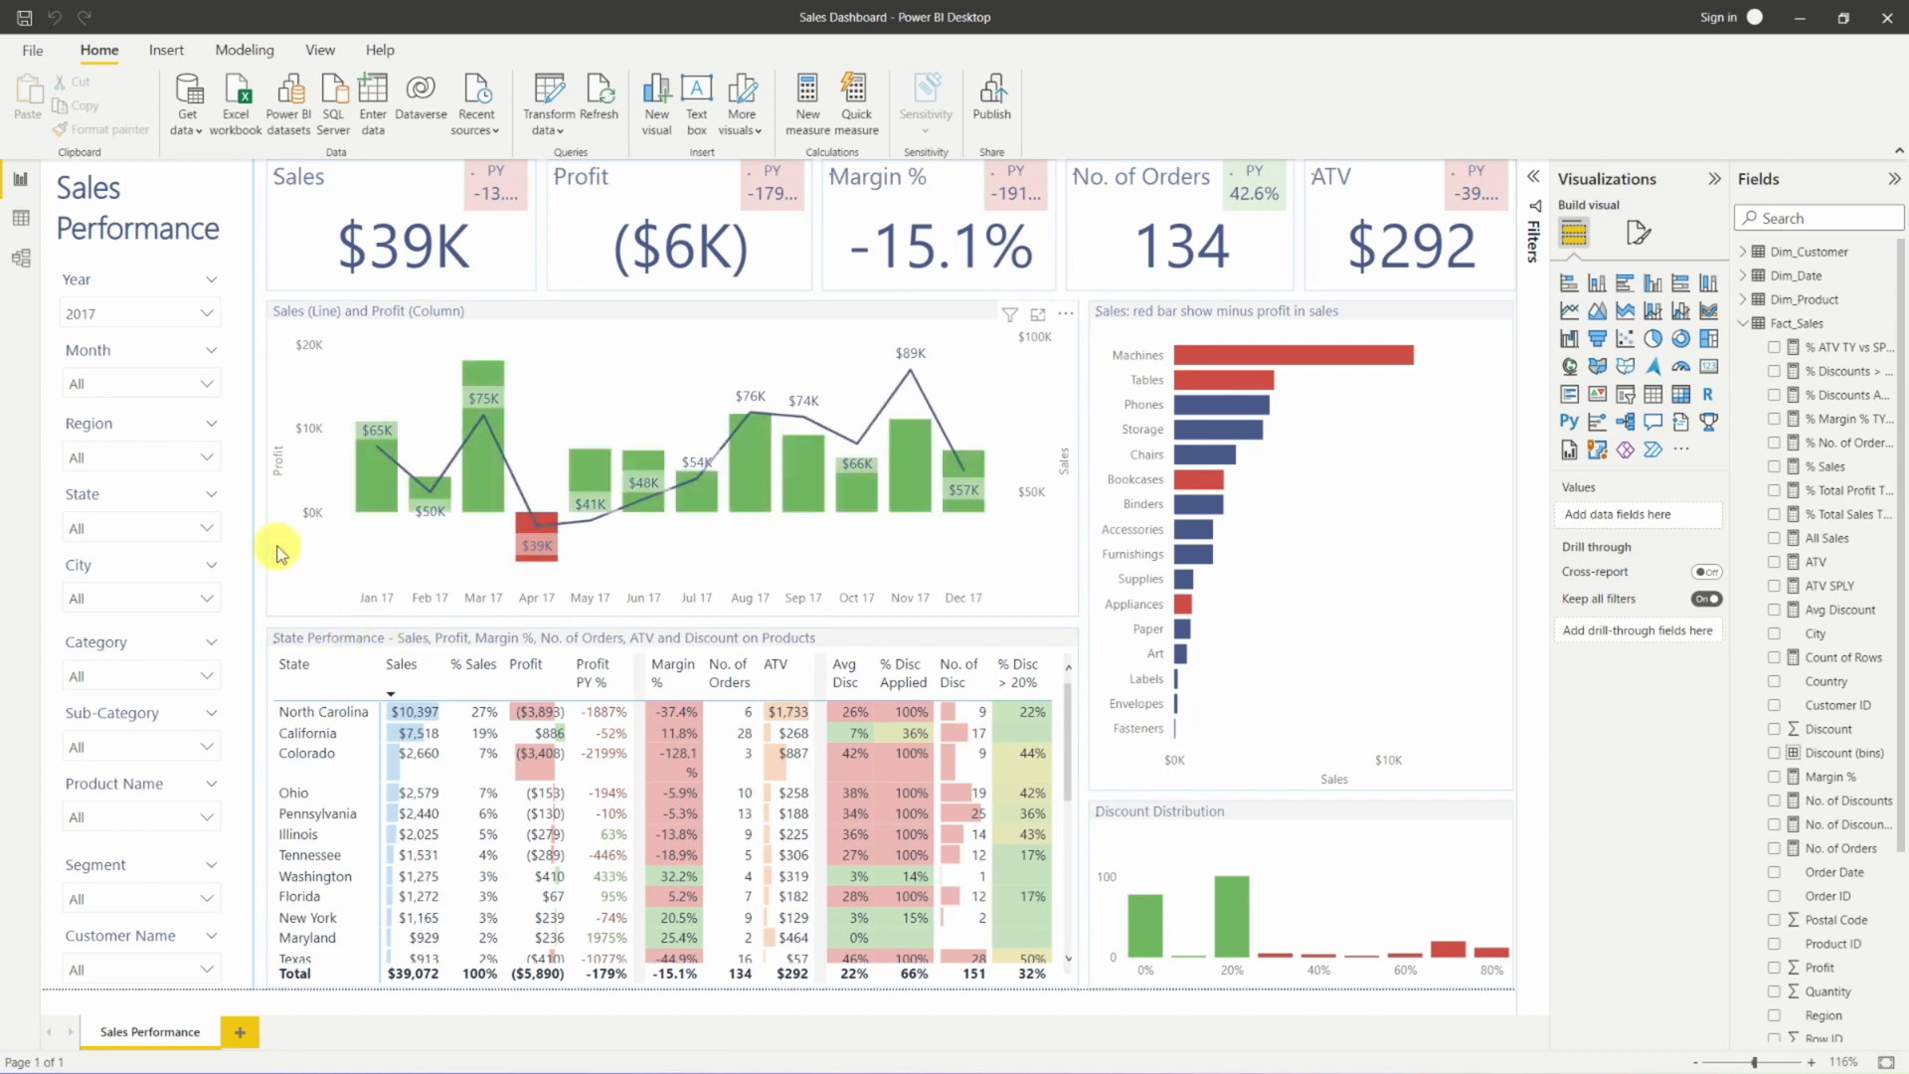
Filter the finished sales dashboard to the East region and select the June 2017 column in the sales and profit chart.
left_click(205, 460)
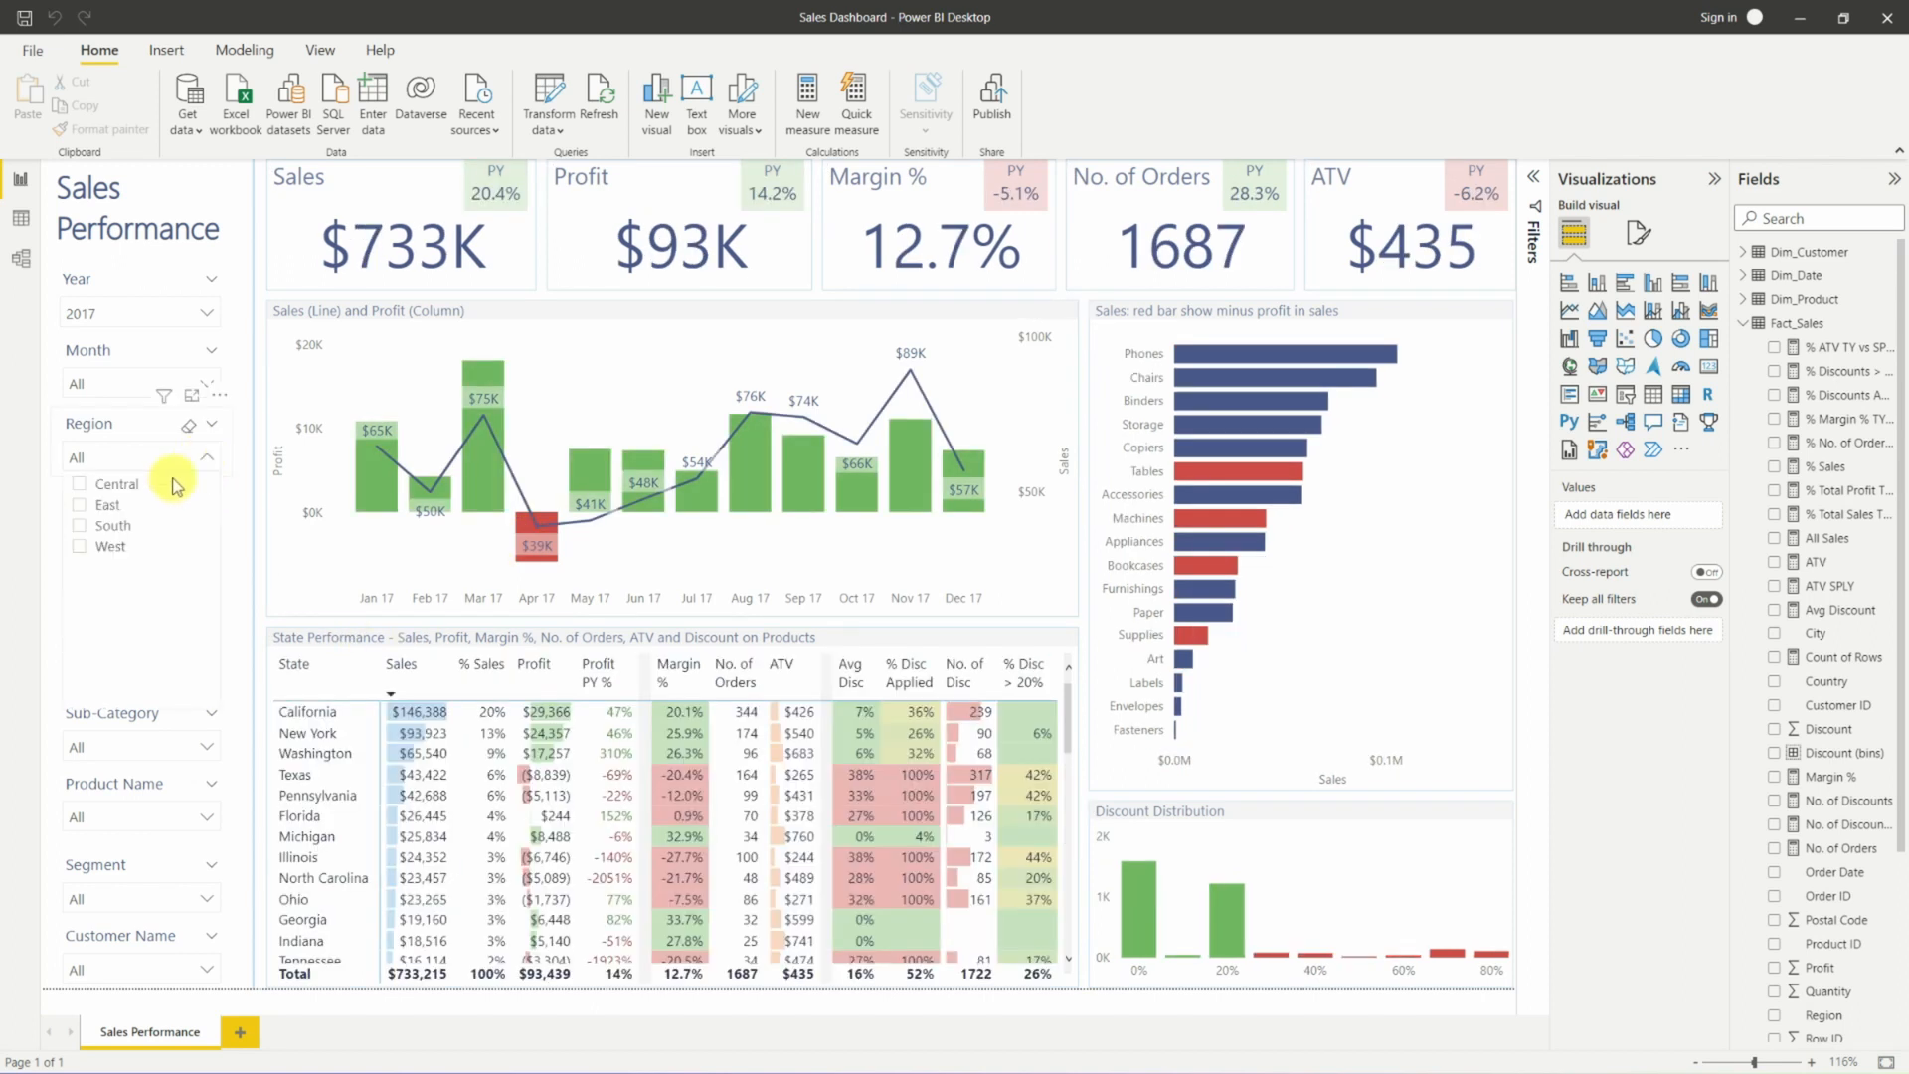
left_click(109, 505)
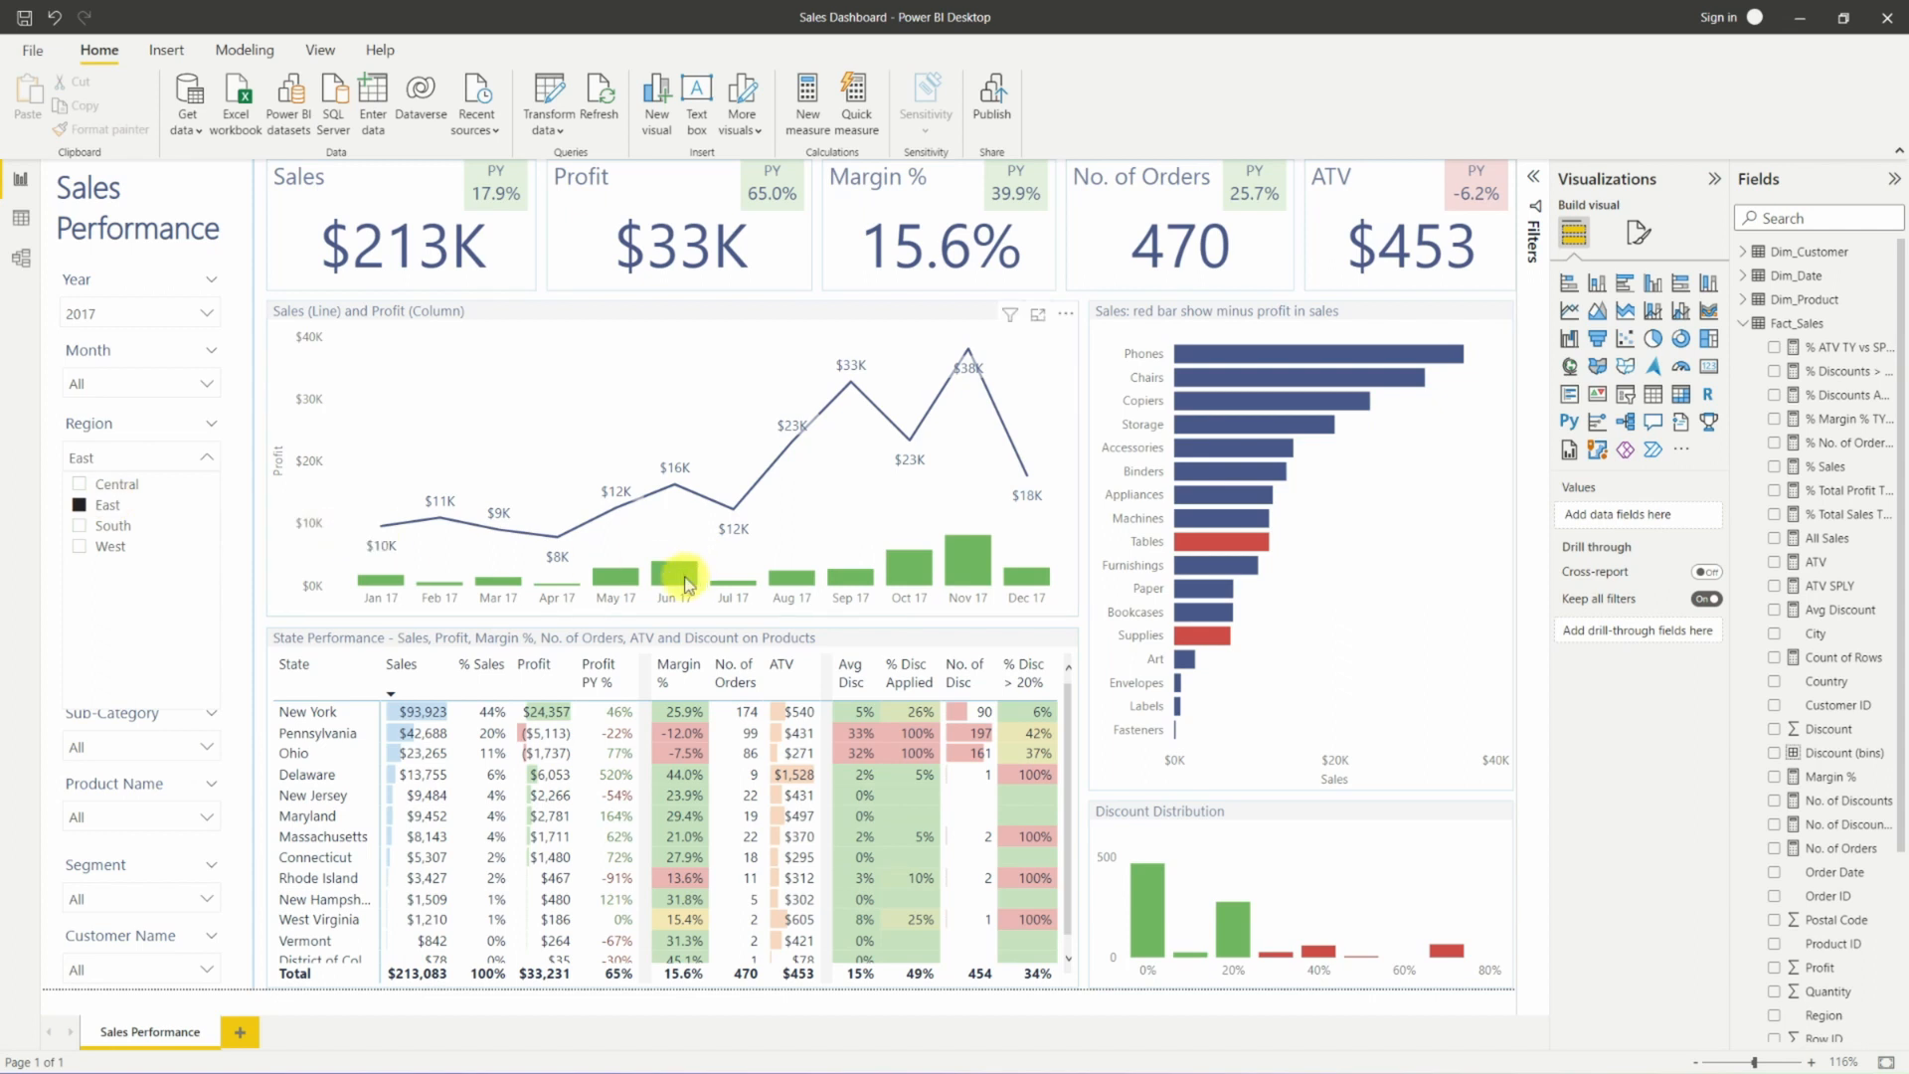
left_click(682, 577)
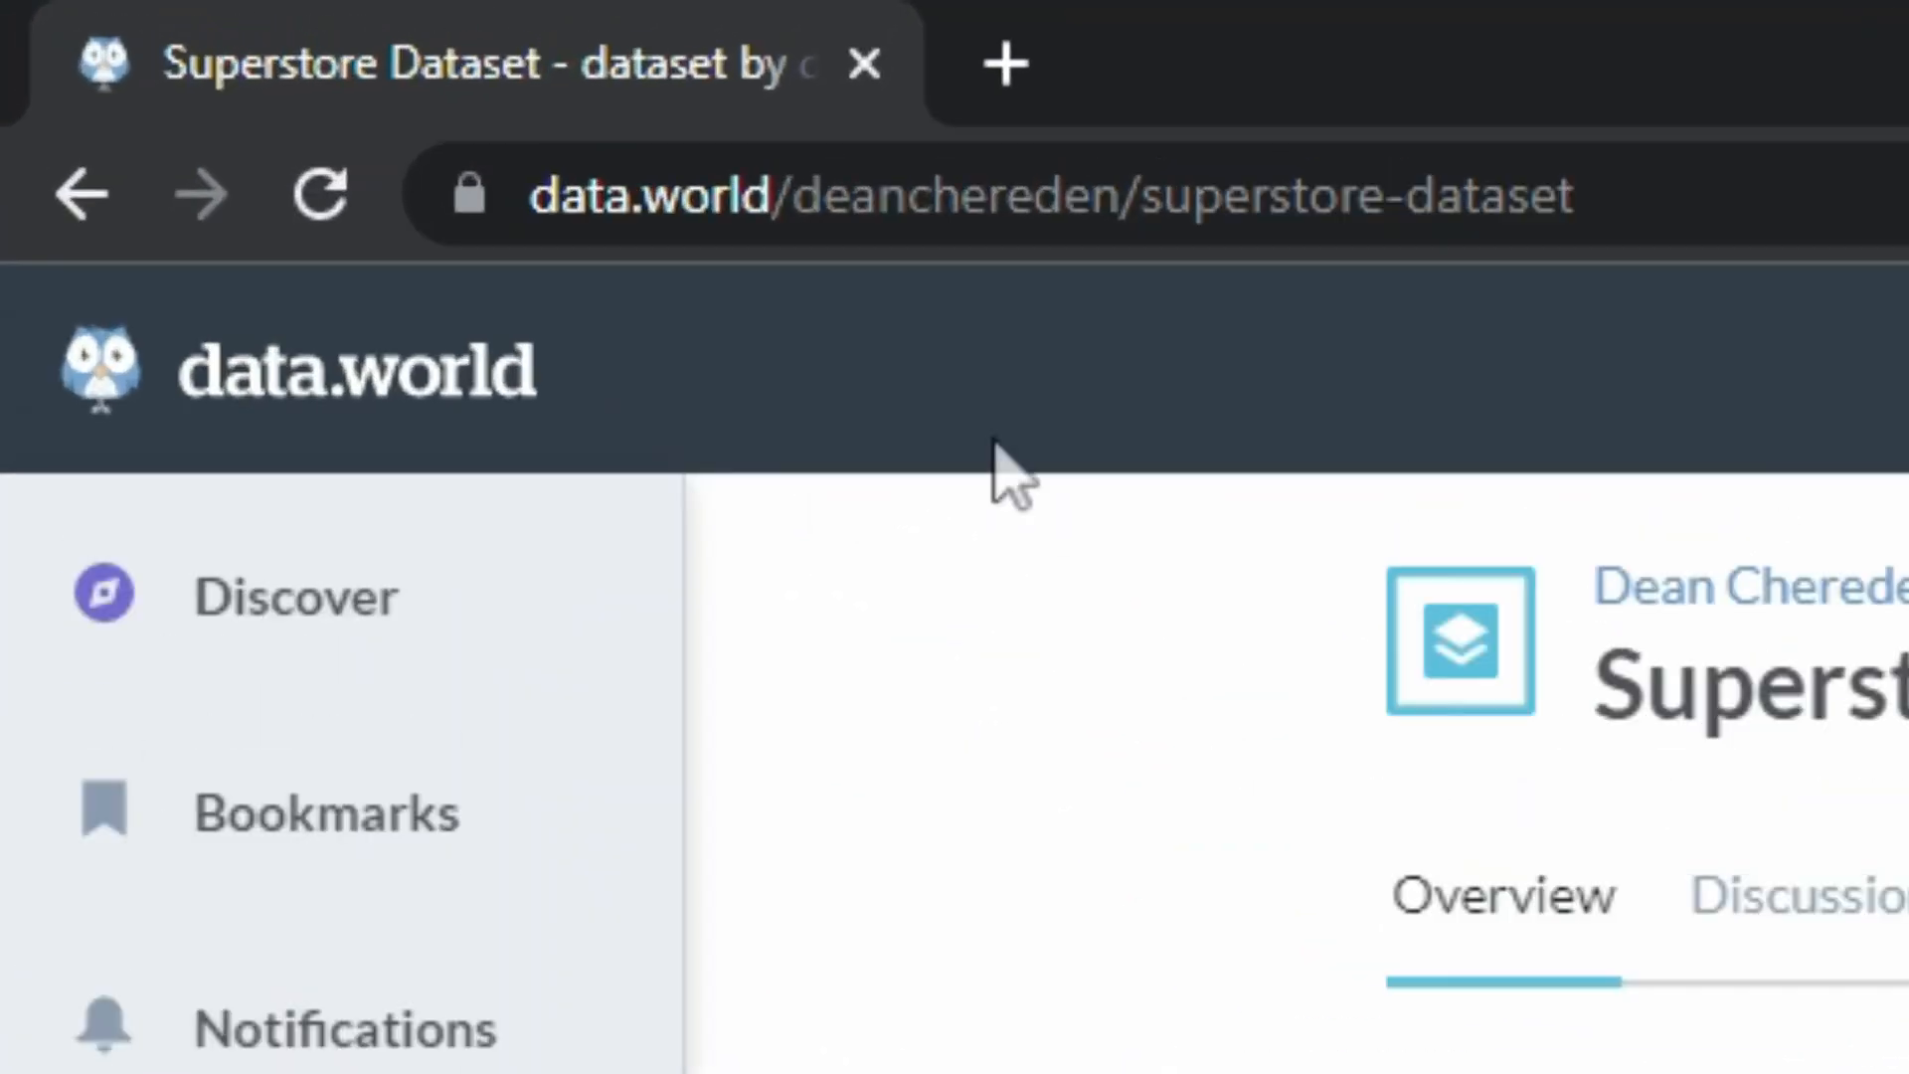
left_click(1185, 199)
left_click(1626, 198)
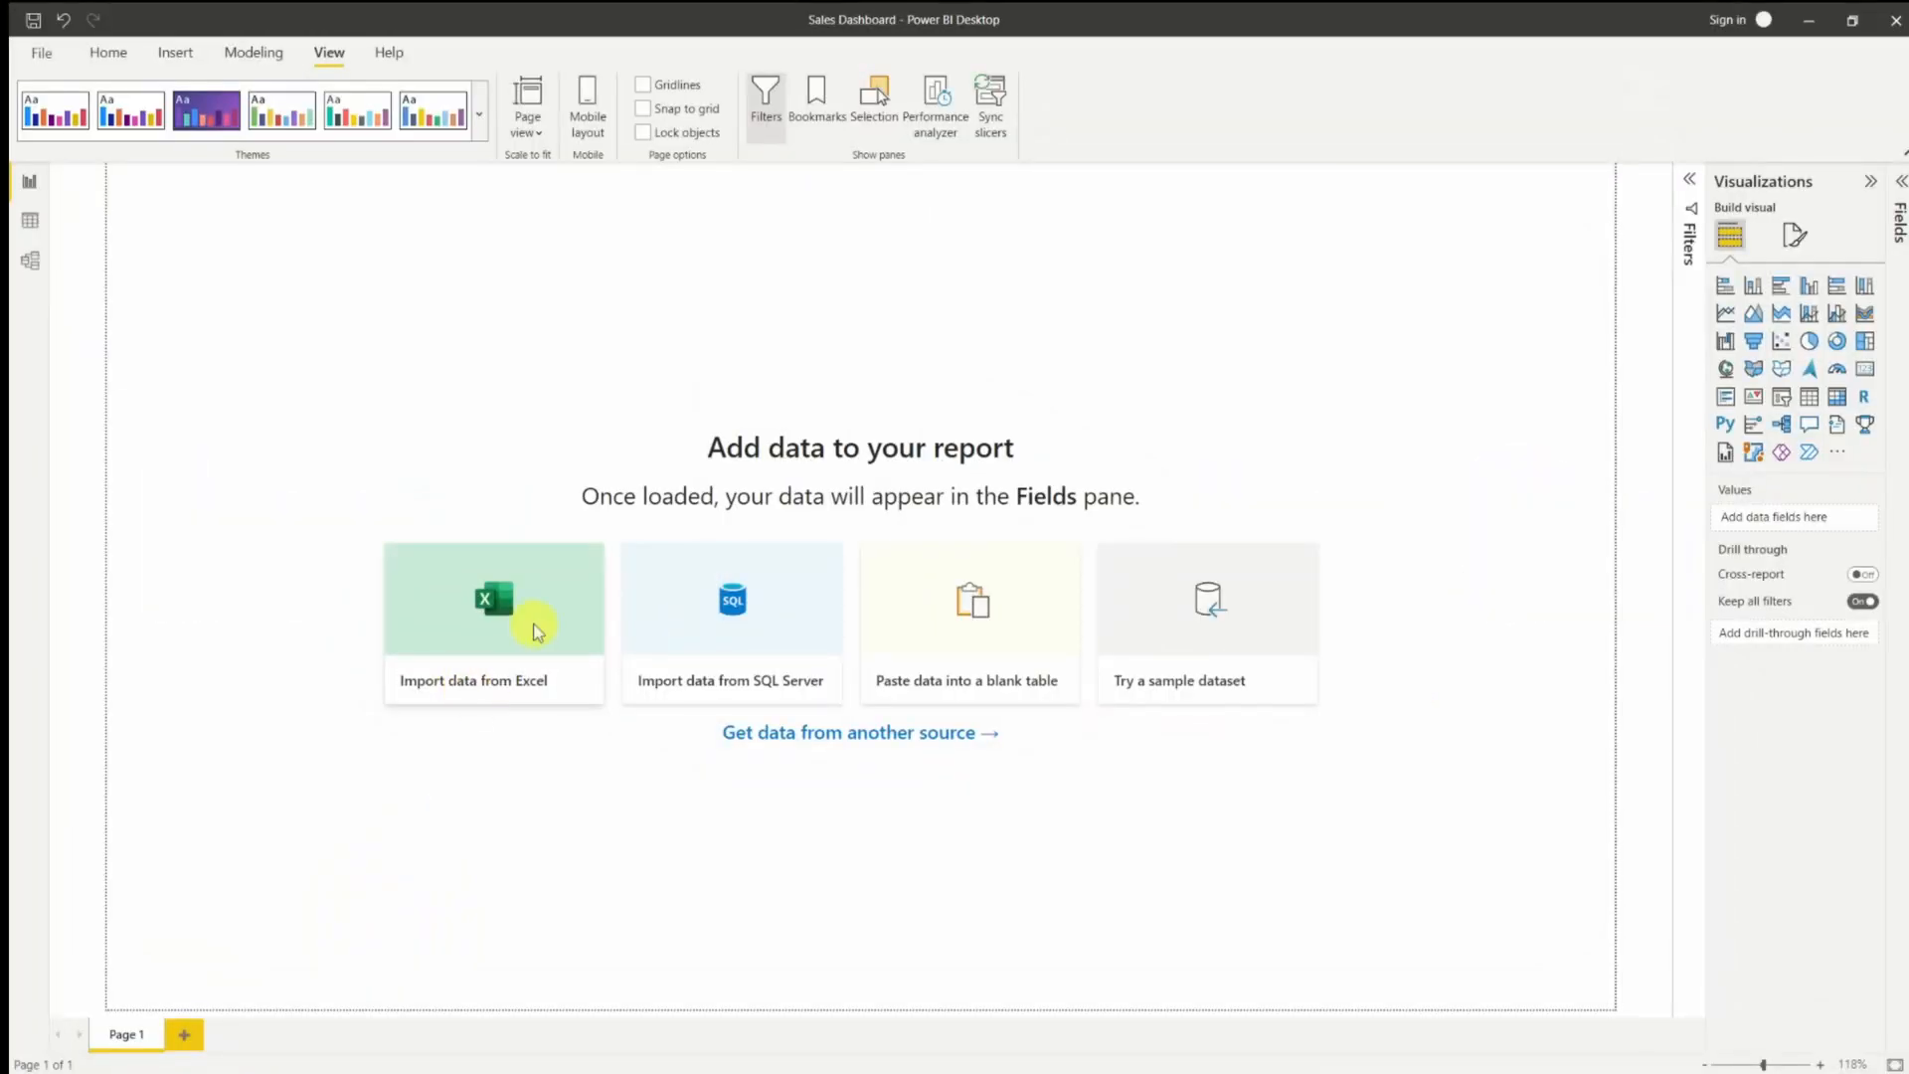
Import the Customer sheet from the Superstore - Customer workbook and open it in Power Query Editor for transformation.
left_click(537, 632)
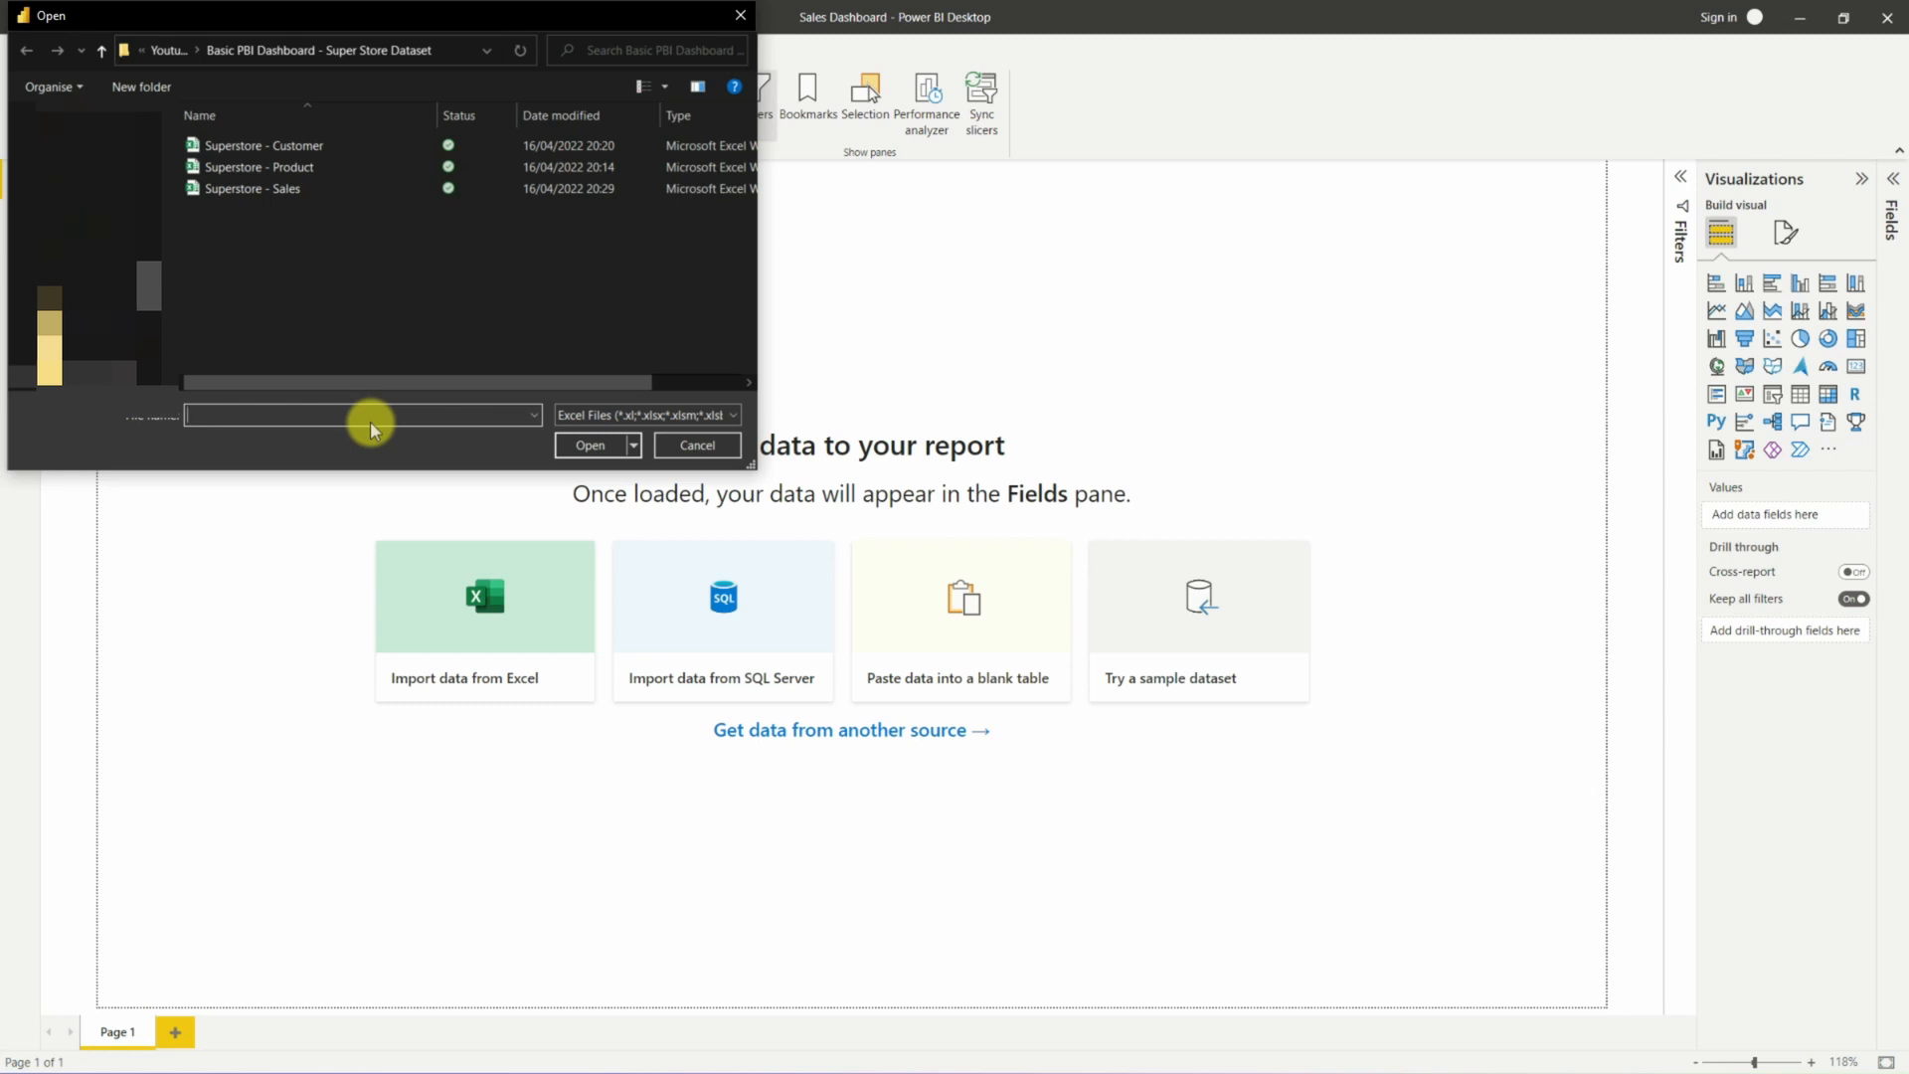
double_click(299, 146)
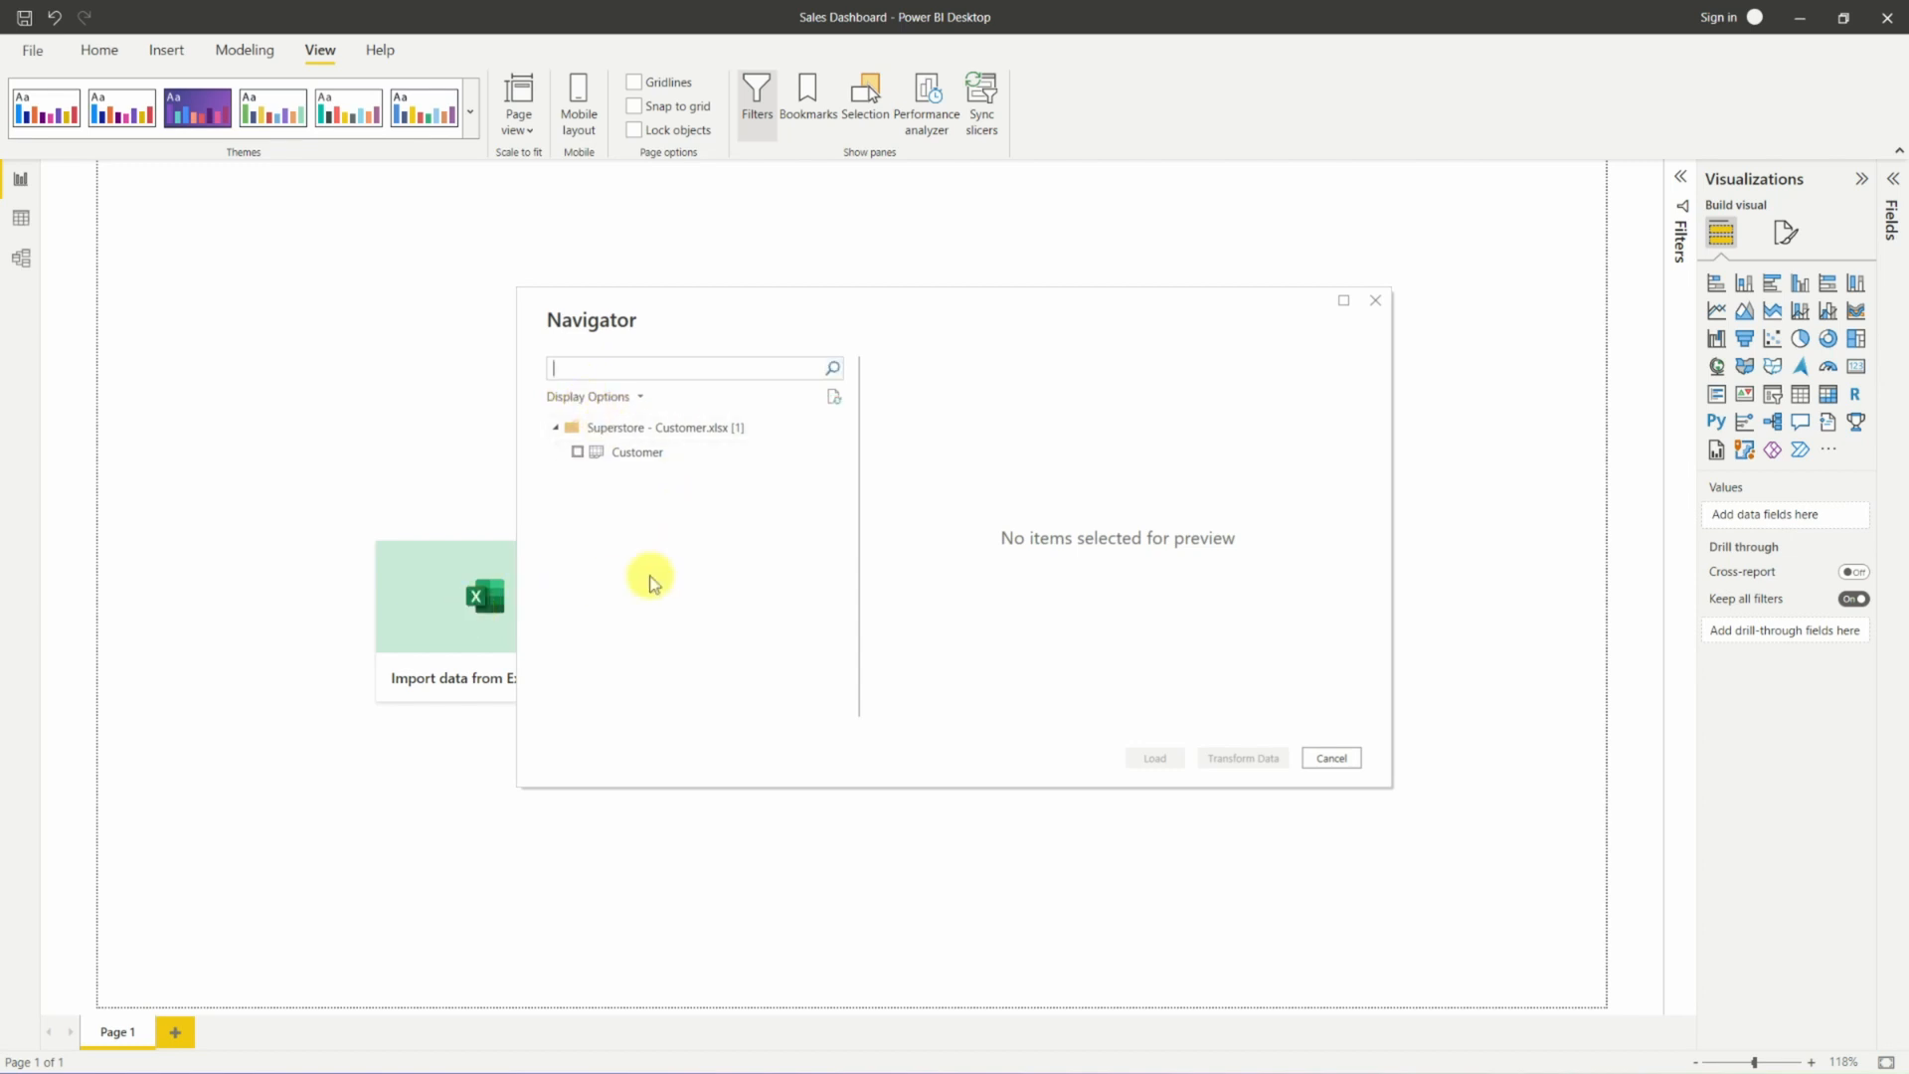
left_click(577, 451)
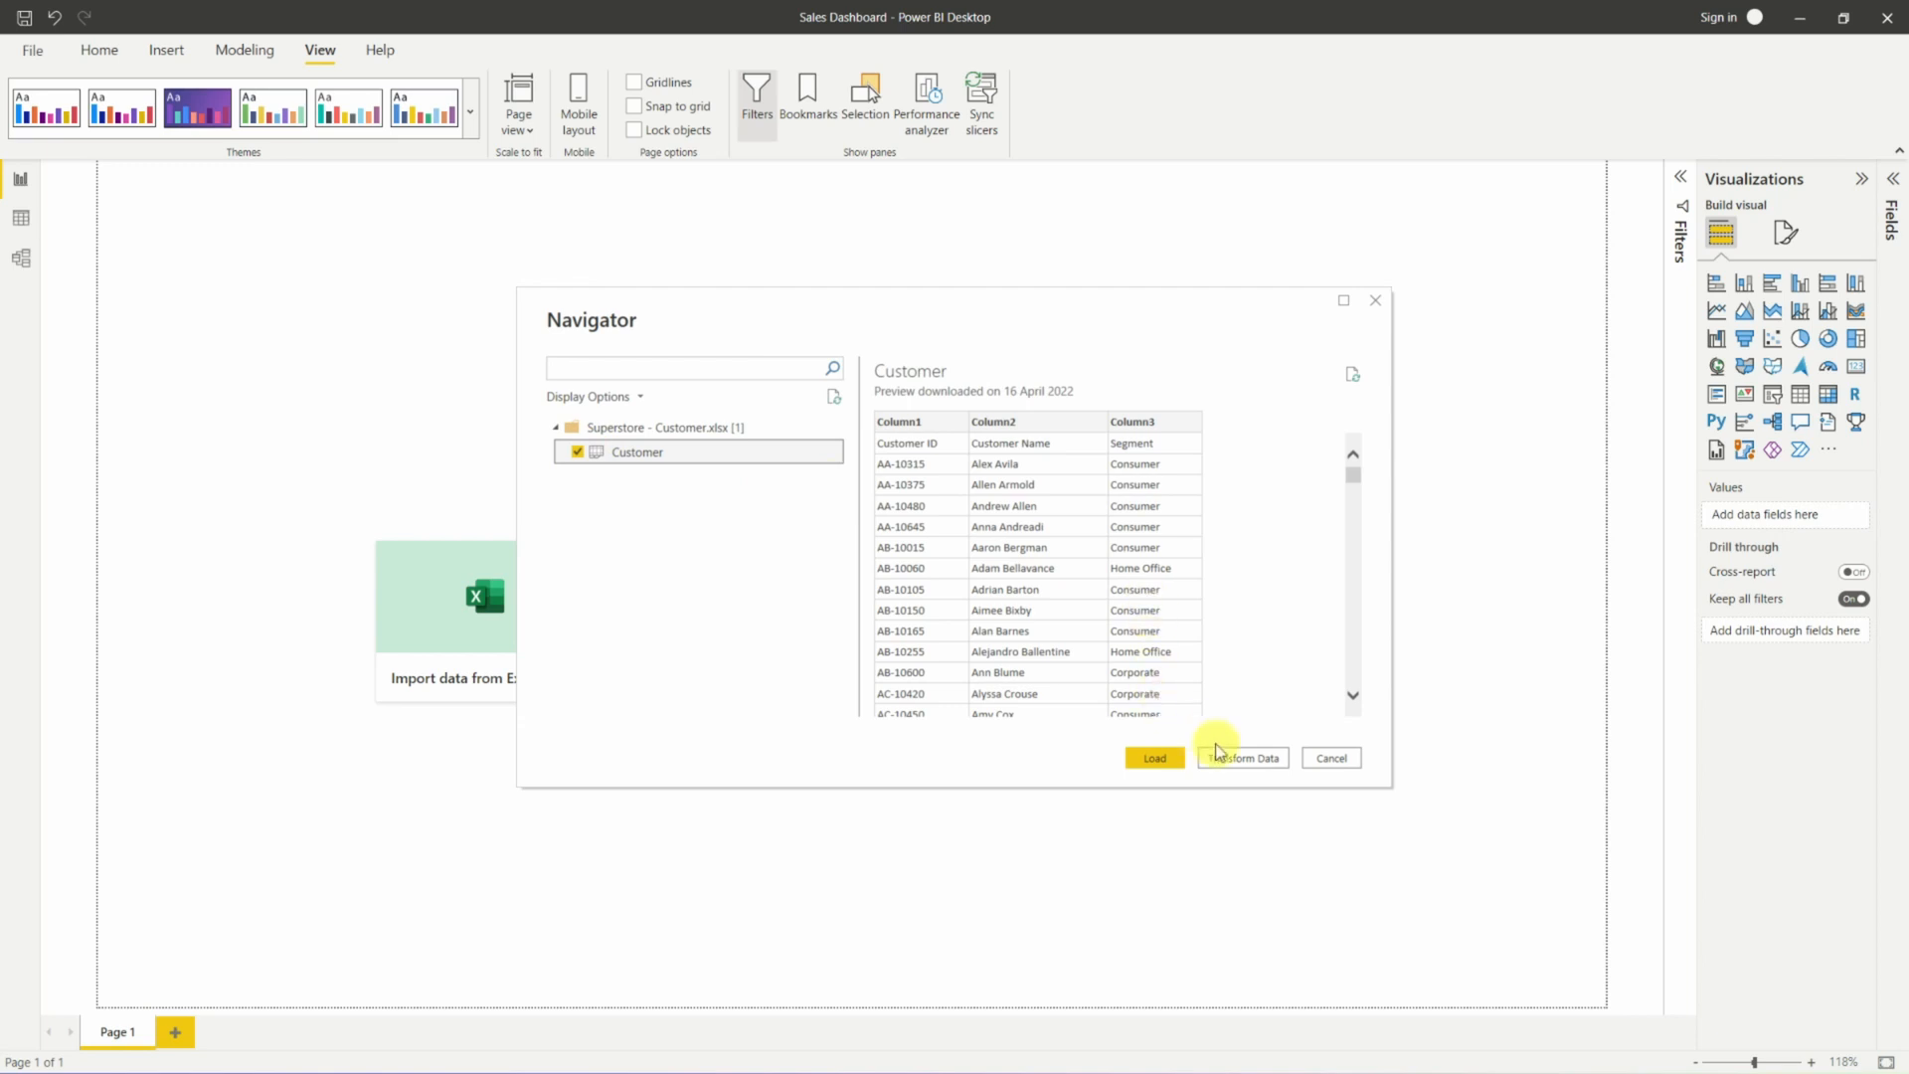
left_click(1281, 759)
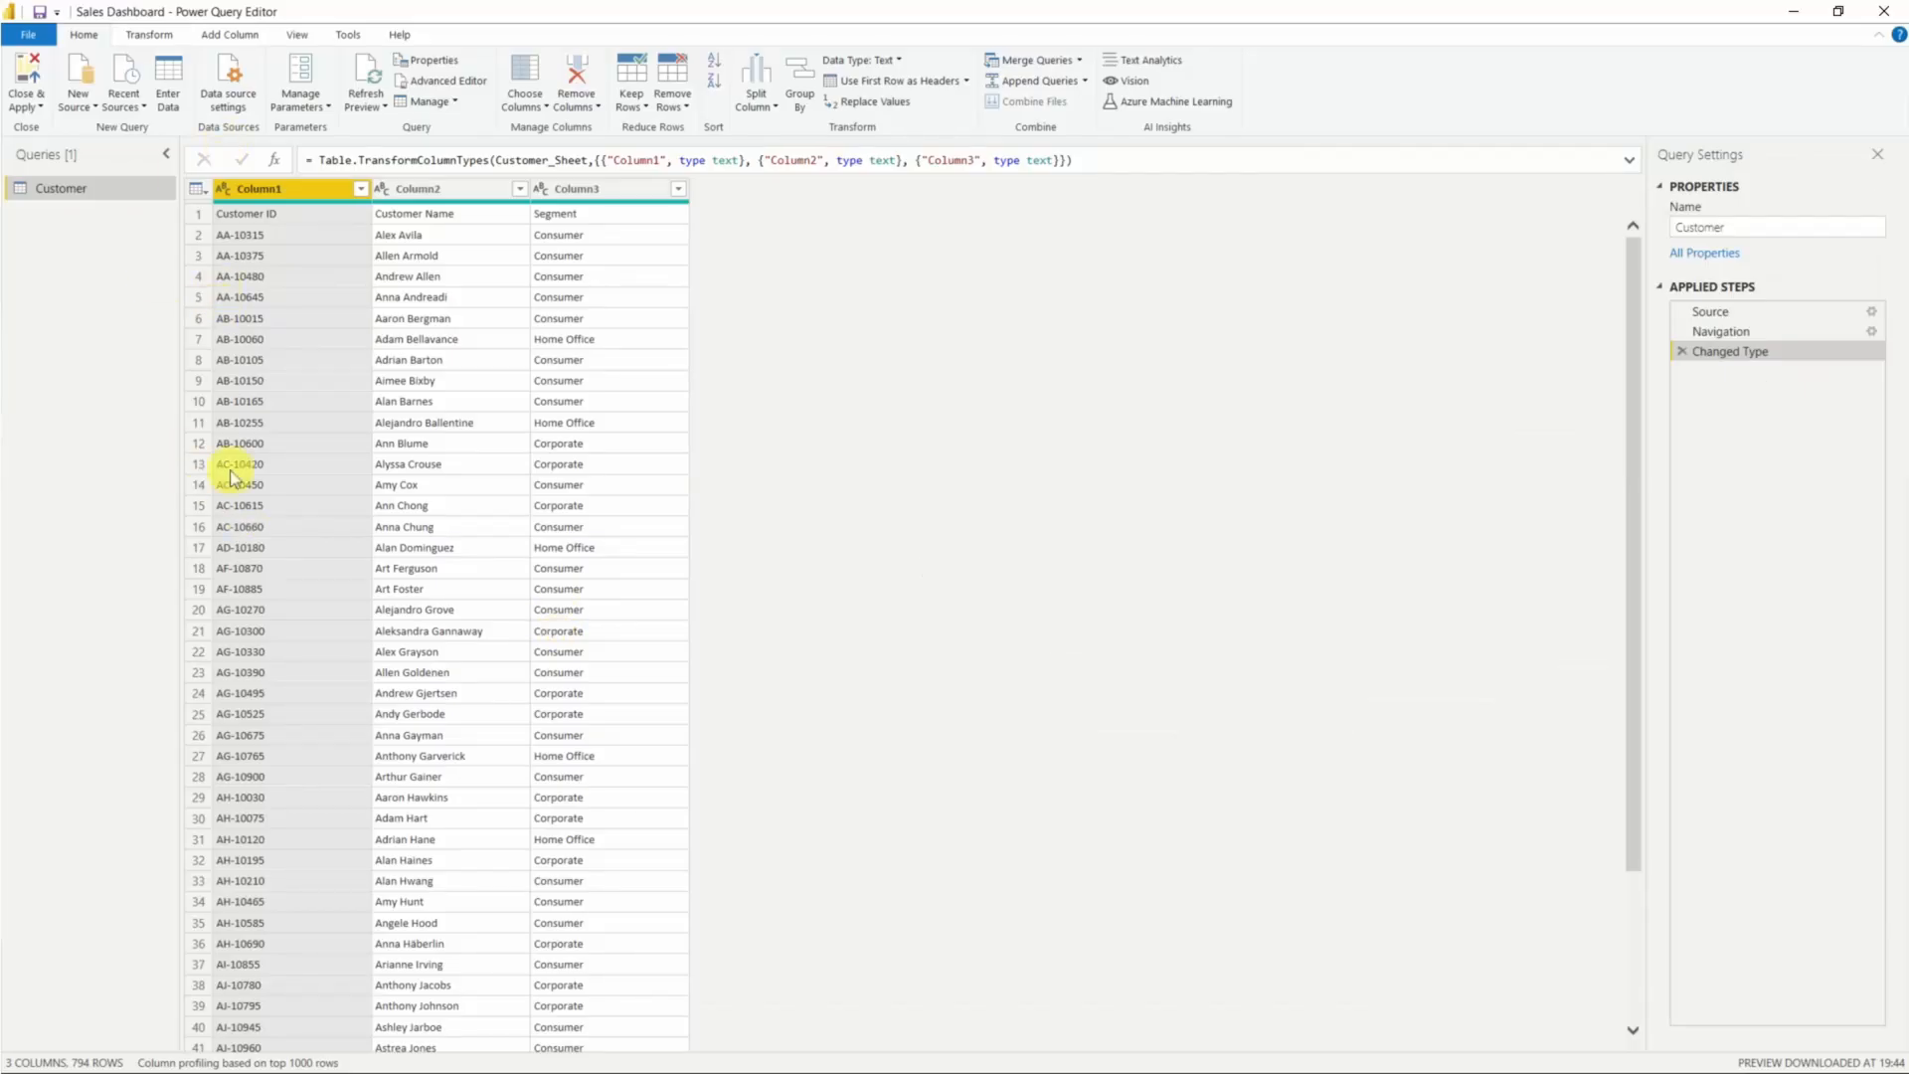
Add the Product sheet from the Superstore - Product Excel workbook as a new query.
left_click(77, 99)
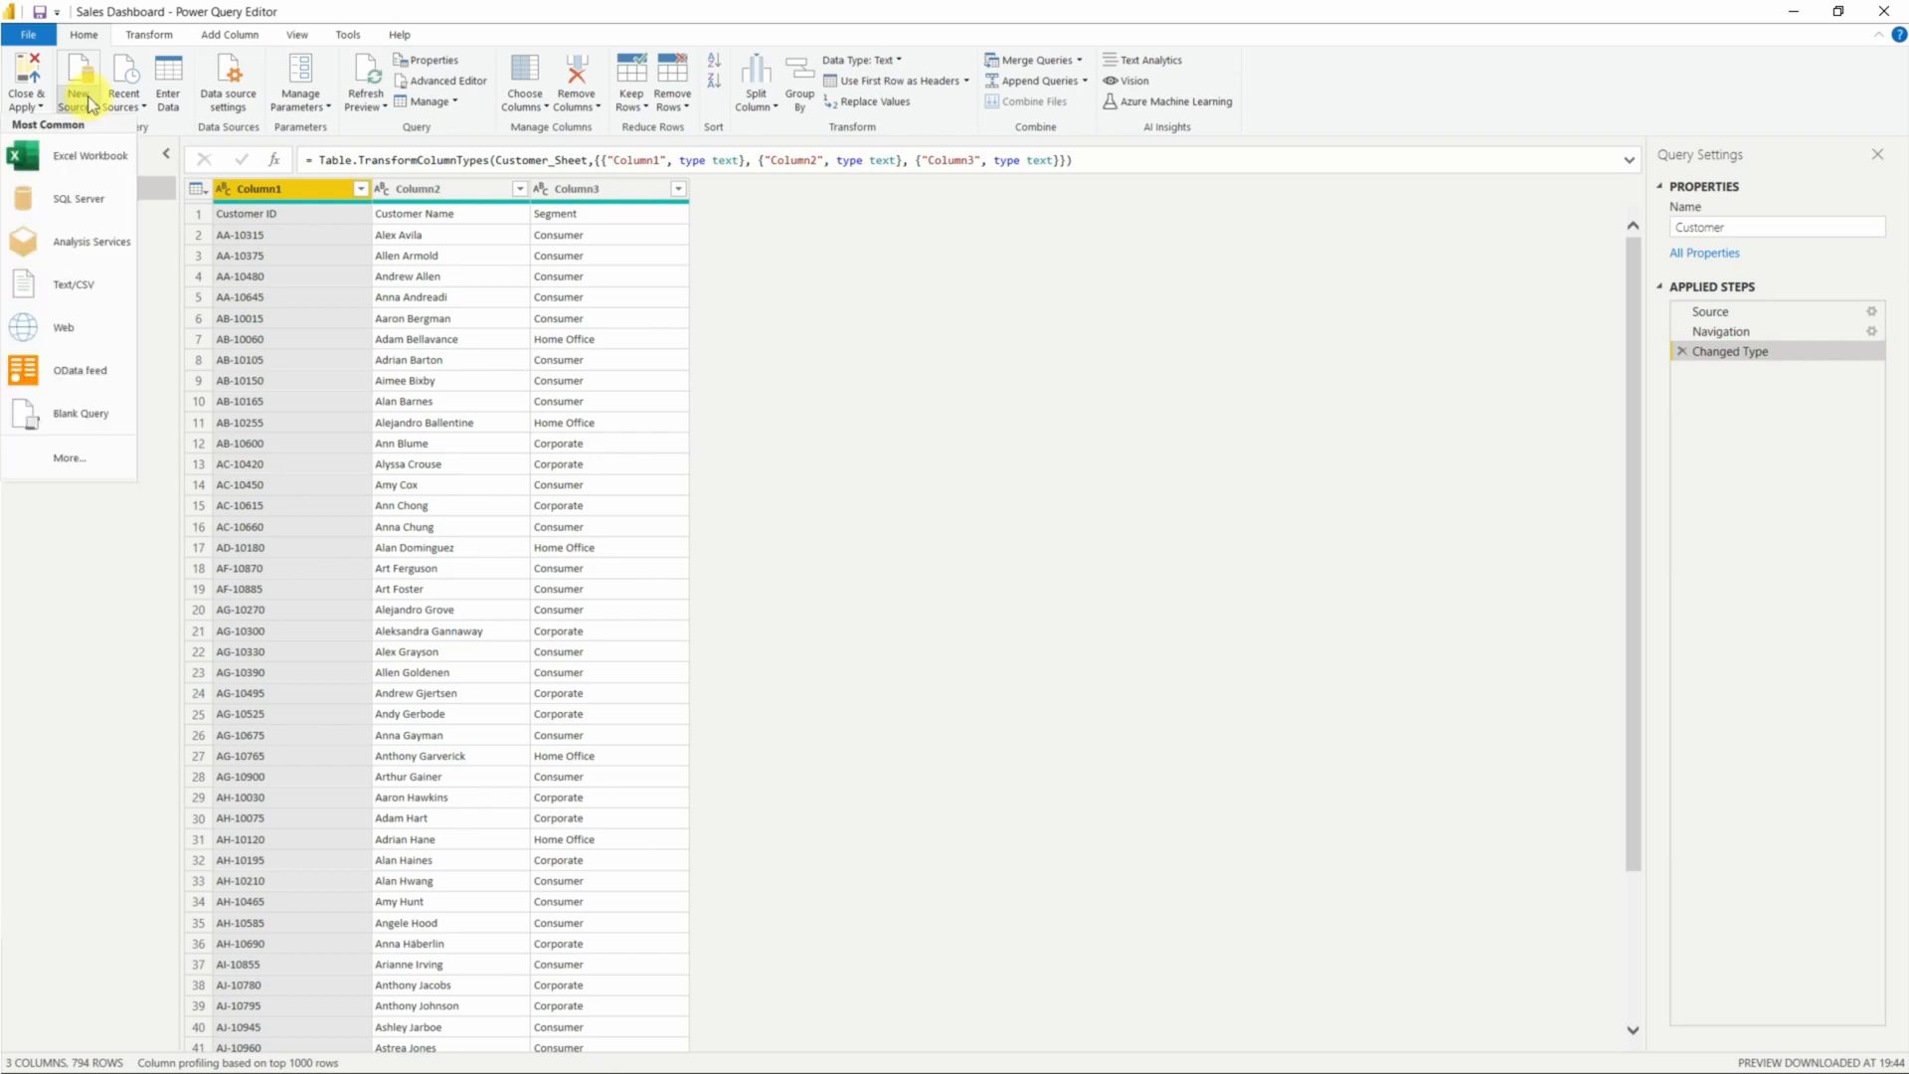
left_click(79, 157)
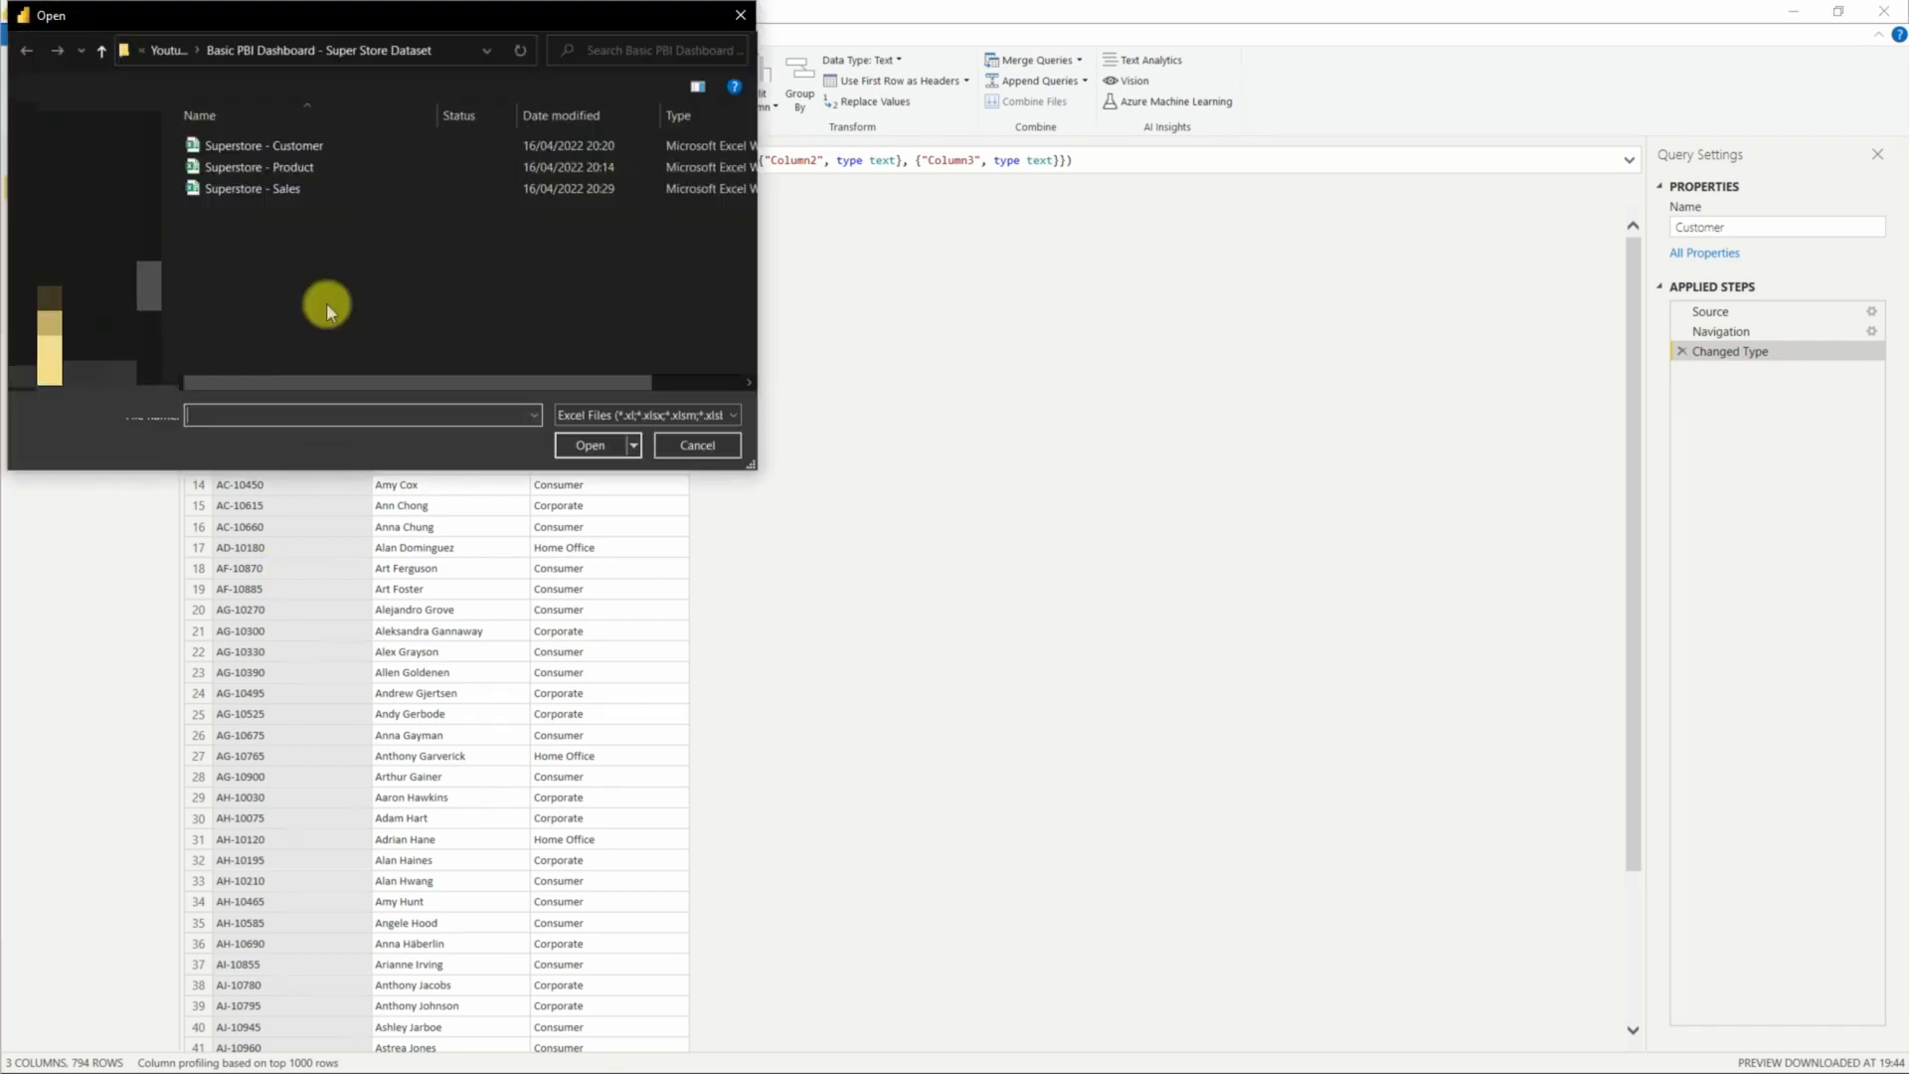
double_click(245, 169)
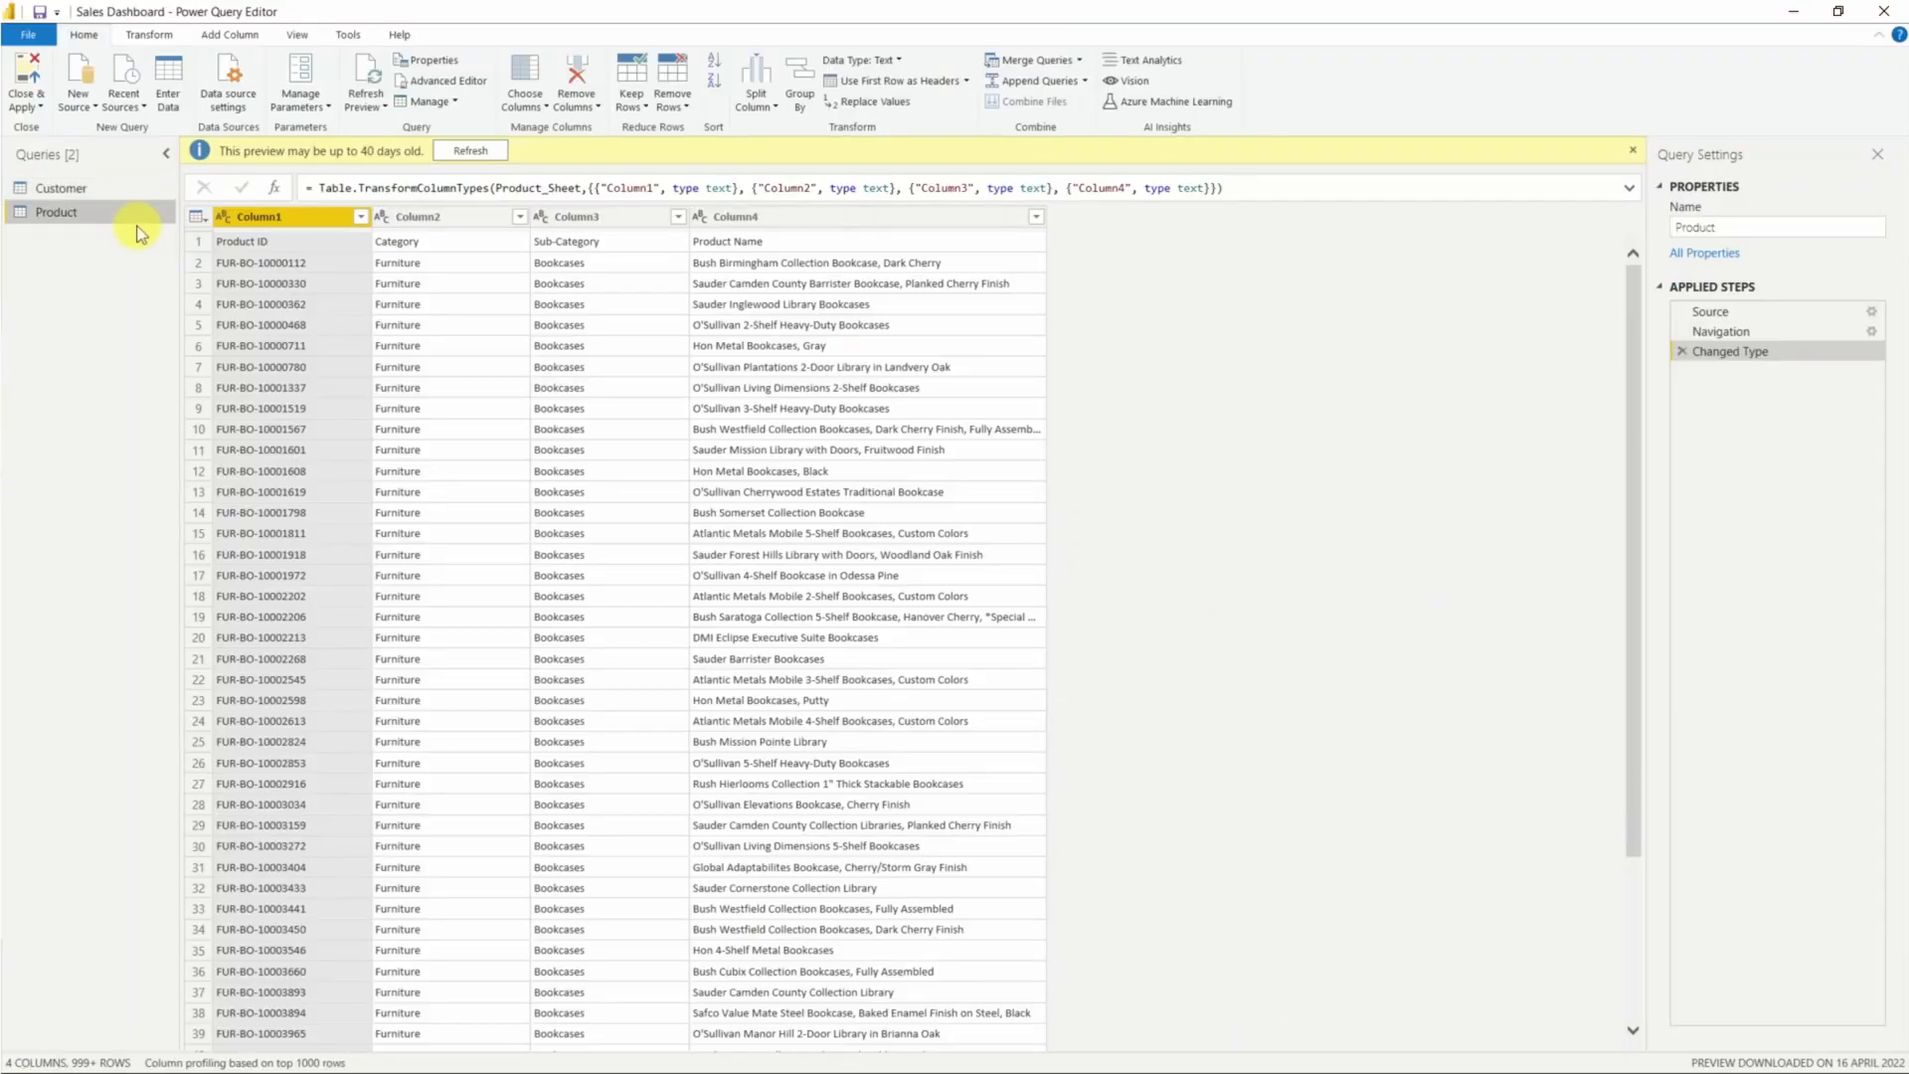
Add the Sales sheet from the Superstore - Sales Excel workbook as a new query.
left_click(77, 100)
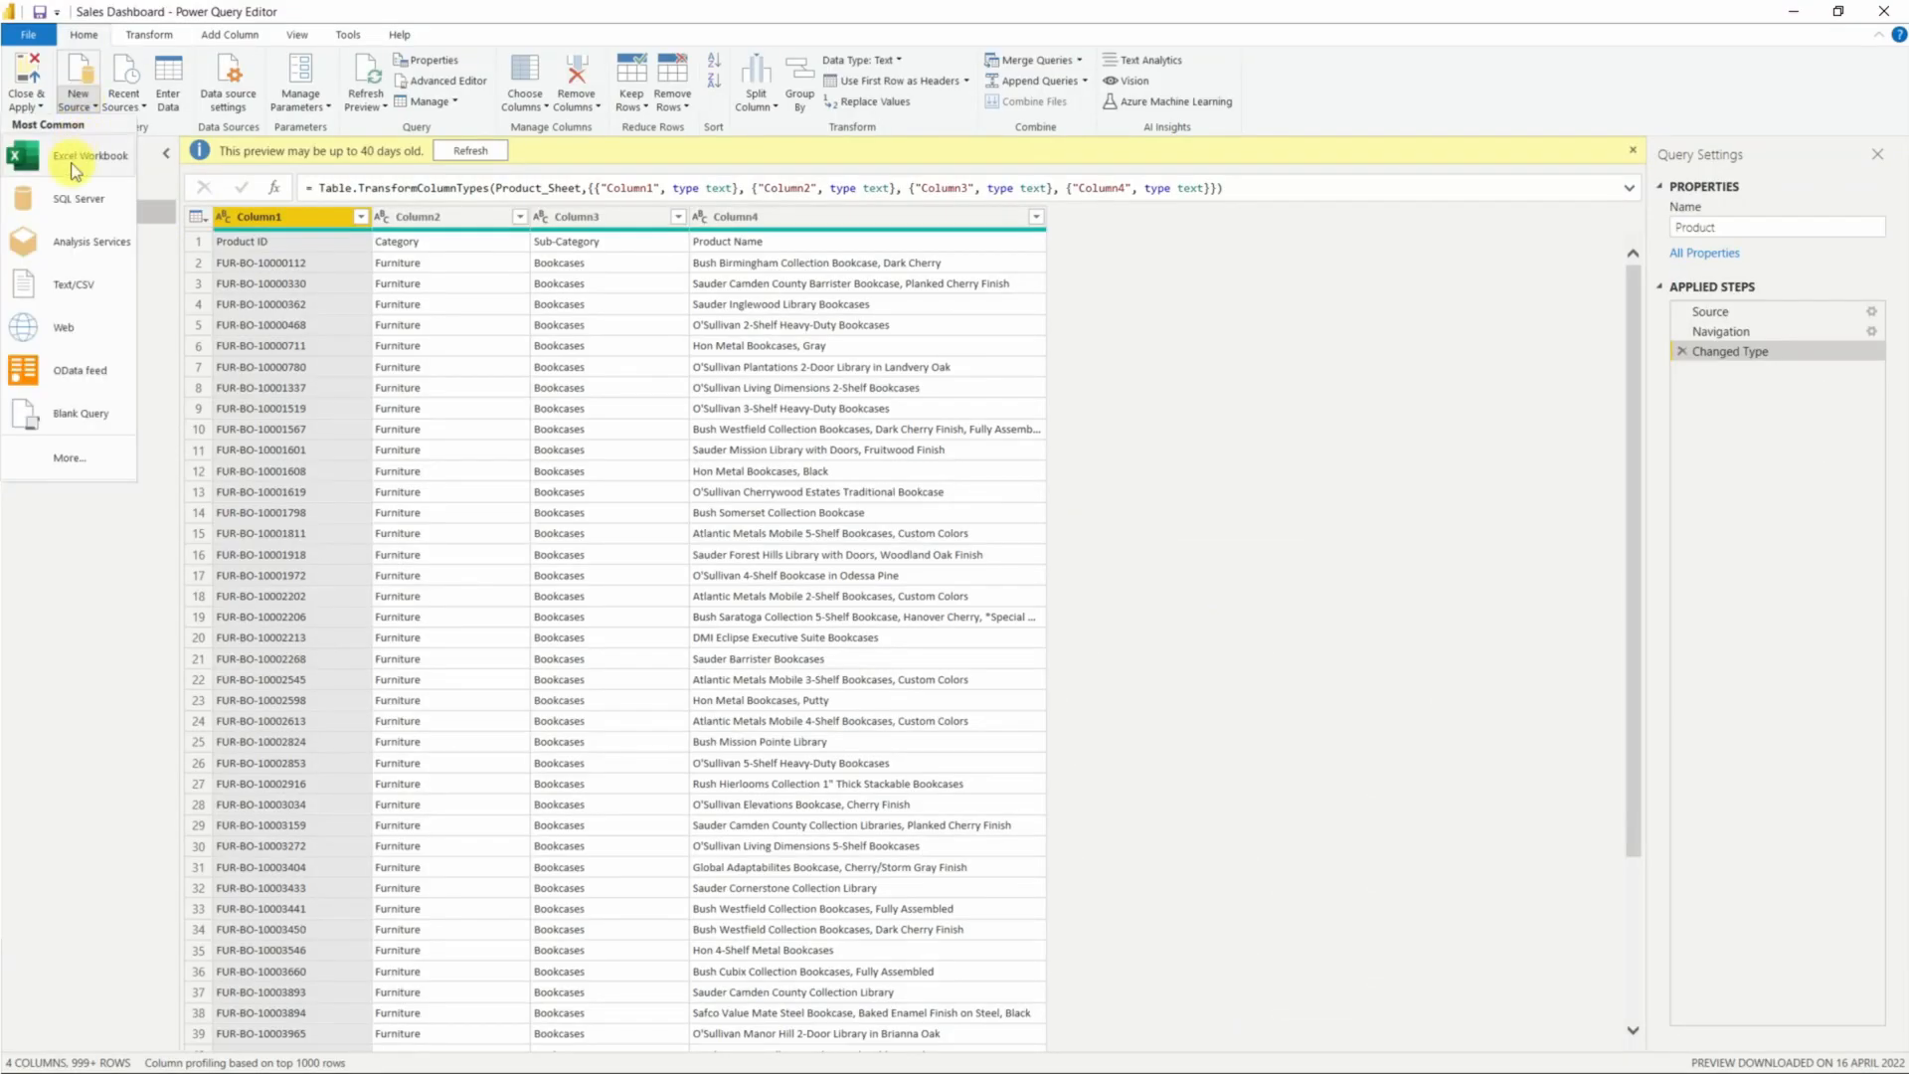
left_click(82, 155)
double_click(249, 185)
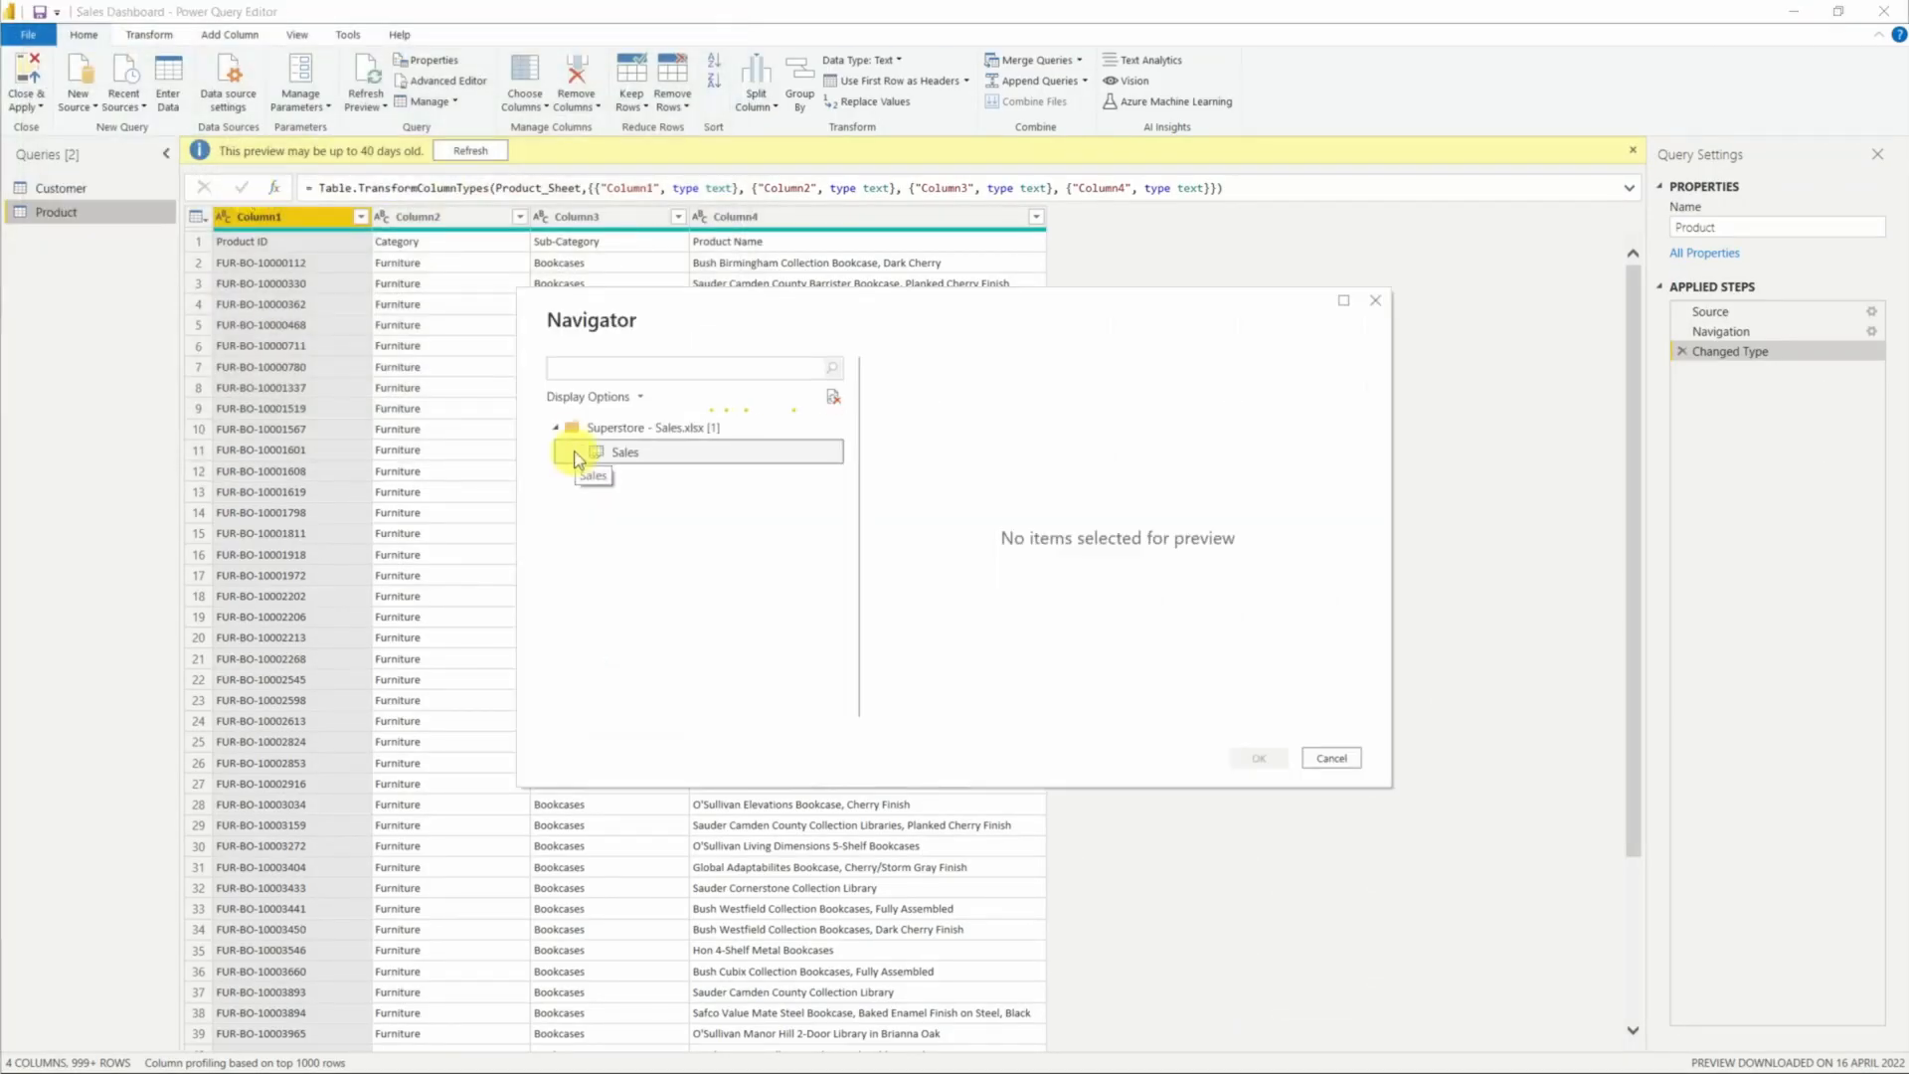
left_click(577, 451)
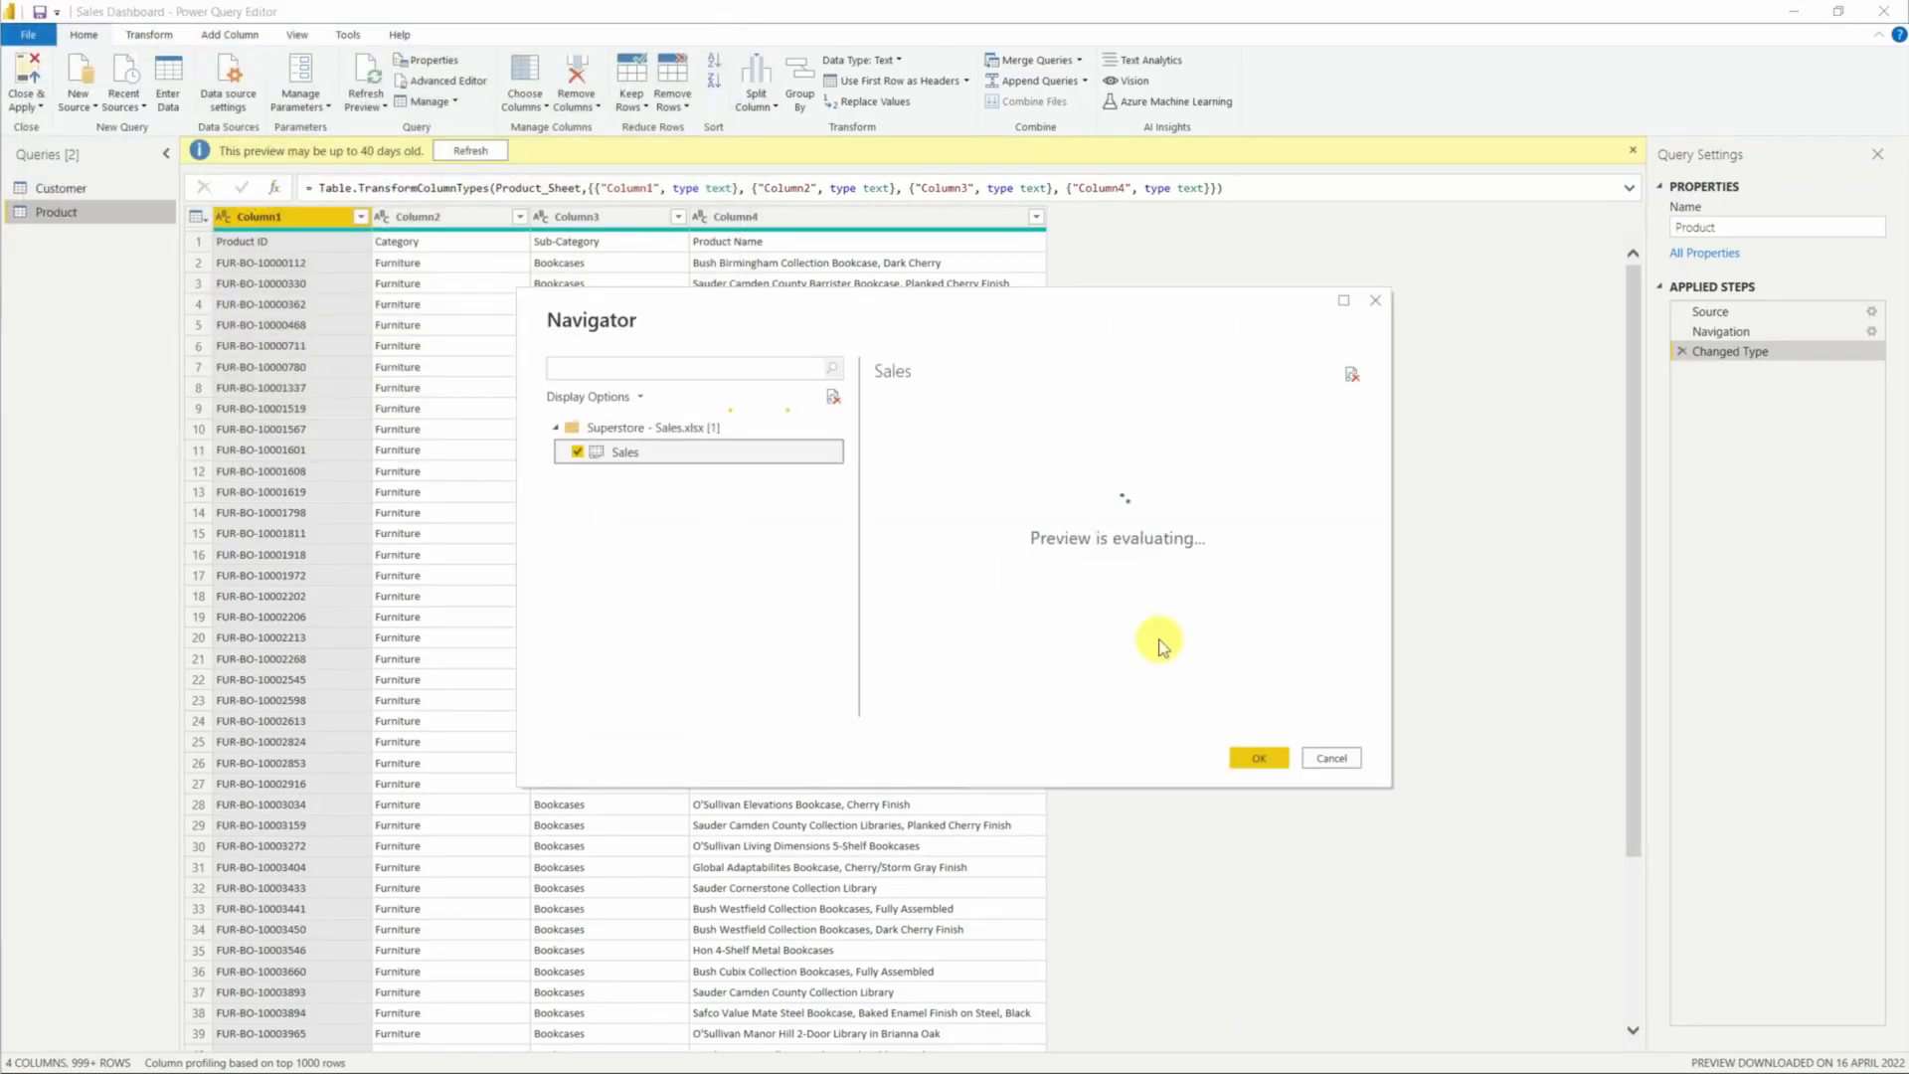
left_click(1255, 757)
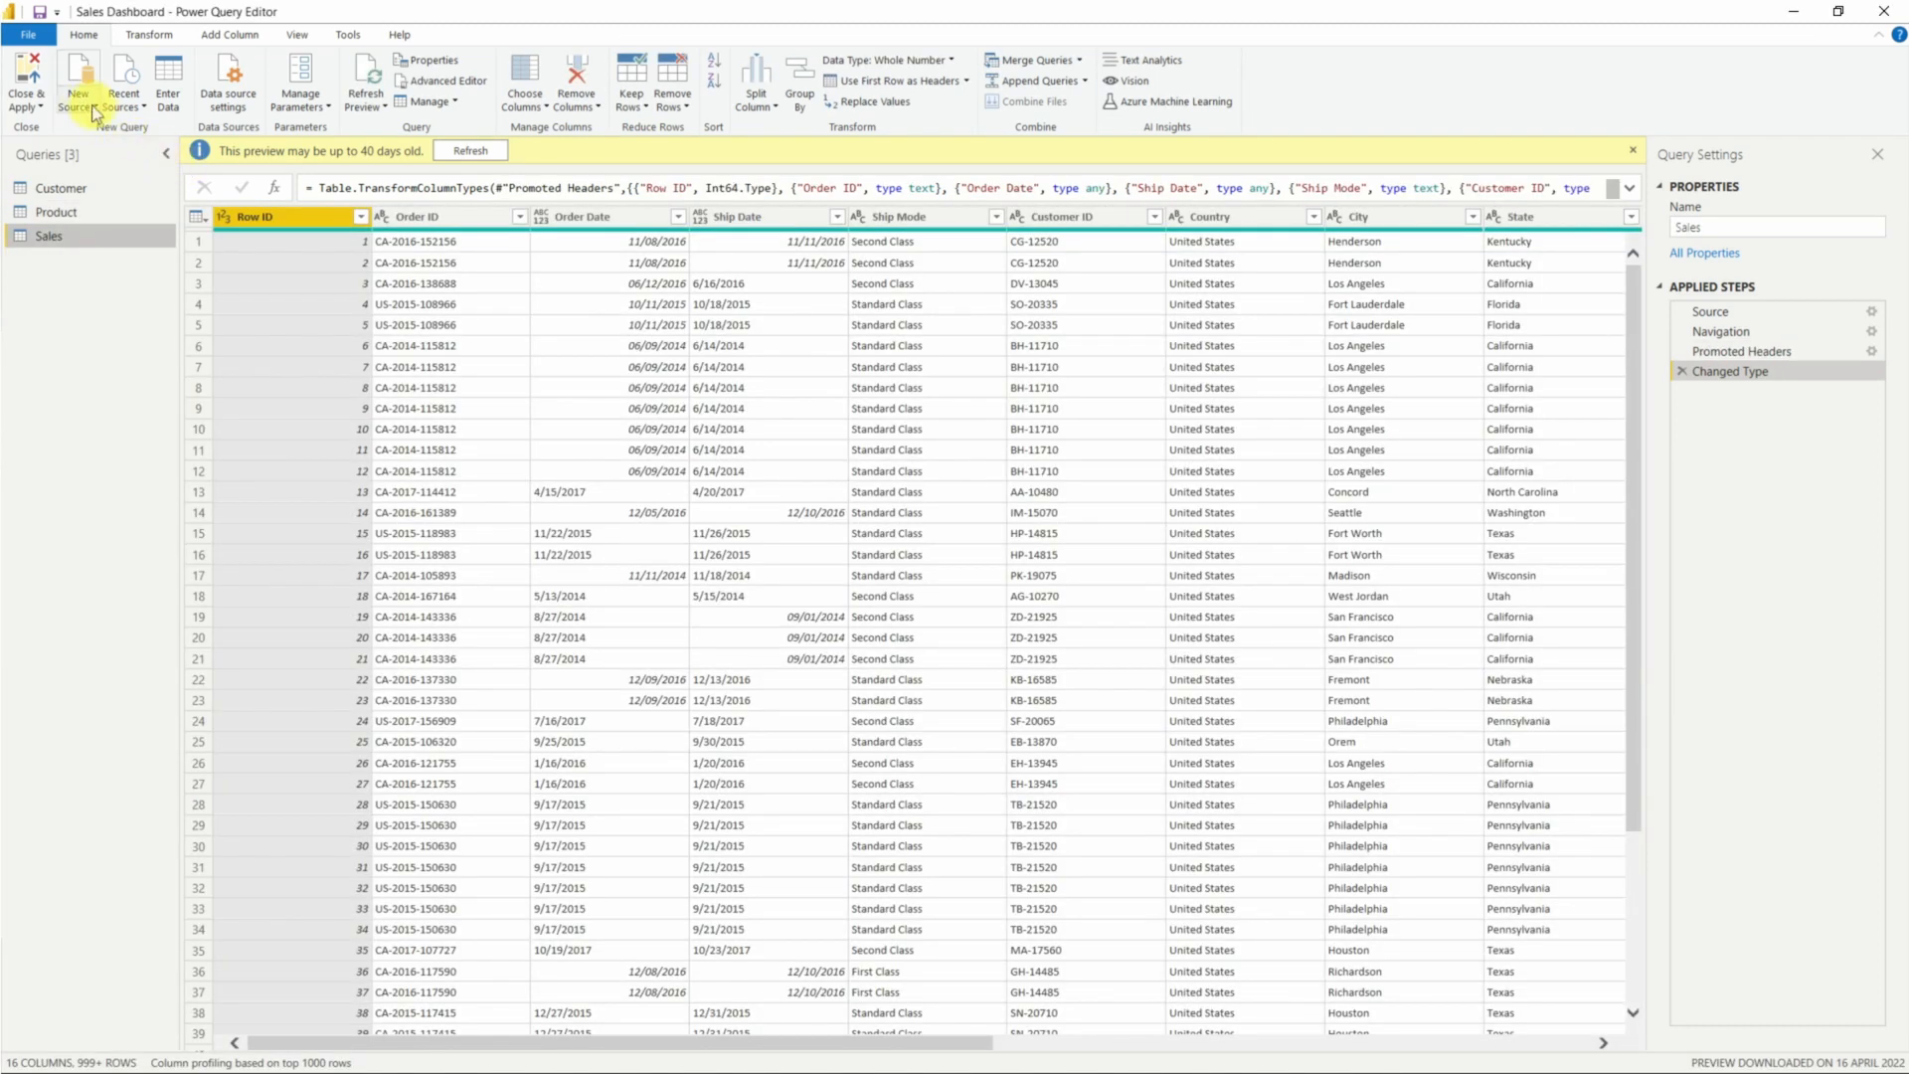
Create a blank query and copy the entire script from the PBI Basic Calendar Table file in Notepad.
left_click(91, 103)
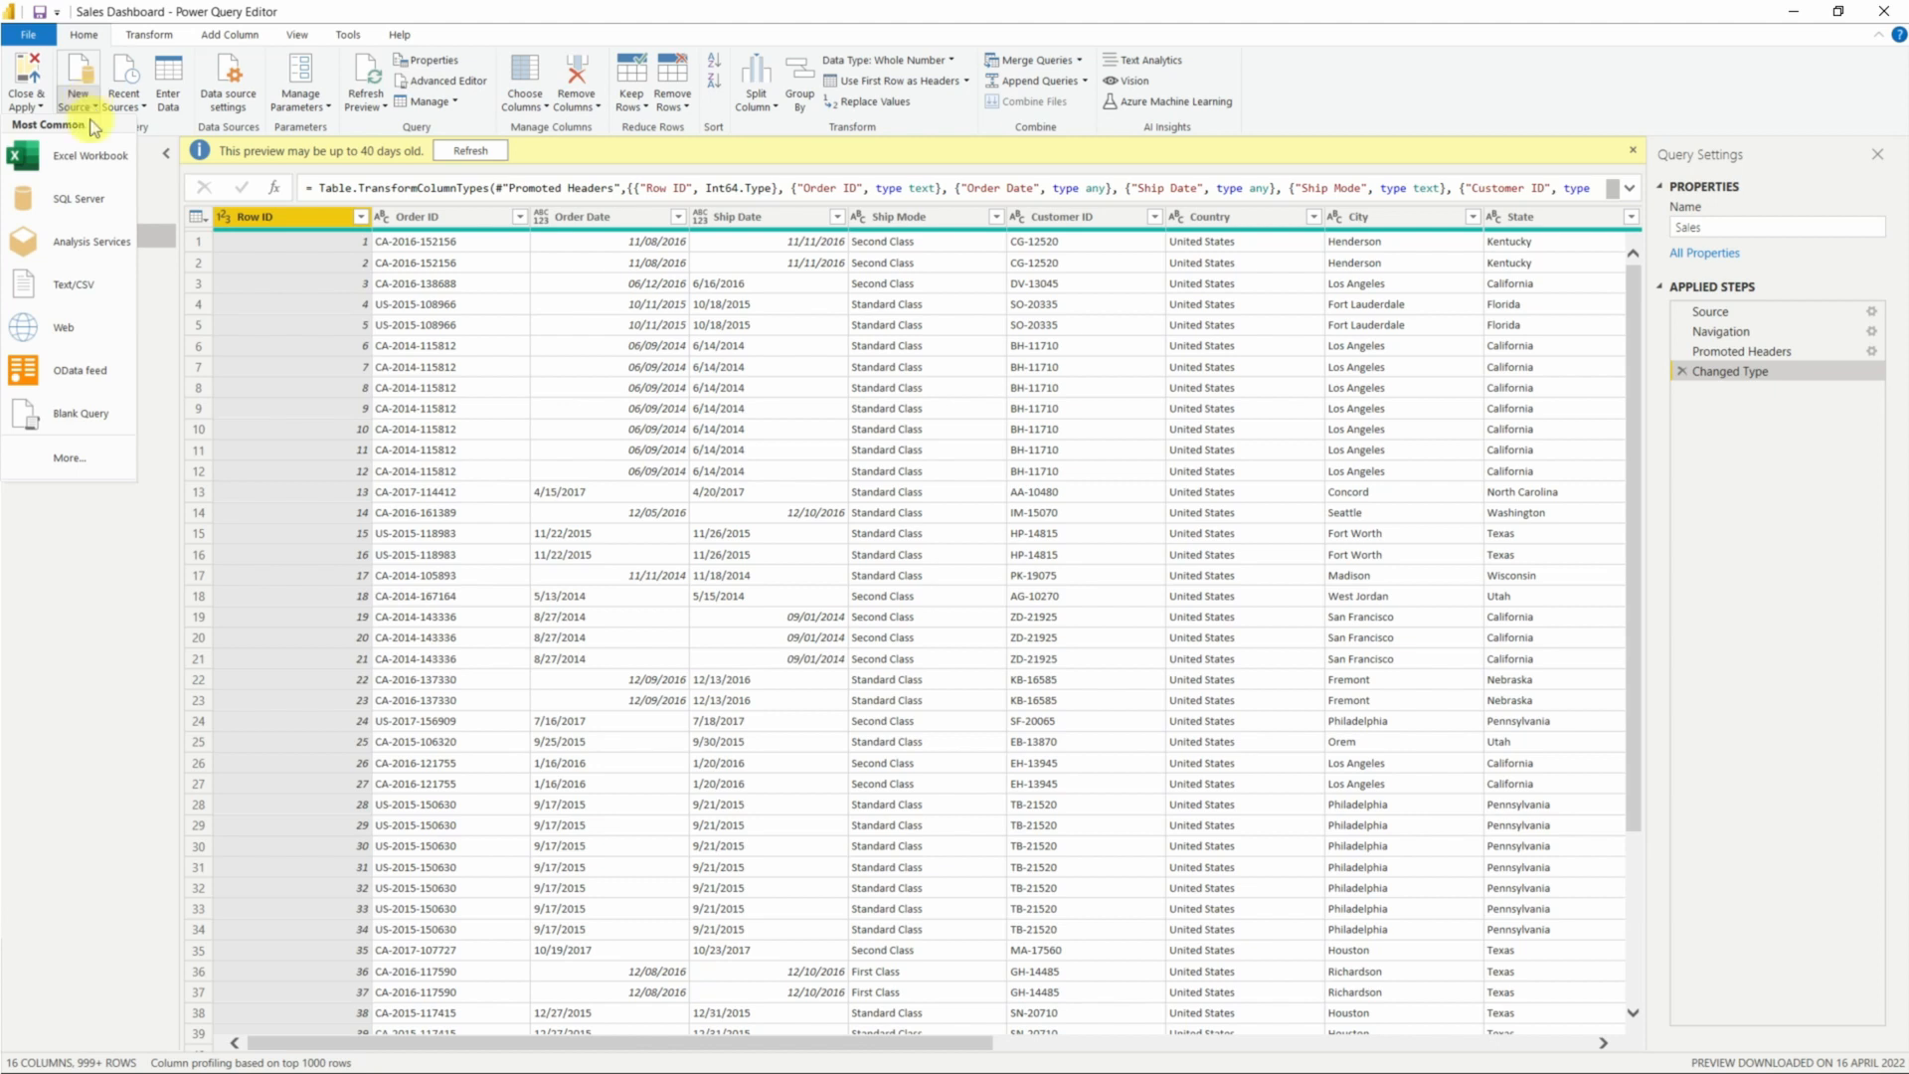
left_click(92, 415)
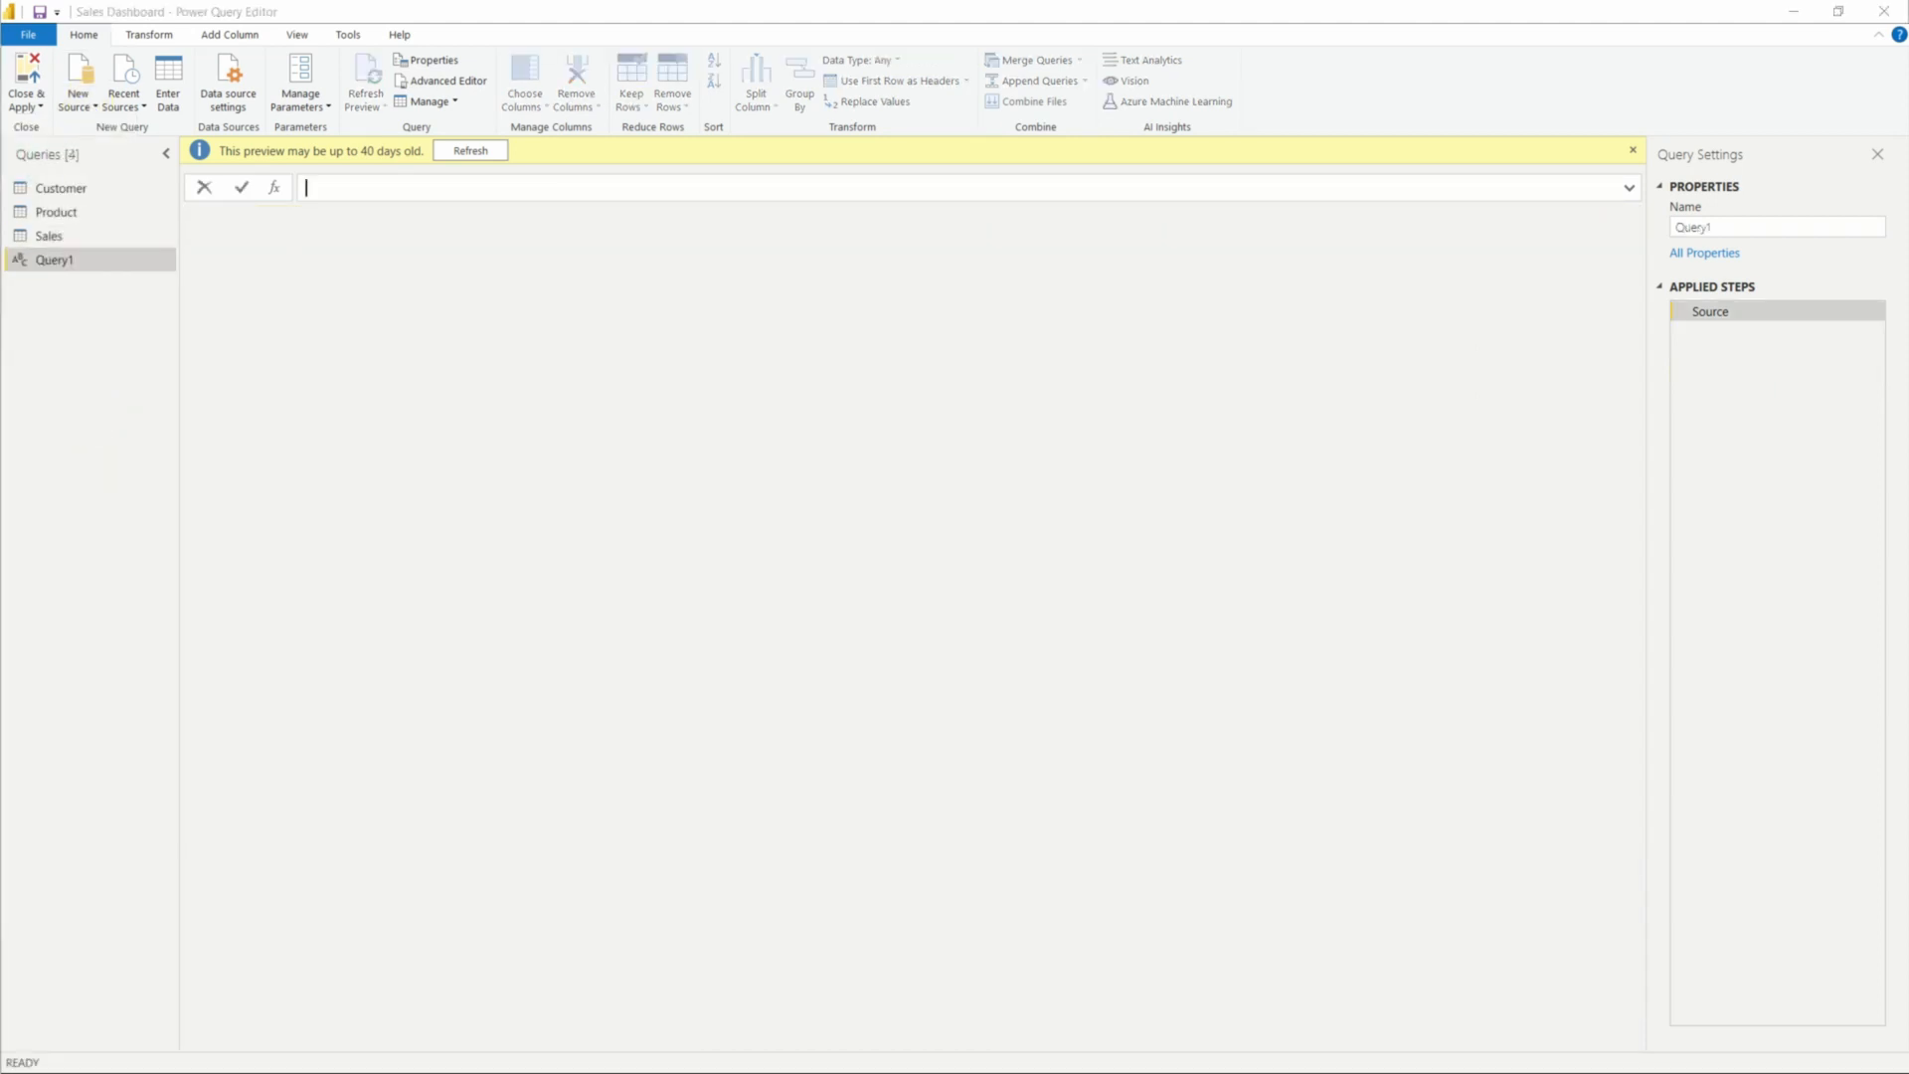
key("alt+Tab")
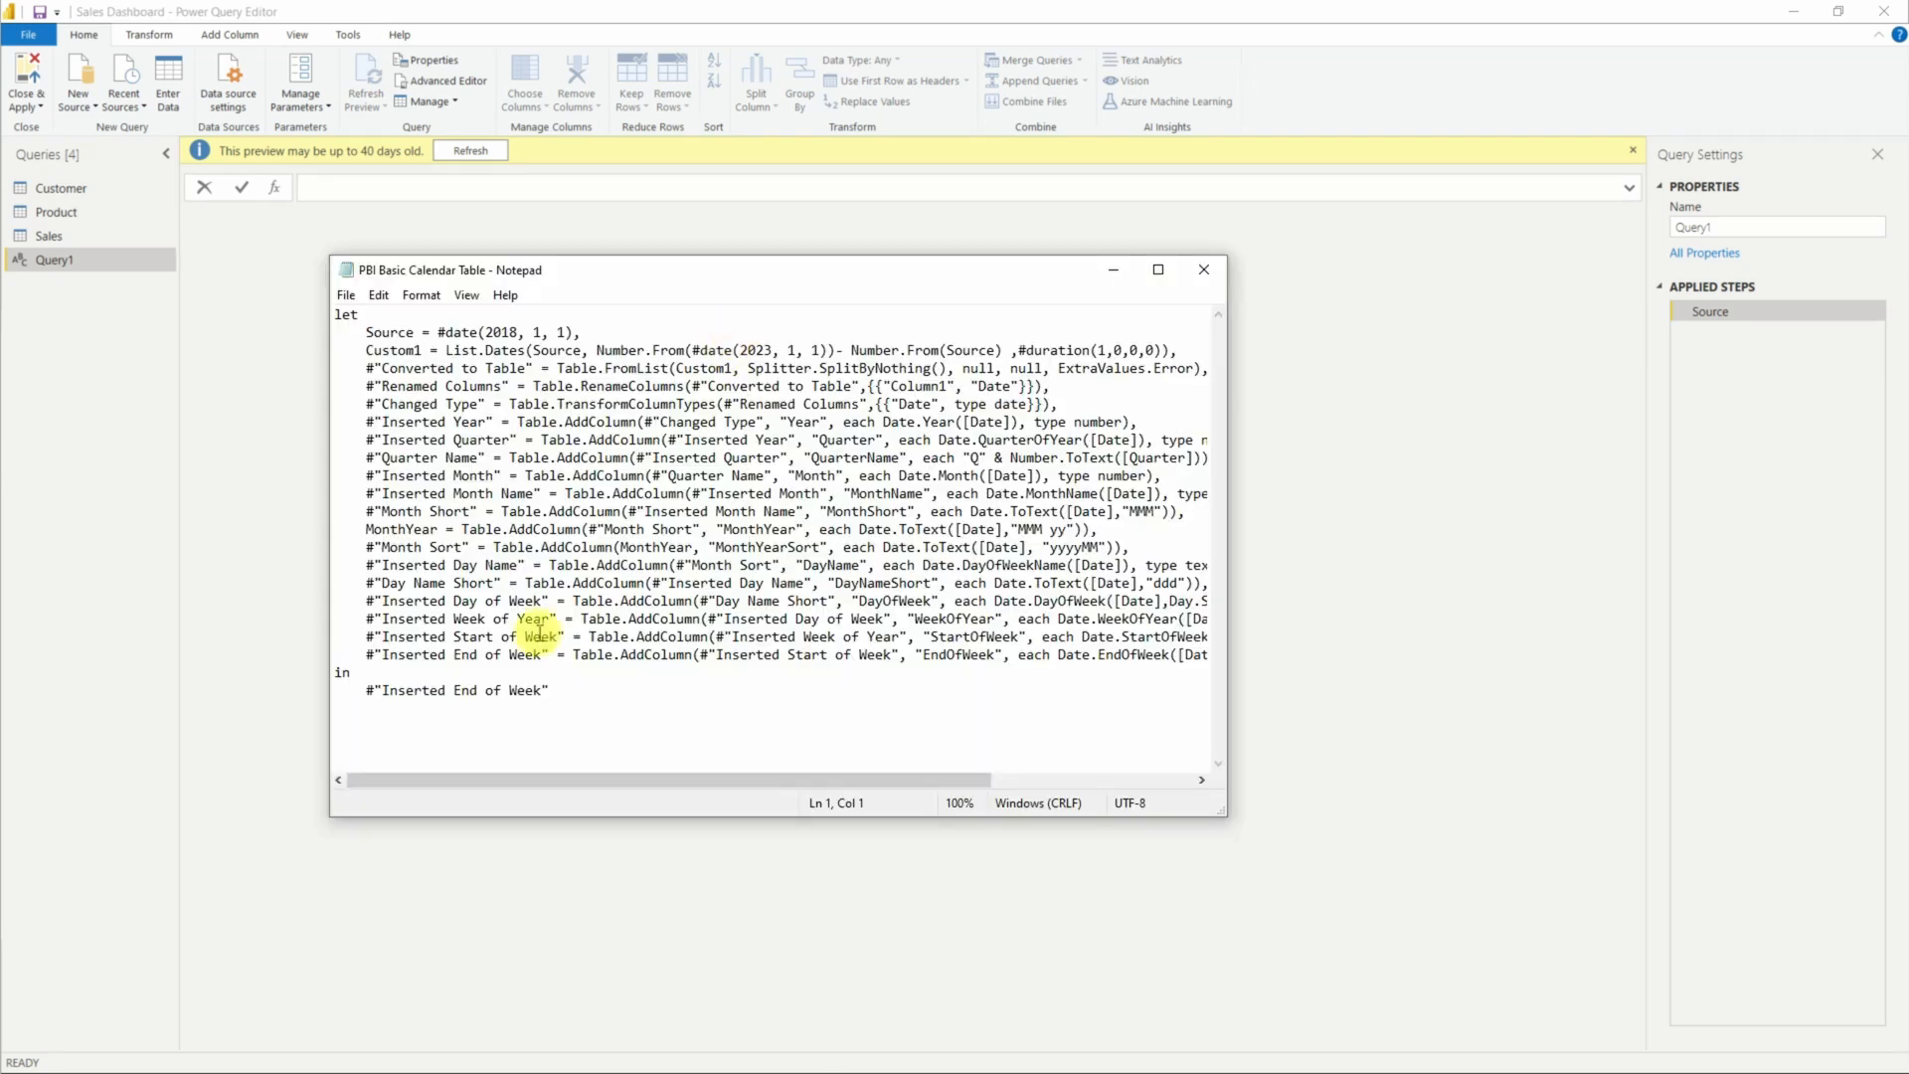
left_click_drag(527, 690, 270, 301)
key("ctrl+c")
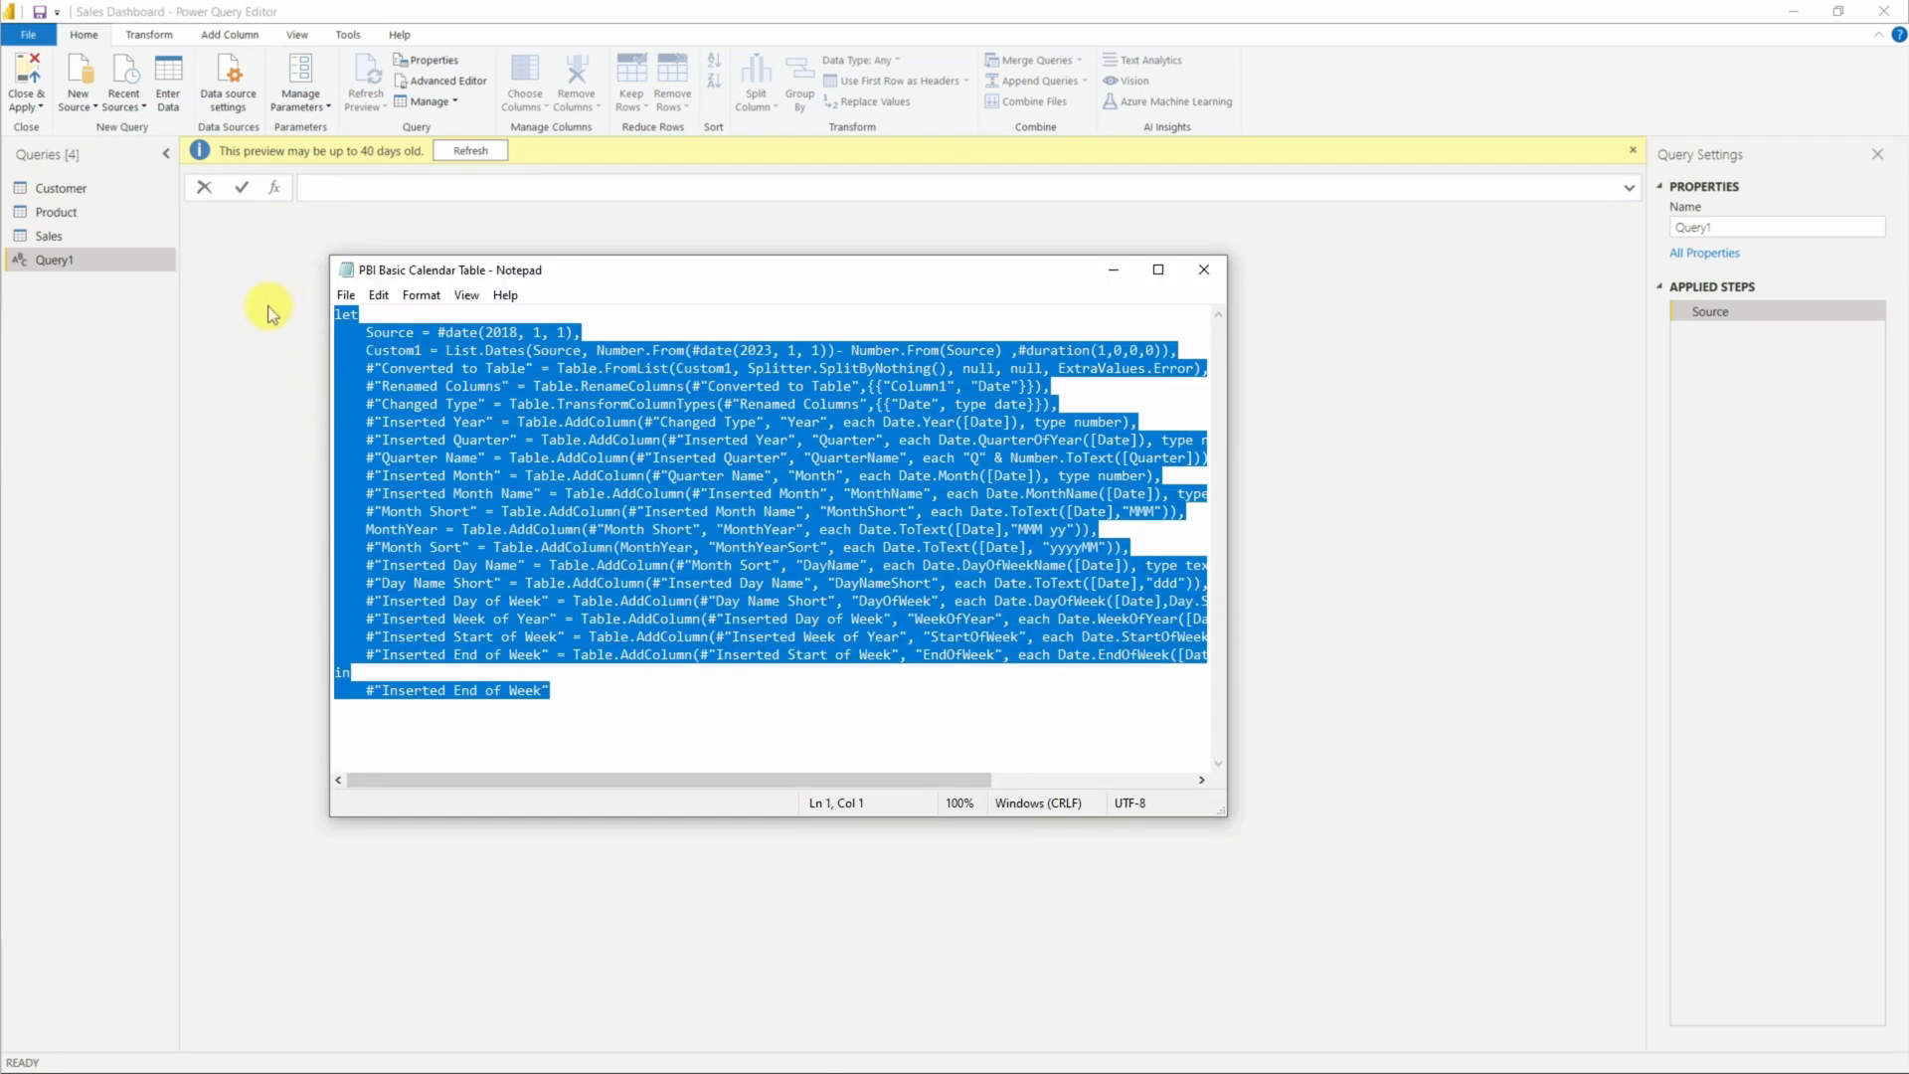
left_click(1114, 269)
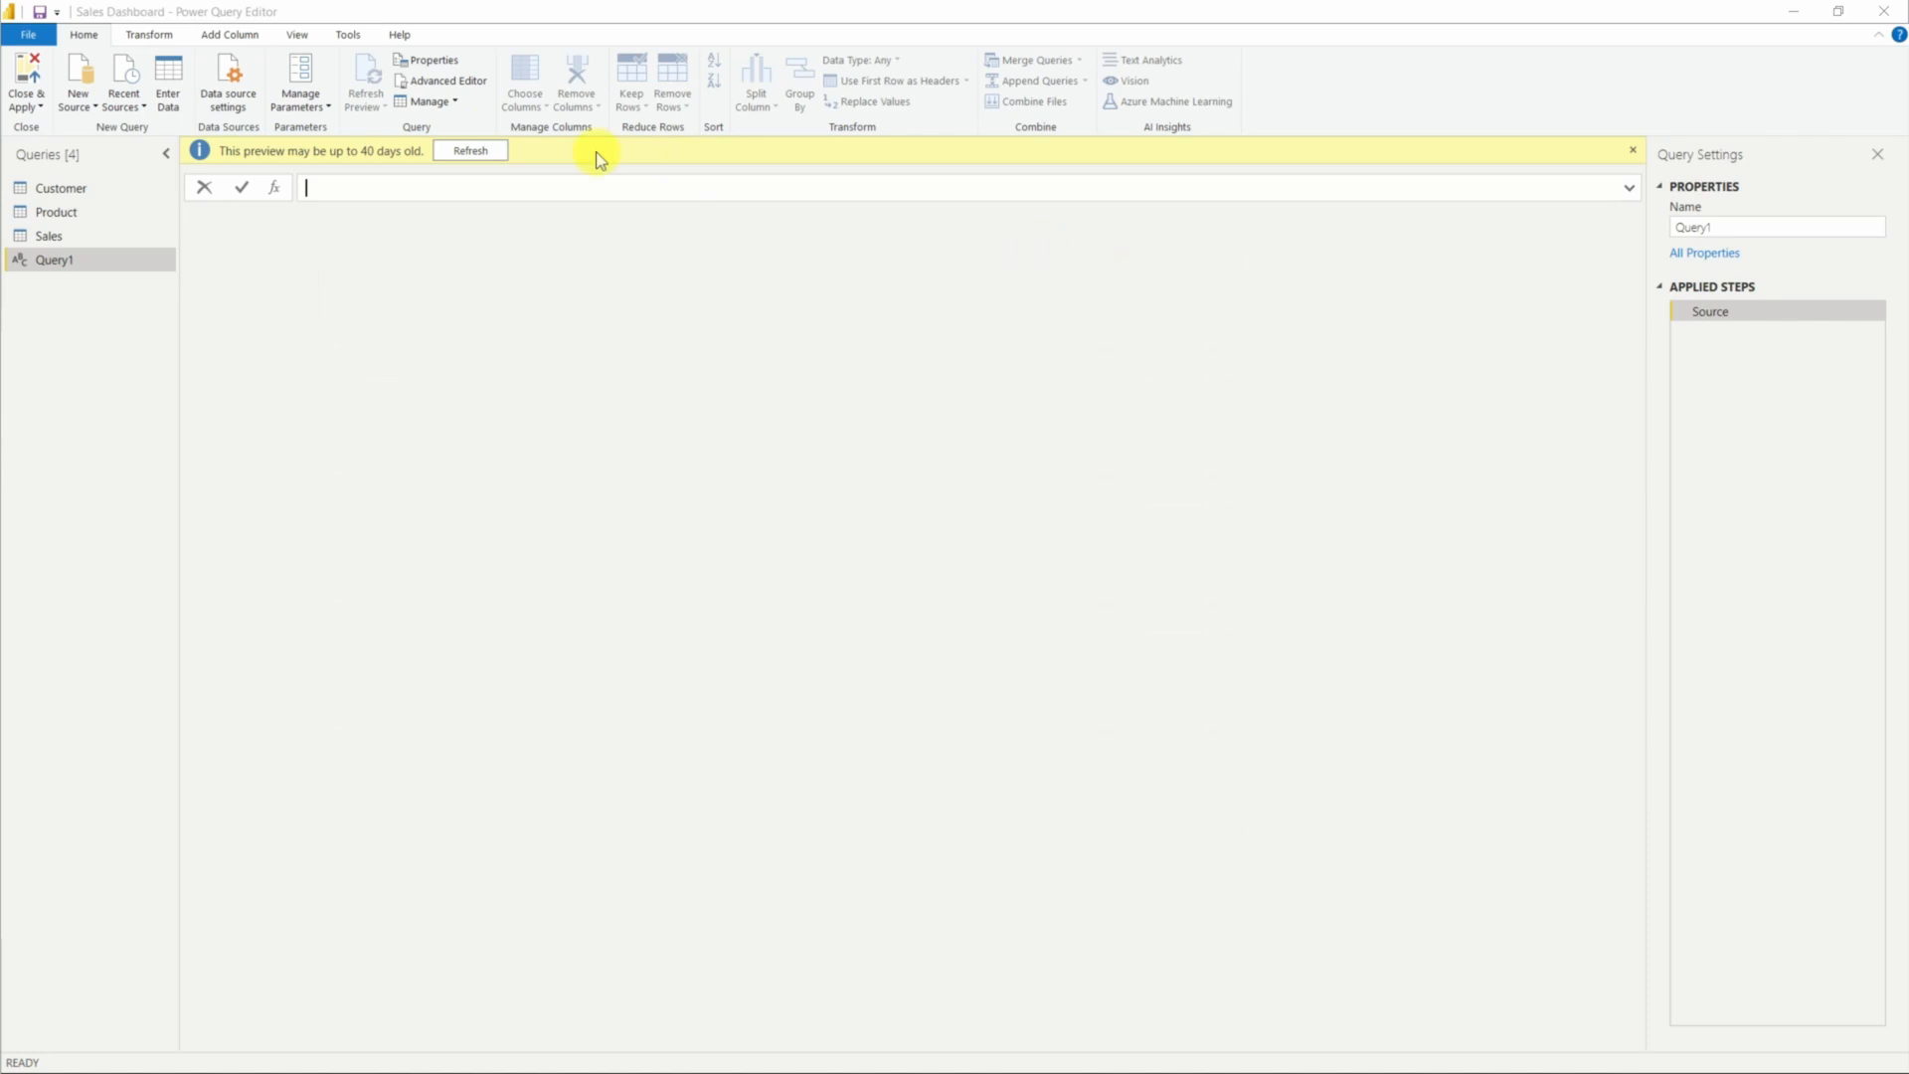
Replace the blank query's code with the copied calendar table script in the Advanced Editor and apply it.
left_click(446, 87)
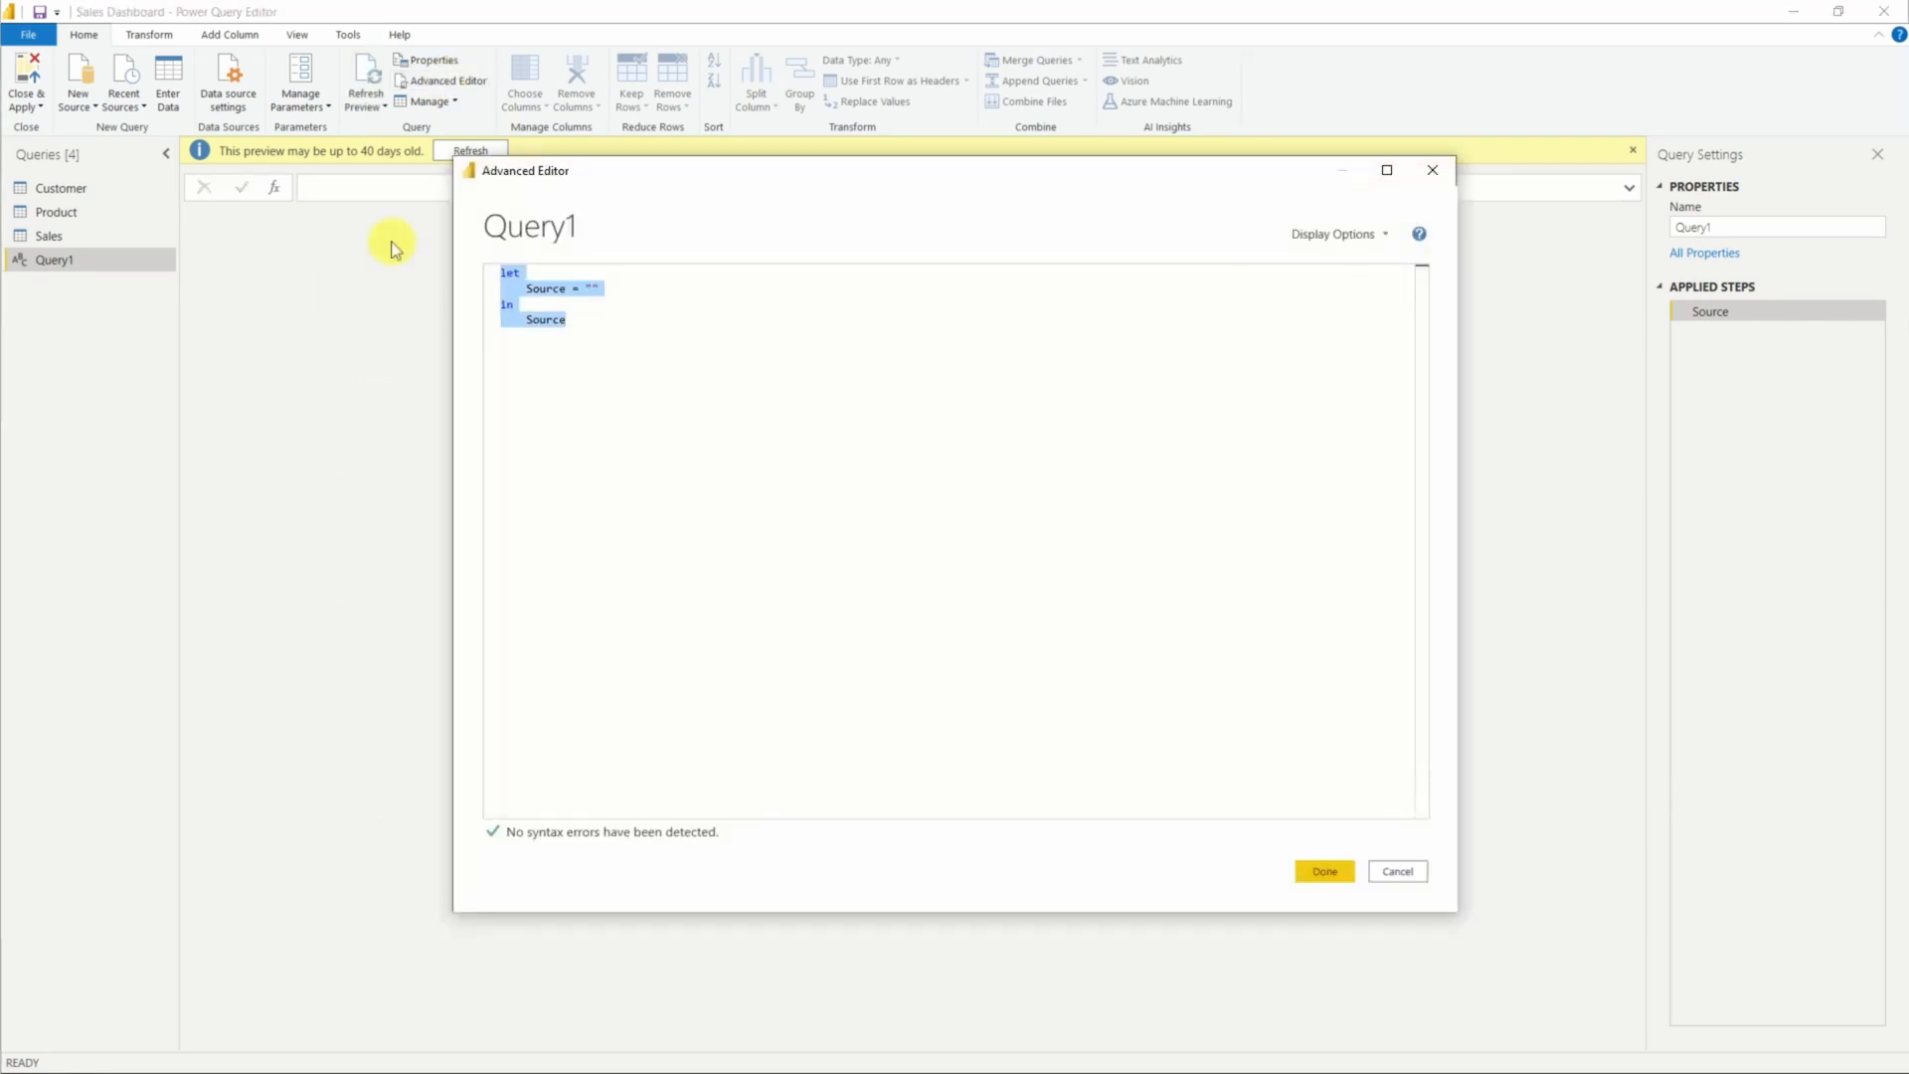
key("ctrl+v")
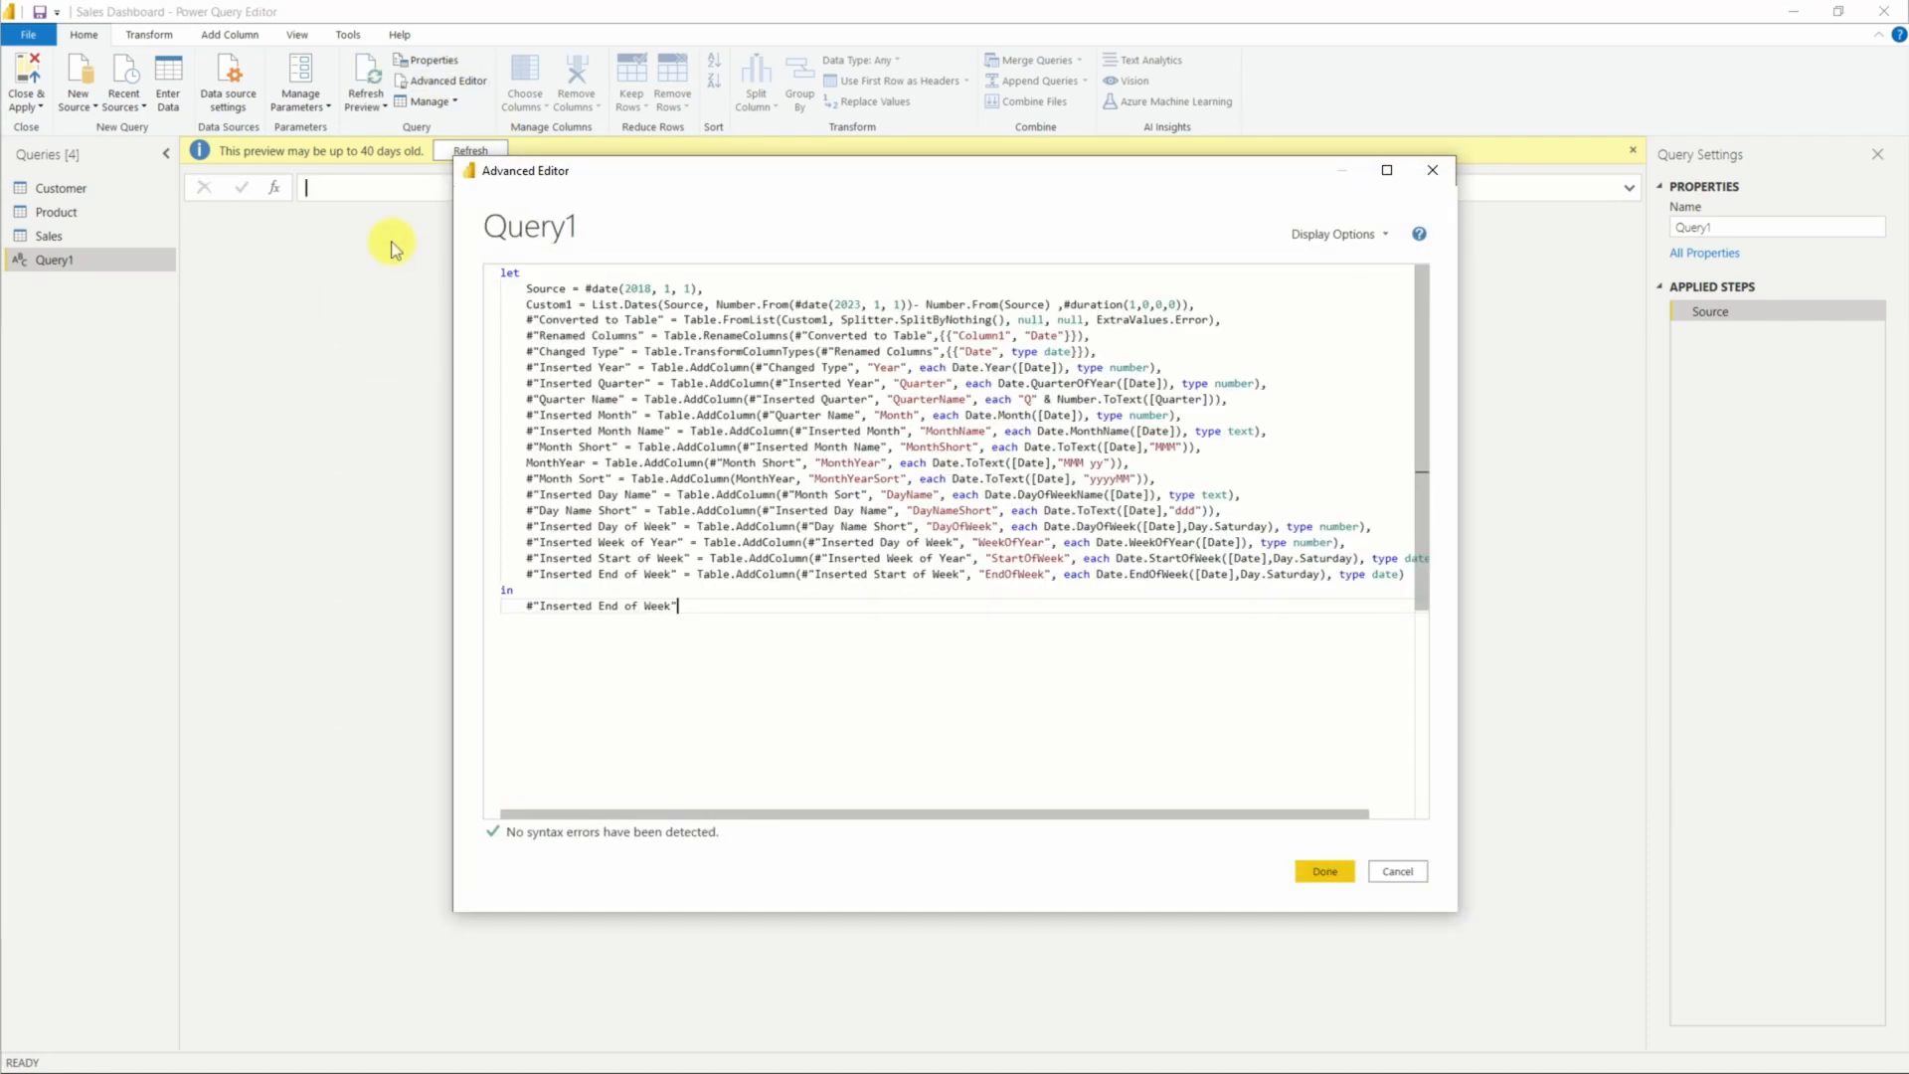
left_click(1324, 872)
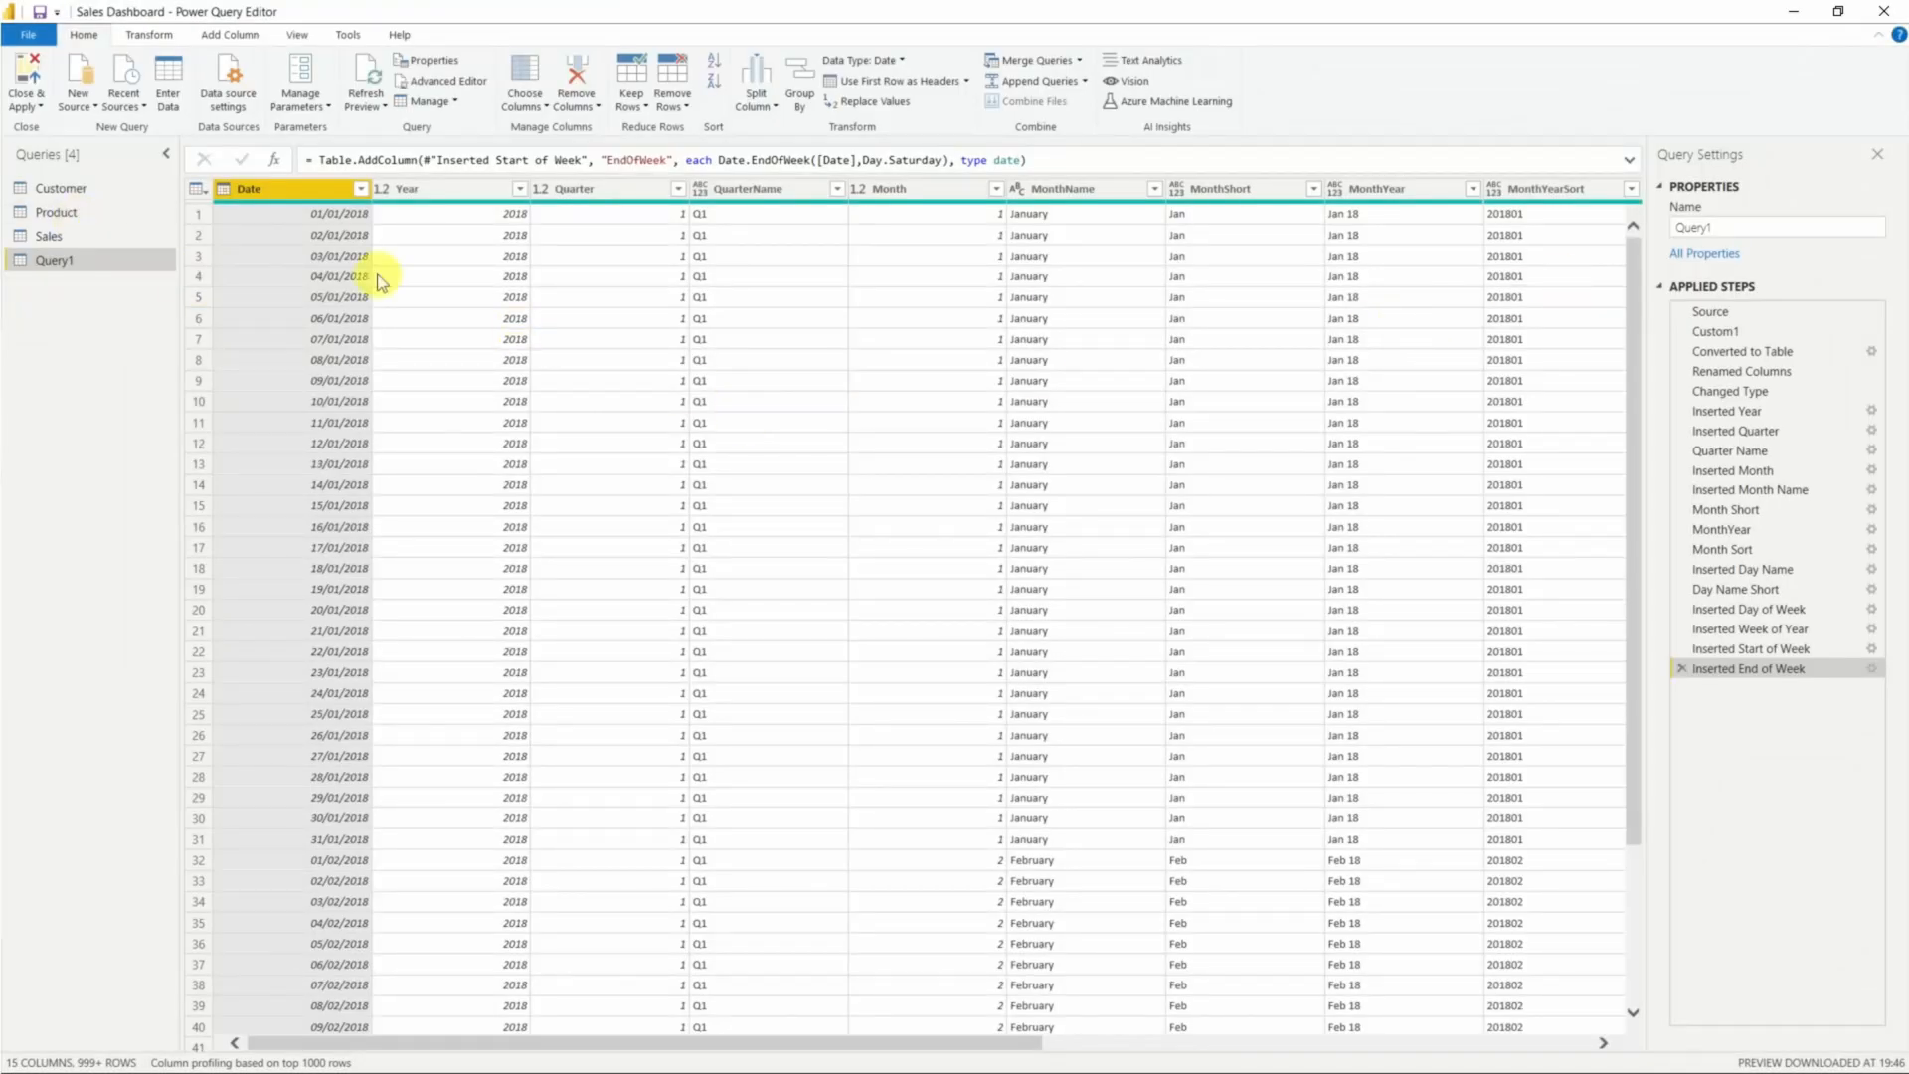
Rename the calendar query as Dim_Date and the Sales query as Fact_Sales.
double_click(1721, 229)
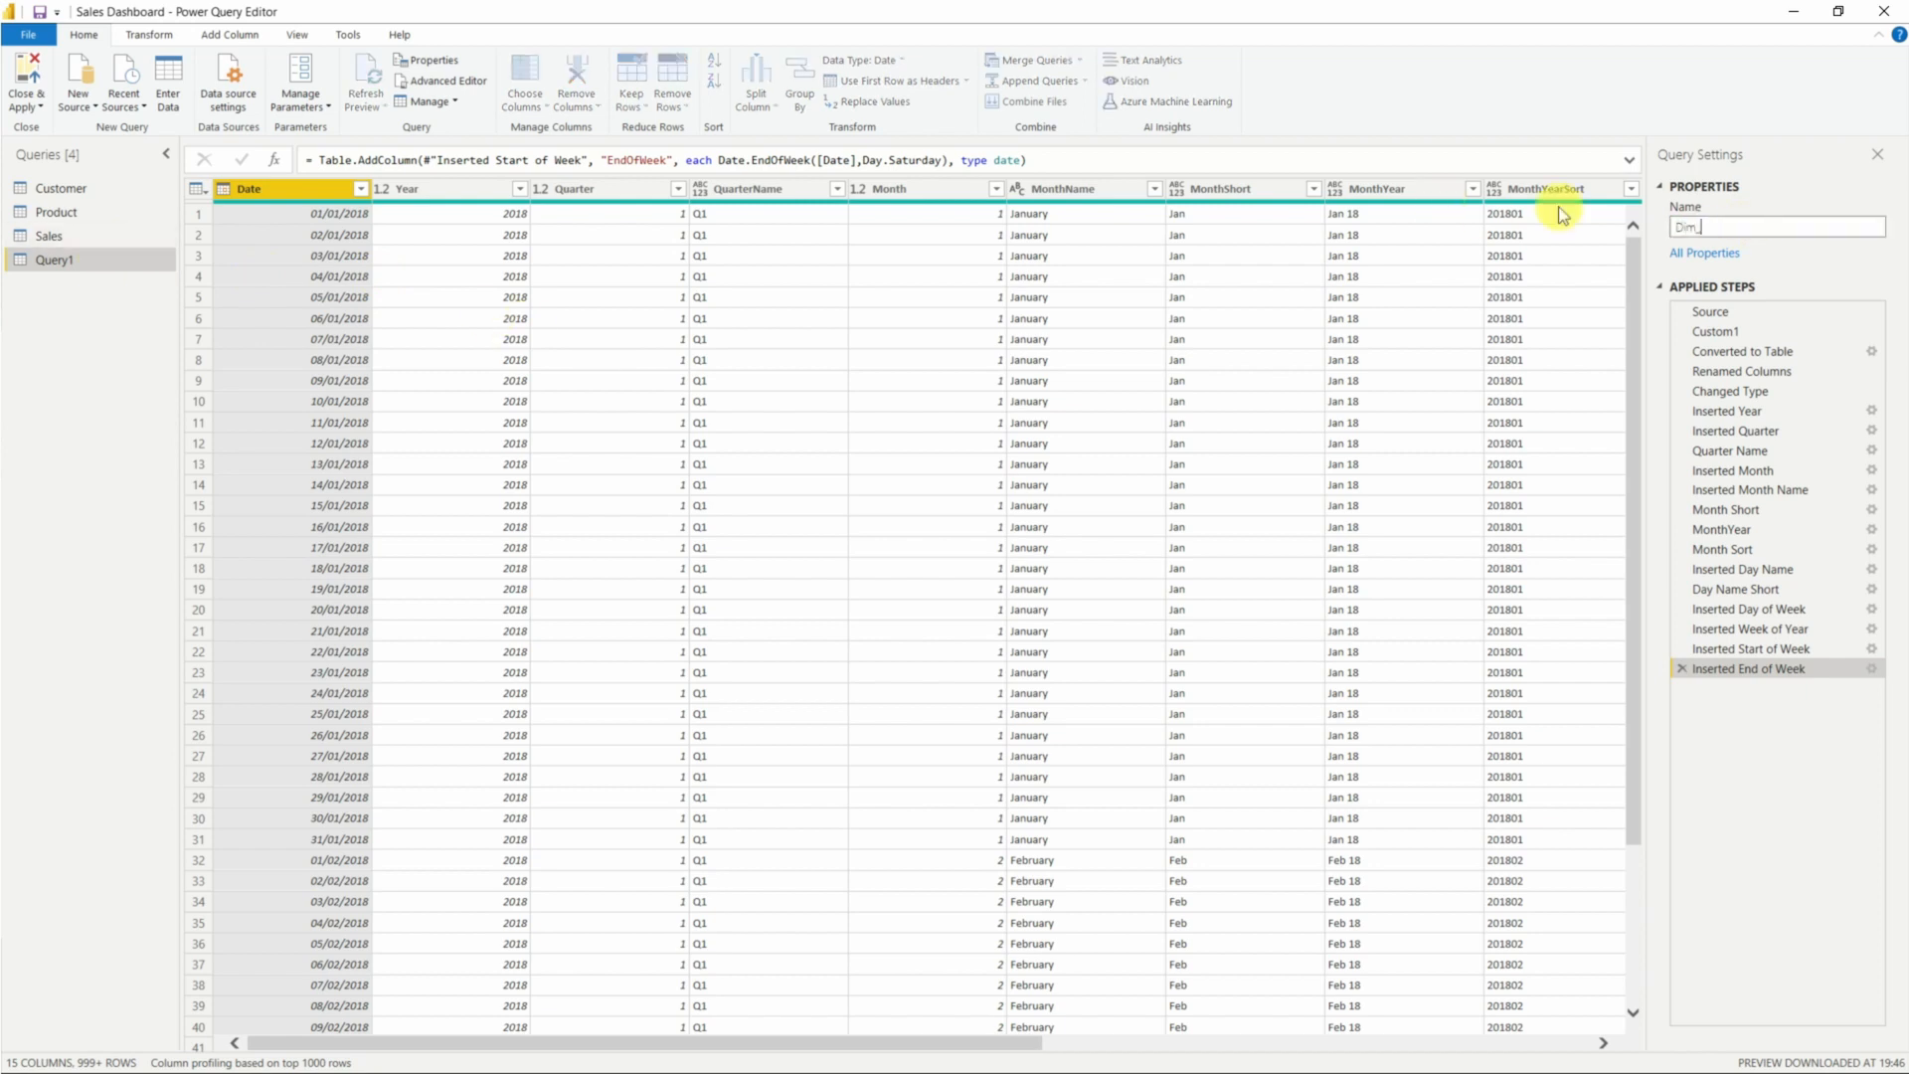
key("Return")
left_click(49, 235)
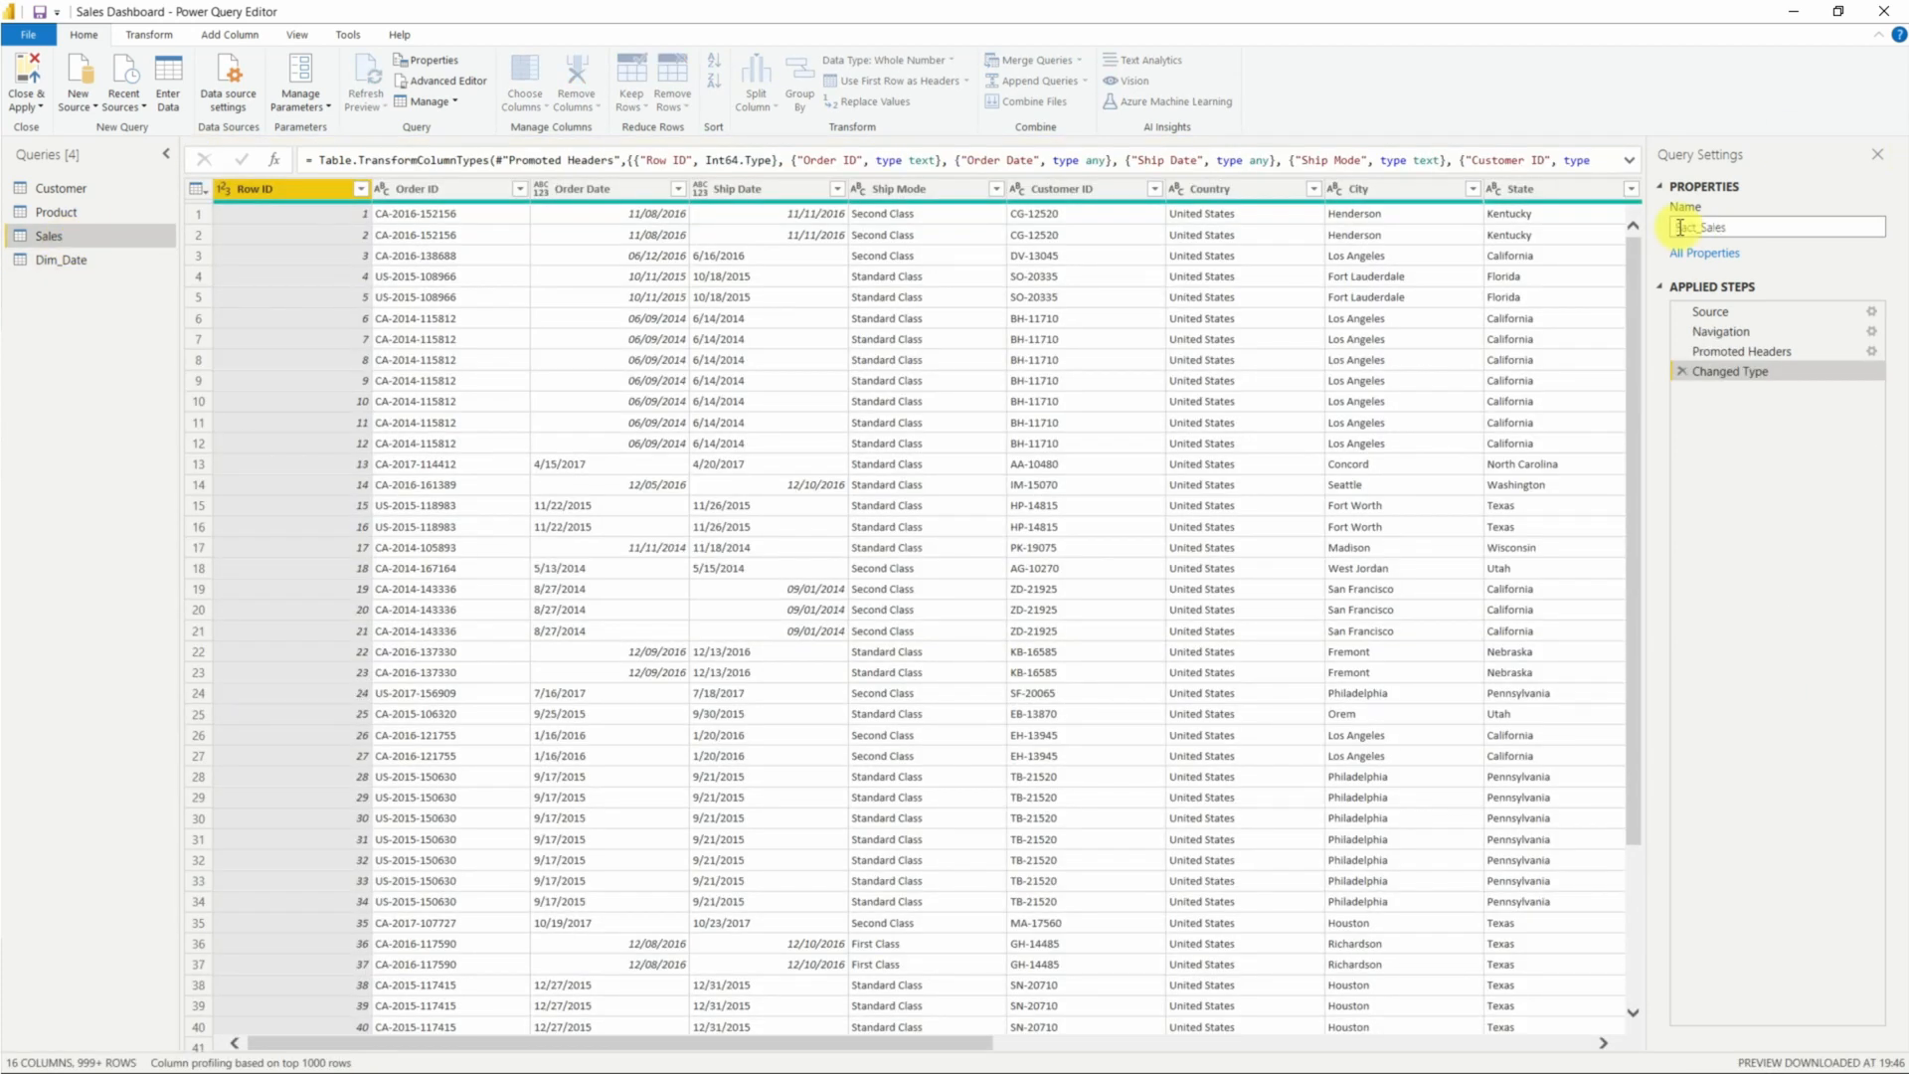
key("Return")
Promote the first row of the Product query to headers and rename the query as Dim_Product.
left_click(59, 212)
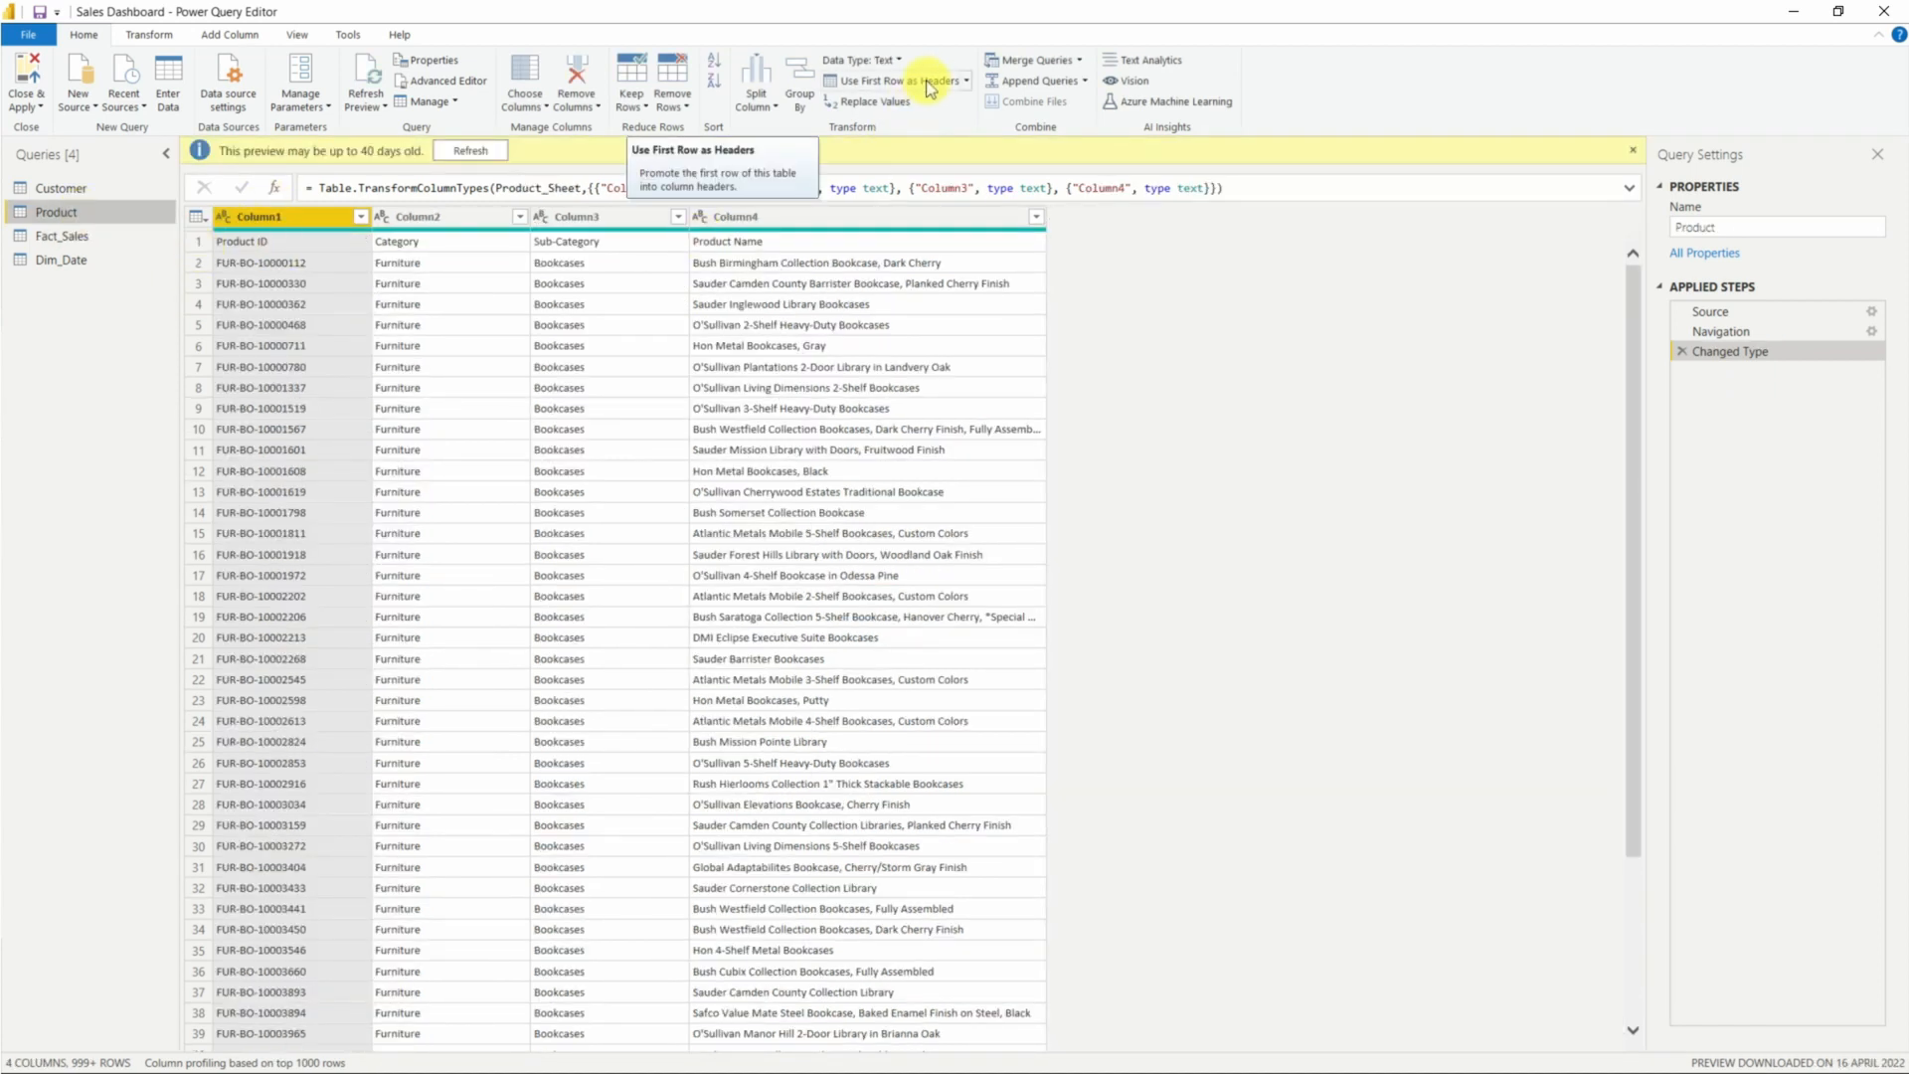
left_click(861, 86)
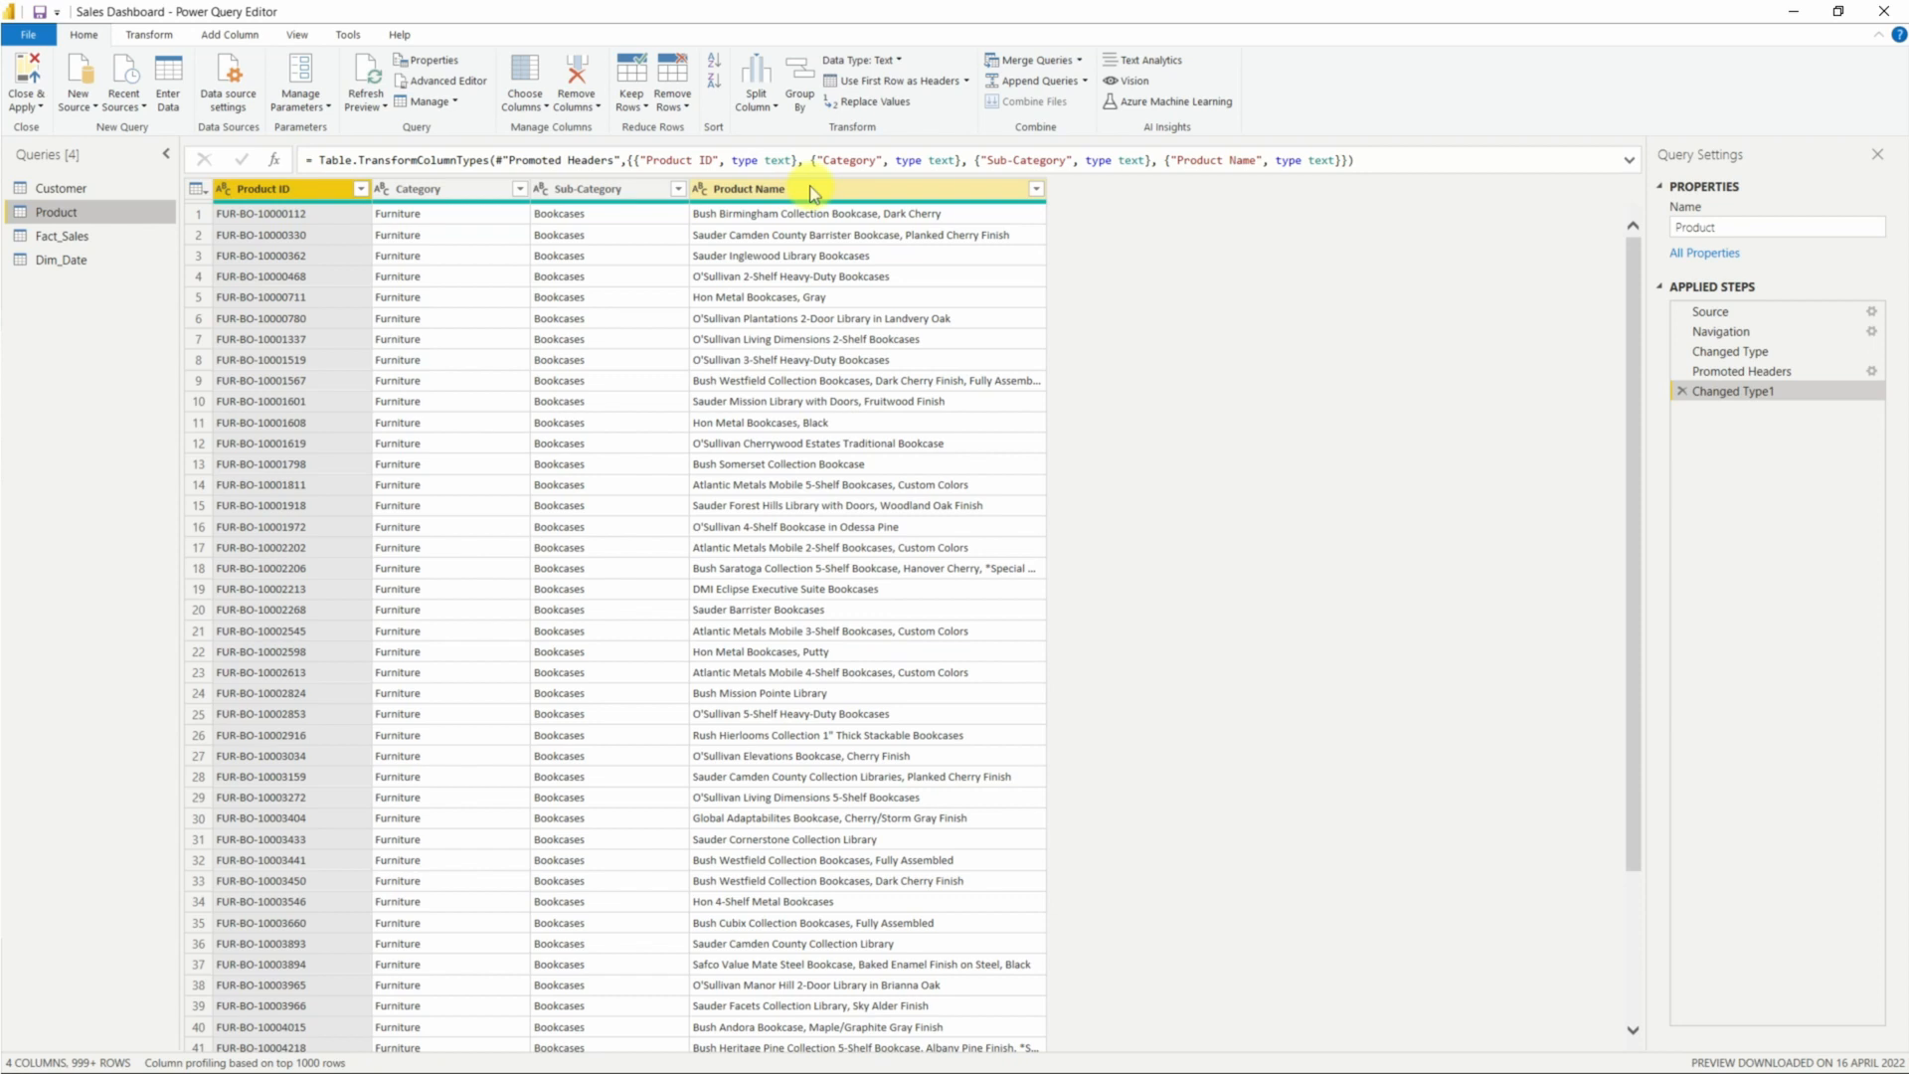
left_click(1675, 229)
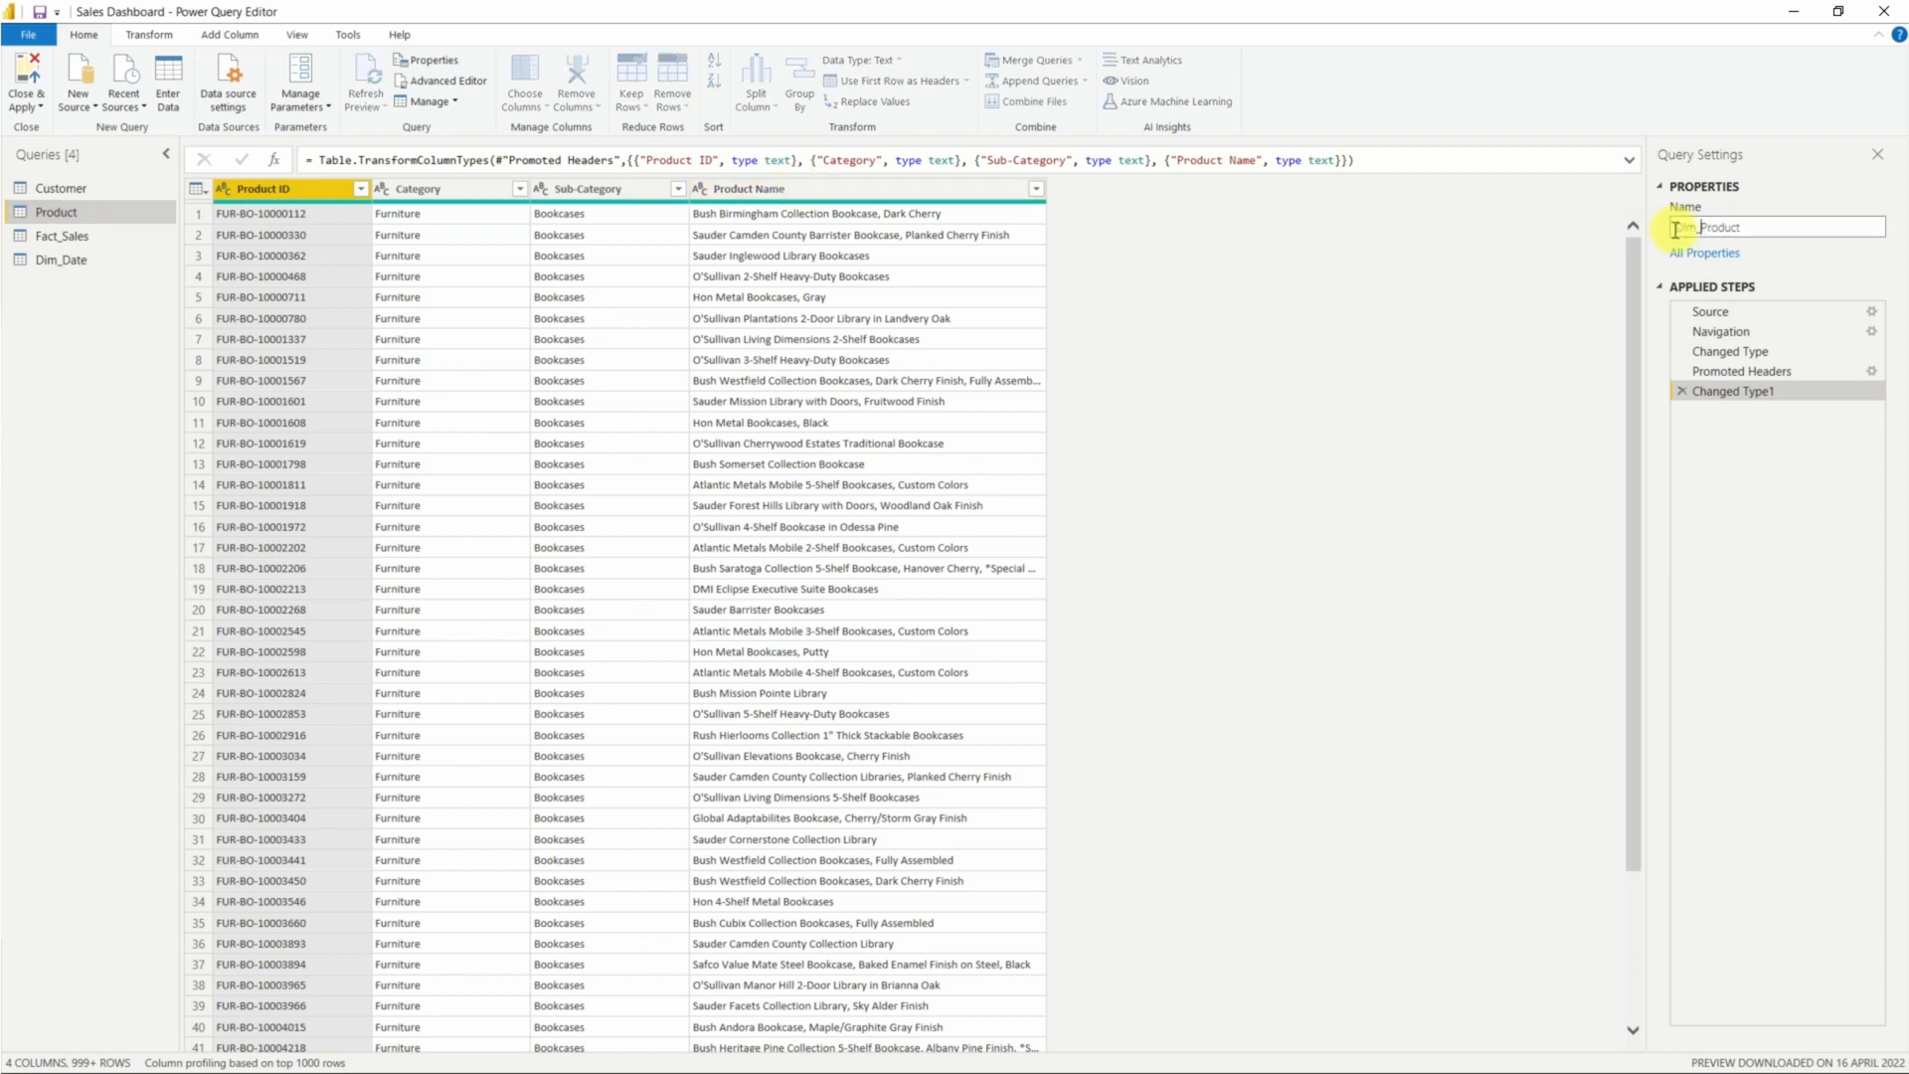
Promote the first row of the Customer query to headers and rename the query as Dim_Customer.
left_click(64, 188)
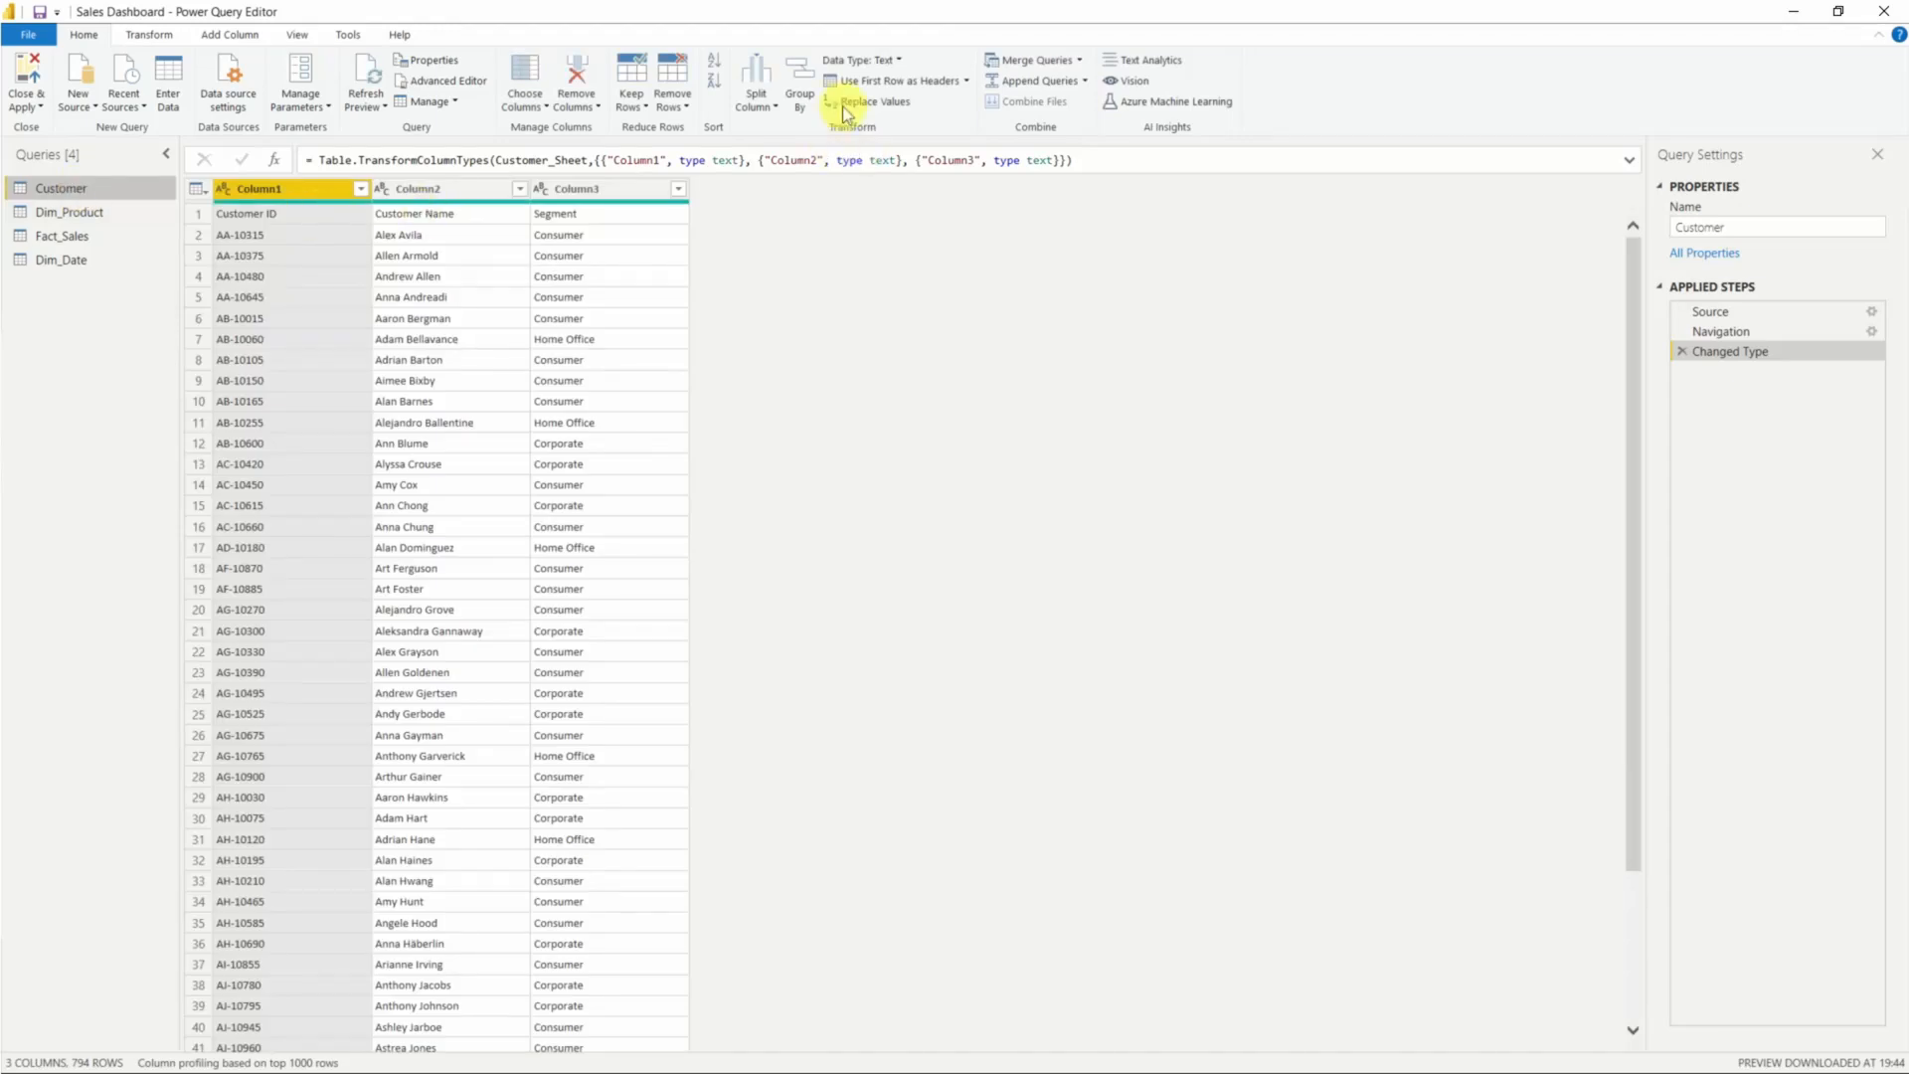
left_click(874, 85)
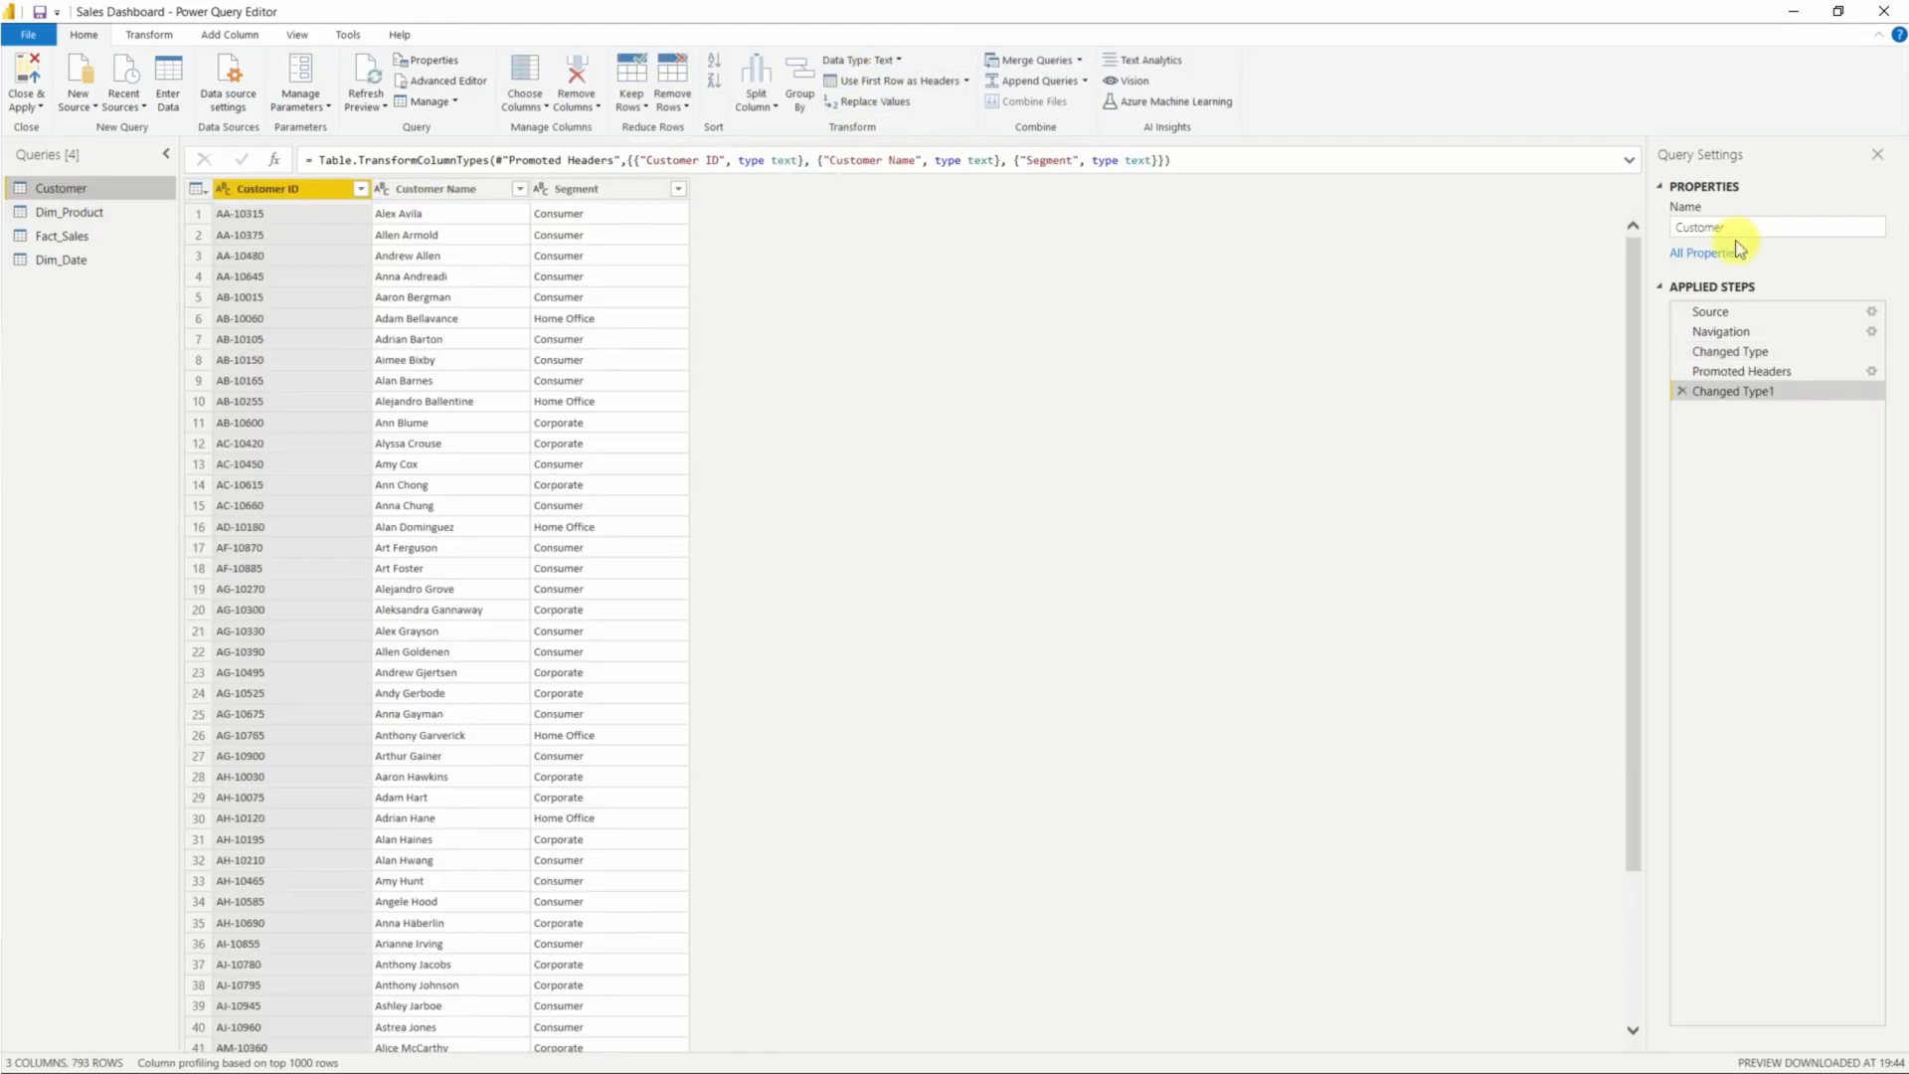
left_click(1677, 227)
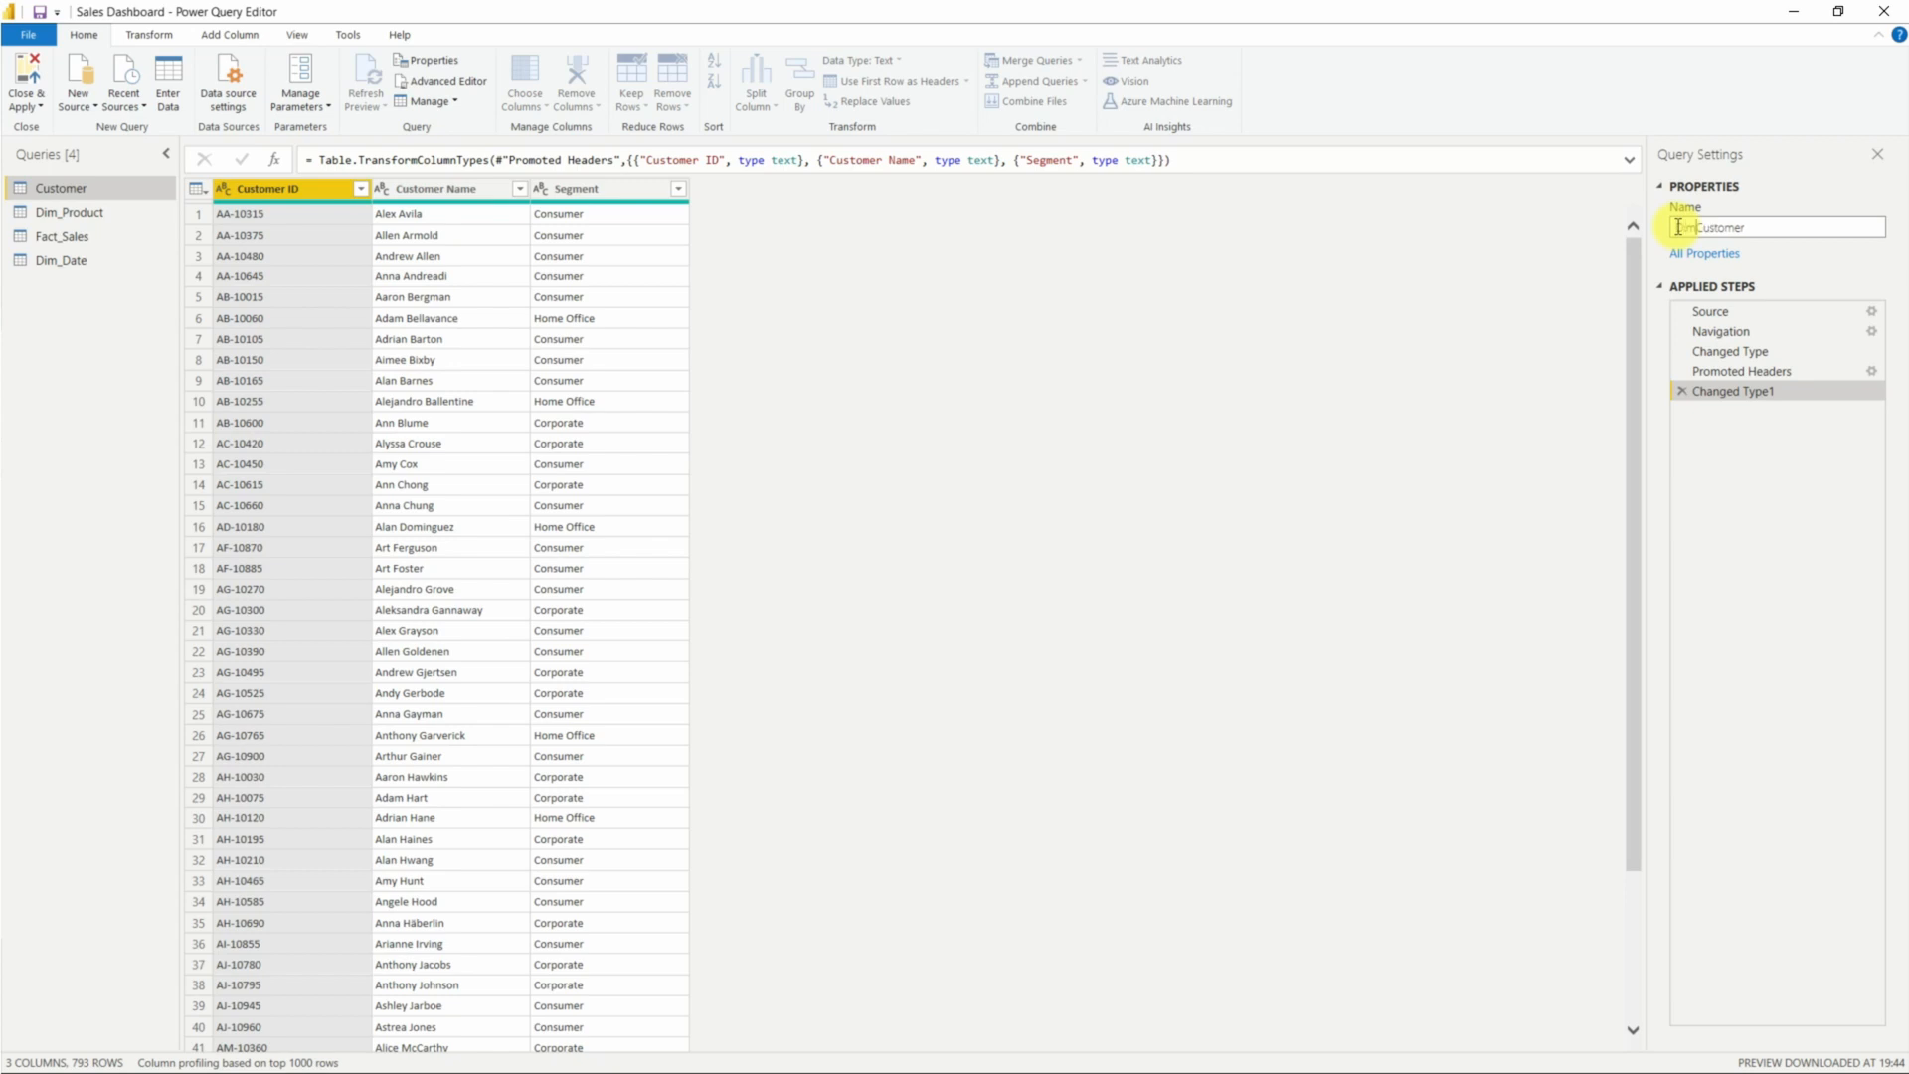
key("Return")
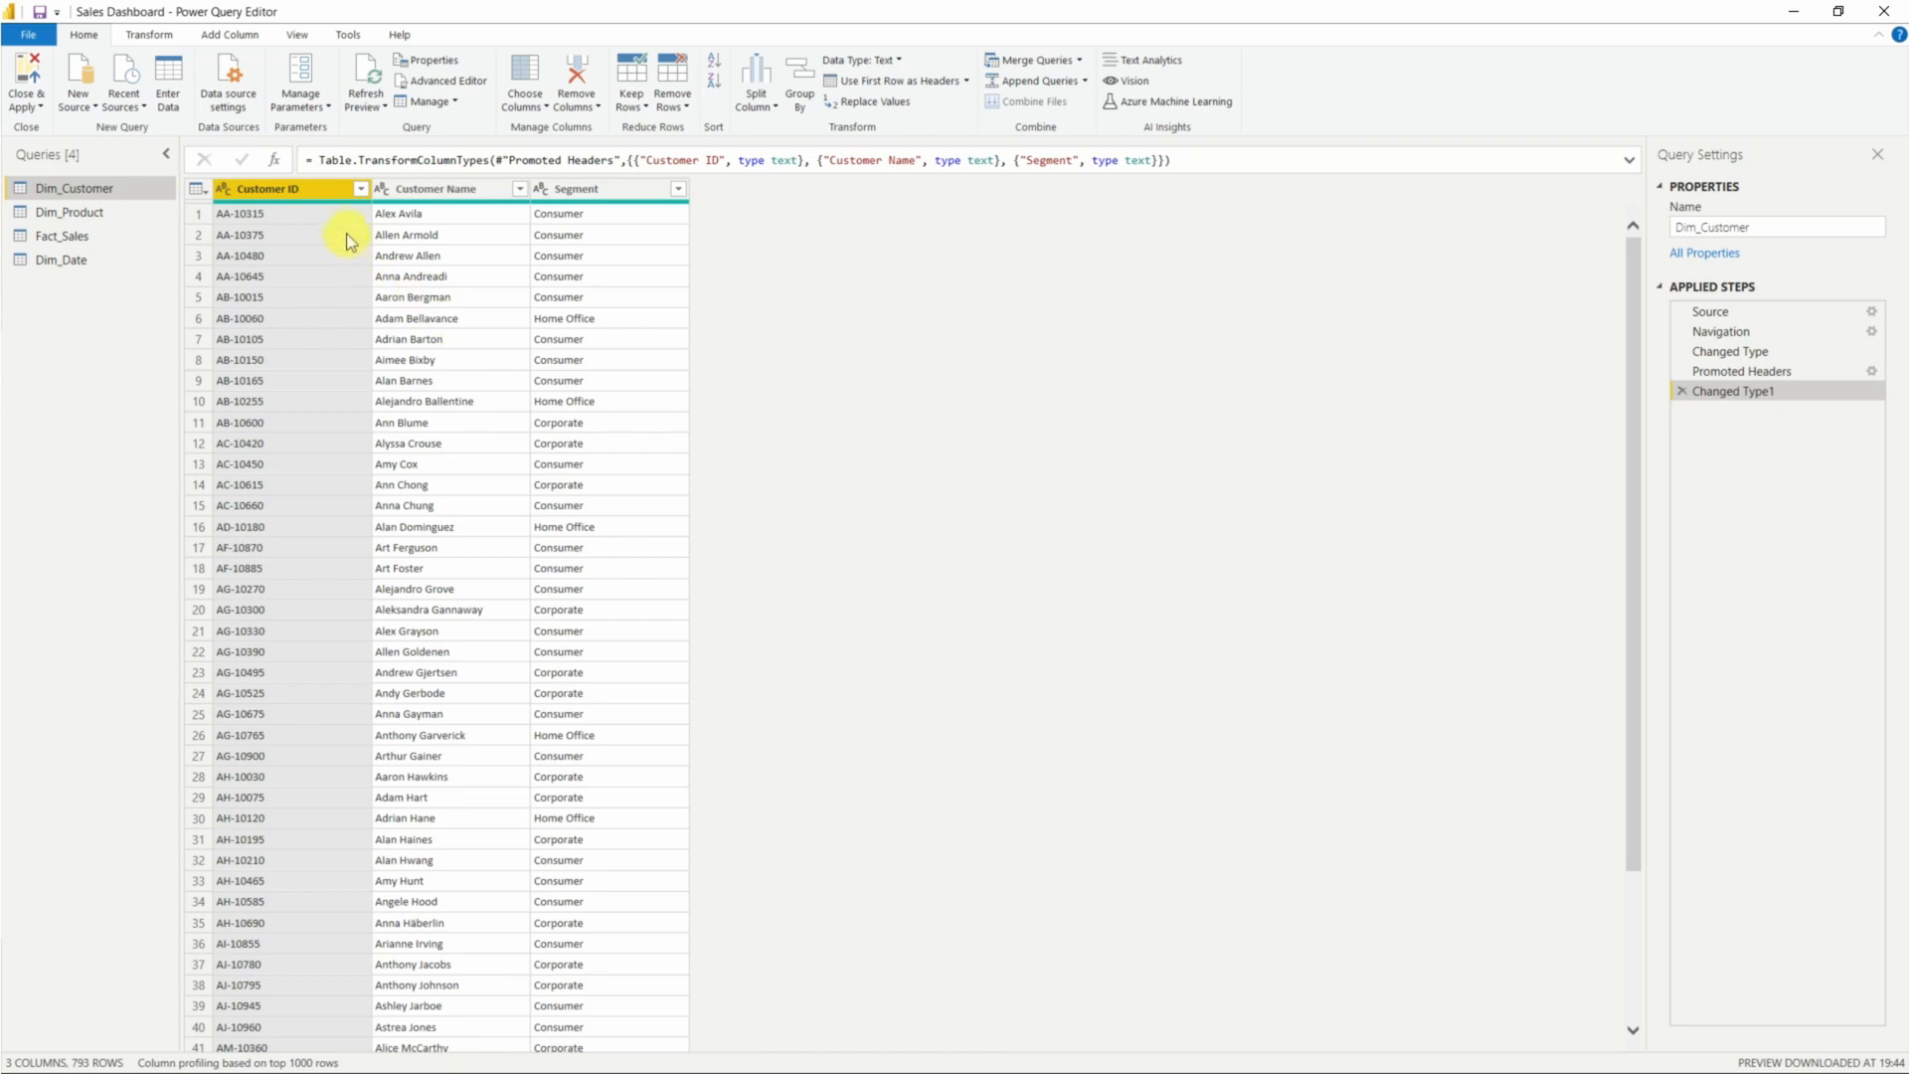
Review the columns of the Dim_Product query and the Fact_Sales query.
mouse_move(337, 209)
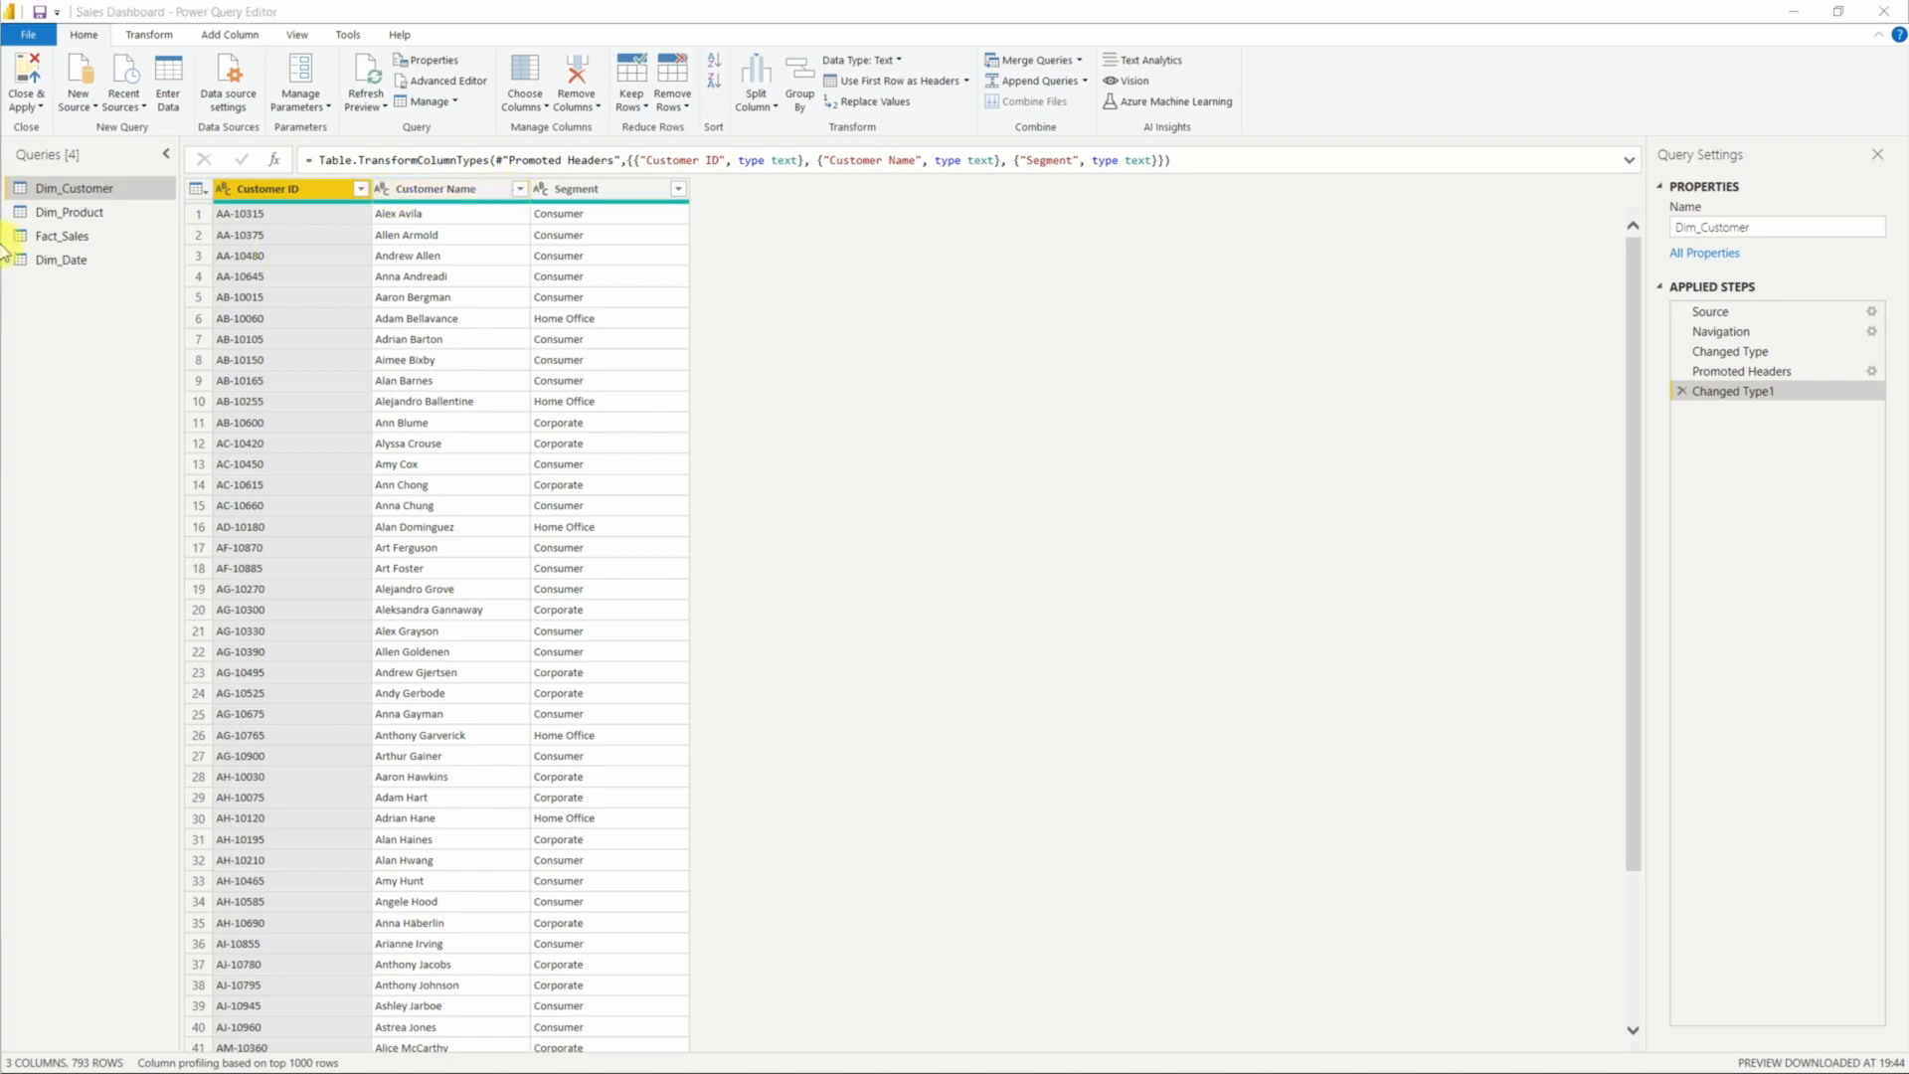
left_click(61, 210)
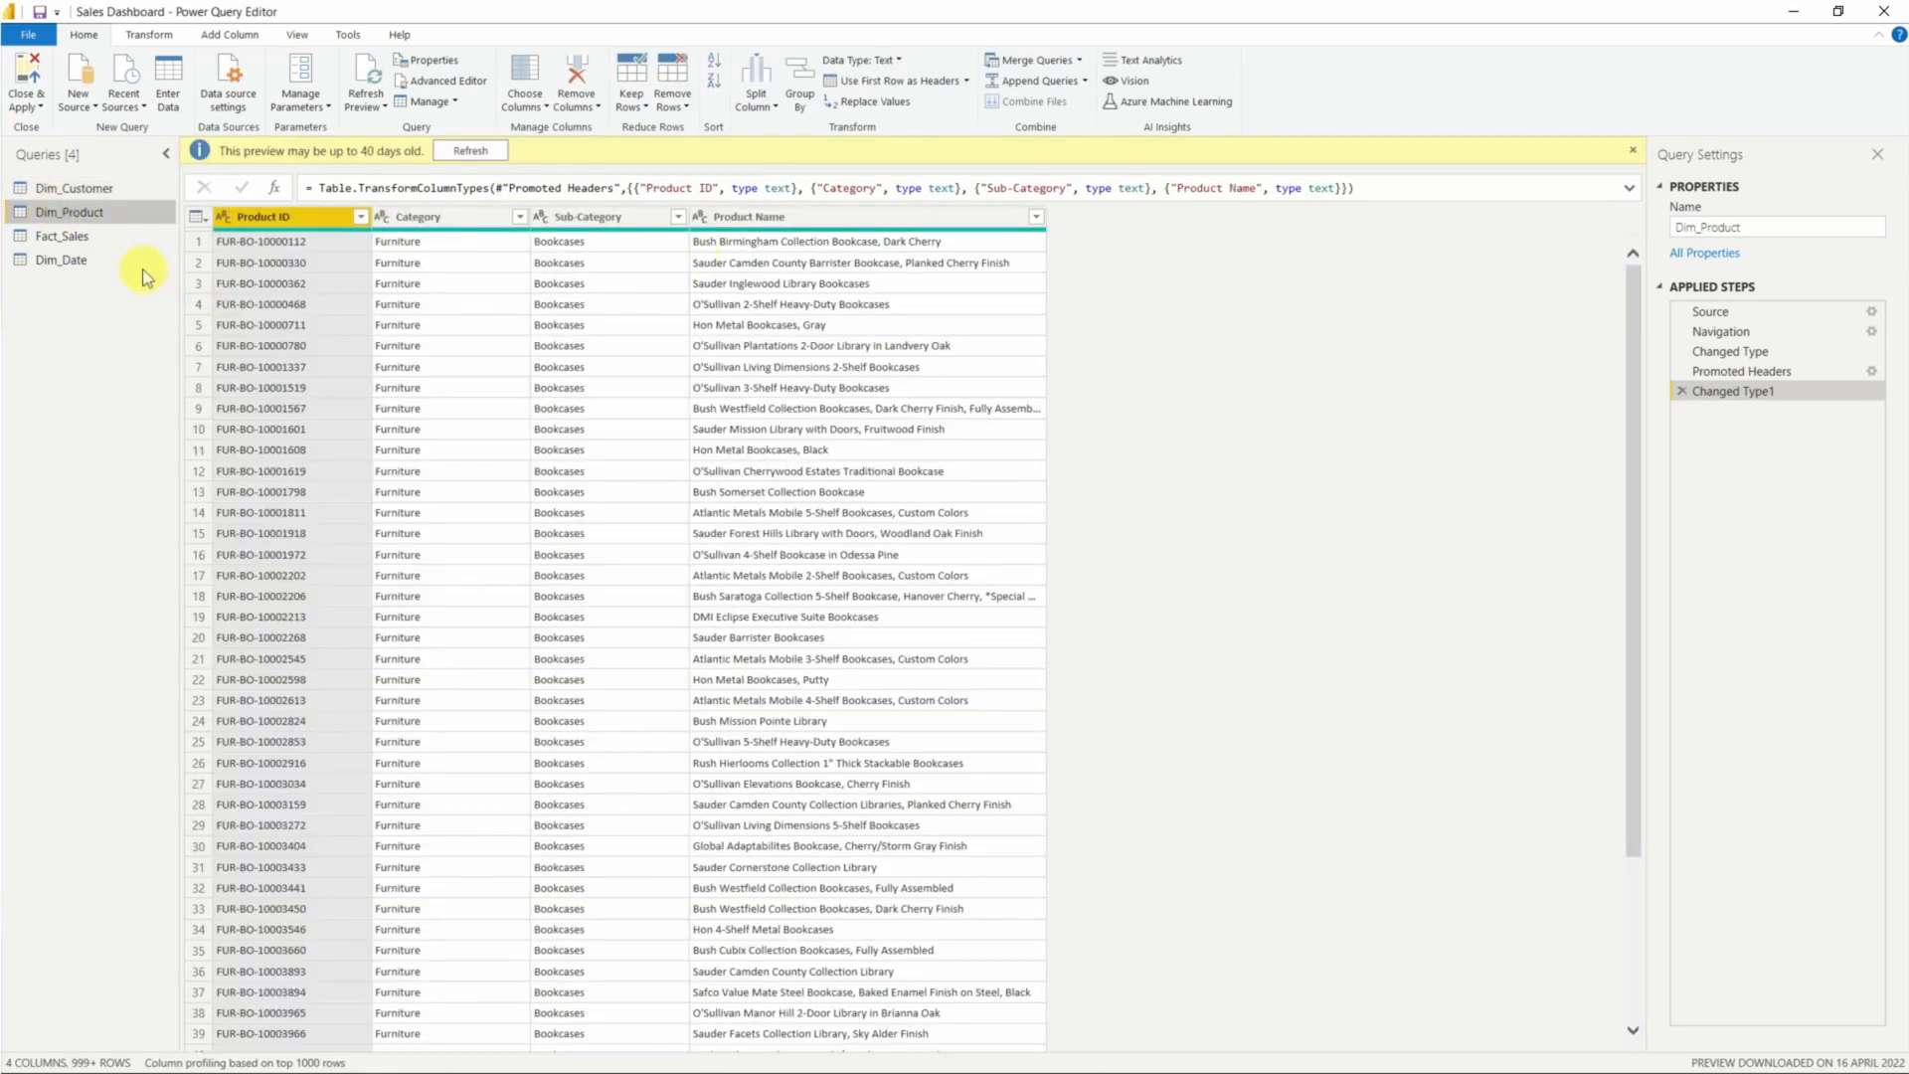
left_click(99, 243)
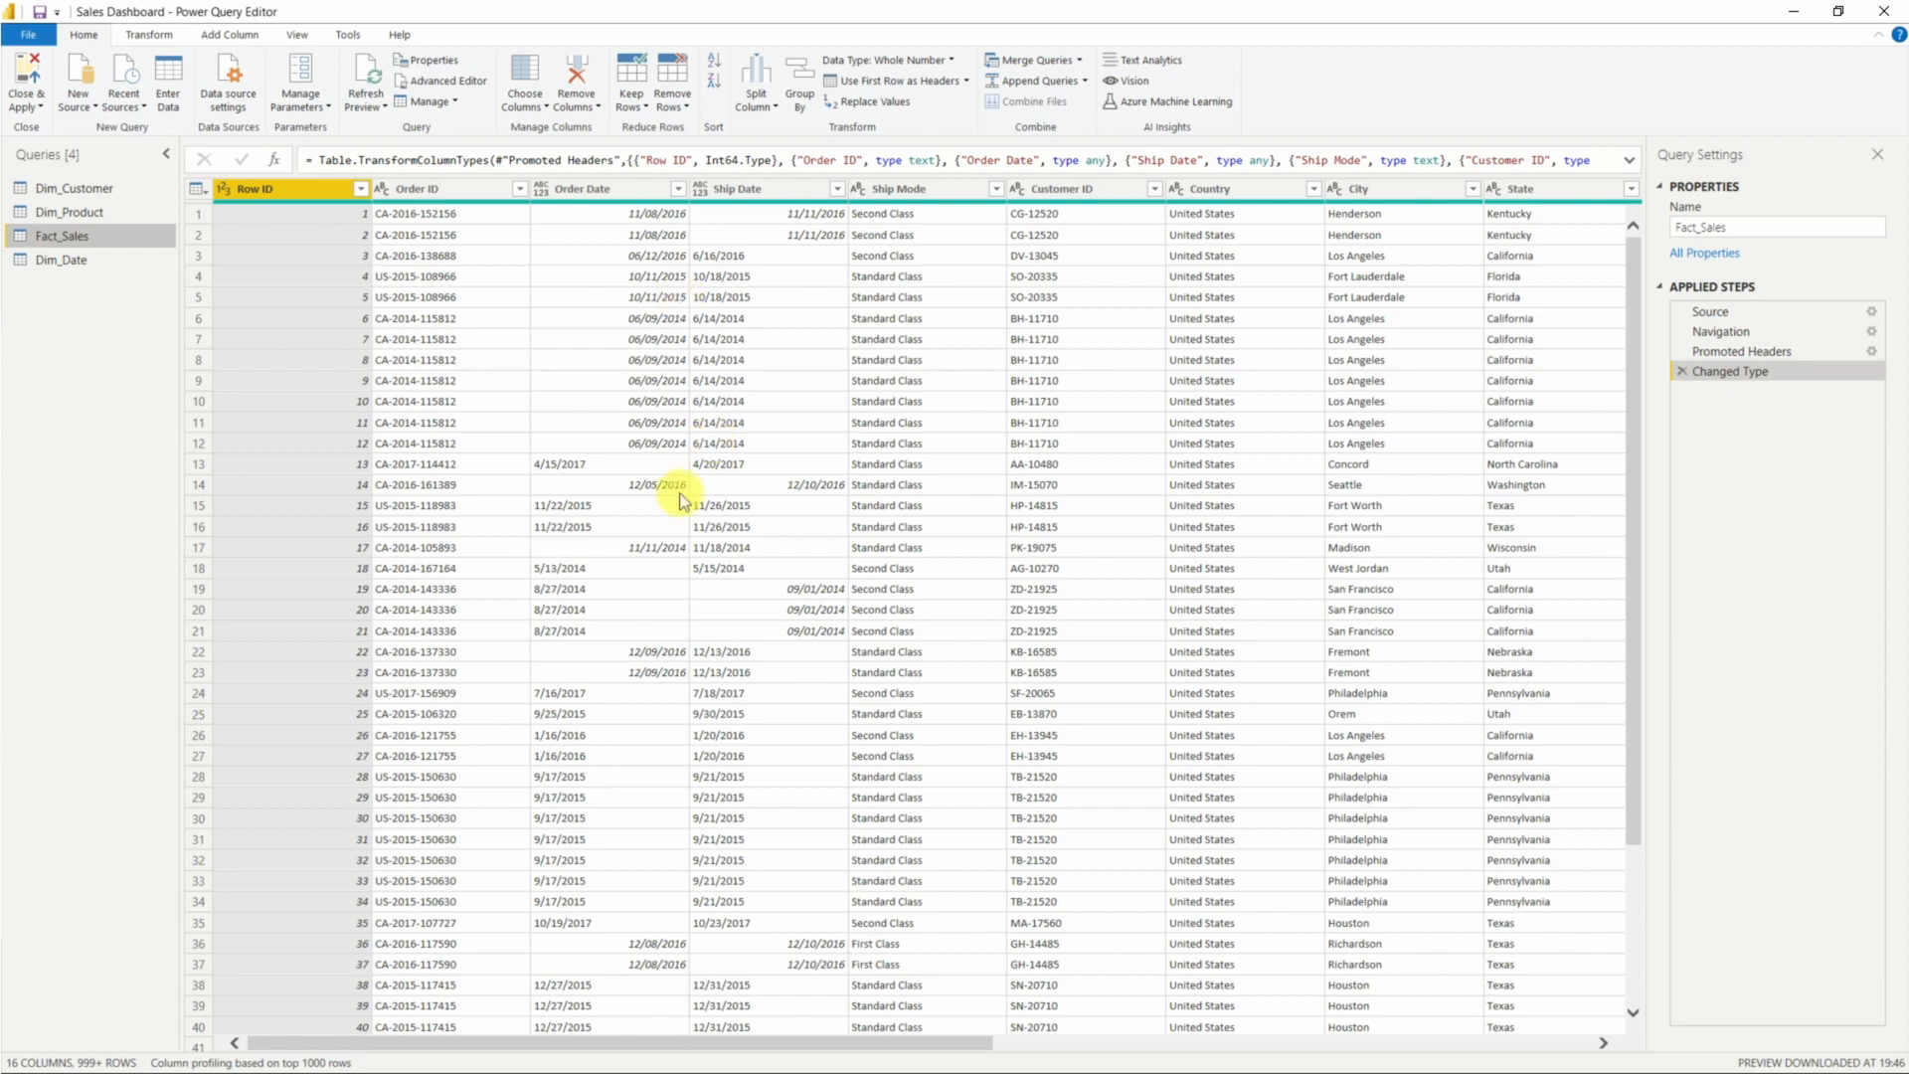
Change the Order Date column of Fact_Sales to the Date type using the English (United States) locale.
right_click(591, 193)
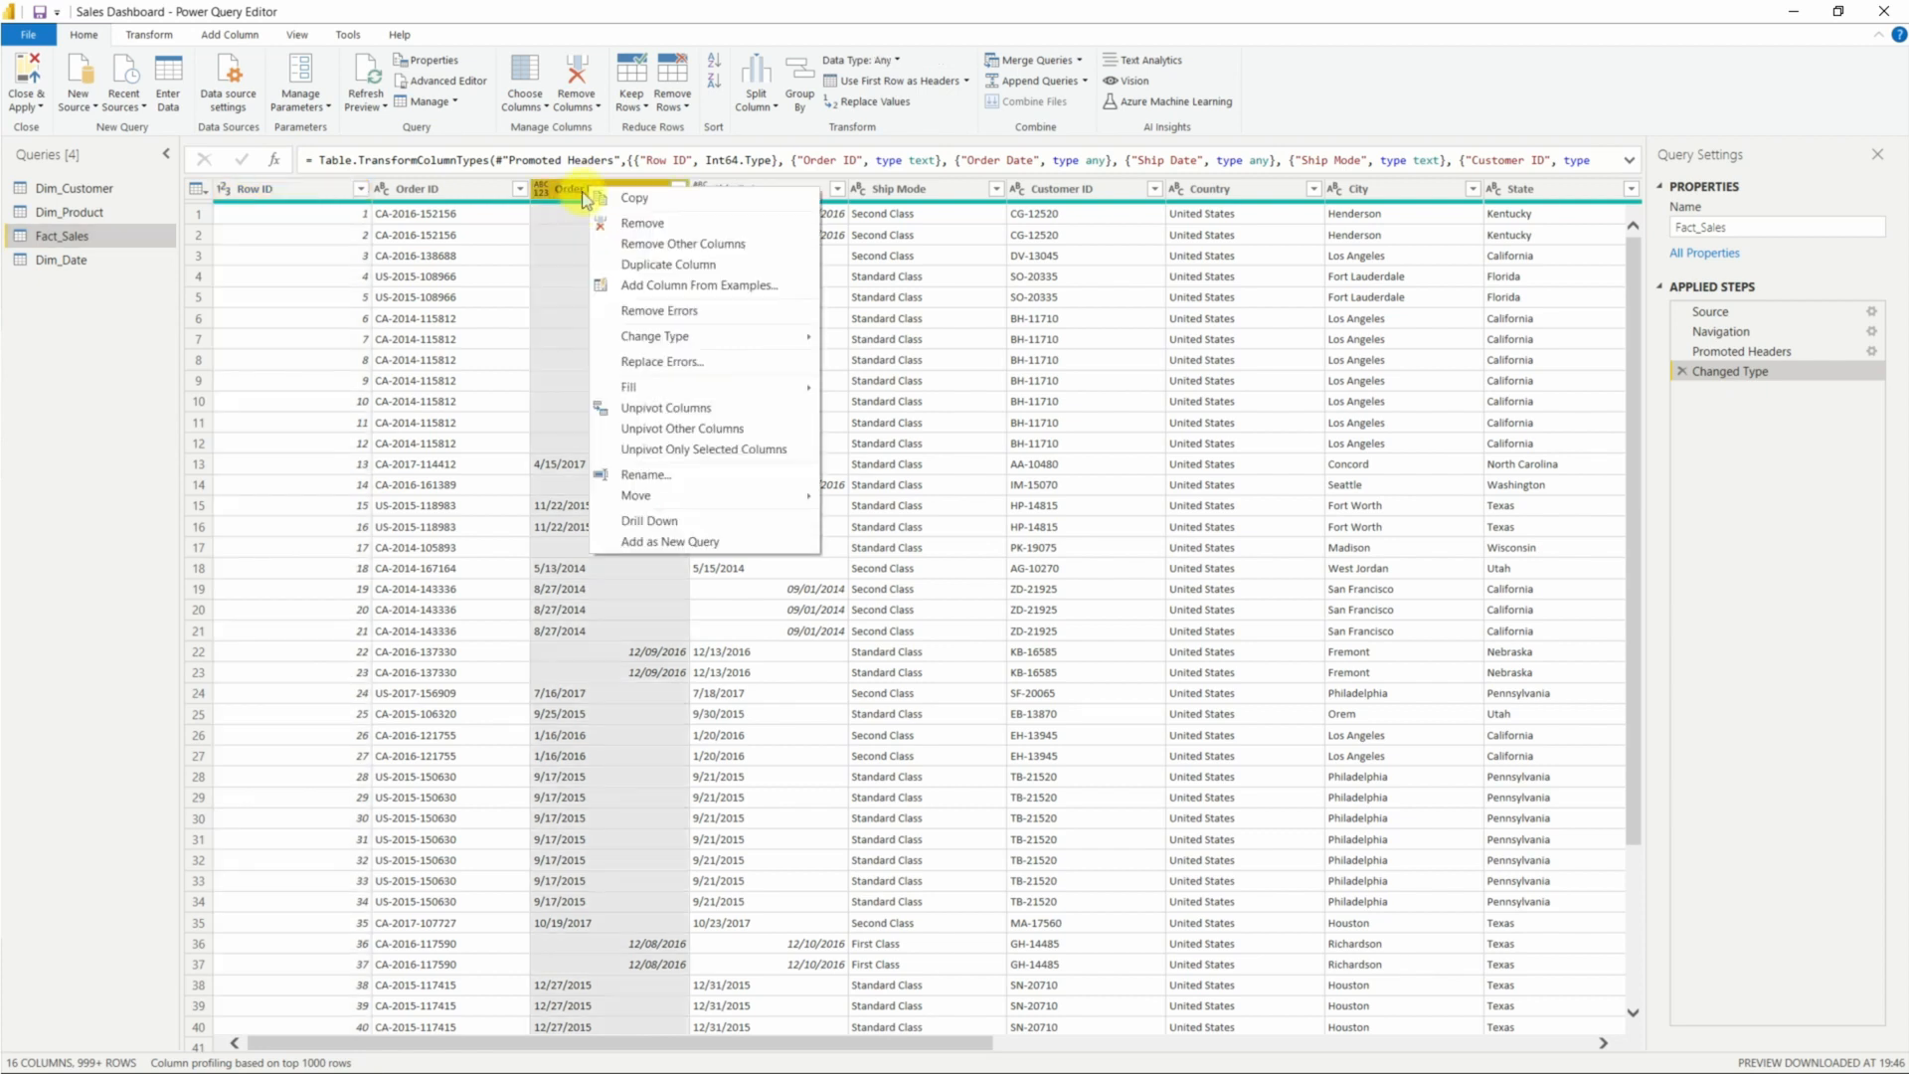
left_click(583, 193)
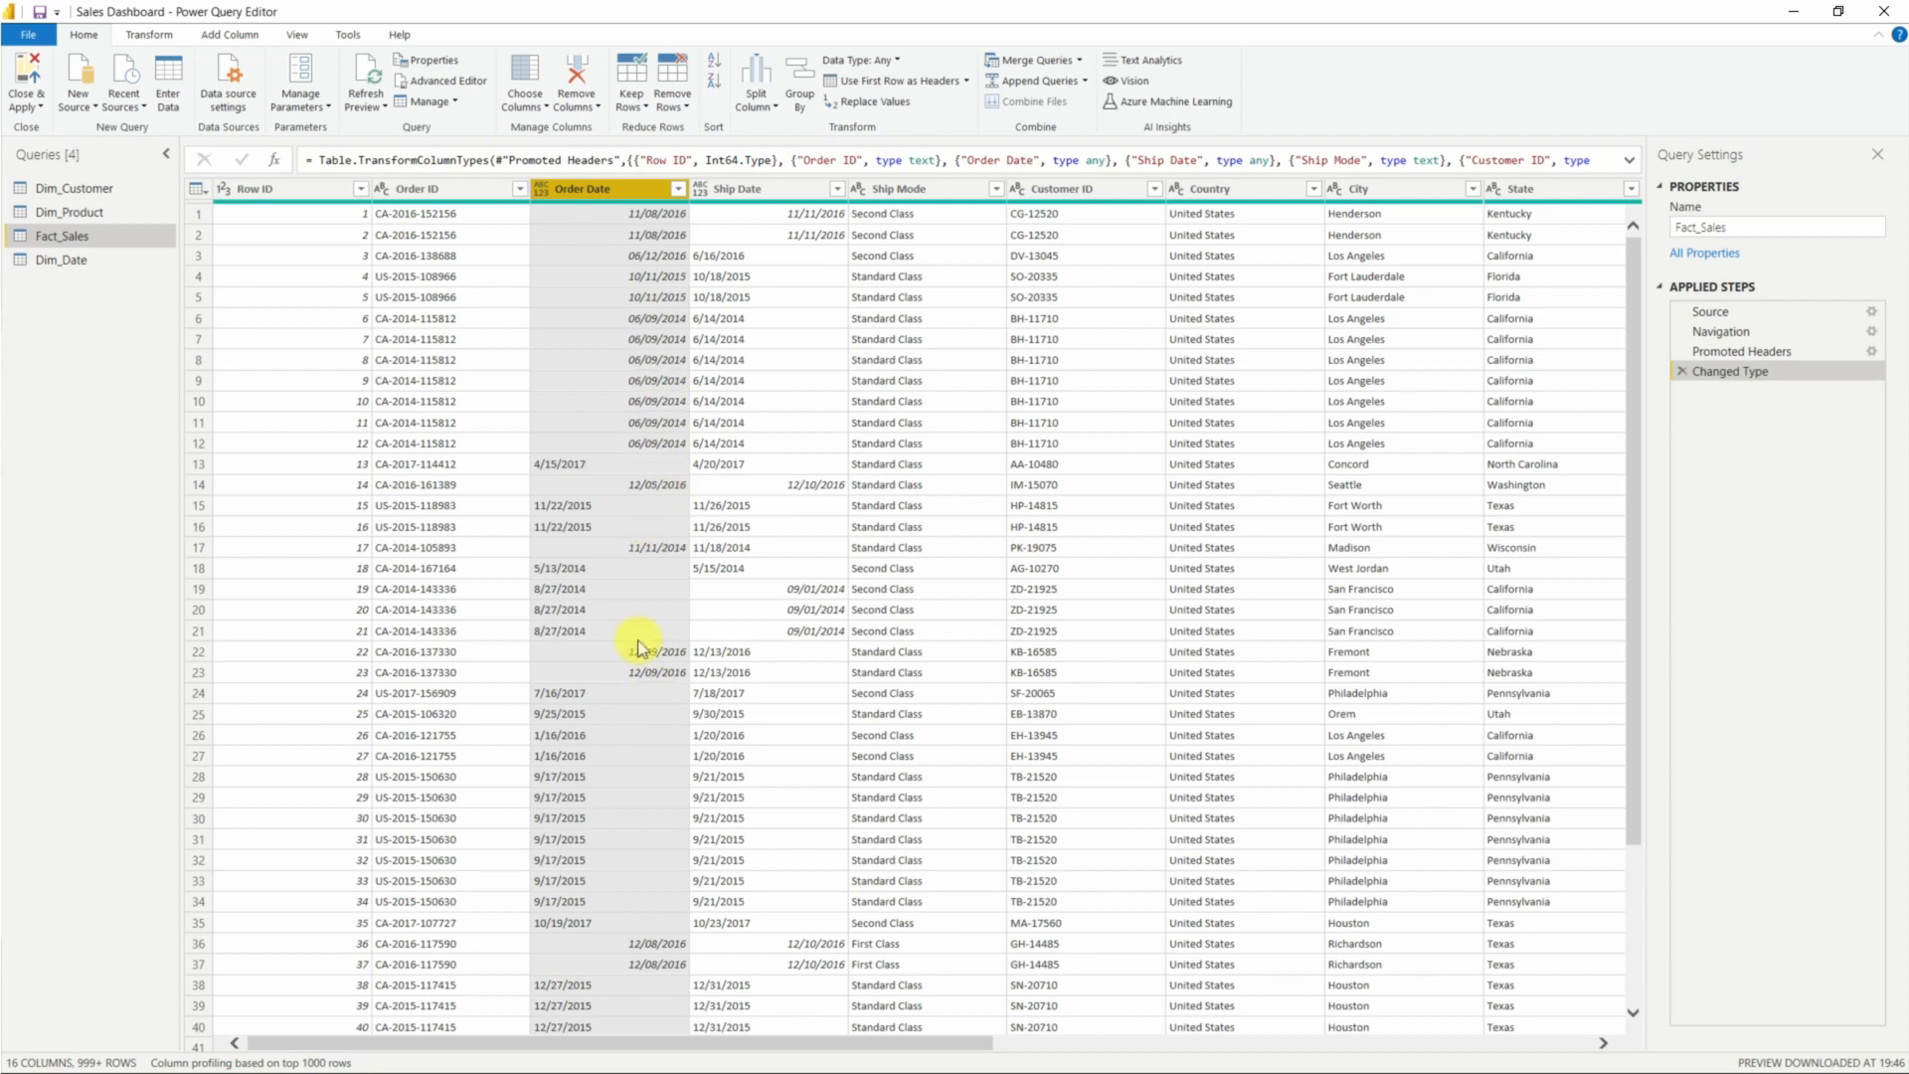
right_click(621, 195)
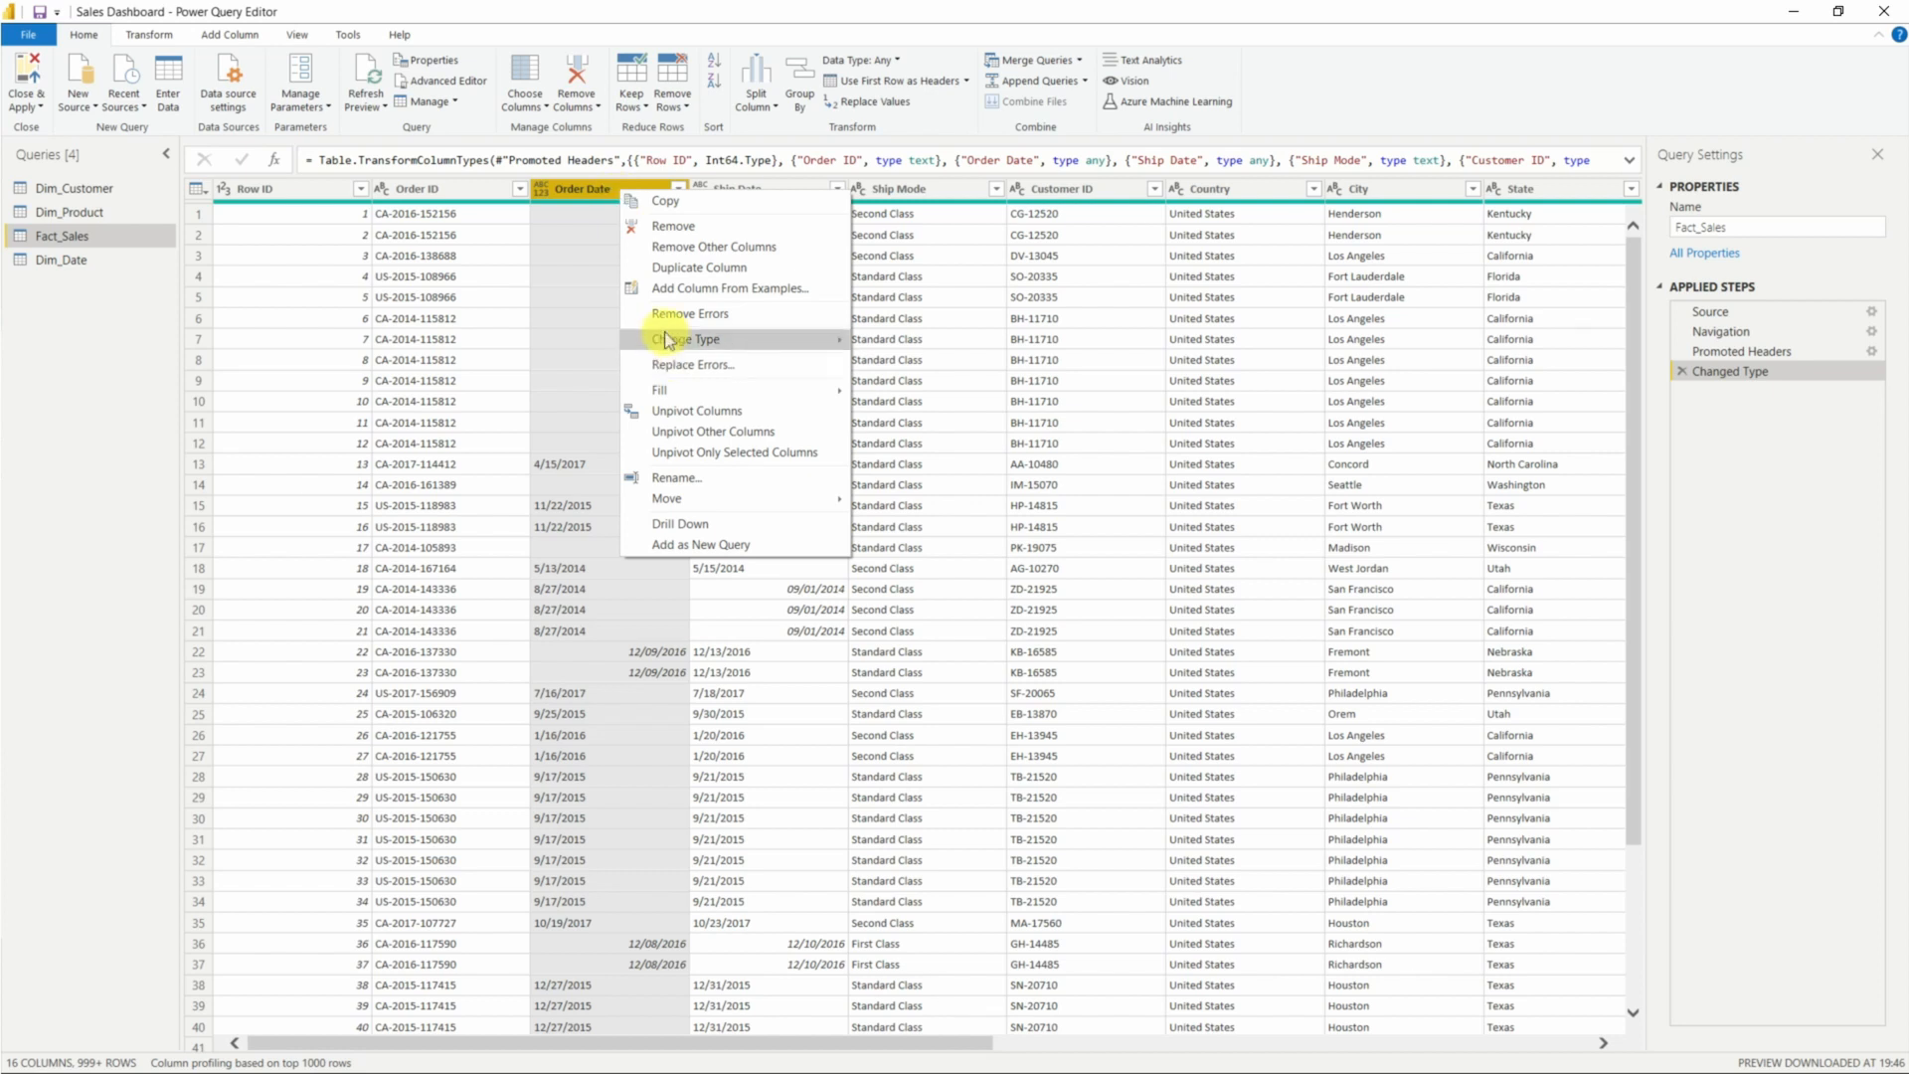
mouse_move(667, 340)
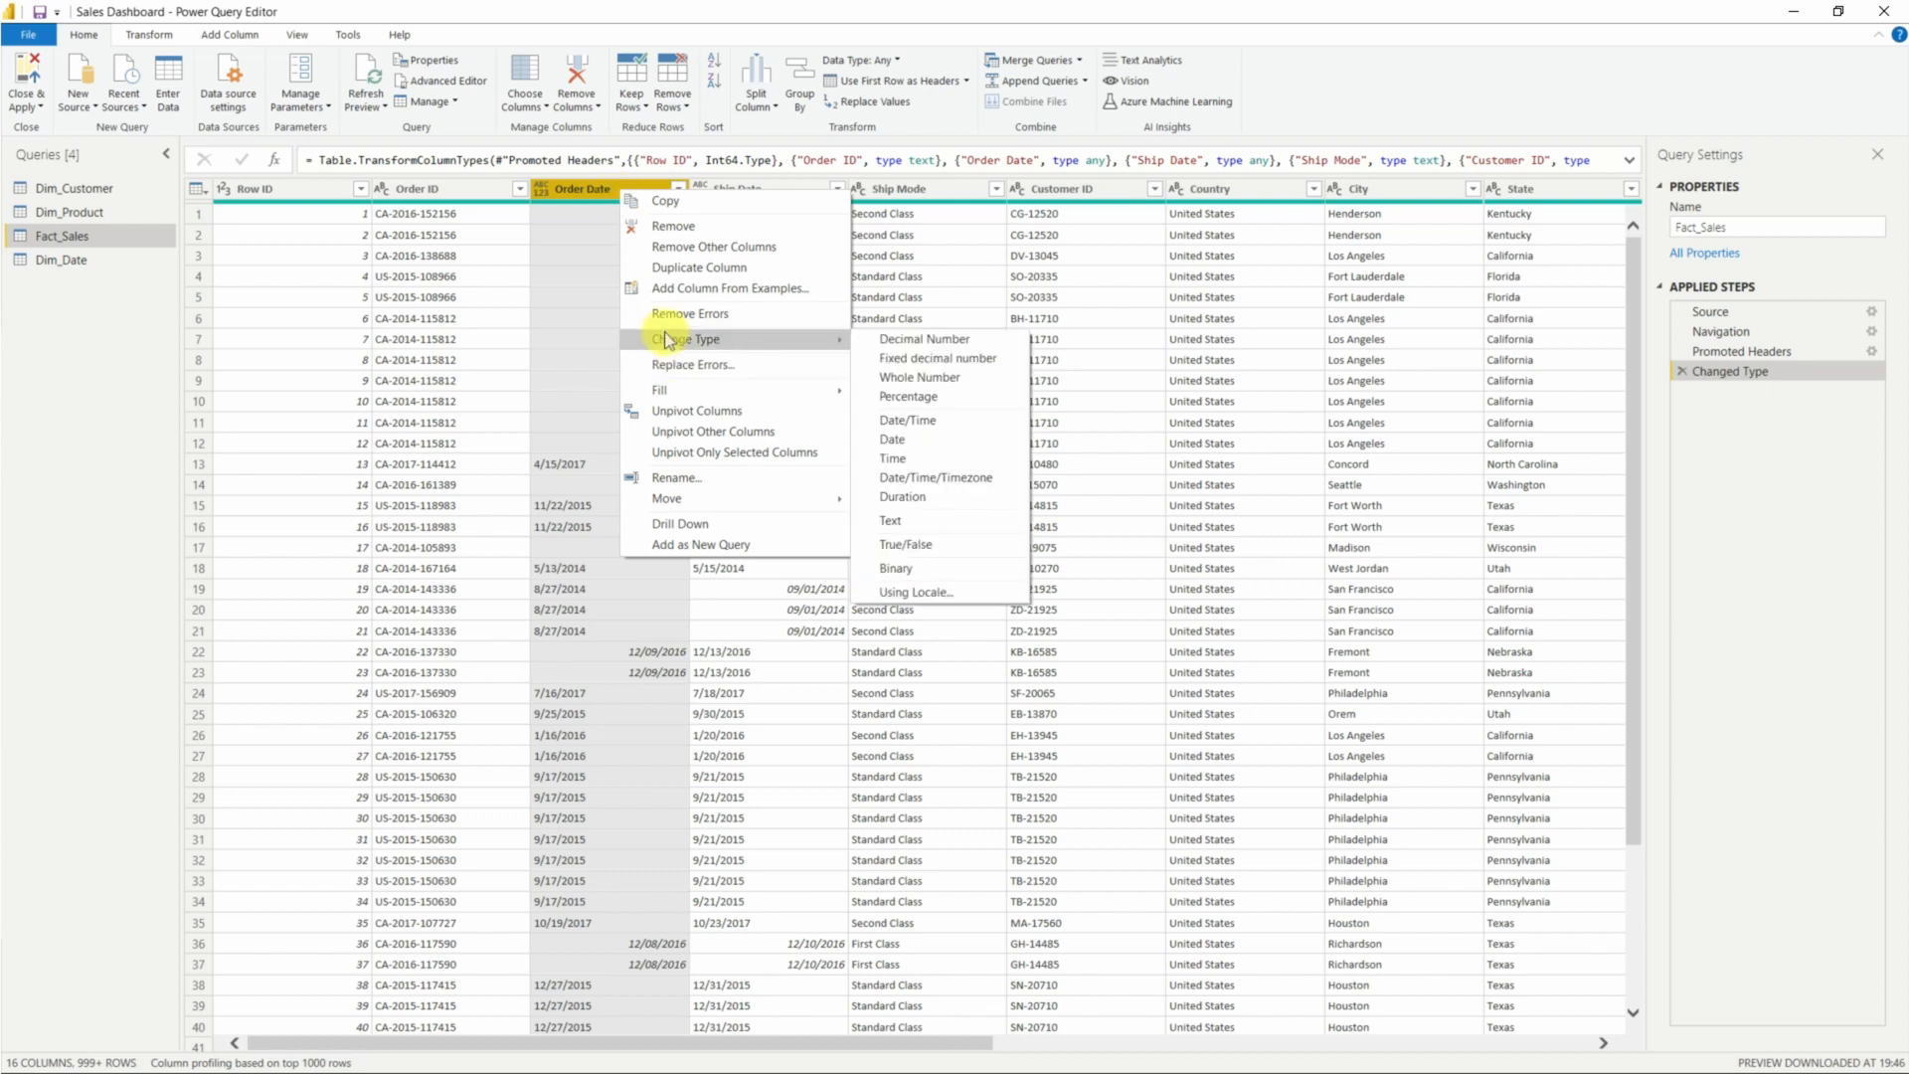
left_click(931, 594)
left_click(756, 529)
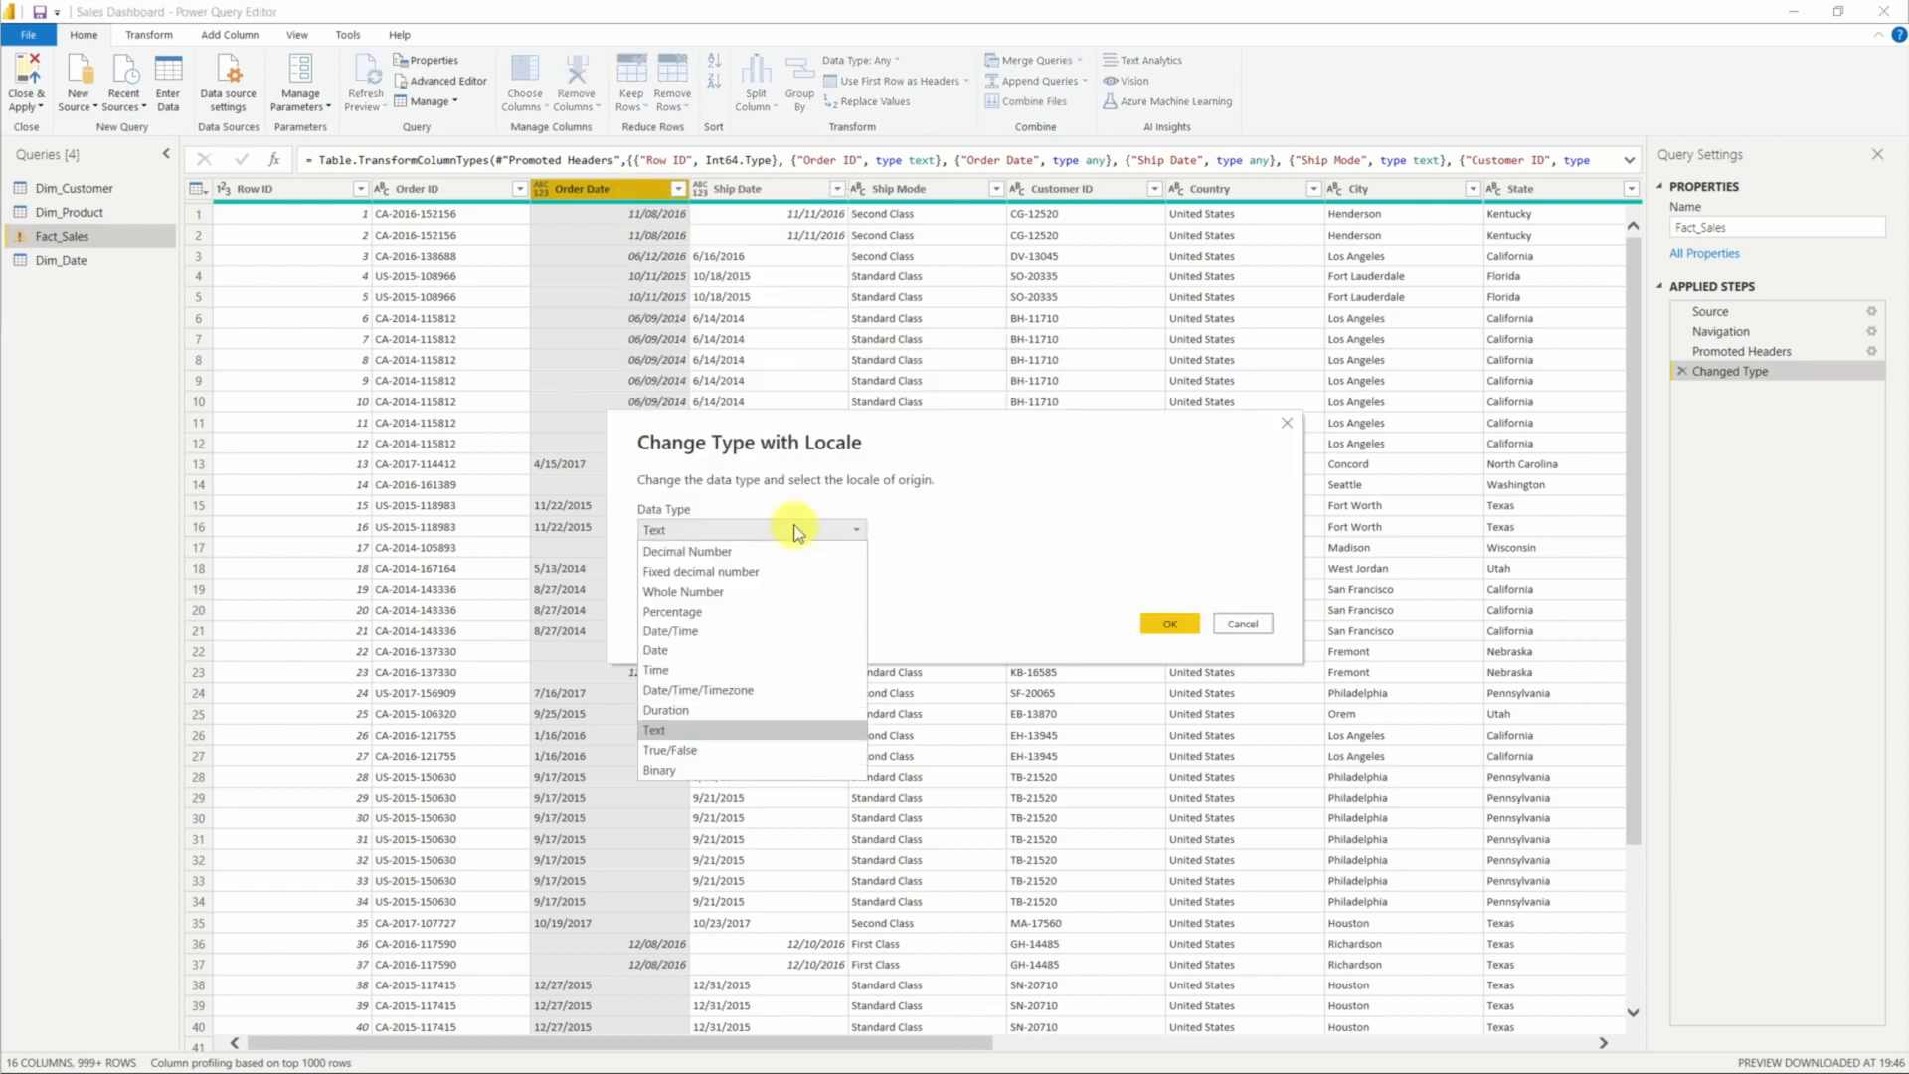
left_click(750, 650)
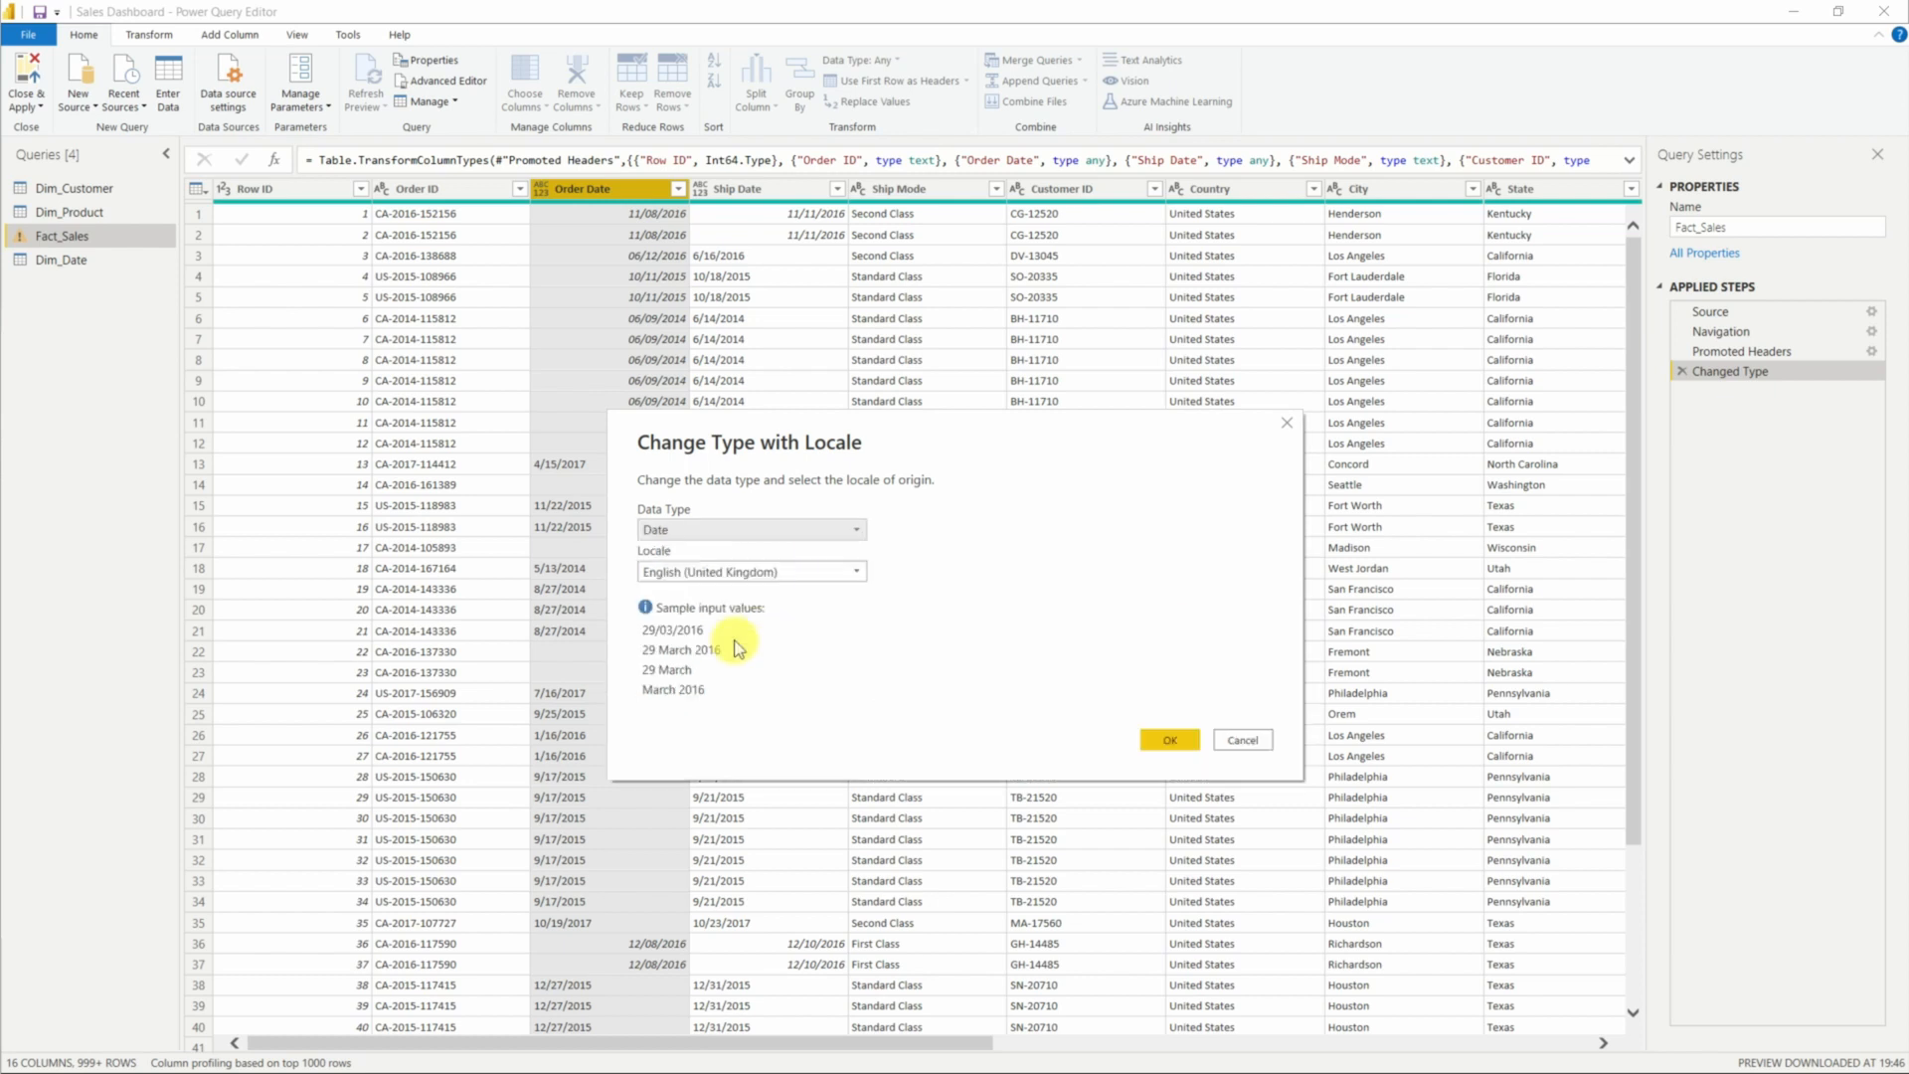
left_click(746, 573)
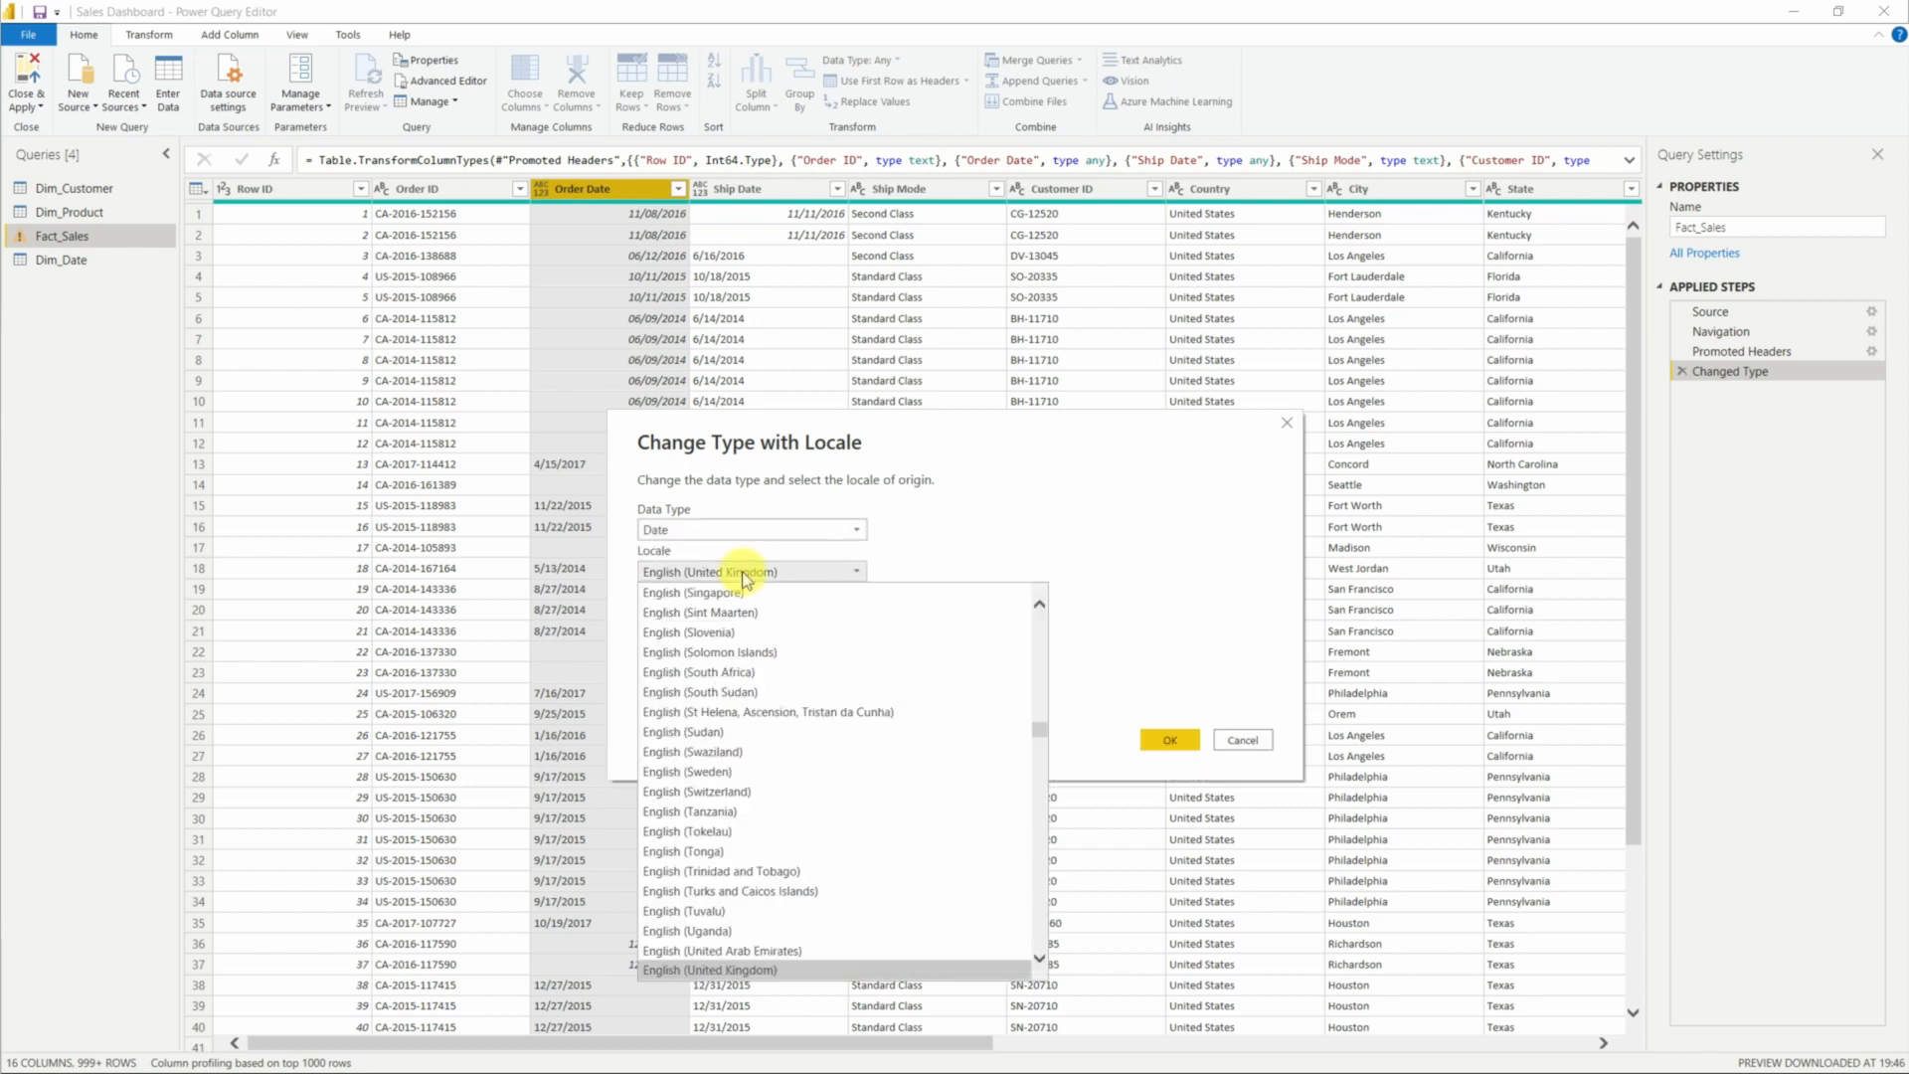
scroll(733, 929, "down", 1)
left_click(733, 929)
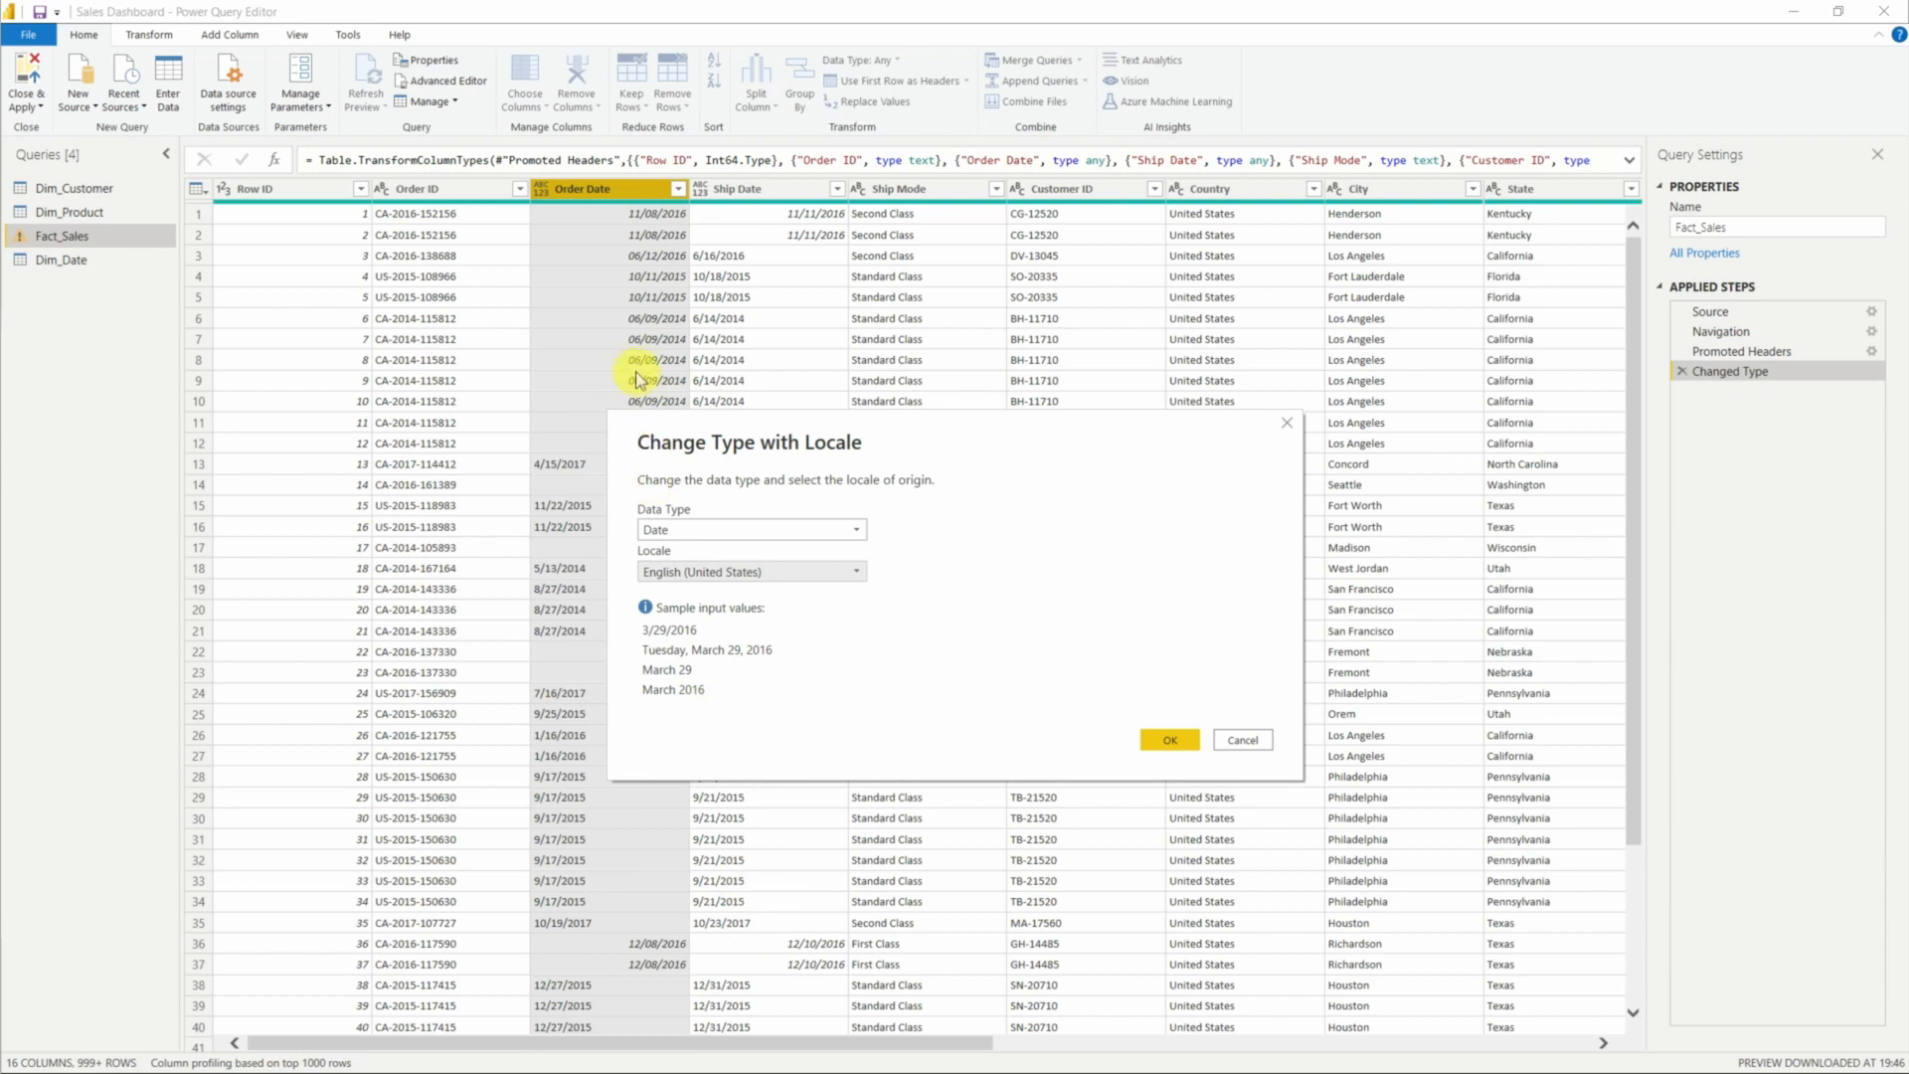
left_click(1189, 748)
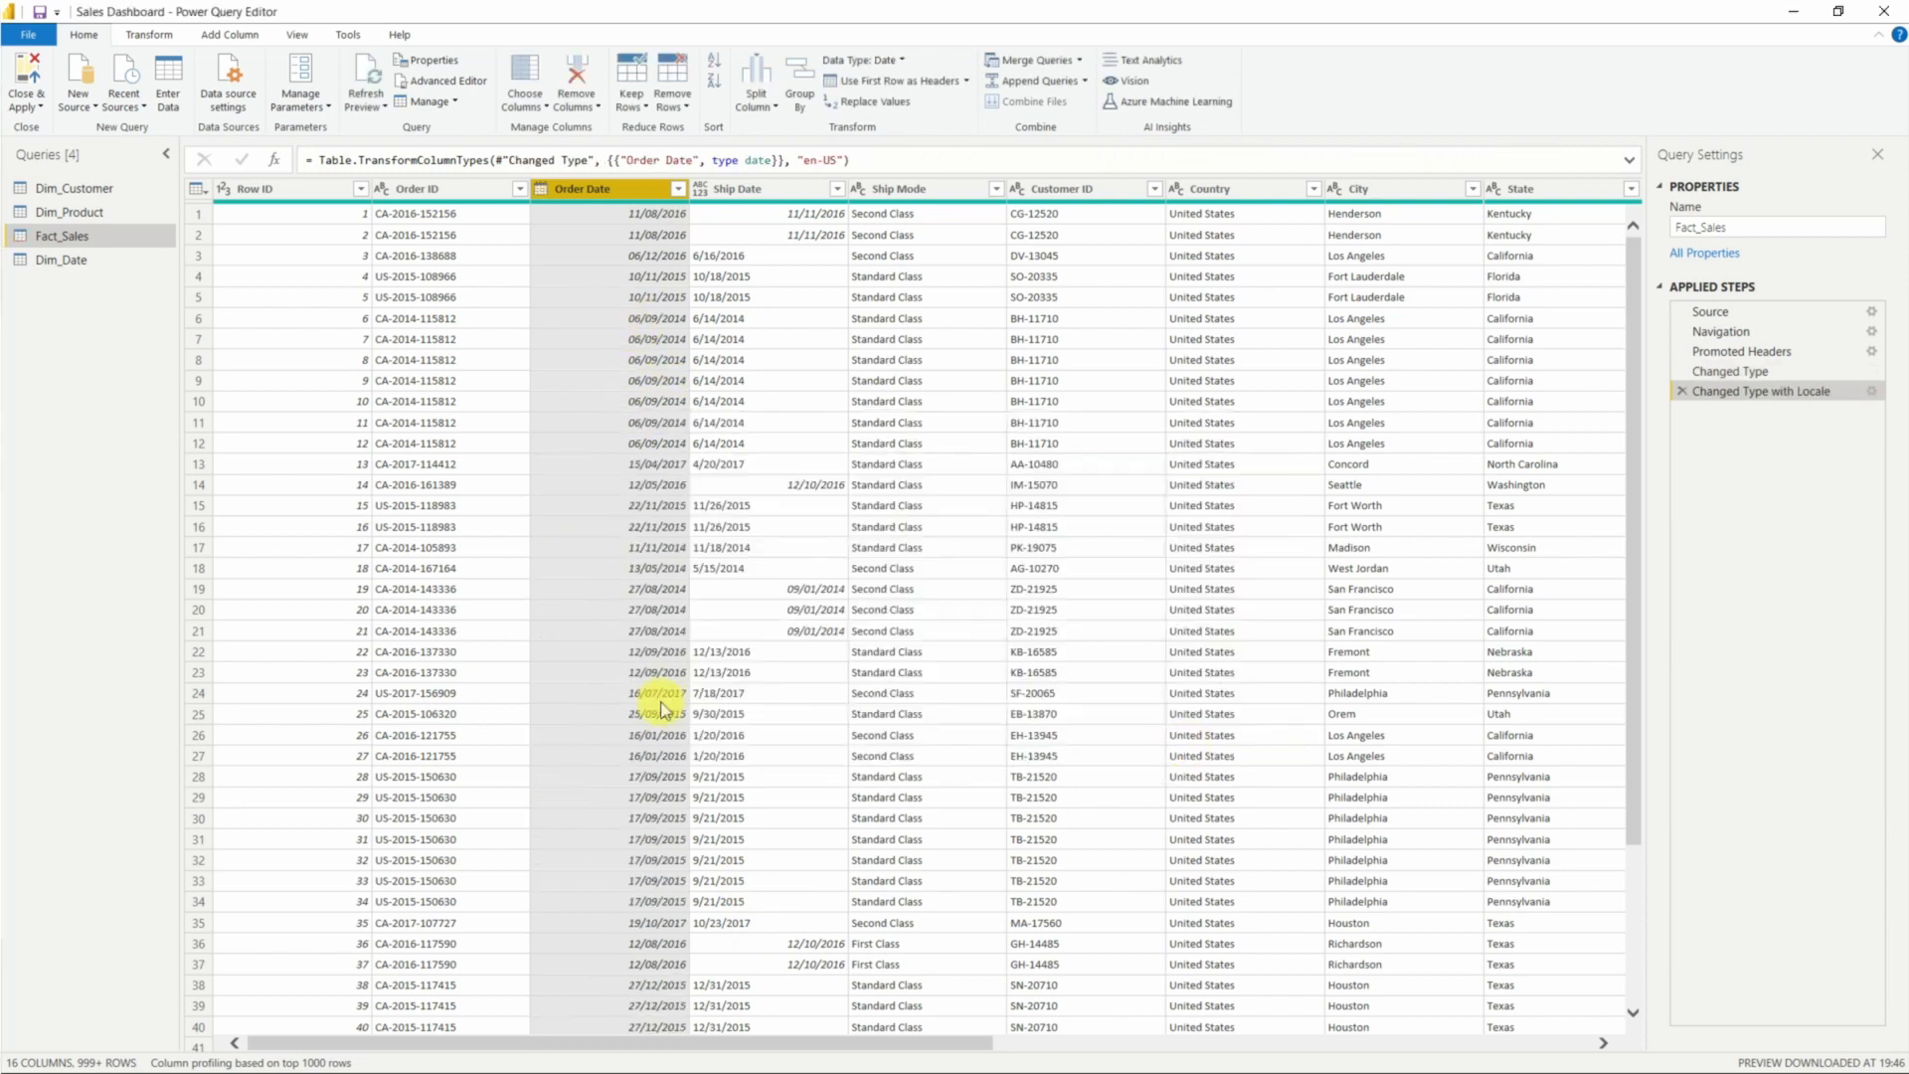
Convert the Ship Date column of Fact_Sales to the Date type with the English (United States) locale.
left_click(769, 195)
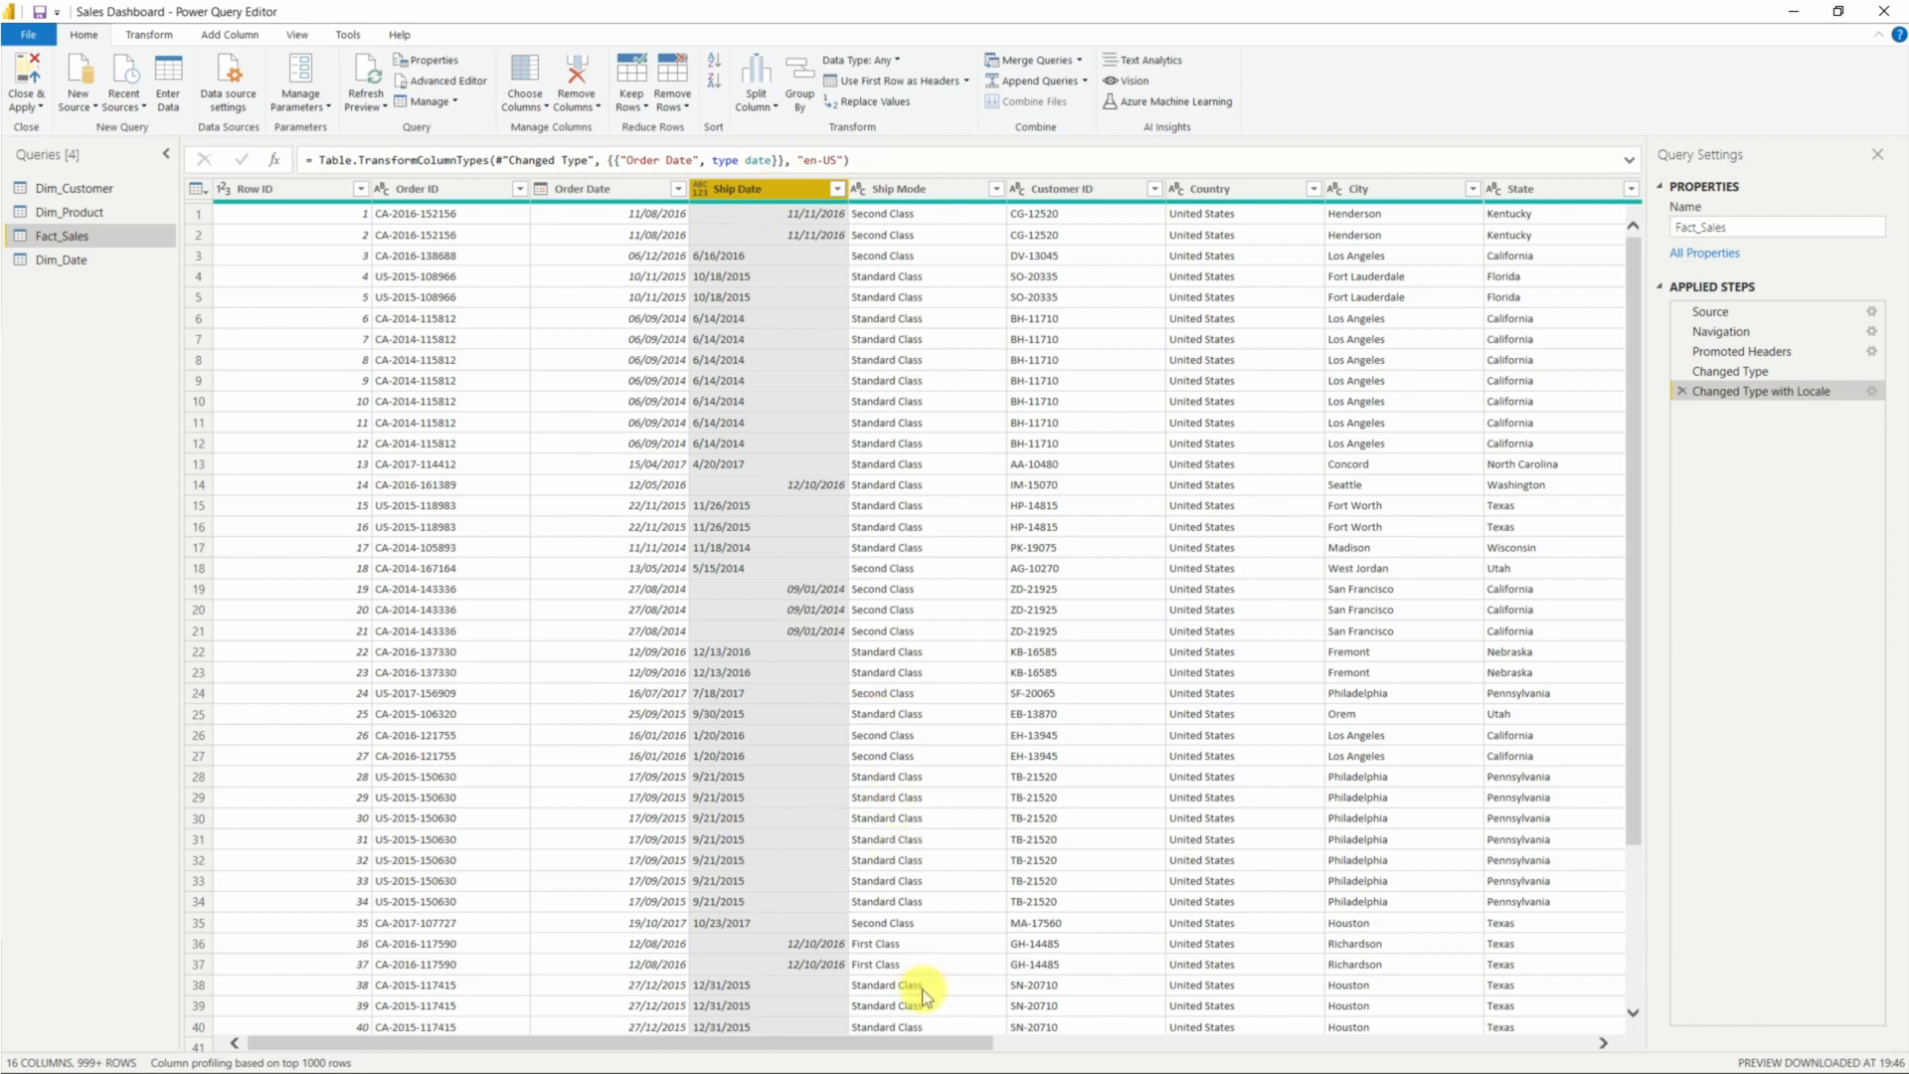
mouse_move(902, 1044)
left_mouse_down()
mouse_move(1530, 1035)
mouse_move(906, 1042)
left_mouse_up()
right_click(764, 188)
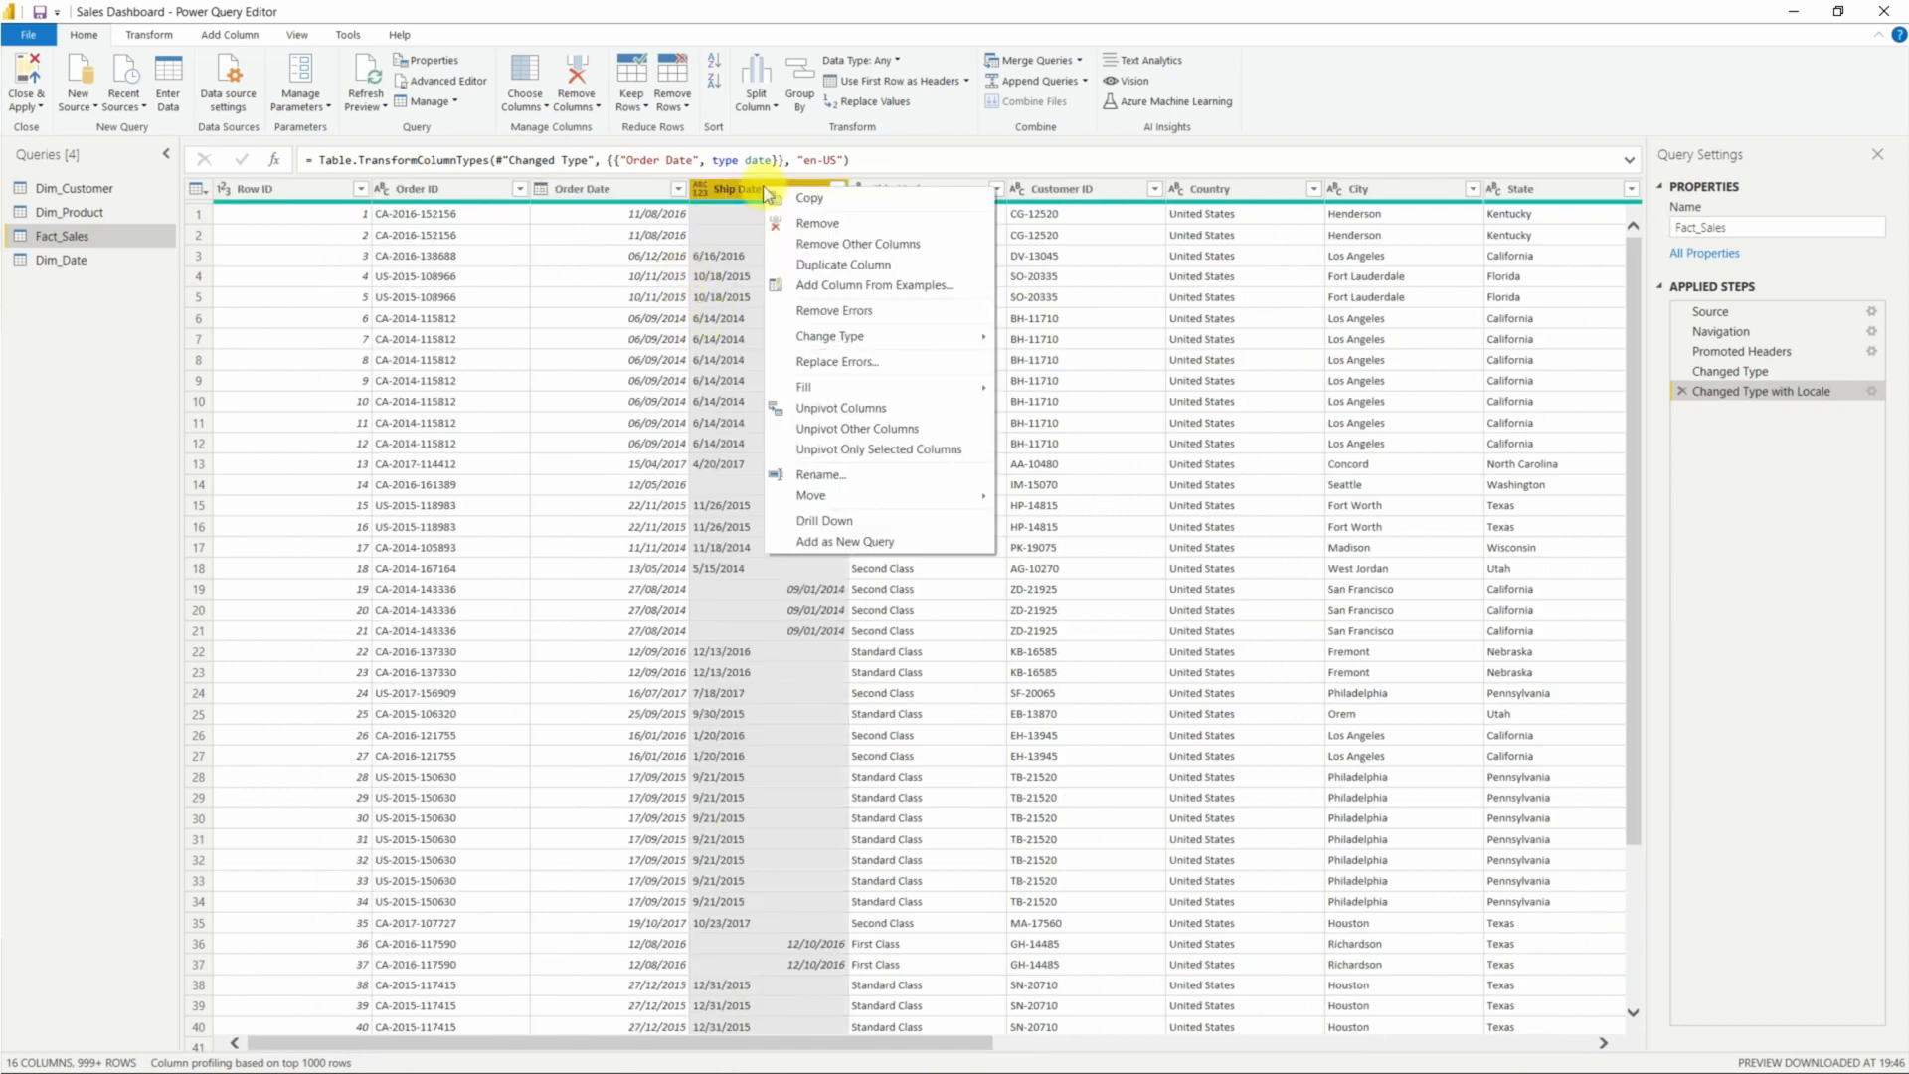
mouse_move(900, 336)
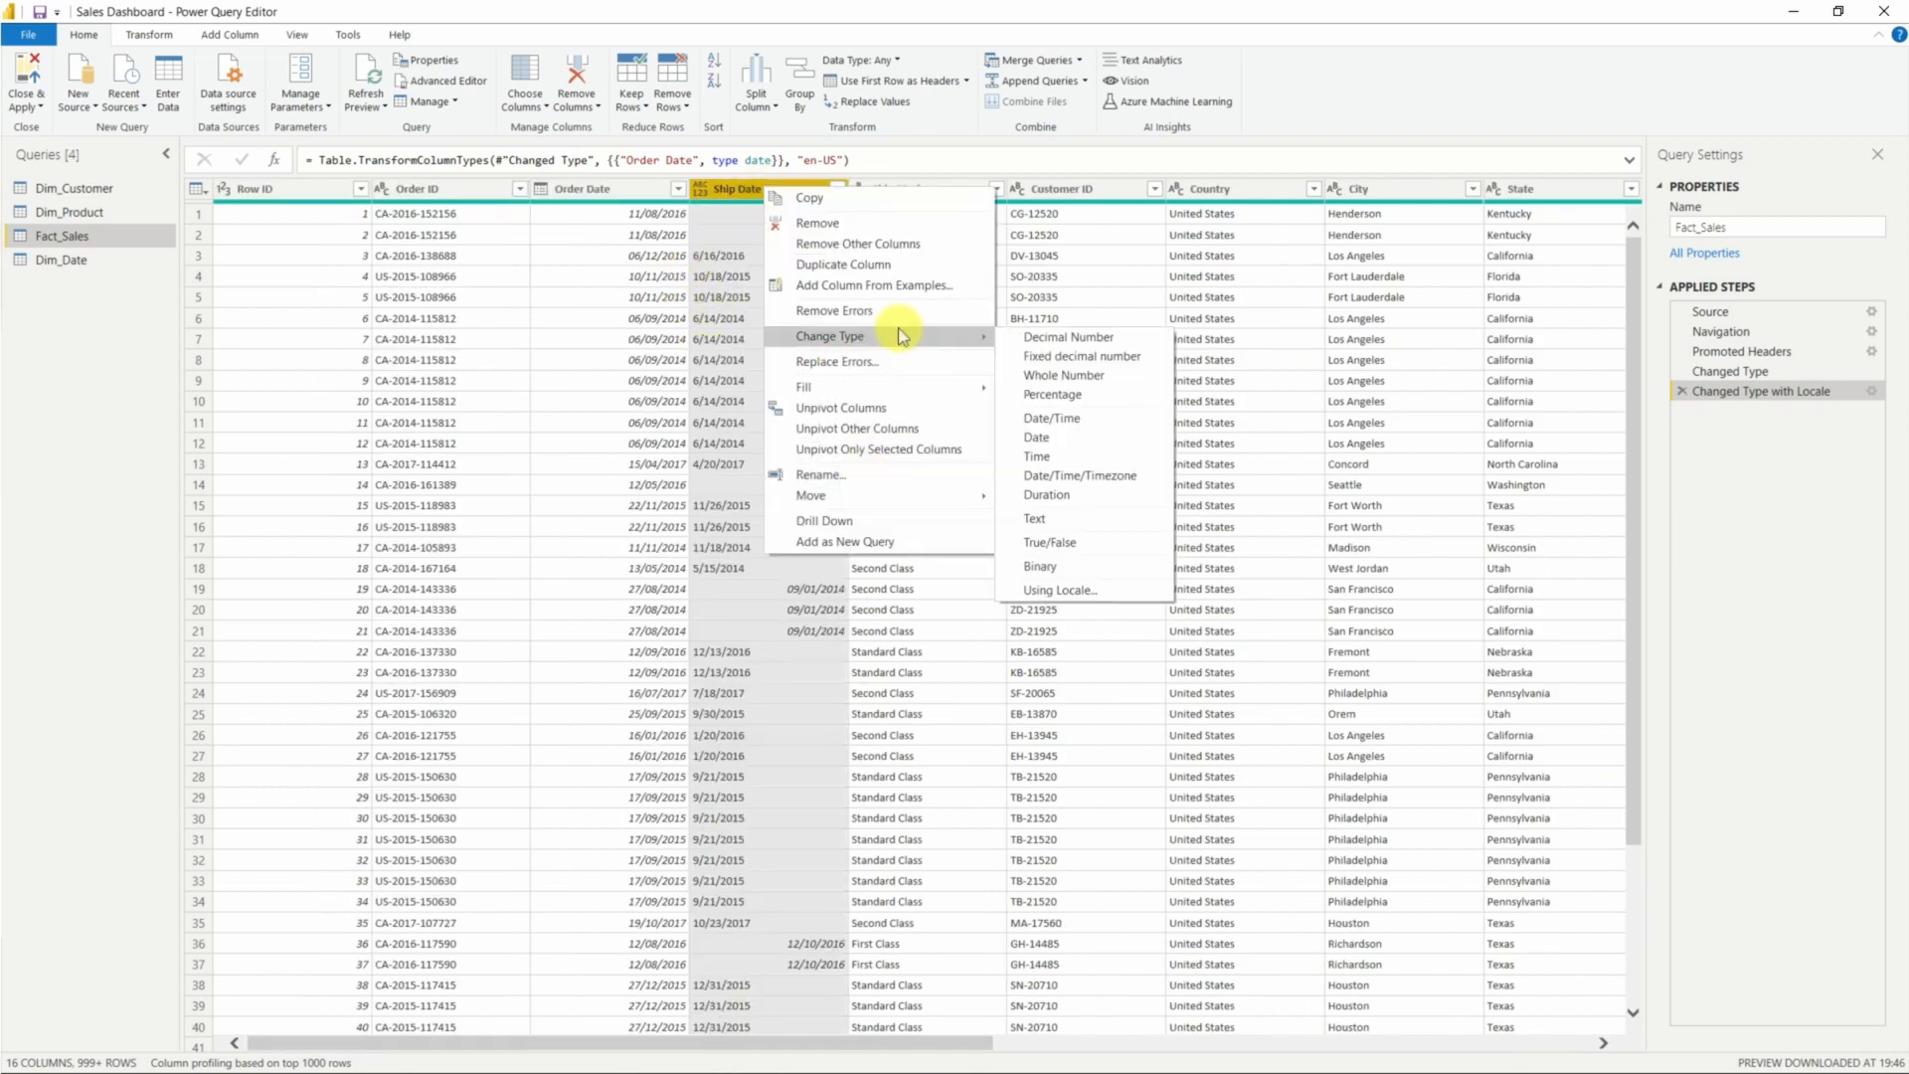
left_click(1088, 589)
left_click(815, 530)
left_click(769, 651)
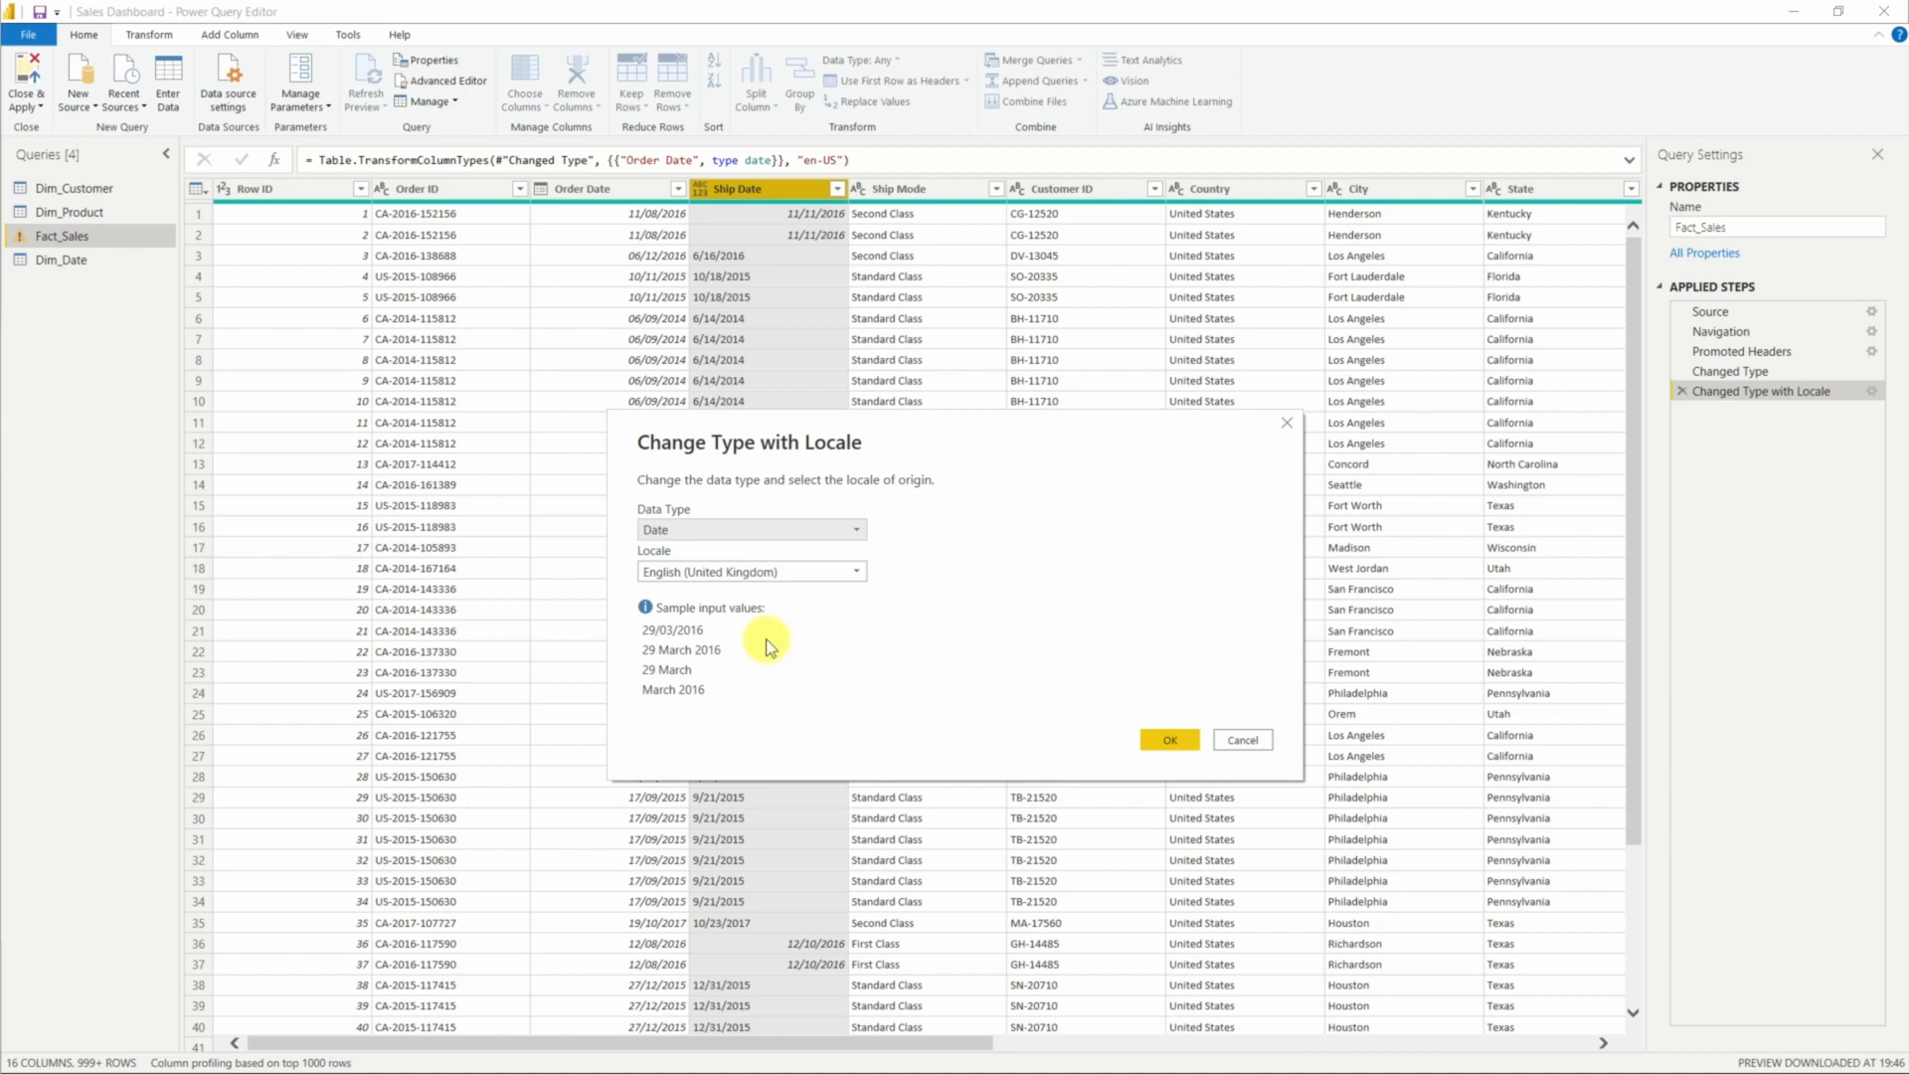
left_click(725, 574)
scroll(1020, 954, "down", 2)
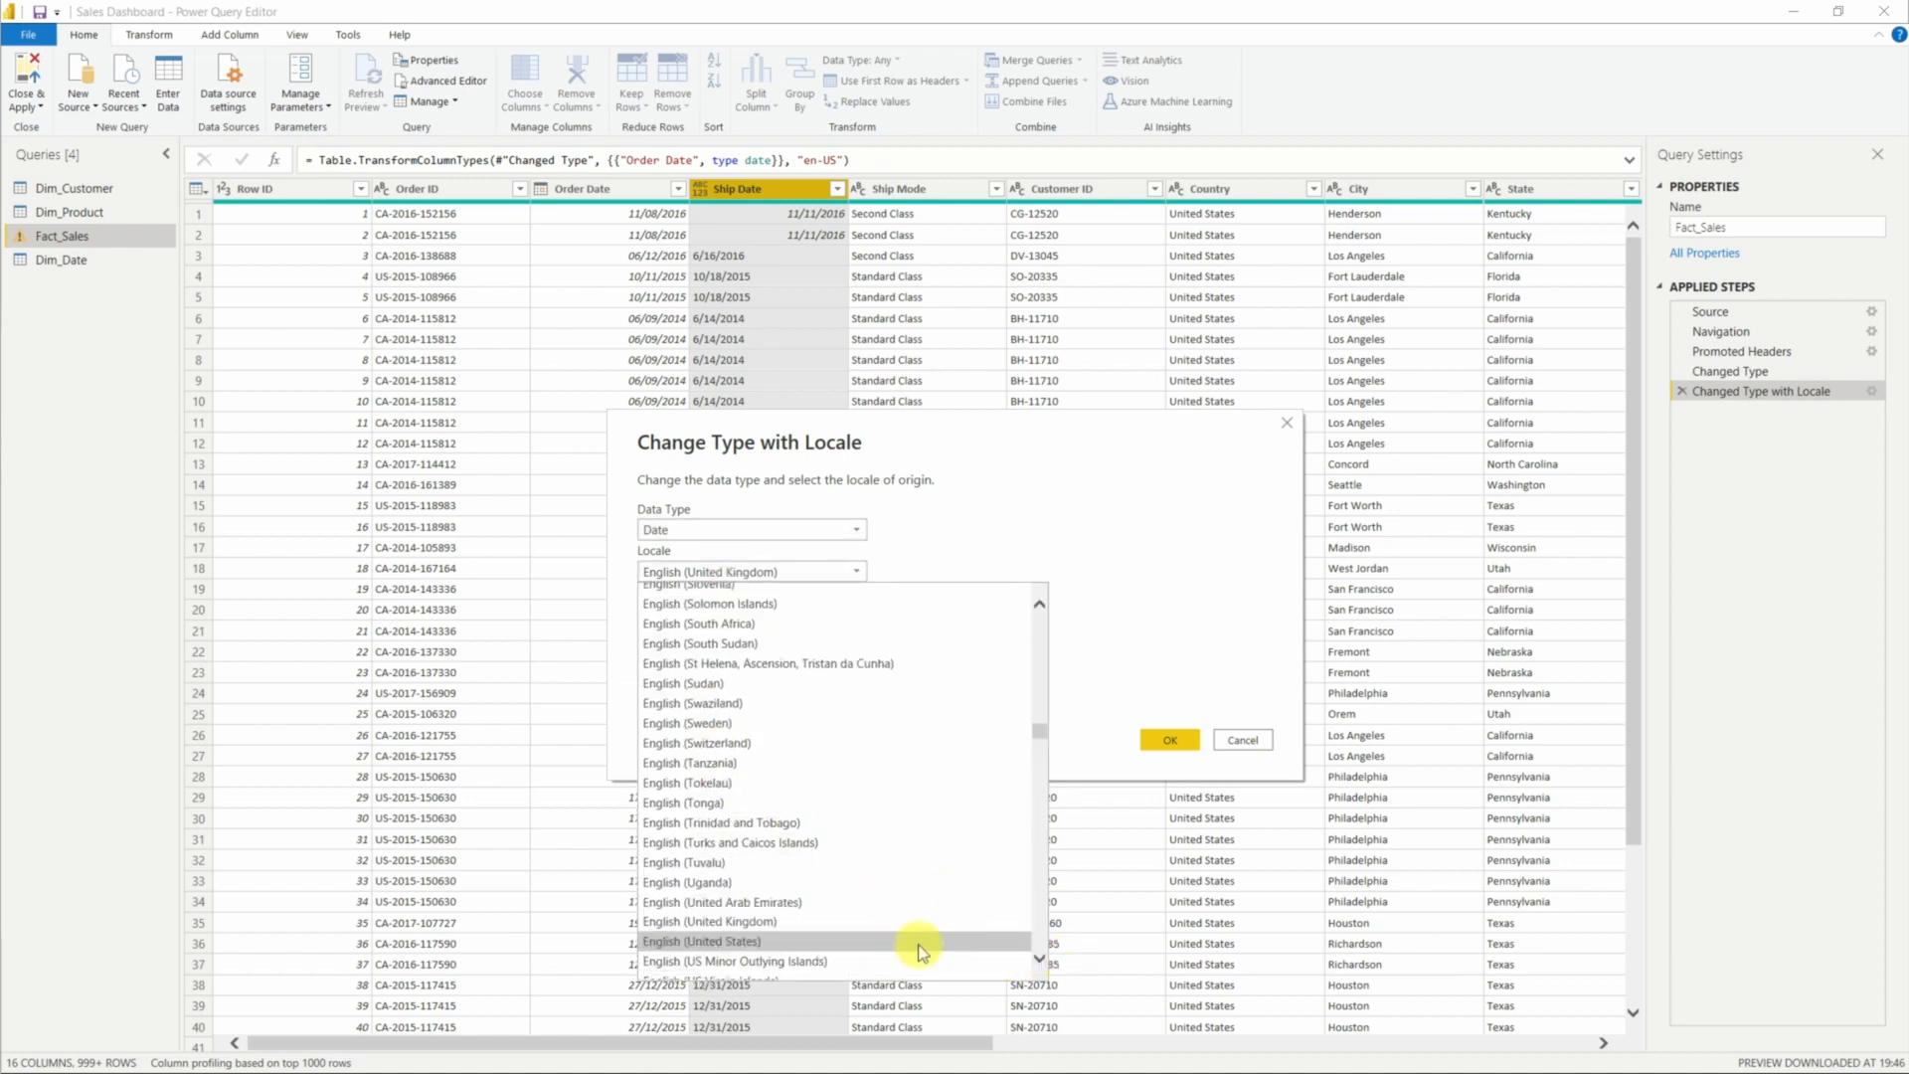
left_click(1024, 946)
left_click(1160, 742)
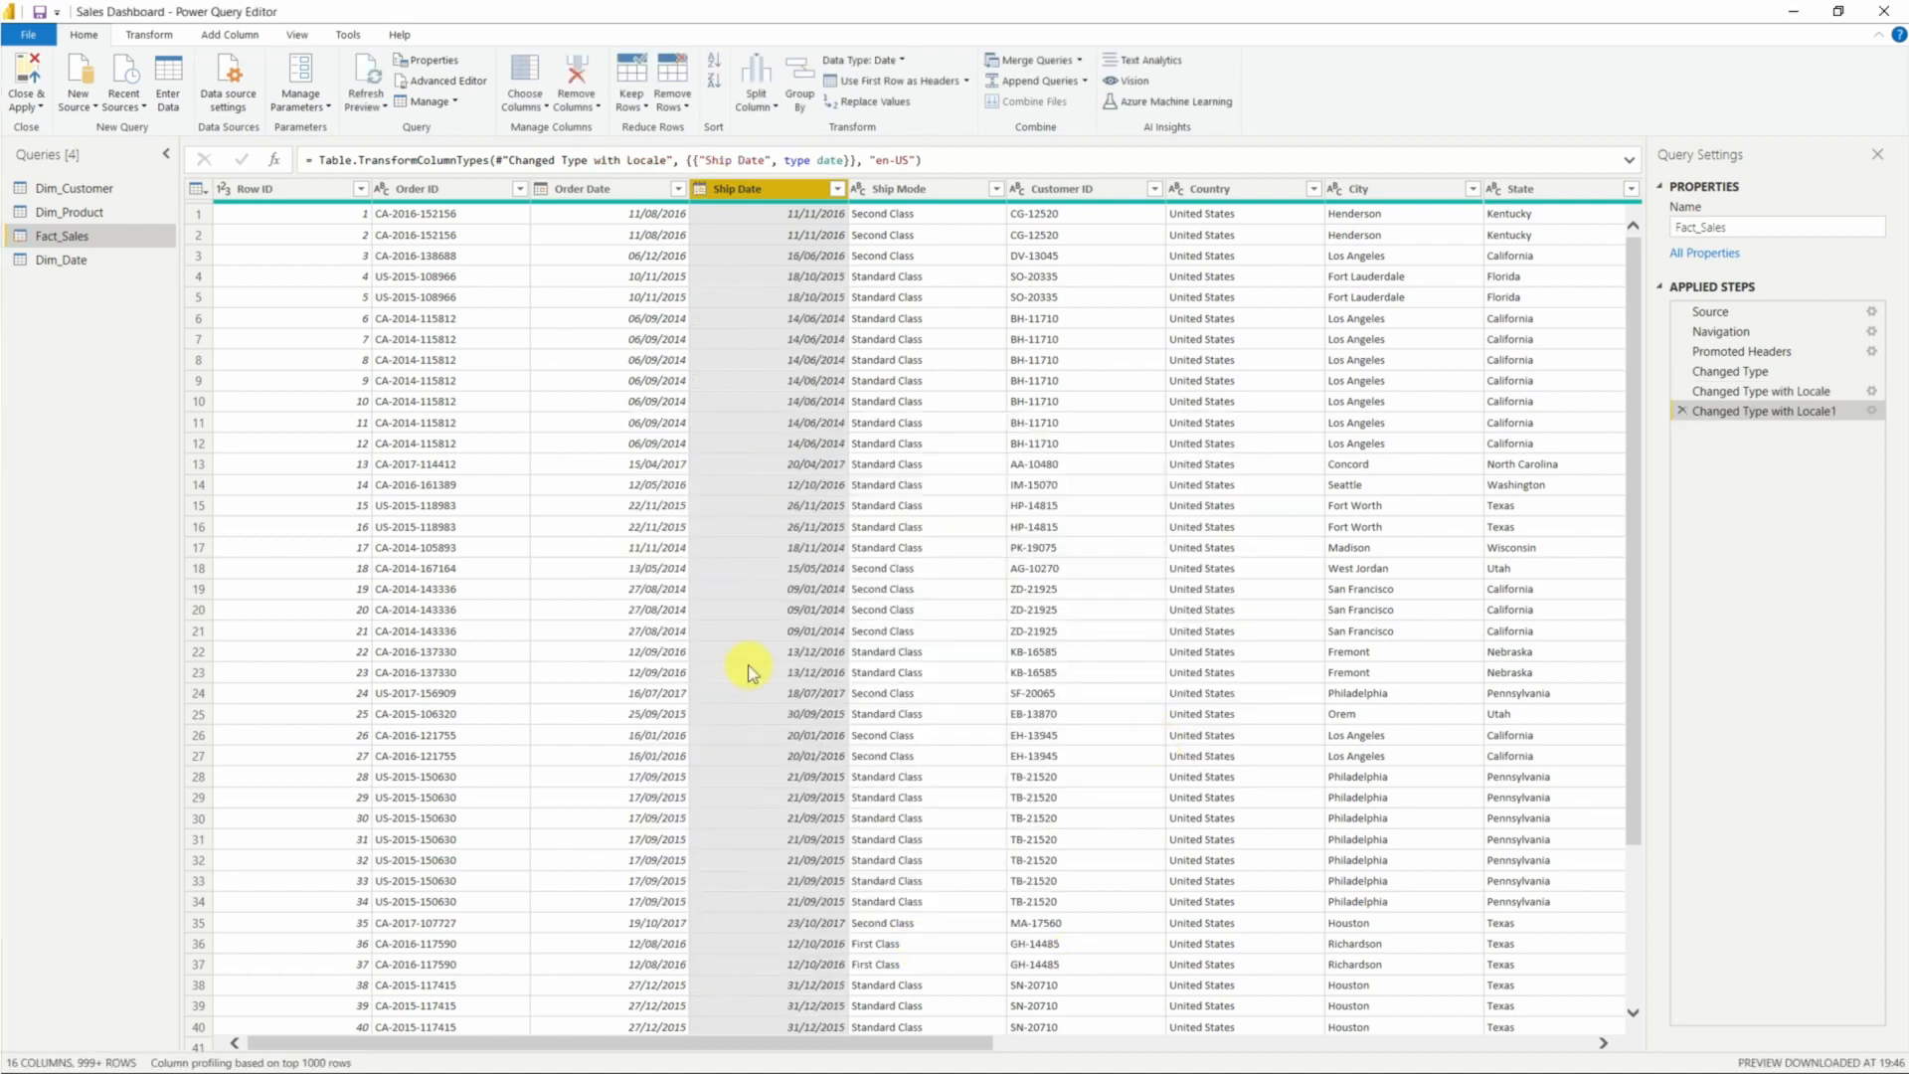
Compare the dates in Dim_Date's Date column with the full list of Order Date values in Fact_Sales.
left_click(111, 263)
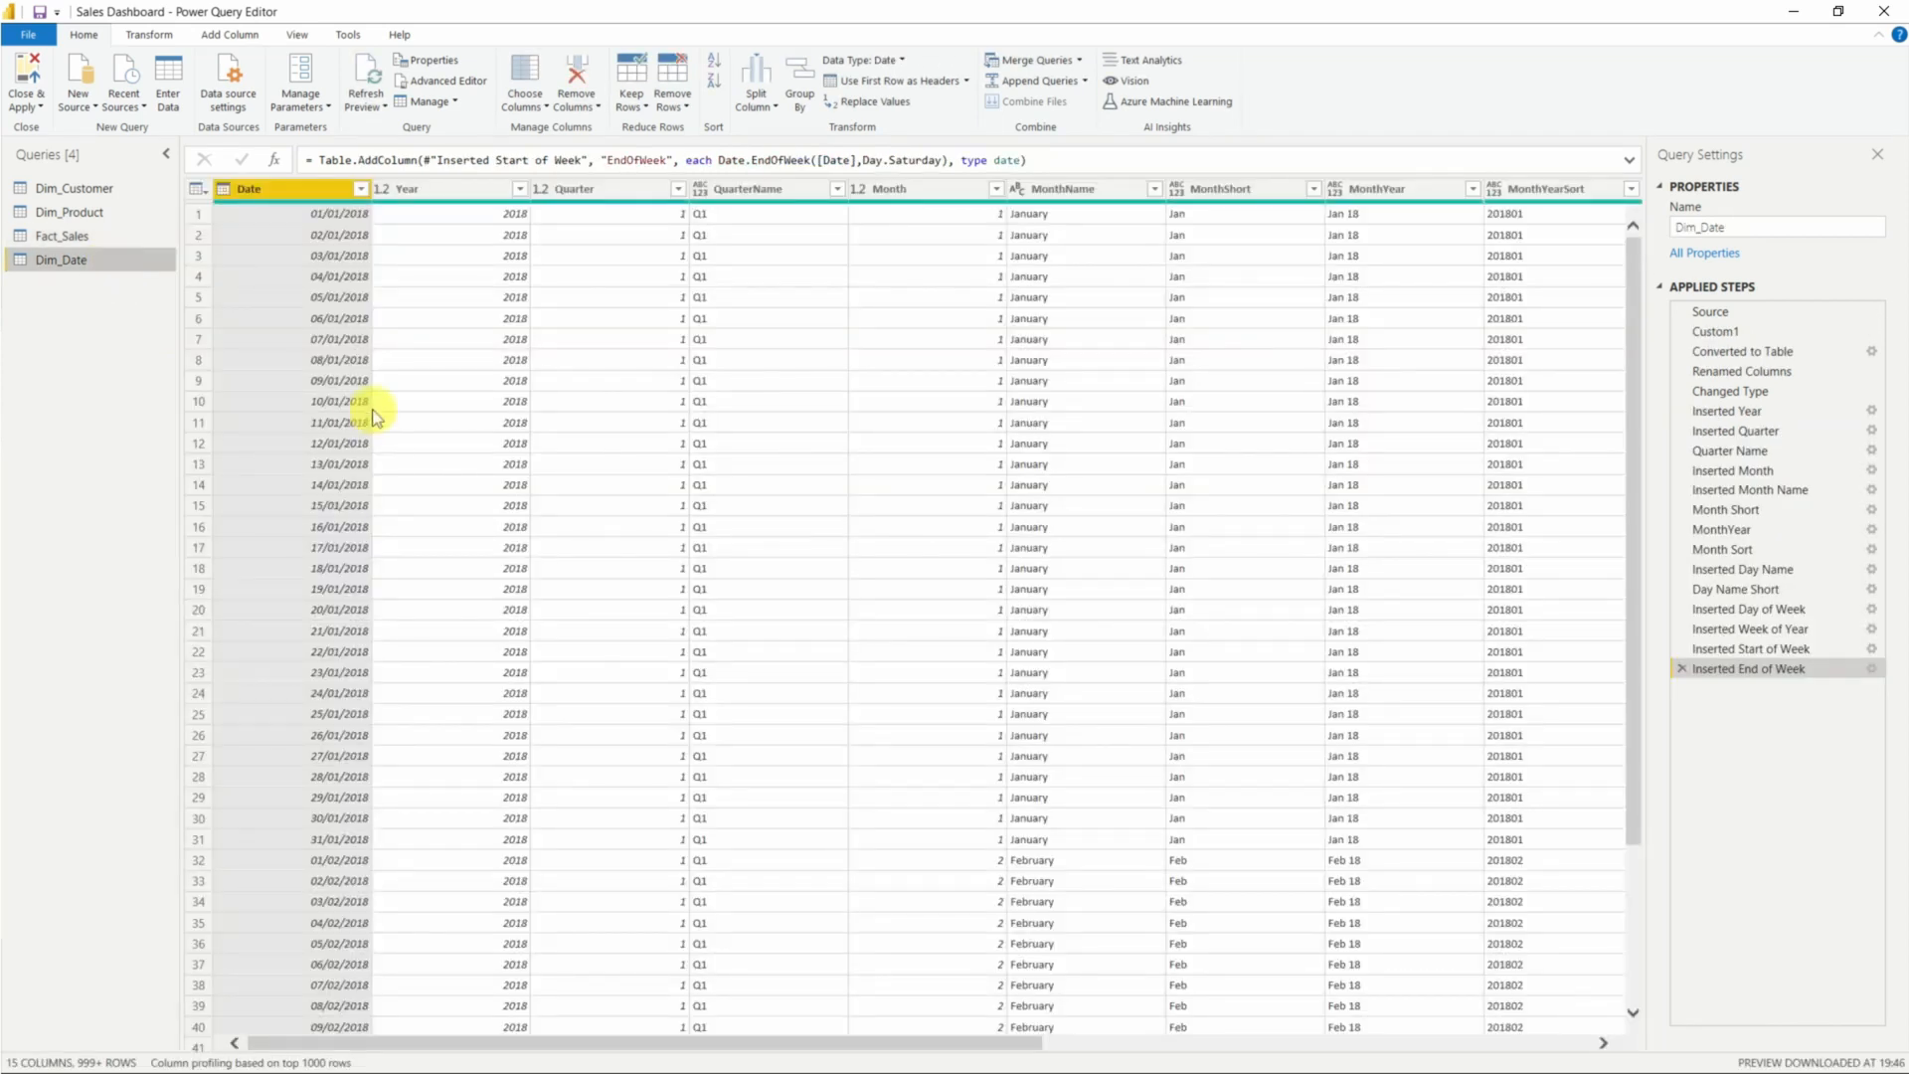
left_click(361, 189)
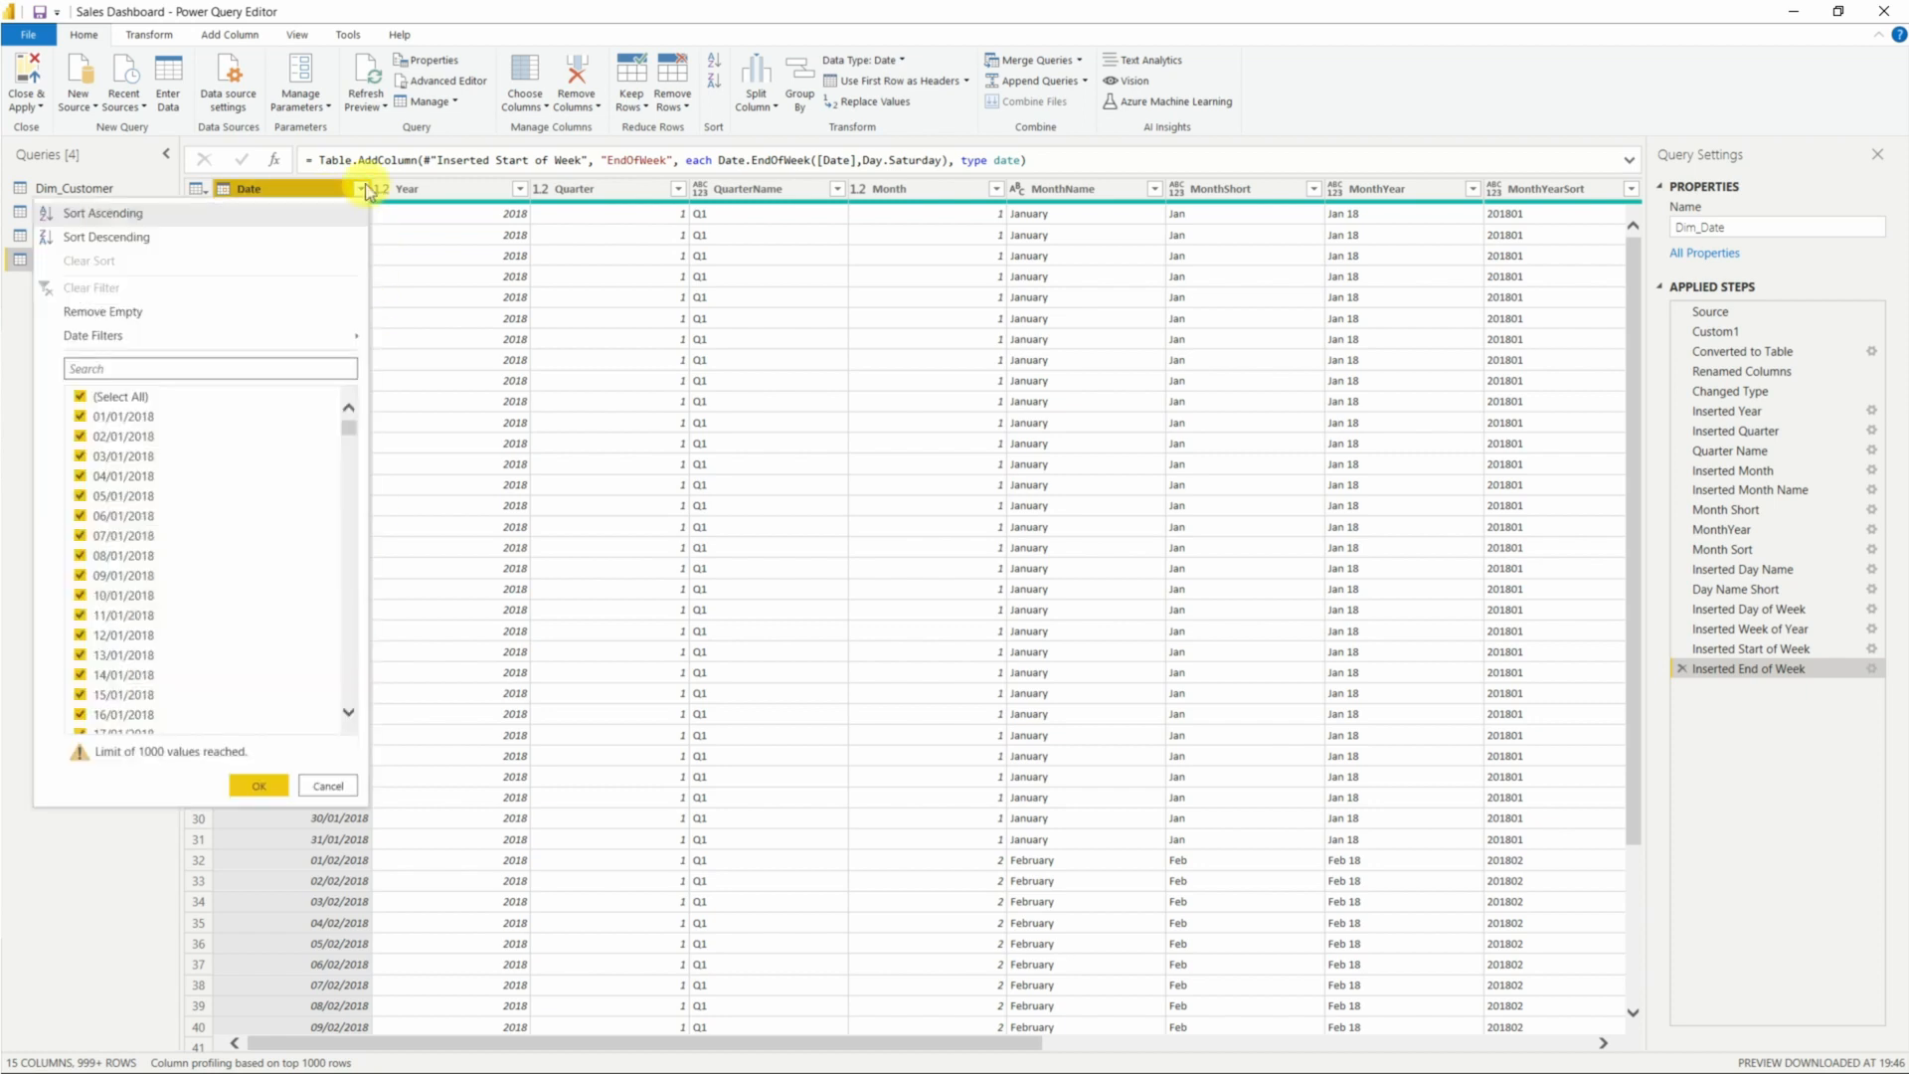
left_click(61, 235)
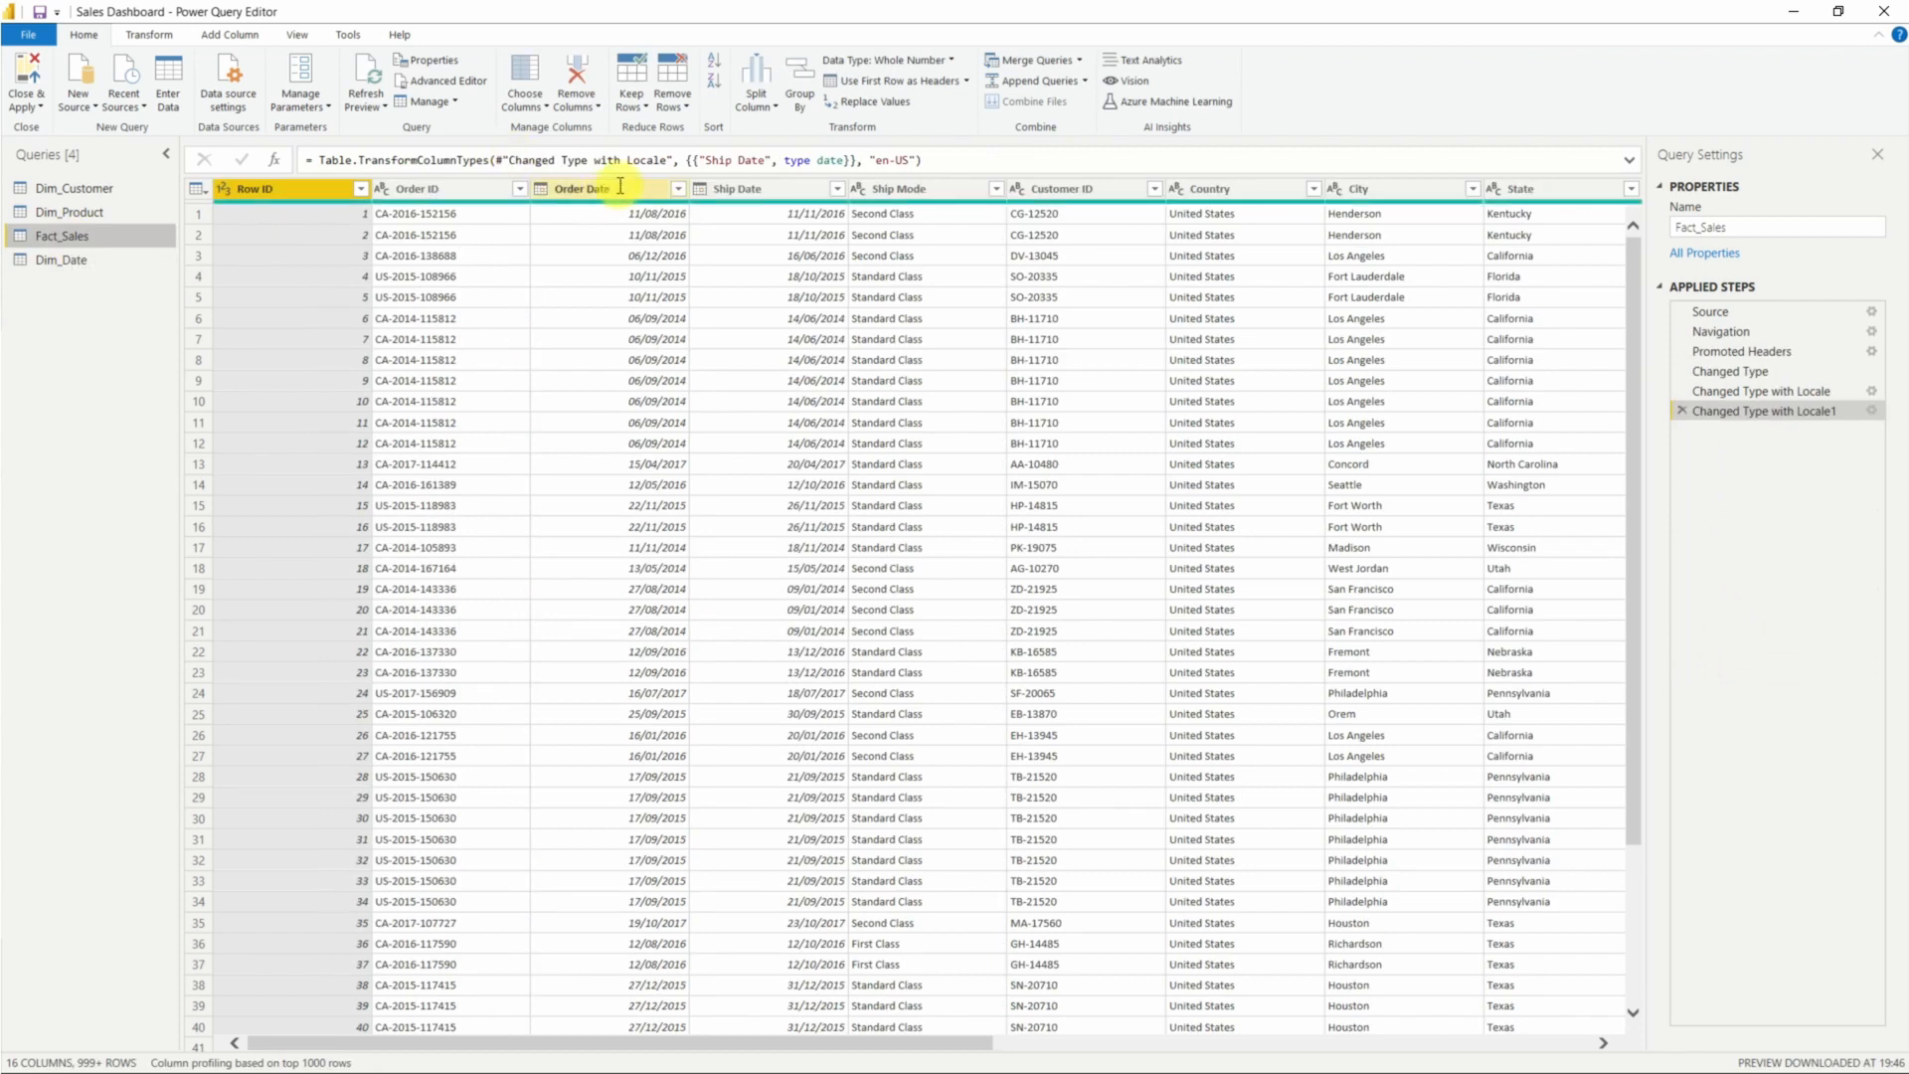
left_click(676, 189)
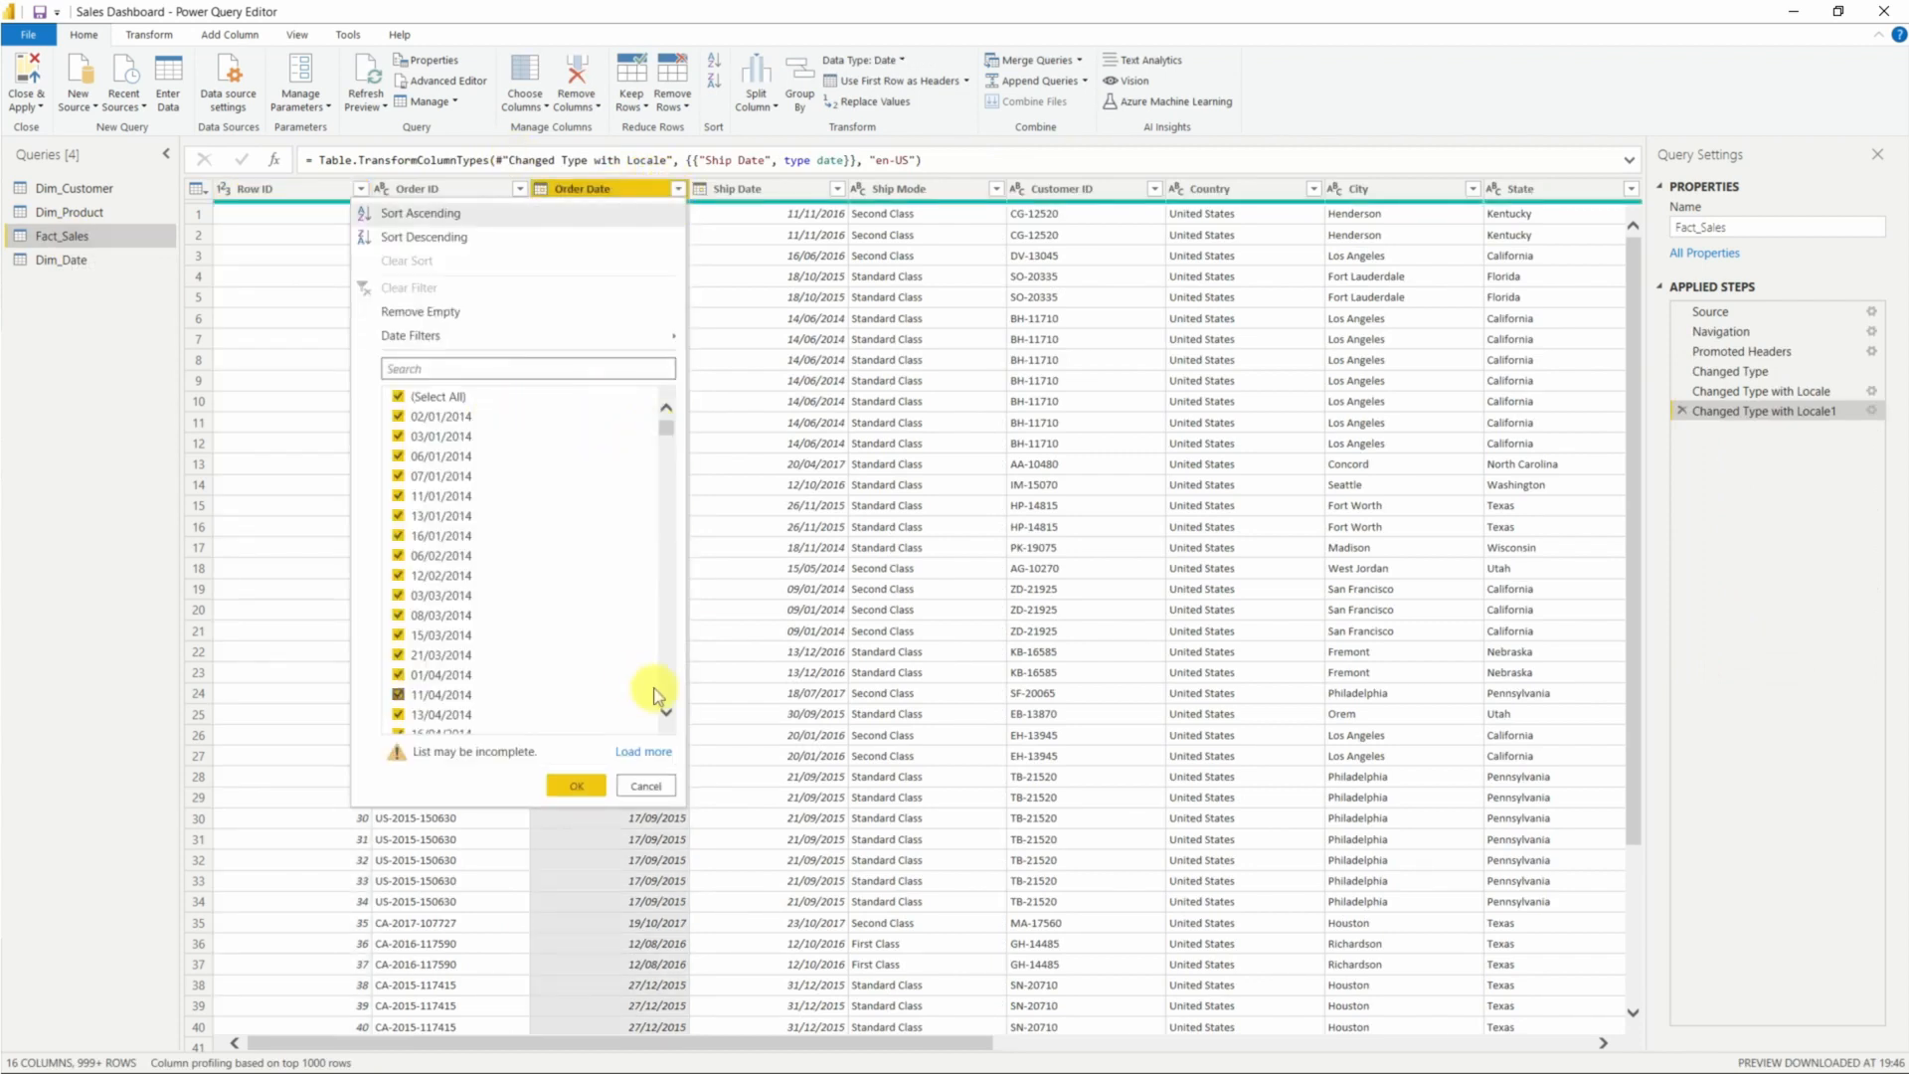
left_click(641, 752)
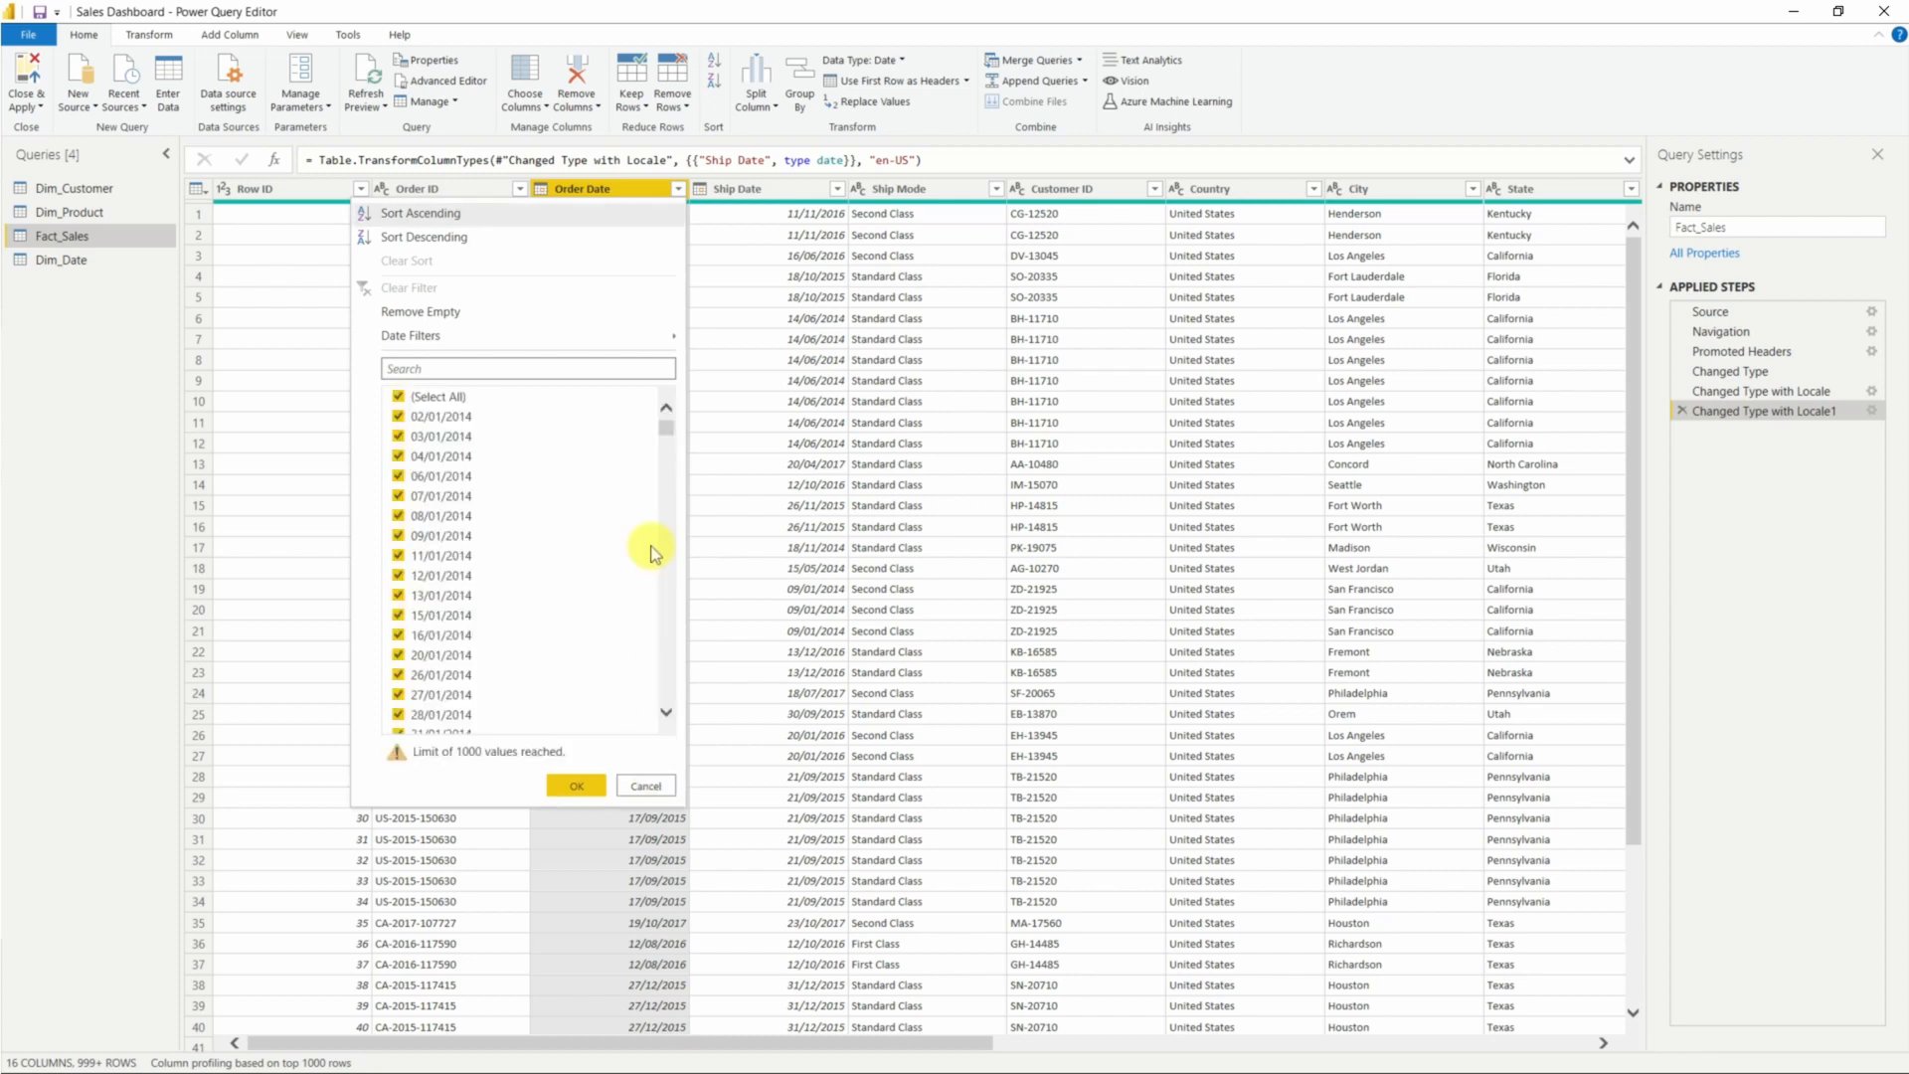
key("Escape")
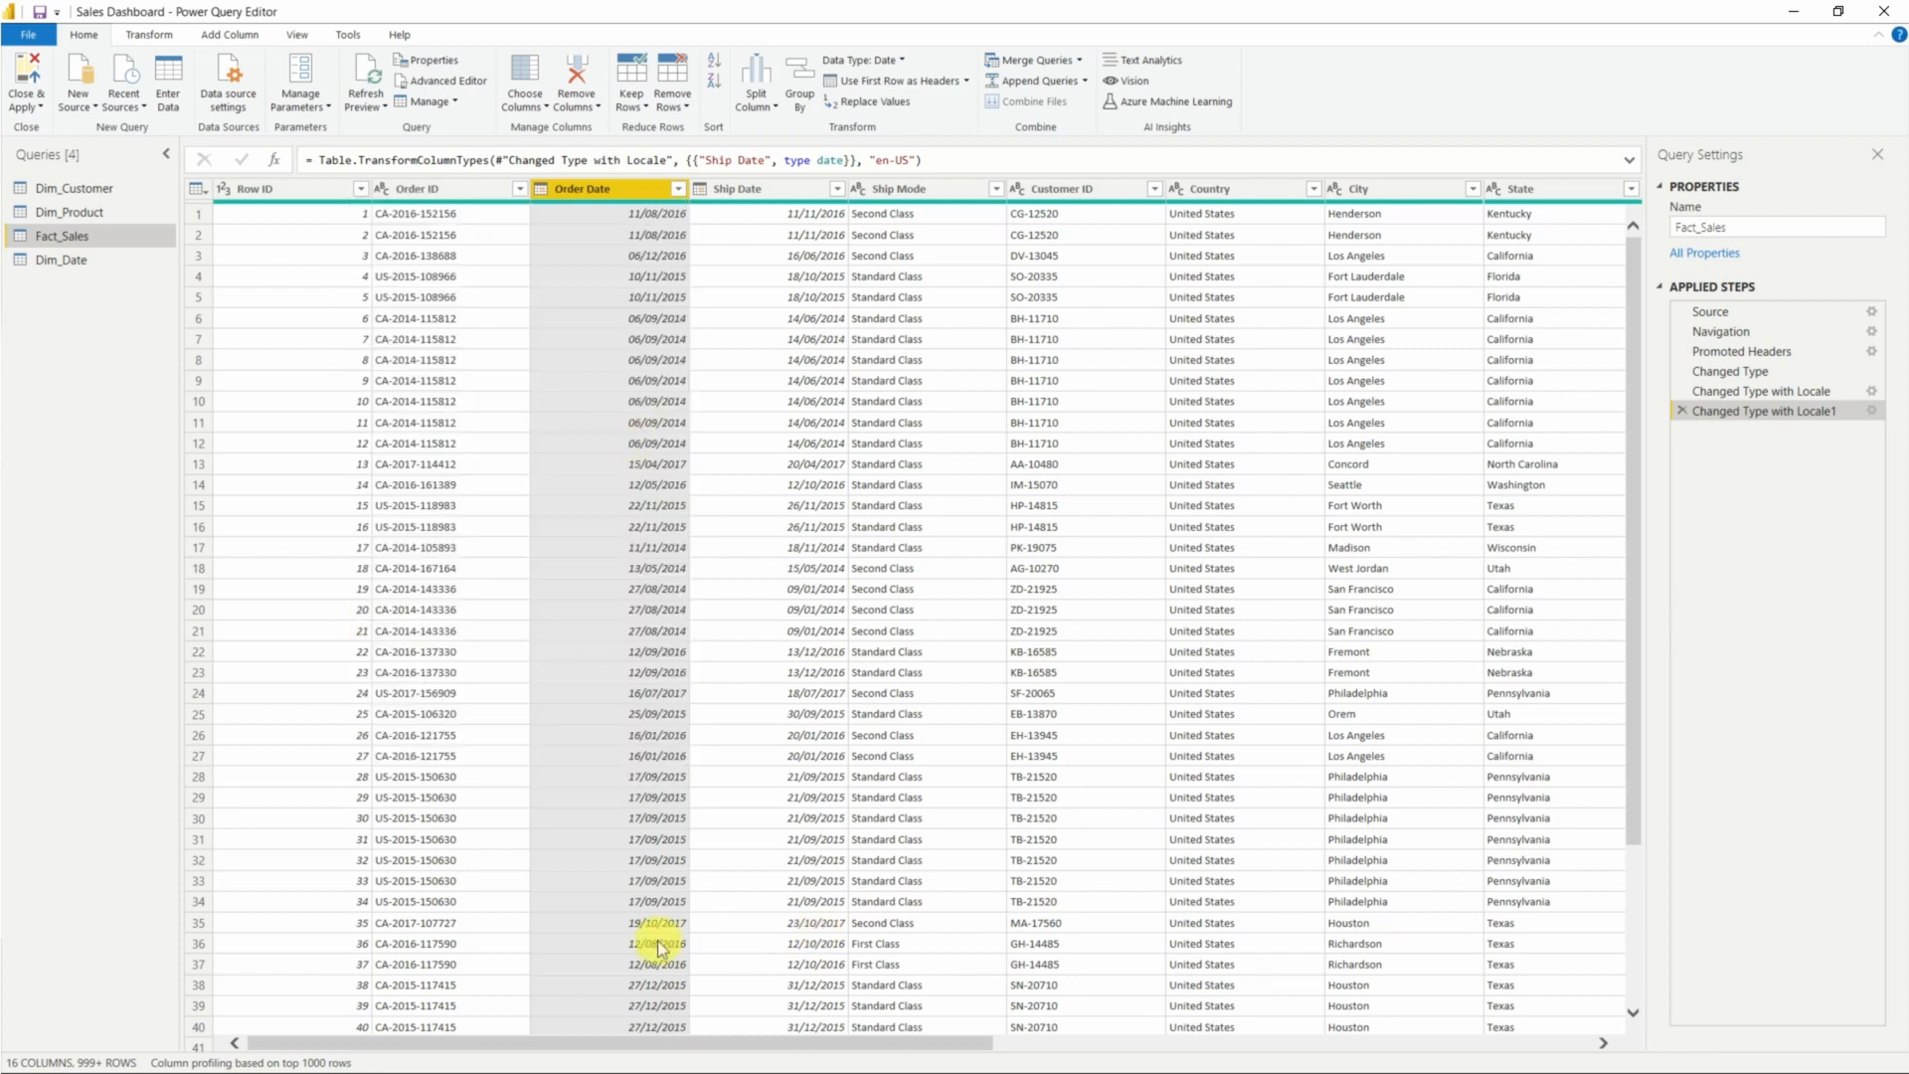
Set the start date in the Source step of the Dim_Date query to 01/01/2014.
left_click(107, 261)
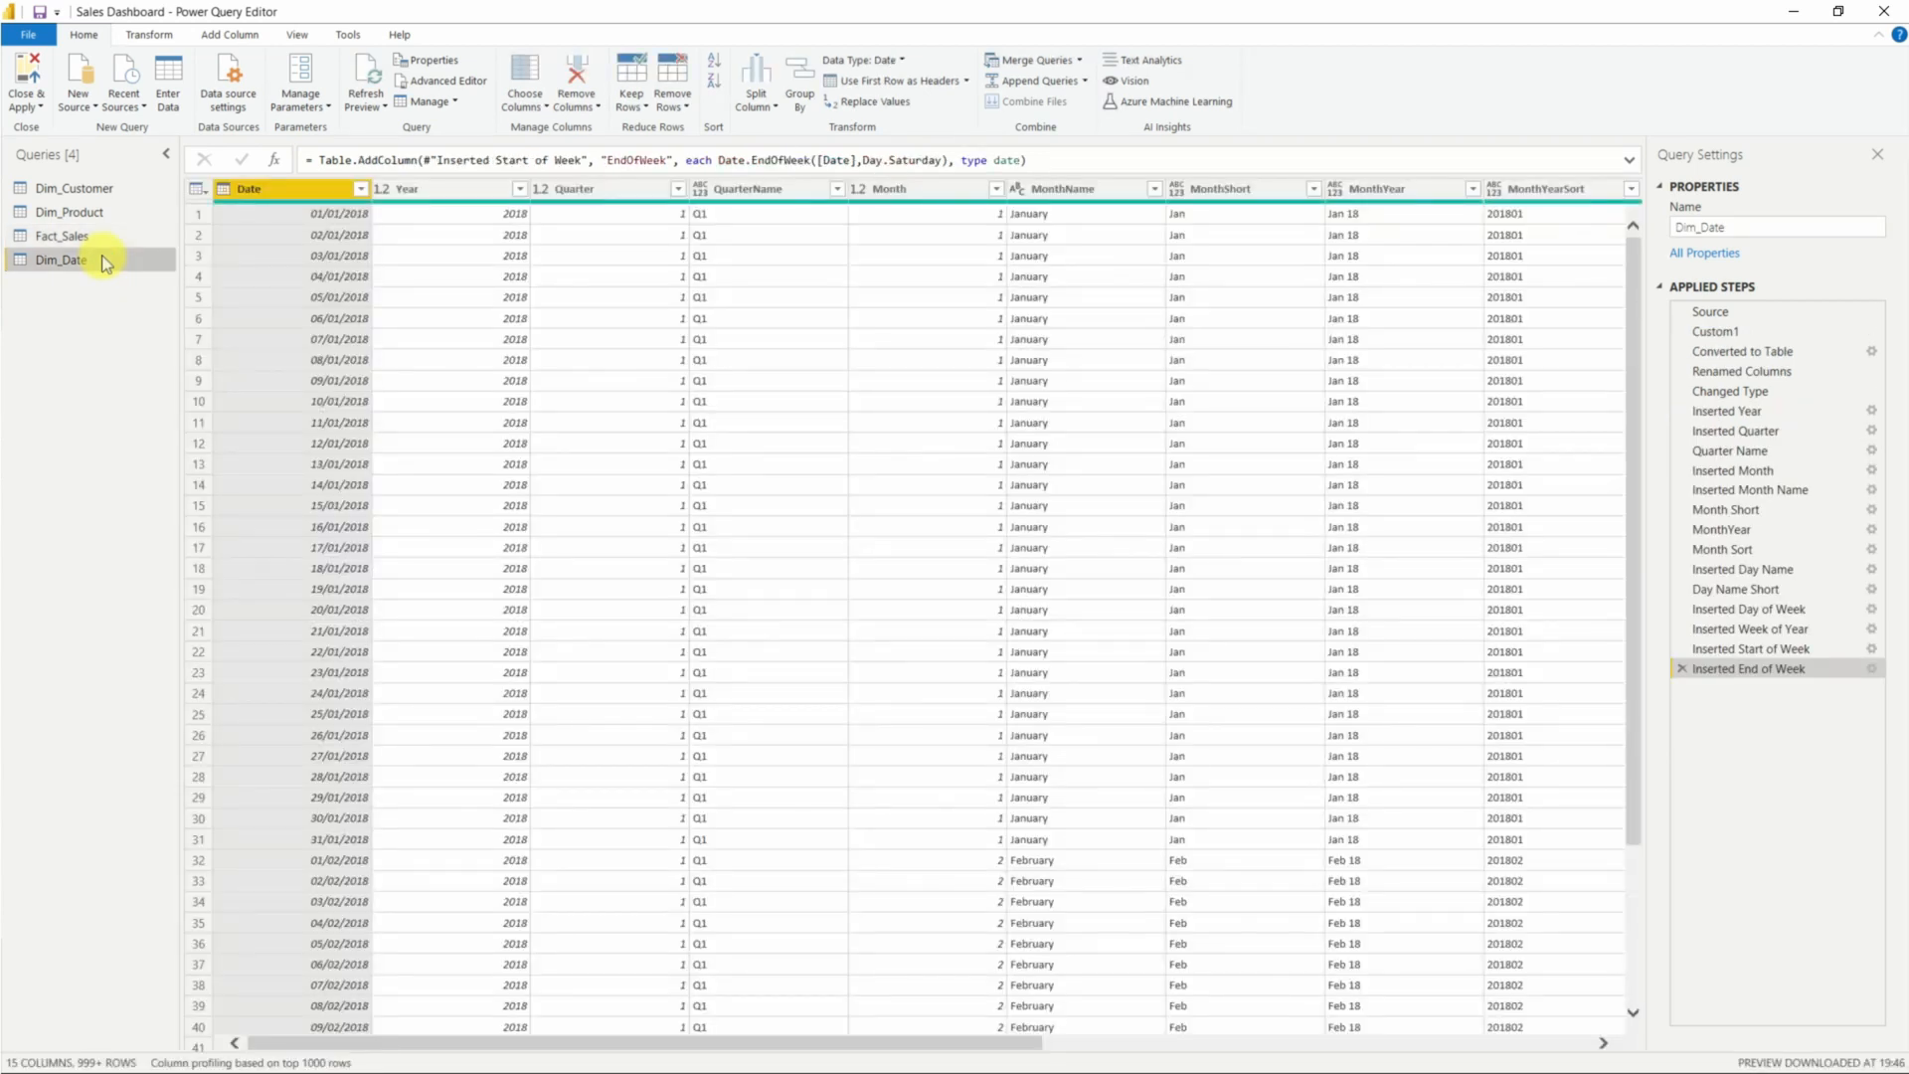
left_click(1712, 311)
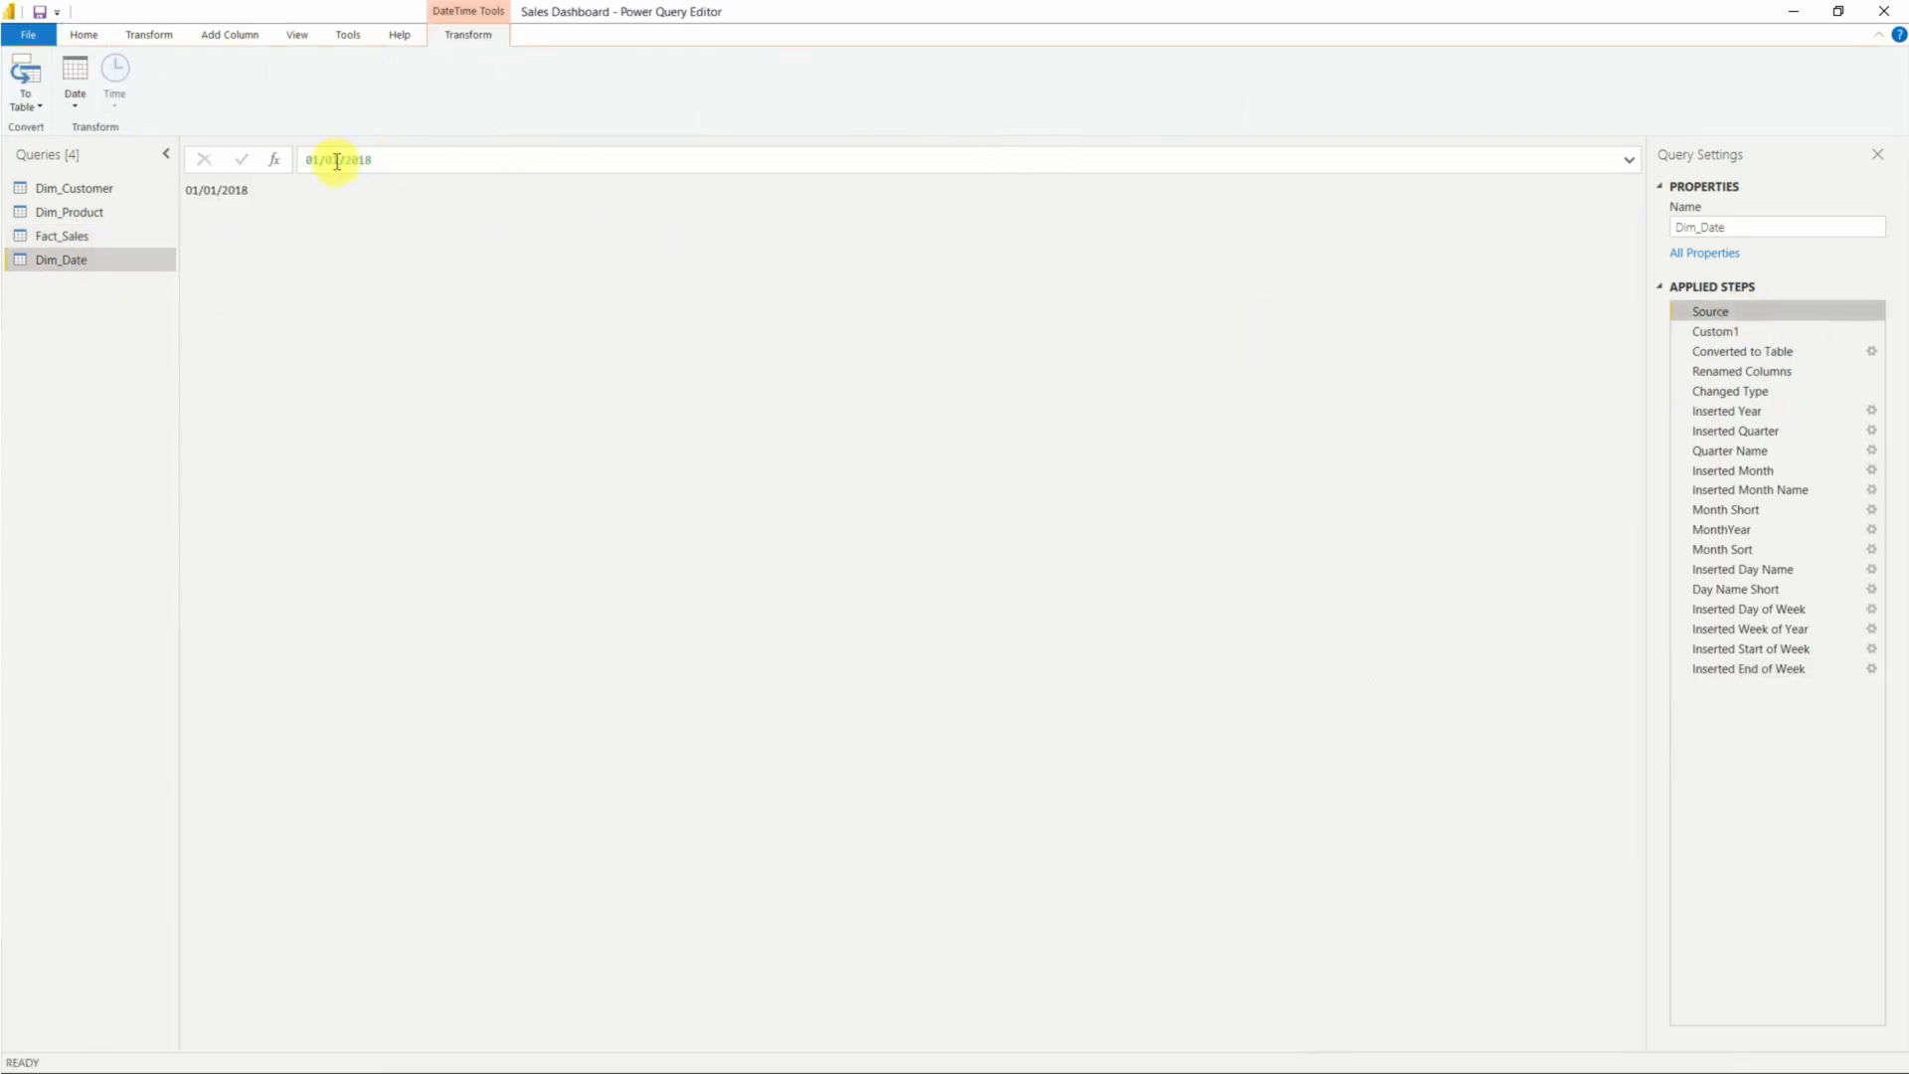
left_click(378, 161)
key("BackSpace")
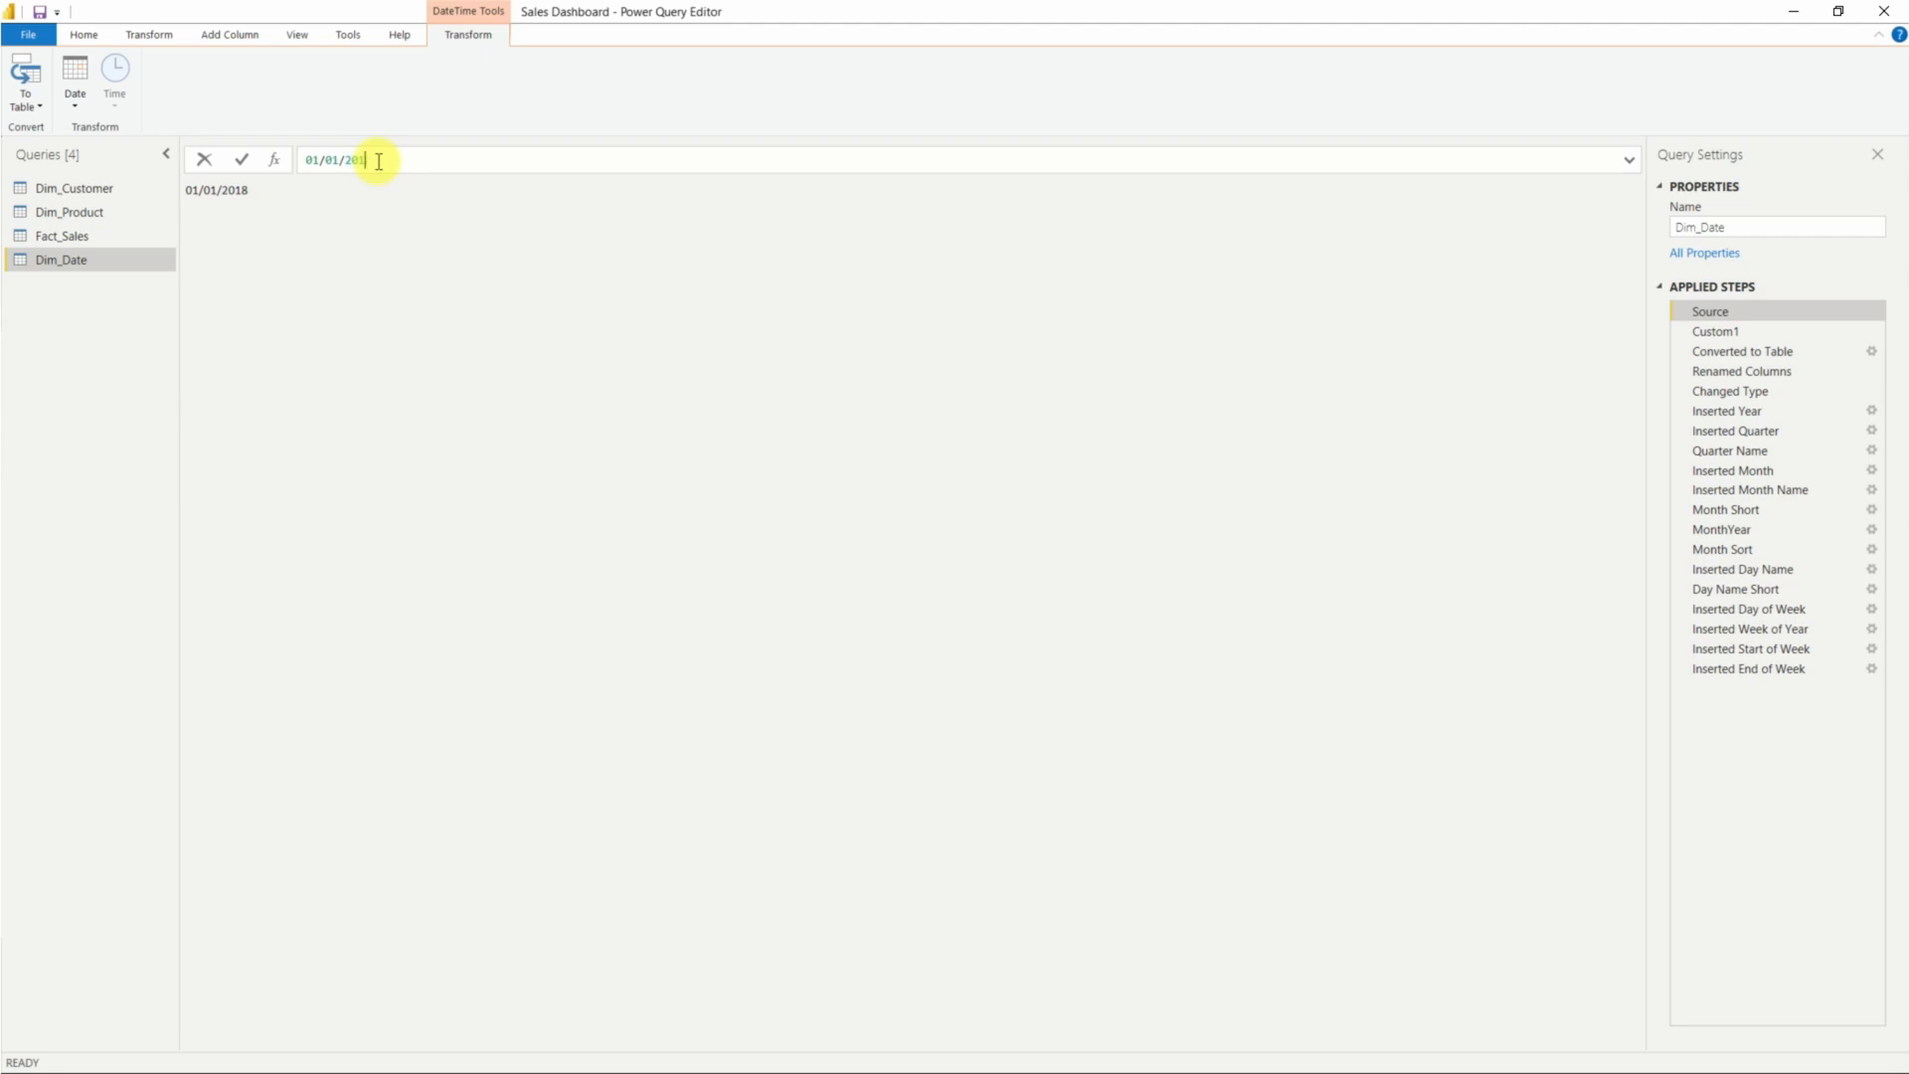
type("4")
key("Return")
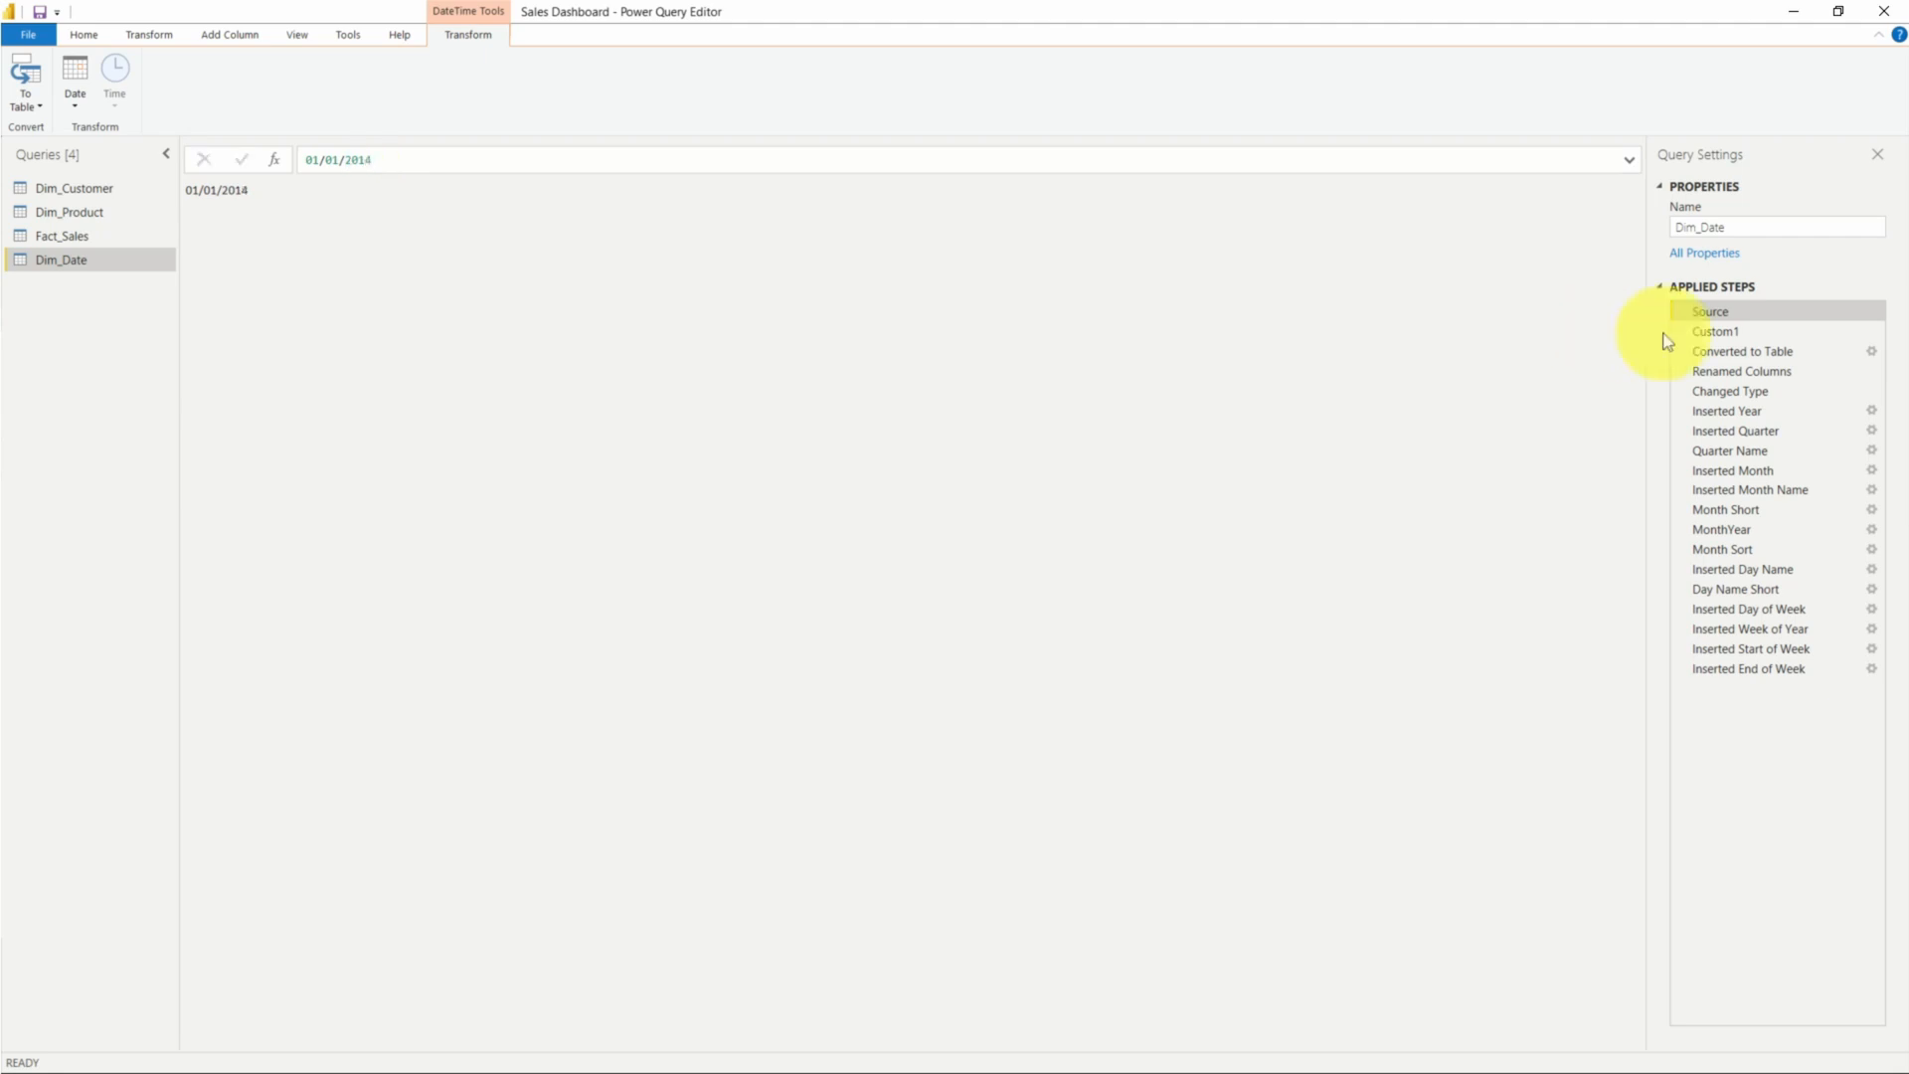
Set the end date in the Custom1 formula of the Dim_Date query to #date(2018, 1, 1).
left_click(1740, 336)
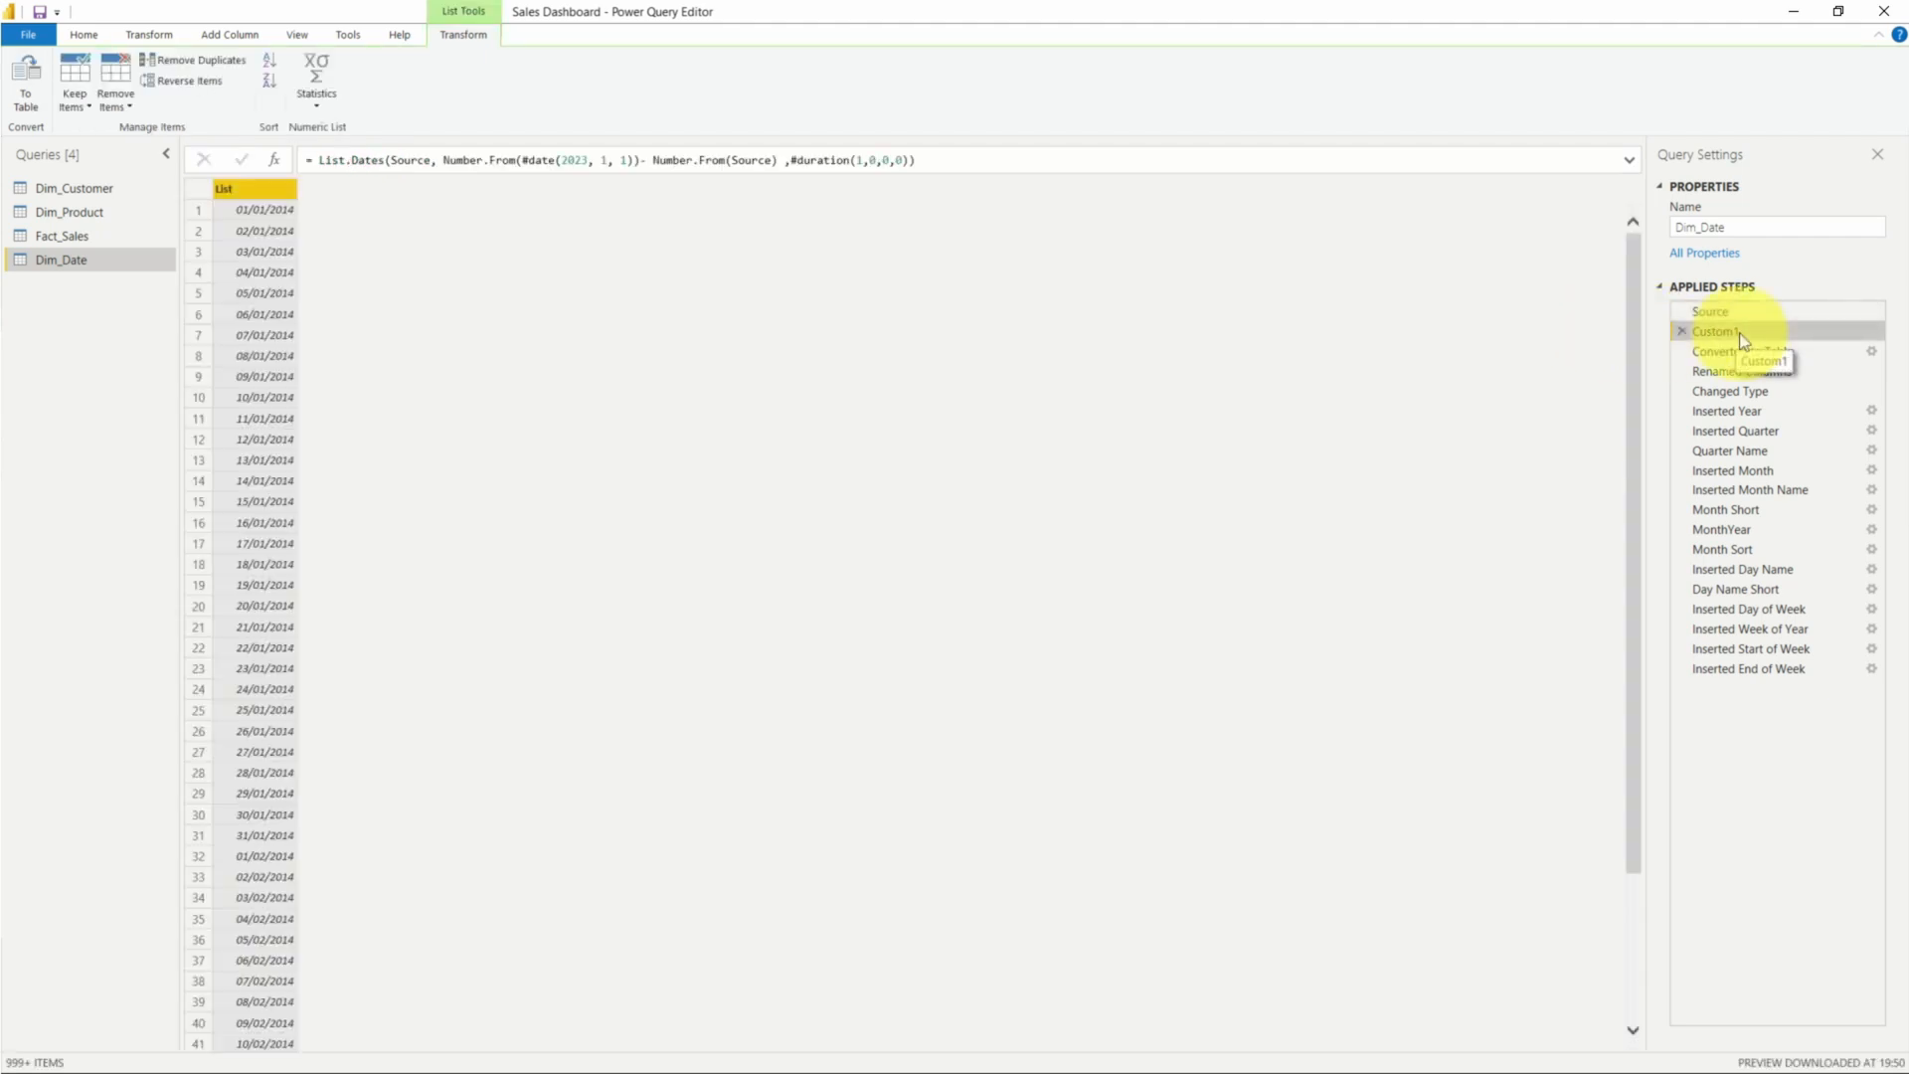
left_click(577, 157)
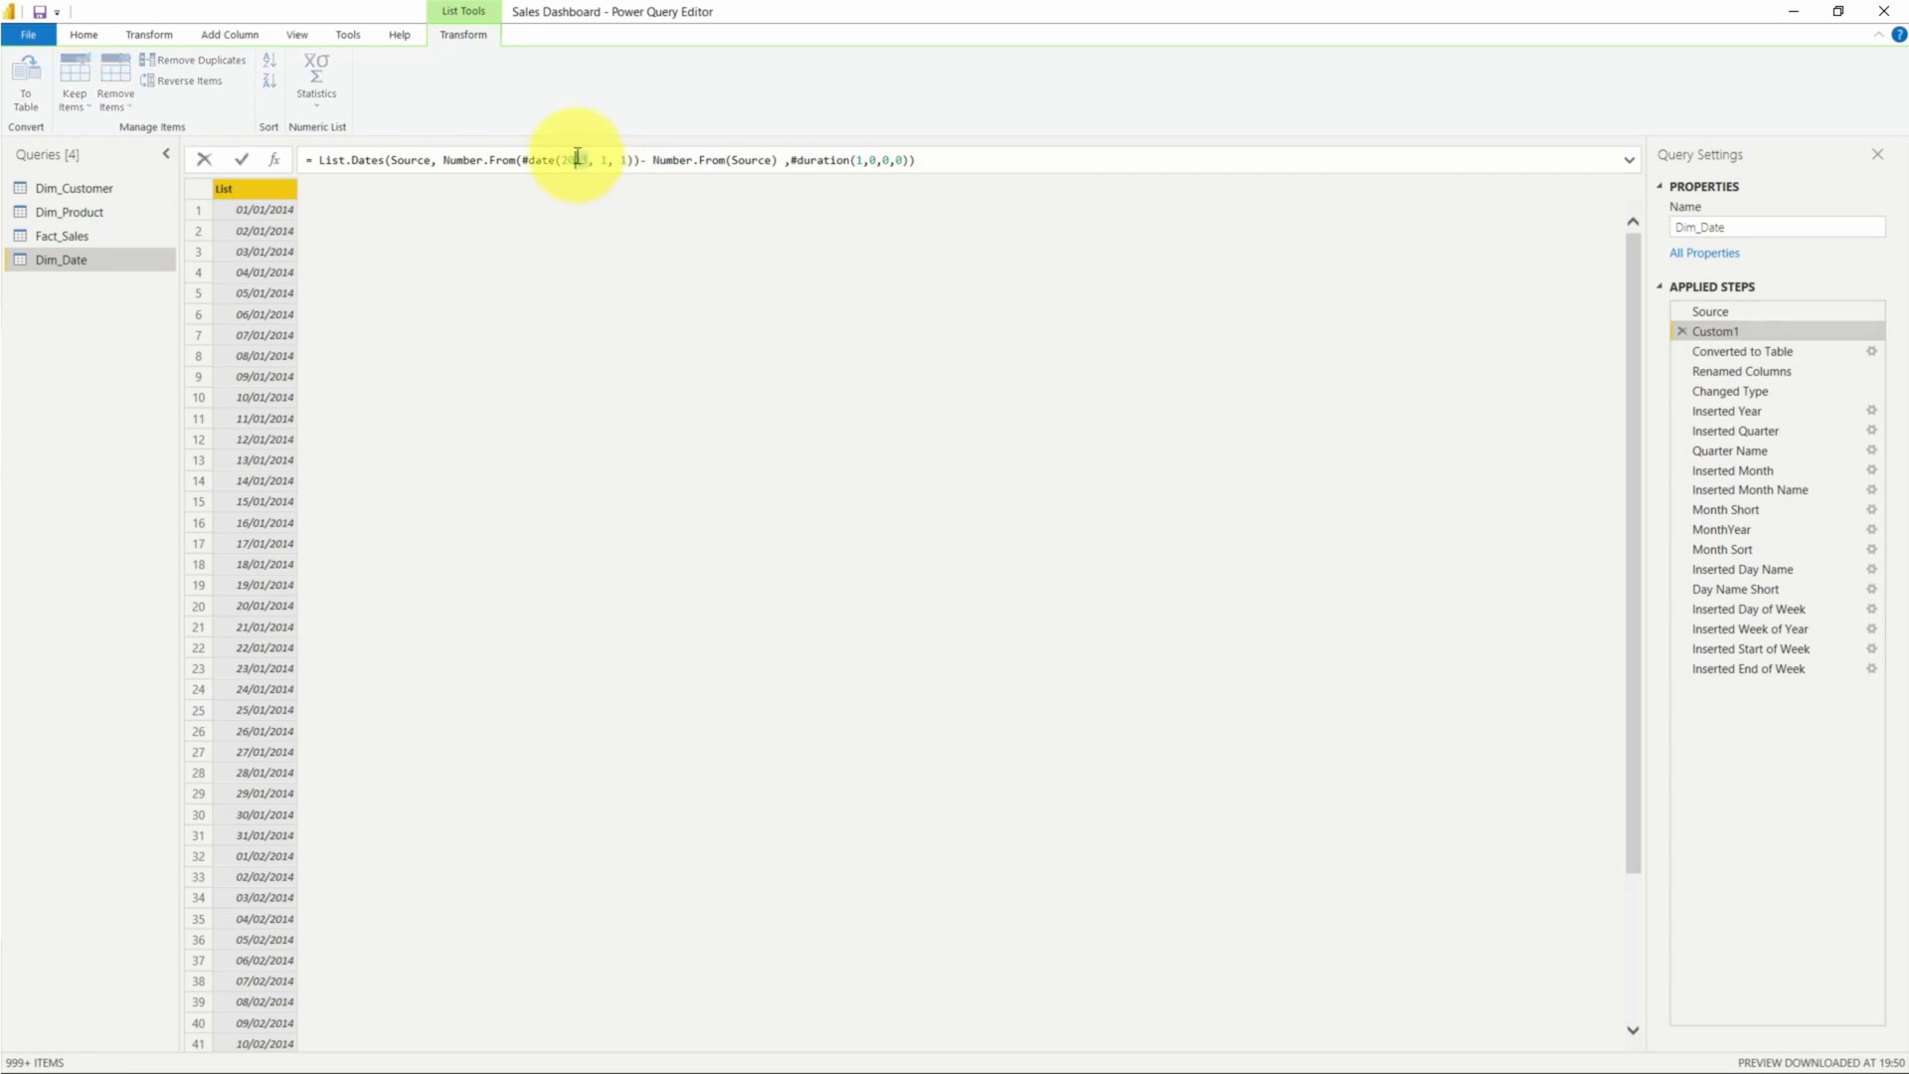
key("BackSpace")
type("8")
key("Return")
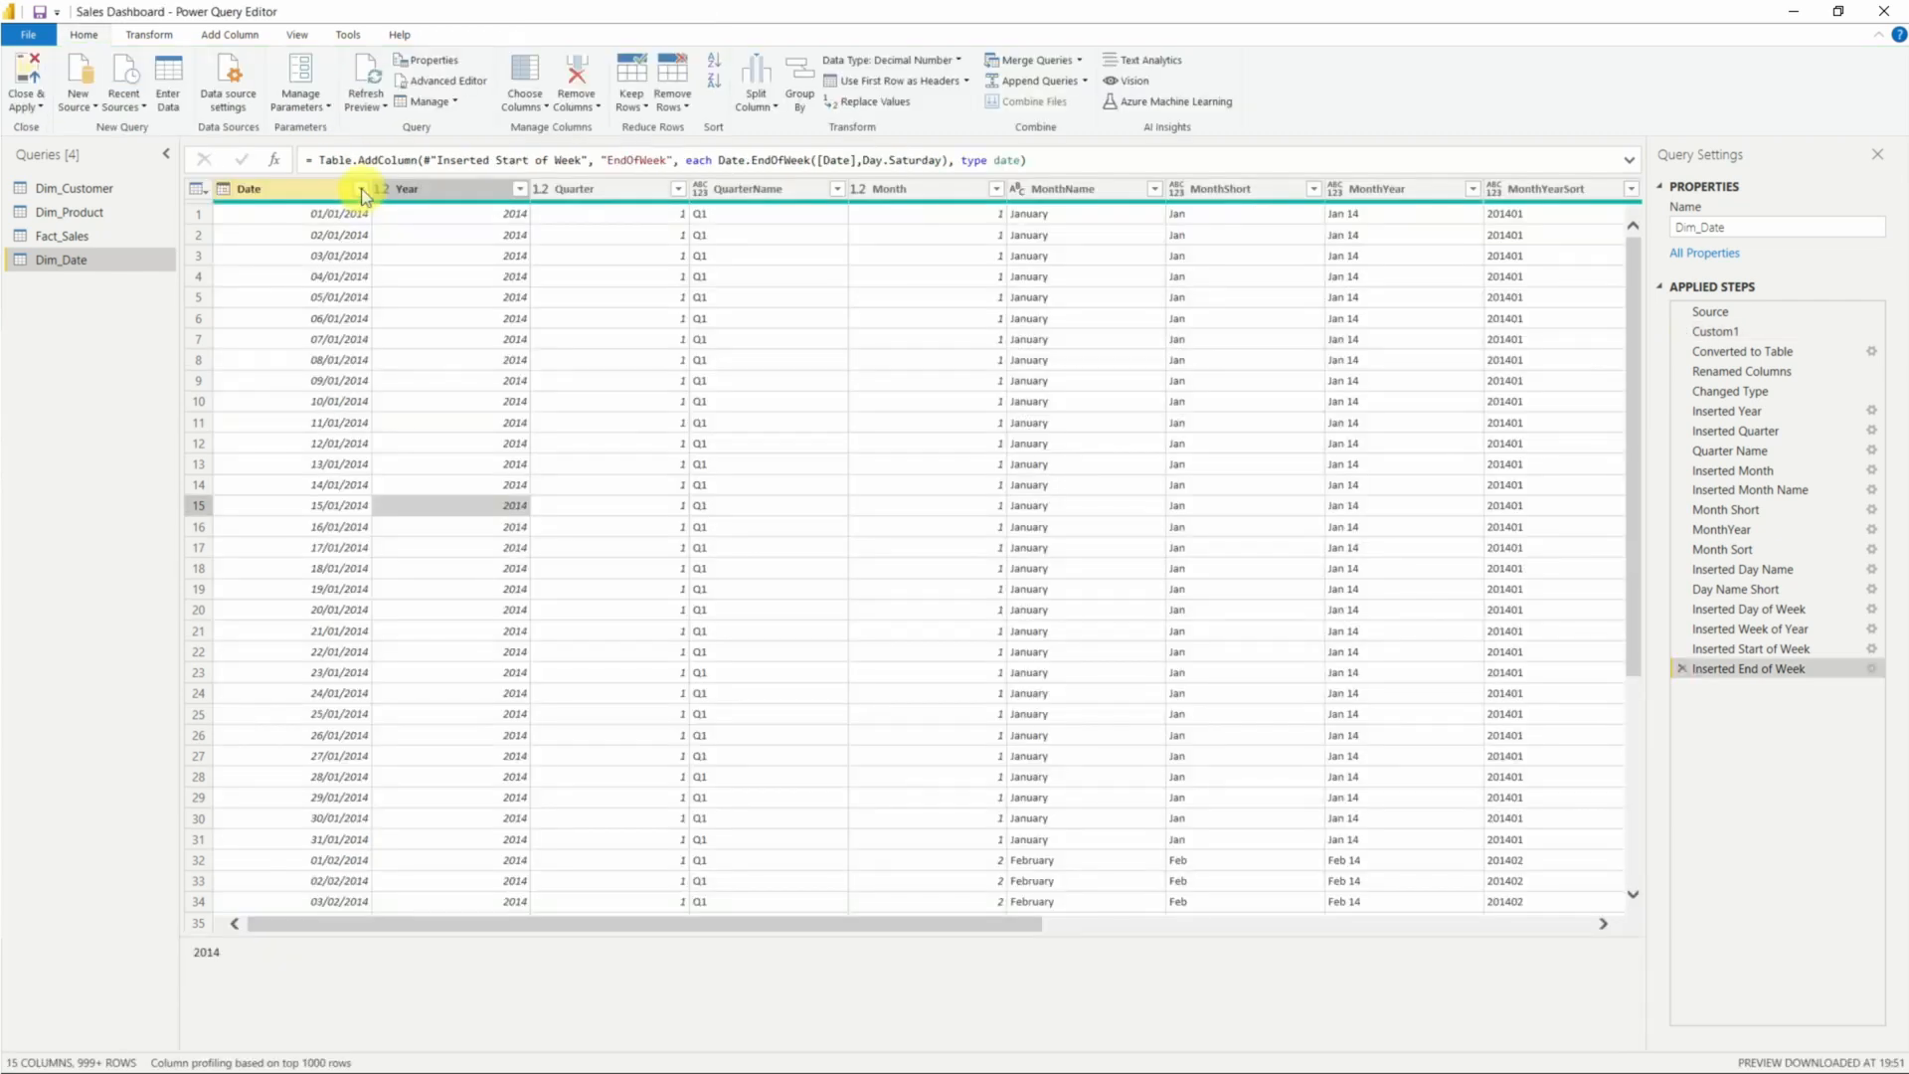
Sort Dim_Date's Date column descending to check its last date, and return the sort to ascending.
left_click(362, 190)
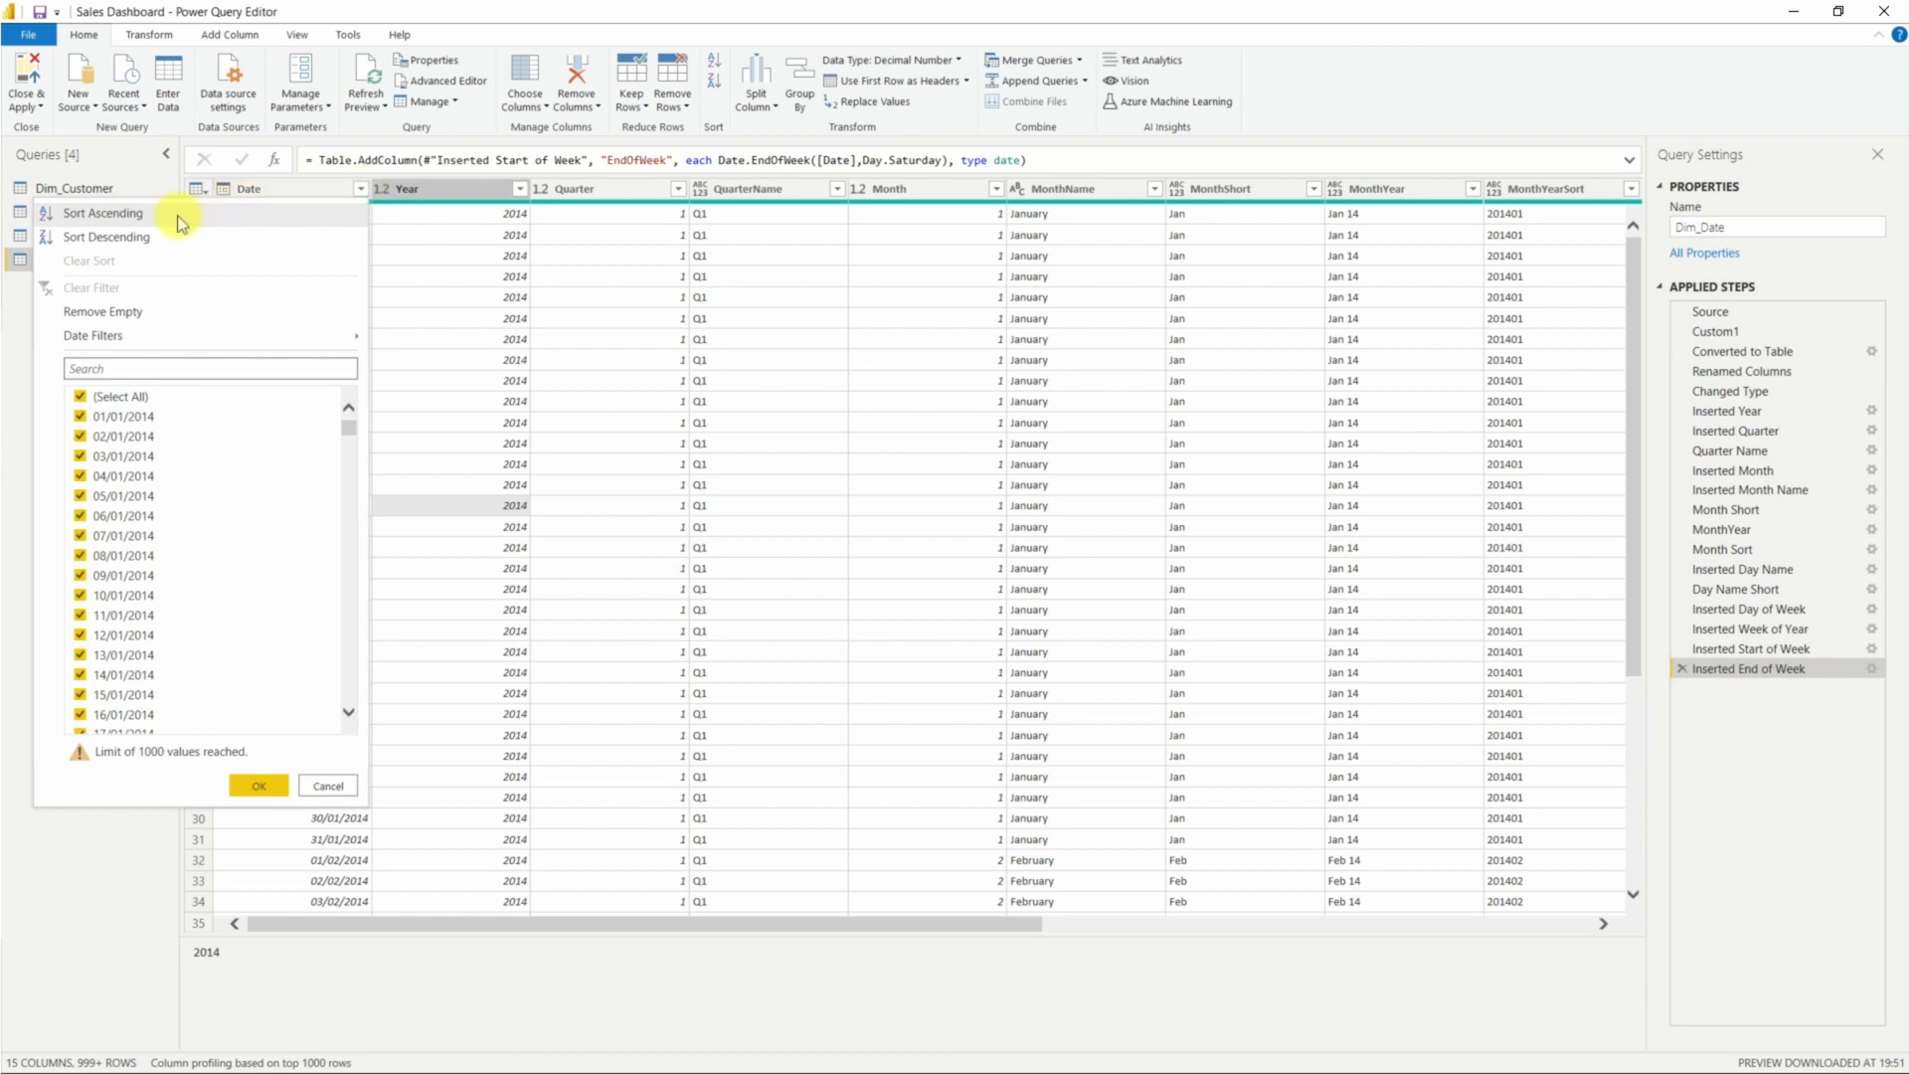
left_click(165, 245)
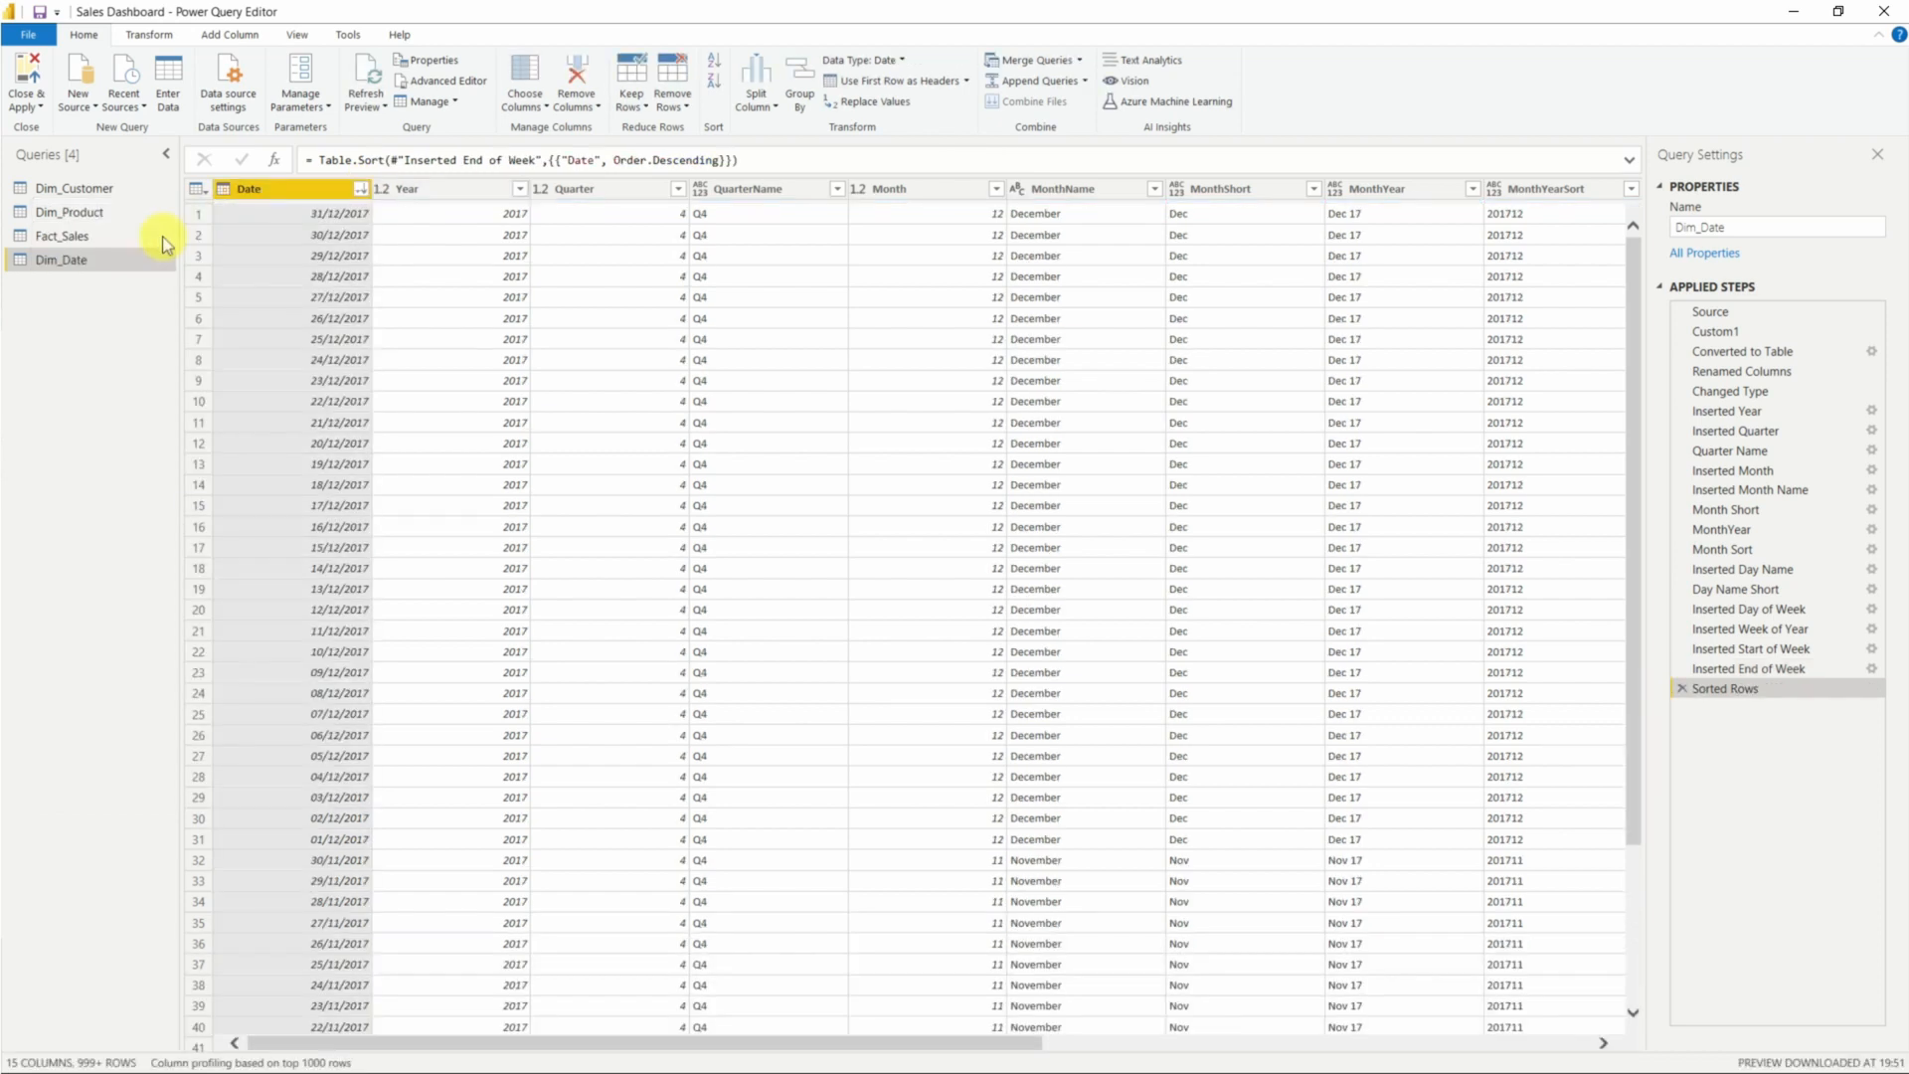
left_click(361, 193)
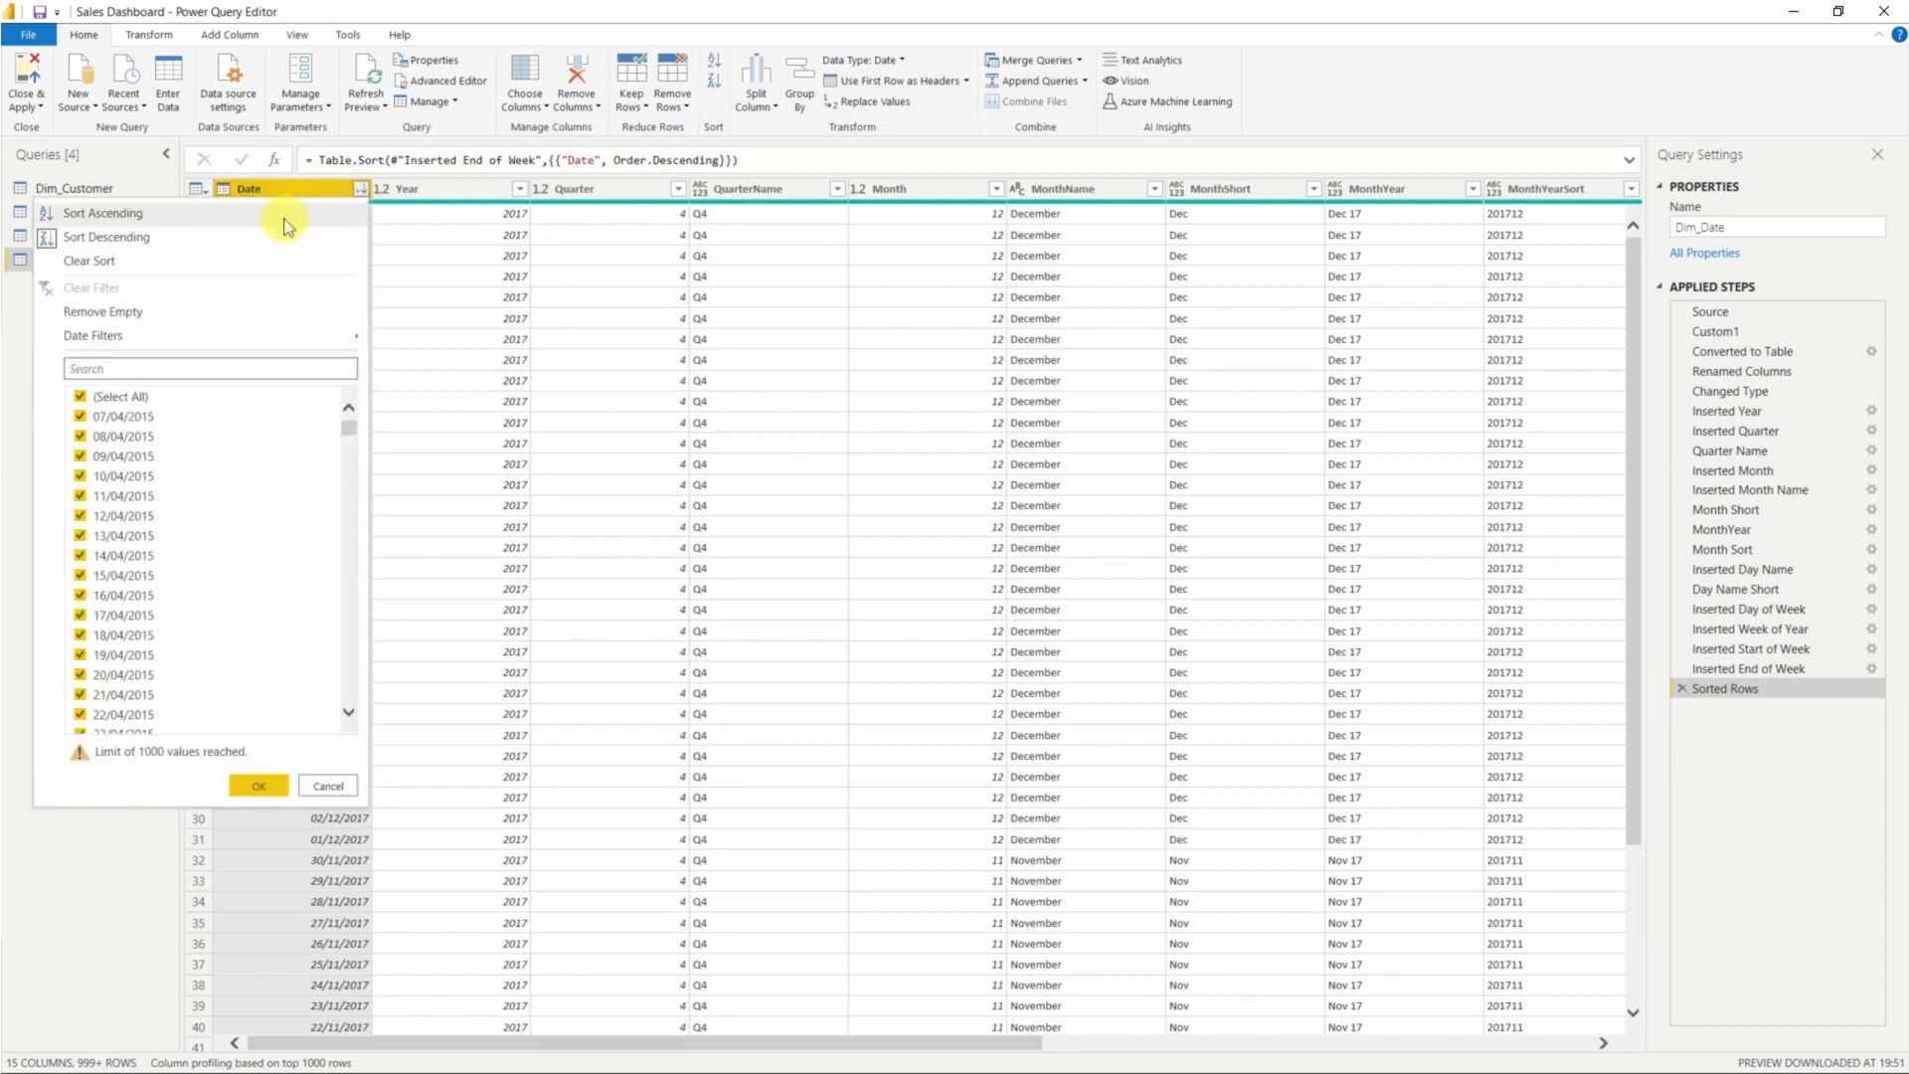
left_click(288, 228)
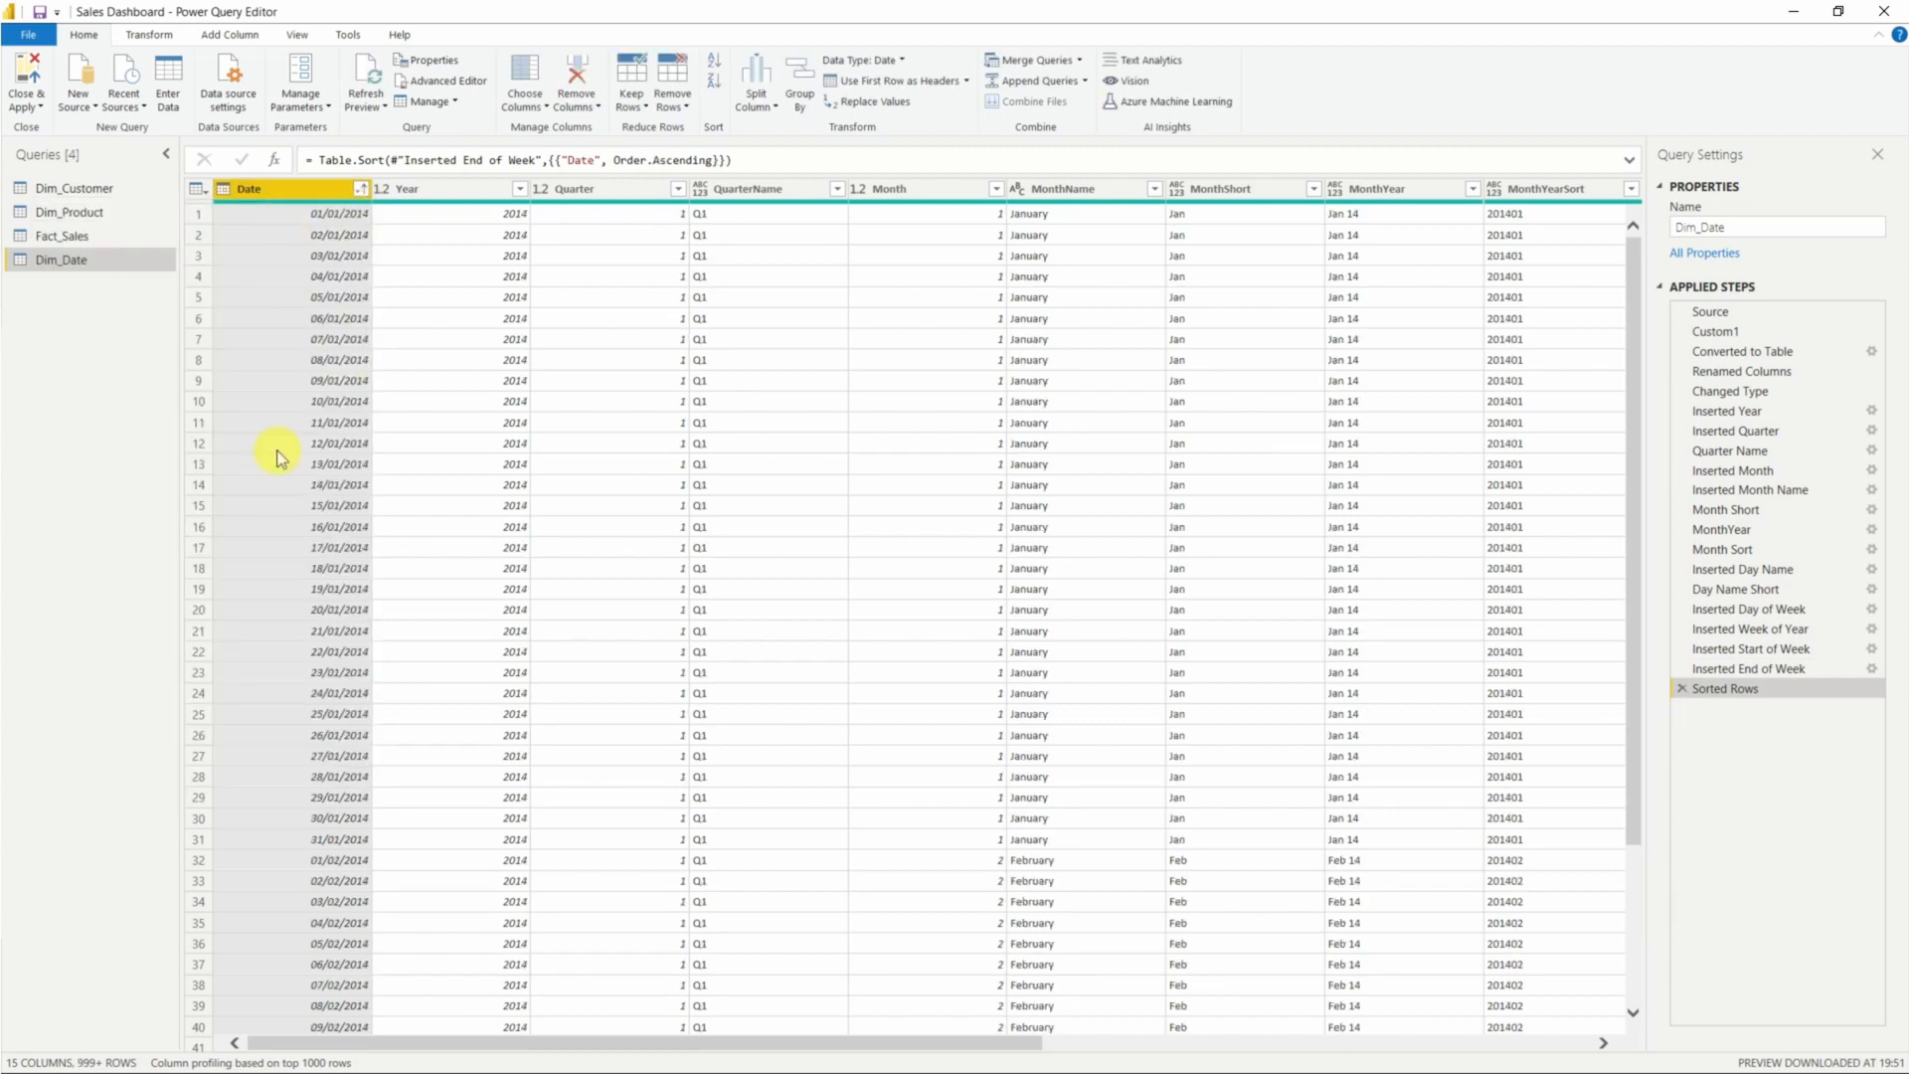
Apply the query changes and line up Dim_Product and Dim_Date in a row beside Dim_Customer, above Fact_Sales, in the model diagram.
left_click(36, 80)
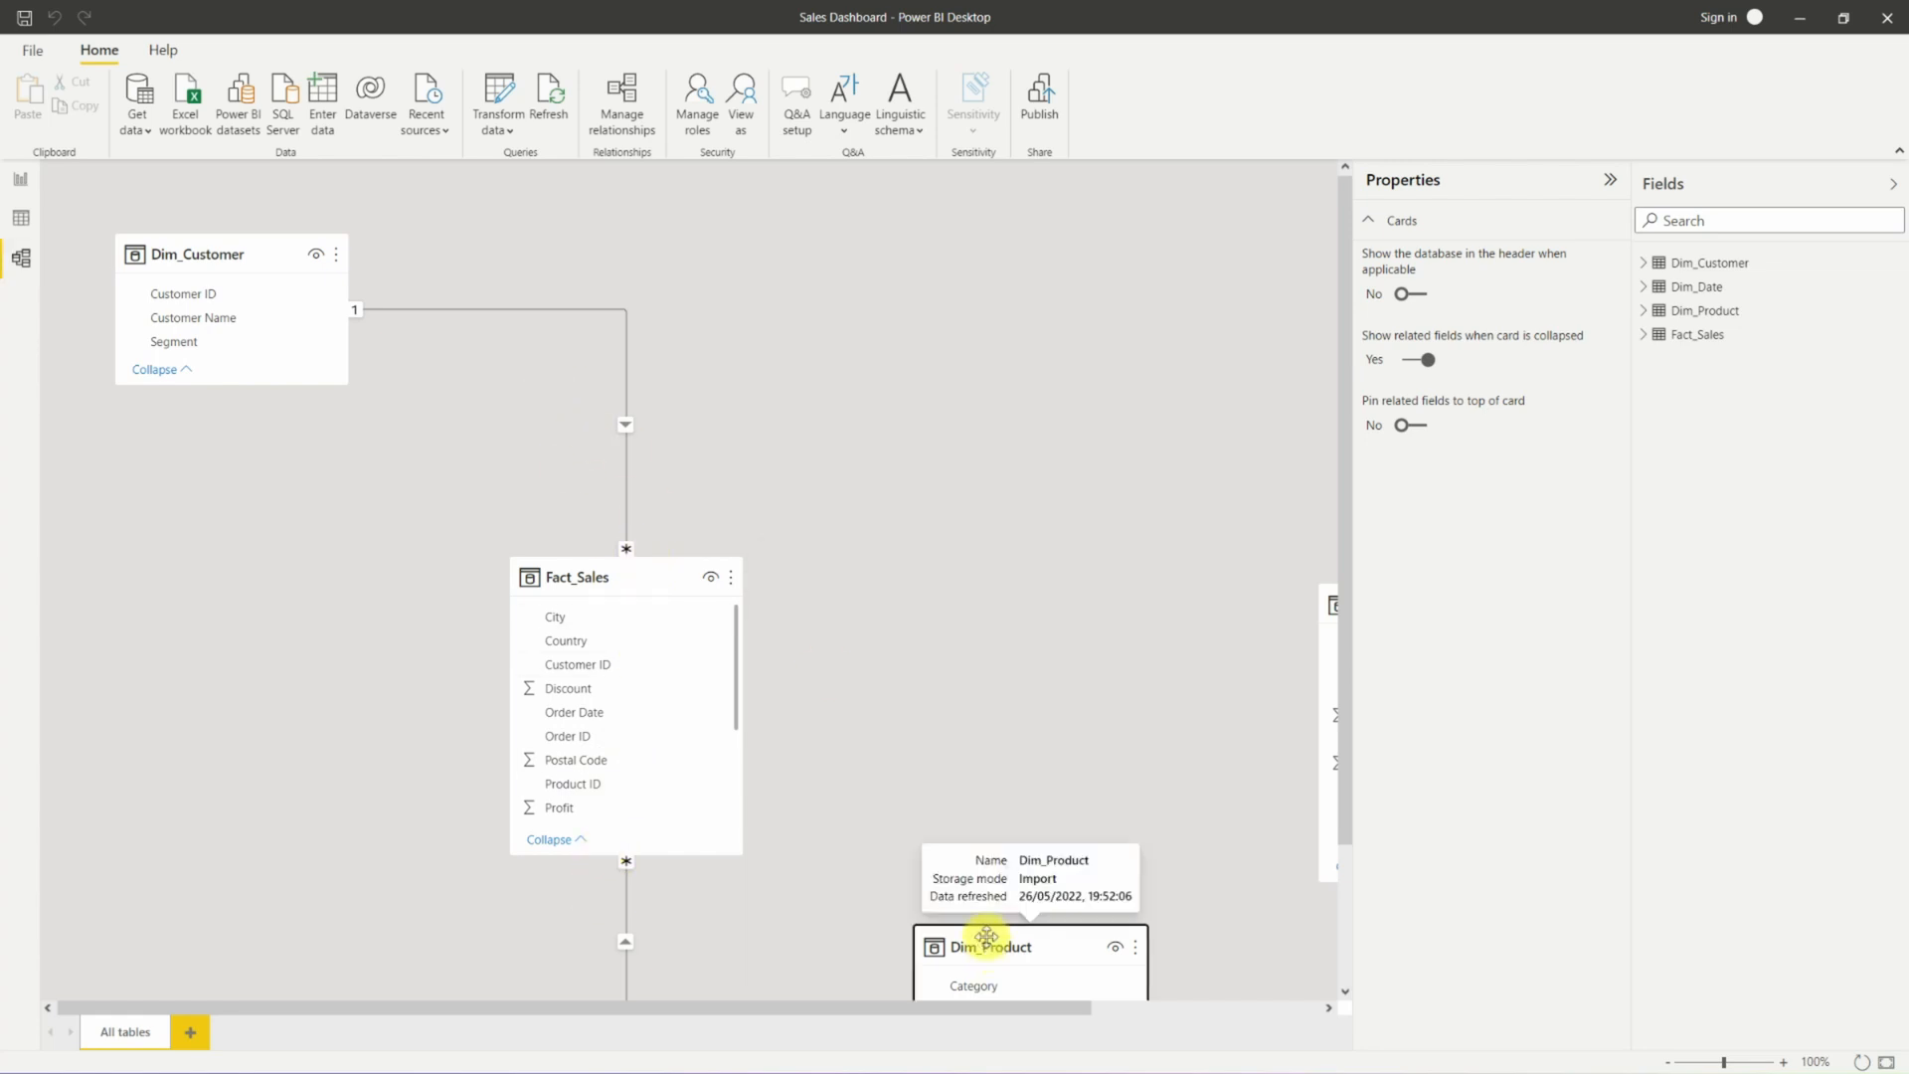
left_click_drag(990, 941, 577, 245)
left_click_drag(1091, 1007, 1175, 1012)
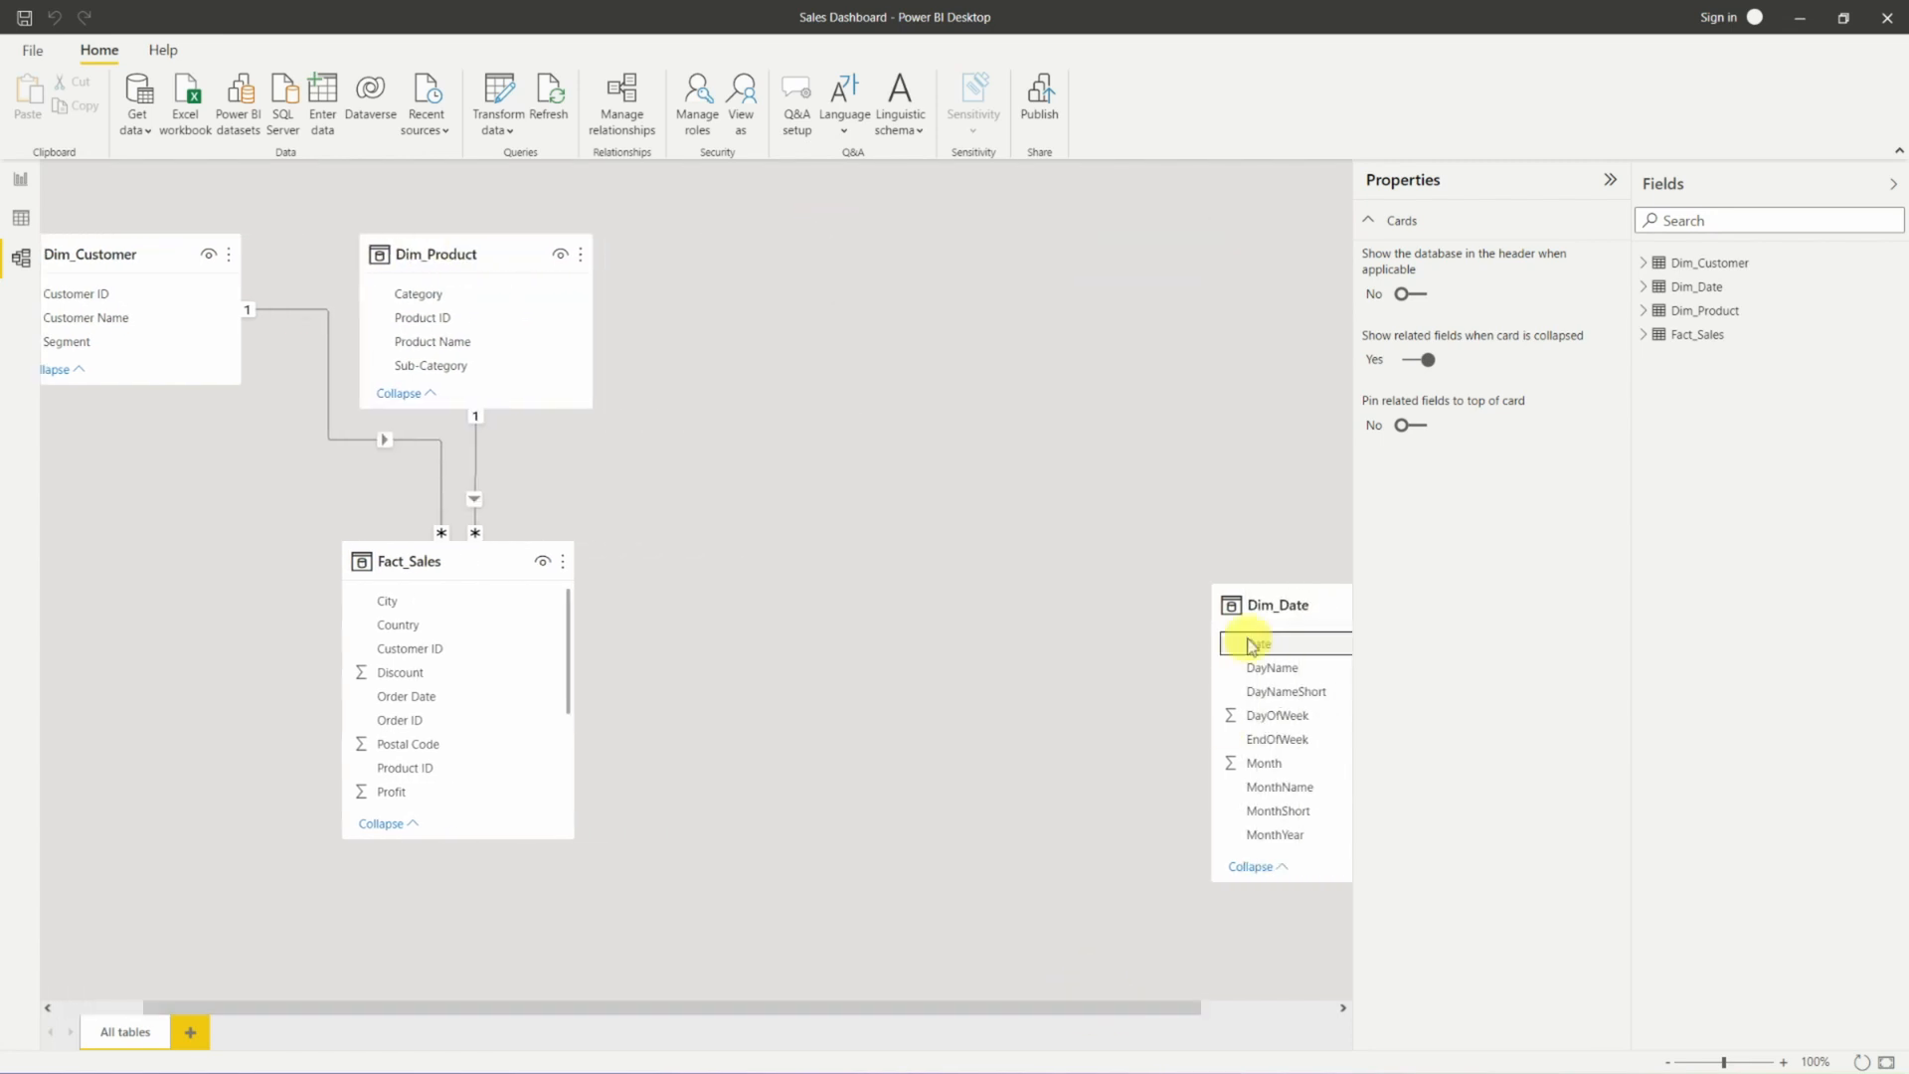
left_click_drag(1278, 605, 873, 256)
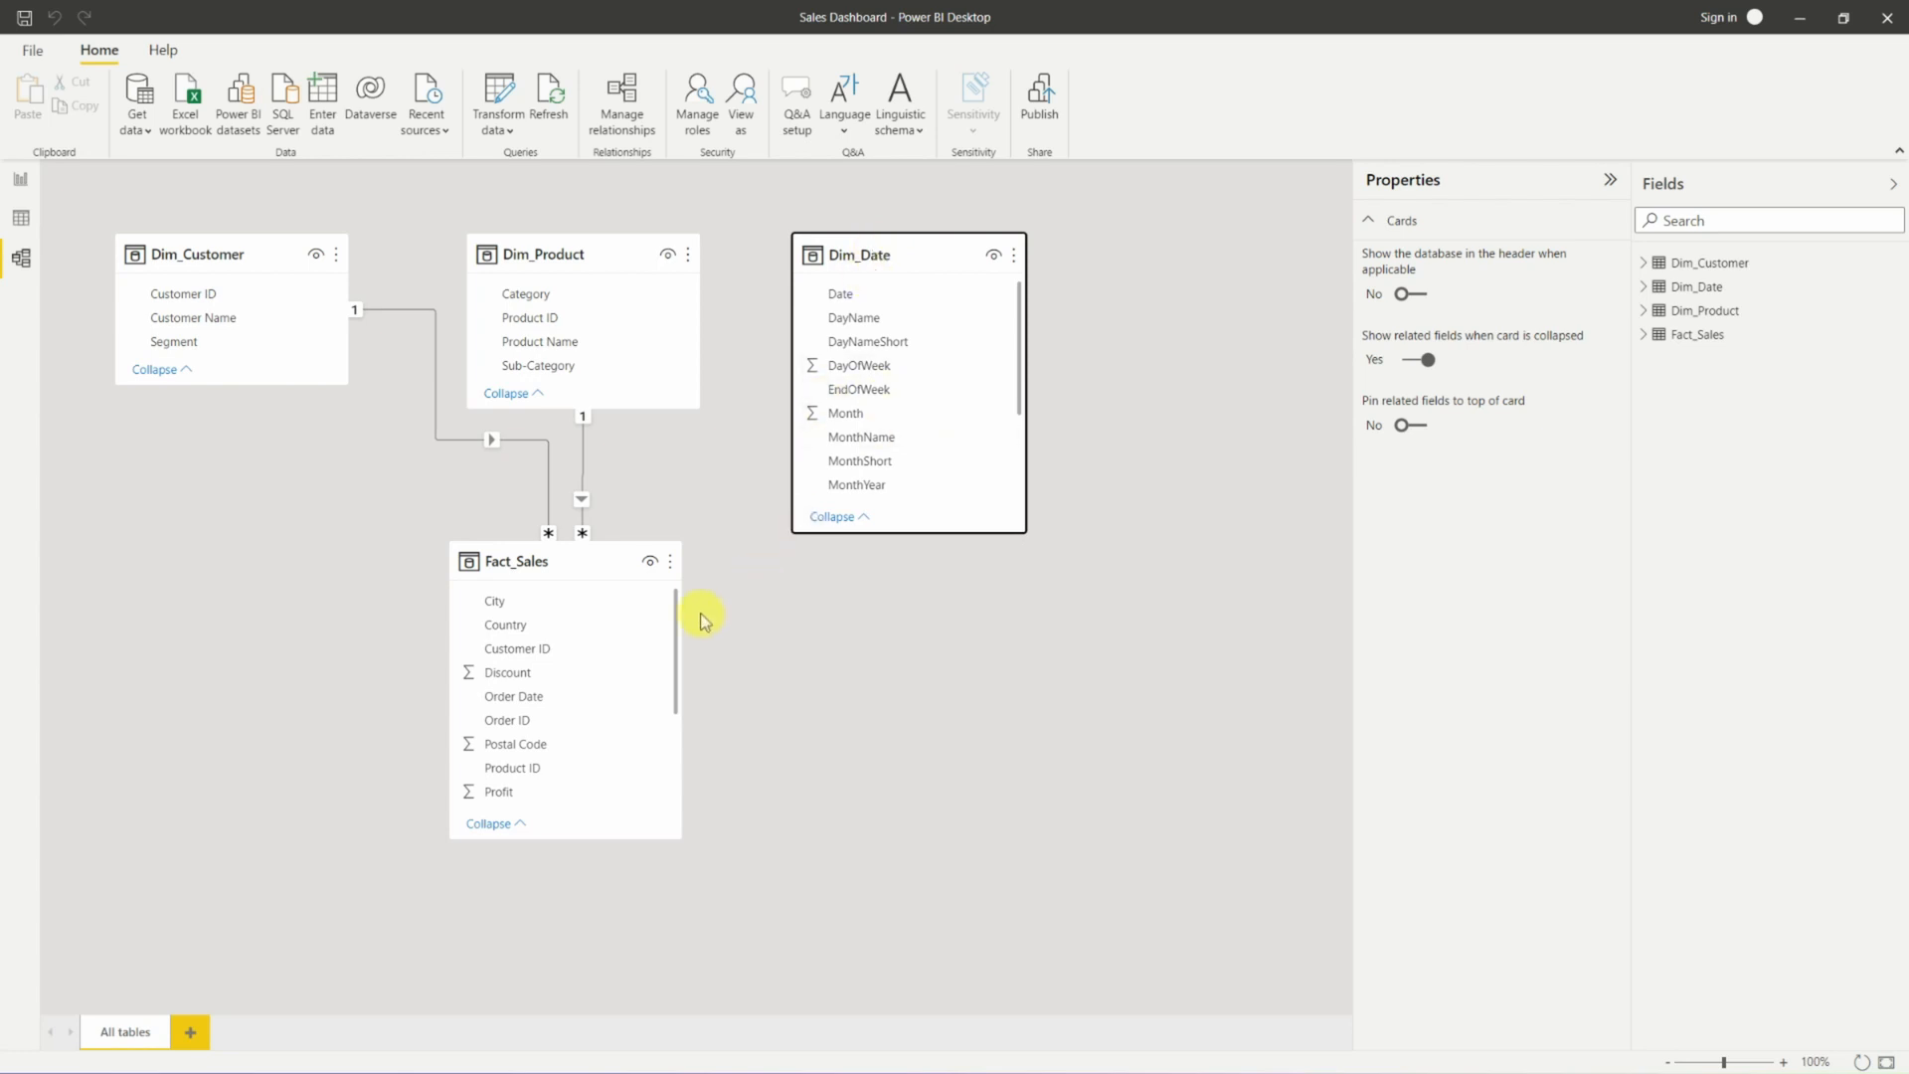
Relate Fact_Sales' Order Date to Dim_Date's Date, and collapse the Dim_Product, Dim_Customer and Fact_Sales cards in the model diagram.
left_click_drag(530, 701, 850, 298)
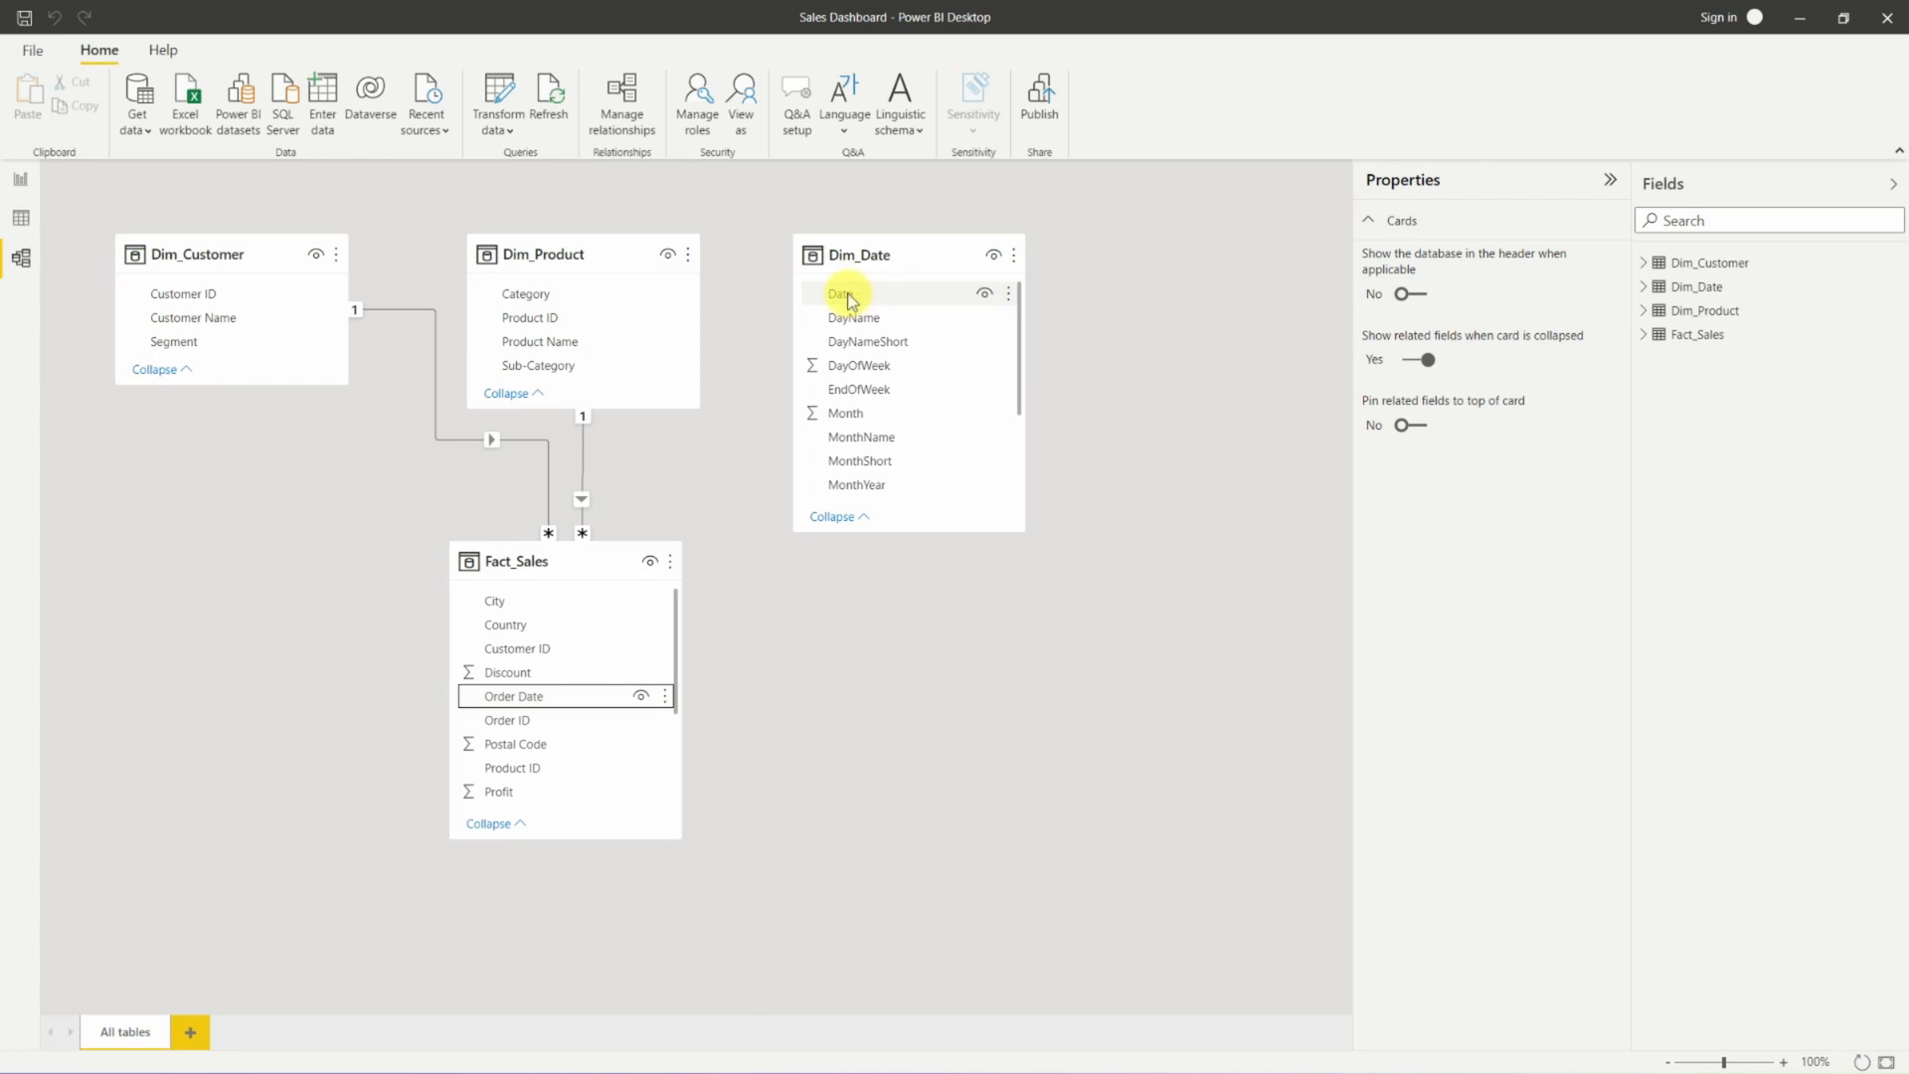
left_click(533, 393)
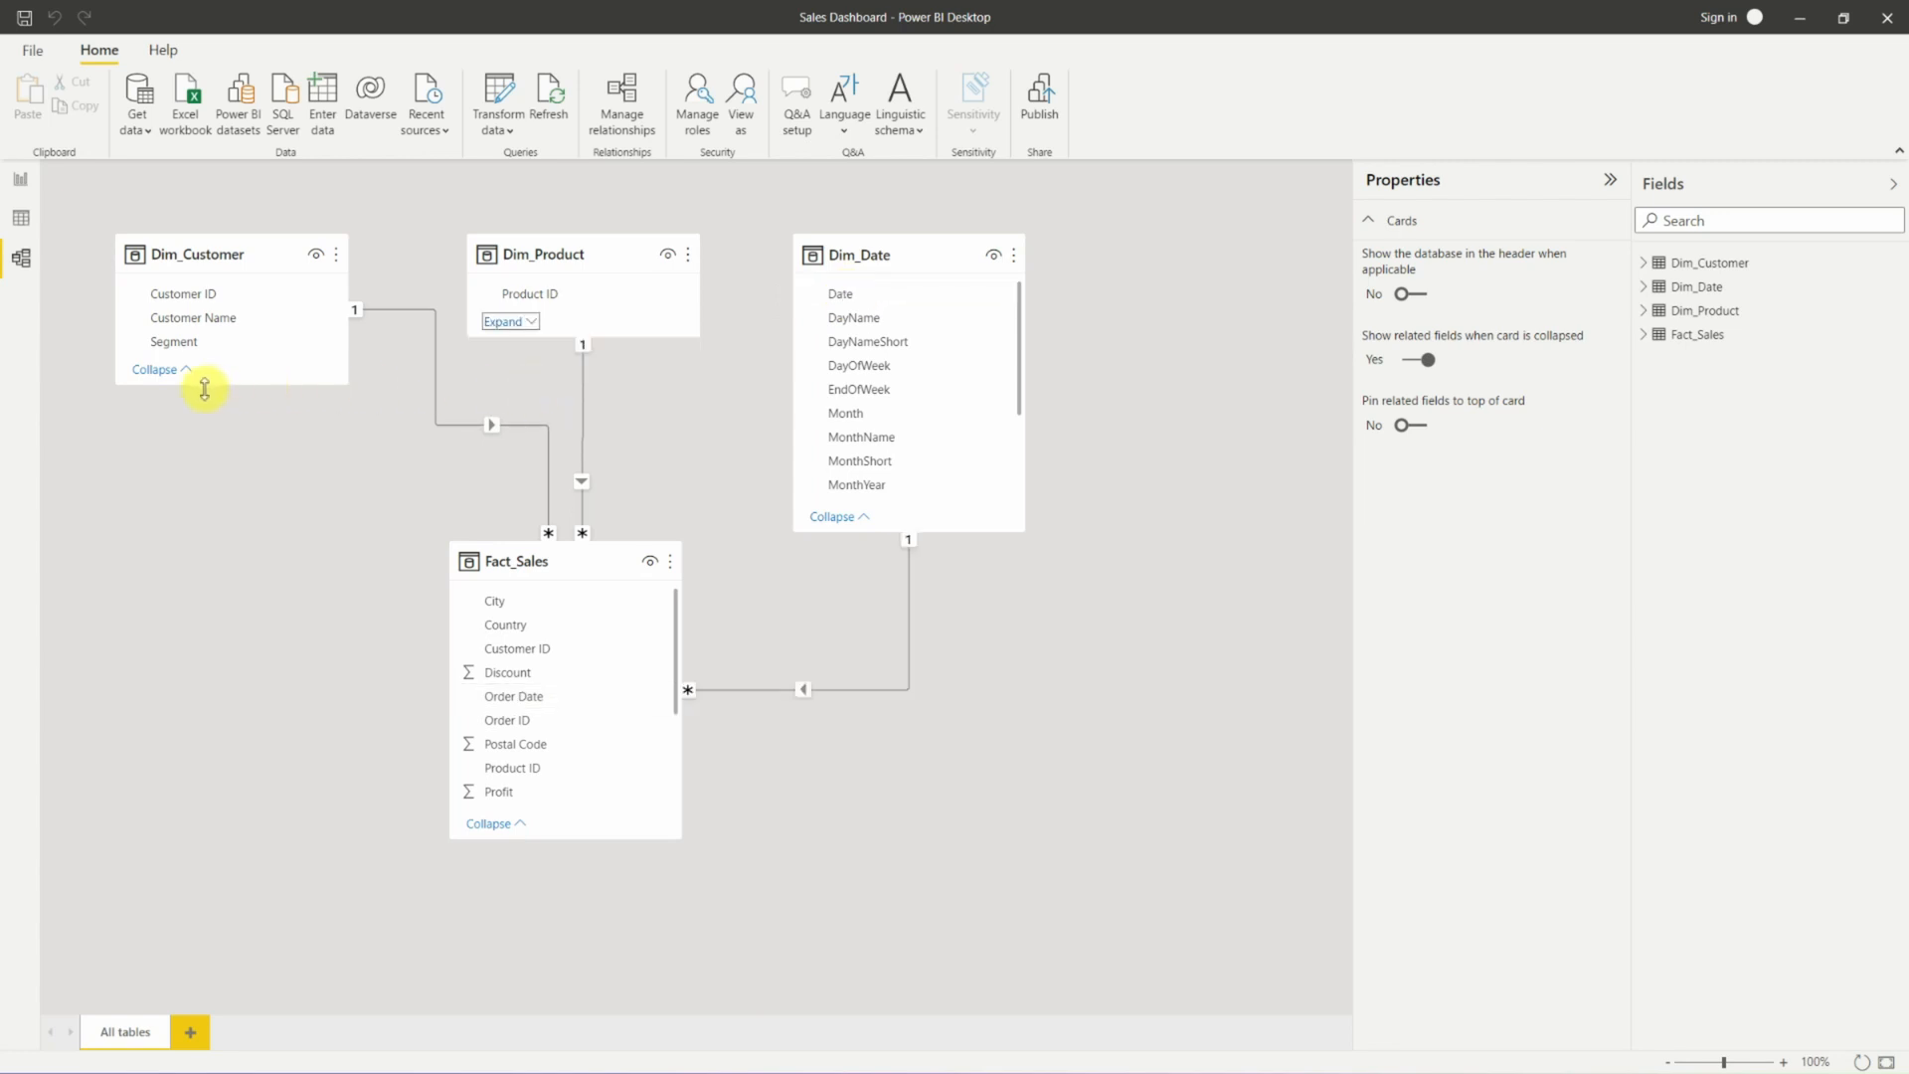
left_click(159, 370)
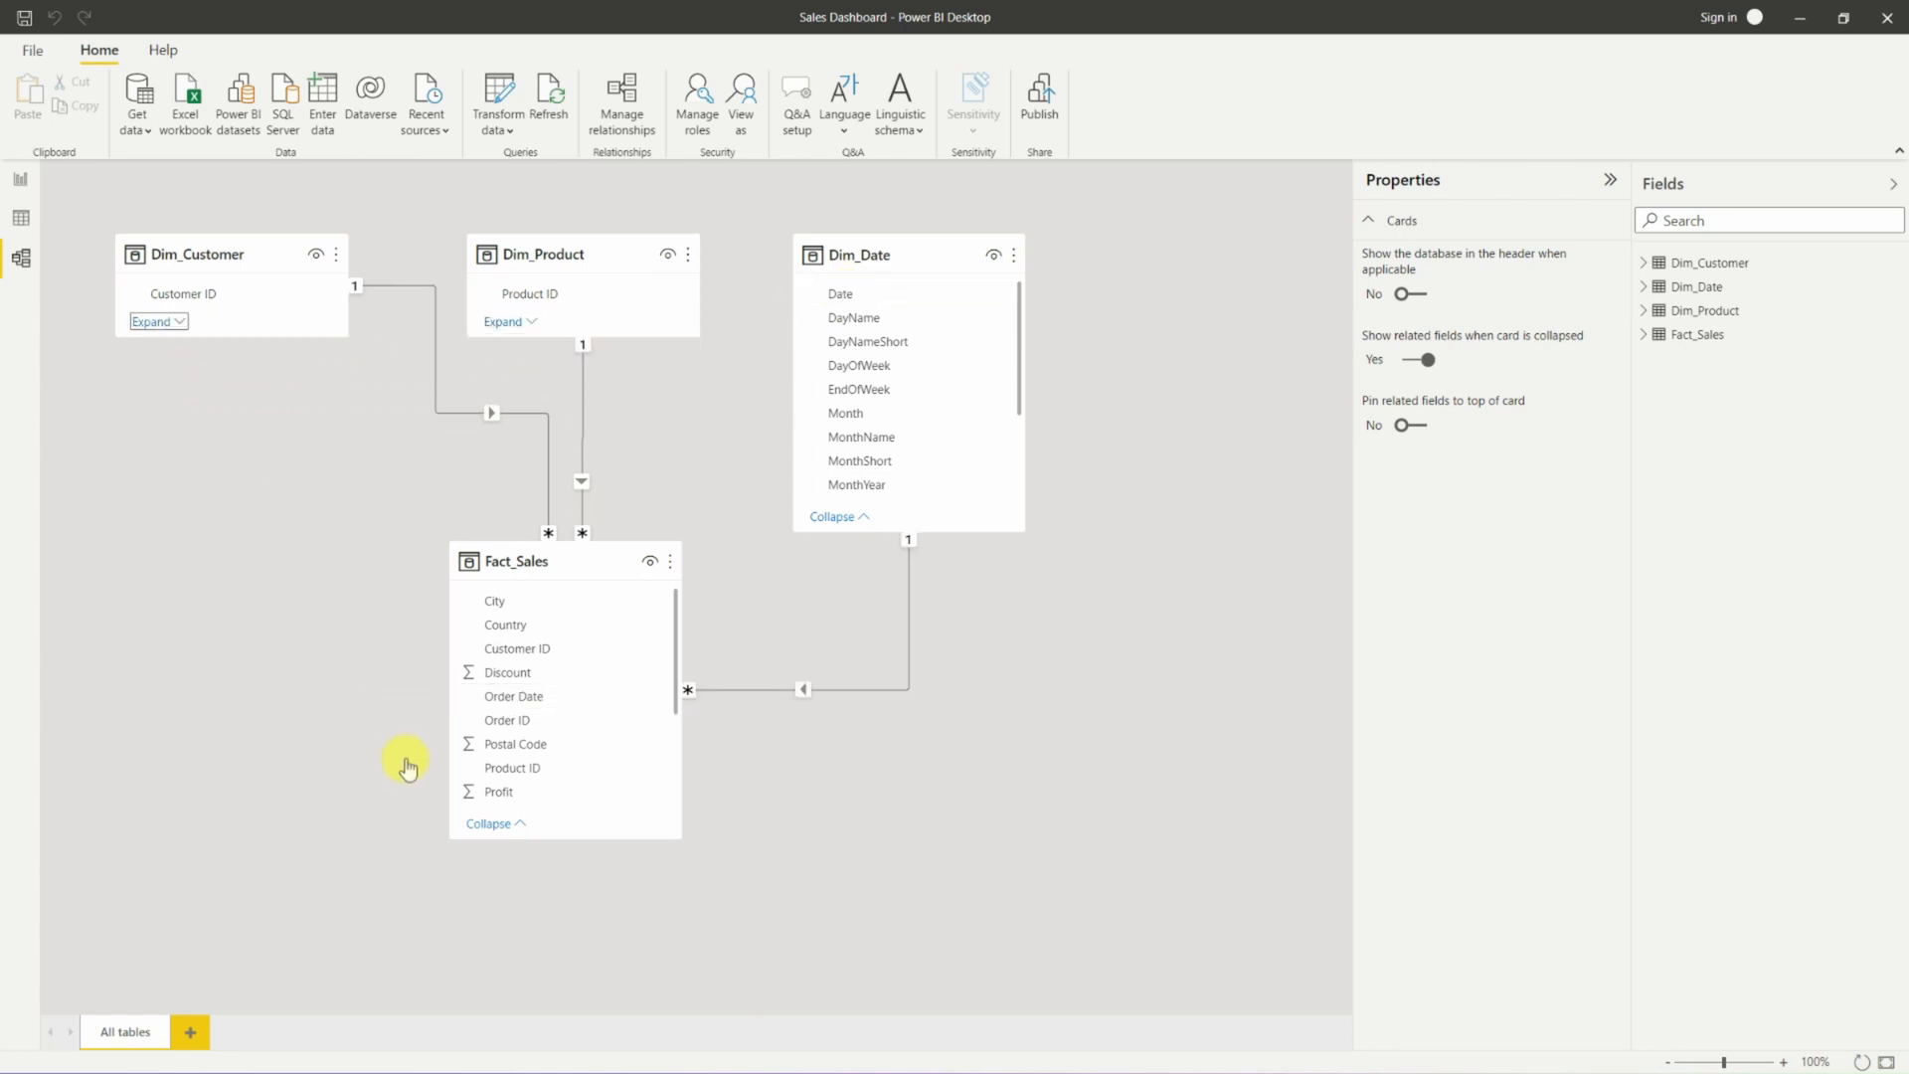
left_click(487, 824)
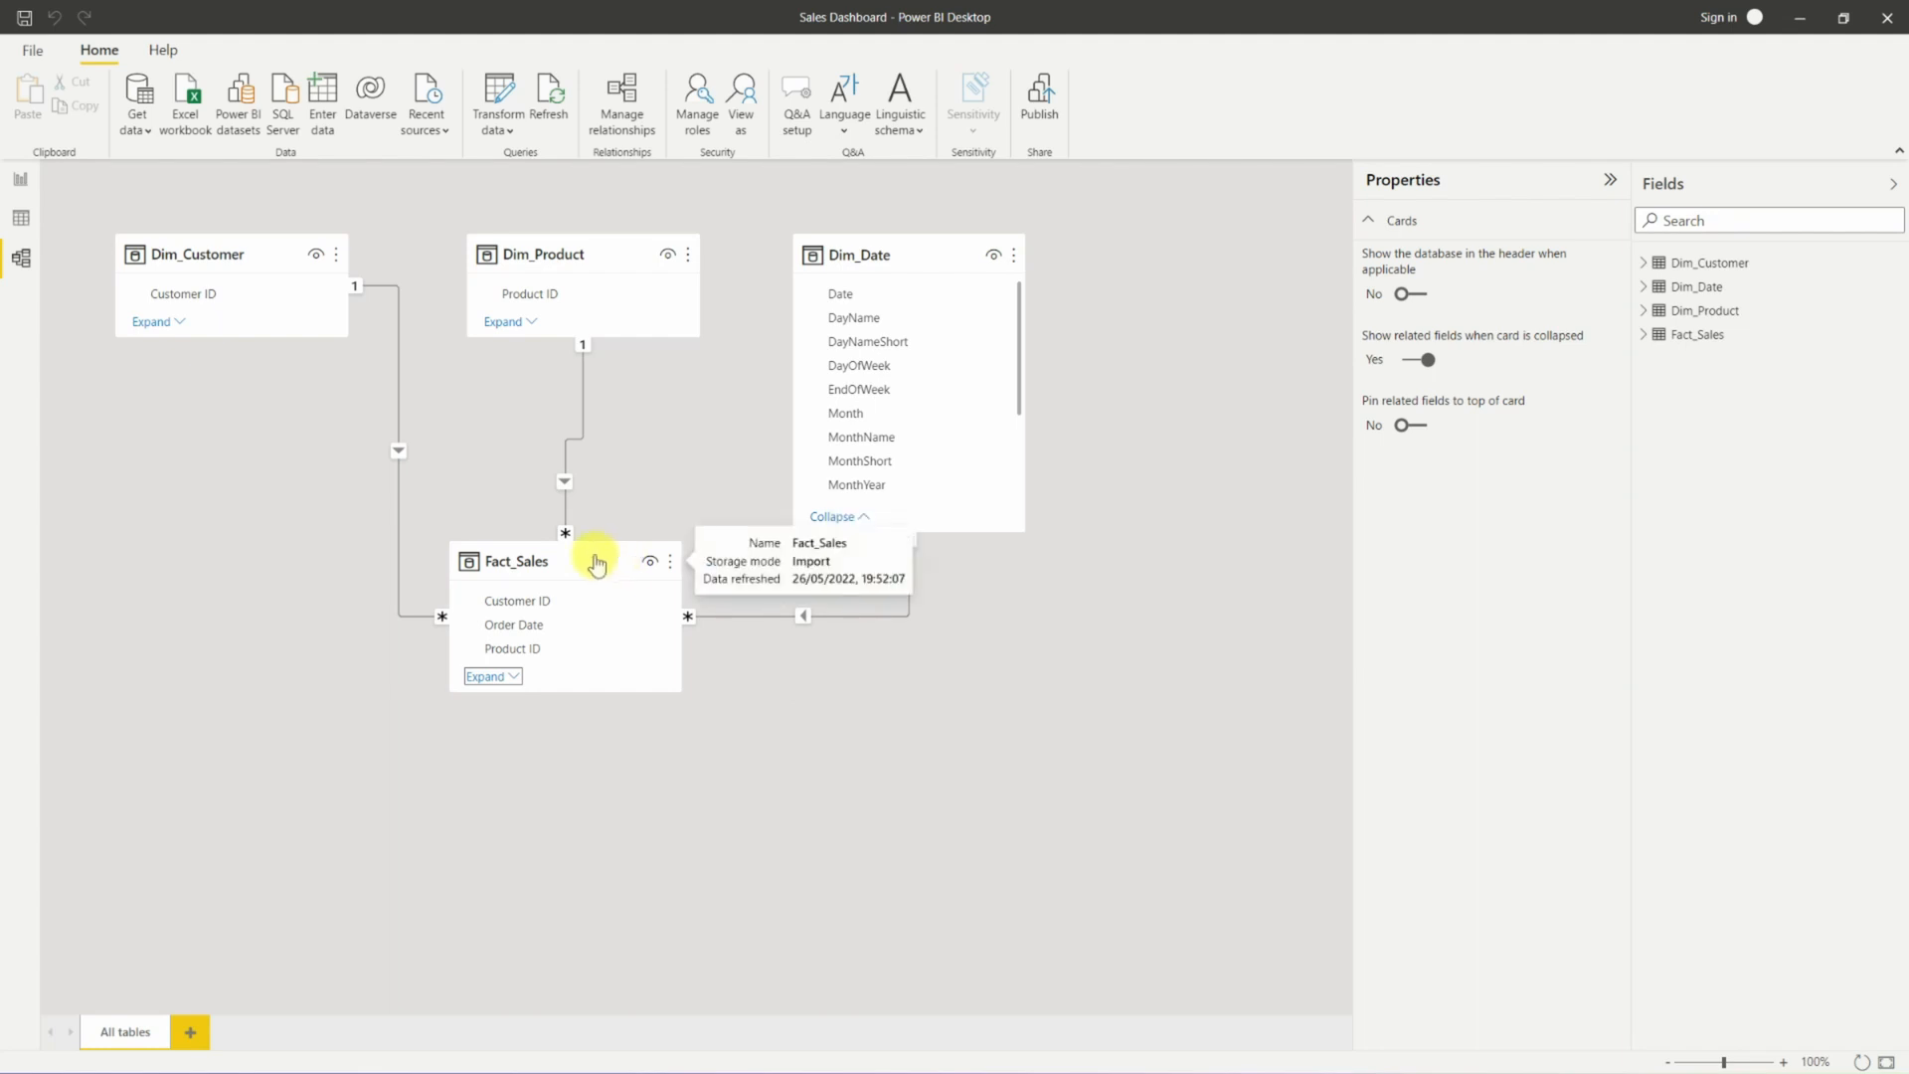
left_click_drag(592, 559, 578, 558)
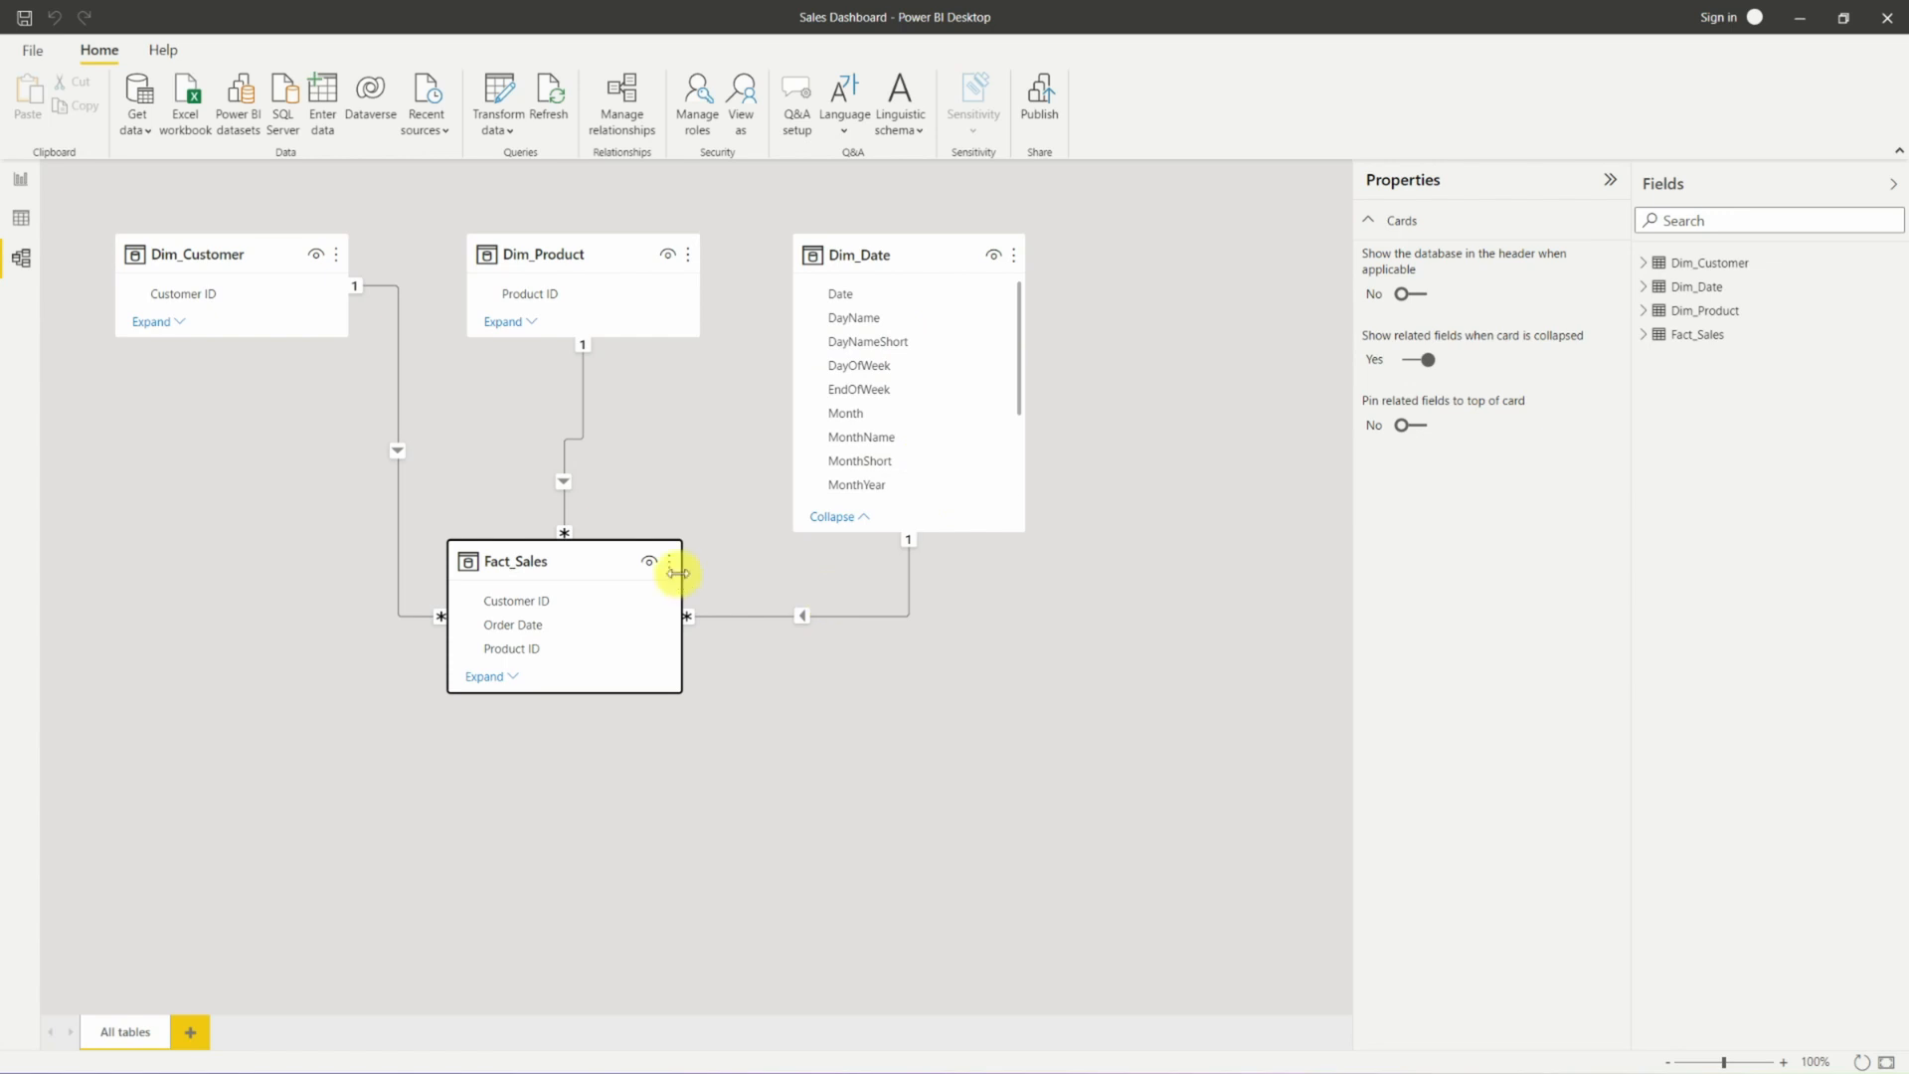
left_click_drag(600, 561, 612, 557)
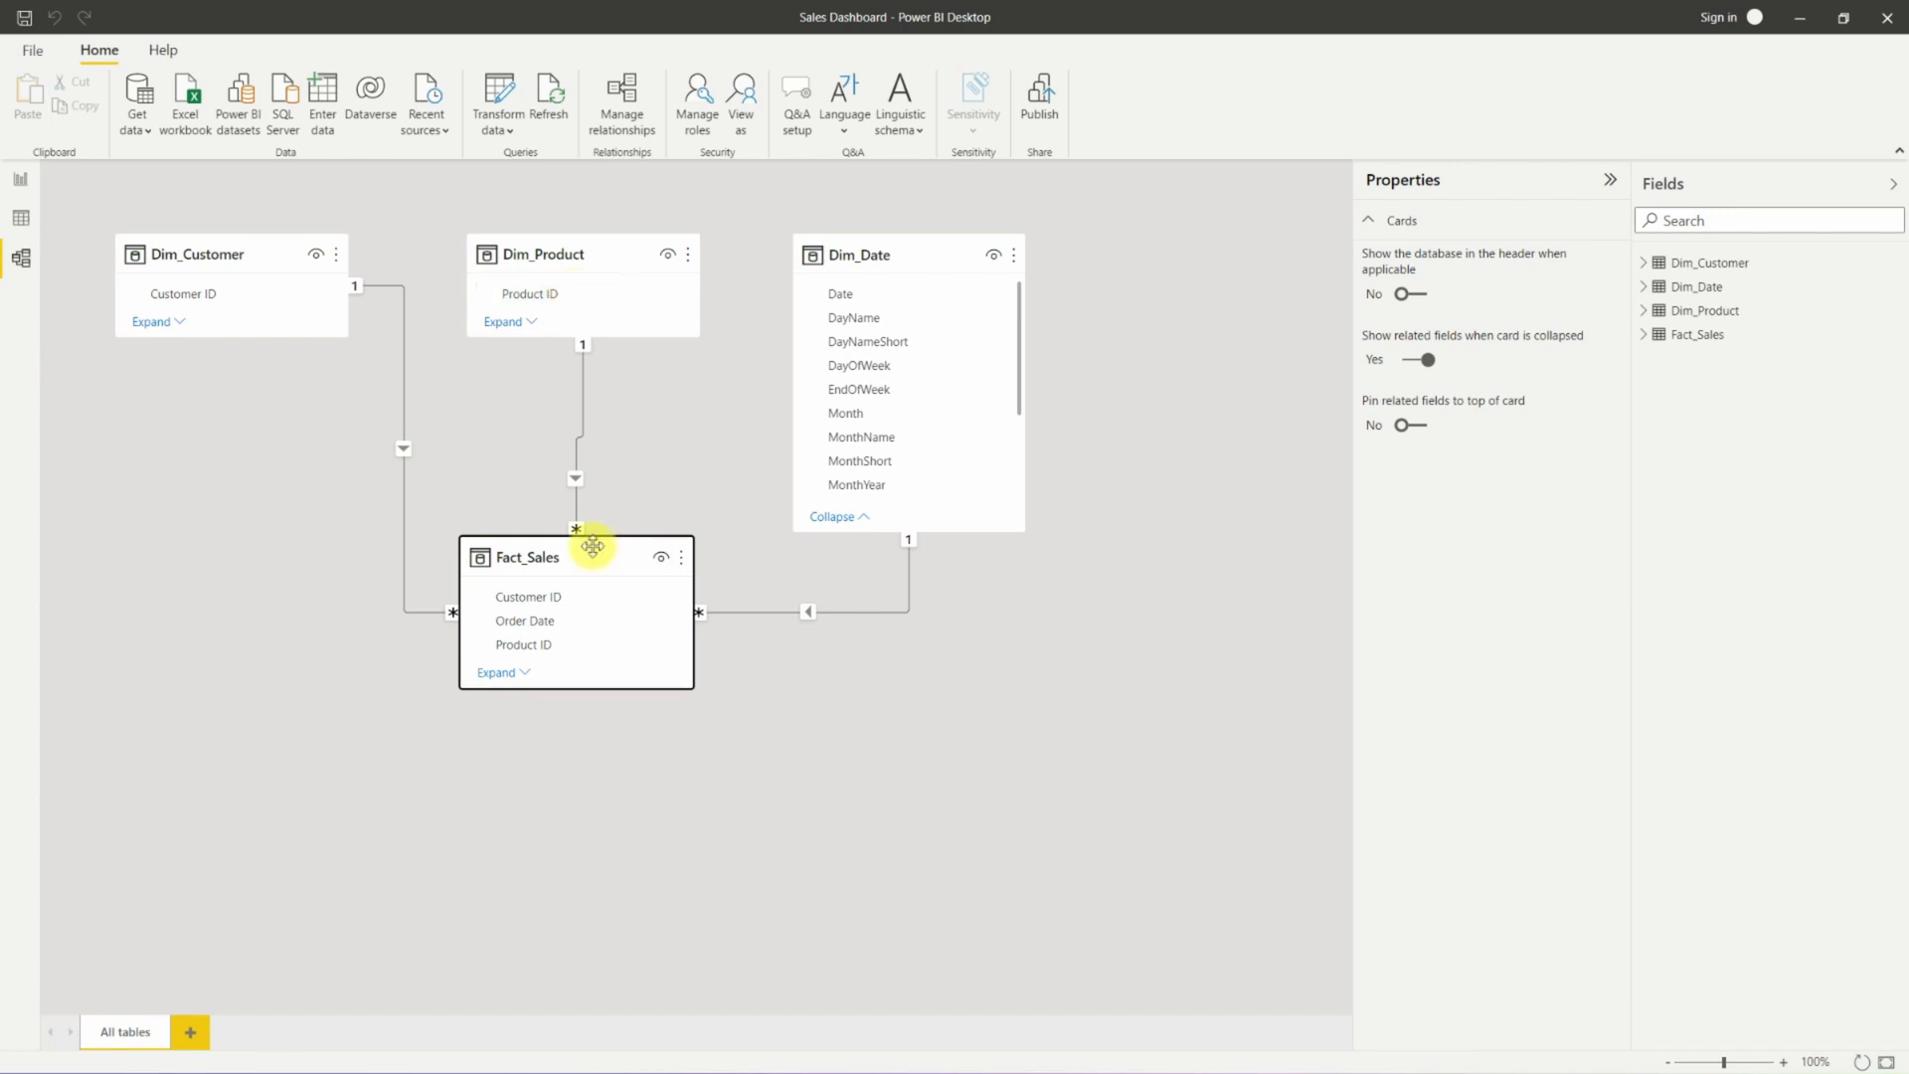
mouse_move(588, 577)
Add a text box reading "Sales Performance" on the report page and shrink it to a small title area.
left_click(20, 179)
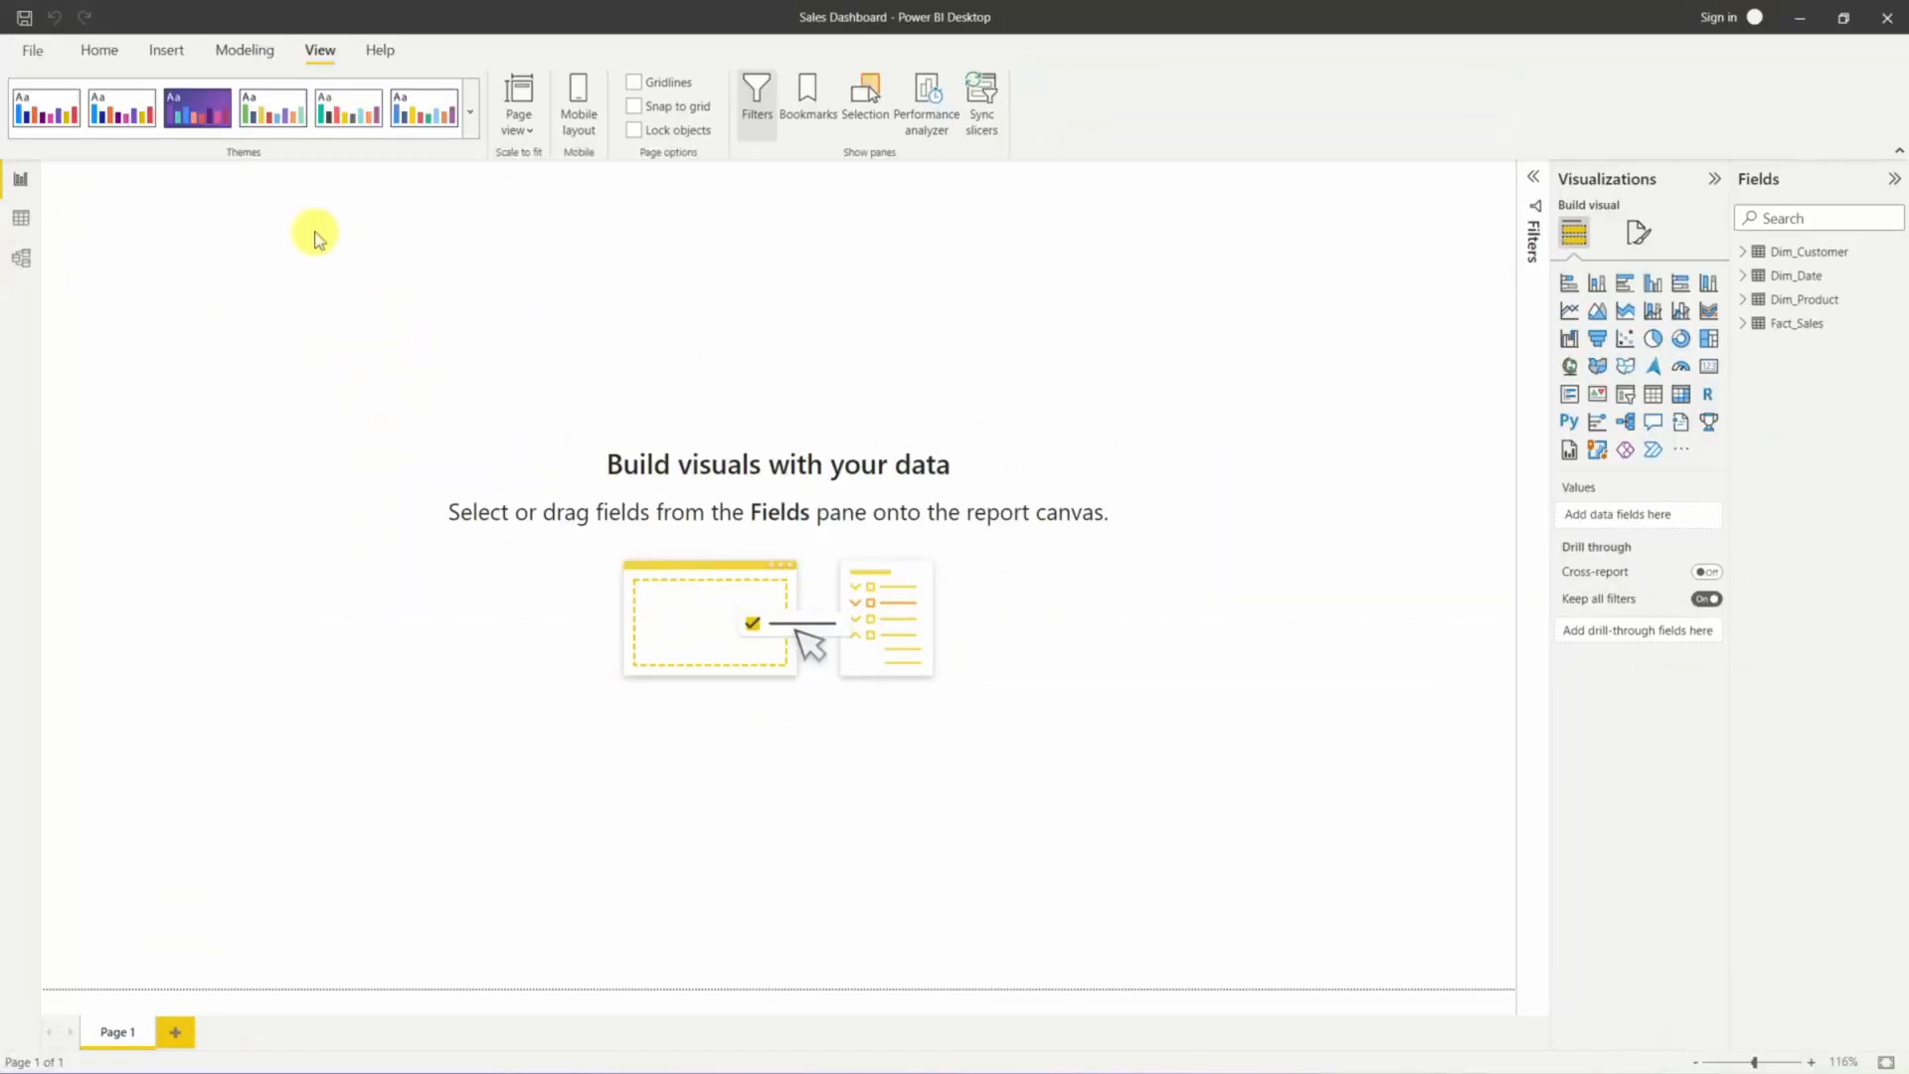
left_click(165, 52)
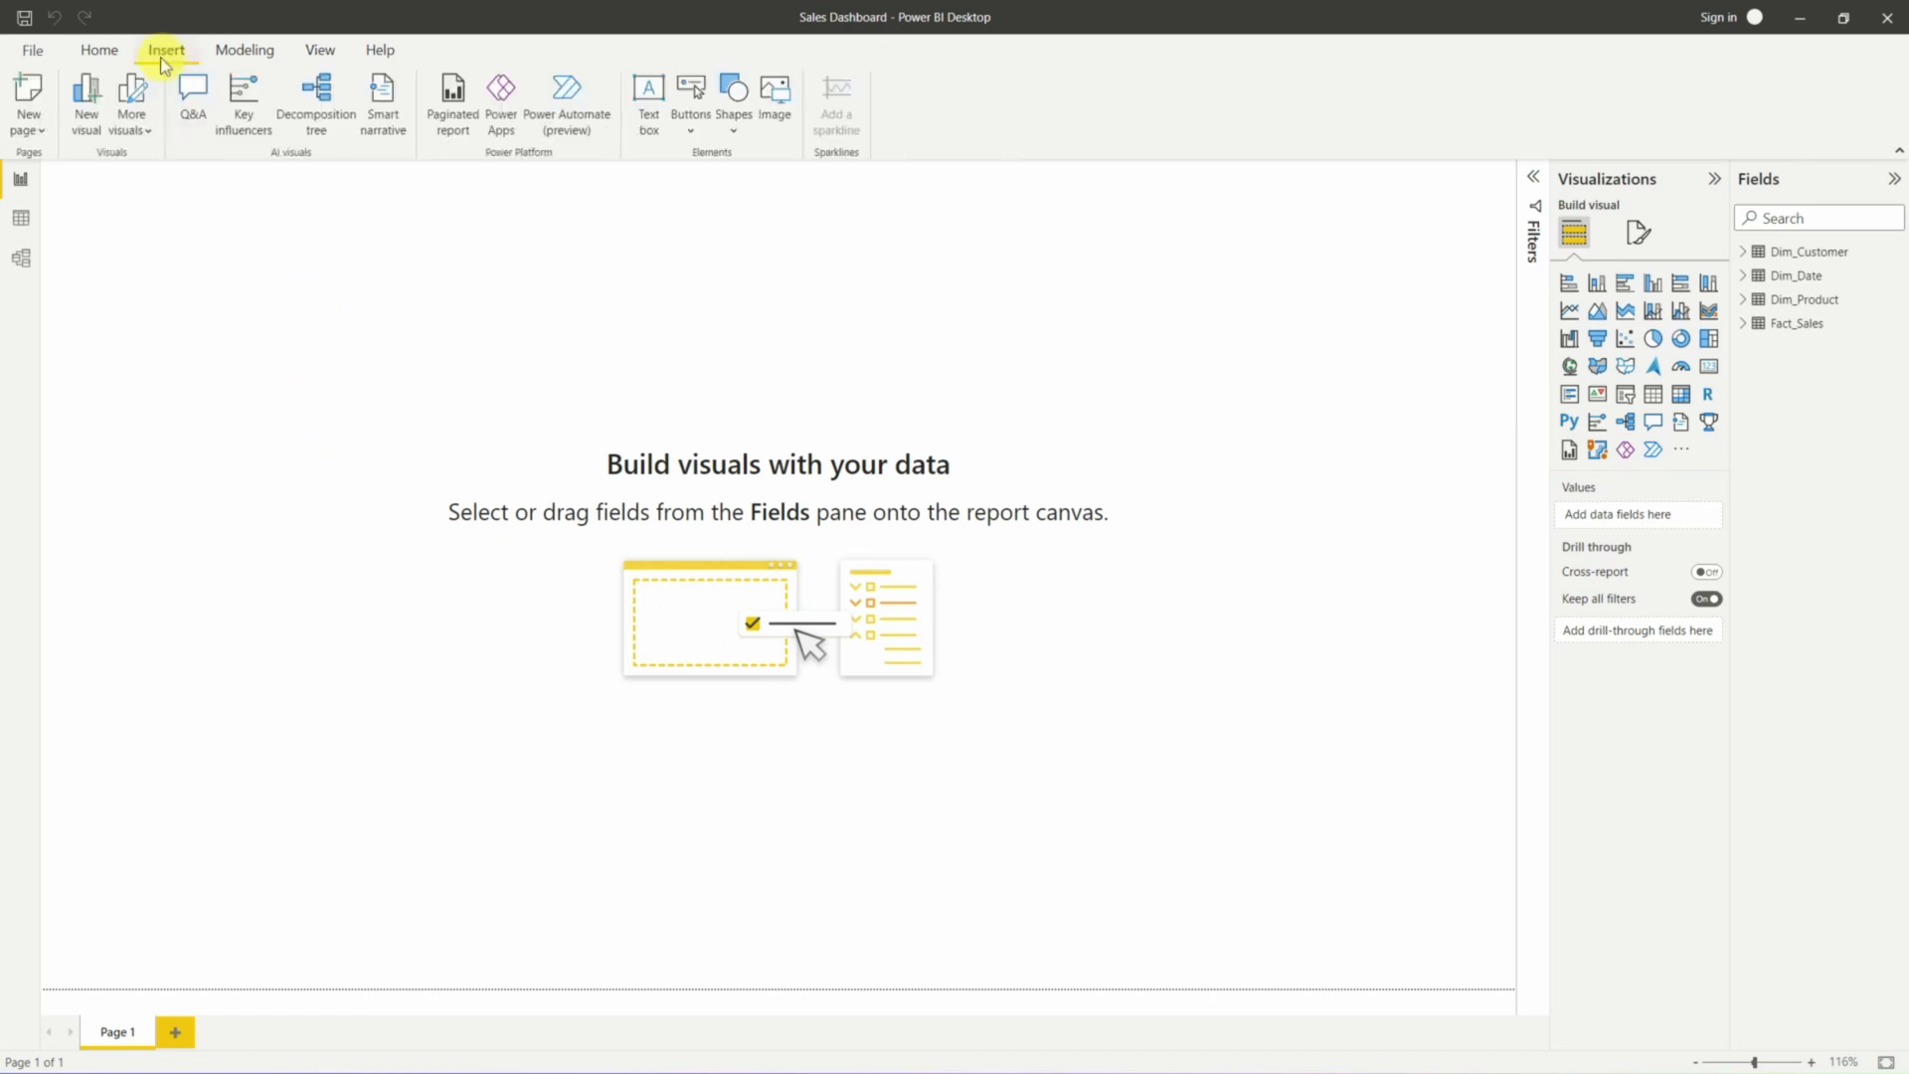
left_click(648, 99)
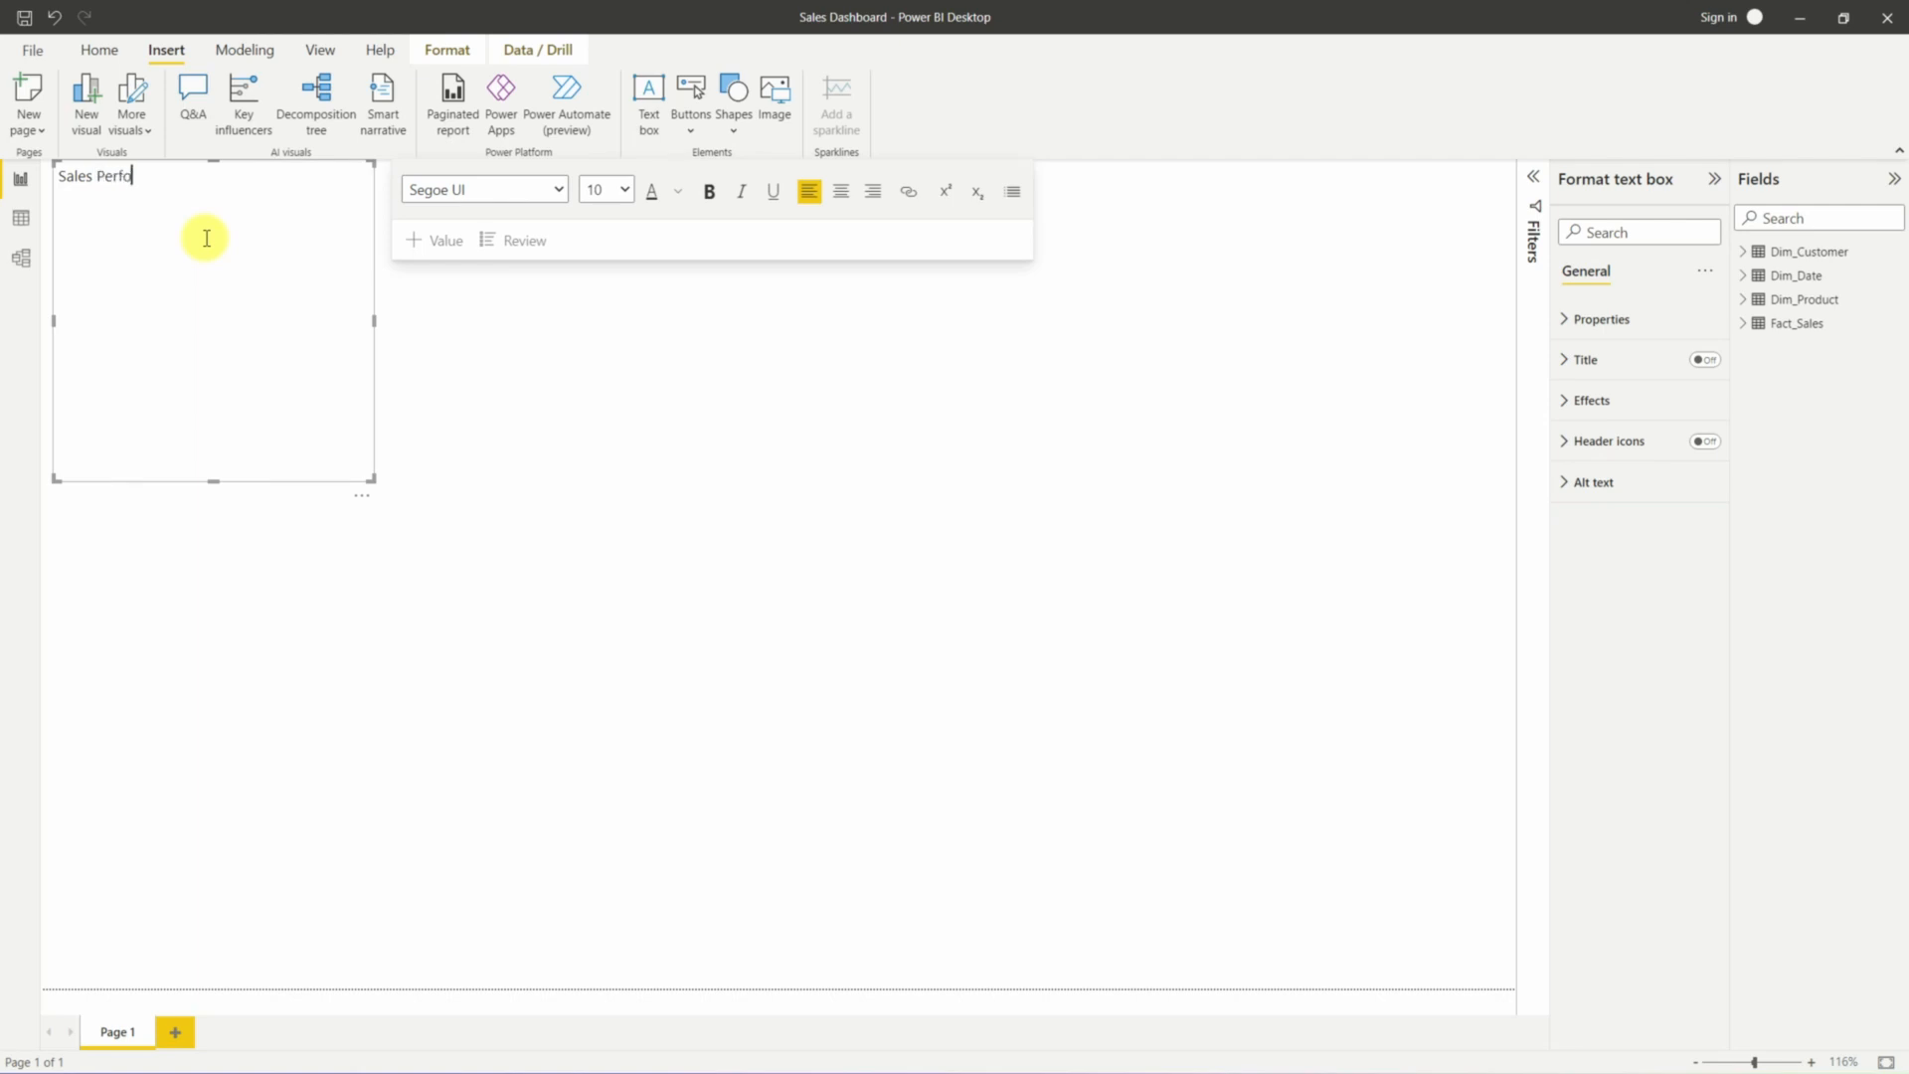
type("Sales Performance")
left_click_drag(371, 478, 232, 254)
Set the font size of the "Sales Performance" title text to 16.
left_click_drag(185, 176, 57, 176)
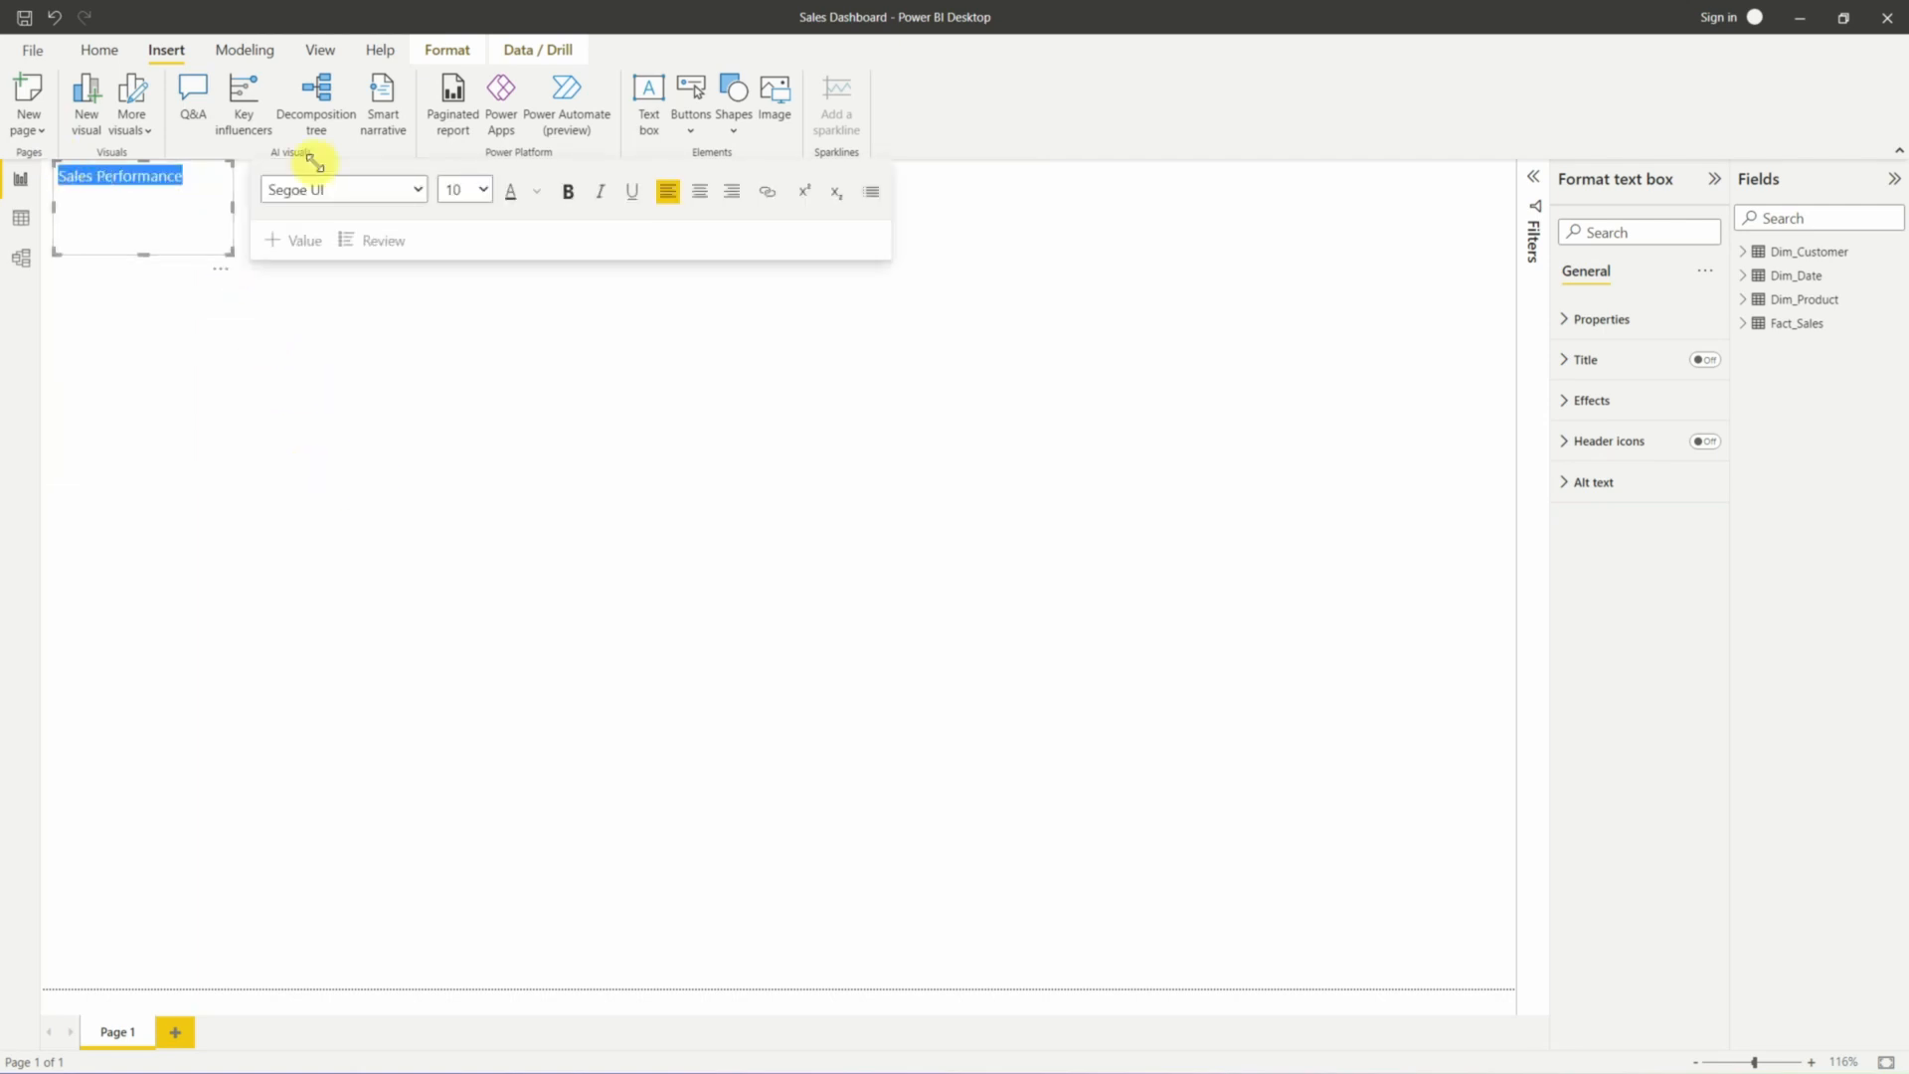
left_click(483, 189)
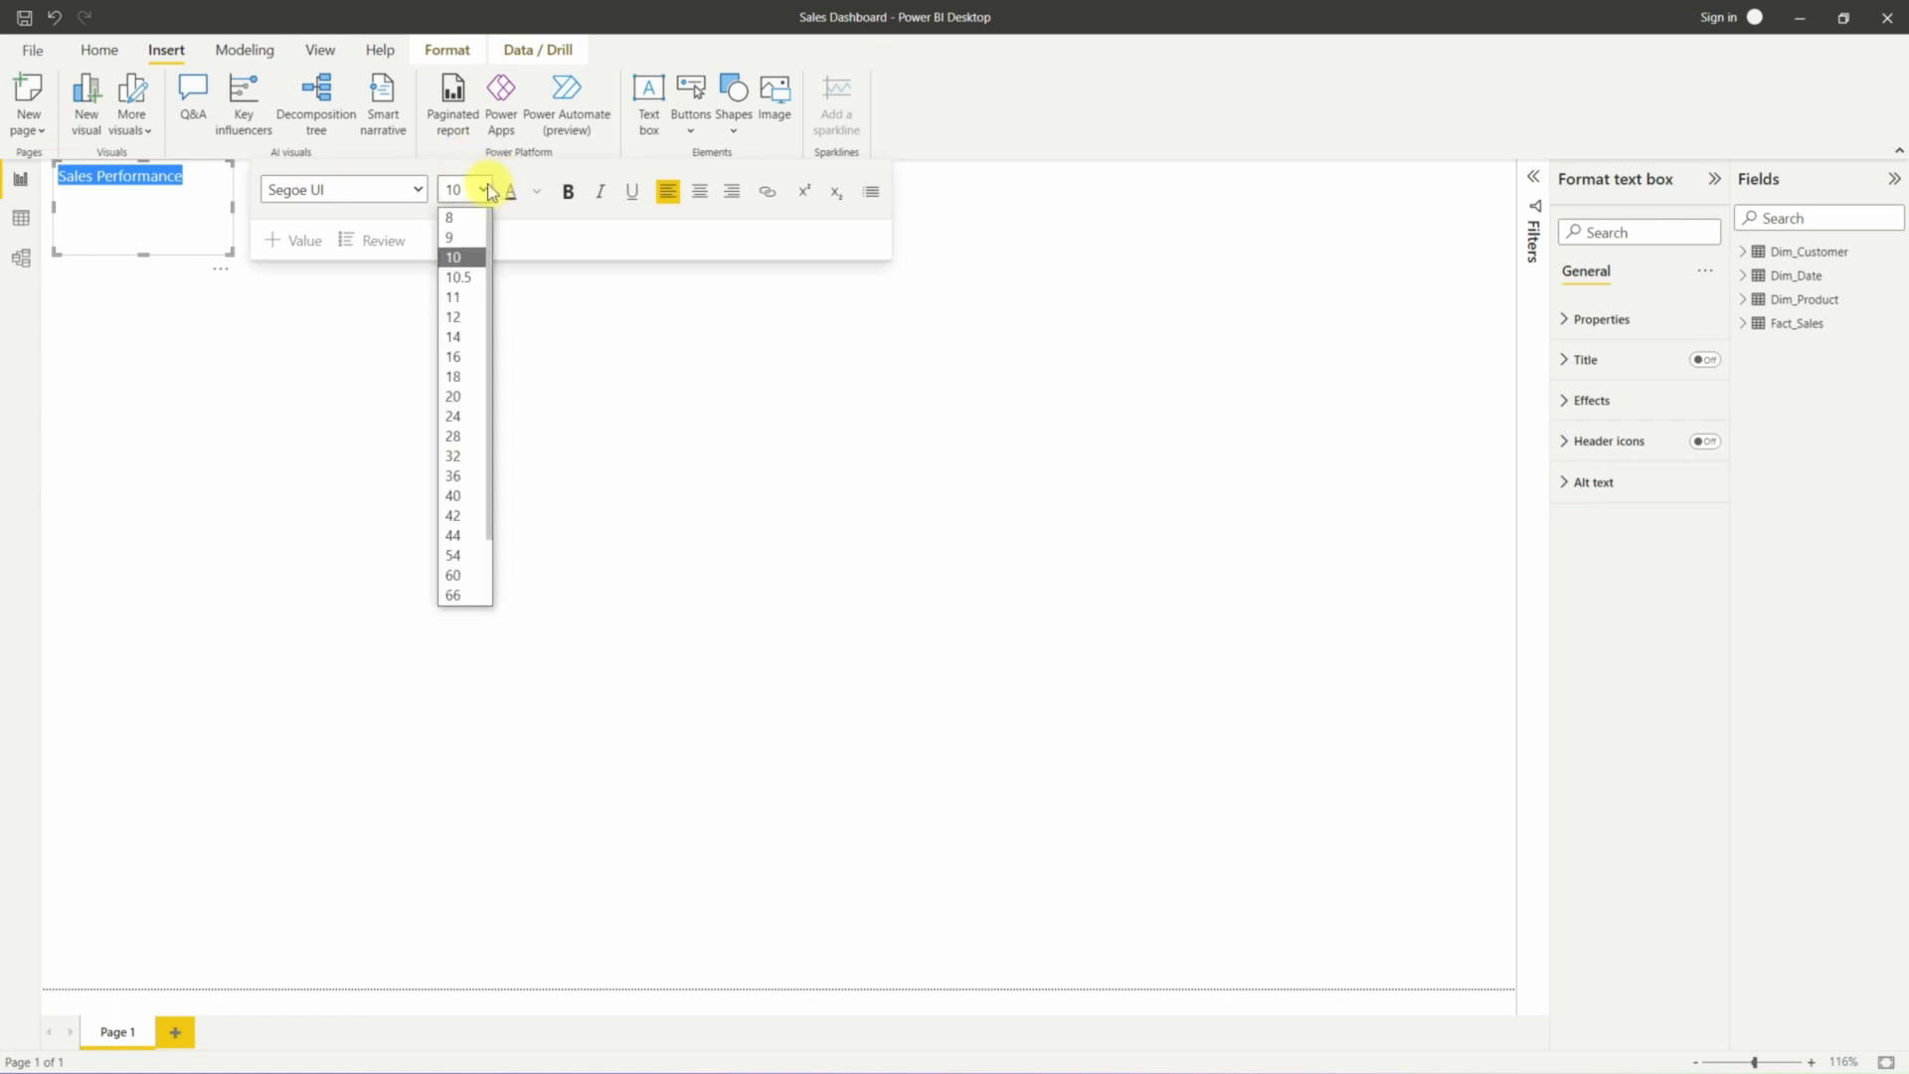
left_click(470, 355)
left_click(250, 252)
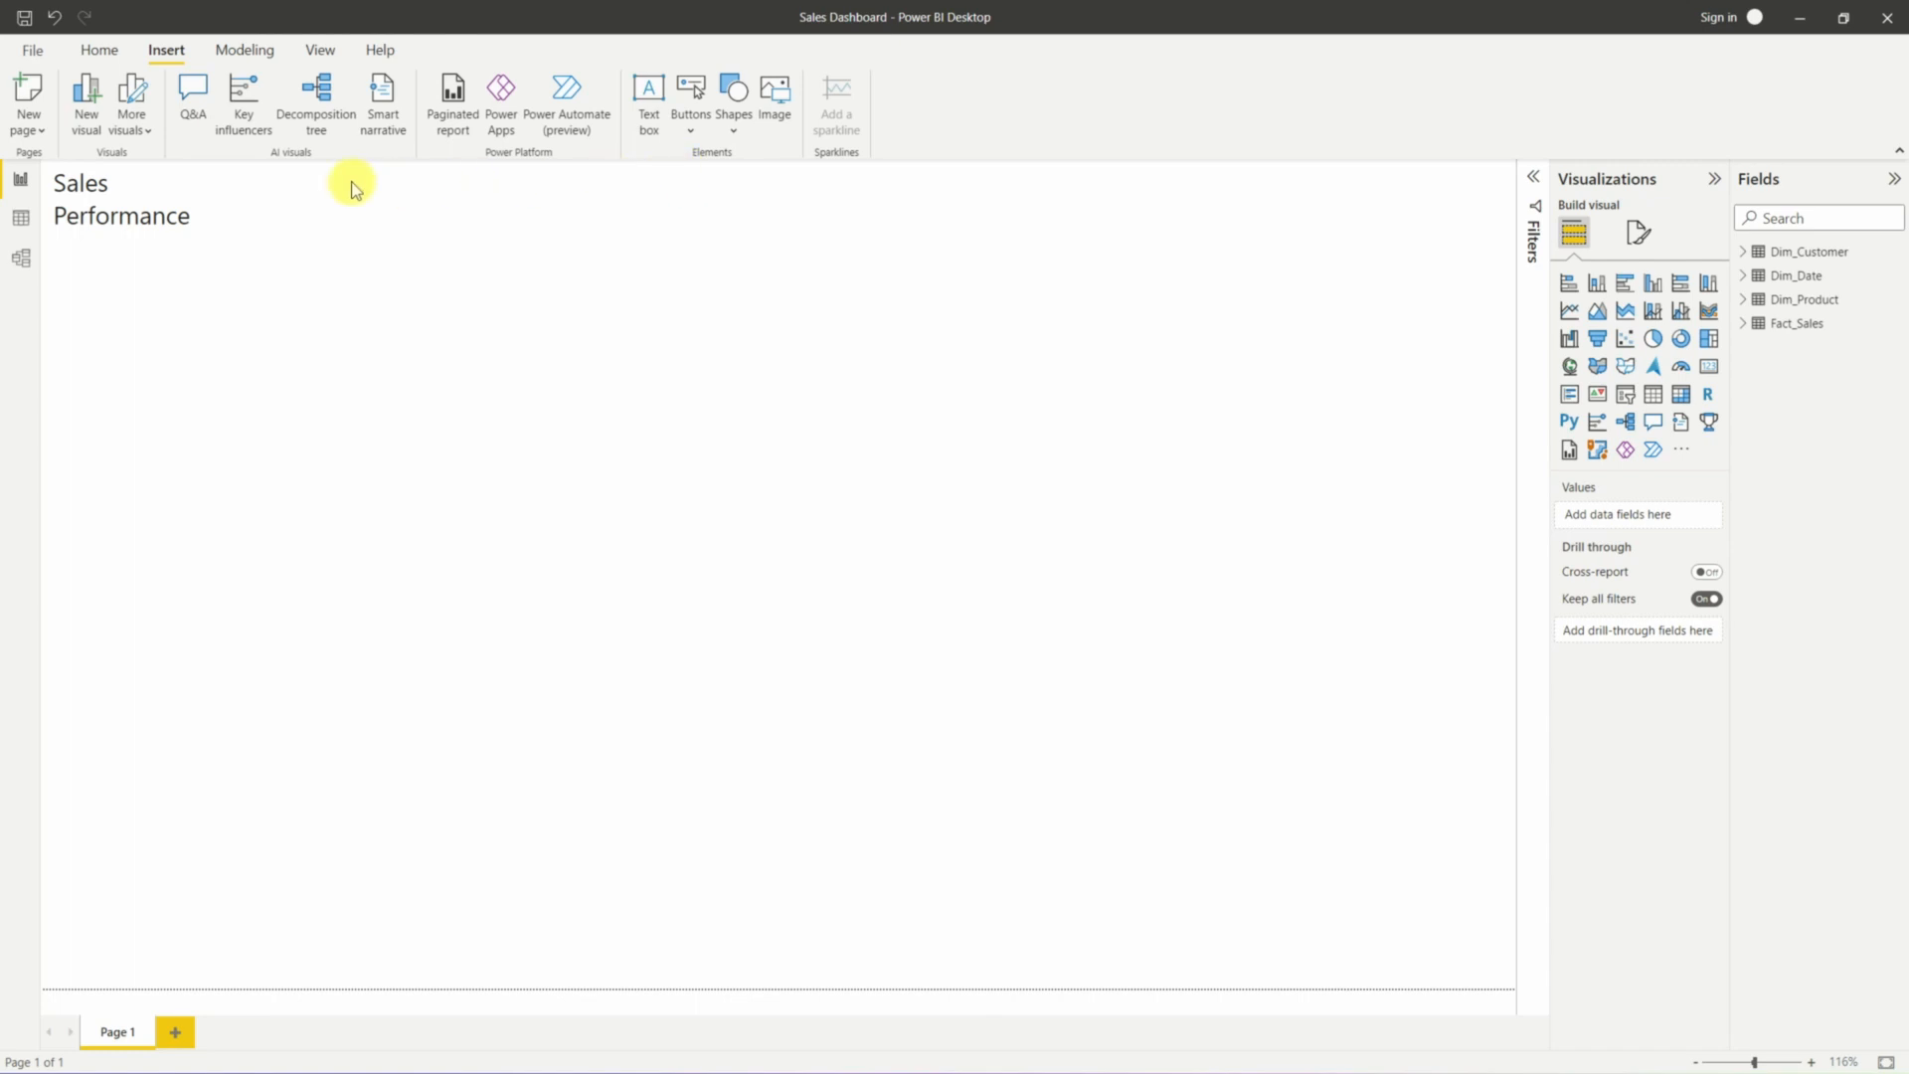
Add a line shape rotated 90° as a vertical divider beside the title, running the full height of the page.
left_click(734, 114)
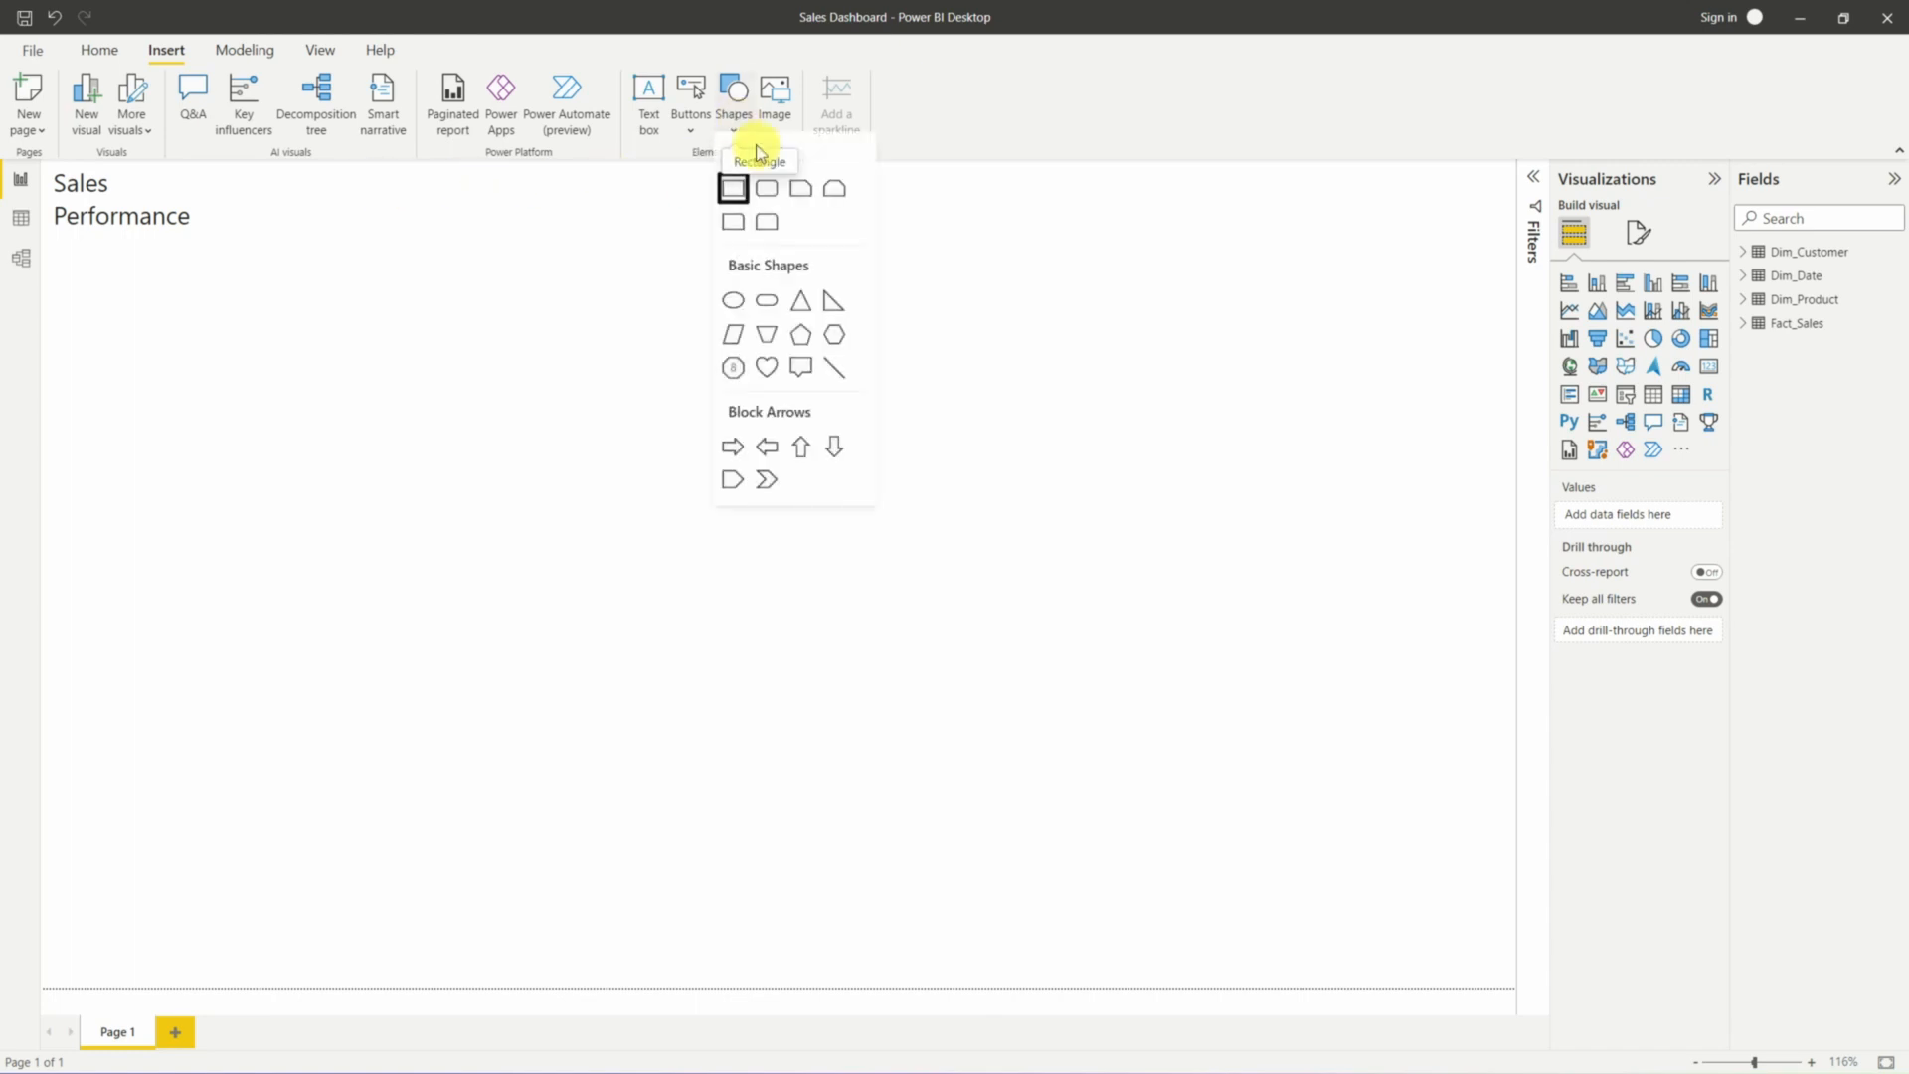
left_click(835, 377)
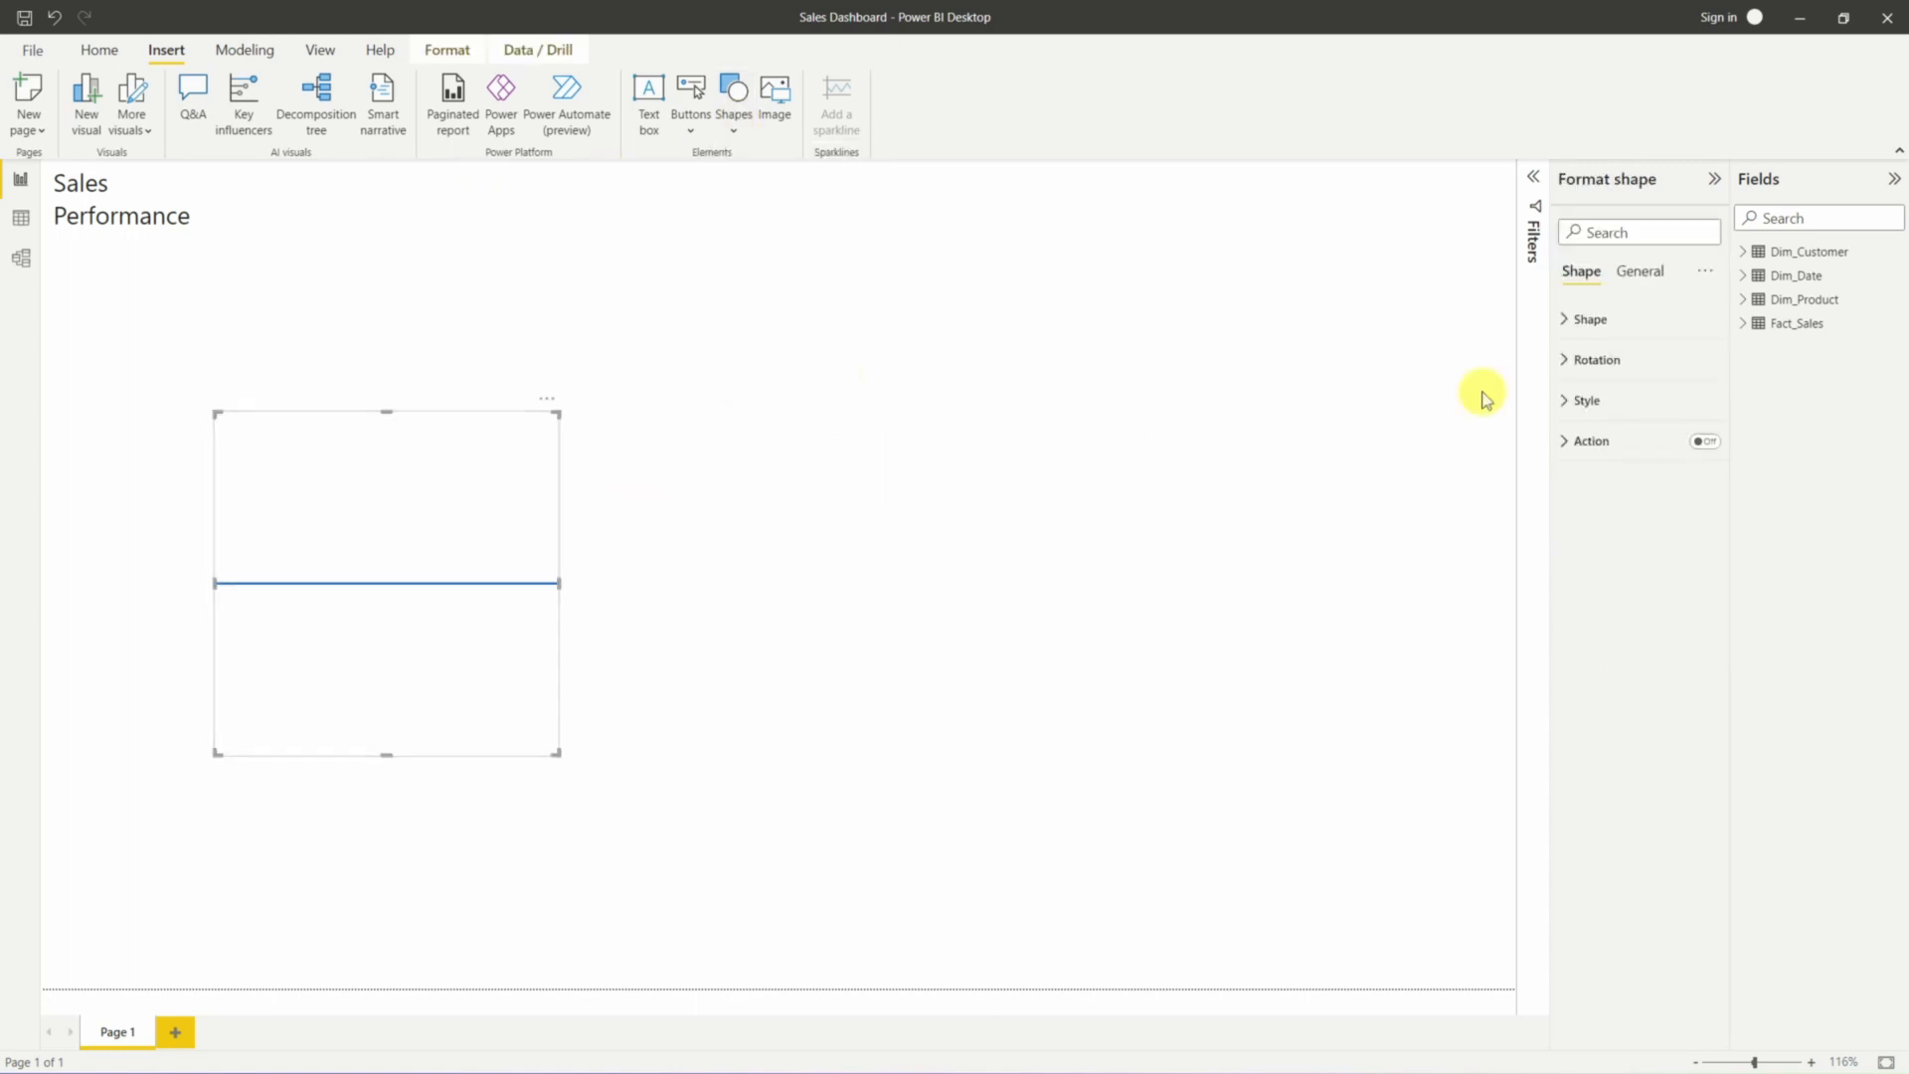
left_click(1567, 362)
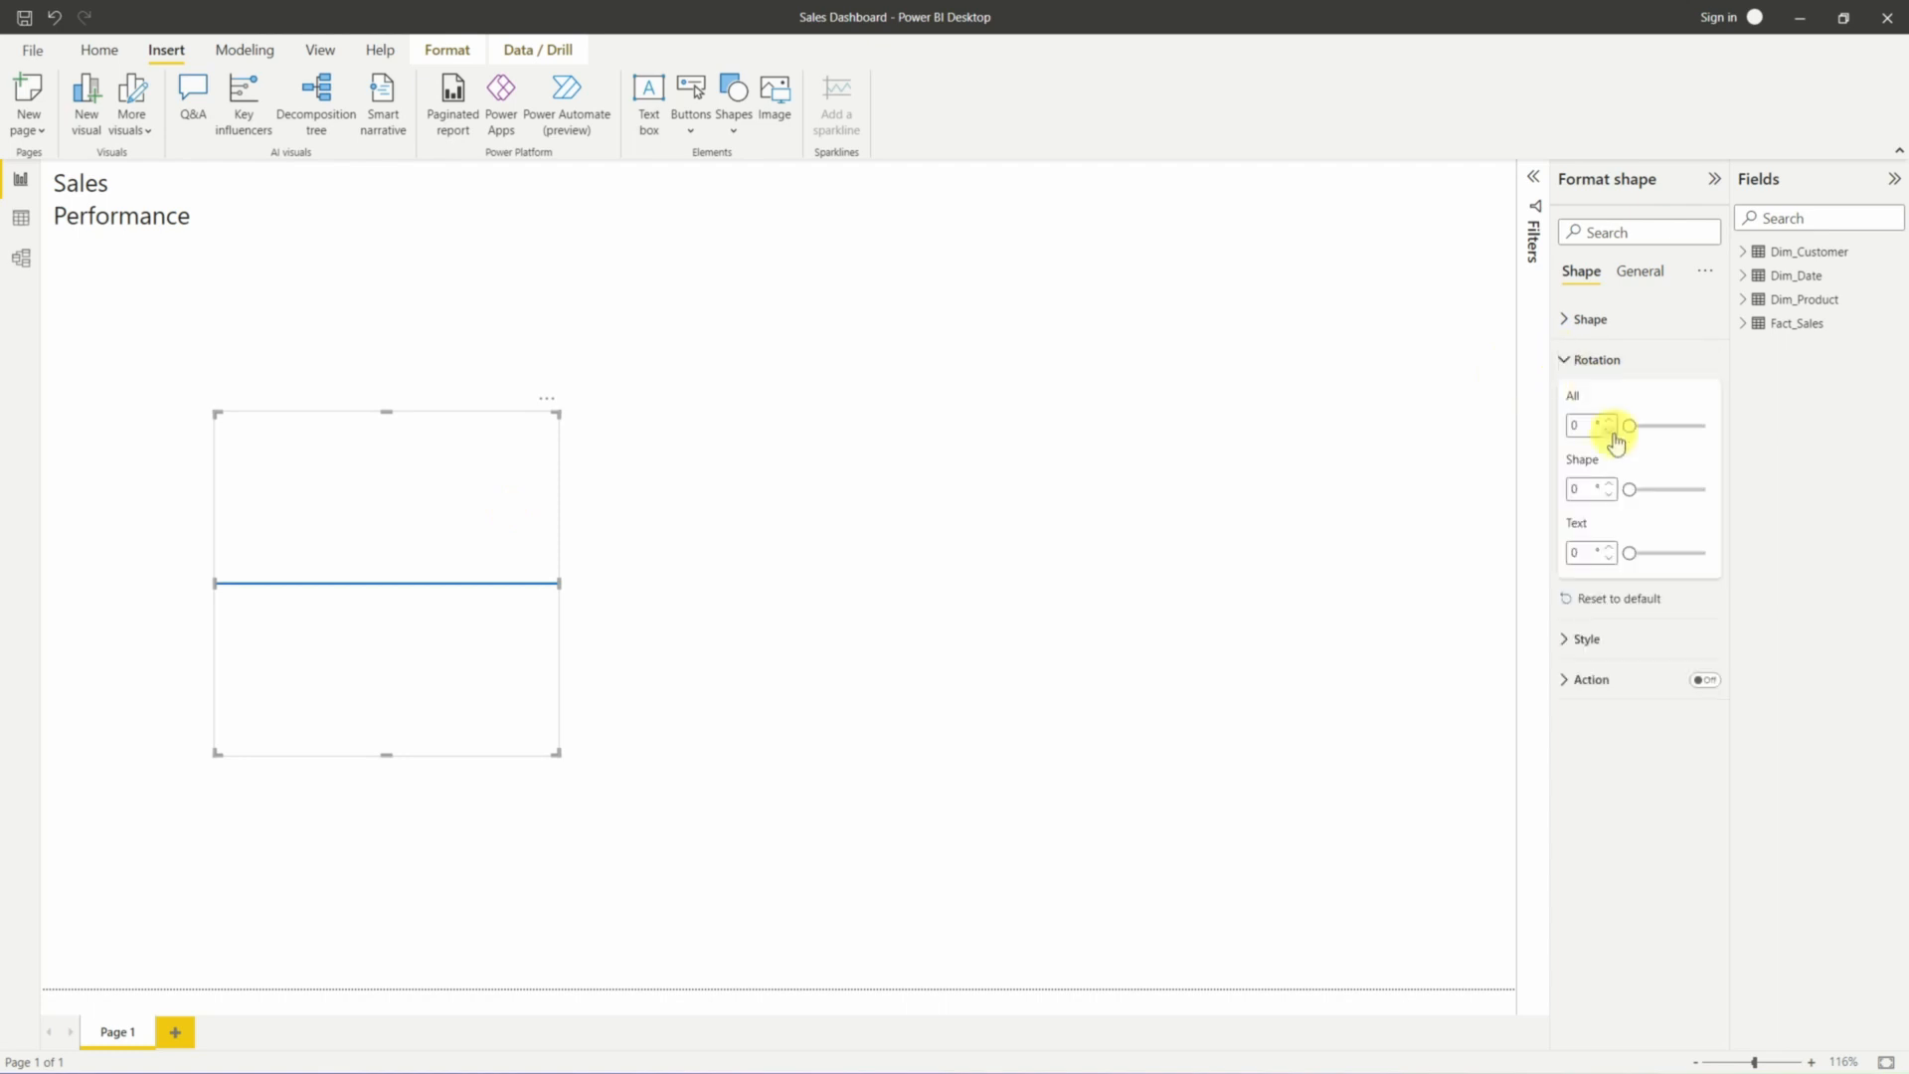
left_click_drag(1583, 426, 1514, 416)
type("90")
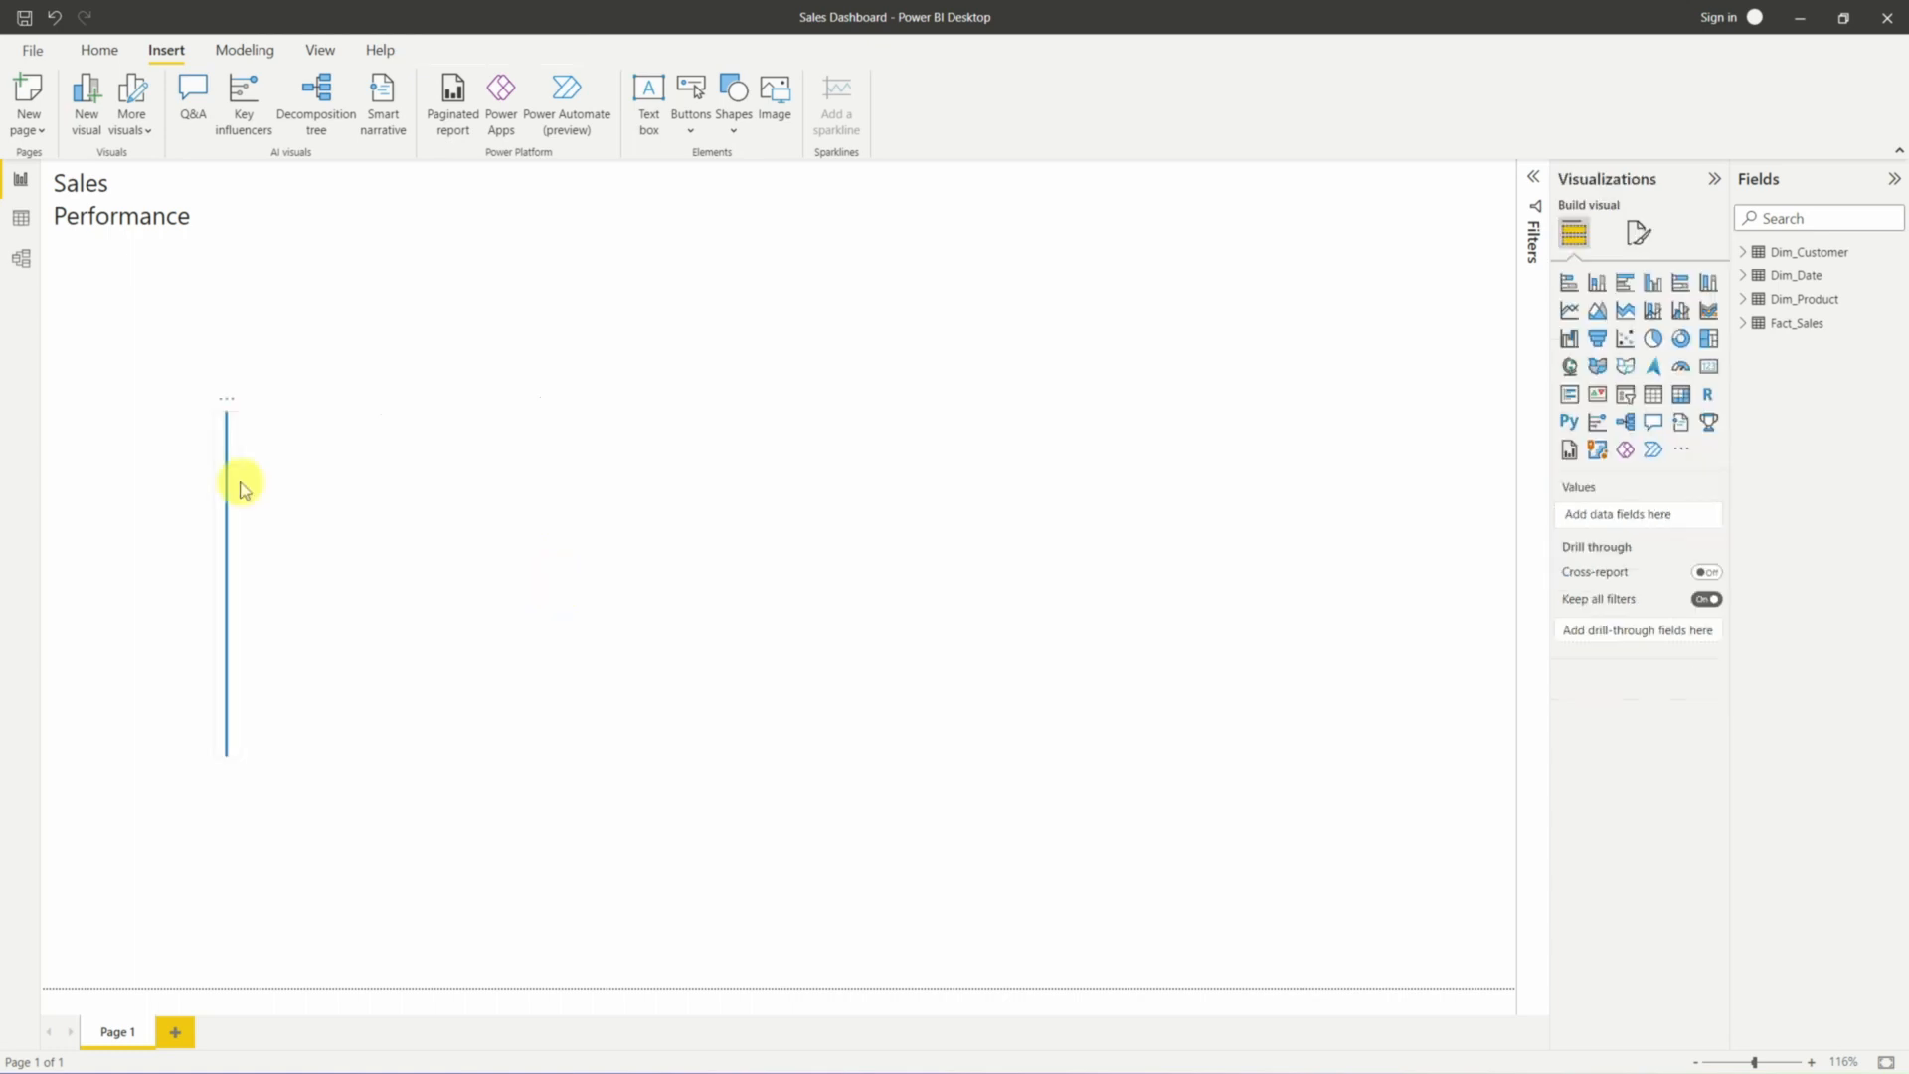
left_click_drag(237, 483, 225, 181)
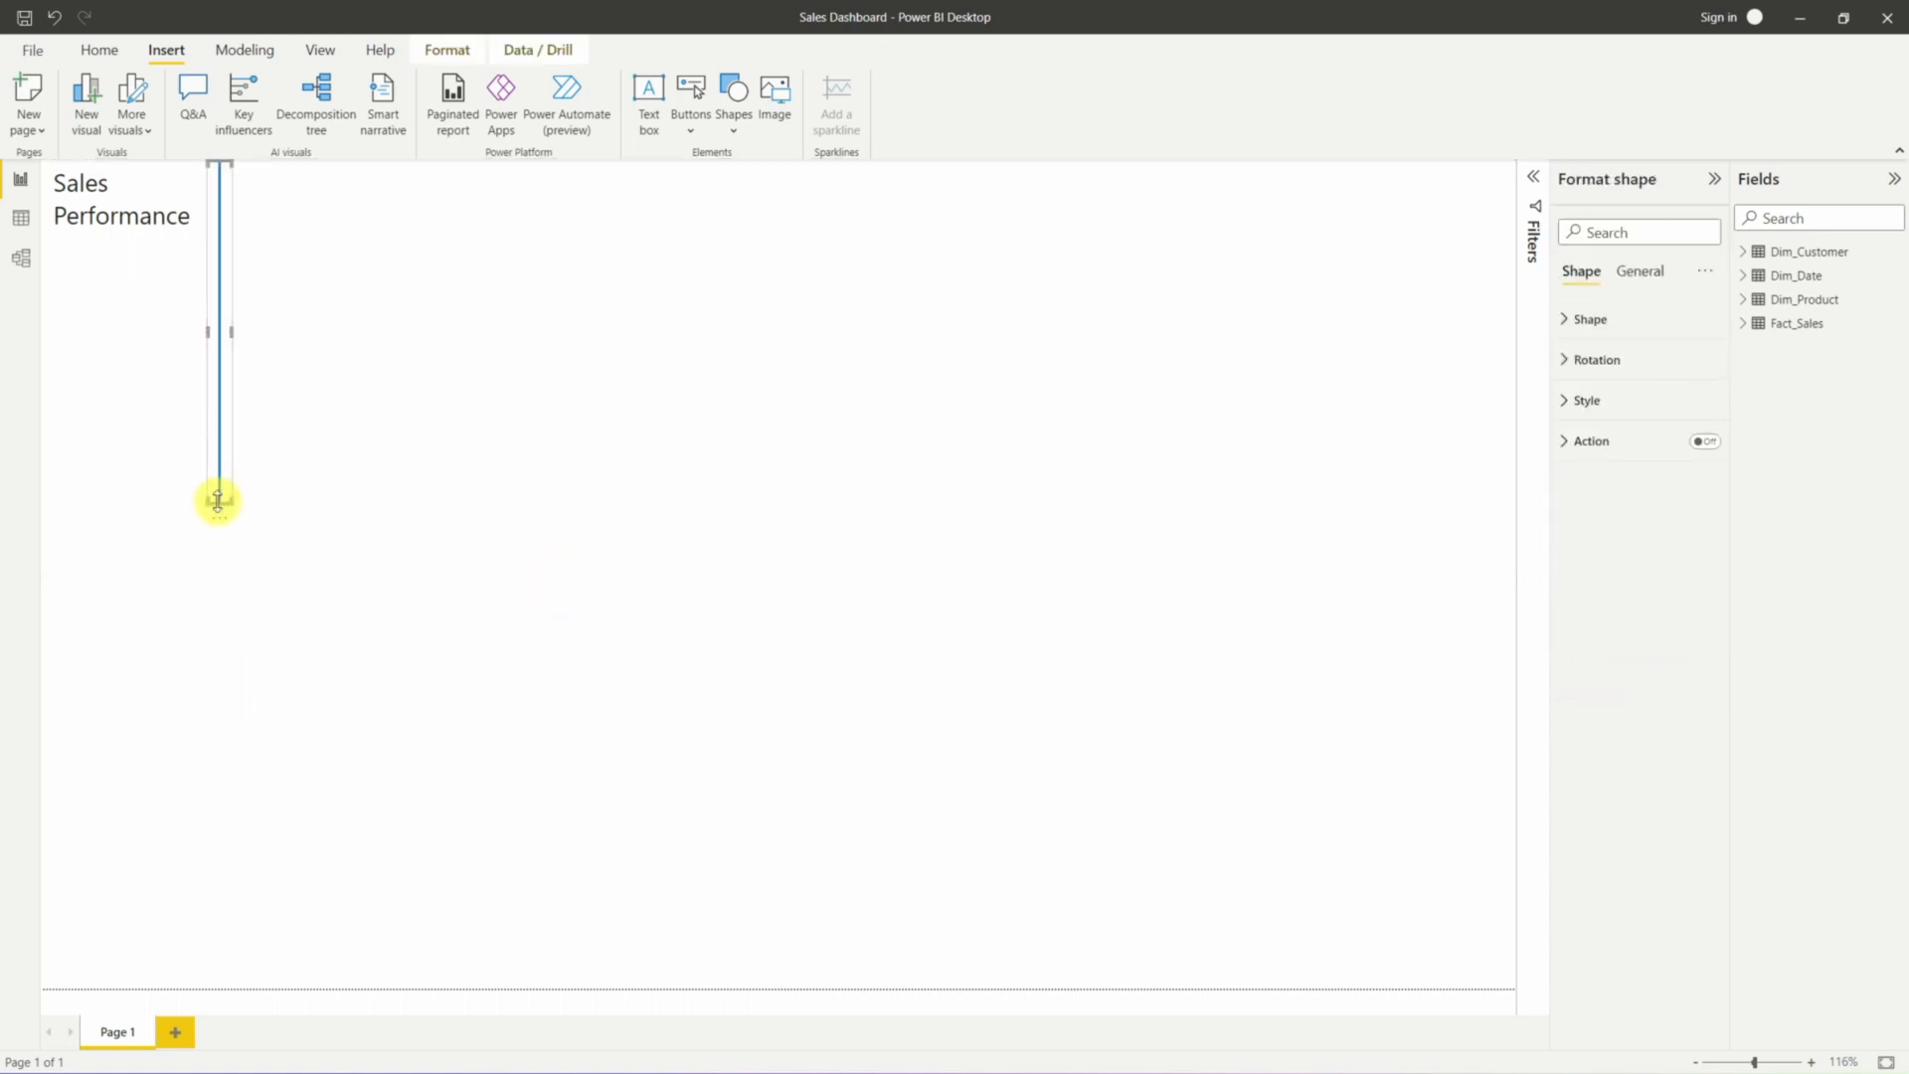
left_click_drag(218, 501, 192, 1071)
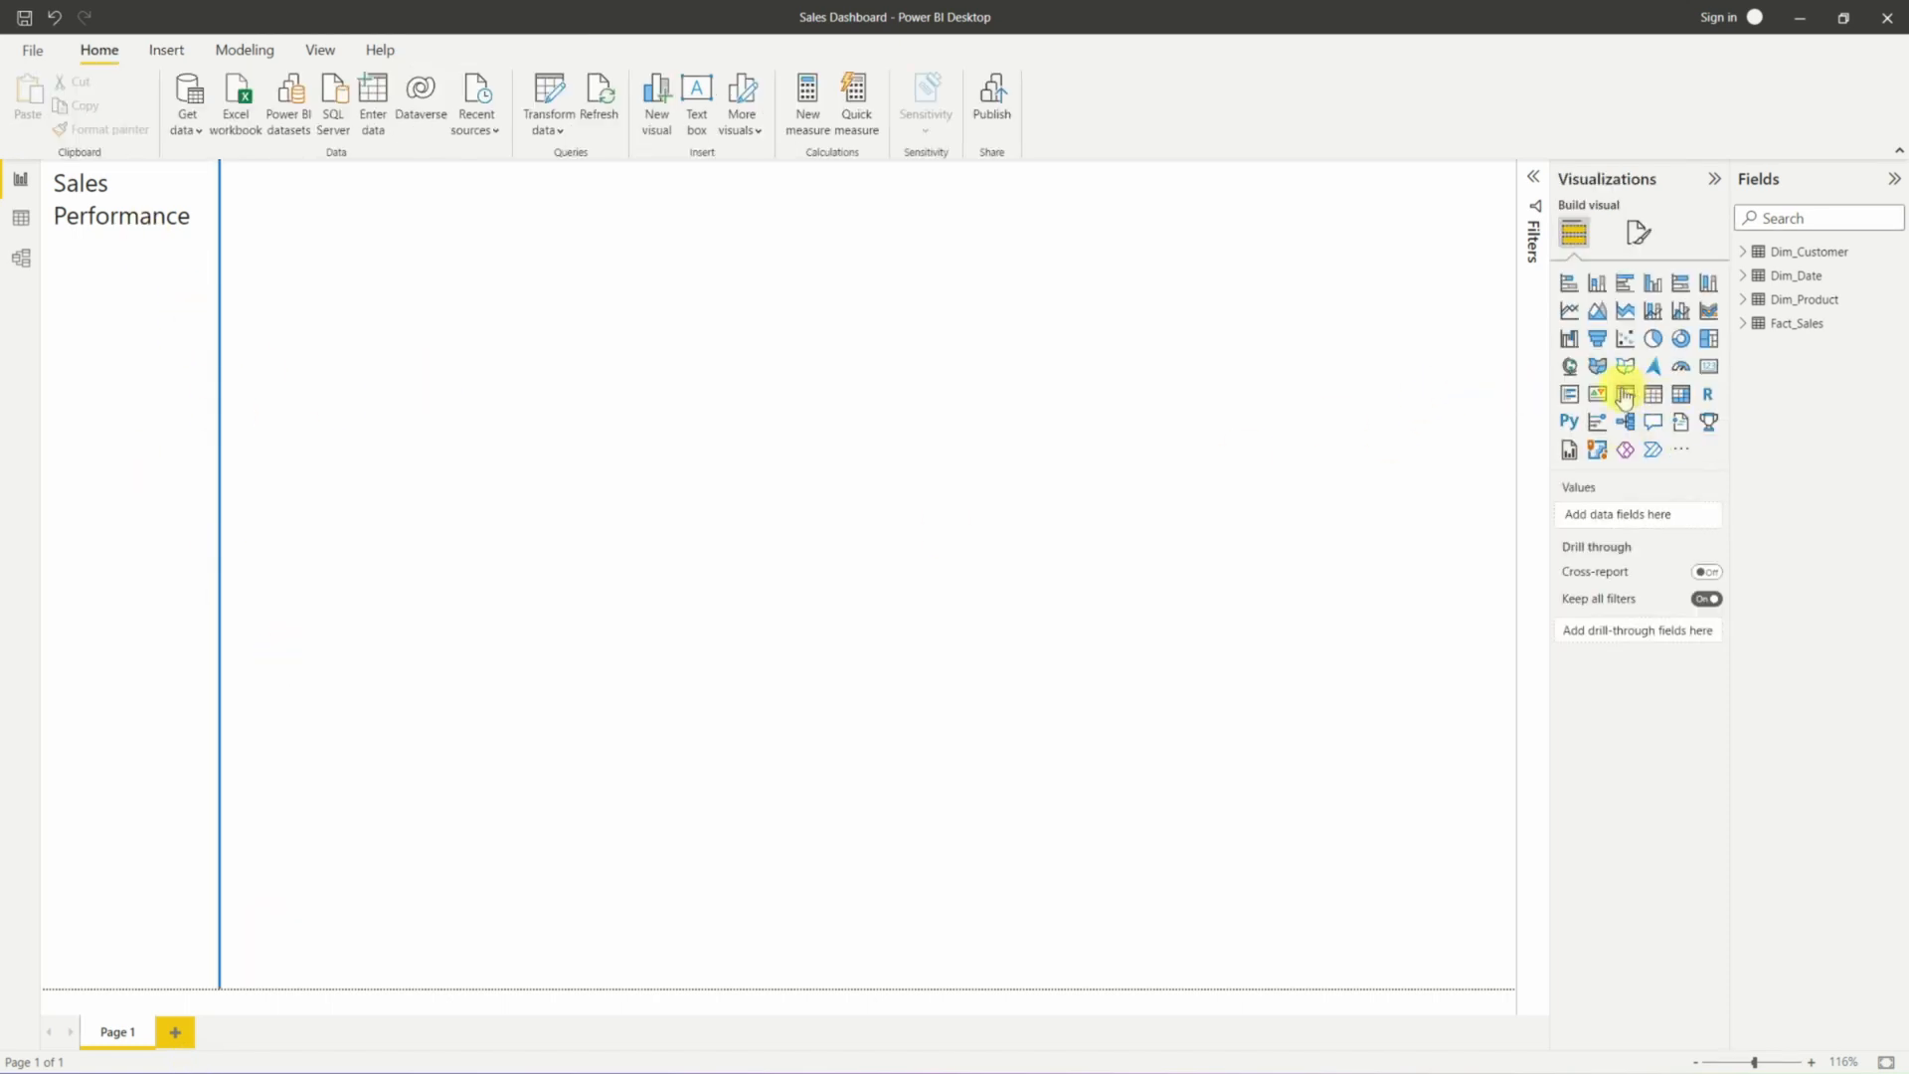
Add a compact slicer to the report page and populate it with Dim_Date's Year field.
left_click(1624, 394)
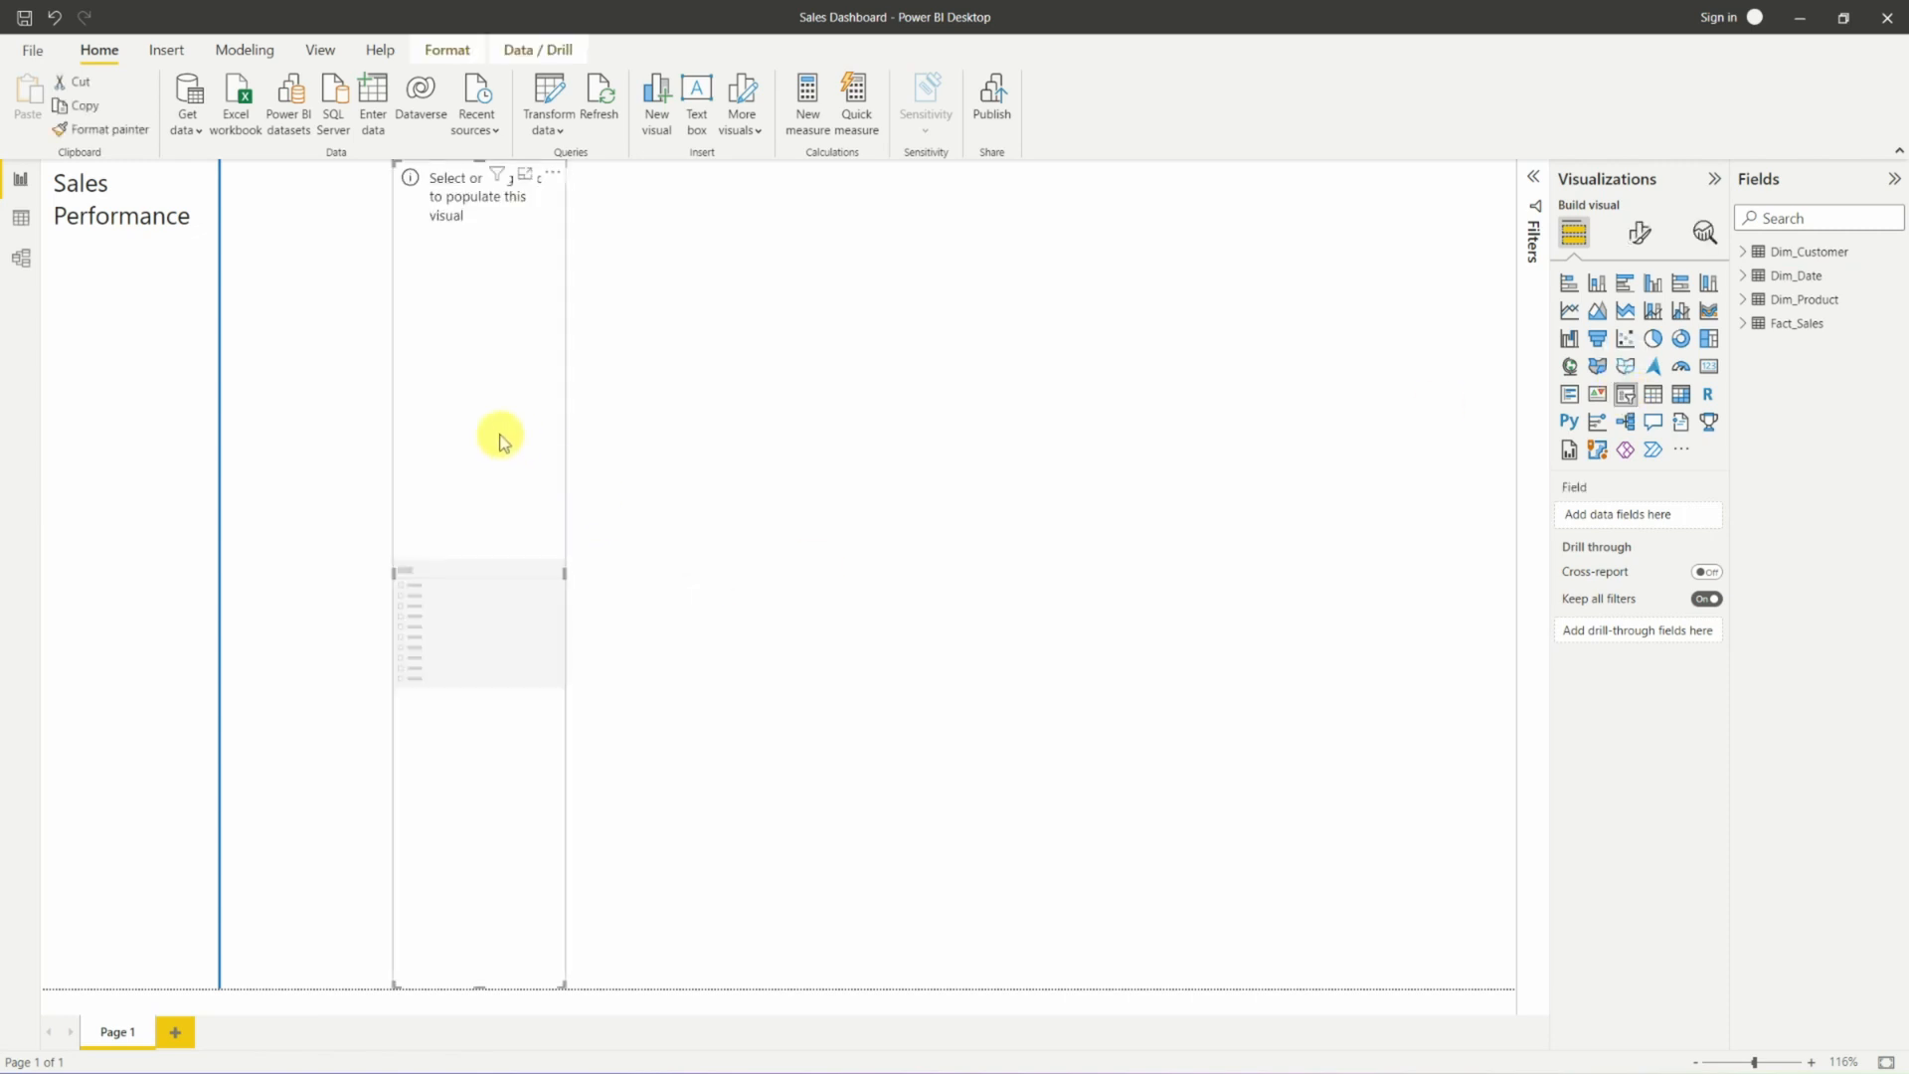
left_click_drag(481, 984, 496, 341)
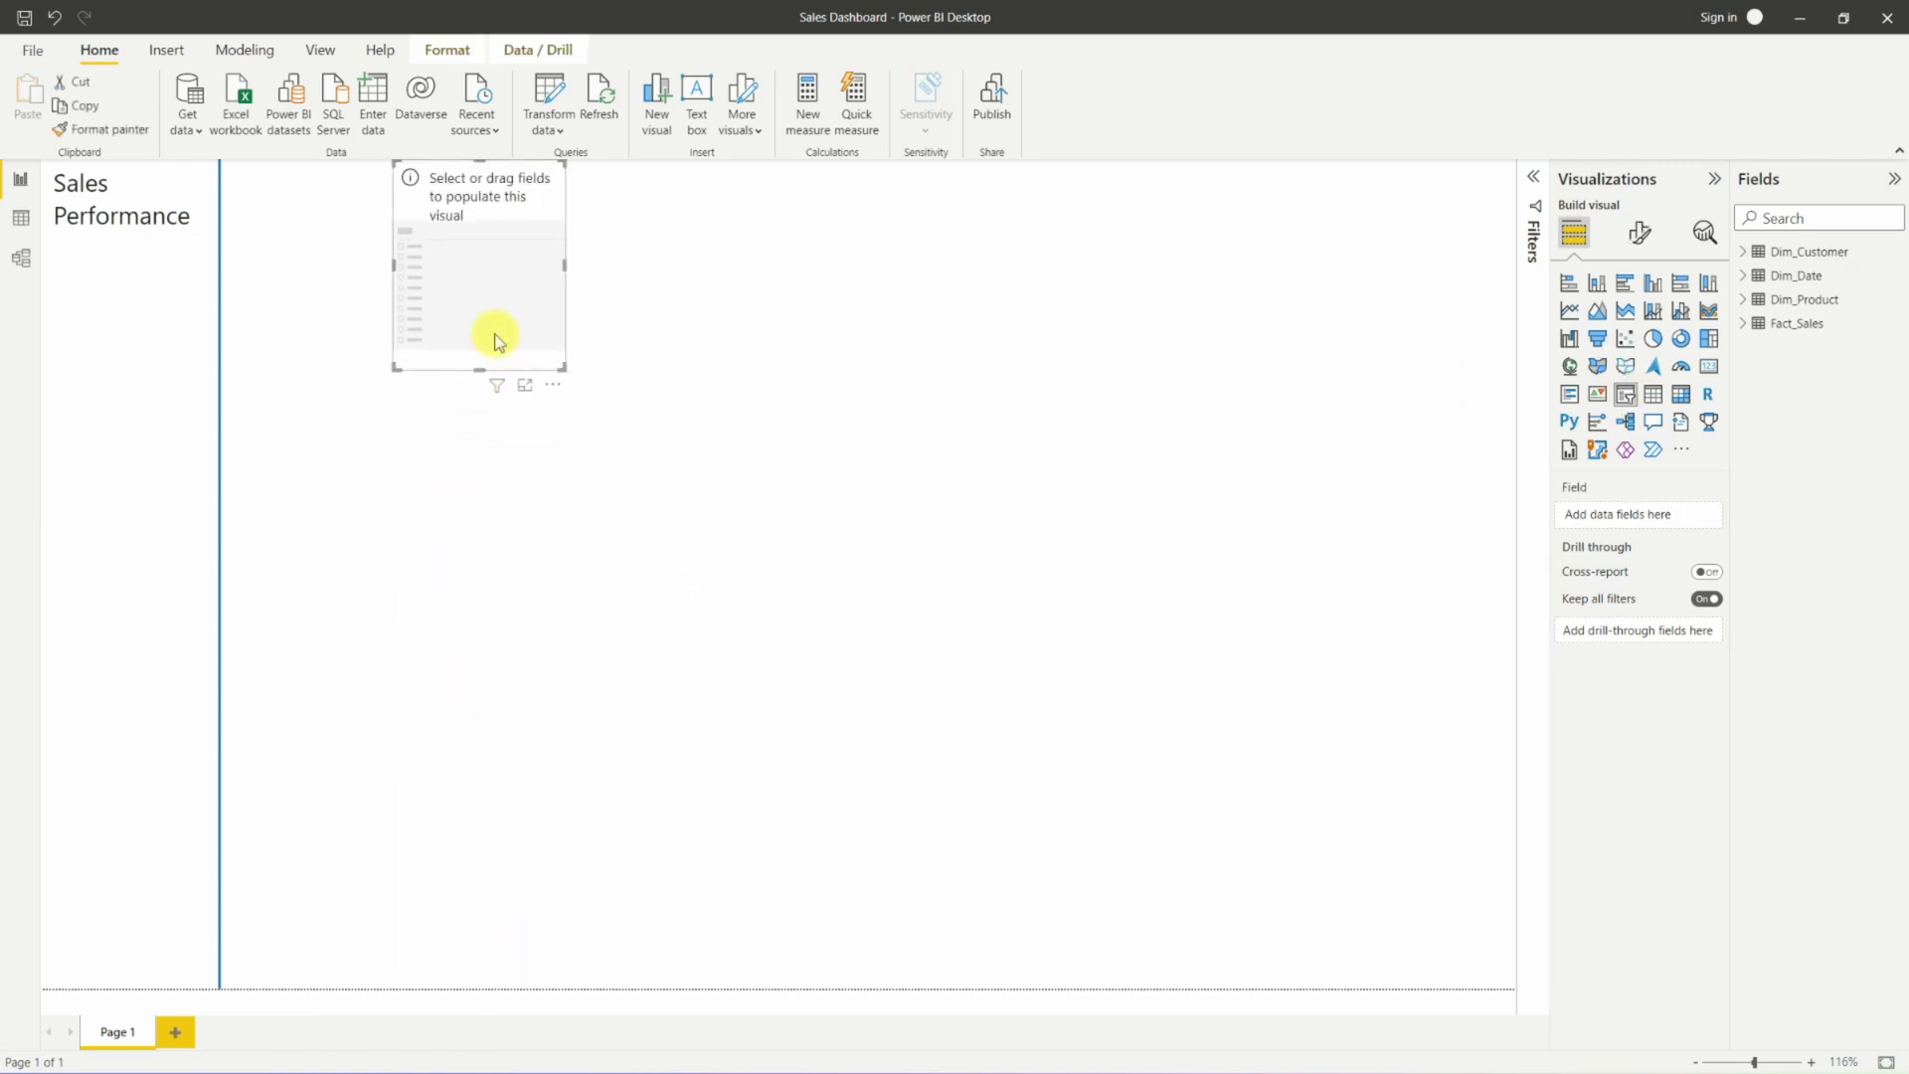
left_click_drag(507, 264, 501, 360)
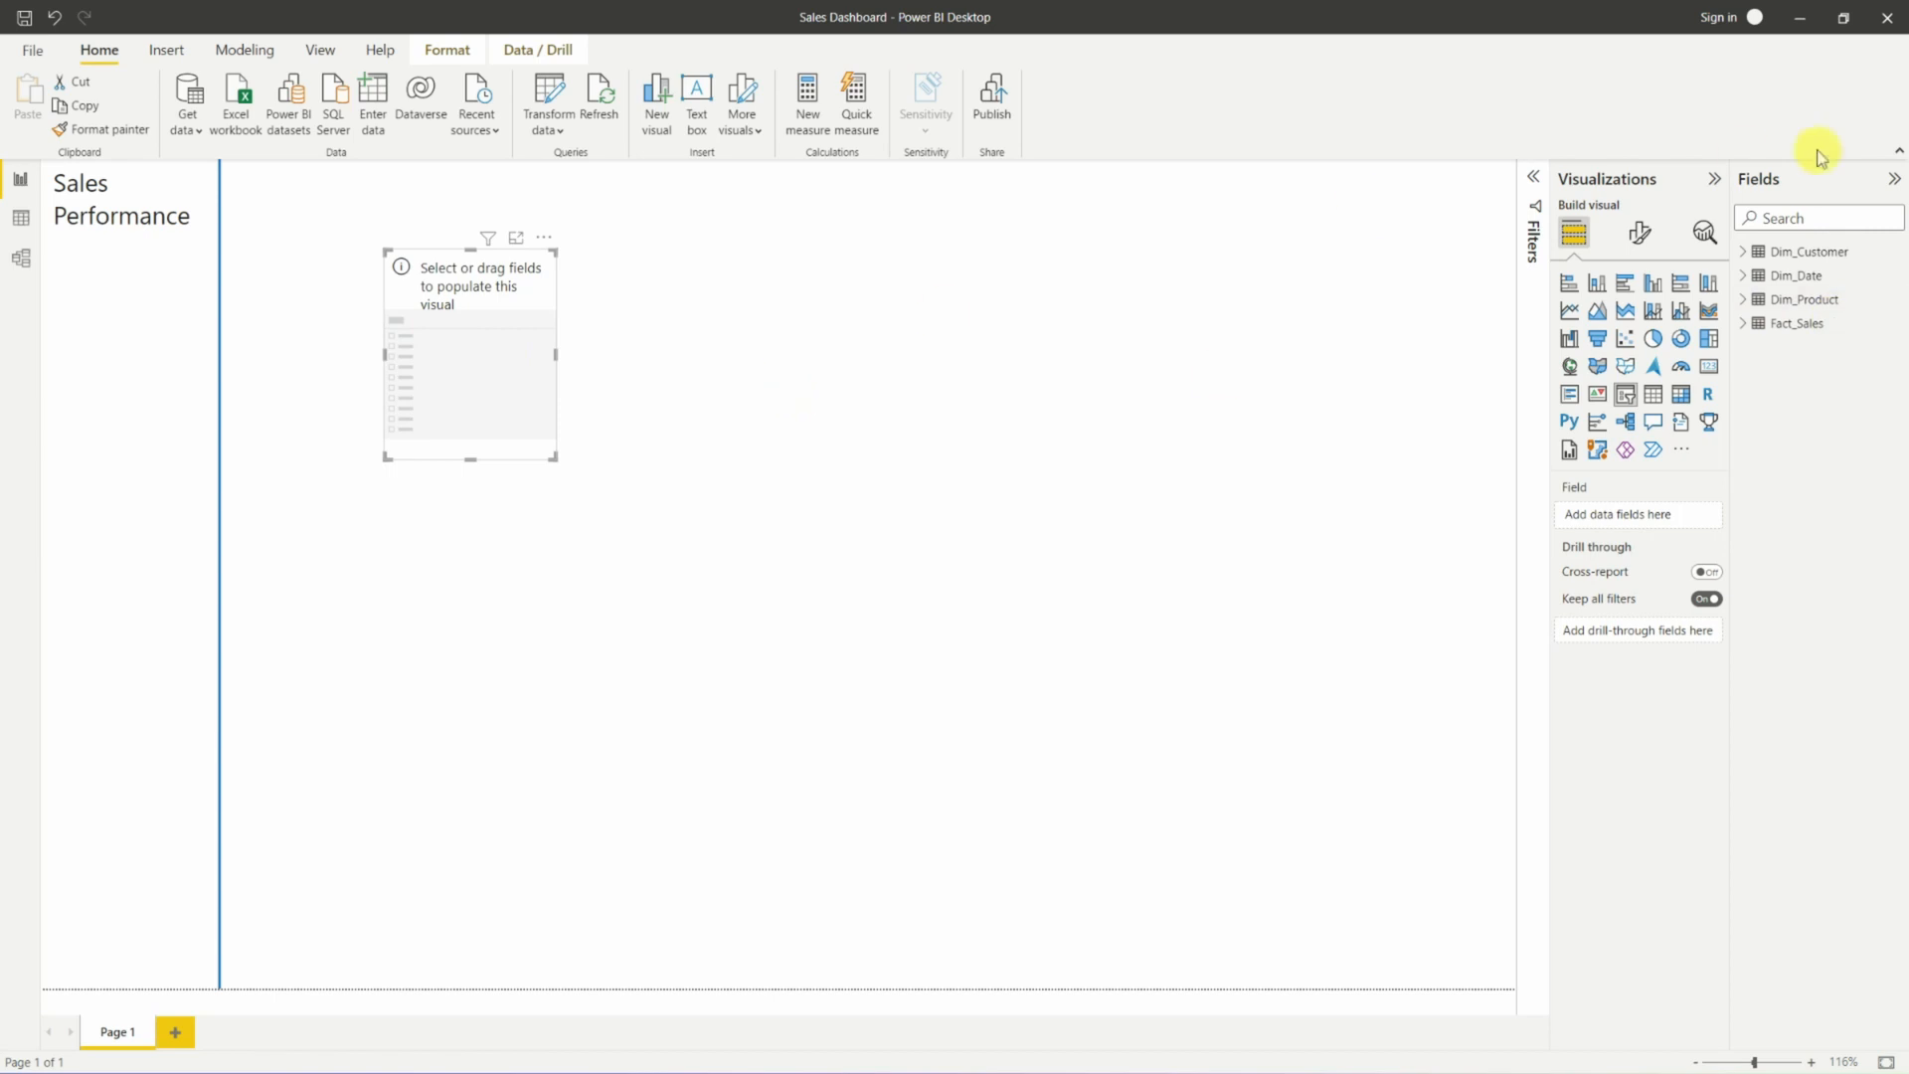
left_click(1745, 278)
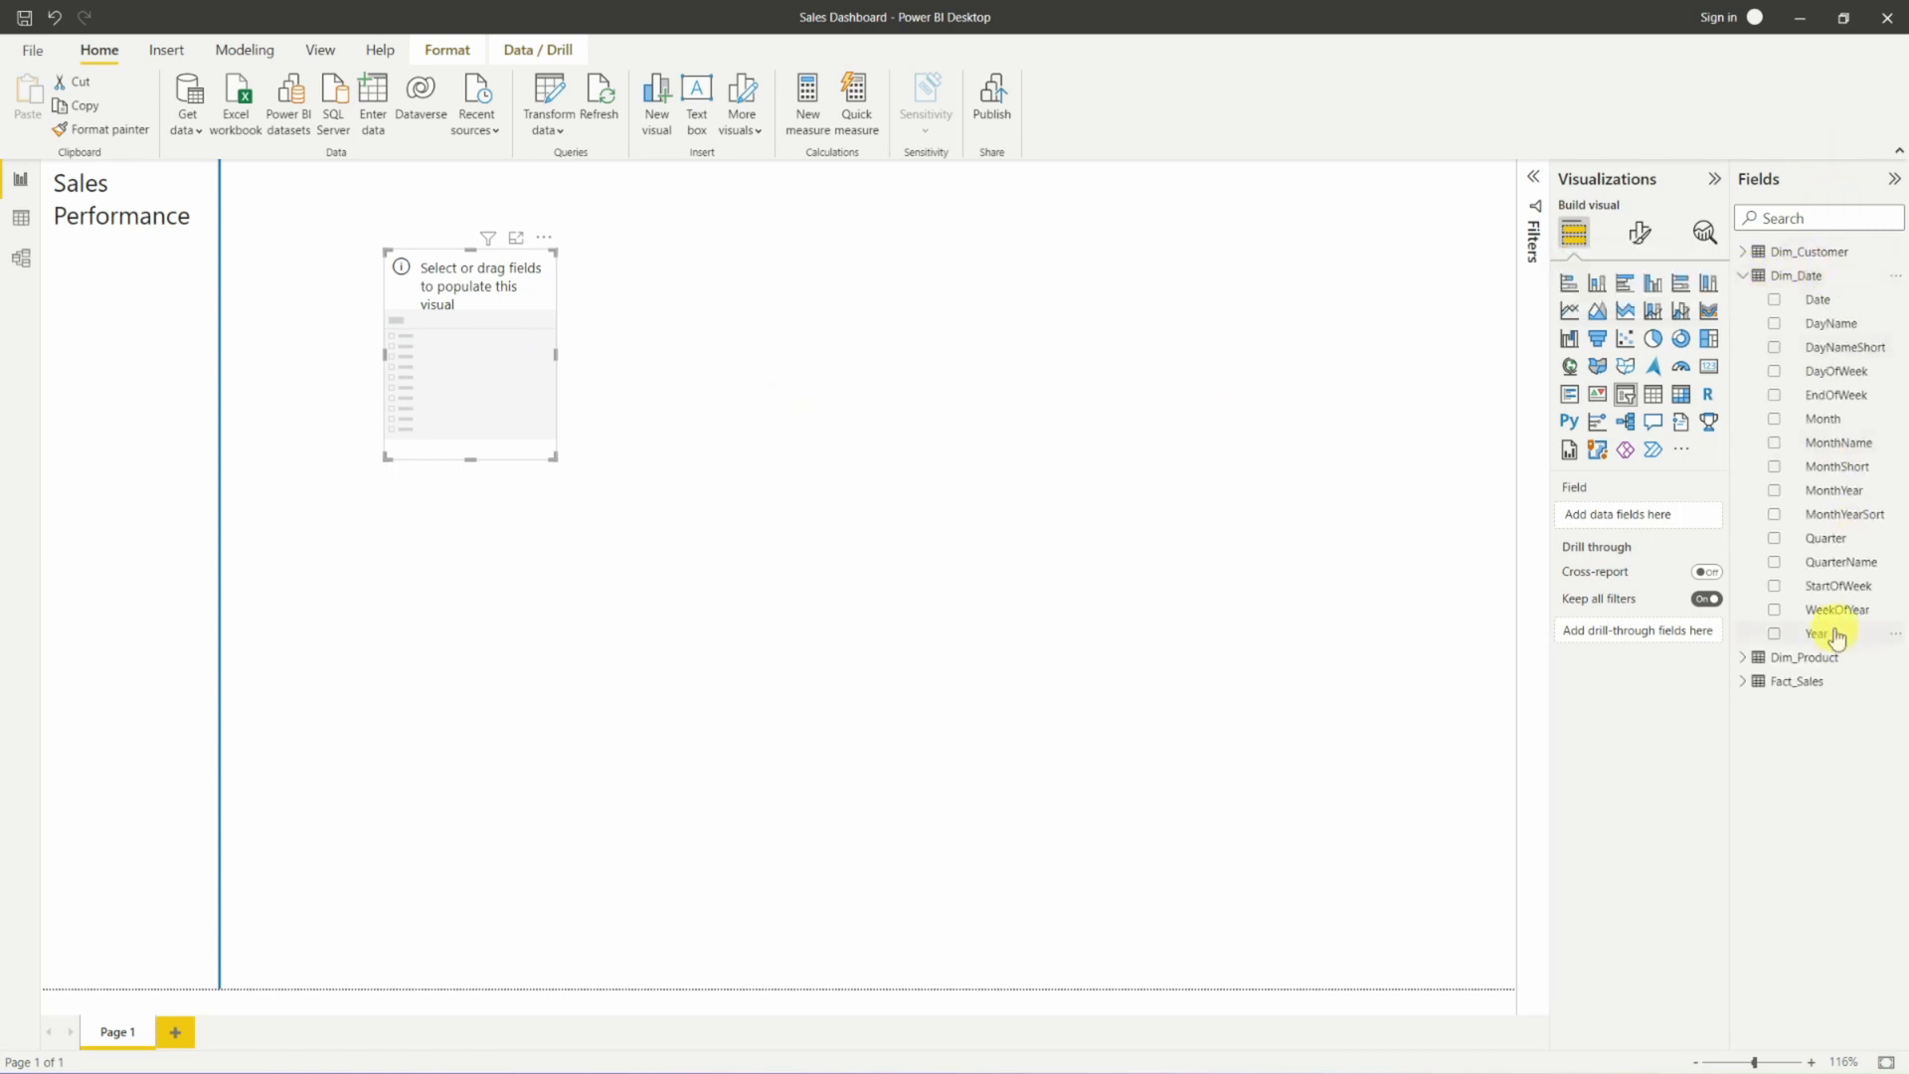
left_click_drag(1816, 633, 1631, 515)
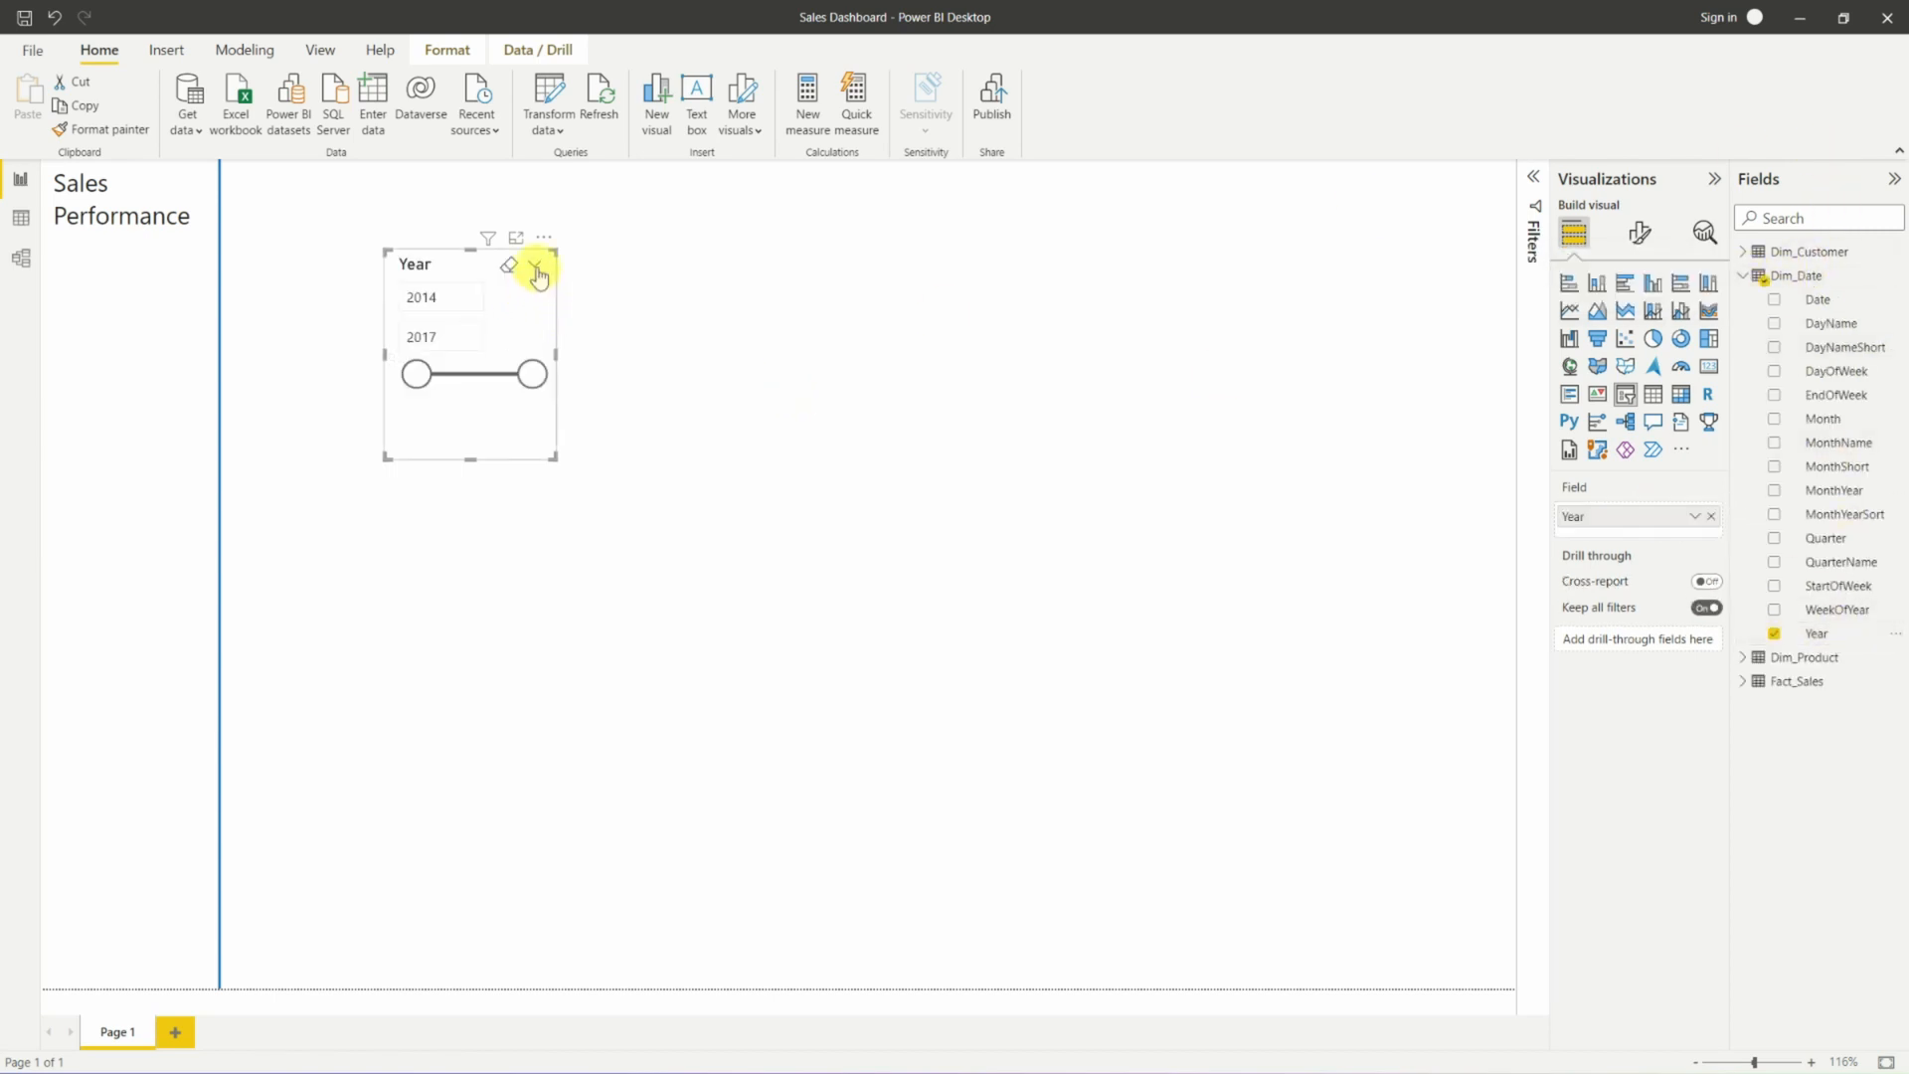
Change the Year slicer to a dropdown and fit it beneath the Sales Performance title, inside the divider line.
left_click(535, 264)
left_click(546, 298)
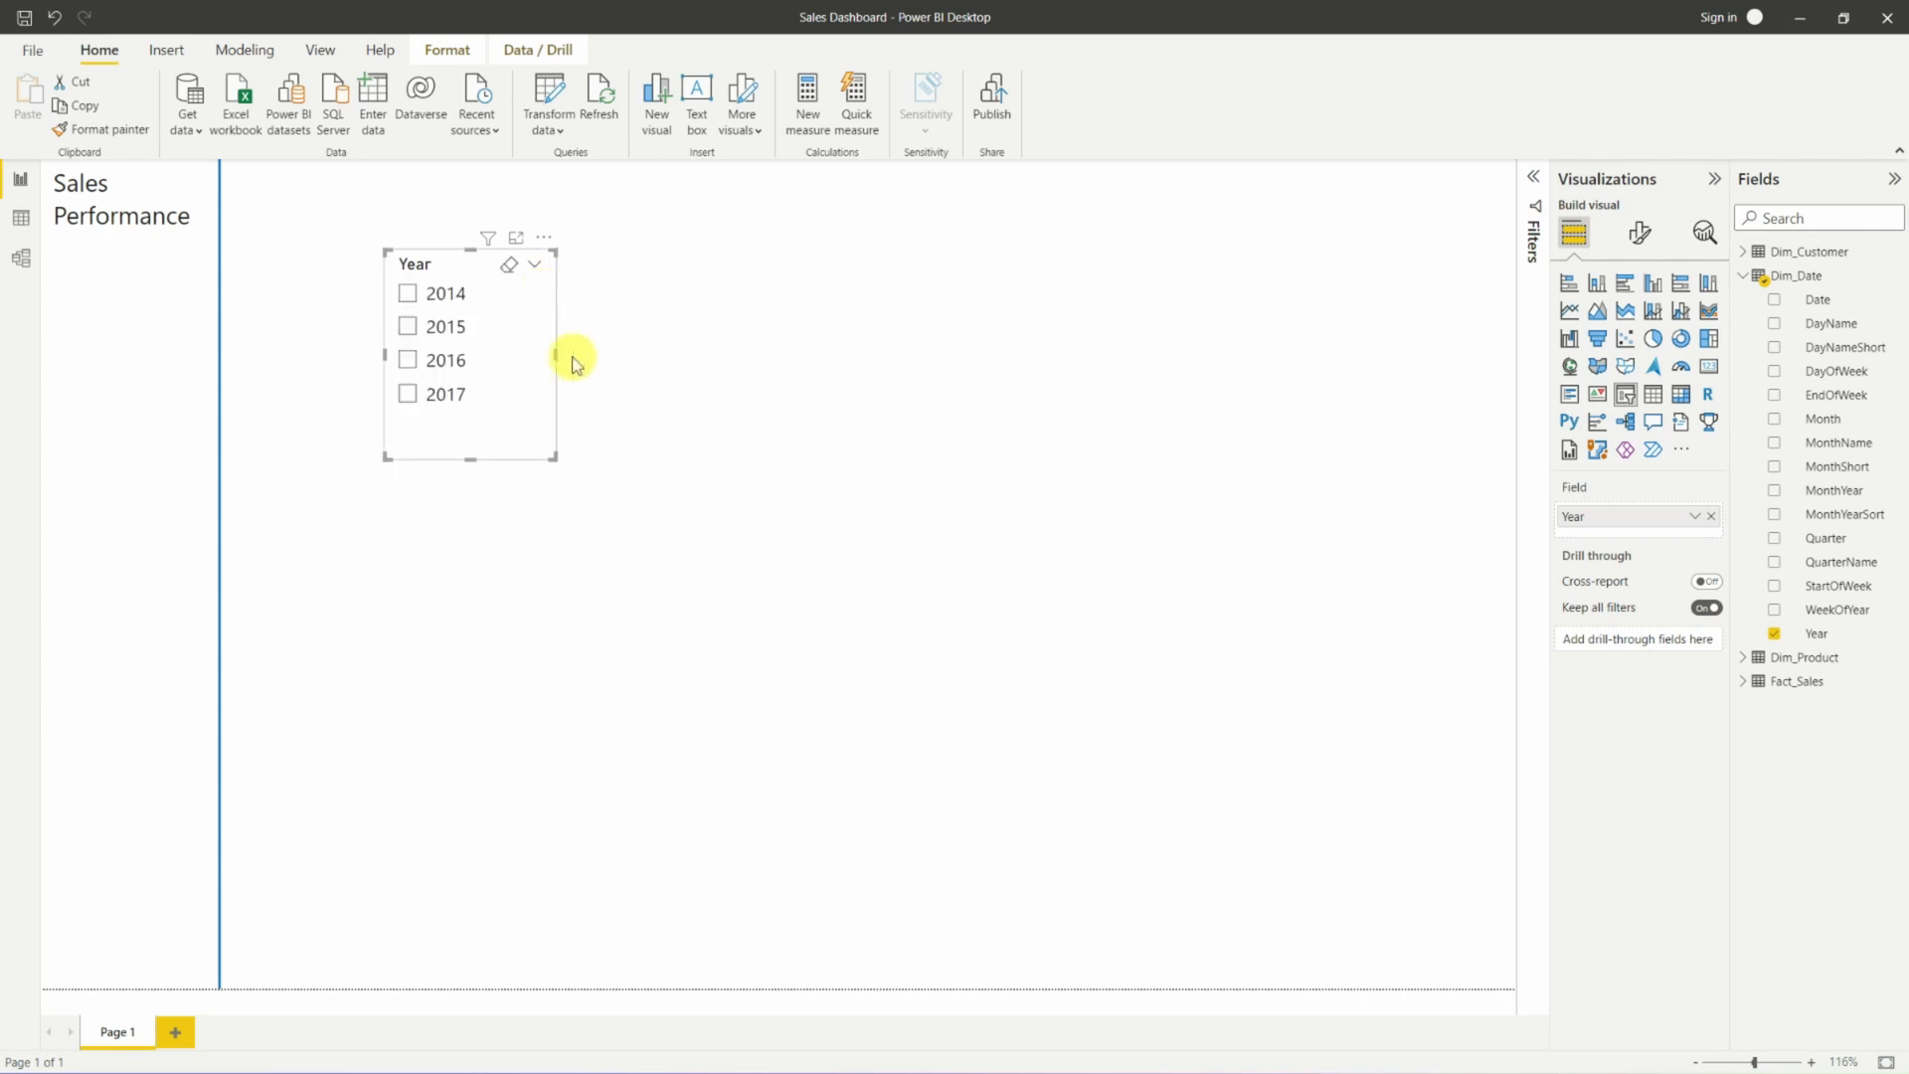
left_click(535, 264)
left_click(554, 328)
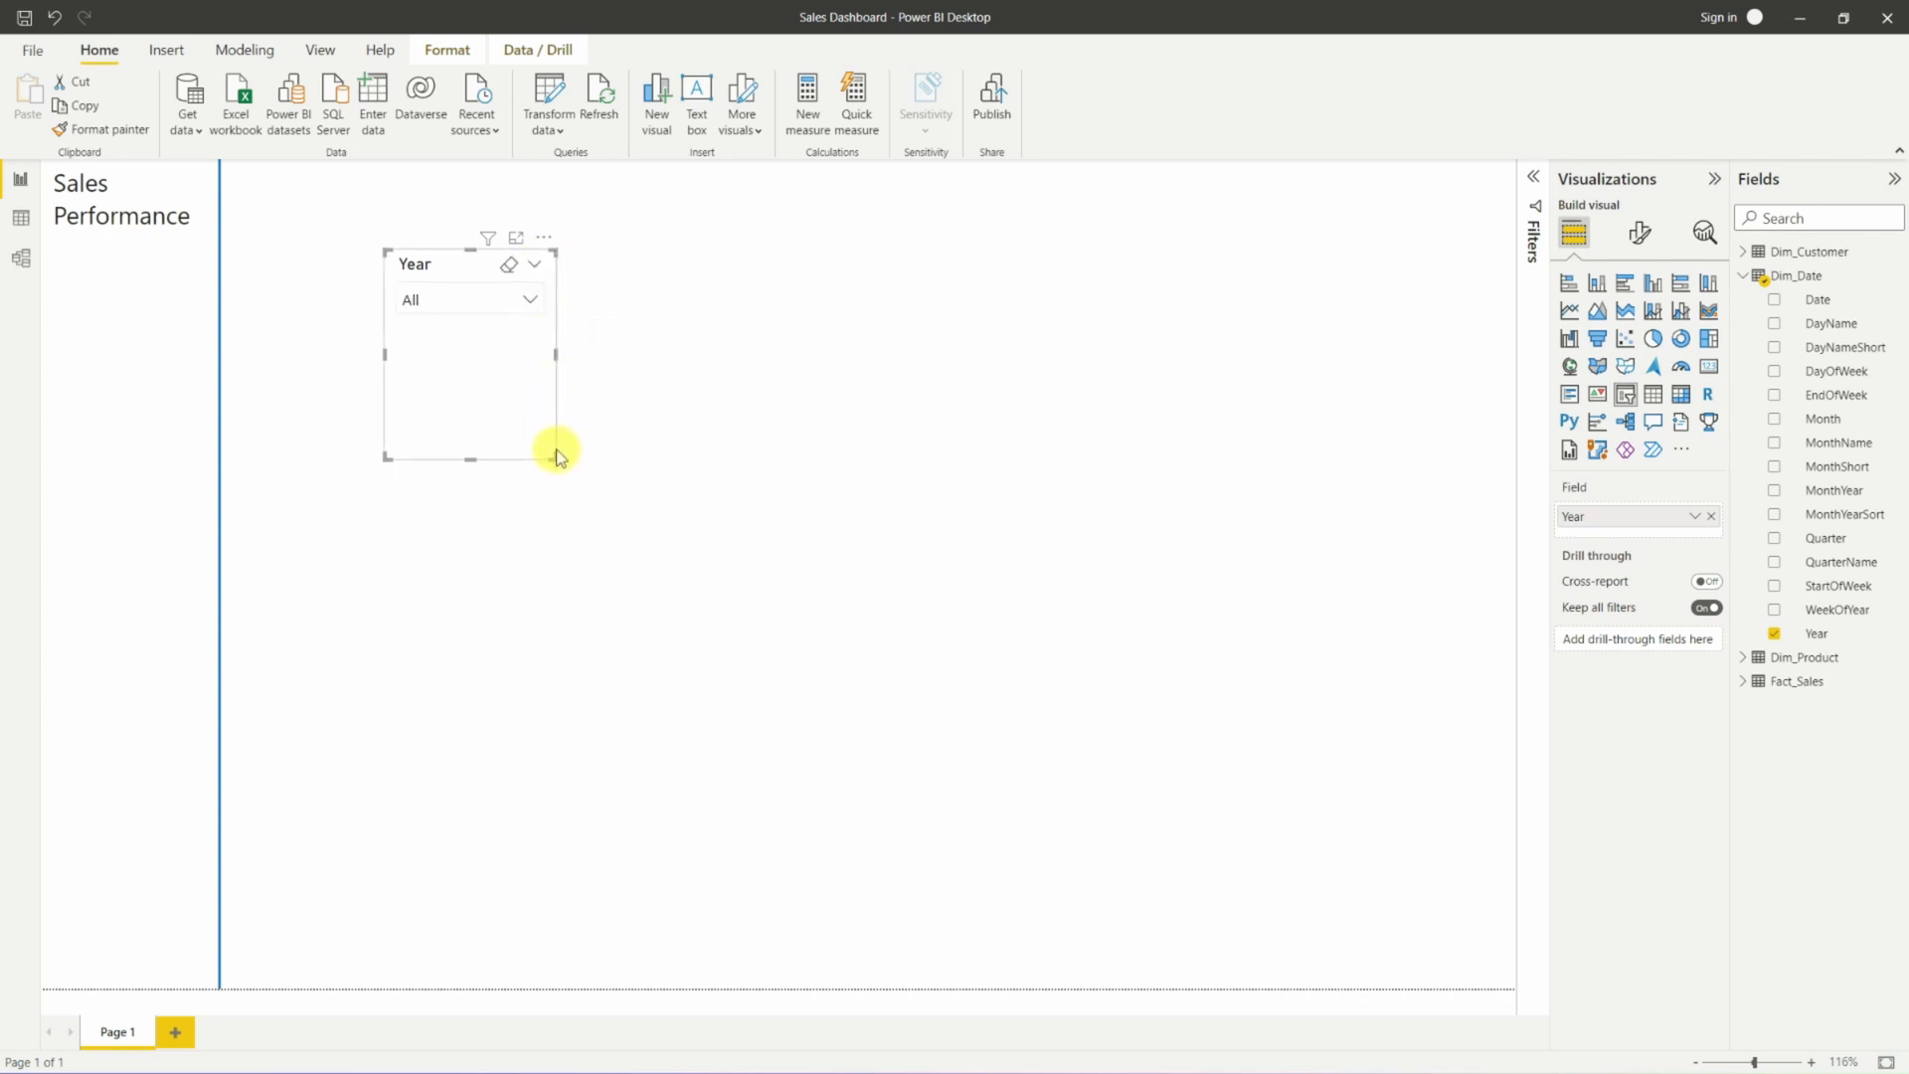
left_click_drag(555, 453, 205, 288)
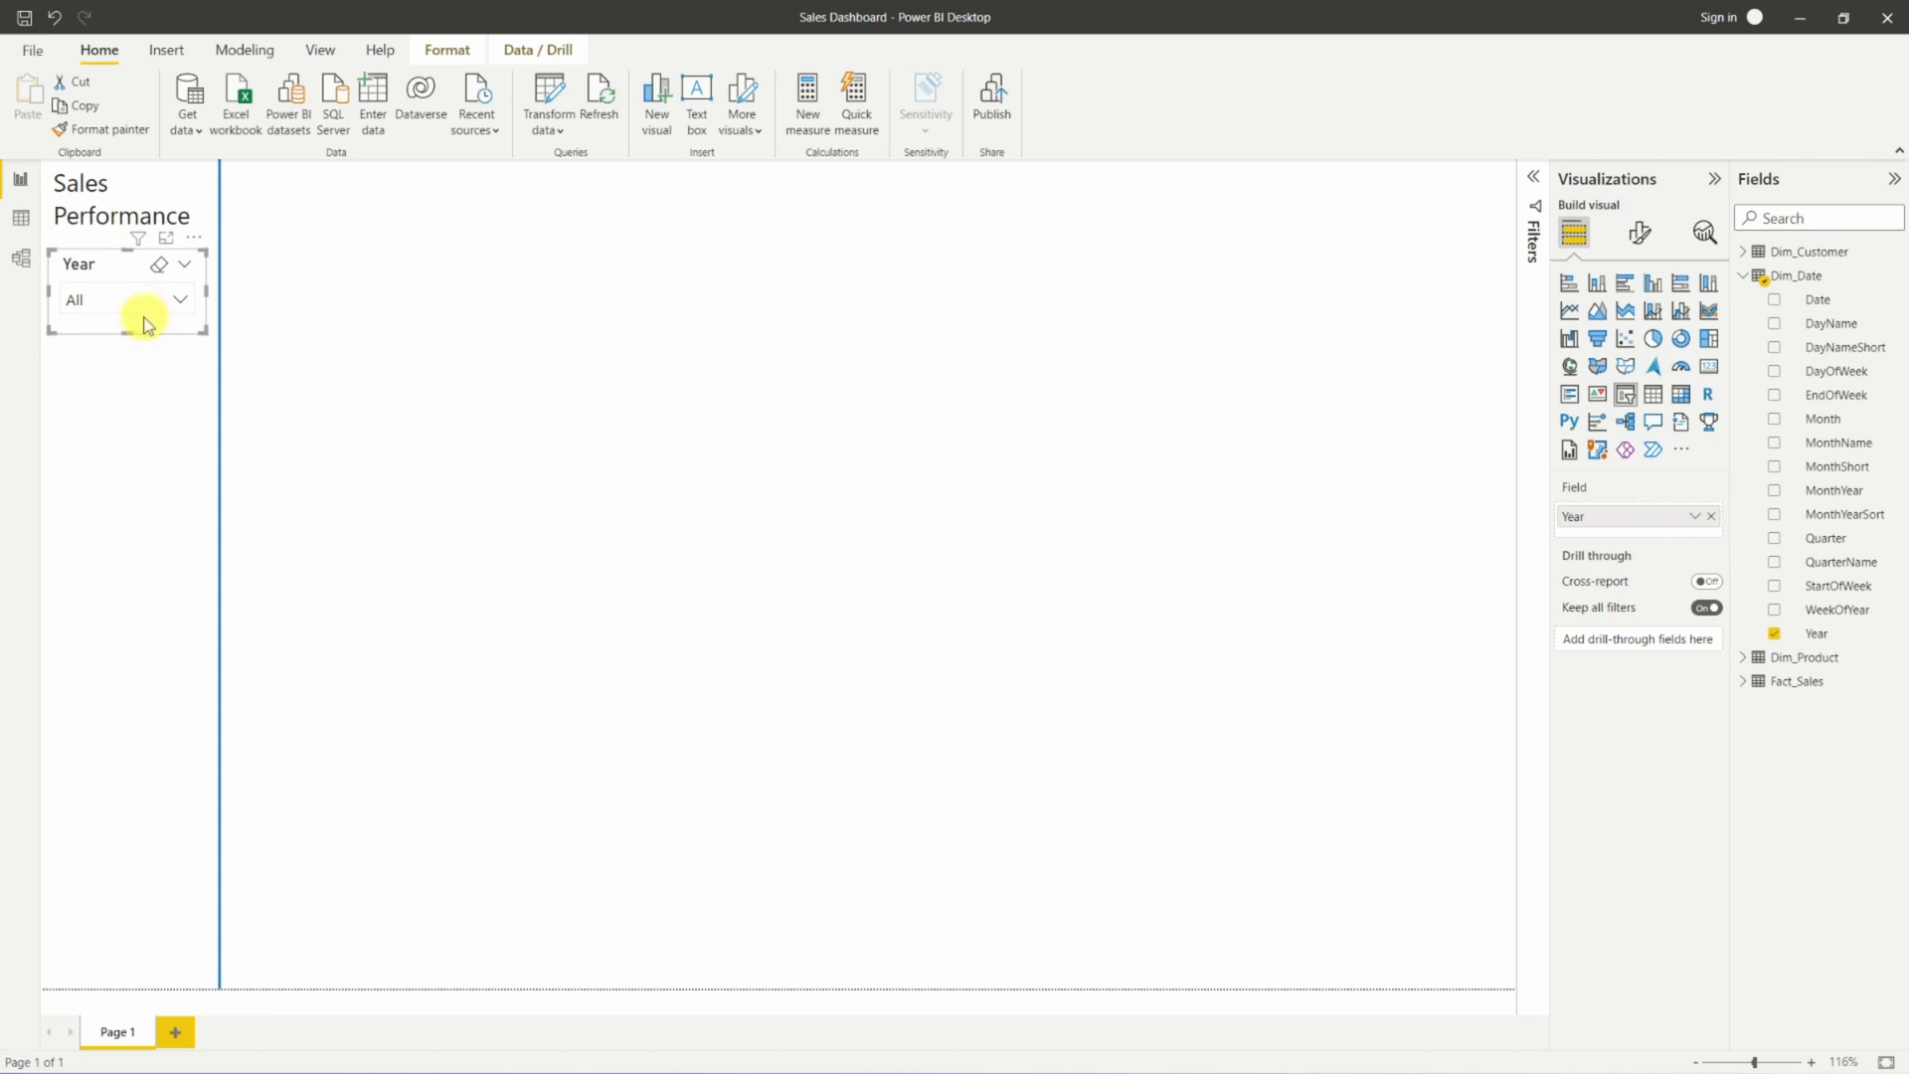
Set the Year slicer's values font size to 9 and reduce its header font size.
left_click(1640, 232)
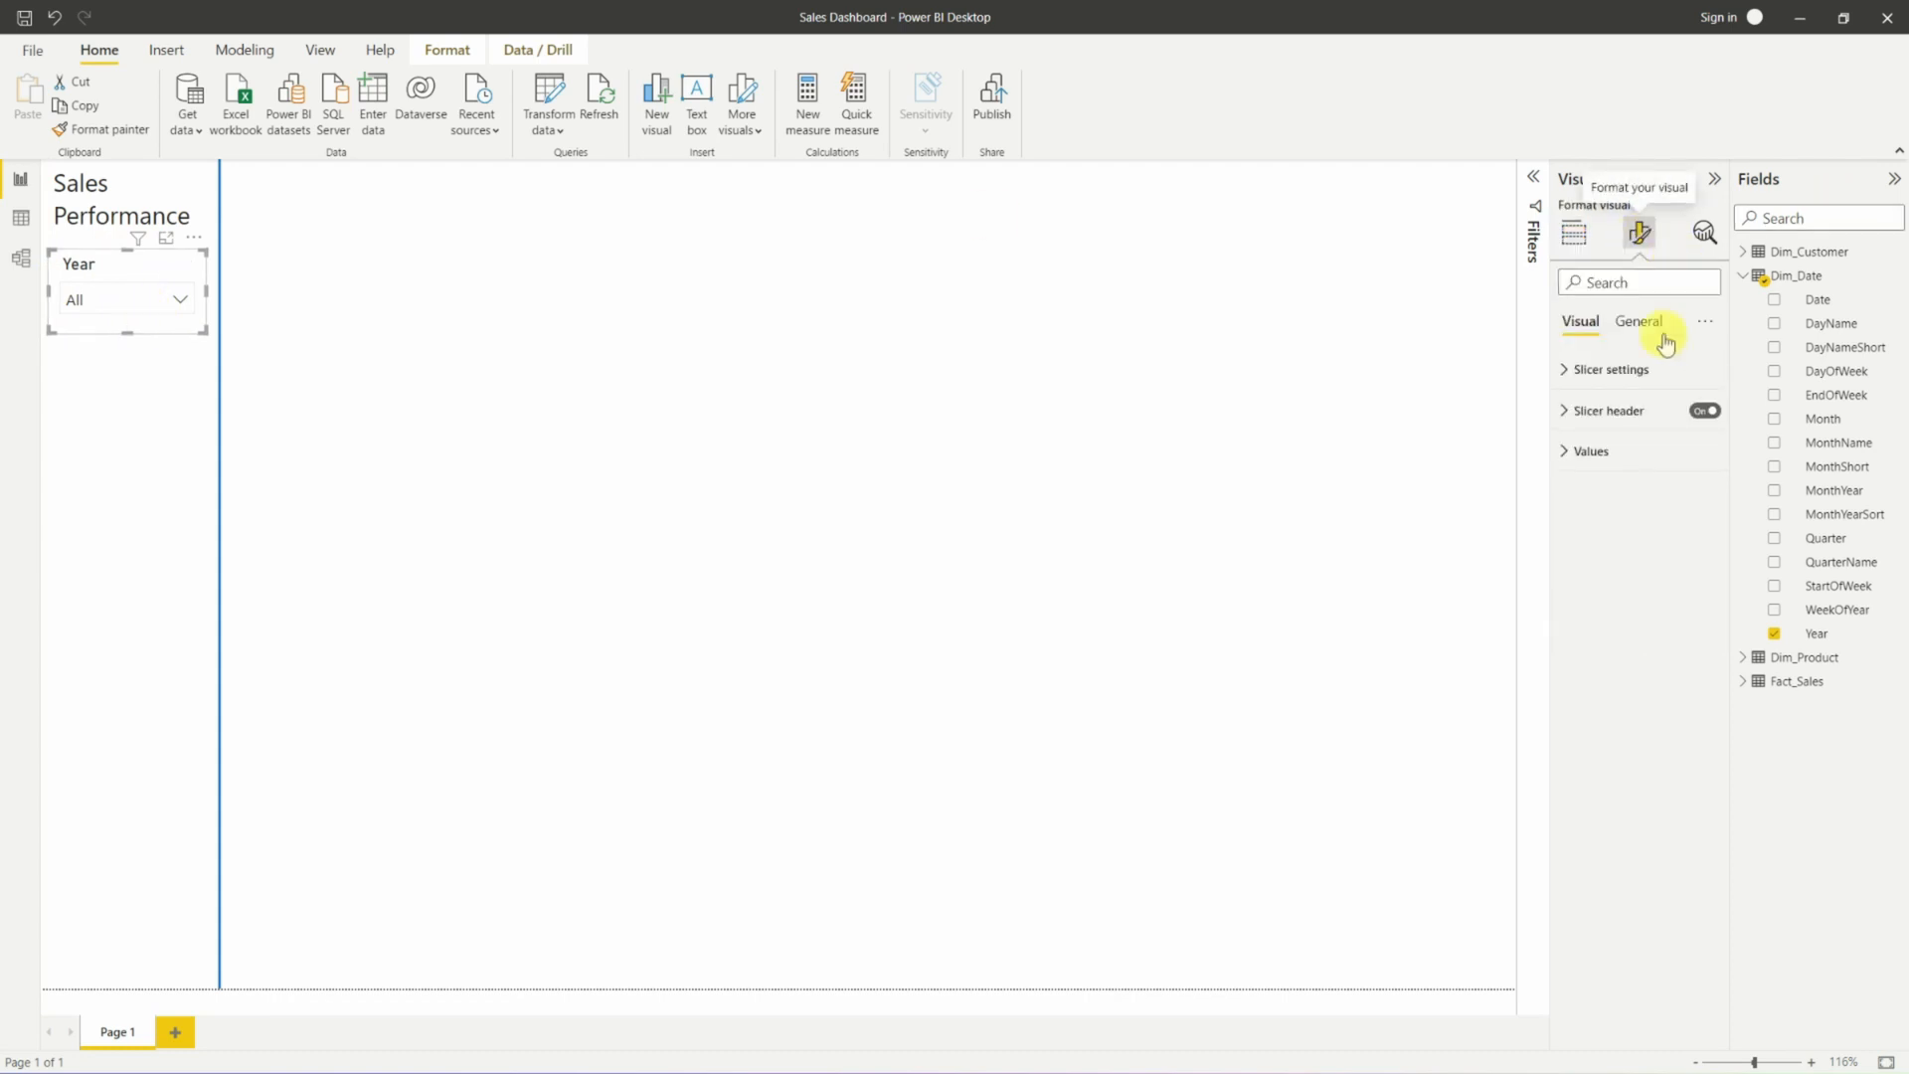
left_click(1620, 454)
left_click(1705, 549)
left_click(1706, 549)
left_click(1705, 549)
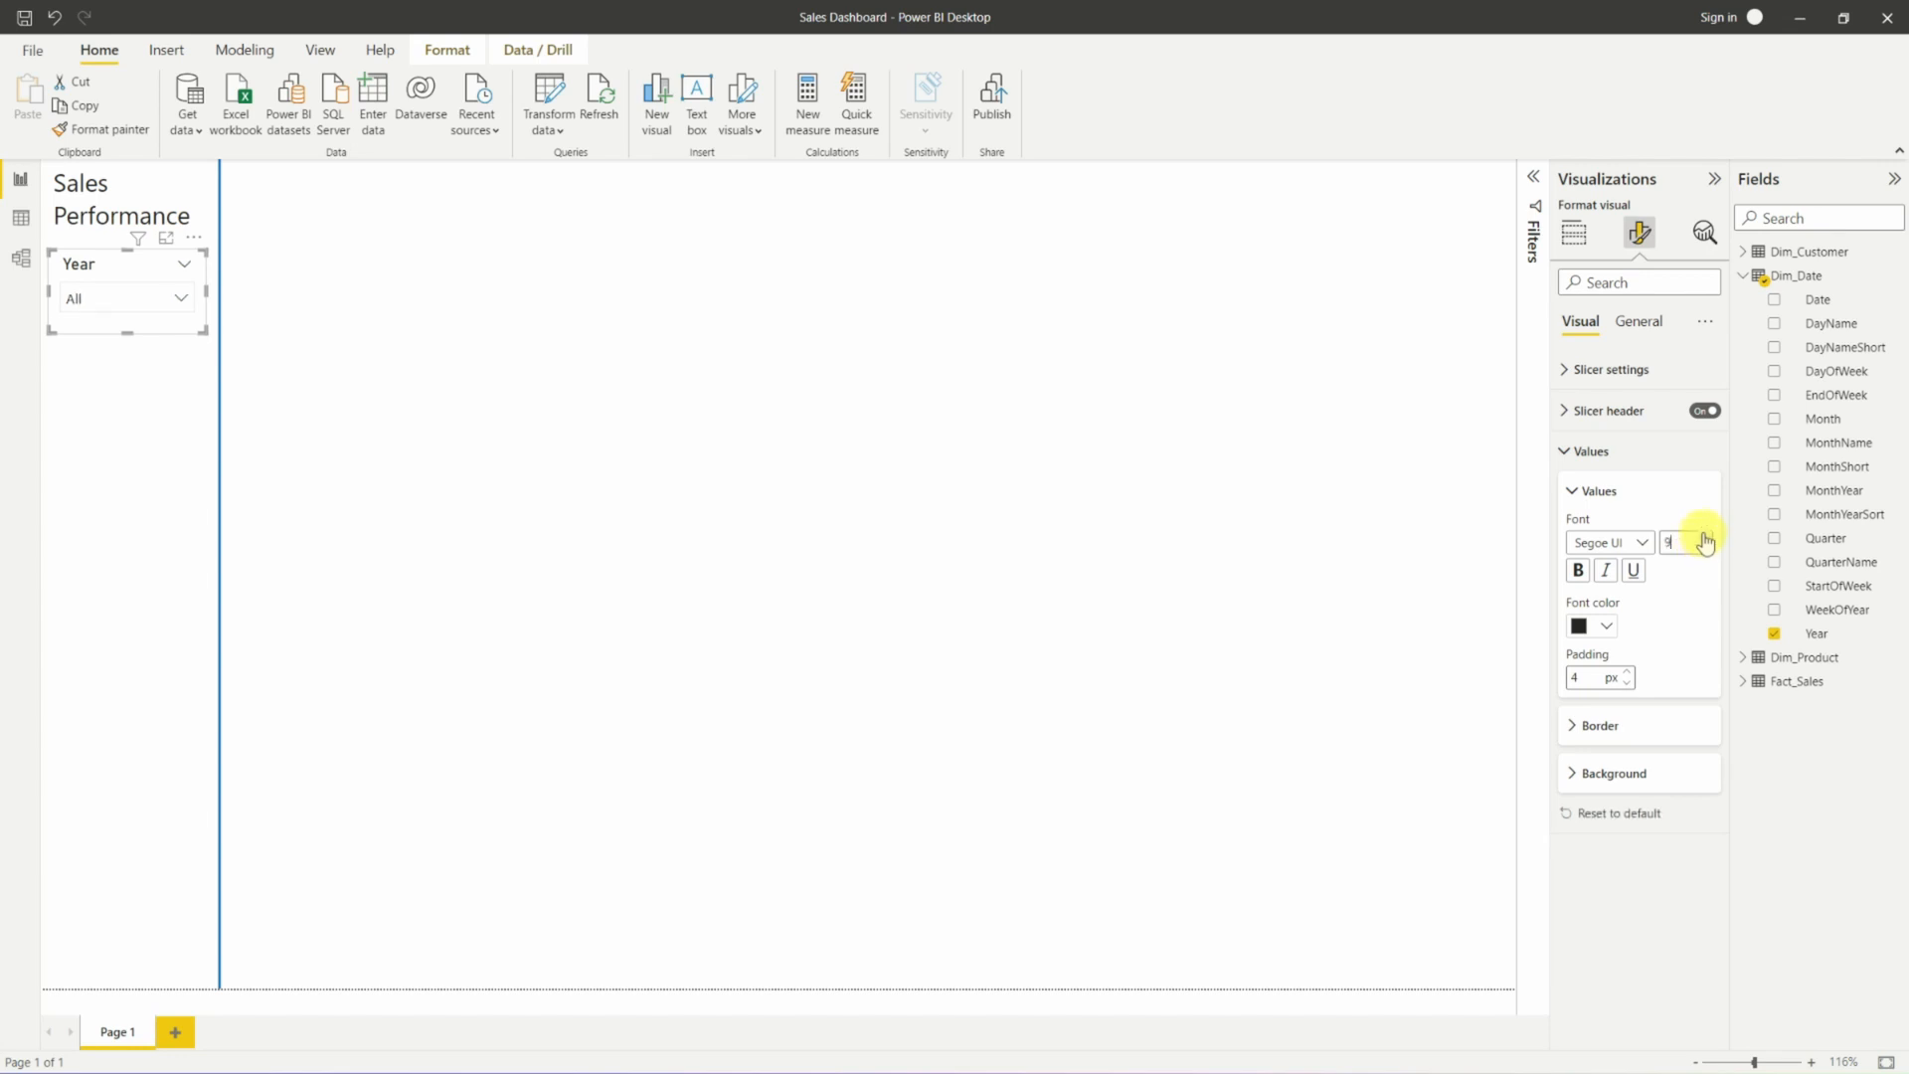
left_click(1621, 411)
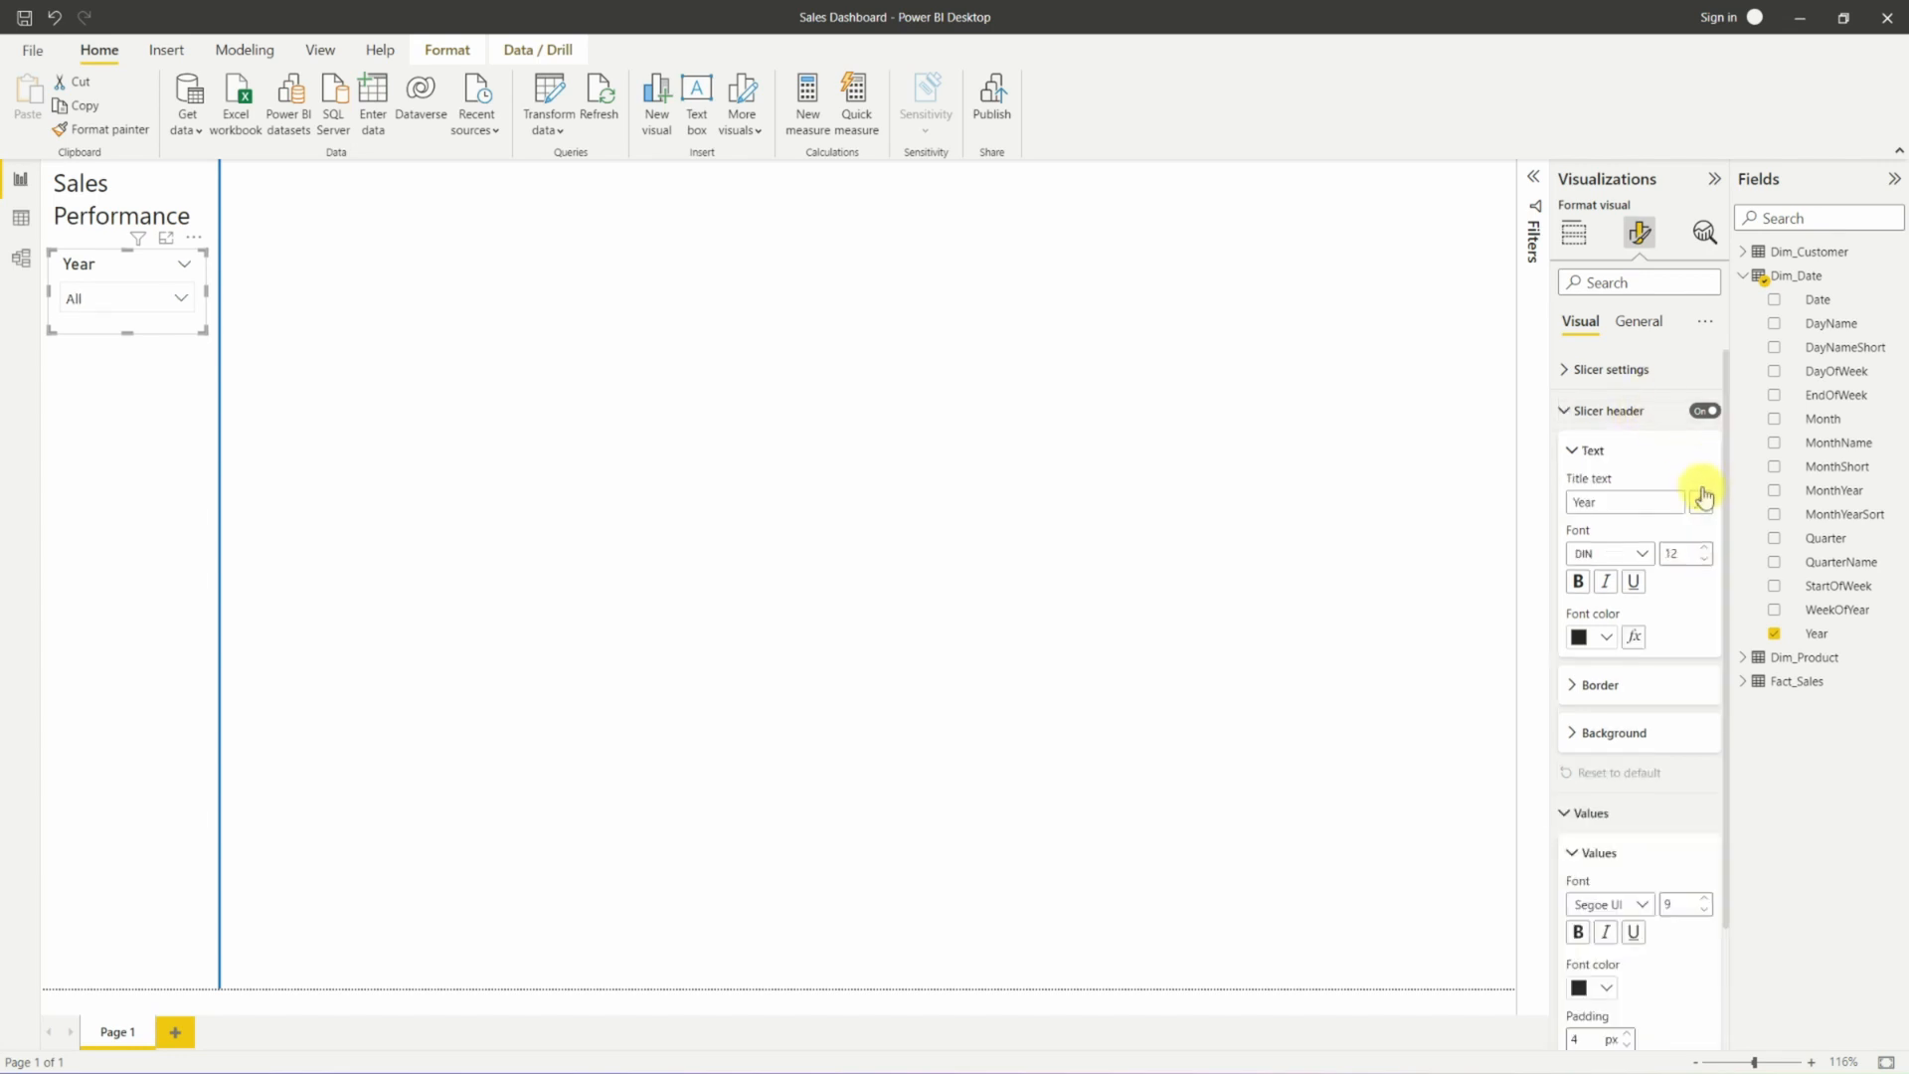
left_click(1706, 560)
left_click(1707, 560)
left_click(1707, 559)
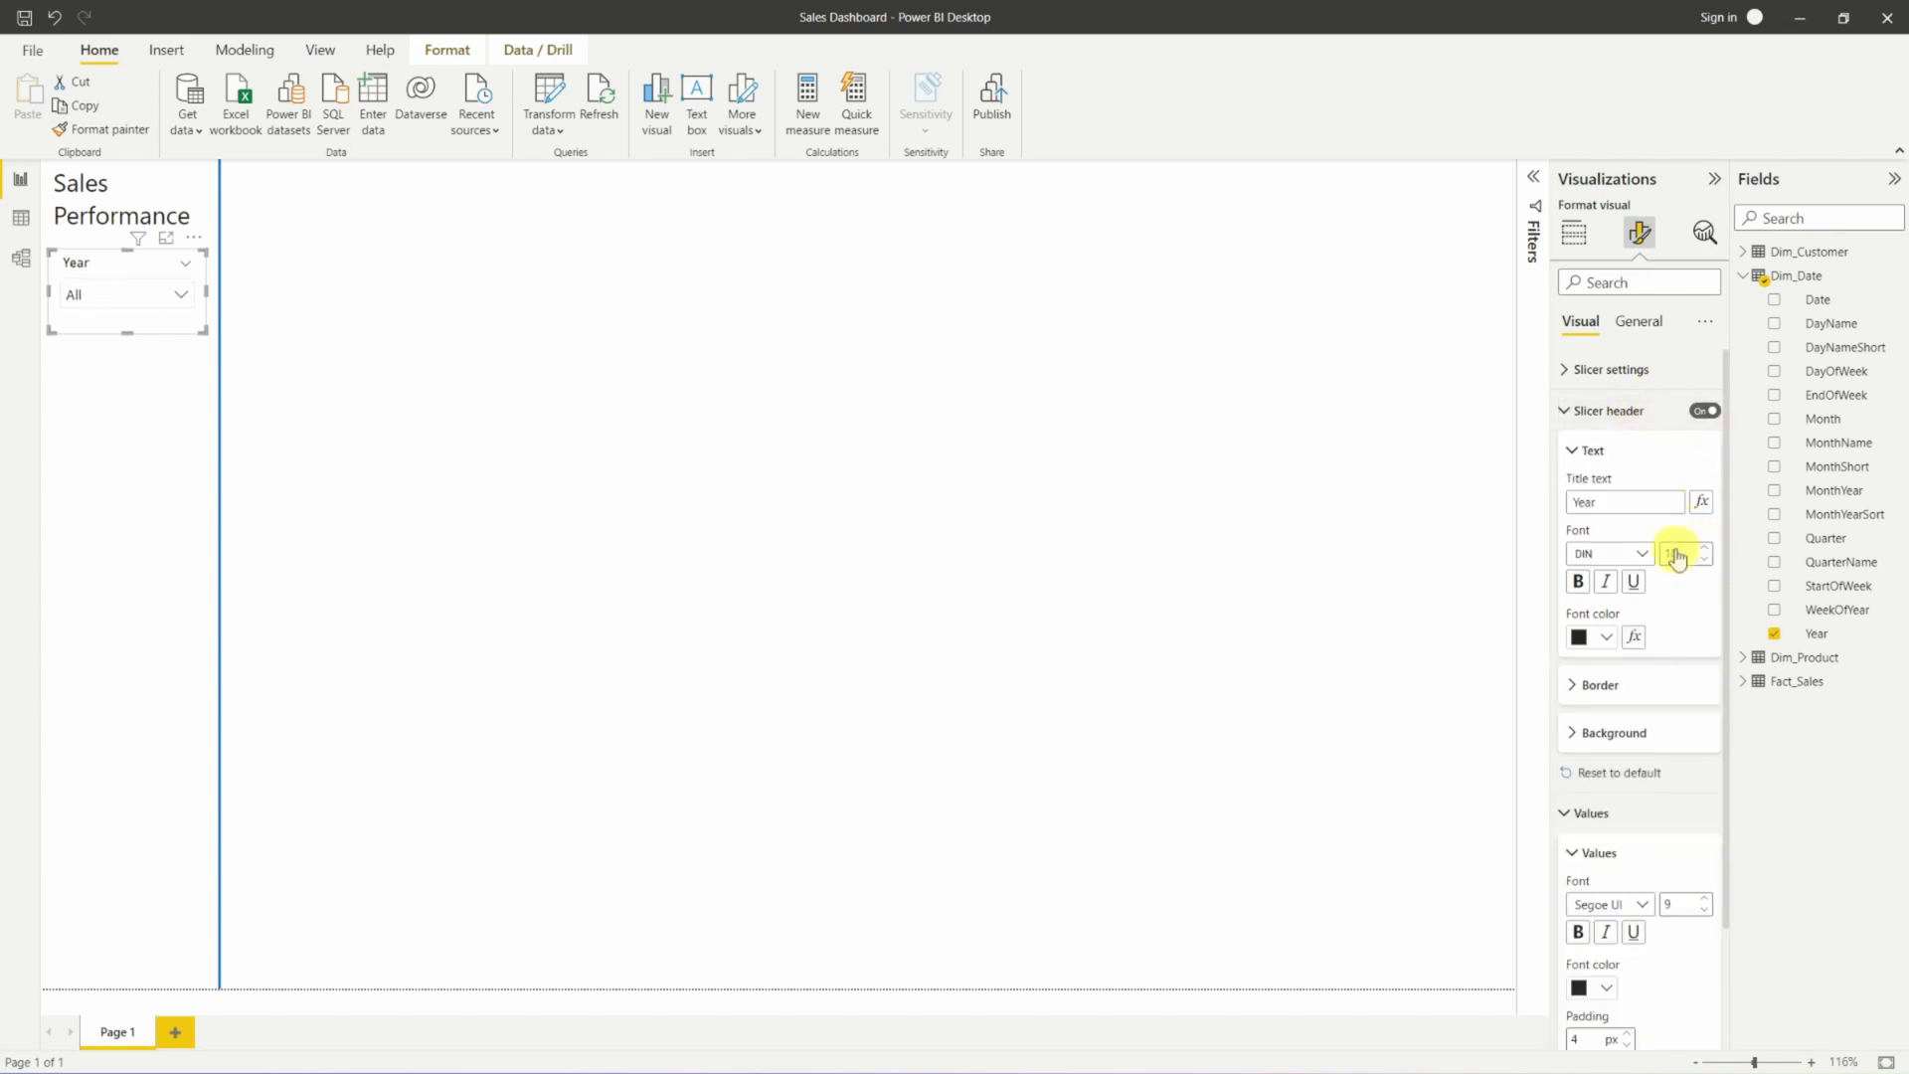
Place a copy of the Year slicer directly below the original and replace its field with Dim_Date's MonthShort.
left_click_drag(128, 332, 151, 392)
key("ctrl+v")
left_click(1574, 233)
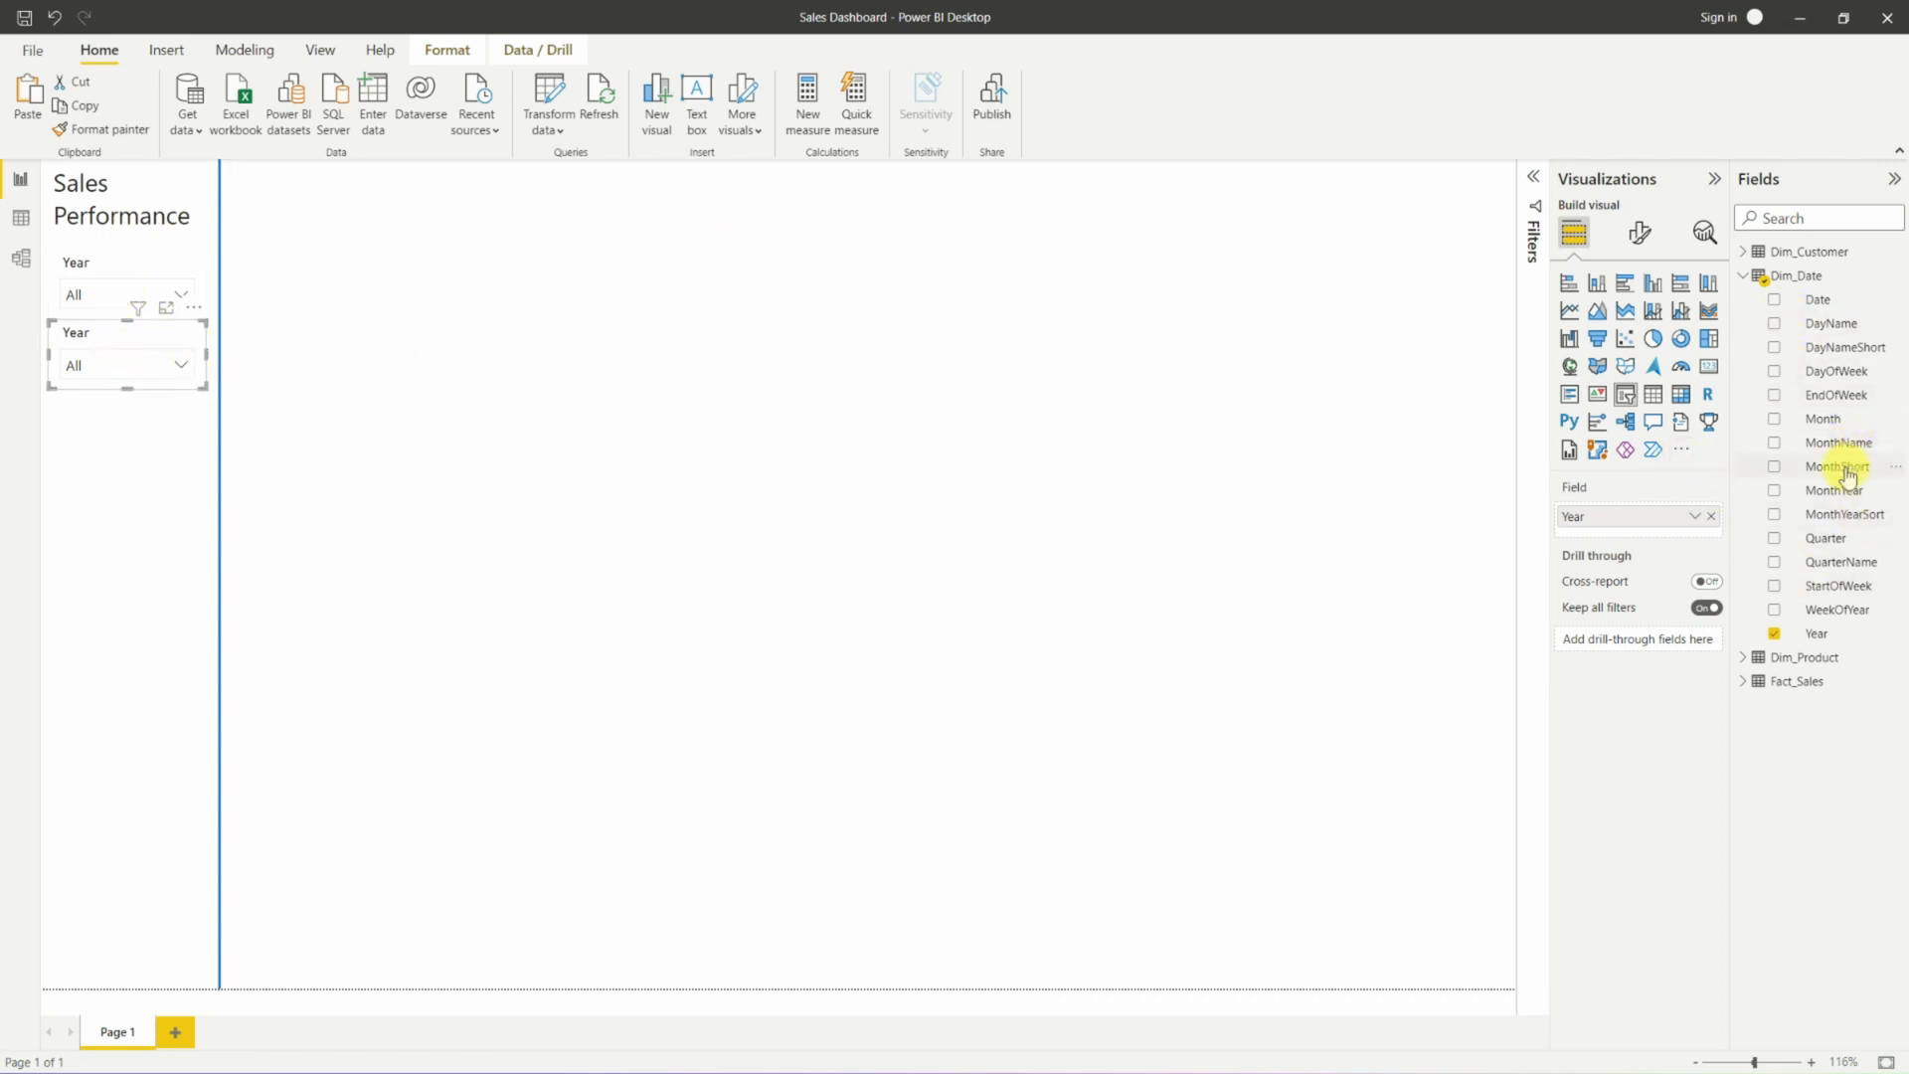
left_click_drag(1847, 474, 1714, 544)
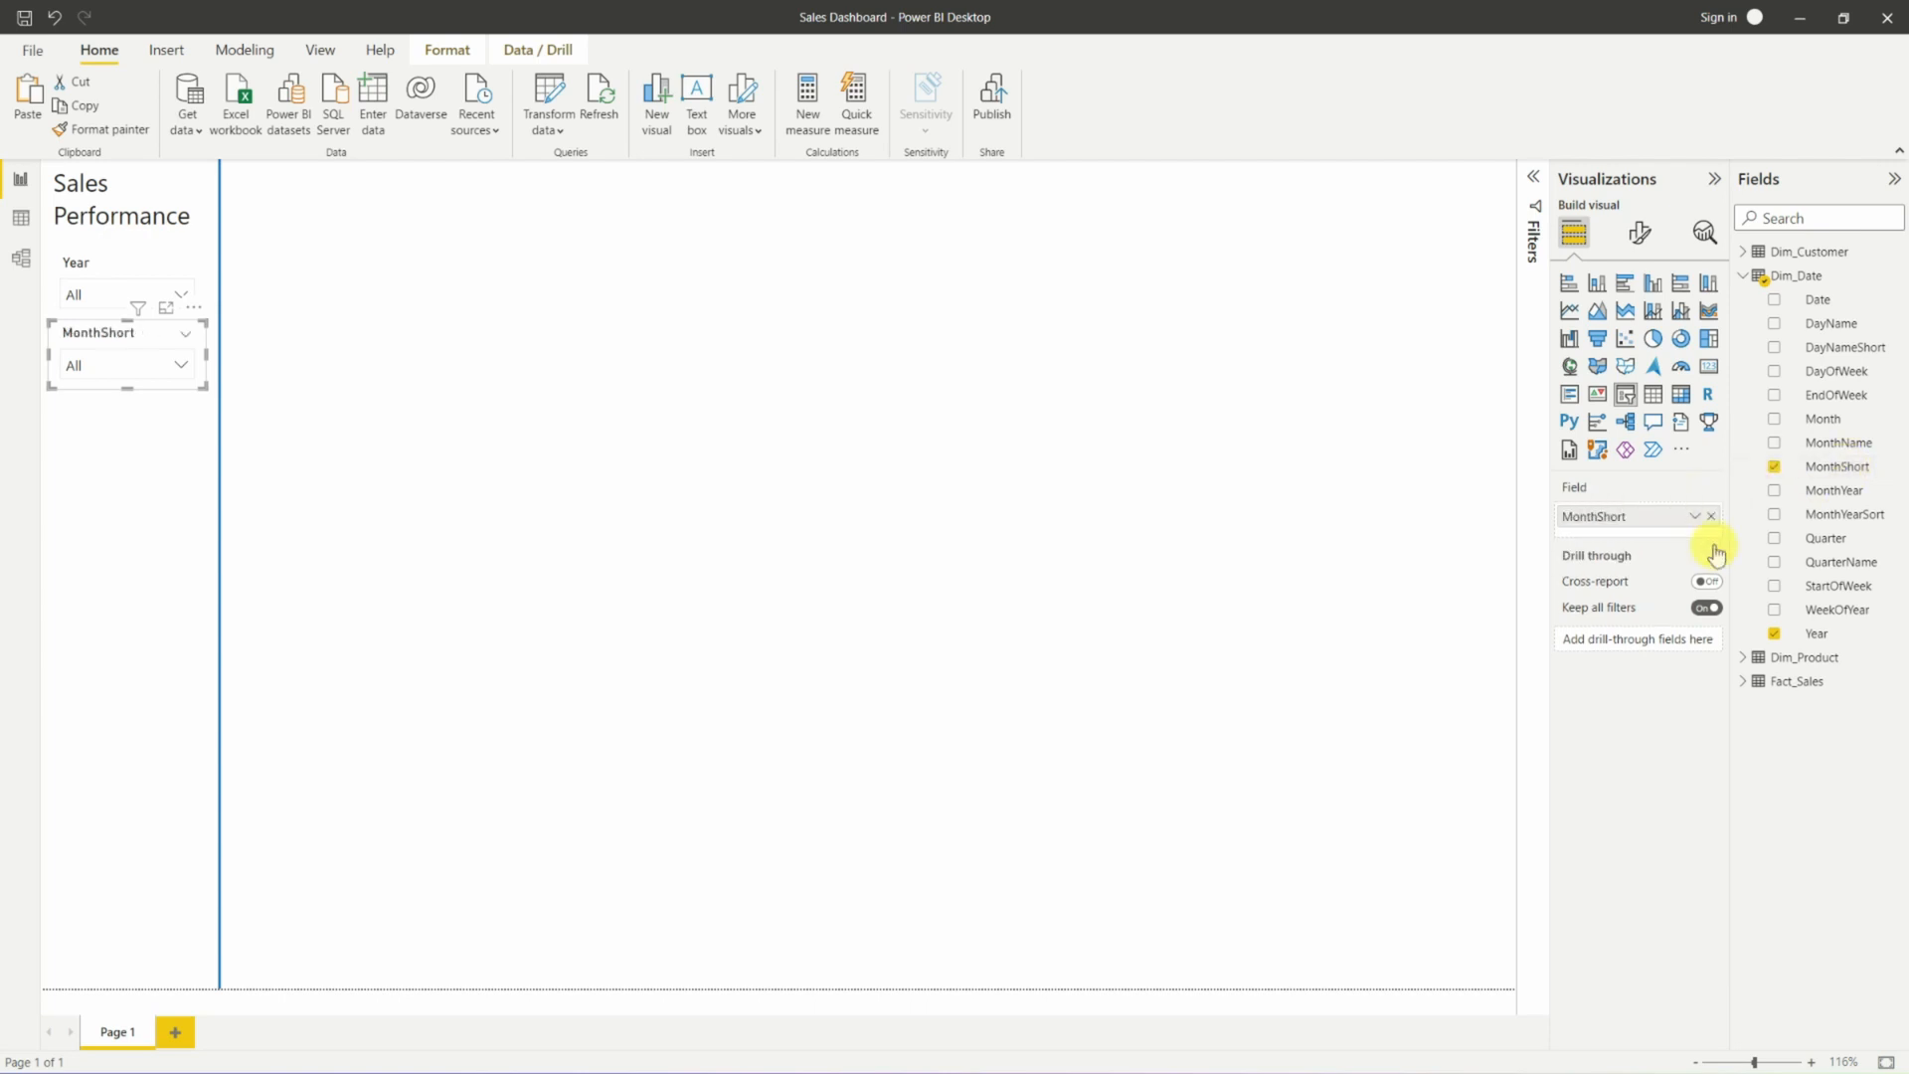
Rename the MonthShort field in the second slicer to Month.
double_click(1607, 515)
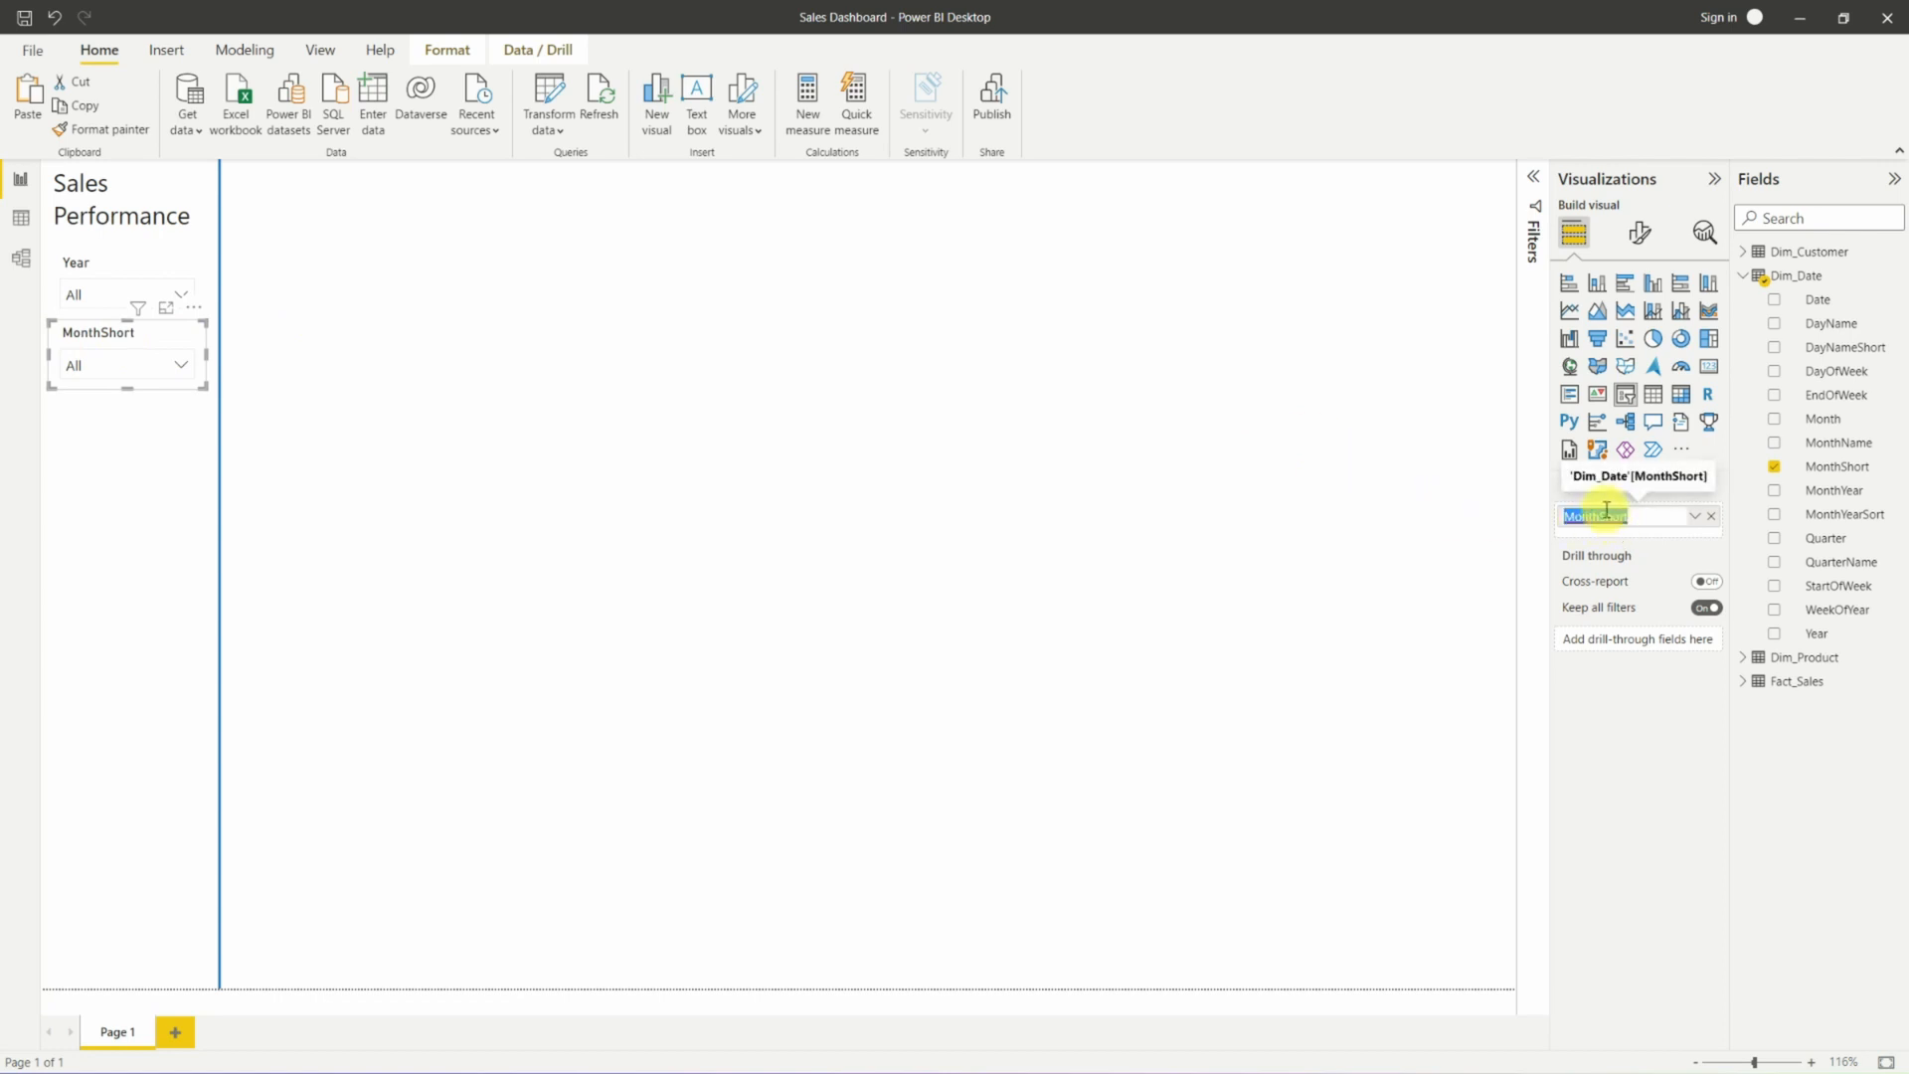
left_click_drag(1605, 512, 1634, 516)
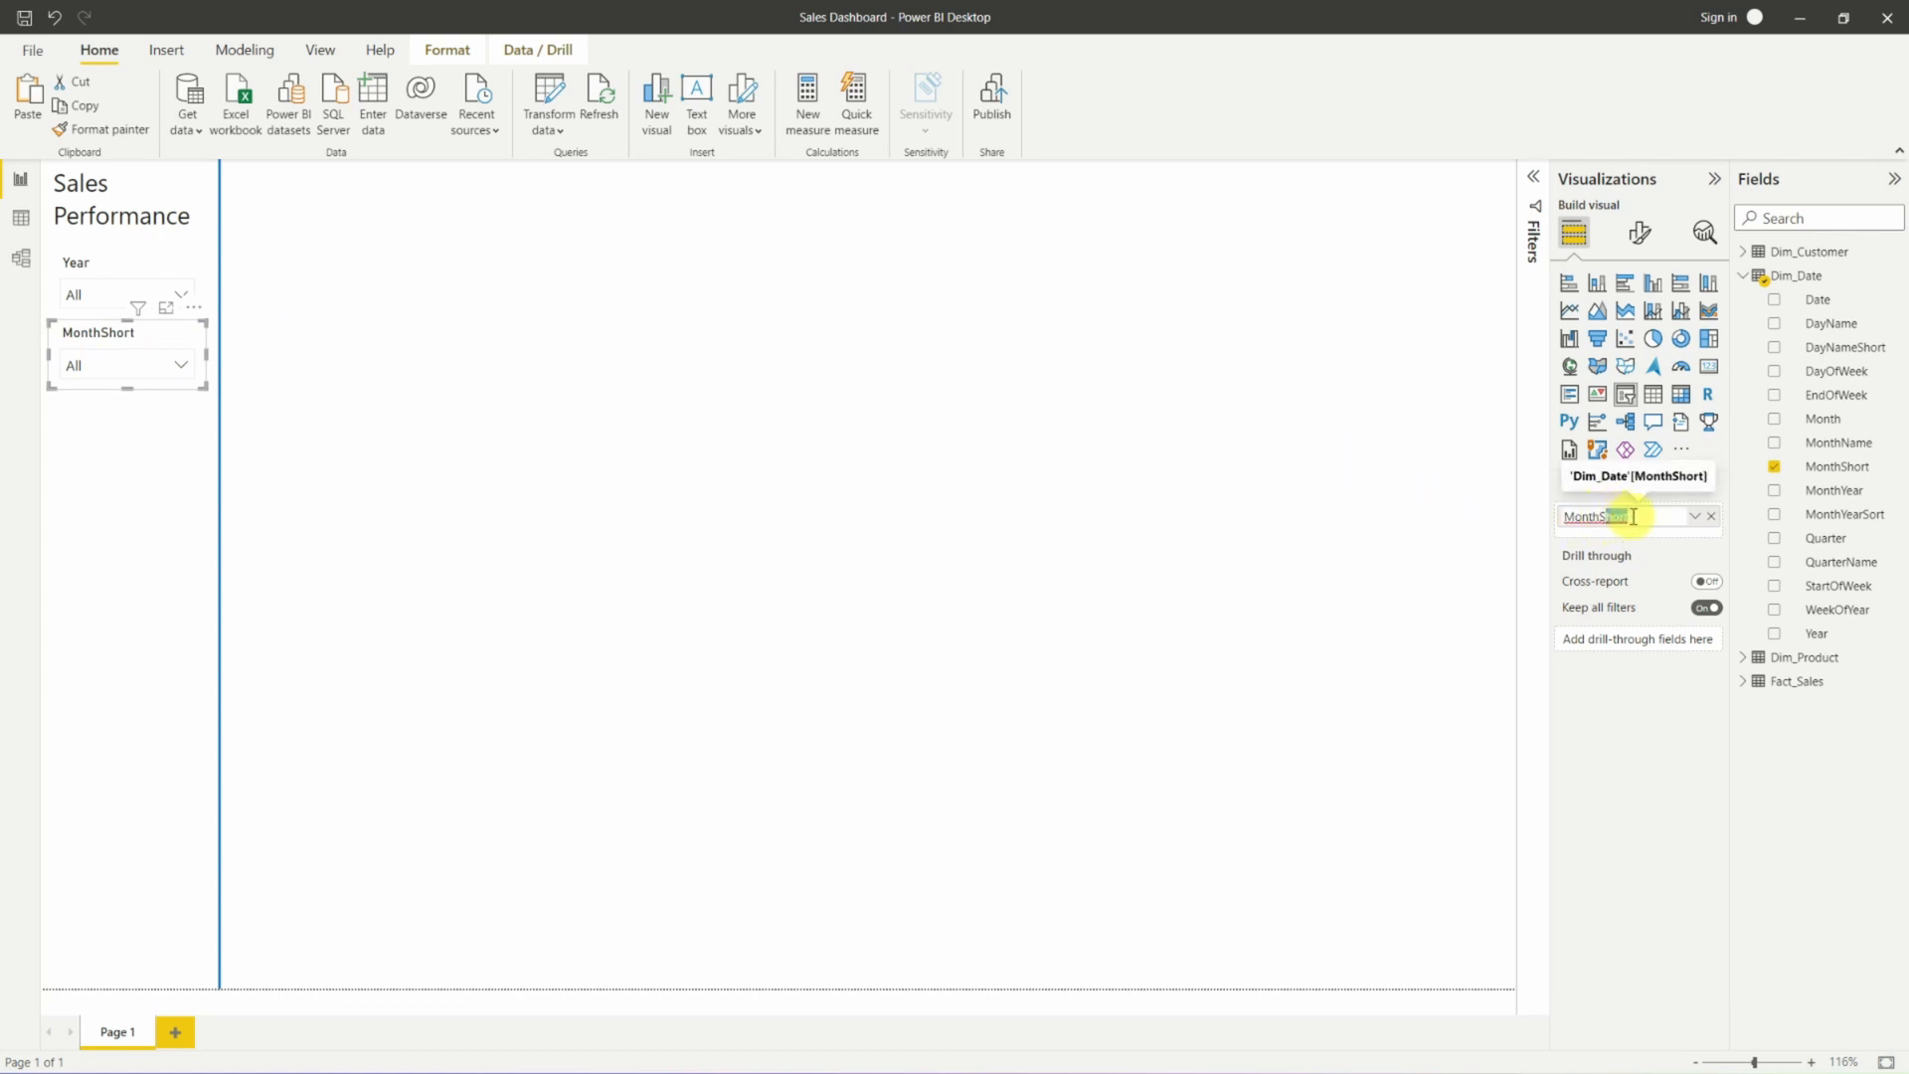
key("Return")
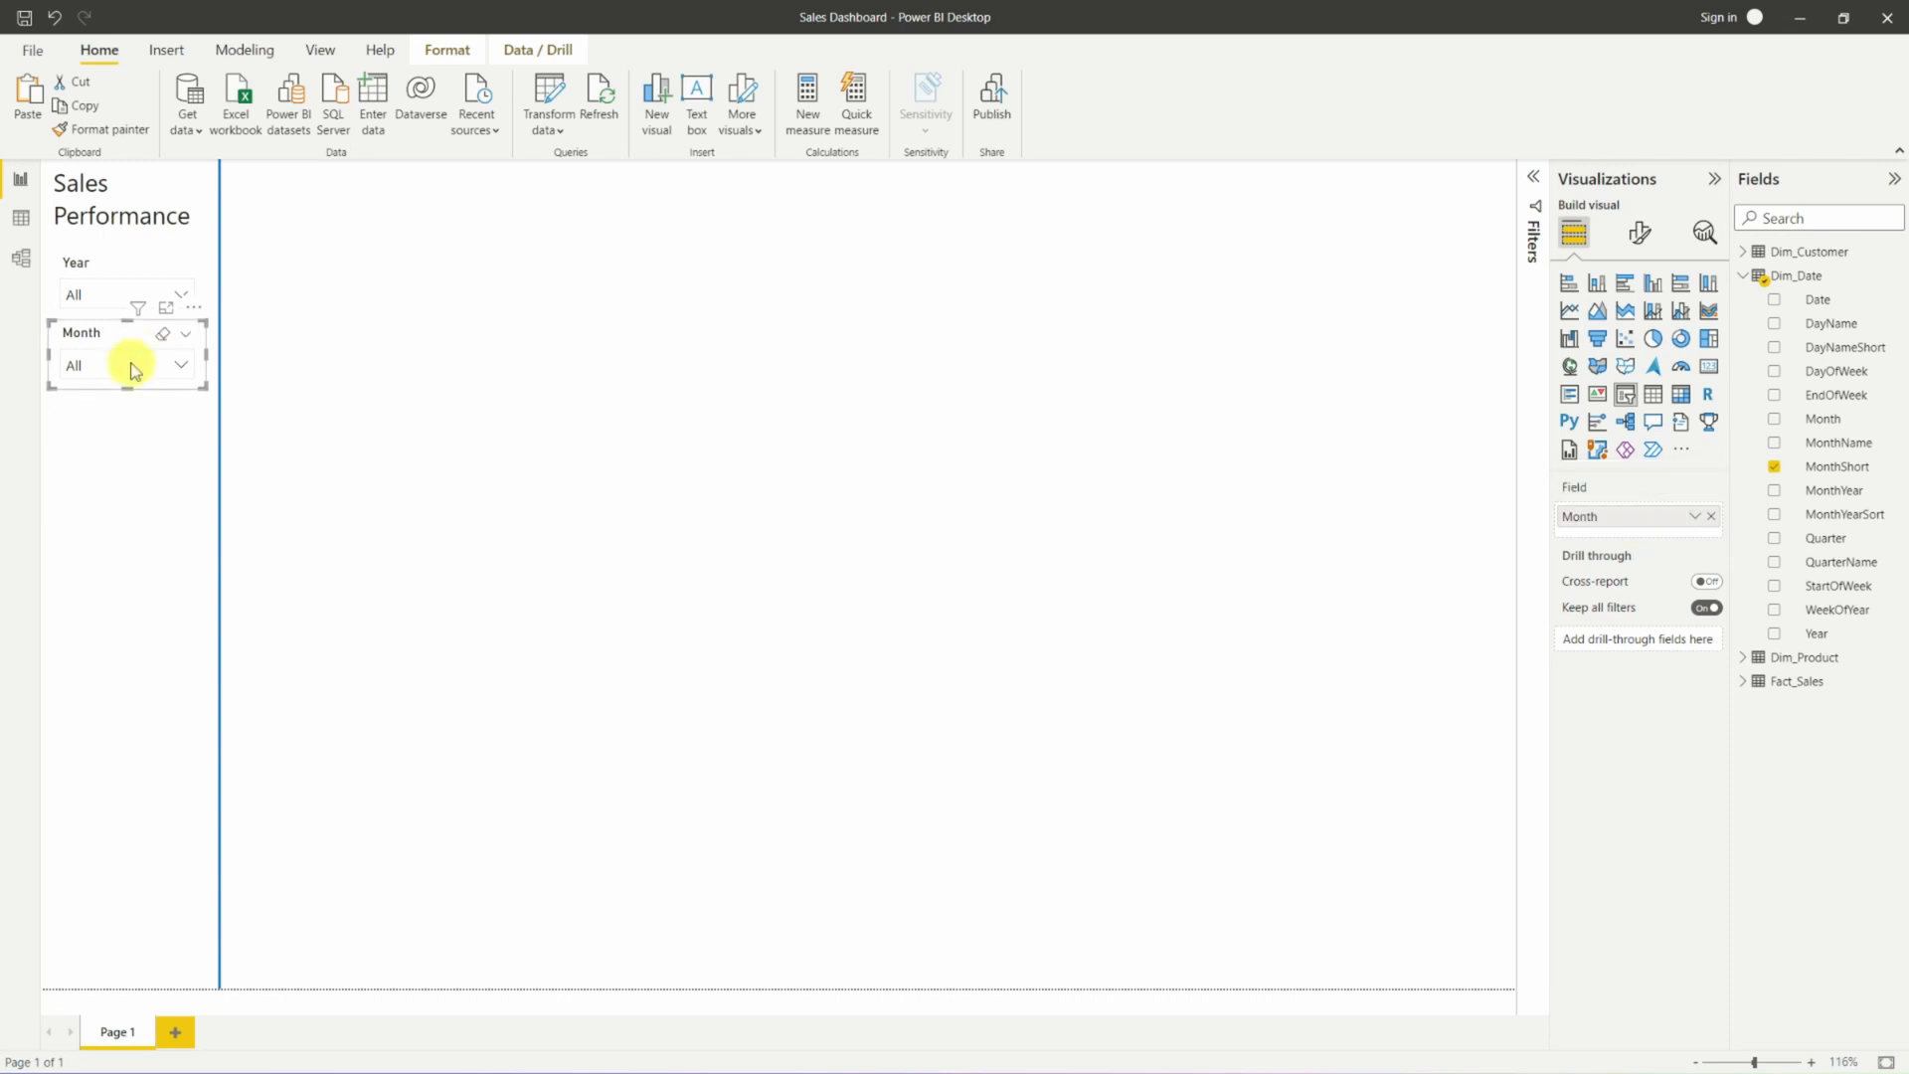
Sort Dim_Date's MonthShort column by Month and check the order of the months listed in the Month slicer.
left_click(141, 374)
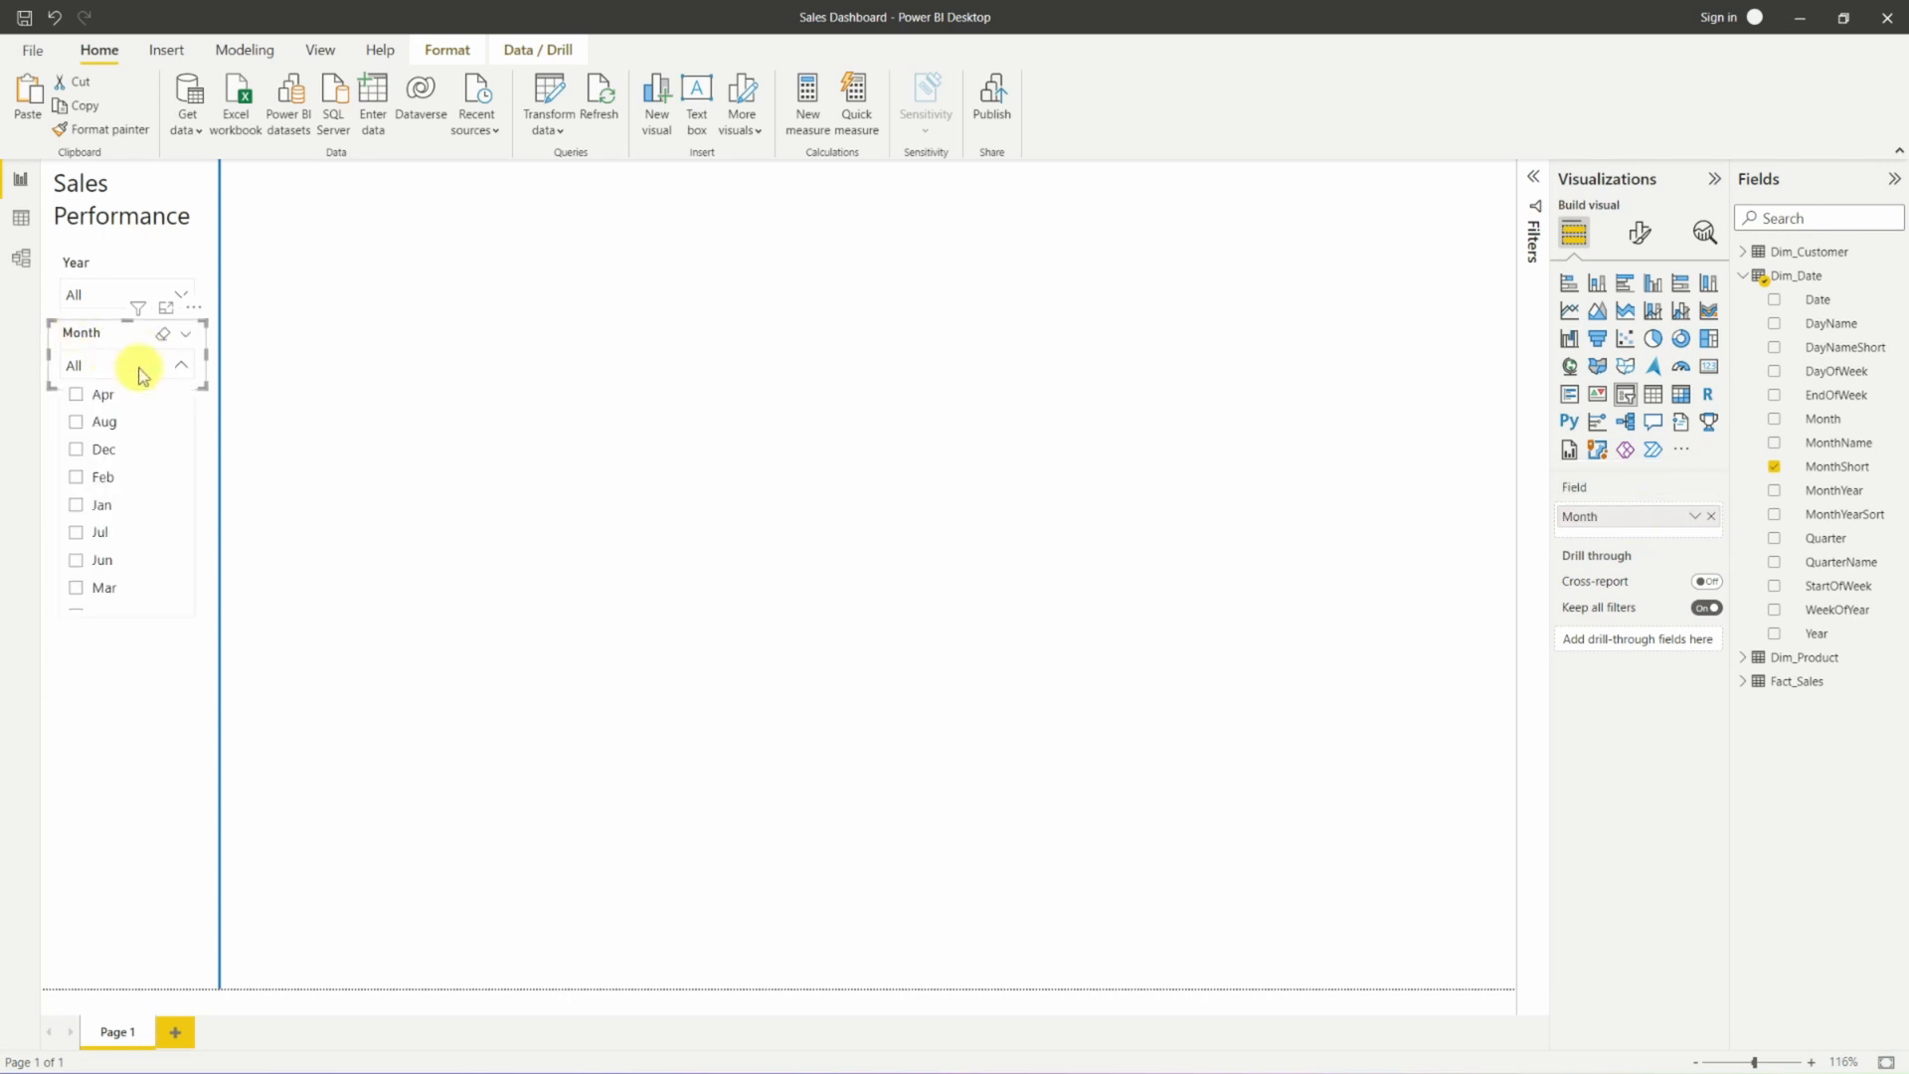
scroll(140, 557, "down", 3)
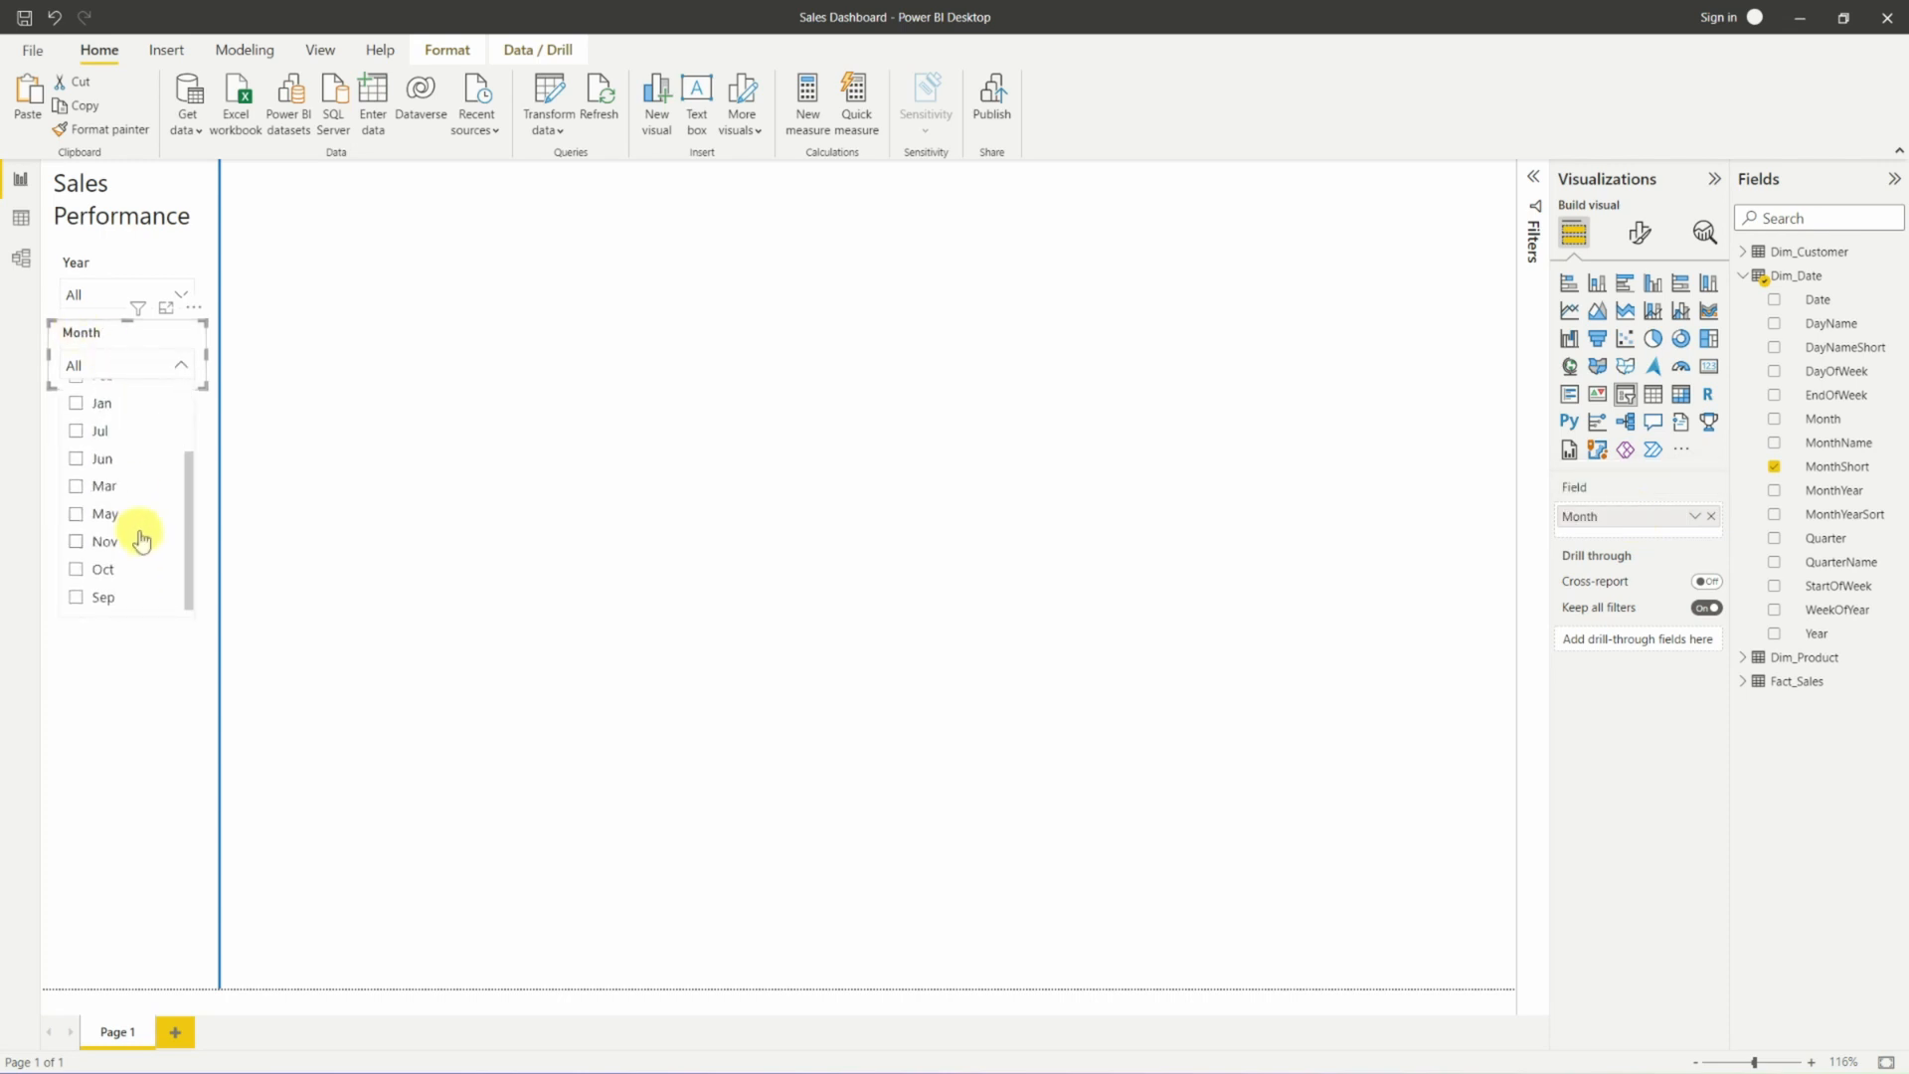
scroll(140, 537, "up", 3)
left_click(458, 458)
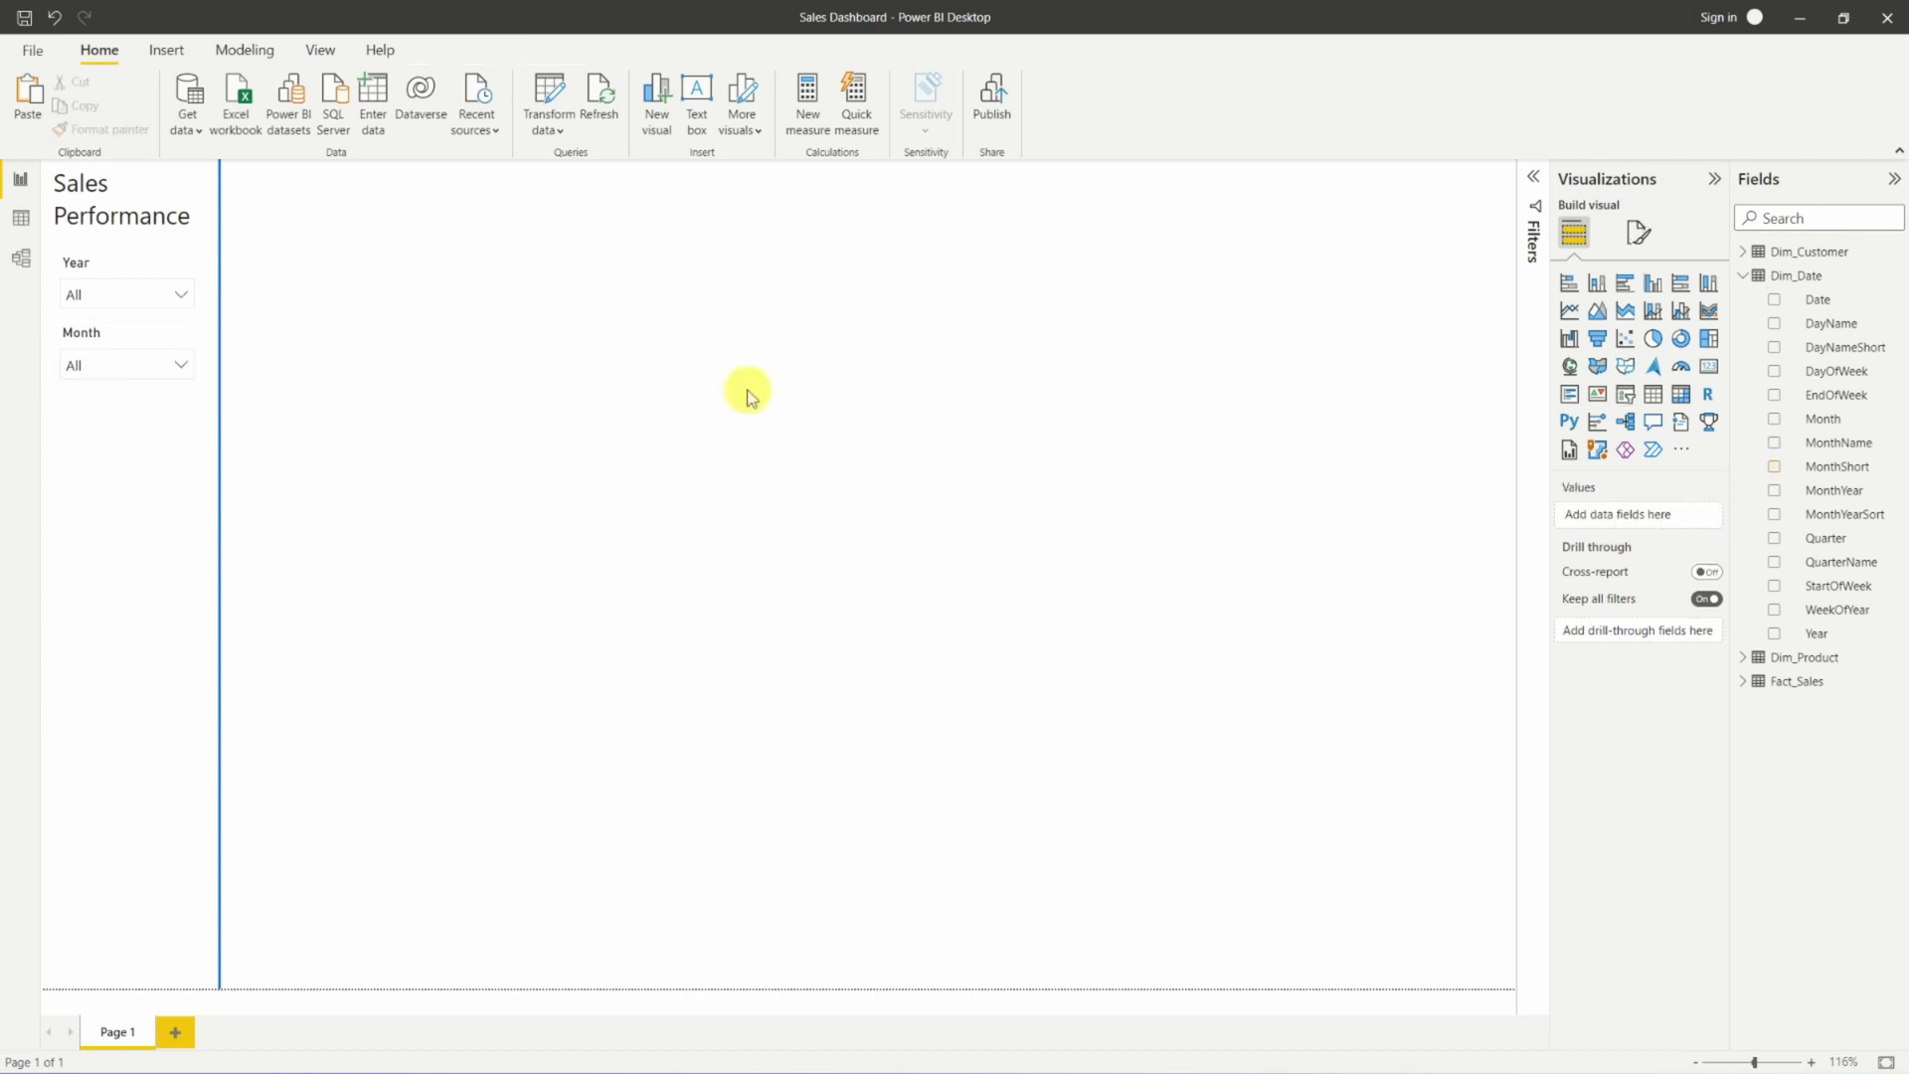
left_click(1832, 478)
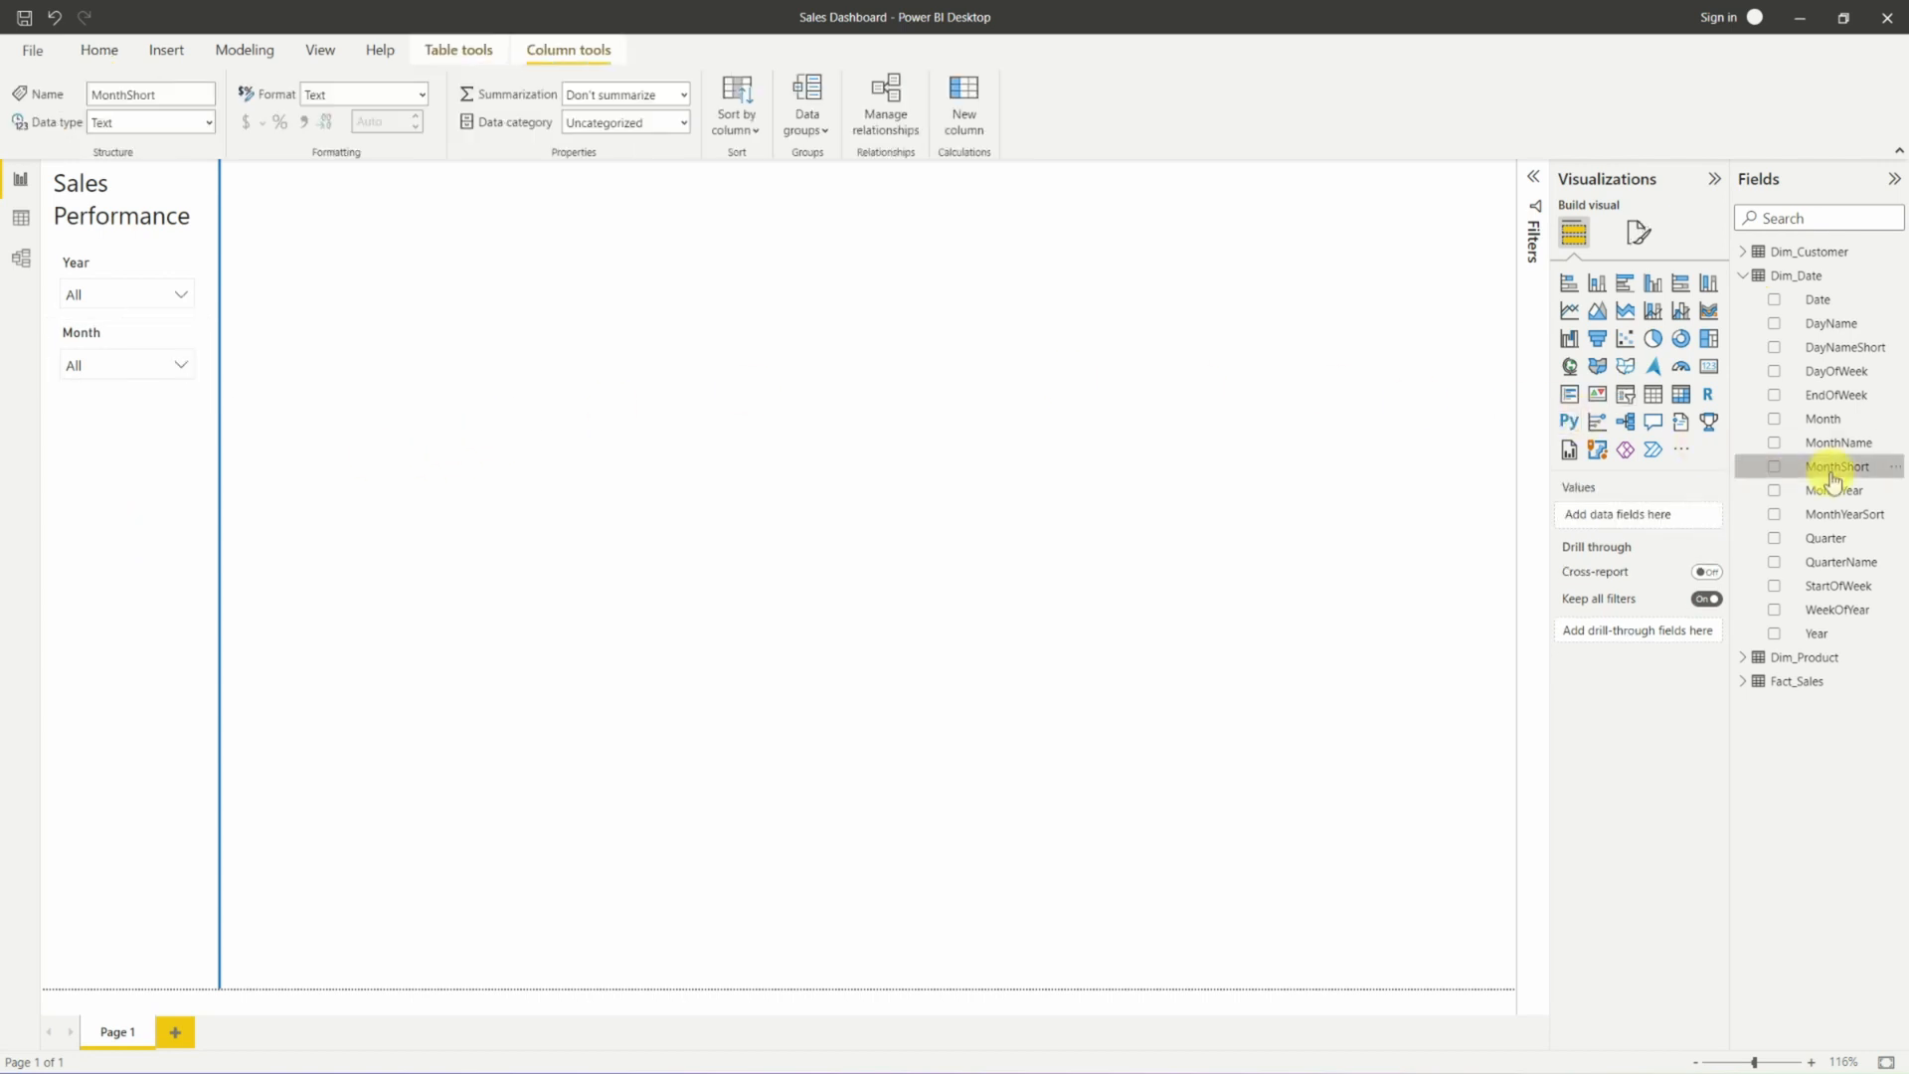
left_click(737, 128)
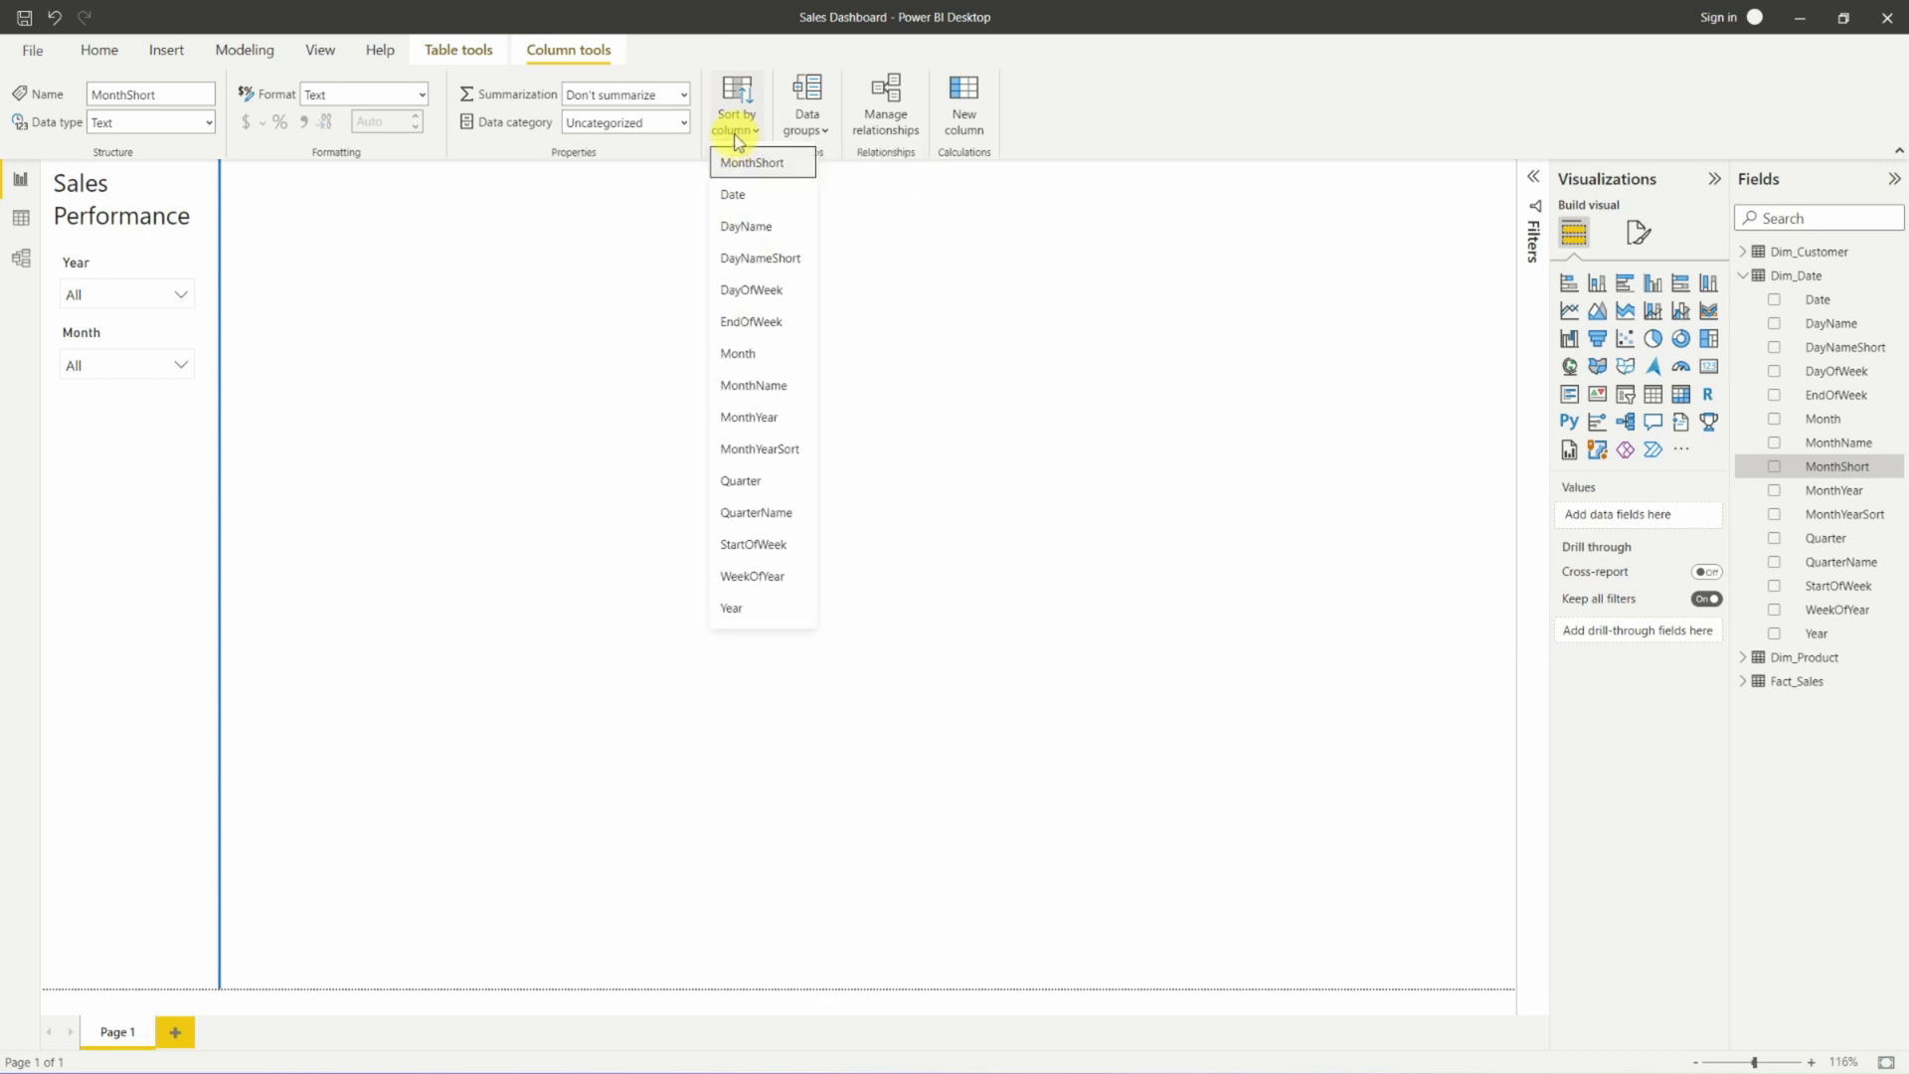
left_click(765, 360)
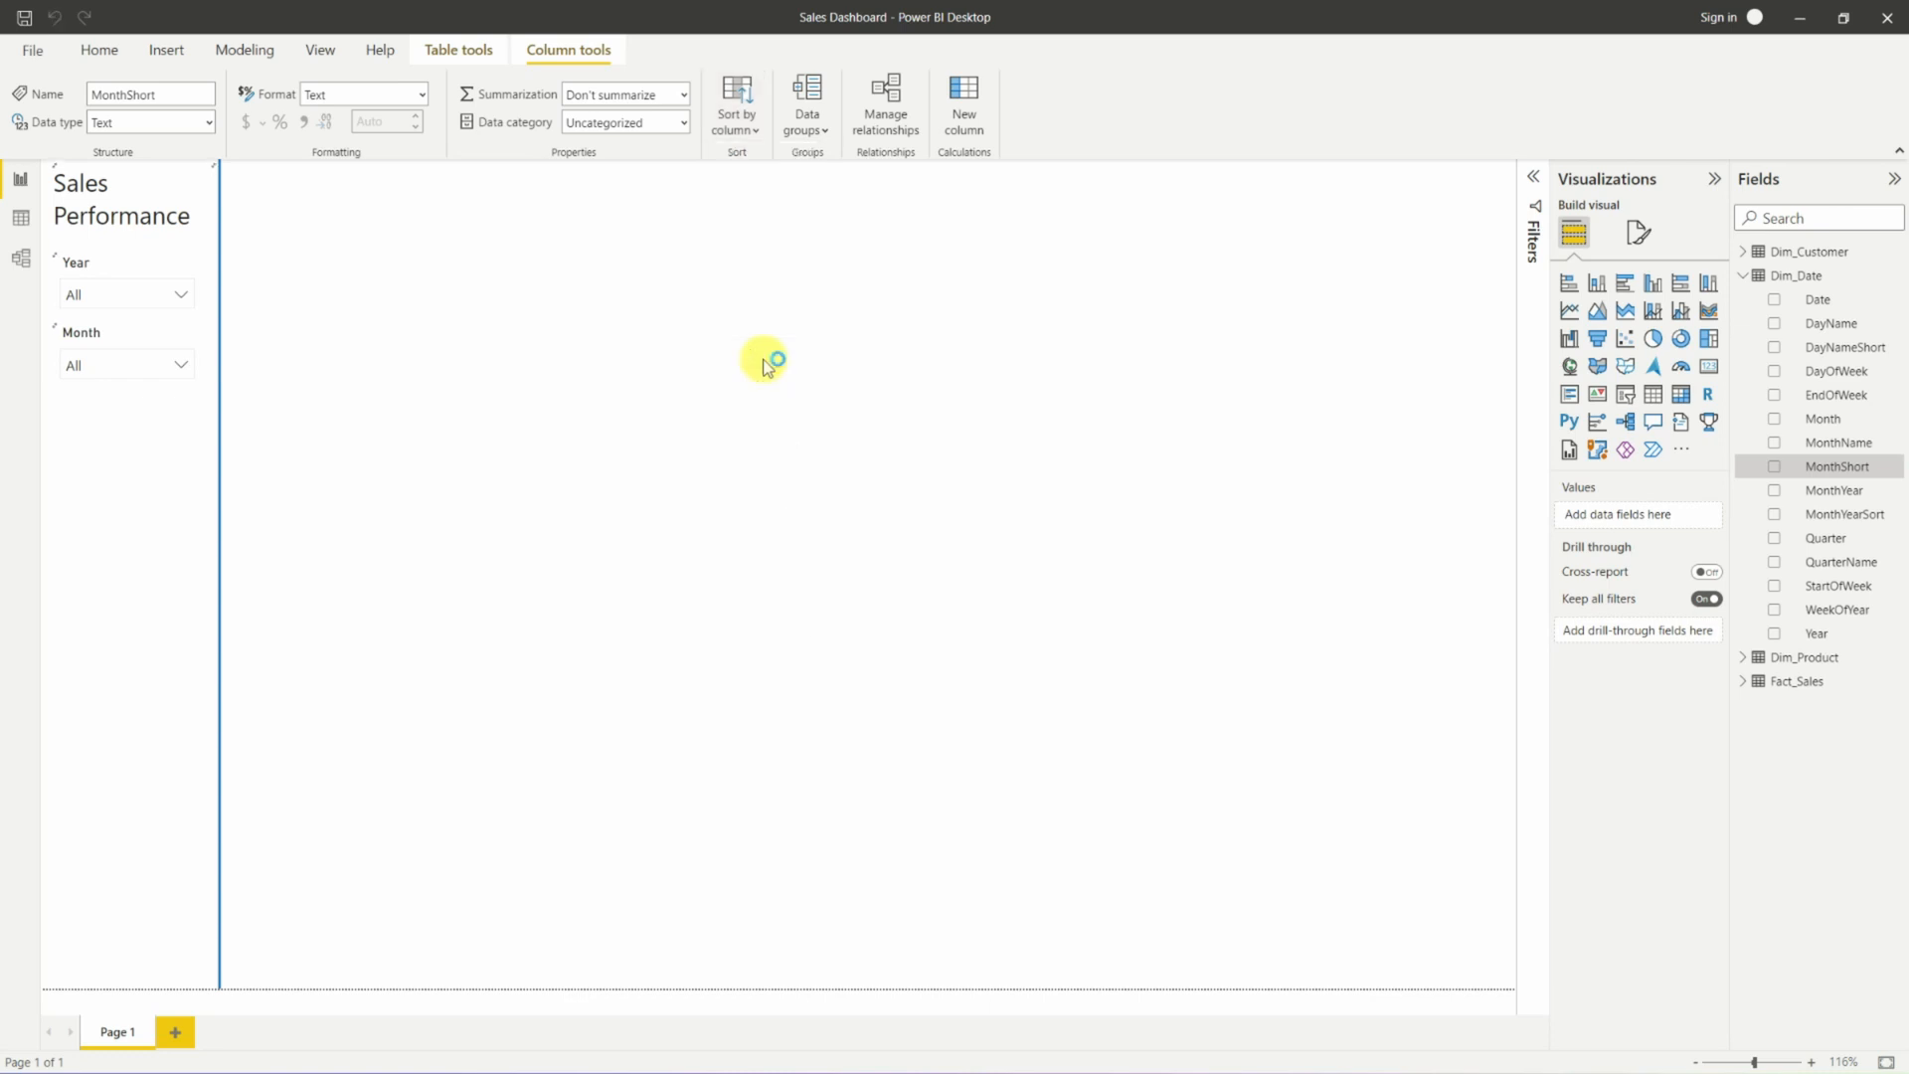
left_click(183, 368)
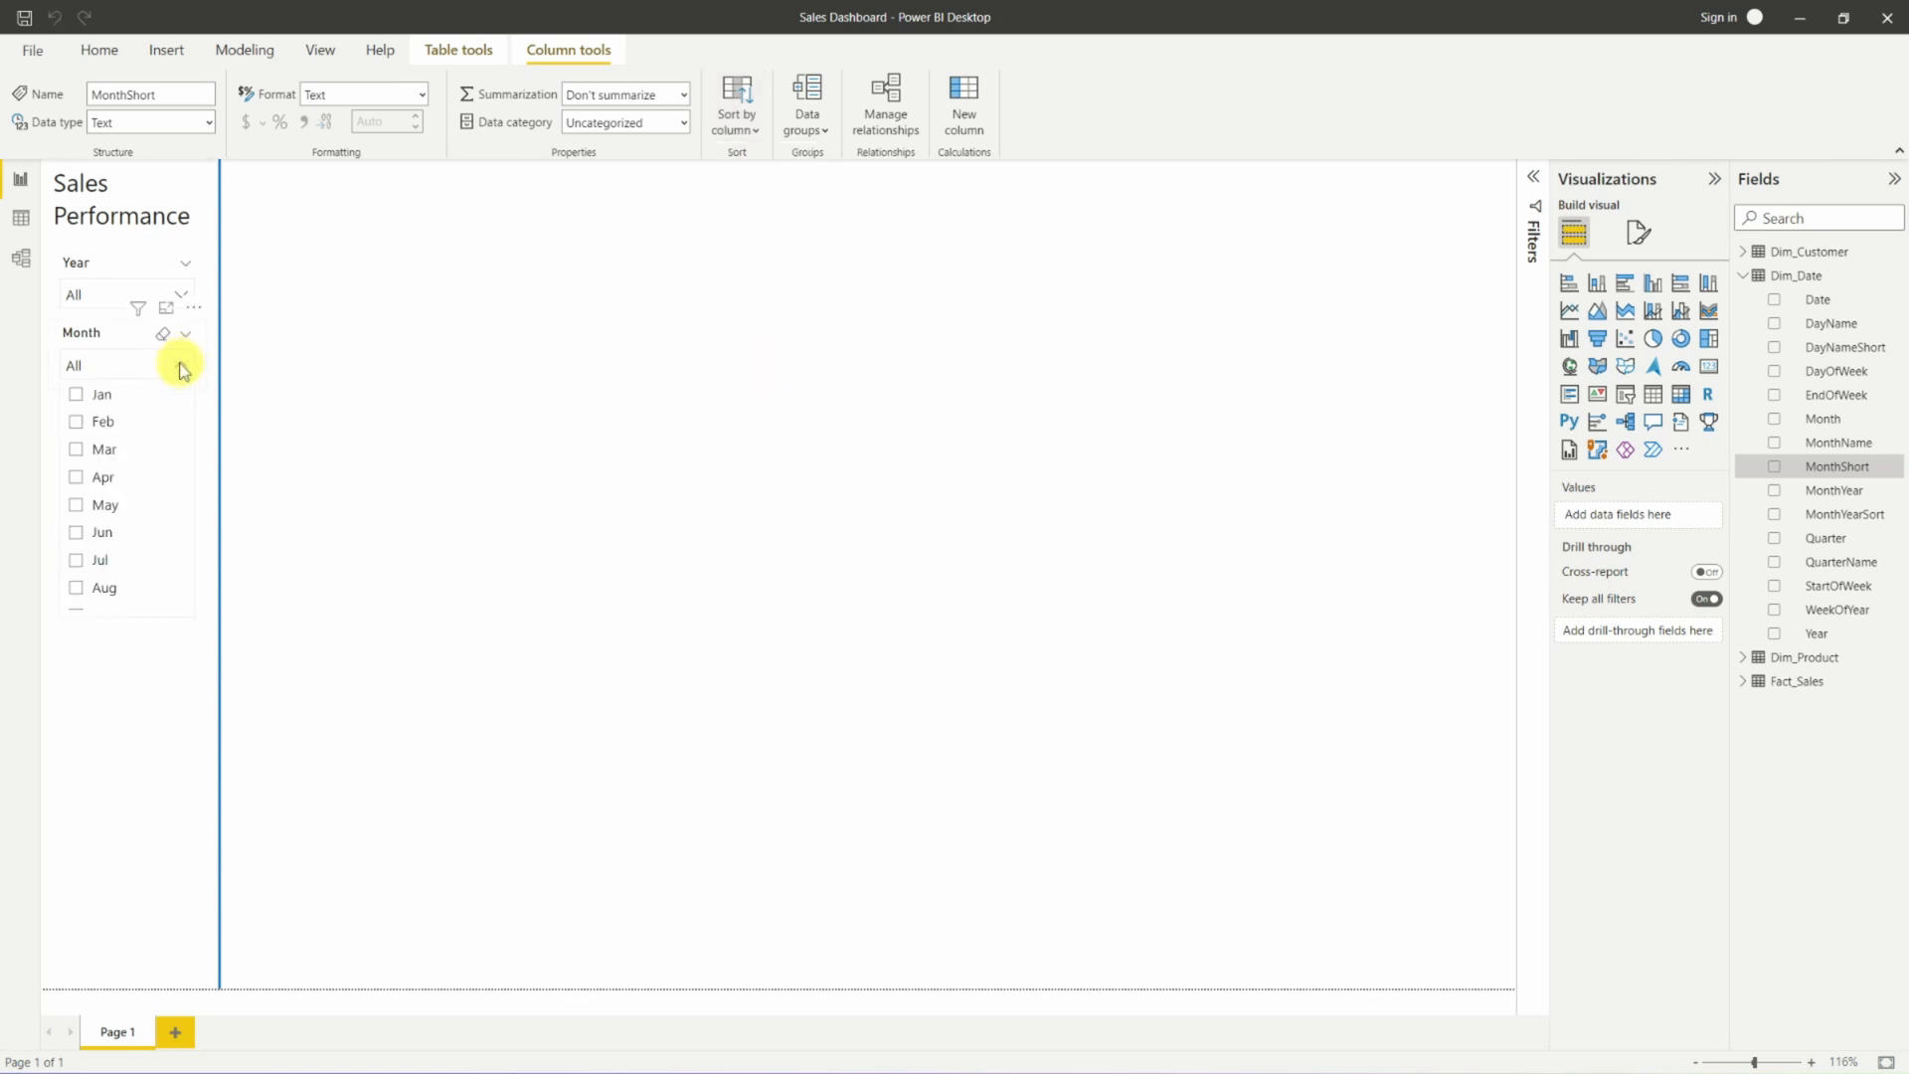
scroll(156, 517, "down", 2)
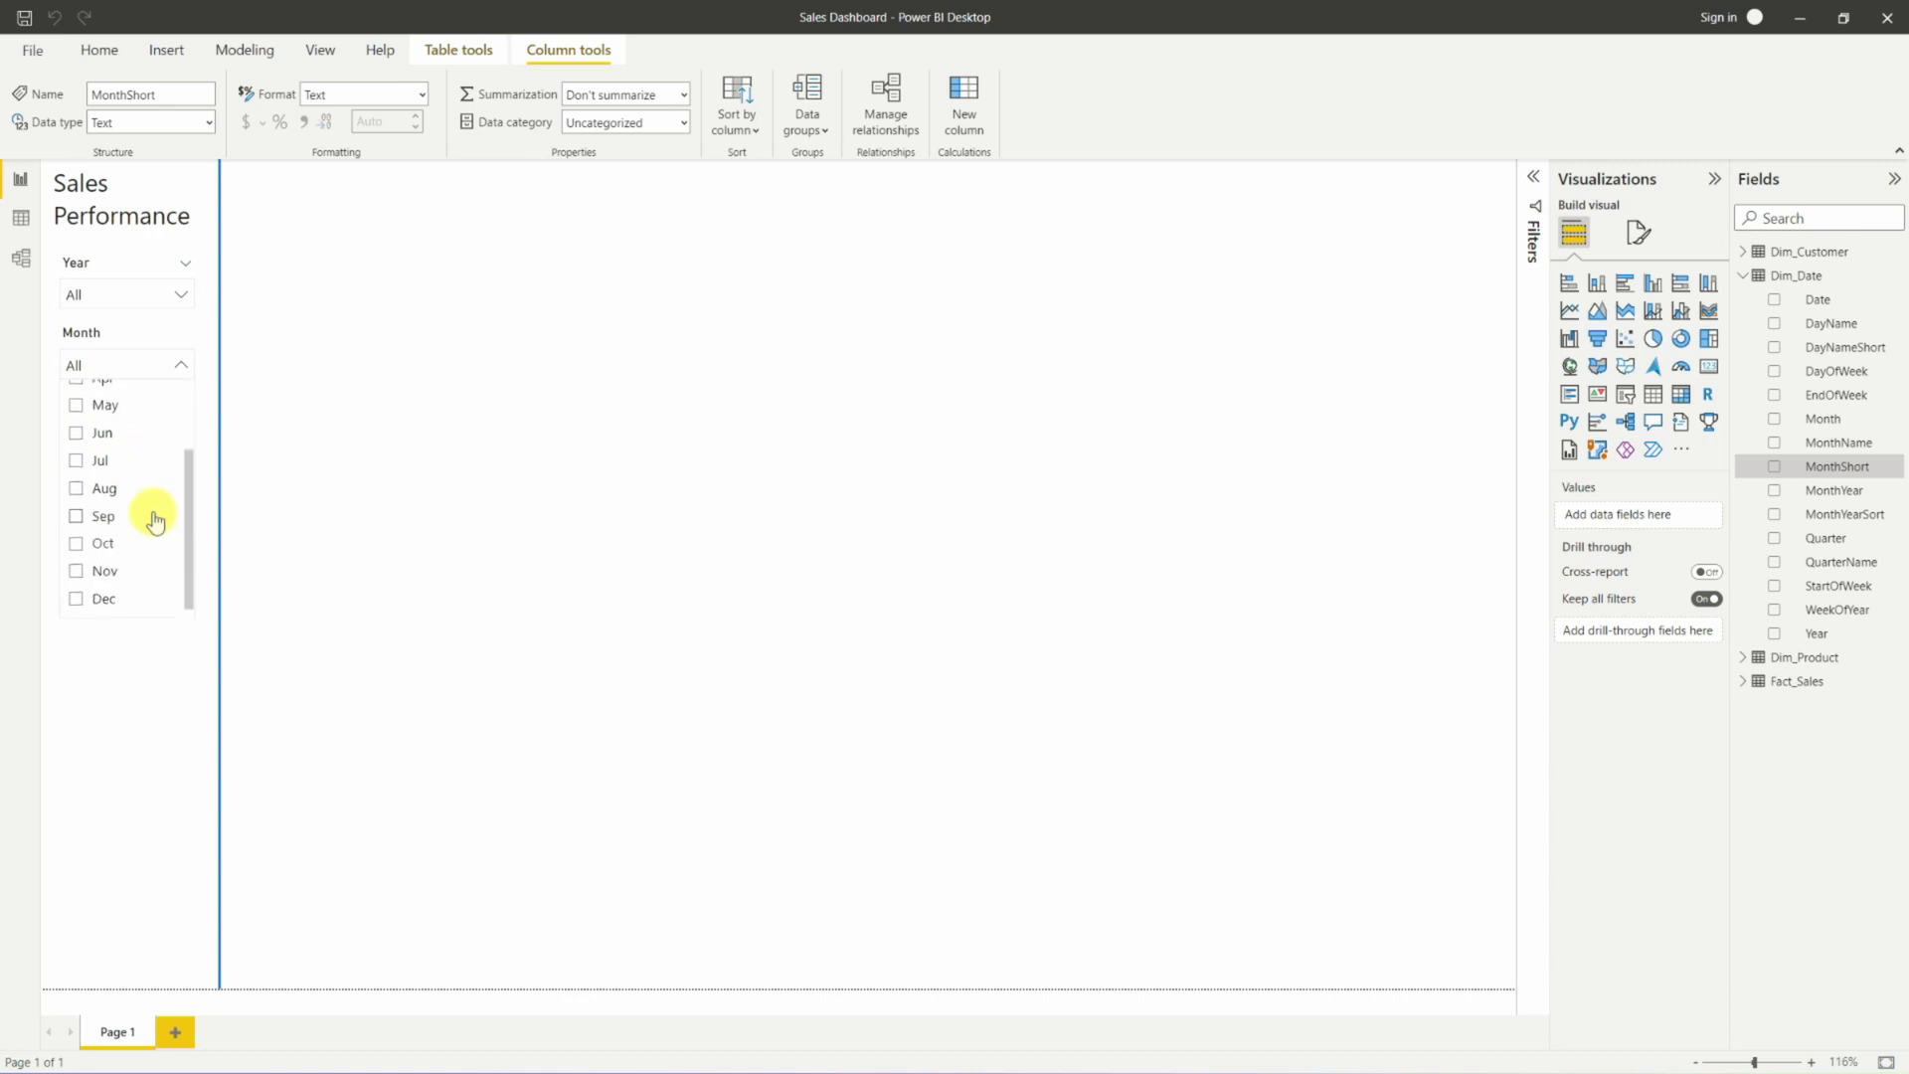
left_click(413, 490)
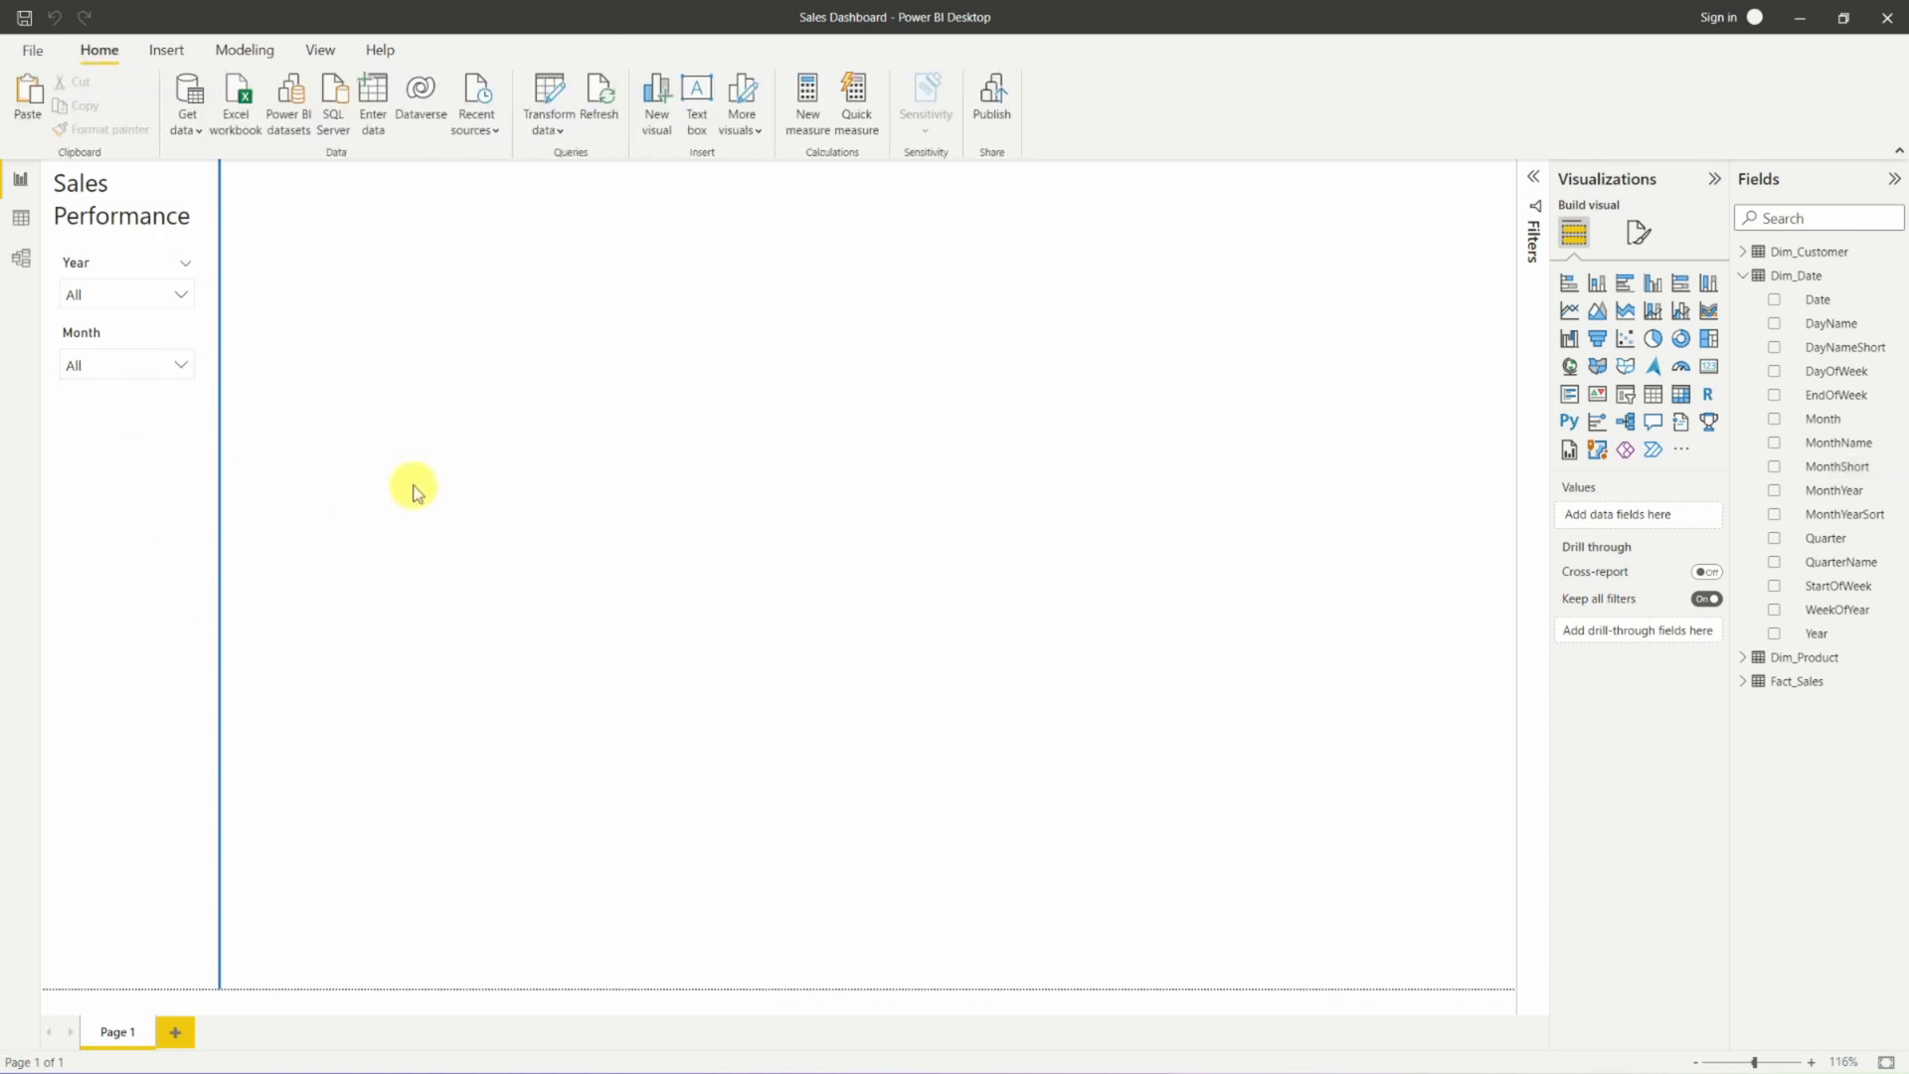
Place three copies of the Month slicer stacked beneath it, leaving a small gap below the original.
left_click(139, 388)
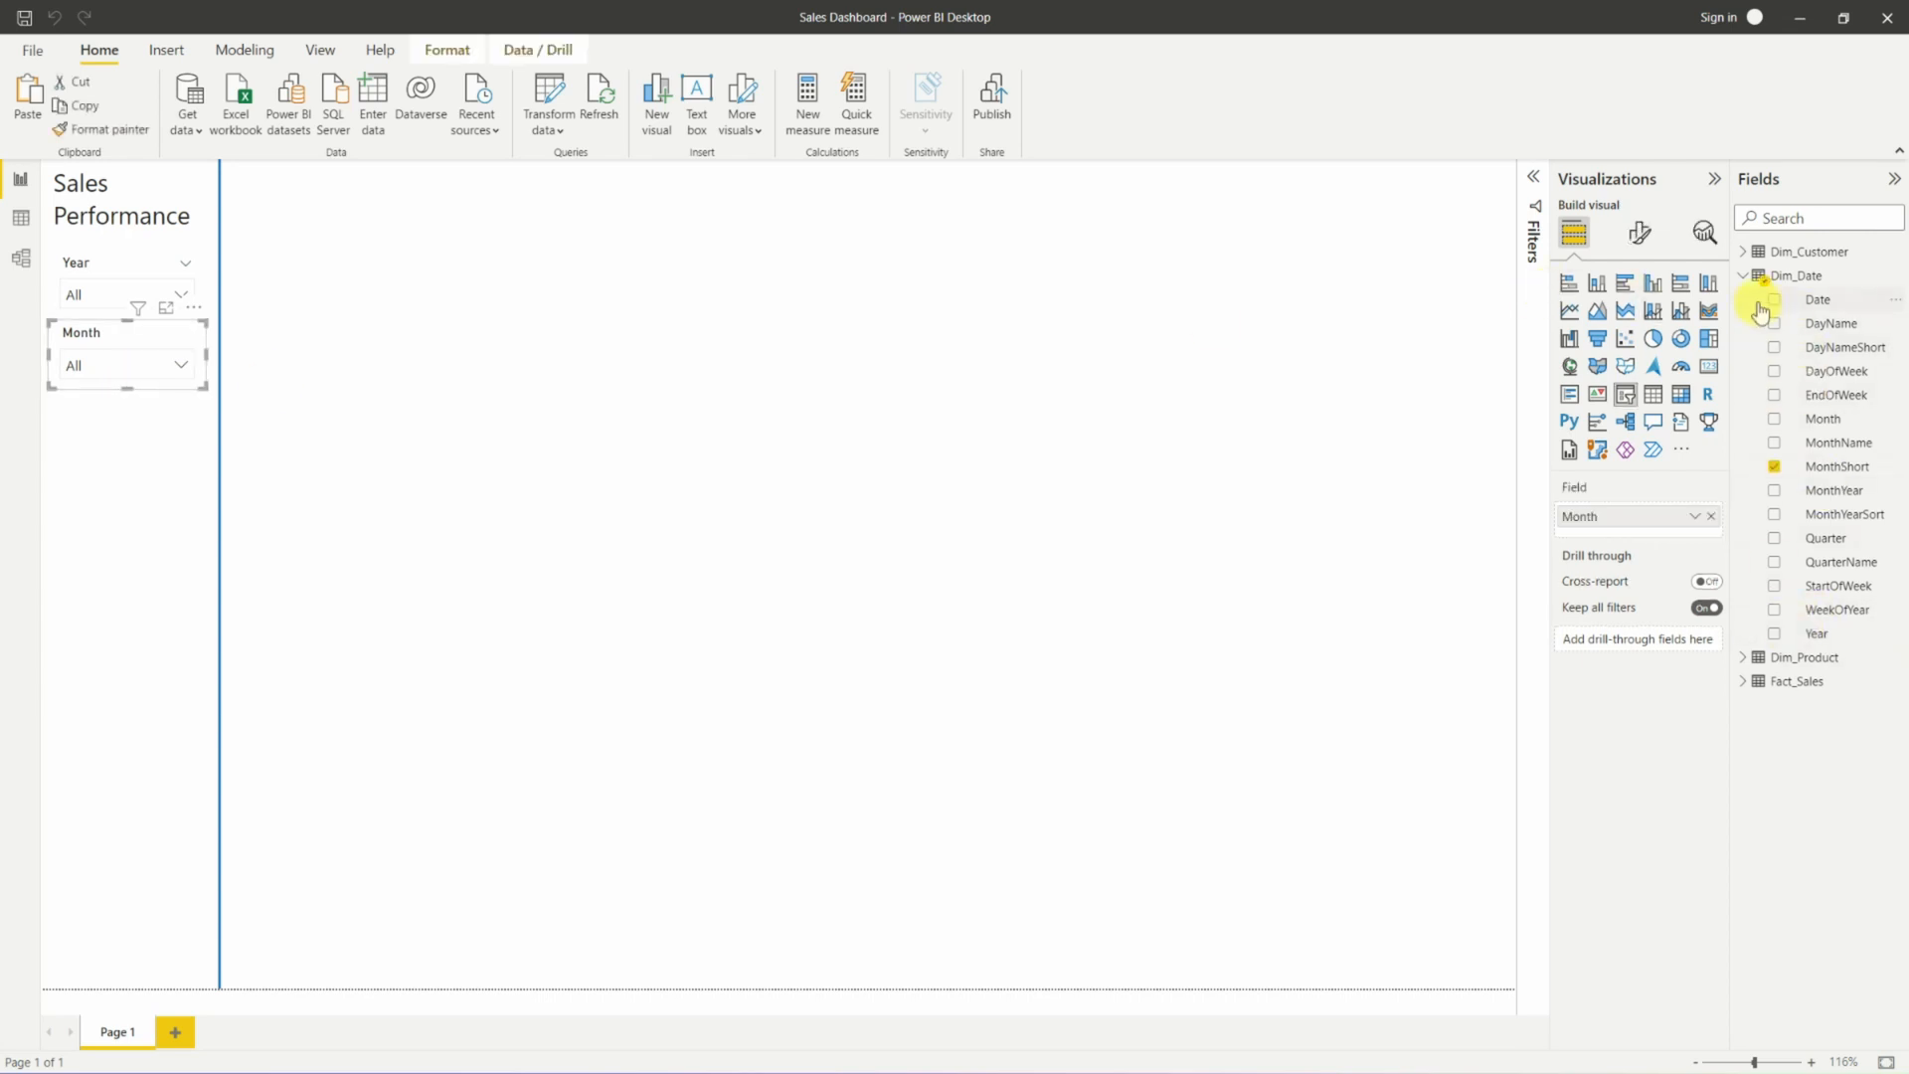
left_click(1743, 275)
left_click(1743, 325)
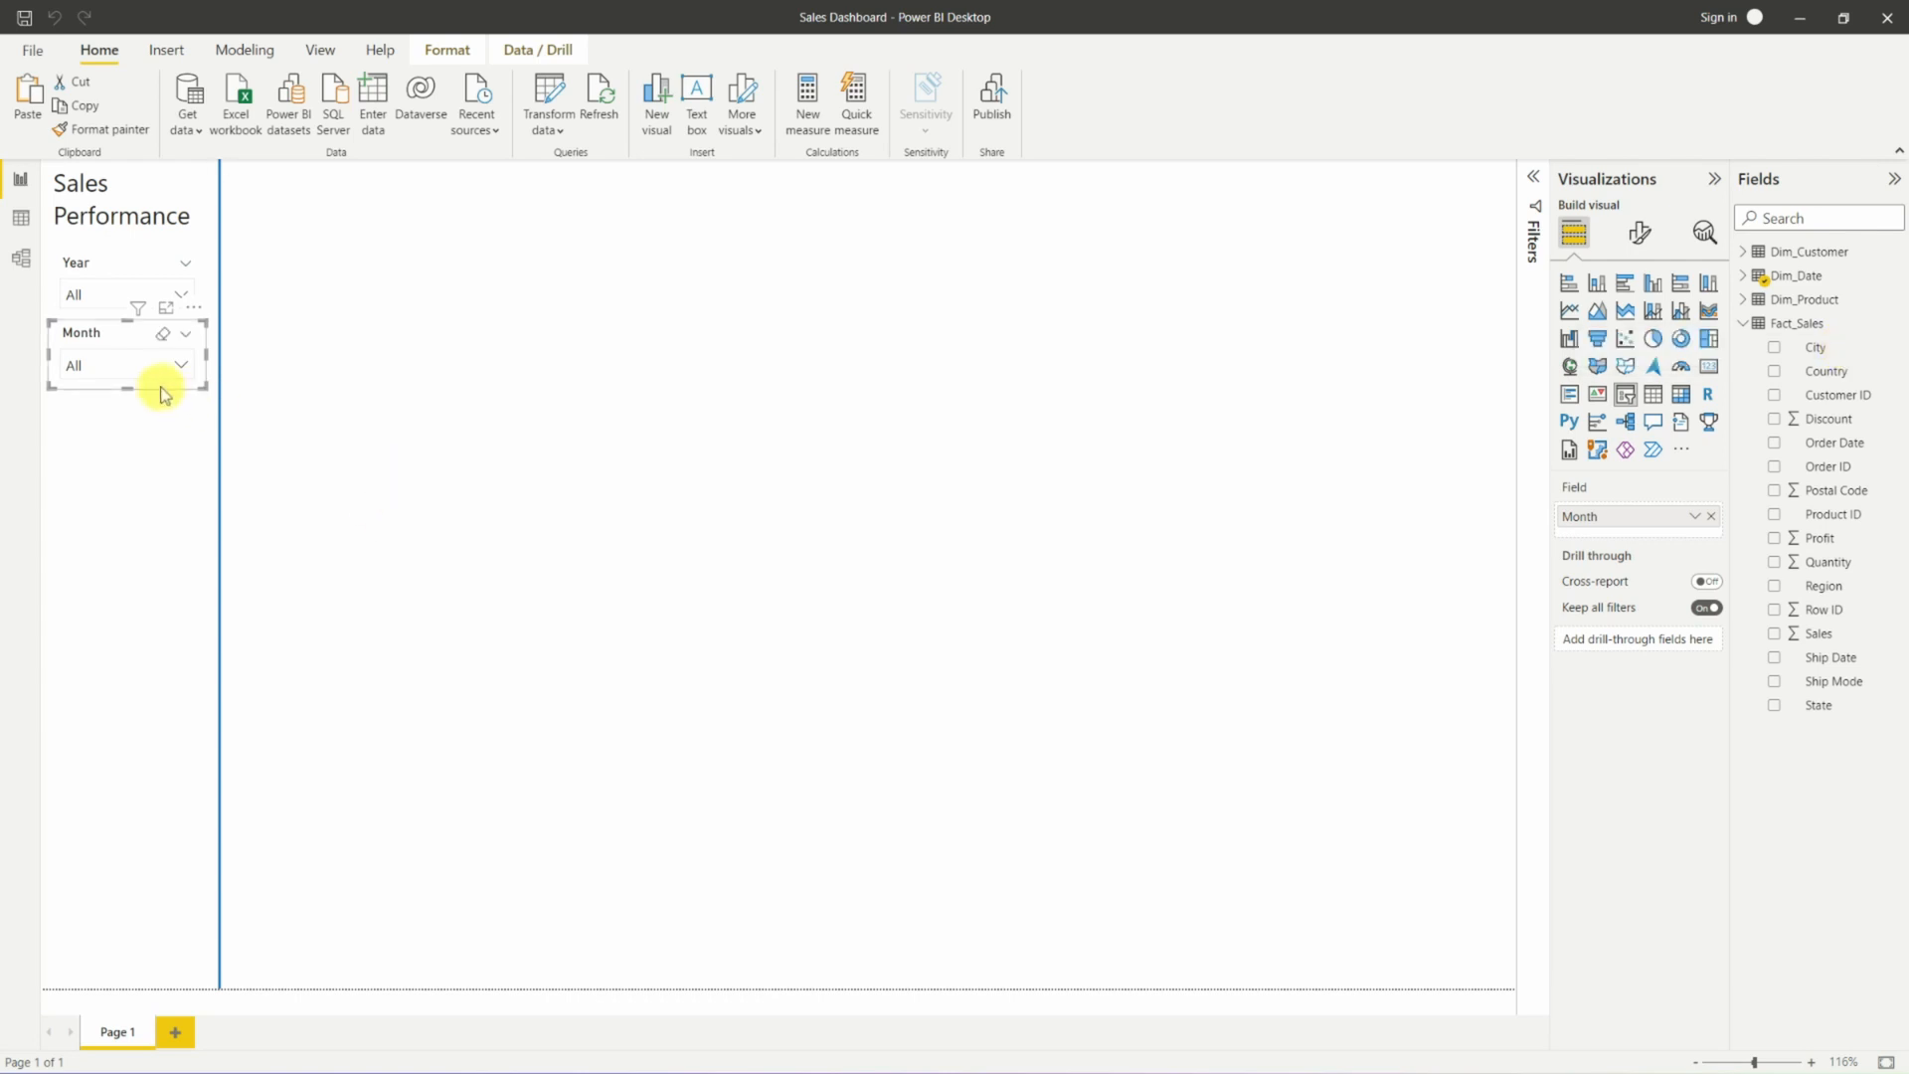
key("ctrl+v")
left_click_drag(162, 396, 151, 467)
key("ctrl+v")
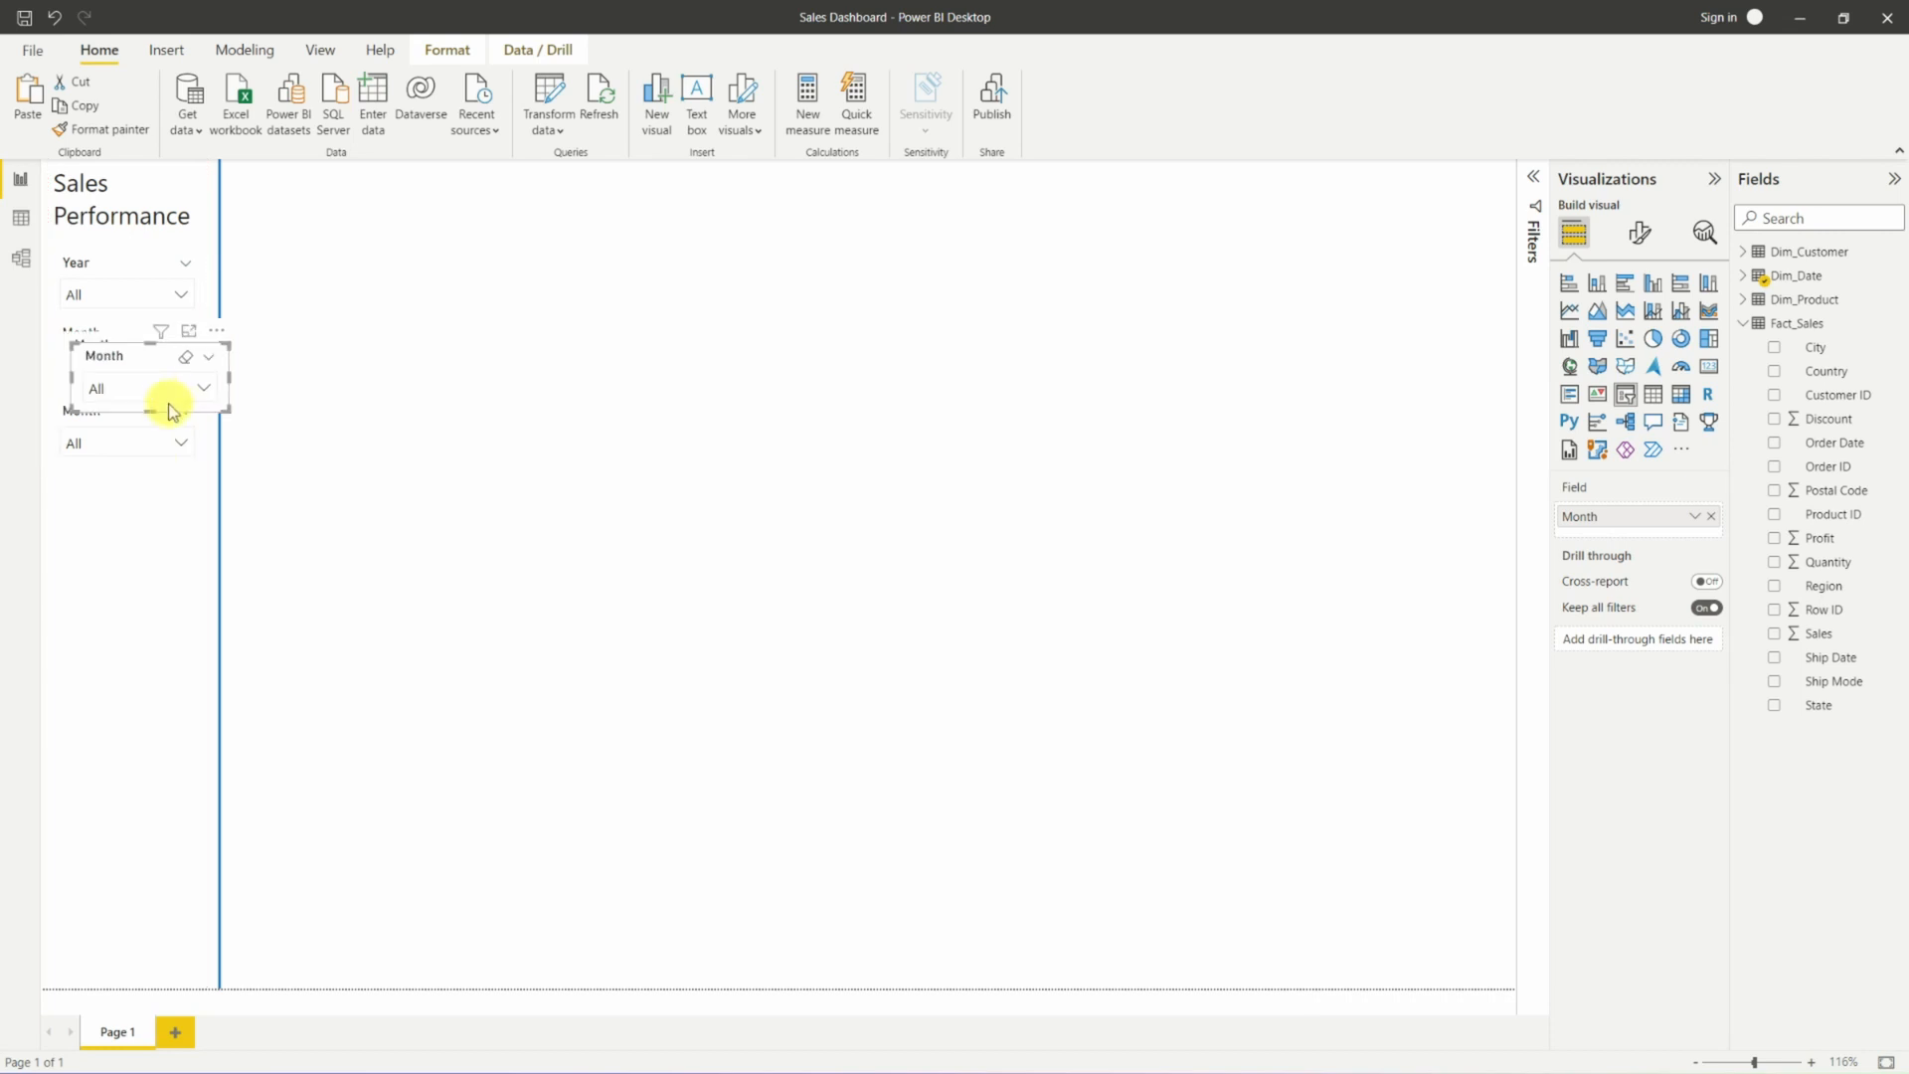
left_click_drag(157, 399, 107, 607)
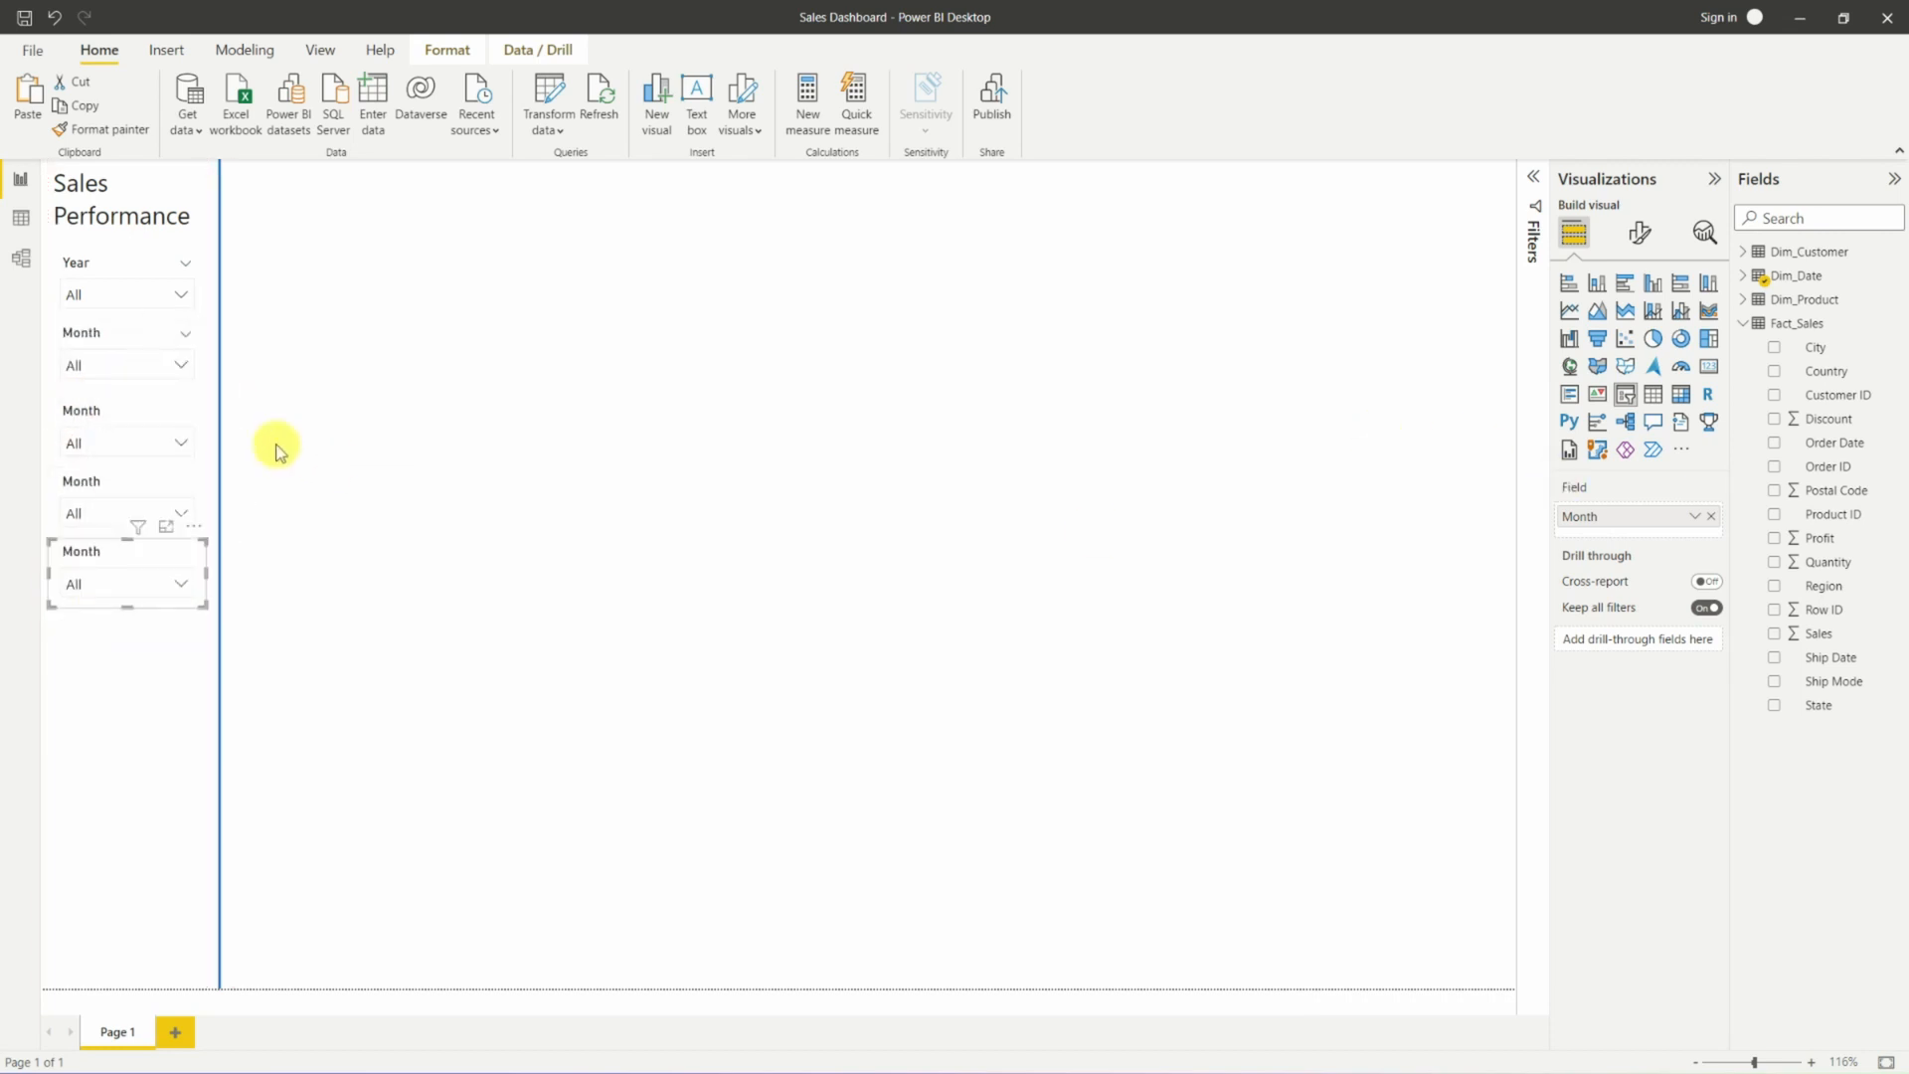
Replace the Month field with Fact_Sales' Region in the first copied slicer and check its list of values.
left_click(134, 418)
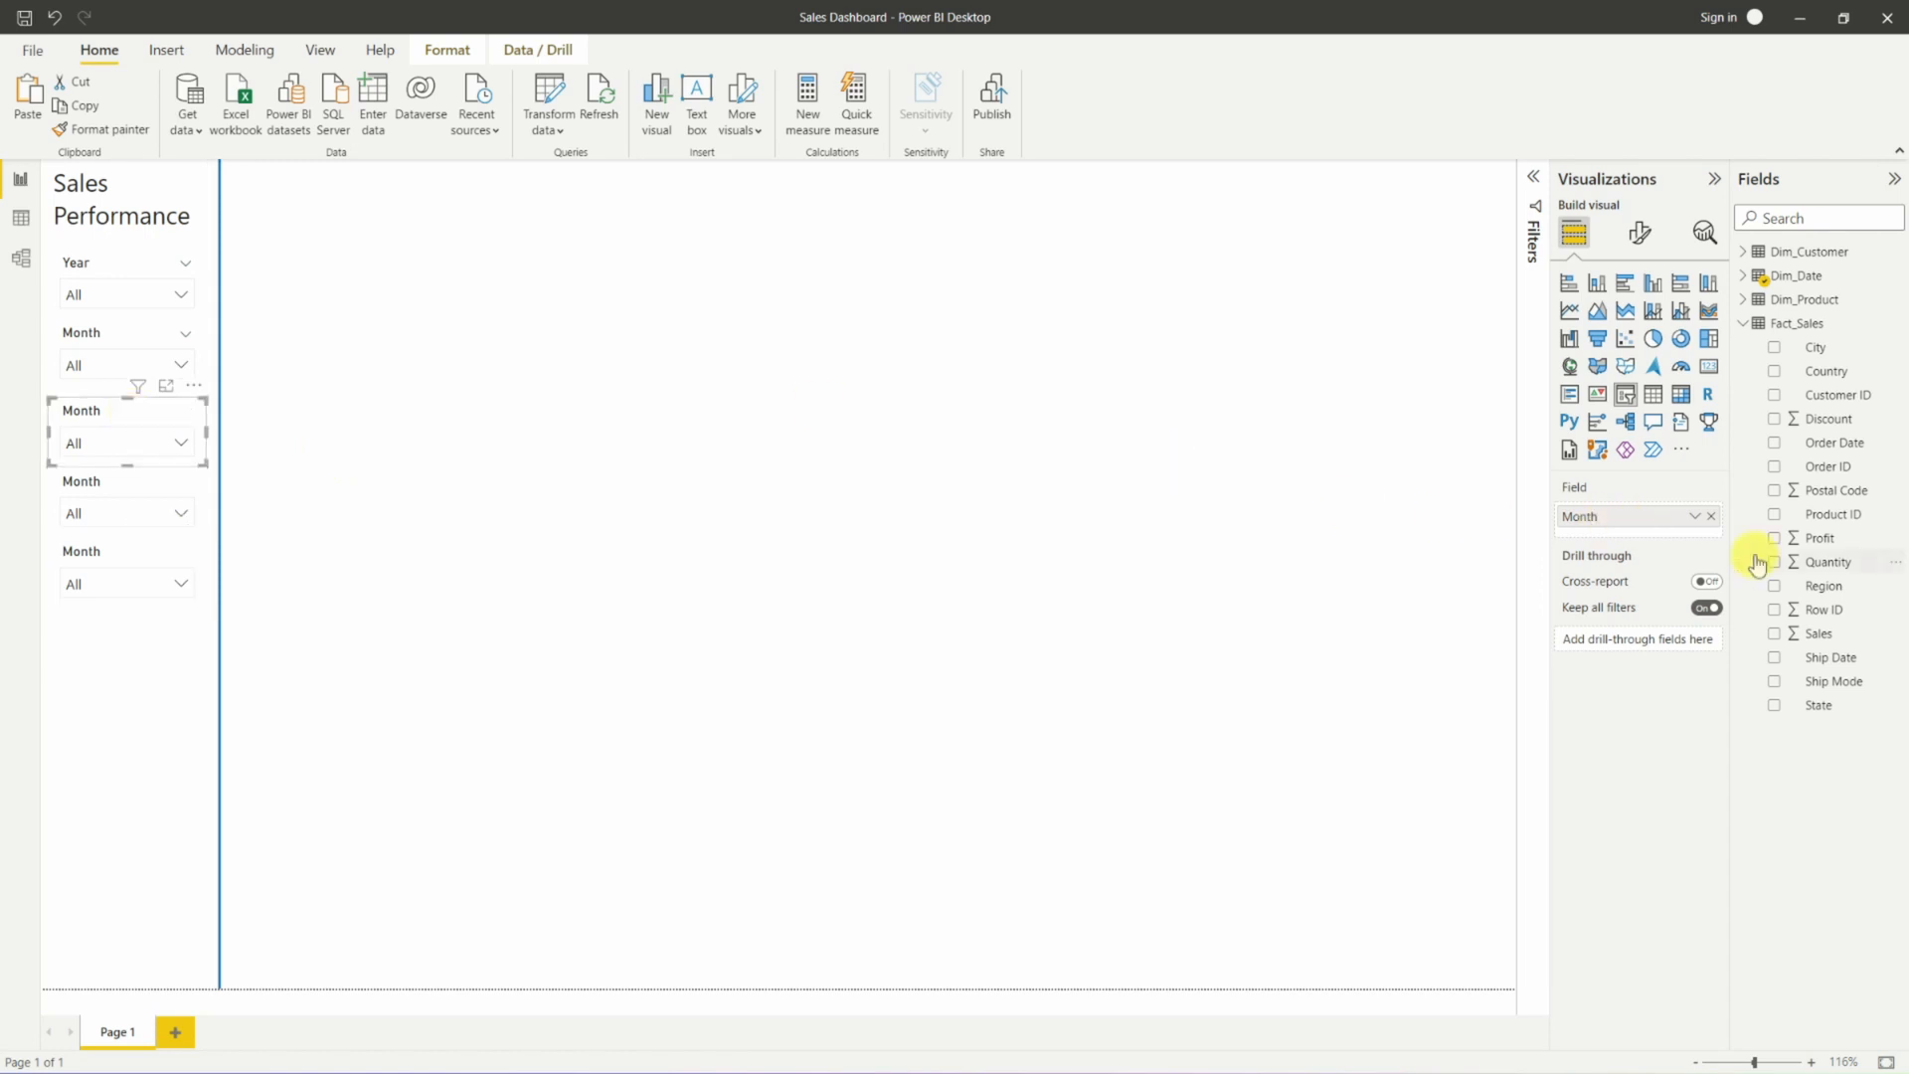
left_click_drag(1802, 590, 1638, 512)
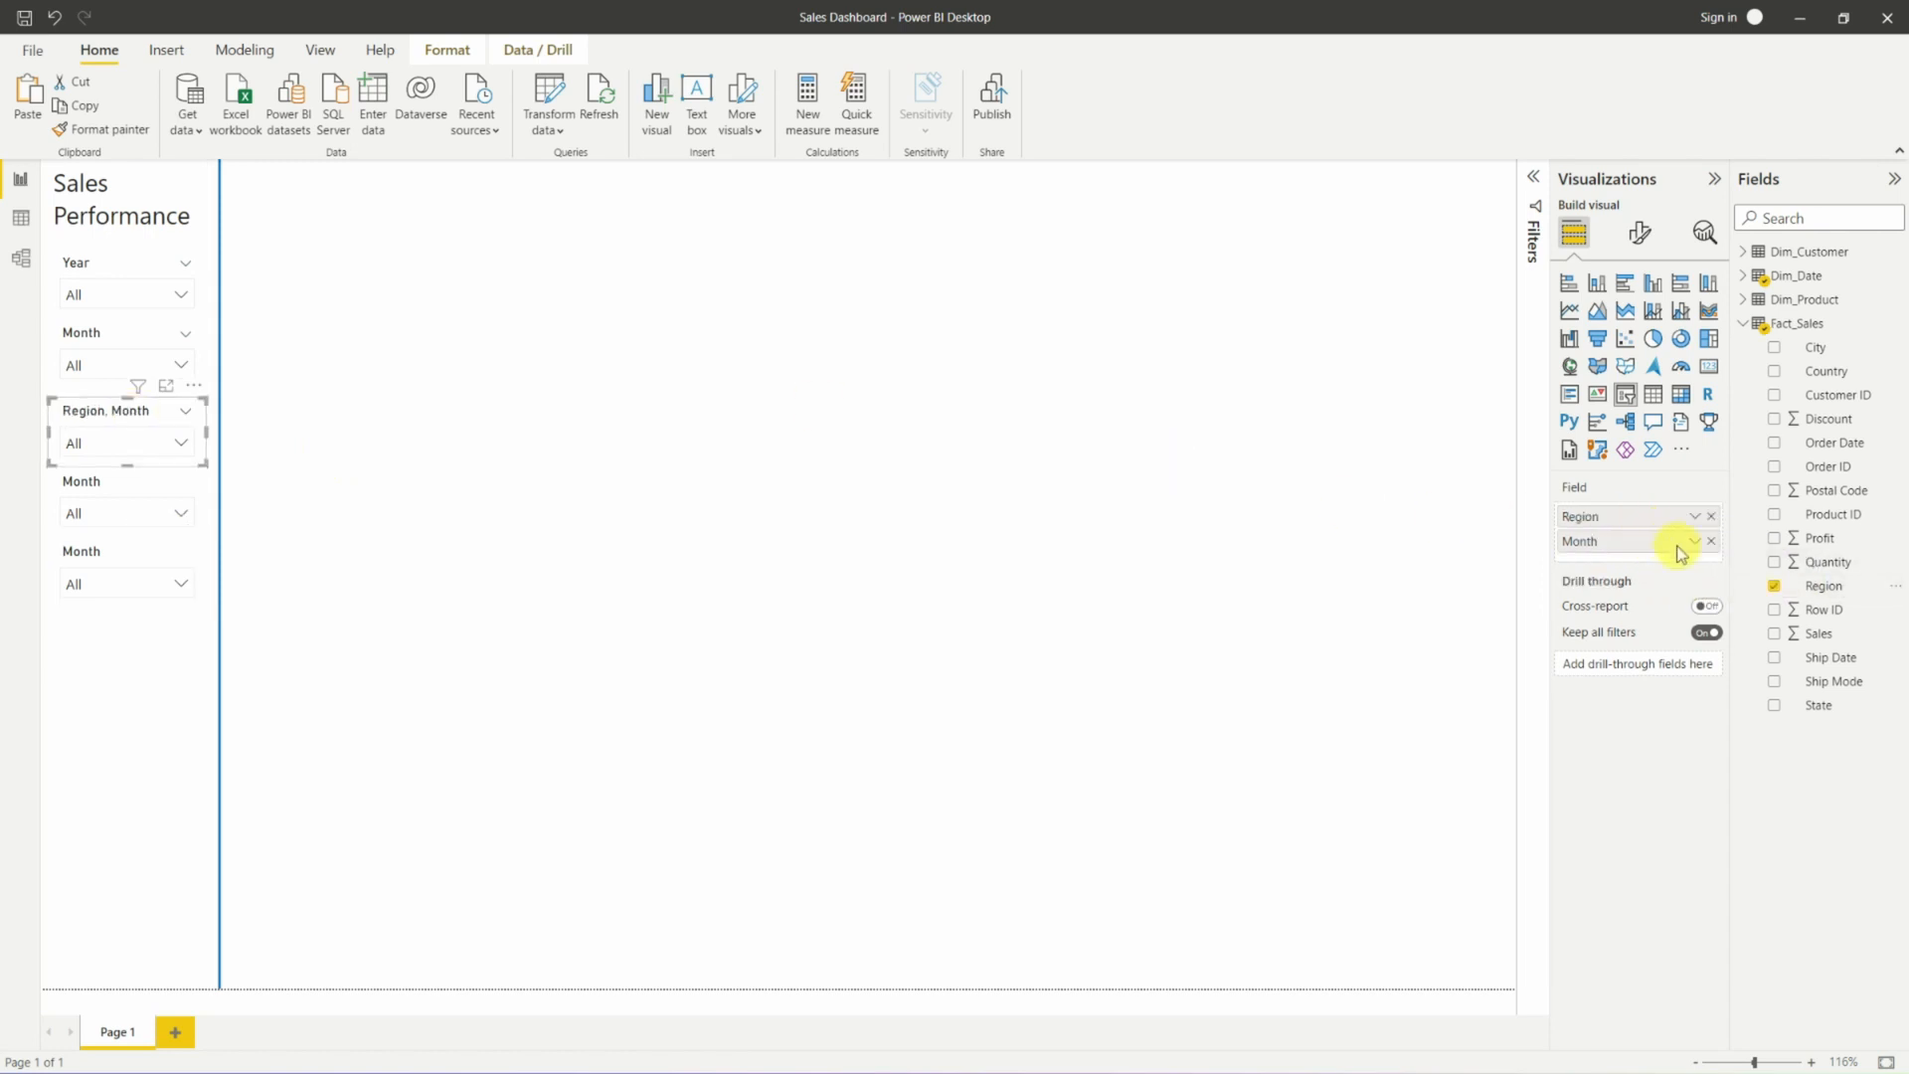
left_click(1712, 543)
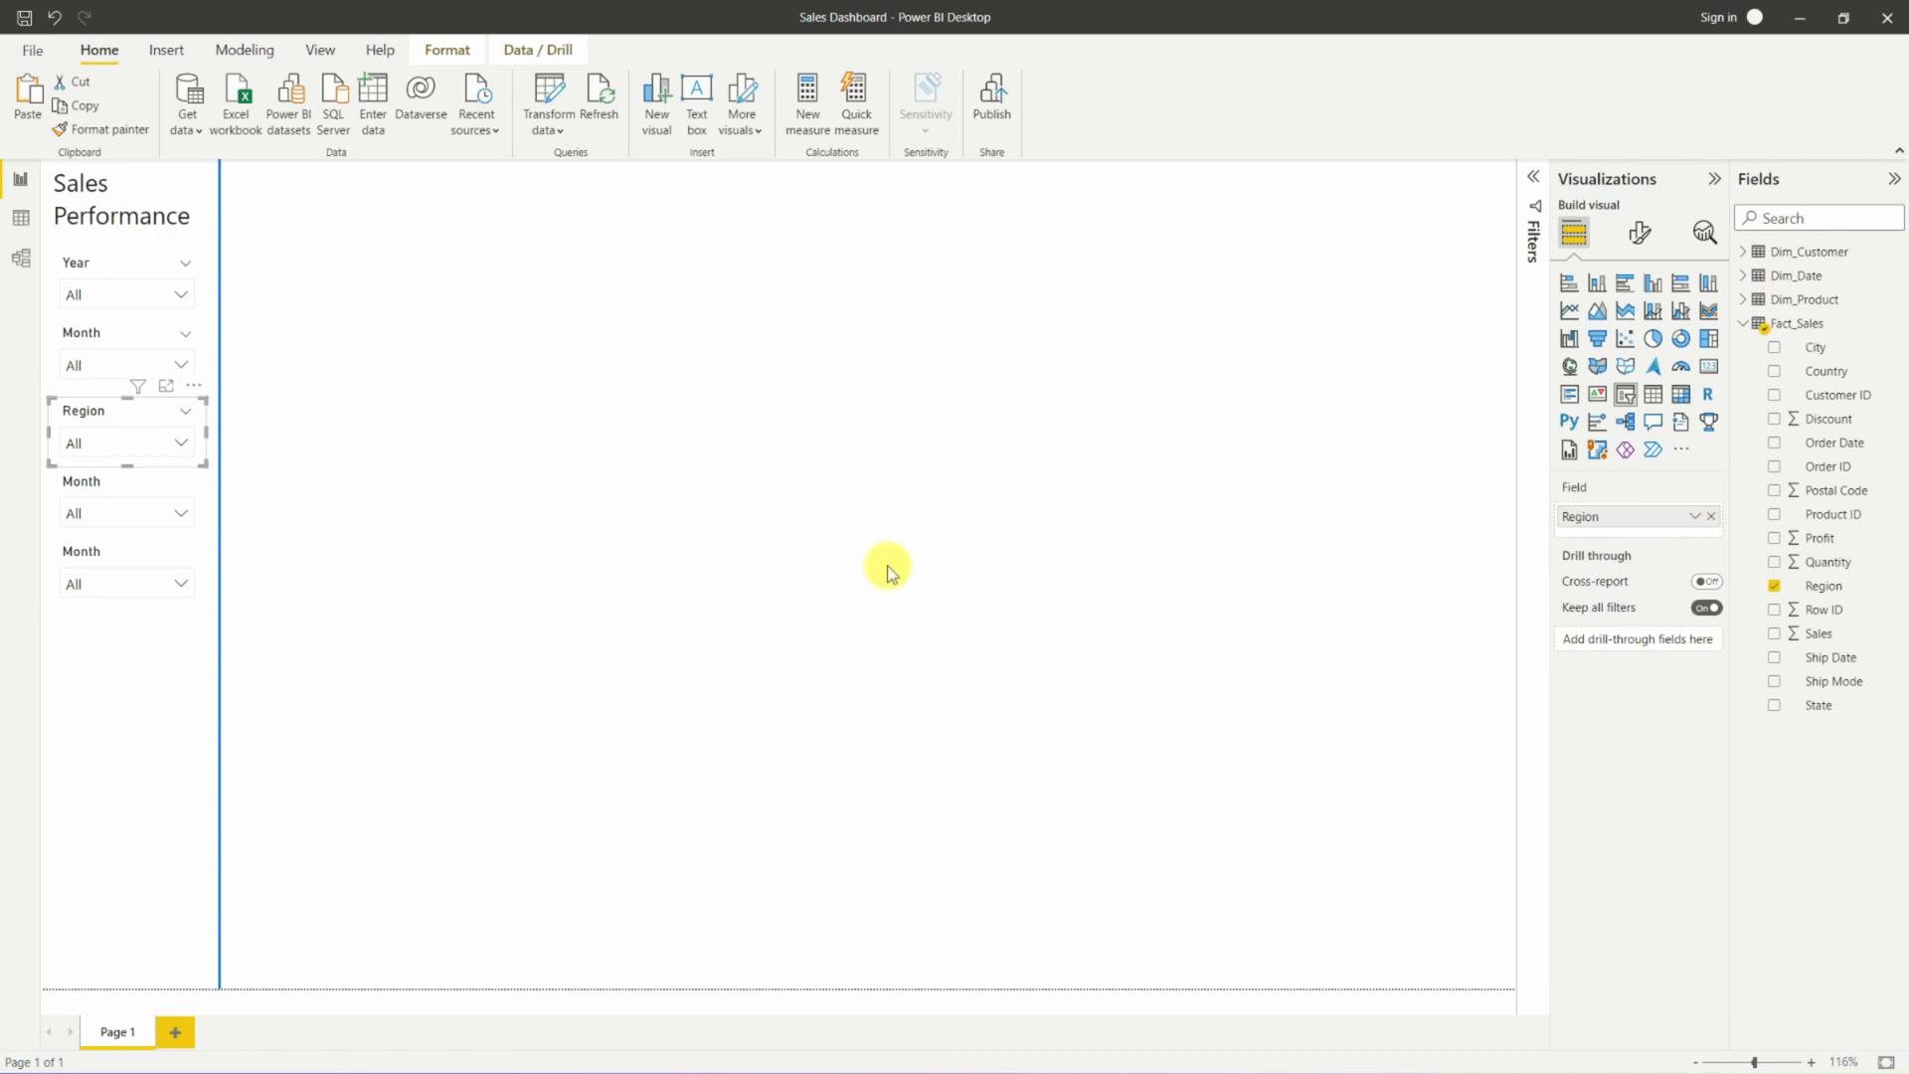
left_click(165, 452)
left_click(160, 445)
Replace the Month field with Fact_Sales' State in the slicer below Region and check its list of values.
left_click(129, 492)
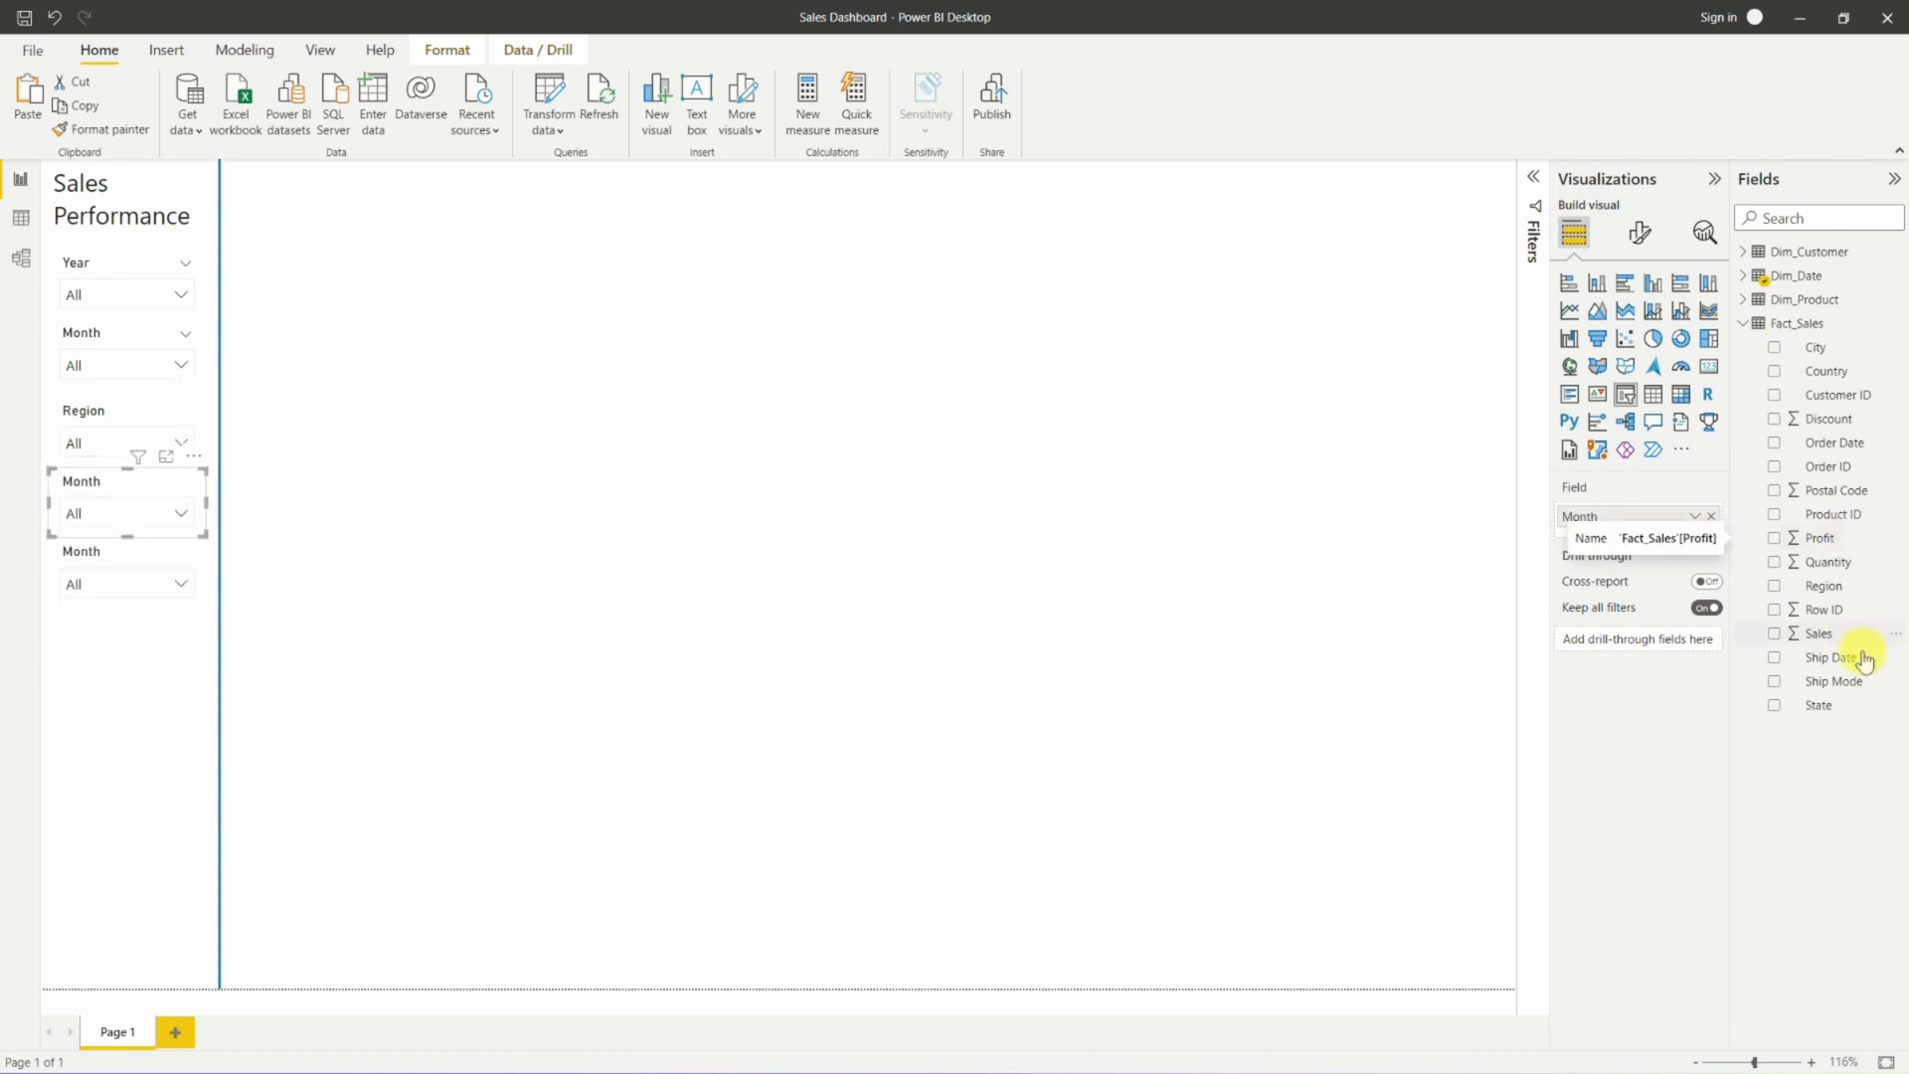
left_click_drag(1845, 711, 1684, 513)
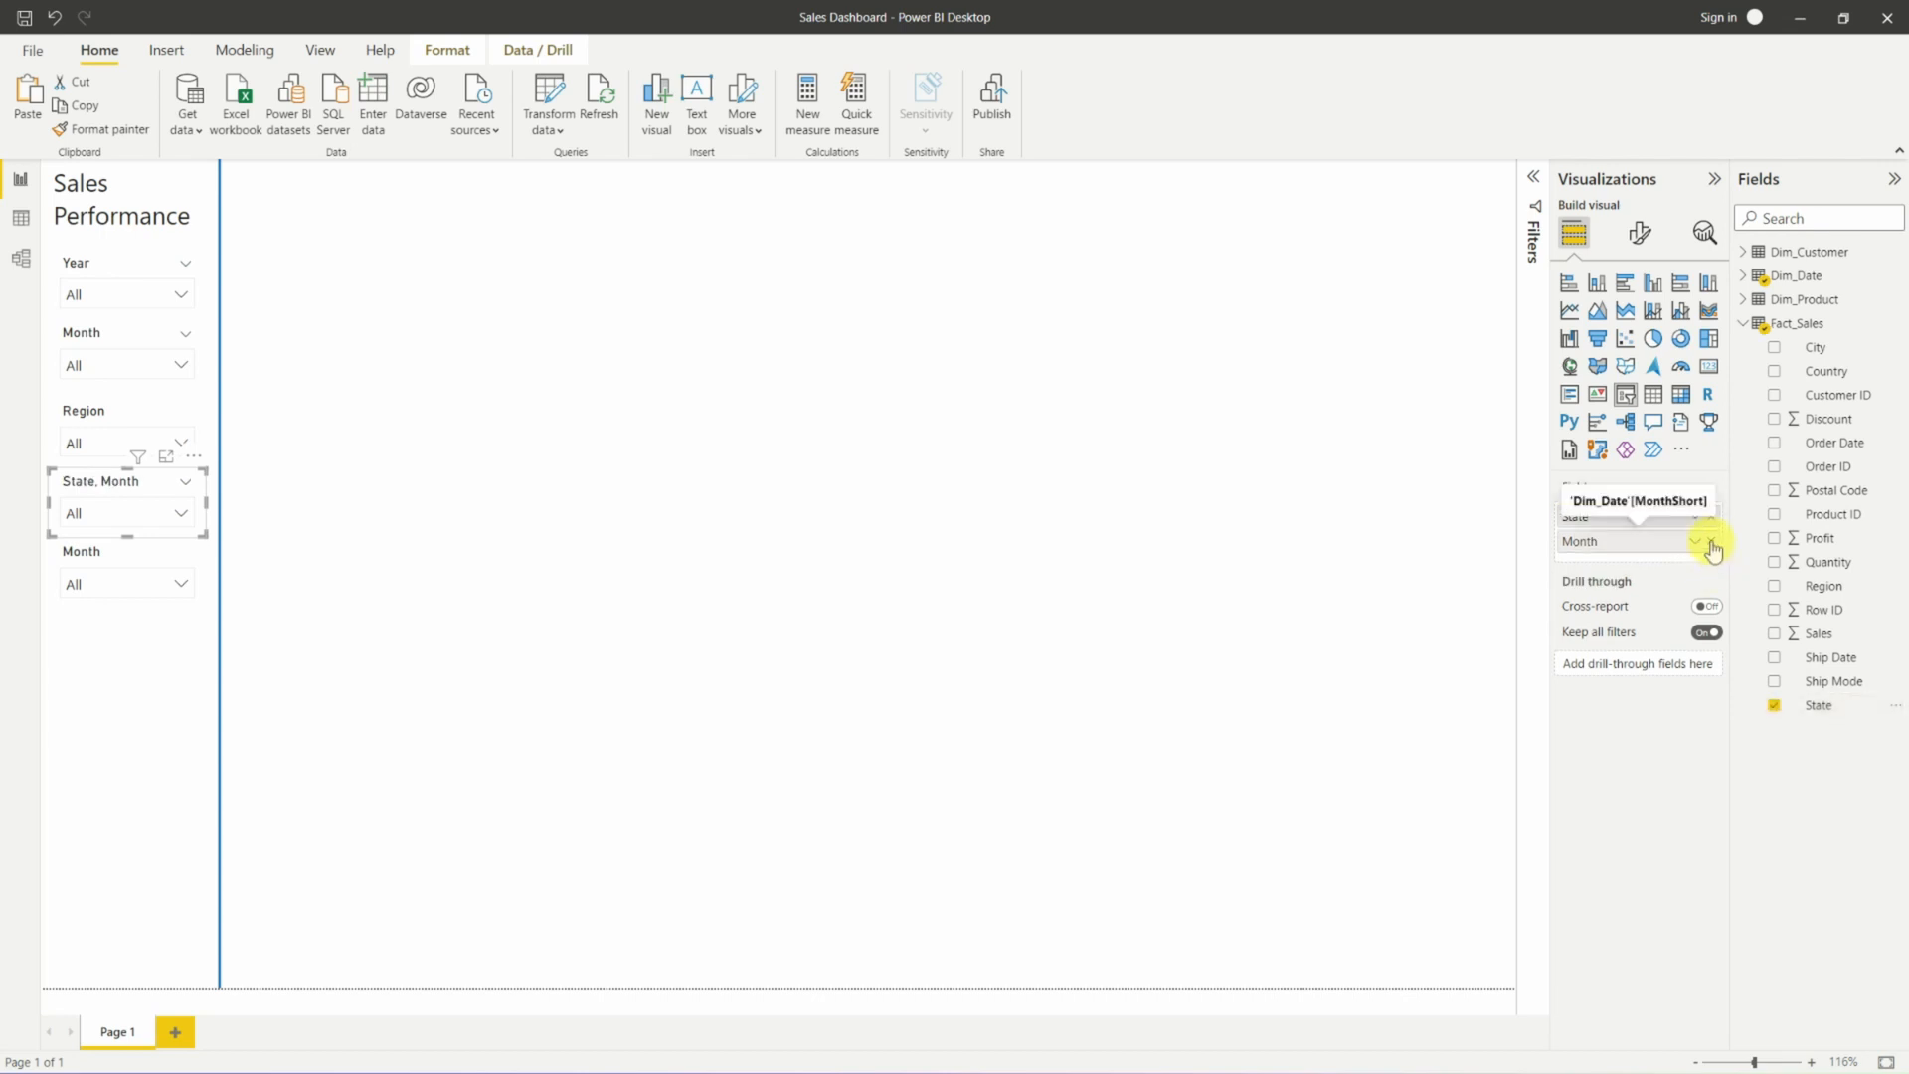
left_click(1711, 542)
left_click(180, 514)
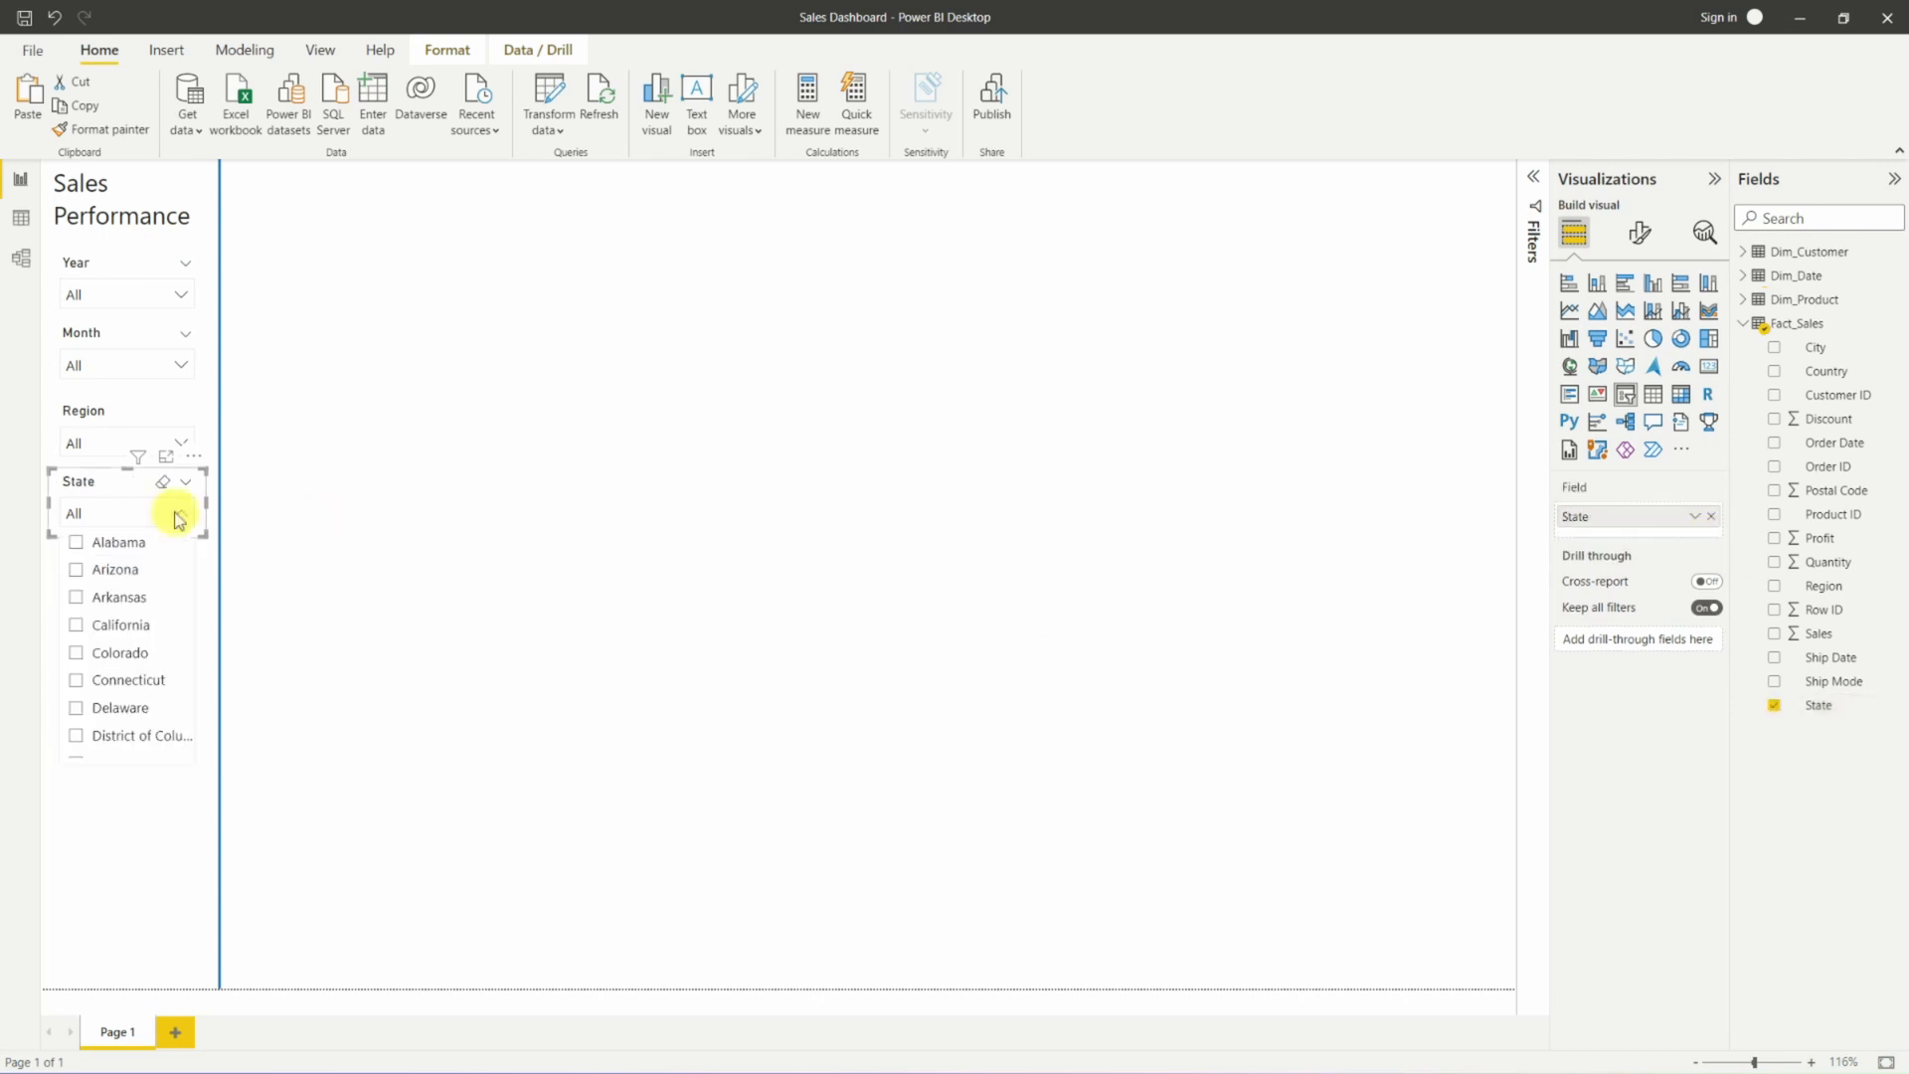
left_click(178, 514)
Replace the Month field with Fact_Sales' City in the slicer below State.
left_click(129, 564)
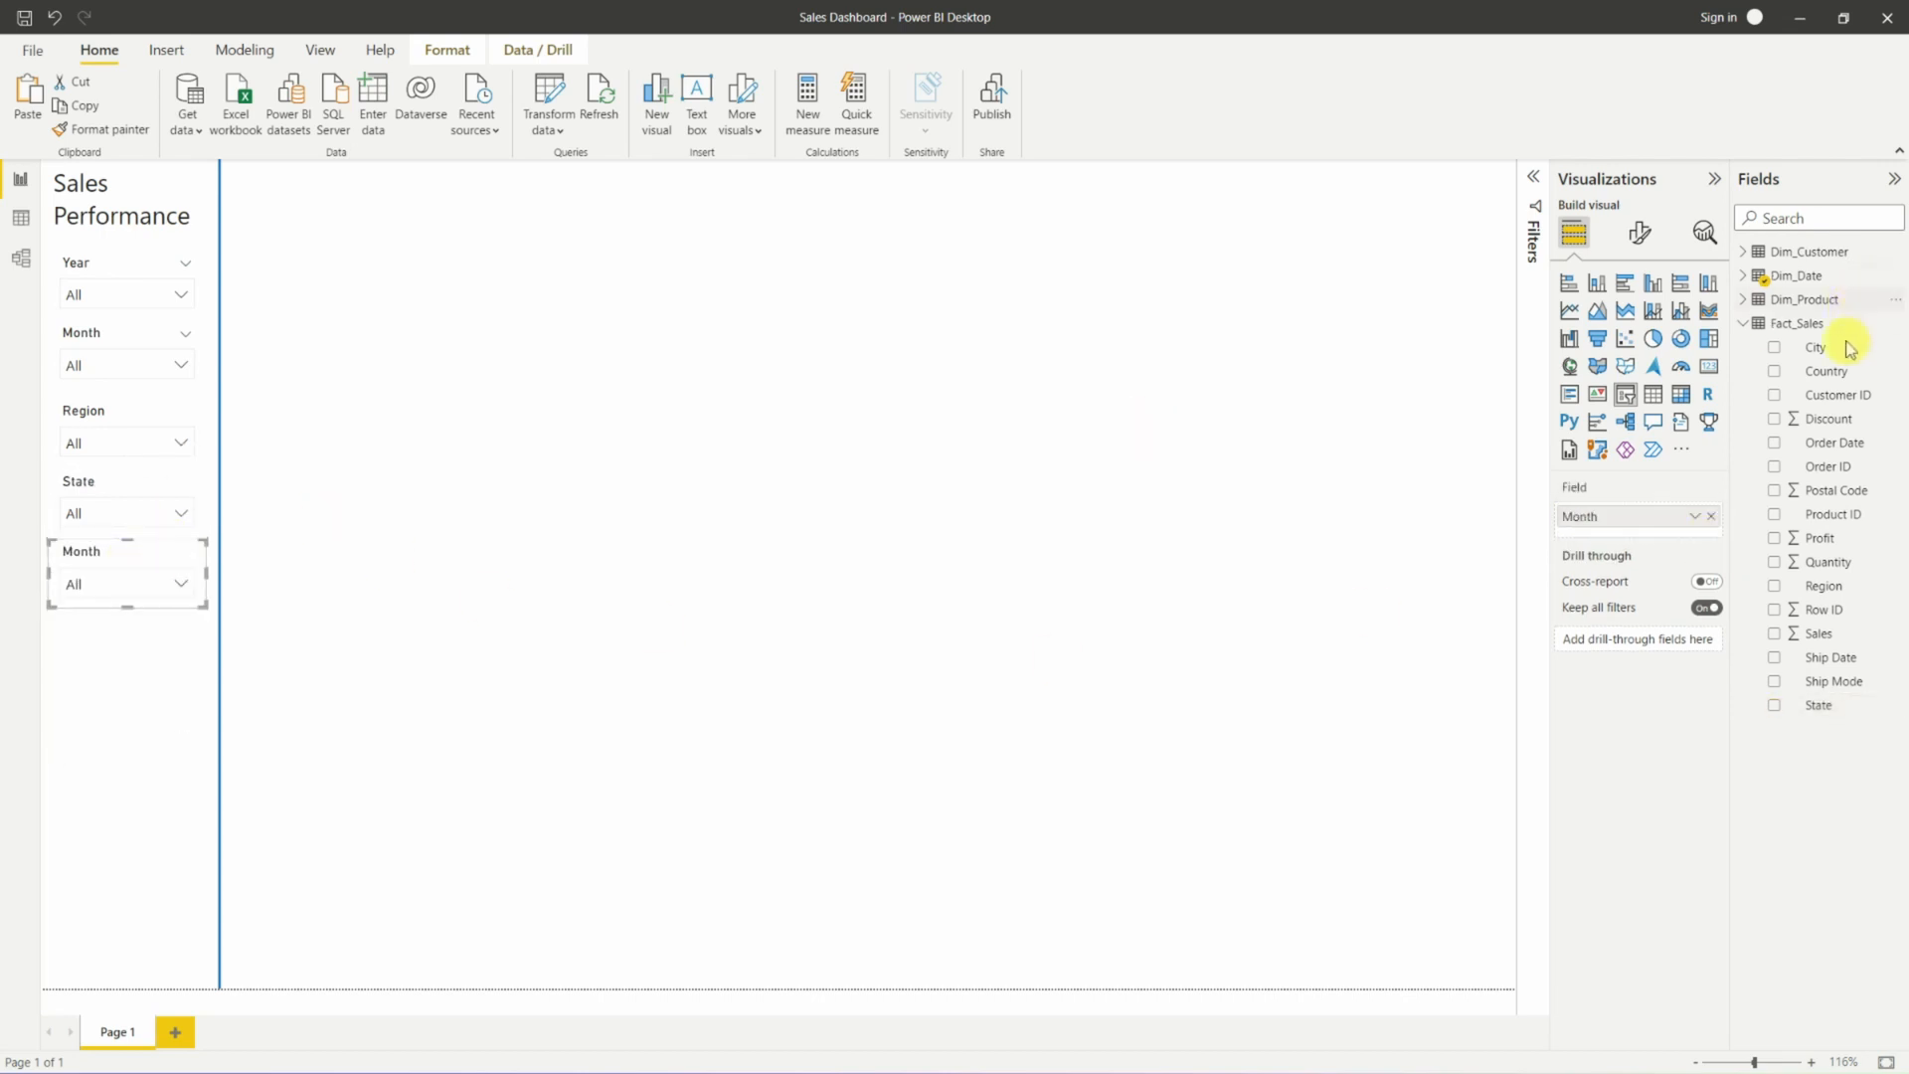
left_click_drag(1837, 361, 1680, 511)
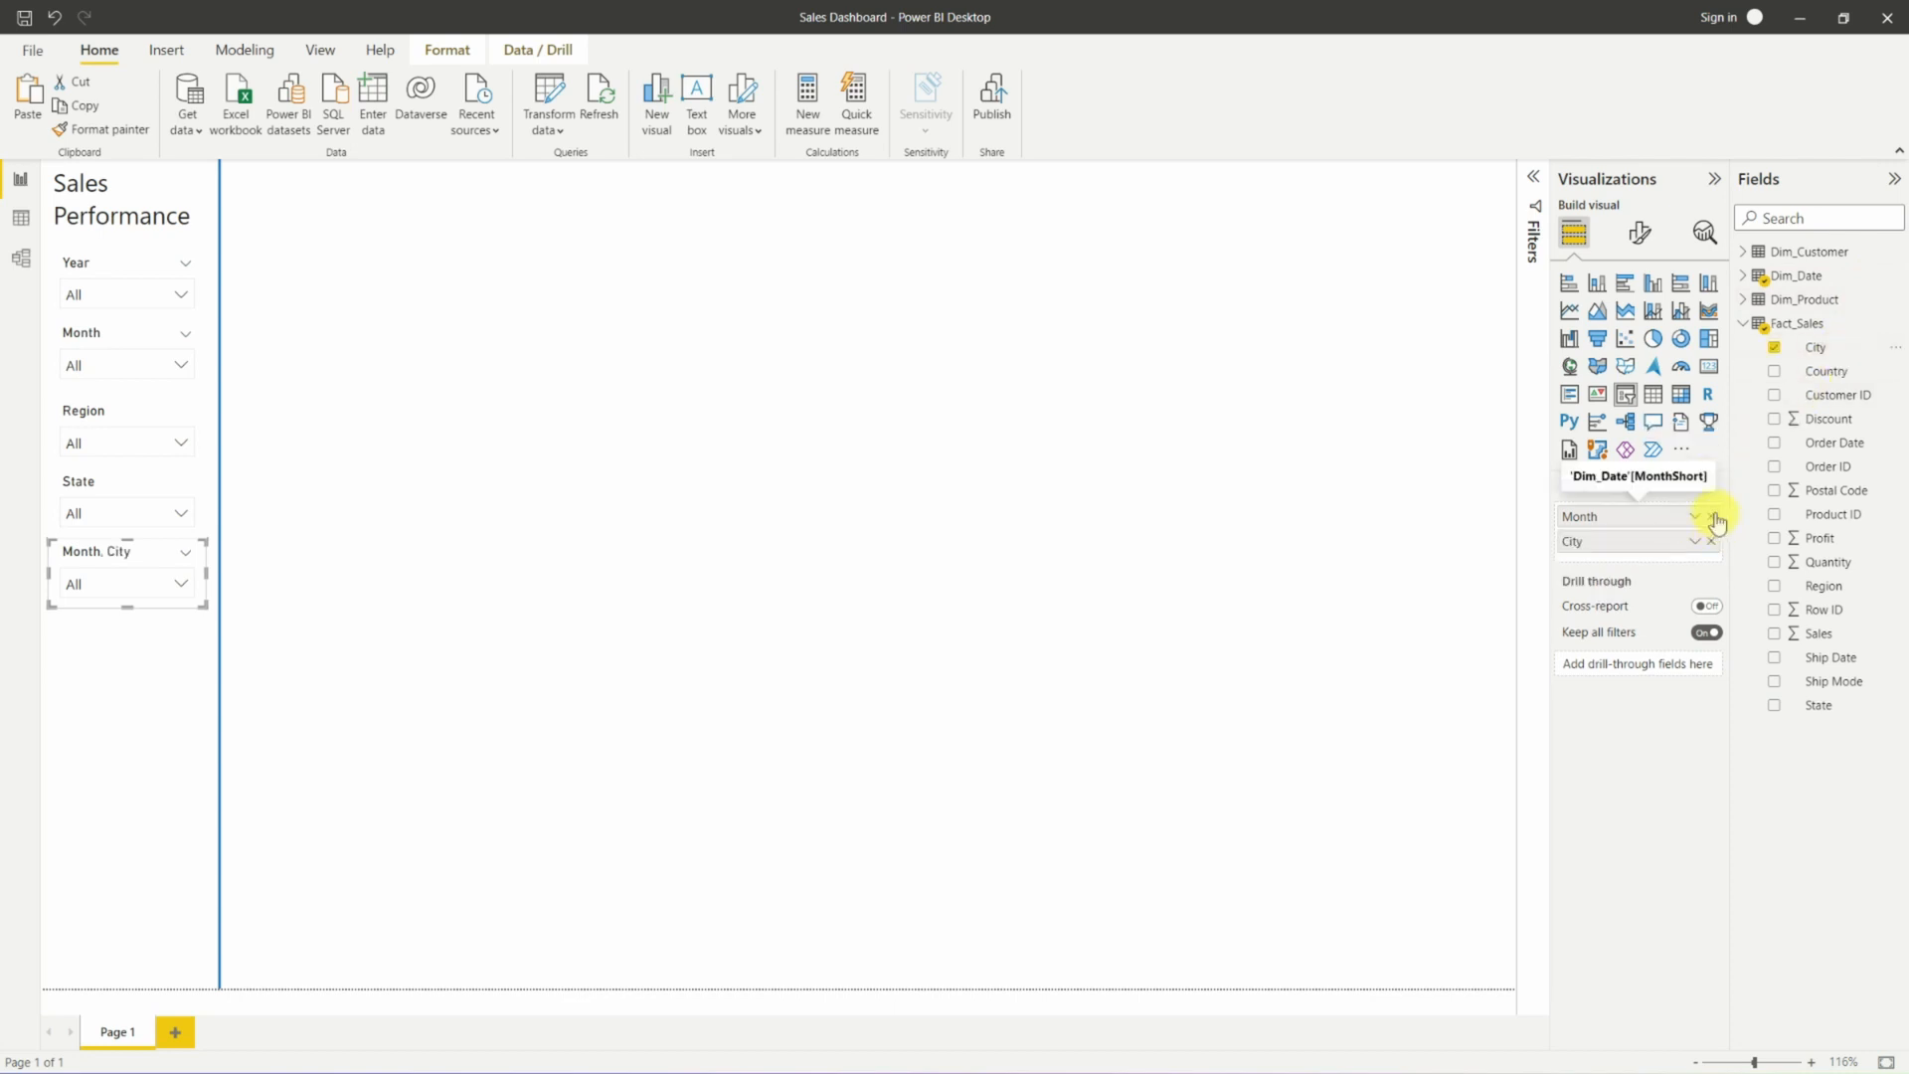
left_click(1712, 516)
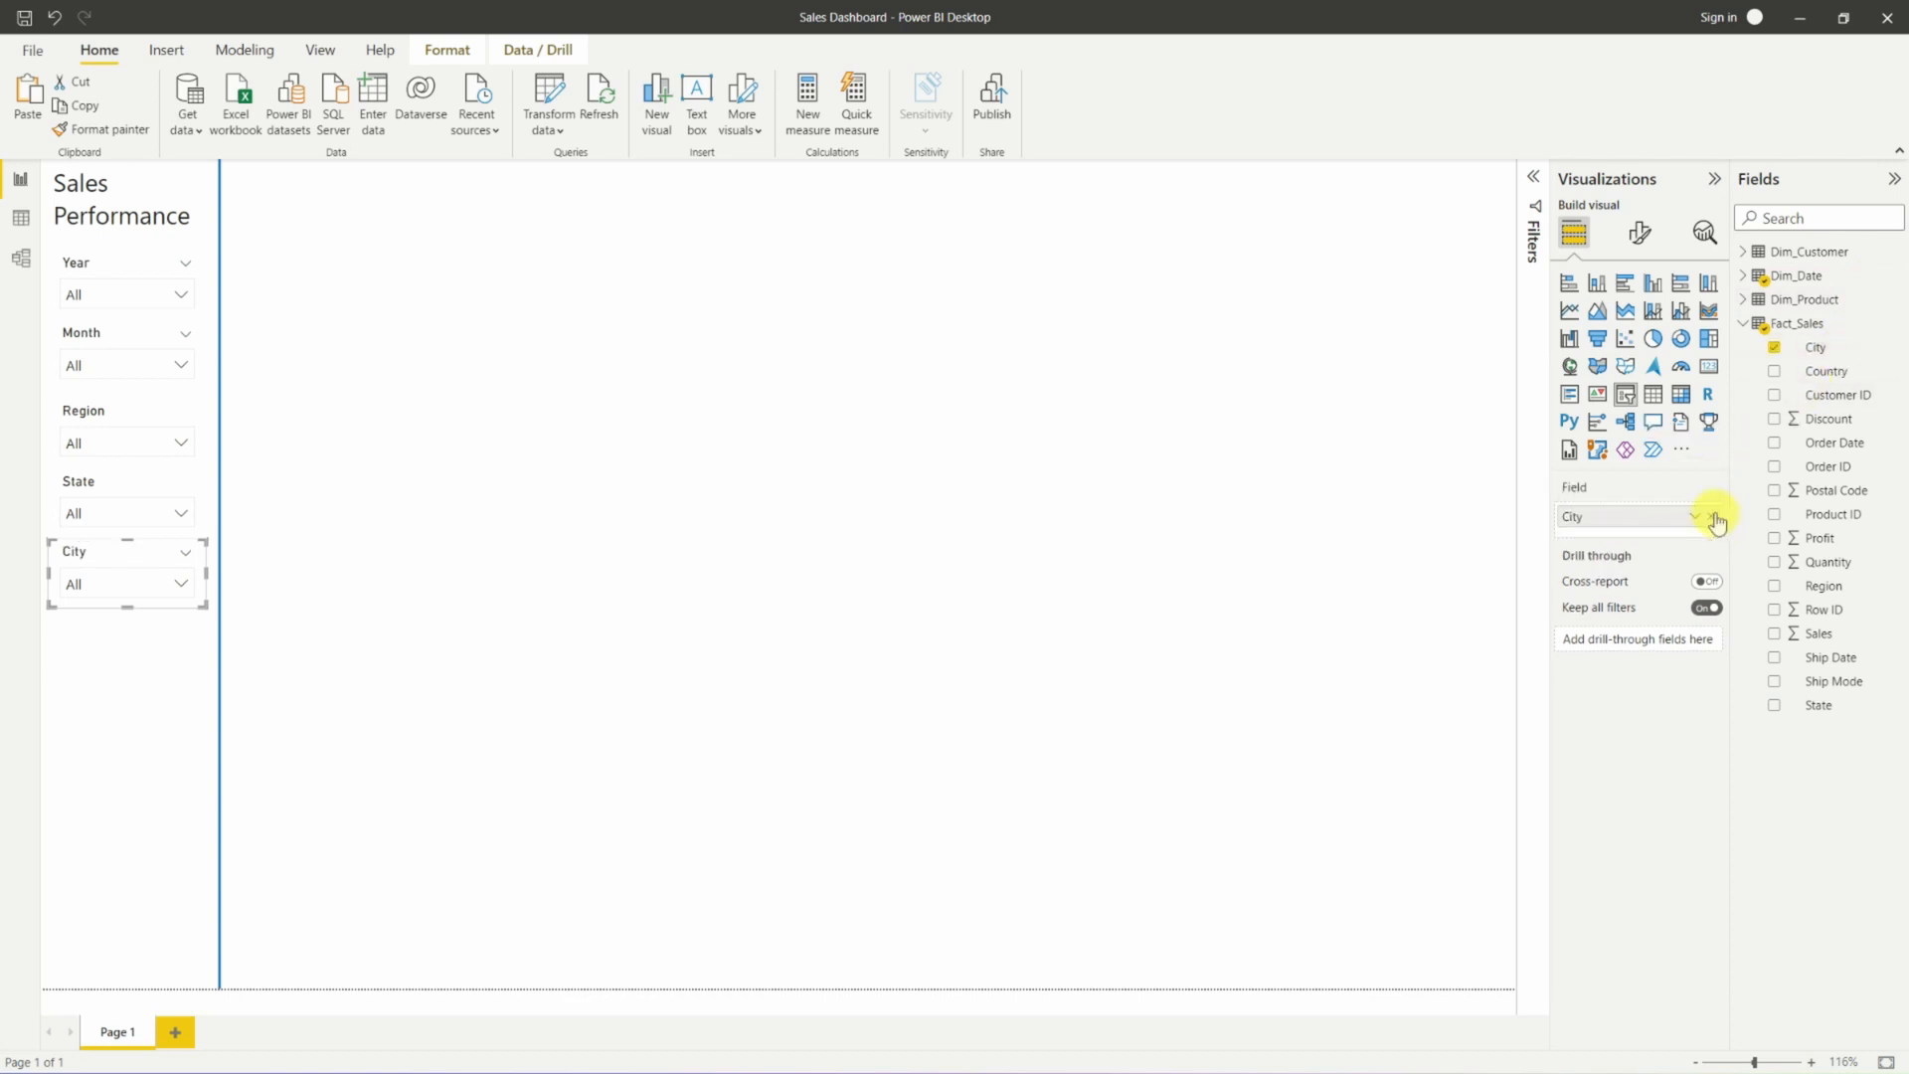
left_click(102, 631)
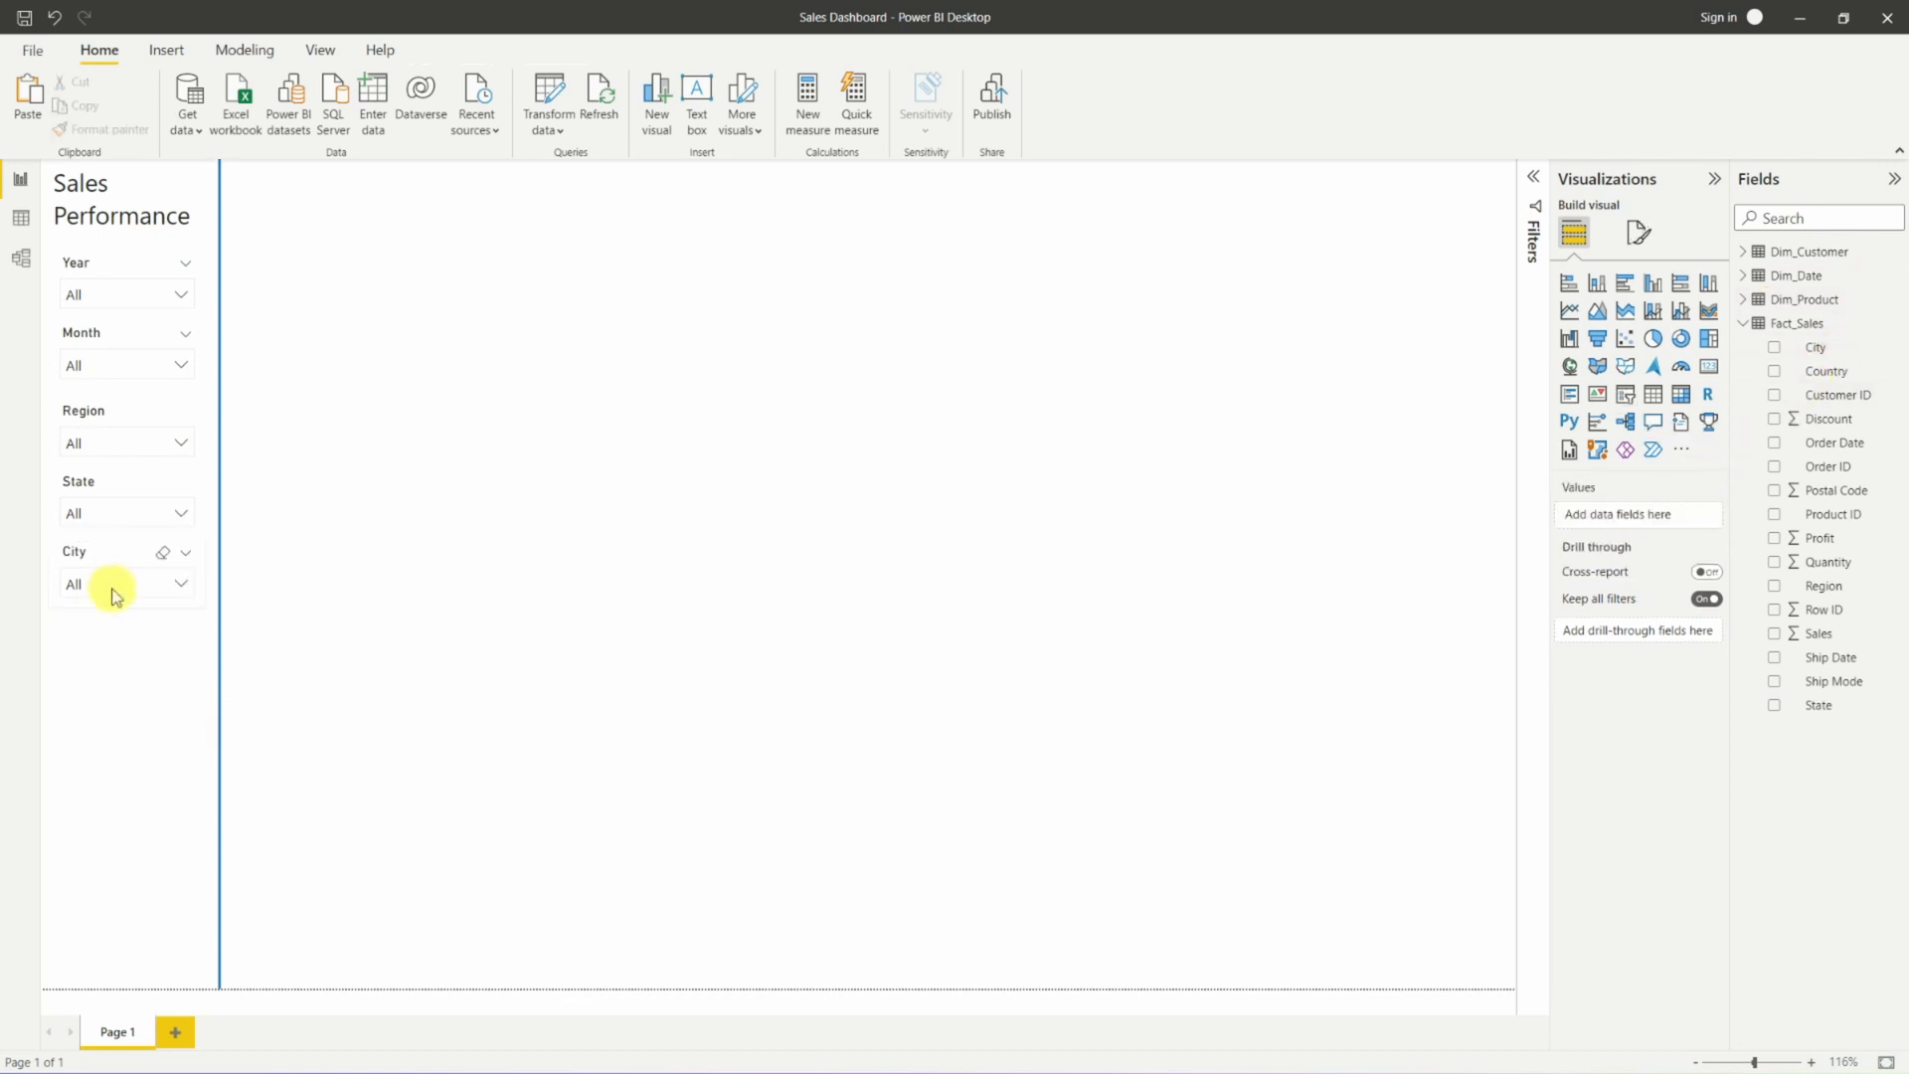
Place three copies of the City slicer stacked beneath it, leaving a small gap below the original.
left_click(1752, 327)
left_click(1747, 300)
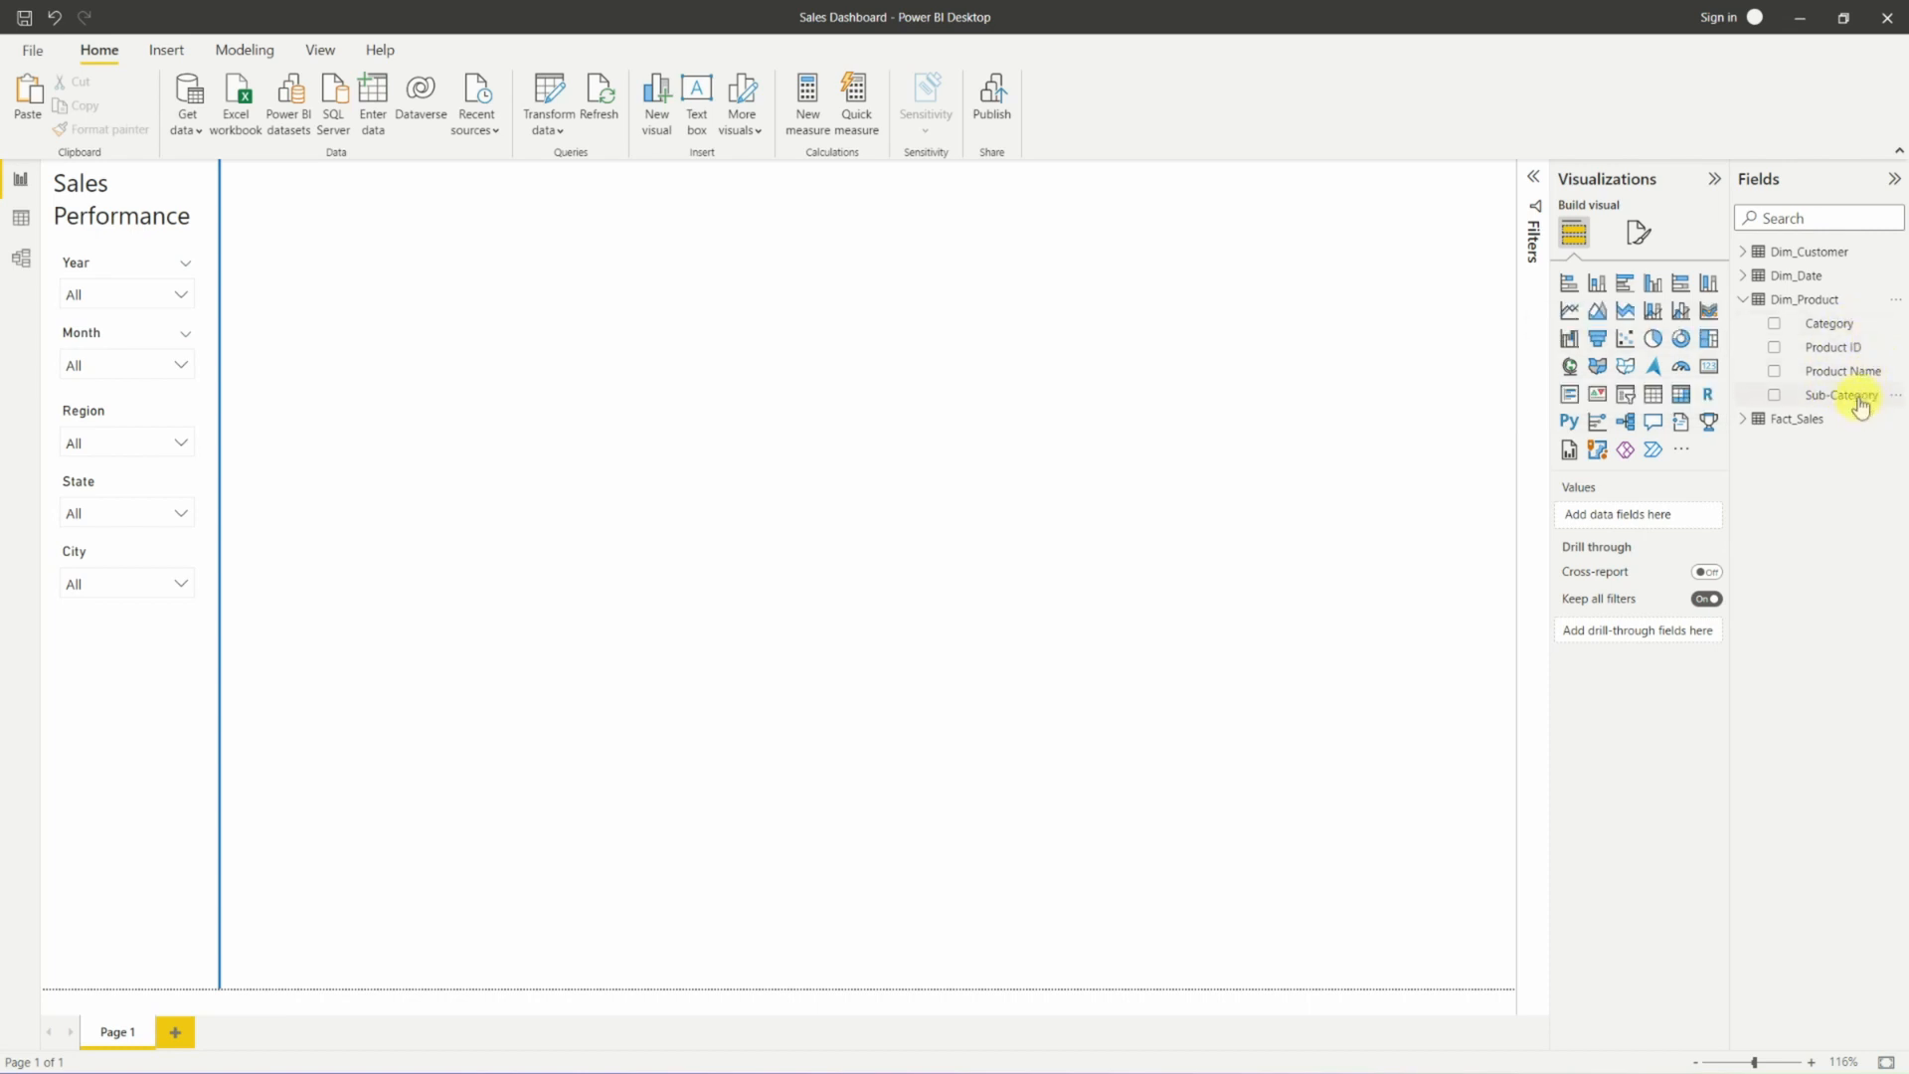
left_click(125, 610)
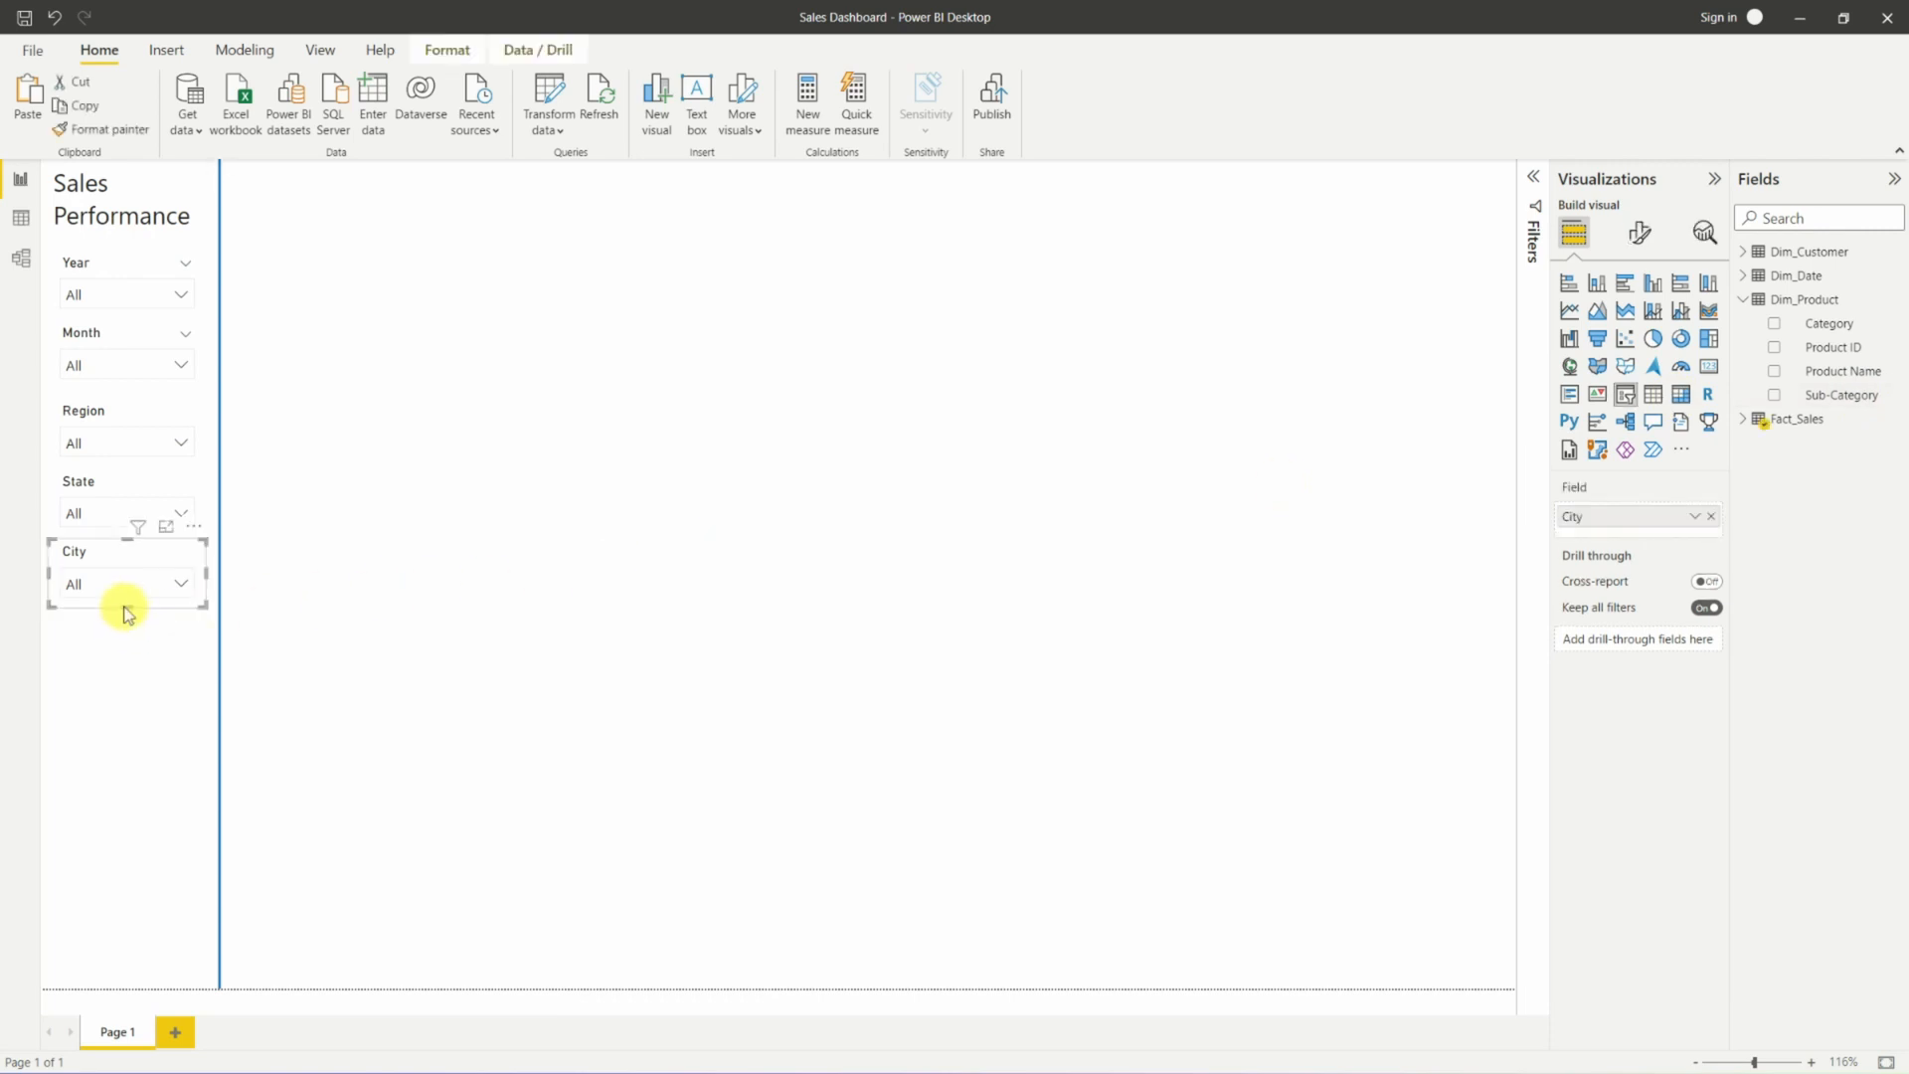
key("ctrl+c")
key("ctrl+v")
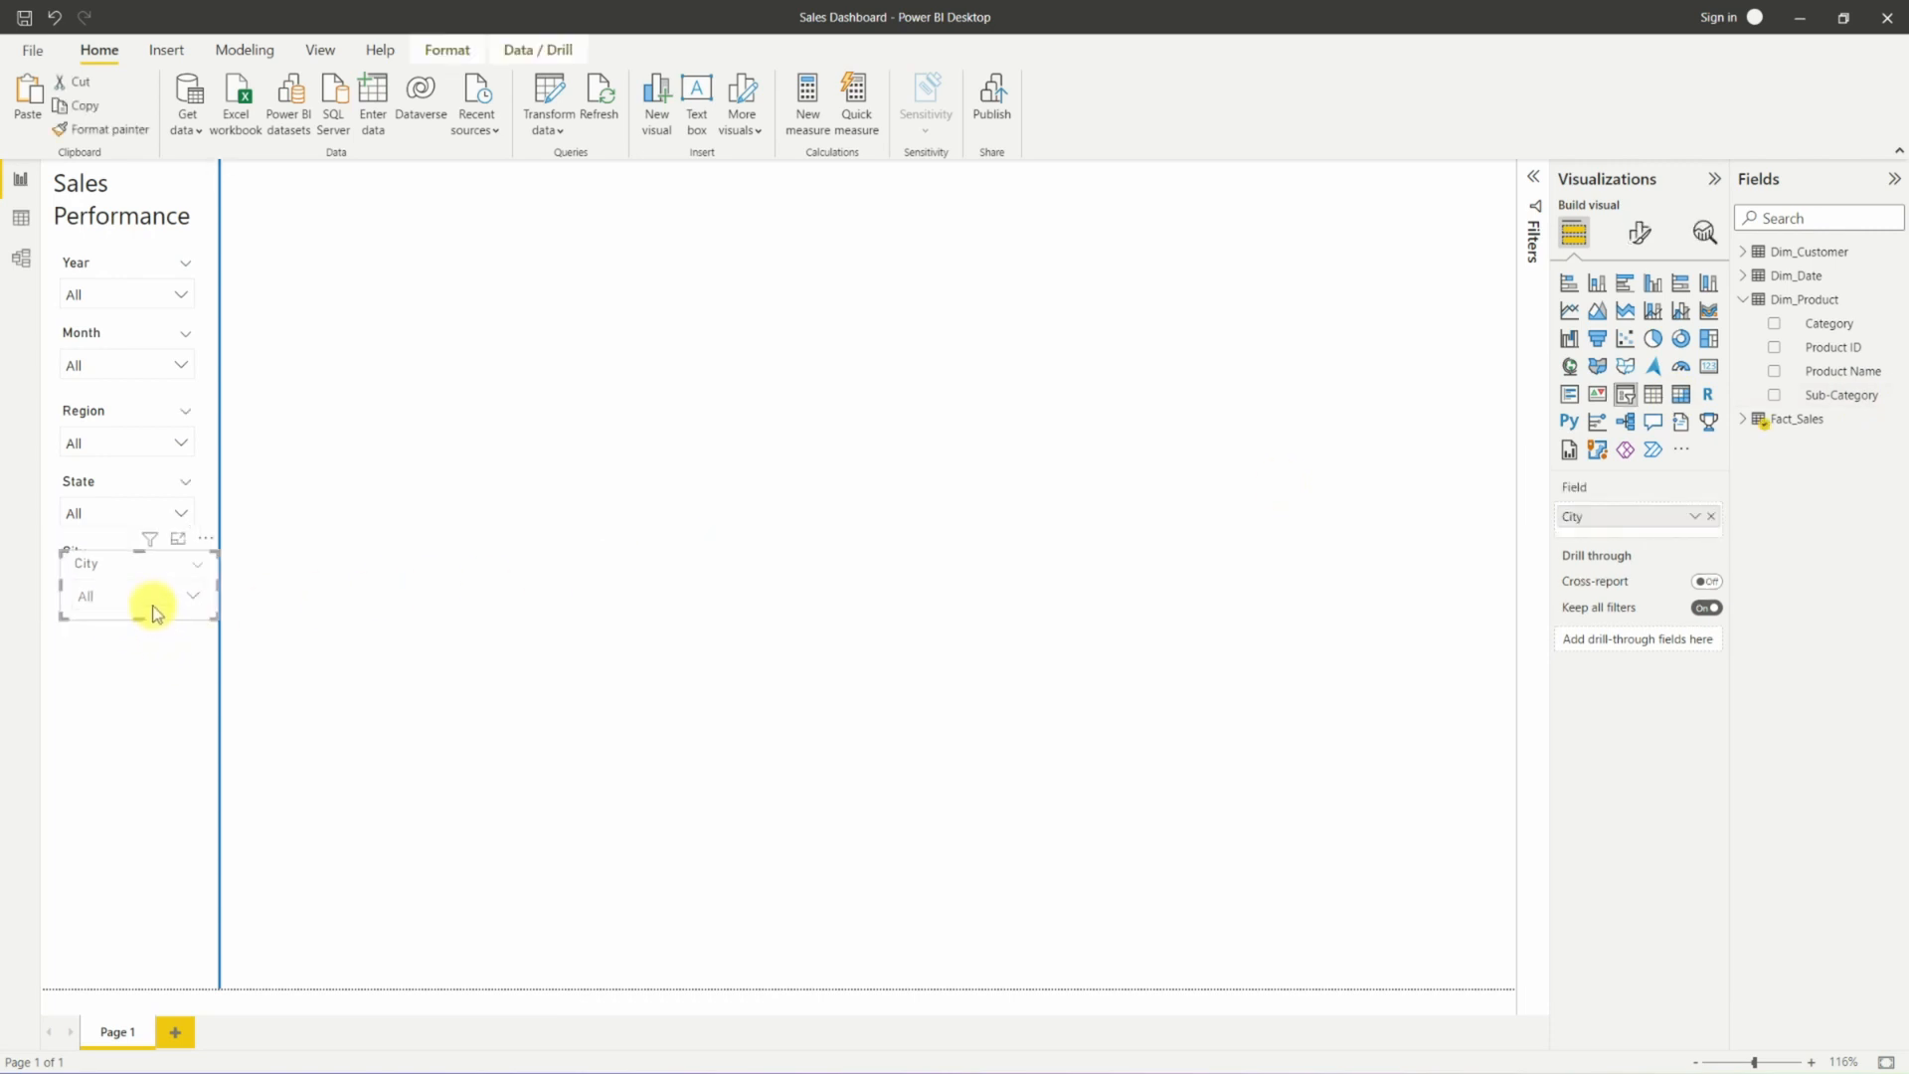
left_click_drag(149, 605, 144, 693)
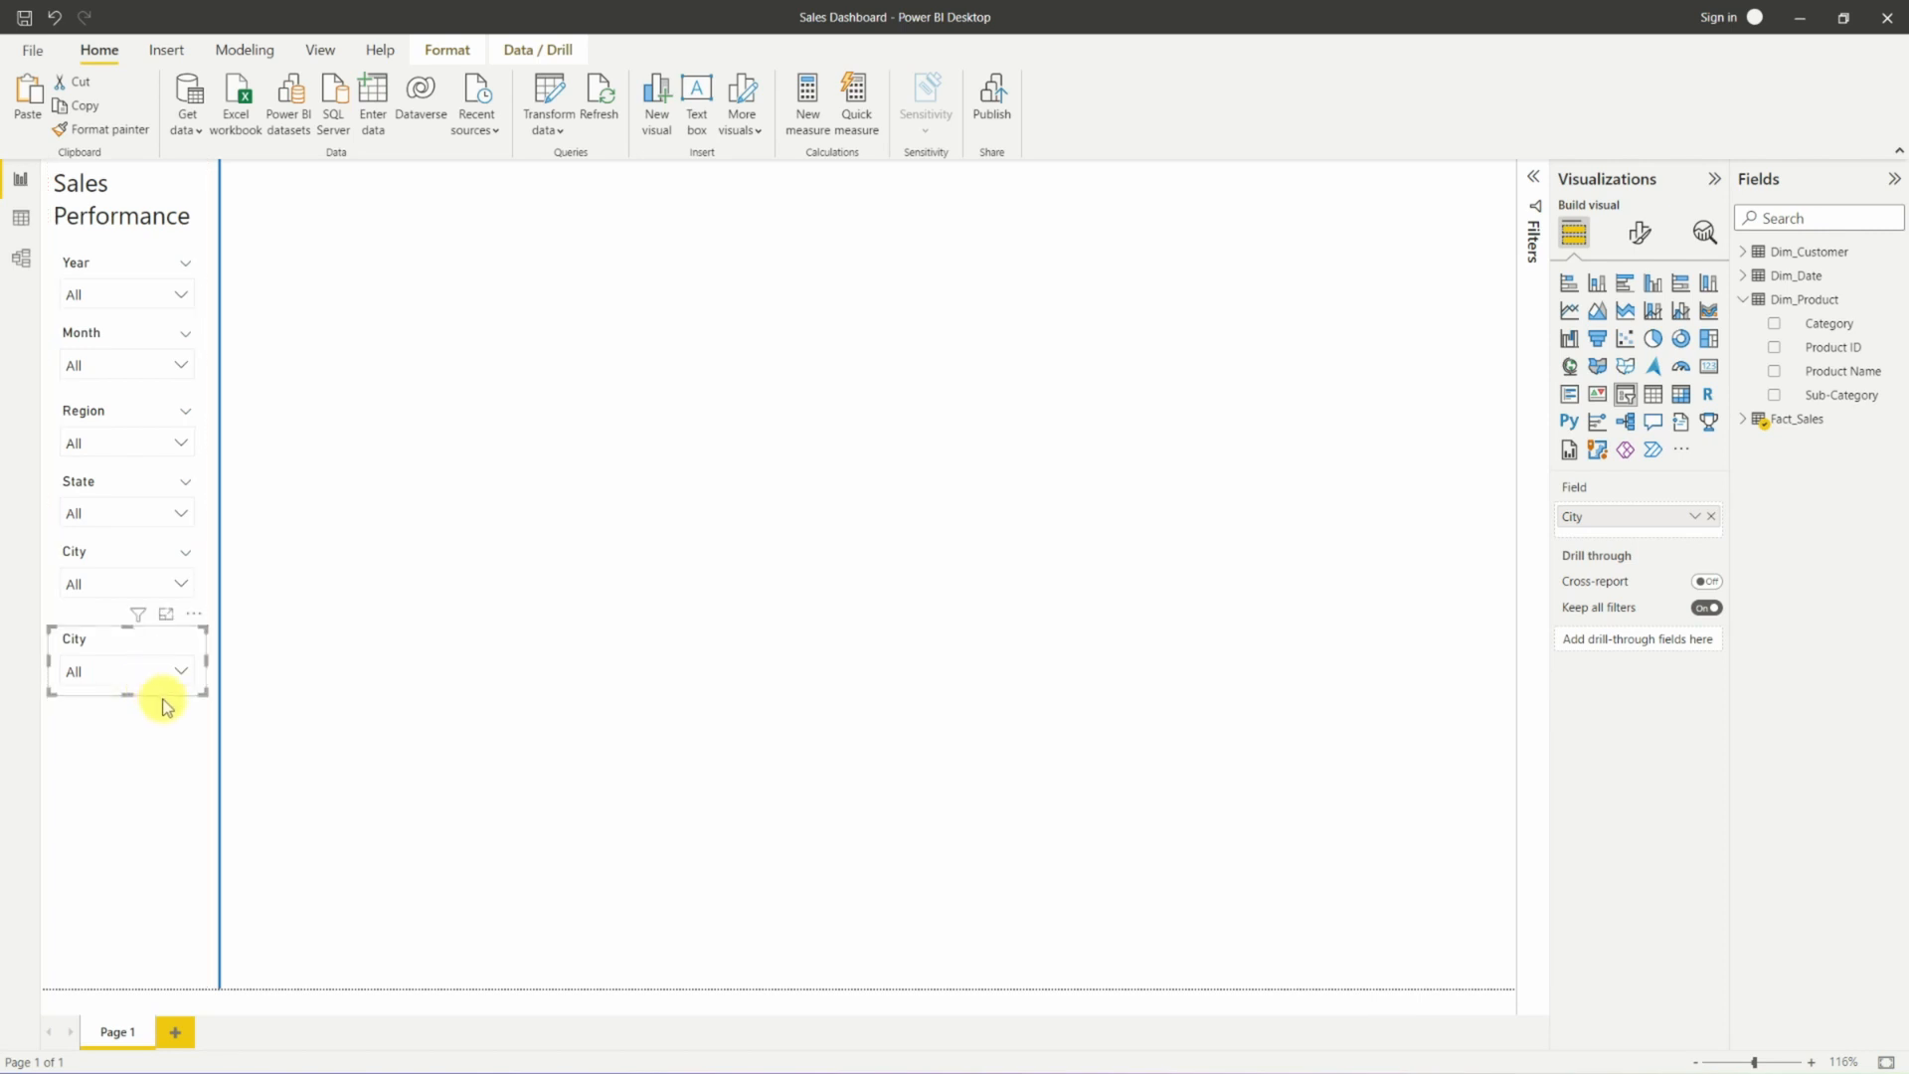
key("ctrl+v")
left_click_drag(158, 618, 154, 774)
key("ctrl+v")
left_click_drag(147, 655, 140, 836)
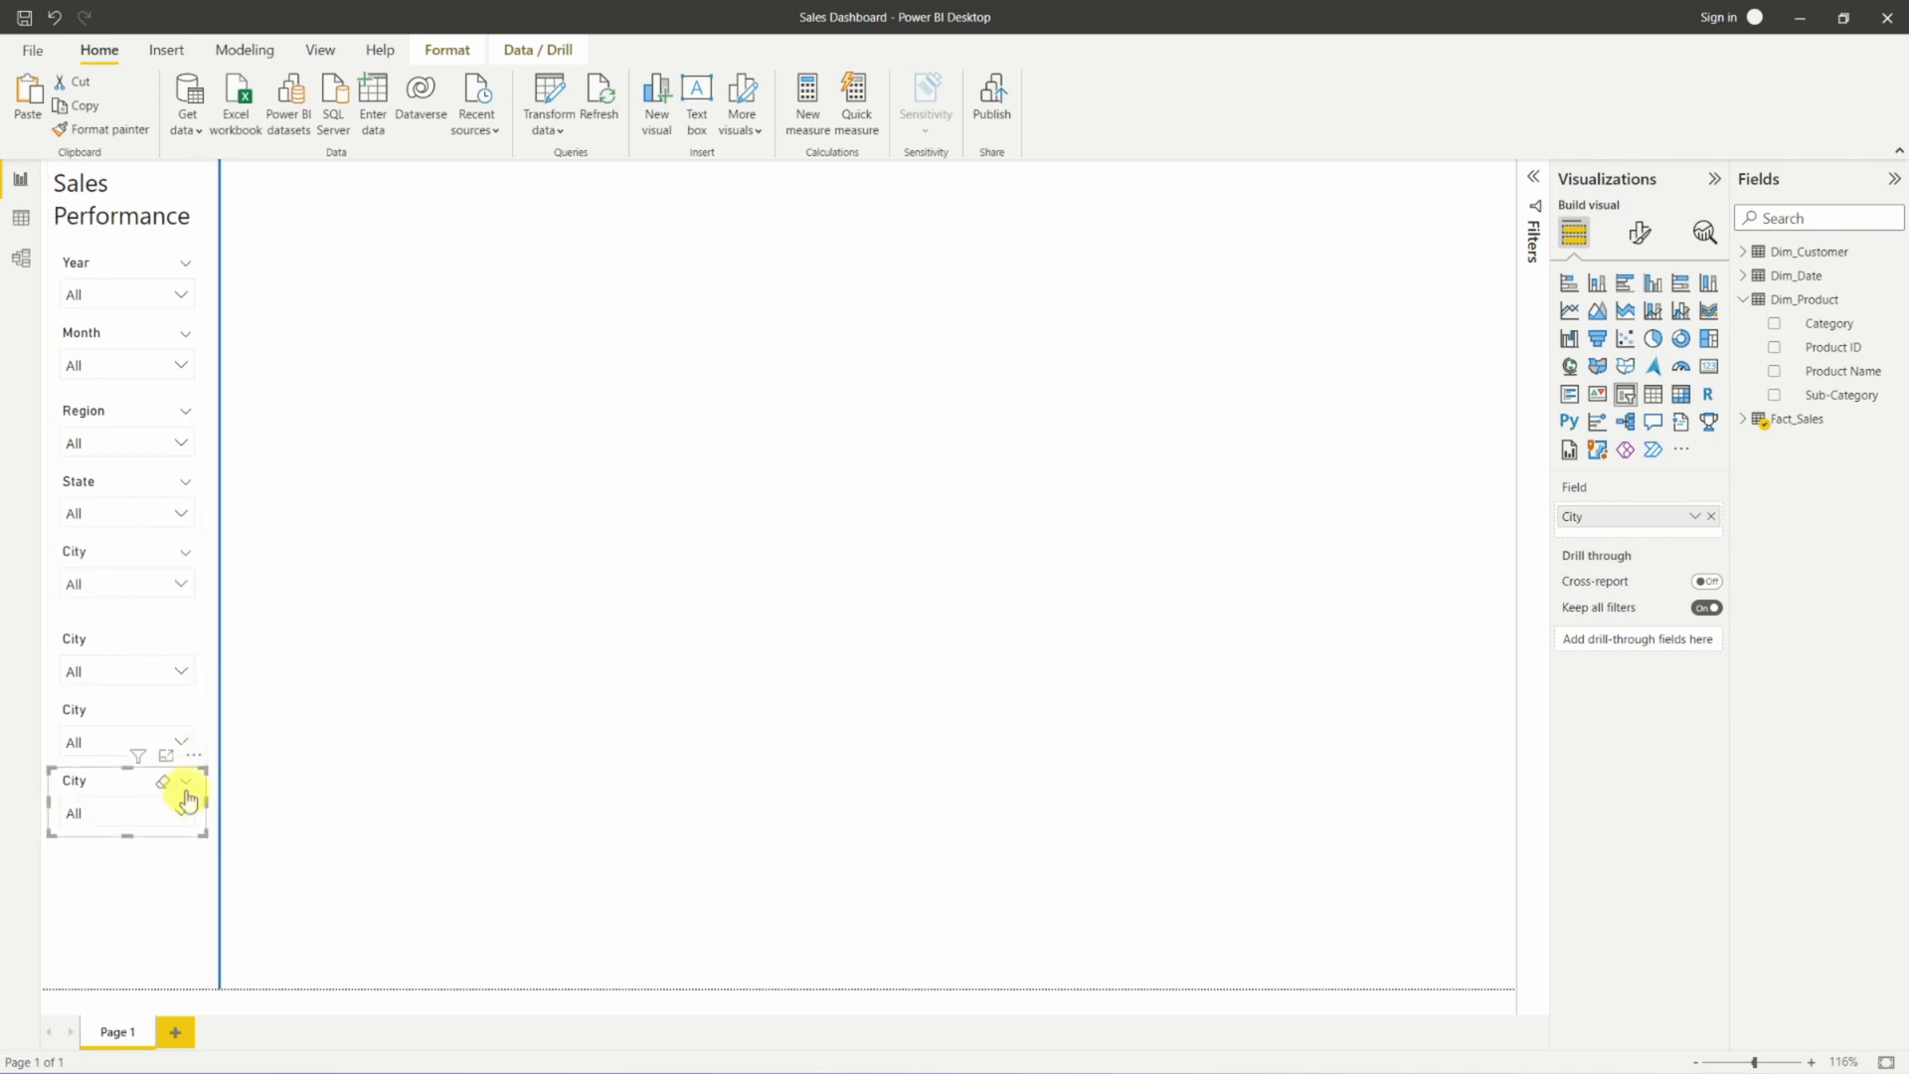
Replace the City field with Dim_Product's Category in the first copied City slicer and check its list of values.
left_click(107, 648)
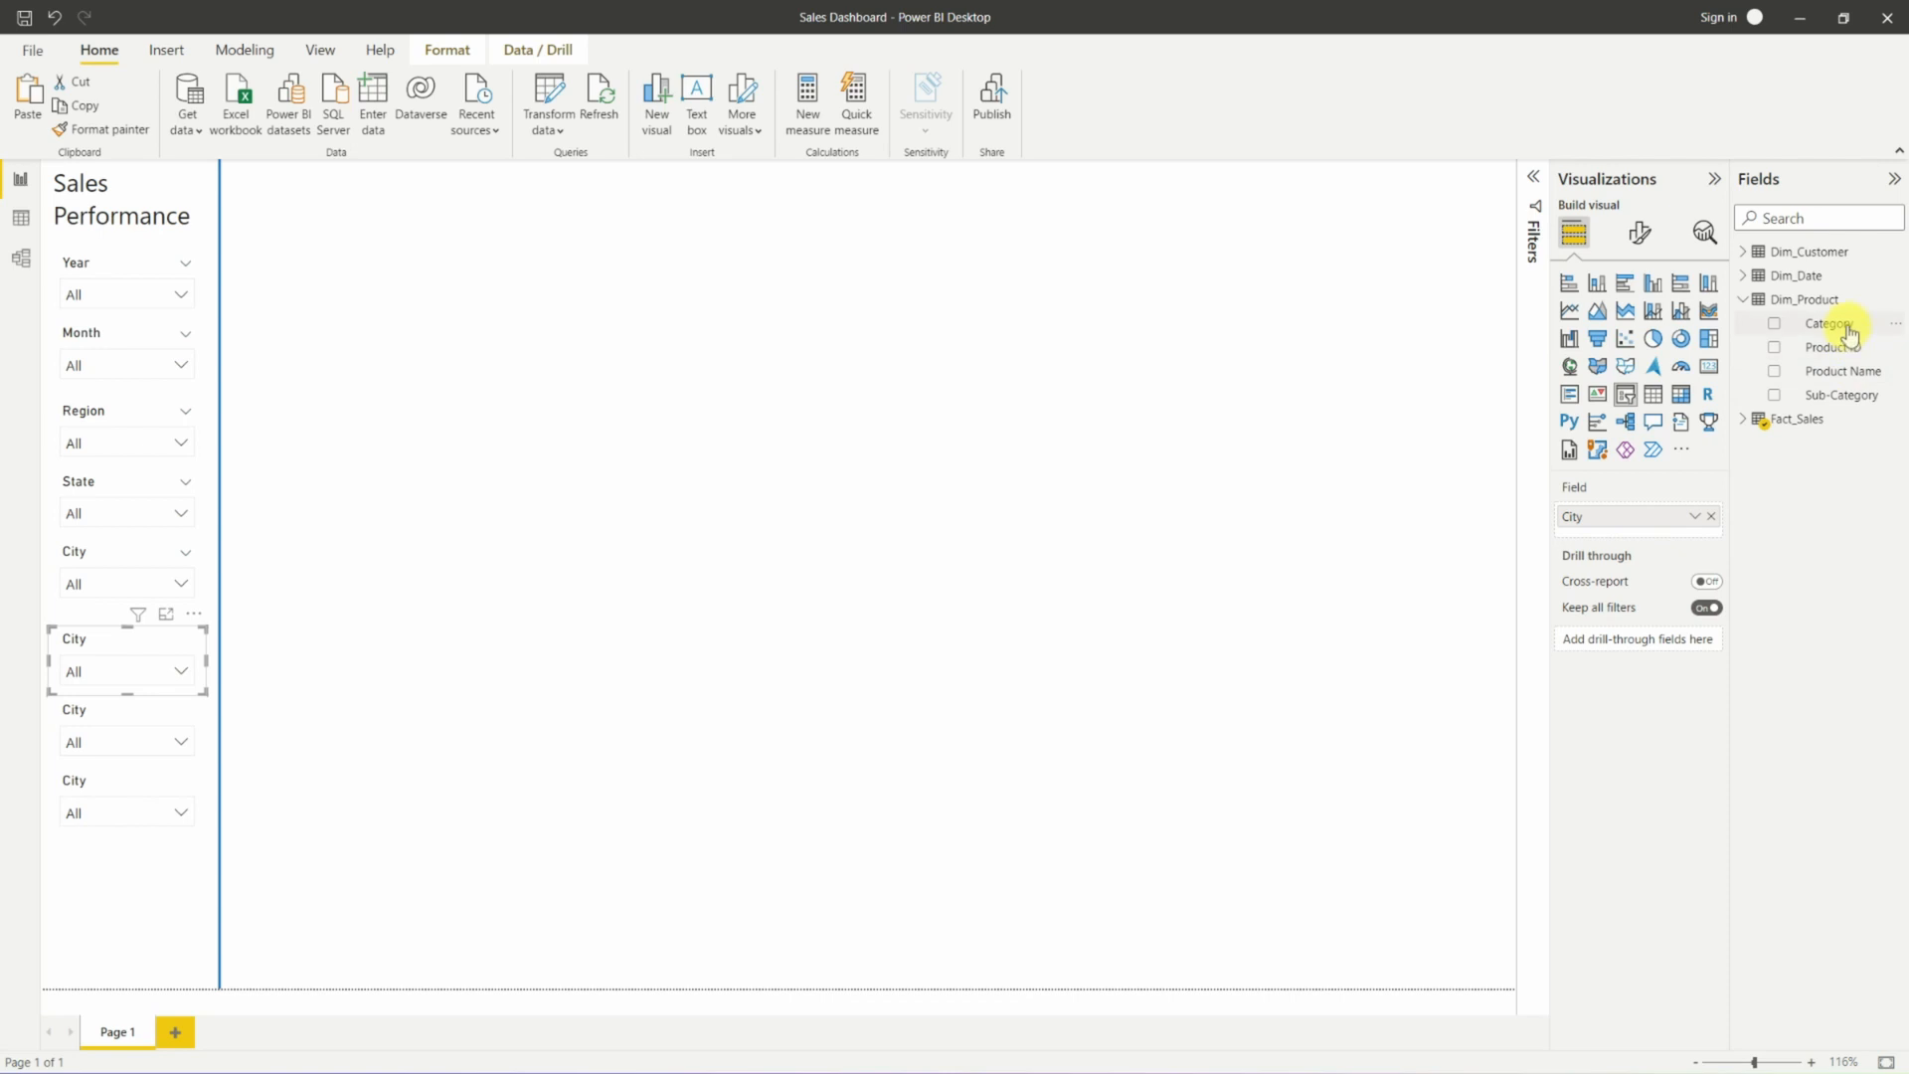
left_click_drag(1849, 336, 1685, 512)
left_click(181, 671)
left_click(297, 678)
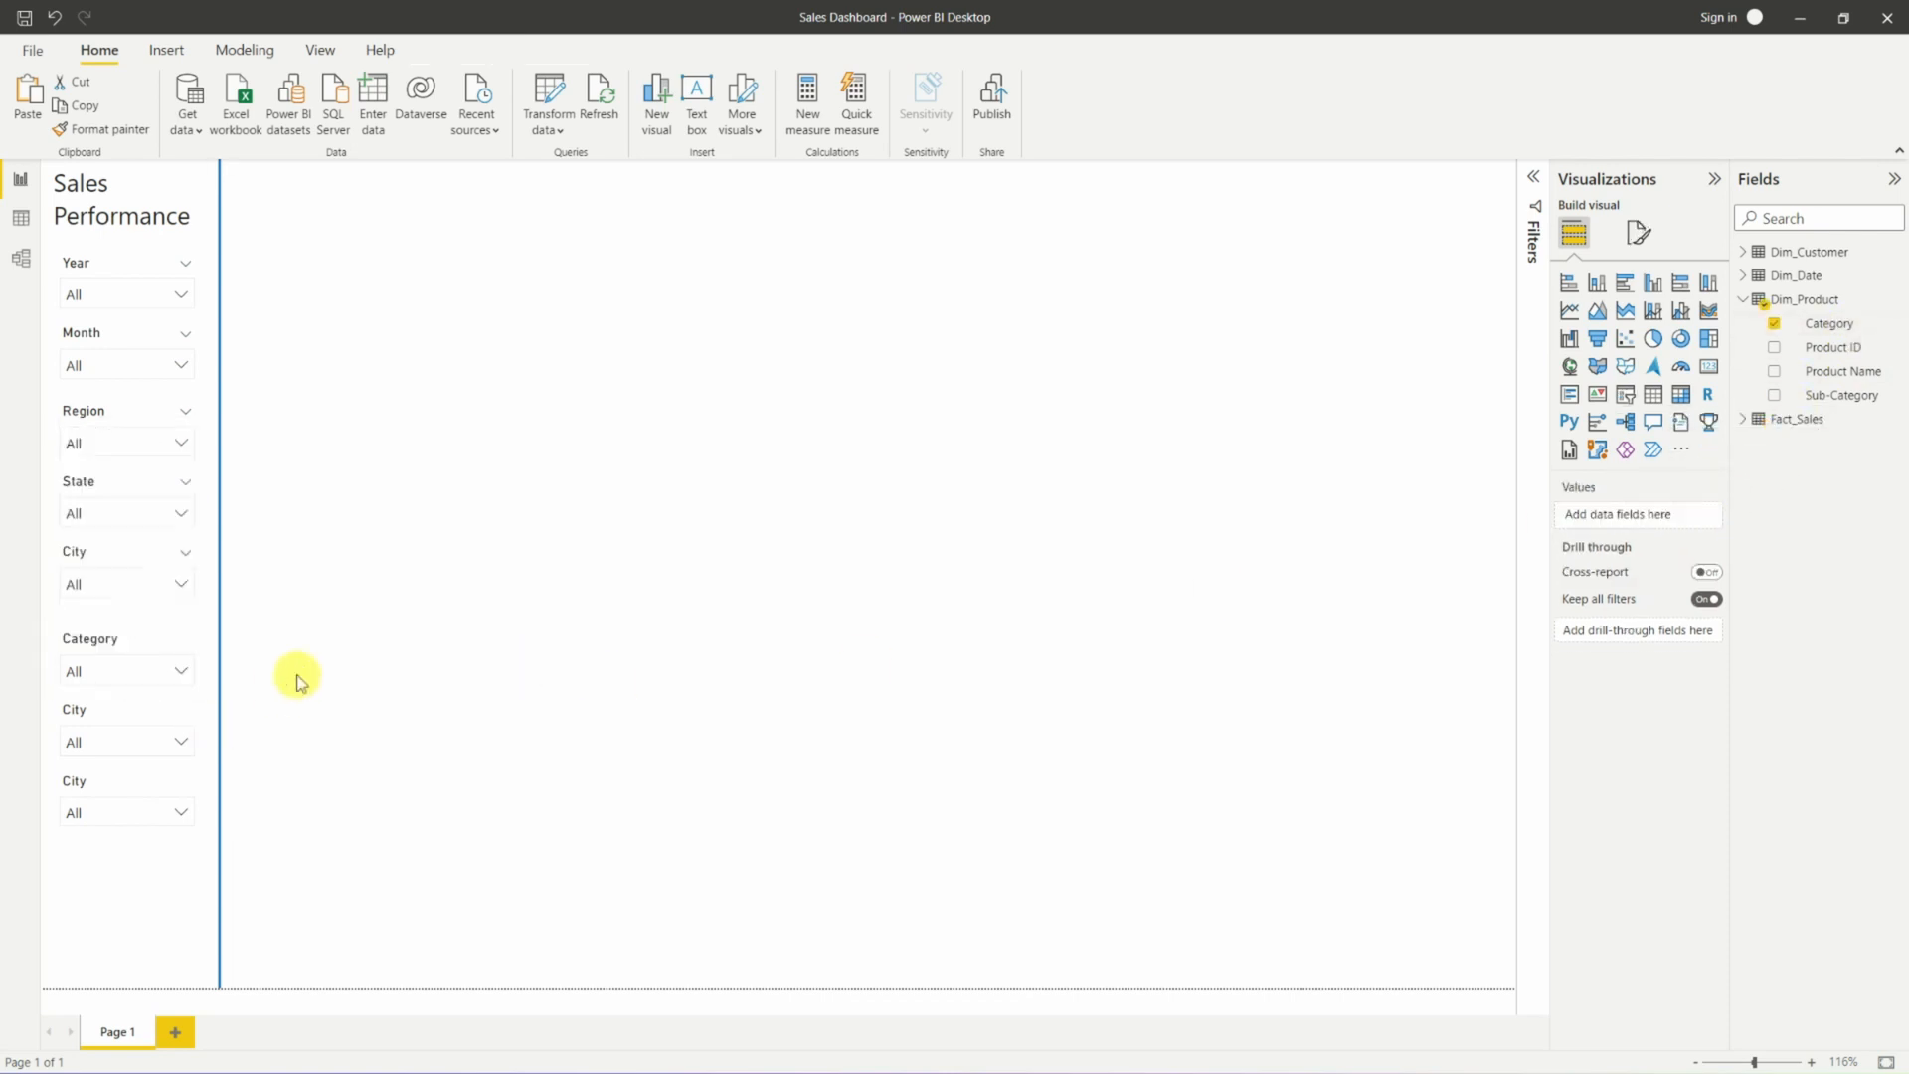
Replace the City field with Dim_Product's Sub-Category in the slicer below Category and with Product Name in the lowest slicer.
left_click(87, 714)
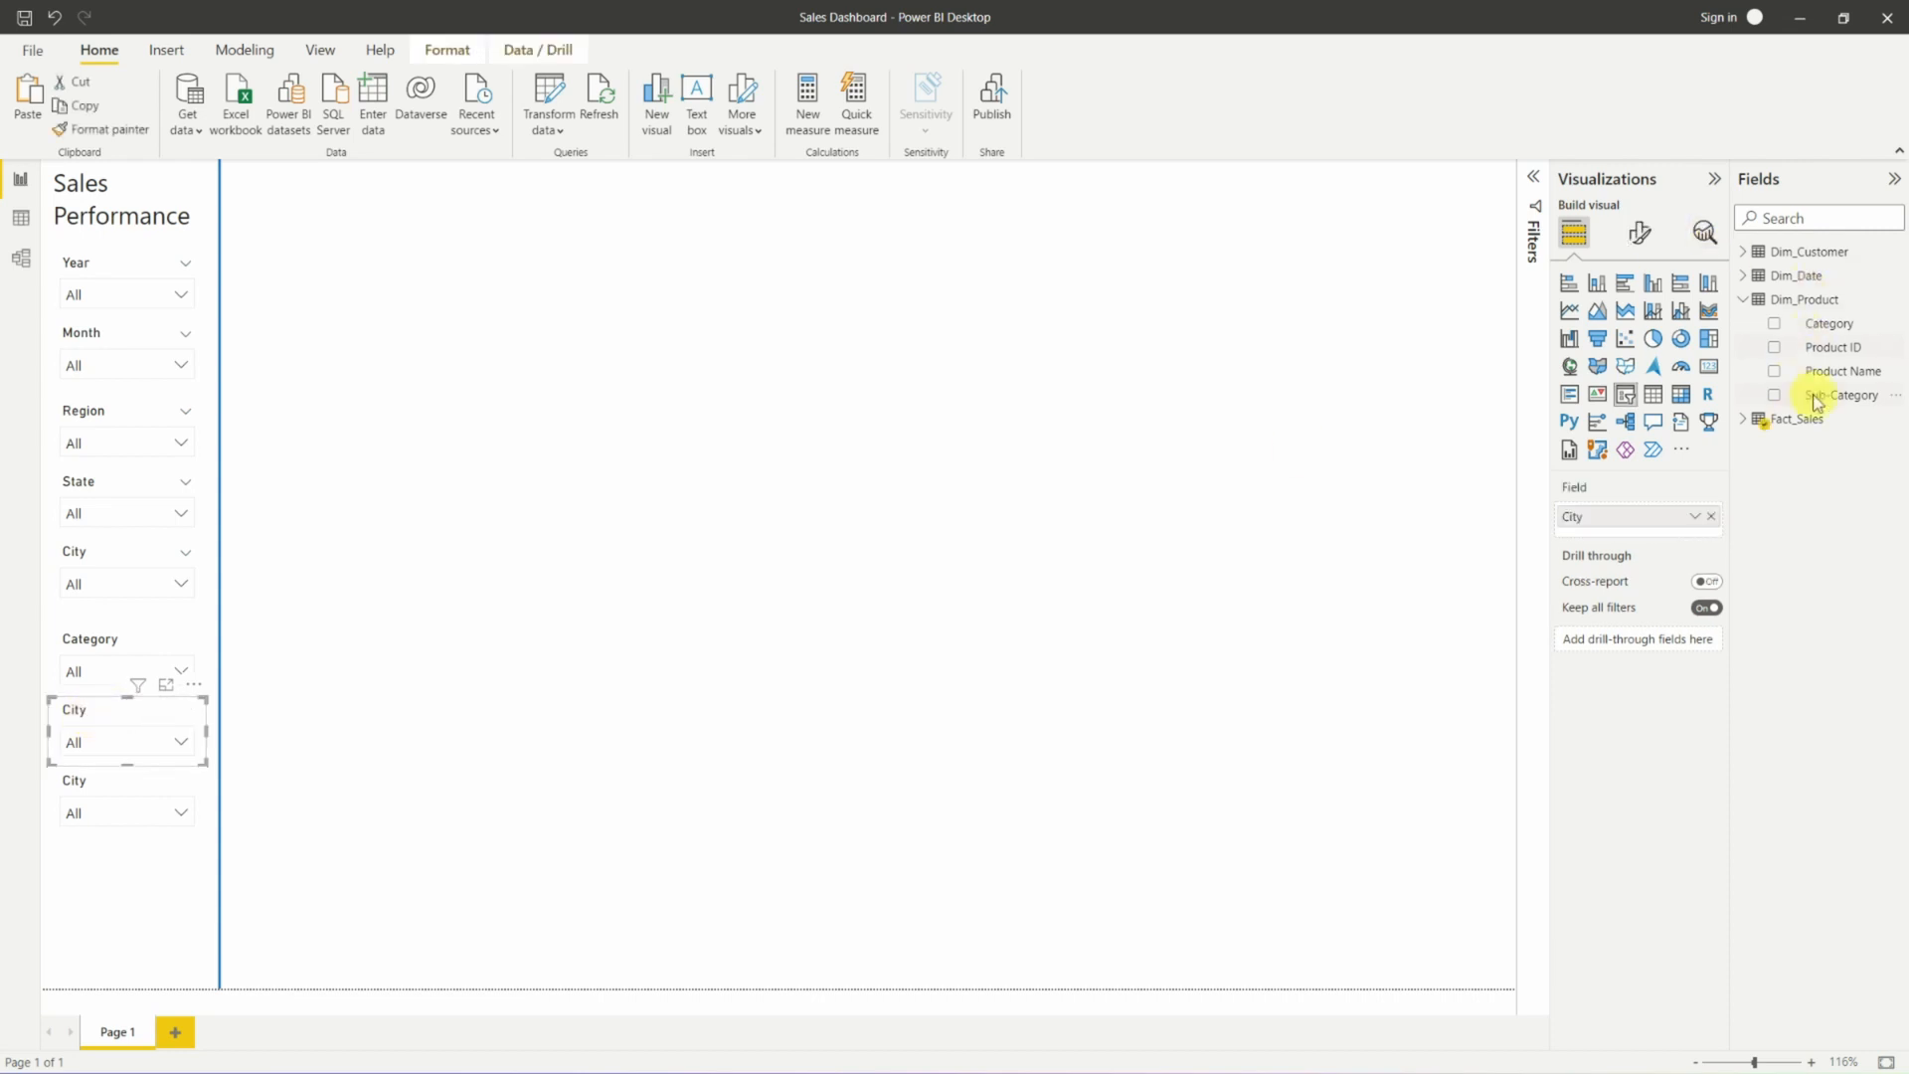
left_click_drag(1817, 402, 1676, 515)
left_click(181, 742)
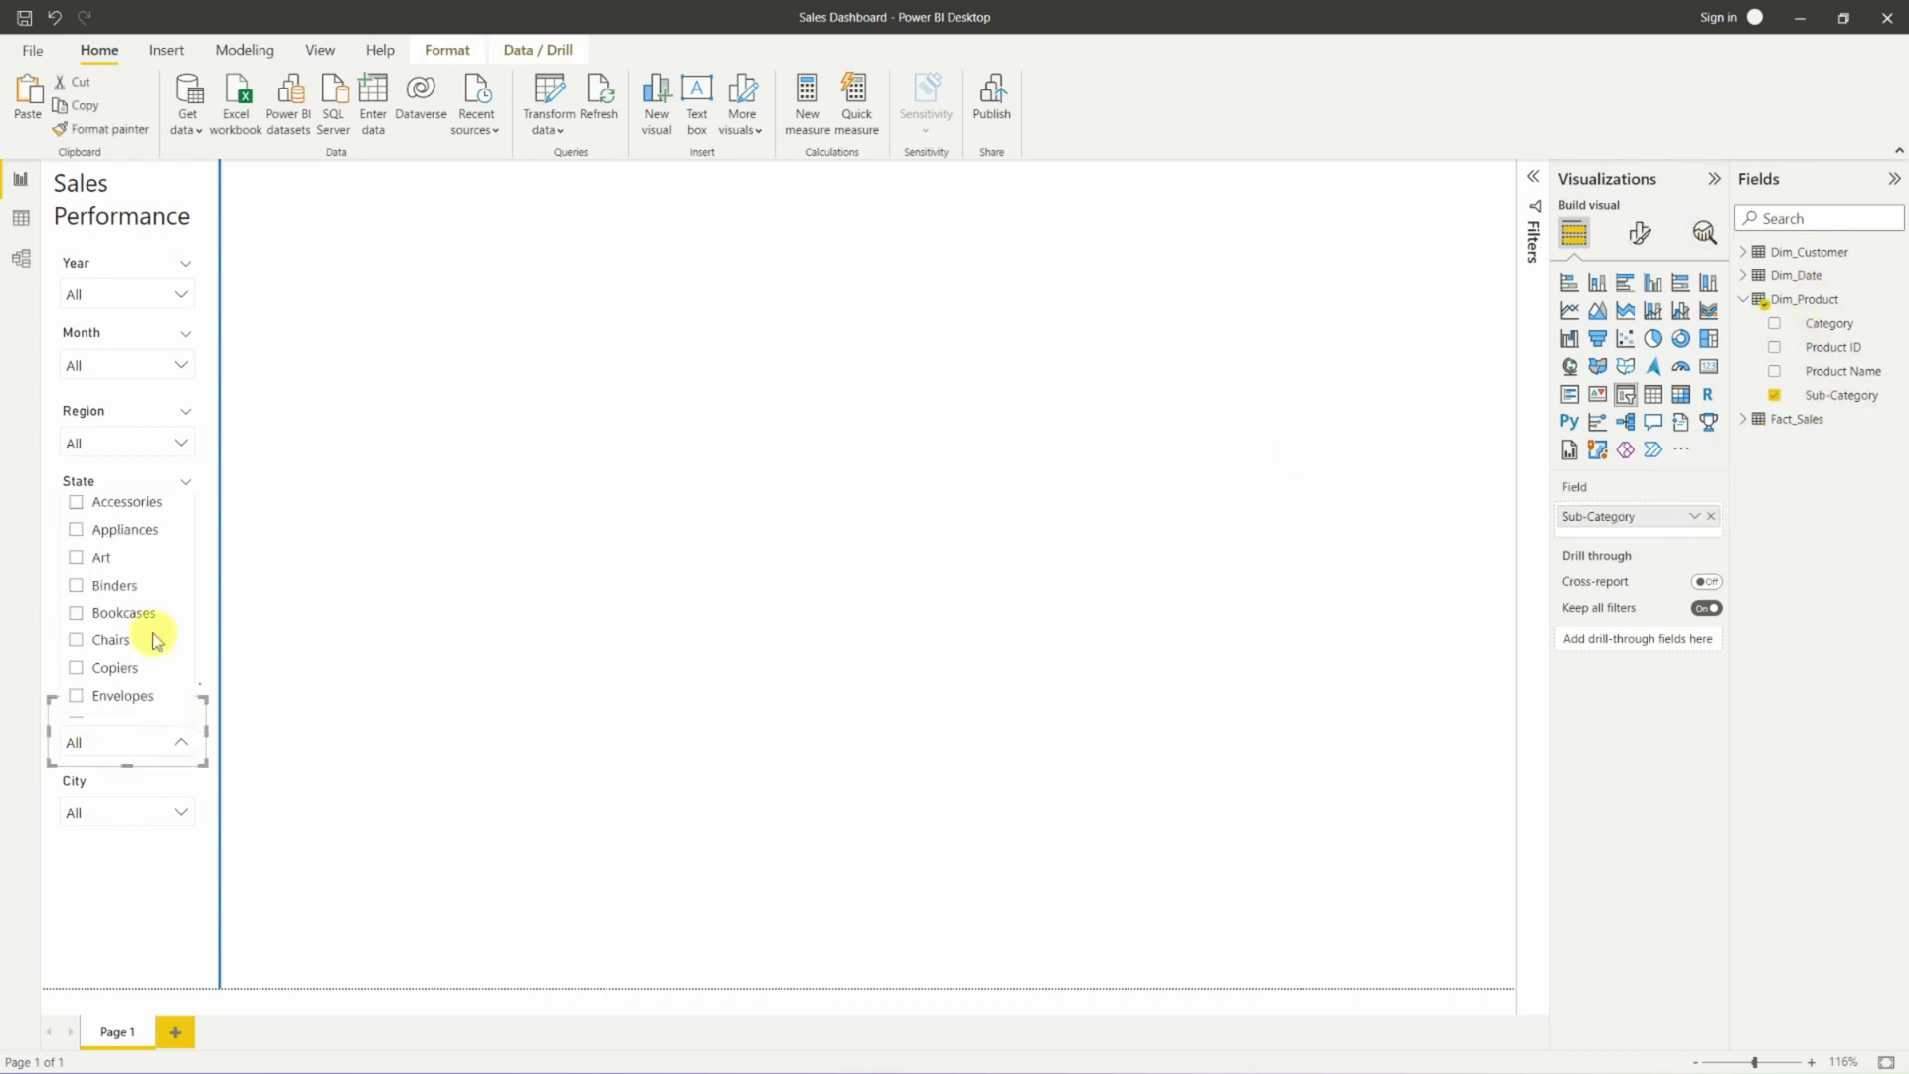
left_click(356, 690)
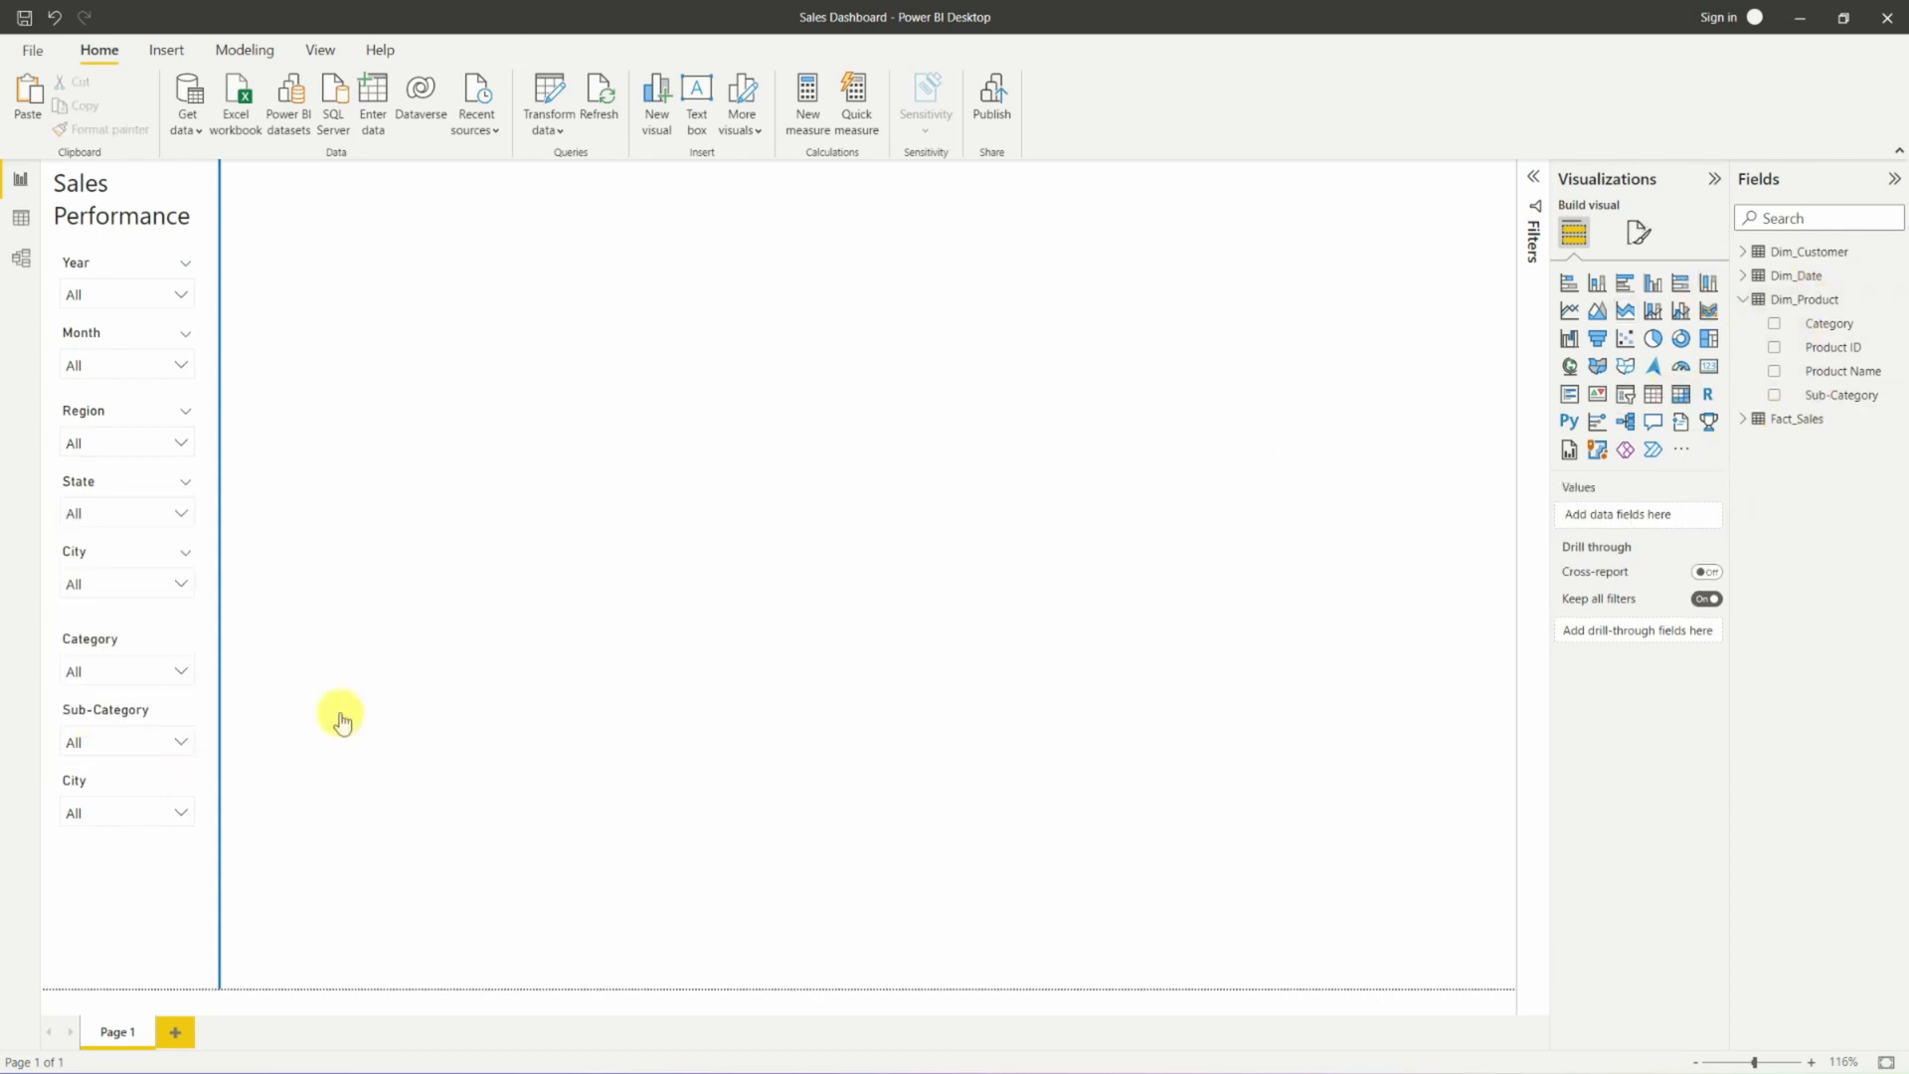
left_click(126, 793)
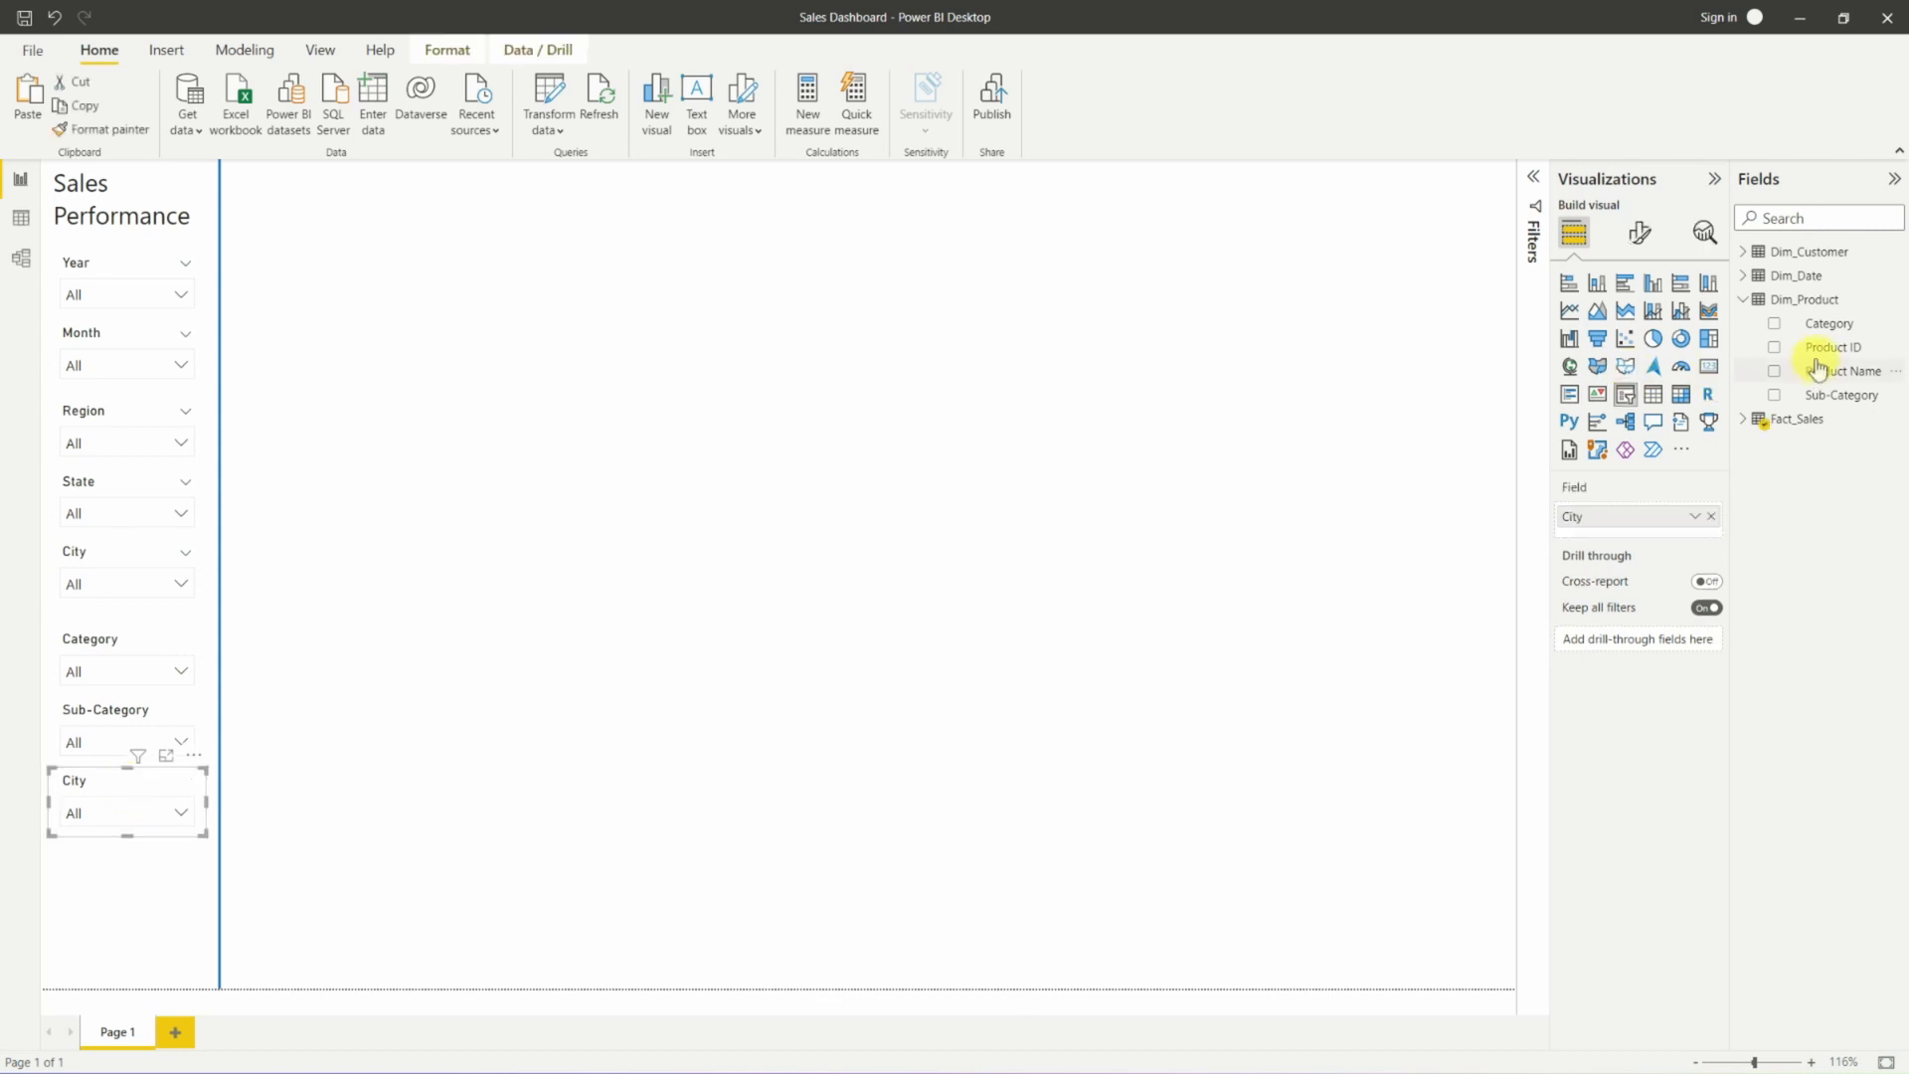
left_click_drag(1821, 371, 1630, 515)
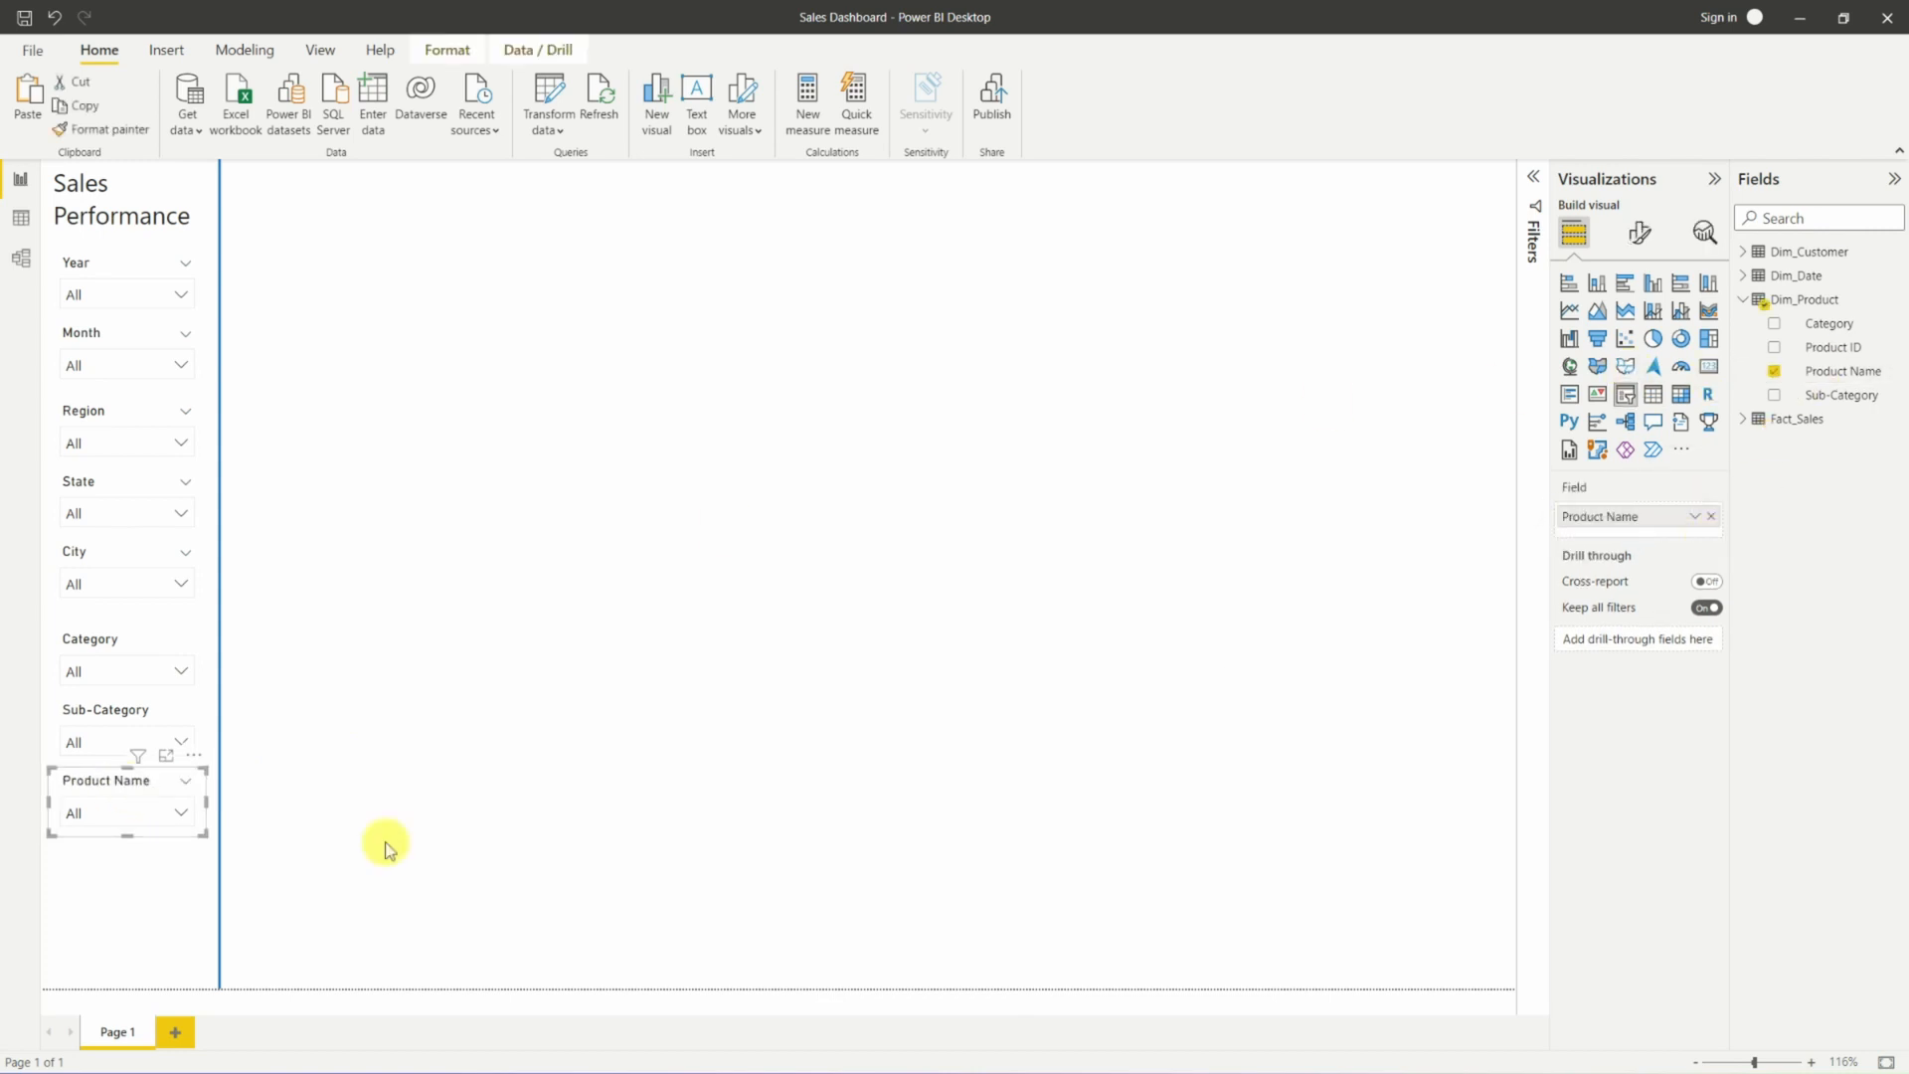
Look through the list of values in the Product Name slicer.
left_click(182, 817)
scroll(169, 684, "up", 6)
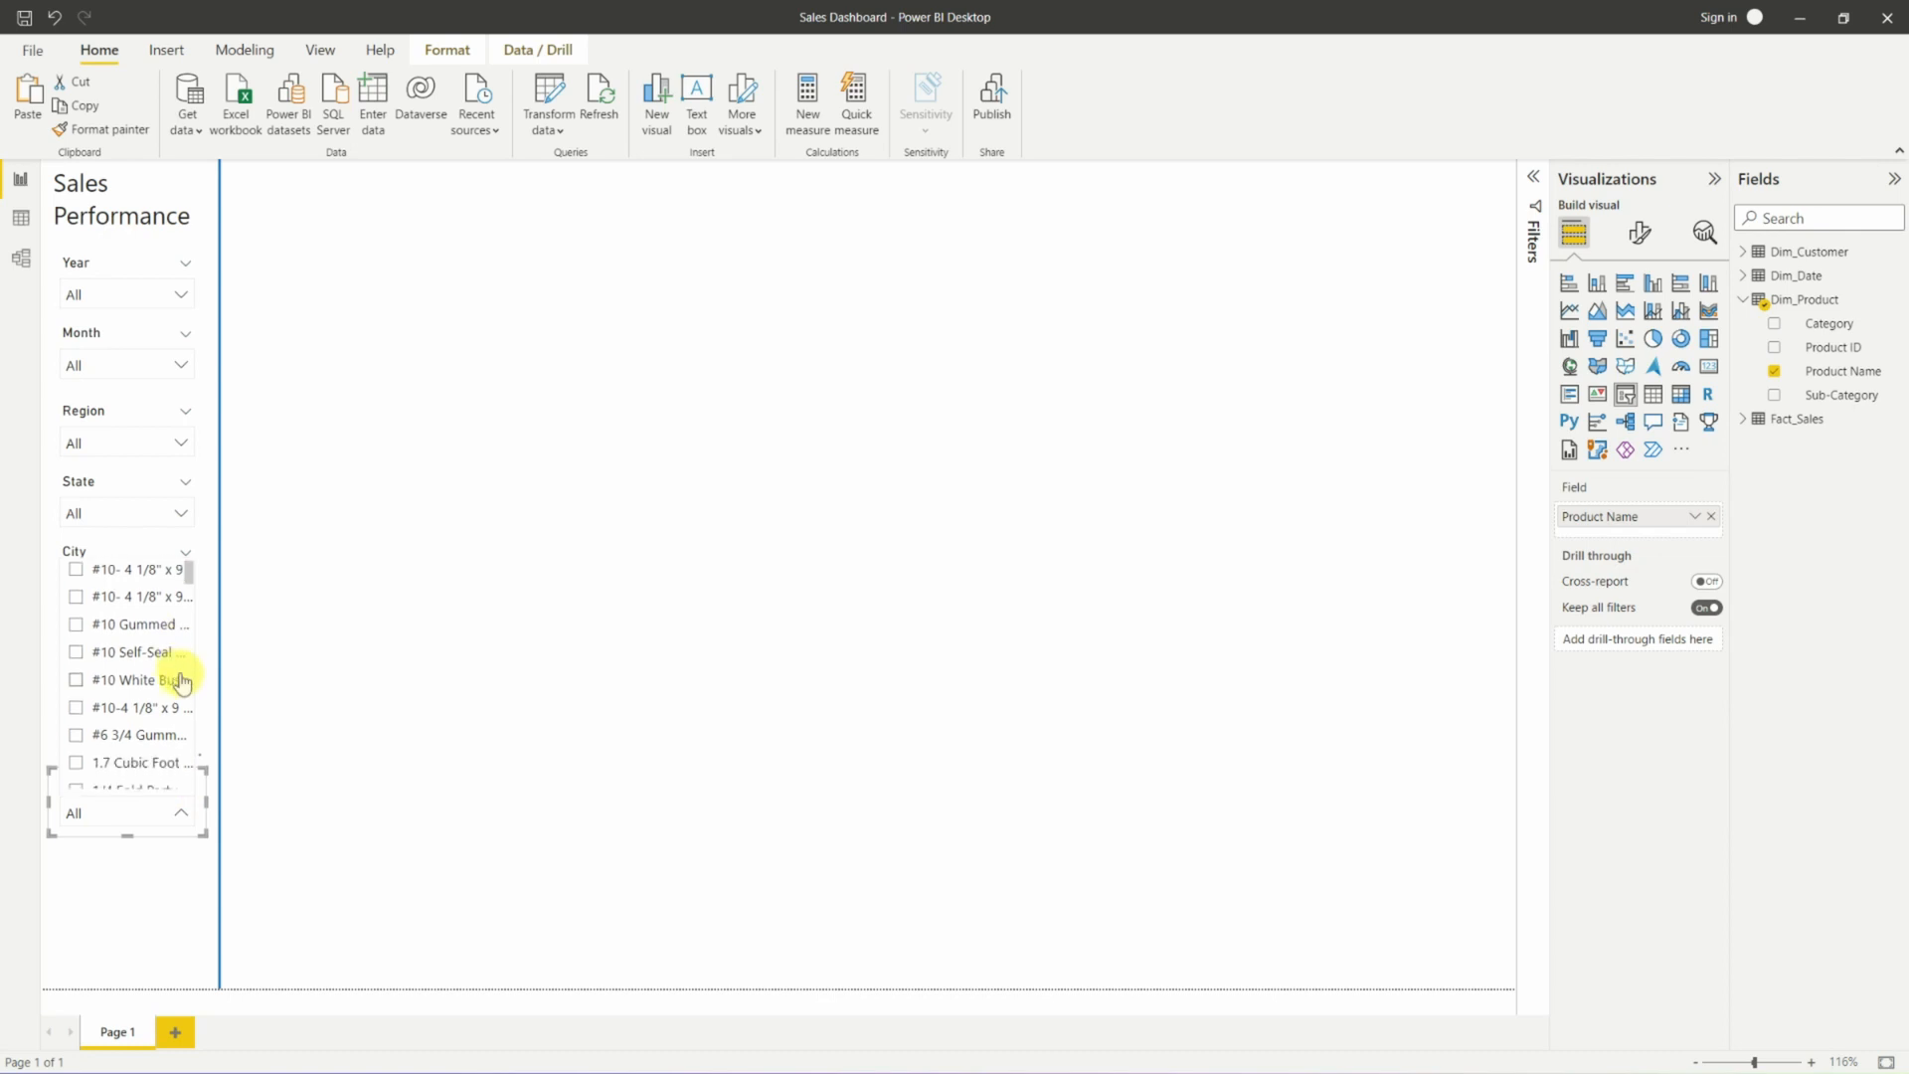
left_click(333, 752)
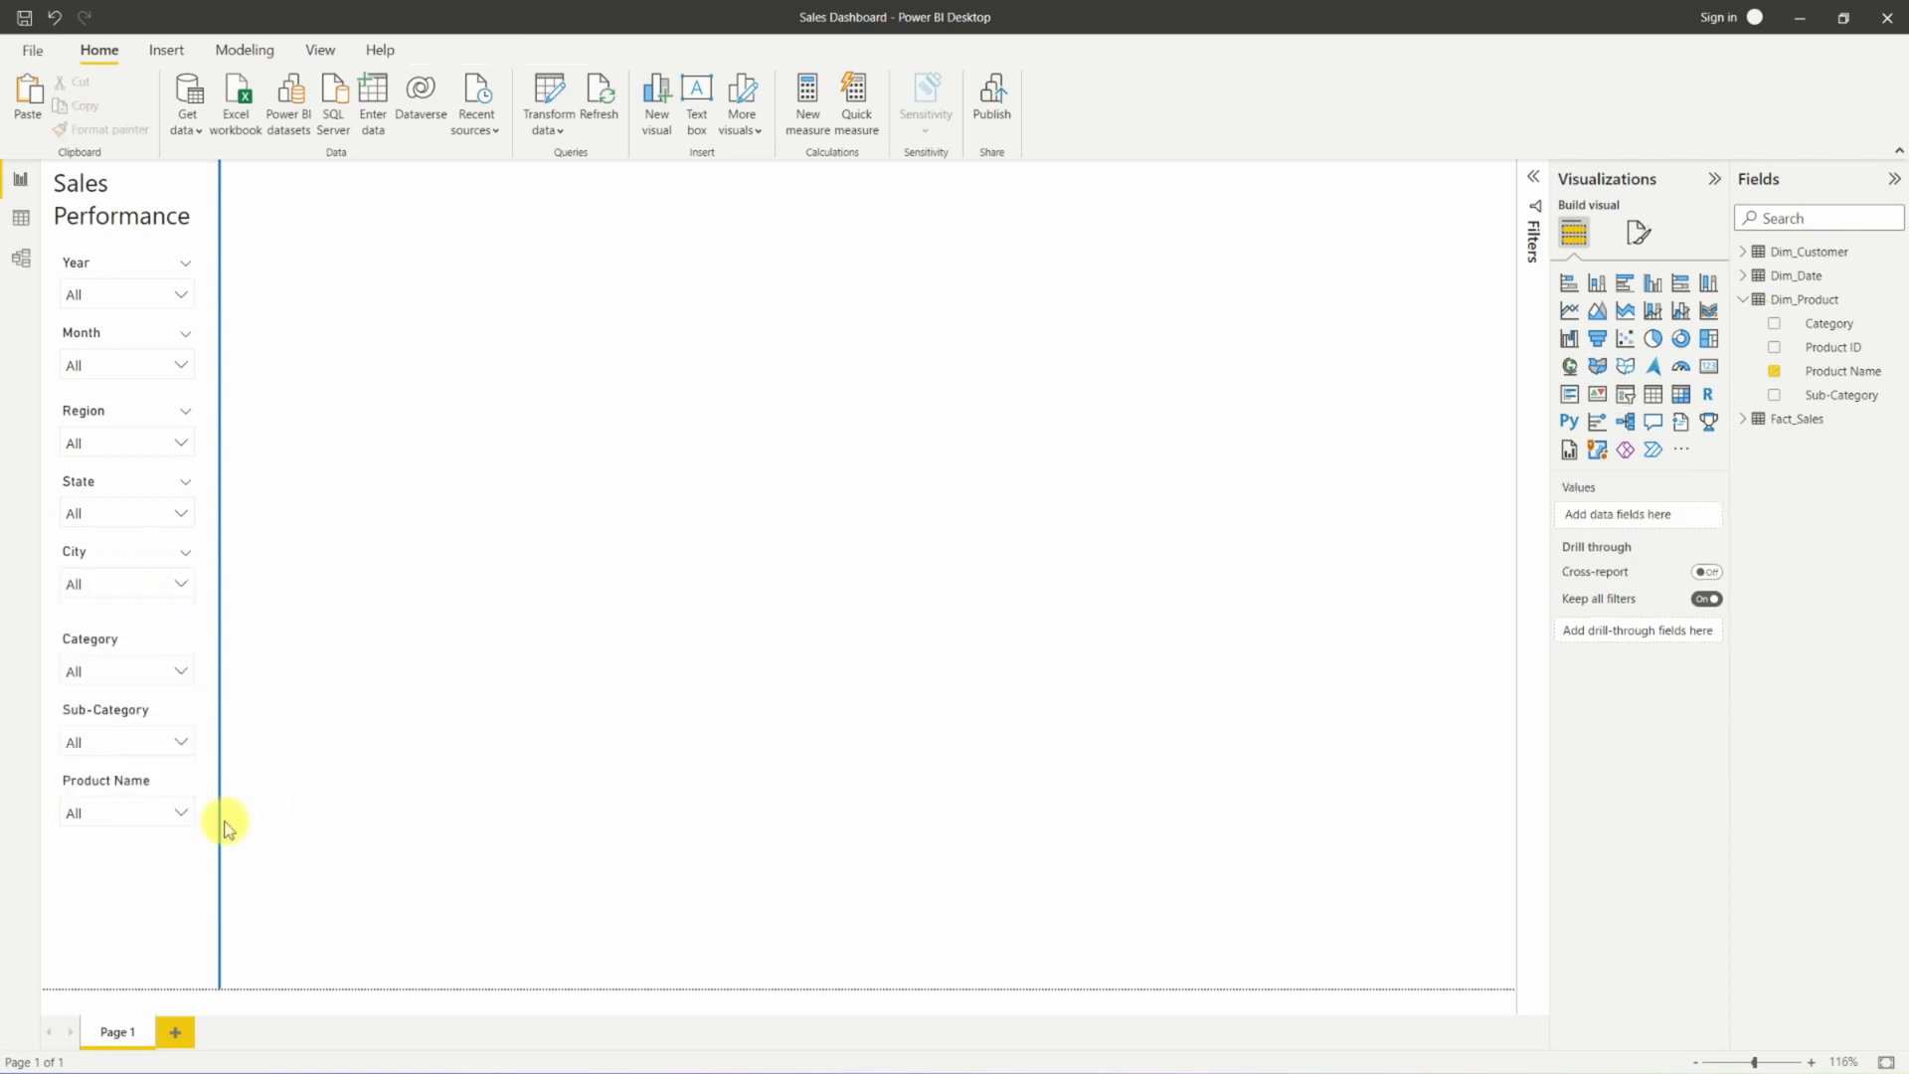
left_click(171, 814)
left_click(169, 808)
Enable the search option on the Product Name slicer and search its list for "chair".
left_click(134, 836)
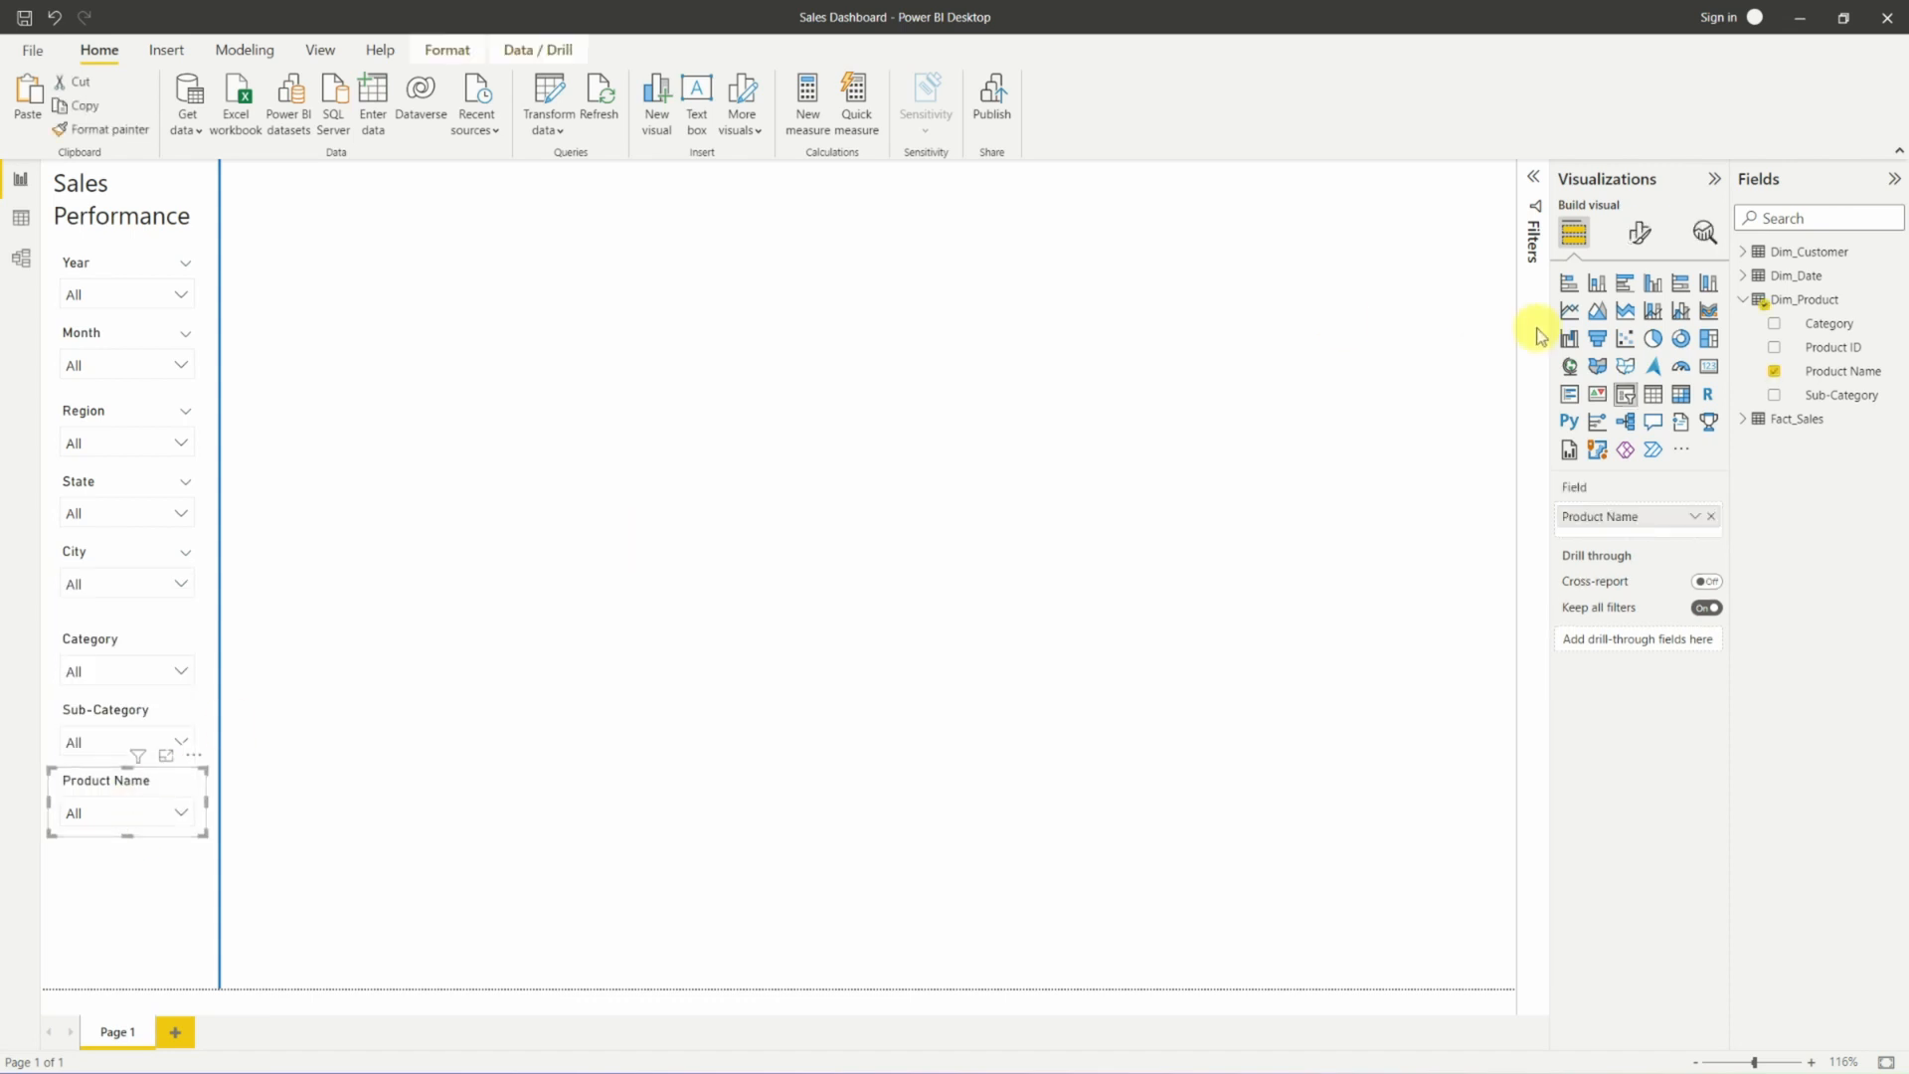
left_click(1643, 237)
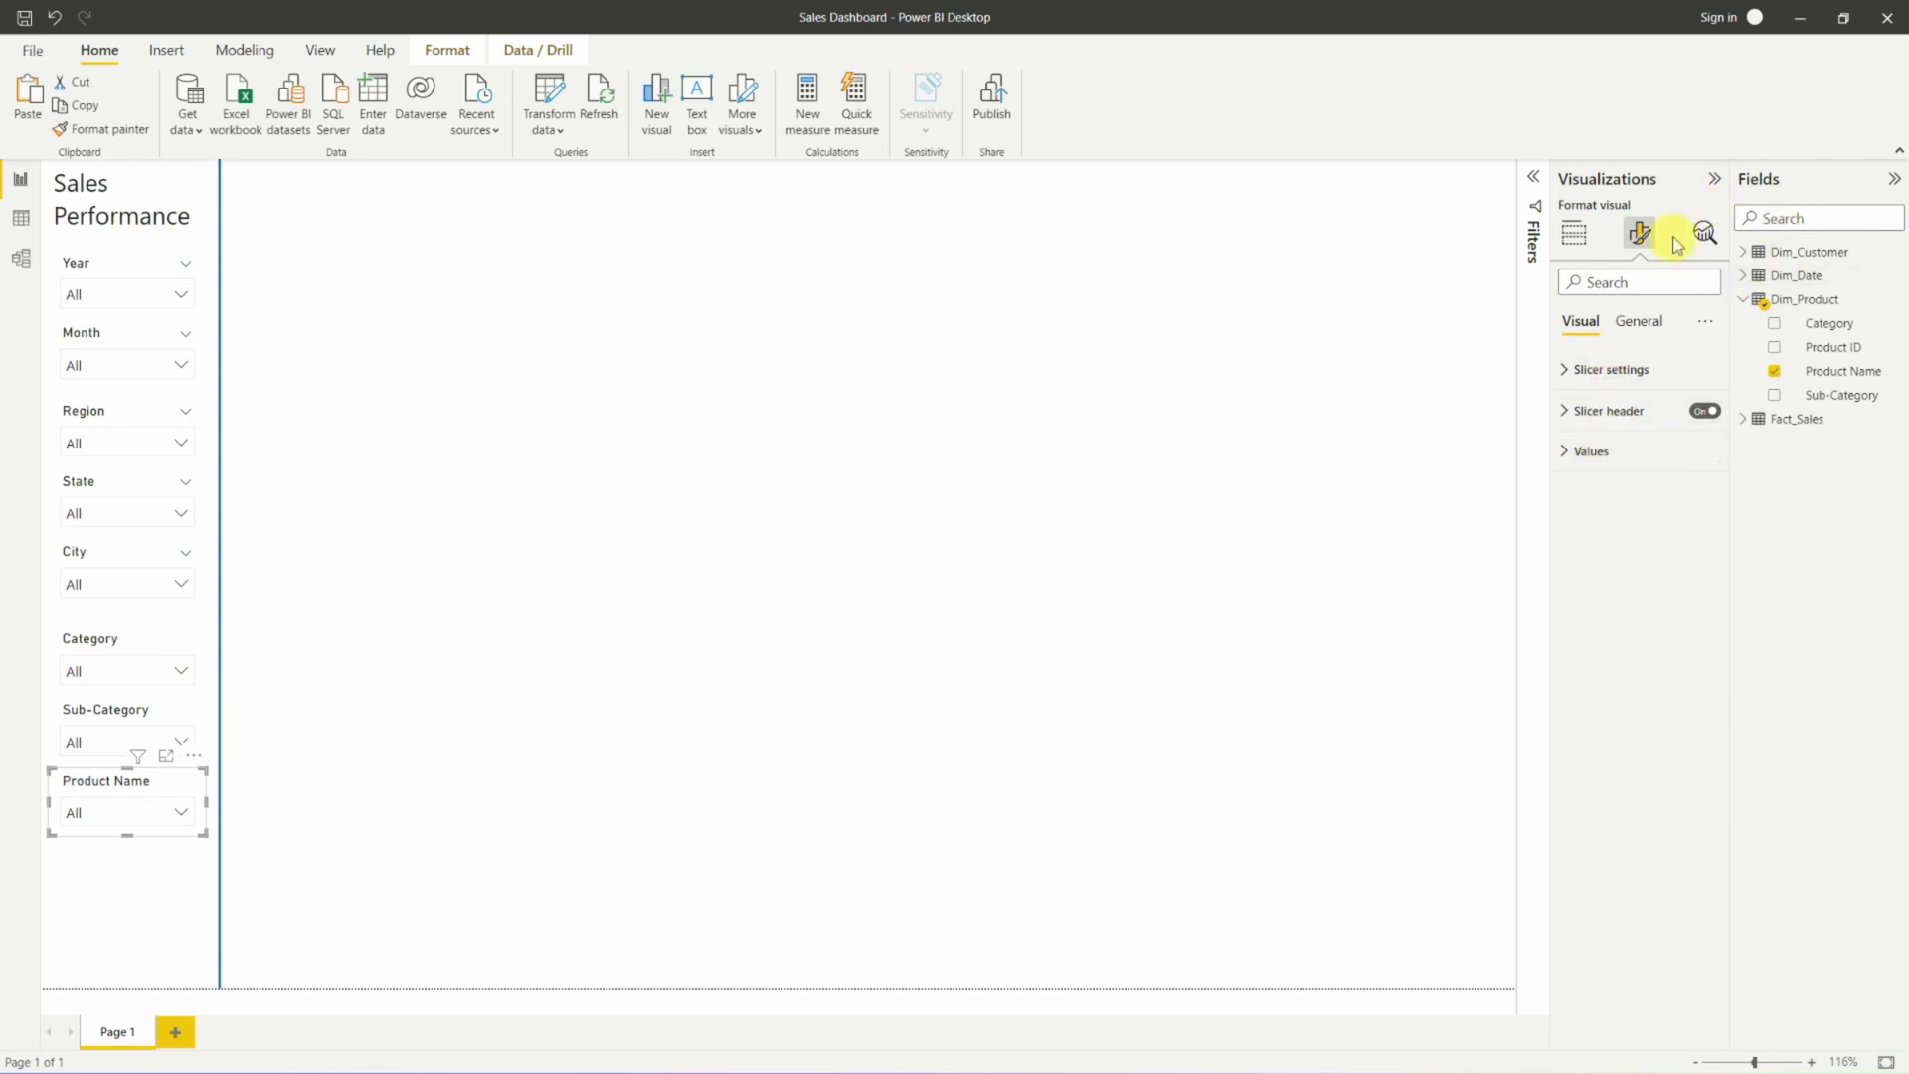
left_click(1622, 371)
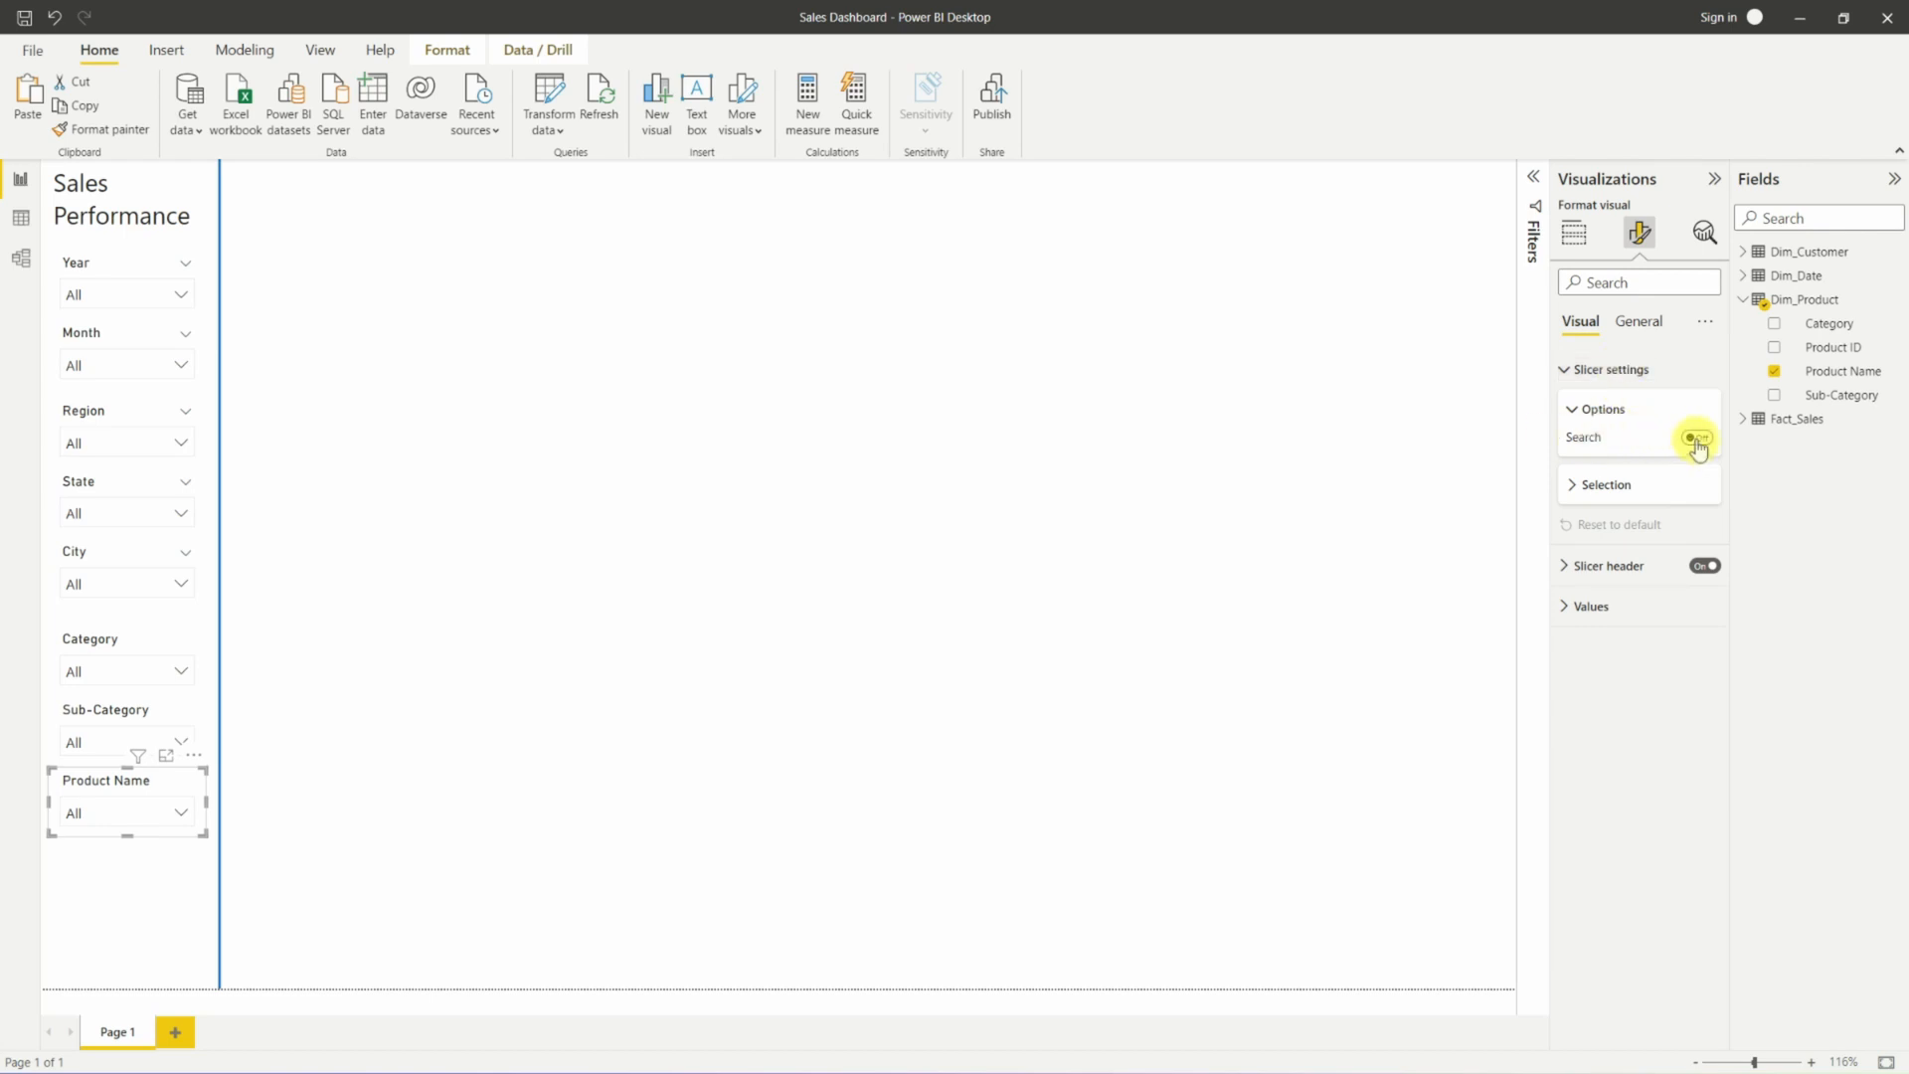
left_click(1697, 438)
left_click(177, 810)
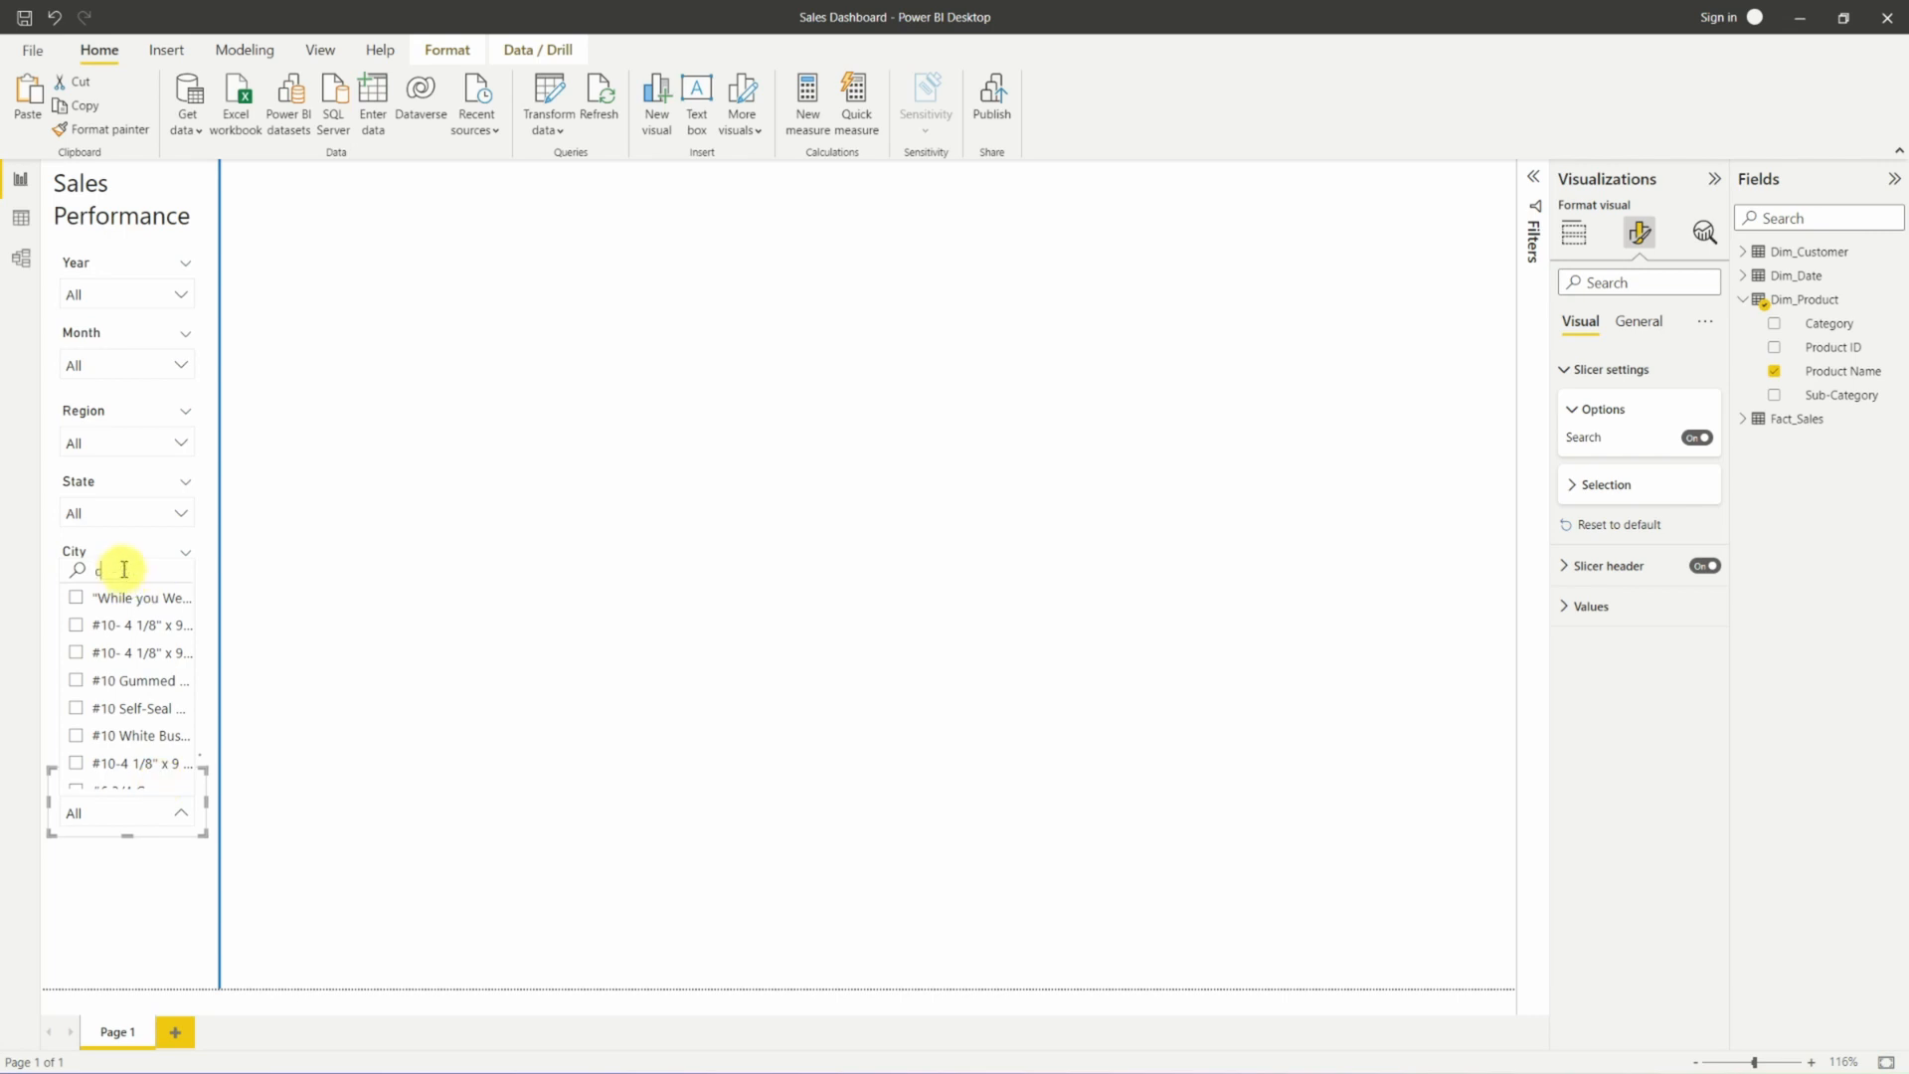
type("chai")
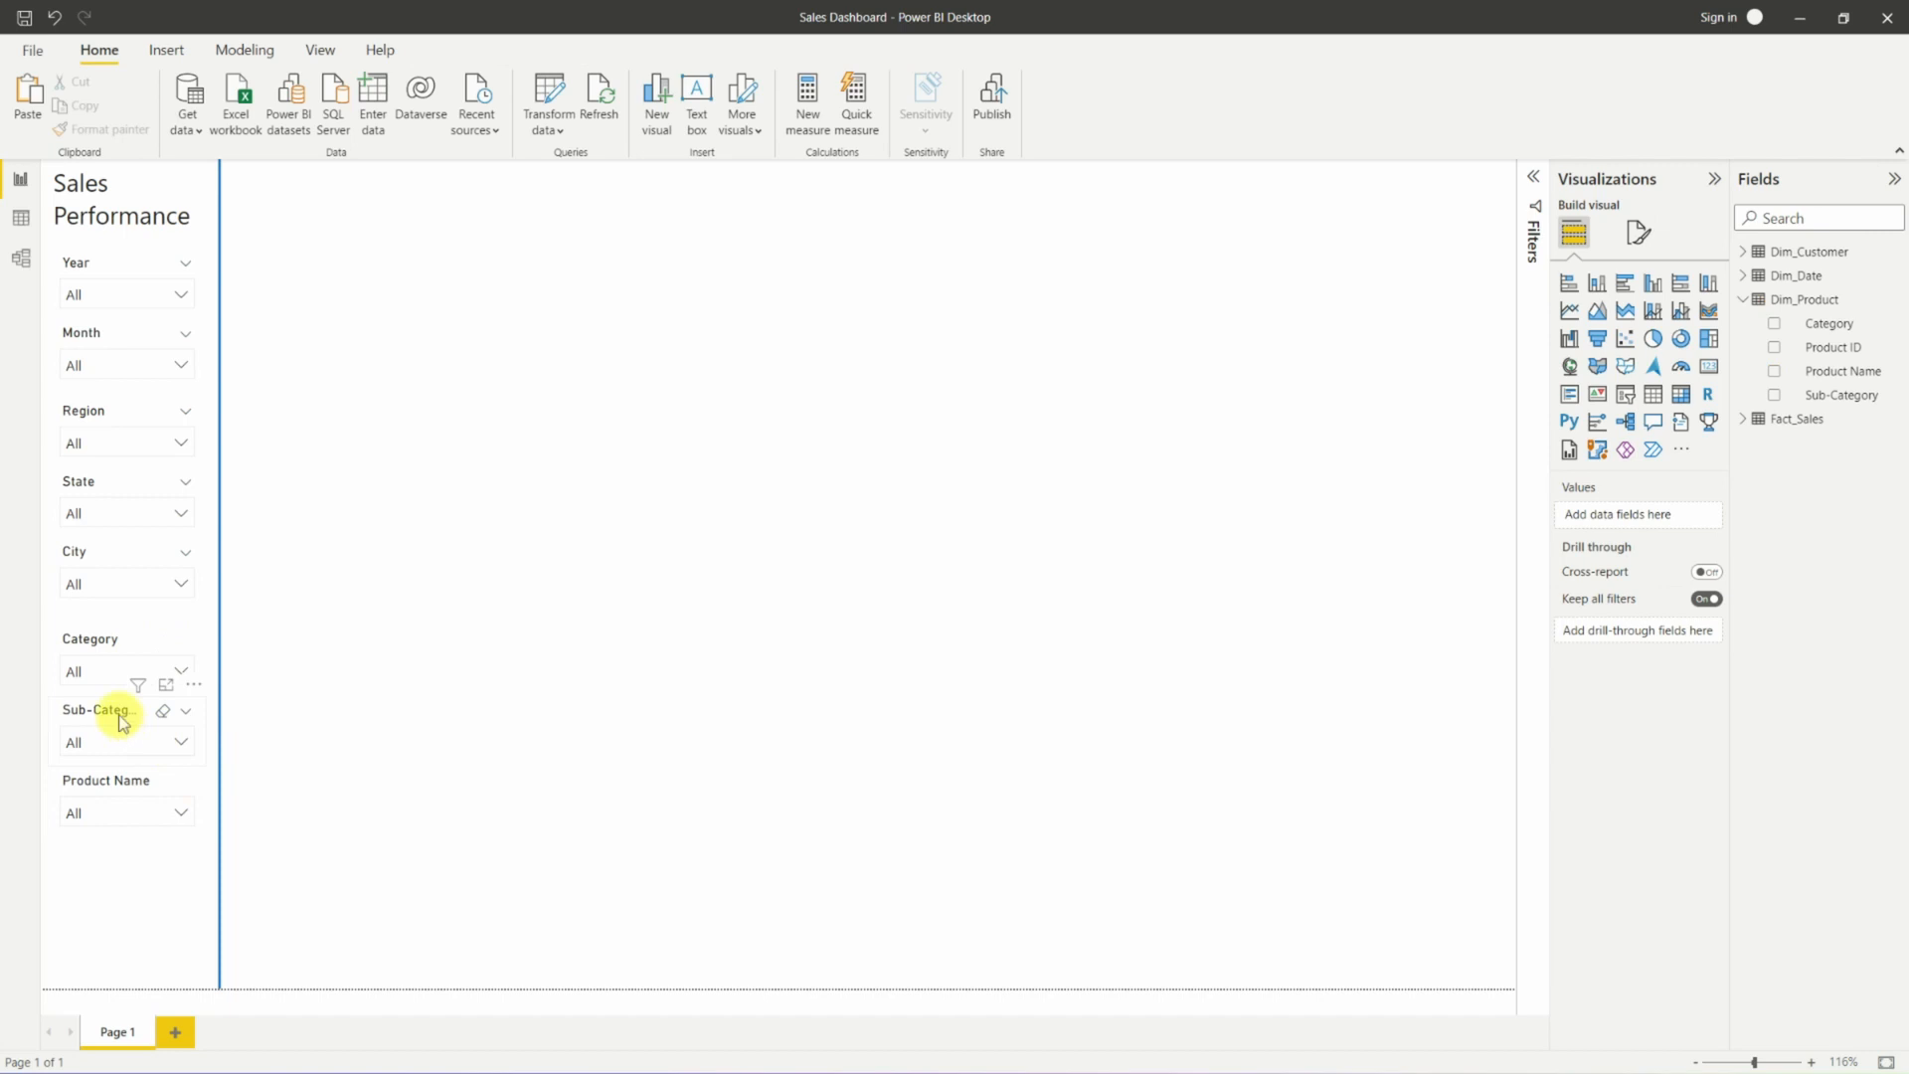
Enable the search option on the Sub-Category, City and State slicers.
left_click(119, 721)
left_click(1636, 235)
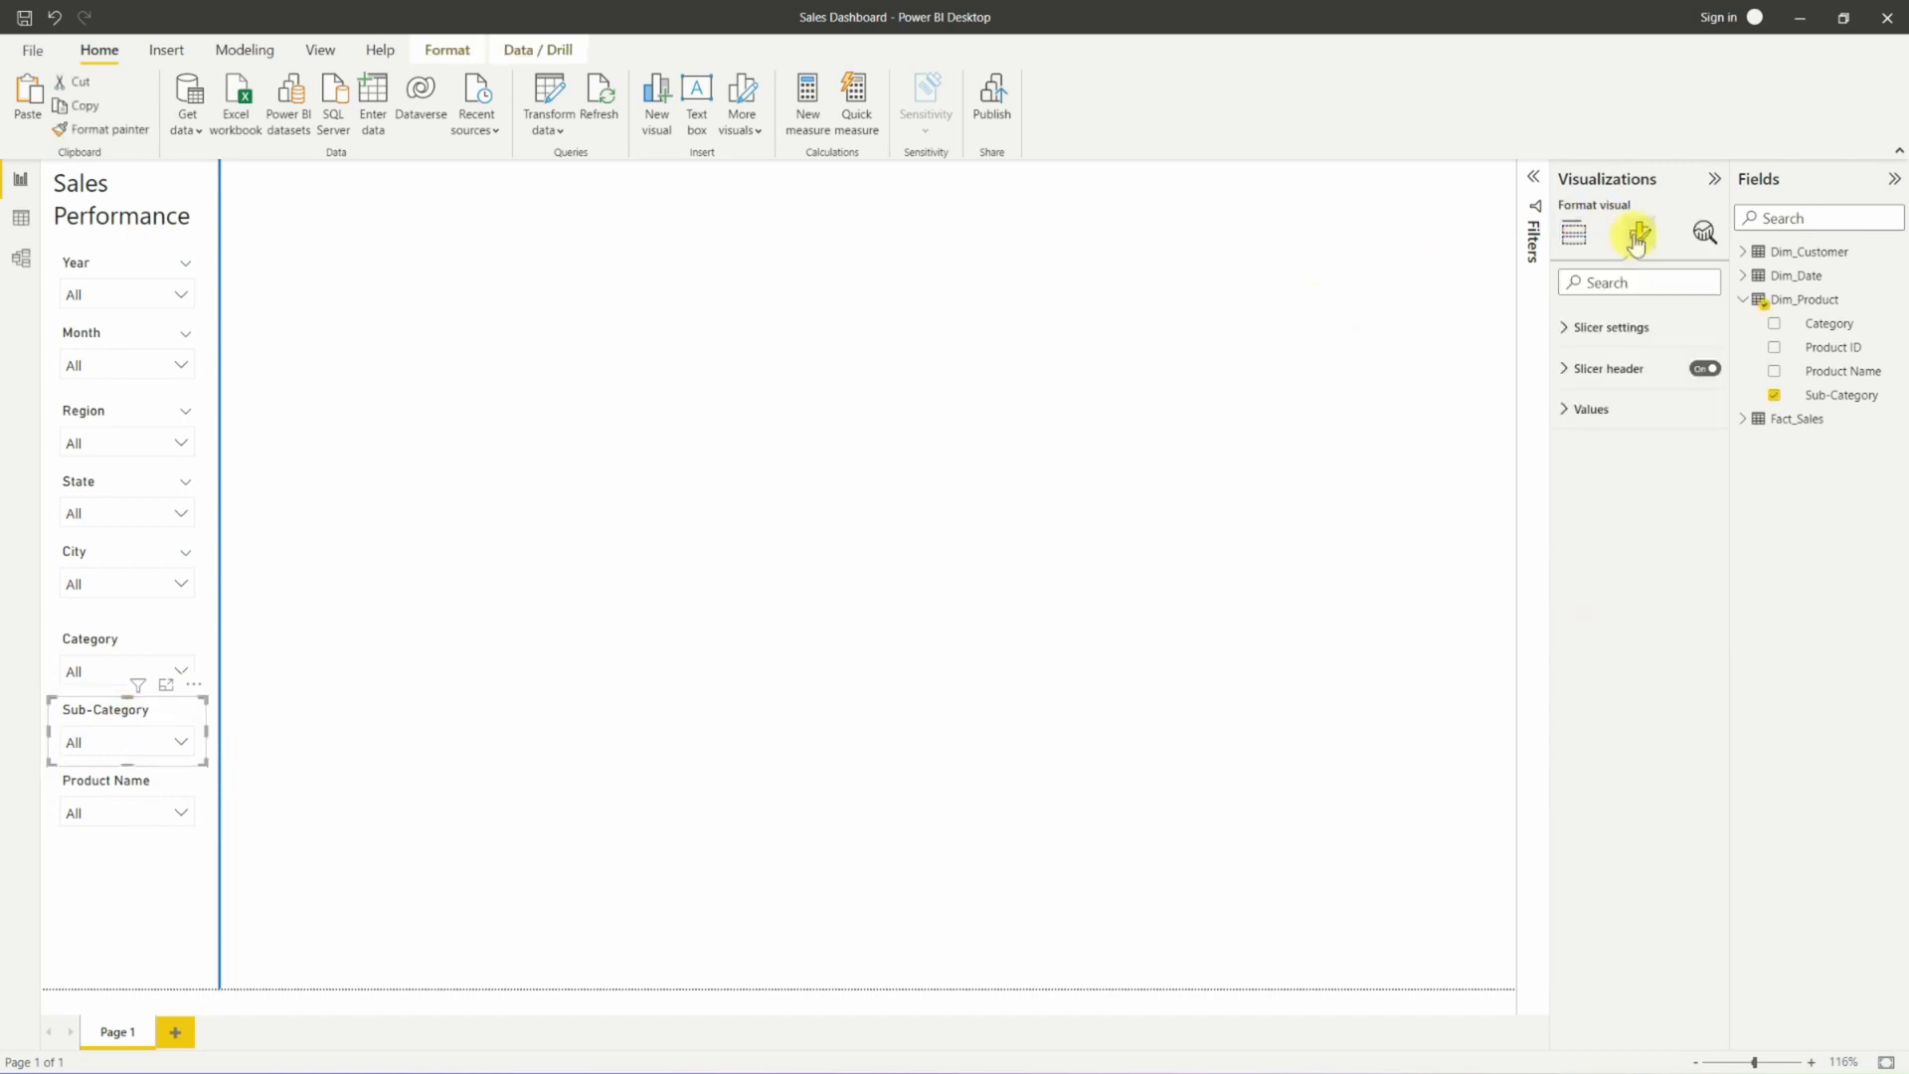
left_click(1601, 369)
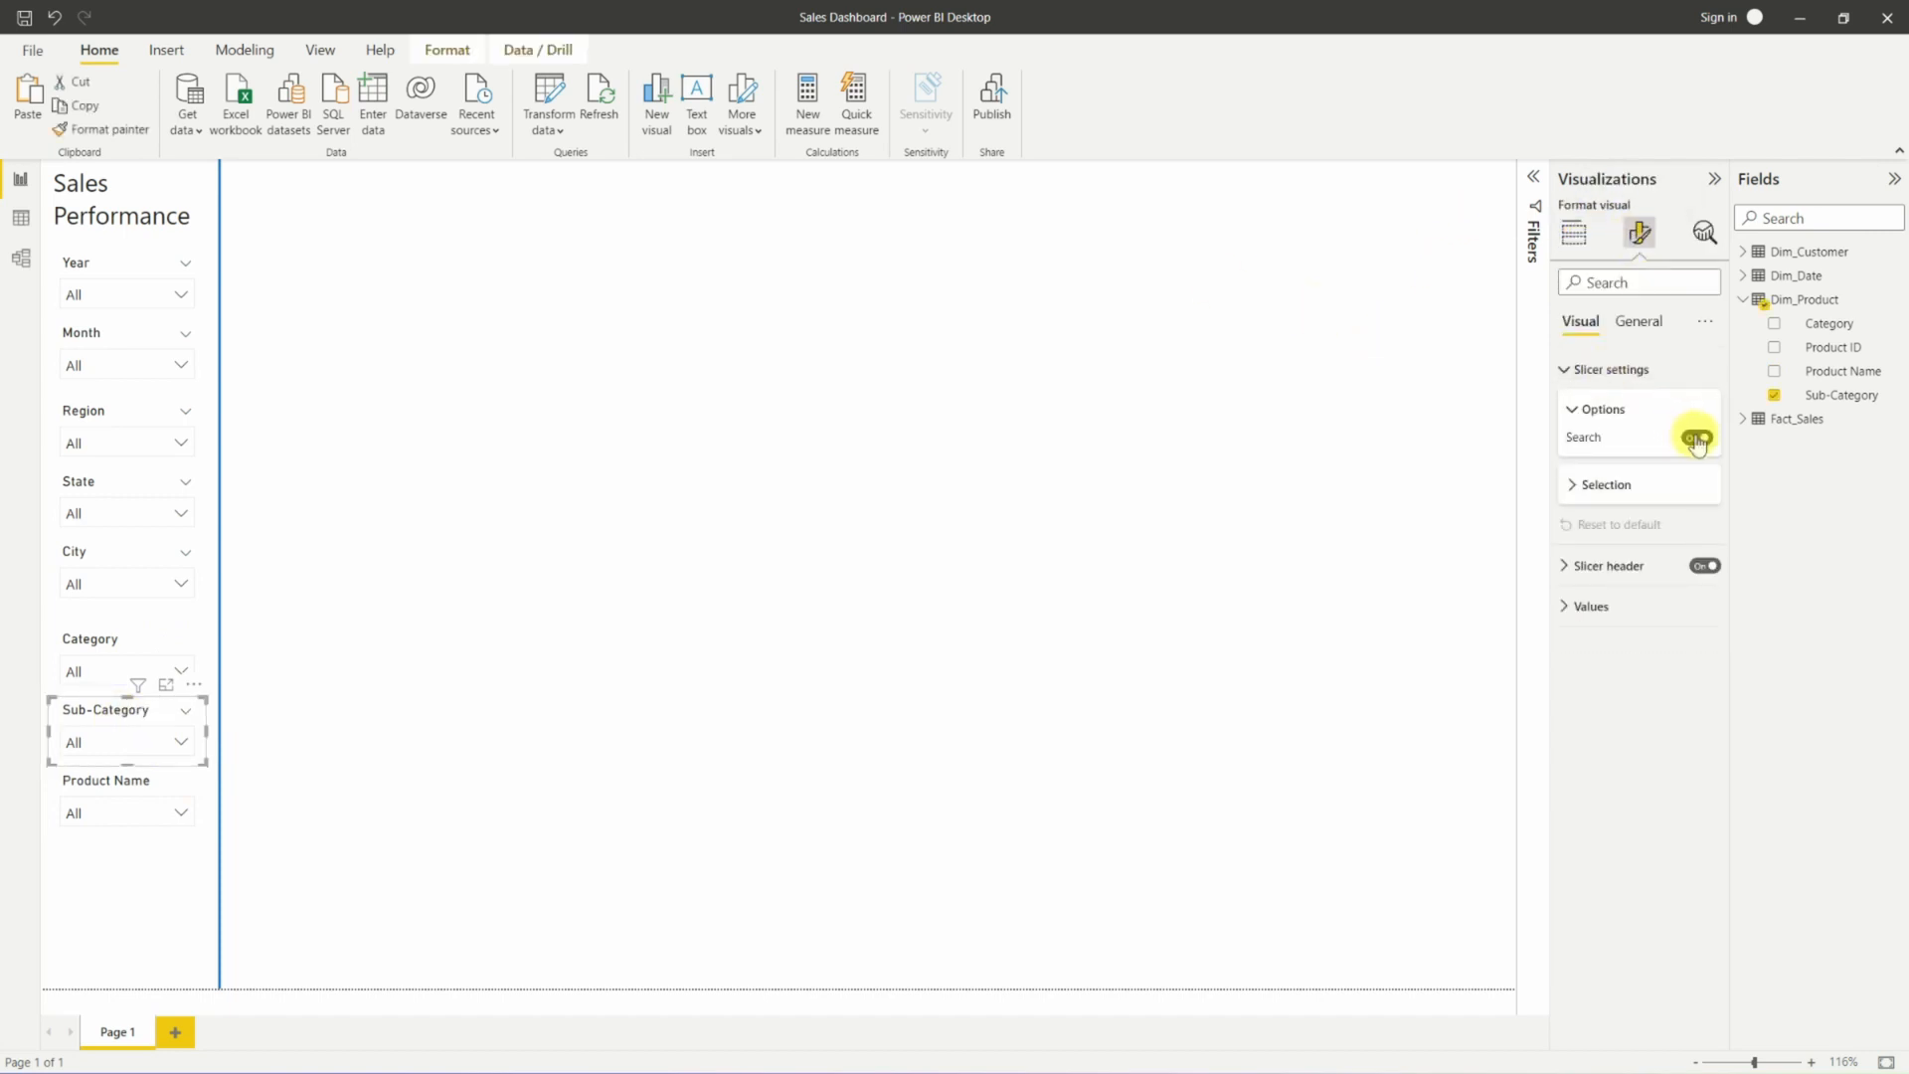
left_click(103, 557)
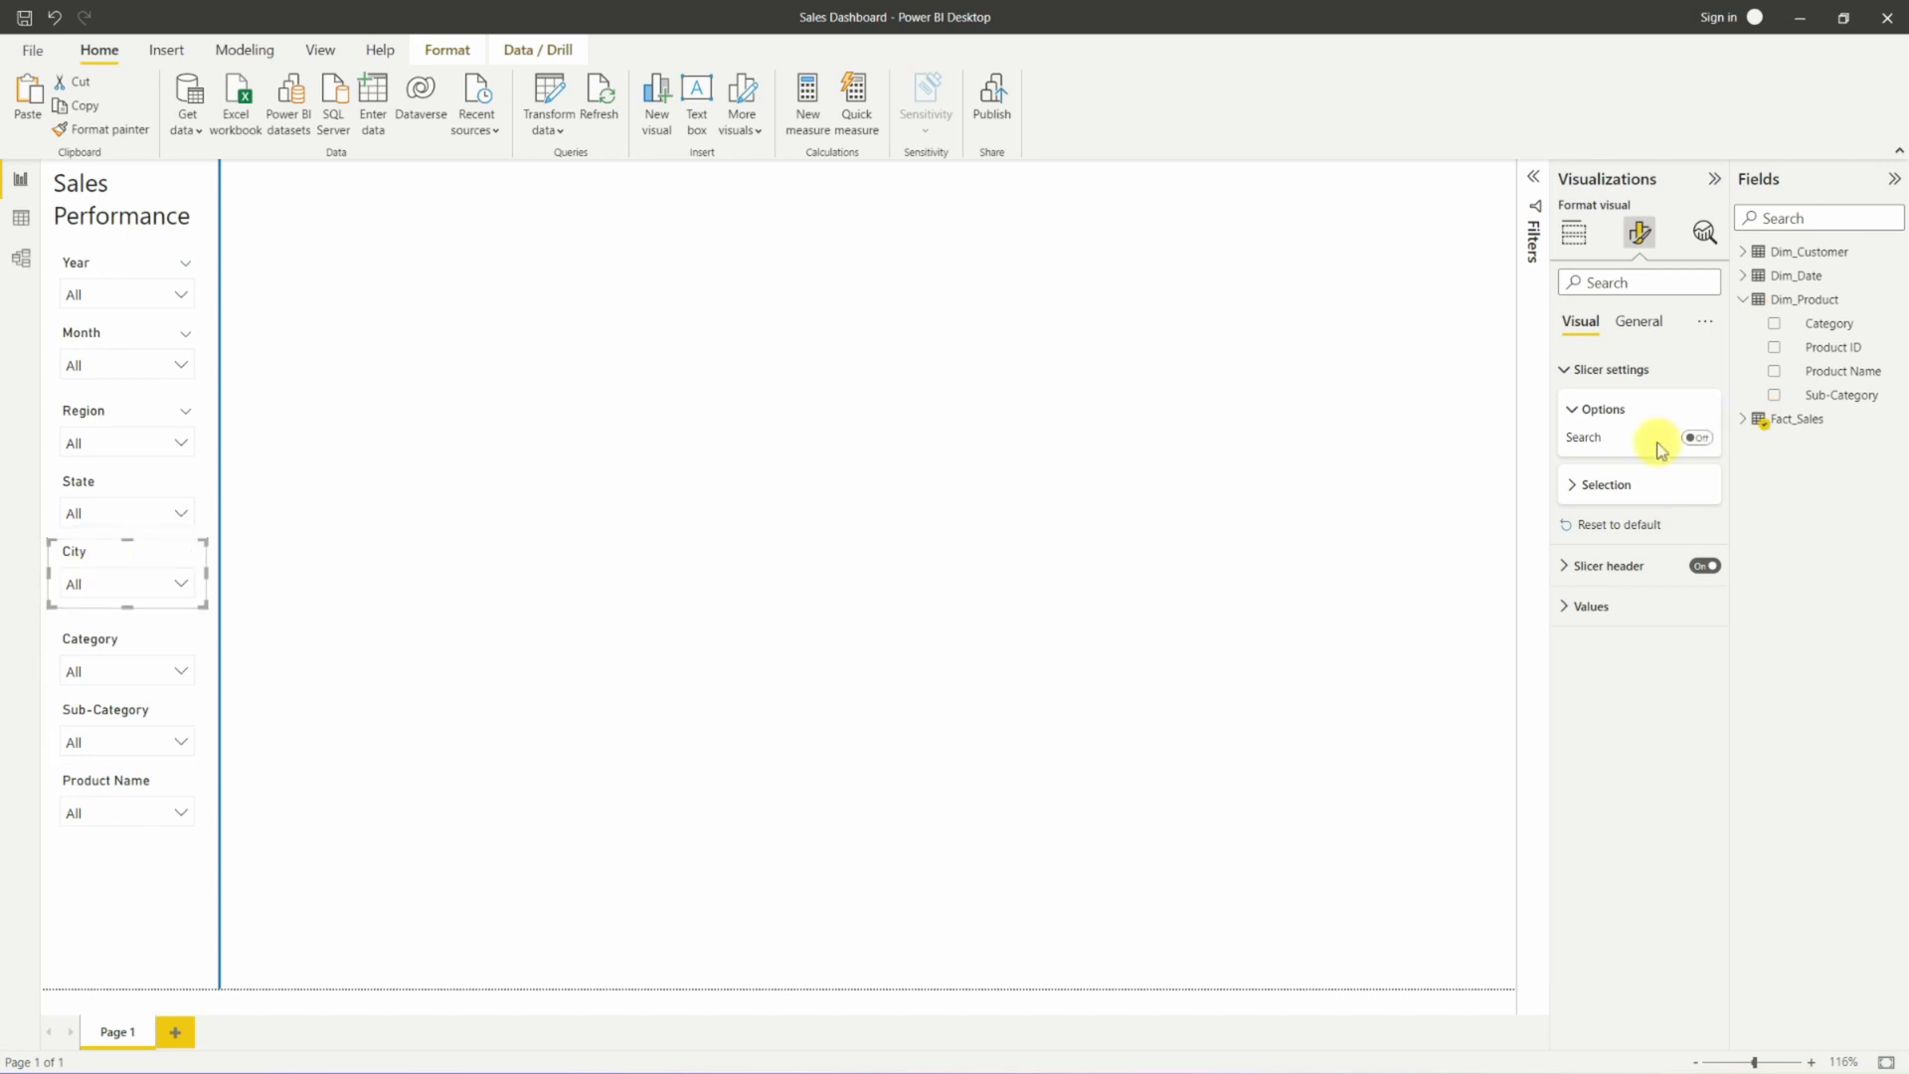
left_click(111, 592)
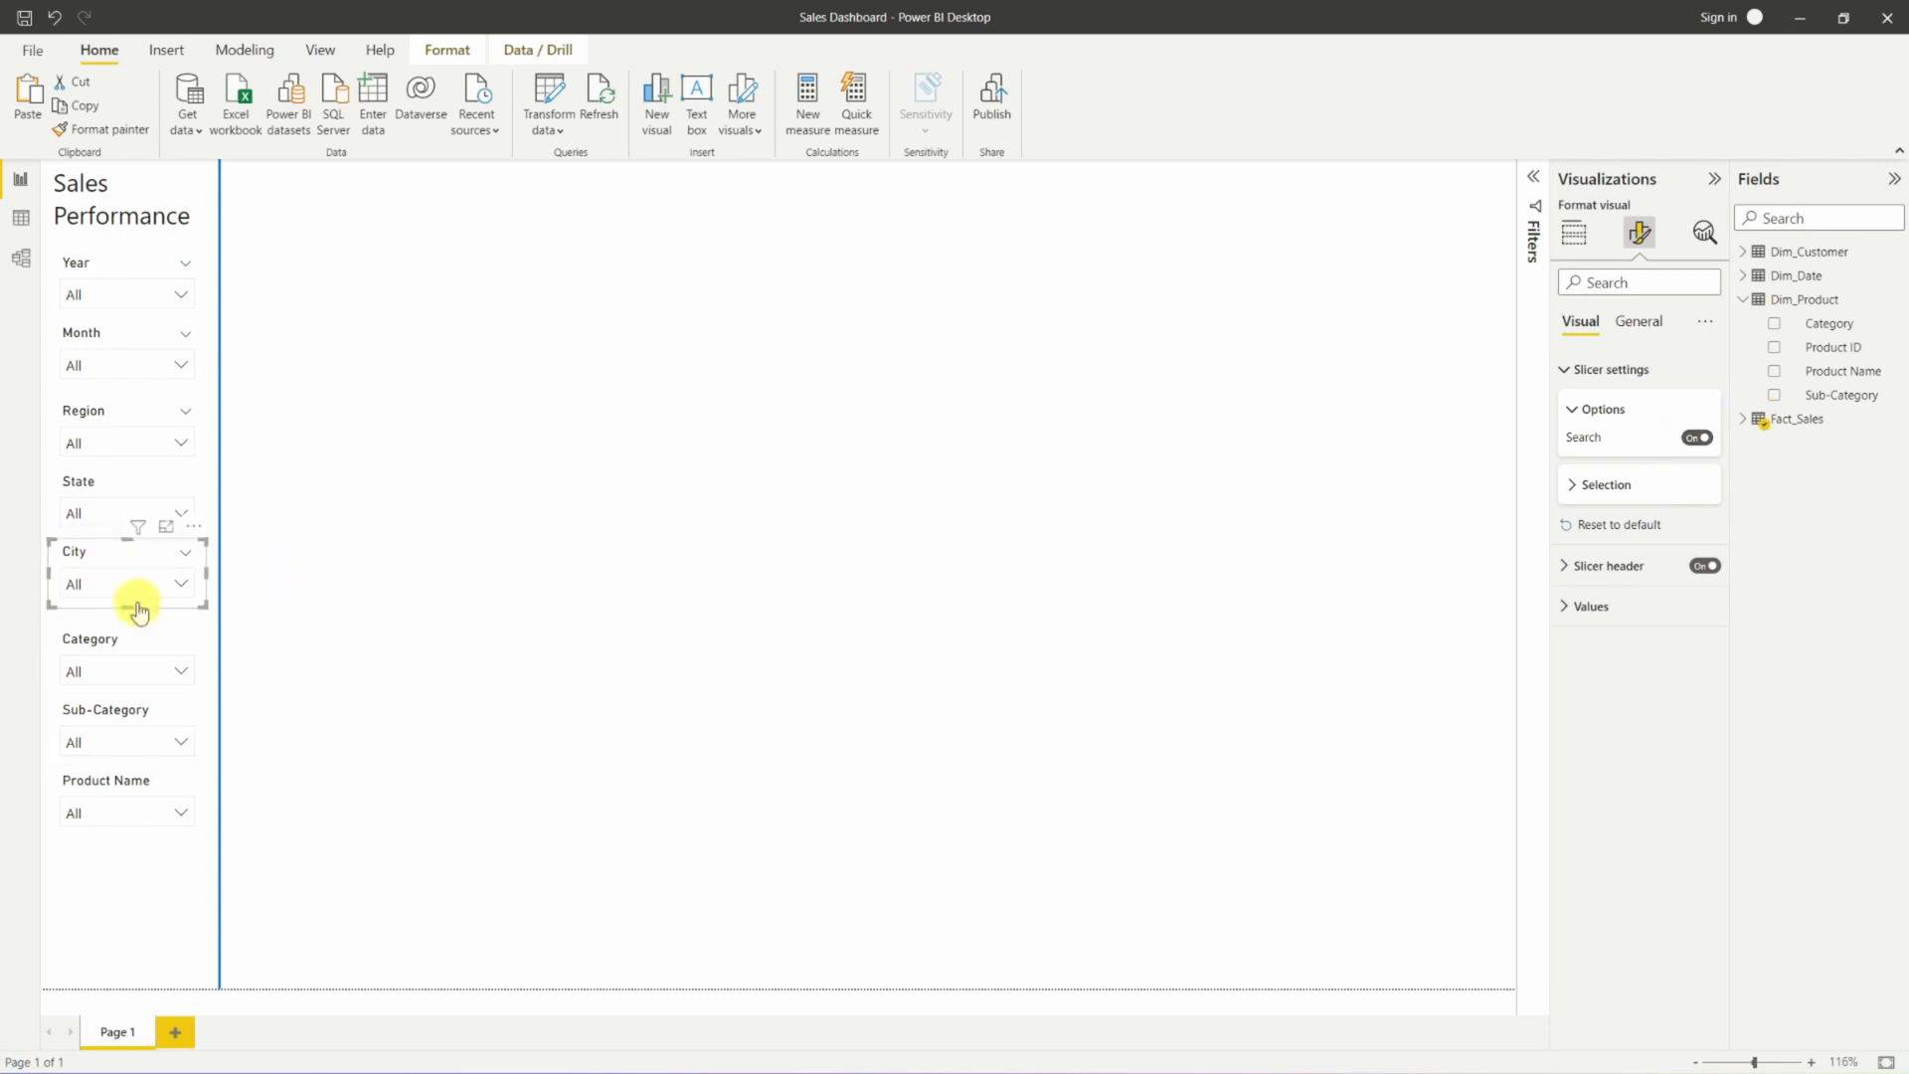
left_click(112, 594)
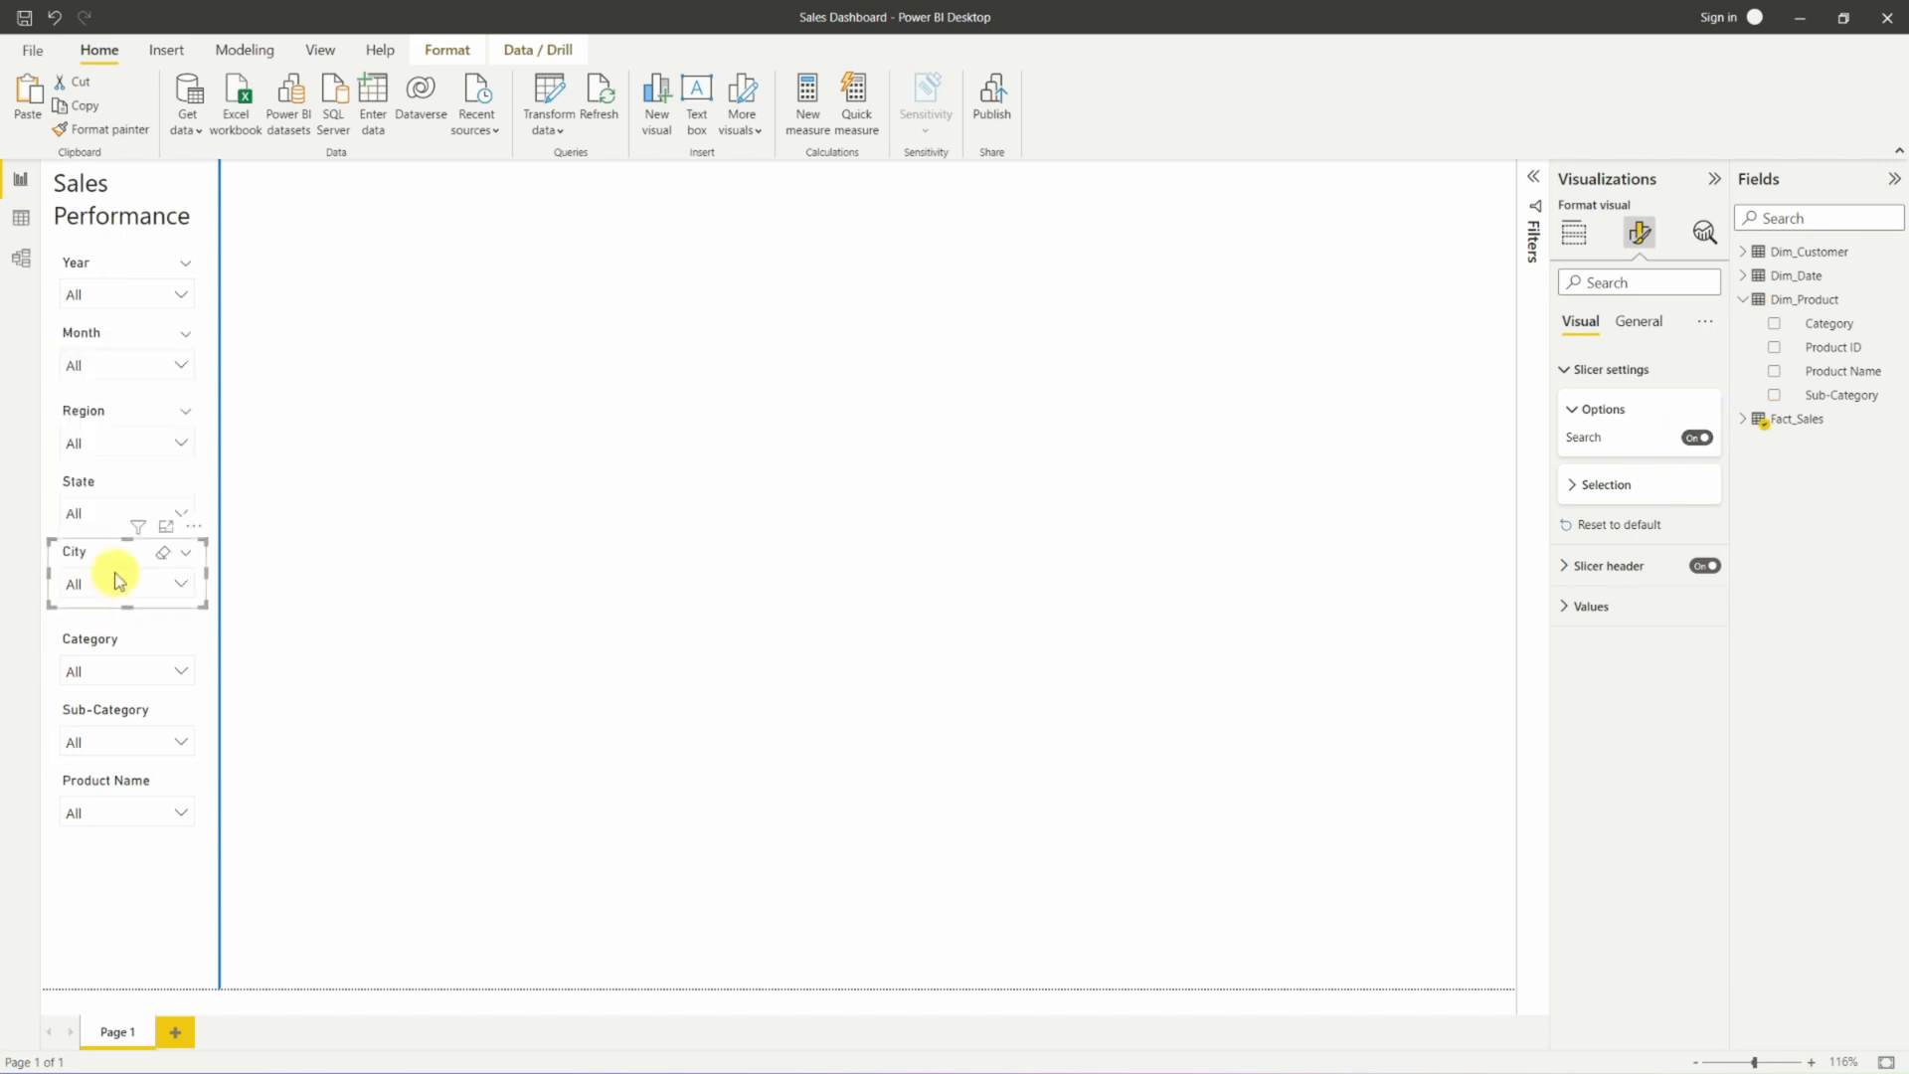
left_click(94, 483)
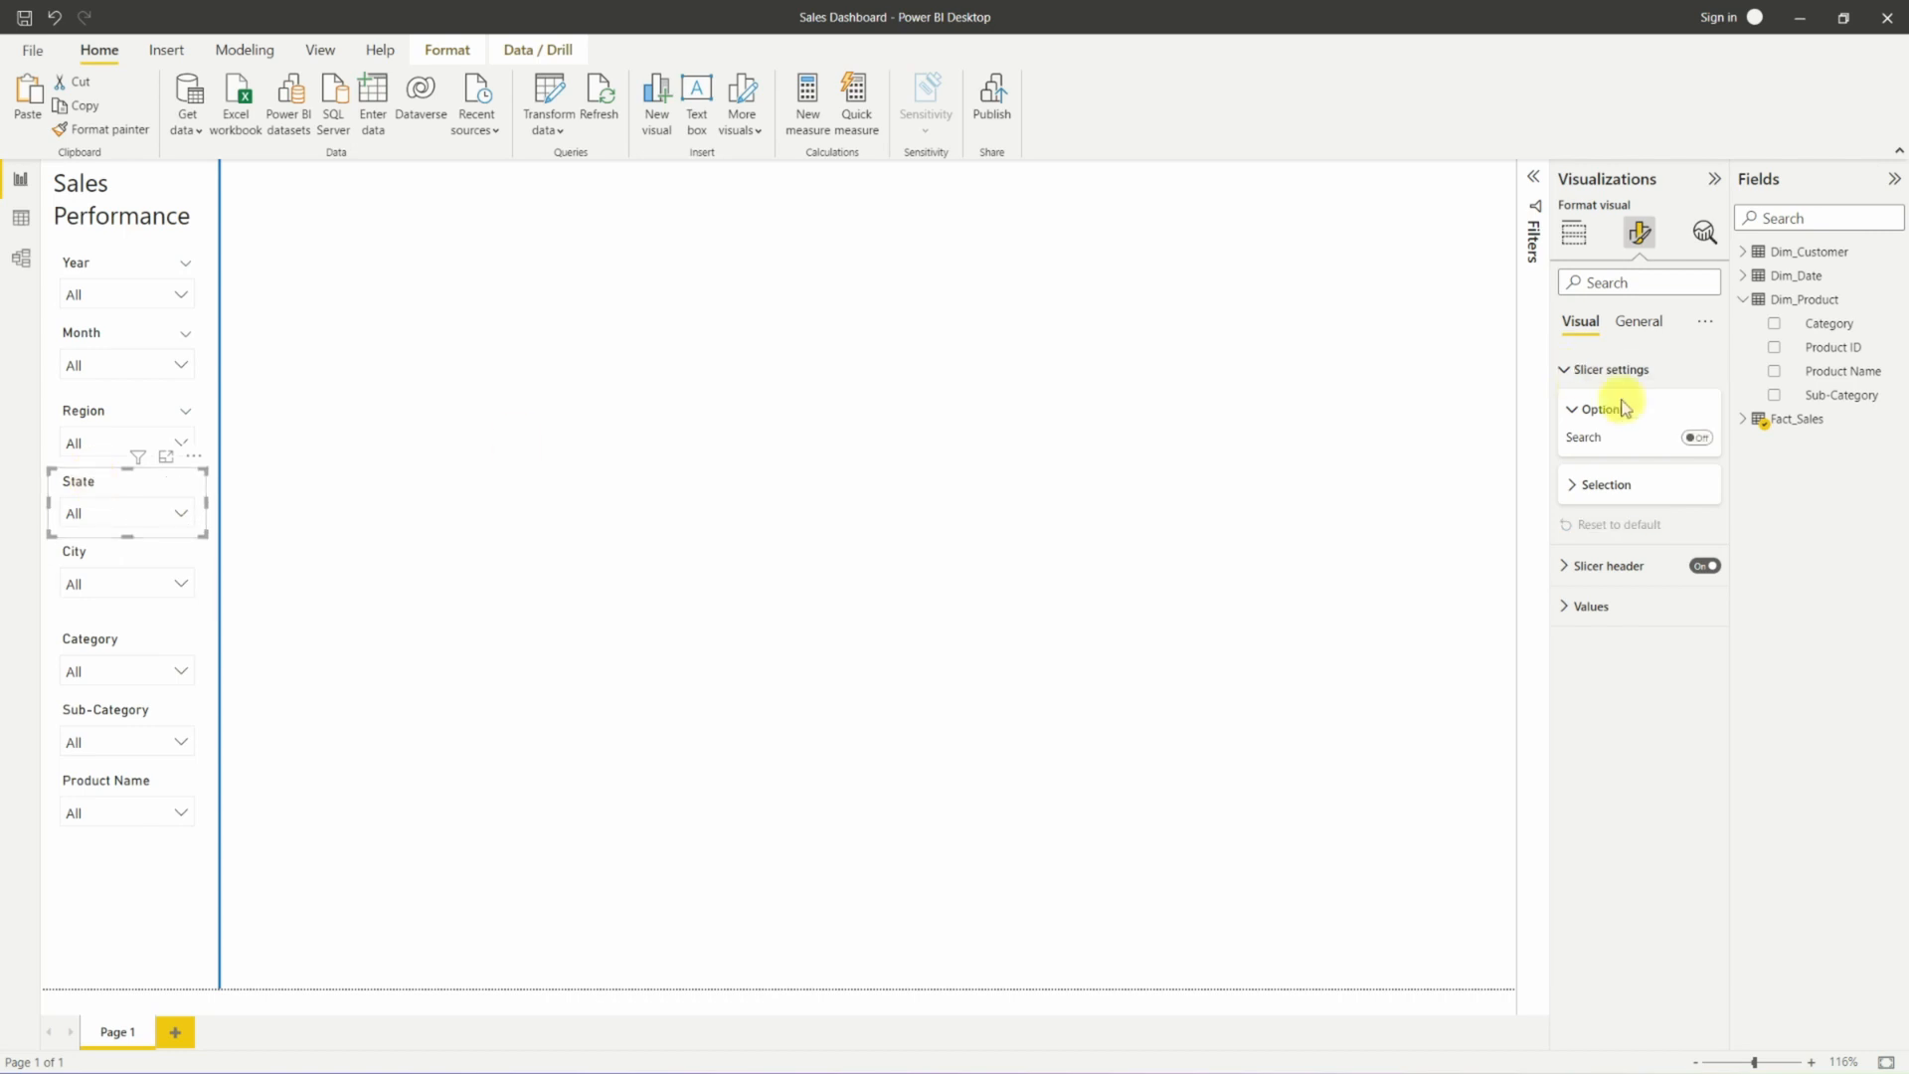
left_click(1698, 437)
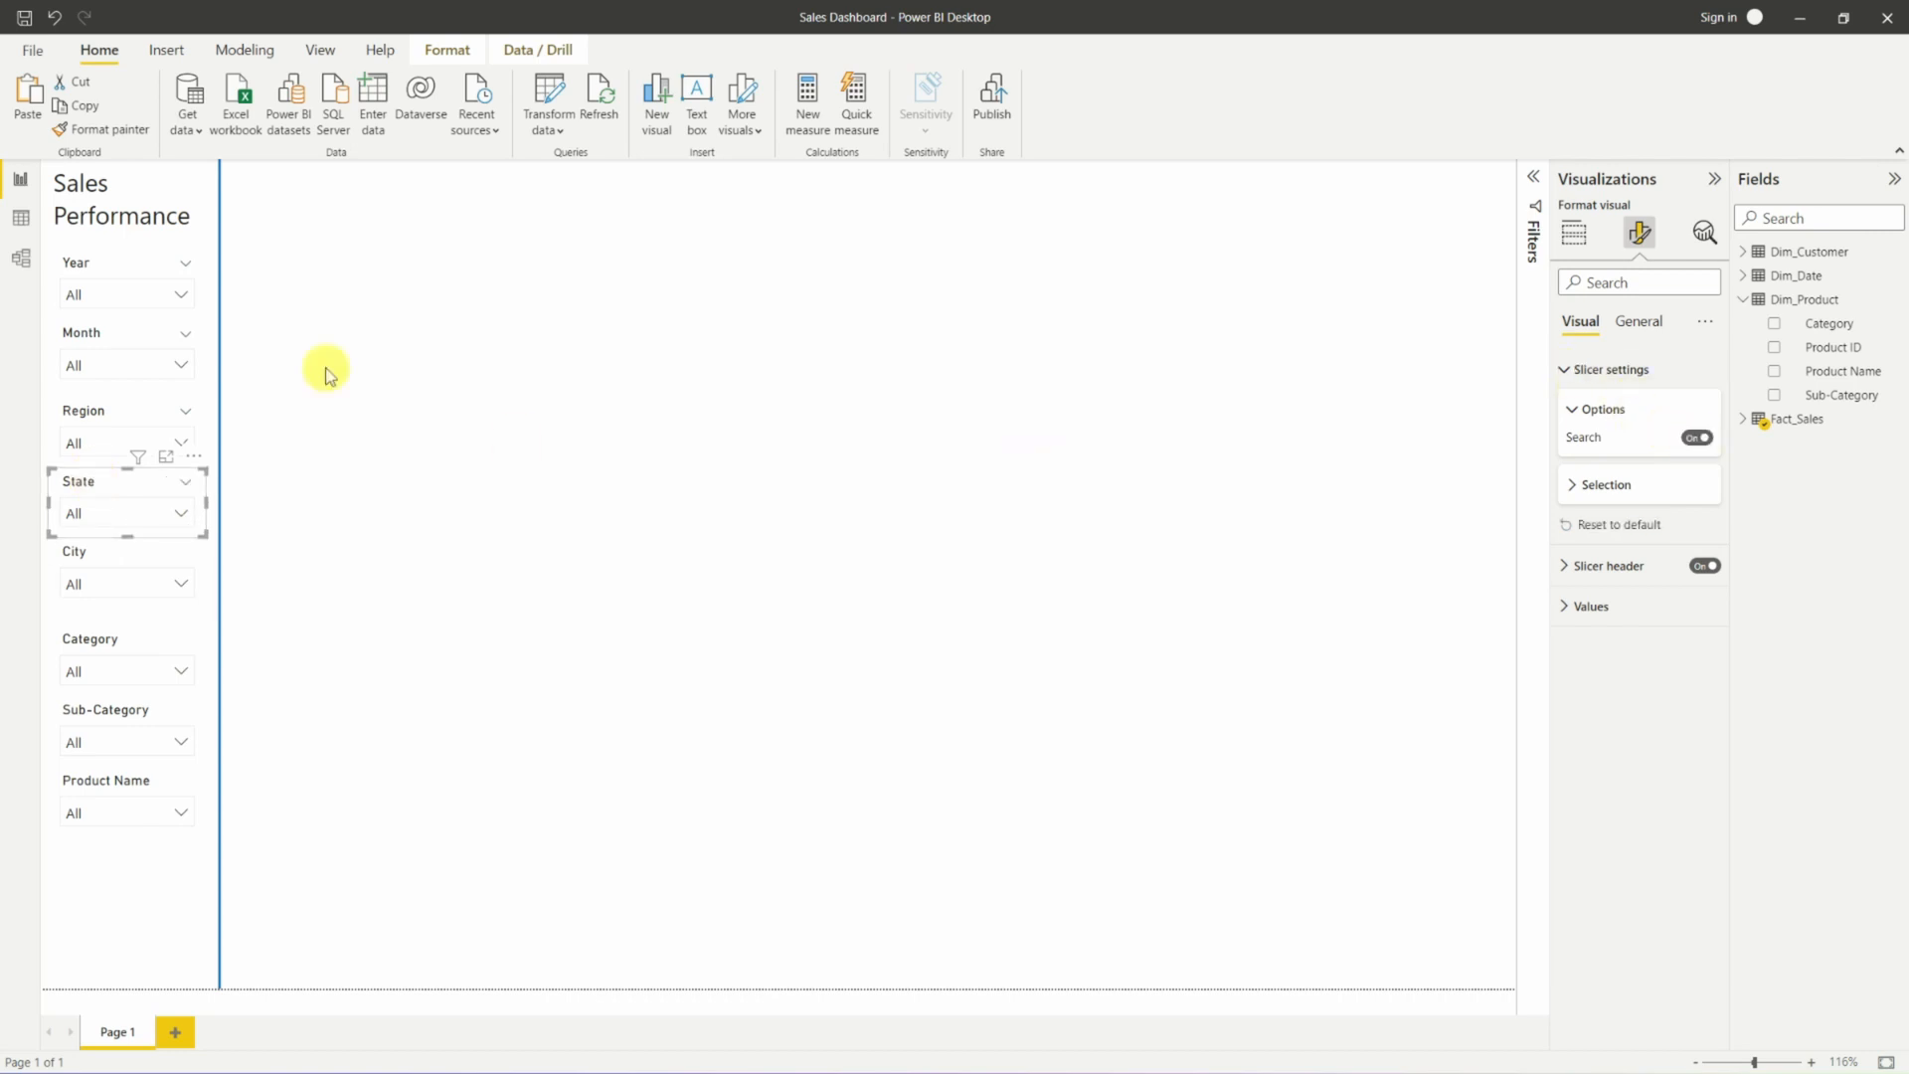
Check the lists of values in the Month and Region slicers.
left_click(135, 364)
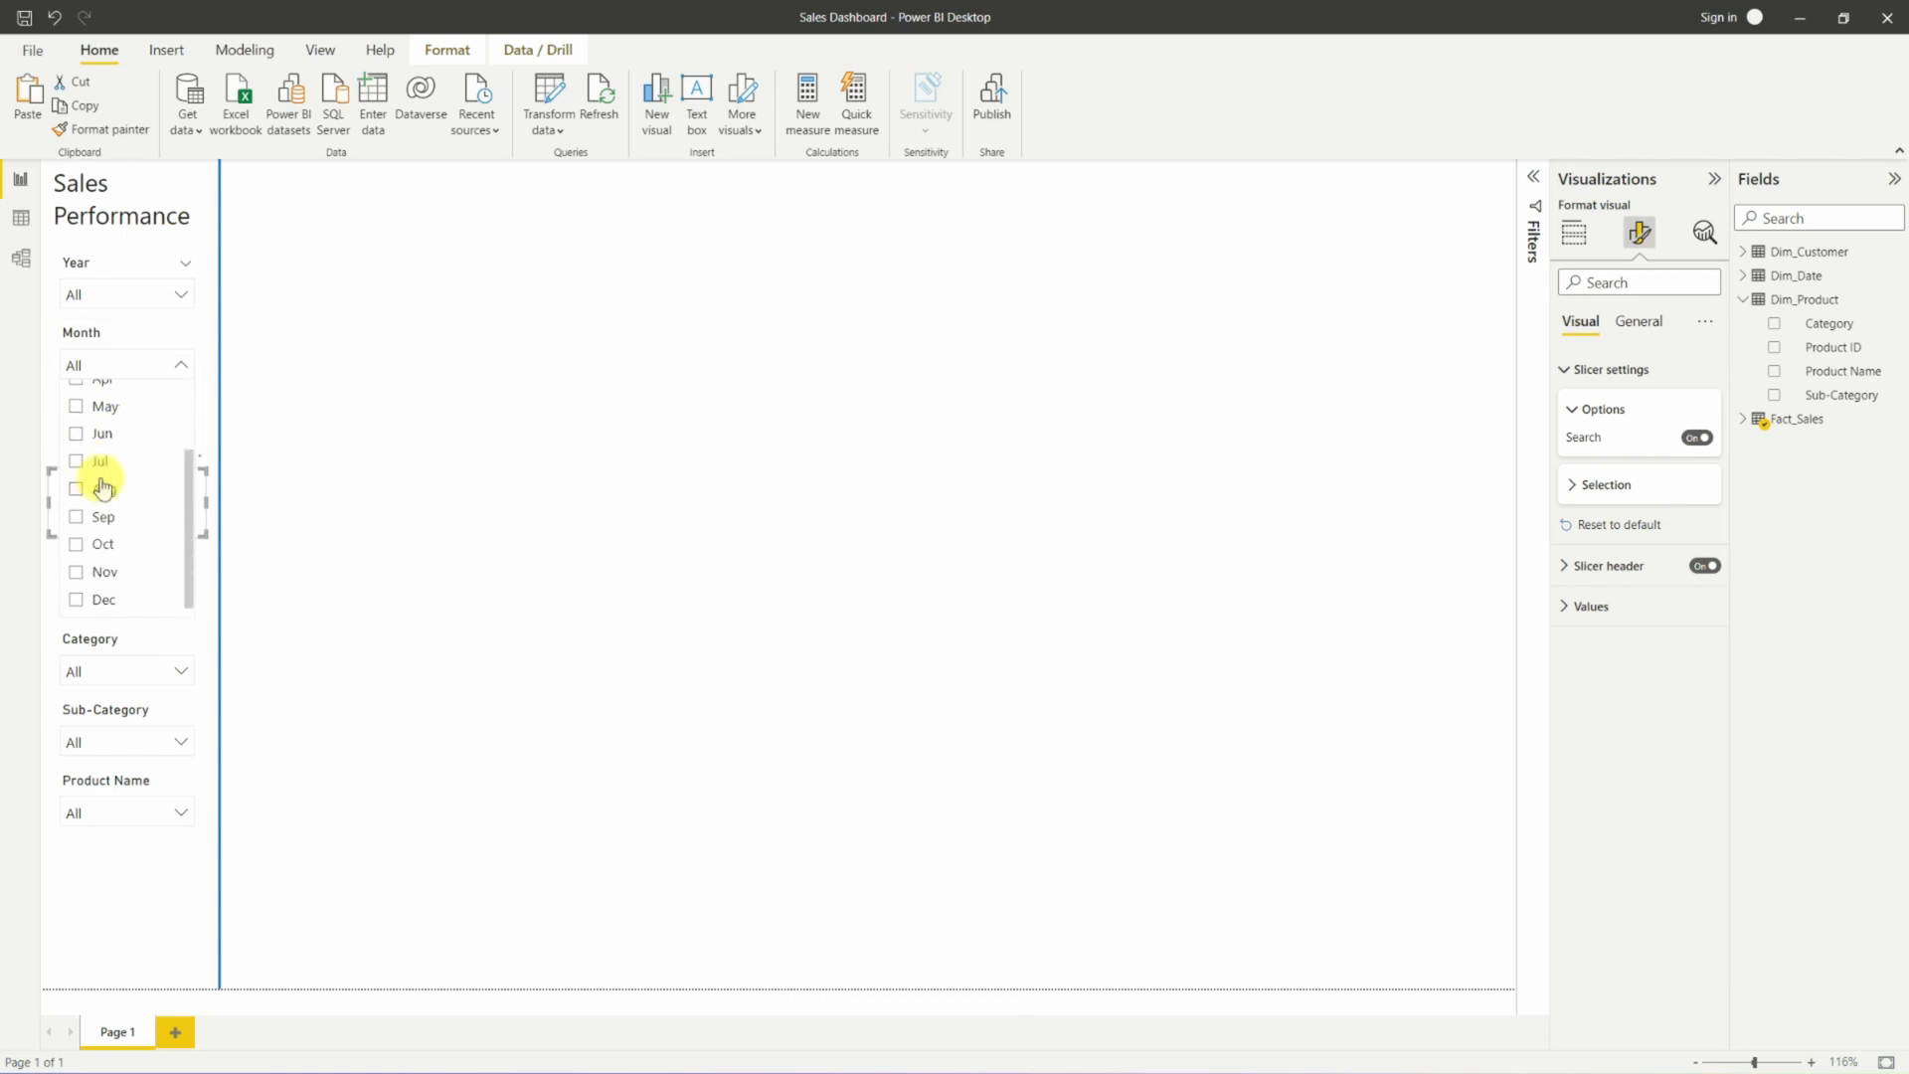
left_click(520, 492)
left_click(116, 443)
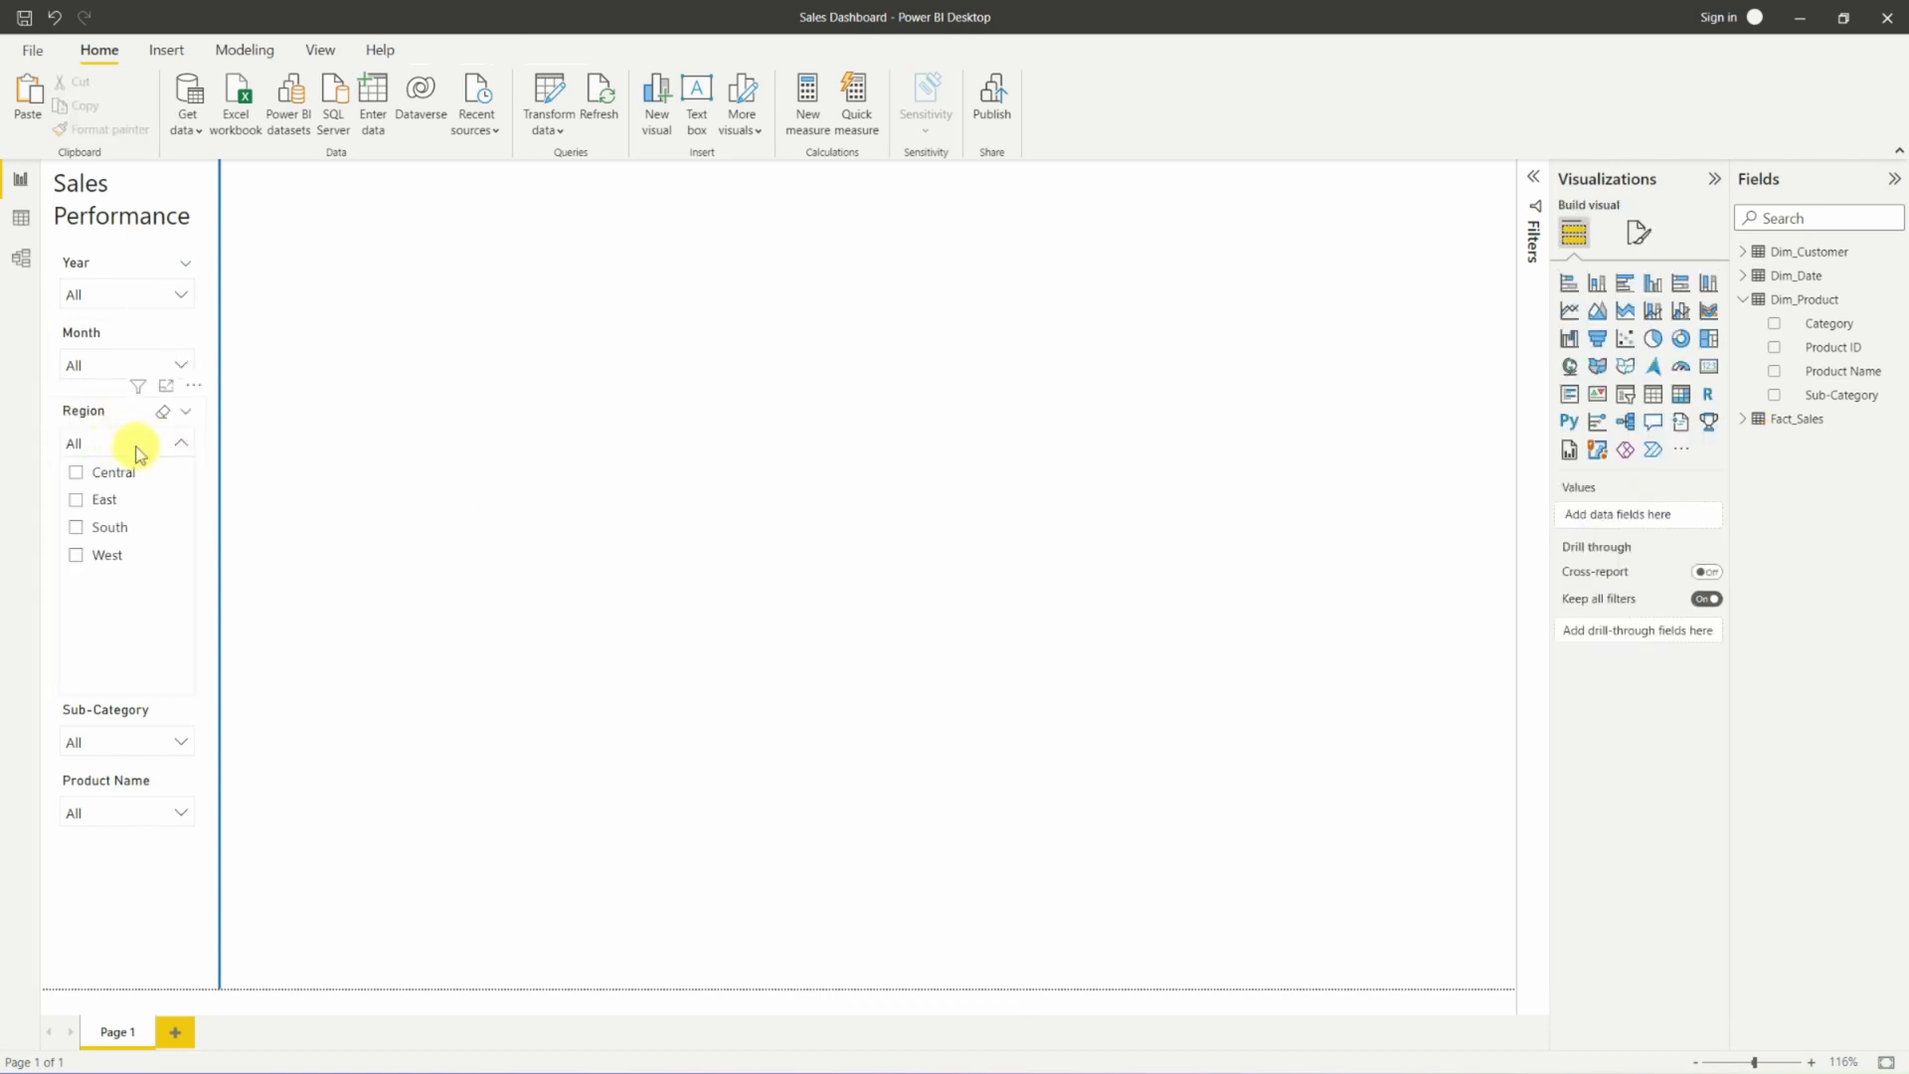
left_click(376, 500)
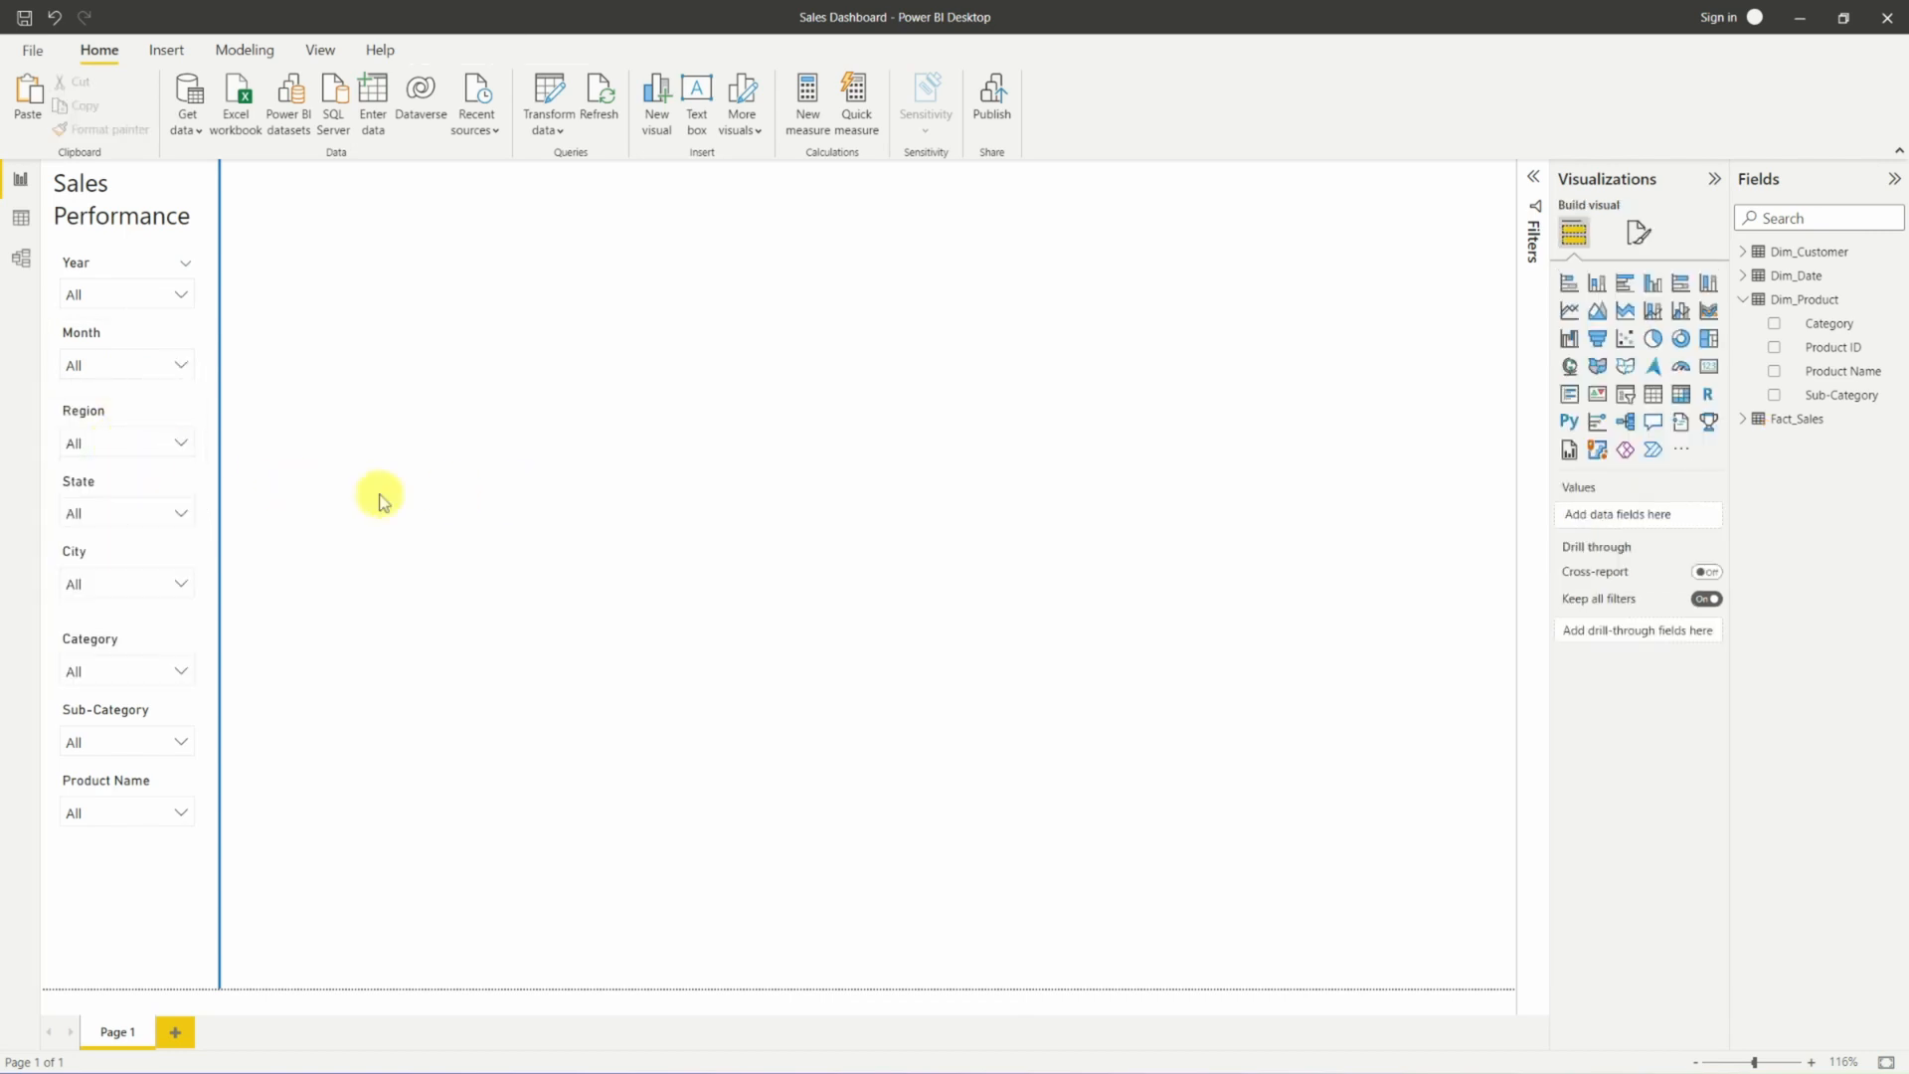
Place two copies of the Product Name slicer stacked beneath it, leaving a small gap below the original.
left_click(136, 835)
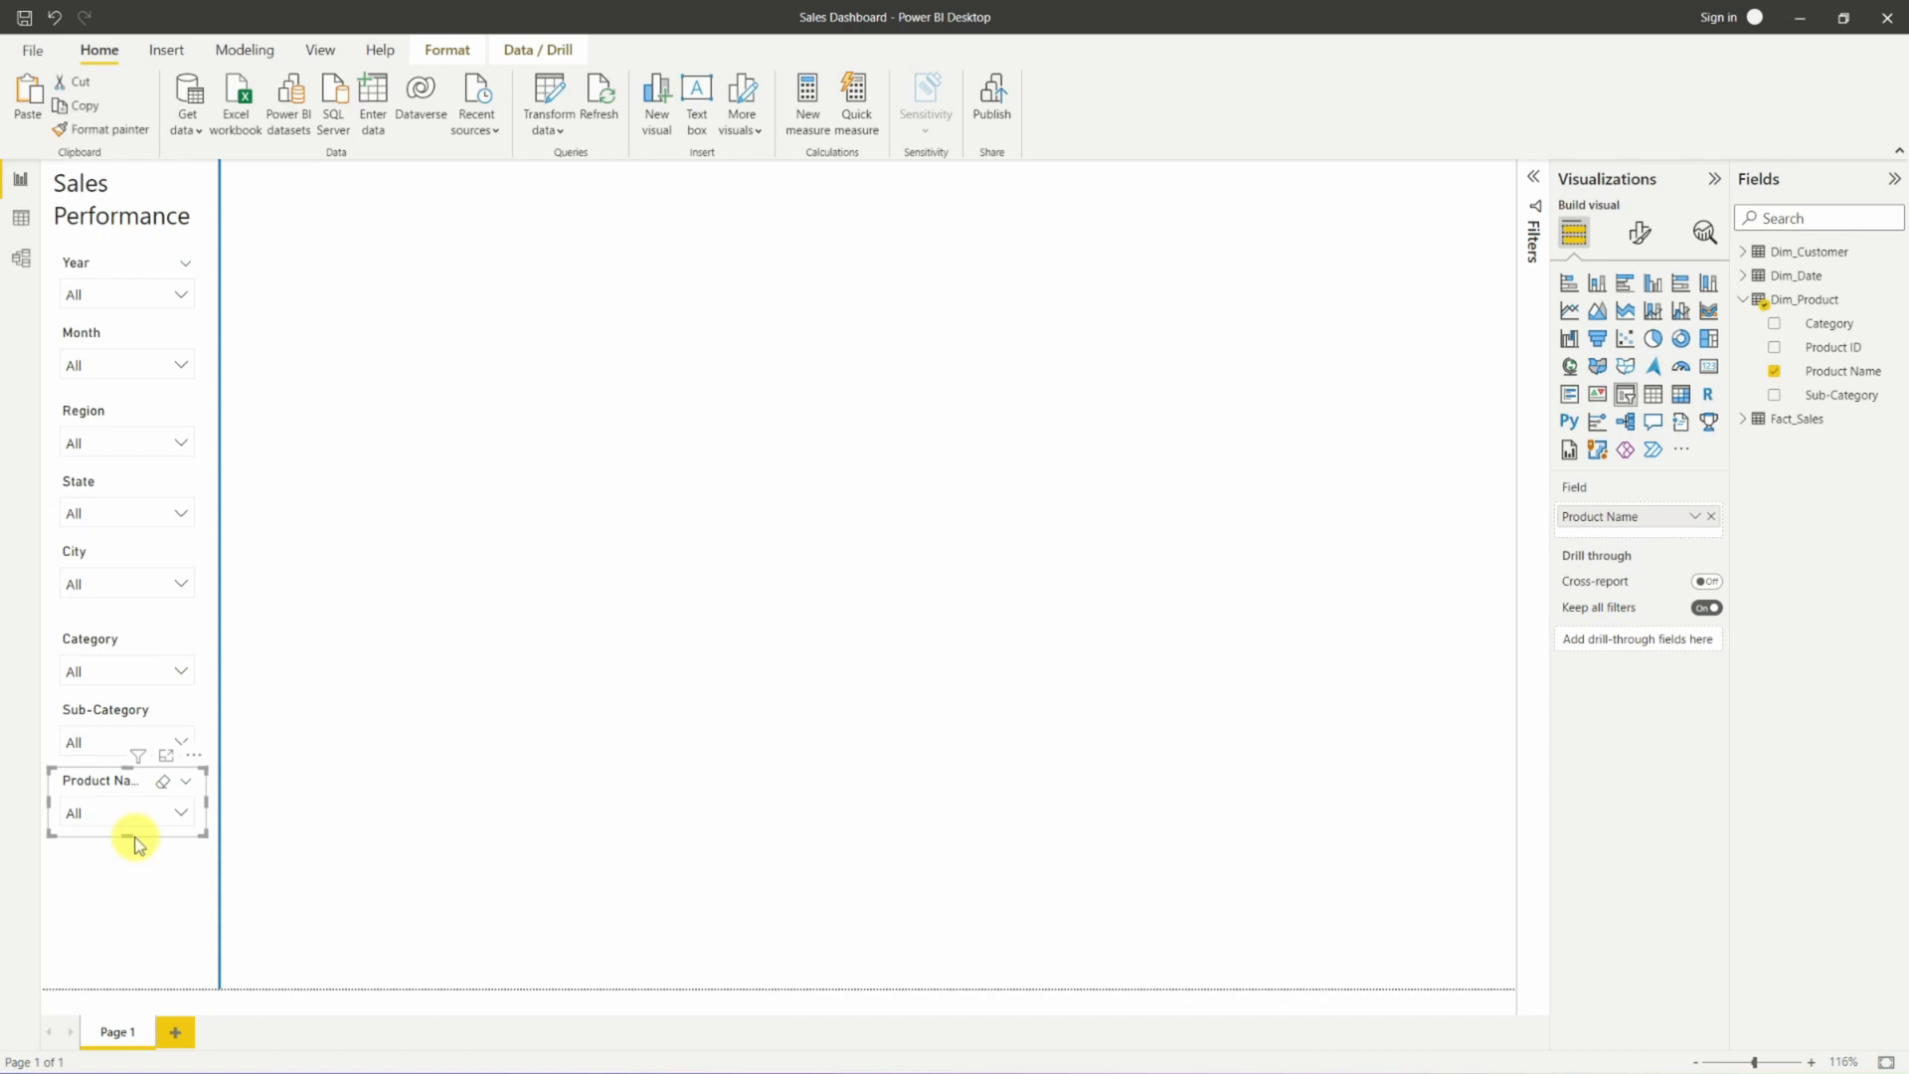
left_click_drag(136, 843, 149, 986)
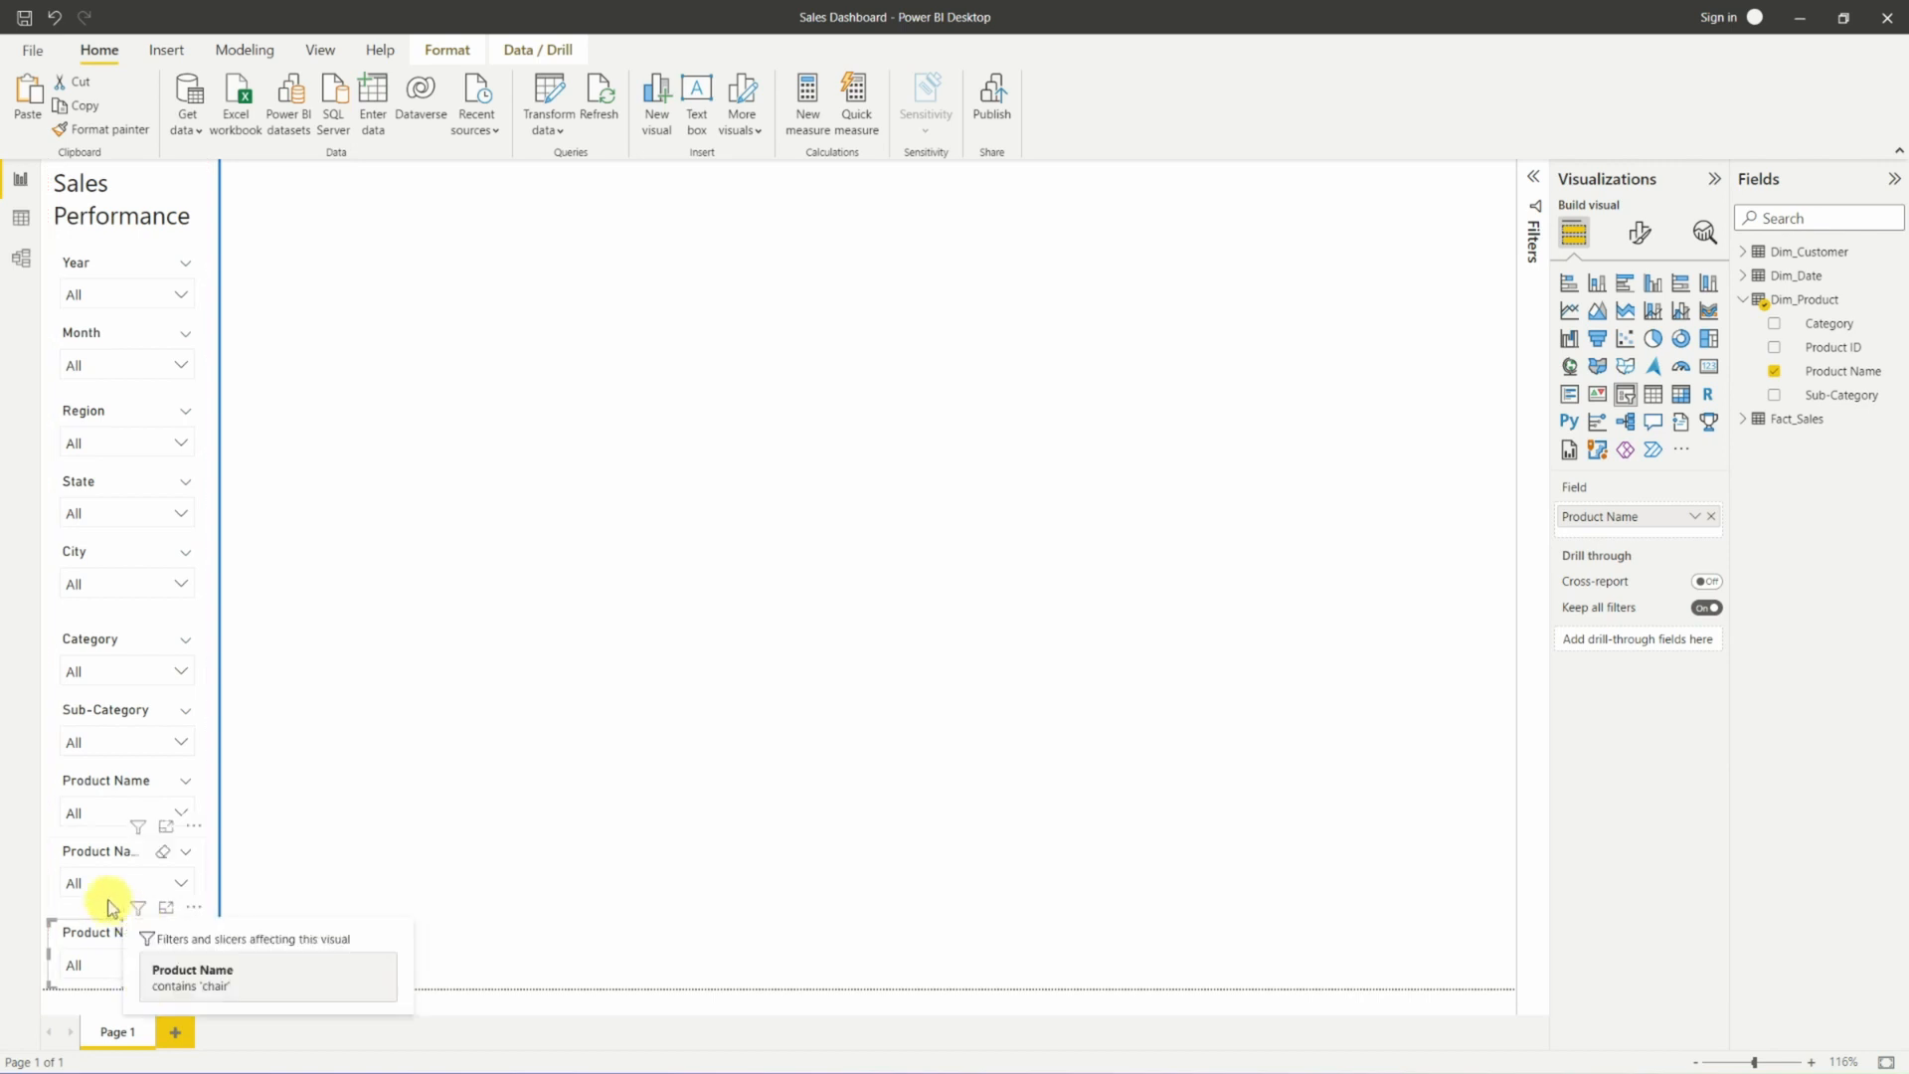
left_click_drag(111, 899, 103, 908)
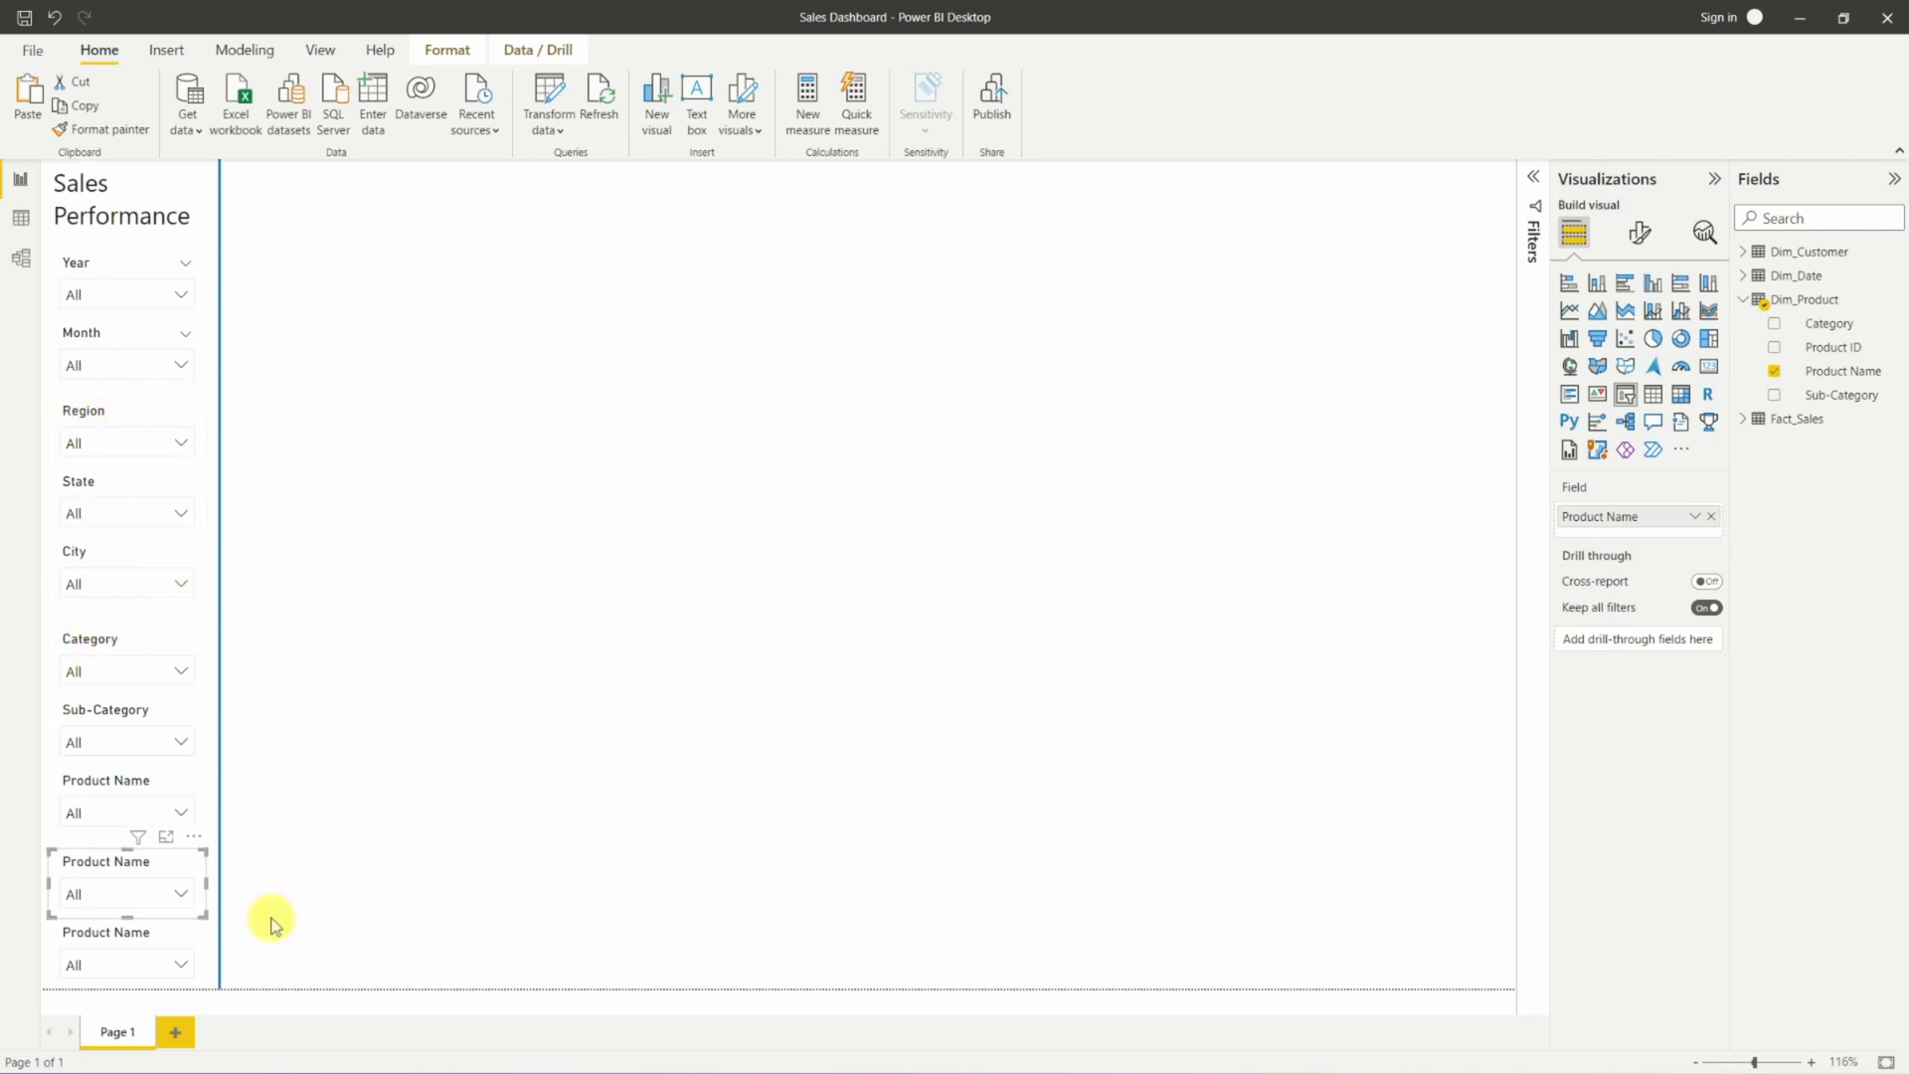
Replace the Product Name field with Dim_Customer's Segment in the upper copied slicer and with Customer Name in the lowest one.
left_click(1744, 254)
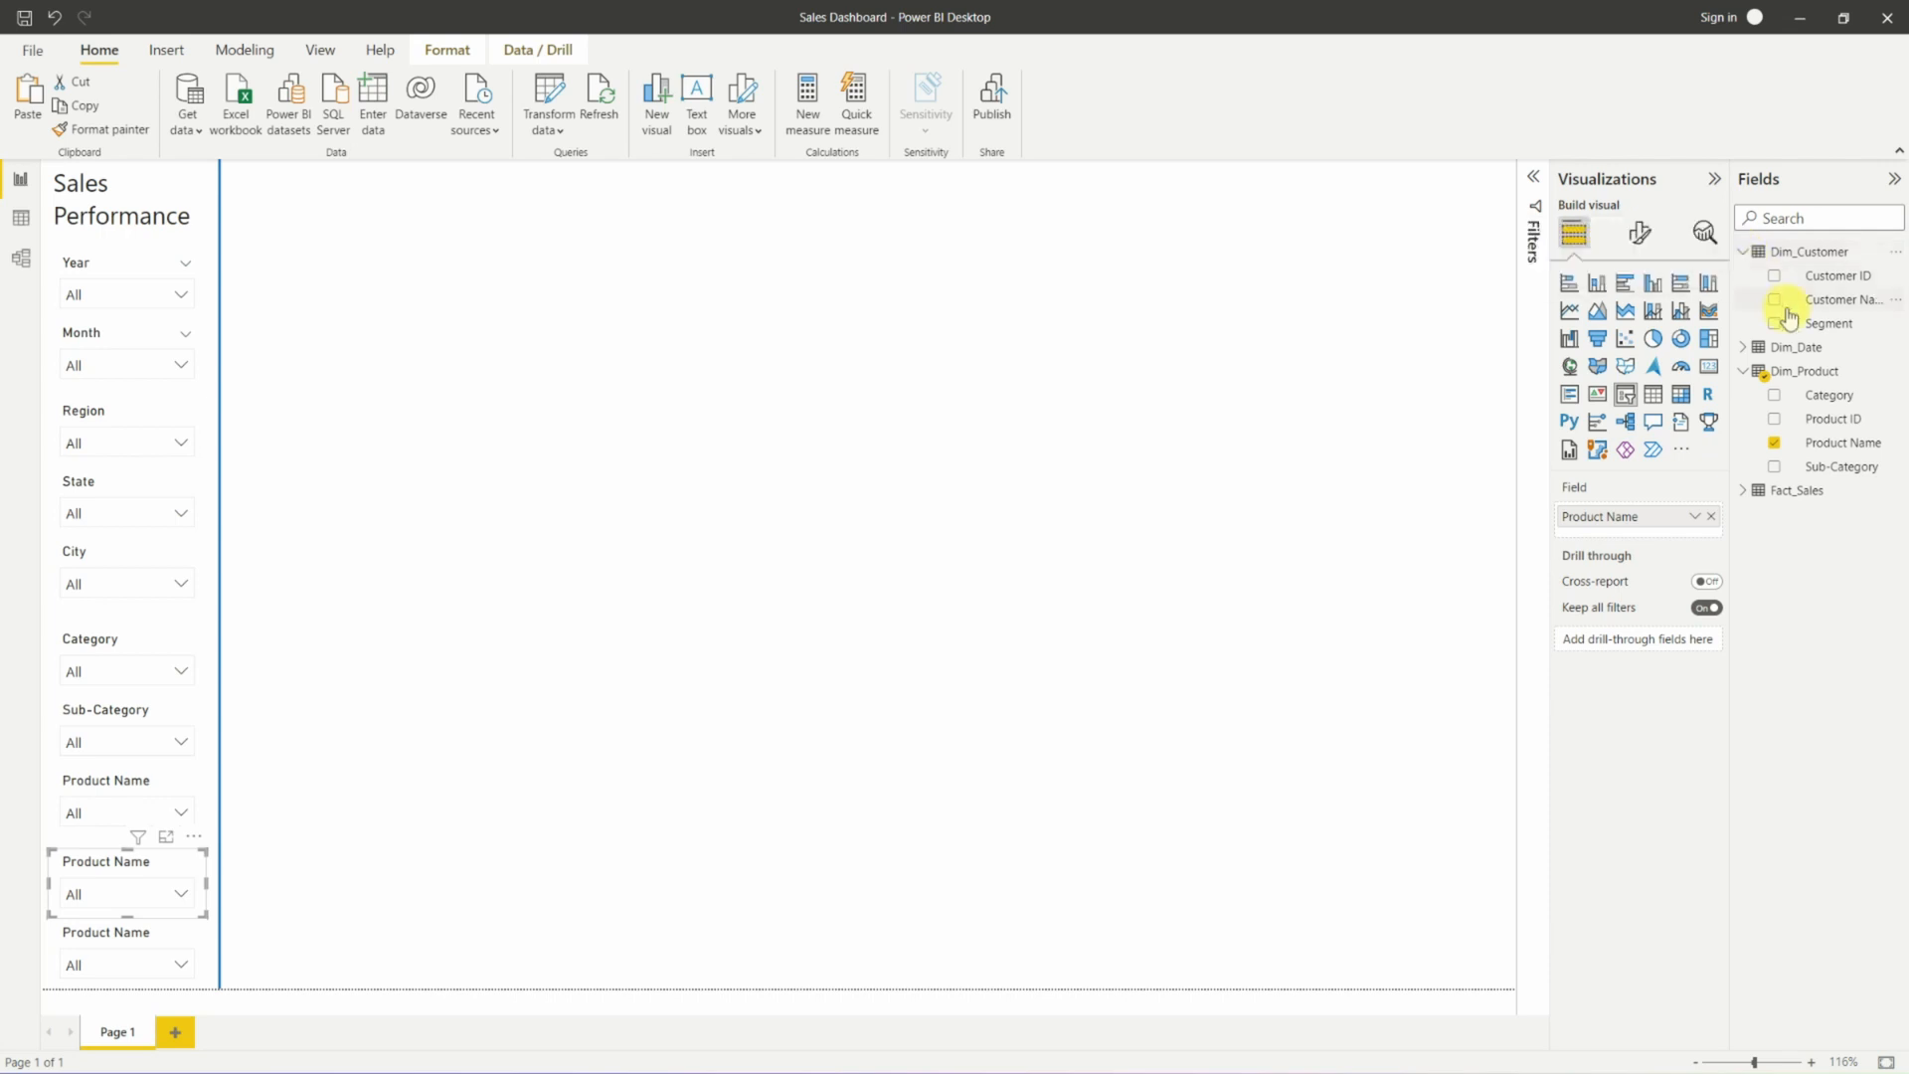
left_click_drag(1841, 323, 1702, 509)
left_click(1712, 541)
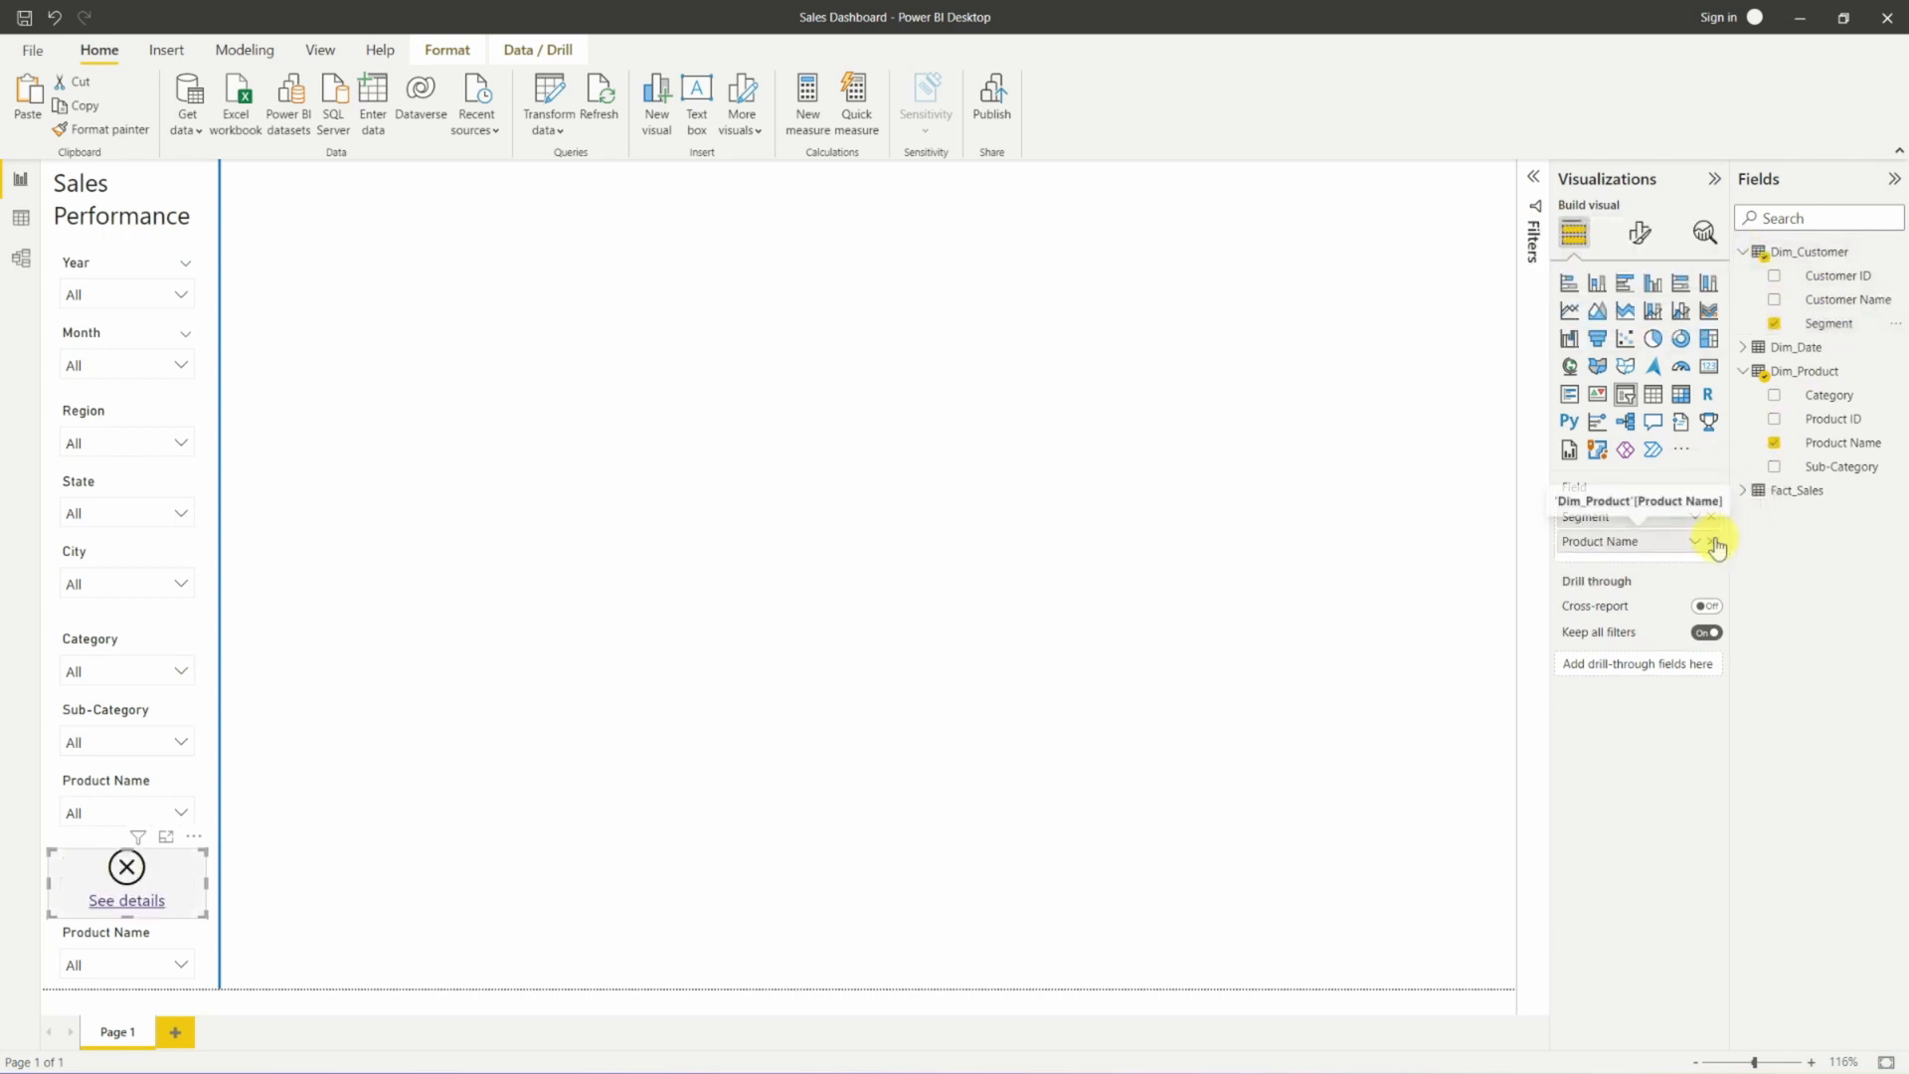
left_click(98, 932)
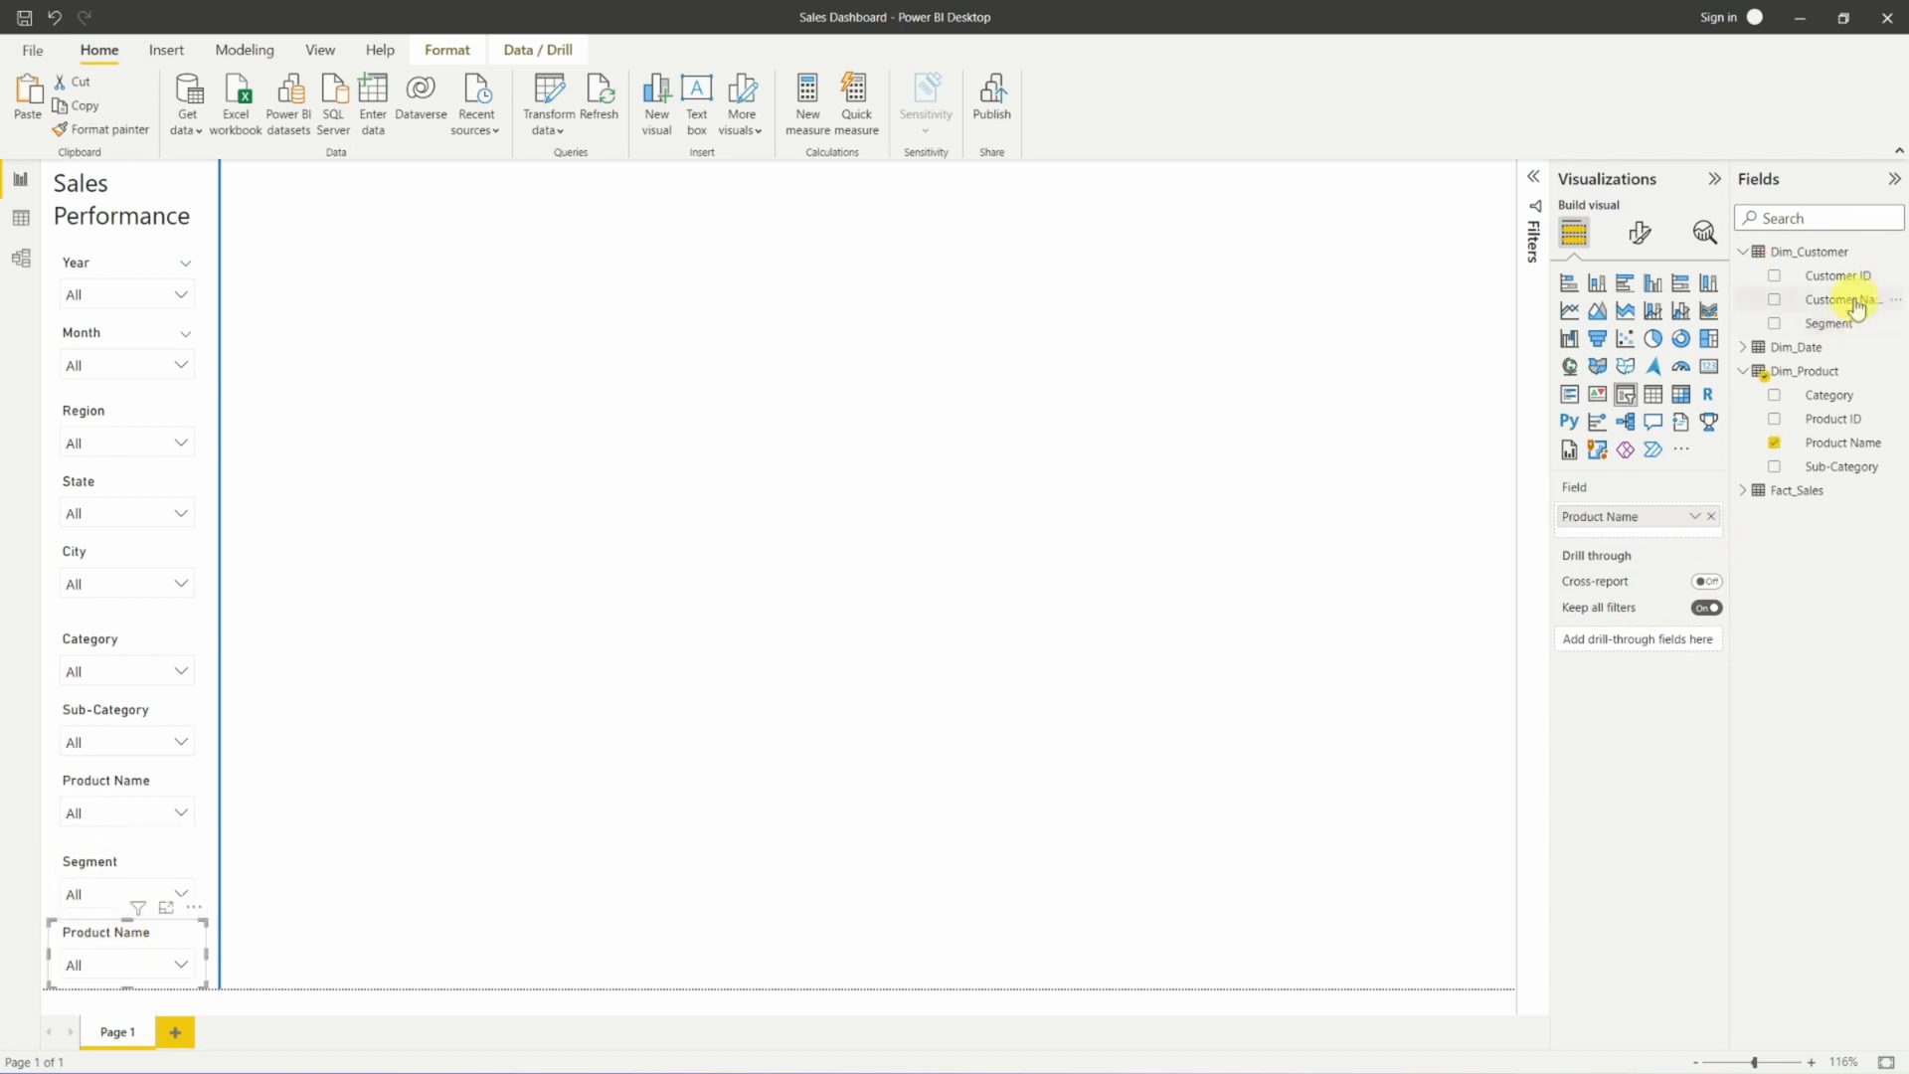
left_click_drag(1868, 298, 1709, 522)
left_click(1709, 522)
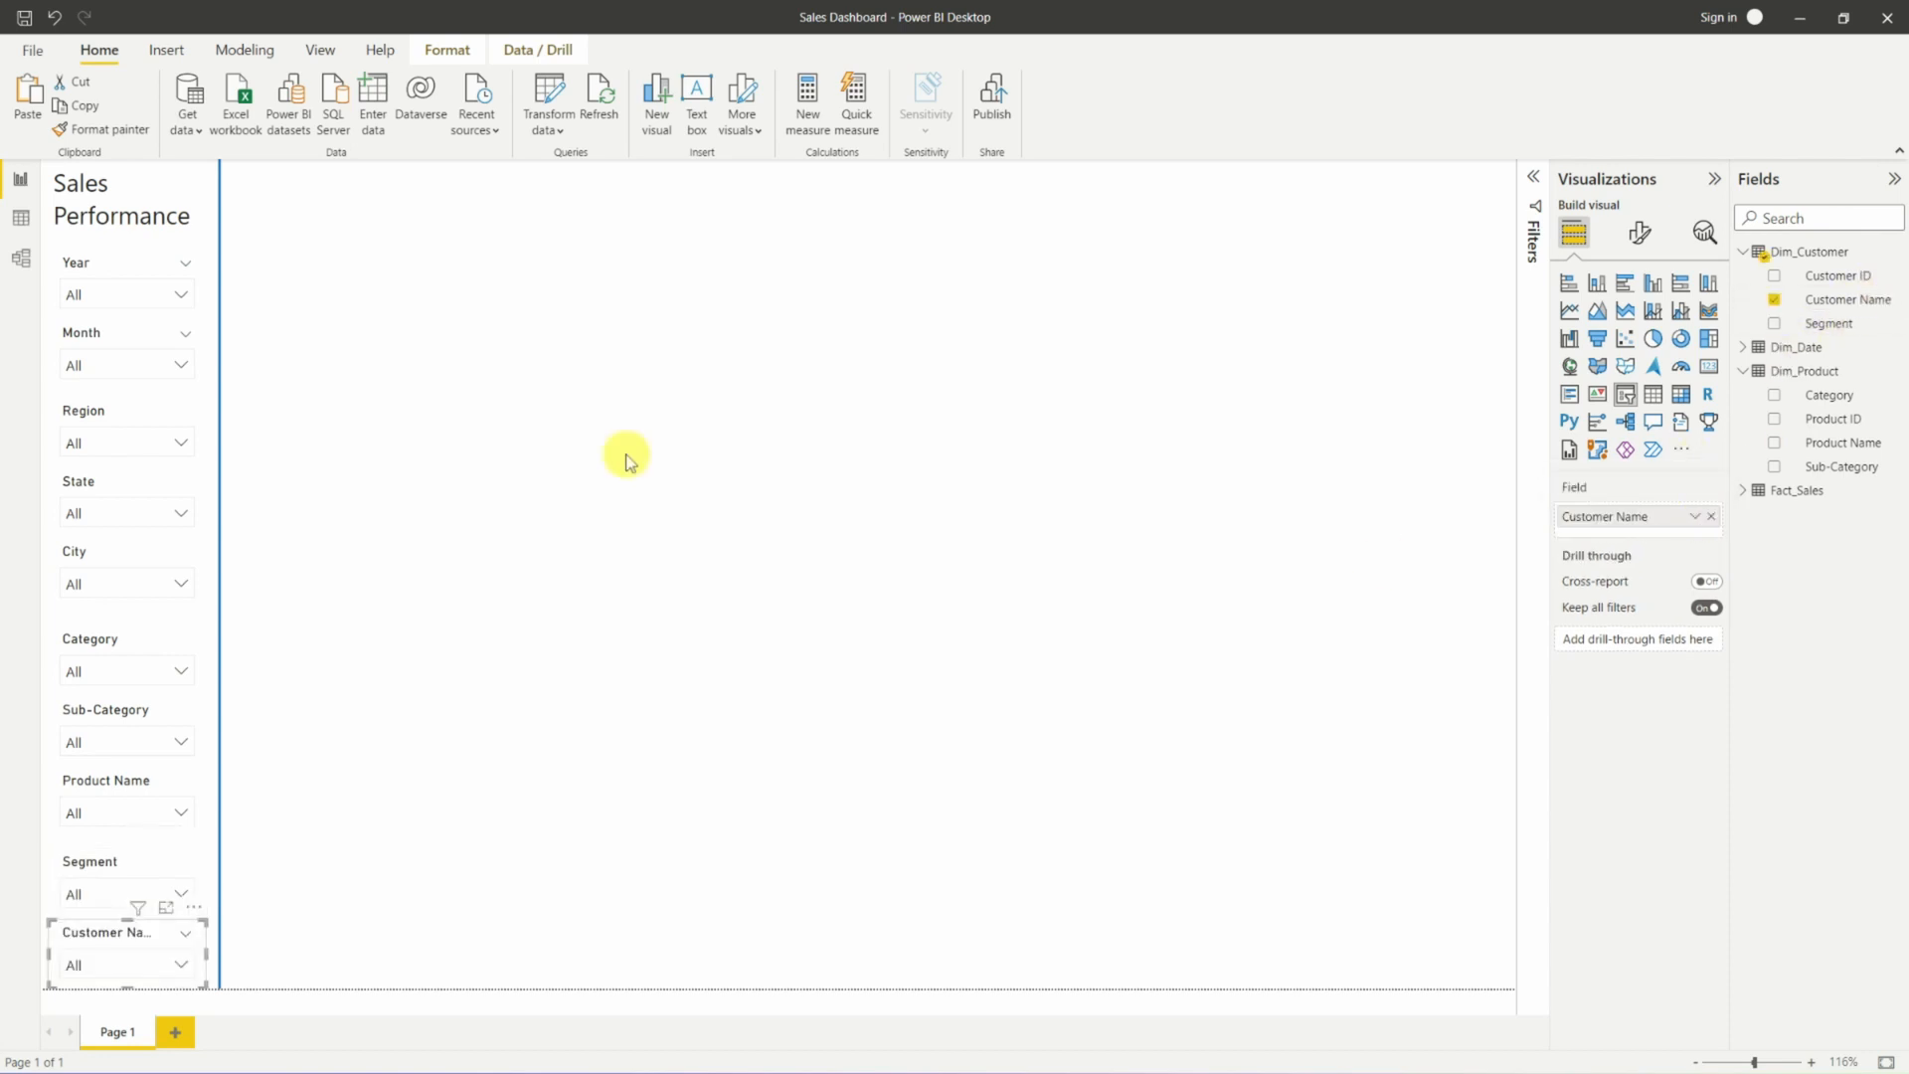
Clear the leftover "chair" search text from the Customer Name and Segment slicers.
left_click(626, 453)
left_click(177, 962)
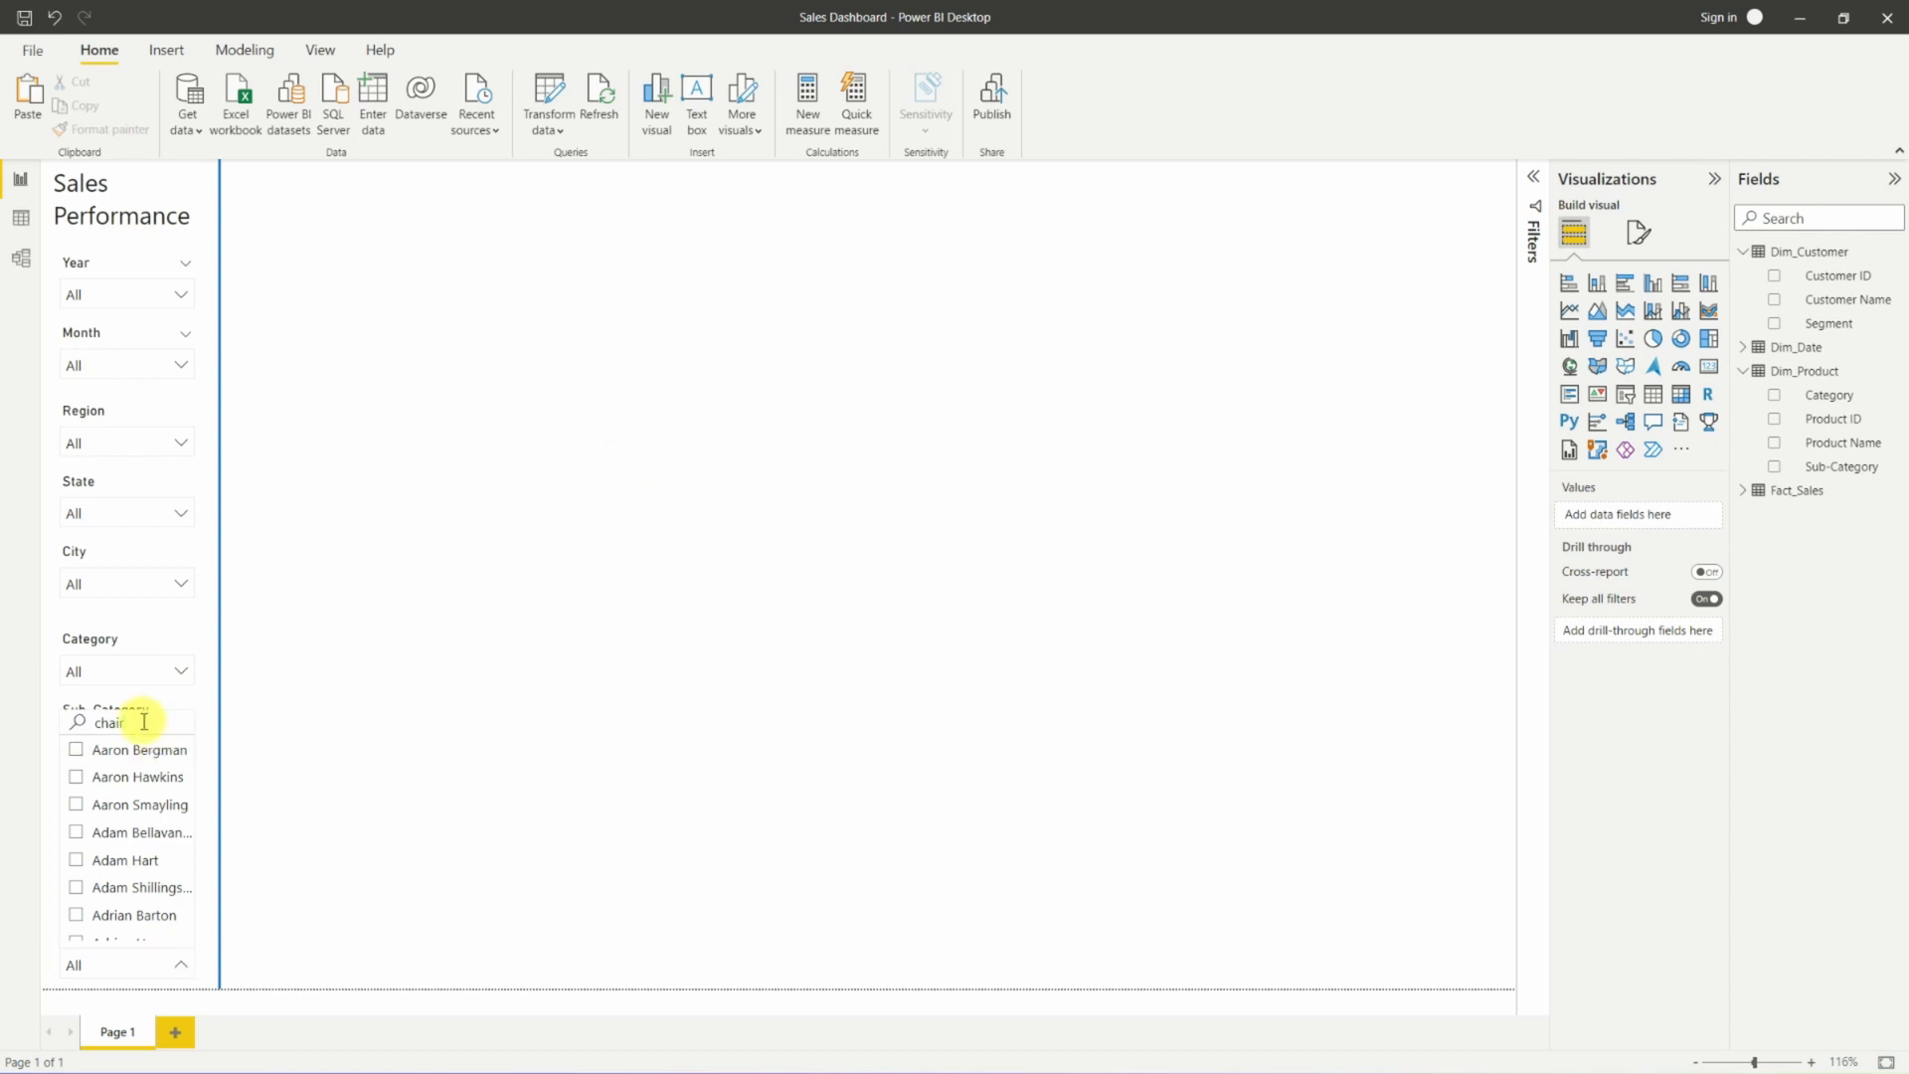
left_click(384, 837)
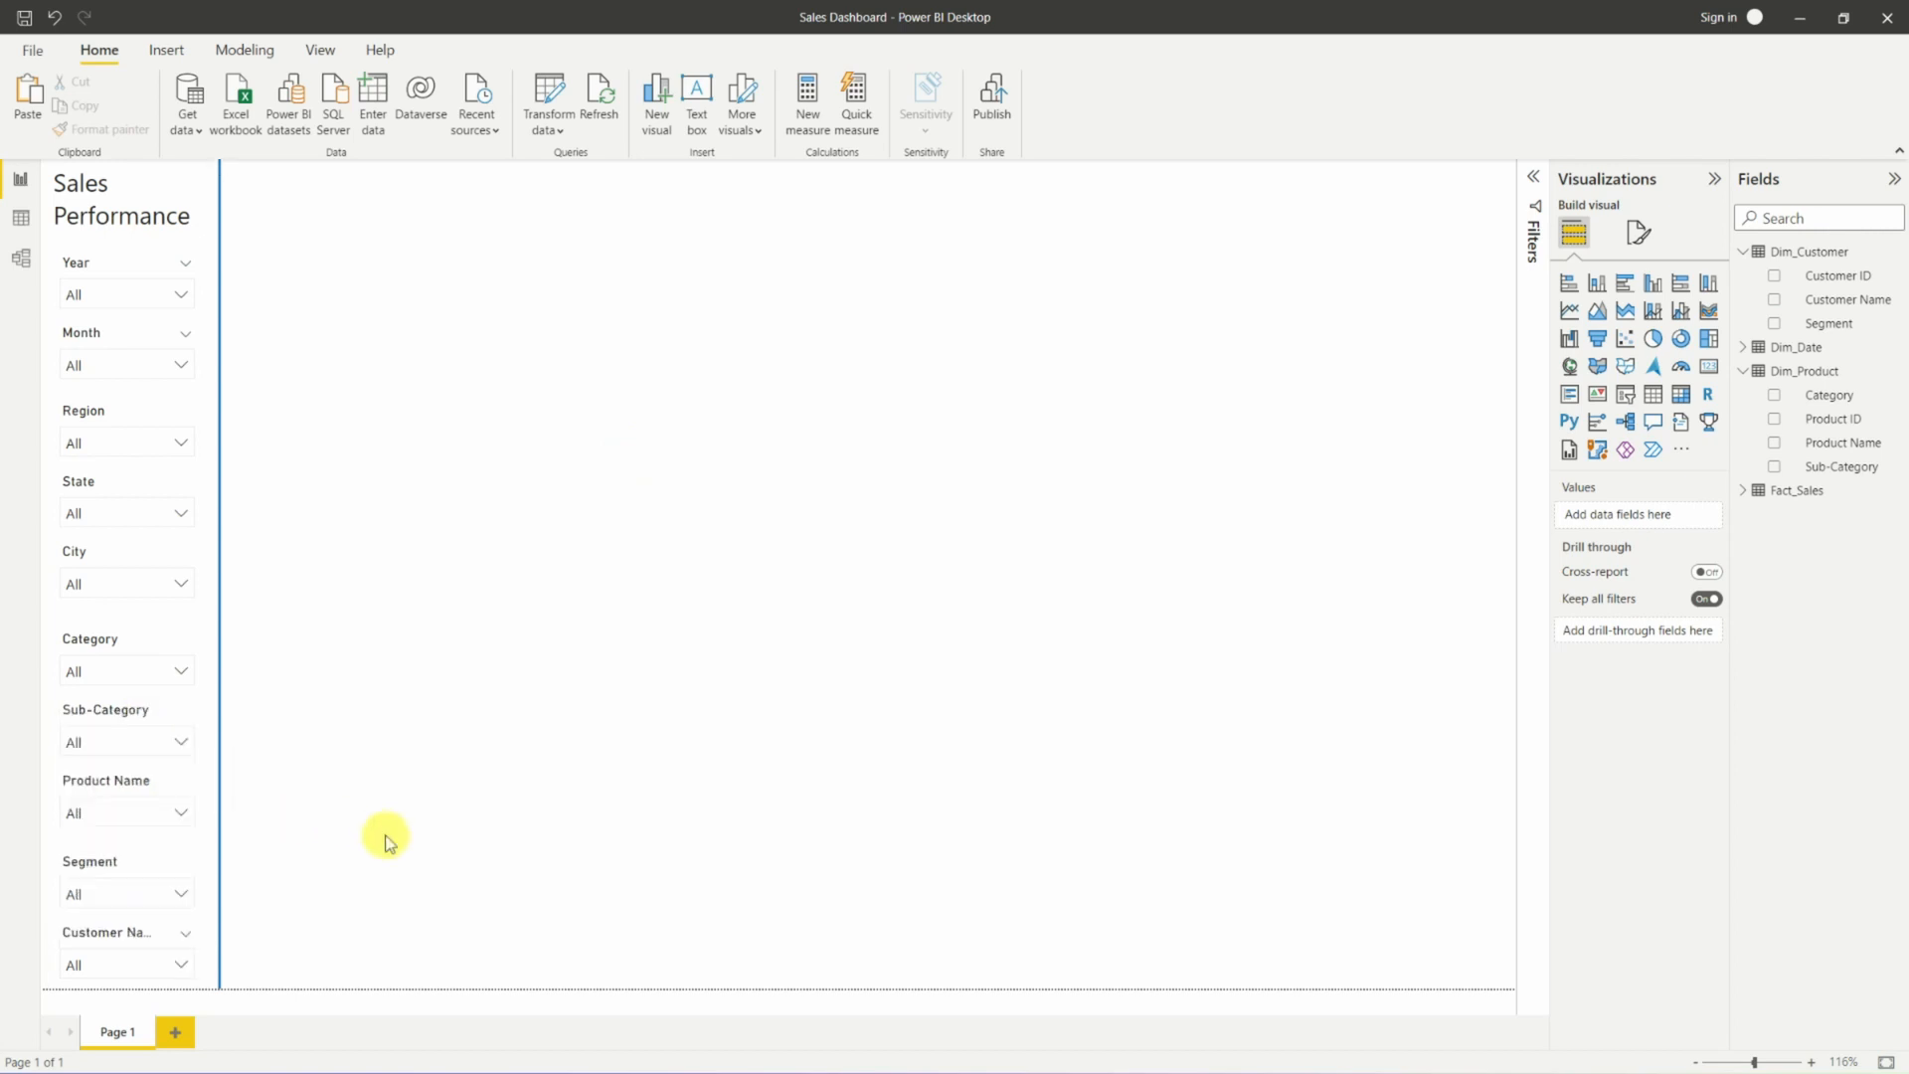
left_click(174, 894)
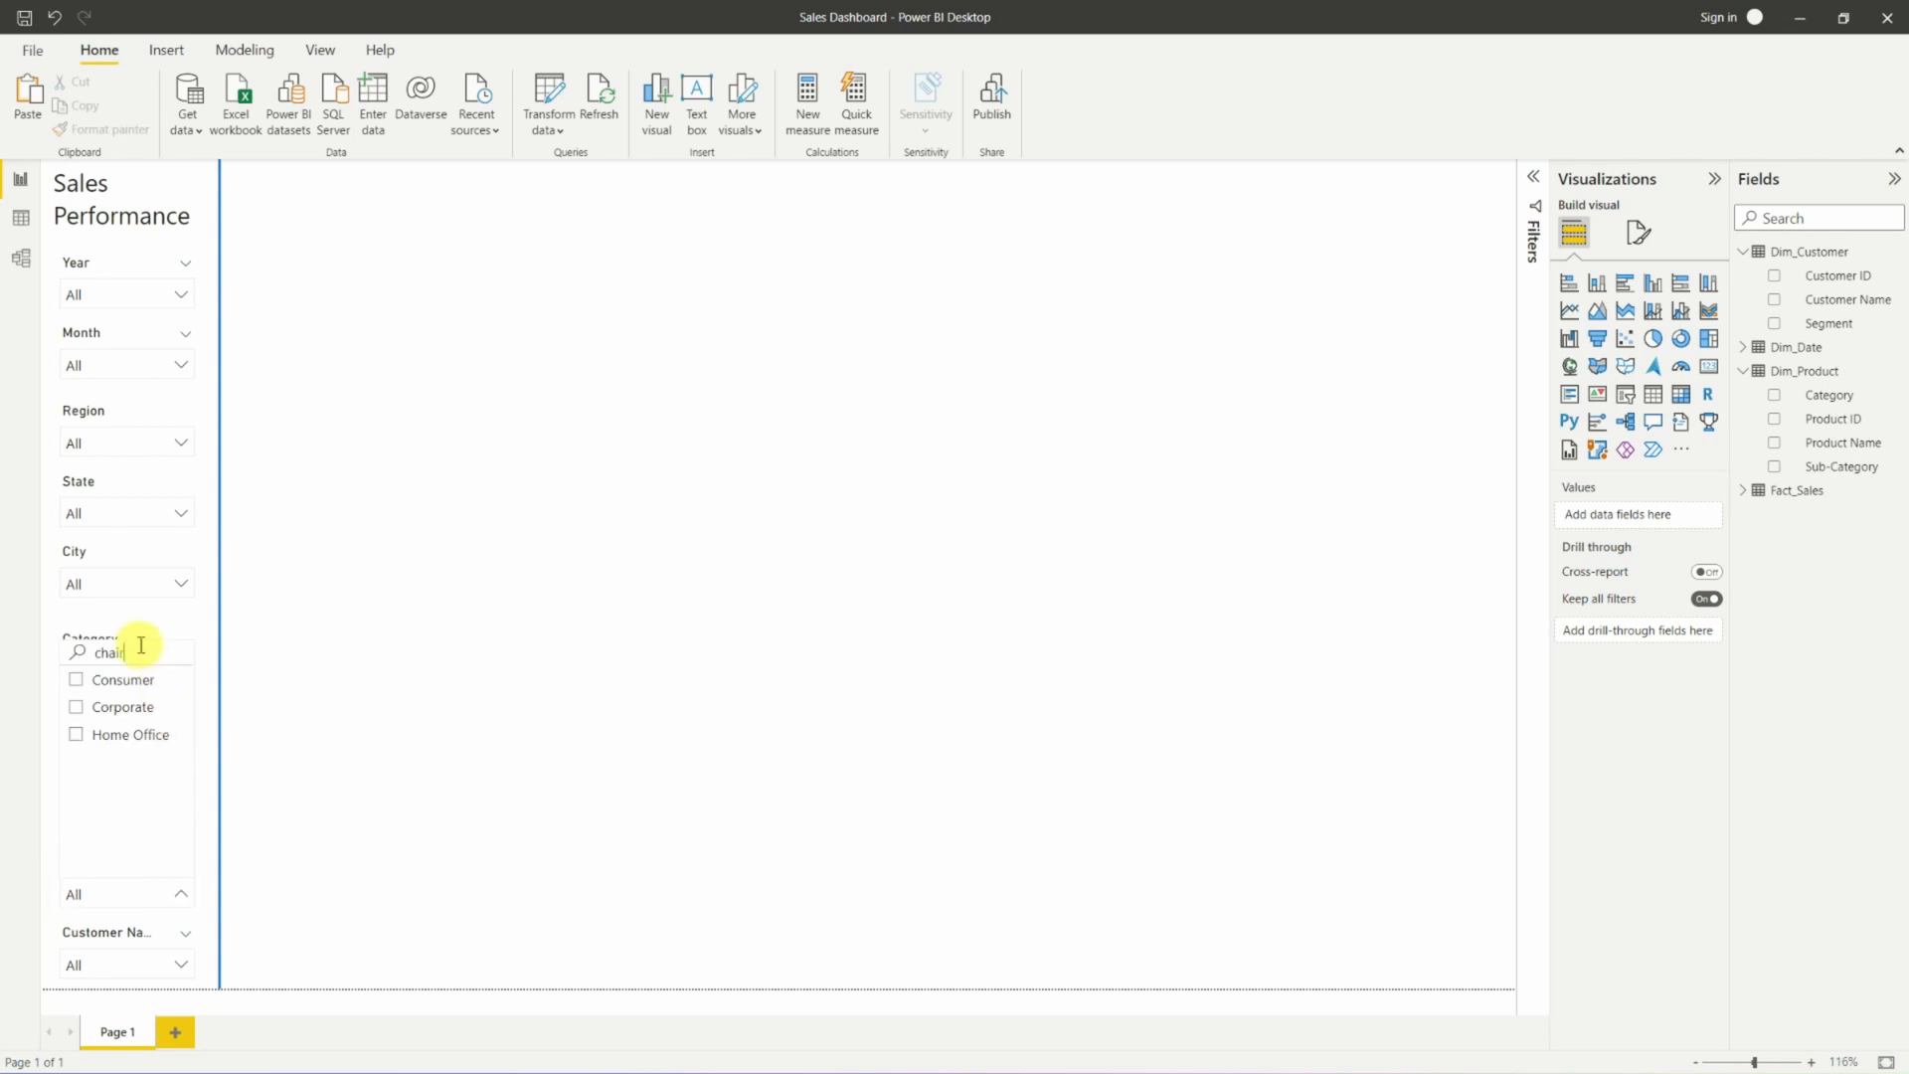
left_click(140, 651)
type("c")
key("BackSpace")
left_click(286, 767)
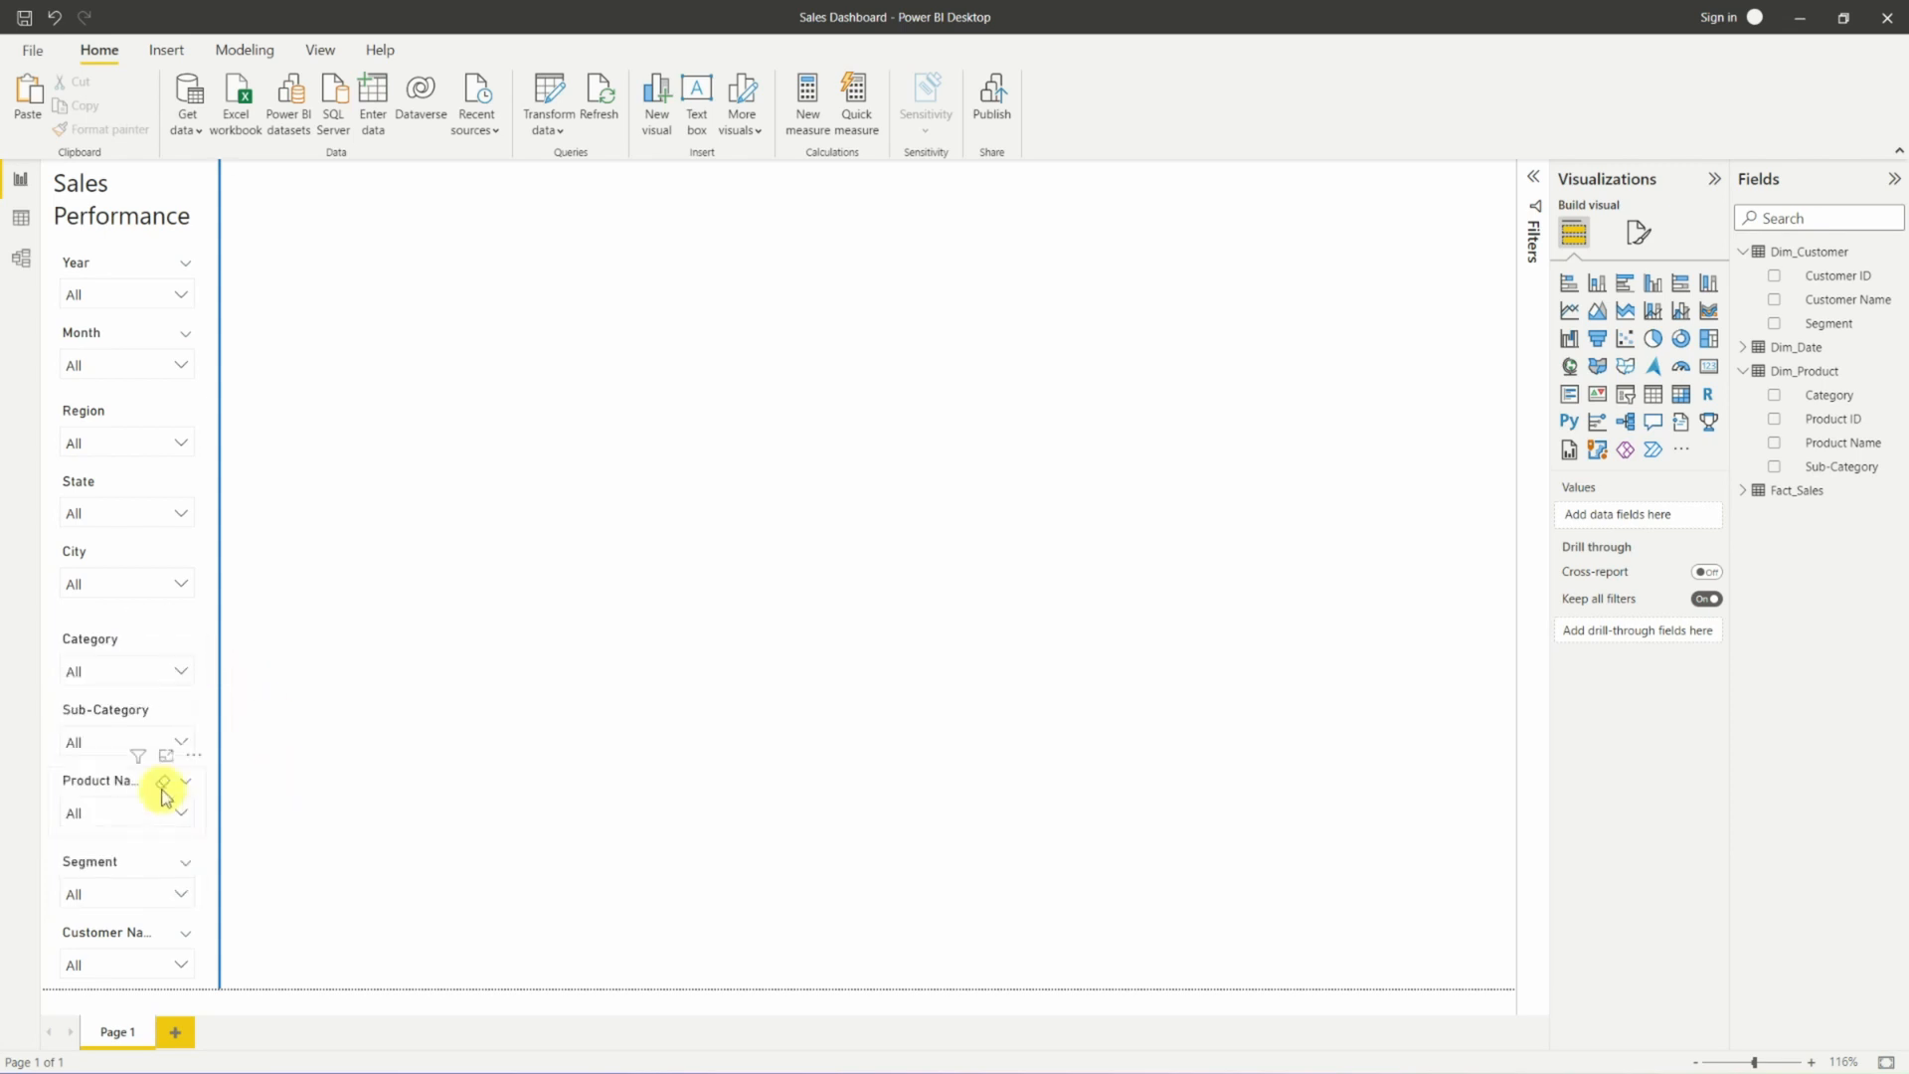
Clear the "chair" search text from the Product Name slicer and check the Sub-Category slicer's list of values.
left_click(154, 814)
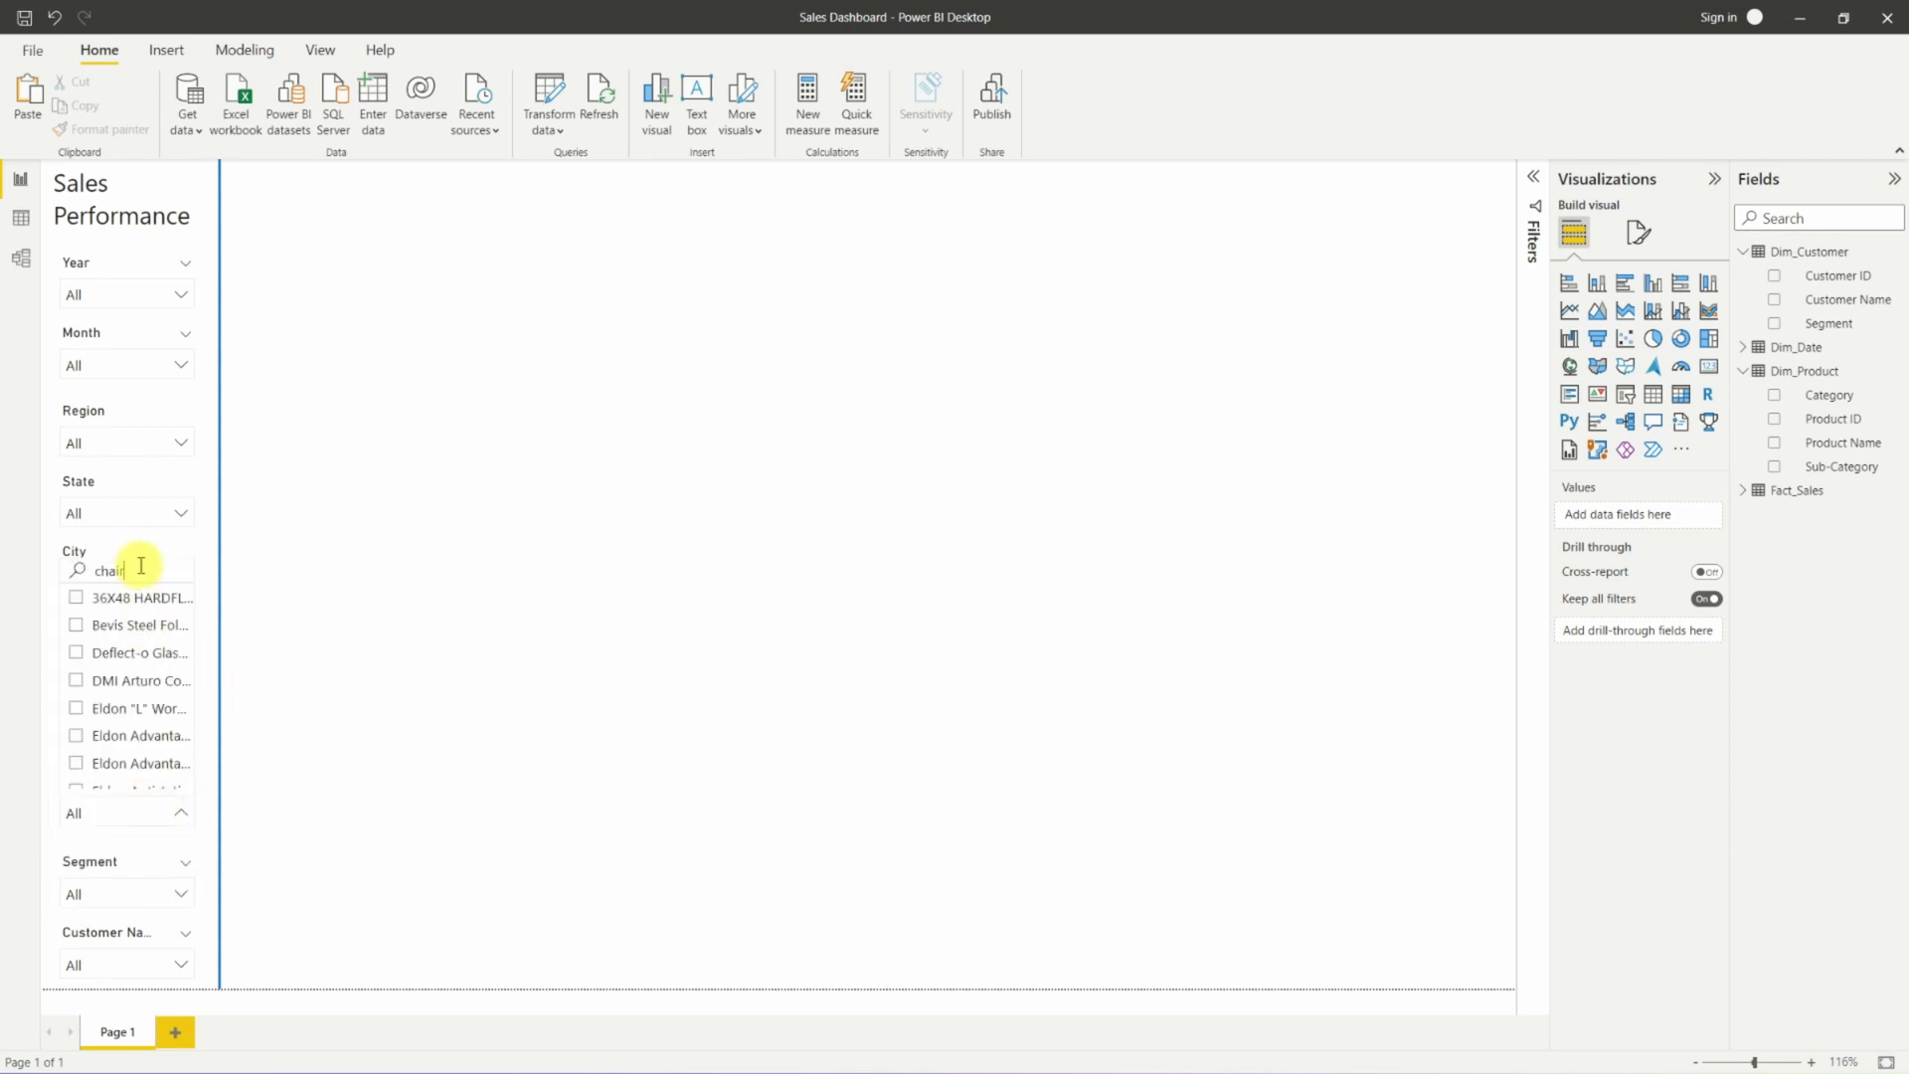
left_click(281, 733)
left_click(149, 751)
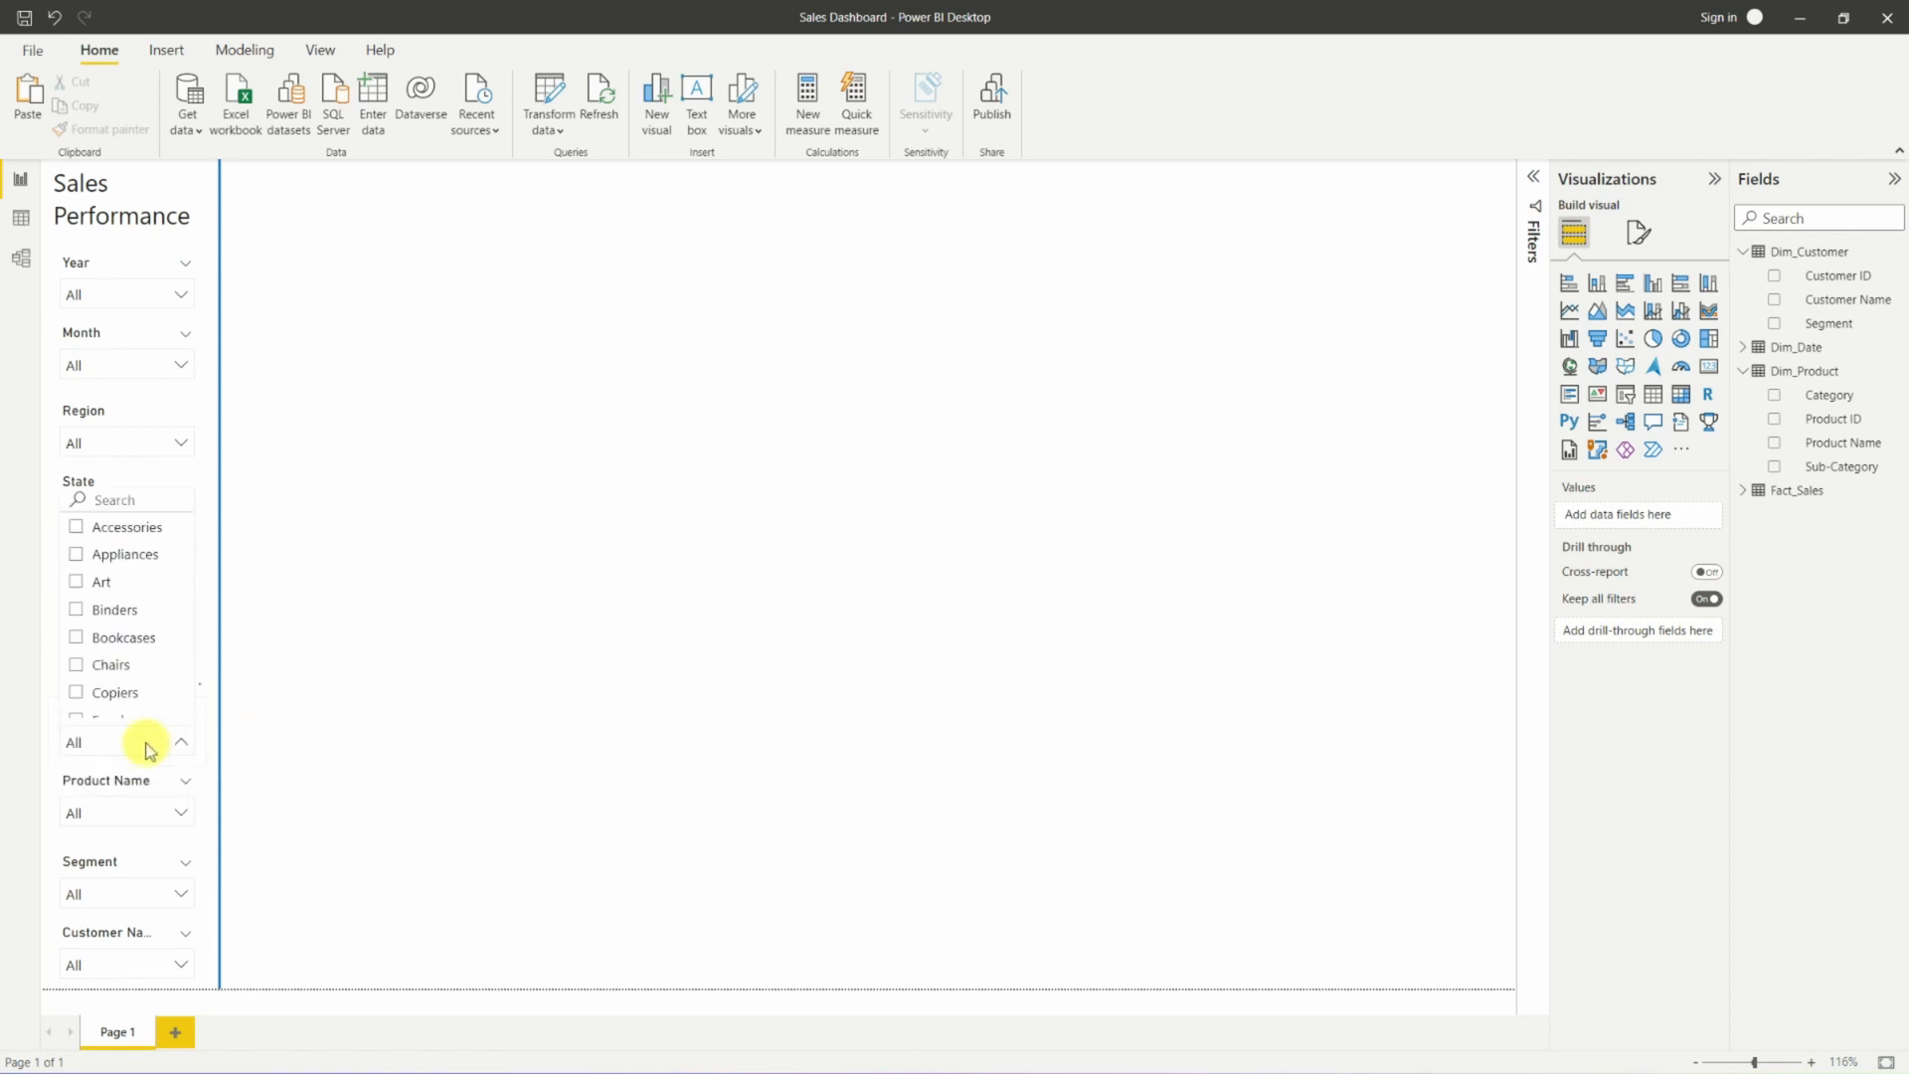
left_click(182, 740)
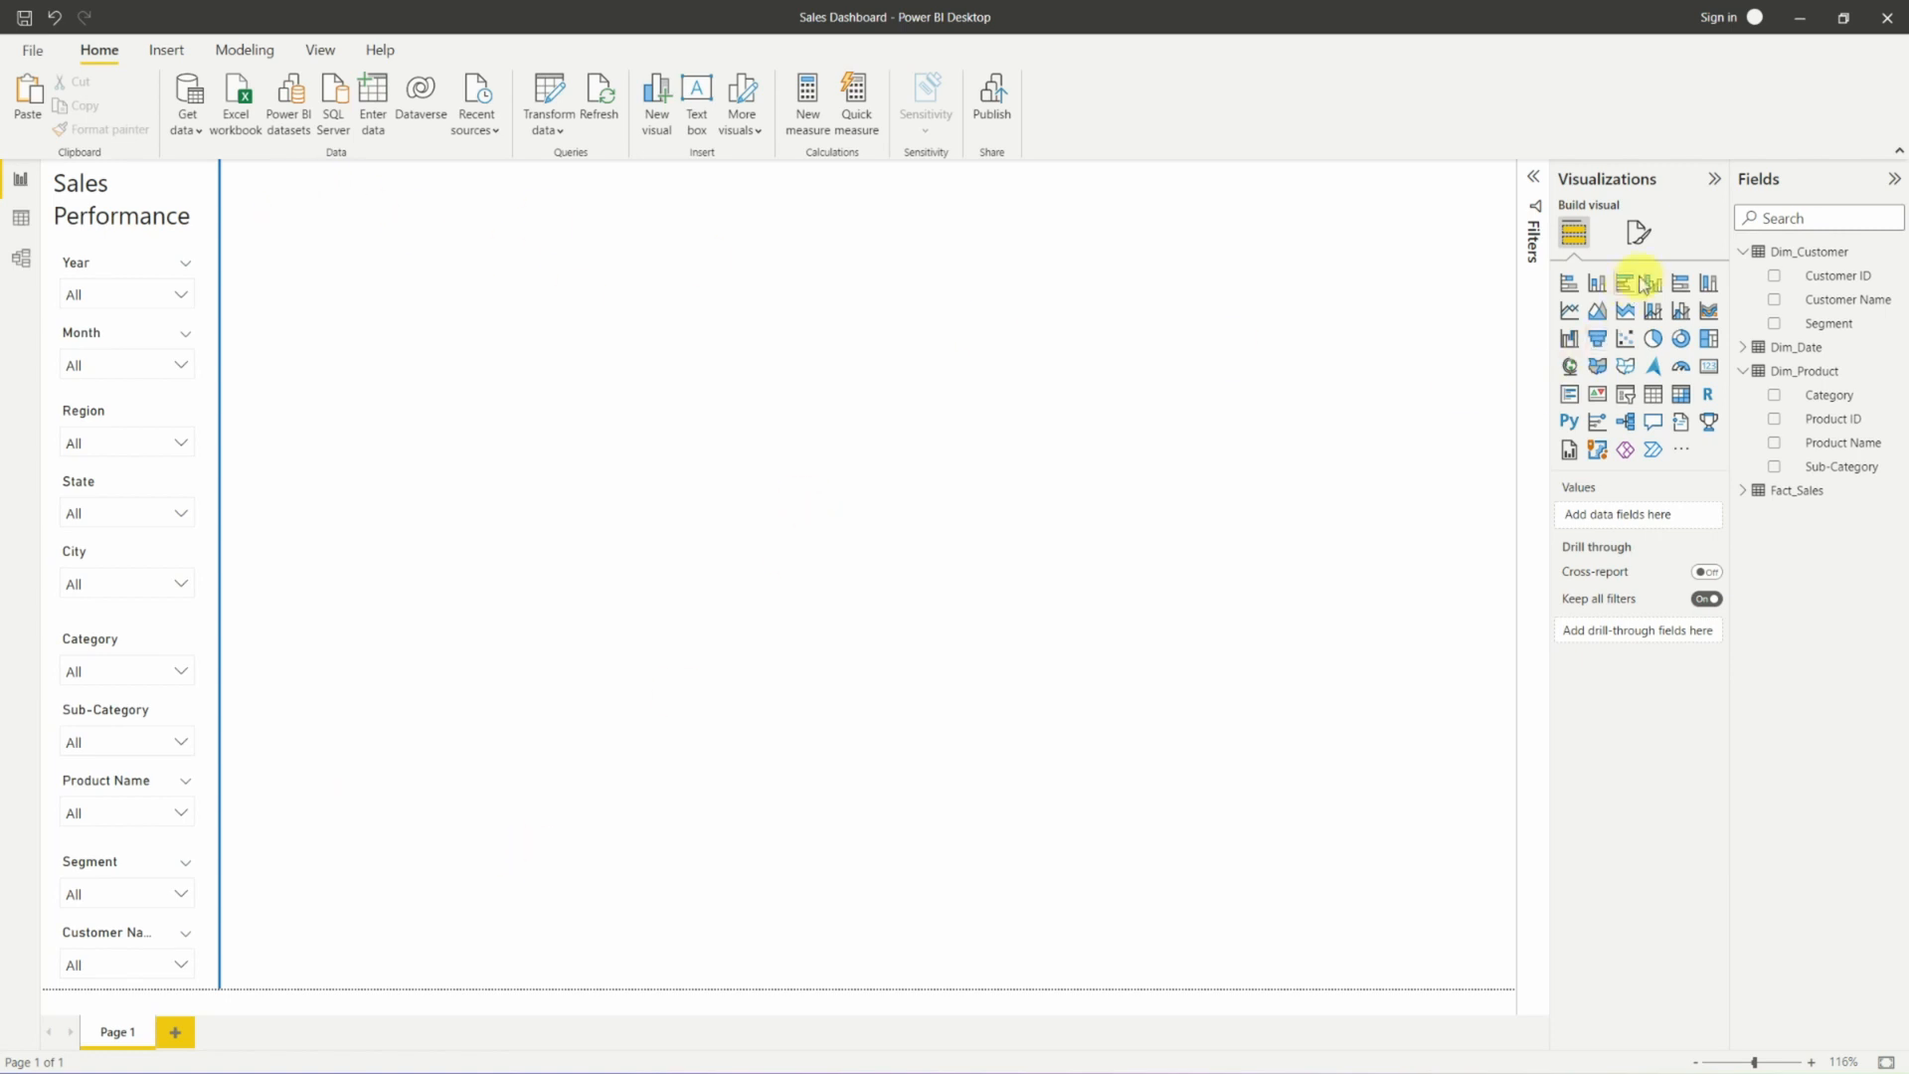
Collapse the Dim_Customer and Dim_Product tables and expand Fact_Sales to show its fields.
left_click(1742, 252)
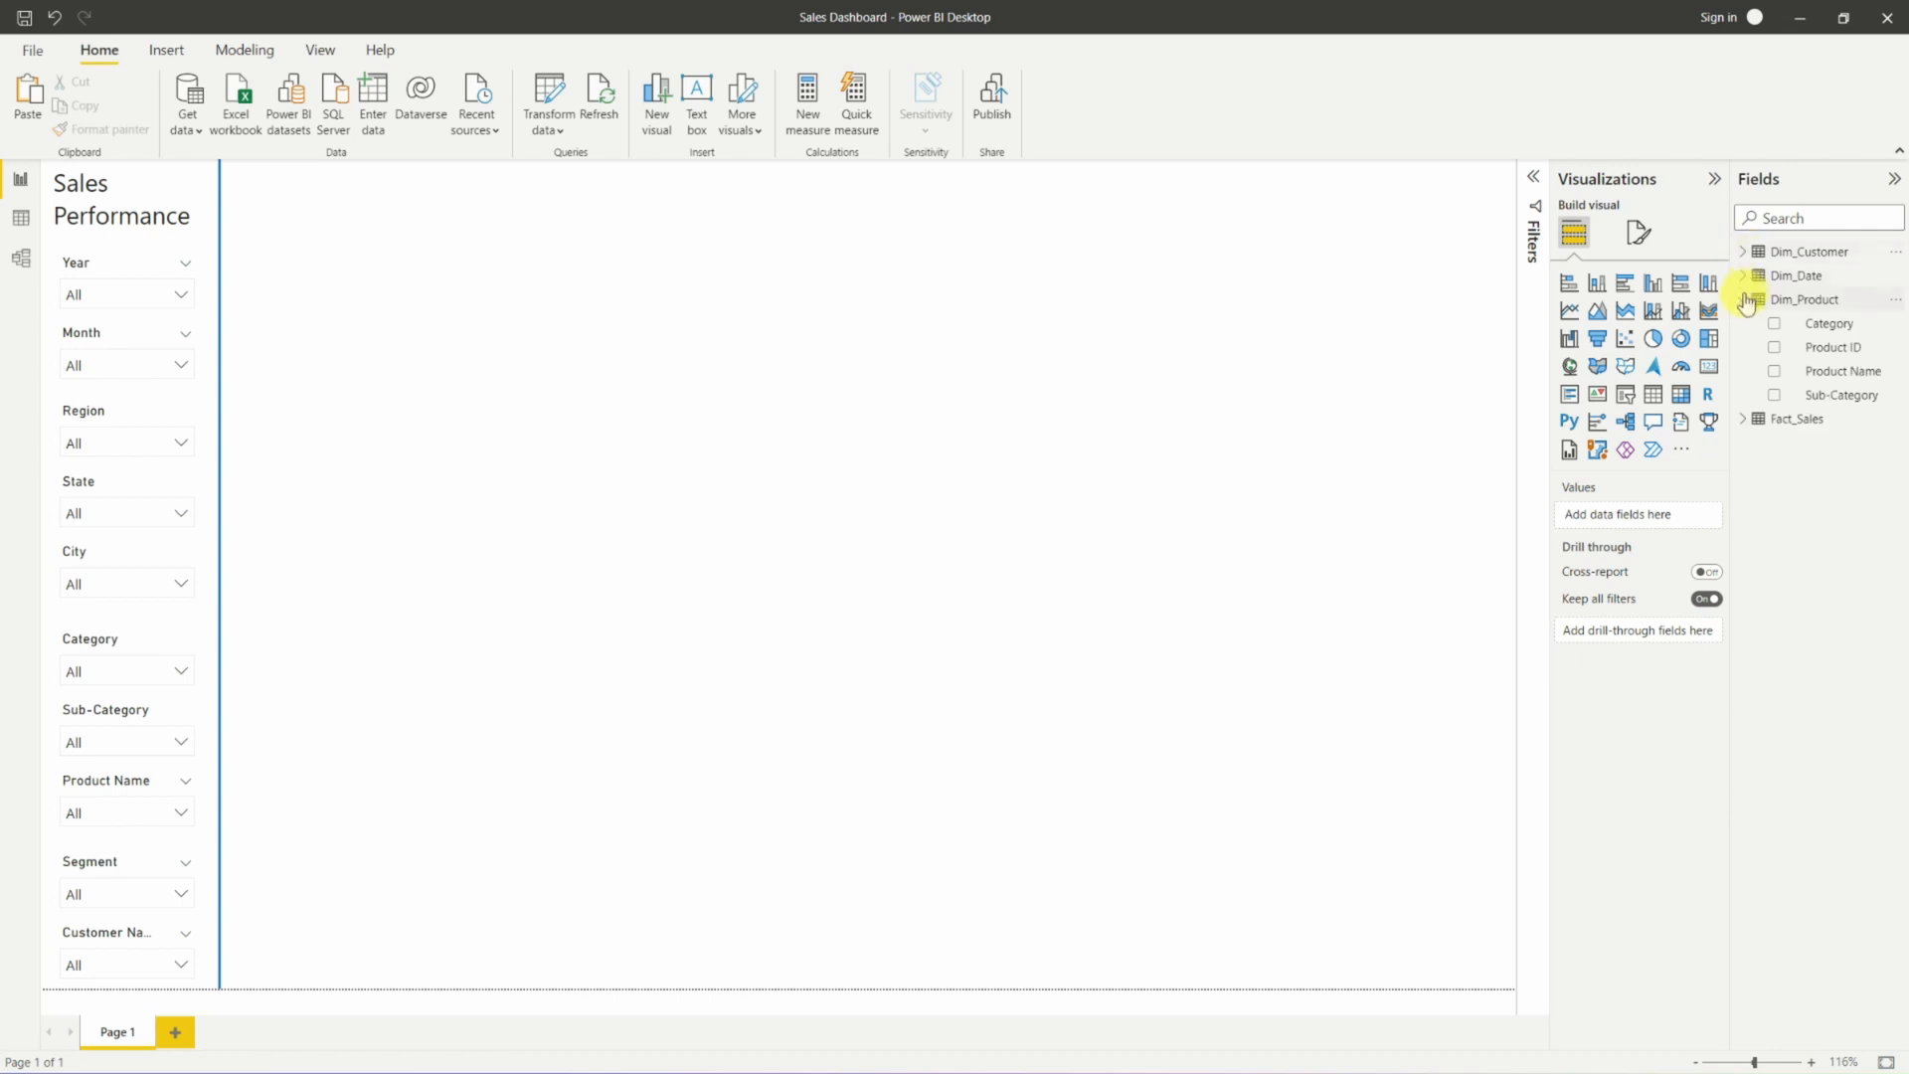
left_click(1743, 299)
left_click(1744, 323)
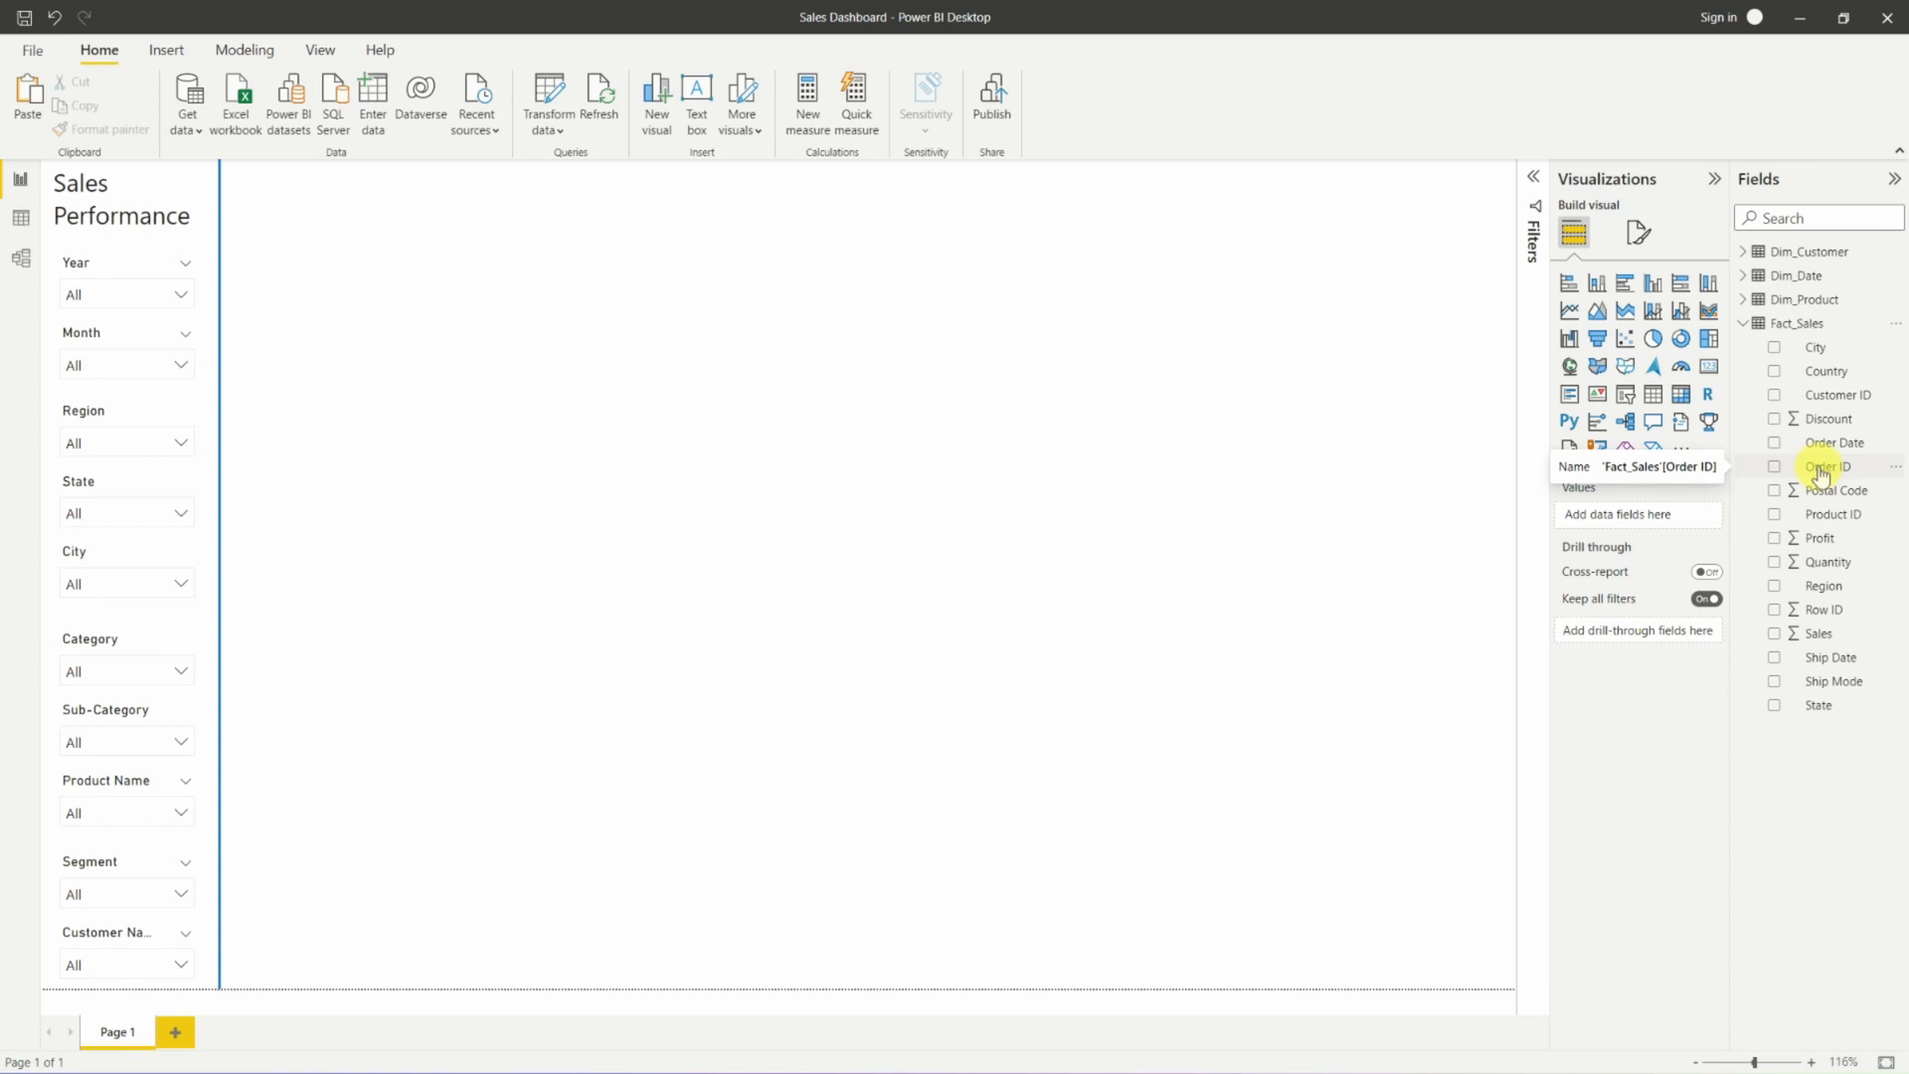
Create a new measure in the Fact_Sales table and name it Total Sales.
left_click(1800, 326)
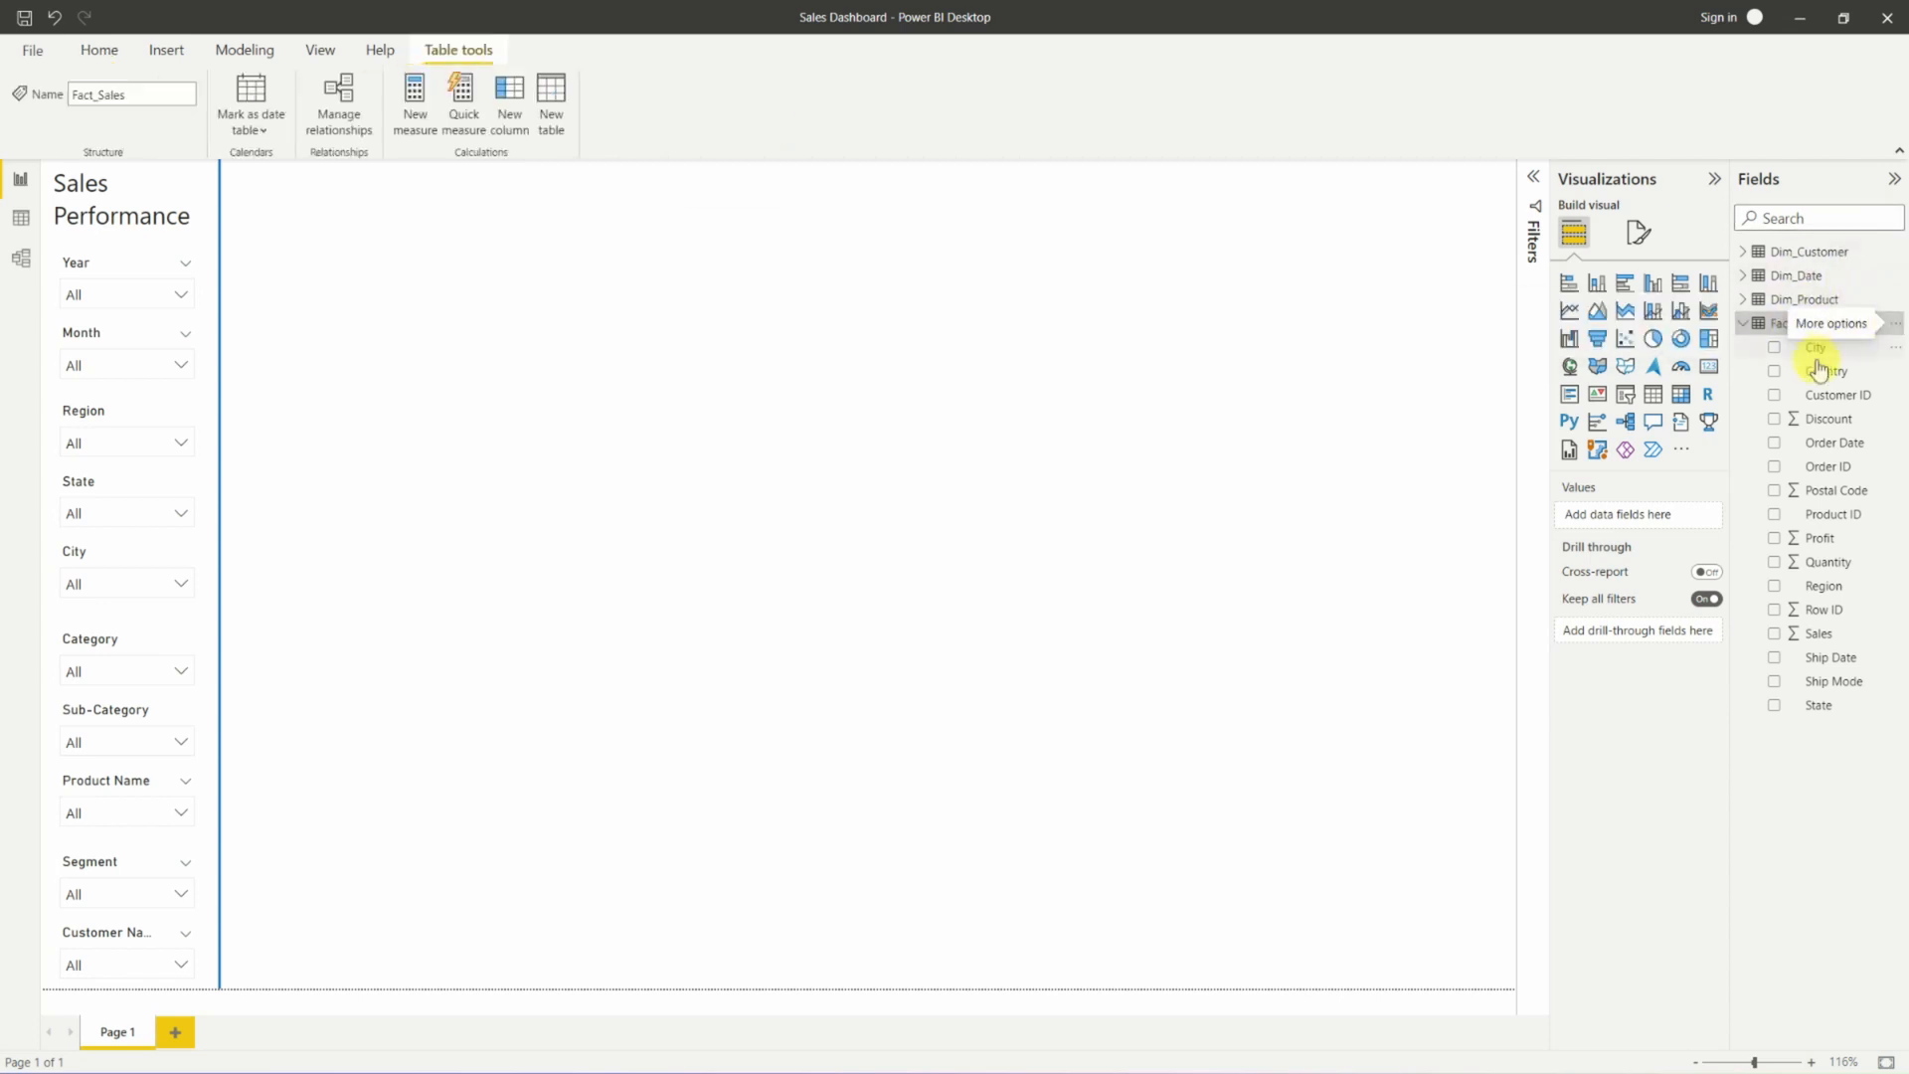
left_click(1895, 325)
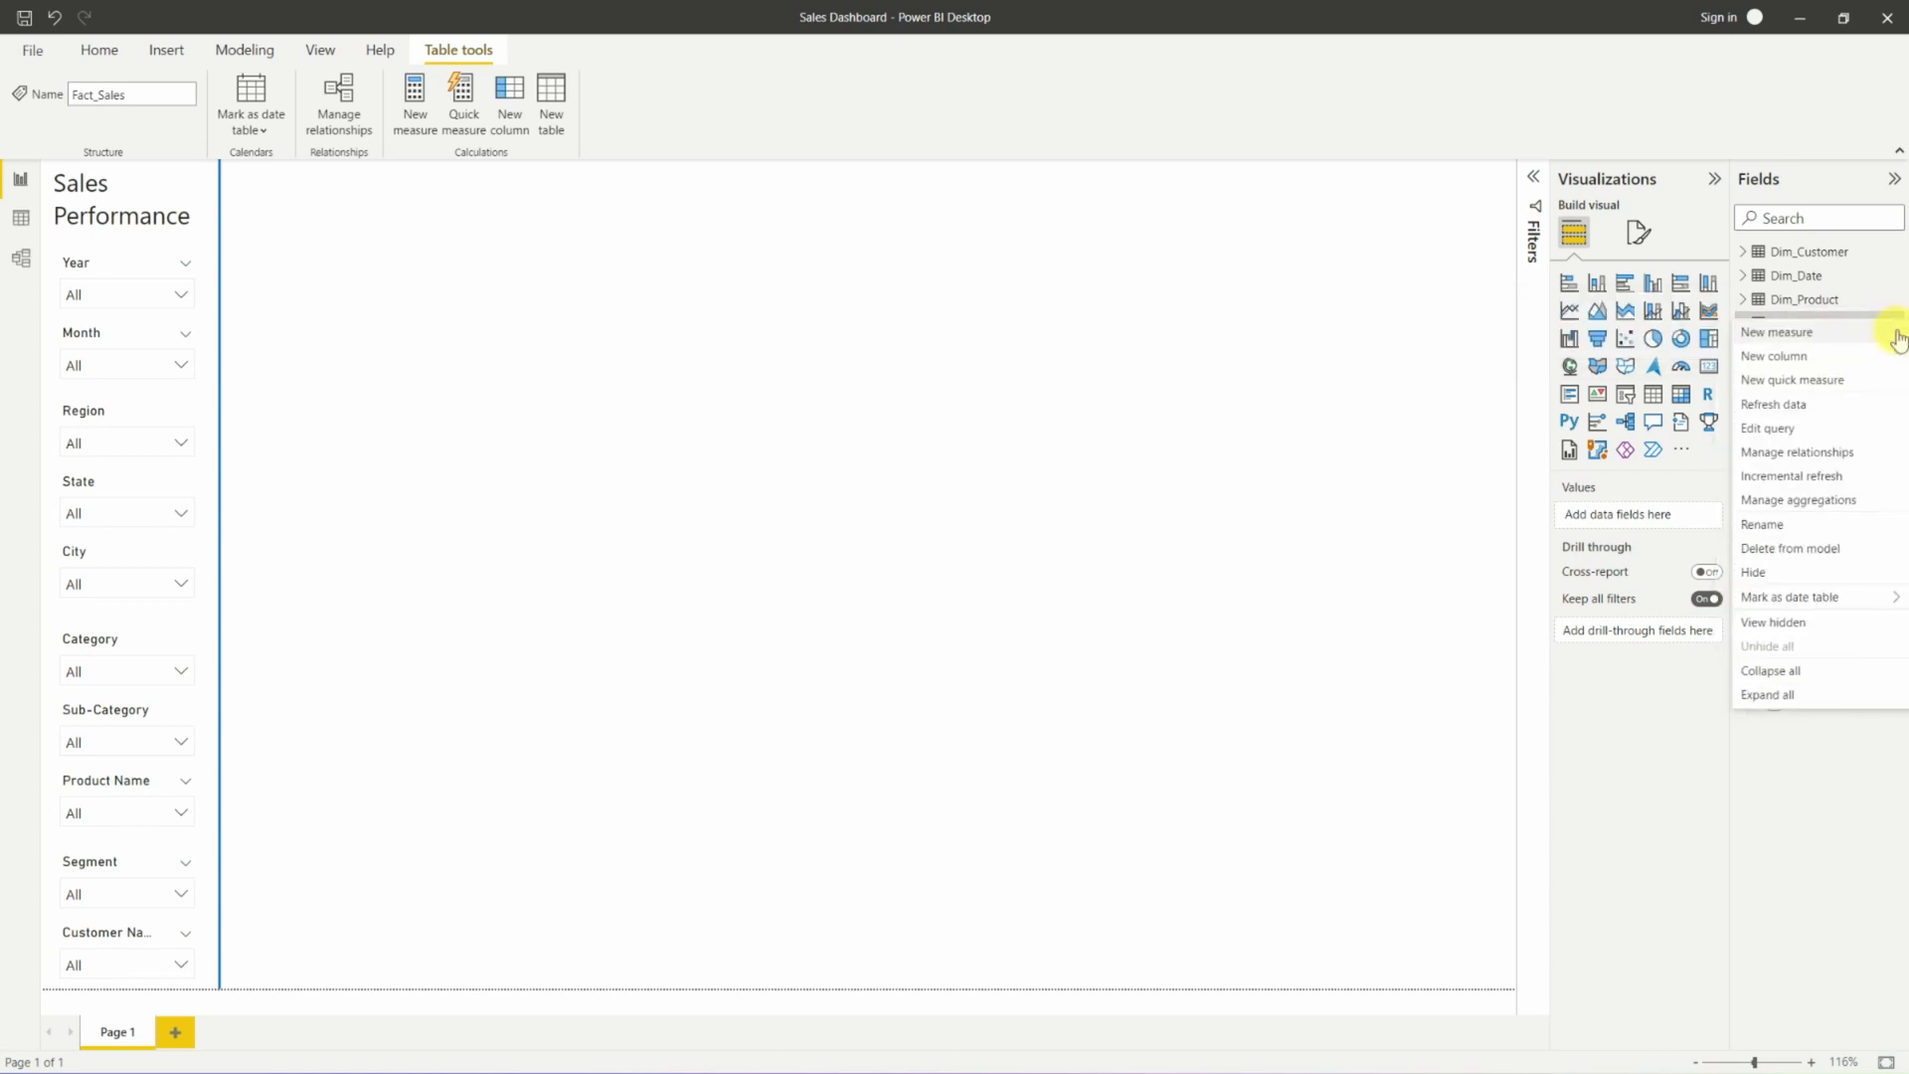
left_click(1855, 330)
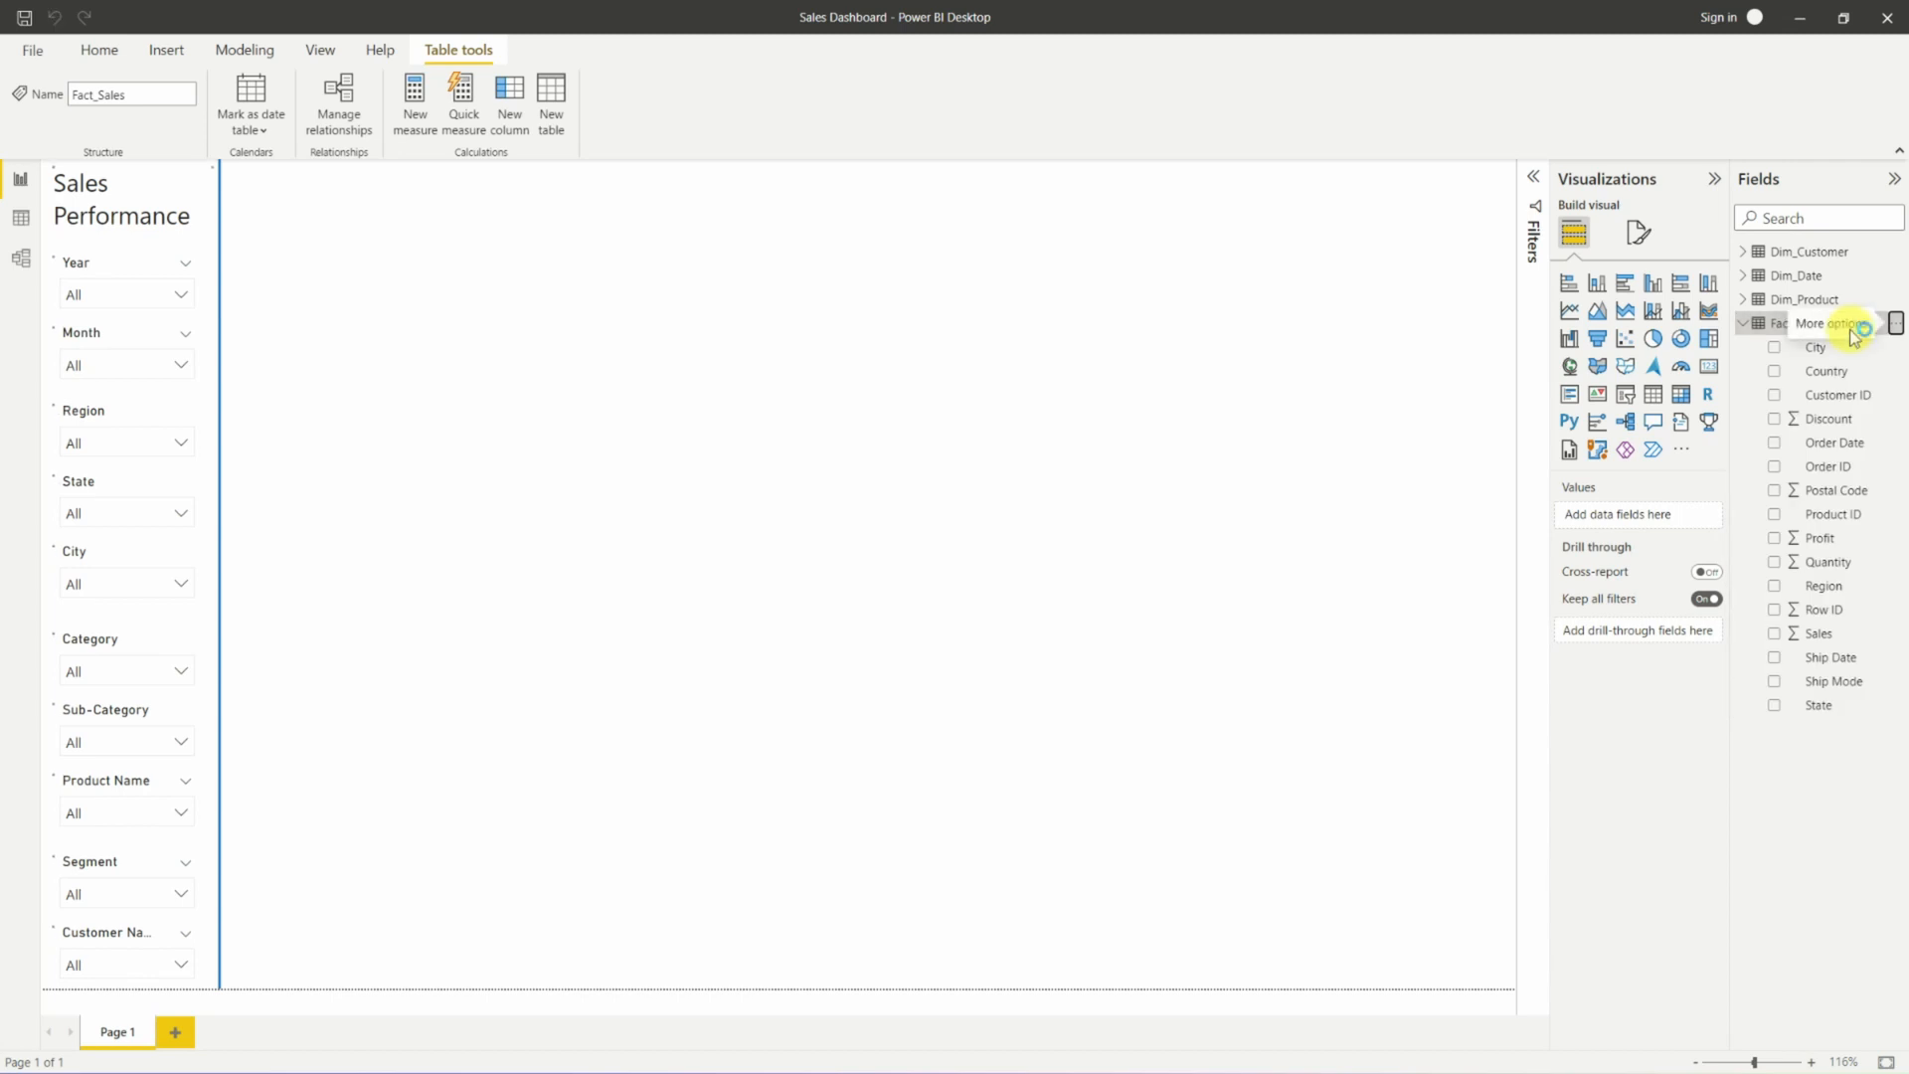
left_click(375, 264)
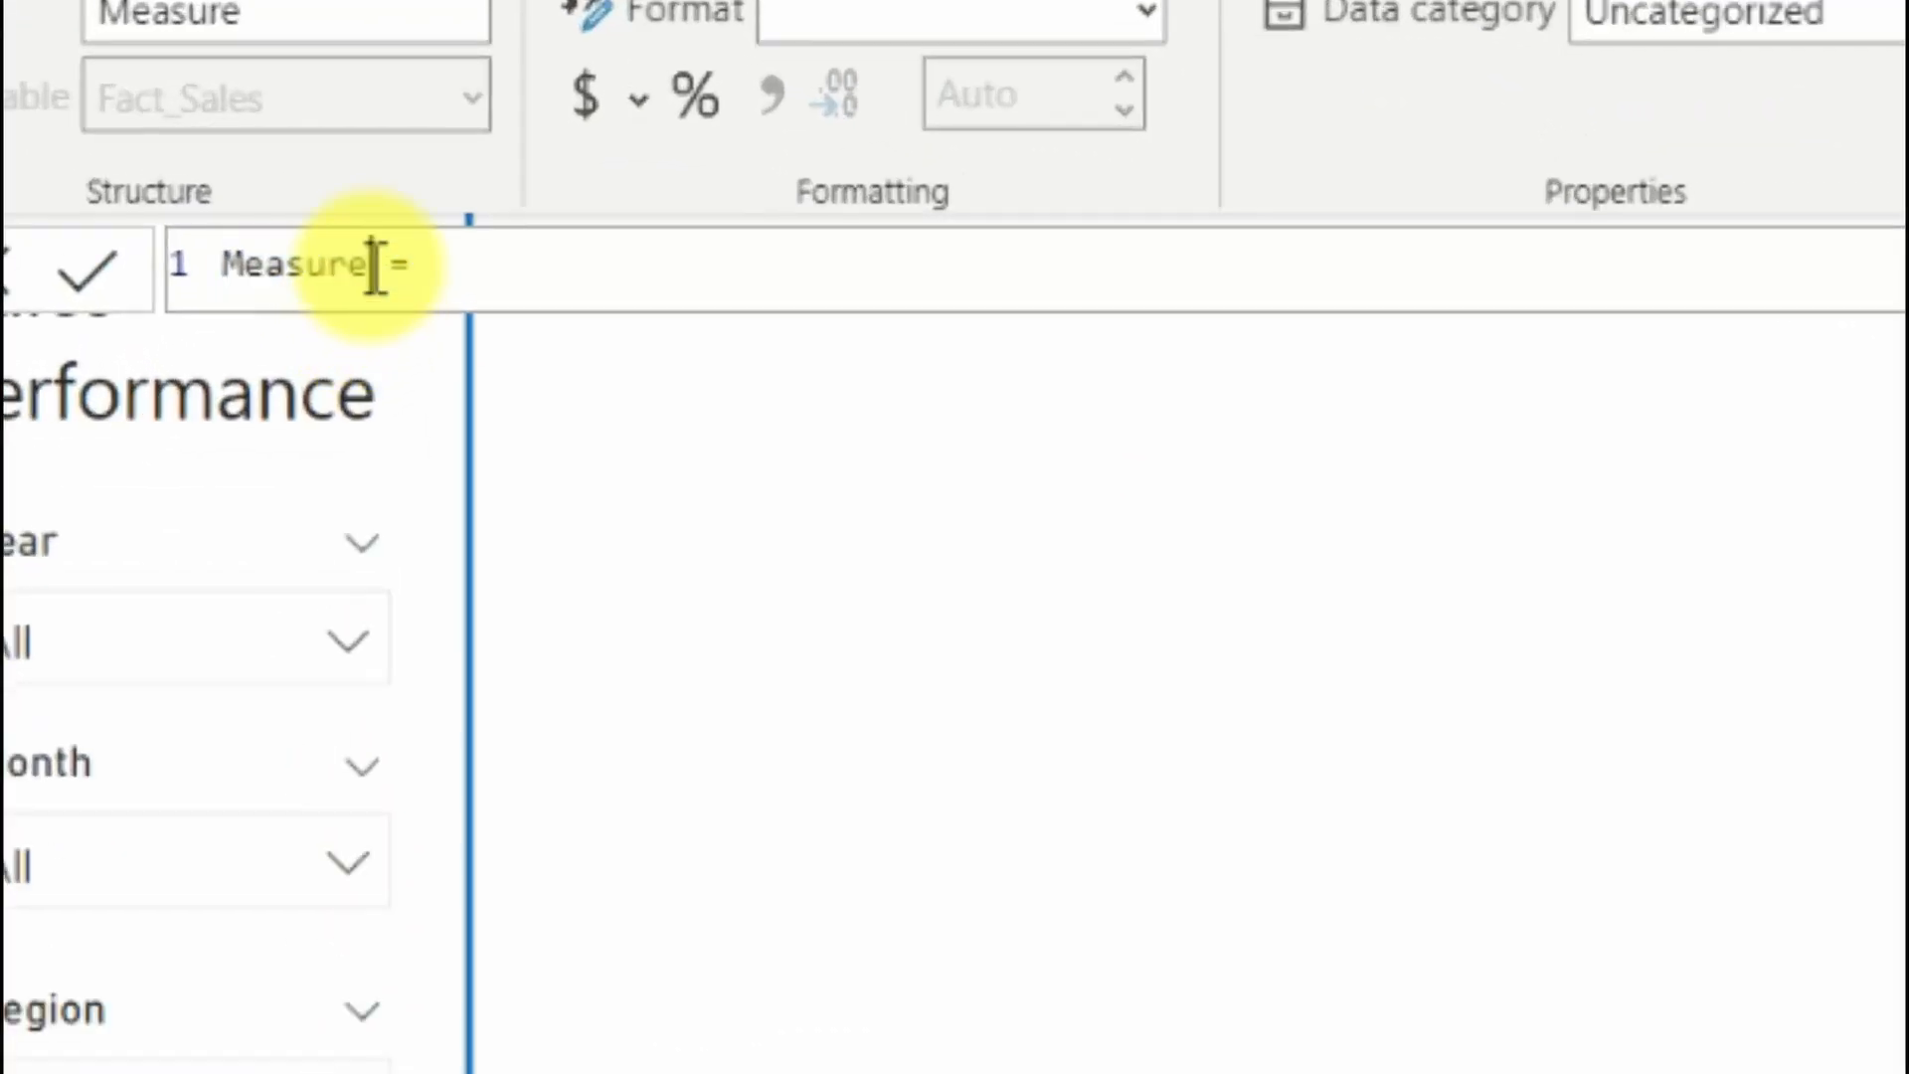
left_click_drag(375, 264, 183, 256)
type("Total Sales")
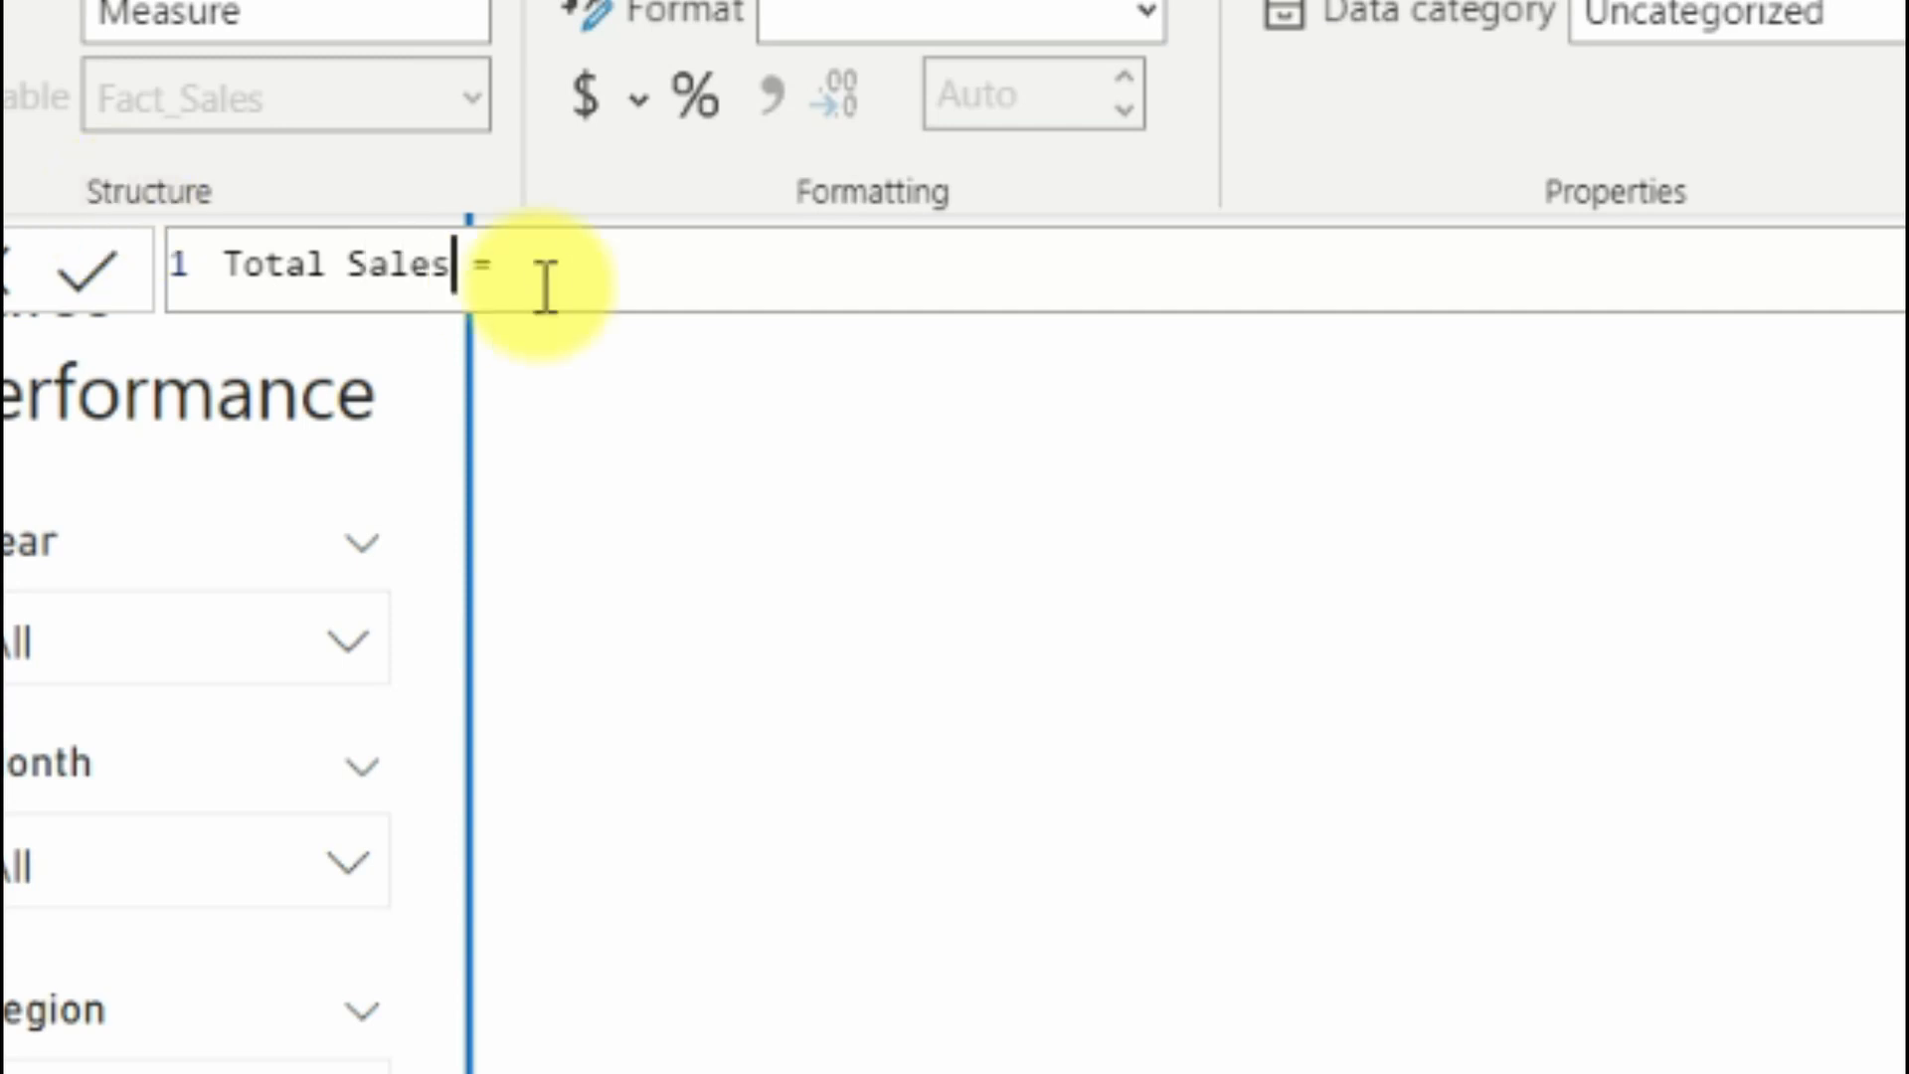
Define Total Sales as SUM(Fact_Sales[Sales]) and format the measure as currency with 2 decimal places.
left_click(612, 288)
type("SUM(")
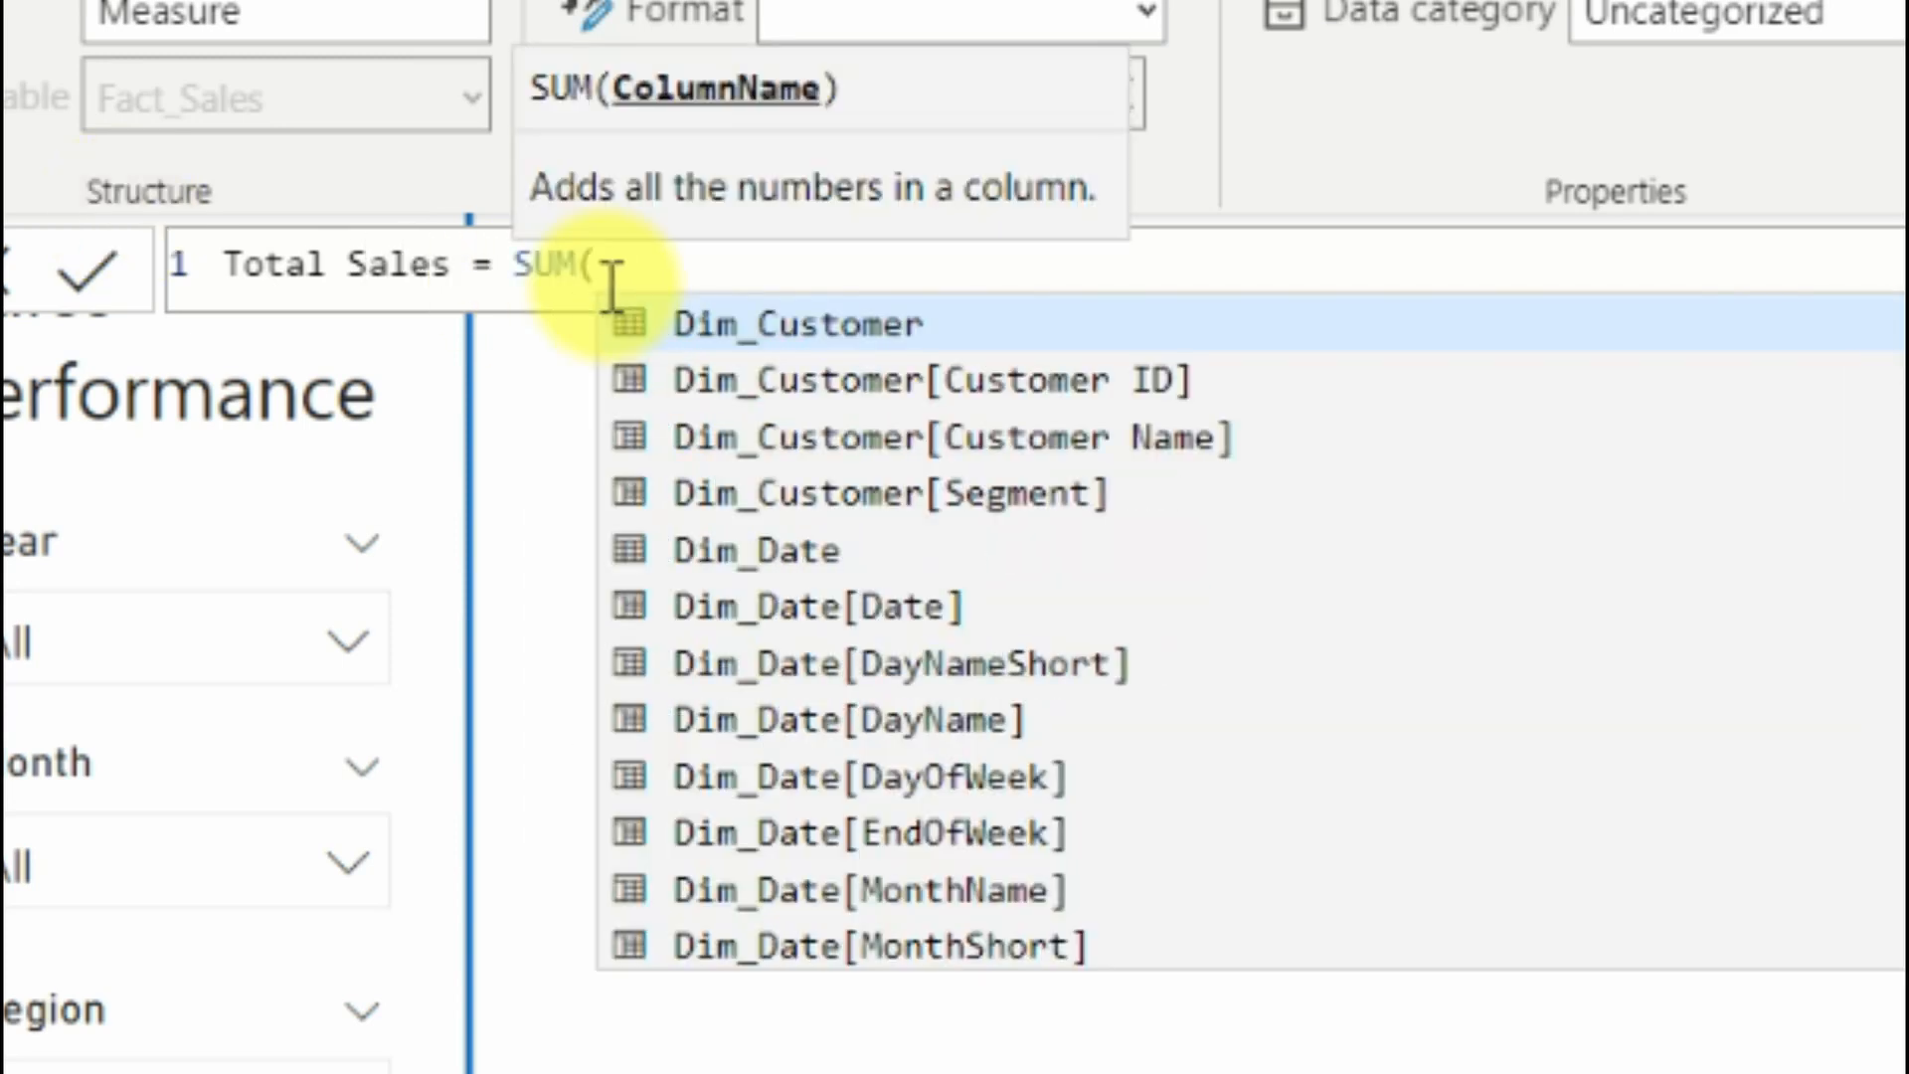
type("sale")
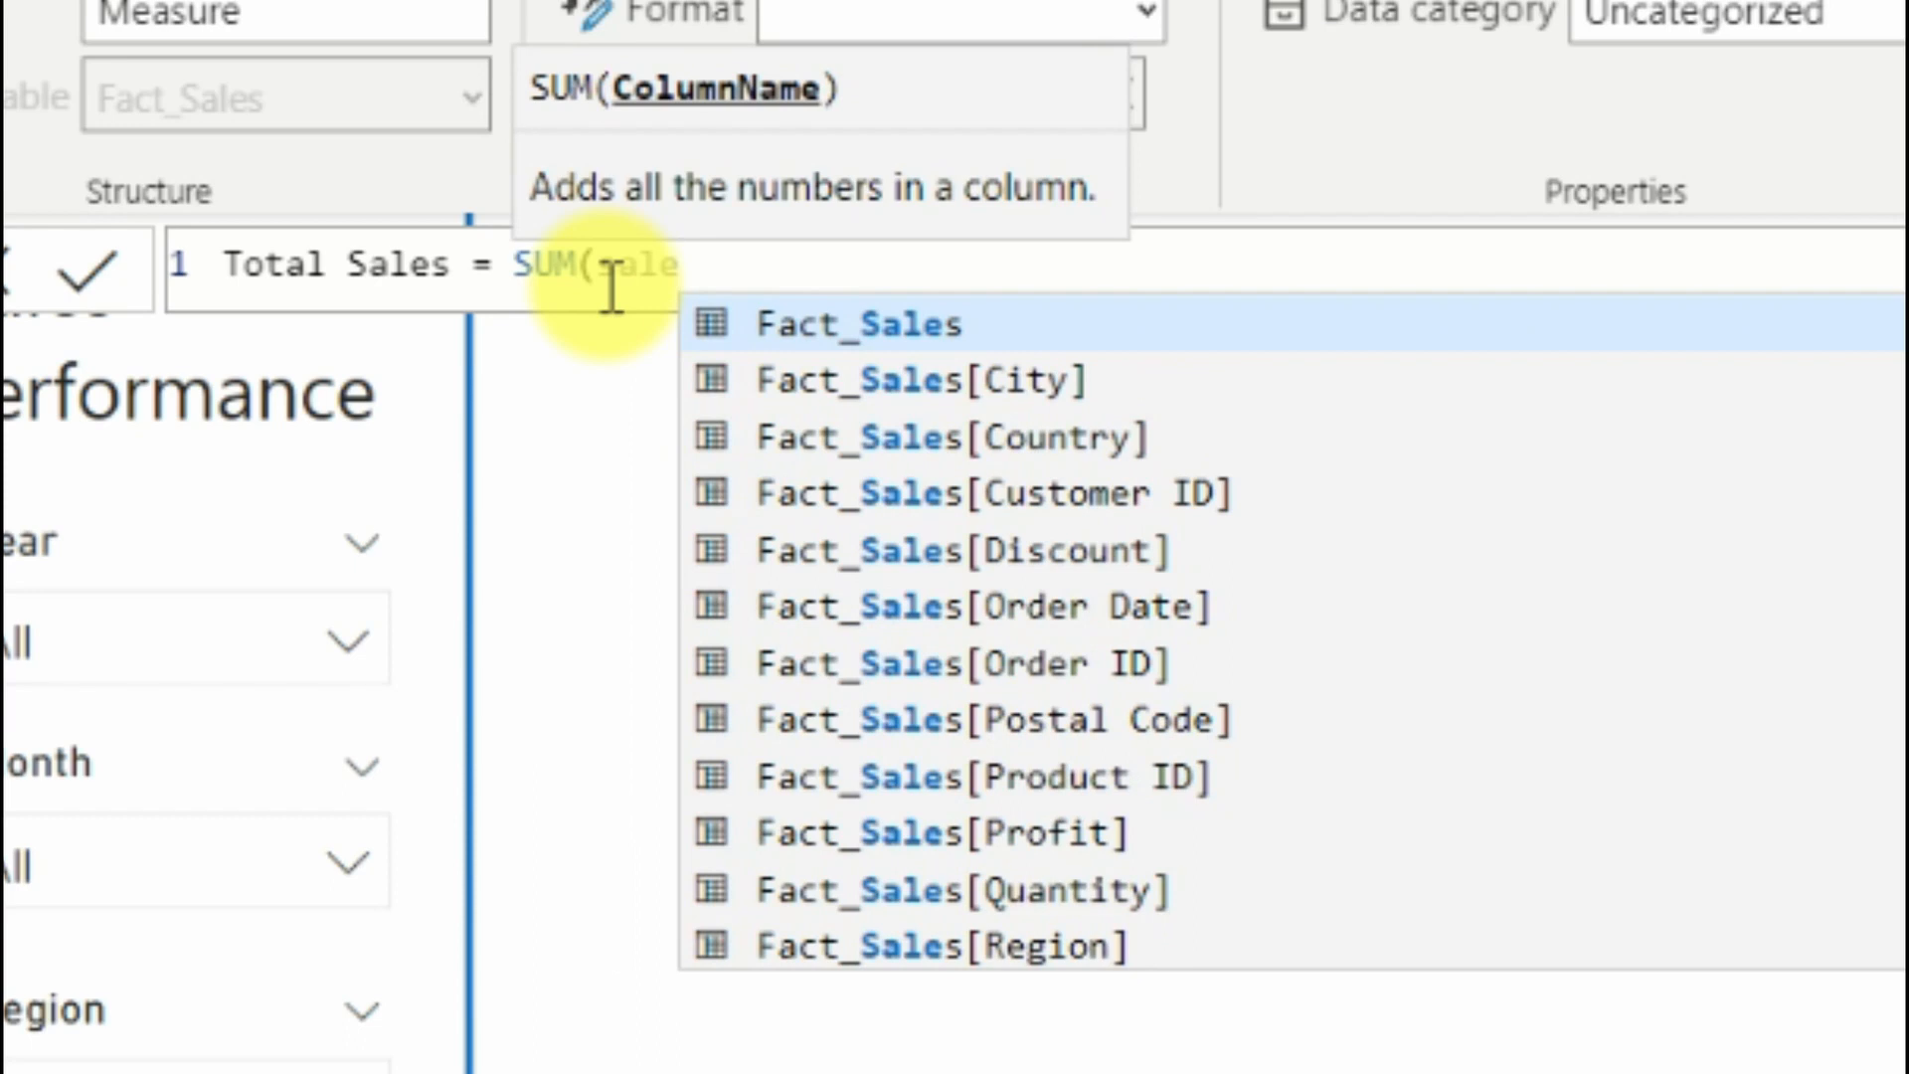
key("Down")
key("Down")
key("Down")
key("Down")
key("Down")
key("Down")
key("Down")
key("Down")
key("Down")
key("Down")
key("Down")
key("Down")
key("Down")
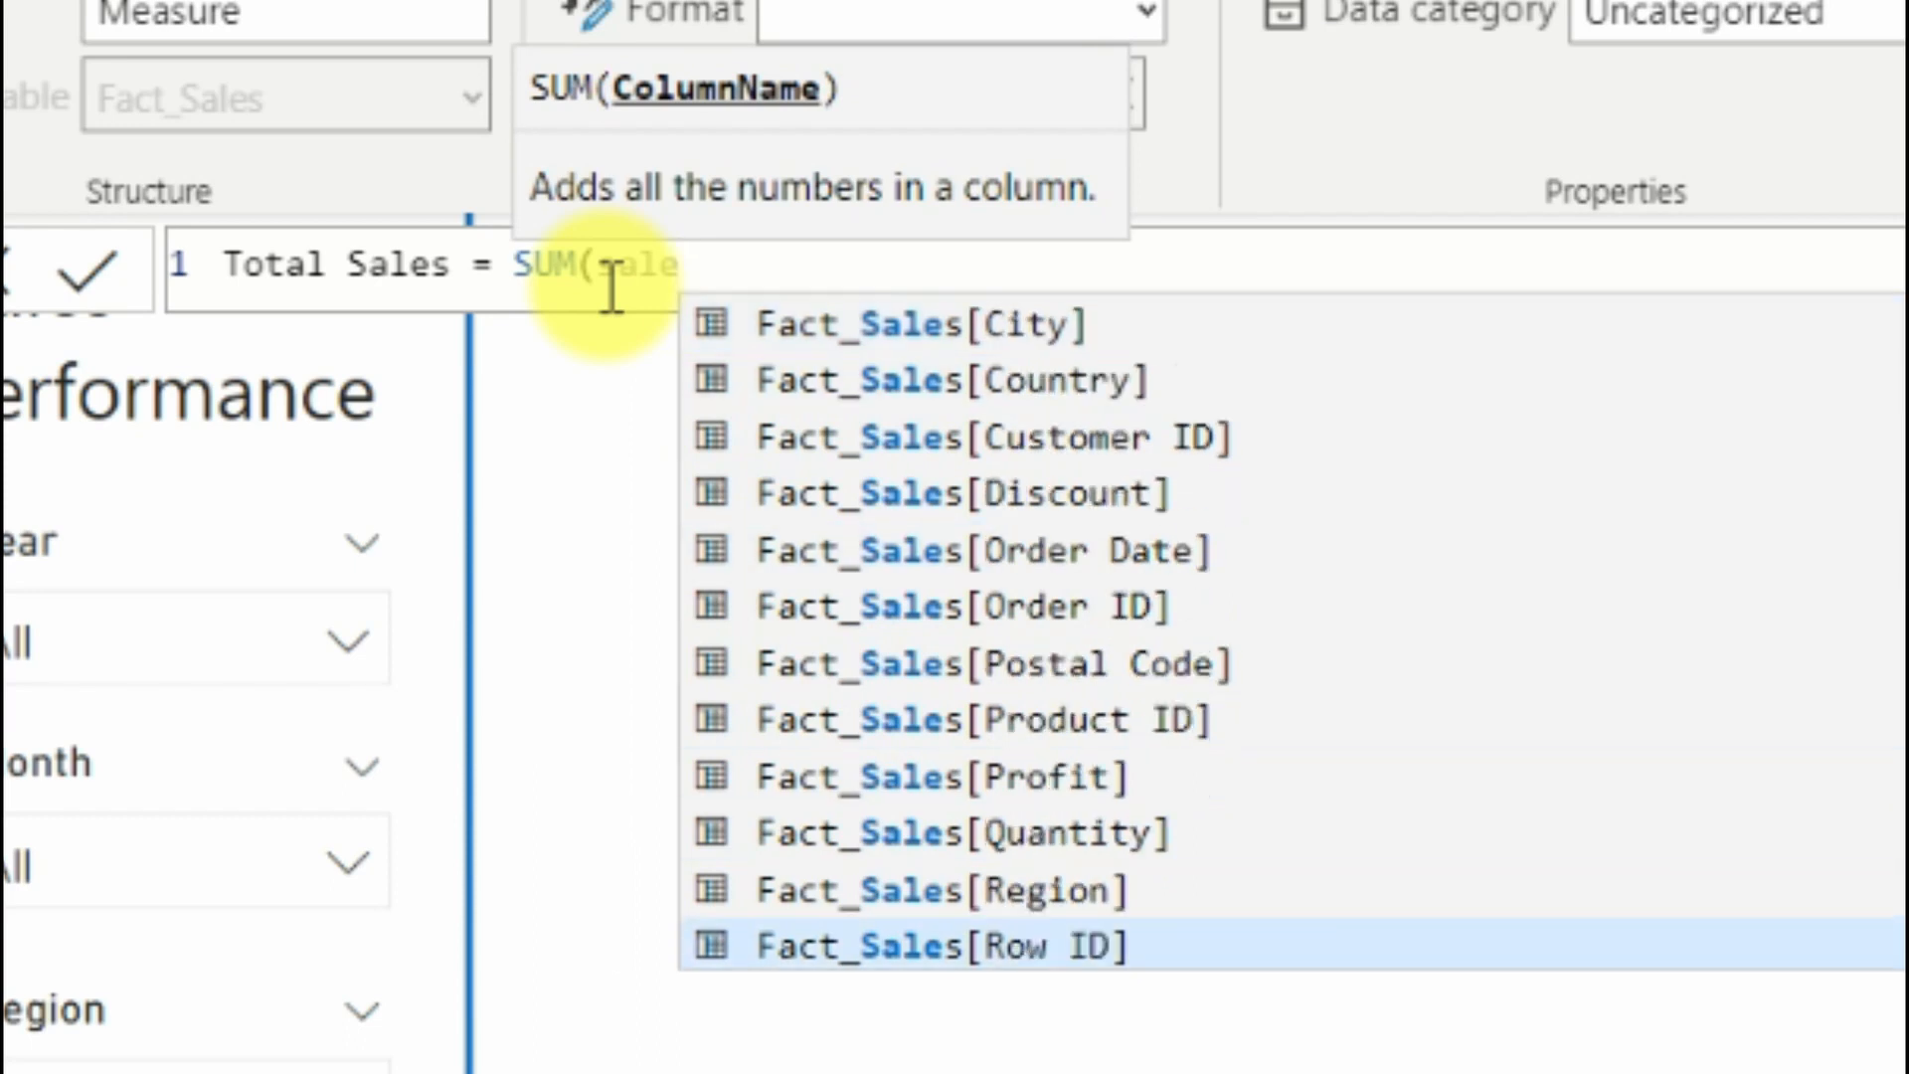
key("Tab")
type(")")
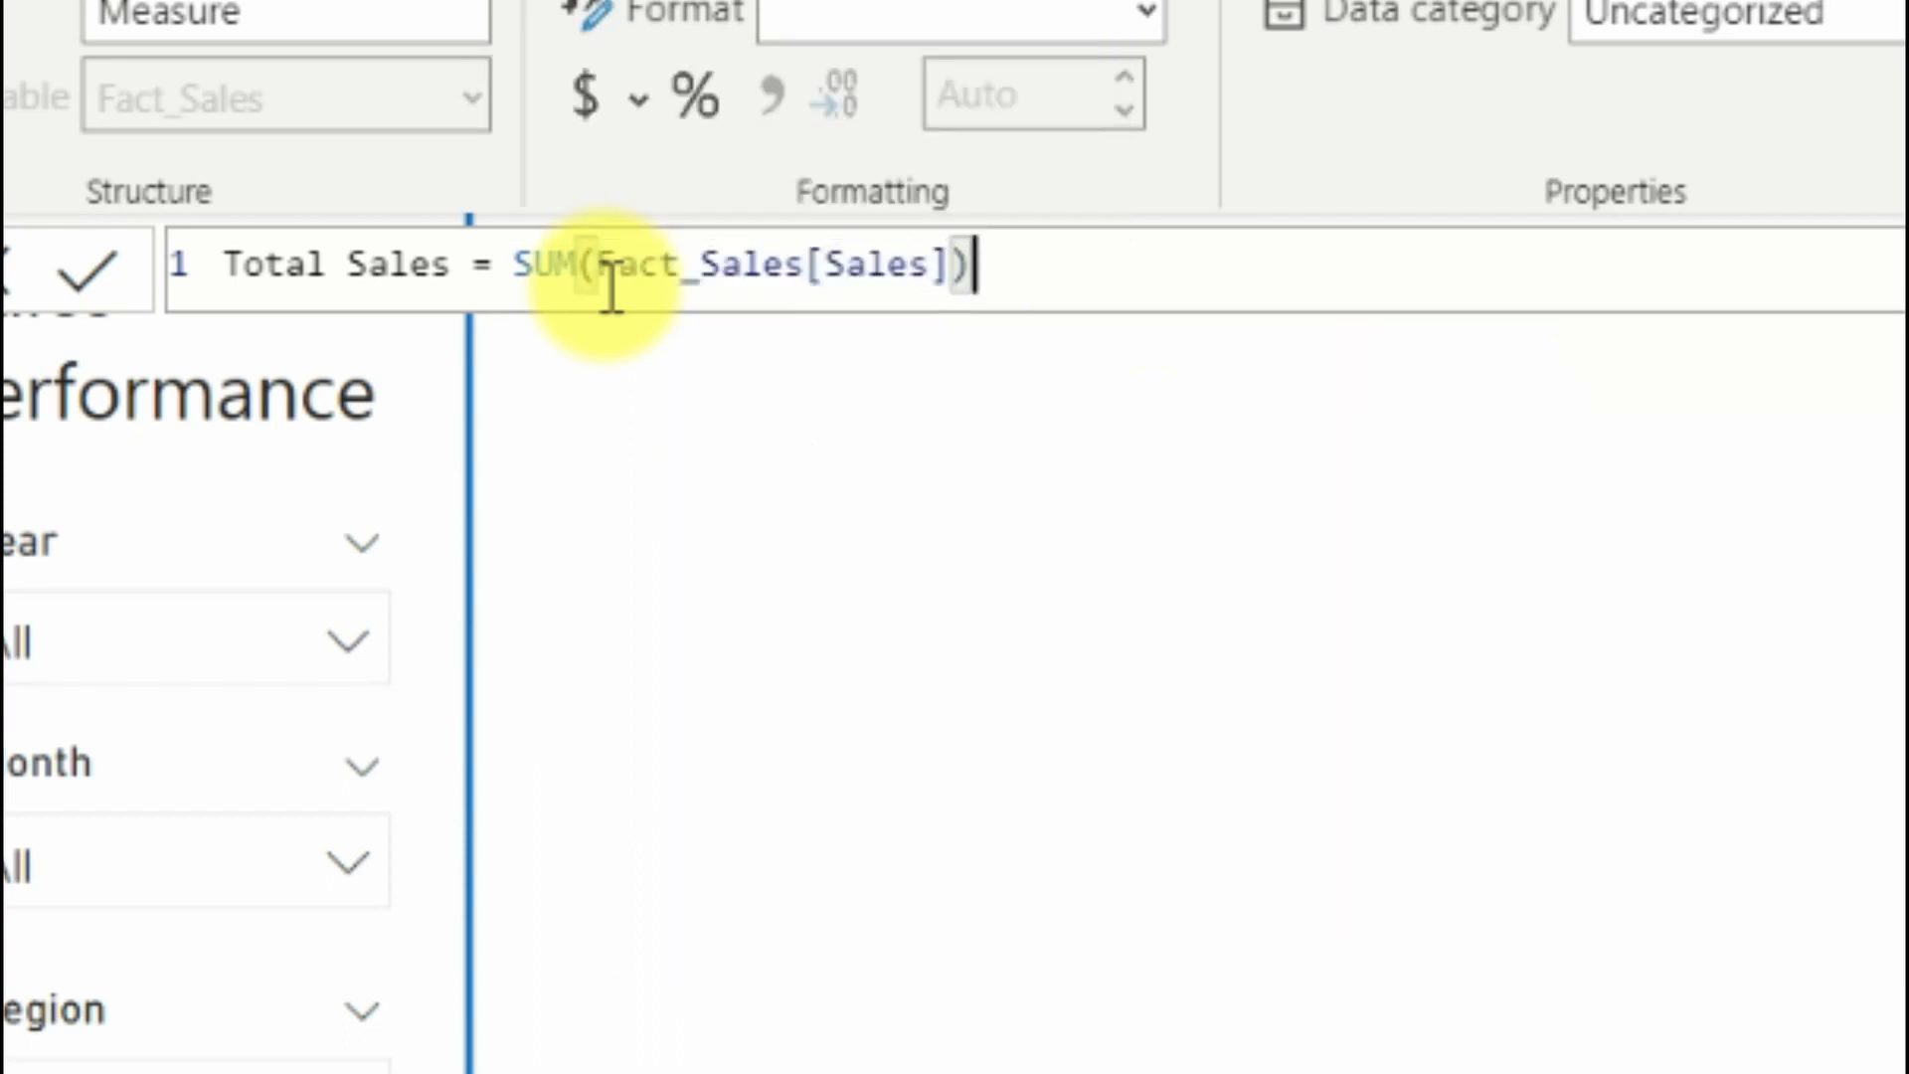
key("Return")
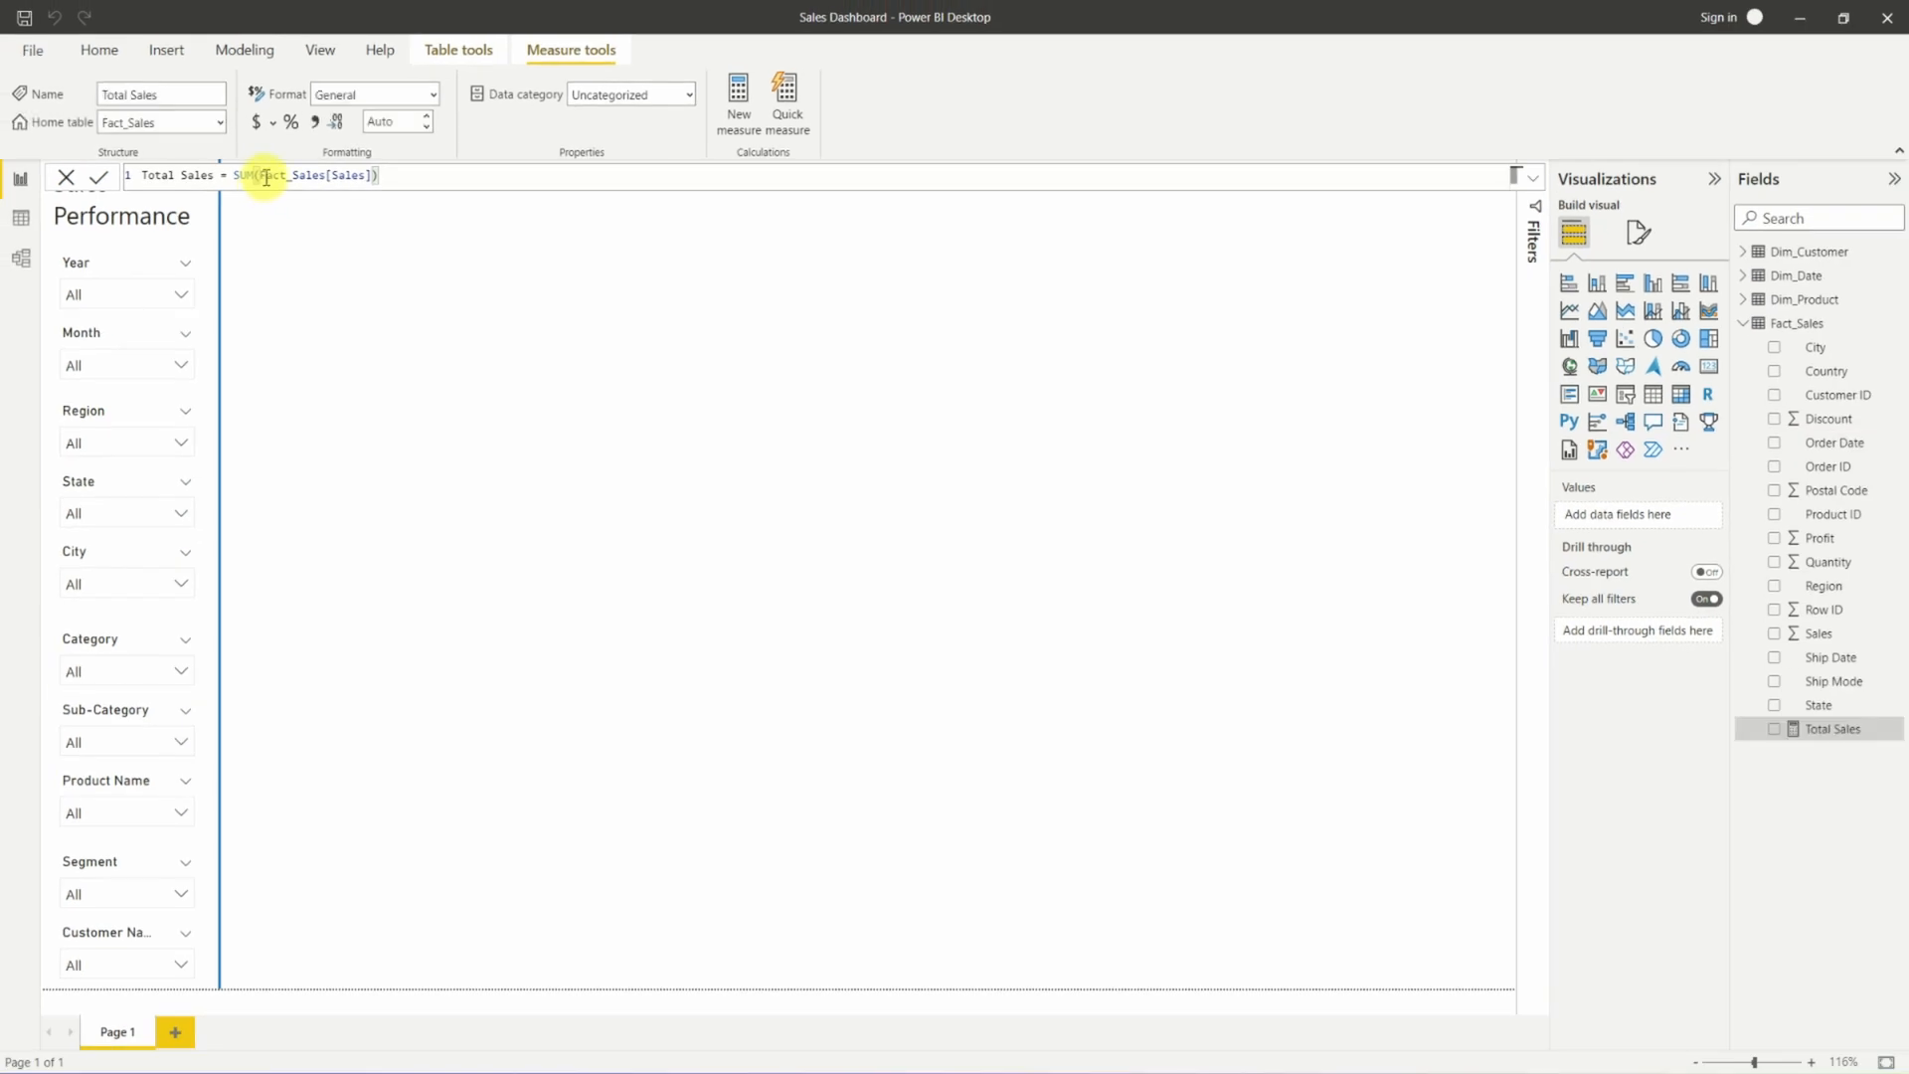
left_click(257, 123)
left_click(391, 121)
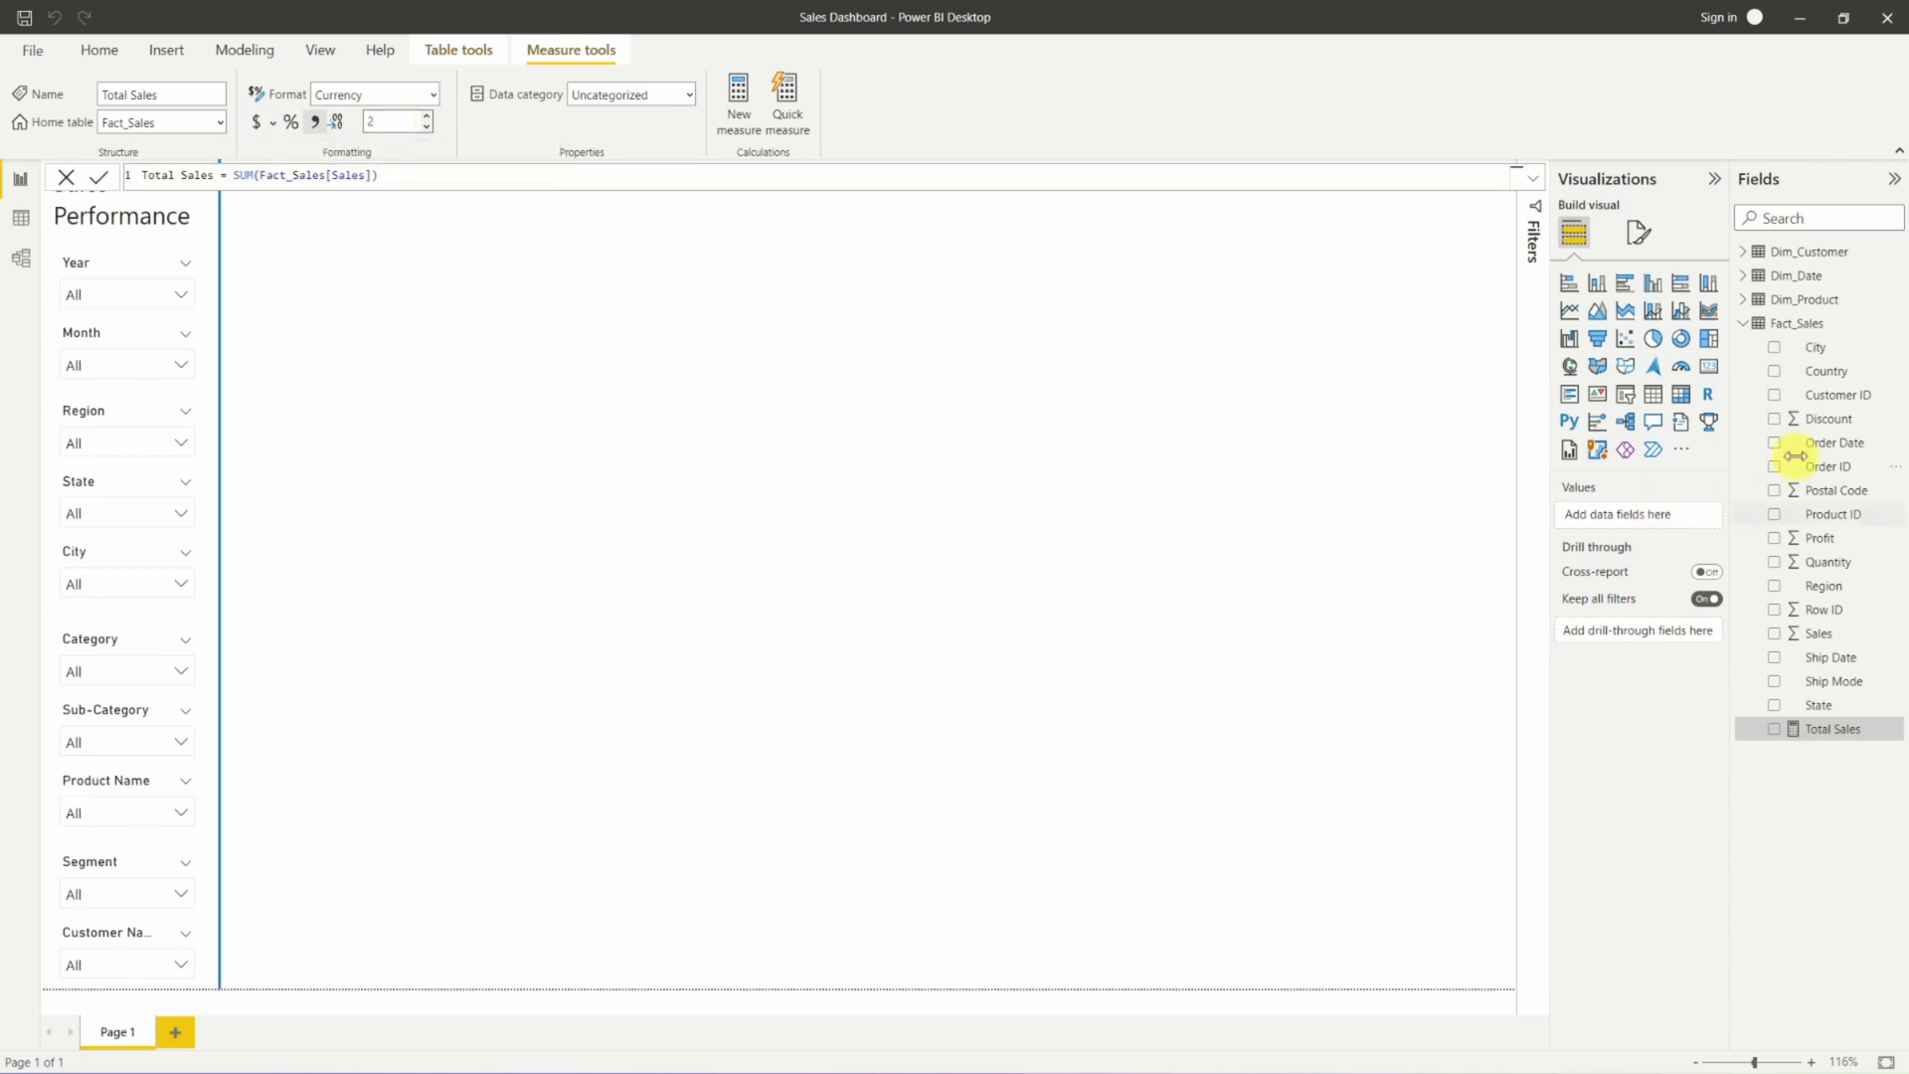
Add another measure to the Fact_Sales table and name it Total Profit.
left_click(1897, 326)
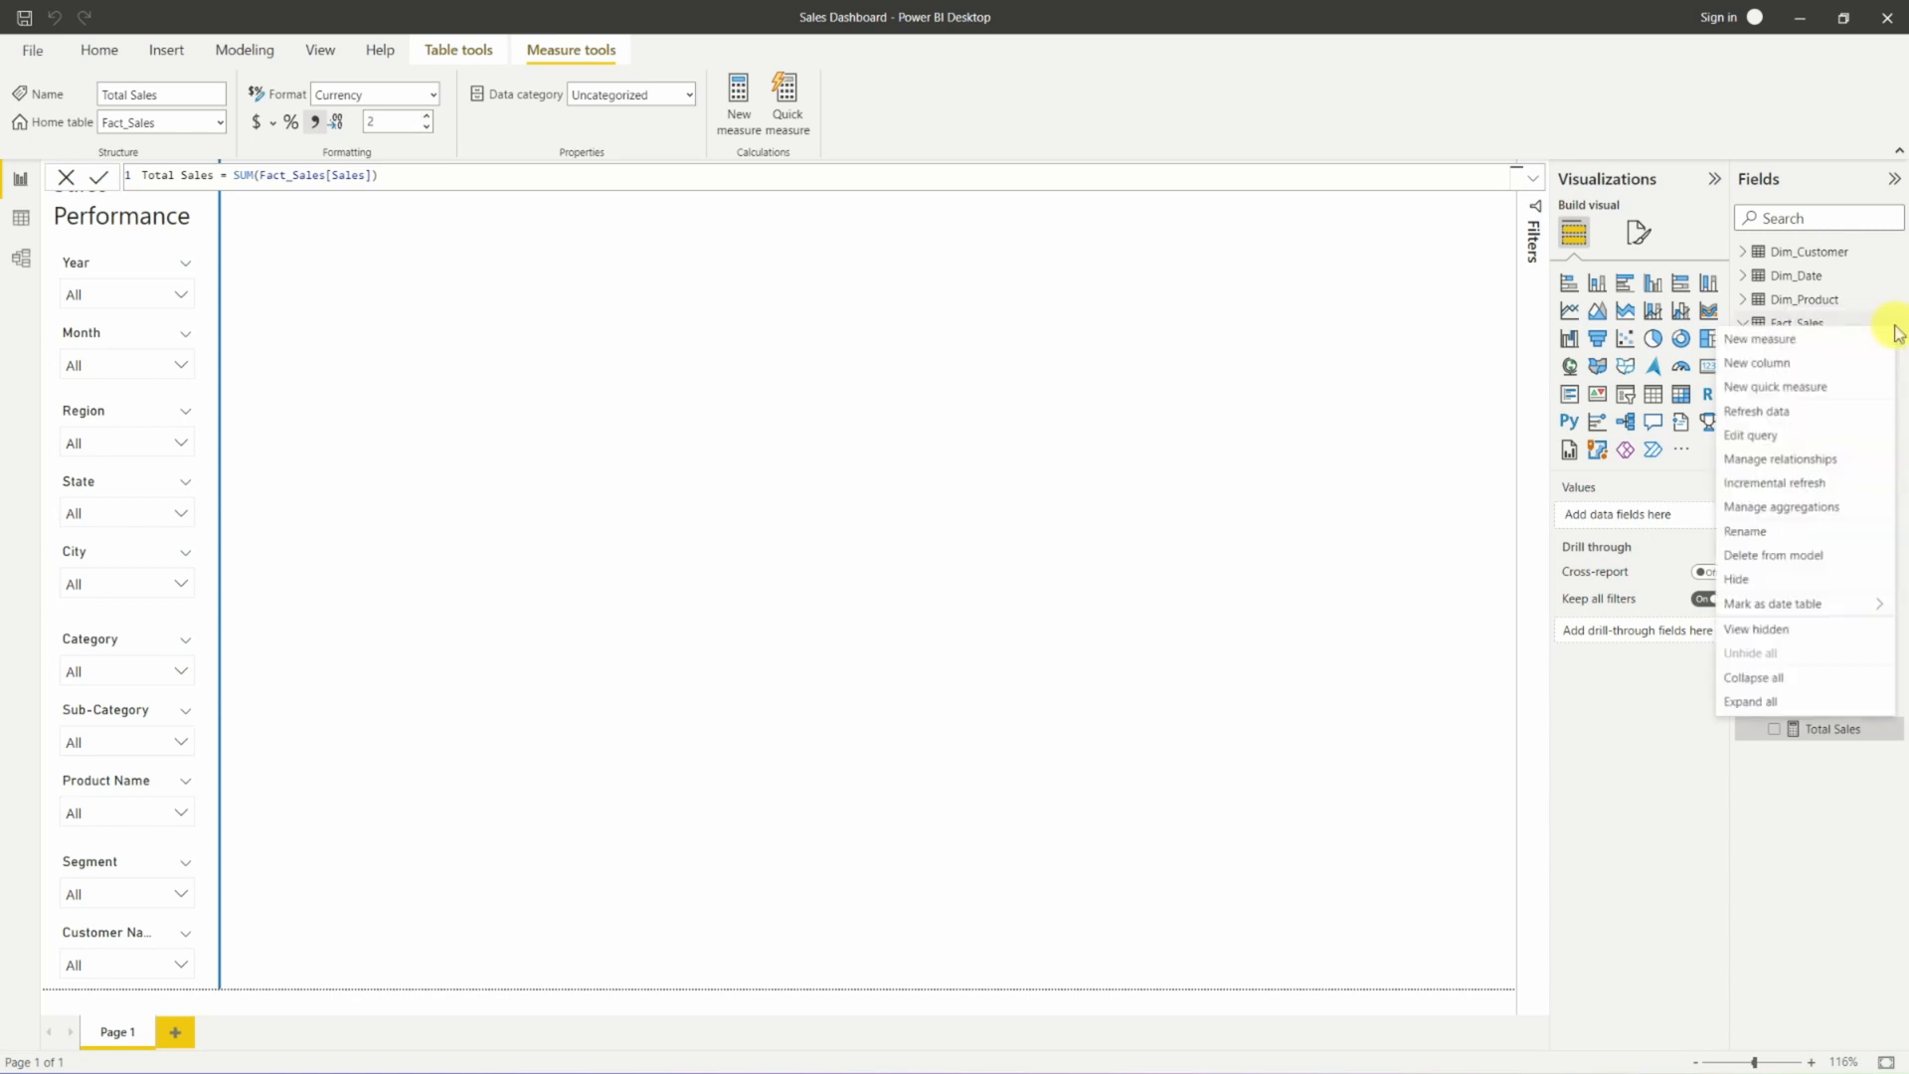
left_click(1817, 342)
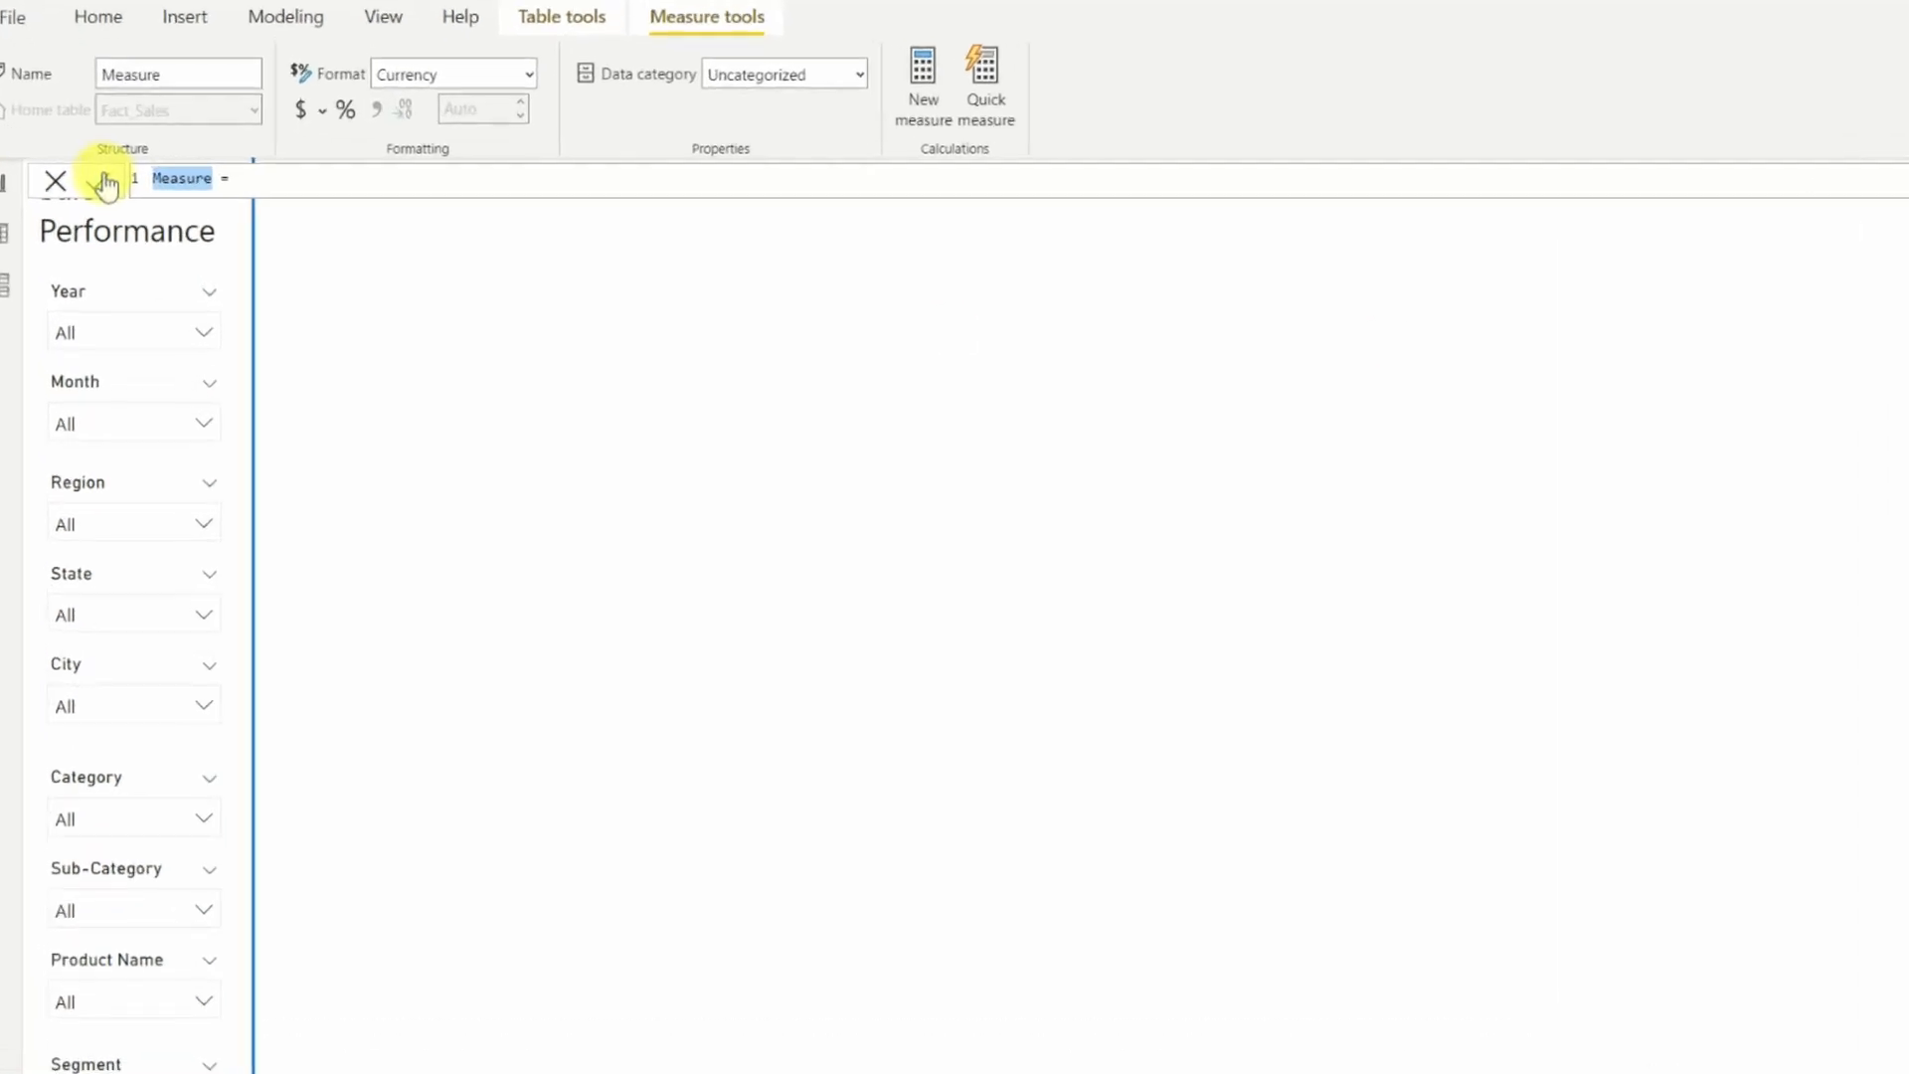
type("Total p")
key("BackSpace")
type("Profi")
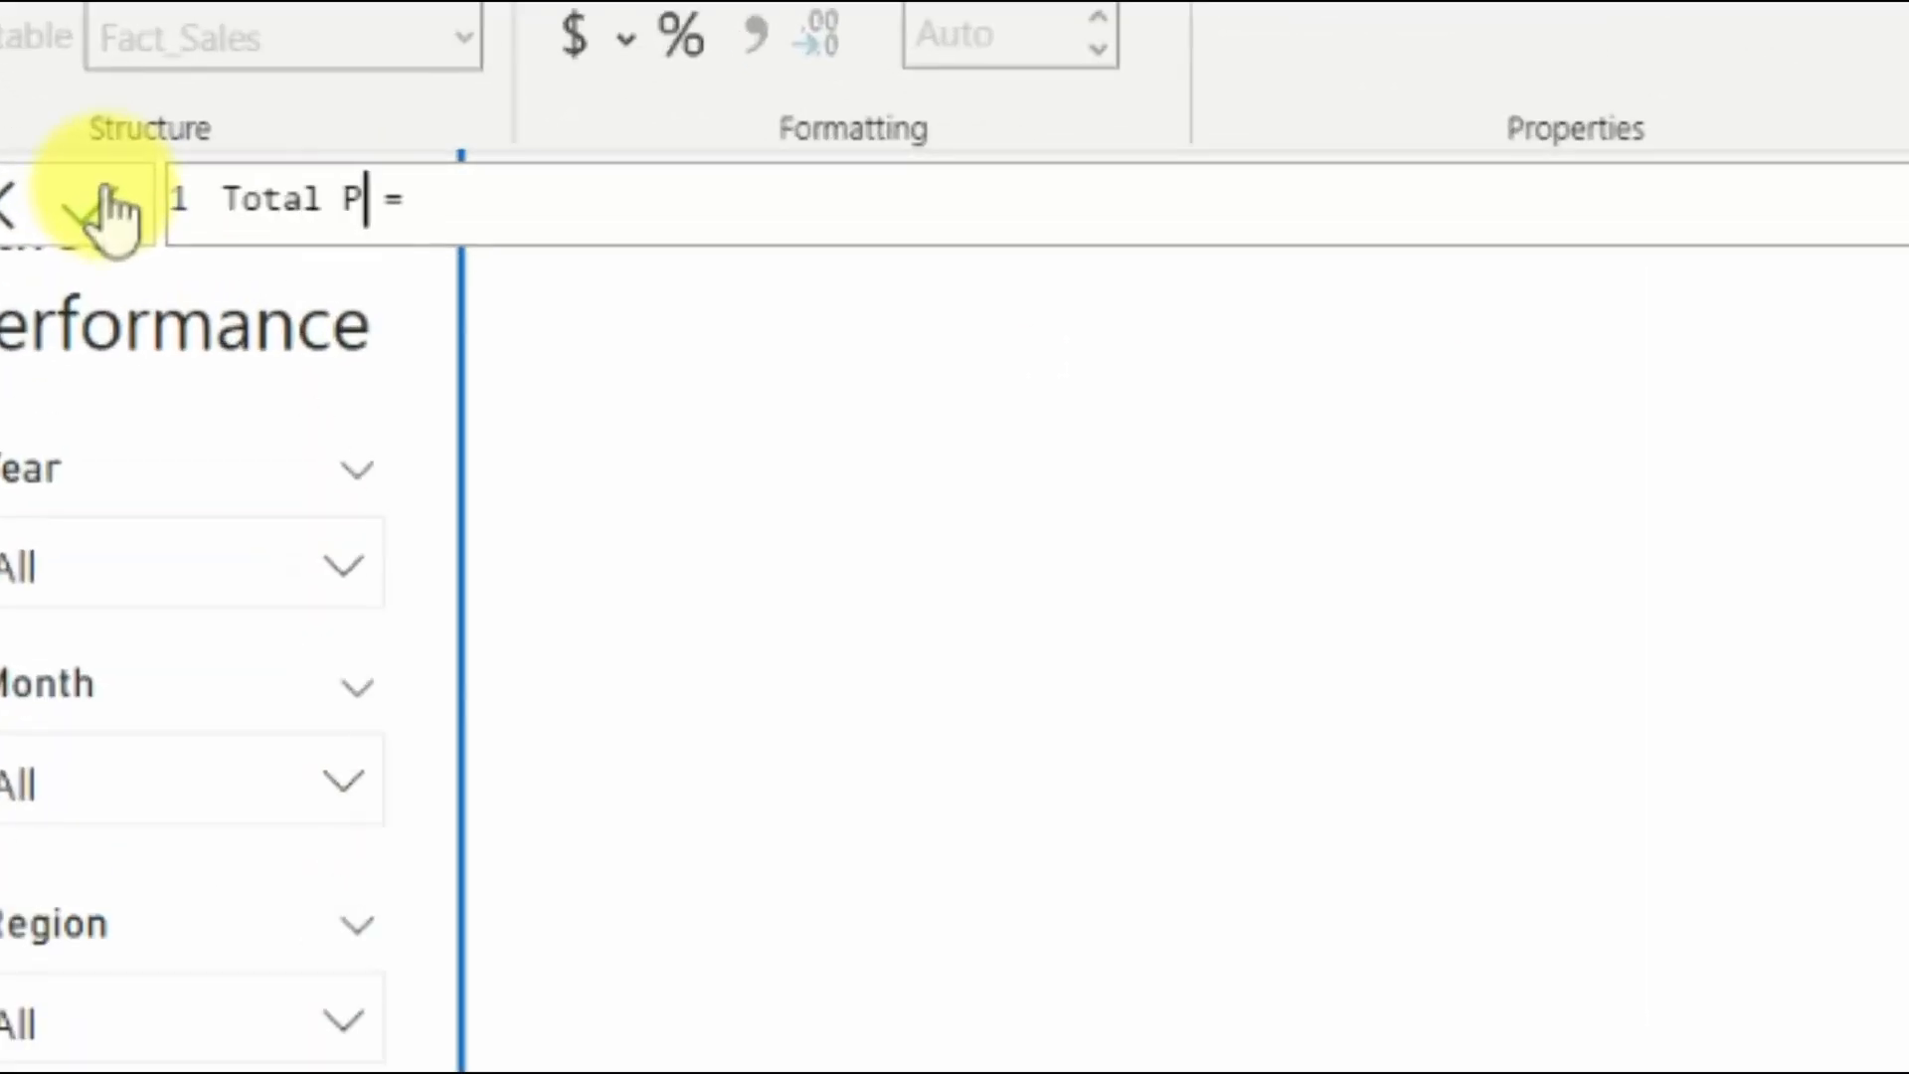
type("t")
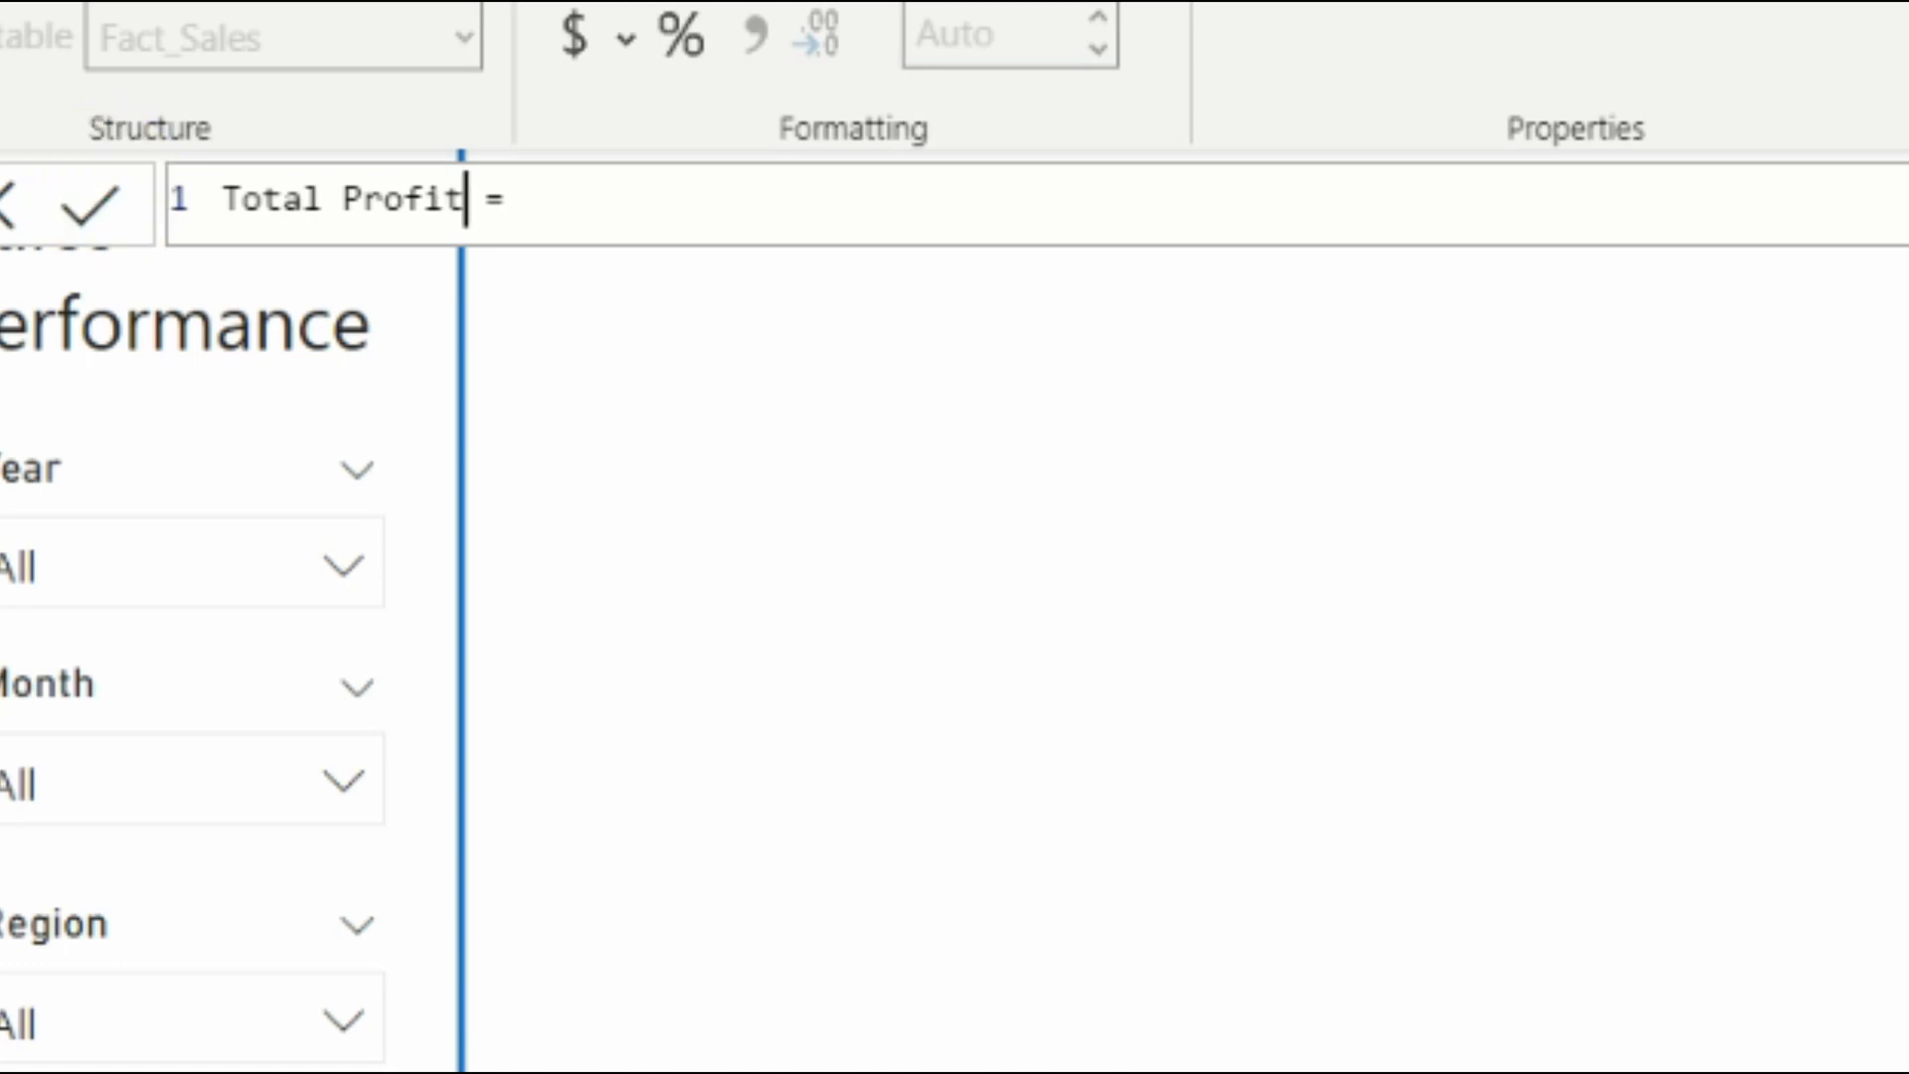
Define the Total Profit measure as SUM(Fact_Sales[Profit]) and commit the formula.
left_click(673, 196)
type("SUm")
key("BackSpace")
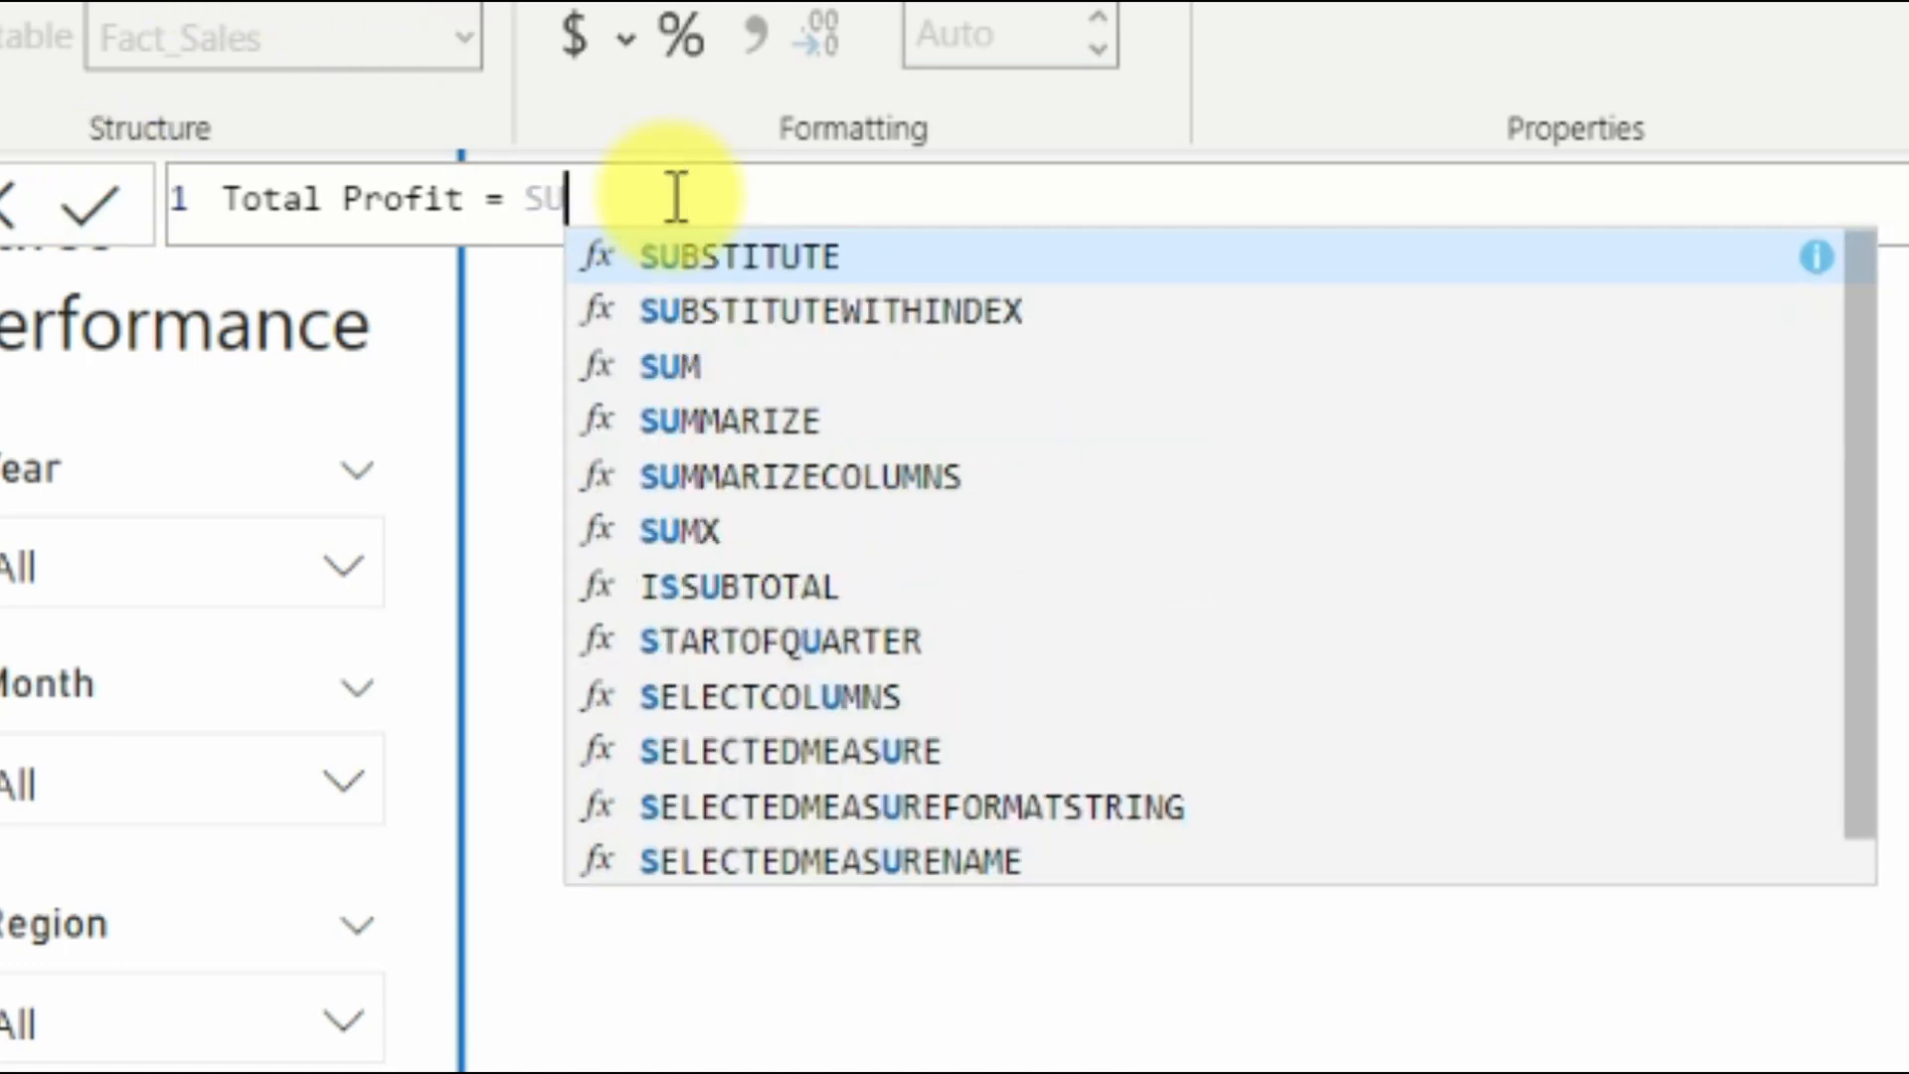
type("M(")
type("pro")
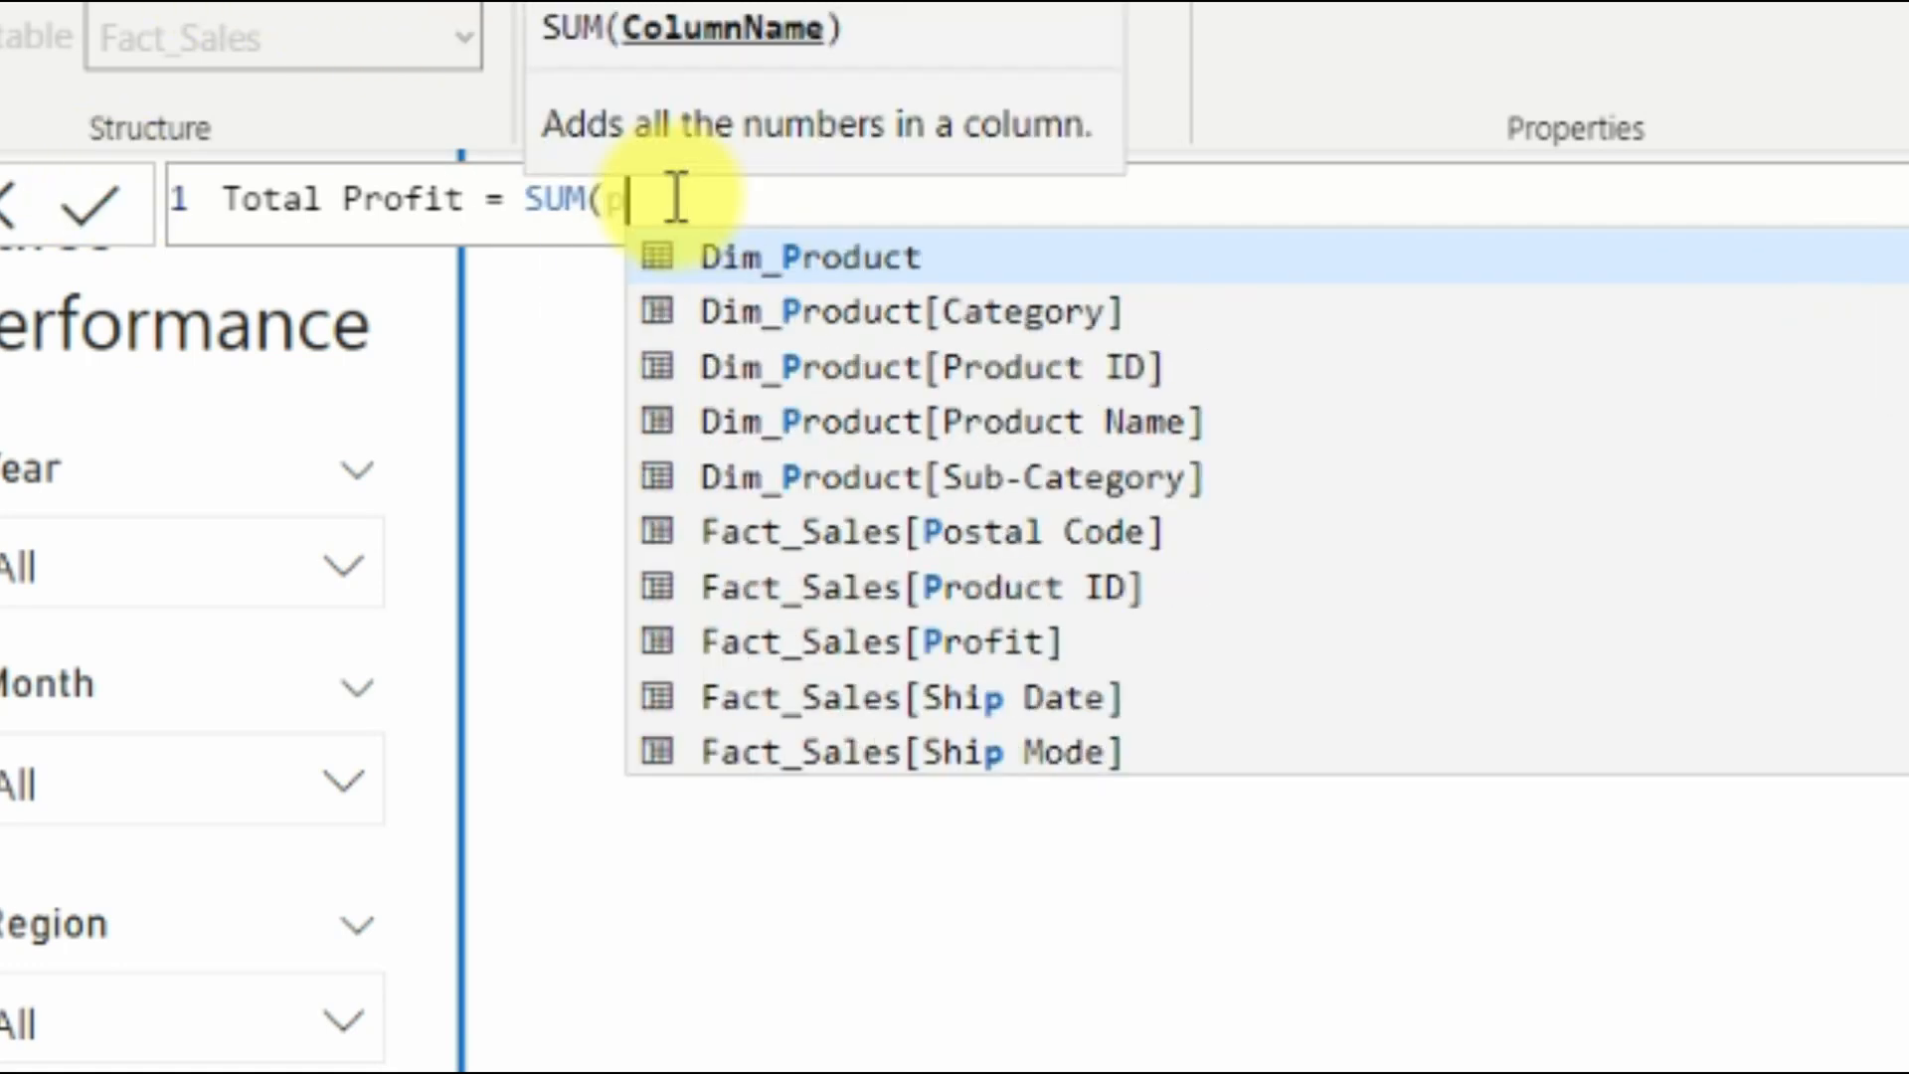
key("Down")
key("Down")
key("Down")
key("Down")
key("Down")
key("Down")
key("Tab")
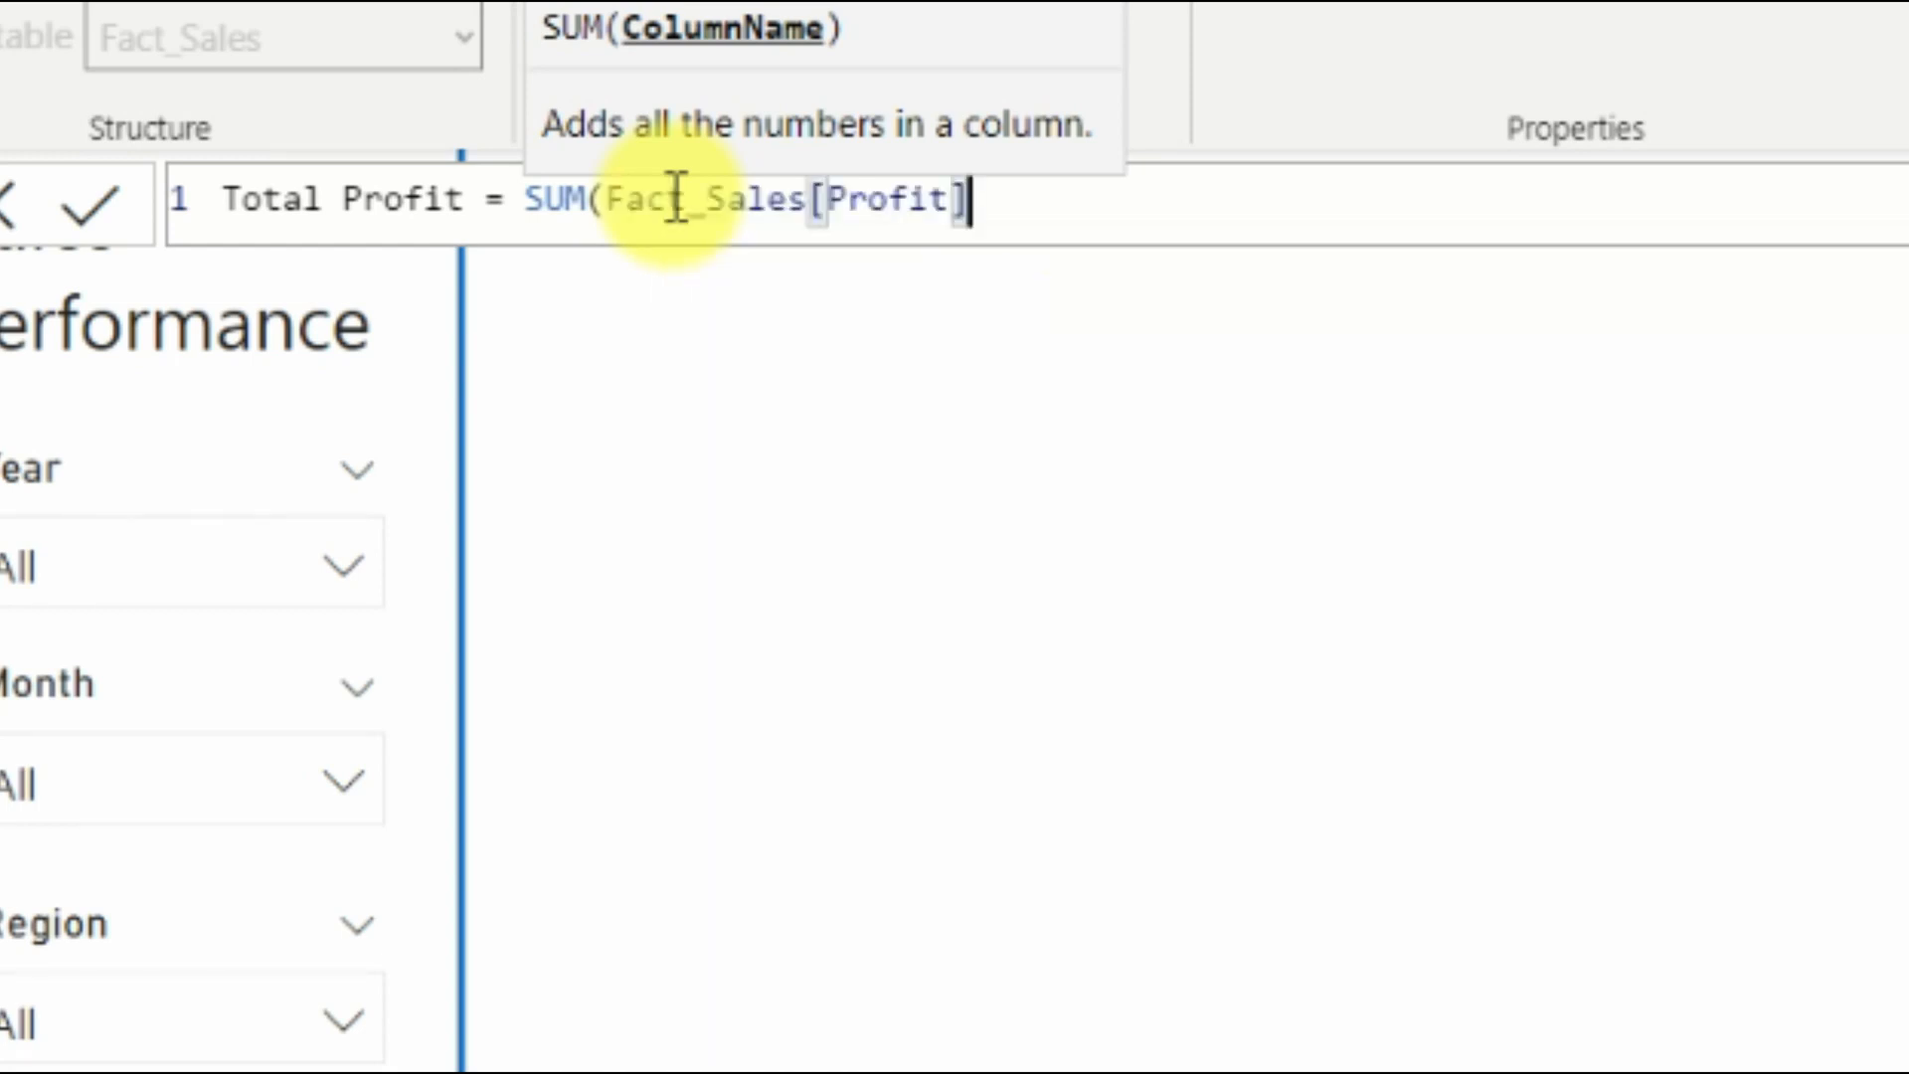
type(")")
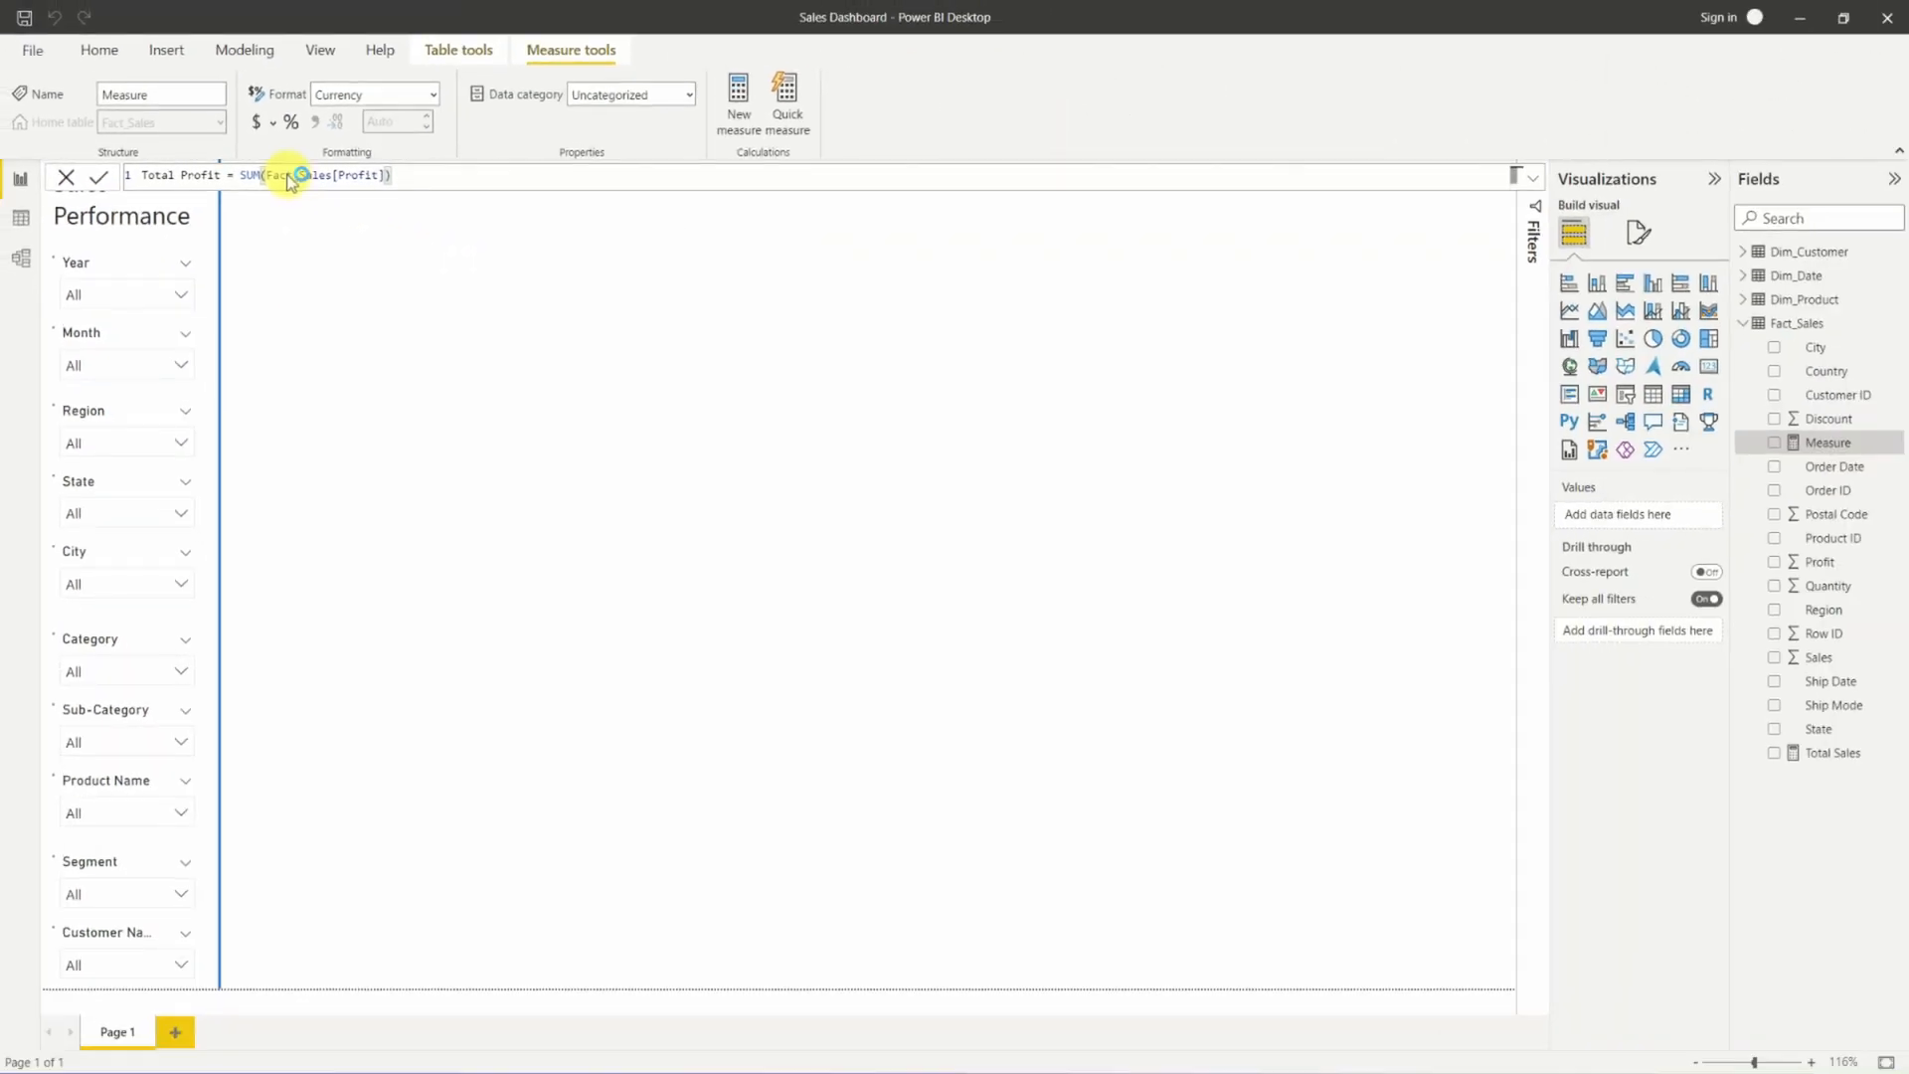
key("Return")
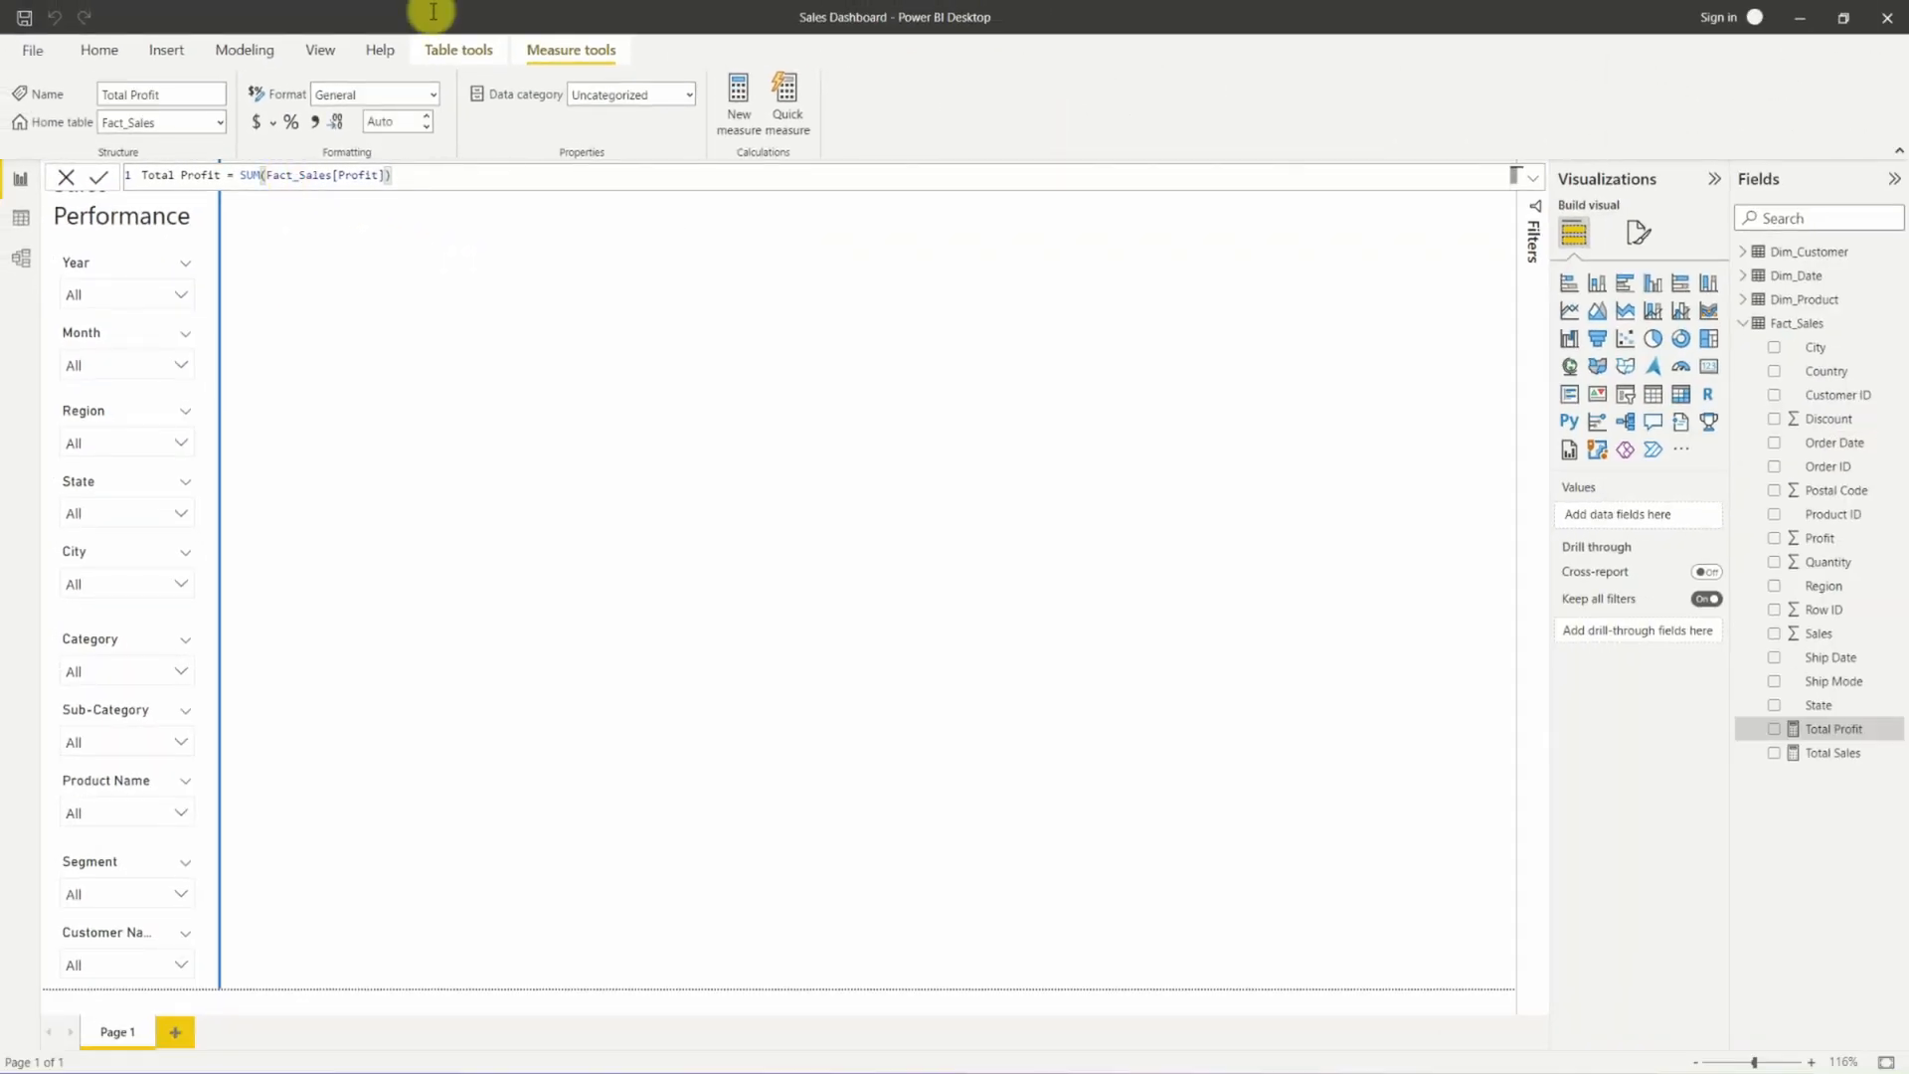
Format the Total Profit measure as currency with 2 decimal places.
left_click(258, 124)
left_click(403, 123)
key("BackSpace")
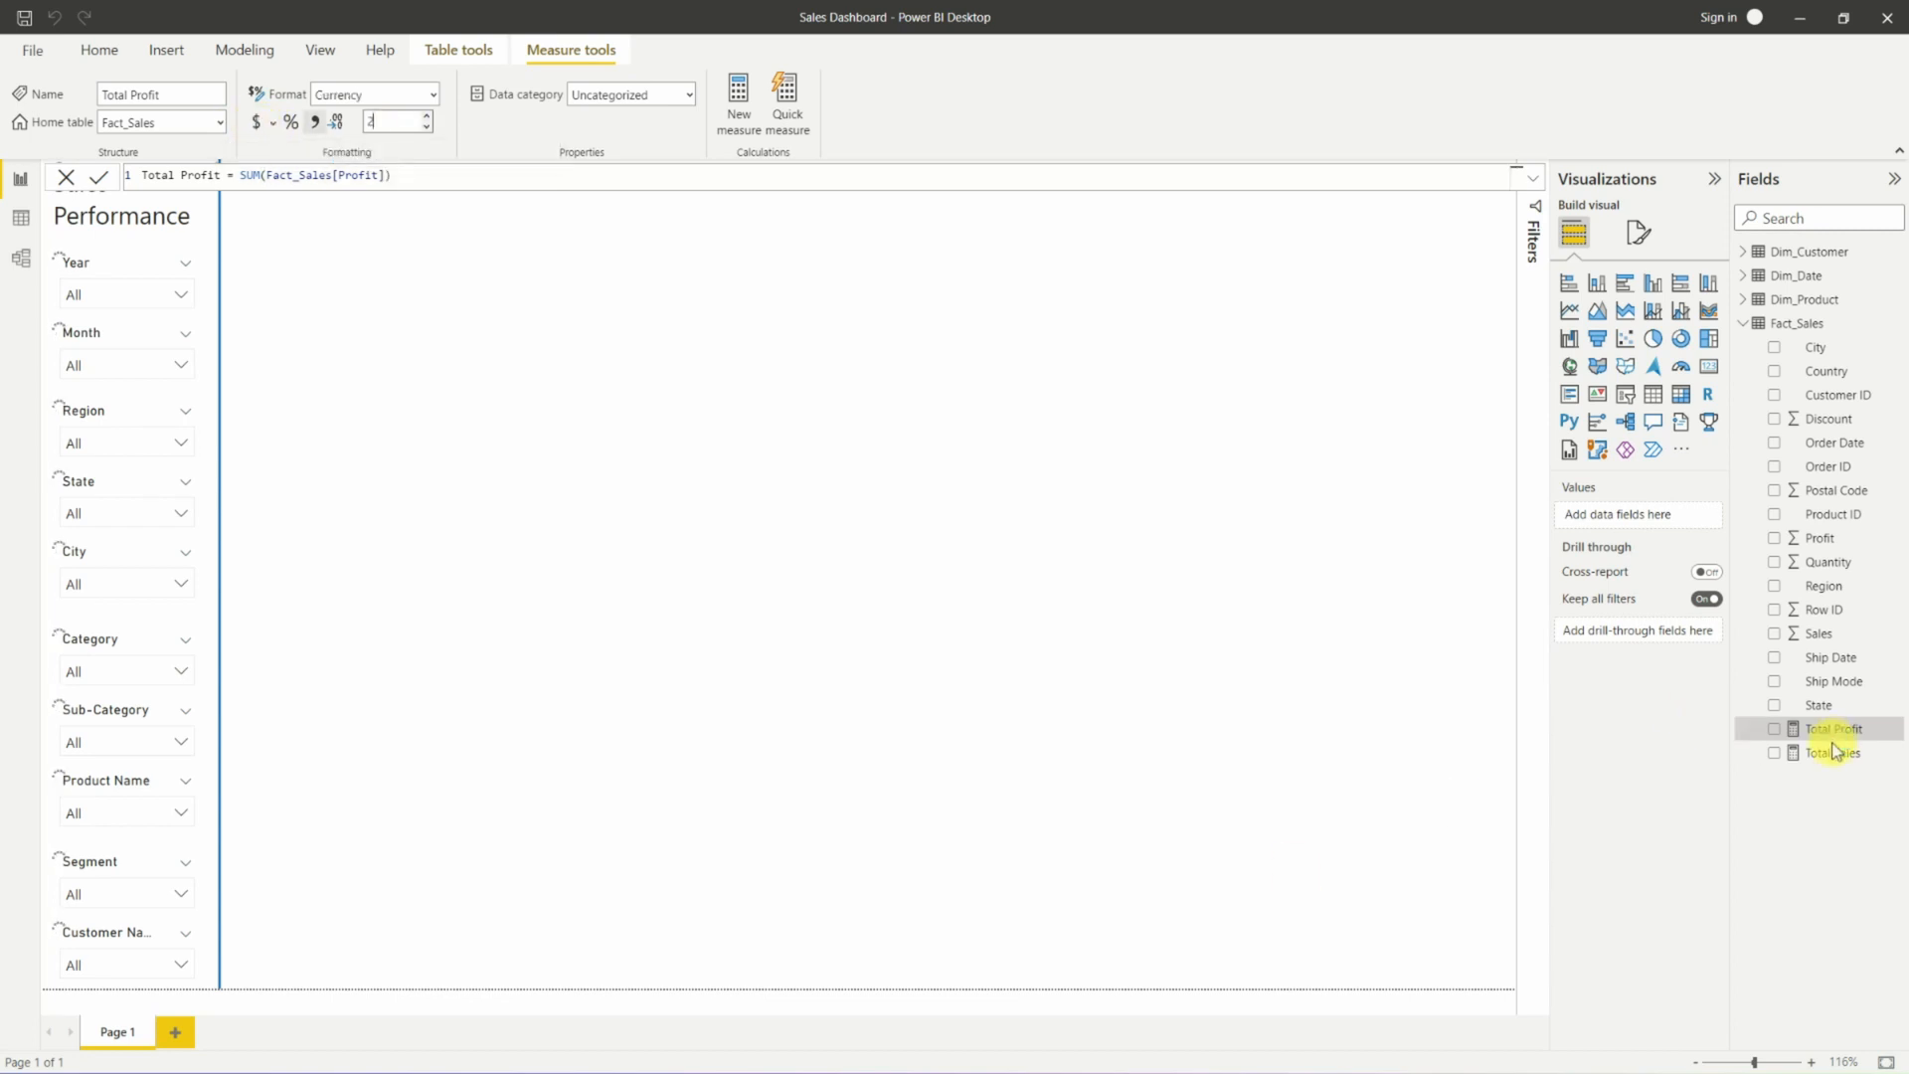
Start a third measure in the Fact_Sales table and name it Margin %.
right_click(1887, 323)
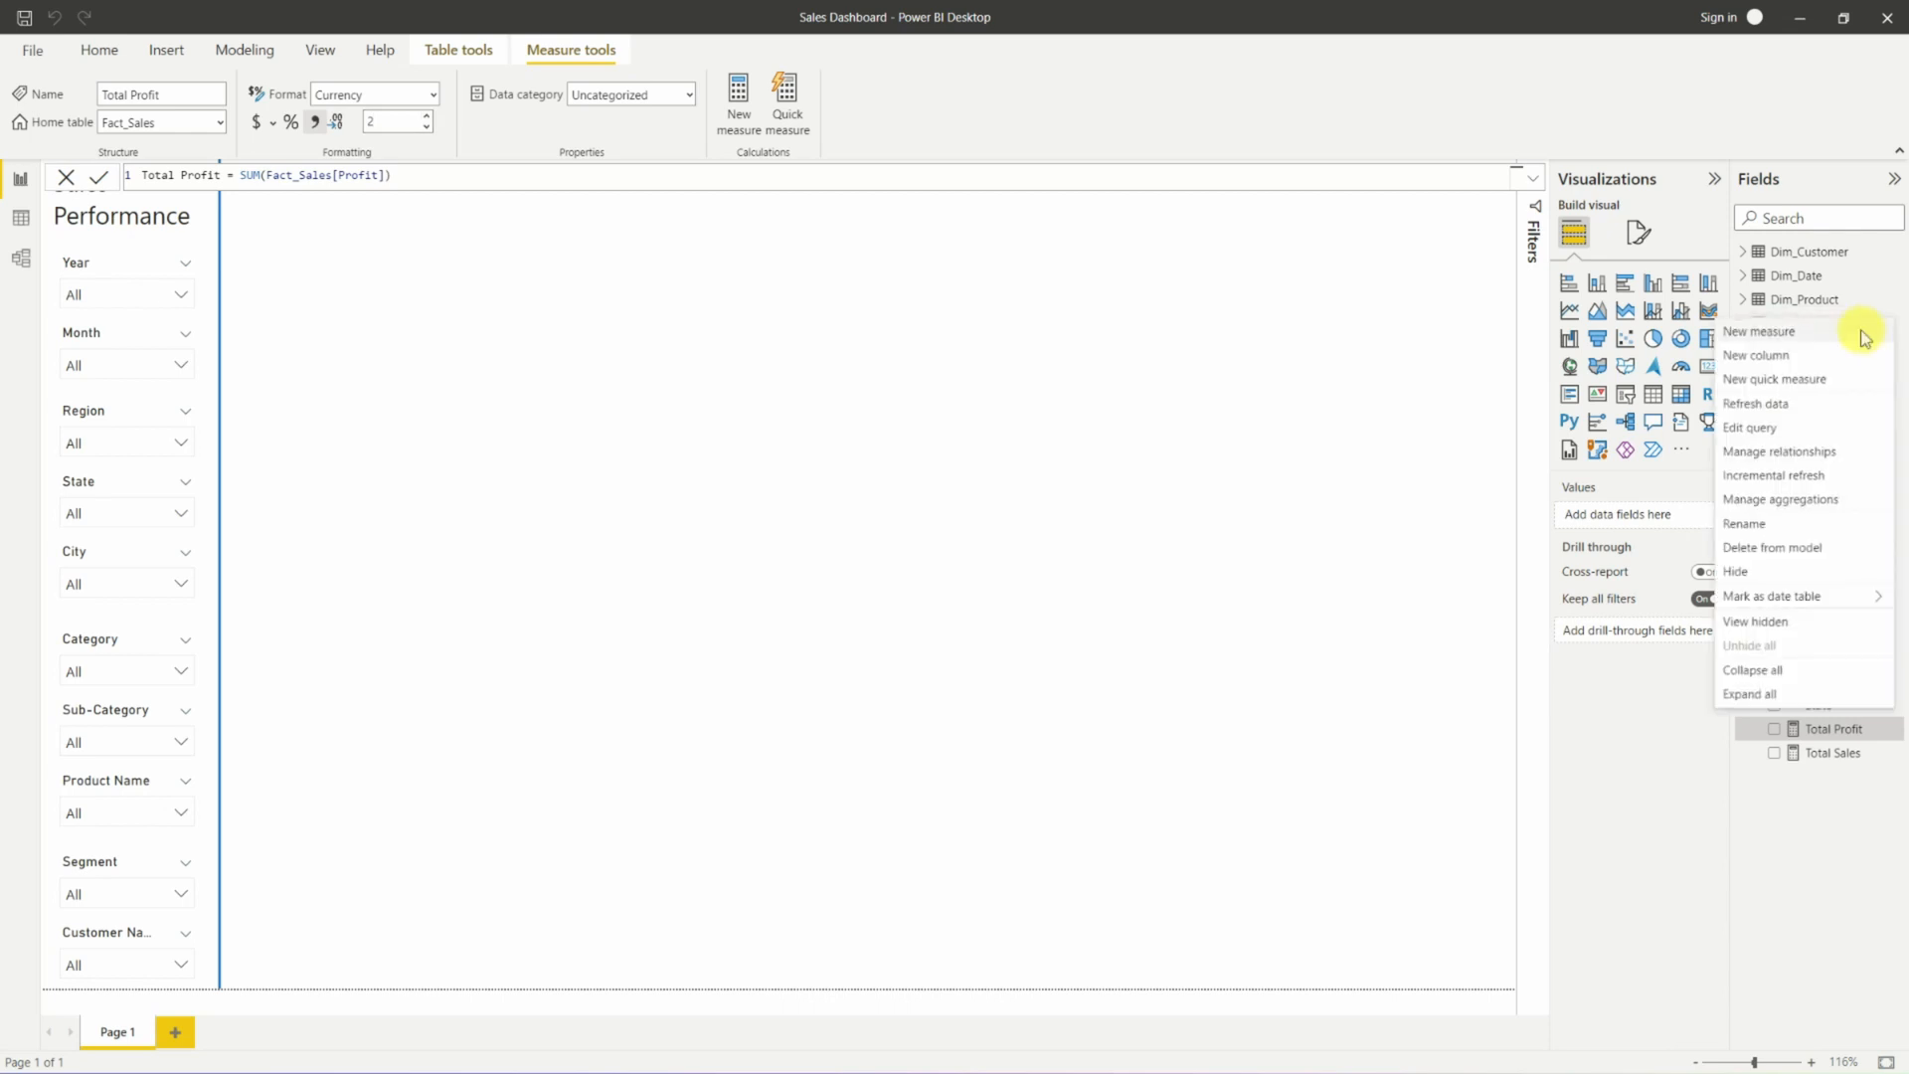
left_click(1821, 334)
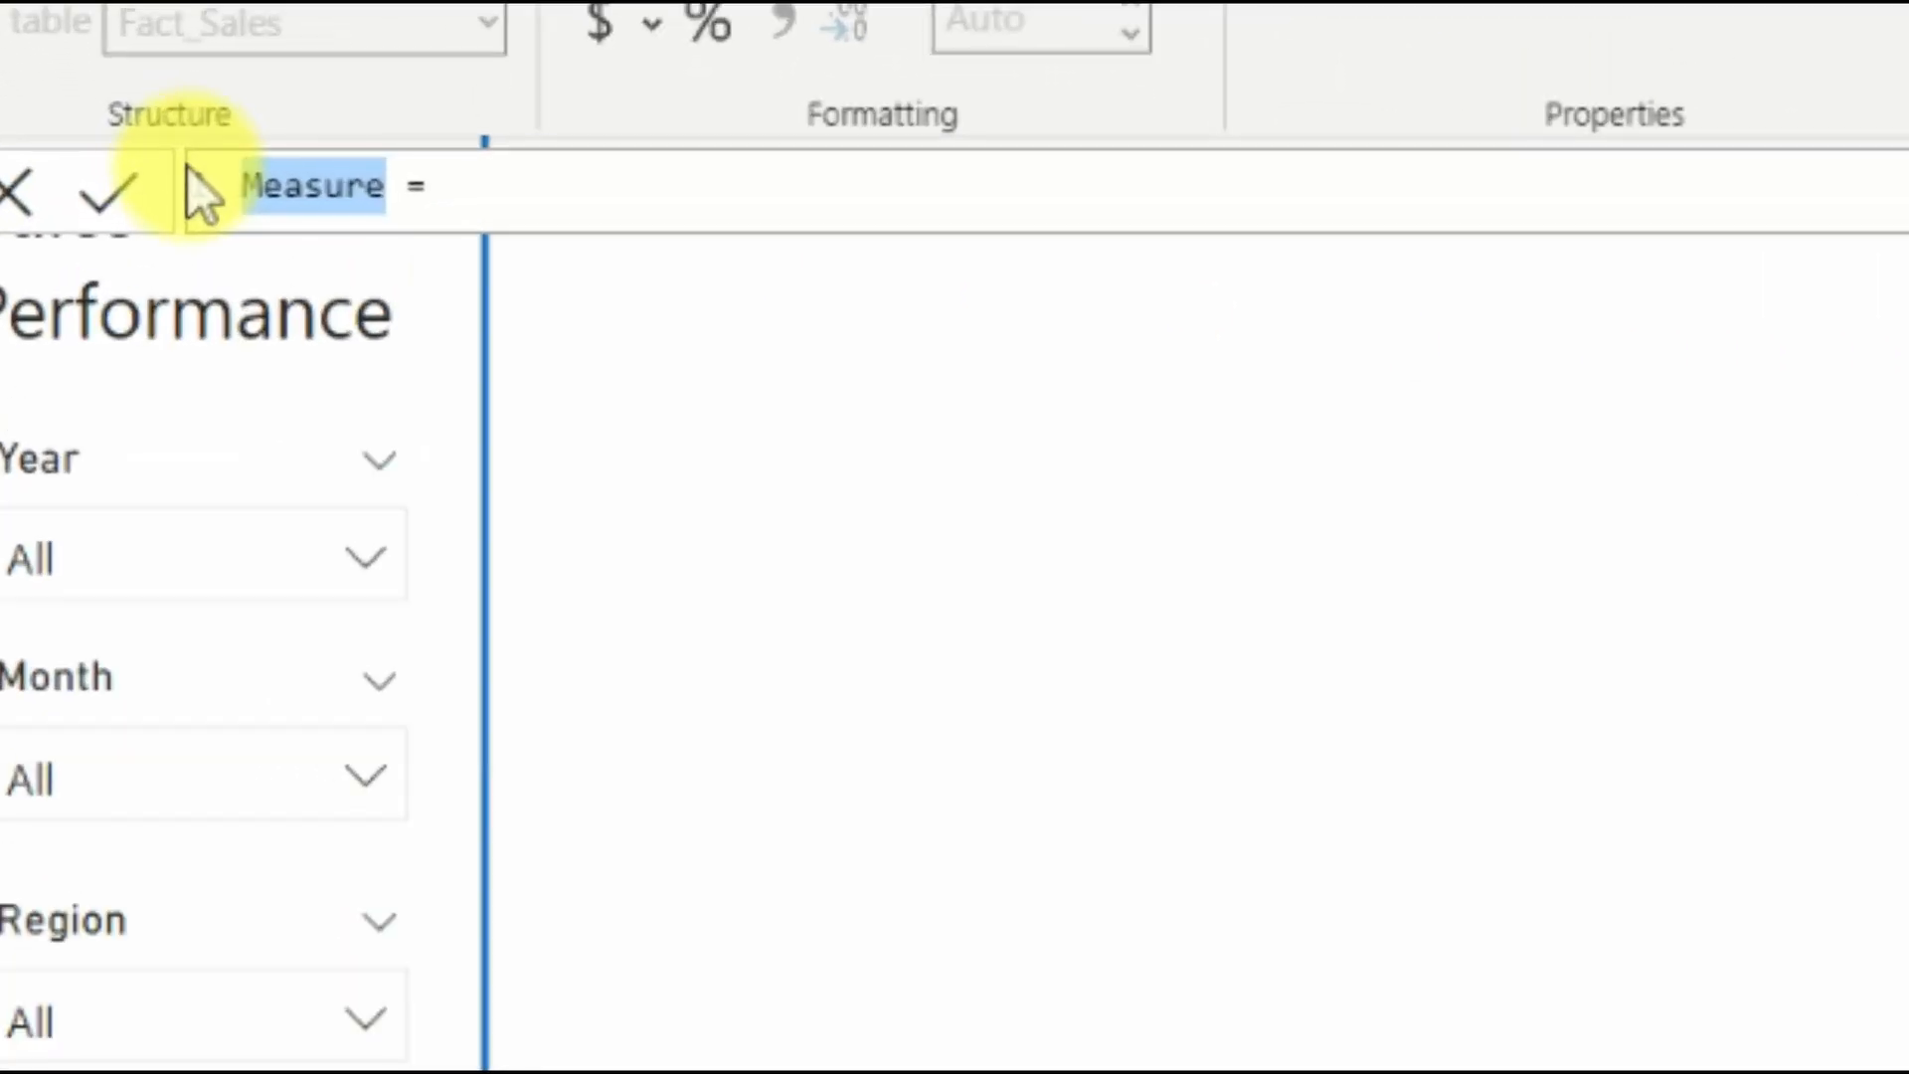
type("Margin")
type(" %")
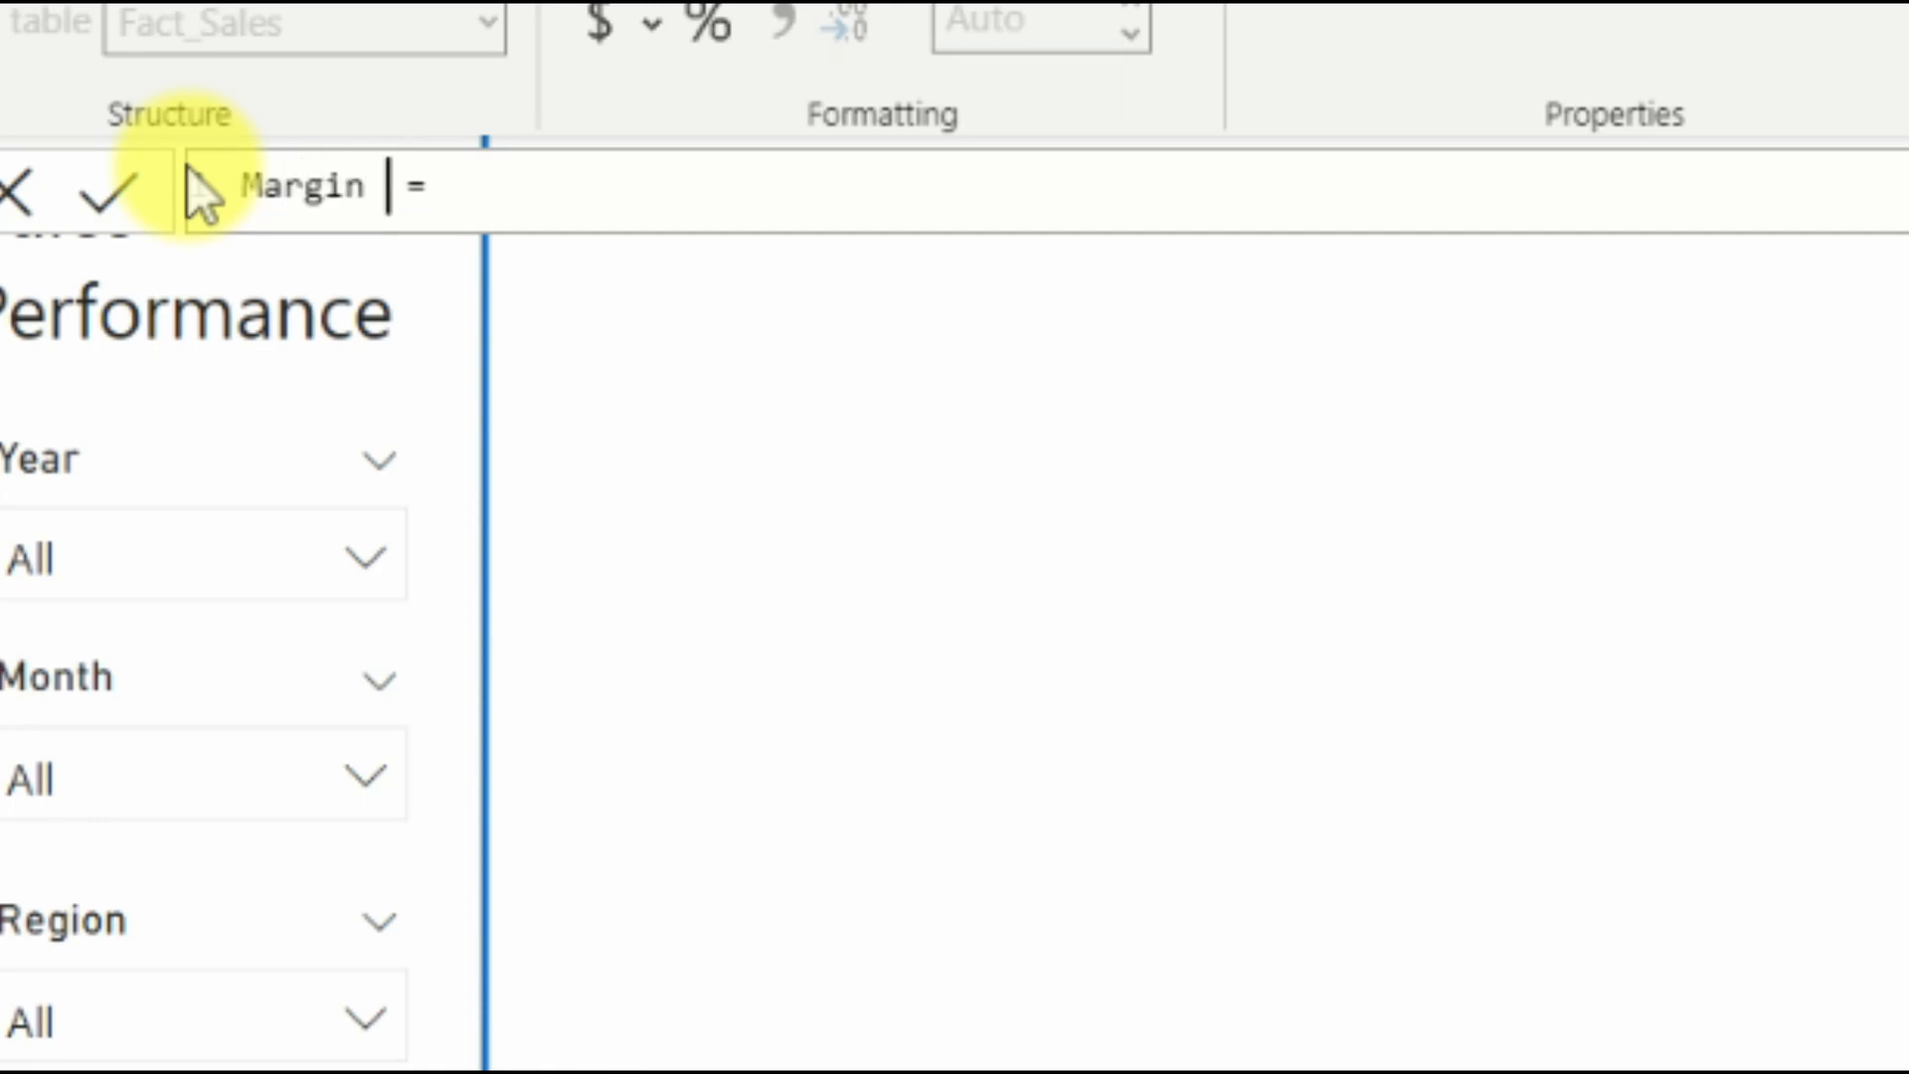
Begin the Margin % formula with DIVIDE, using Fact_Sales[Total Profit] as the numerator.
left_click(619, 187)
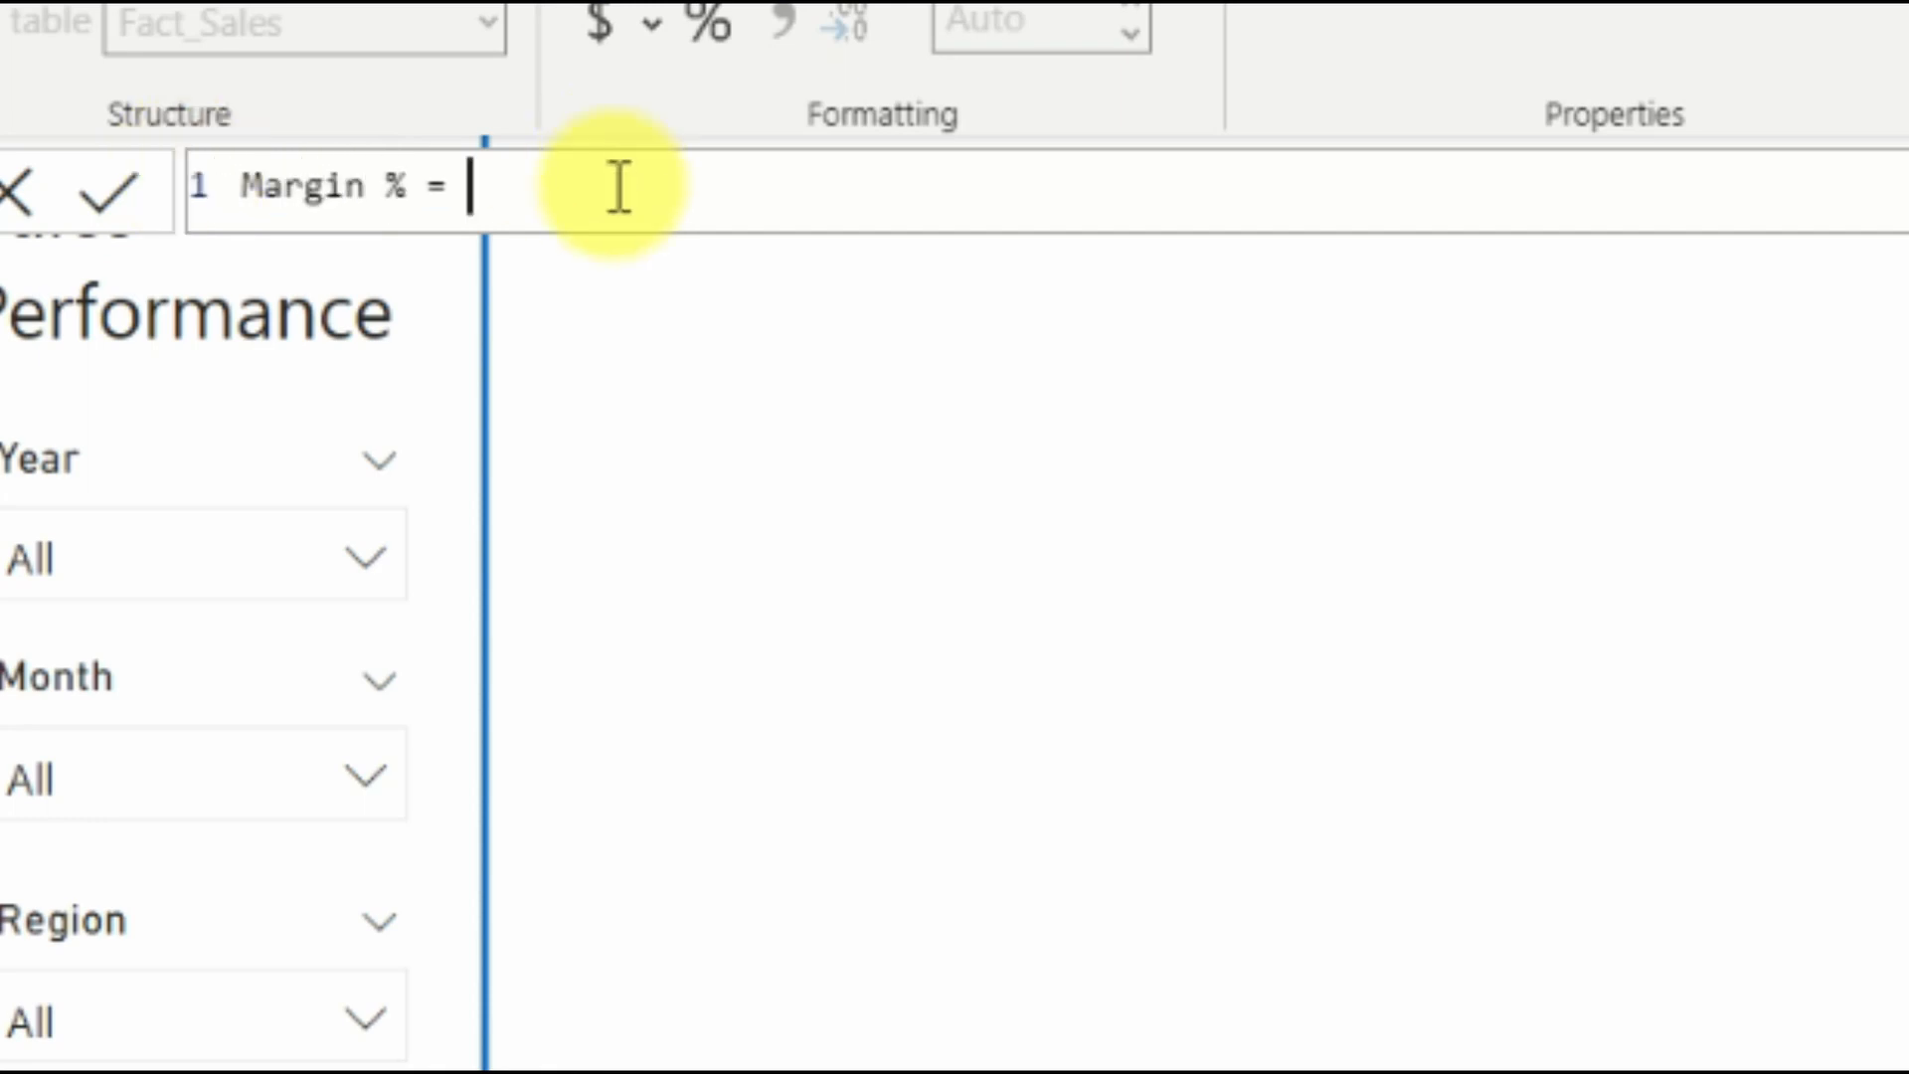
type("DIVIDE")
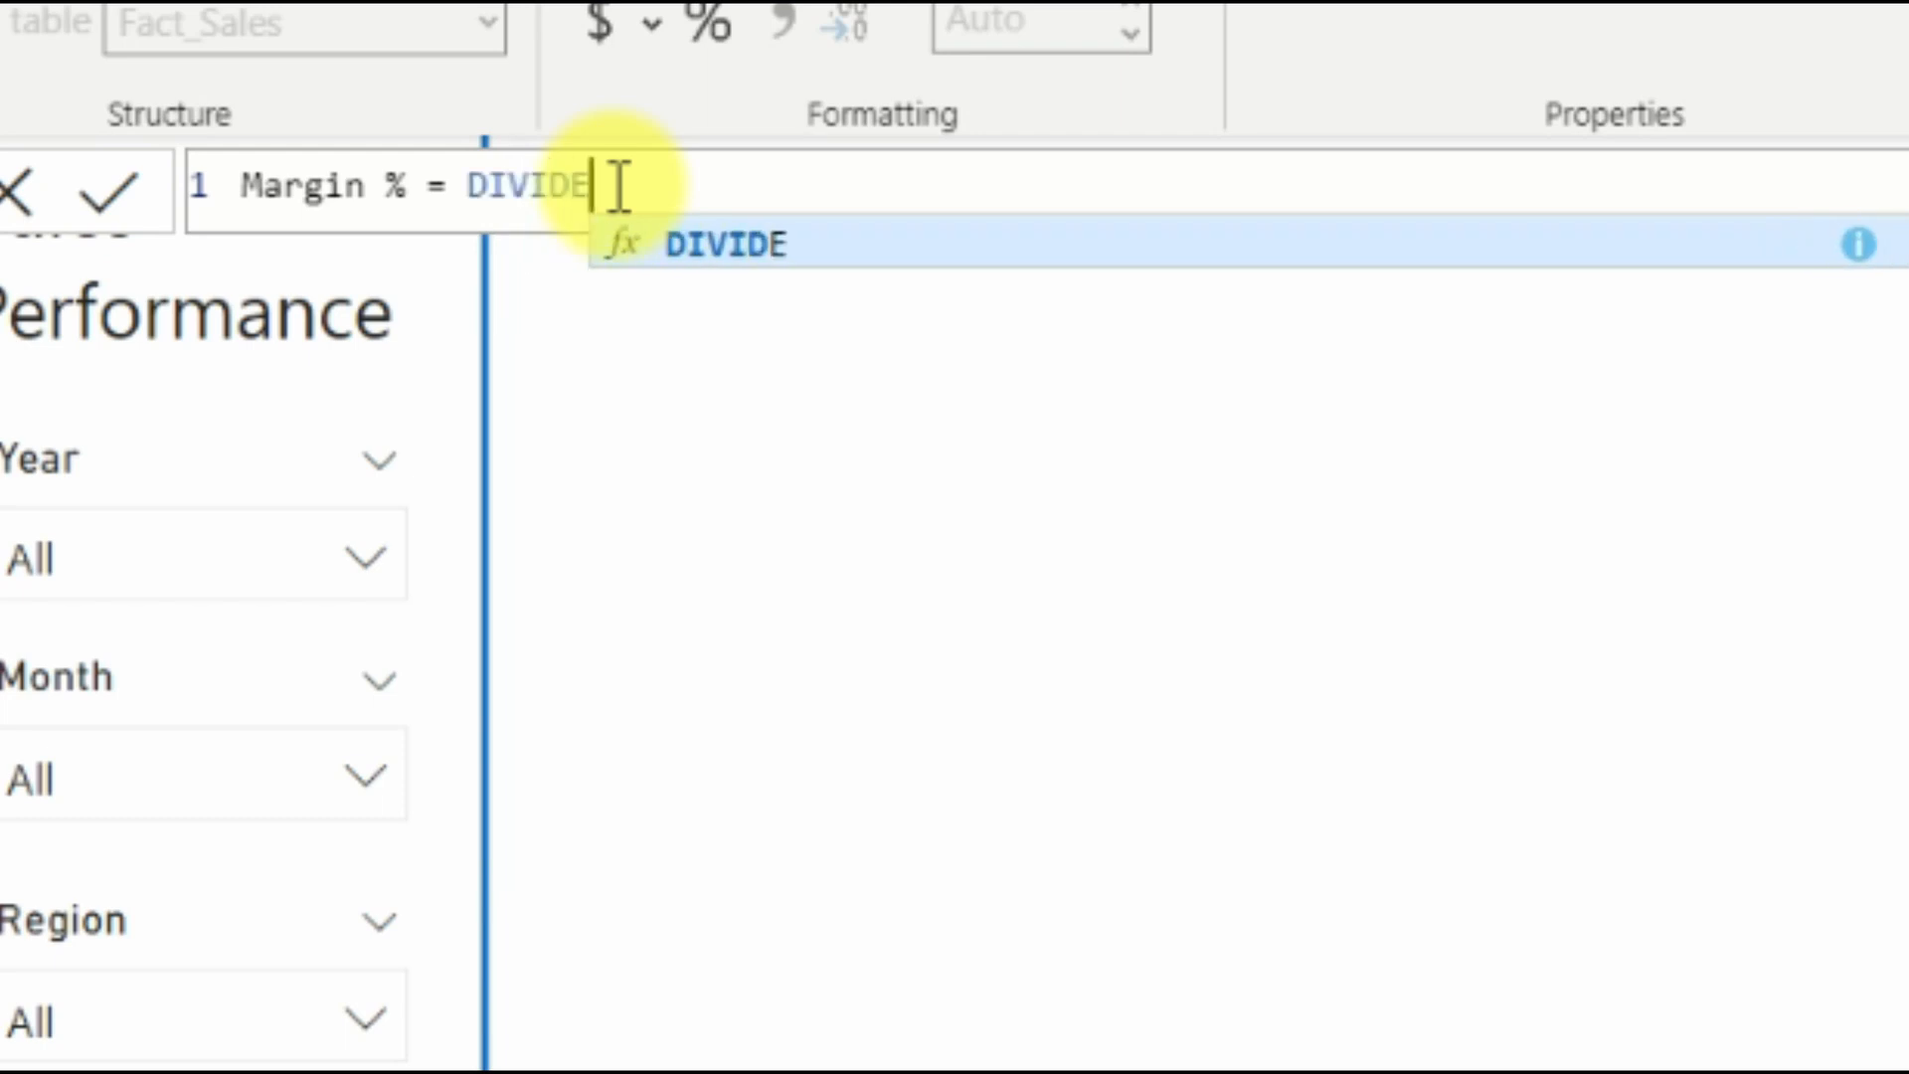
type("(")
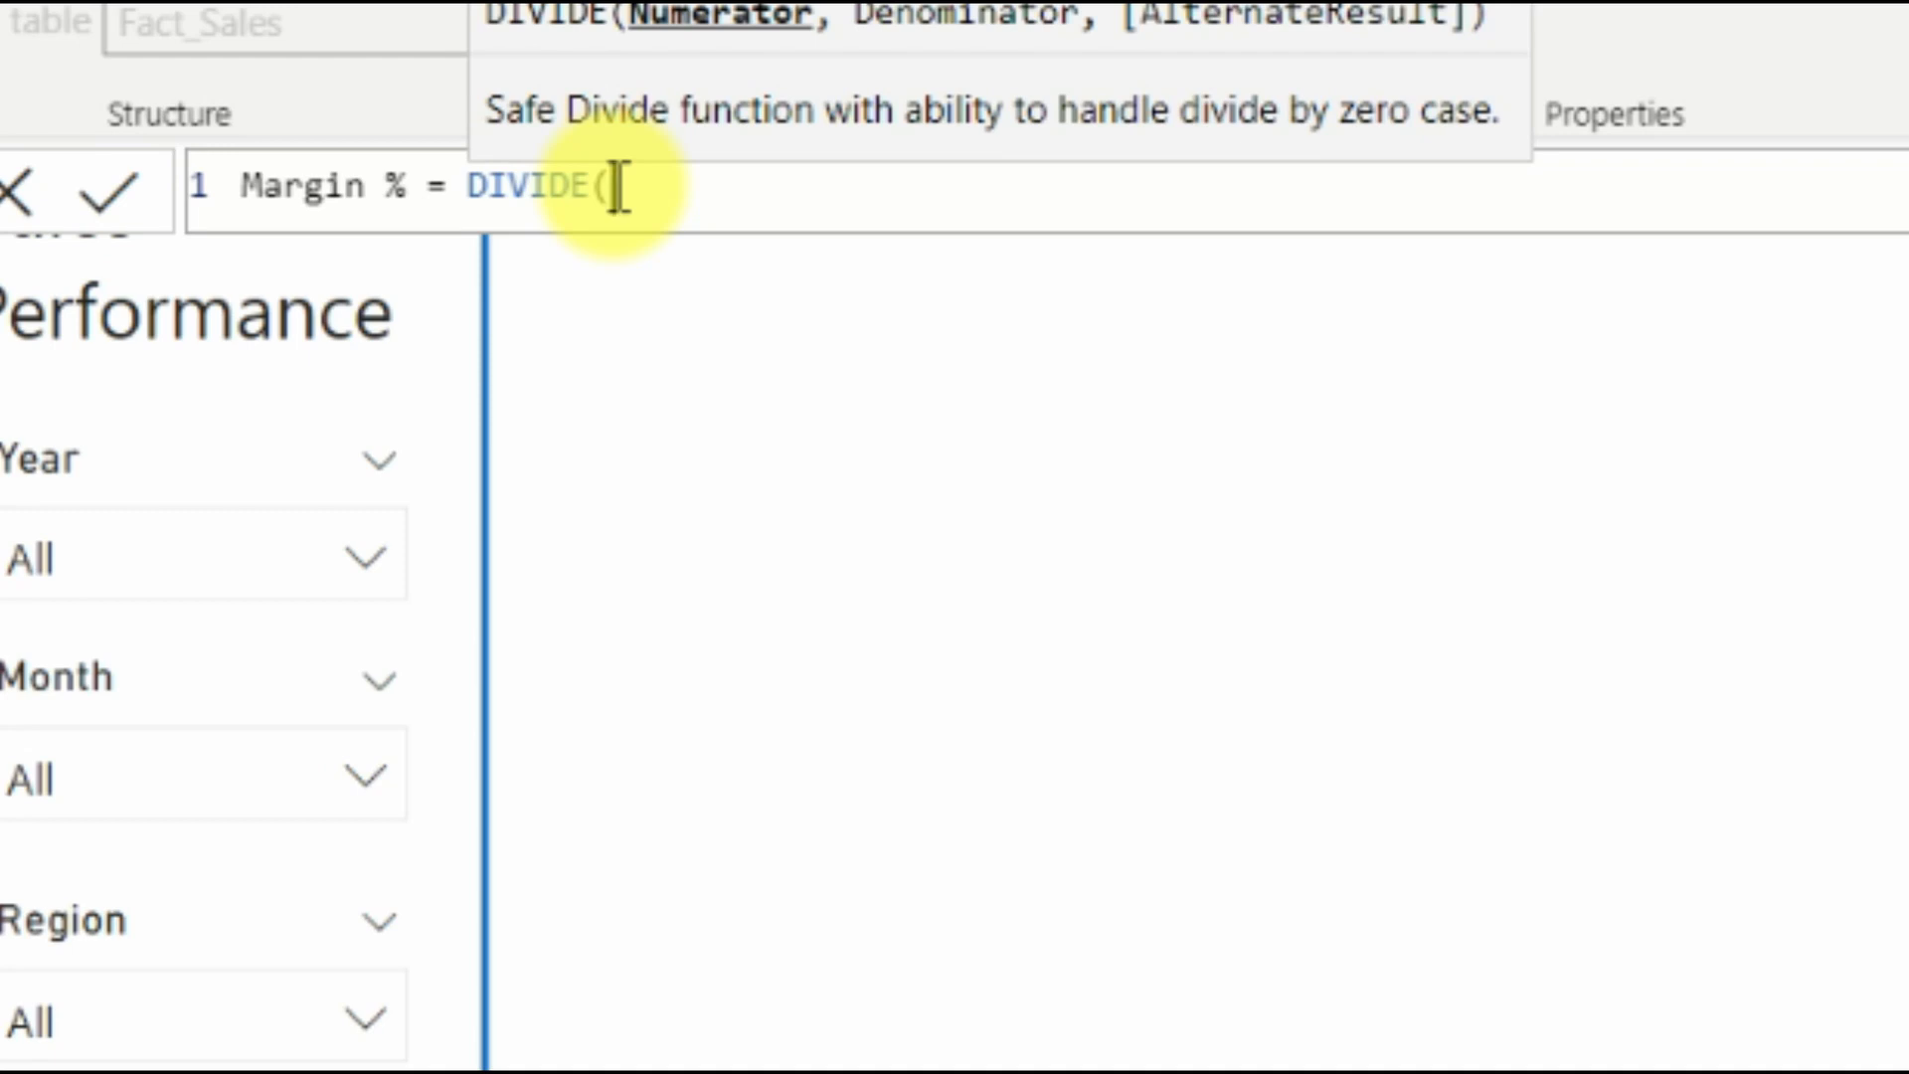
type("pr")
key("BackSpace")
key("BackSpace")
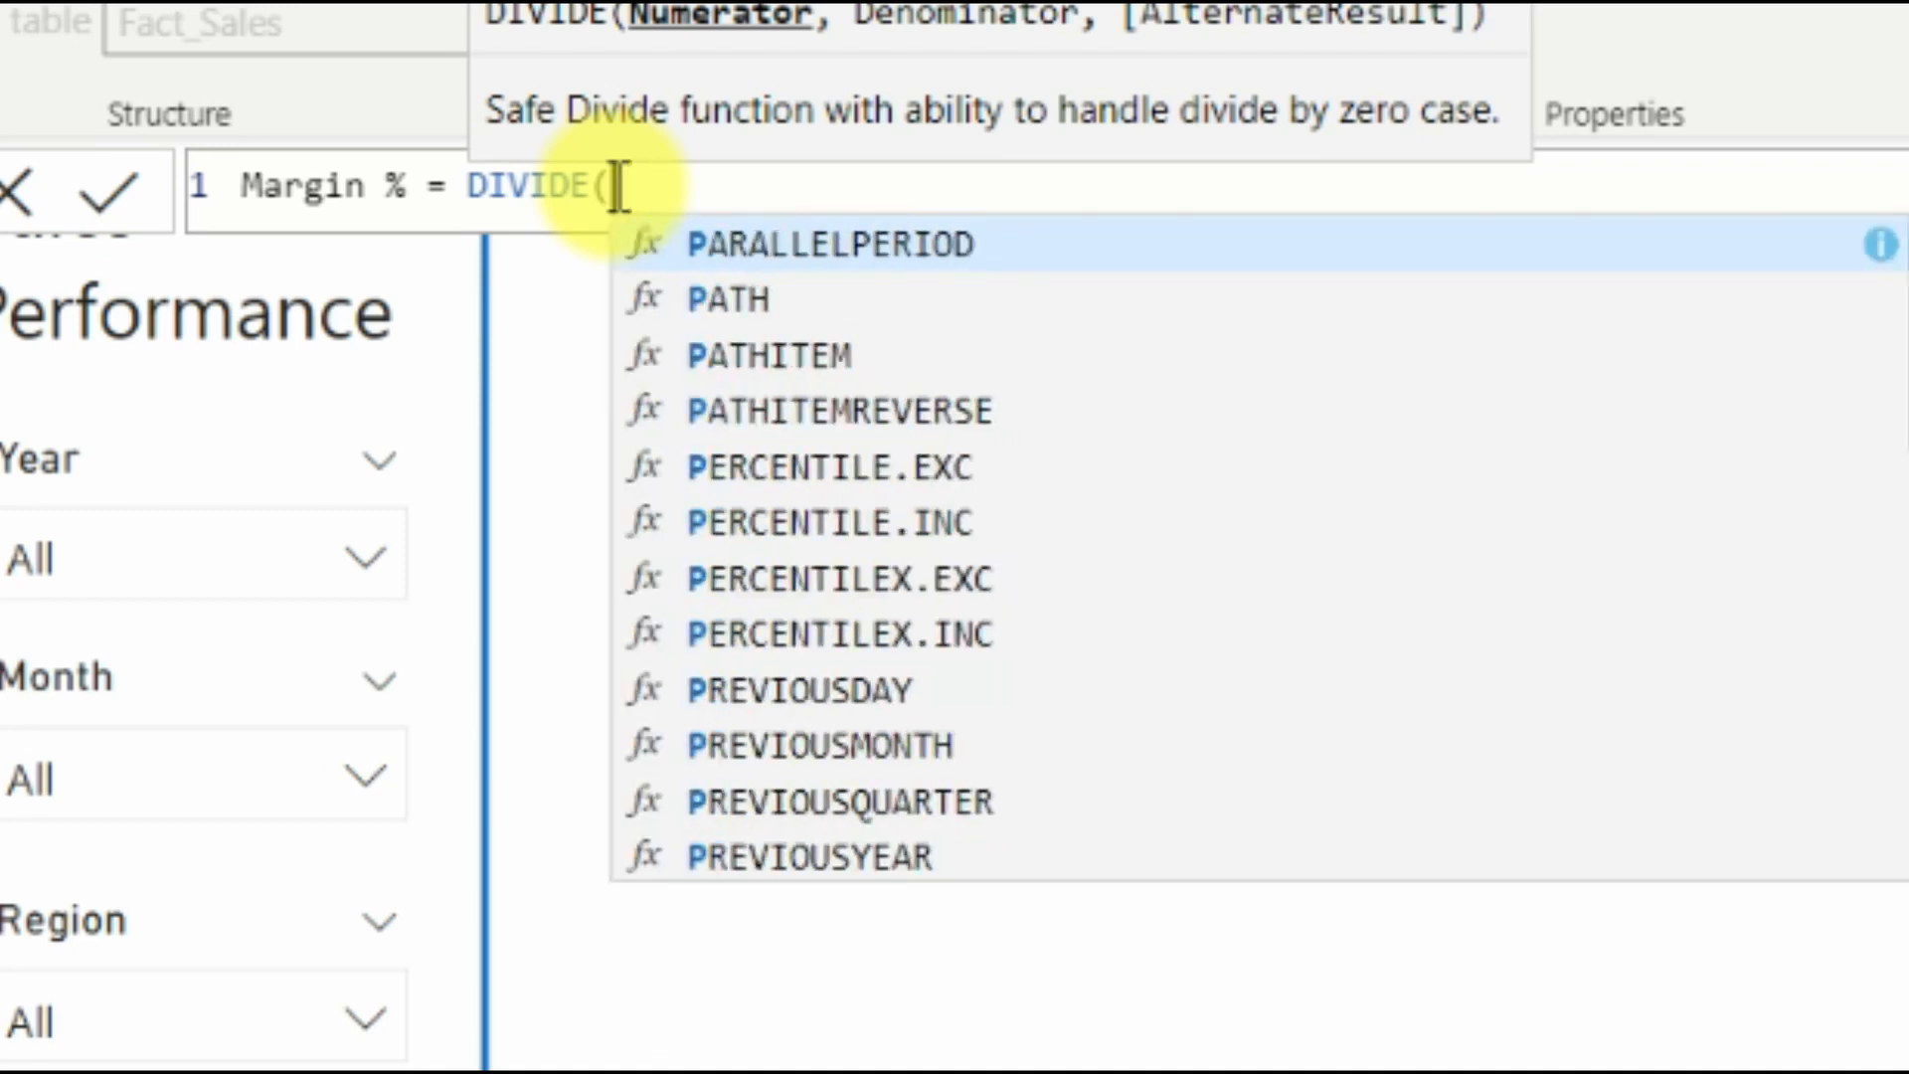
type("total")
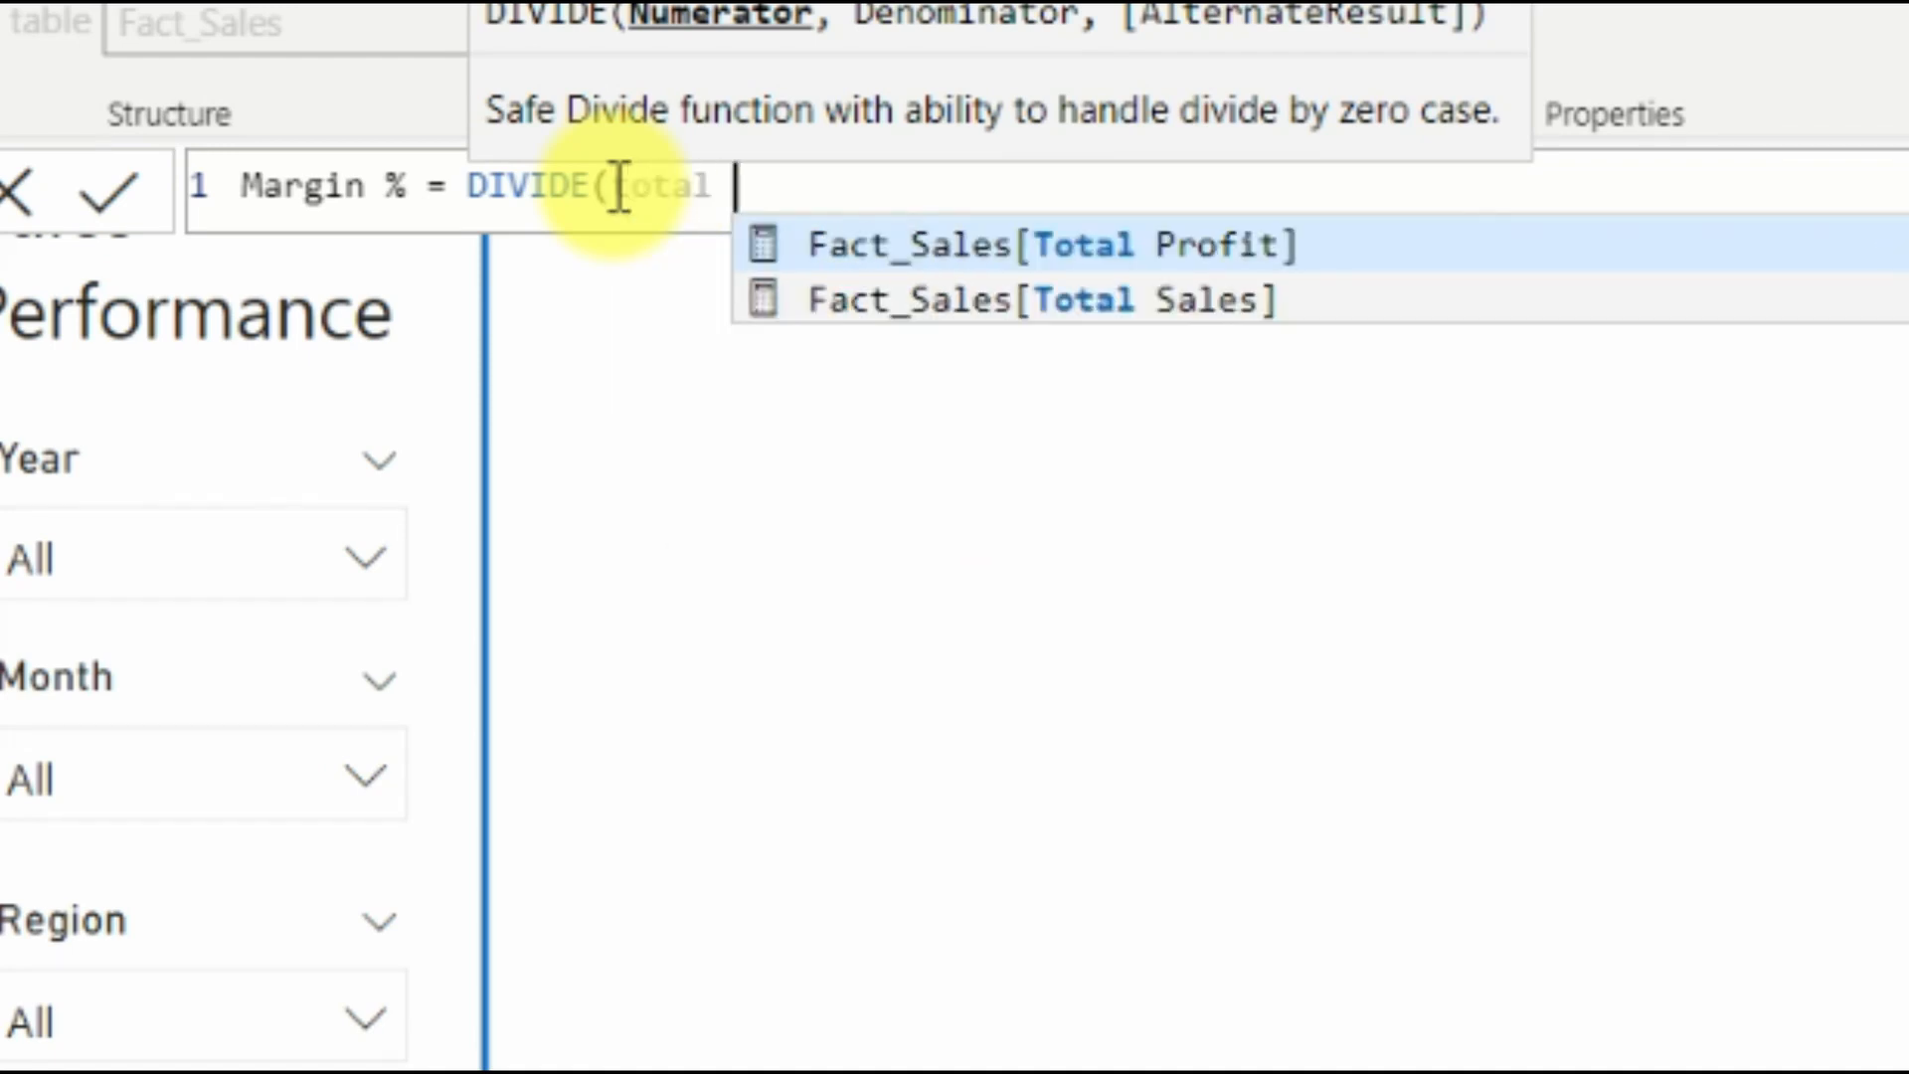
key("Tab")
type(",")
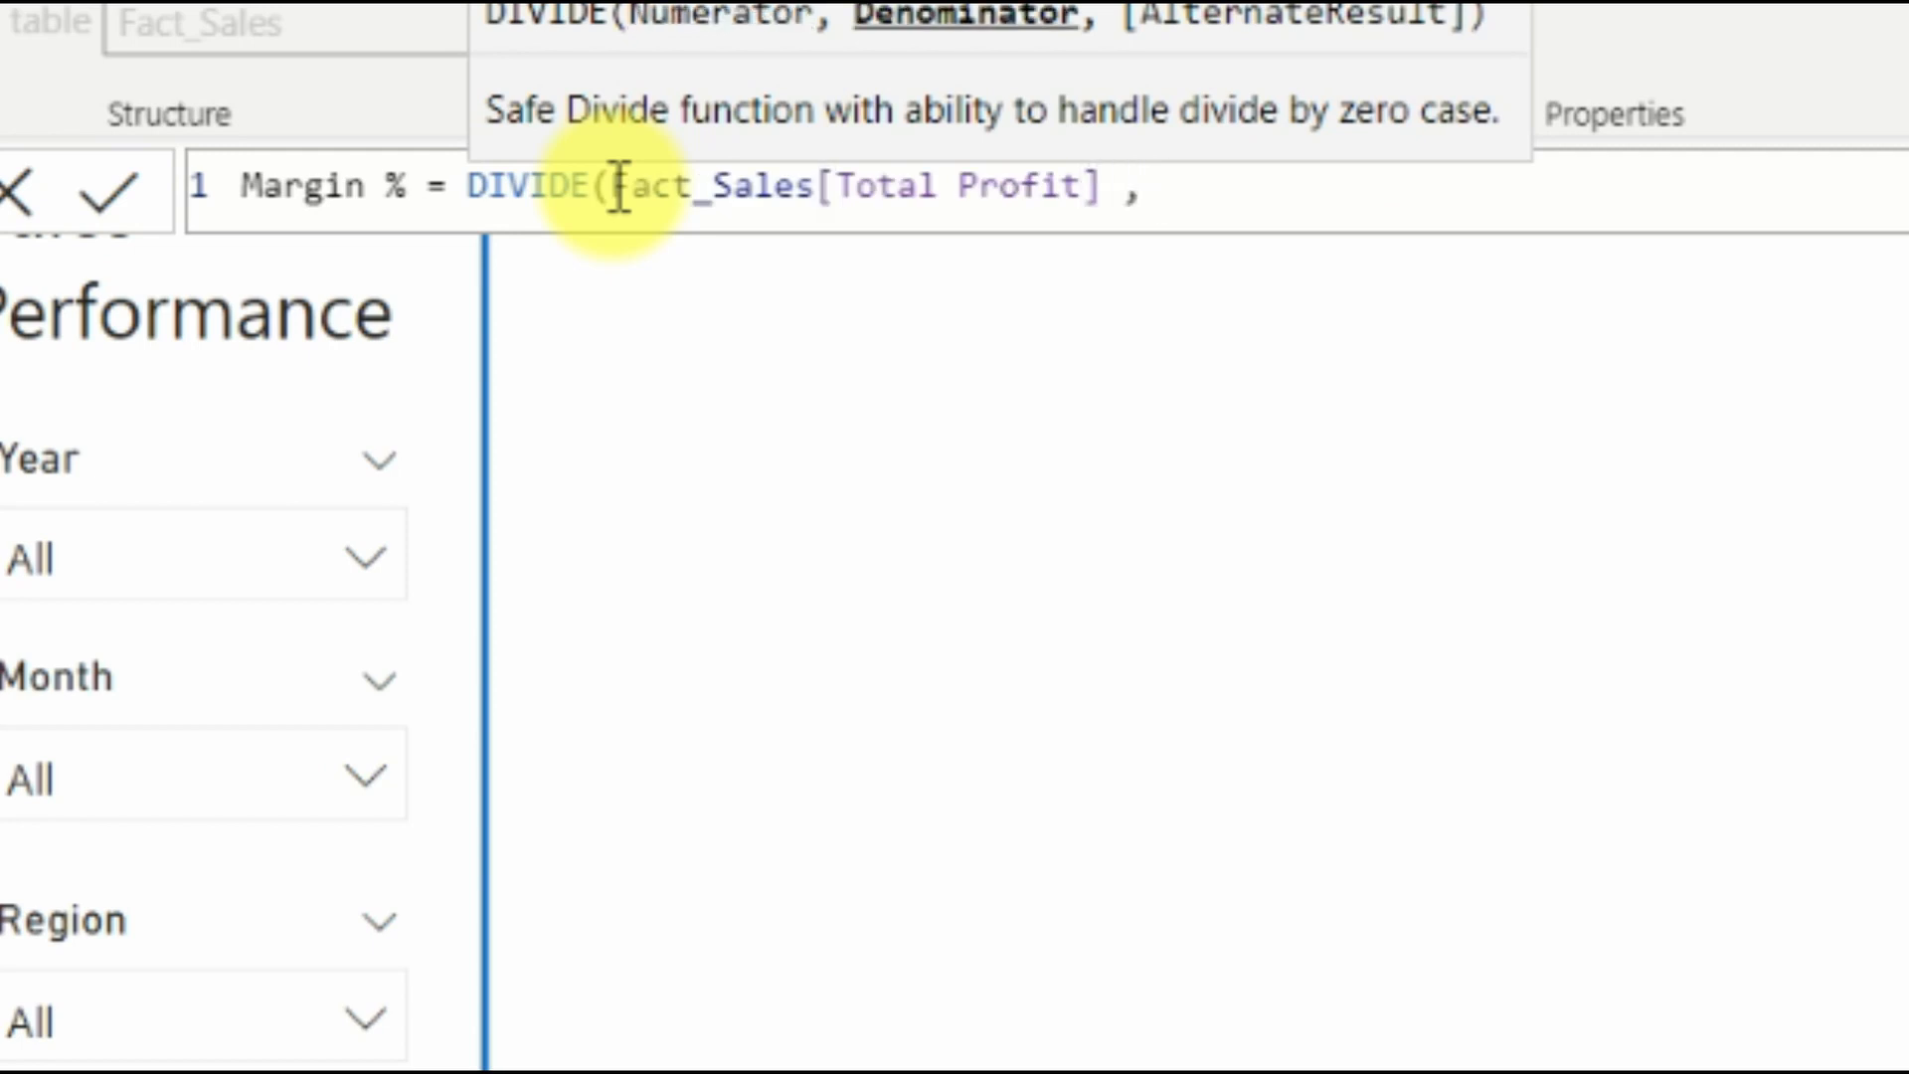
Complete the DIVIDE function with Fact_Sales[Total Sales] as the denominator and 0 as the alternate result.
type(" total")
key("Down")
key("Down")
key("Down")
key("Down")
key("Down")
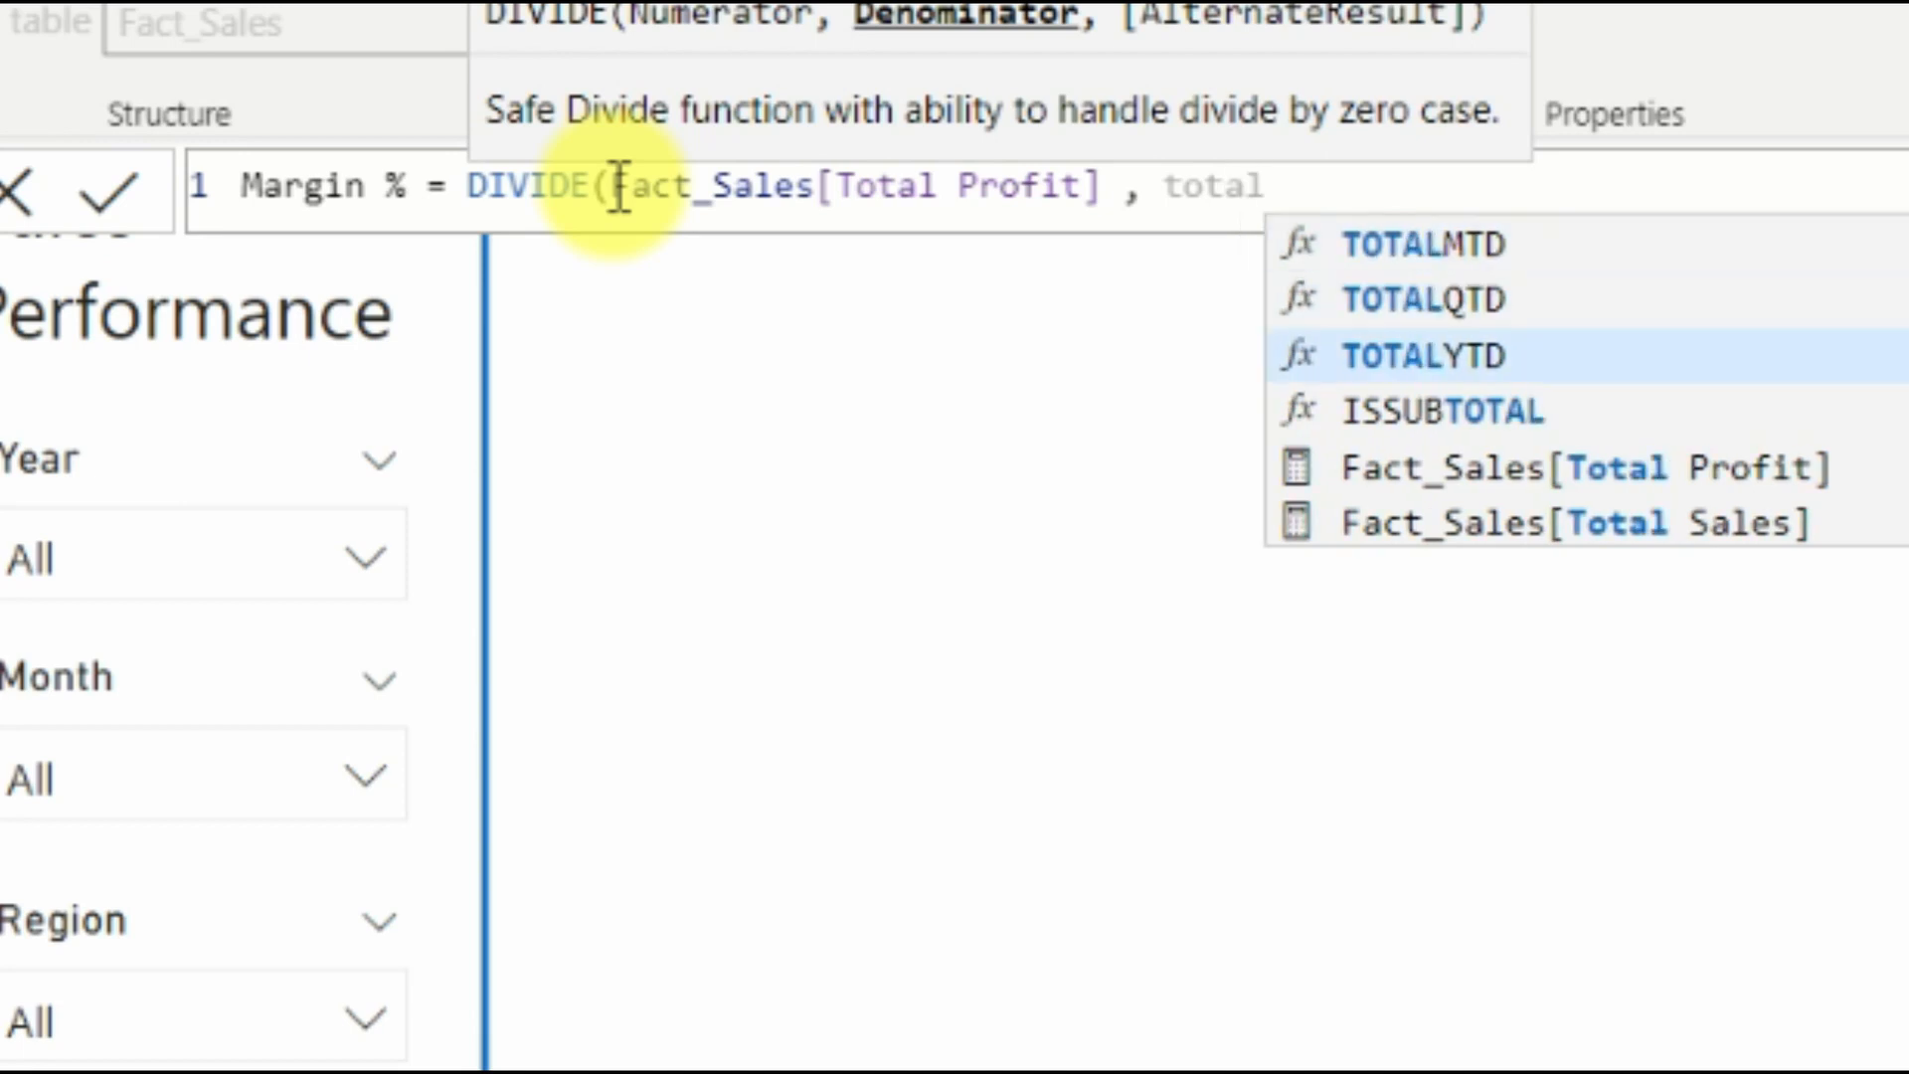
key("Tab")
type(", 0")
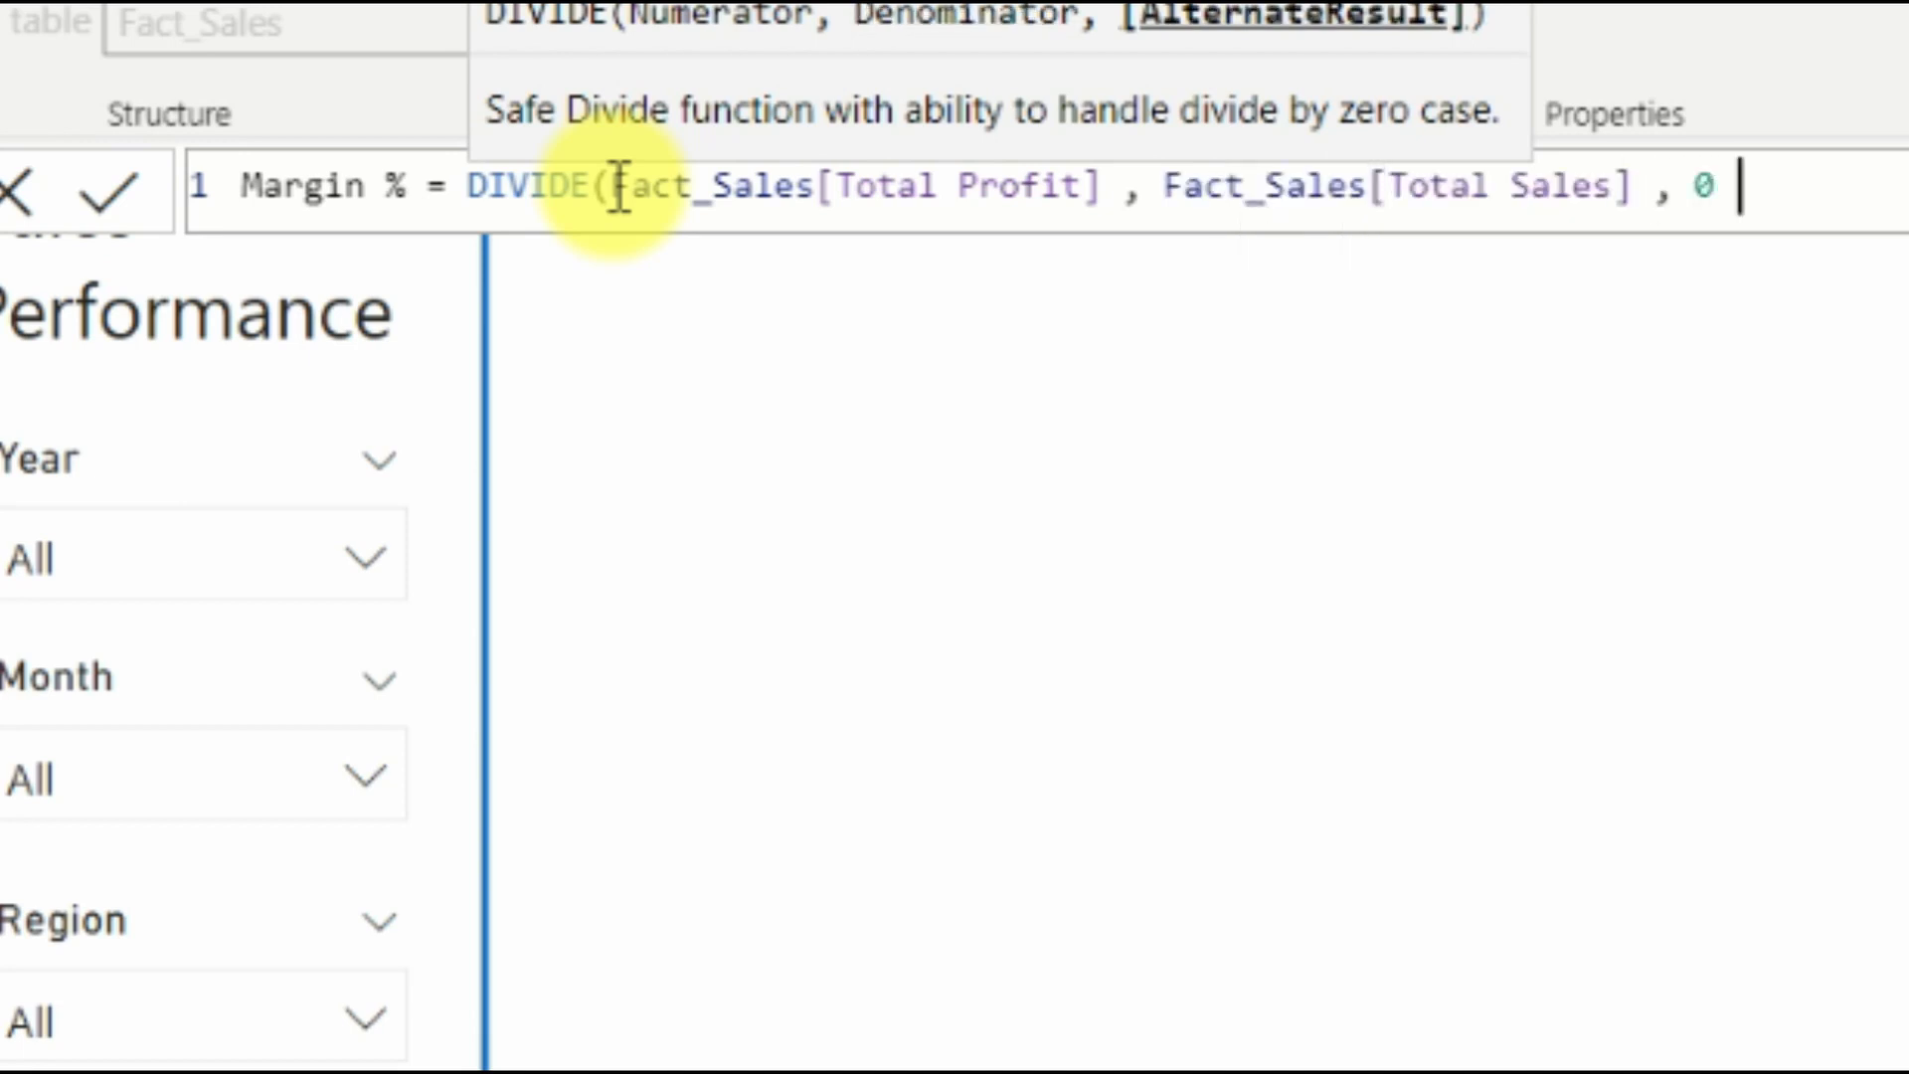
type(" )")
Add spaces around DIVIDE's opening parenthesis and move the function onto its own indented line below the measure name.
left_click(610, 187)
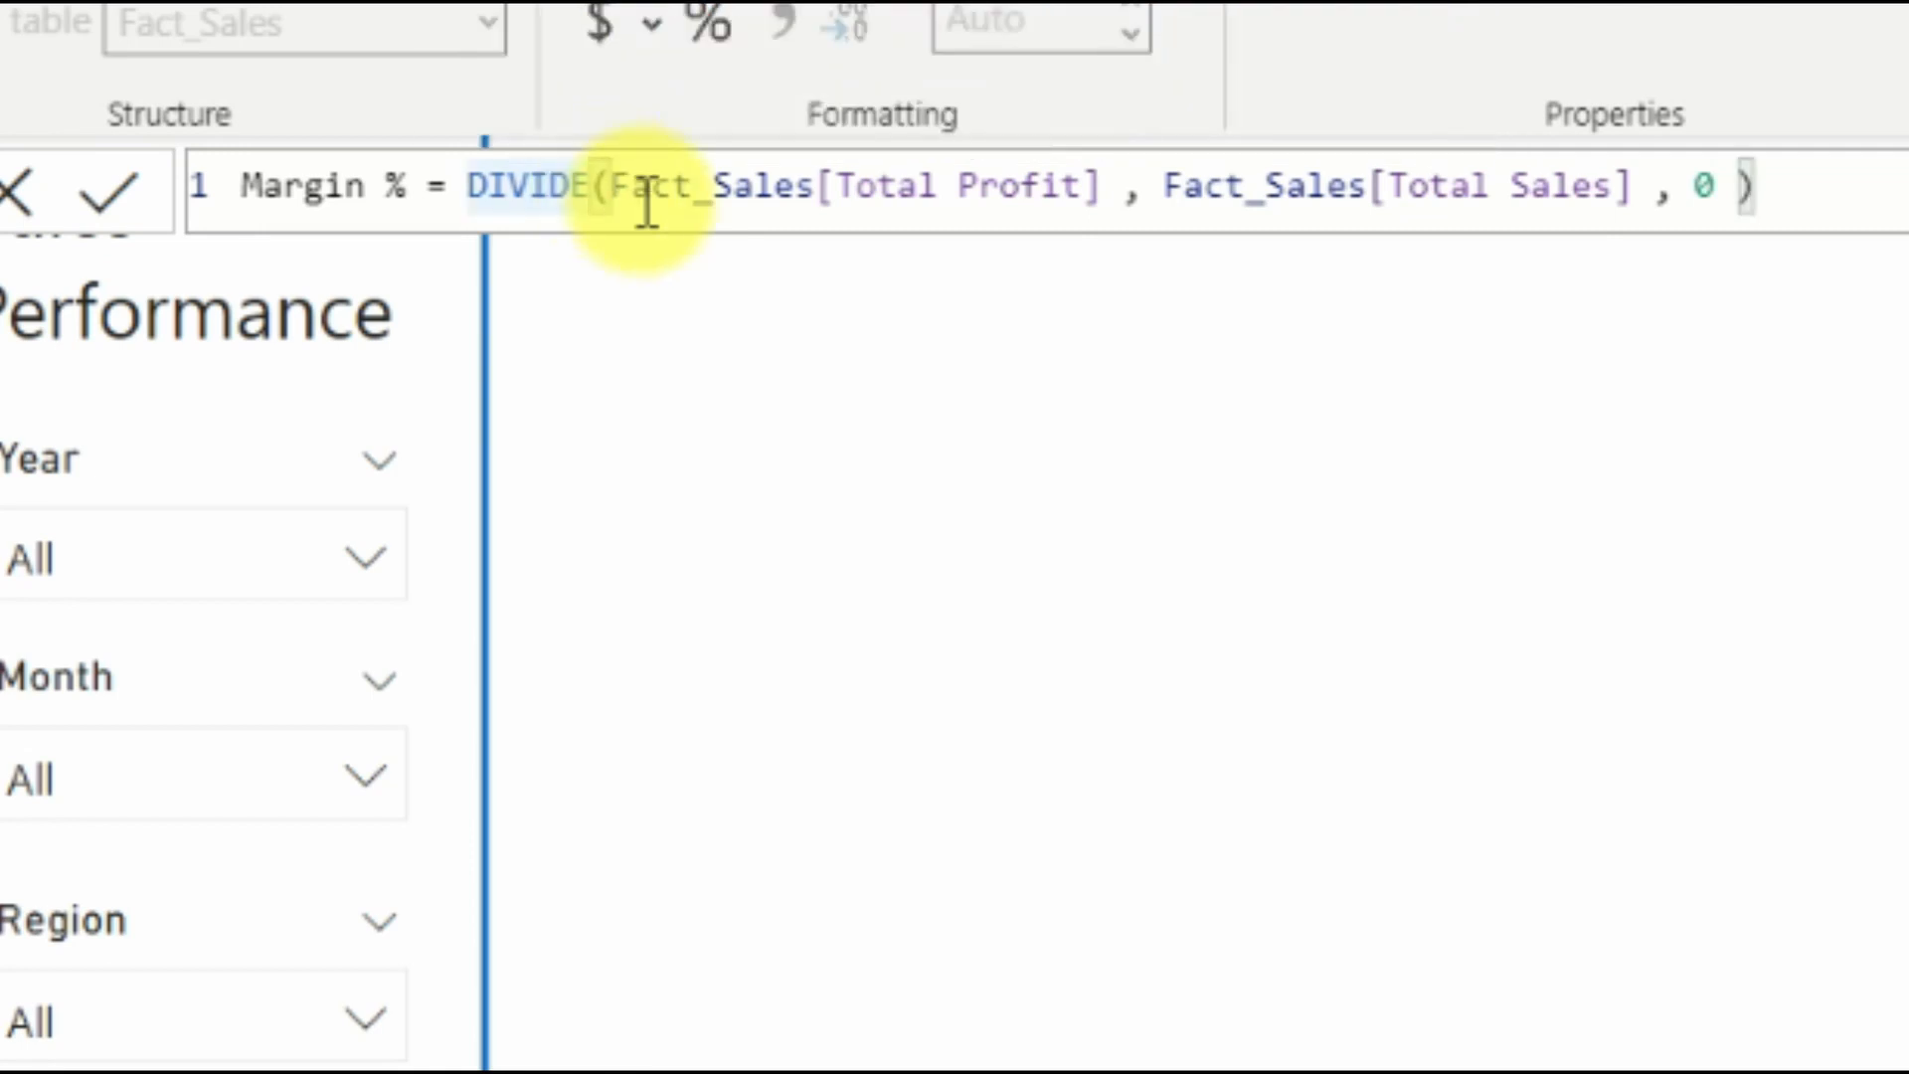
left_click(595, 185)
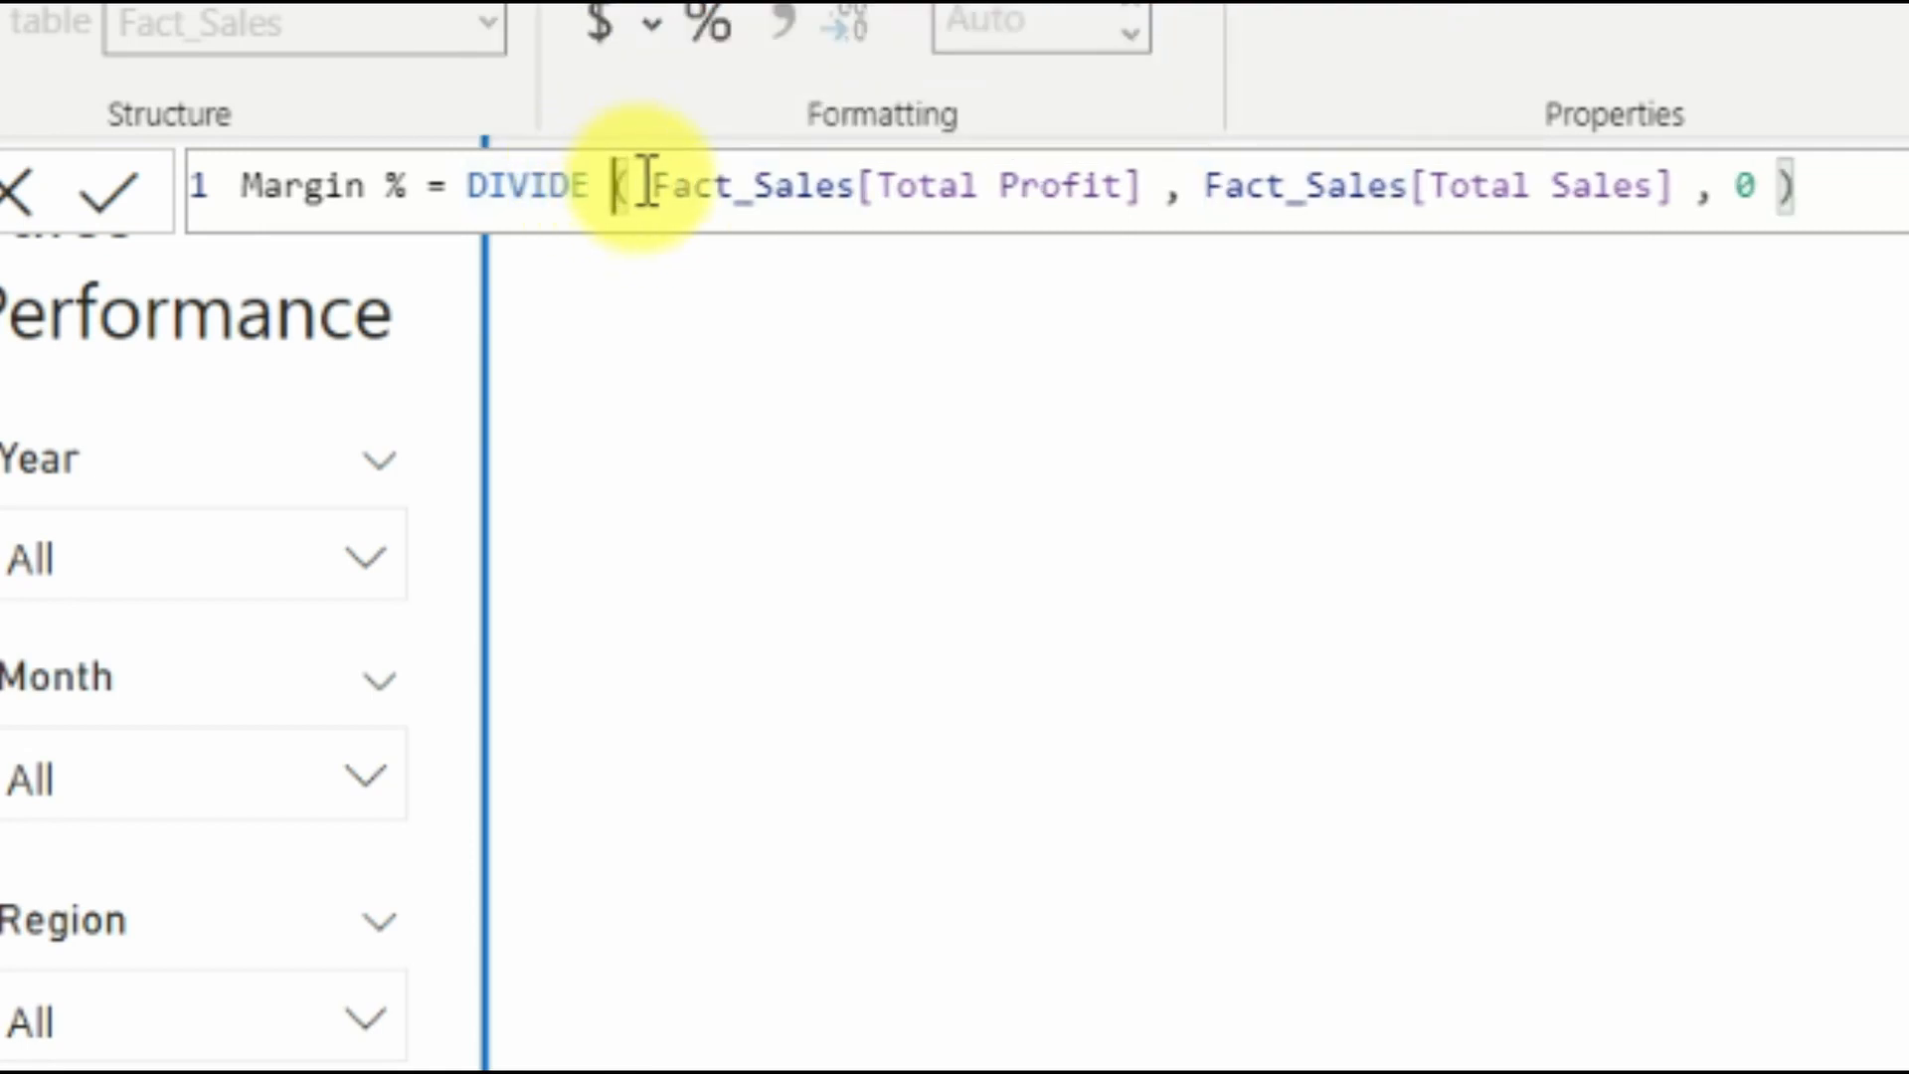
left_click(468, 185)
key("shift+Return")
key("Tab")
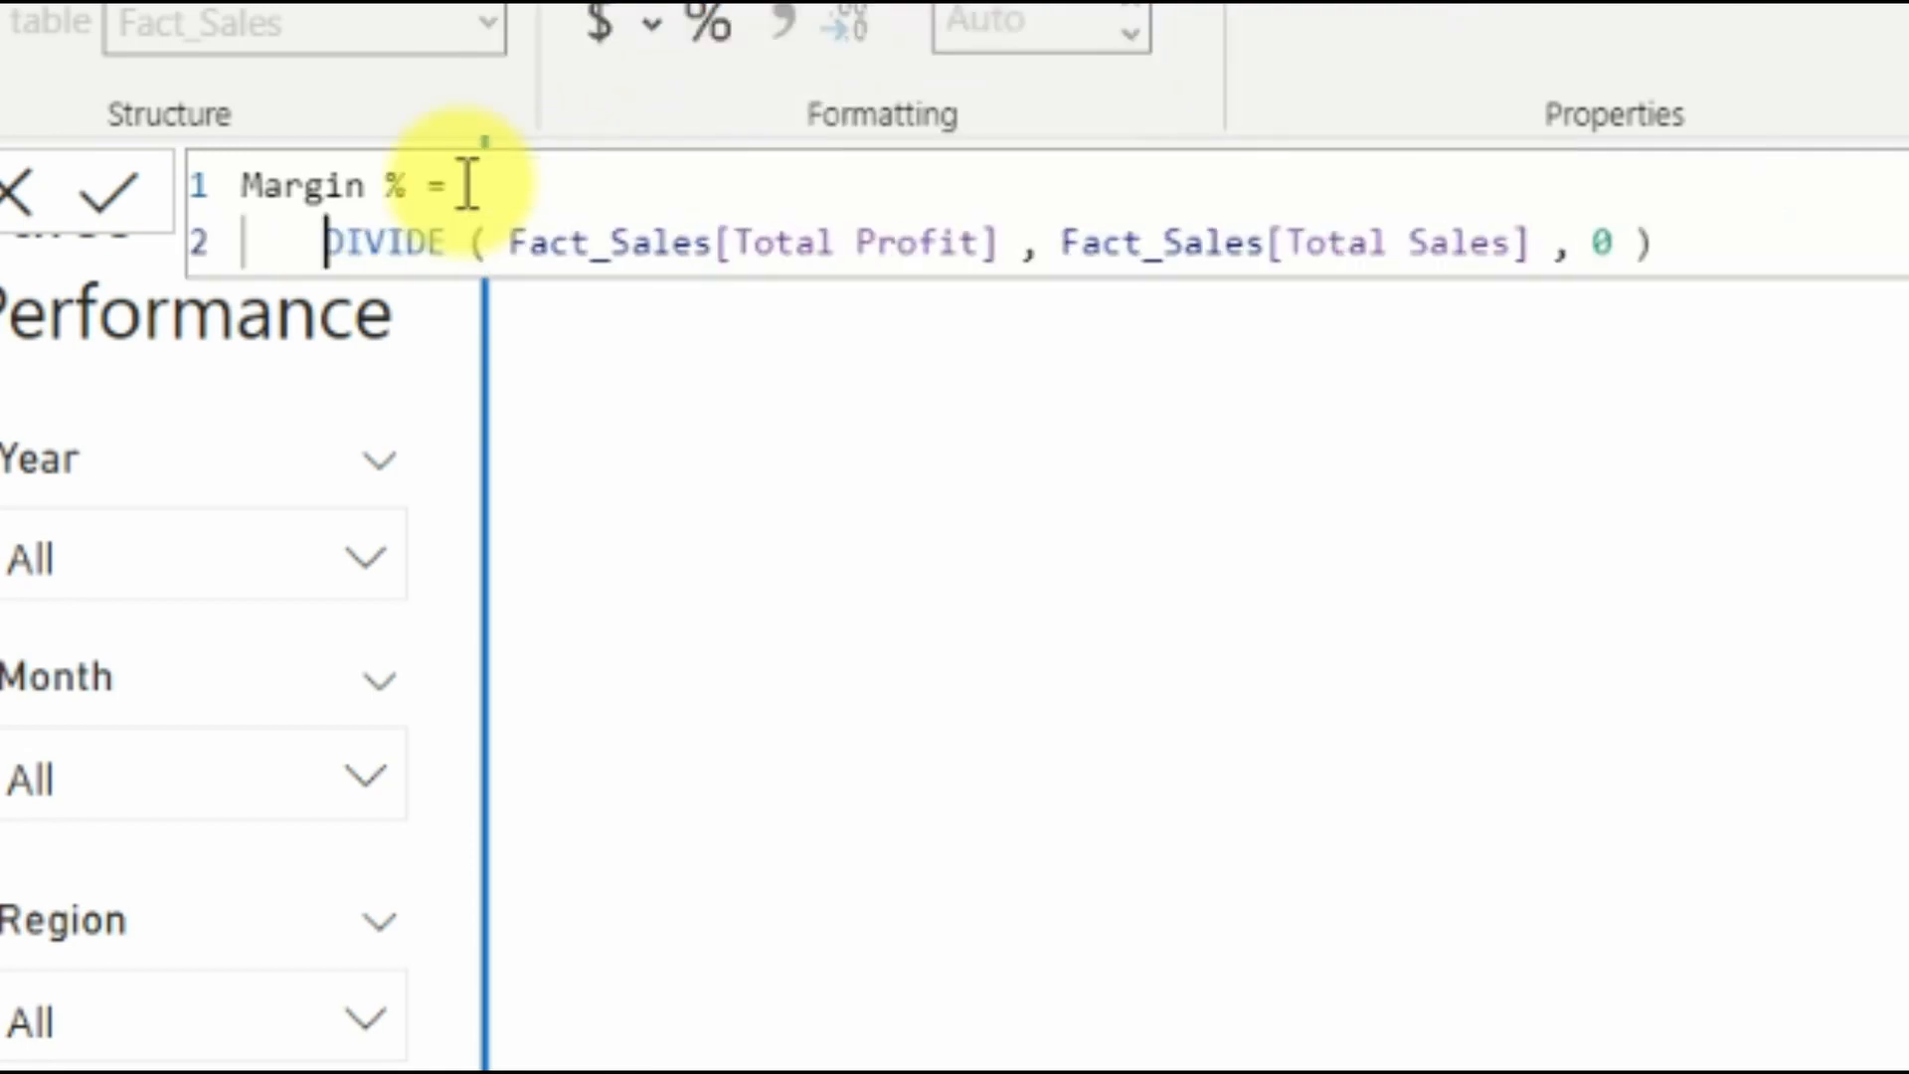
key("Tab")
Place the Total Profit and Total Sales arguments of the Margin % formula on separate lines, indented beneath DIVIDE.
left_click(595, 242)
key("shift+Return")
key("Tab")
key("Tab")
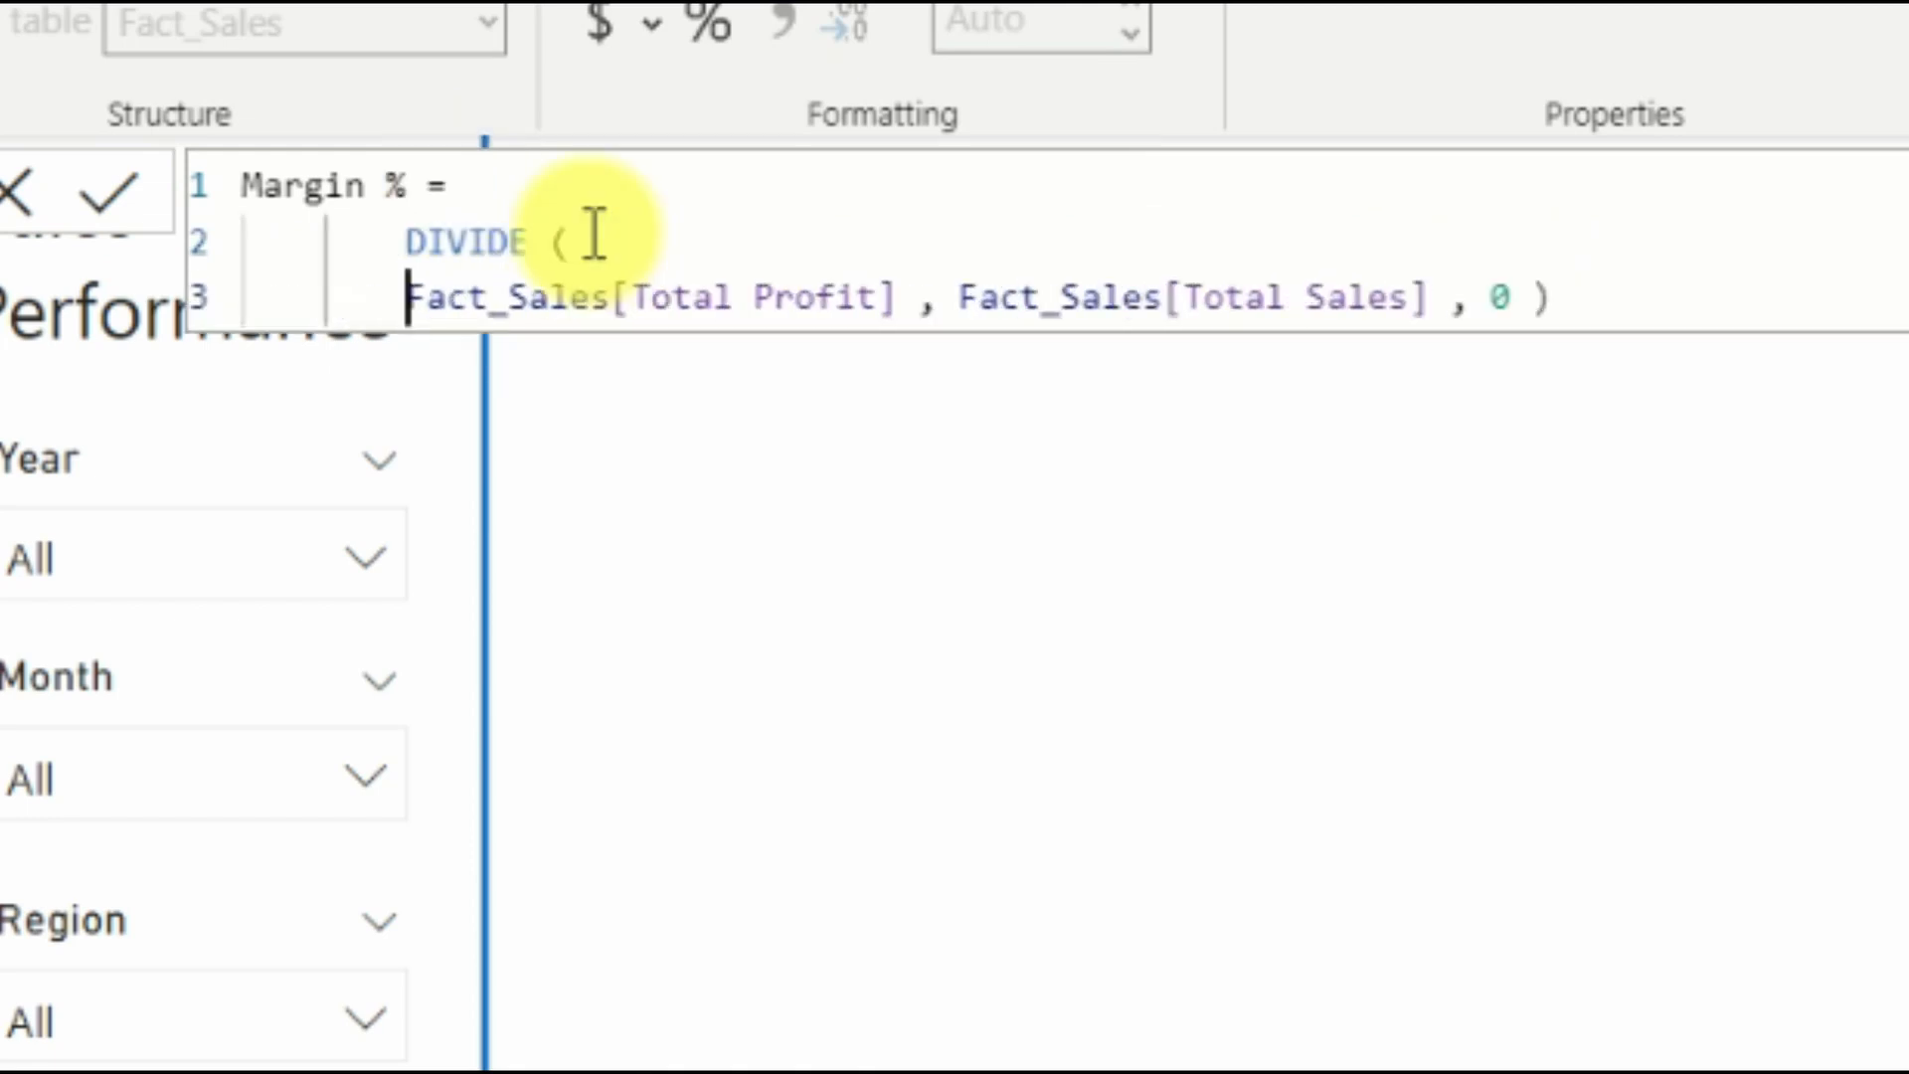
key("Tab")
left_click(1044, 299)
key("shift+Return")
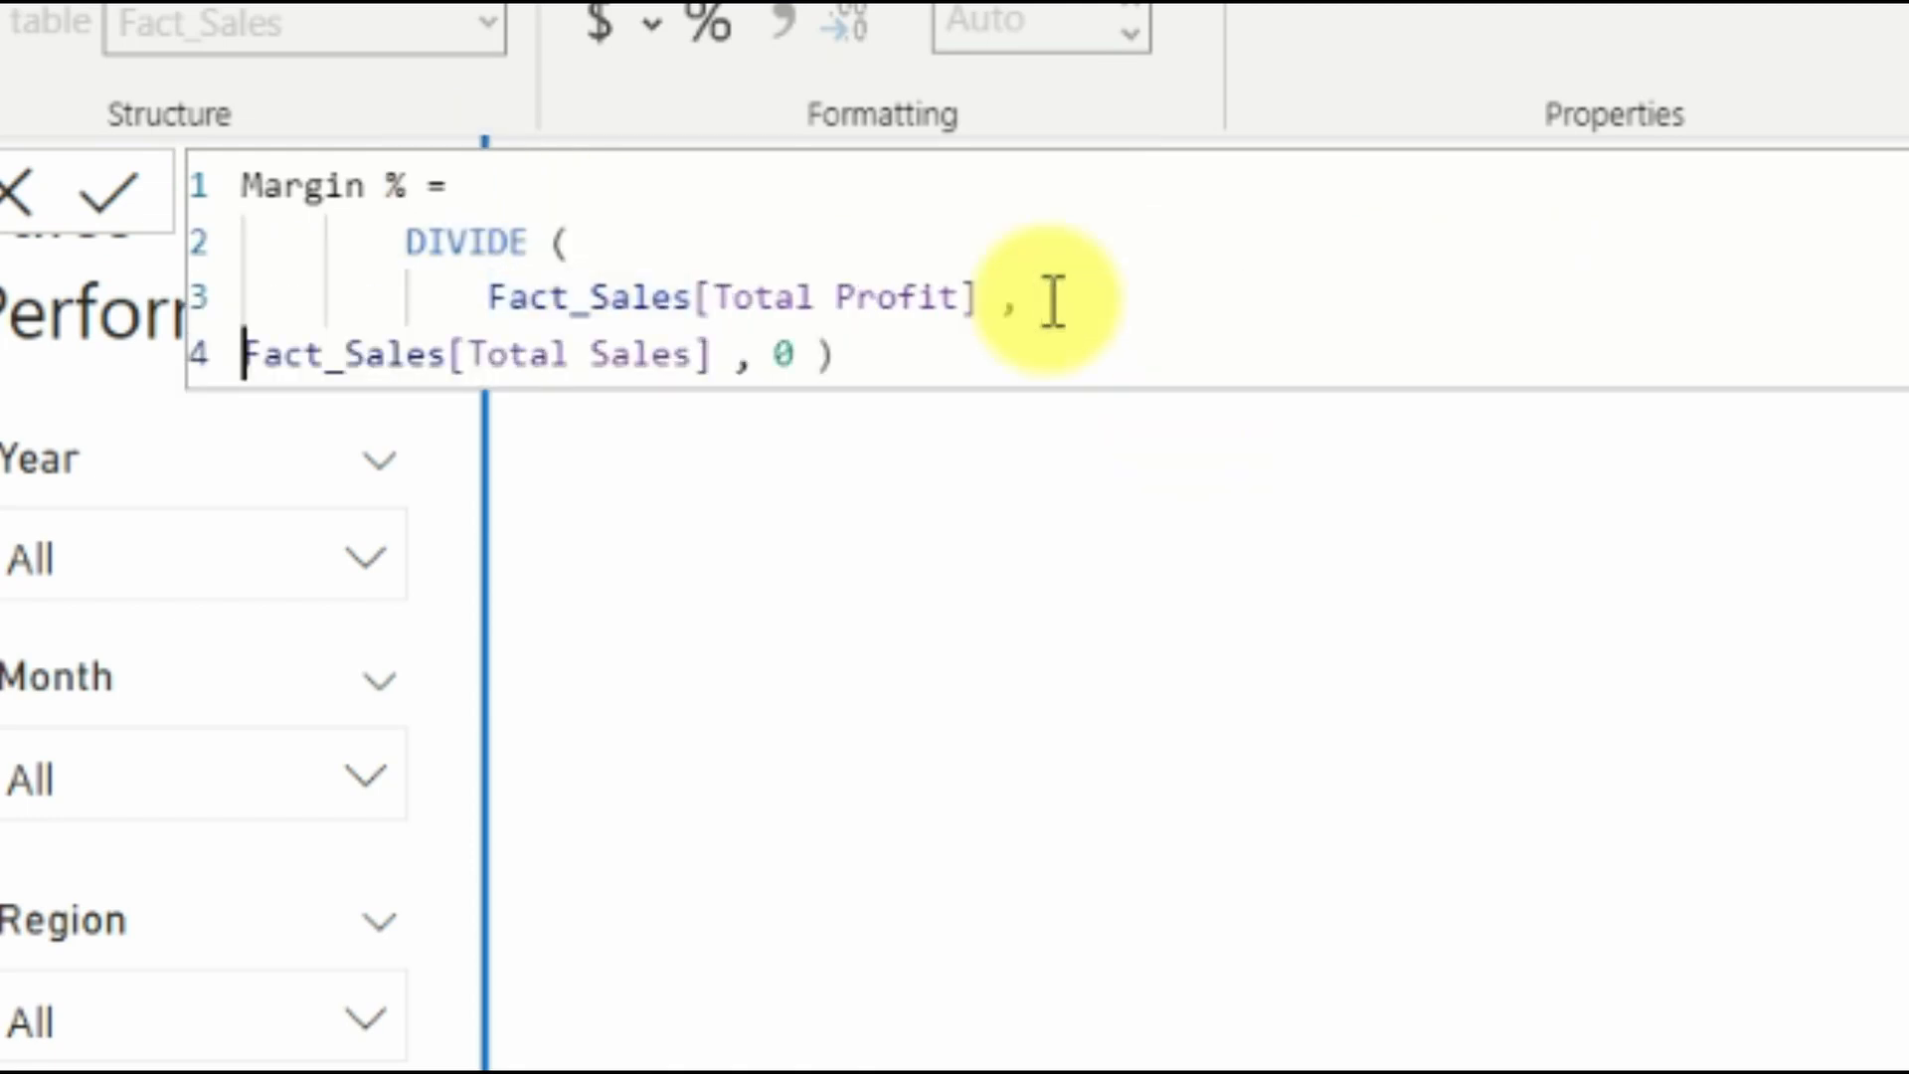
key("Tab")
key("Tab")
key("Tab")
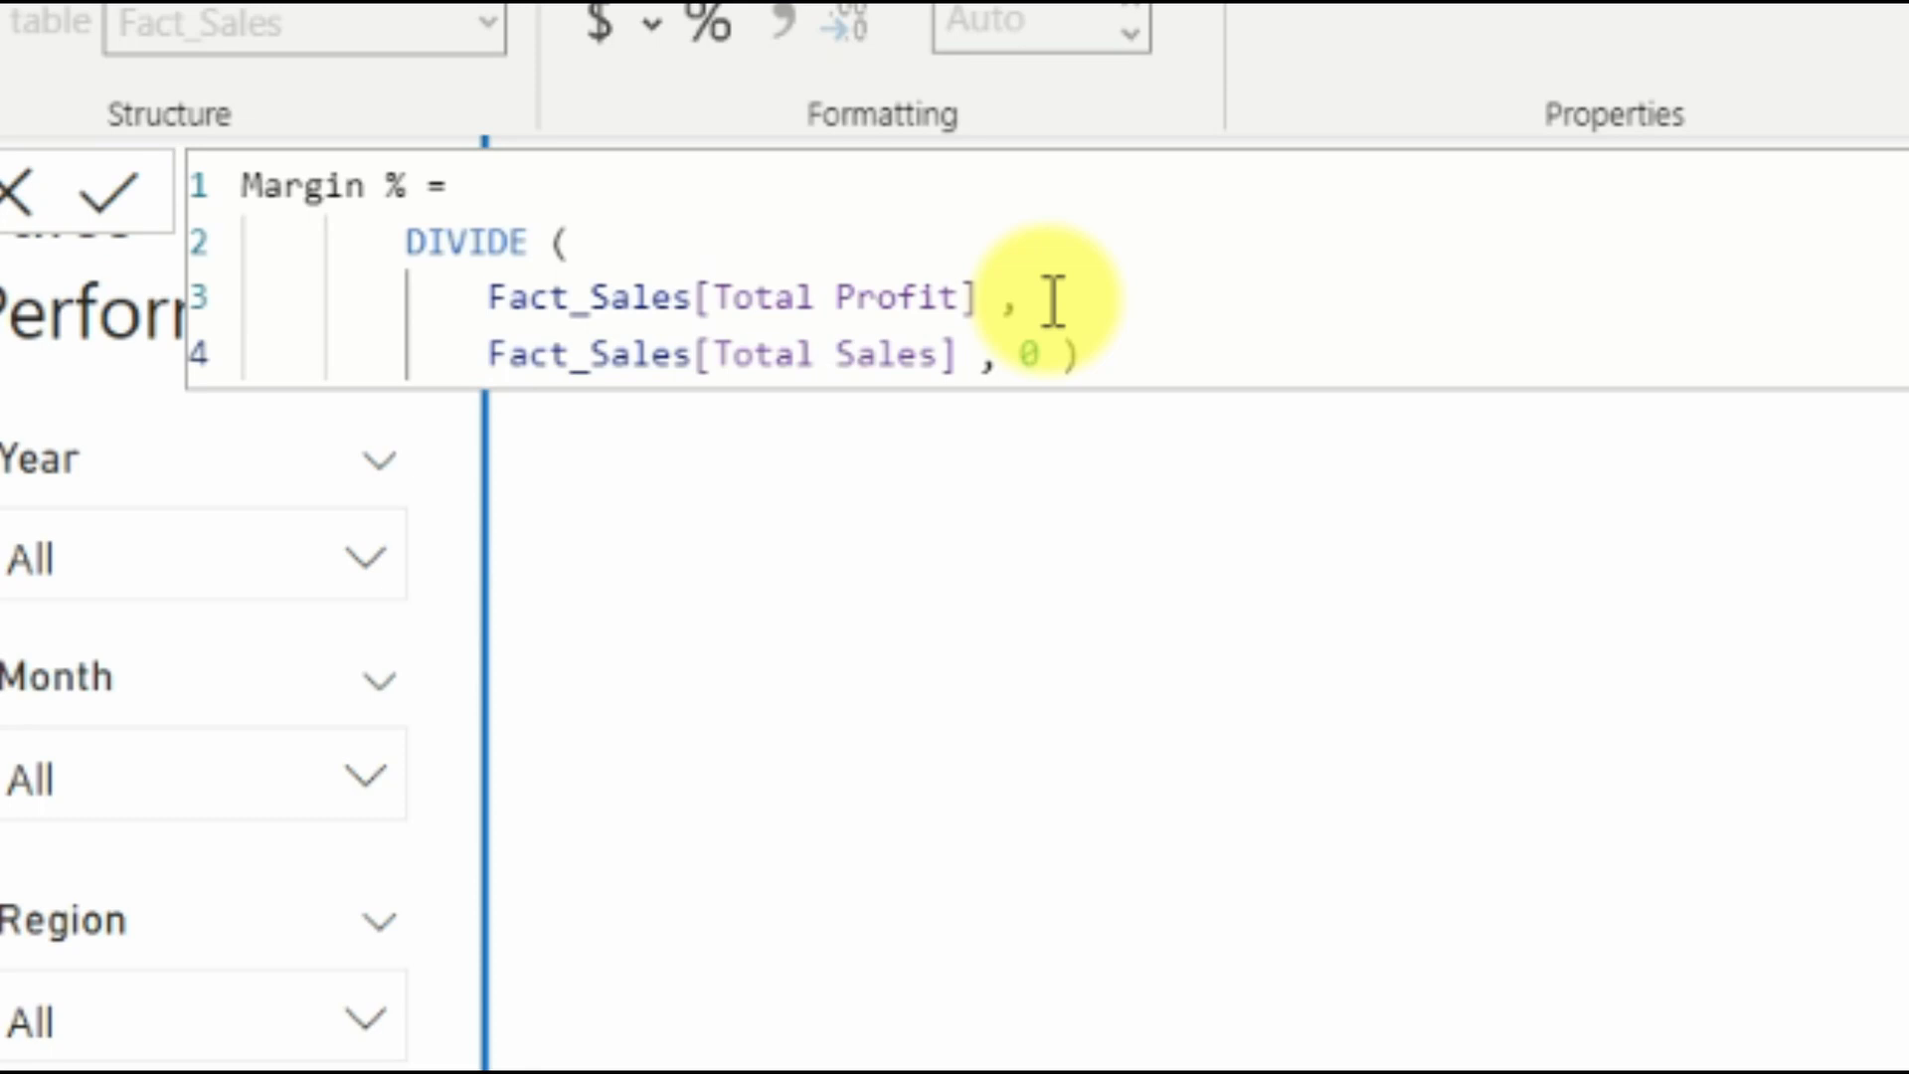
Put the alternate result 0 on its own indented line and the closing parenthesis on the line after it.
left_click(1027, 359)
key("shift+Return")
key("Tab")
key("Tab")
key("Tab")
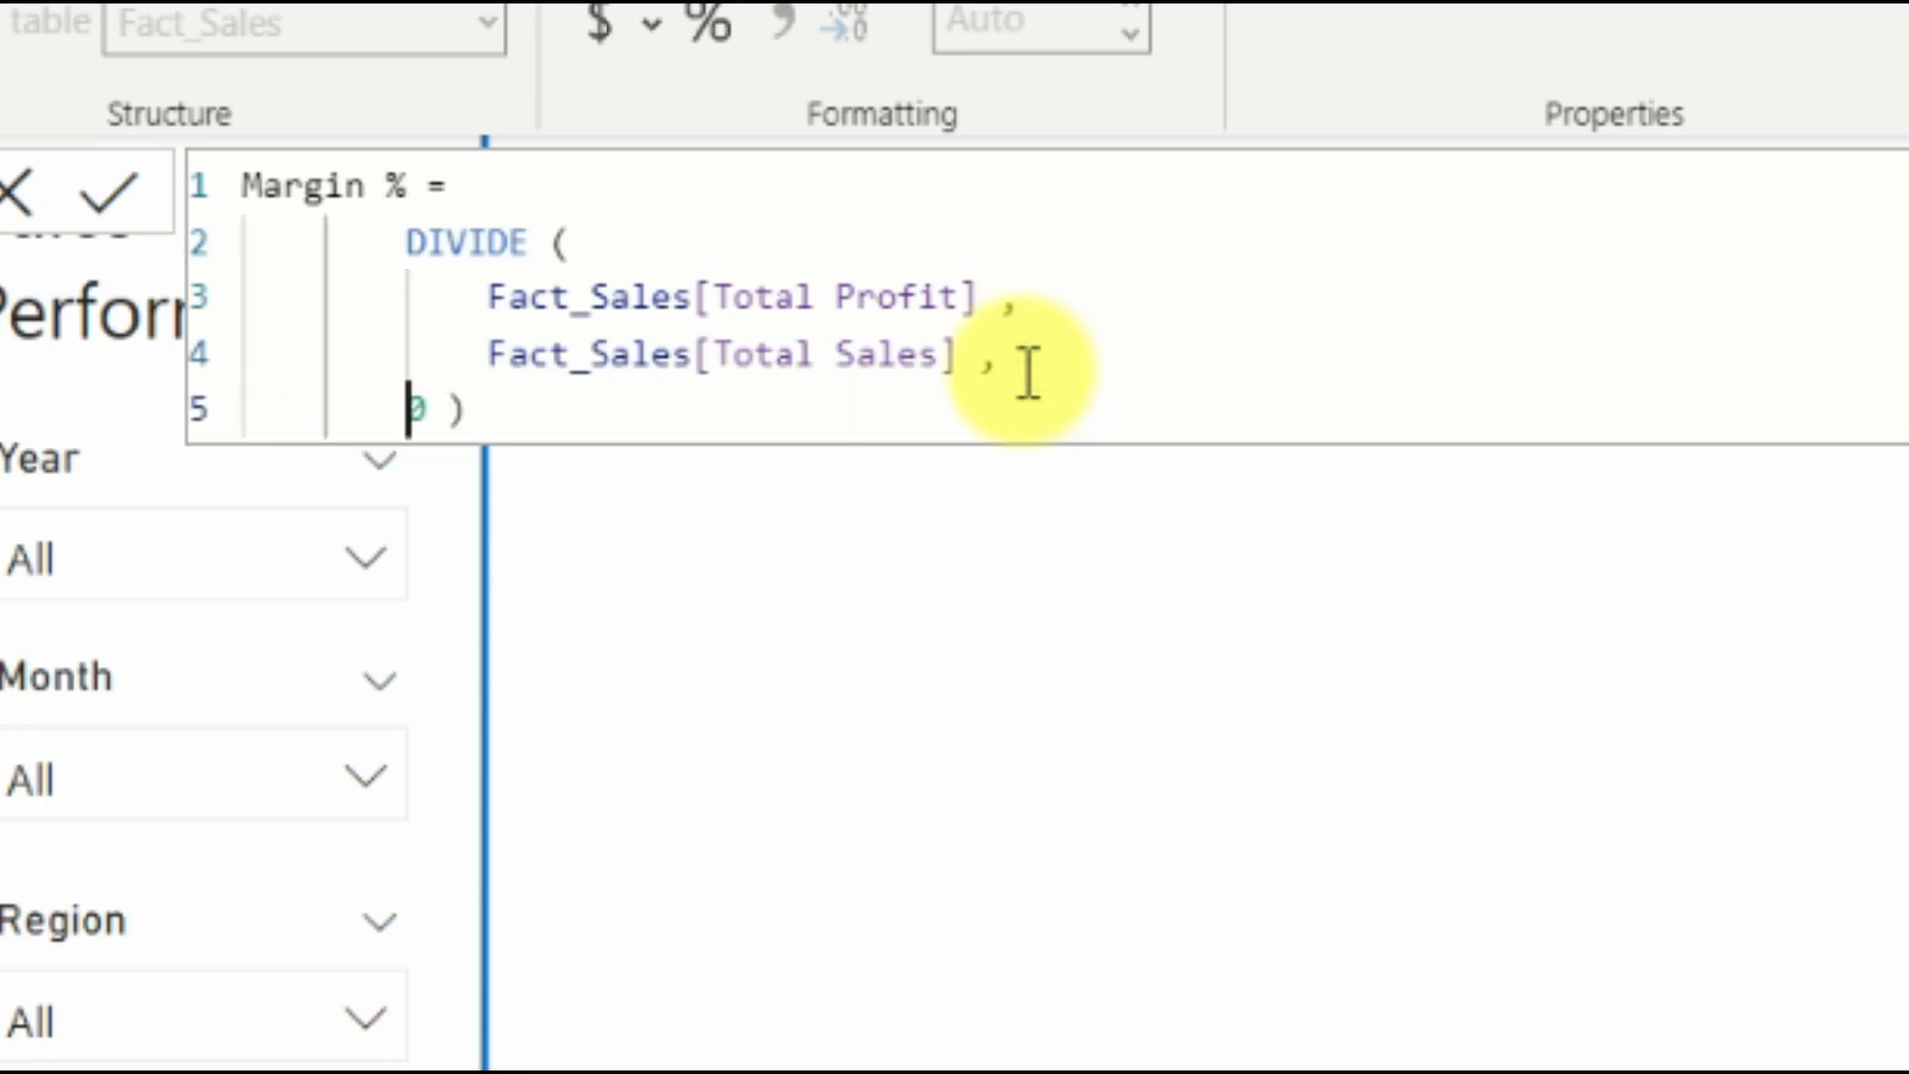
left_click(535, 406)
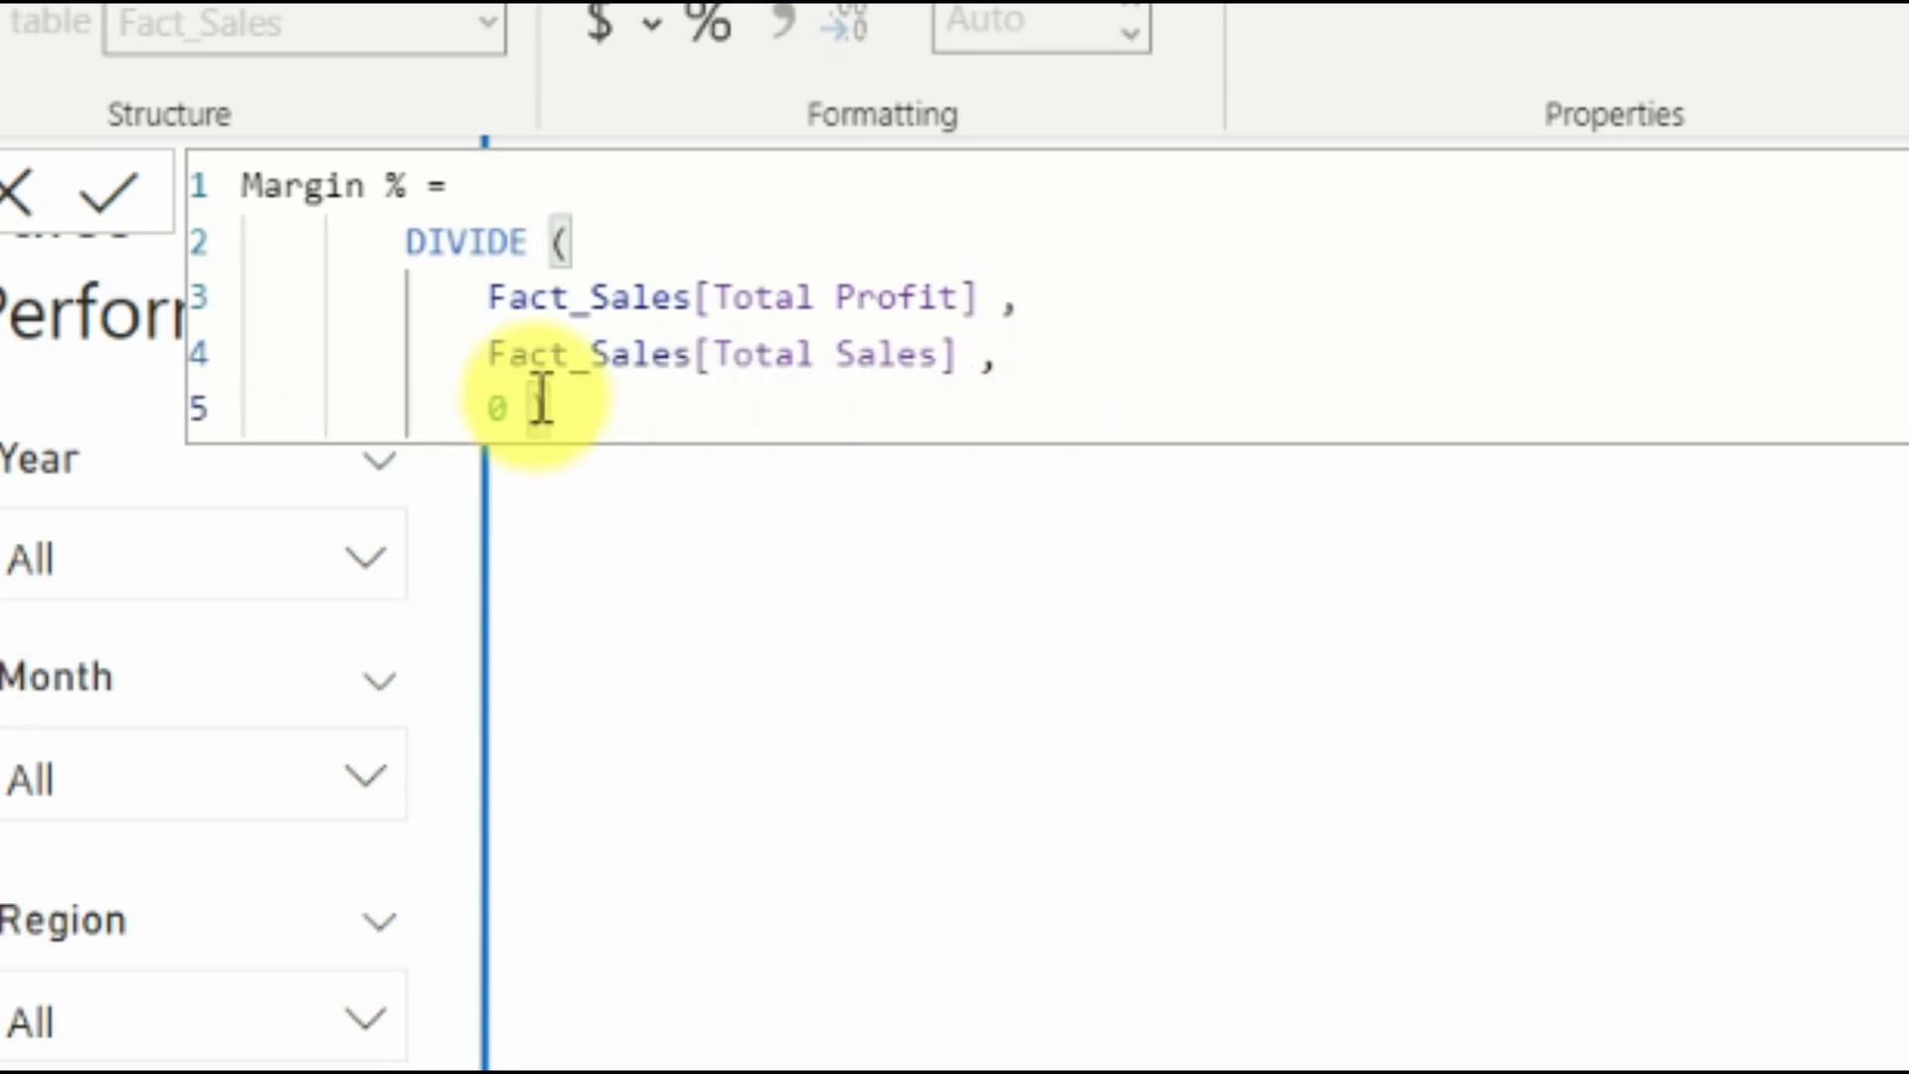
key("shift+Return")
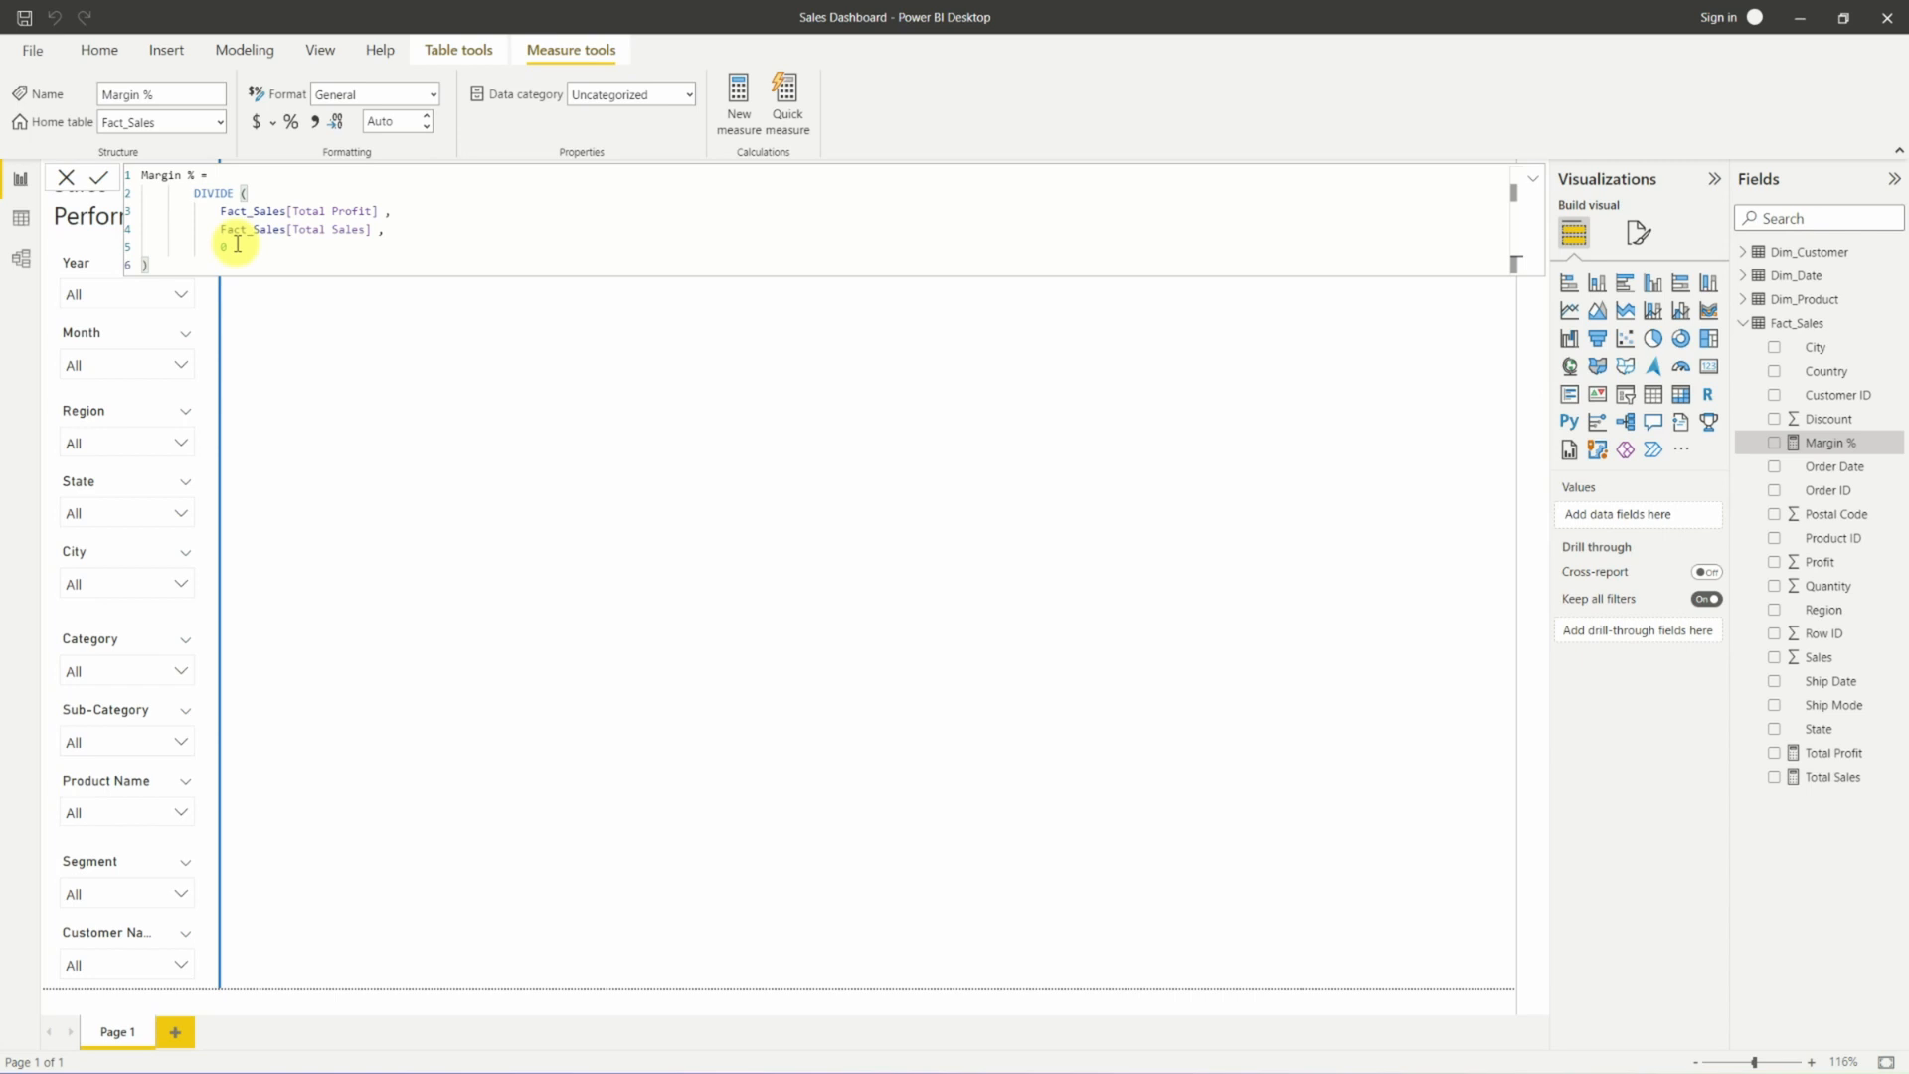
Add a new measure to the Fact_Sales table and name it No. of Orders.
left_click(1897, 327)
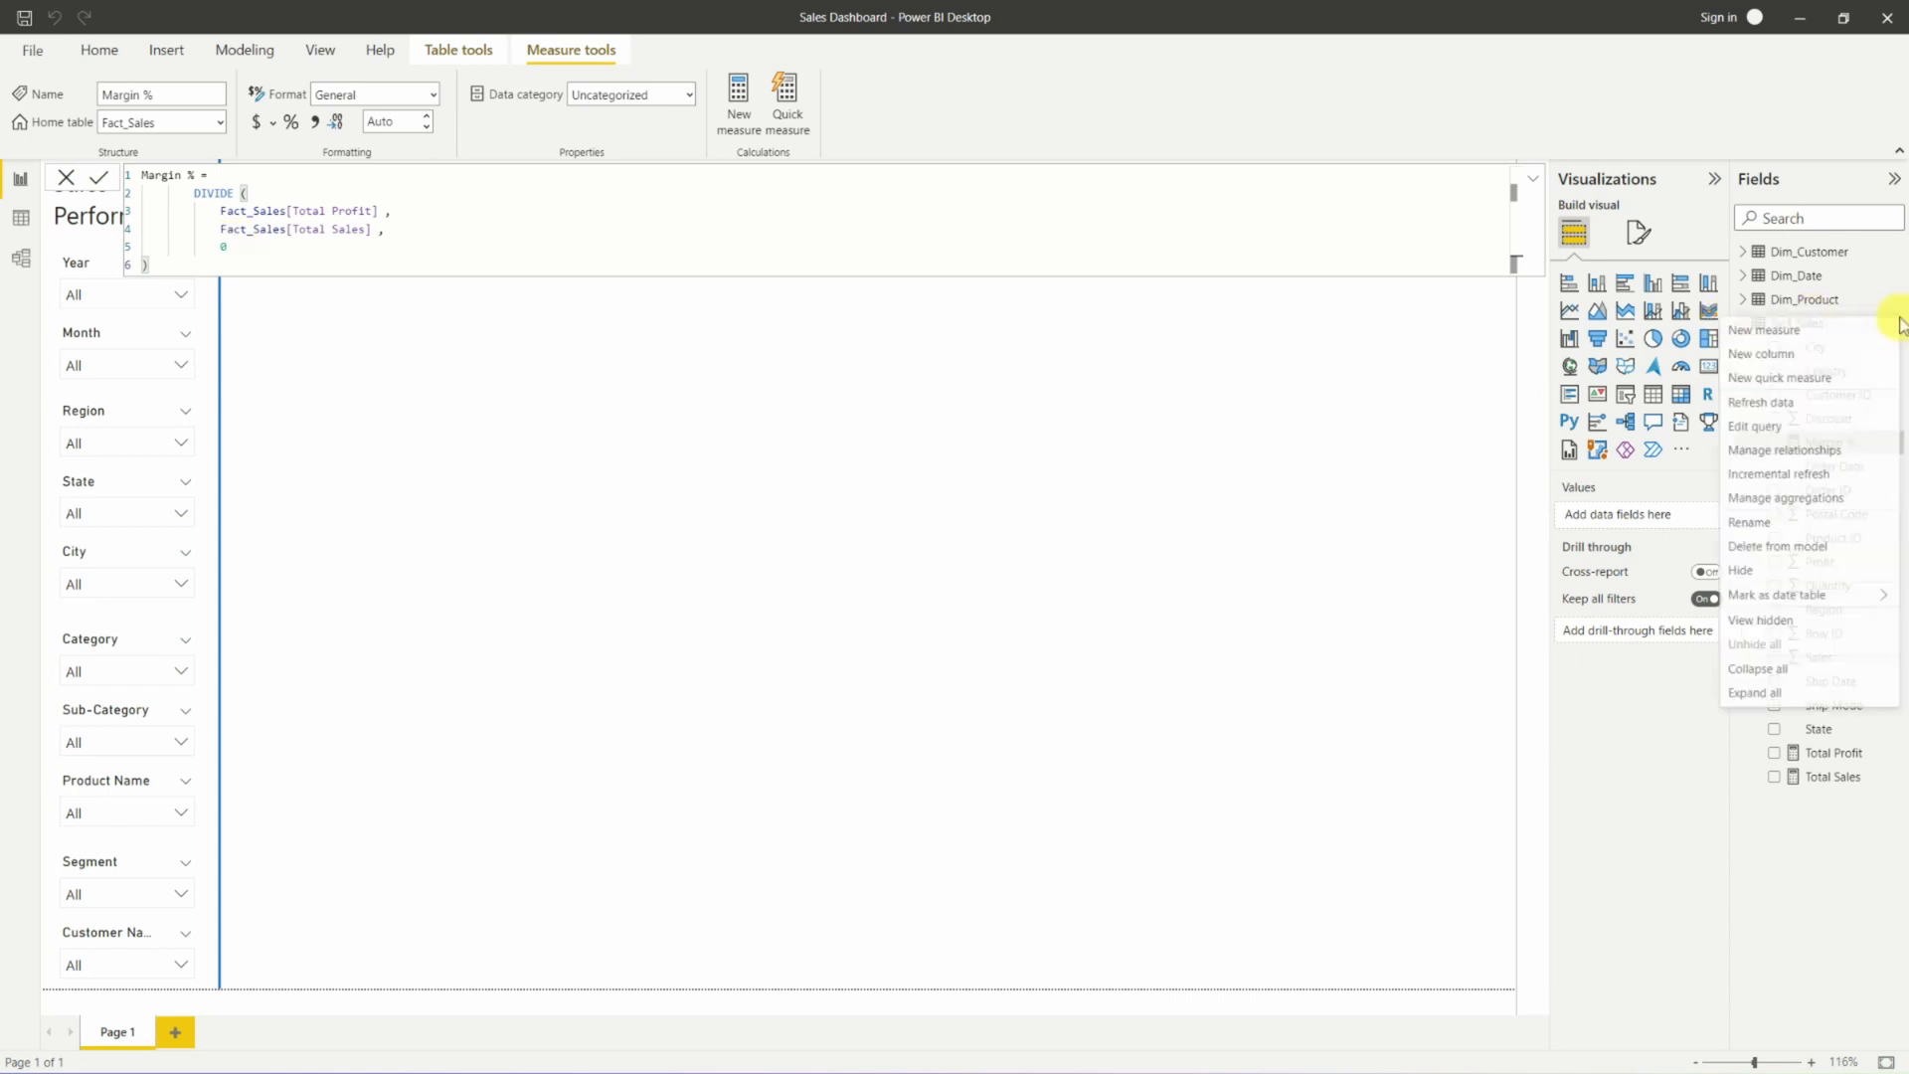
left_click(1847, 334)
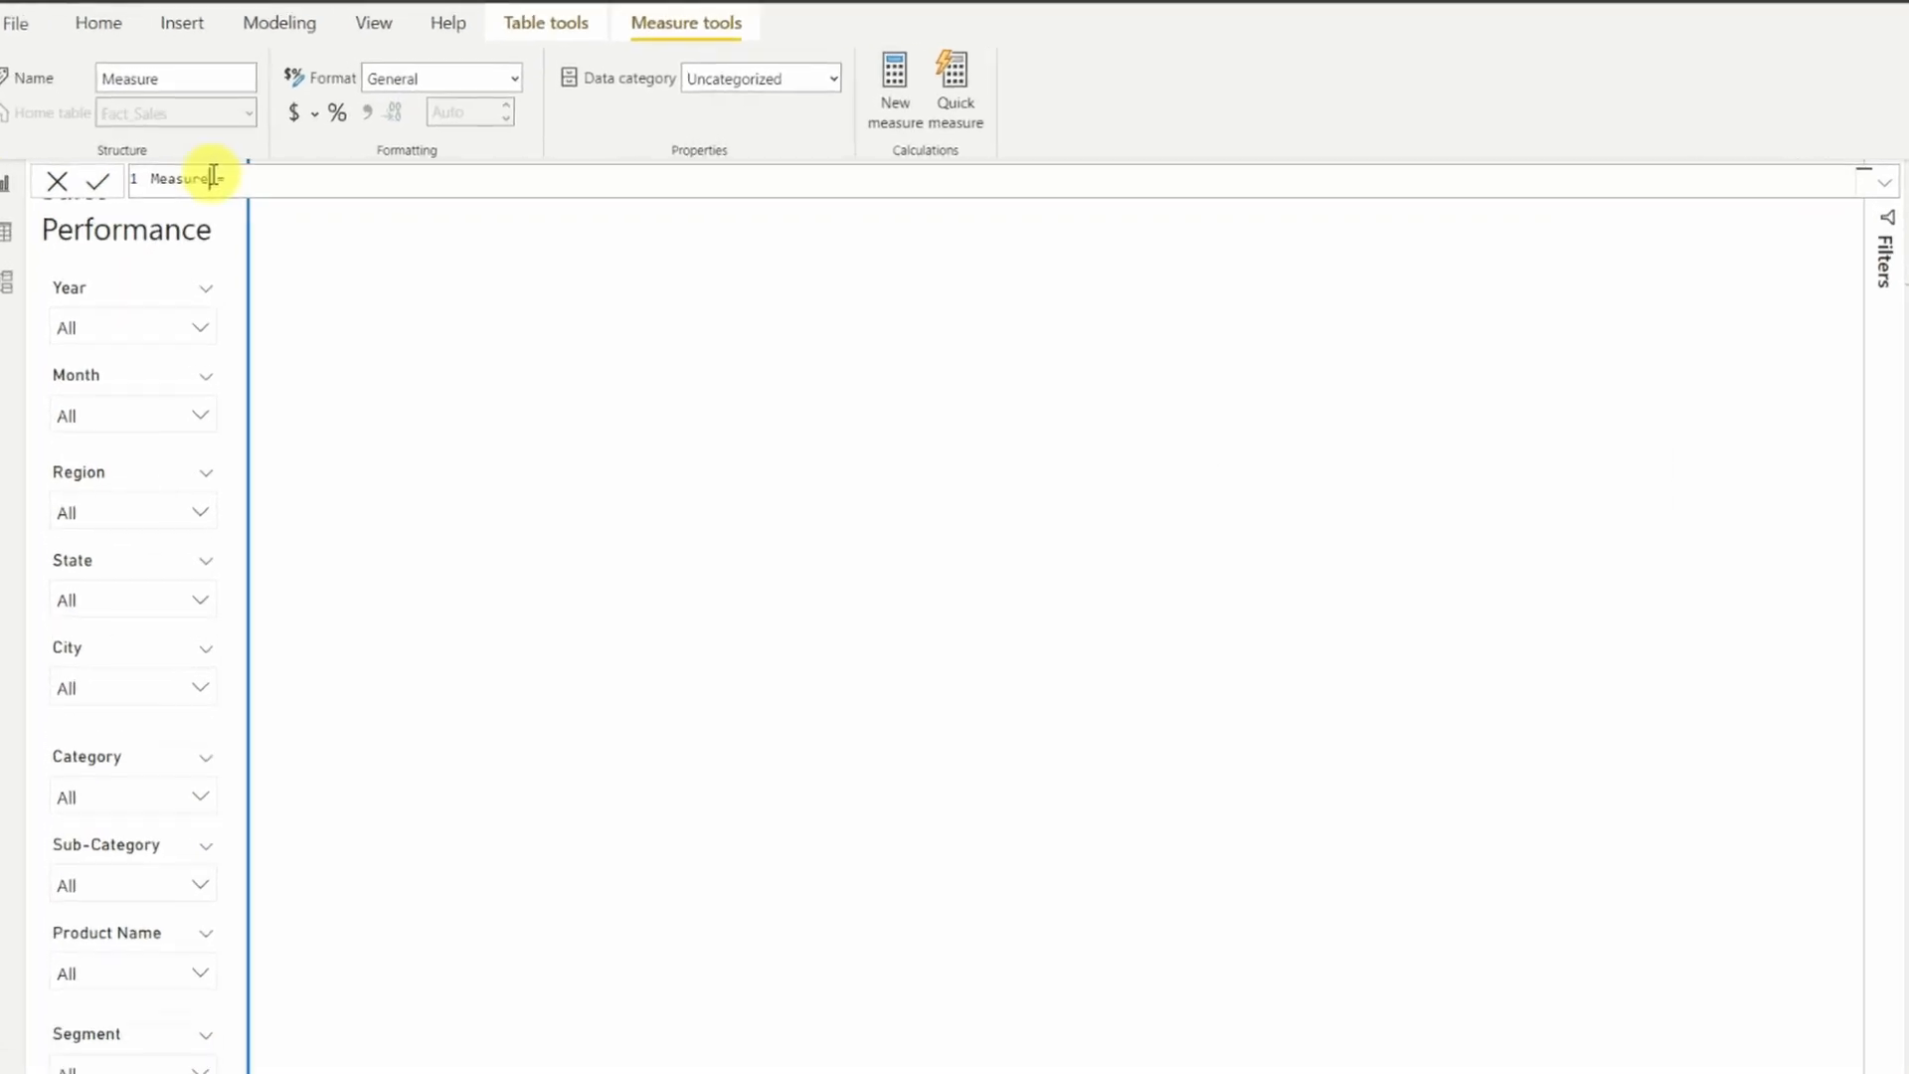
left_click_drag(294, 189, 183, 189)
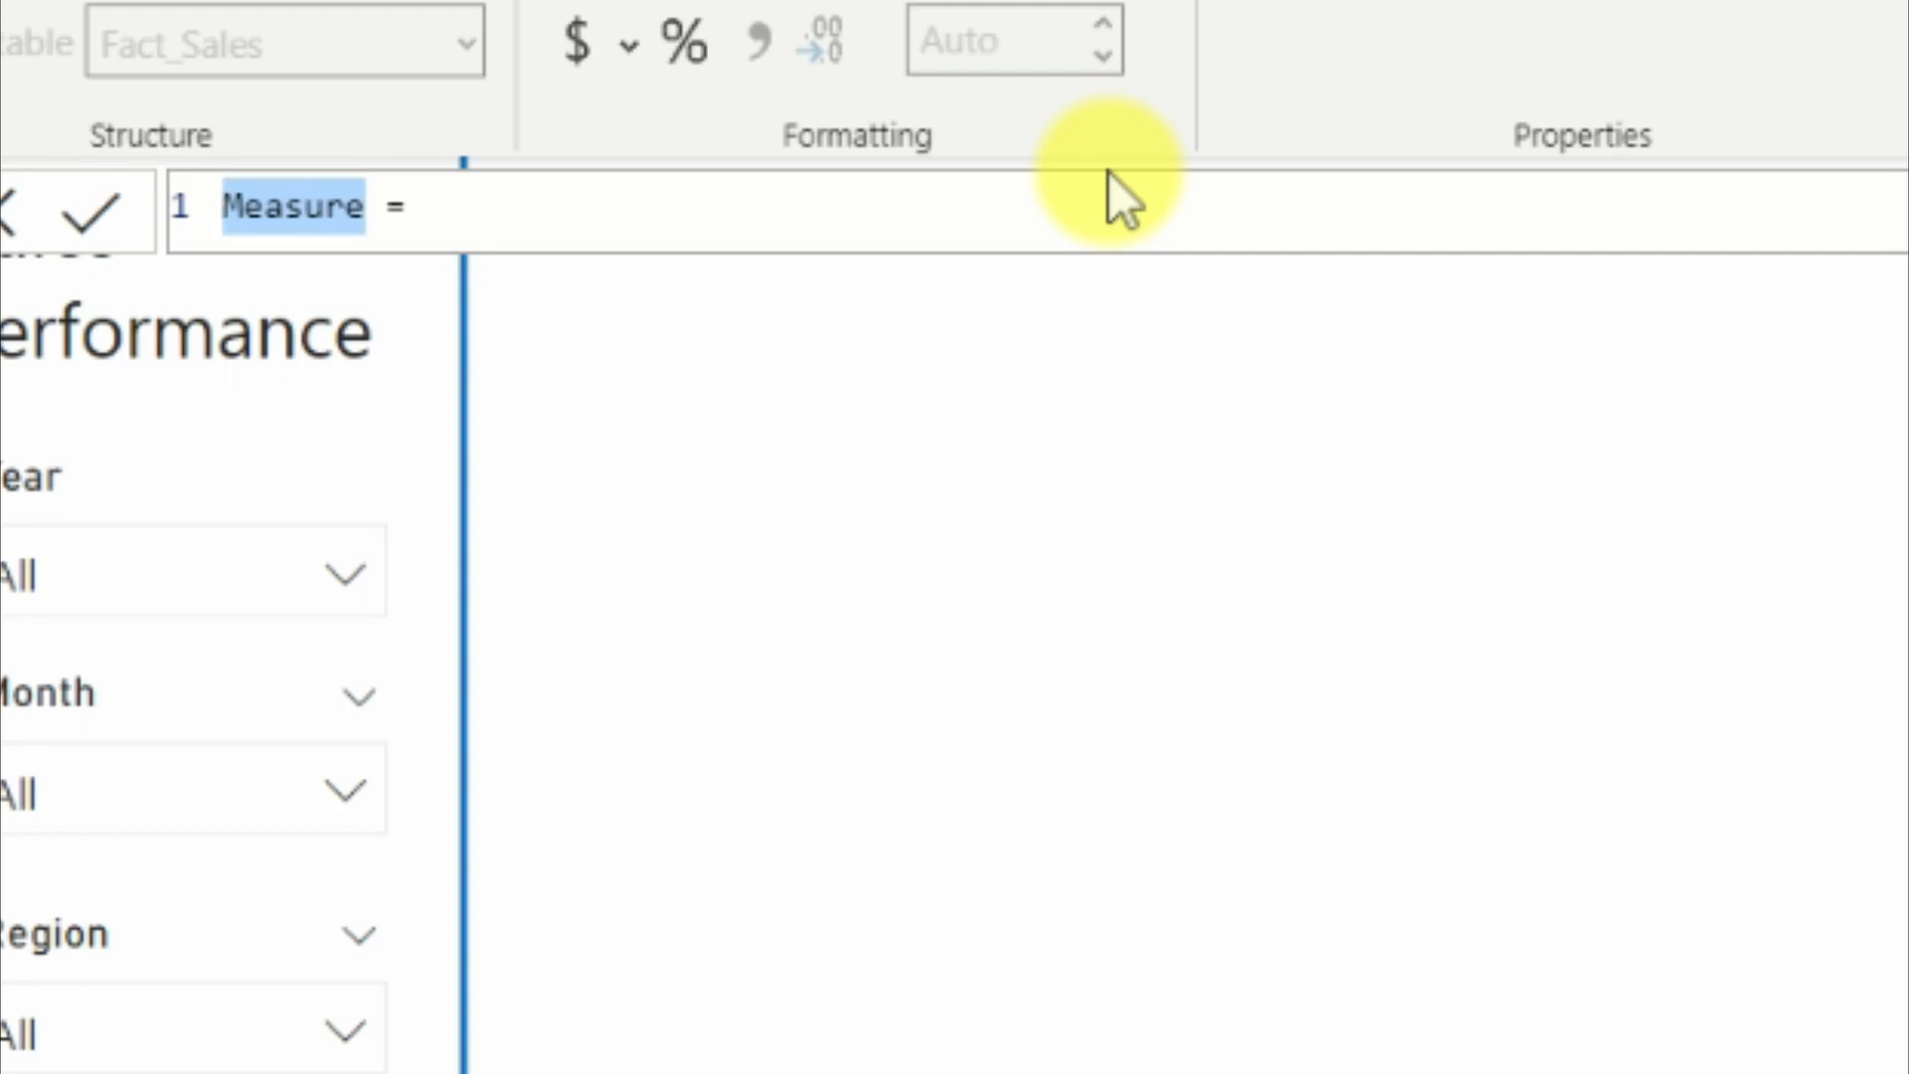
type("No.")
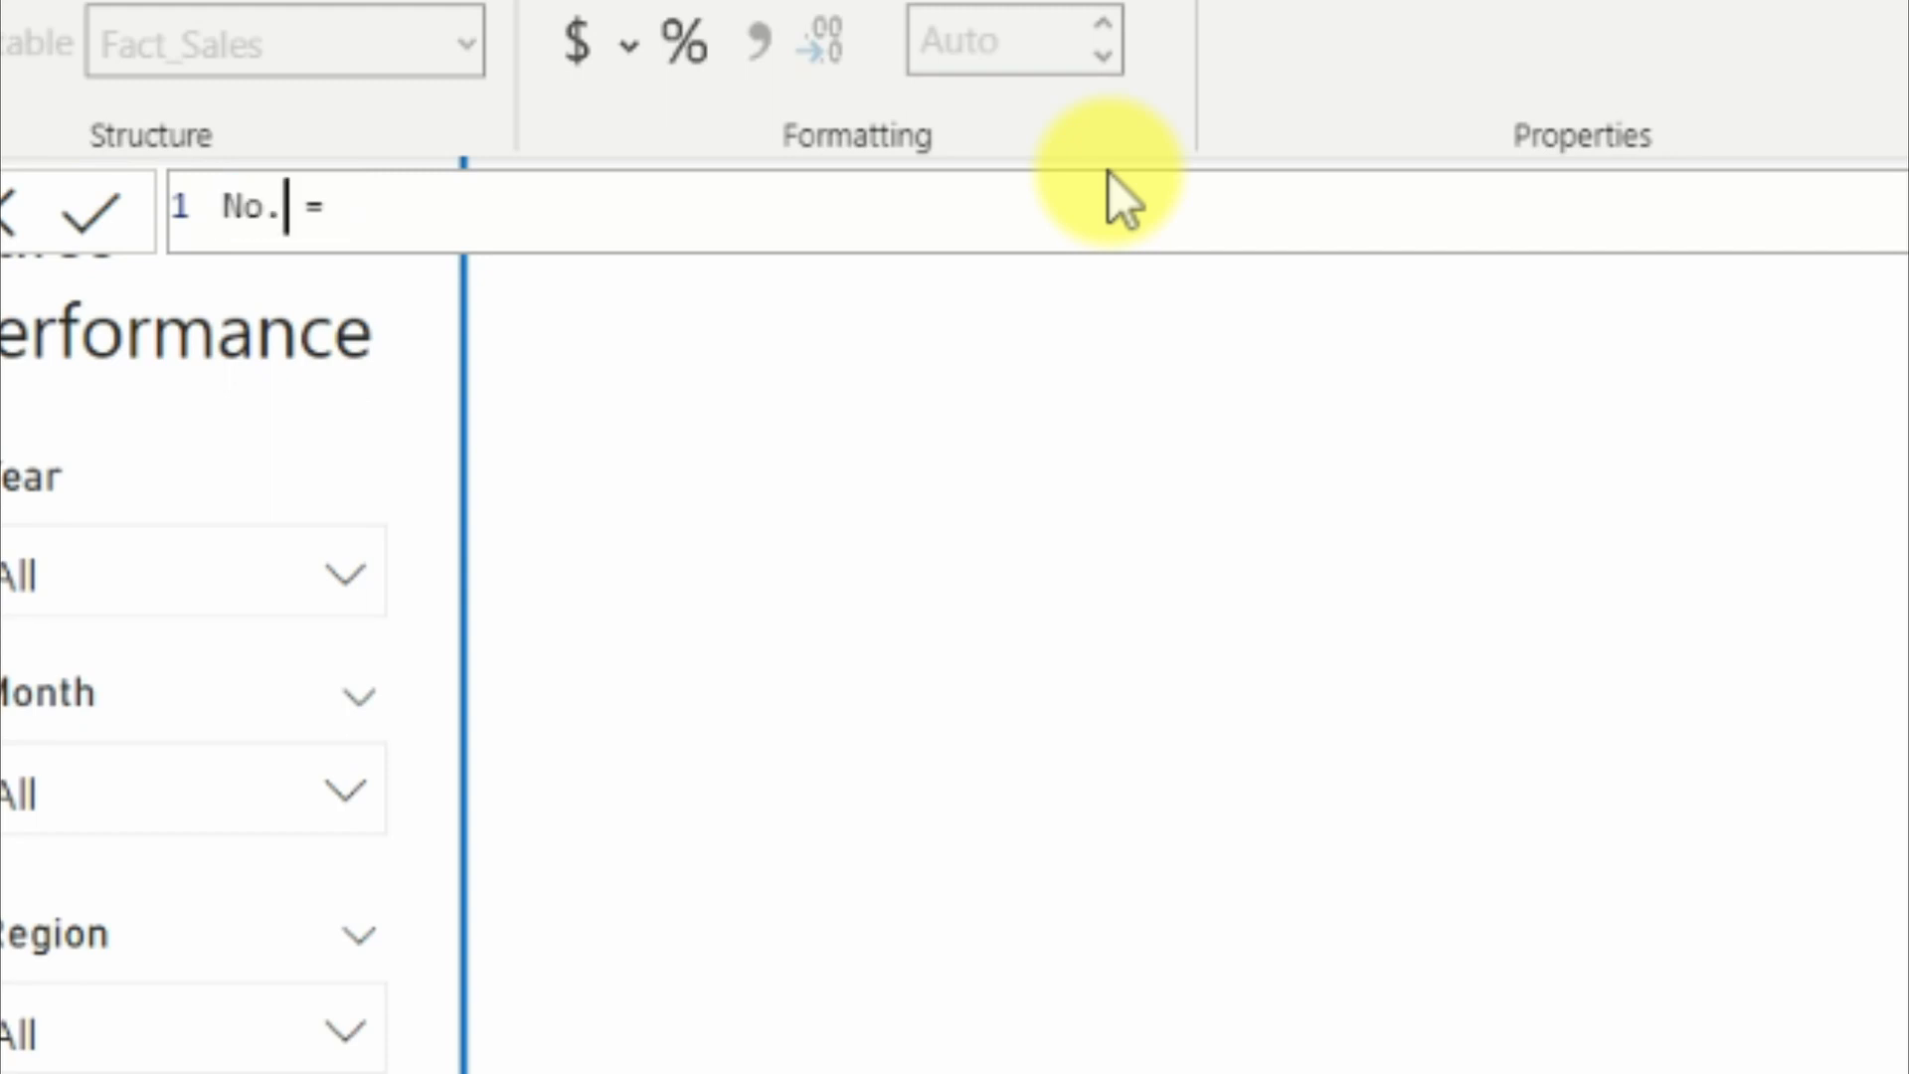
type(" of  ")
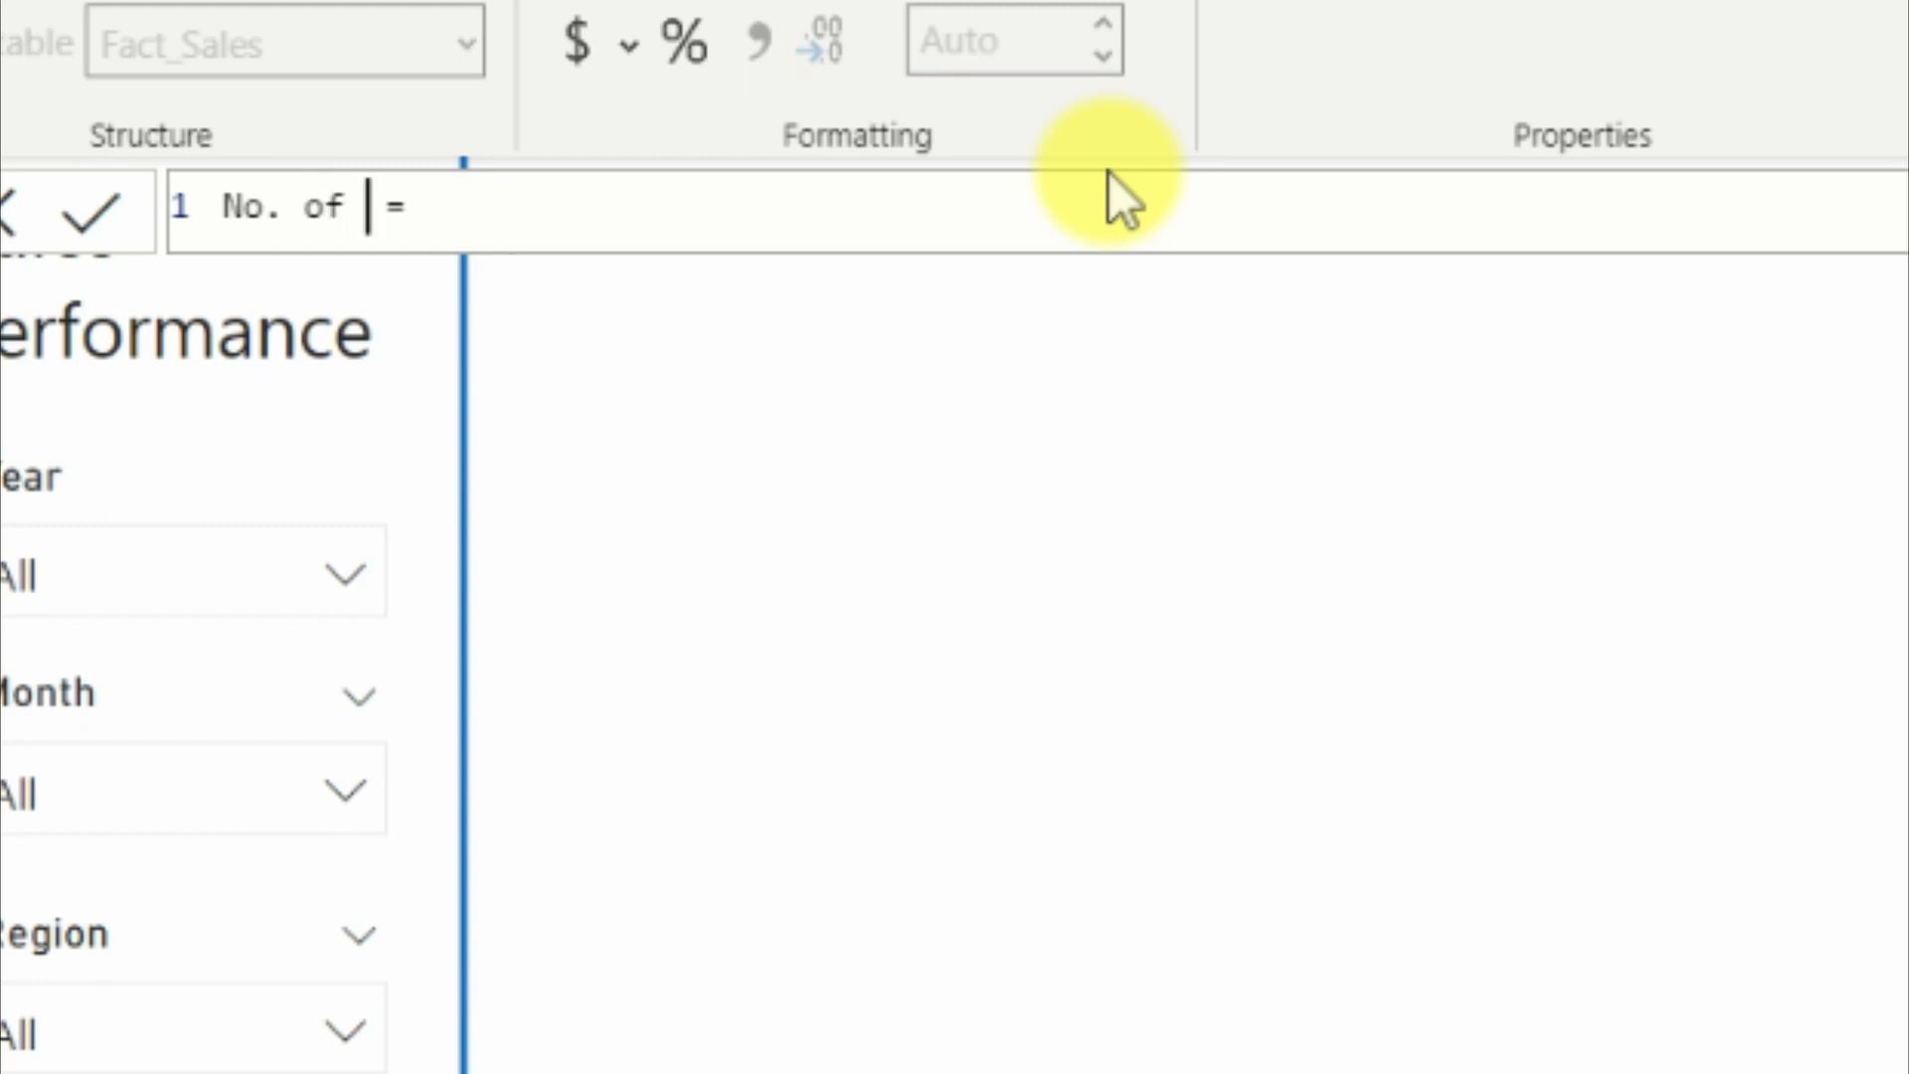
type("Orders")
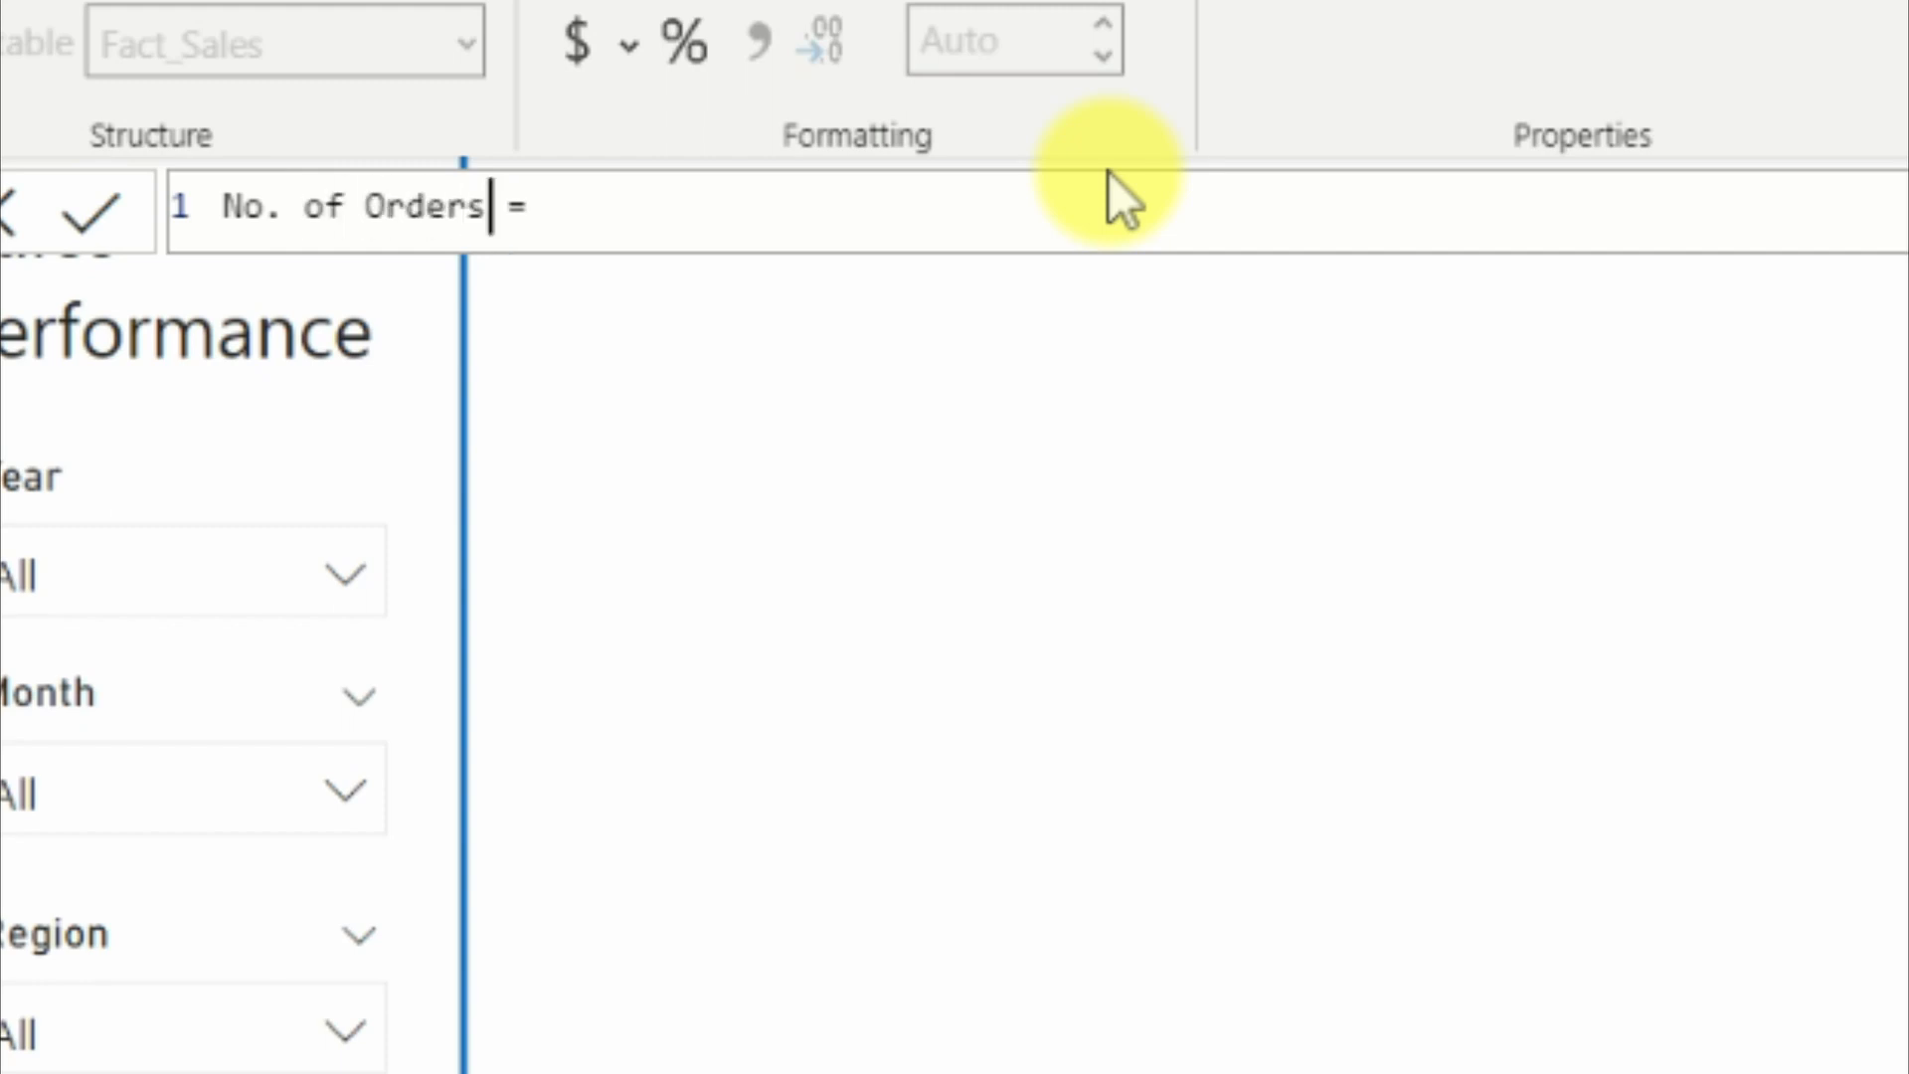
Define the No. of Orders measure as DISTINCTCOUNT(Fact_Sales[Order ID]) and commit the formula.
type(" = DIS")
key("Down")
key("Down")
key("Down")
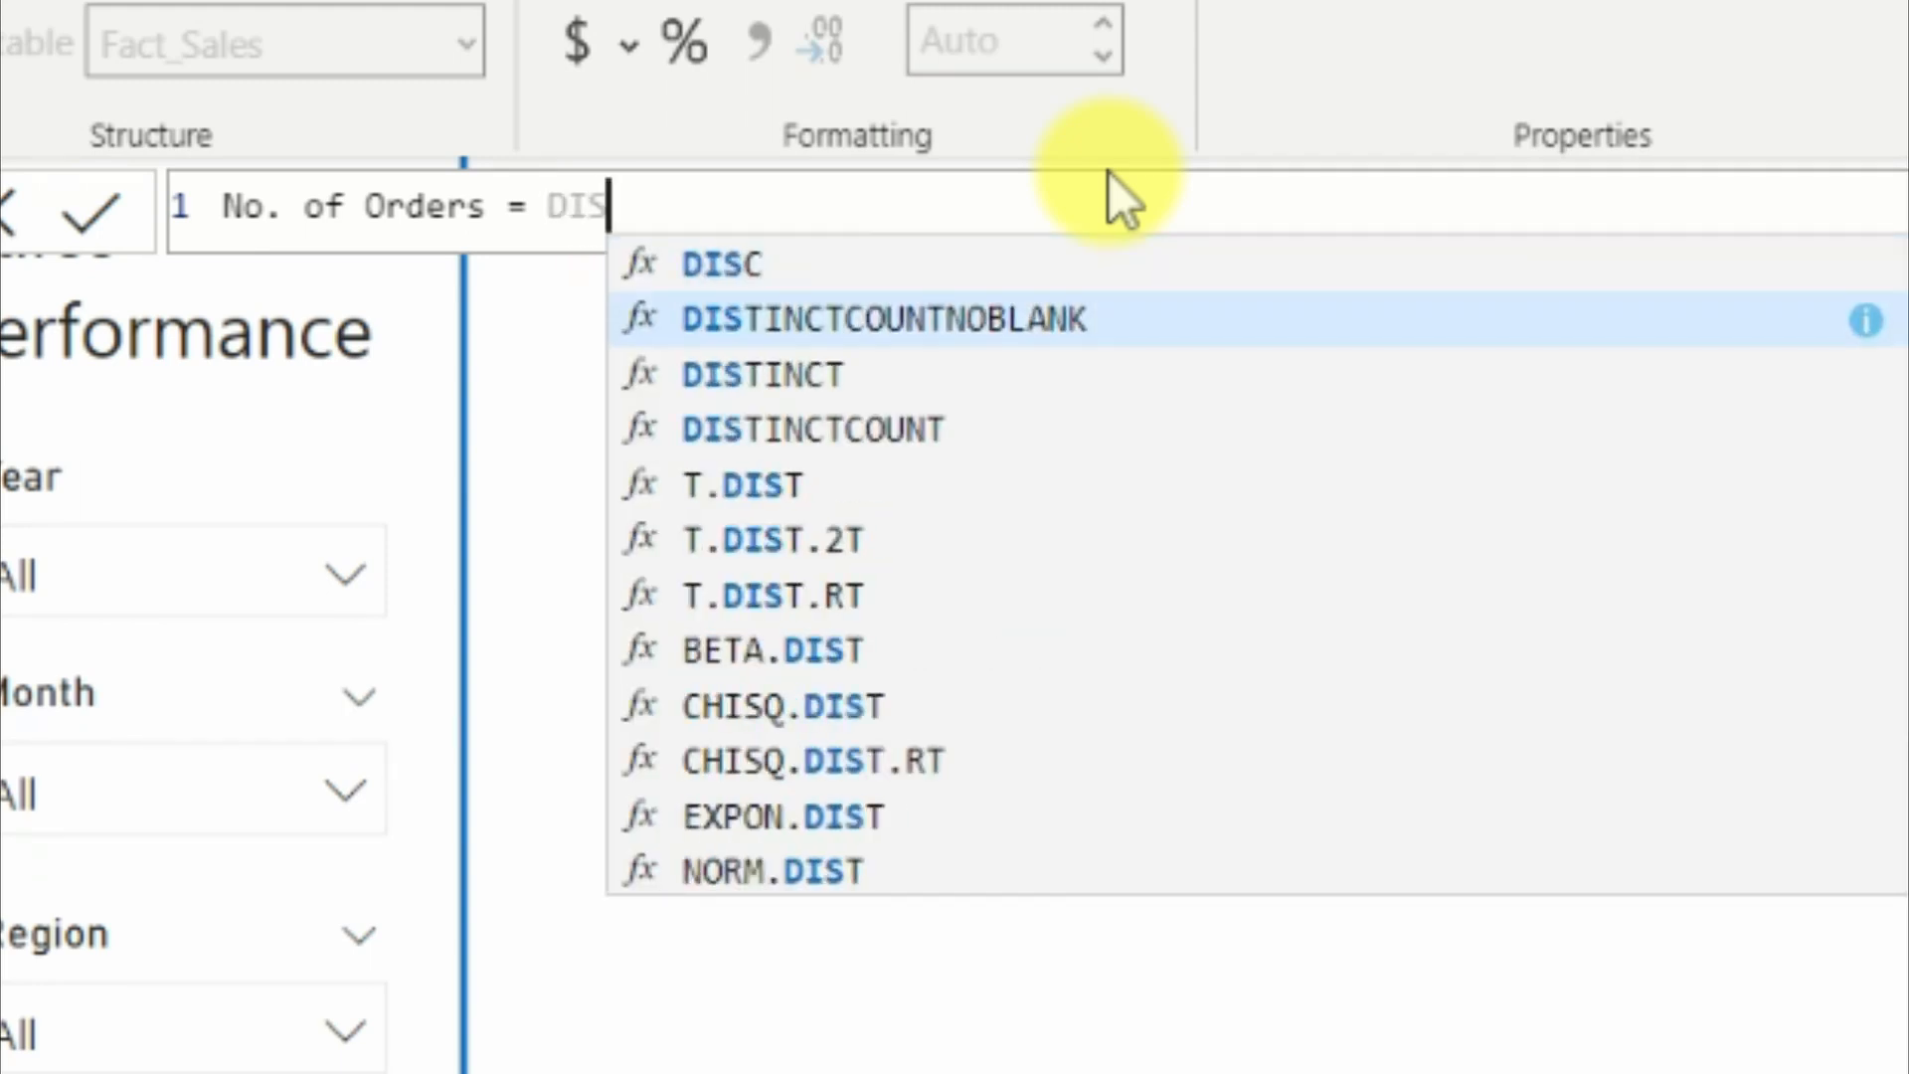
key("Tab")
type("Order")
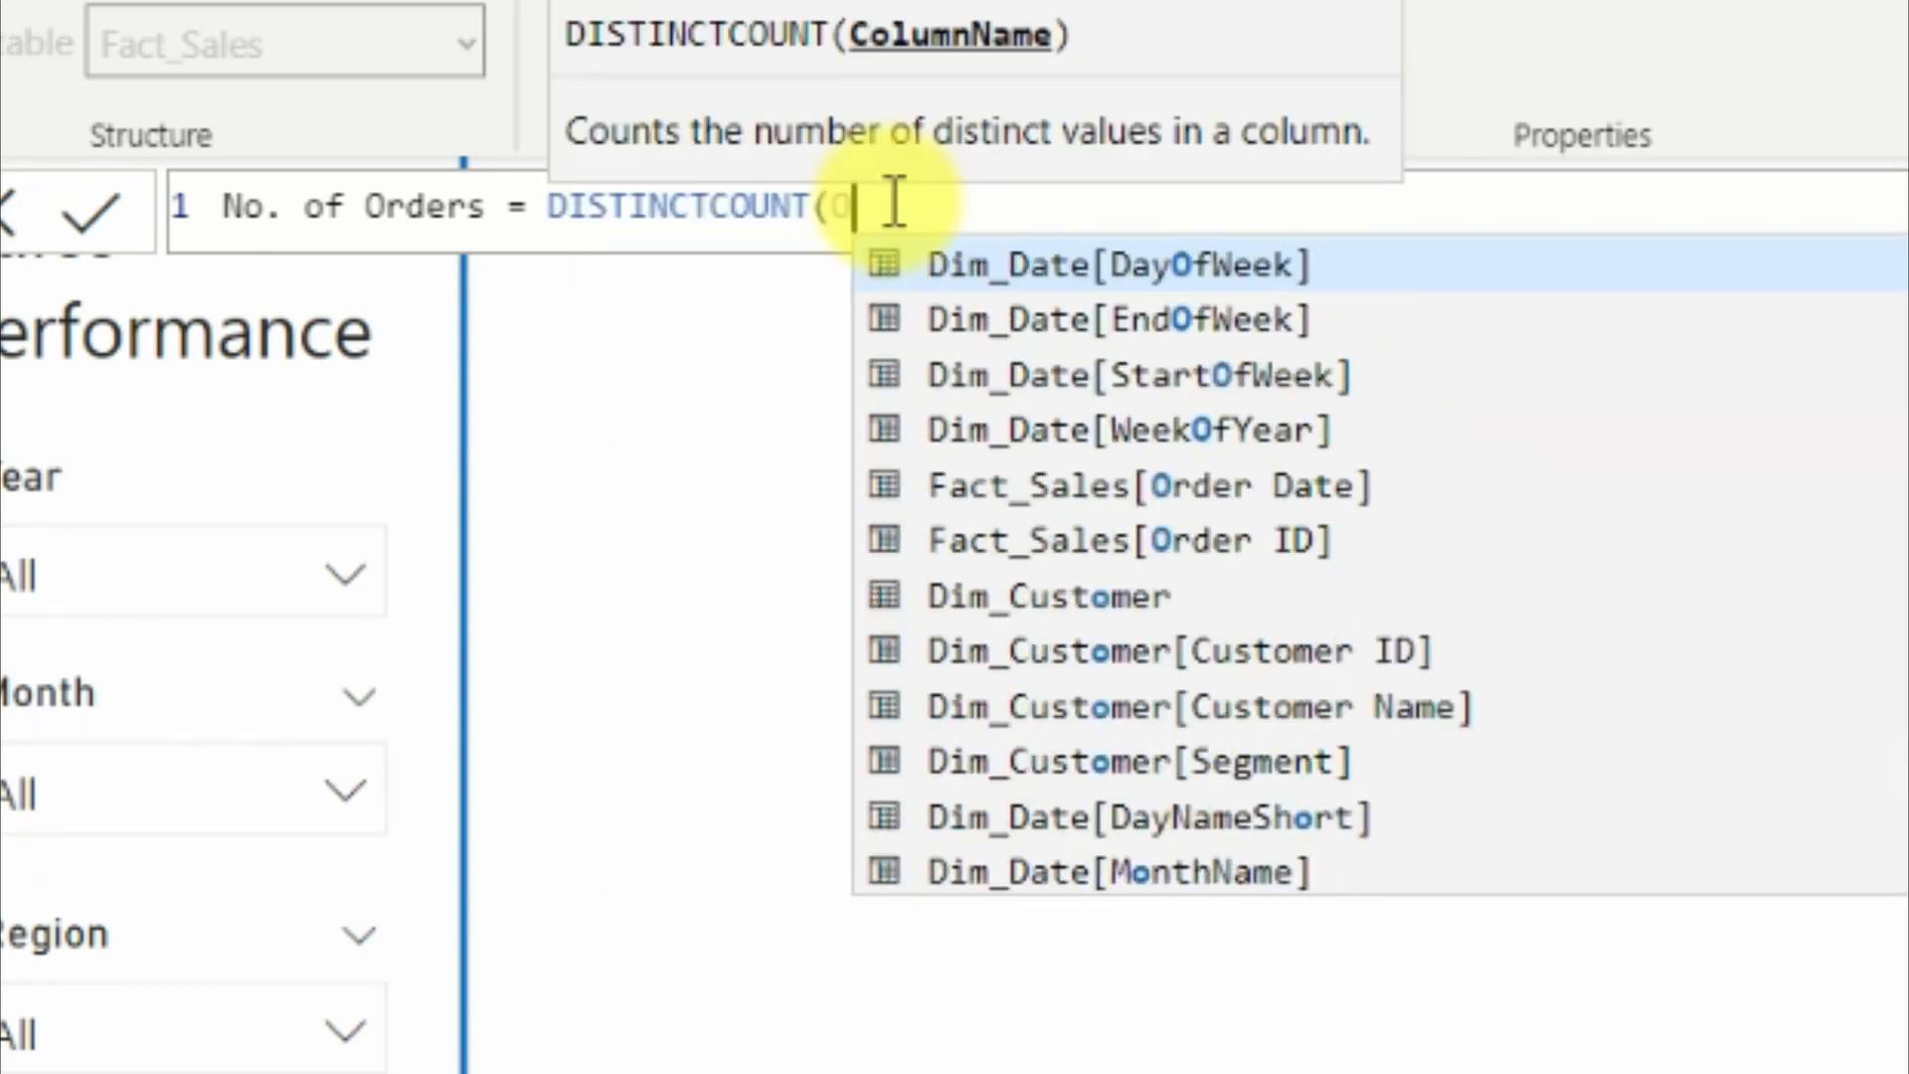
key("Down")
key("Tab")
type(")")
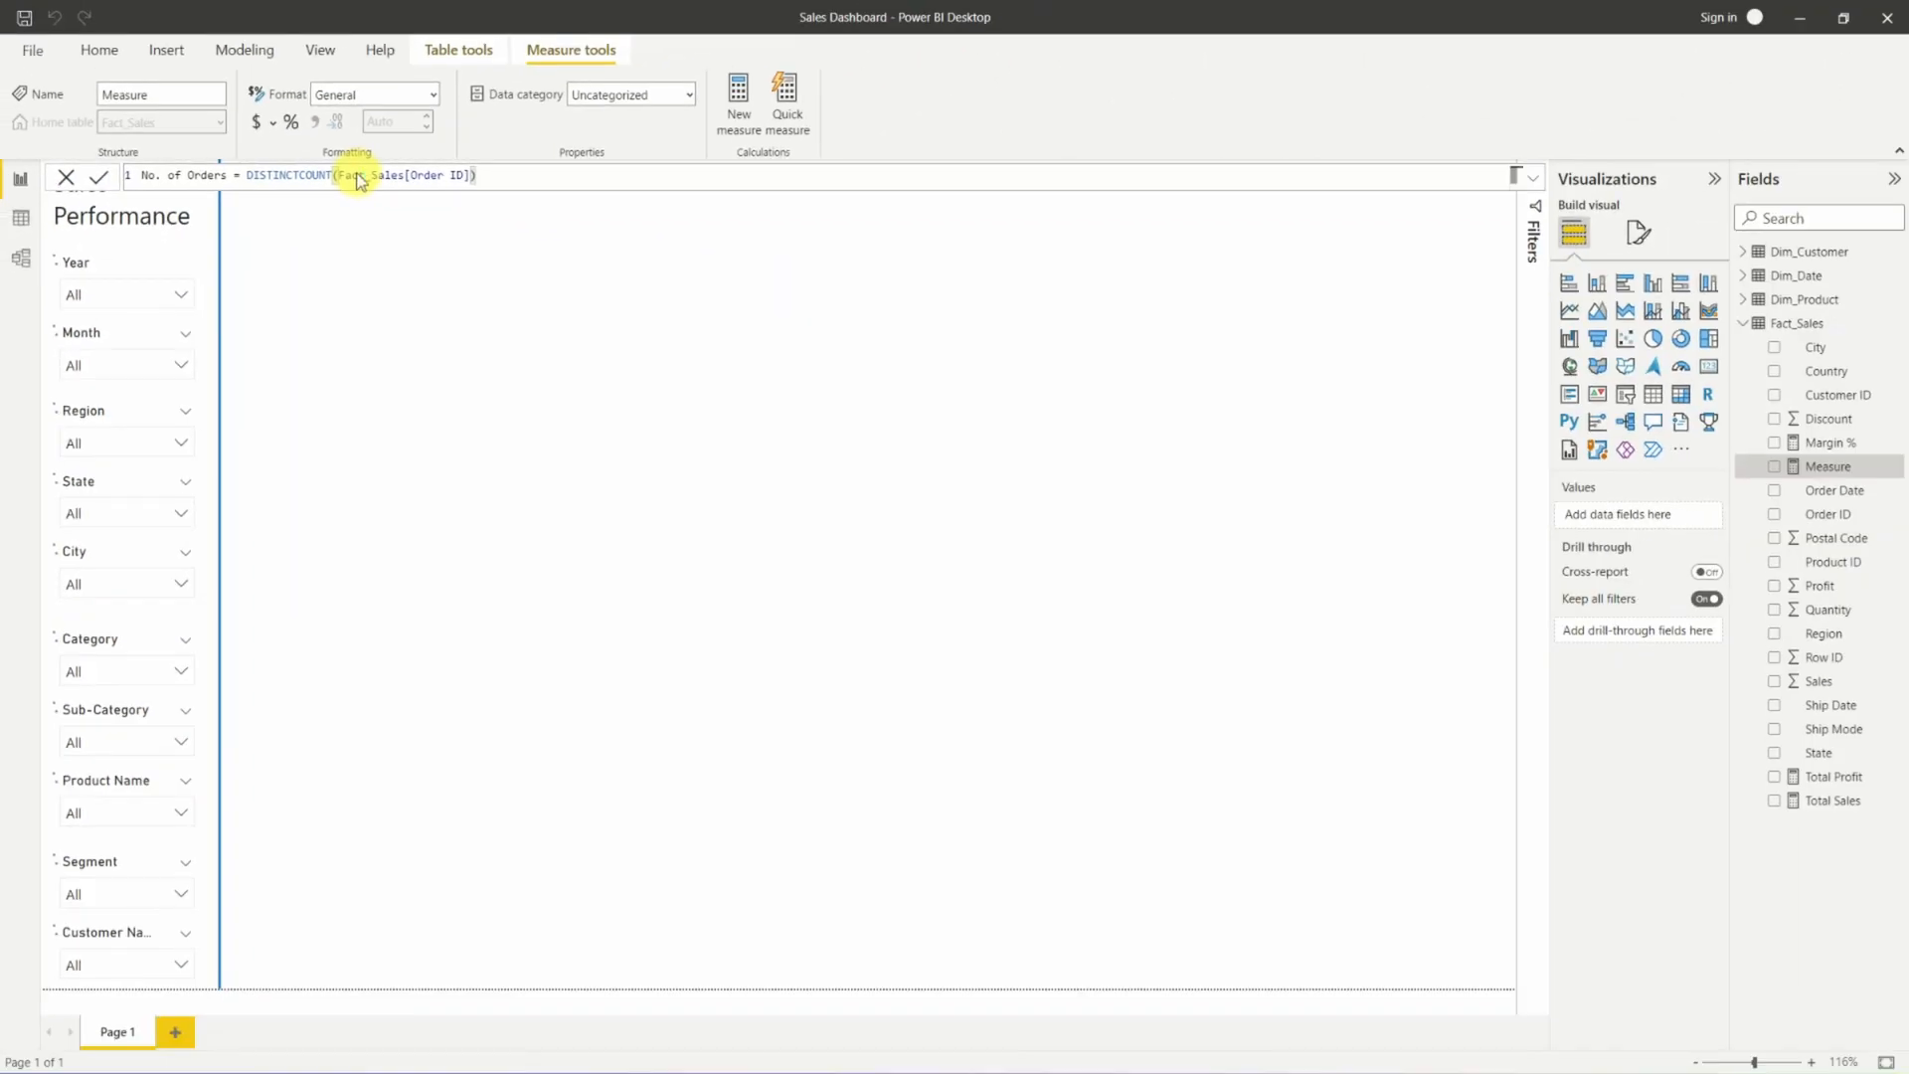
key("Return")
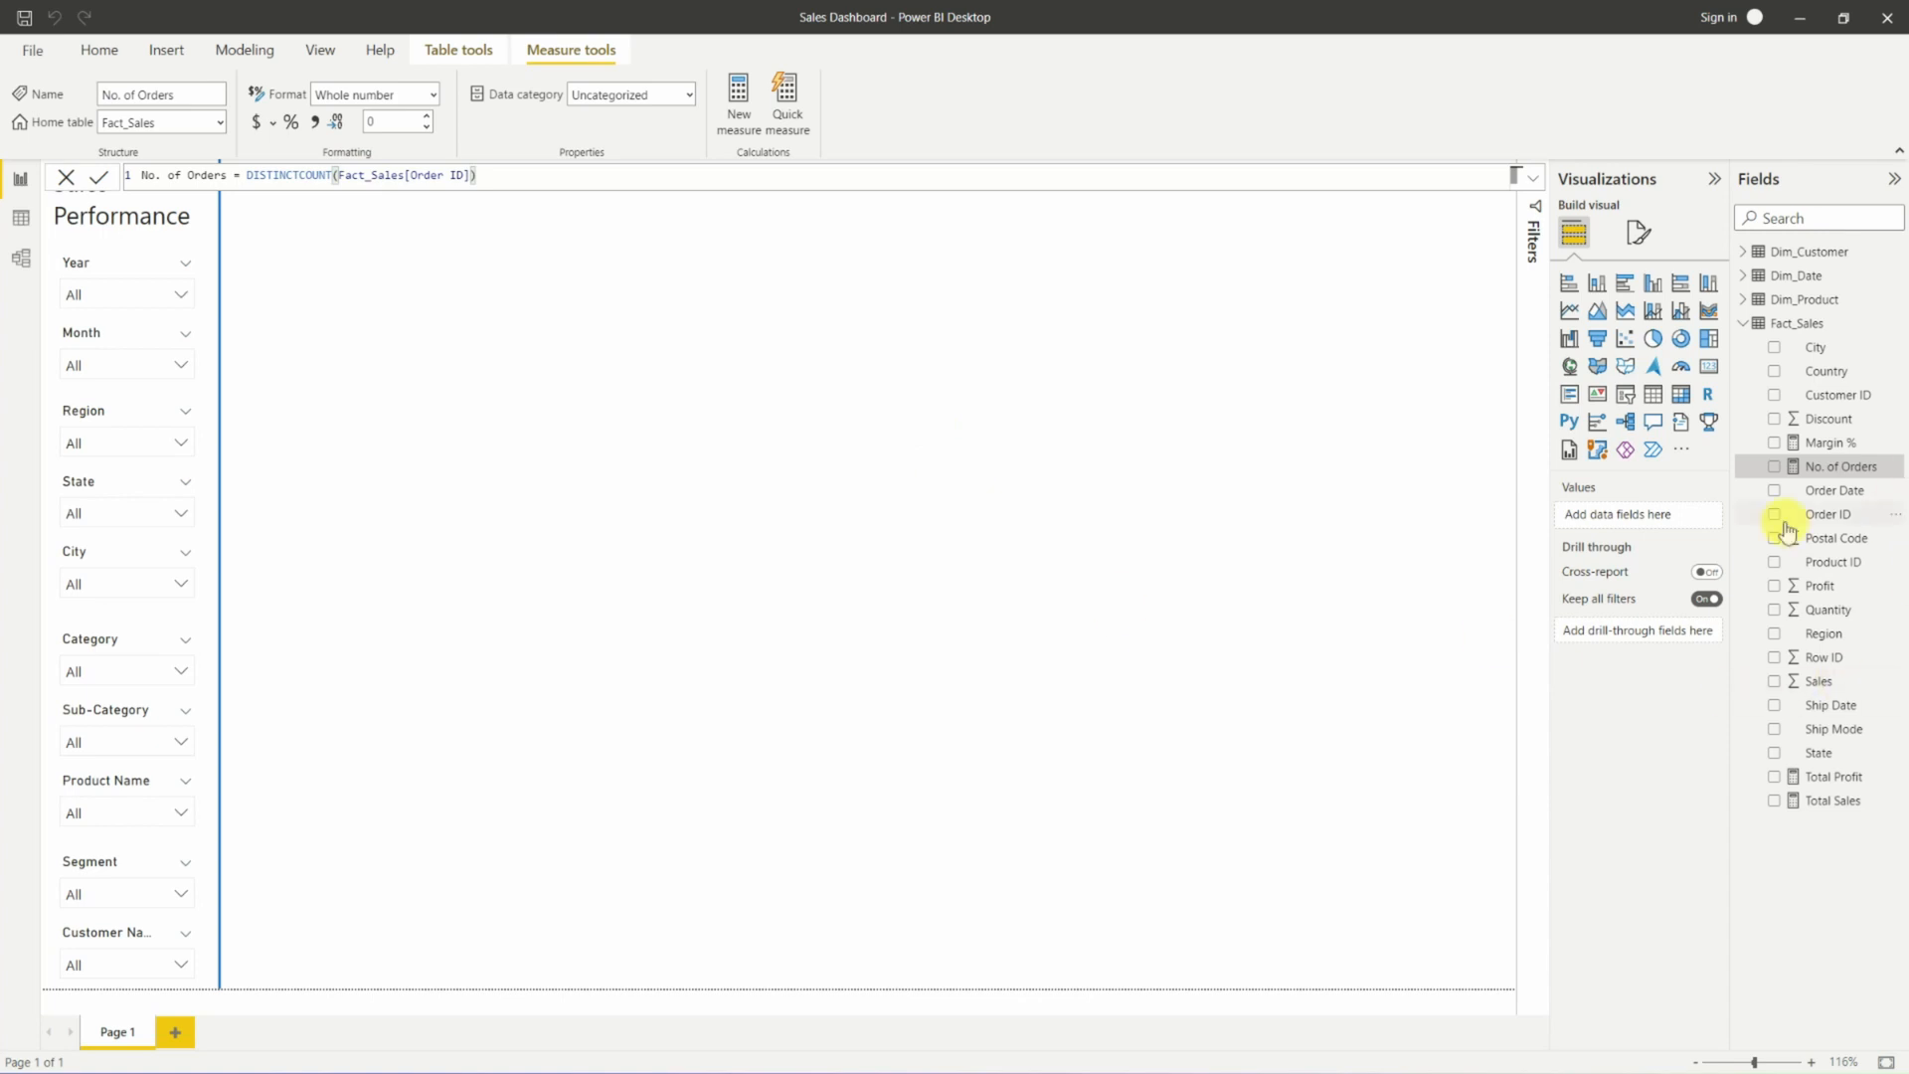
Add another measure to the Fact_Sales table and name it ATV.
left_click(1894, 326)
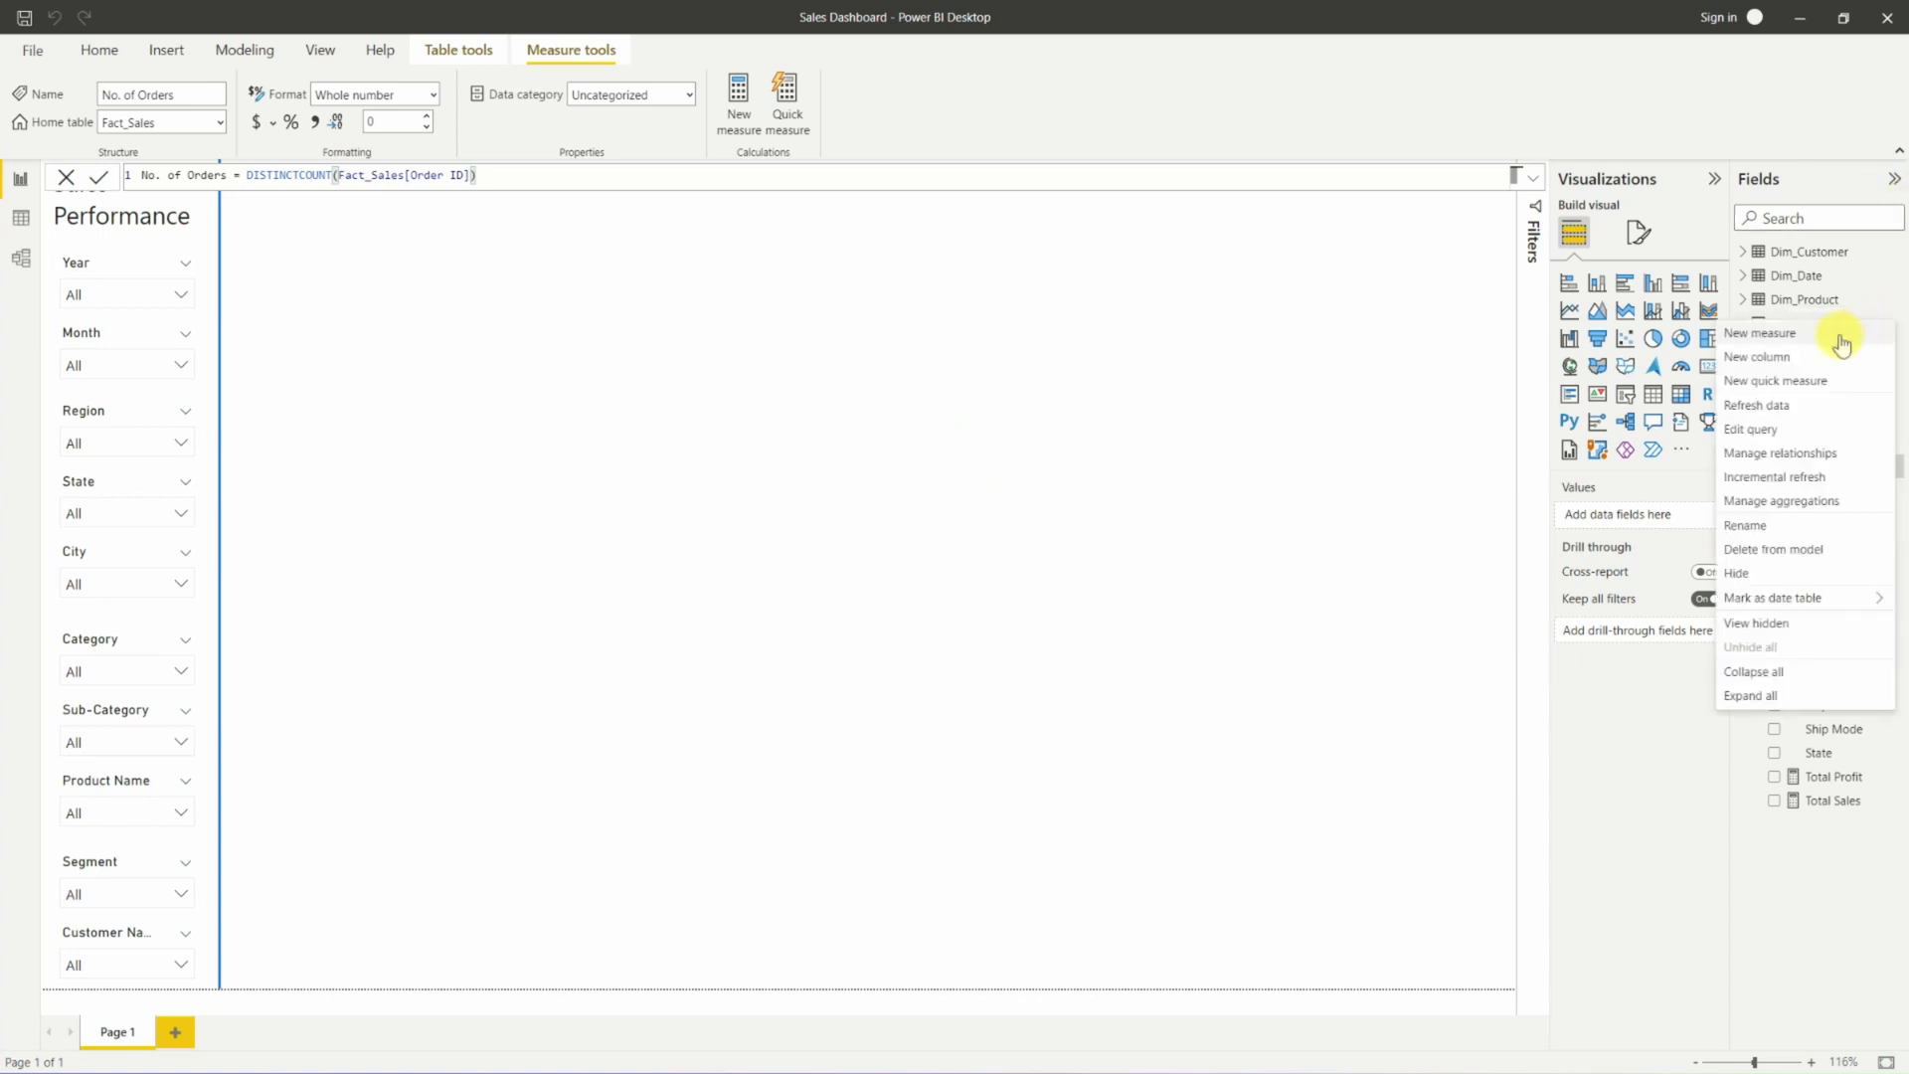
left_click(1895, 323)
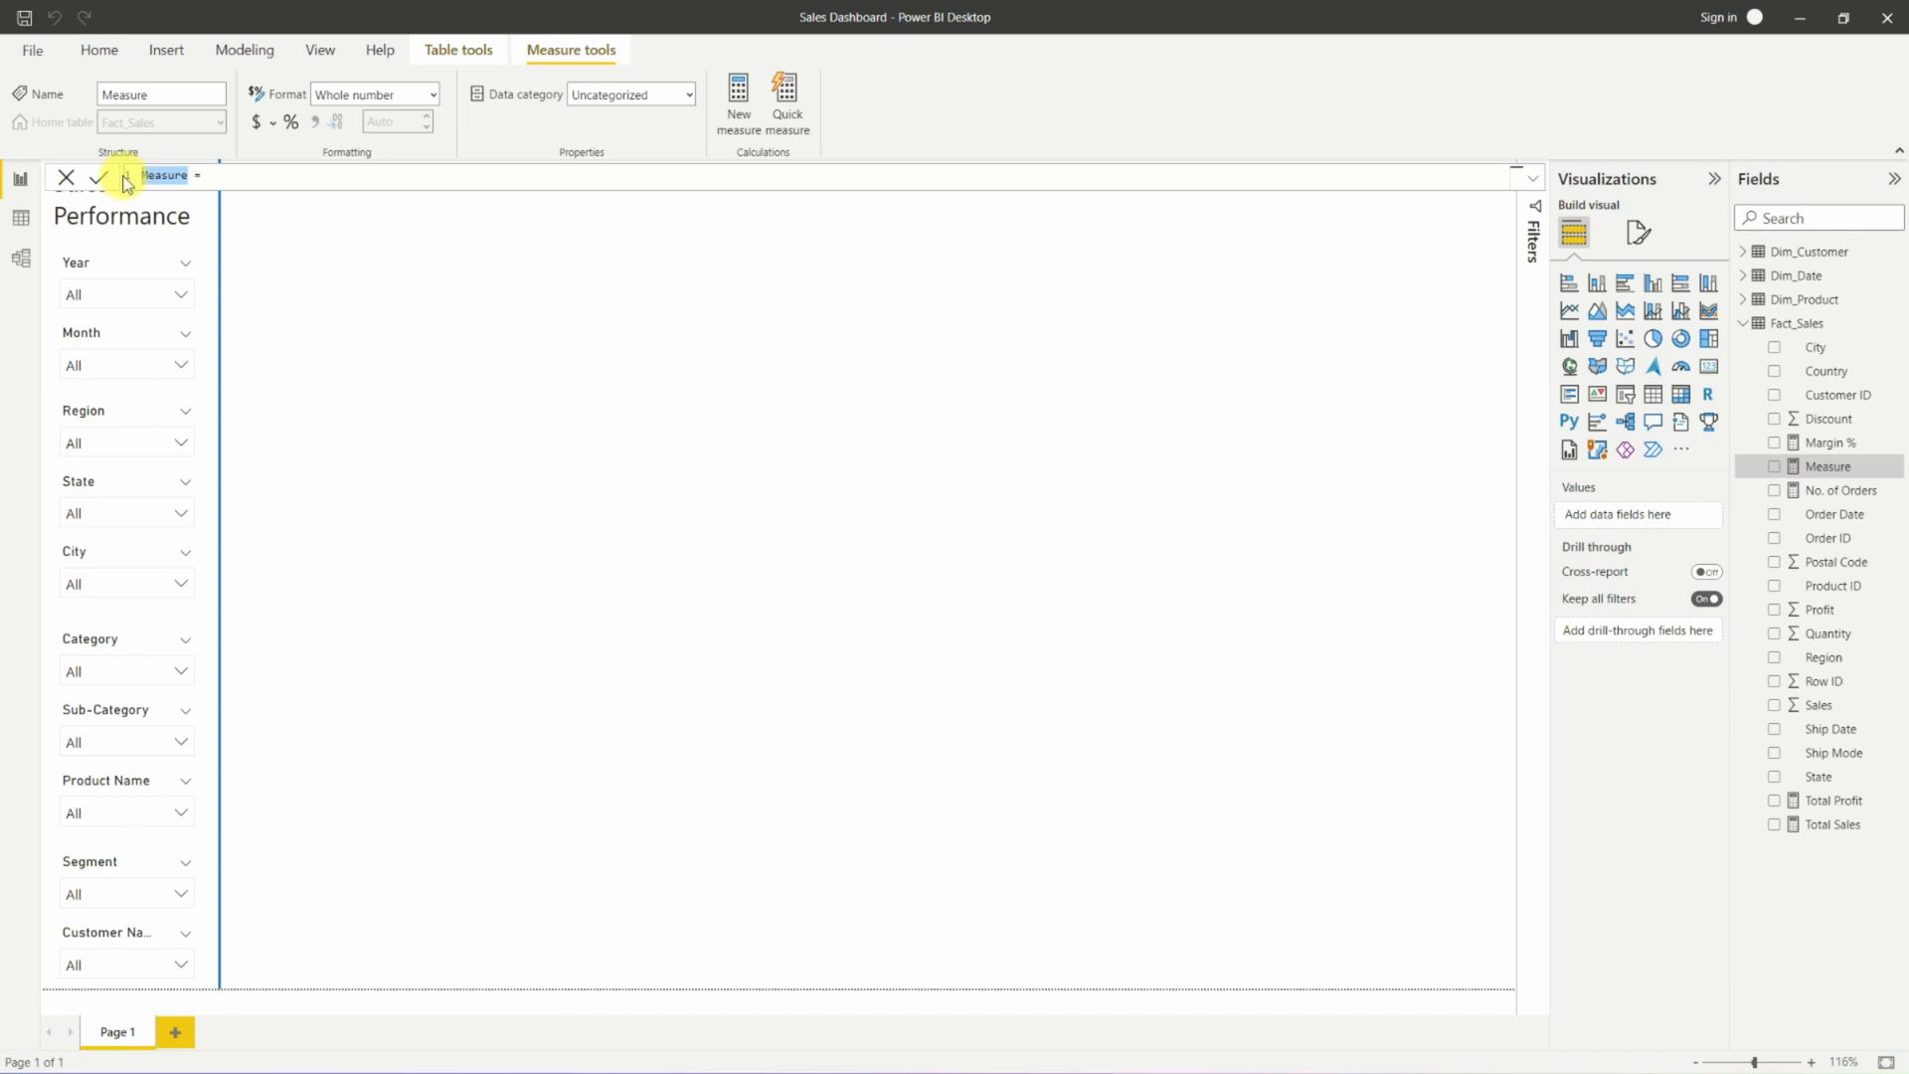
key("BackSpace")
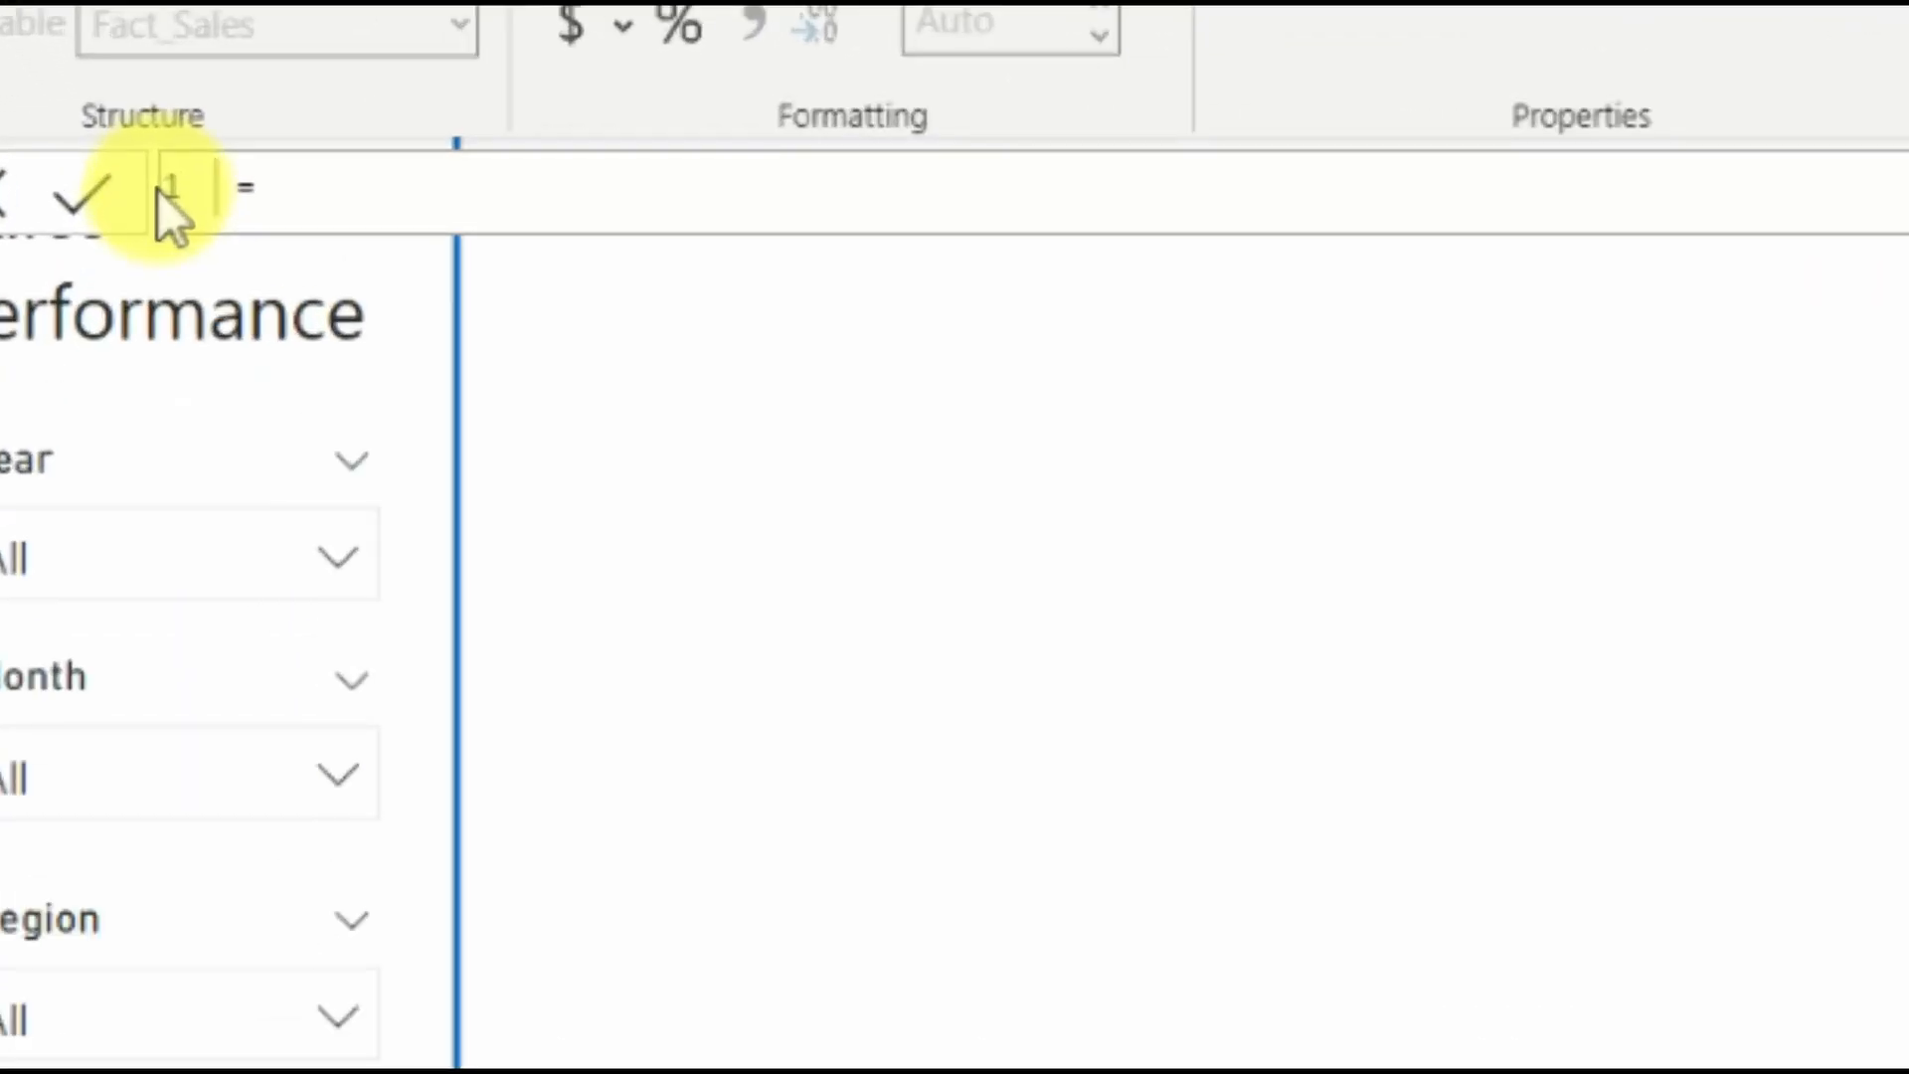
type("ATV")
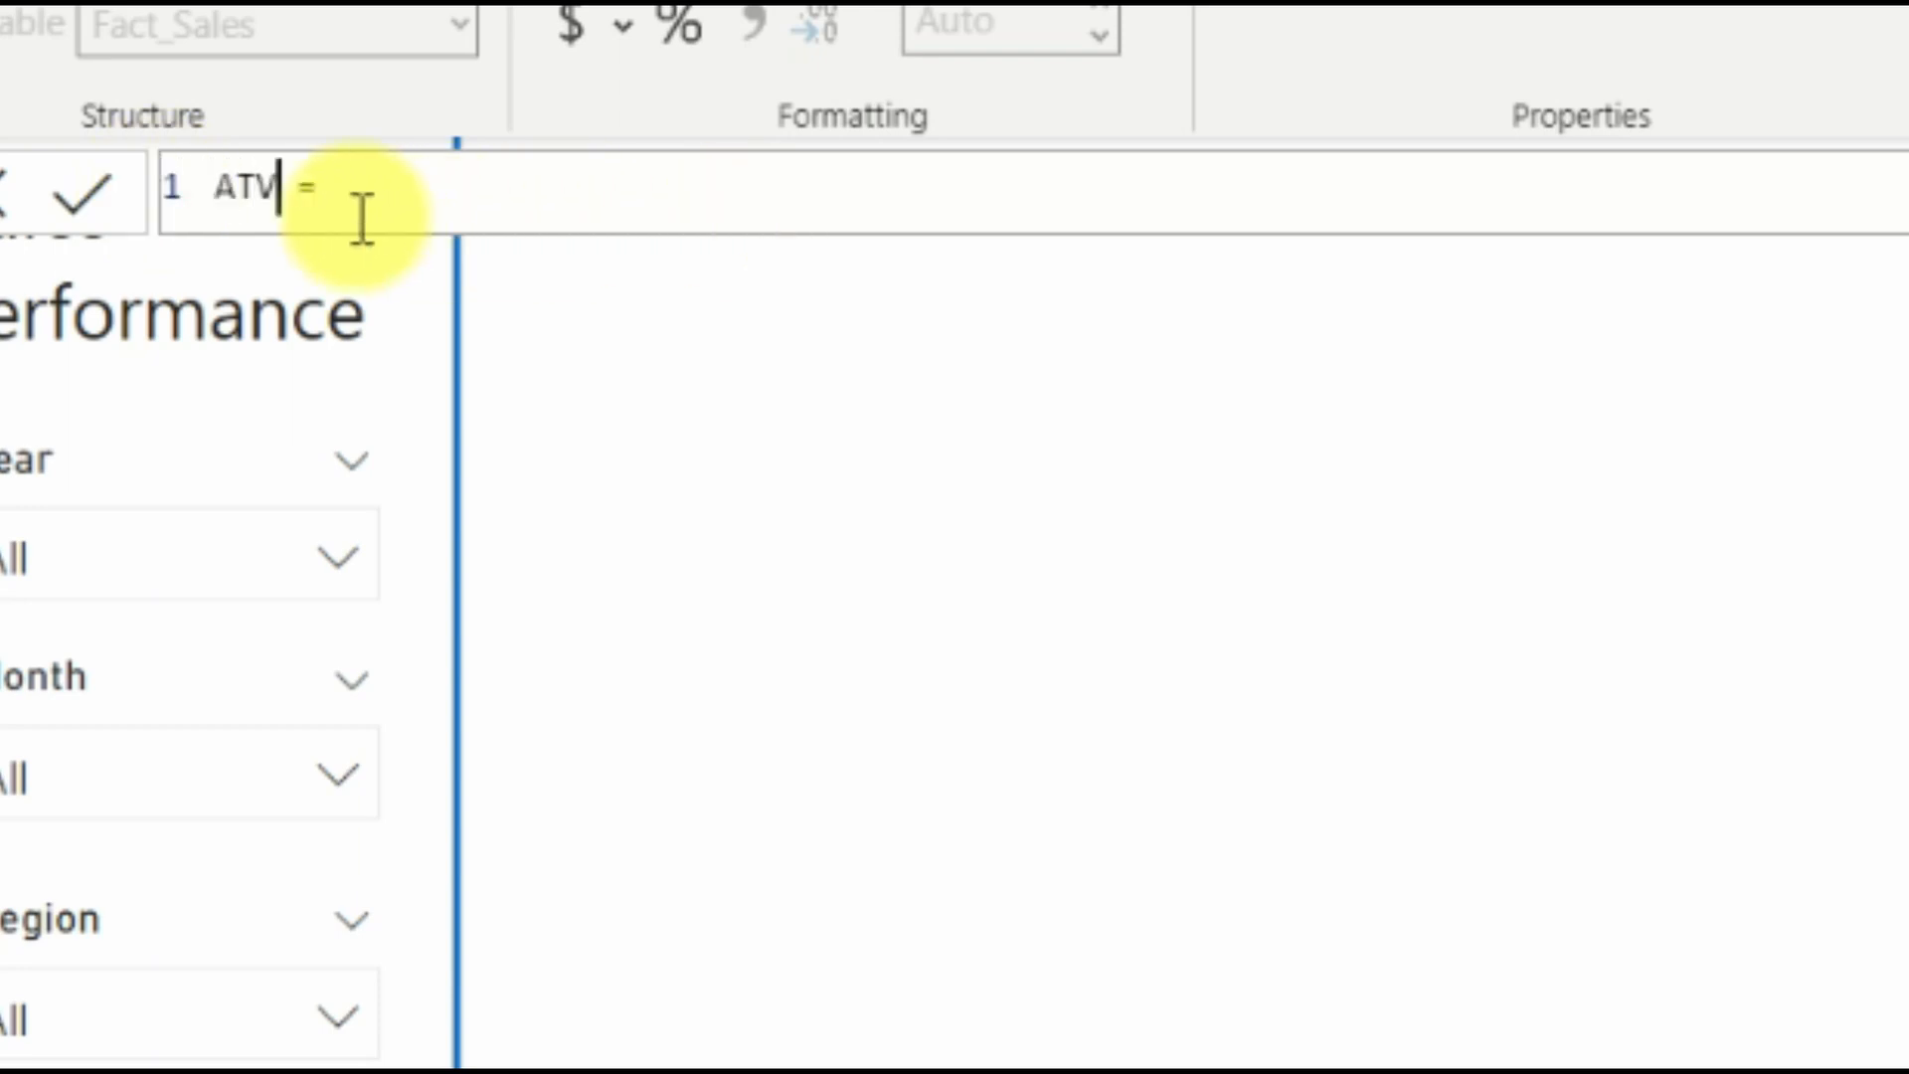
left_click(454, 204)
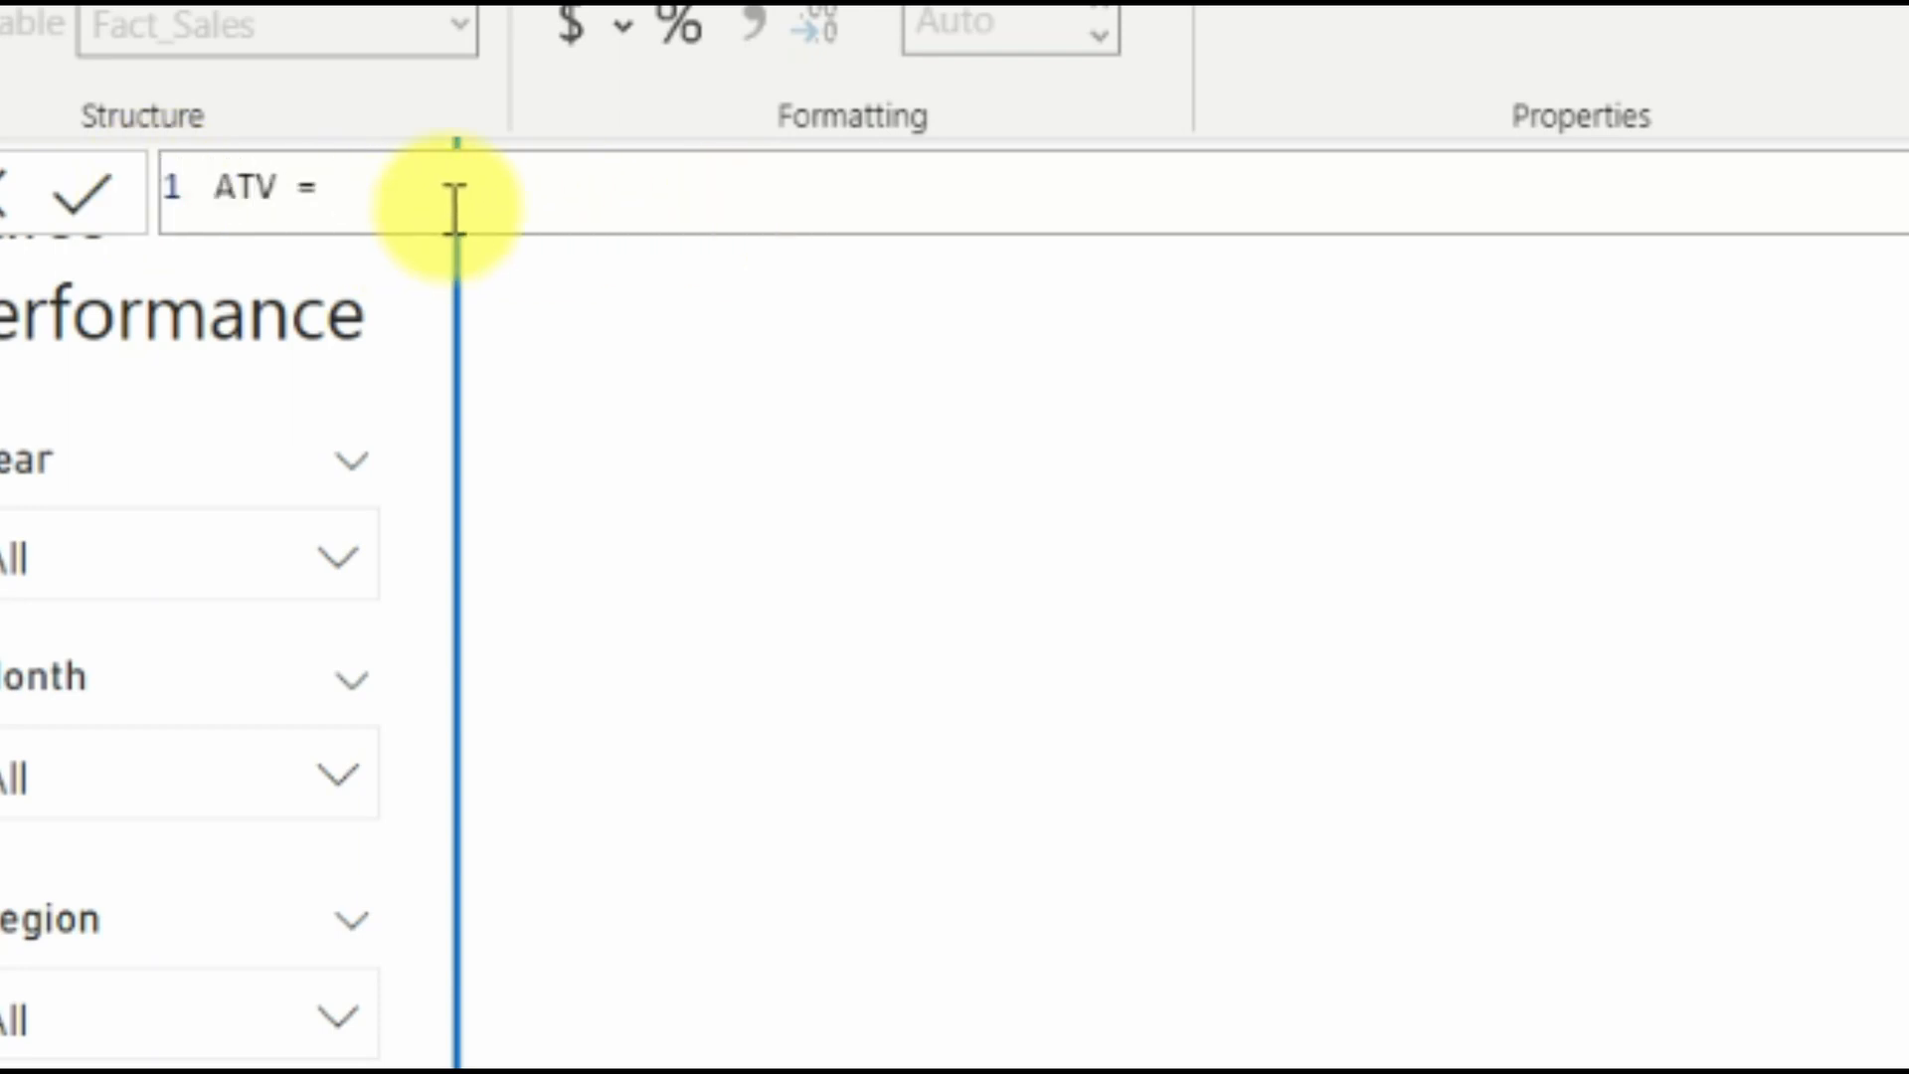
Start the ATV formula with the DIVIDE function on its own indented line and open a new line for its arguments.
key("shift+Return")
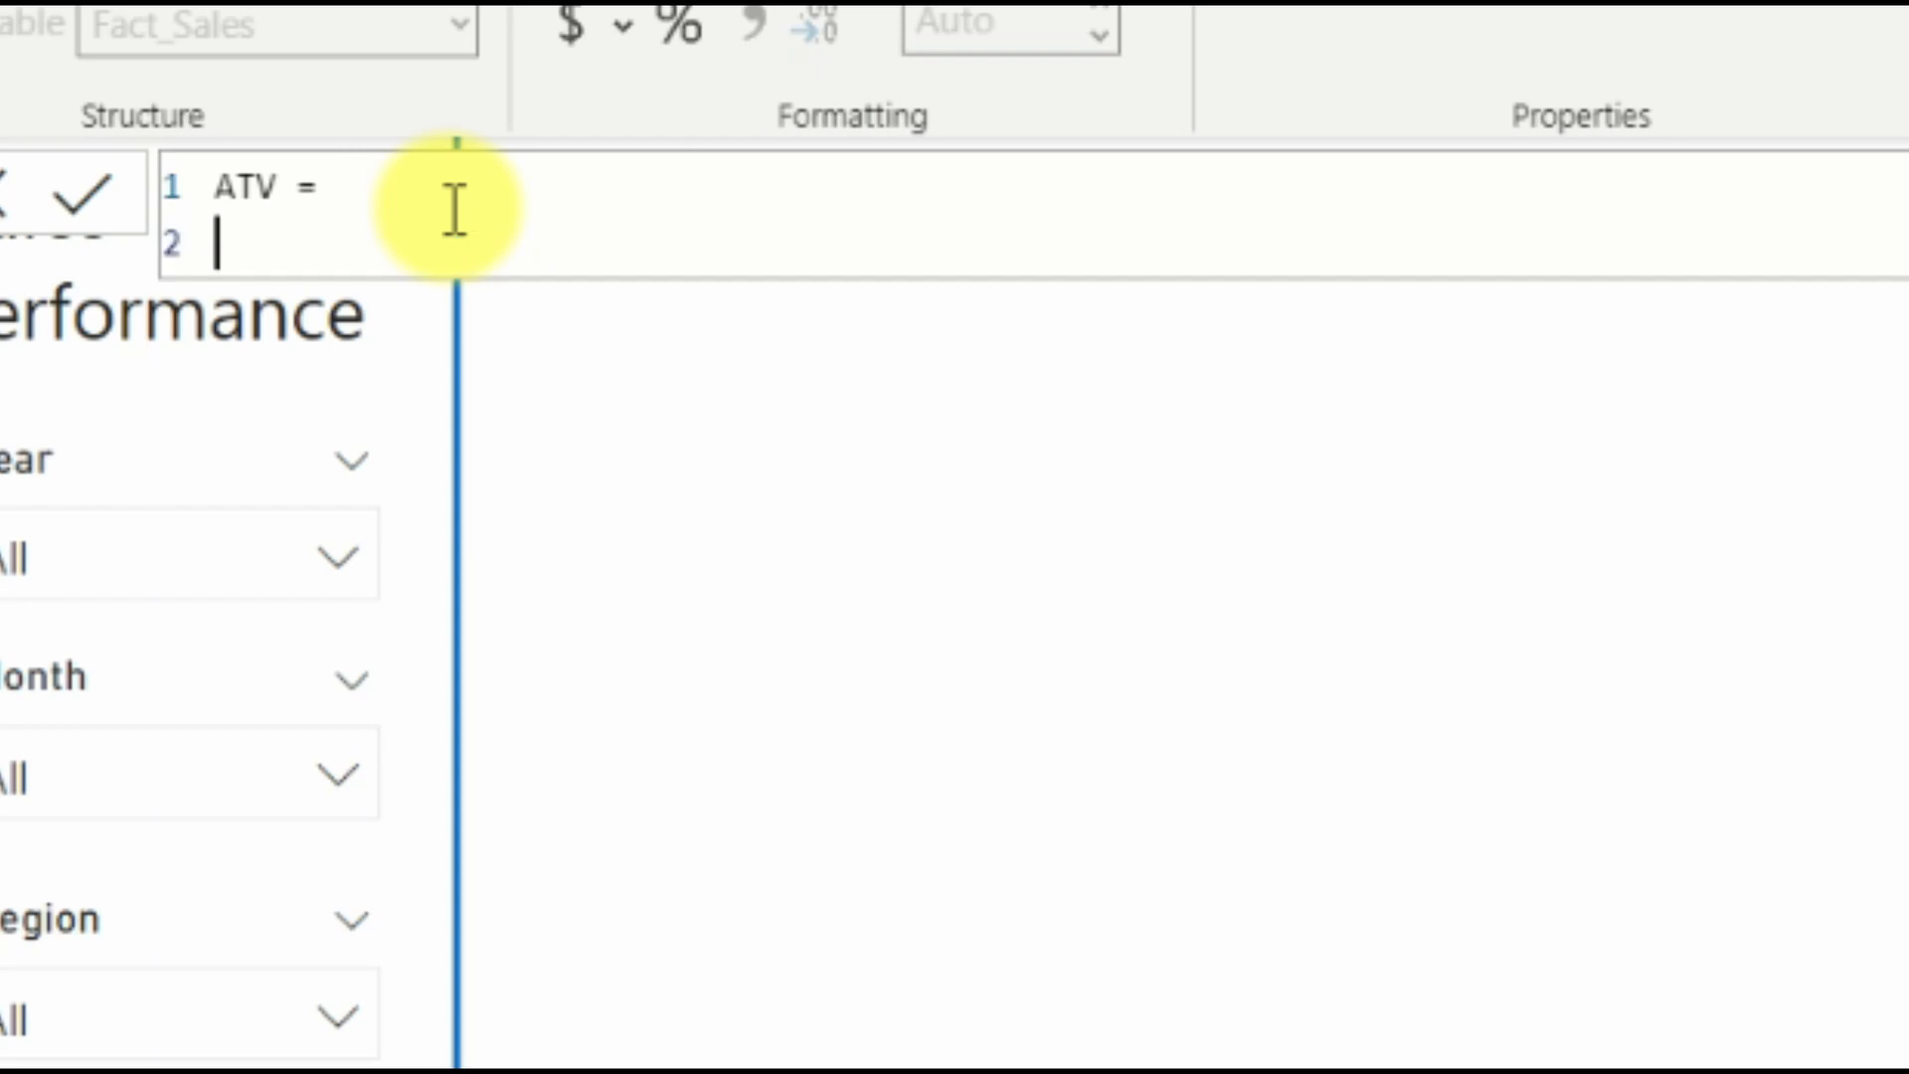
key("Tab")
type("DIV")
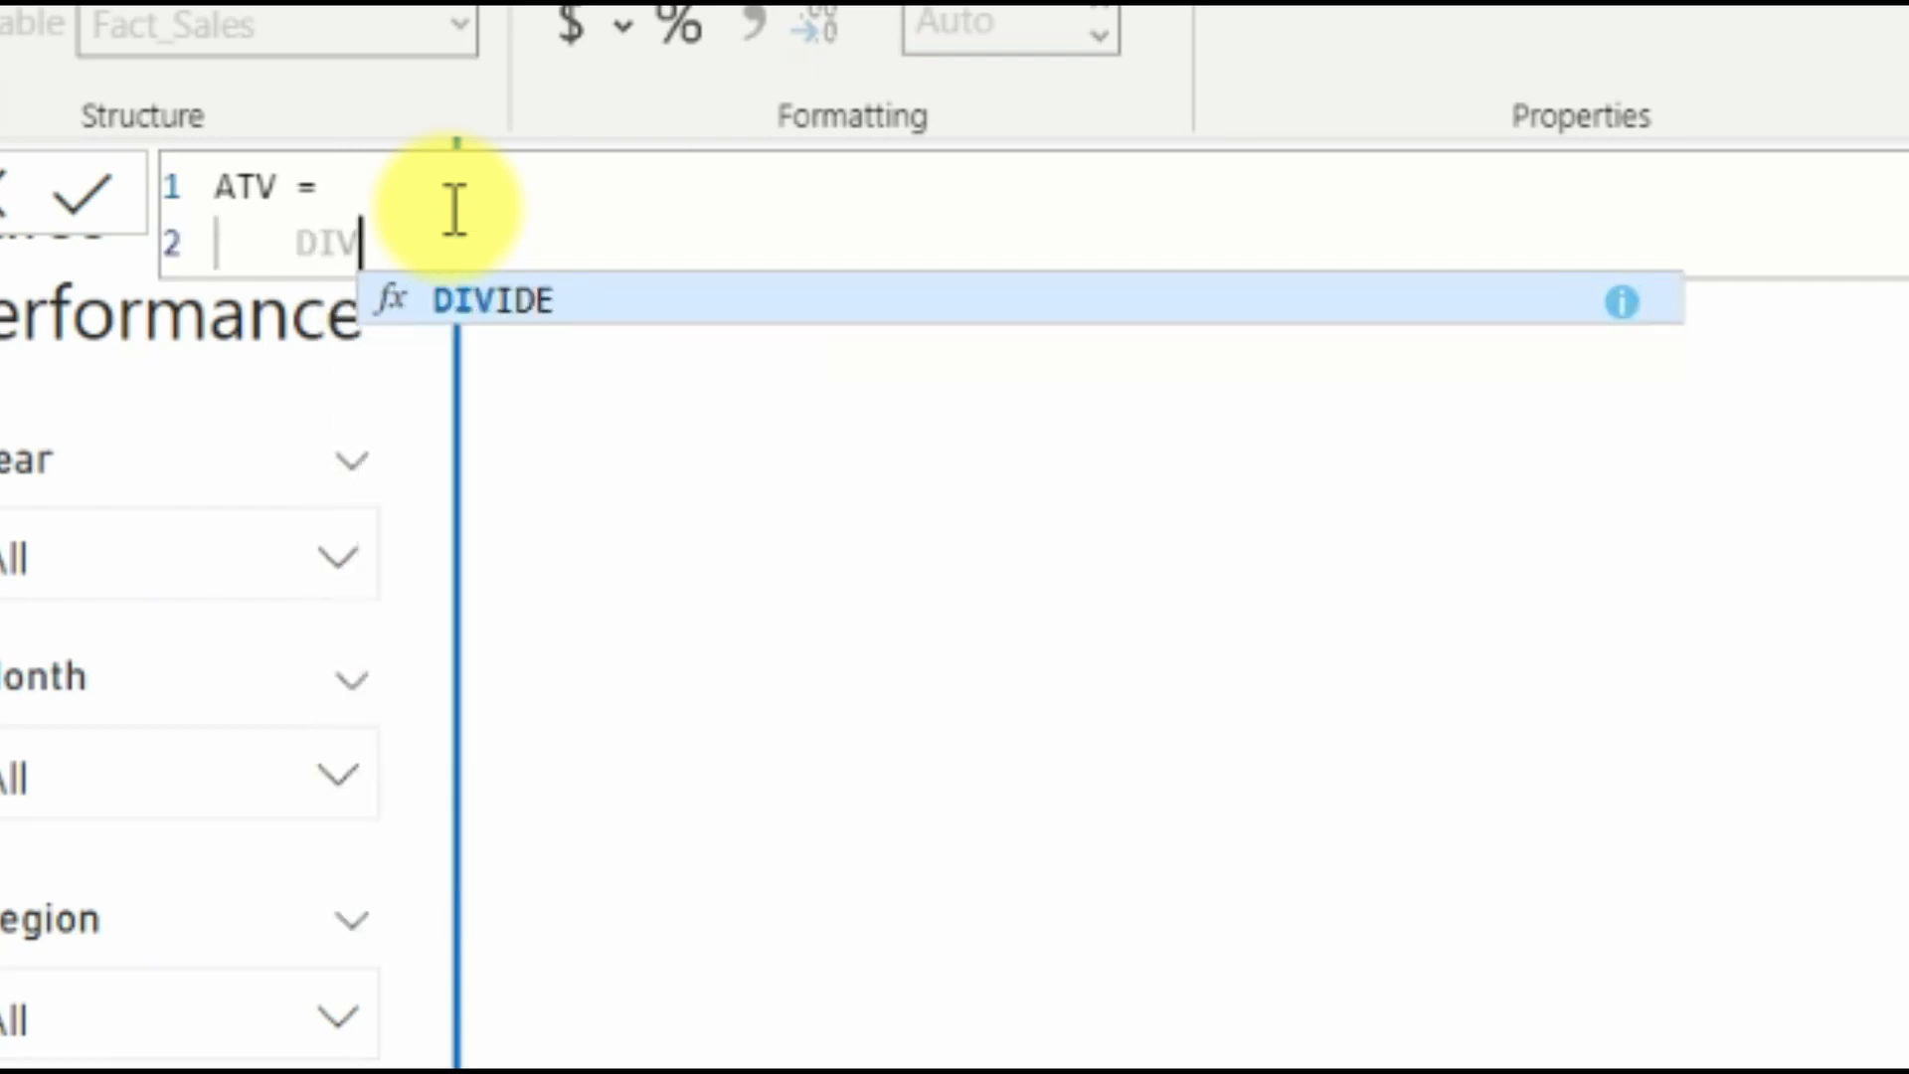
key("Tab")
key("shift+Return")
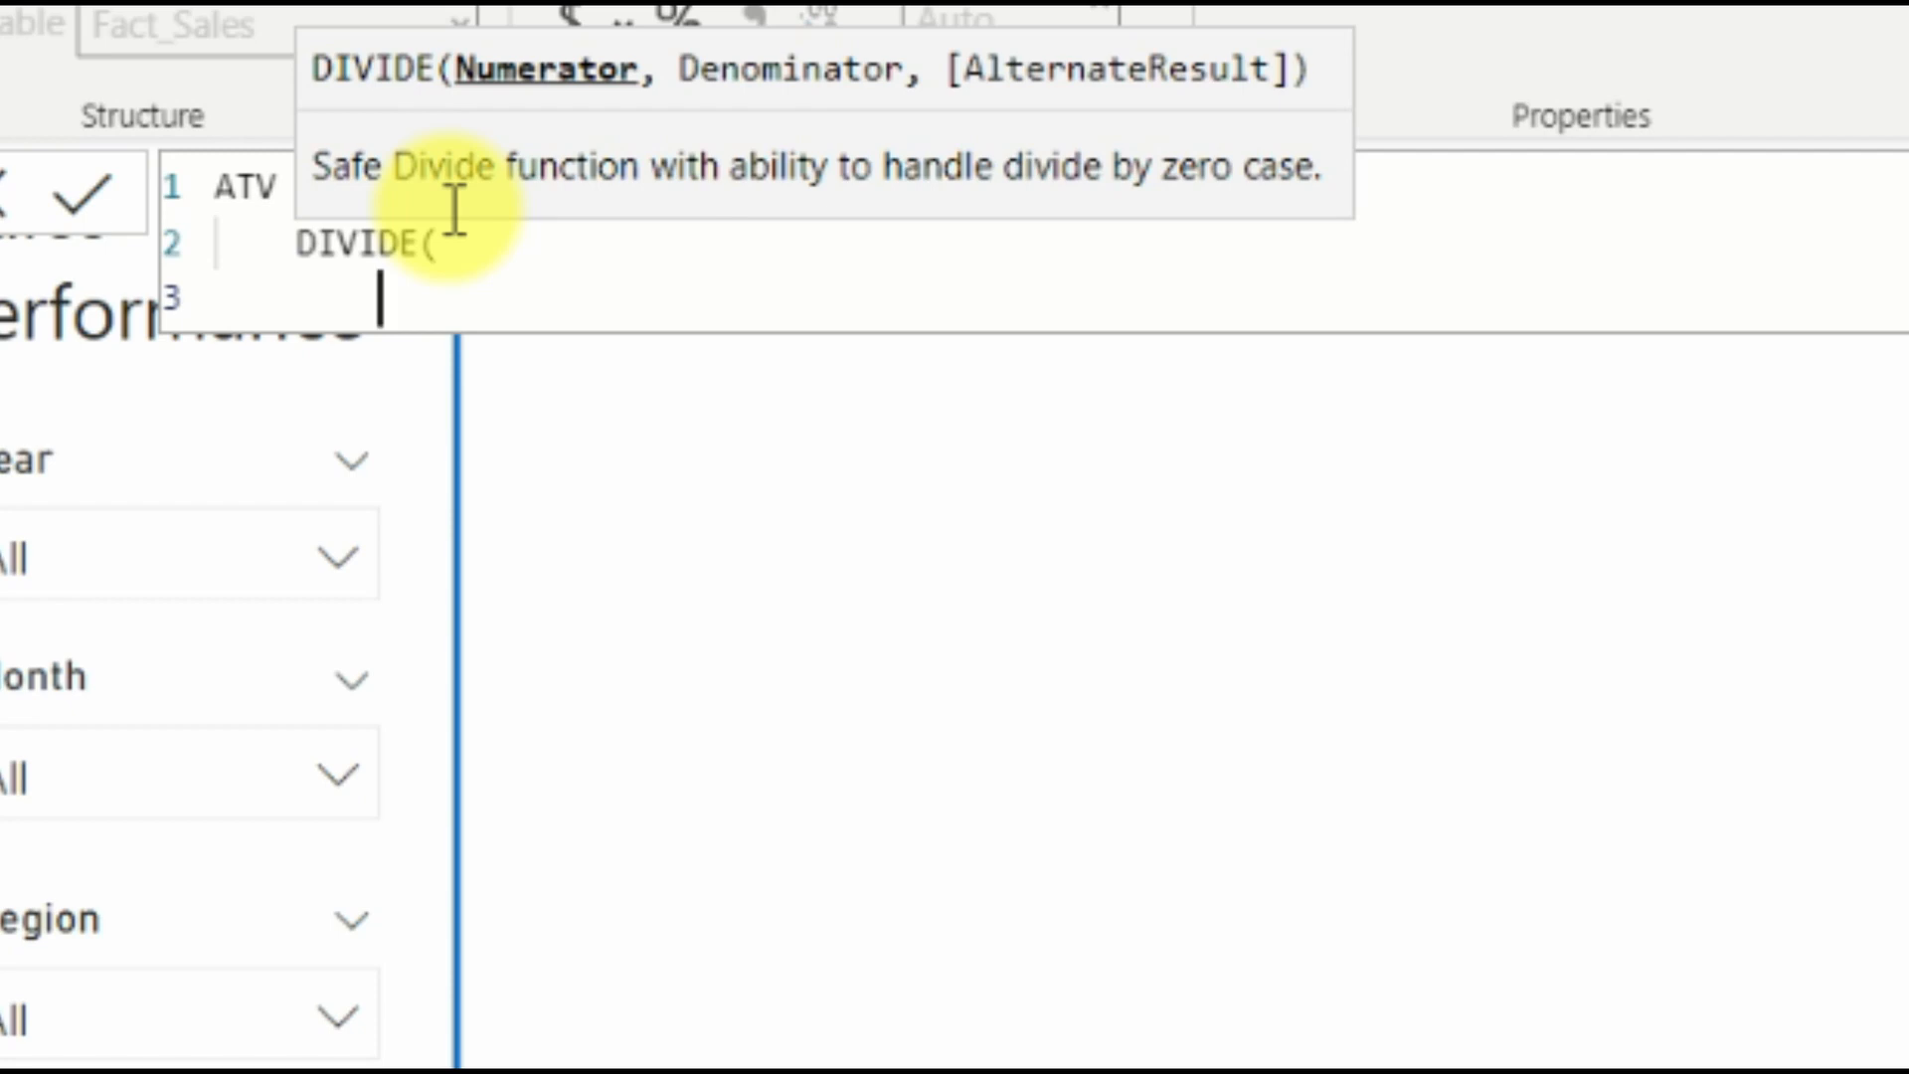
Enter Fact_Sales[Total Sales] as the numerator of the DIVIDE function, followed by a comma.
type("Total")
key("Down")
key("Down")
key("Down")
key("Down")
key("Down")
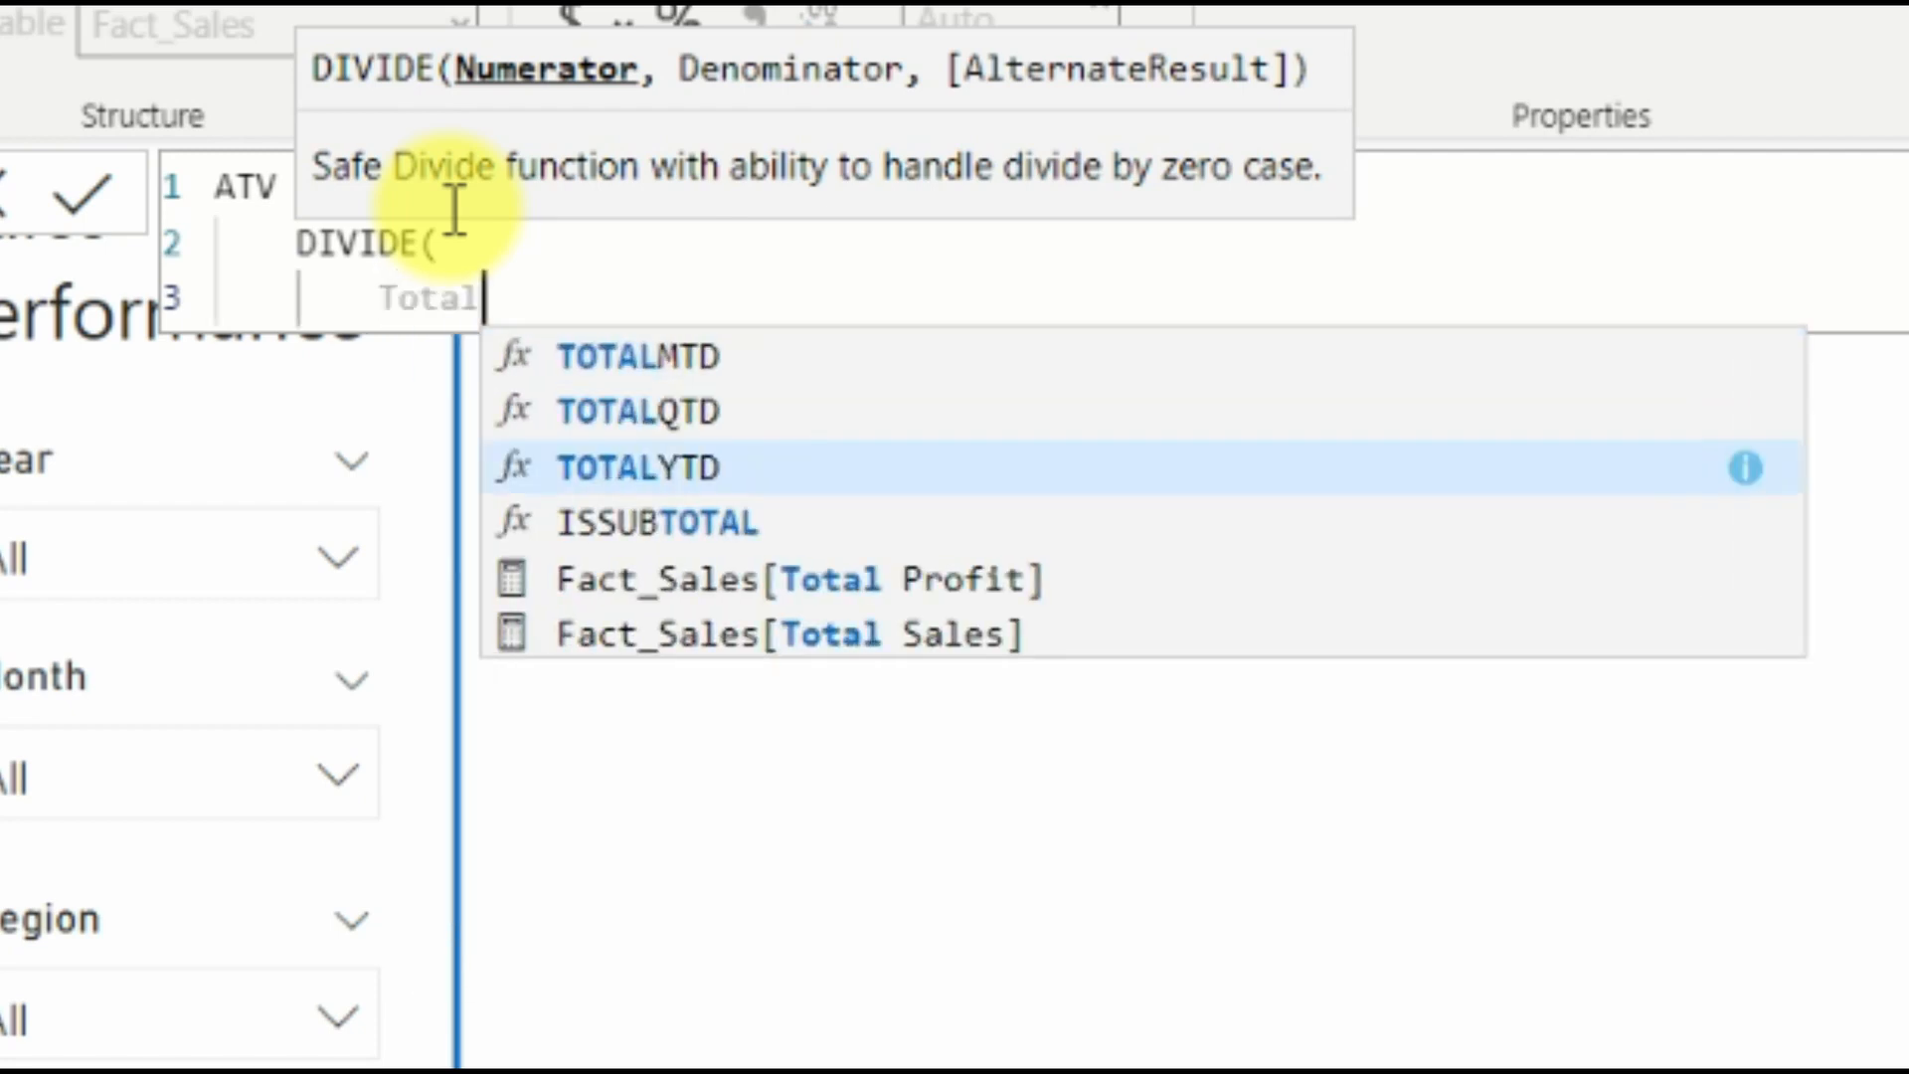
key("Tab")
type(",")
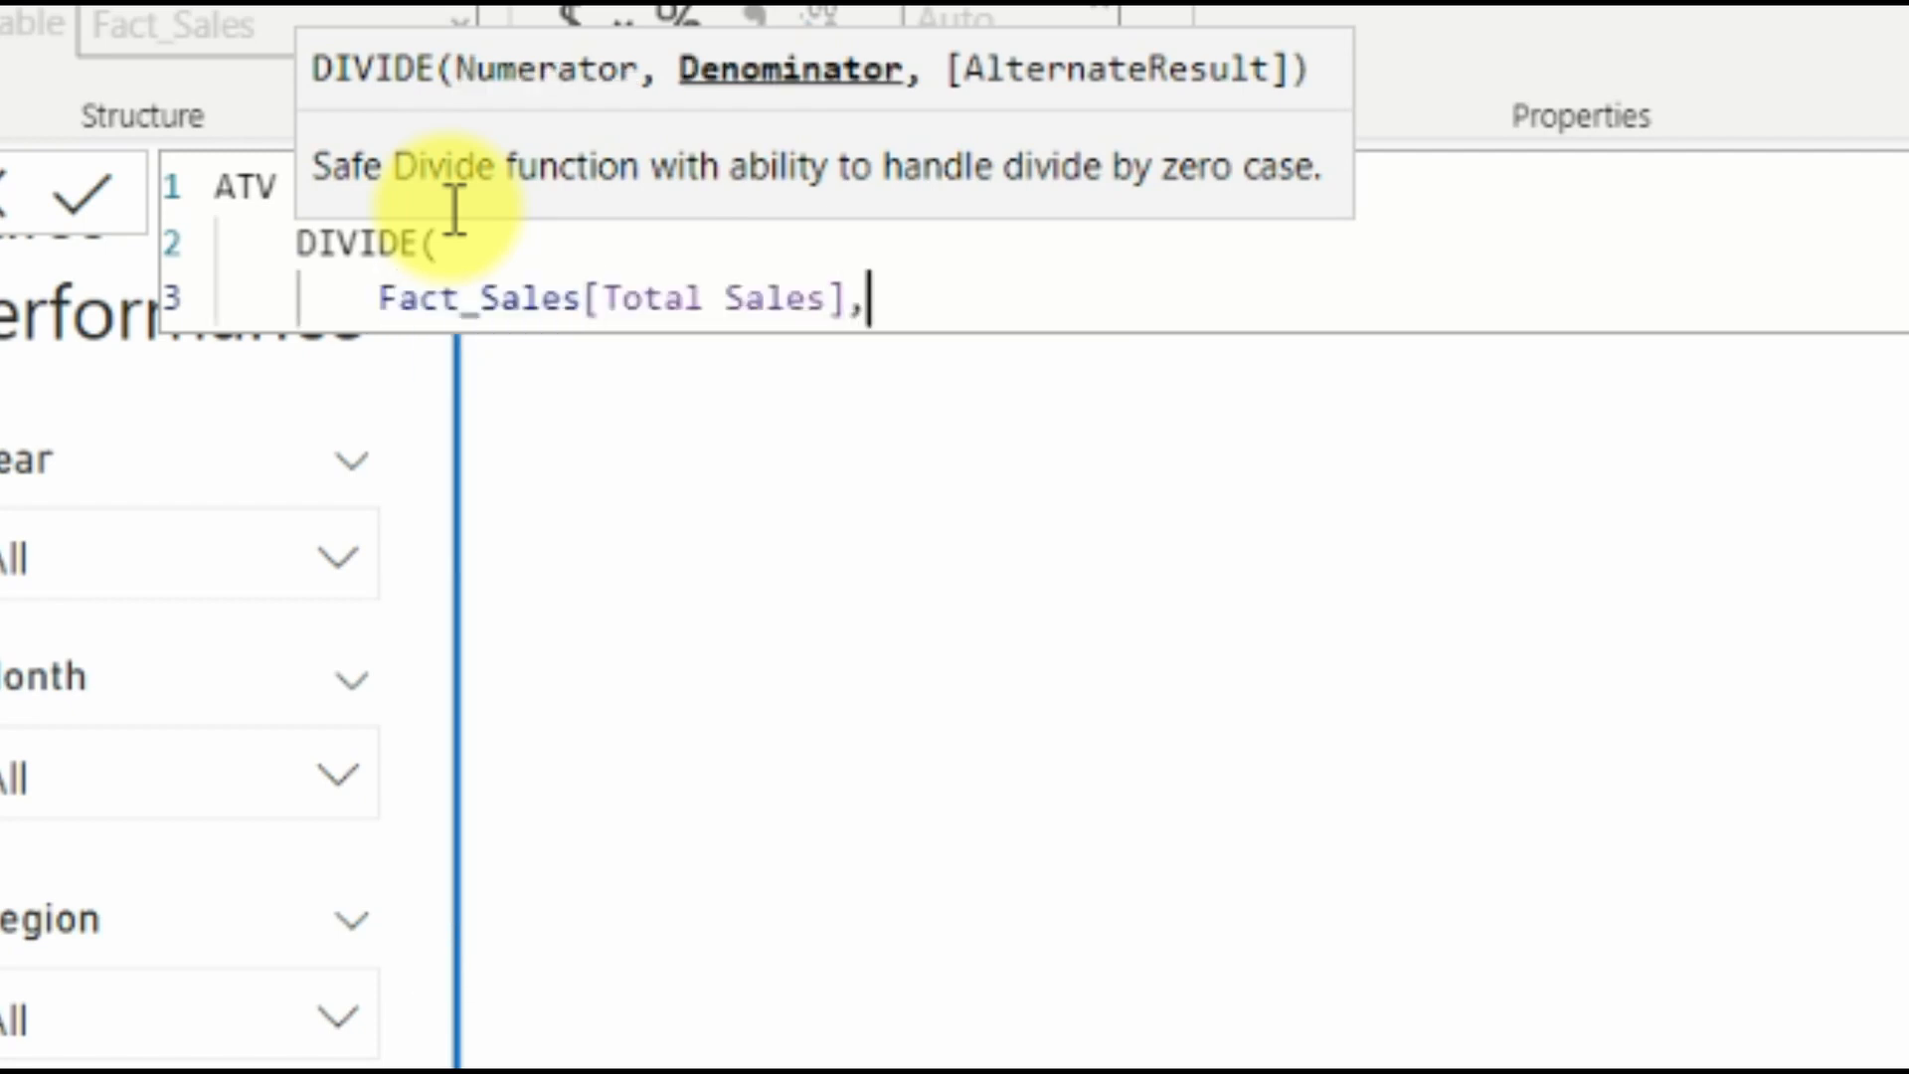
Enter the [No. of Orders] measure as the denominator on the following line, ending with a comma.
key("shift+Return")
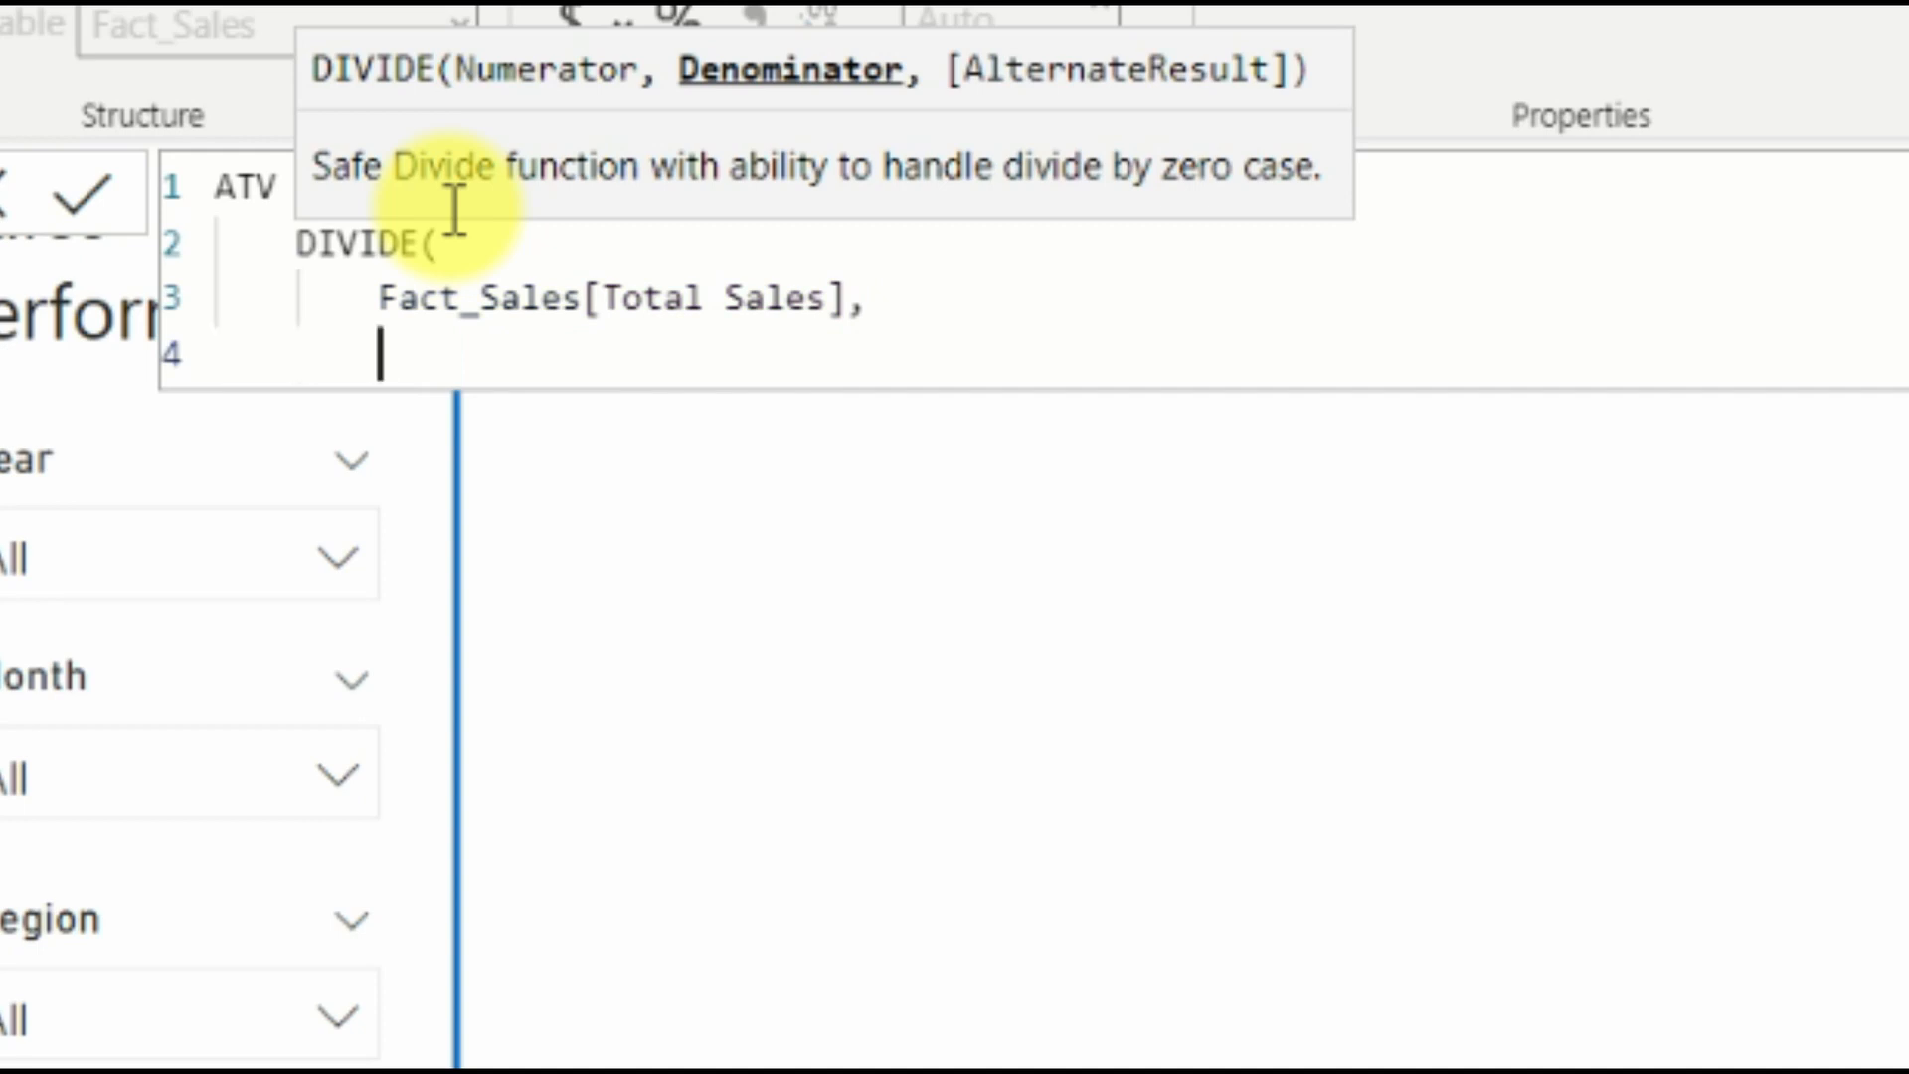
type("On")
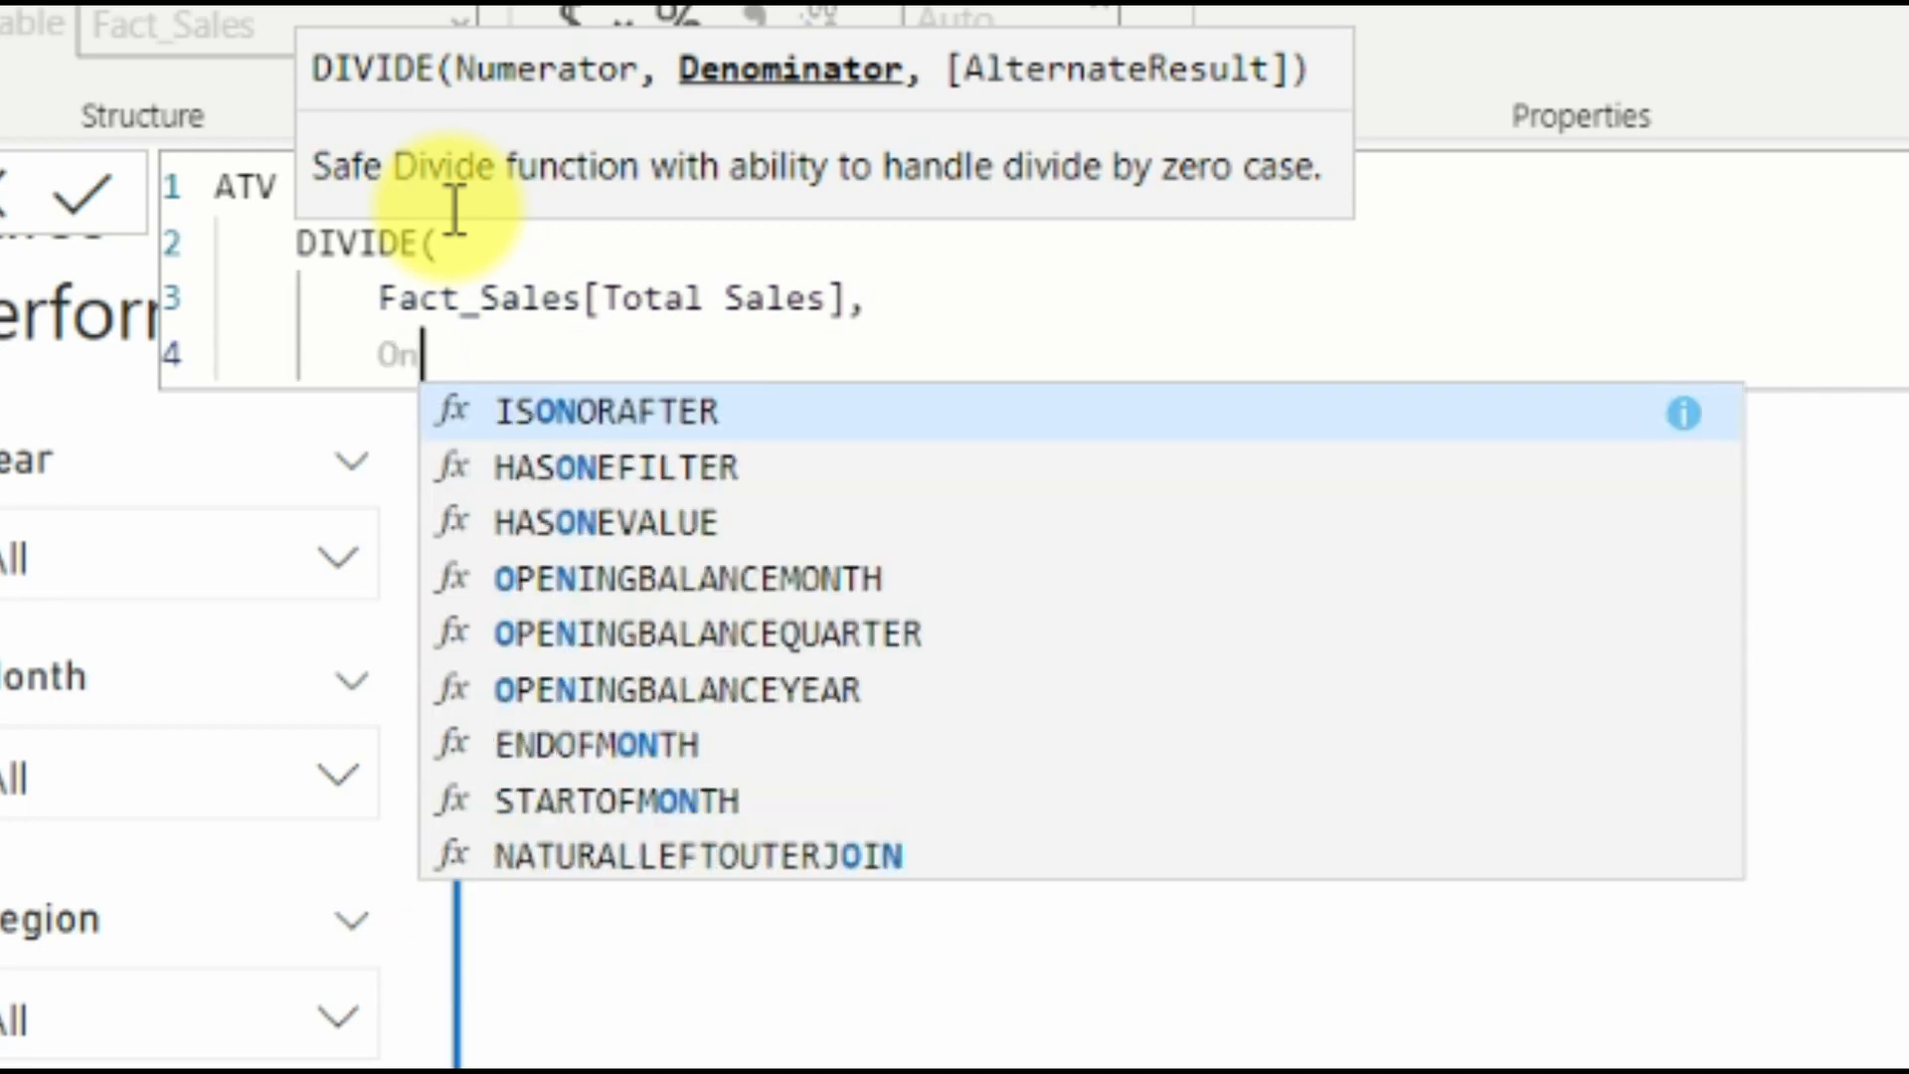
key("BackSpace")
key("BackSpace")
type("No")
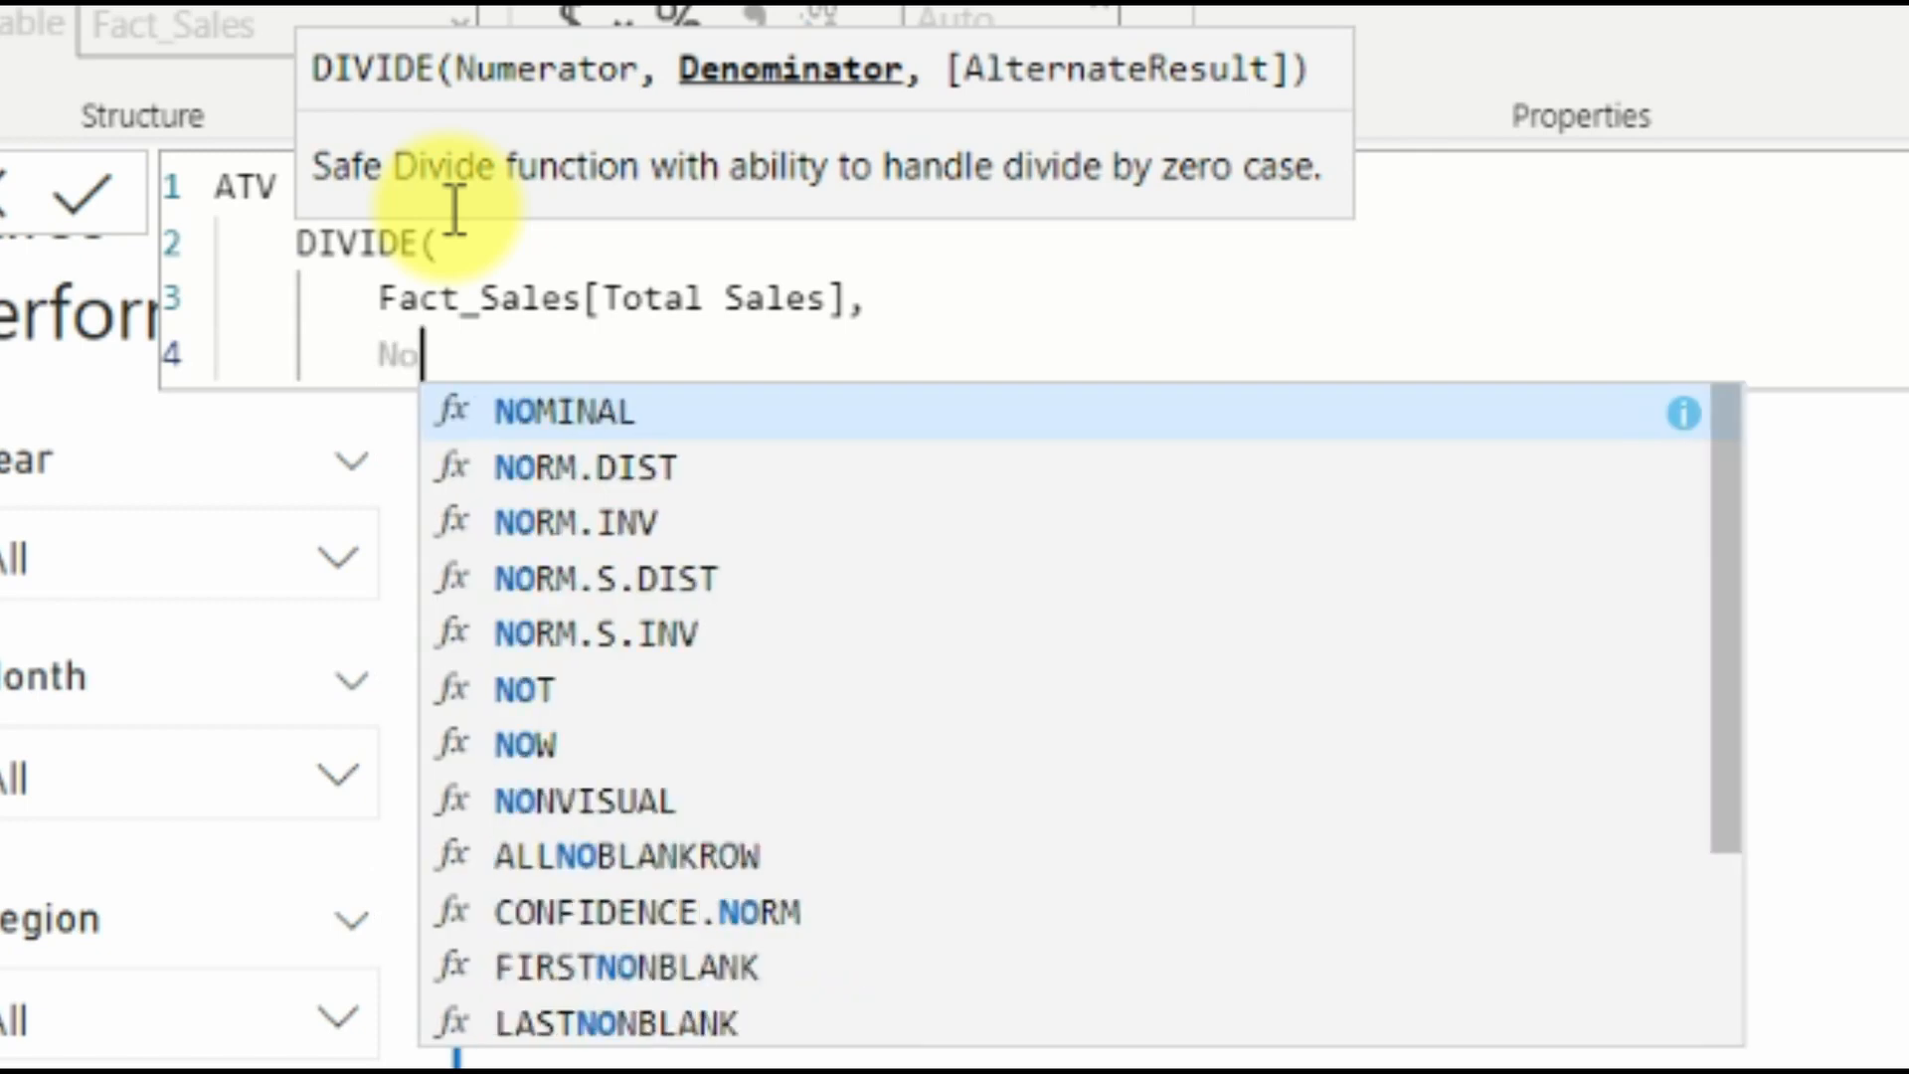
type(". of")
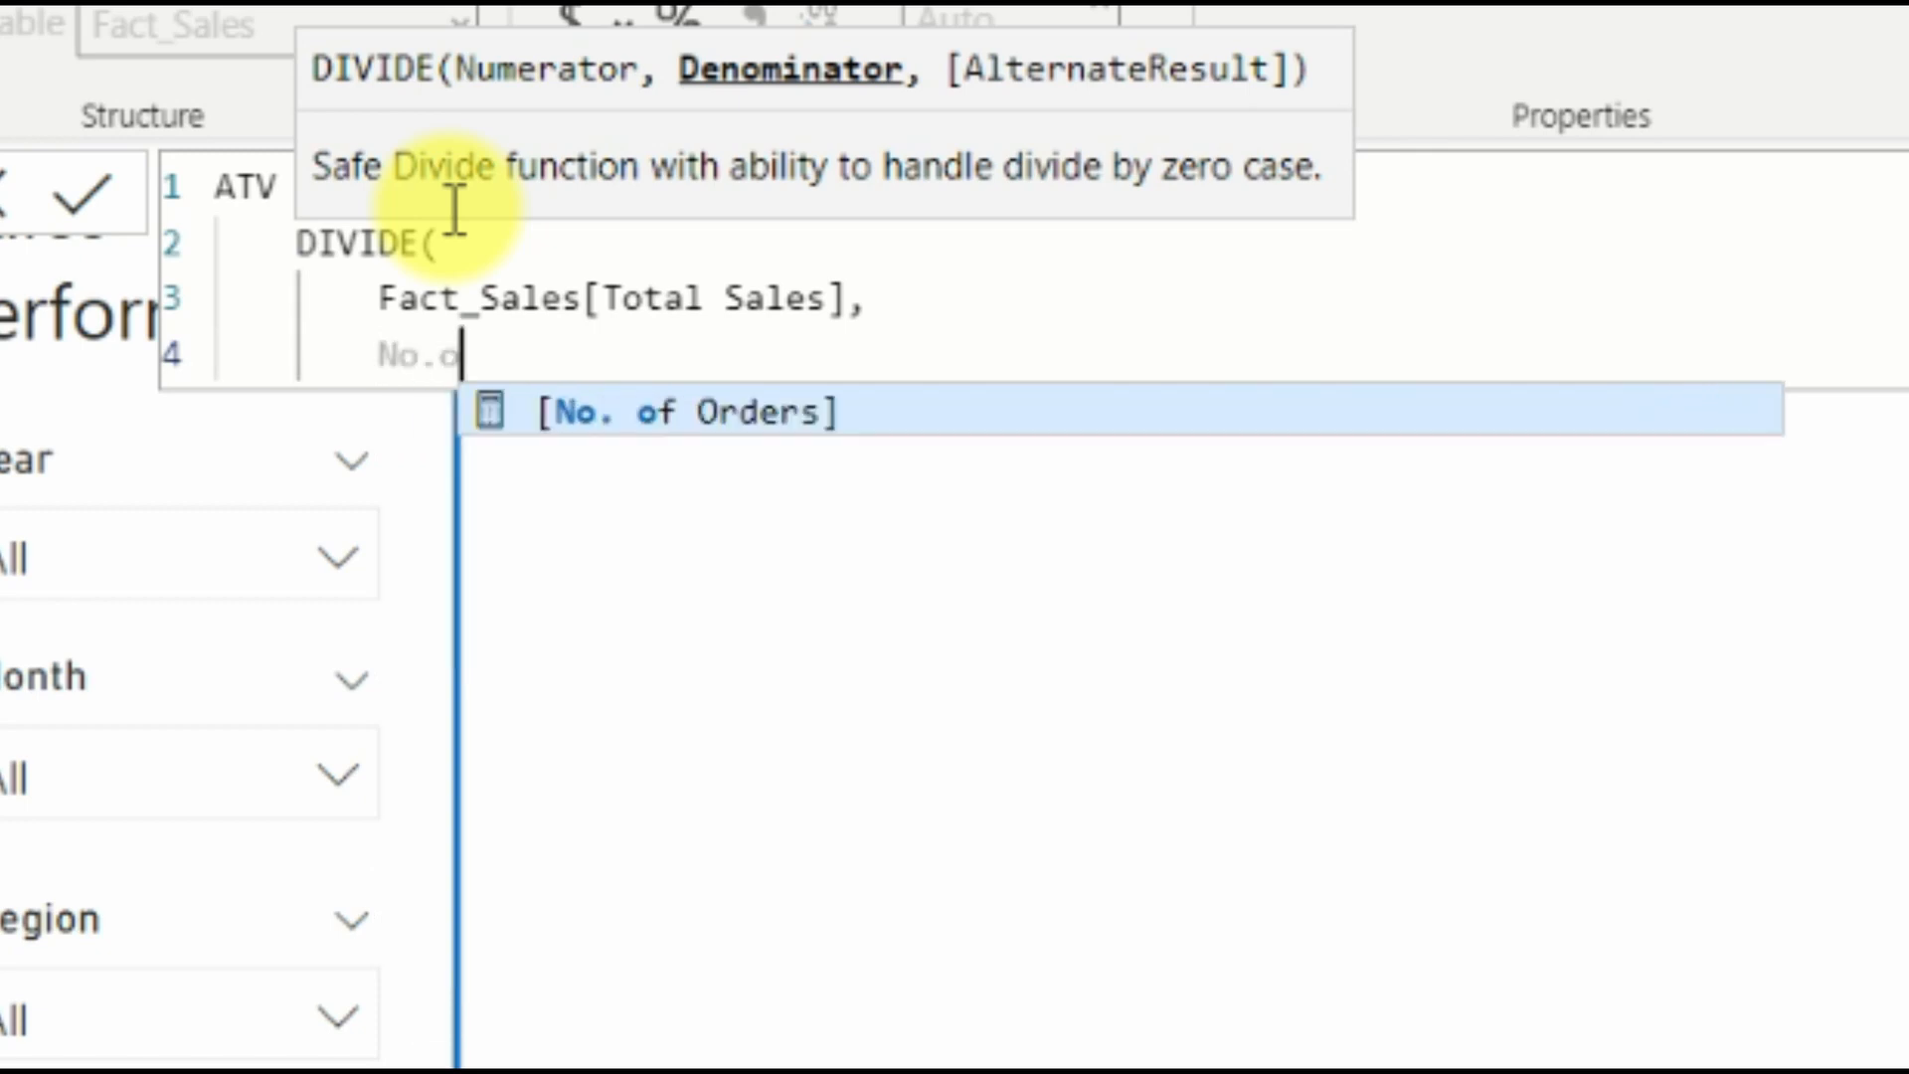
key("Tab")
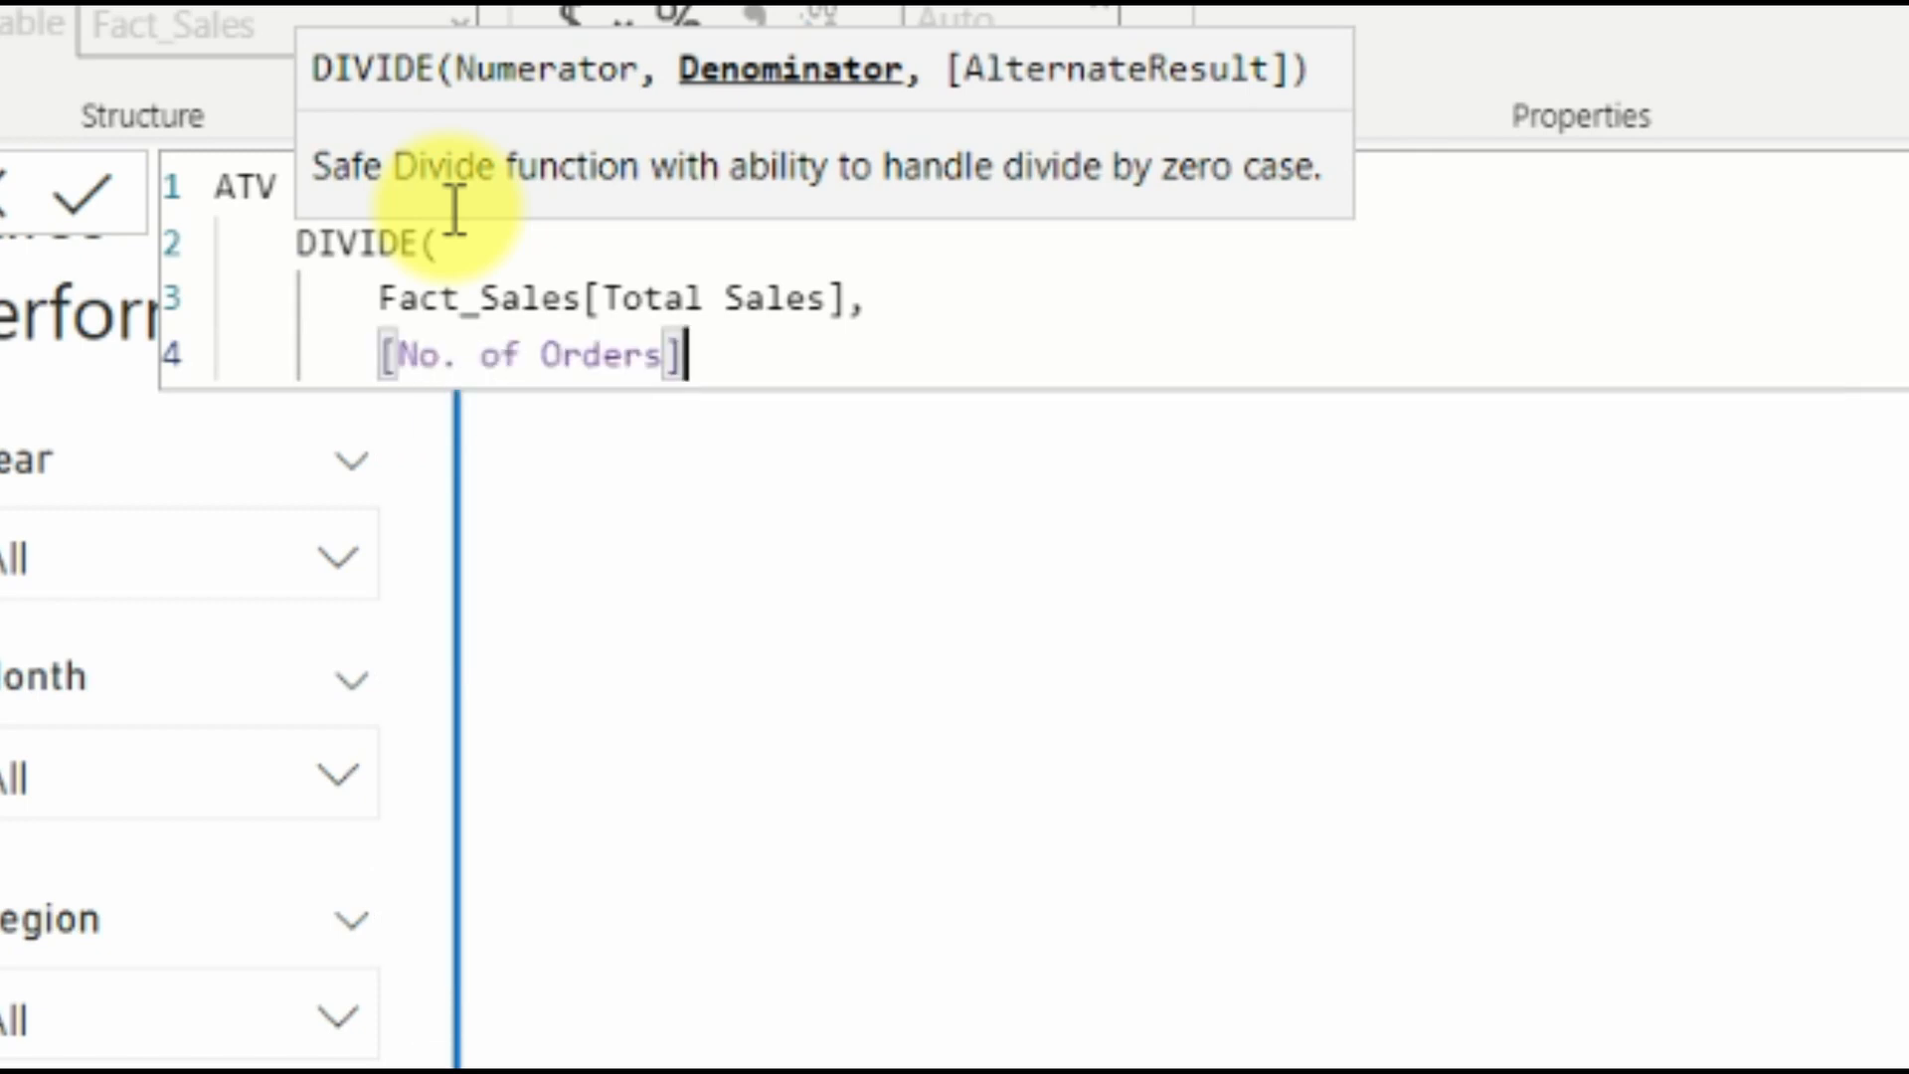
type(",")
Add the alternate result 0 on its own indented line and close the DIVIDE function on the line after it.
key("Return")
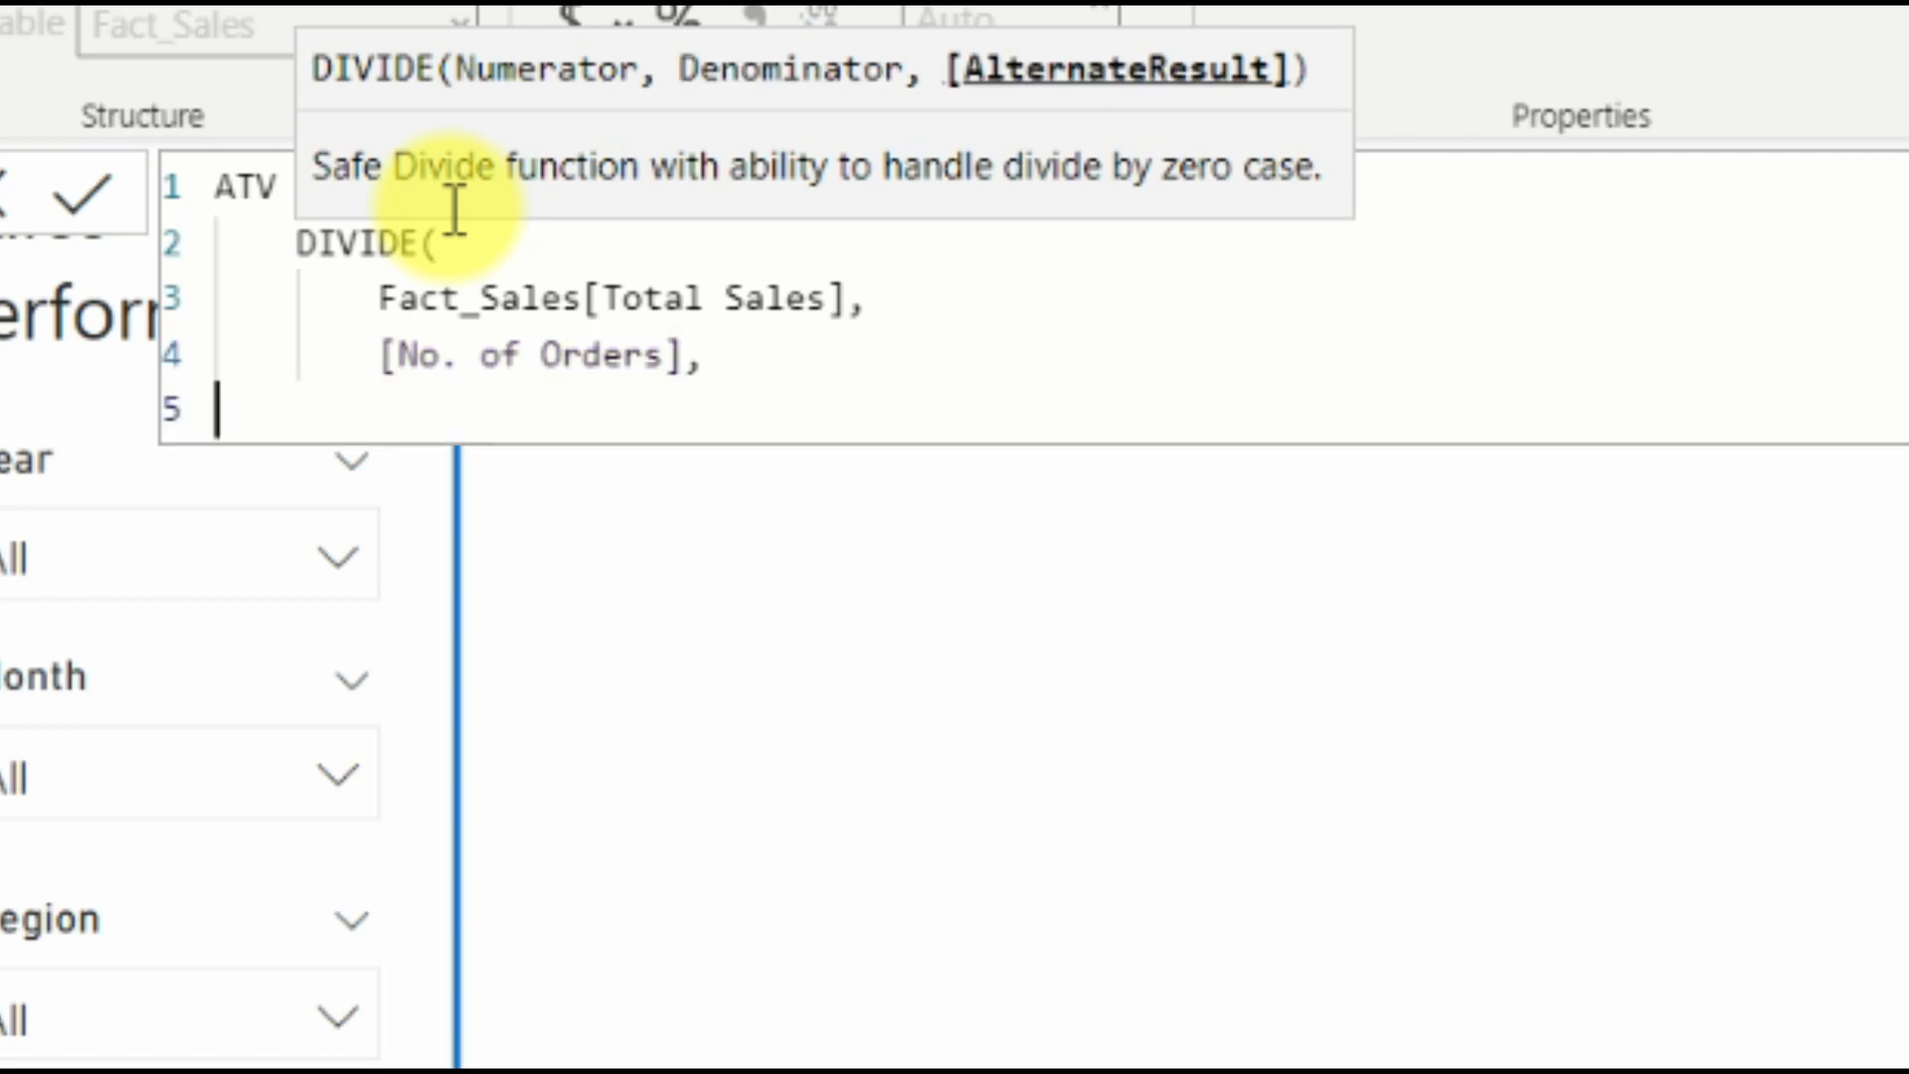
key("Tab")
type("0")
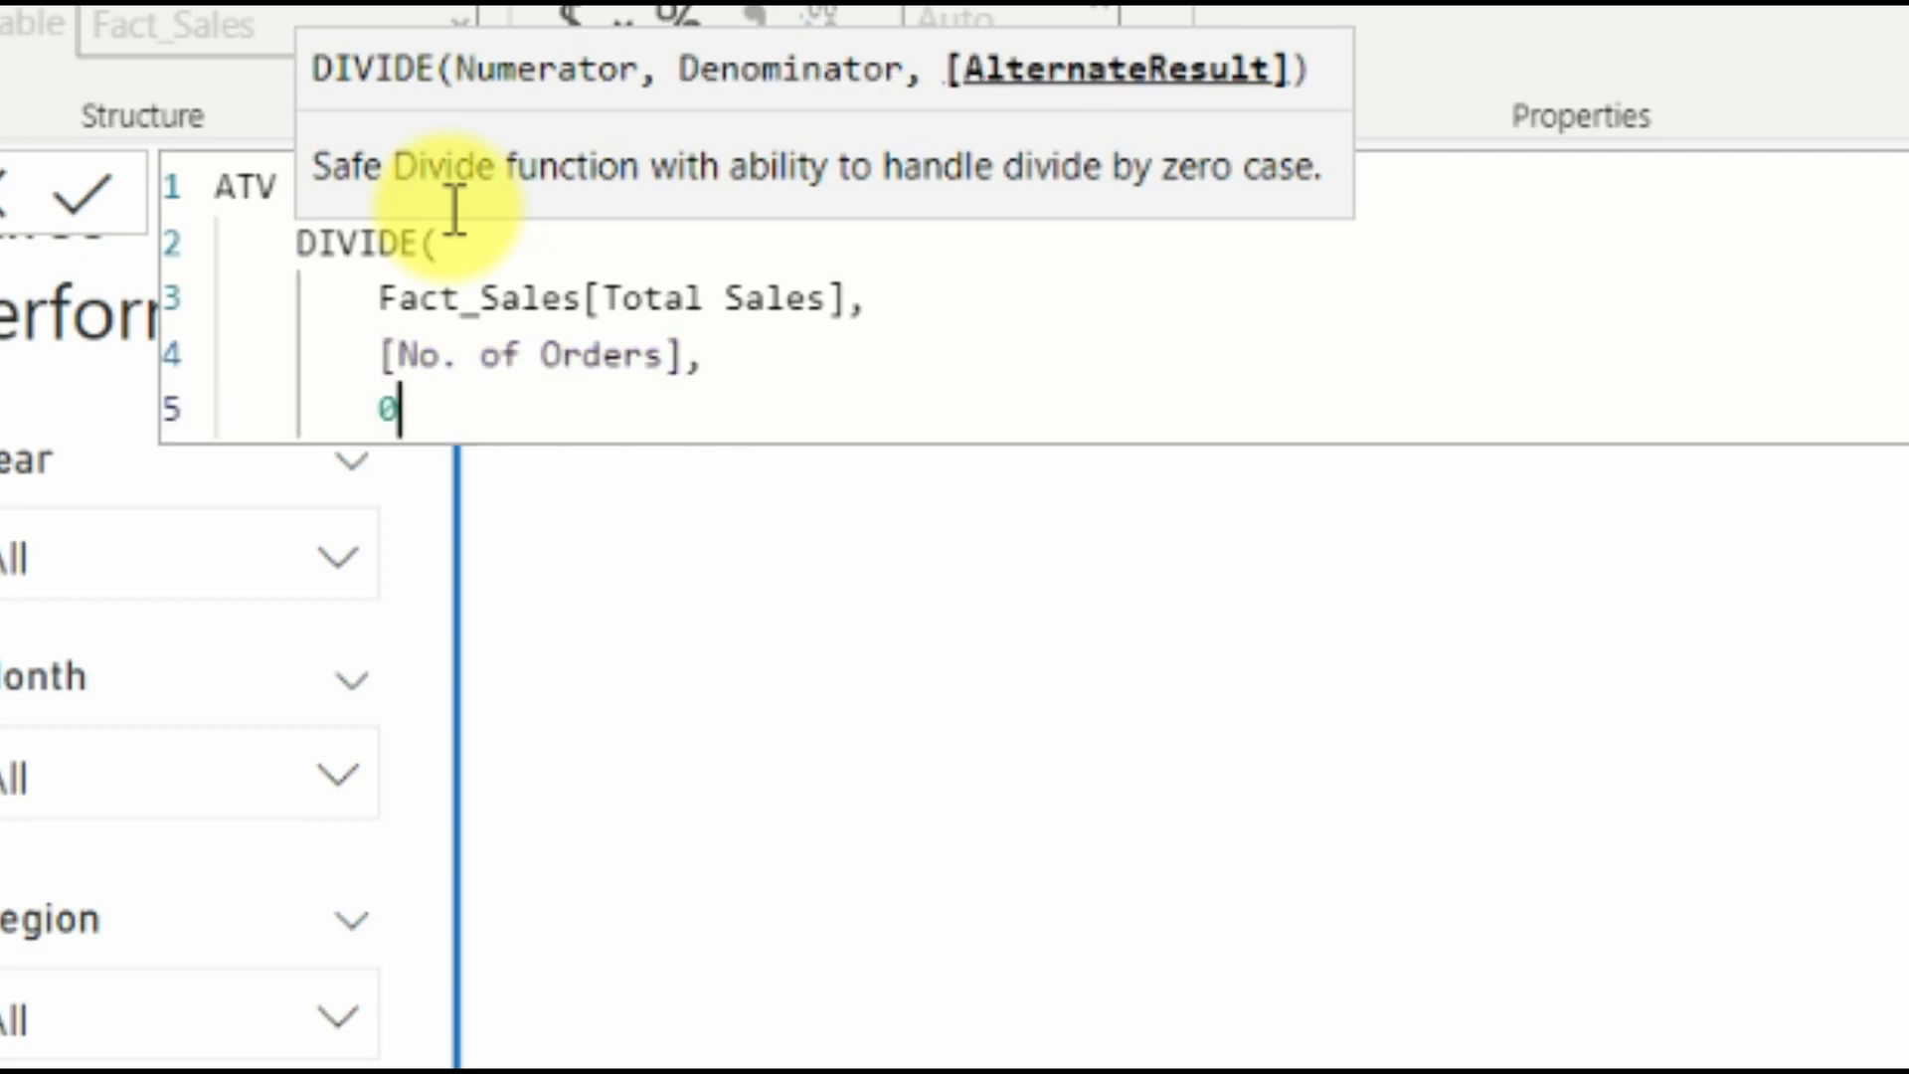
key("Return")
type(")")
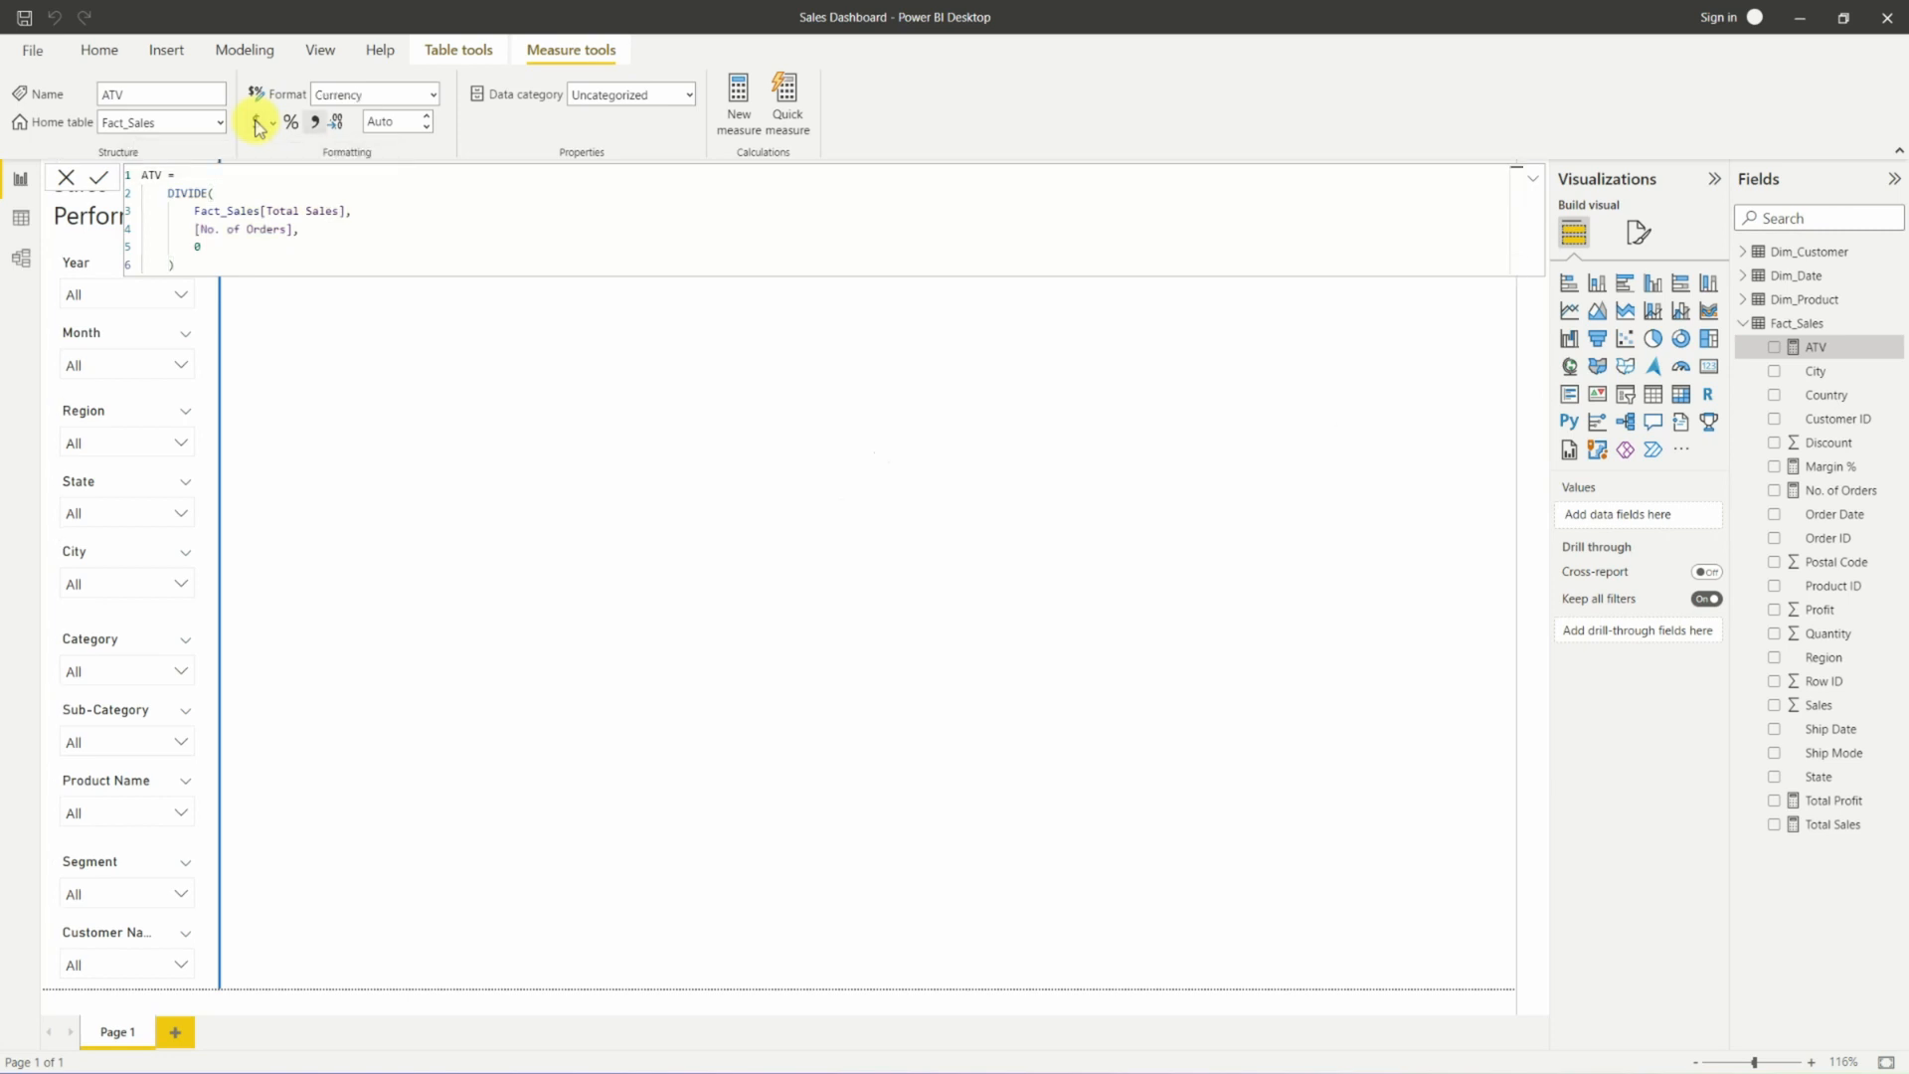
Set the ATV measure's decimal places to 0 and check the number format of the No. of Orders measure.
left_click(403, 122)
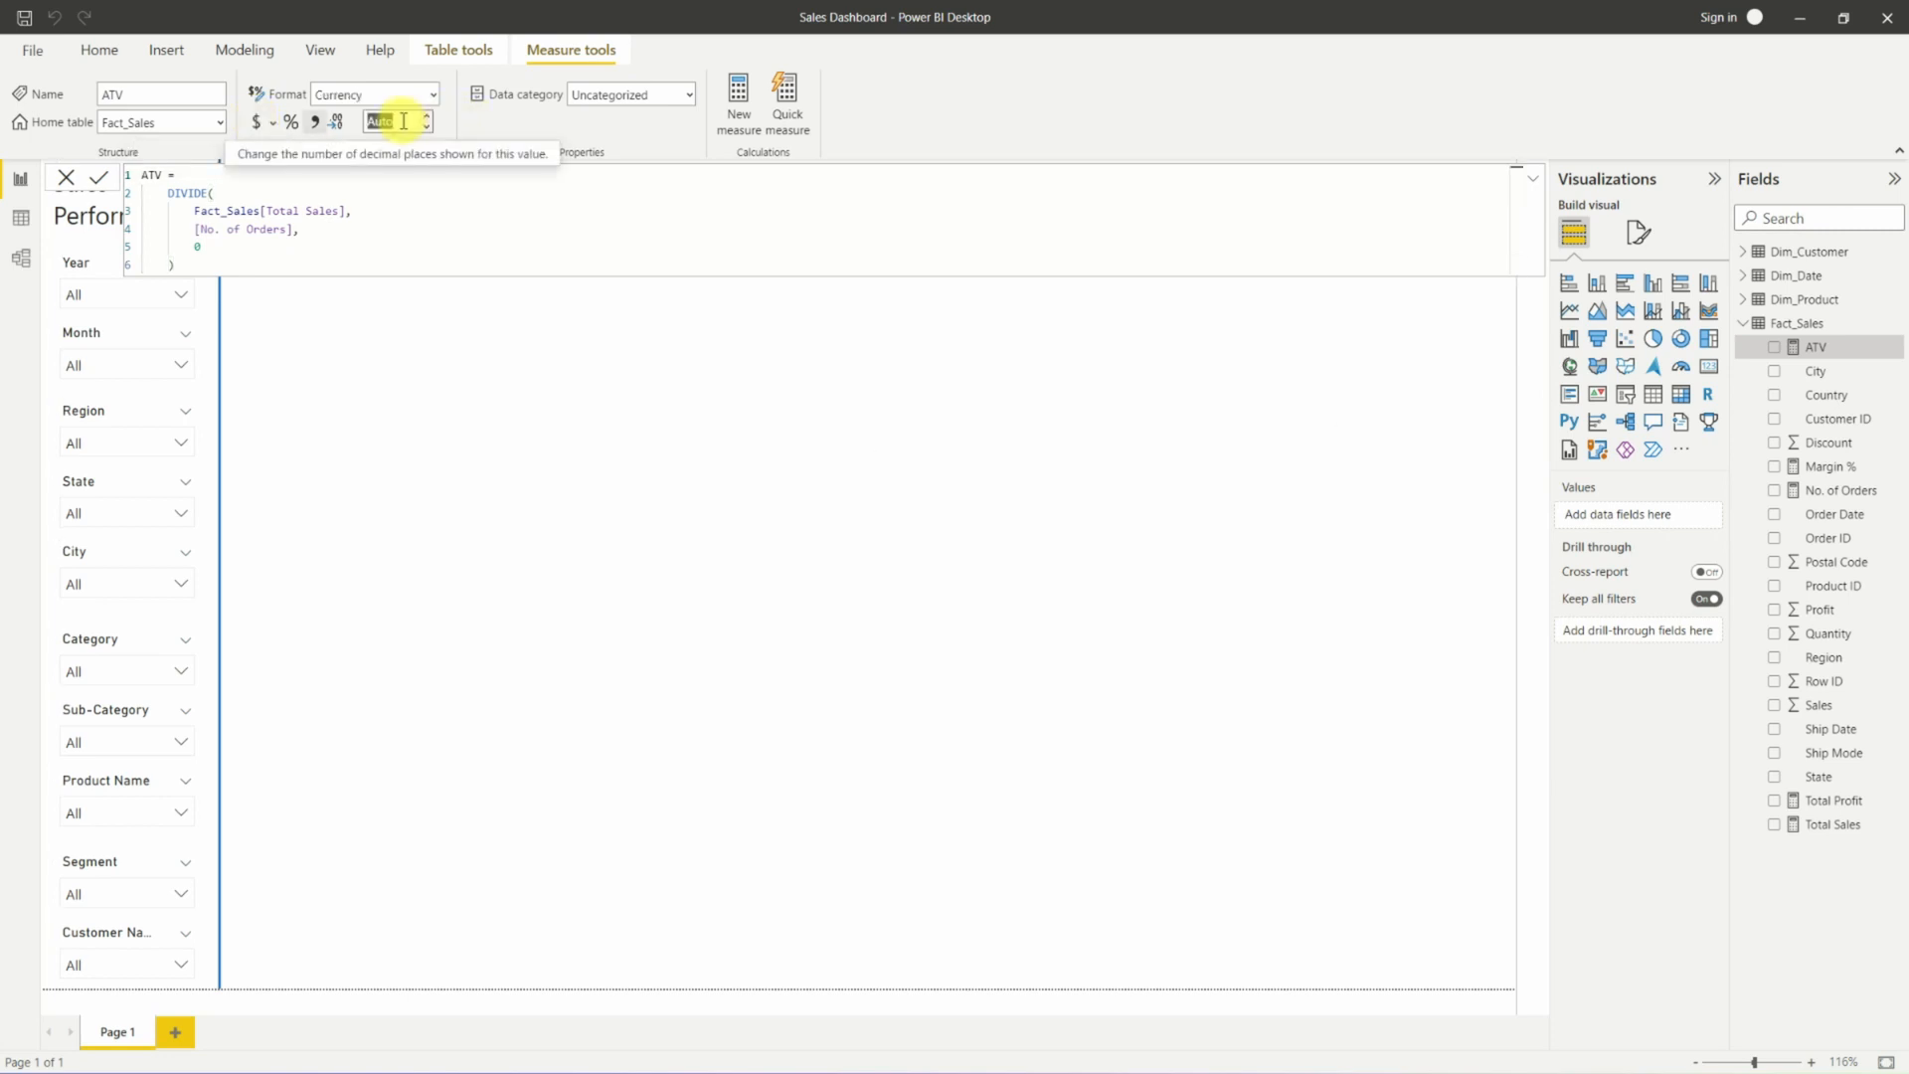
type("0")
key("Return")
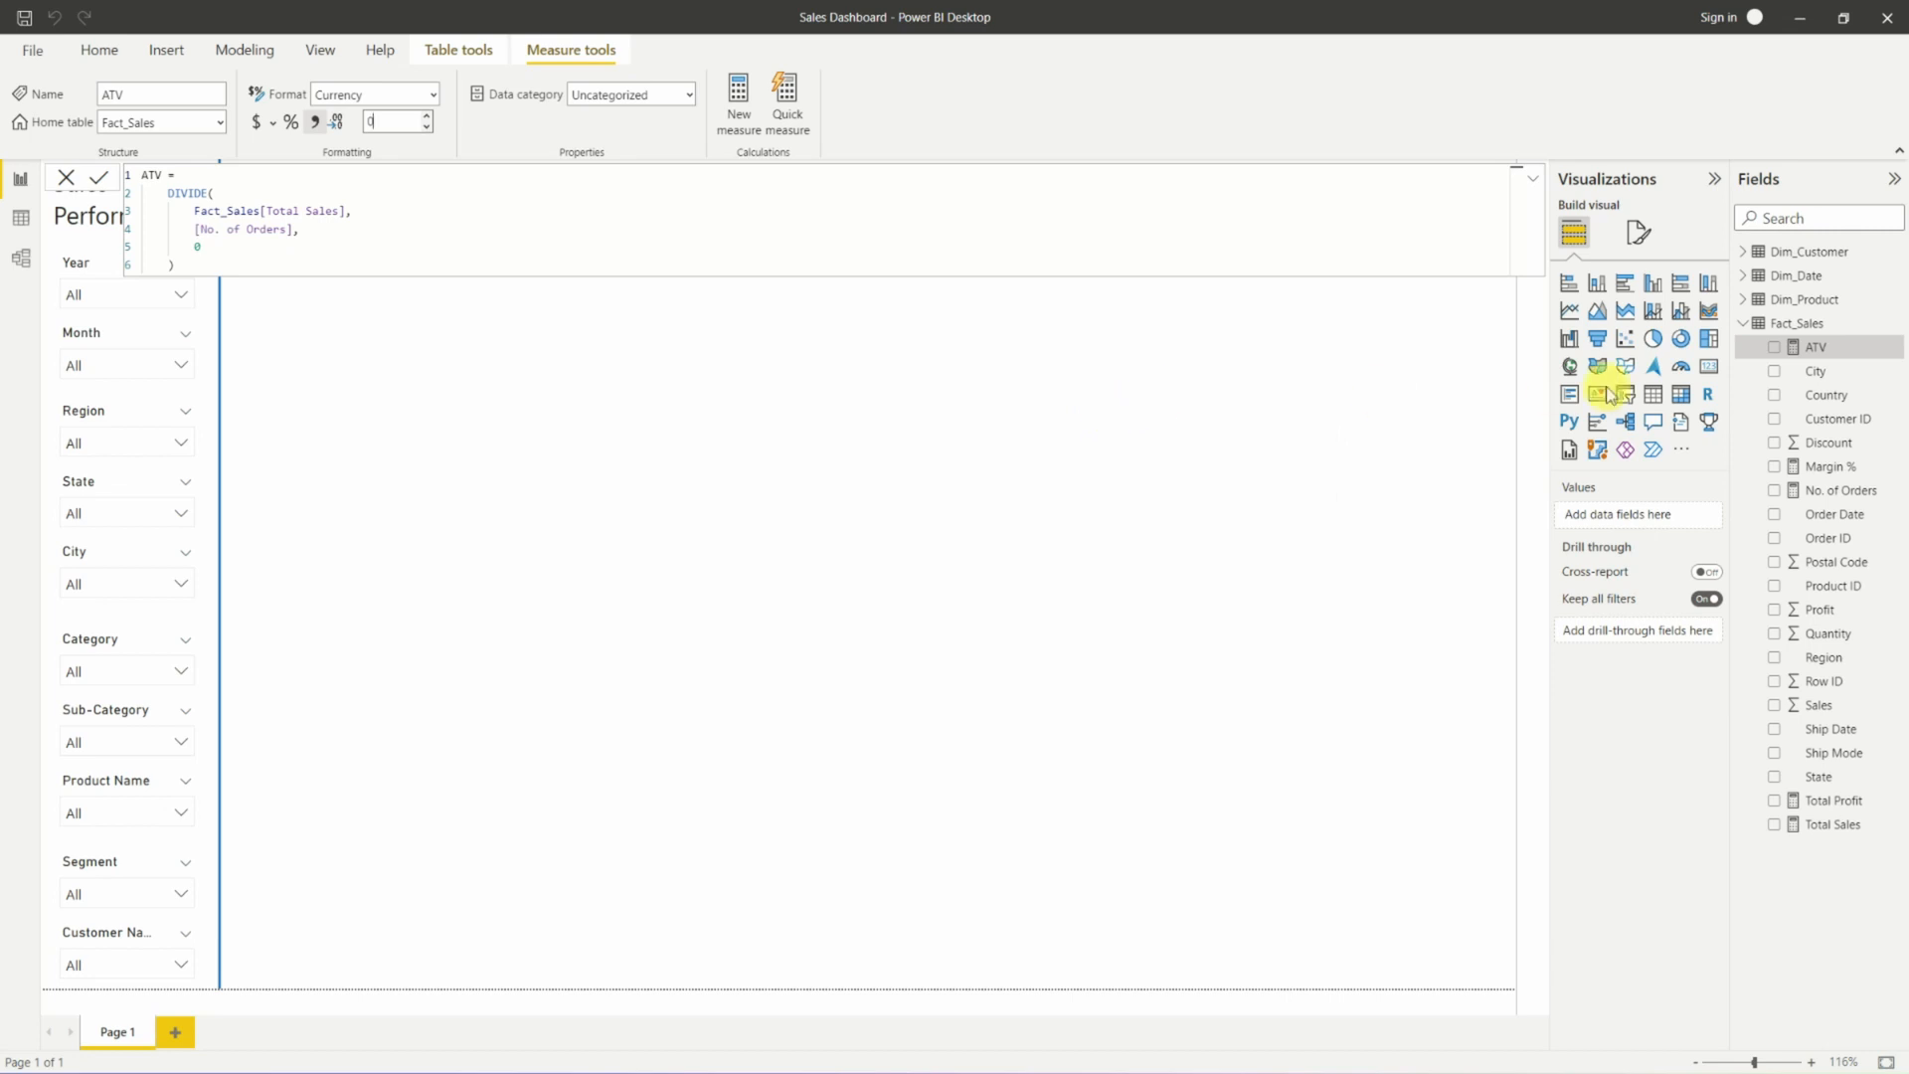
left_click(1833, 492)
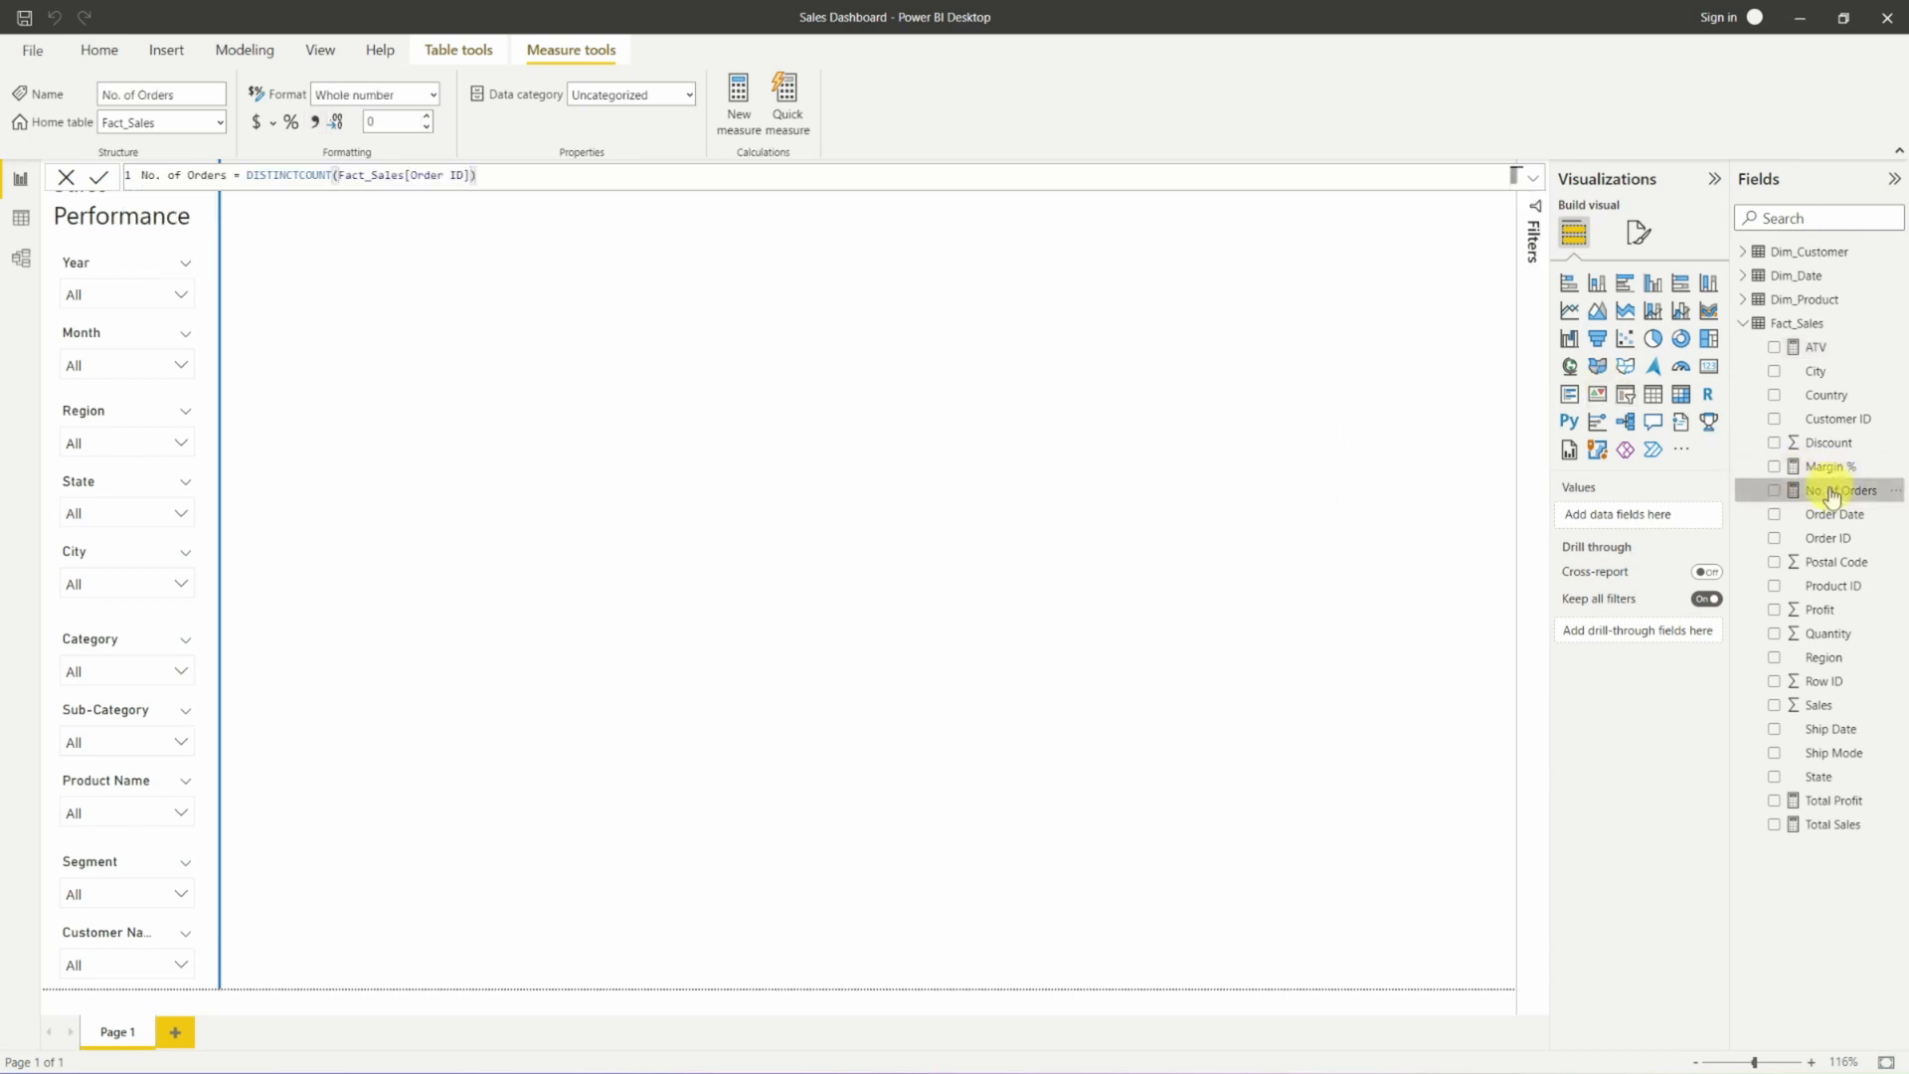
left_click(1816, 350)
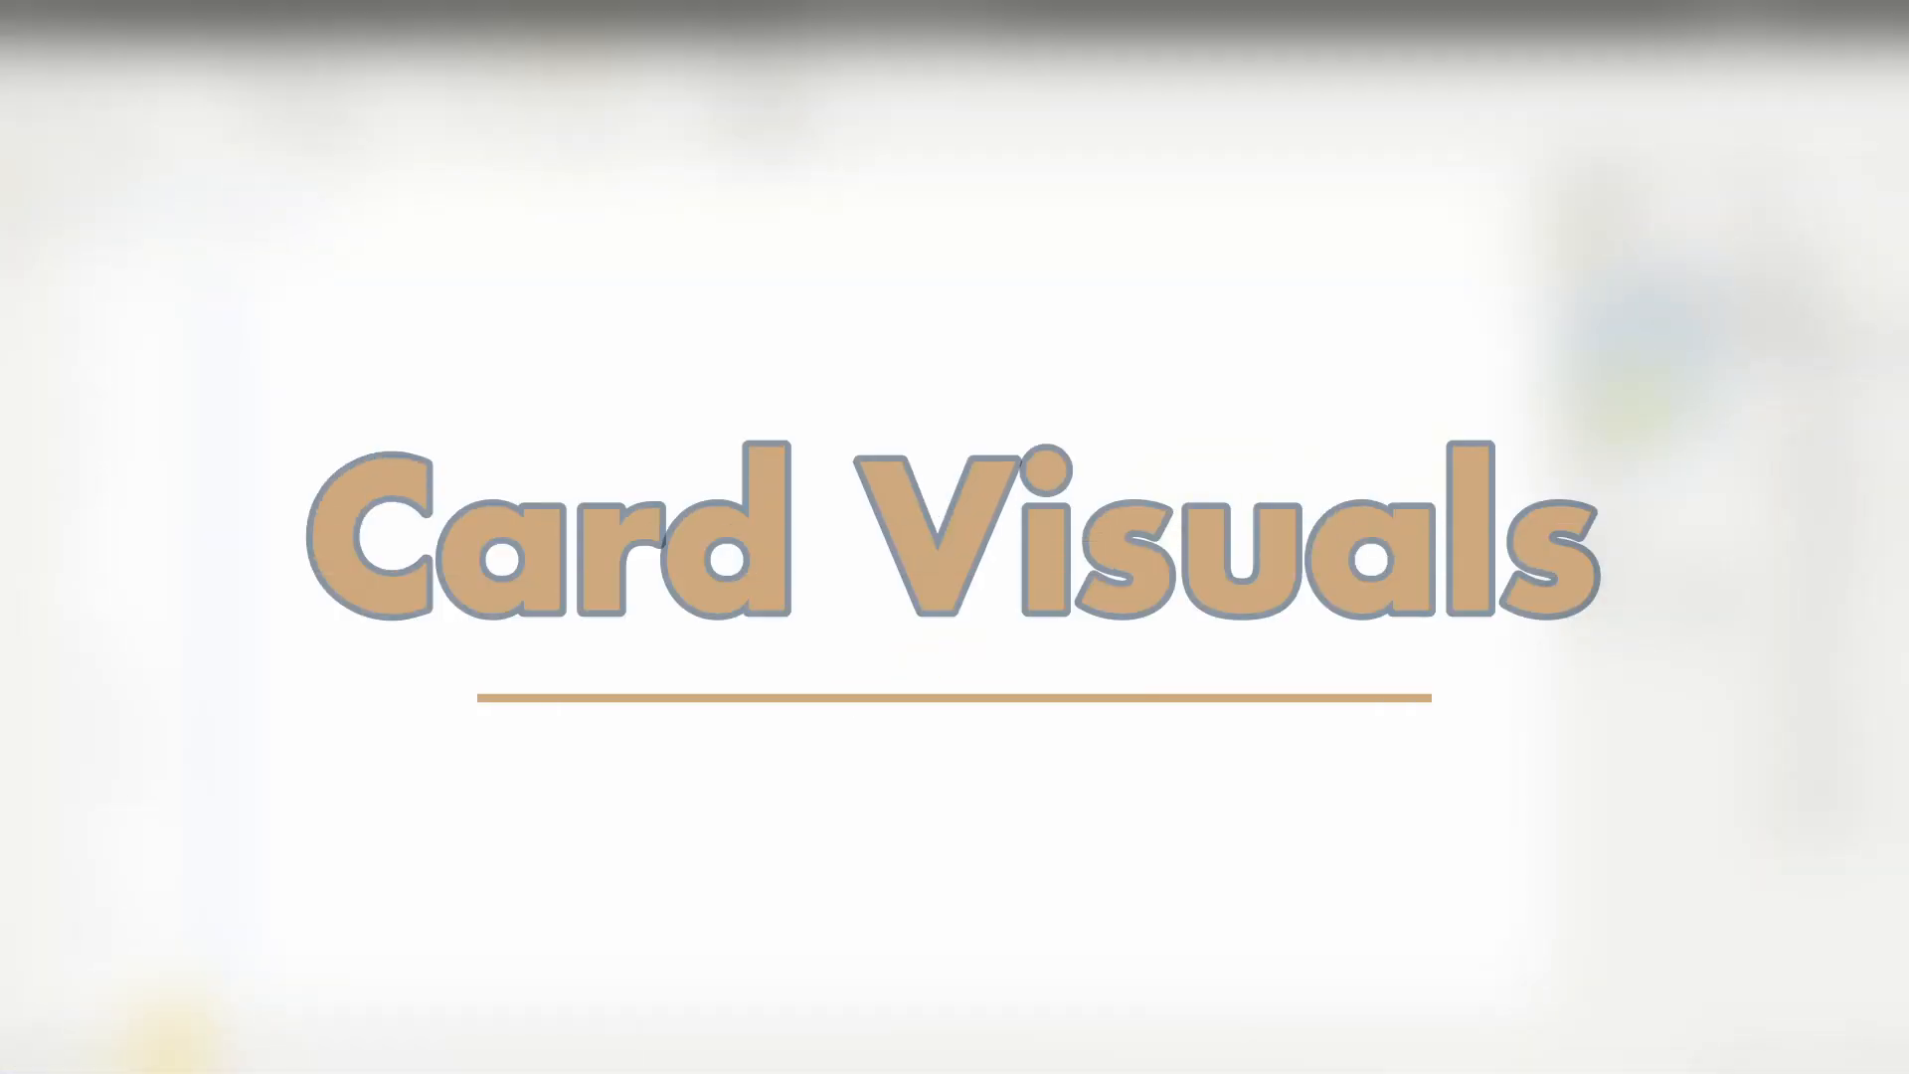
Insert a new card visual with nothing else selected, resize it to a small card and place it in the page's top-right corner.
left_click(1789, 371)
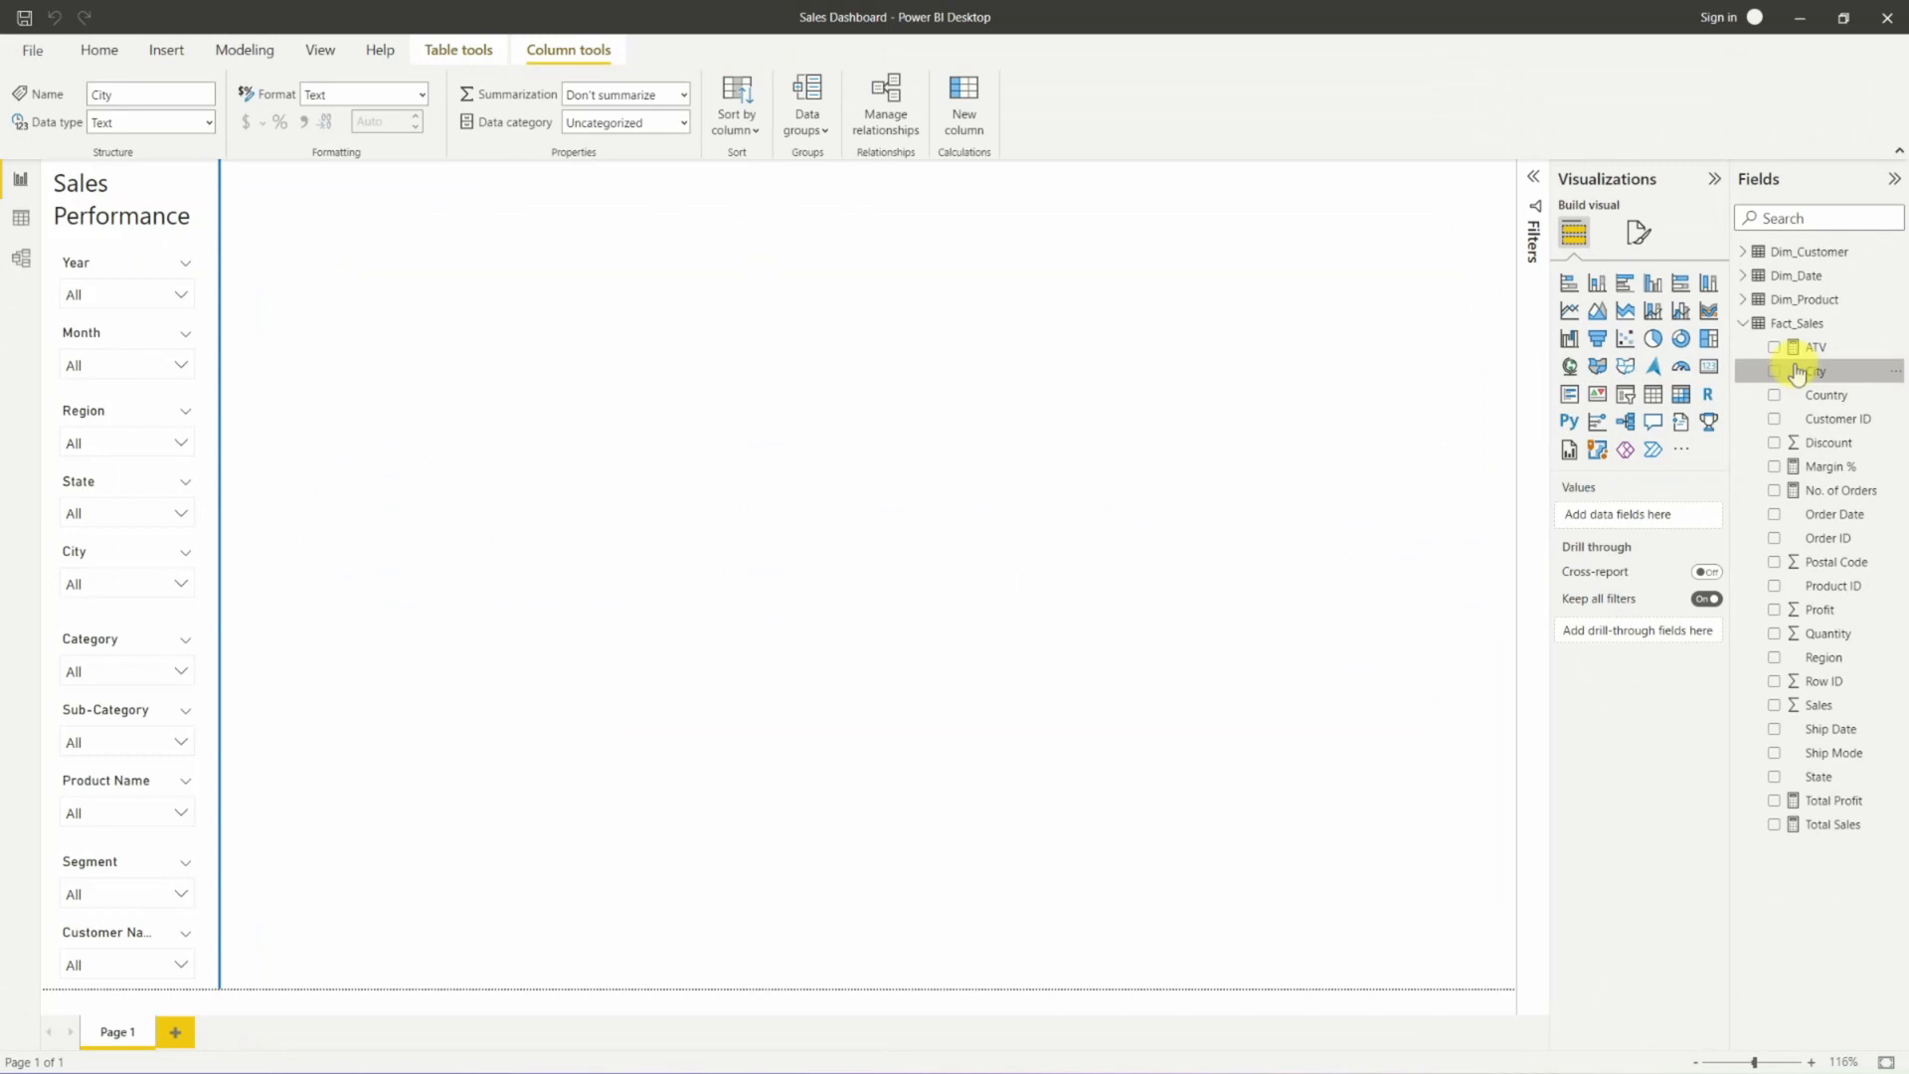
left_click(601, 263)
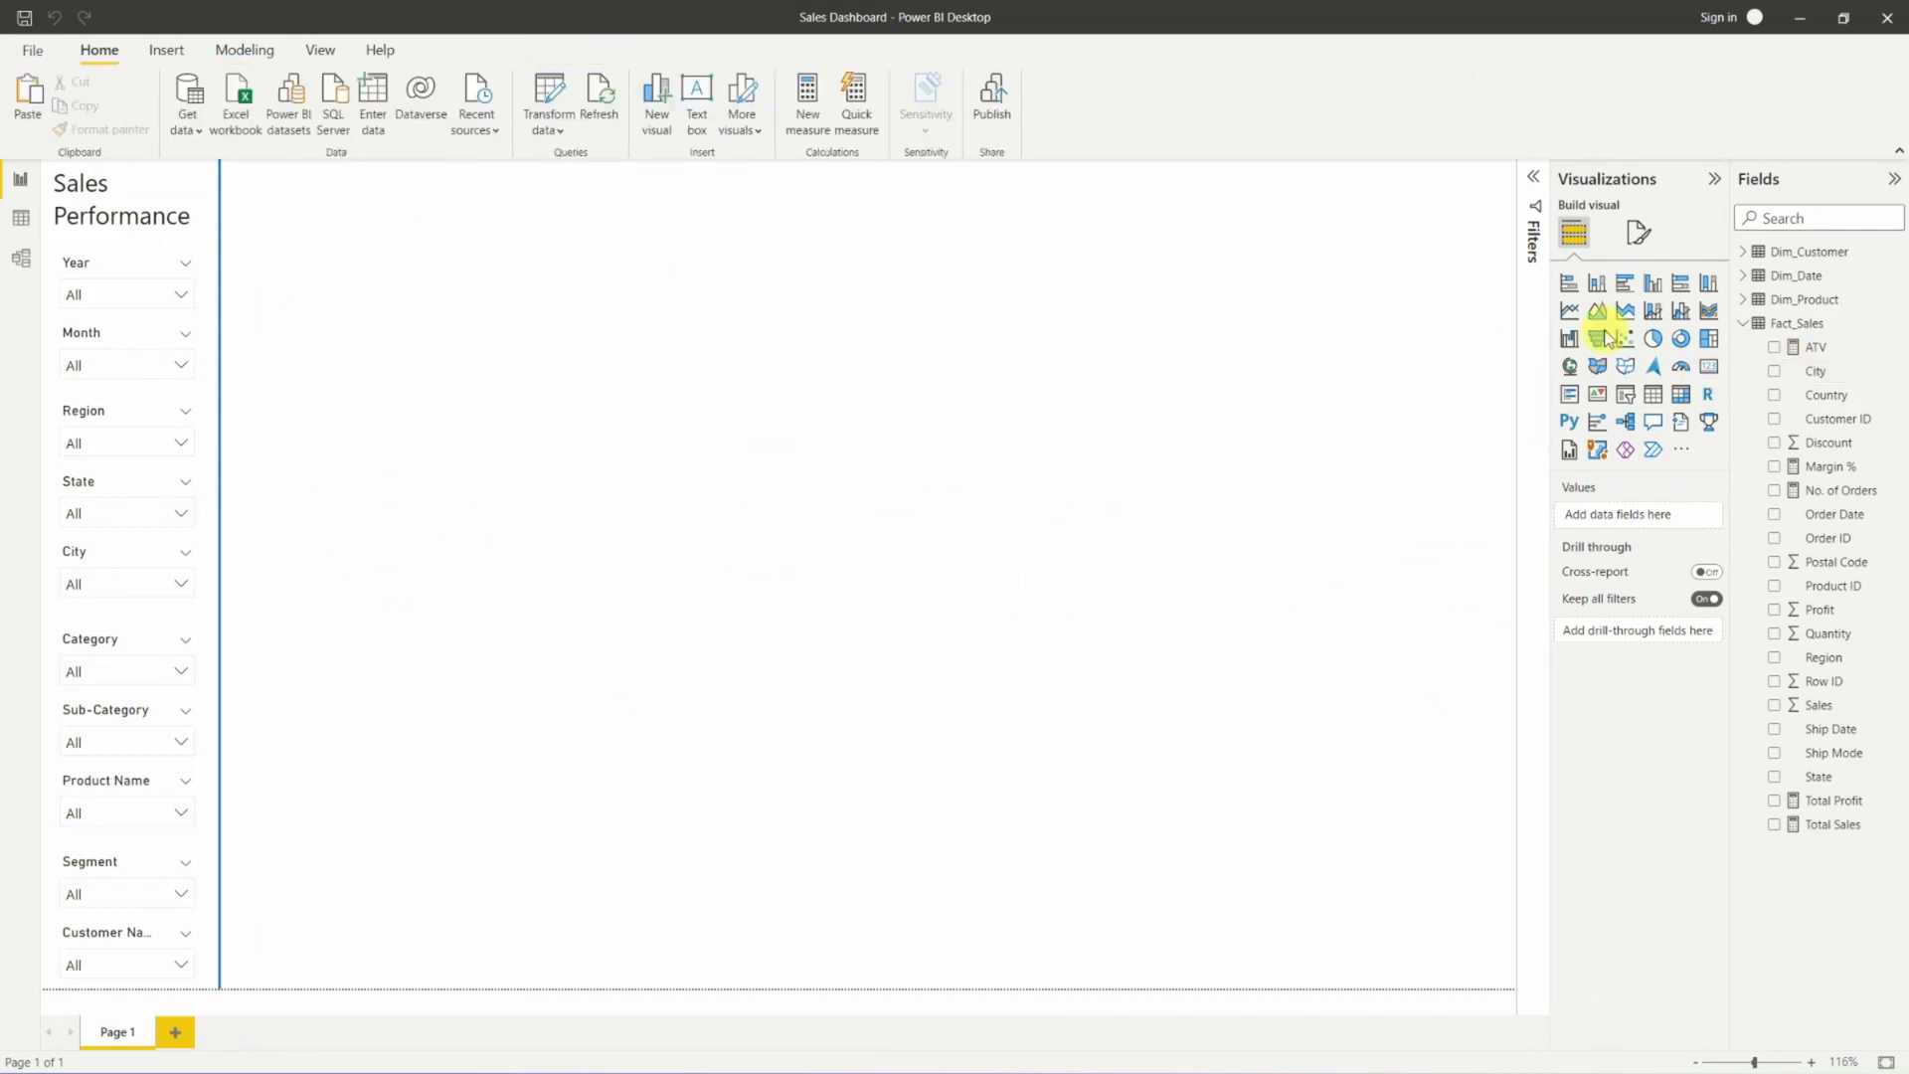
left_click(1708, 371)
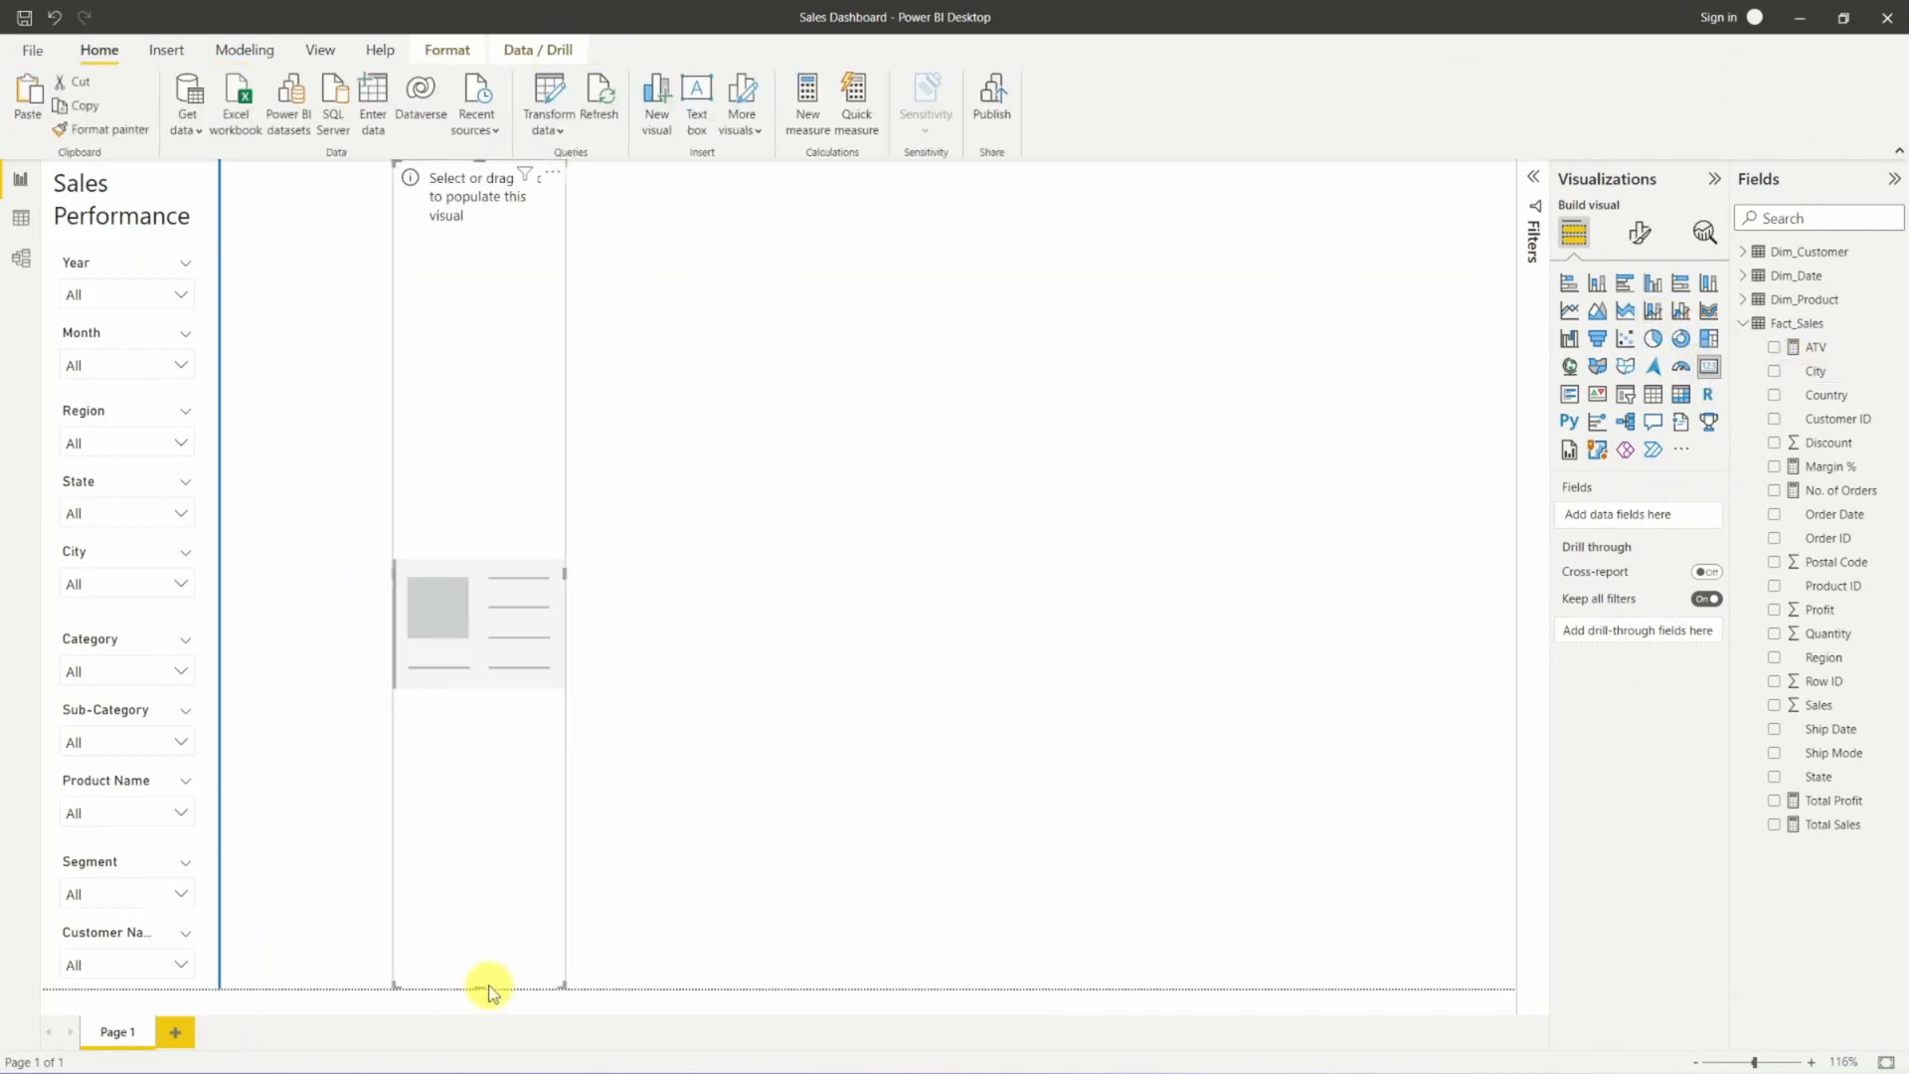
left_click_drag(479, 991, 473, 298)
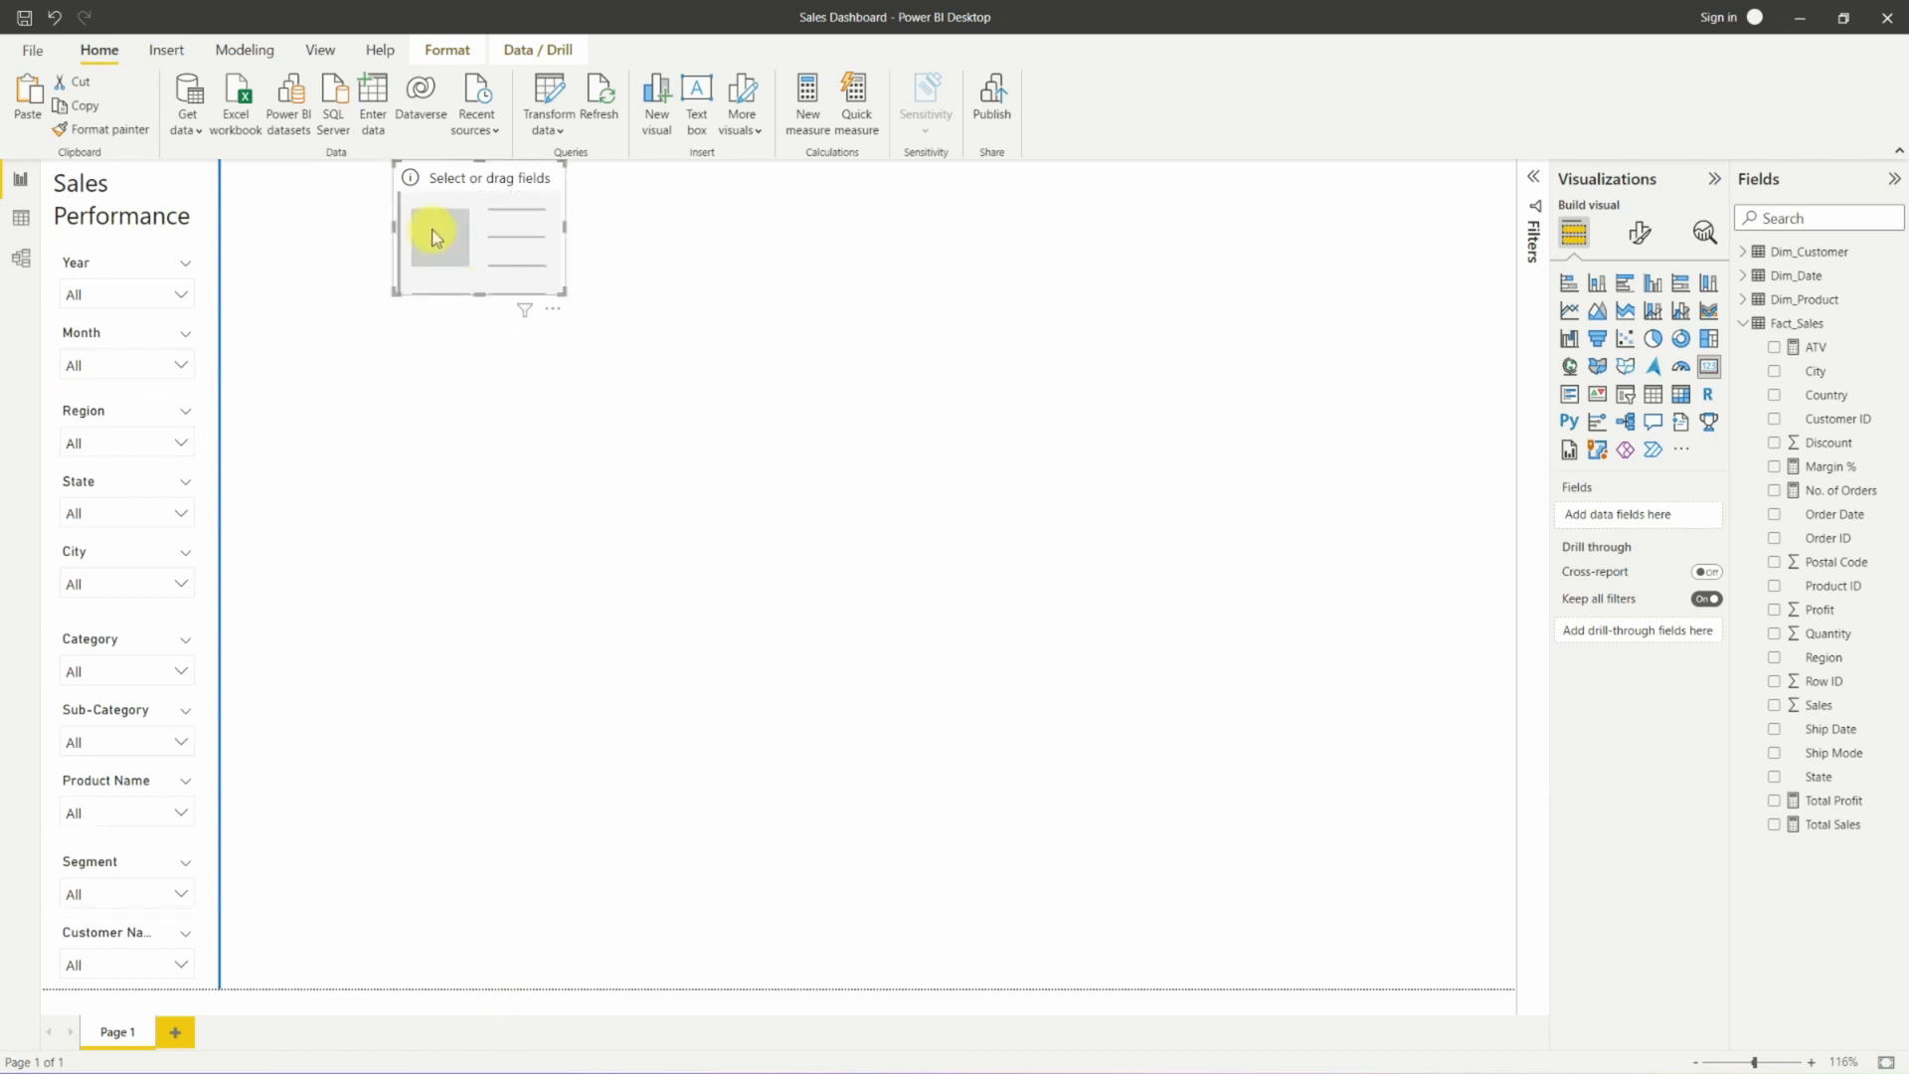
left_click_drag(394, 226, 336, 231)
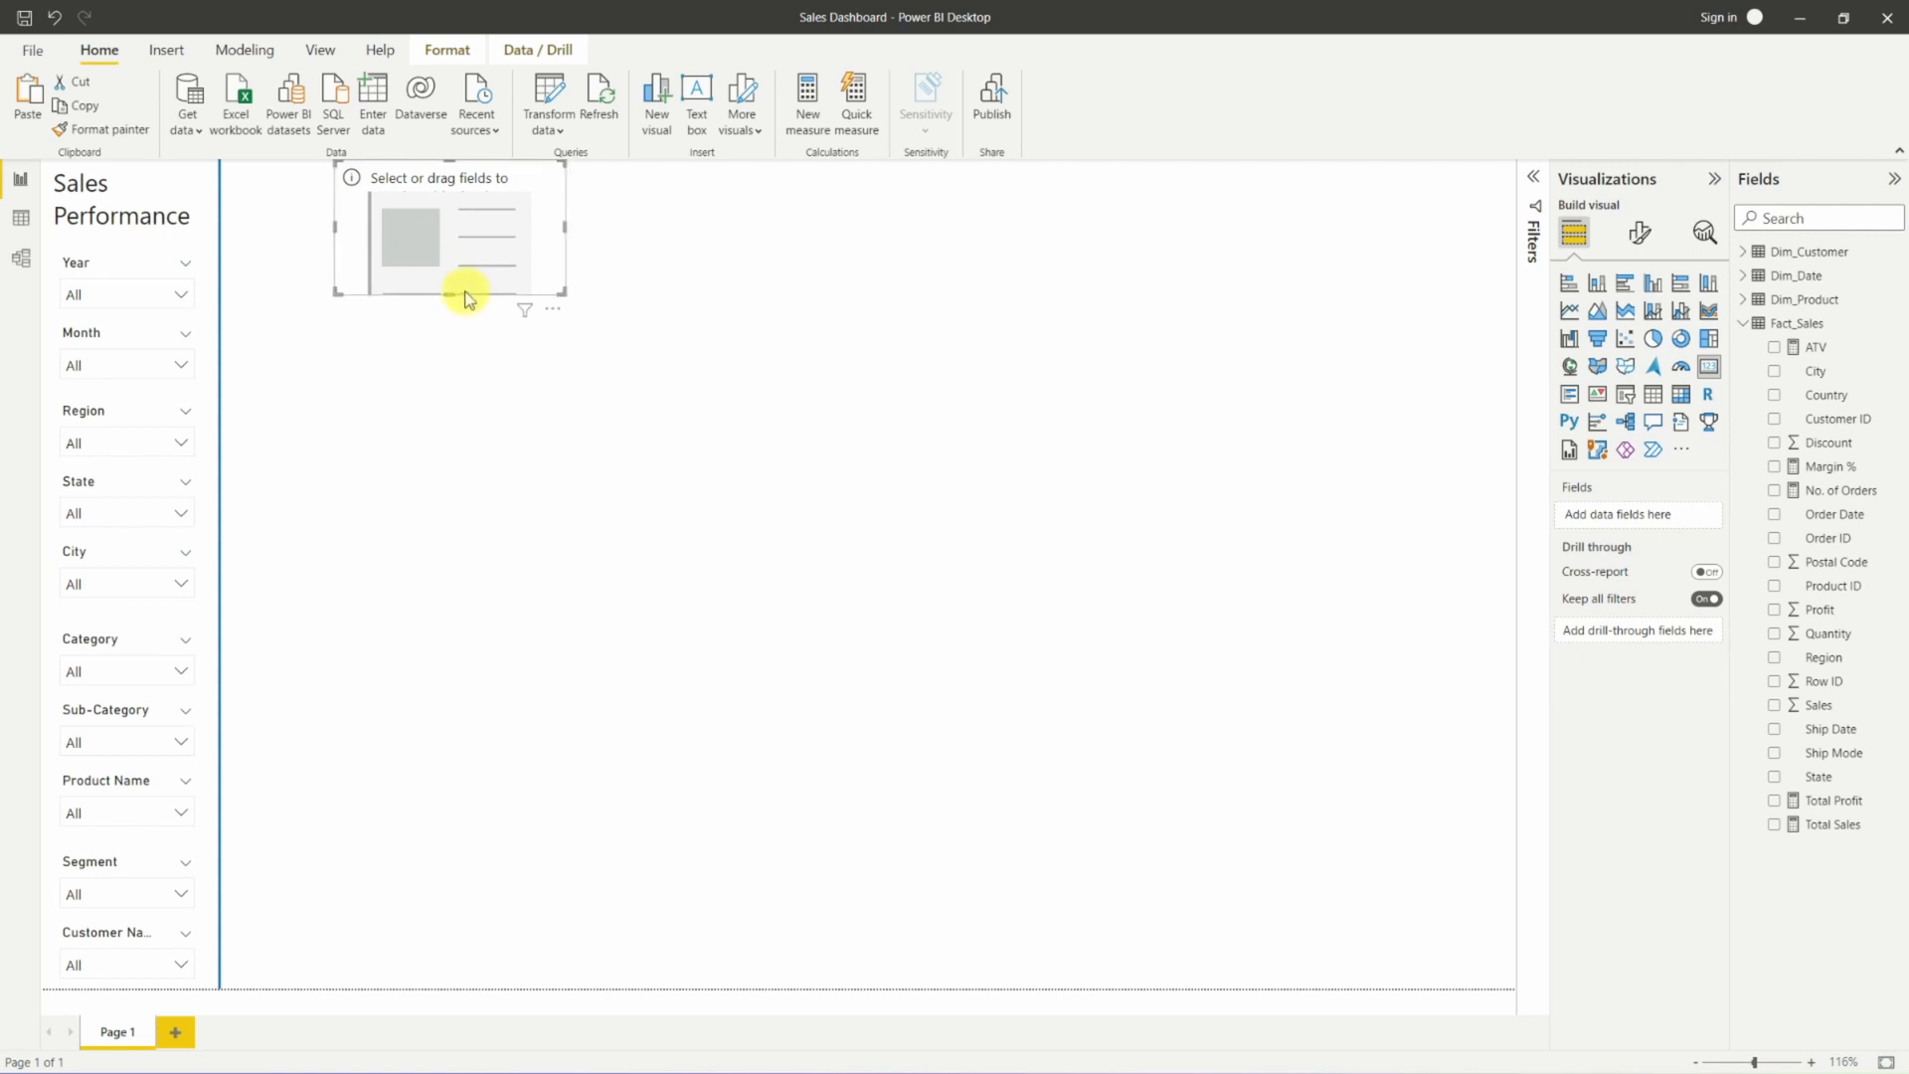
left_click_drag(468, 299, 1484, 230)
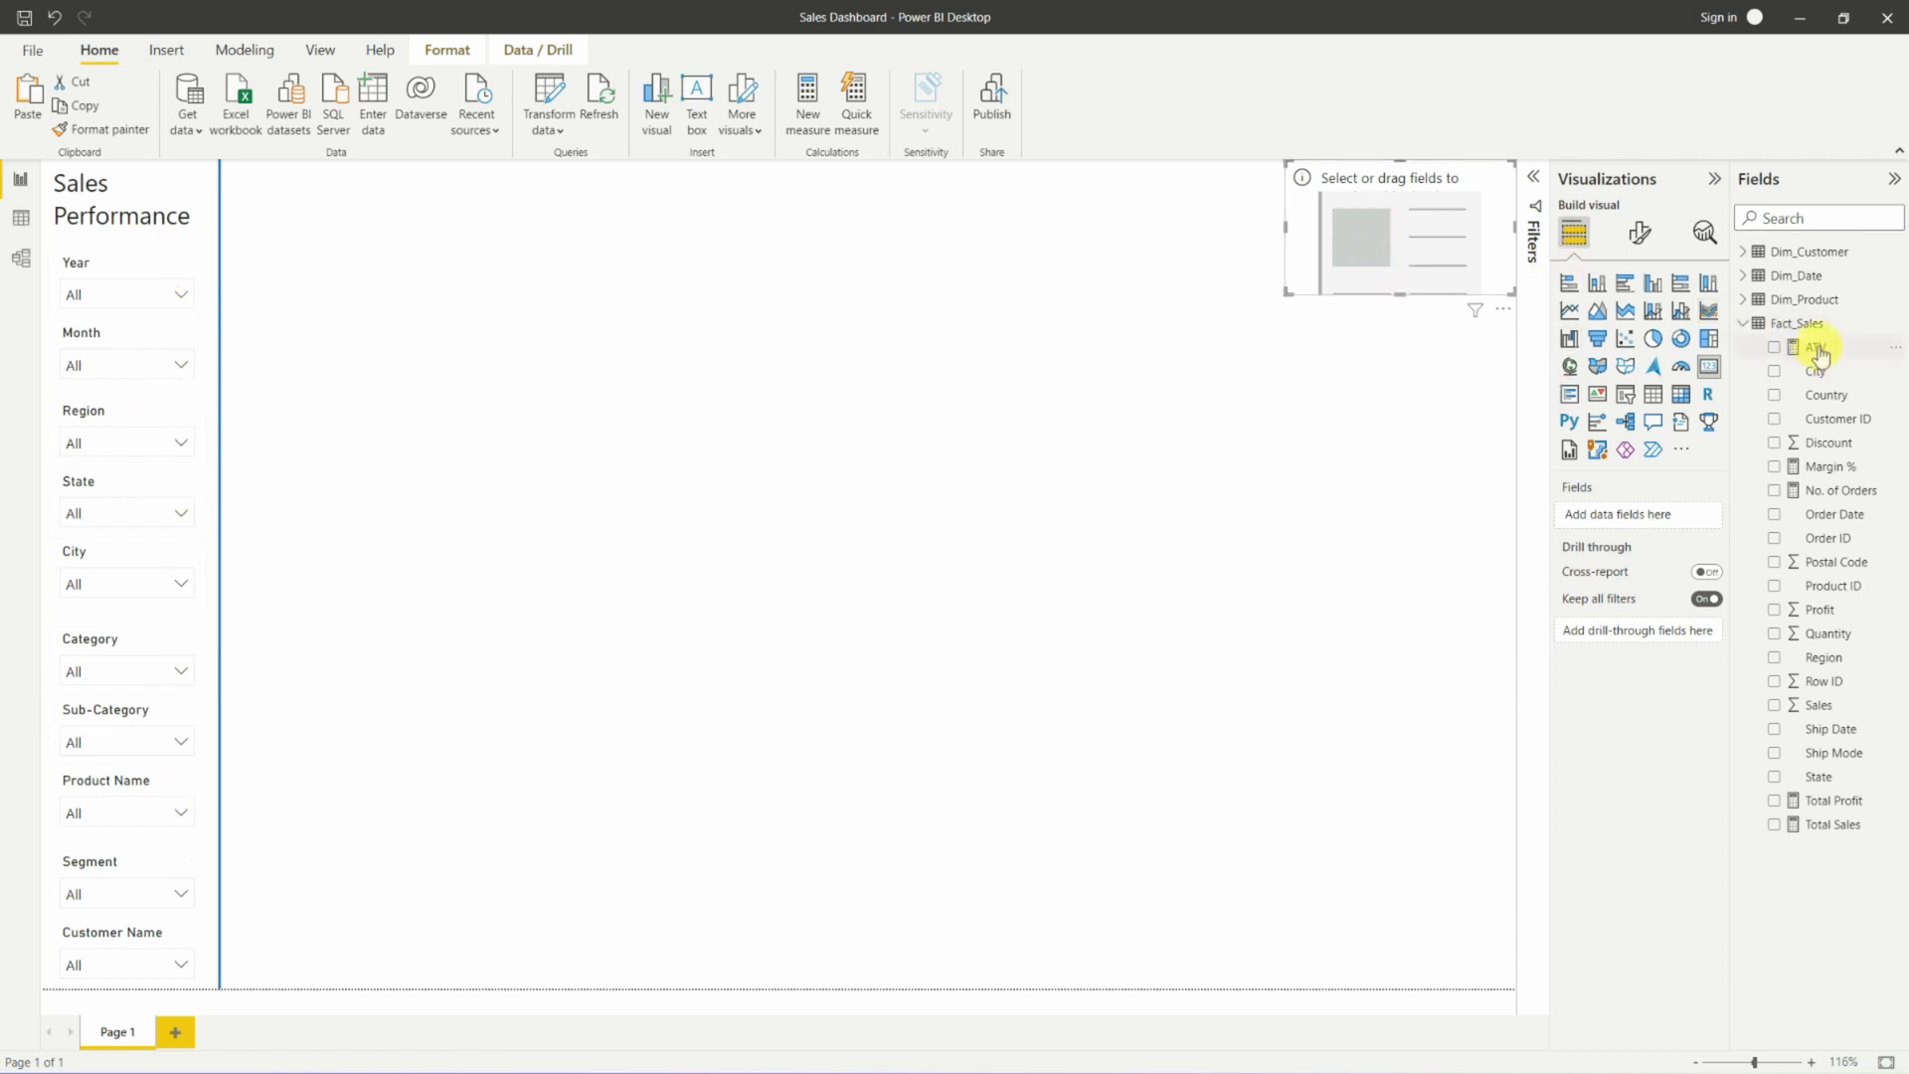
Show the ATV measure in the card and turn off its category label.
left_click_drag(1815, 347, 1645, 511)
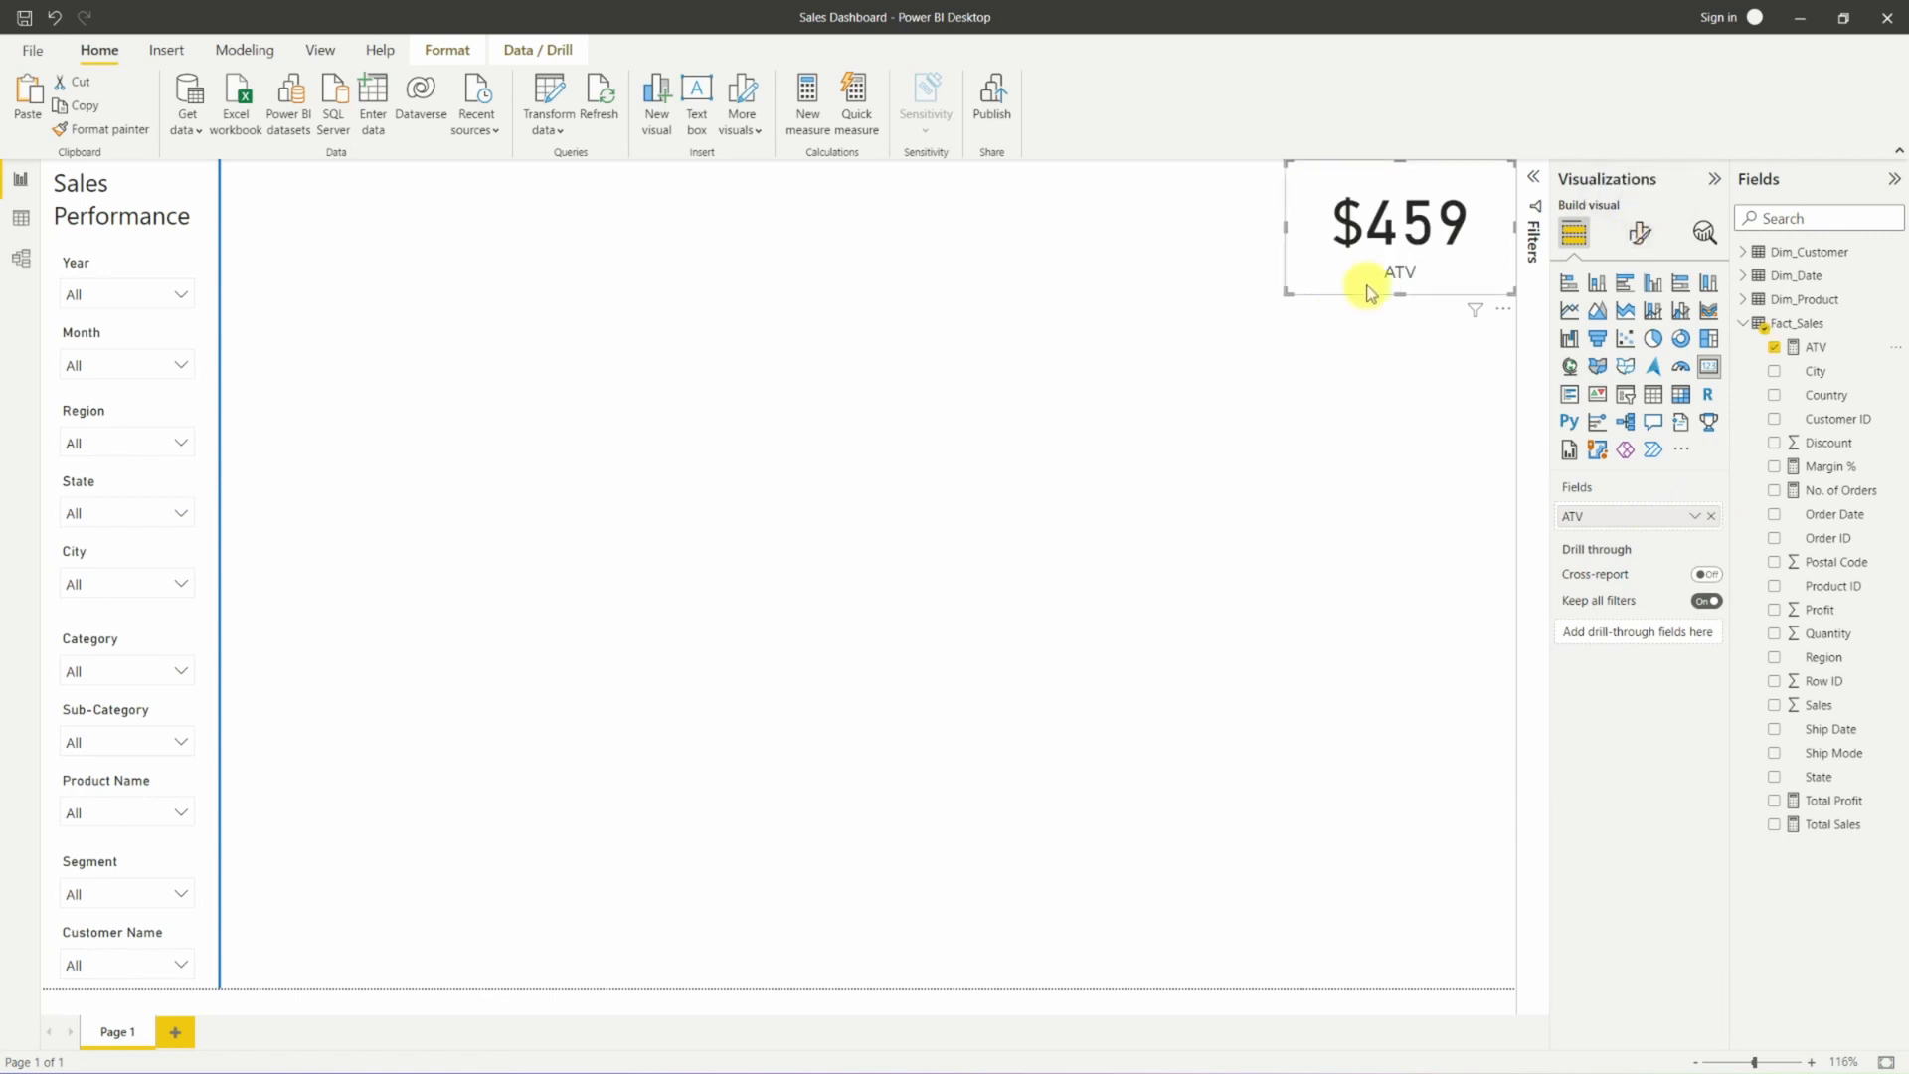
left_click(1635, 241)
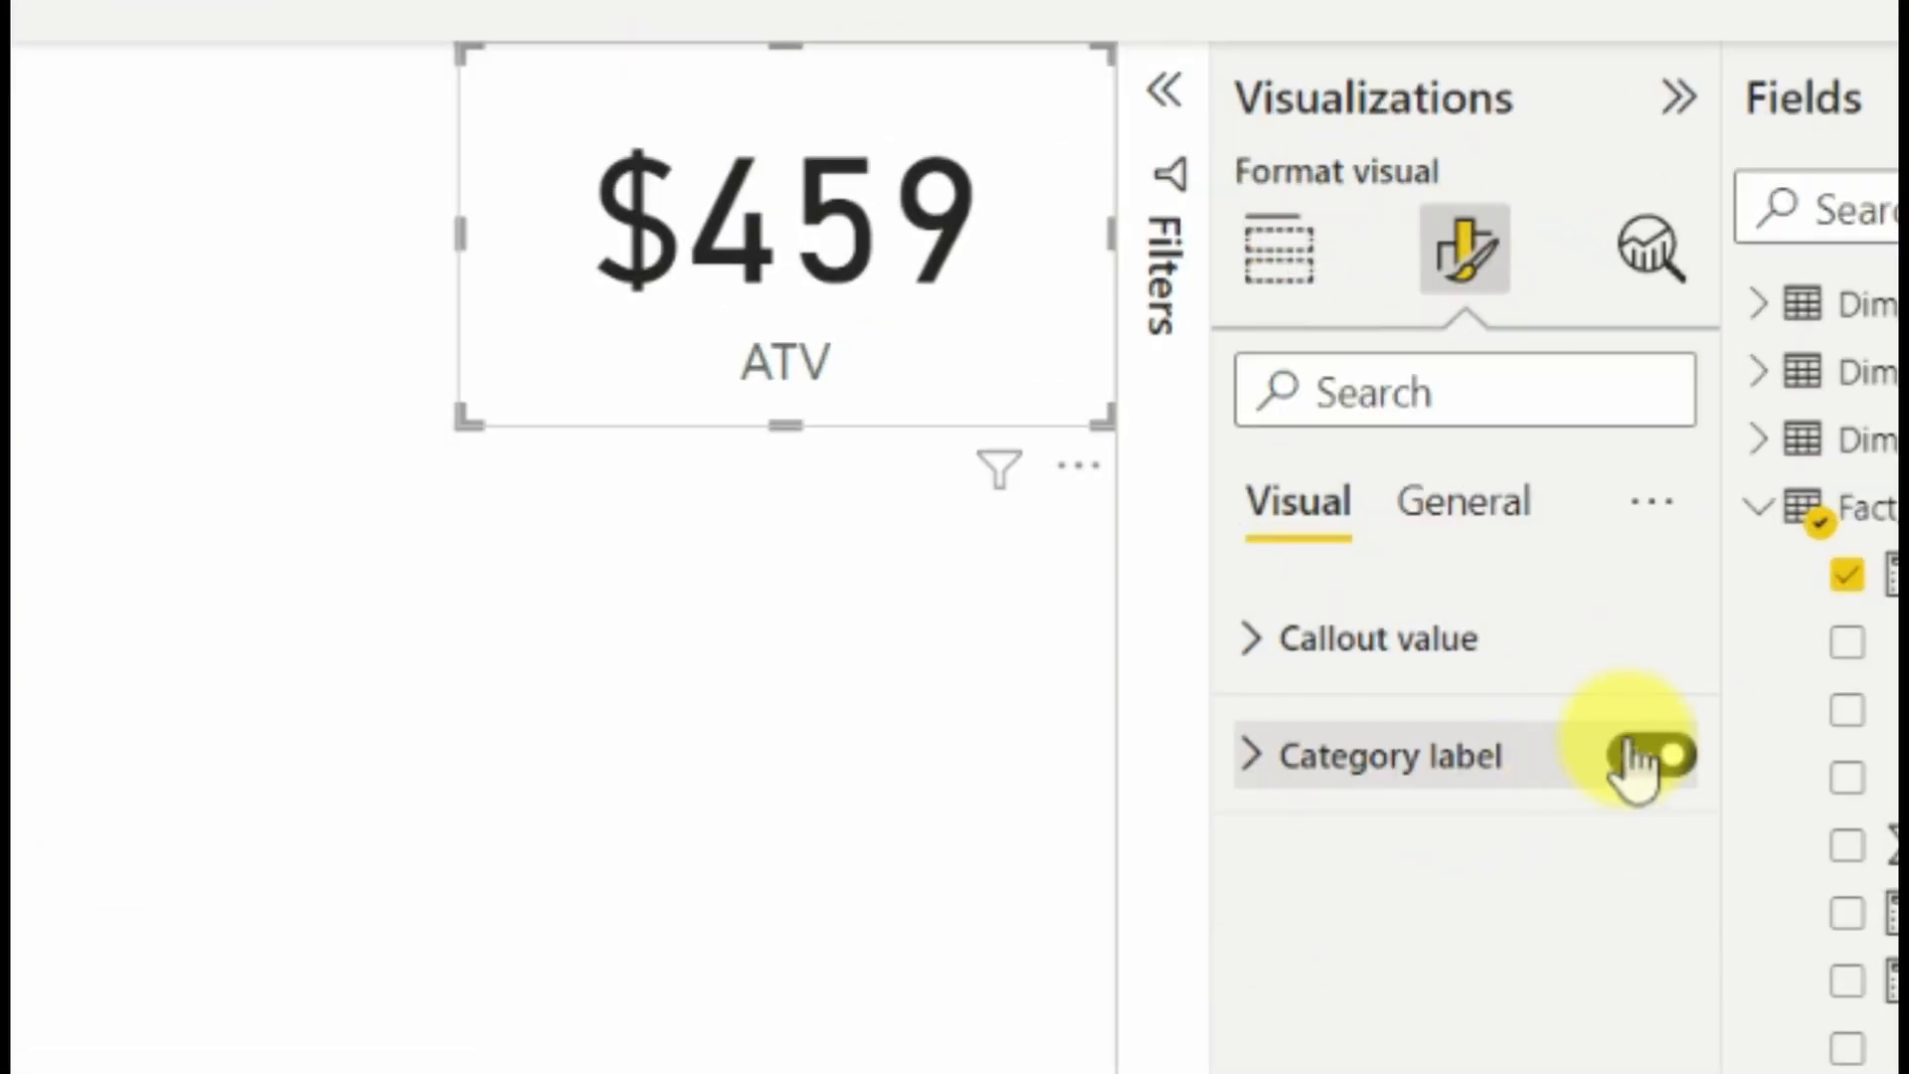
left_click(1643, 761)
Turn on the card's title and set the title text to ATV.
left_click(1482, 507)
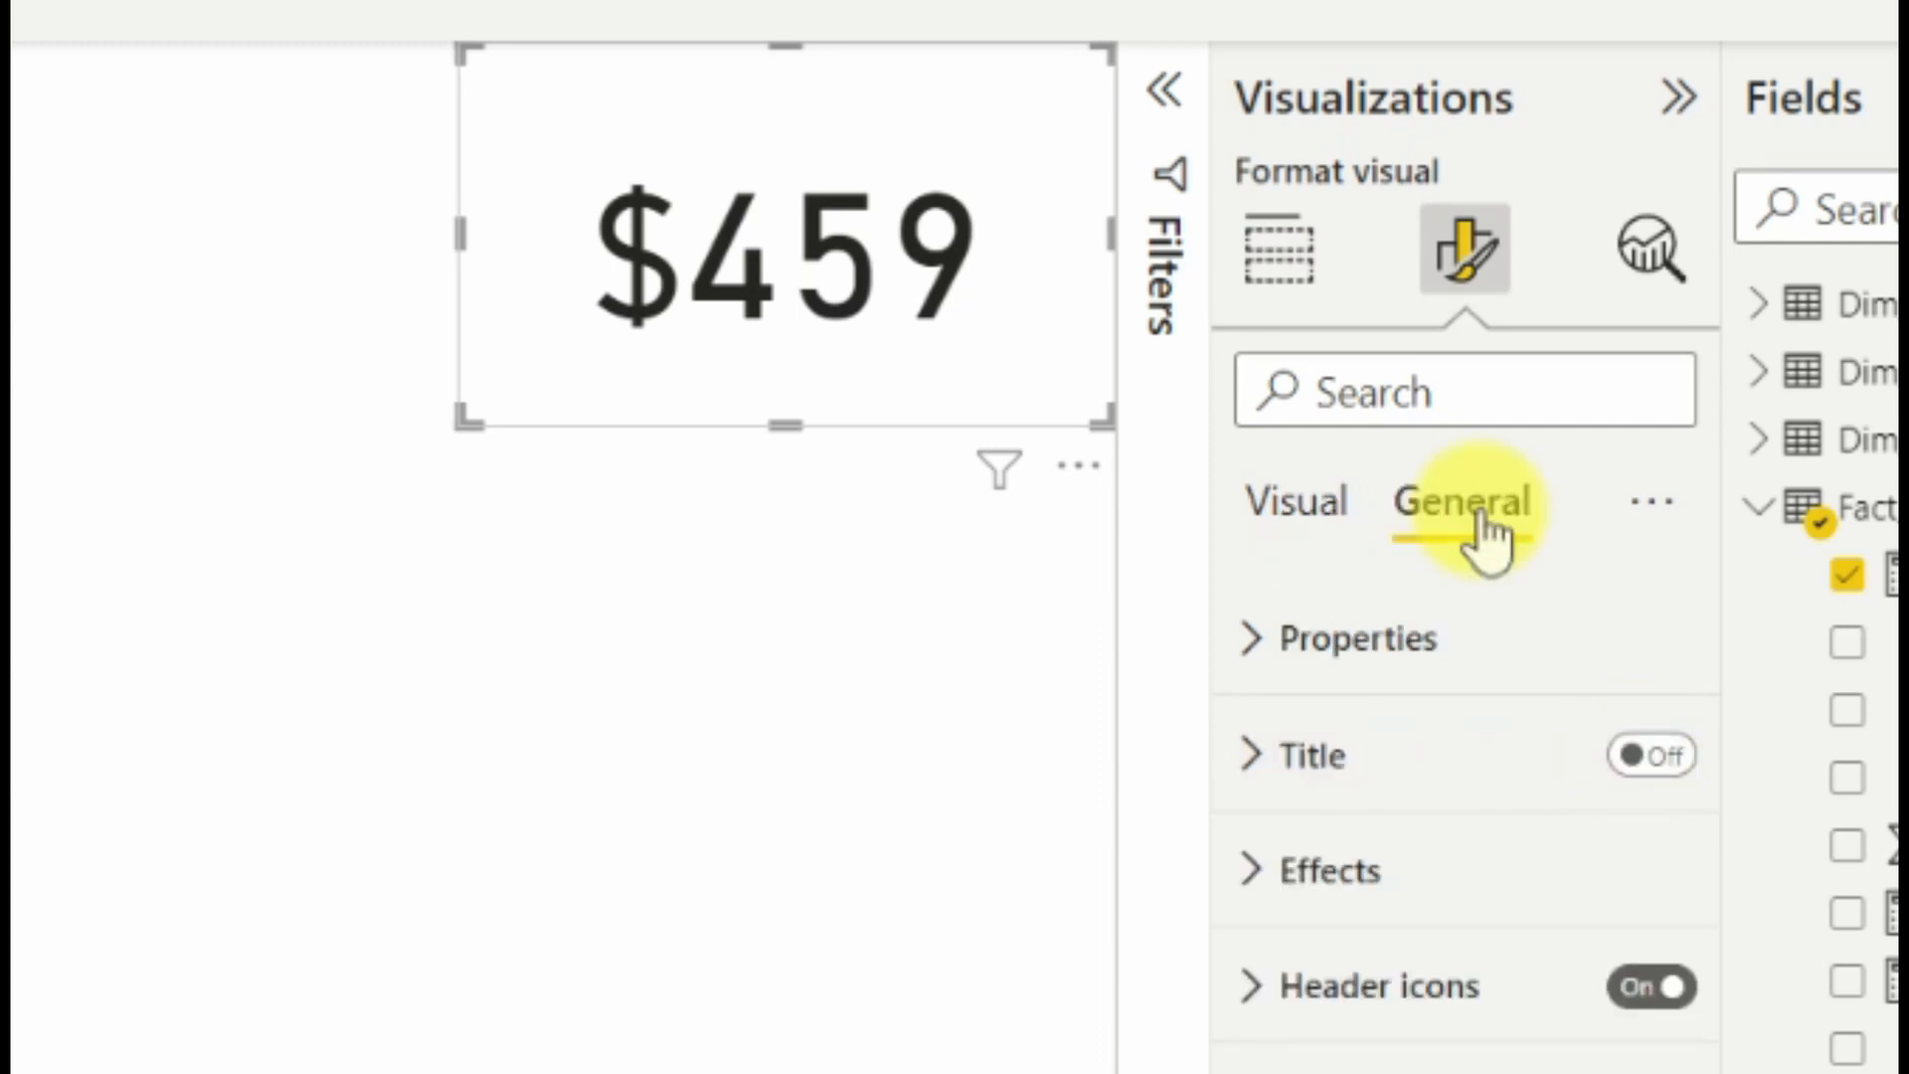
left_click(1636, 760)
left_click(1299, 781)
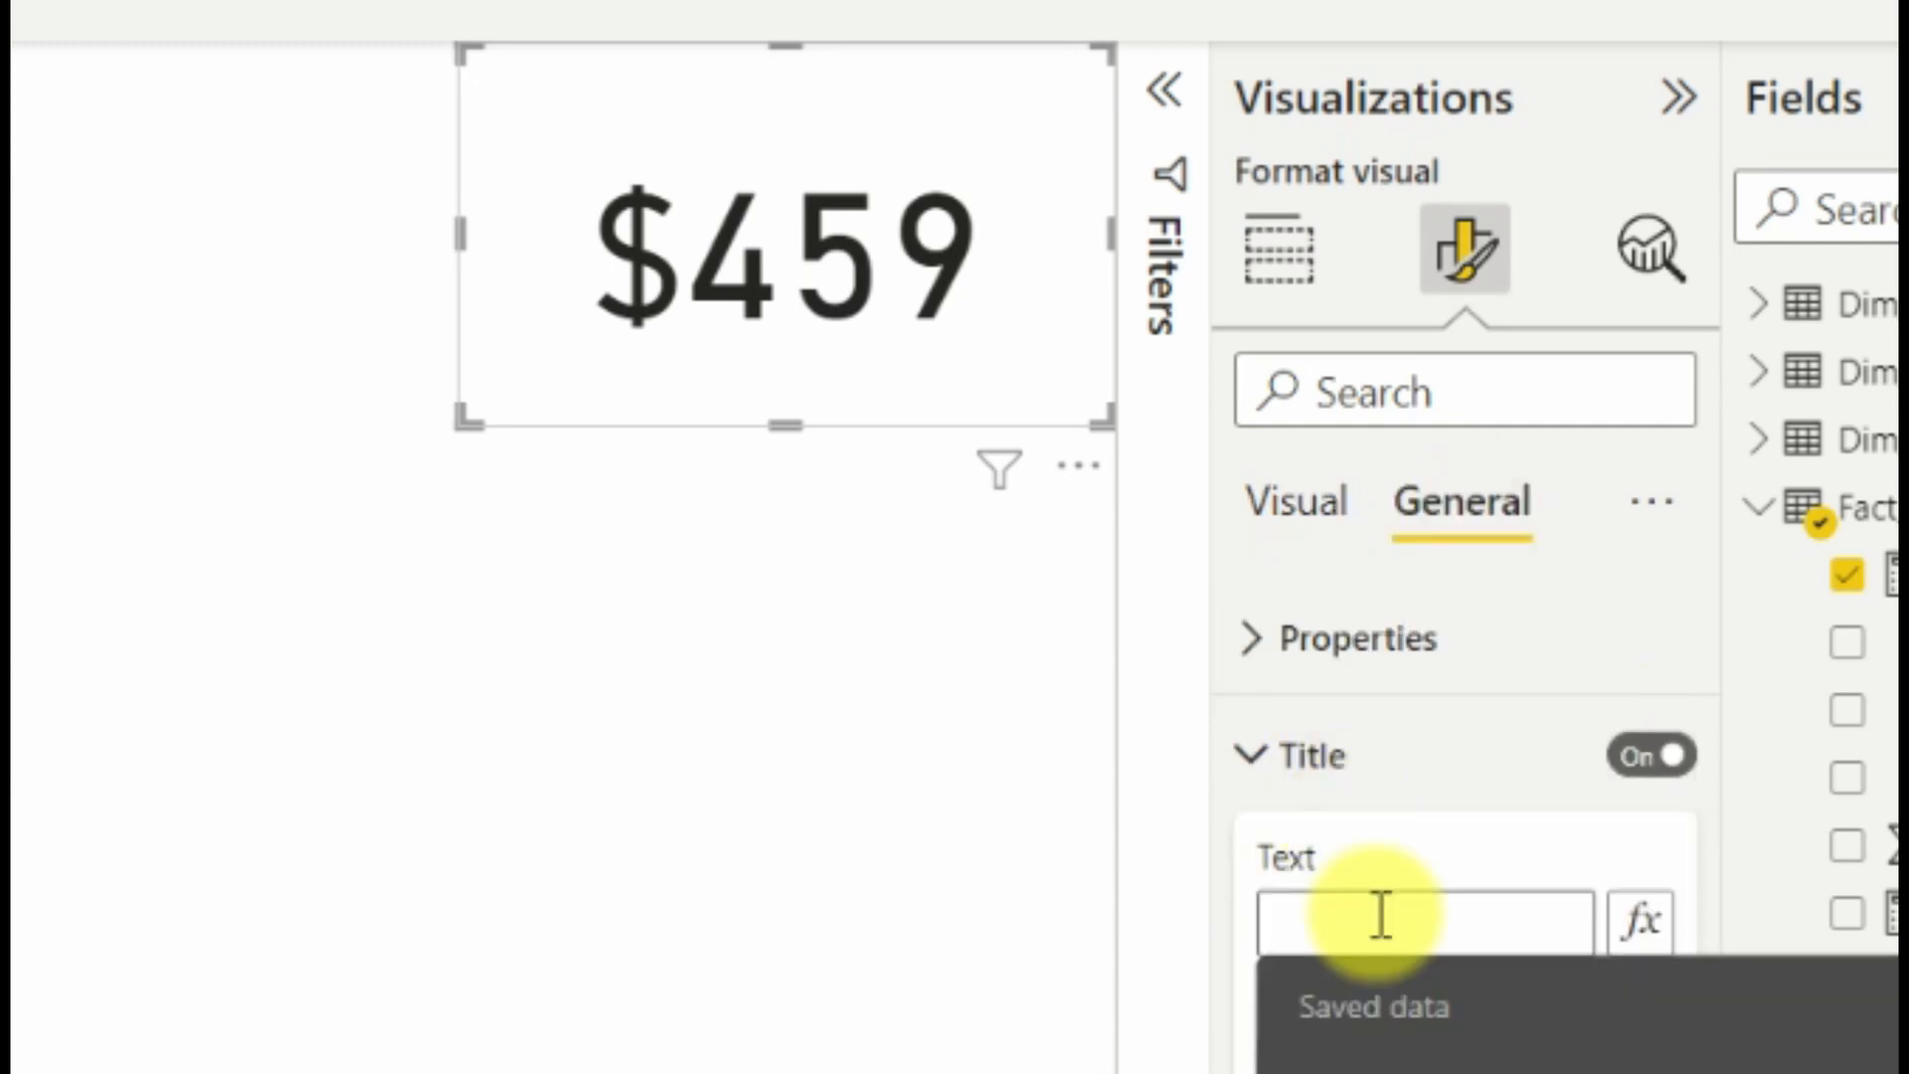
type("ATV")
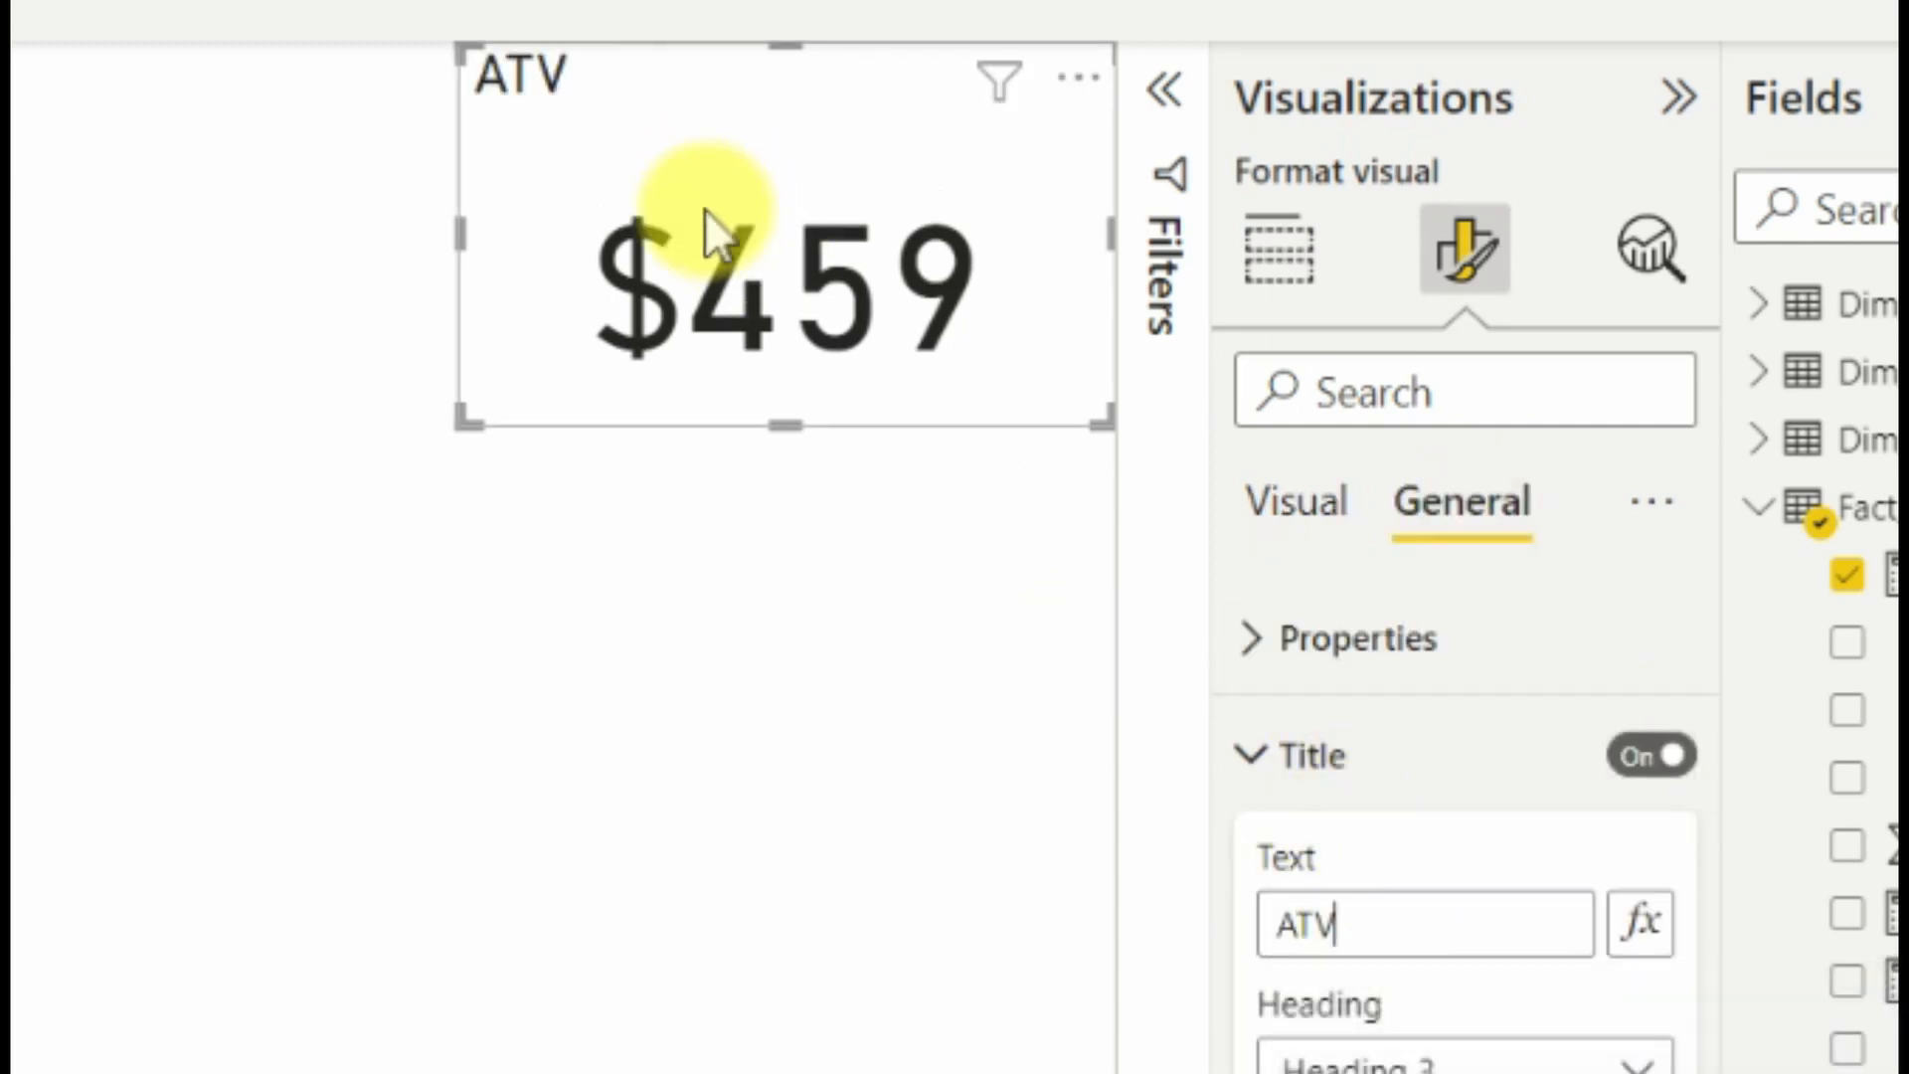
left_click(345, 195)
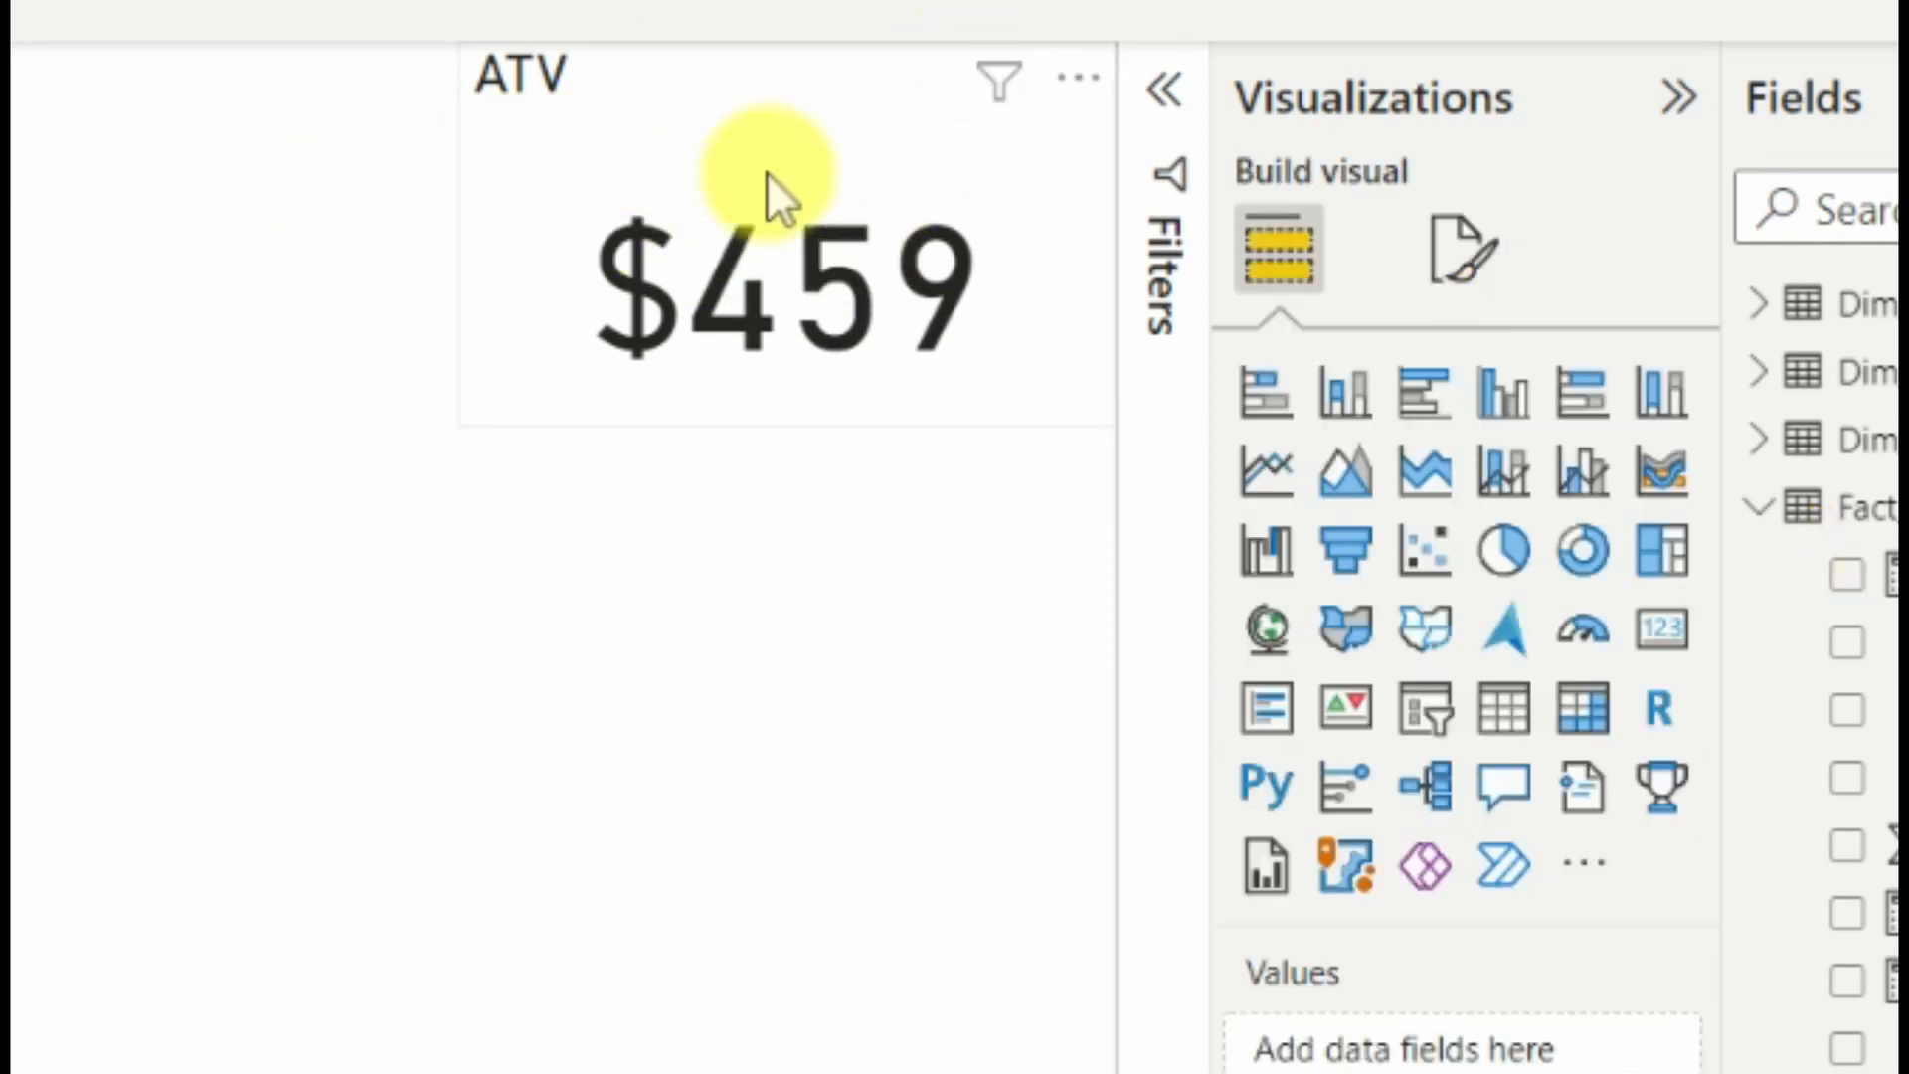
Reduce the ATV card's height and width slightly, keeping it in the page's top-right corner.
left_click(800, 407)
left_click_drag(786, 415, 789, 341)
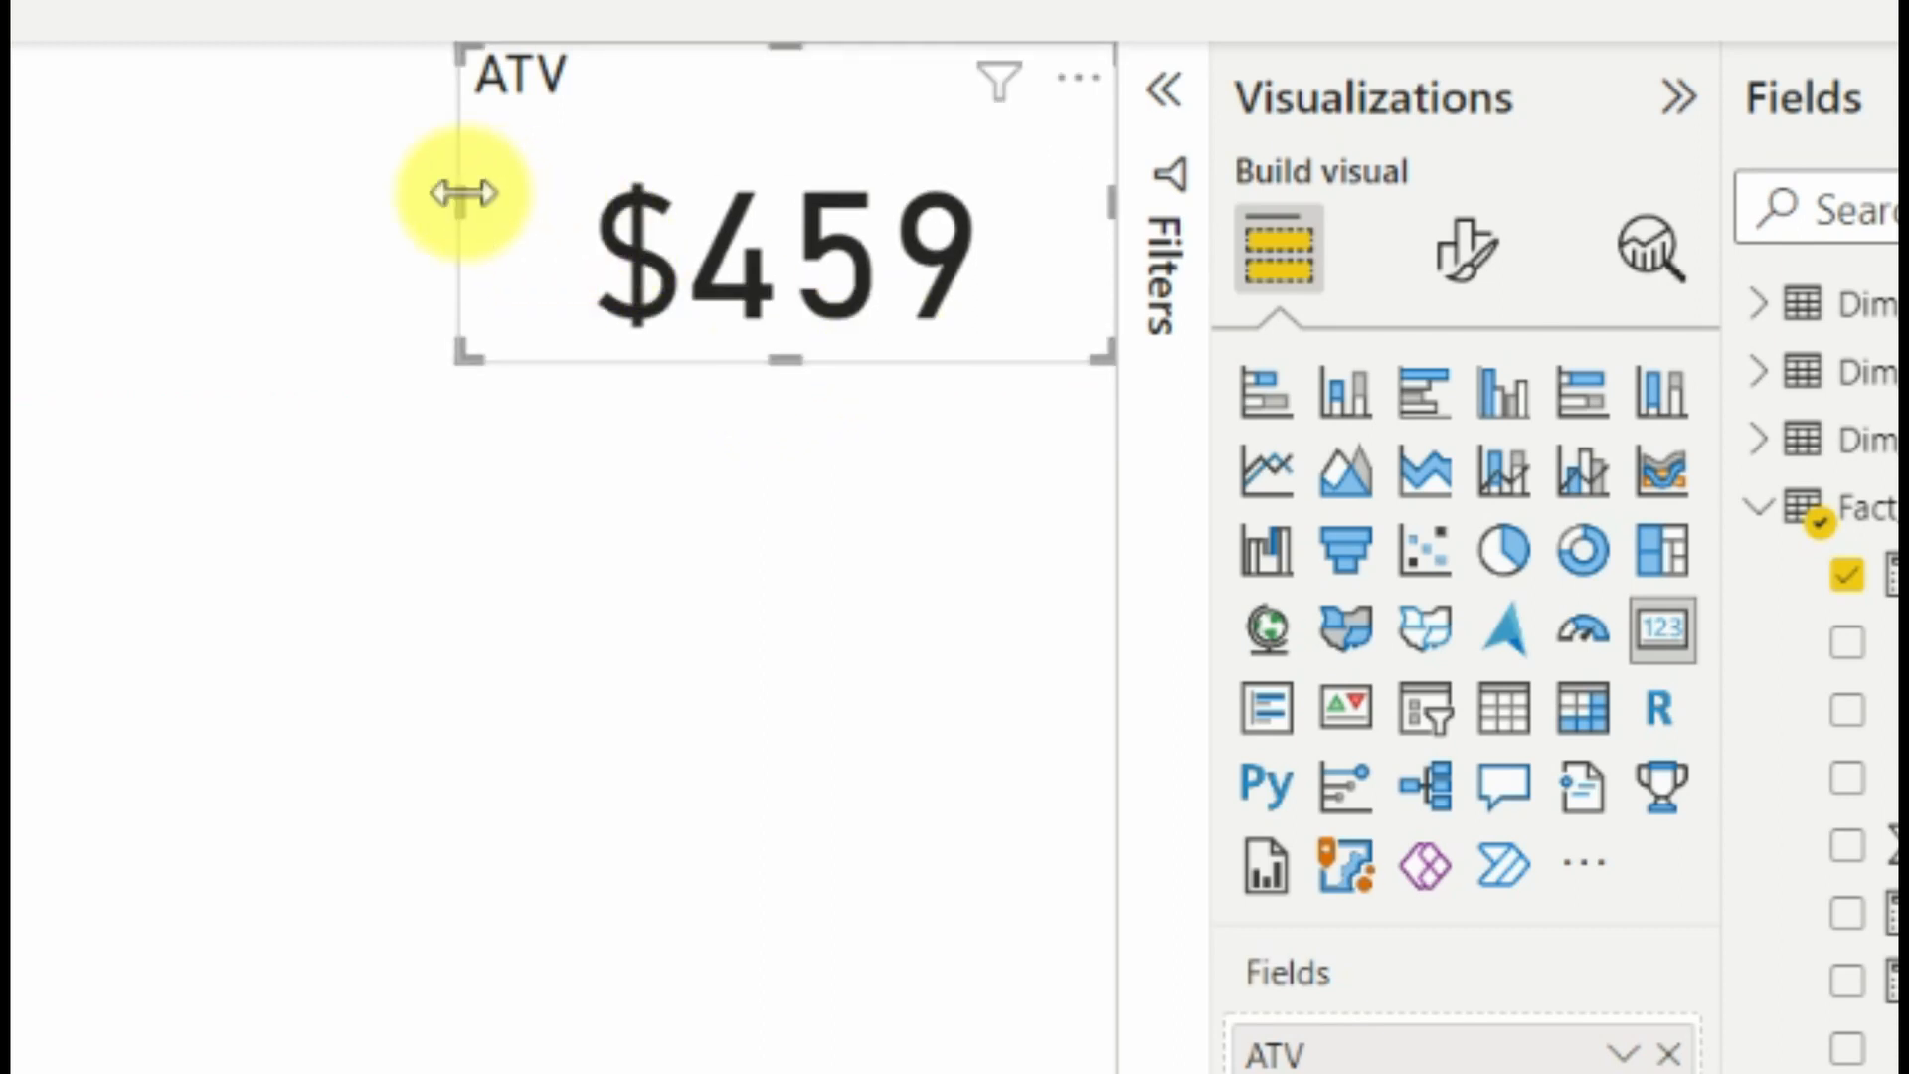
left_click_drag(462, 193, 497, 190)
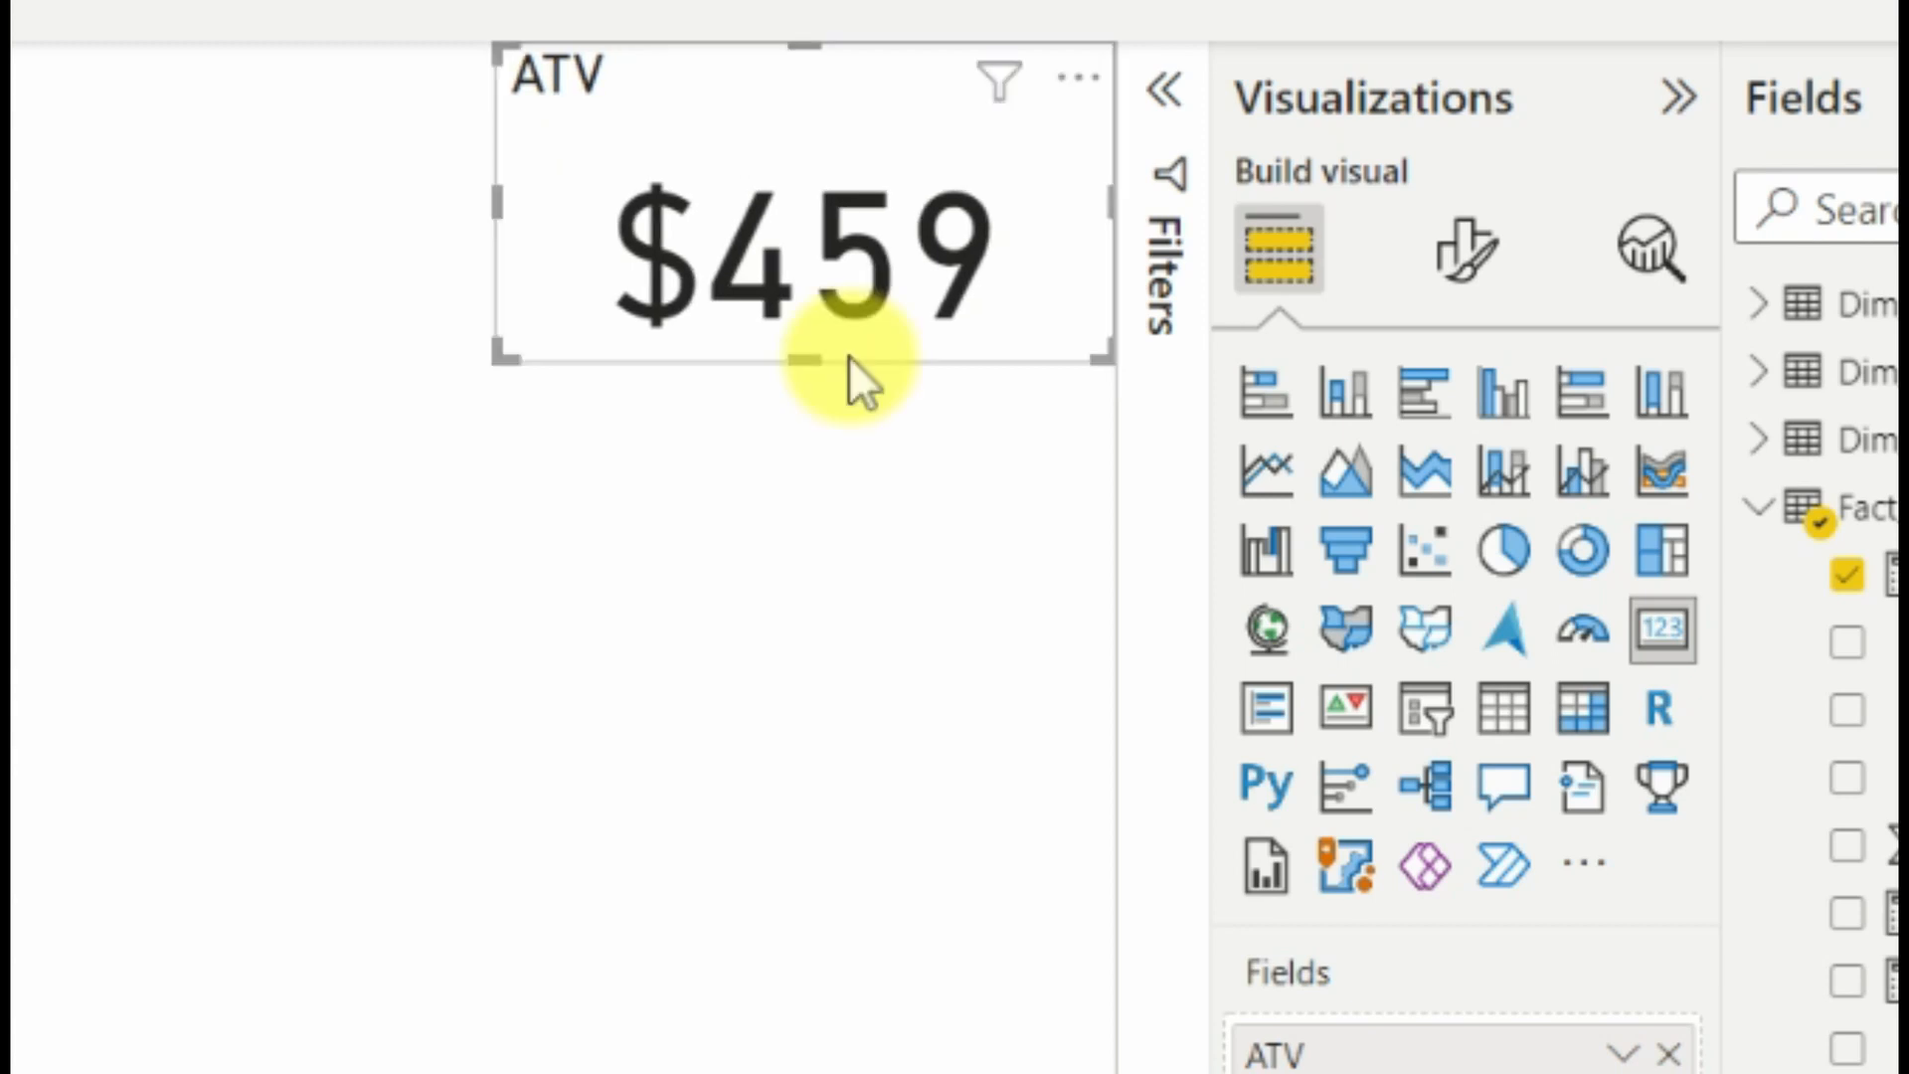
Duplicate the ATV card until there are five, and arrange the copies in one row across the page's top edge.
key("ctrl+c")
key("ctrl+v")
key("ctrl+v")
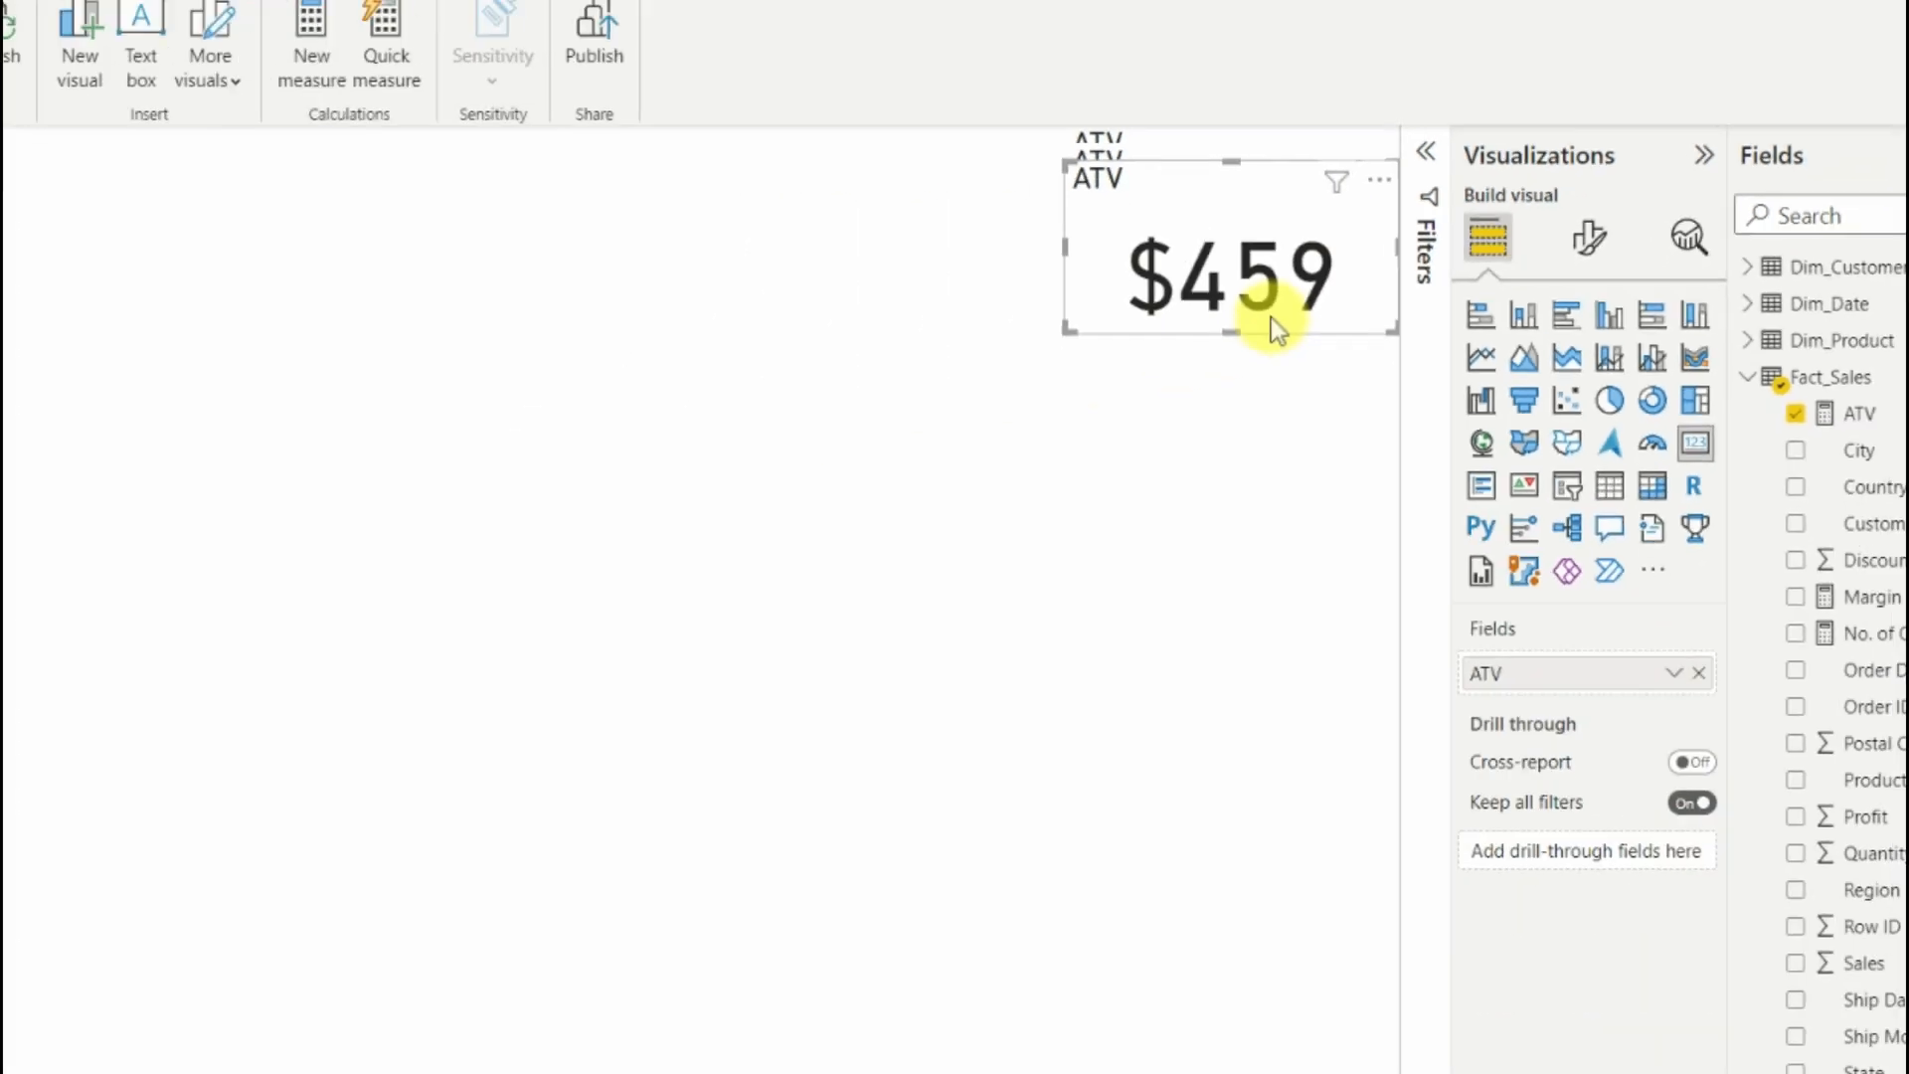
left_click_drag(1271, 320, 125, 254)
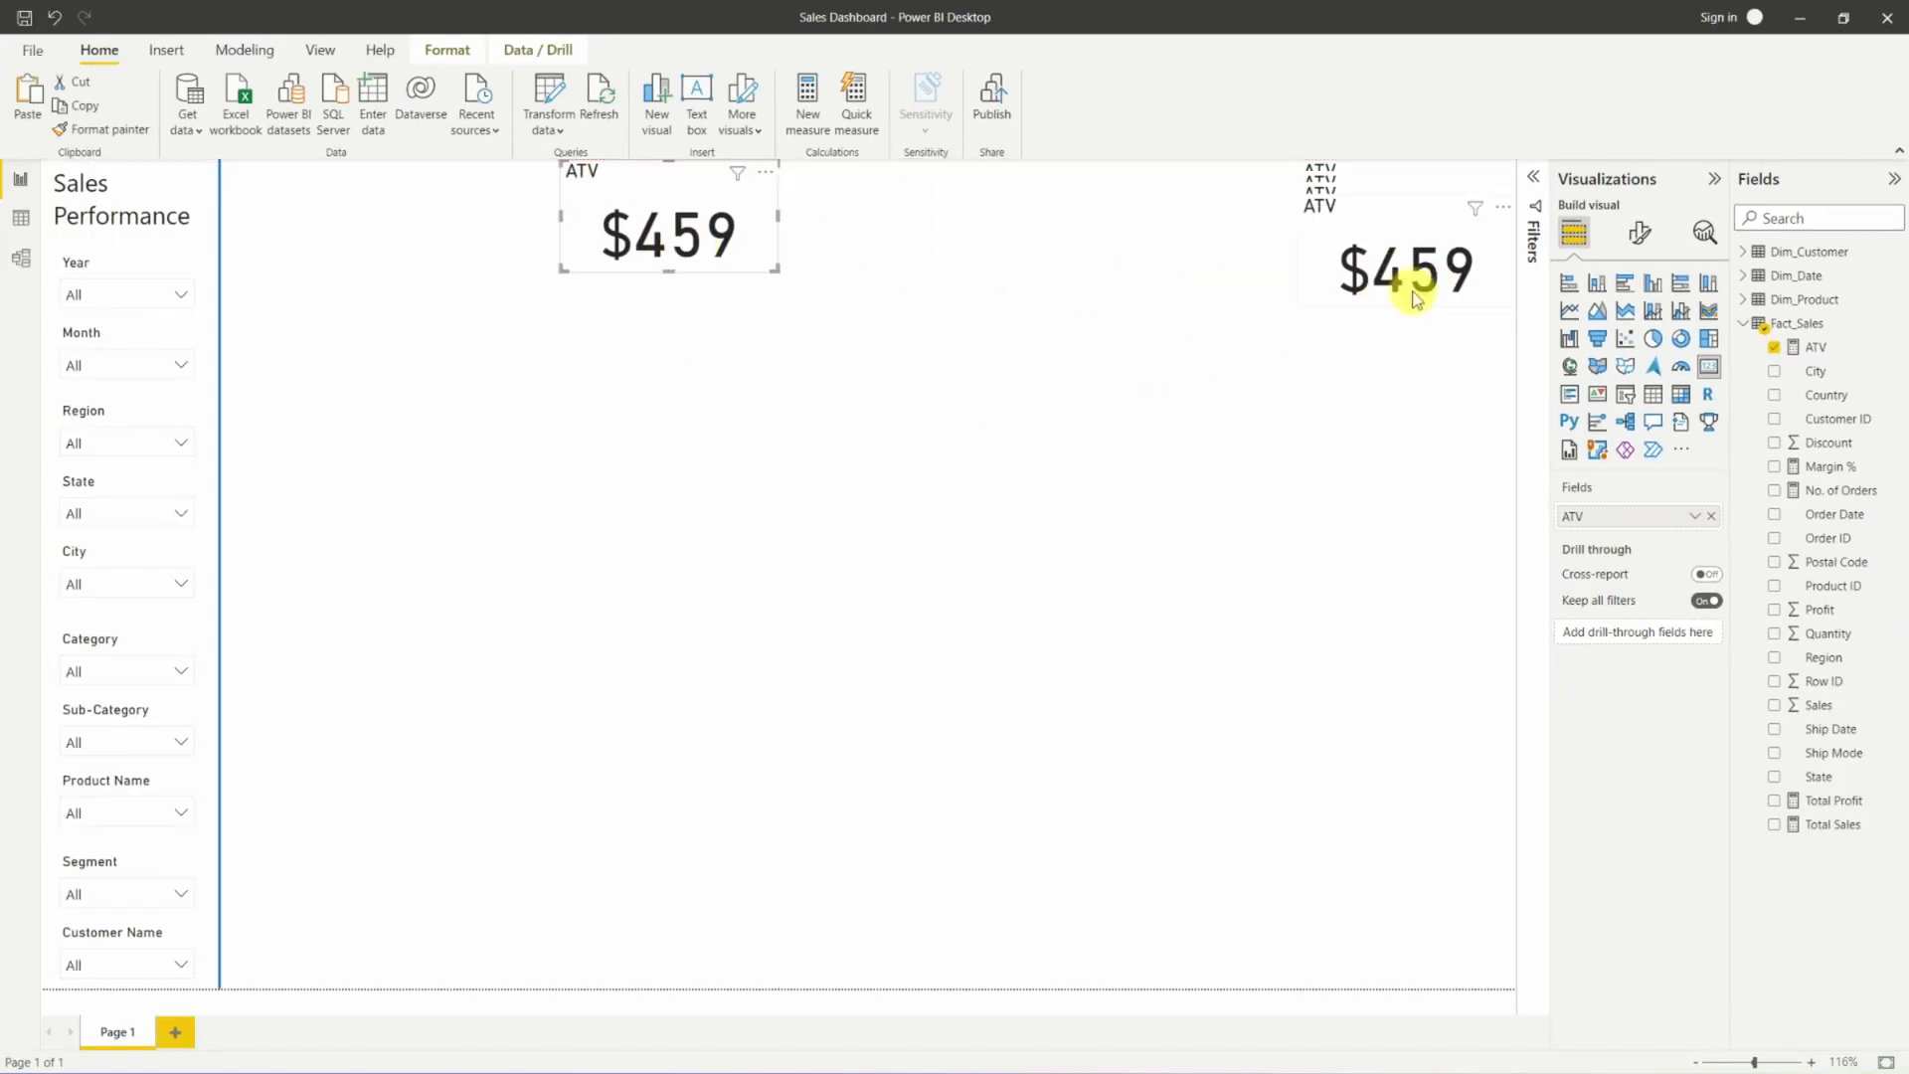
left_click_drag(1417, 298, 542, 154)
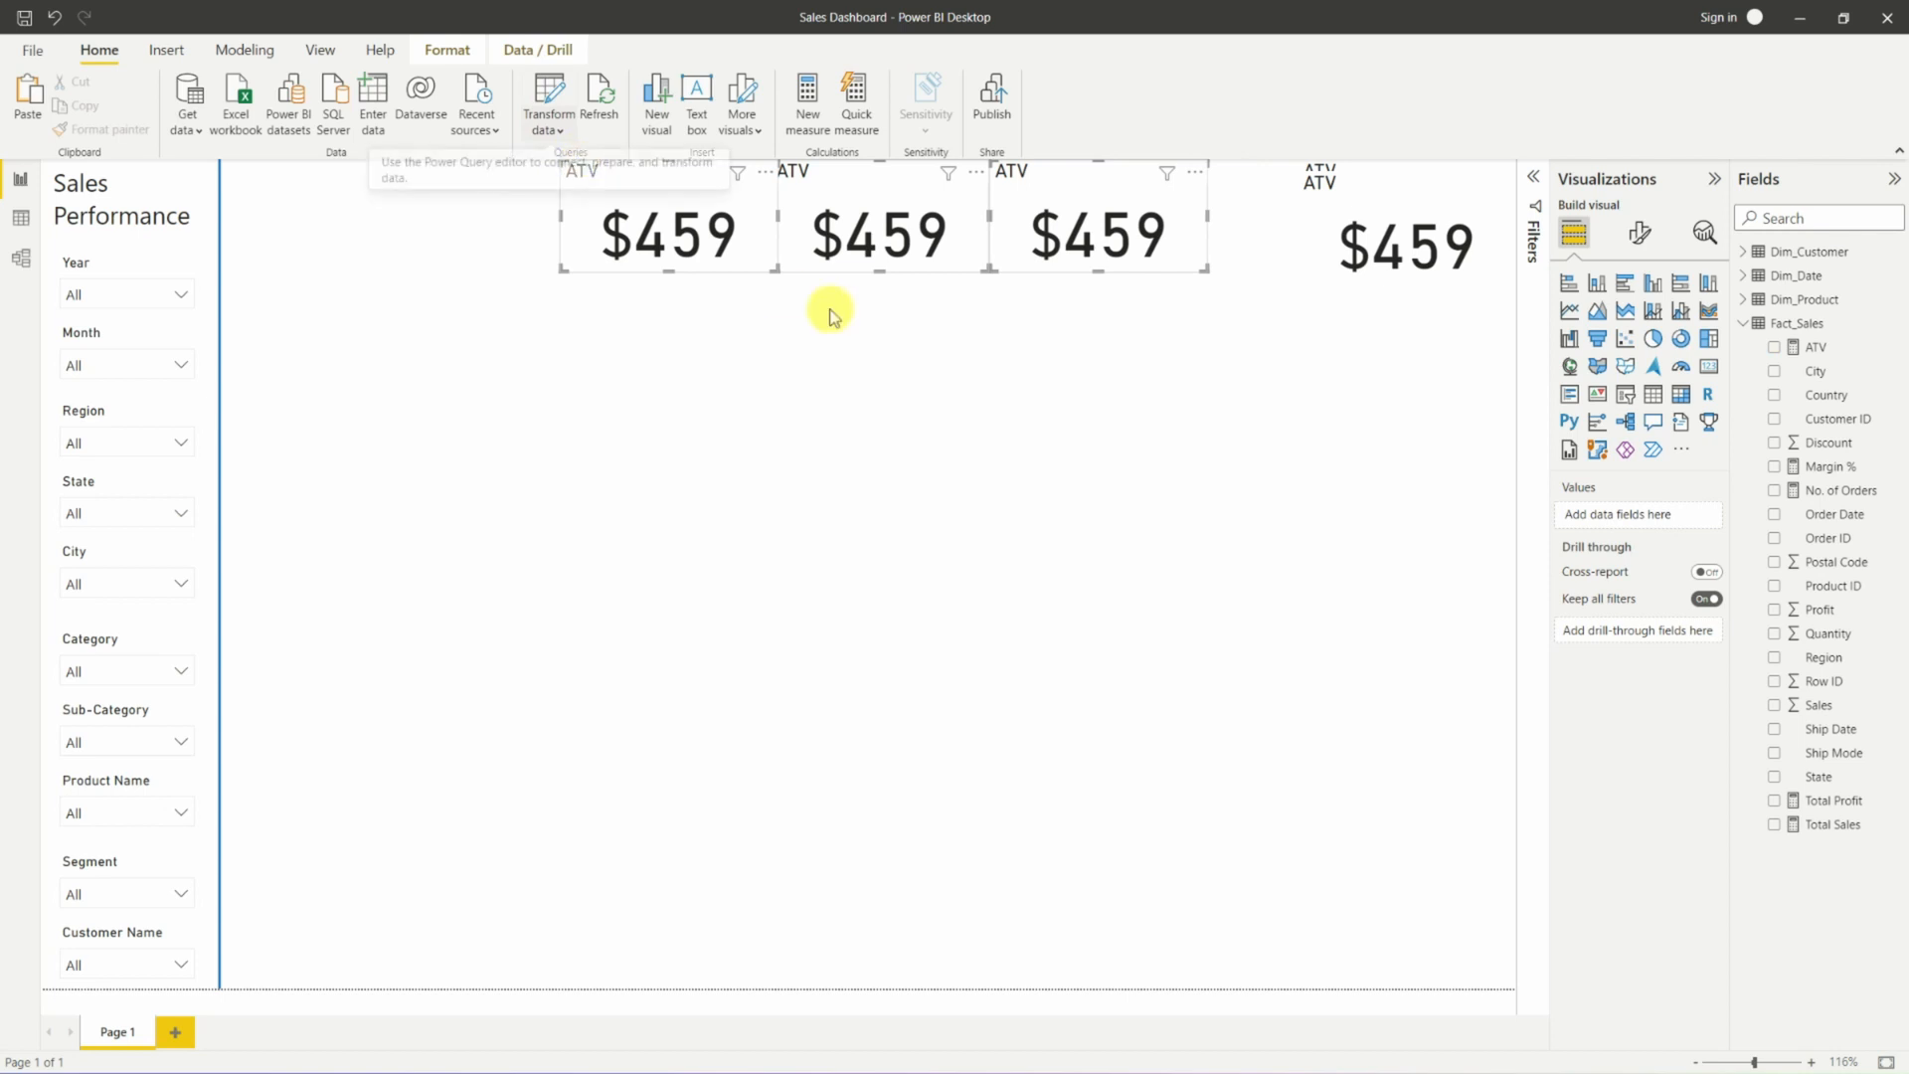
left_click_drag(809, 247, 647, 249)
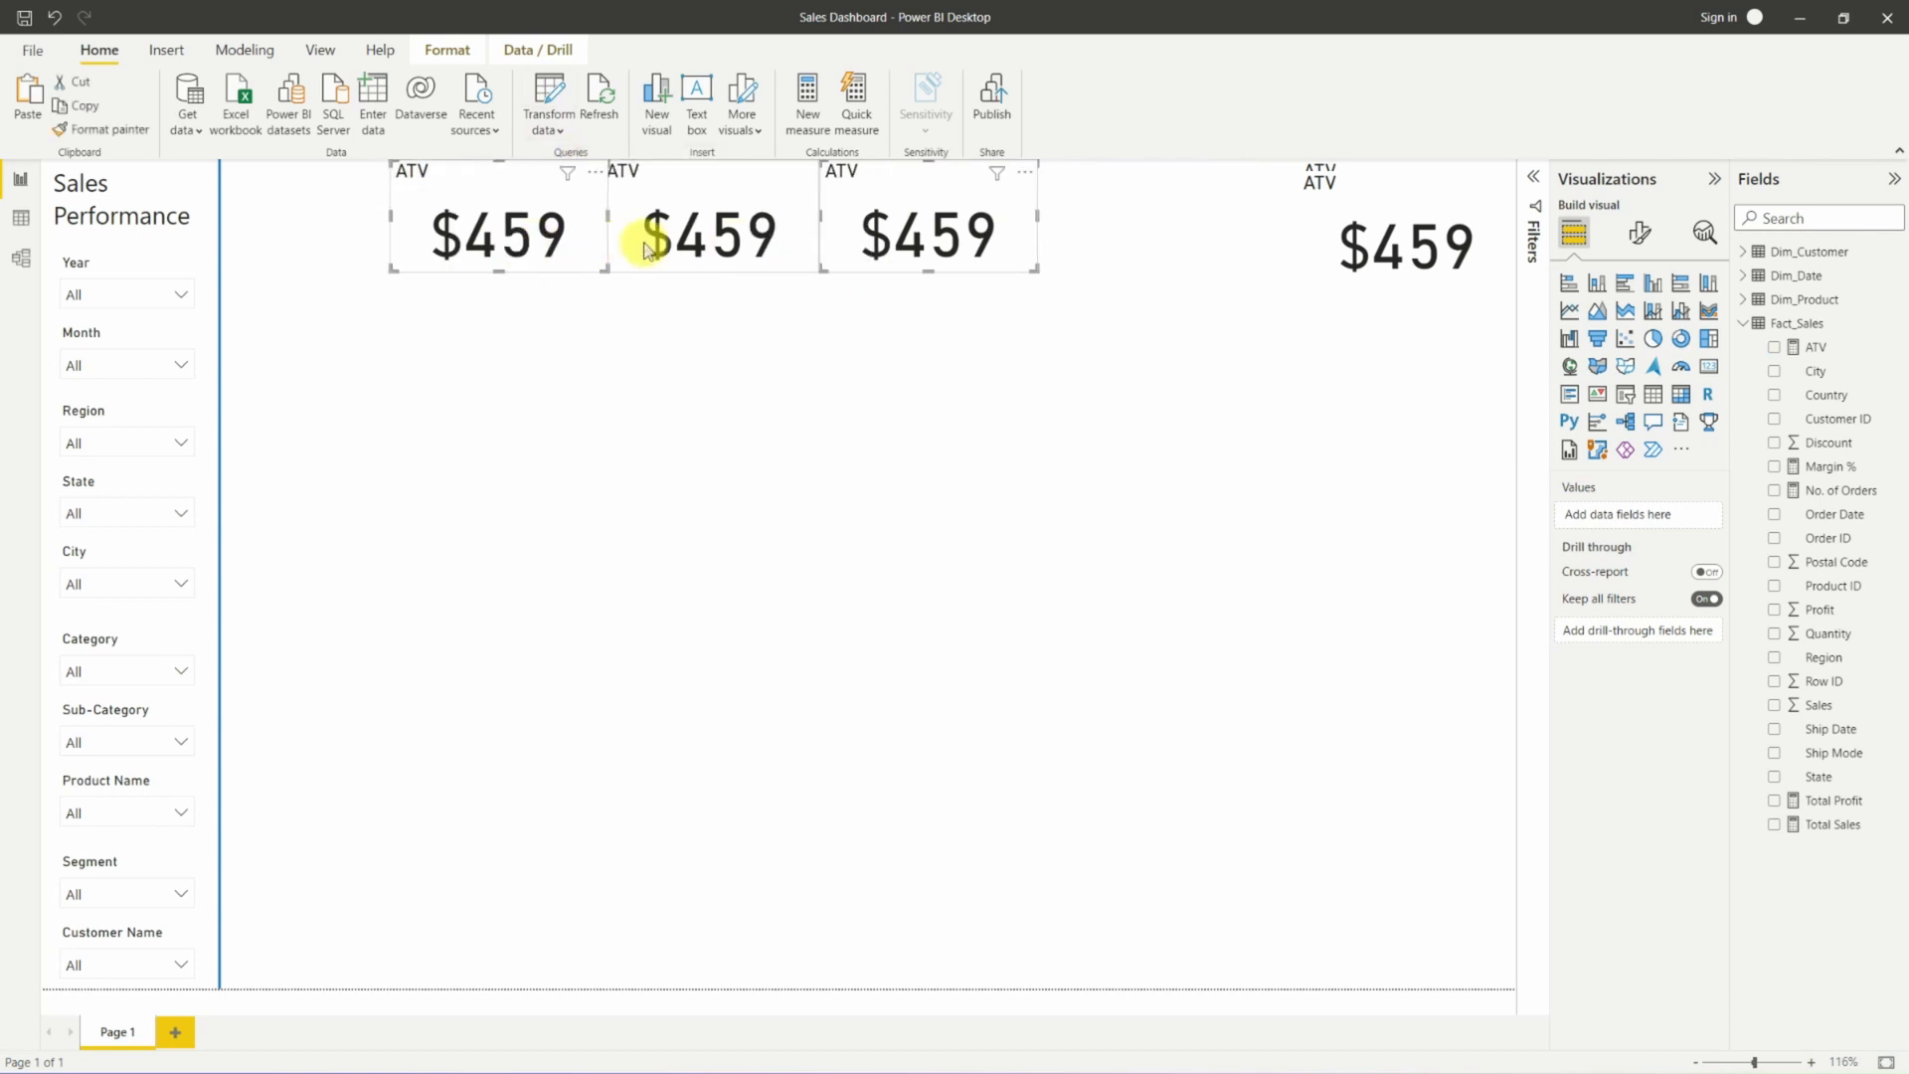
left_click_drag(1393, 247, 1186, 244)
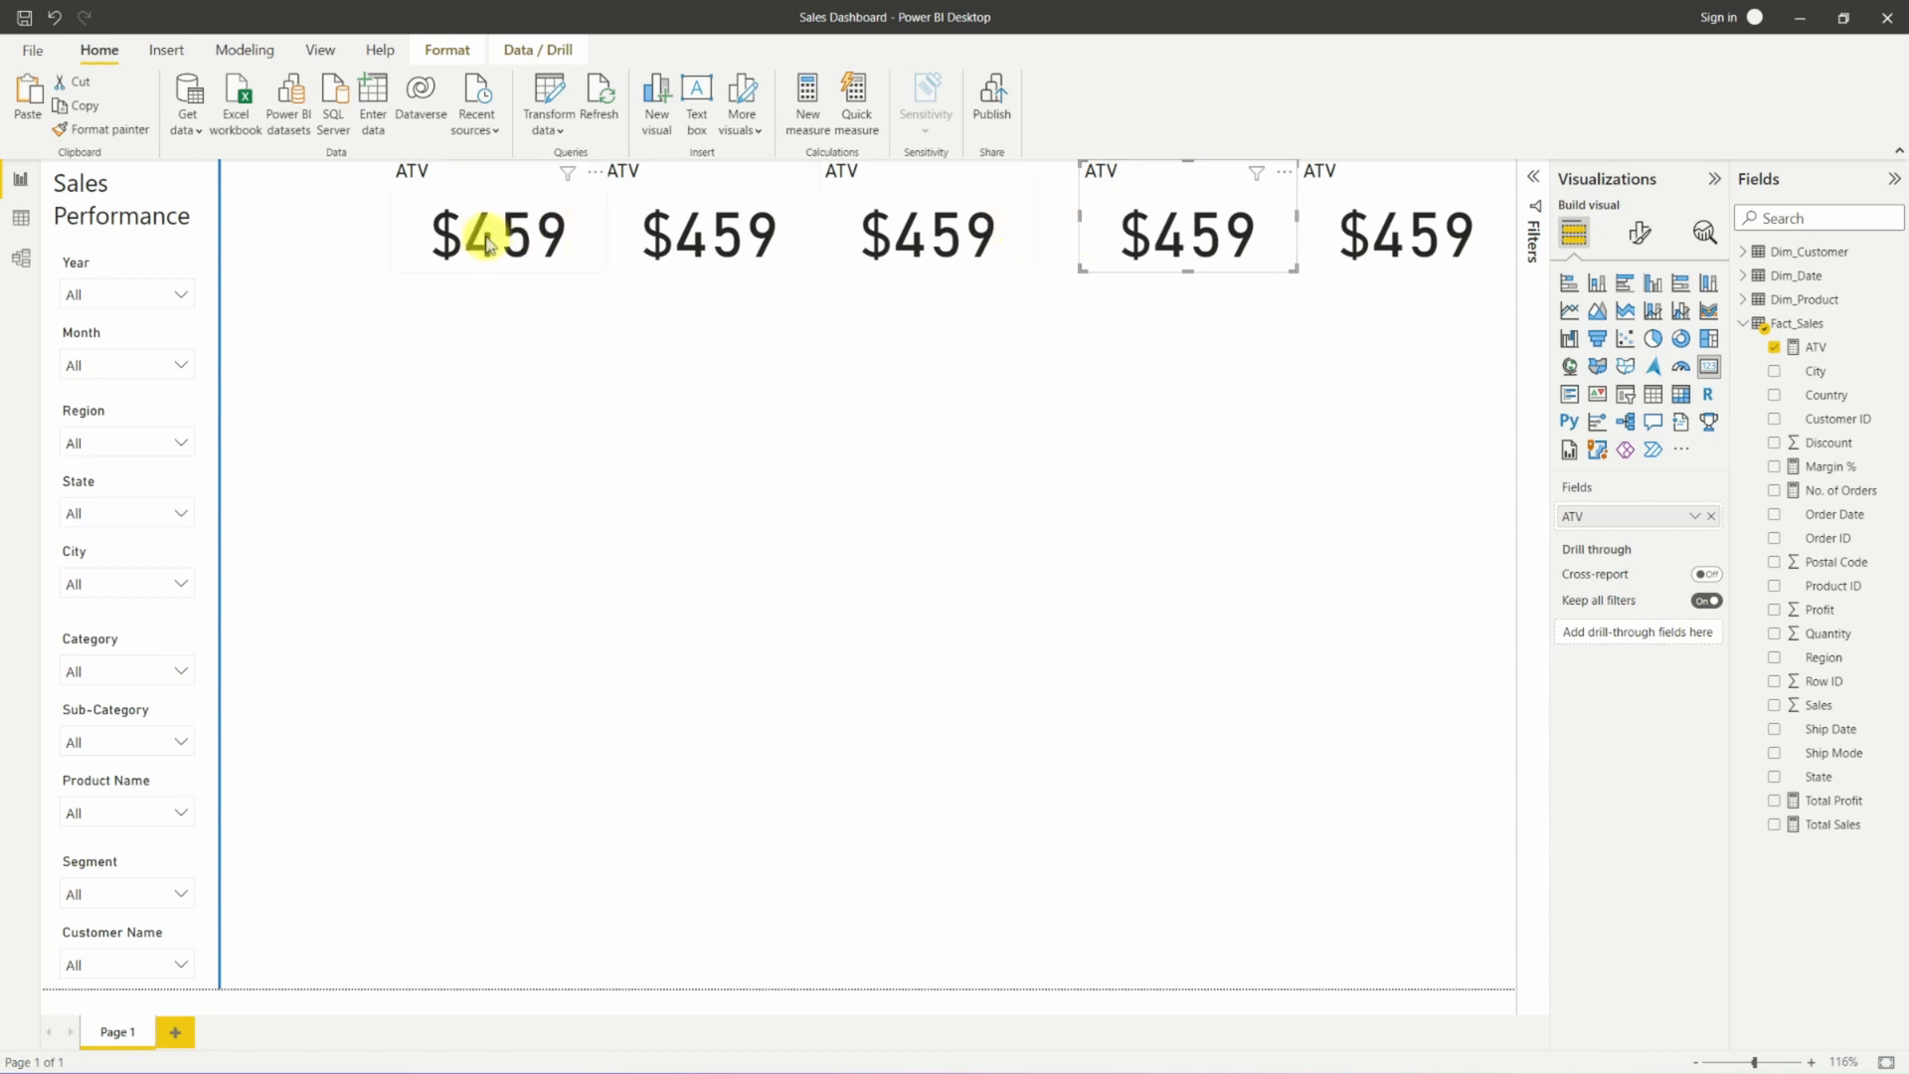
Move the leftmost card further left, widen it slightly, and replace its ATV measure with Total Sales.
left_click_drag(486, 239, 429, 227)
left_click_drag(552, 216, 559, 216)
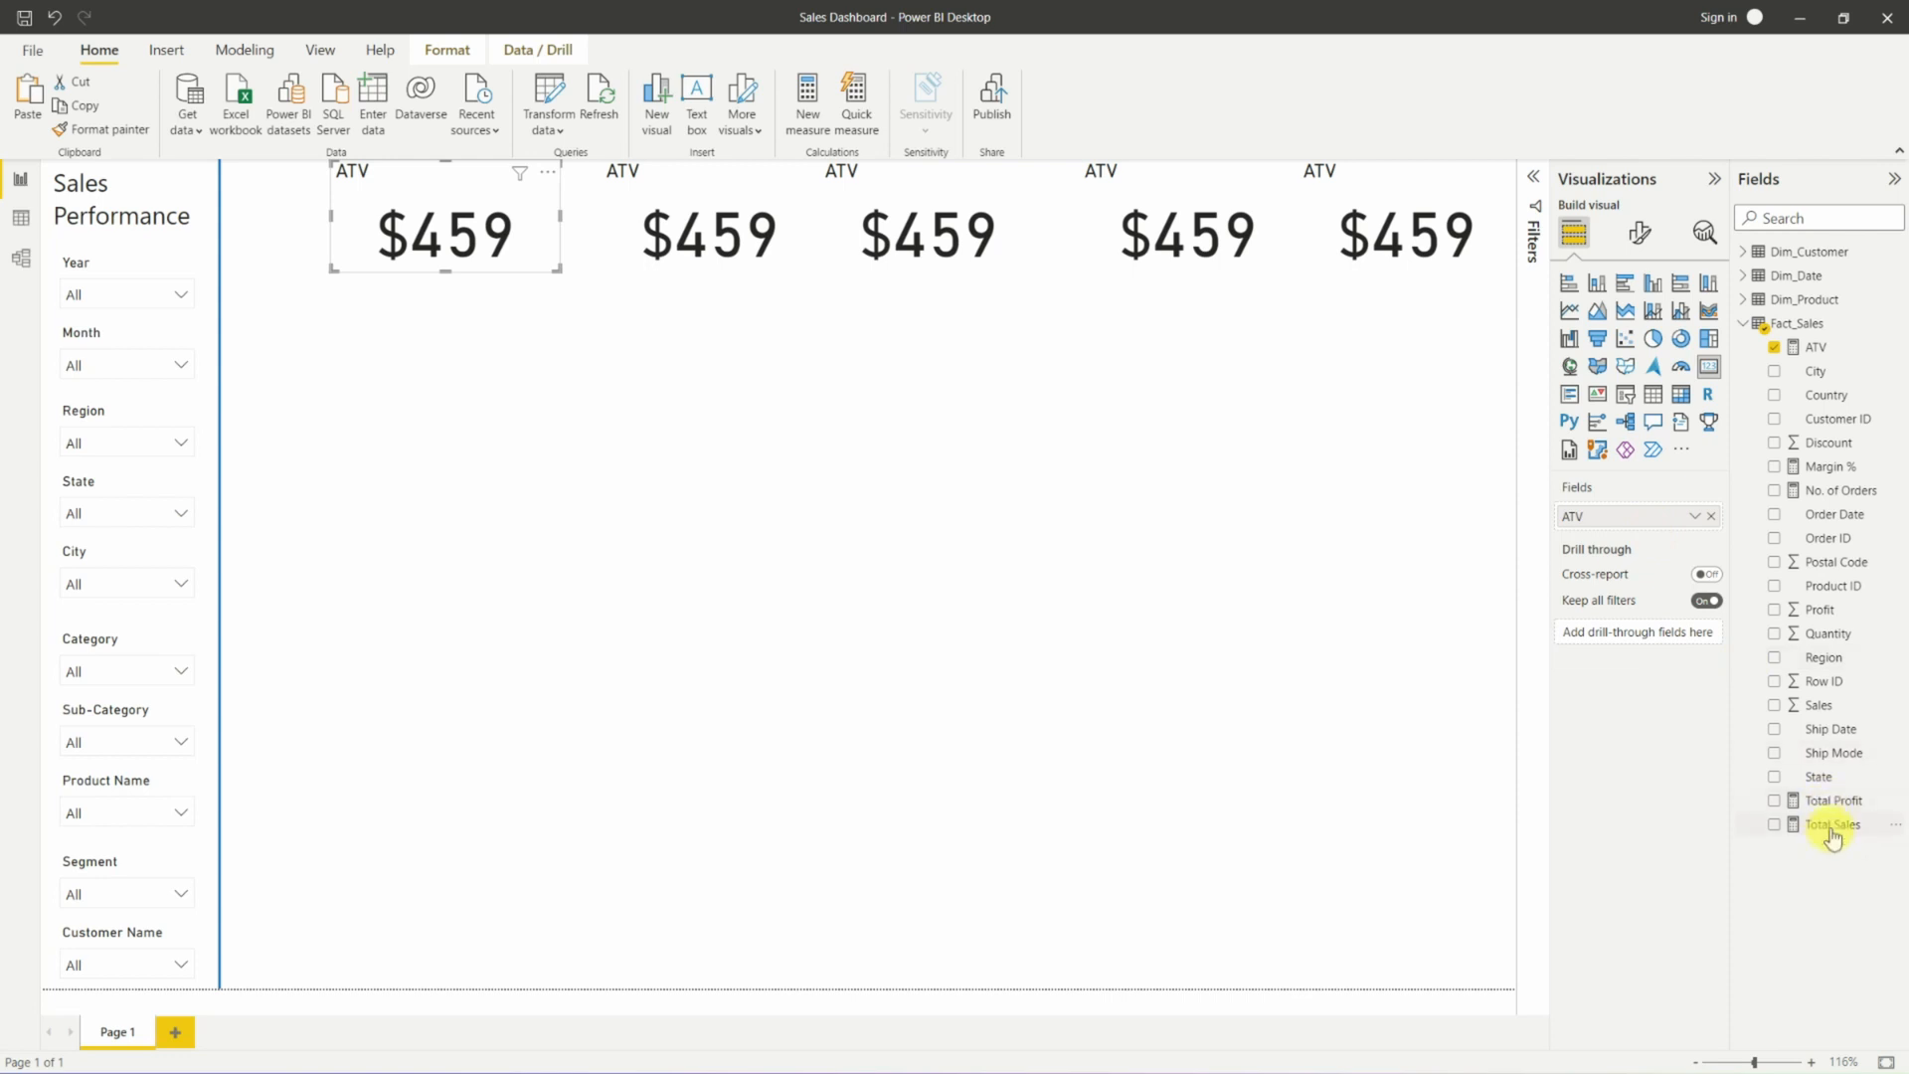
left_click_drag(1731, 764, 1654, 520)
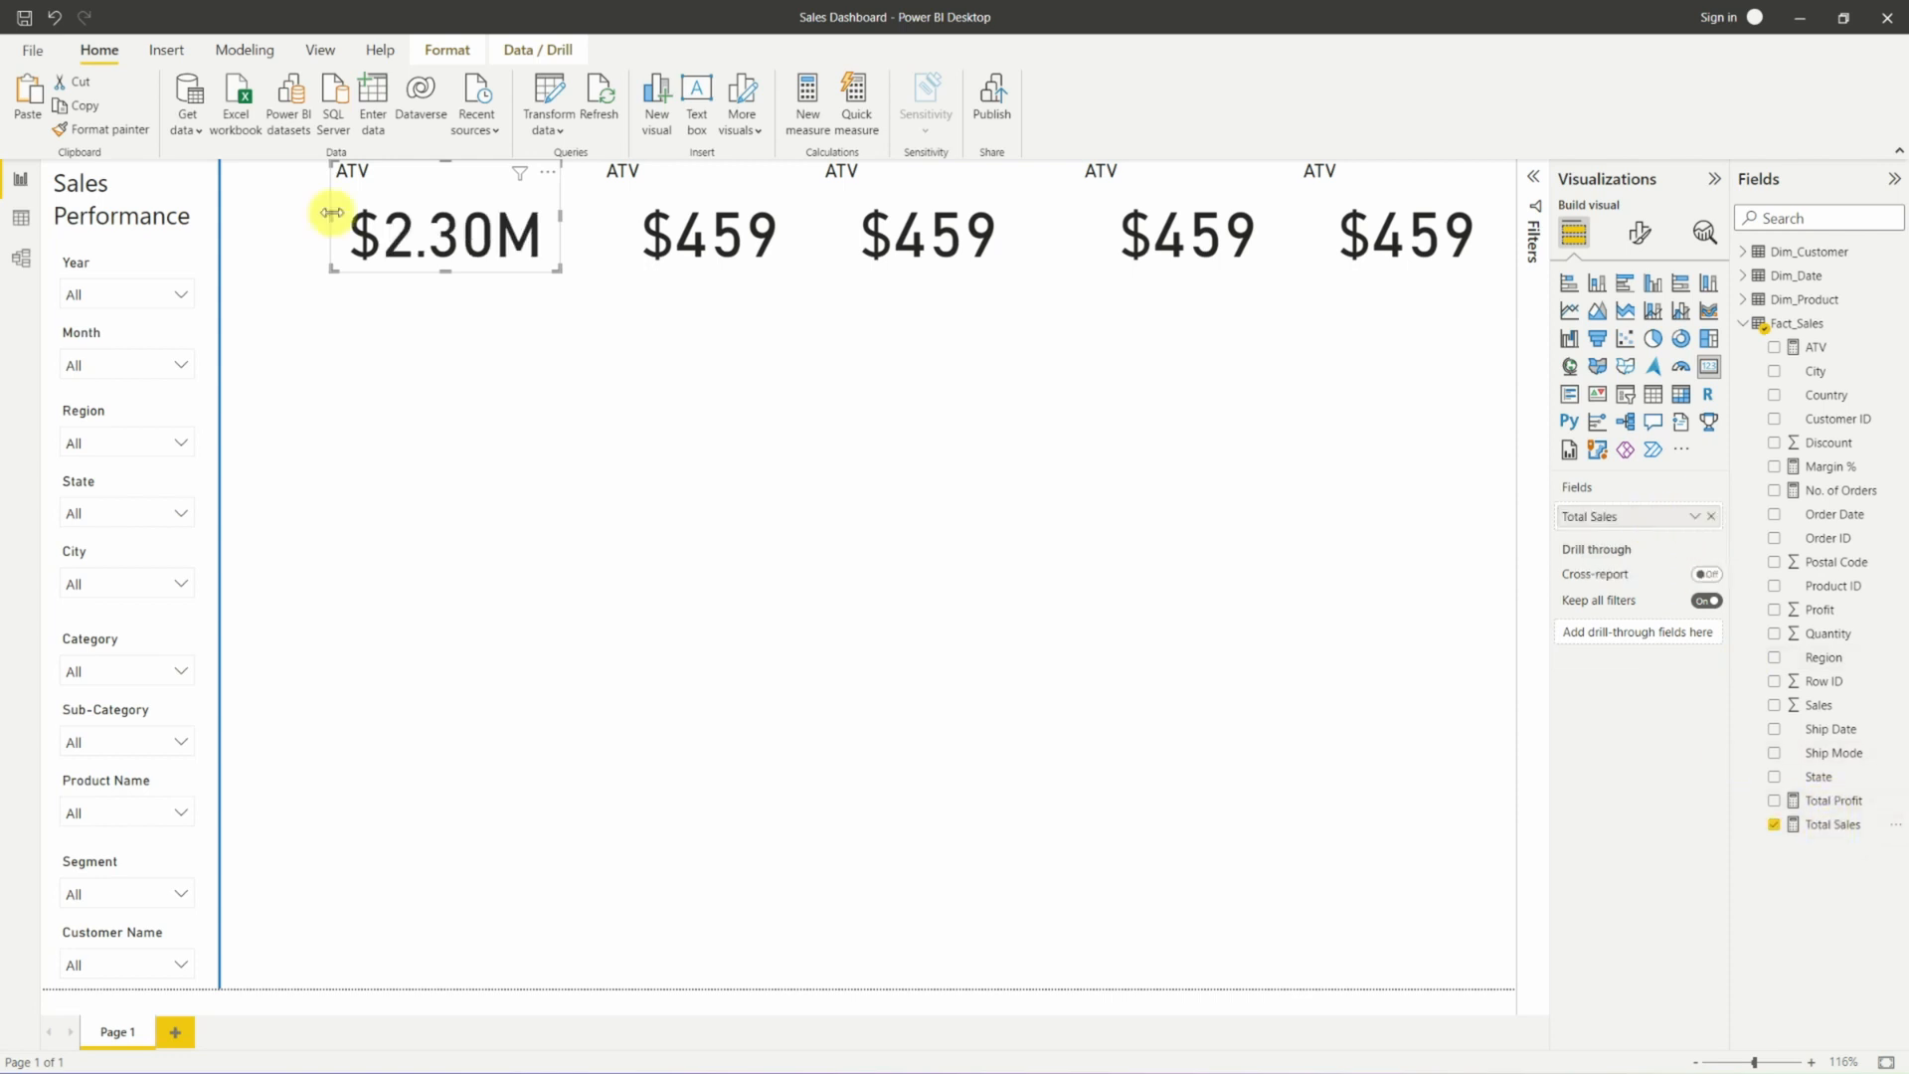
left_click_drag(328, 213, 324, 212)
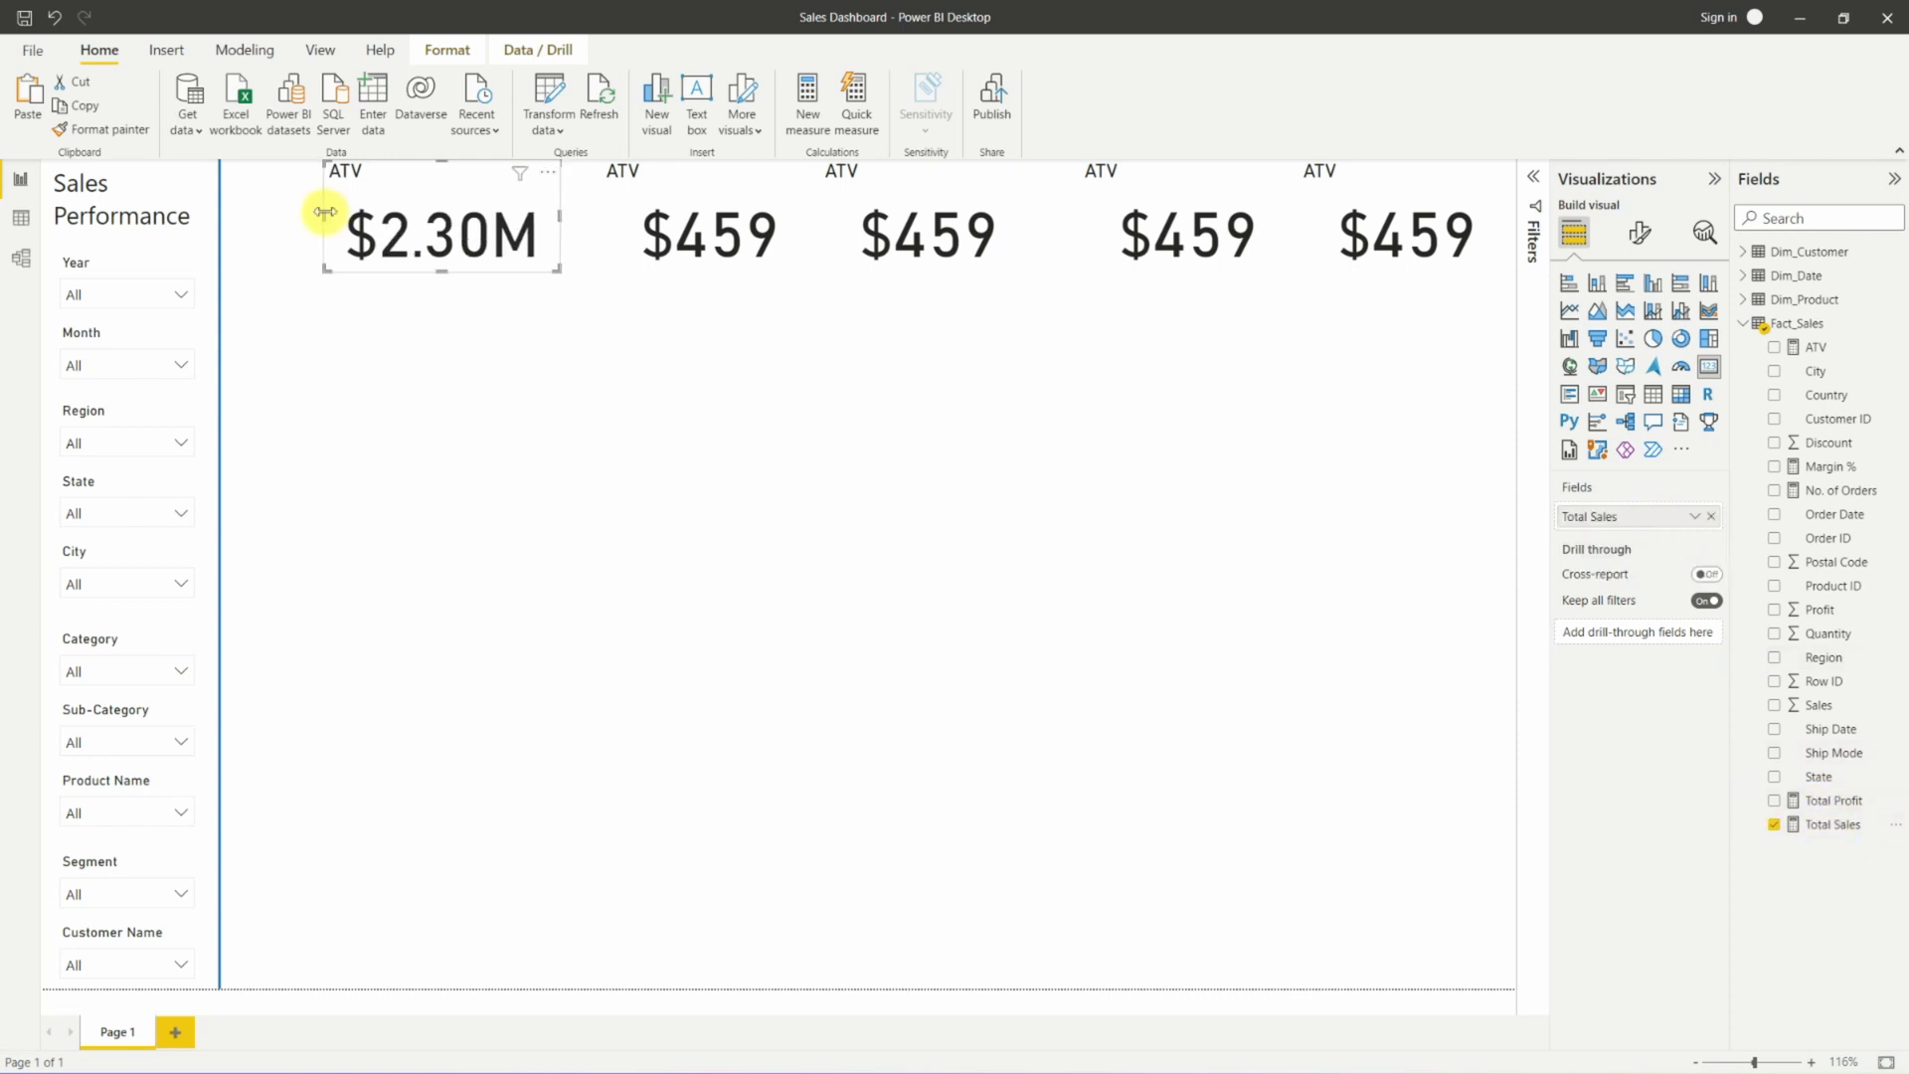
Filter the Year slicer to 2017 and set the Total Sales card's callout value to 0 decimal places.
left_click(180, 298)
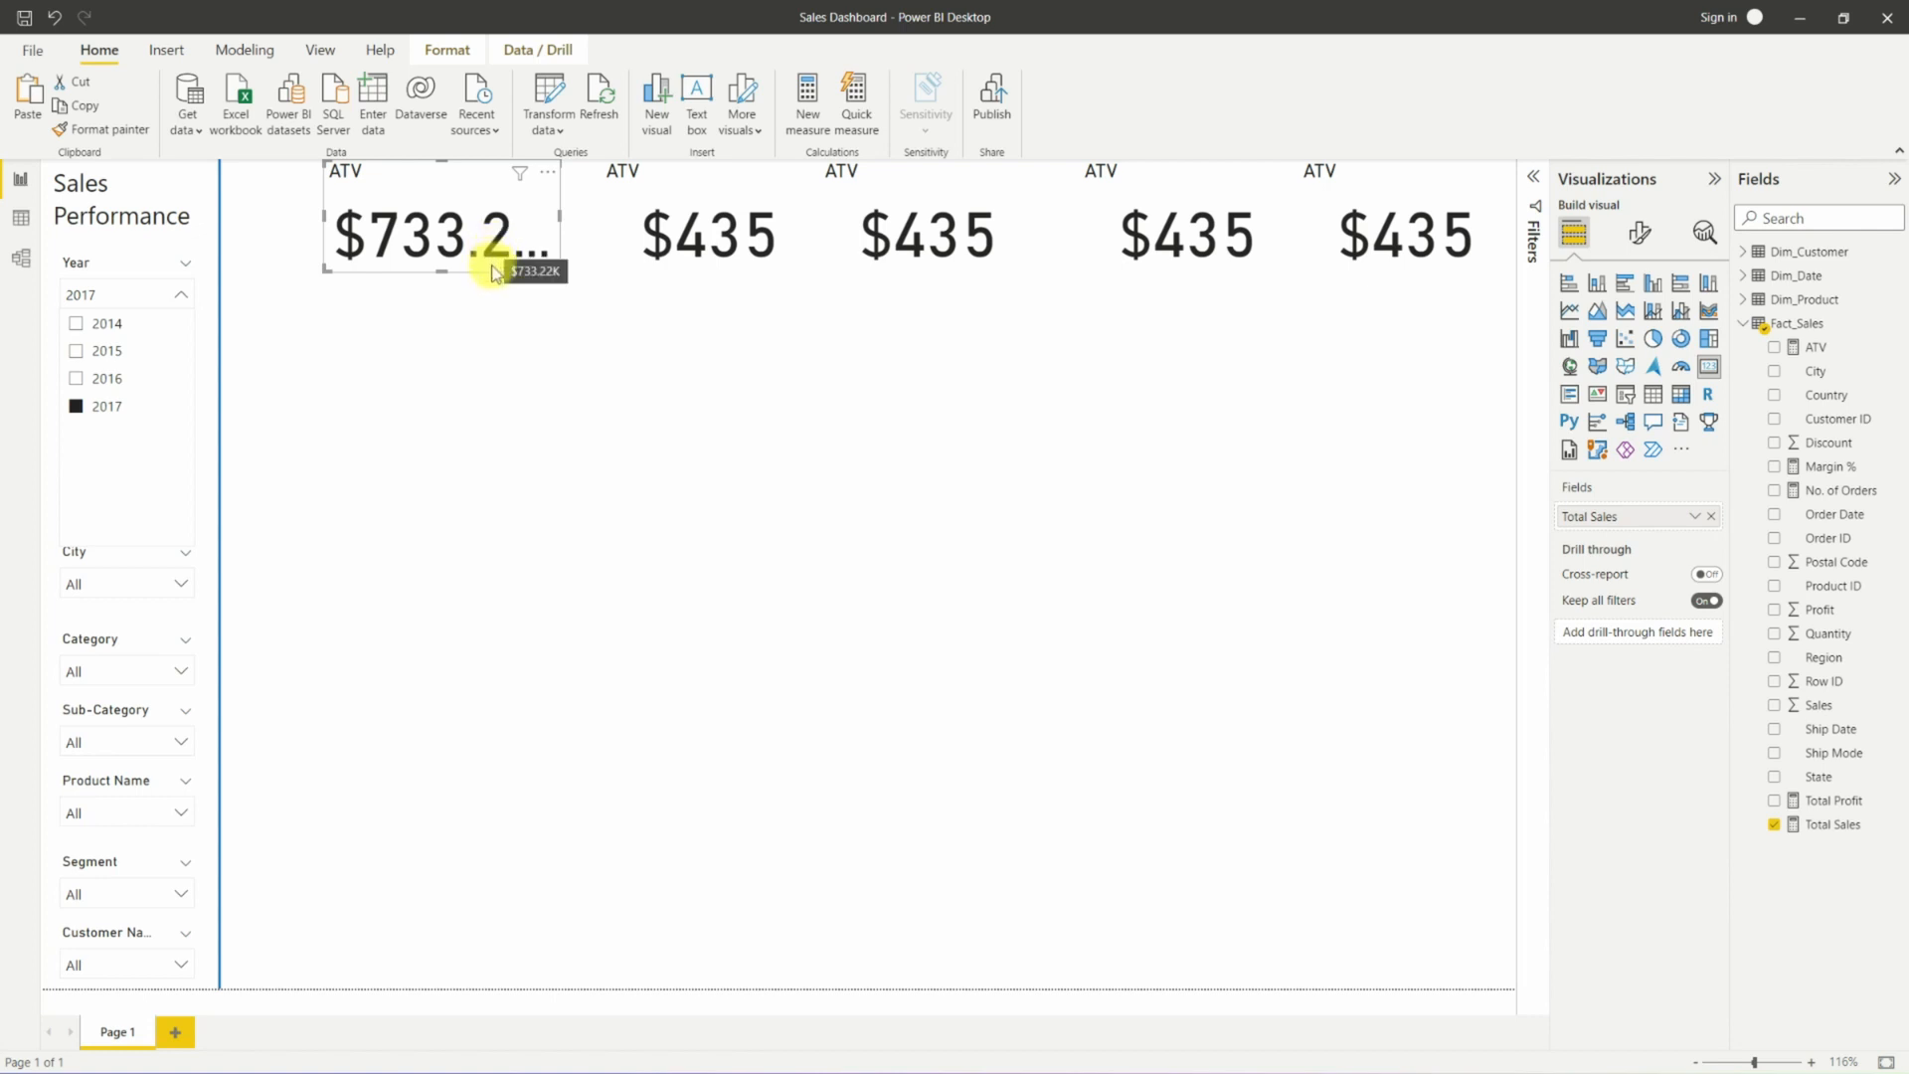
left_click(494, 271)
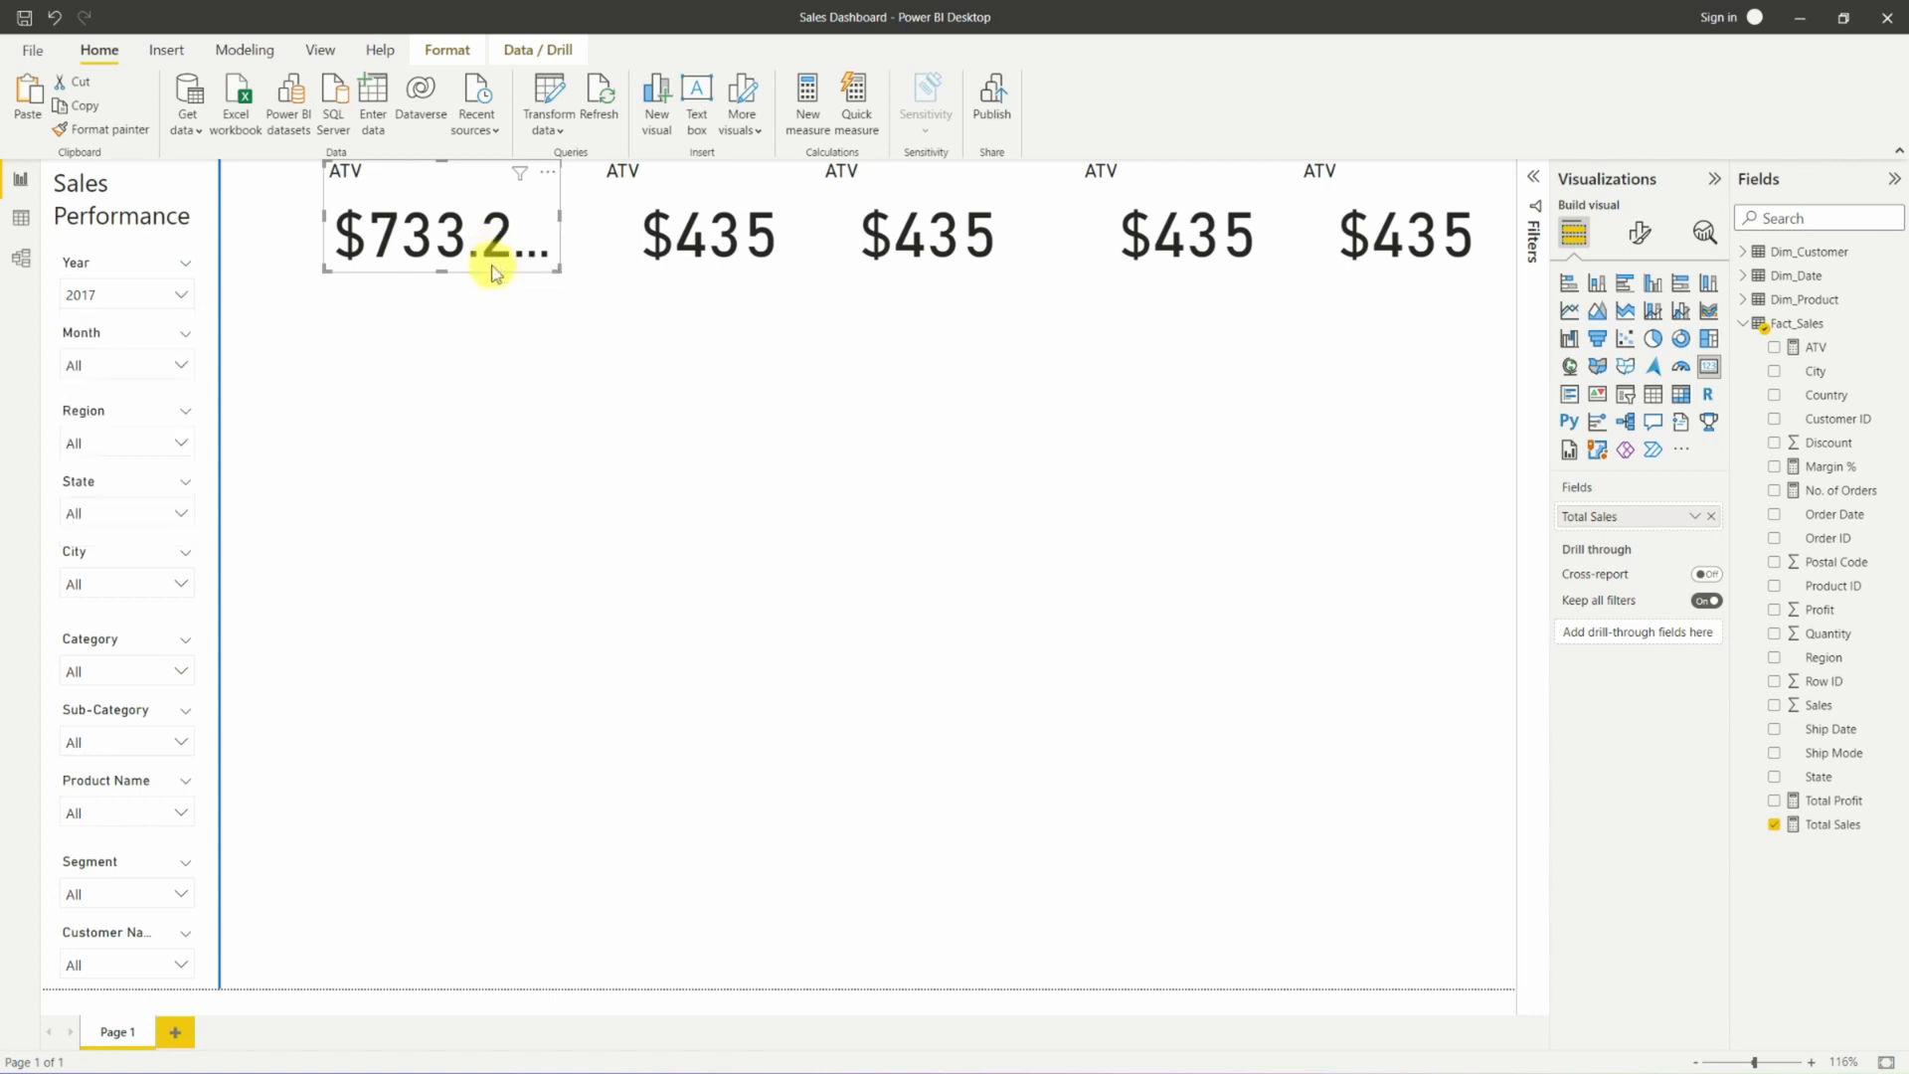
left_click(1635, 228)
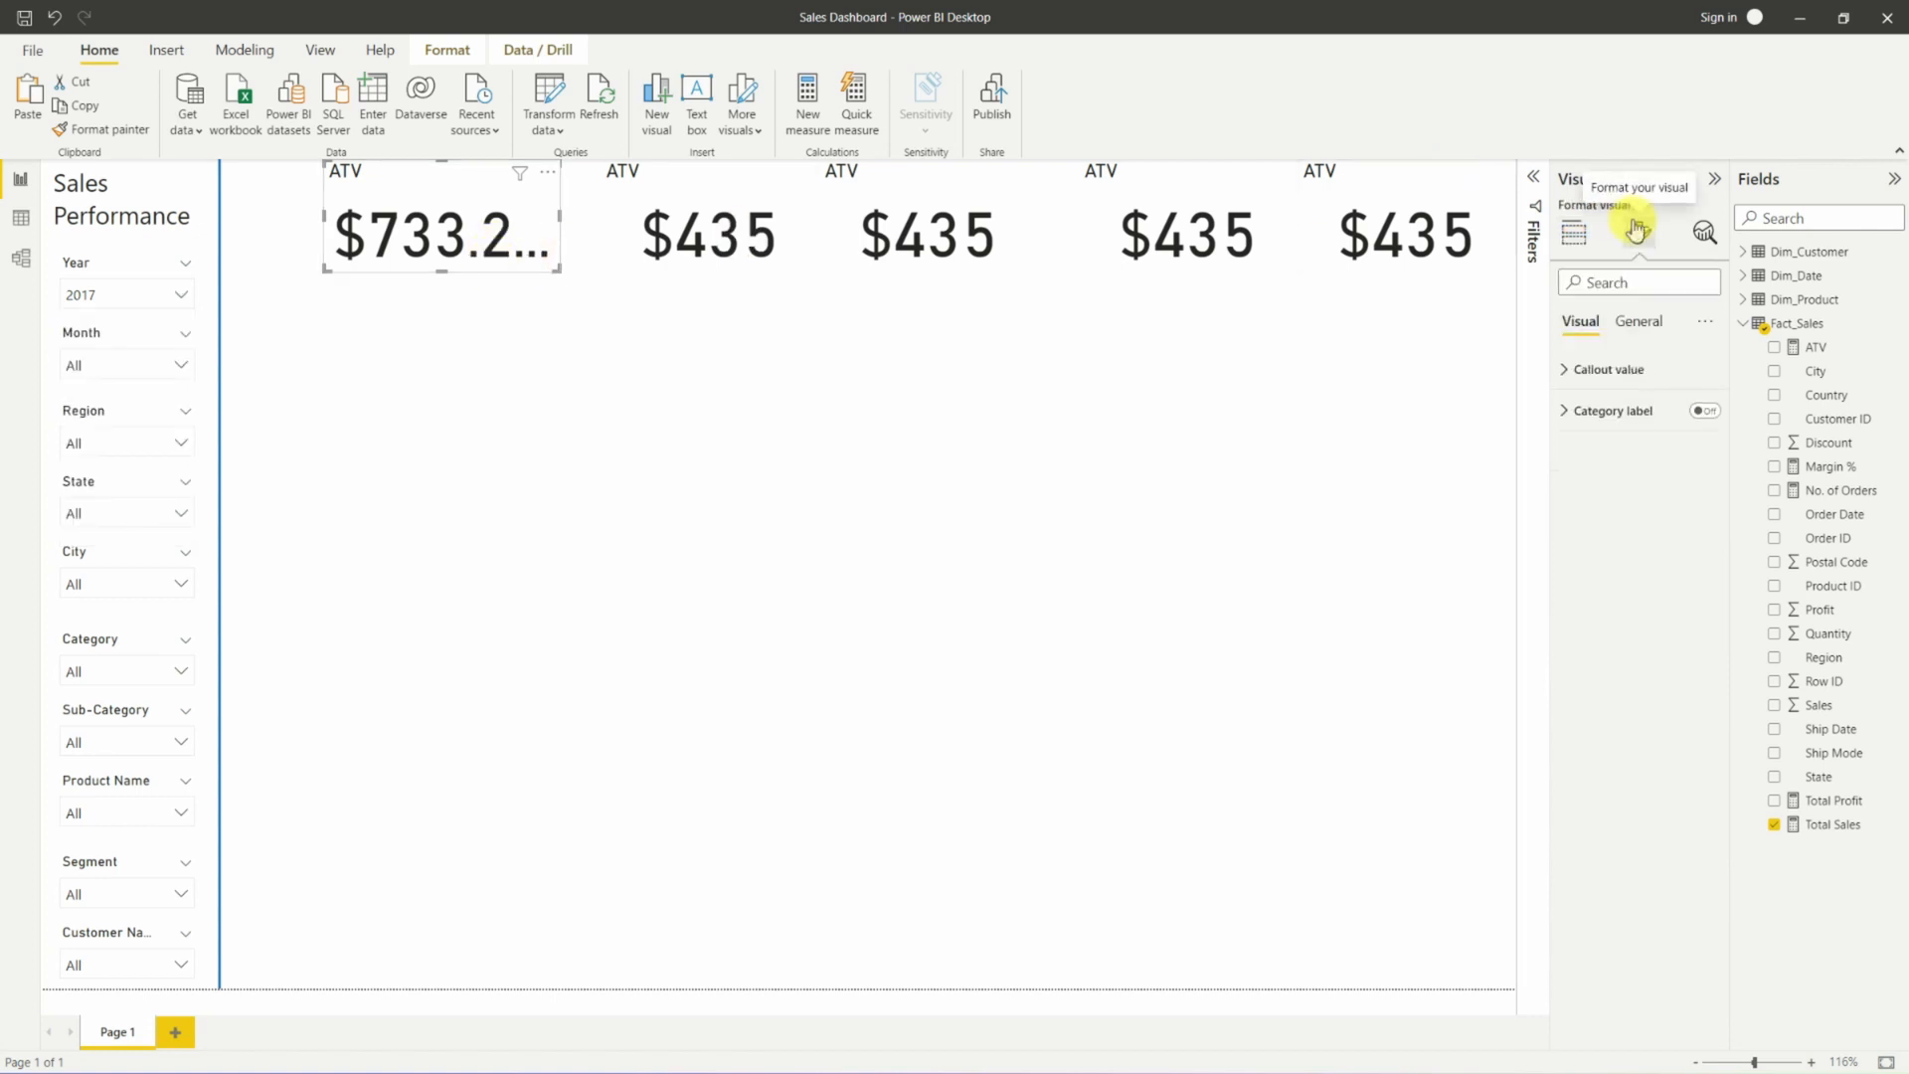
left_click(1618, 376)
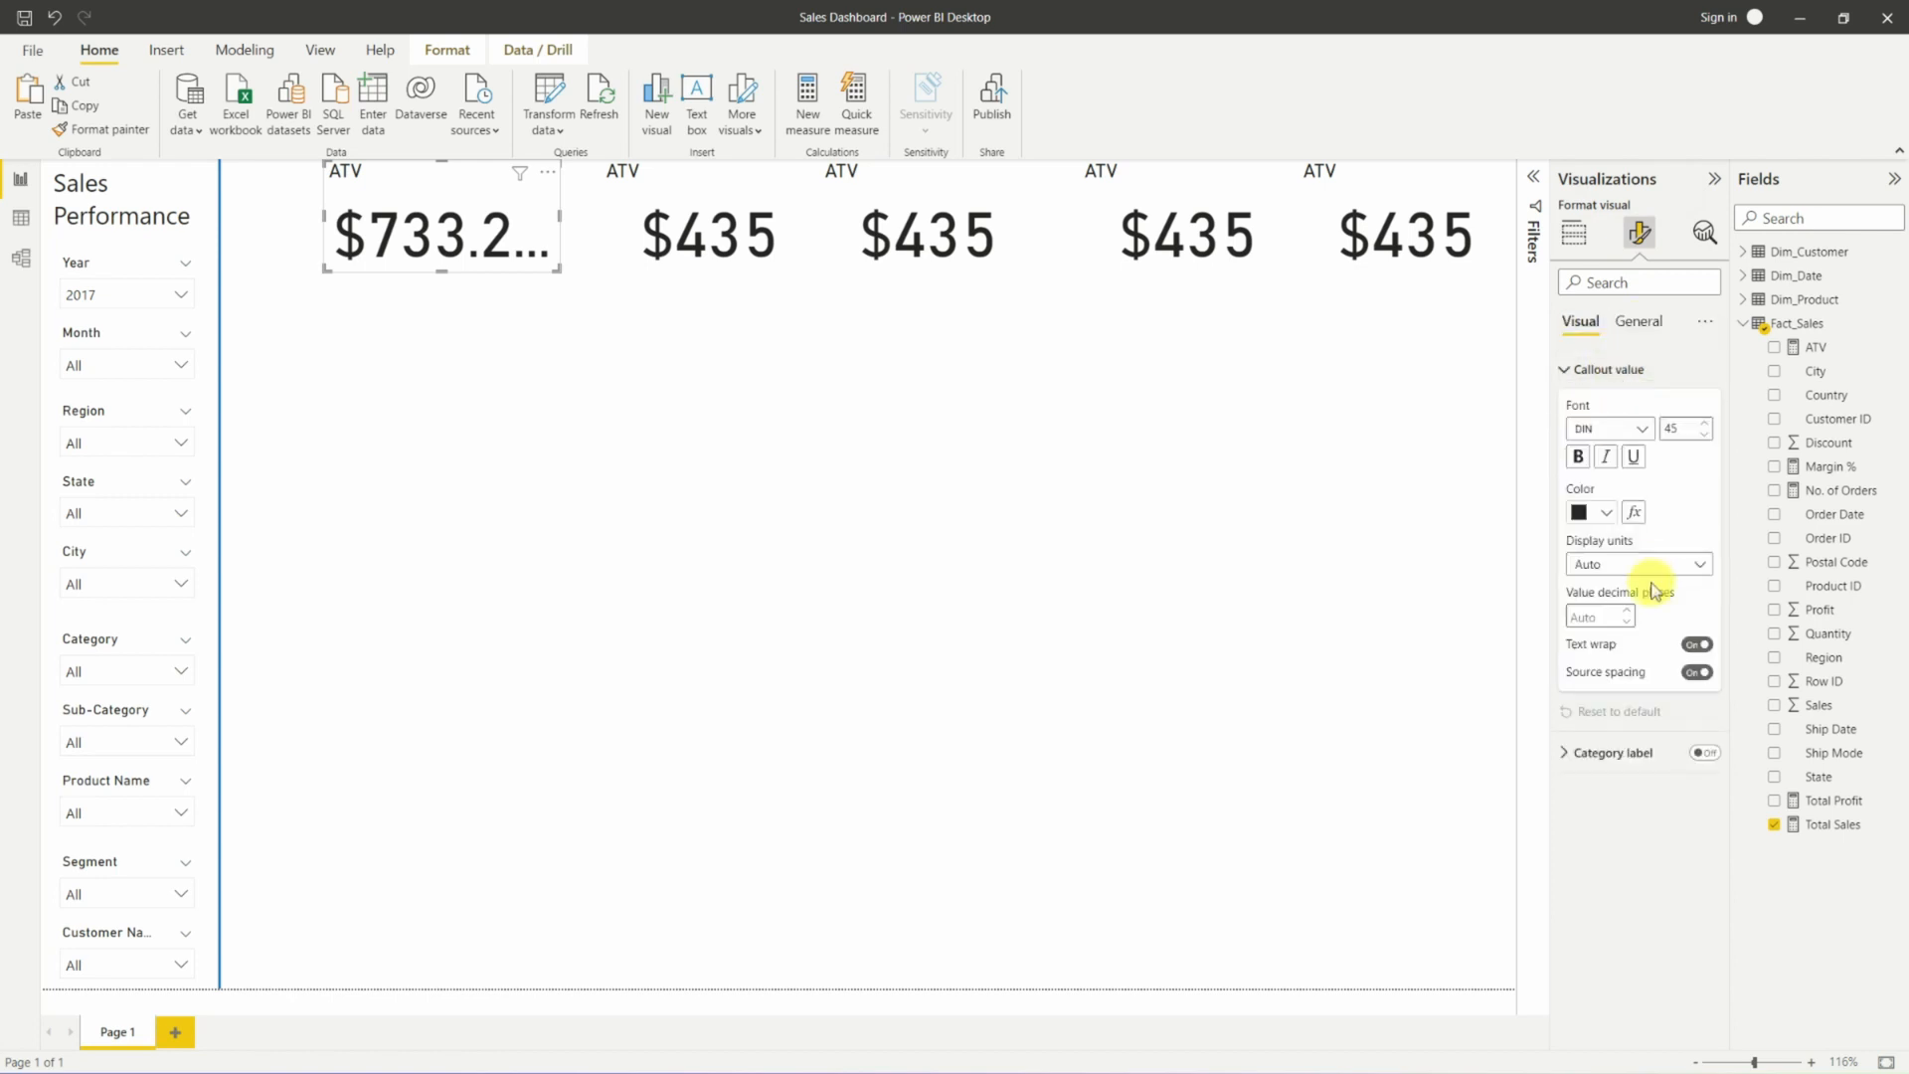
left_click(1601, 611)
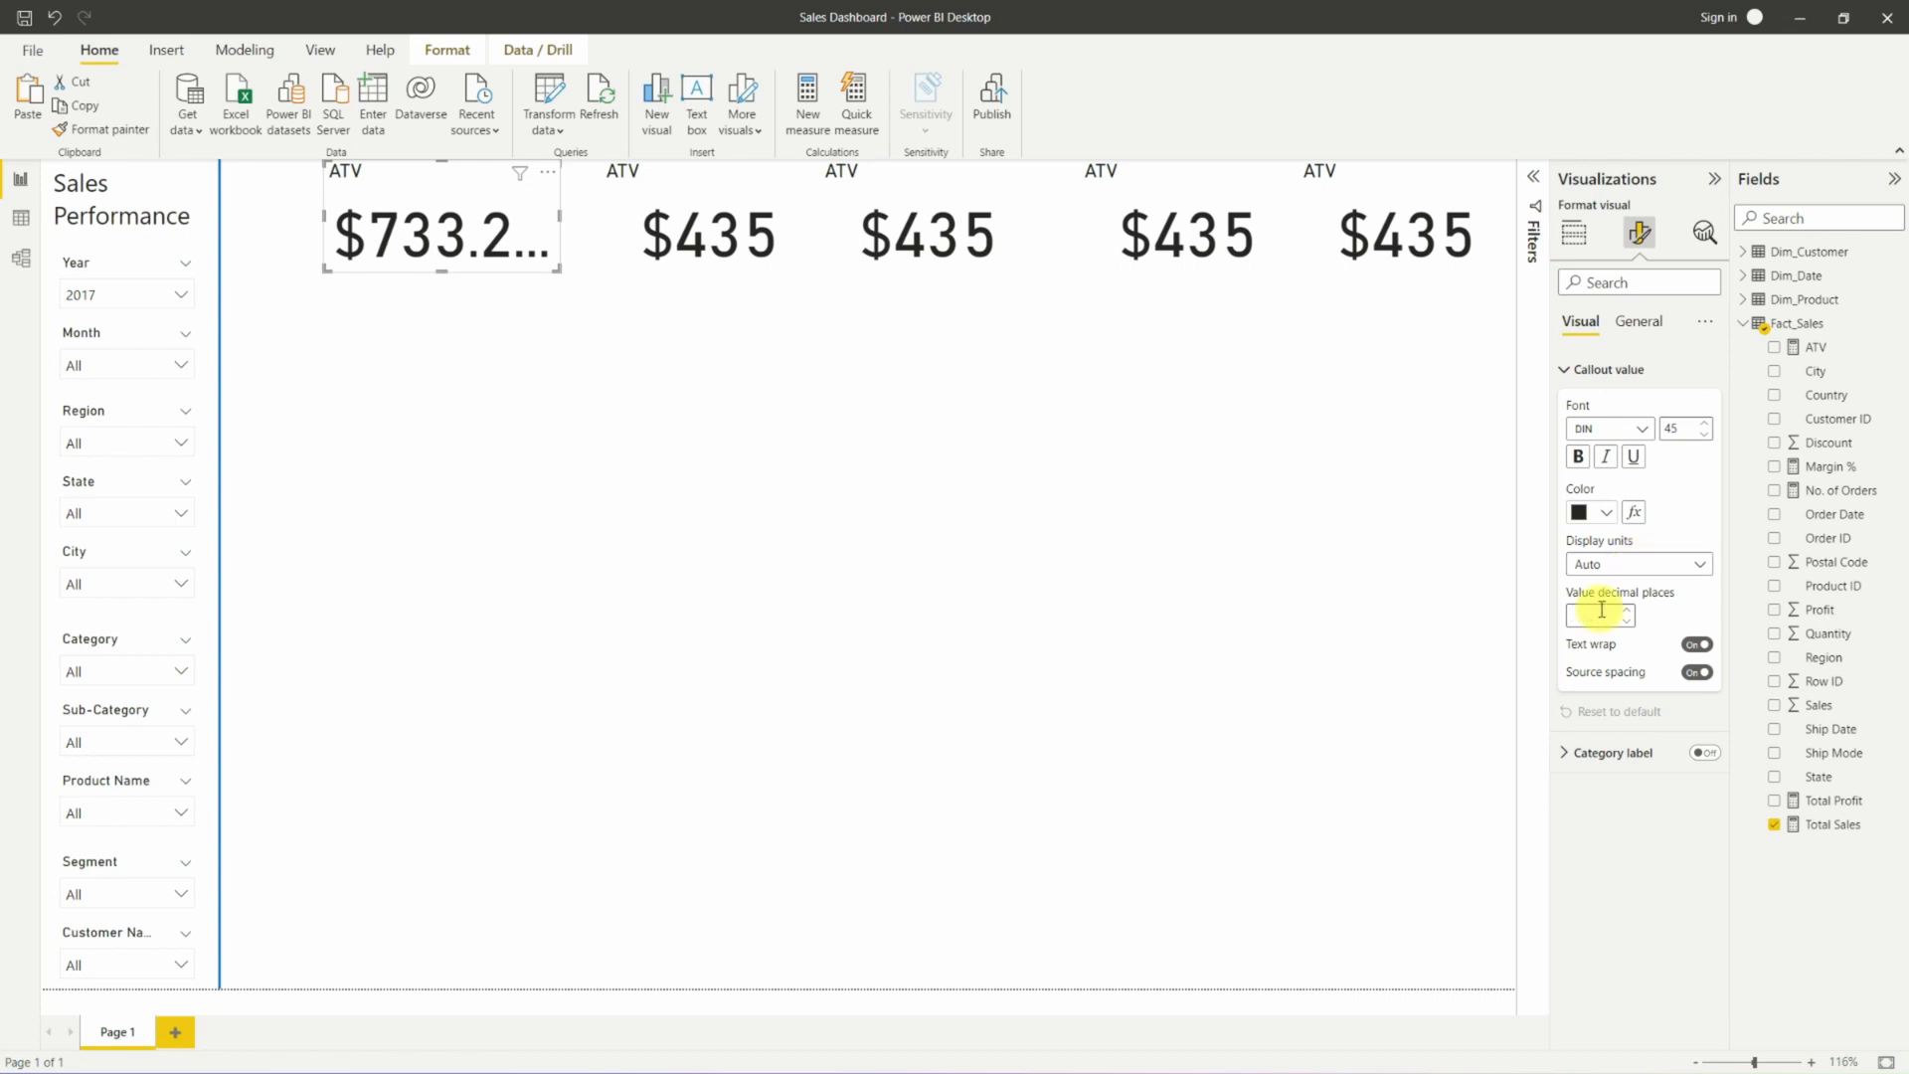
type("0")
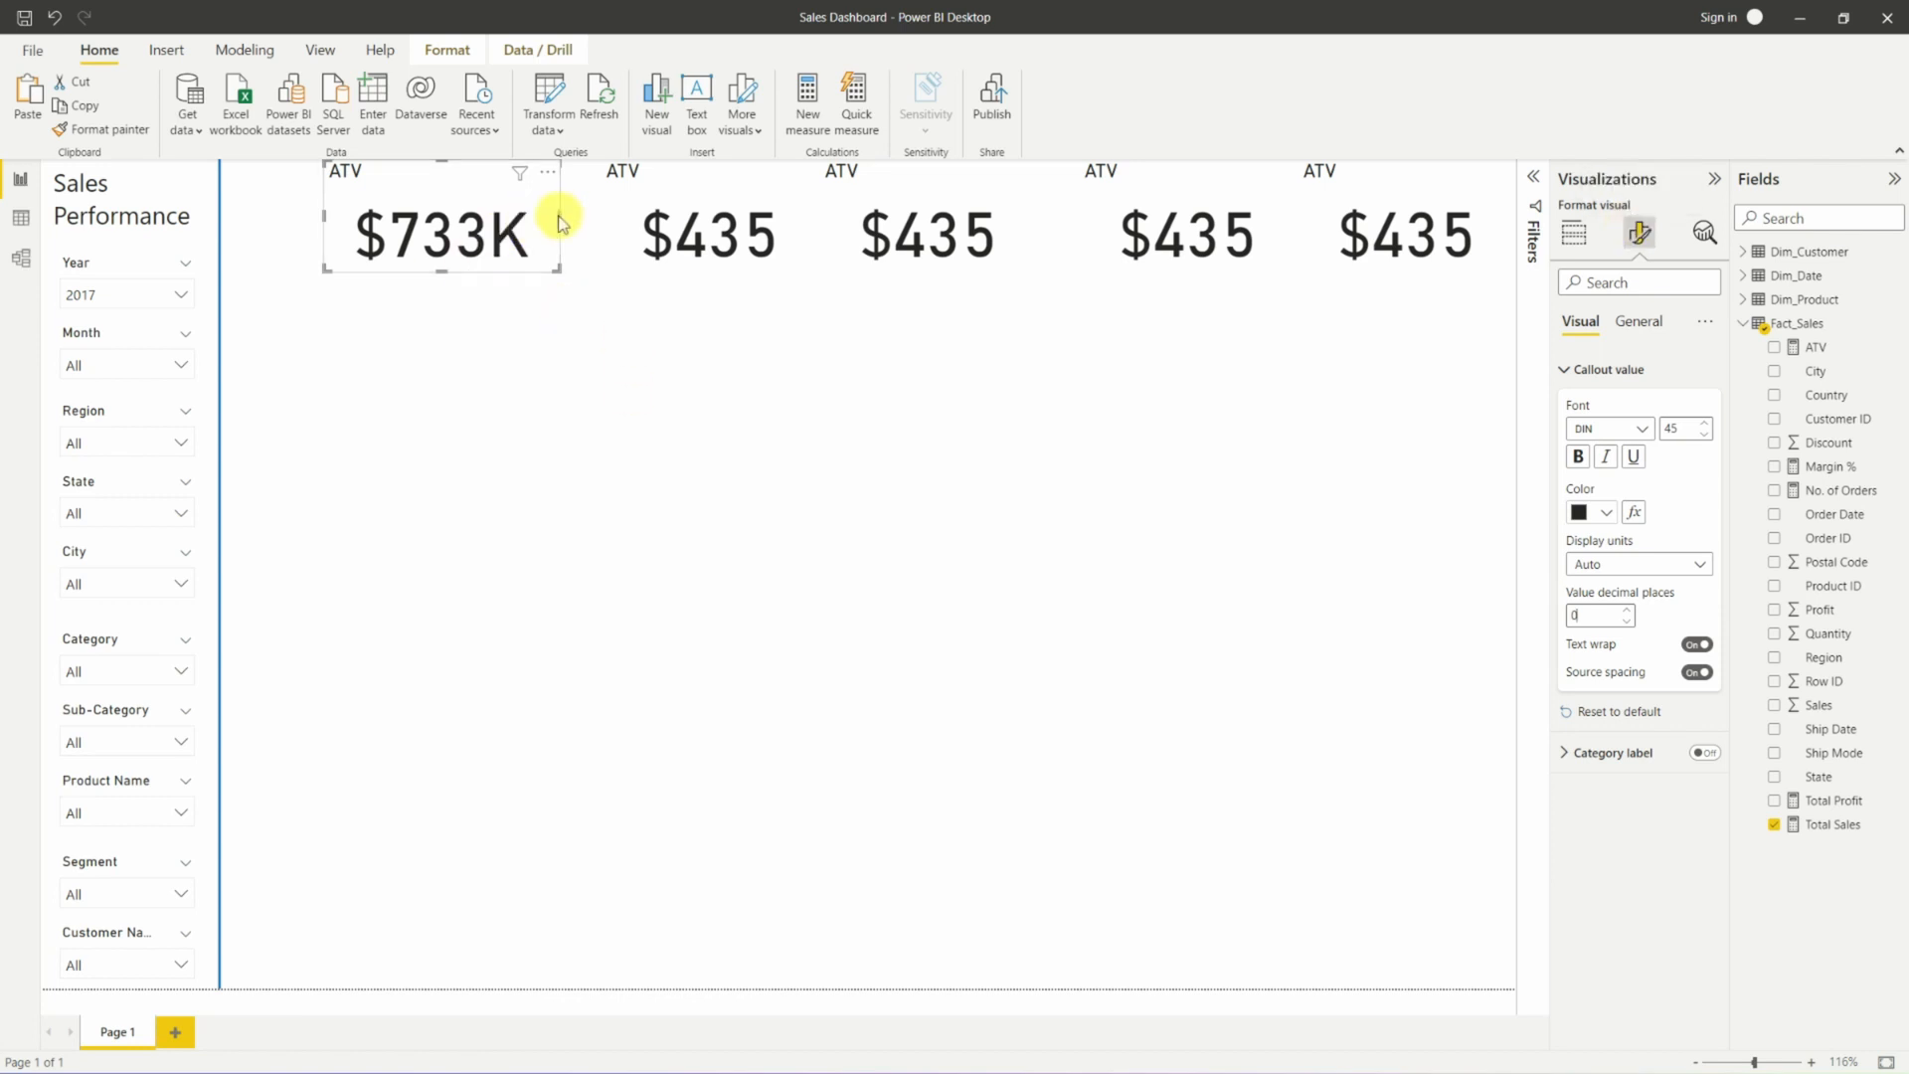
Move the second card up against the Total Sales card and replace its ATV measure with Total Profit.
left_click(612, 230)
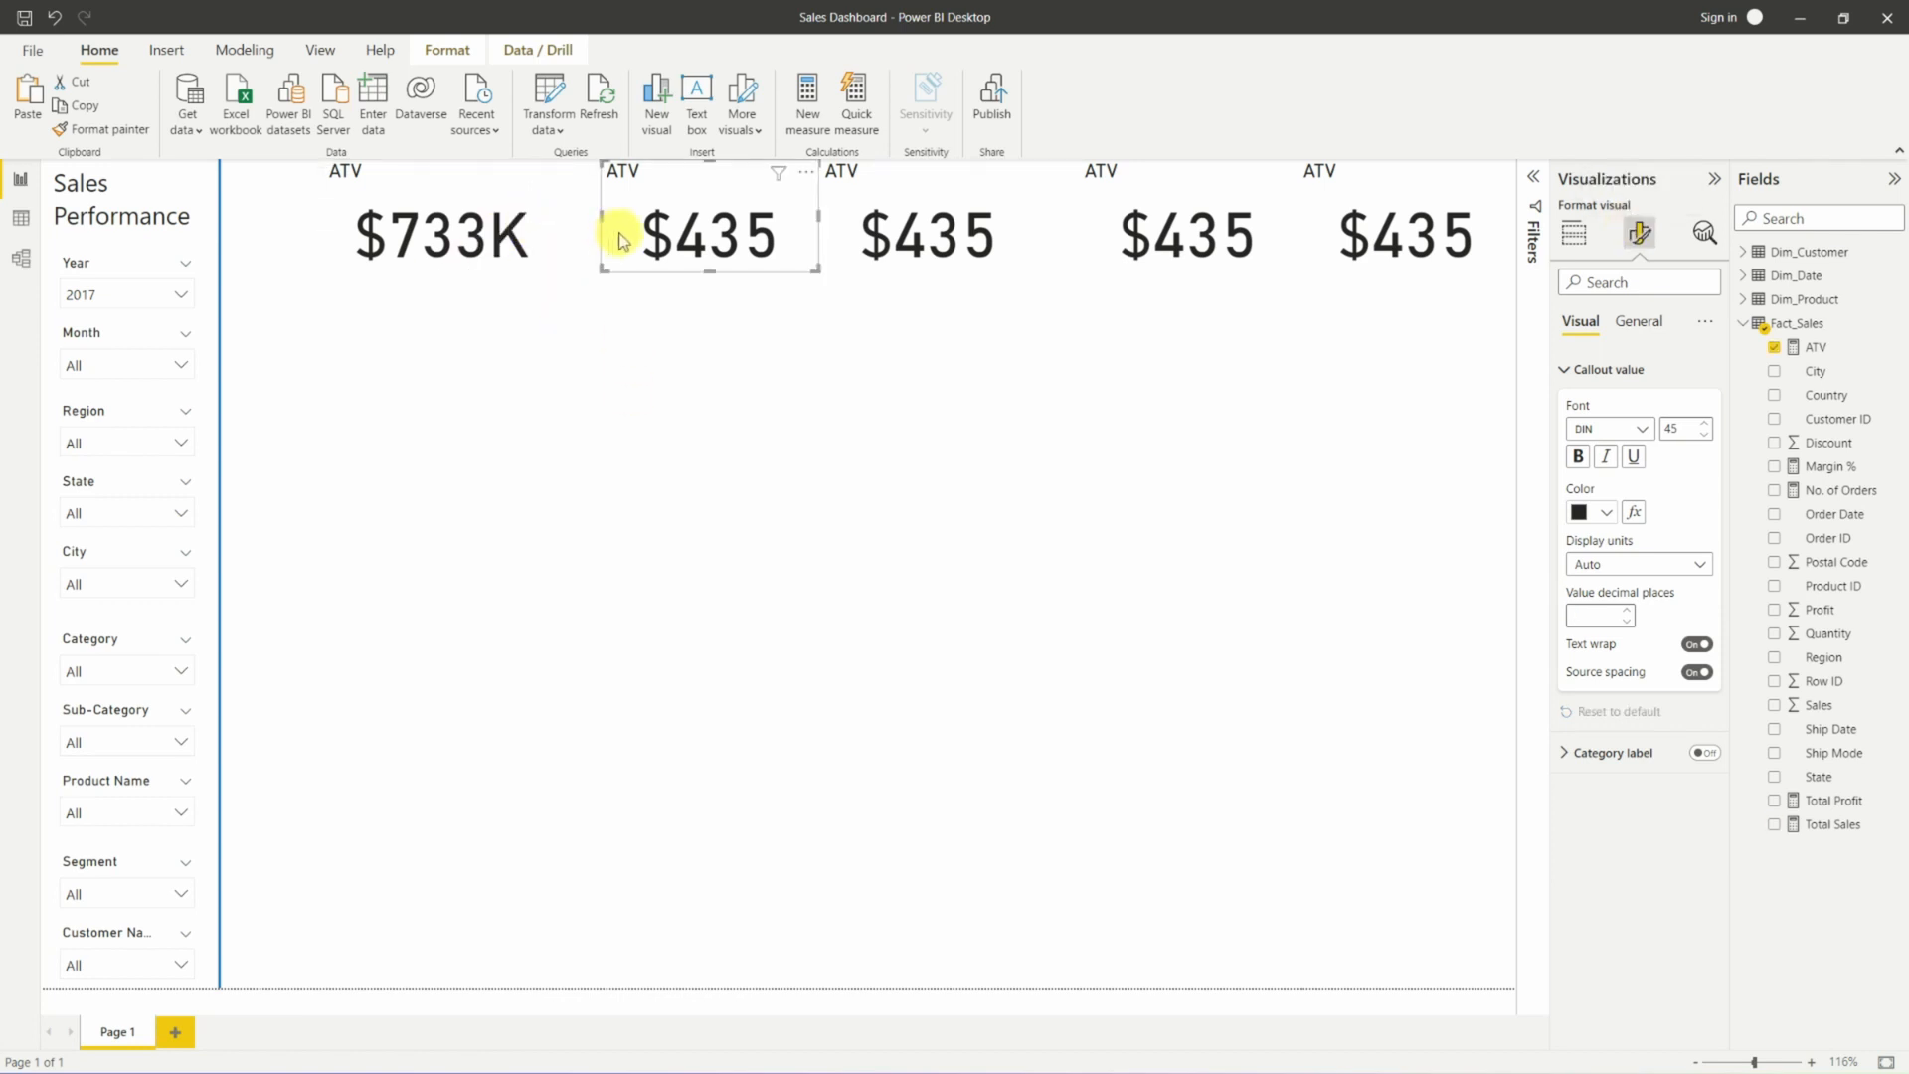
left_click_drag(612, 239, 585, 233)
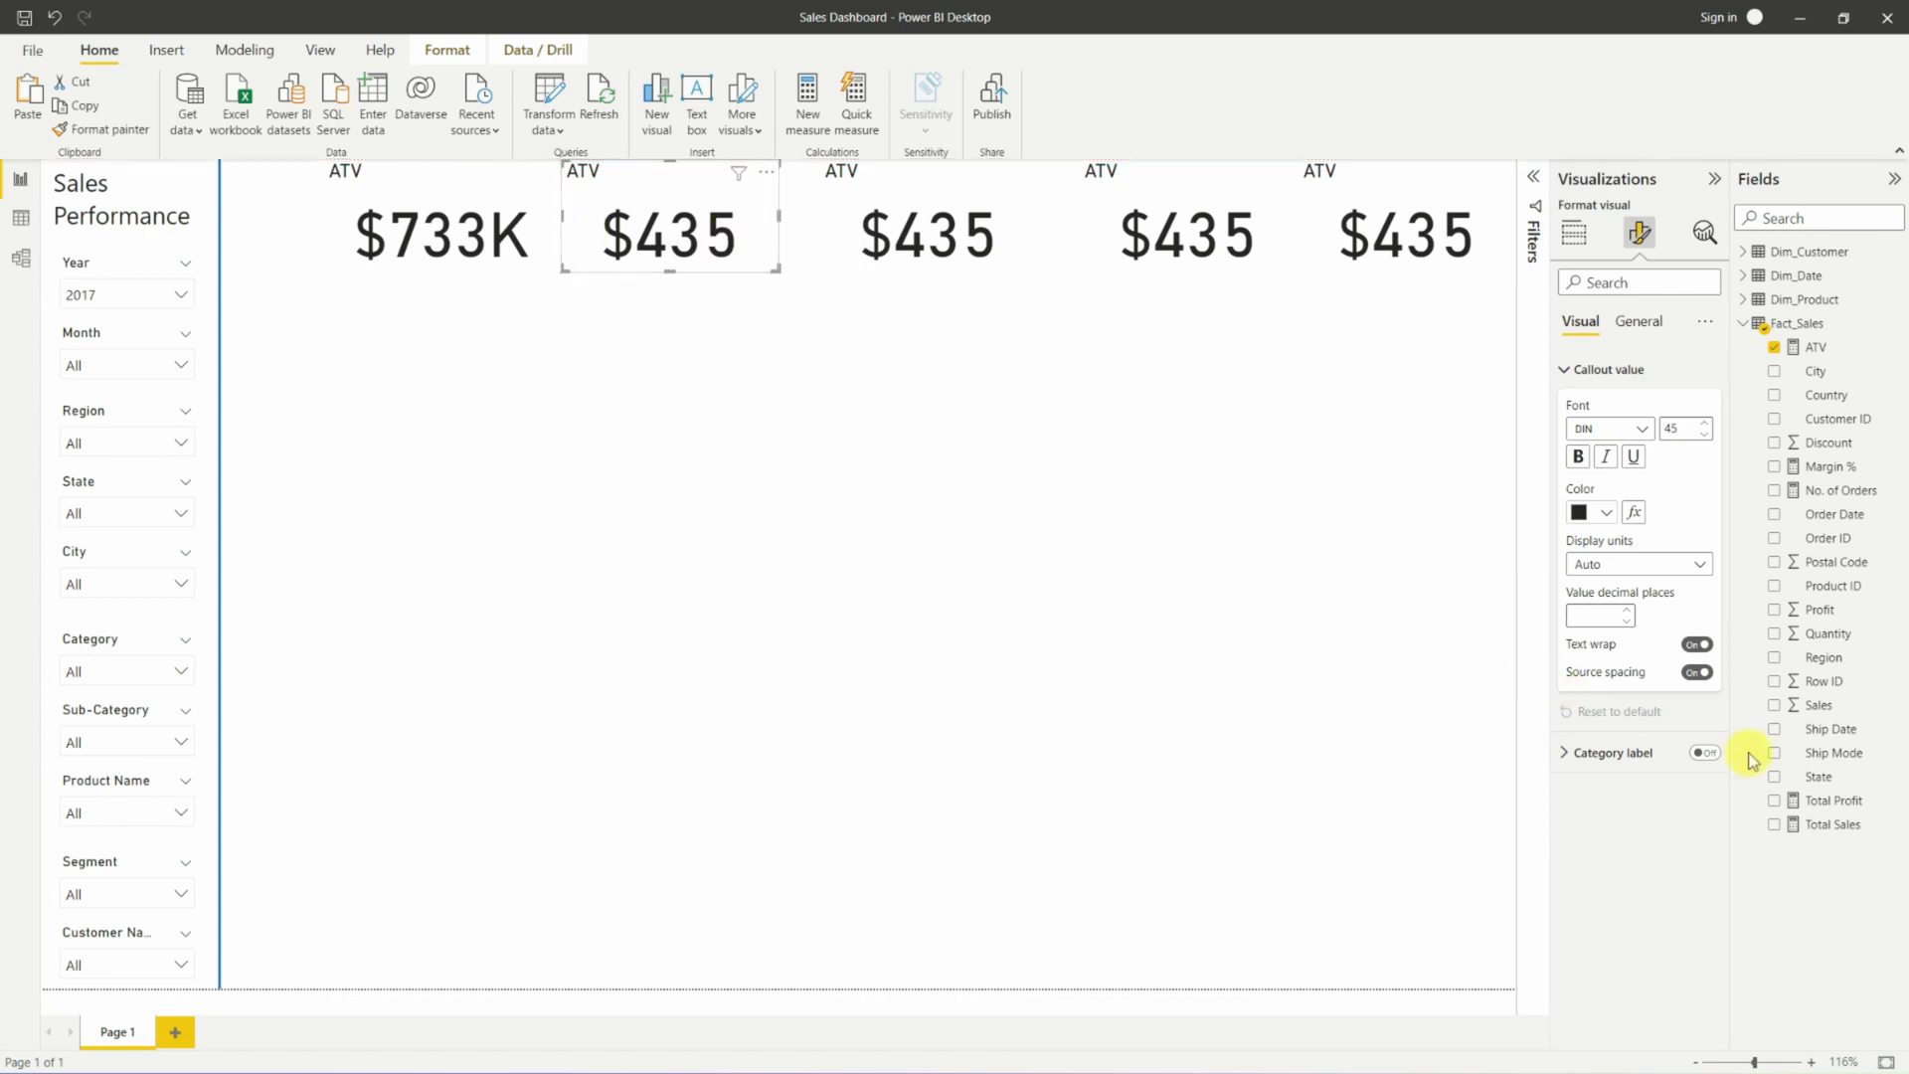
left_click(1574, 233)
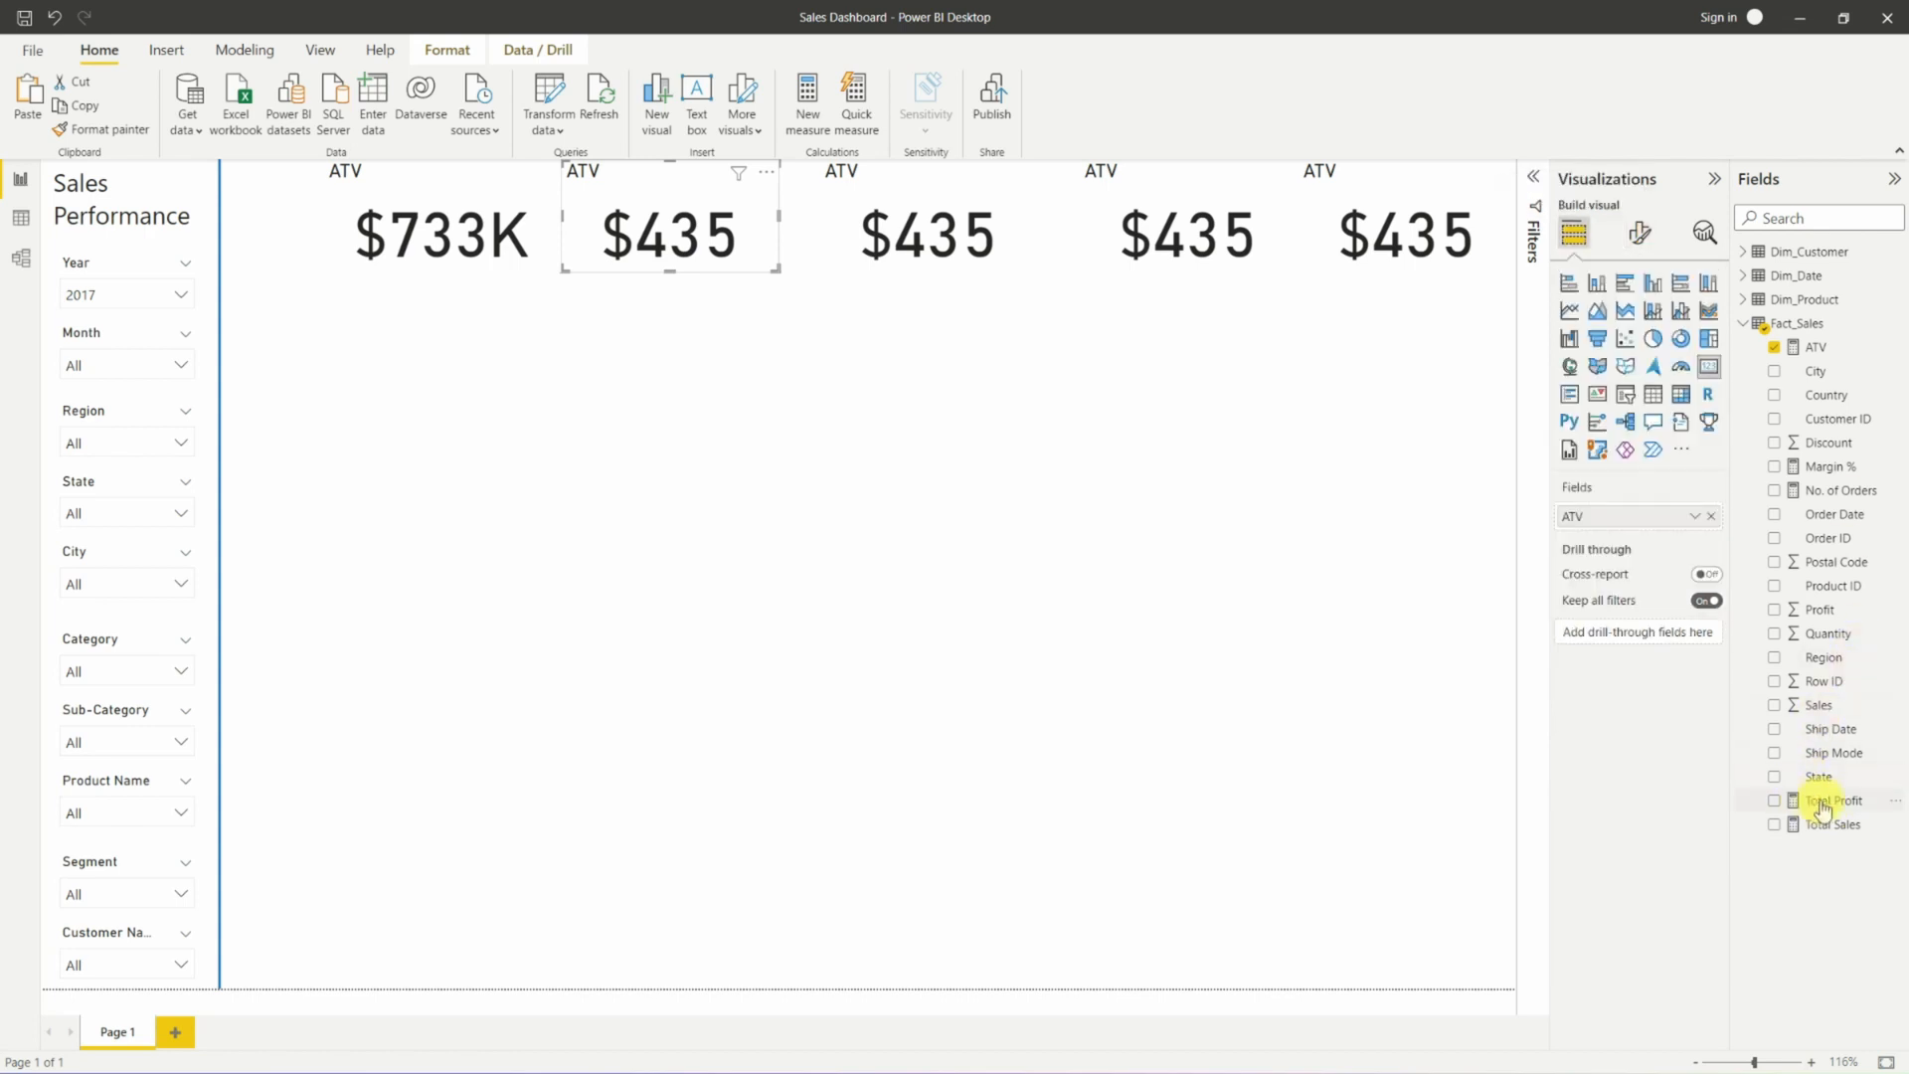
left_click_drag(1822, 807, 1650, 516)
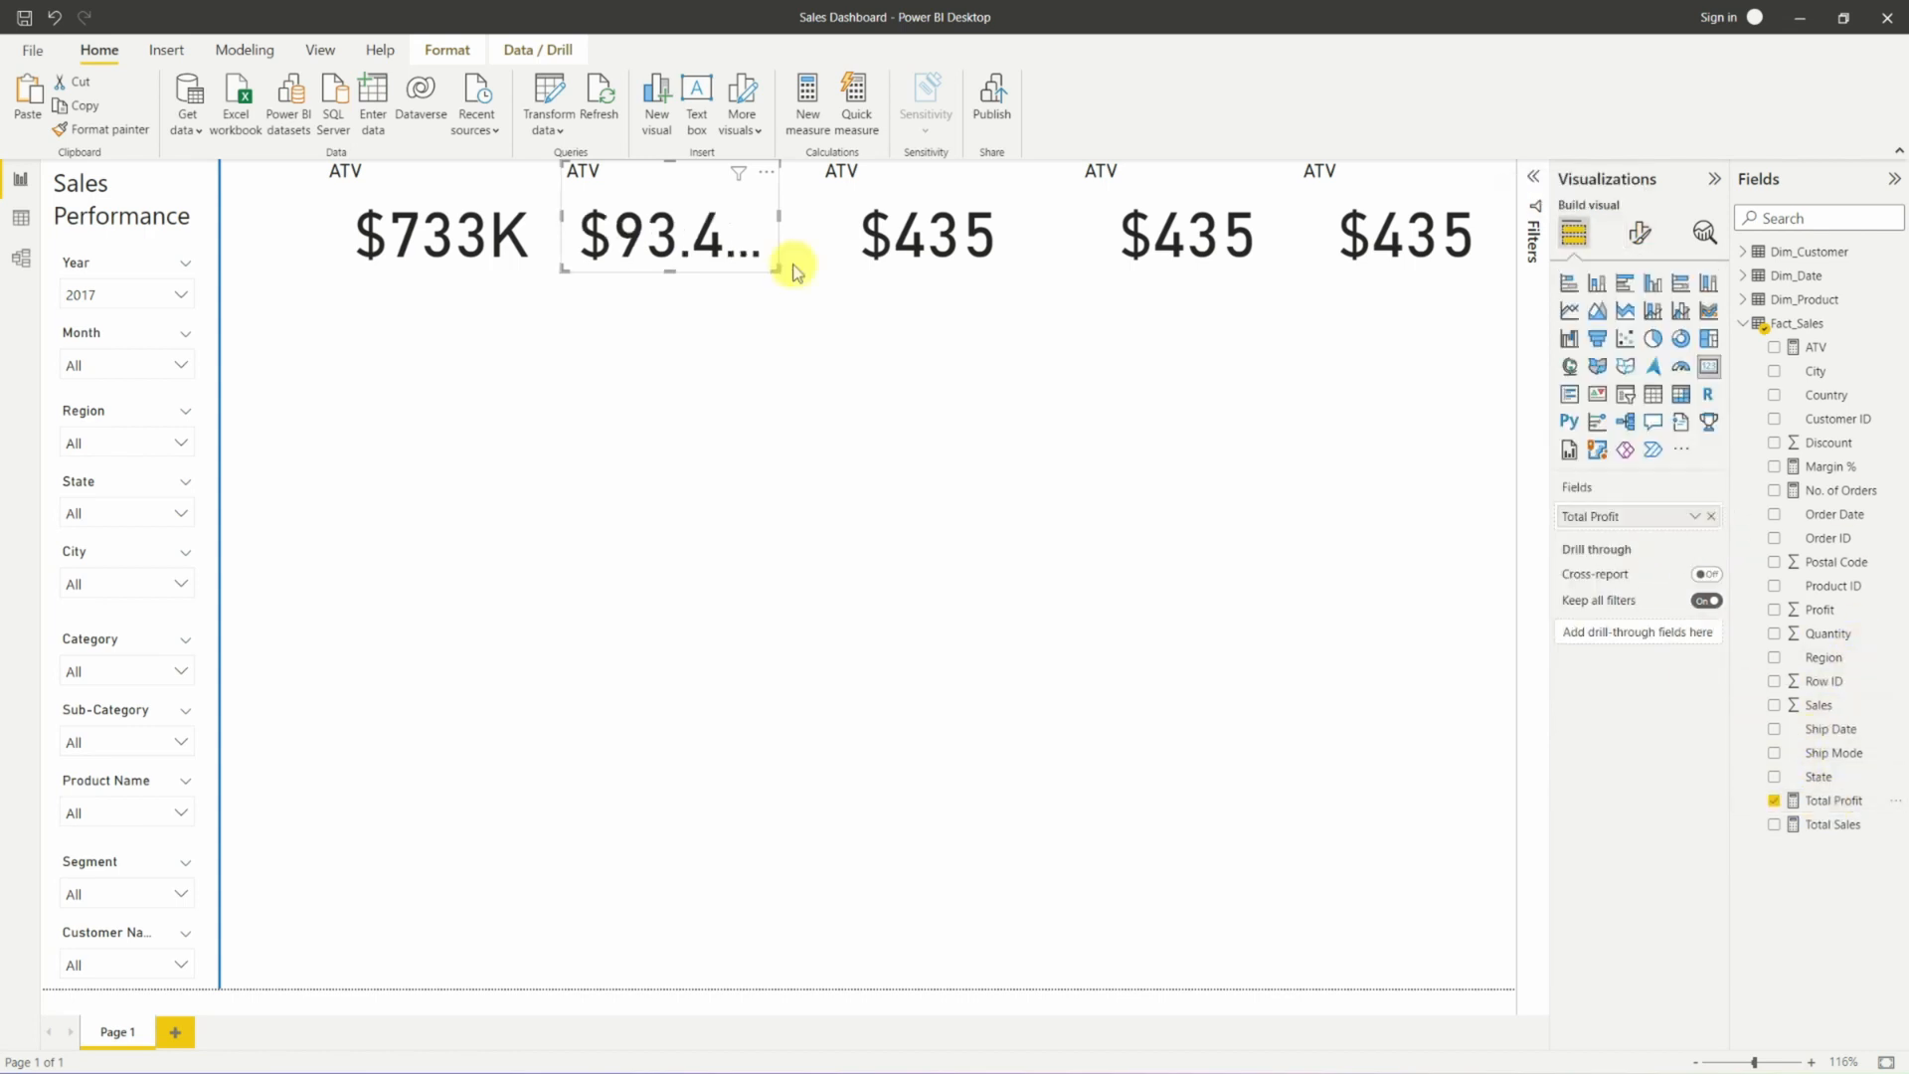
Set the Total Profit card's callout value to 0 decimal places.
left_click(1643, 235)
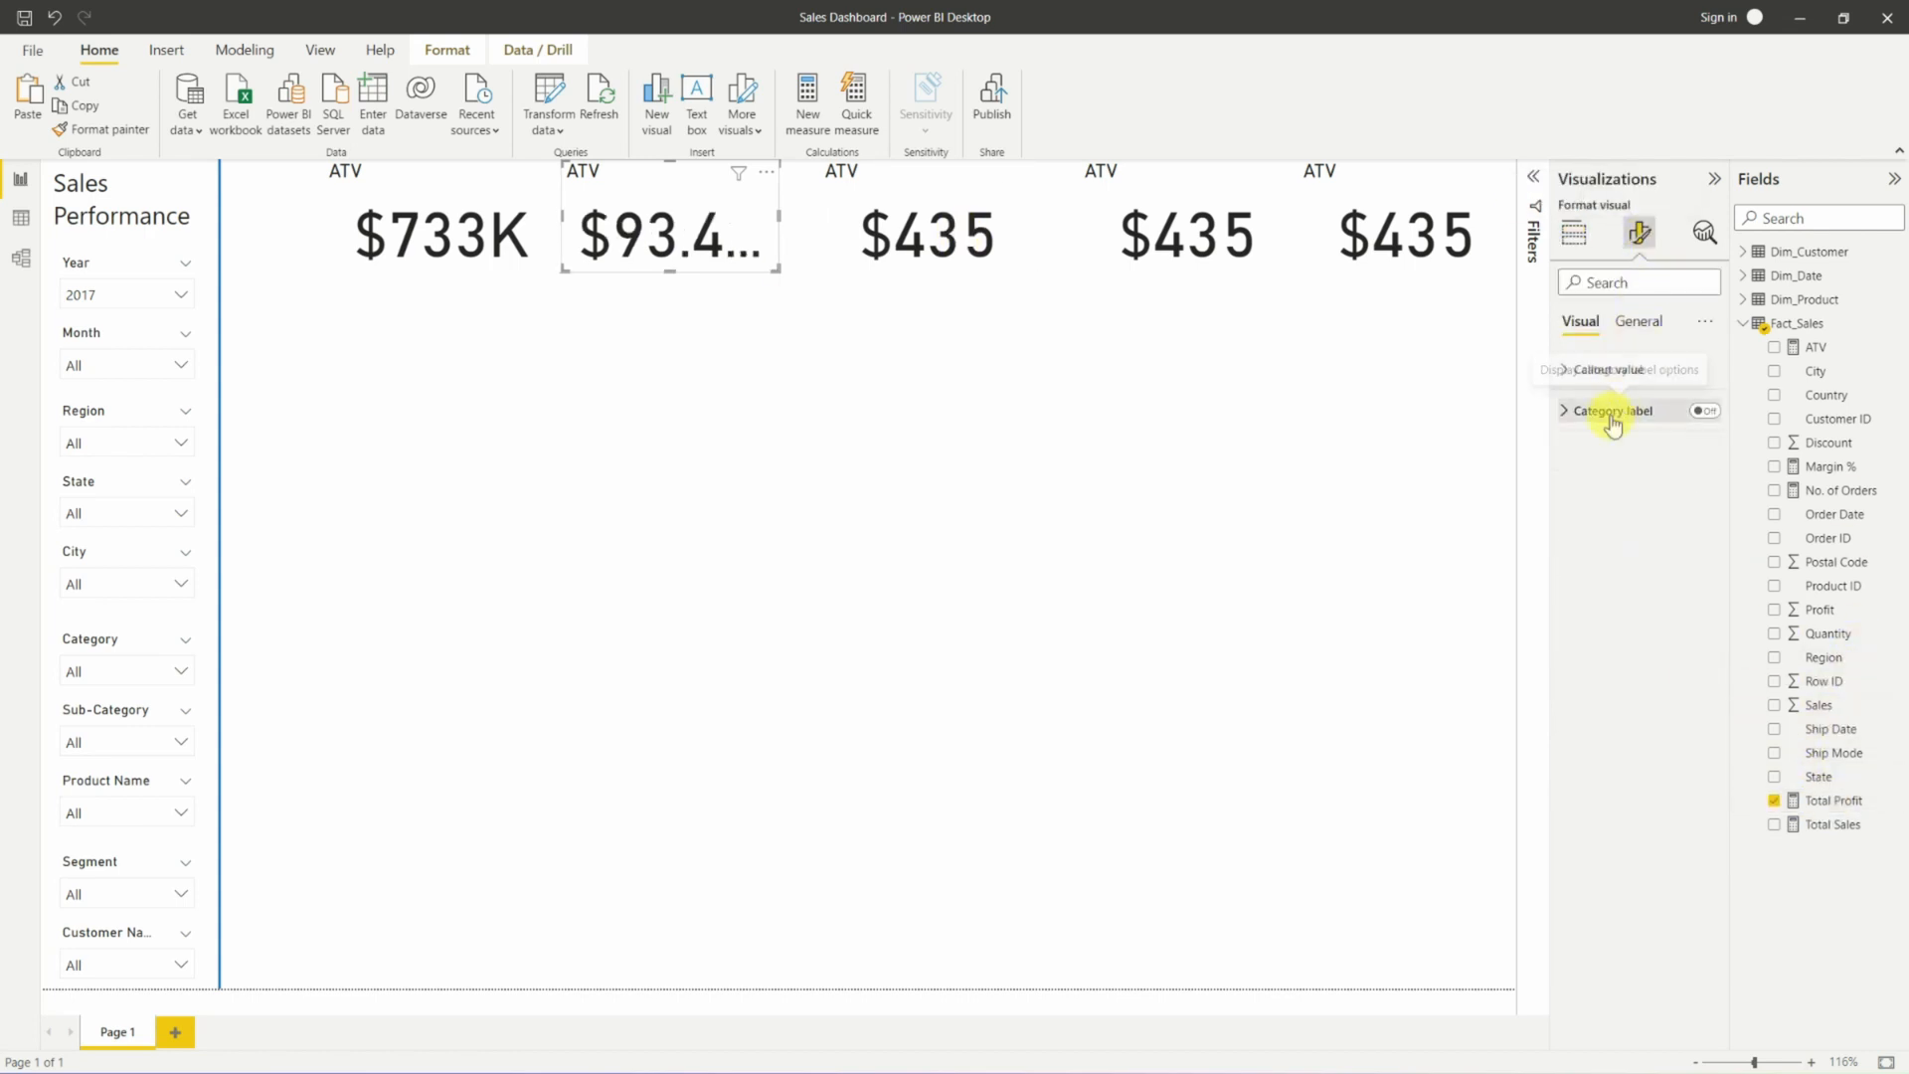
left_click(1565, 371)
left_click(1595, 615)
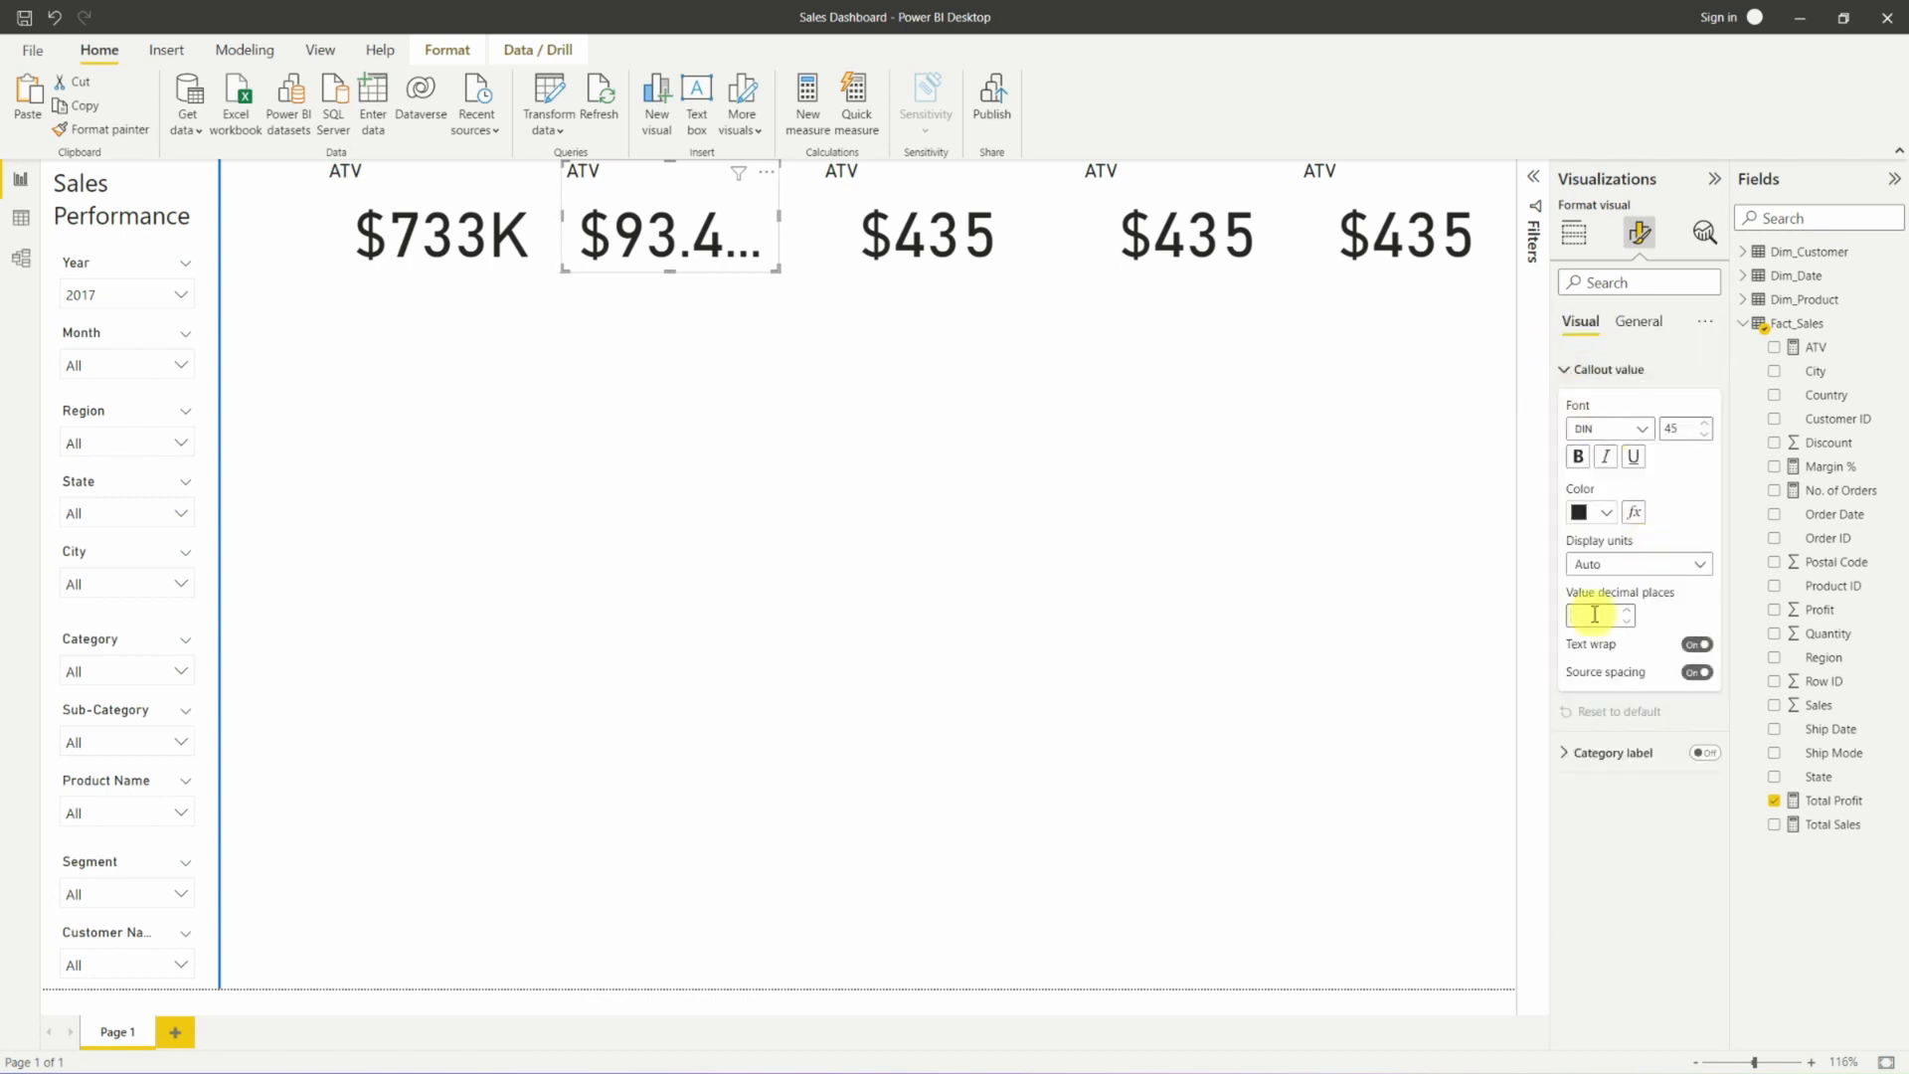
type("0")
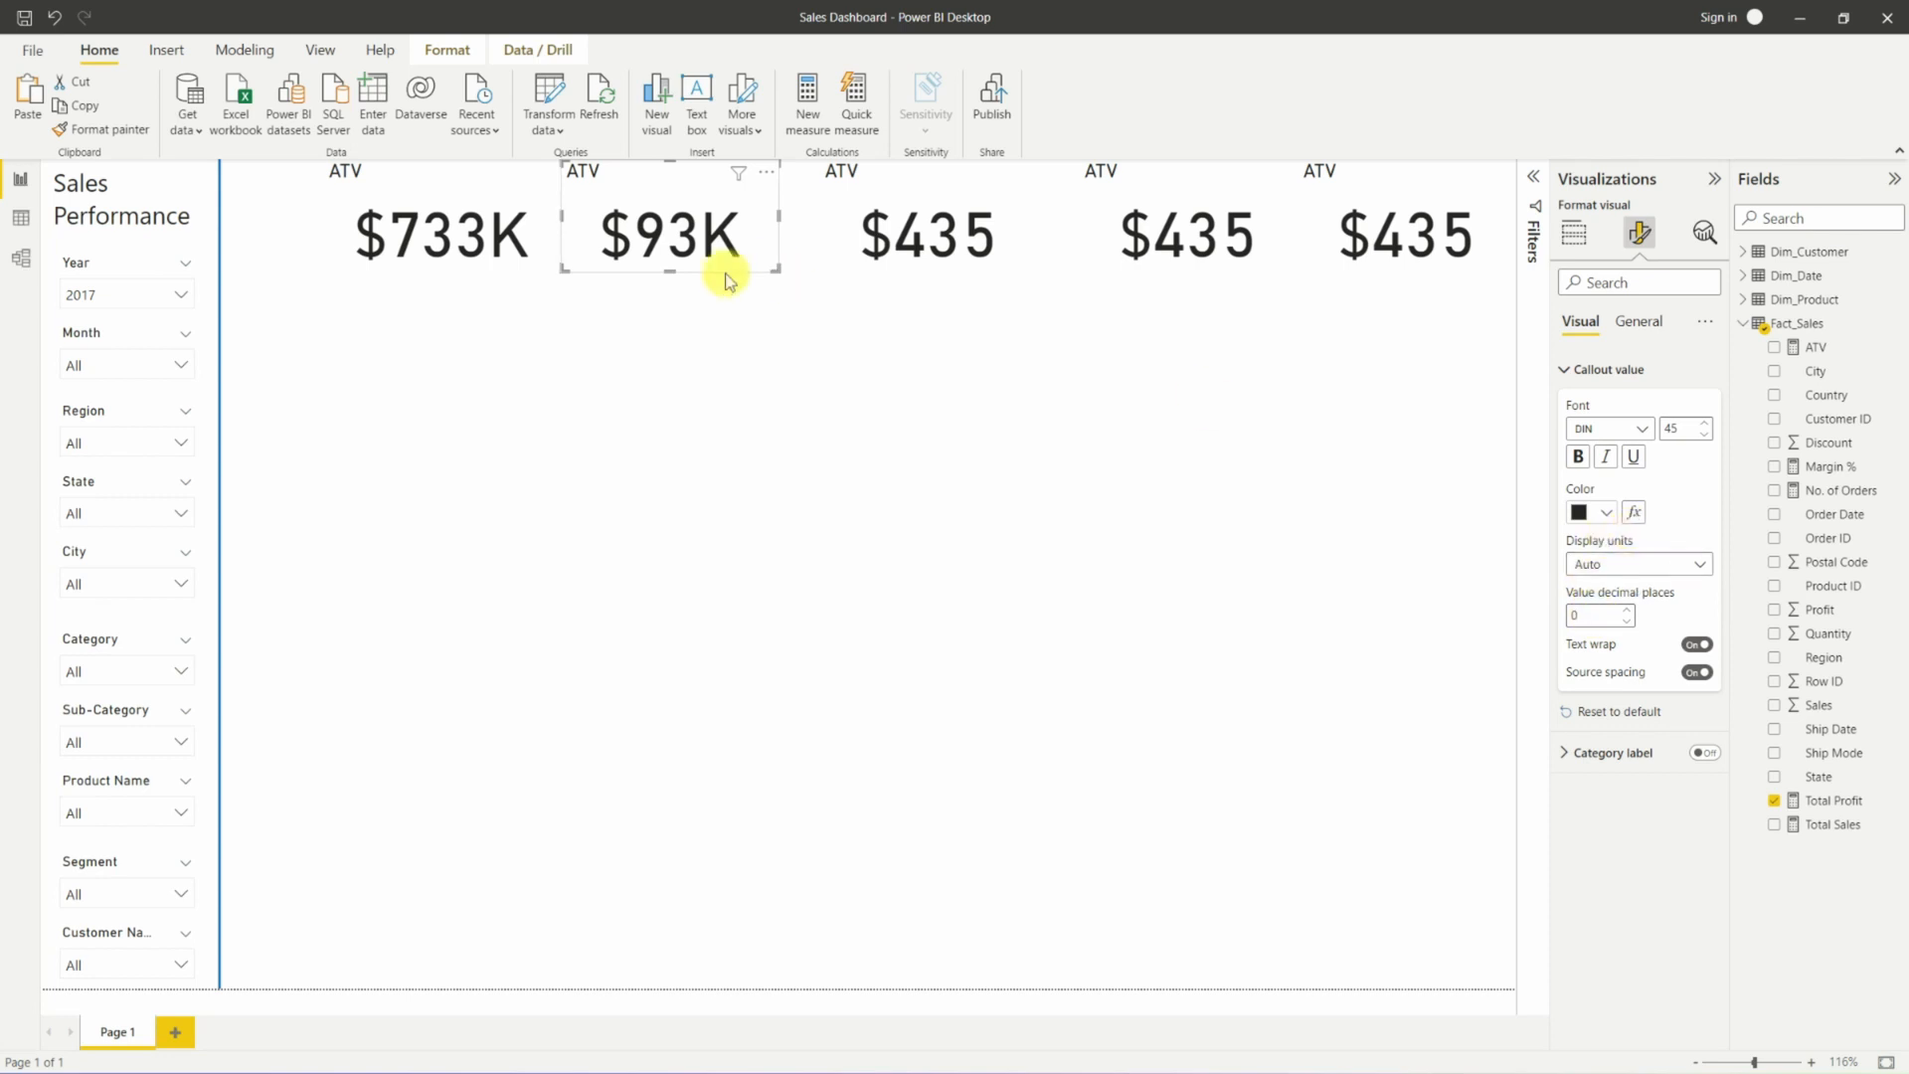
Clear the 2017 selection in the Year slicer to check the cards without it, and reapply 2017.
left_click(124, 294)
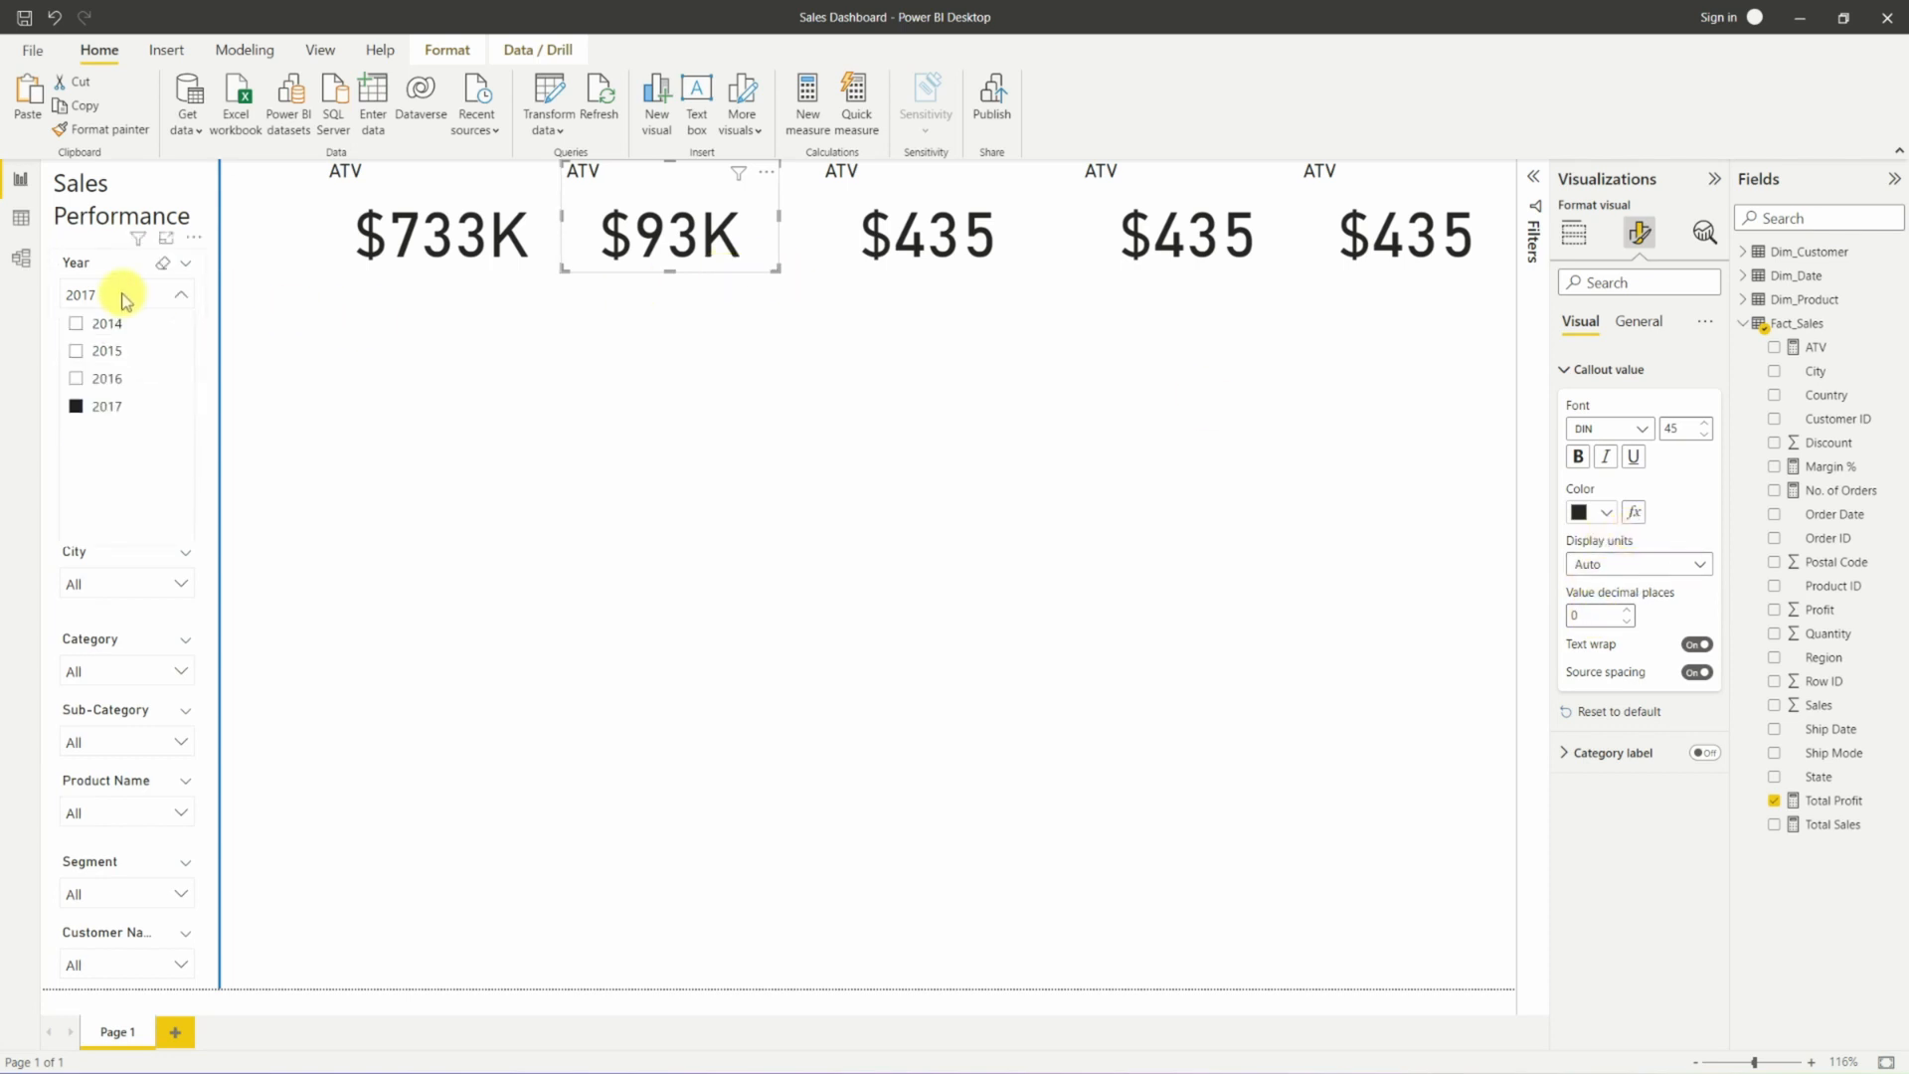
left_click(107, 417)
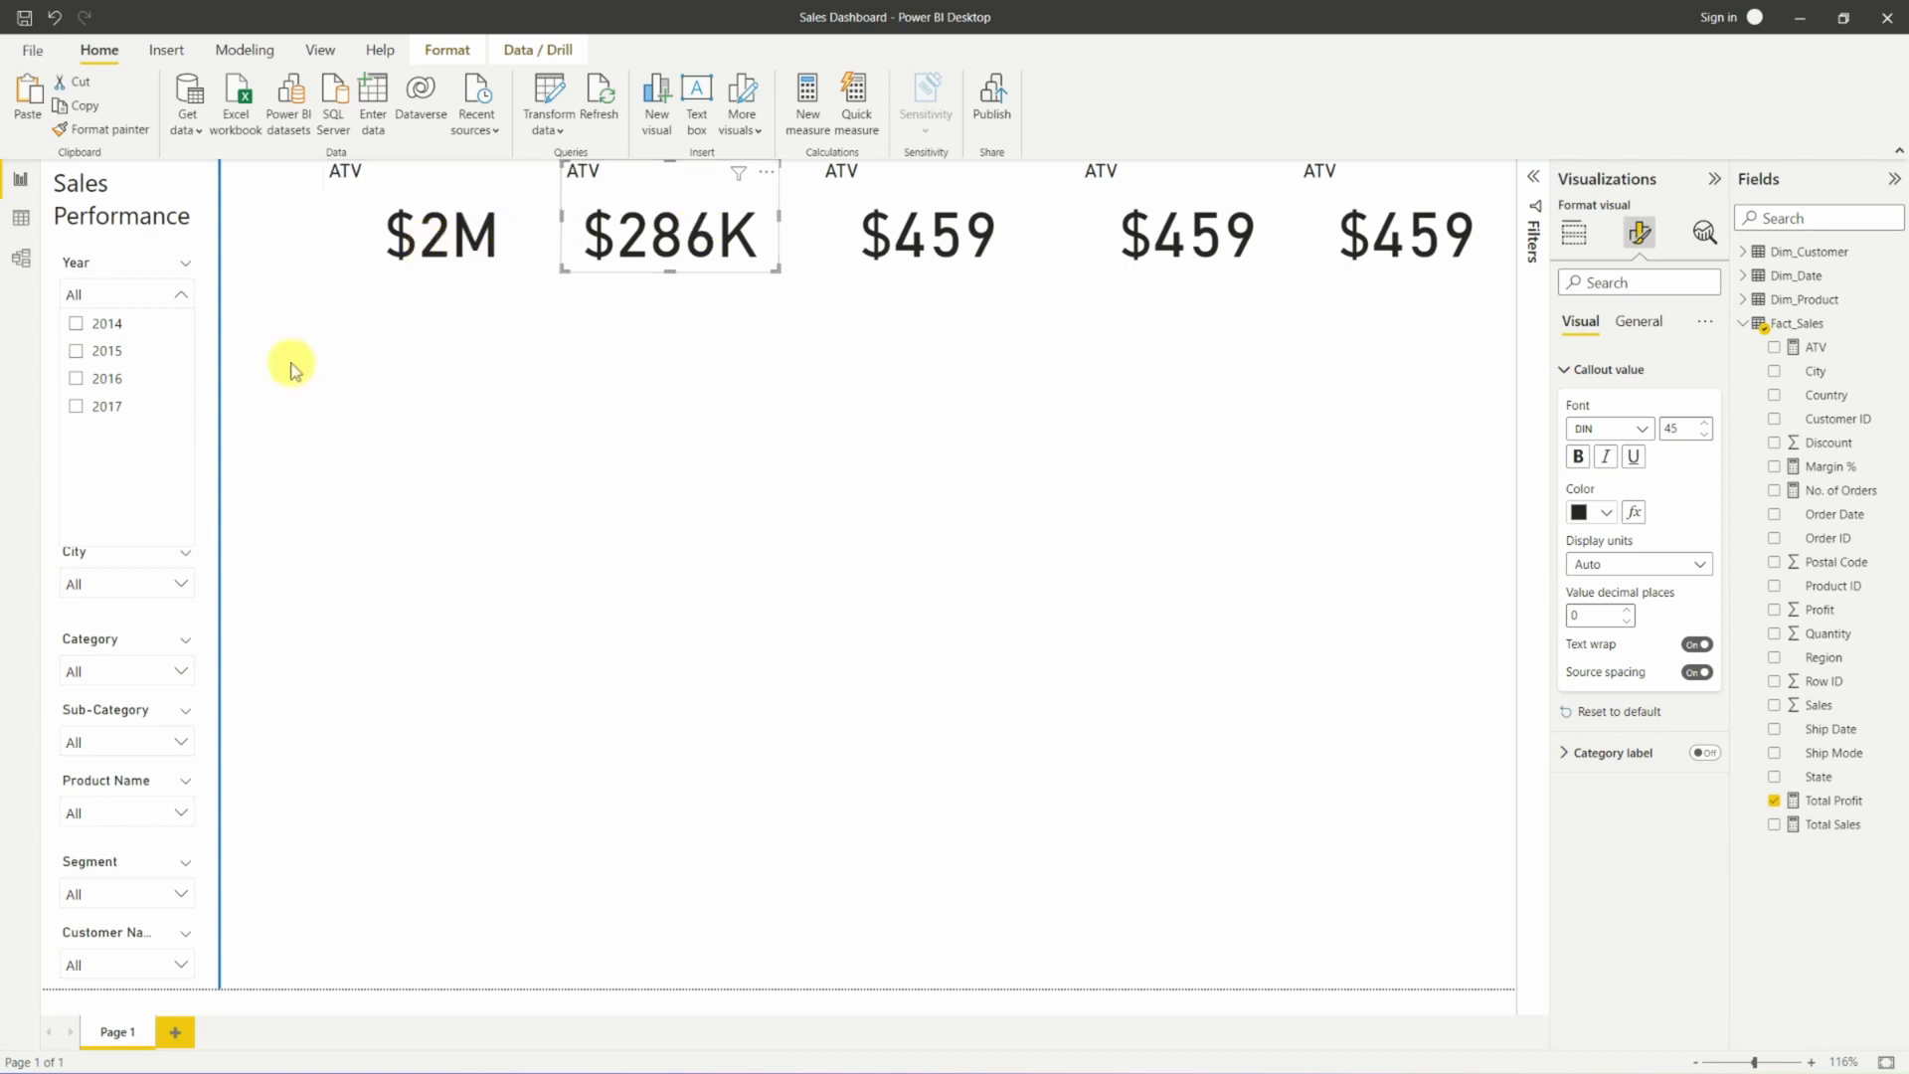
left_click(112, 408)
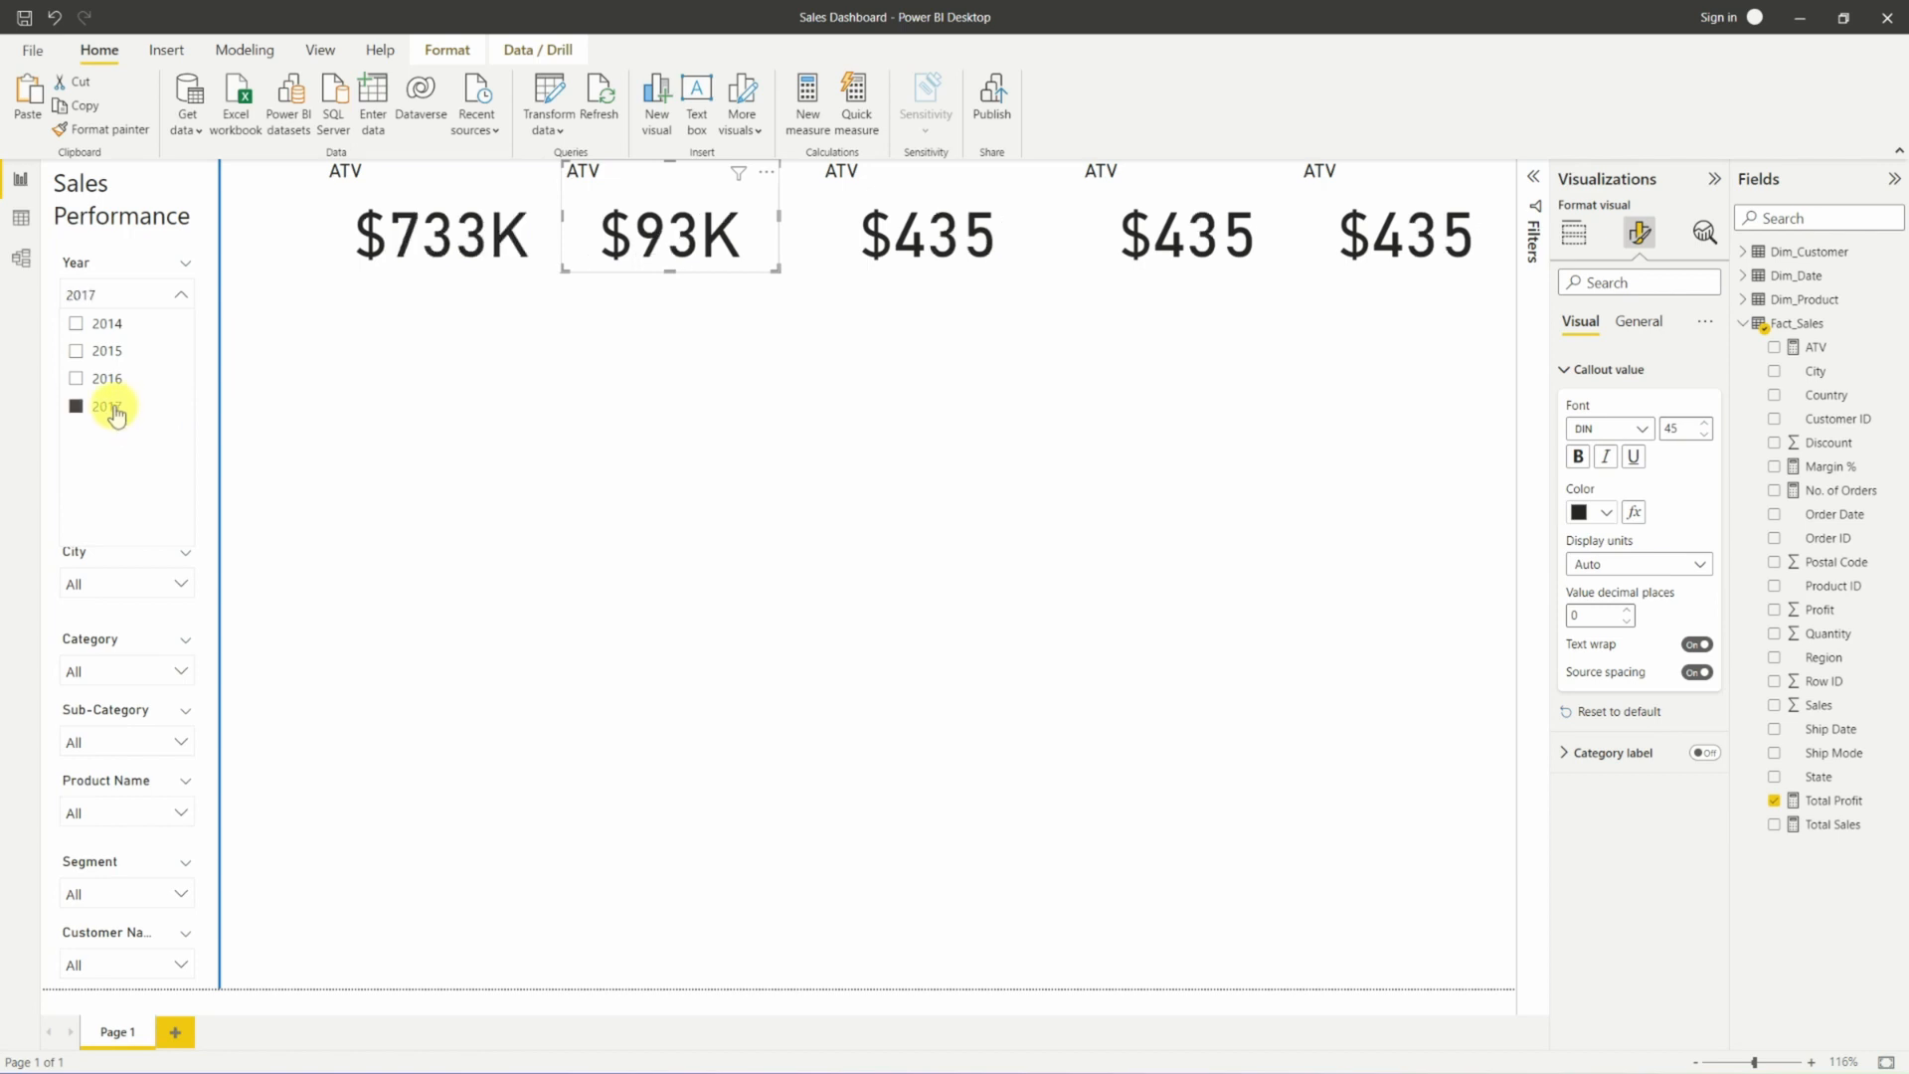
left_click(648, 360)
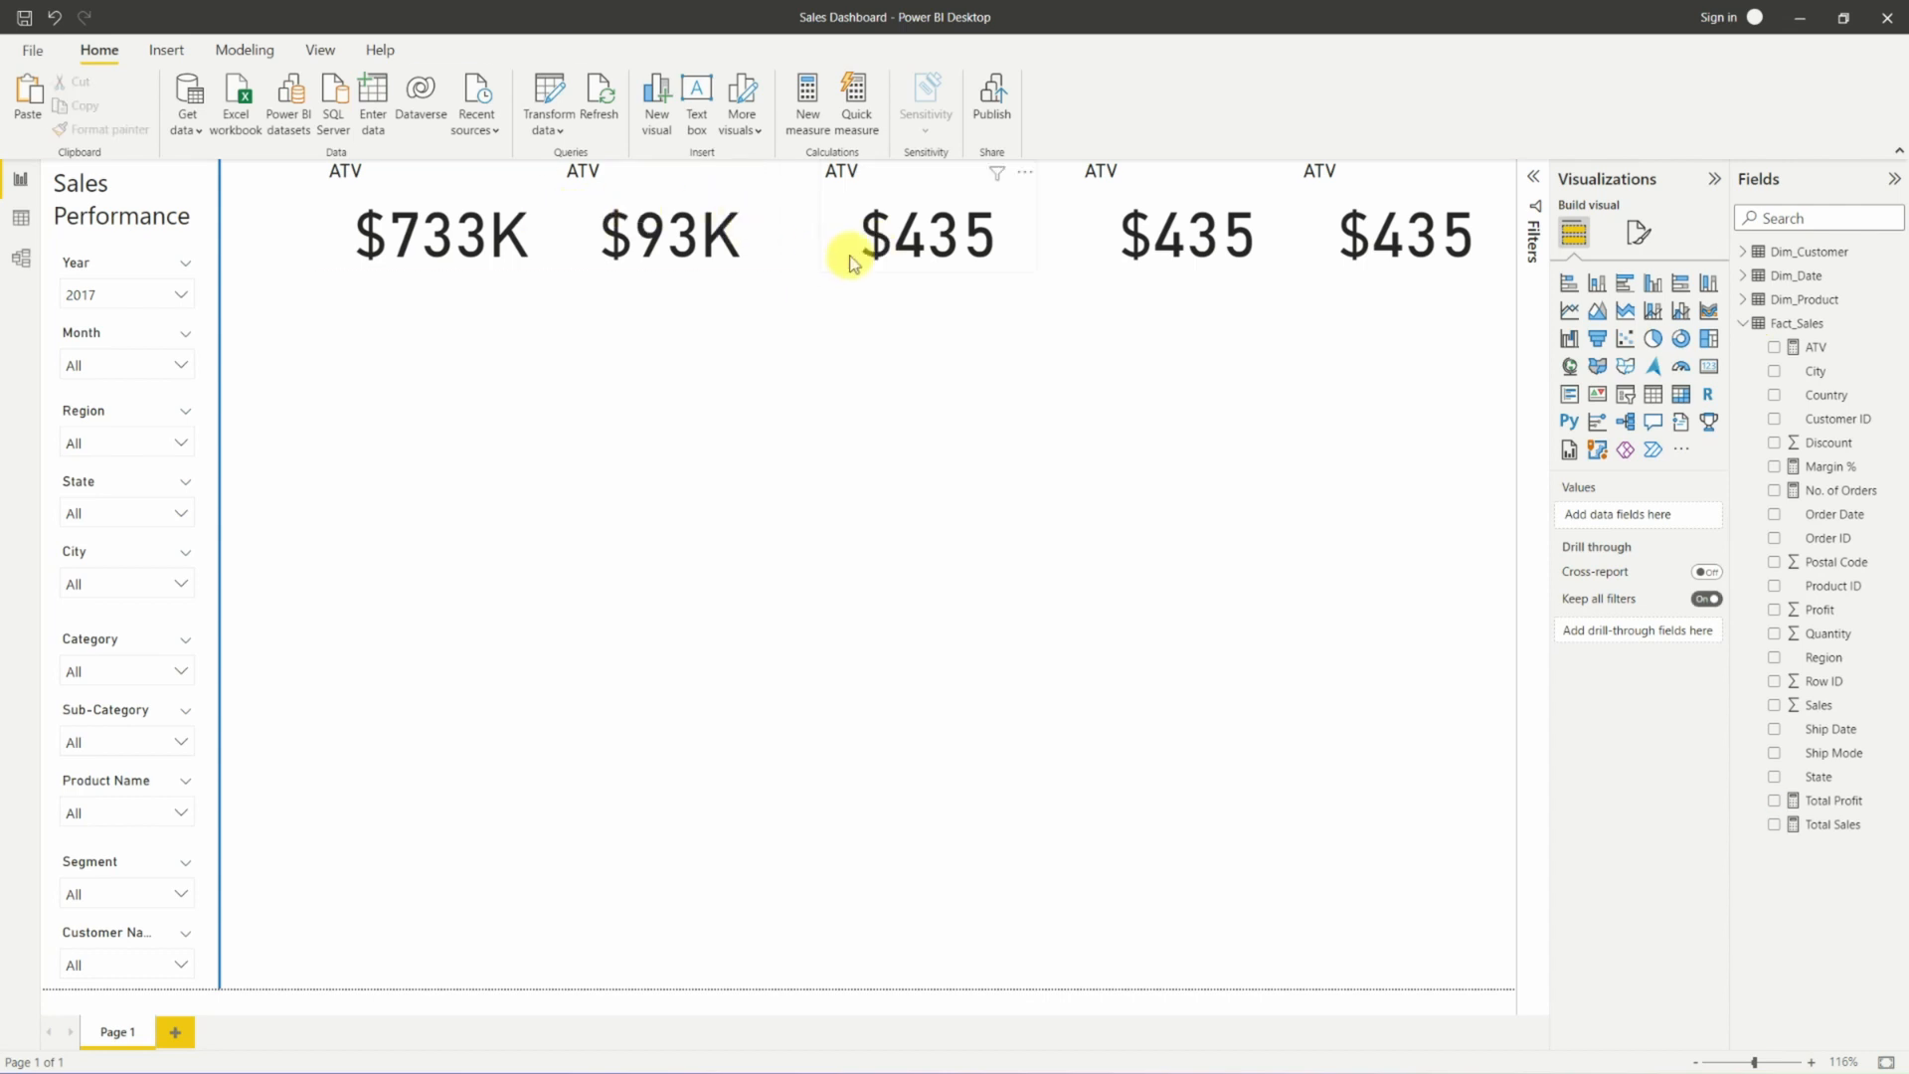
Move the third card up against the Total Profit card and replace its ATV measure with Margin %.
left_click_drag(850, 261, 813, 235)
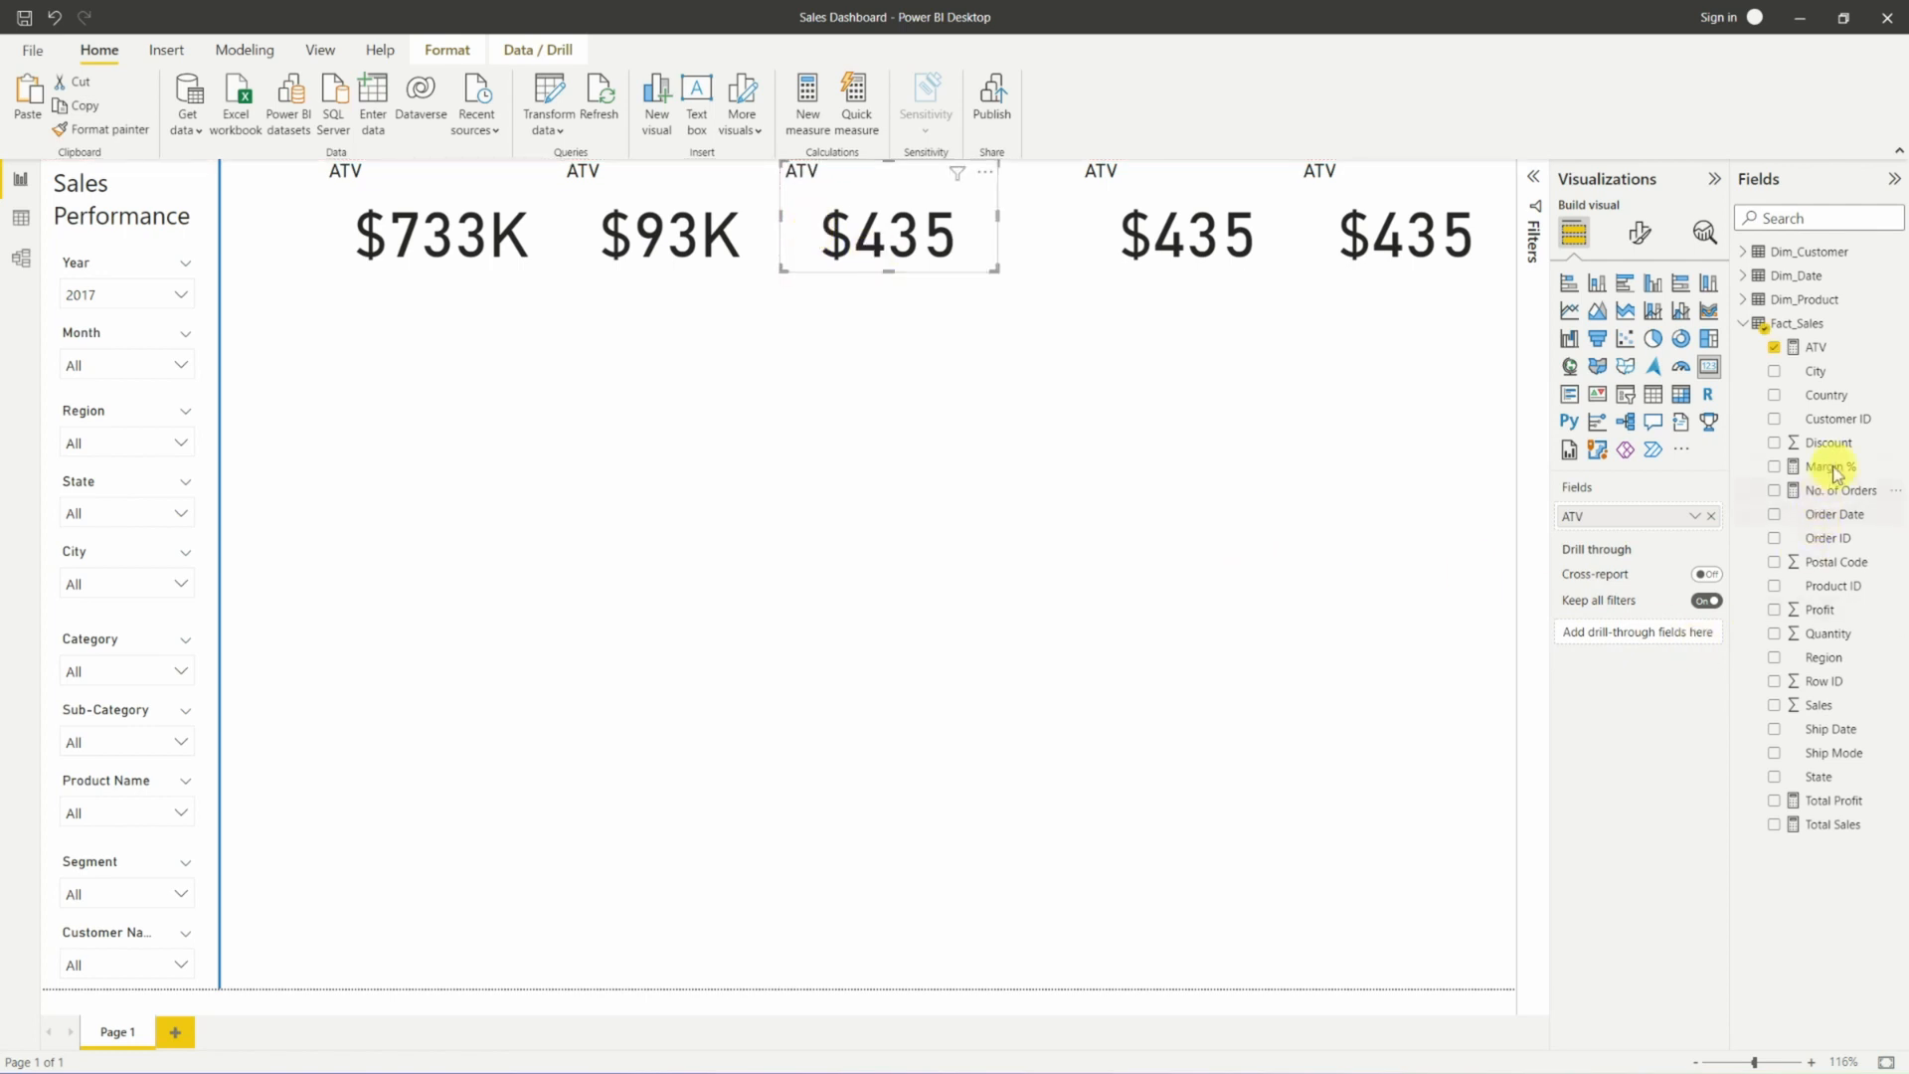
left_click_drag(1835, 470, 1656, 512)
left_click(1790, 442)
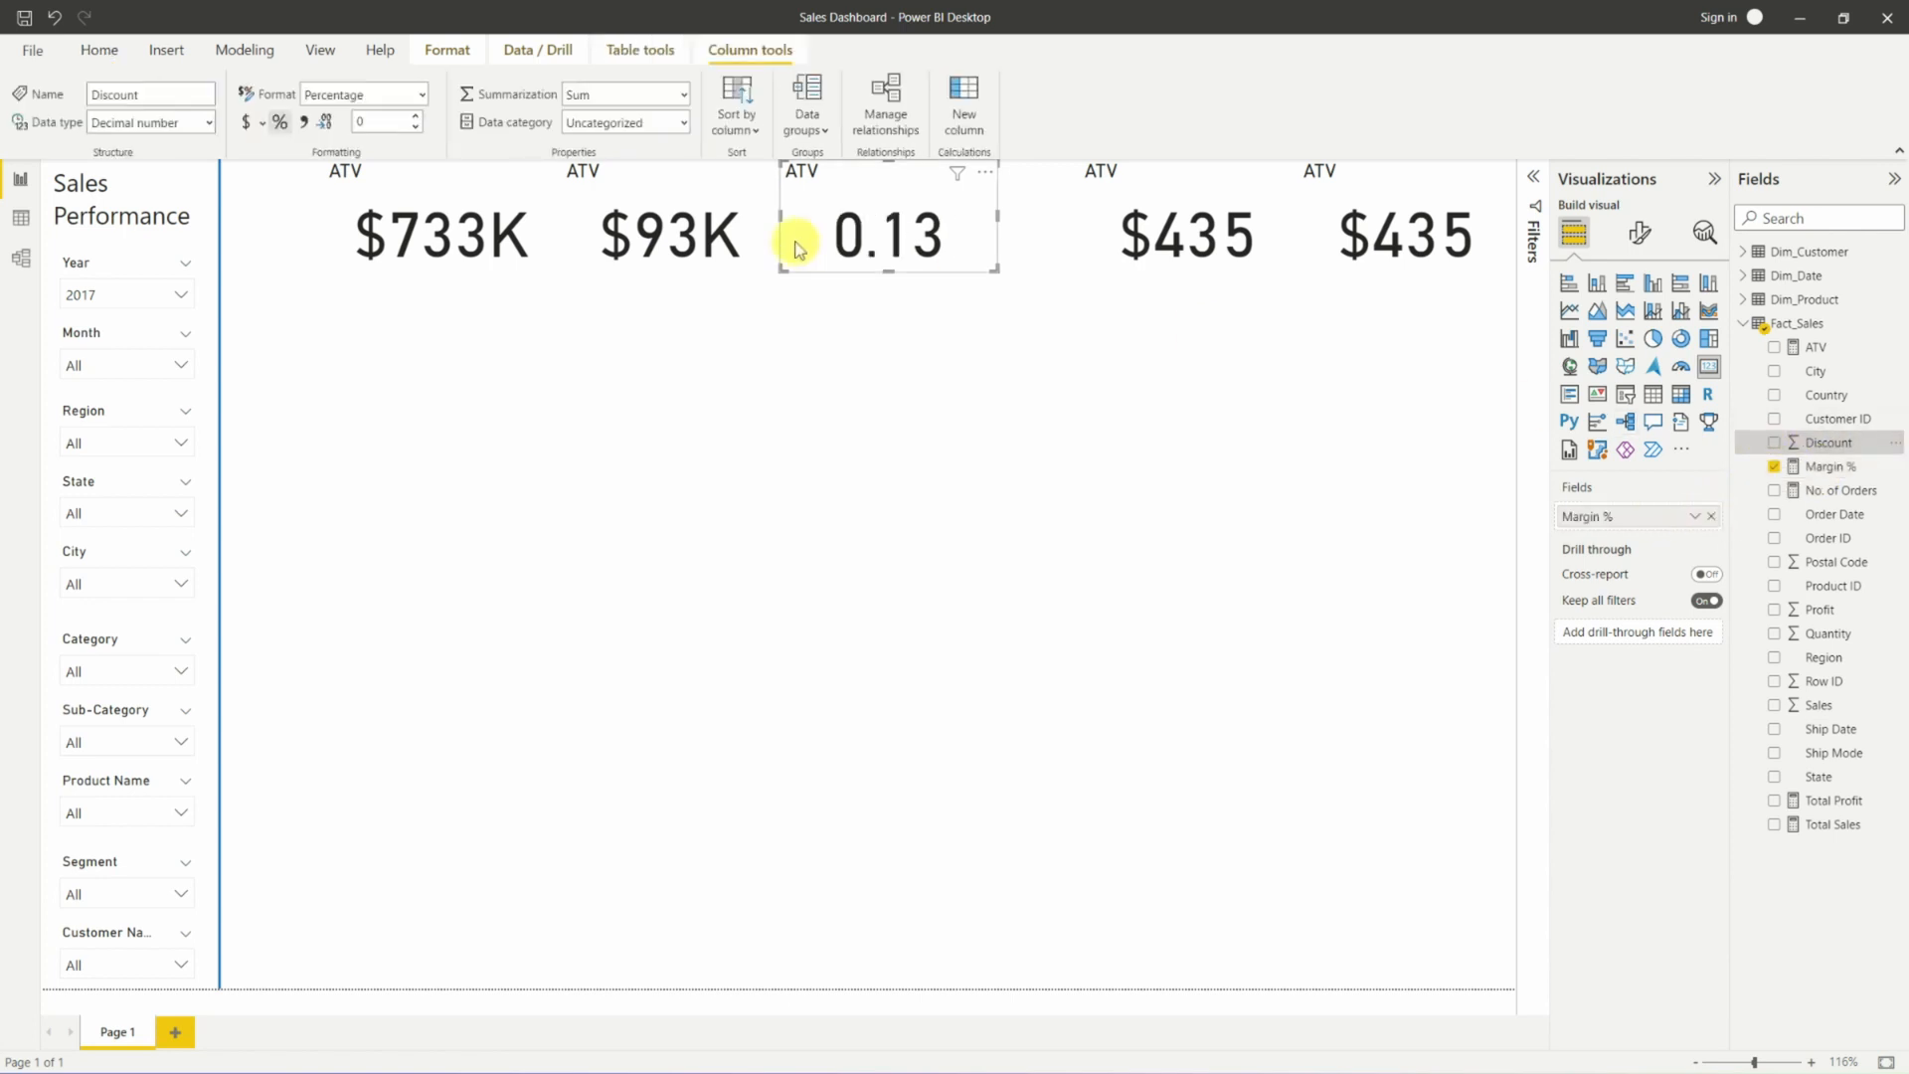
Format the Margin % measure as a percentage with 1 decimal place and leave its formula bar.
left_click(1826, 465)
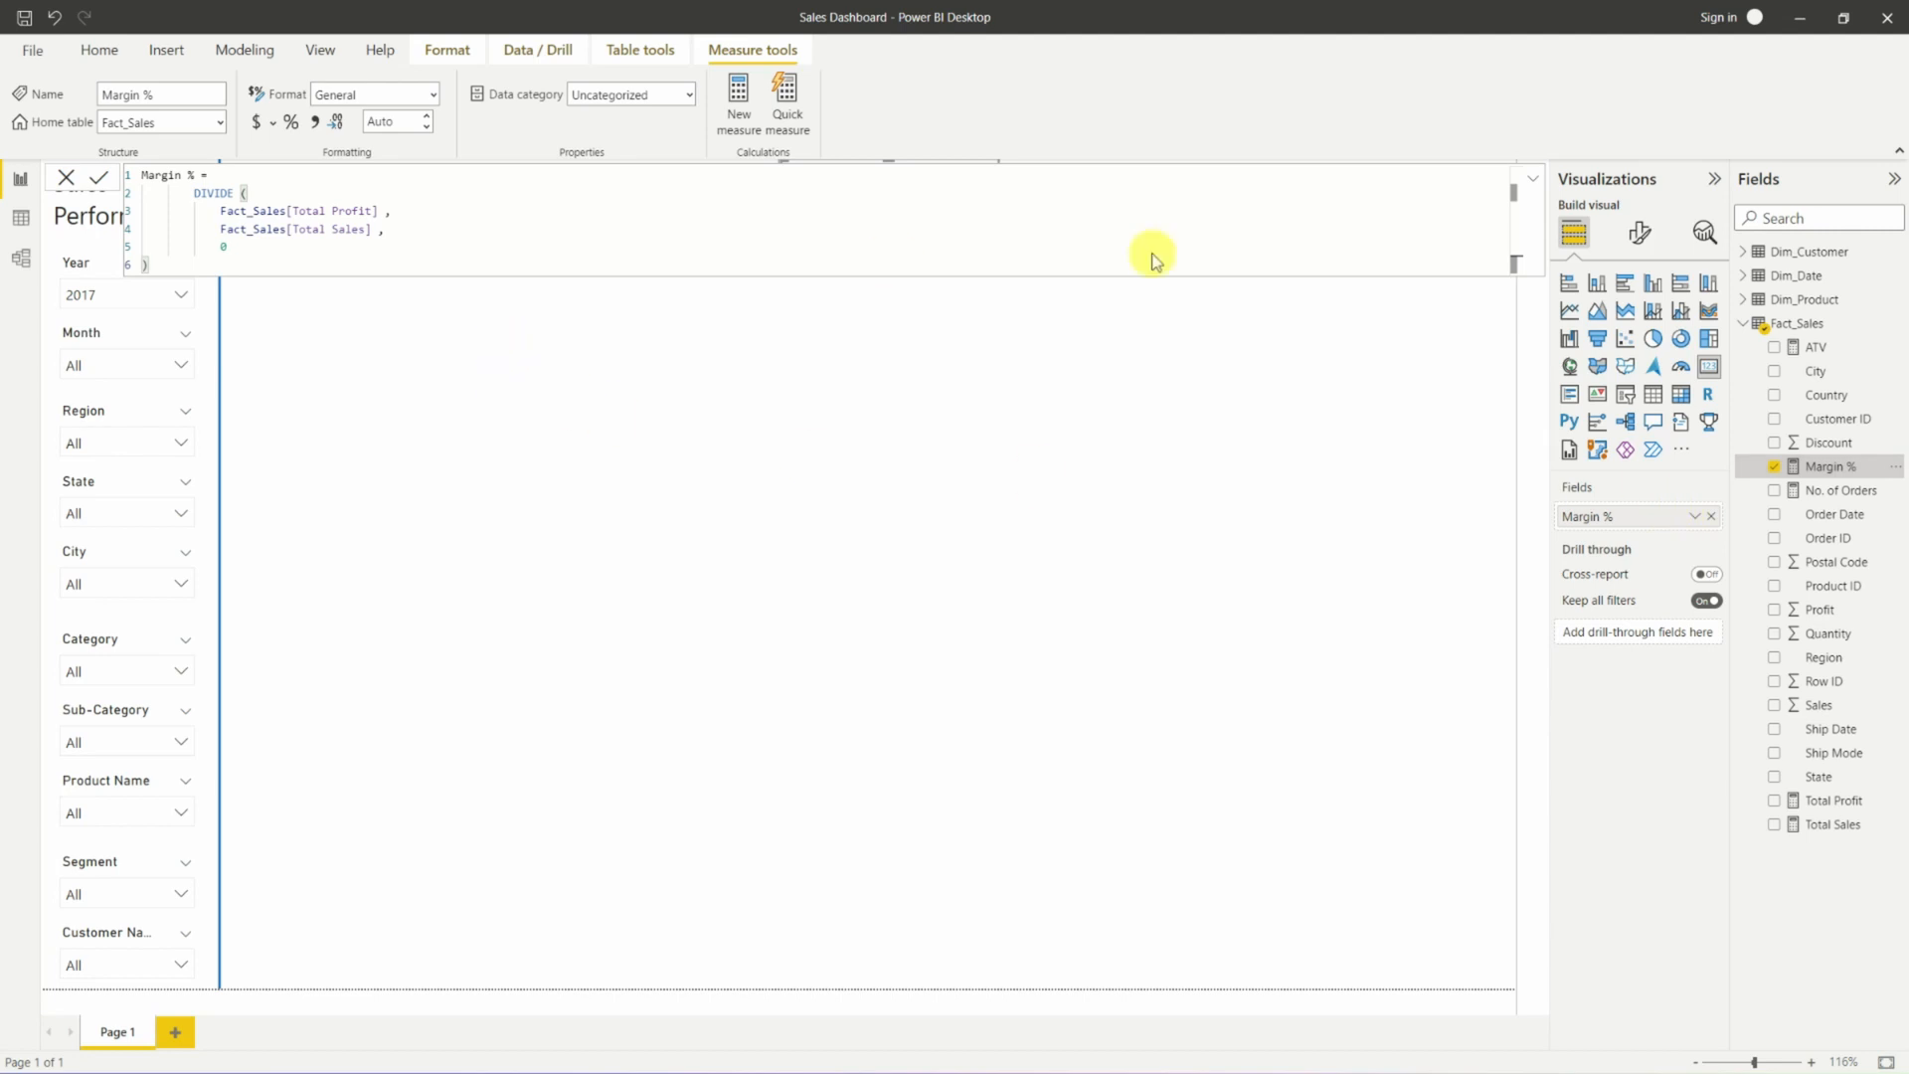
left_click(1531, 185)
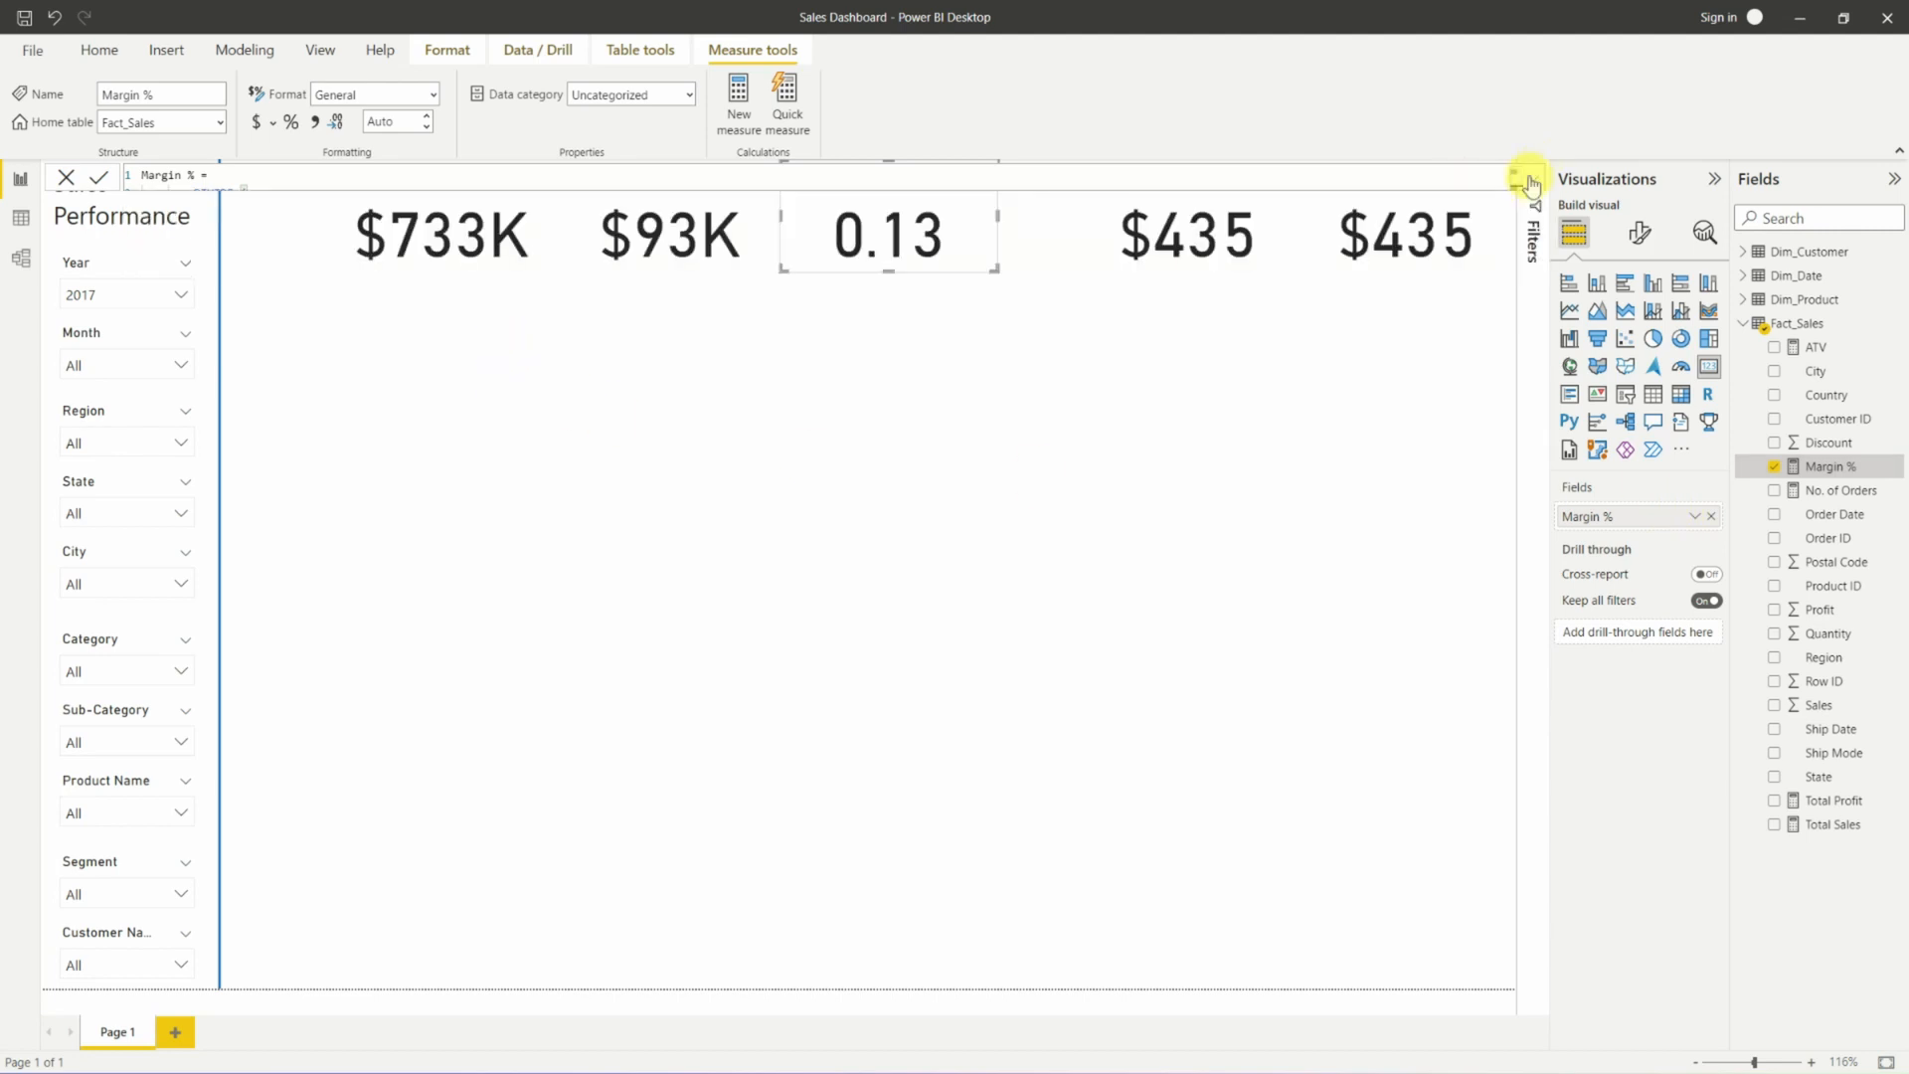
left_click(291, 125)
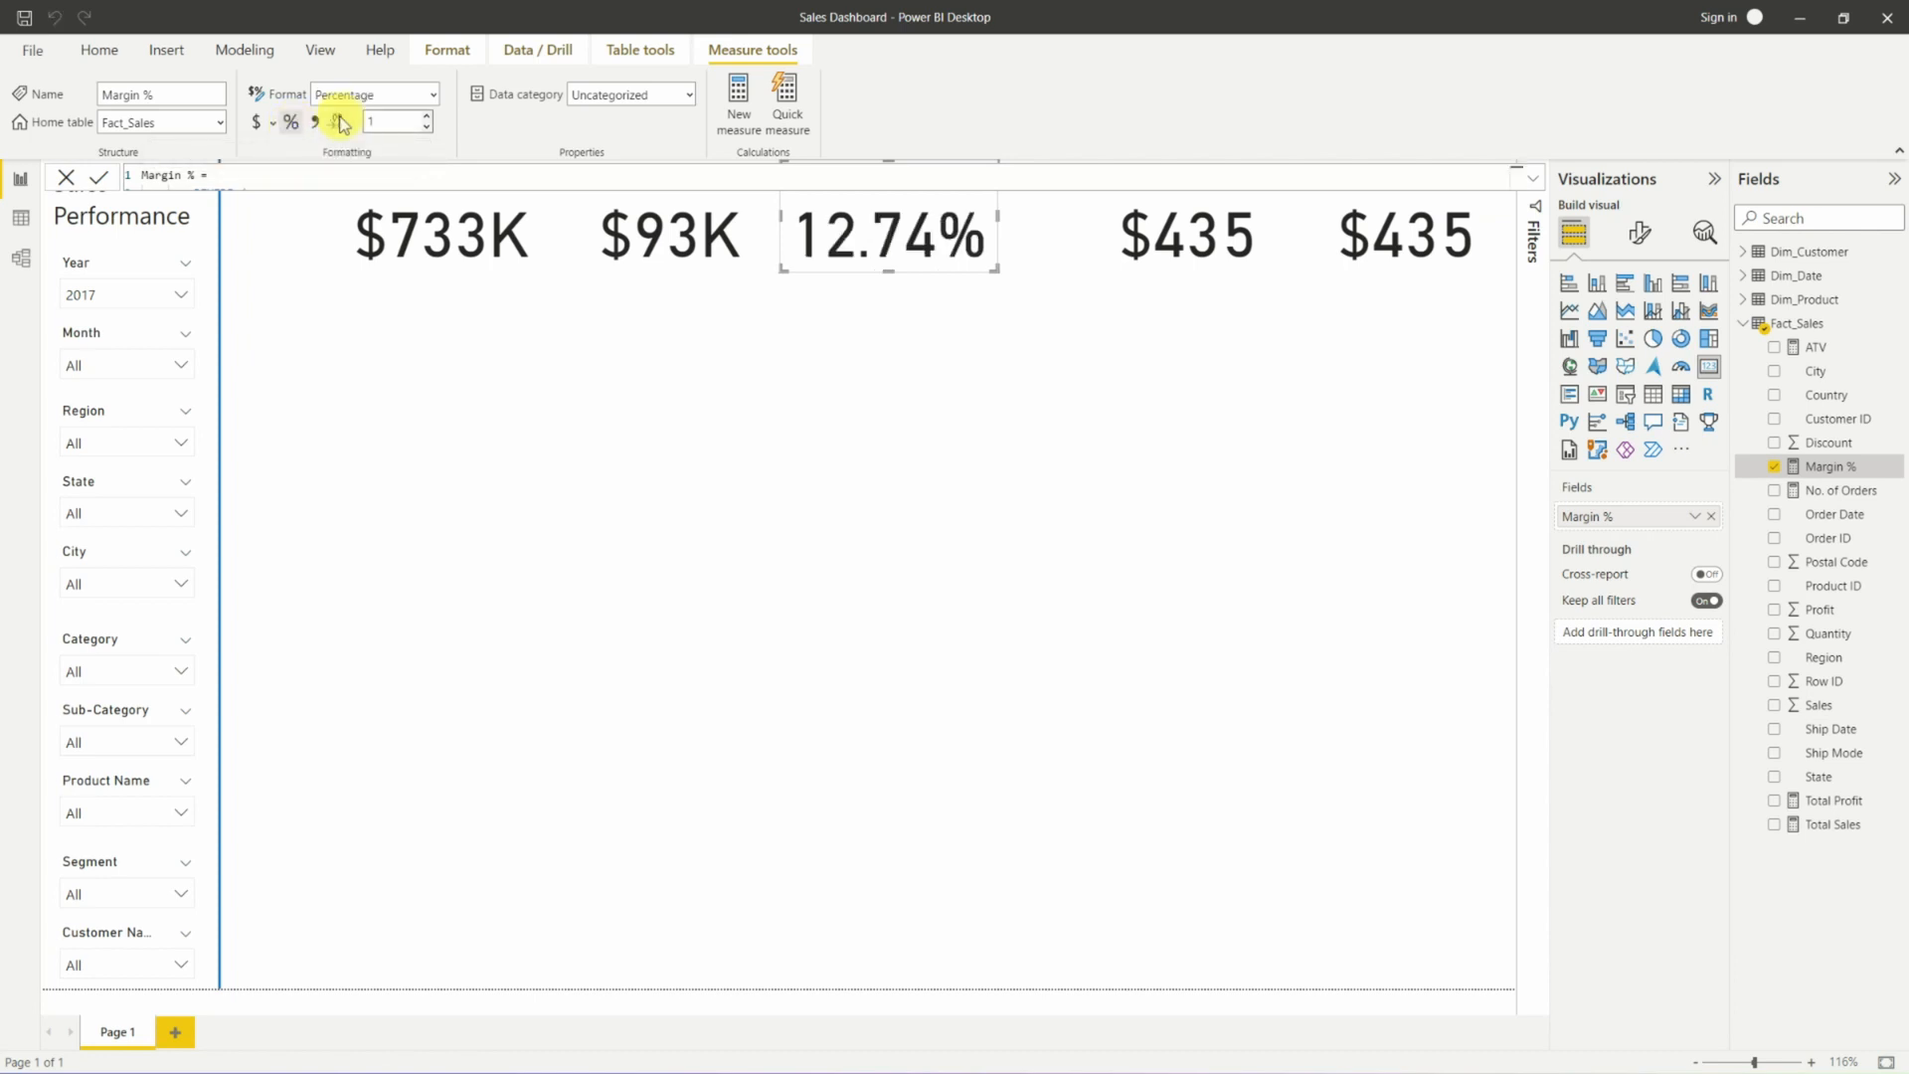
left_click(340, 124)
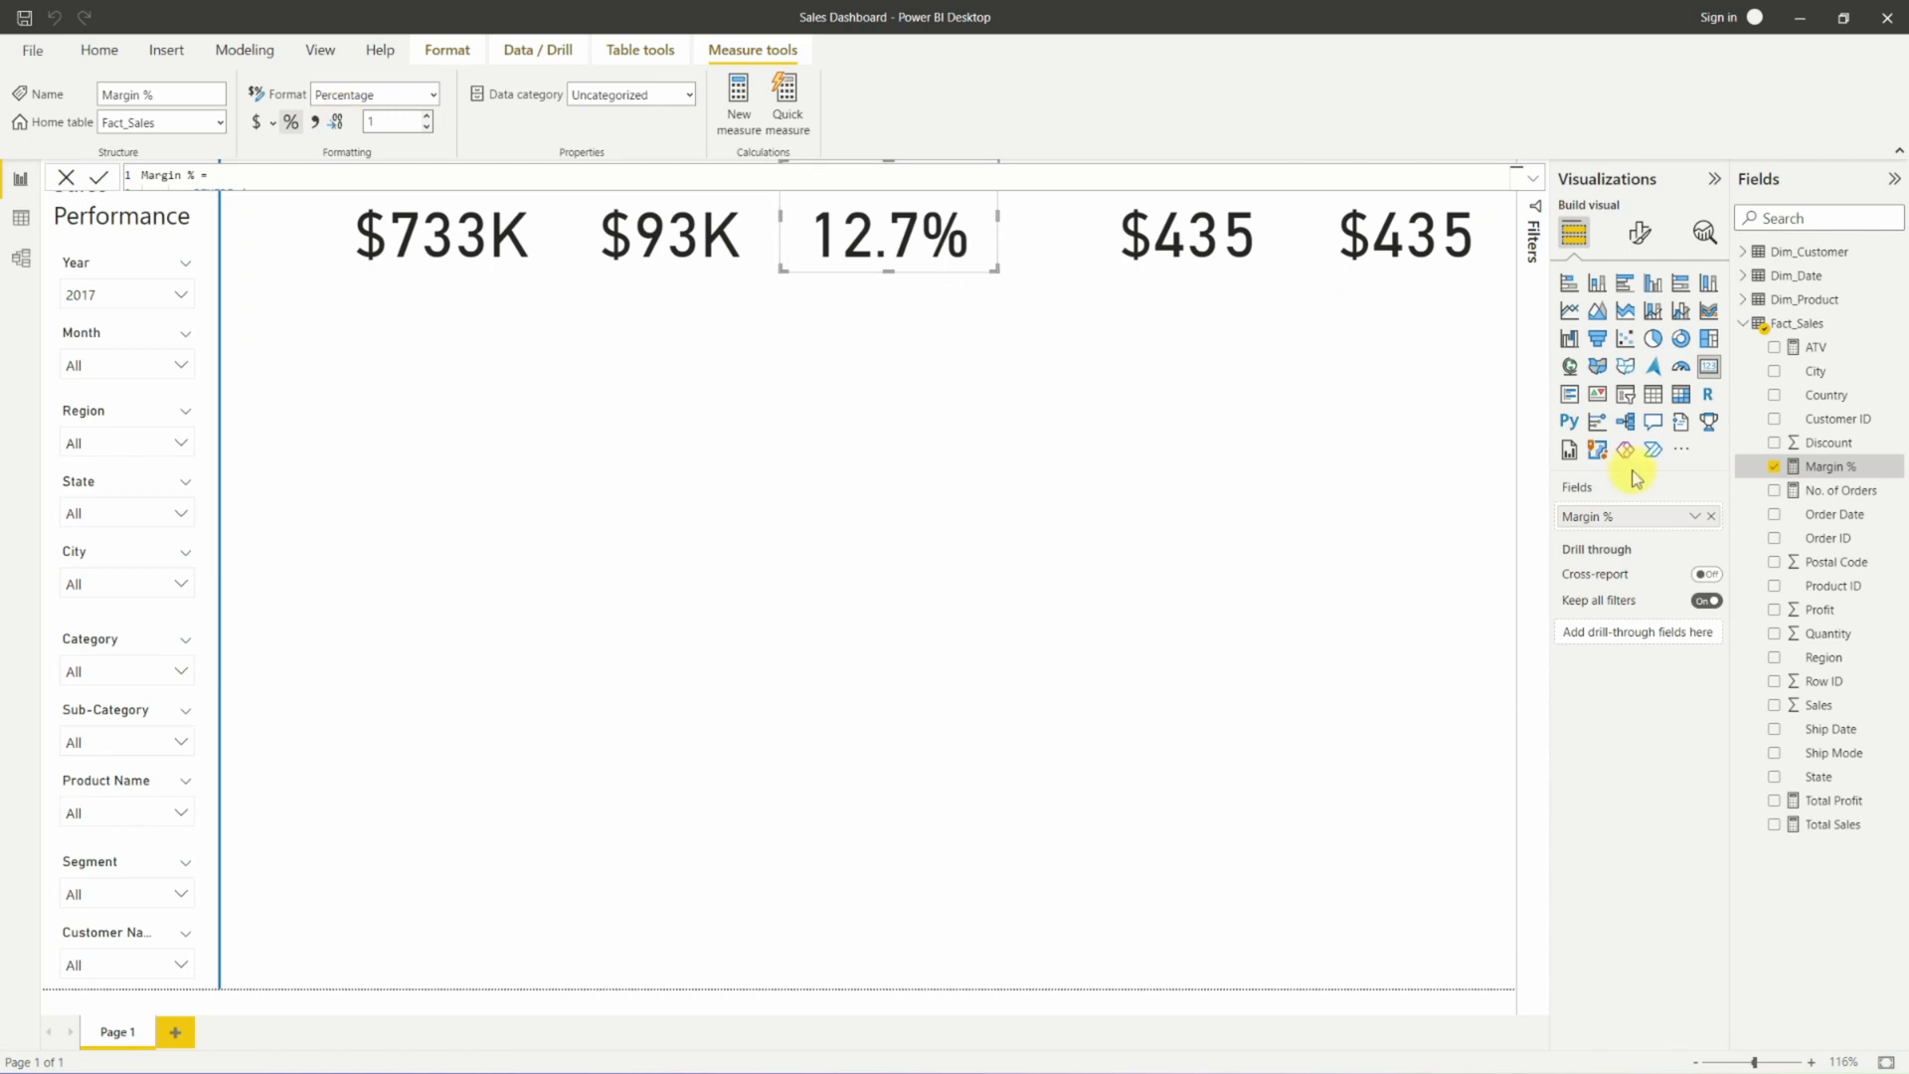
left_click(1829, 517)
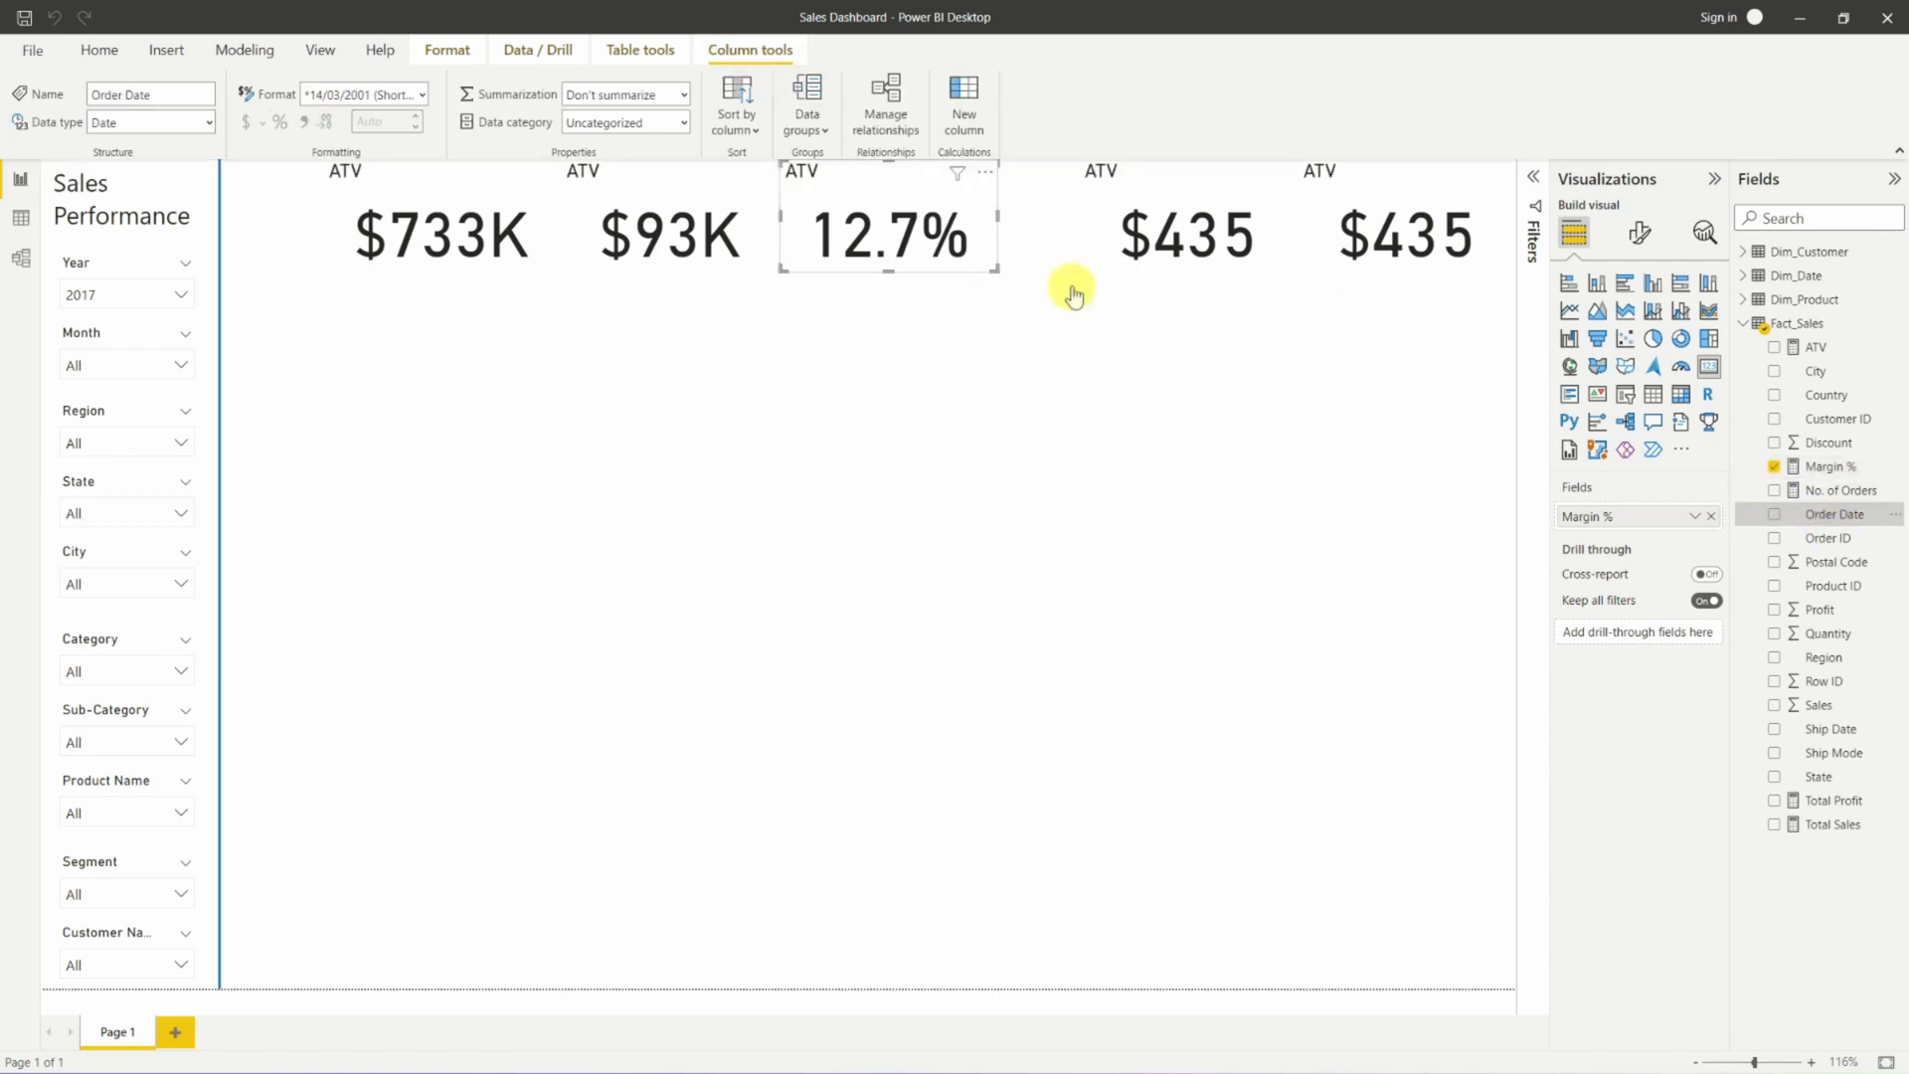
Change the third card's title text to Margin %.
left_click(1640, 235)
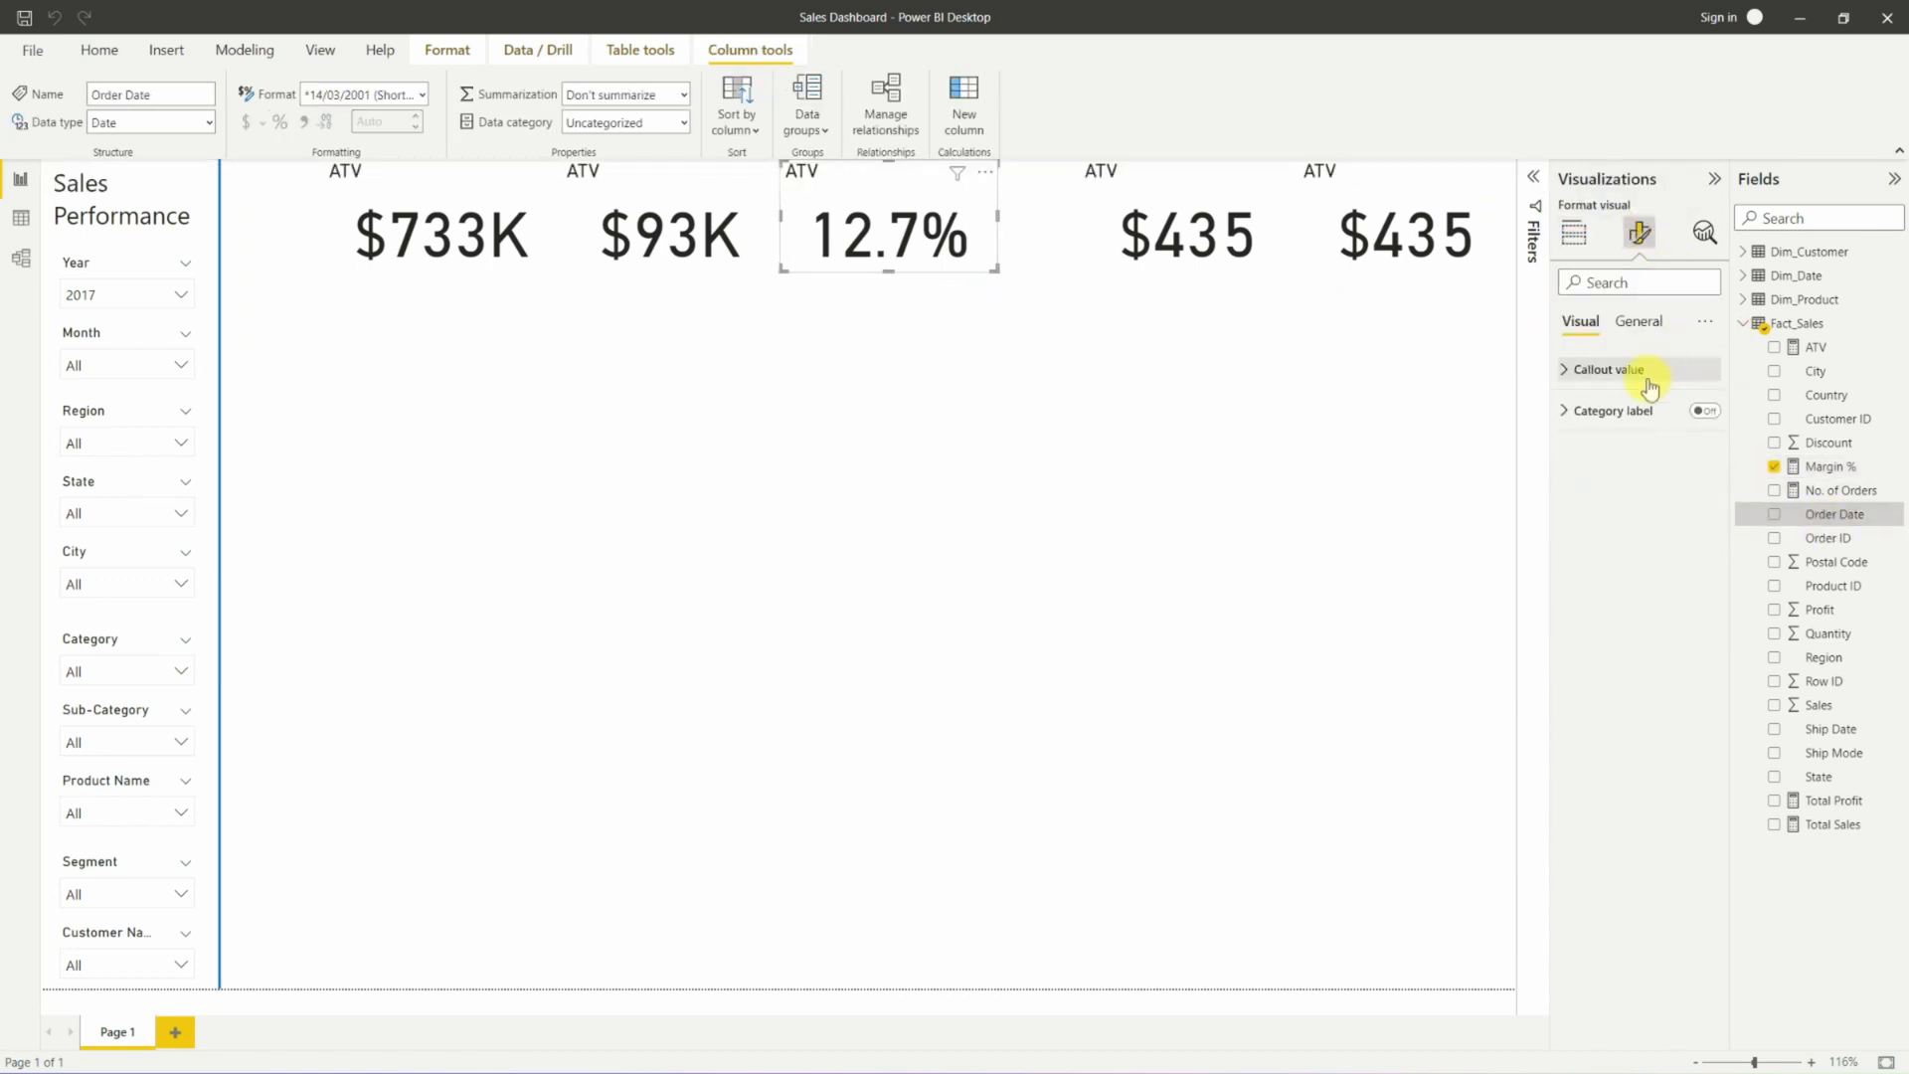
left_click(1636, 324)
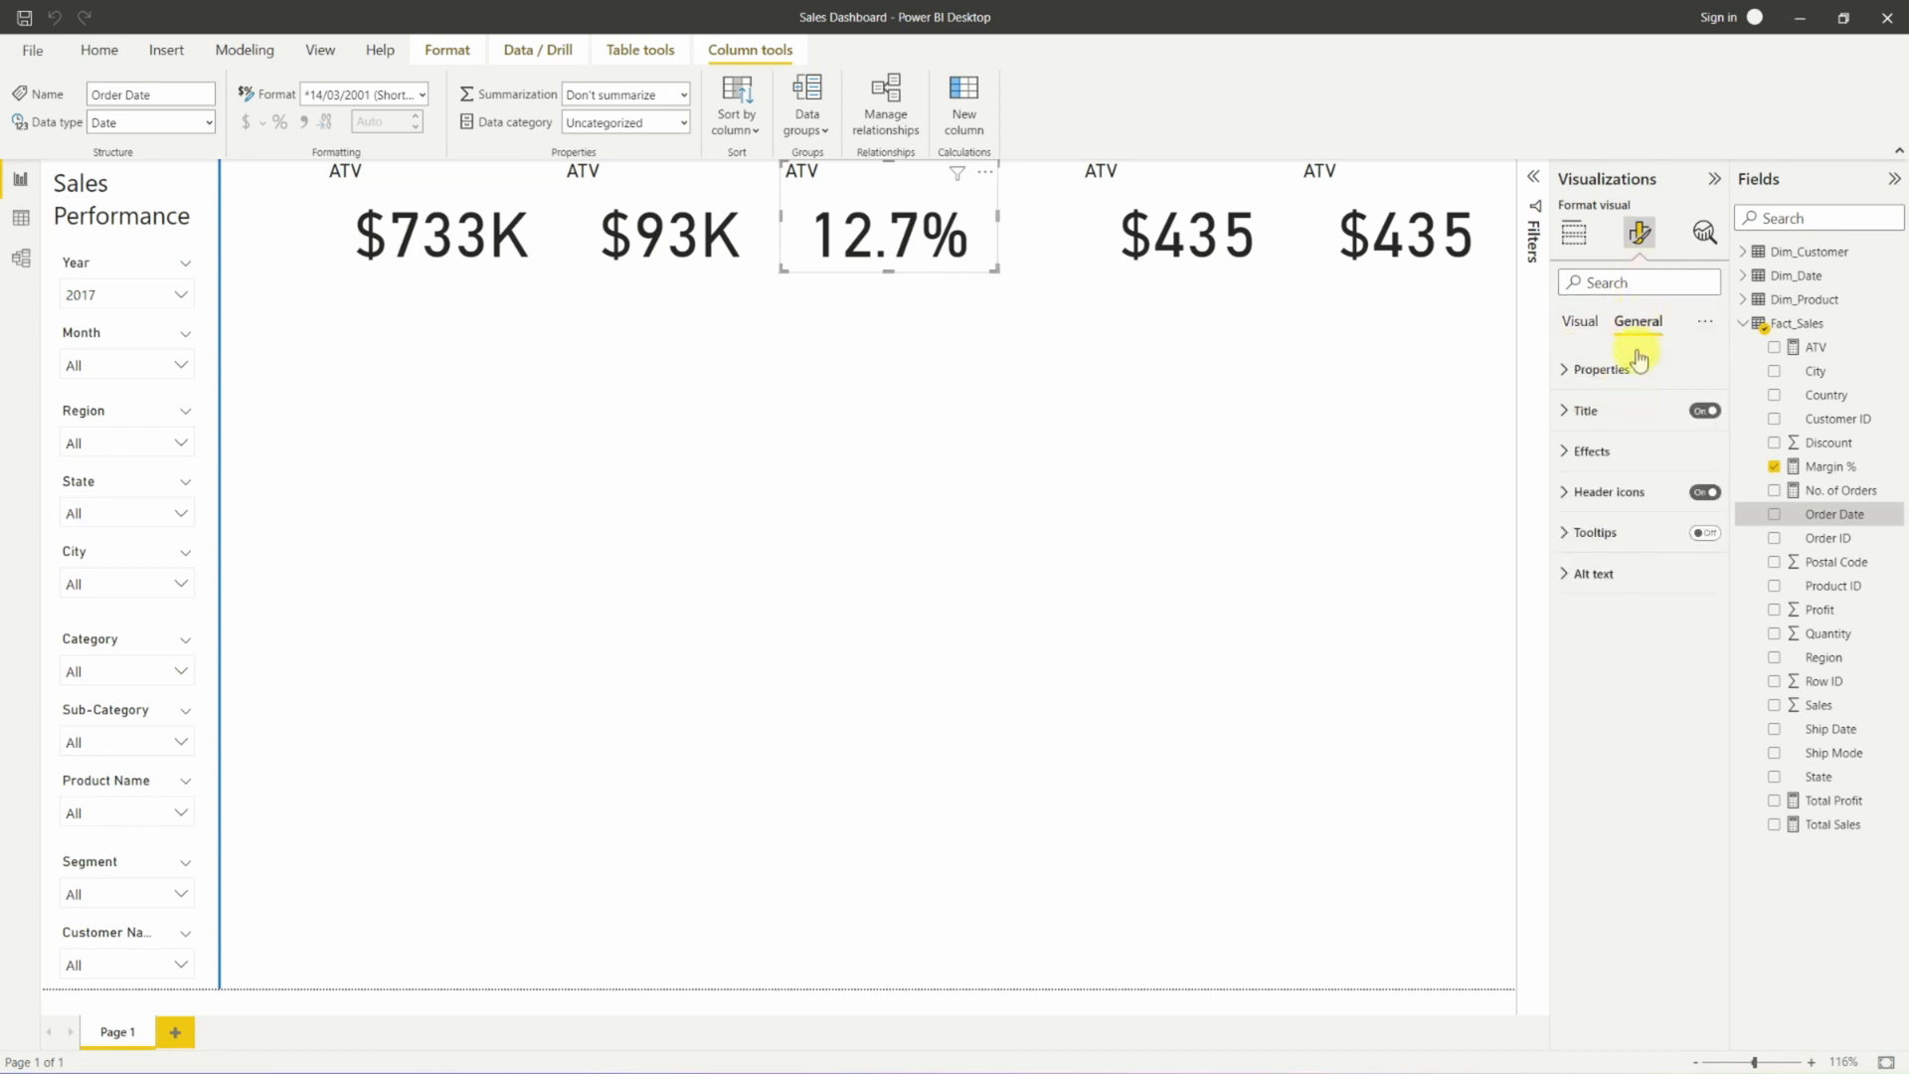
left_click(1589, 410)
left_click_drag(1597, 469, 1528, 469)
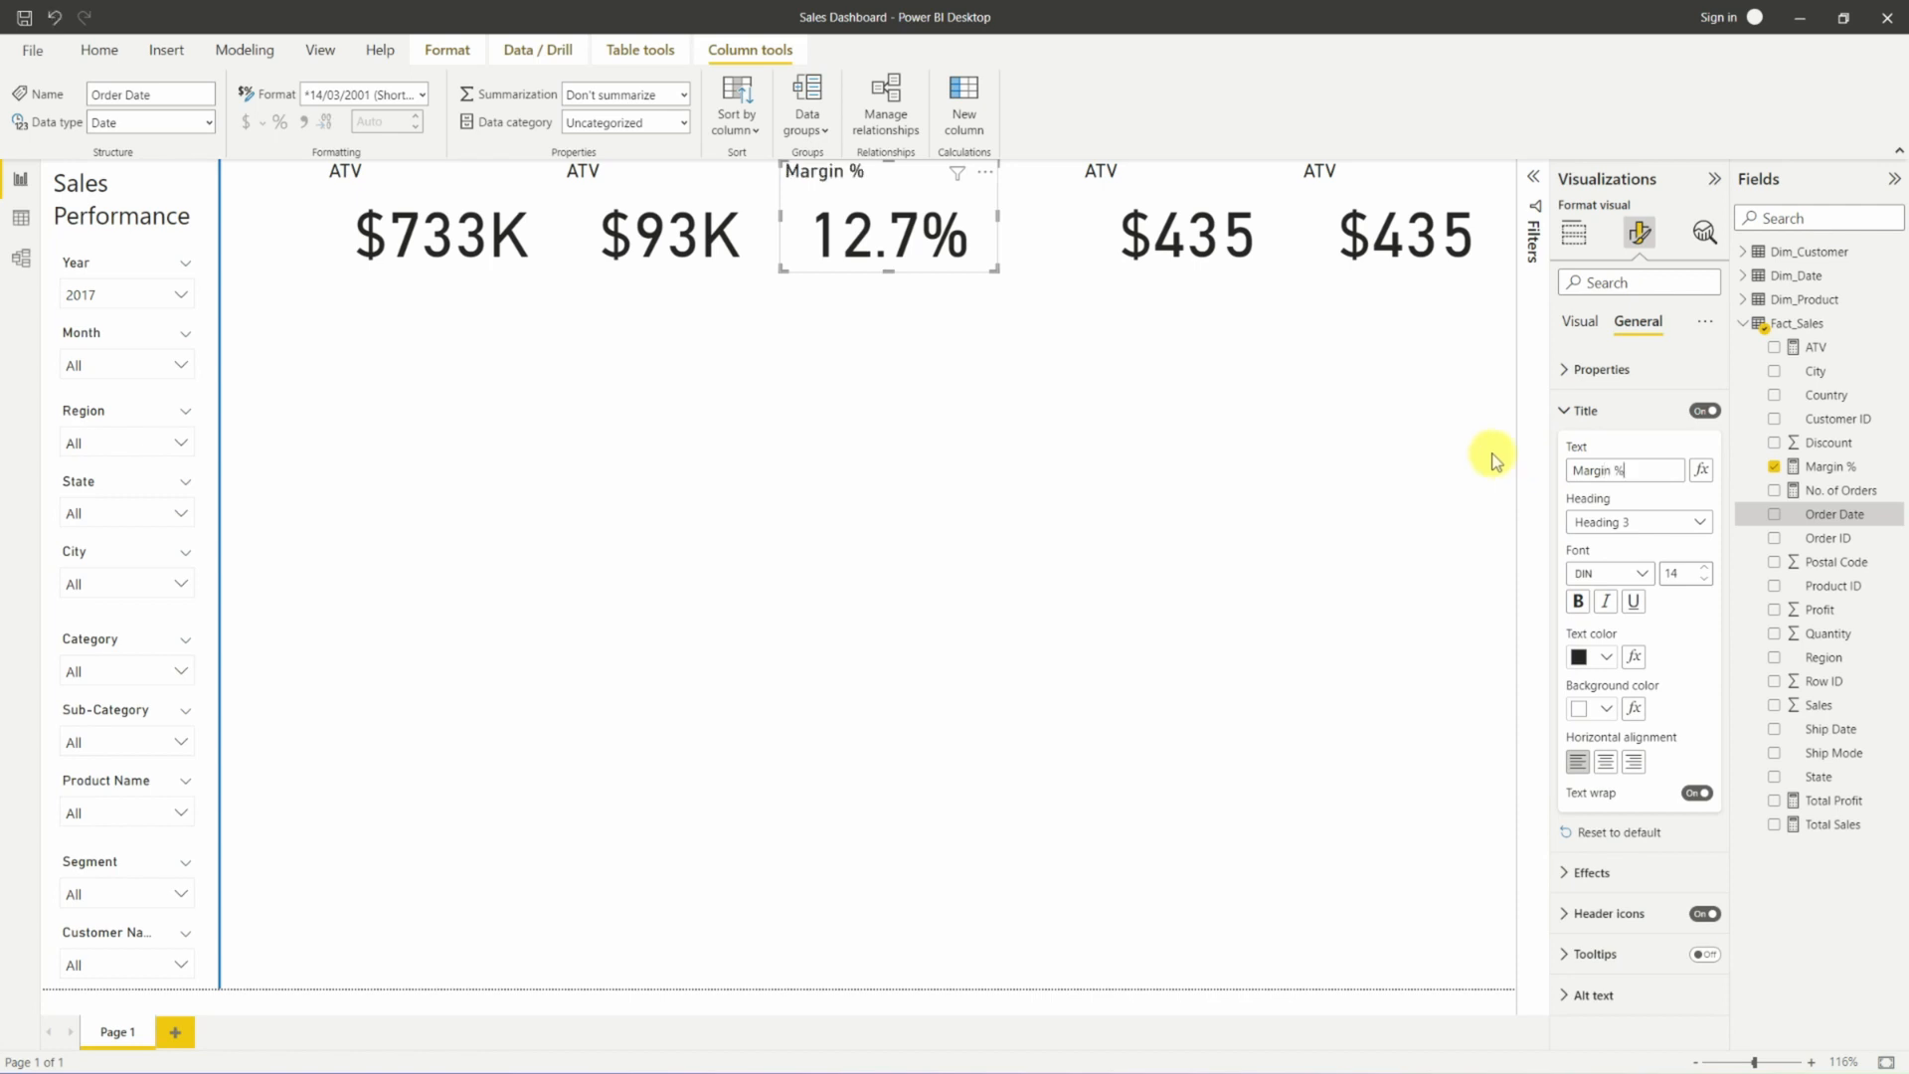
Change the title text of the Total Profit card to Profit and that of the Total Sales card to Sales.
left_click(667, 195)
double_click(1625, 468)
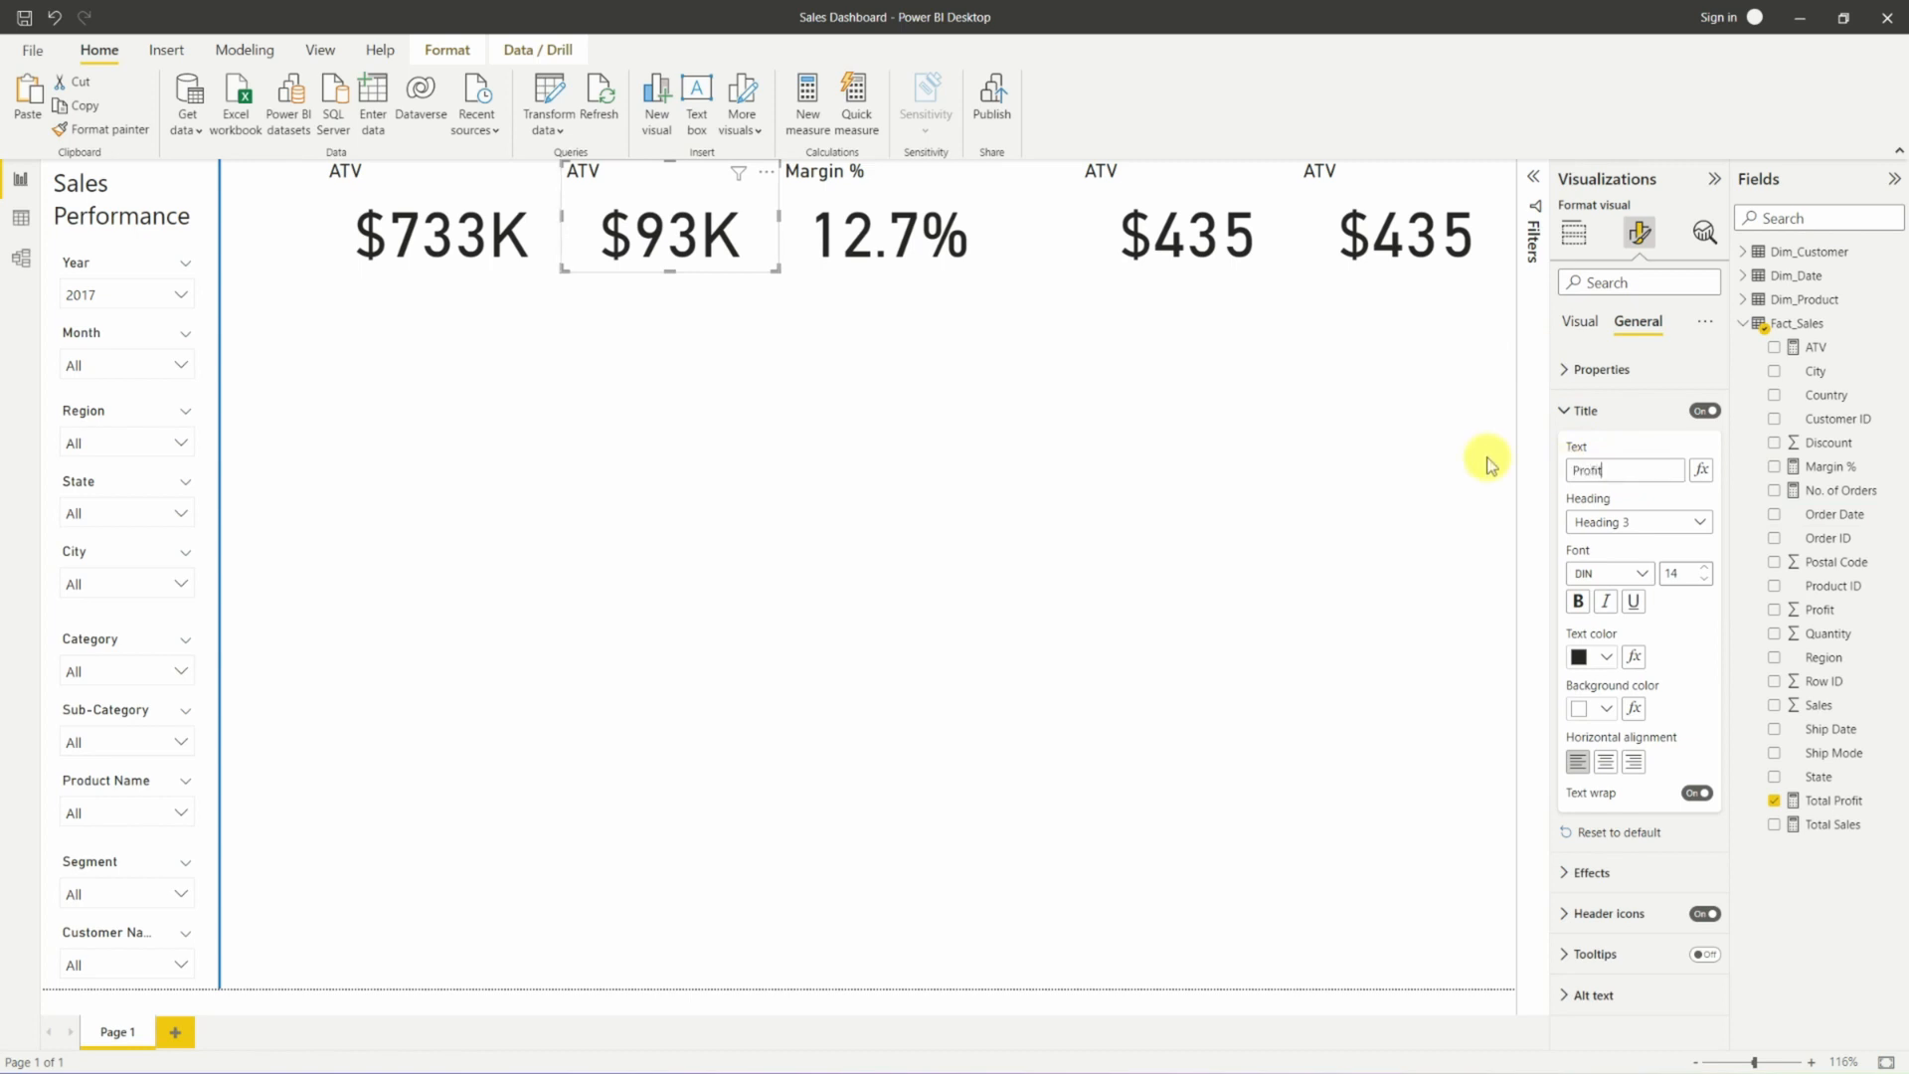
left_click(468, 171)
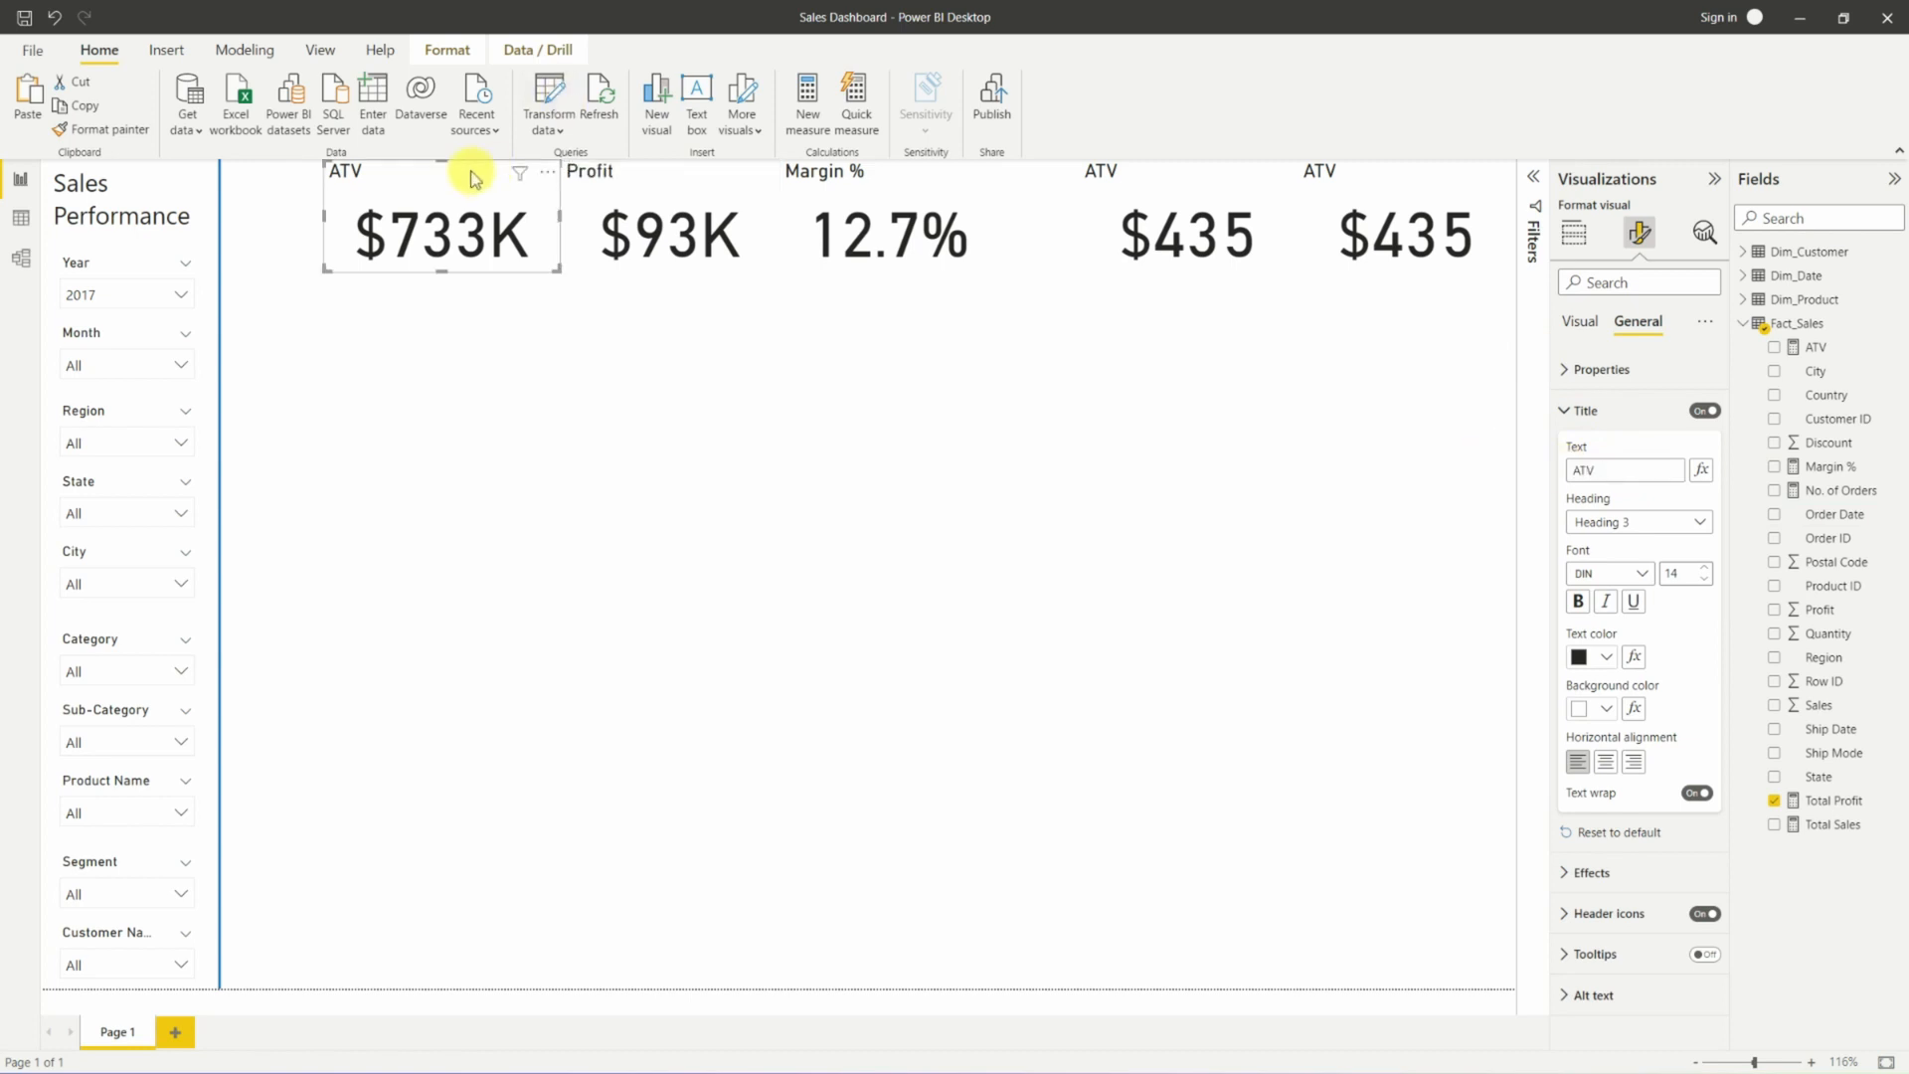
double_click(1632, 471)
type("Sales")
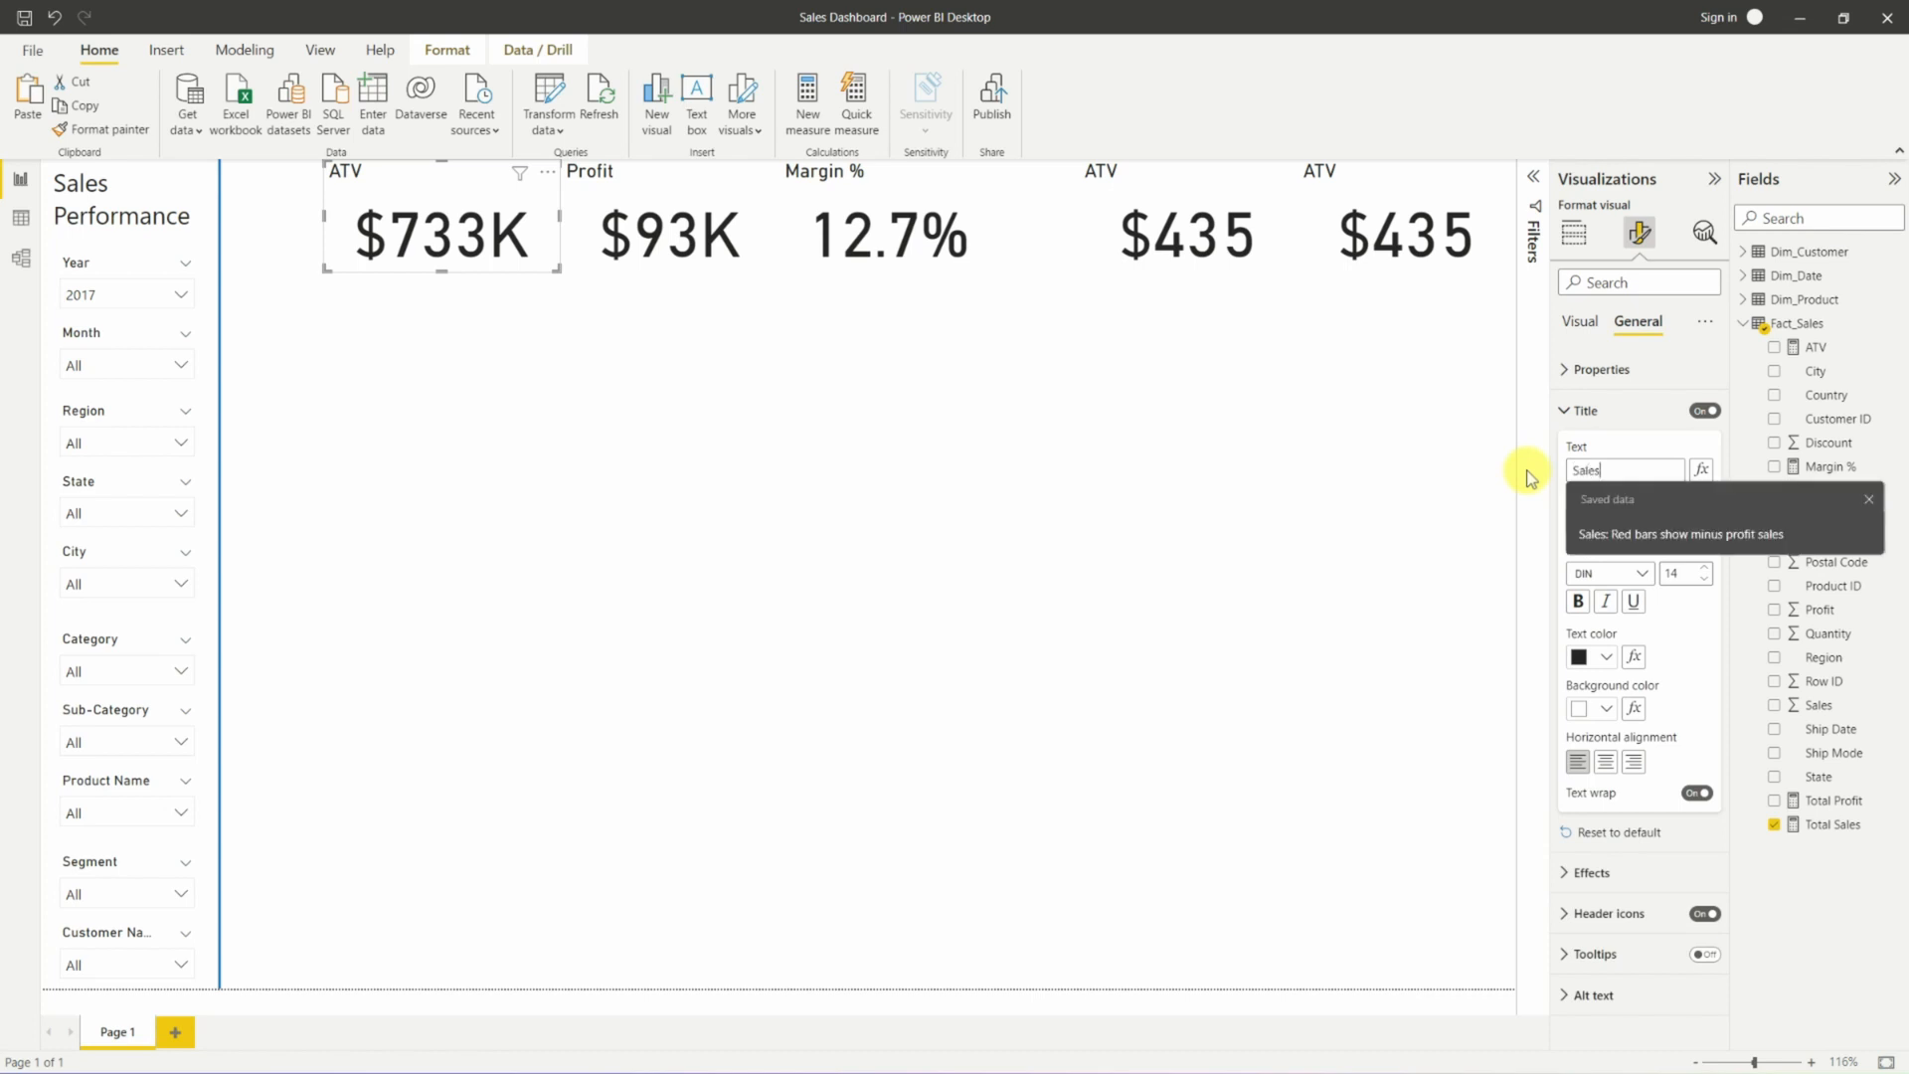
key("Return")
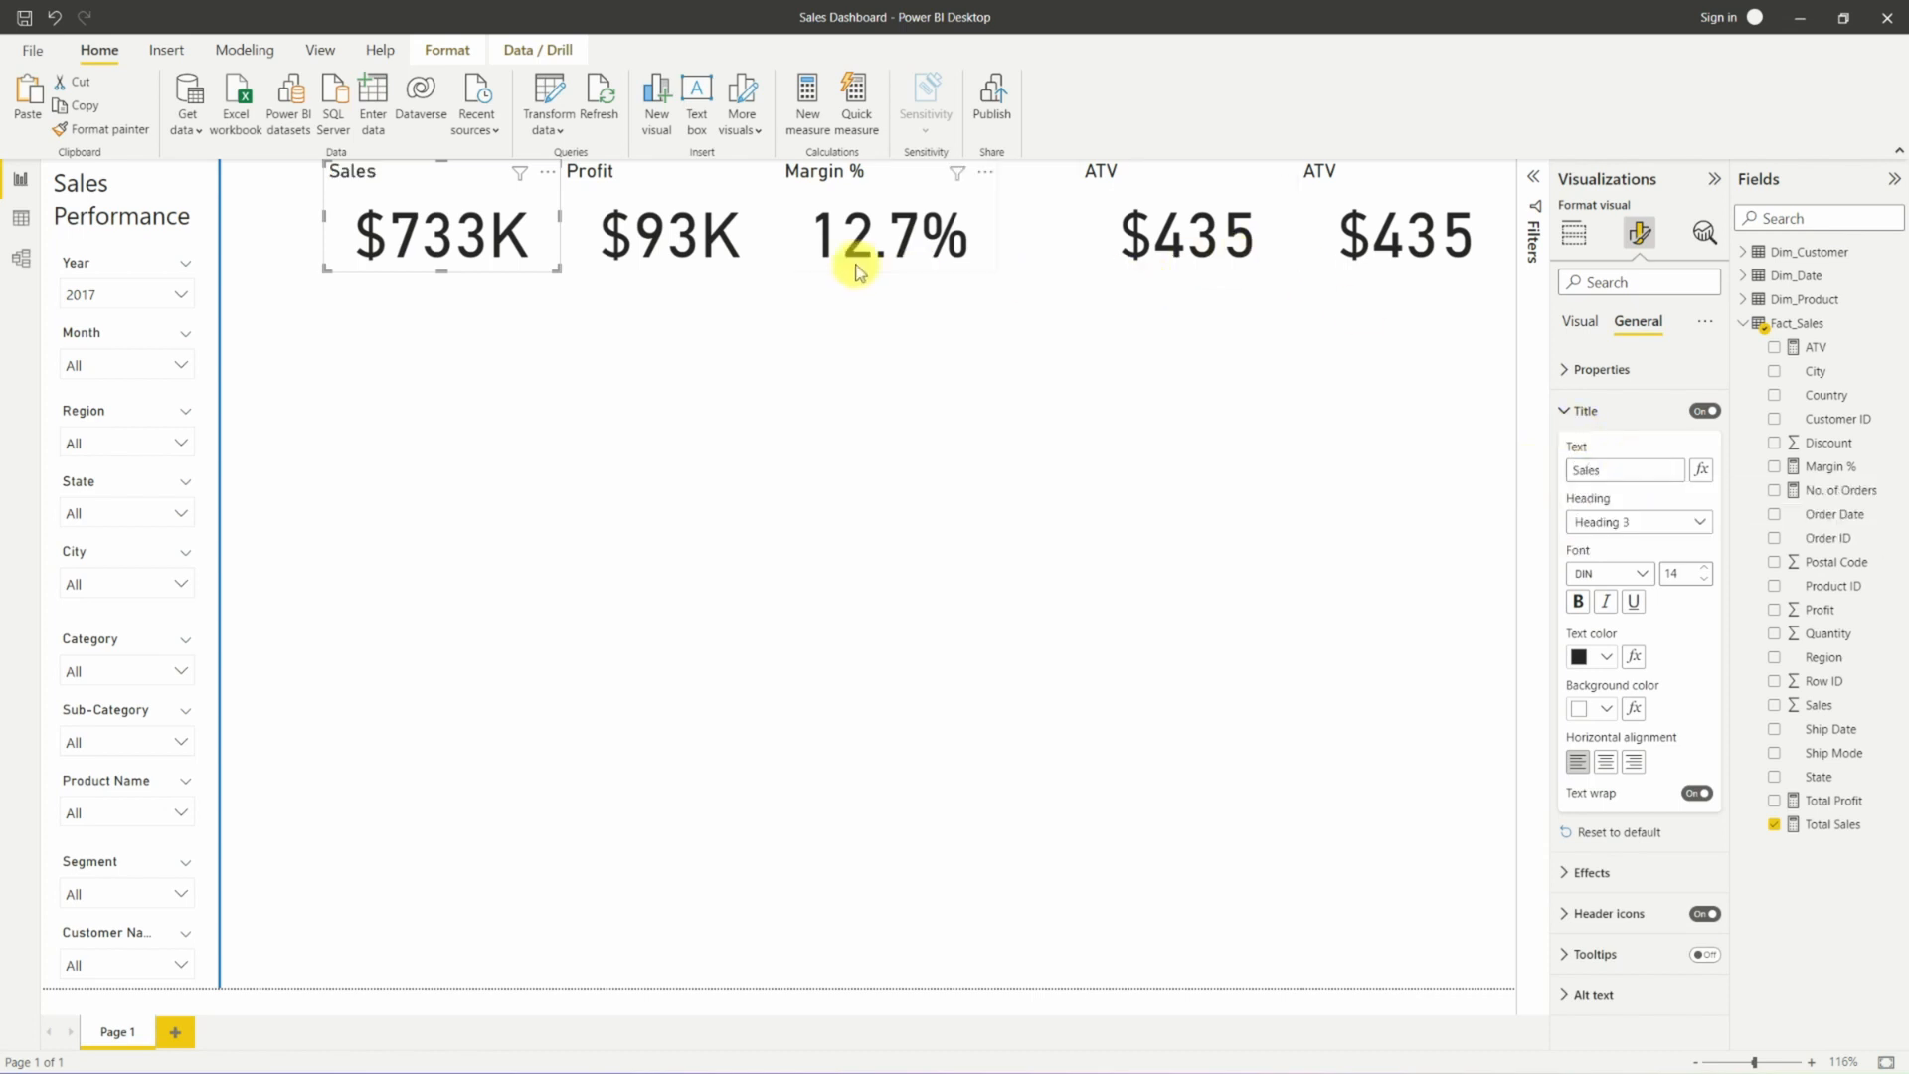
Title the fourth card No. of Orders and replace its ATV measure with No. of Orders.
left_click(1283, 257)
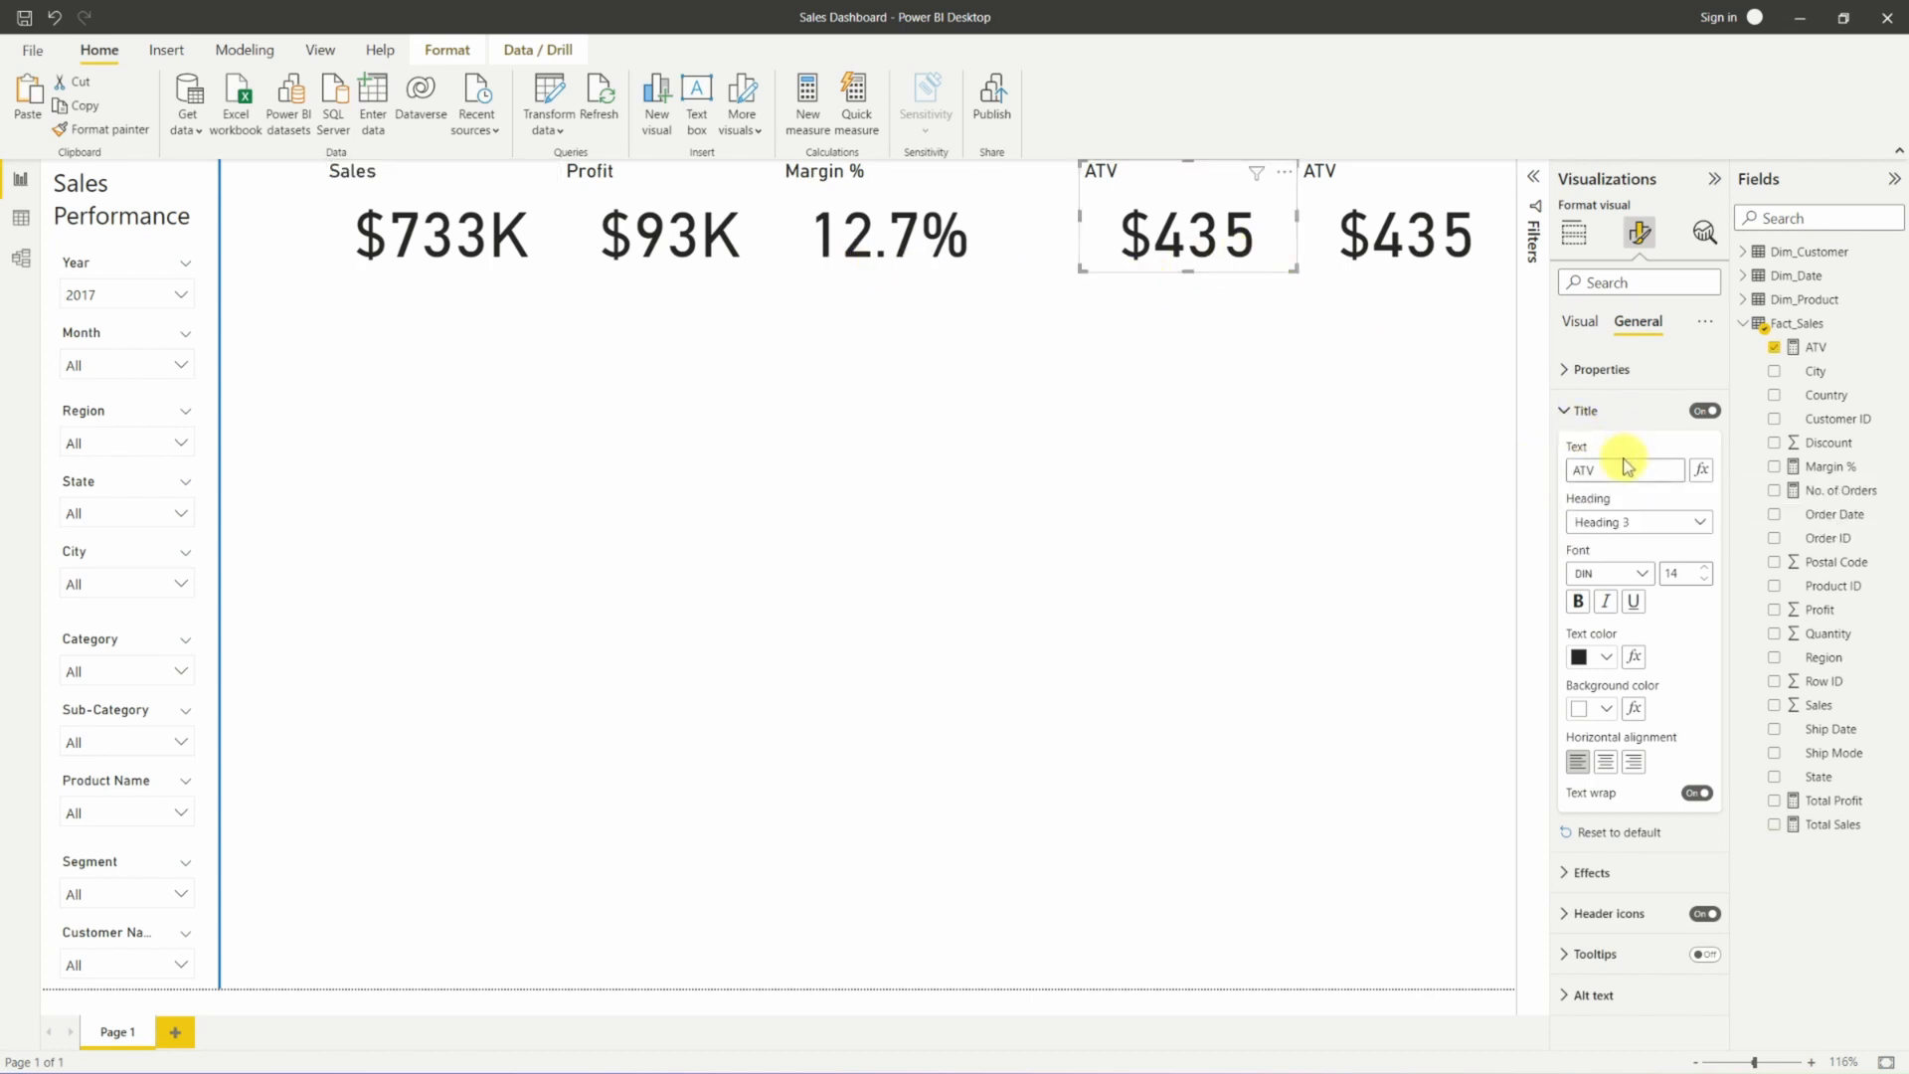
left_click_drag(1627, 465, 1551, 459)
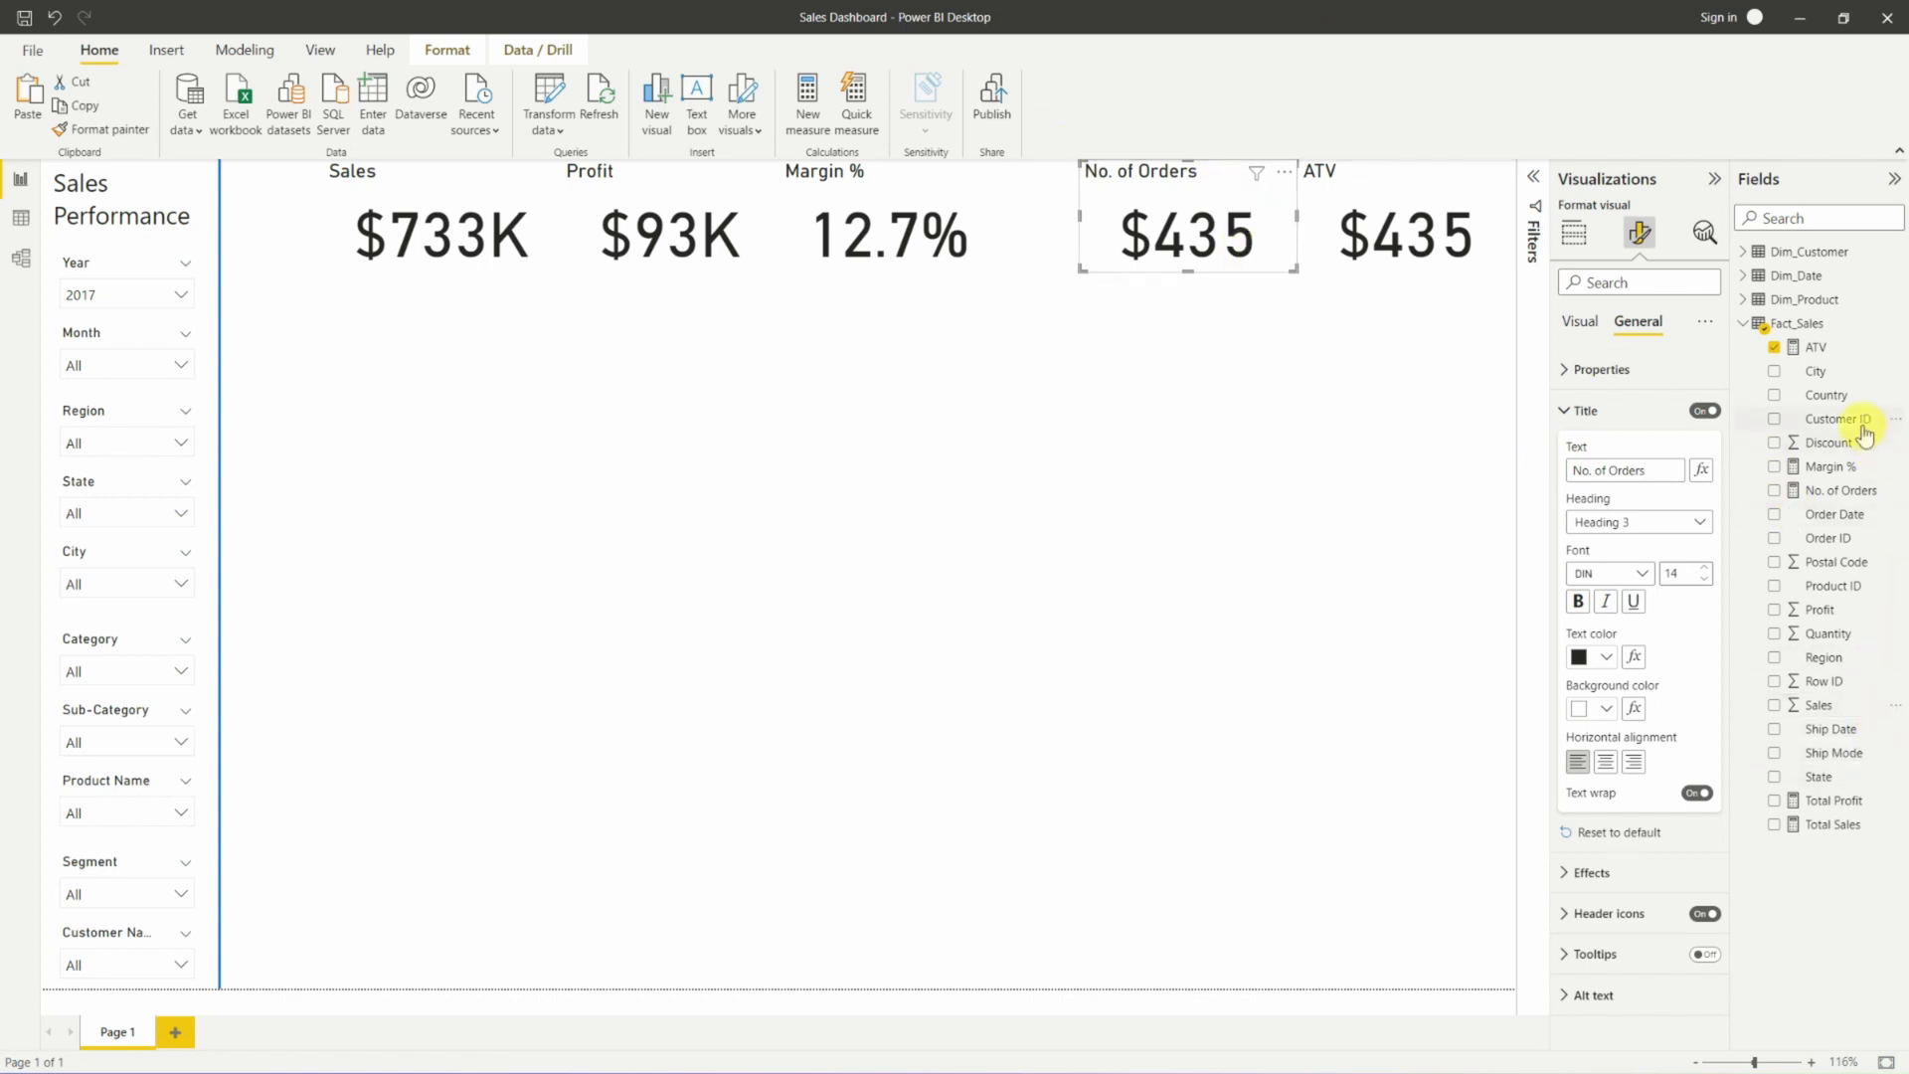
left_click(1571, 235)
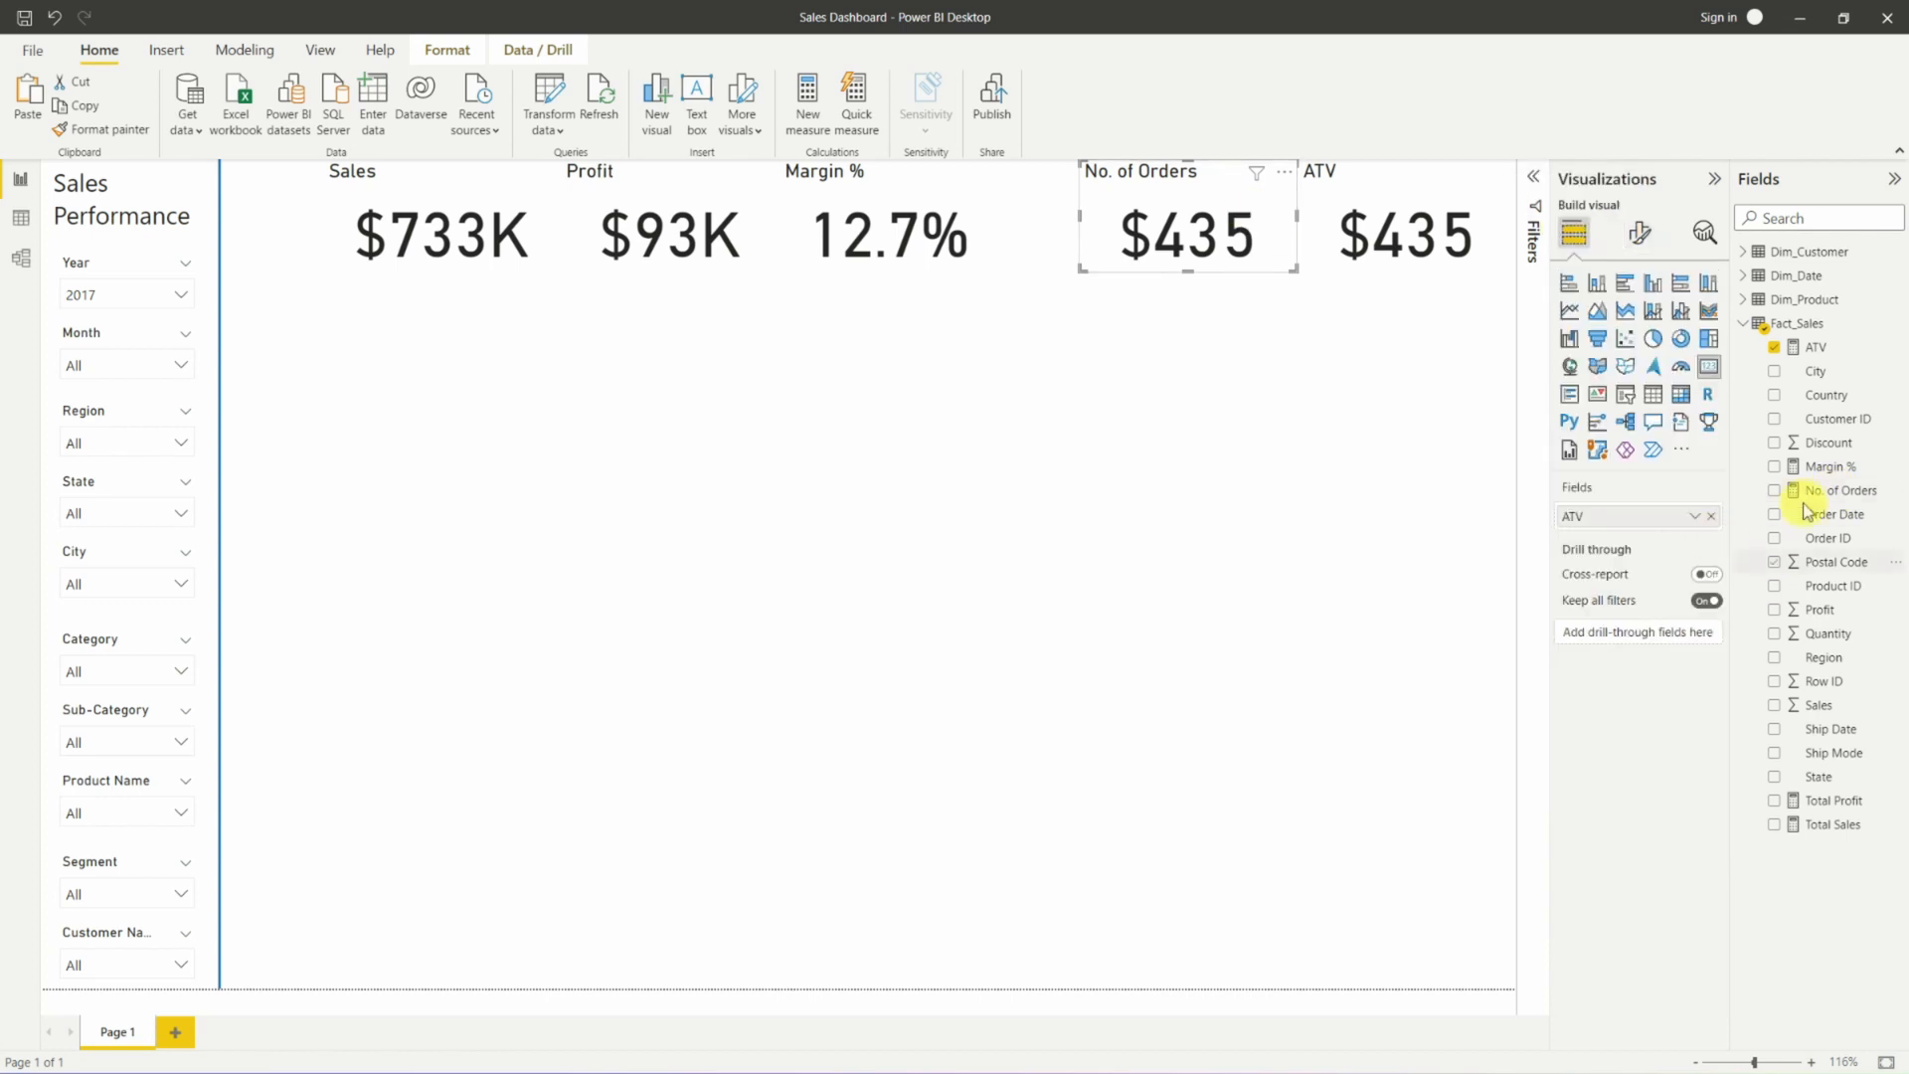
left_click_drag(1807, 486, 1664, 517)
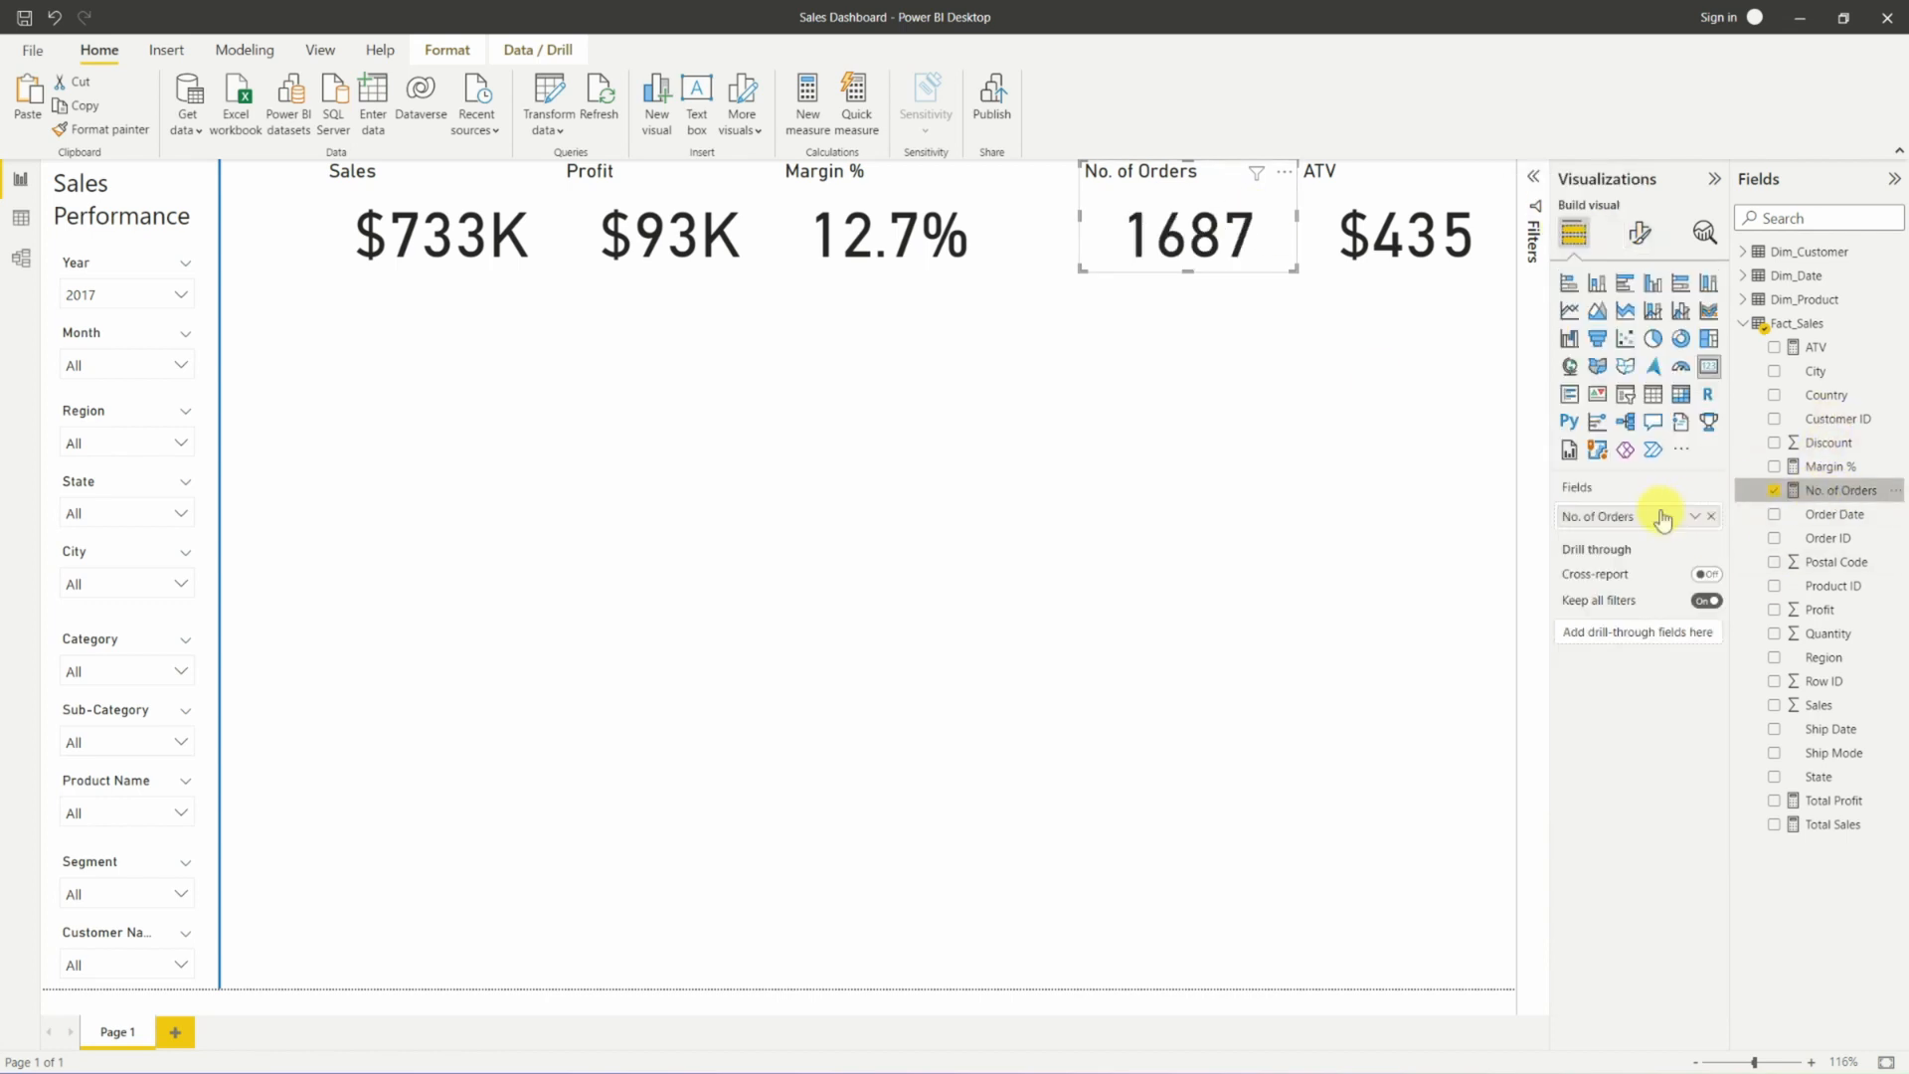
Close the gap before the No. of Orders card by shifting the Margin %, Profit and Sales cards, and move the vertical divider line closer to them.
left_click(898, 228)
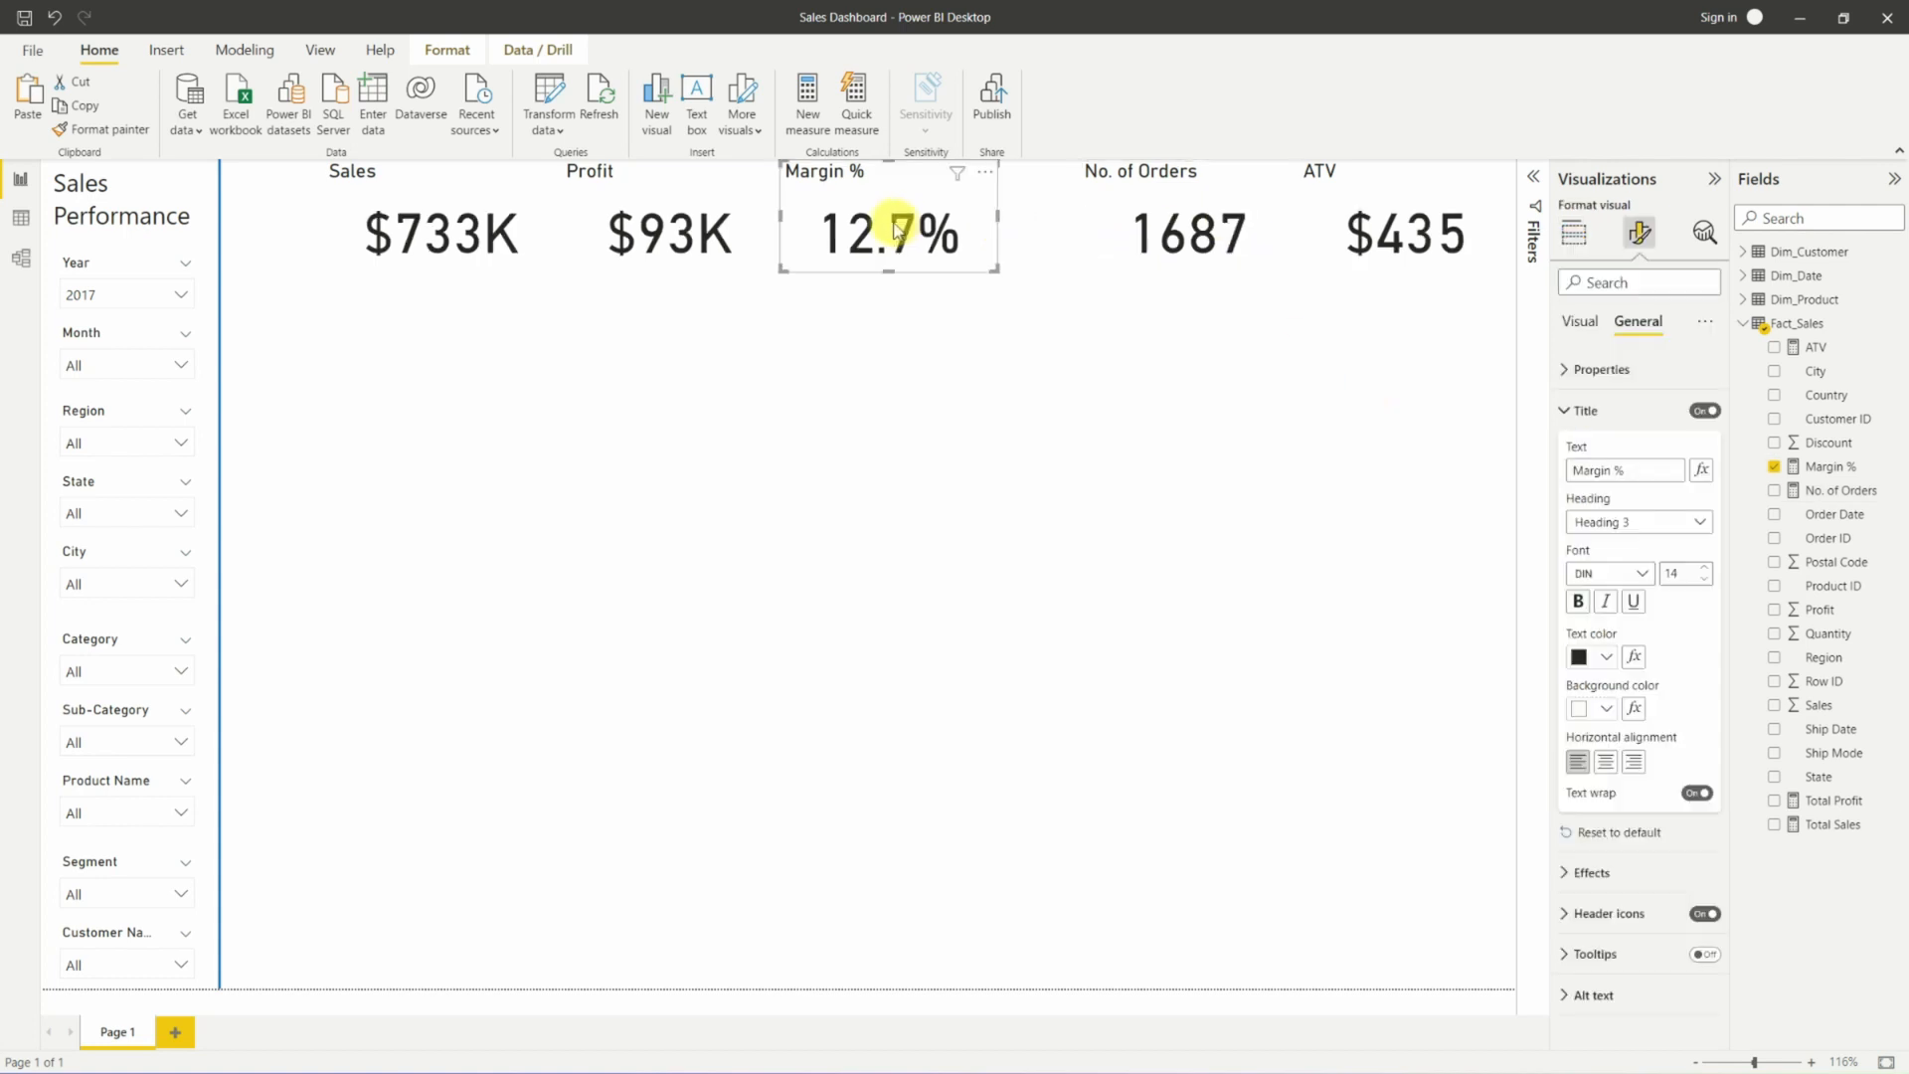
left_click_drag(898, 228, 978, 228)
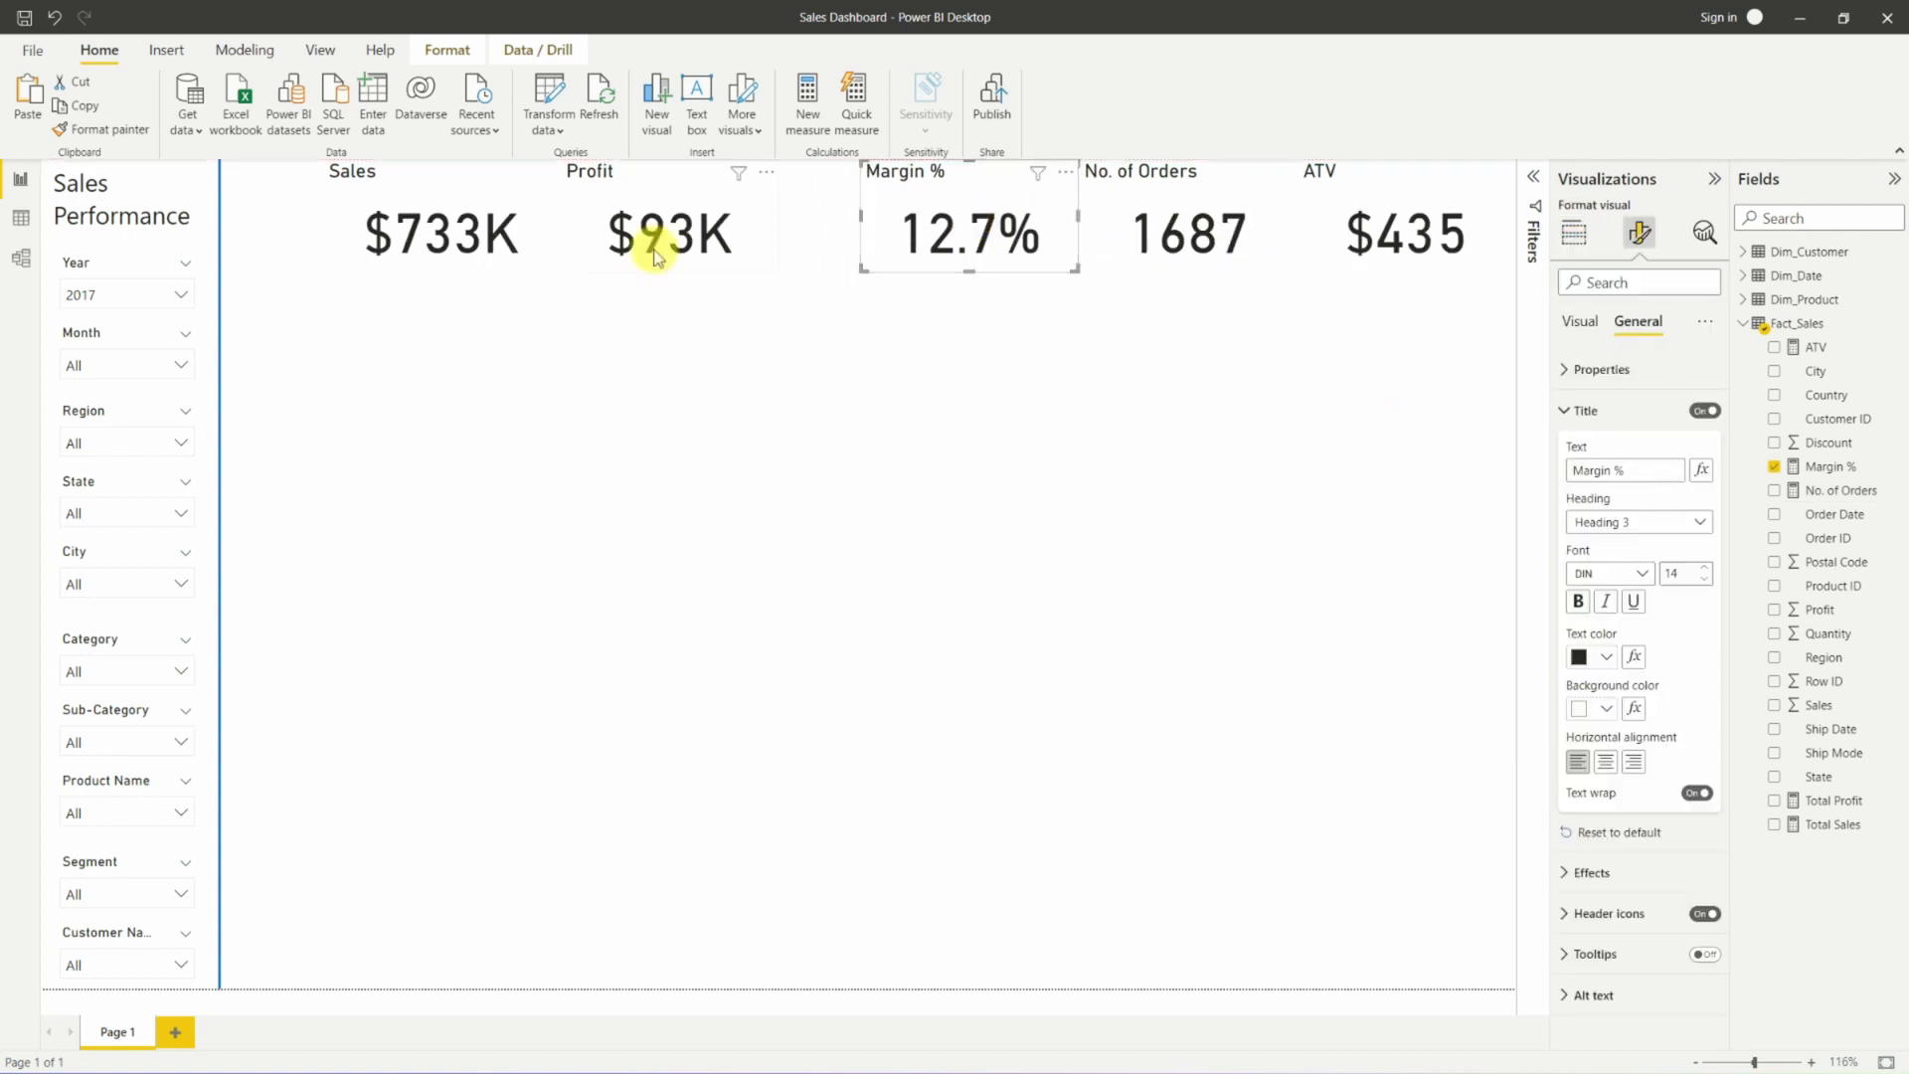
left_click_drag(652, 229, 731, 231)
left_click_drag(468, 222, 524, 222)
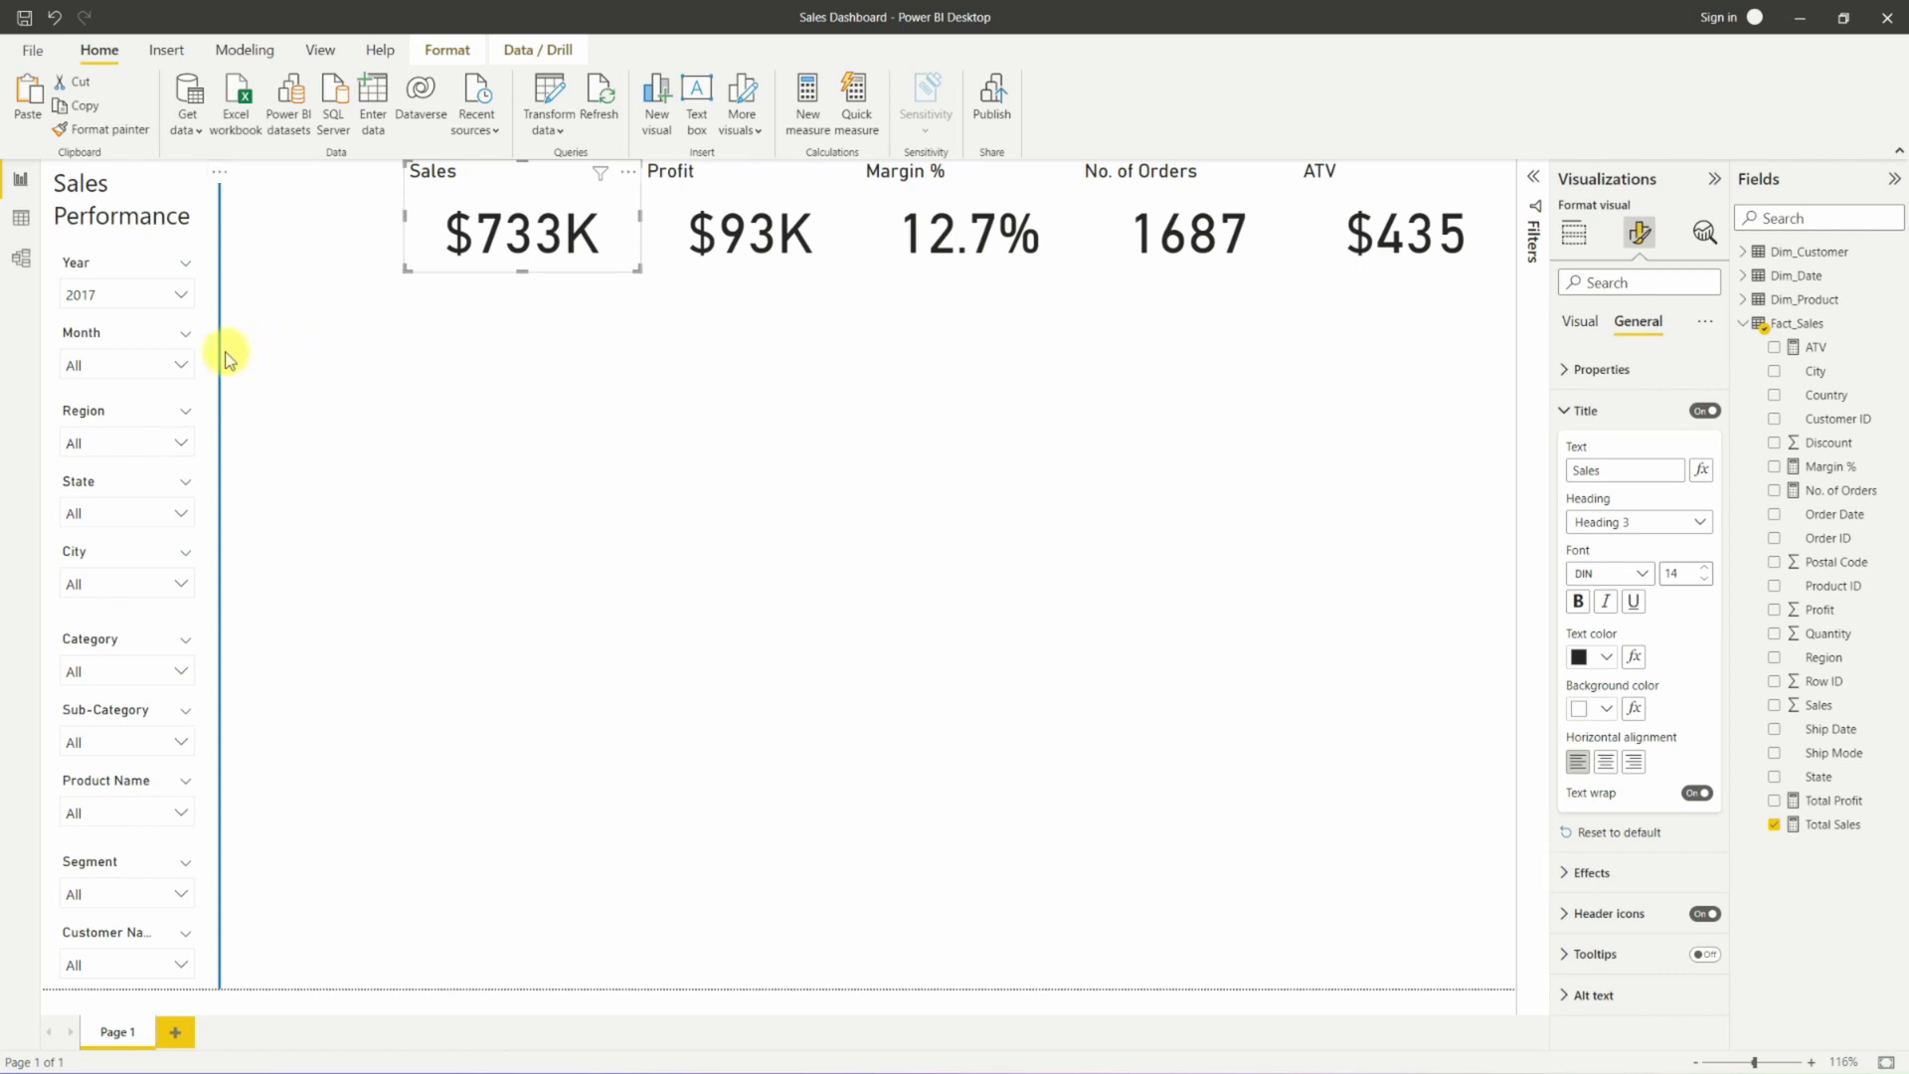
left_click_drag(225, 353, 302, 354)
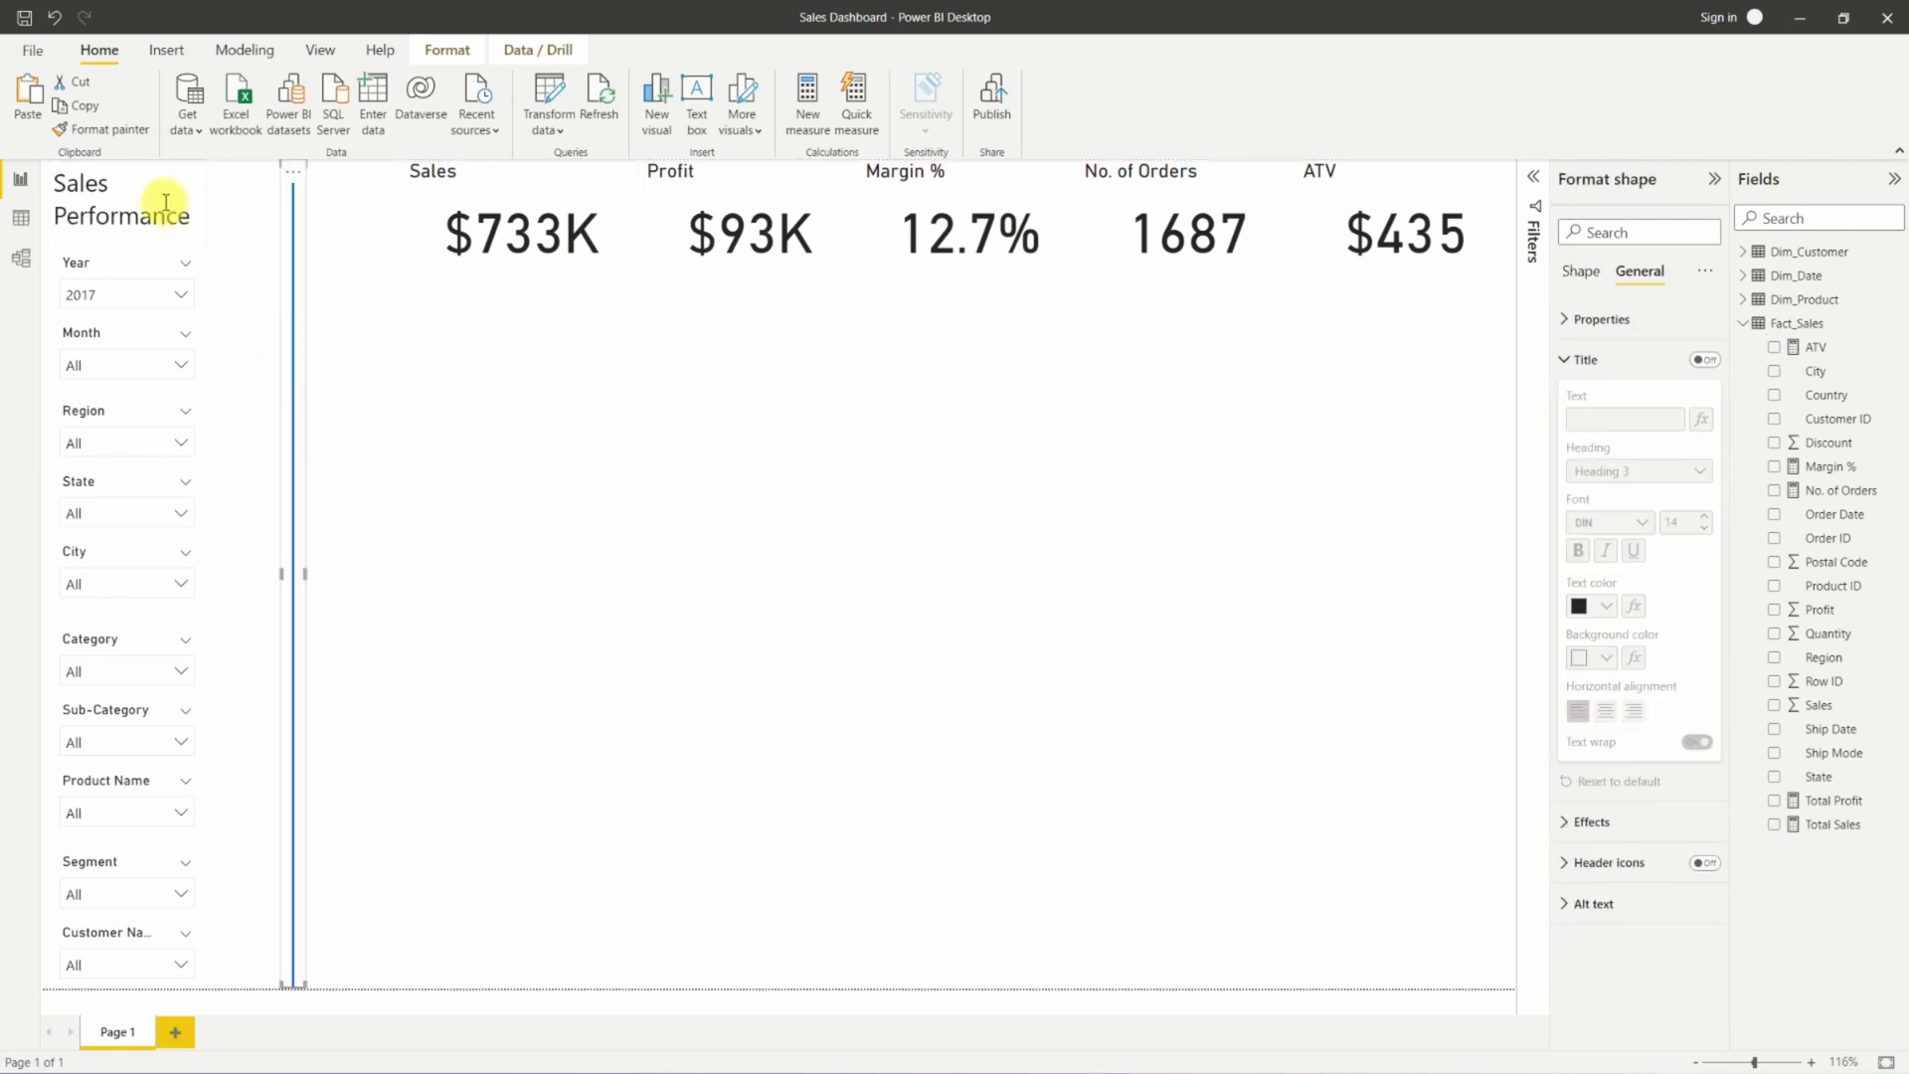
Set the Sales Performance heading's font size to 20 and widen its text box up to the divider line.
left_click(189, 217)
key("ctrl+a")
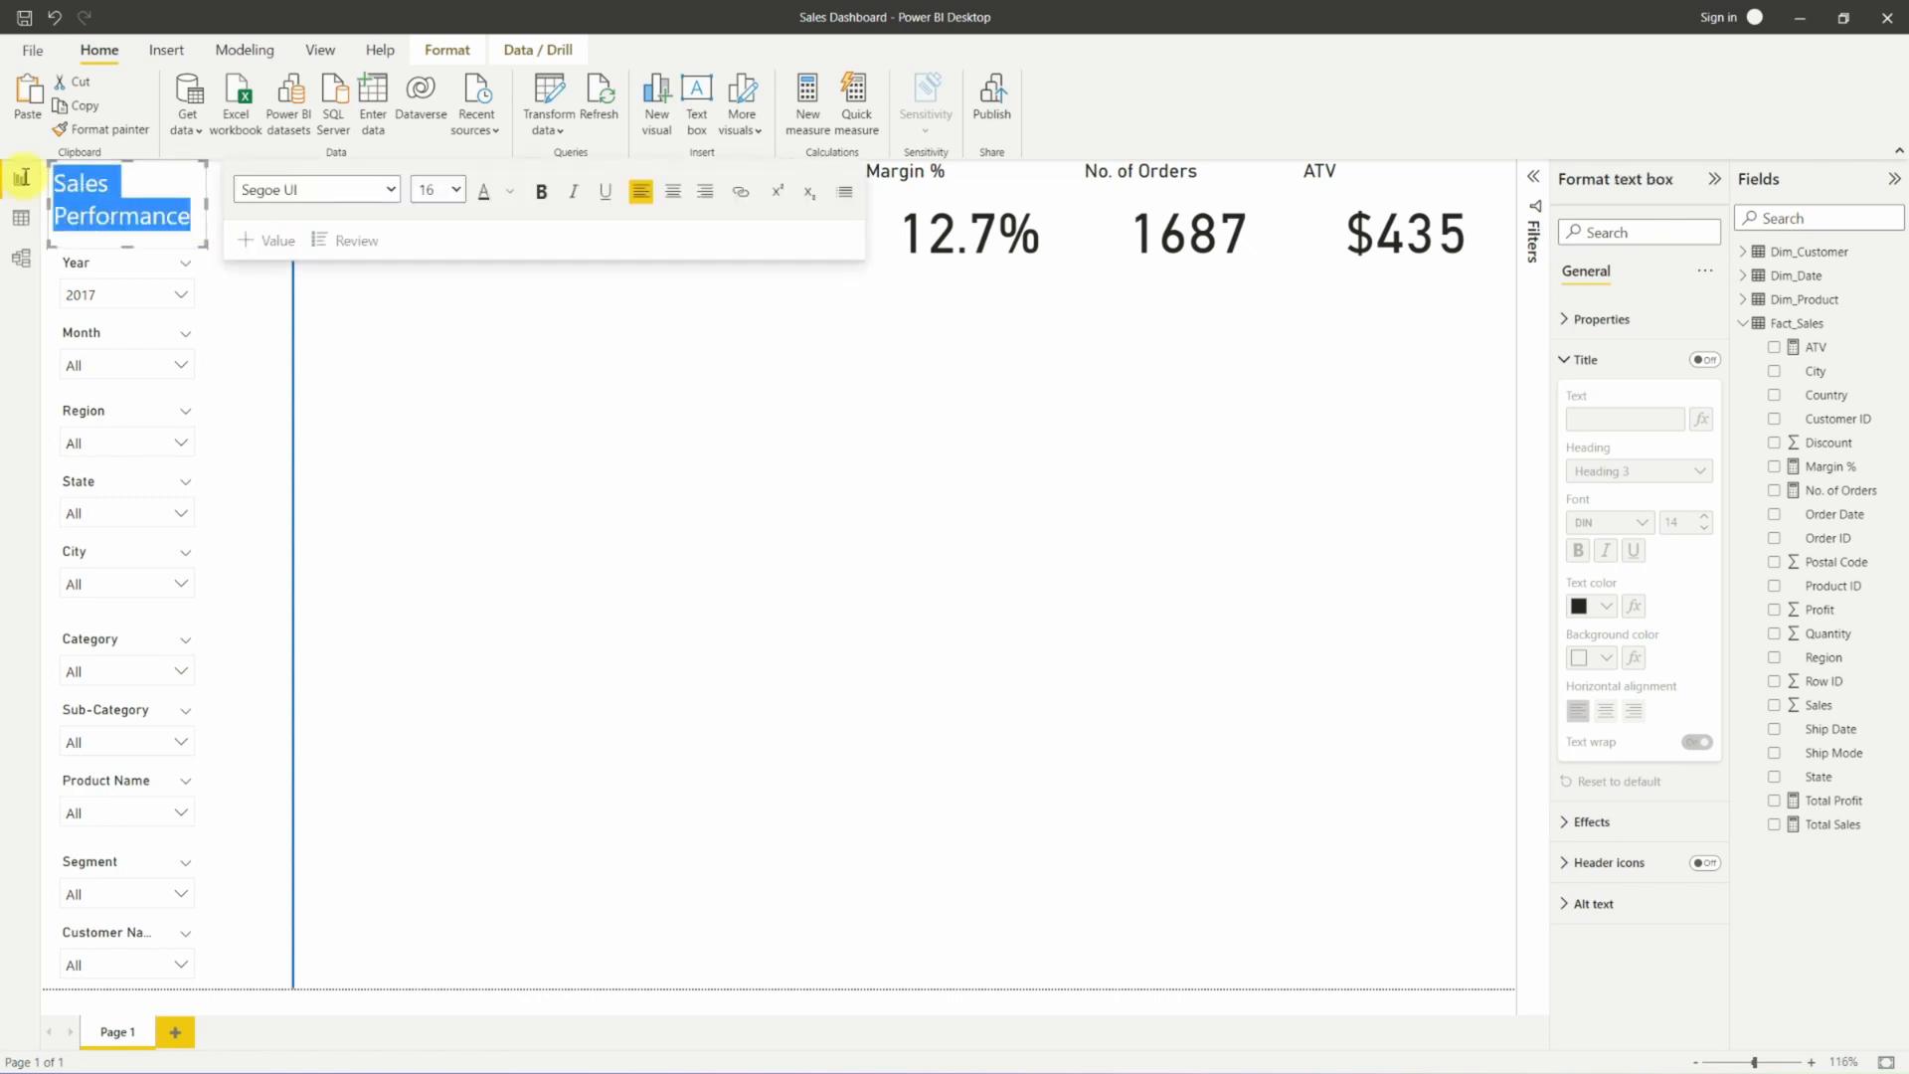
left_click(453, 185)
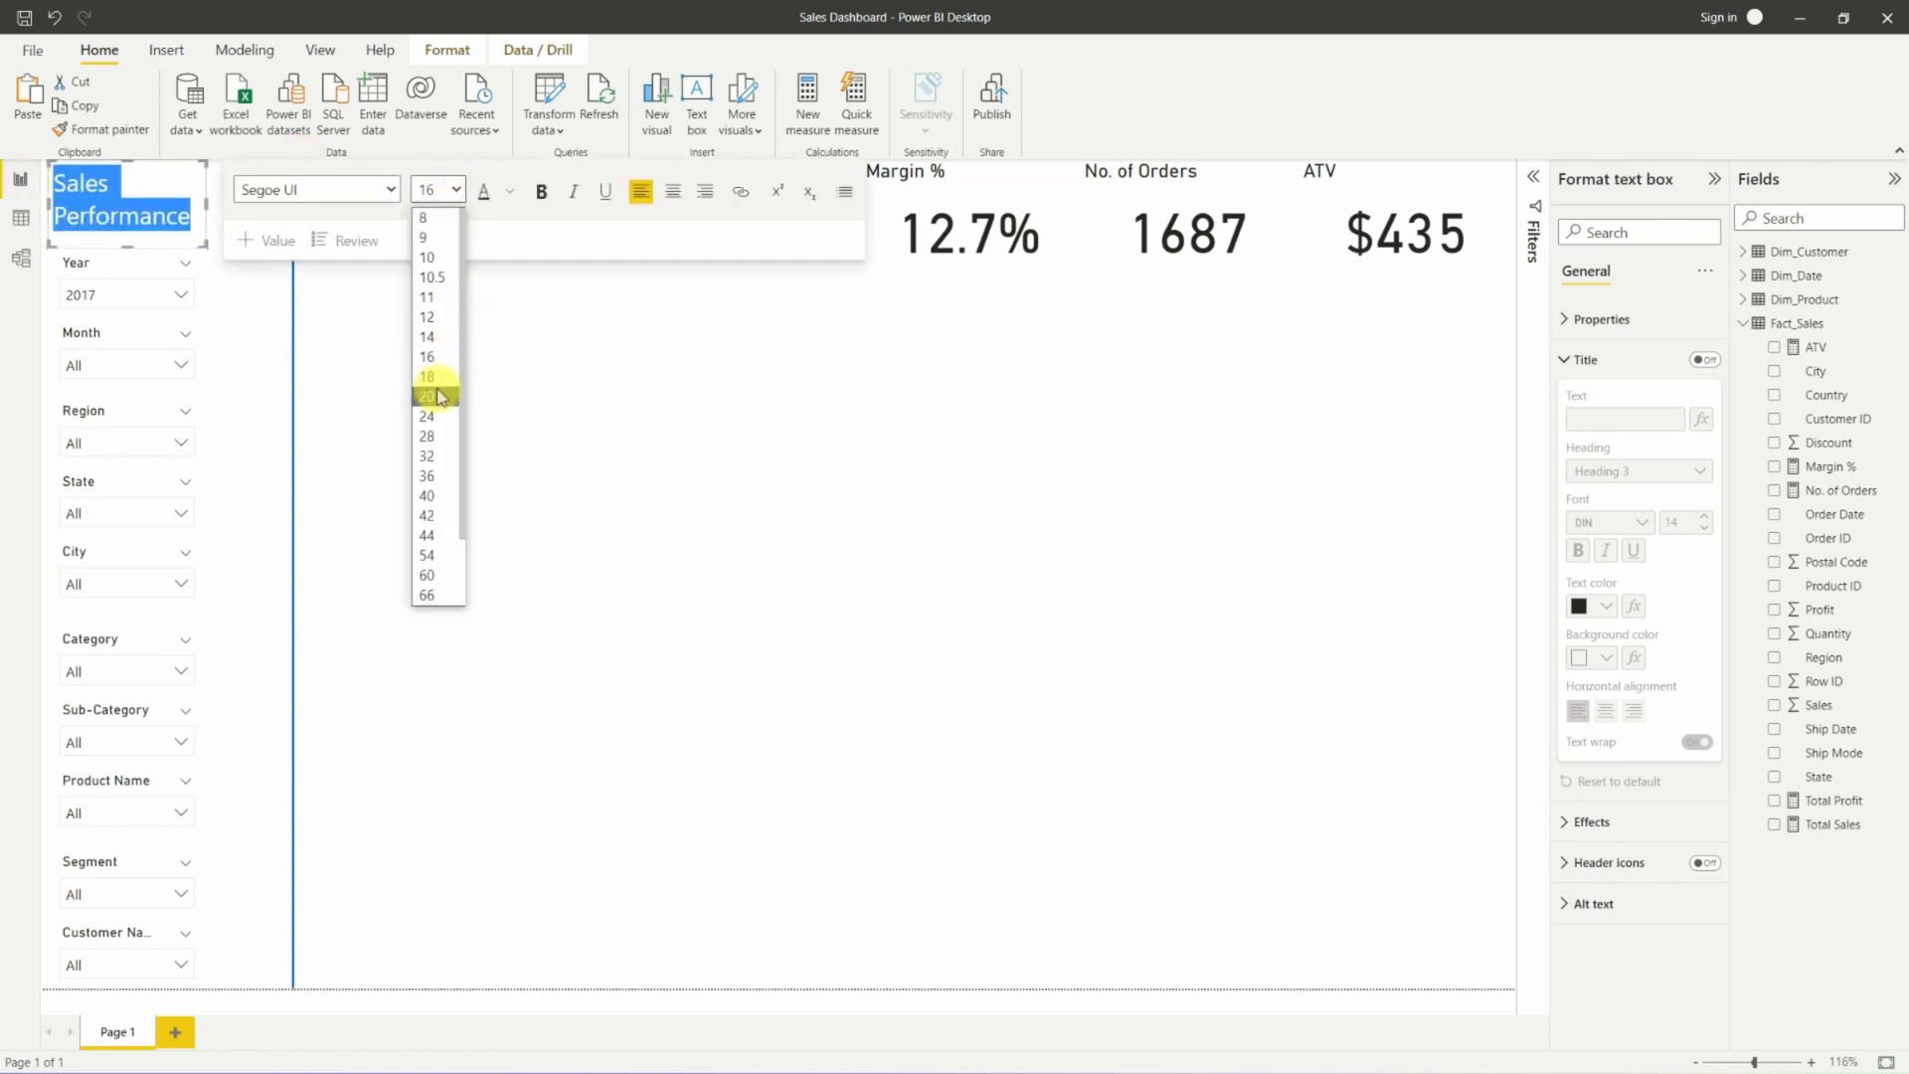
left_click(437, 391)
left_click_drag(203, 200, 279, 200)
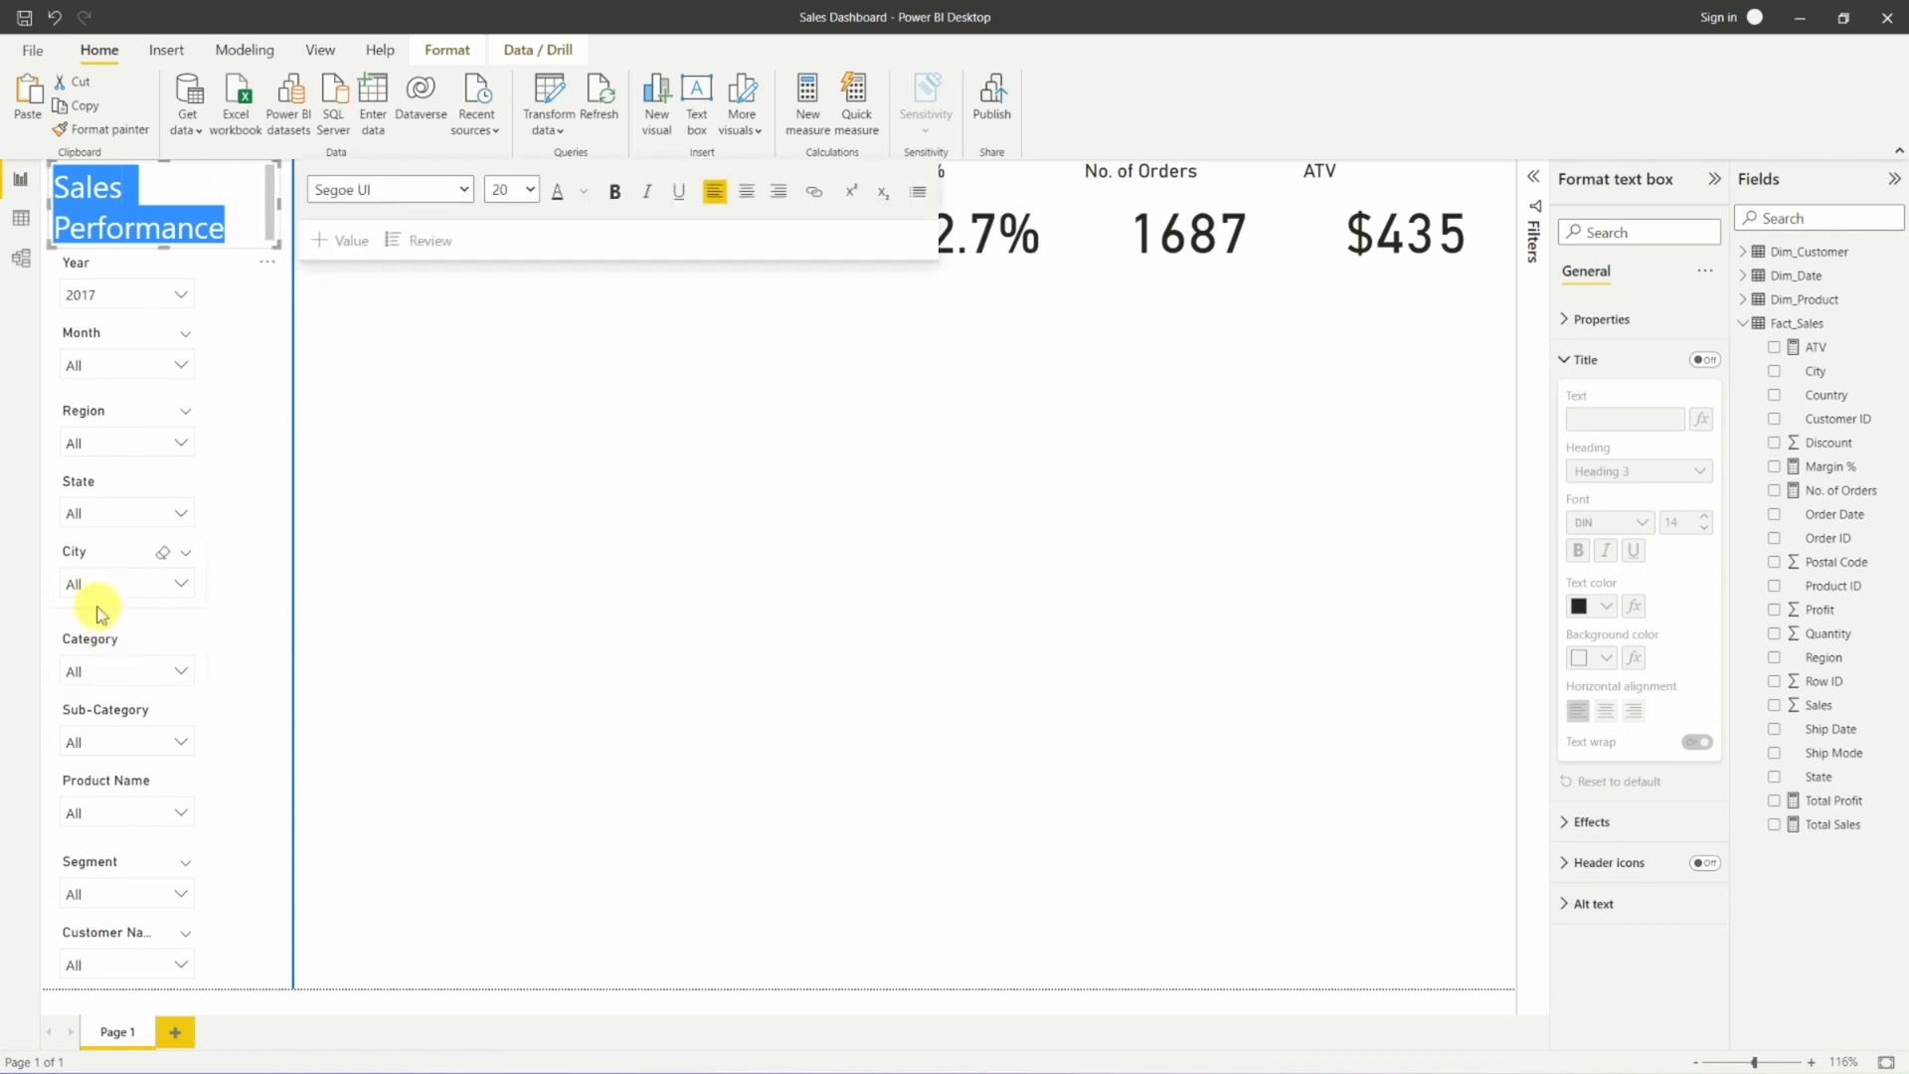
Move the Year, Month, Region, State and City slicers together slightly down, away from the heading.
left_click(98, 602)
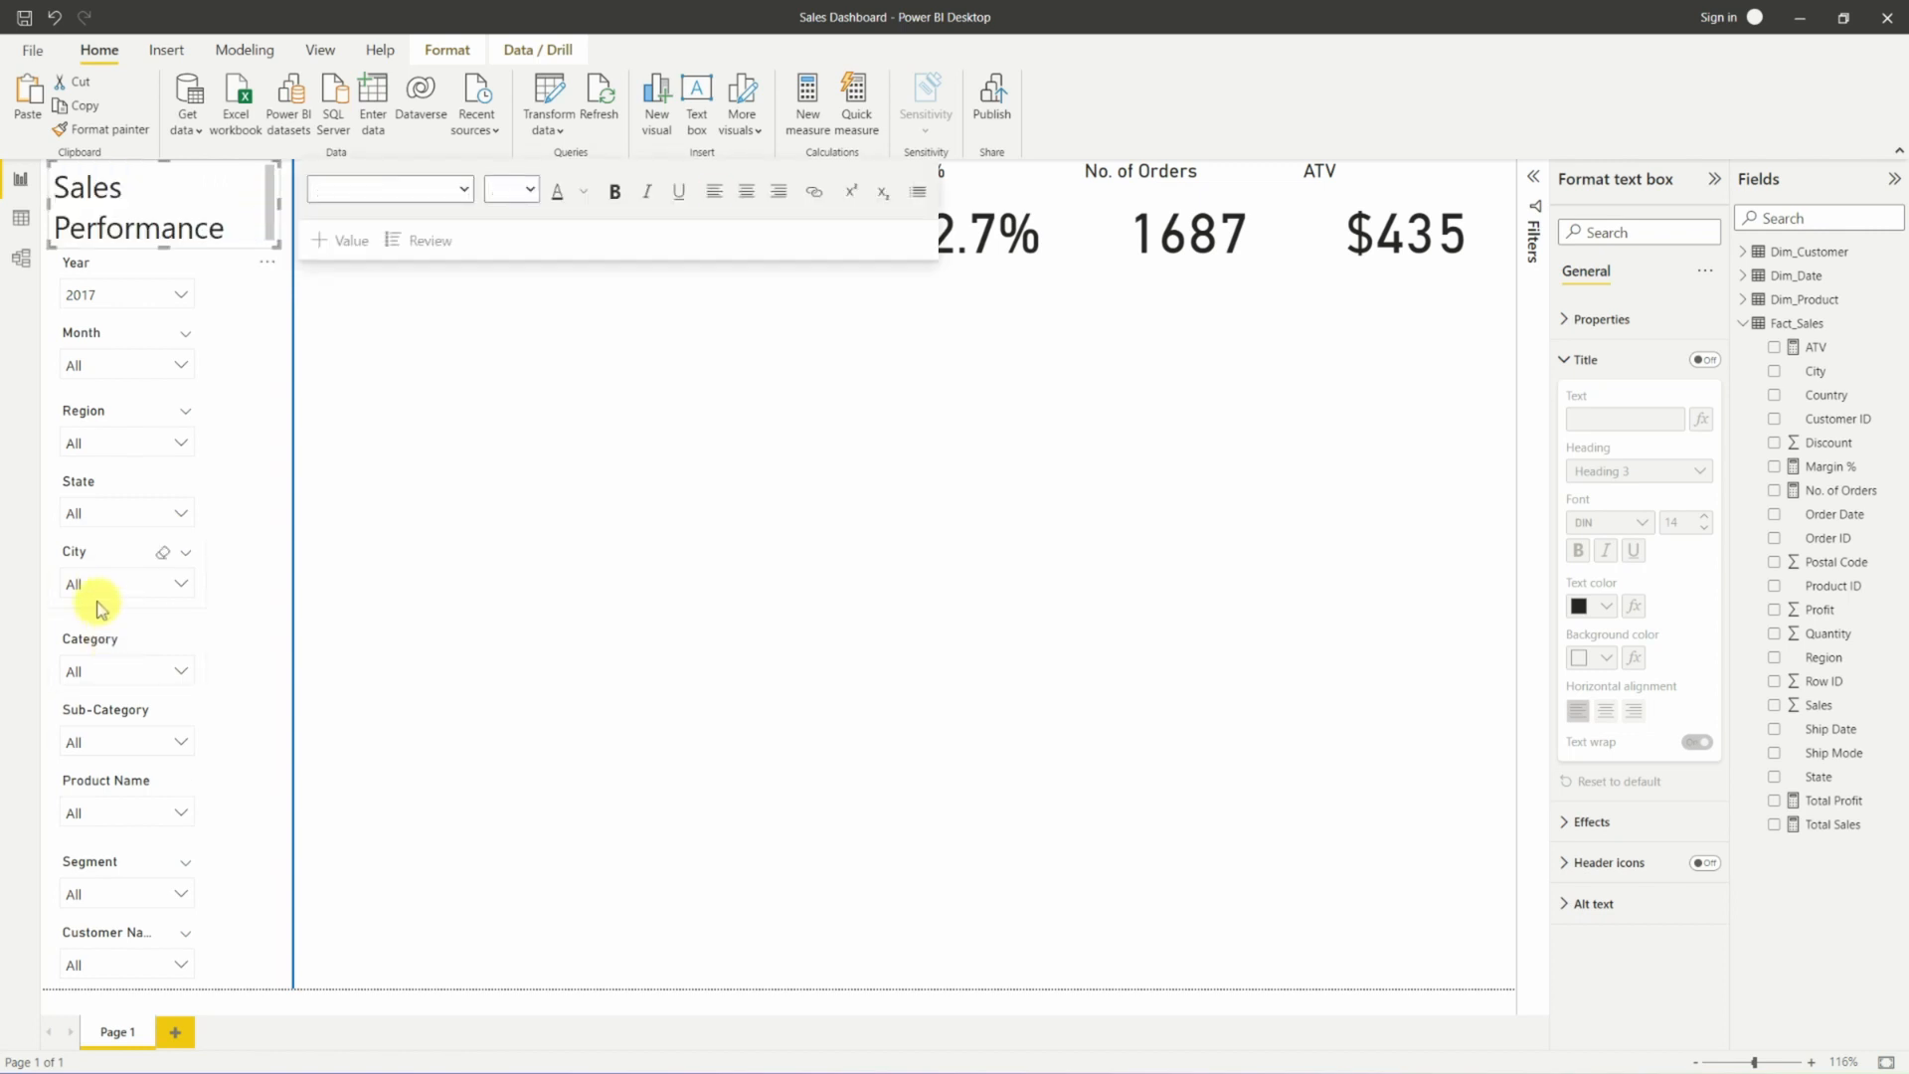
left_click(95, 517, "ctrl")
left_click(95, 432, "ctrl")
left_click(94, 363, "ctrl")
left_click(84, 279, "ctrl")
left_click_drag(49, 289, 50, 299)
left_click(300, 348)
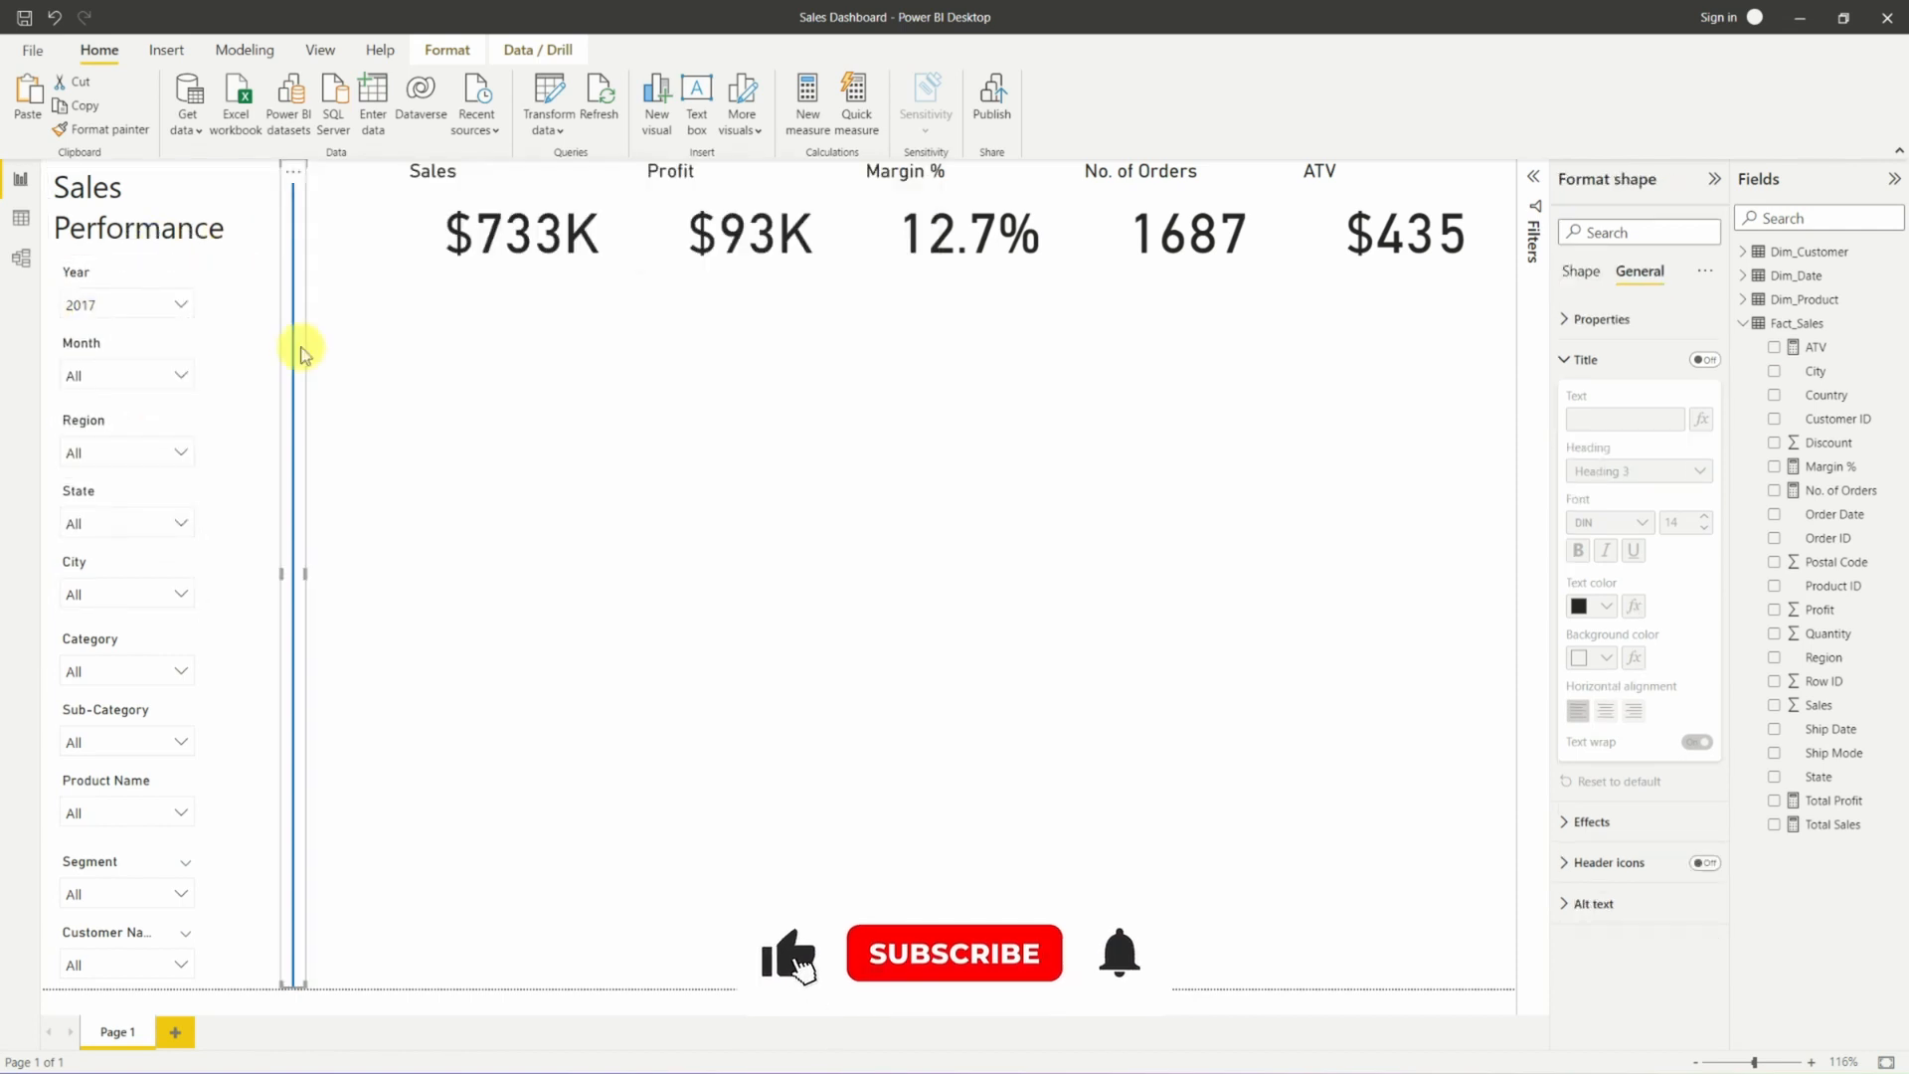
Widen all ten slicers, from Year through Customer Name, so that they reach the vertical divider line.
left_click(194, 284)
left_click_drag(207, 294, 279, 294)
left_click_drag(206, 364, 274, 364)
left_click_drag(207, 441, 276, 442)
left_click_drag(207, 512, 270, 512)
left_click_drag(207, 584, 276, 583)
left_click_drag(207, 658, 271, 656)
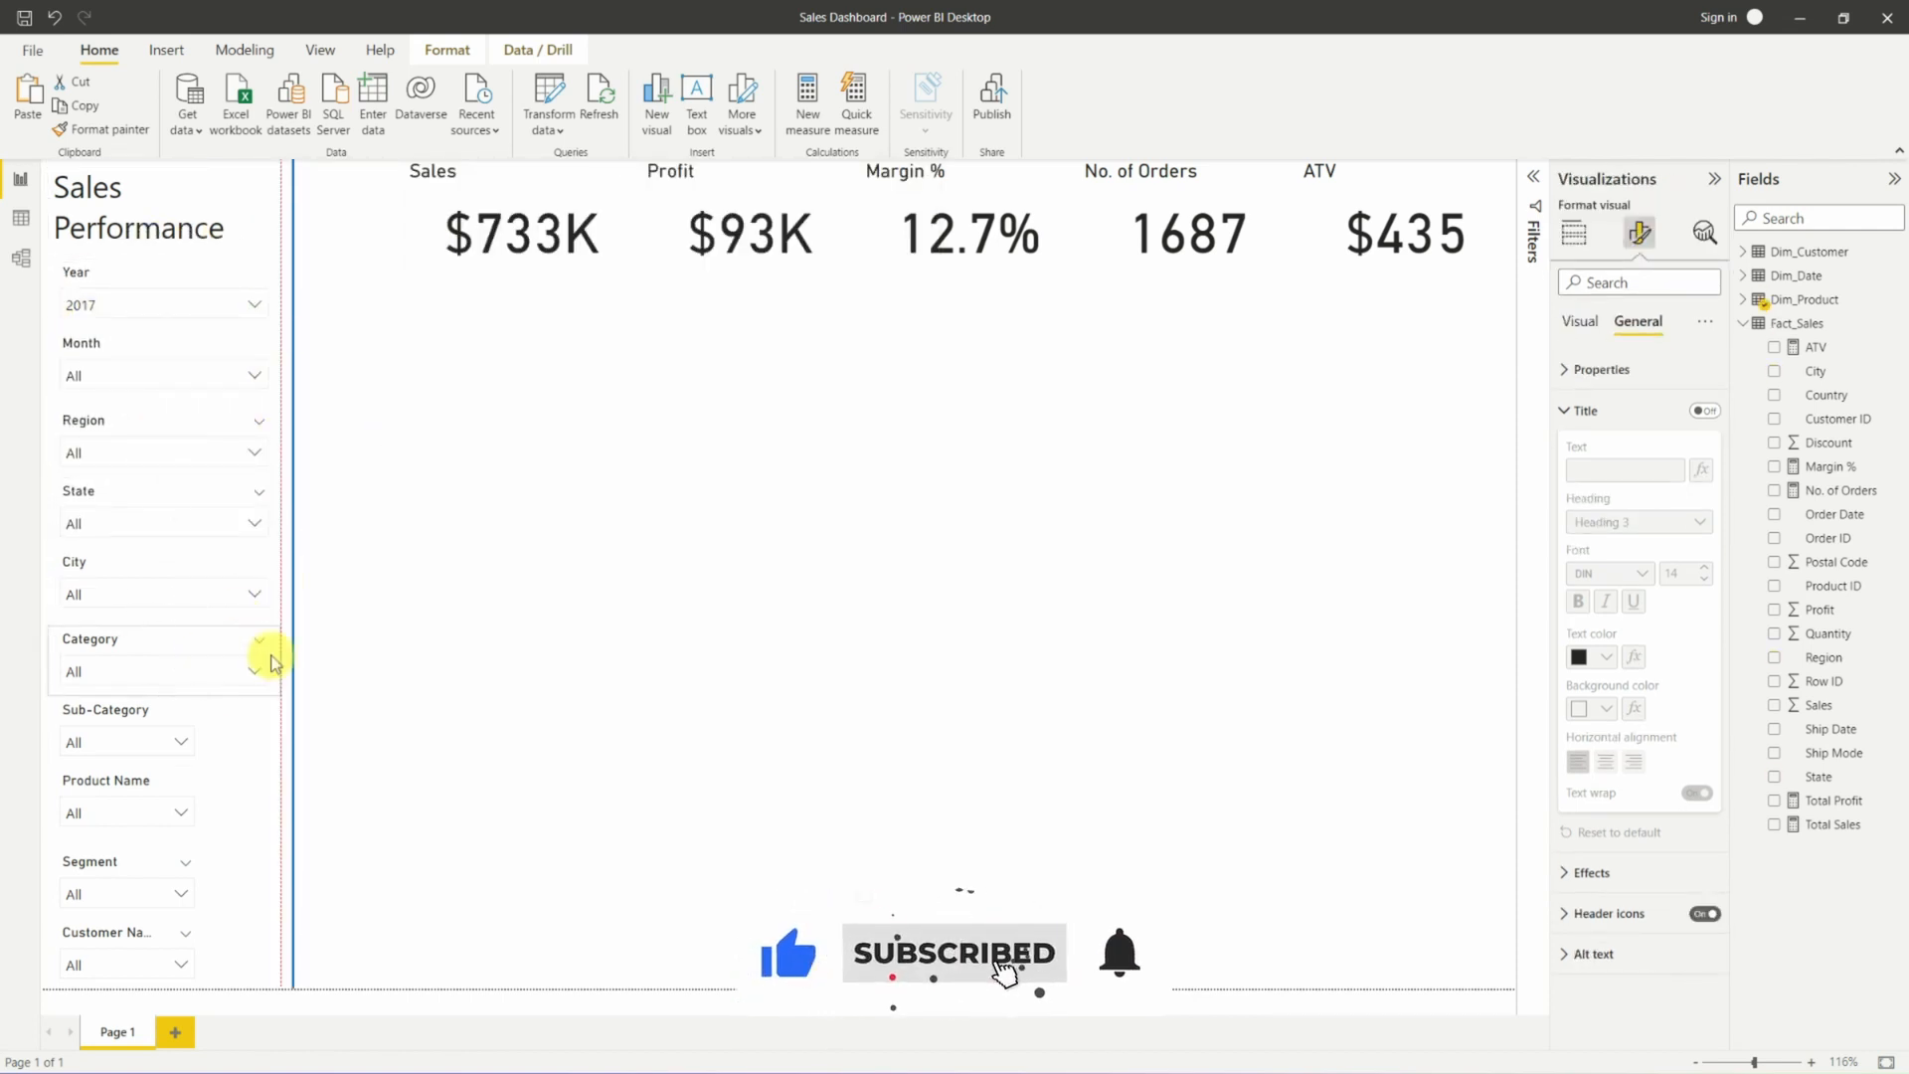
left_click_drag(207, 731, 278, 730)
left_click_drag(207, 803, 278, 804)
left_click_drag(207, 882, 279, 882)
left_click_drag(206, 953, 278, 953)
Insert an empty line chart below the KPI cards, spanning from the divider line to the end of the Margin % card.
left_click(468, 418)
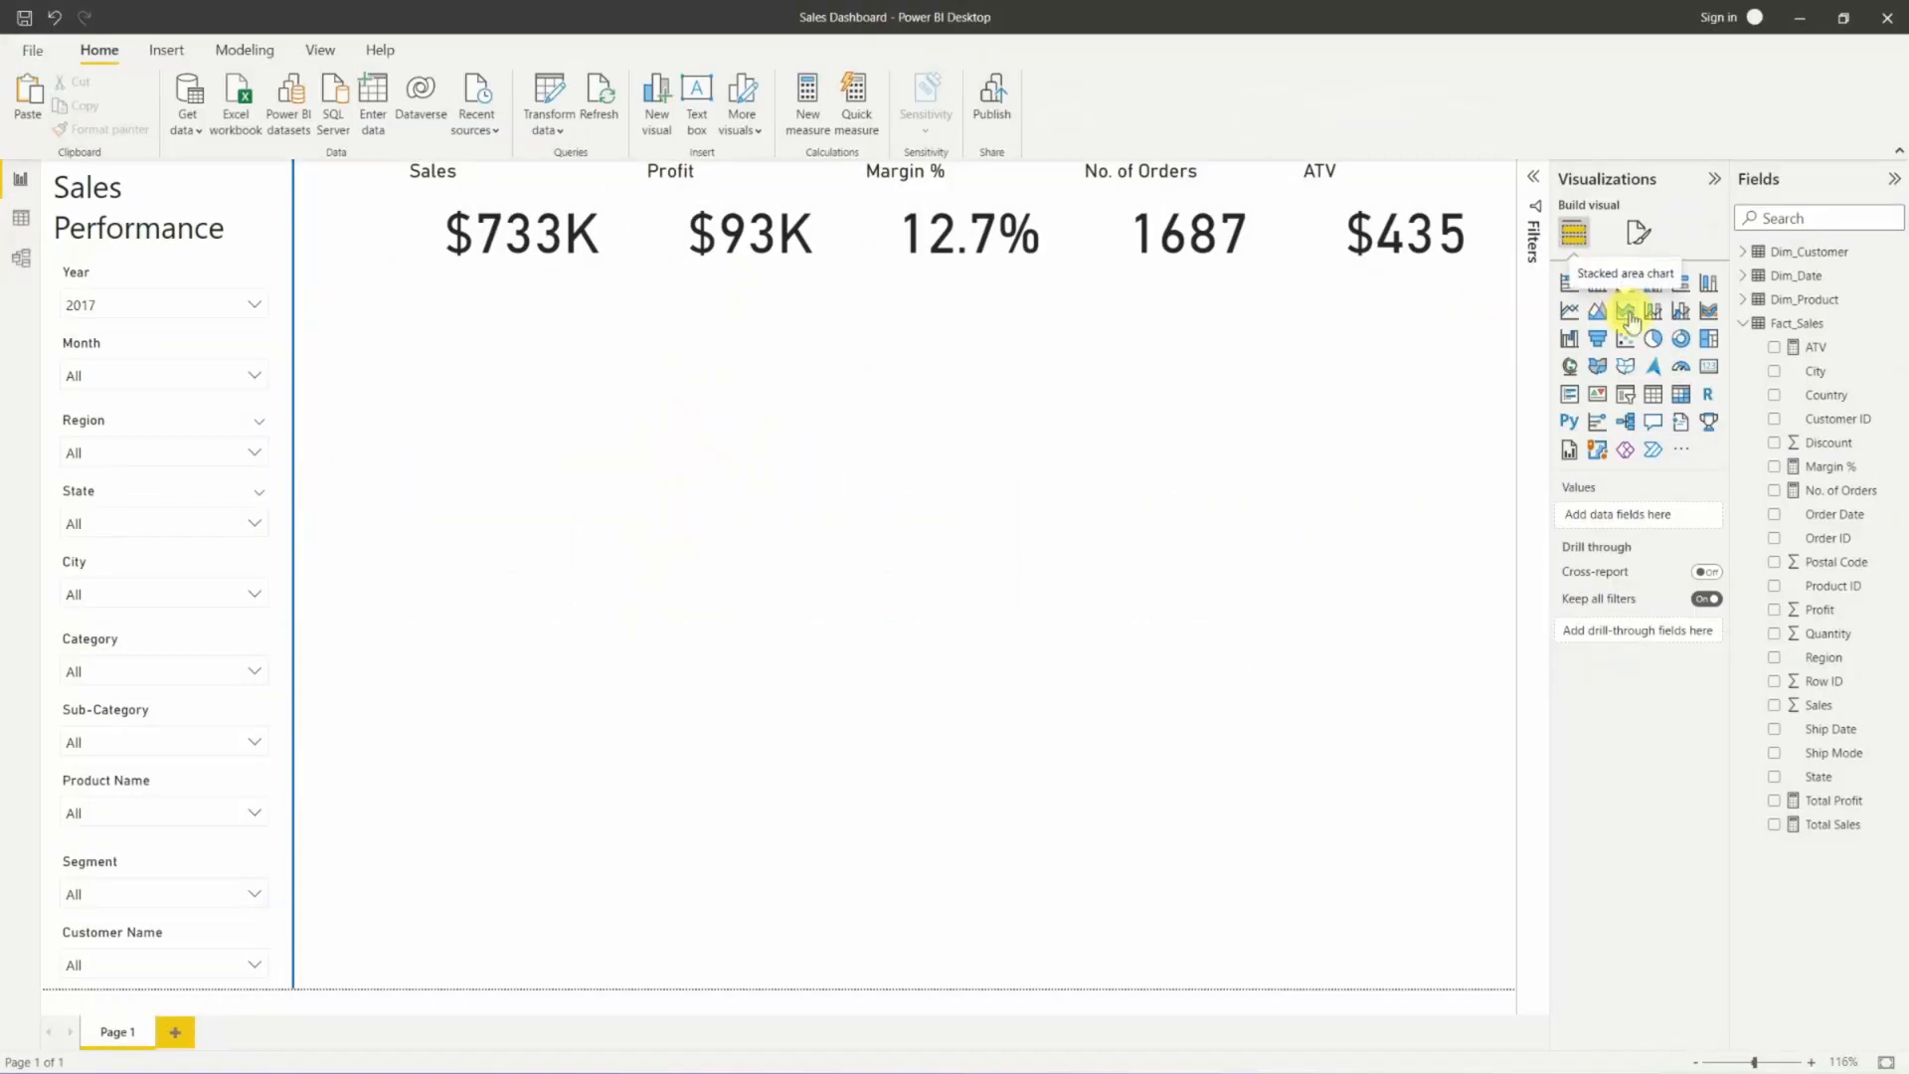
left_click(1569, 310)
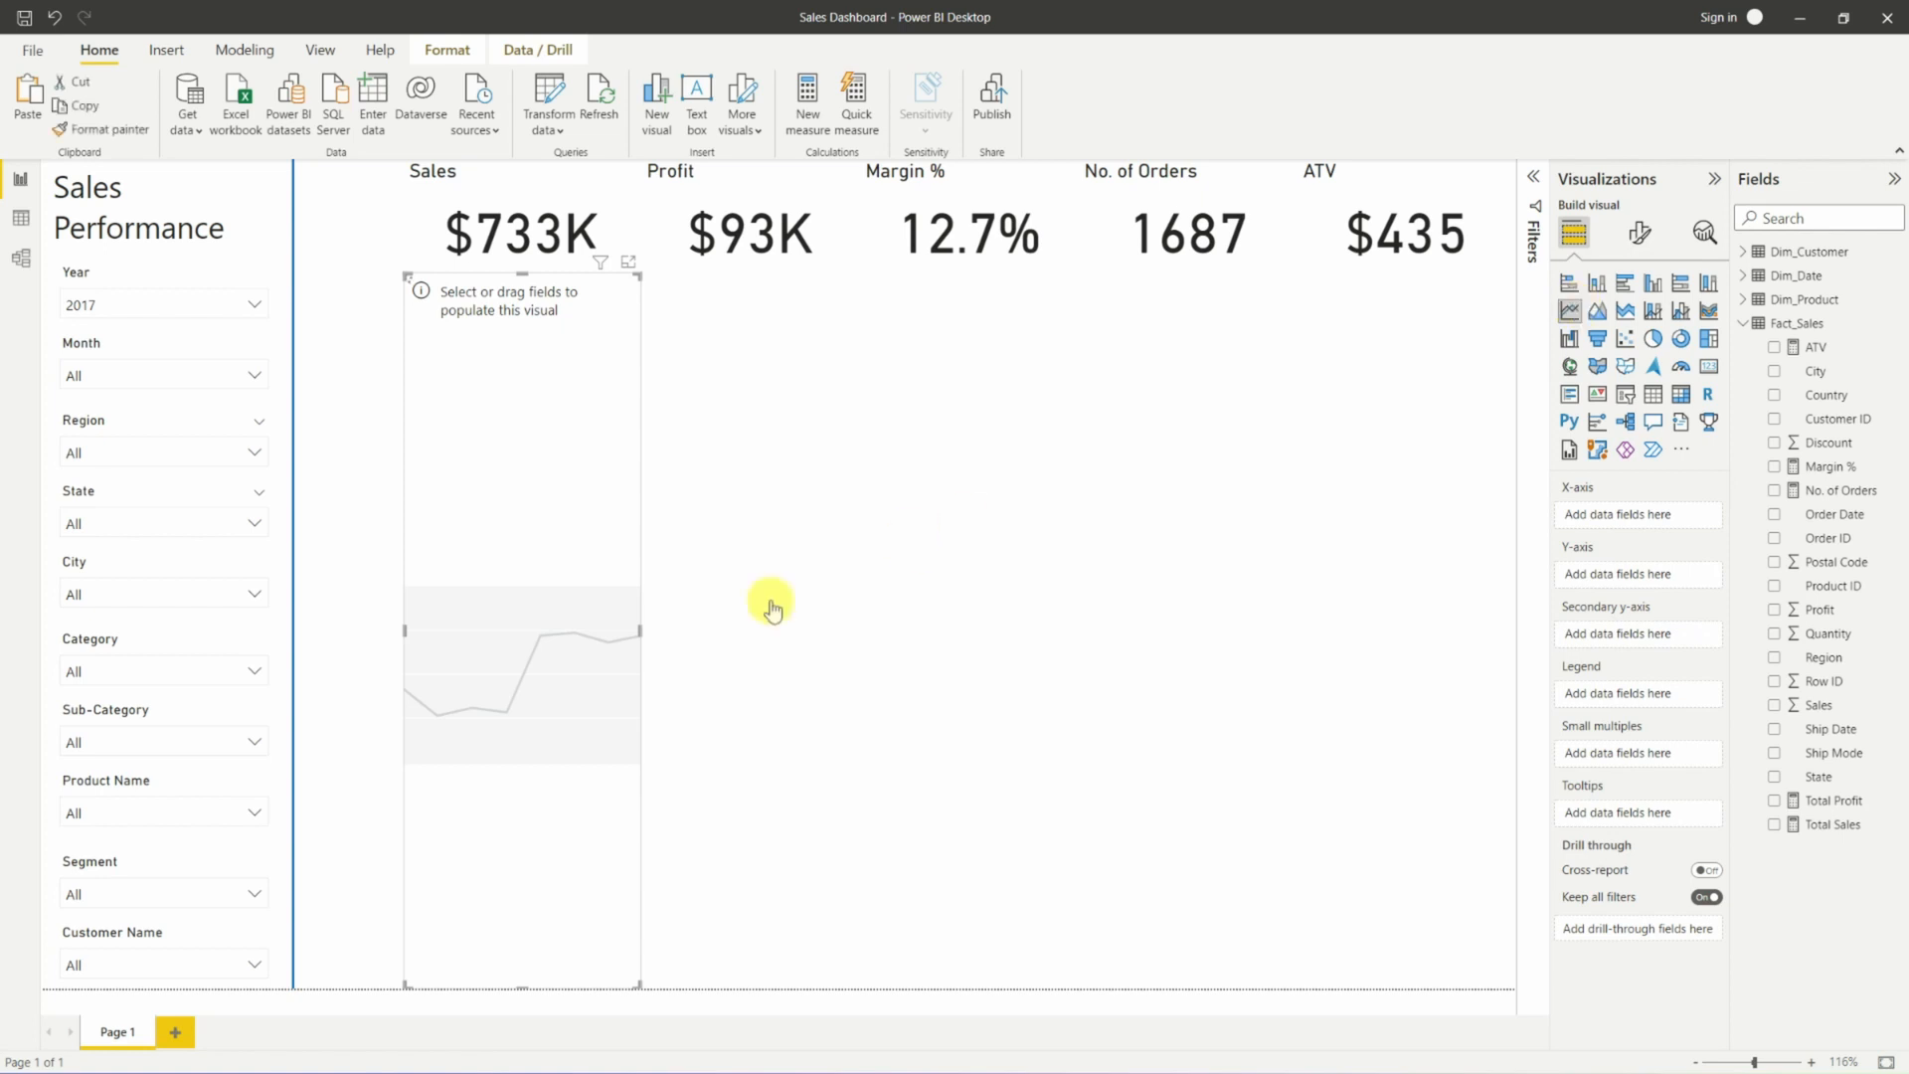
left_click_drag(638, 984, 1066, 582)
left_click_drag(408, 427, 308, 425)
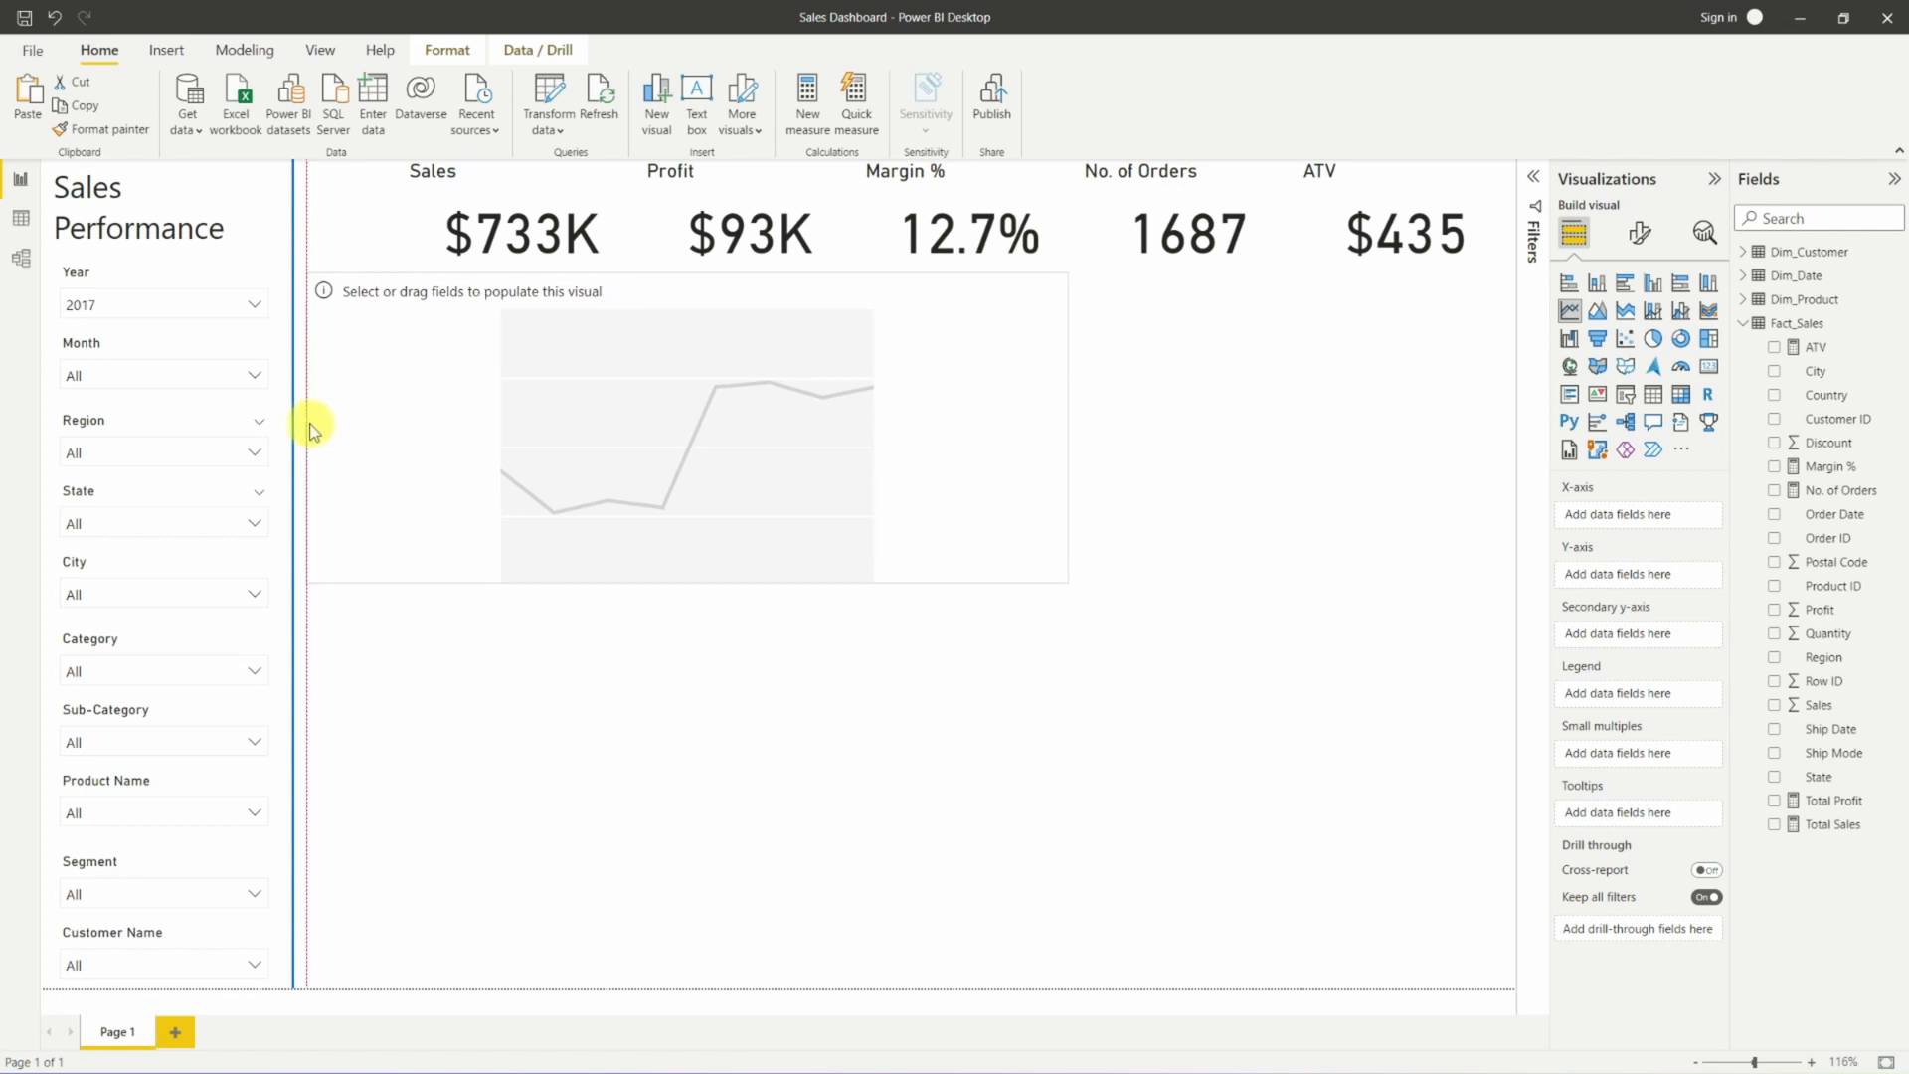
Insert an empty clustered bar chart beside the line chart, below the No. of Orders and ATV cards, extending down to the page's lower edge.
left_click(1289, 398)
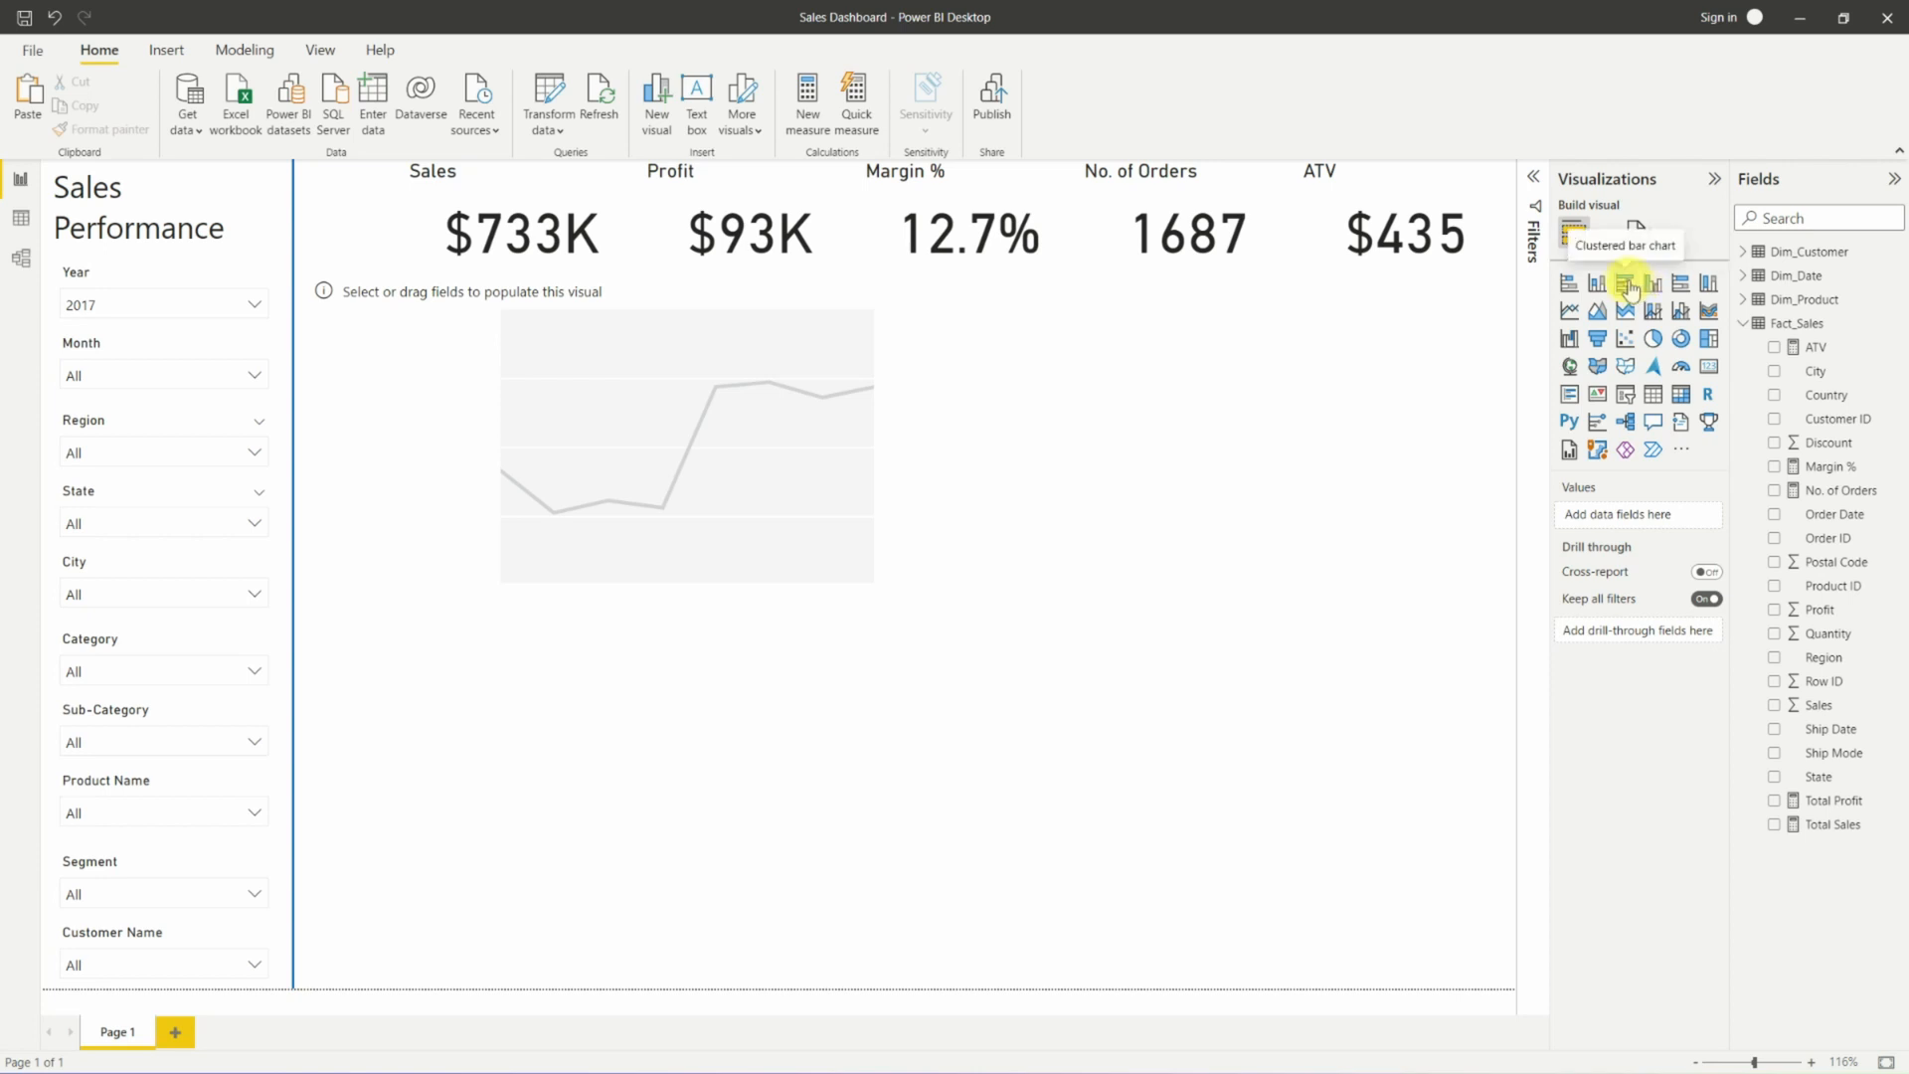
left_click(1629, 289)
left_click_drag(779, 653, 1231, 361)
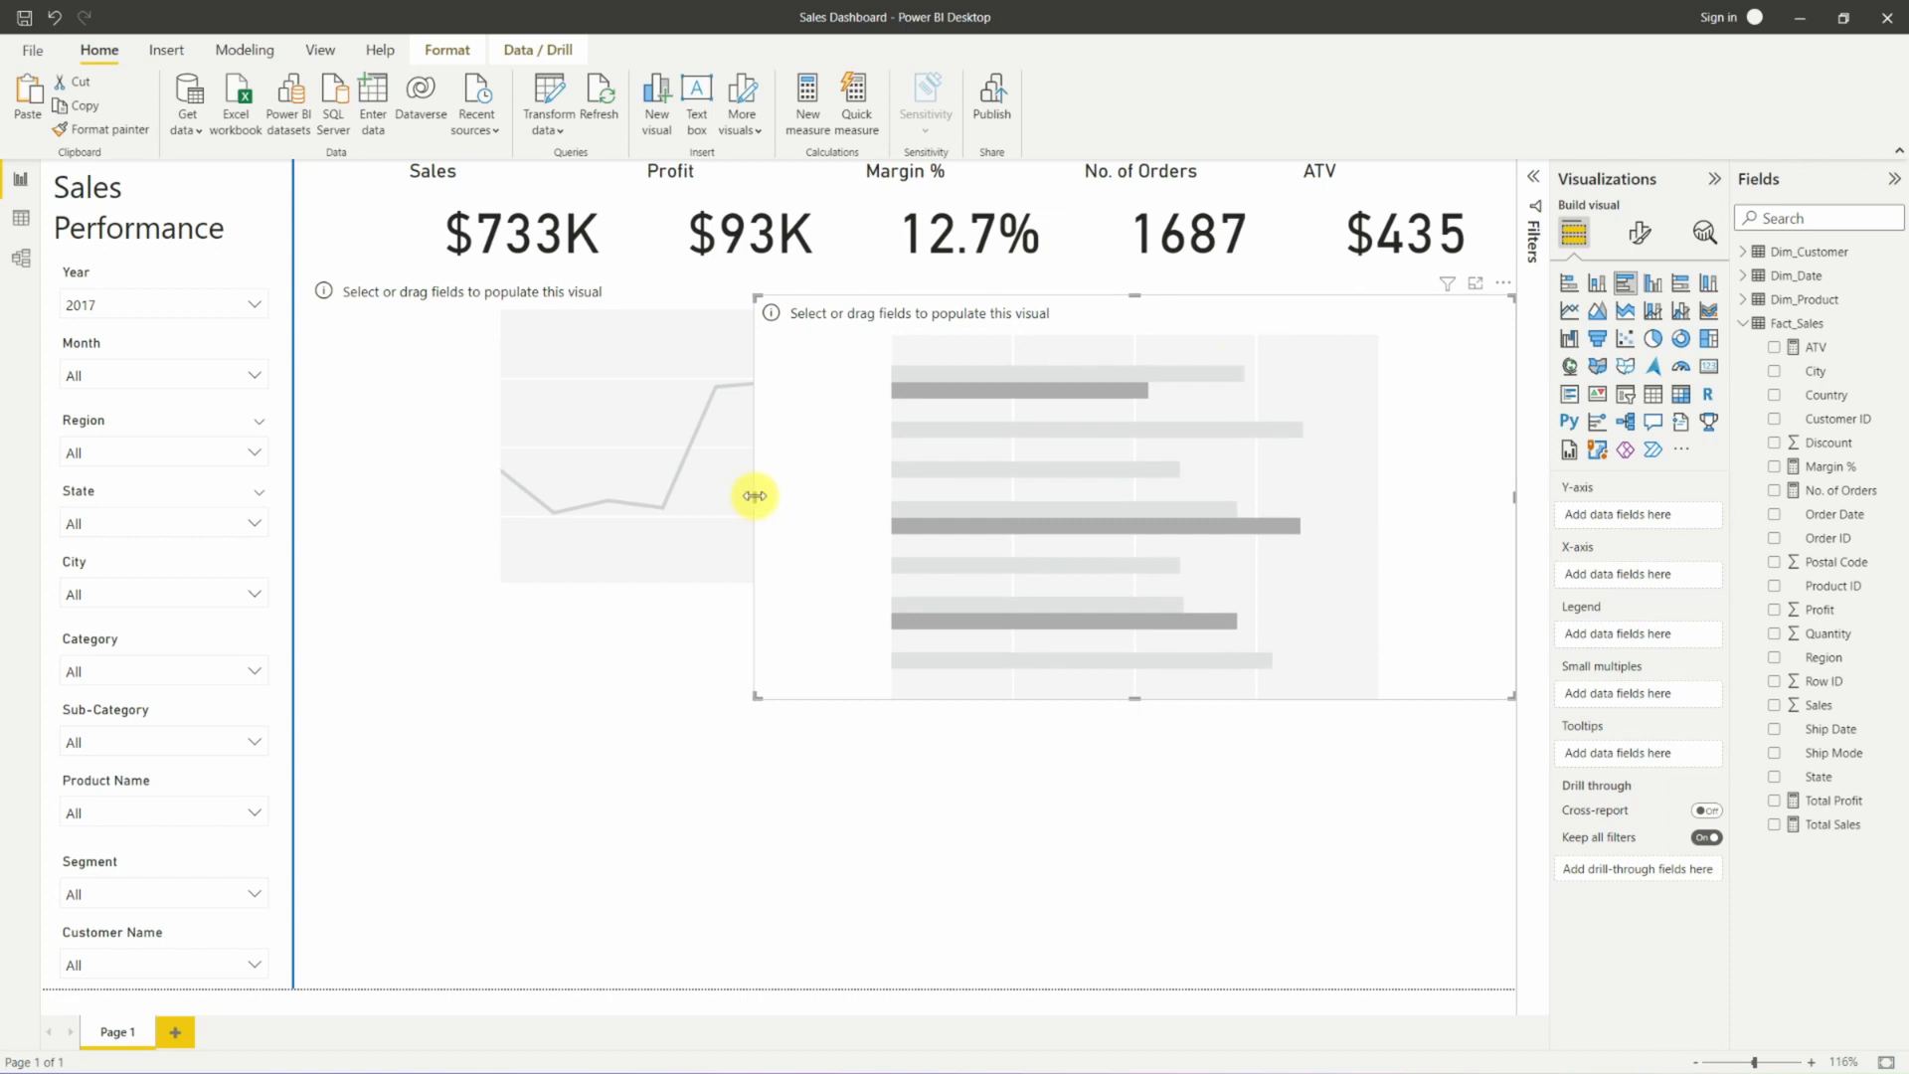
left_click_drag(755, 495, 1079, 495)
left_click_drag(1292, 296, 1300, 273)
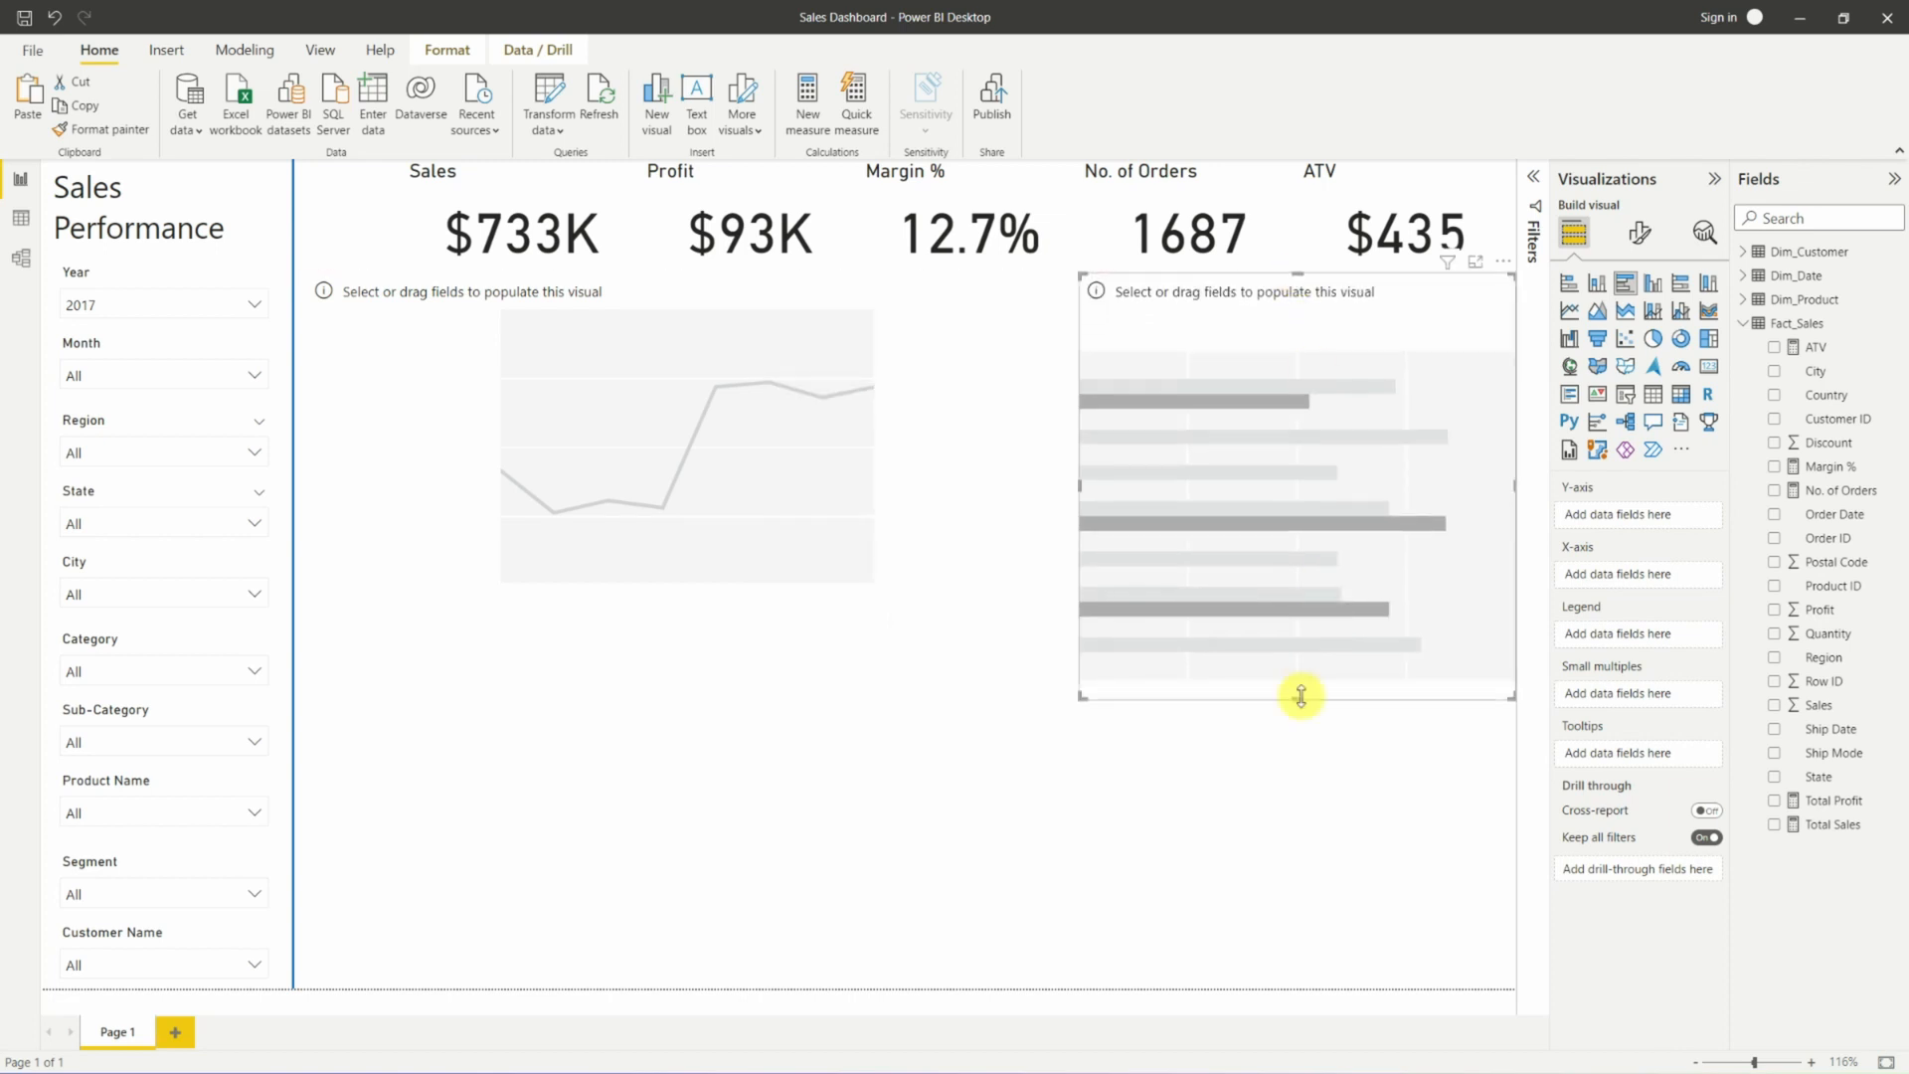
left_click_drag(1298, 696, 1295, 990)
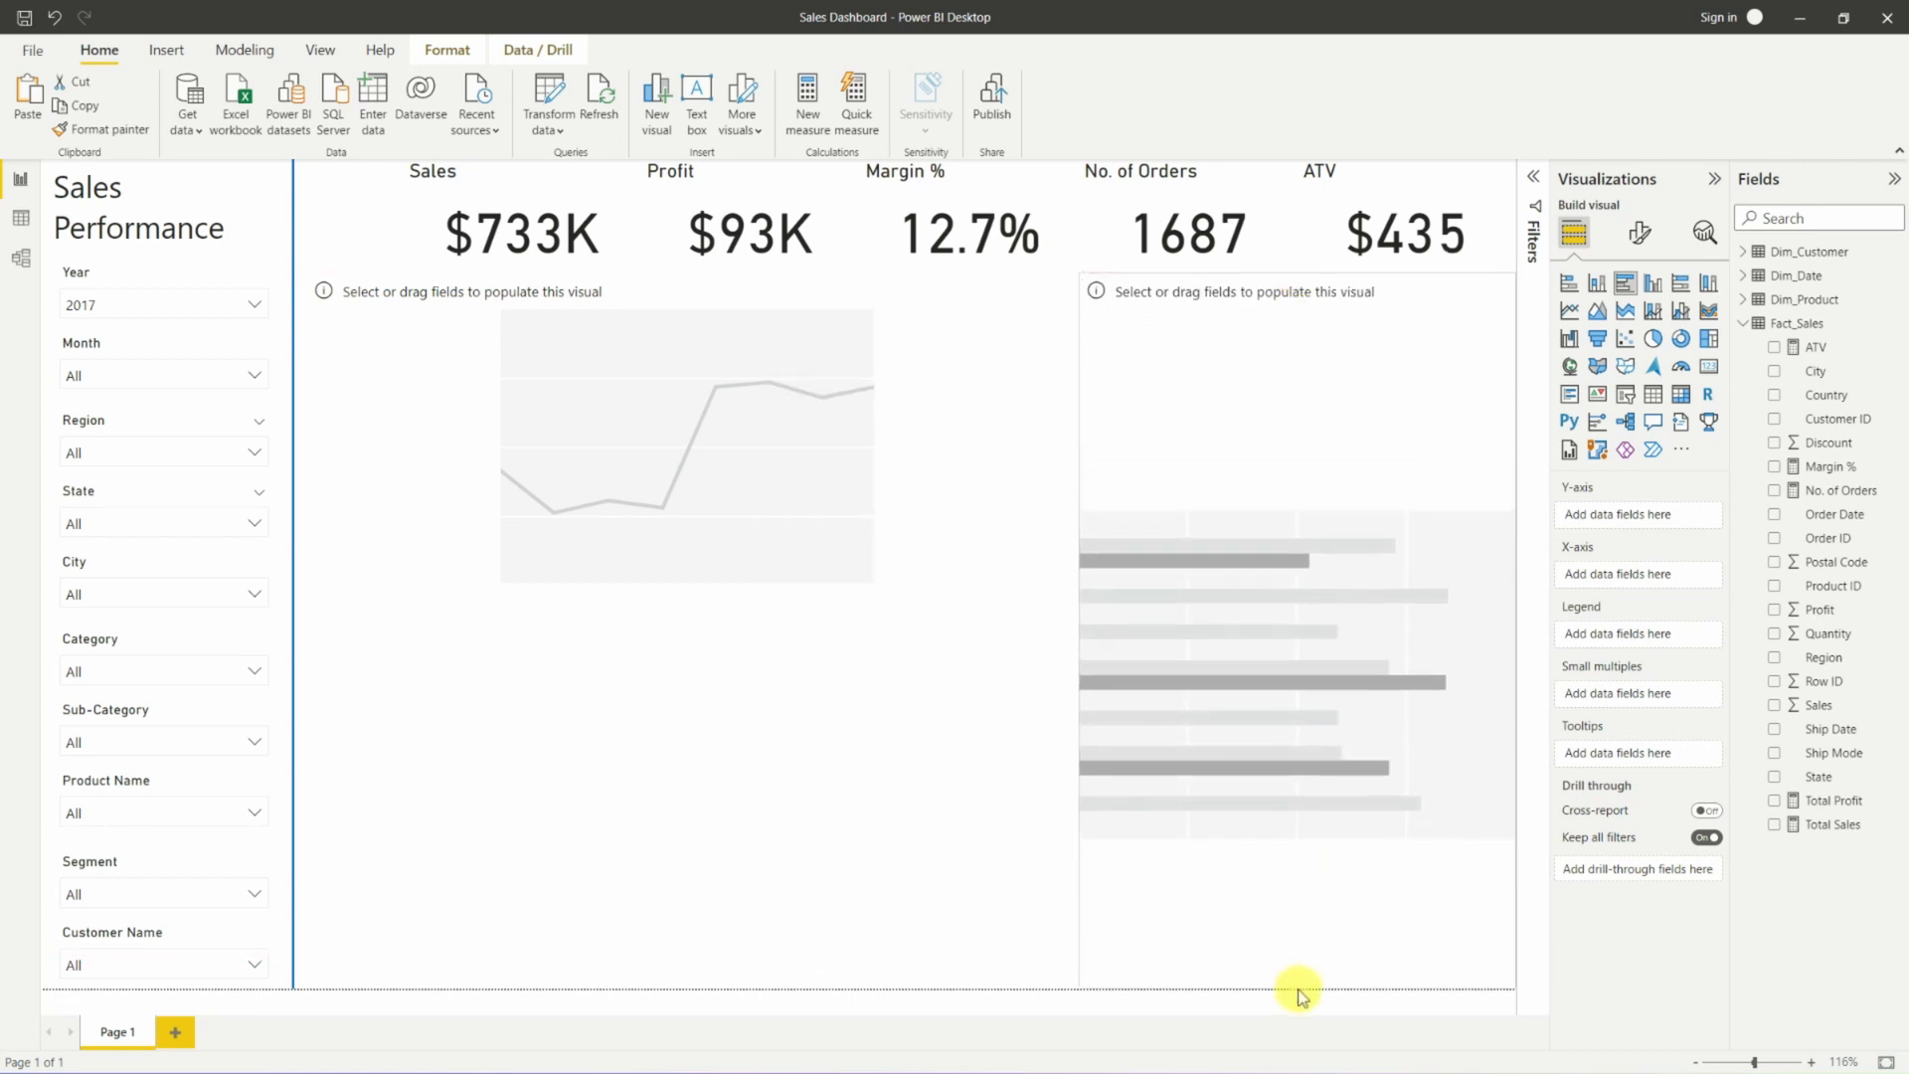
Insert an empty matrix below the line chart, leaving a gap between them and extending it to the bar chart's edge.
left_click(669, 848)
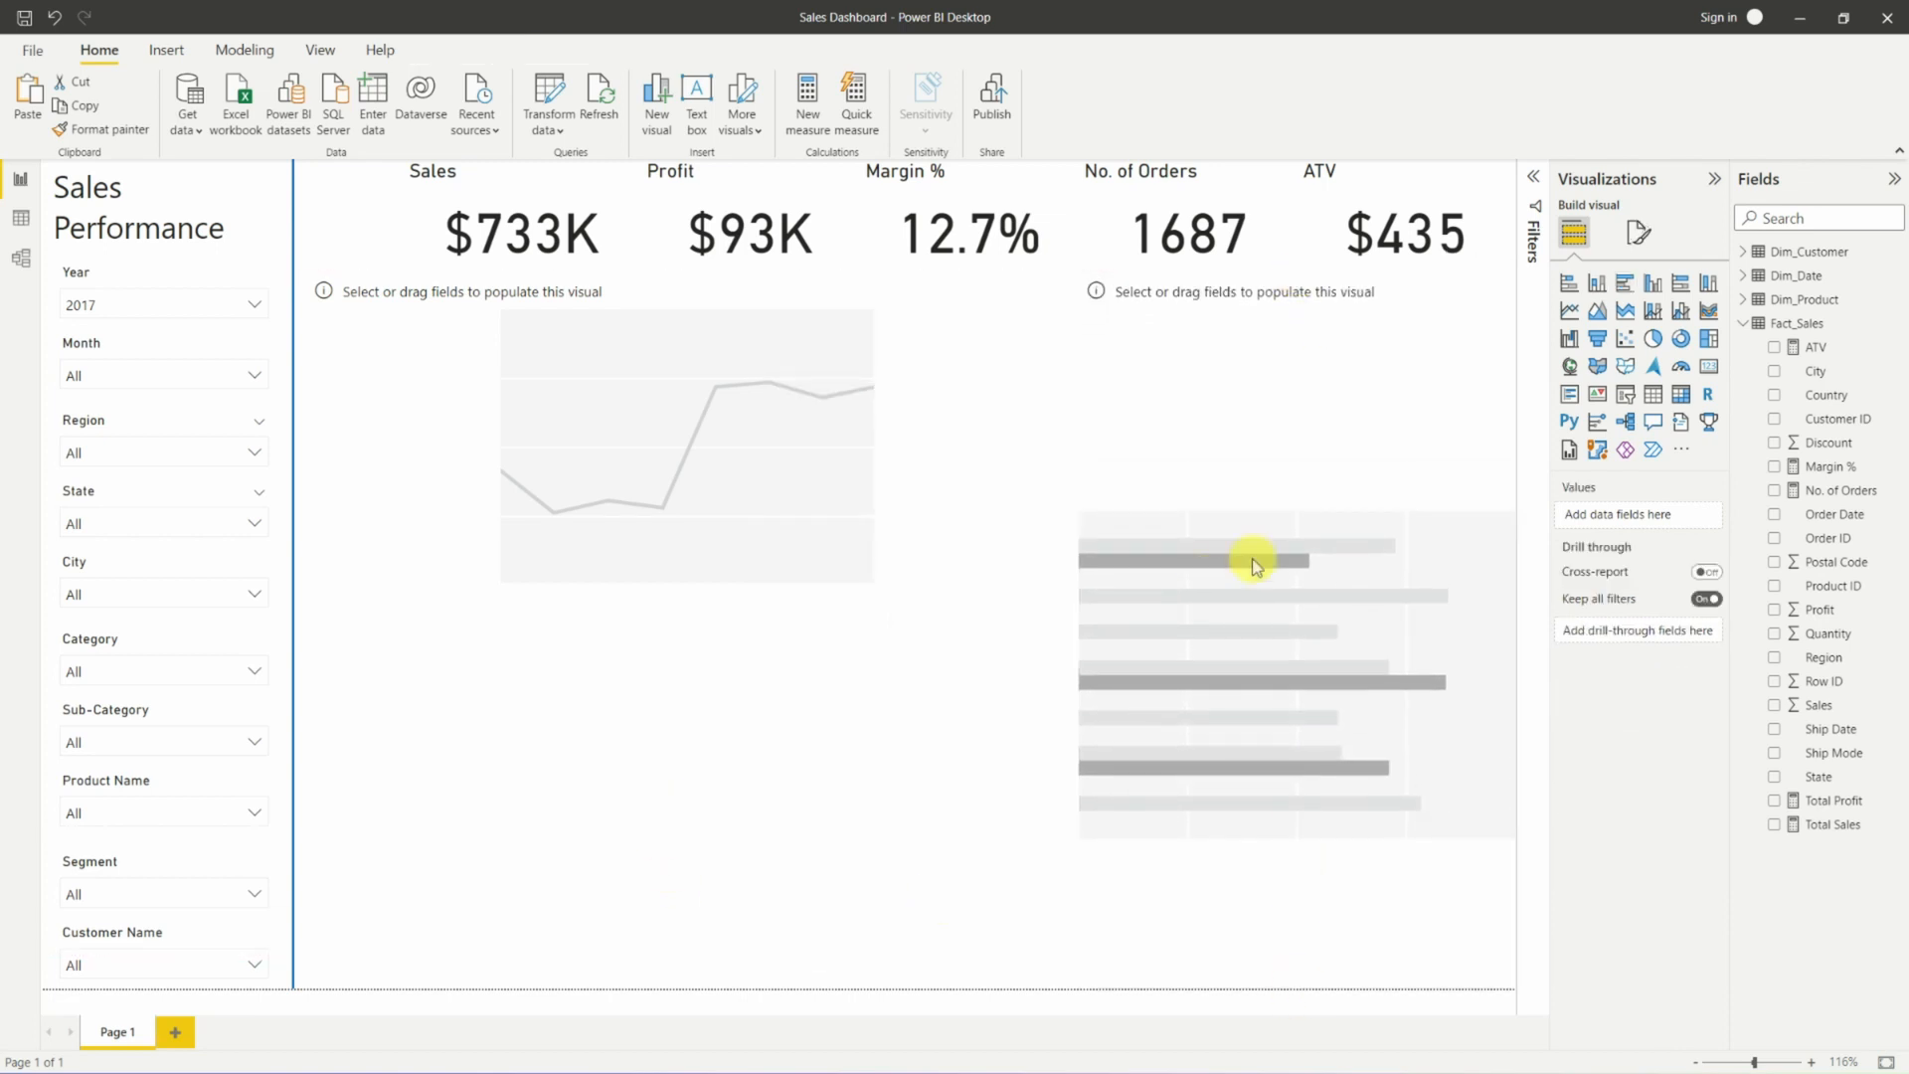
left_click(1687, 401)
left_click_drag(676, 587, 678, 633)
left_click_drag(1066, 814, 1077, 812)
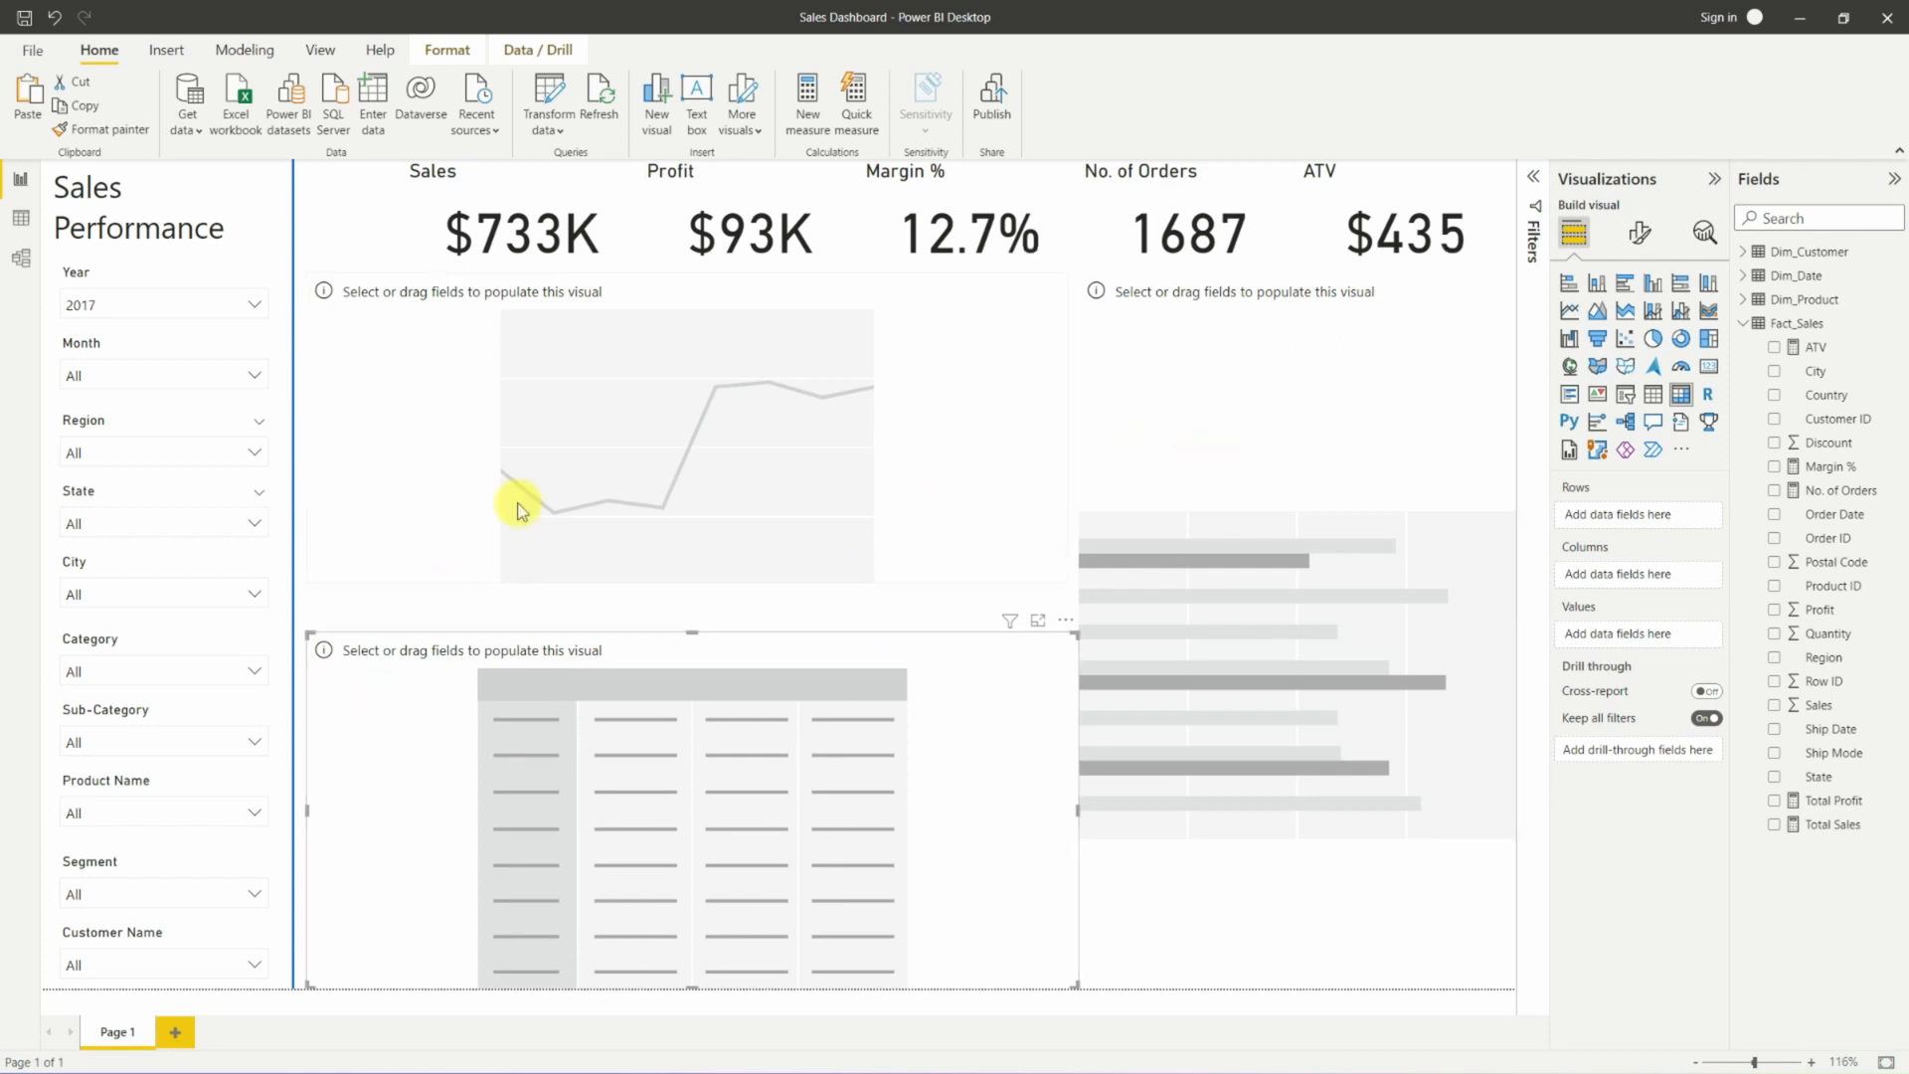
Plot Total Sales on the line chart's Y-axis, Total Profit on its secondary Y-axis and MonthYear from Dim_Date on its X-axis.
left_click(992, 431)
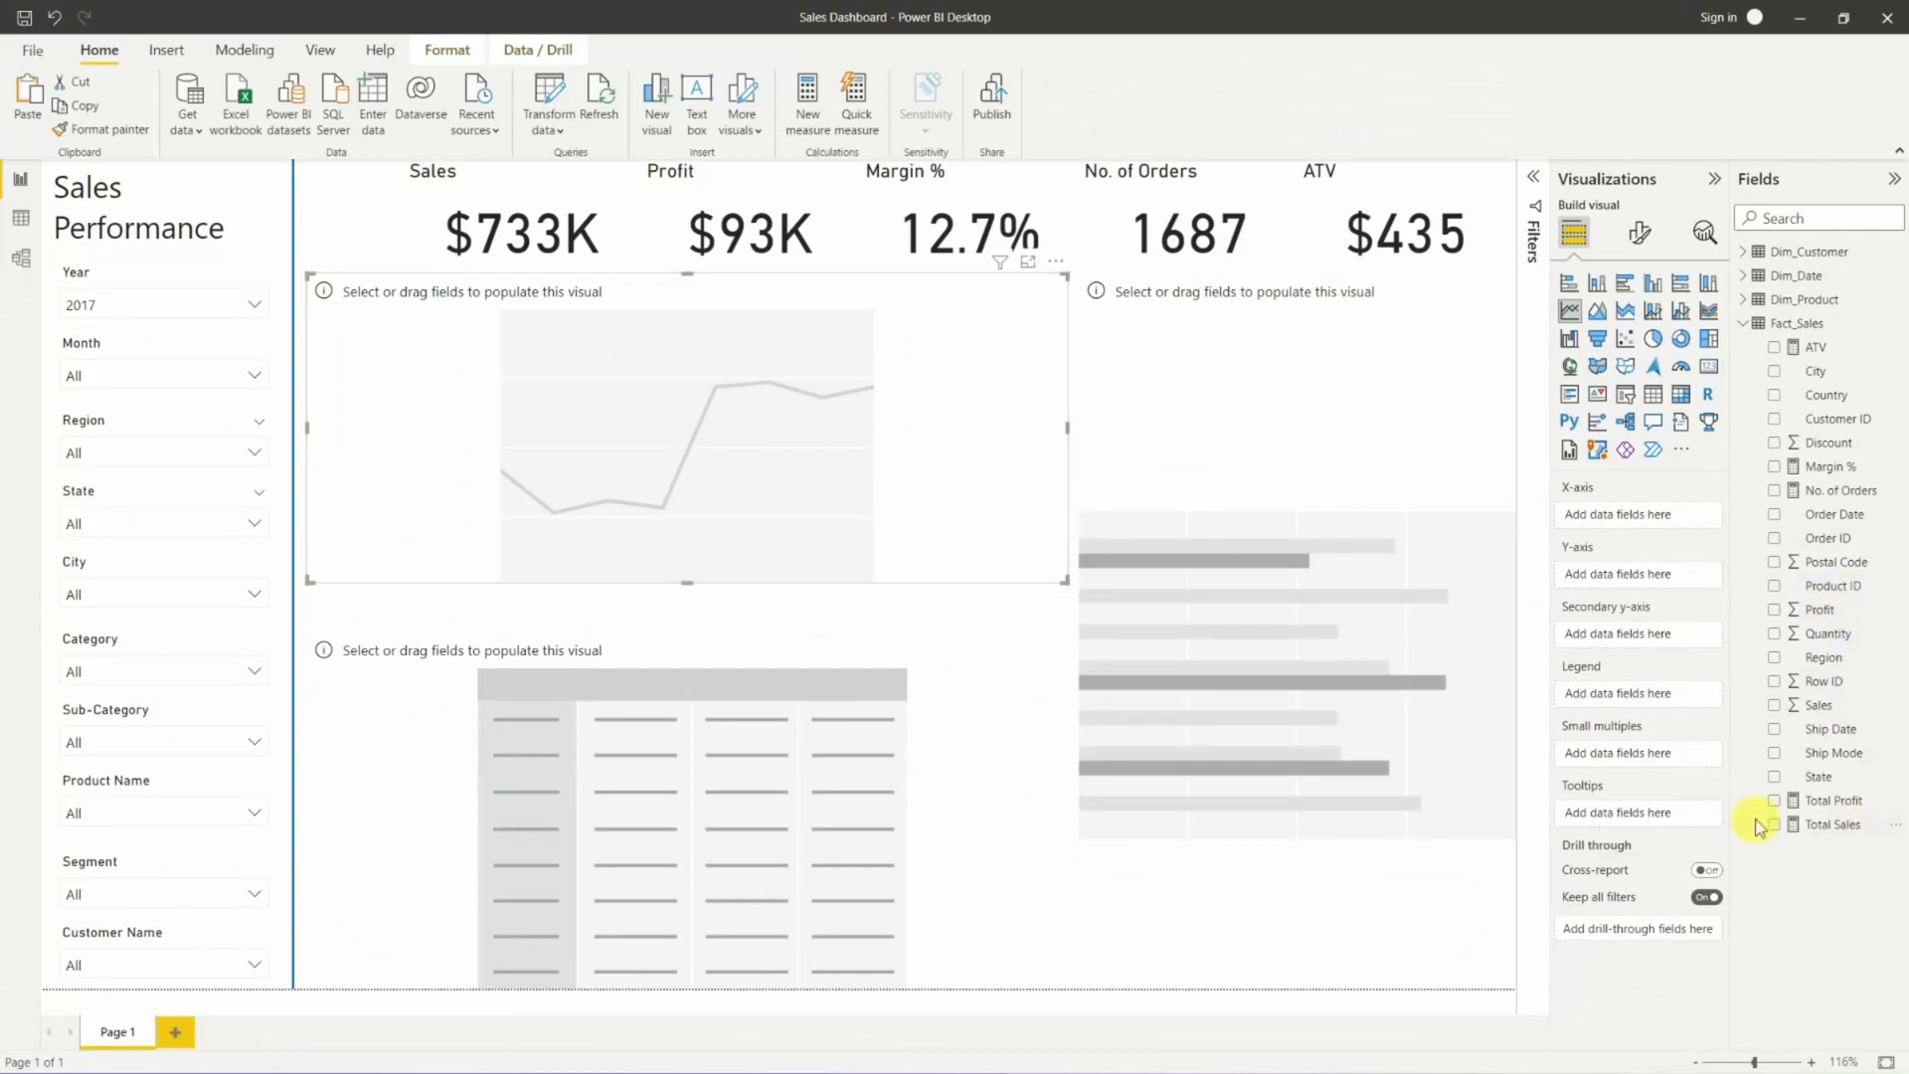
left_click_drag(1816, 828, 1636, 575)
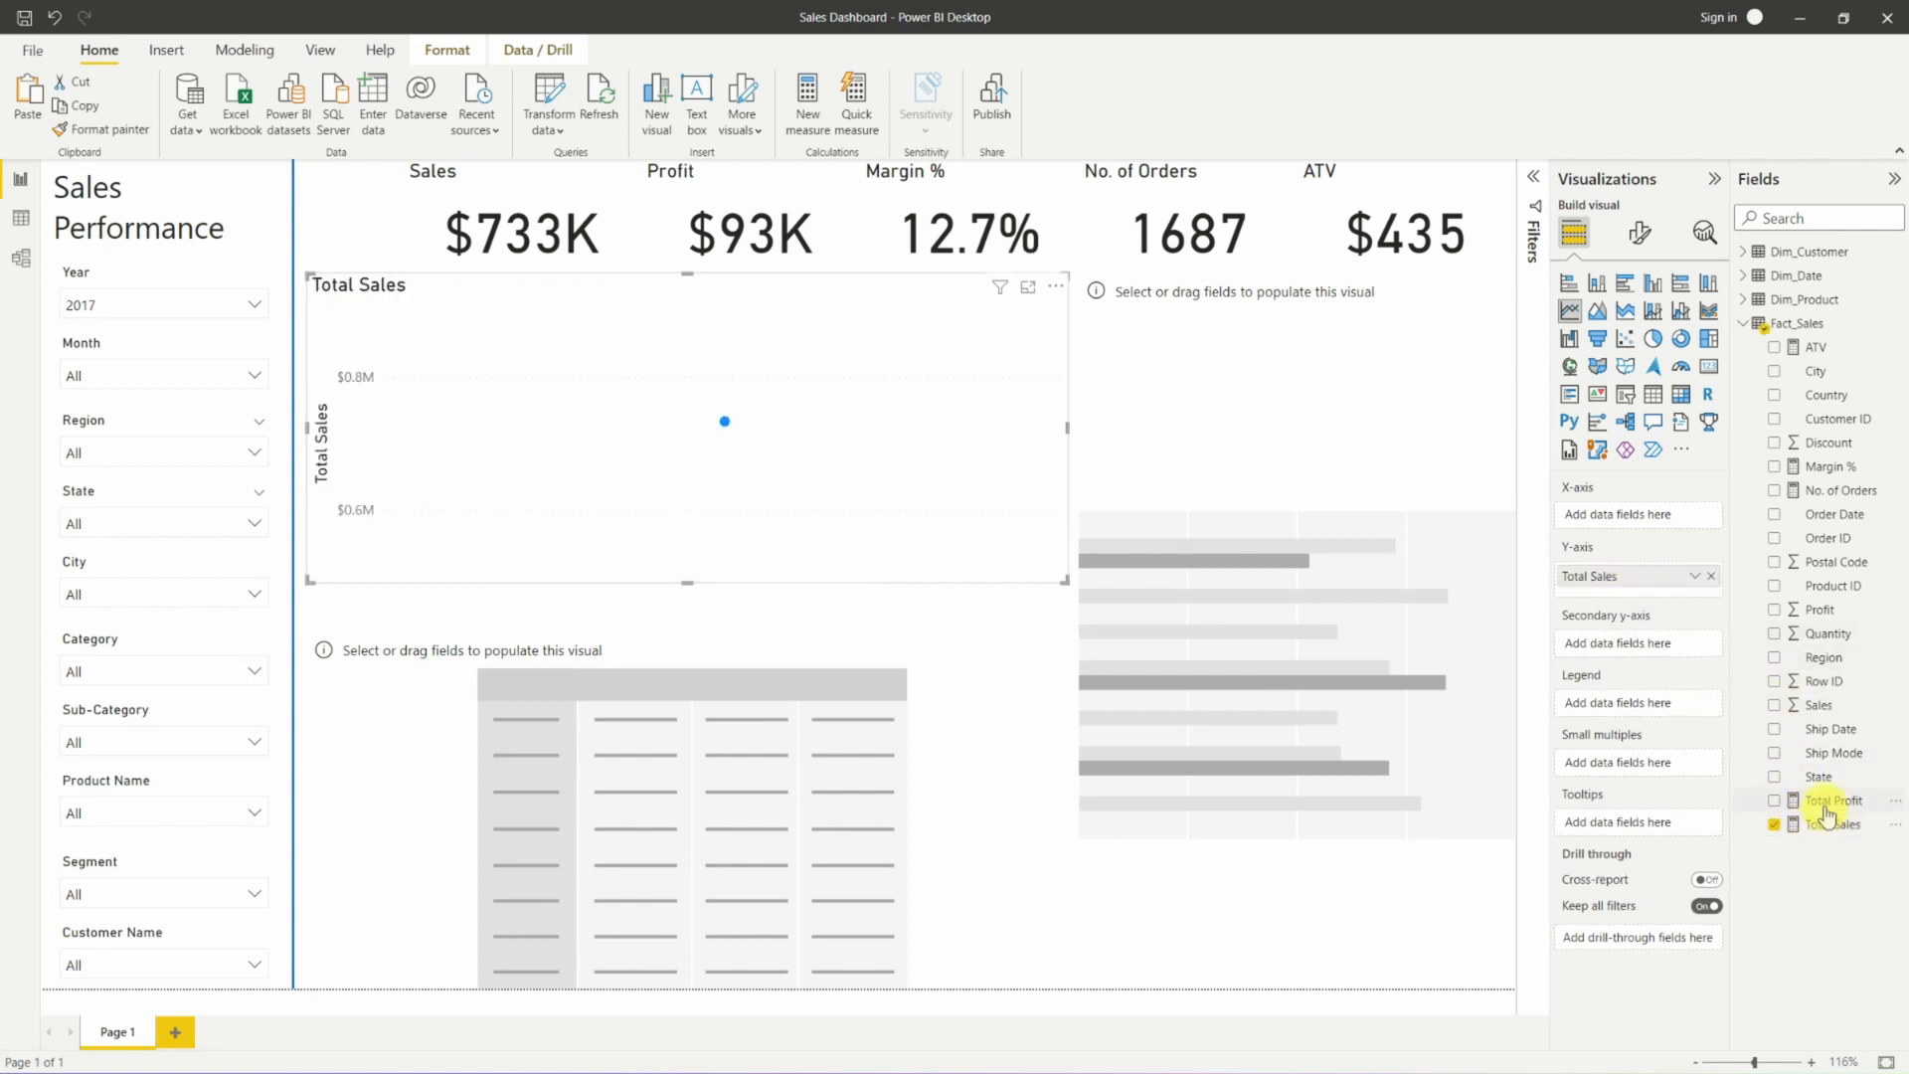
left_click_drag(1826, 808, 1655, 651)
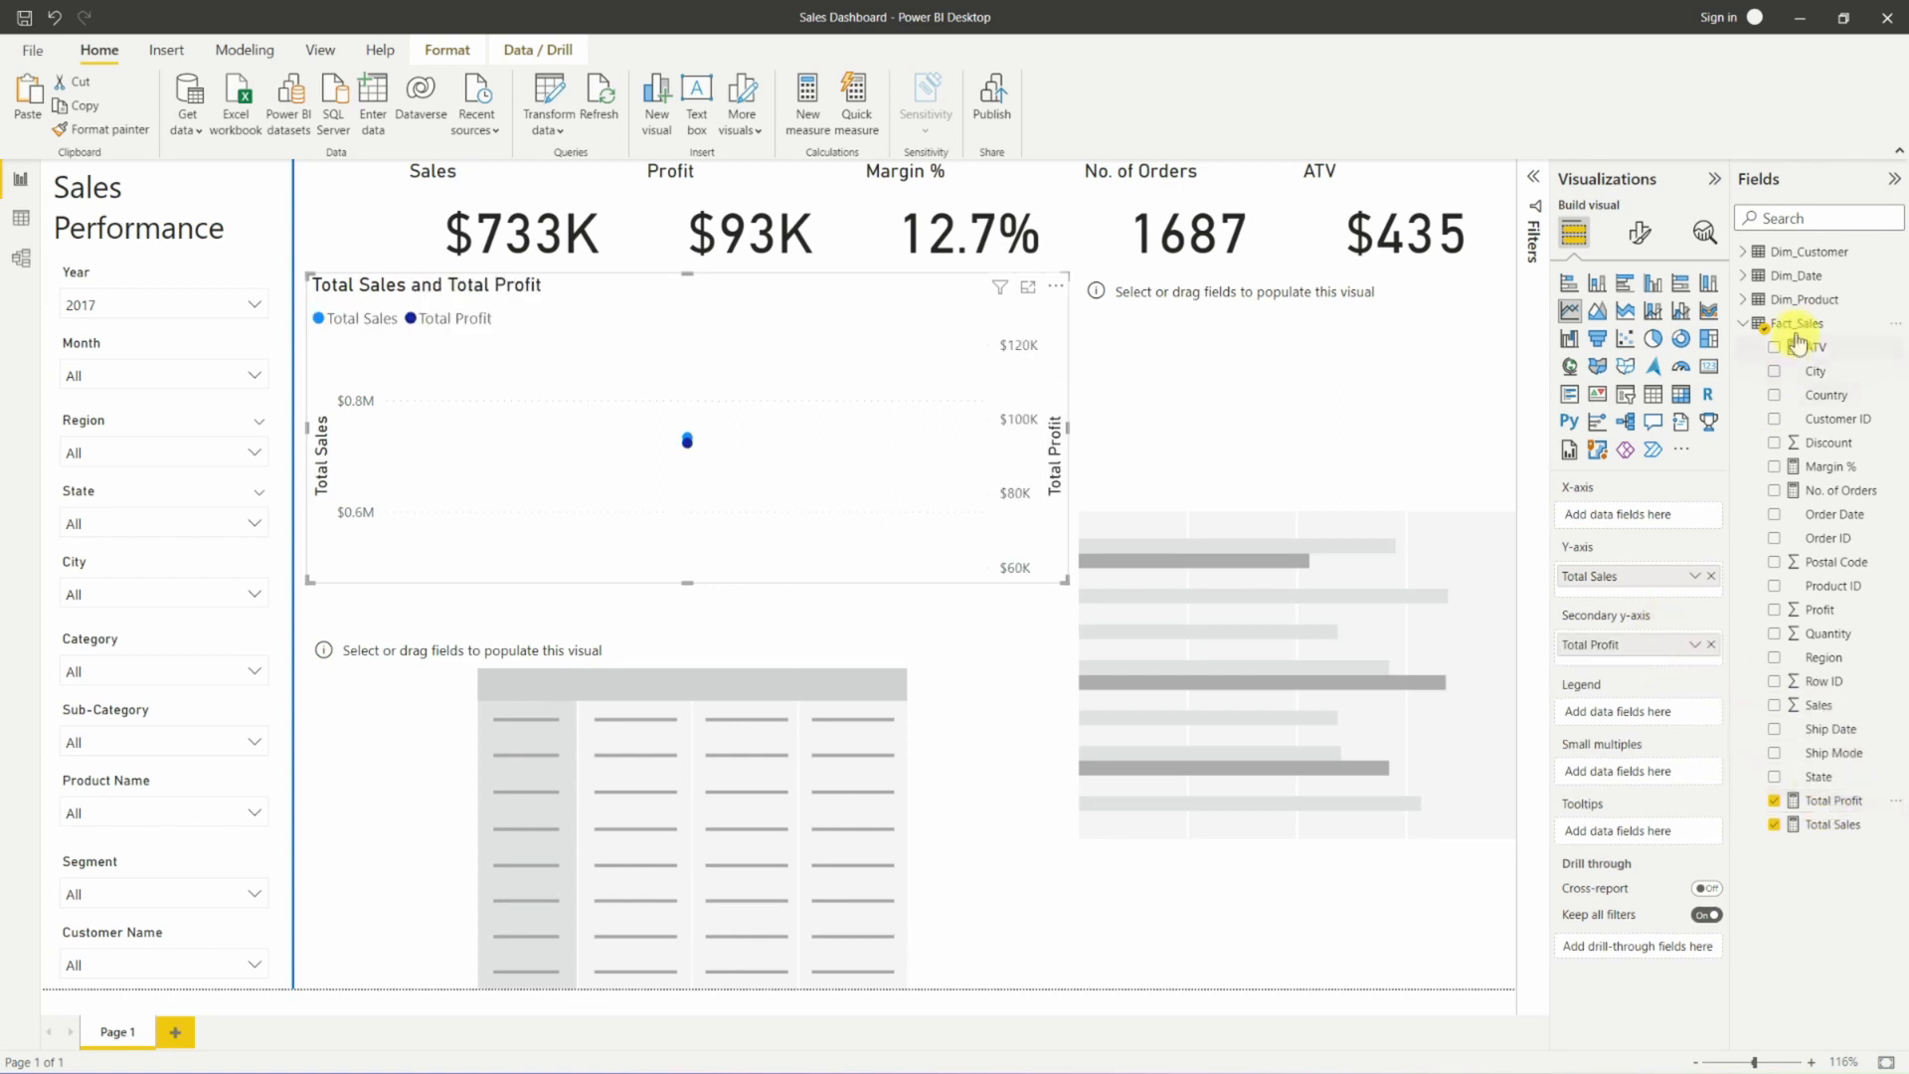
left_click(1789, 275)
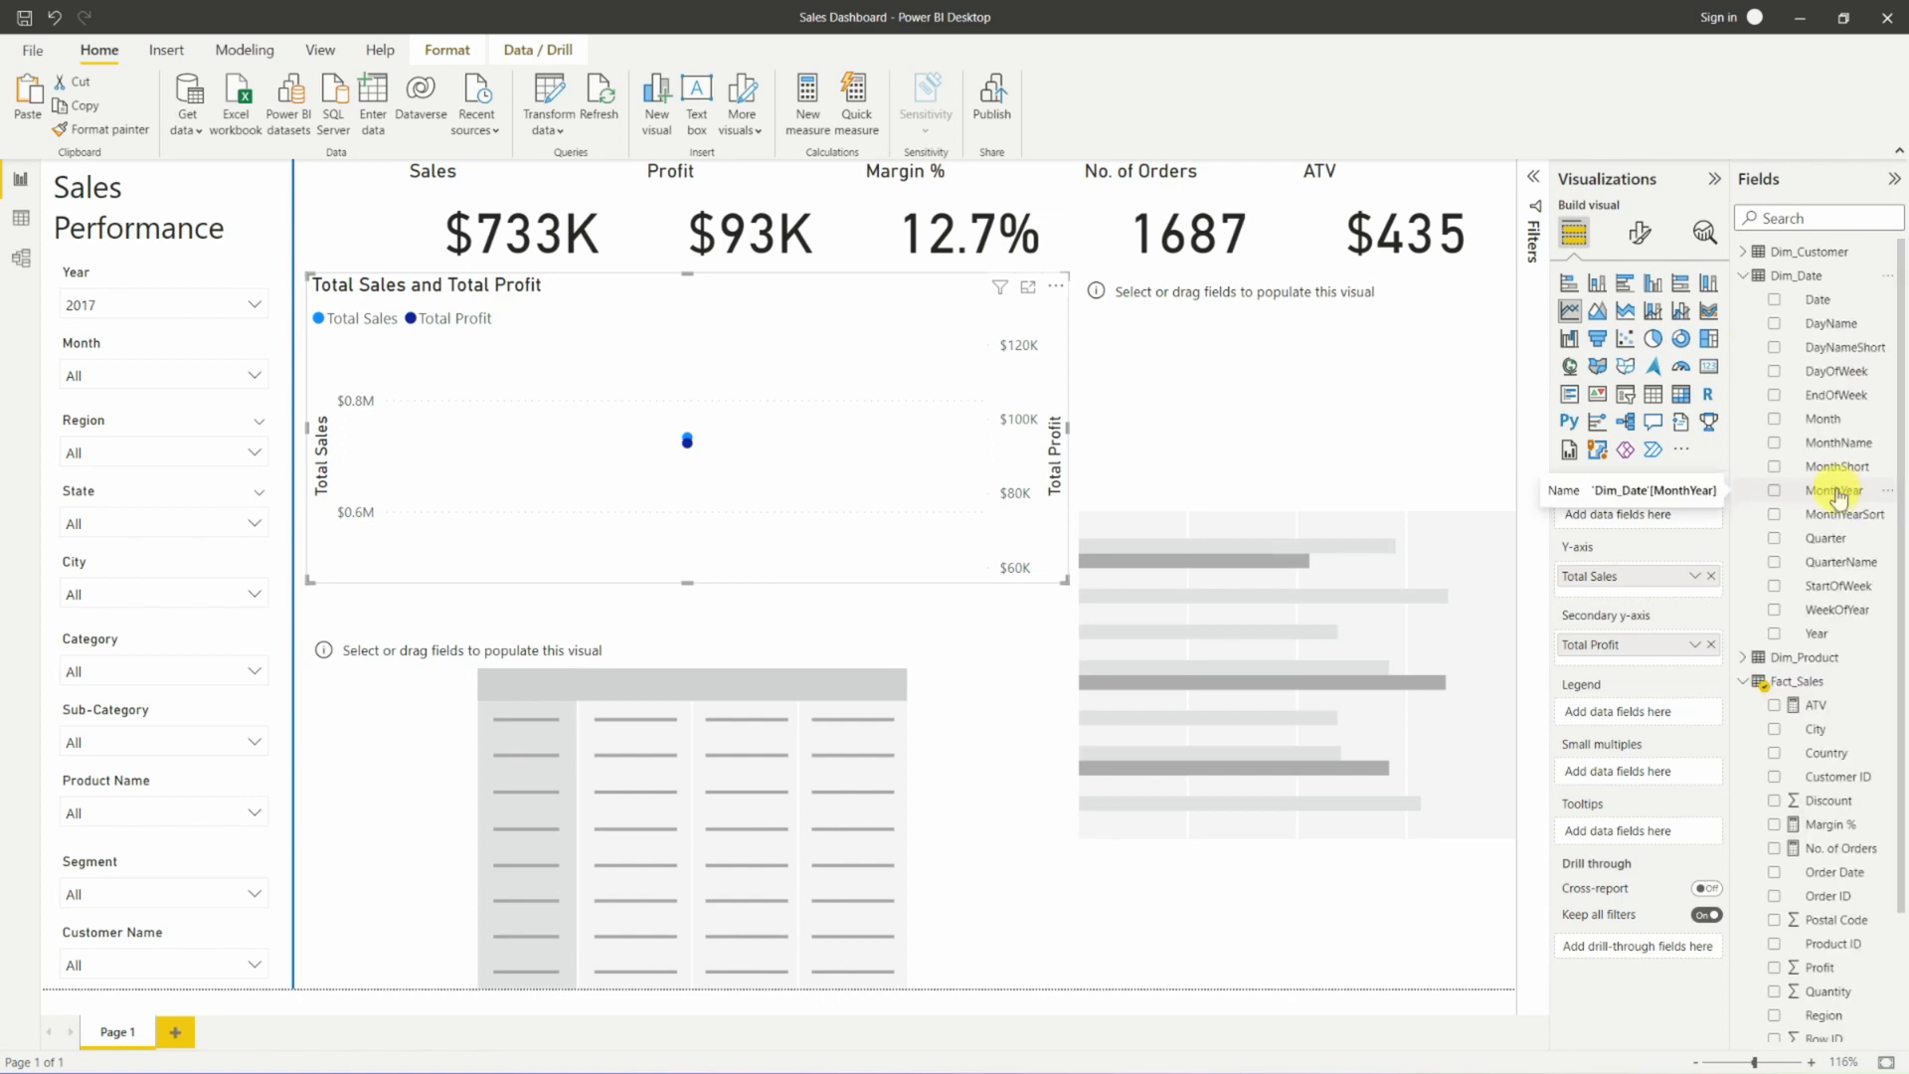
left_click_drag(1832, 490, 1687, 517)
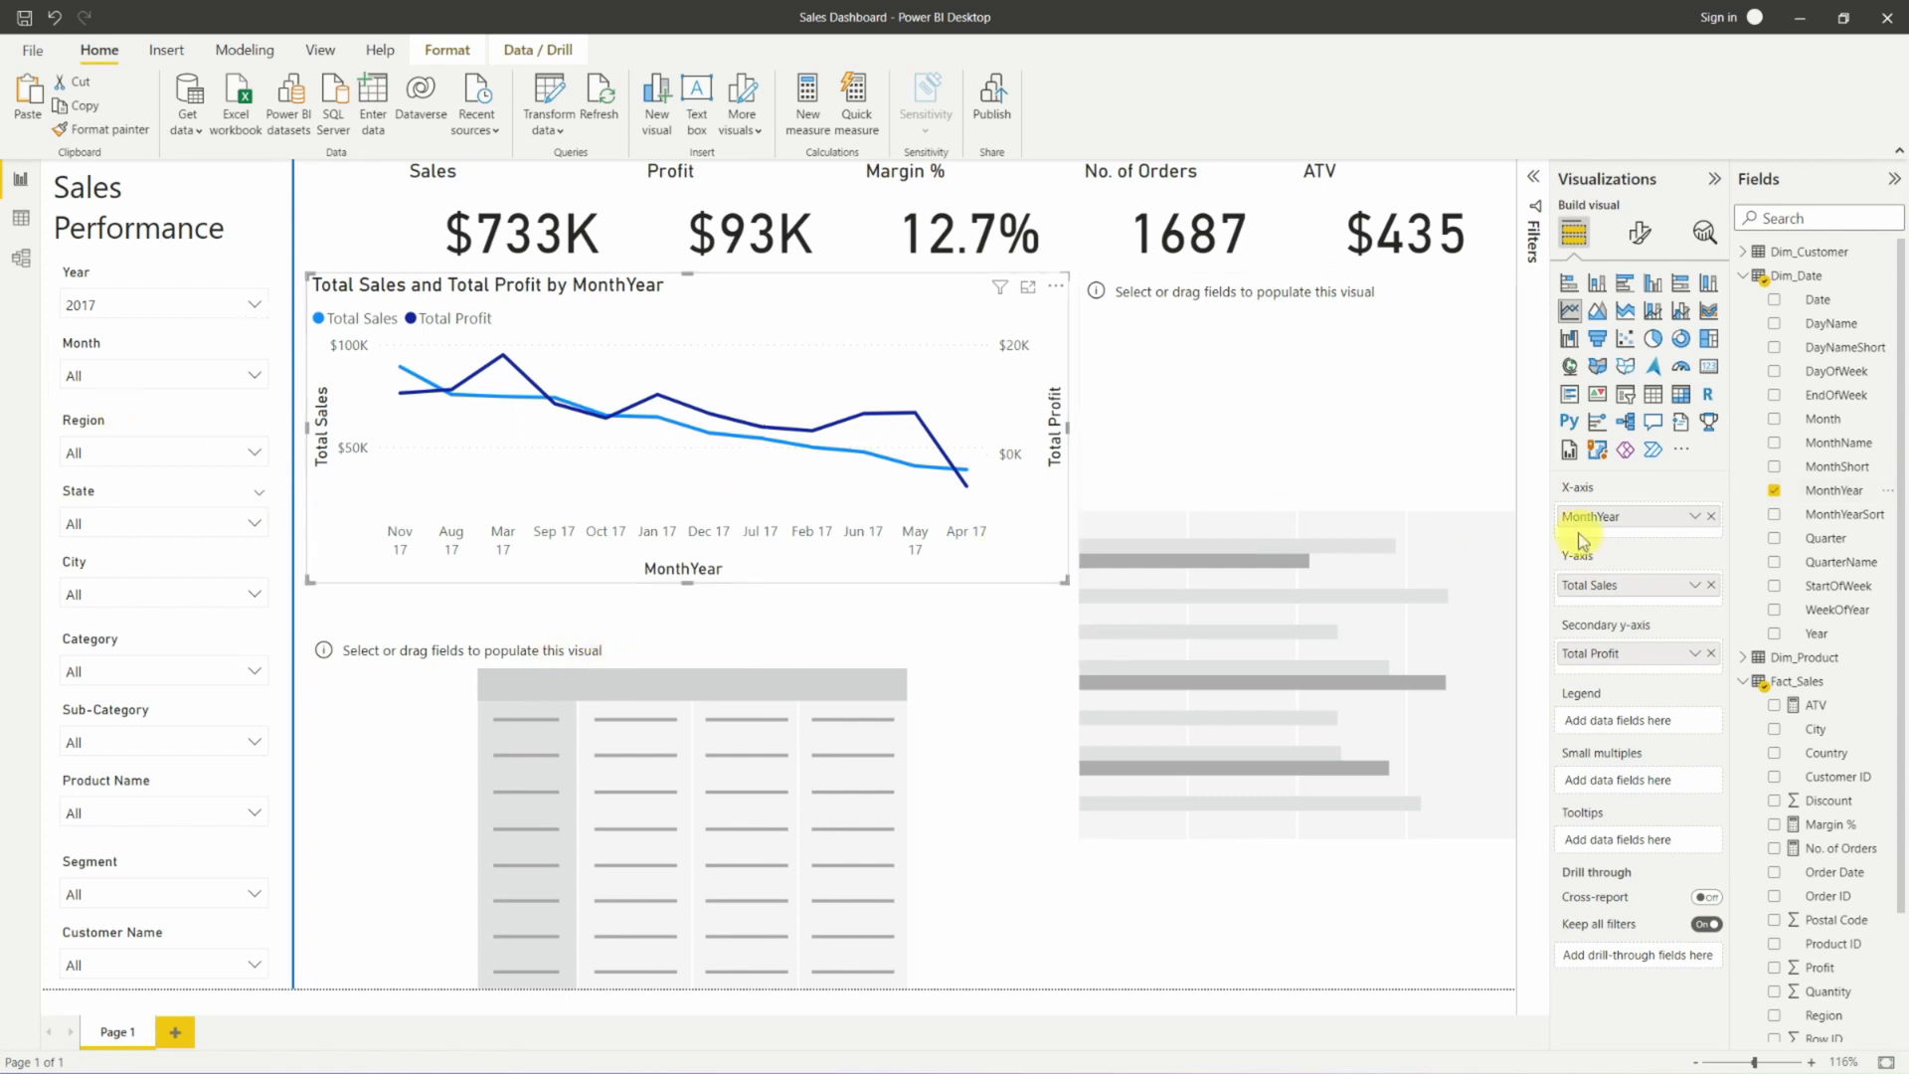
Sort the MonthYear column by the MonthYearSort column.
left_click(1823, 489)
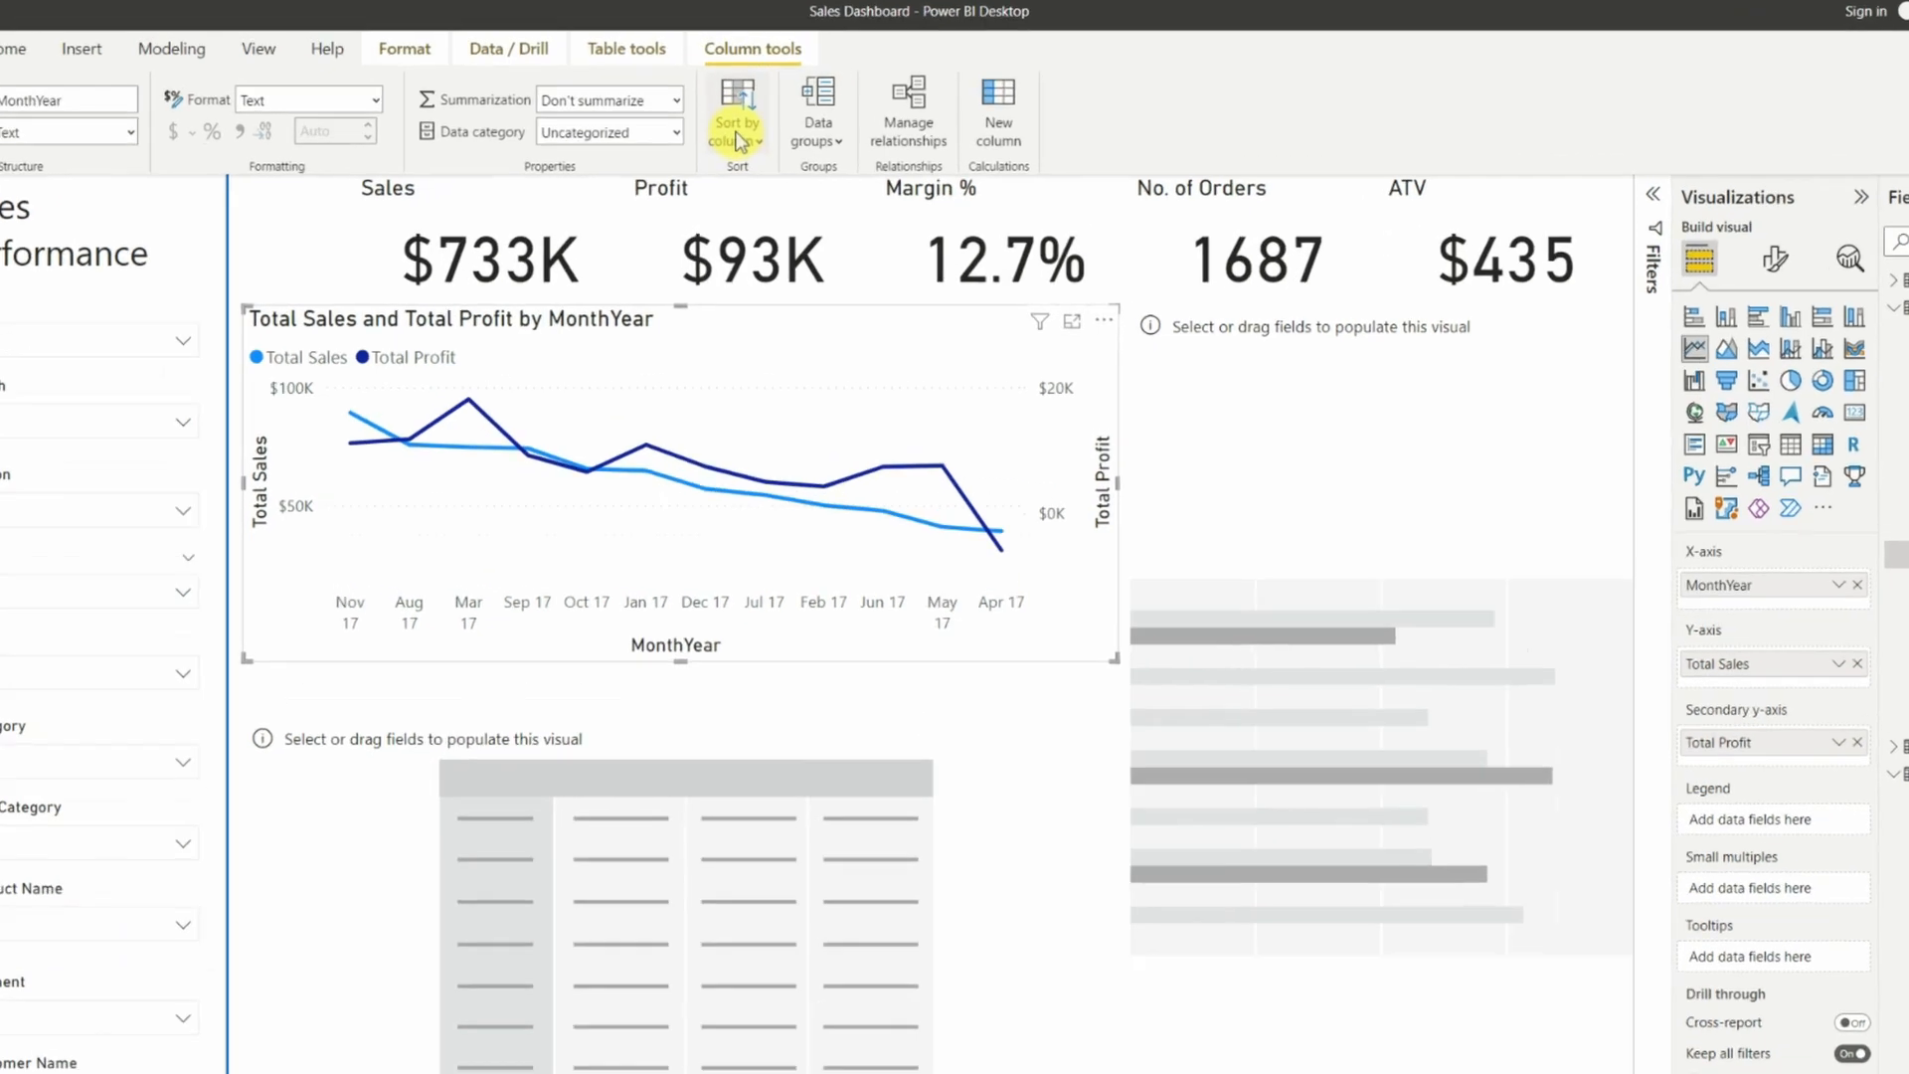
left_click(736, 115)
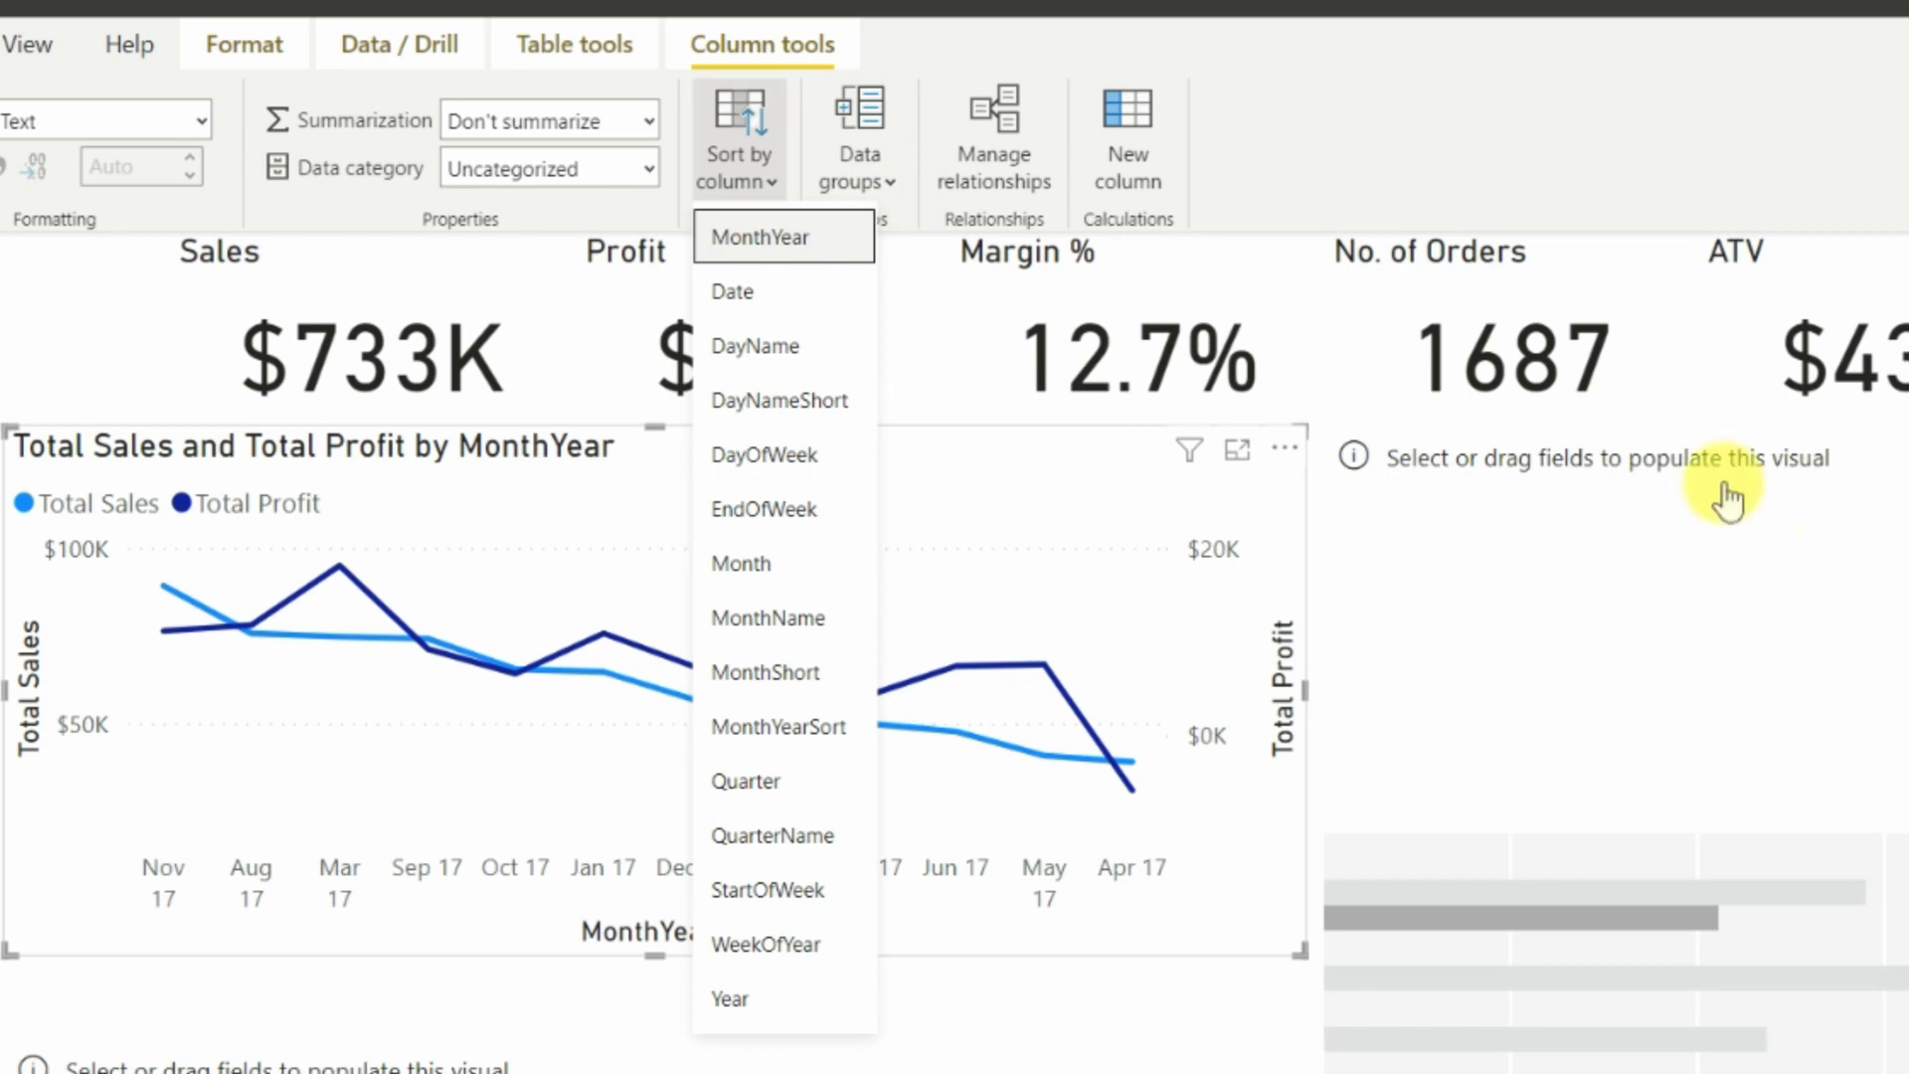
left_click(833, 748)
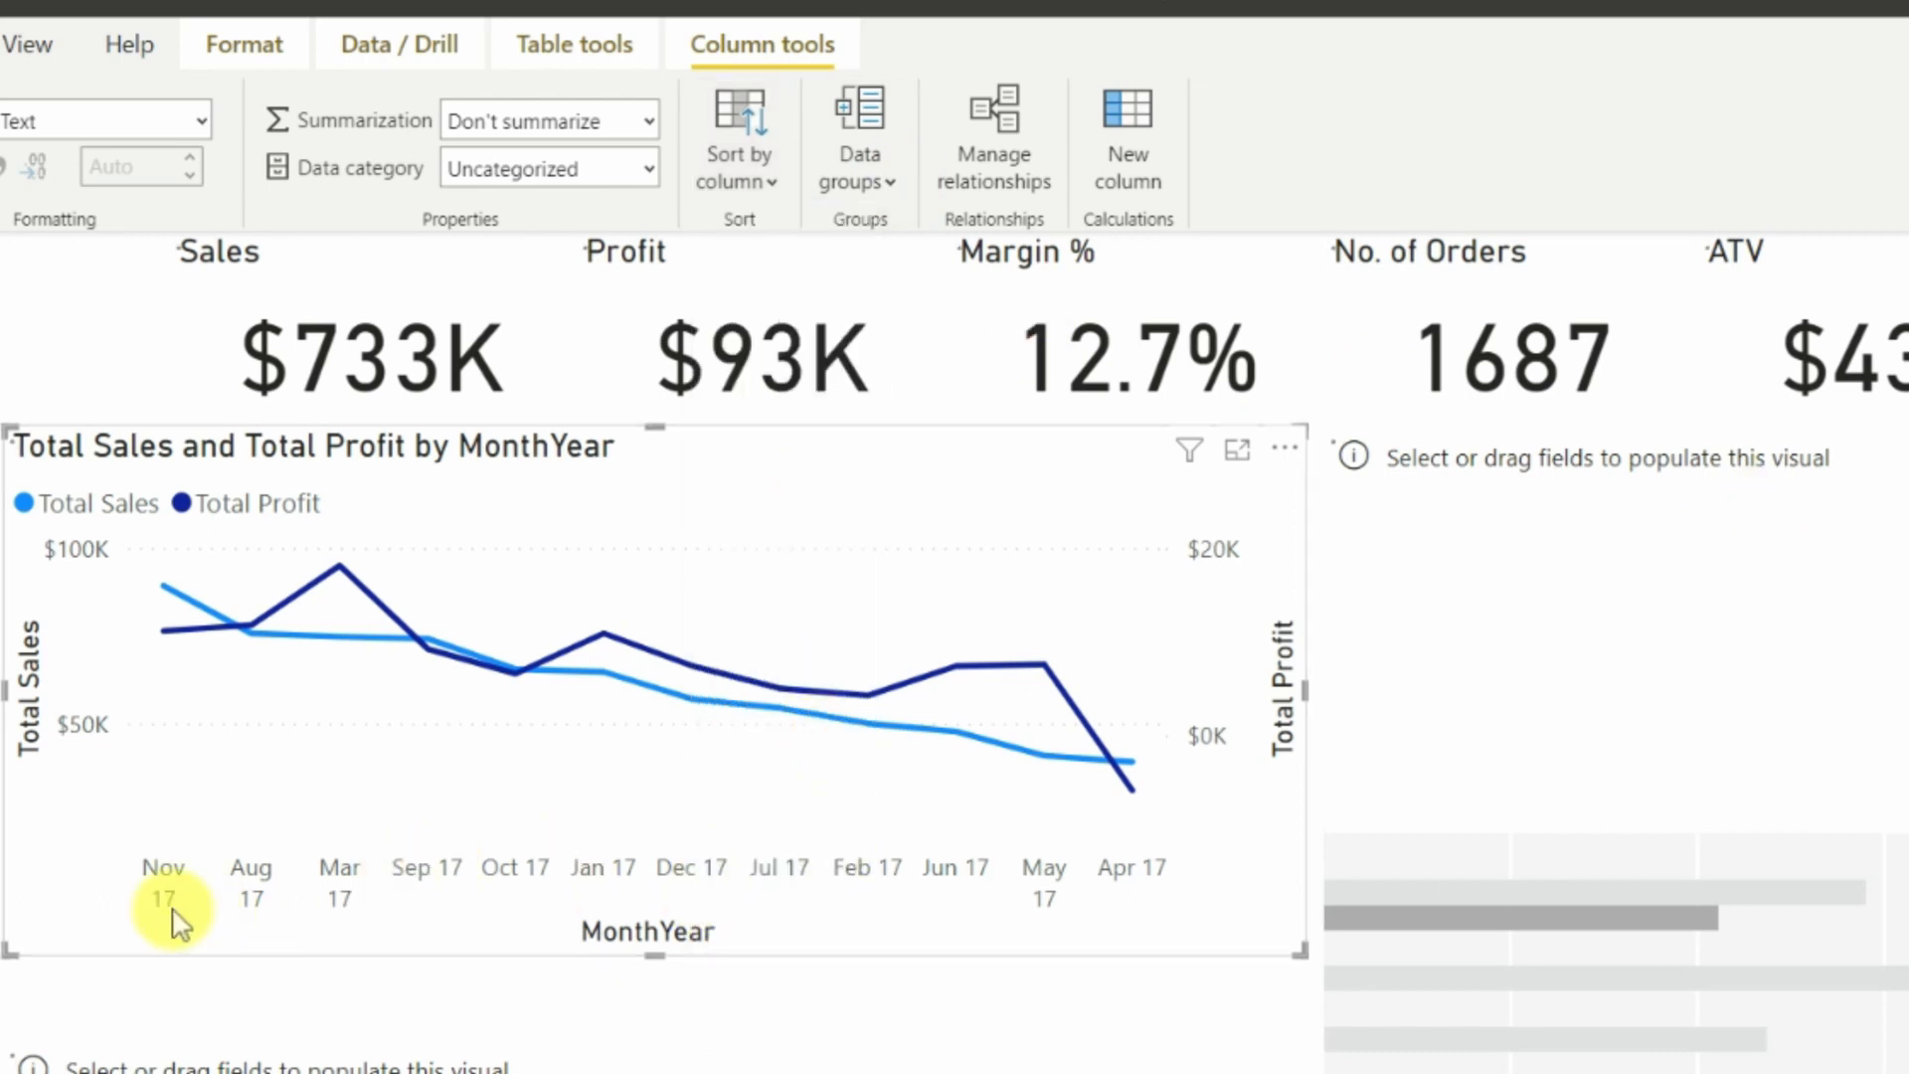
Sort the line chart's axis by MonthYear in ascending order.
left_click(1293, 453)
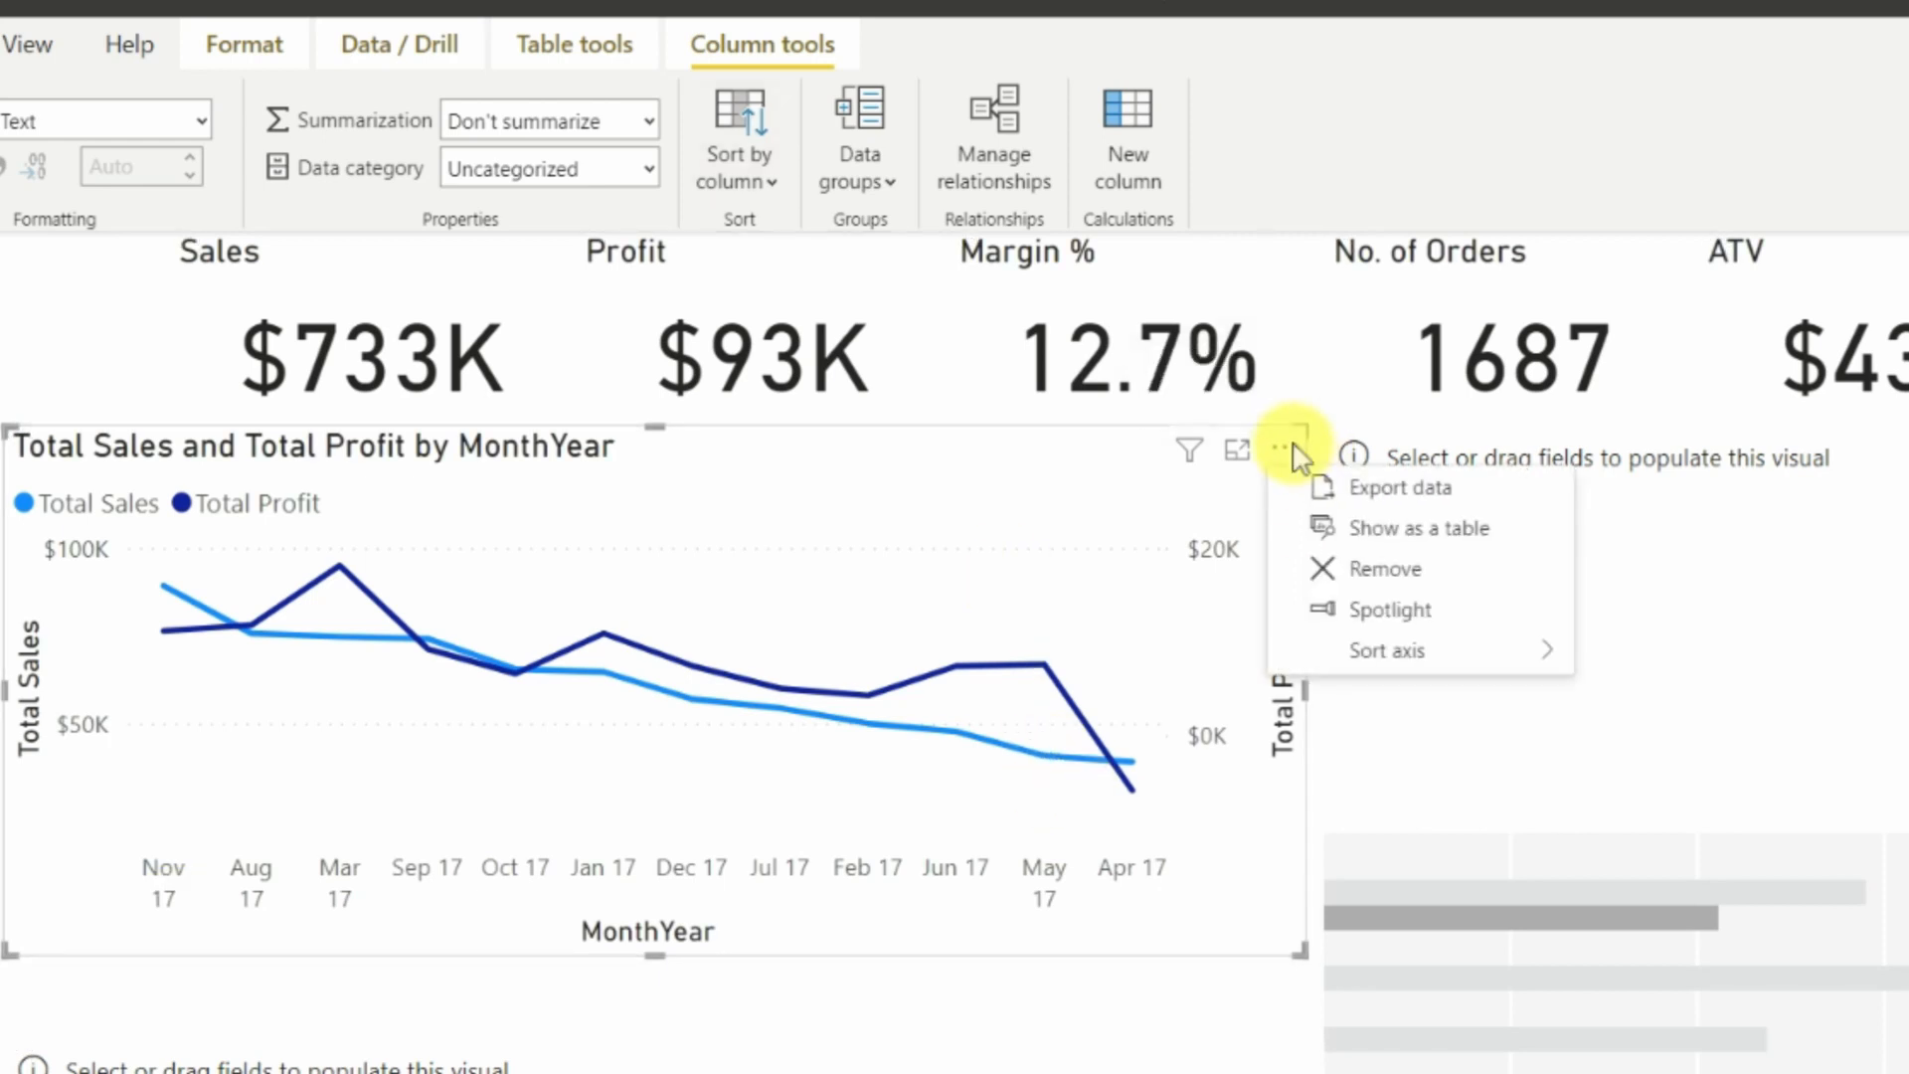
mouse_move(1370, 656)
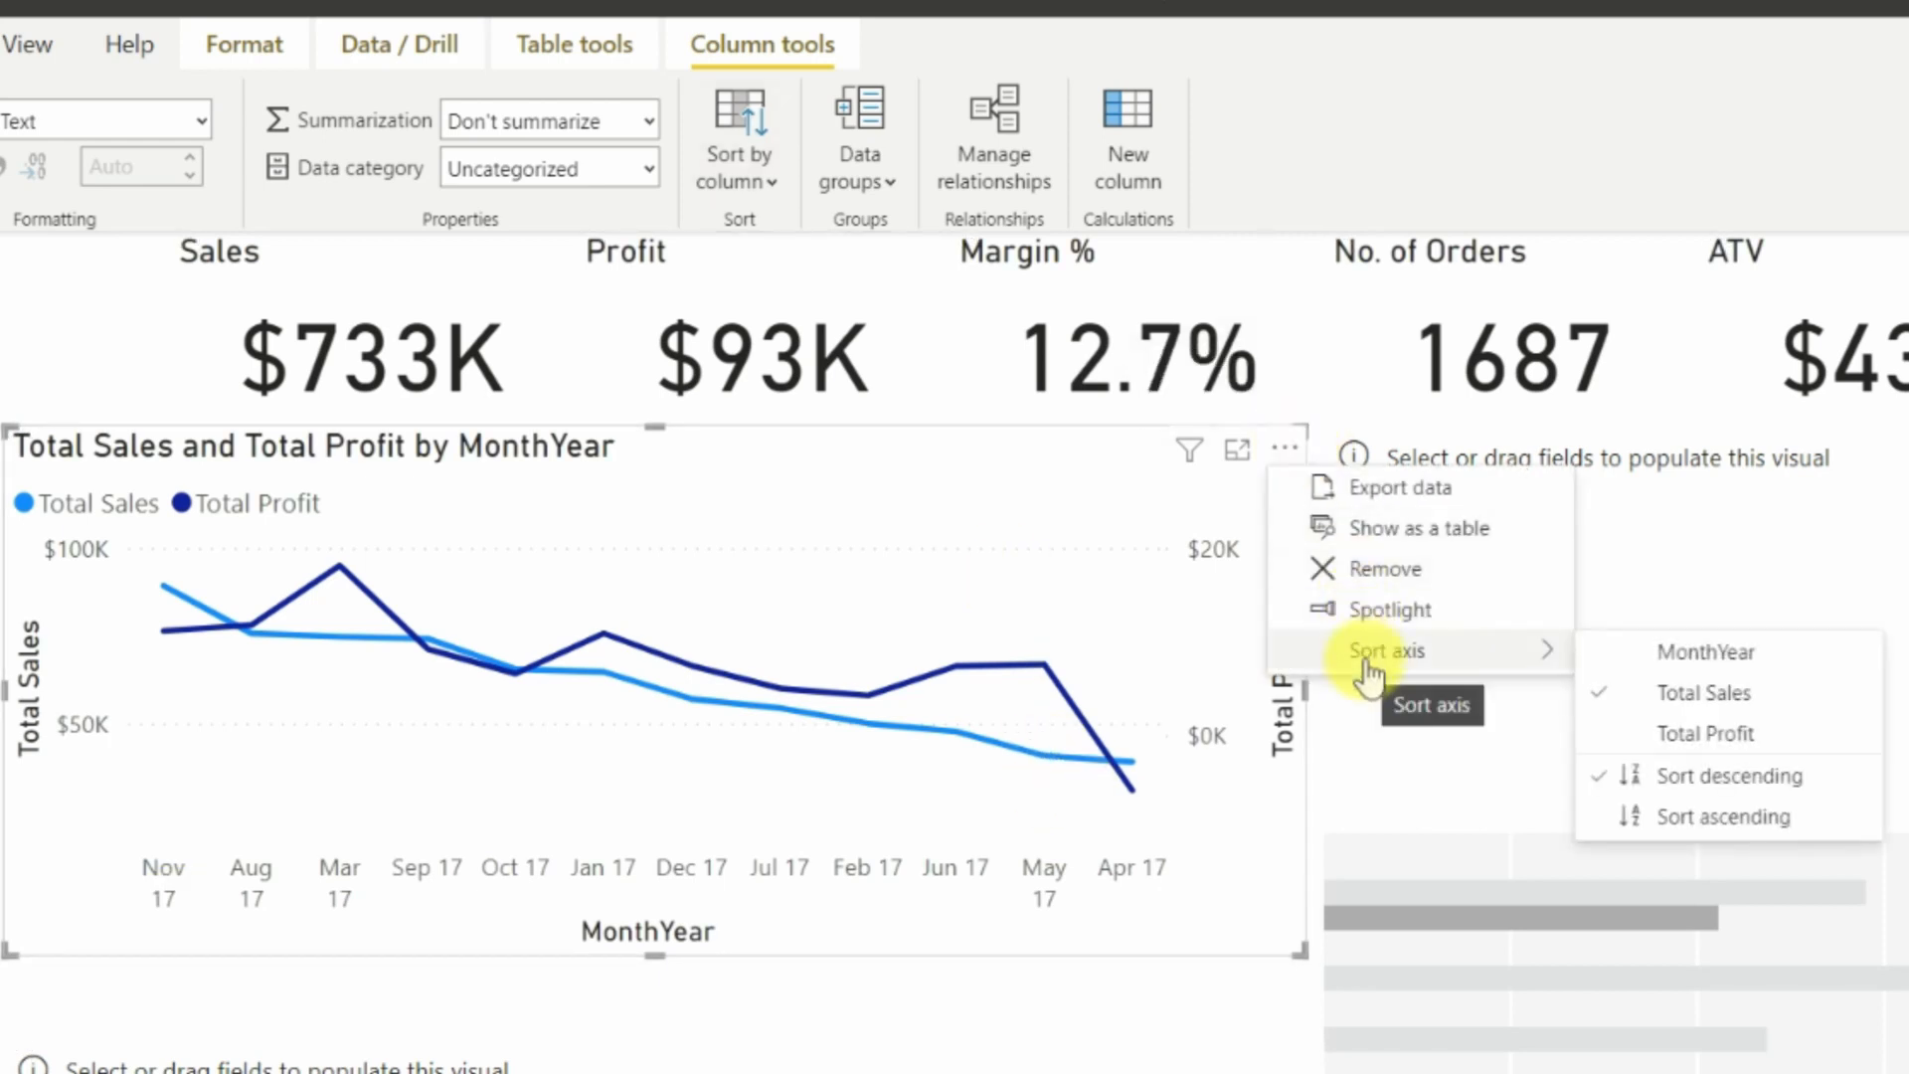
left_click(1658, 656)
left_click(1286, 452)
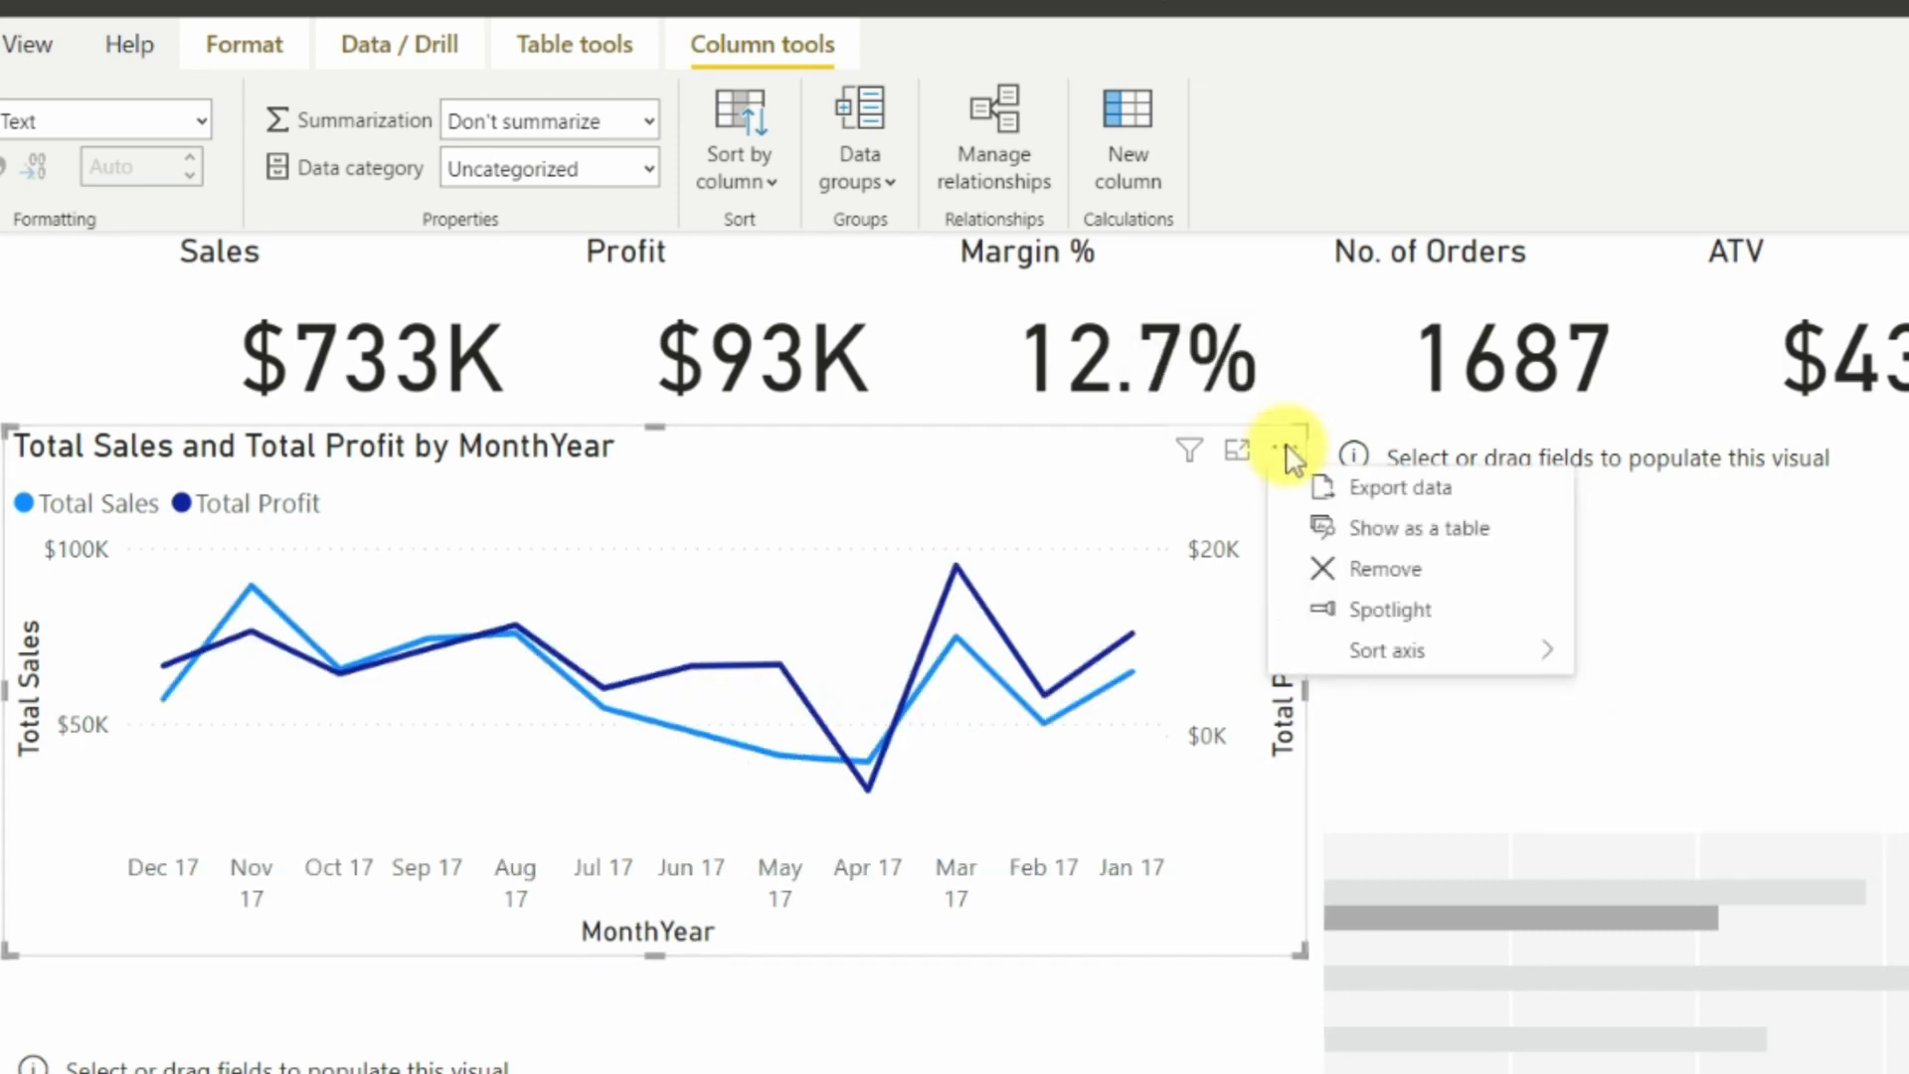
mouse_move(1439, 658)
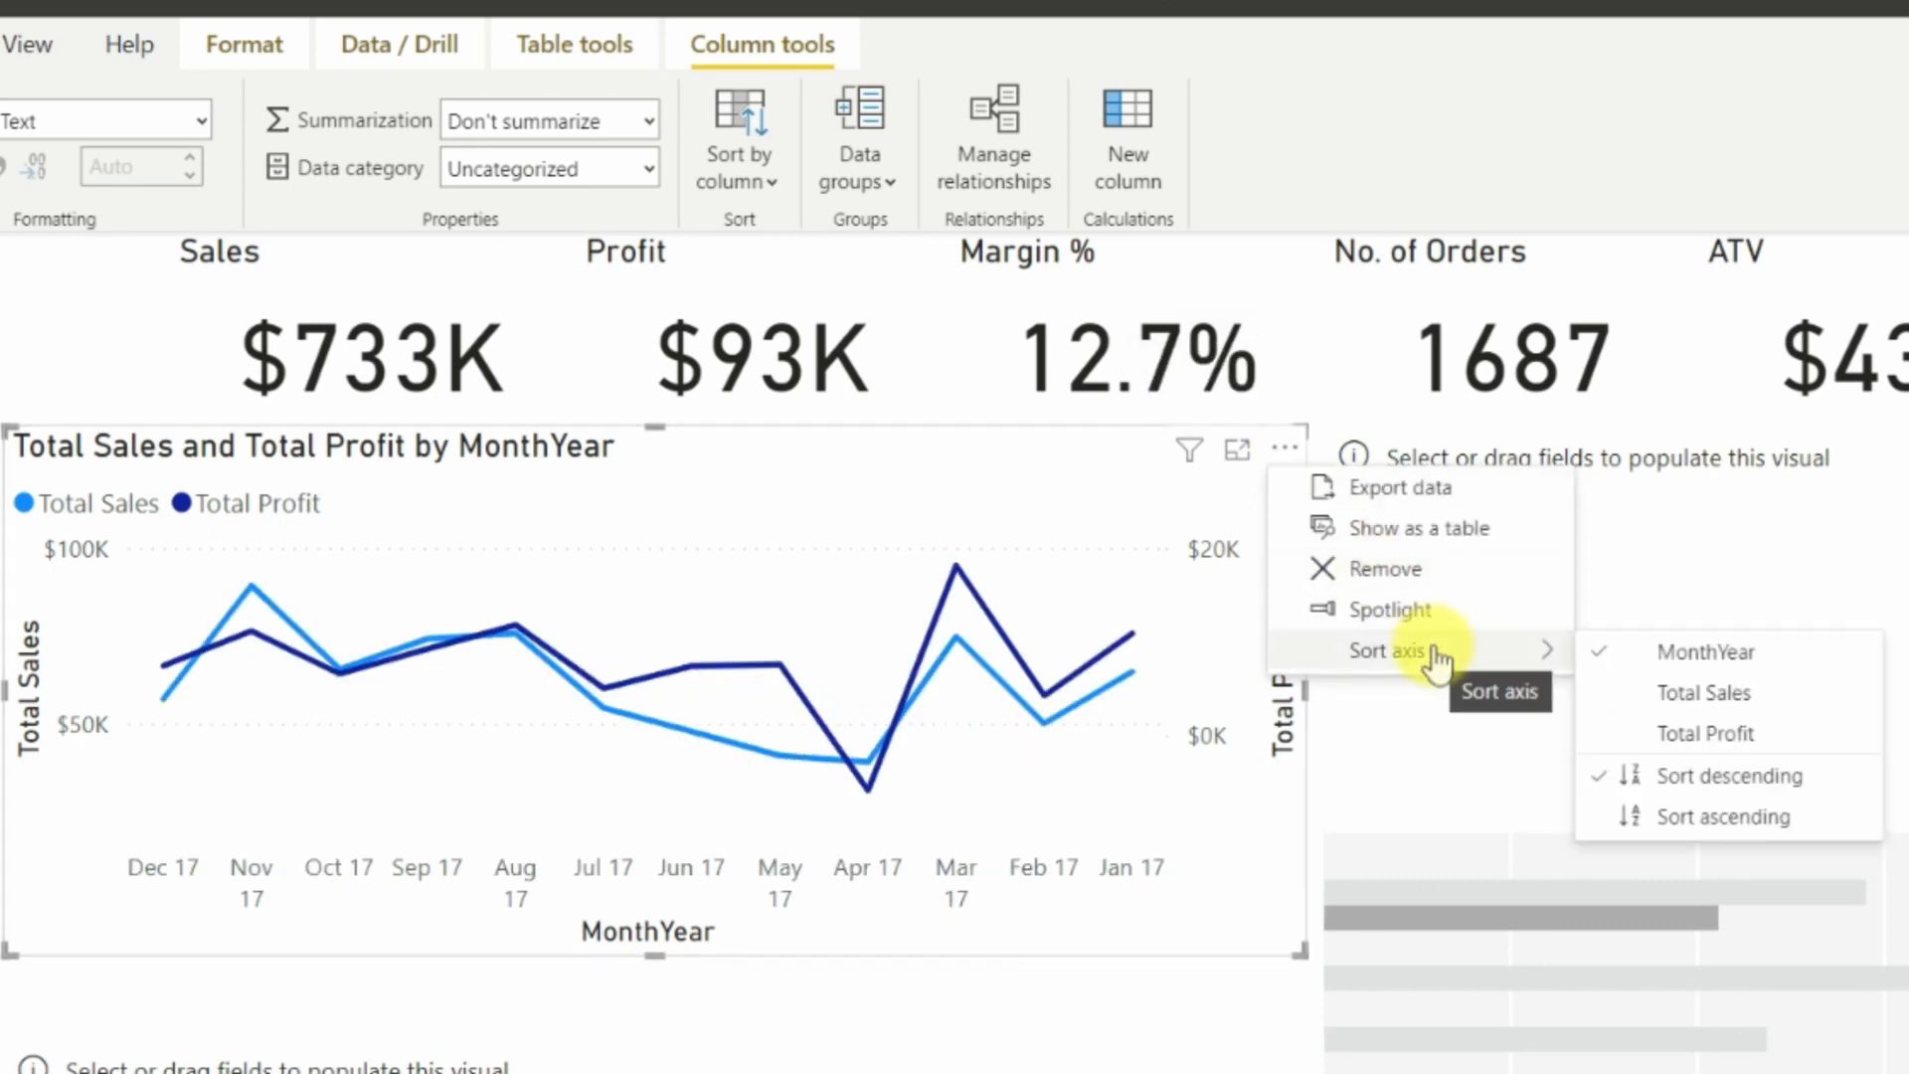
left_click(1702, 817)
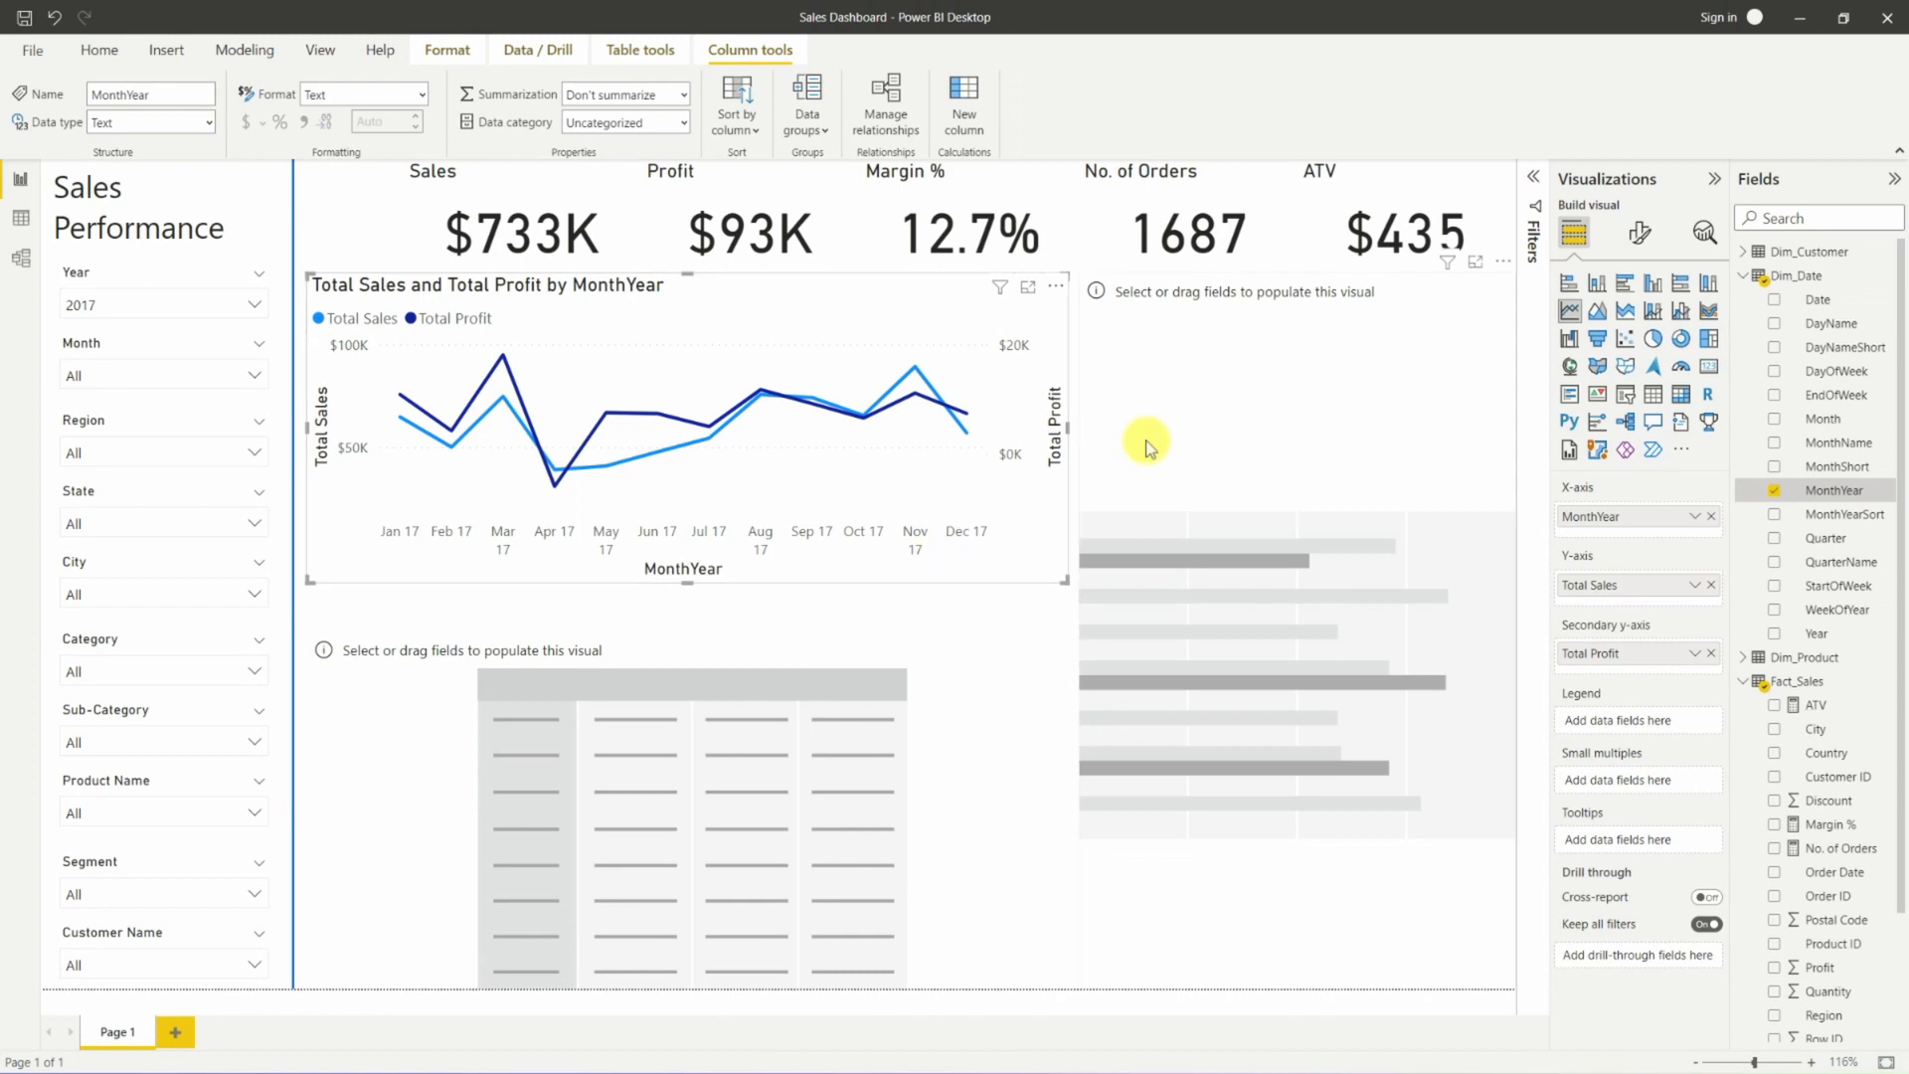
Widen the line chart slightly so its edge meets the empty clustered bar chart.
left_click(1147, 445)
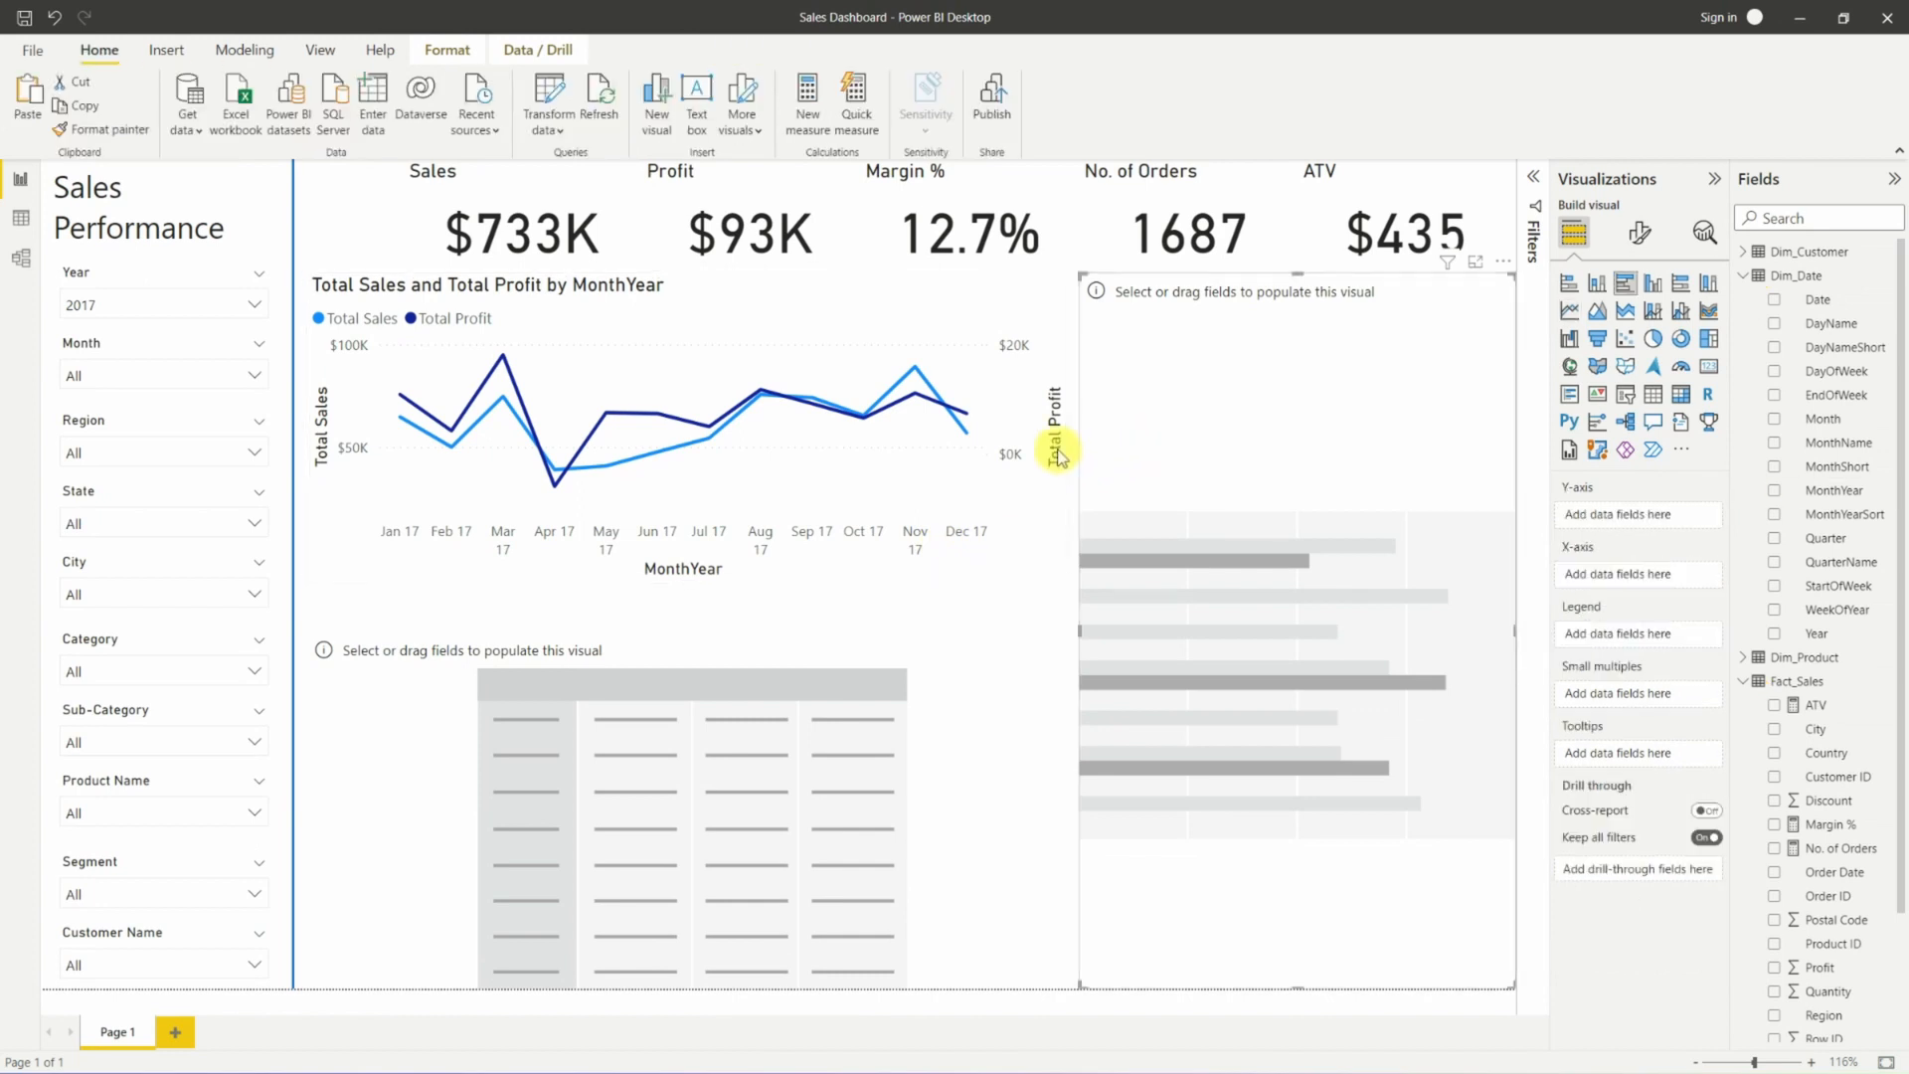
left_click(1054, 453)
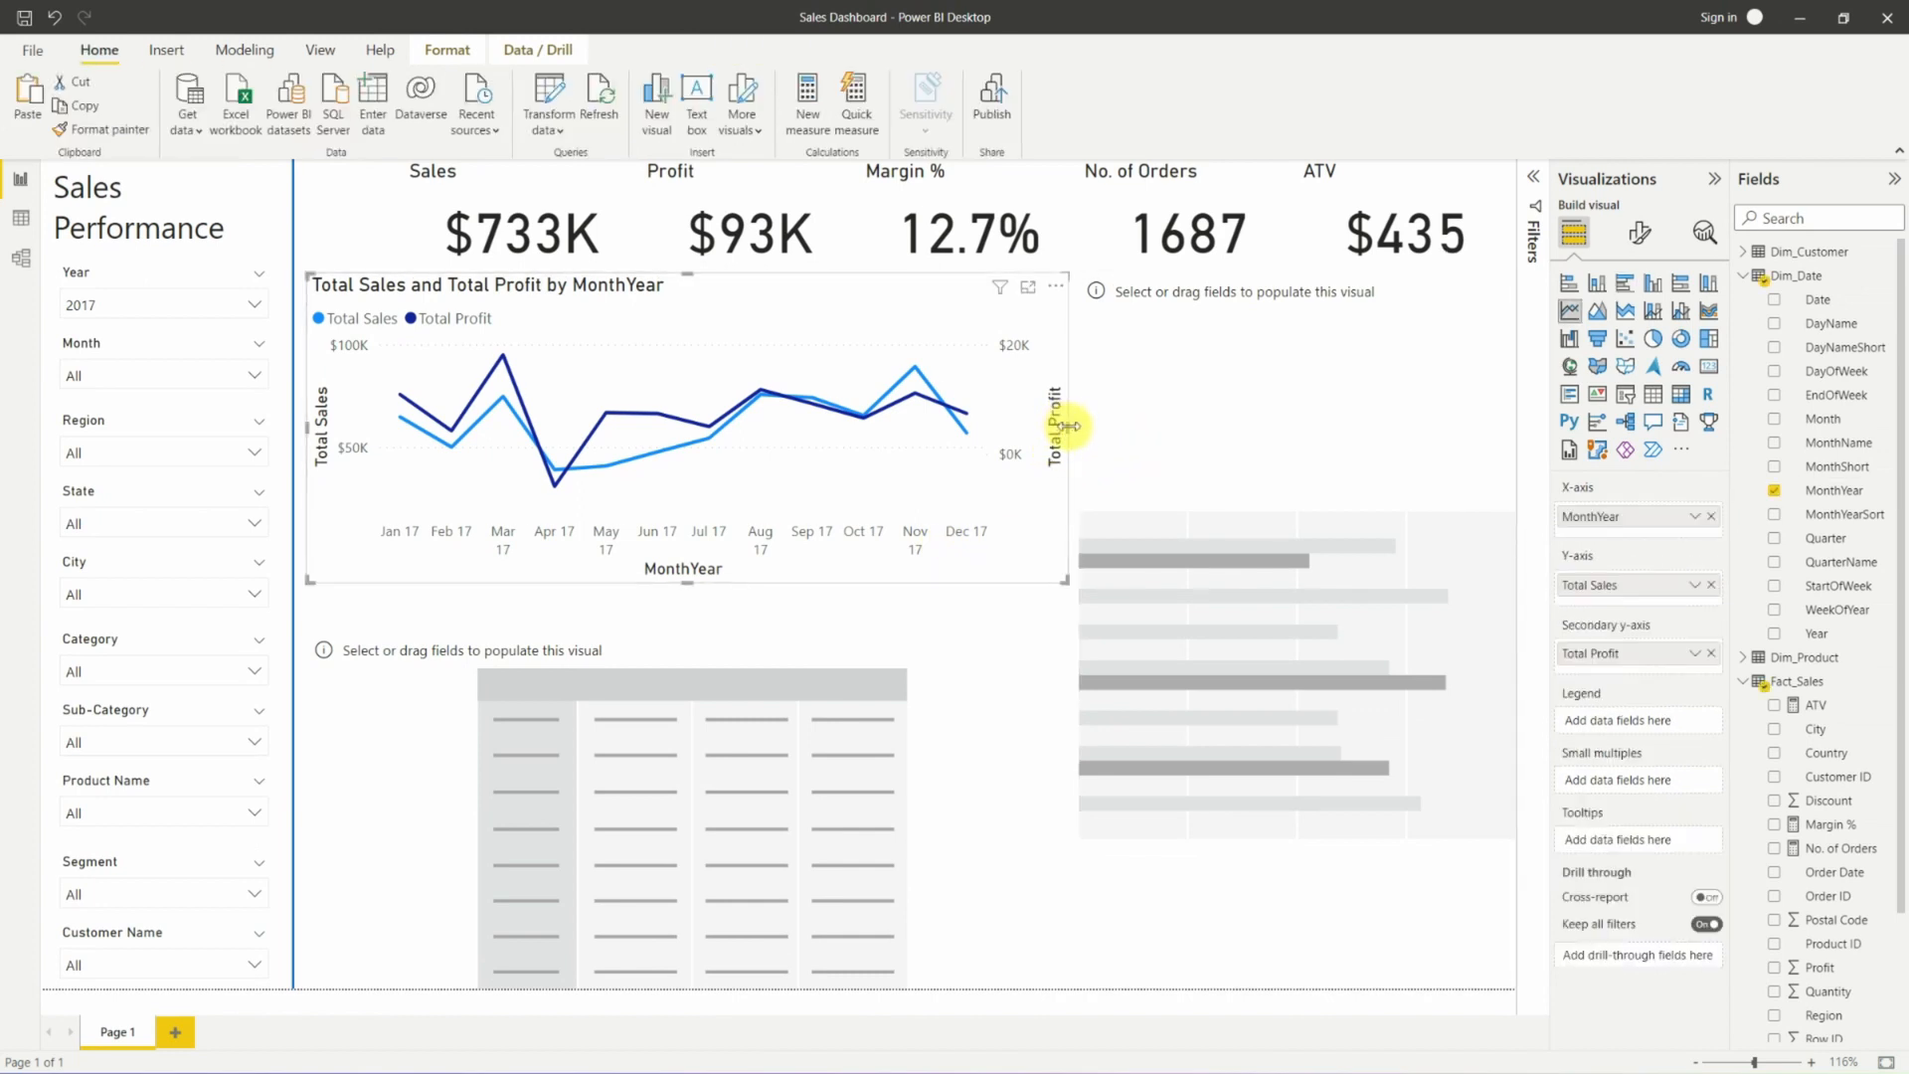
left_click_drag(1068, 425, 1074, 432)
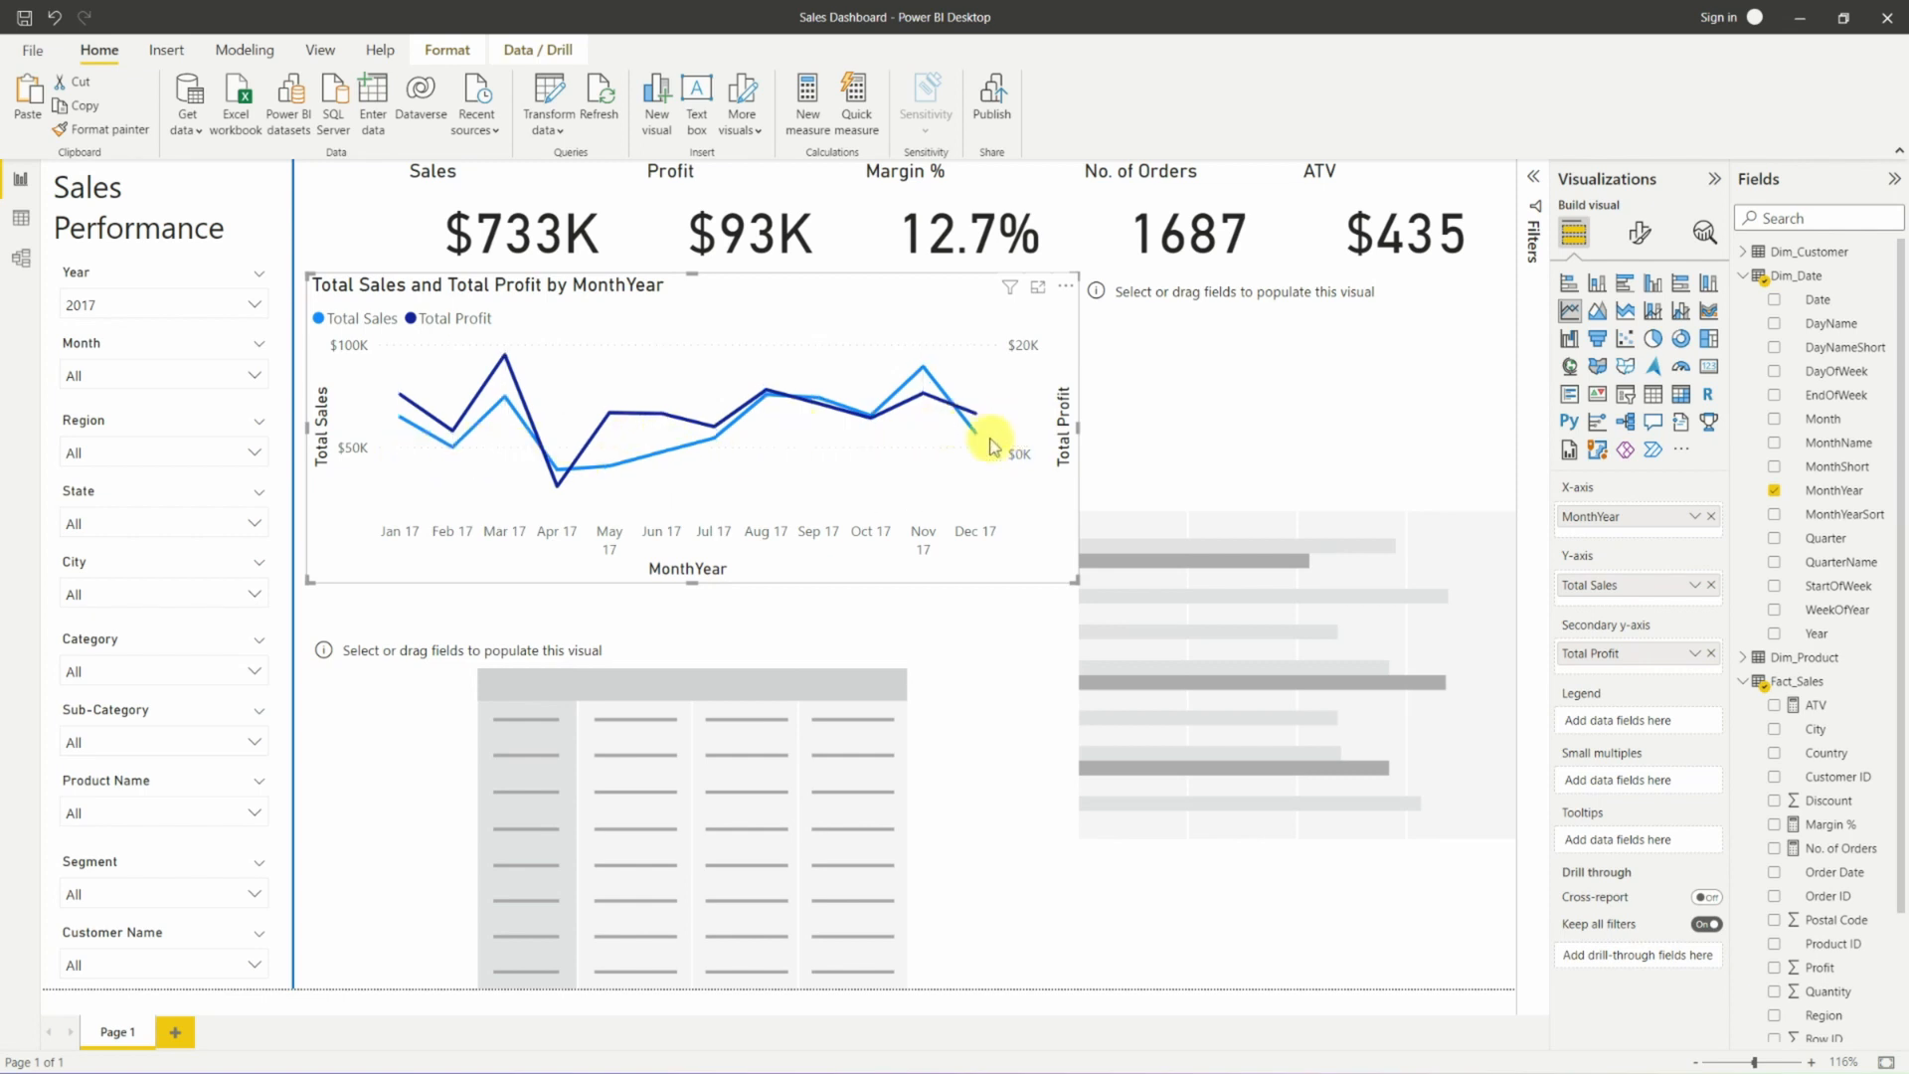
Convert the line chart to a line and clustered column chart with Total Profit as columns and Total Sales as the line.
mouse_move(563, 485)
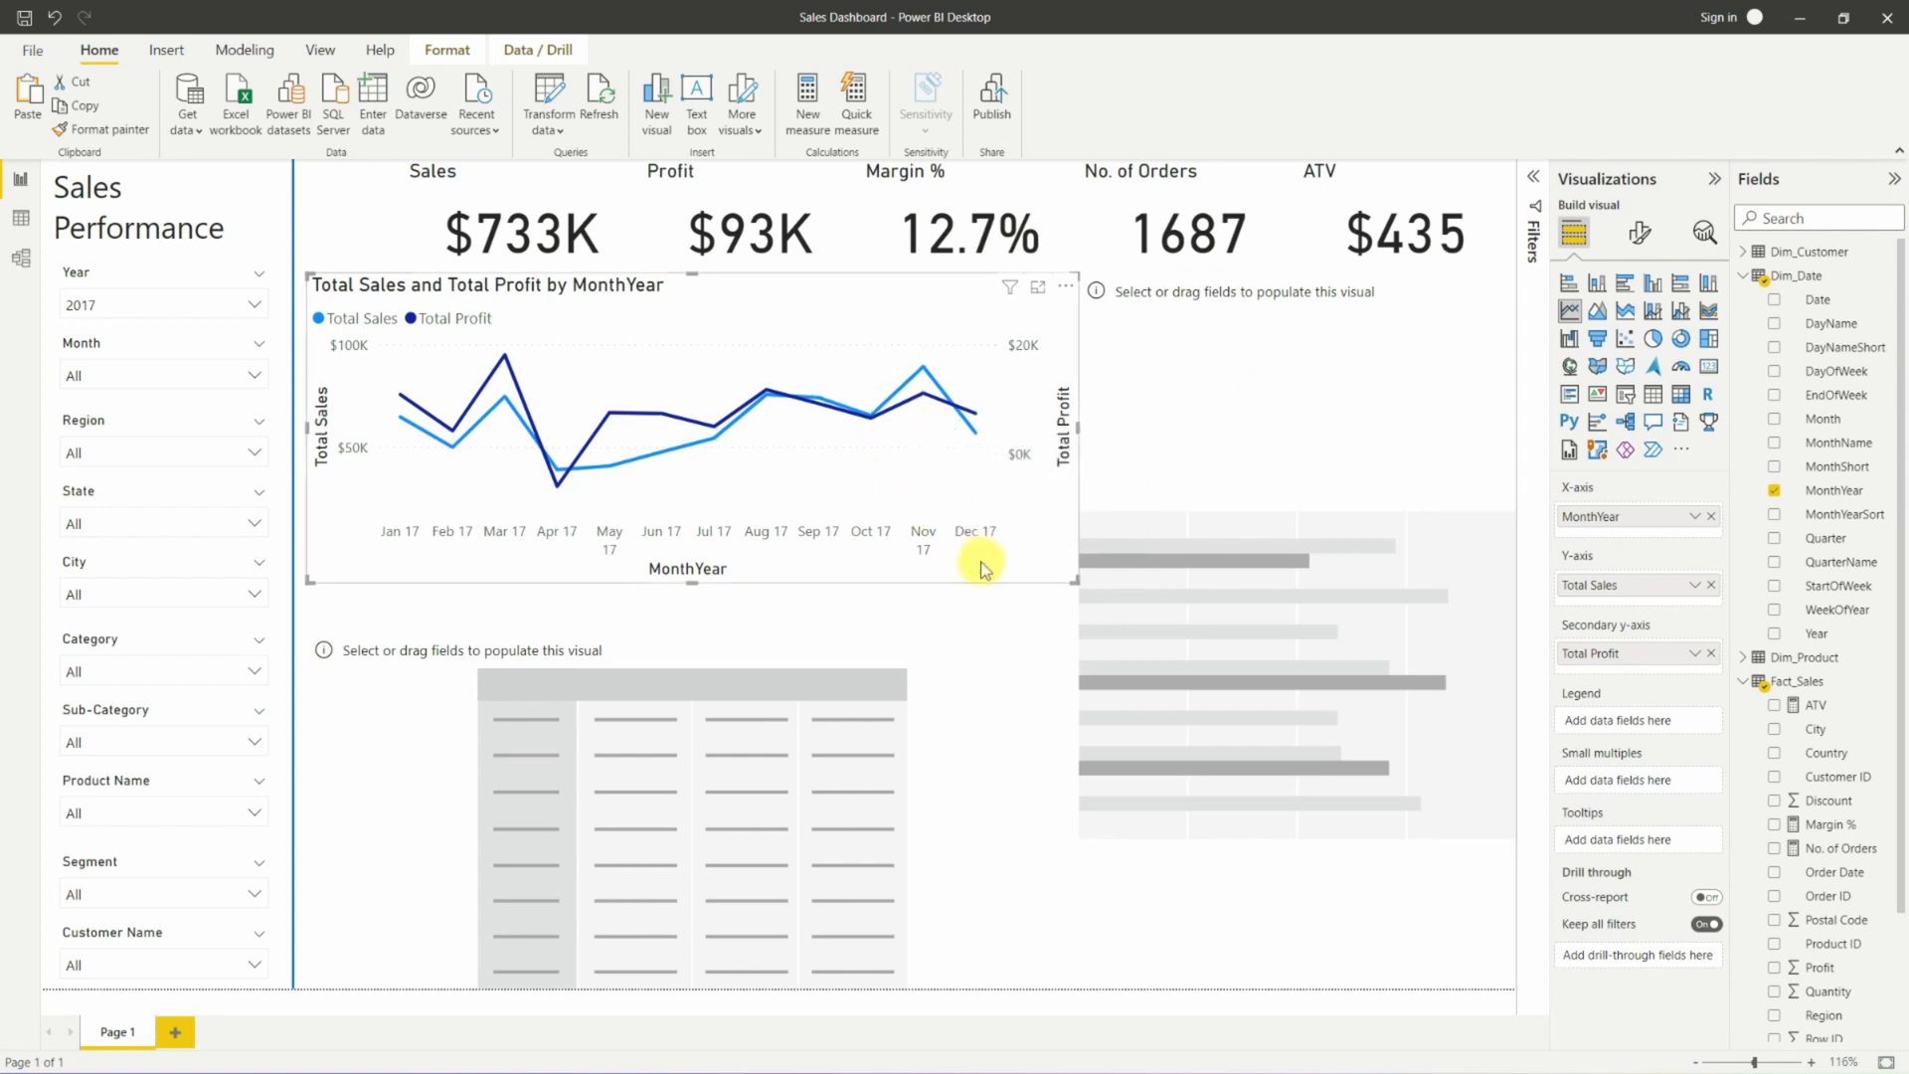
left_click(1683, 315)
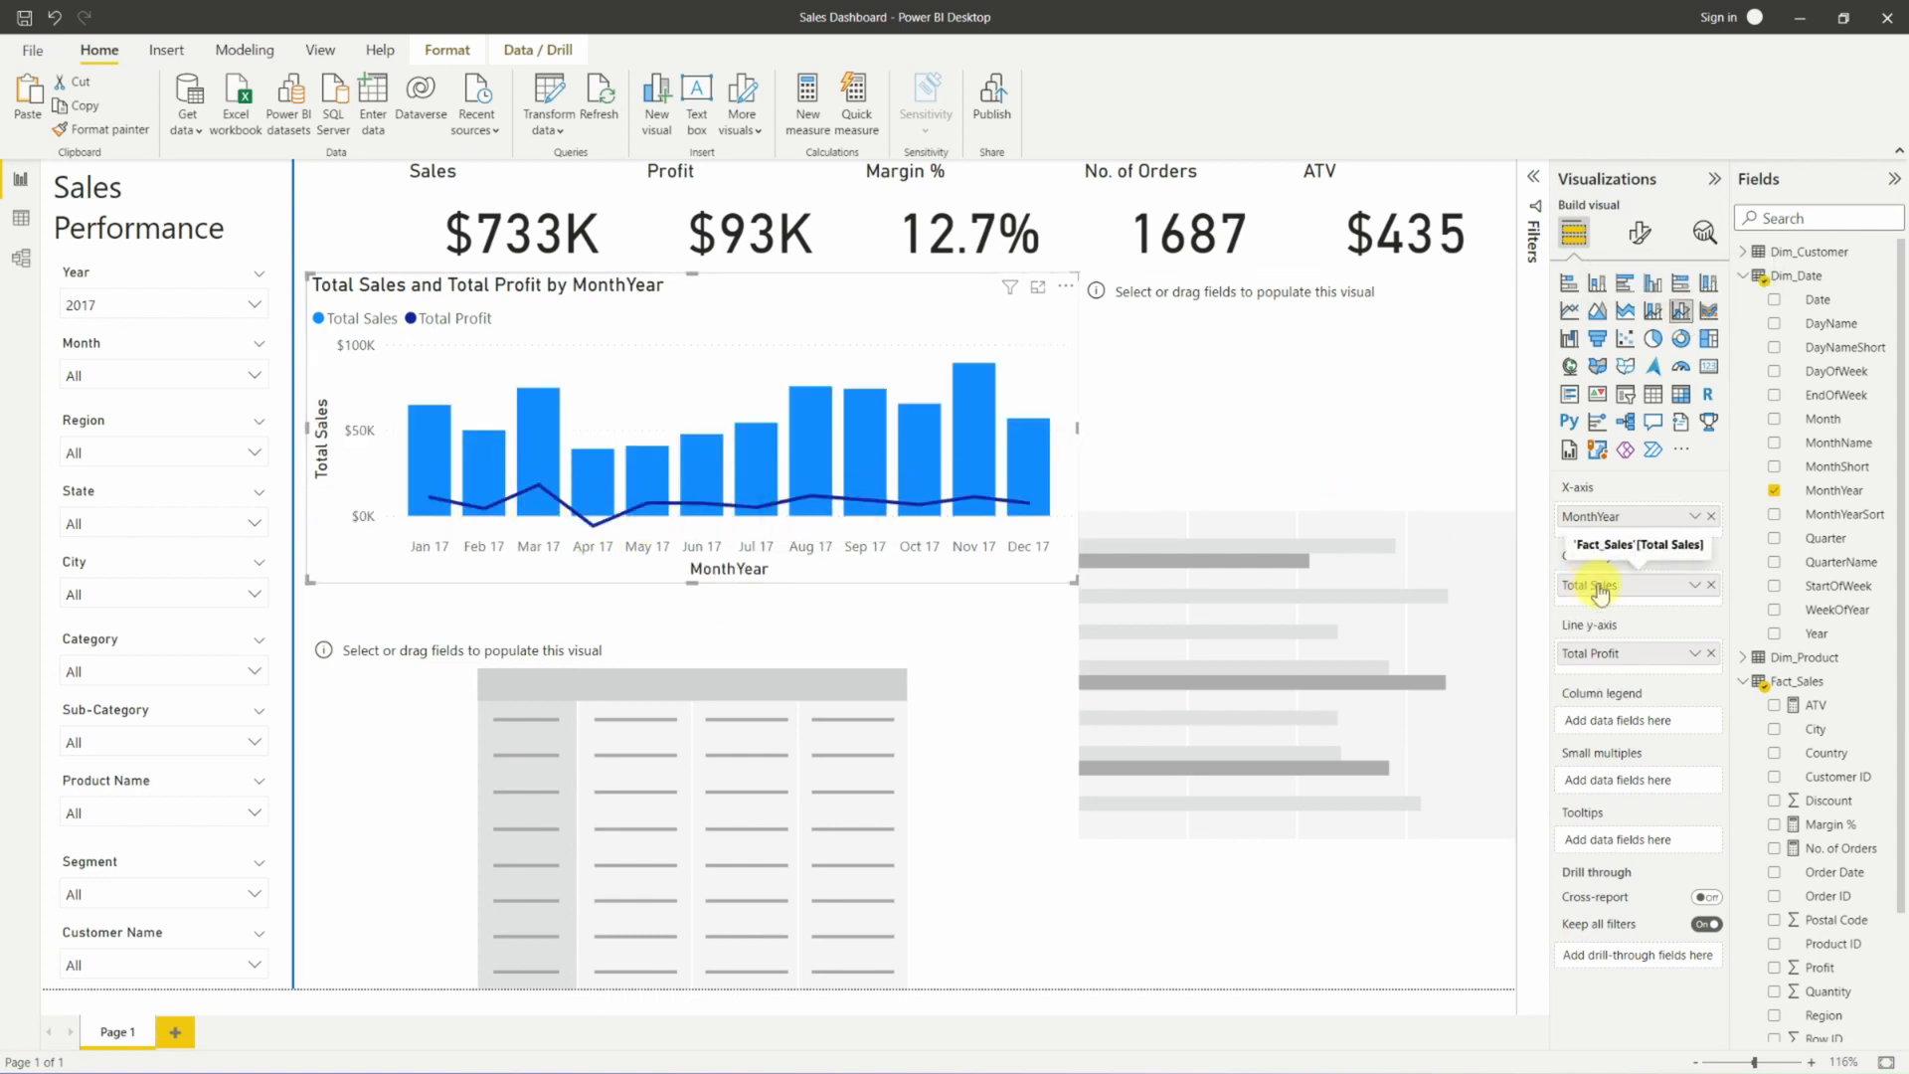
left_click_drag(1631, 659, 1646, 616)
left_click_drag(1623, 576, 1621, 581)
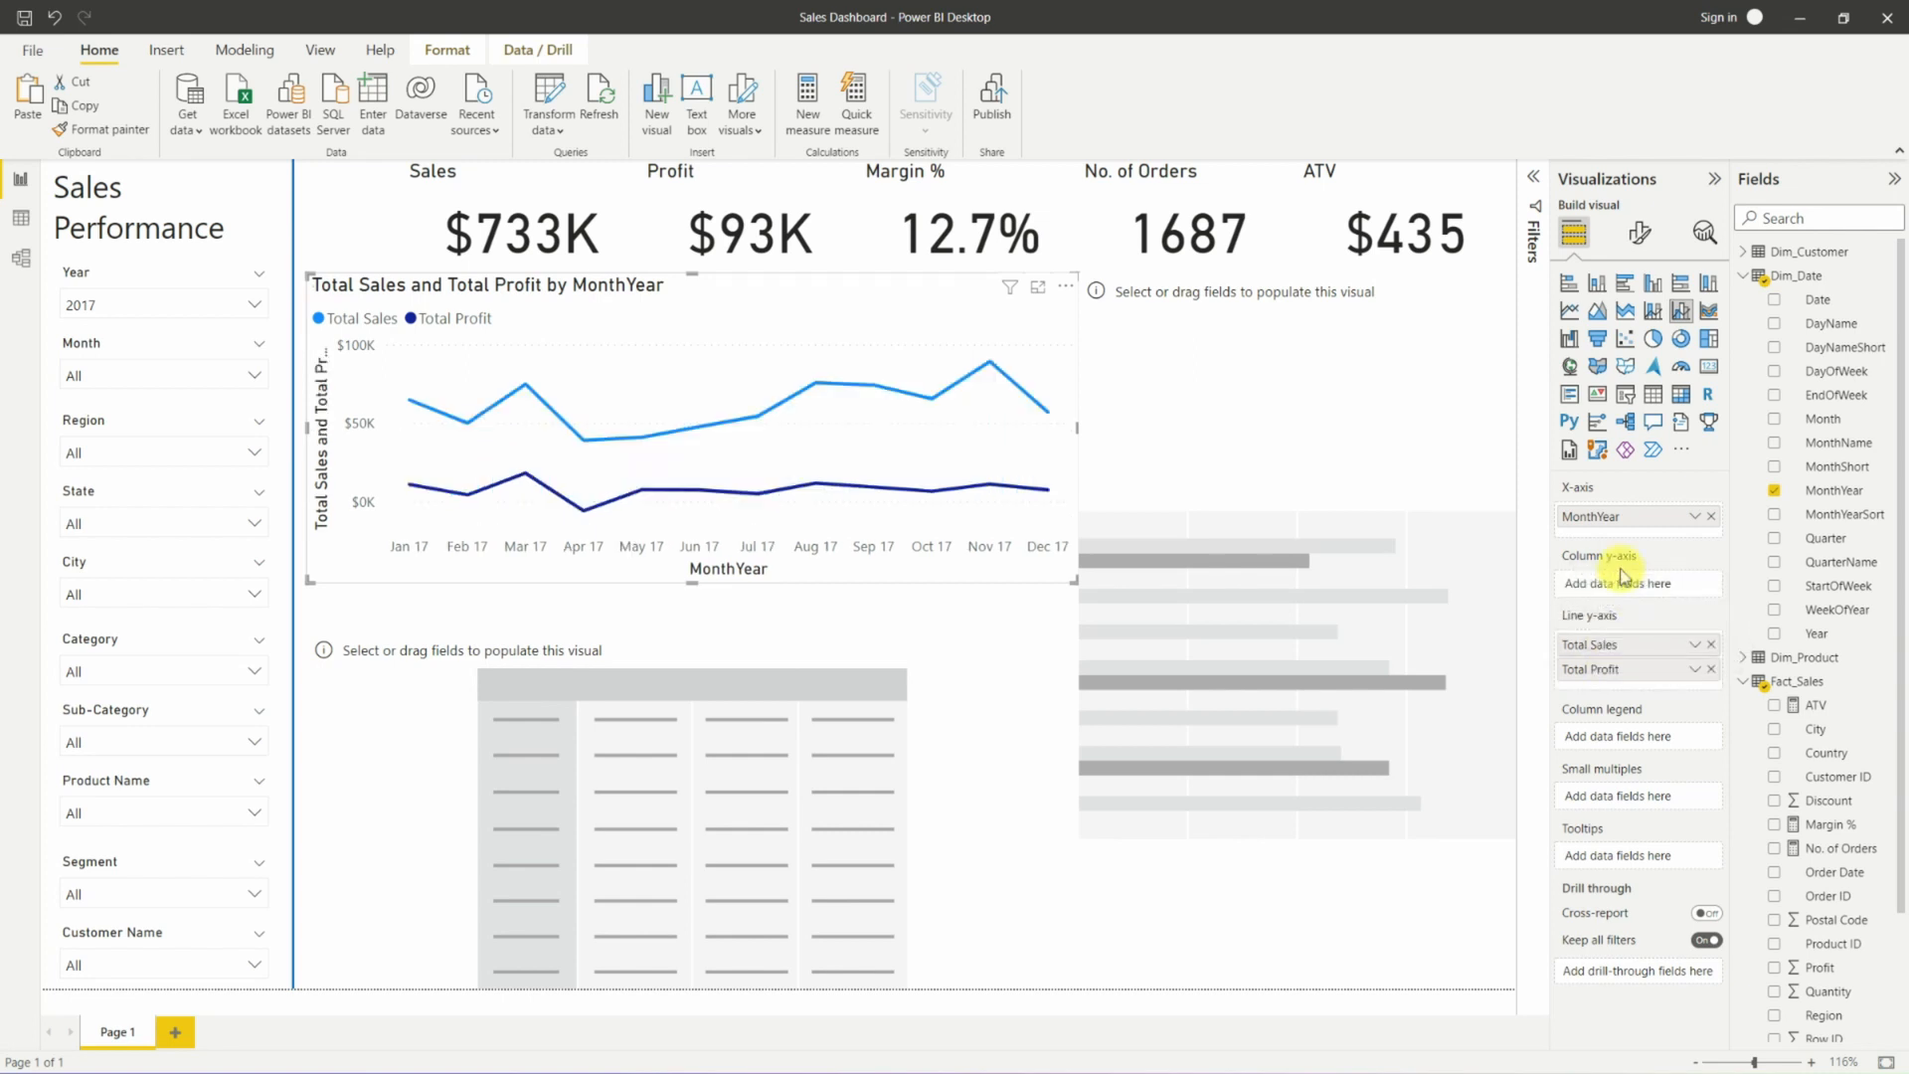
mouse_move(559, 435)
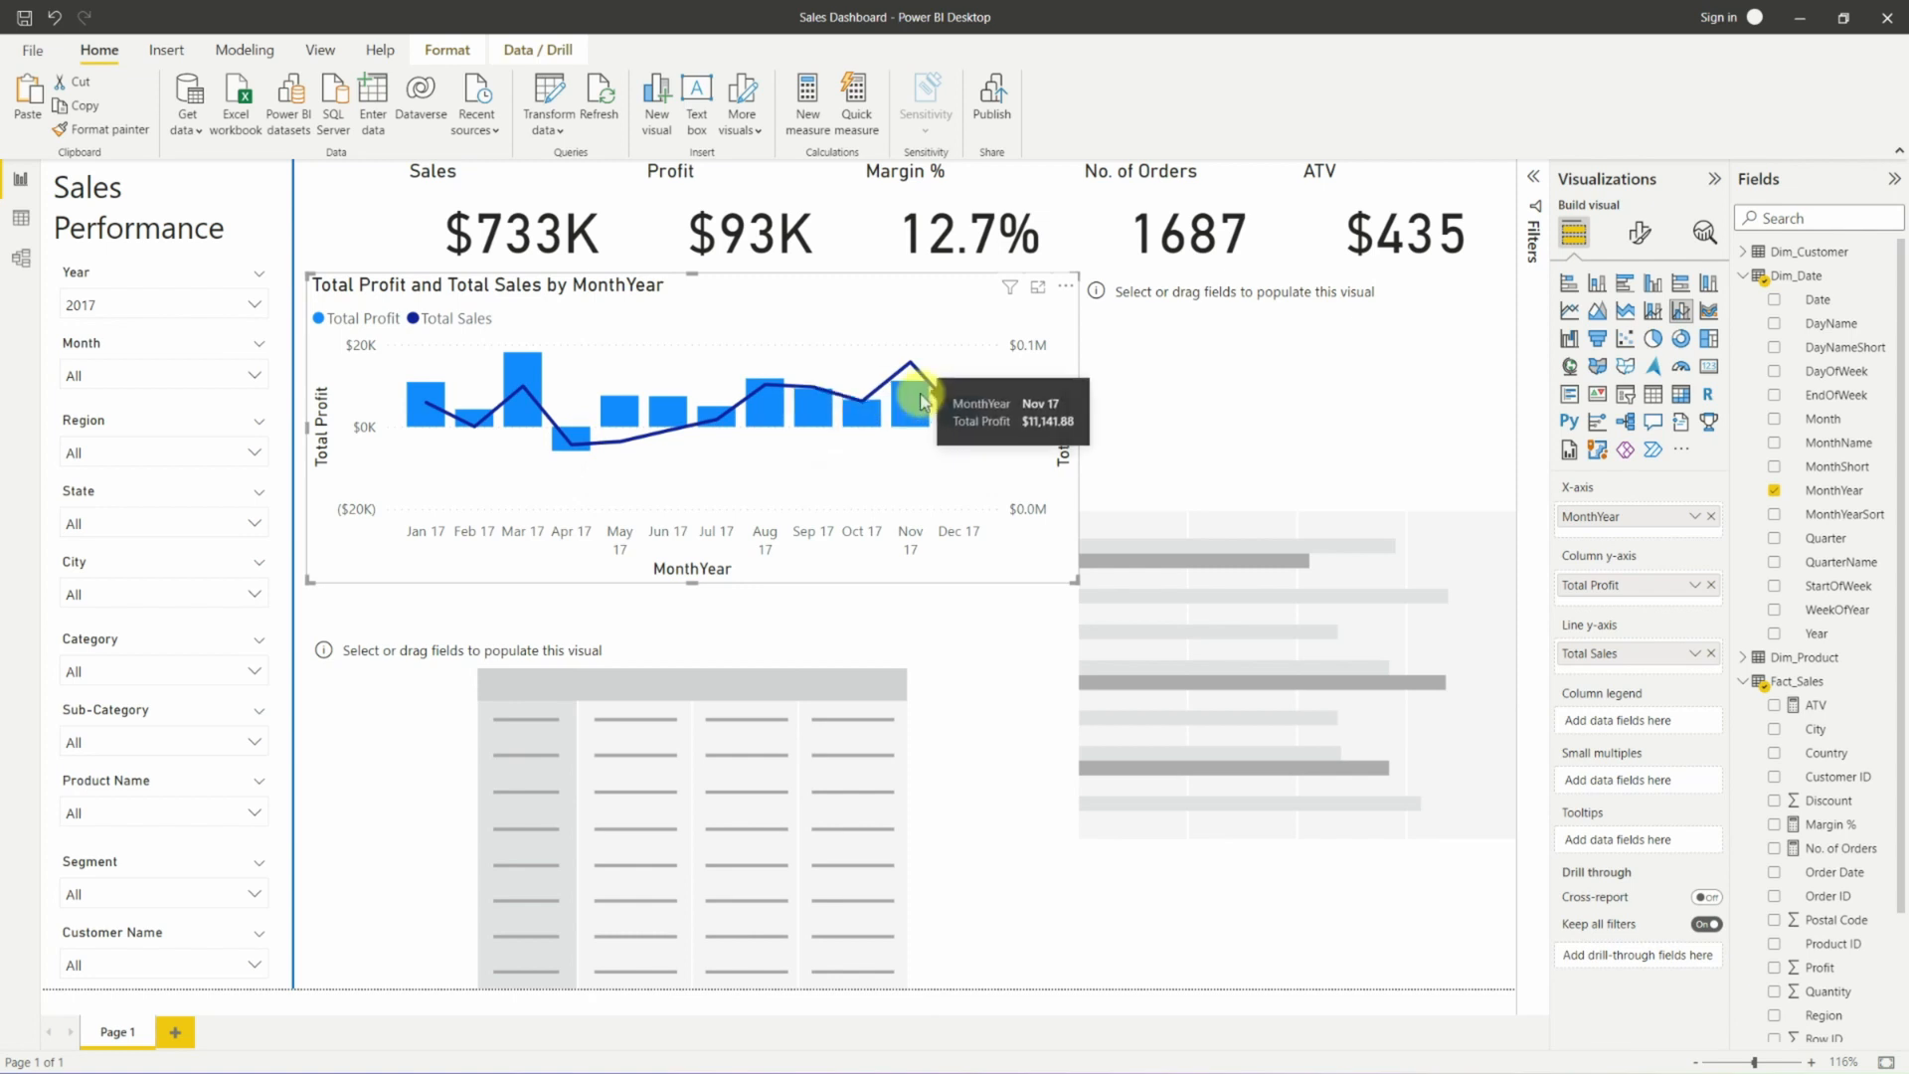
Set the default colour of the combo chart's columns to dark blue #12239E.
left_click(1644, 238)
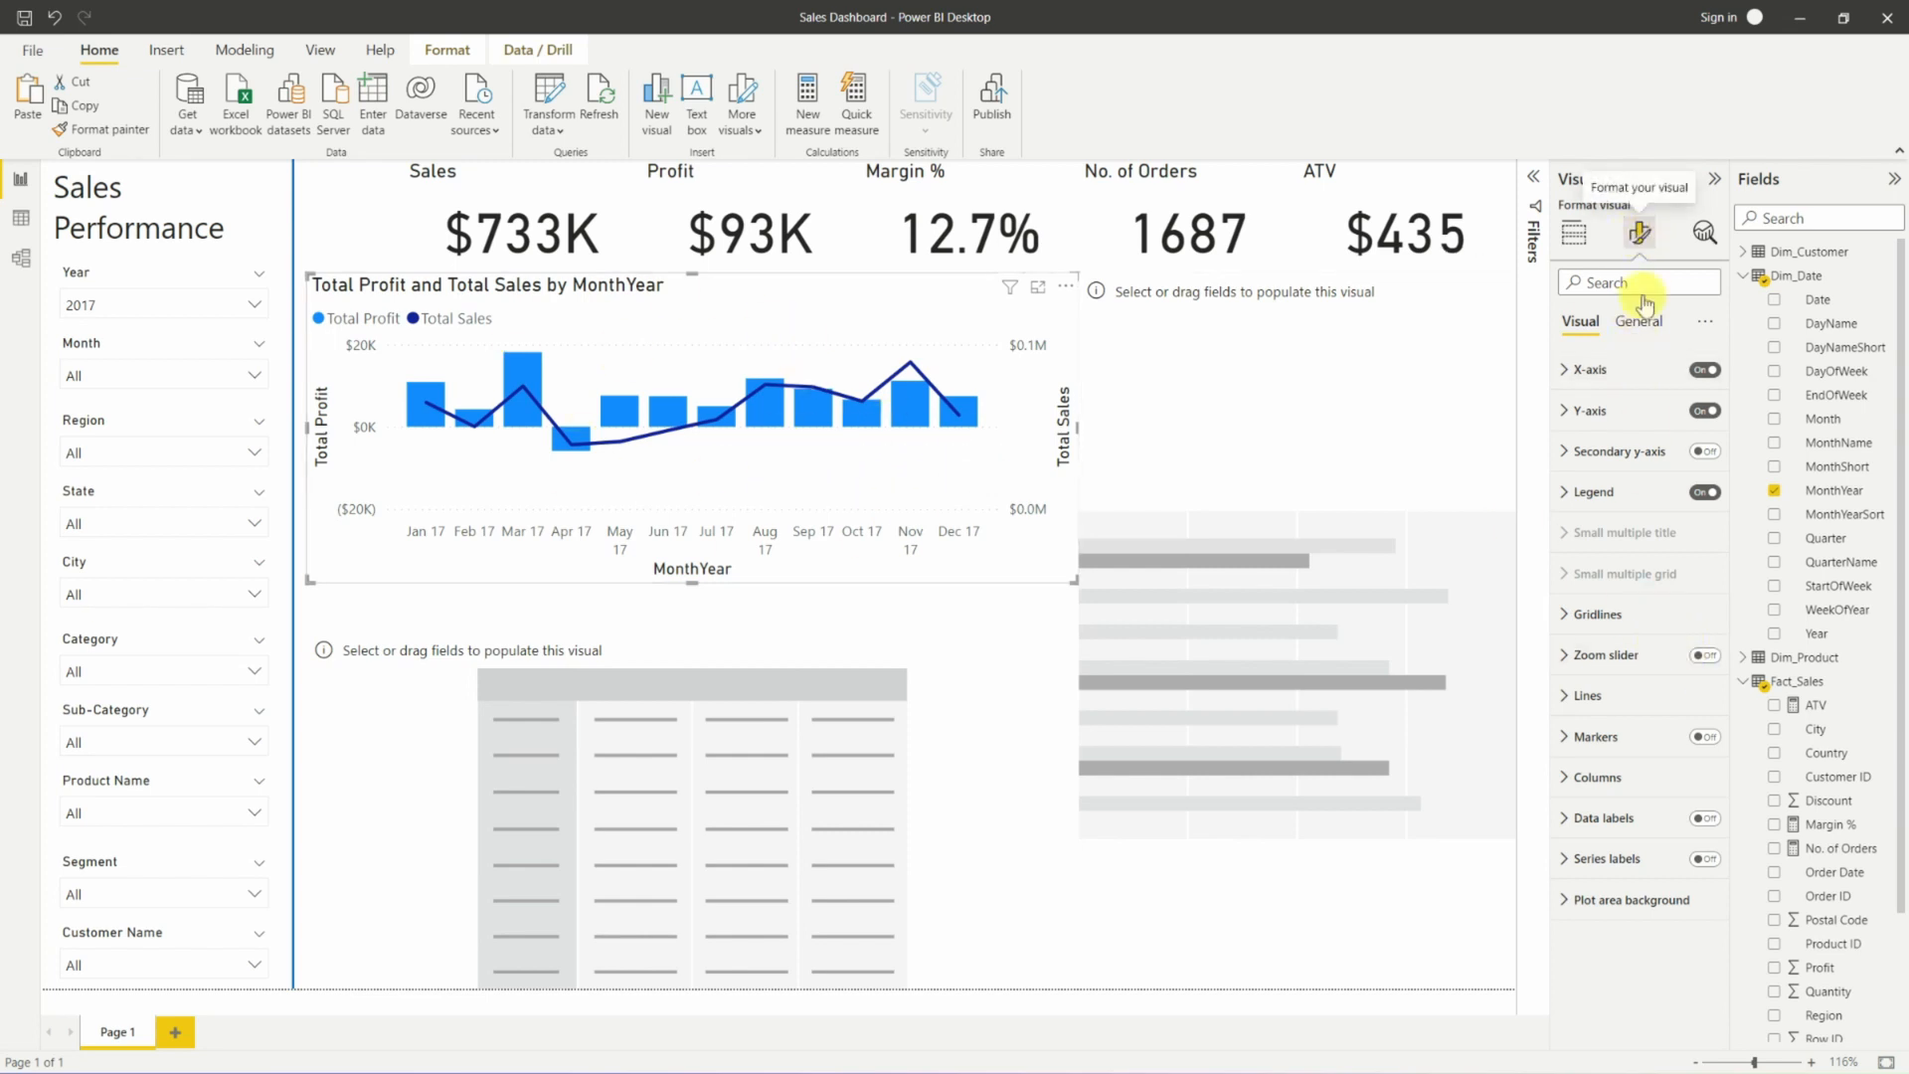
left_click(1596, 778)
scroll(1603, 821, "down", 1)
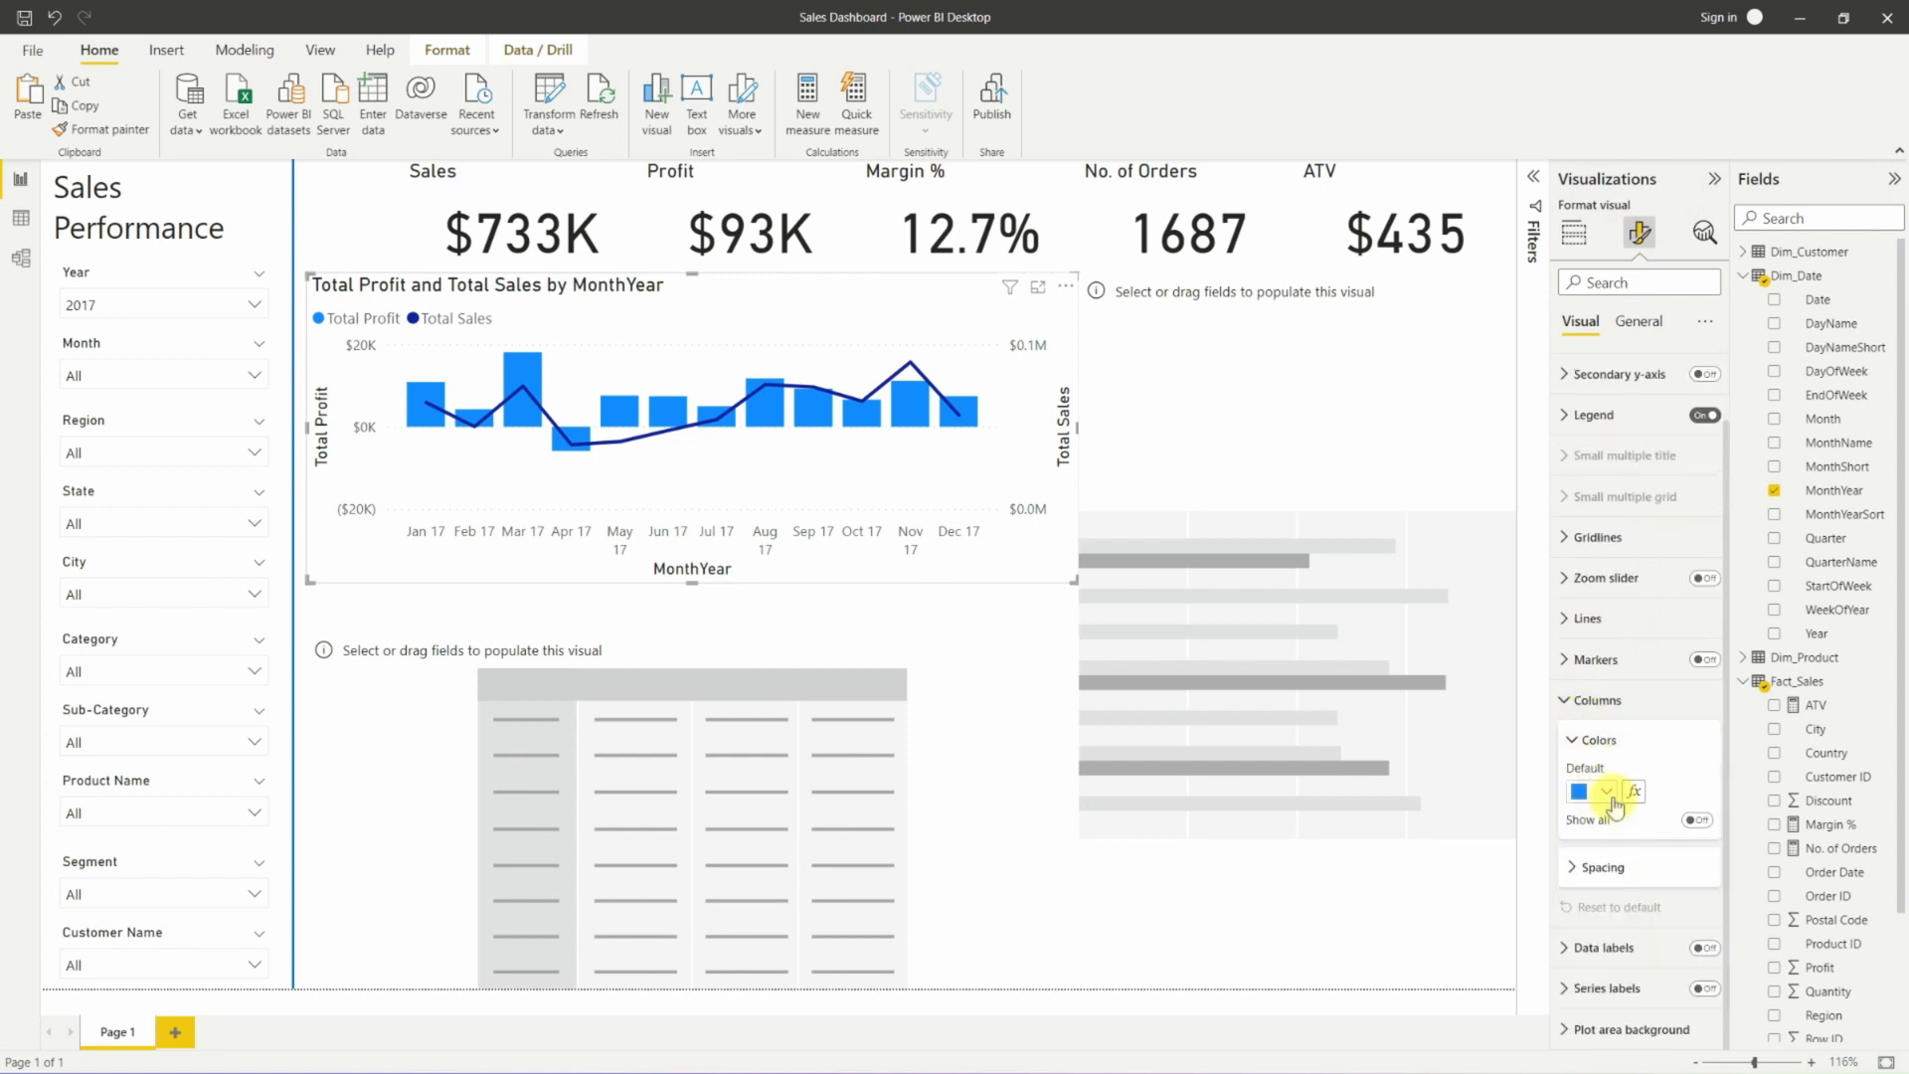
left_click(1606, 793)
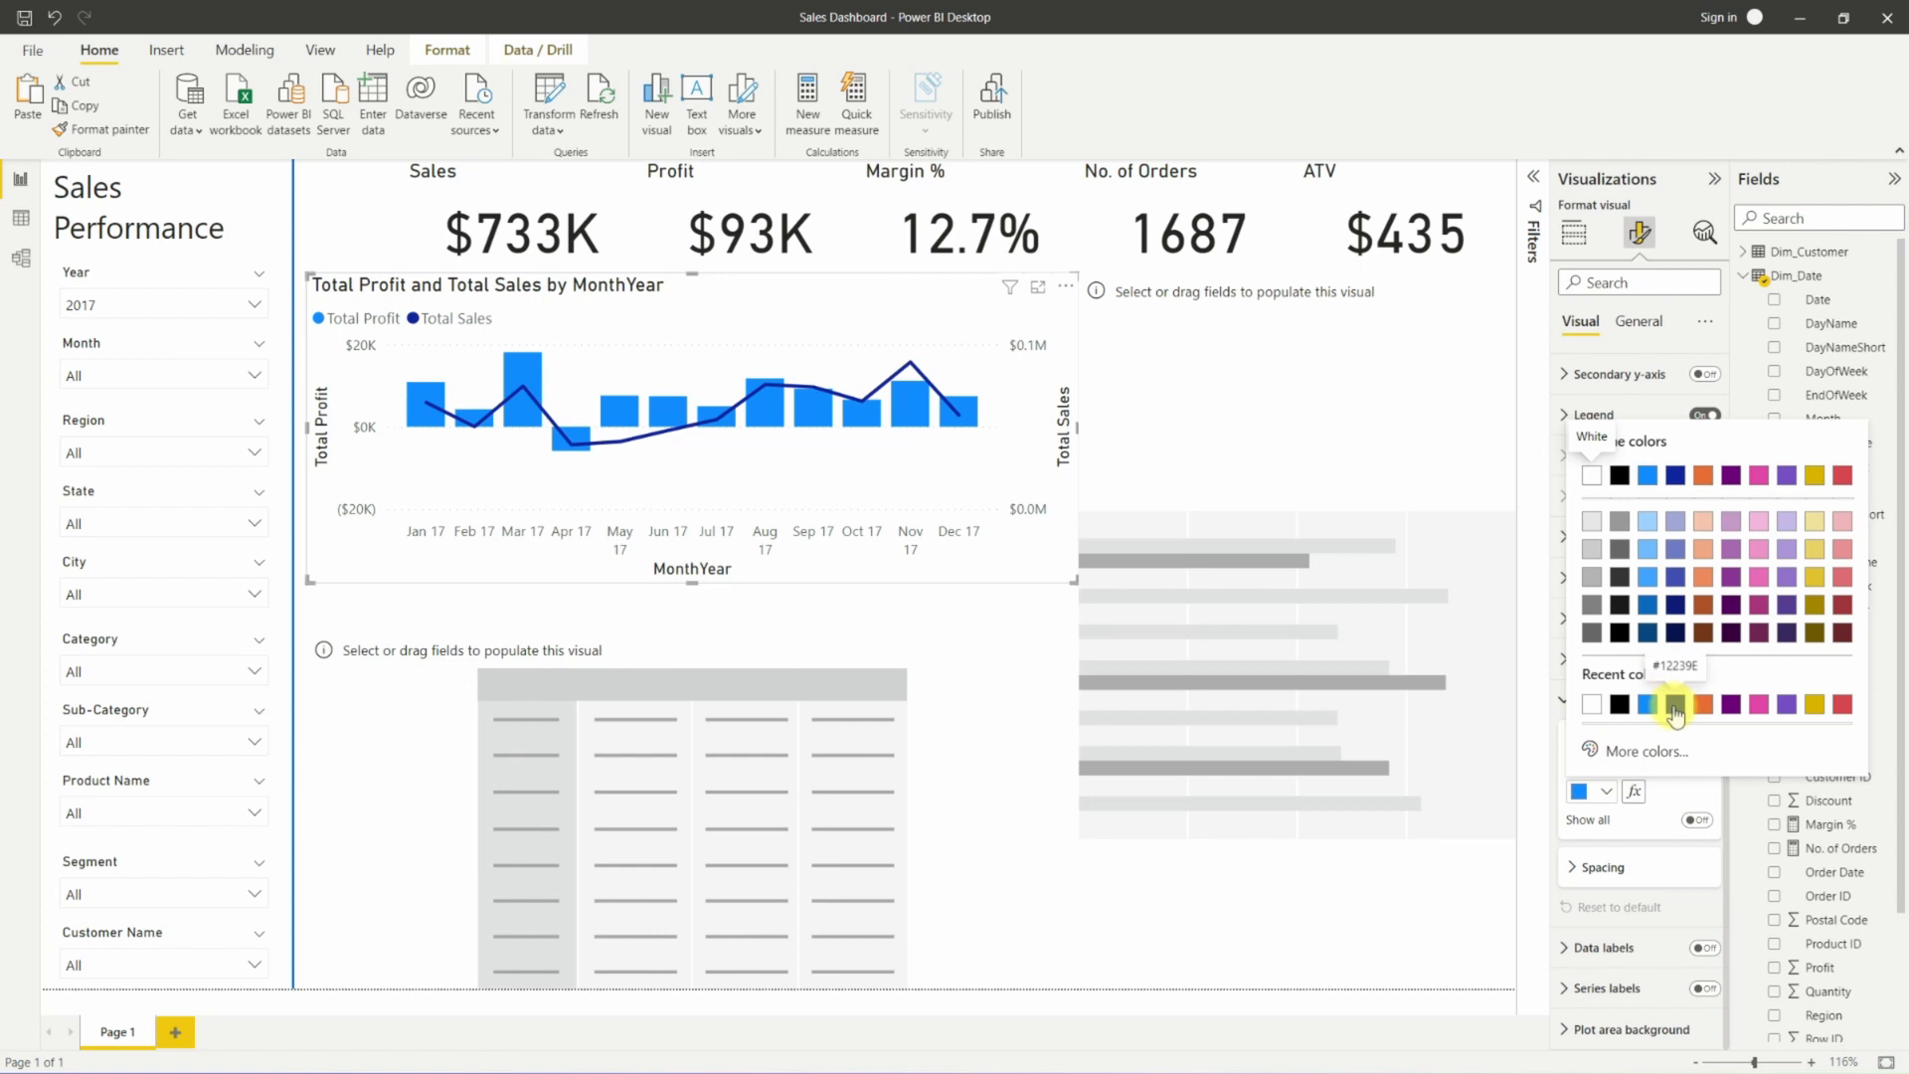
left_click(1676, 704)
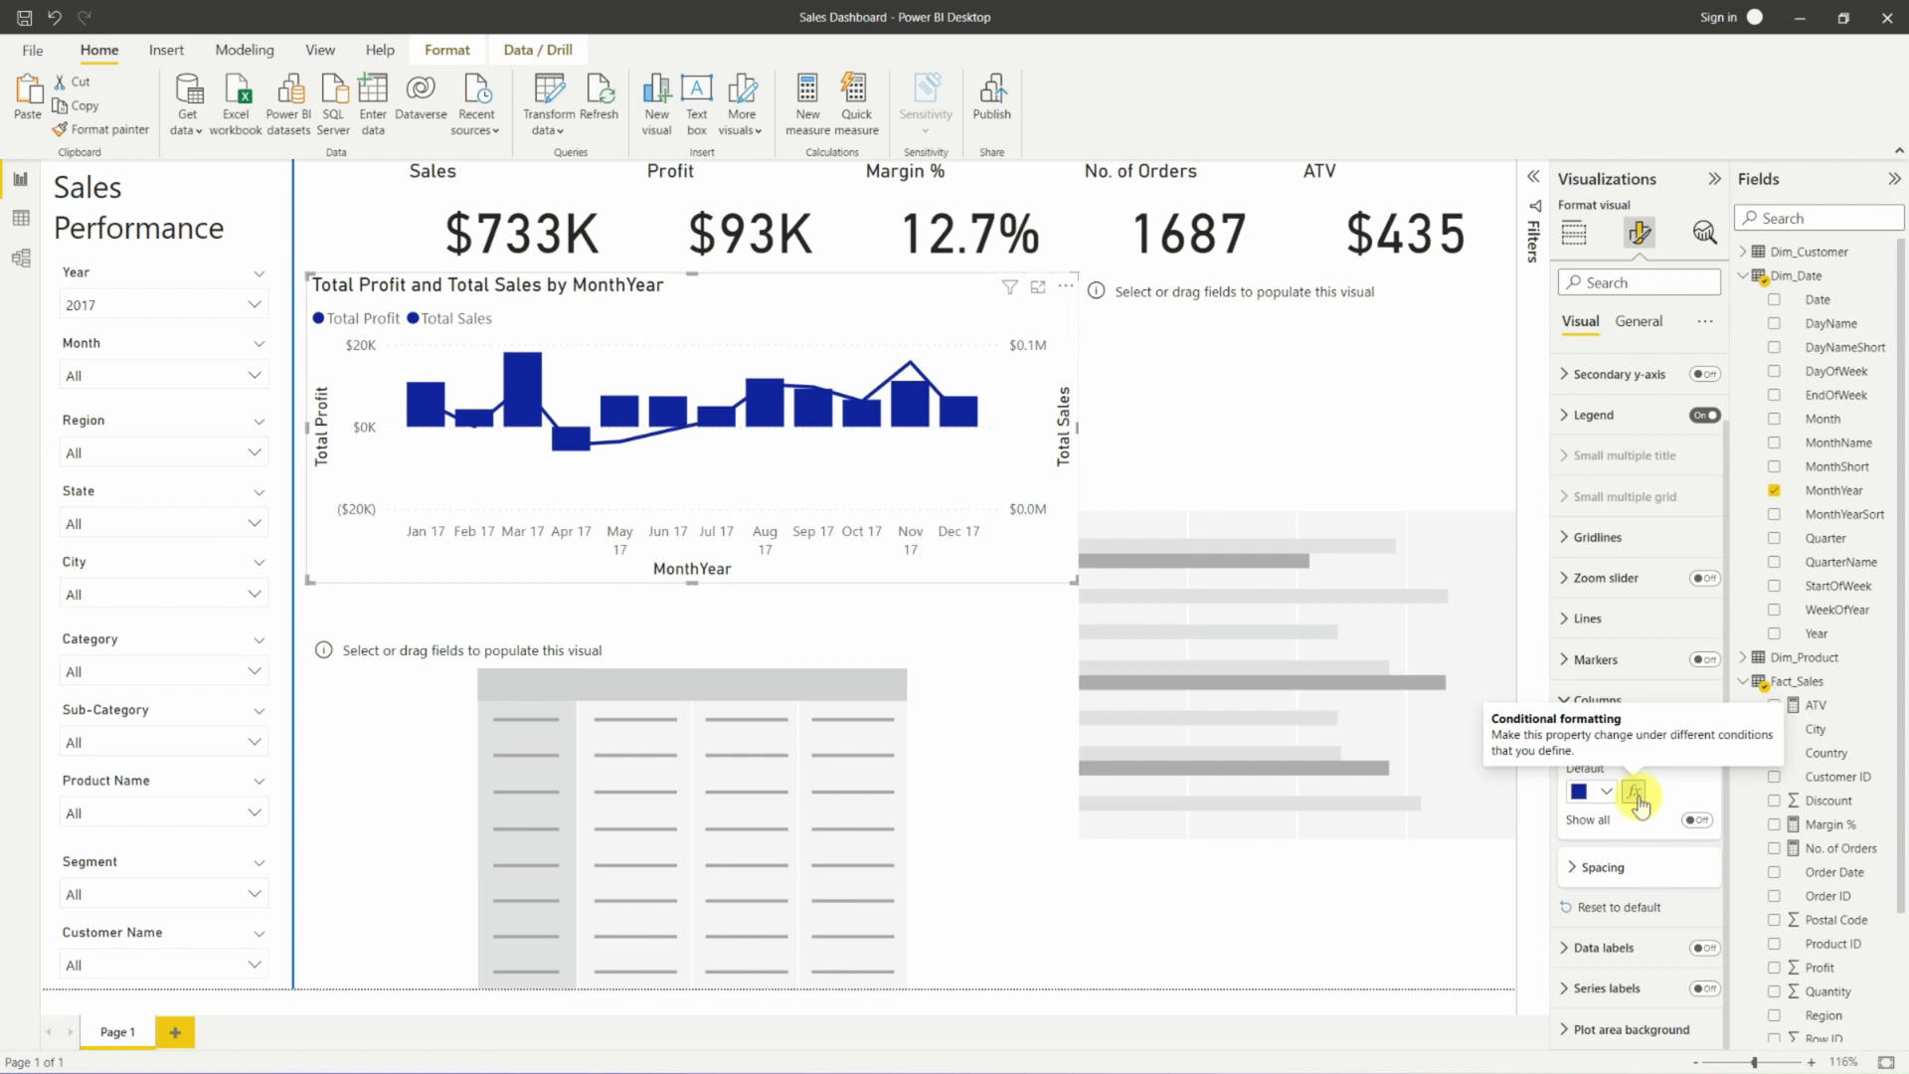
left_click(1634, 795)
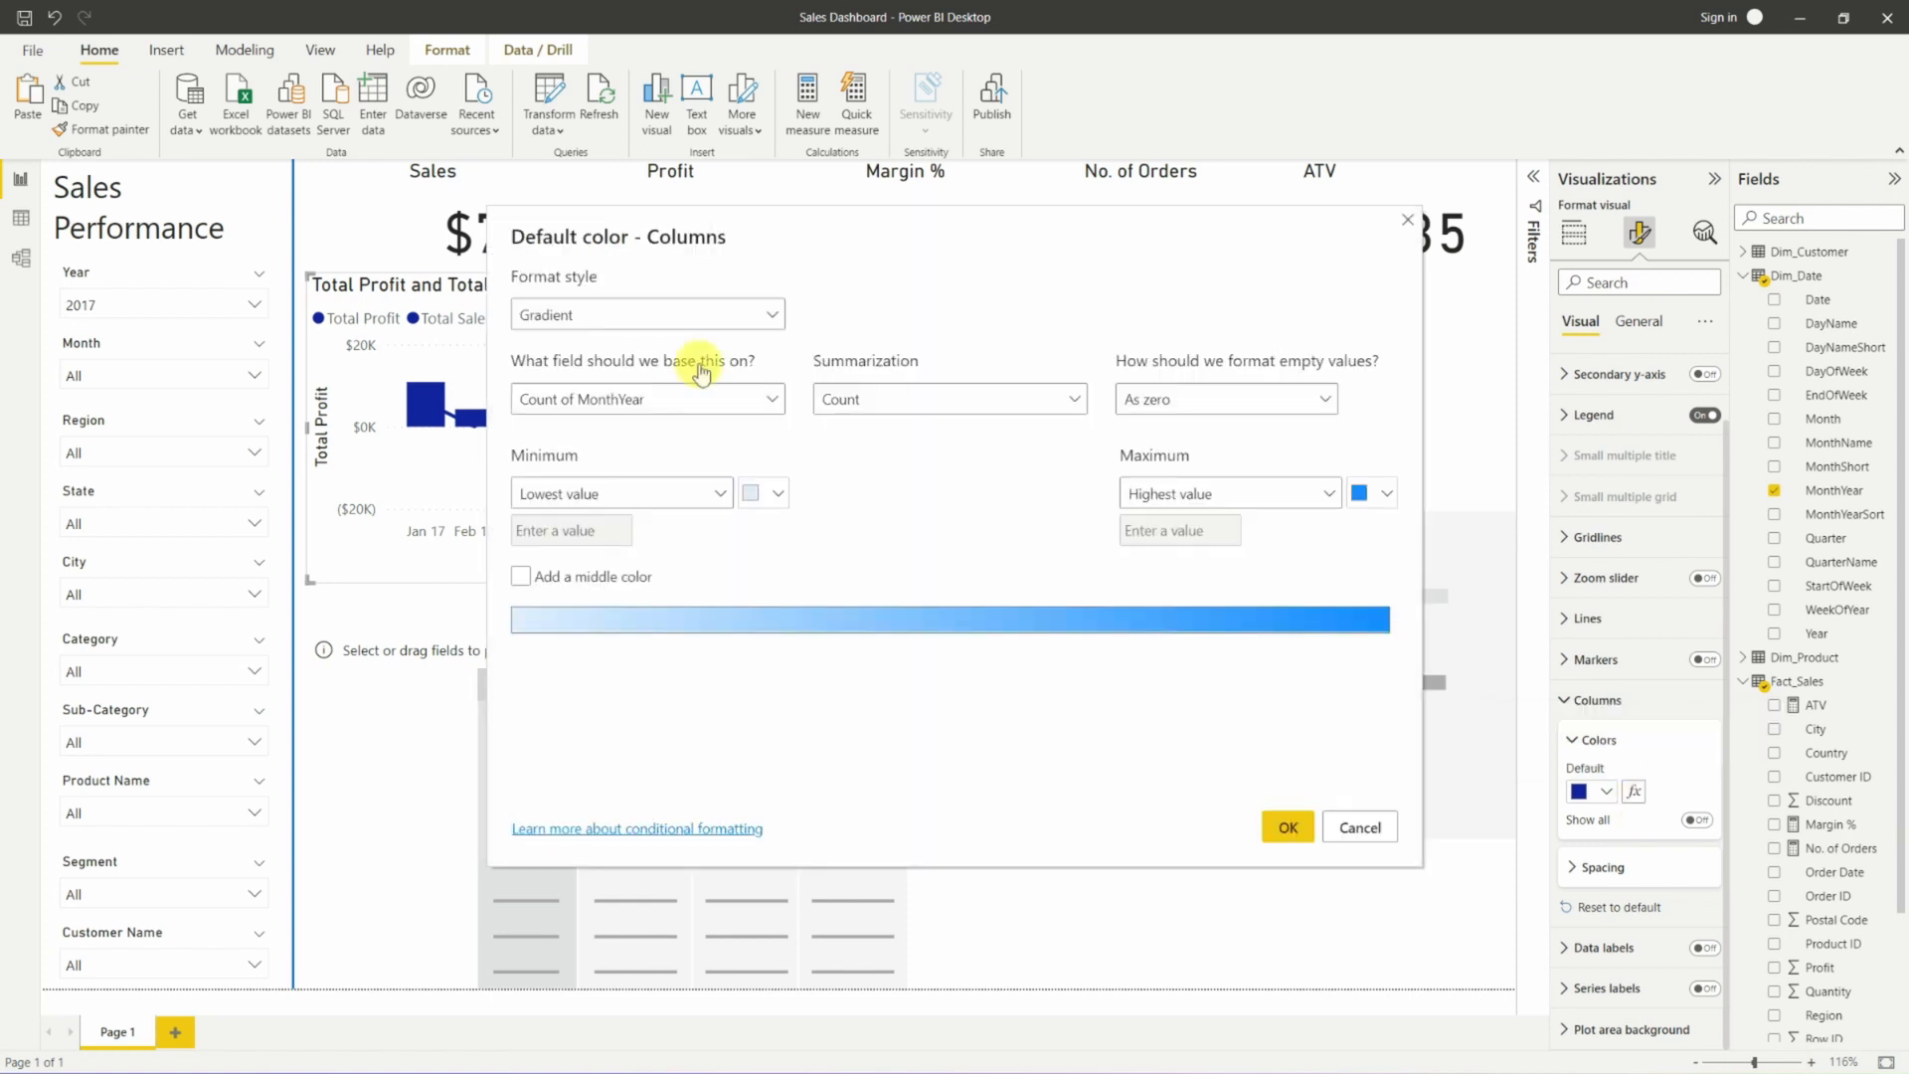
left_click(676, 316)
left_click(596, 377)
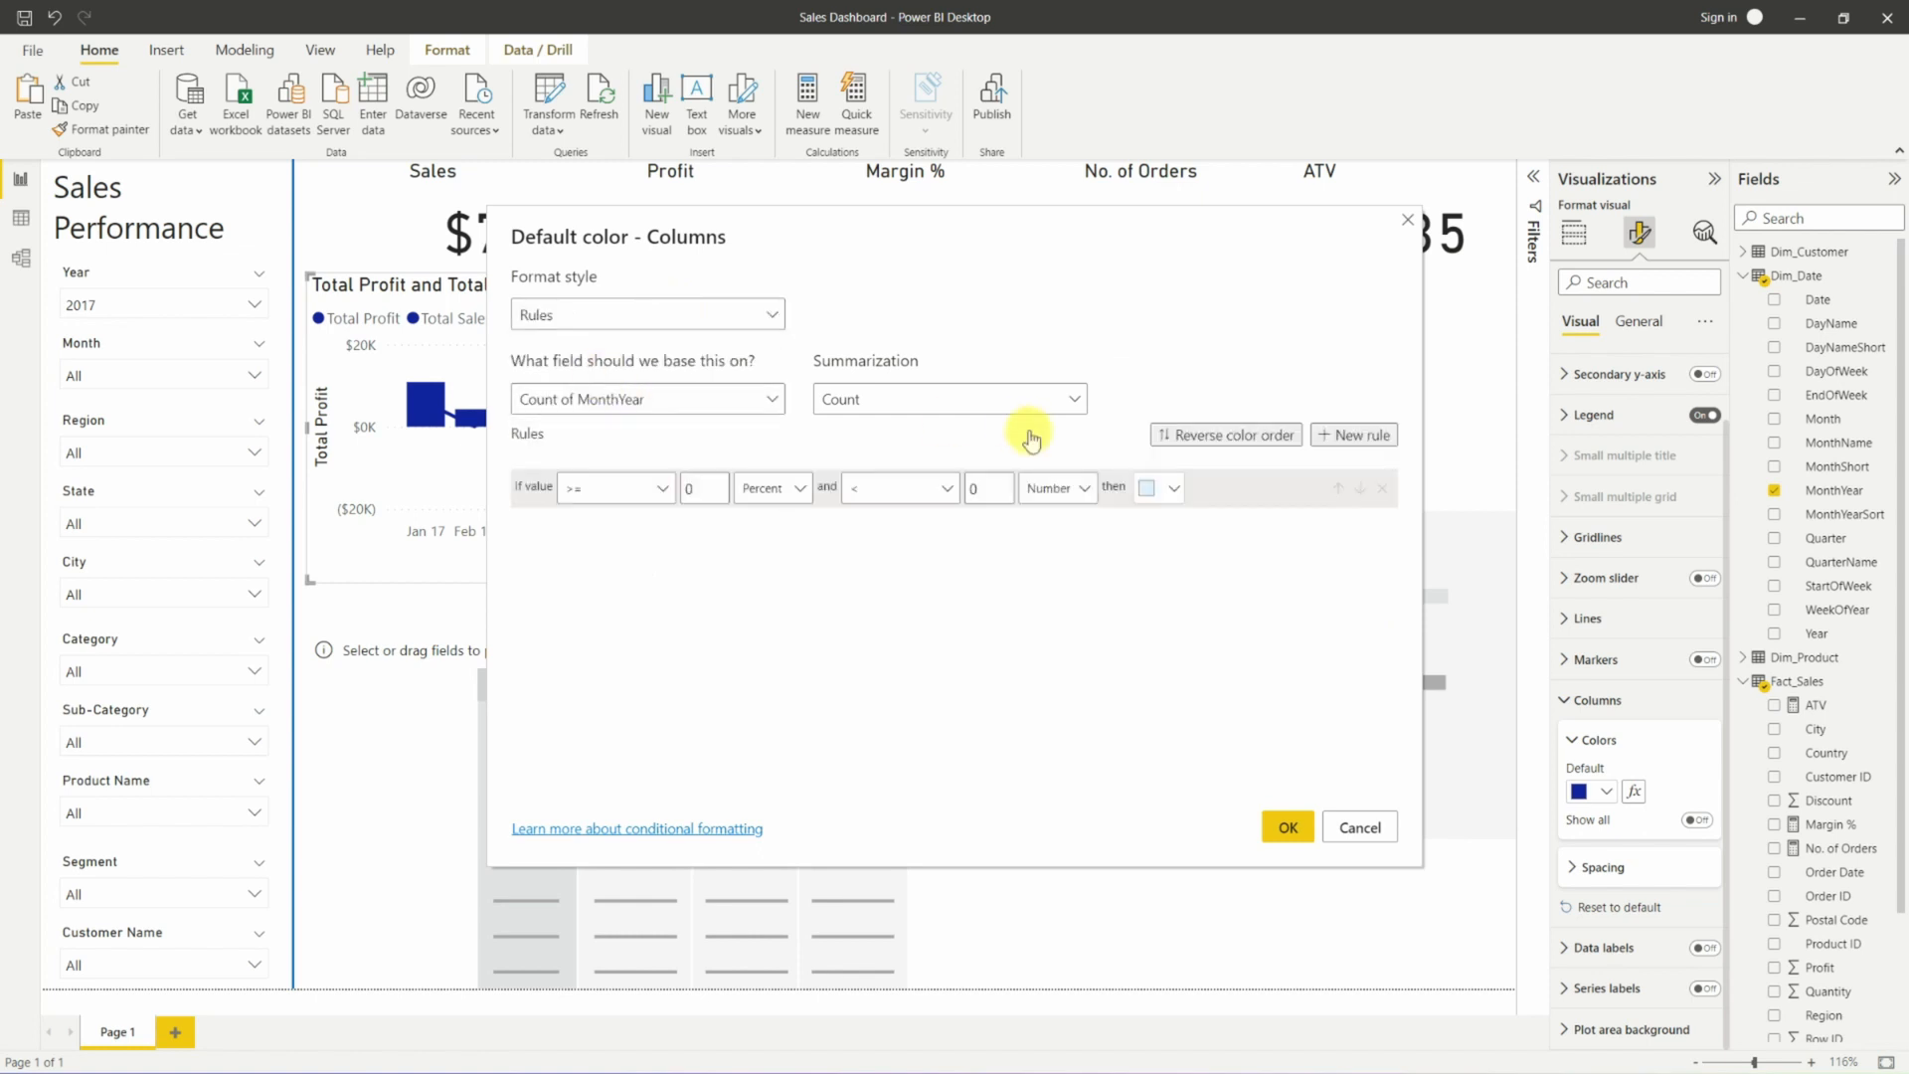
left_click(1165, 488)
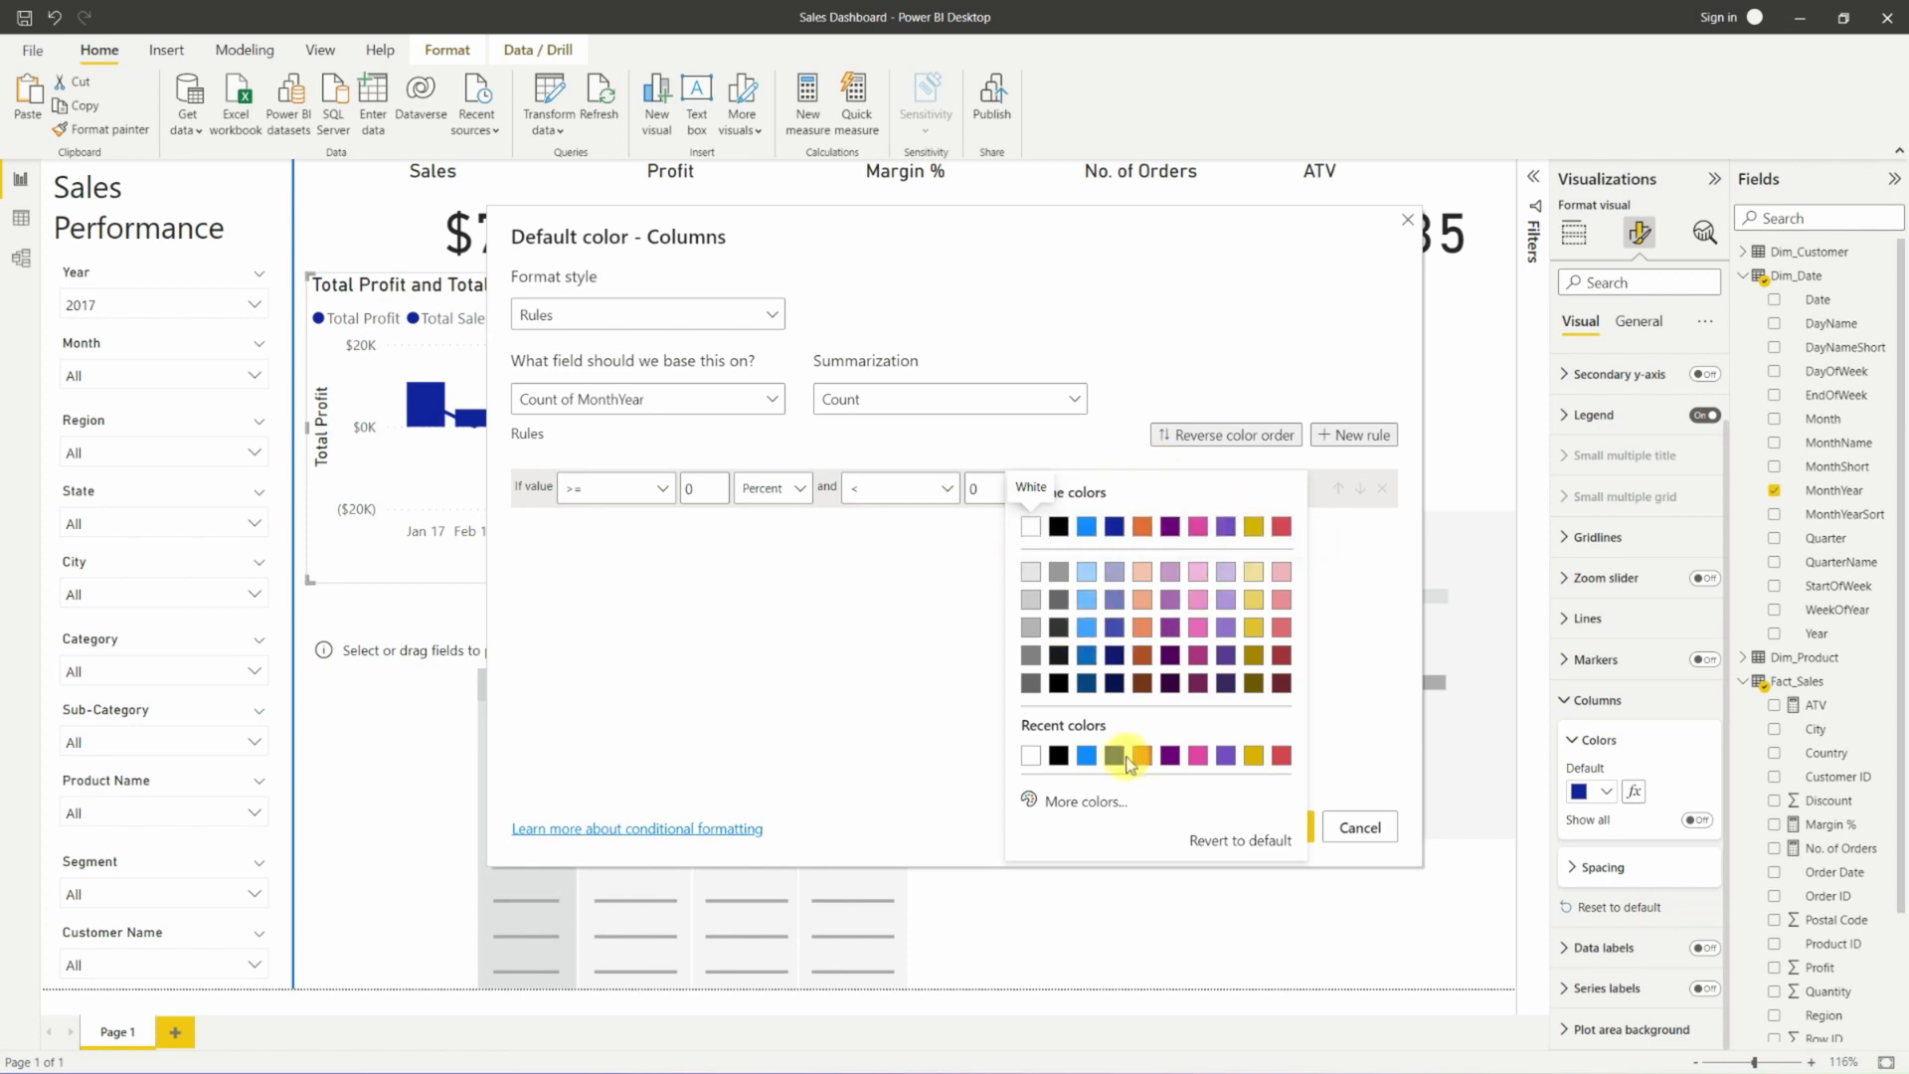
left_click(1100, 806)
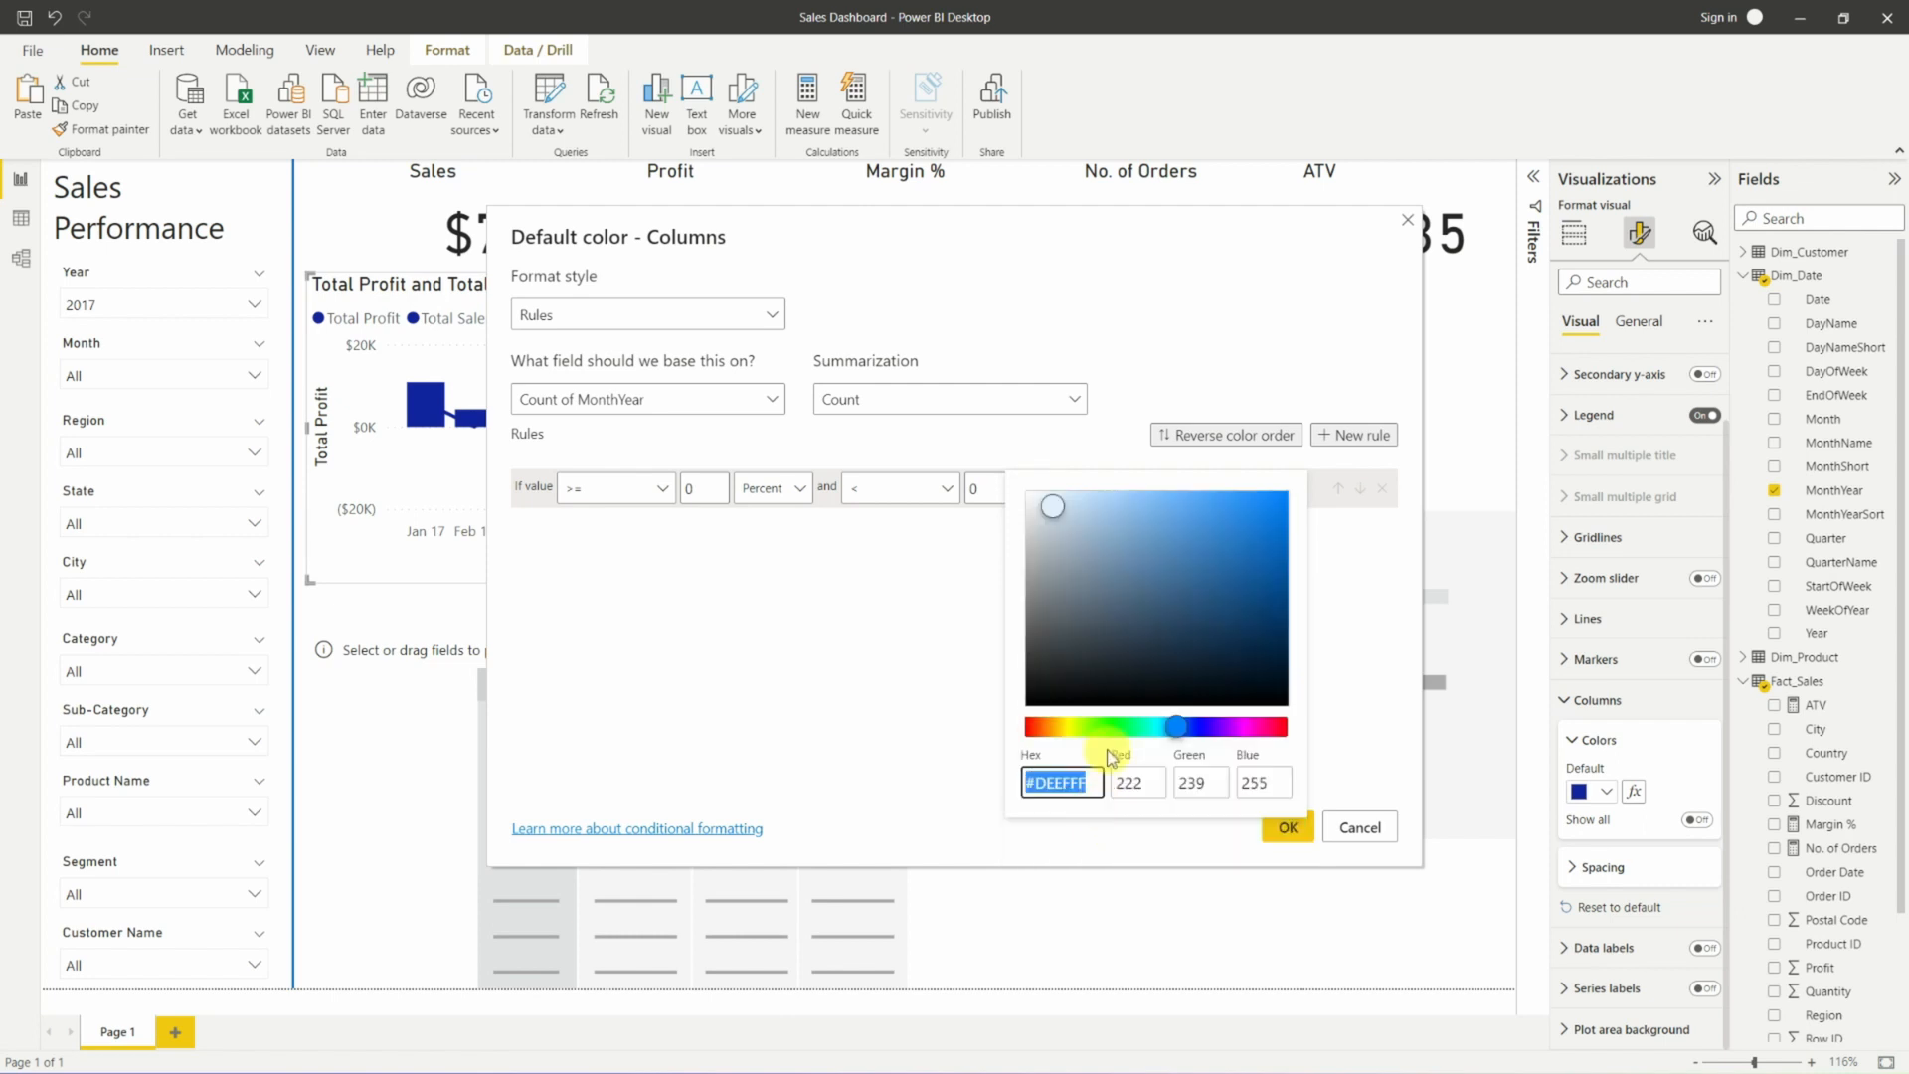
left_click(959, 692)
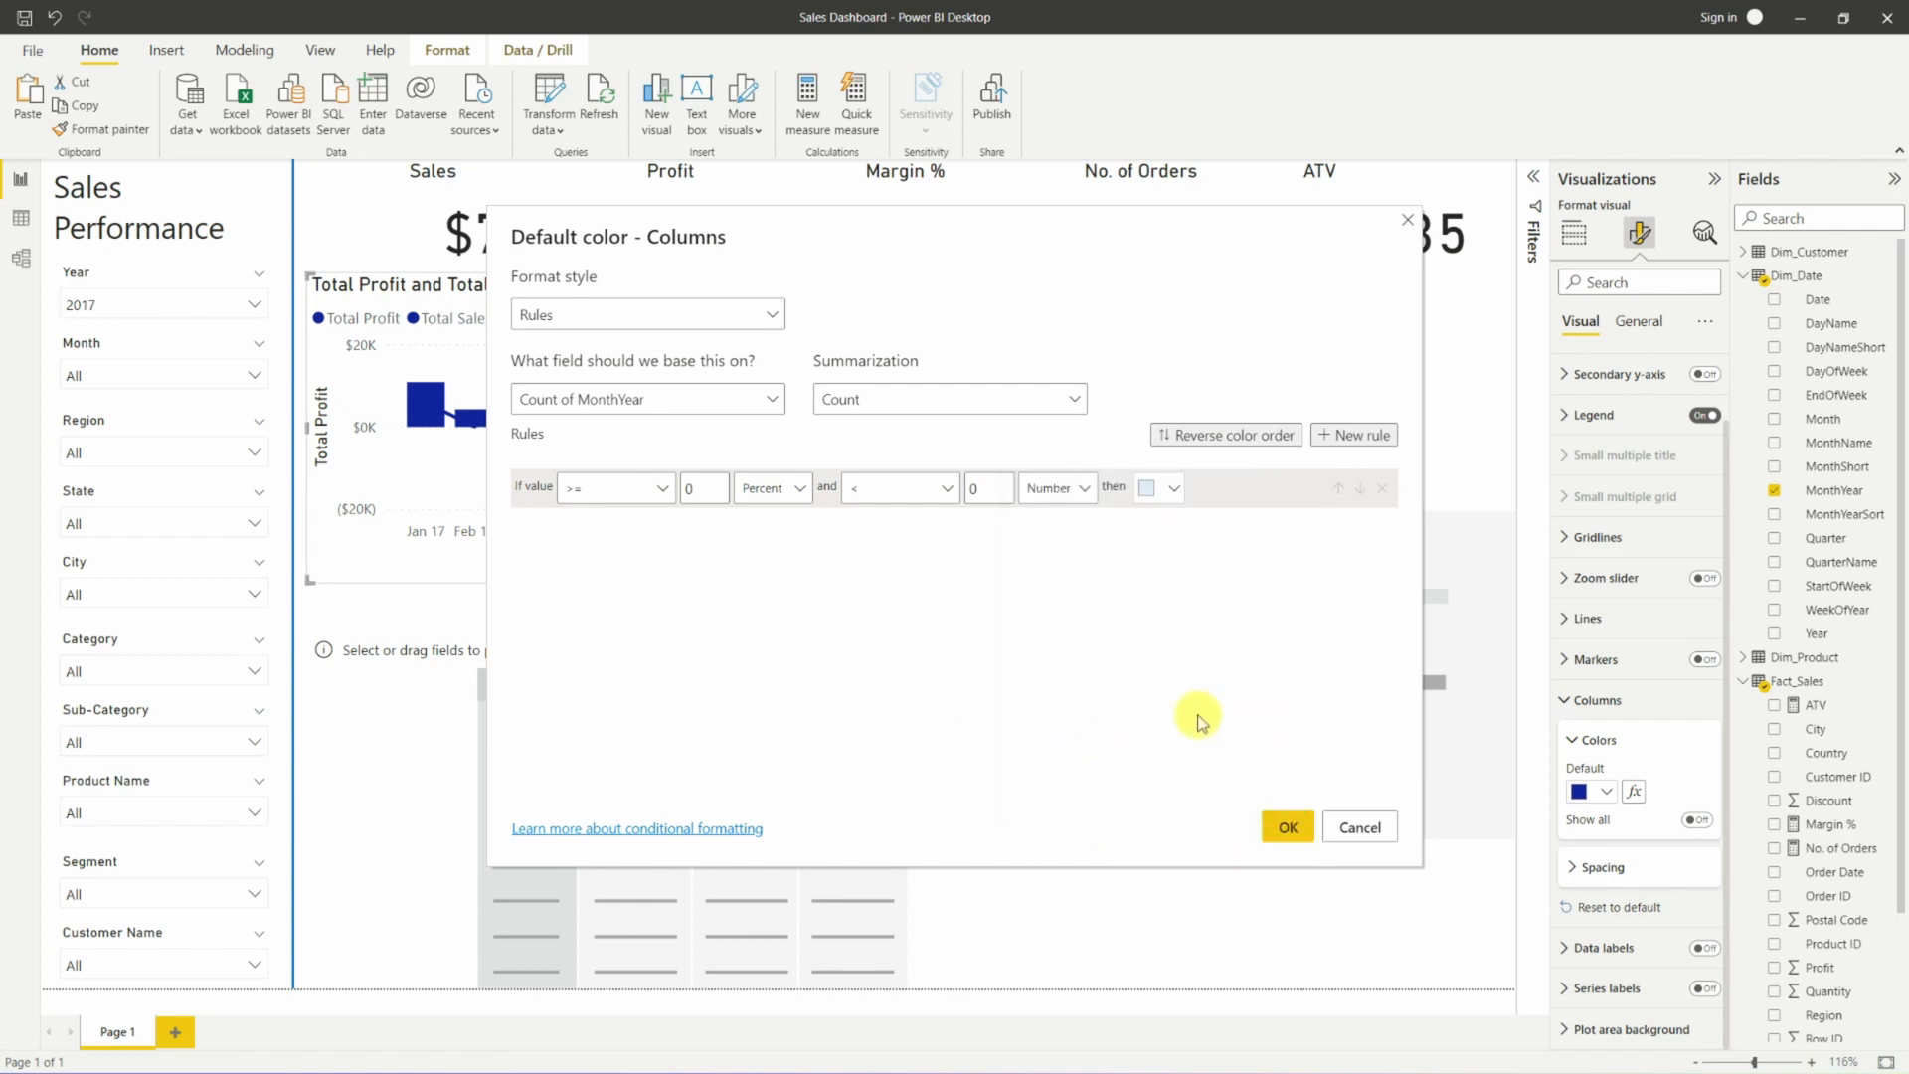
left_click(1359, 828)
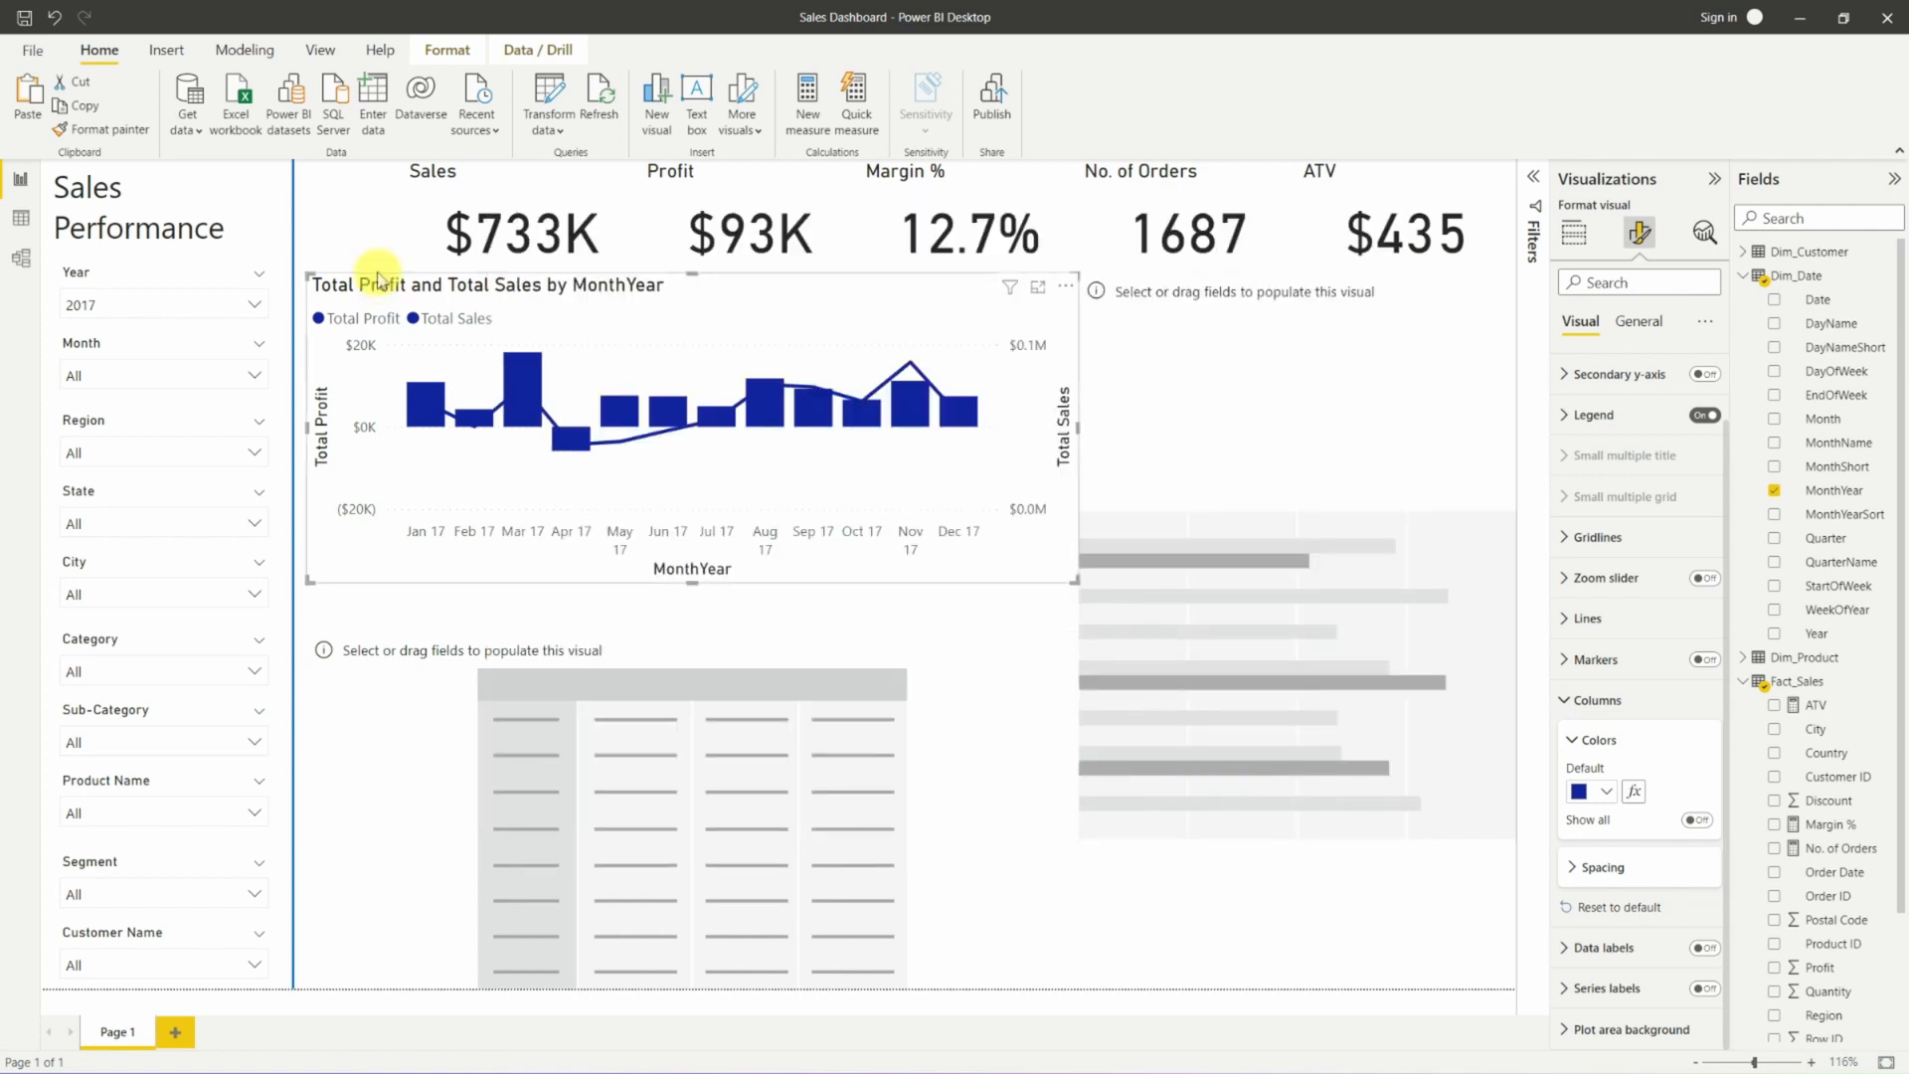
Apply the City park theme to the report.
left_click(326, 55)
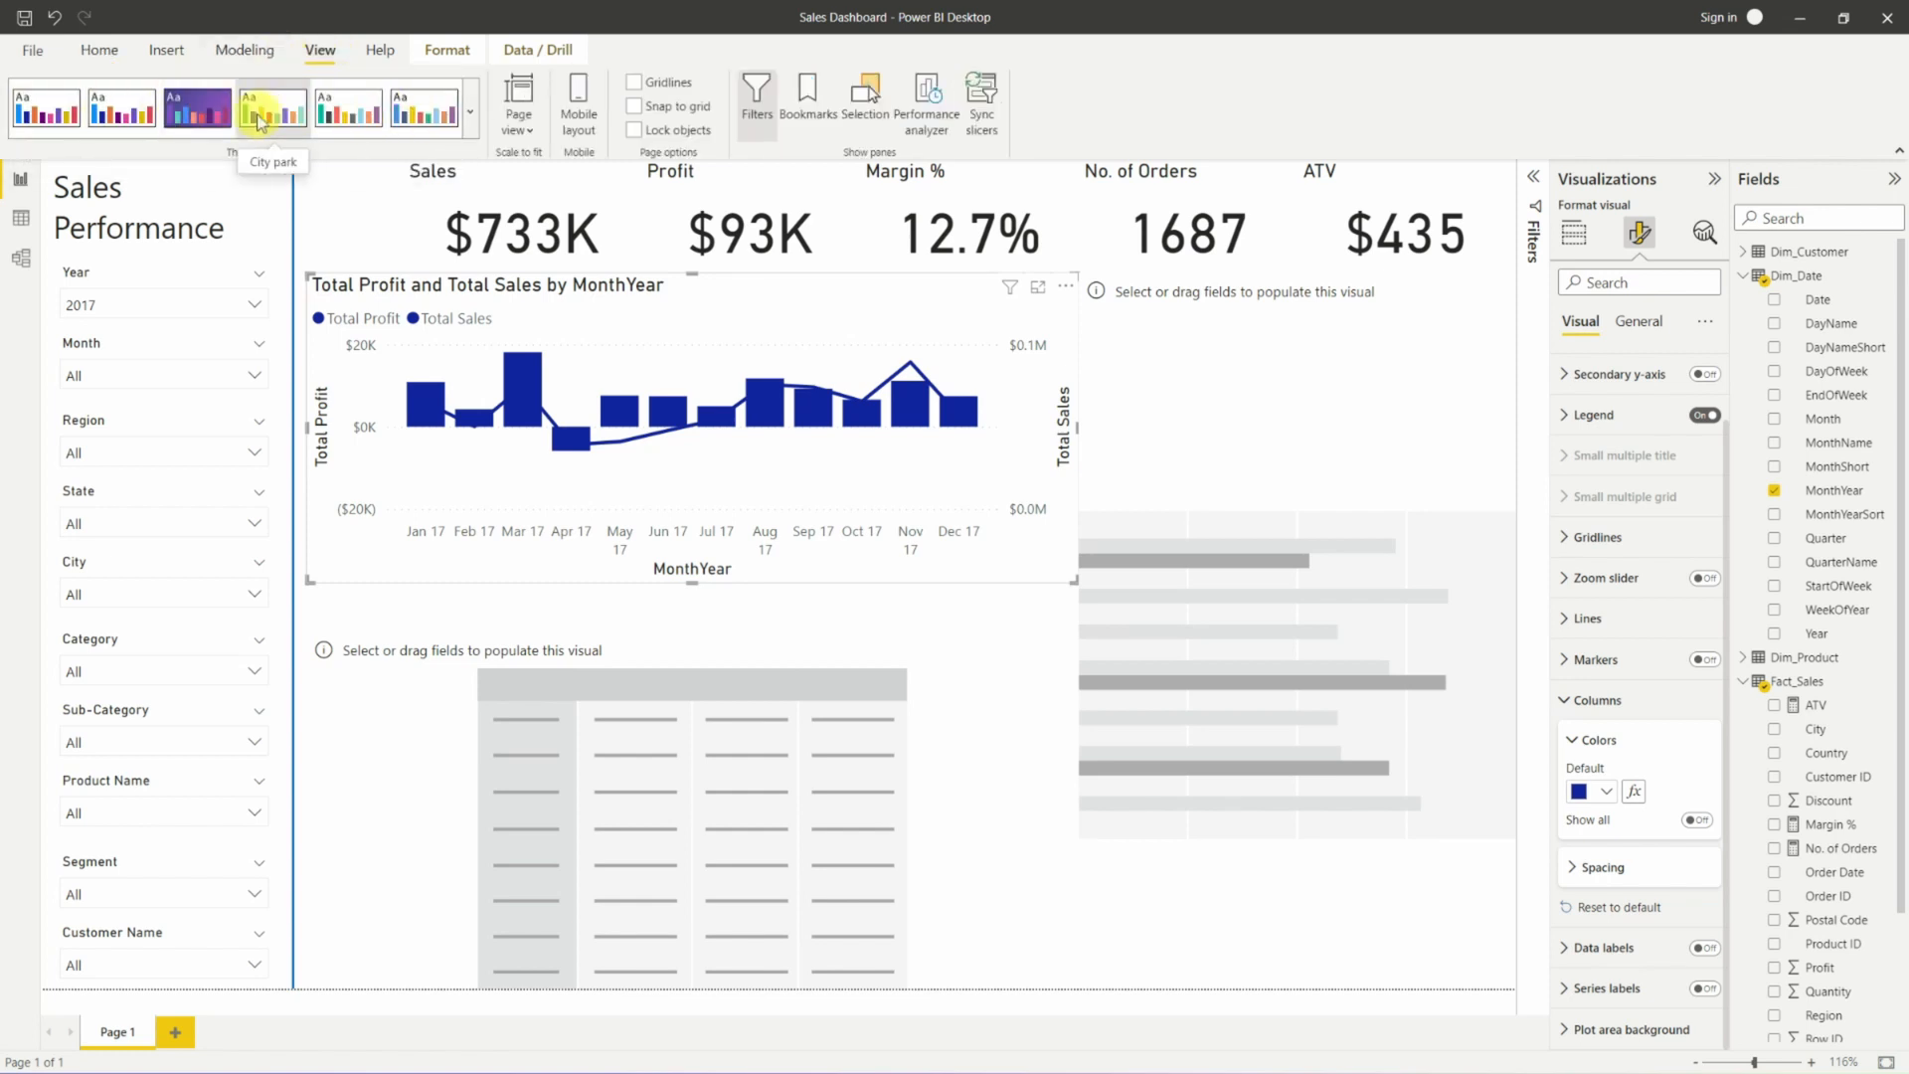
left_click(471, 111)
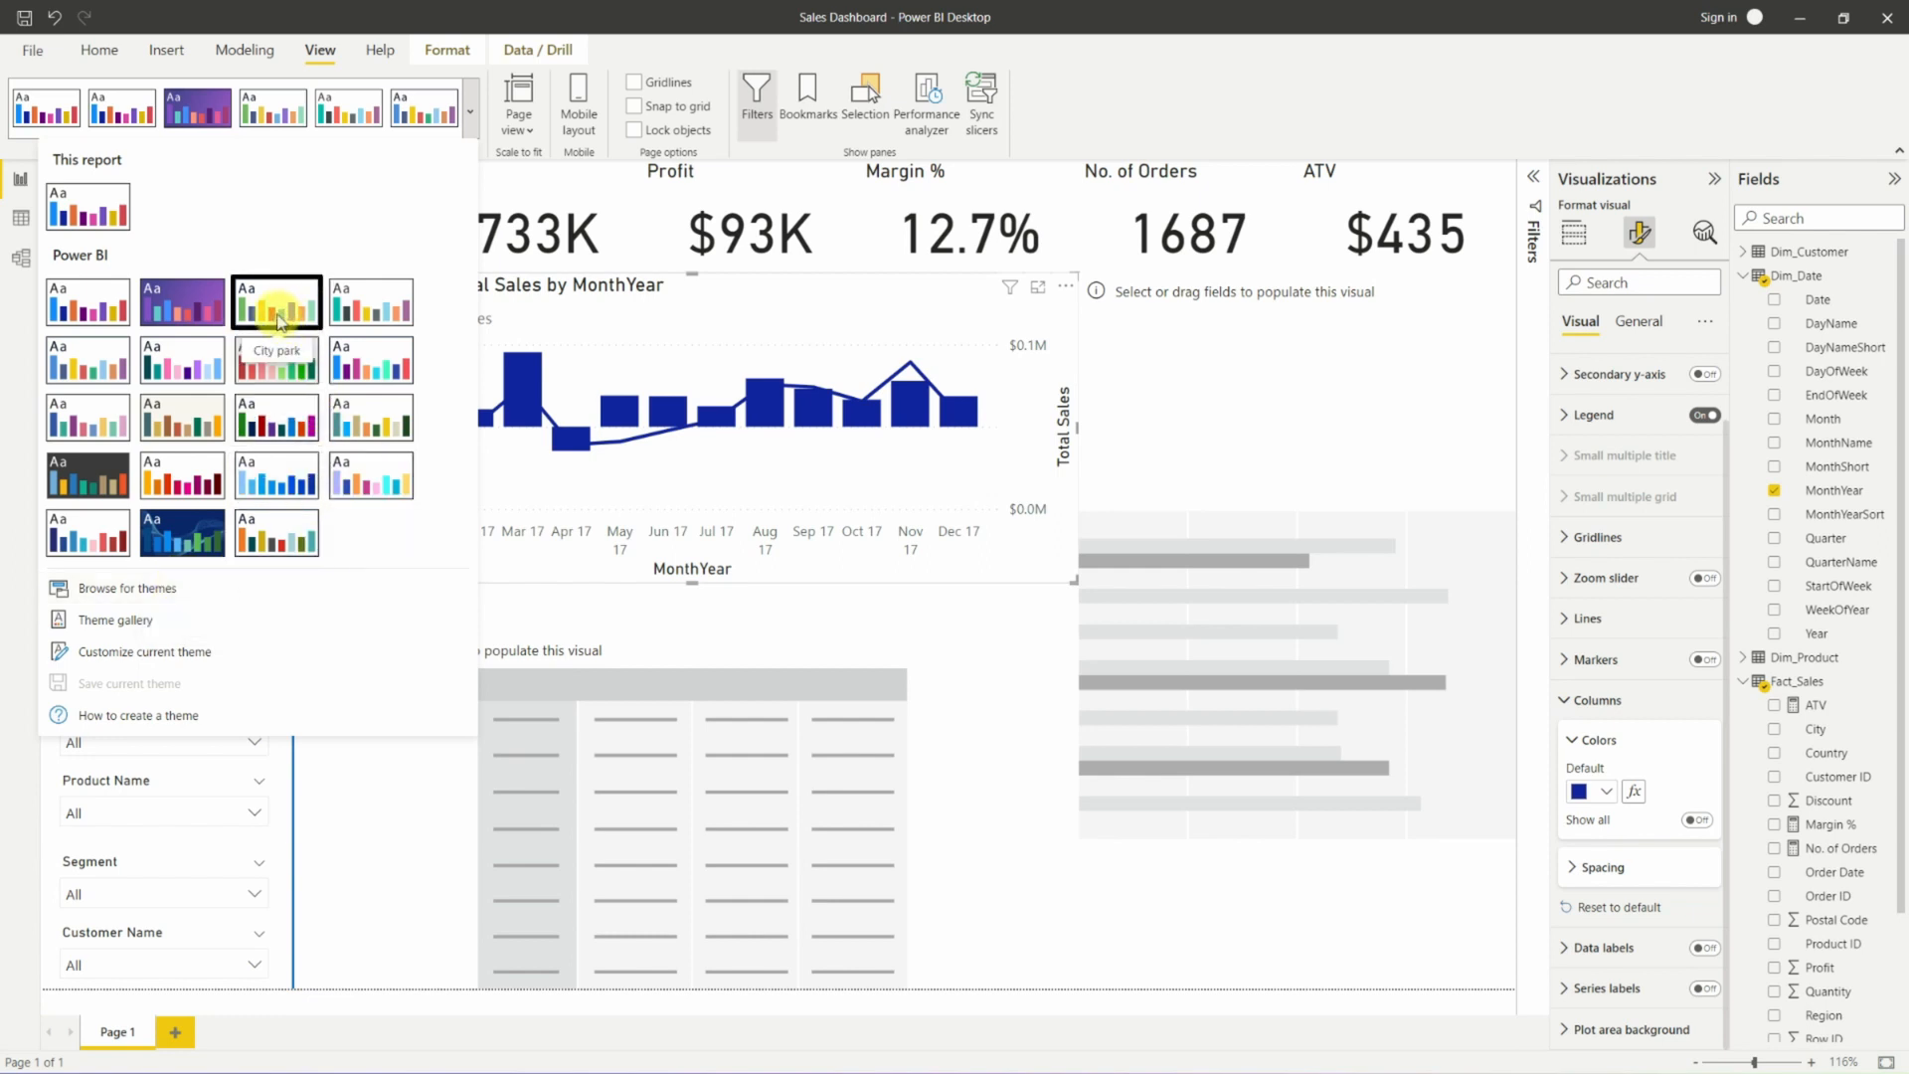
left_click(279, 320)
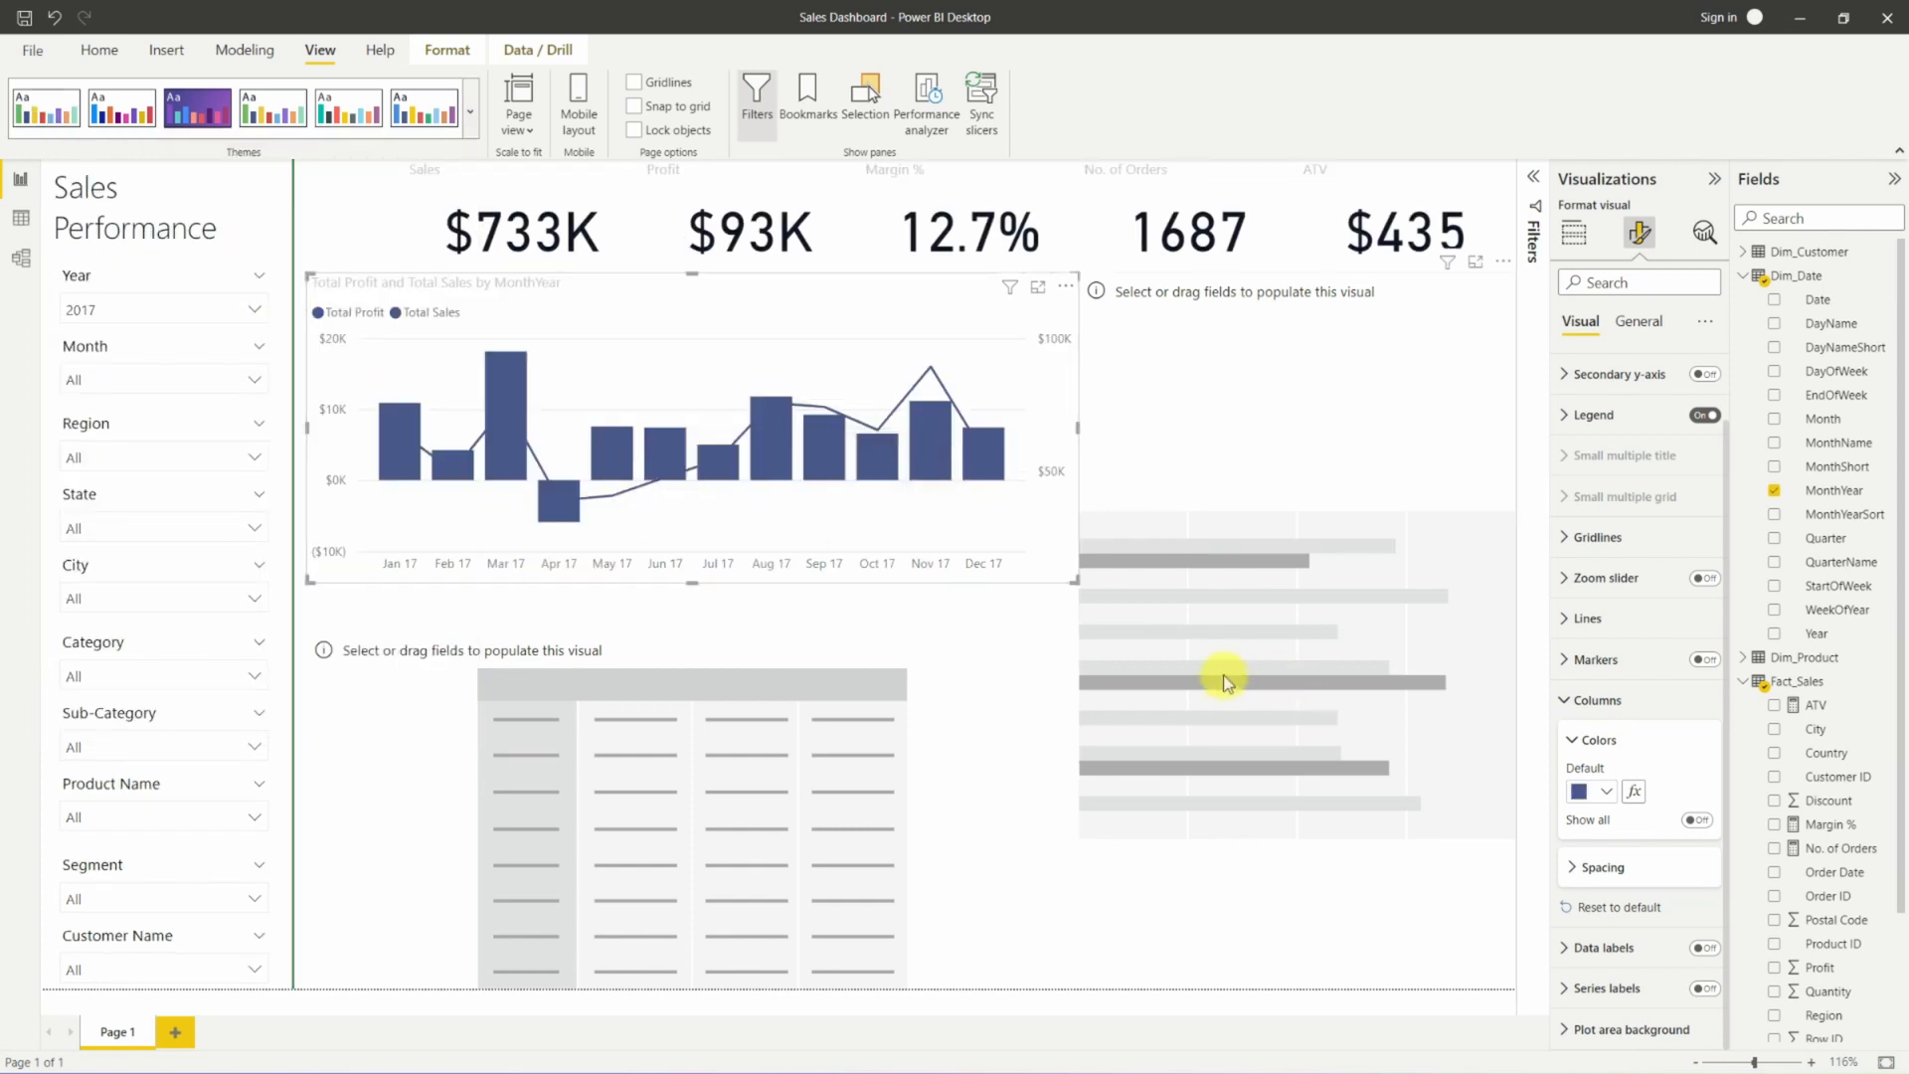
Set the combo chart's default column color to conditional formatting with the Rules style, based on Total Profit from Fact_Sales.
left_click(1634, 791)
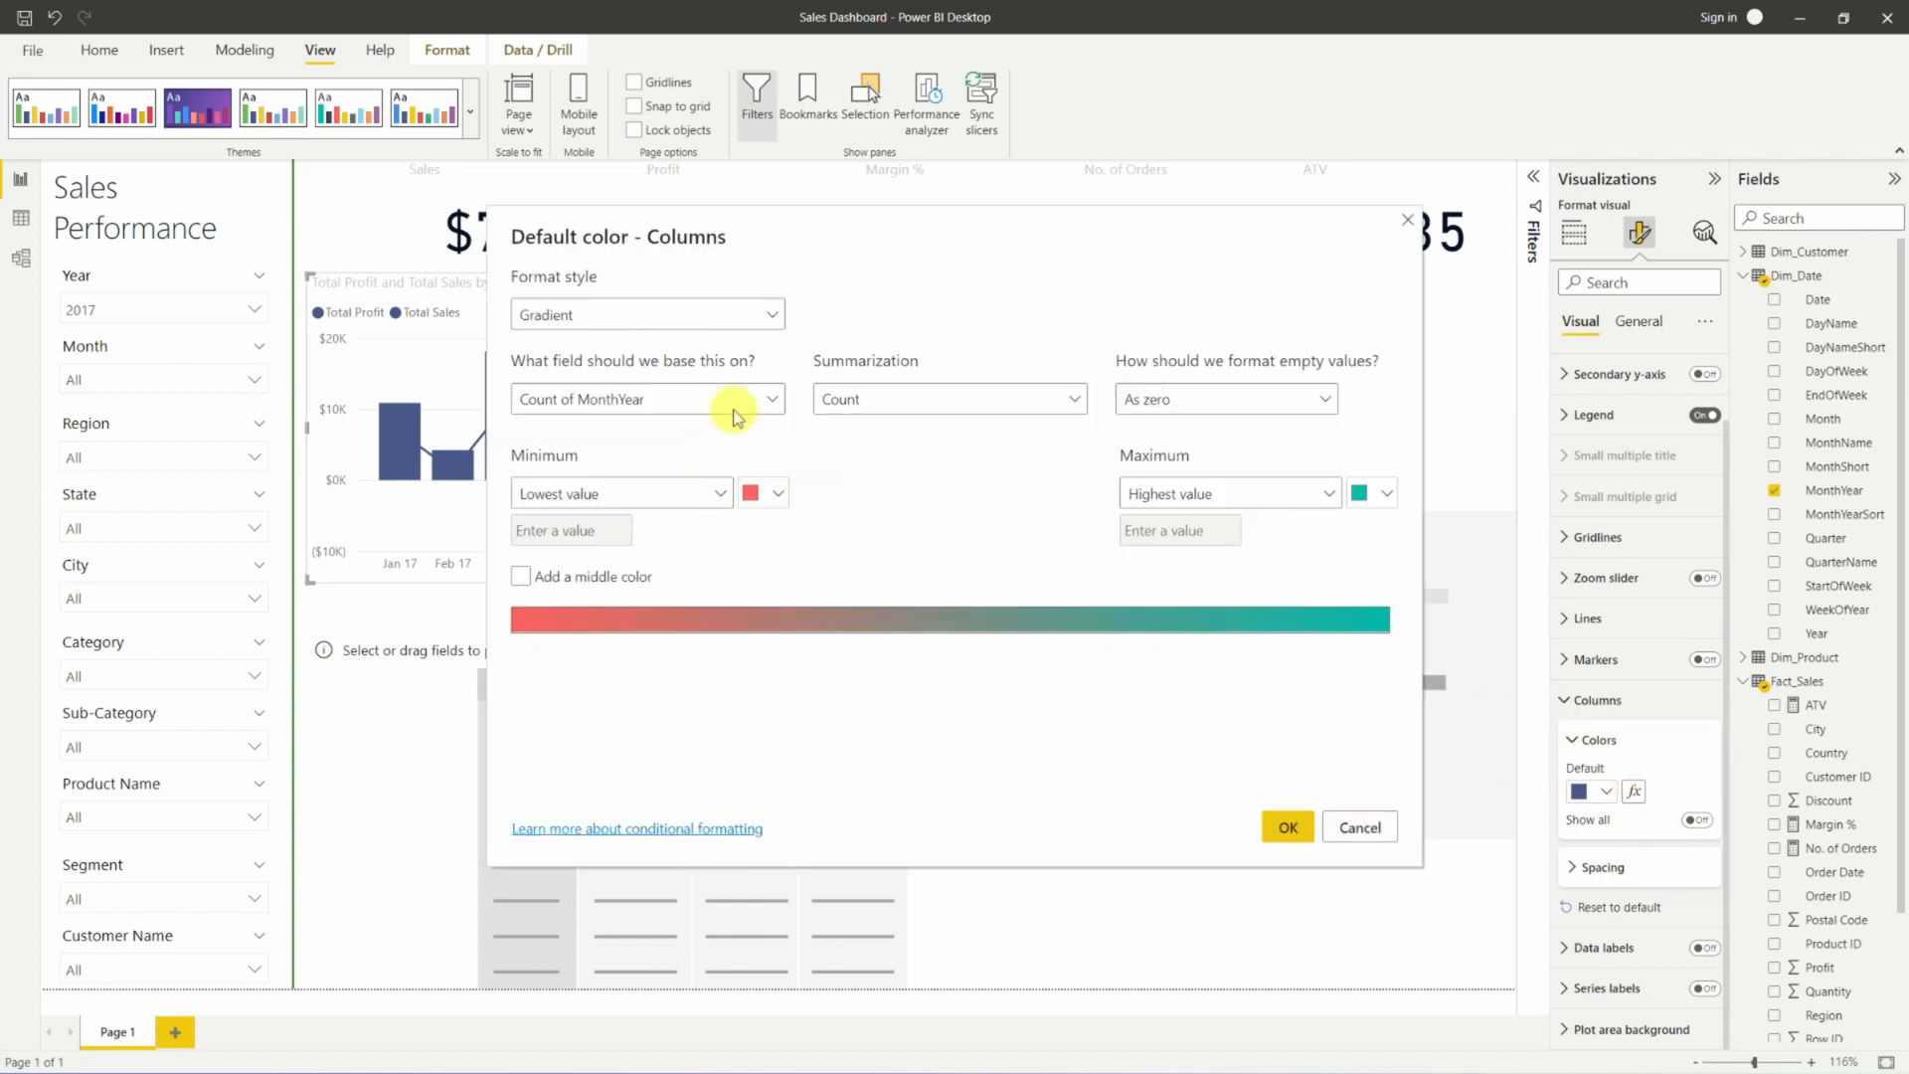
left_click(703, 316)
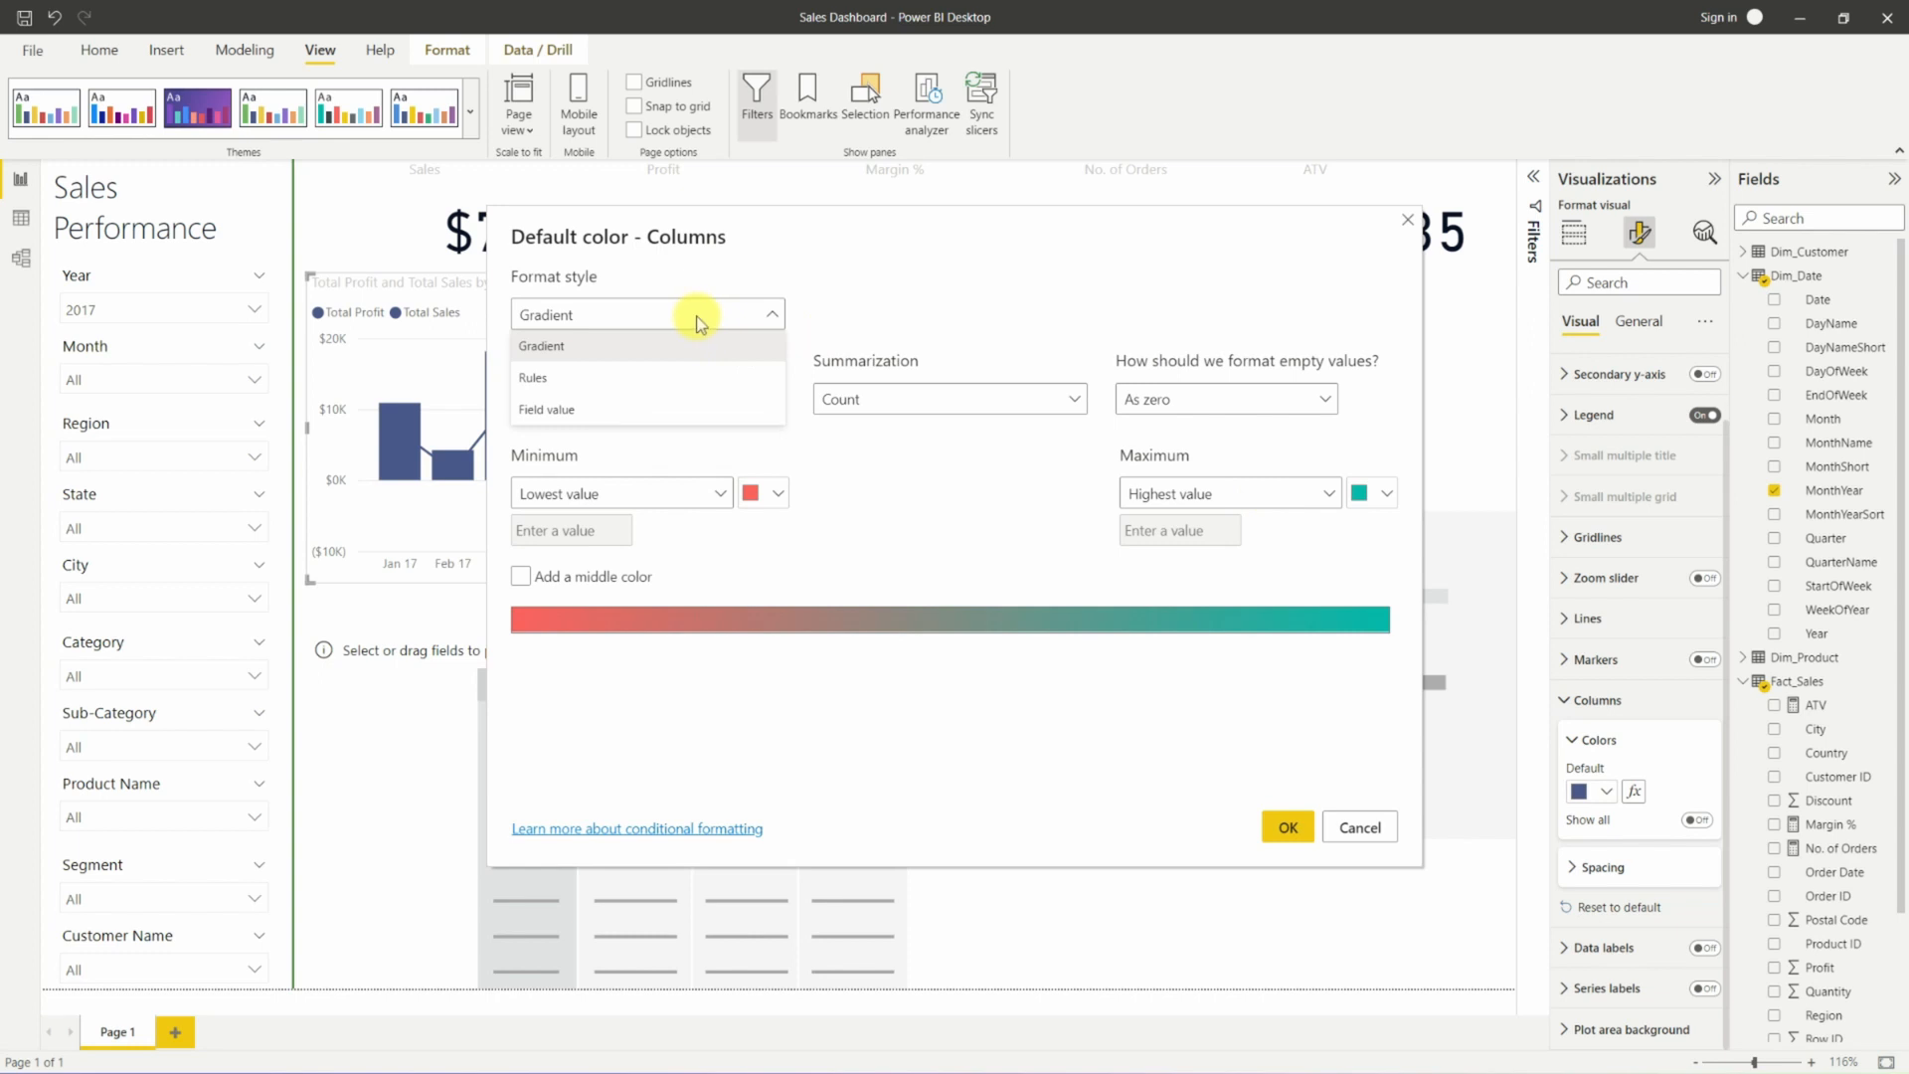
left_click(627, 381)
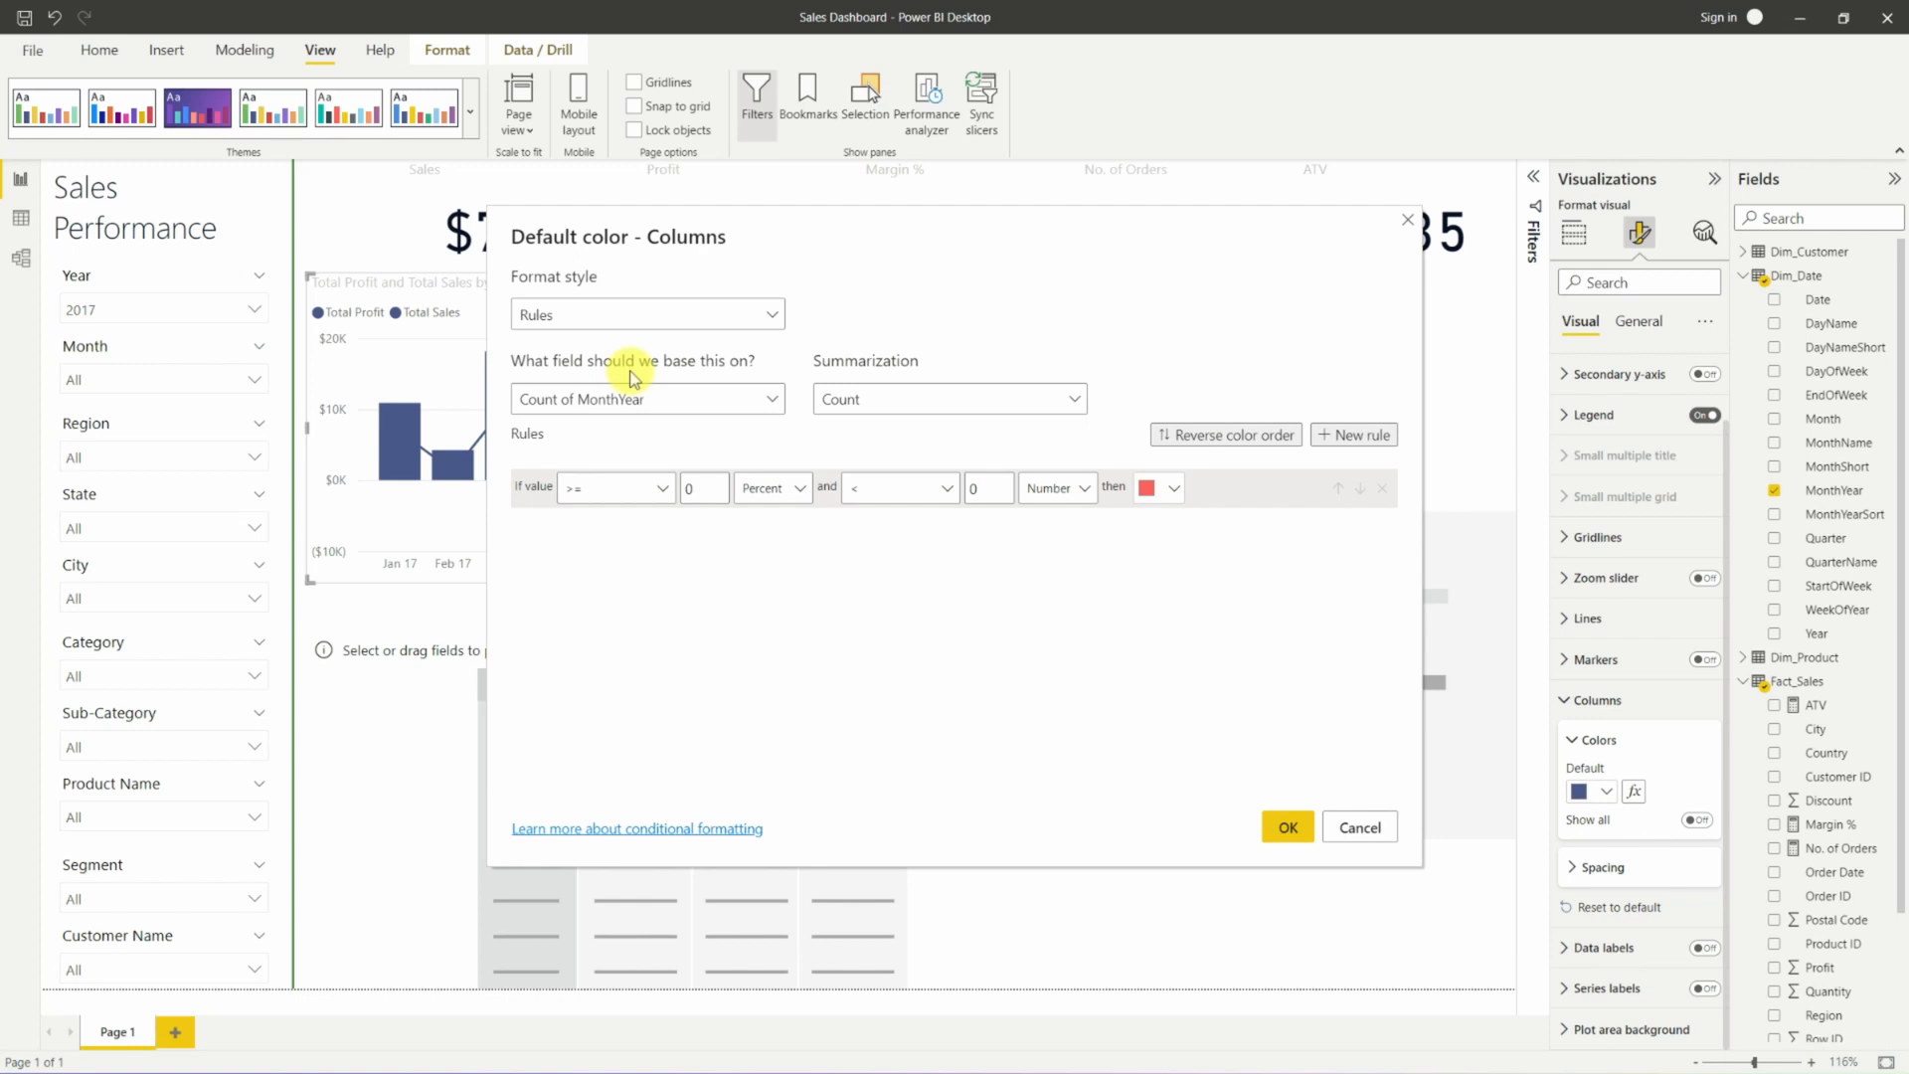
left_click(746, 407)
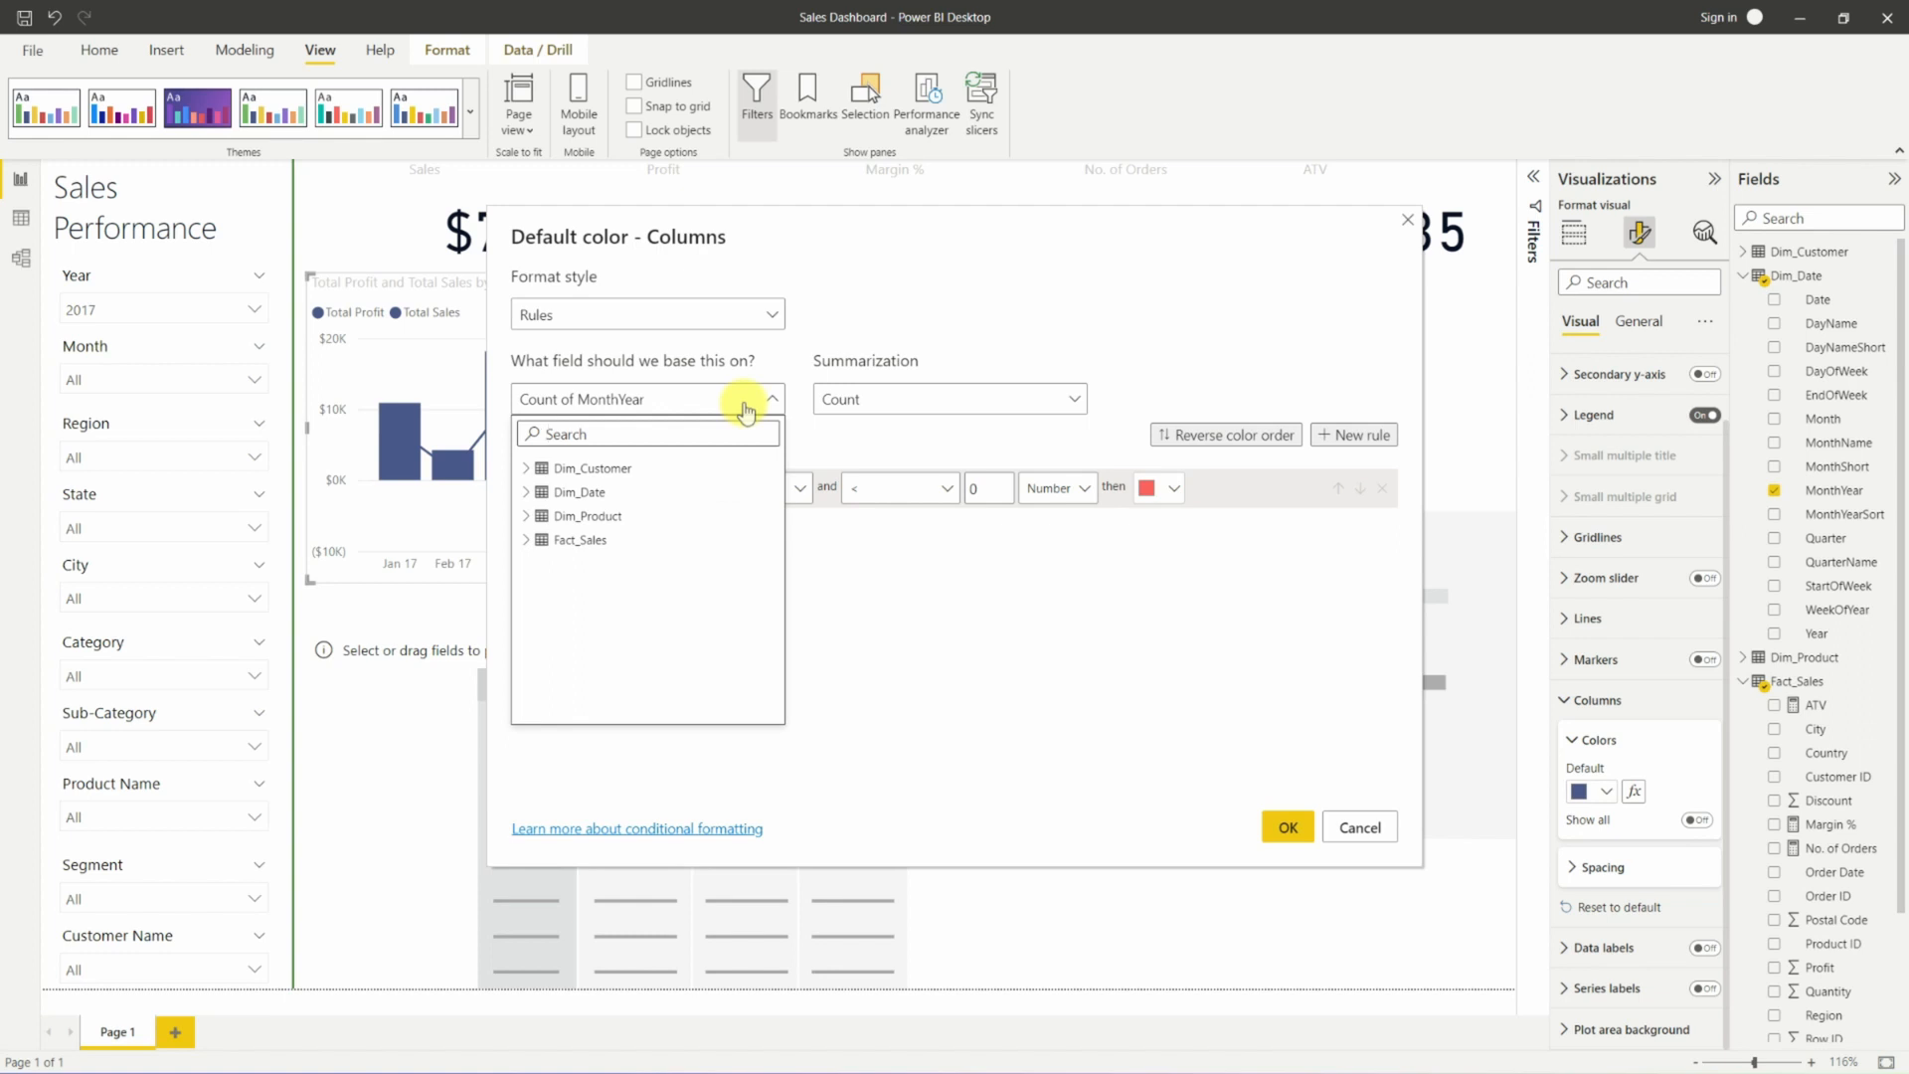
left_click(525, 540)
scroll(557, 547, "down", 5)
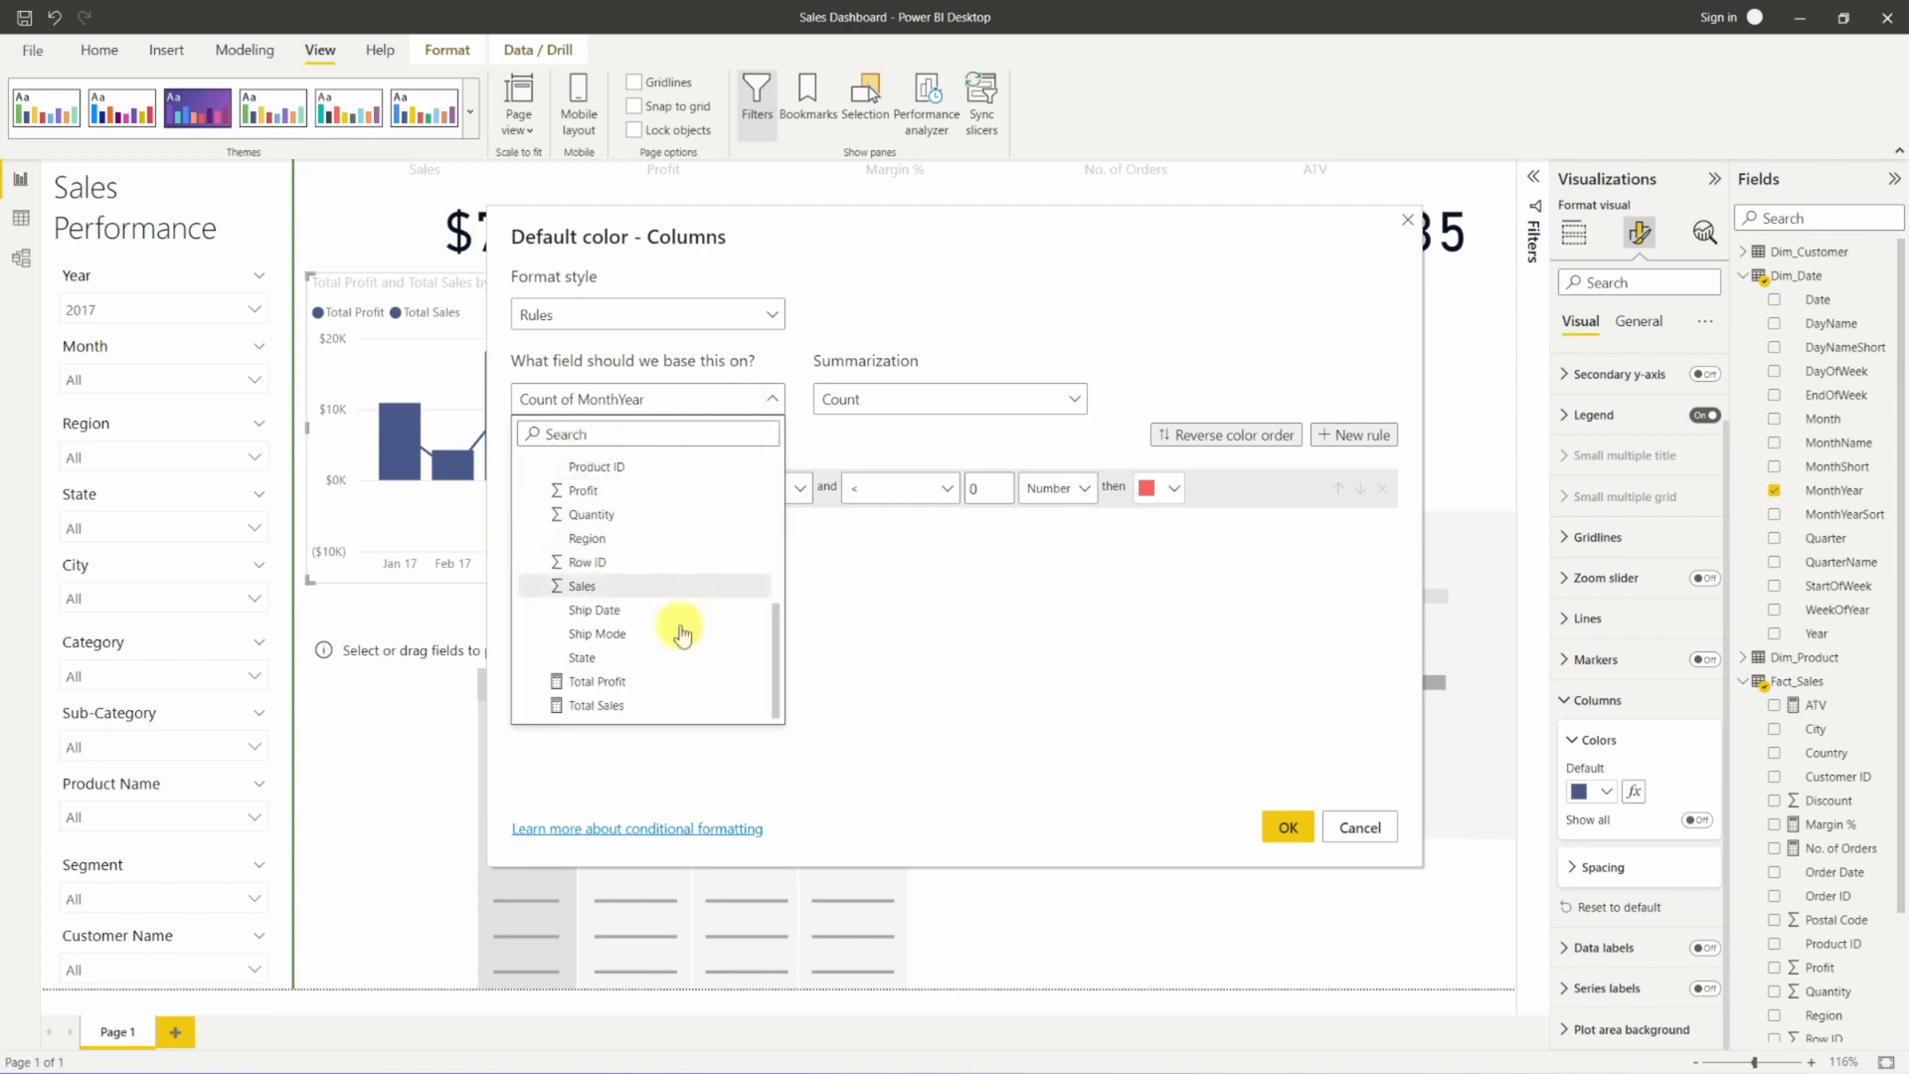
left_click(633, 684)
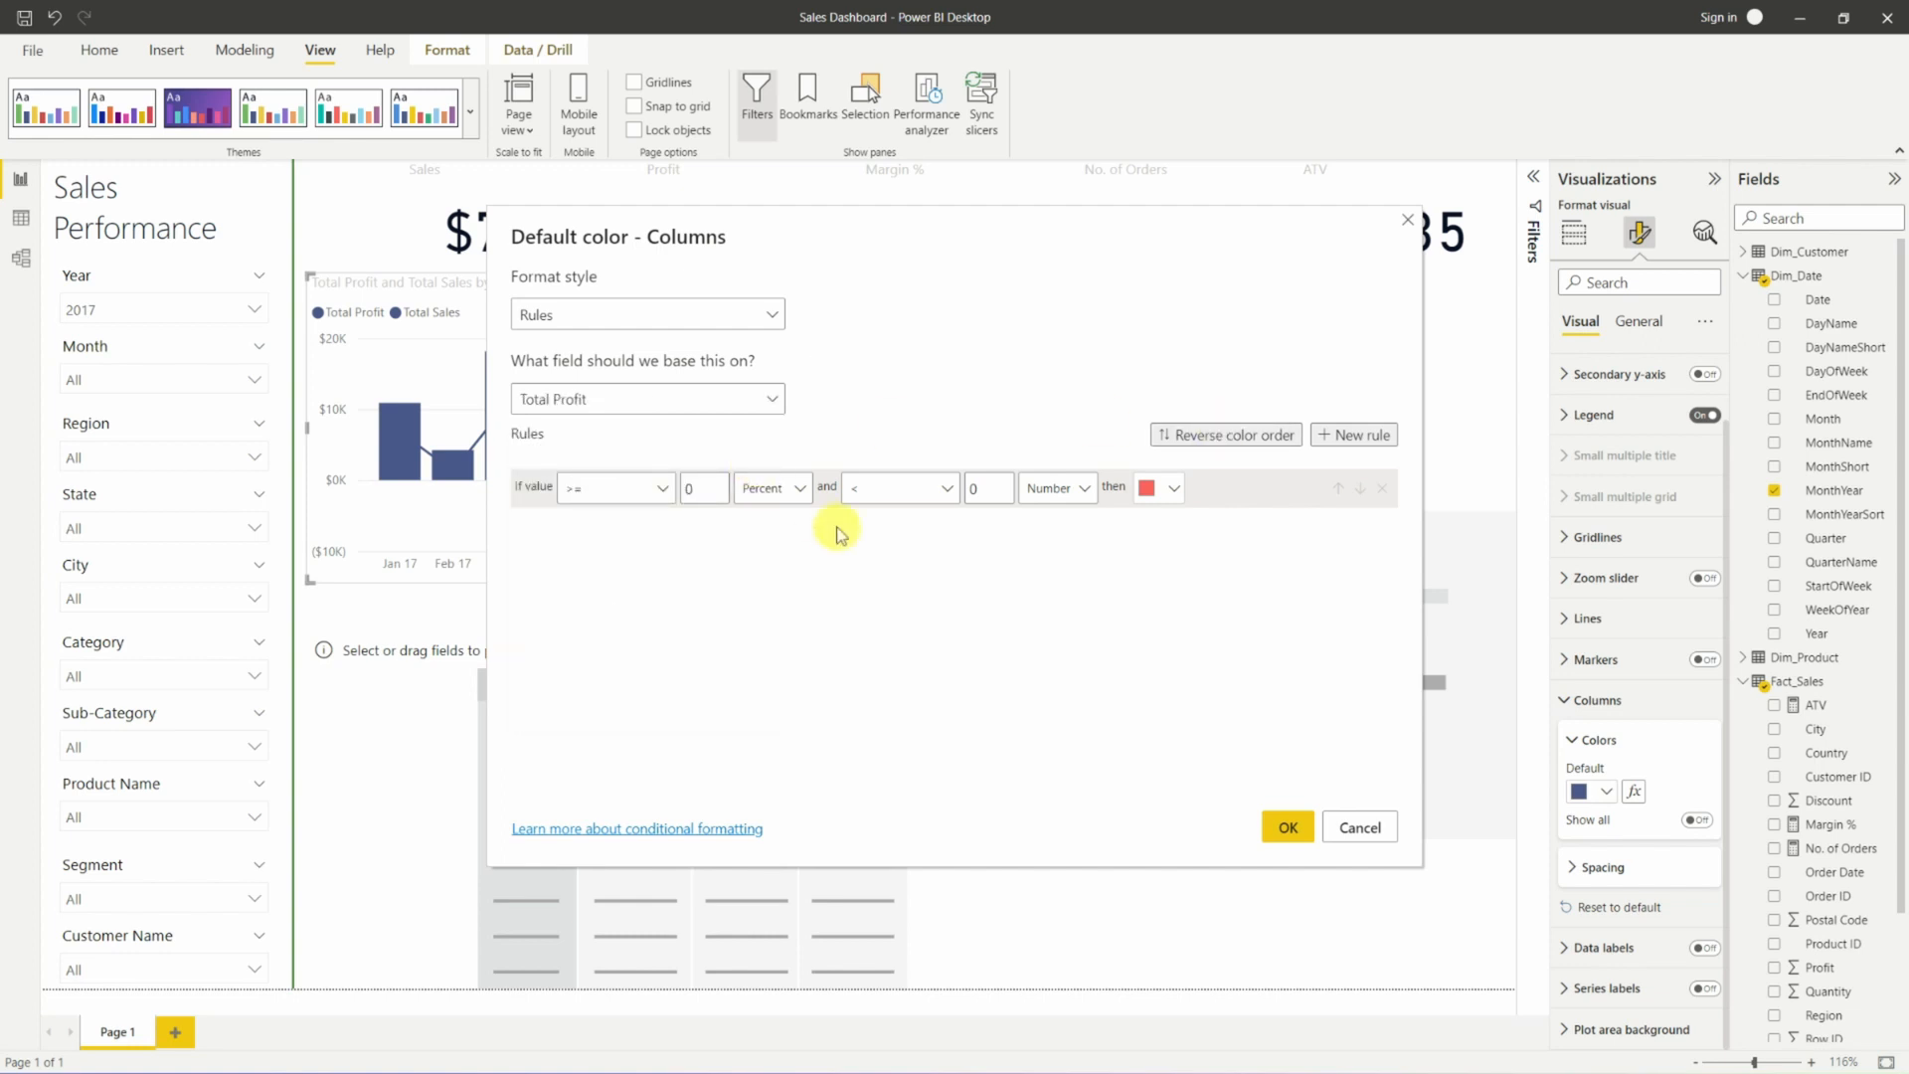
Add a second color rule and define number ranges from Min to below 0 and from 0 to below Max.
left_click(1331, 444)
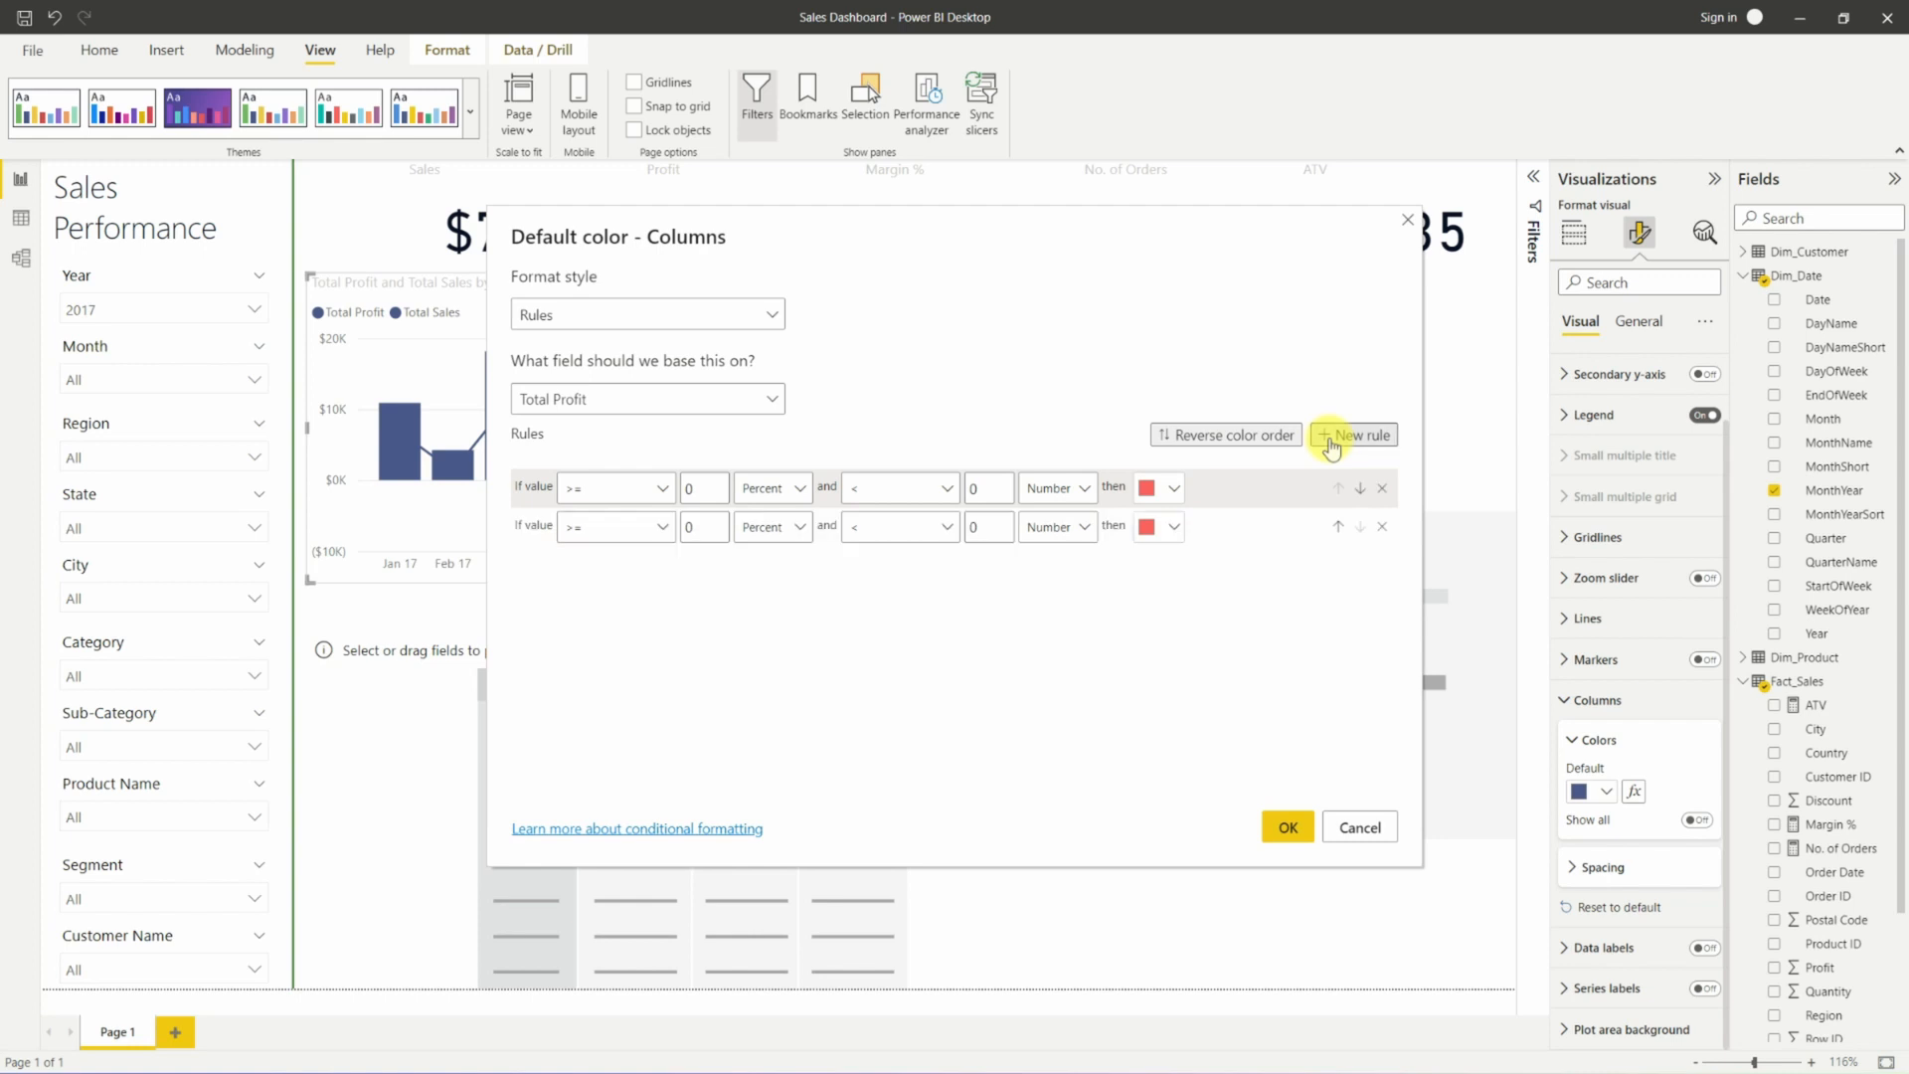
left_click(784, 500)
left_click(766, 553)
left_click(770, 526)
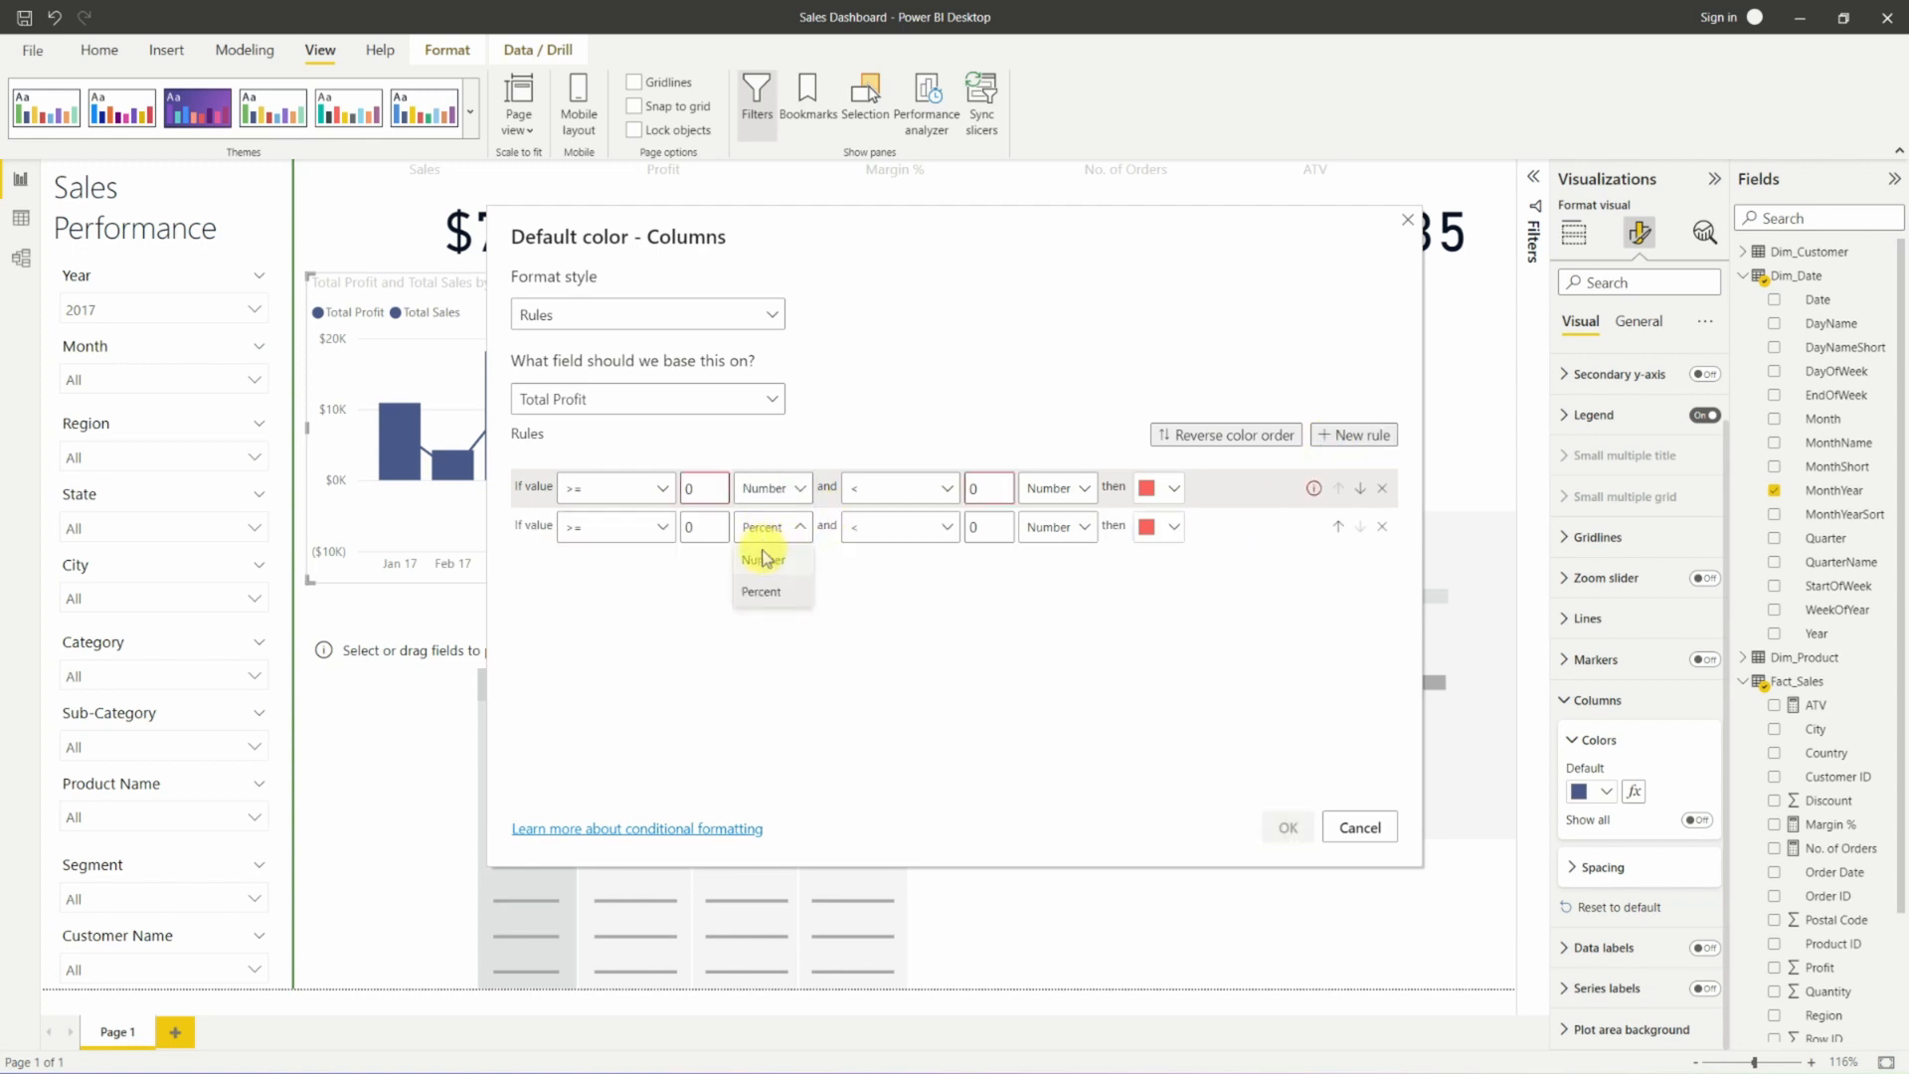
left_click(765, 592)
left_click(709, 488)
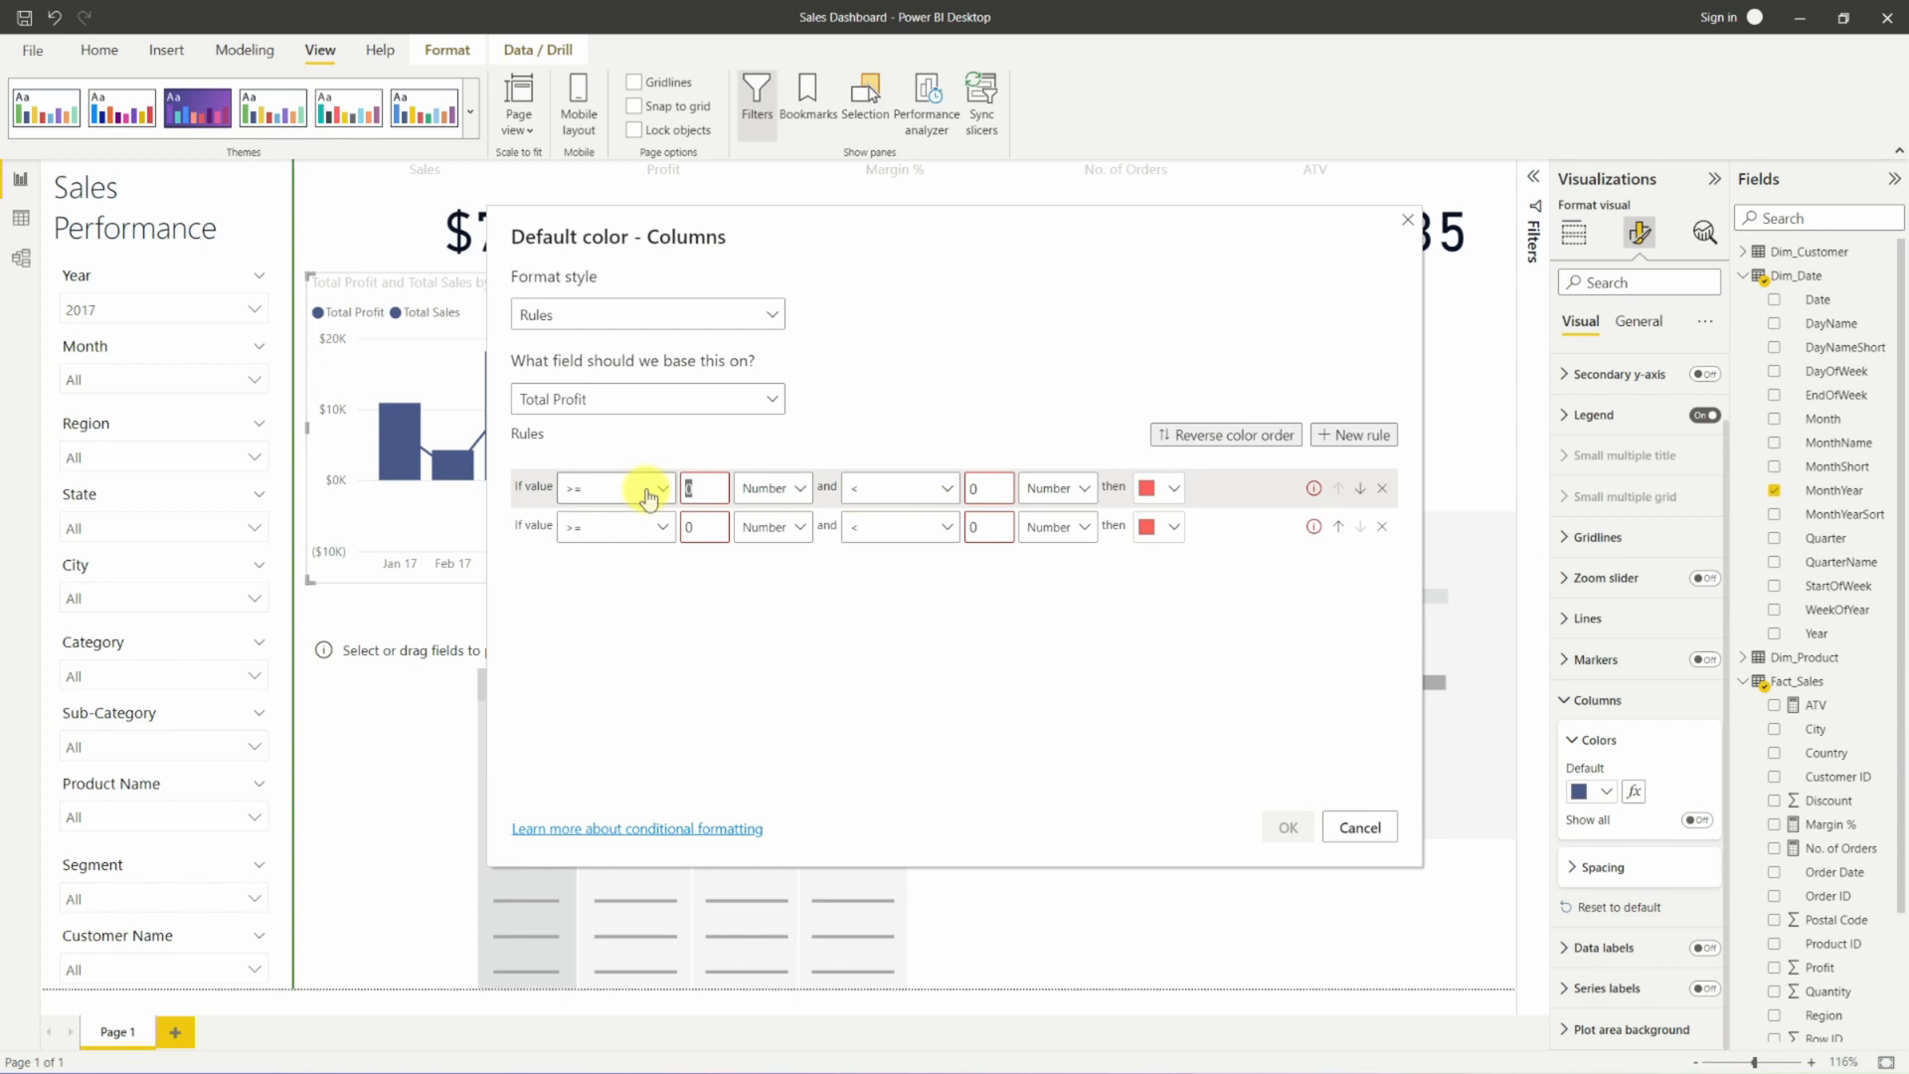
key("BackSpace")
left_click(989, 526)
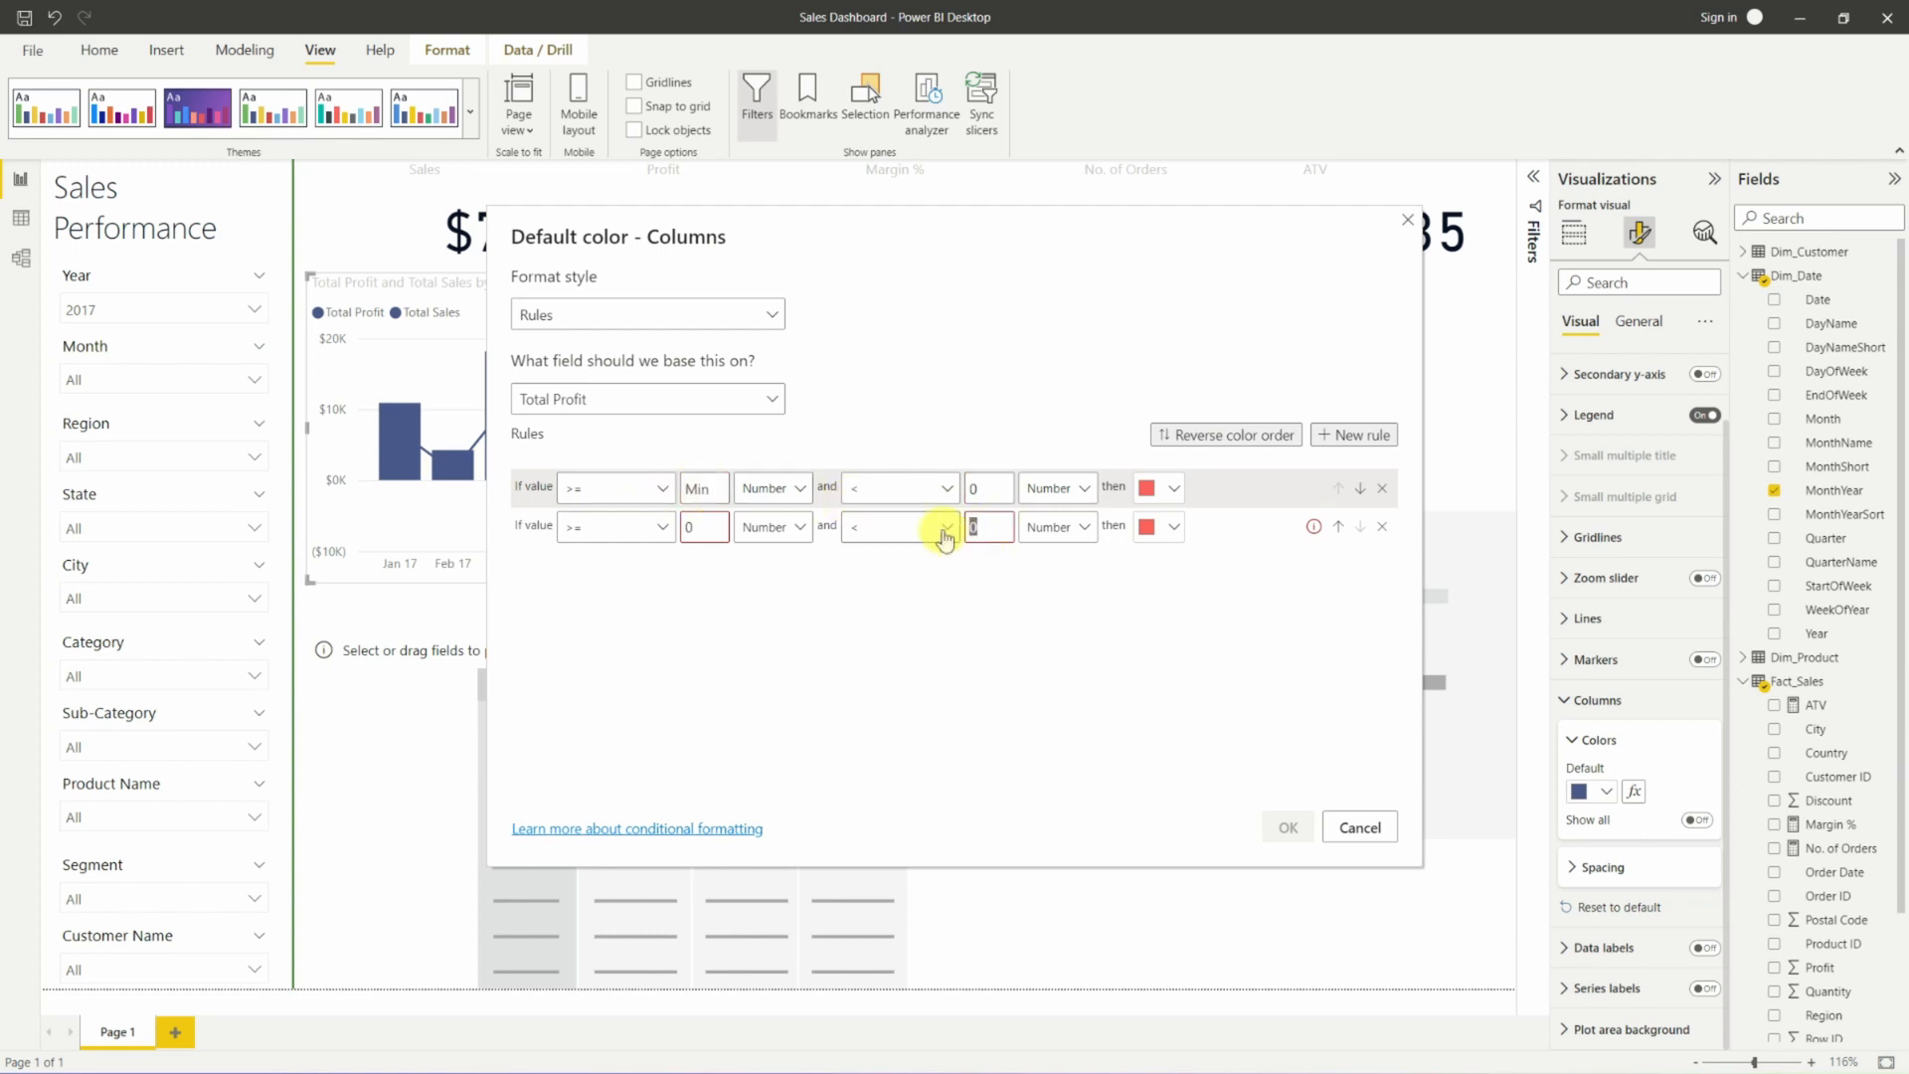
key("BackSpace")
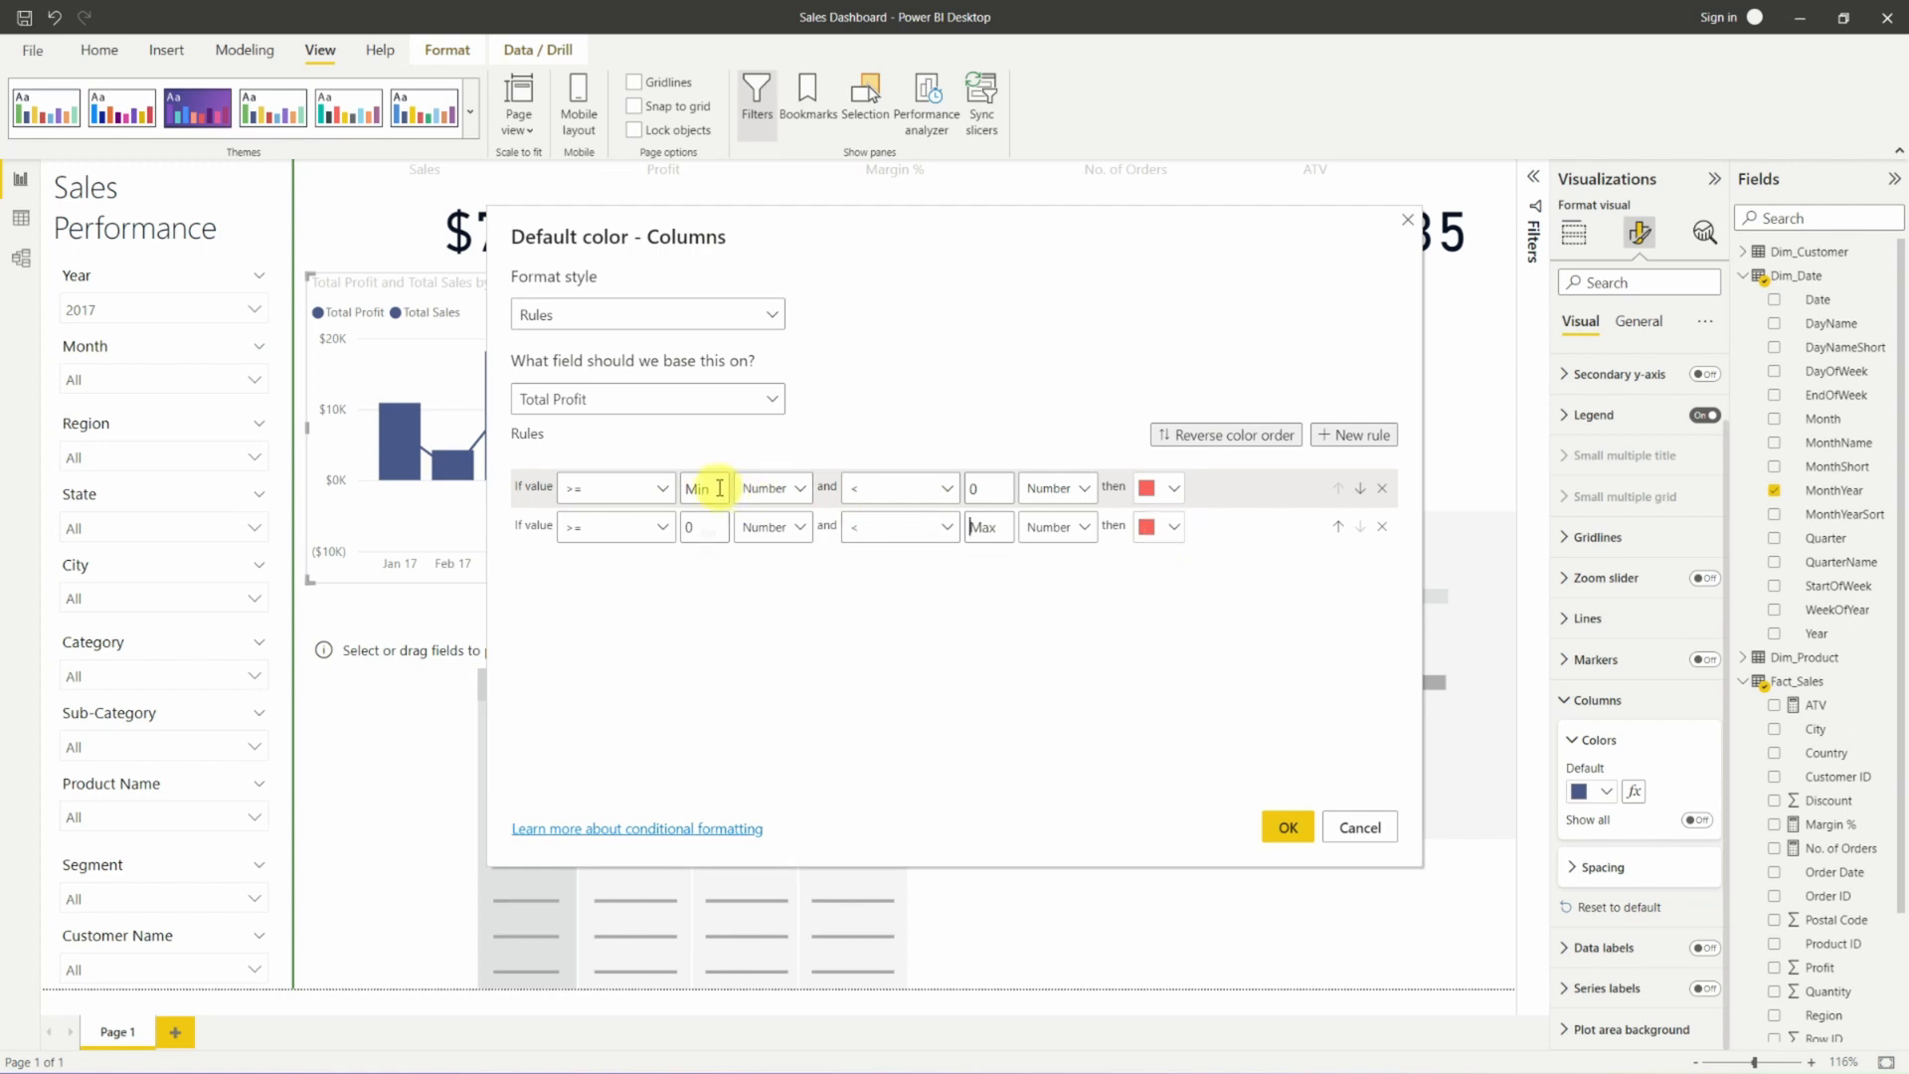
Color the negative-profit rule red and the rule from 0 upward green, and apply the conditional formatting to the columns.
left_click(1172, 488)
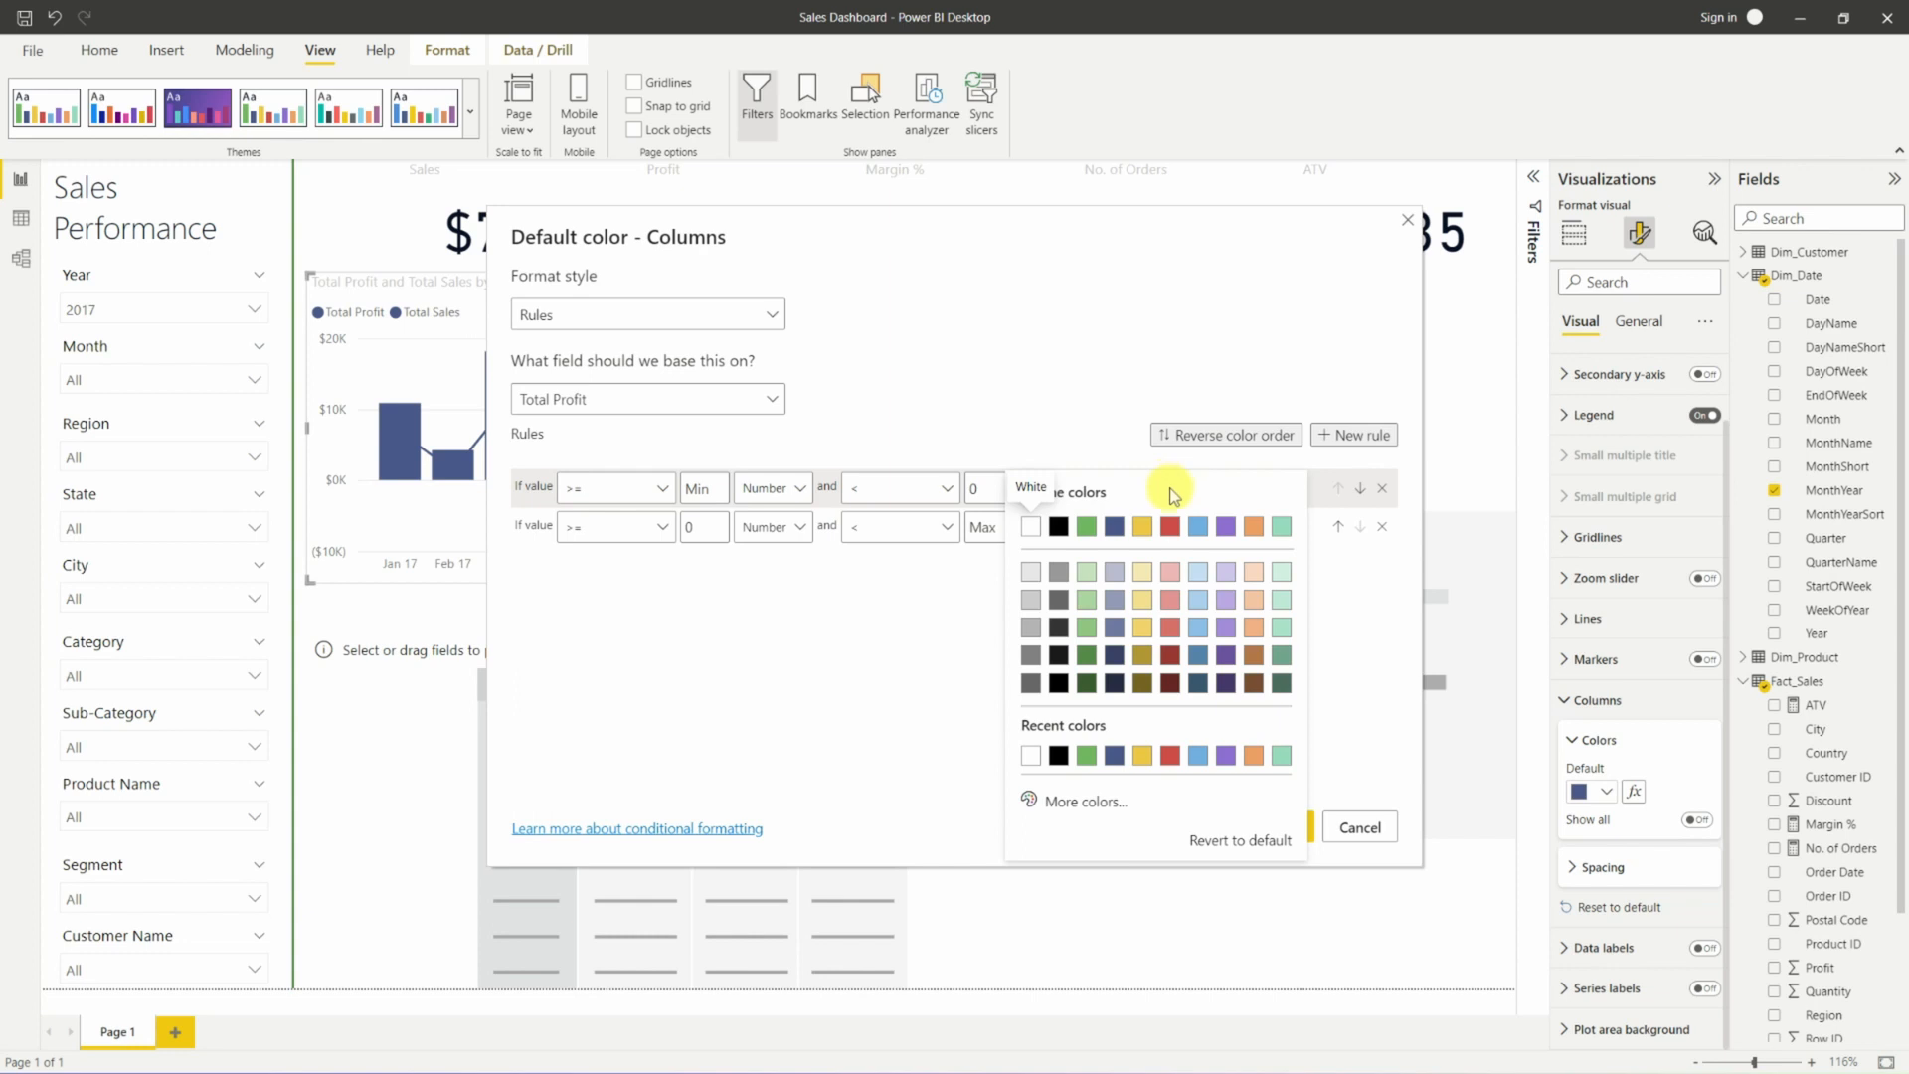
left_click(1170, 526)
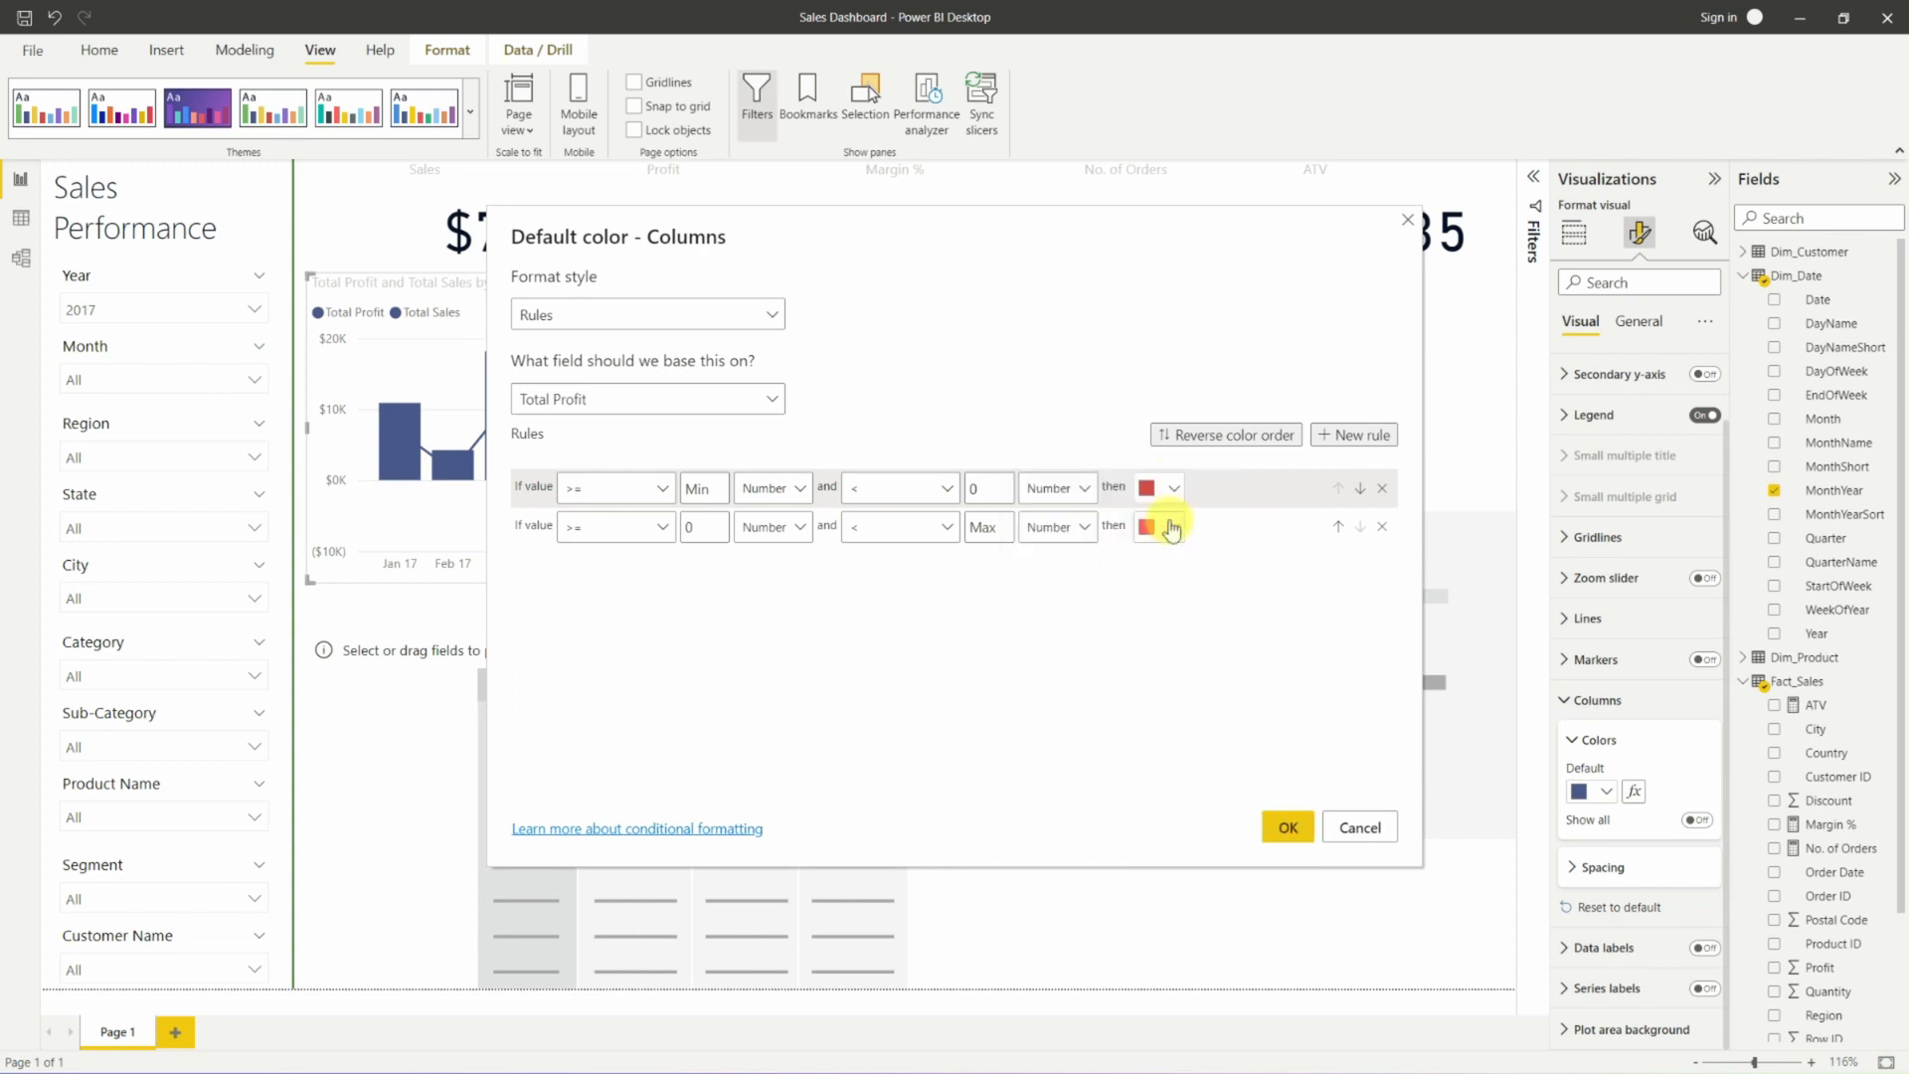
left_click(1172, 527)
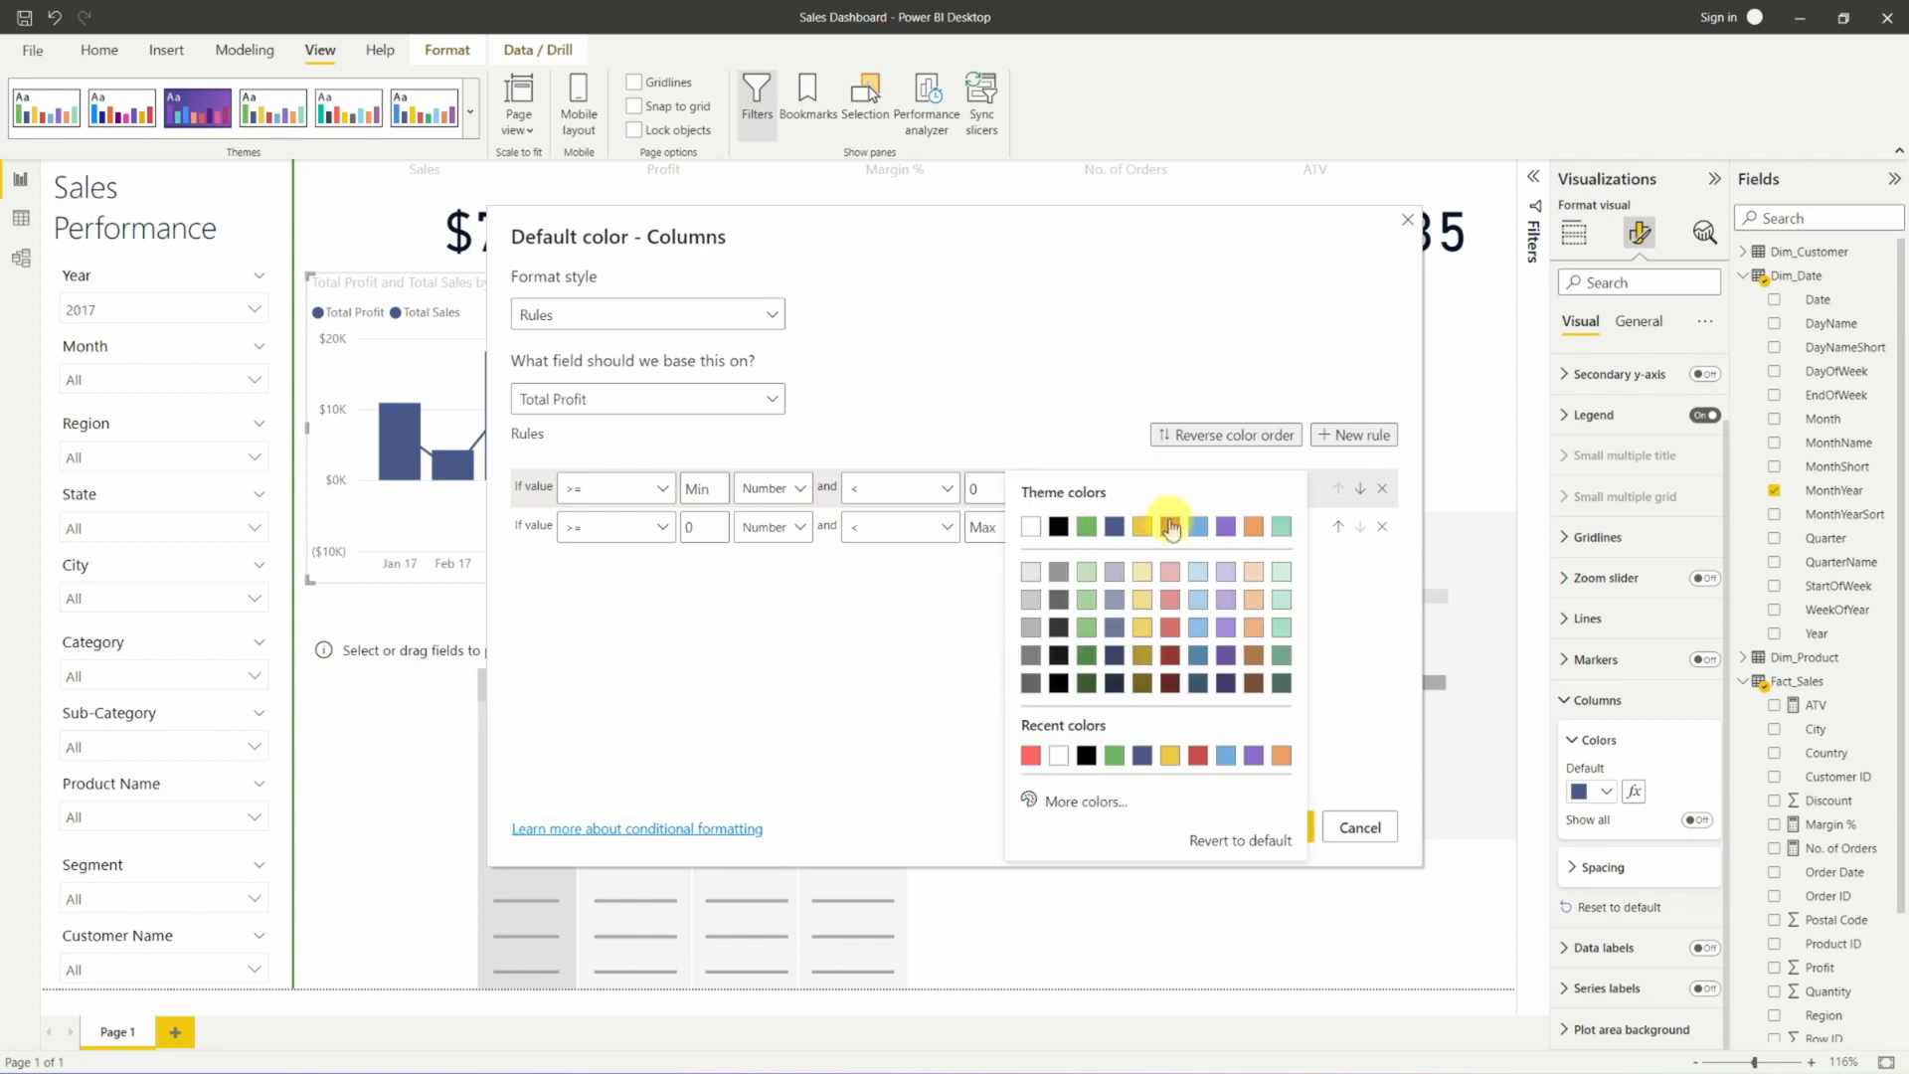
left_click(1085, 538)
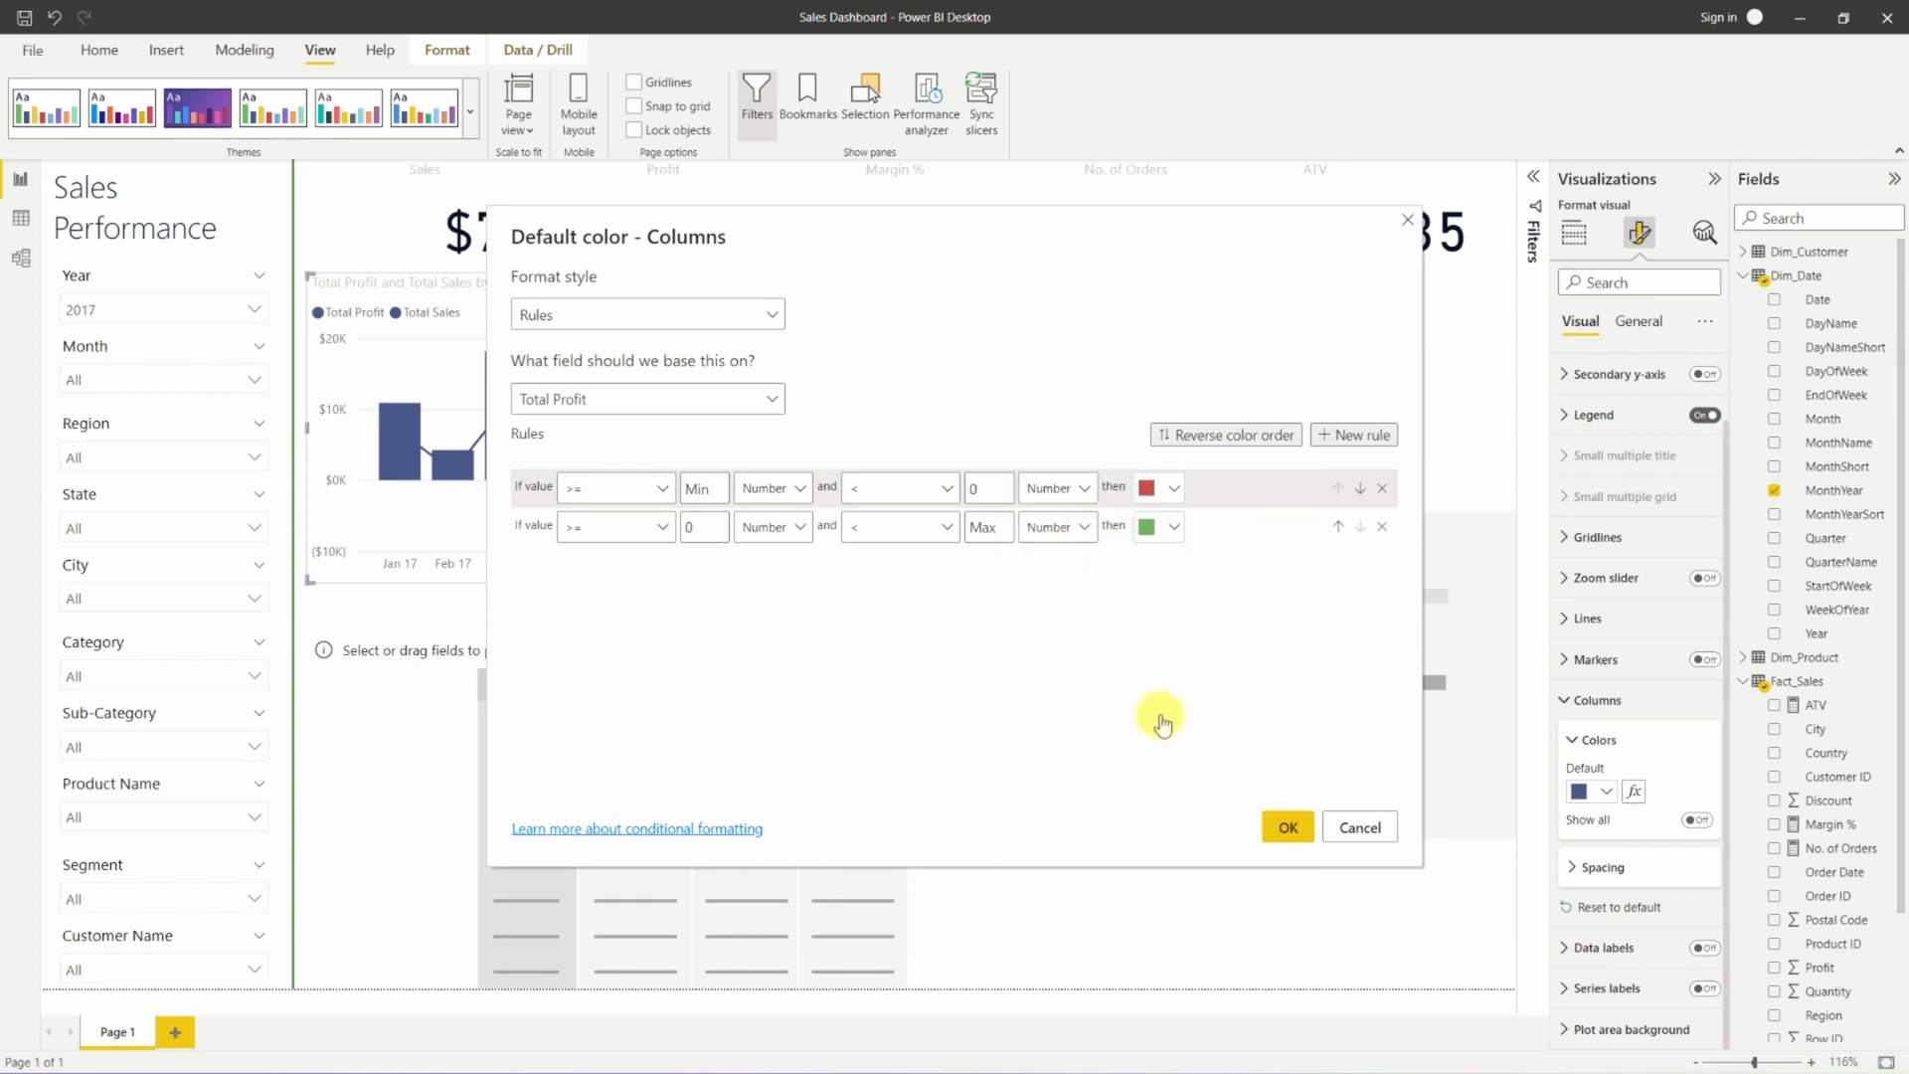
left_click(1286, 828)
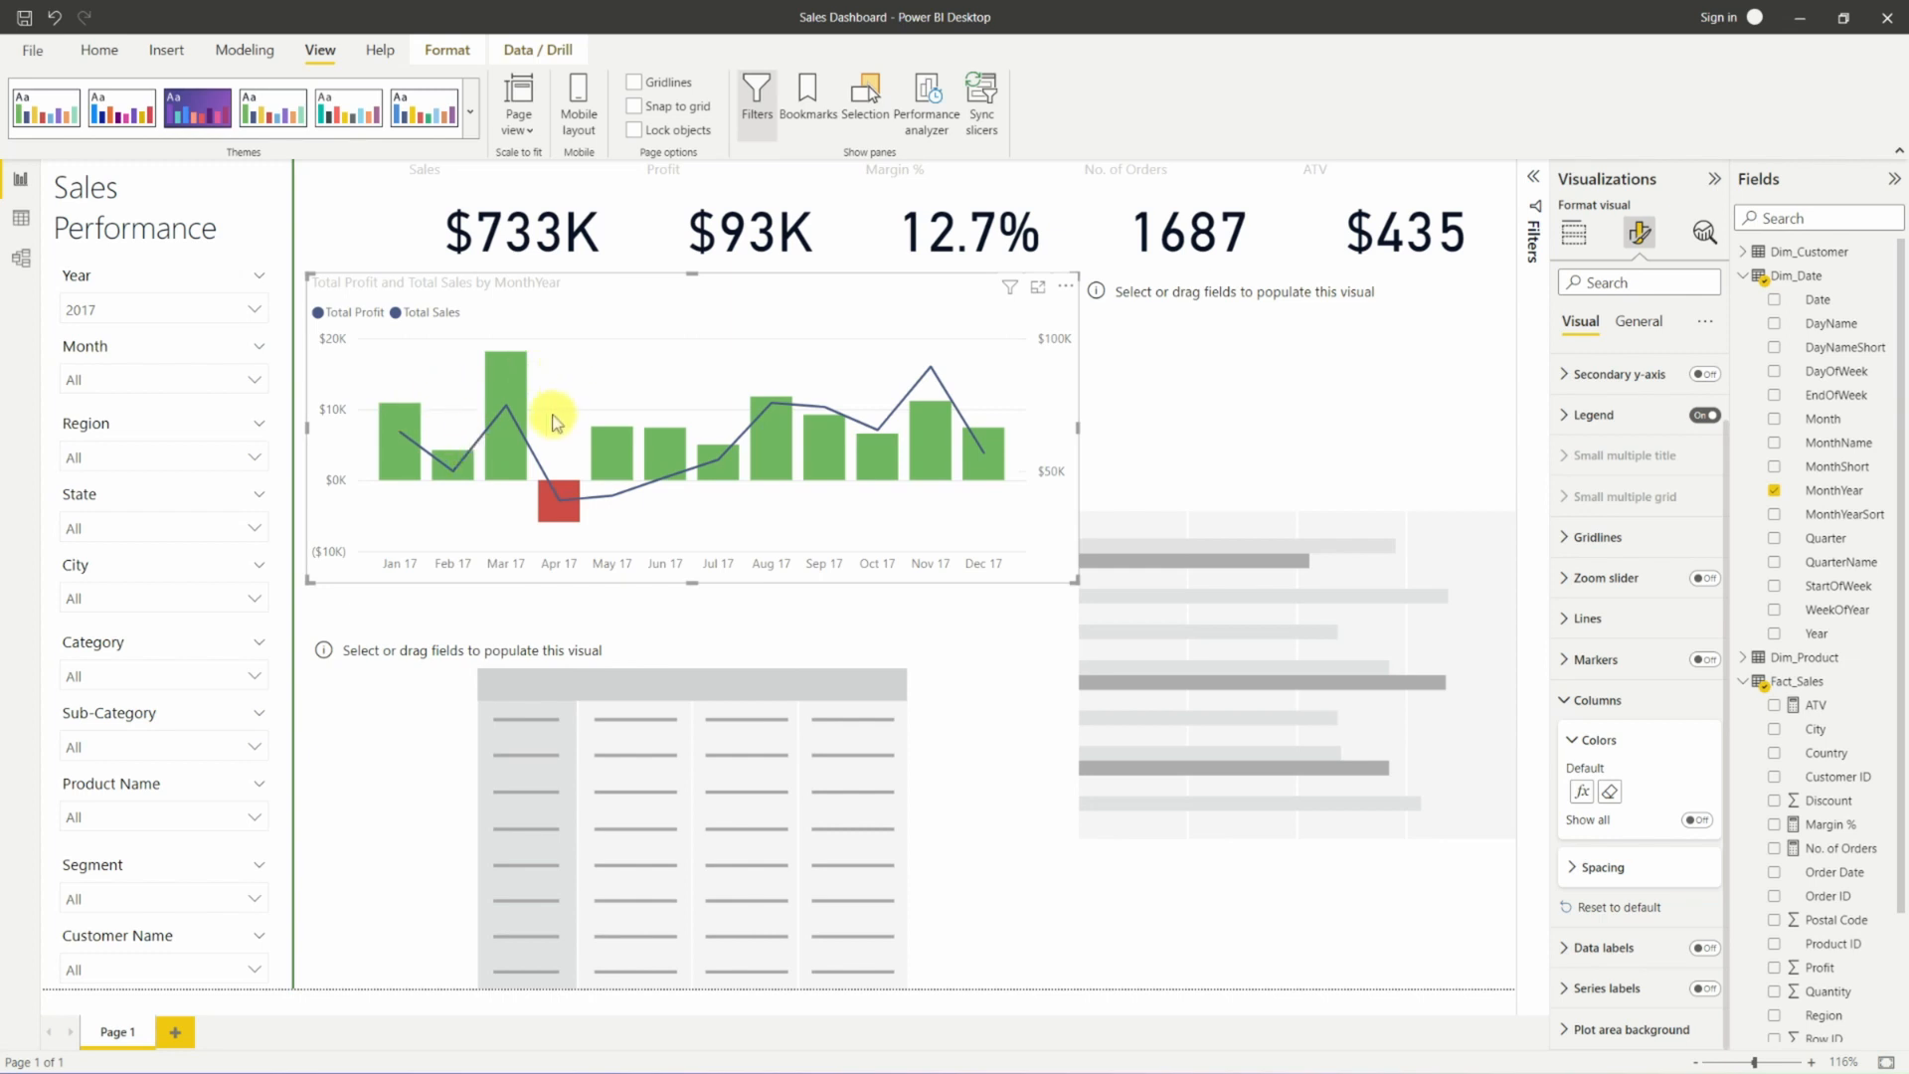
mouse_move(564, 510)
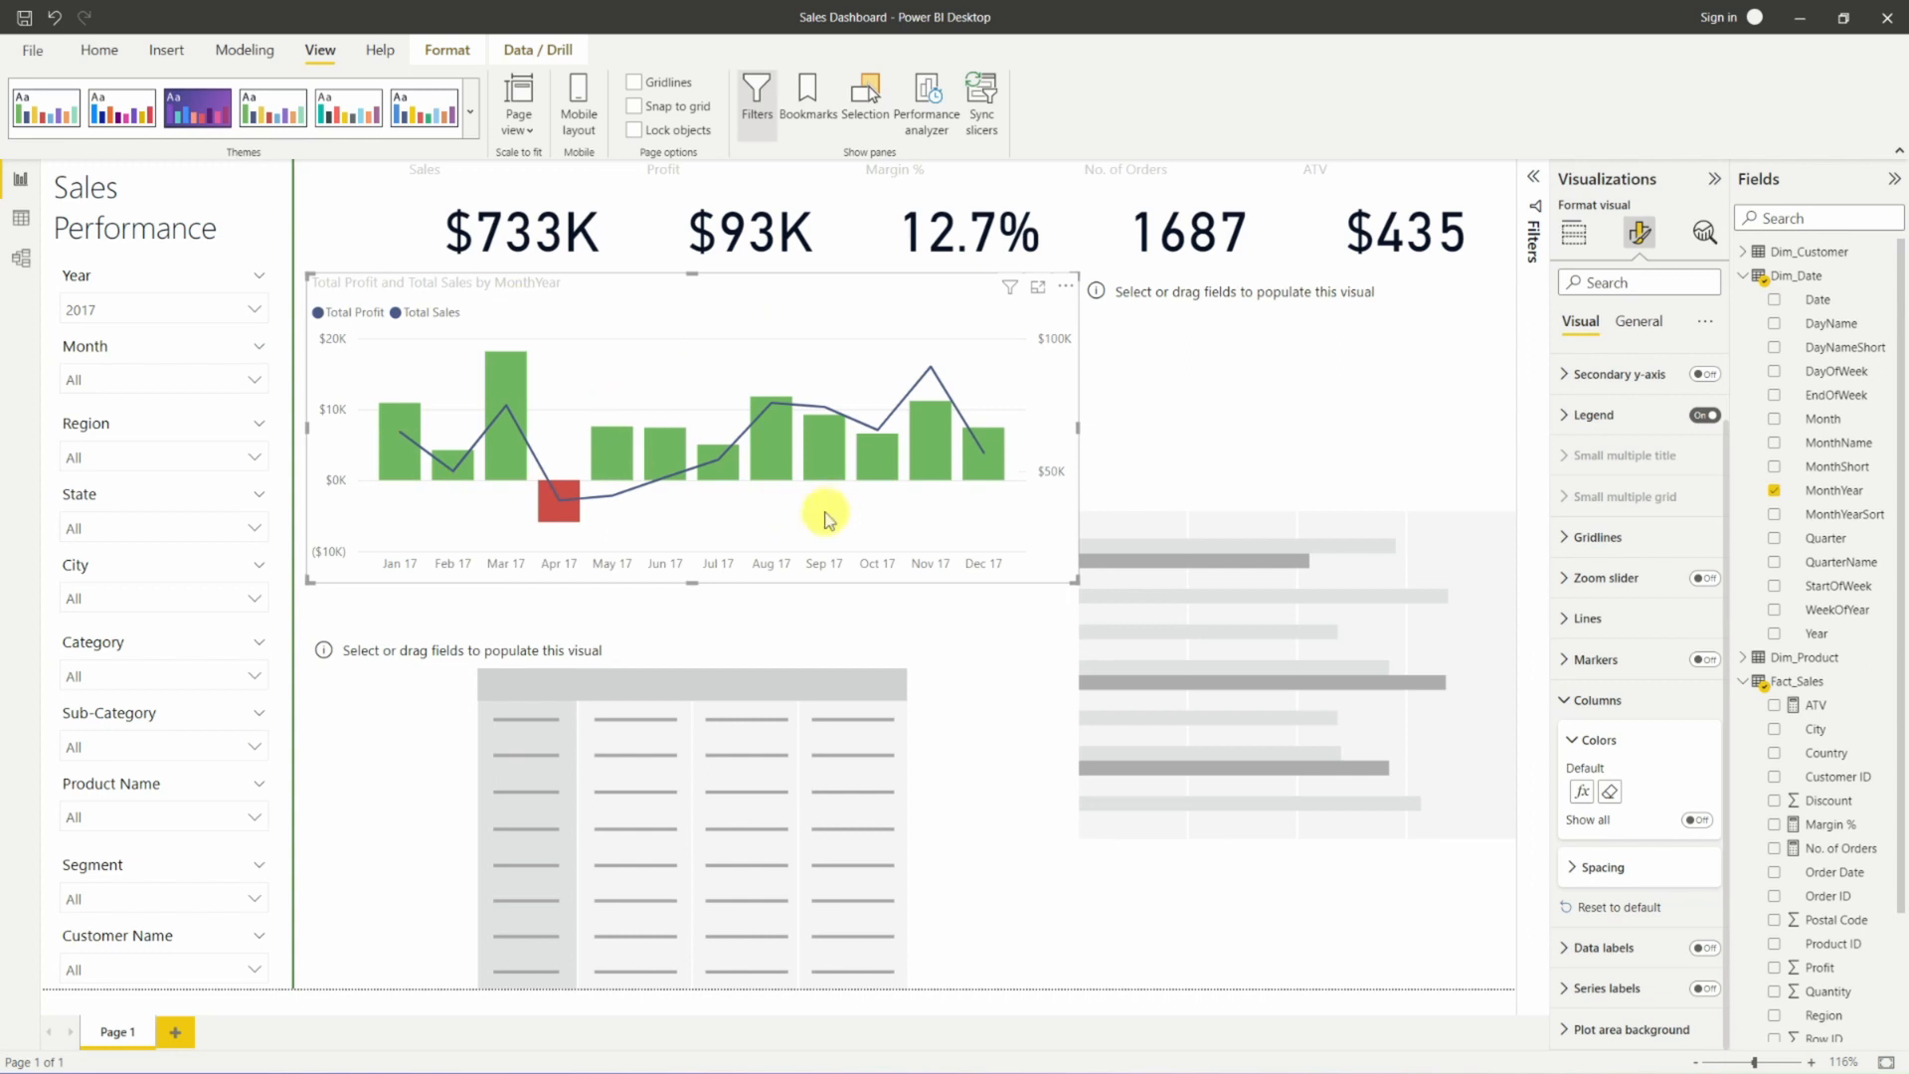
Populate the empty bar chart with Region on the Y-axis and Total Sales on the X-axis.
left_click(1253, 413)
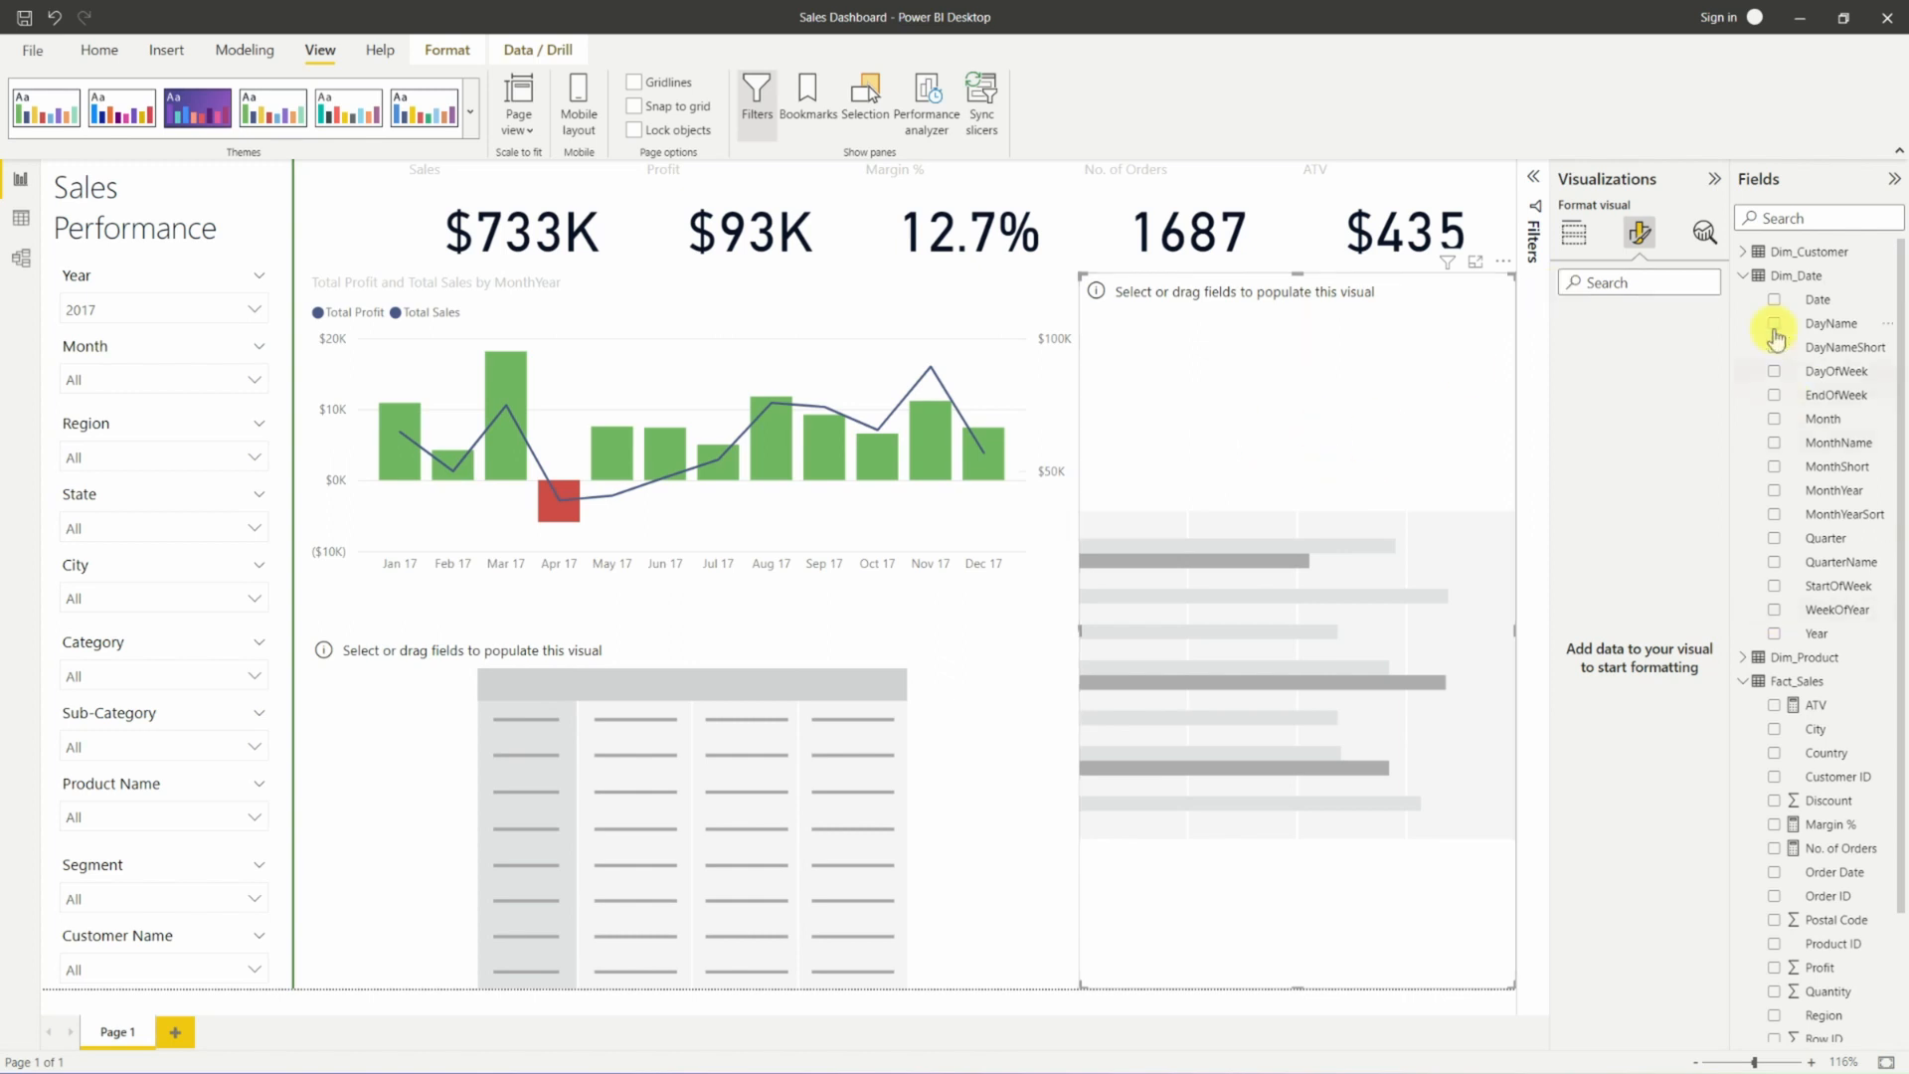
left_click(1743, 277)
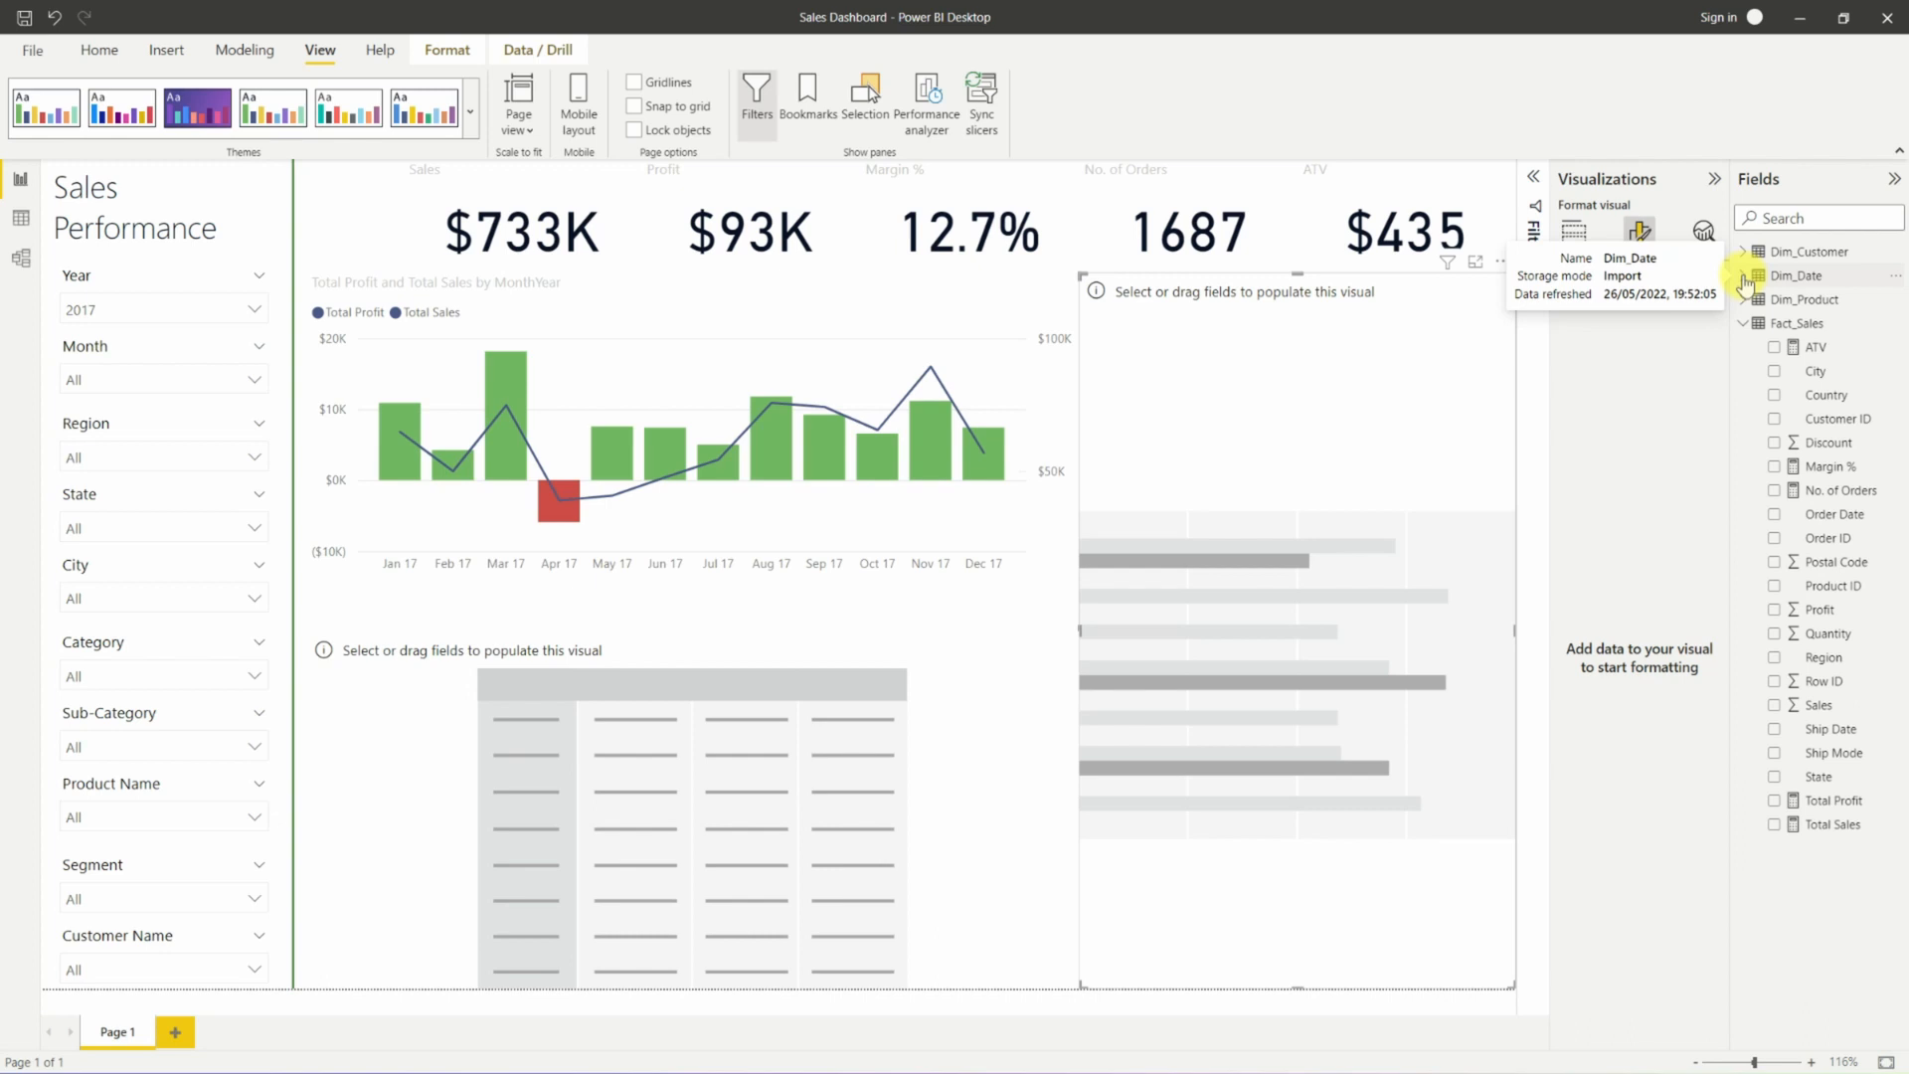
left_click(1579, 235)
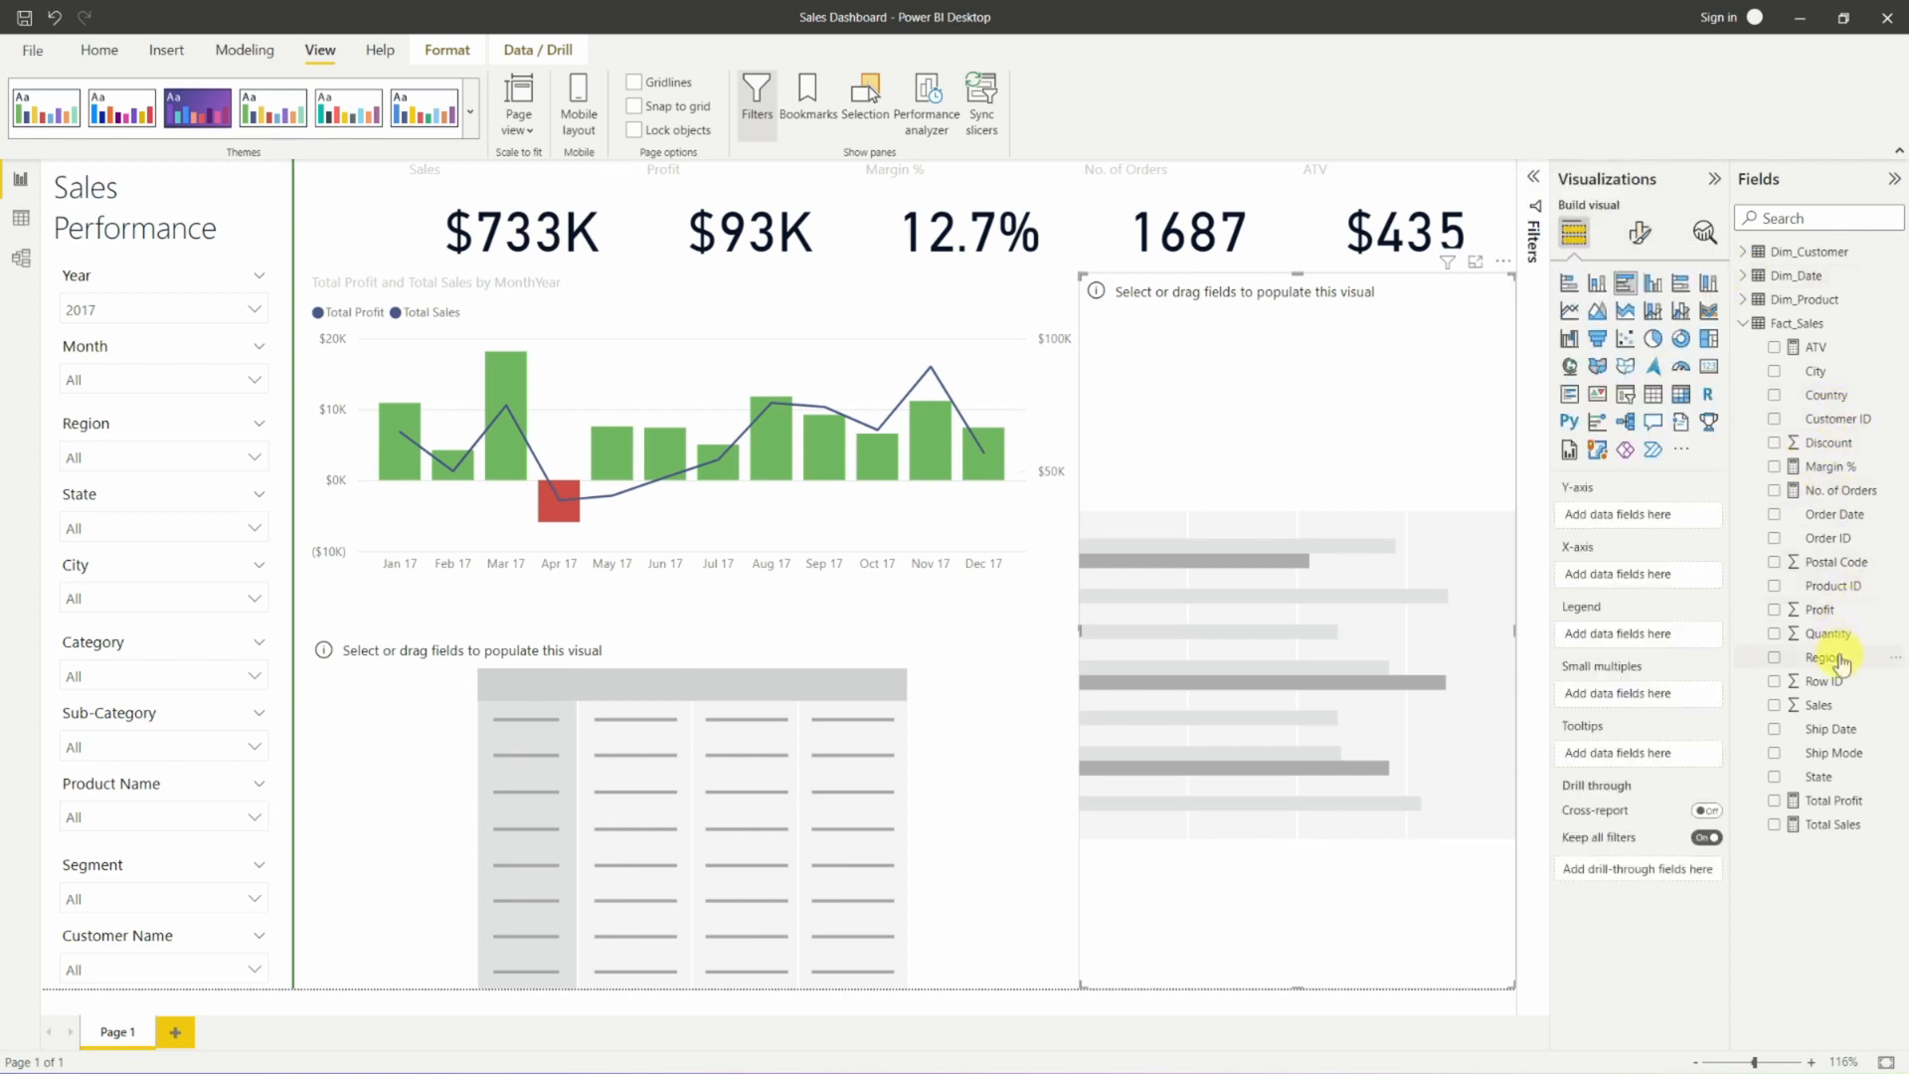
left_click_drag(1838, 656, 1664, 518)
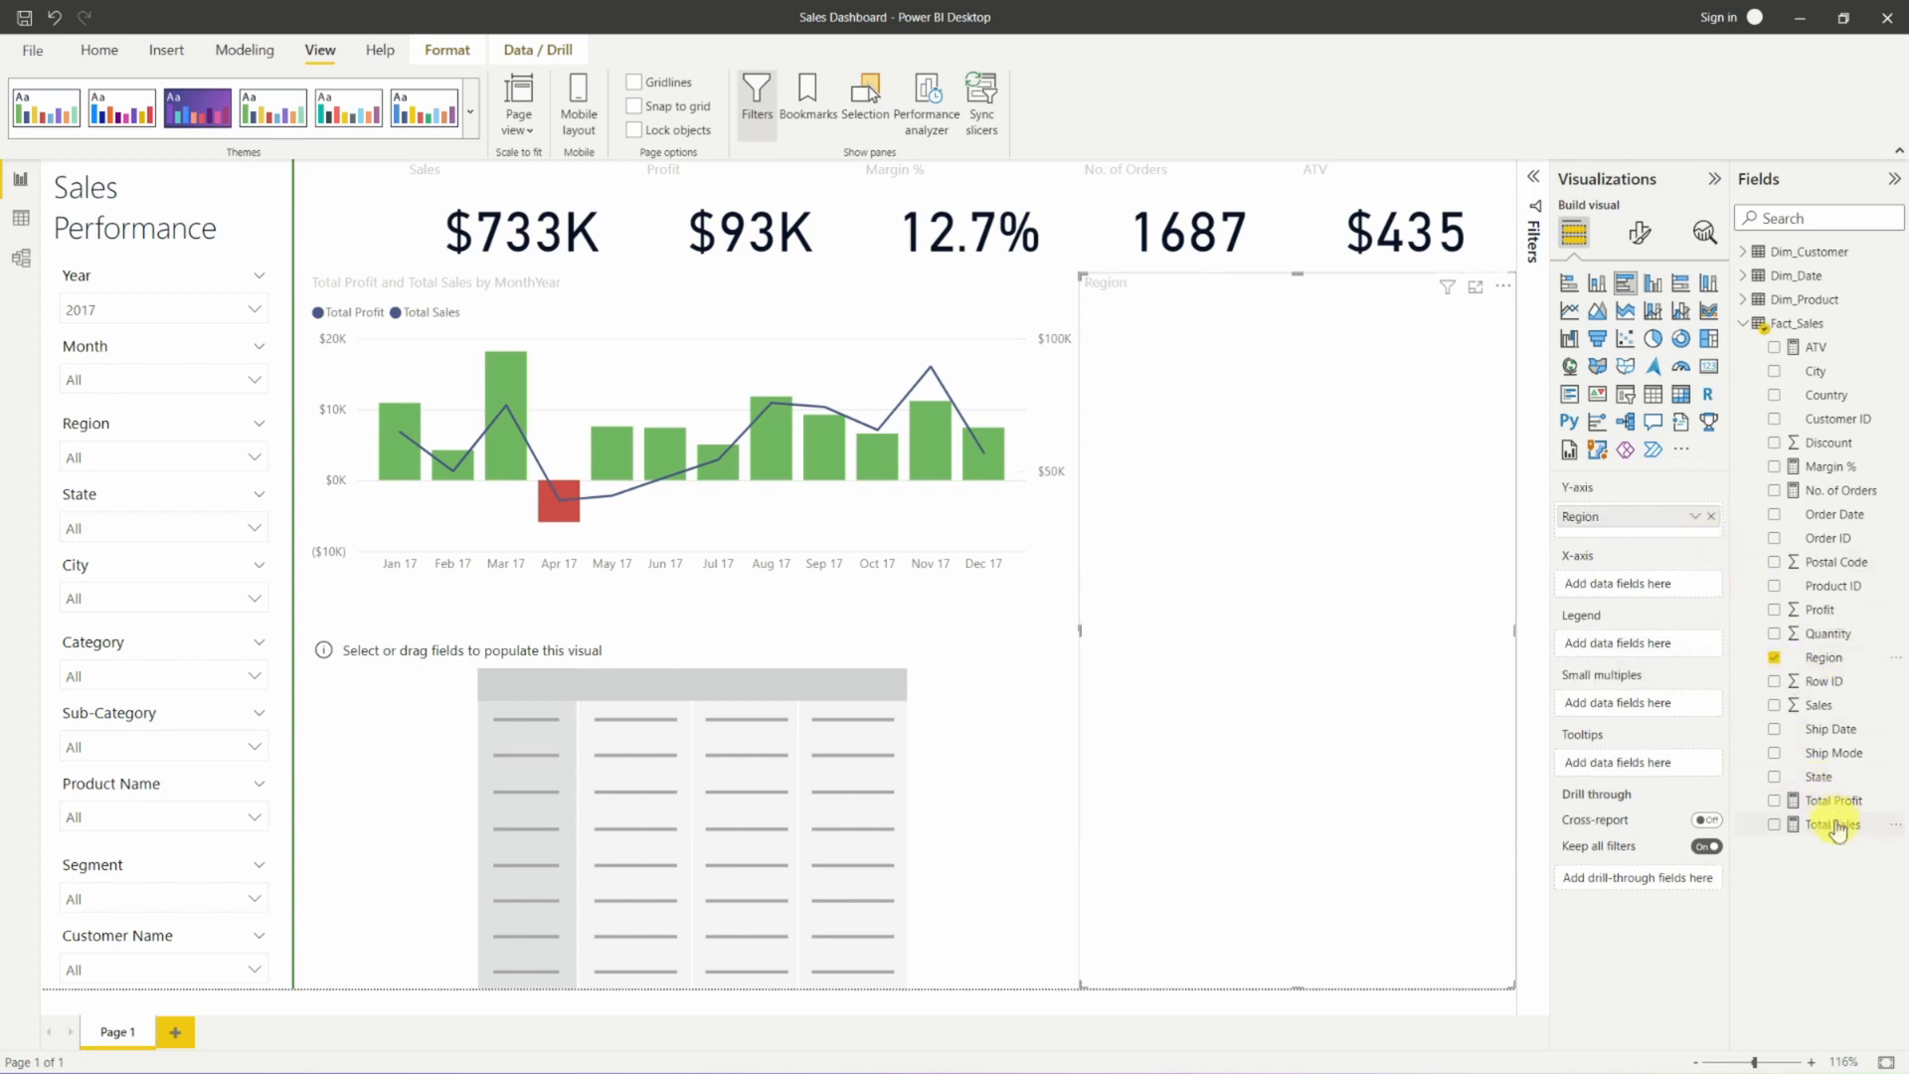
left_click_drag(1837, 828, 1640, 584)
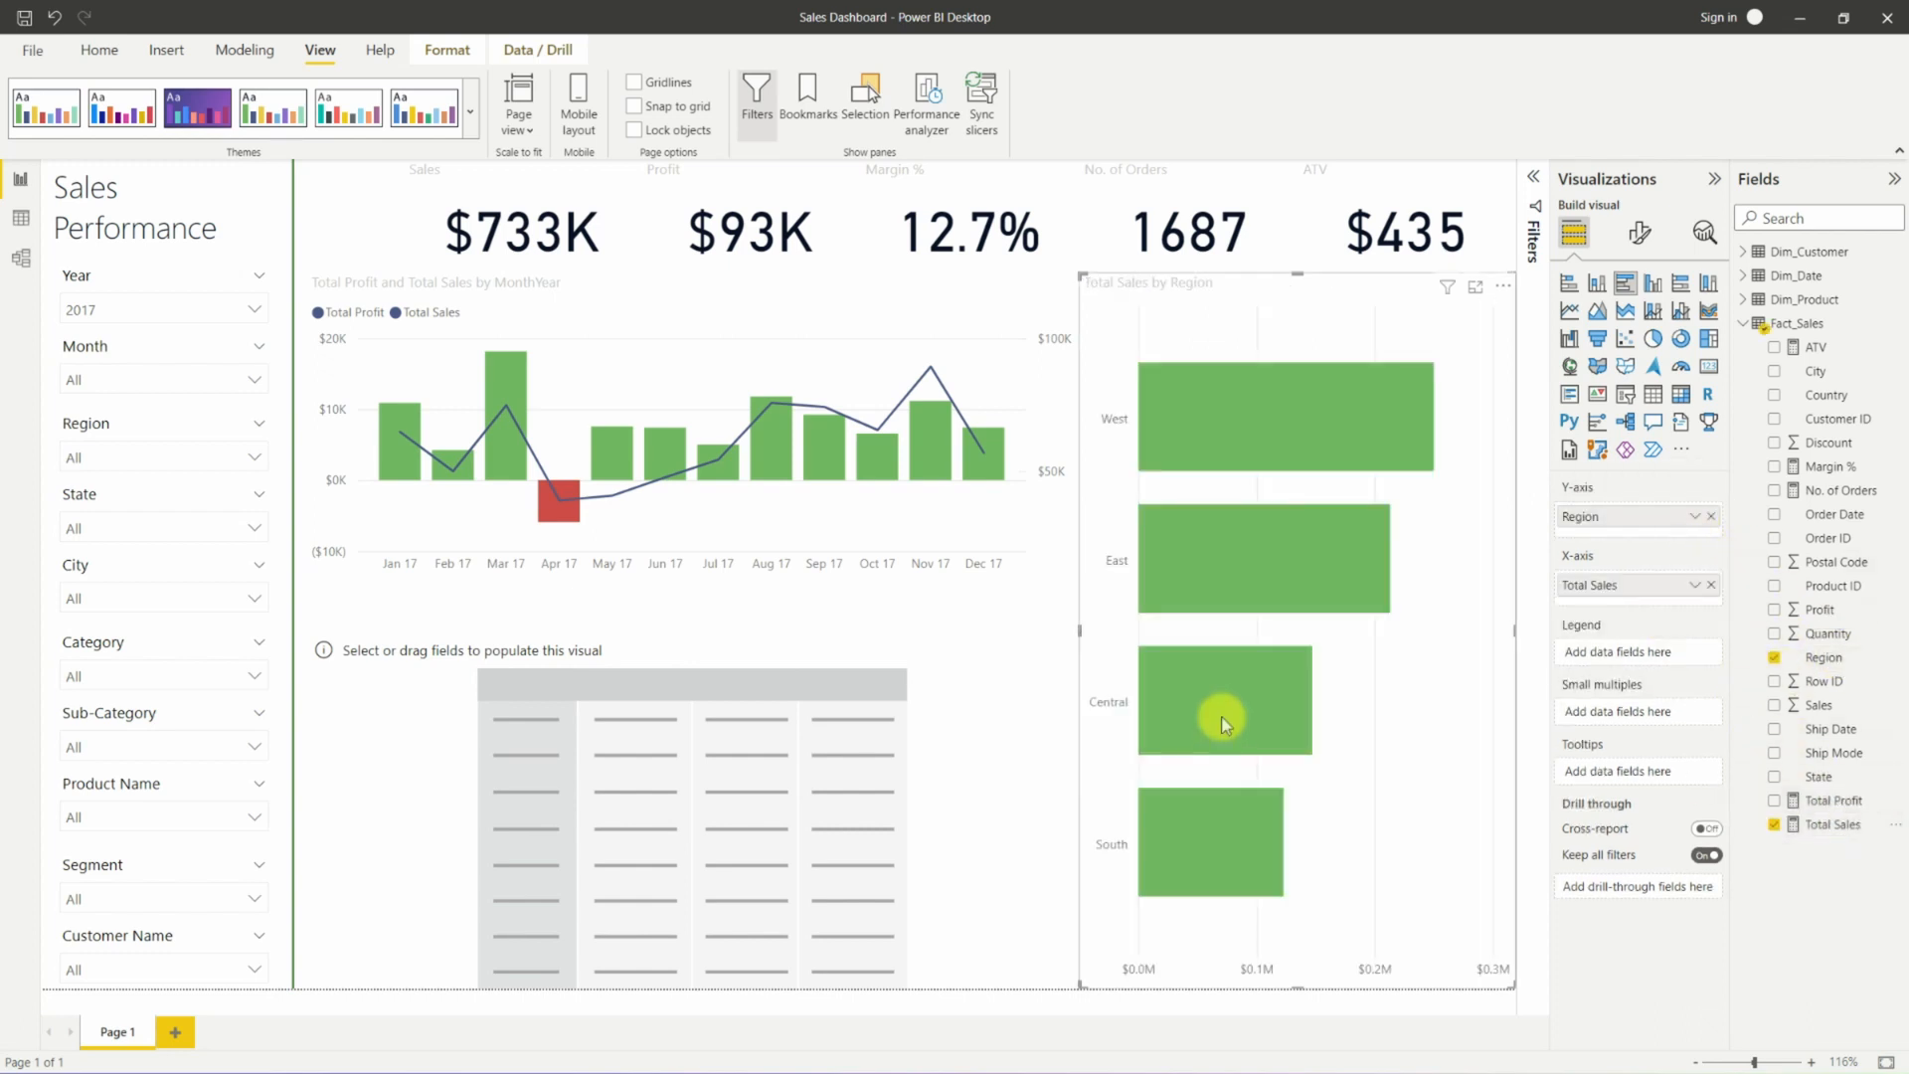
Set the default bar color of the Total Sales by Region chart to the theme's dark blue.
mouse_move(1286, 658)
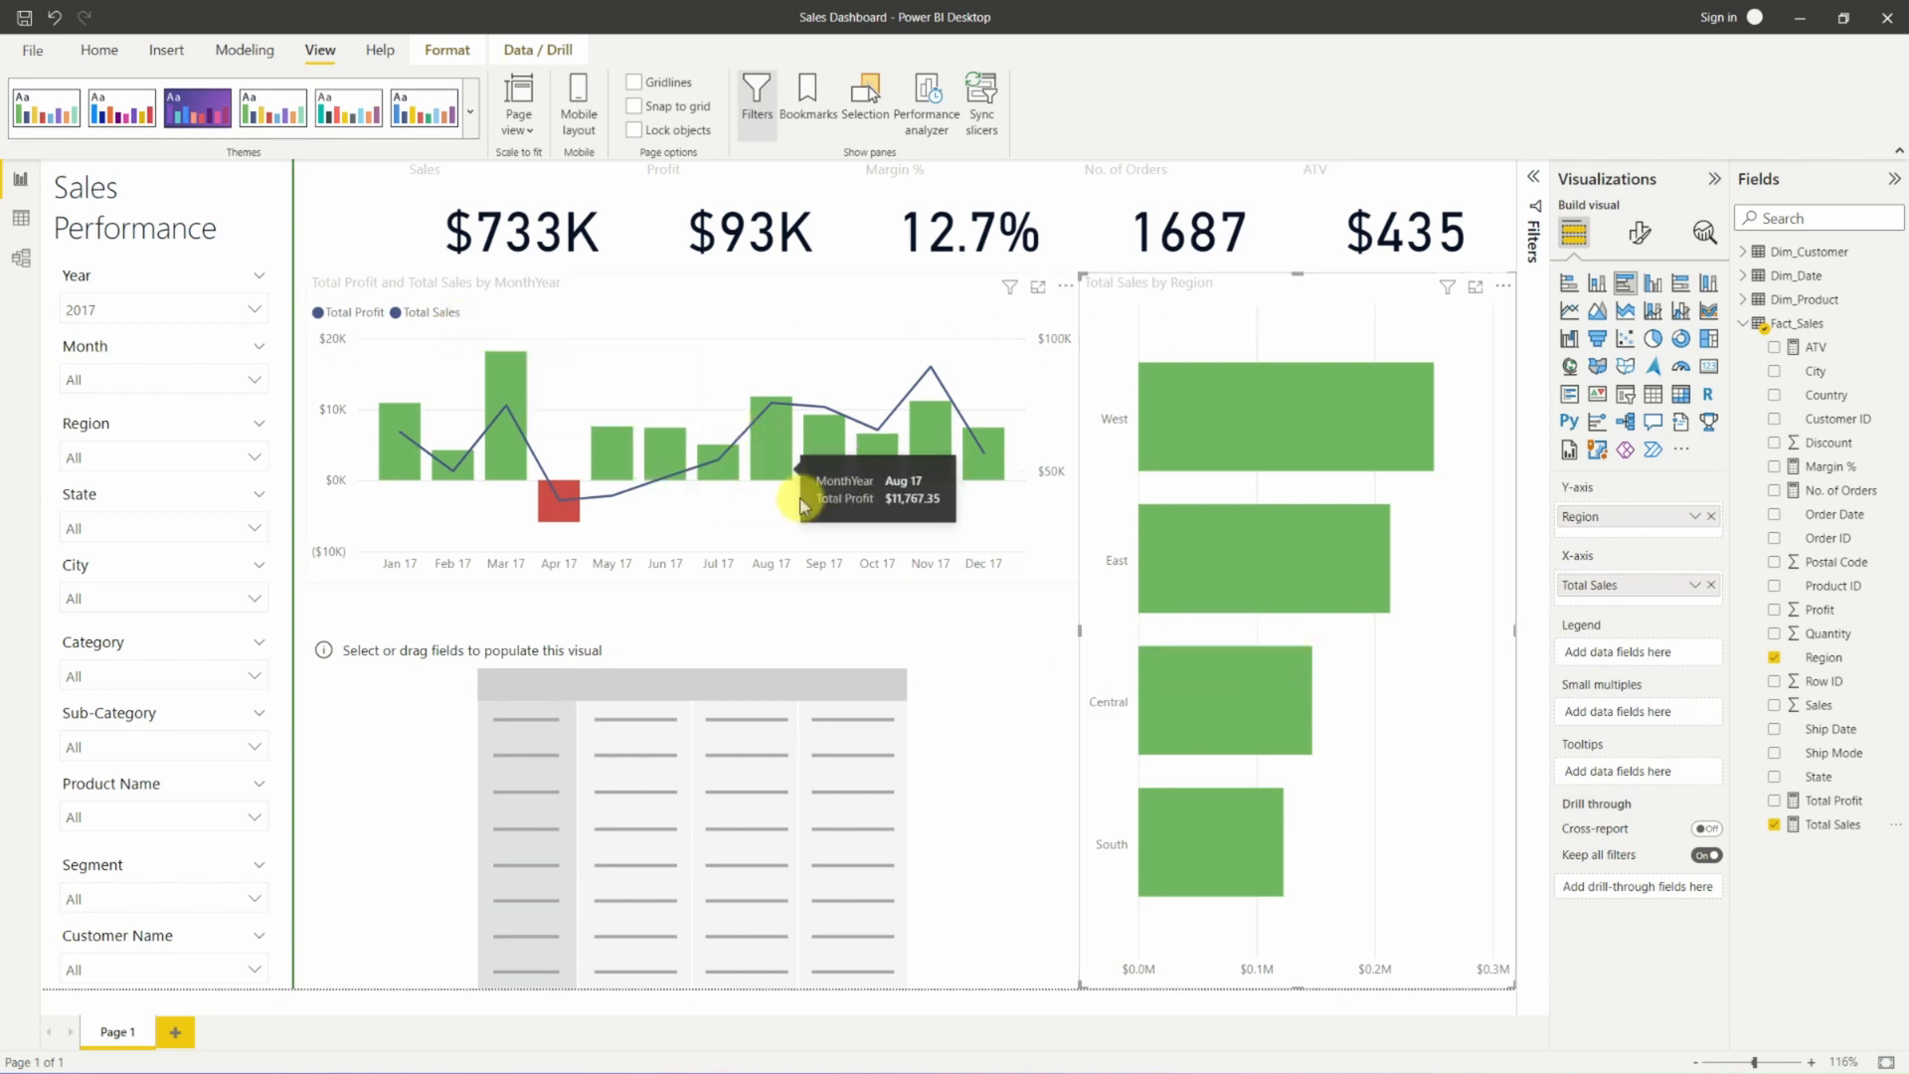
left_click(1640, 232)
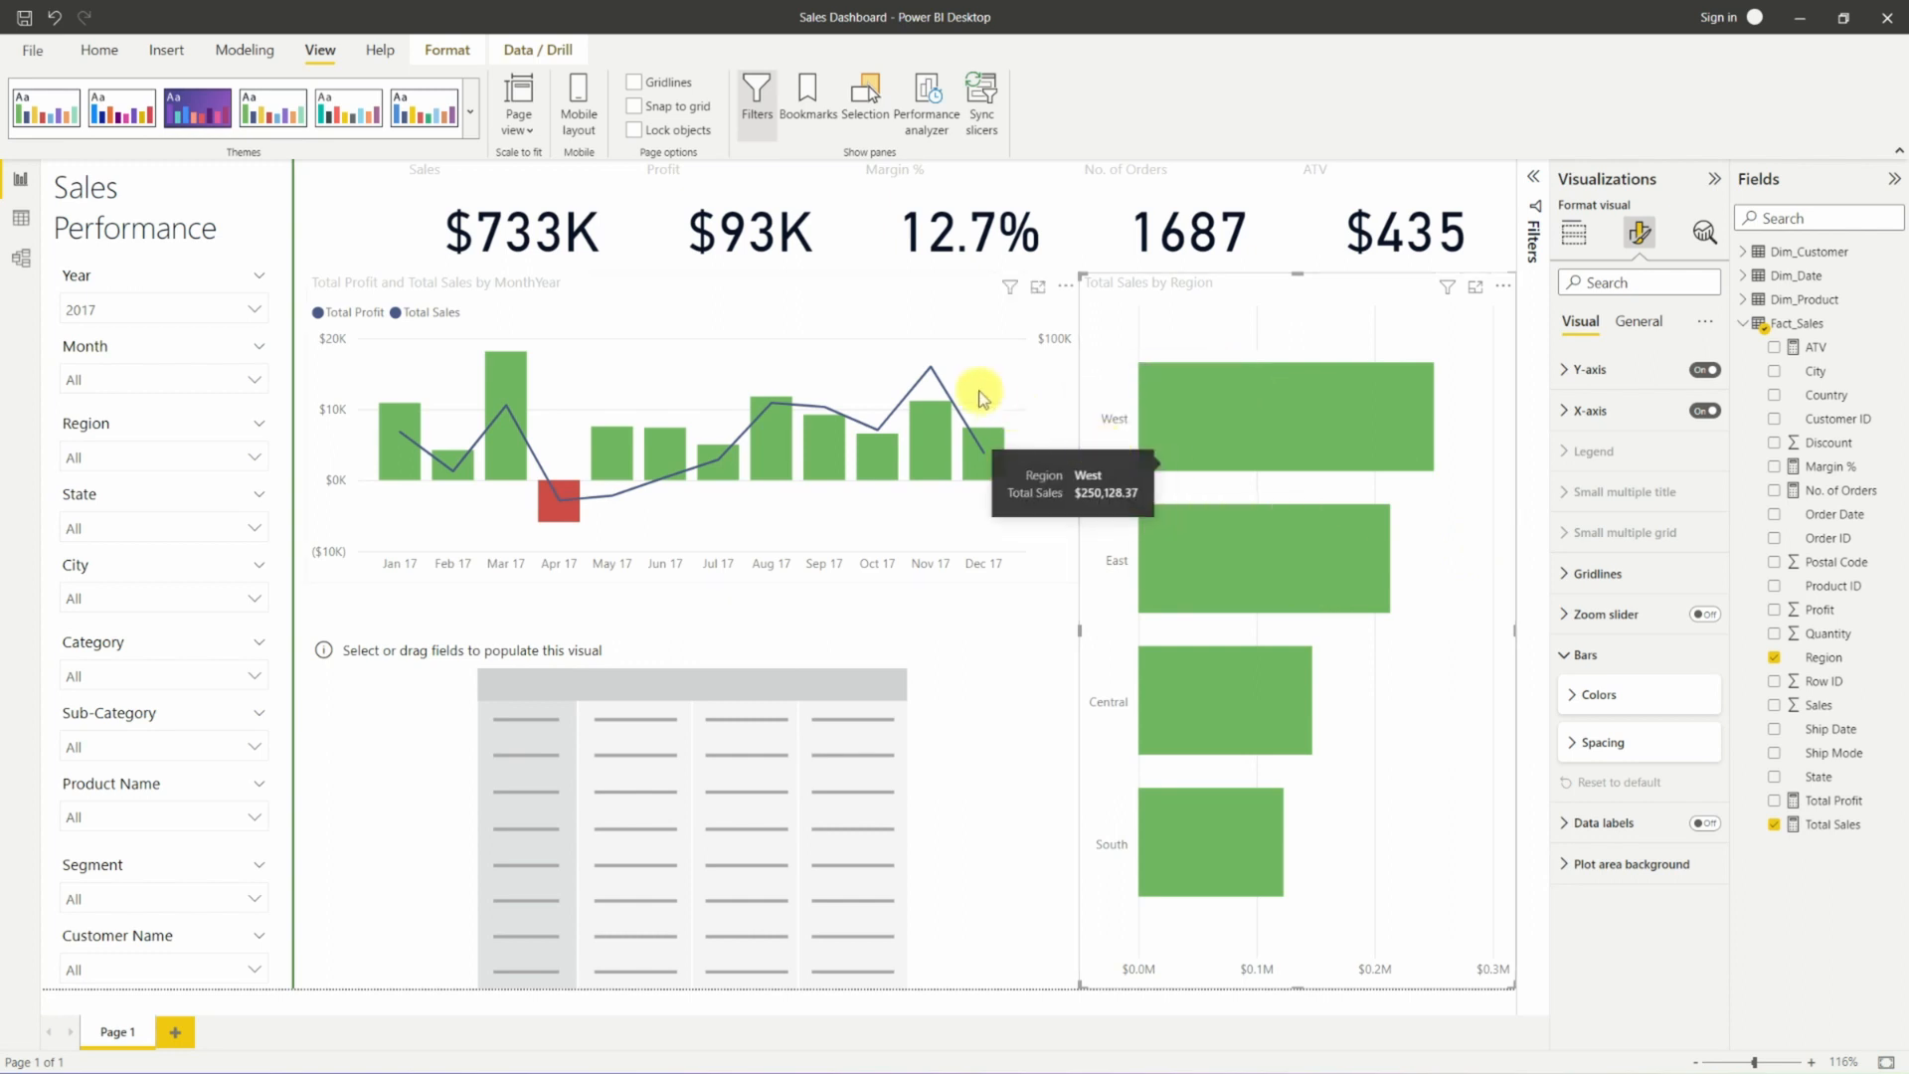
left_click(1571, 655)
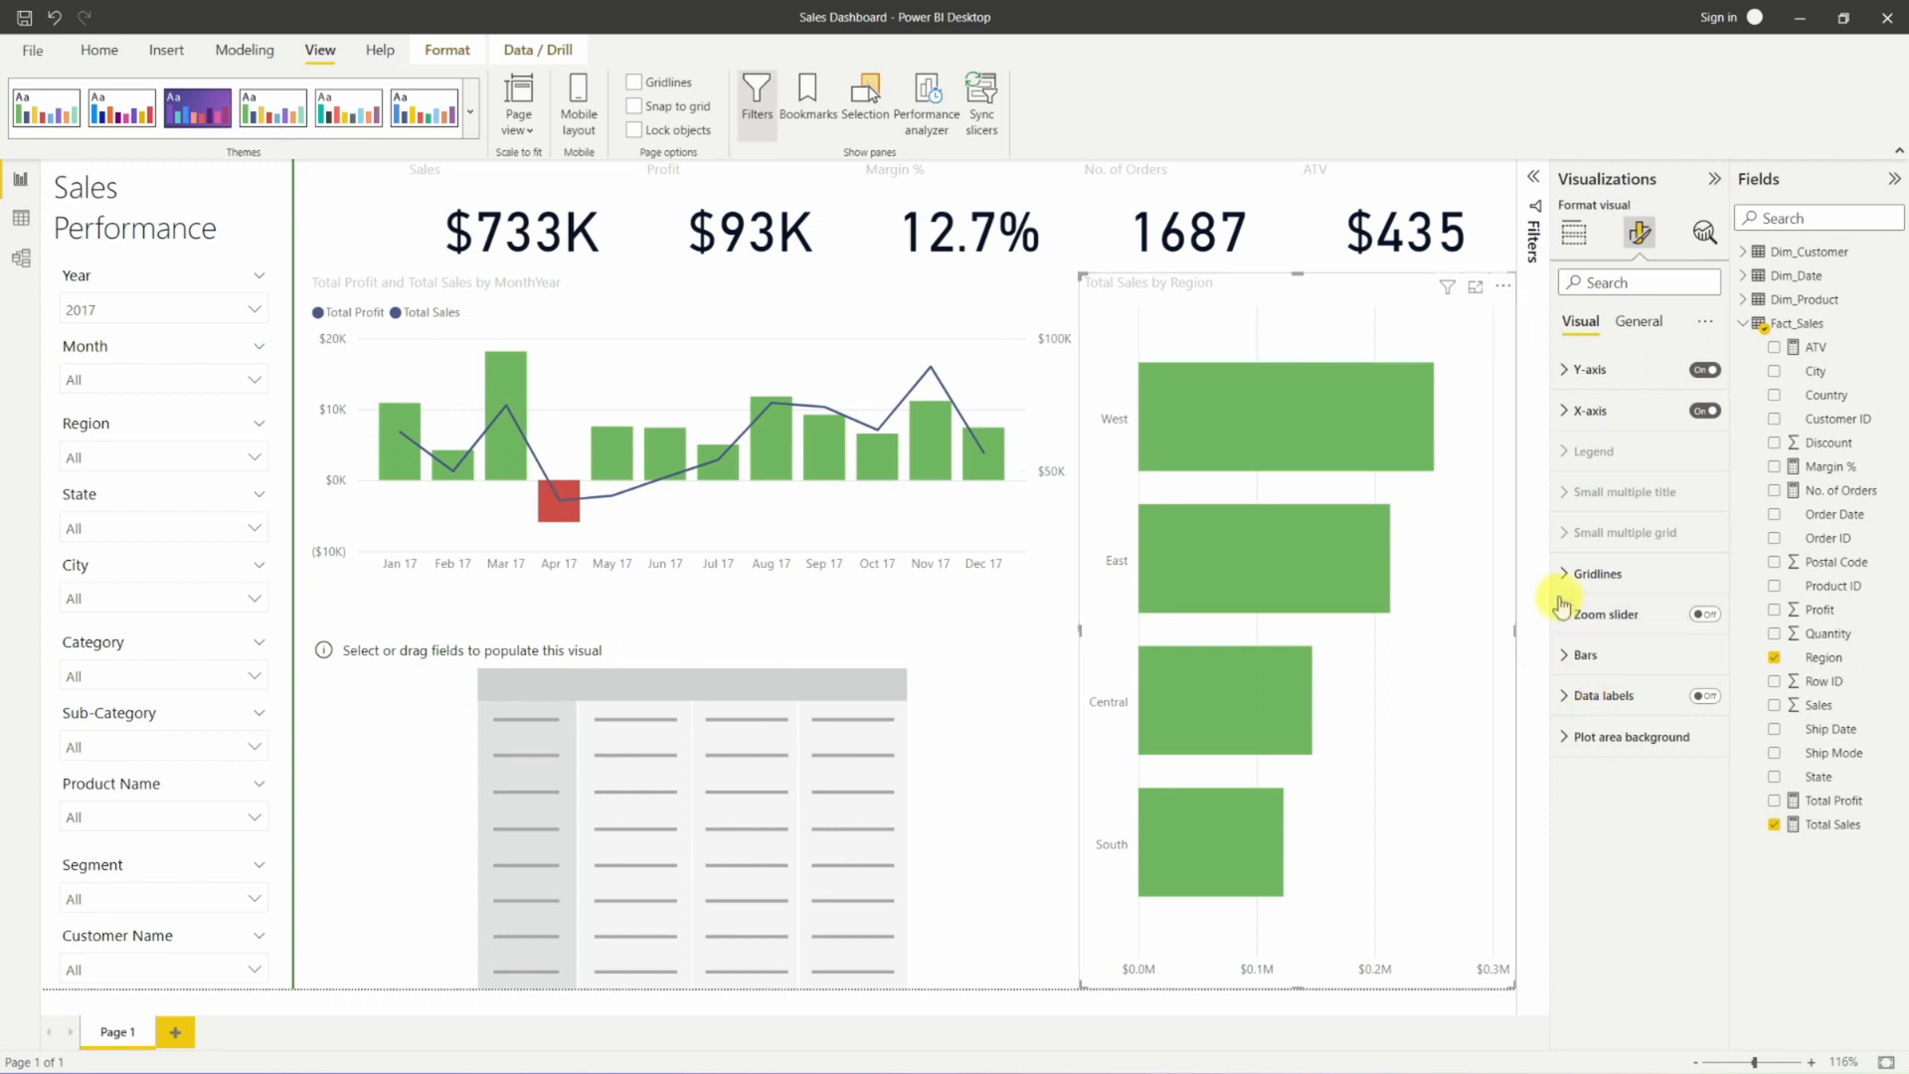
left_click(1571, 655)
left_click(1583, 695)
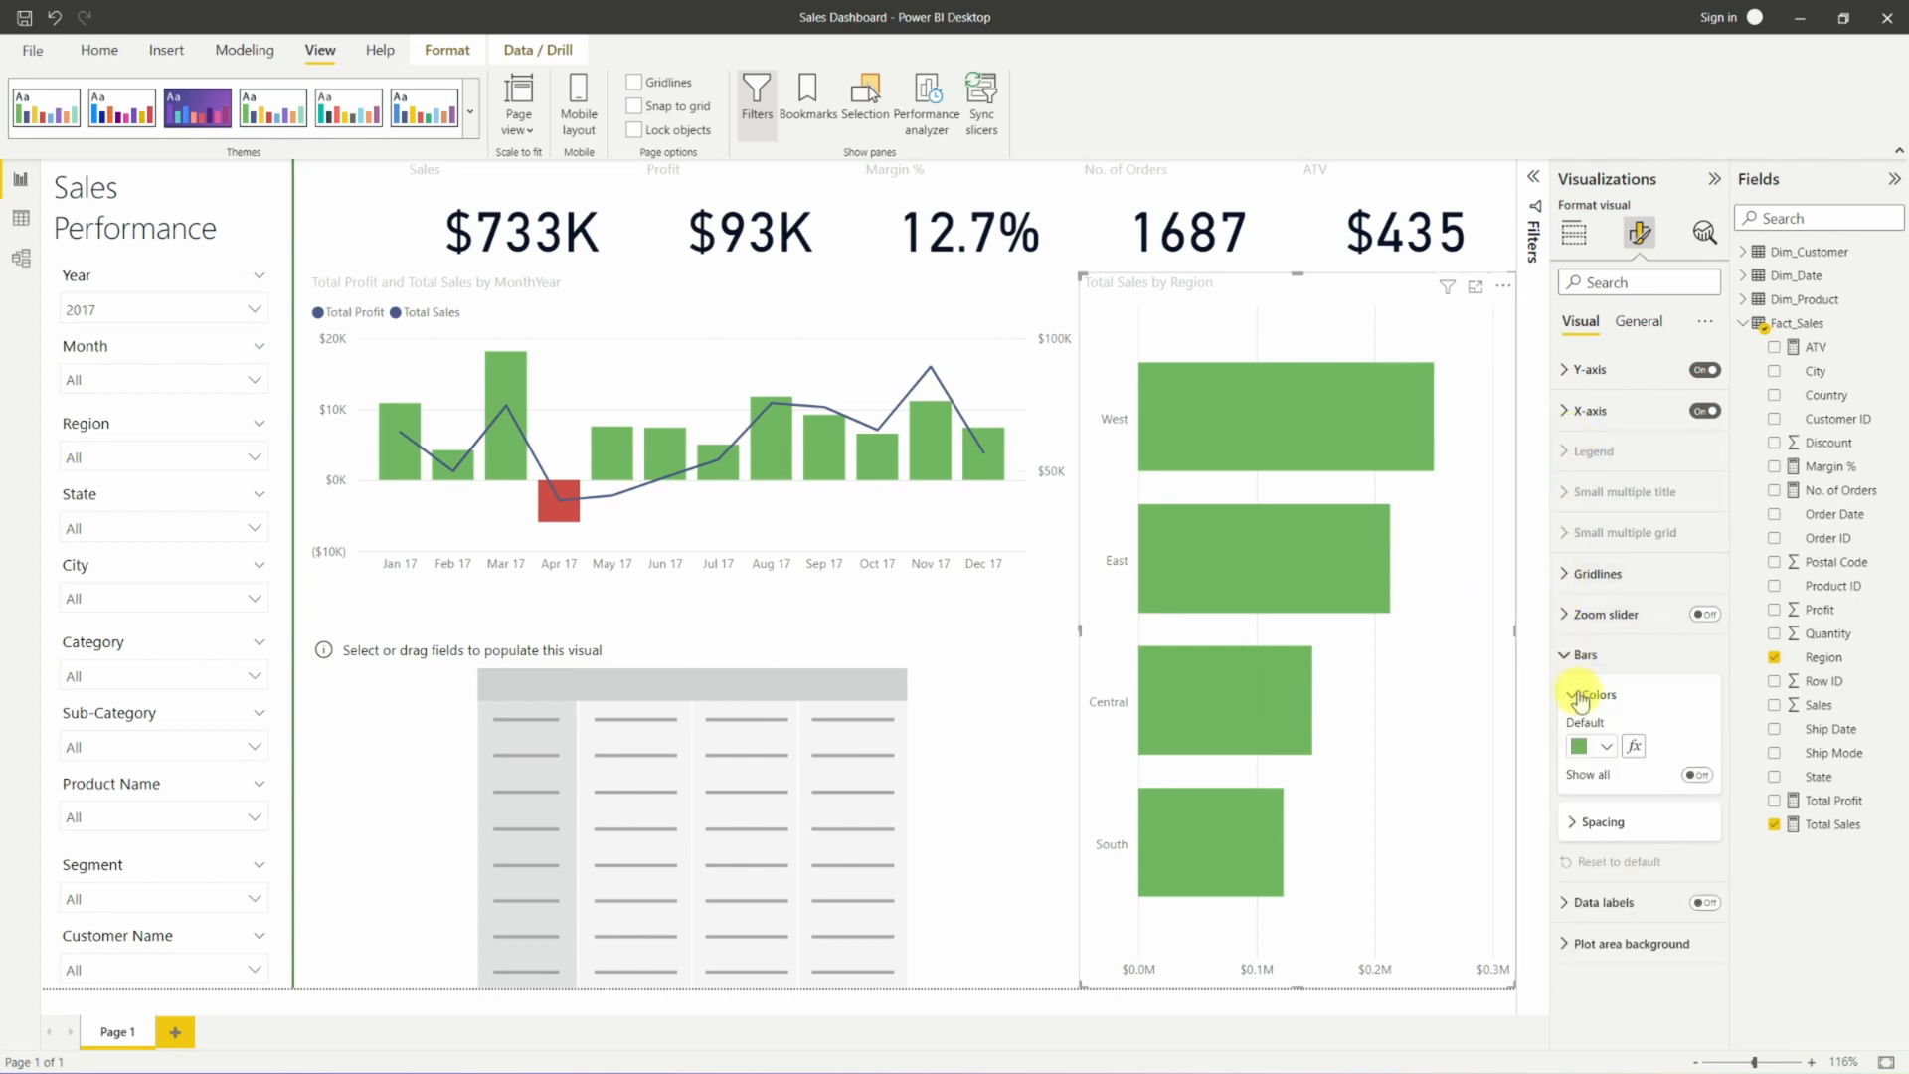
left_click(1588, 746)
left_click(1592, 659)
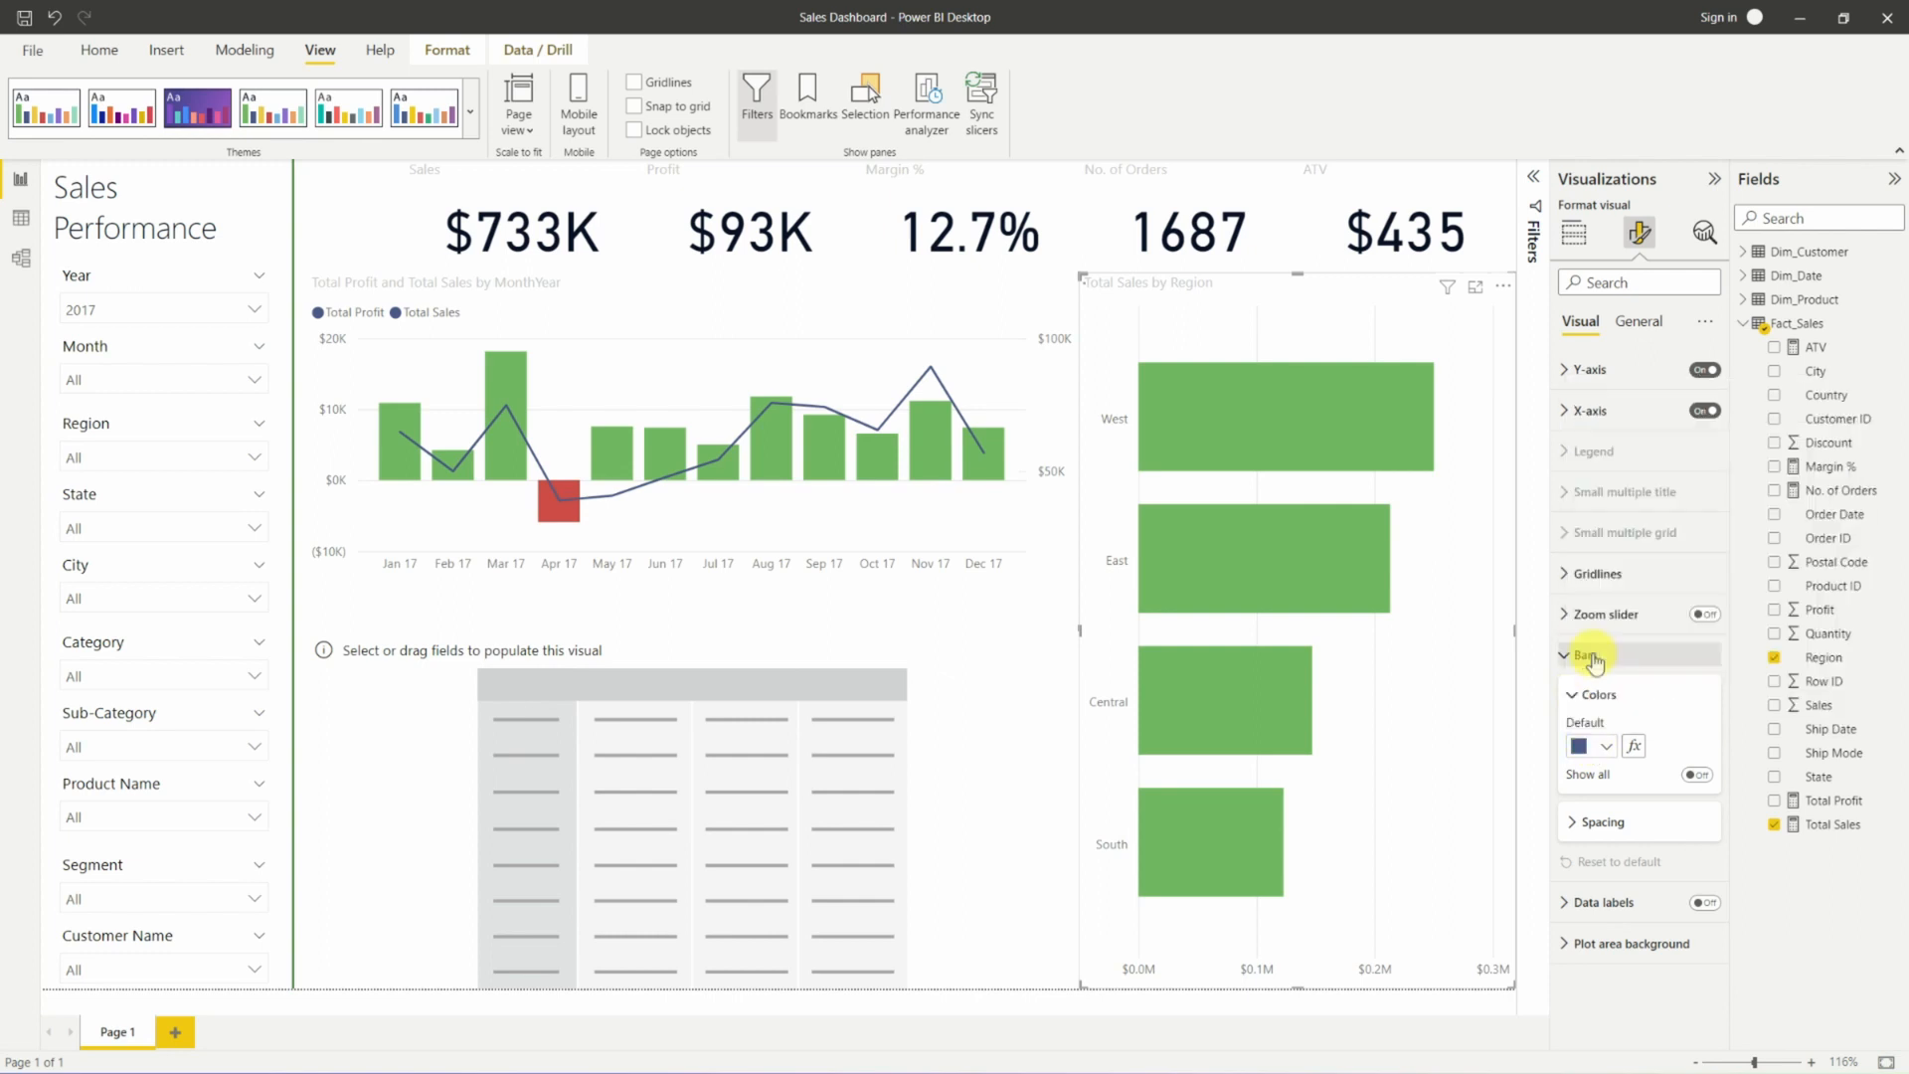
Set the Total Sales line color in the monthly combo chart to the same dark blue as the region bars.
left_click(989, 386)
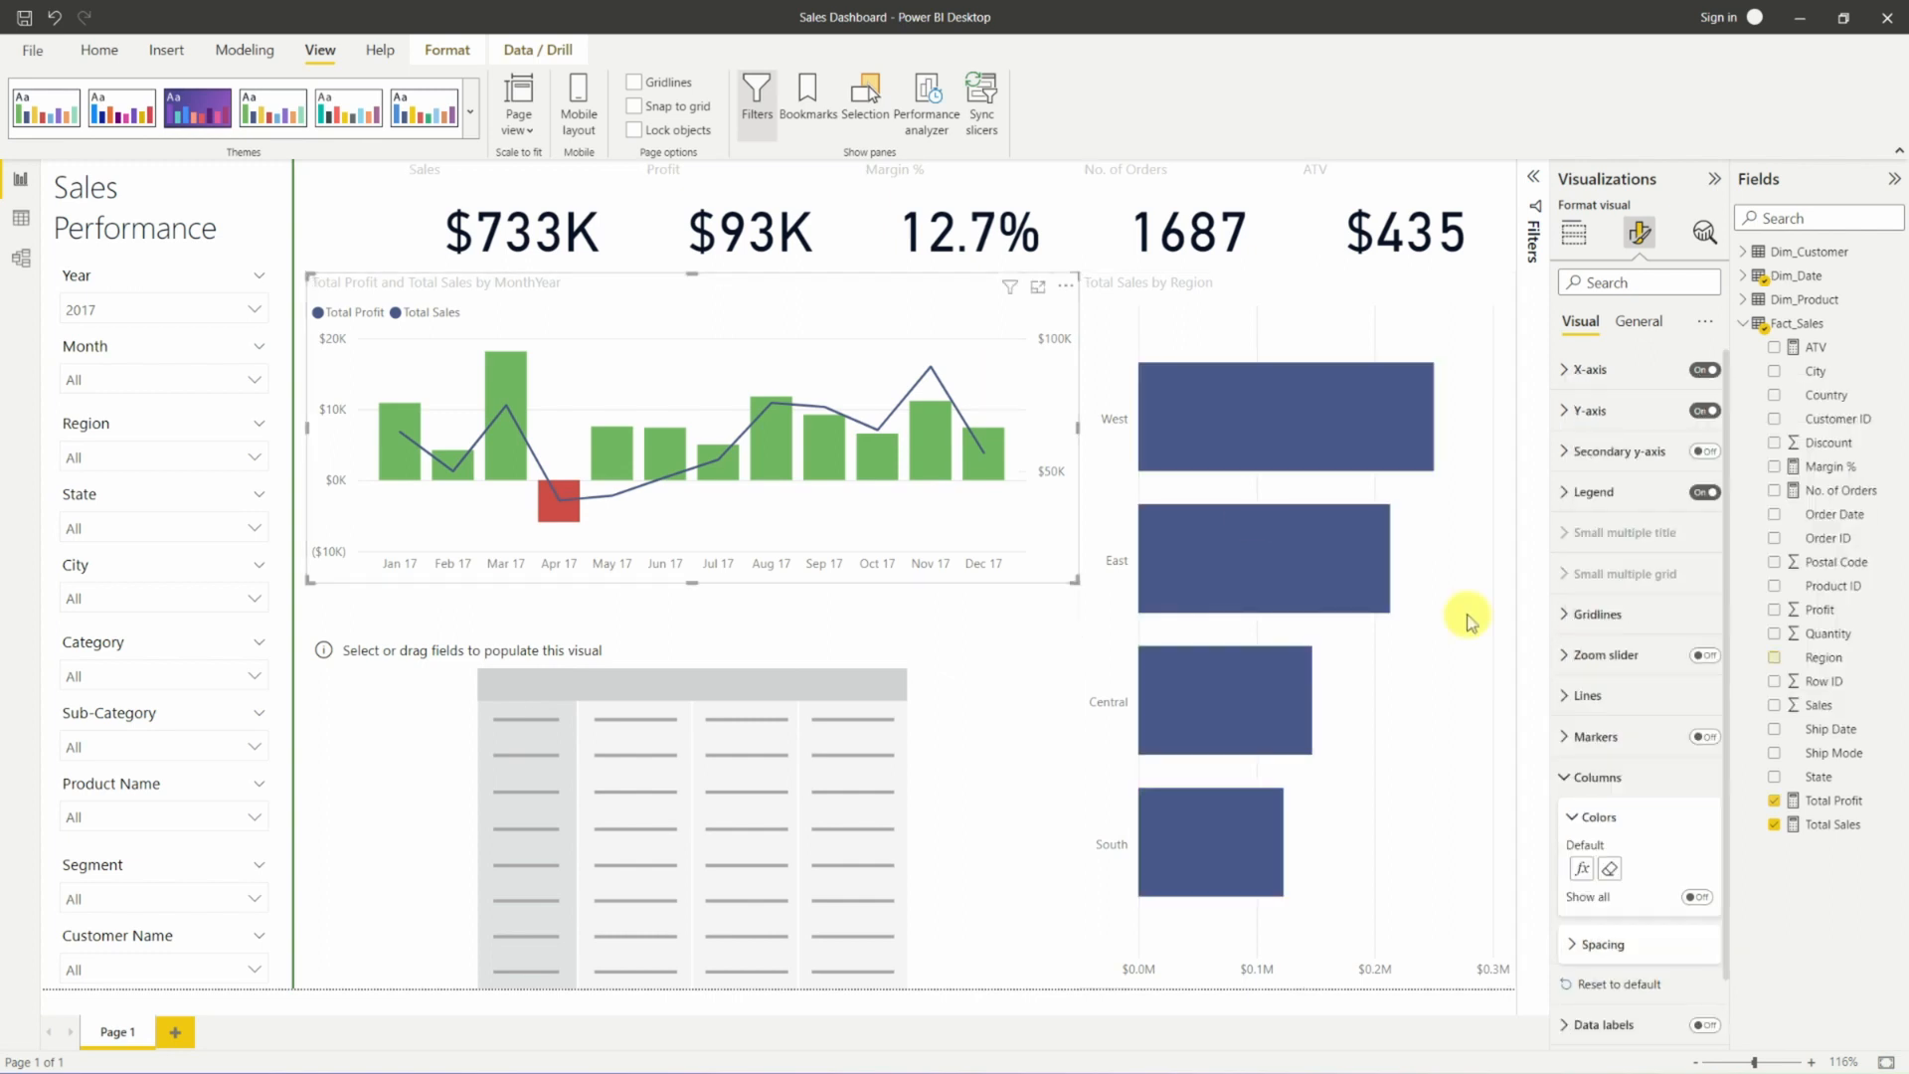
left_click(1596, 697)
scroll(1602, 704, "down", 4)
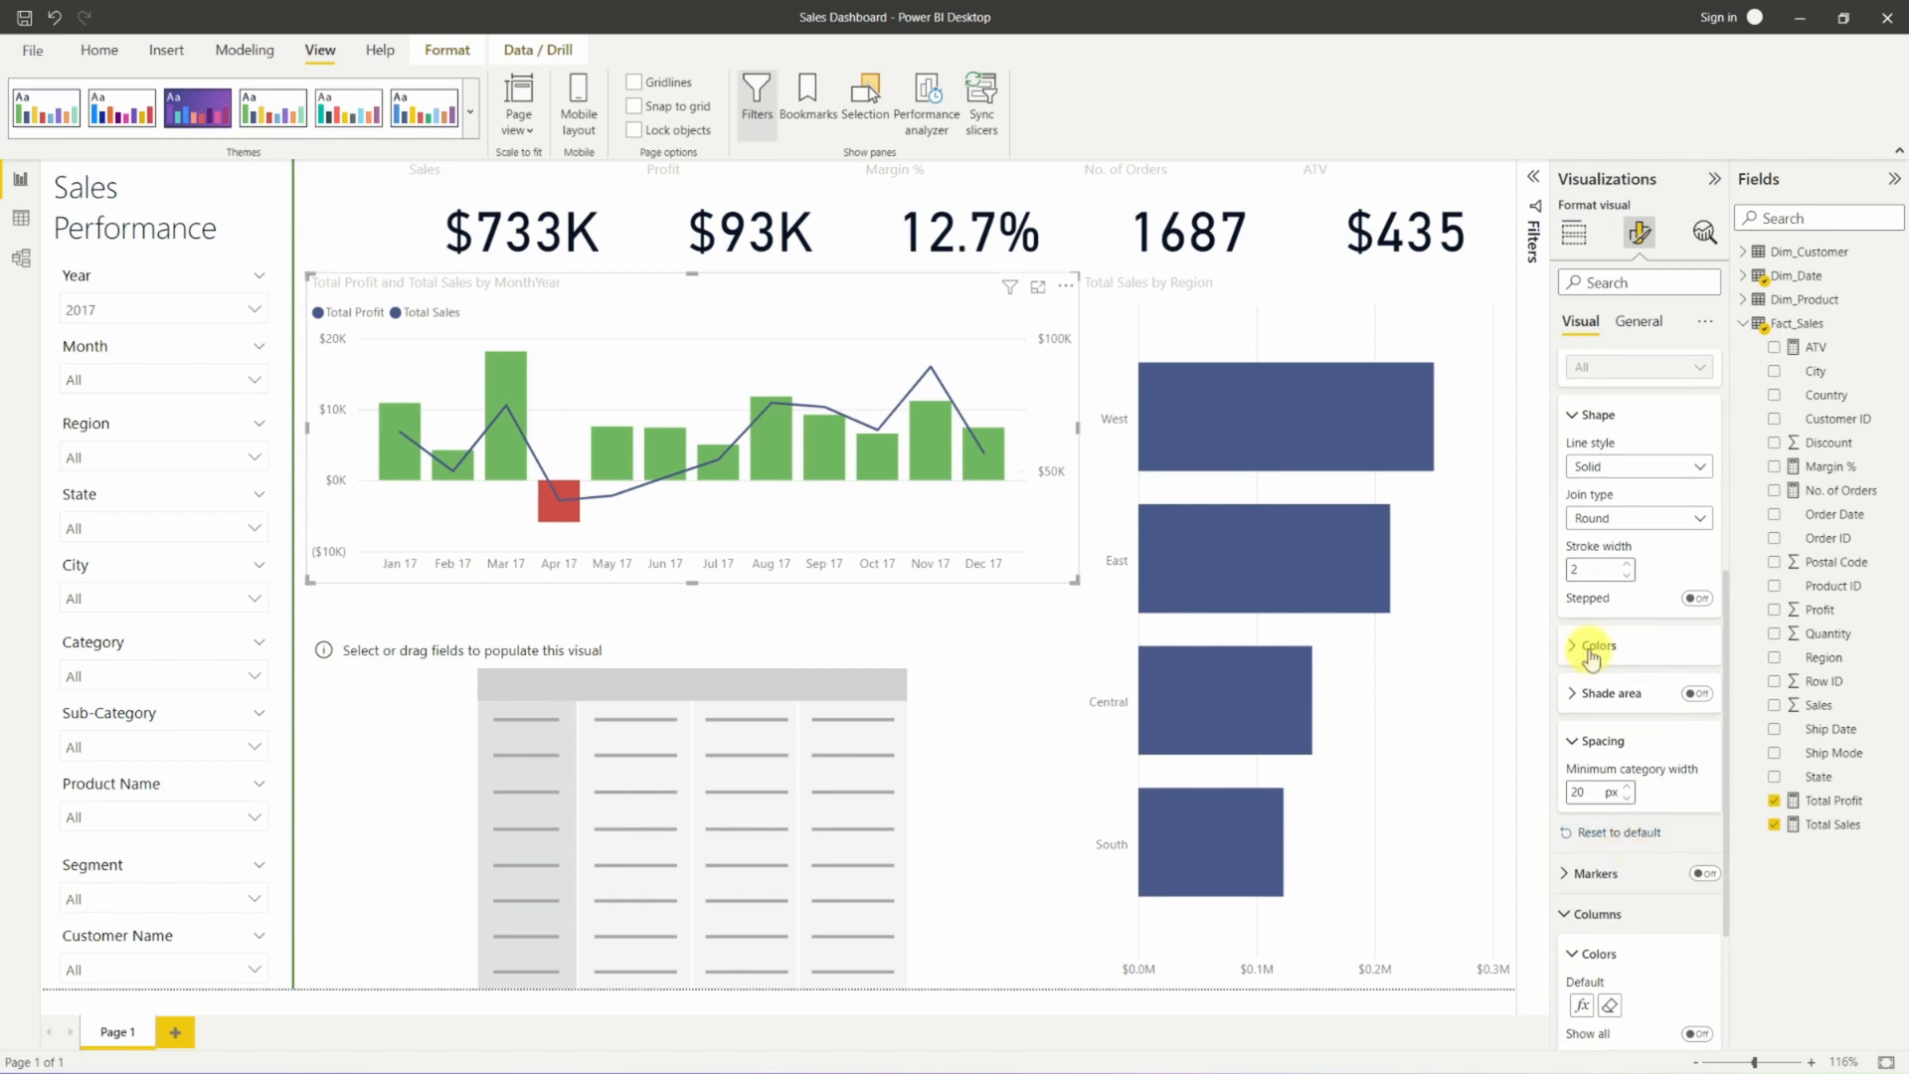
left_click(1603, 701)
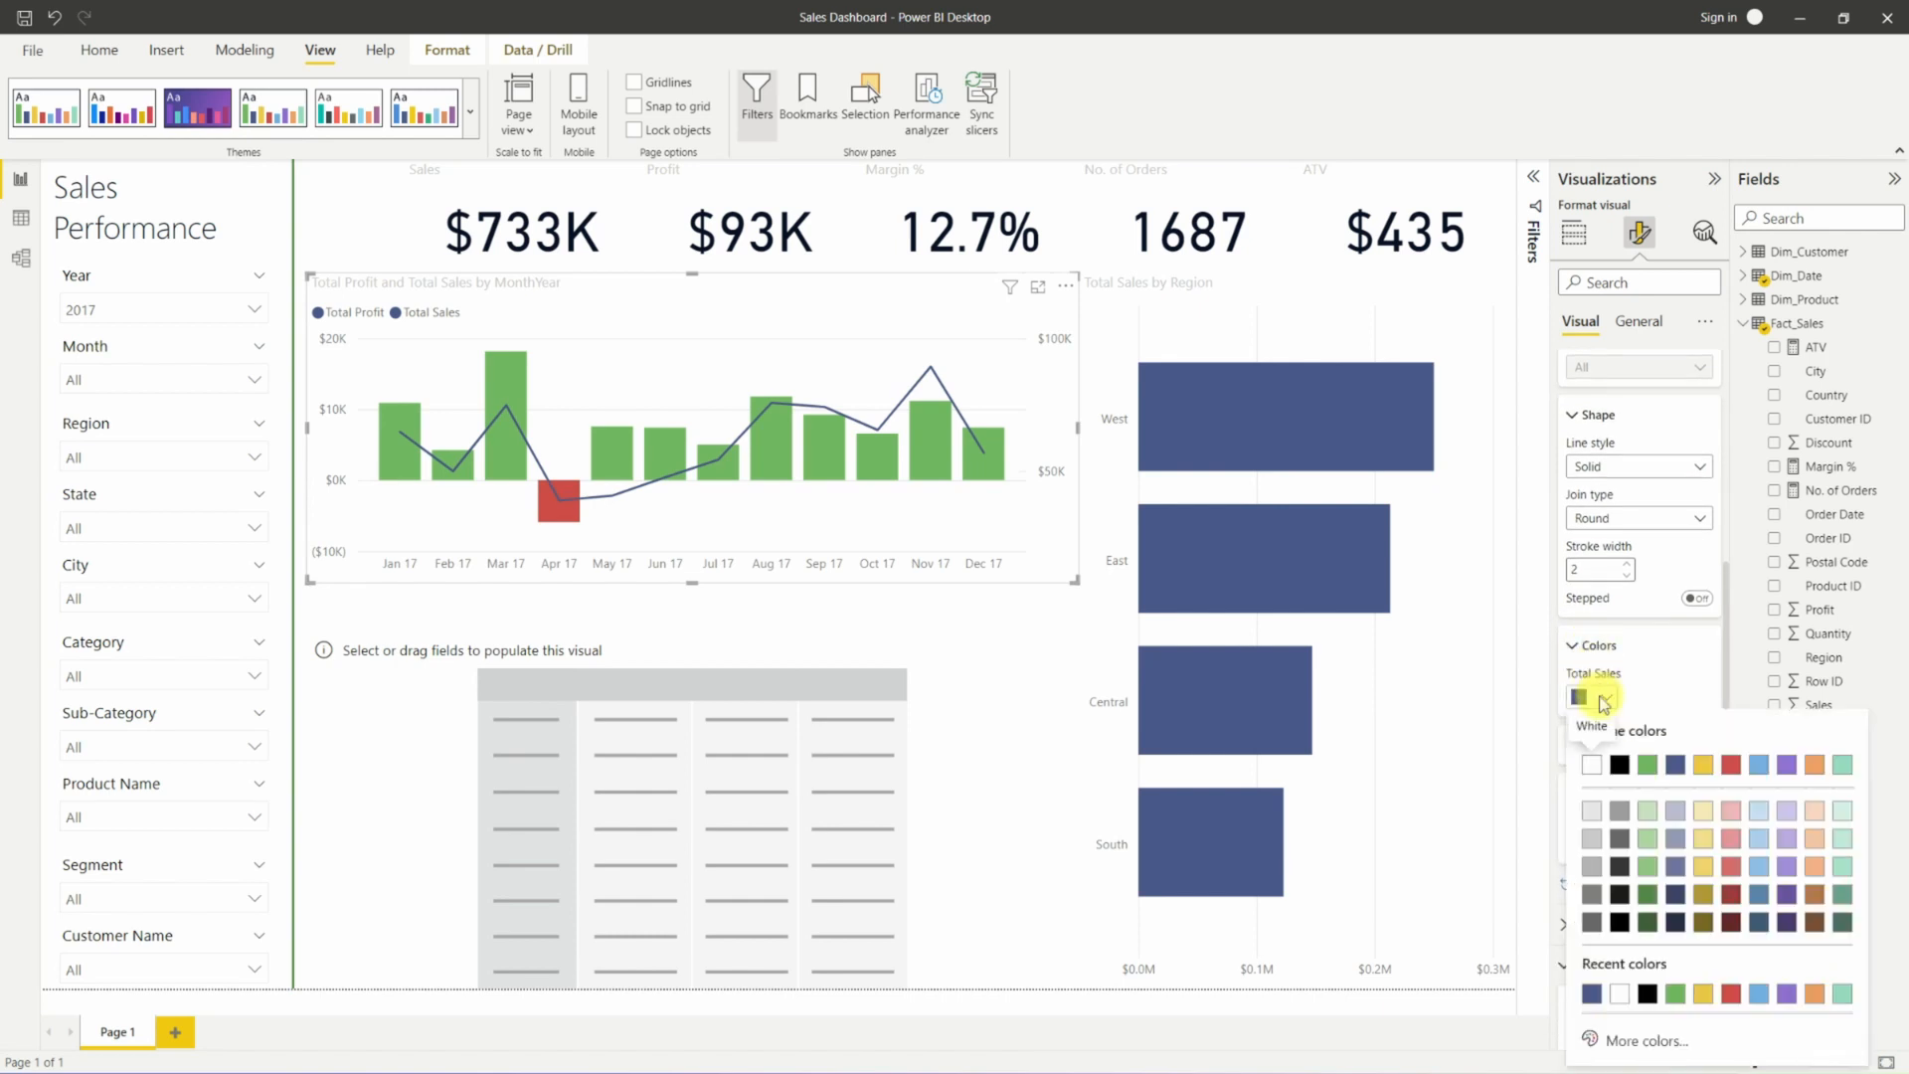
left_click(1592, 996)
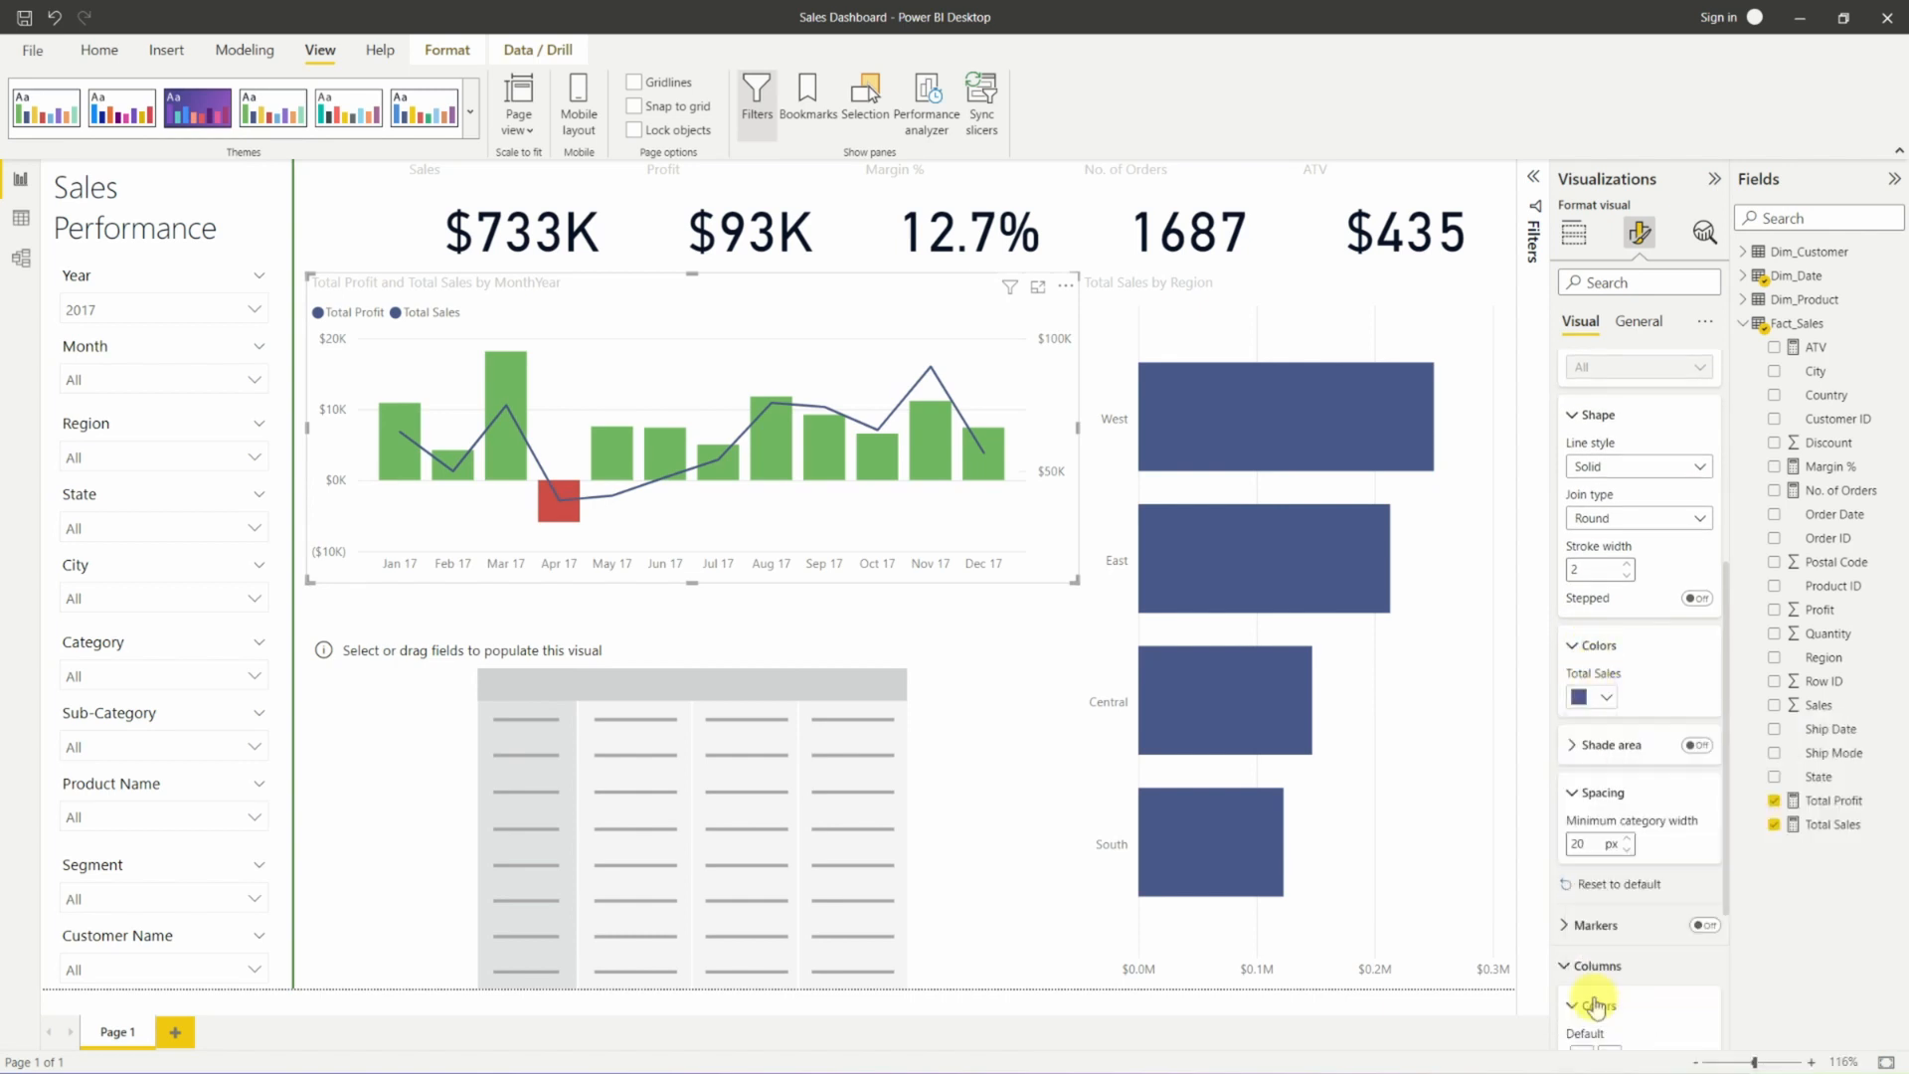
Set the region chart's bar color to rules-based conditional formatting driven by Total Profit from Fact_Sales.
left_click(1427, 658)
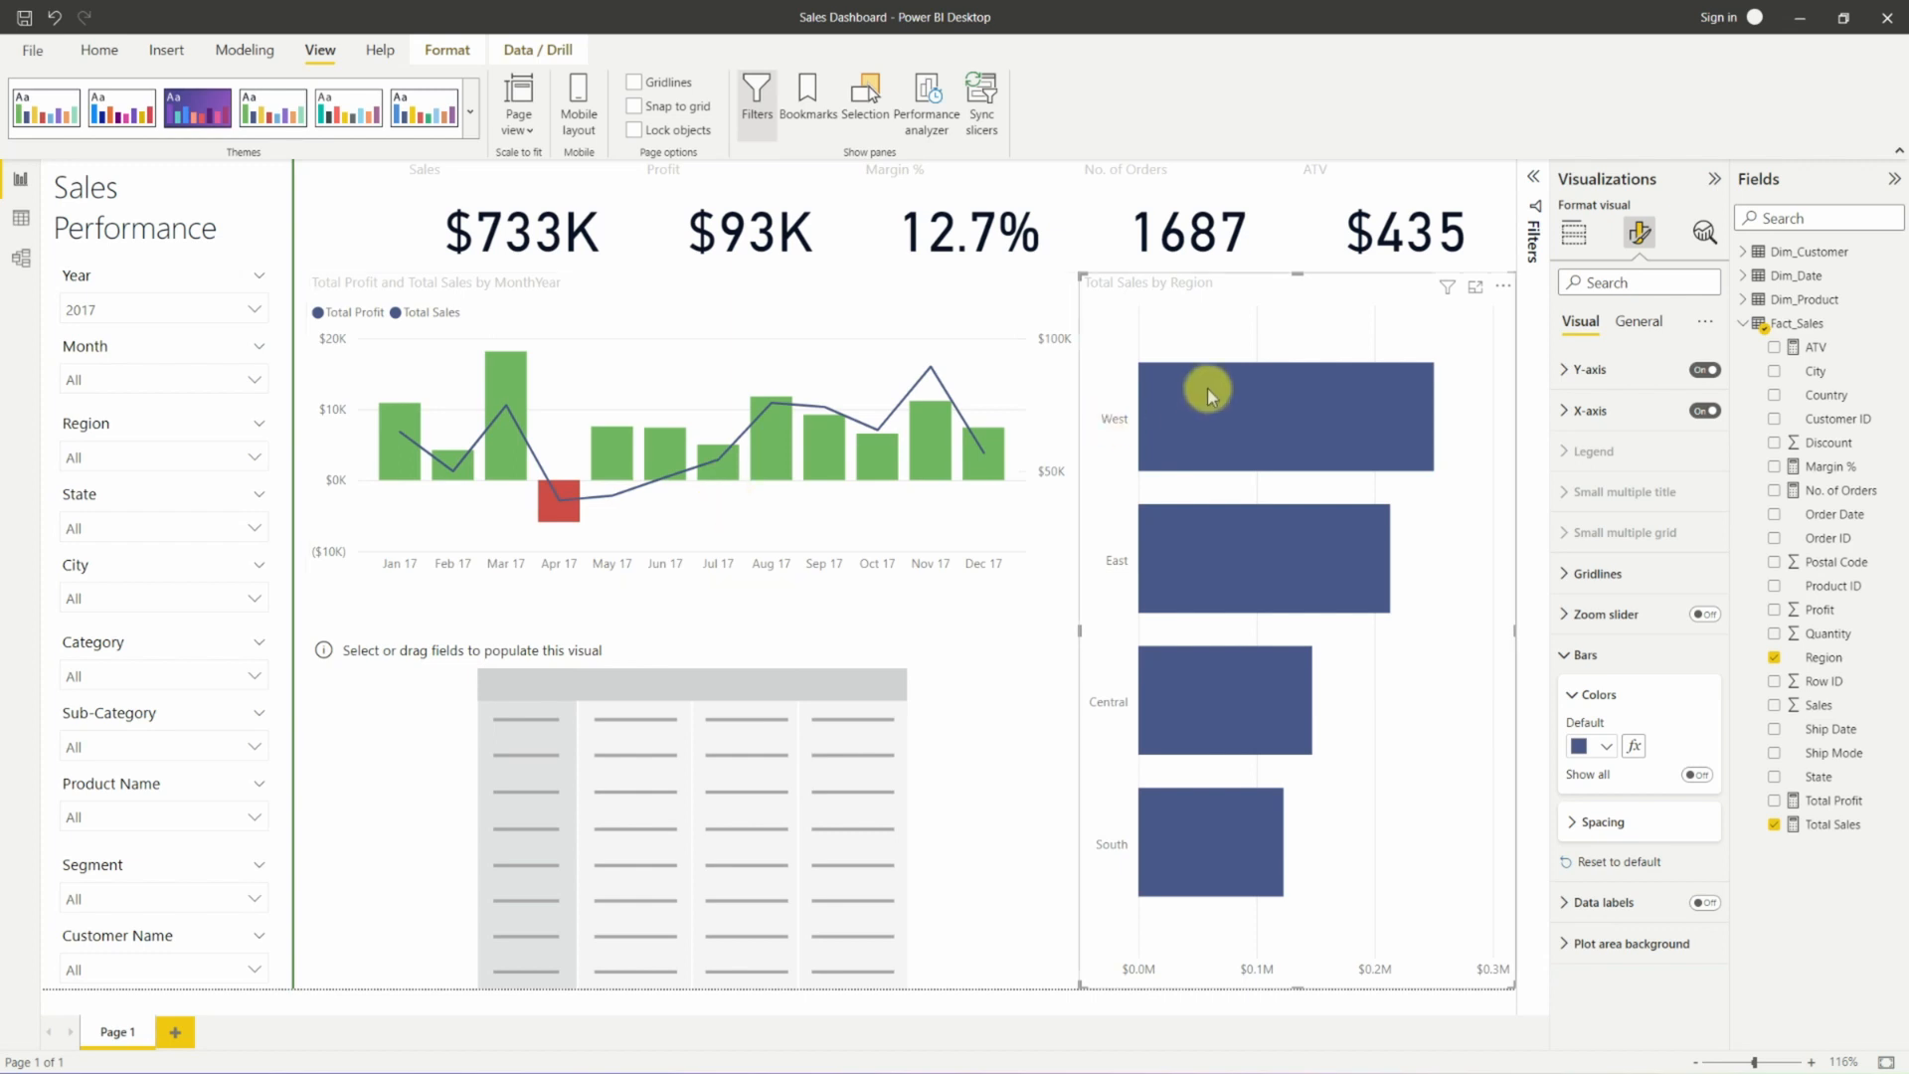
mouse_move(1325, 512)
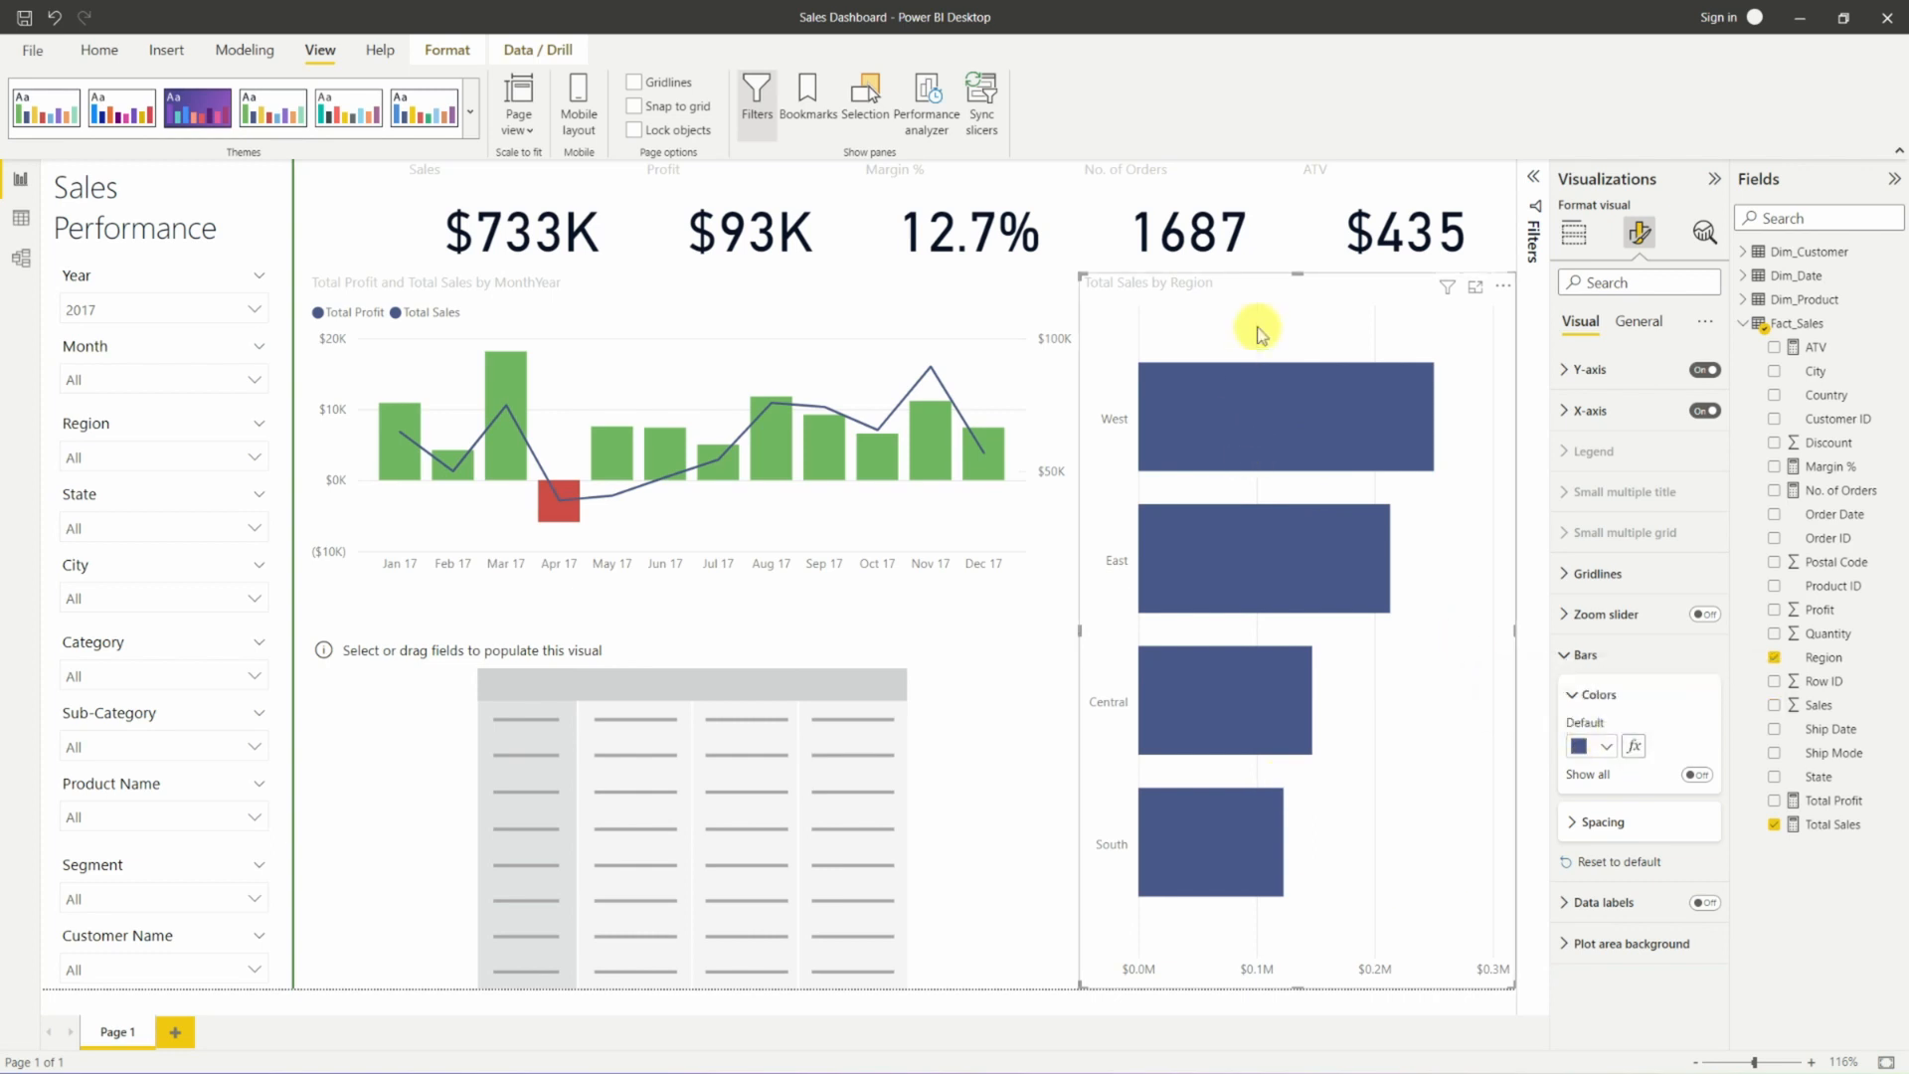
left_click(1633, 747)
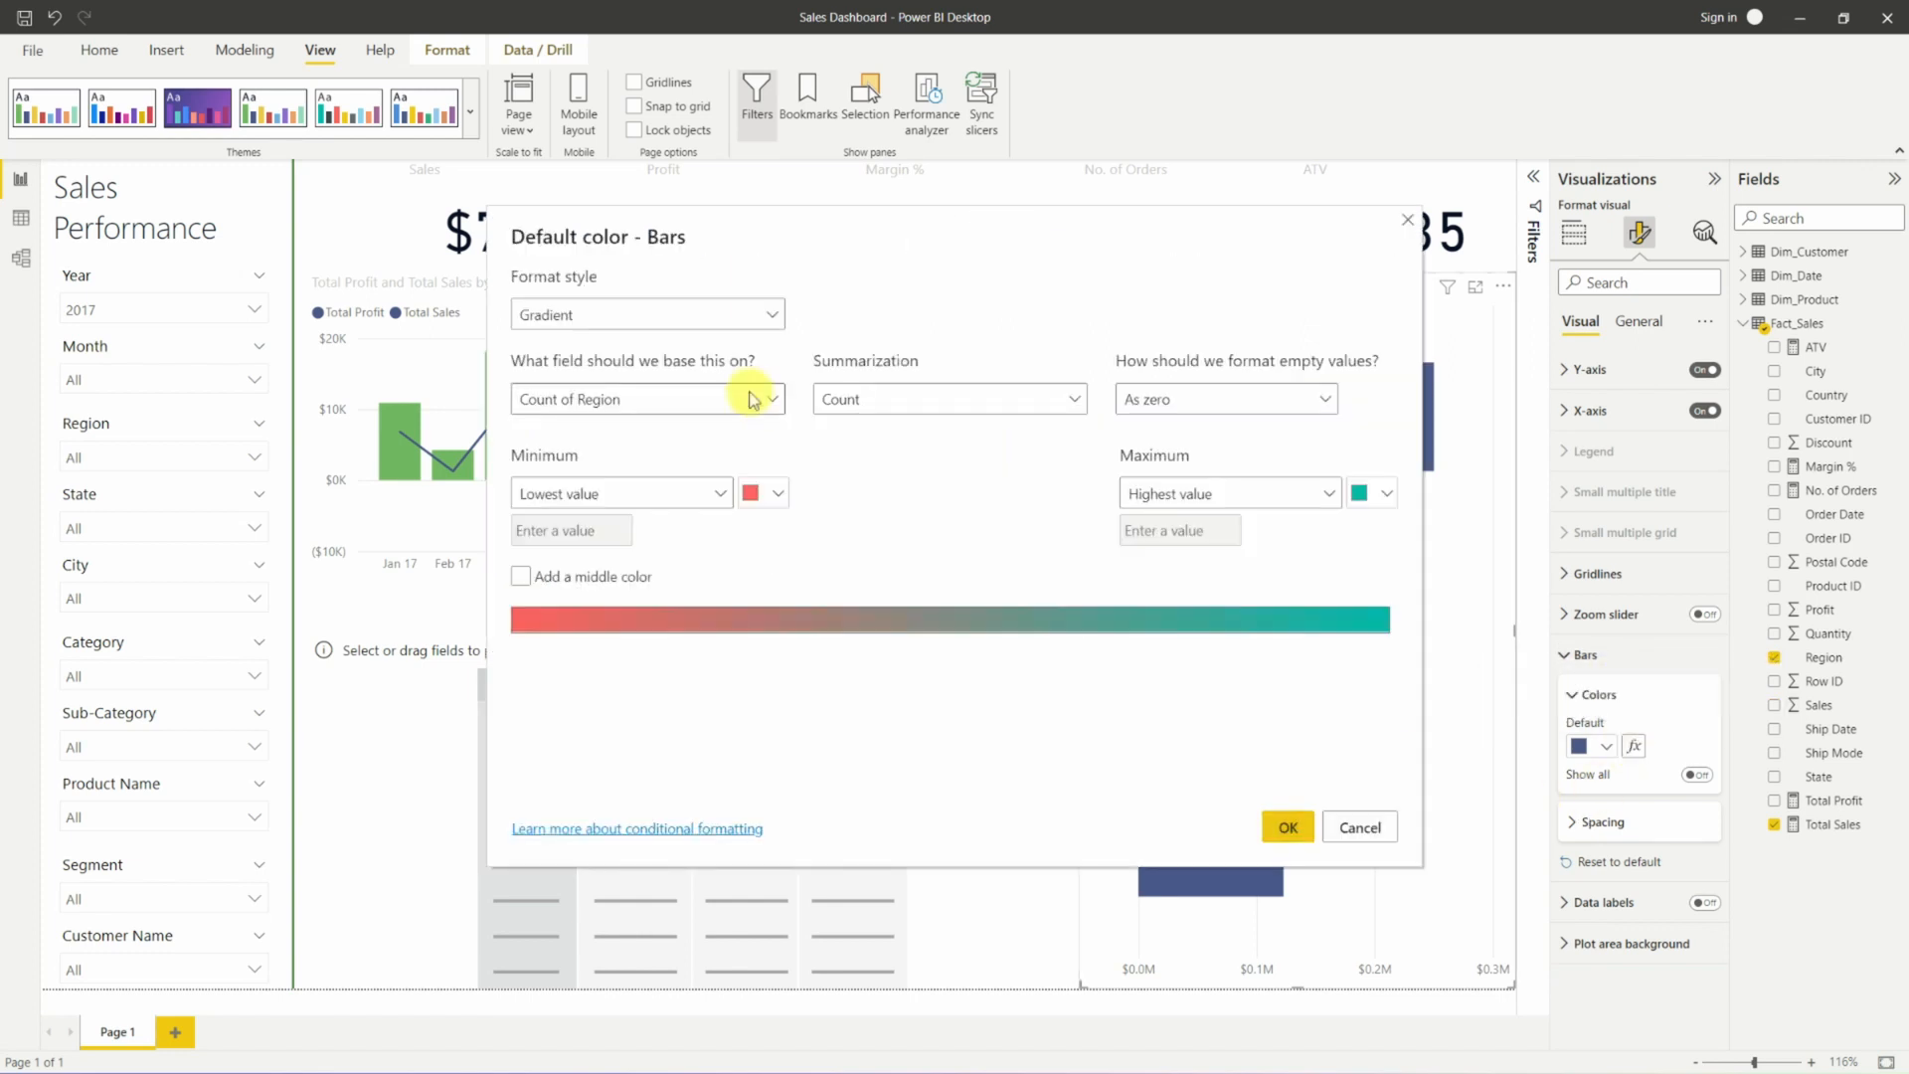
left_click(662, 316)
left_click(633, 374)
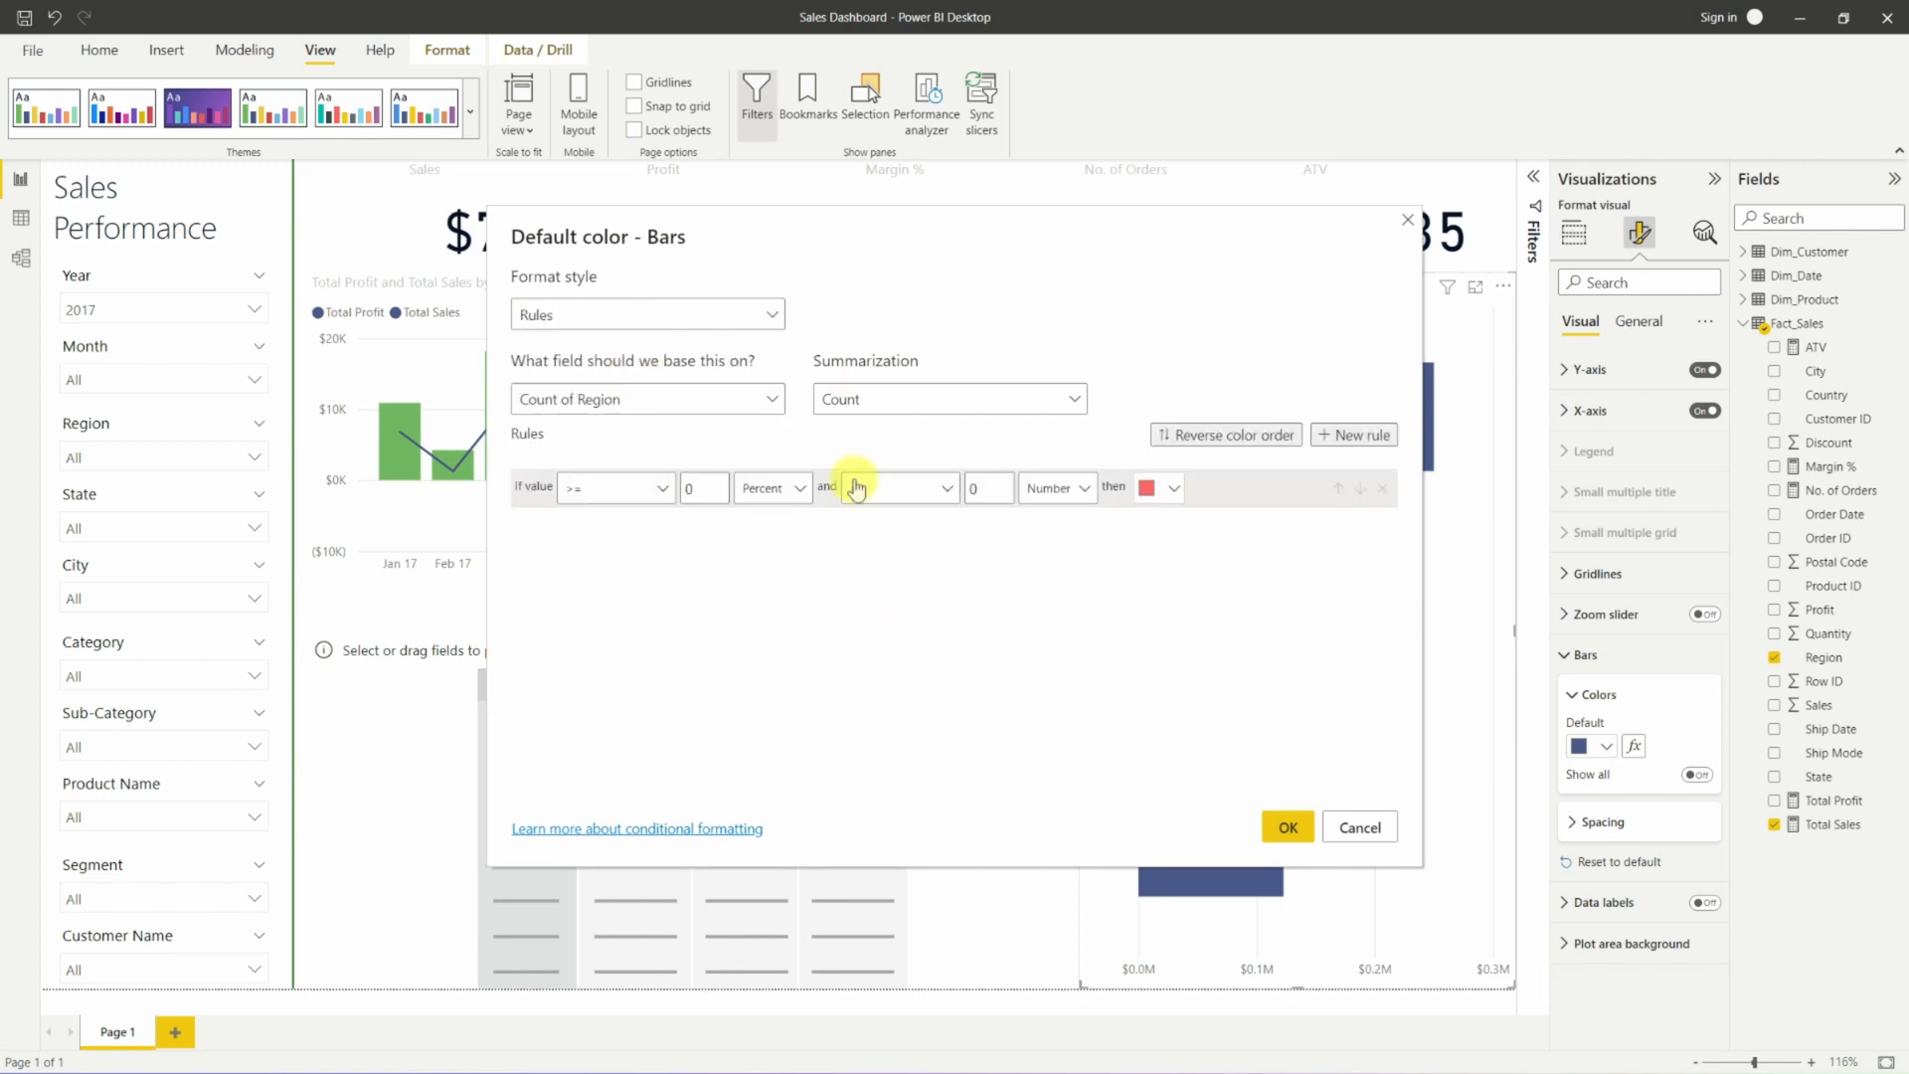
left_click(720, 412)
left_click(527, 540)
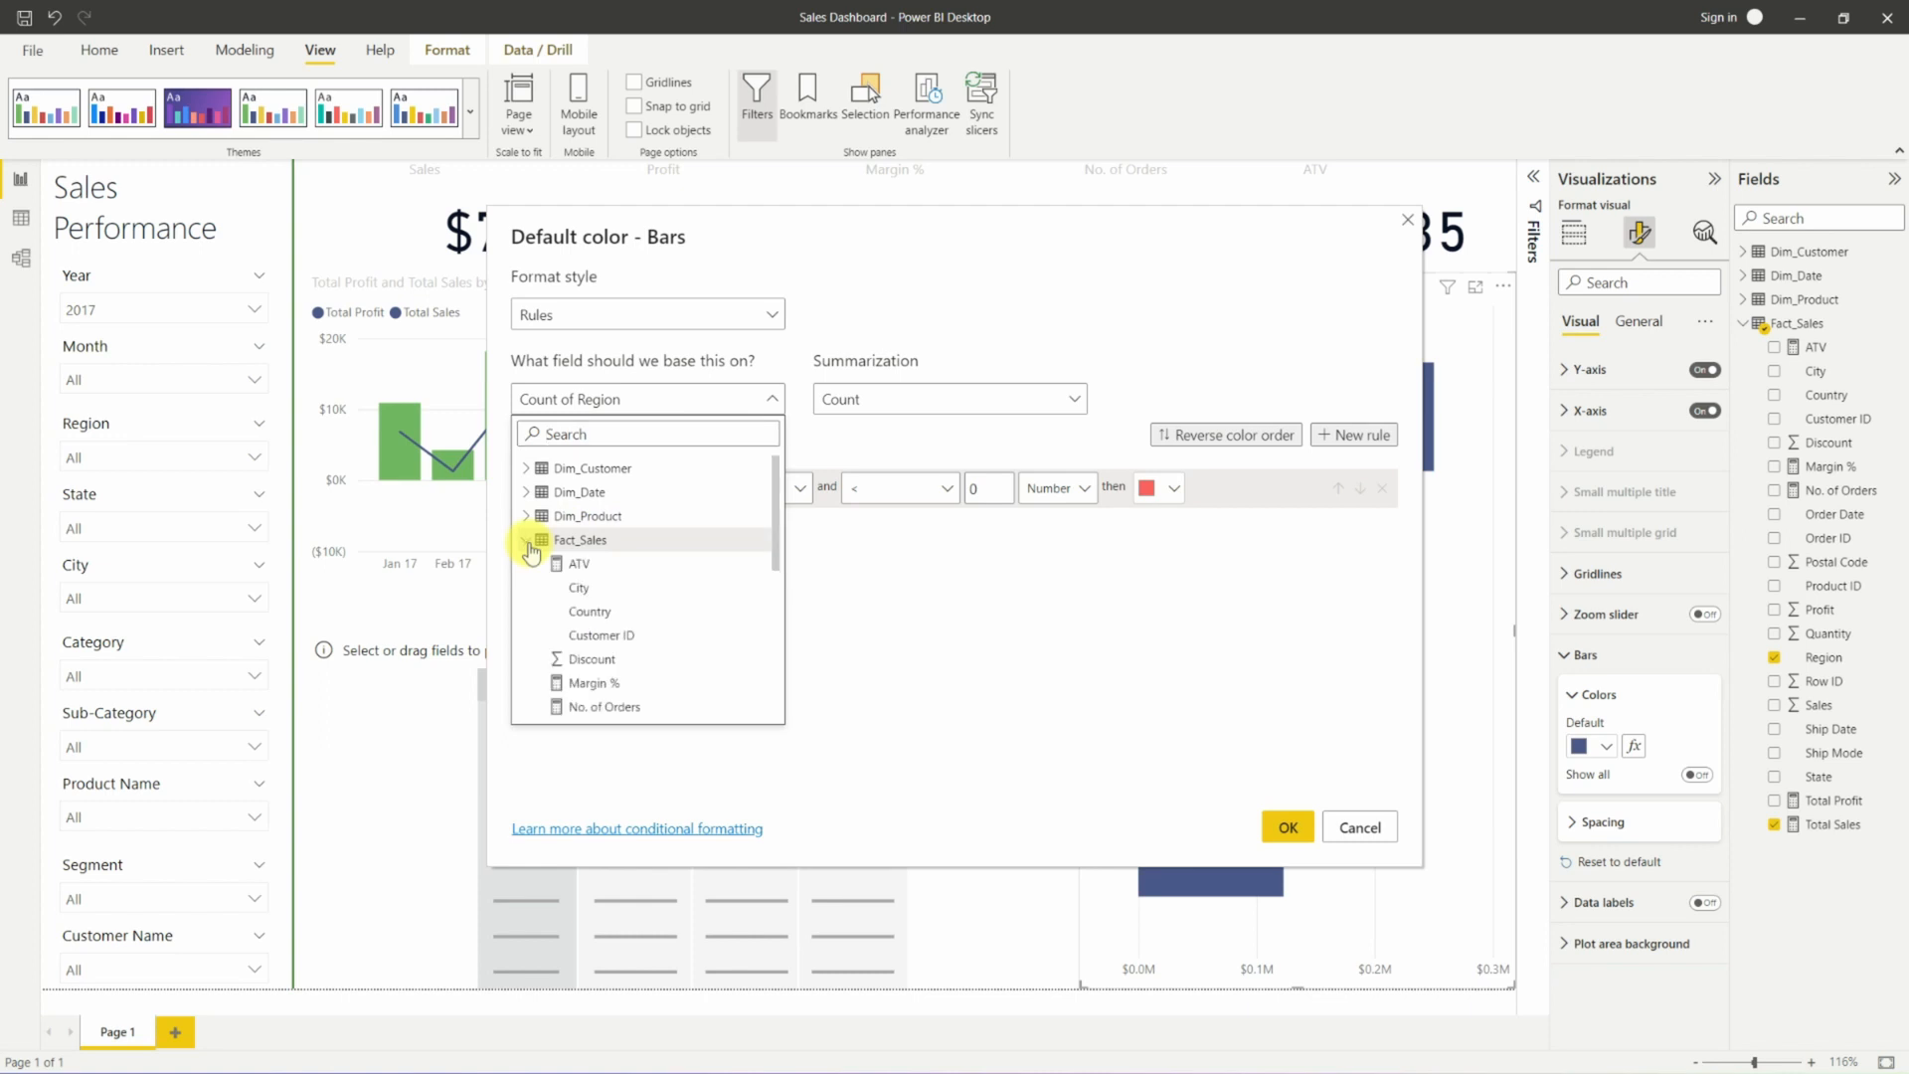
scroll(575, 602, "down", 1)
scroll(574, 610, "down", 4)
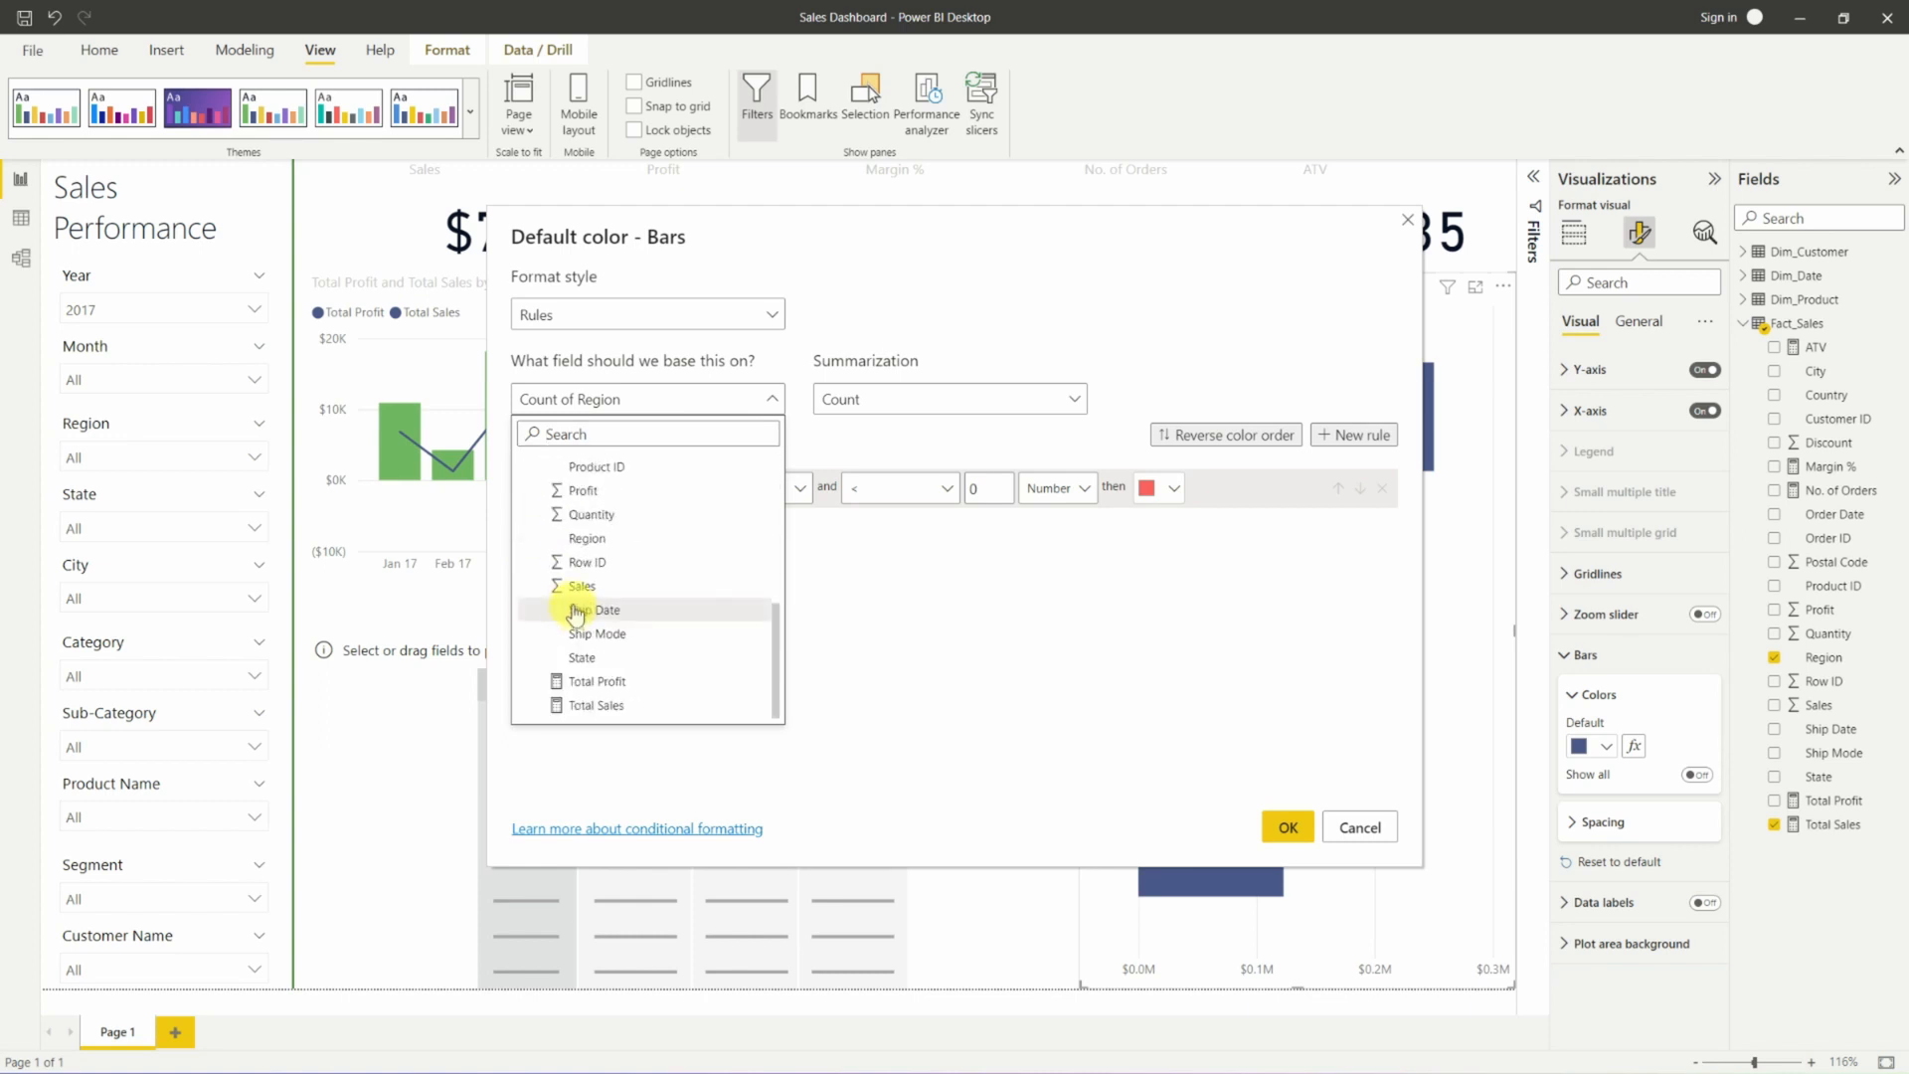
left_click(656, 682)
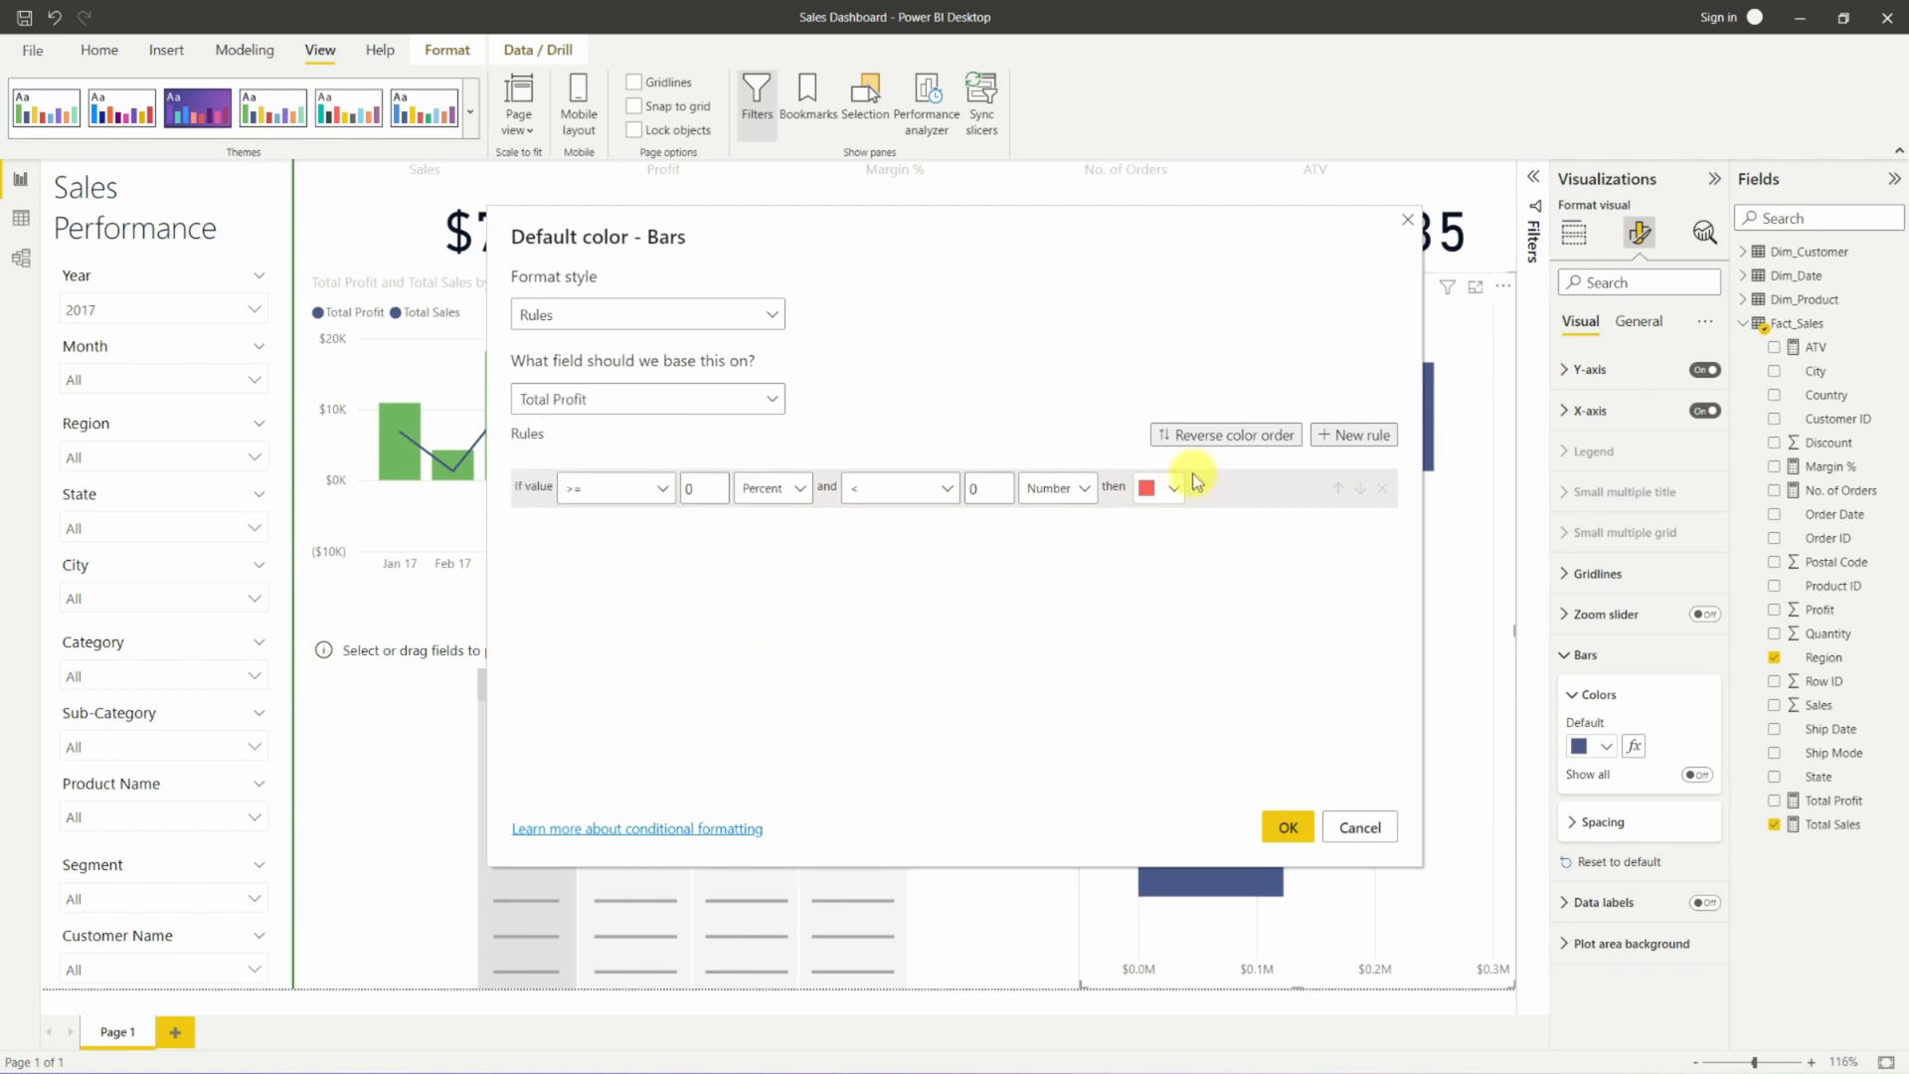
Define two number-based rules for the bar color, one from Min to below 0 and one from 0 to Max.
left_click(1341, 437)
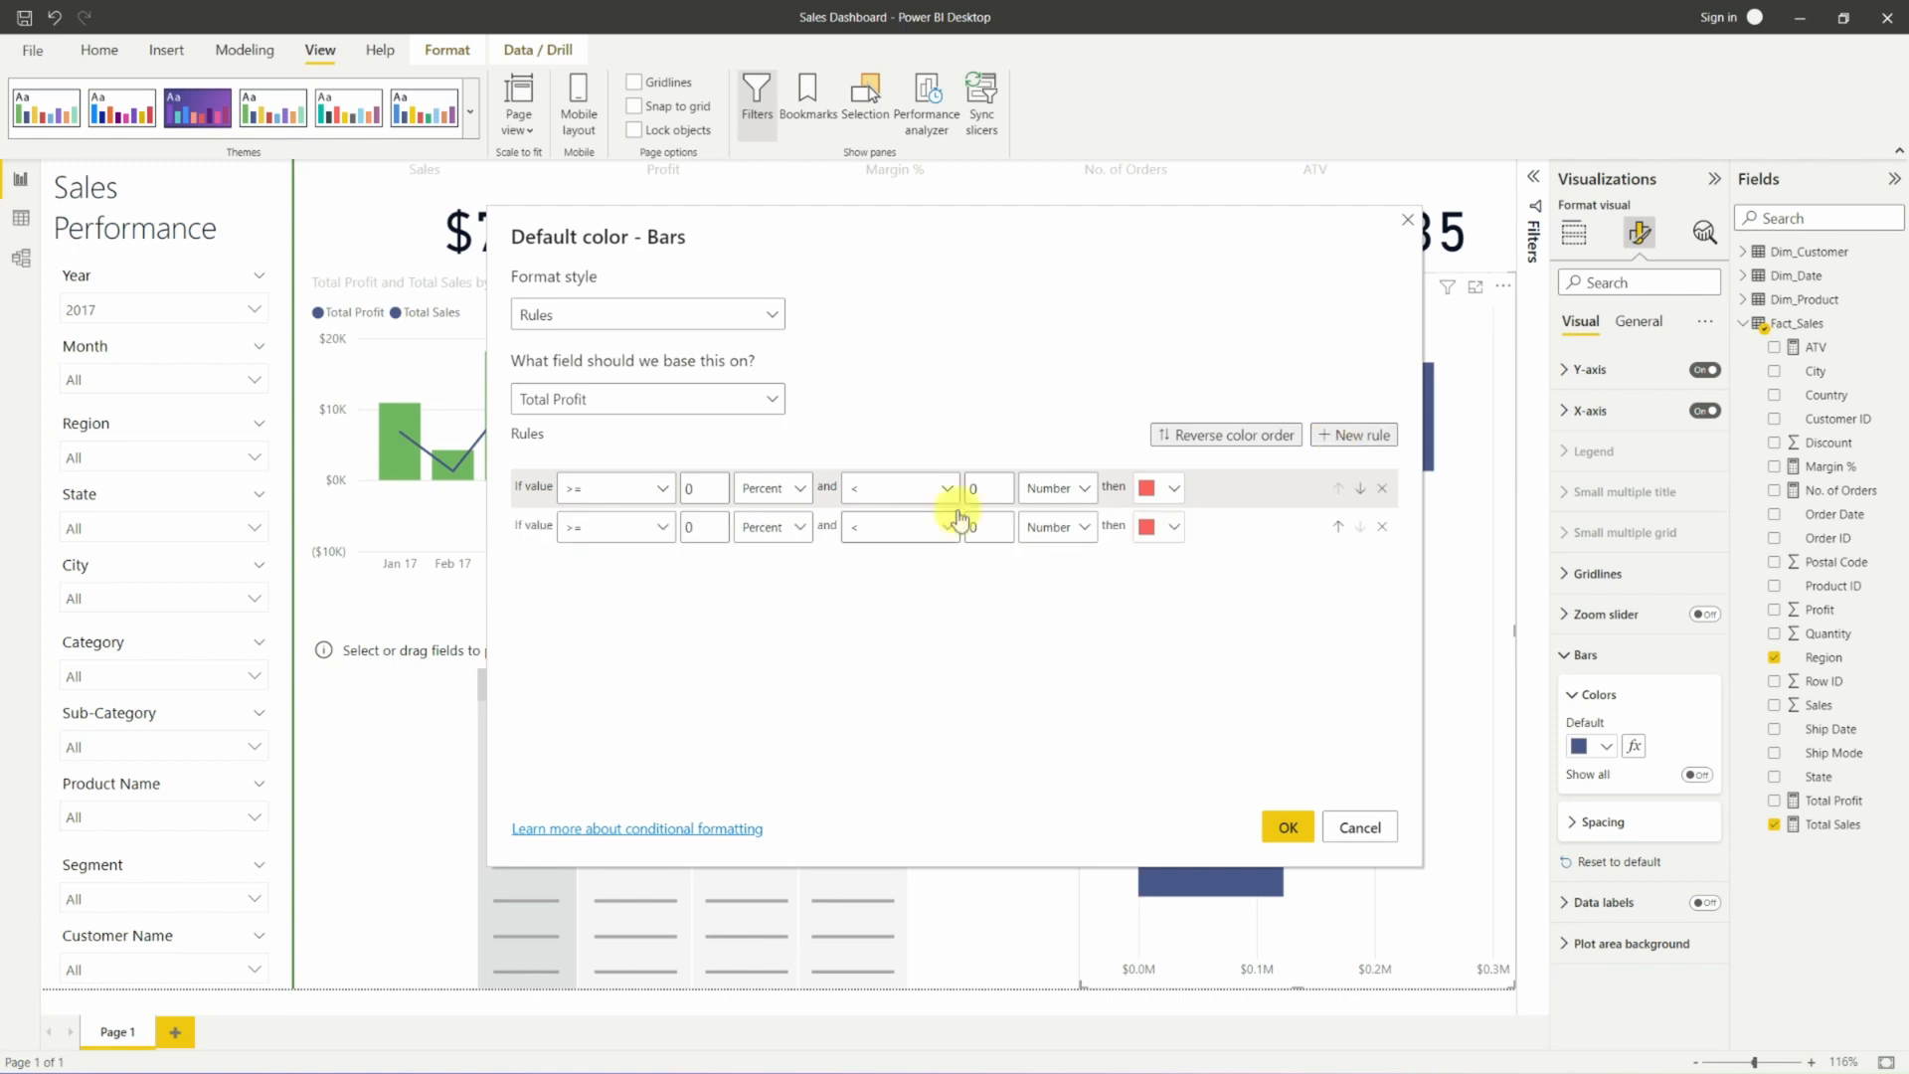
left_click(781, 490)
left_click(775, 520)
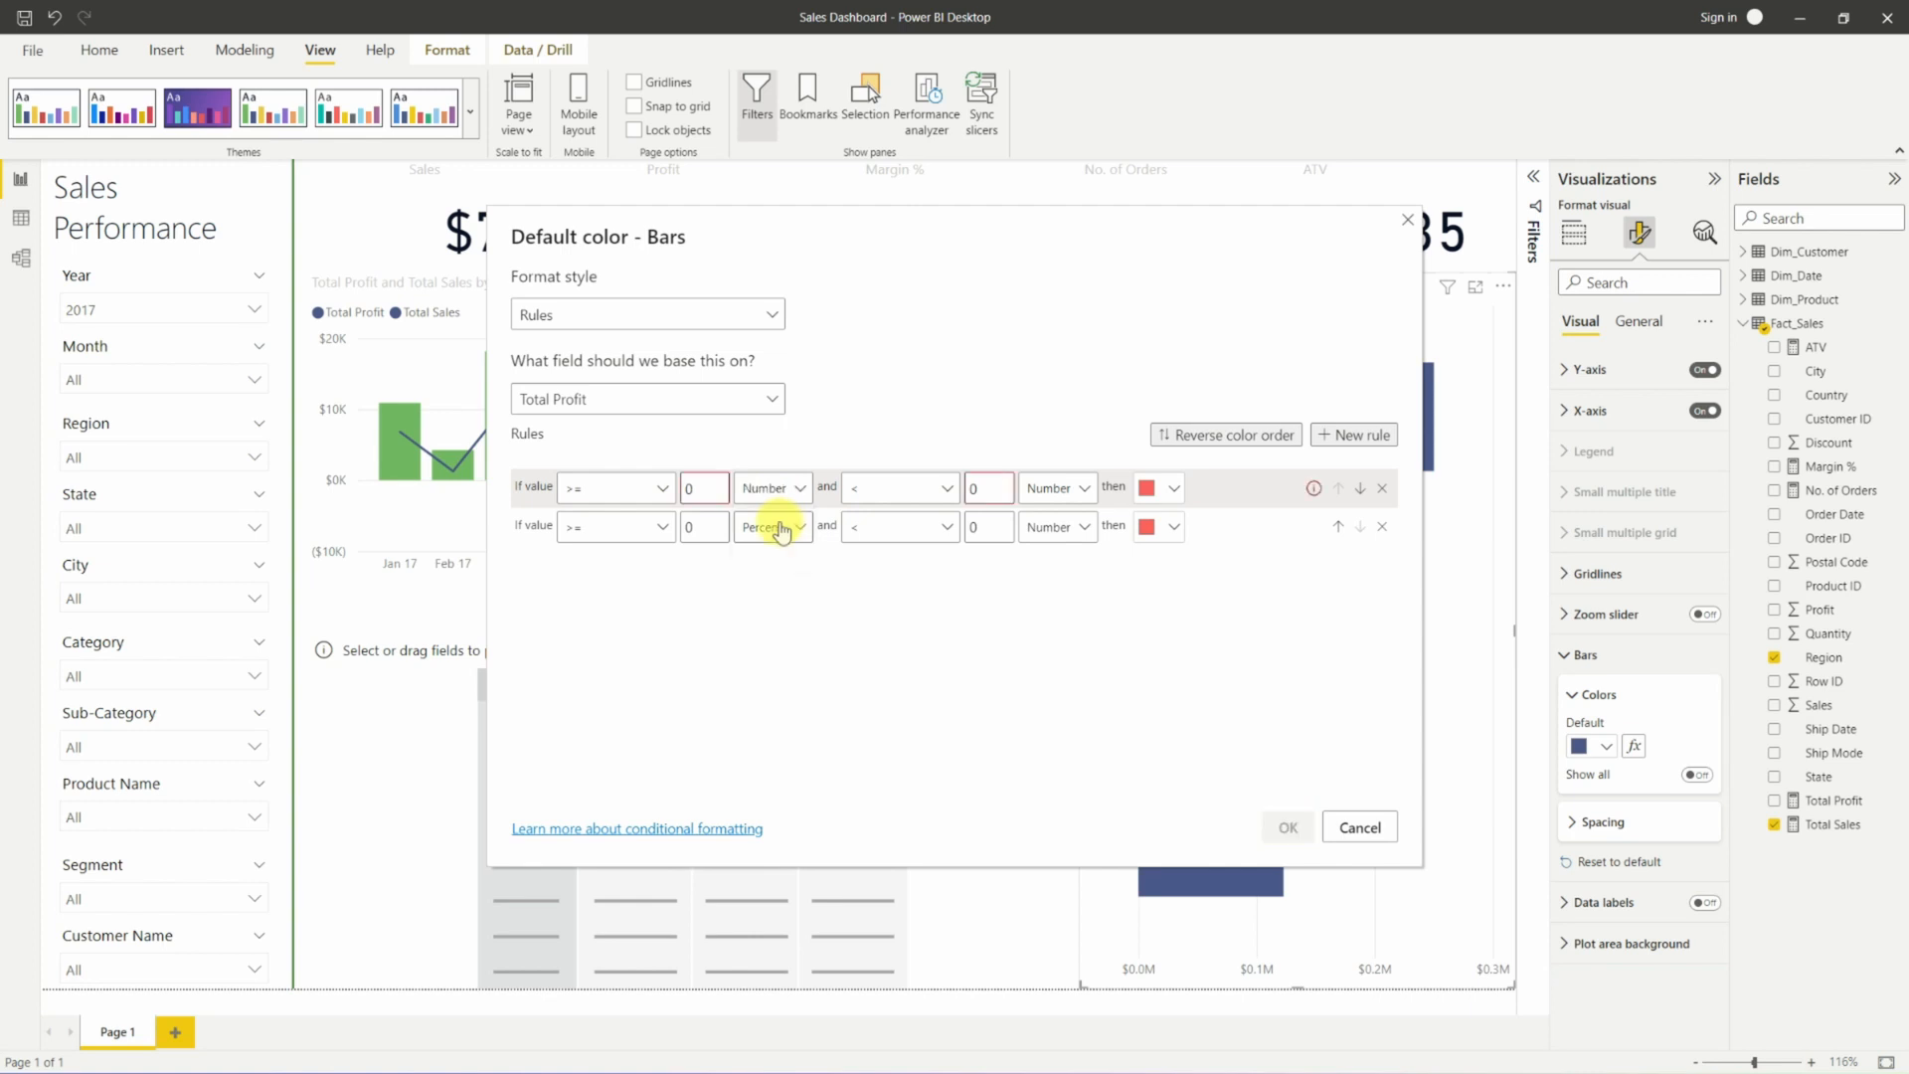
left_click(780, 527)
left_click(764, 560)
left_click(706, 486)
key("BackSpace")
left_click(1003, 527)
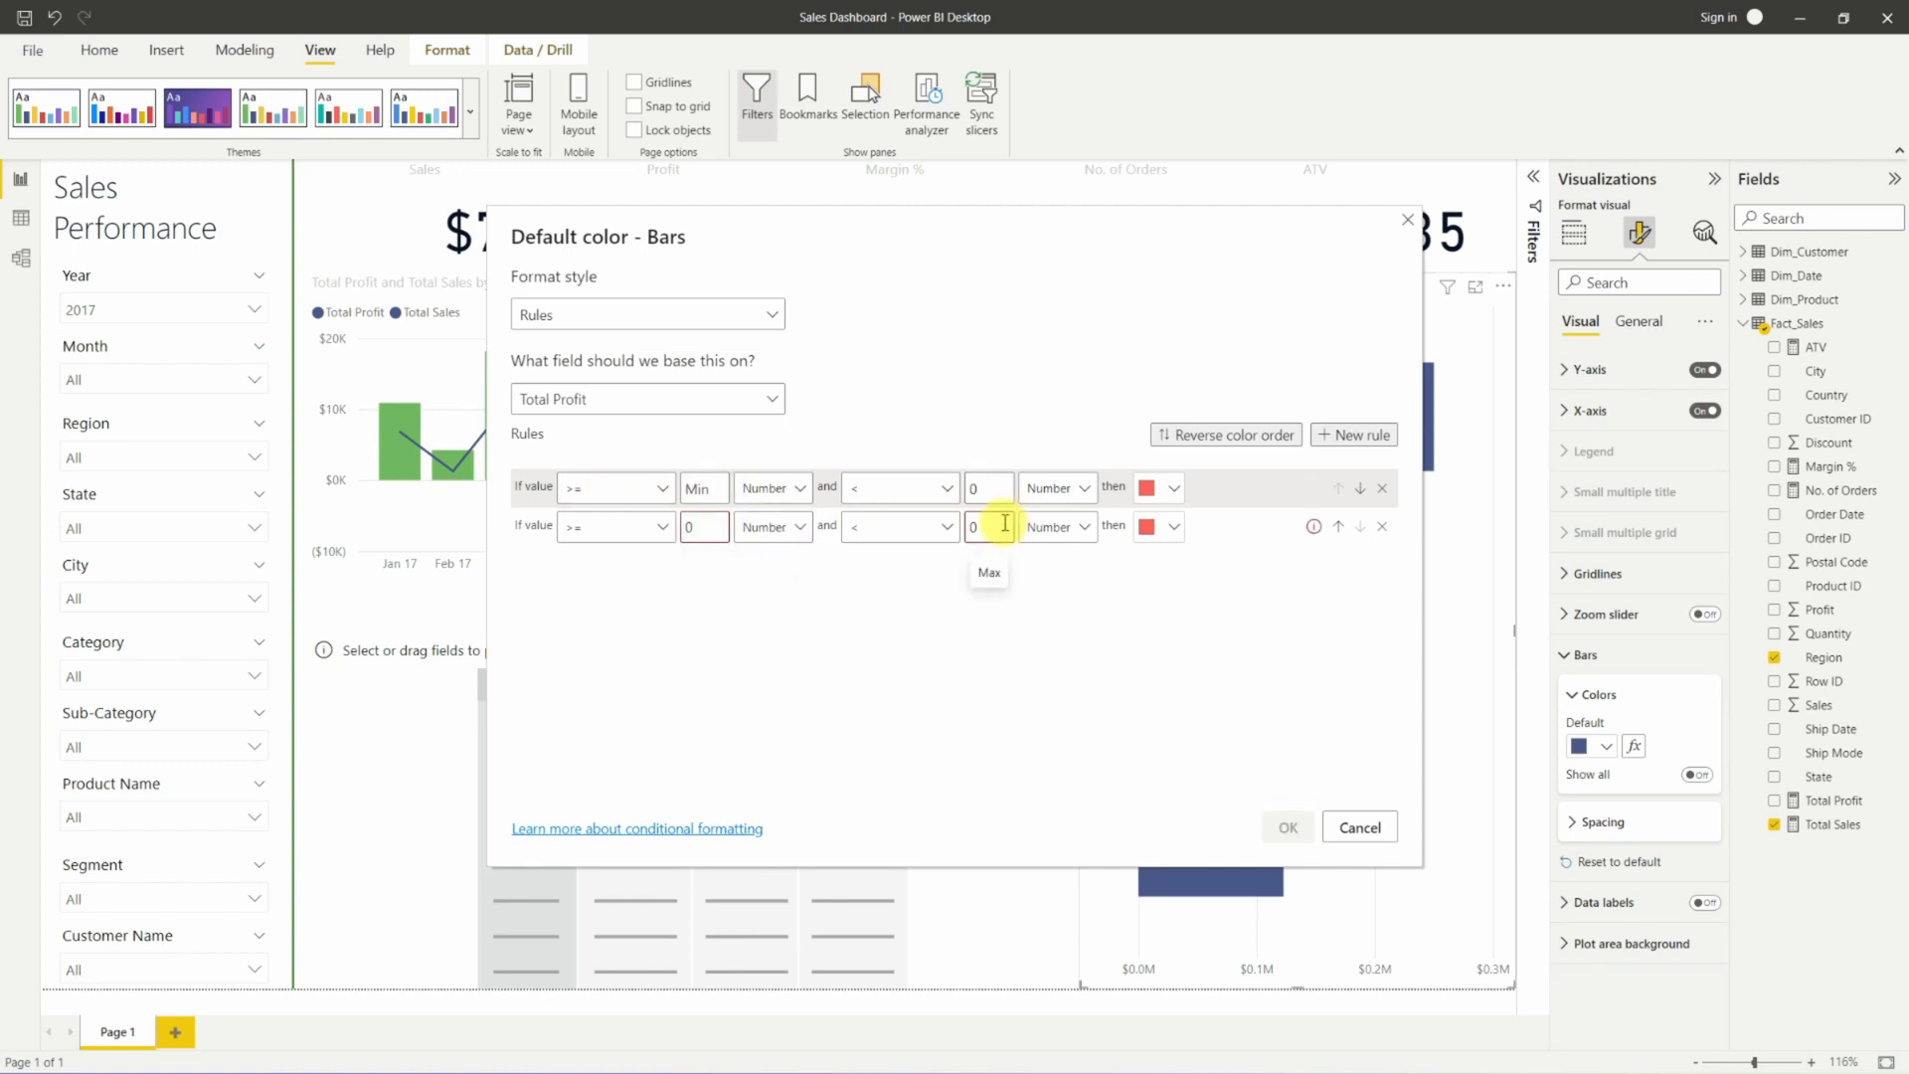
key("BackSpace")
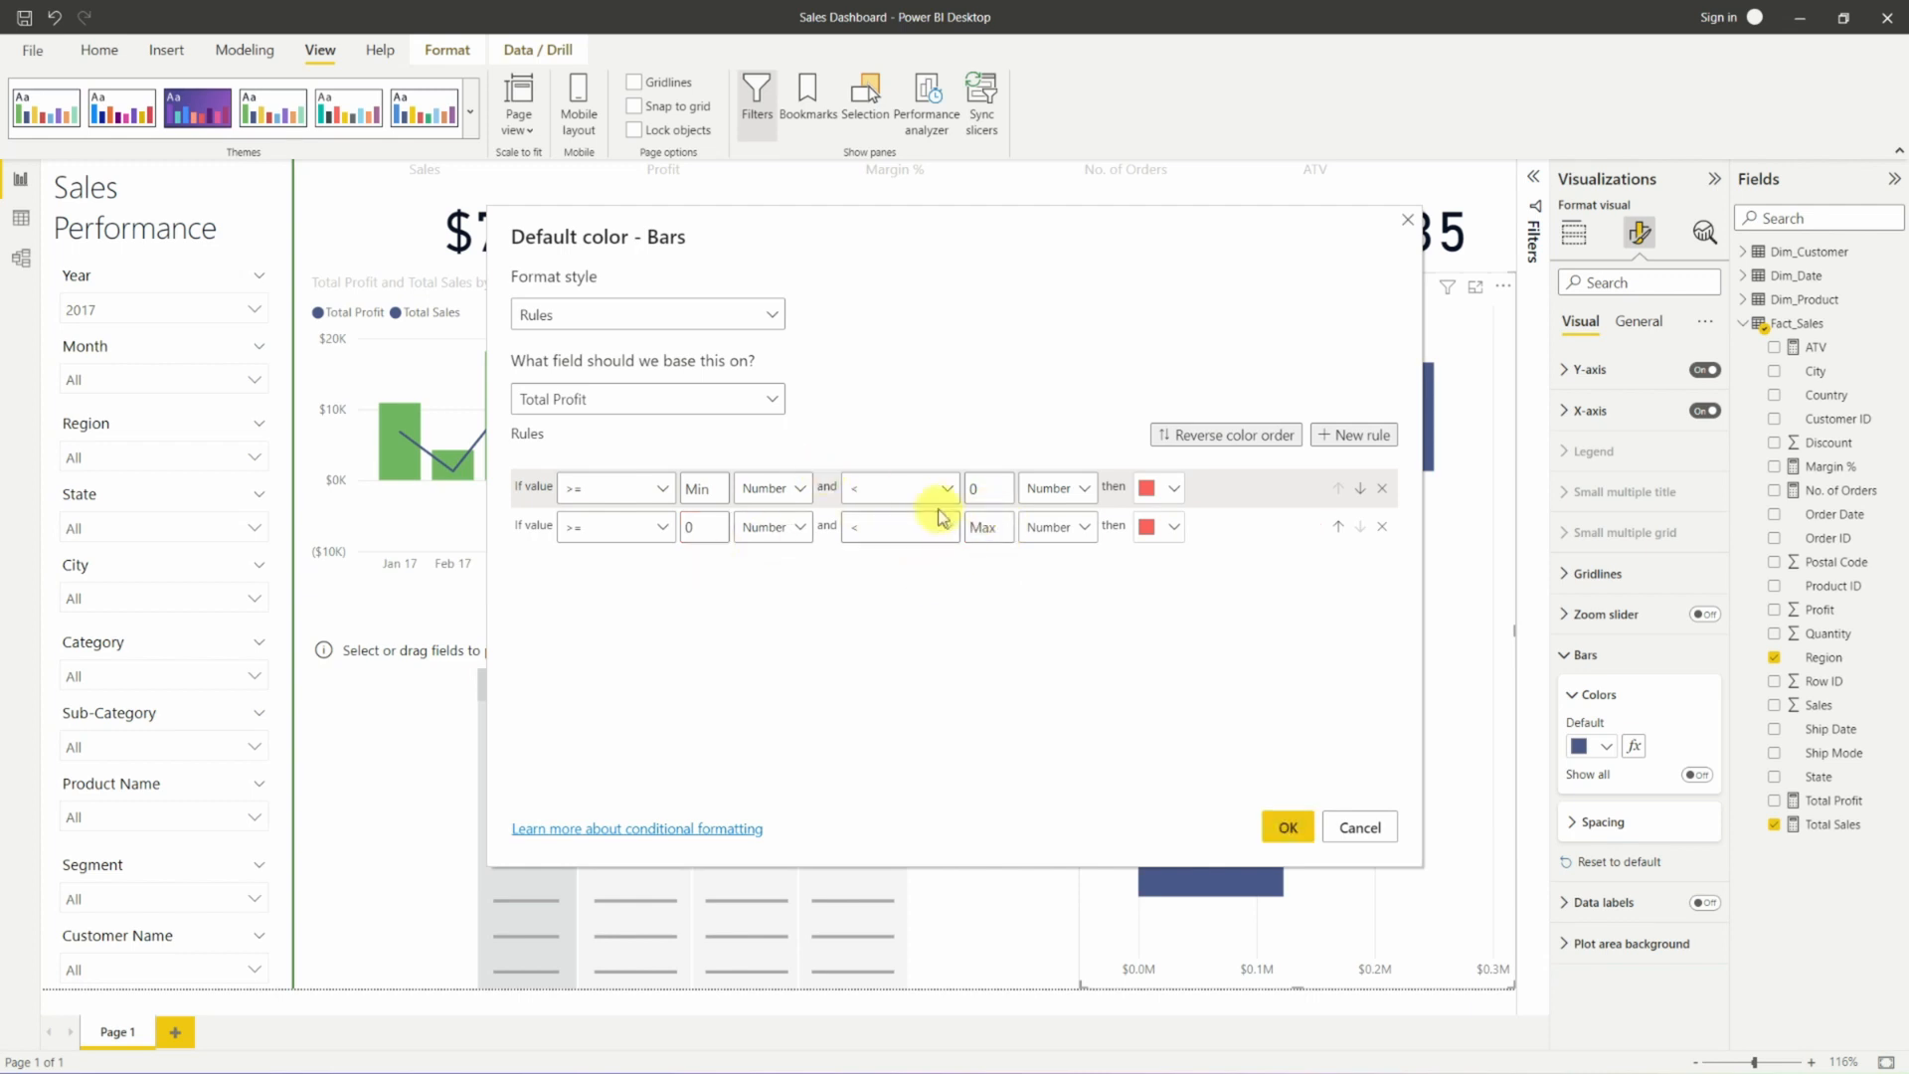
Color the negative-profit rule red (#CD4C46) and the rule from 0 upward dark blue, and apply the formatting to the bars.
left_click(1156, 488)
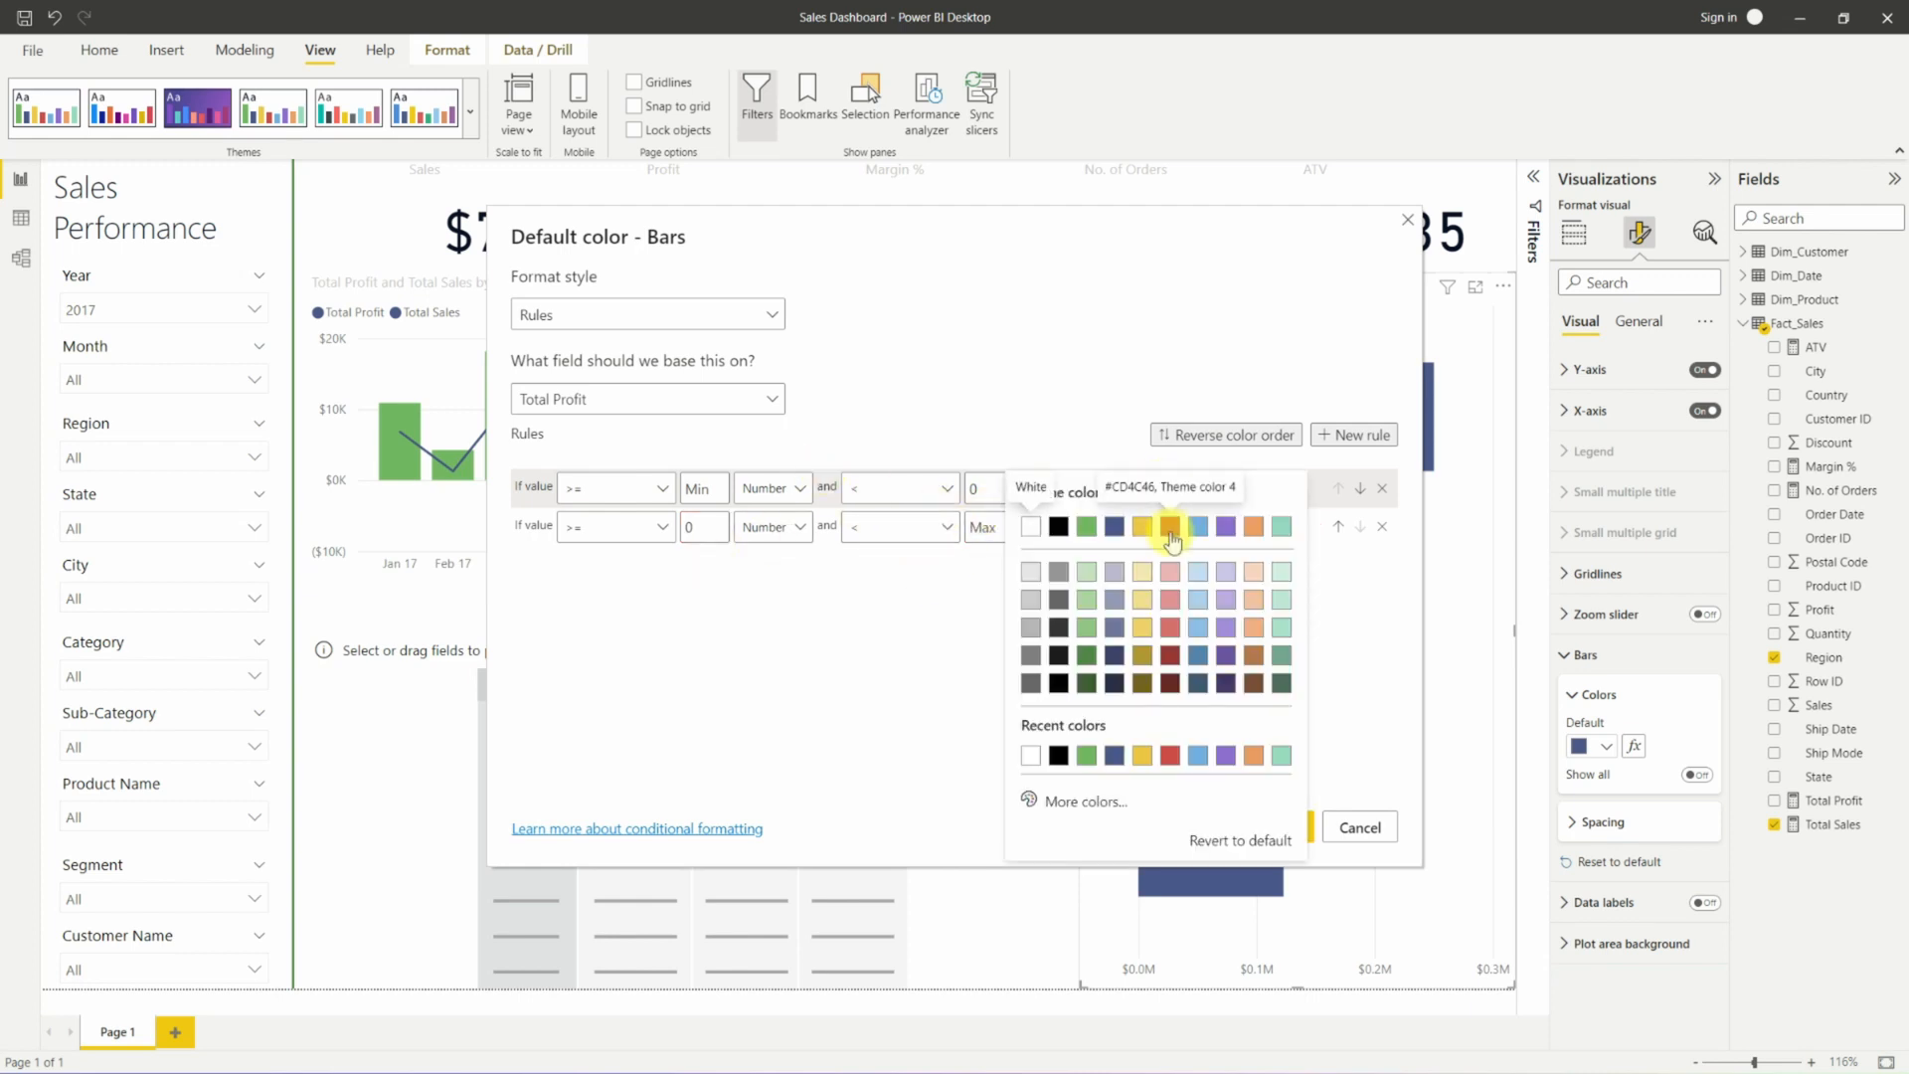
left_click(1173, 540)
left_click(1172, 527)
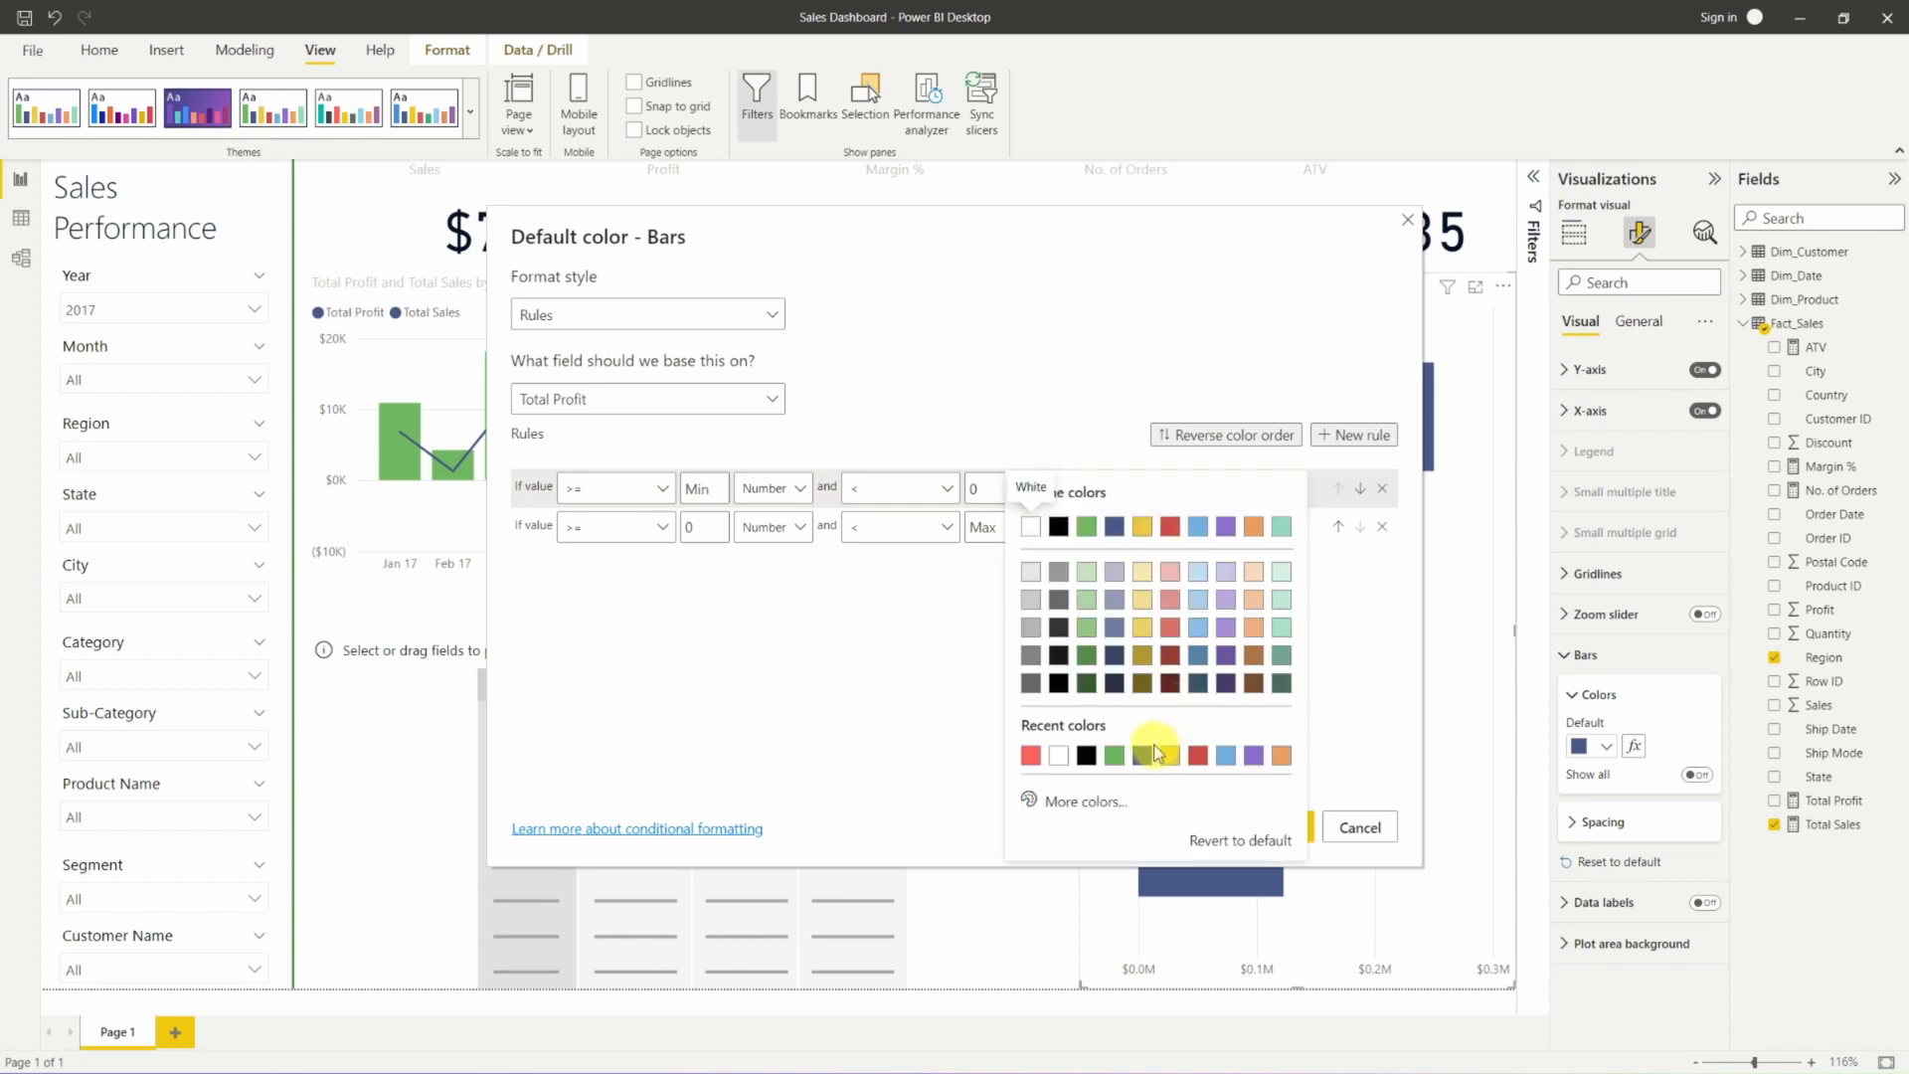
left_click(1119, 529)
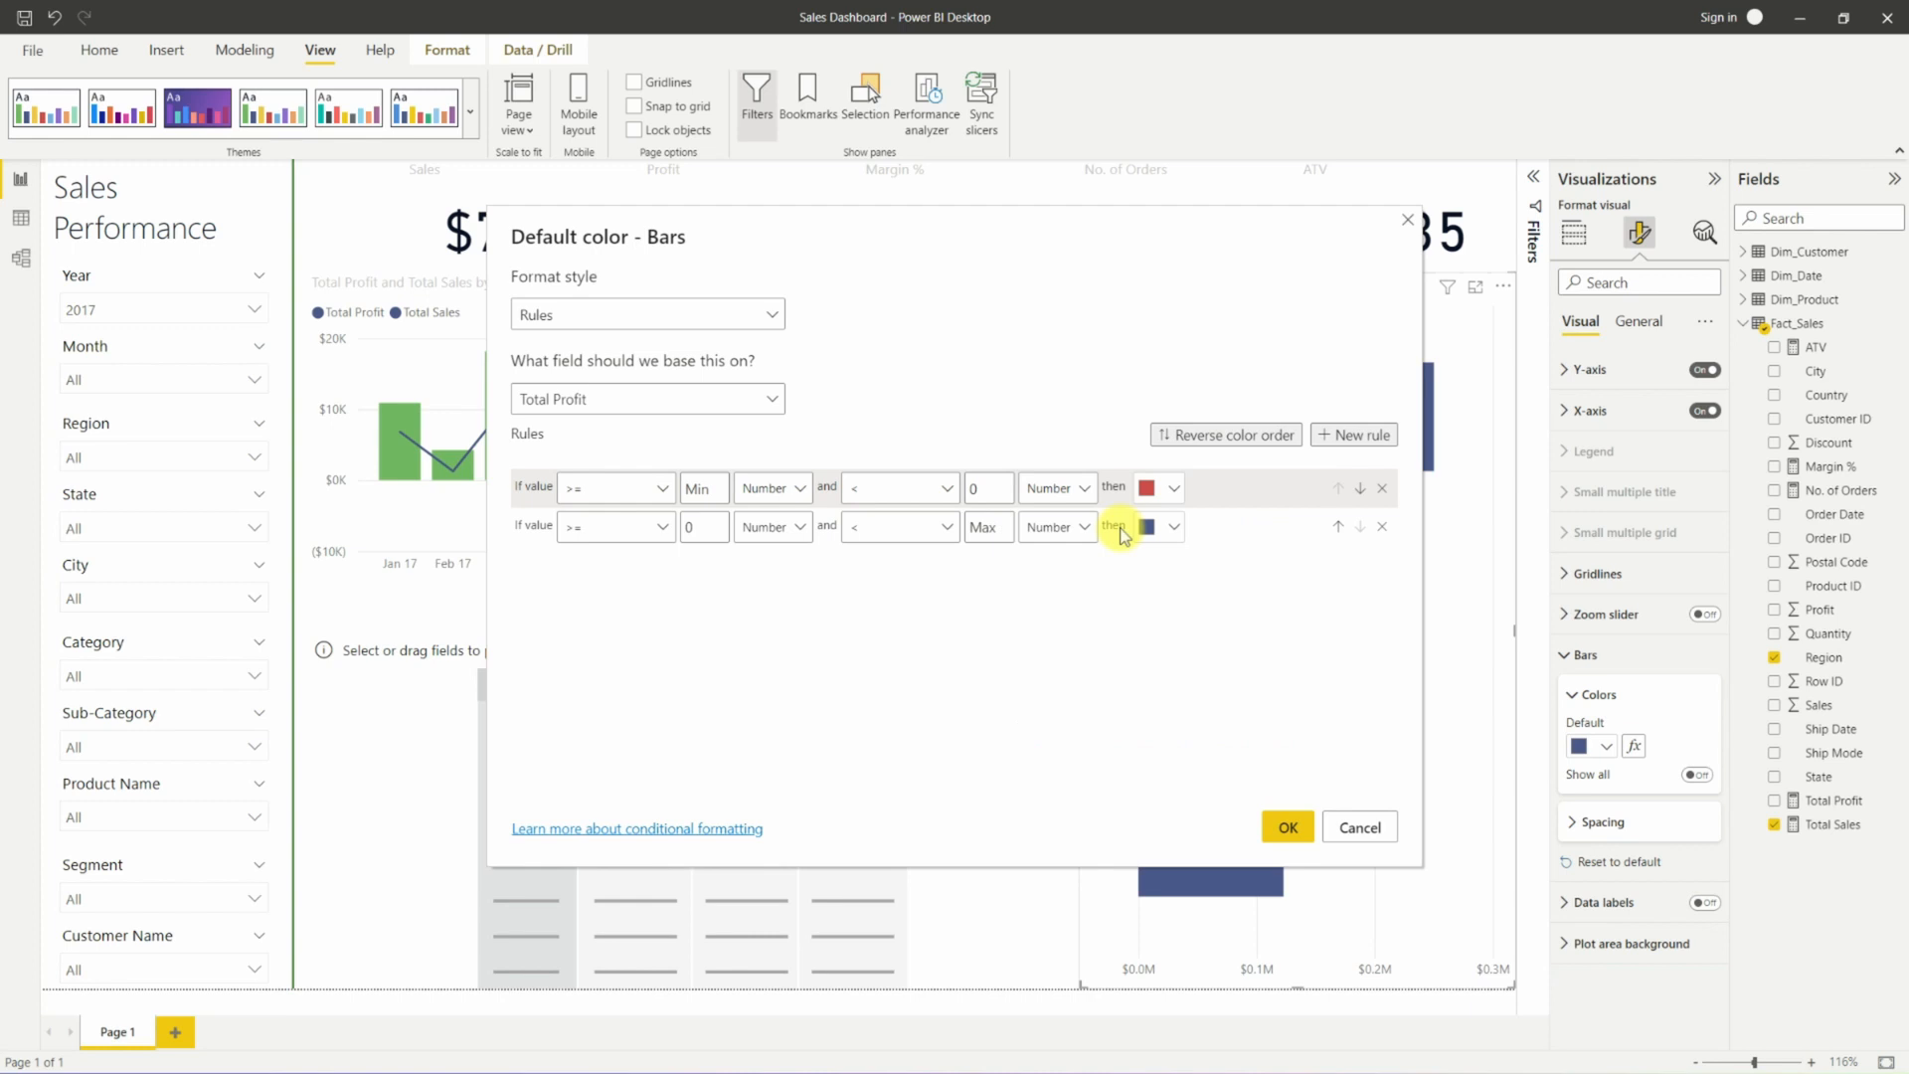
left_click(1289, 829)
left_click(1289, 828)
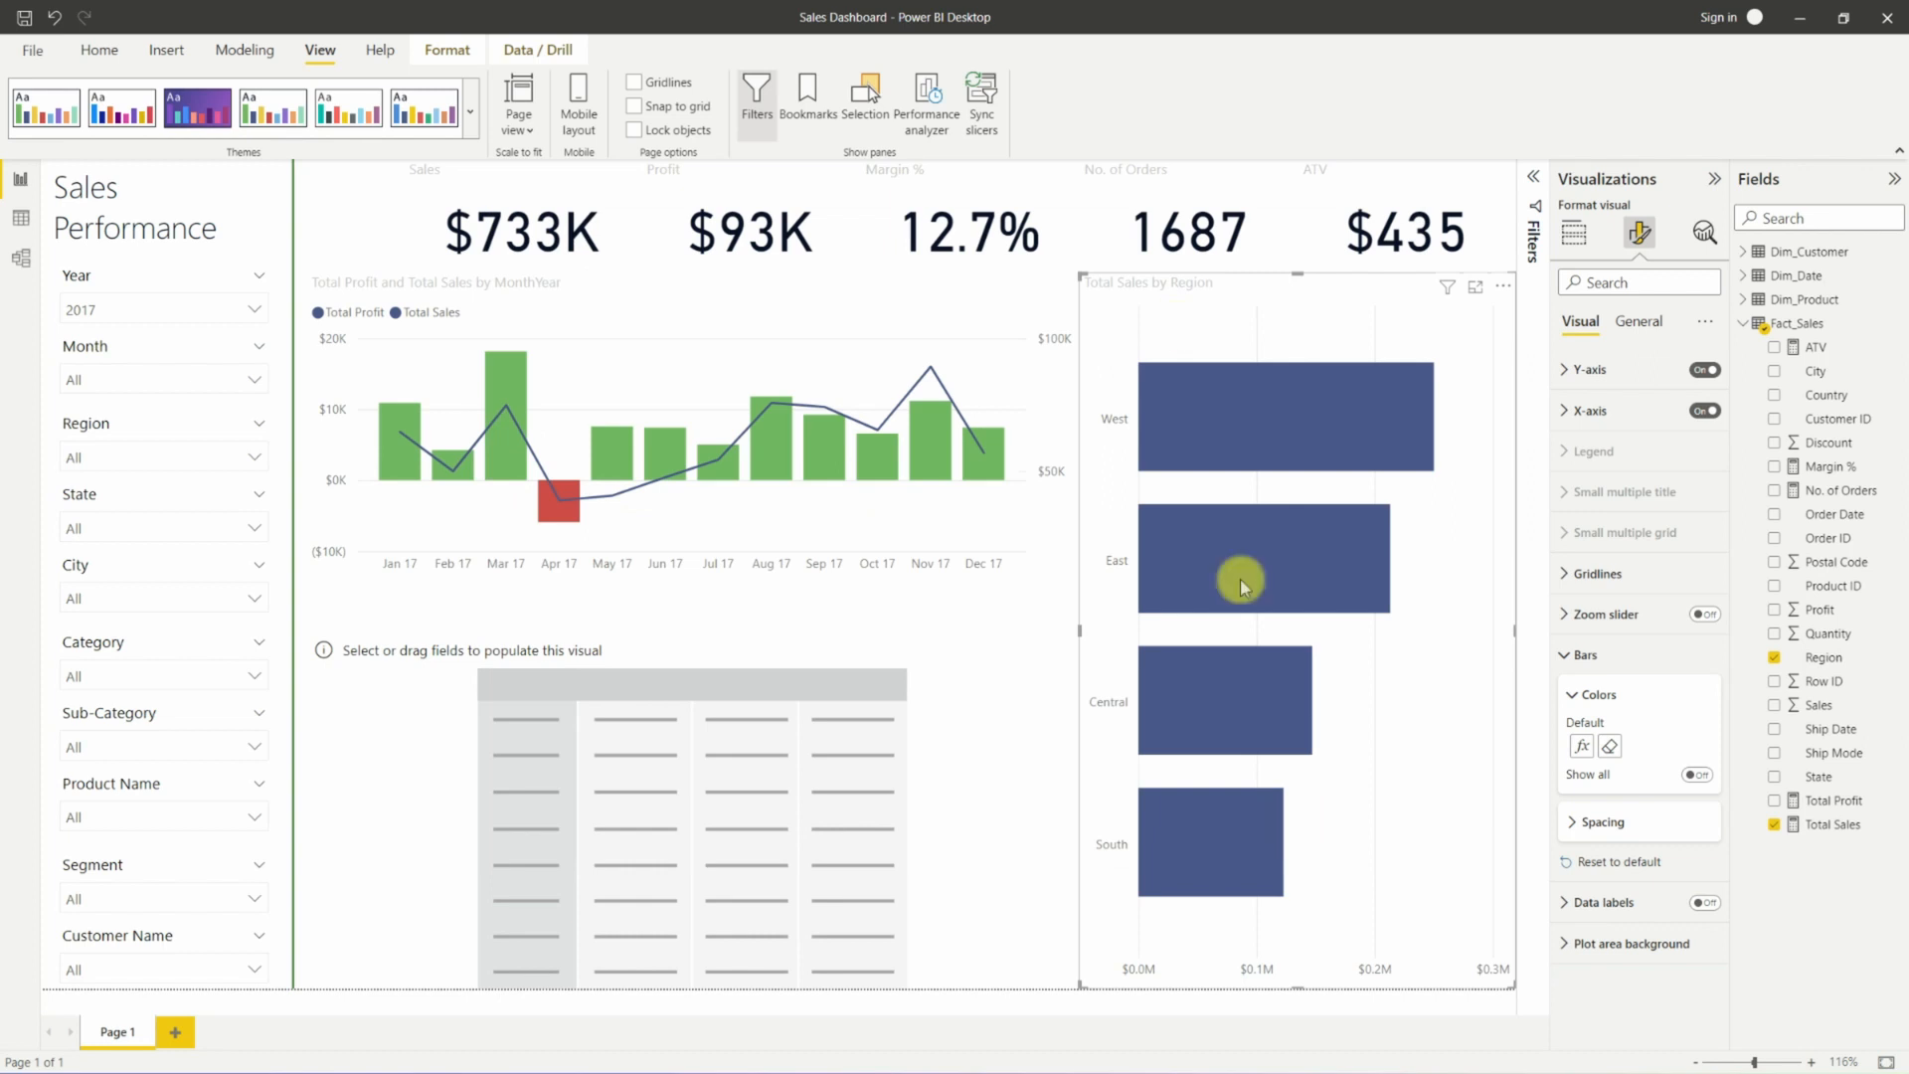
Filter the report to Apr 17 from the monthly combo chart and inspect the colors of the region bars.
mouse_move(1249, 672)
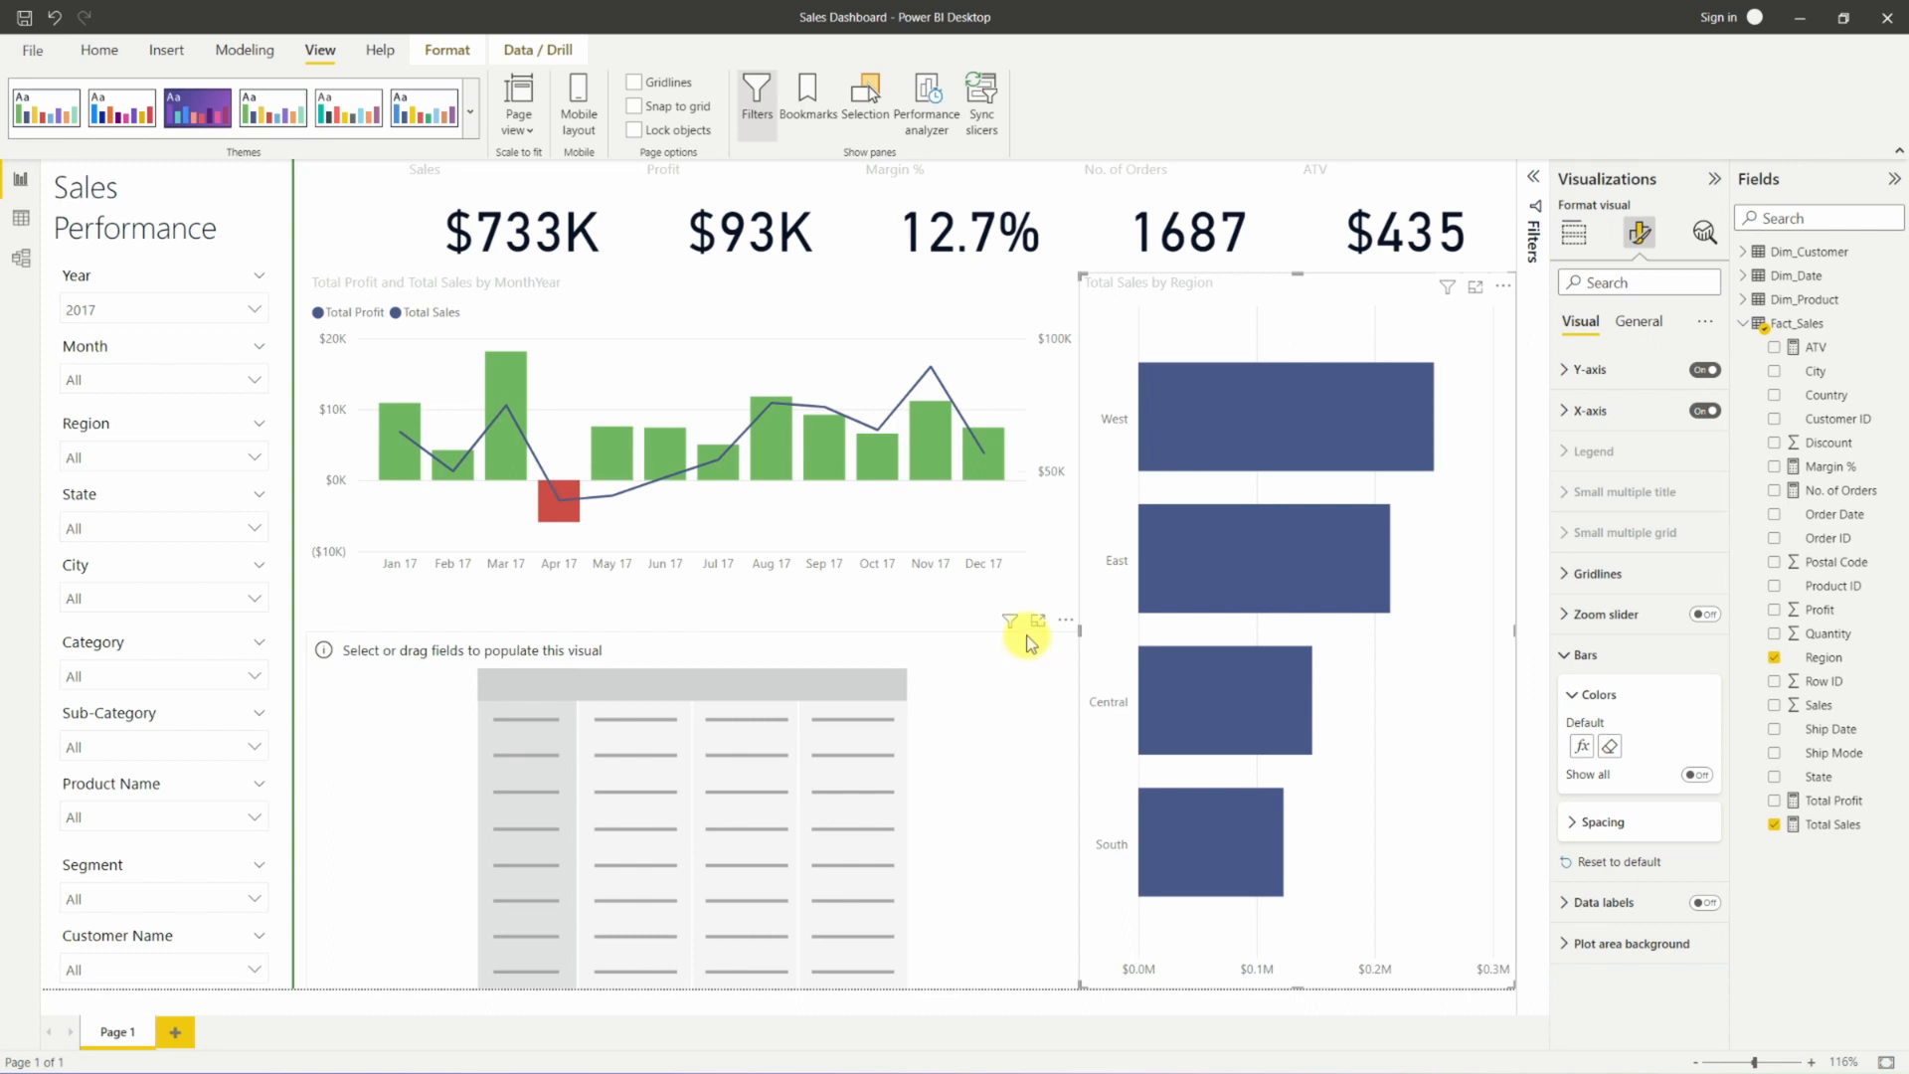
left_click(560, 513)
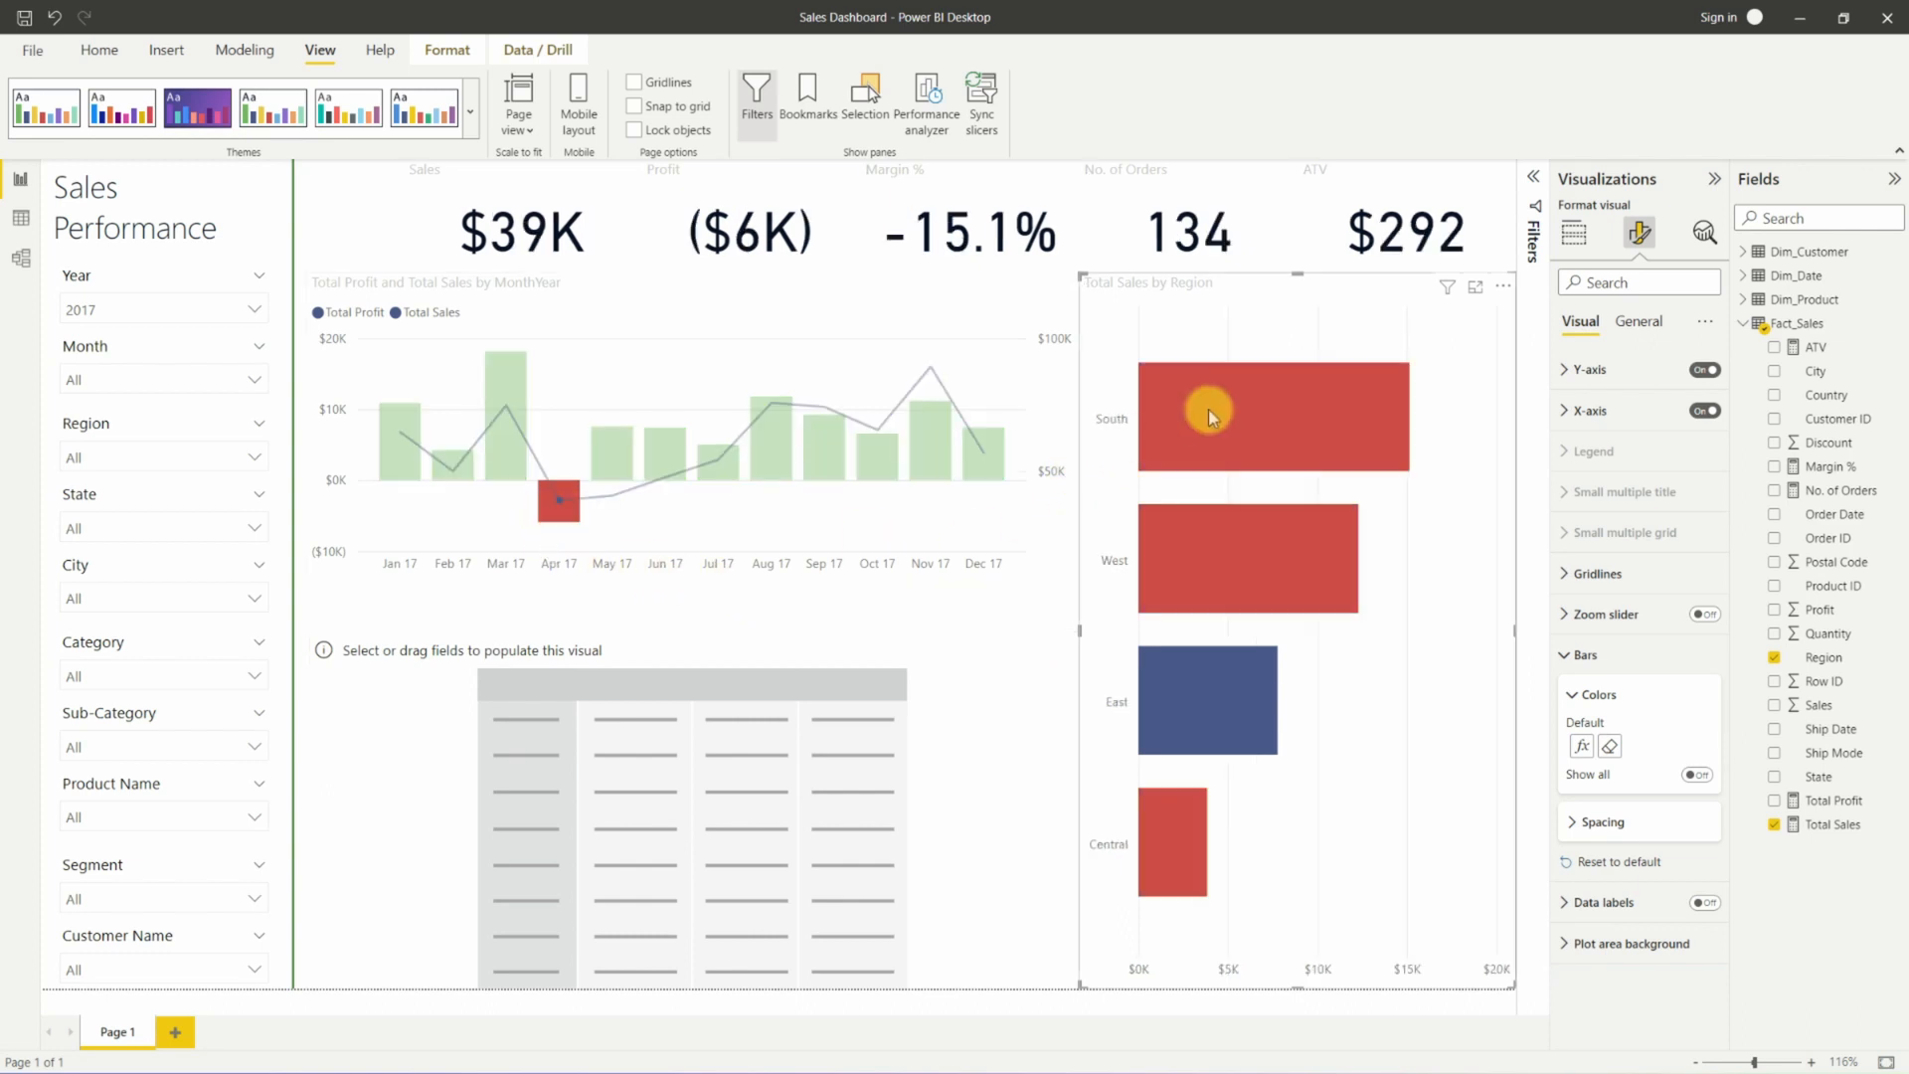
mouse_move(1233, 552)
mouse_move(1334, 406)
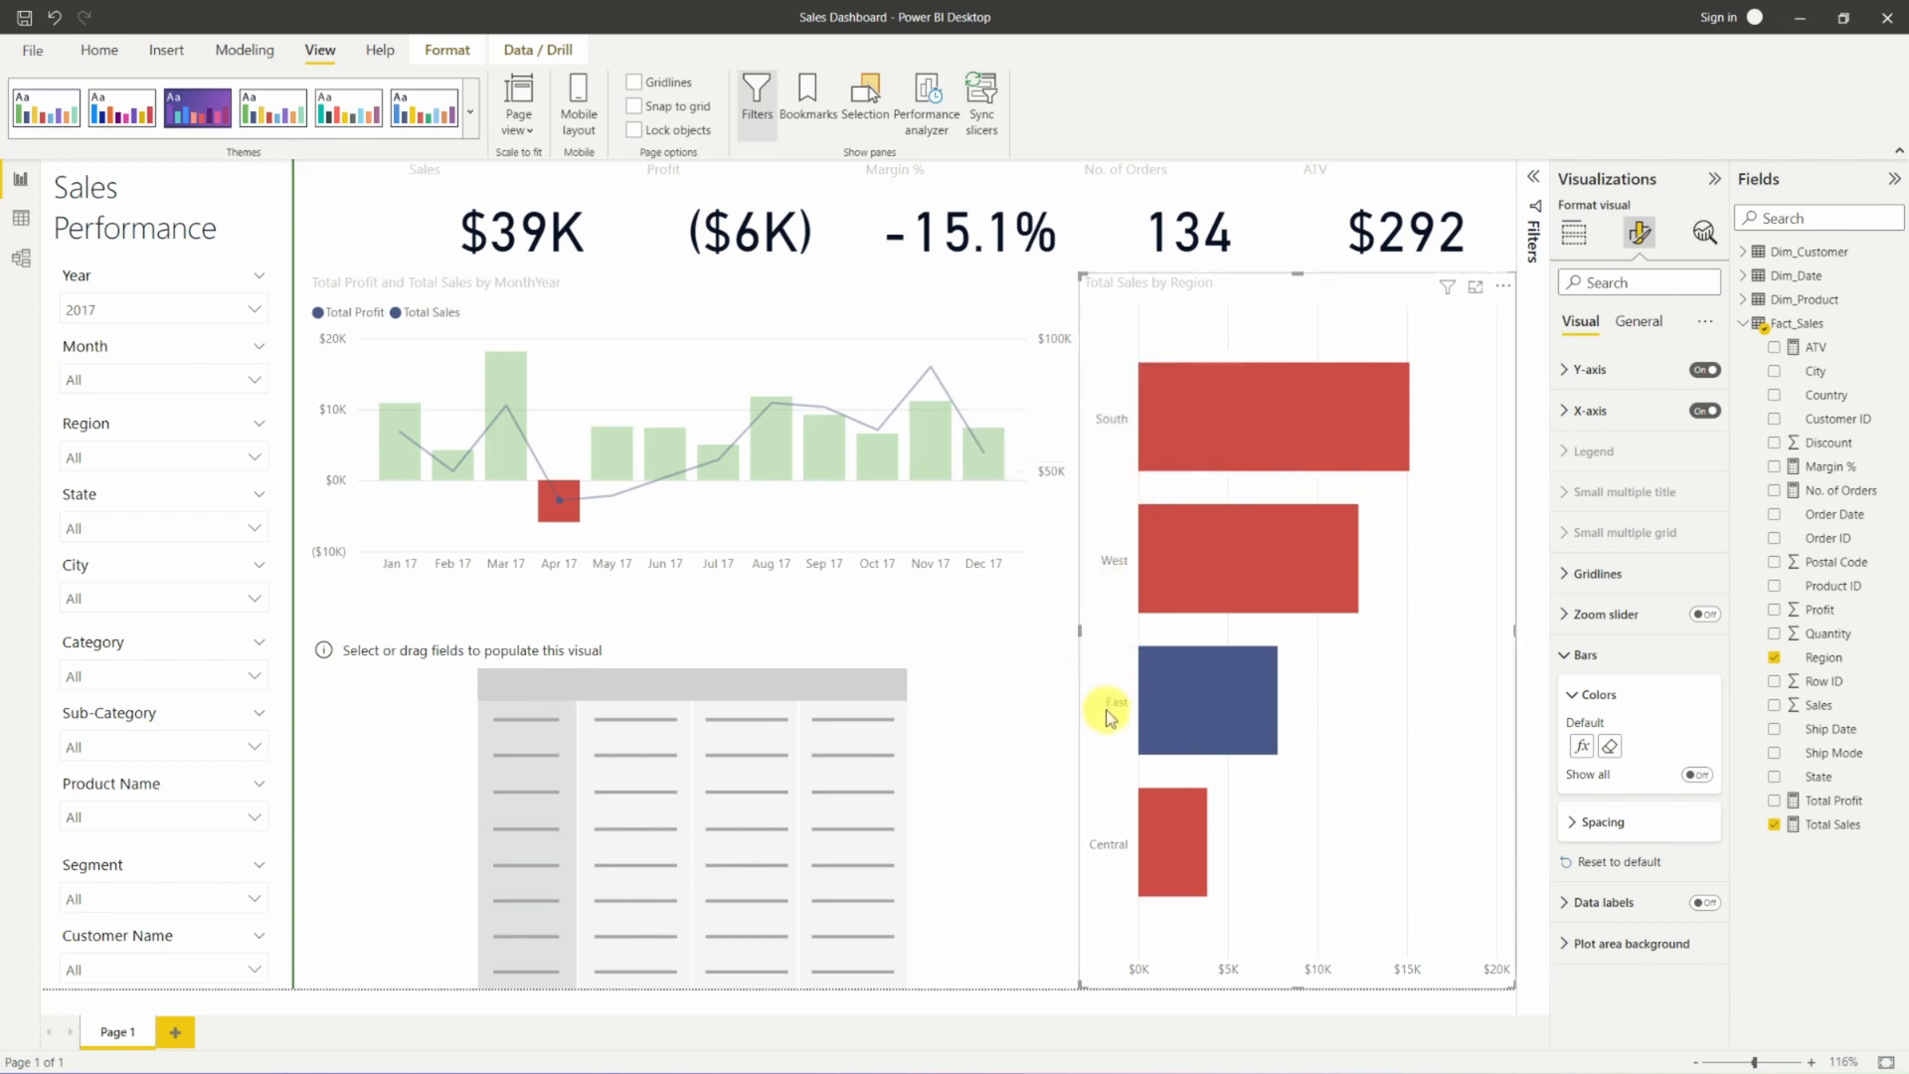
mouse_move(1208, 696)
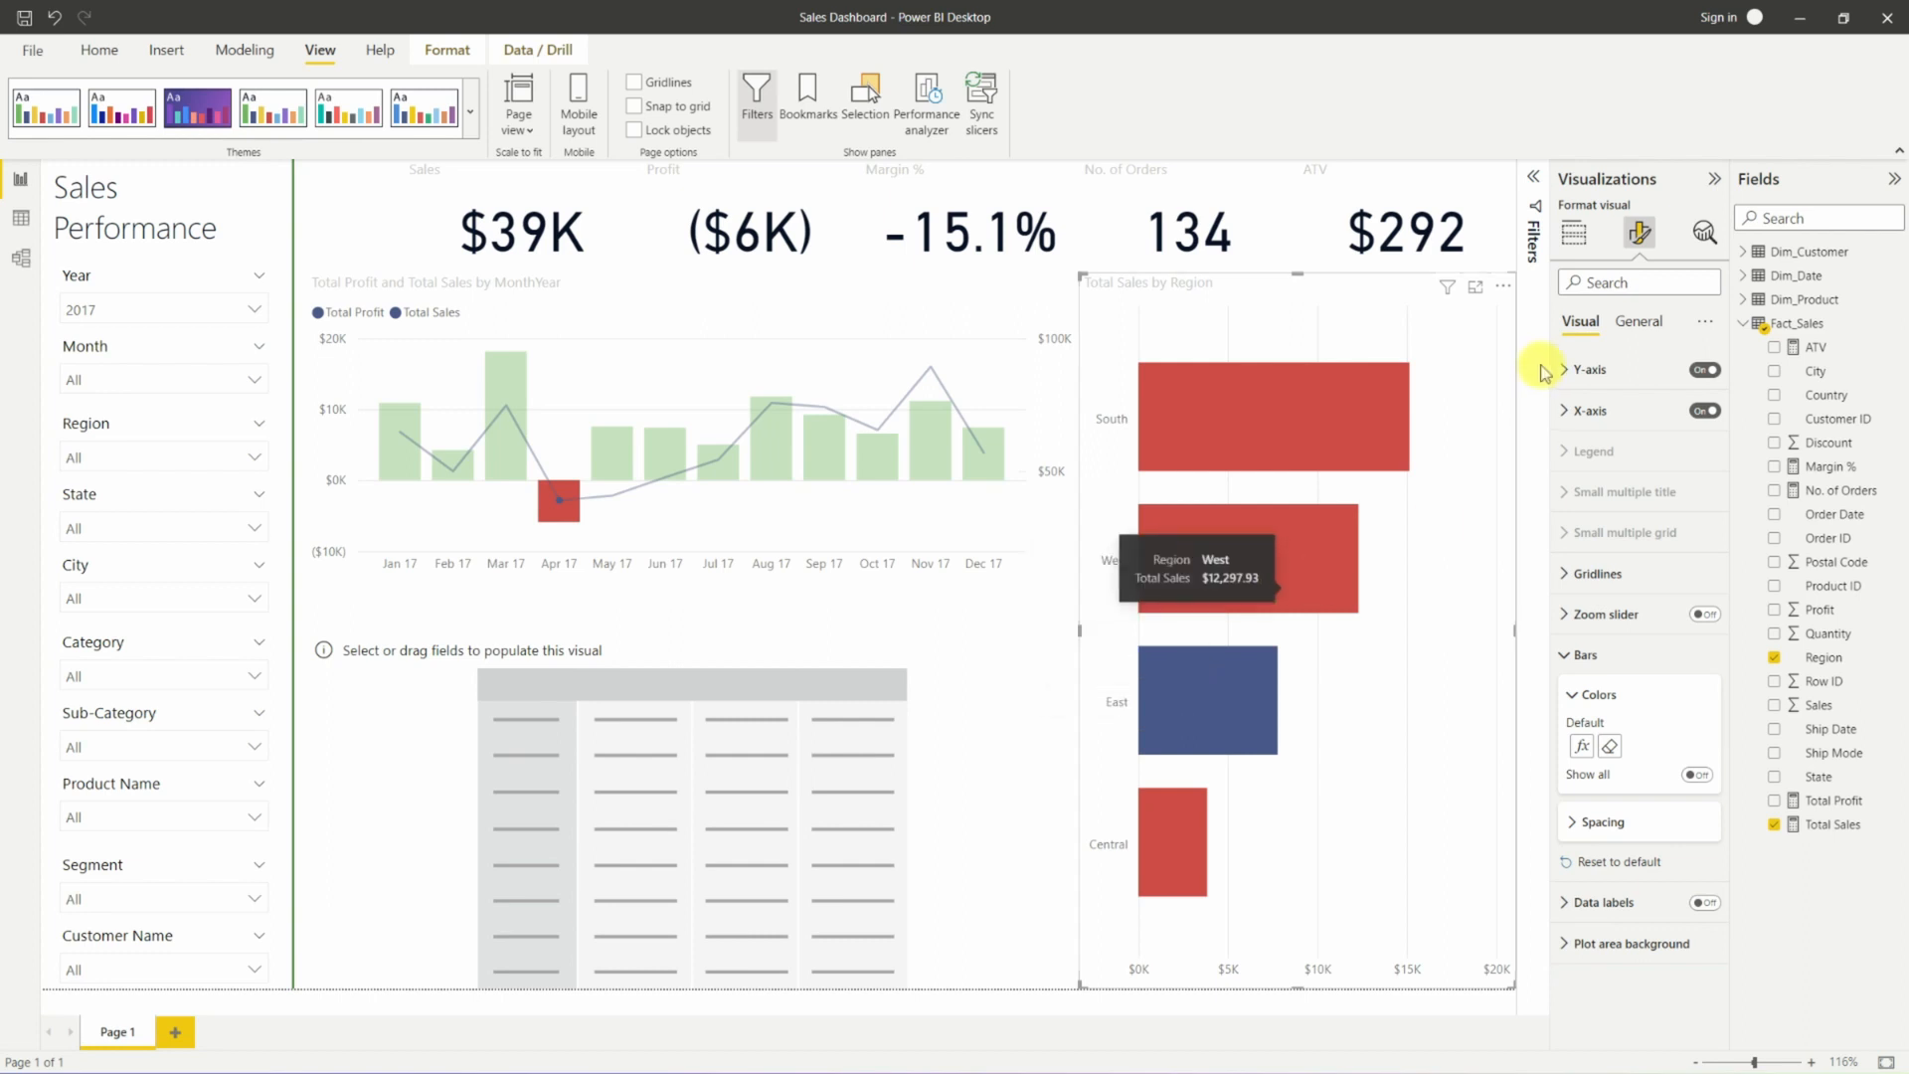
Add Total Profit to the region bar chart's tooltips and check the tooltips of the South, East and Central bars.
left_click(1572, 239)
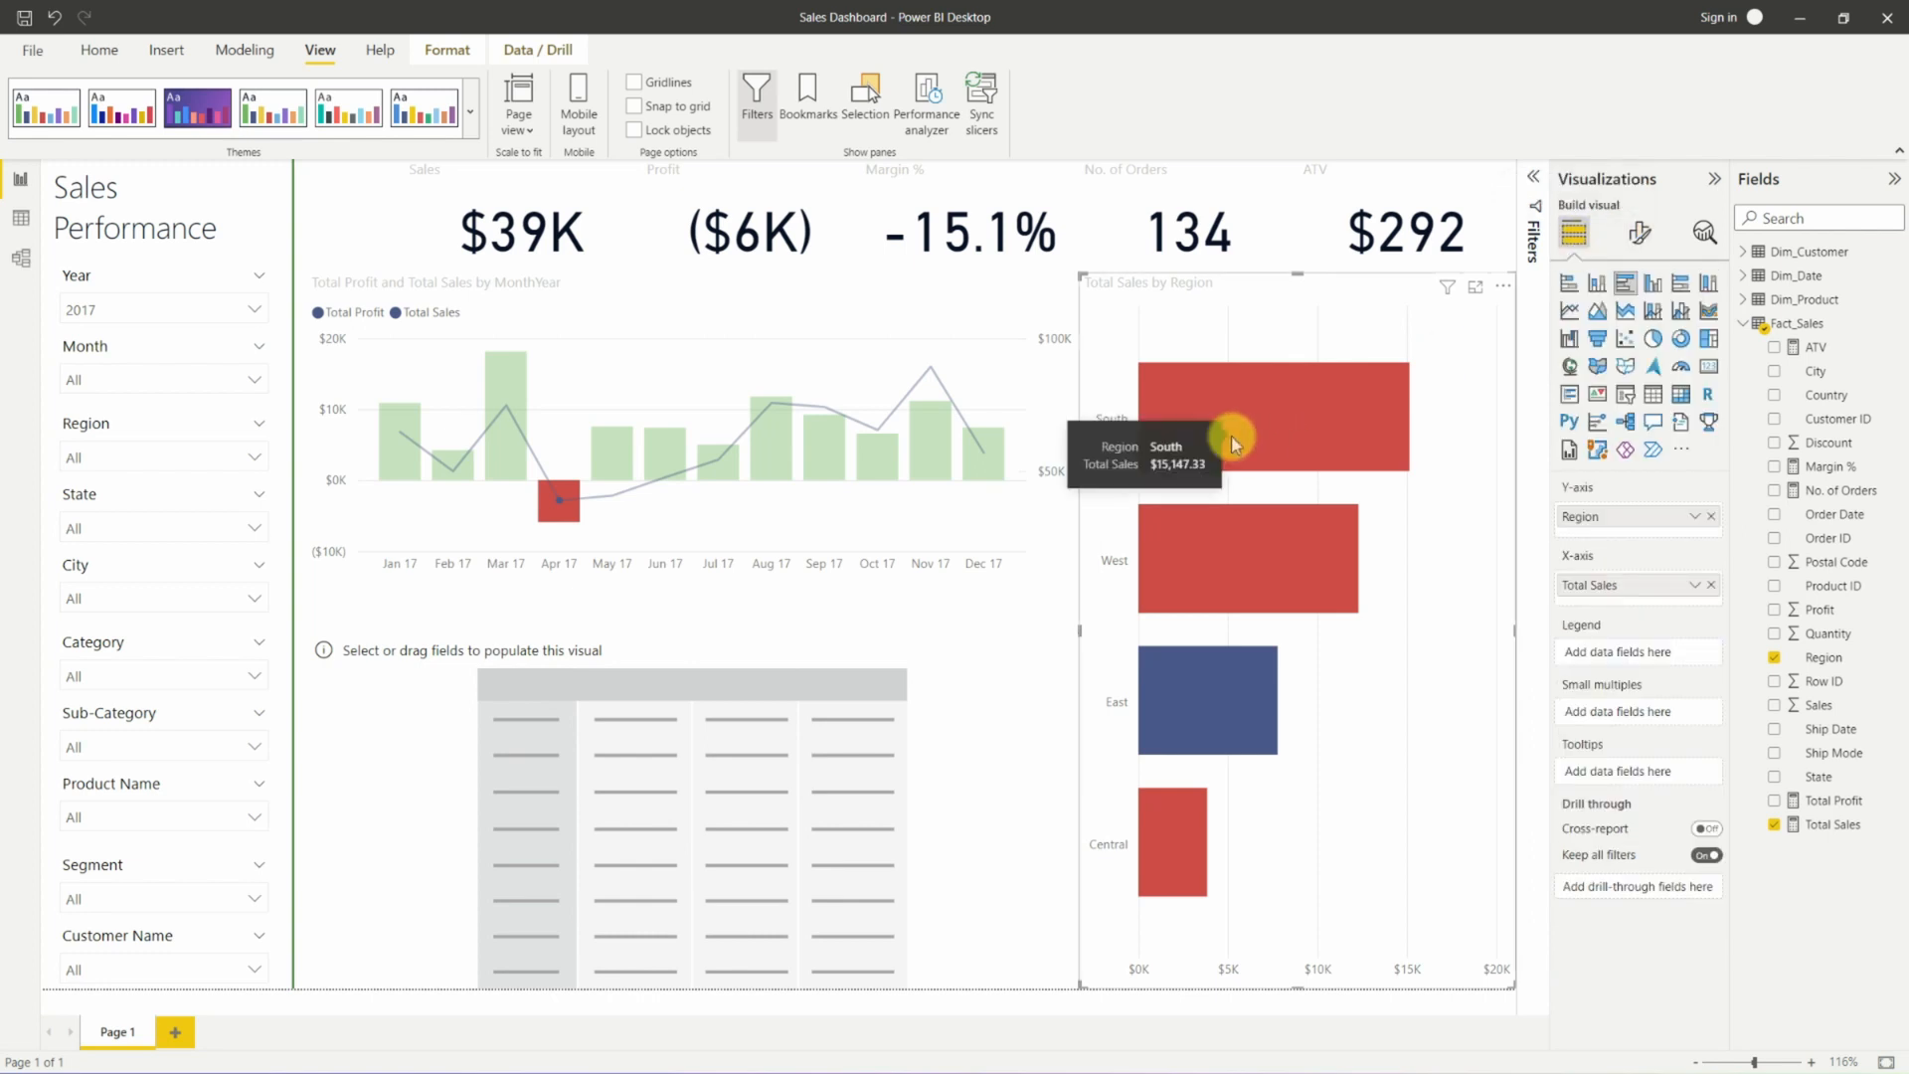
mouse_move(1223, 669)
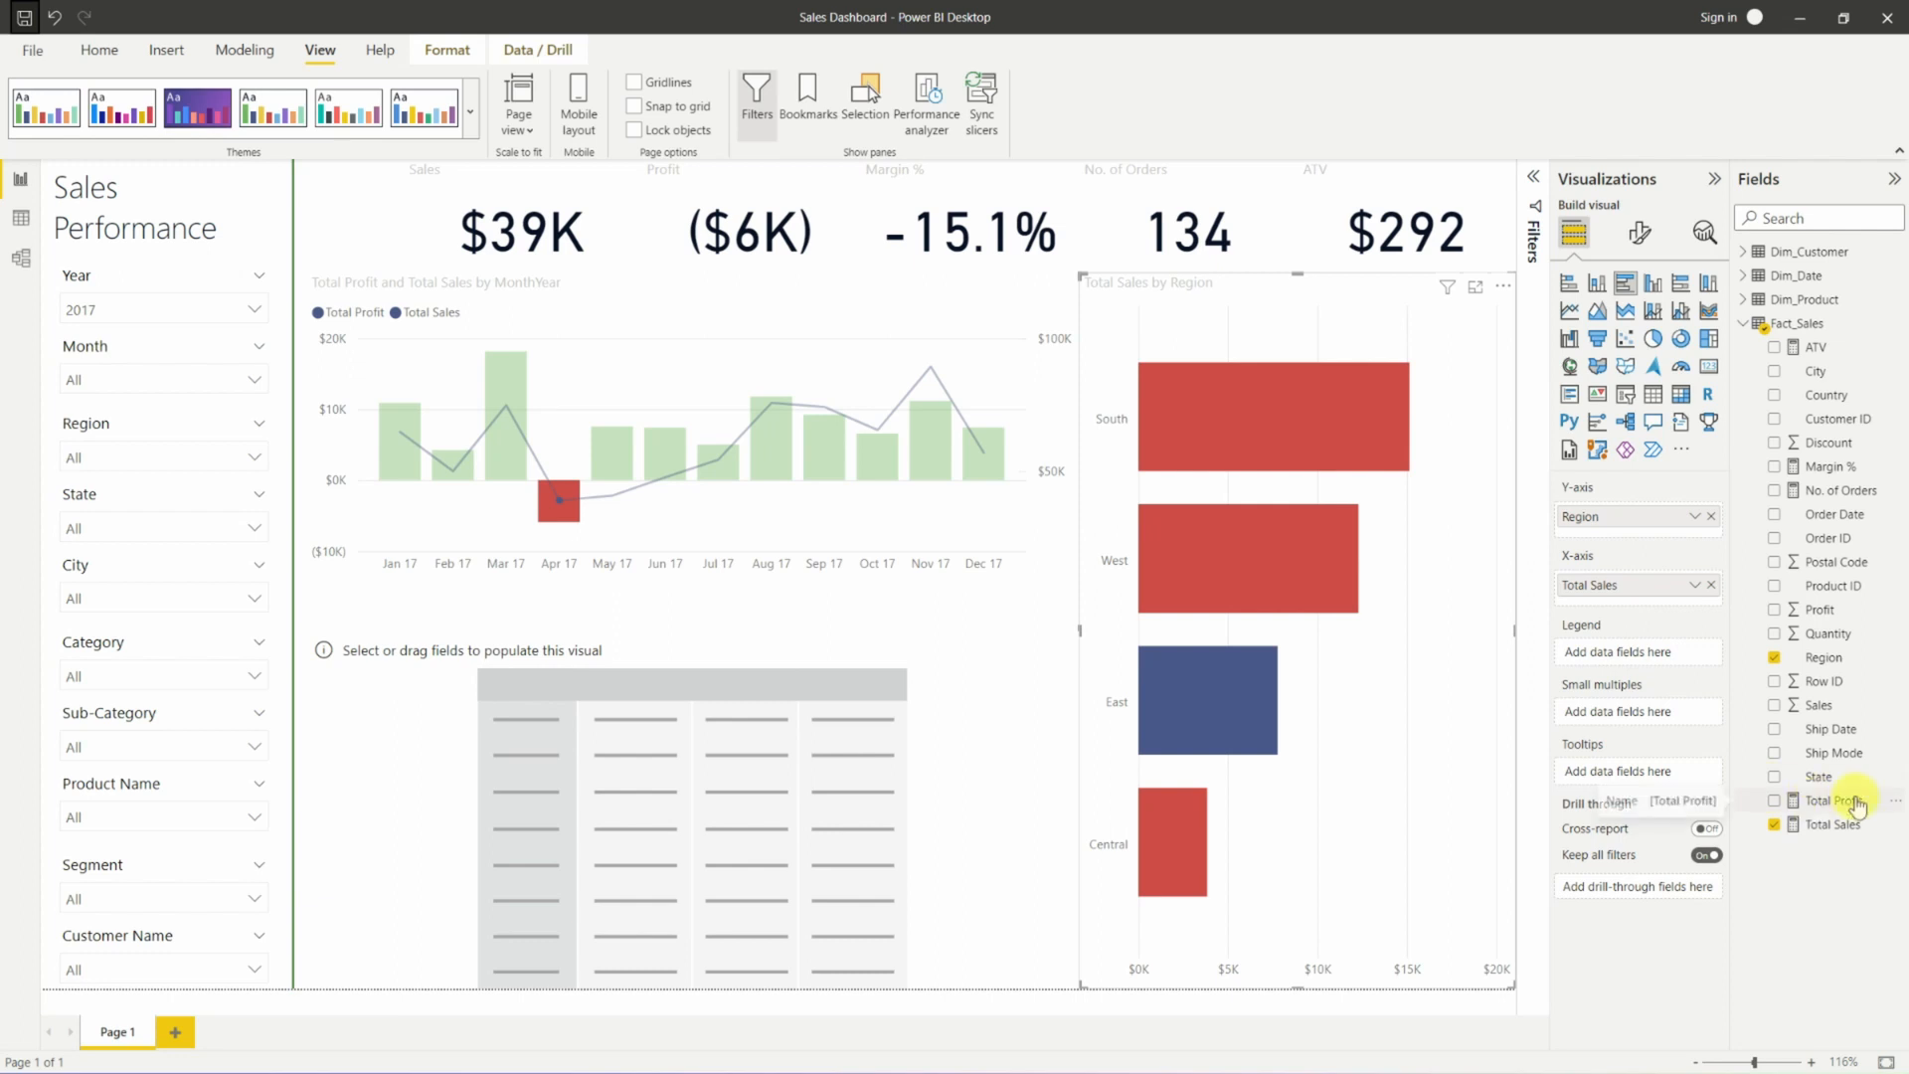
left_click_drag(1818, 802, 1671, 775)
mouse_move(1258, 422)
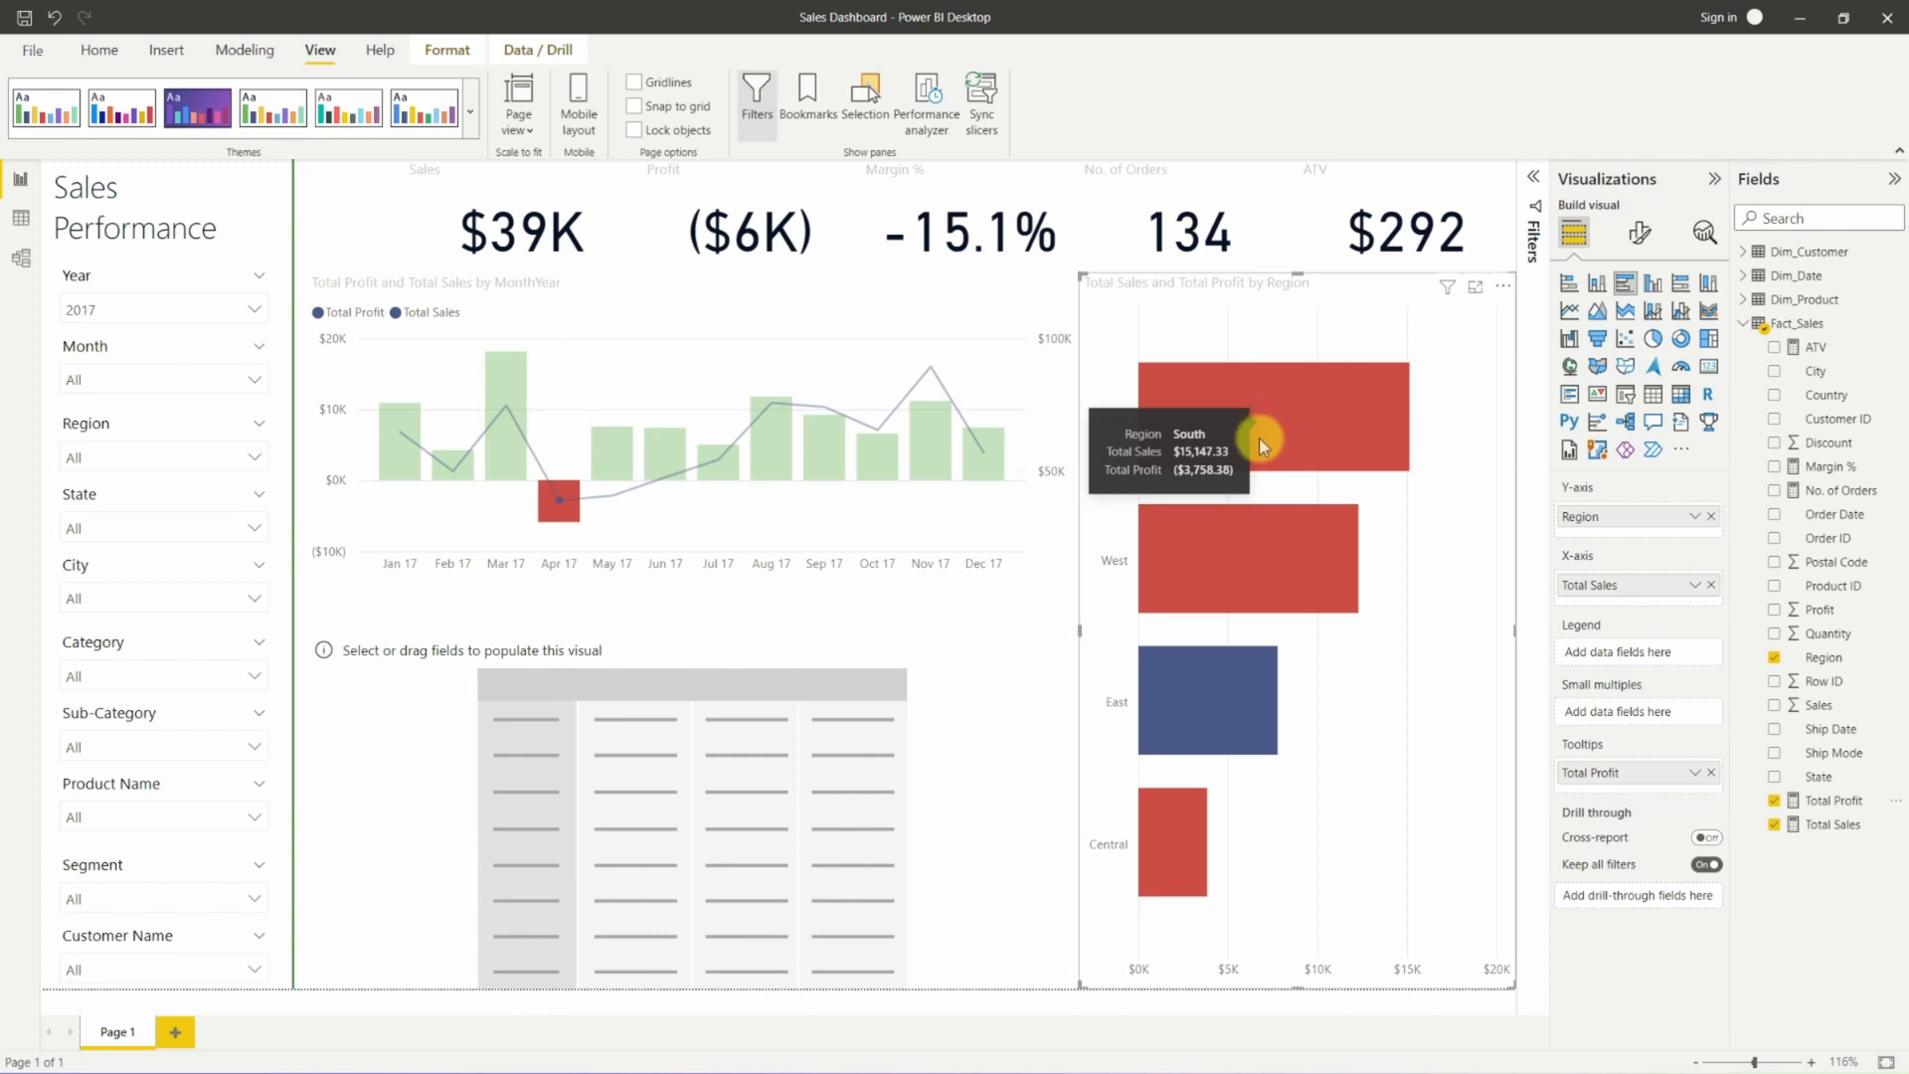
mouse_move(1226, 686)
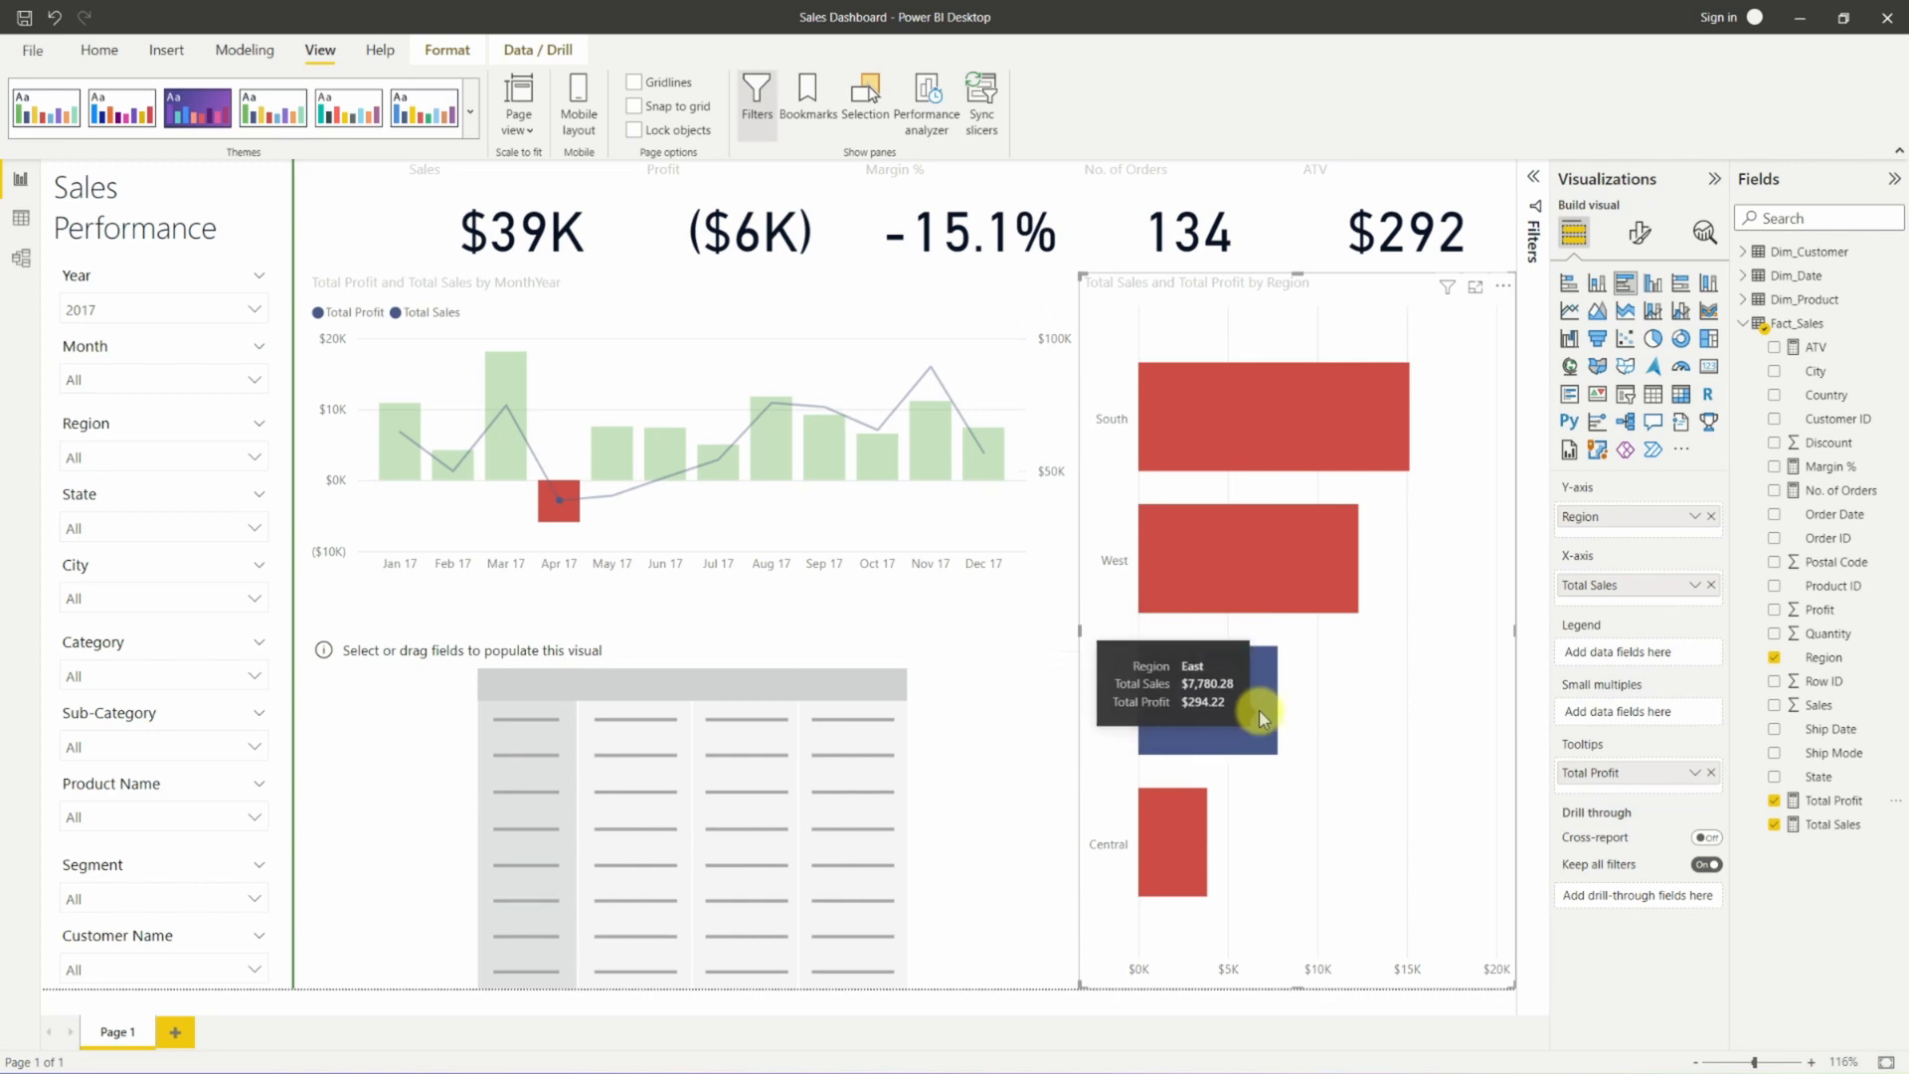
mouse_move(1177, 838)
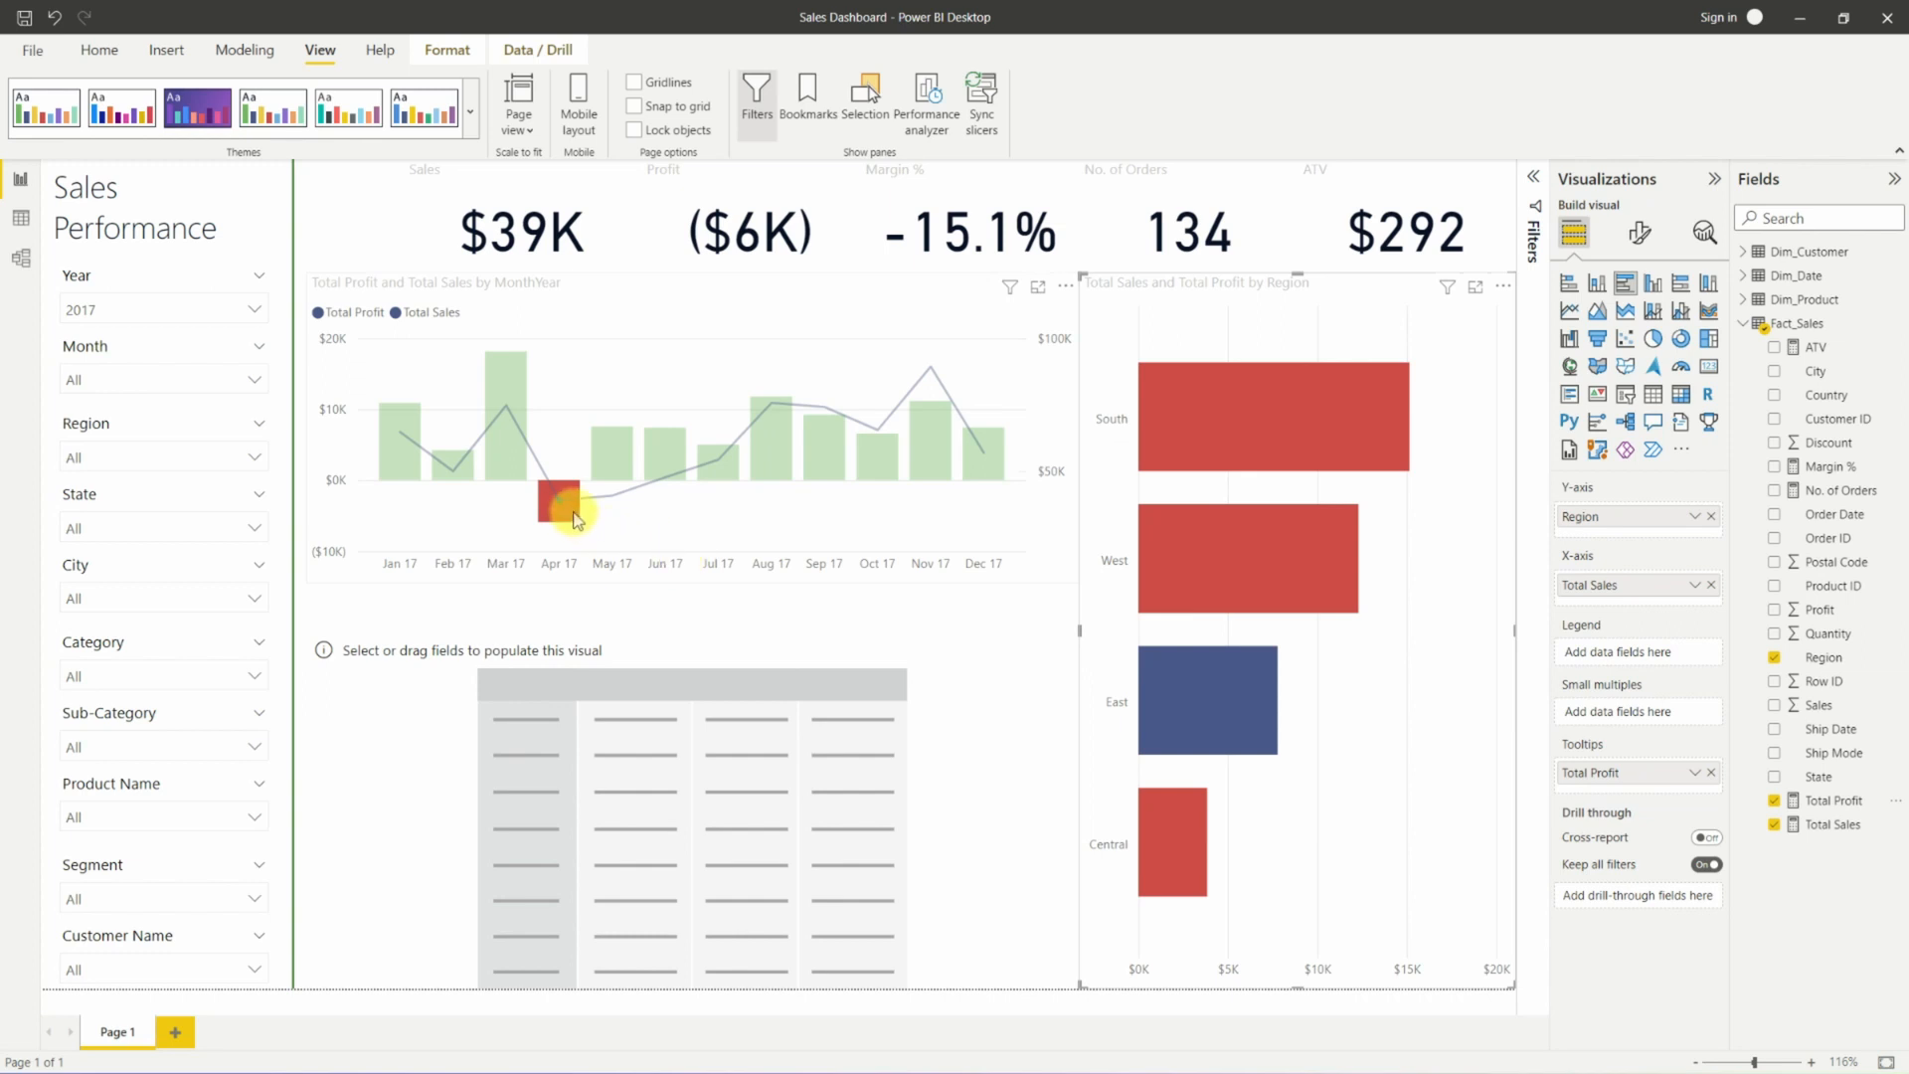
Change the current file's default visual interaction from cross highlighting to cross filtering in the report settings.
mouse_move(574, 518)
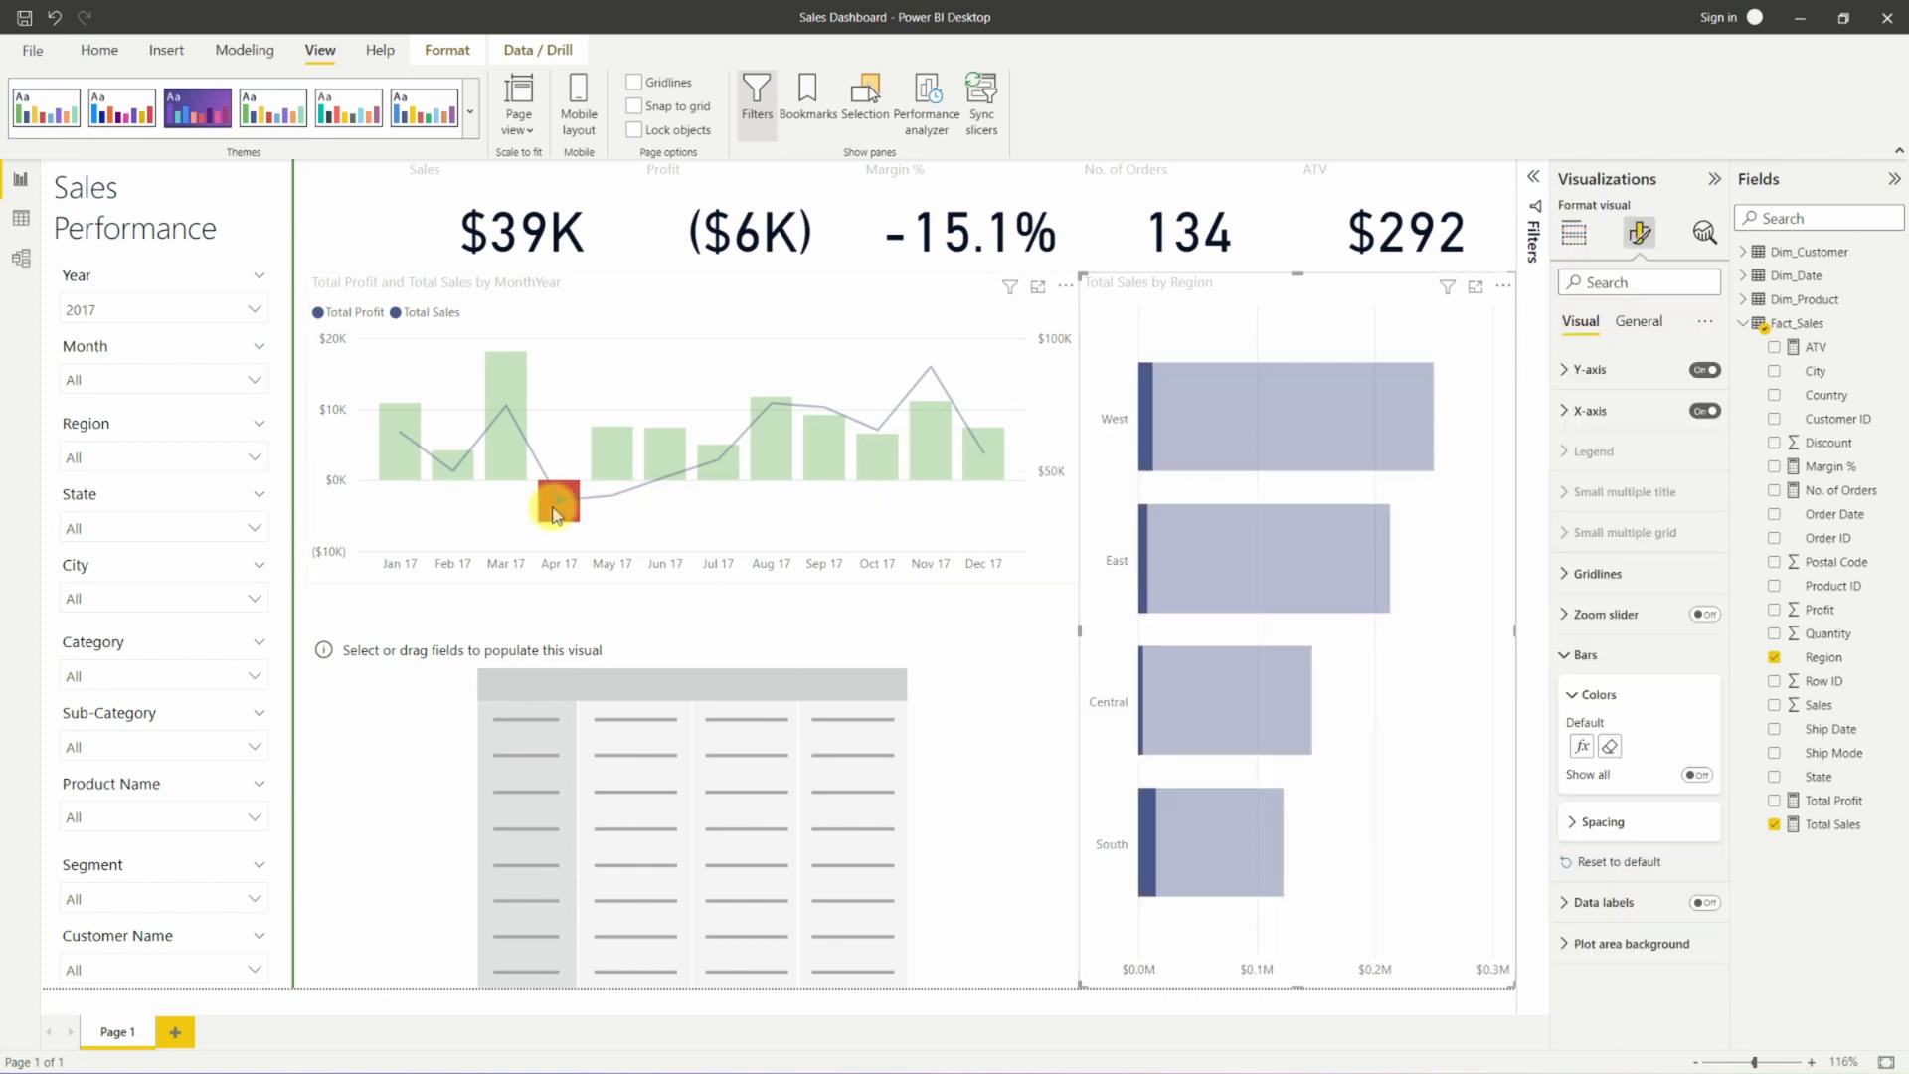
left_click(557, 512)
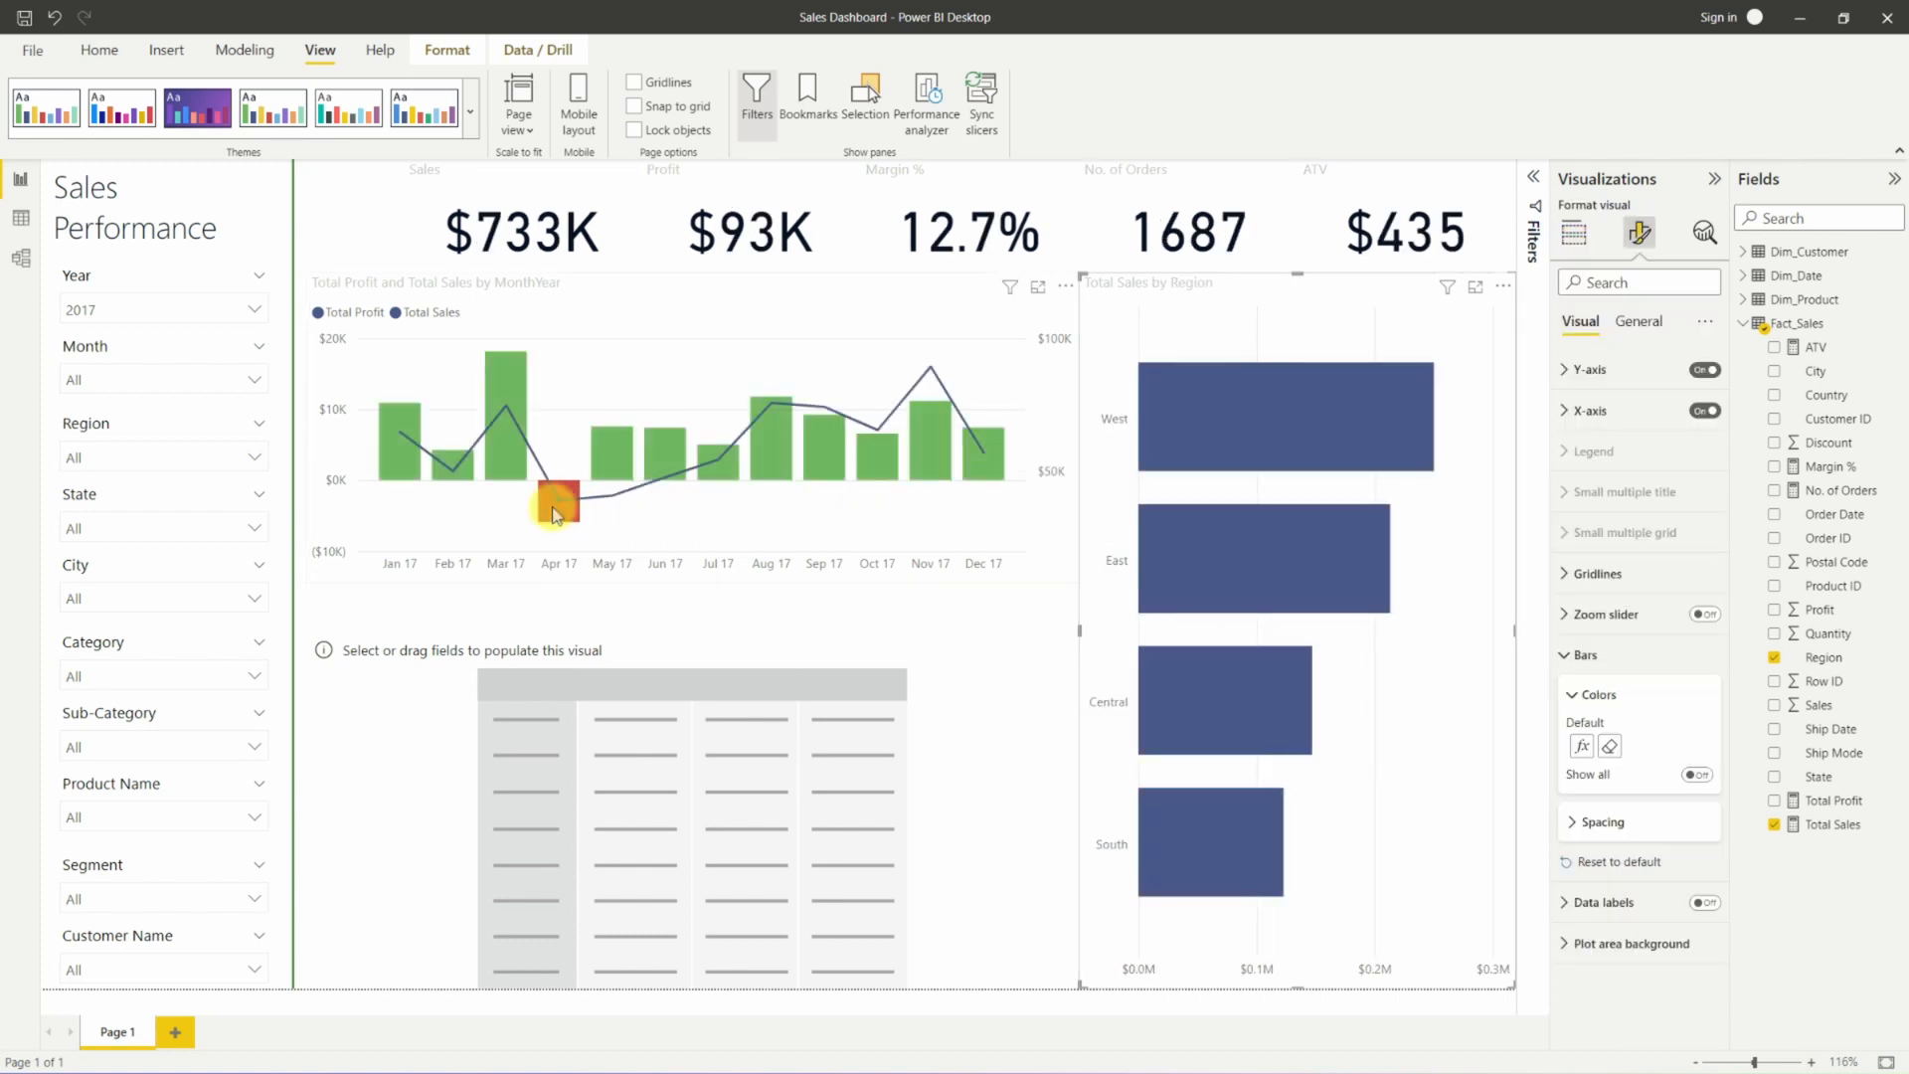
left_click(15, 58)
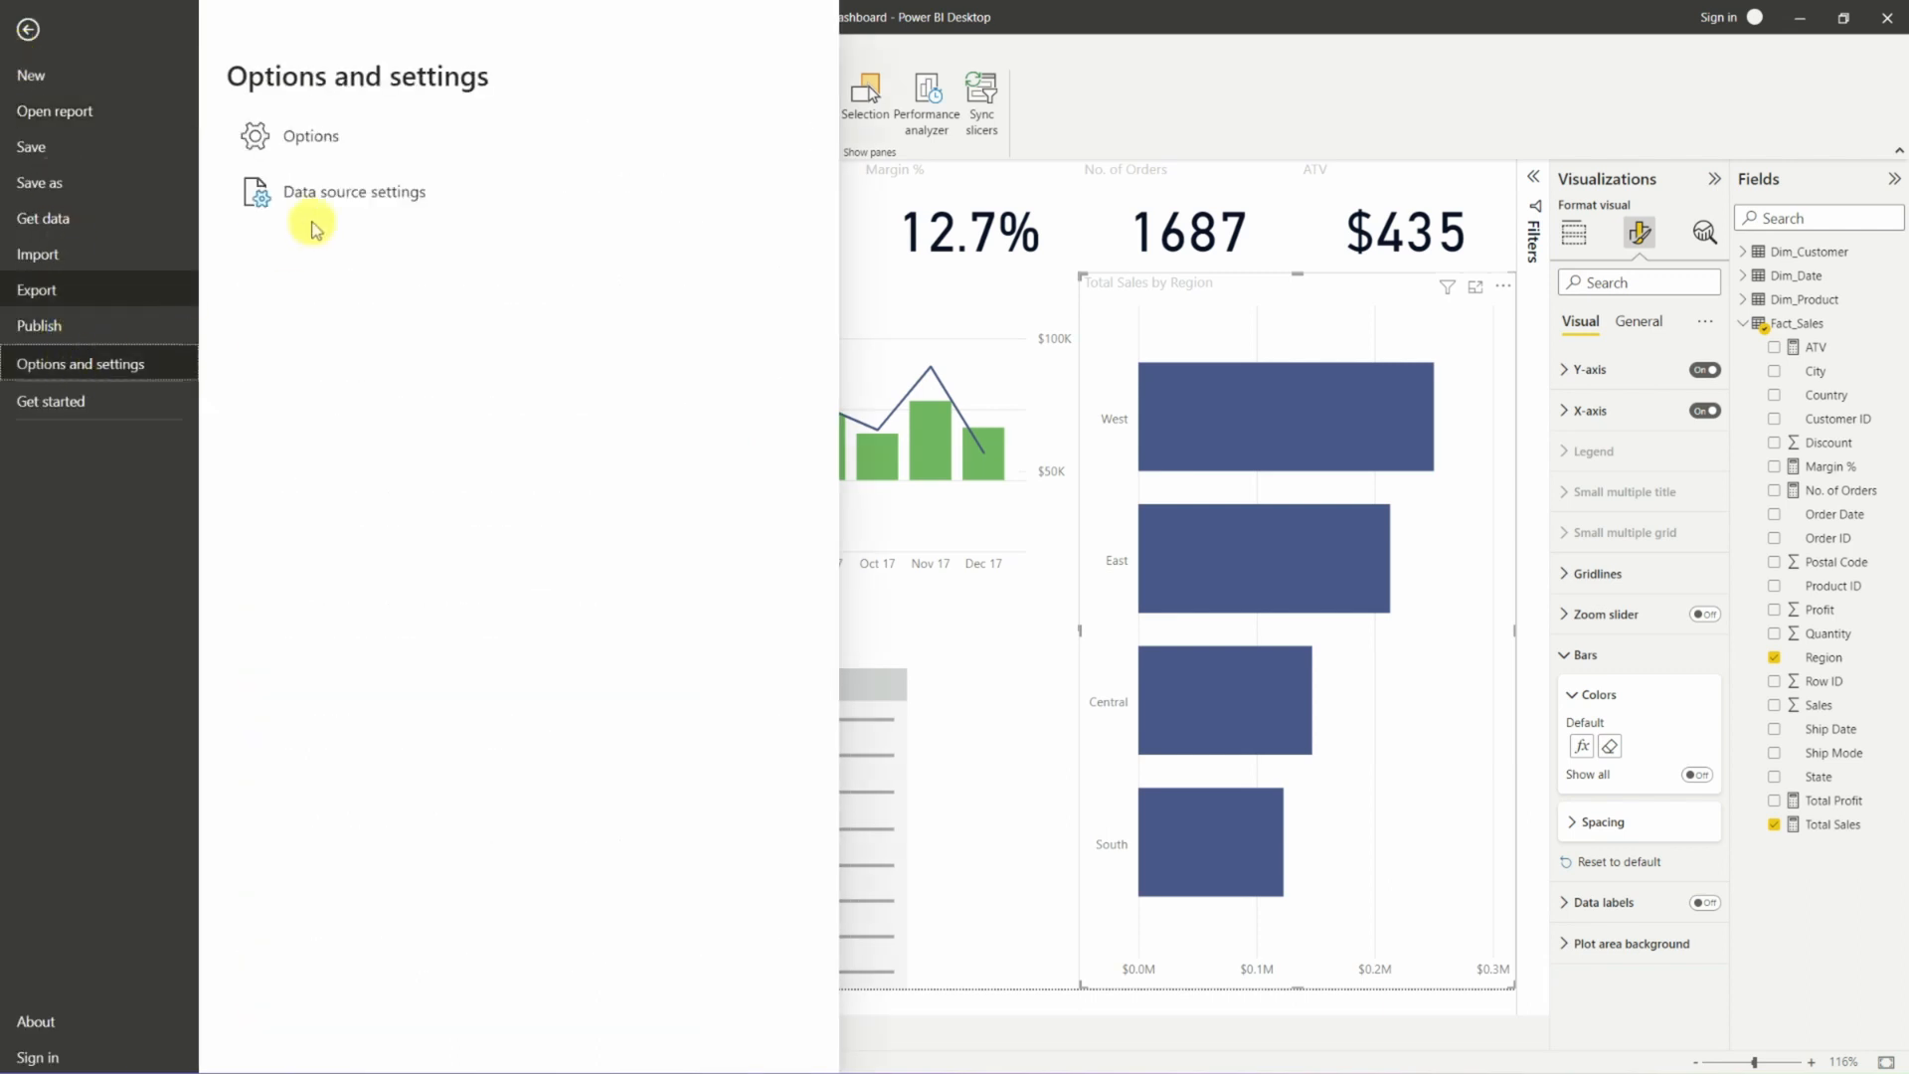
left_click(311, 140)
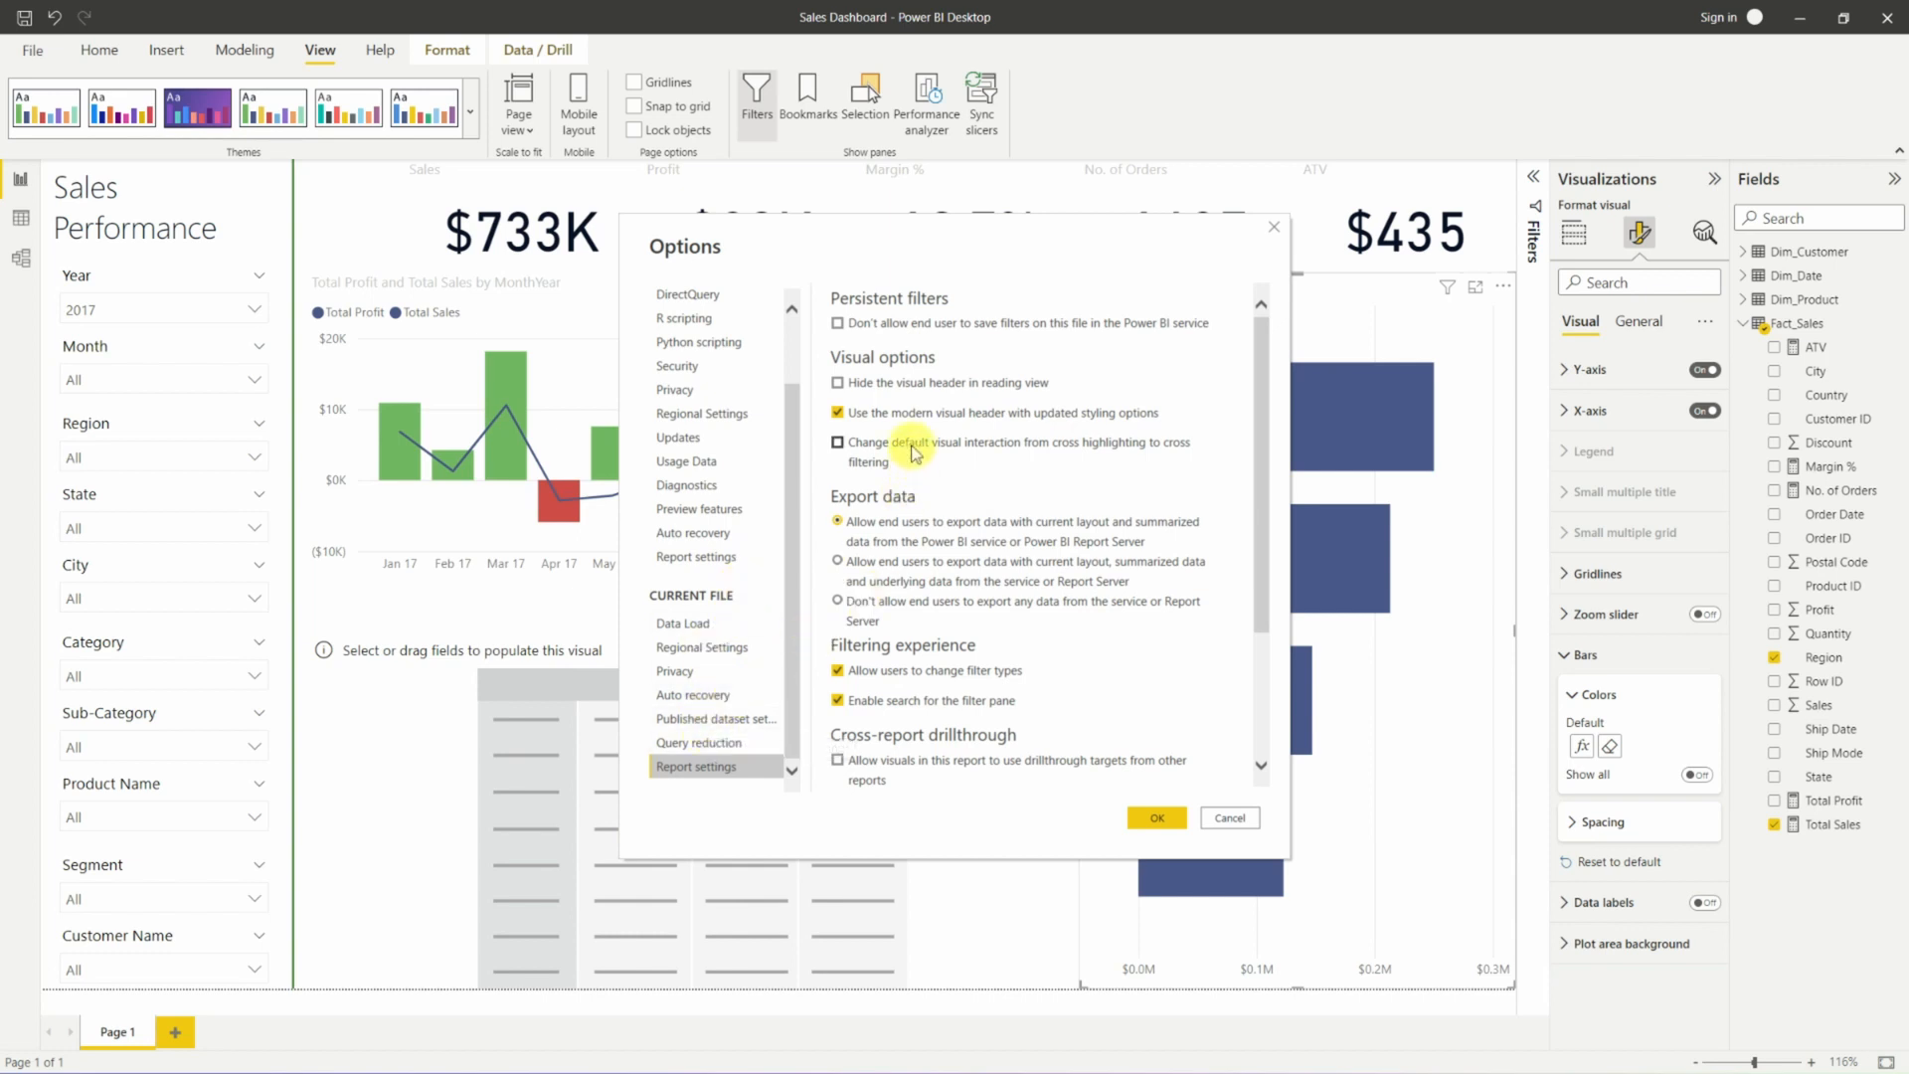
left_click(838, 445)
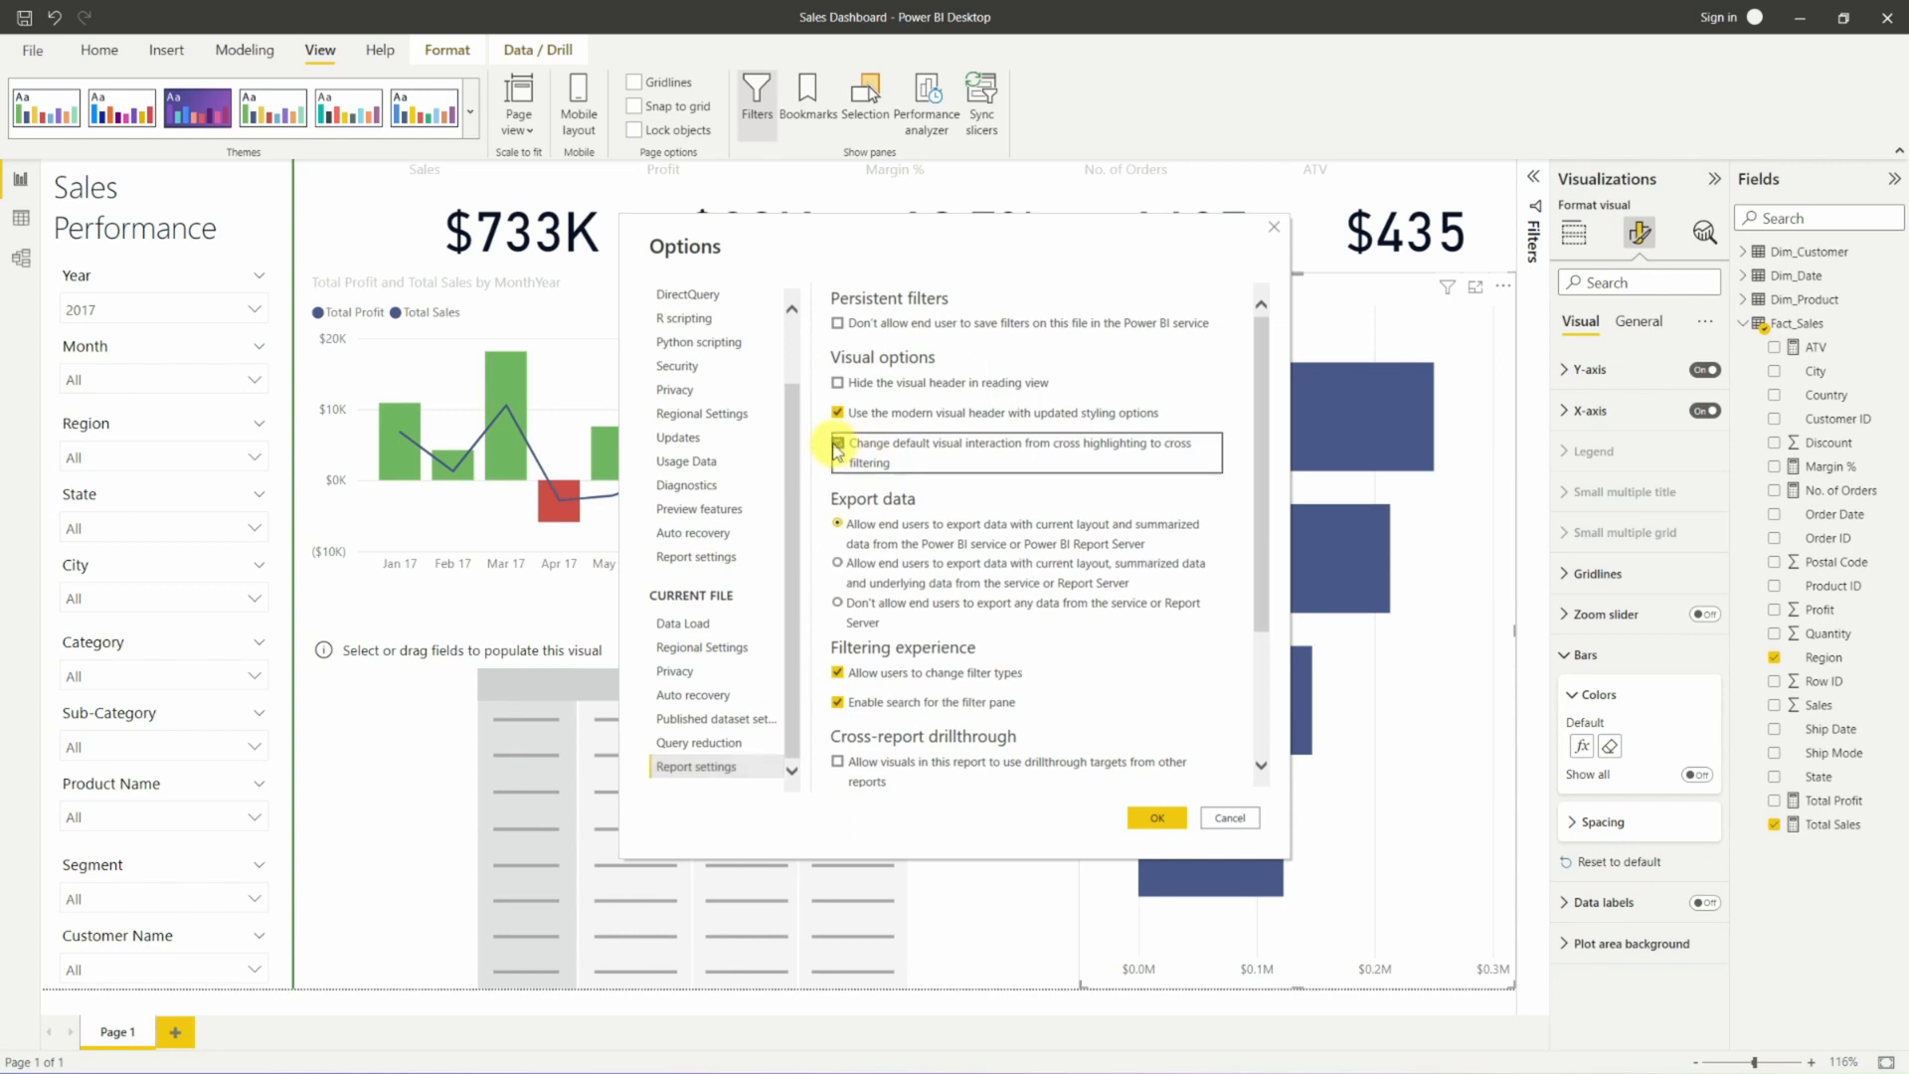
left_click(1169, 821)
Clear the Apr 17 selection in the monthly combo chart.
left_click(562, 553)
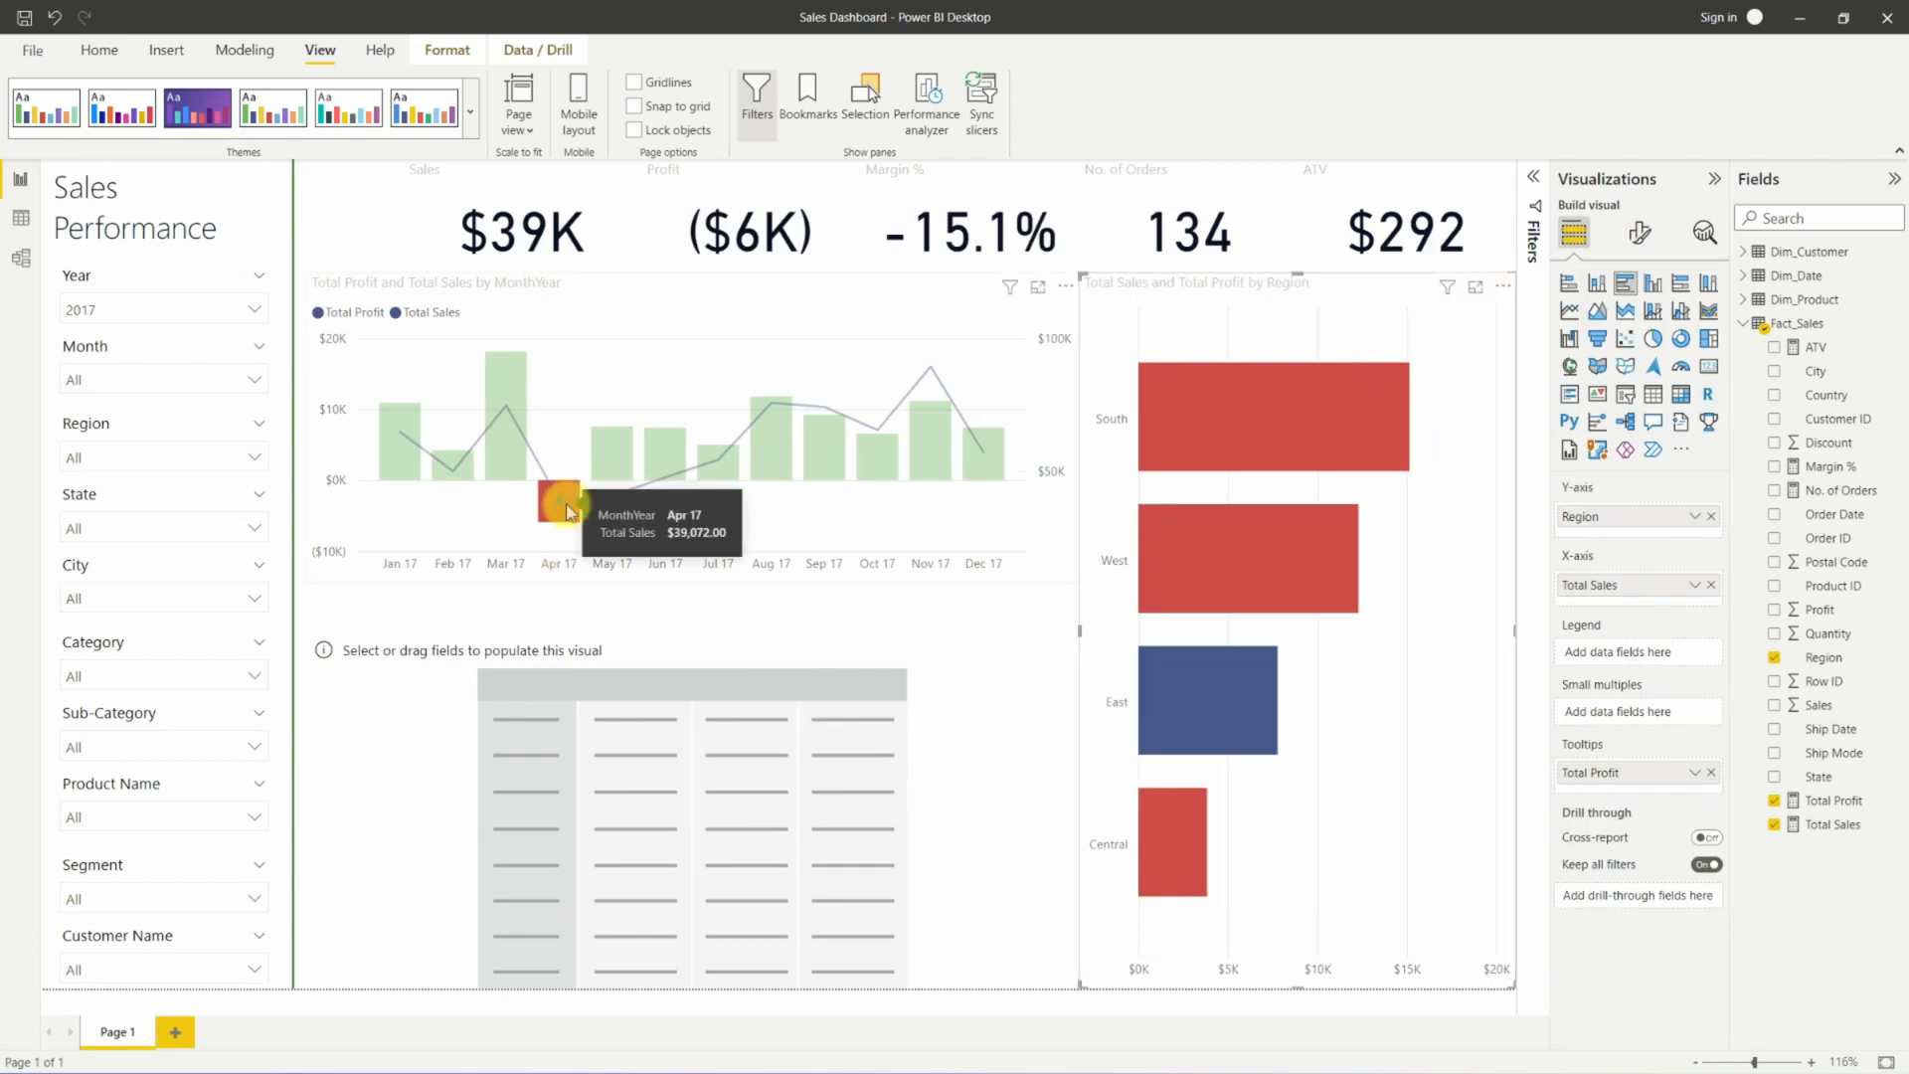
left_click(568, 512)
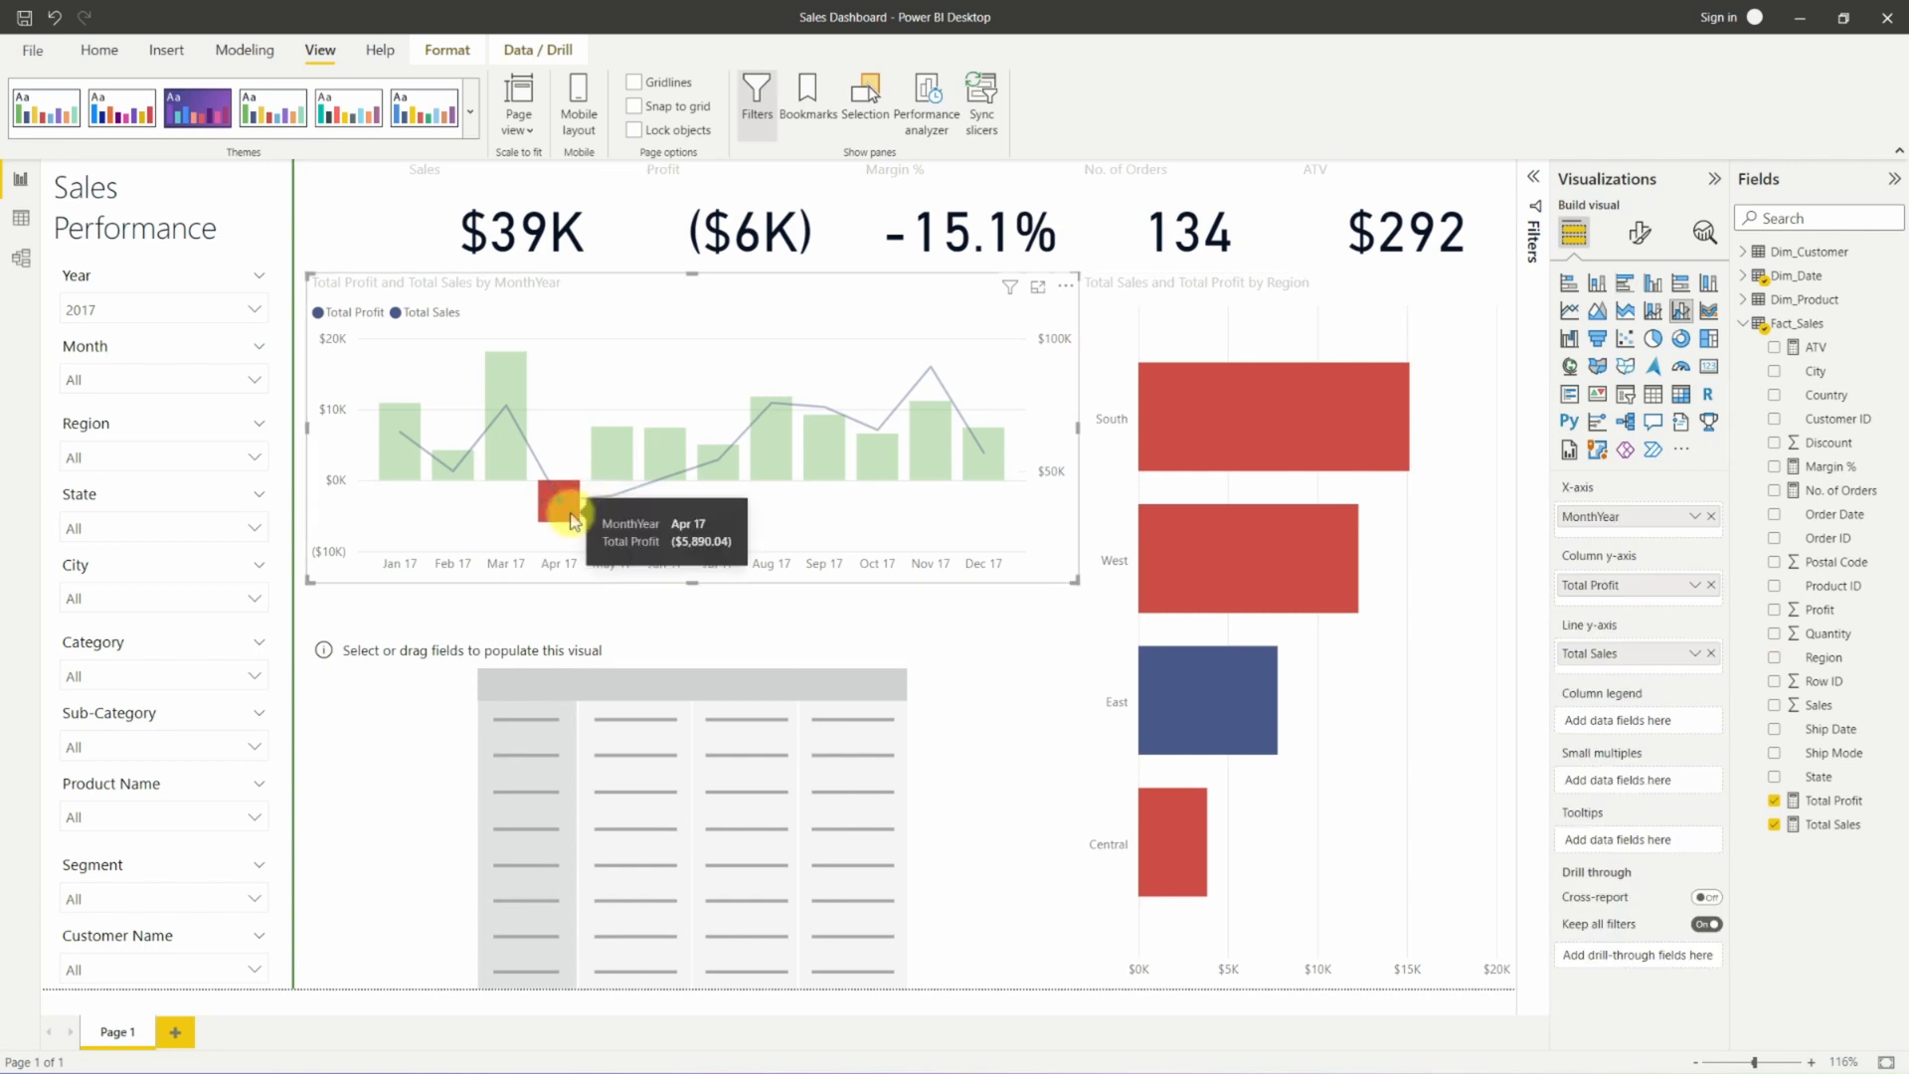
left_click(613, 465)
left_click(614, 467)
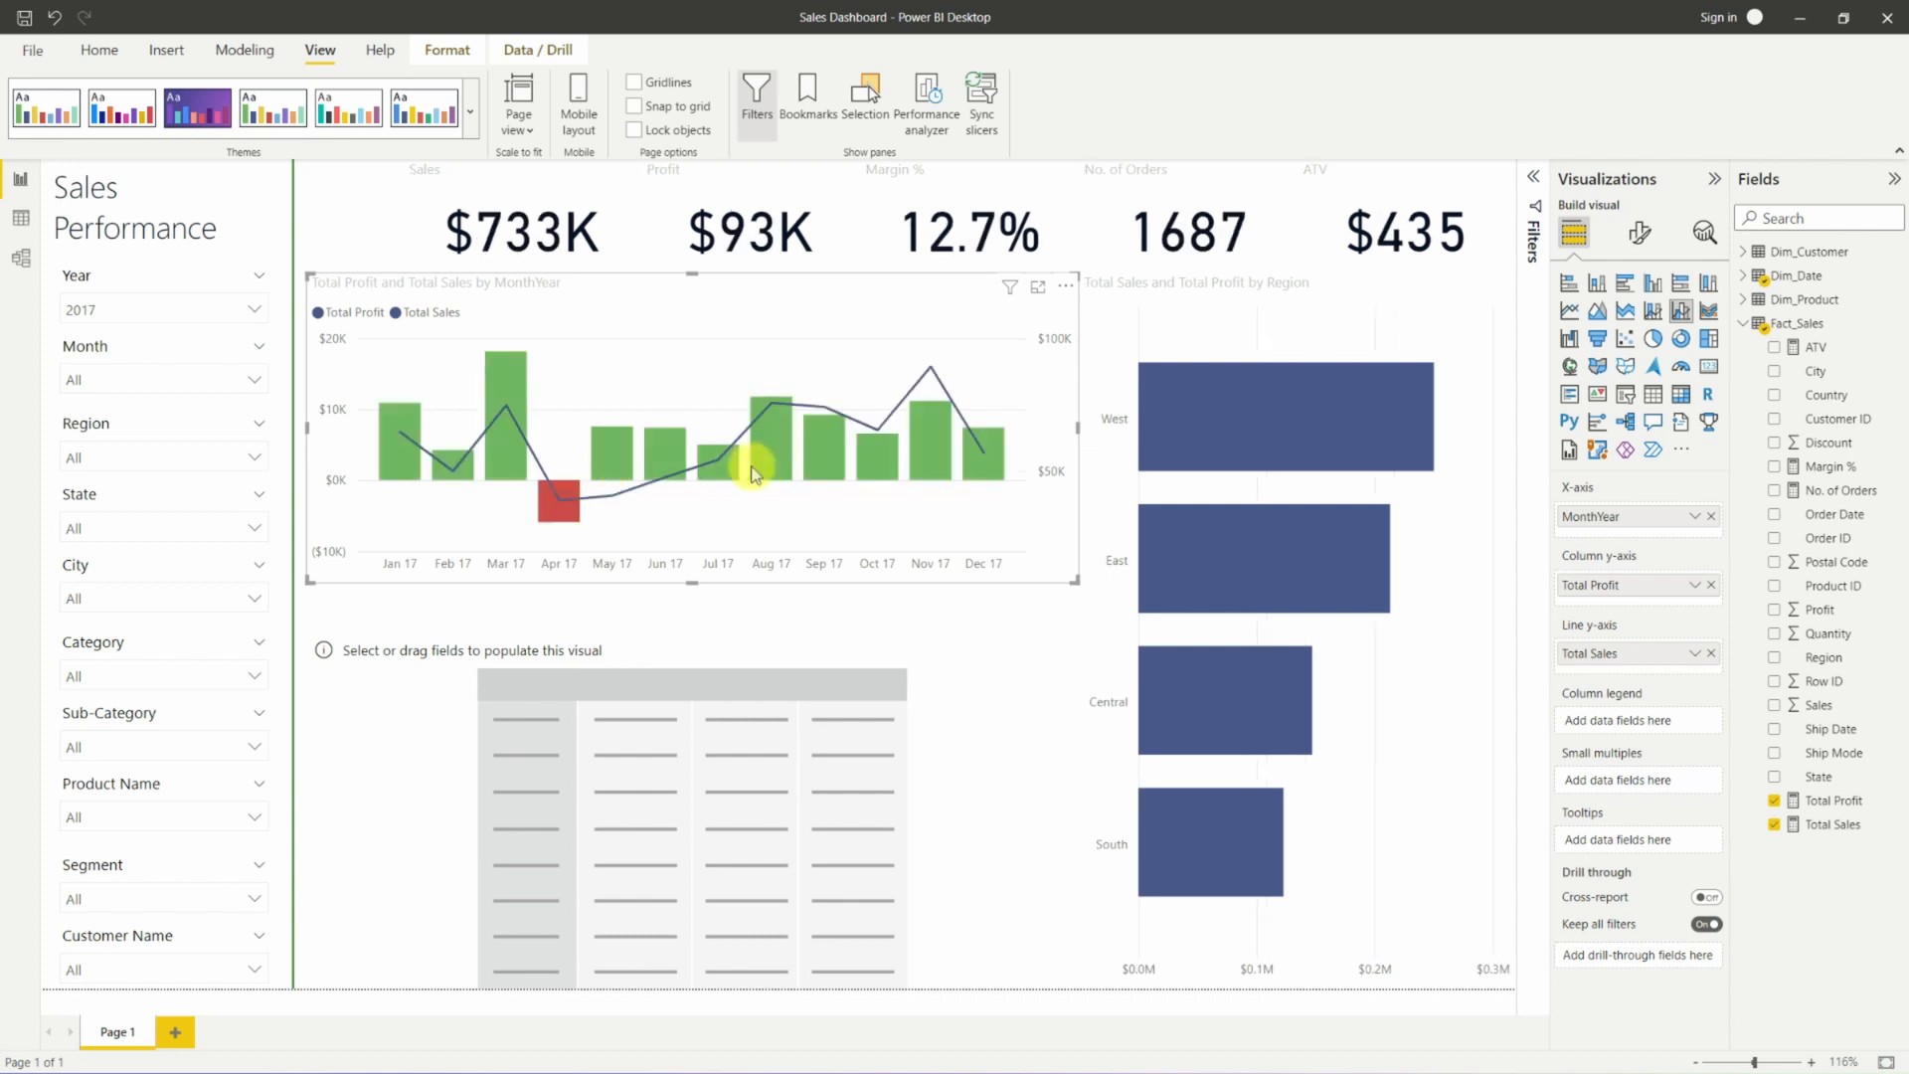
Filter the report to Feb 17, inspect the sales and profit of the region bars, and clear the selection.
left_click(468, 465)
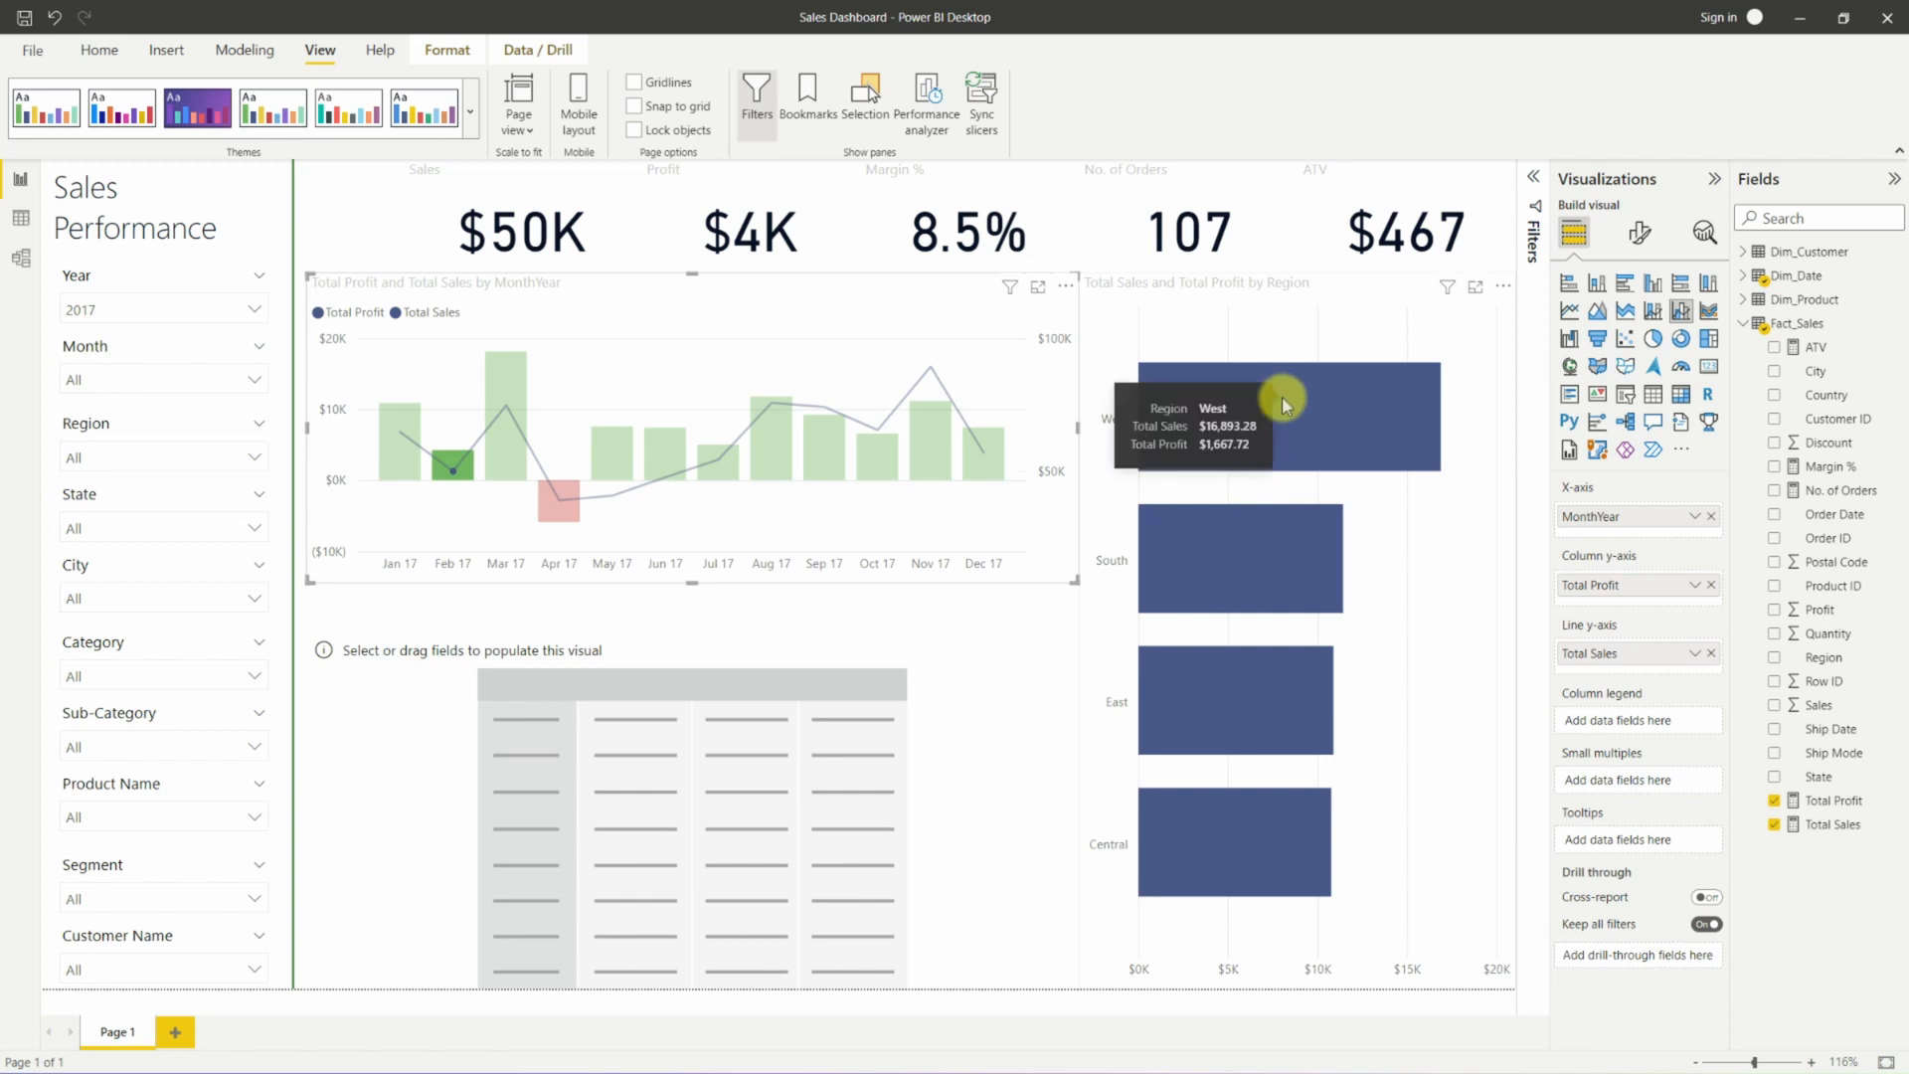
mouse_move(1238, 664)
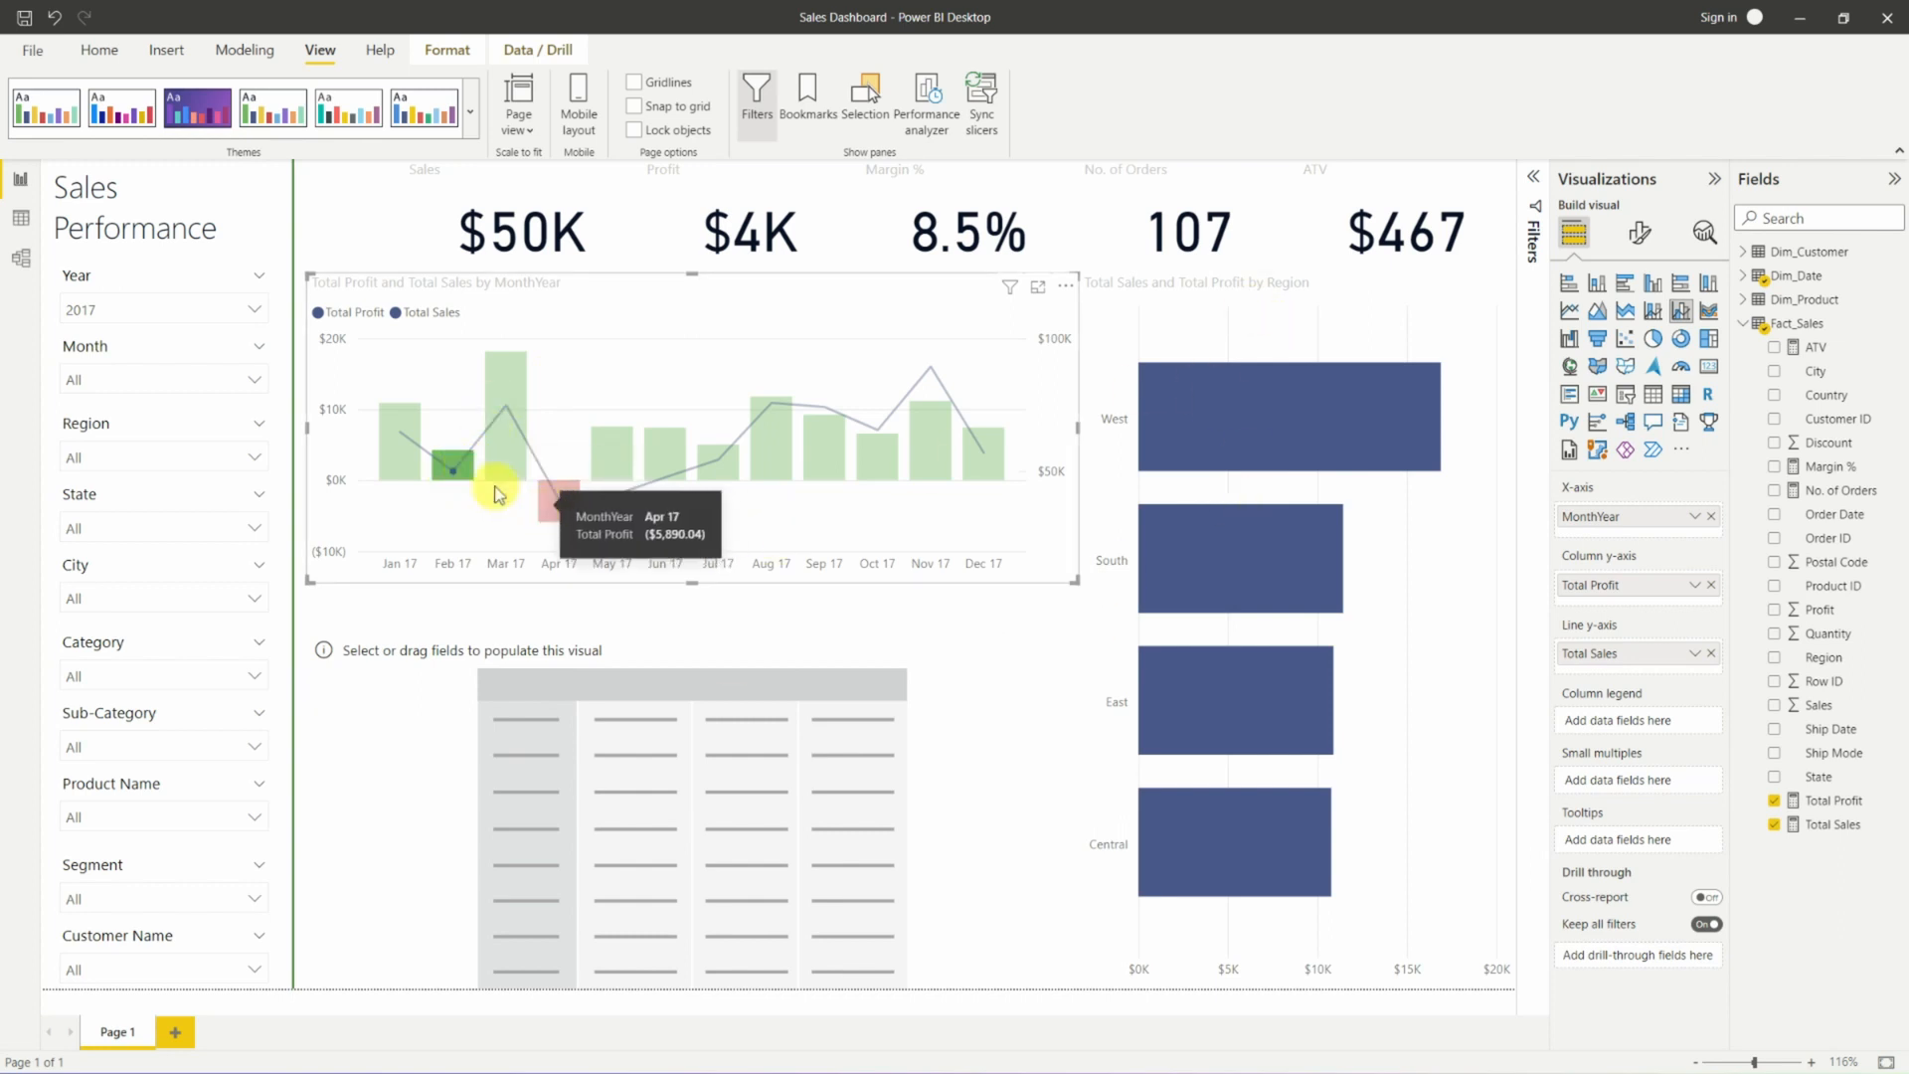
mouse_move(468, 471)
left_click(1434, 565)
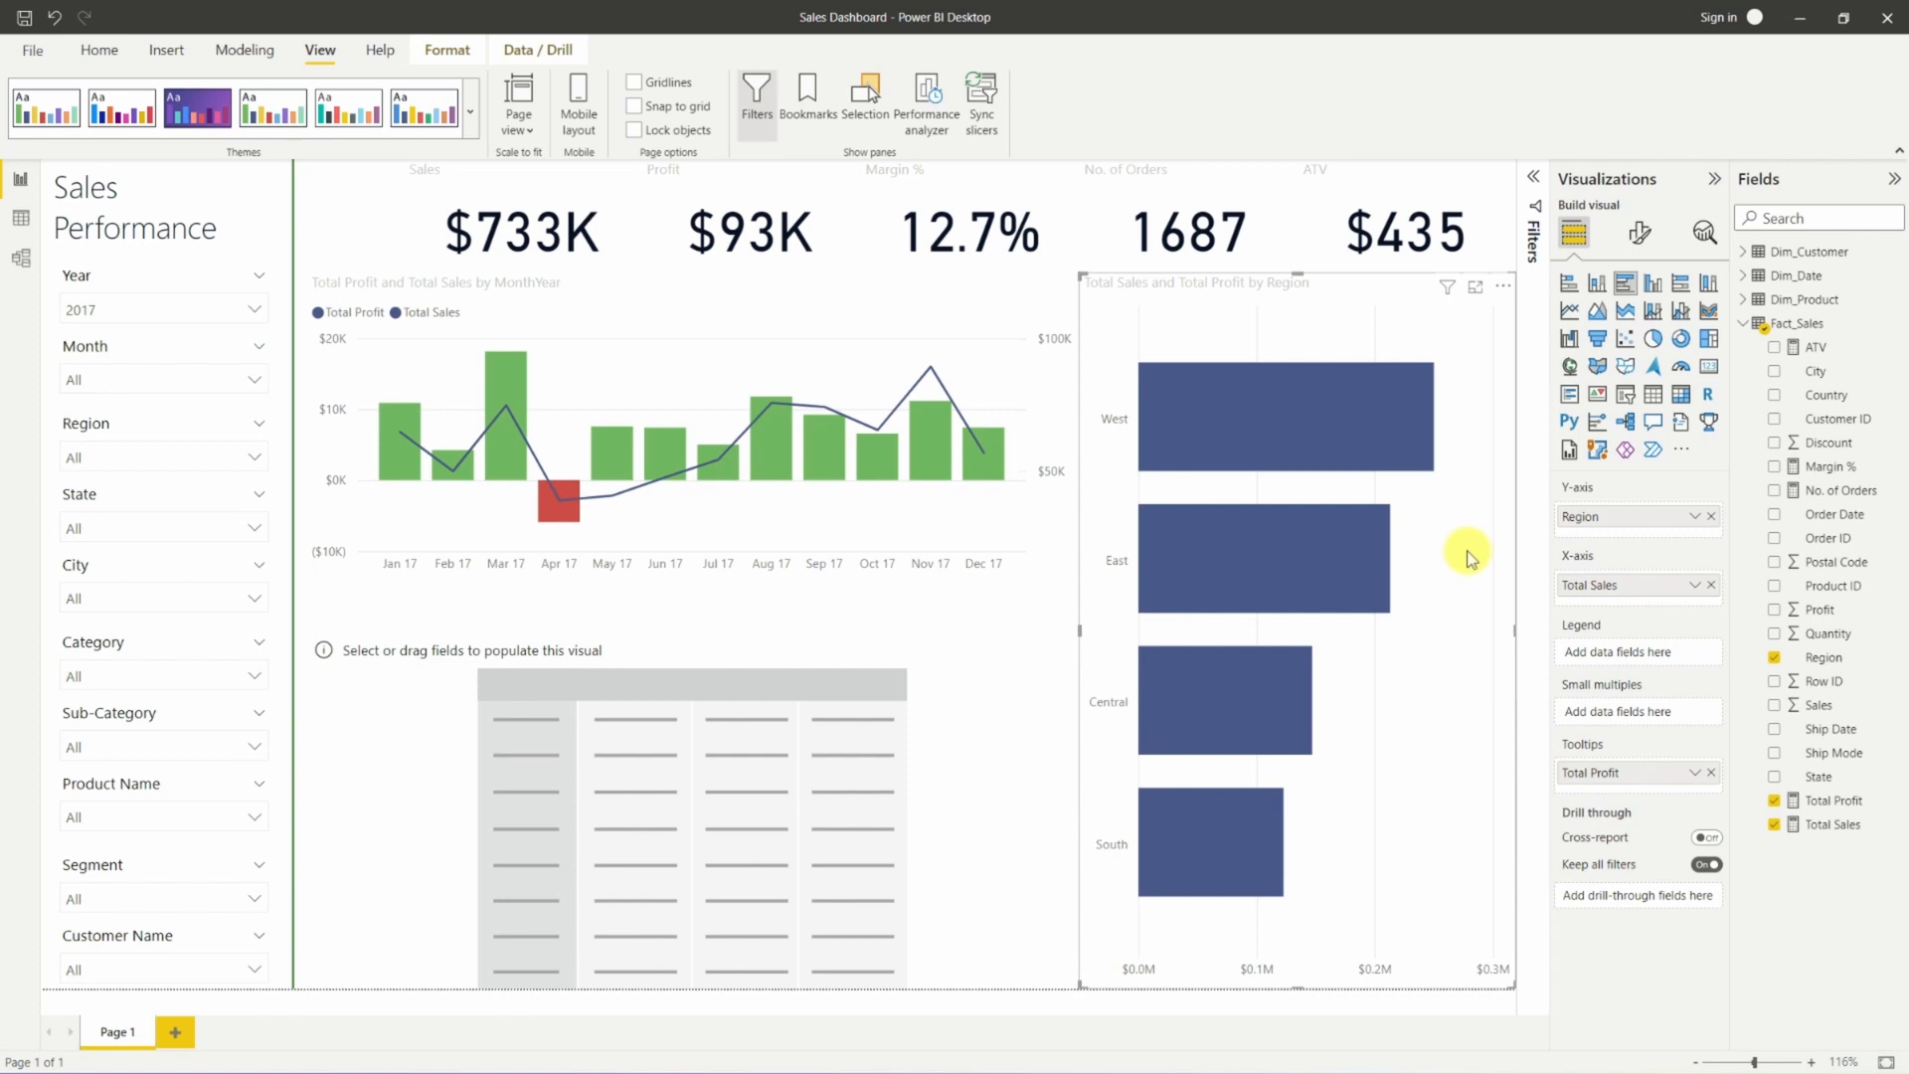
Add Category, Sub-Category and Product Name from Dim_Product below Region on the bar chart's Y-axis.
left_click(1742, 306)
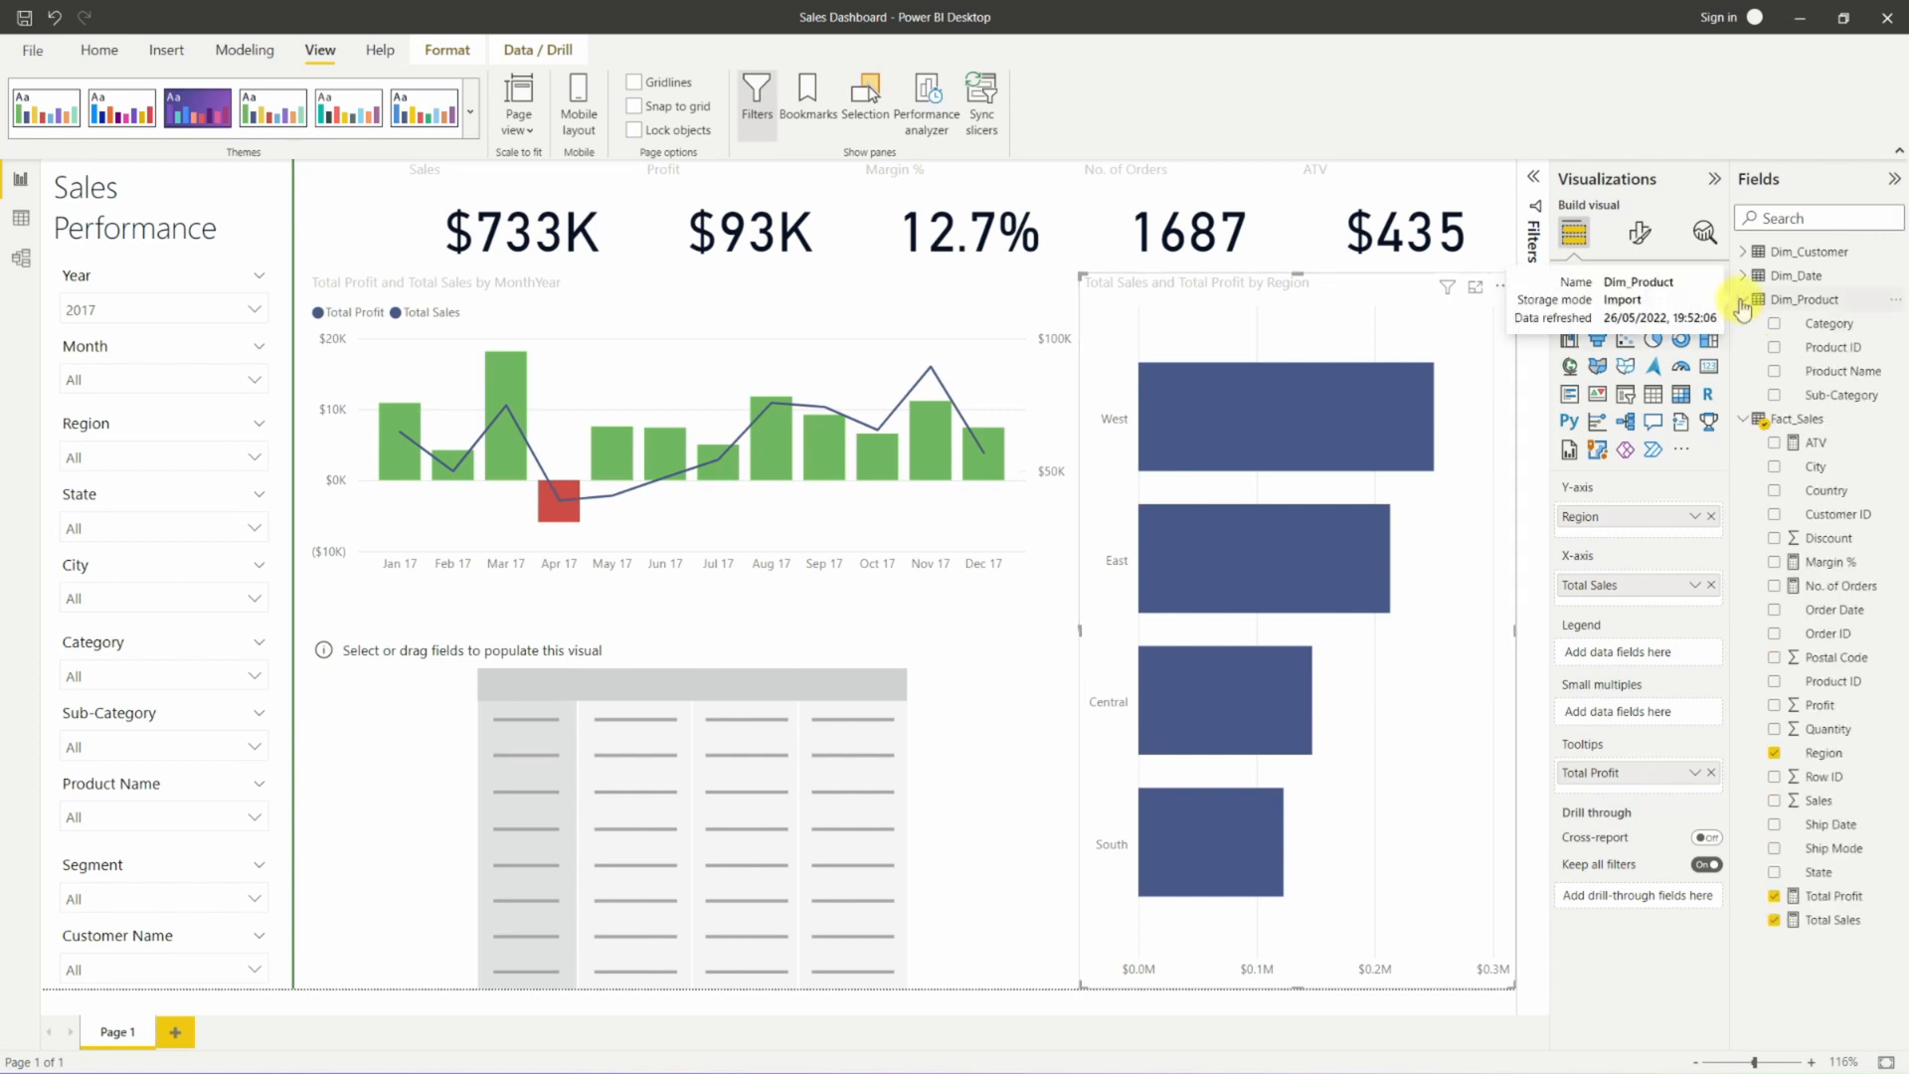
left_click_drag(1816, 323, 1668, 529)
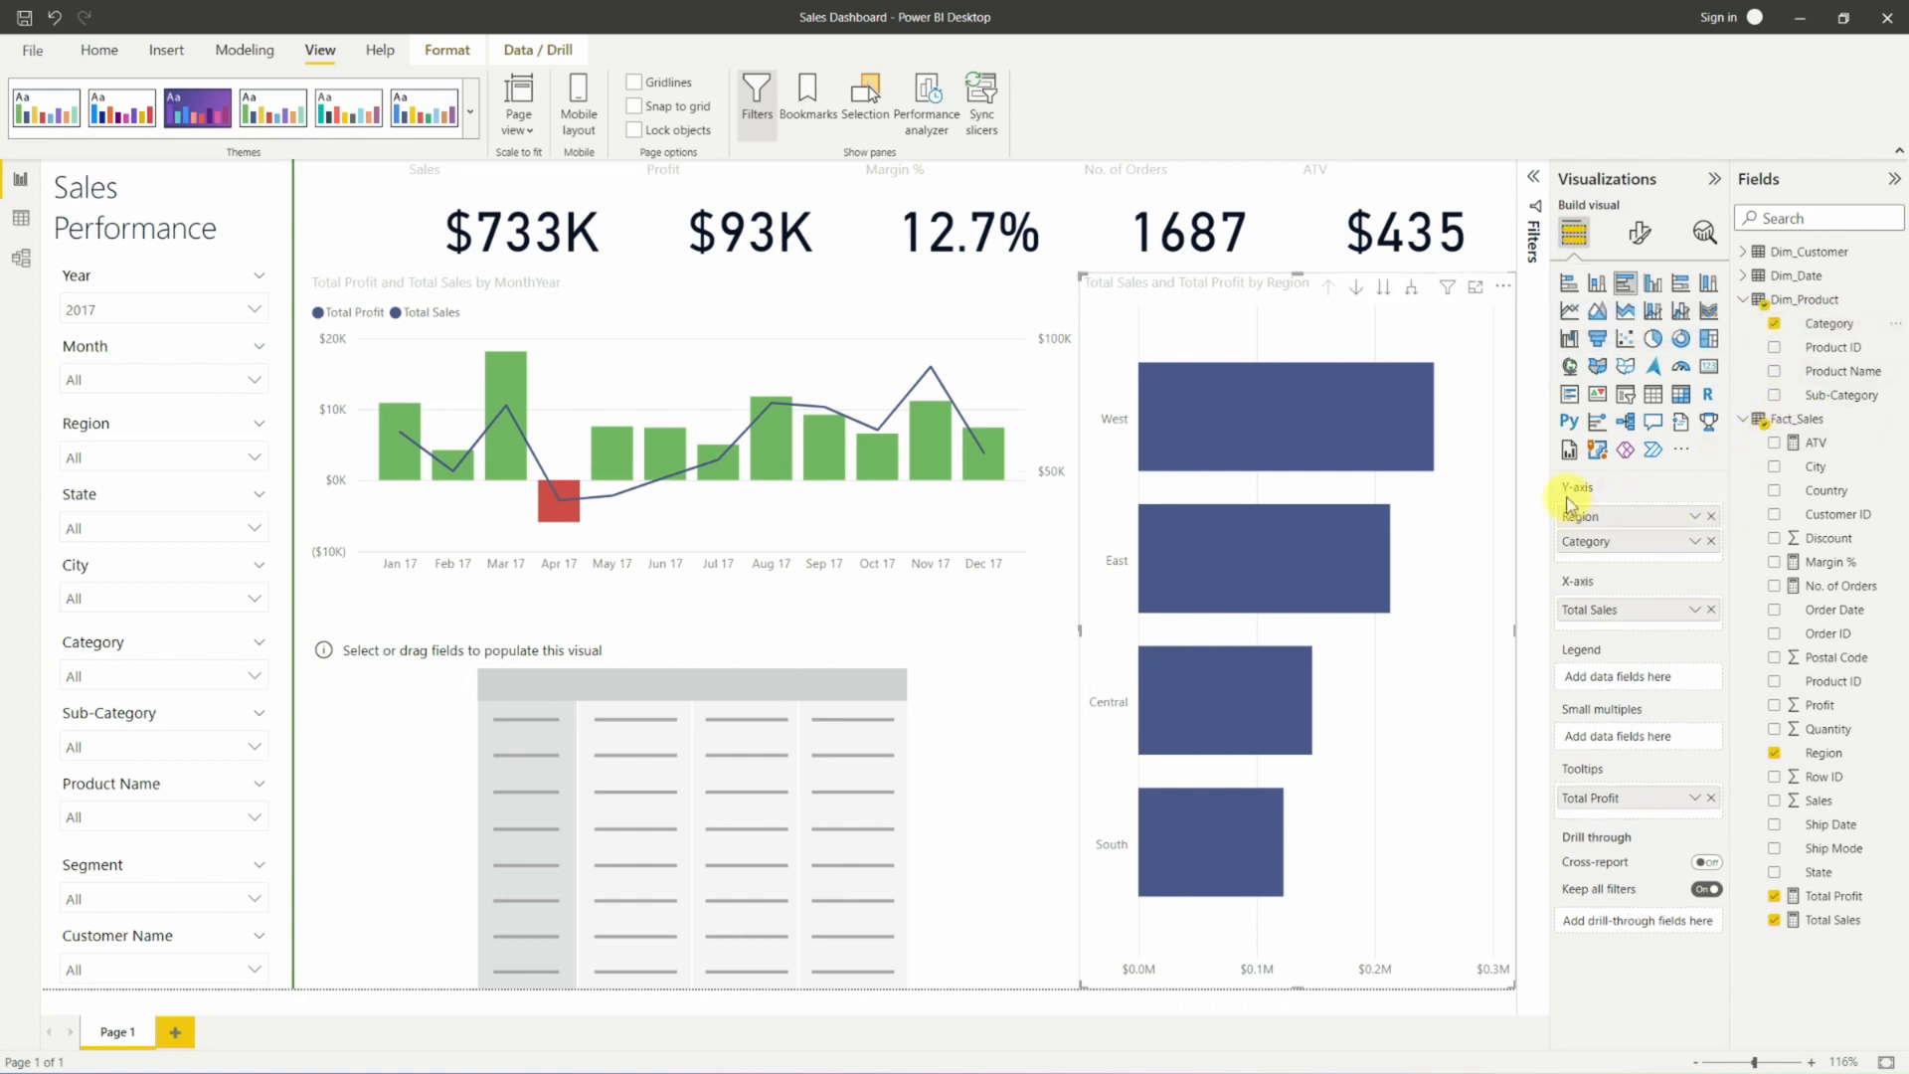
mouse_move(1349, 448)
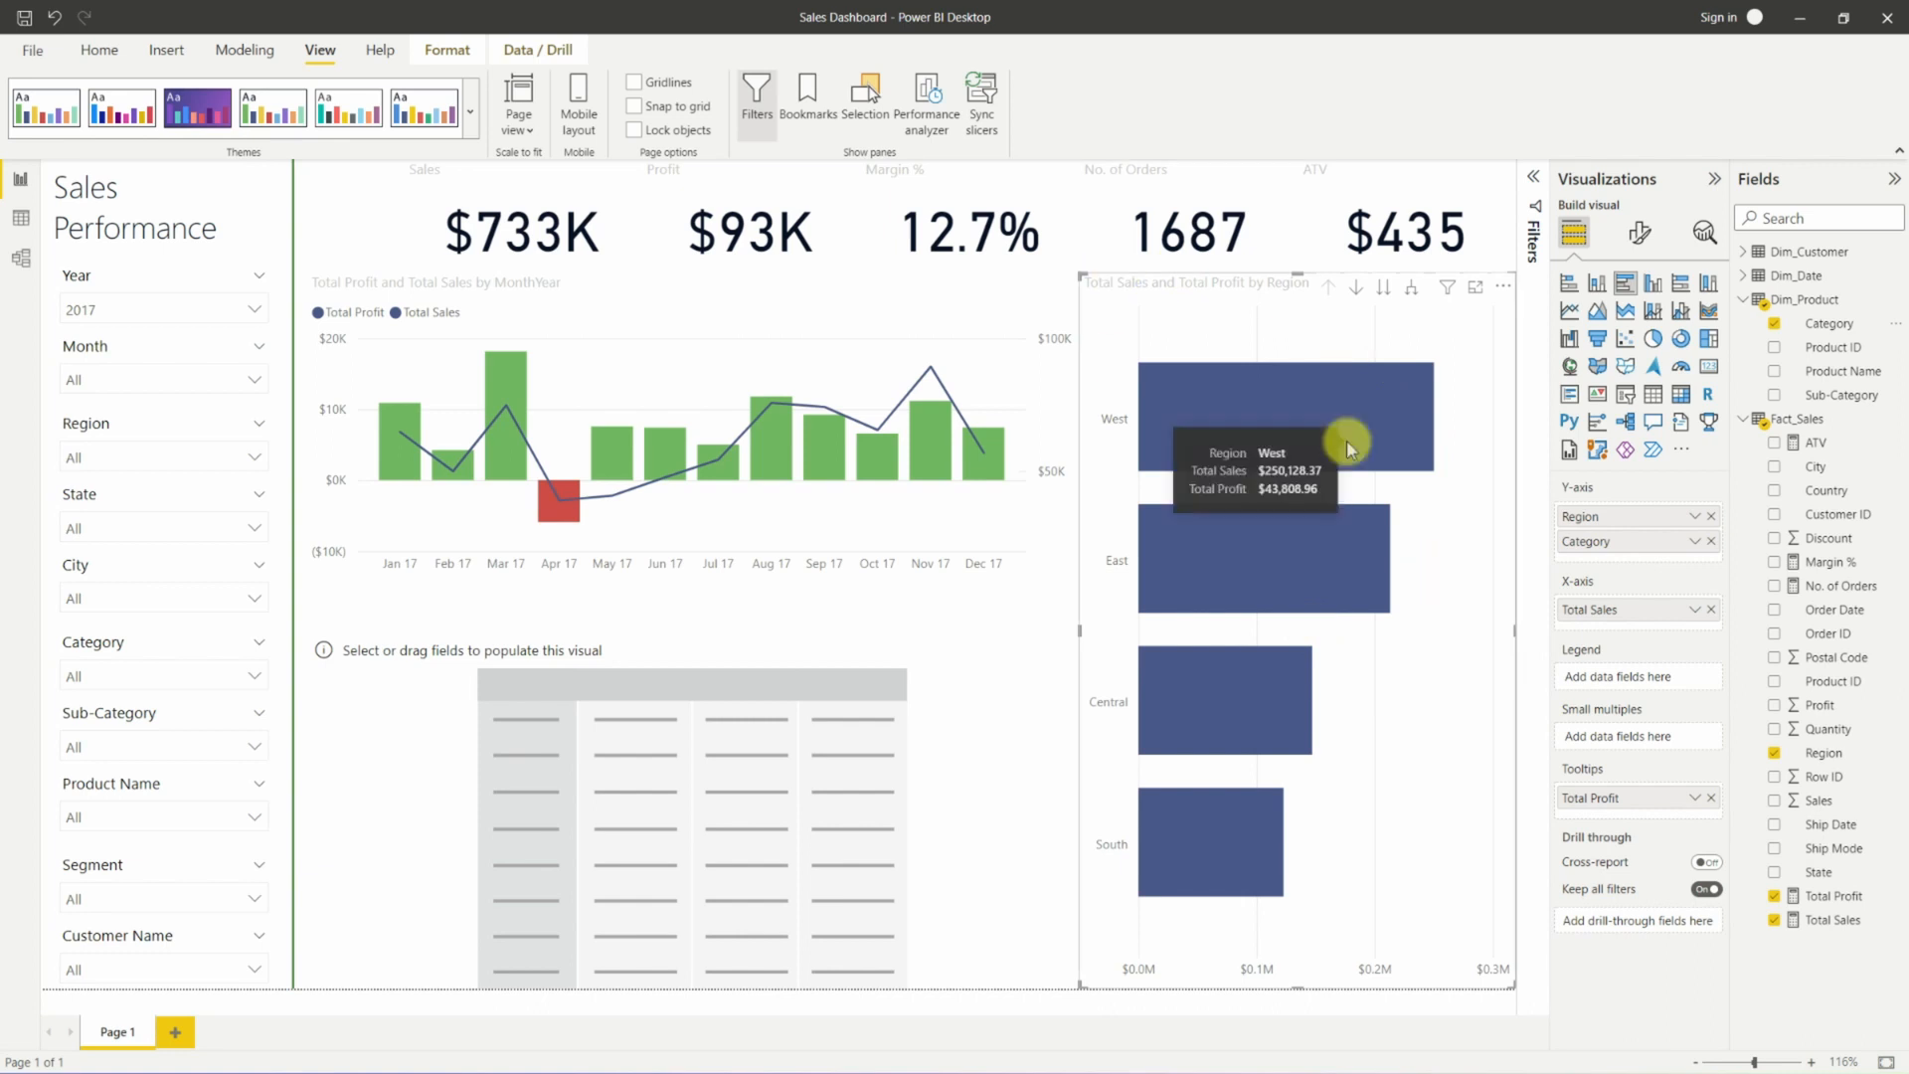
left_click_drag(1840, 395, 1677, 545)
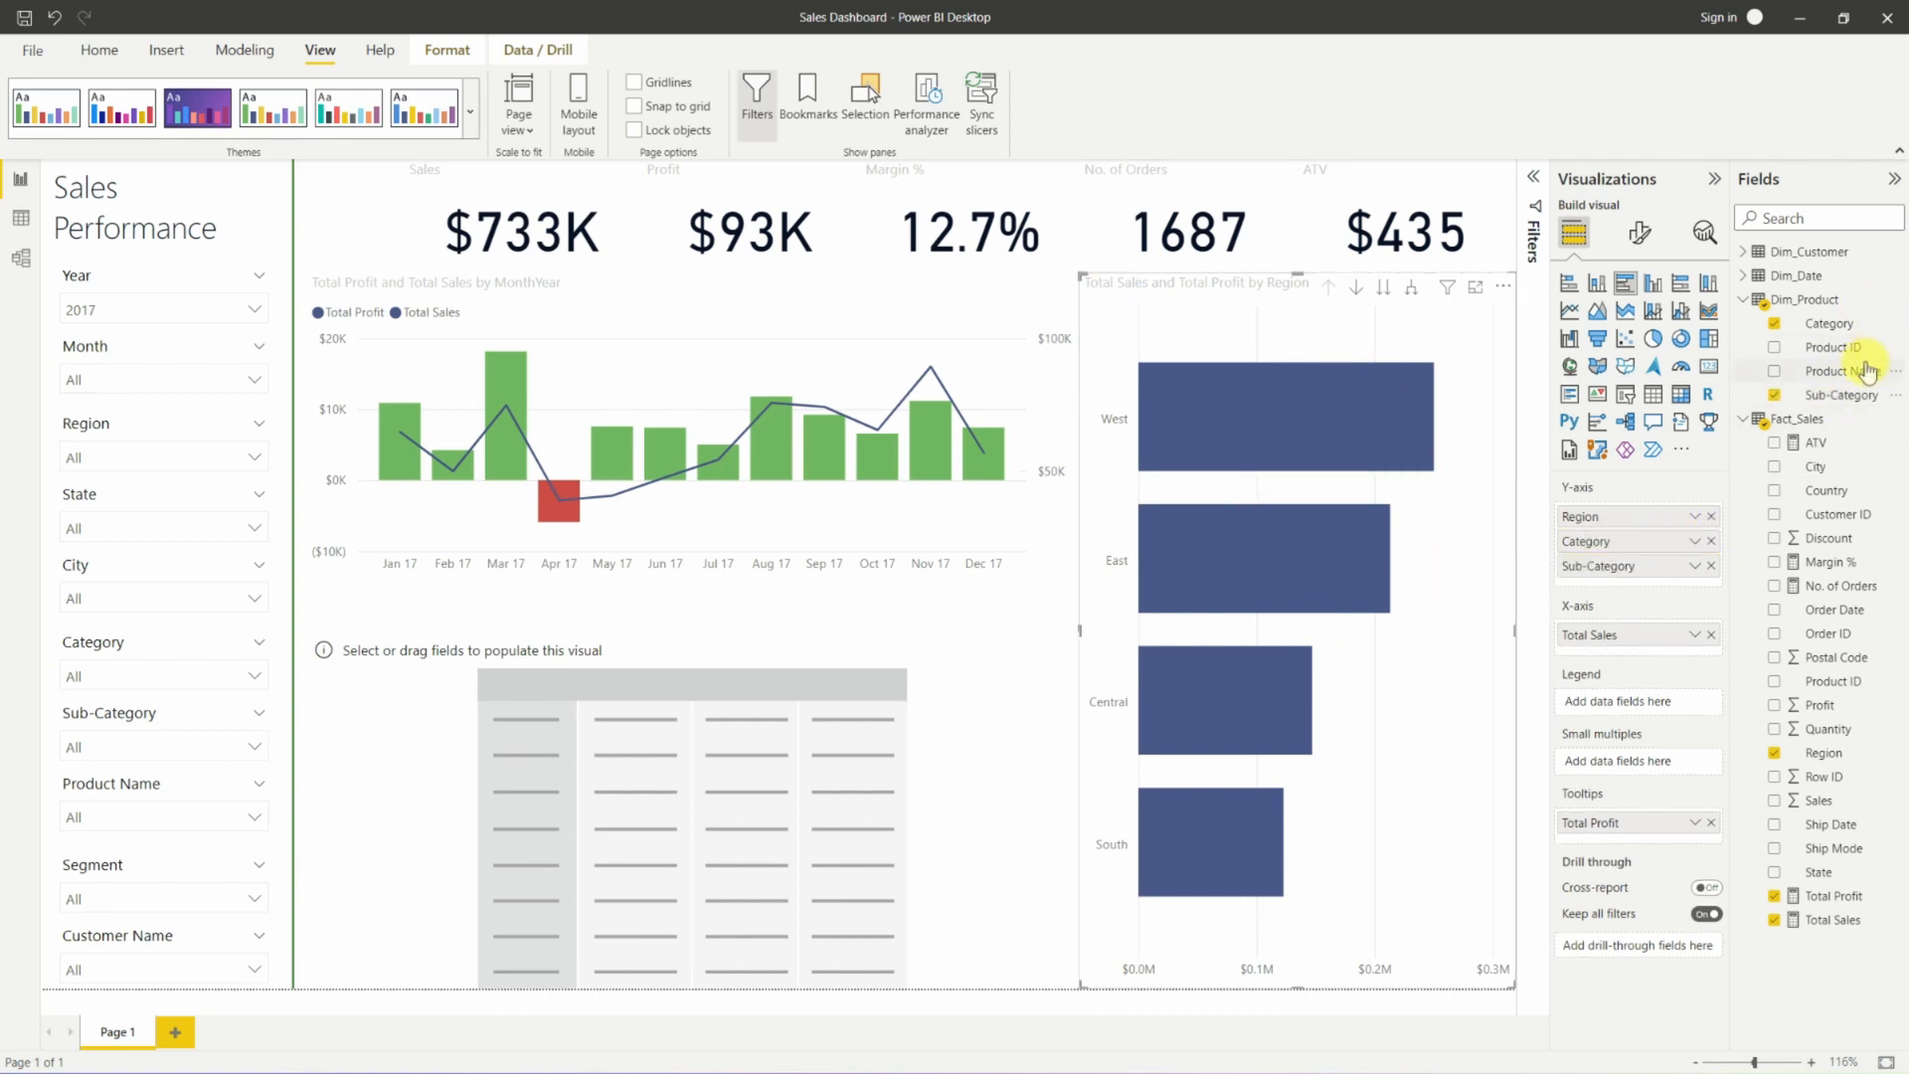
left_click_drag(1867, 371, 1691, 561)
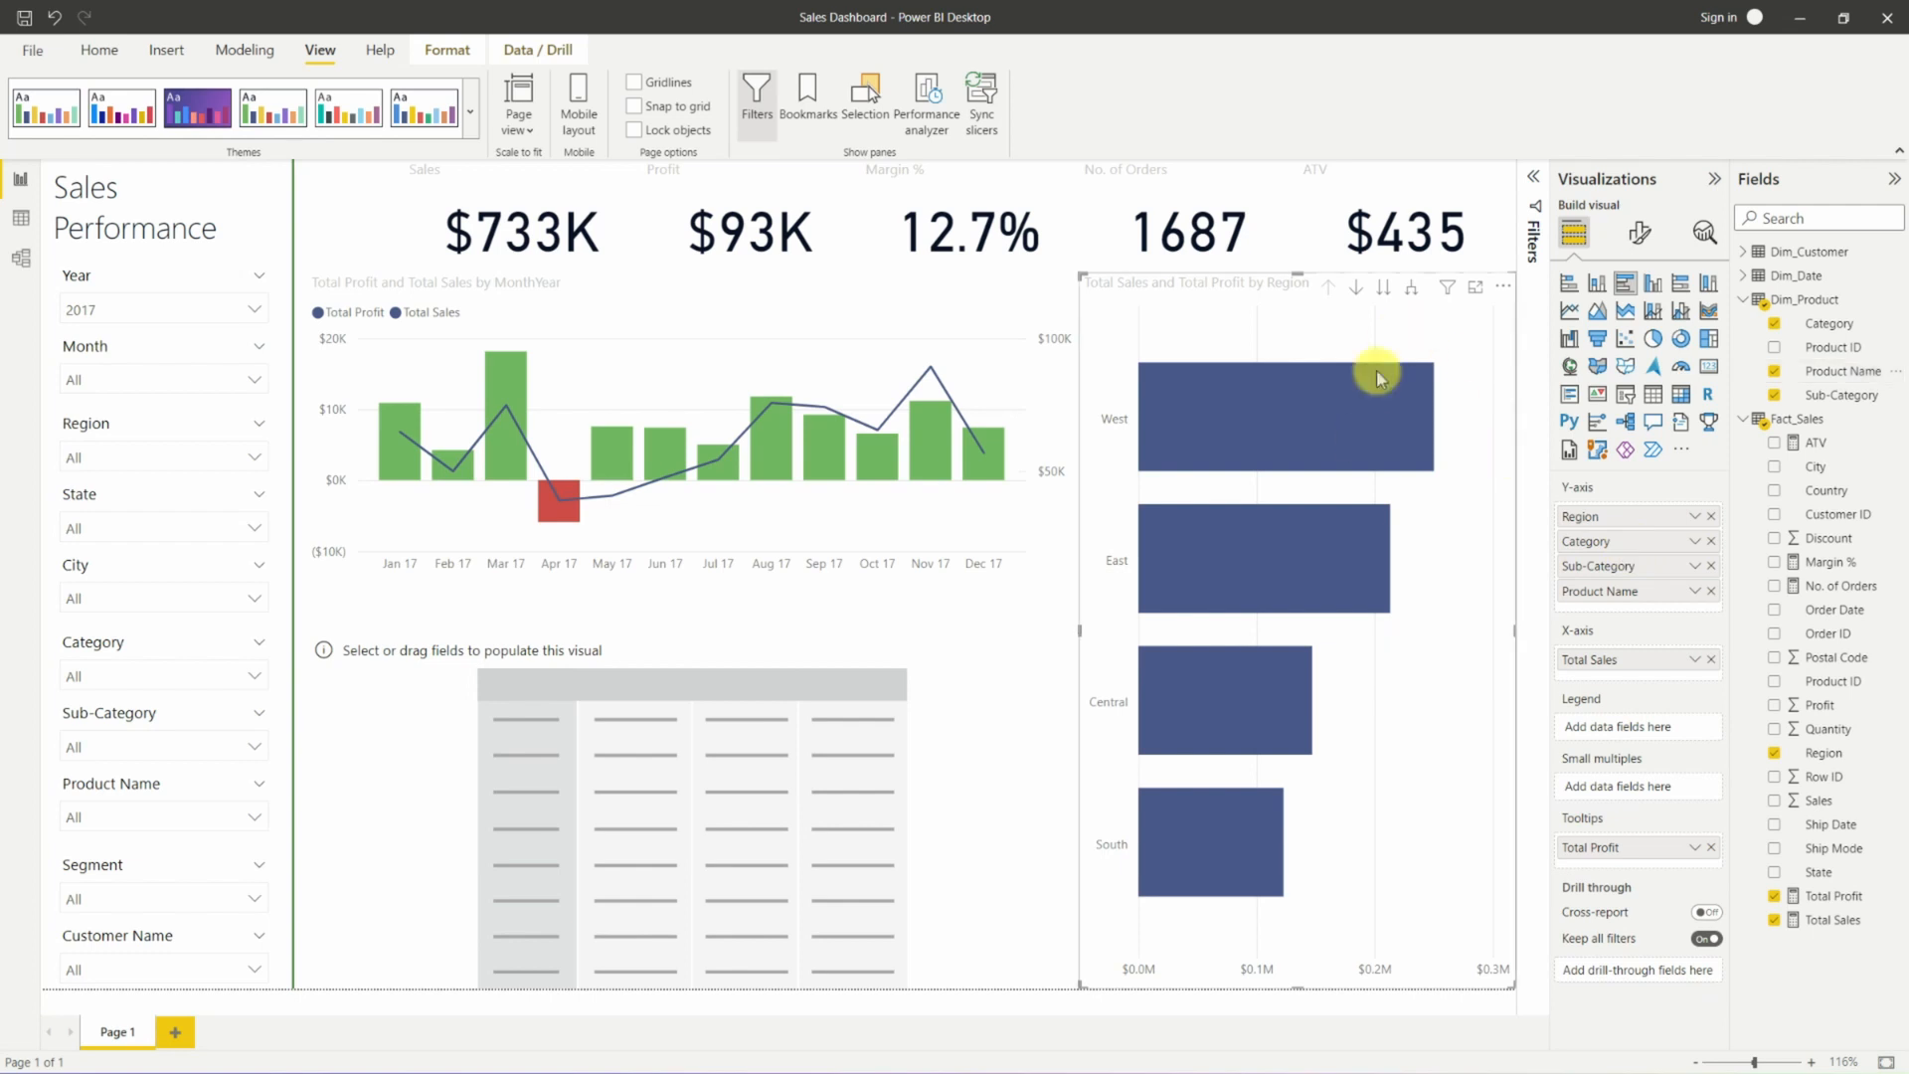
Remove Category from the bar chart's Y-axis hierarchy and advance the chart to the Sub-Category level.
left_click(1384, 291)
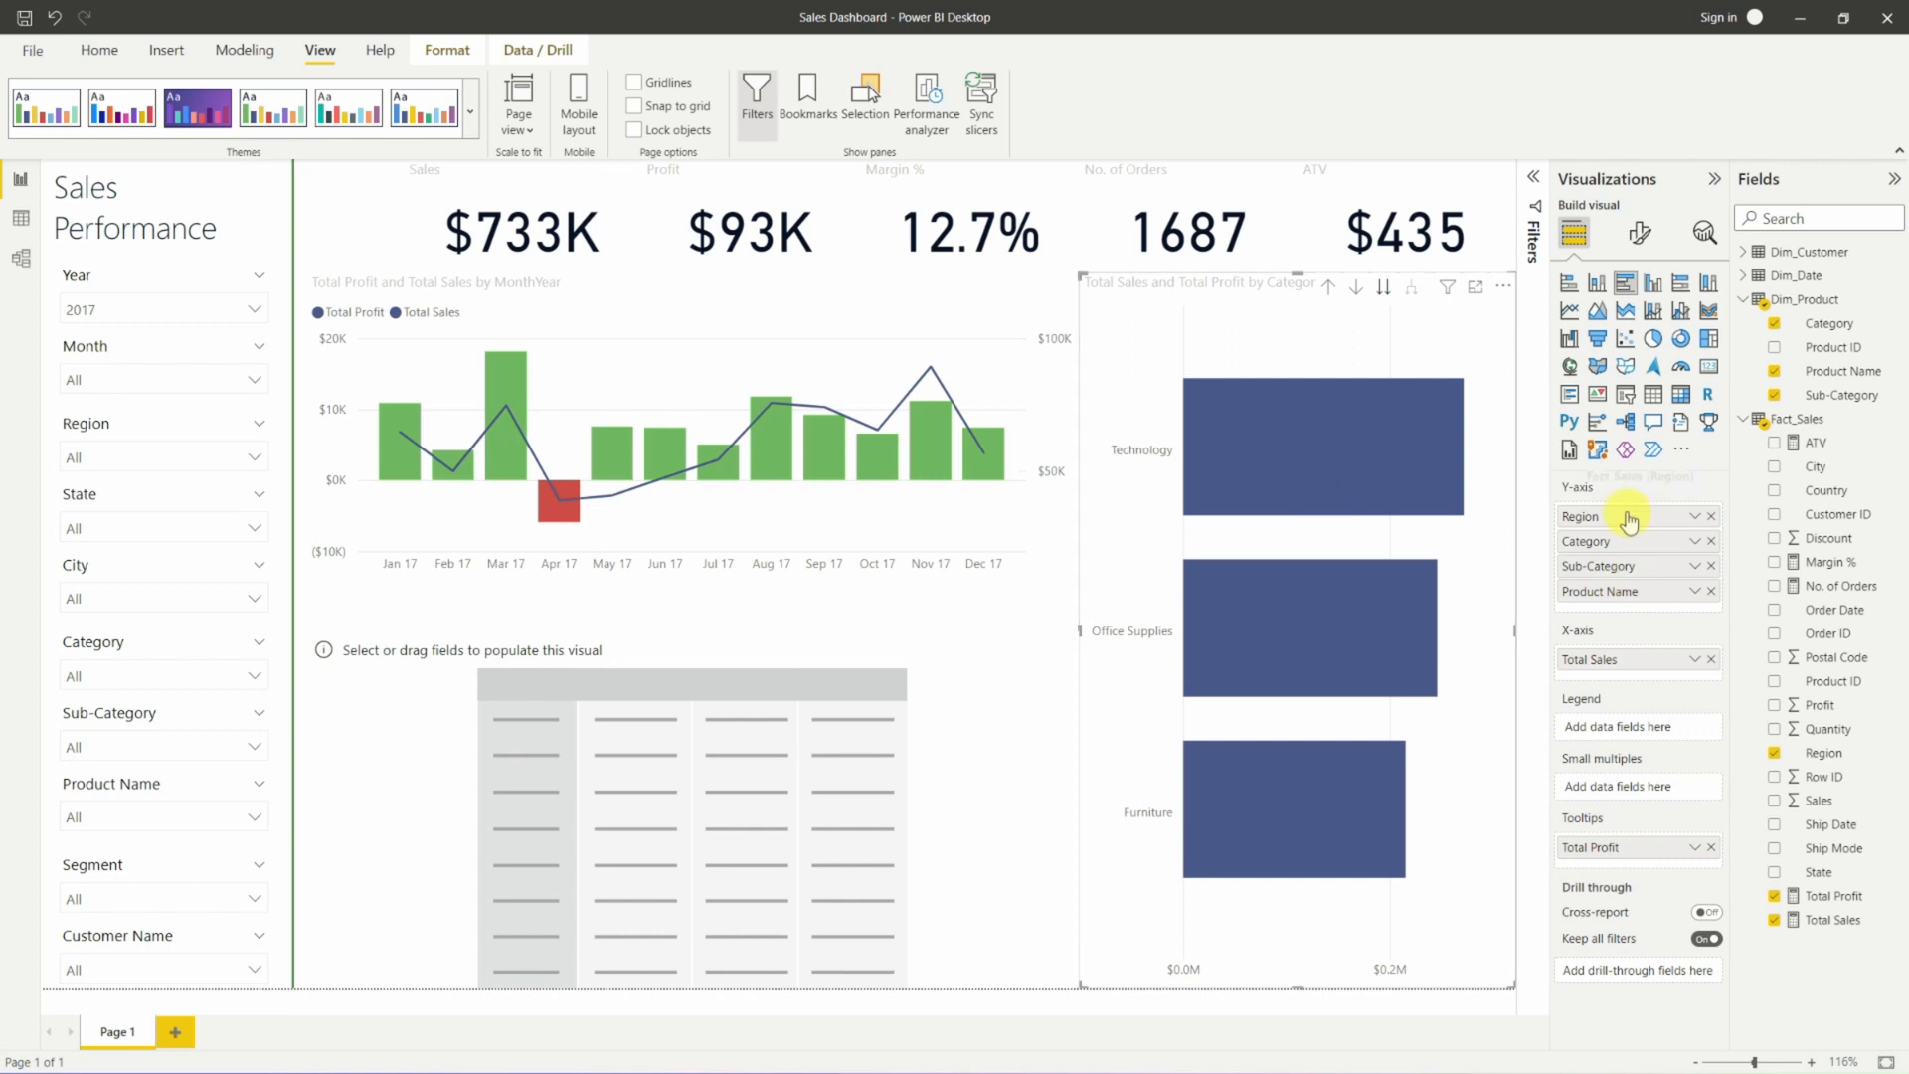
left_click(1712, 541)
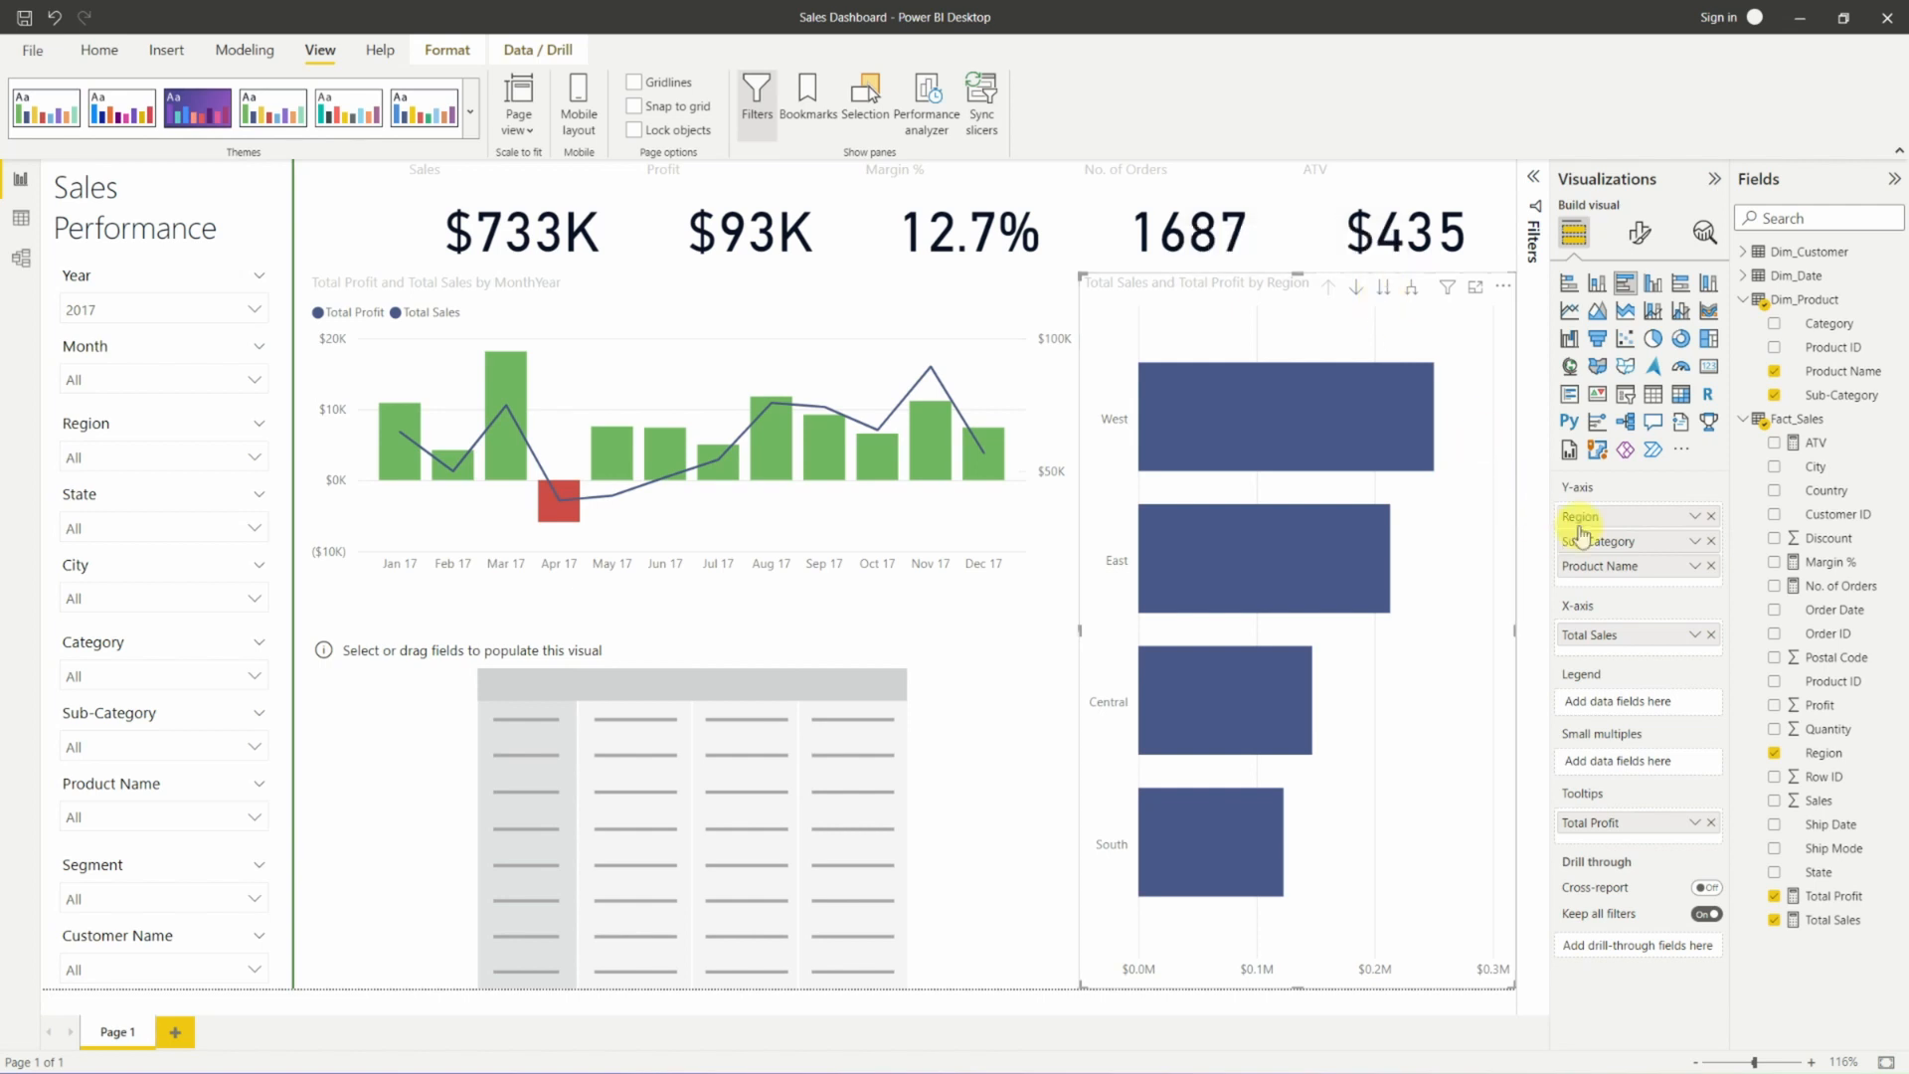
left_click(1390, 288)
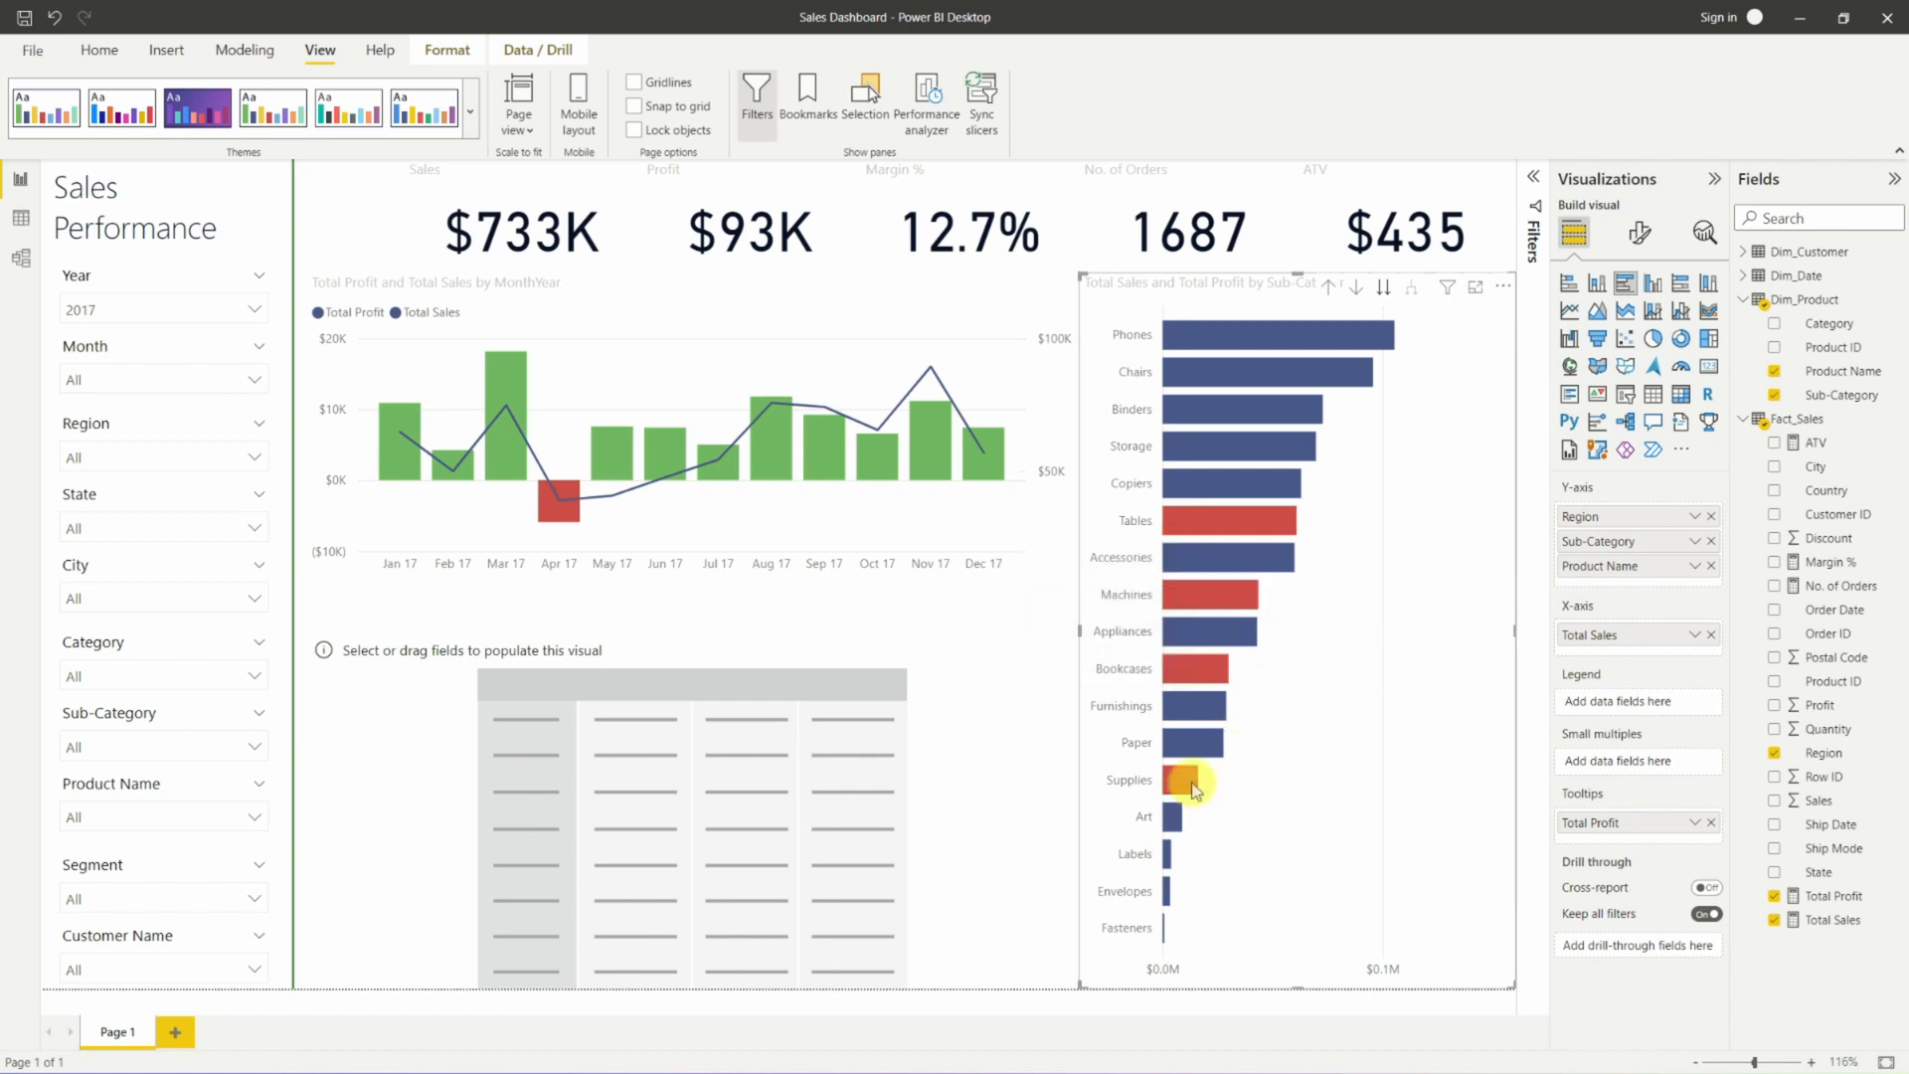
mouse_move(1195, 788)
mouse_move(1260, 530)
Browse the bar chart at the Product Name level and return it to the Sub-Category level.
left_click(1385, 287)
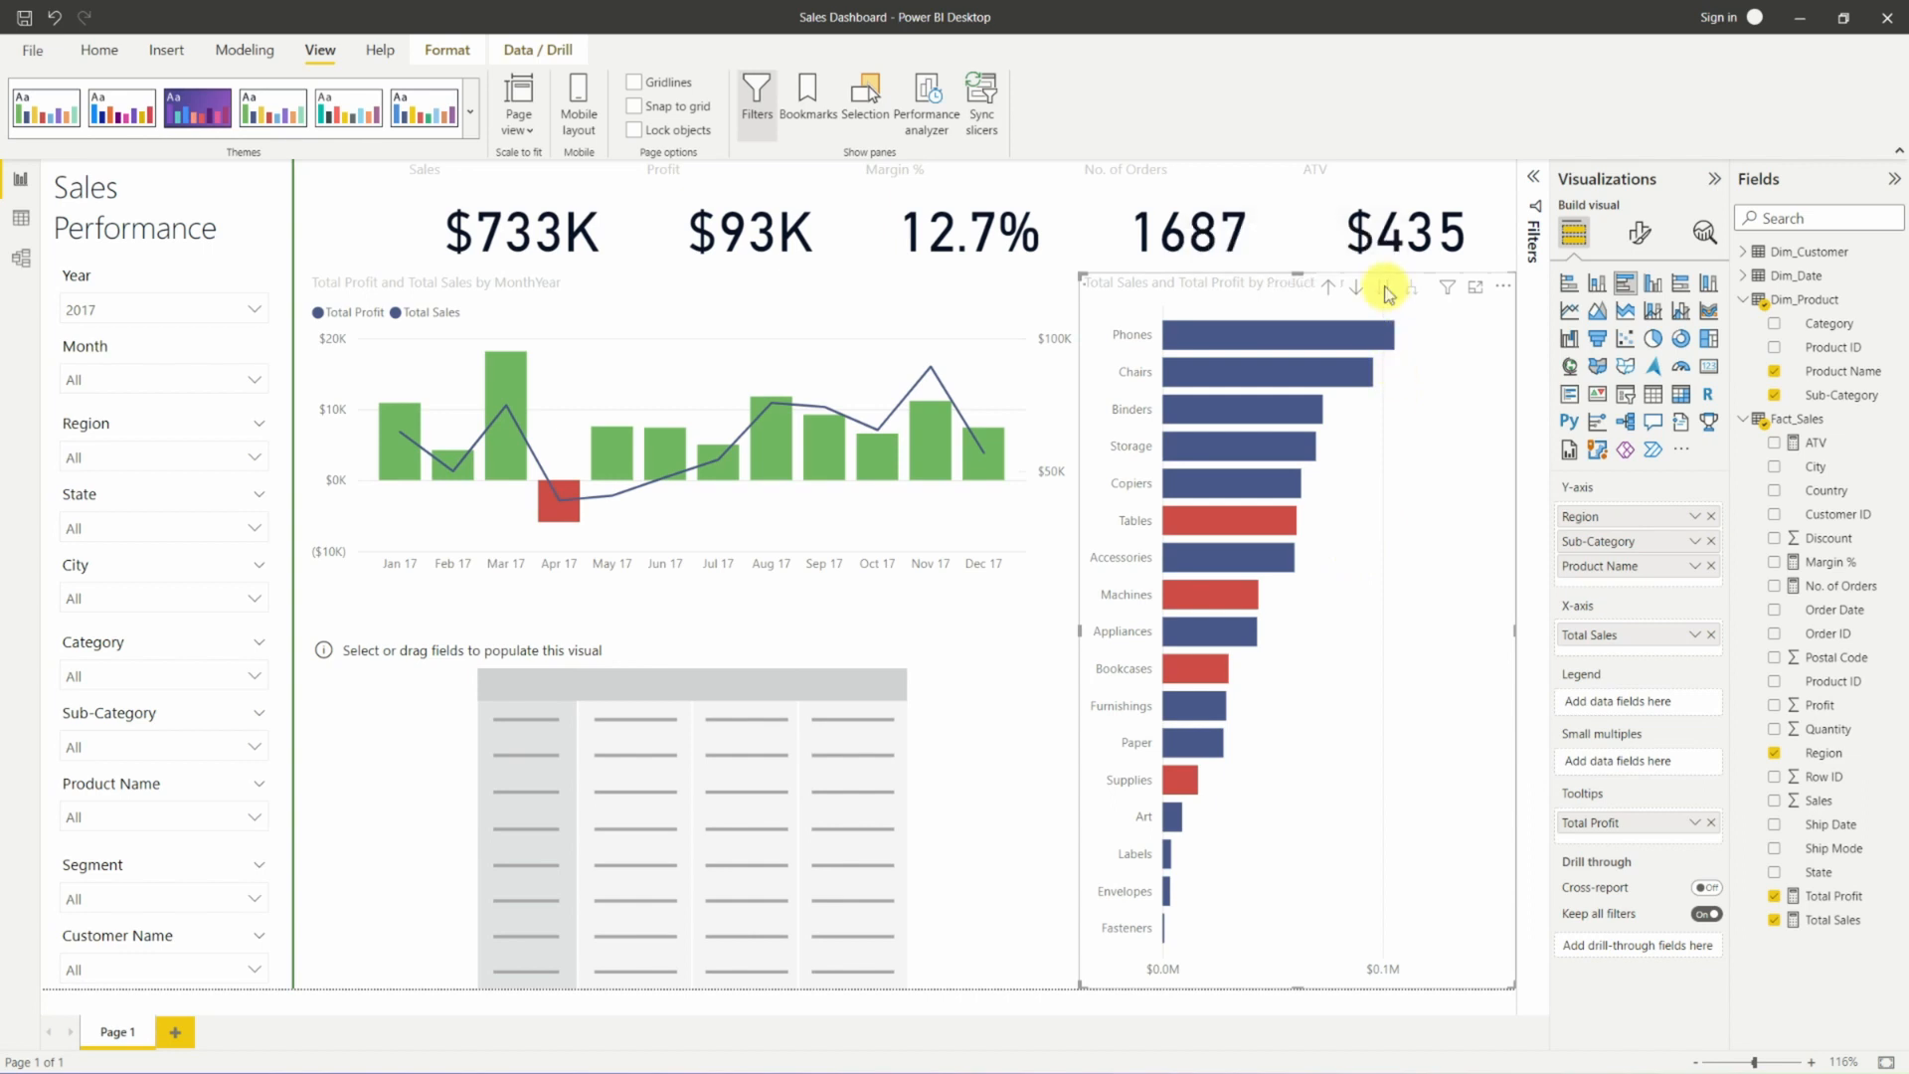
scroll(1223, 750, "down", 3)
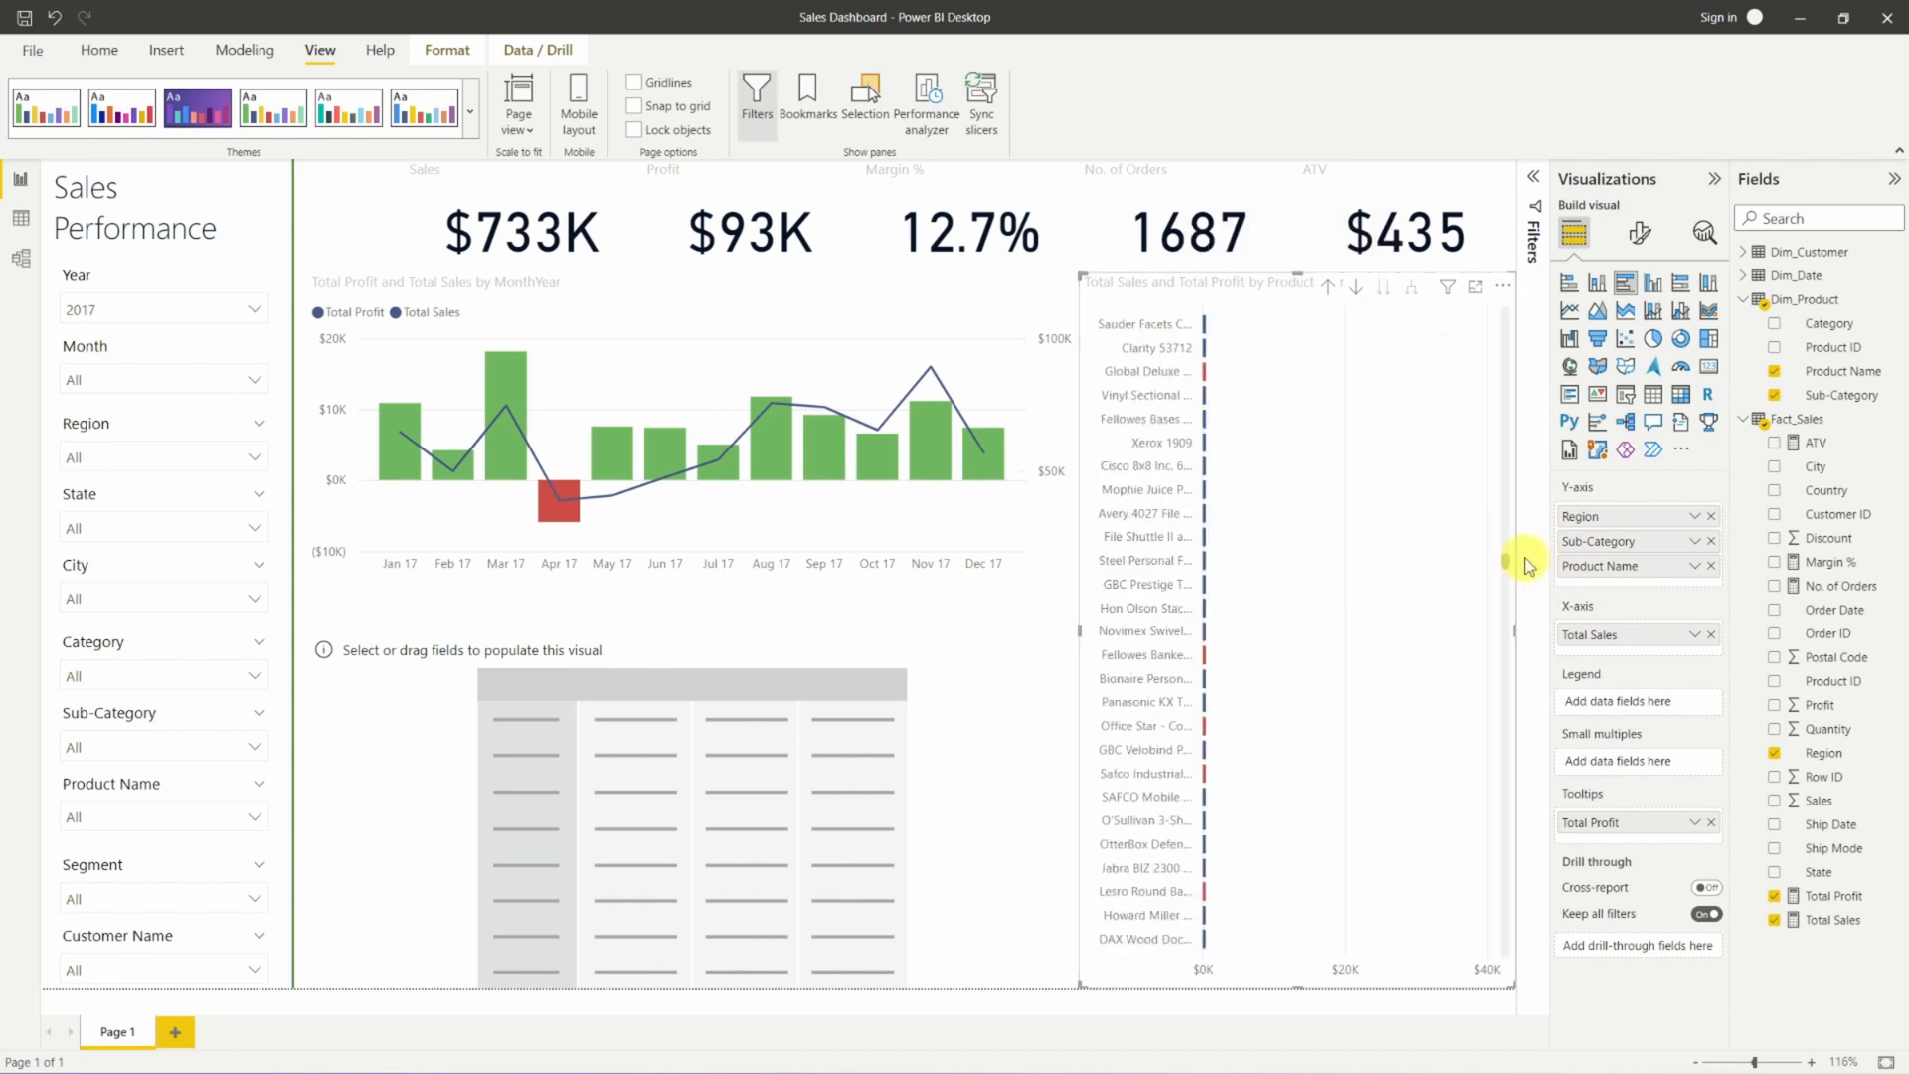
left_click_drag(1503, 558, 1482, 298)
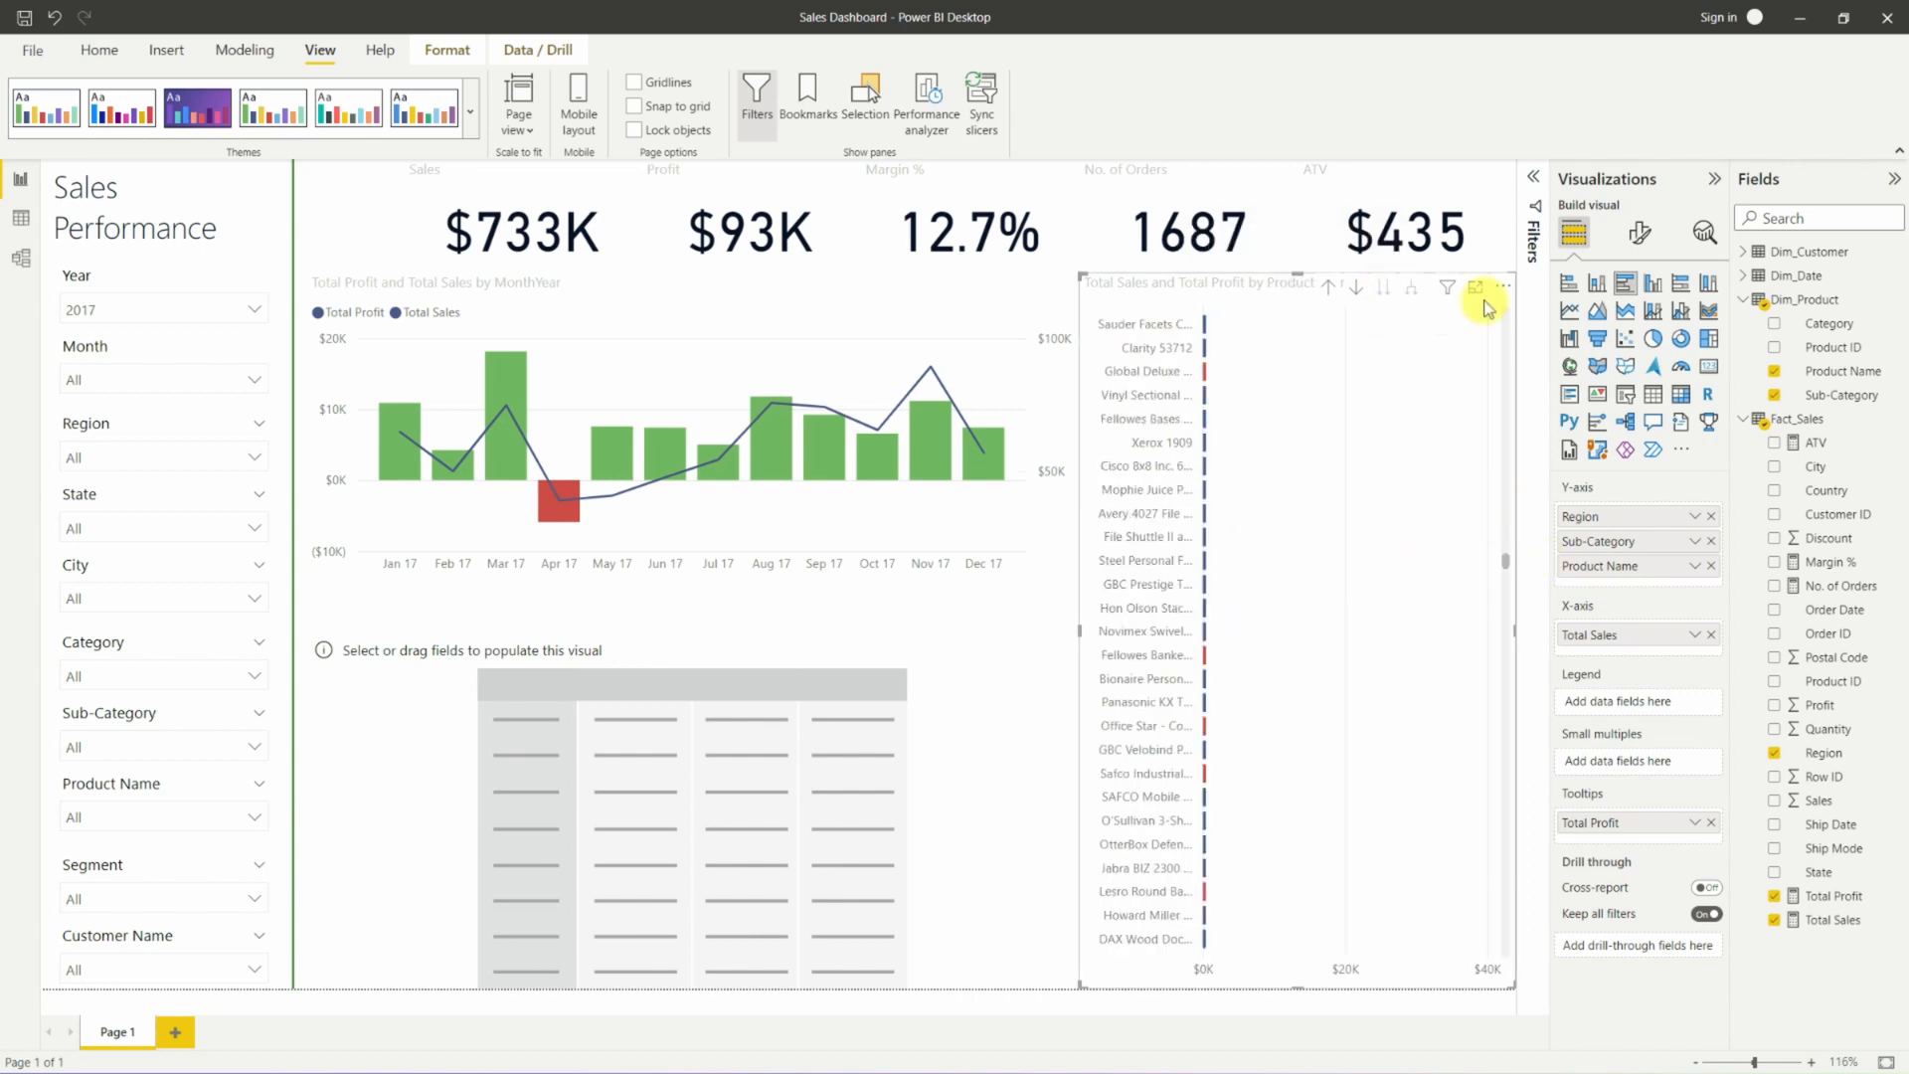
left_click(1330, 288)
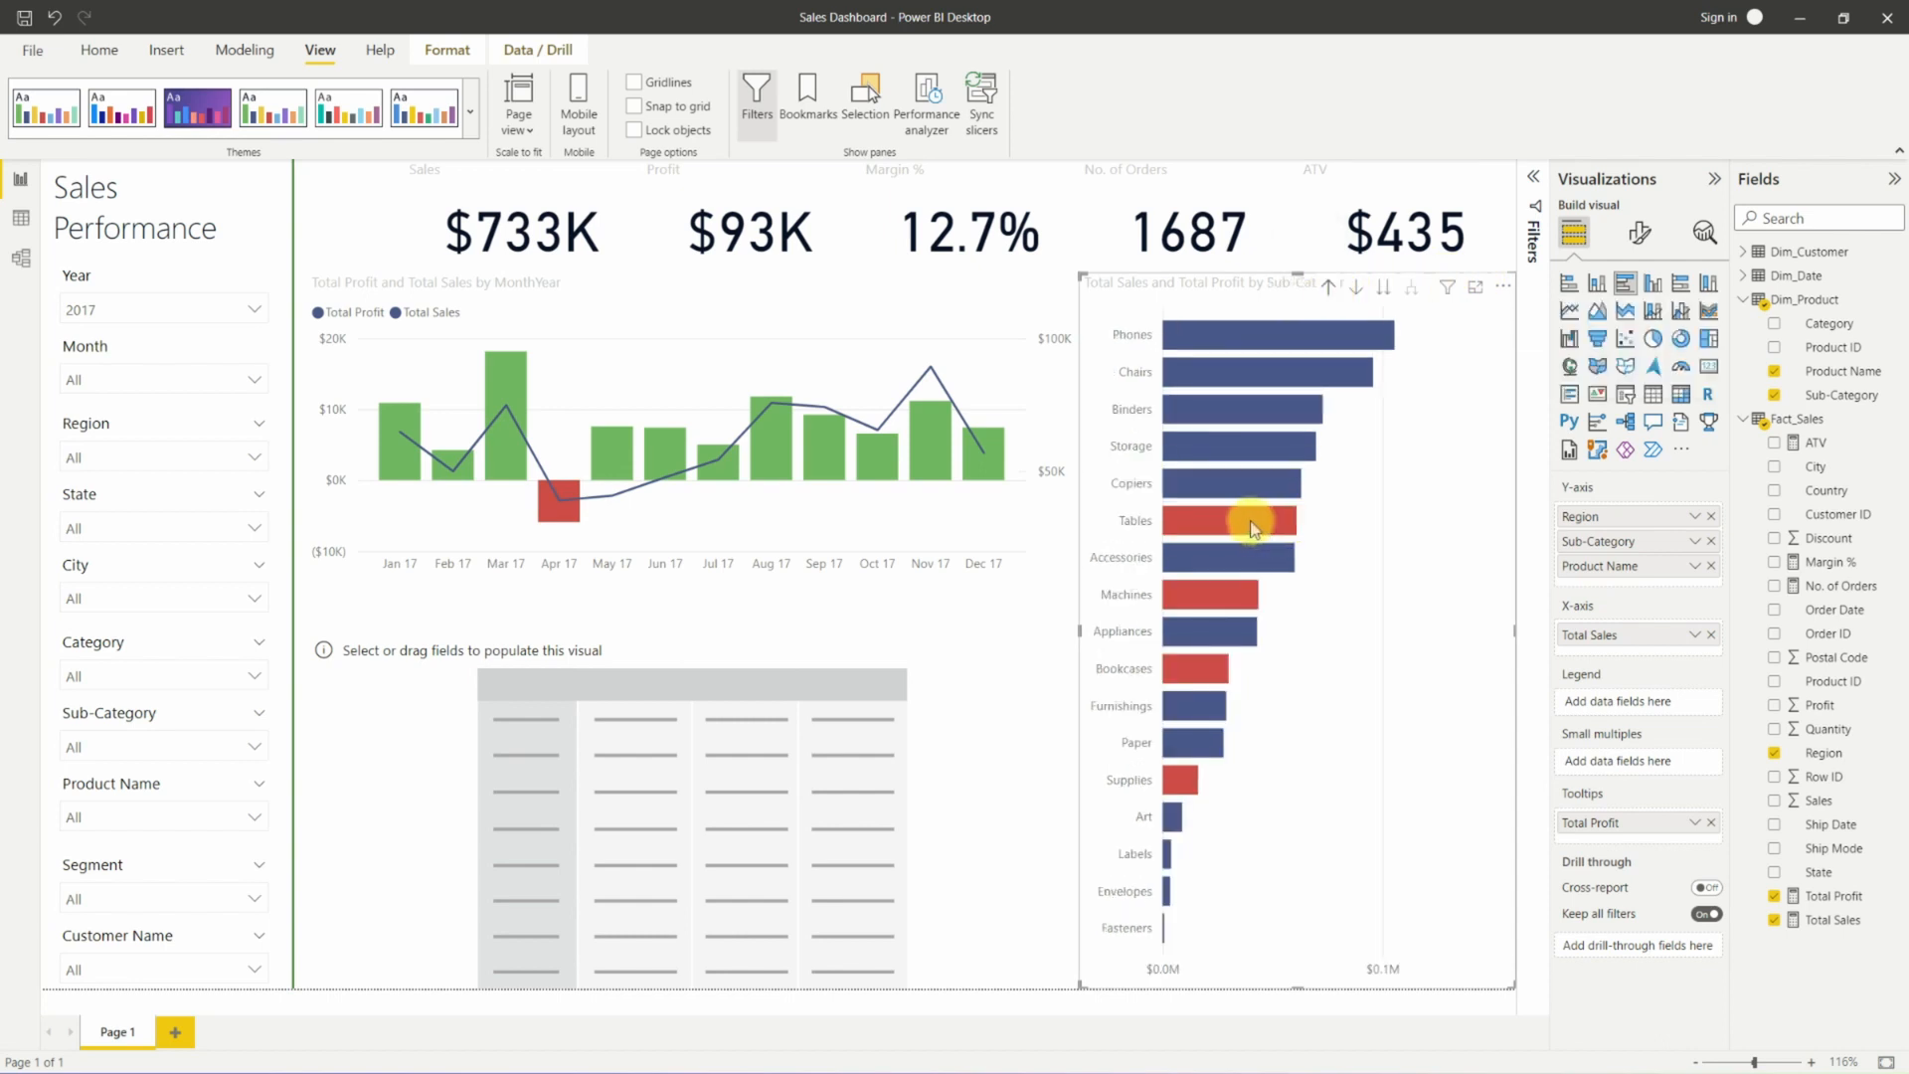
Drill down into the Tables bar to inspect its products' sales and profit, and drill back up.
mouse_move(1194, 517)
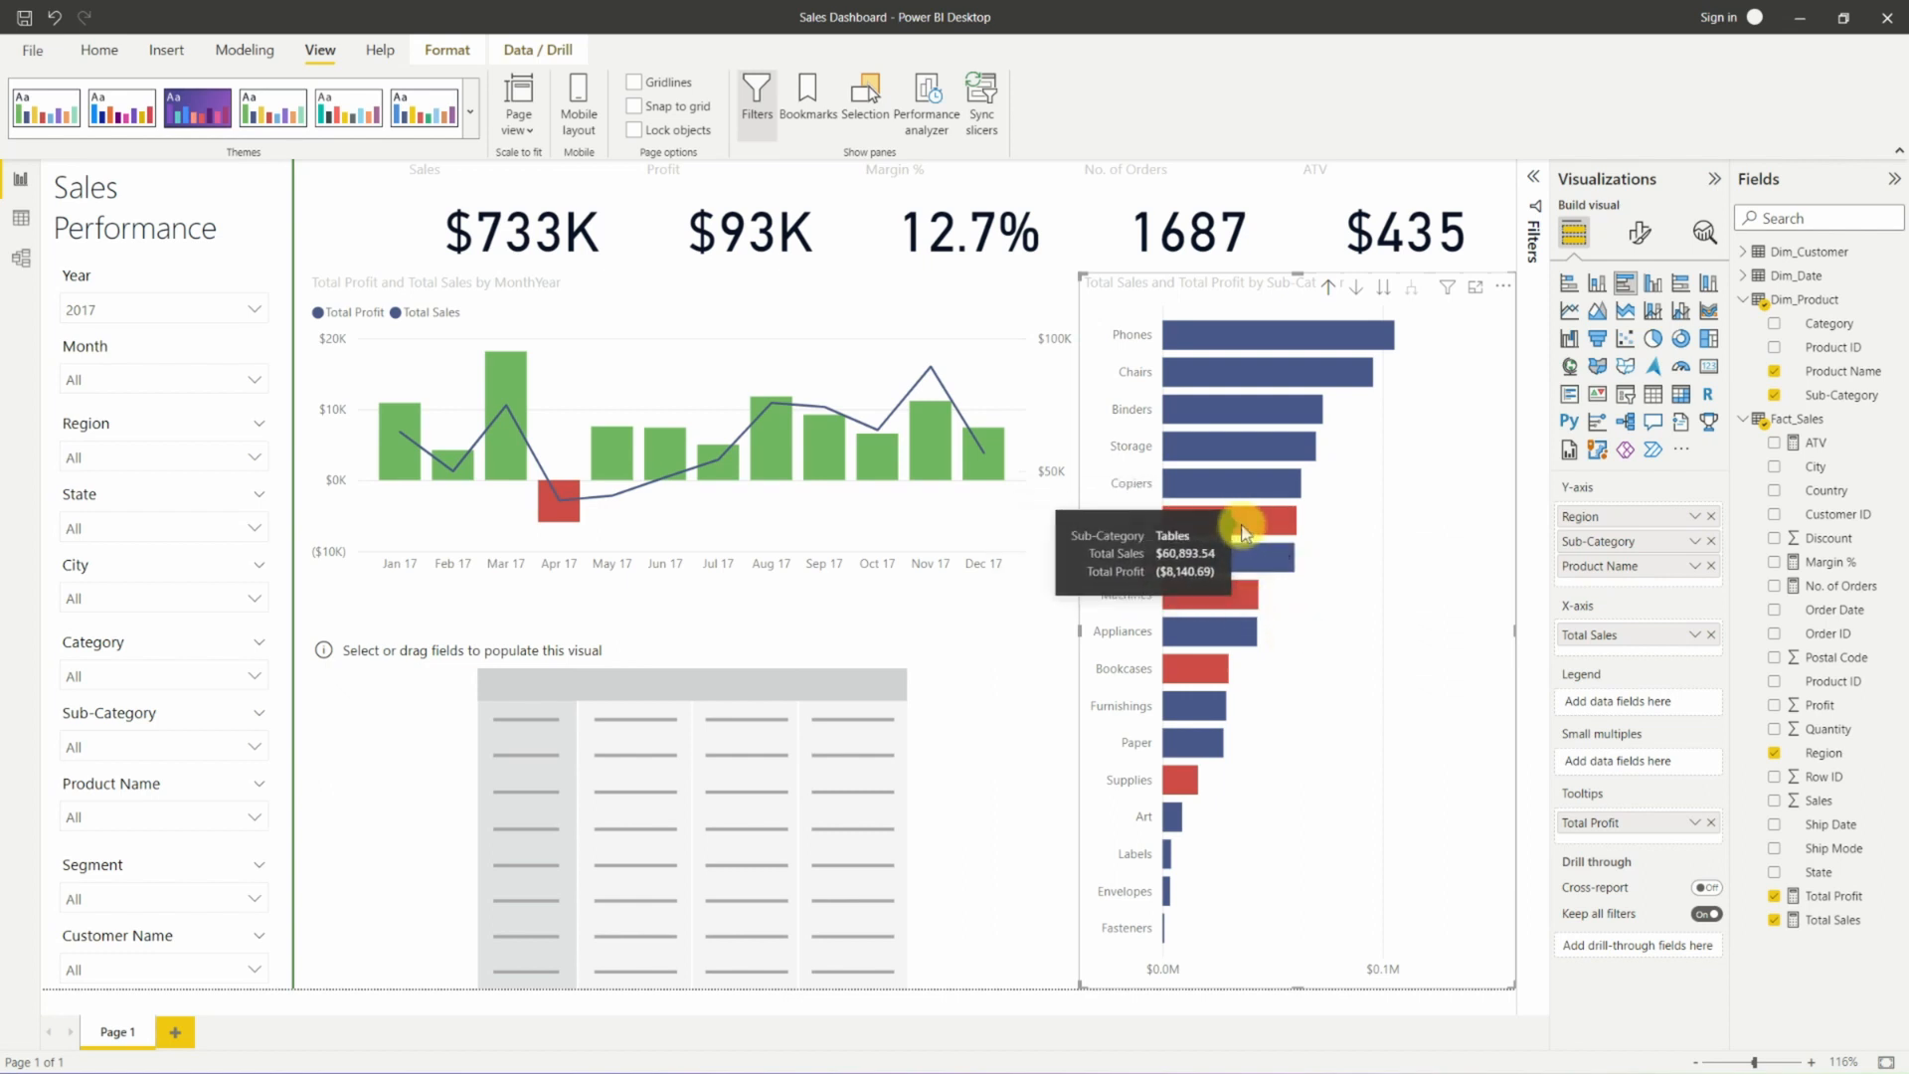
right_click(1245, 530)
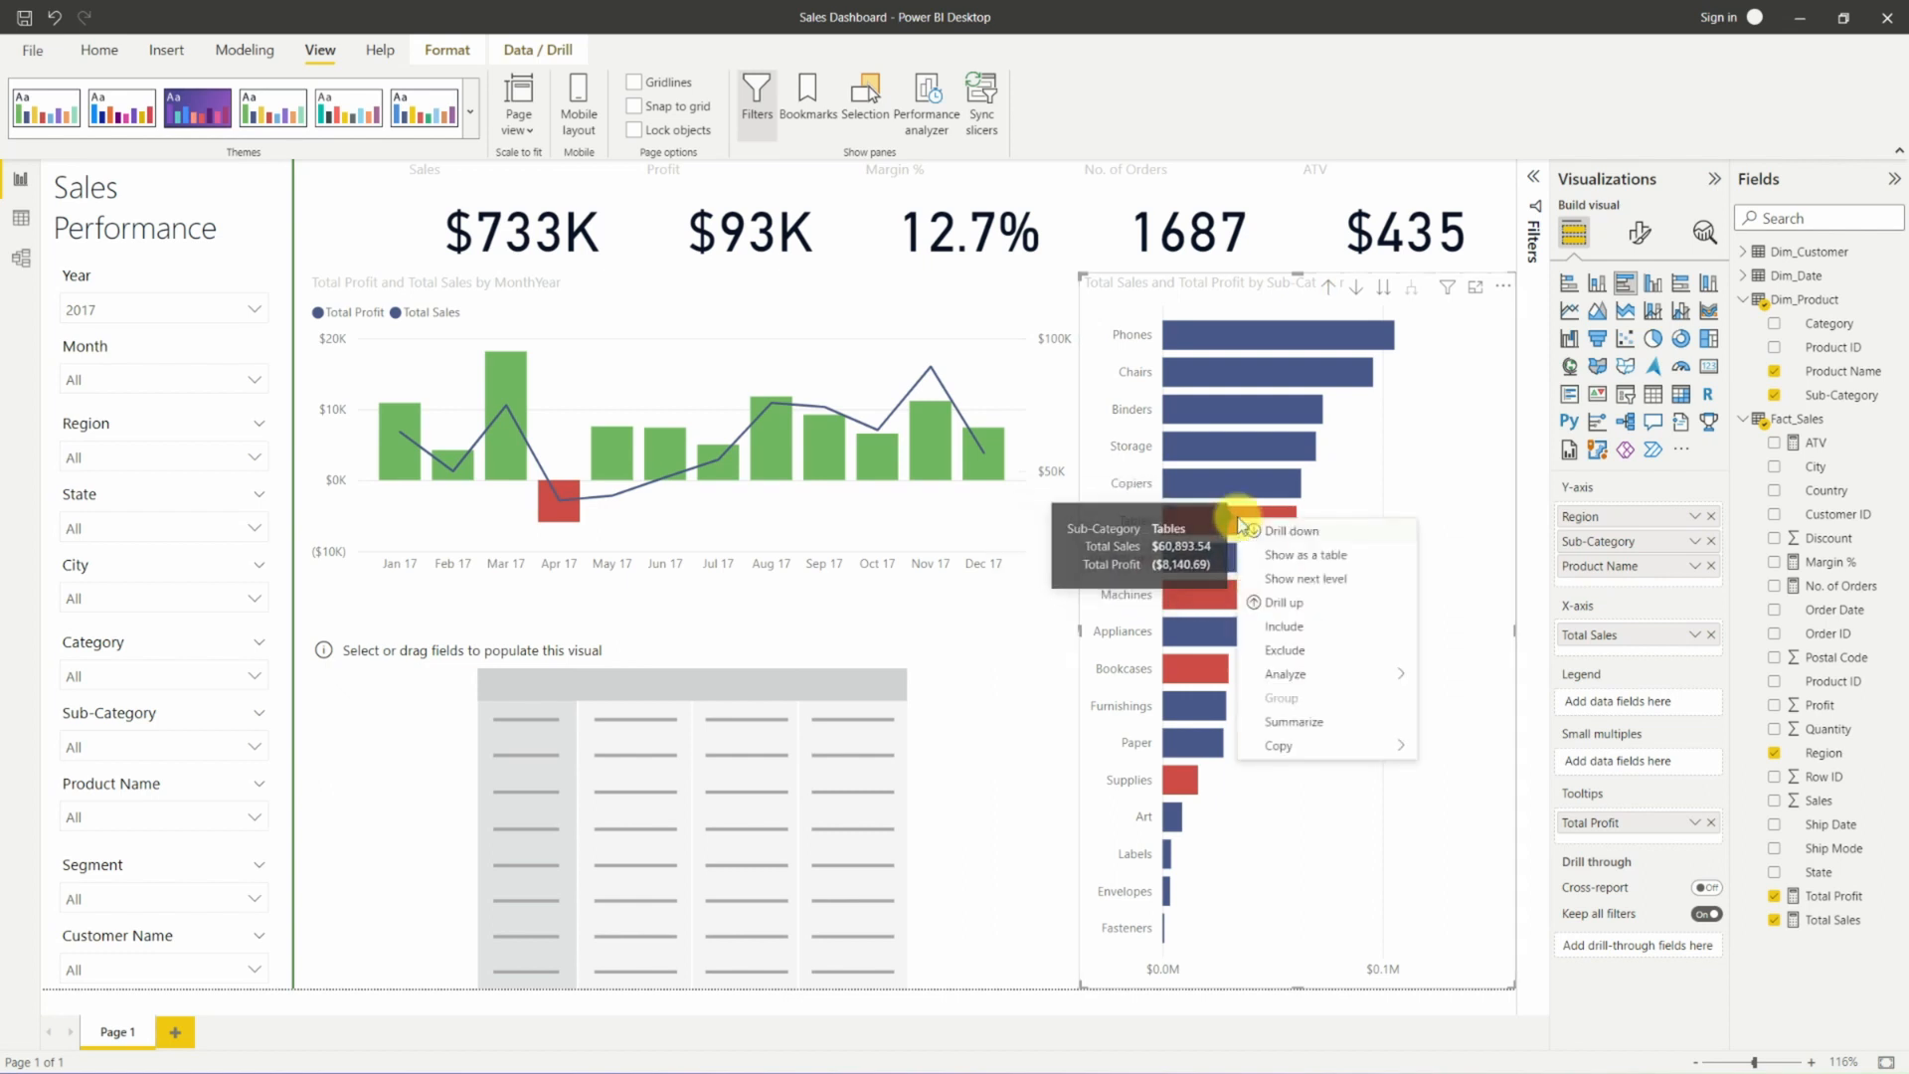
left_click(1301, 532)
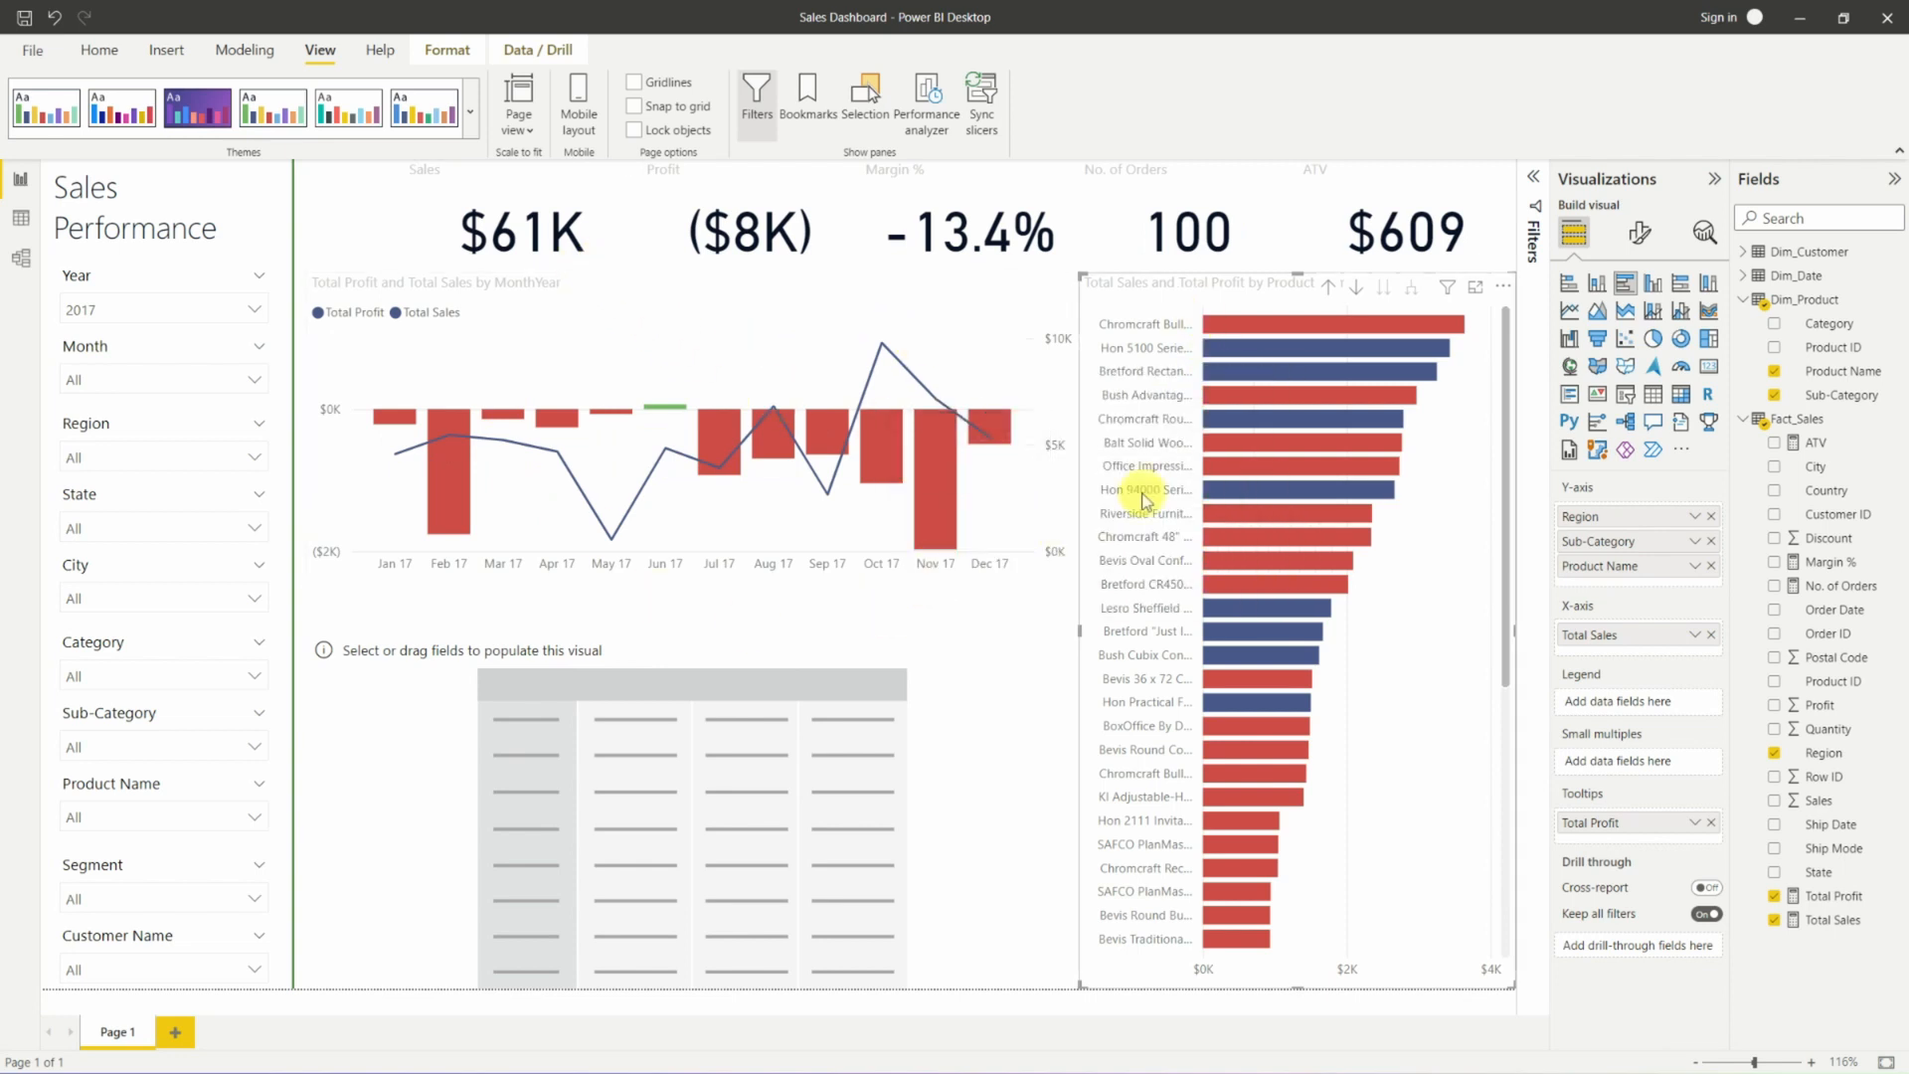
mouse_move(1217, 492)
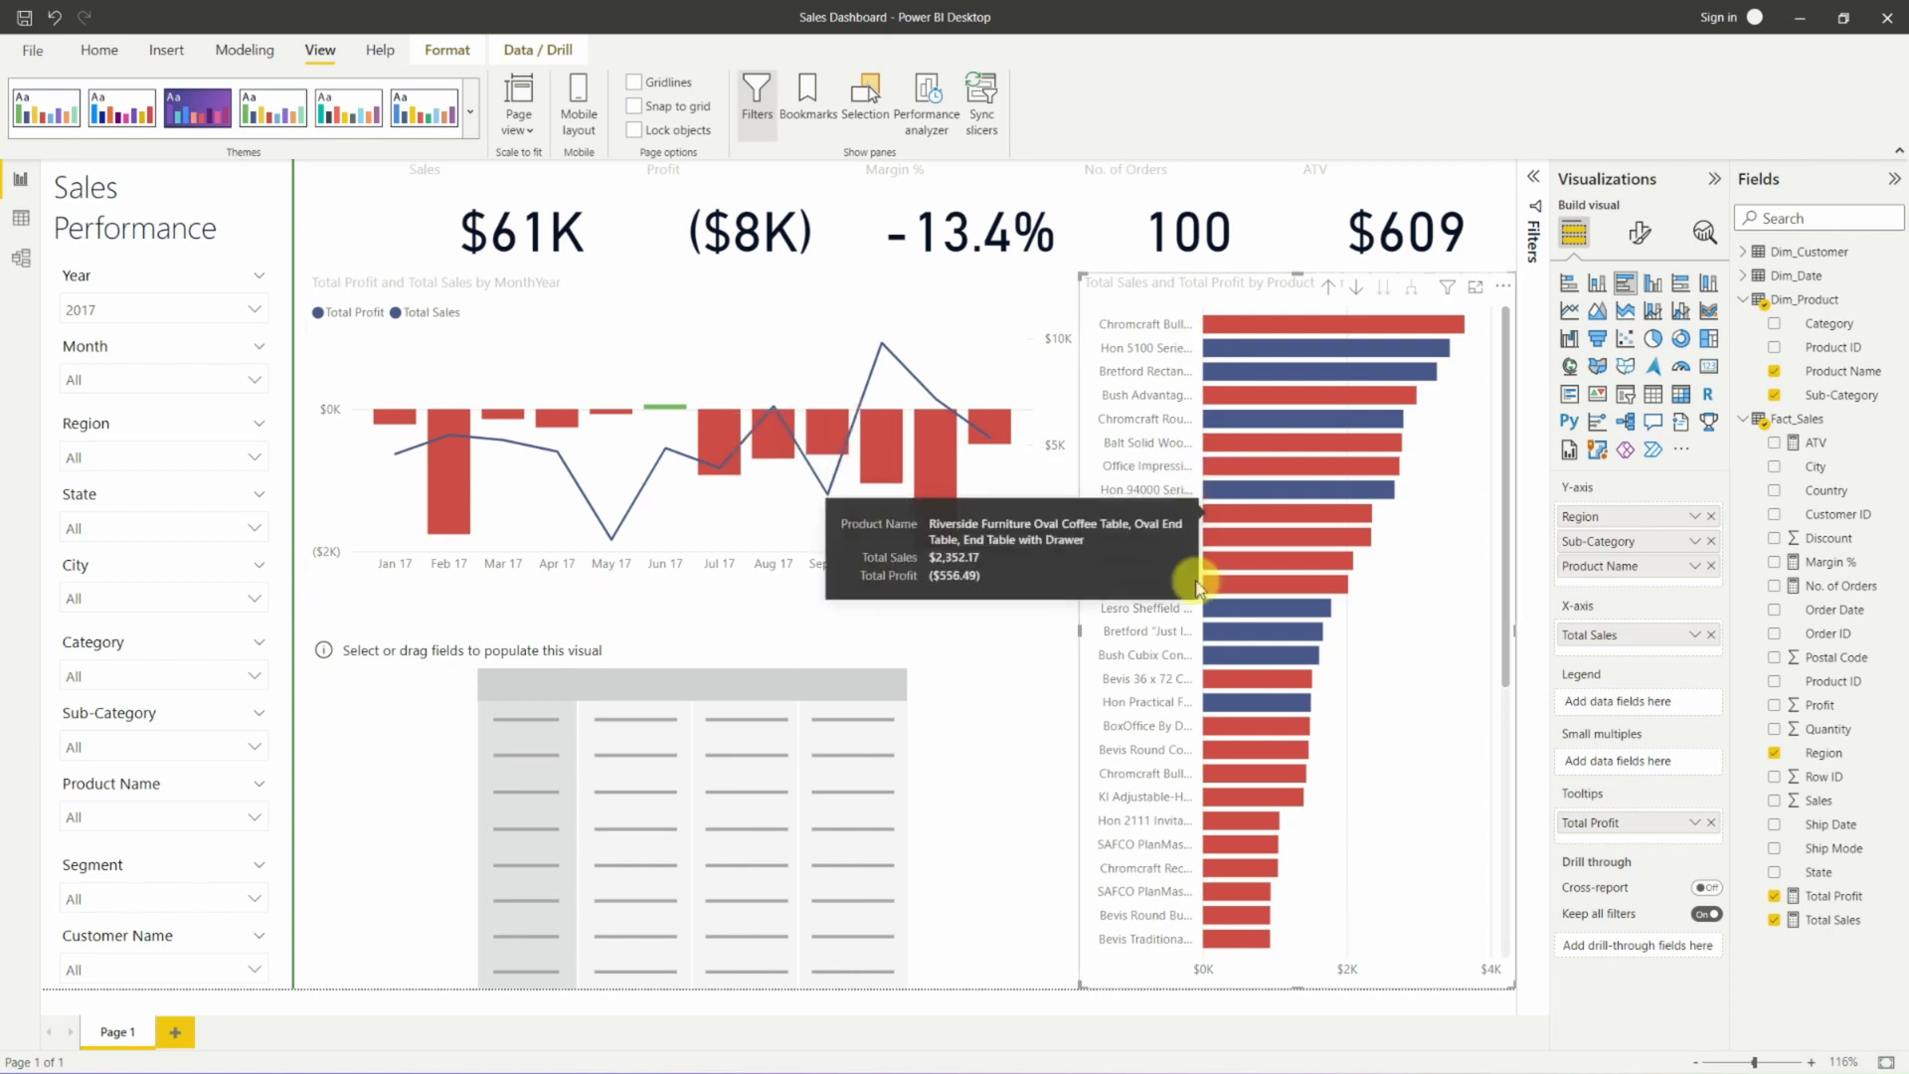
left_click(1332, 289)
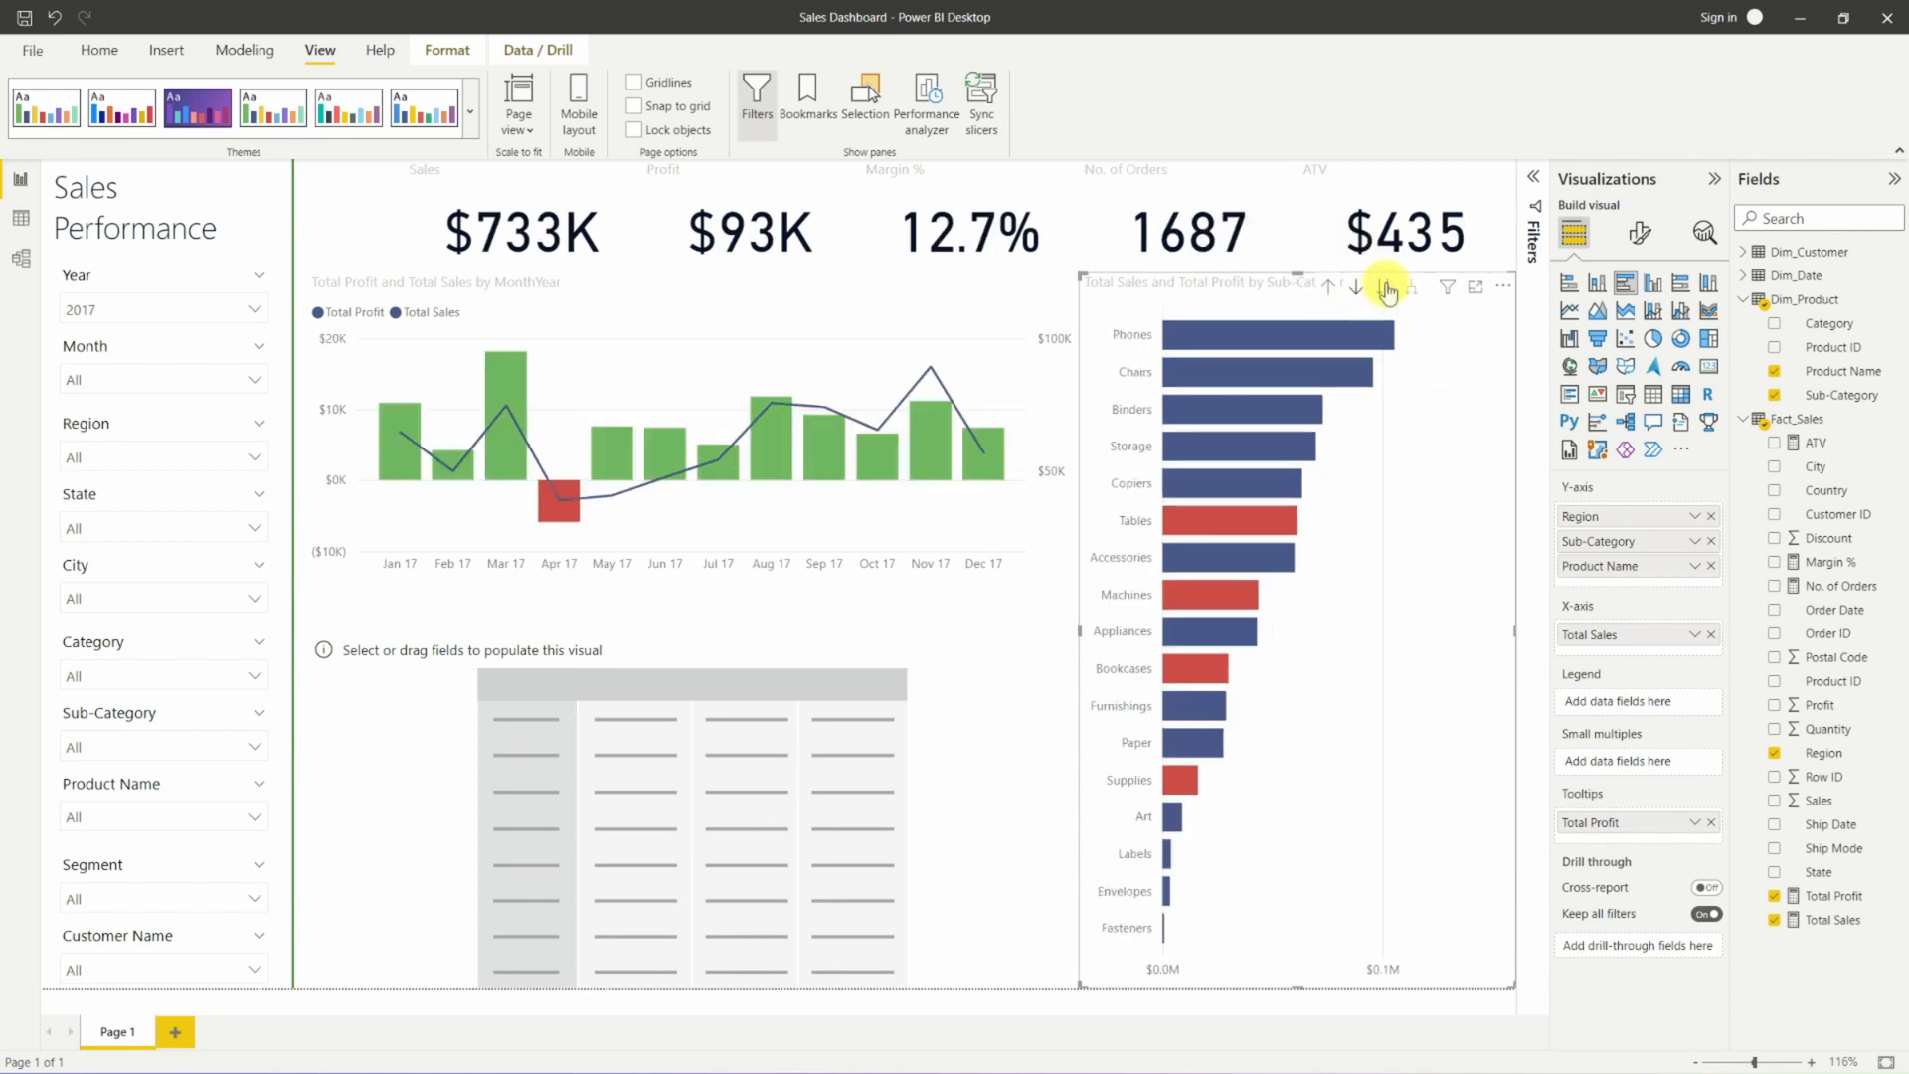
Show the bar chart at the Product Name level and filter the Sub-Category slicer to Tables.
left_click(1386, 289)
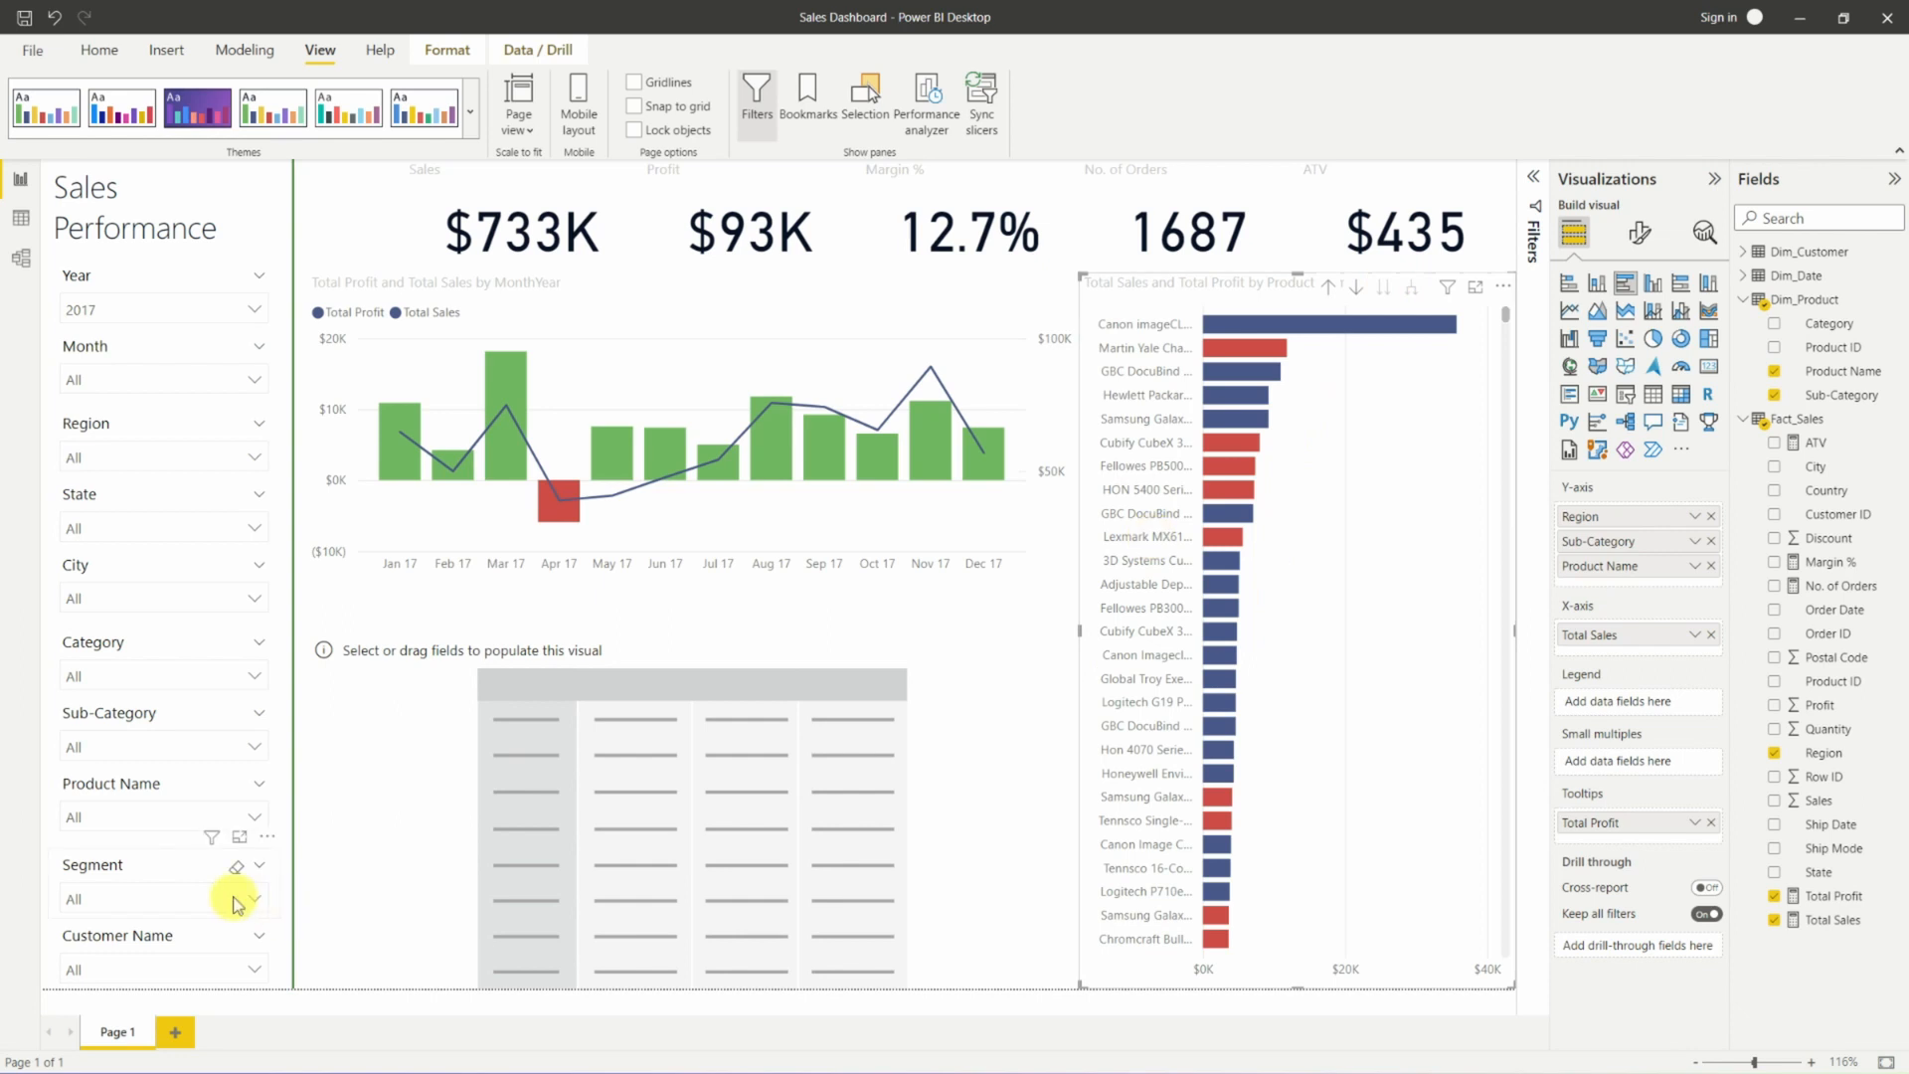
left_click(152, 748)
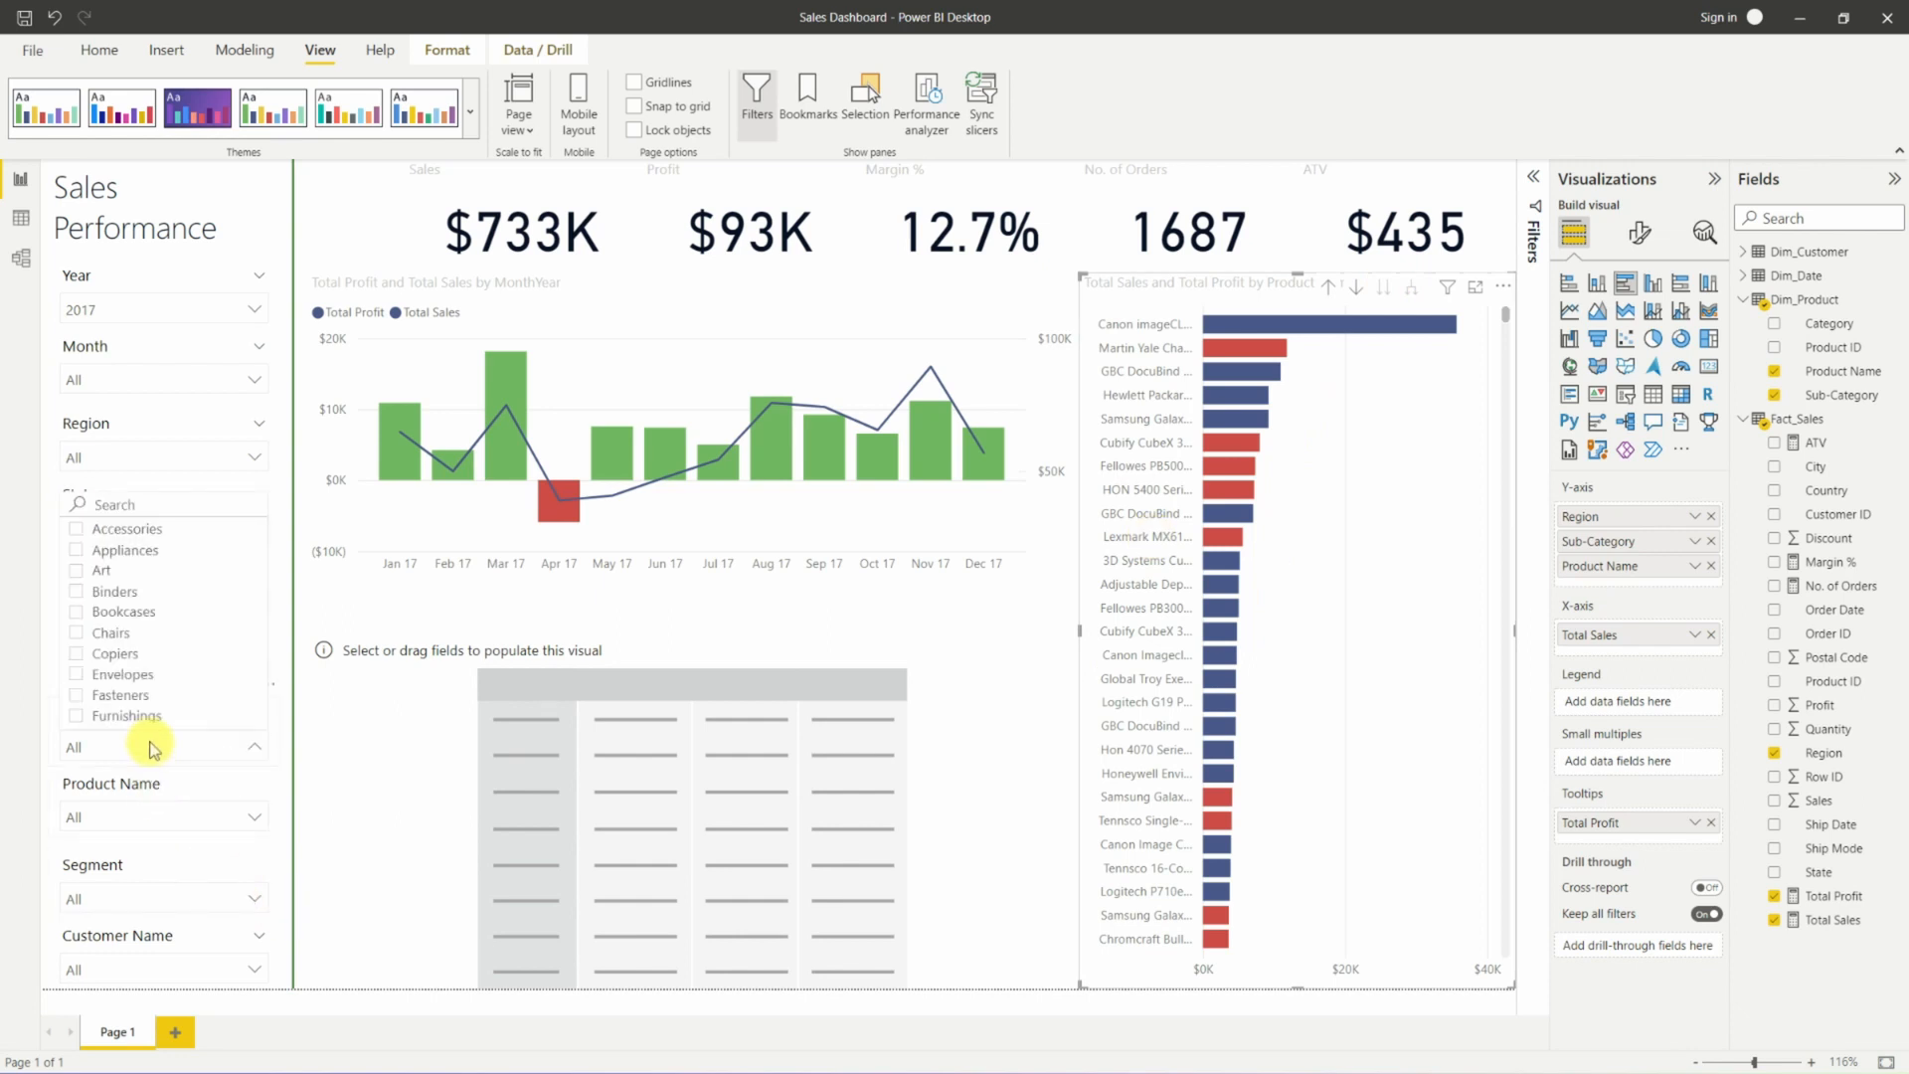
scroll(89, 676, "down", 3)
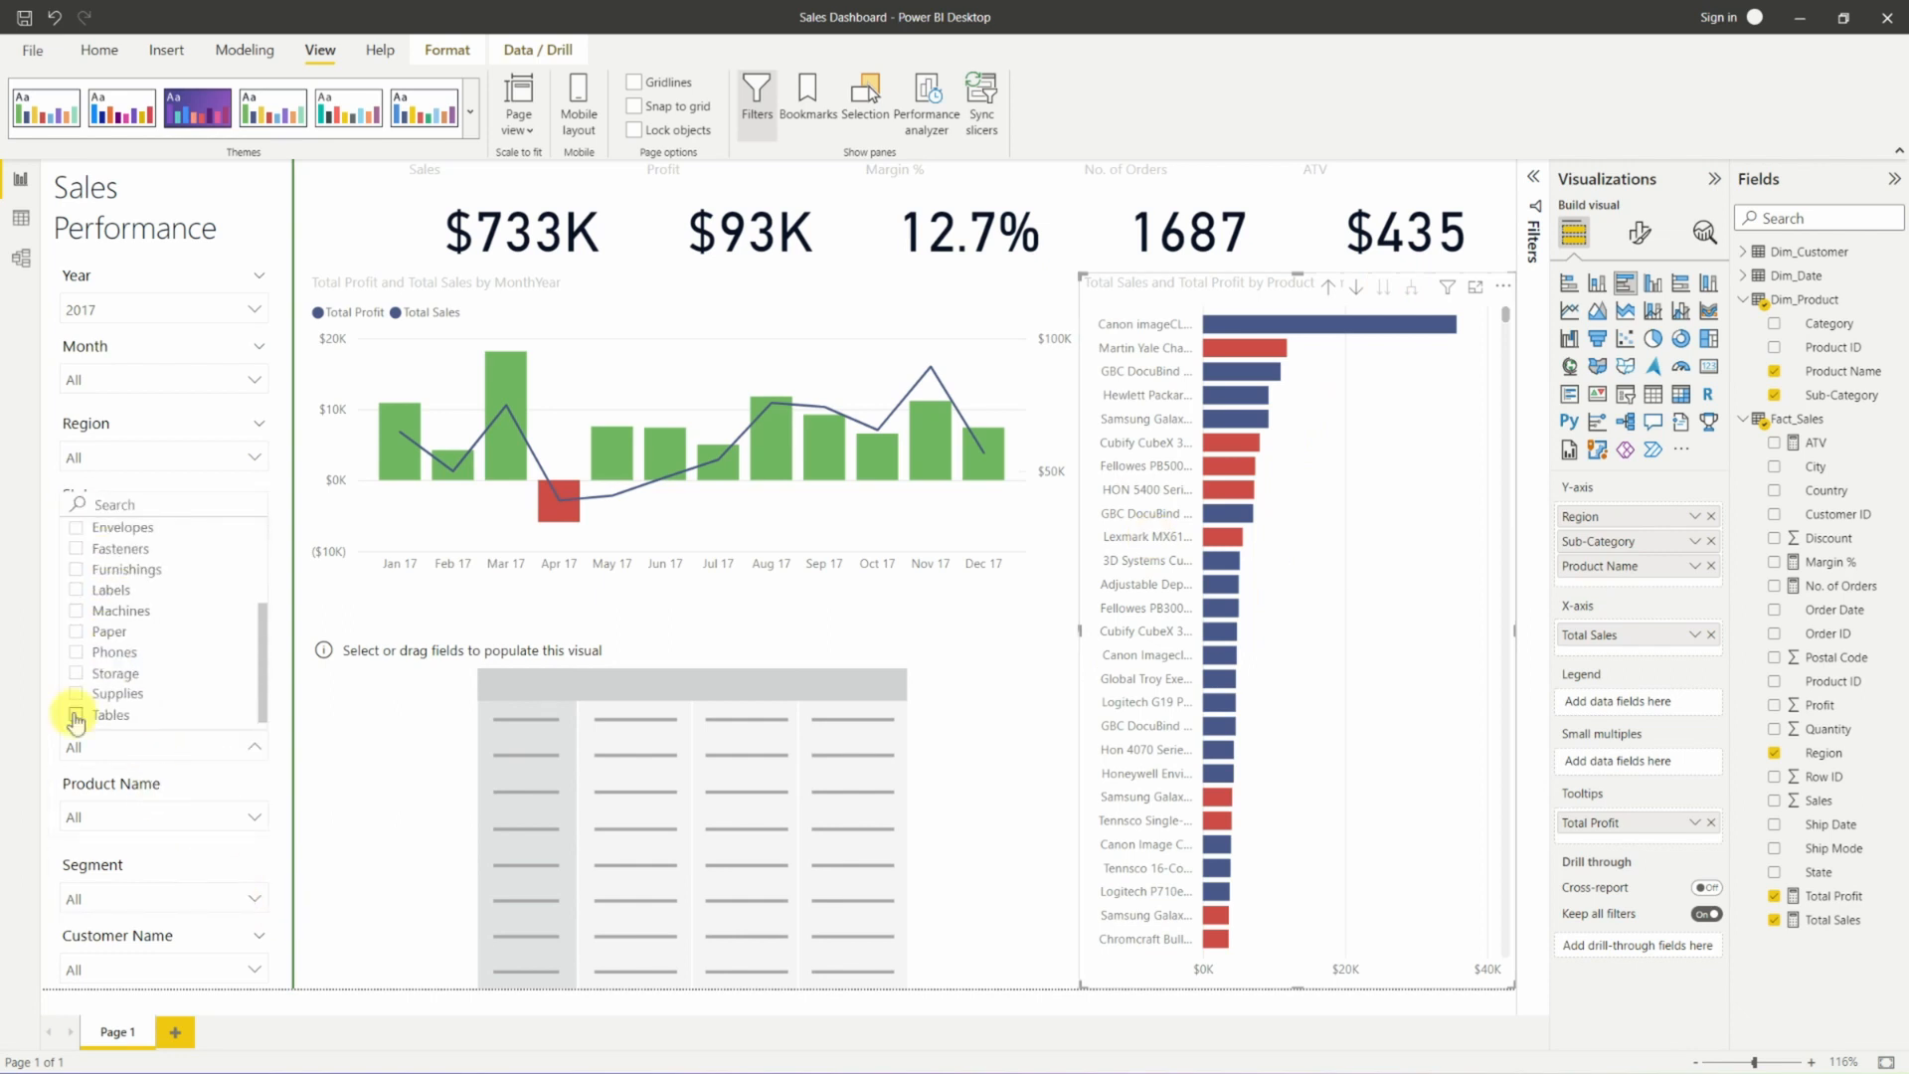
left_click(75, 716)
left_click(294, 641)
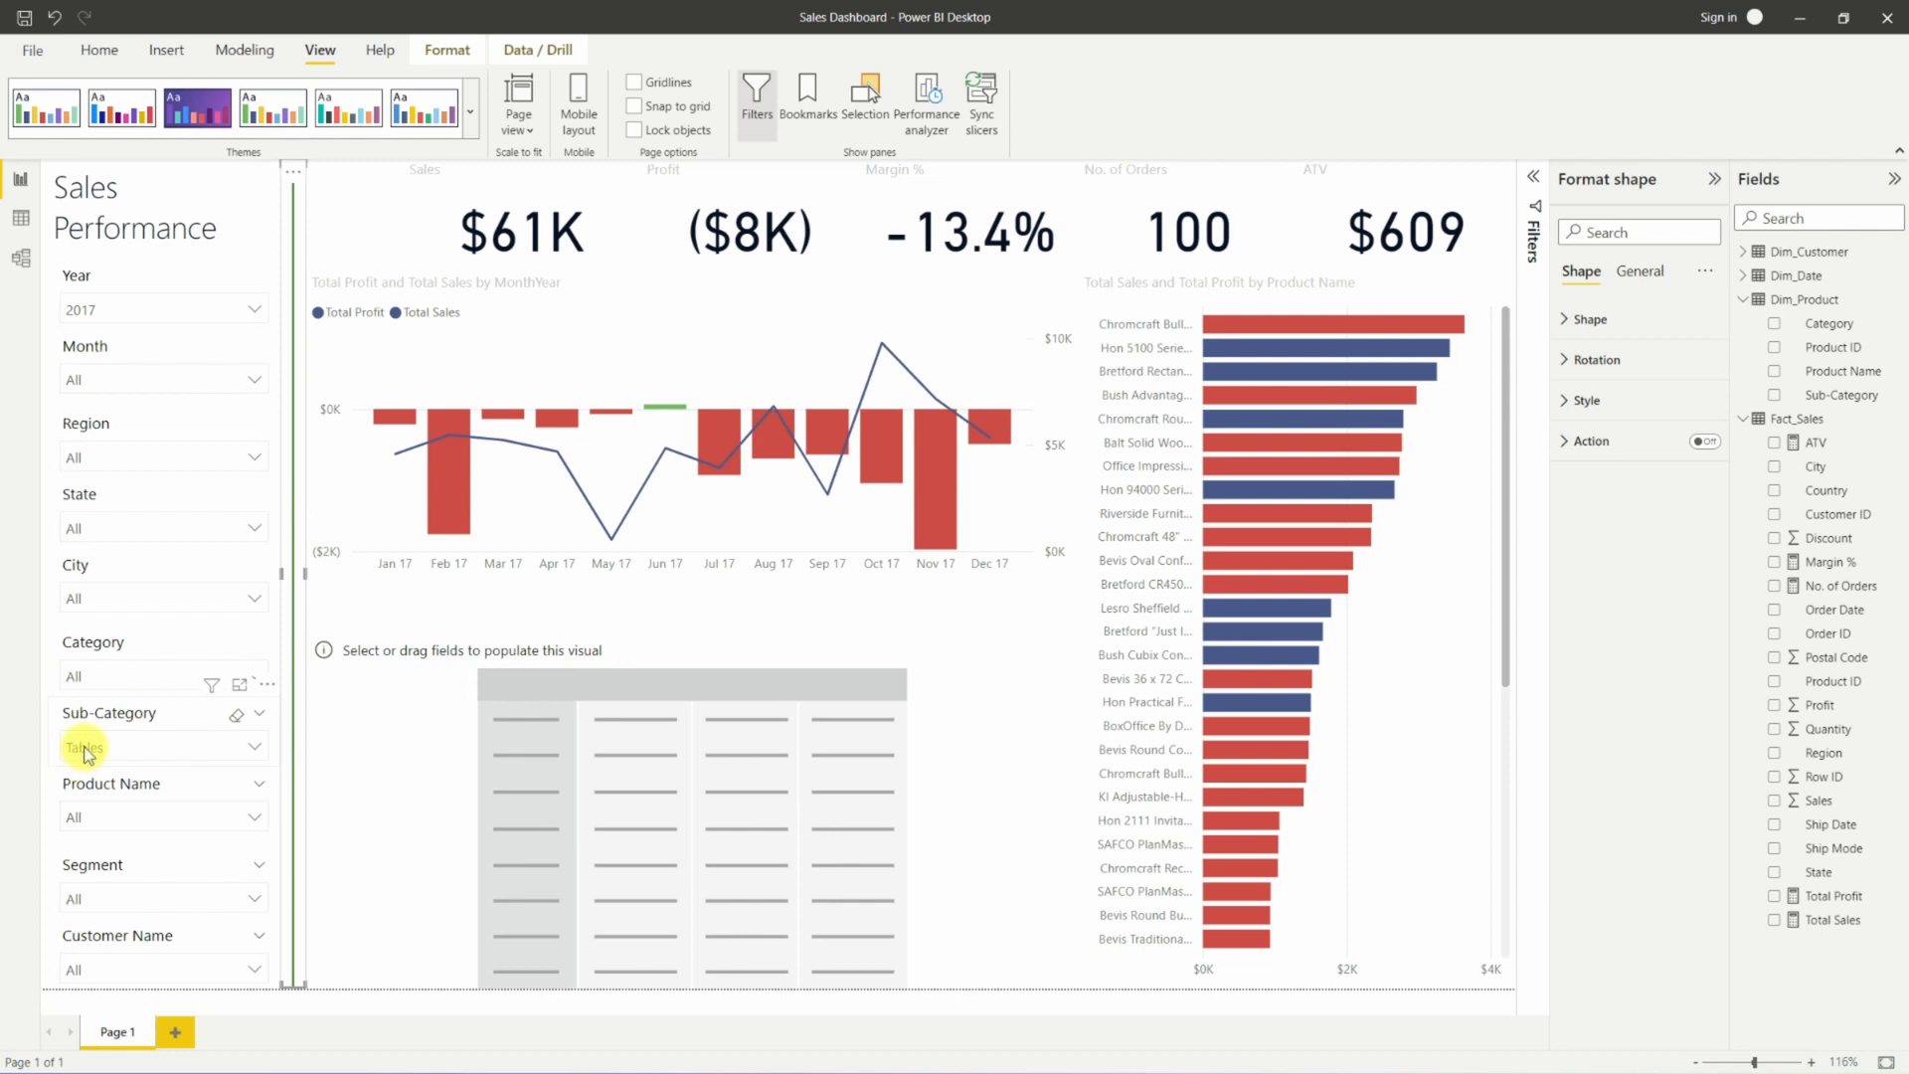
Filter the Region slicer to East to check its products, and clear the Region and Sub-Category slicers.
left_click(119, 525)
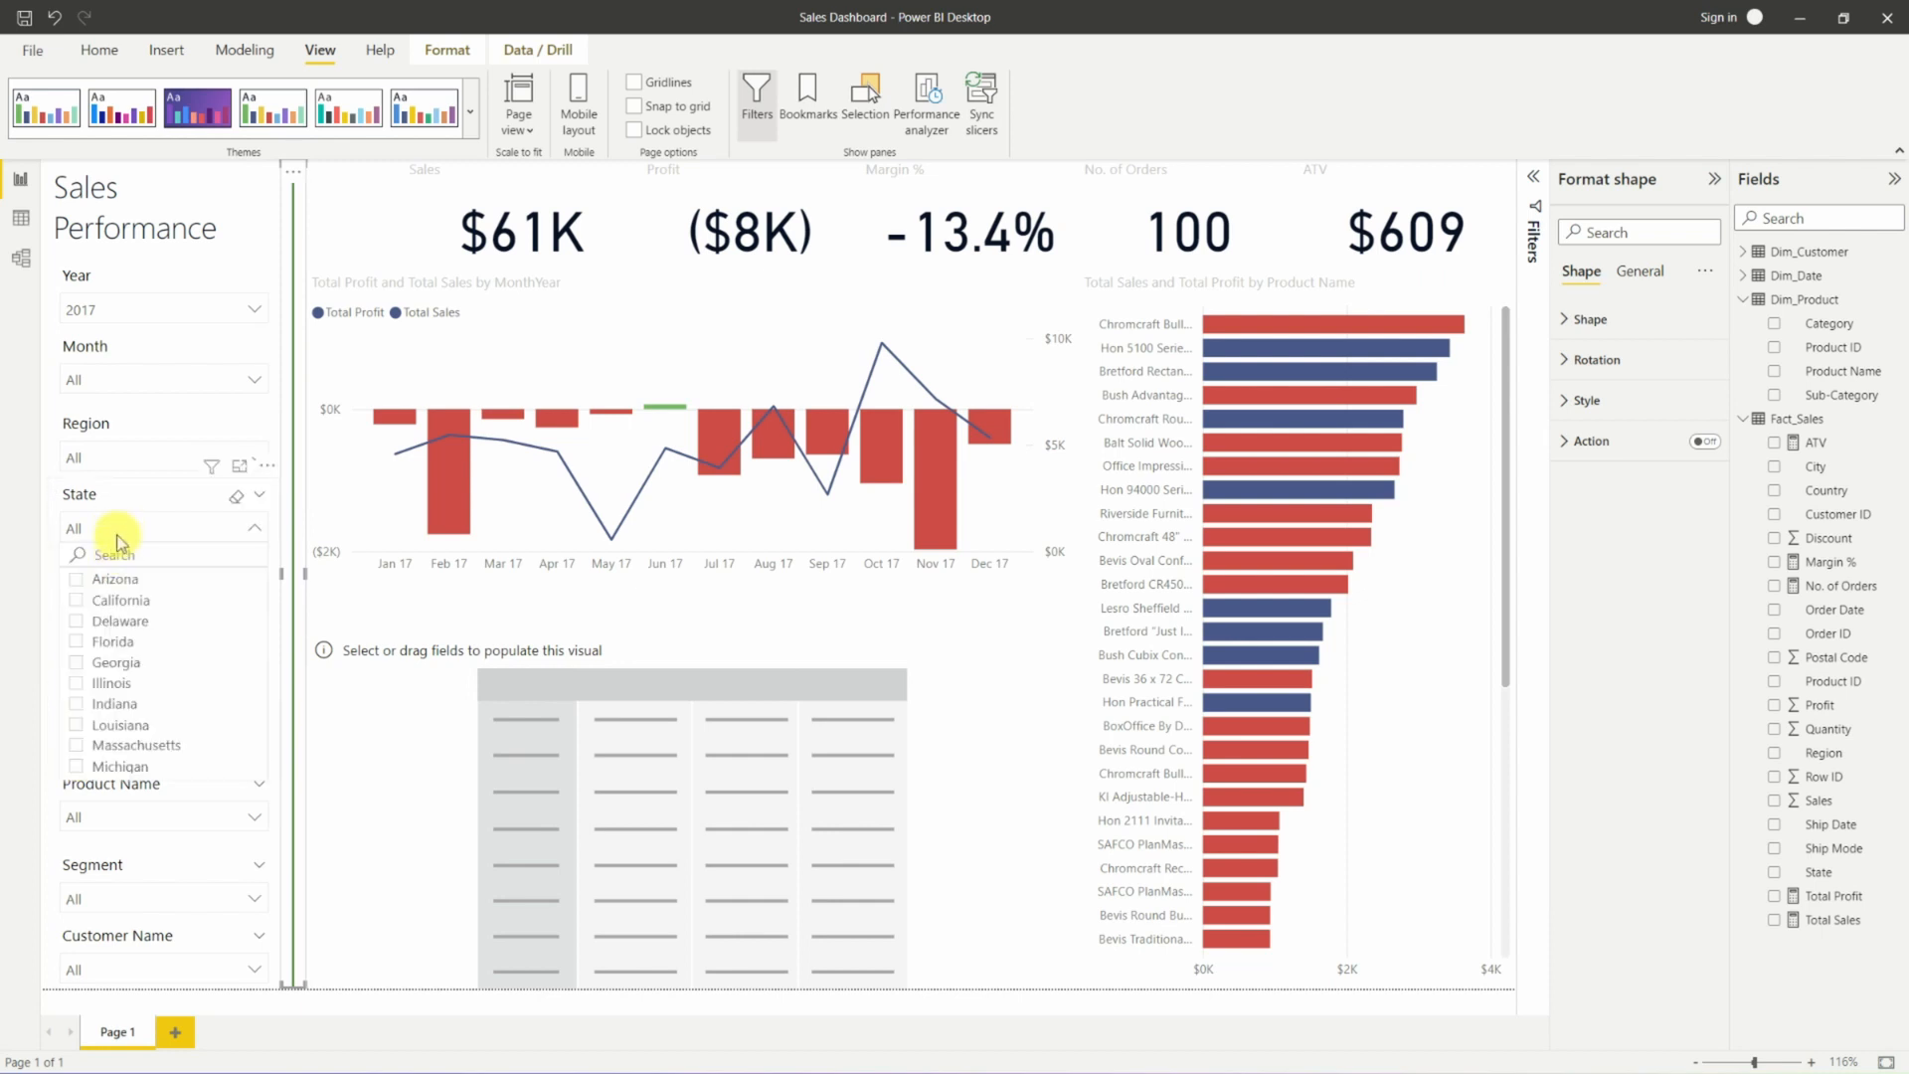
left_click(120, 527)
left_click(120, 458)
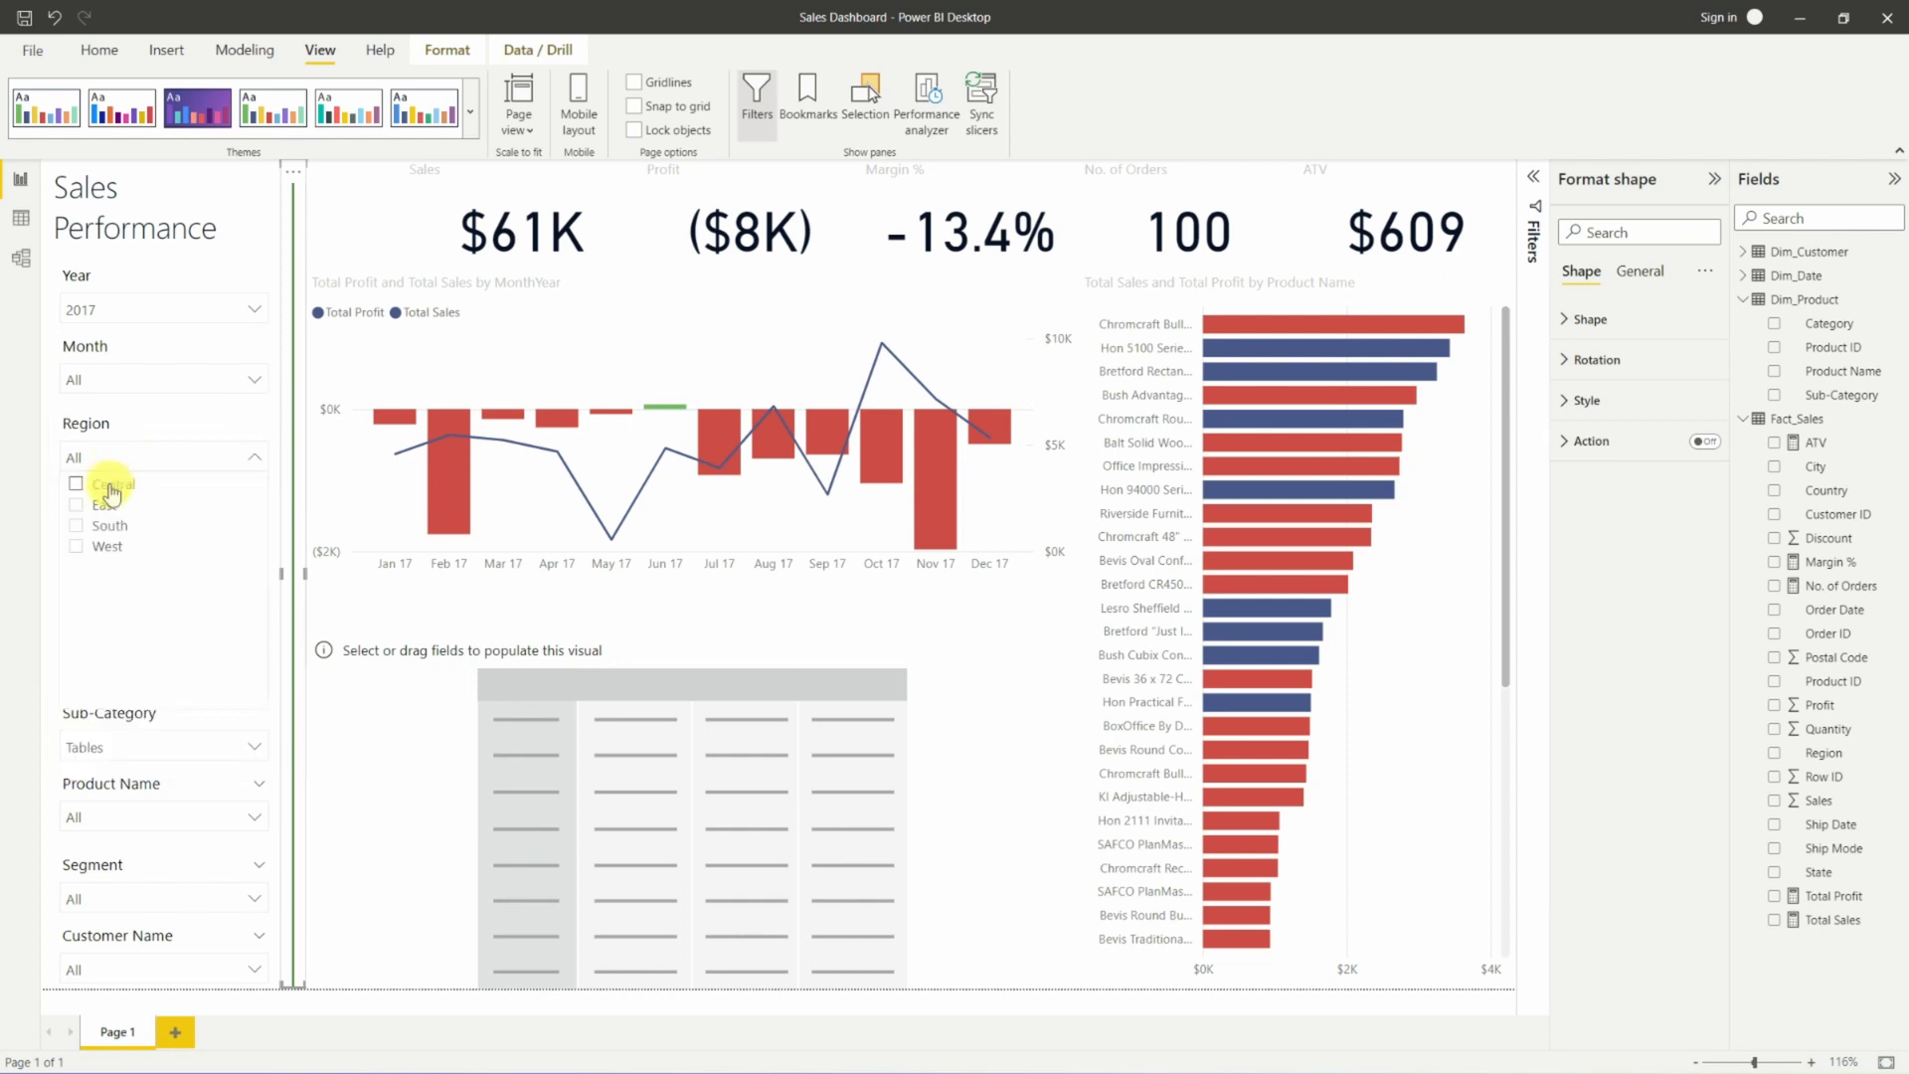
left_click(76, 504)
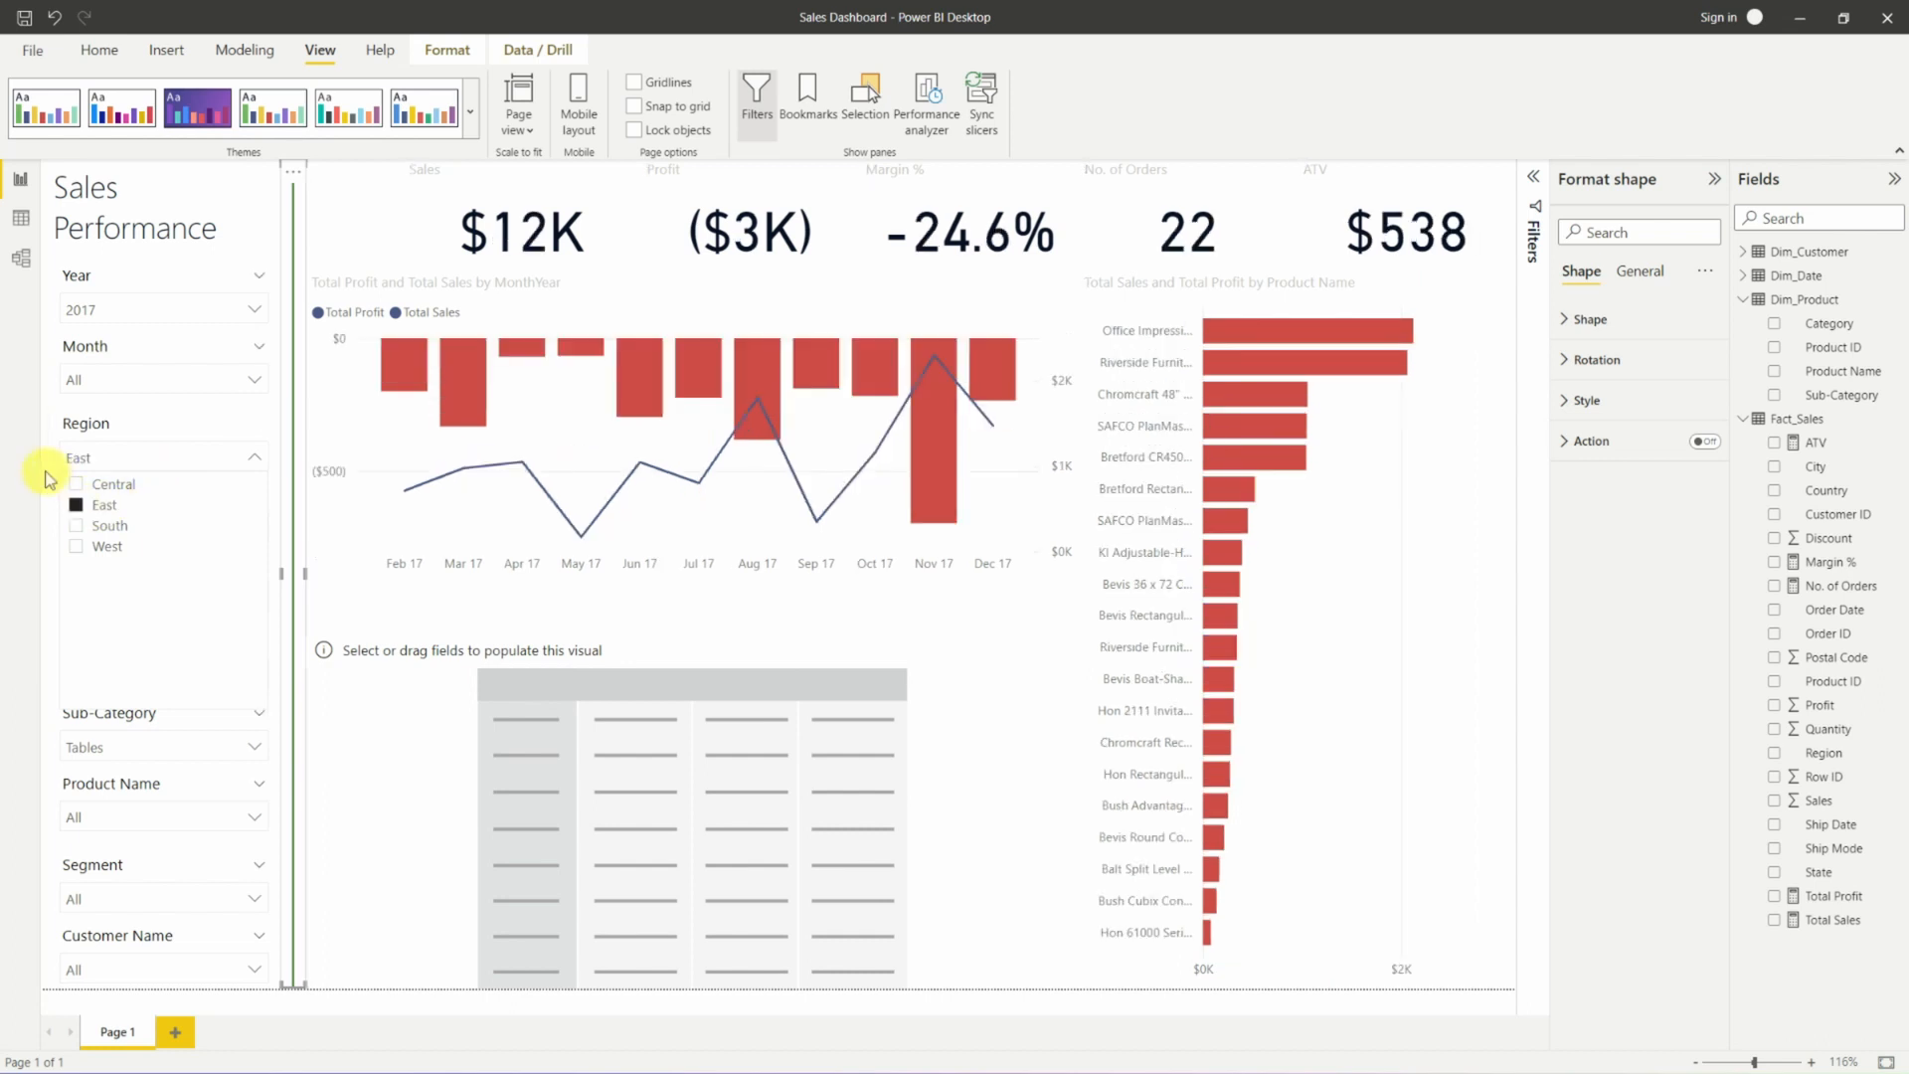
left_click(47, 481)
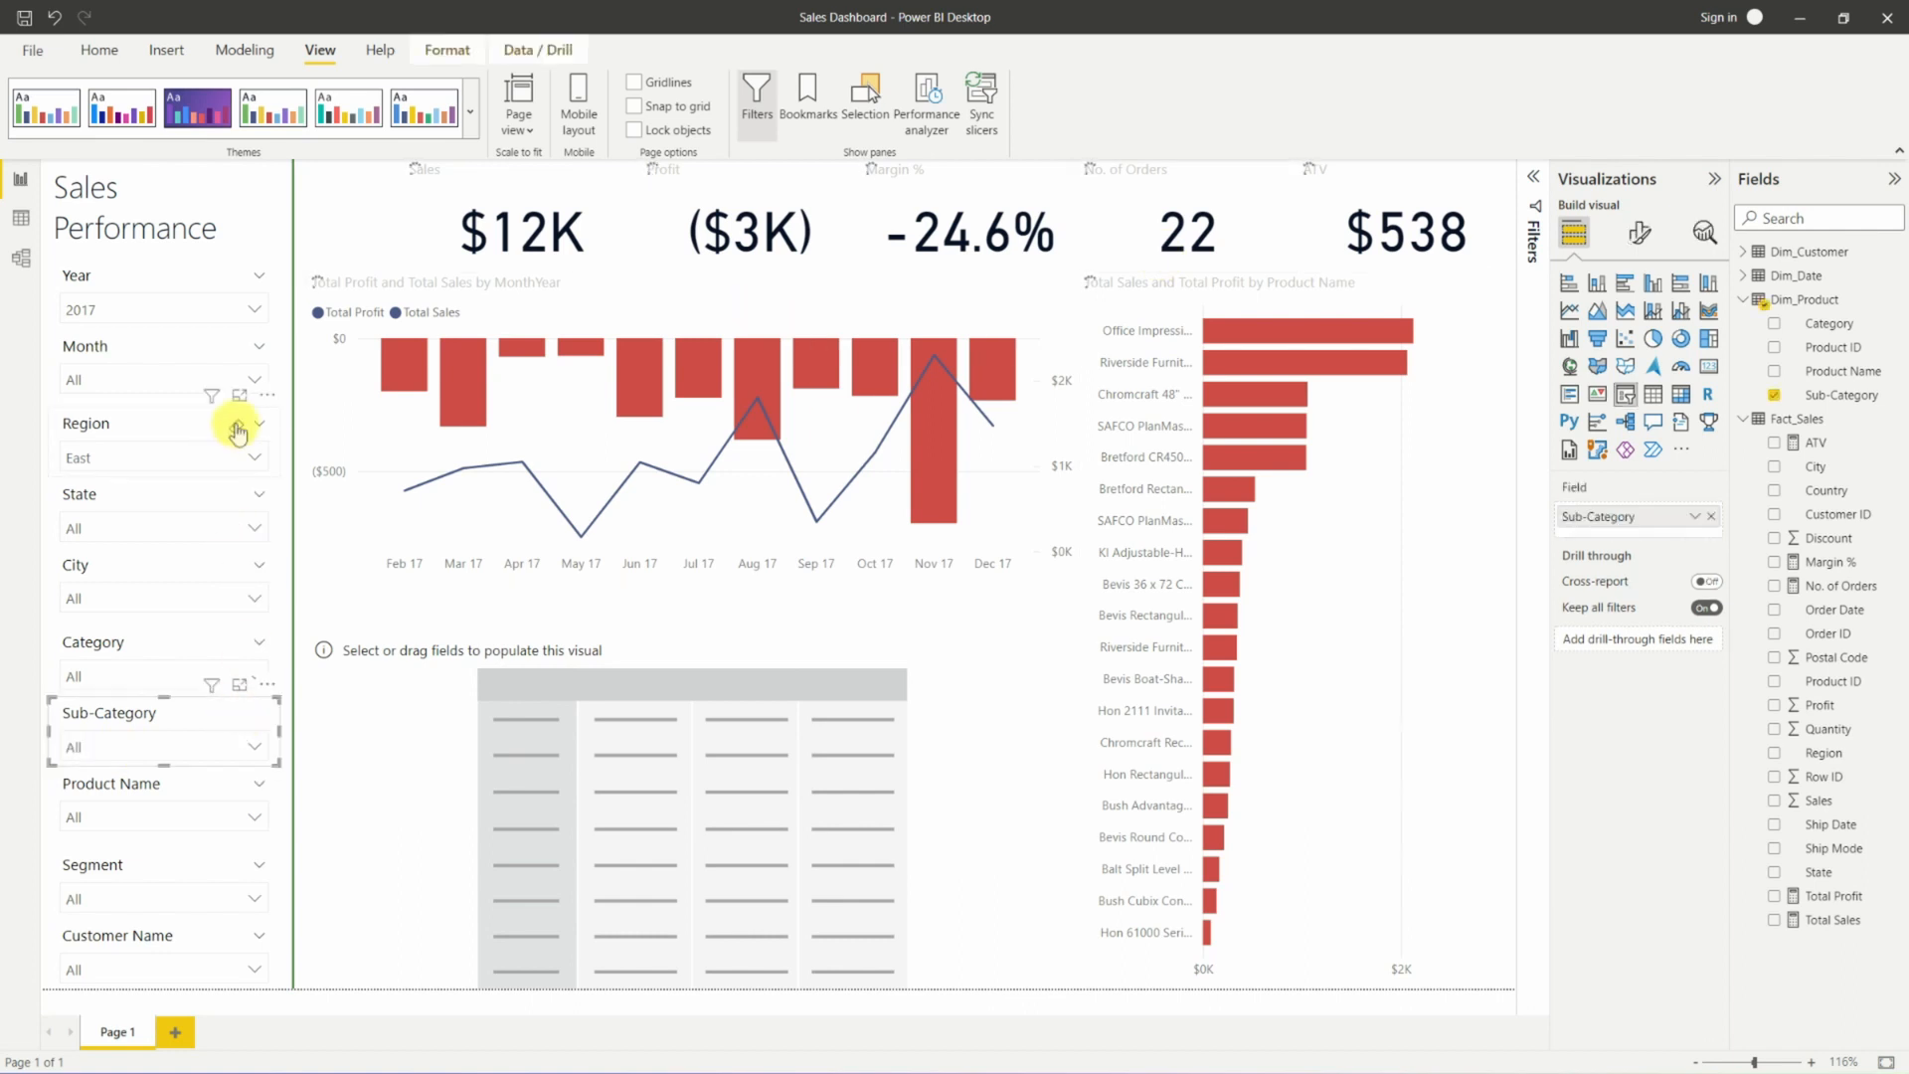
left_click(236, 430)
Fill the empty matrix with State as rows and Total Sales, Total Profit, Margin %, No. of Orders and ATV as values.
left_click(961, 718)
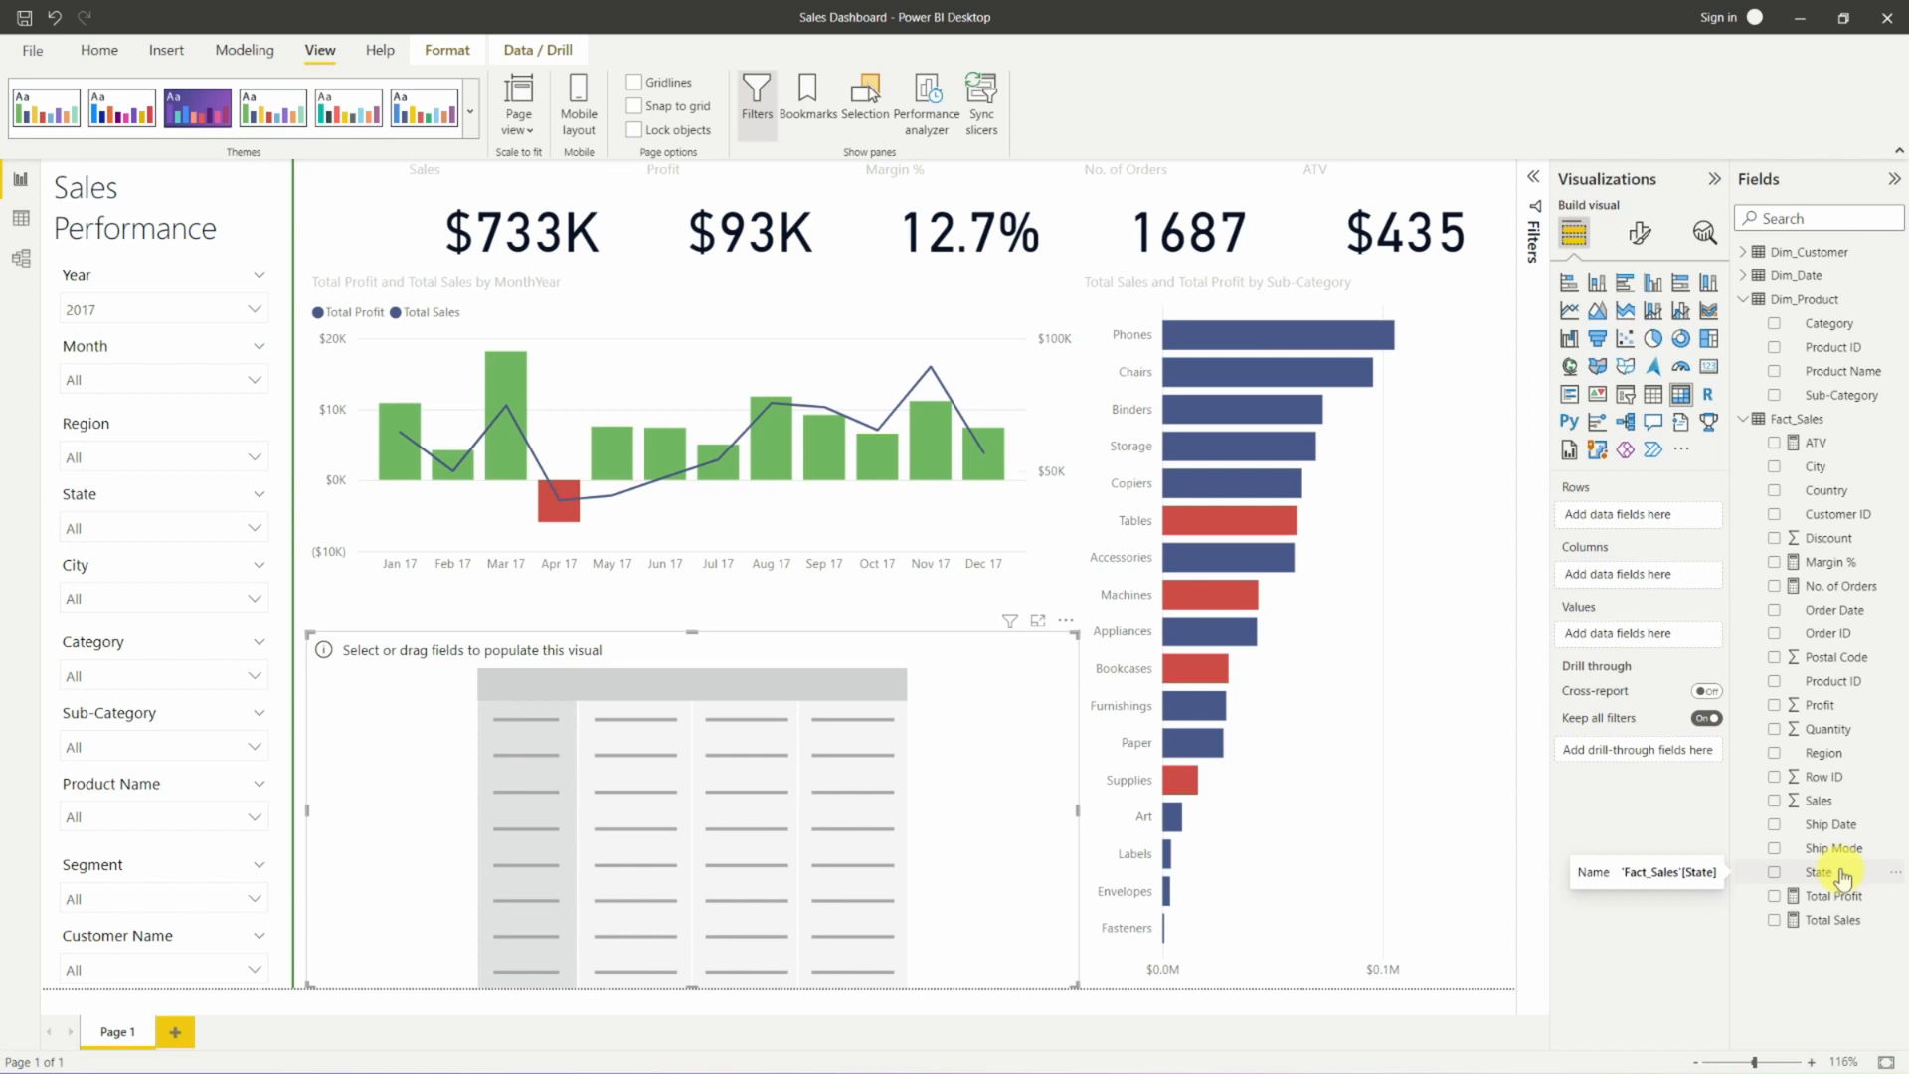
left_click_drag(1840, 877, 1646, 515)
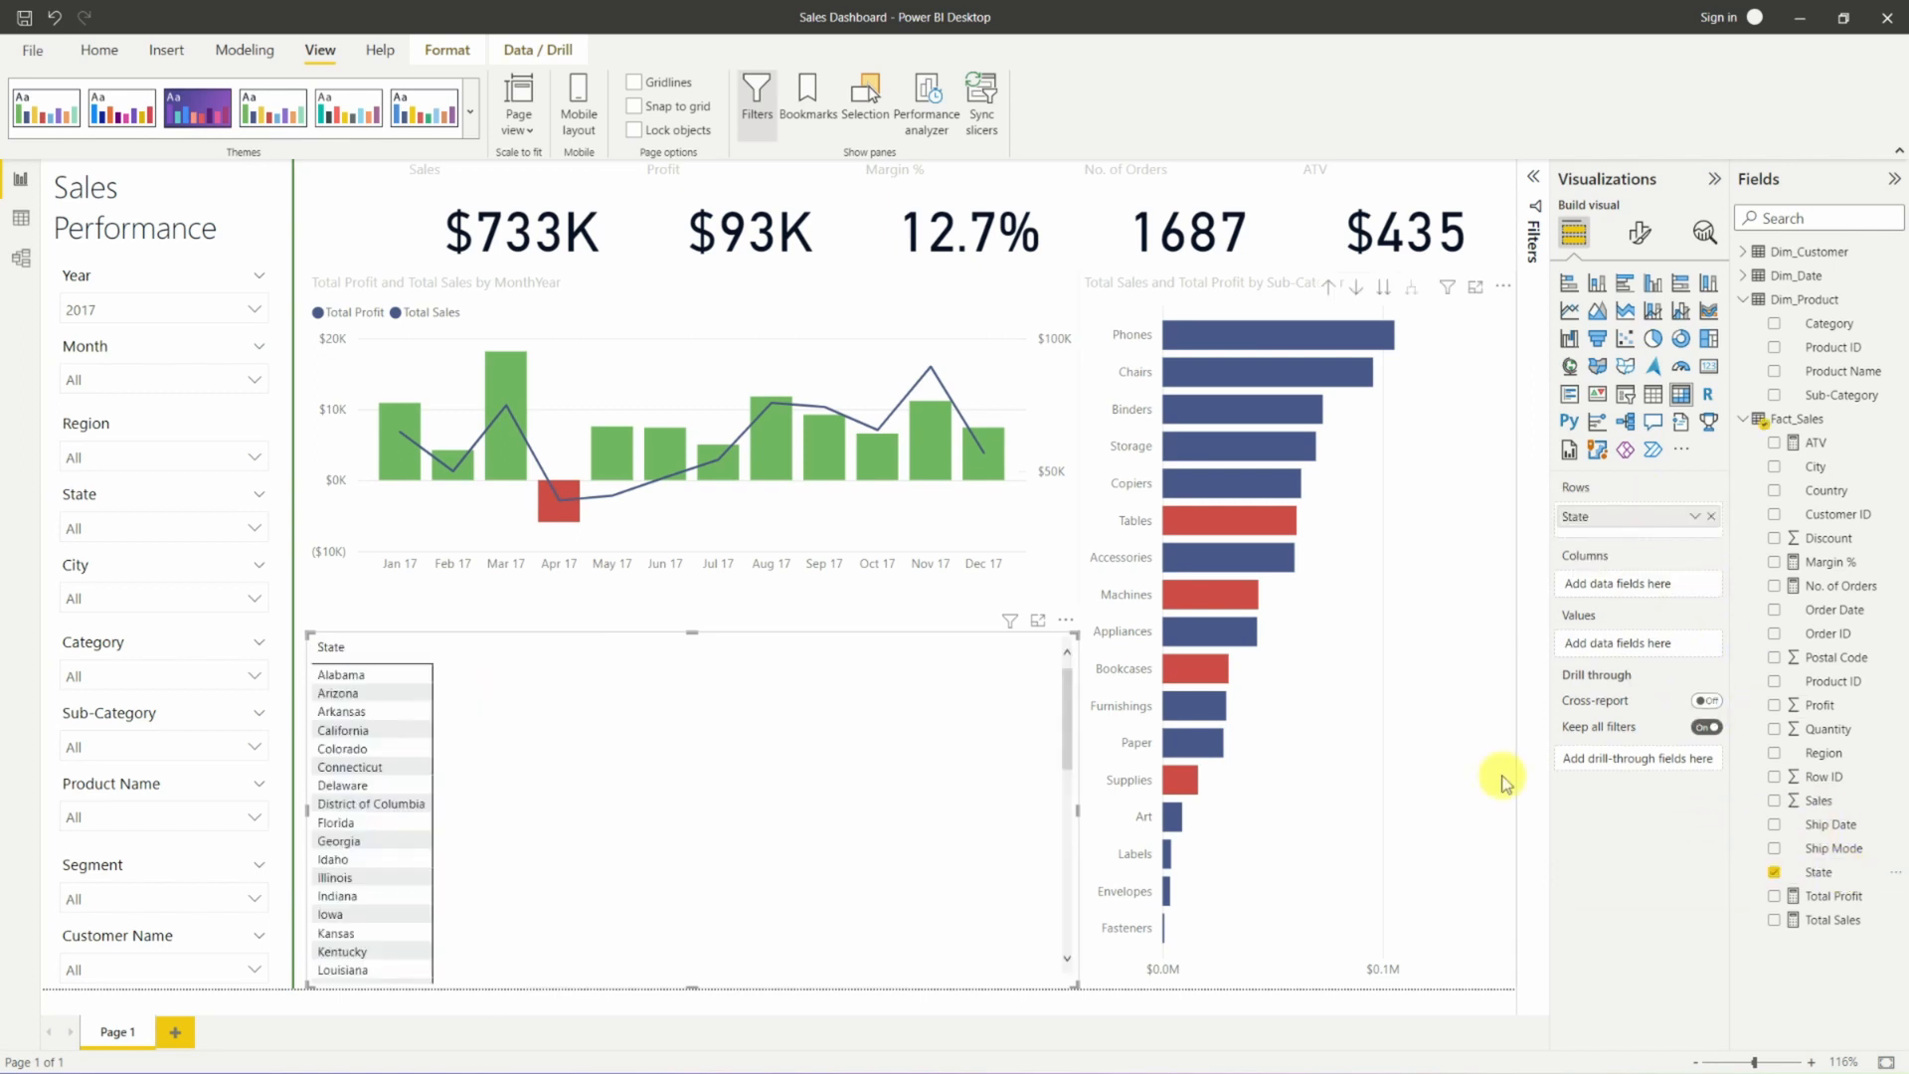
left_click_drag(1840, 933, 1642, 642)
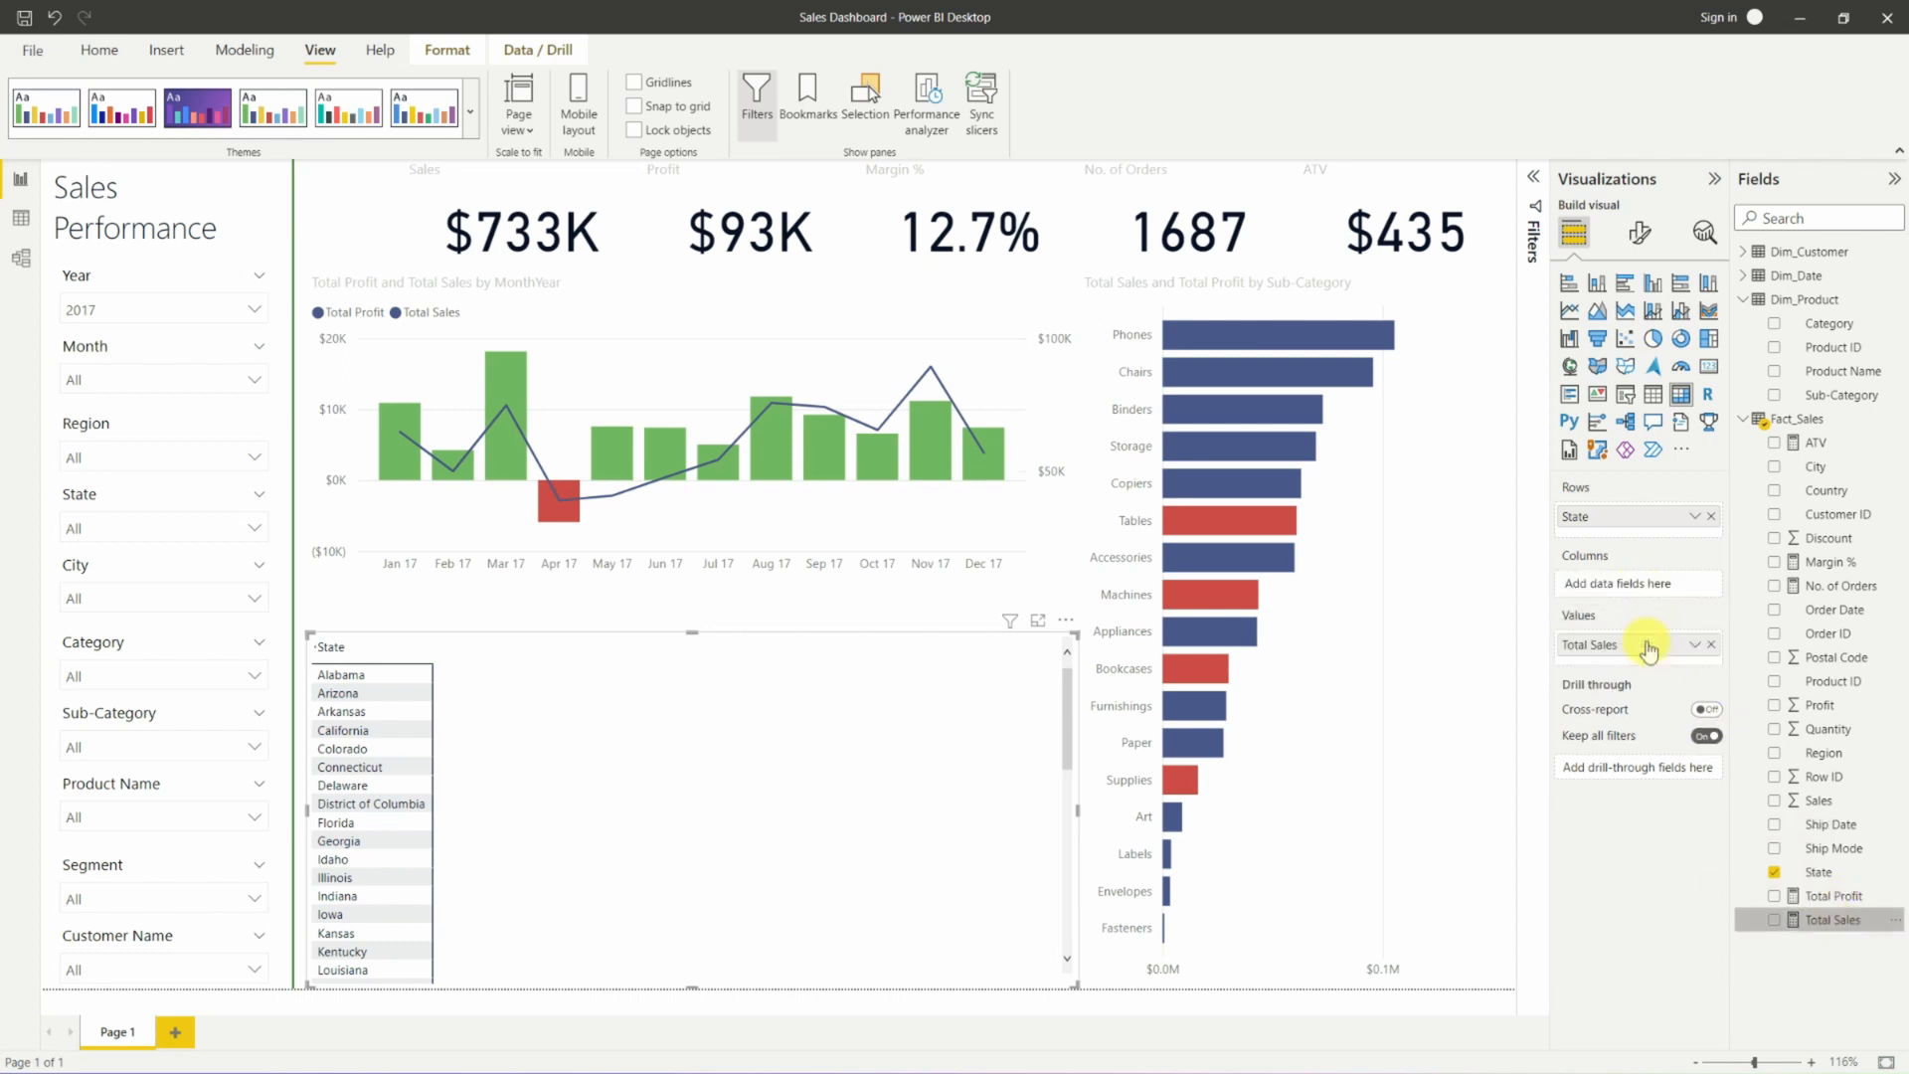
left_click_drag(1836, 901, 1680, 658)
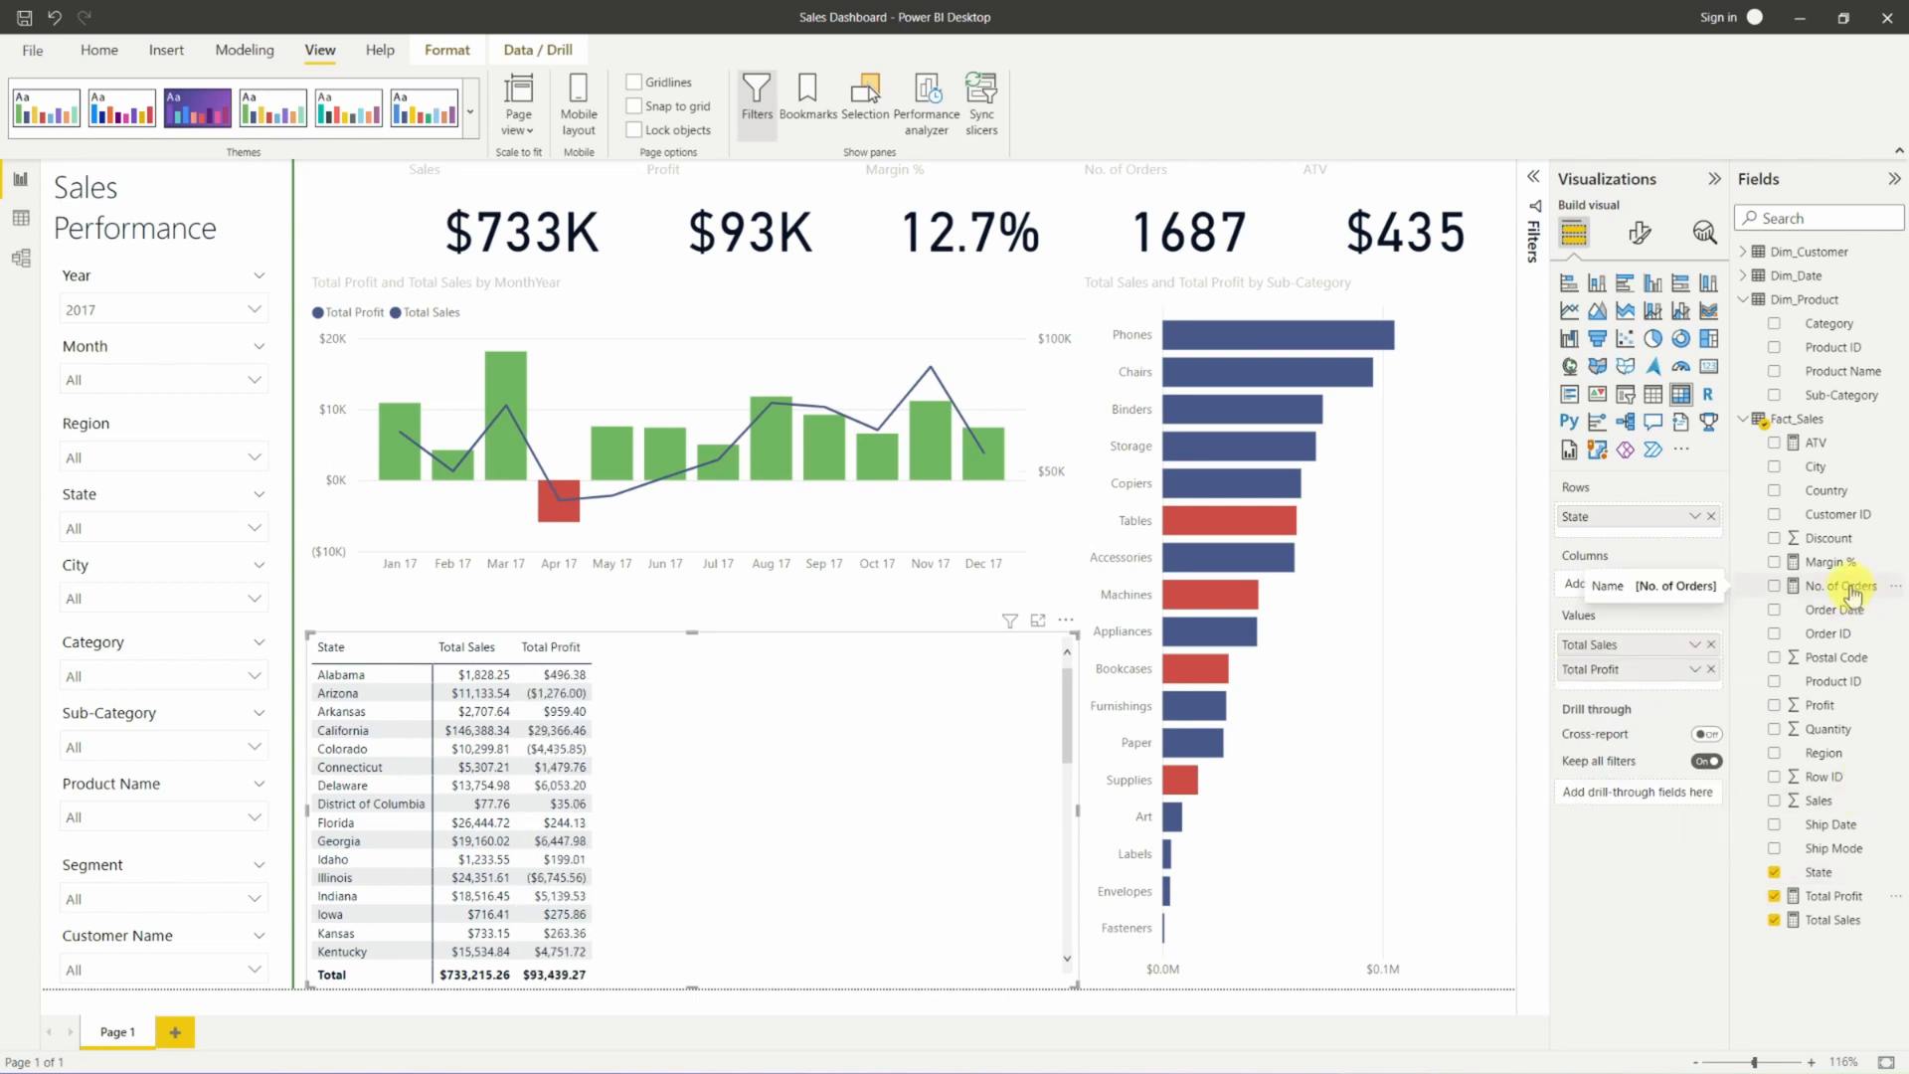
left_click_drag(1833, 569, 1688, 691)
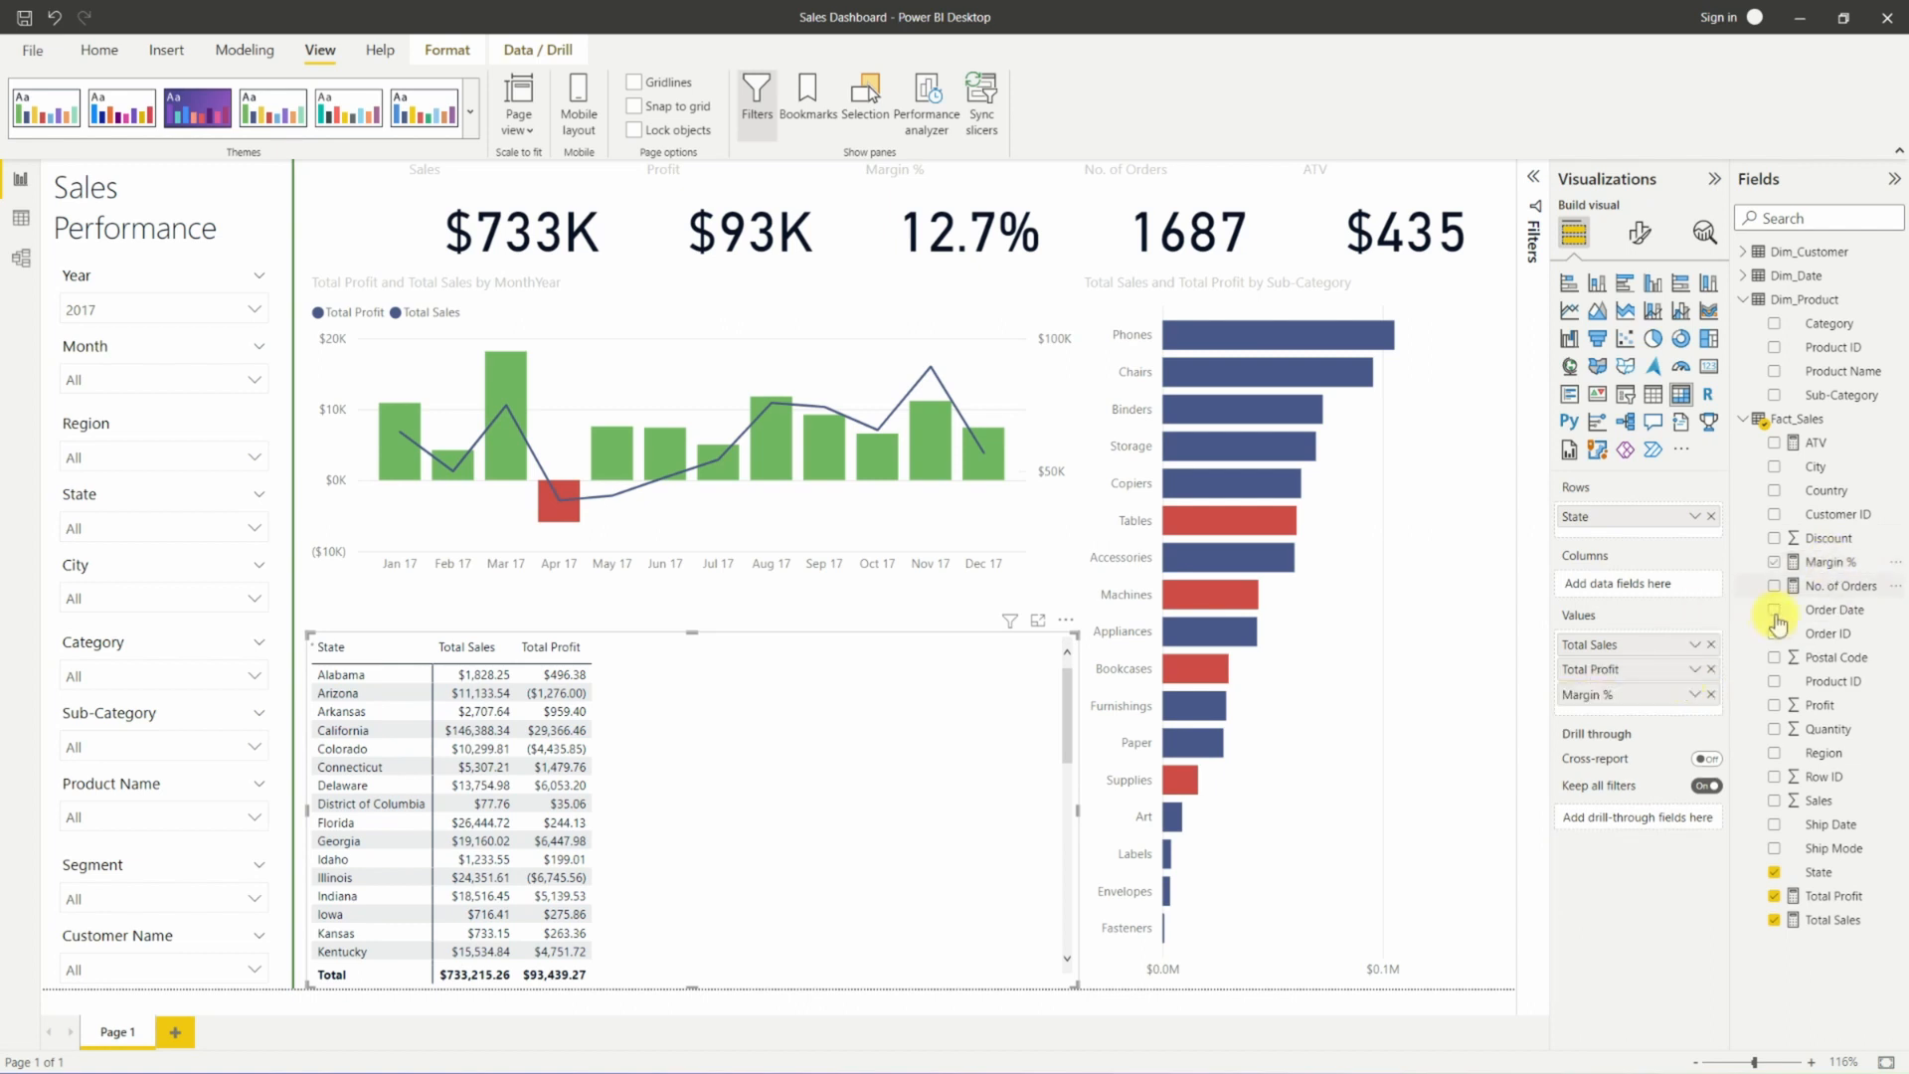
left_click(1774, 586)
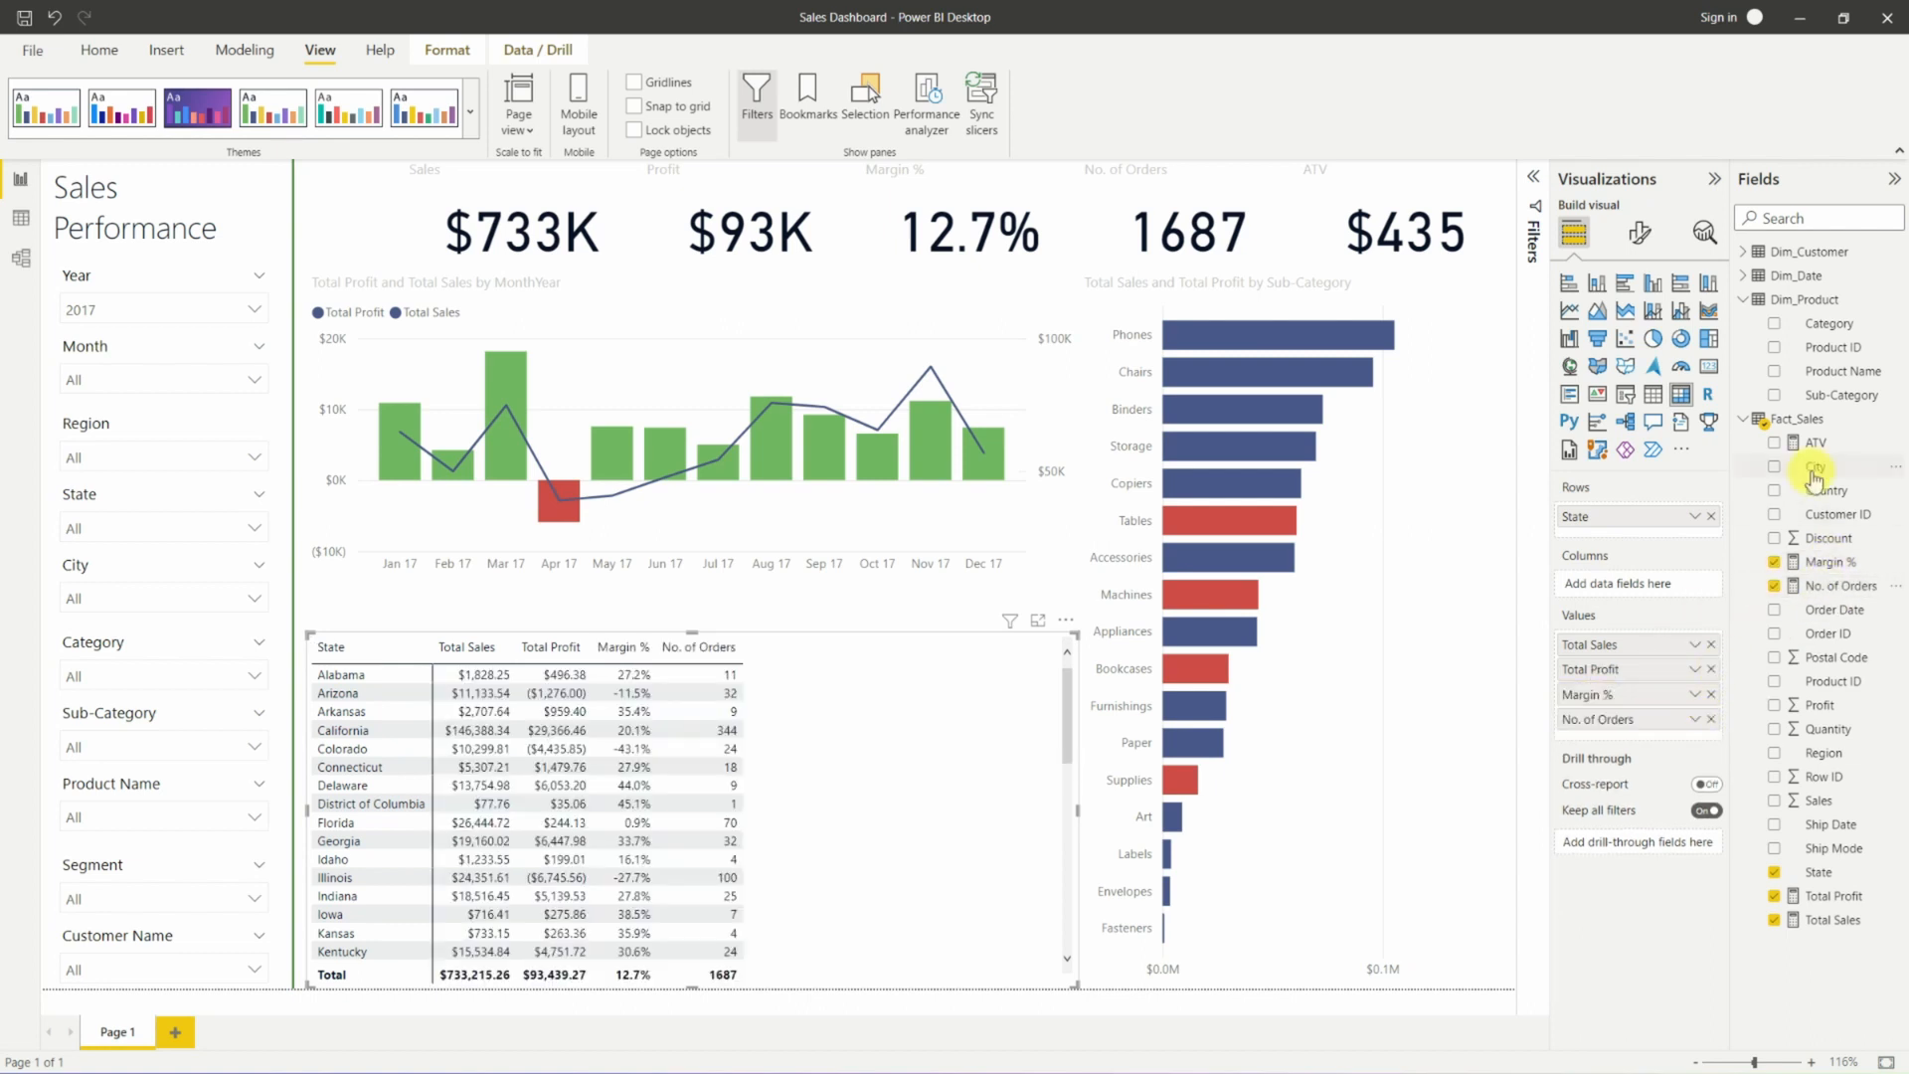
left_click_drag(1824, 443, 1640, 738)
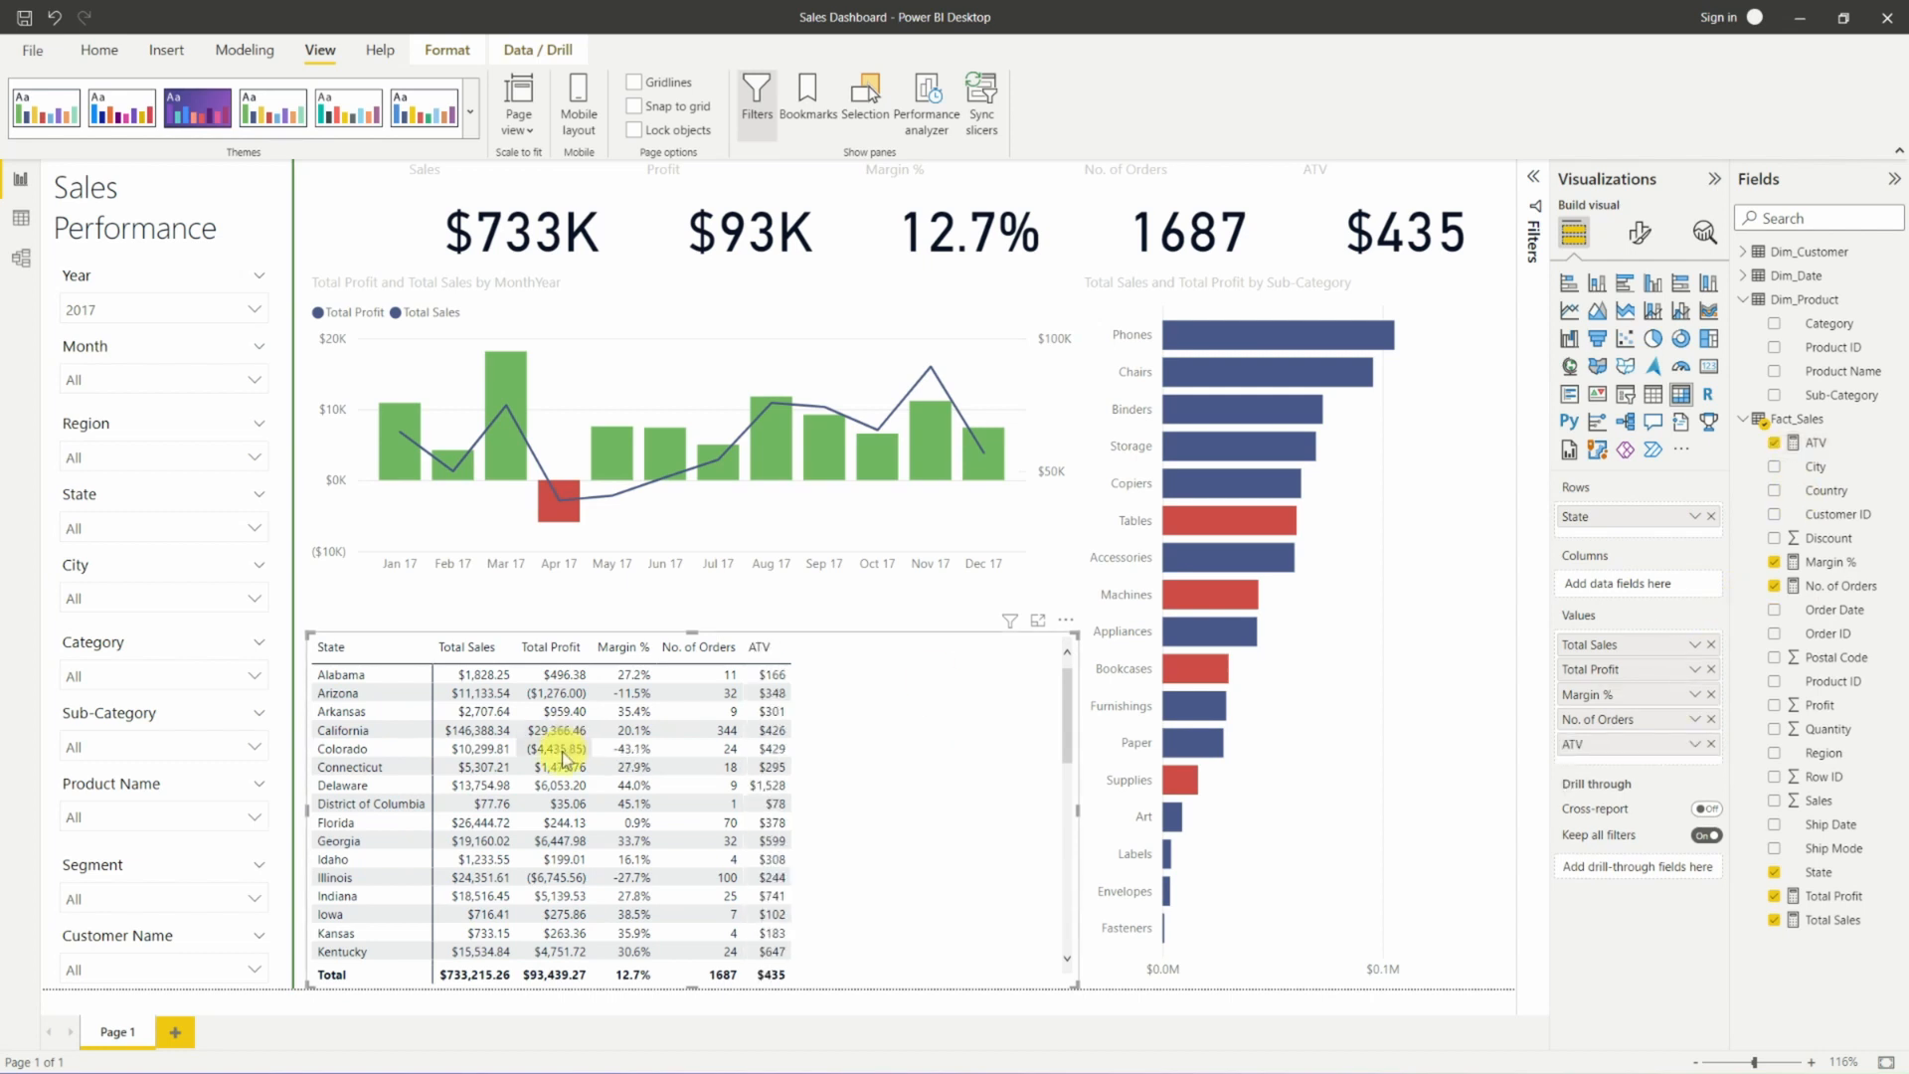
Sort the state matrix by Total Profit in descending order, and filter the report by Delaware before clearing that selection.
left_click(557, 654)
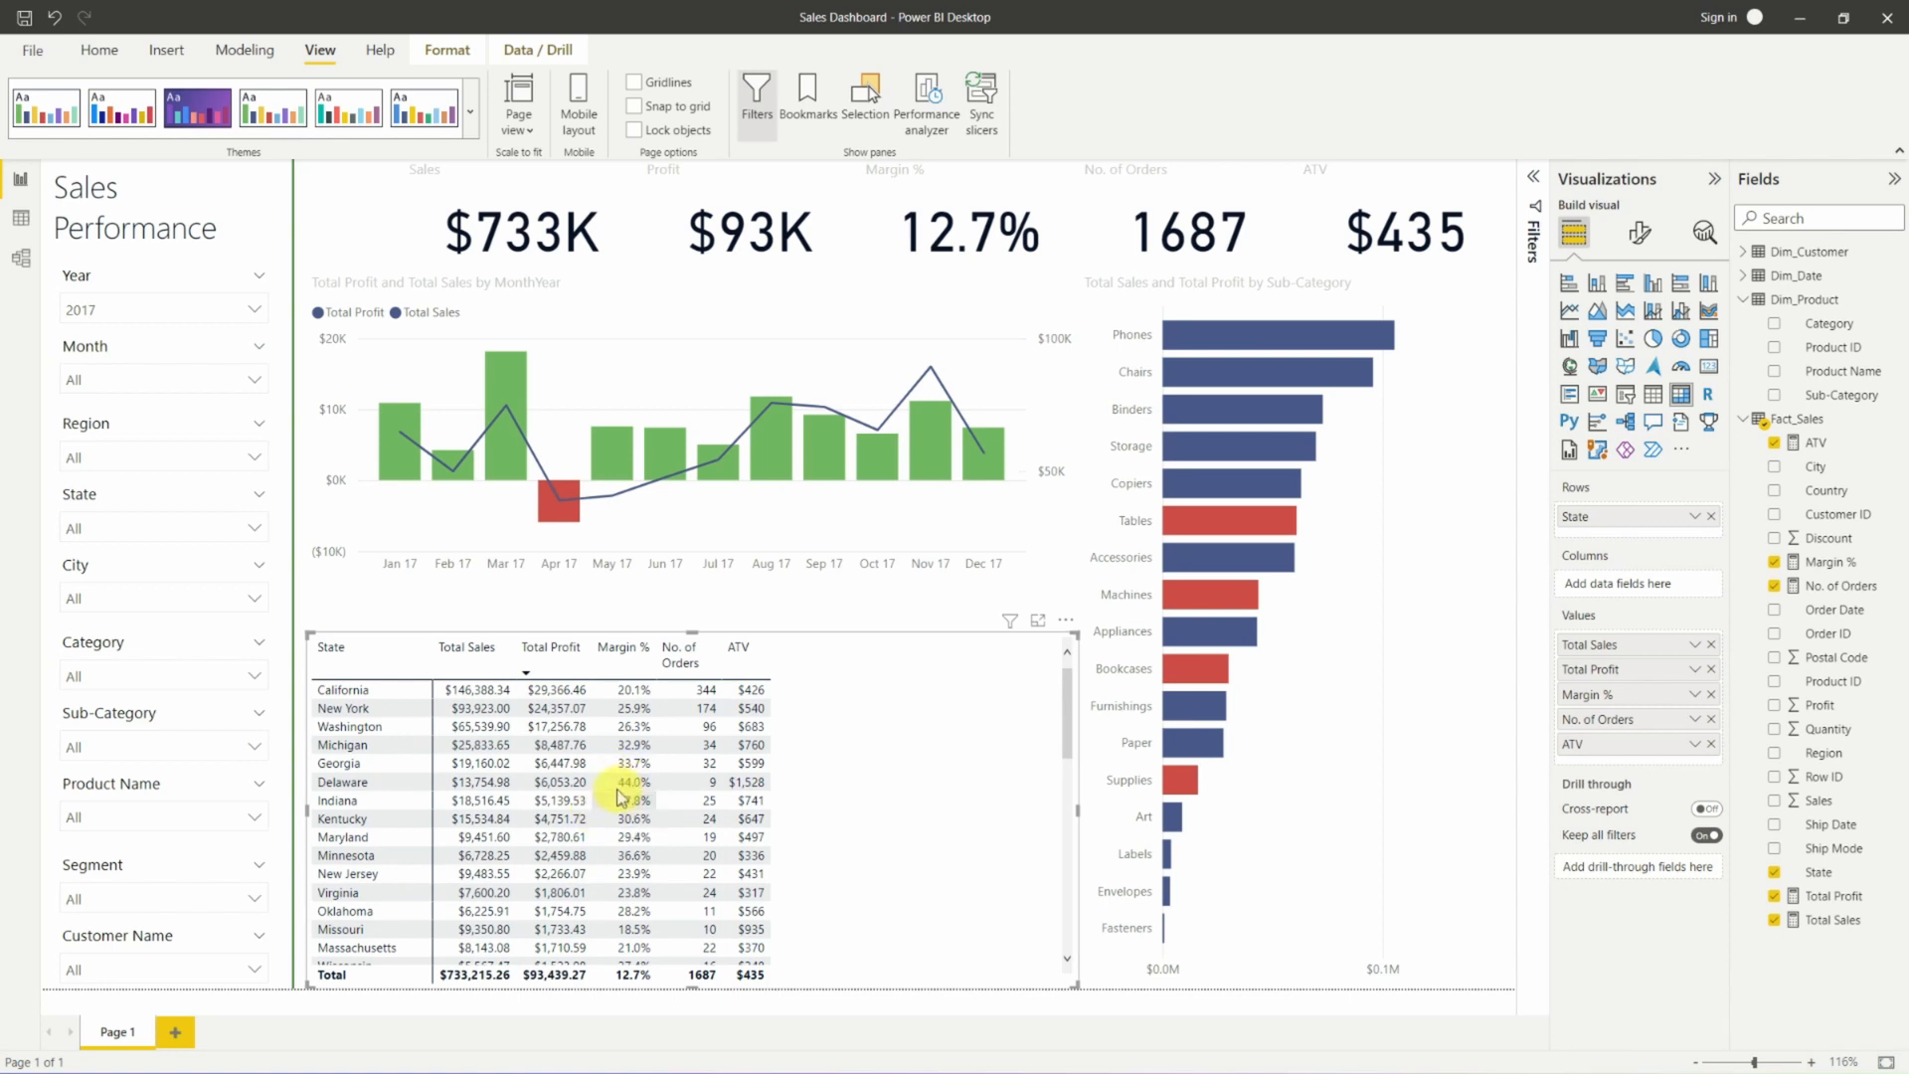
left_click(626, 784)
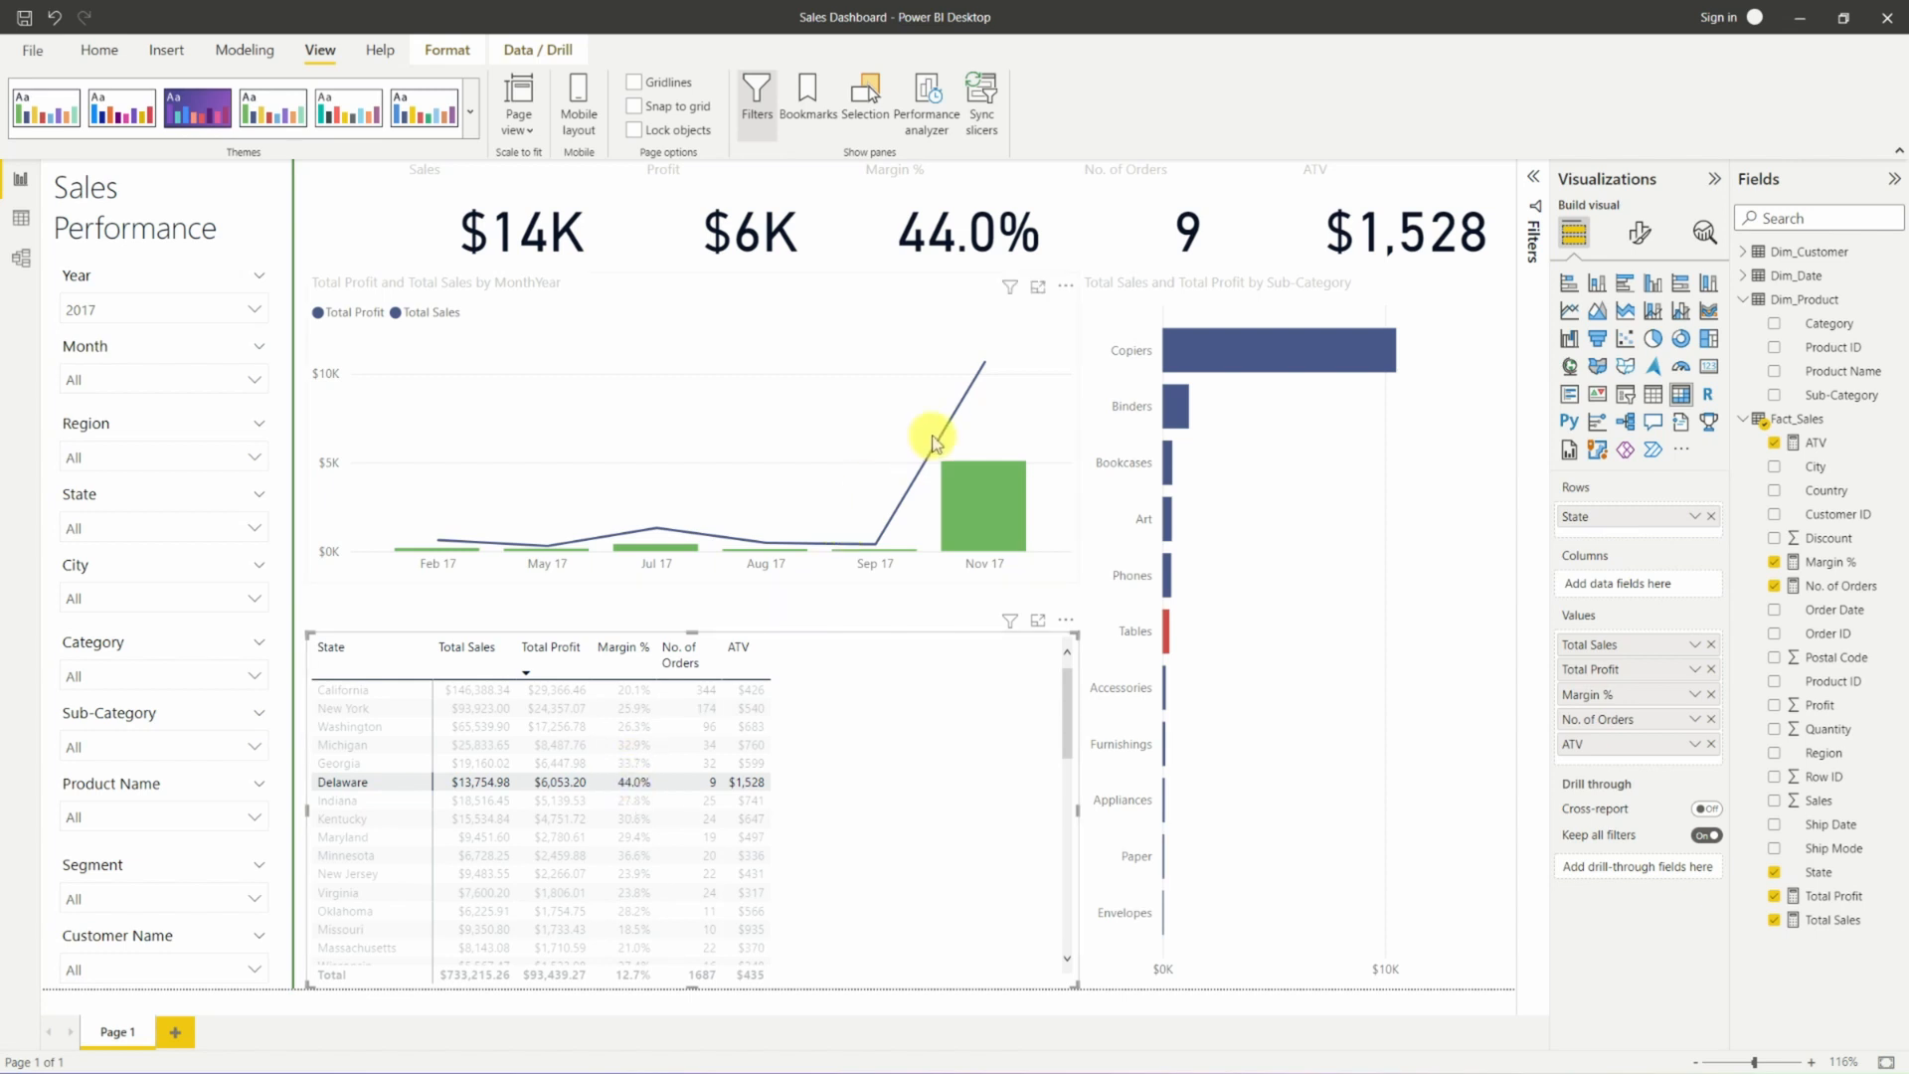
left_click(651, 788)
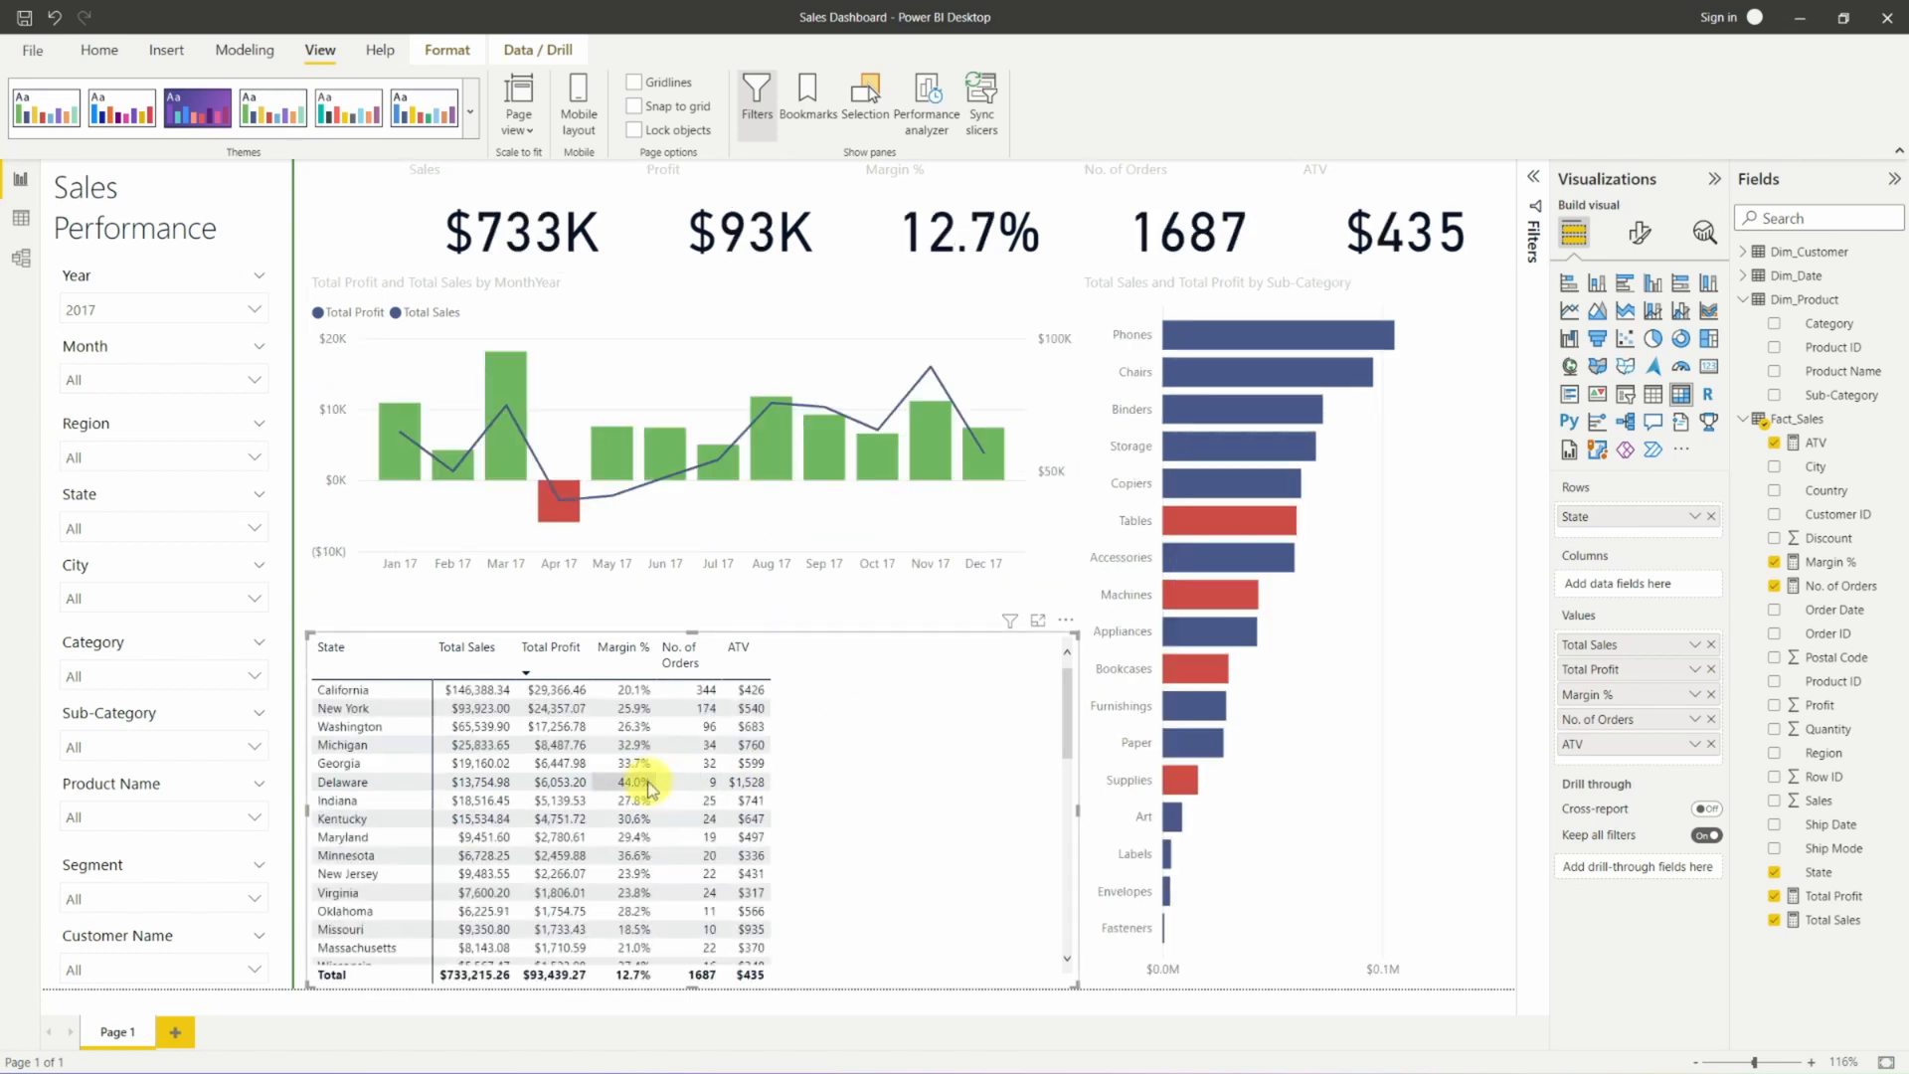
Filter the report by California from the state matrix and clear that selection.
left_click(637, 696)
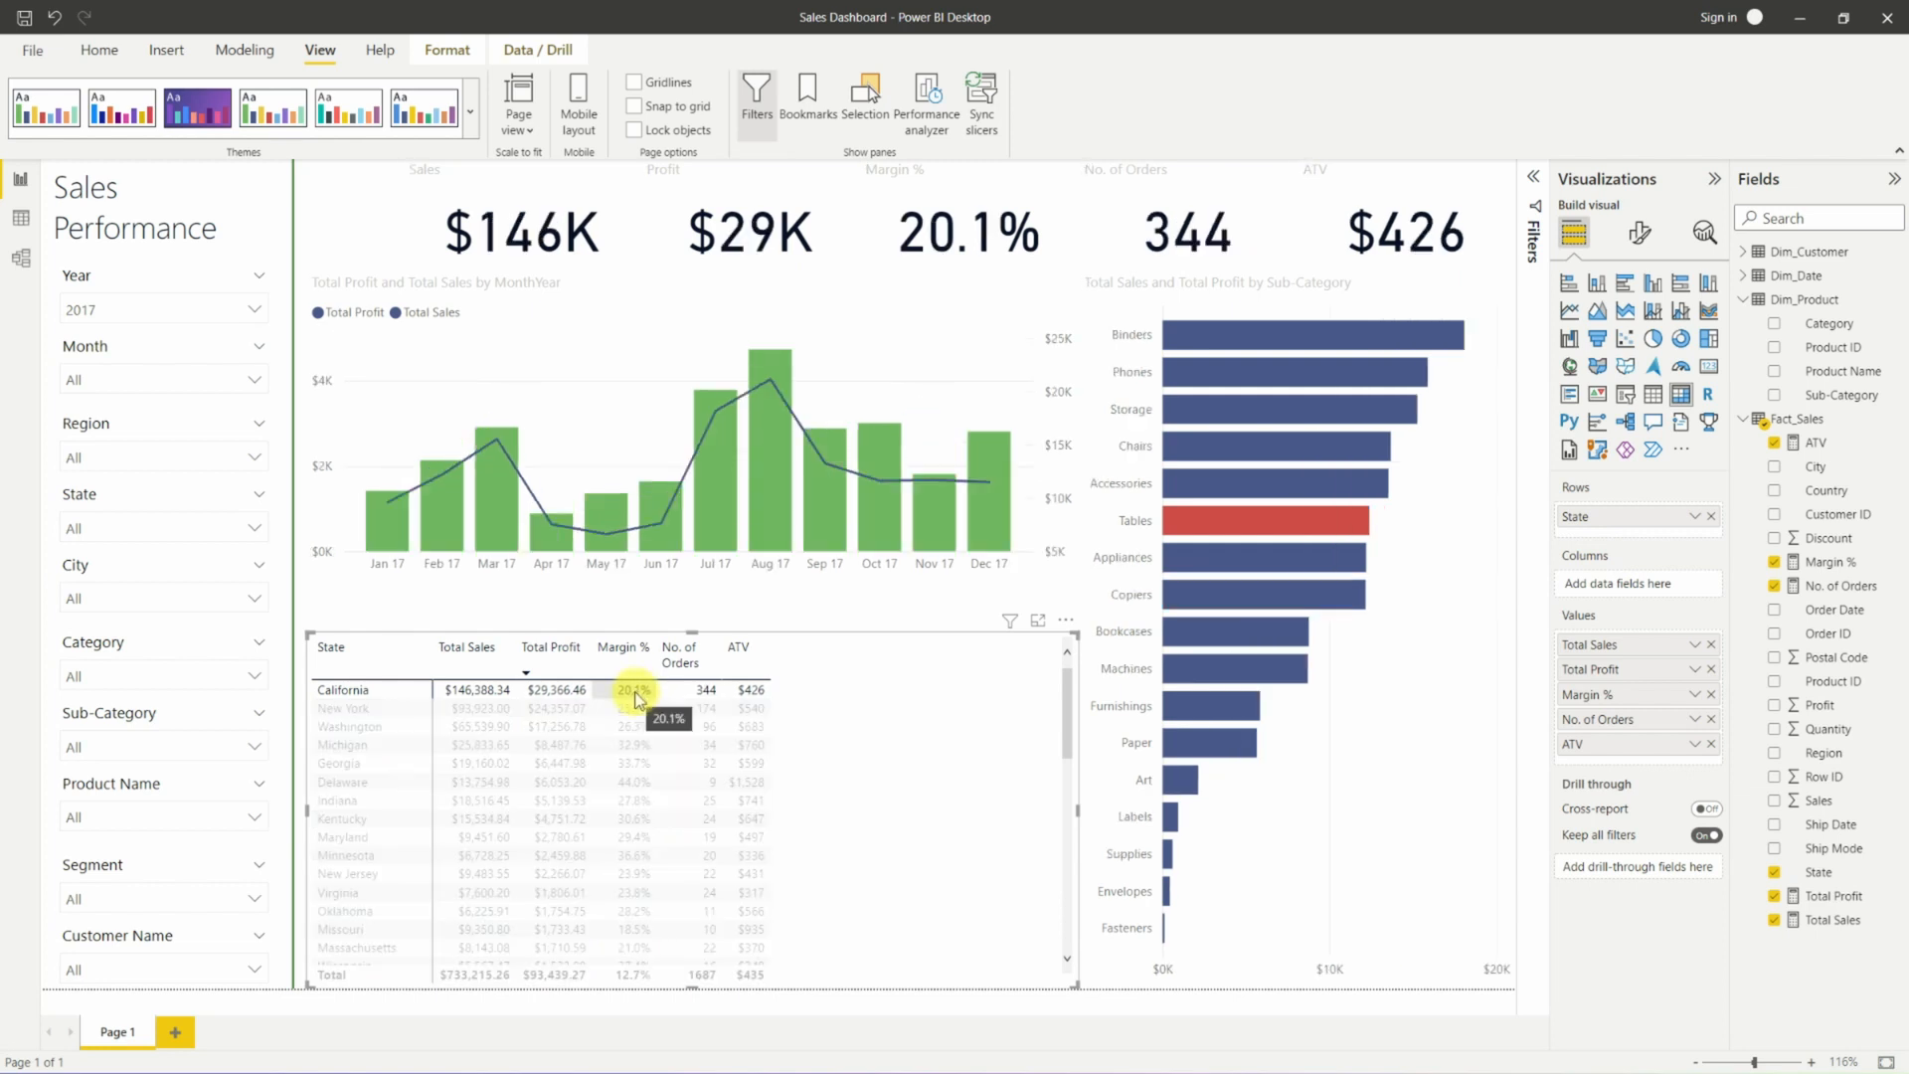
left_click(627, 691)
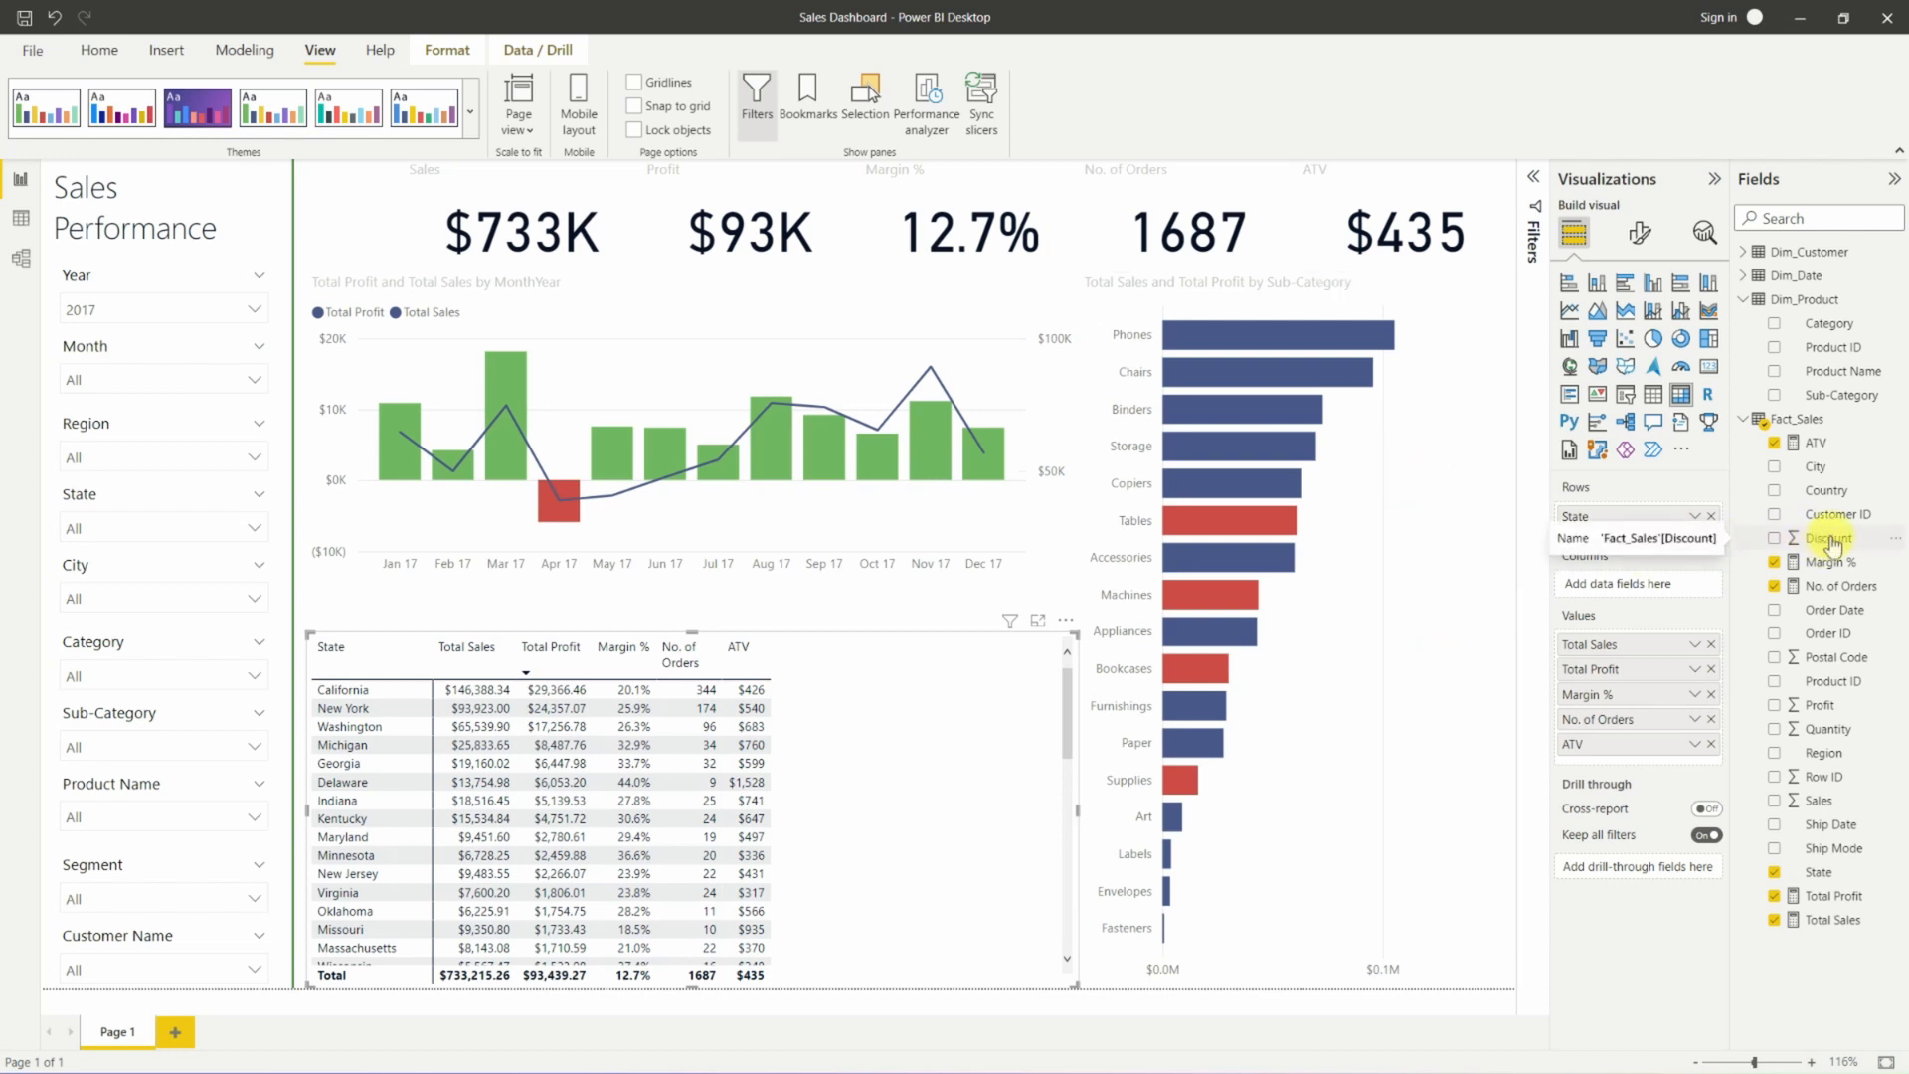
Create a measure in Fact_Sales named Avg Discount with the formula AVERAGE(Fact_Sales[Discount]).
left_click(1885, 420)
left_click(1844, 430)
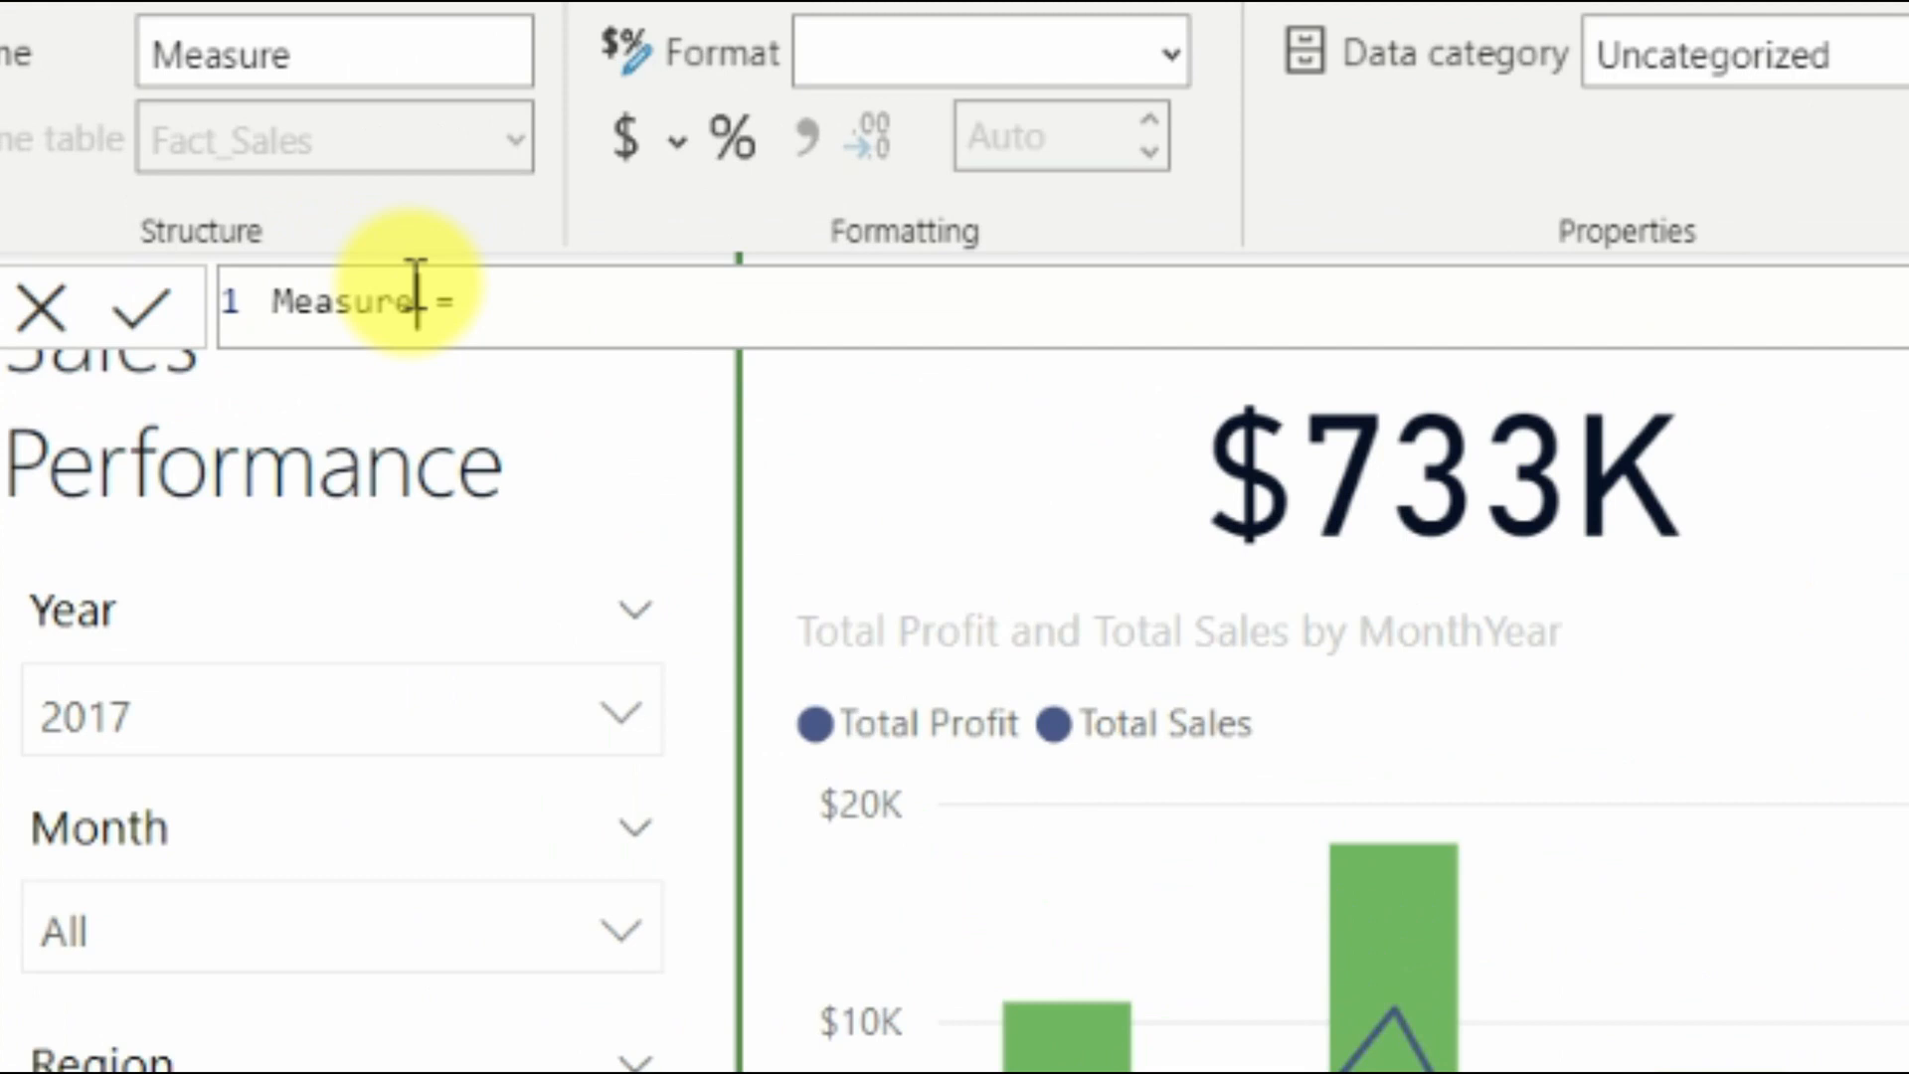
left_click_drag(415, 298, 270, 298)
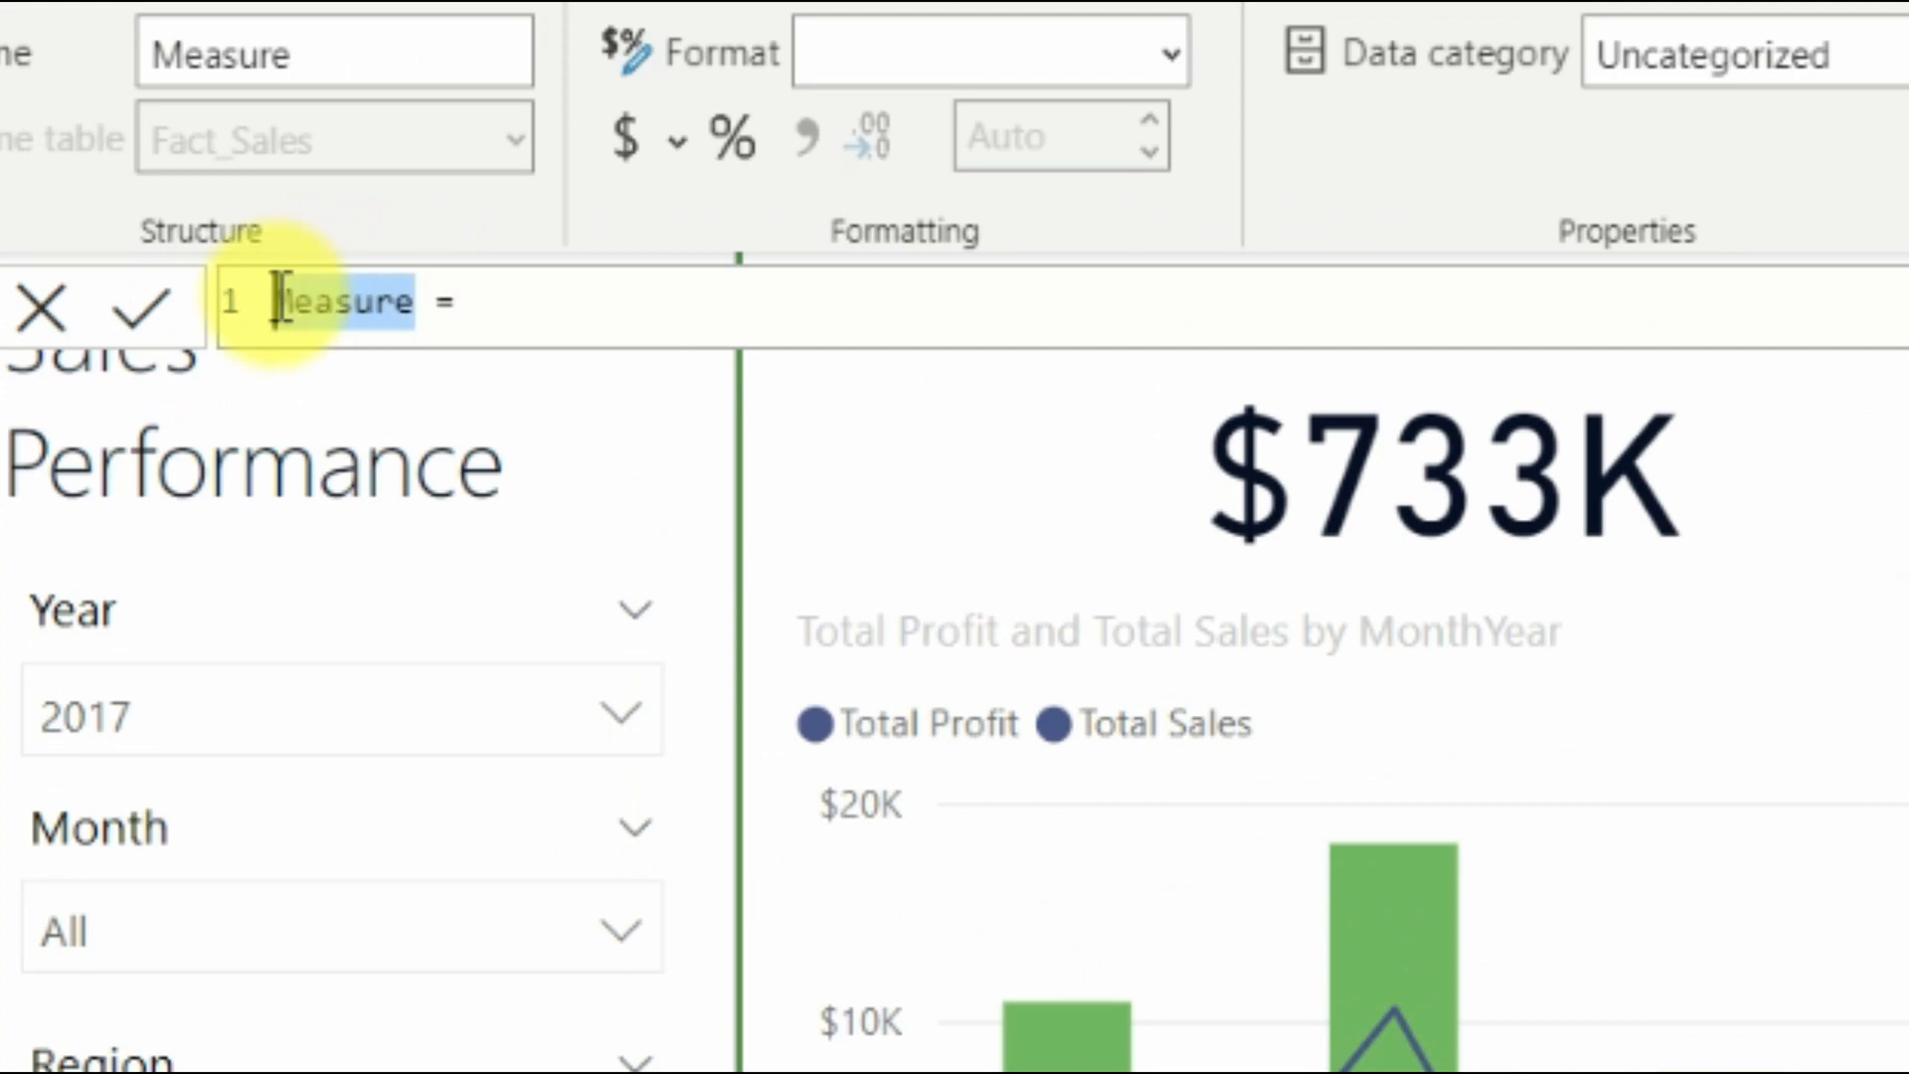
type("Avg ")
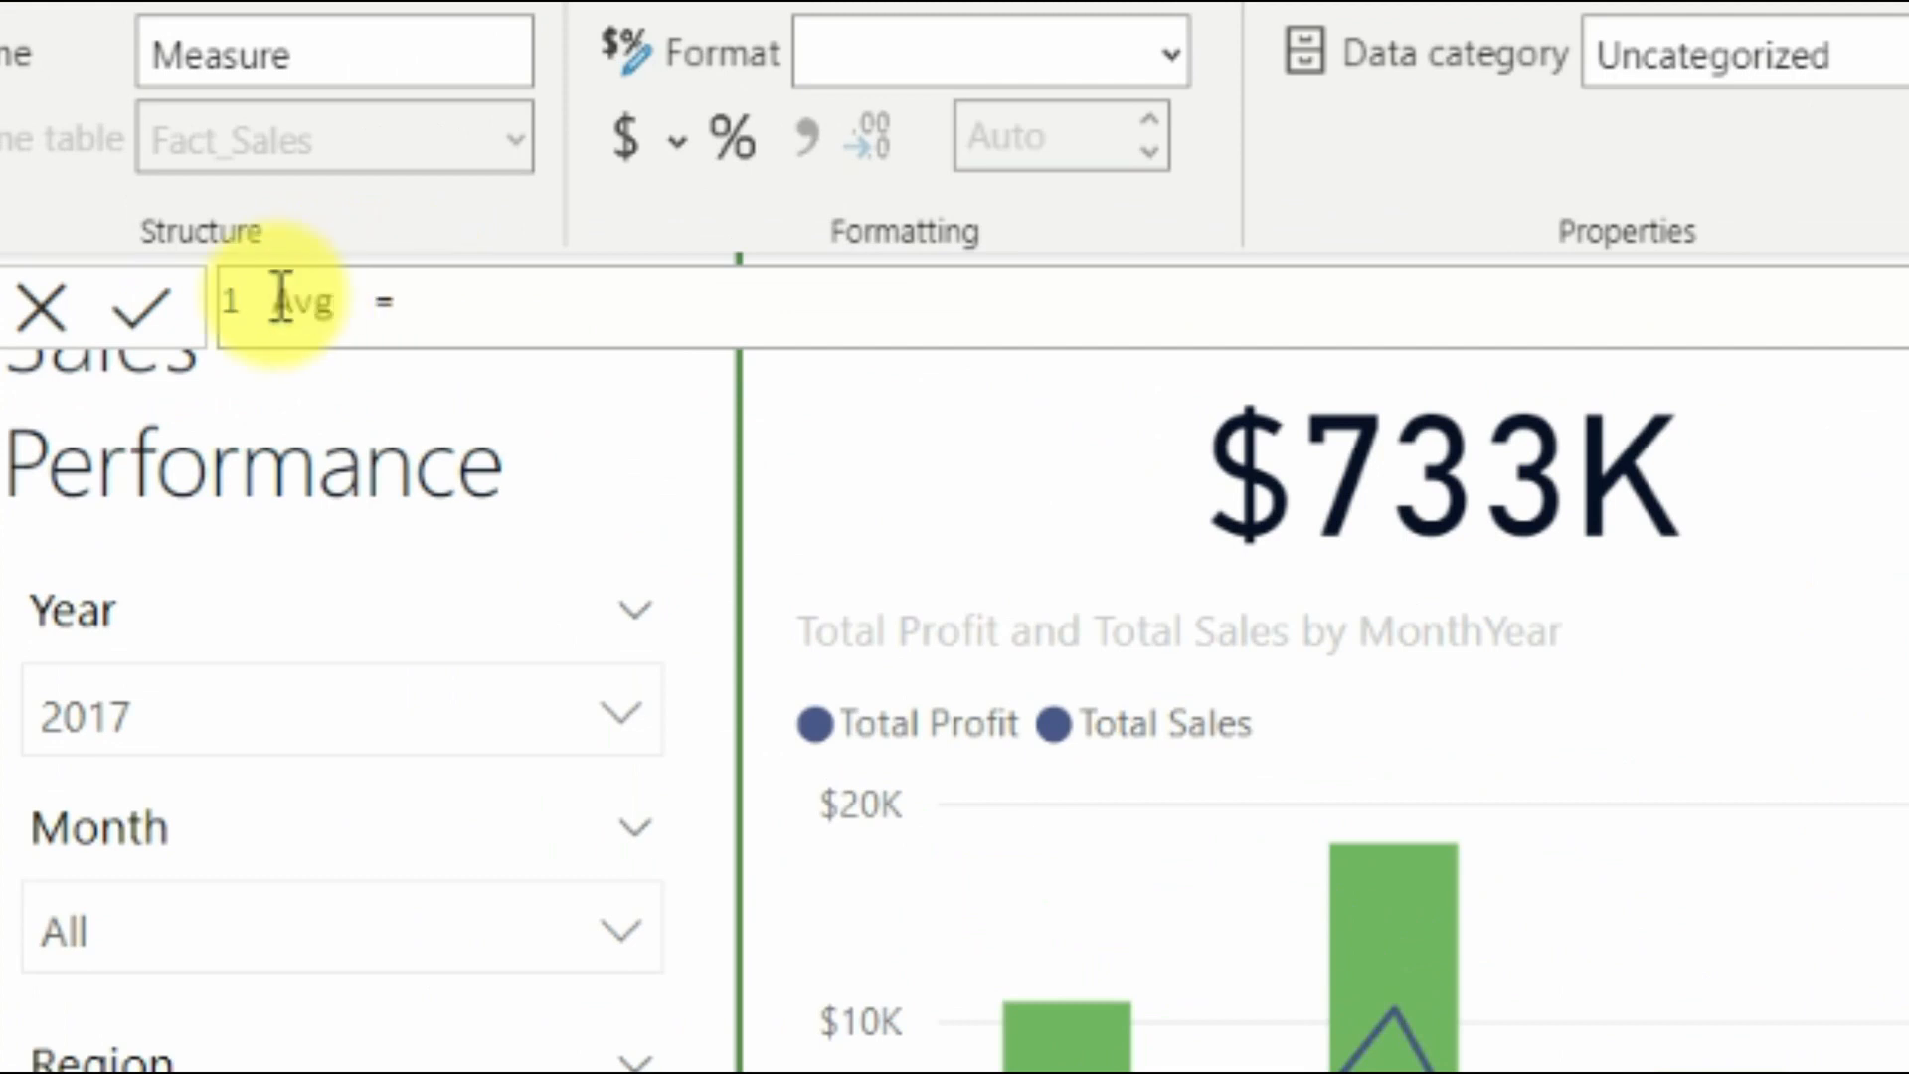
type("Discount")
left_click(788, 307)
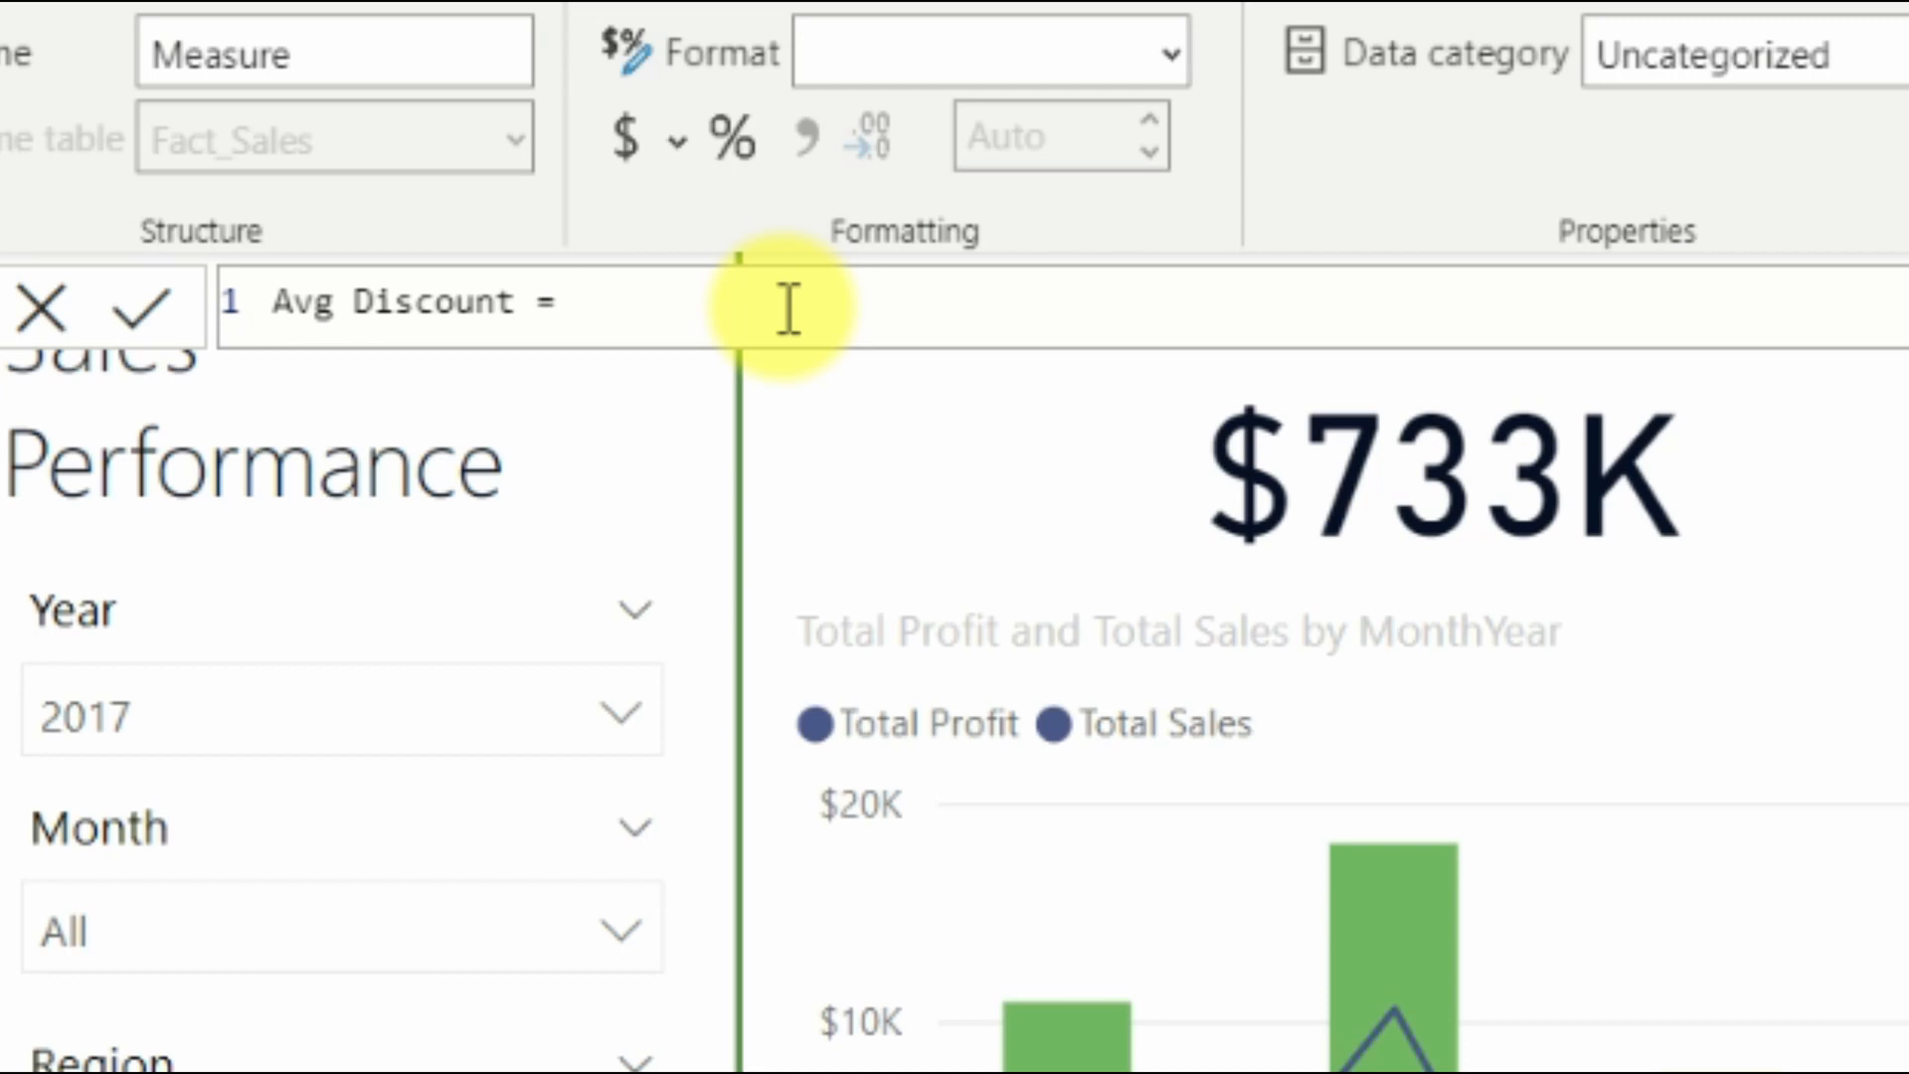
type("AVE")
key("Tab")
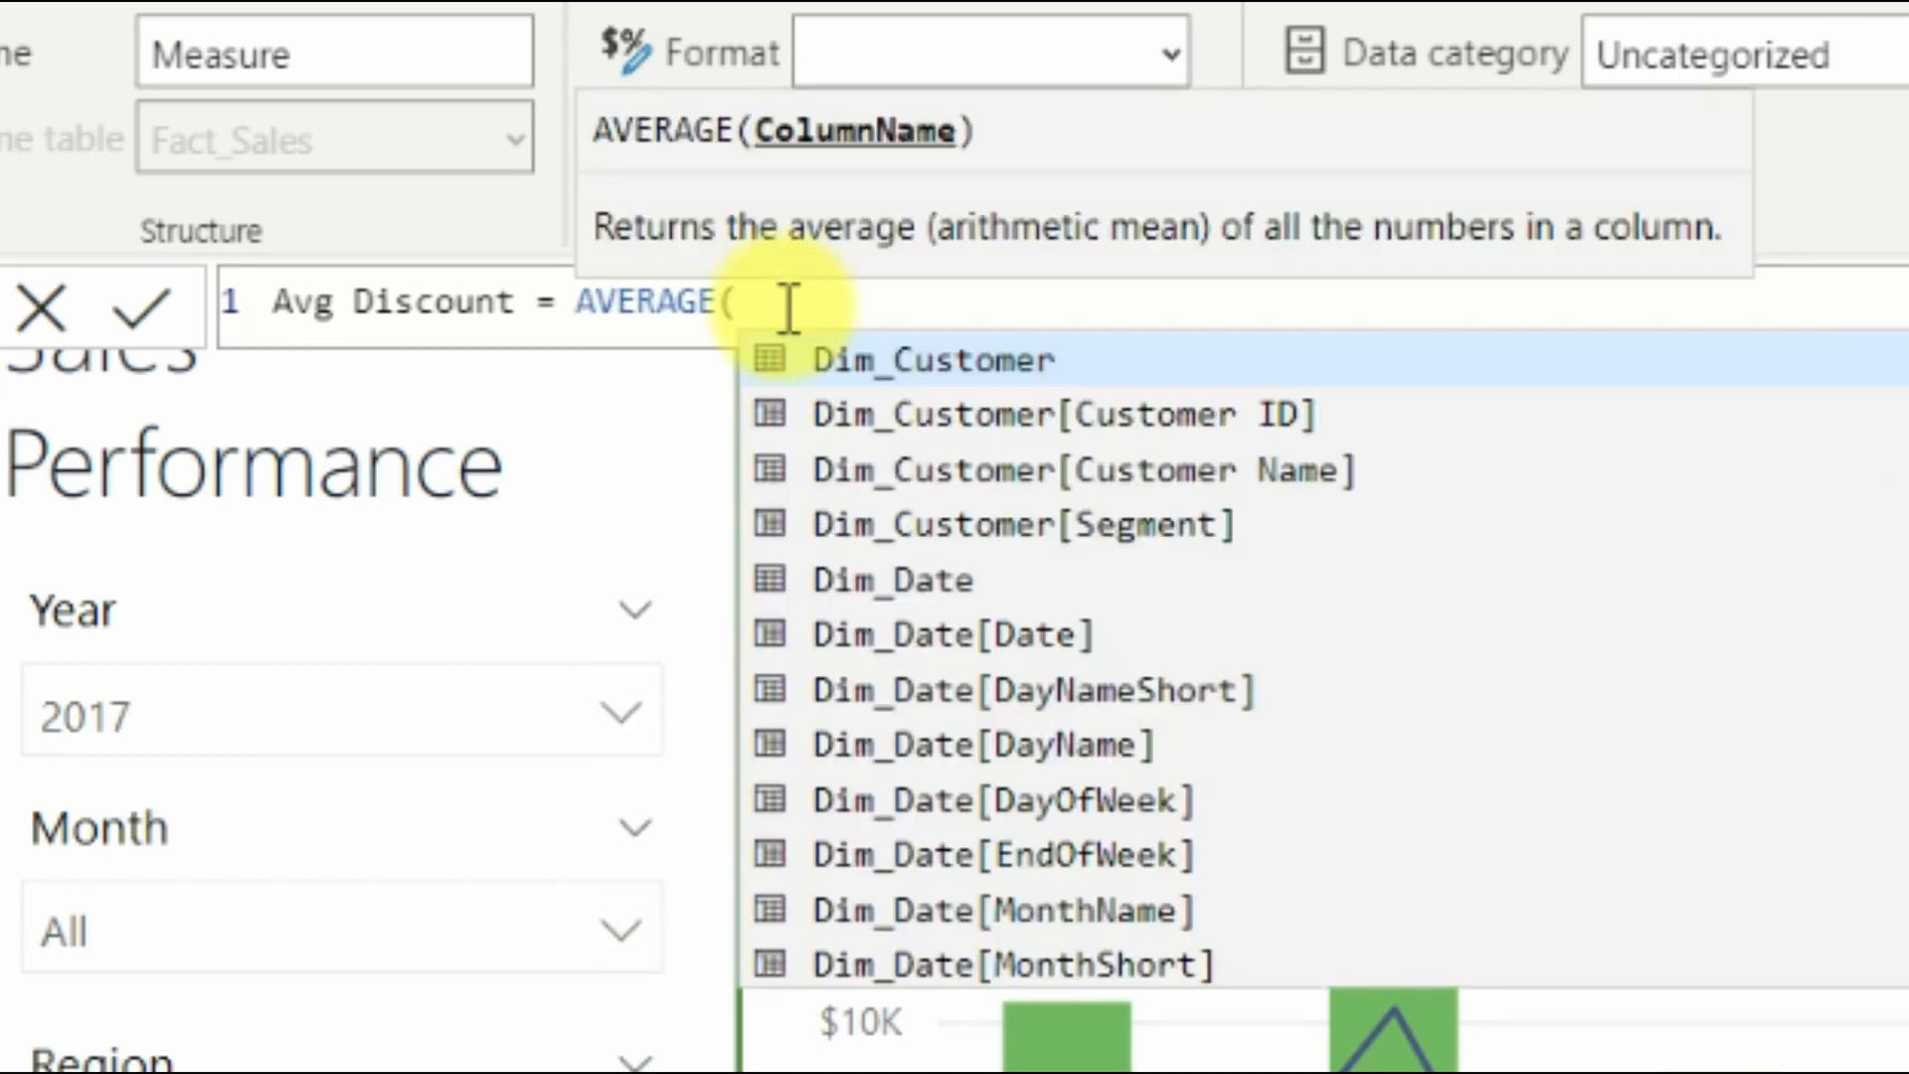
type("disco")
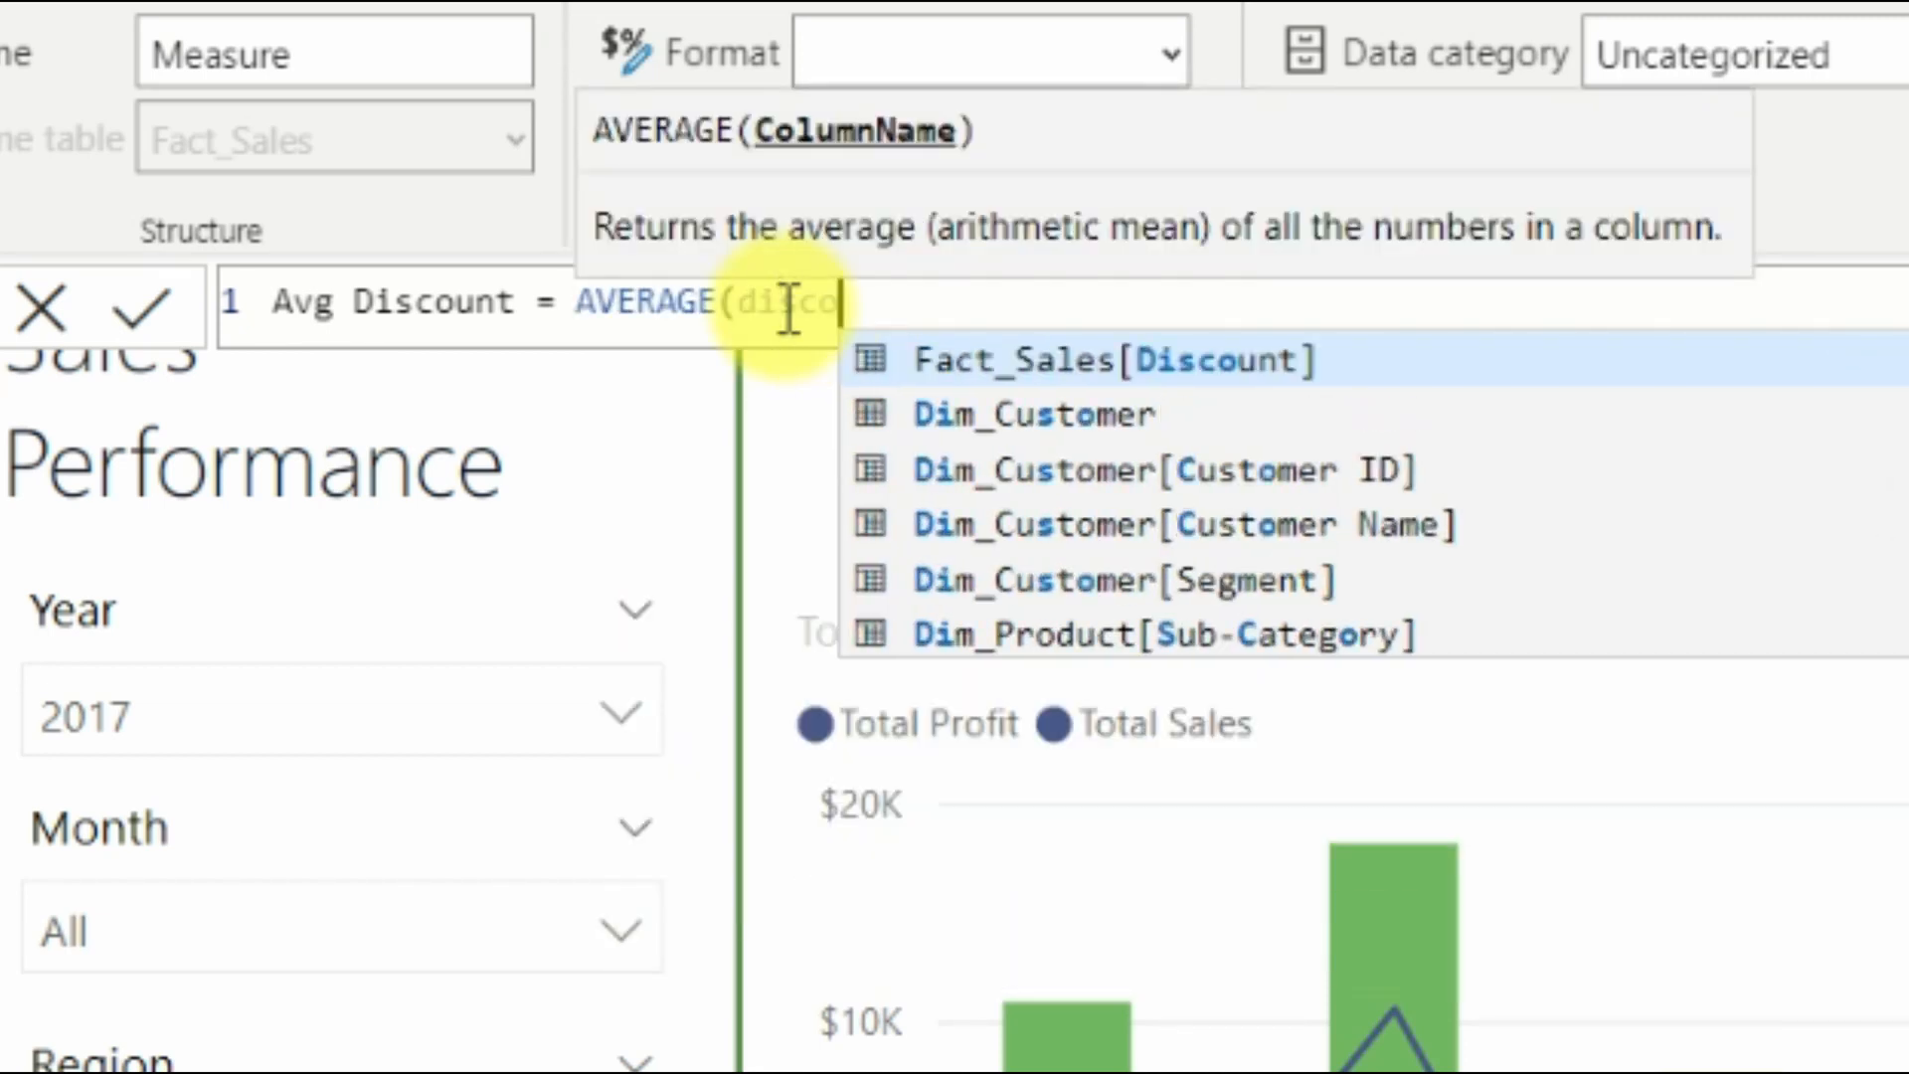
key("Tab")
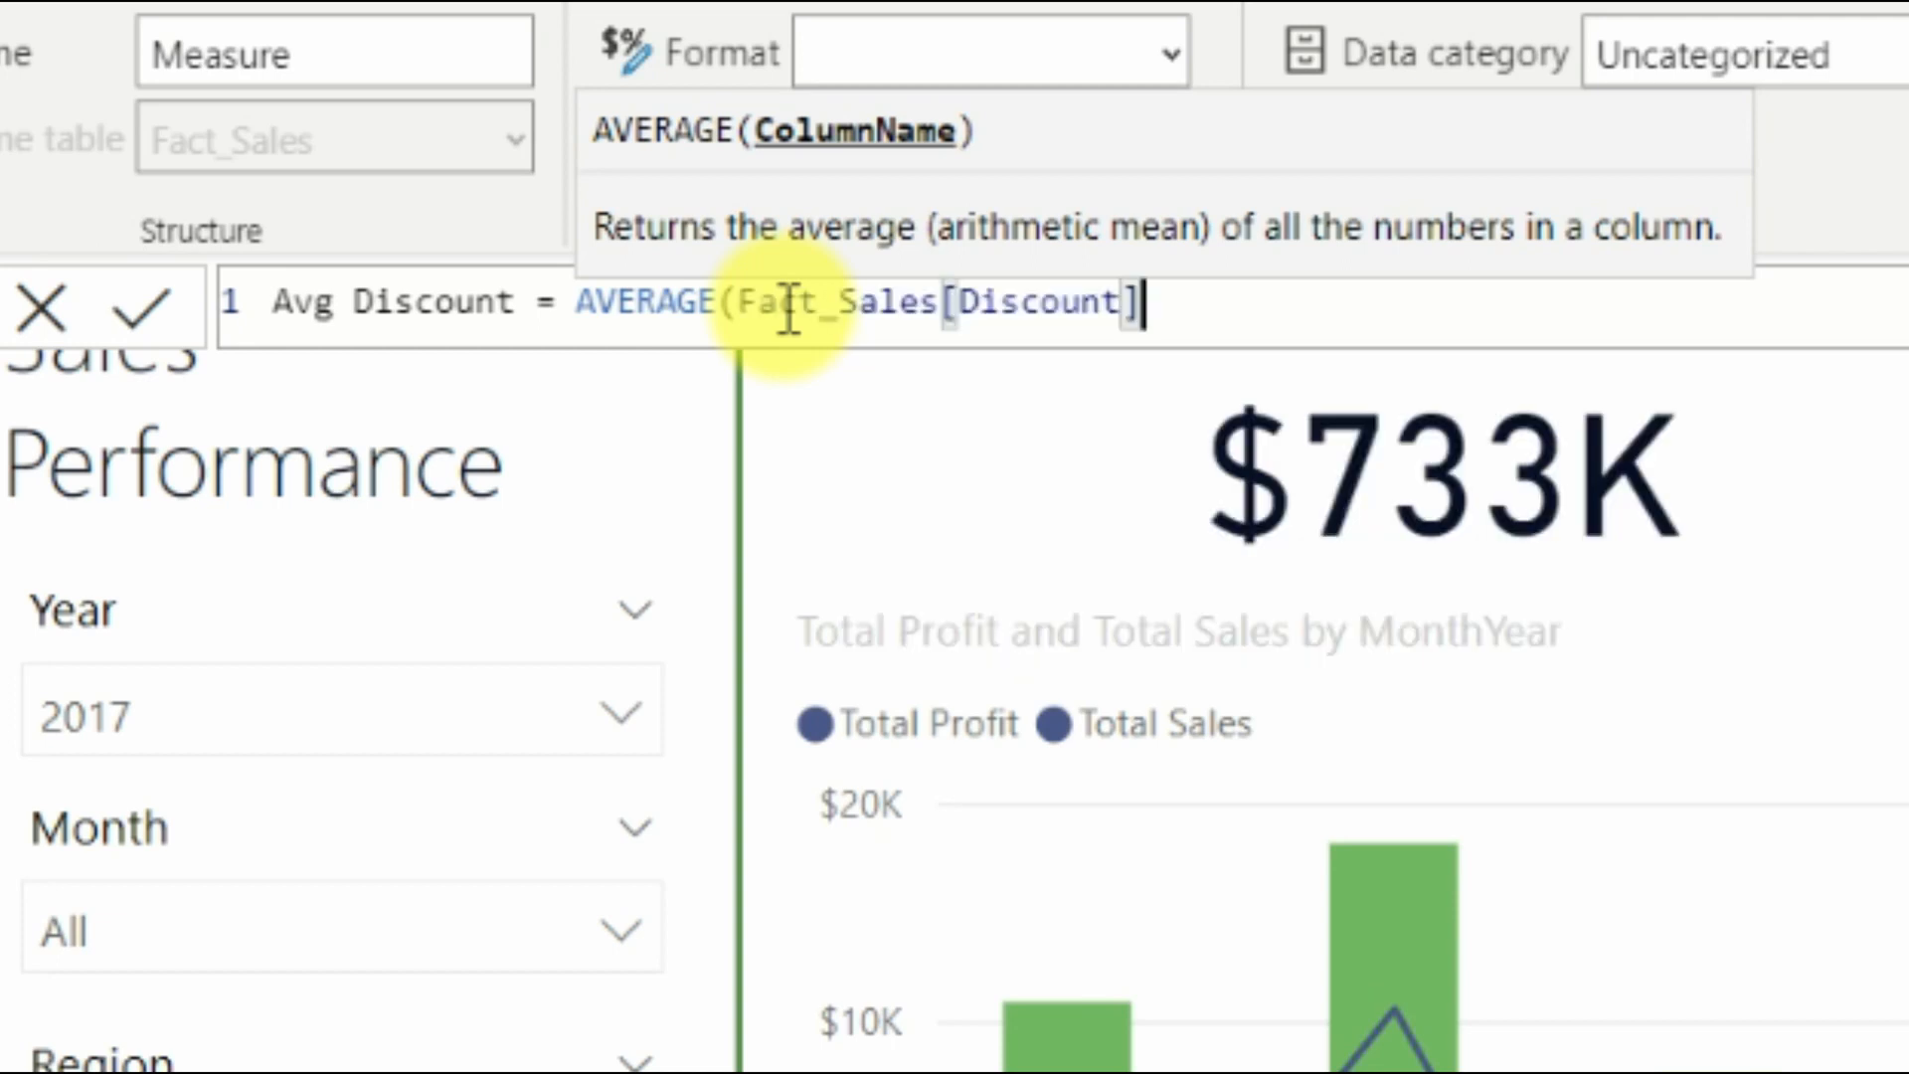
type(")")
key("Return")
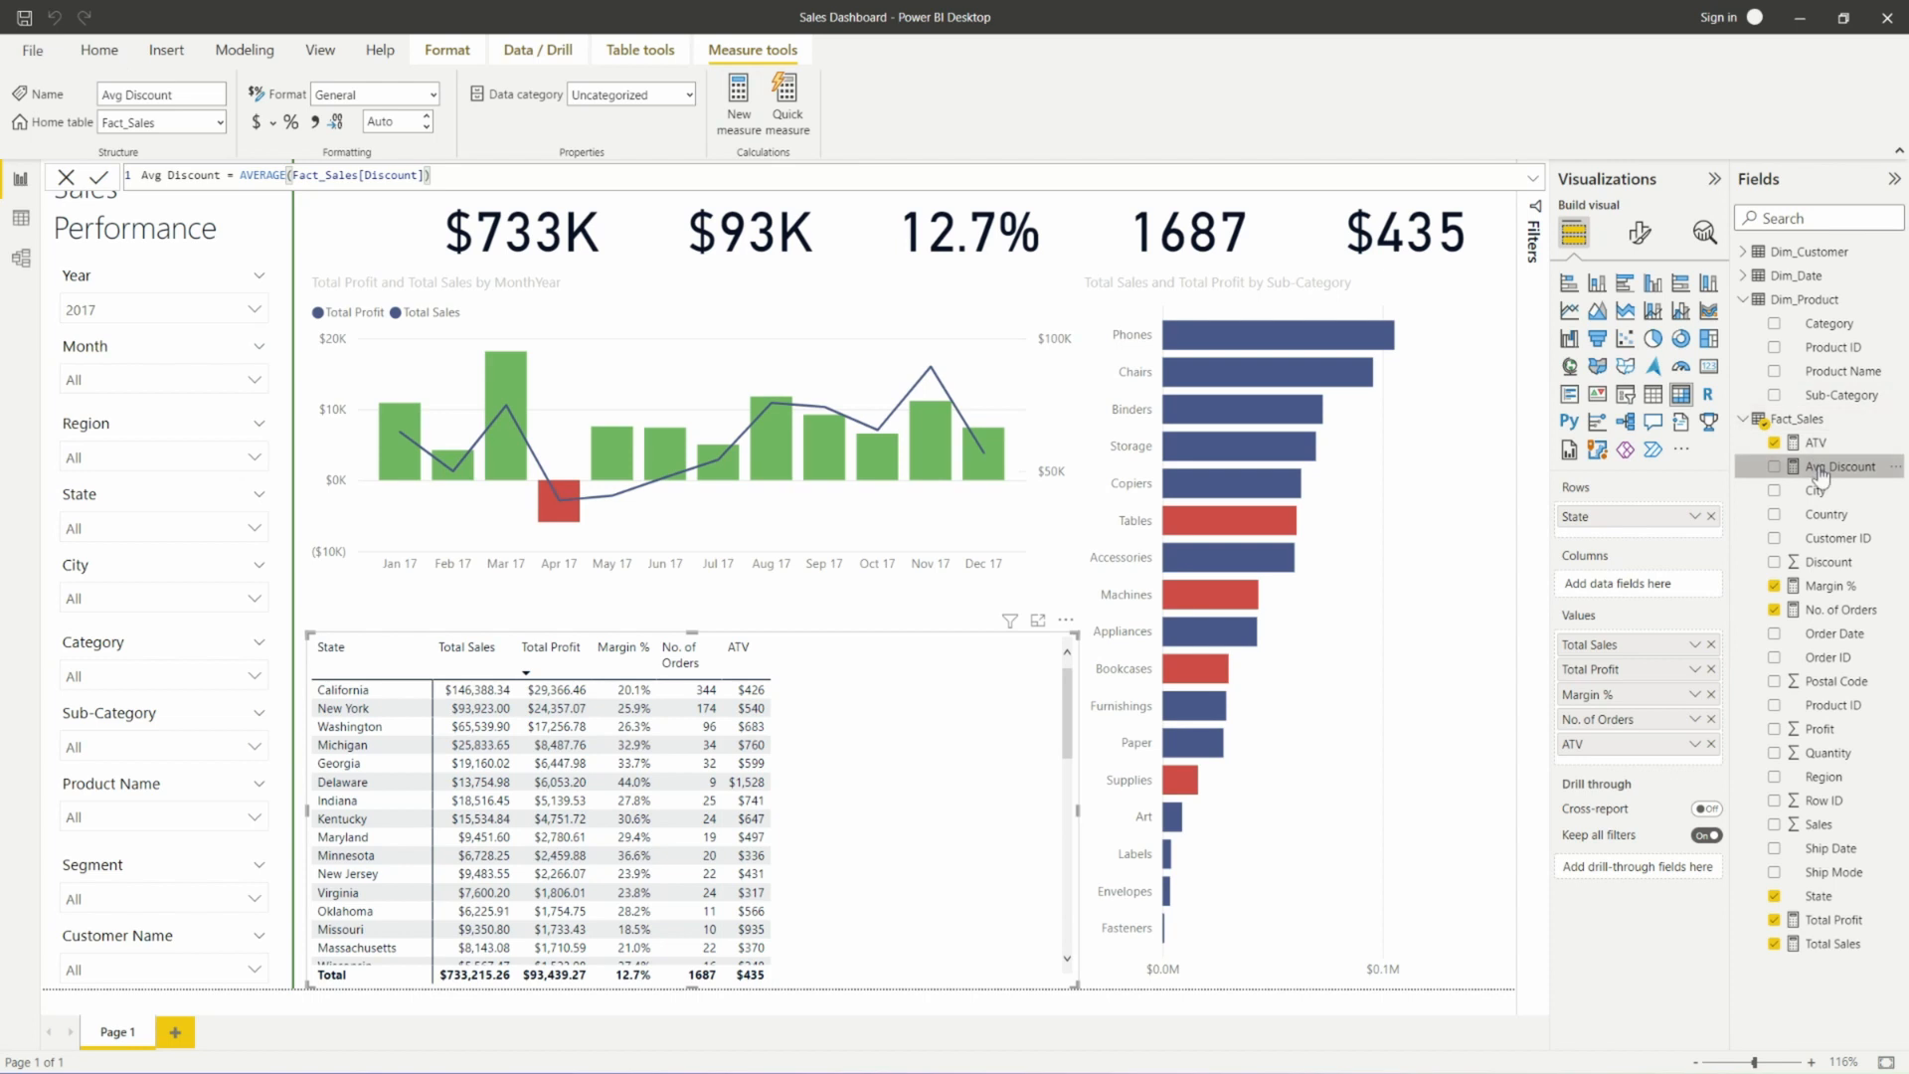
Add Avg Discount to the state matrix values and format the measure as a percentage with 1 decimal place.
left_click_drag(1055, 729, 916, 767)
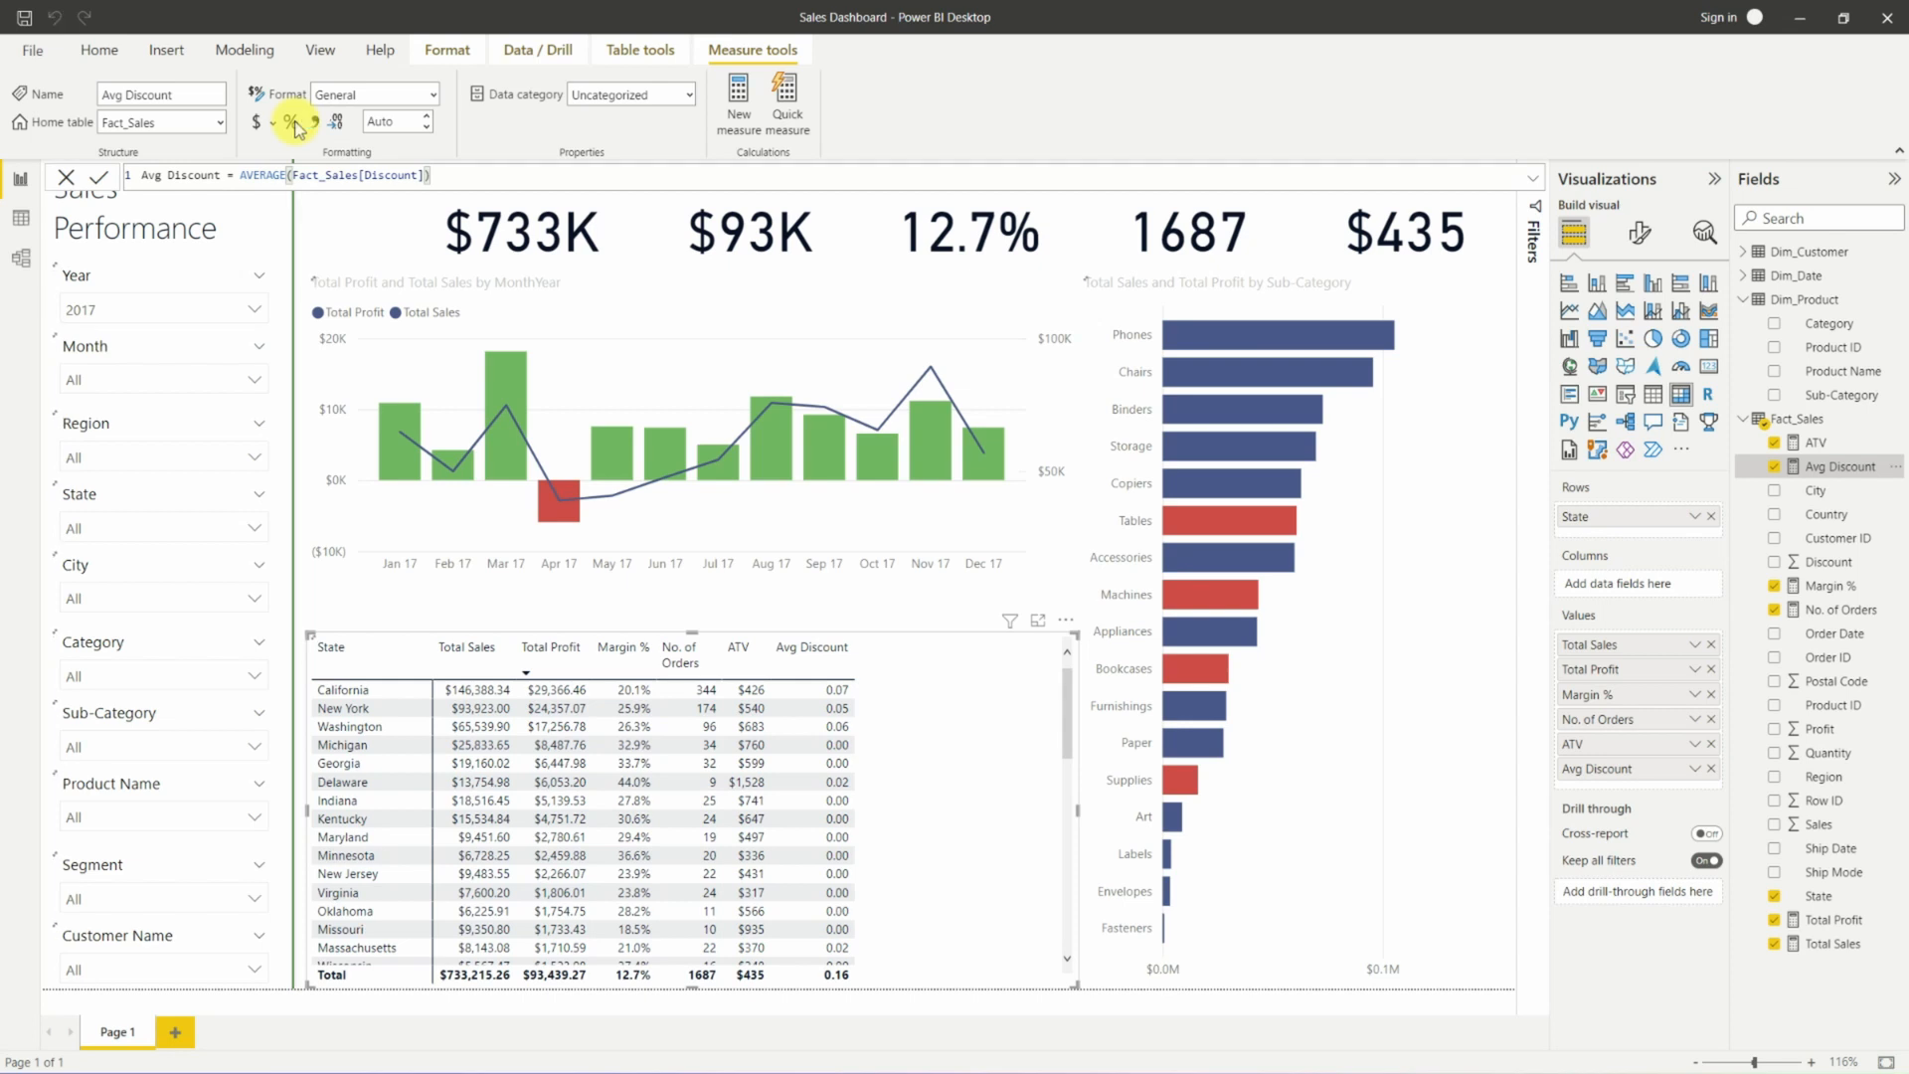
left_click(291, 123)
left_click(403, 120)
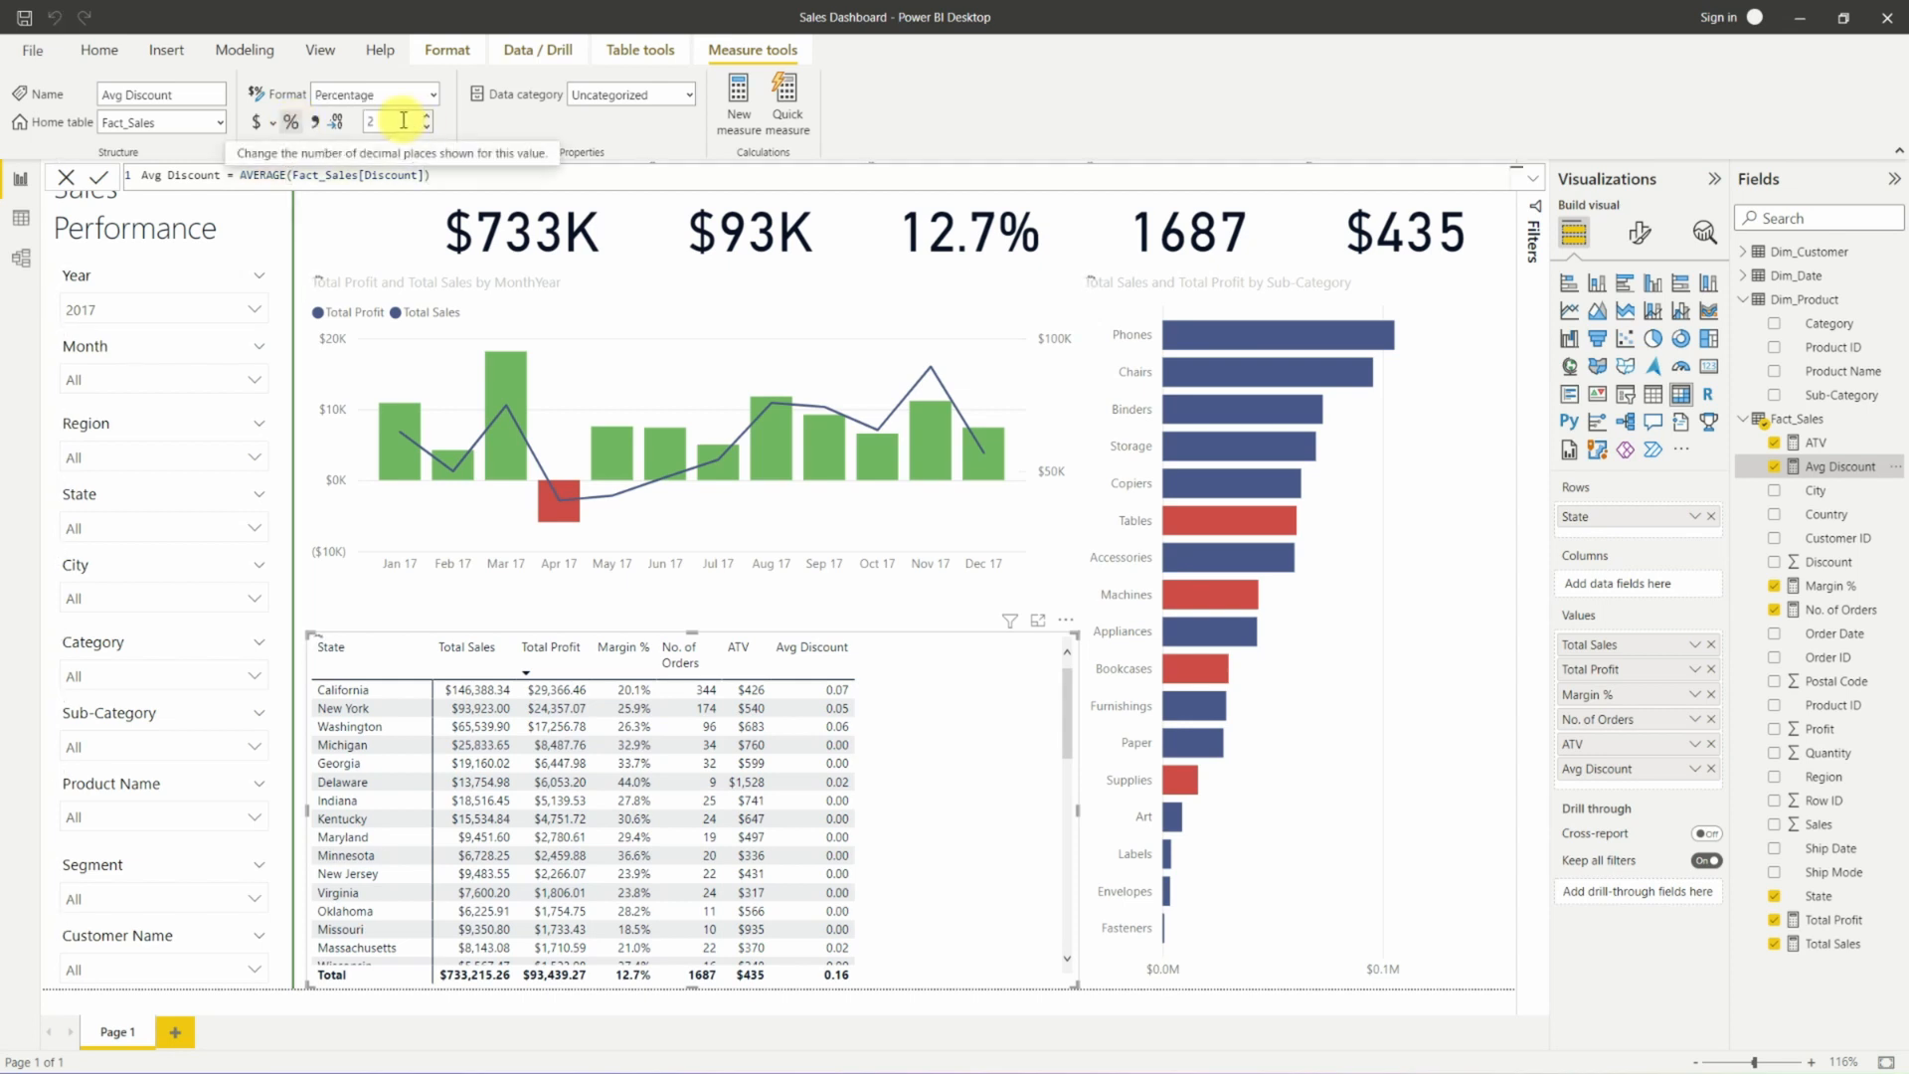
type("0")
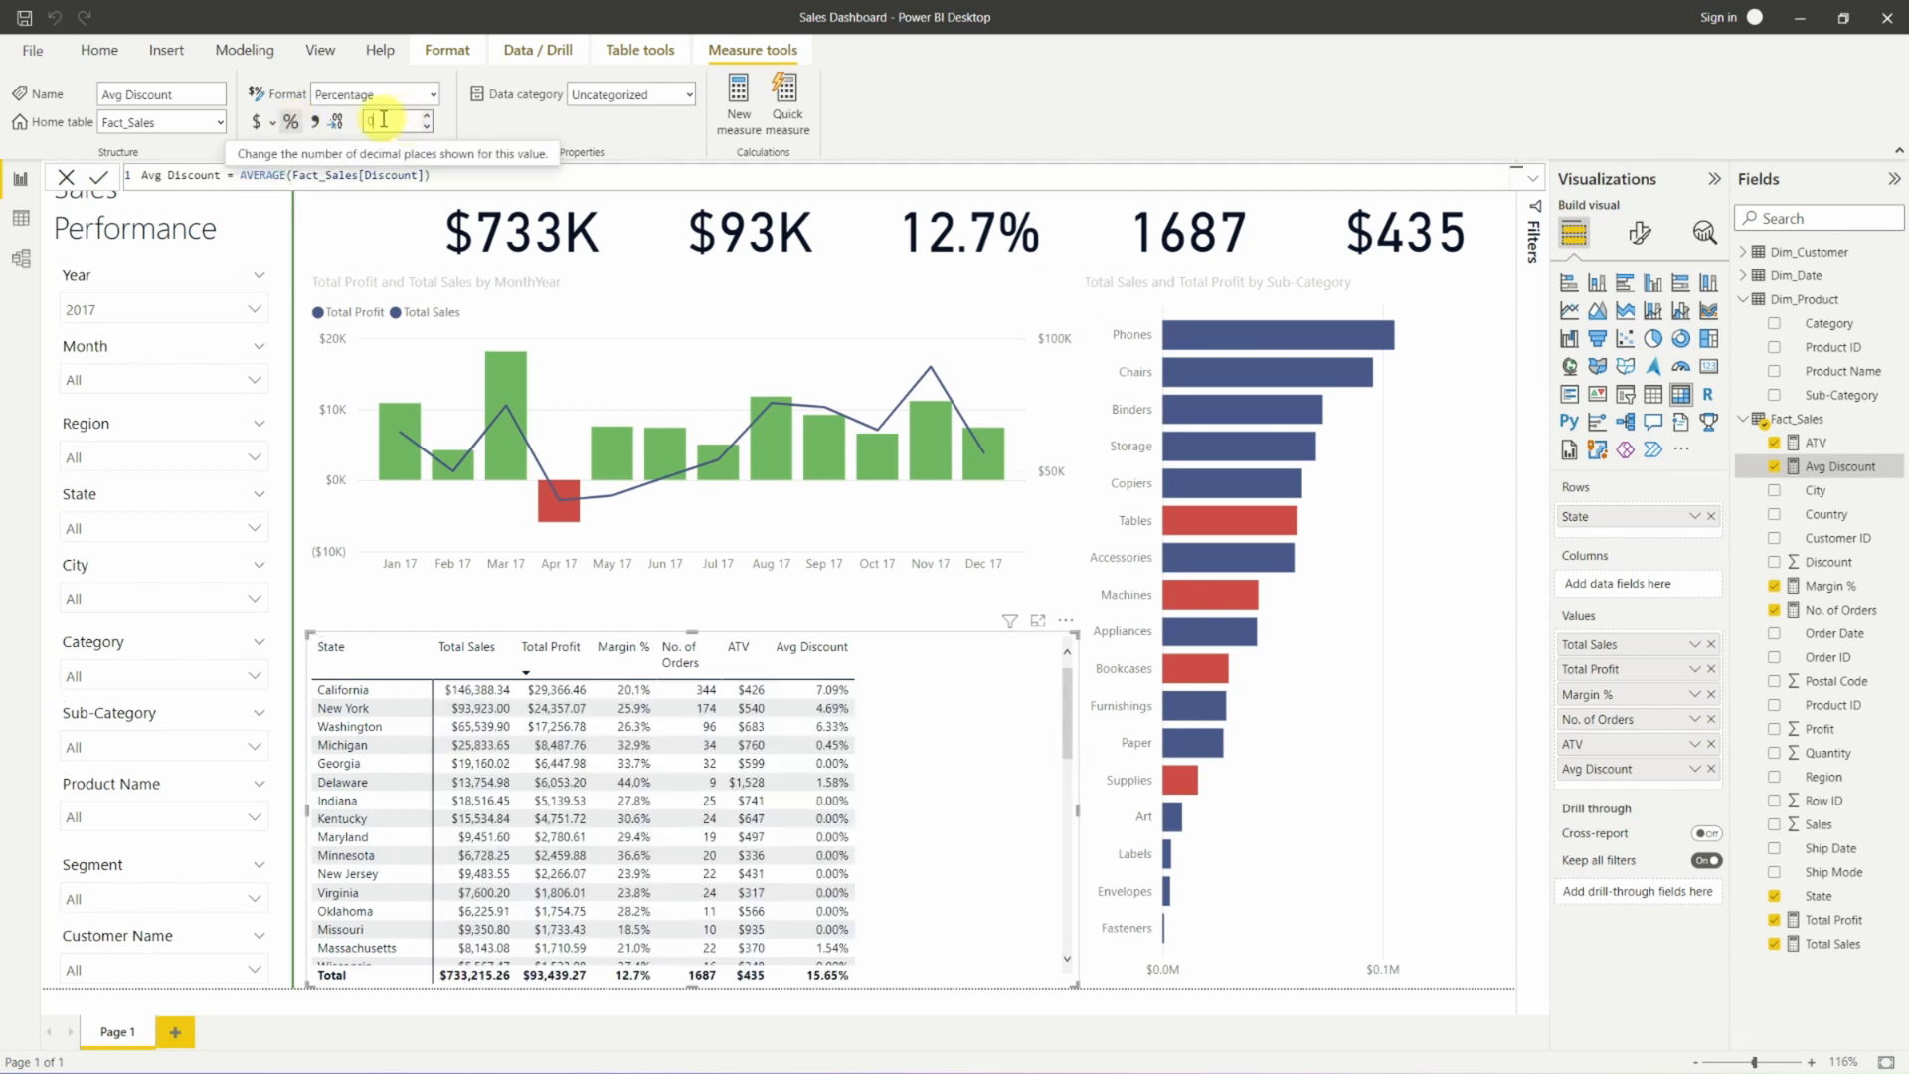
type("1")
key("Return")
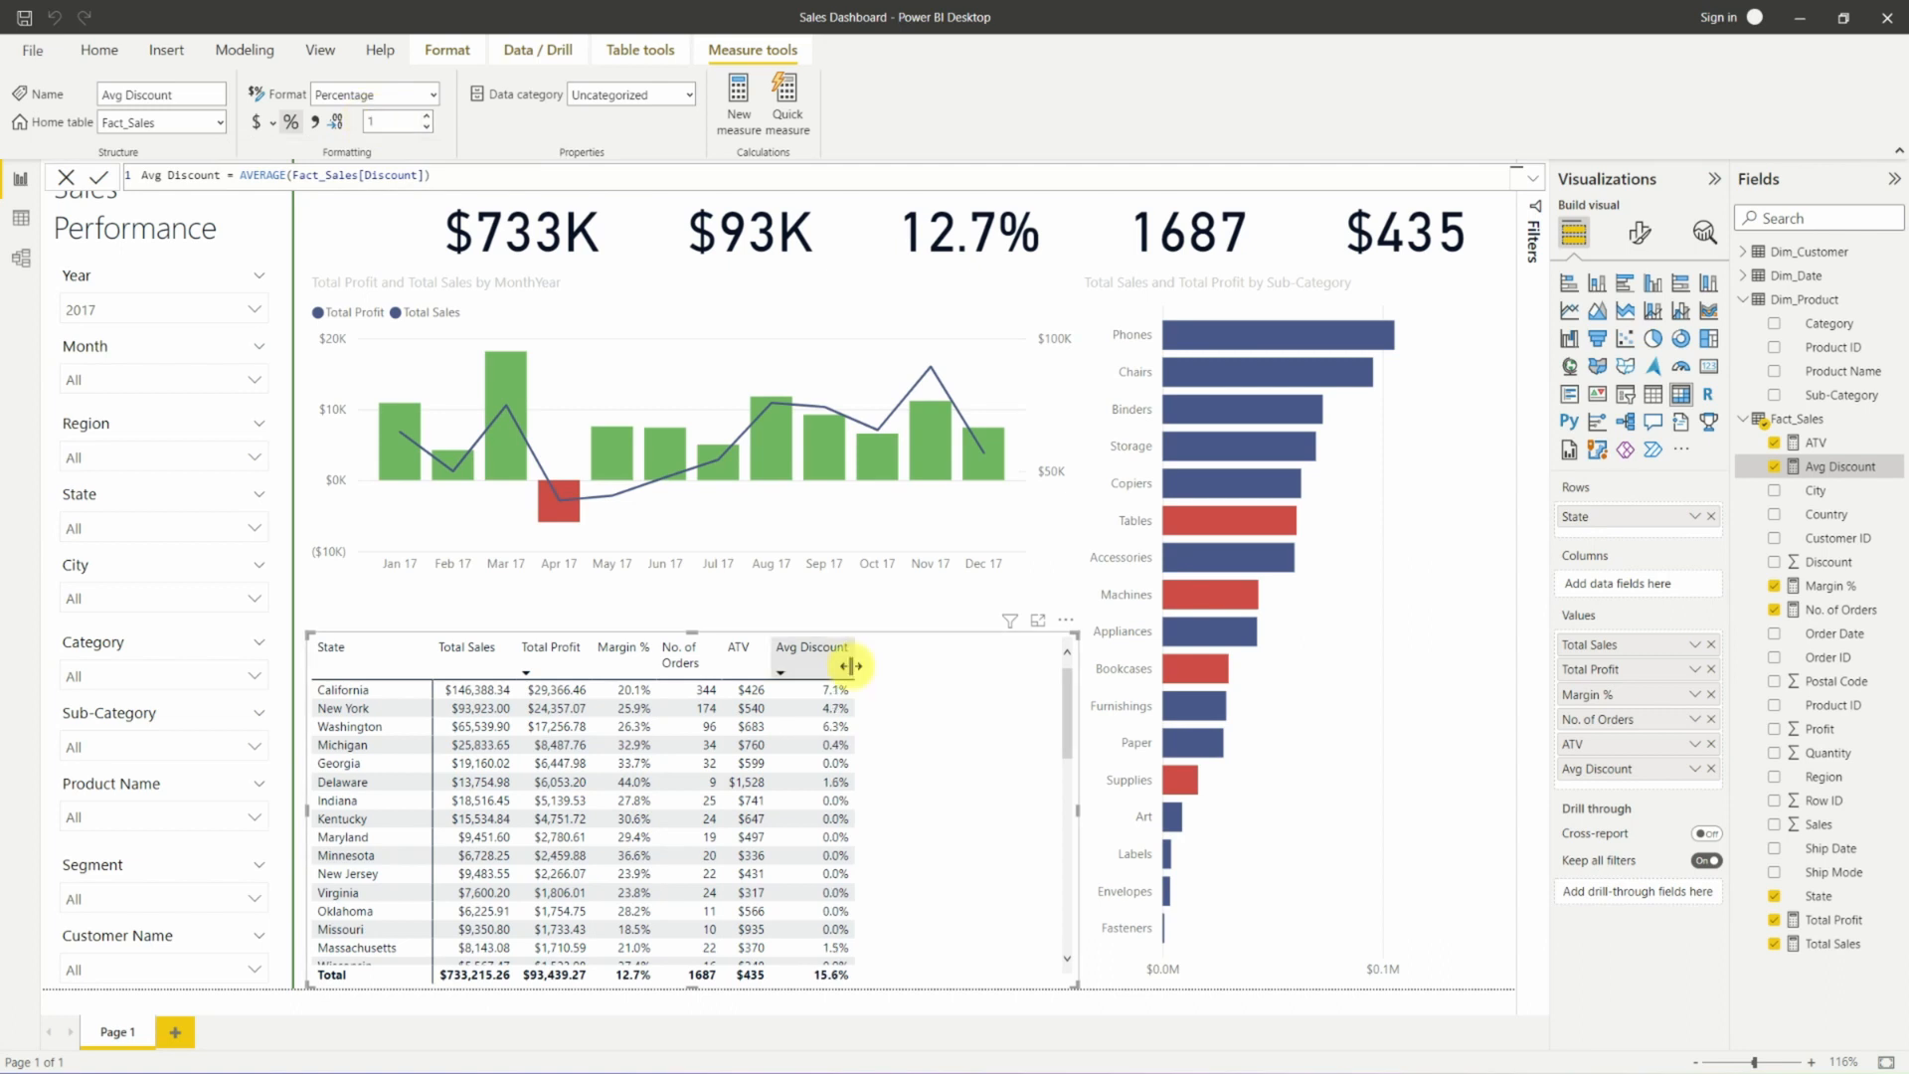
Narrow the Avg Discount column in the state matrix and examine the discounts of the states with the lowest Total Profit.
left_click_drag(852, 666, 833, 667)
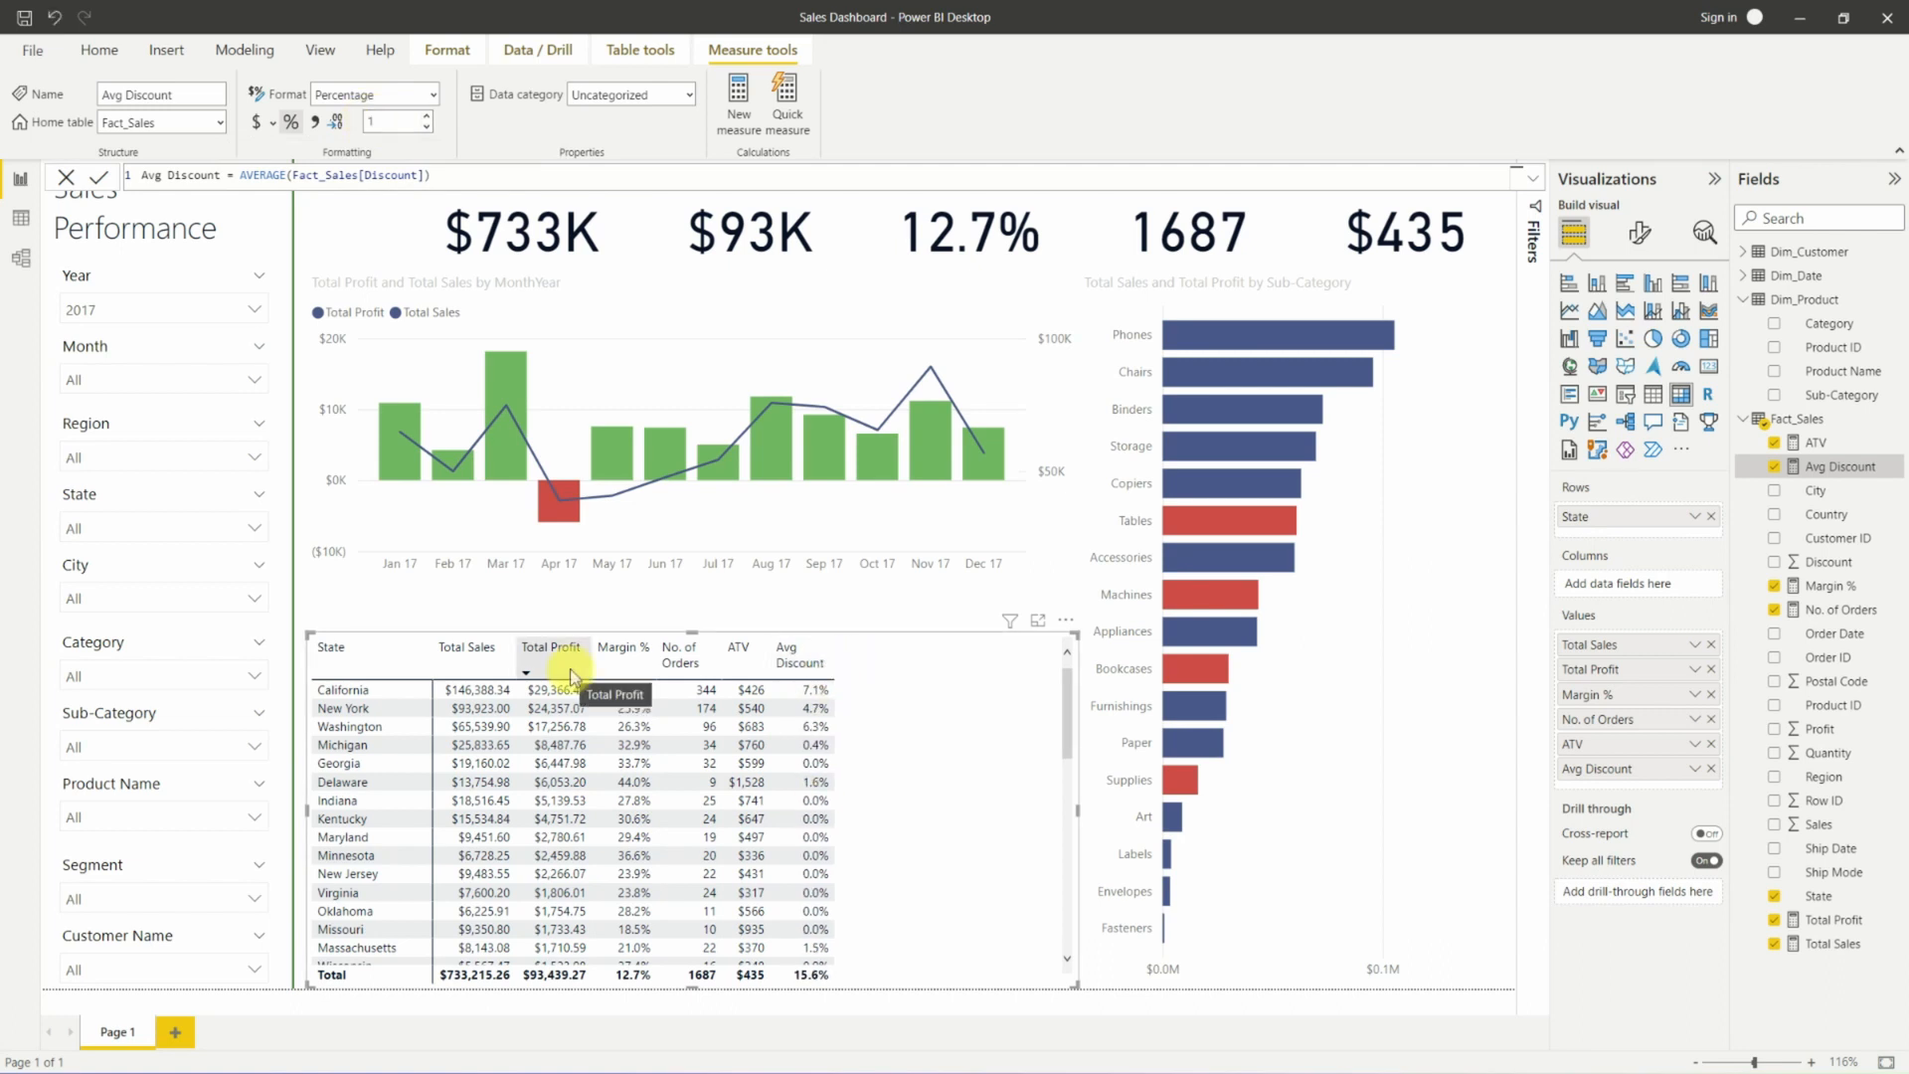
scroll(580, 736, "down", 8)
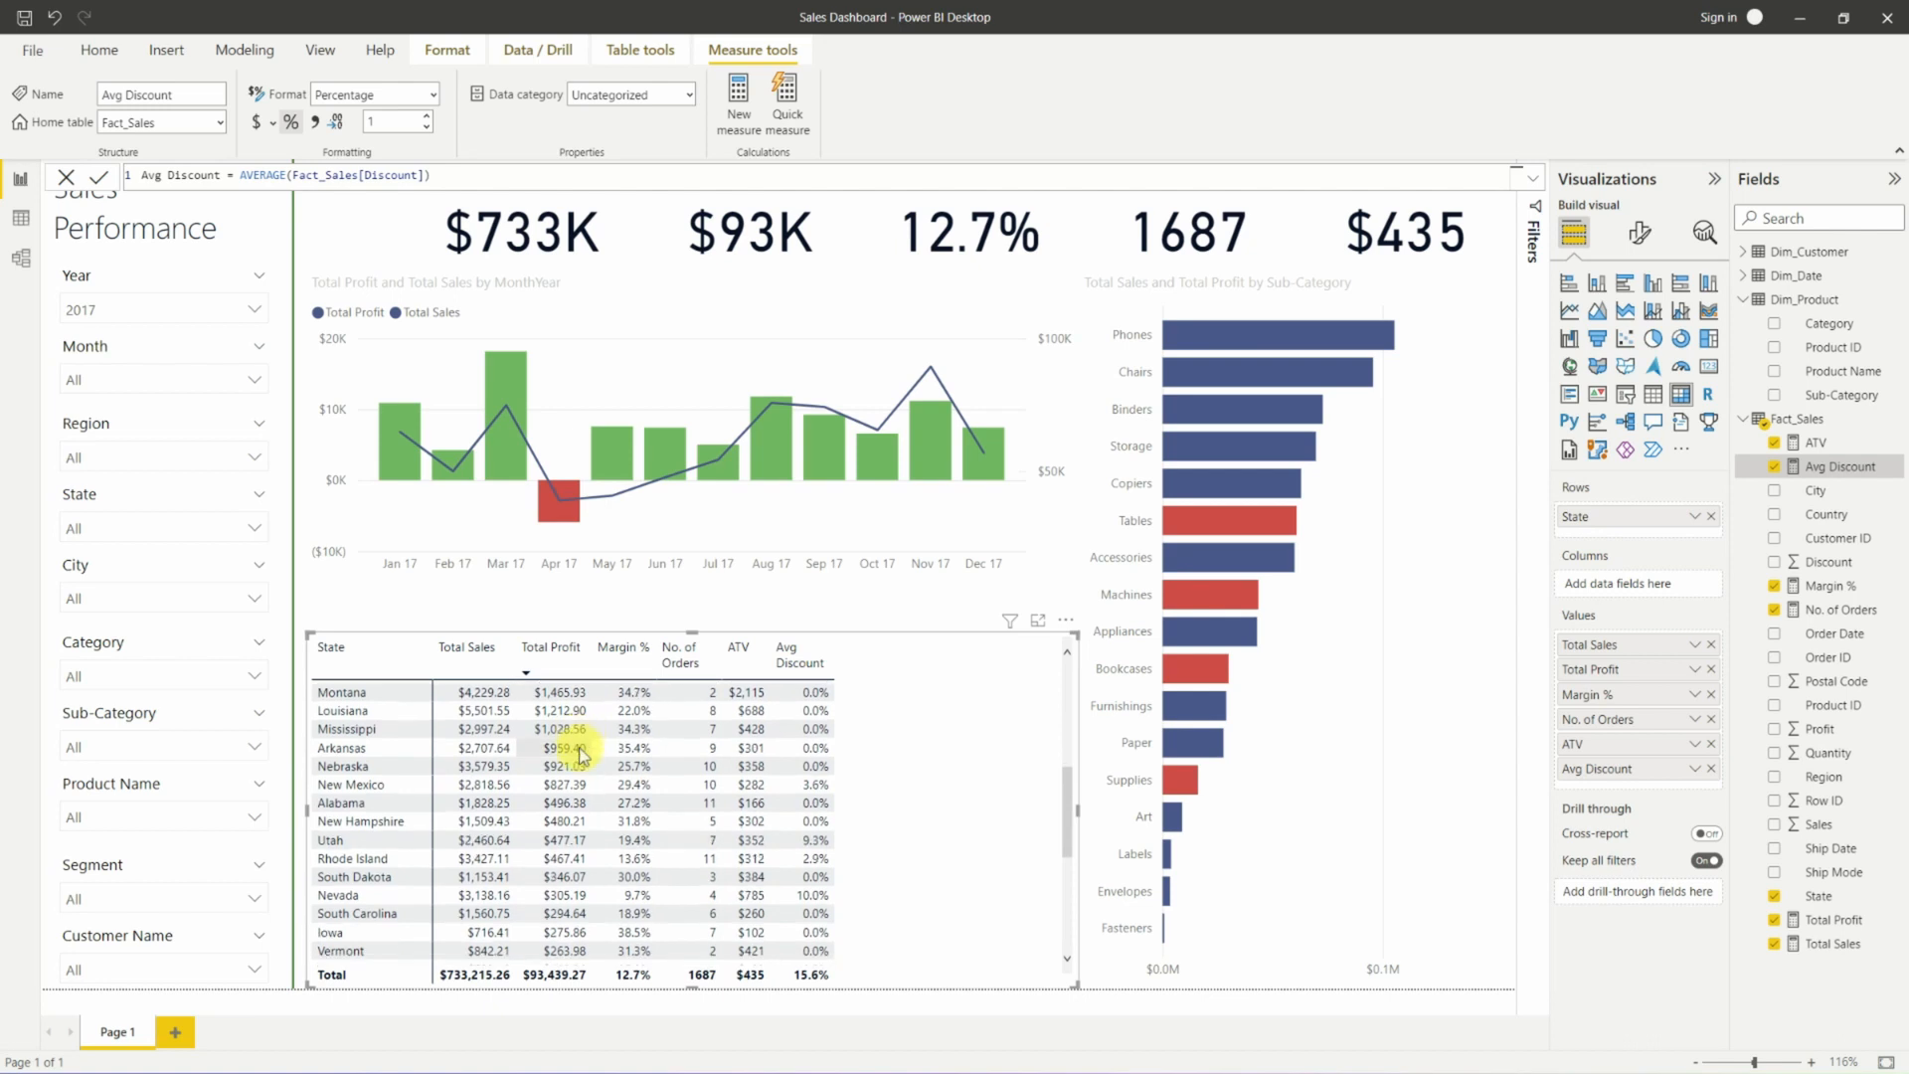
scroll(581, 756, "down", 4)
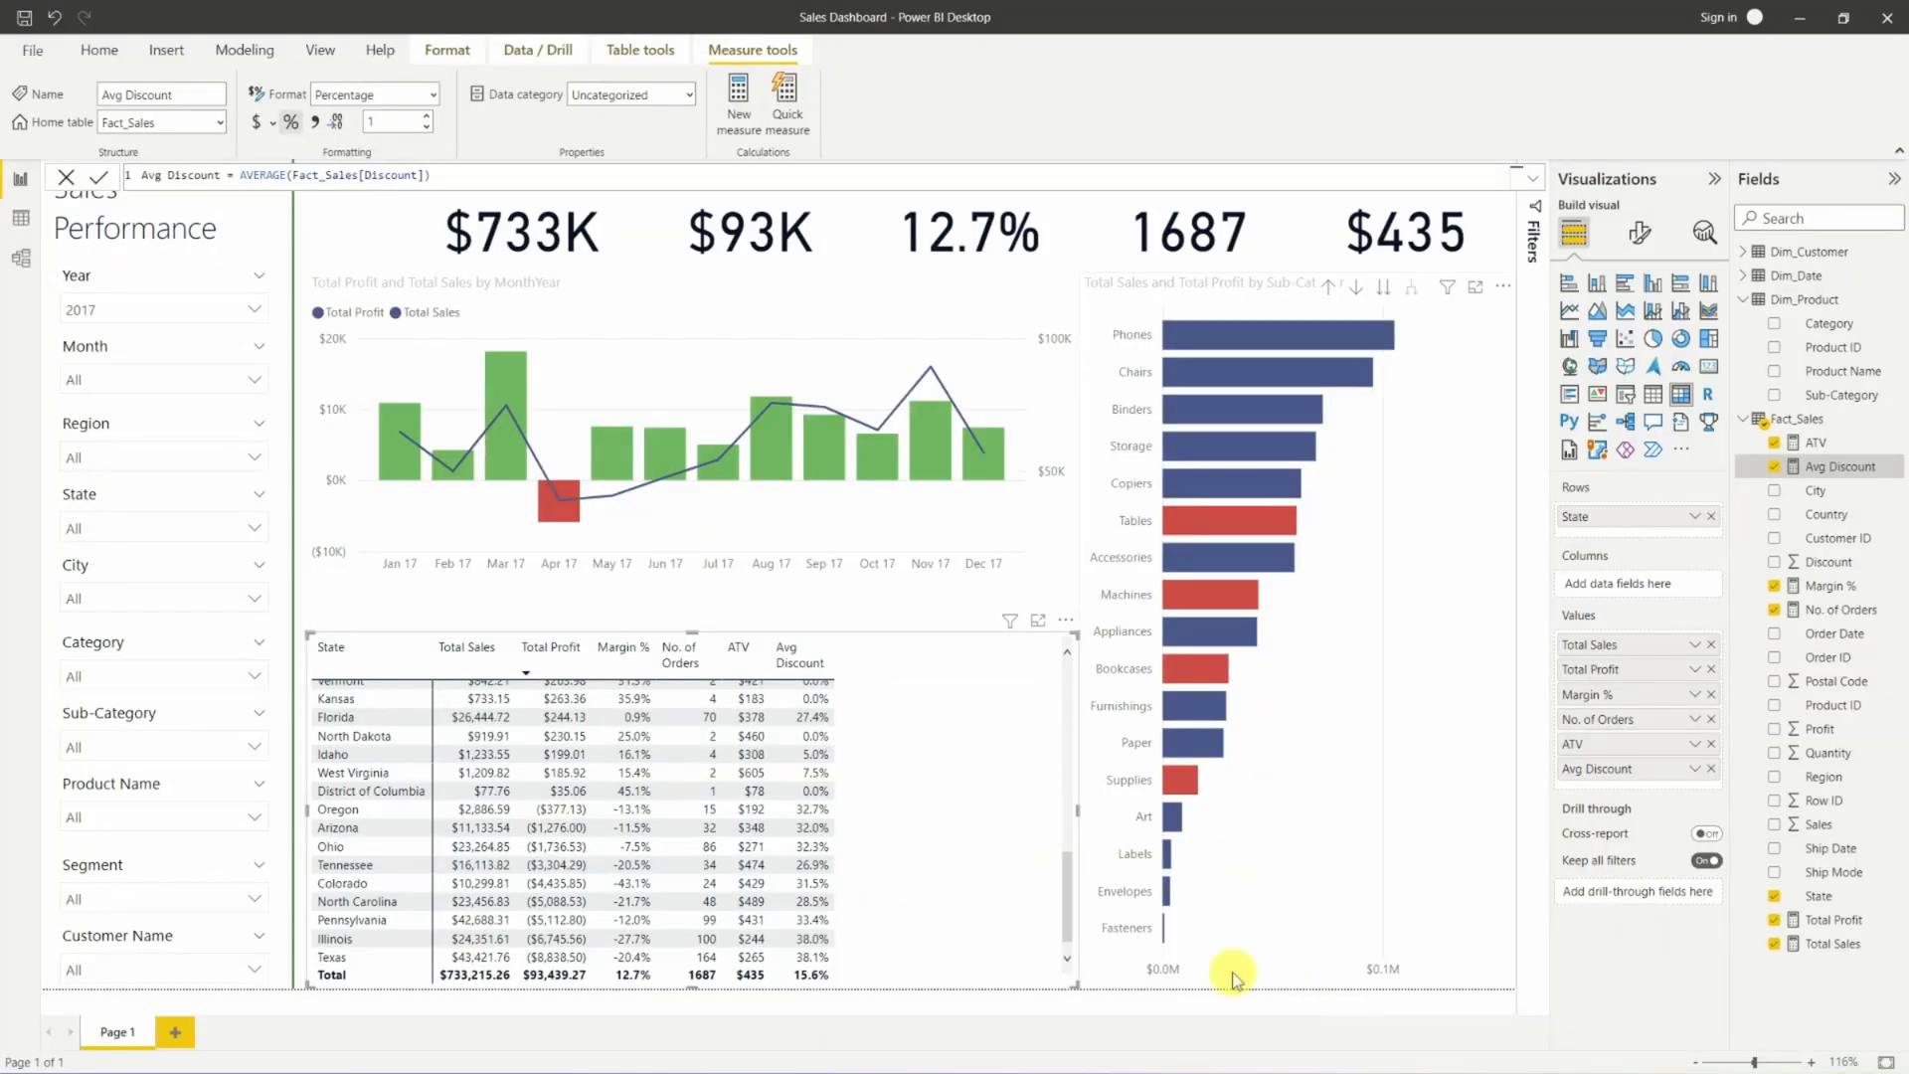
Shorten the Sub-Category bar chart from its lower edge to free space beneath it, and deselect it.
left_click_drag(1302, 984, 1277, 750)
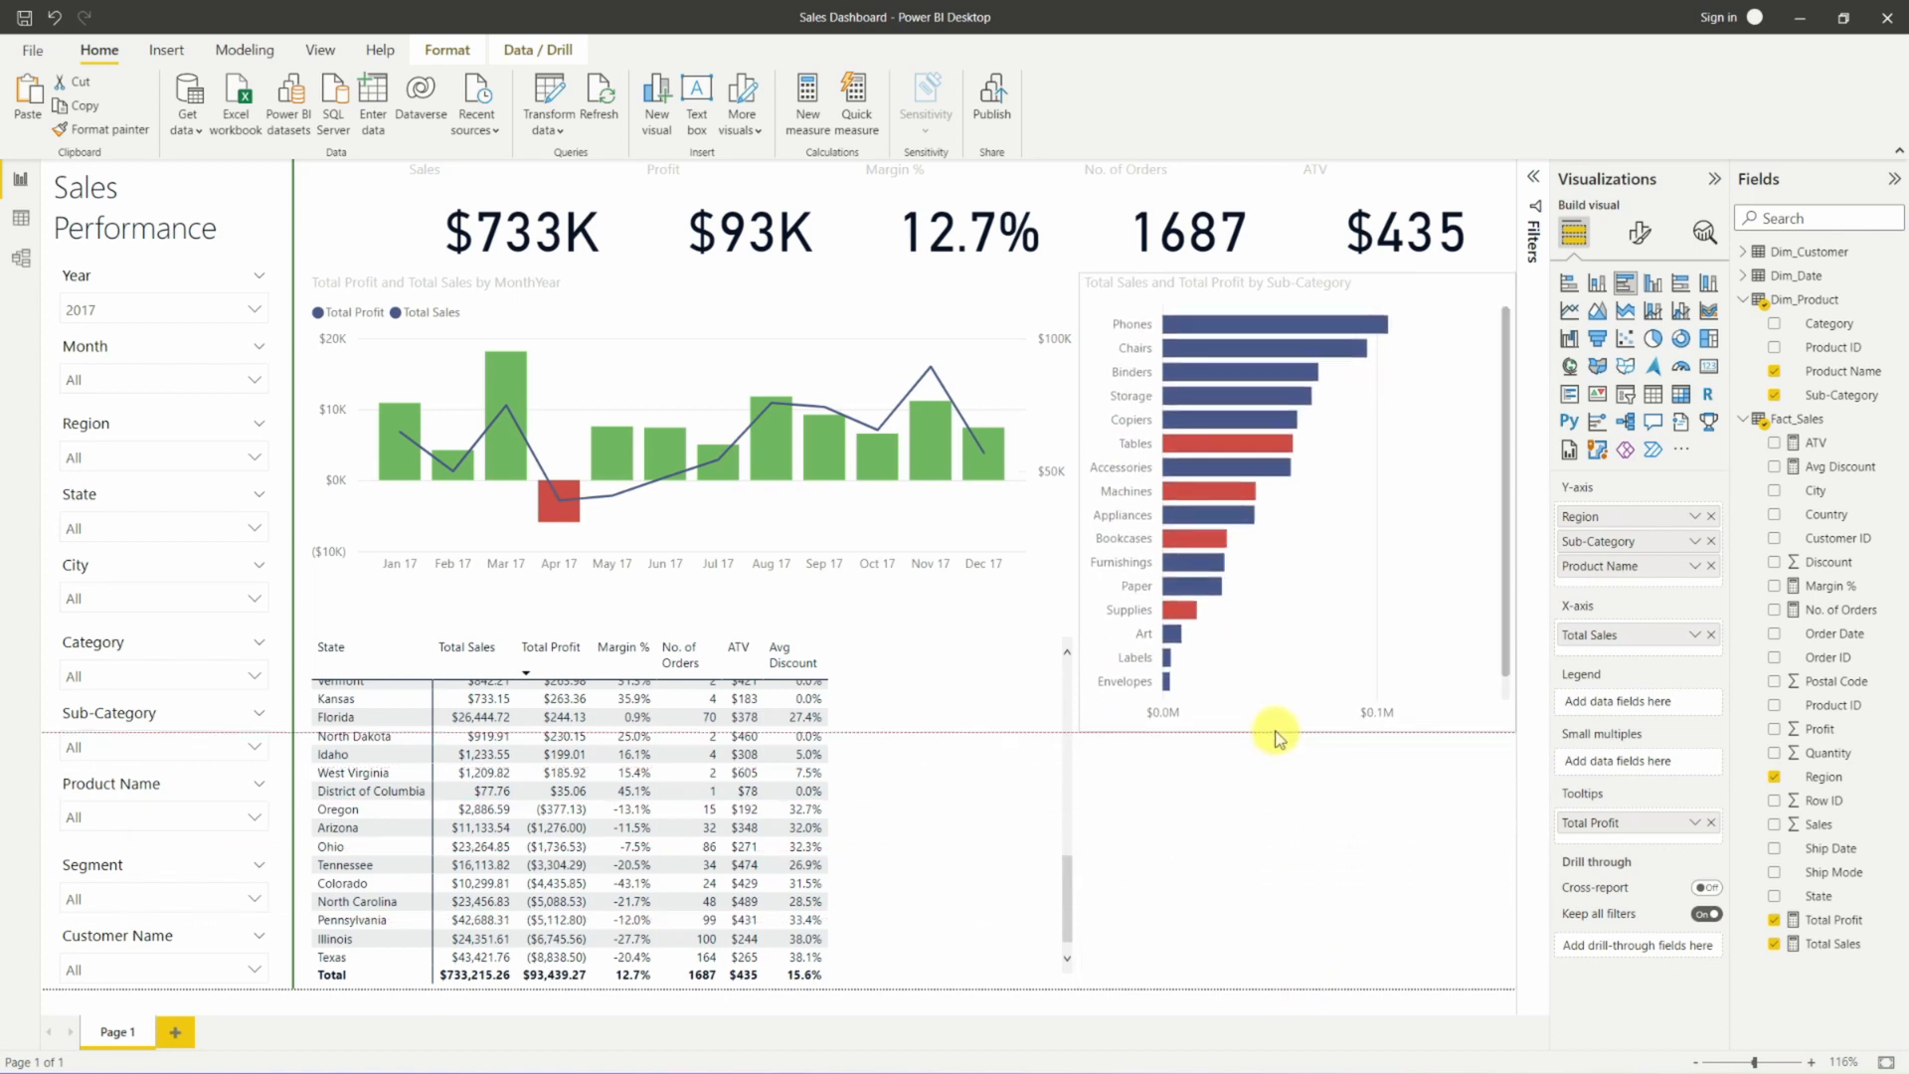
left_click(1203, 788)
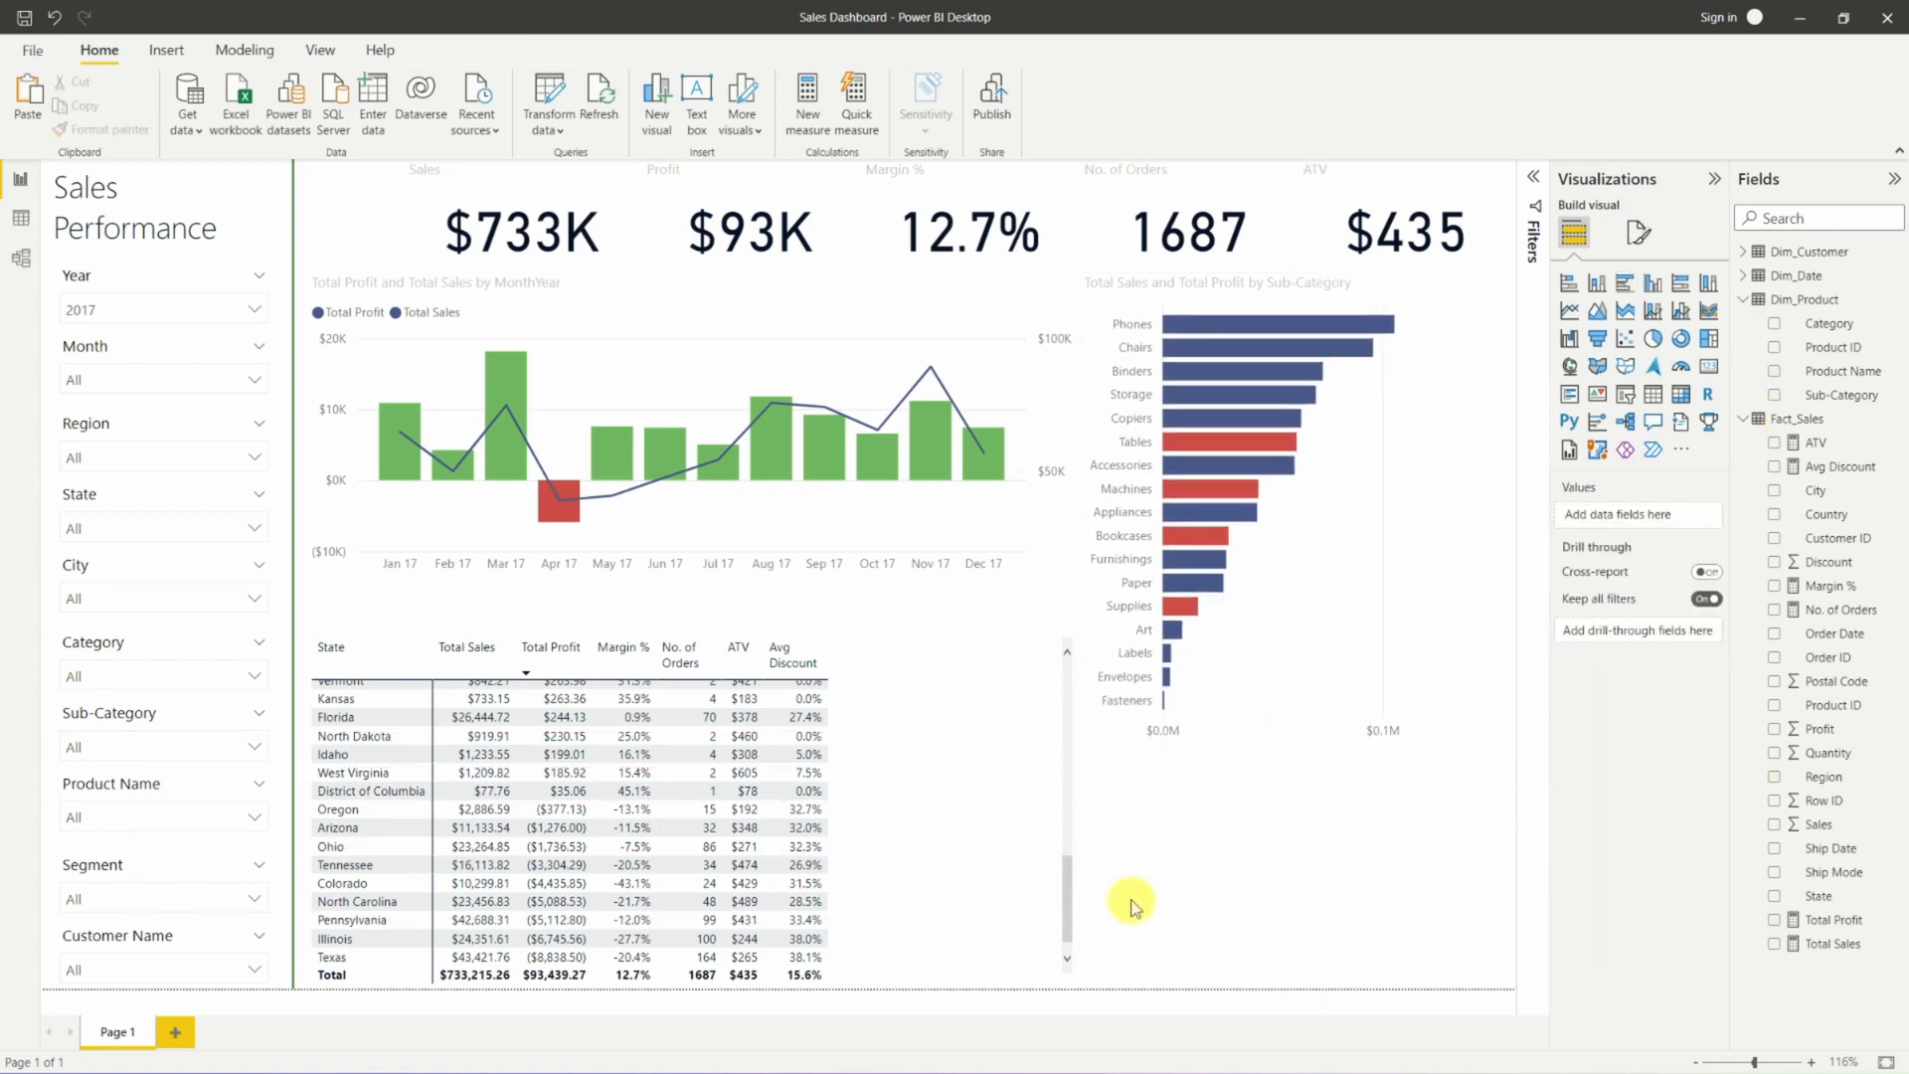
left_click(1297, 747)
mouse_move(1296, 752)
left_mouse_down()
mouse_move(1295, 730)
mouse_move(1292, 749)
left_mouse_up()
left_click(1268, 835)
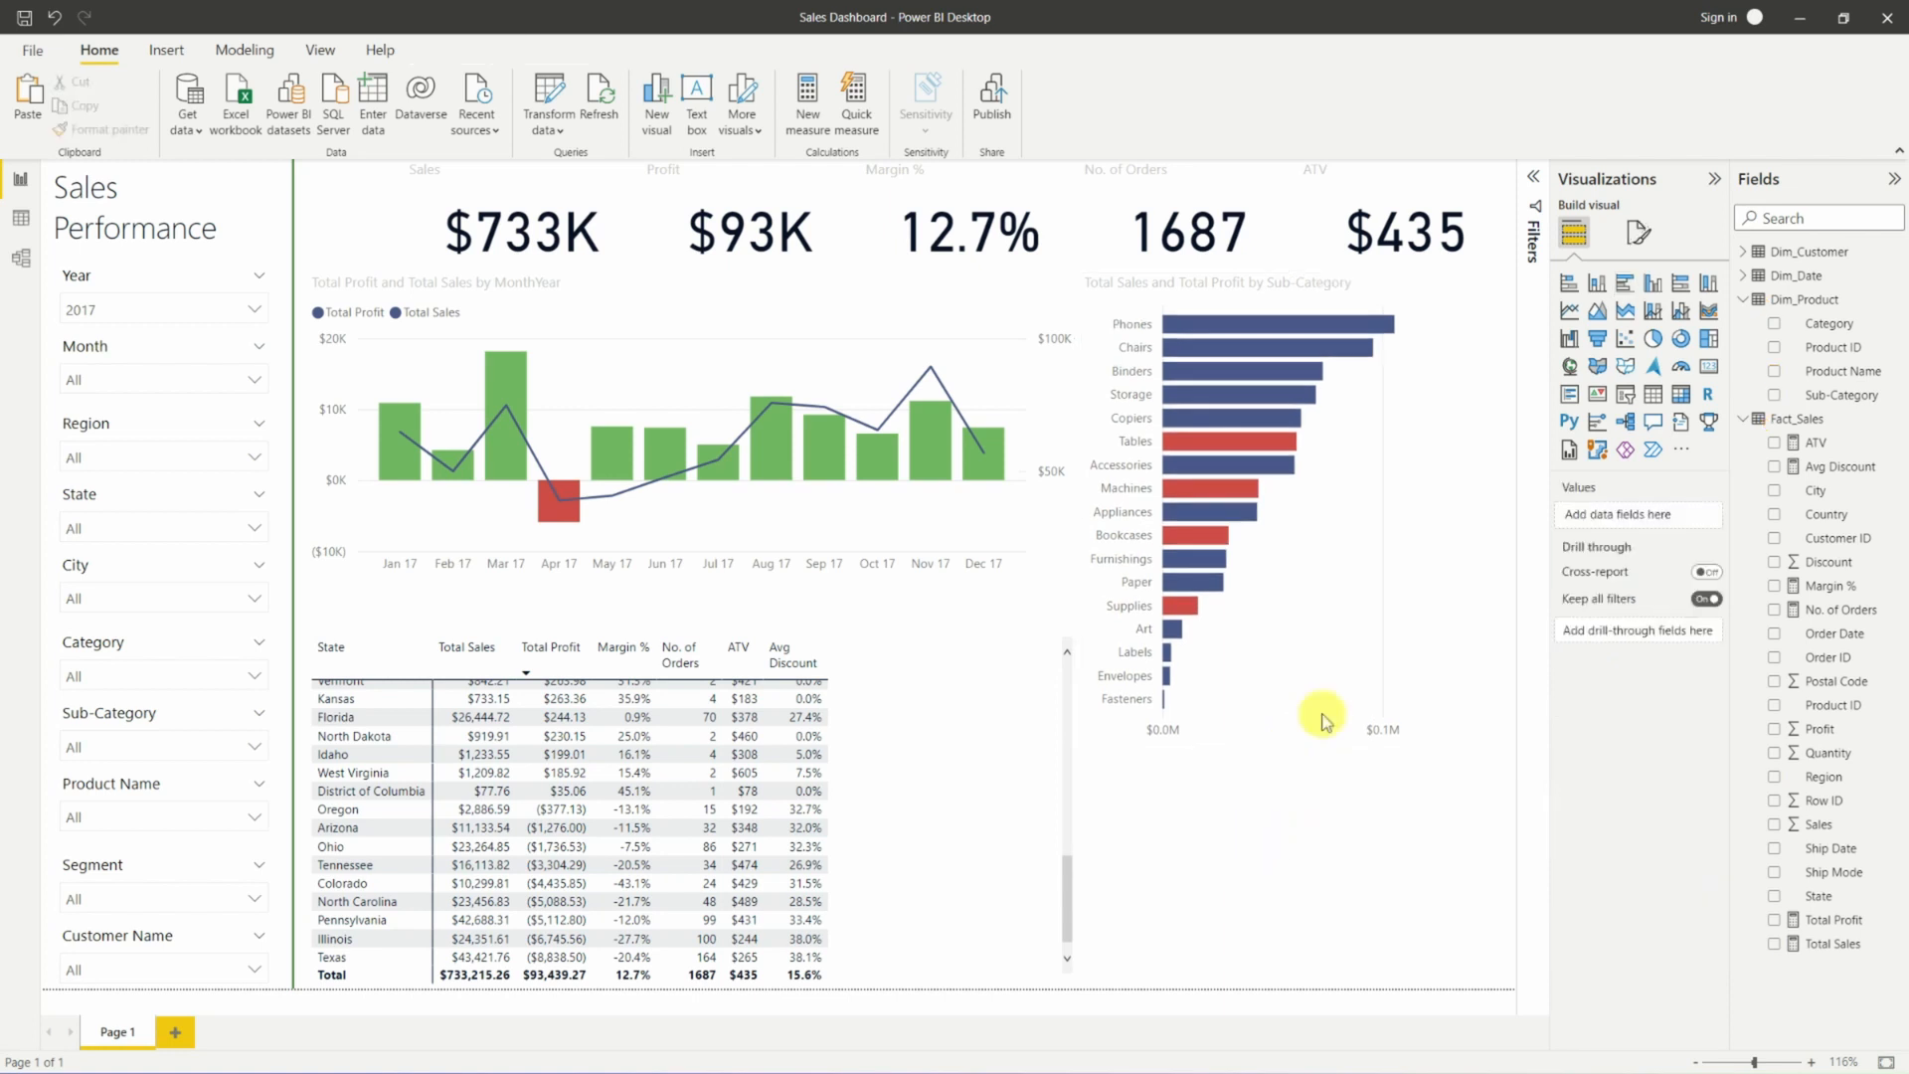
Insert a clustered column chart in the empty space below the bar chart with Discount on the X-axis.
left_click(1657, 286)
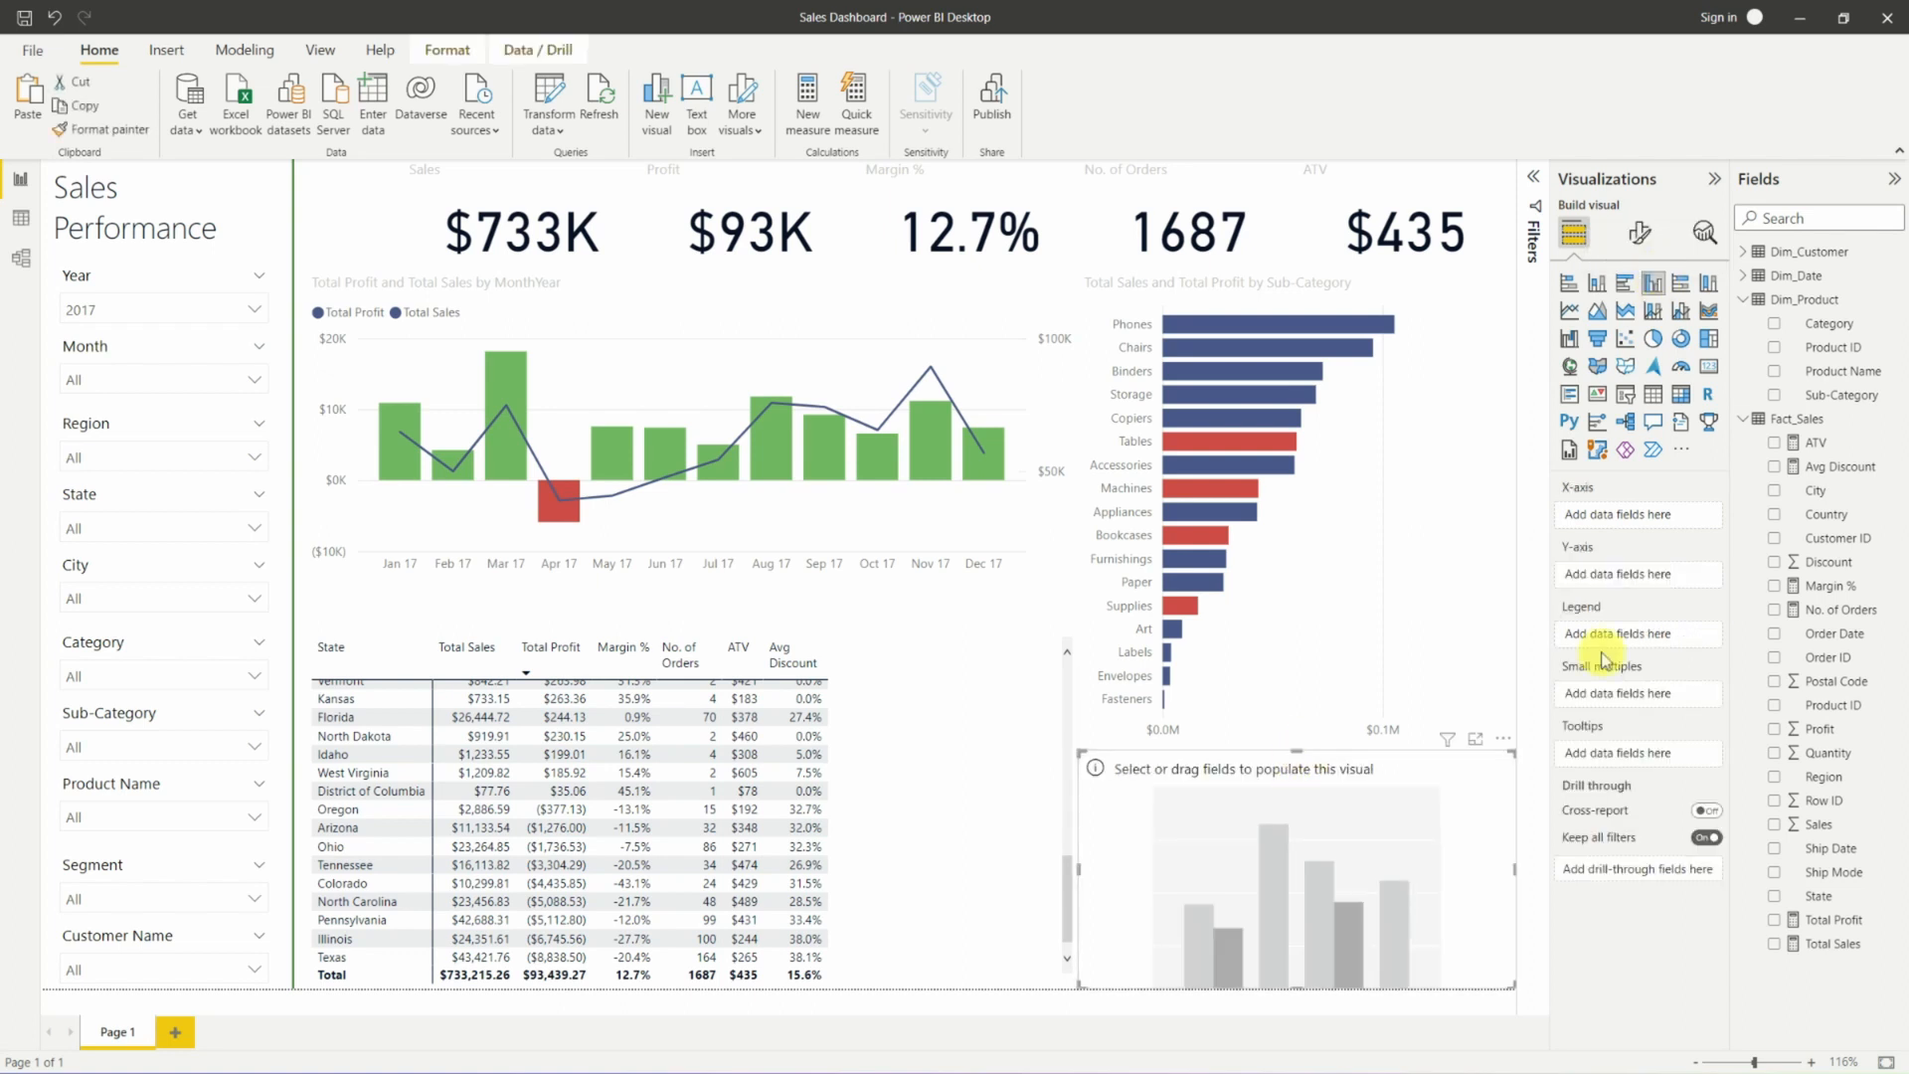
left_click_drag(1828, 563, 1645, 514)
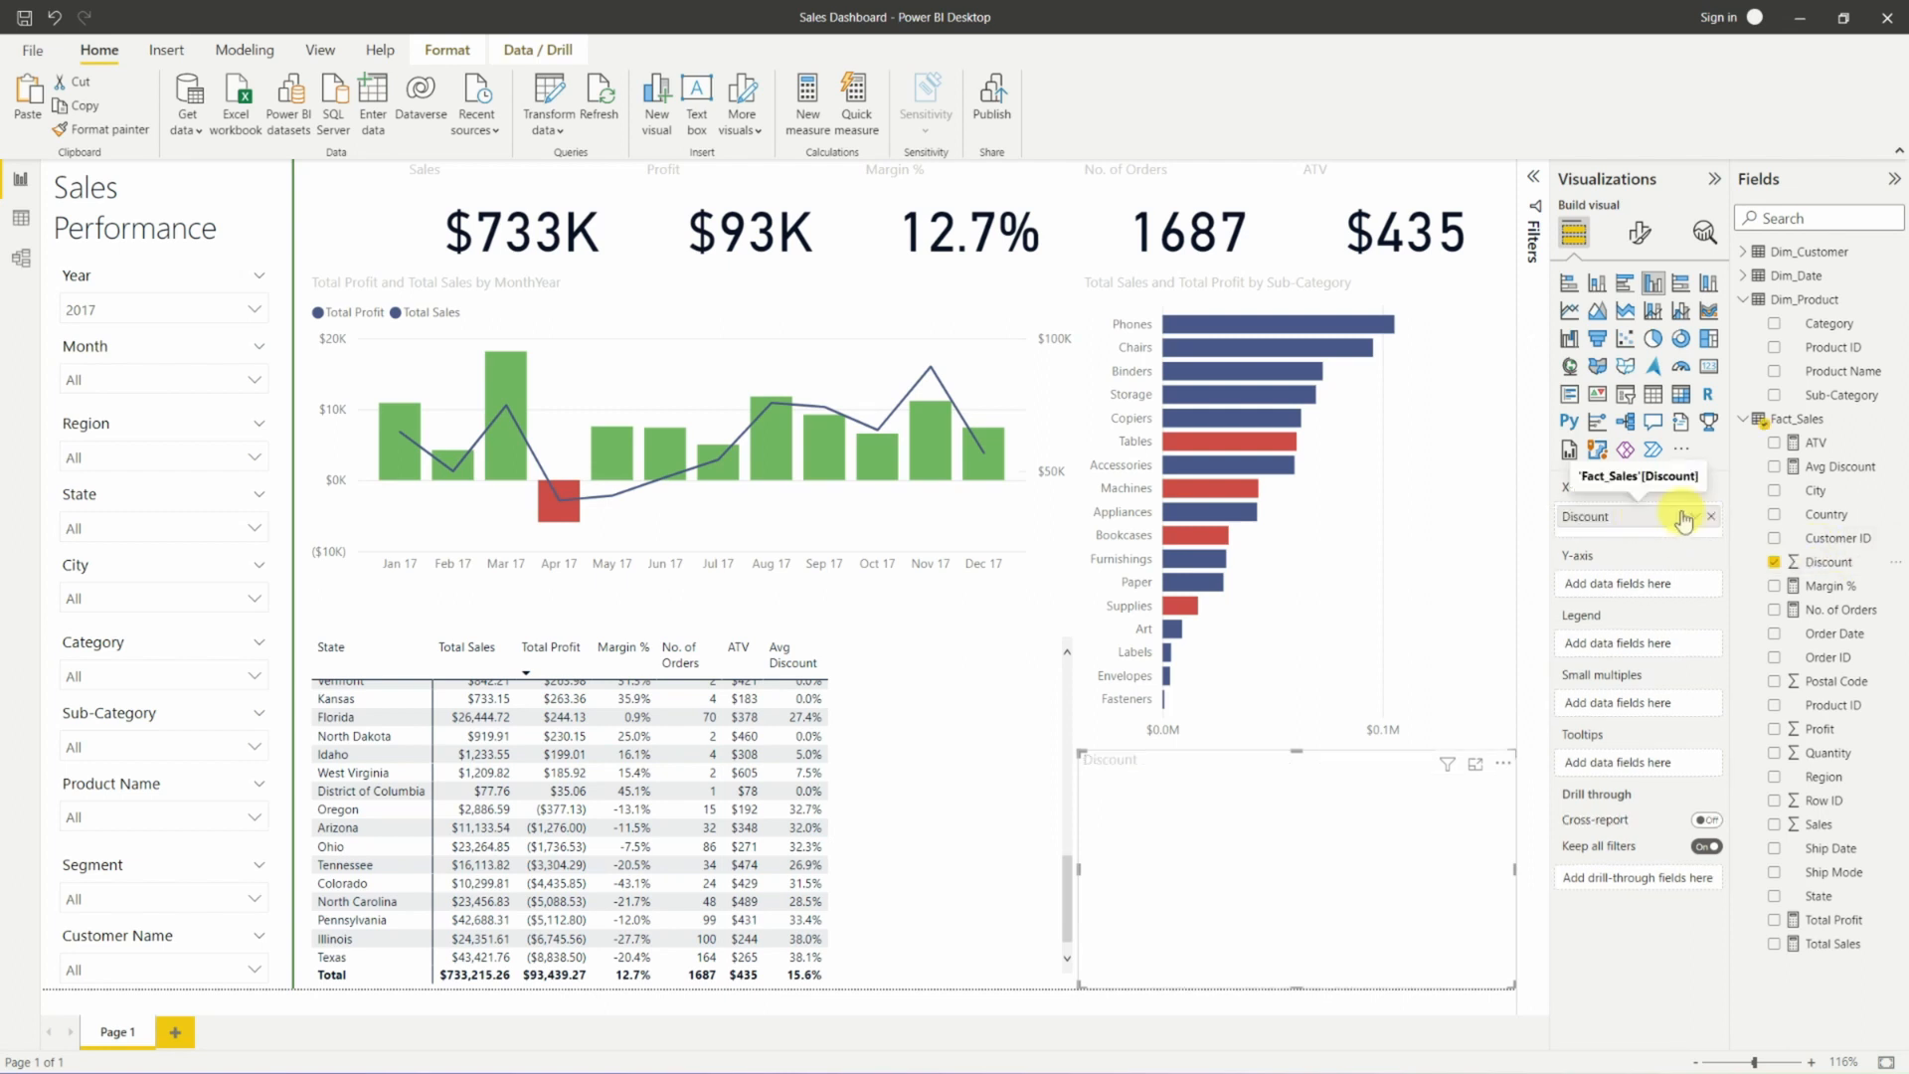
left_click(1693, 518)
left_click(1857, 402)
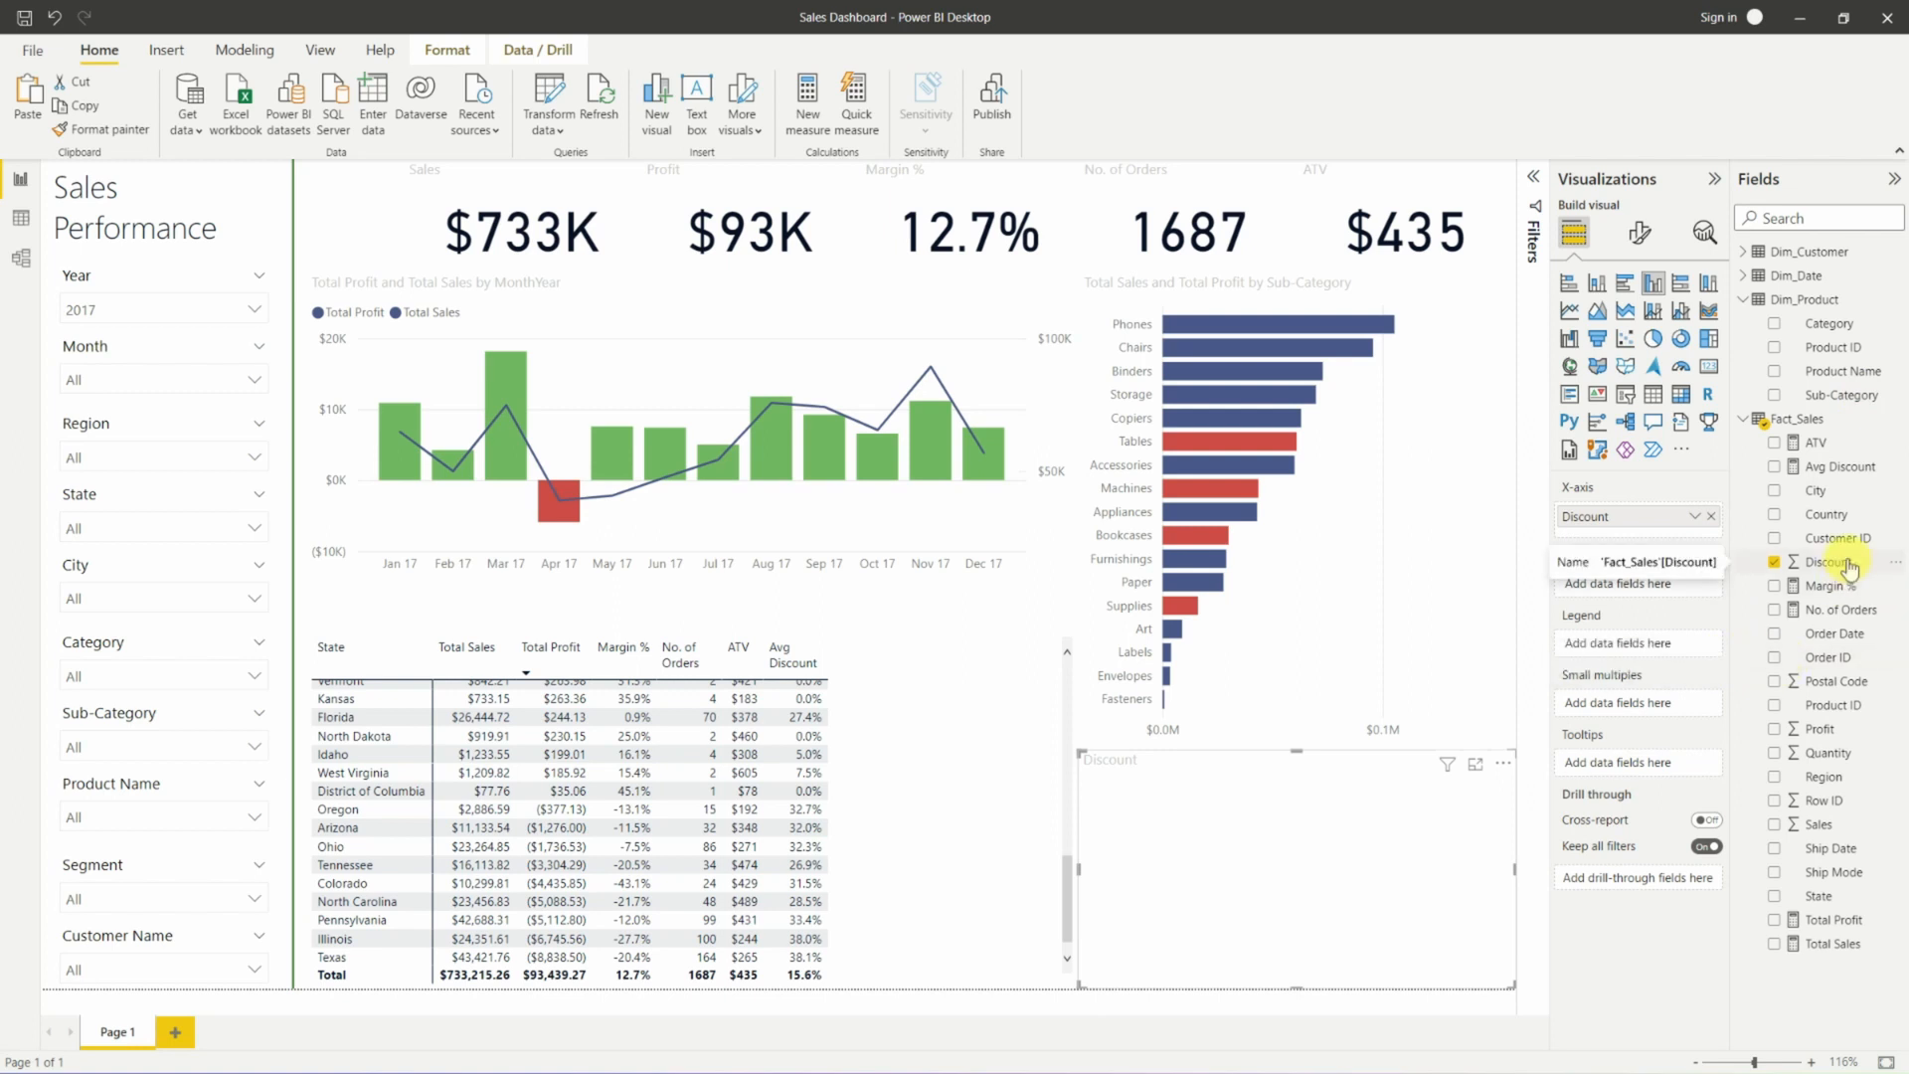
Create a measure in Fact_Sales named Count of Rows with the formula COUNTROWS(Fact_Sales).
left_click(1889, 421)
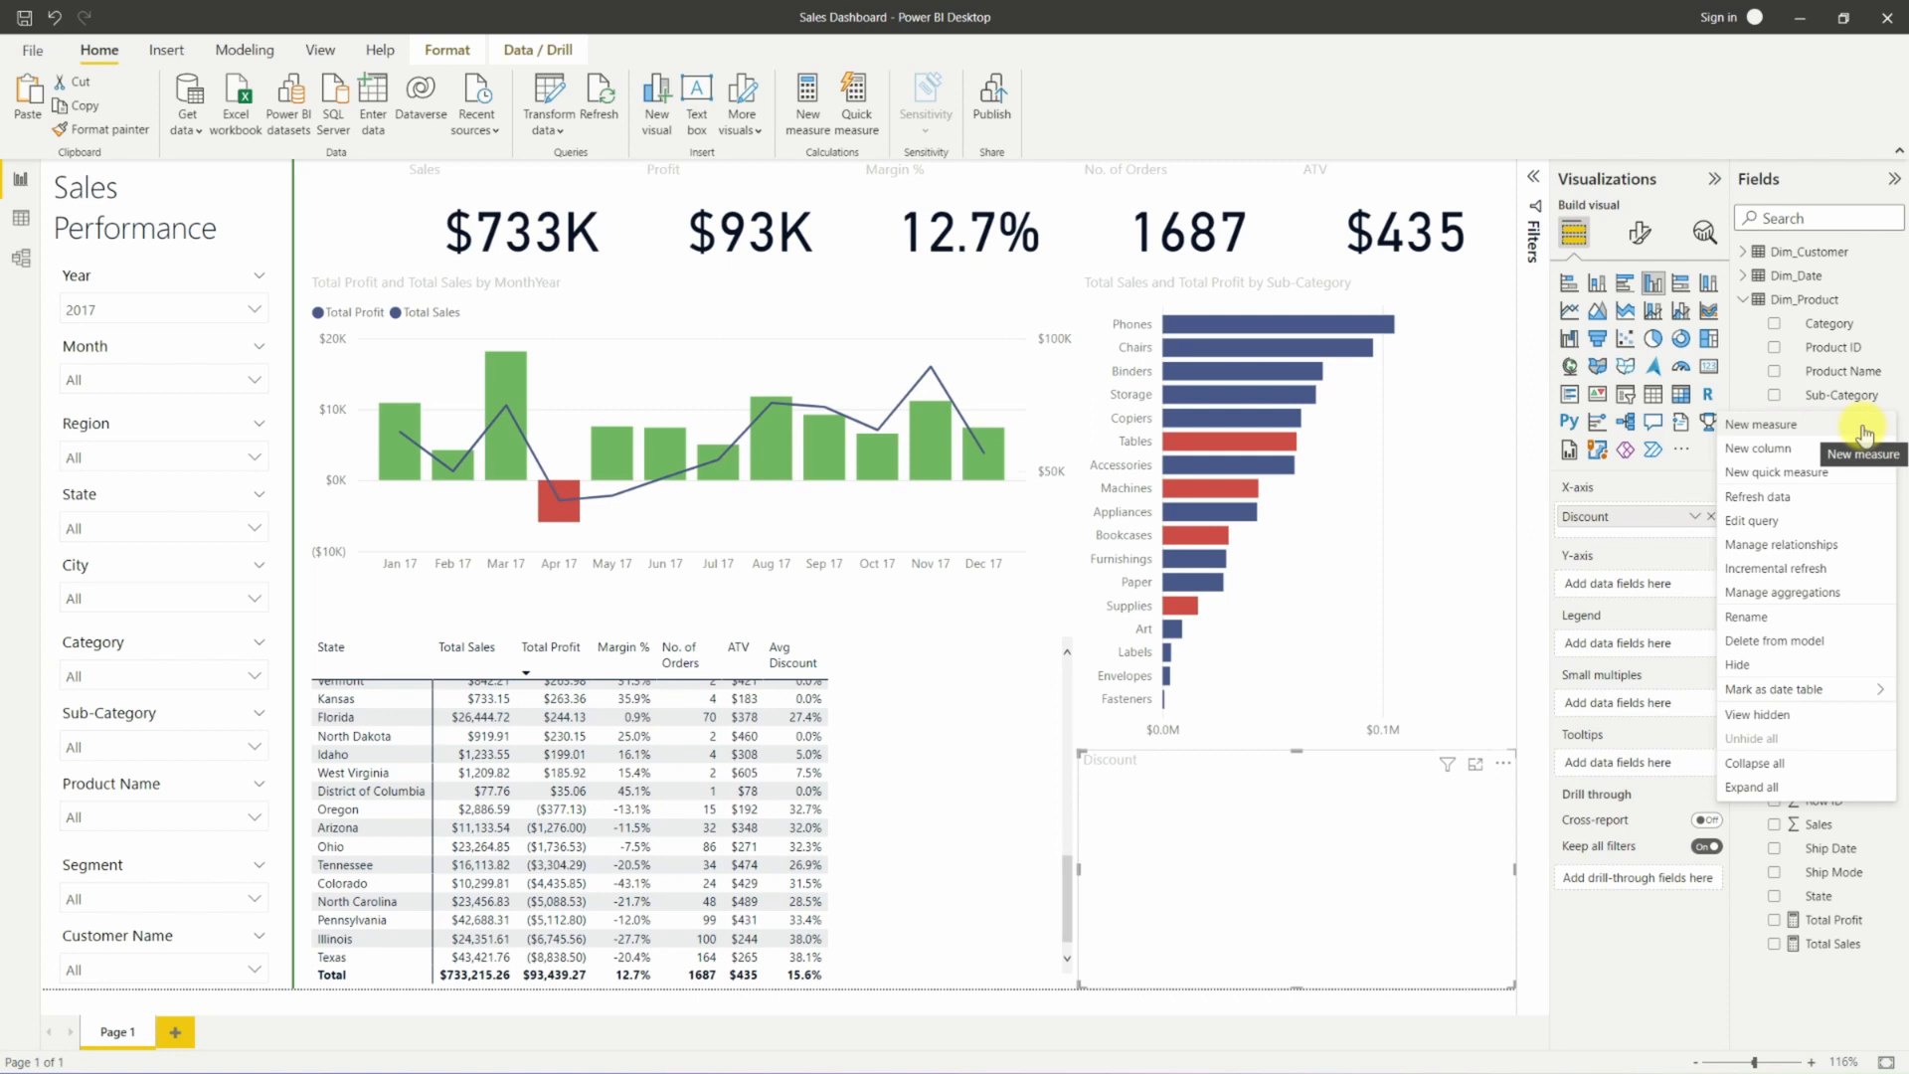
left_click(1864, 433)
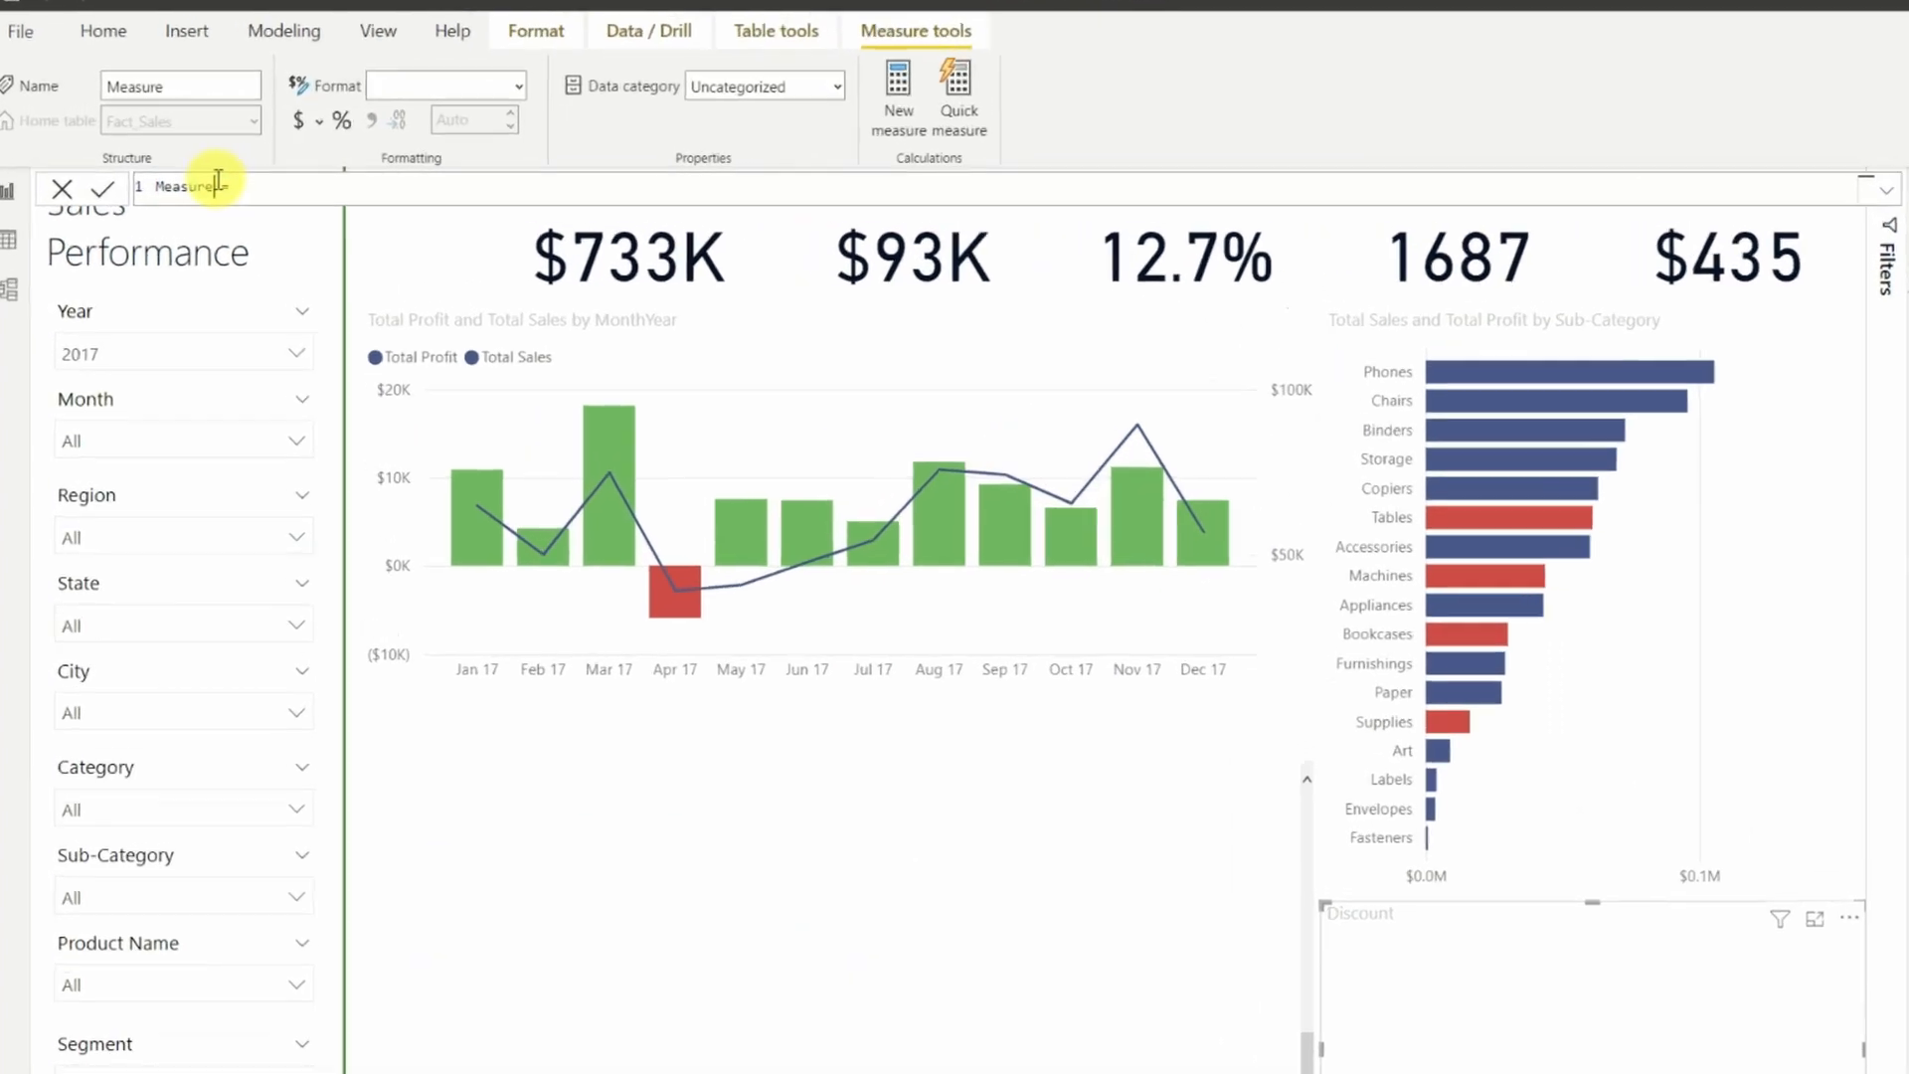
double_click(155, 185)
type("Count ")
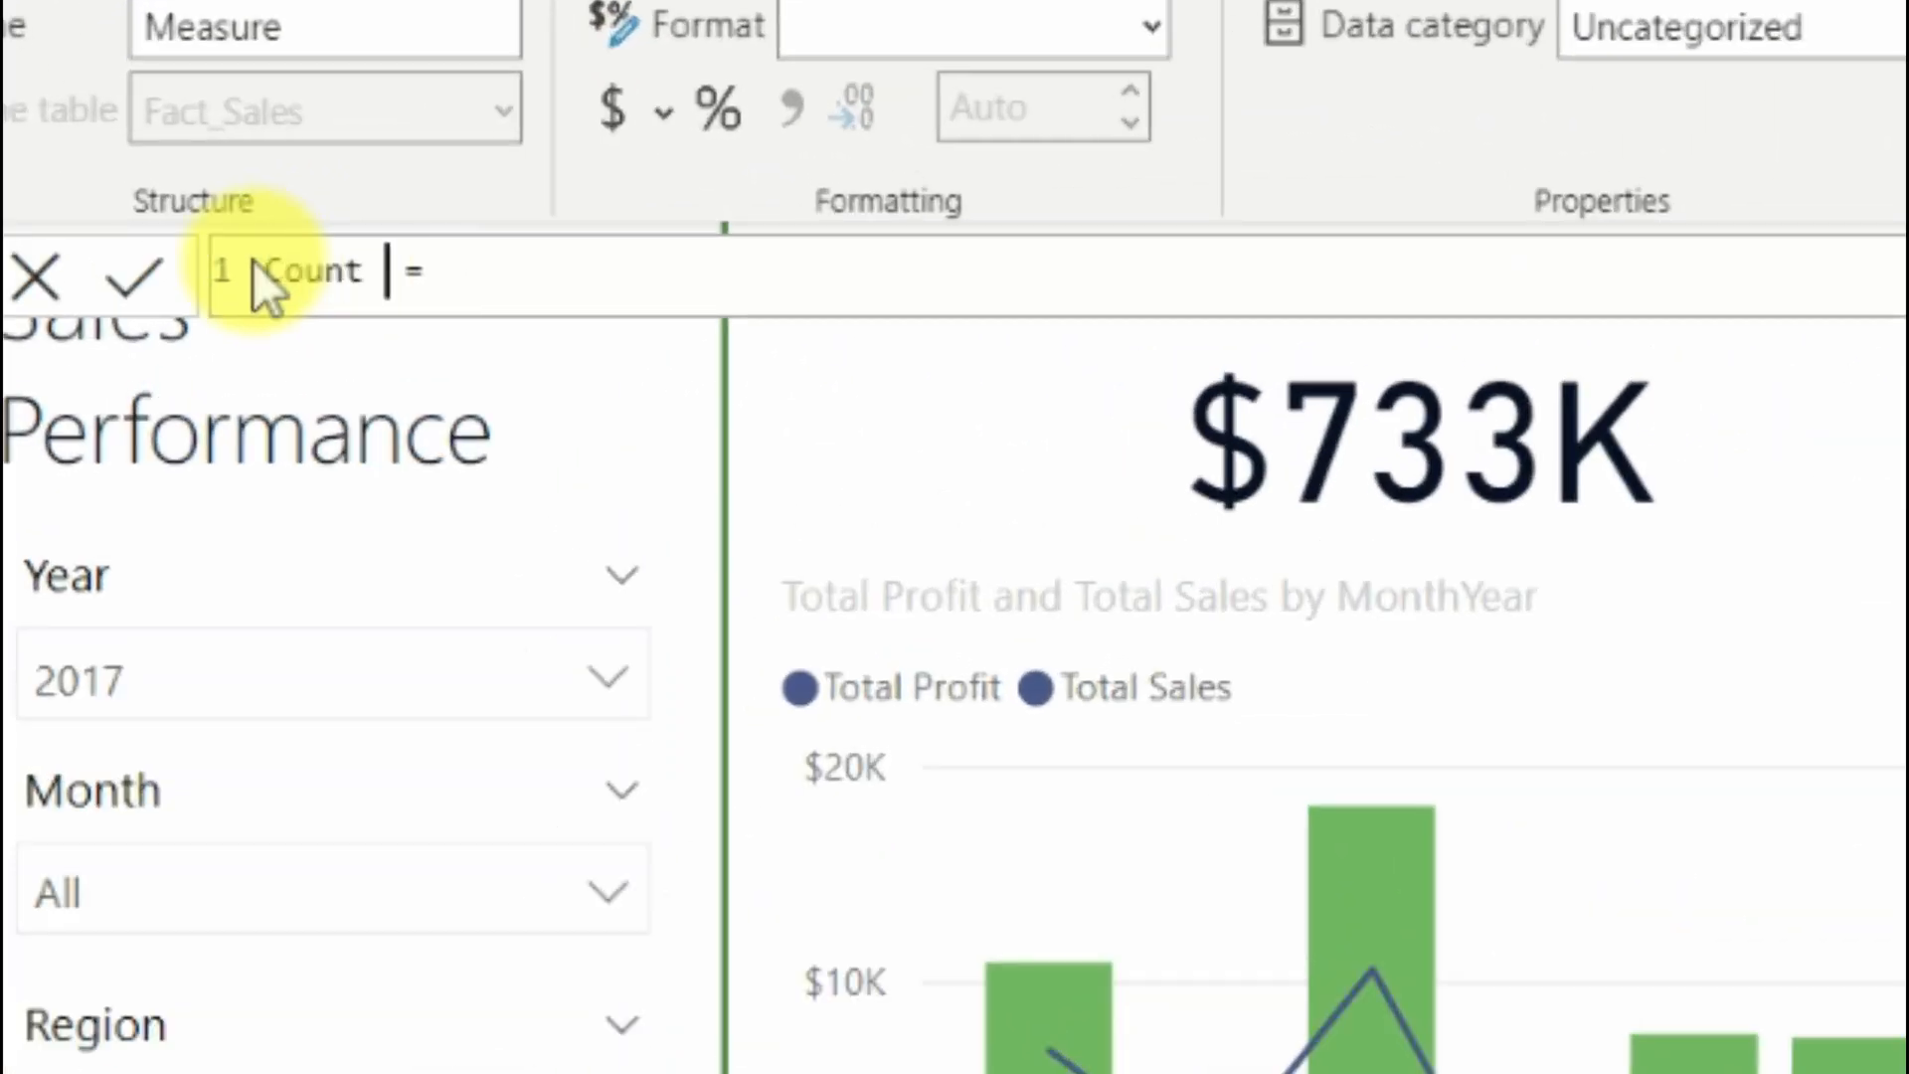
type("of Rows")
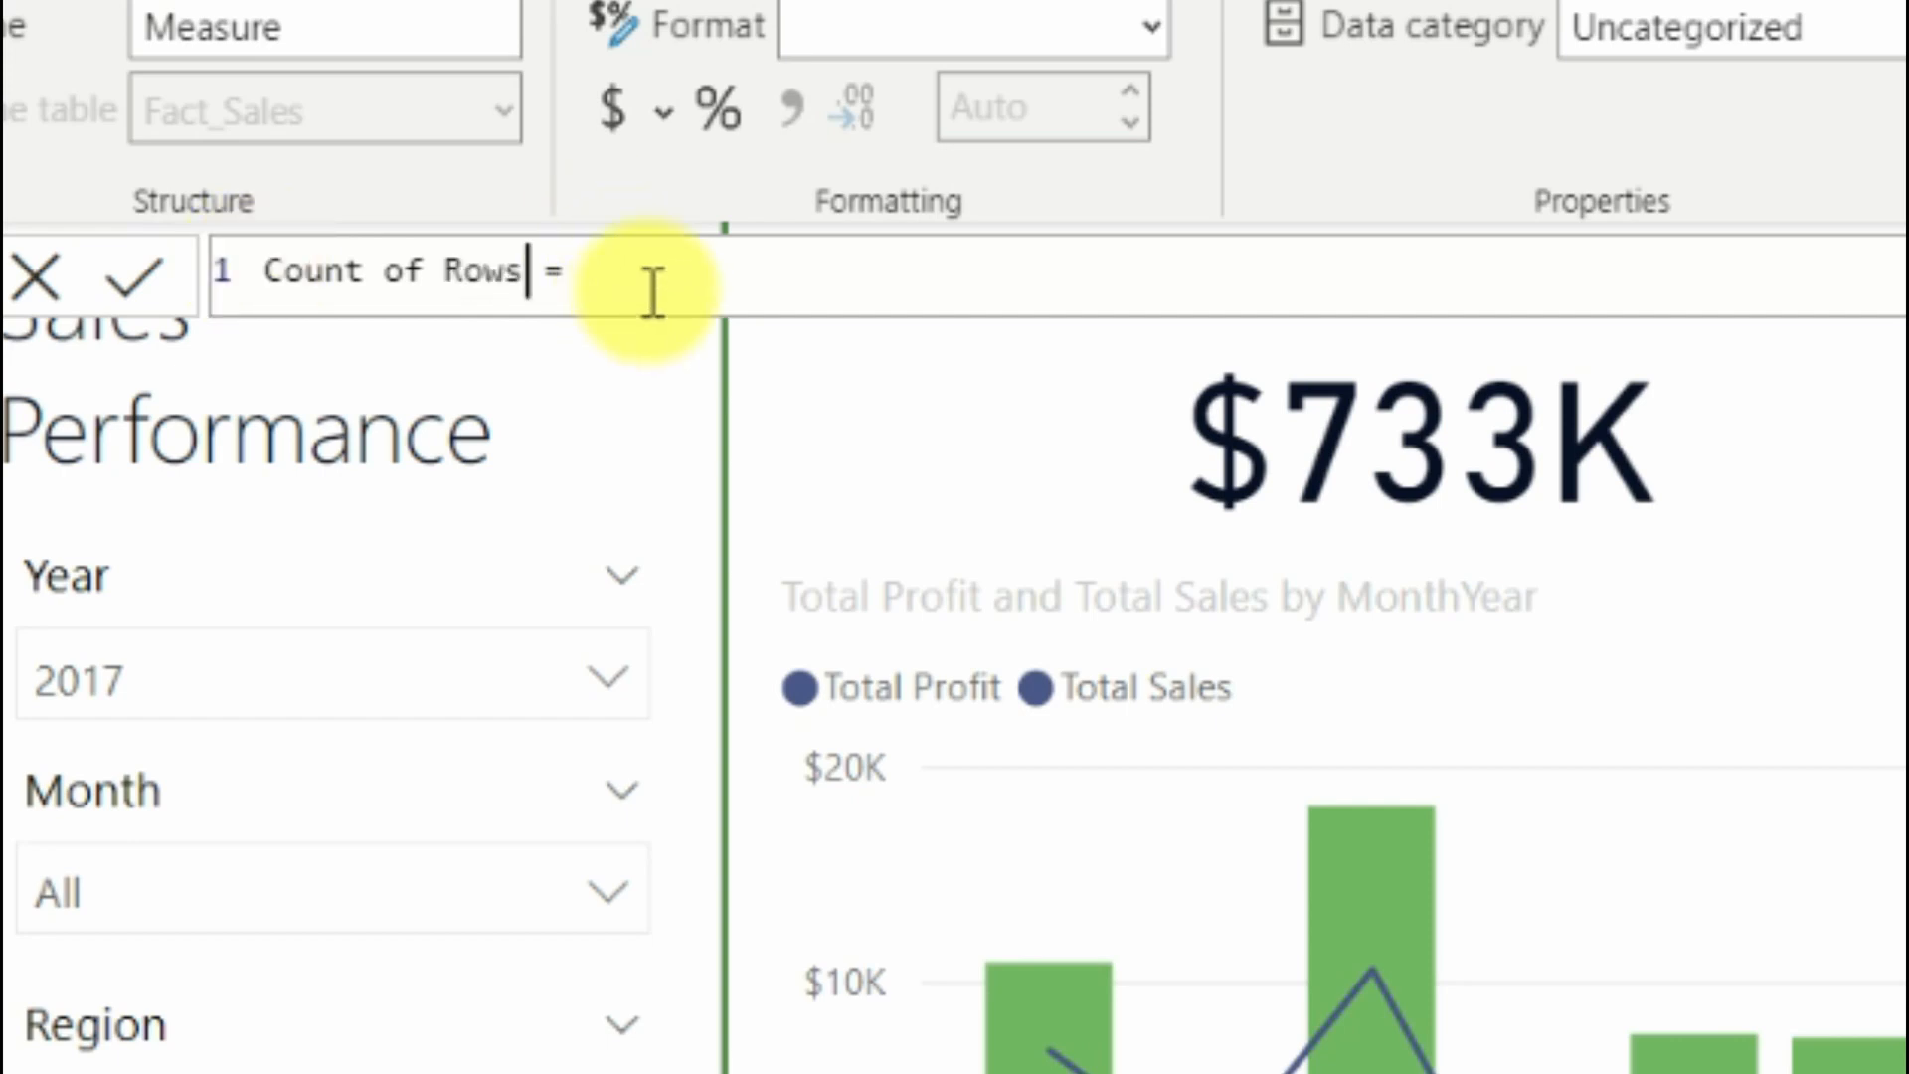
left_click(652, 265)
type("COUNTROWS(")
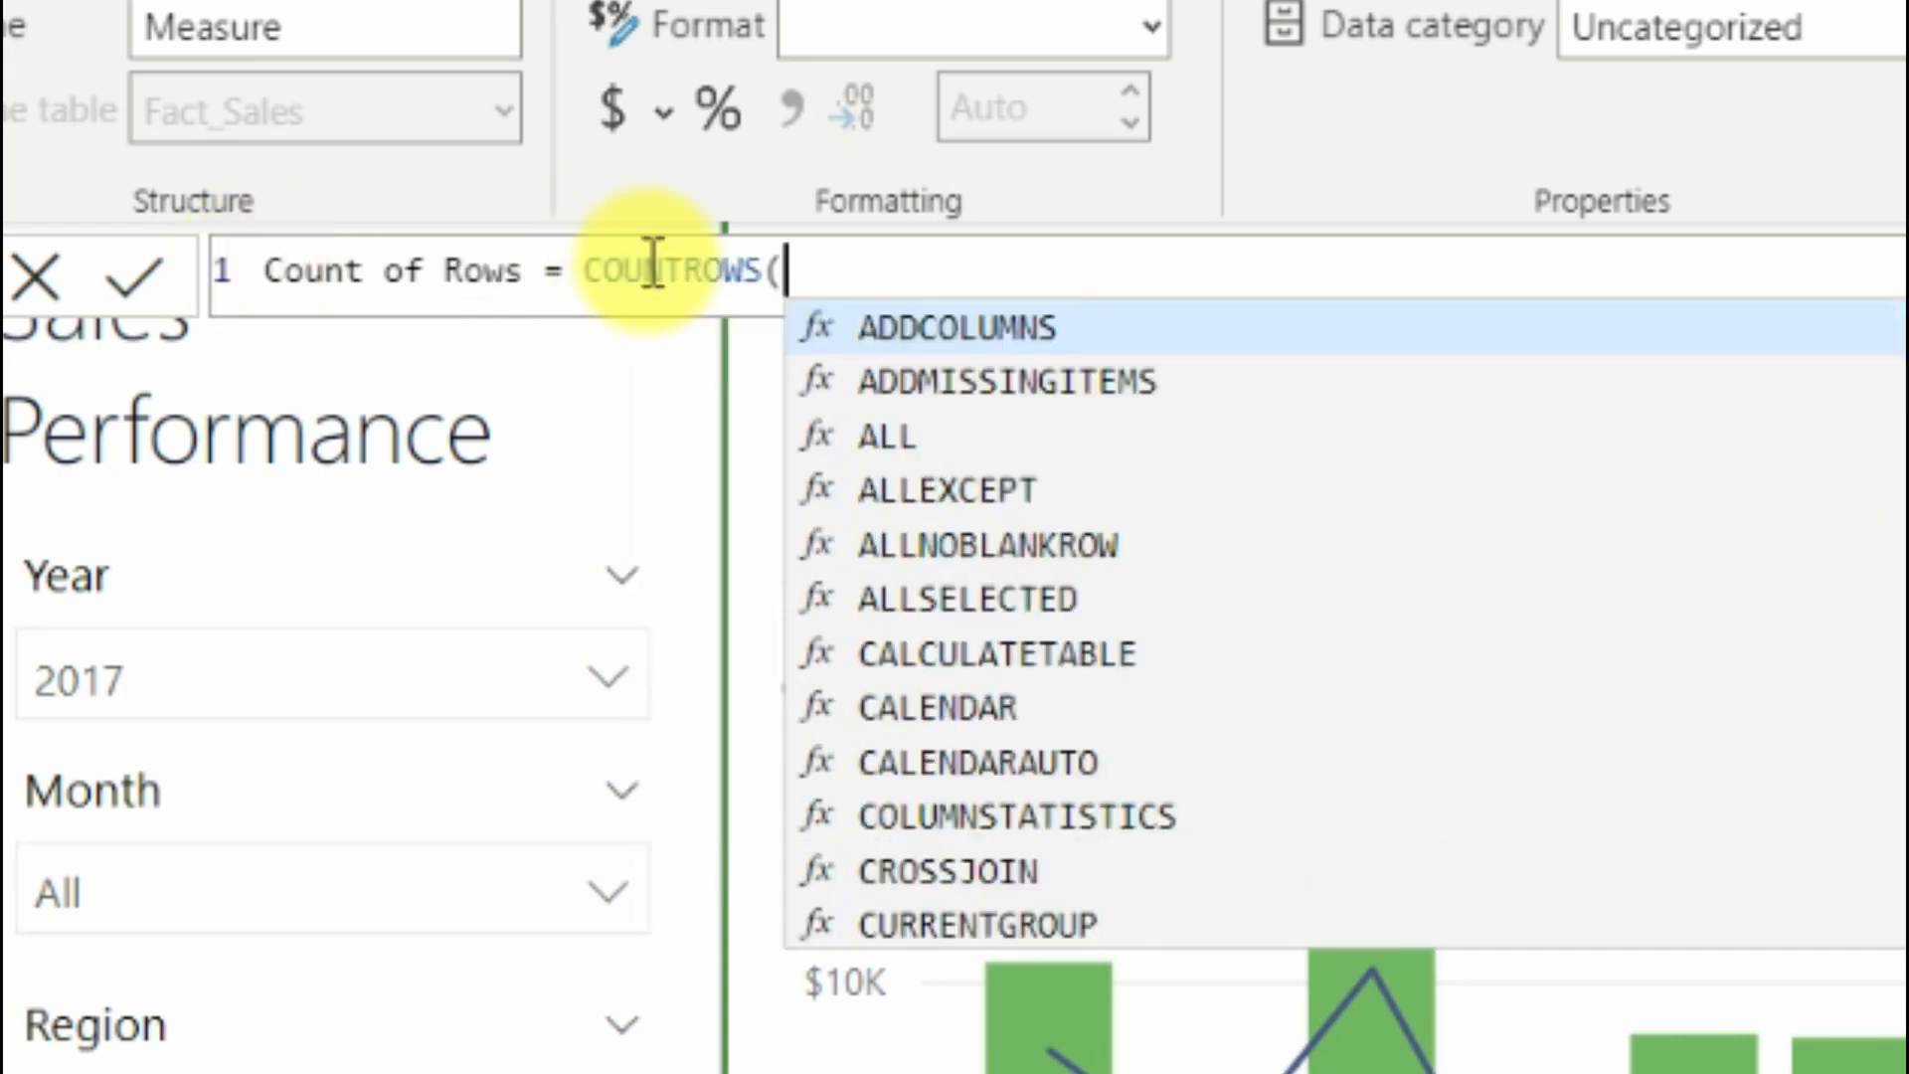
type("fac")
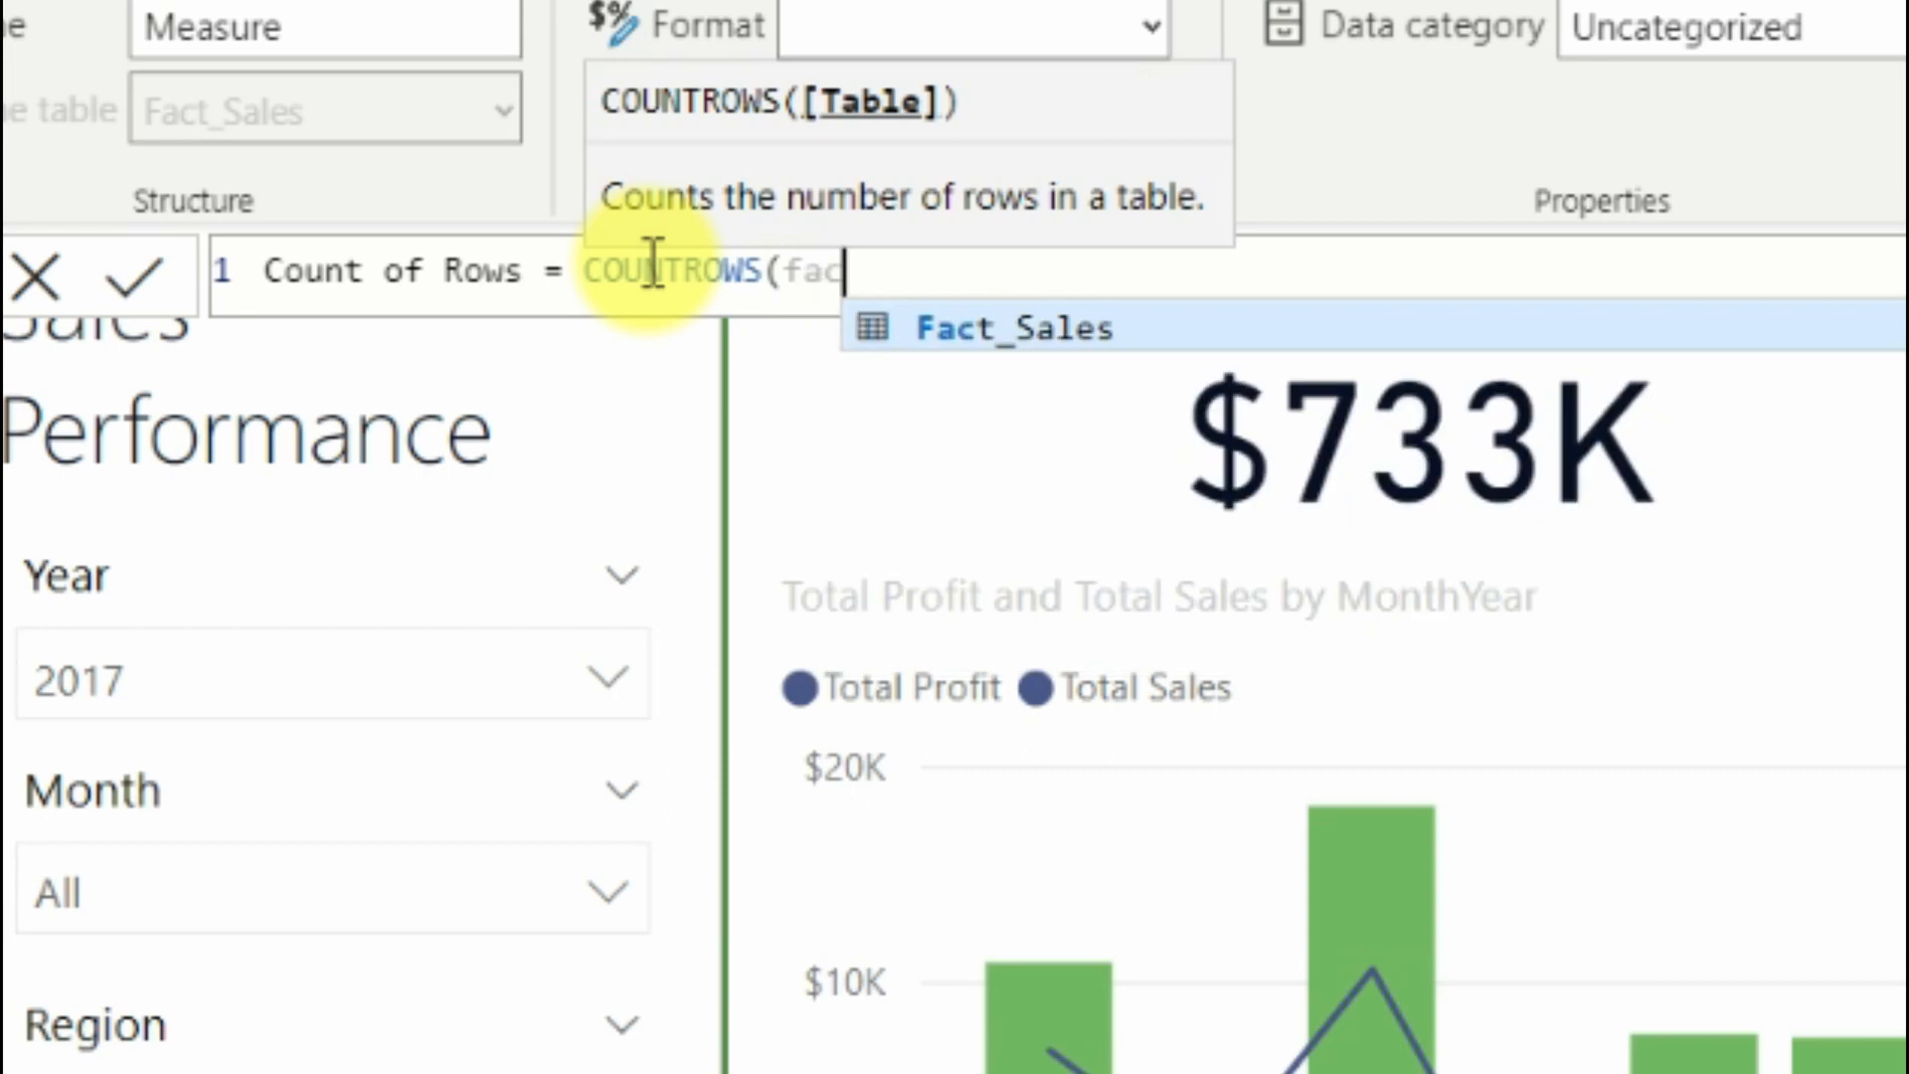
key("Tab")
type(")")
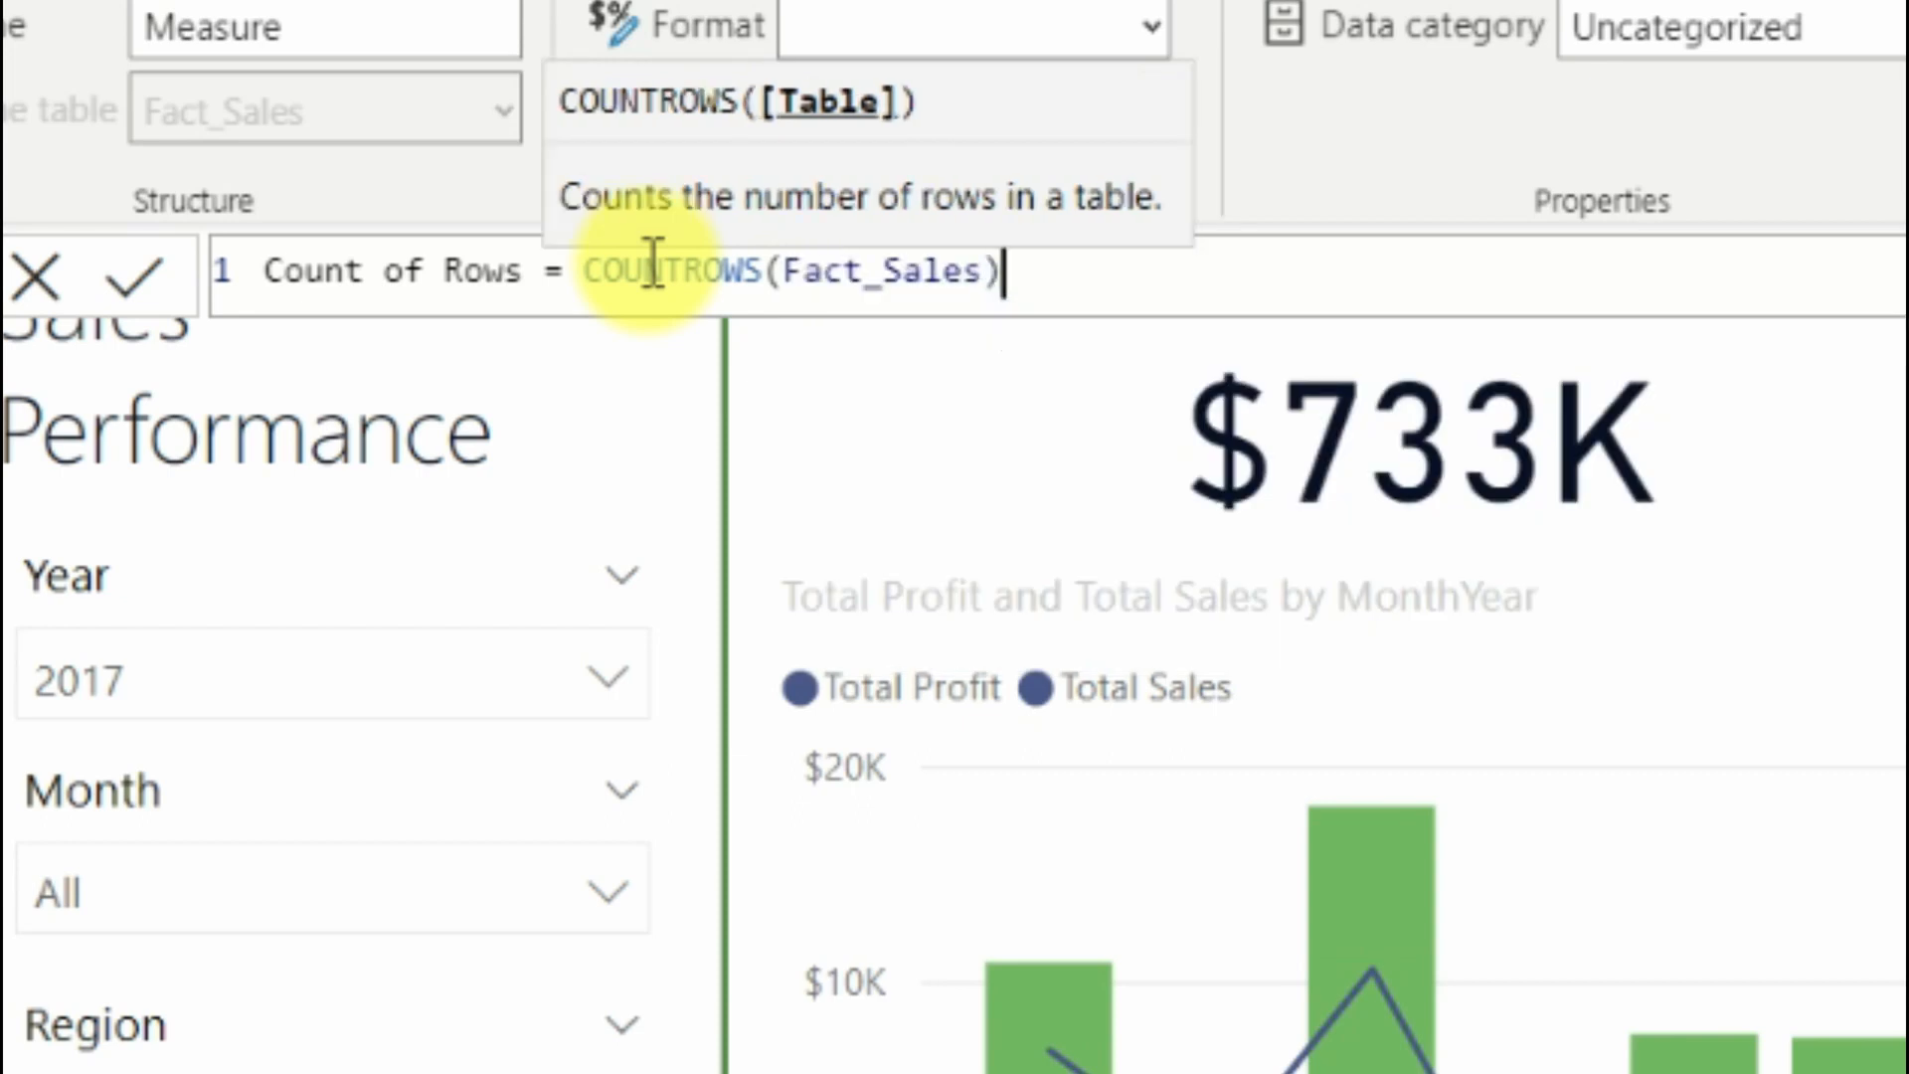
key("Return")
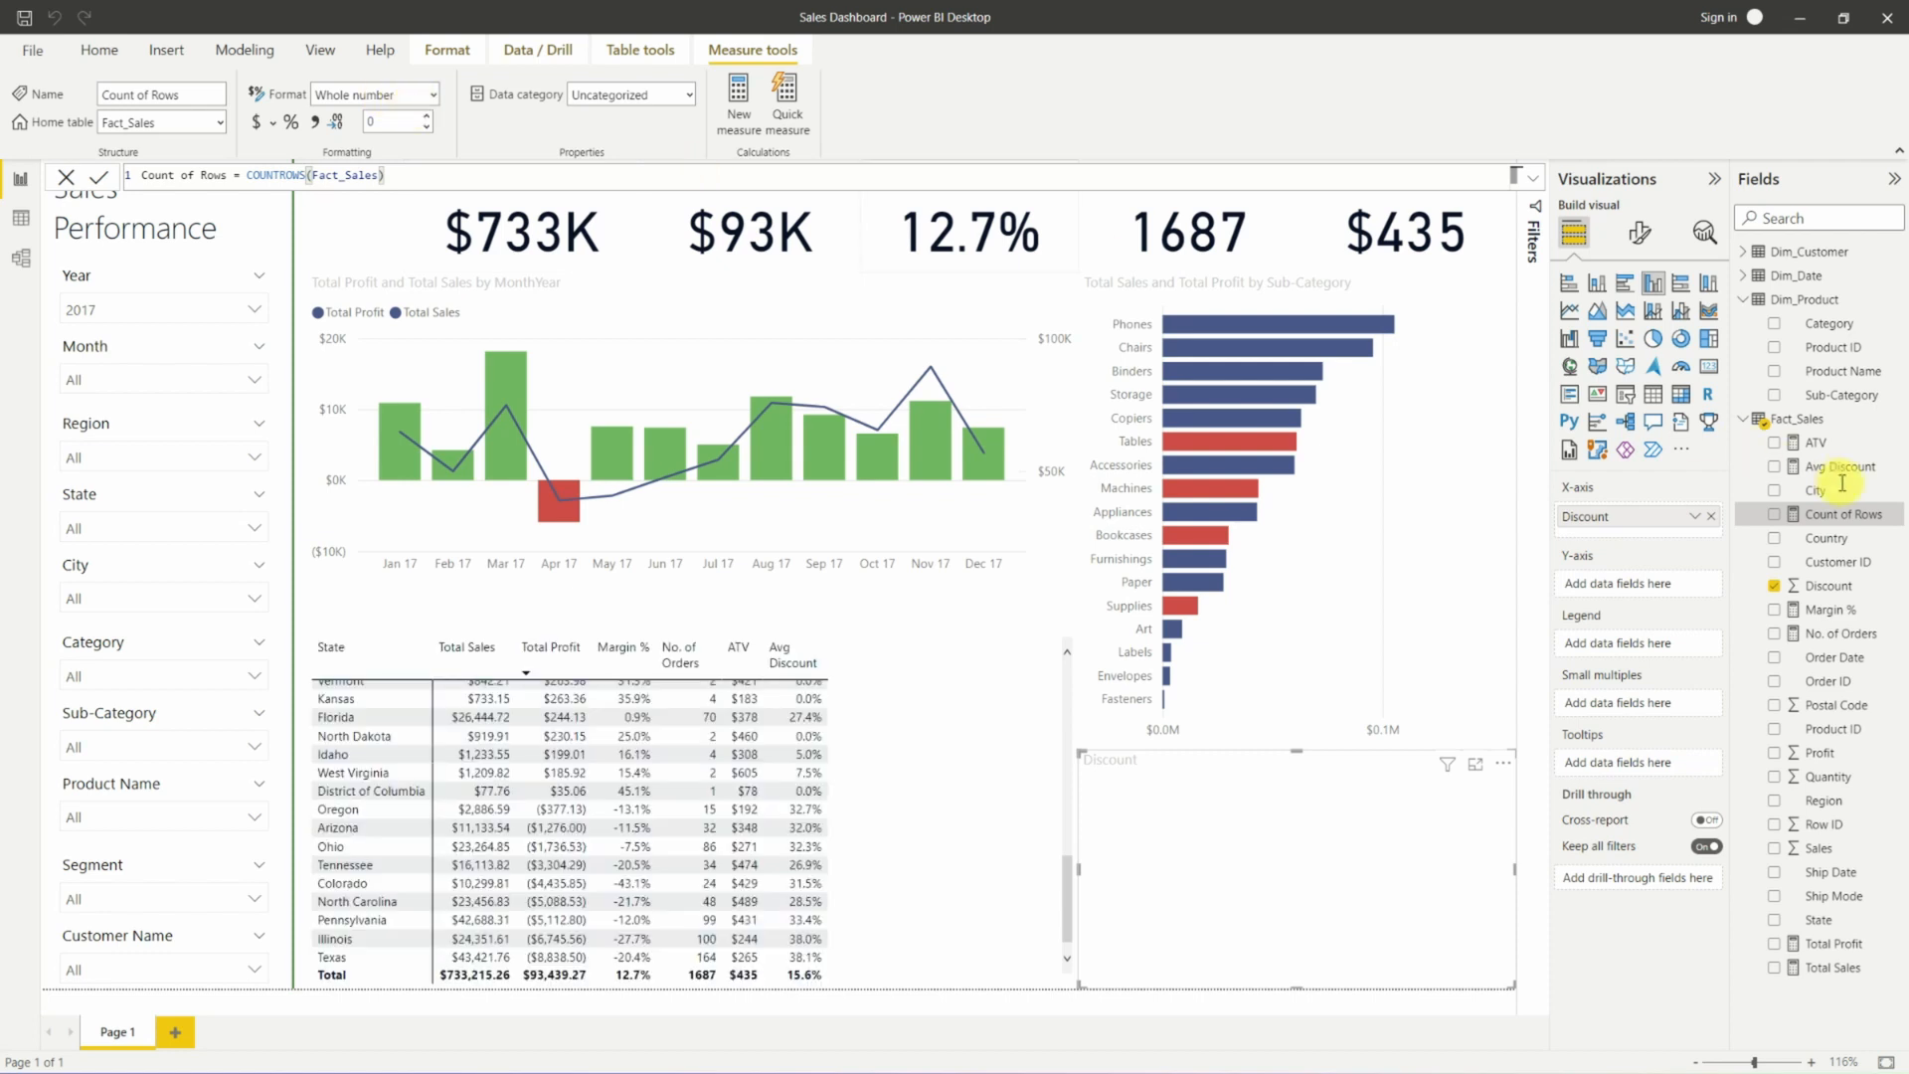
Put Count of Rows on the Y-axis of the Discount column chart and inspect the values of its columns.
left_click_drag(1843, 514, 1679, 589)
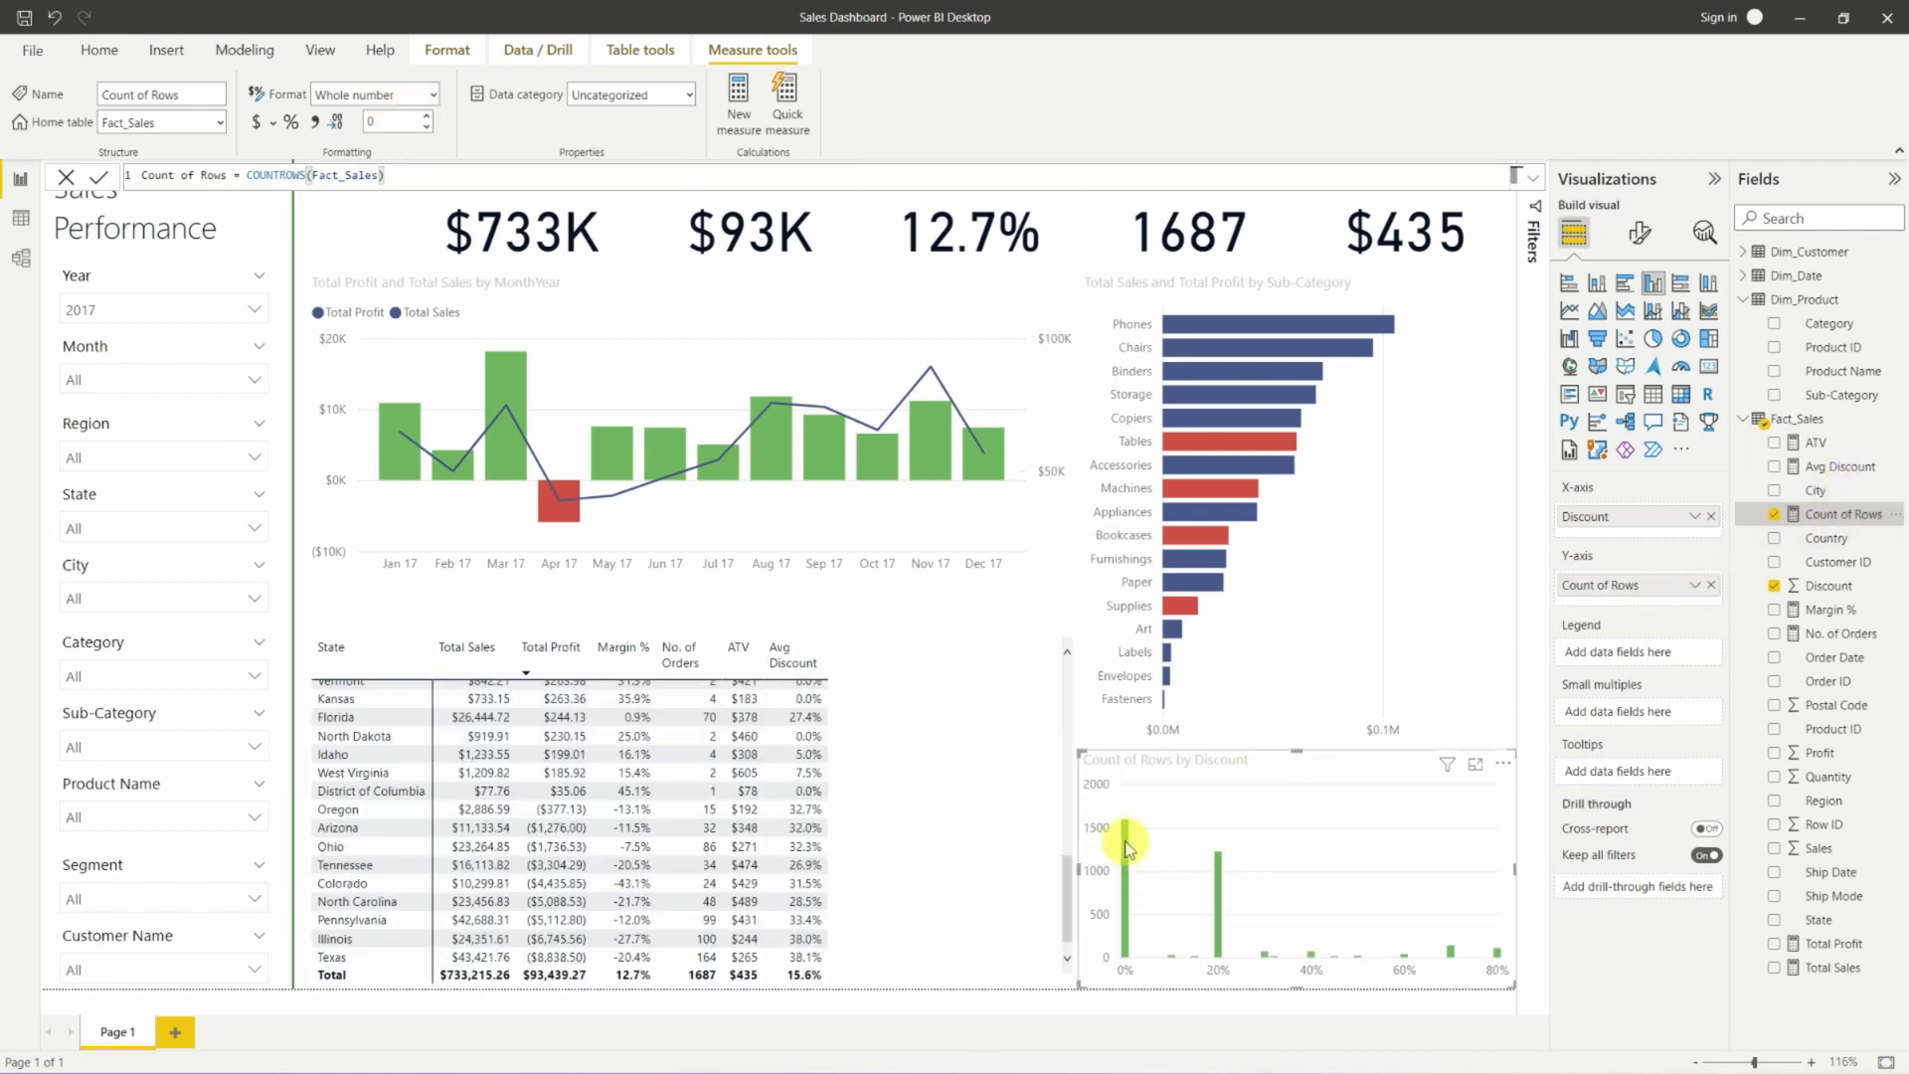
mouse_move(1129, 845)
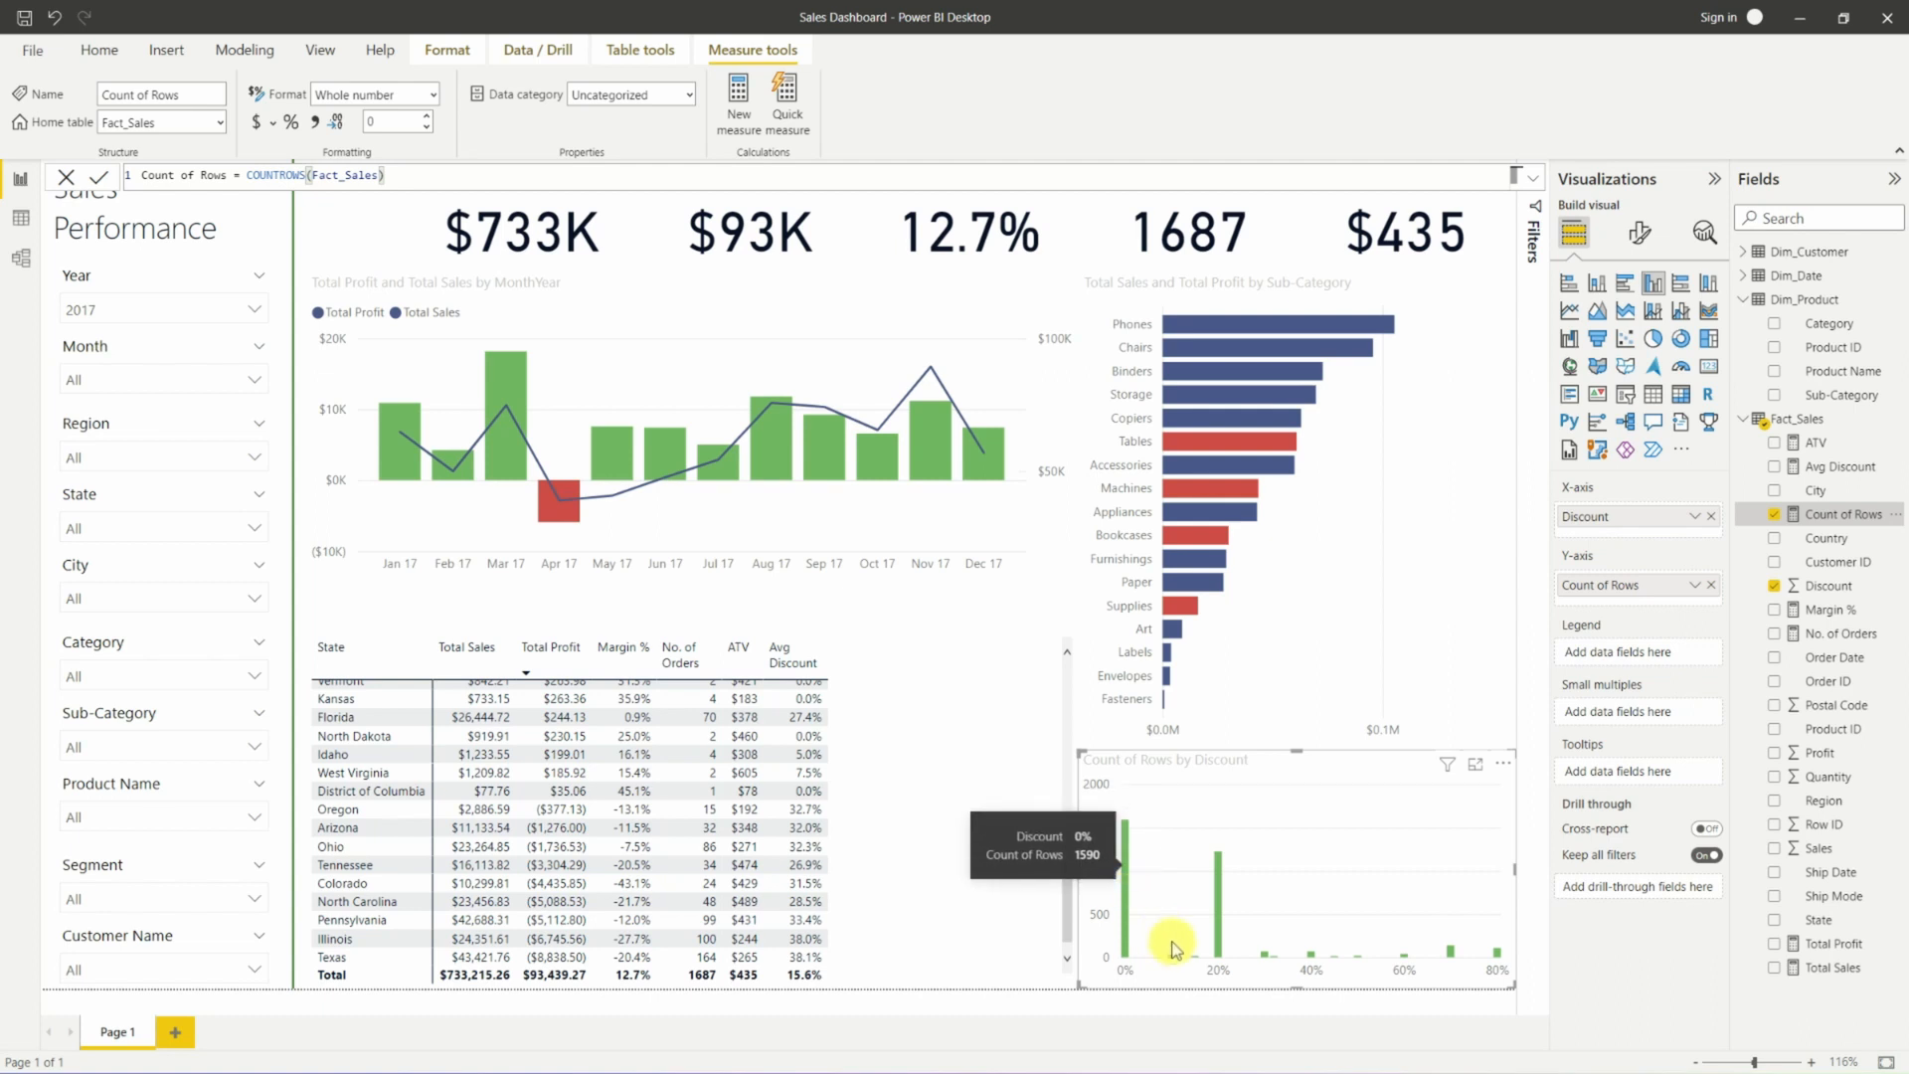
mouse_move(1221, 932)
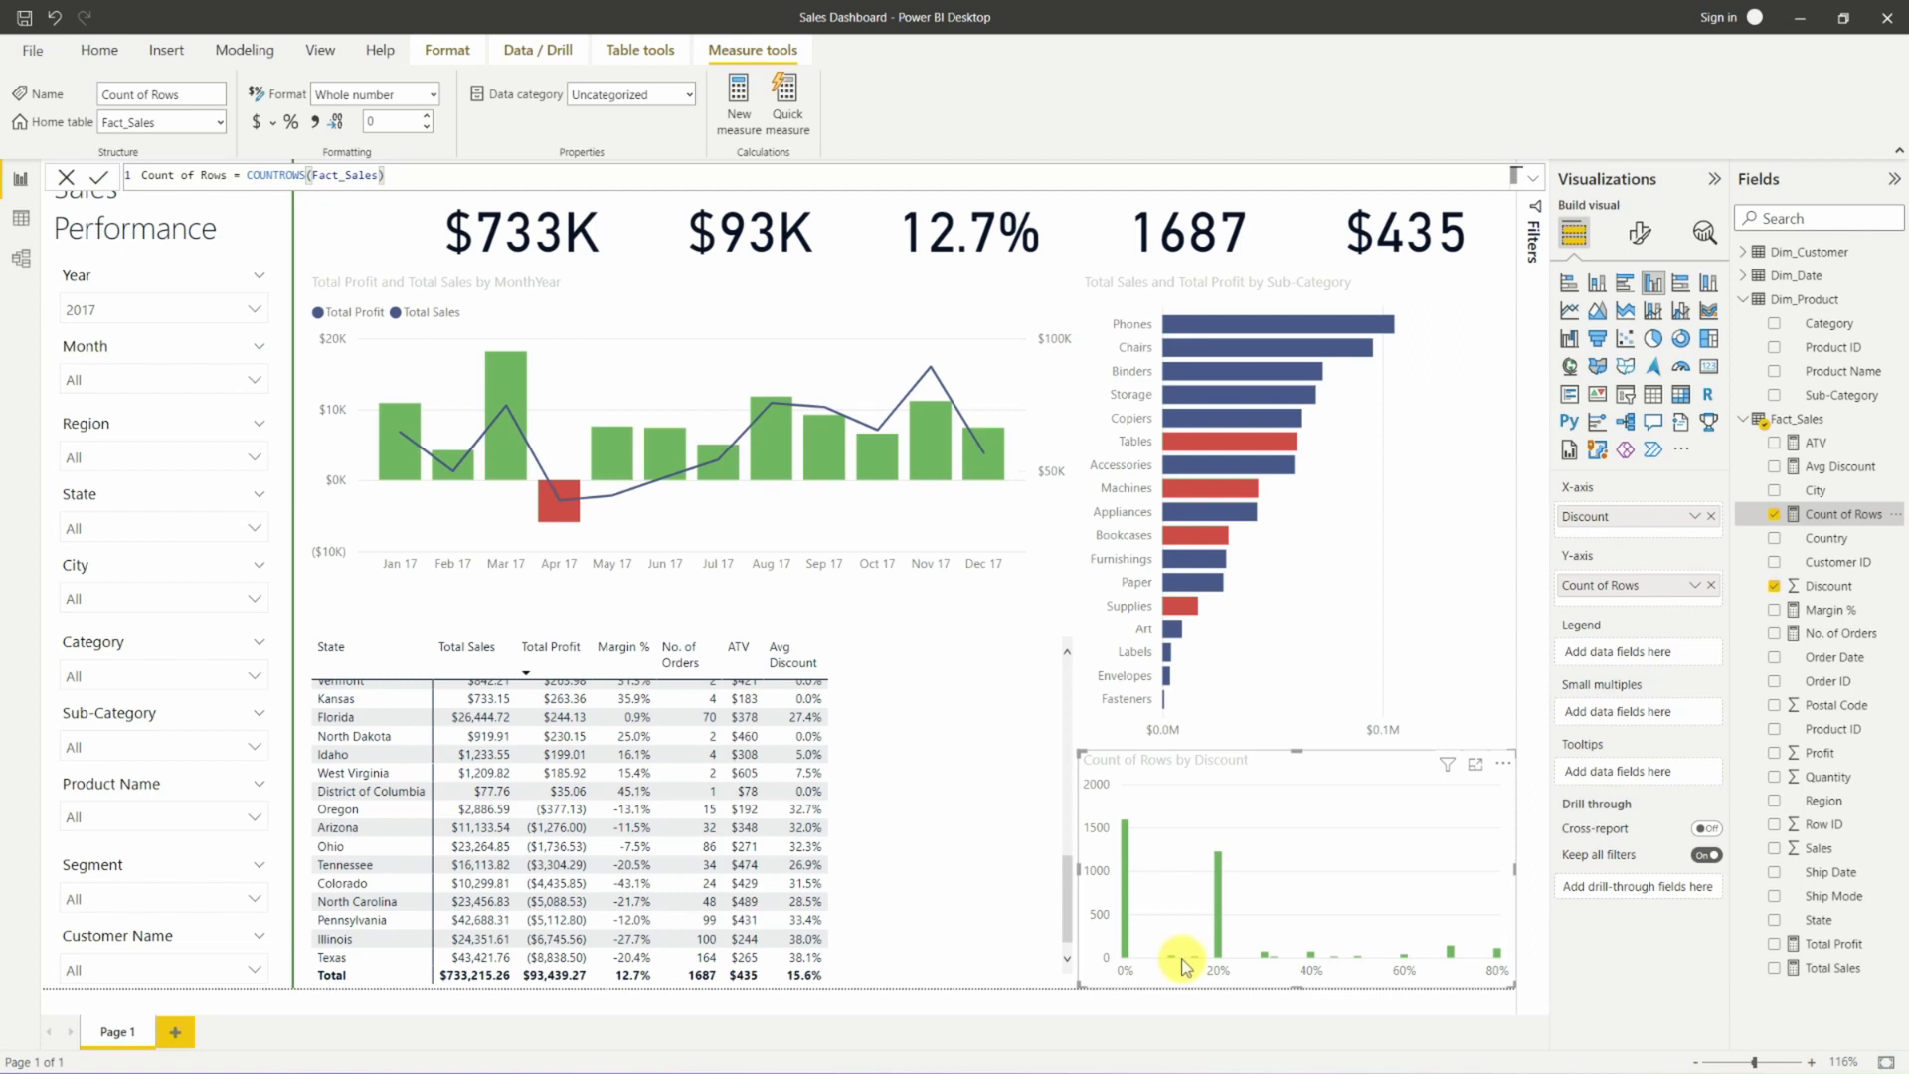
mouse_move(1174, 962)
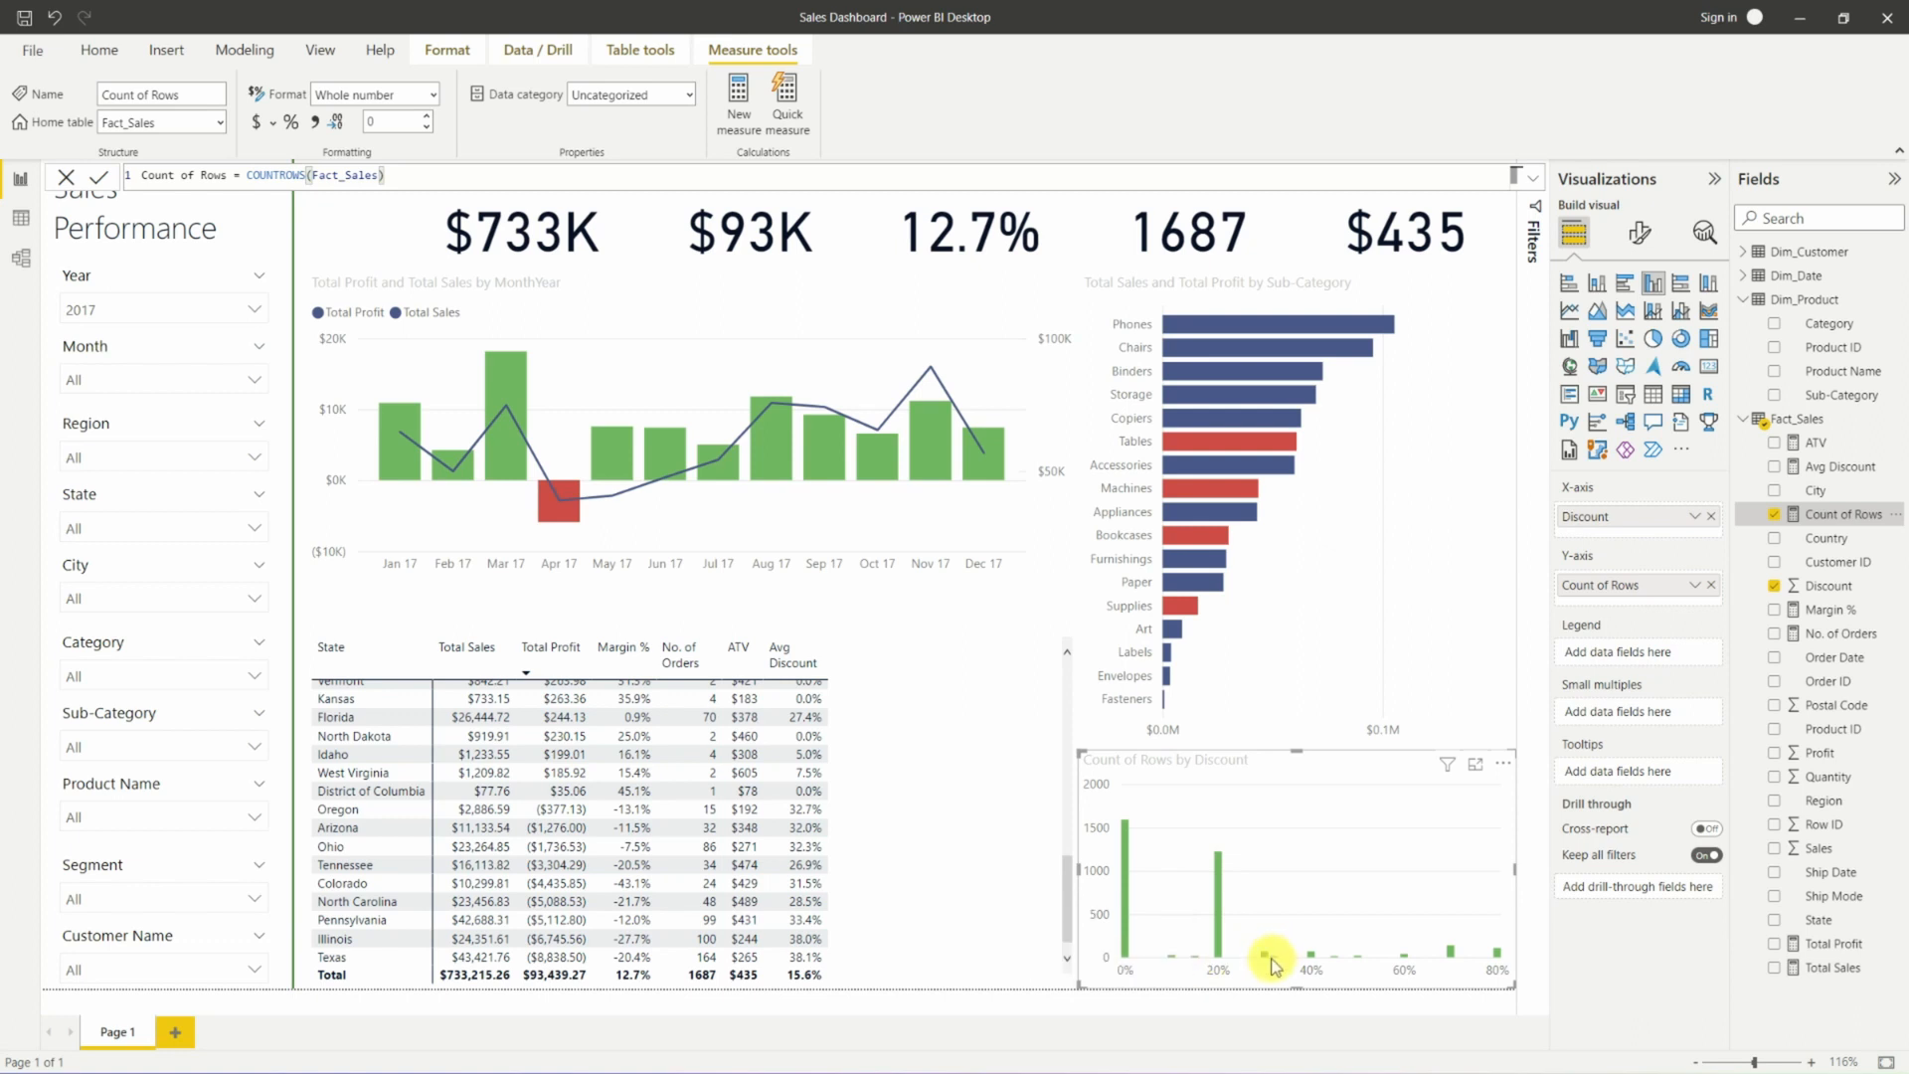
Create a bin group for the Discount field in Fact_Sales, named Discount (bins), with a bin size of 0.10.
mouse_move(1278, 965)
left_click(1829, 589)
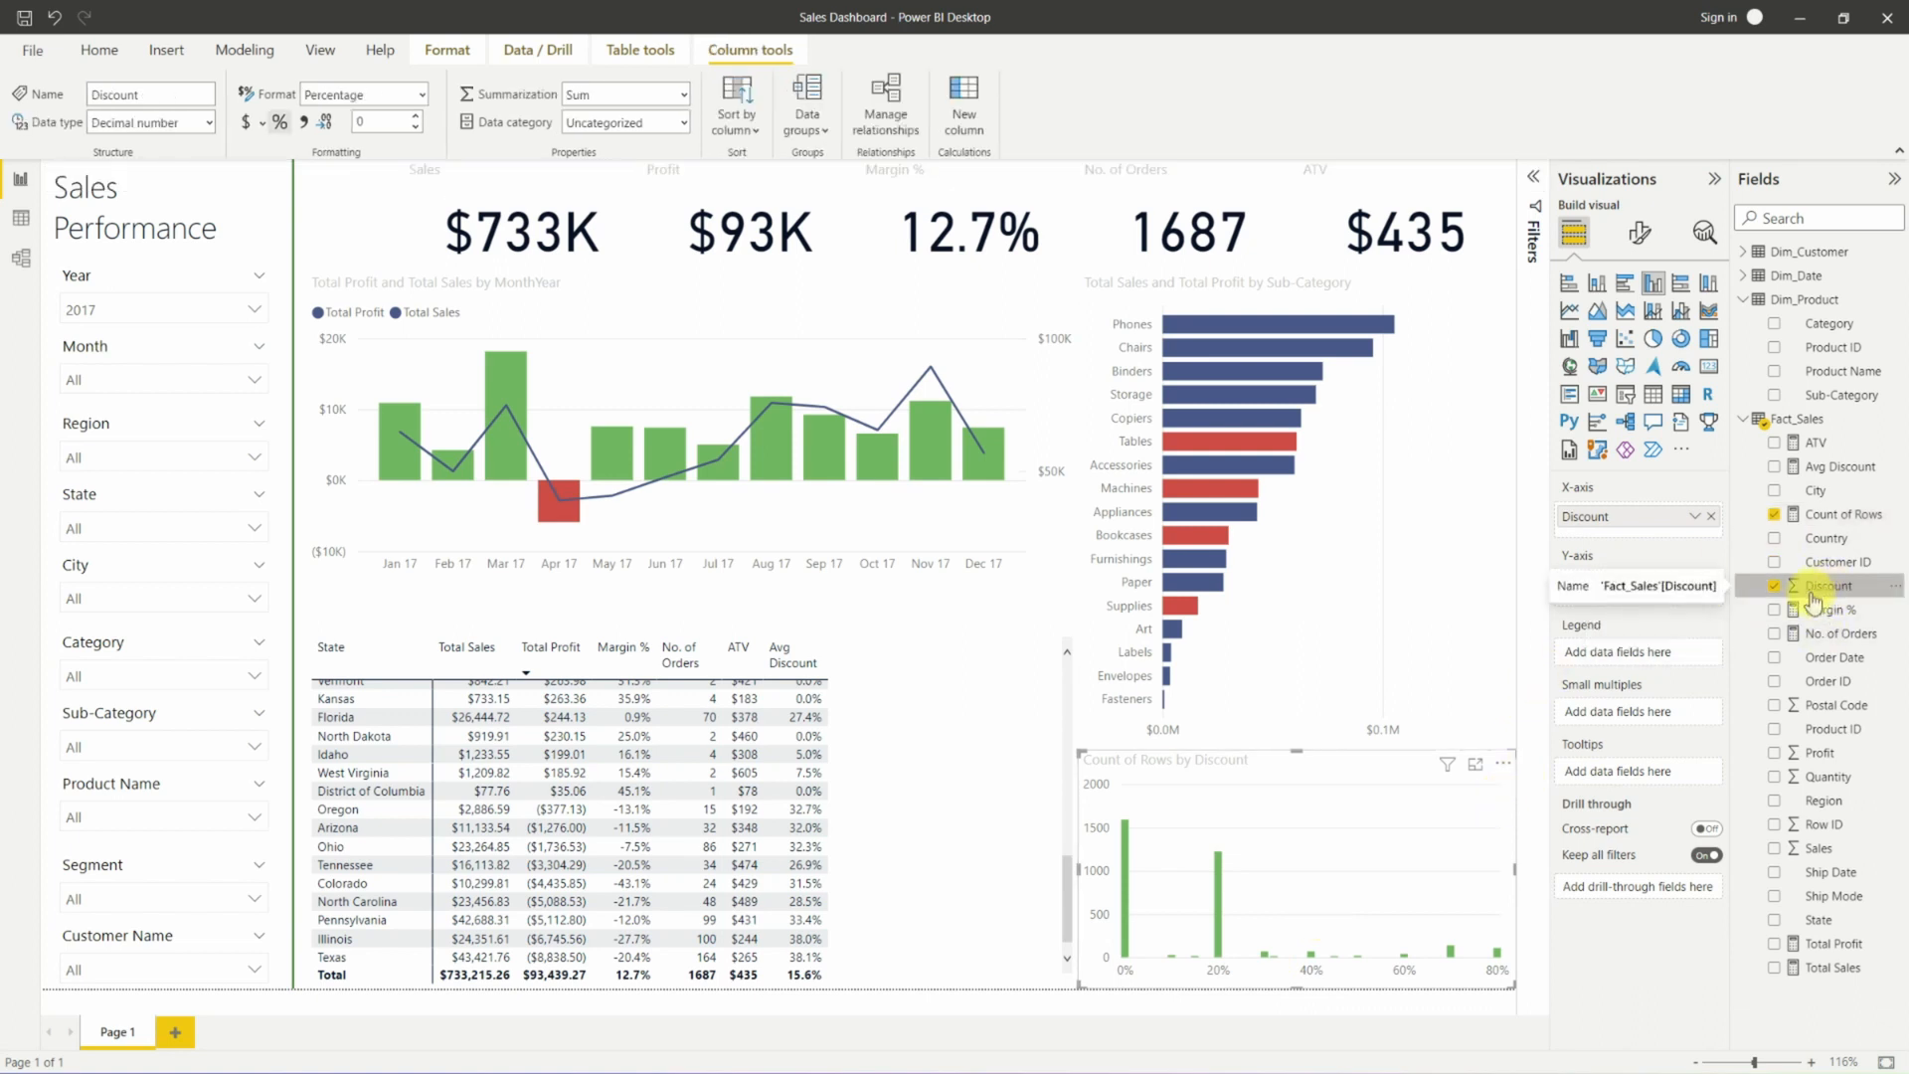
left_click(1895, 589)
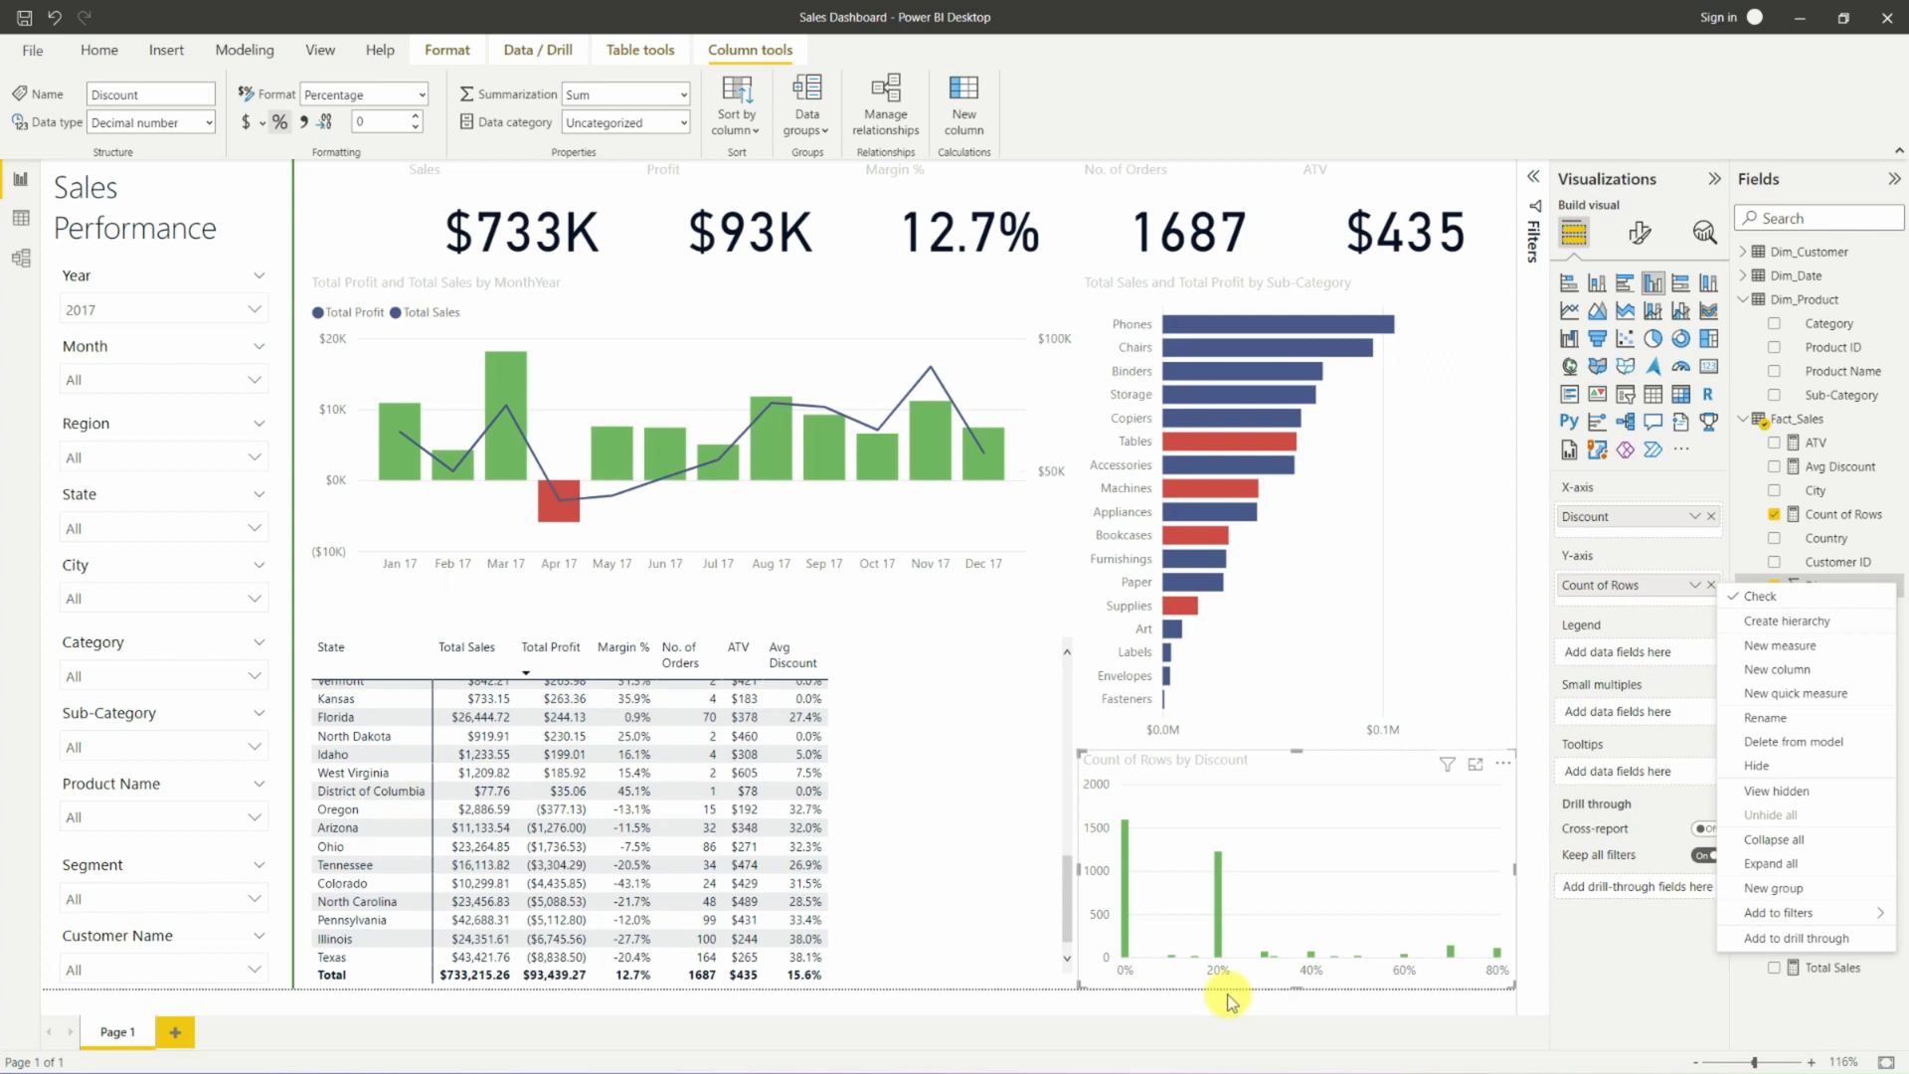
left_click(1631, 897)
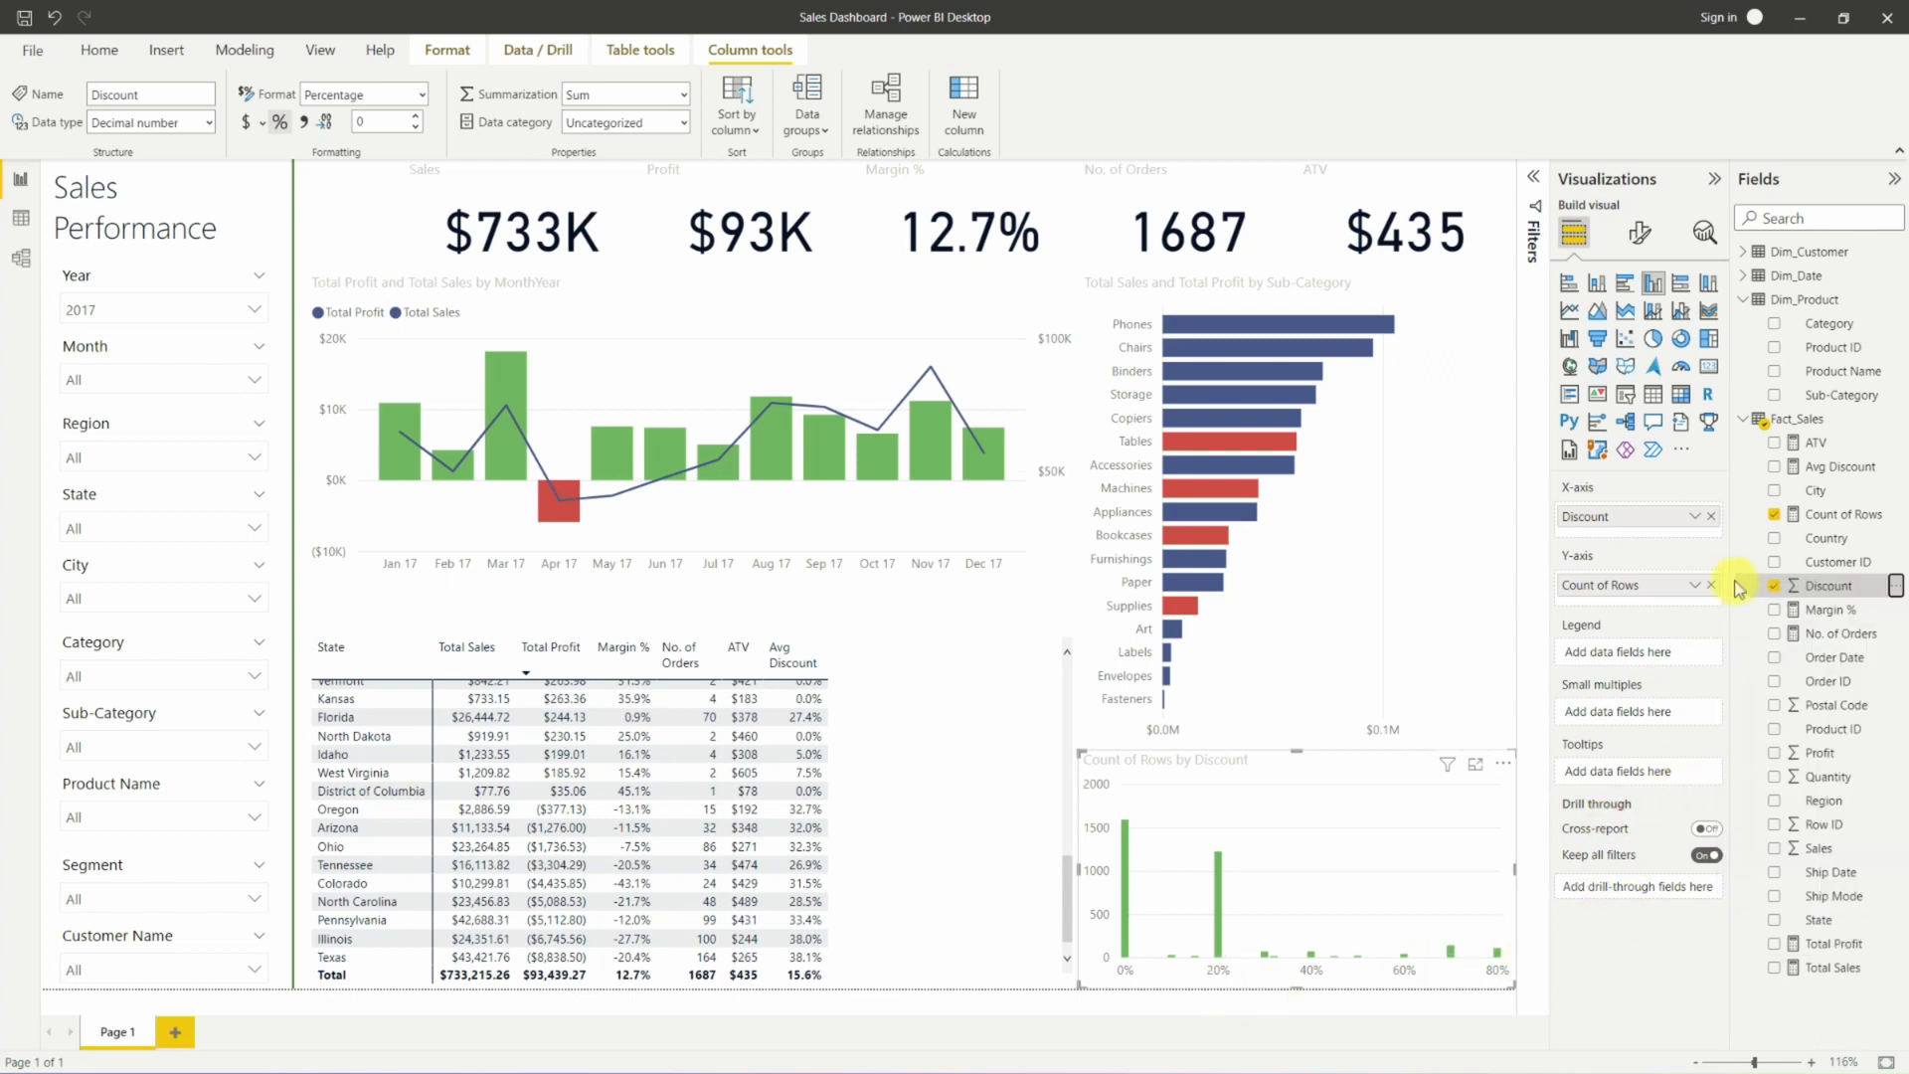
left_click(1897, 586)
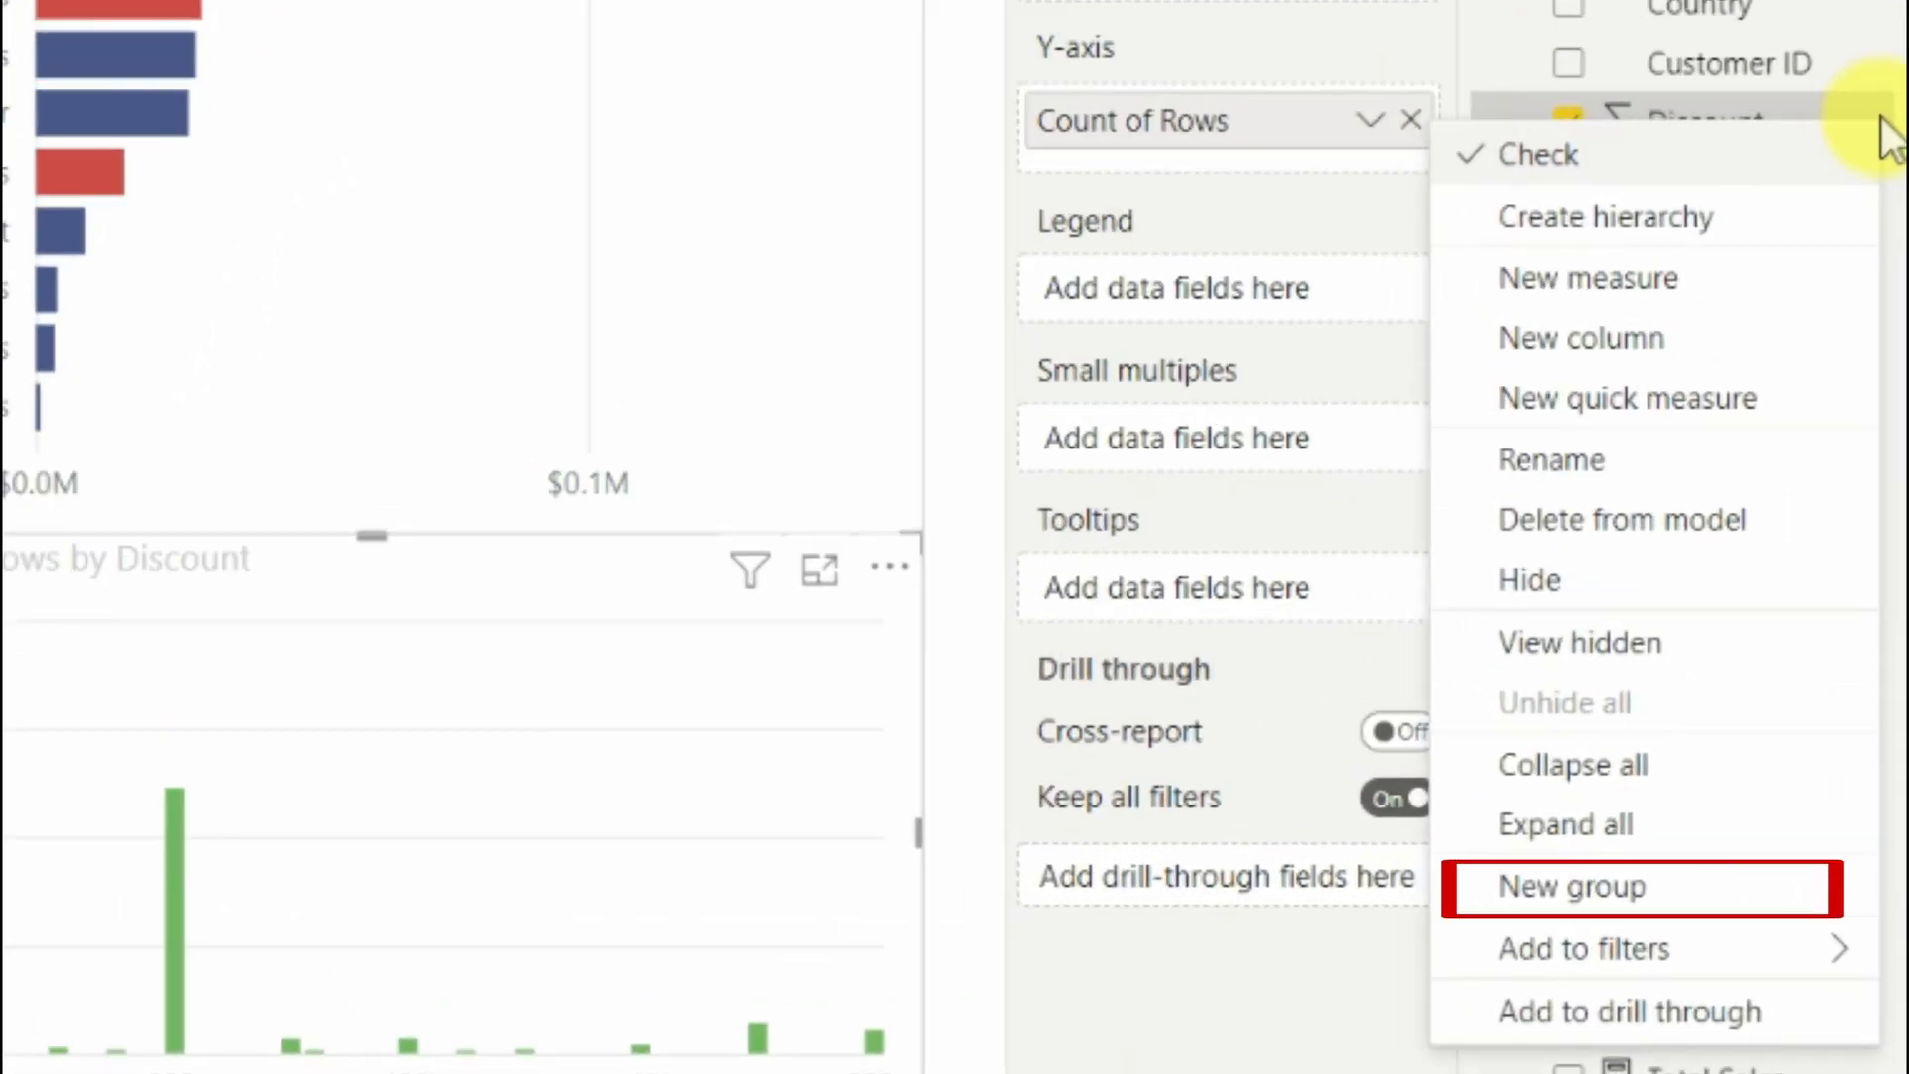
left_click(1641, 881)
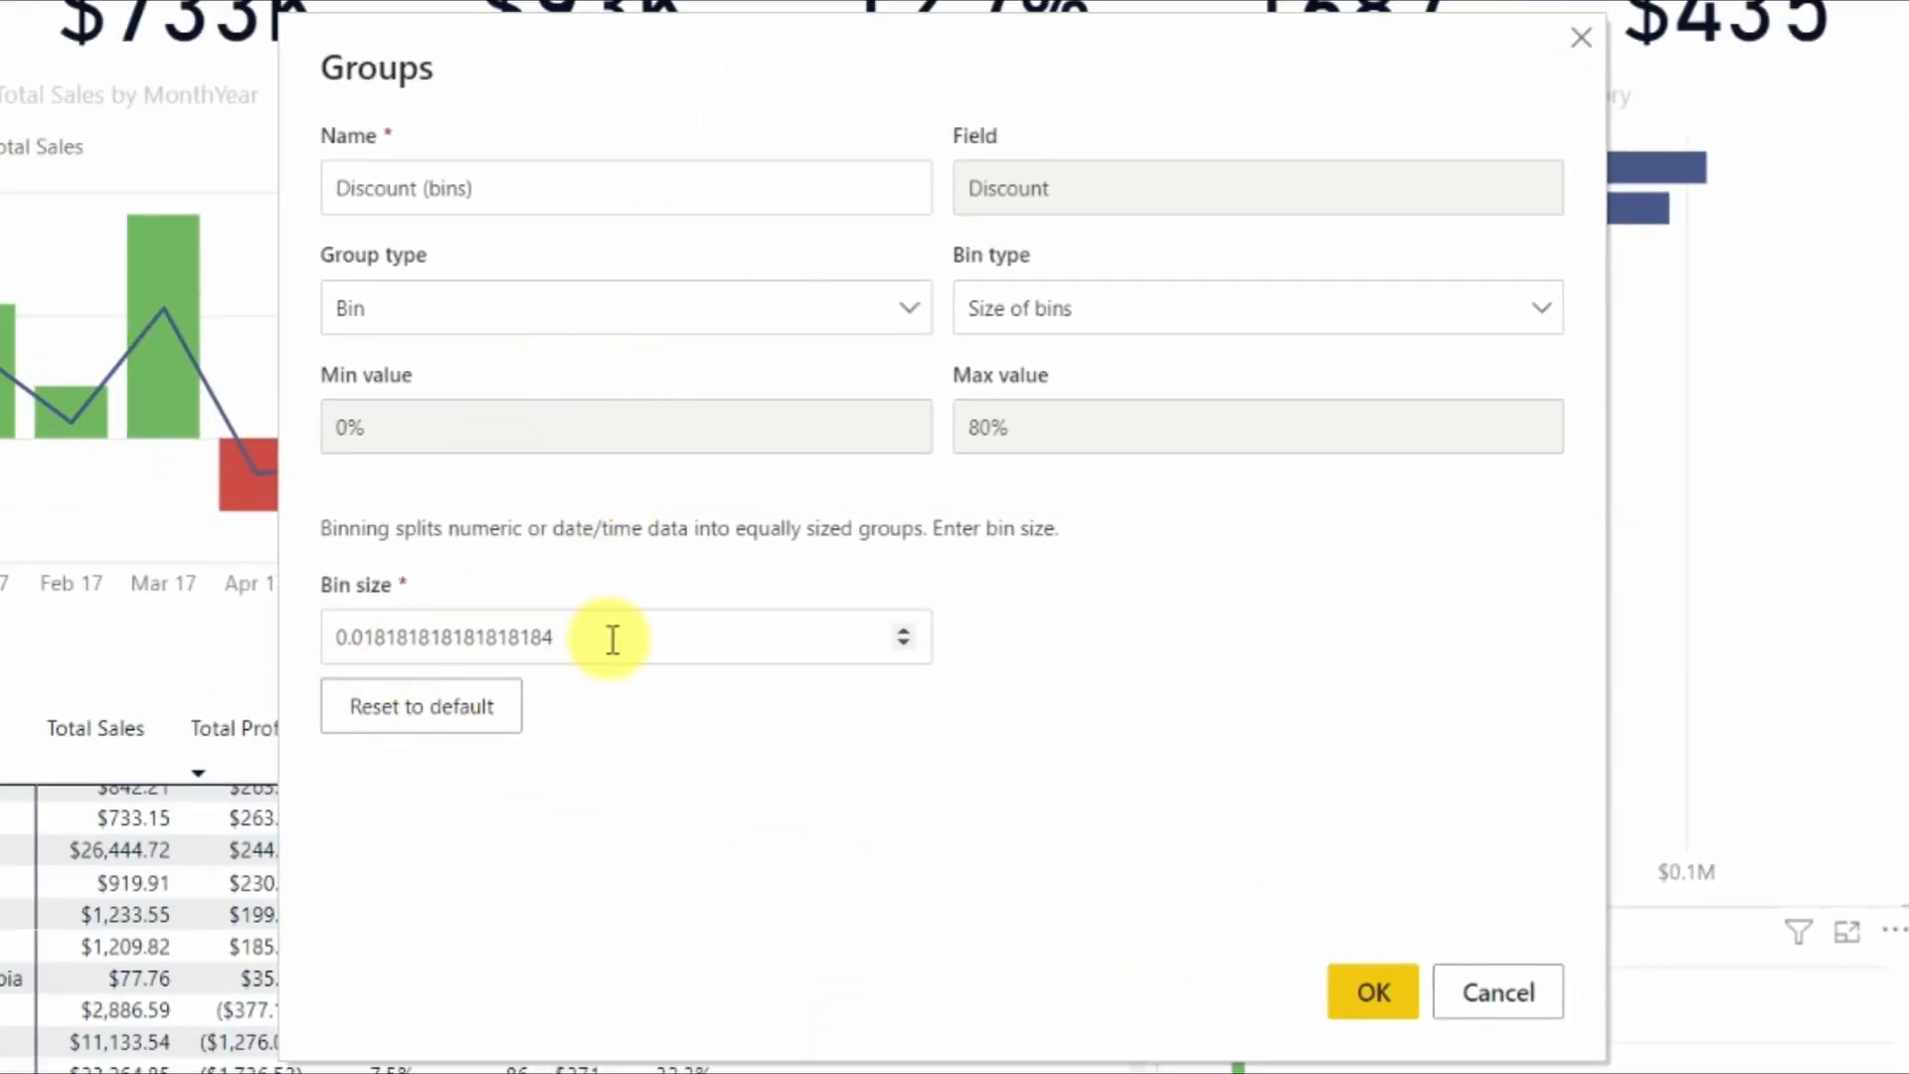
left_click_drag(612, 639, 380, 634)
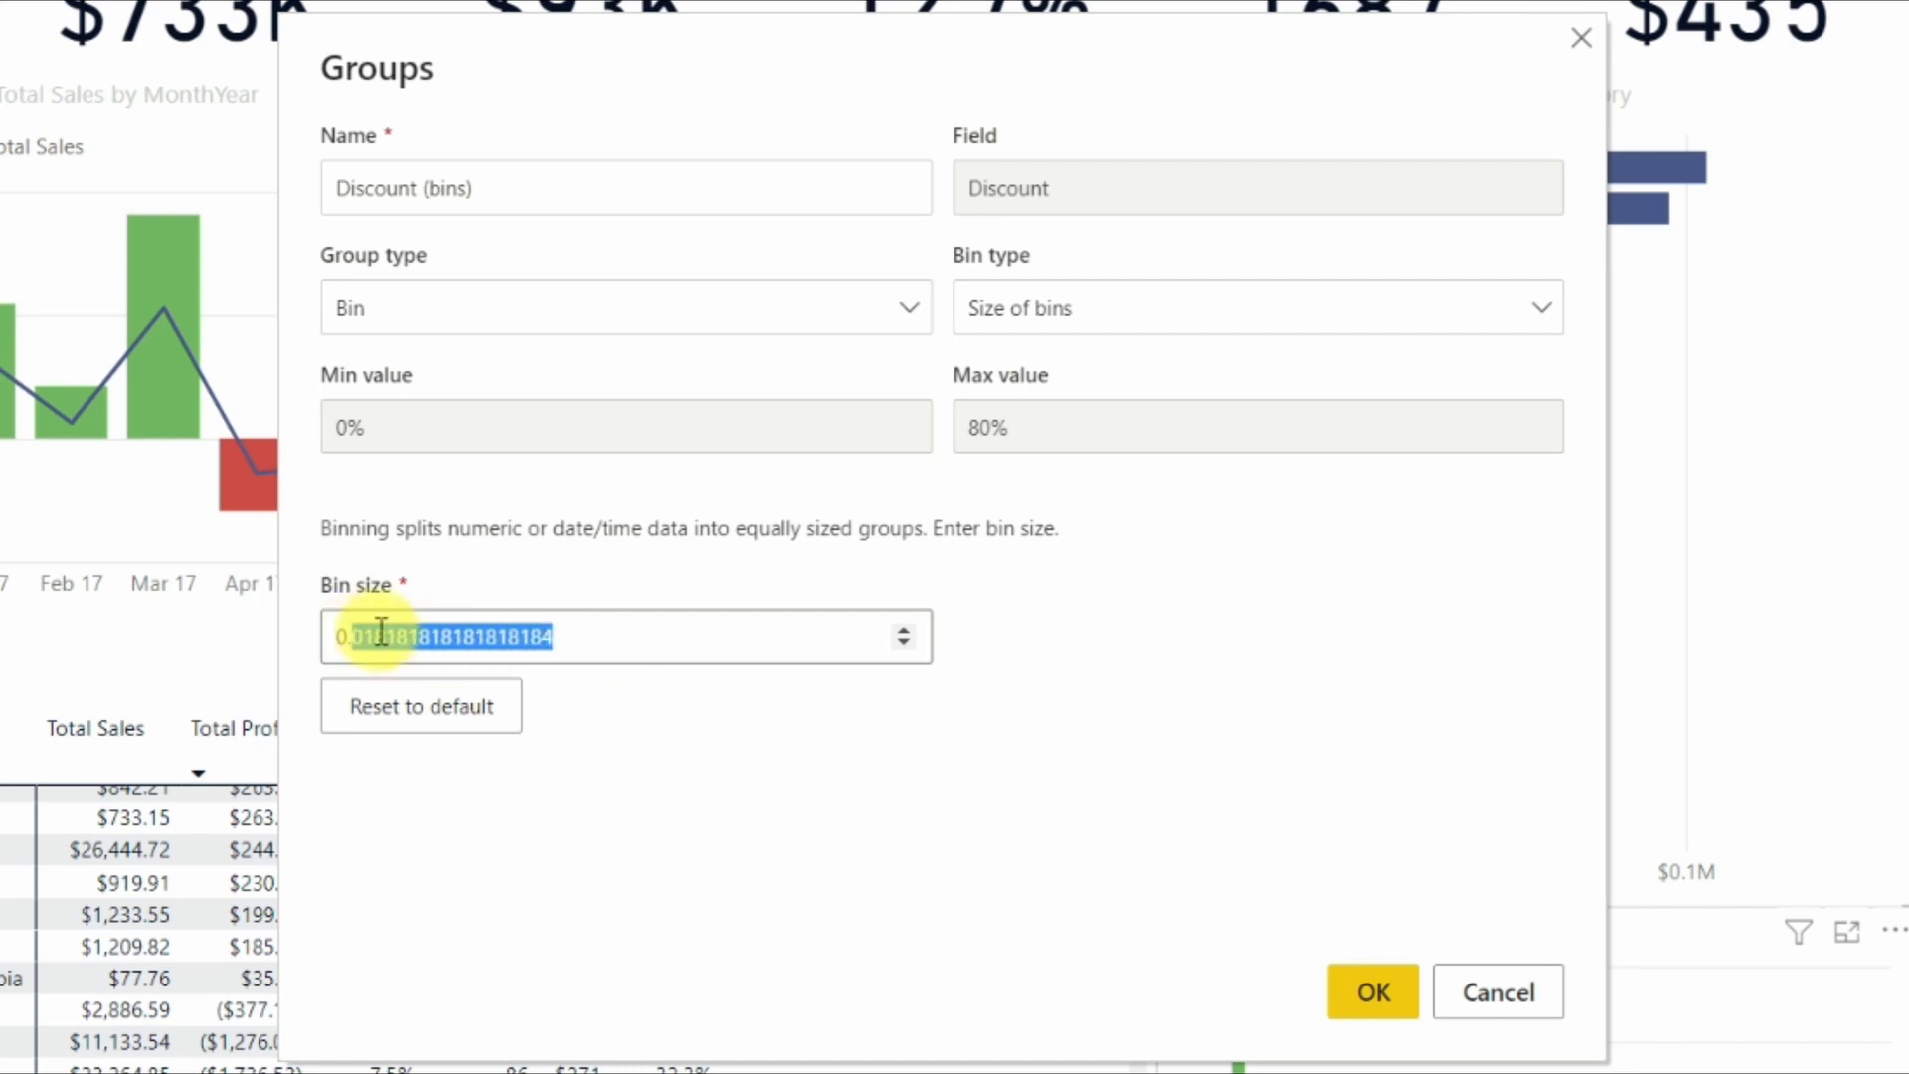
type("10")
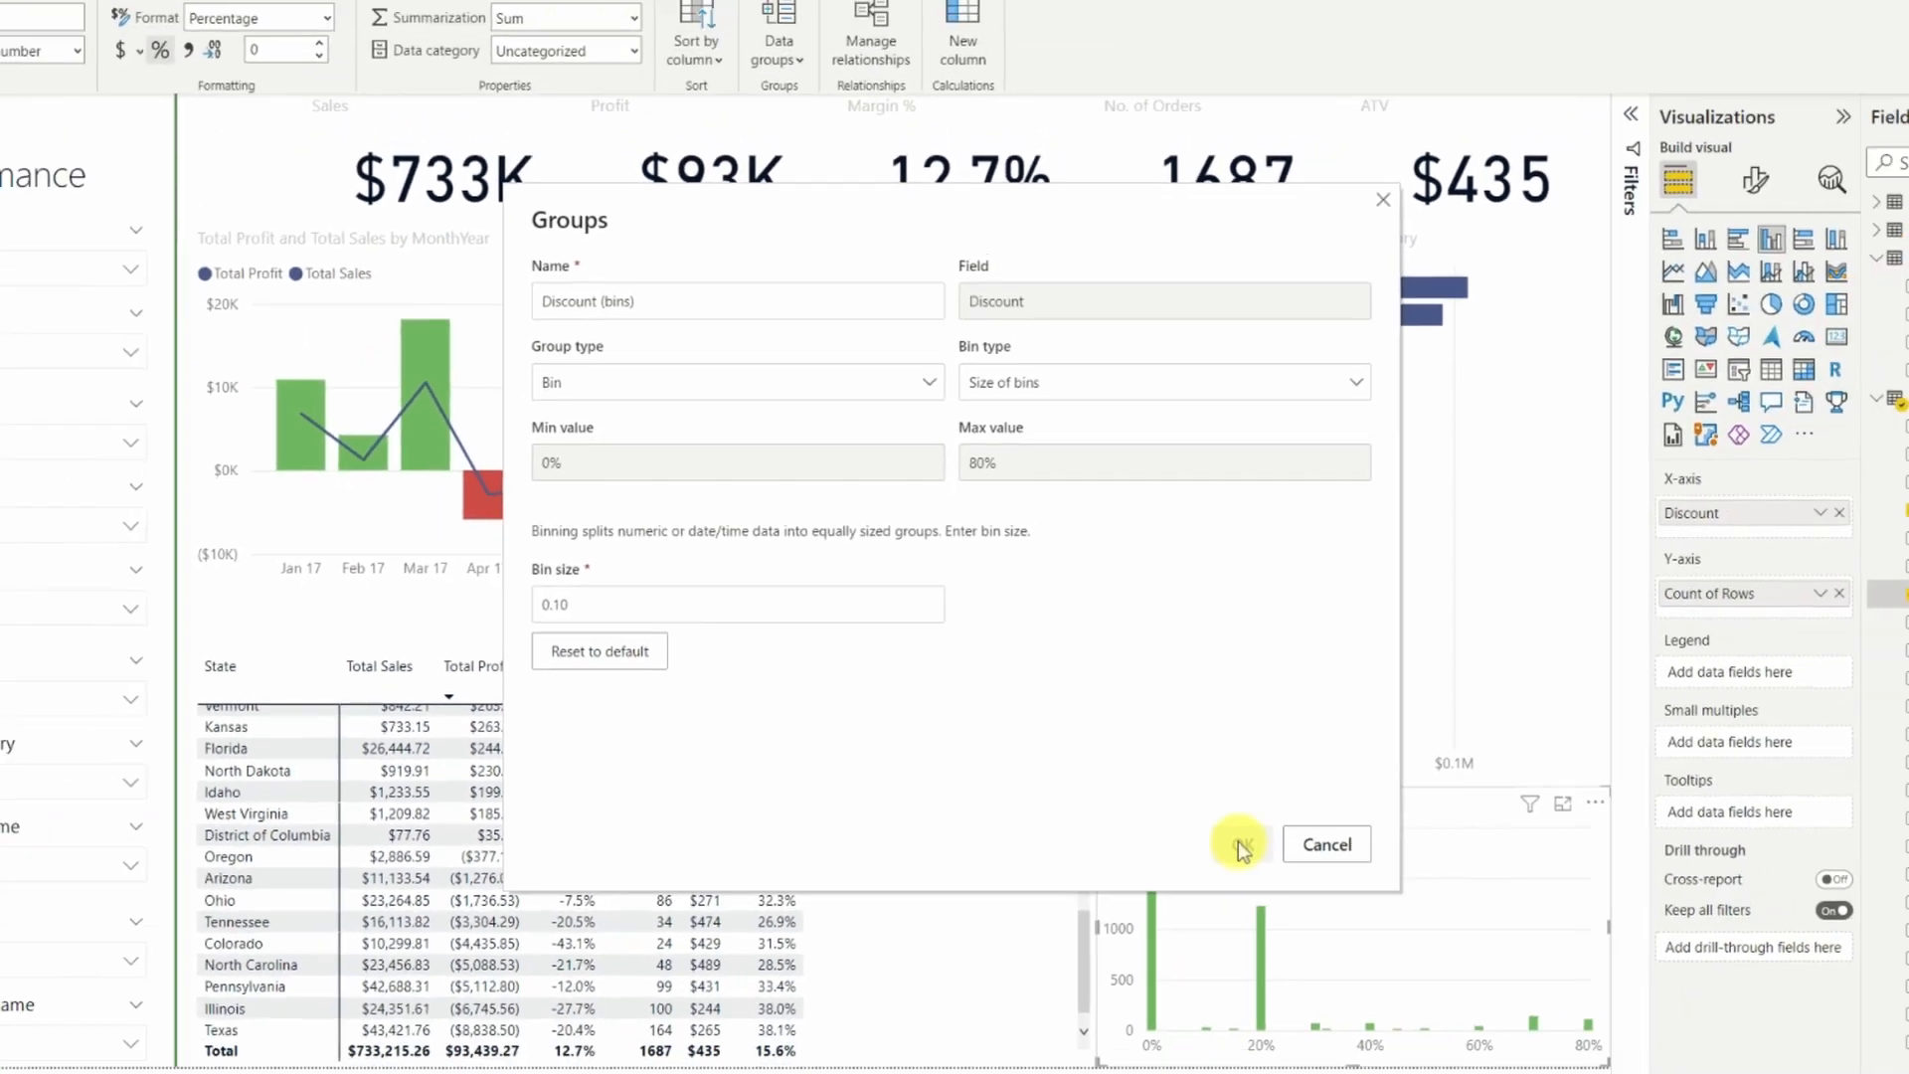
left_click(1372, 991)
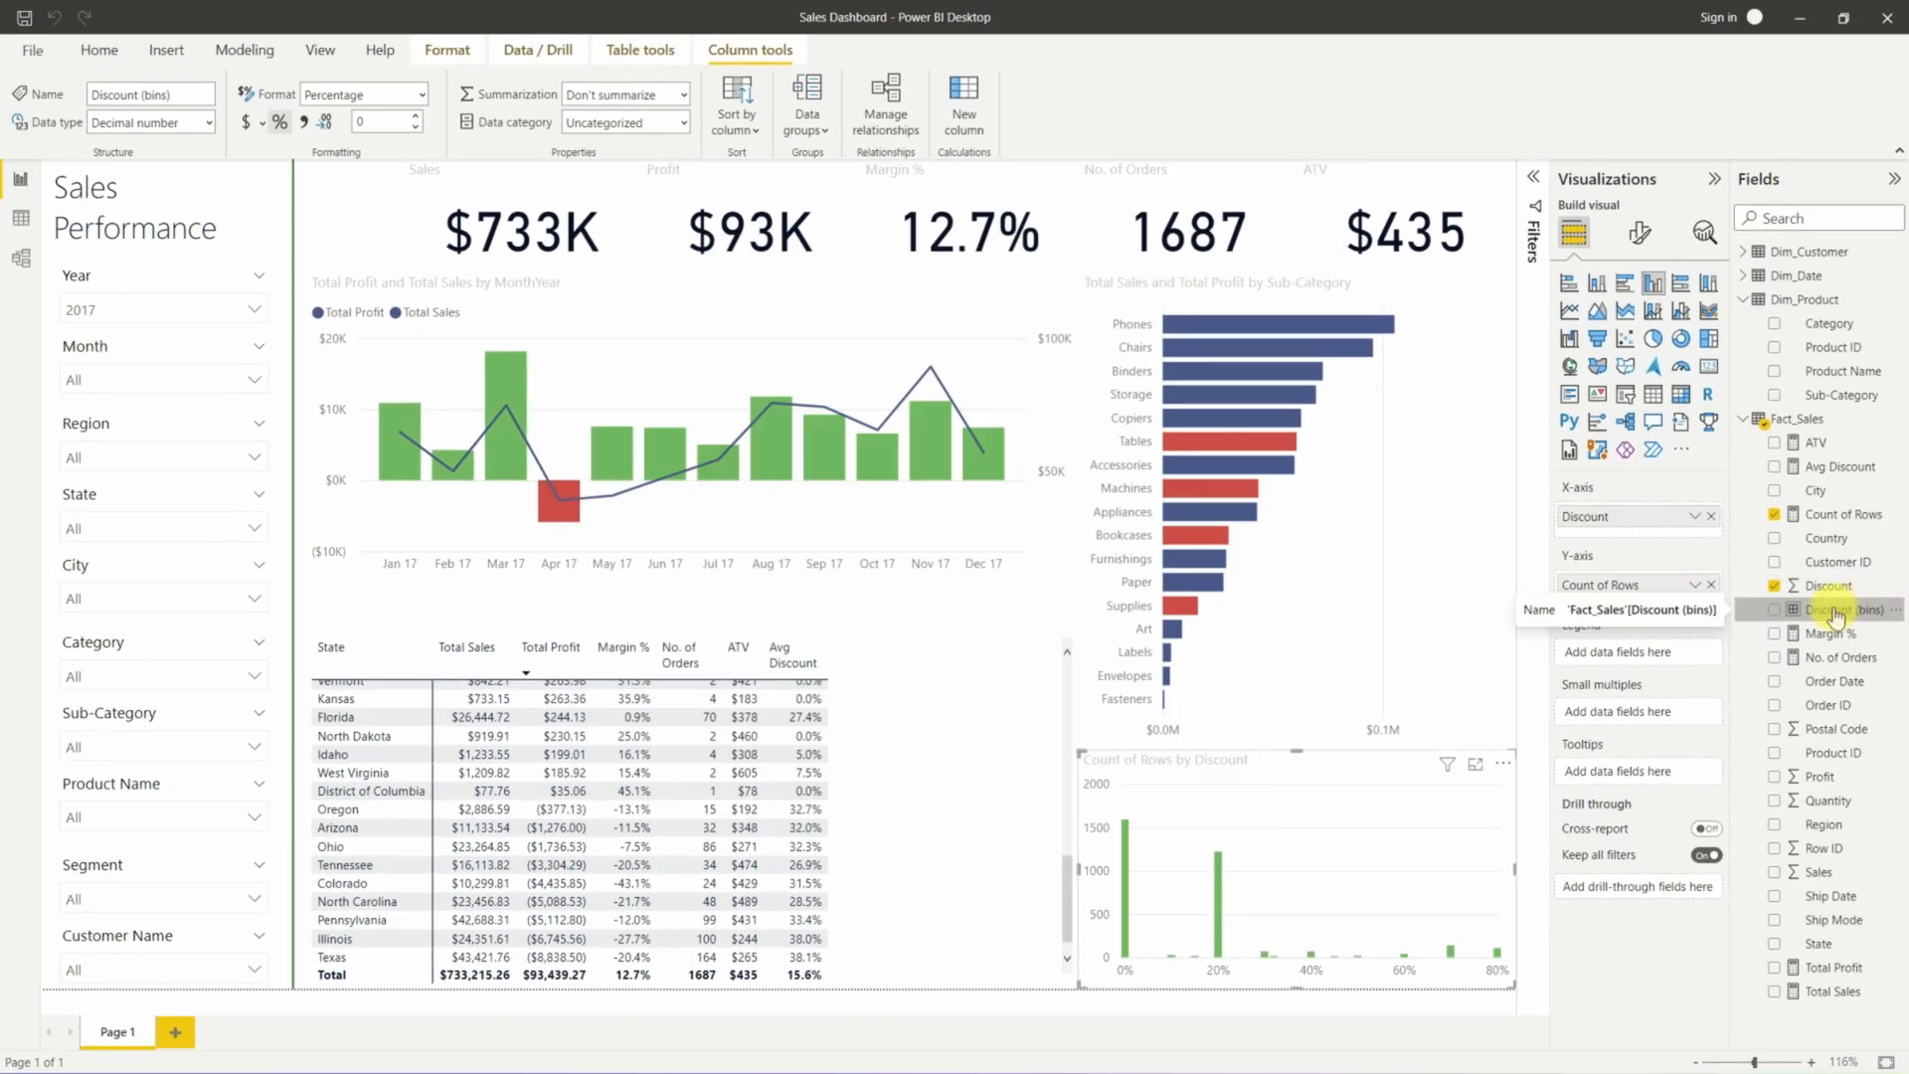
Replace Discount with Discount (bins) on the X-axis of the discount column chart and inspect the binned columns.
left_click_drag(1834, 616, 1691, 509)
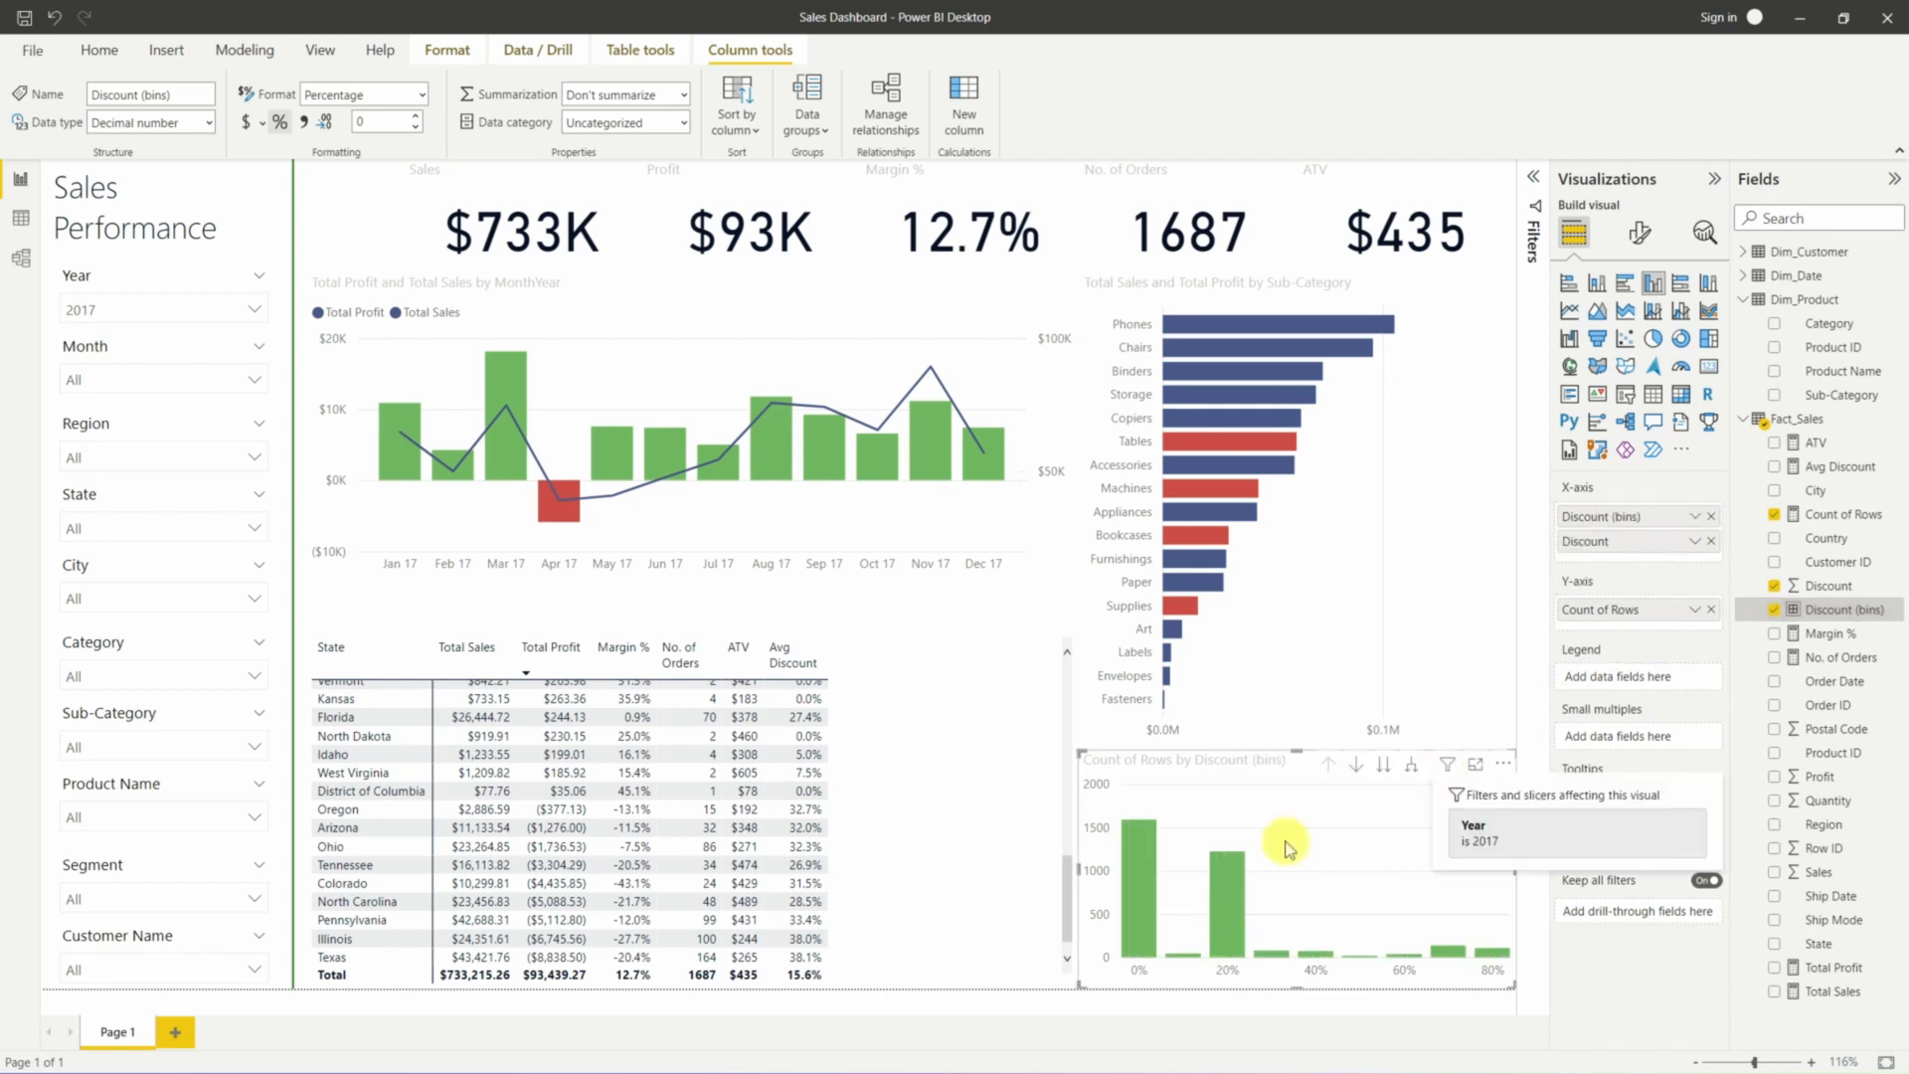
left_click(1713, 542)
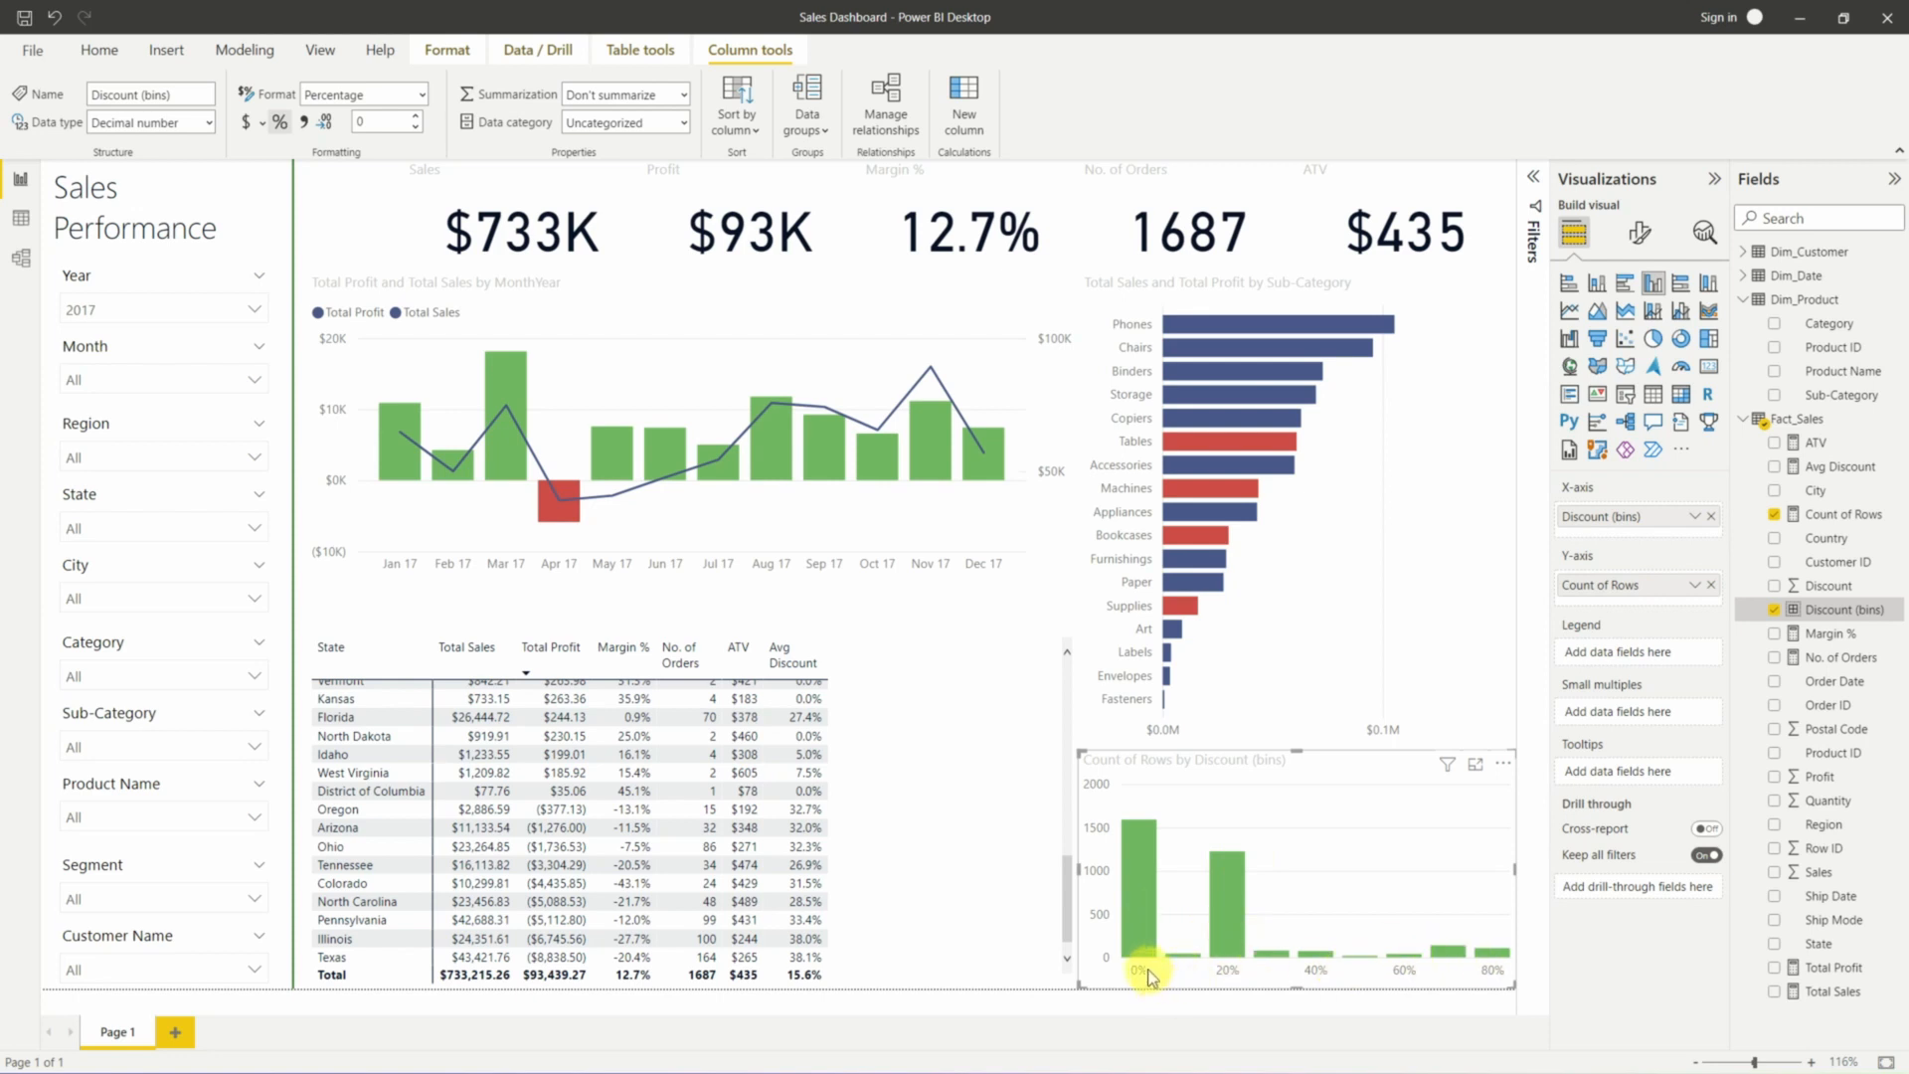
mouse_move(1179, 965)
mouse_move(1236, 884)
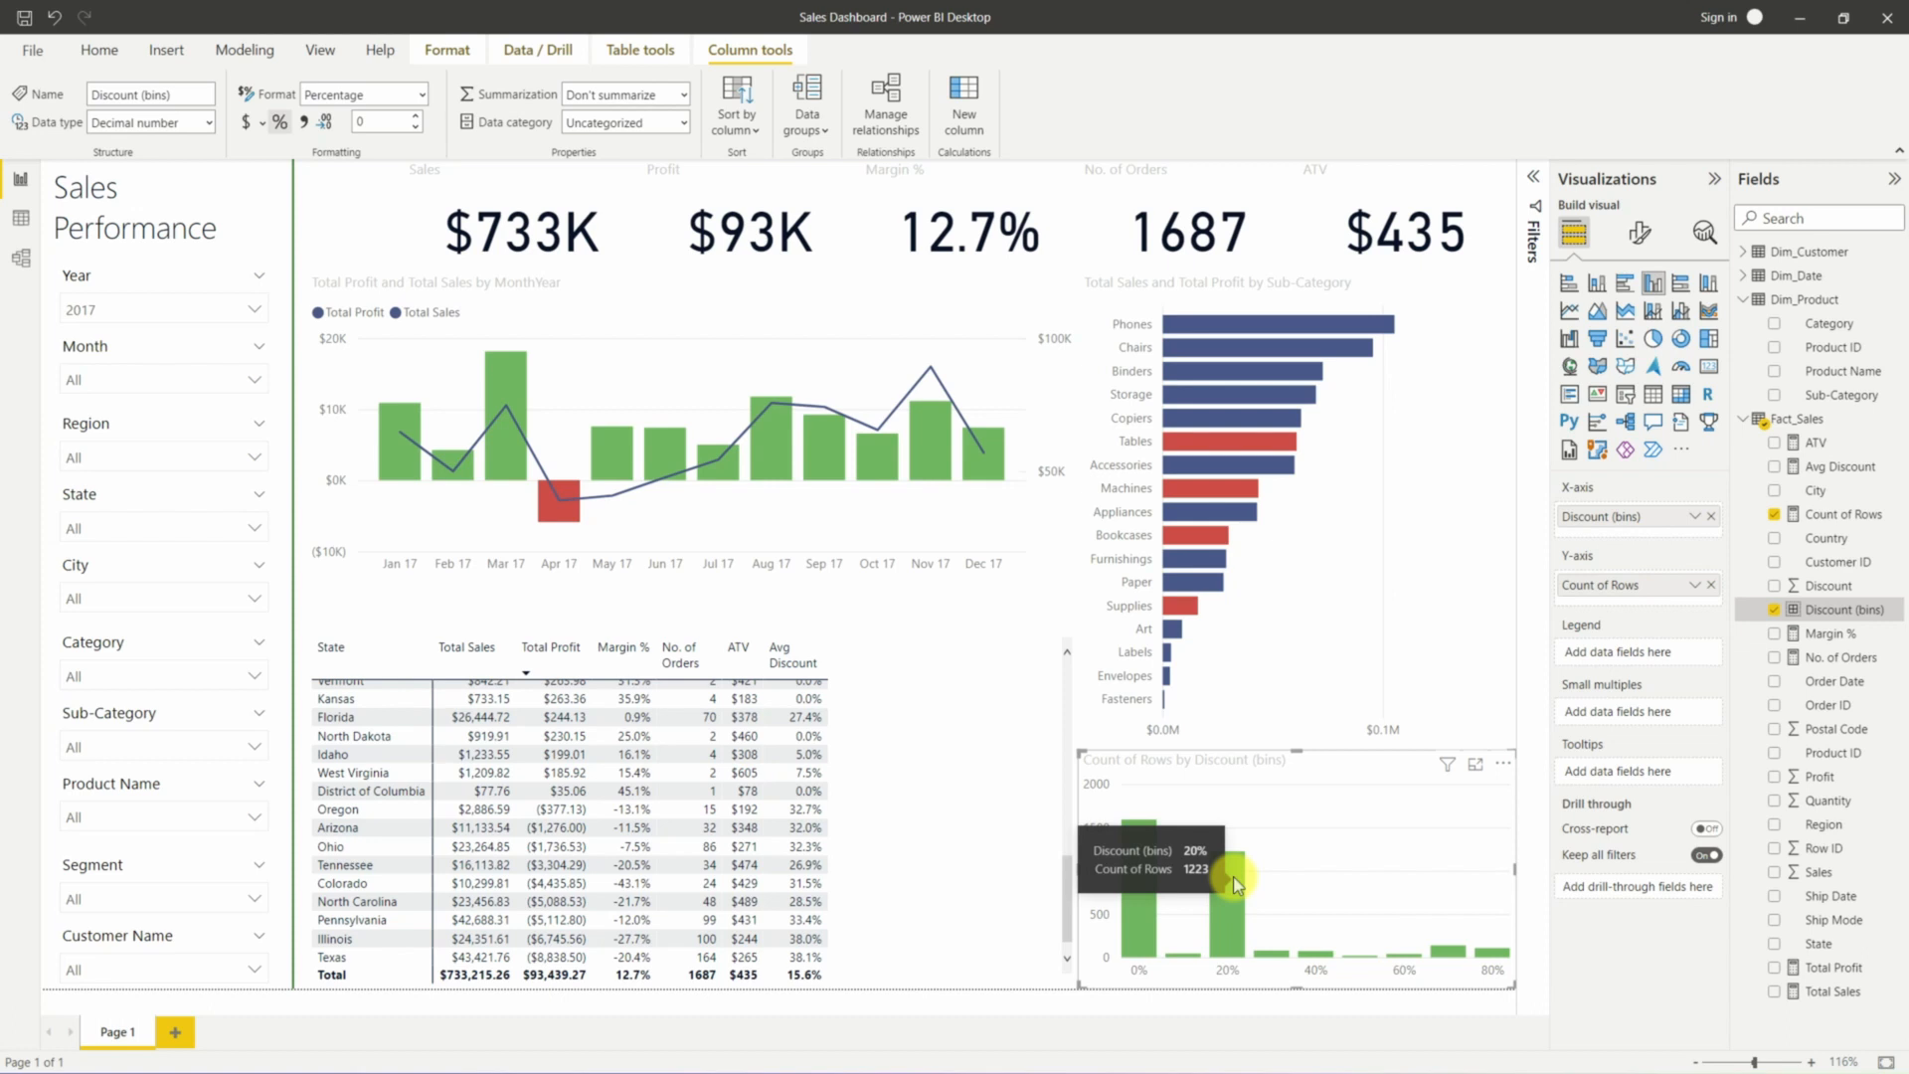
mouse_move(1275, 956)
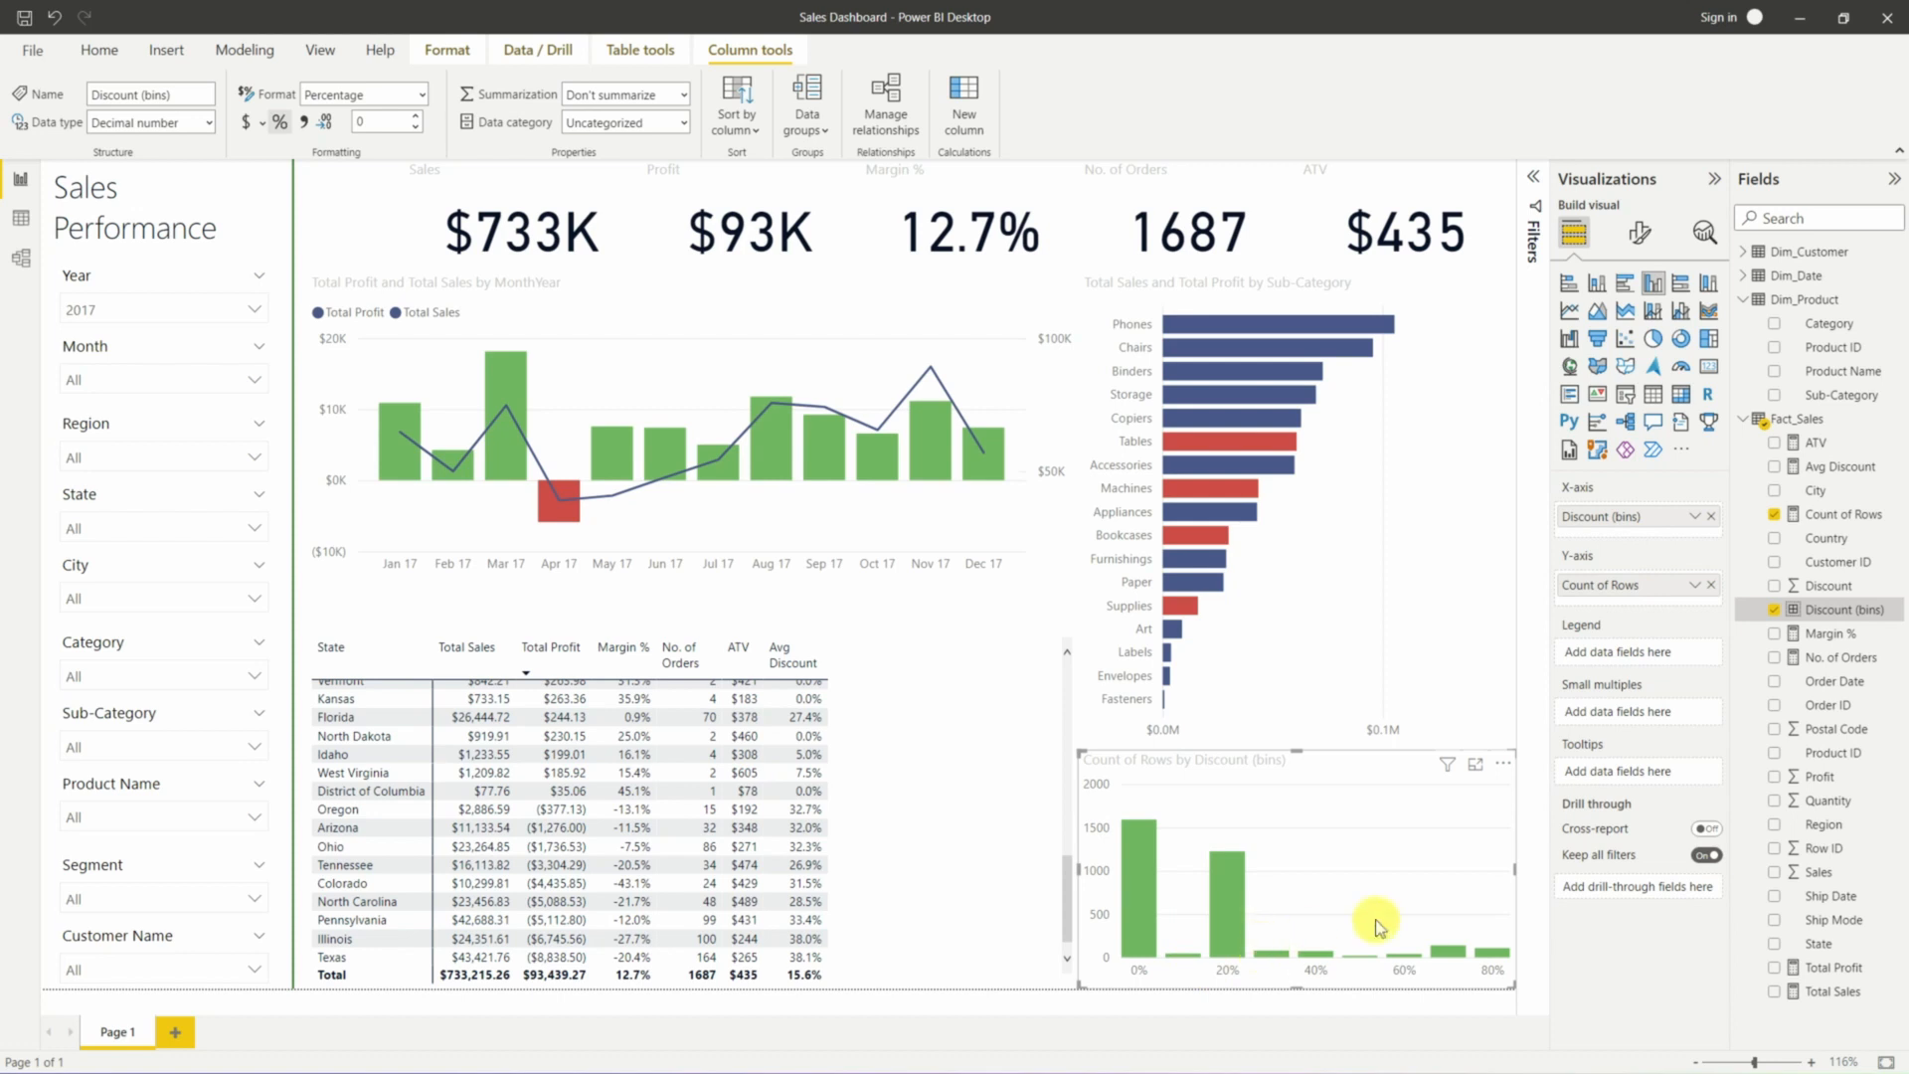
mouse_move(1372, 963)
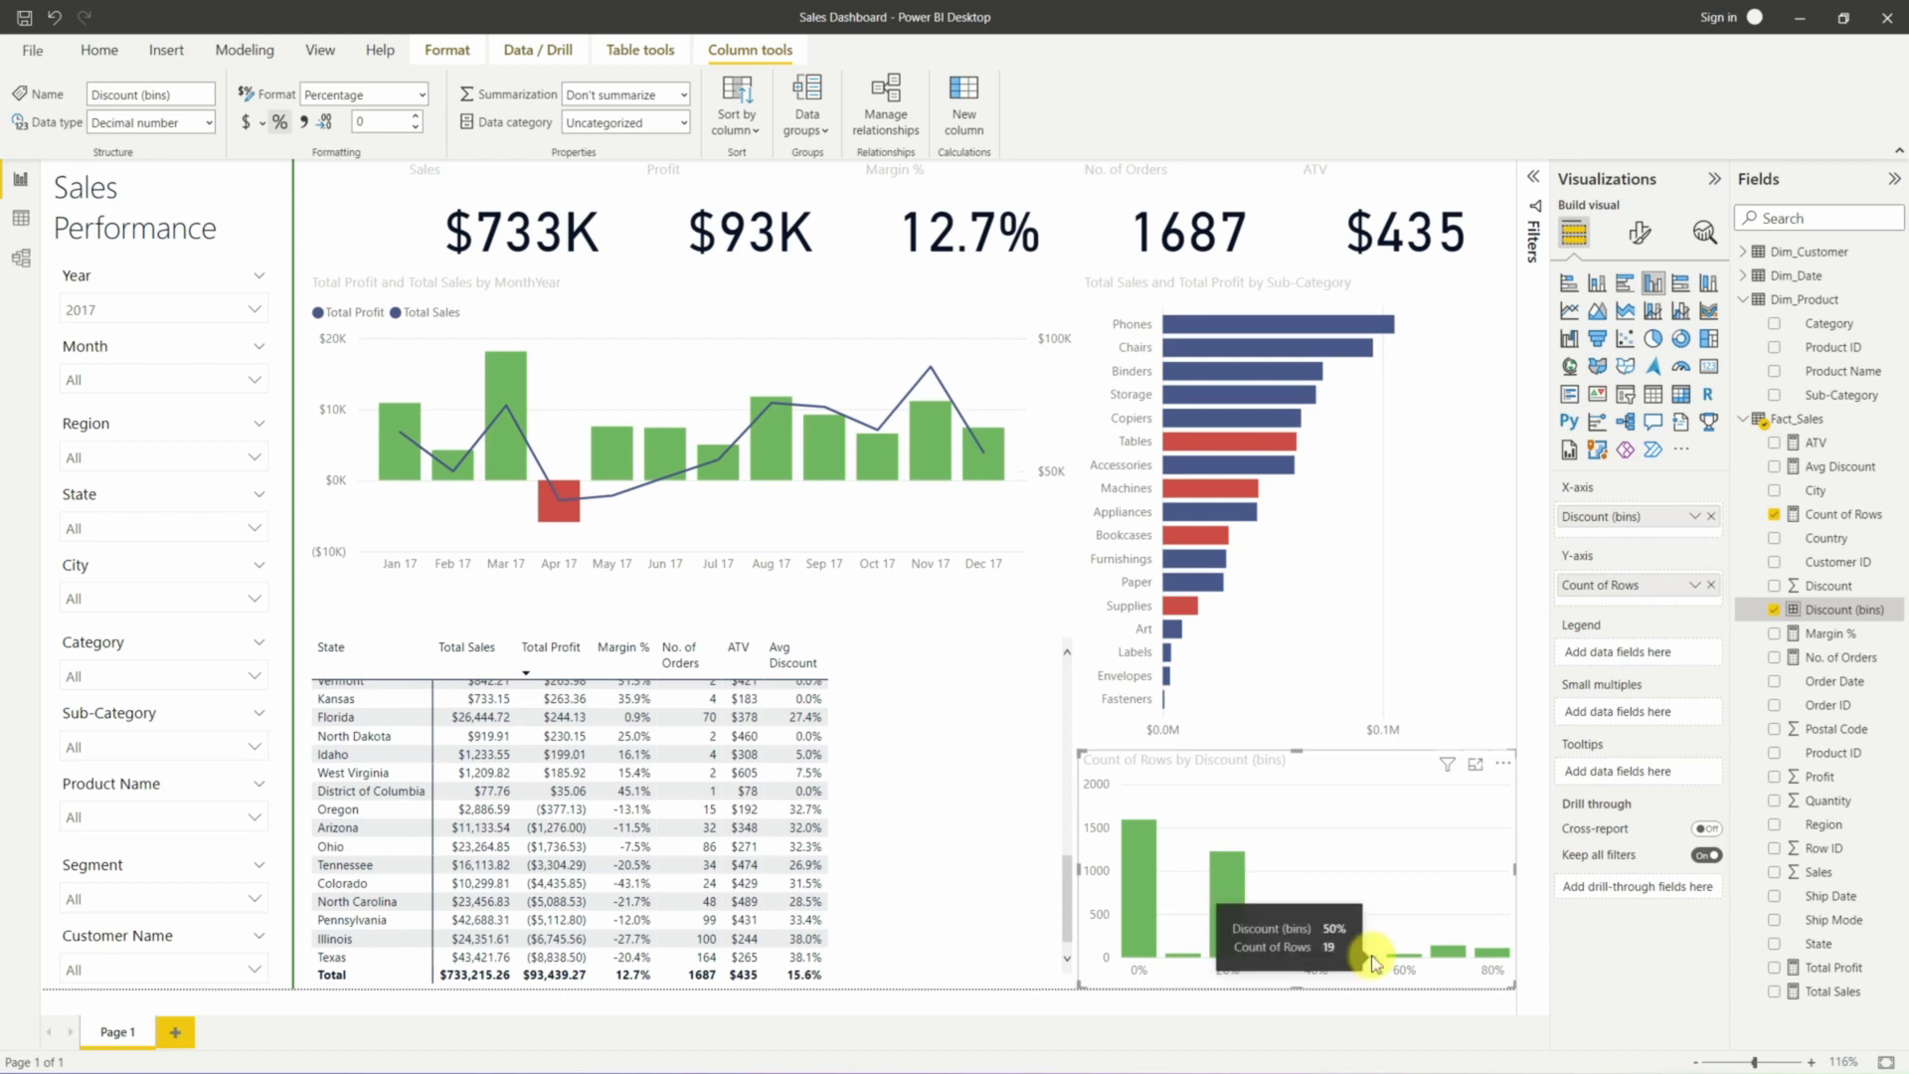
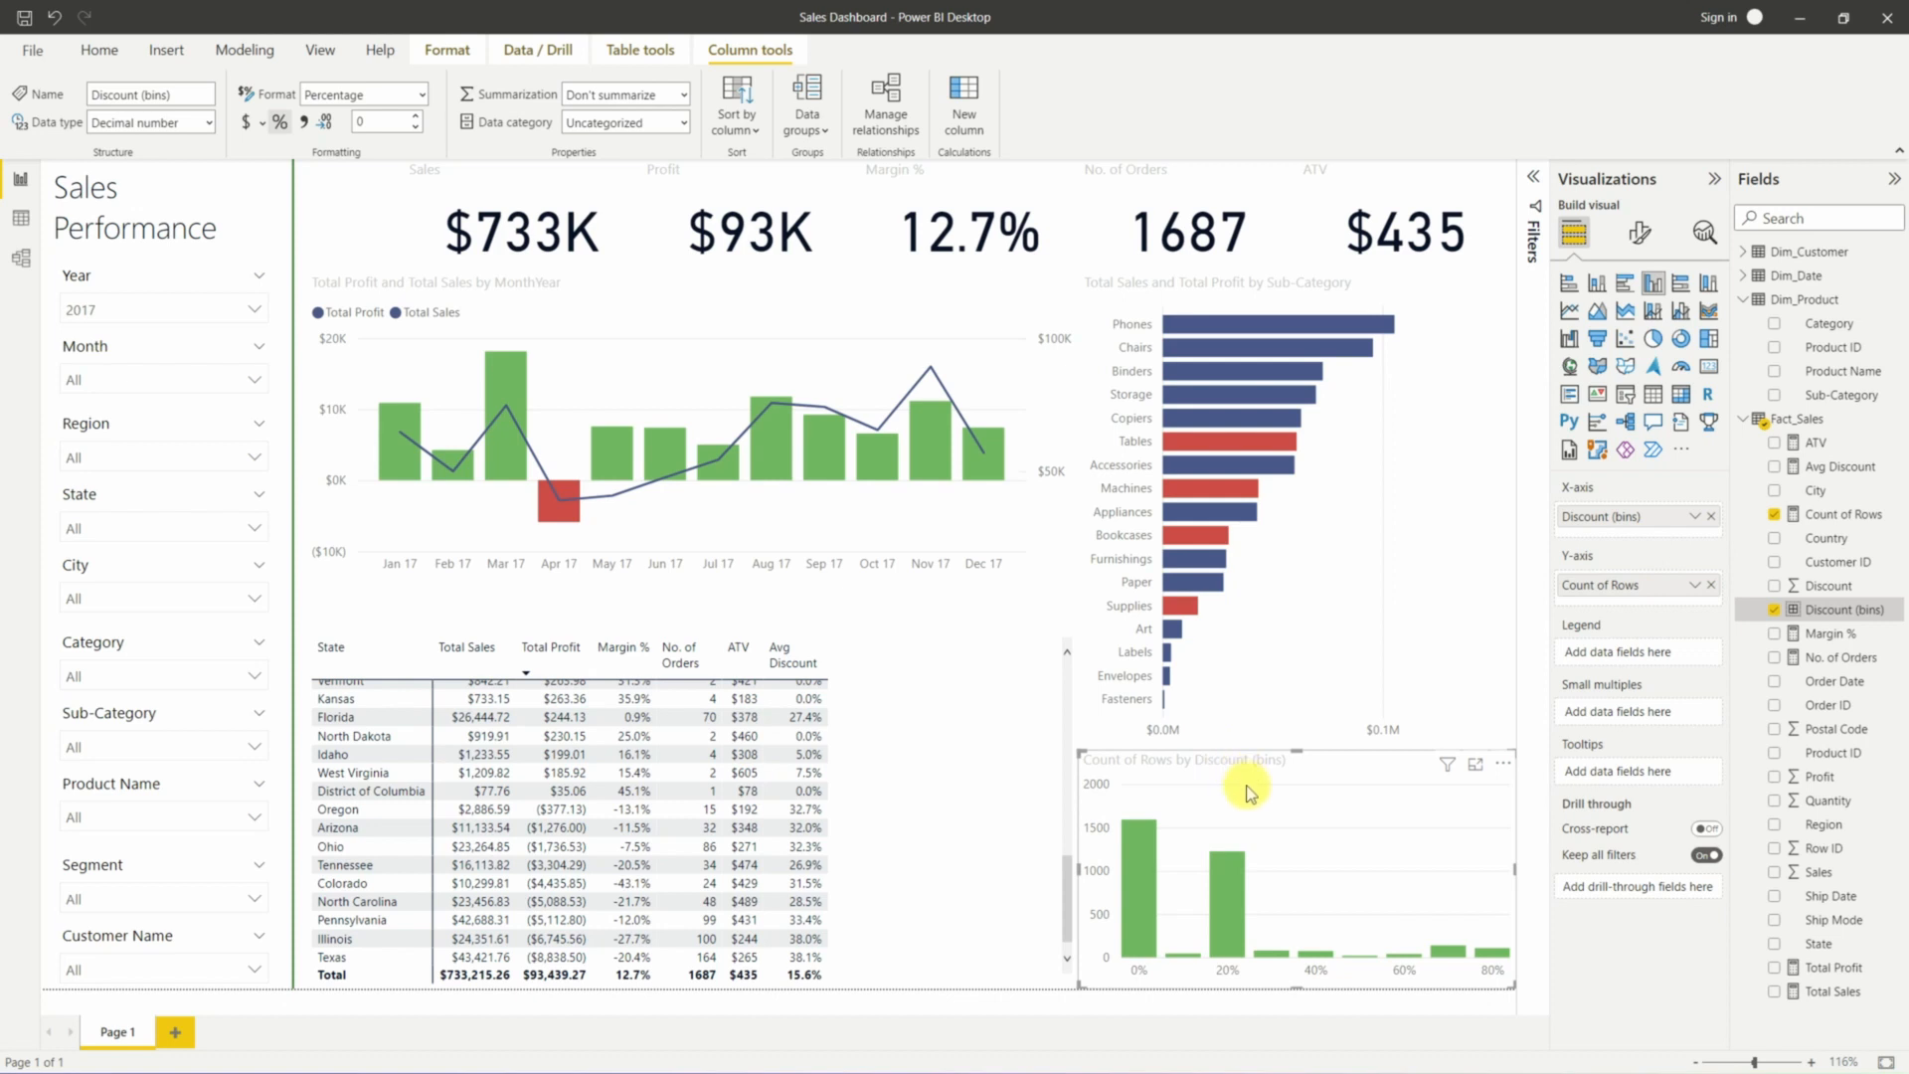
Set the default column color of the discount chart to the yellow theme color.
left_click(1641, 234)
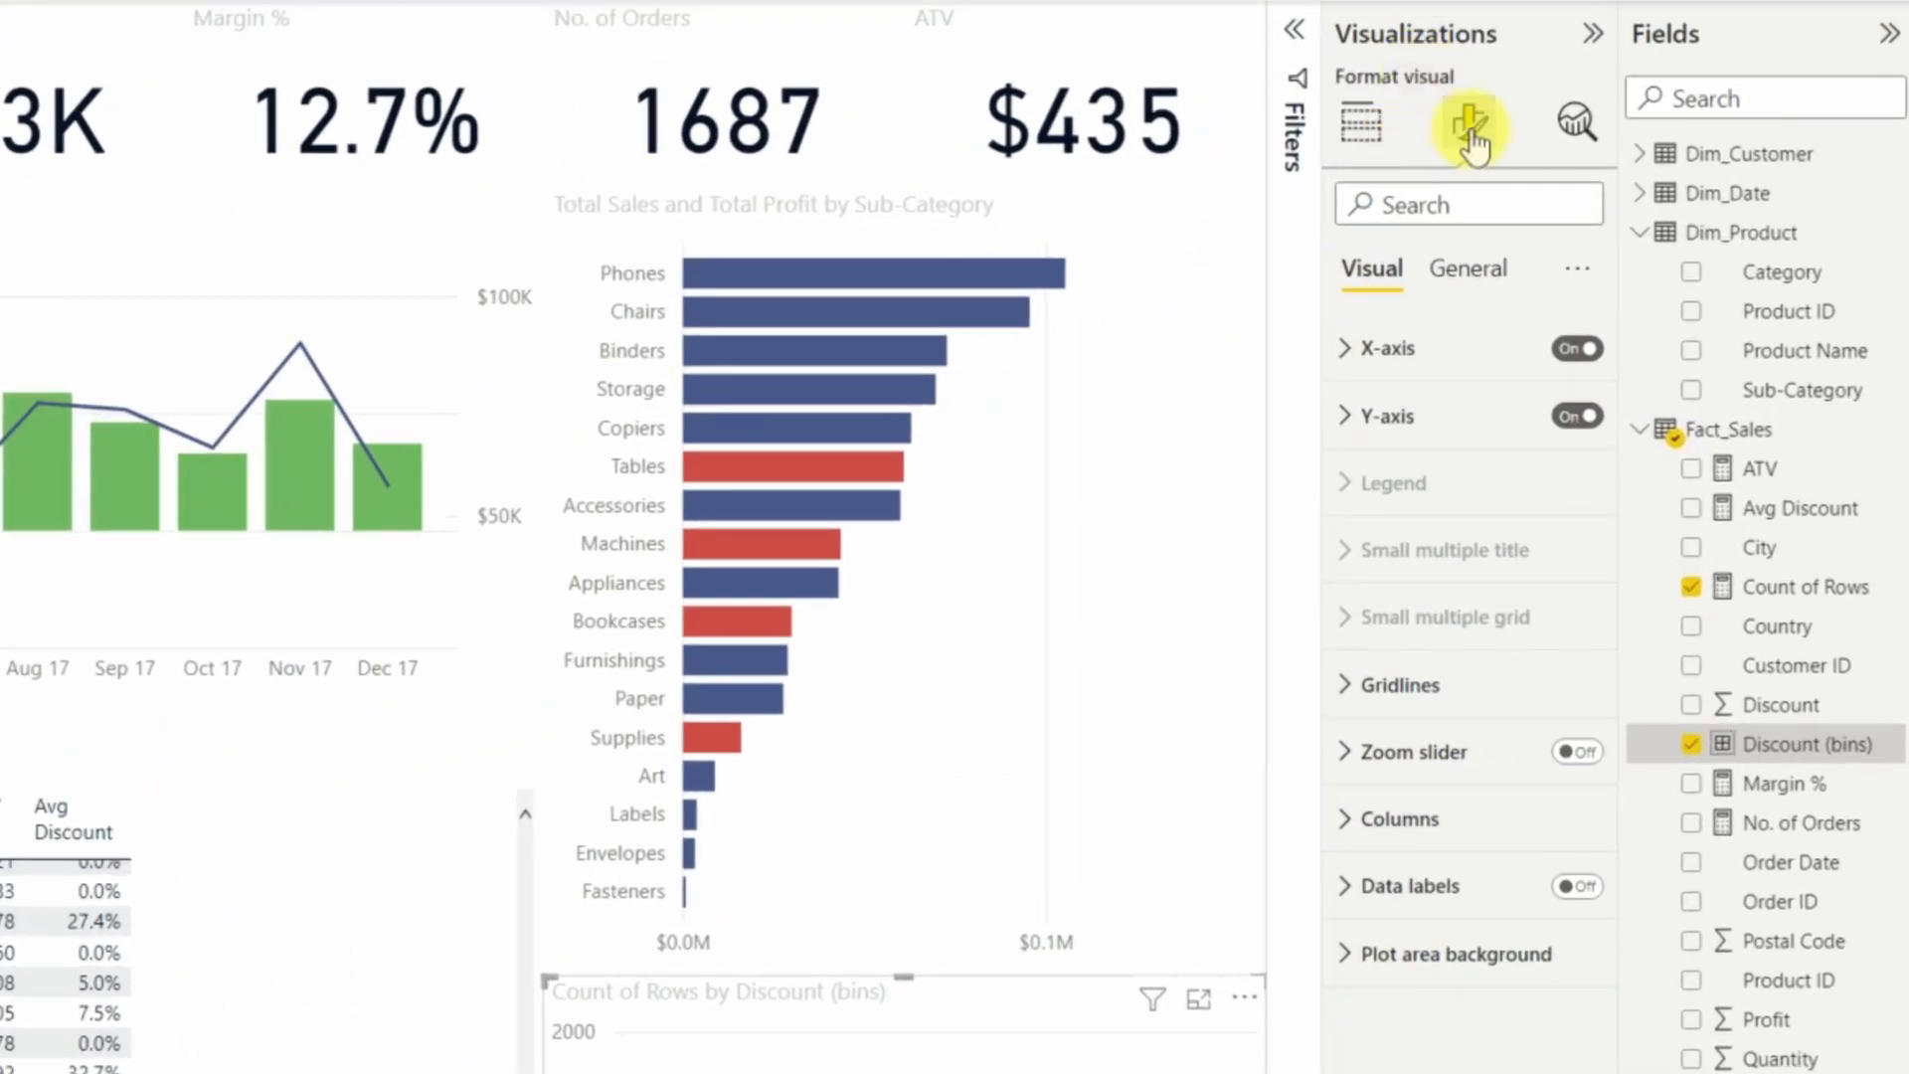
left_click(1352, 821)
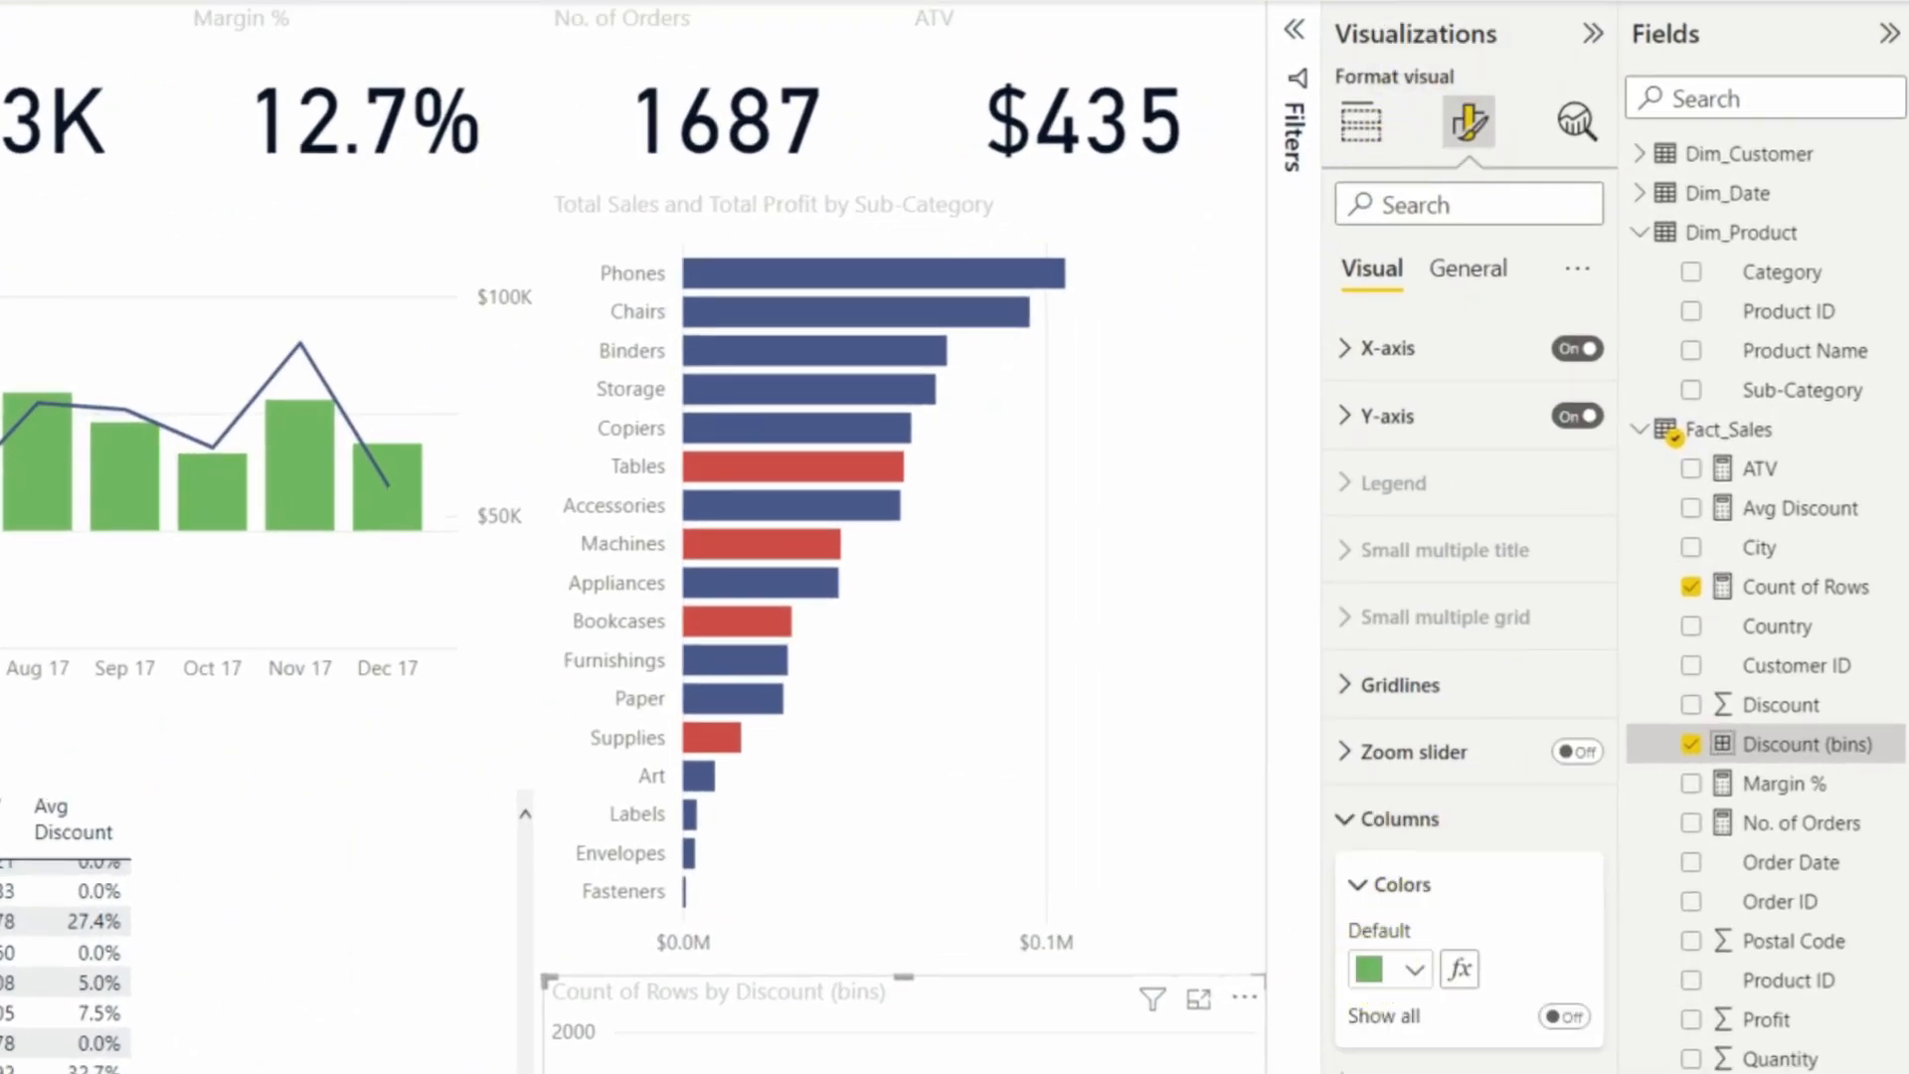
left_click(1377, 973)
left_click(1574, 448)
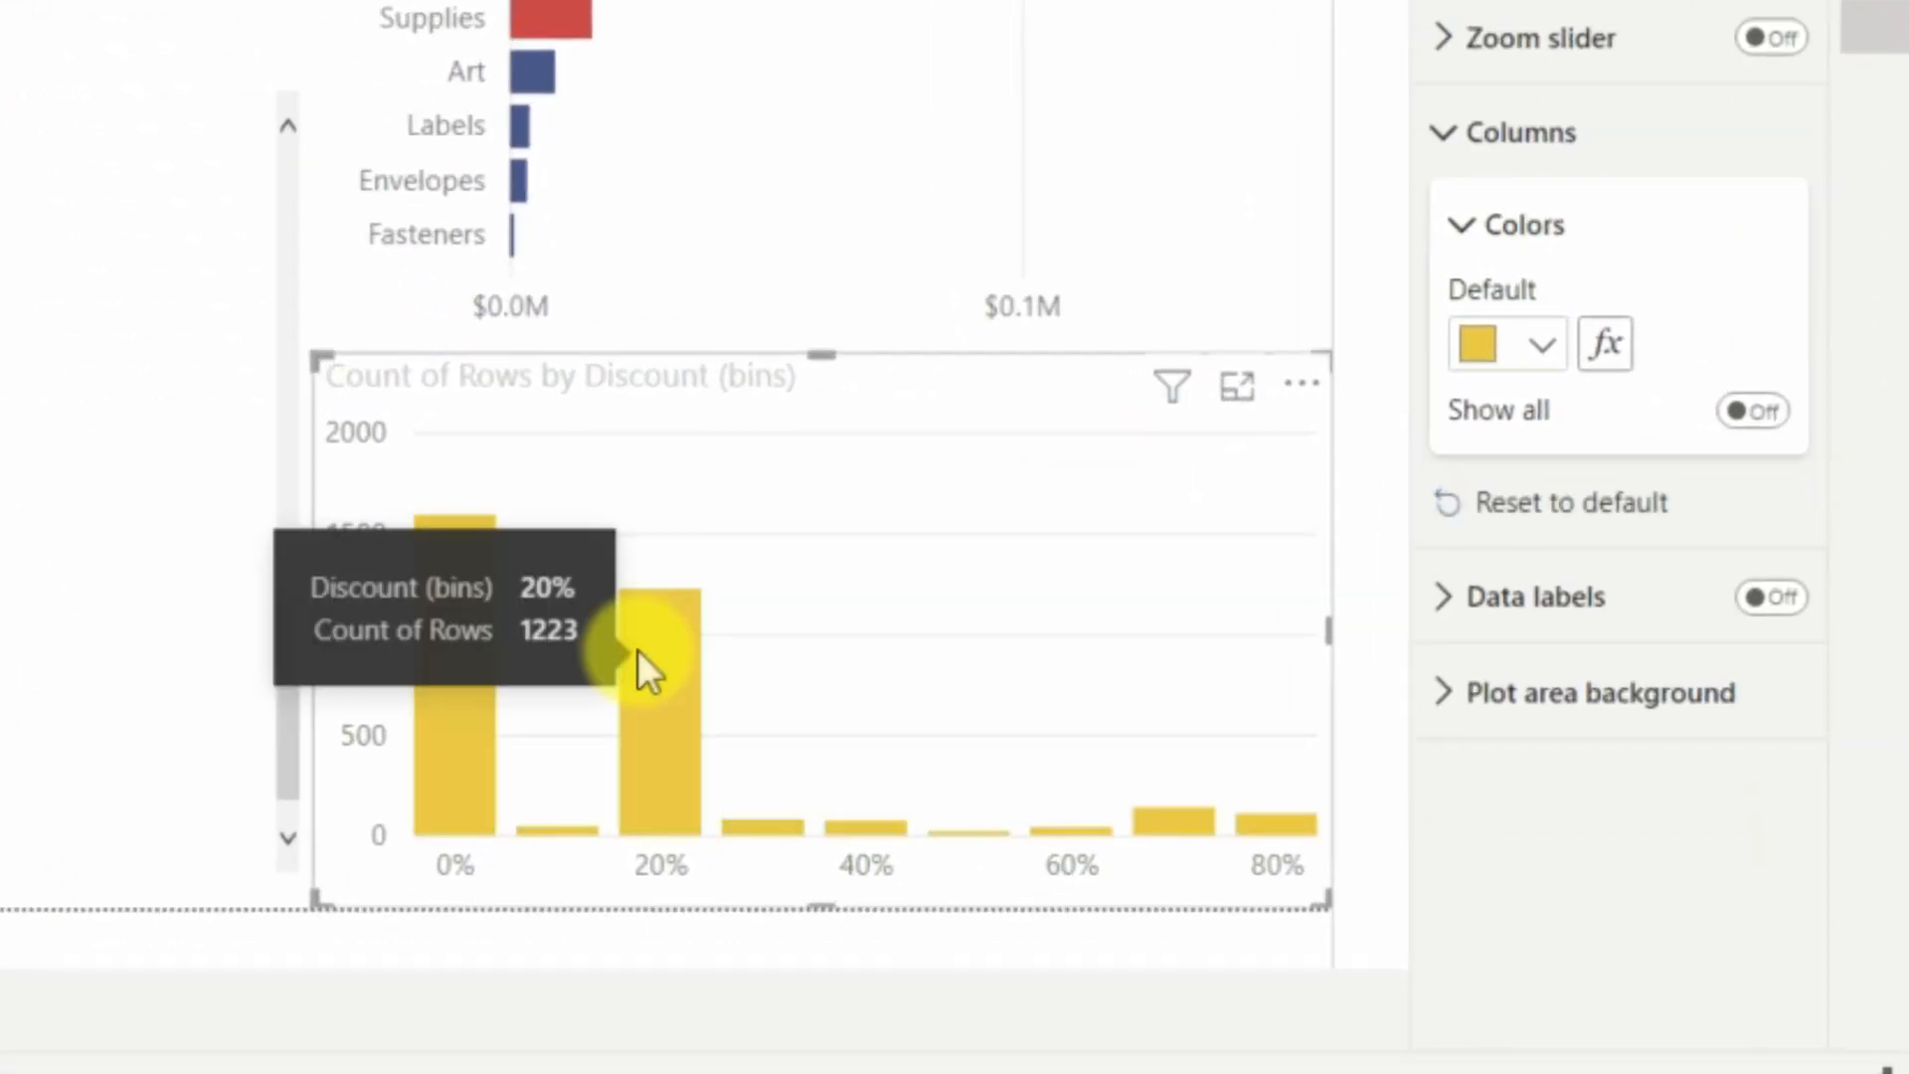
Set conditional formatting for the discount chart's column color to the Rules style, based on Total Profit from Fact_Sales.
left_click(1619, 346)
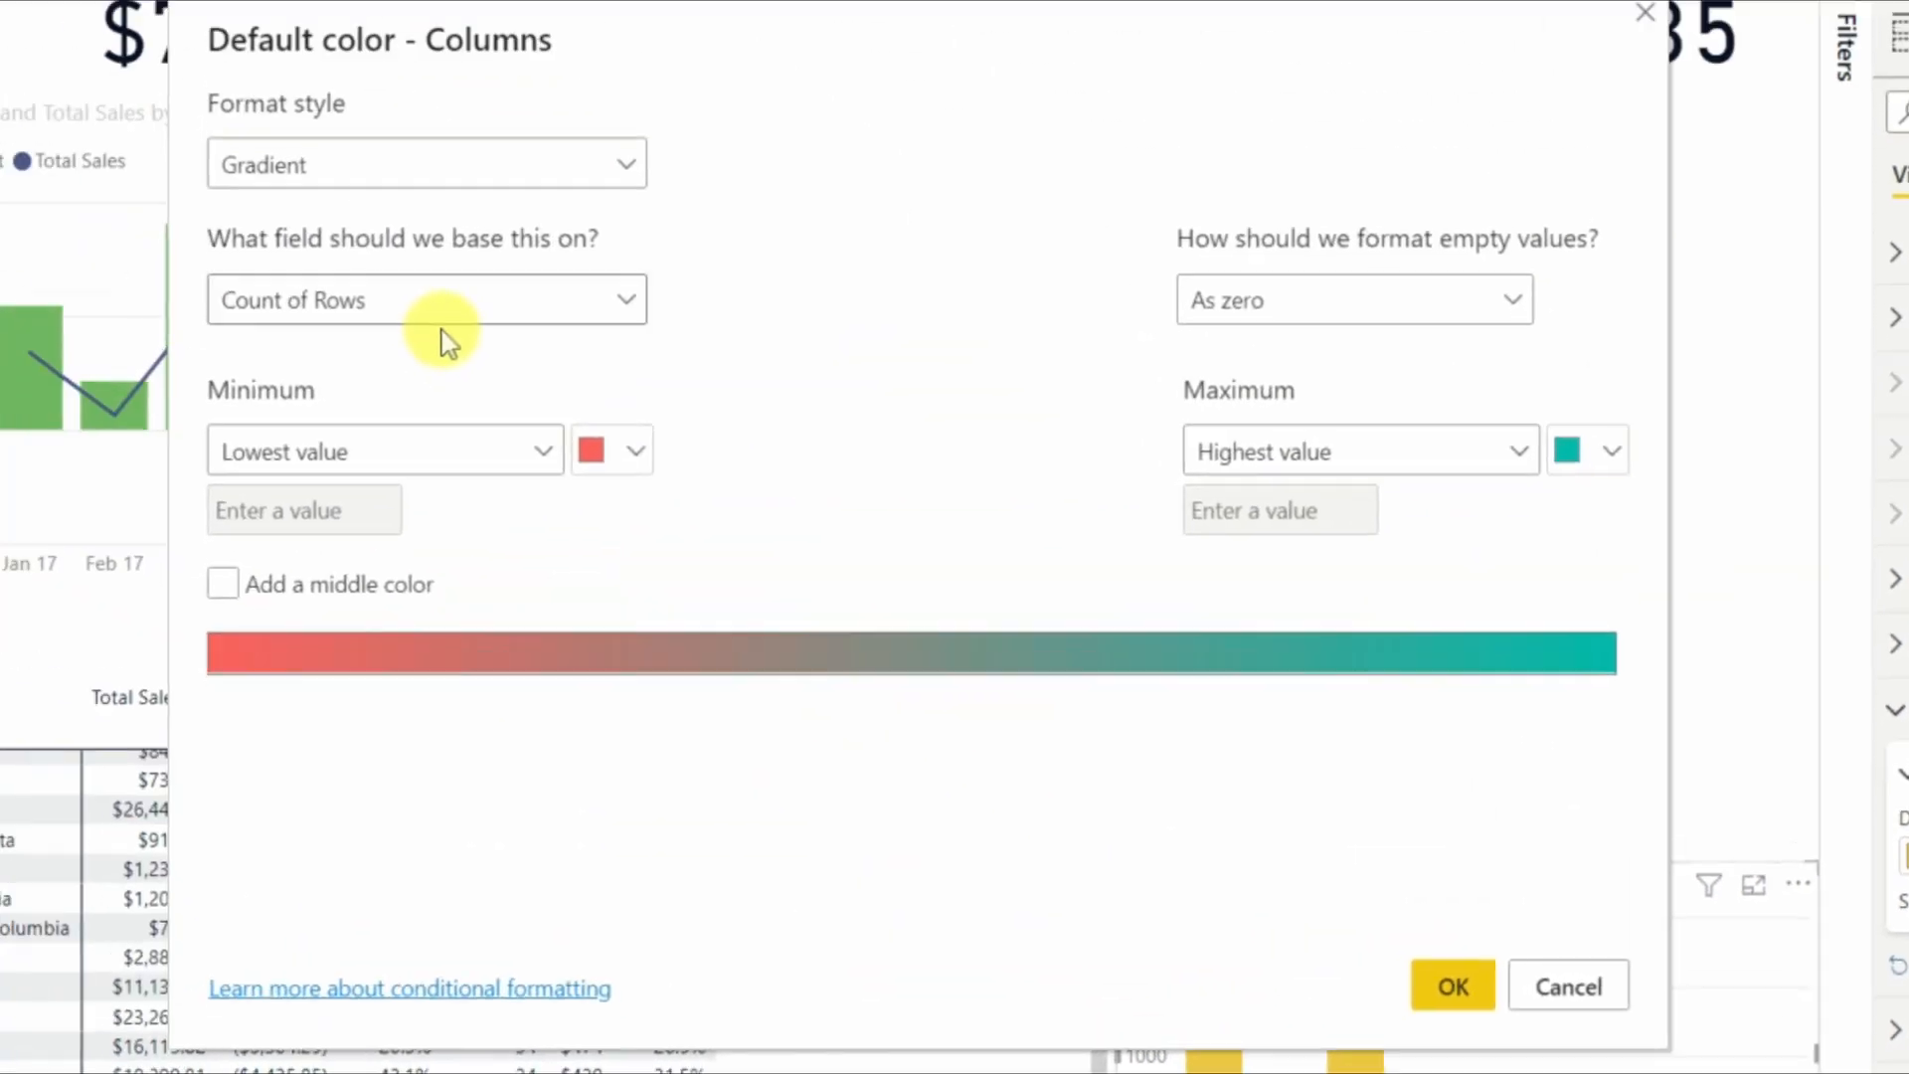
left_click(392, 165)
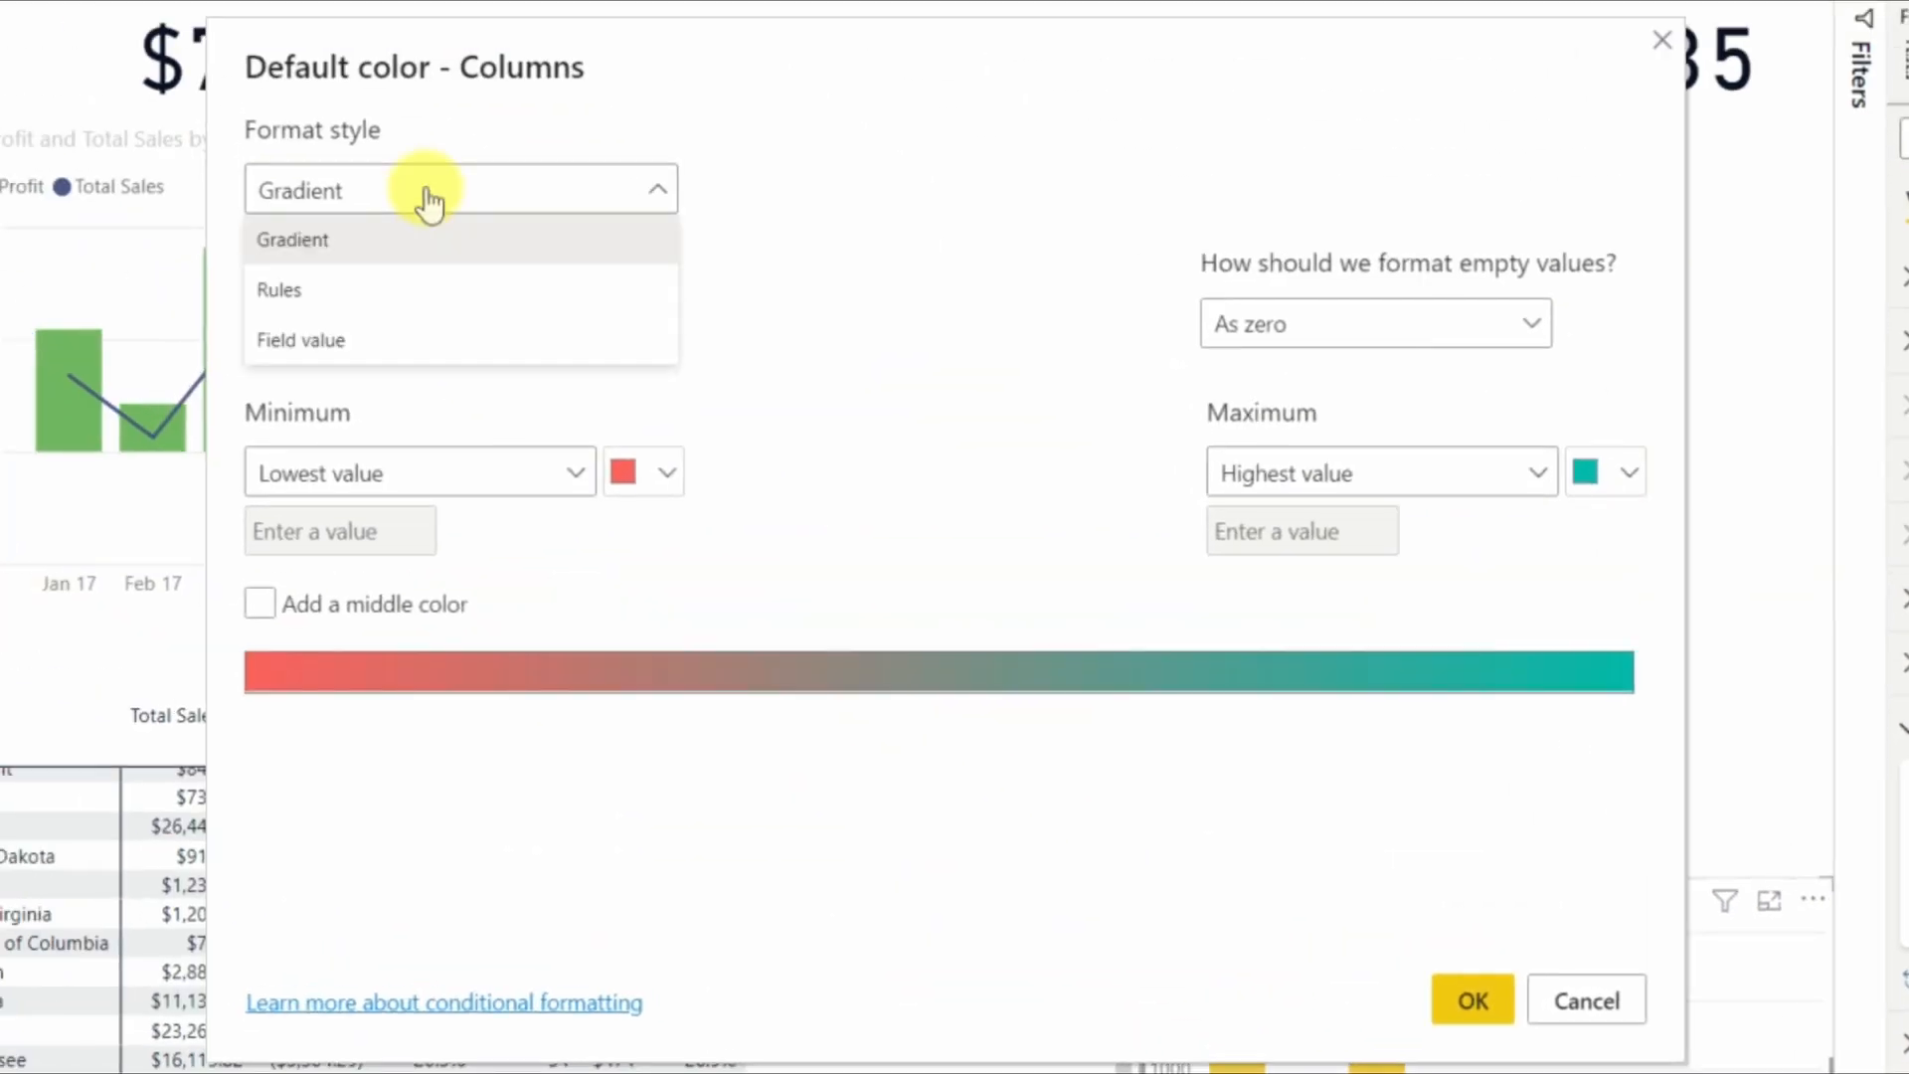
left_click(340, 268)
left_click(384, 332)
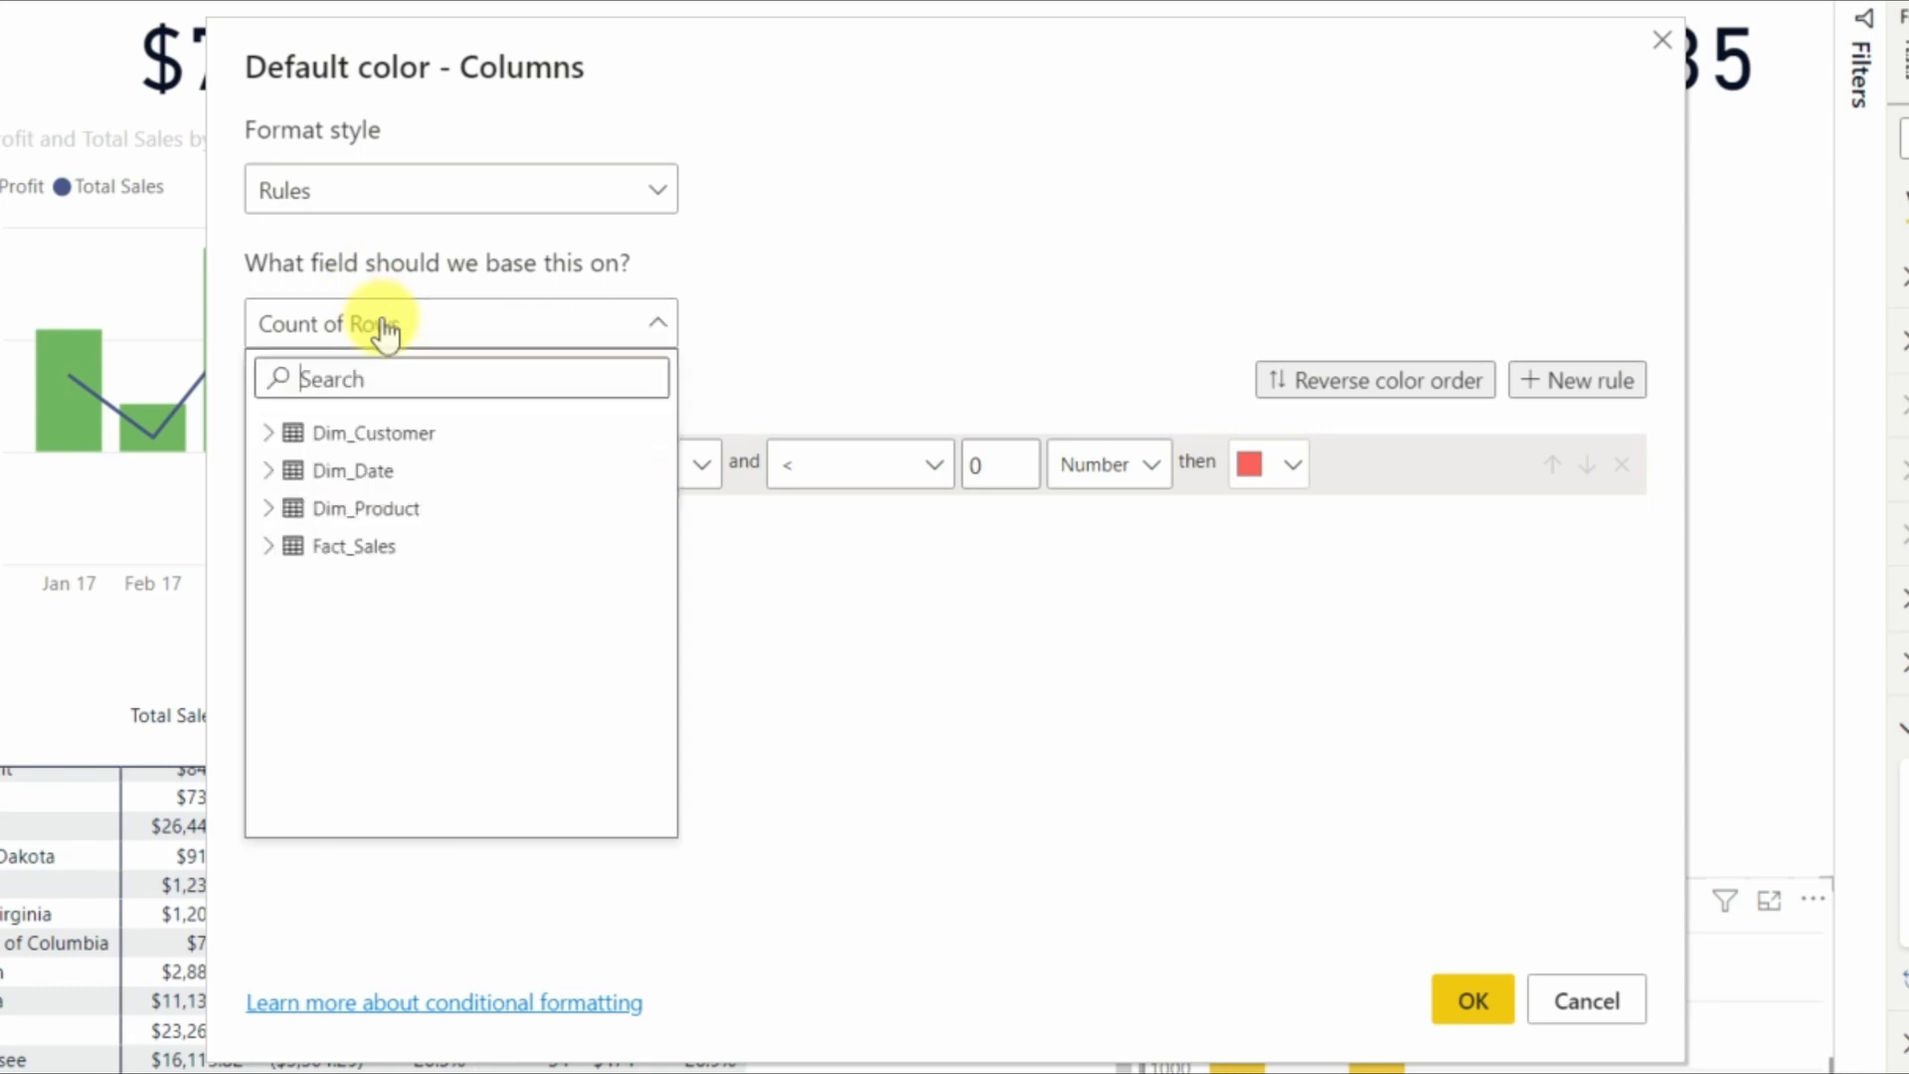
left_click(268, 553)
scroll(341, 604, "down", 6)
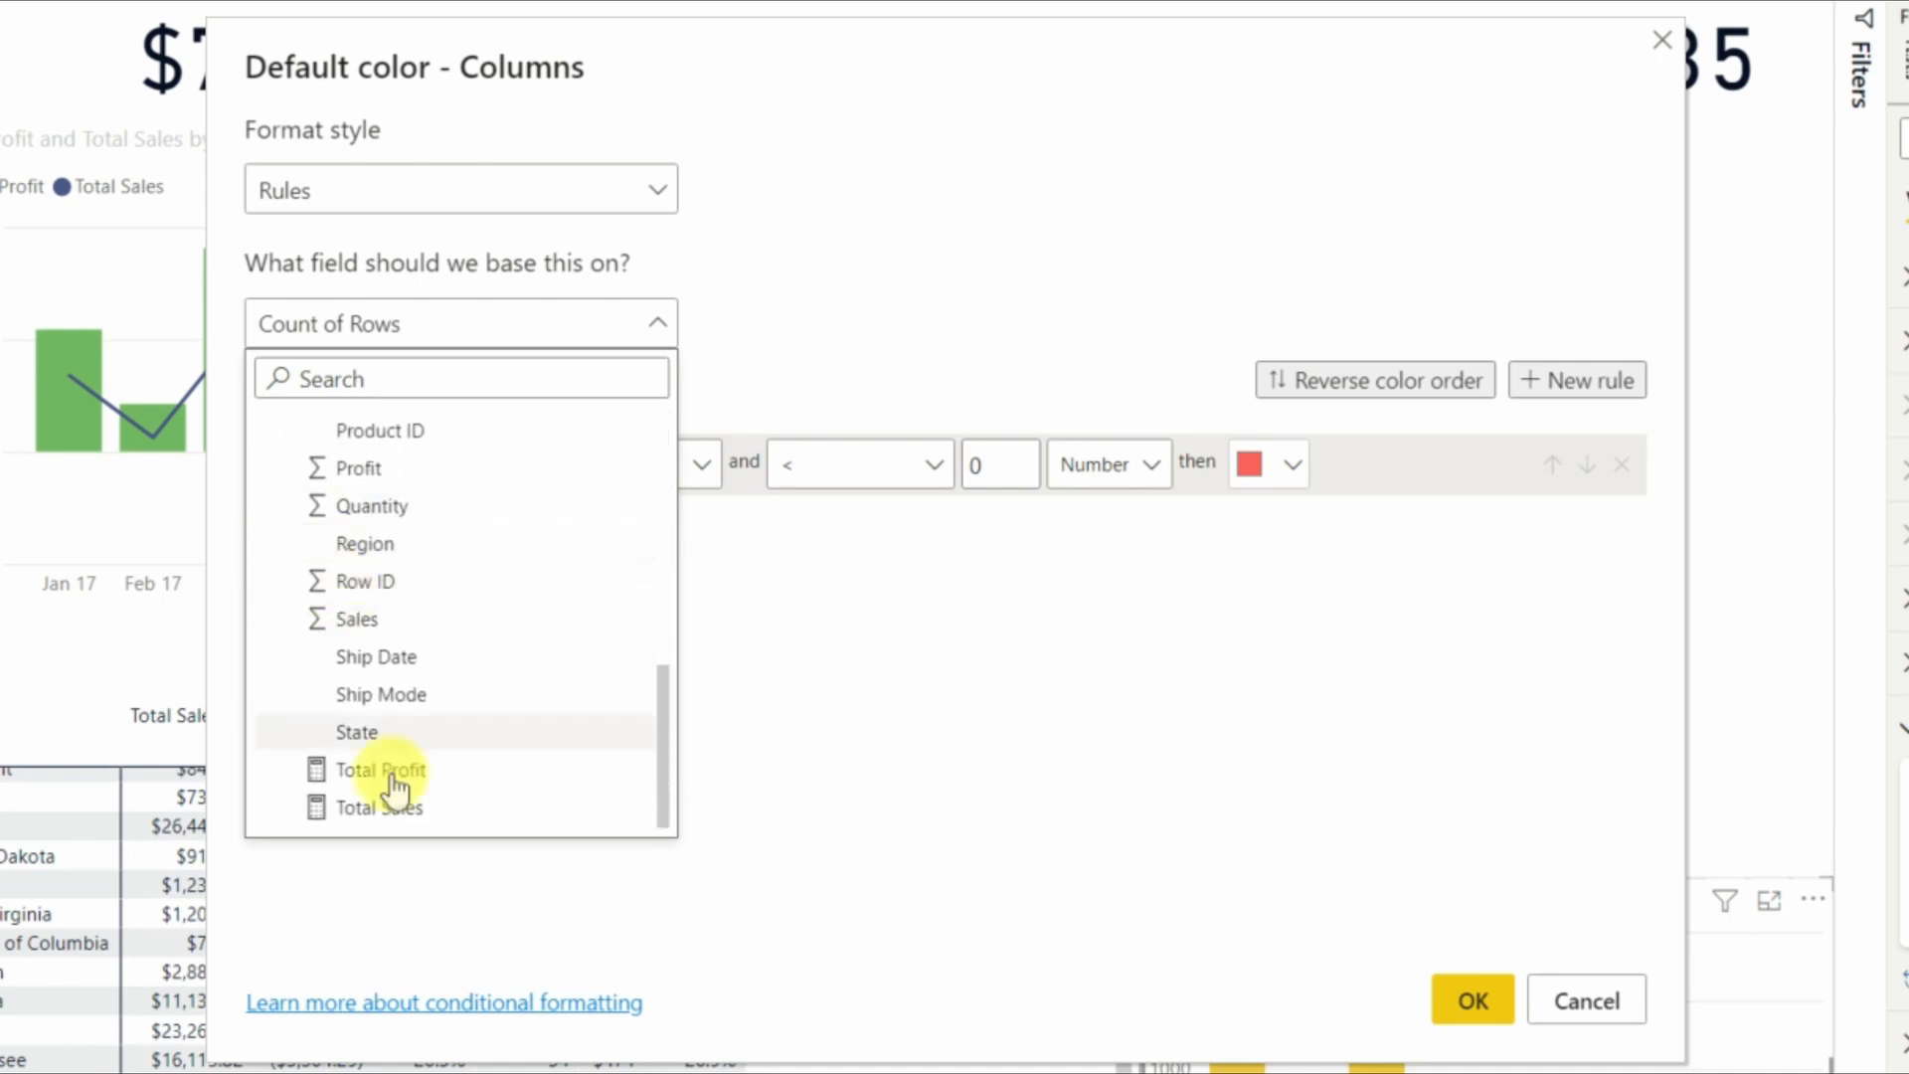
left_click(398, 781)
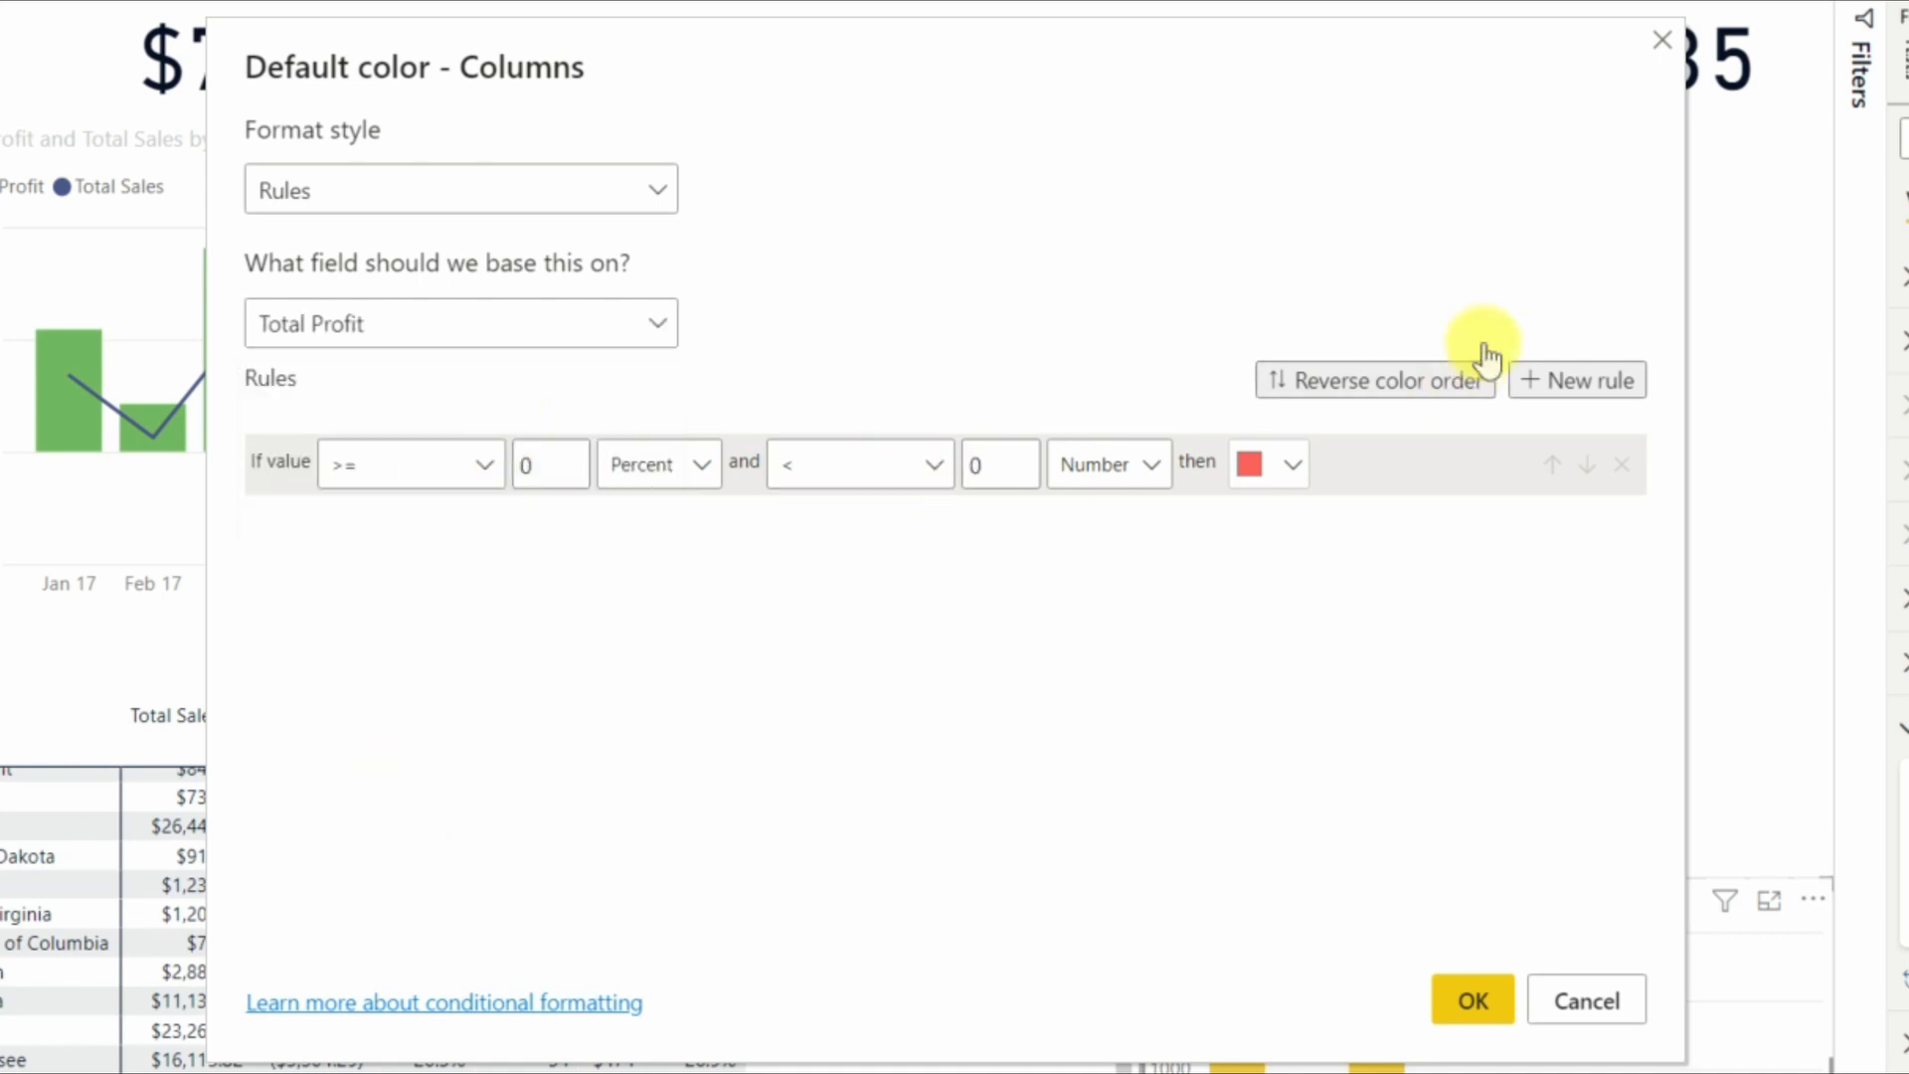
Define two number-based color rules: from Min to below 0, and from 0 to below Max.
left_click(1559, 384)
left_click(651, 464)
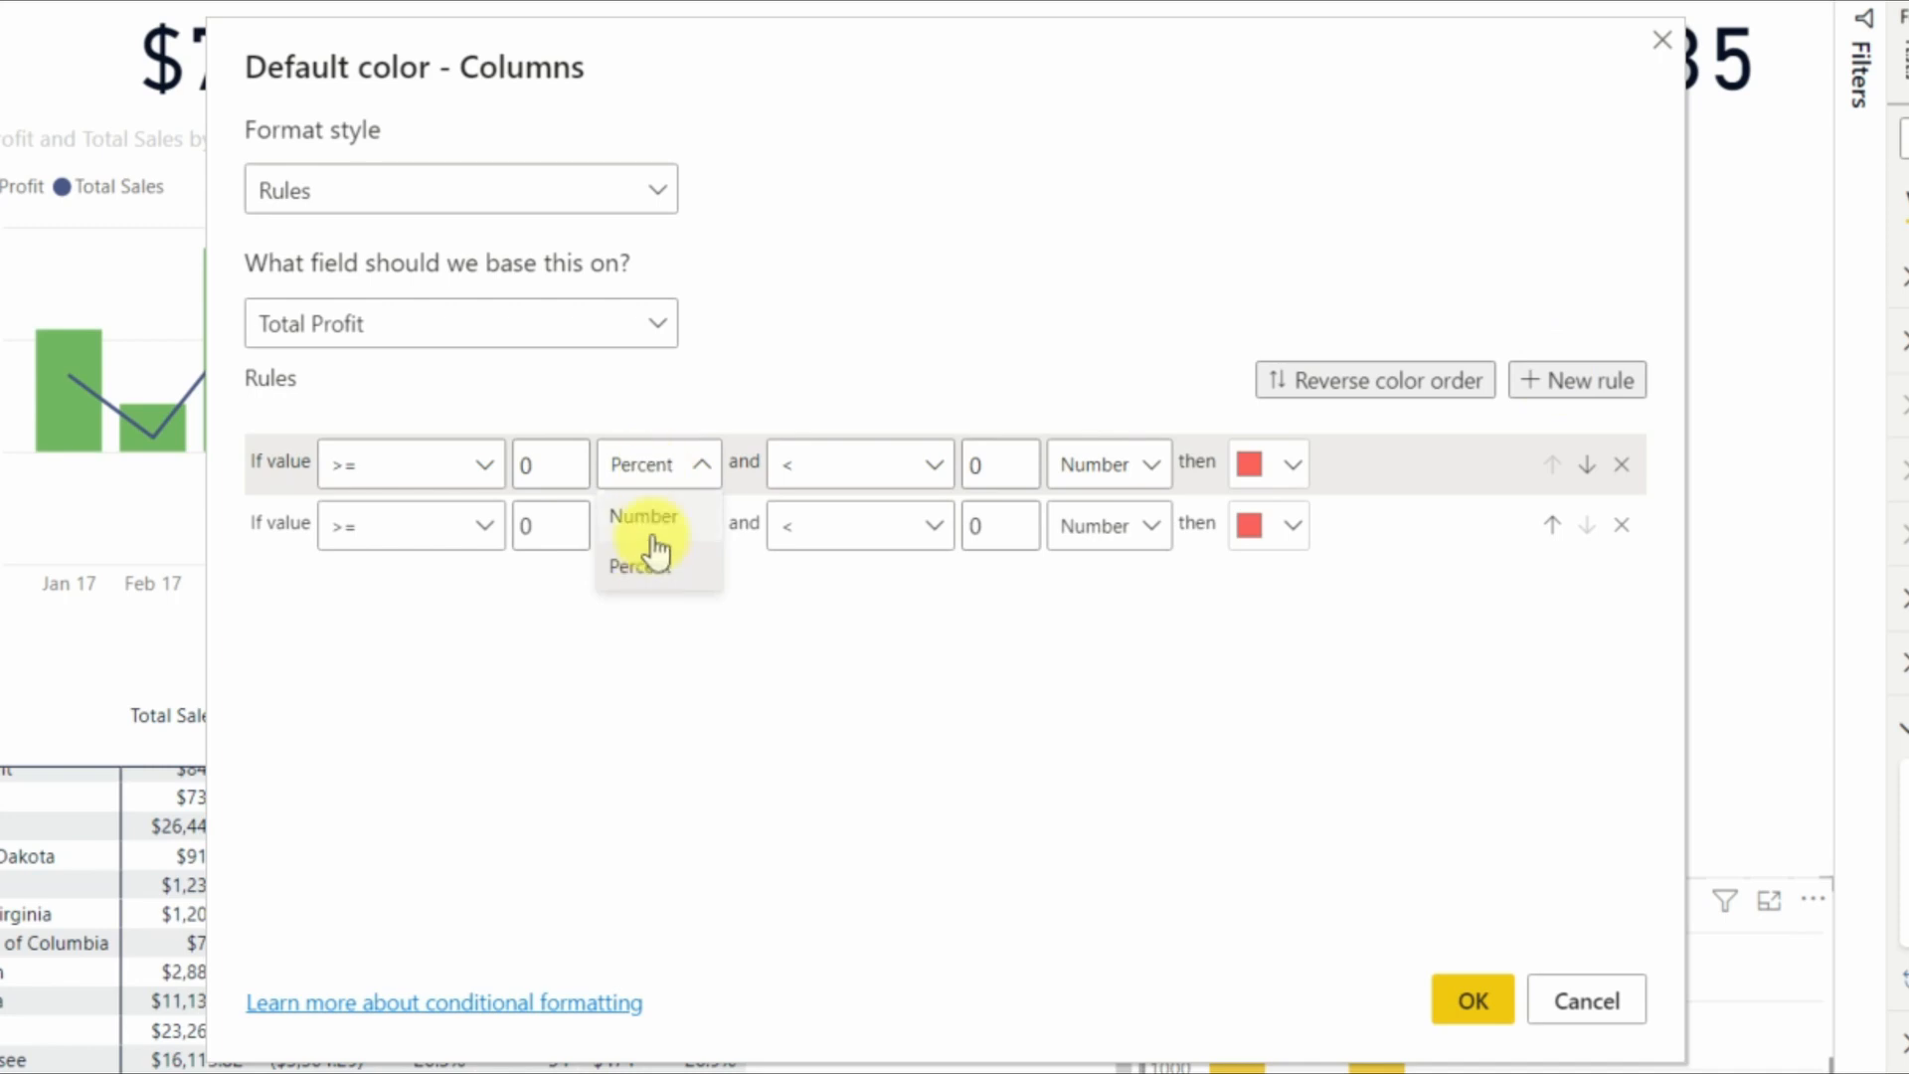
left_click(648, 517)
left_click(653, 542)
left_click(644, 581)
left_click(555, 464)
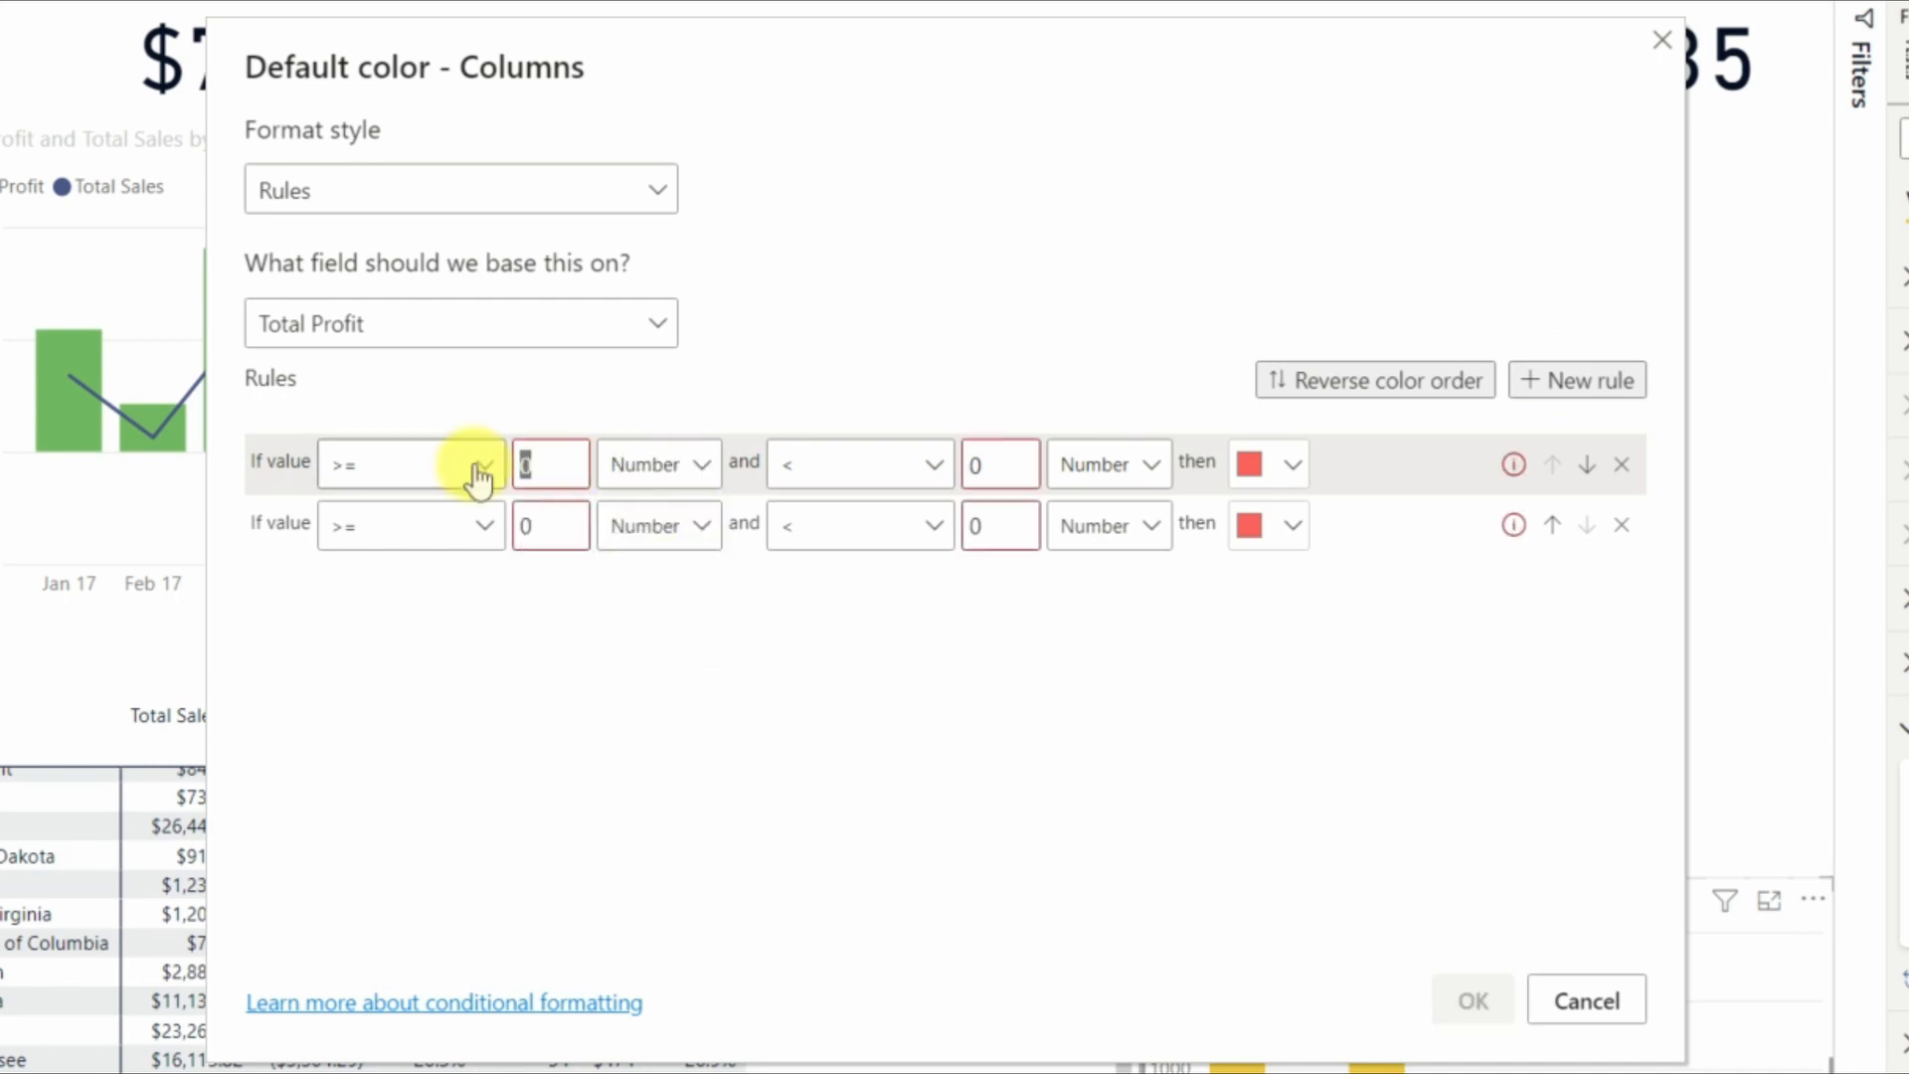
key("BackSpace")
left_click(995, 525)
key("BackSpace")
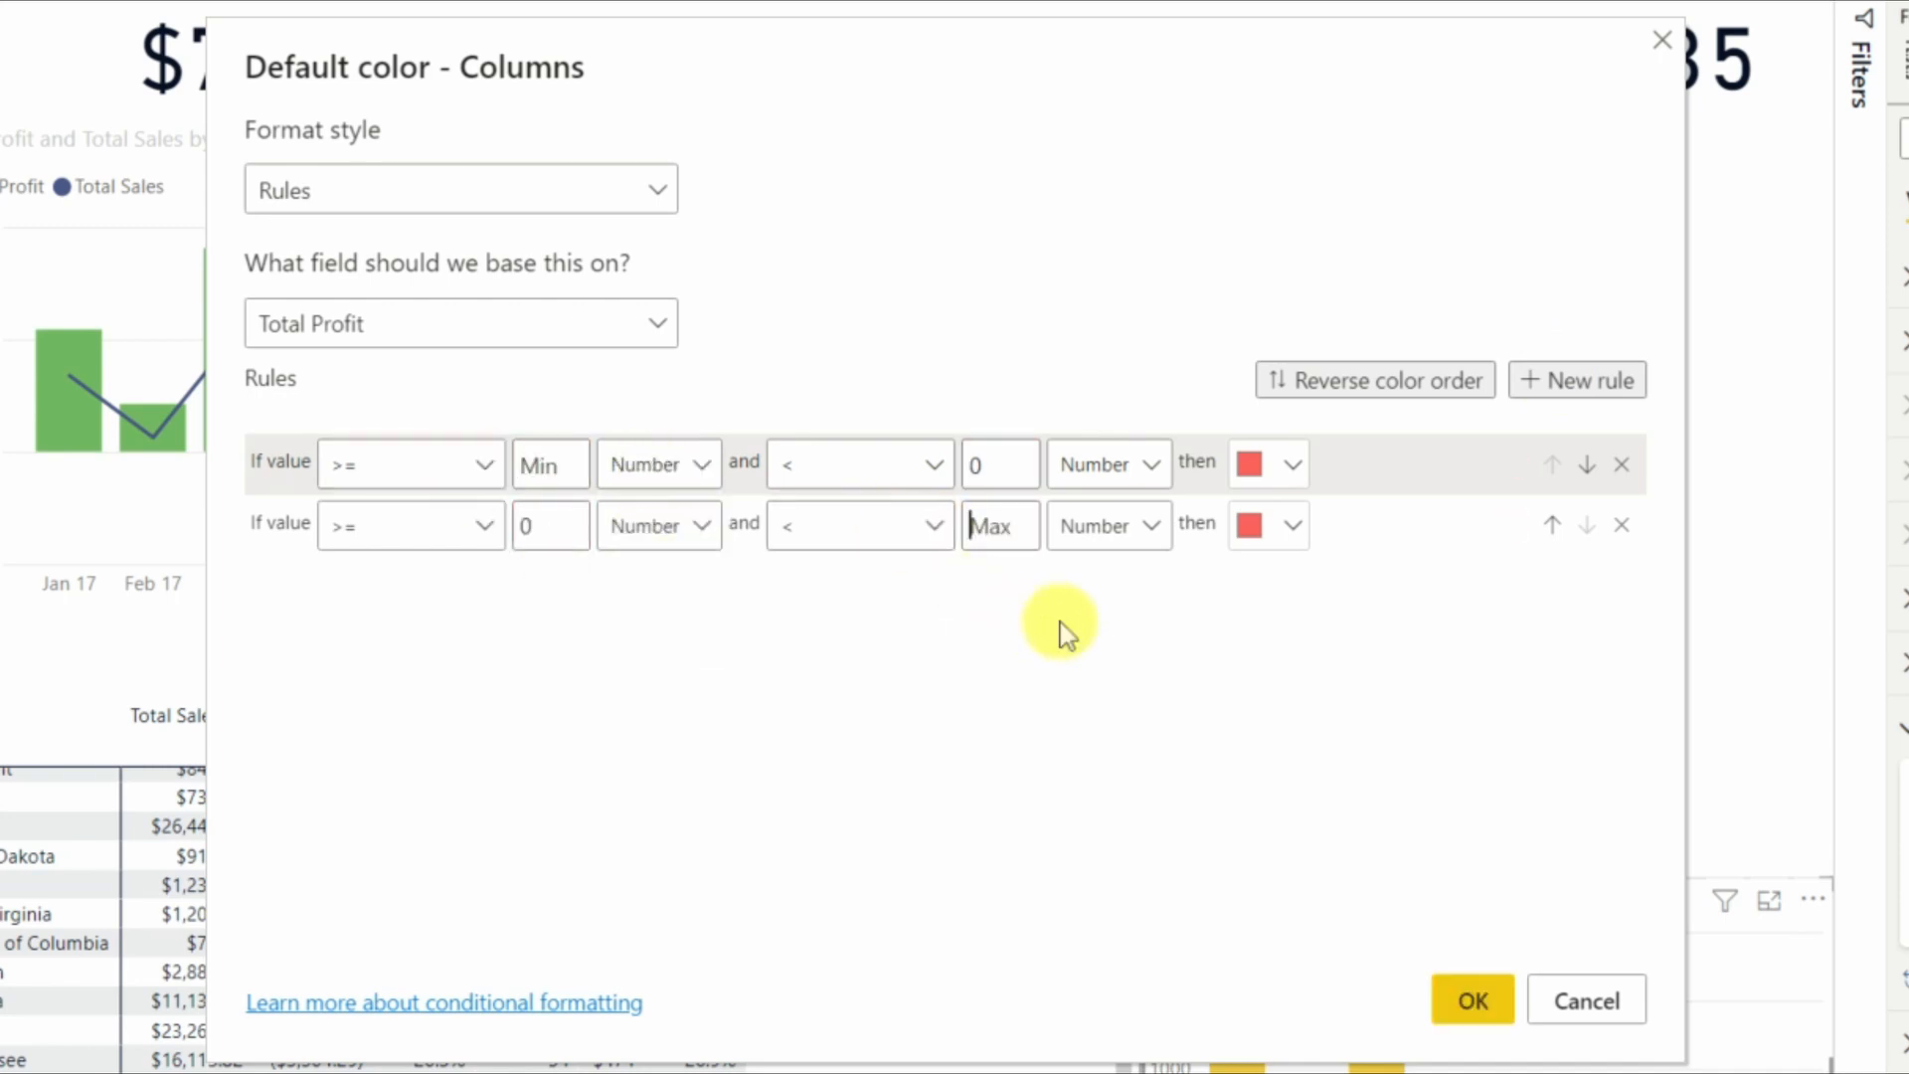
Color the negative-profit rule theme red #CD4C46 and the positive-profit rule theme orange, and apply the rules to the discount chart.
left_click(1262, 462)
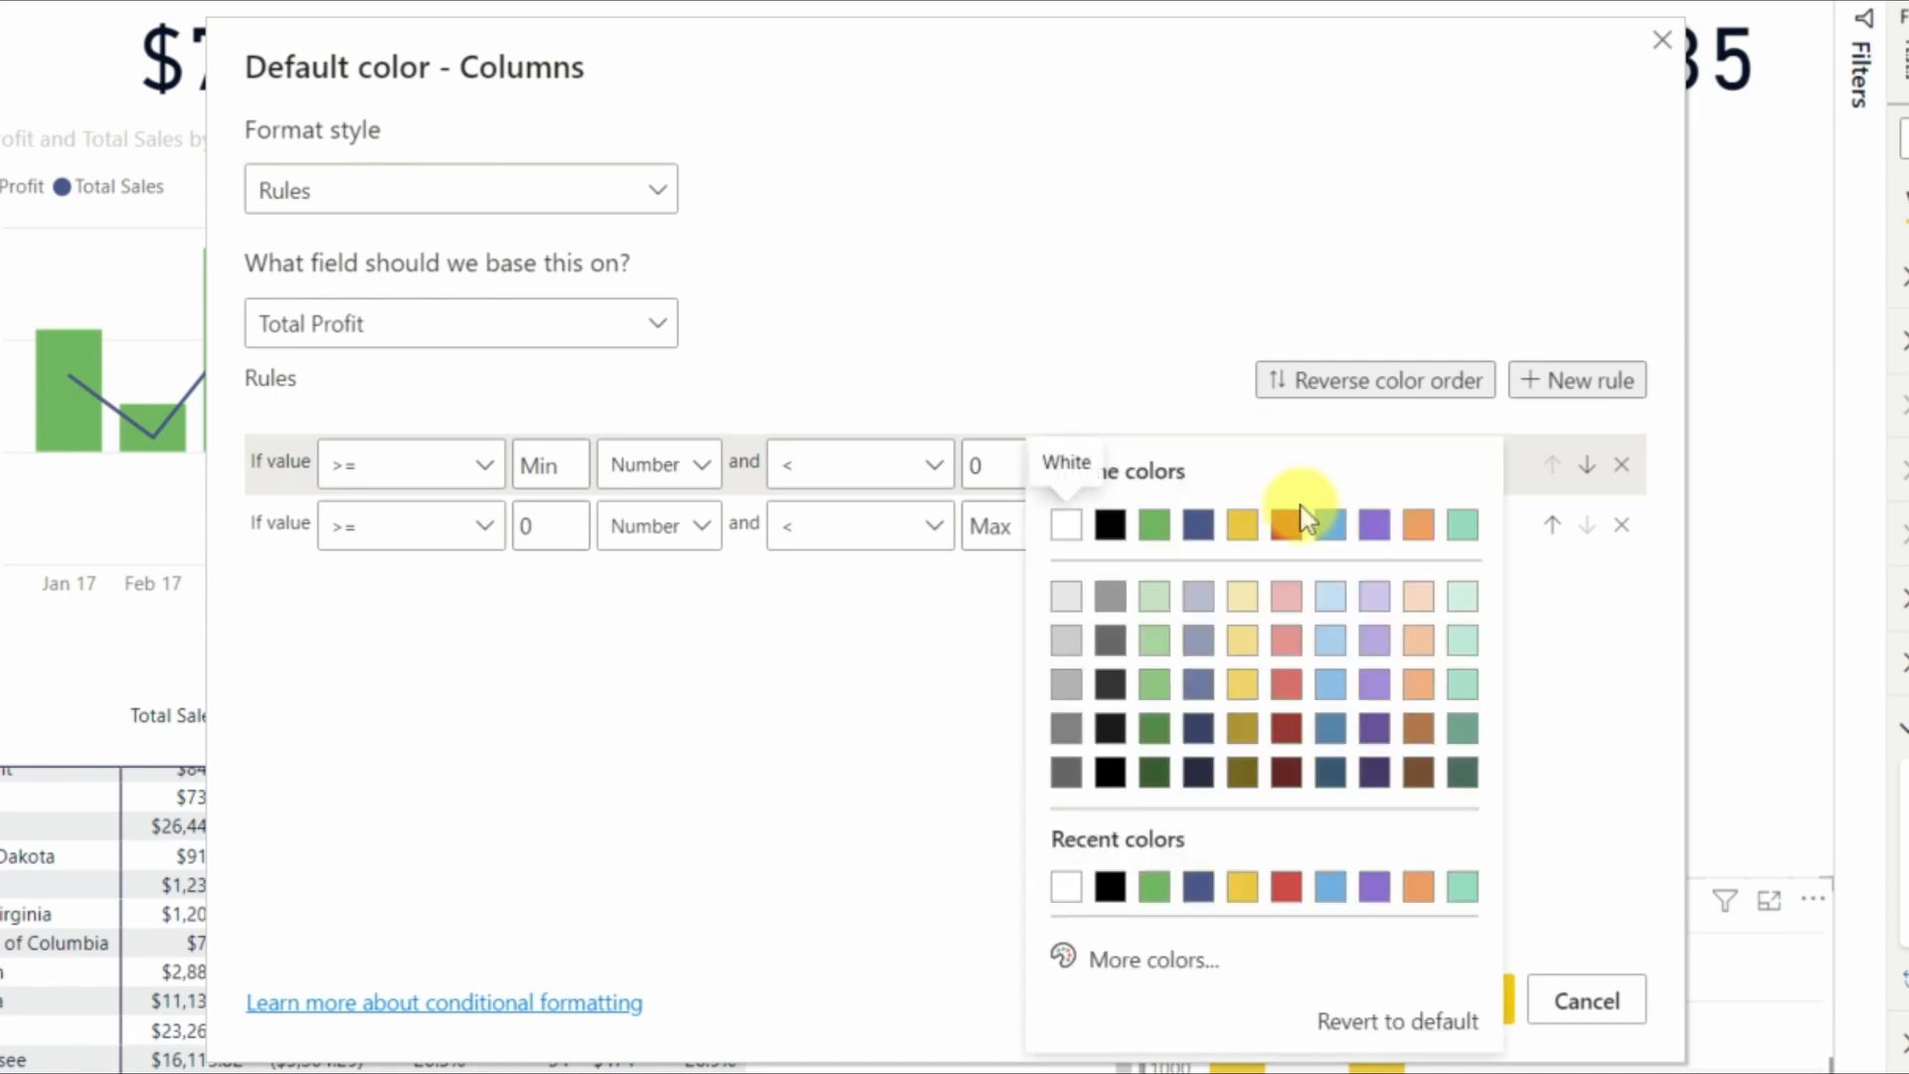
left_click(1293, 537)
left_click(1292, 533)
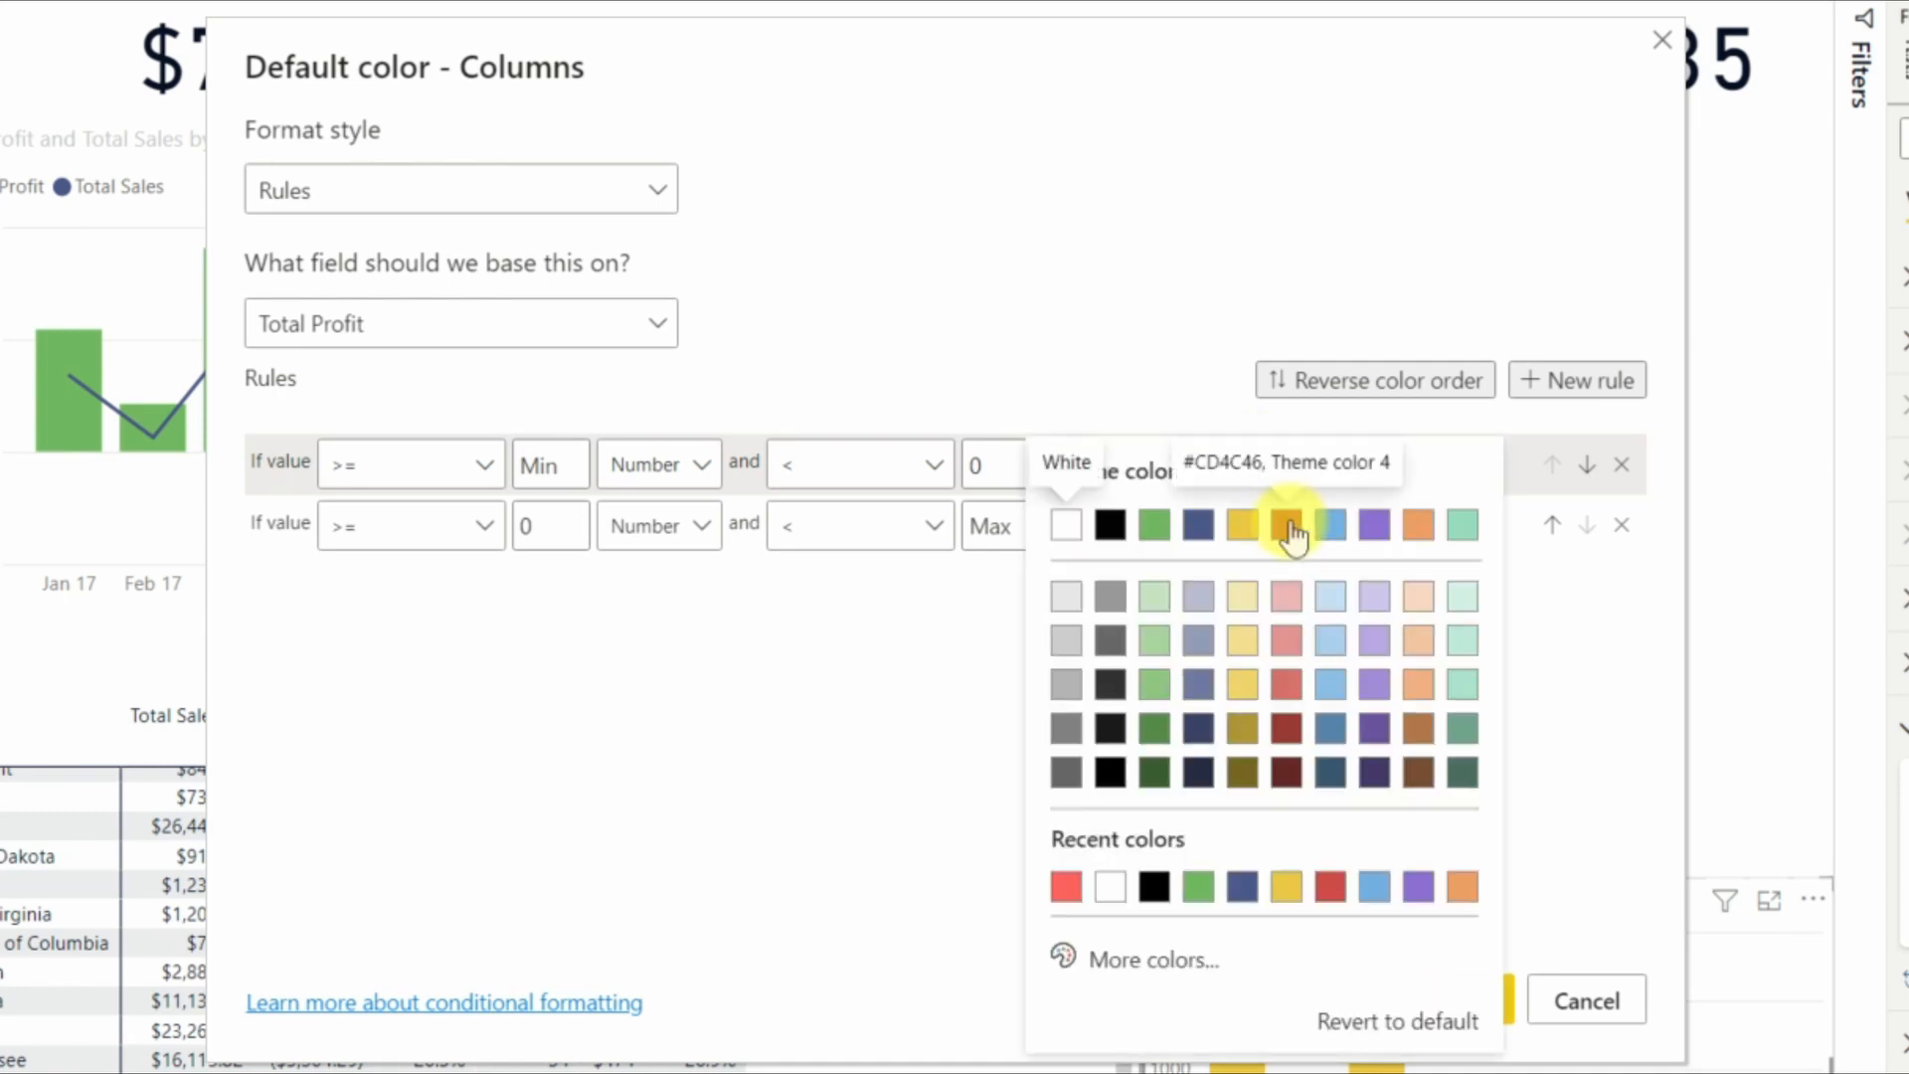
left_click(1423, 525)
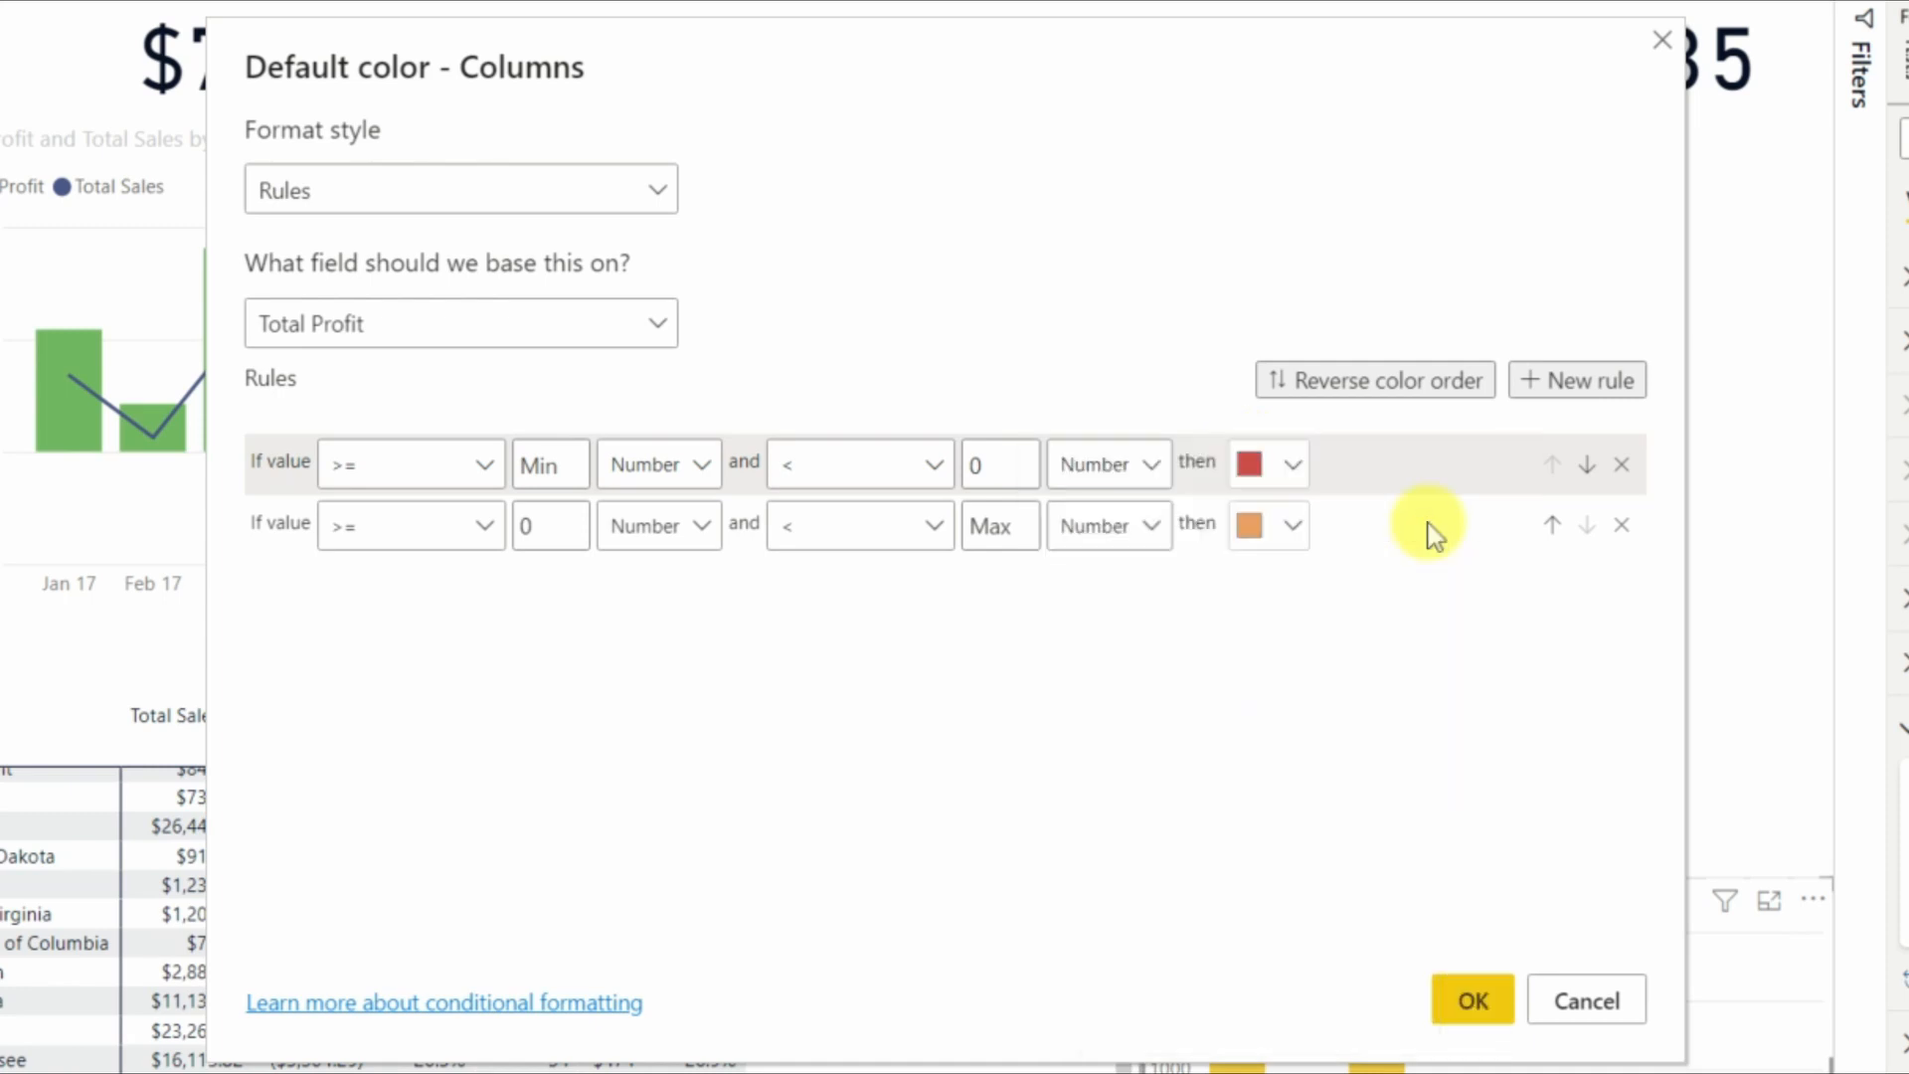
left_click(1470, 1002)
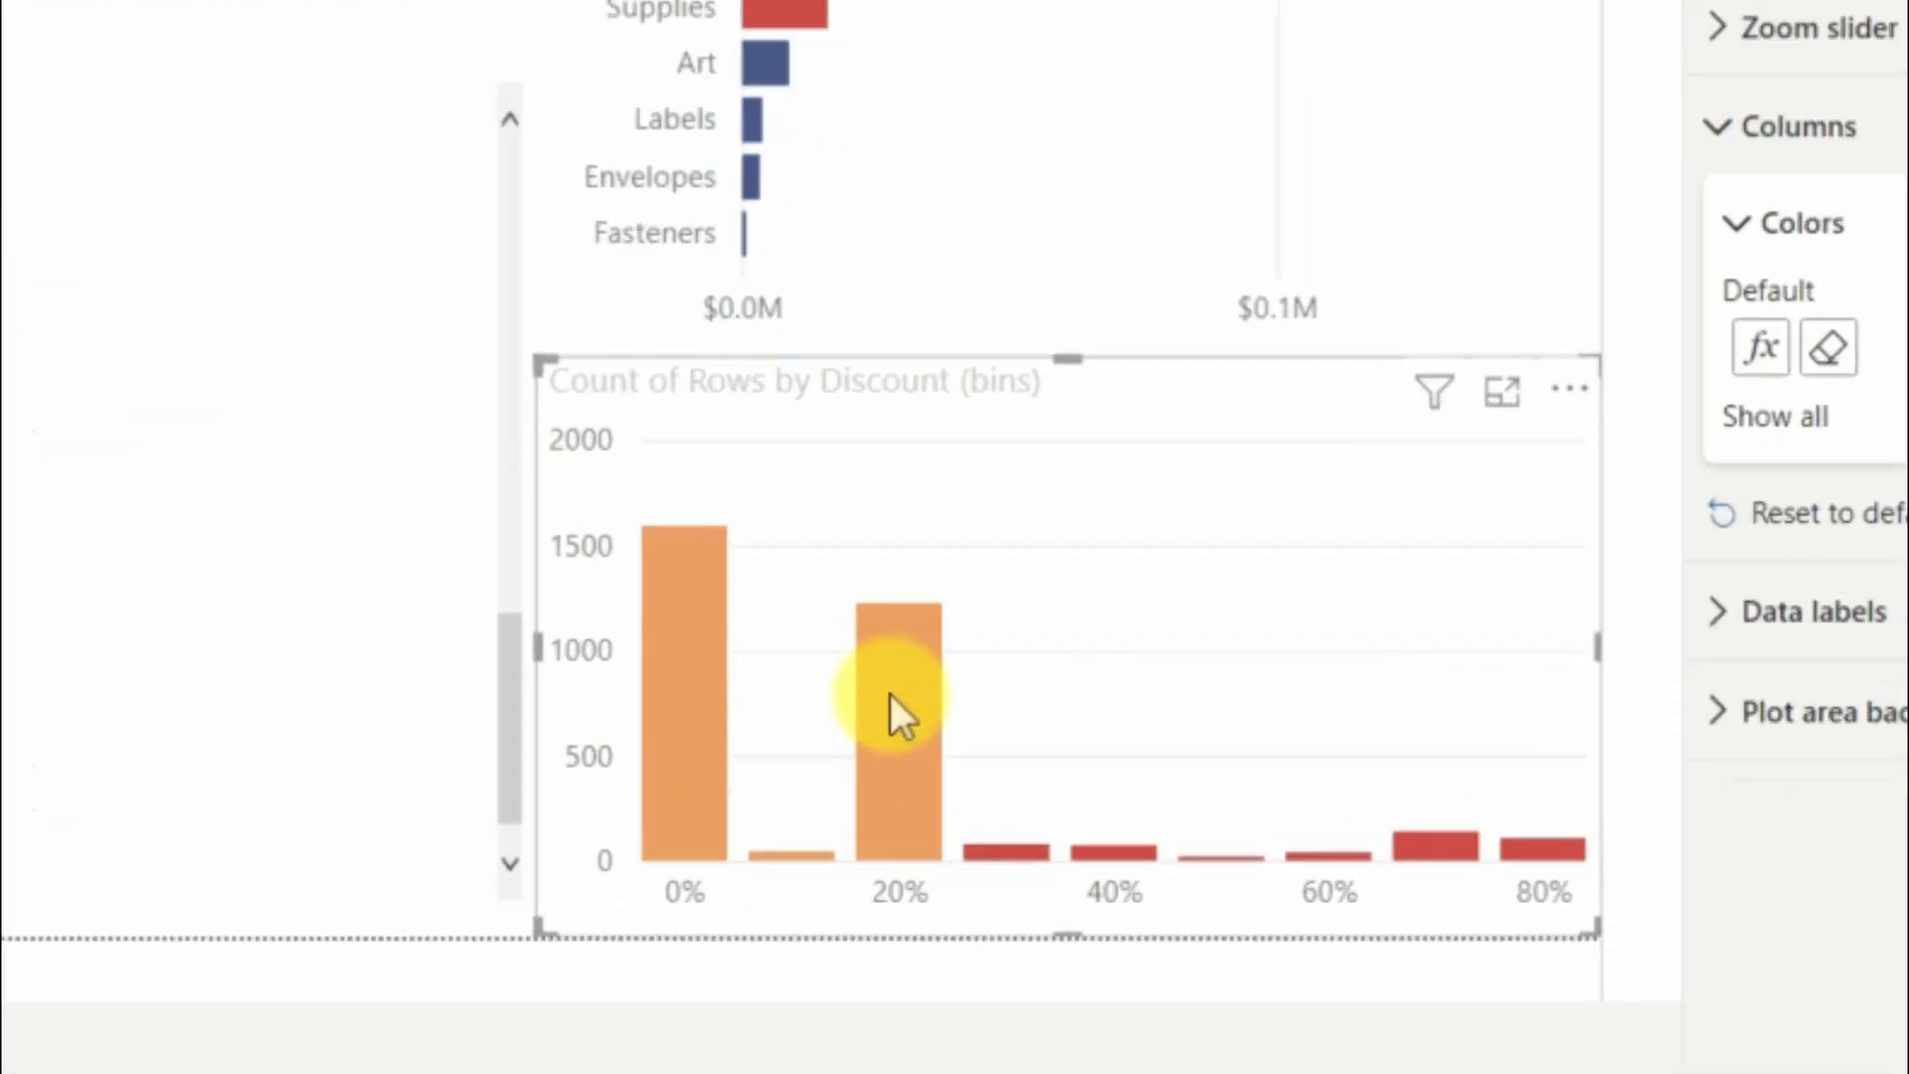
mouse_move(891, 694)
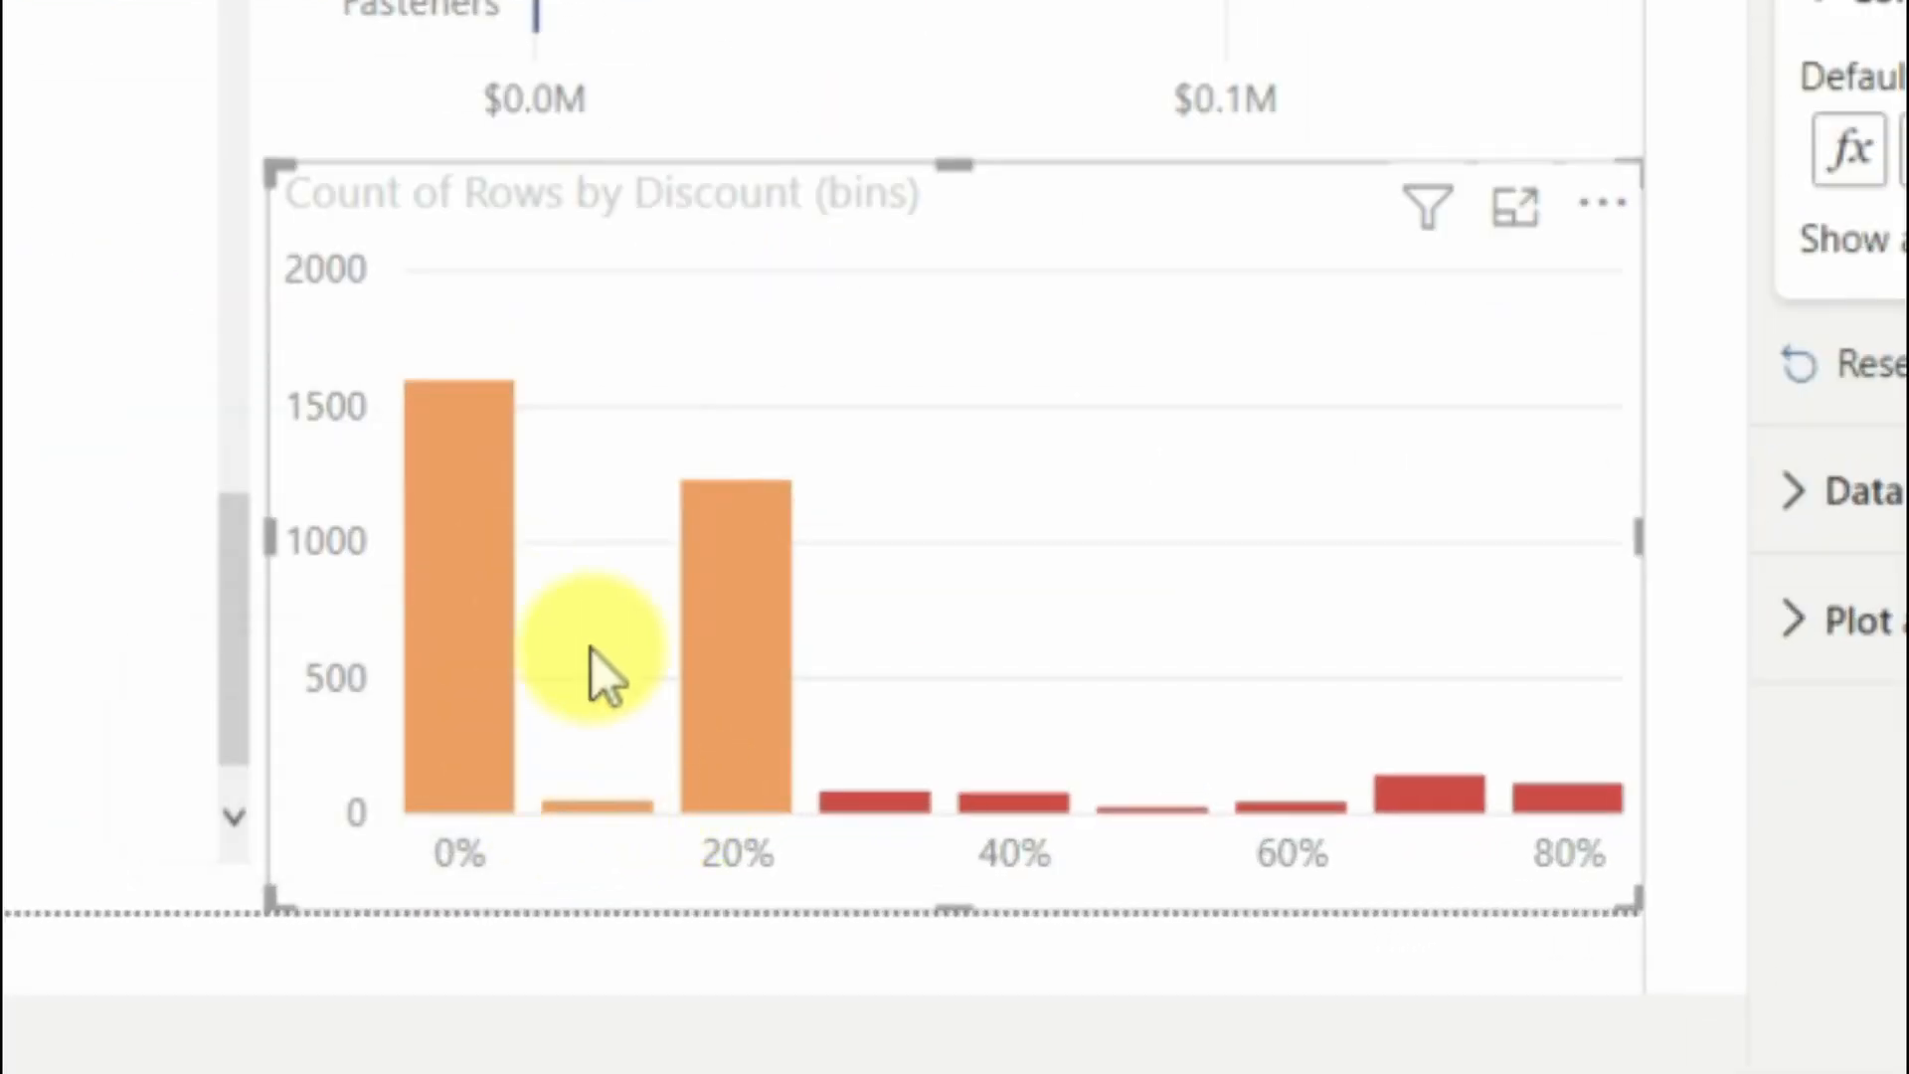
mouse_move(843, 795)
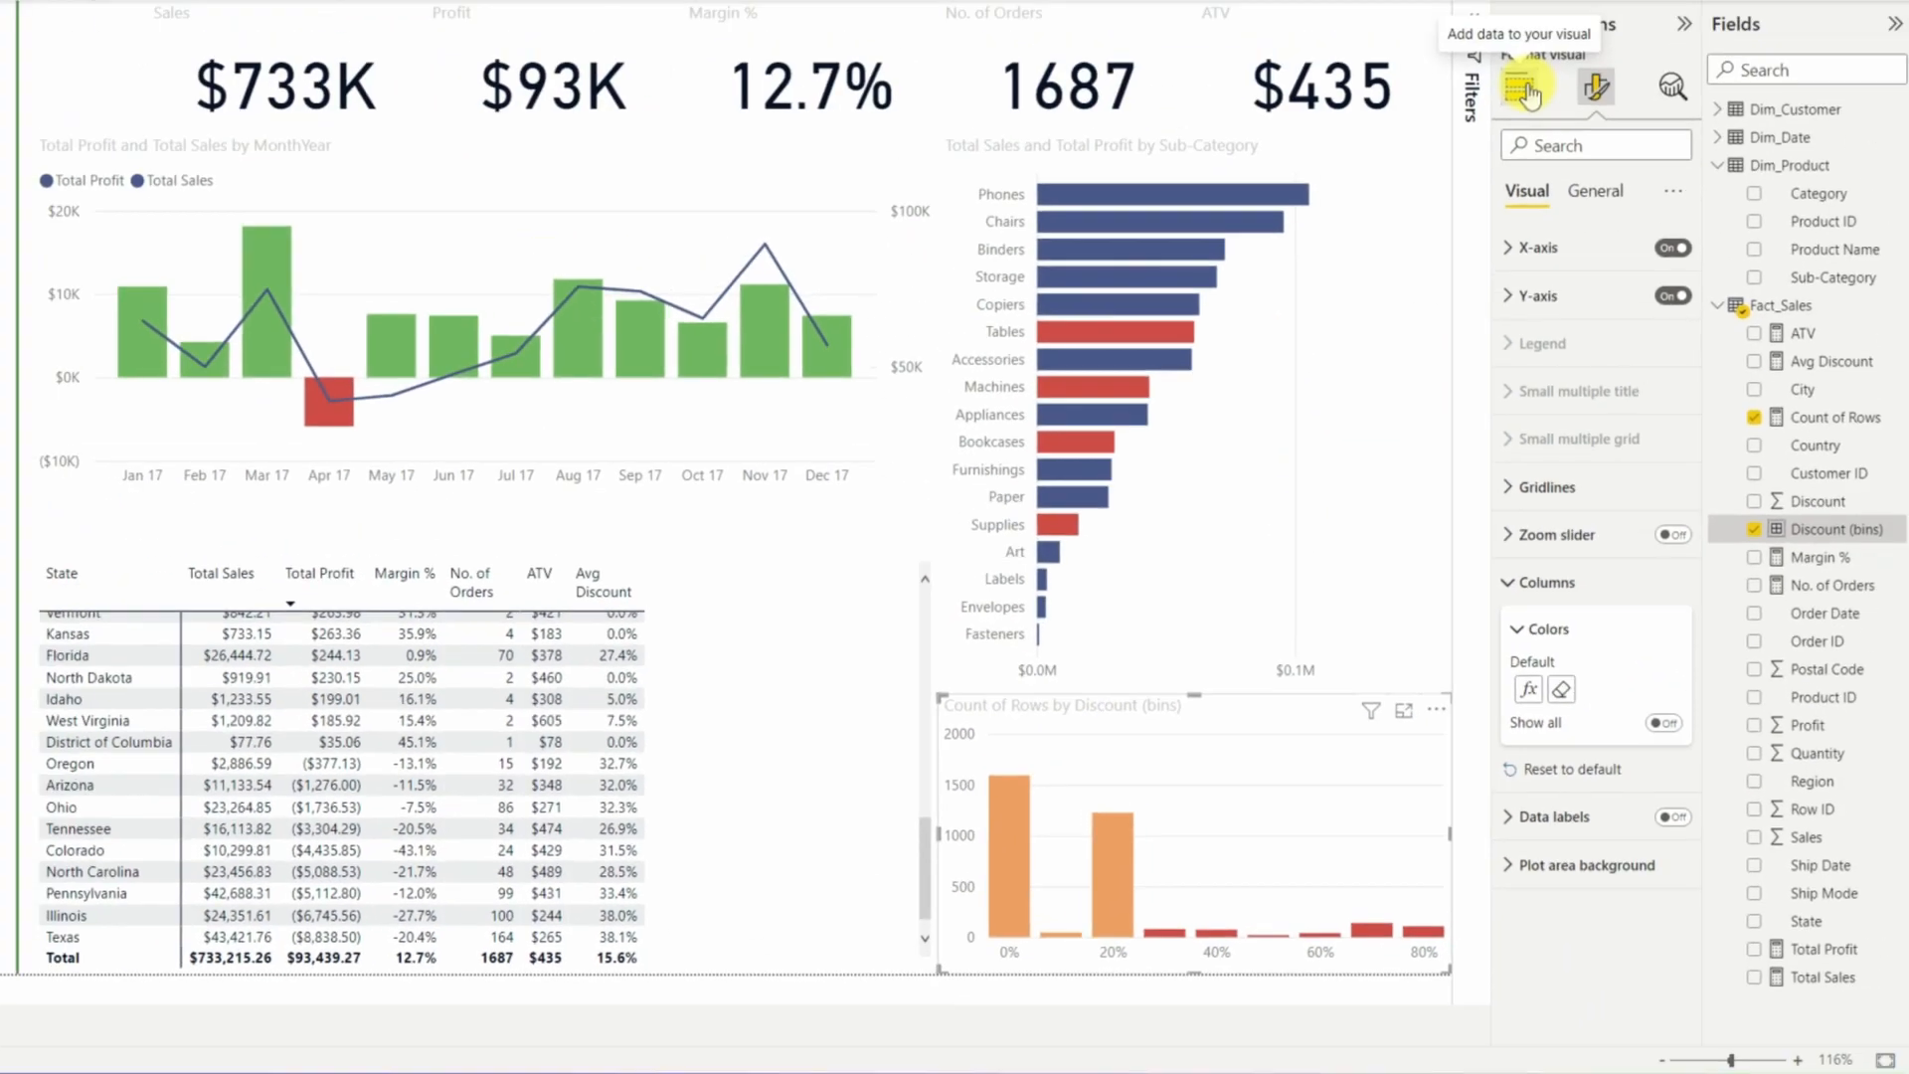
Add Total Profit and Total Sales to the discount chart's tooltips and check the tooltips on the 20% and 0% columns.
left_click(1521, 90)
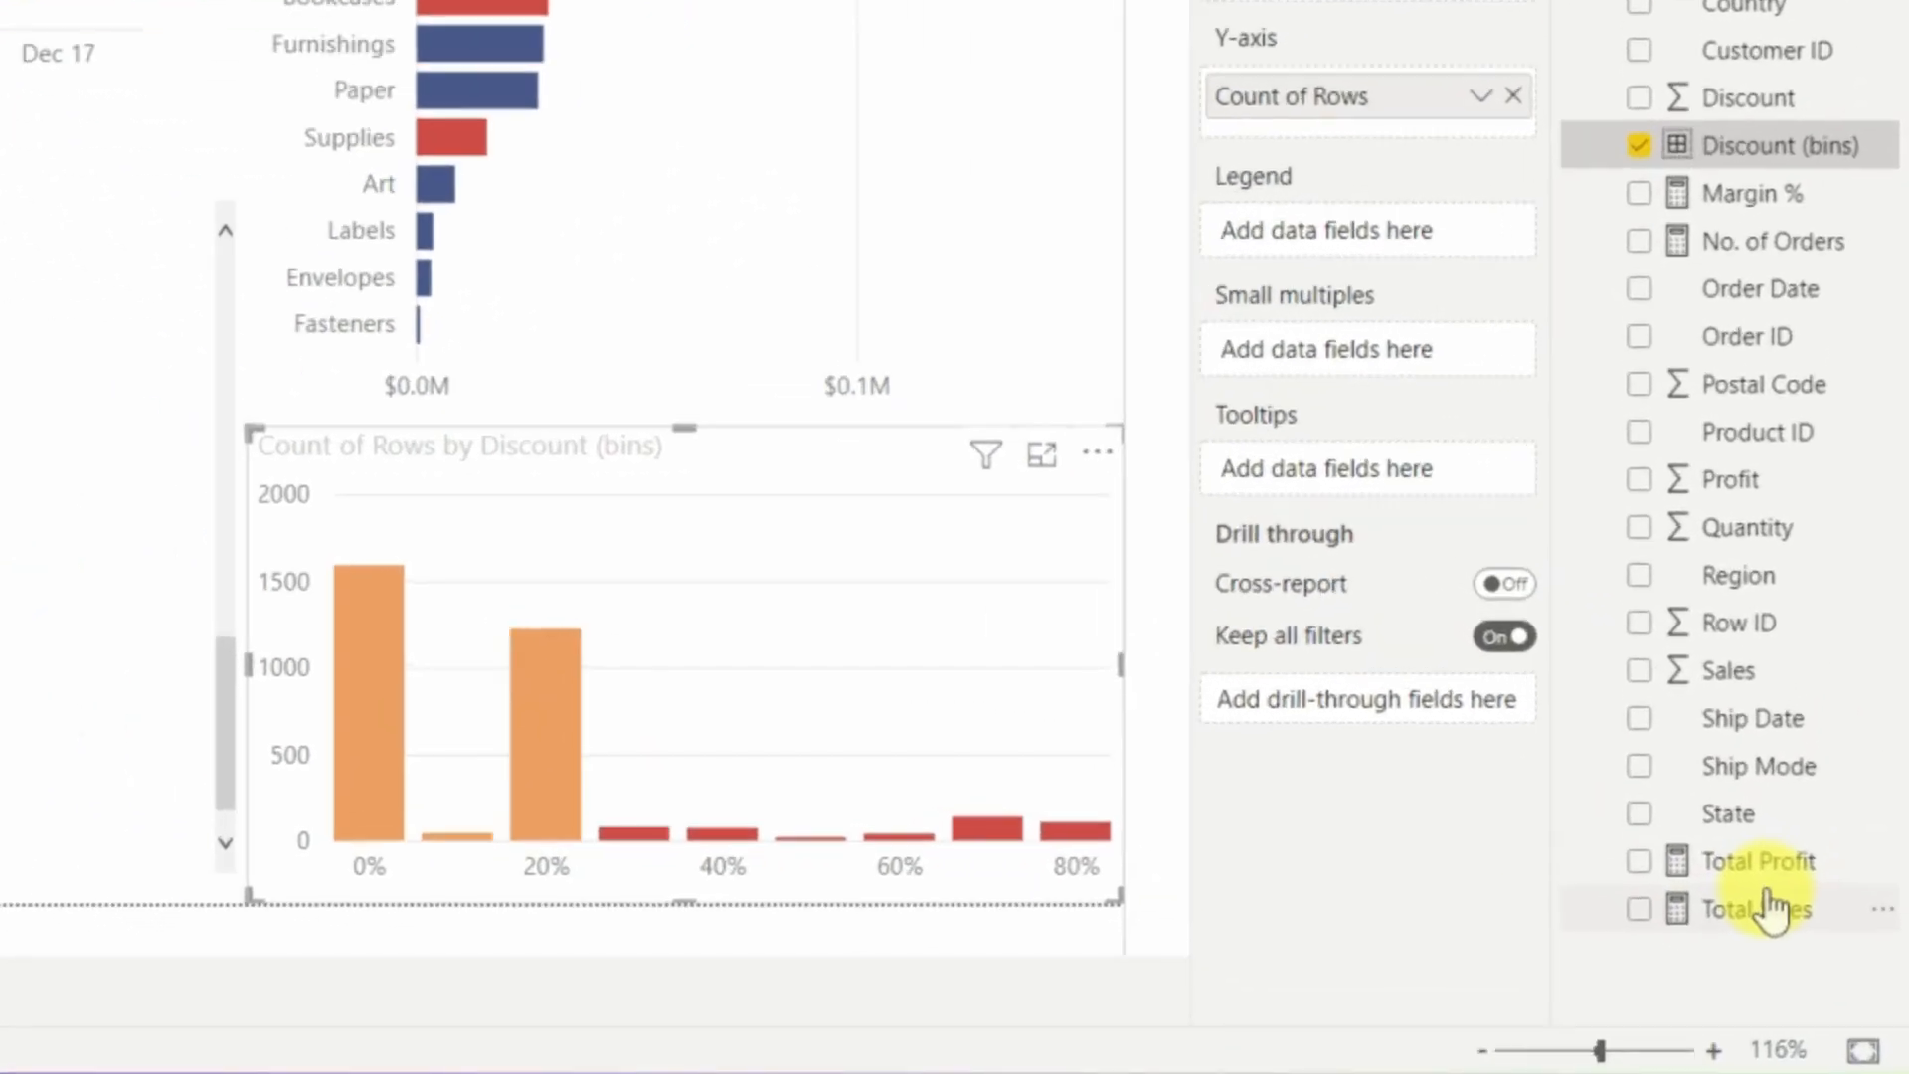
left_click_drag(1760, 865, 1392, 469)
left_click_drag(1760, 910, 1405, 475)
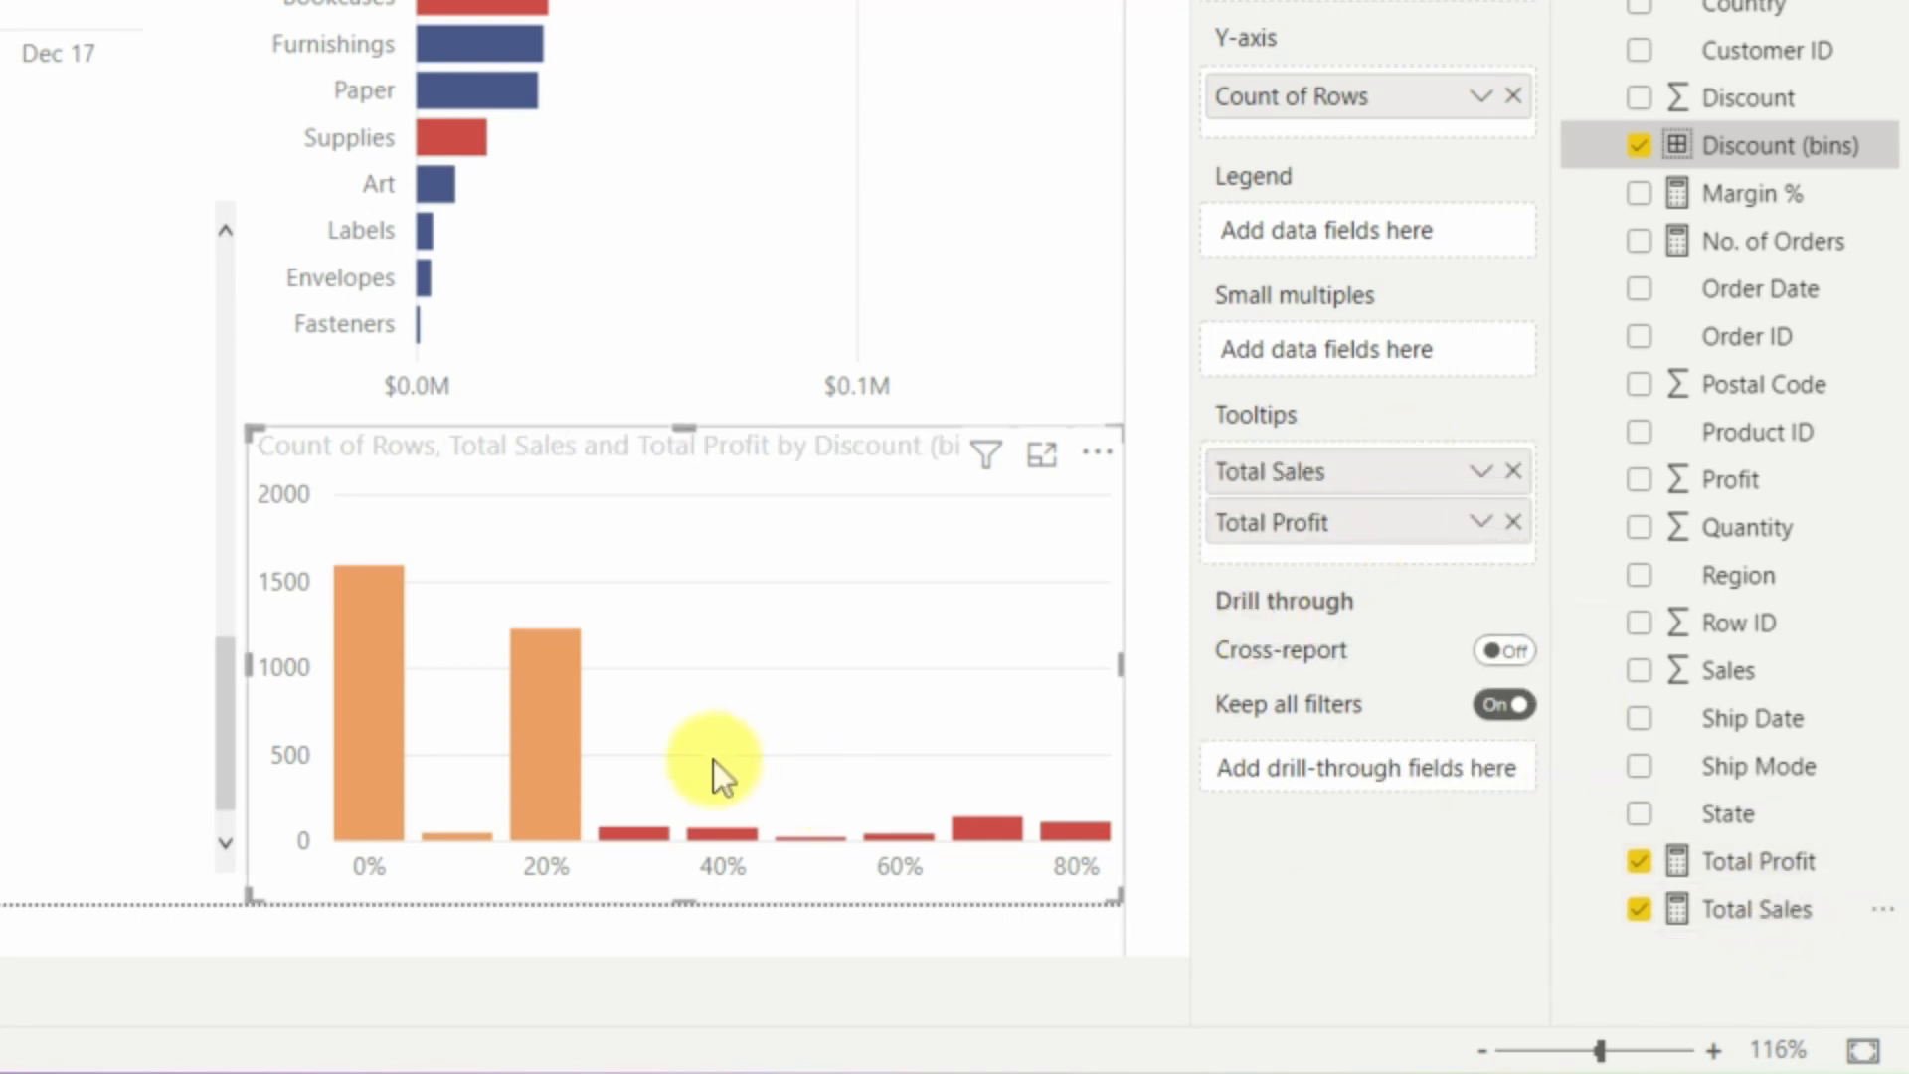
mouse_move(563, 760)
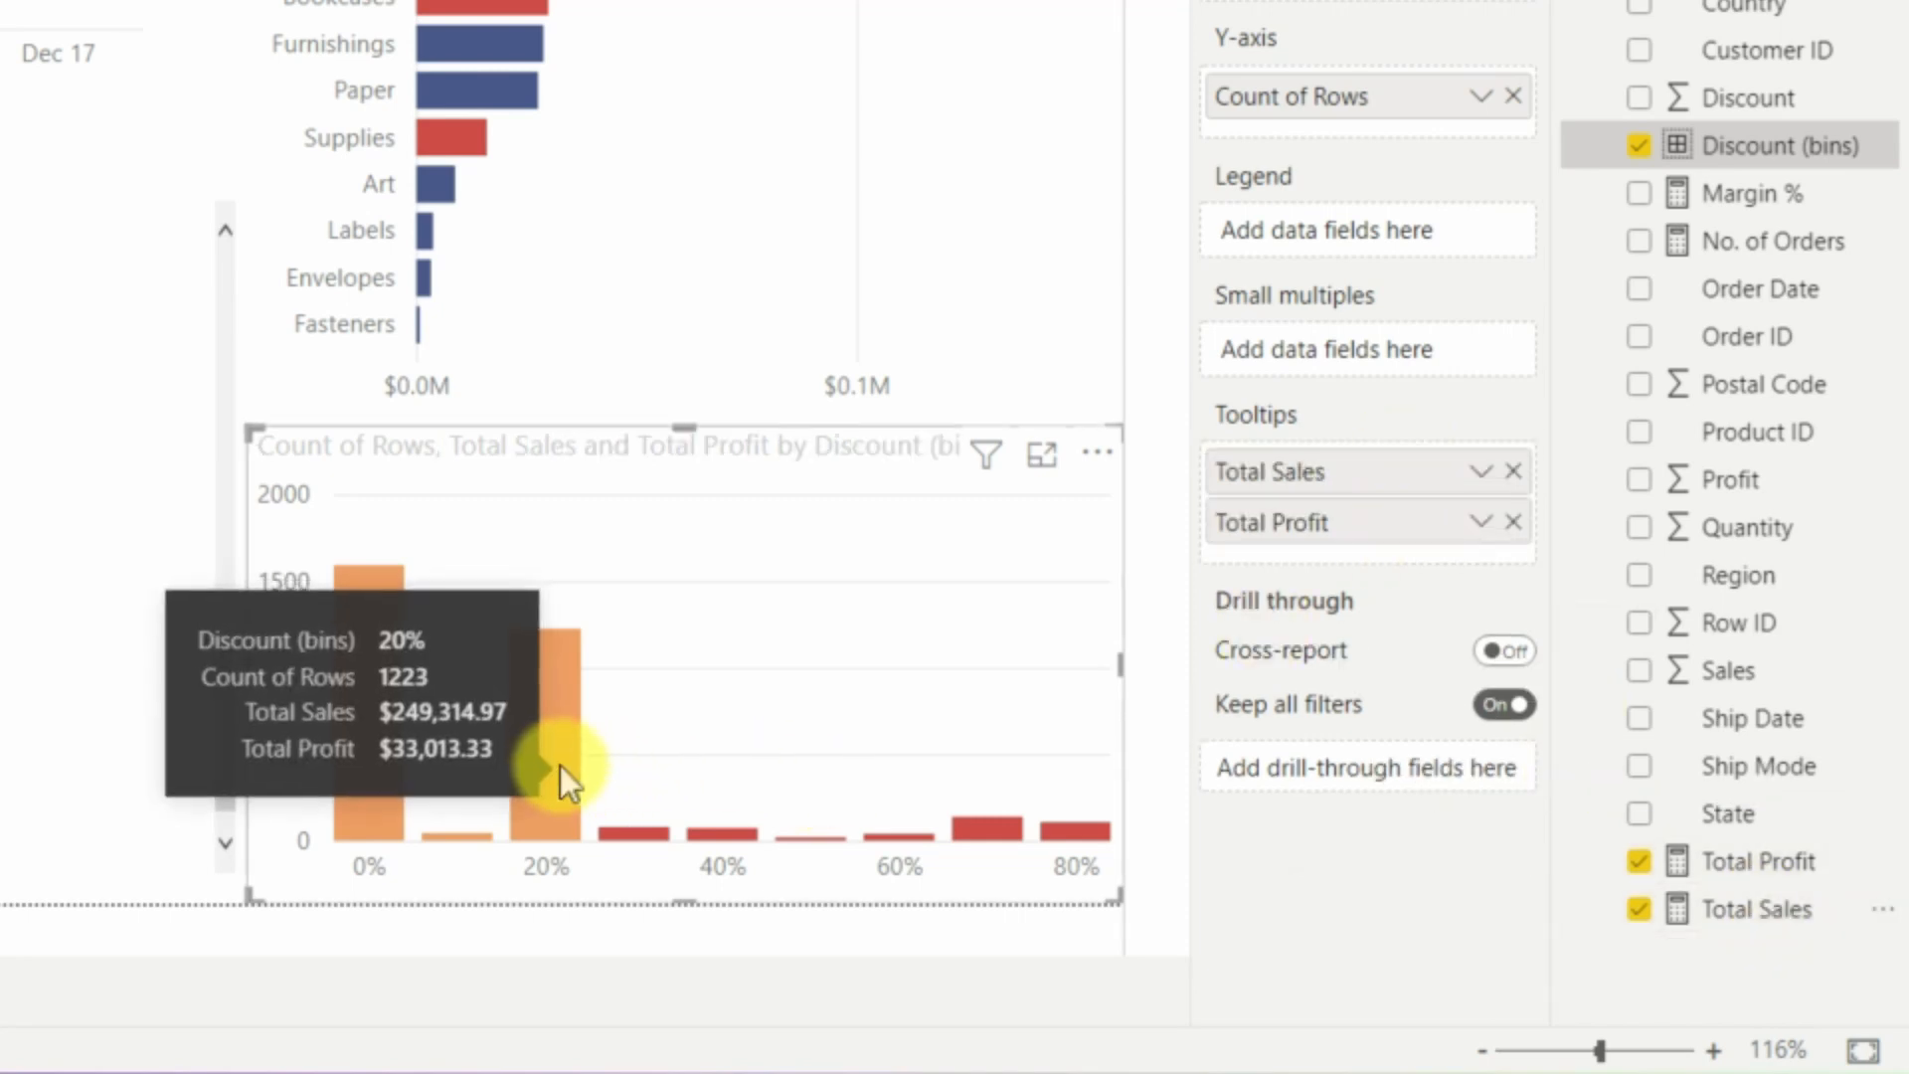
mouse_move(392, 777)
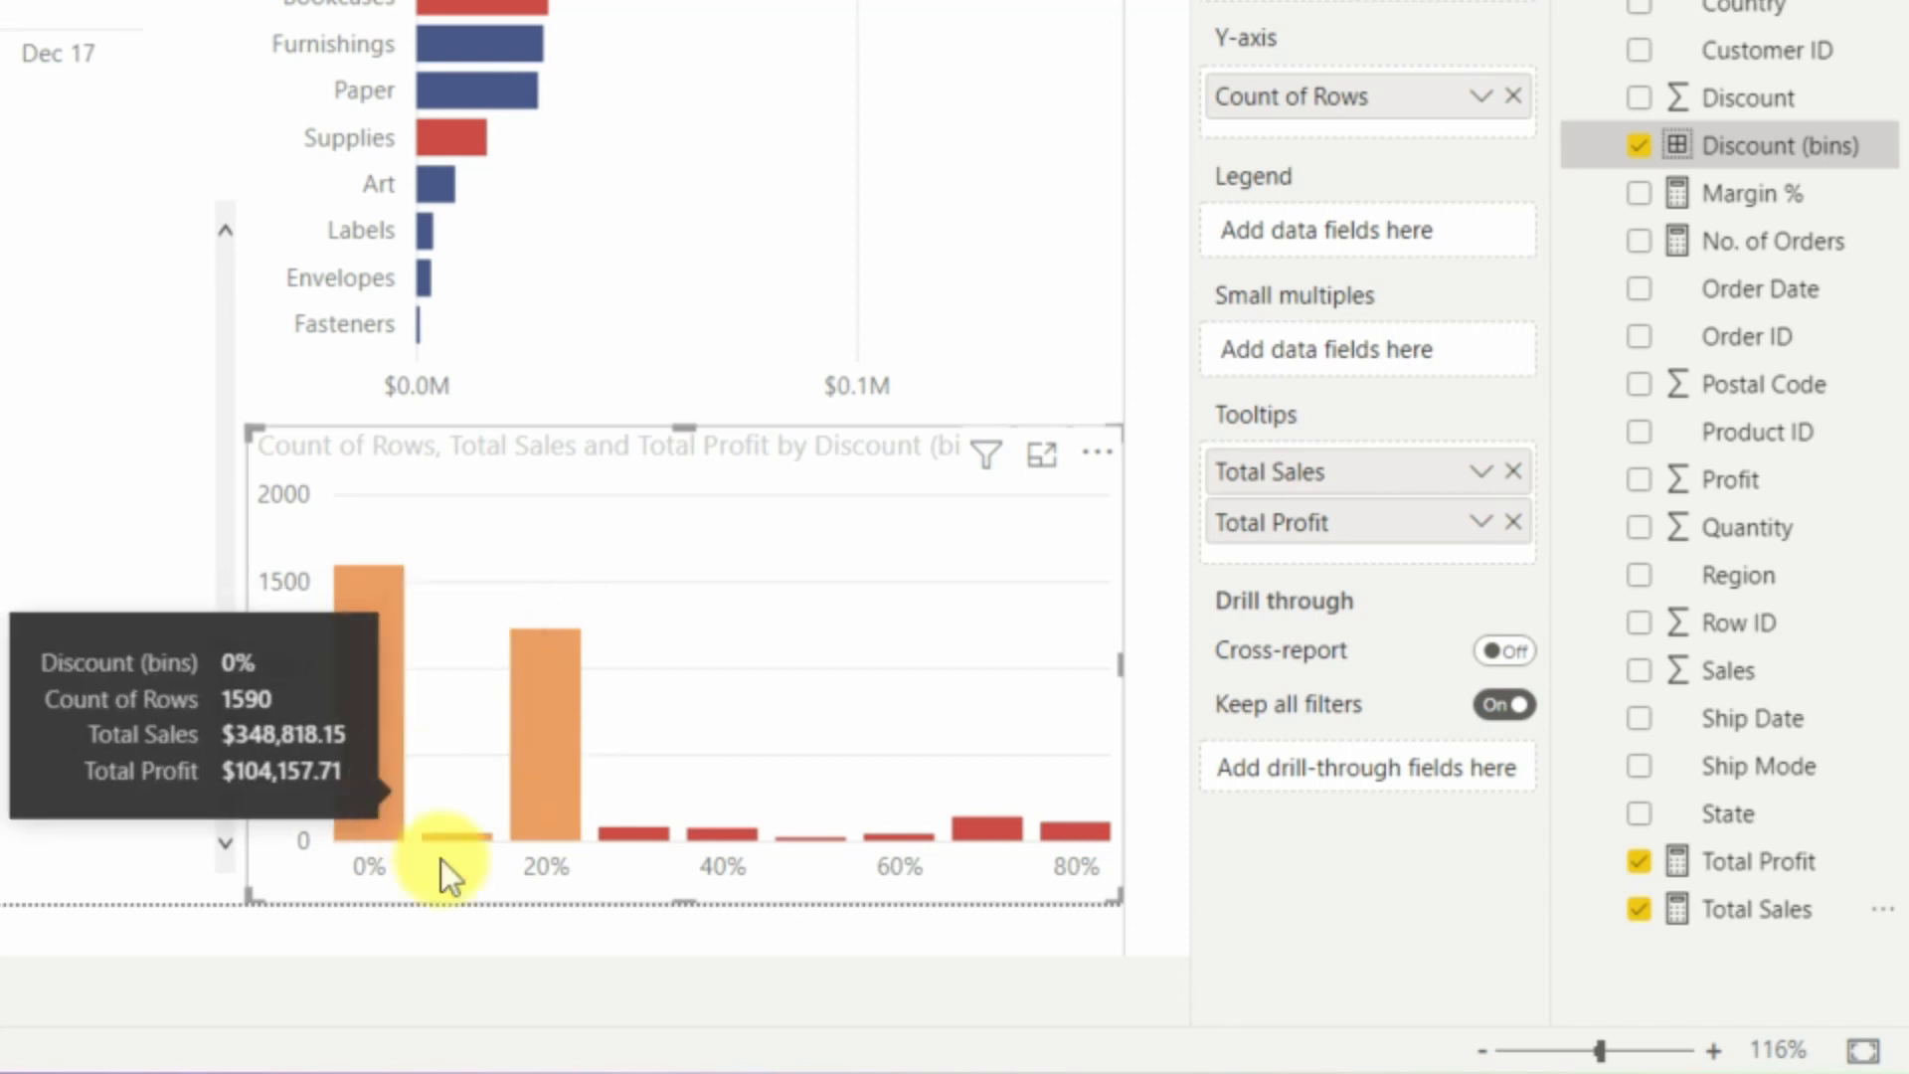
Check the discount chart's tooltips on the 10% and 30% columns.
mouse_move(444, 837)
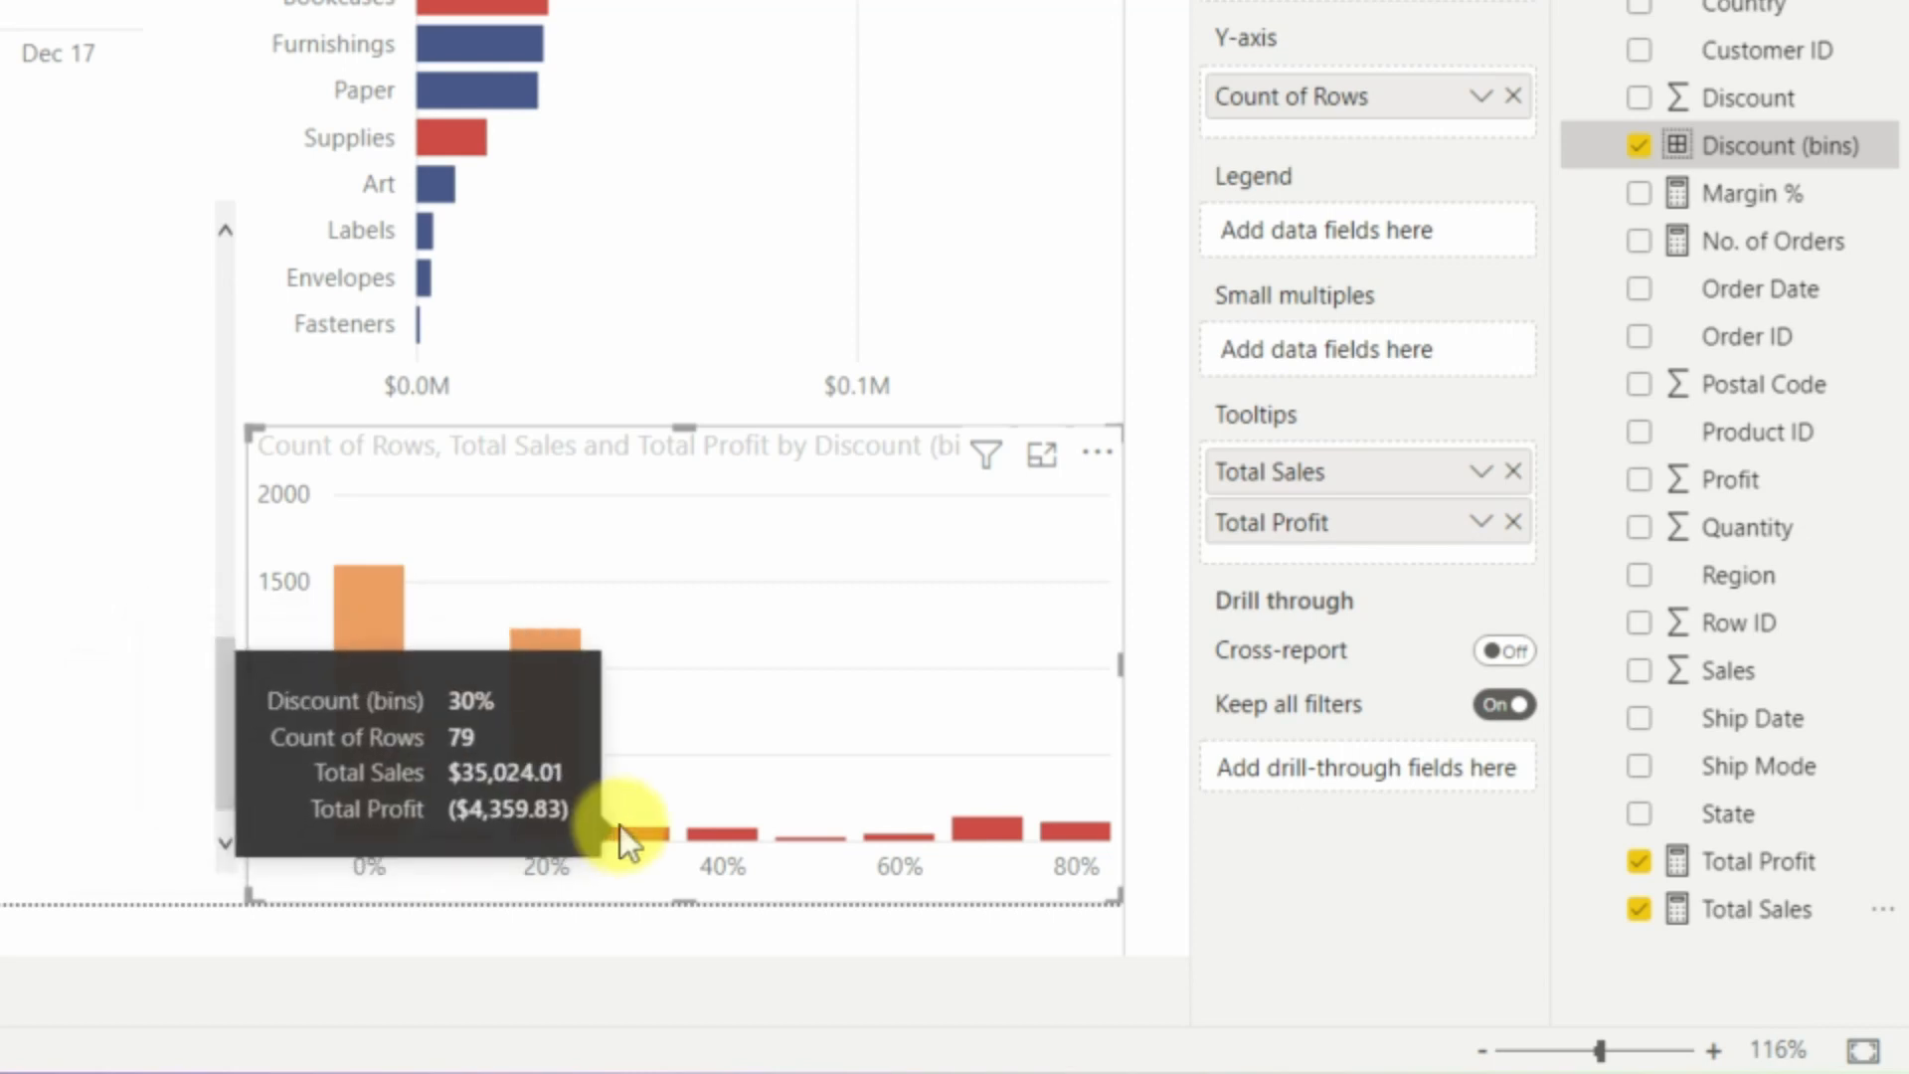
mouse_move(623, 829)
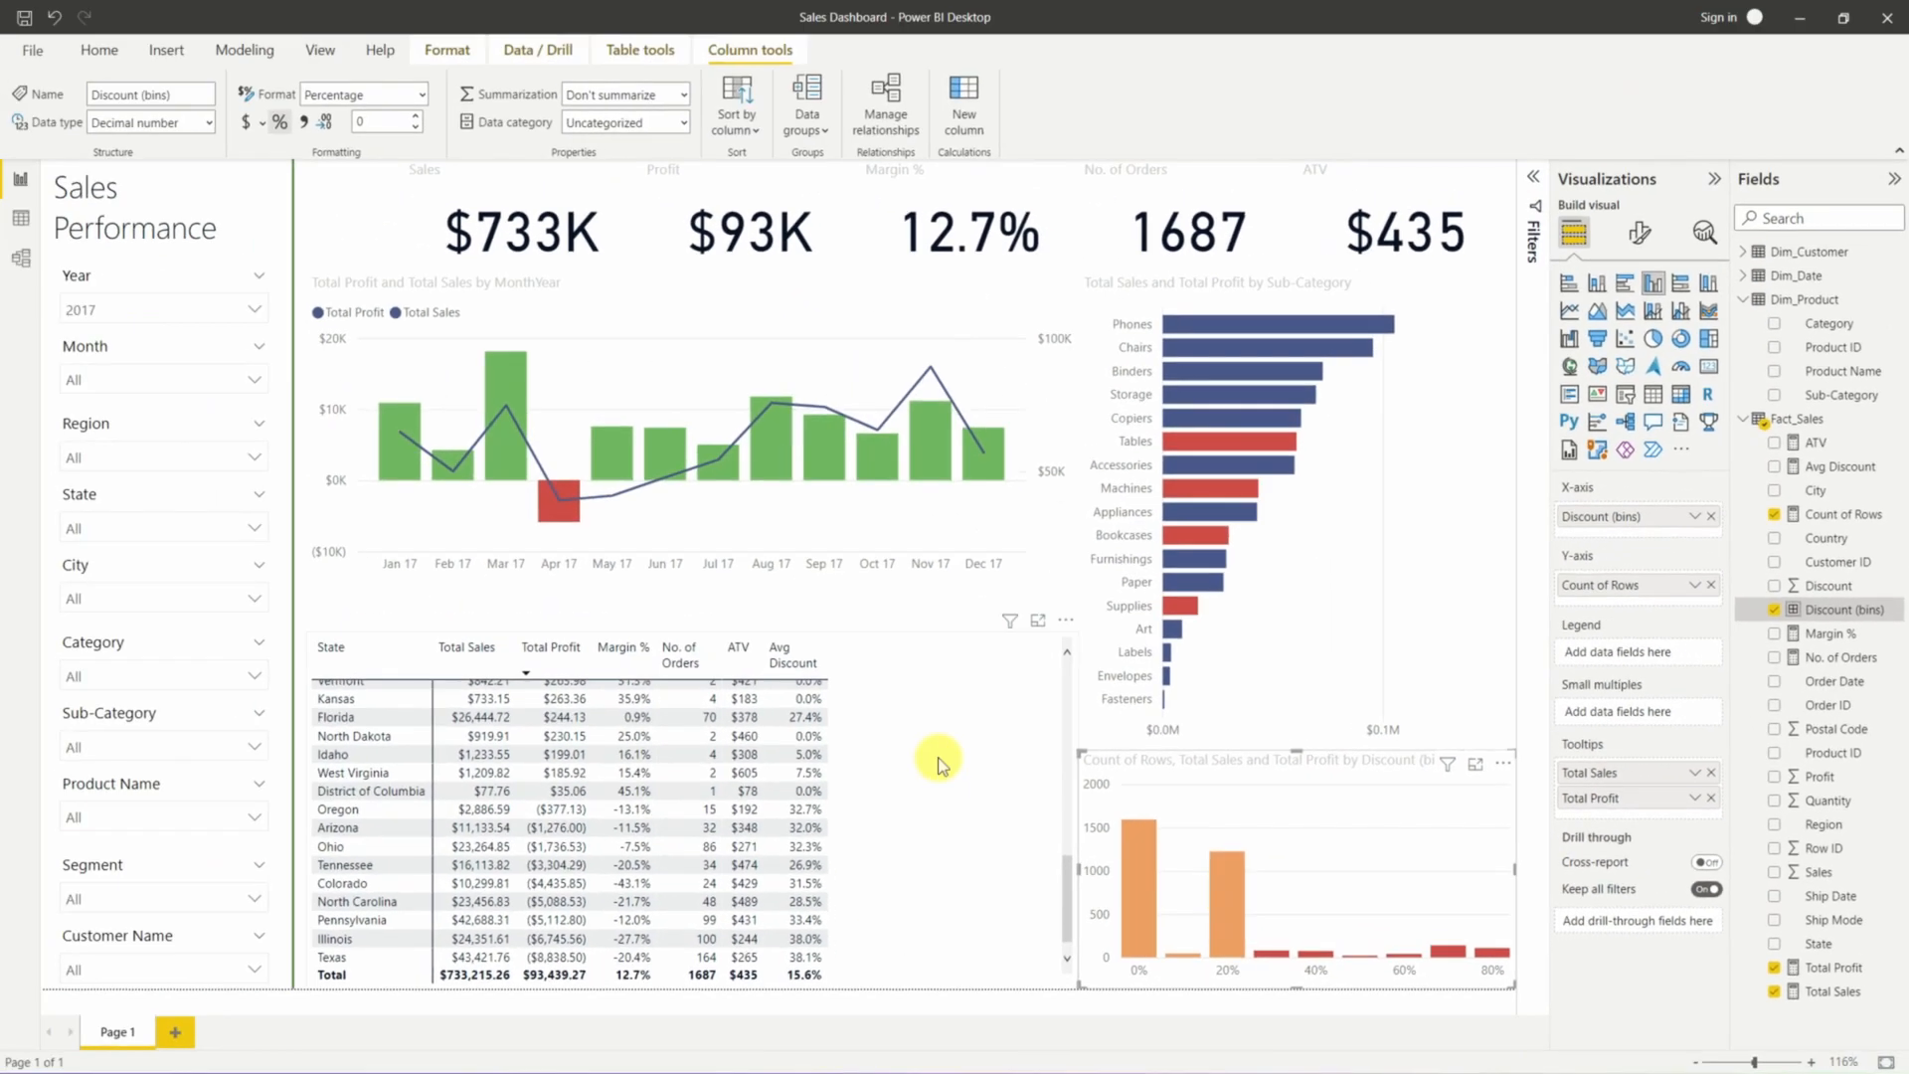
Slightly widen the ATV column in the state matrix so four-digit values fit on one line.
left_click(941, 764)
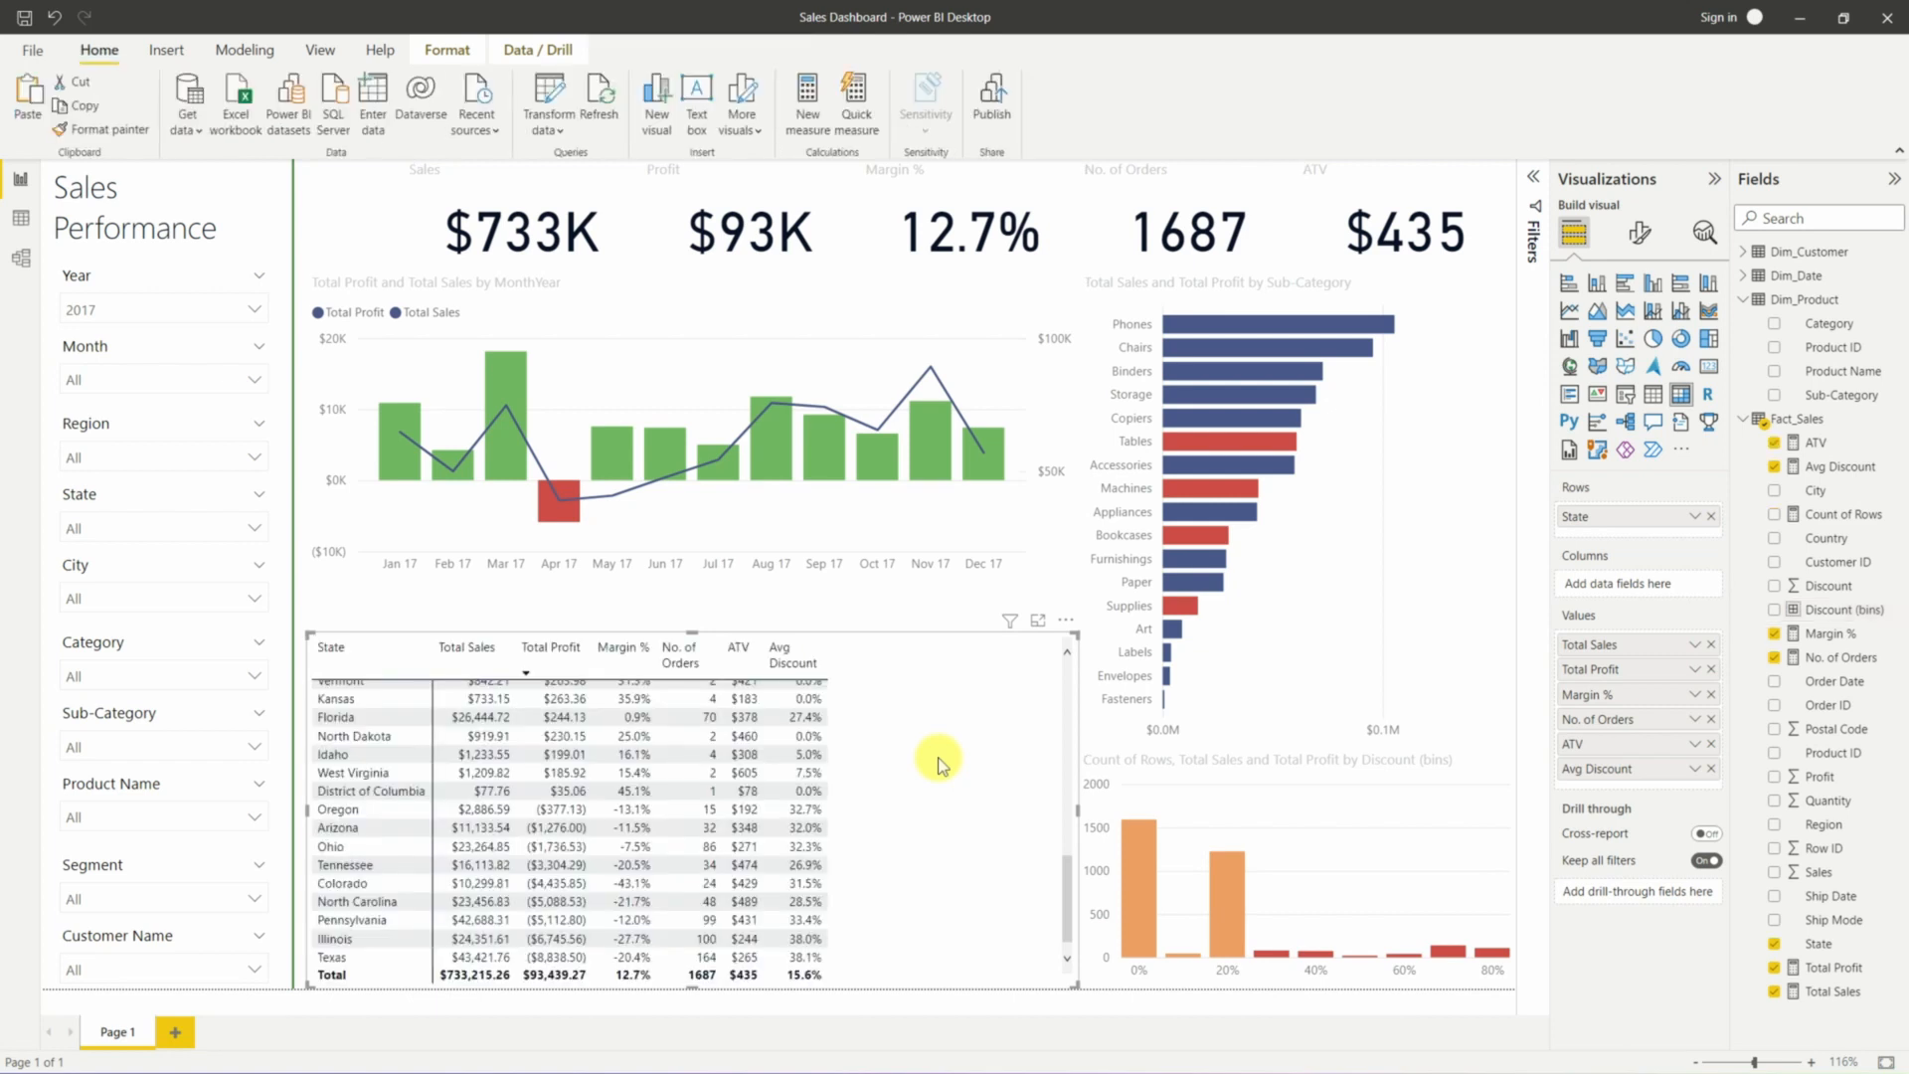
scroll(942, 765, "up", 4)
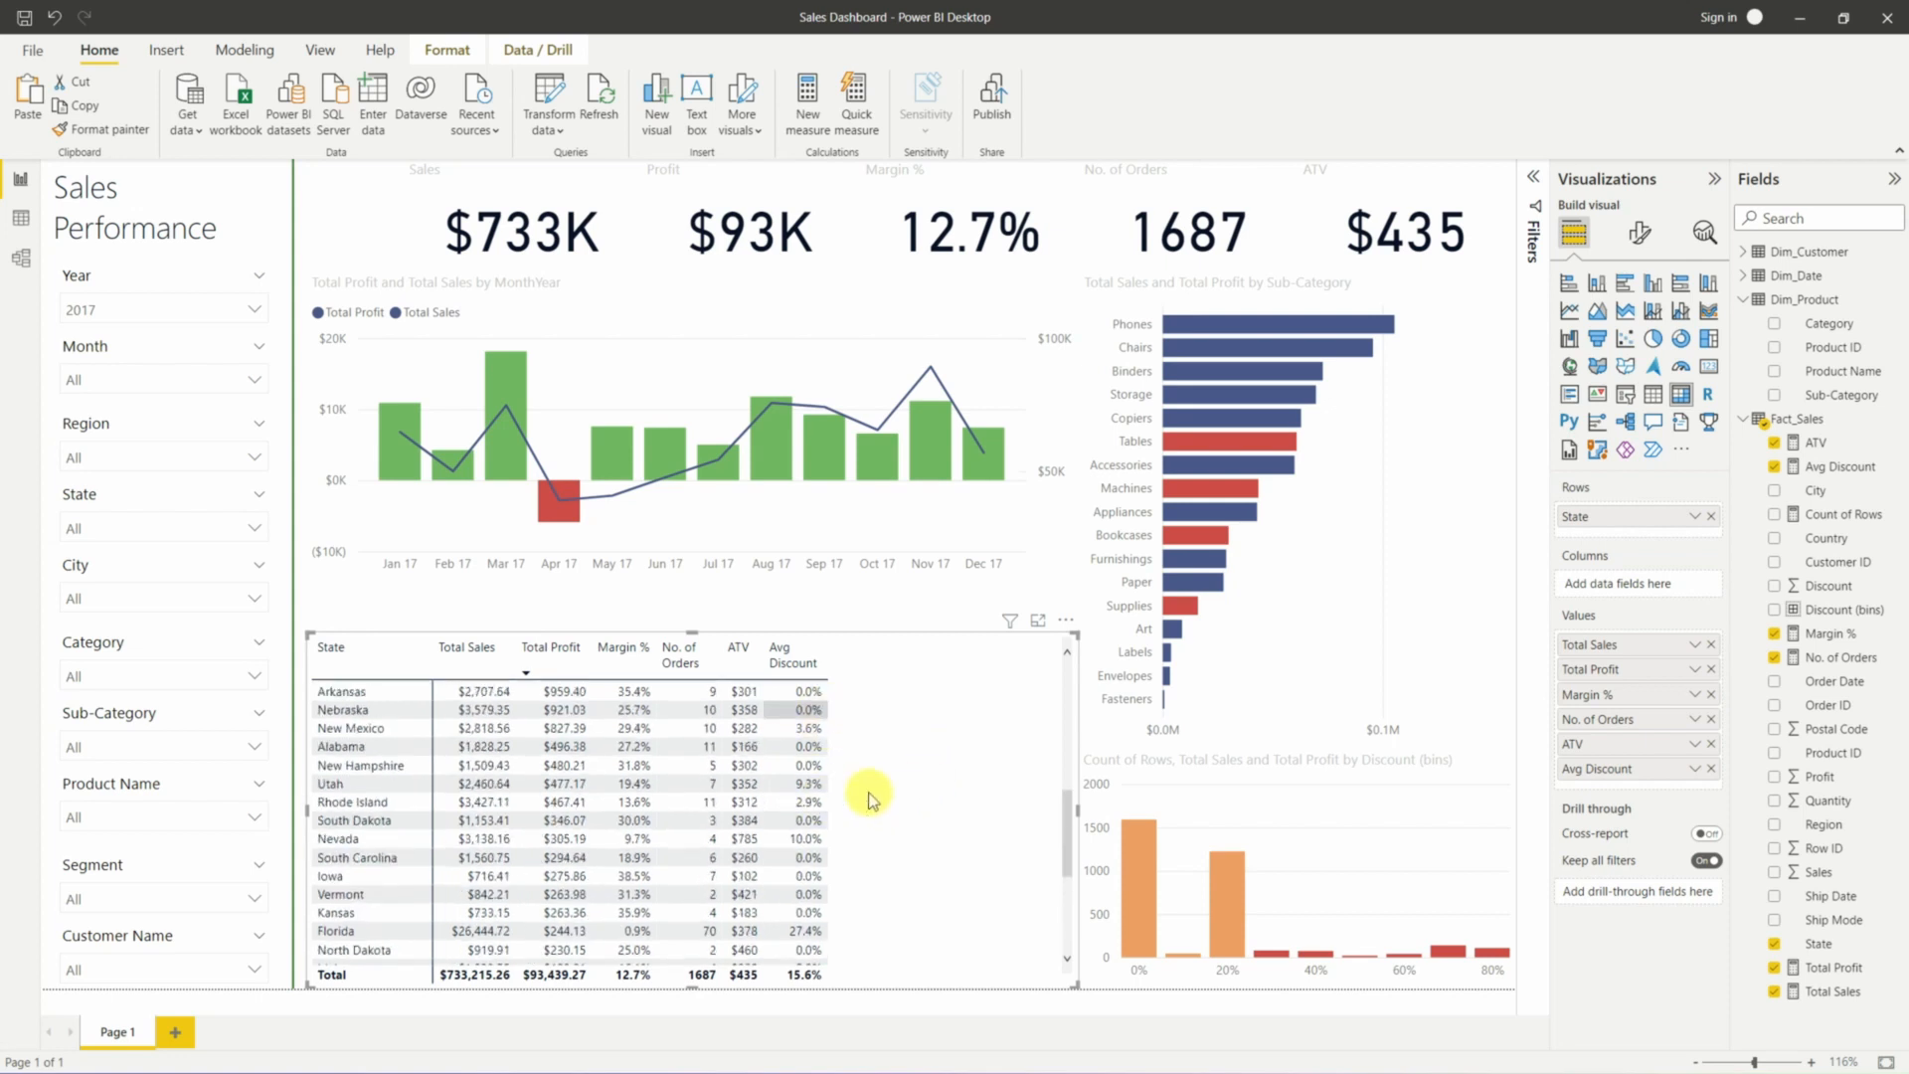
scroll(874, 805, "up", 5)
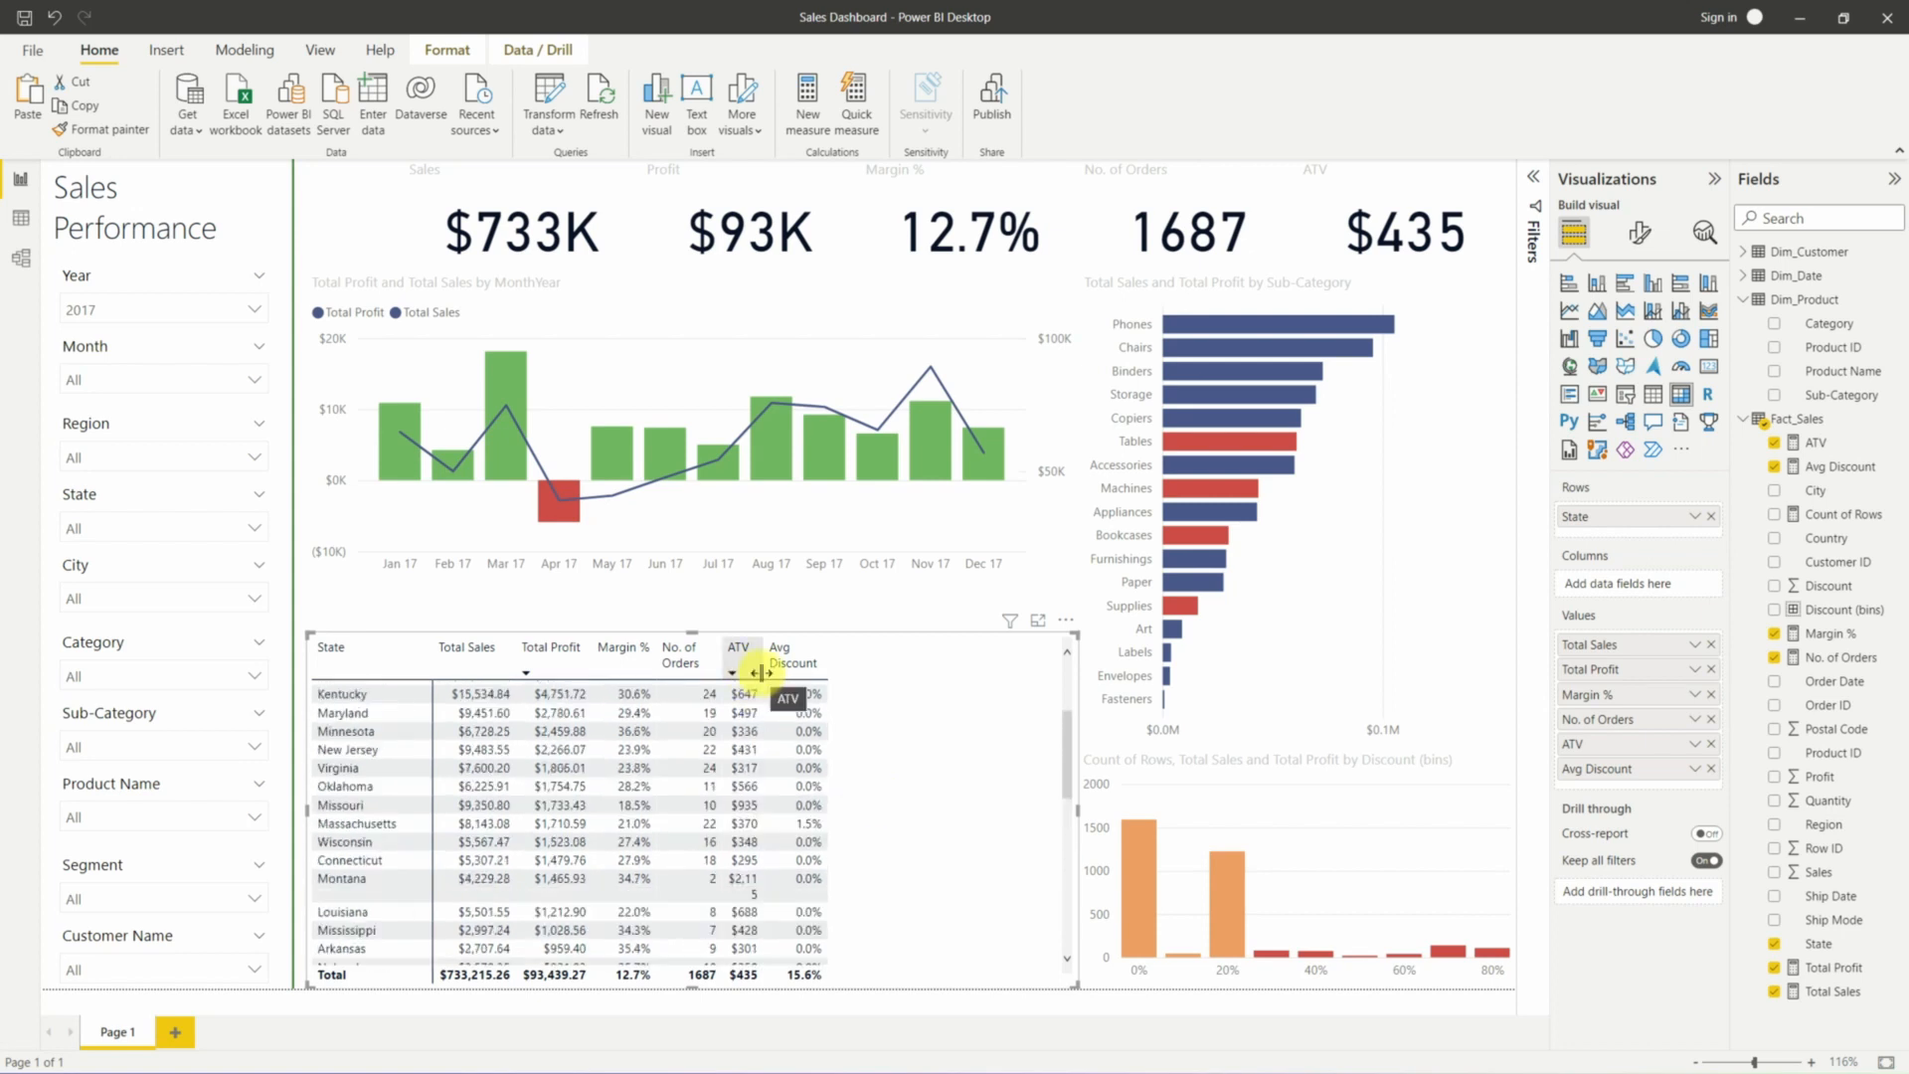
left_click_drag(760, 657, 771, 658)
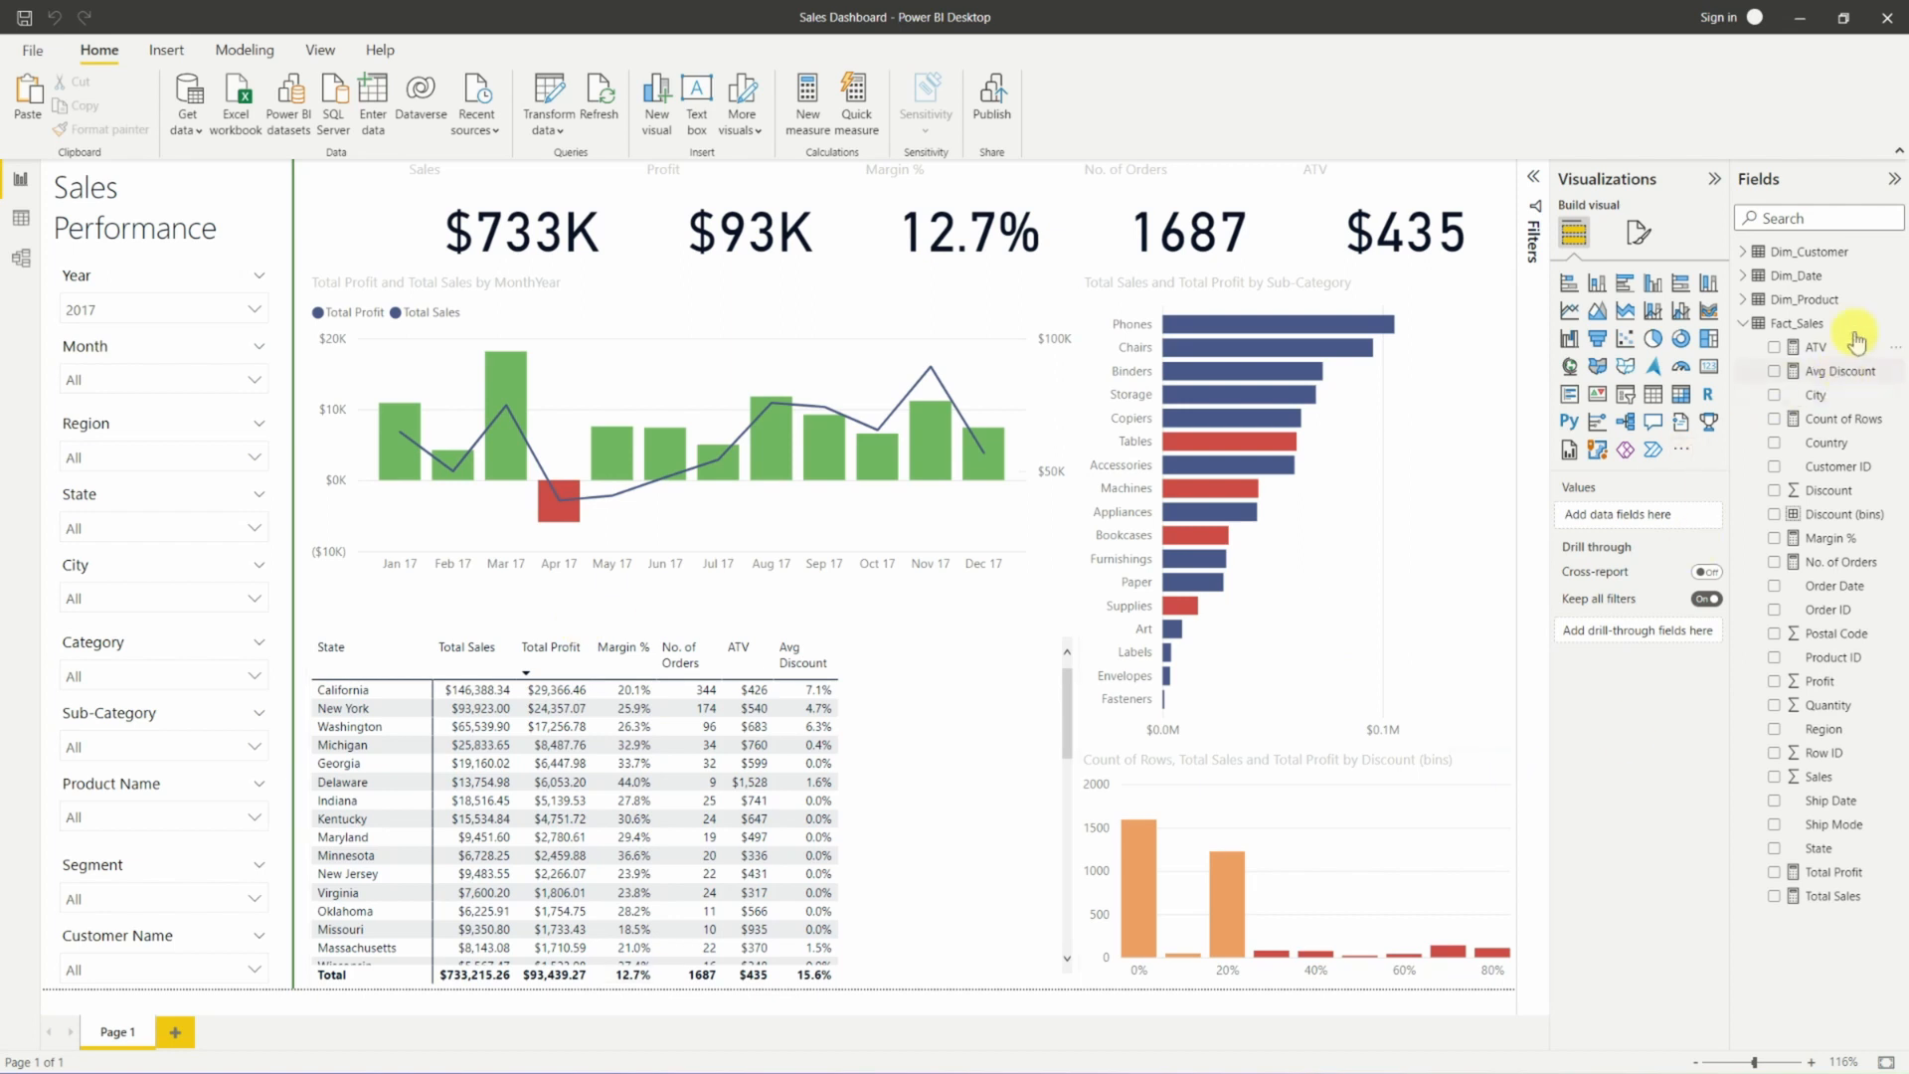
Create a new measure in Fact_Sales named No. of Discounts and start its formula on a new line.
left_click(1896, 333)
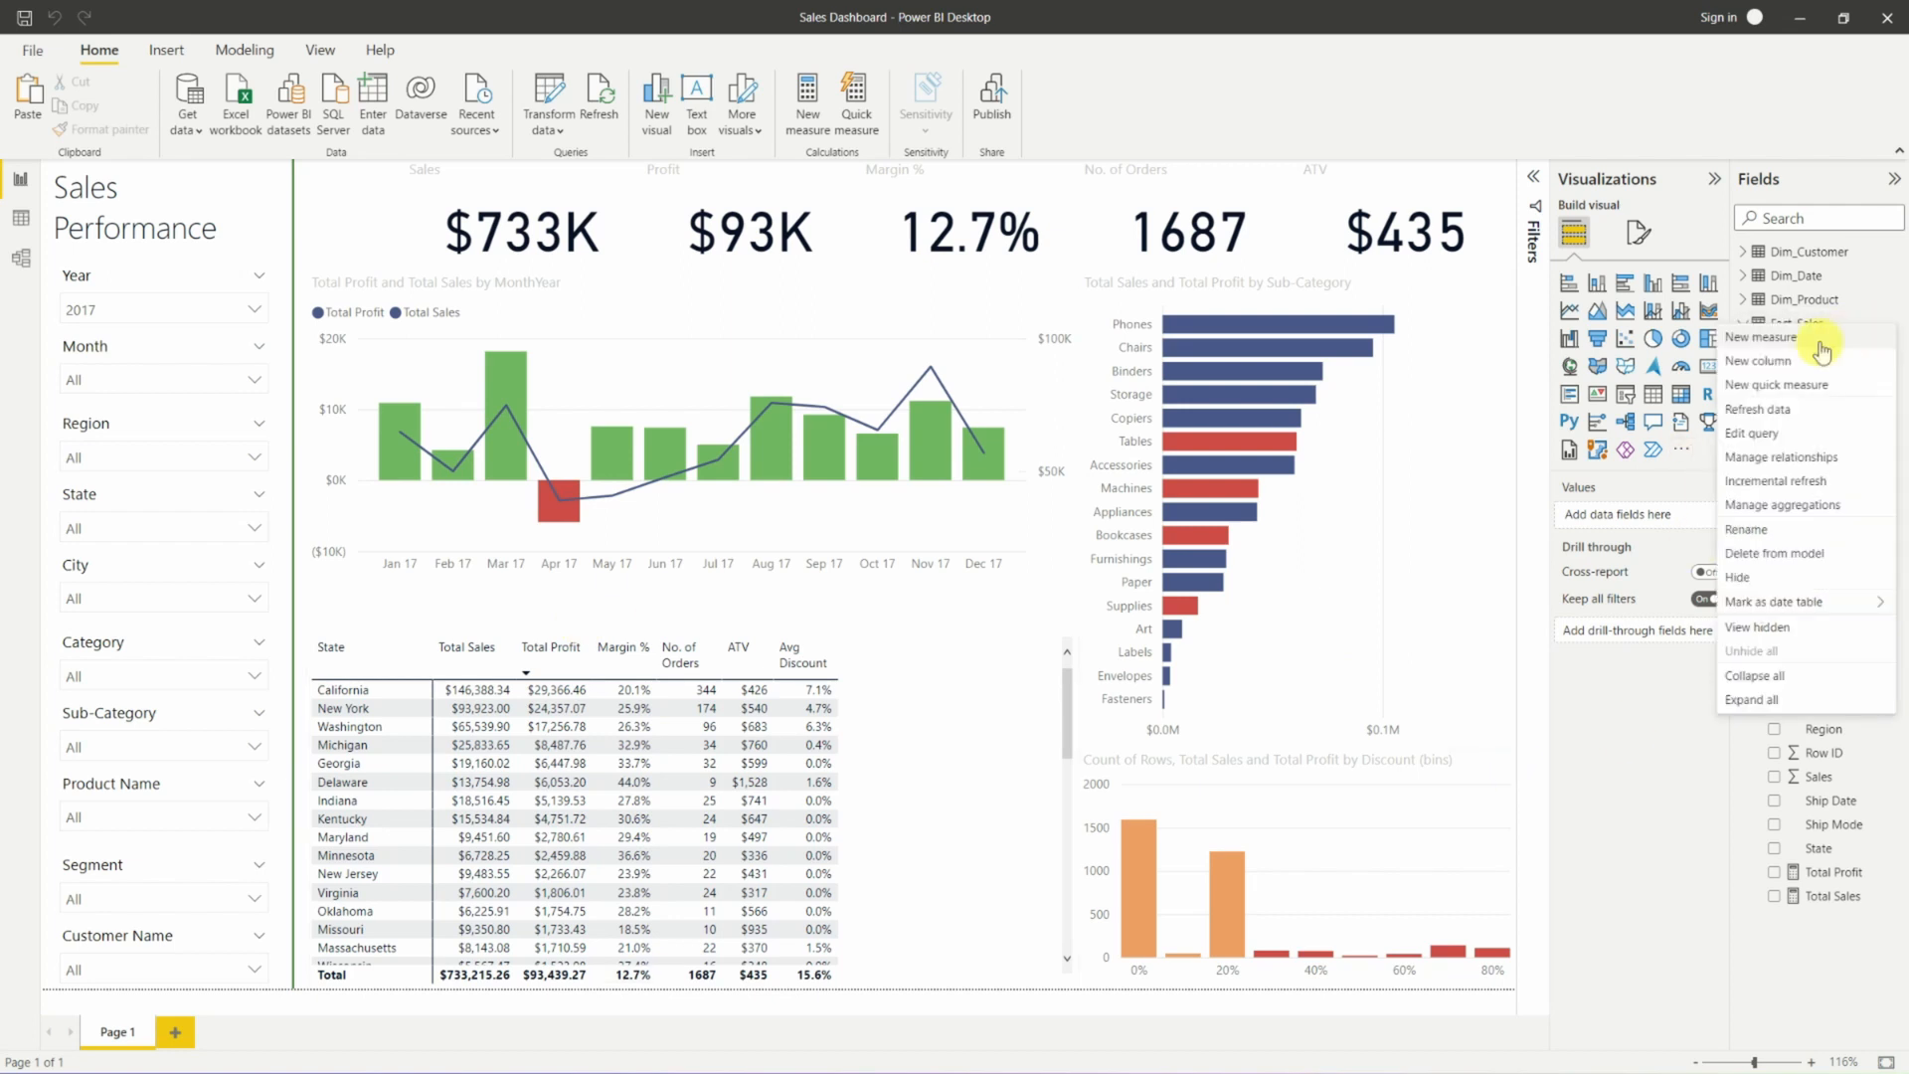
left_click(1790, 358)
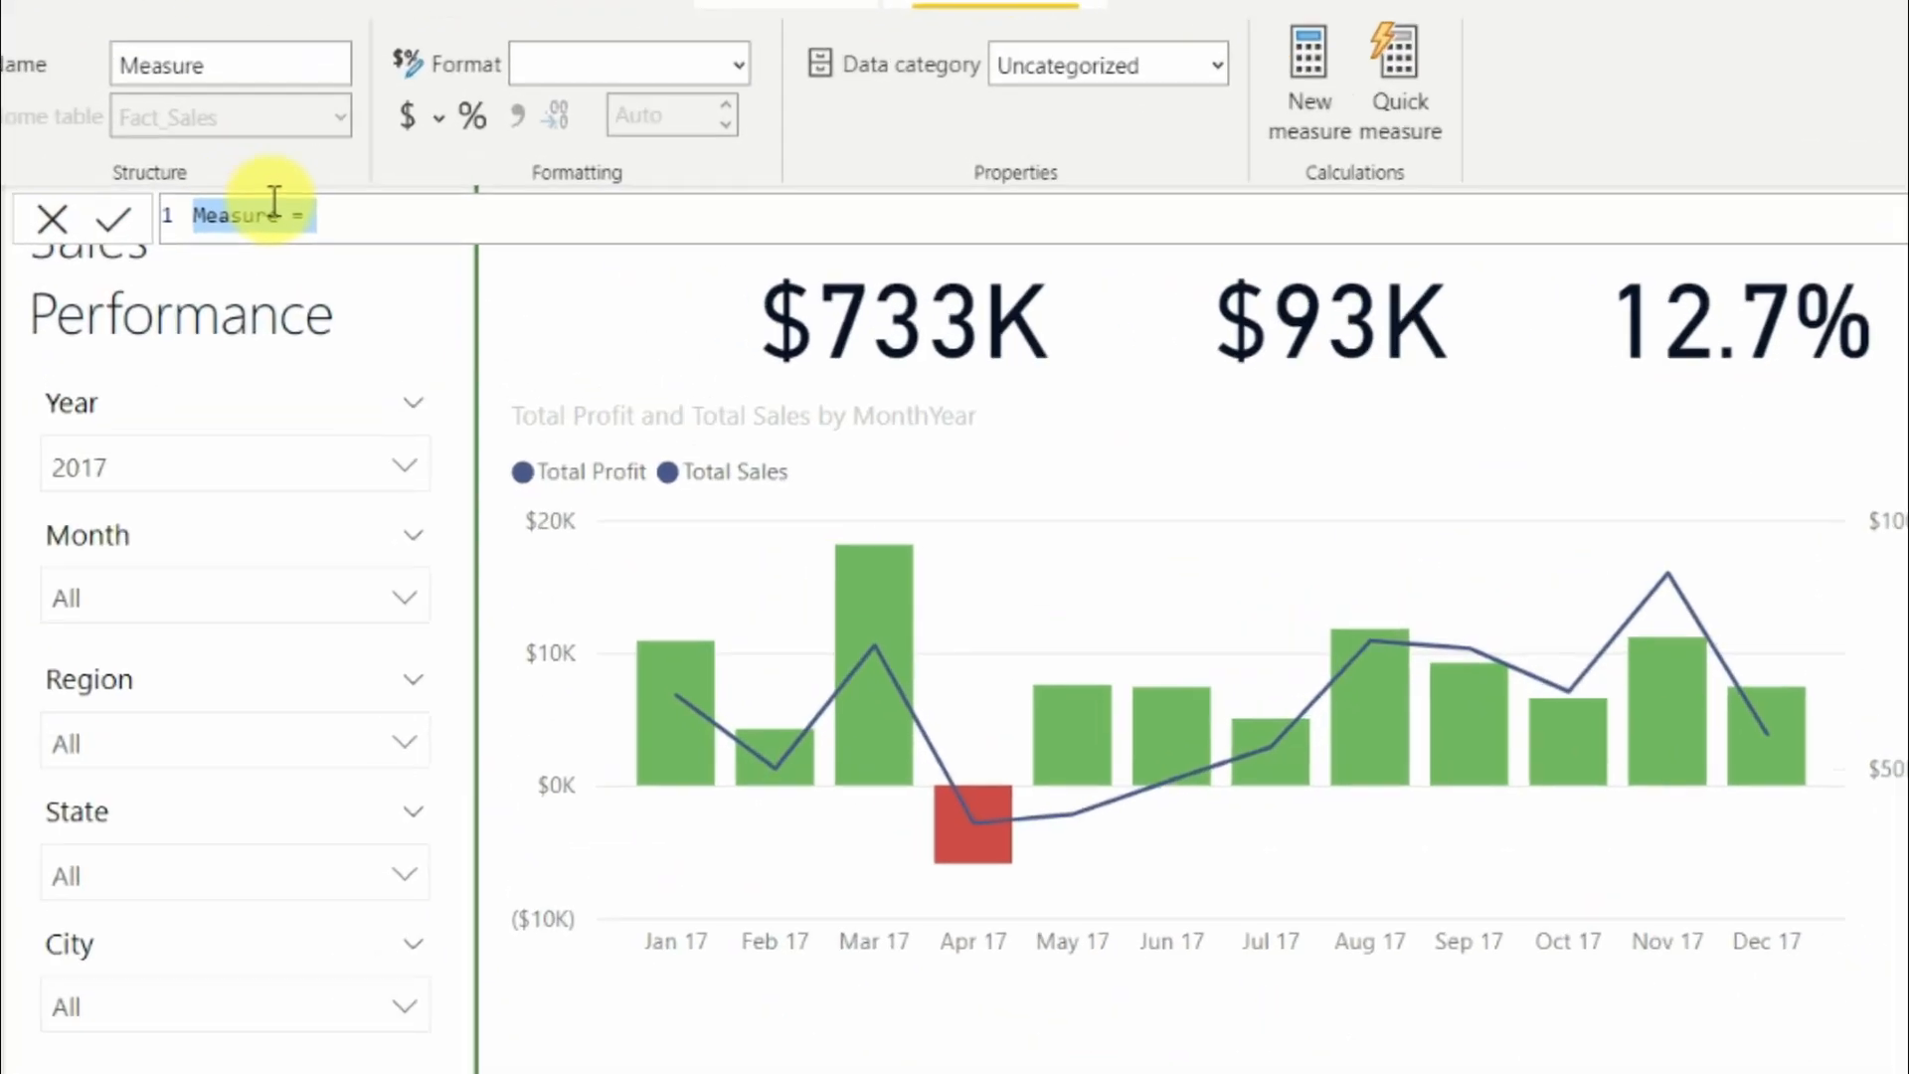
left_click_drag(188, 171, 146, 165)
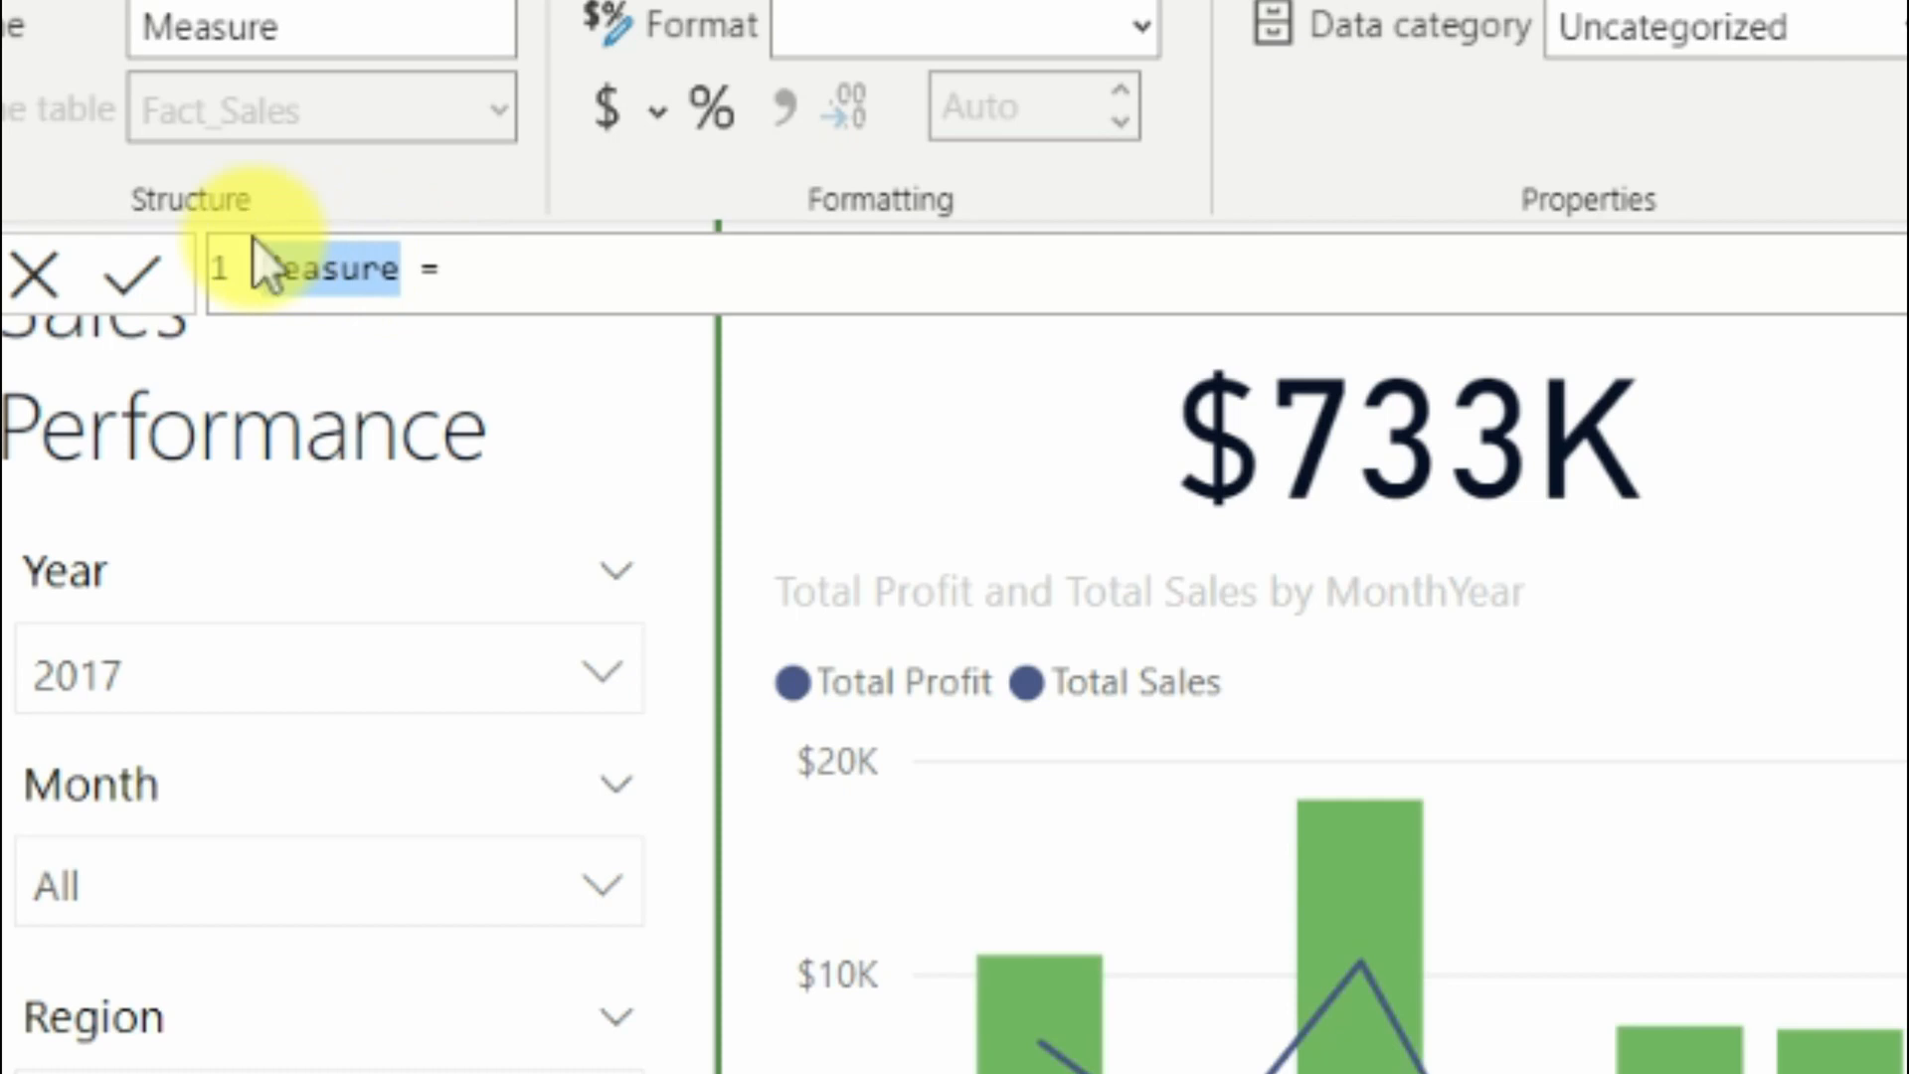
type("No. of ")
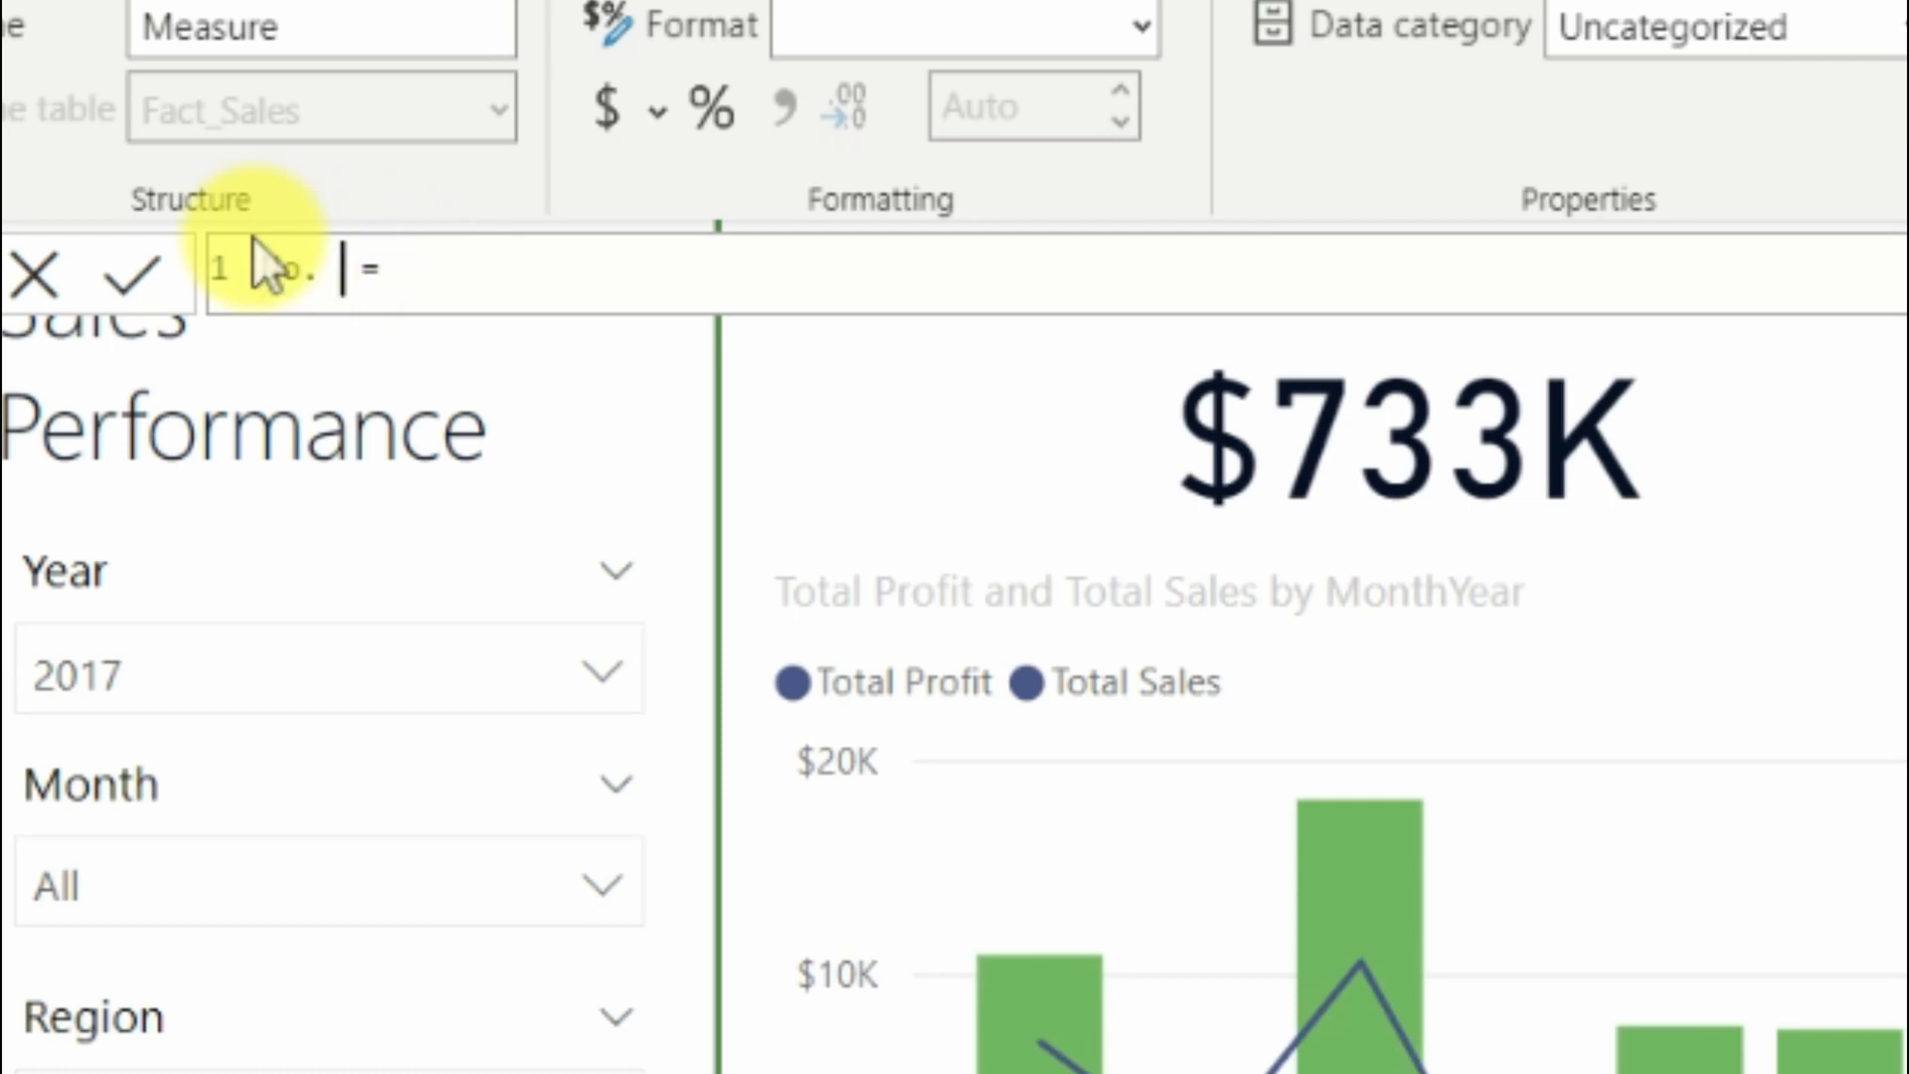
type("Discounts")
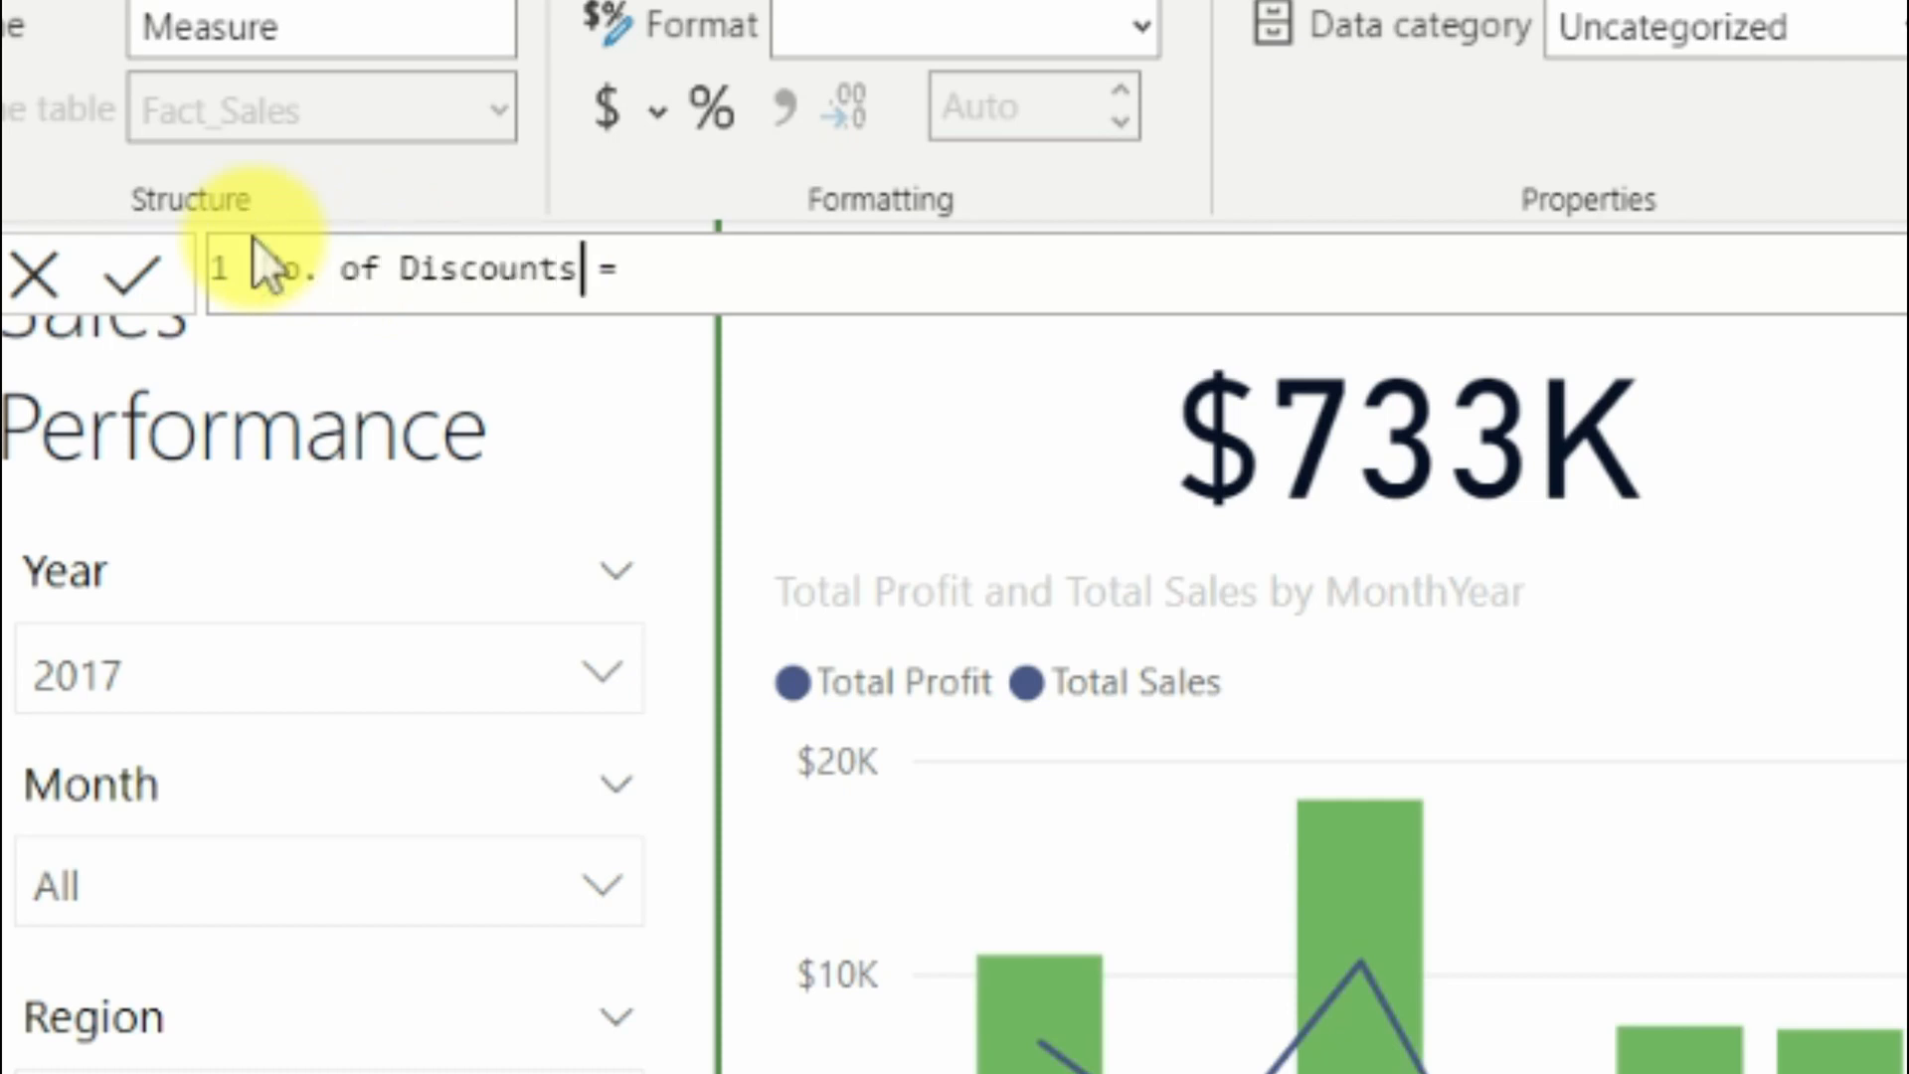
left_click(695, 267)
key("shift+Return")
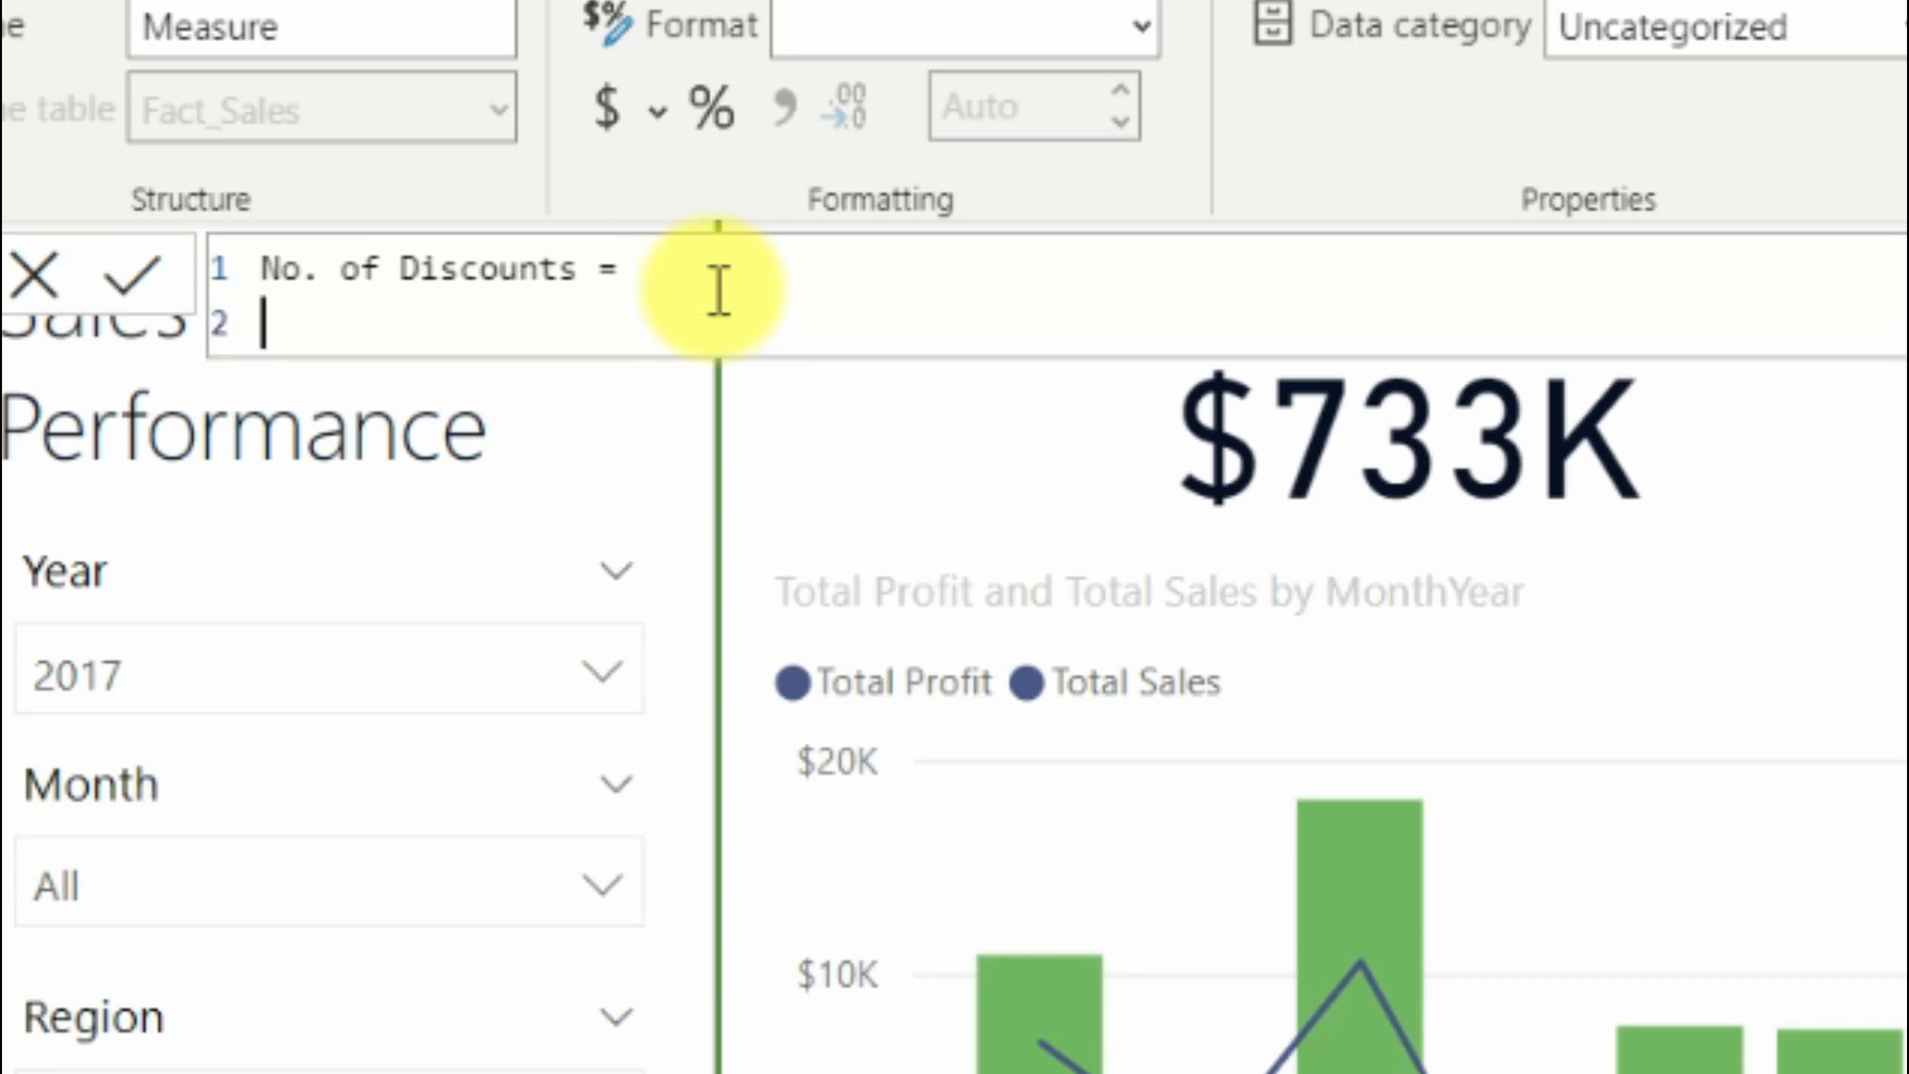
Start the No. of Discounts formula with an indented CALCULATE function, using the [Count of Rows] measure as its expression.
key("Tab")
type("CALCULATE(")
key("shift+Return")
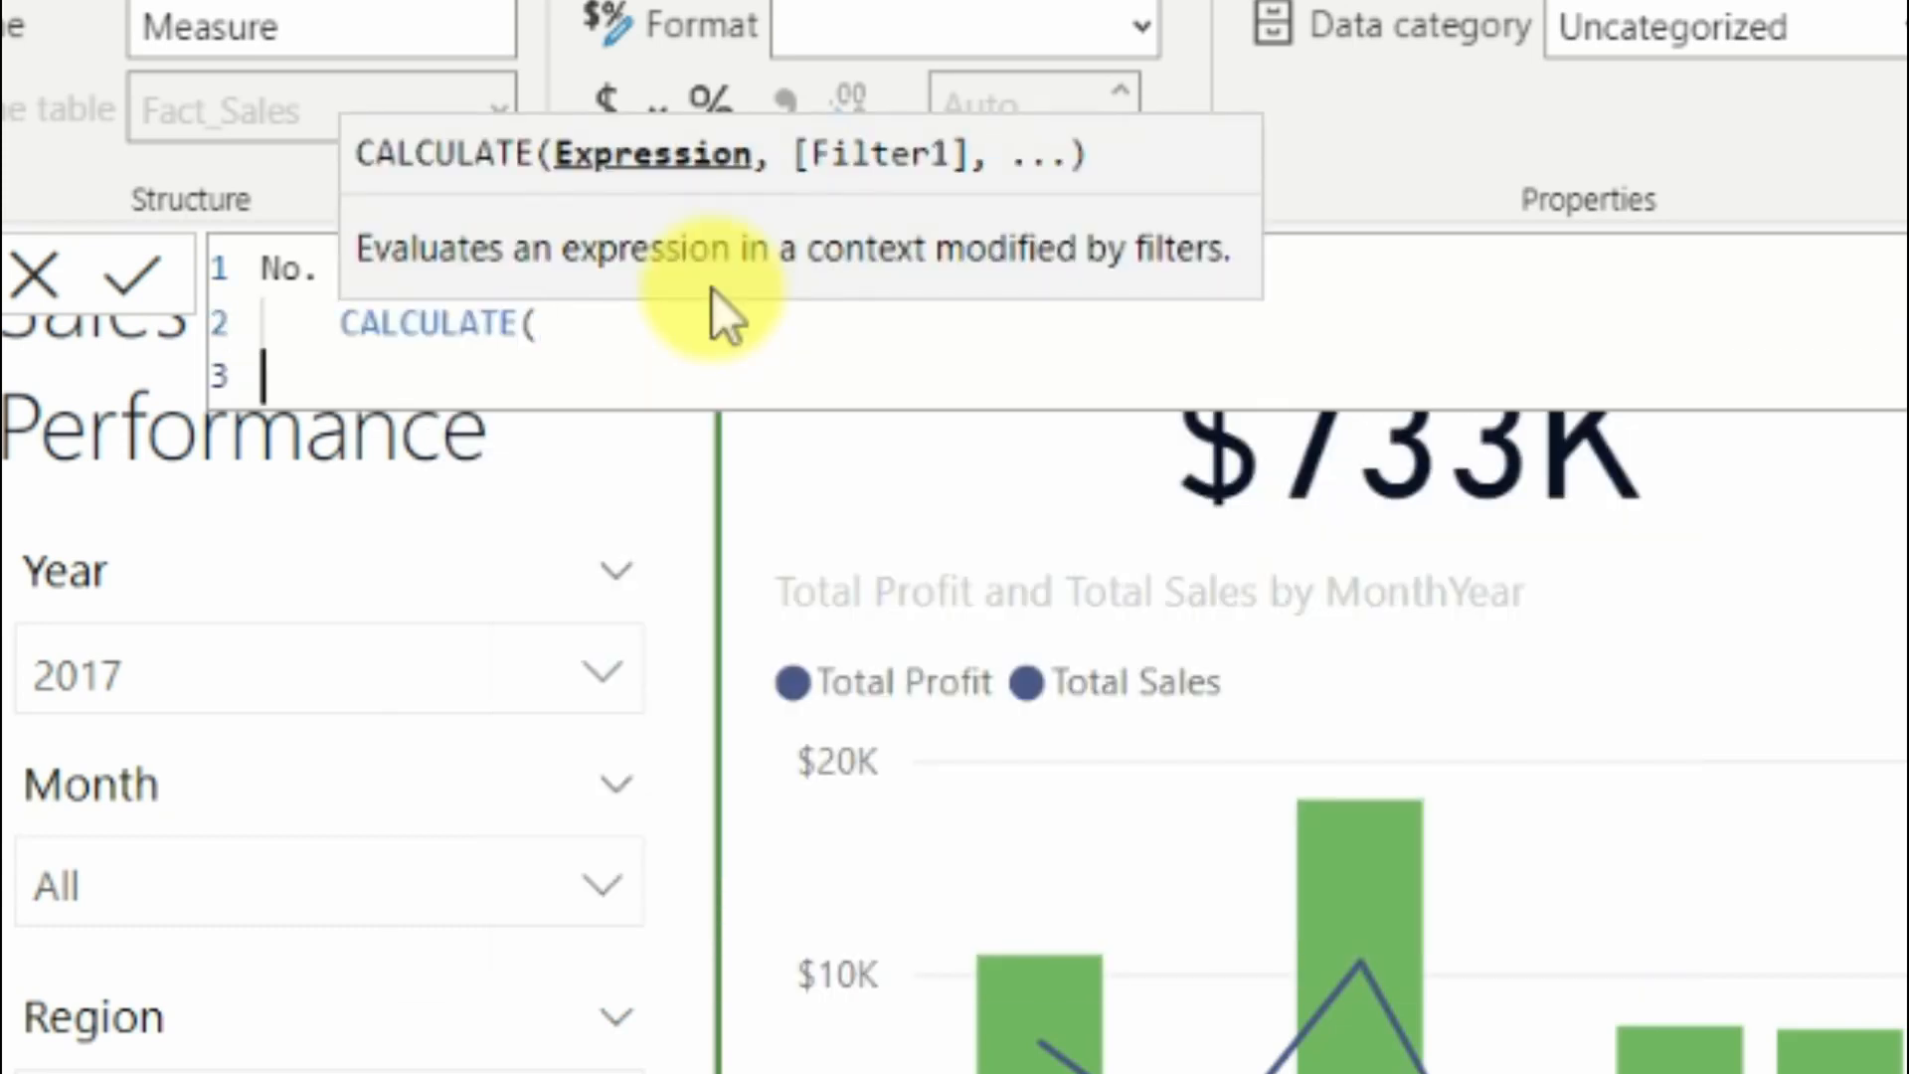
key("Tab")
key("Tab")
key("Tab")
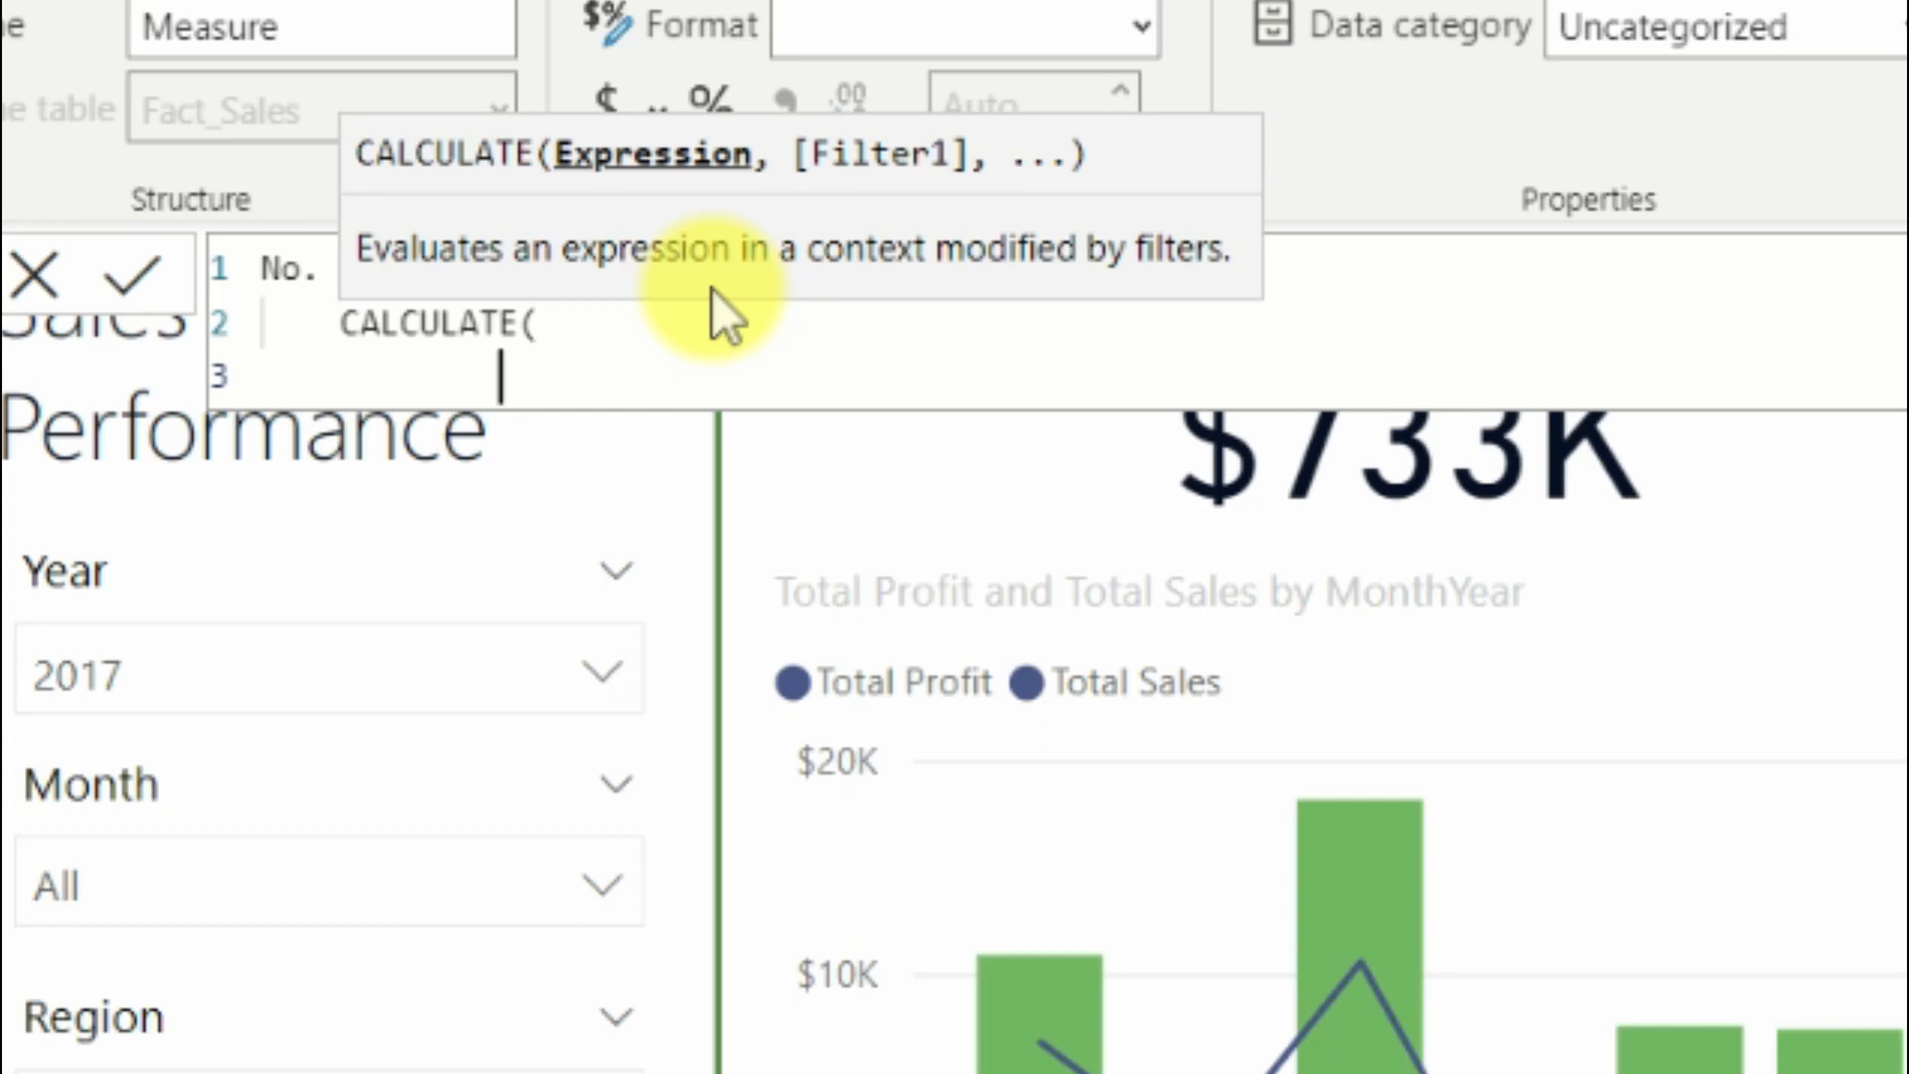
type("count")
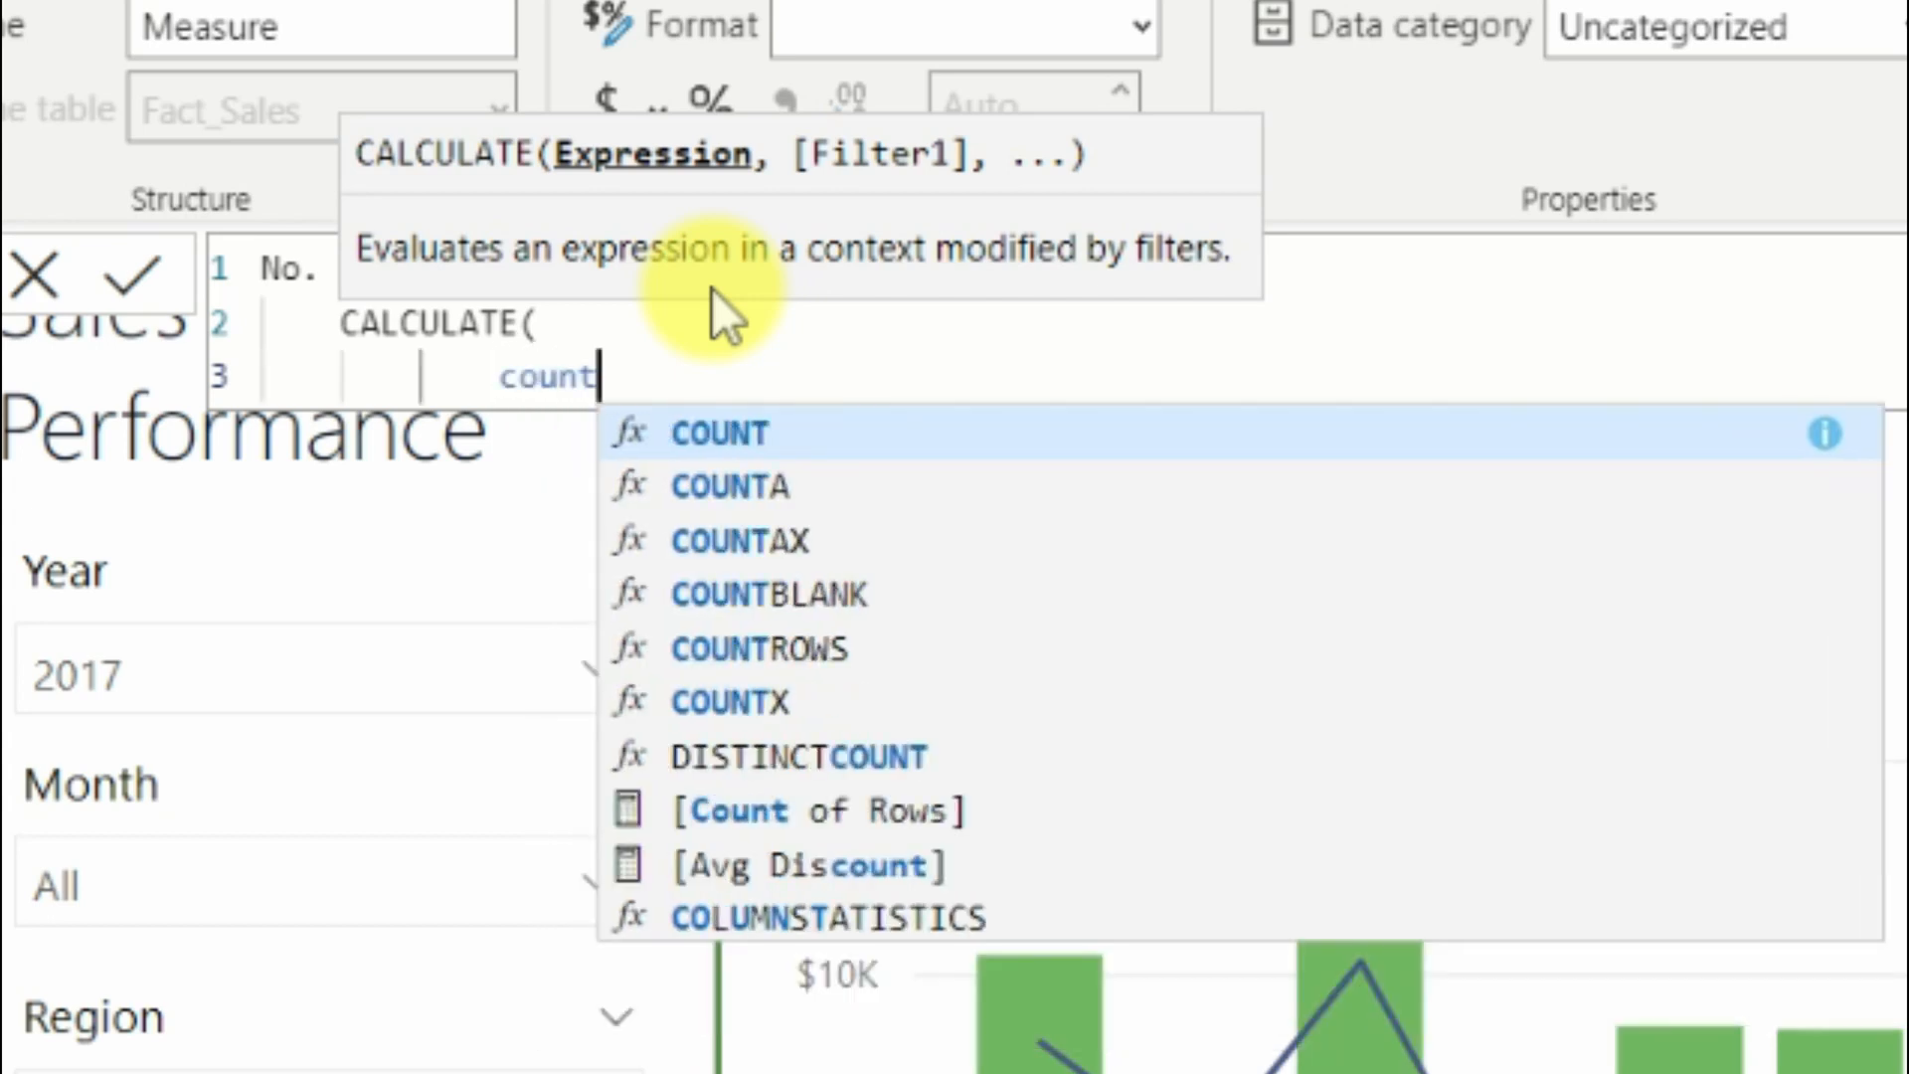
key("Down")
key("Down")
key("Down")
key("Down")
key("Down")
key("Down")
key("Down")
key("Tab")
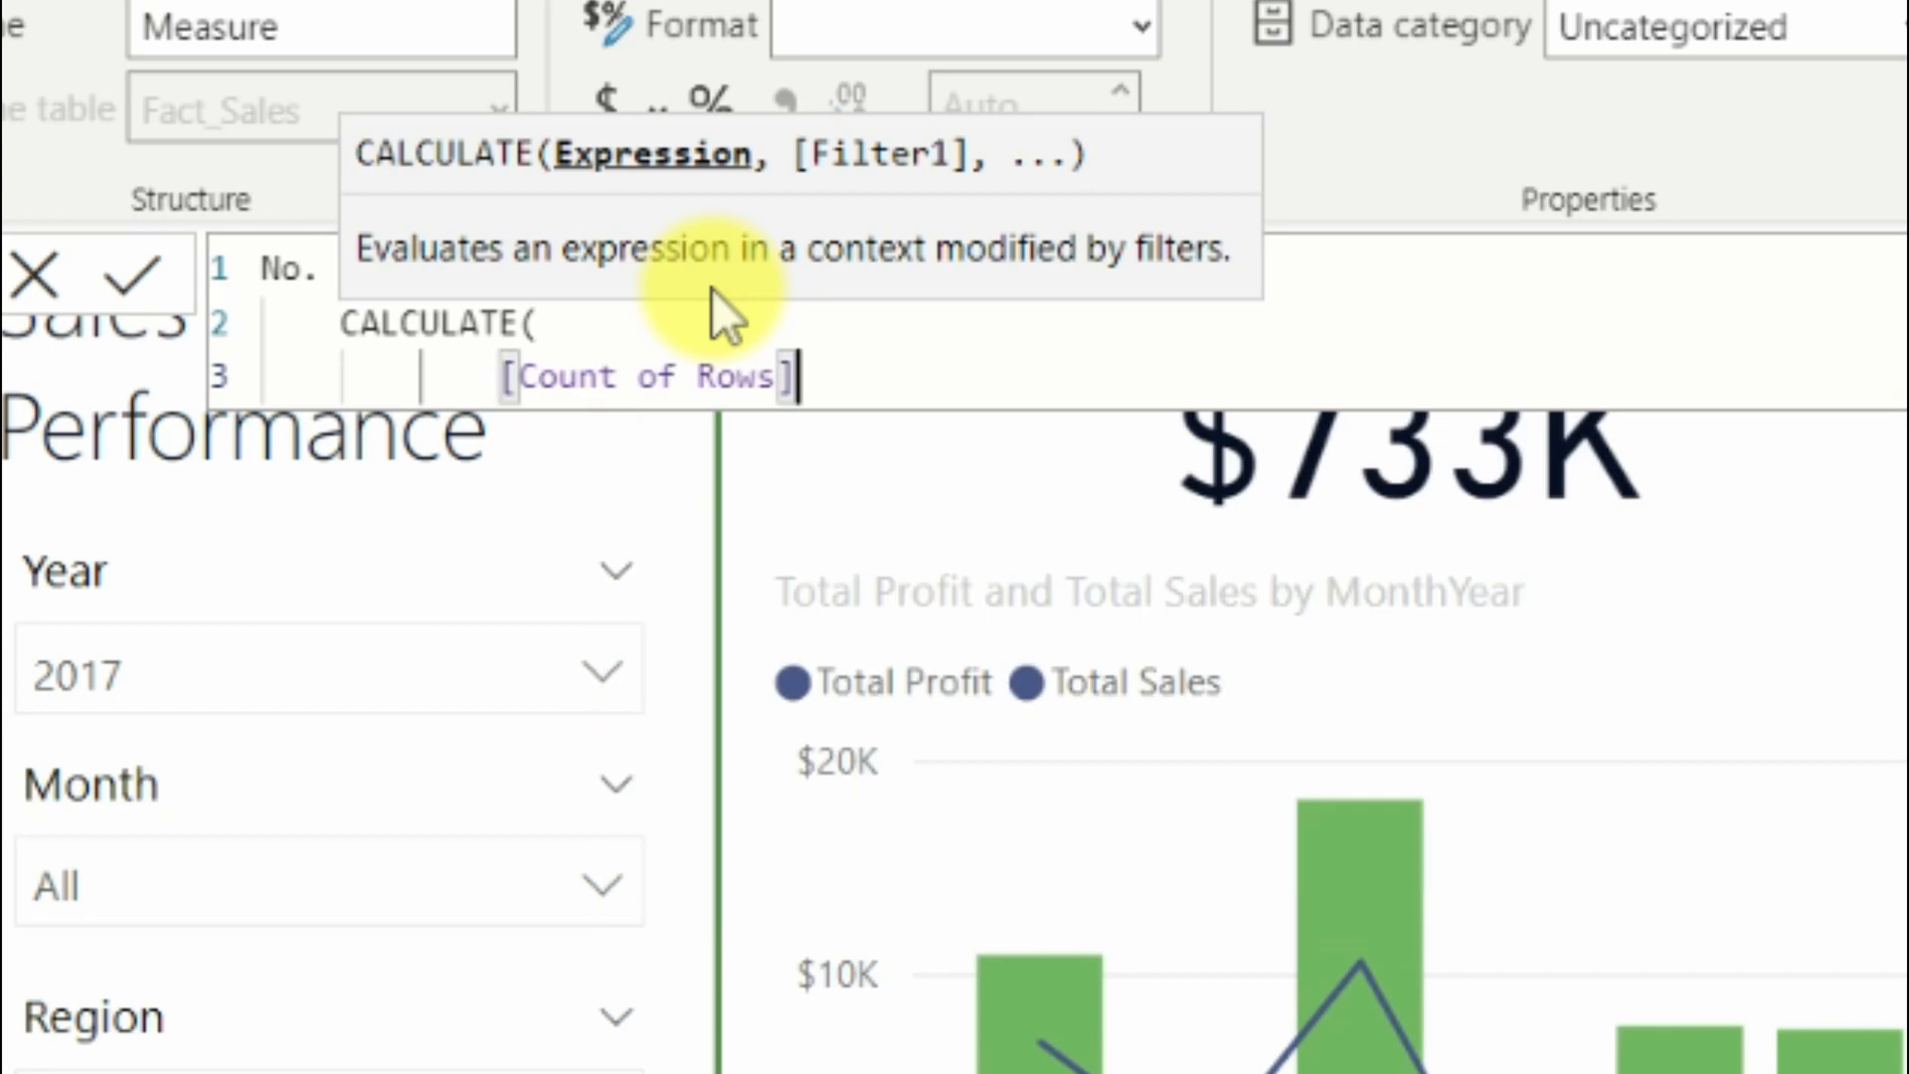
Add the filter Fact_Sales[Discount] > 0 on its own line, close the CALCULATE function and commit the measure.
type(",")
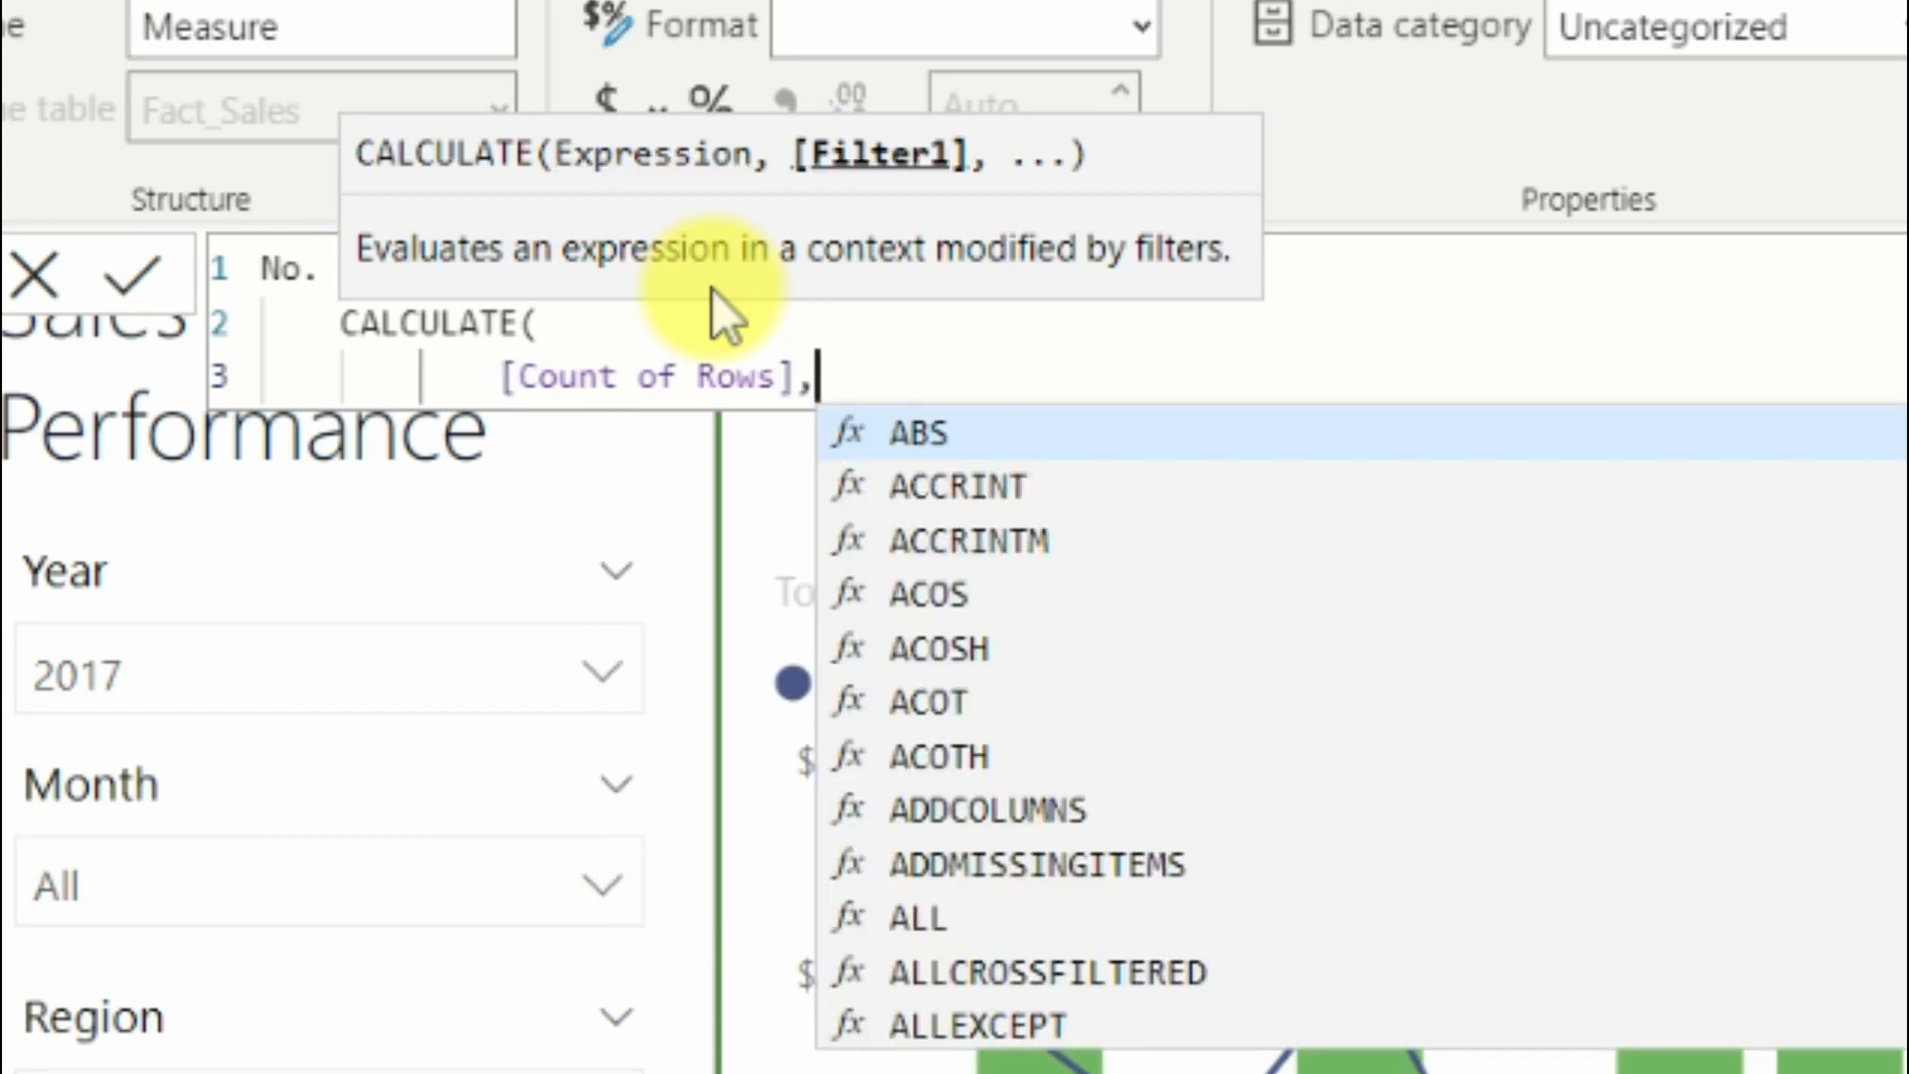
key("shift+Return")
key("Tab")
key("Tab")
key("Tab")
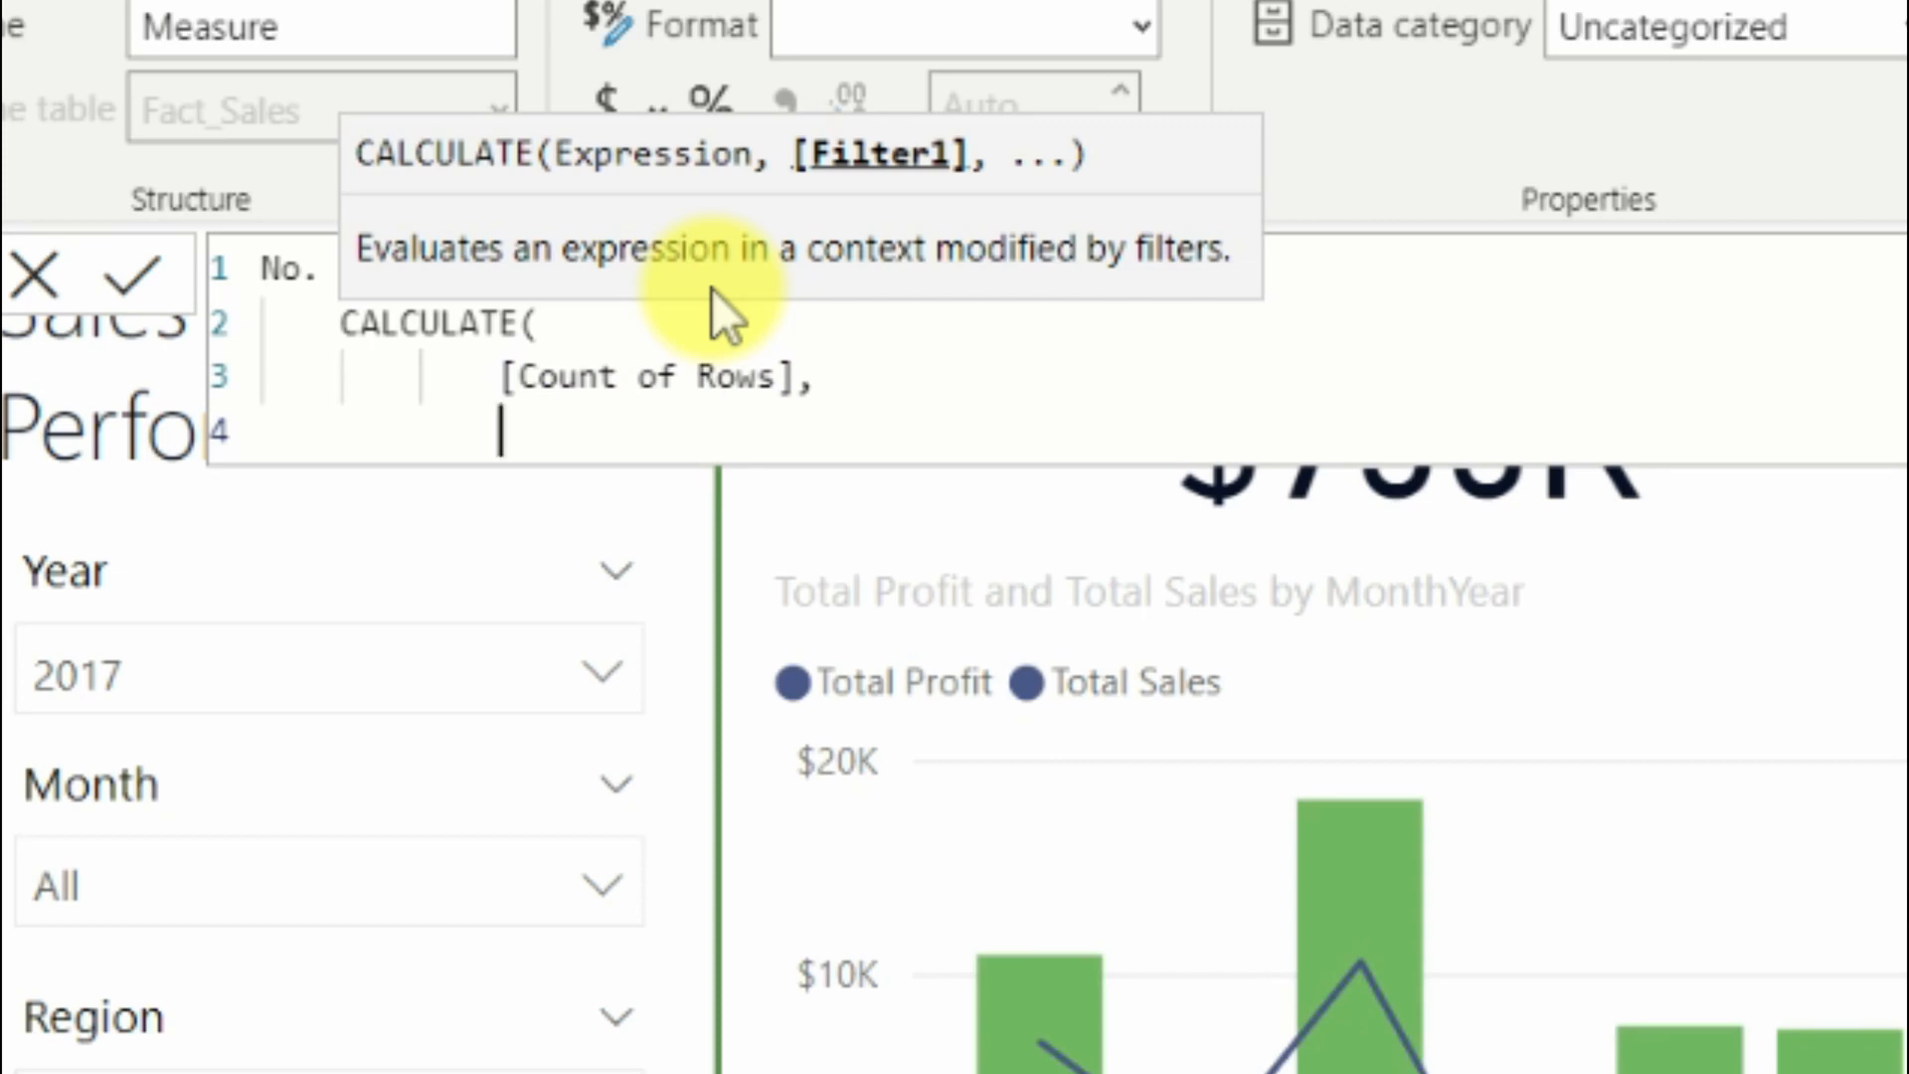
type("dis")
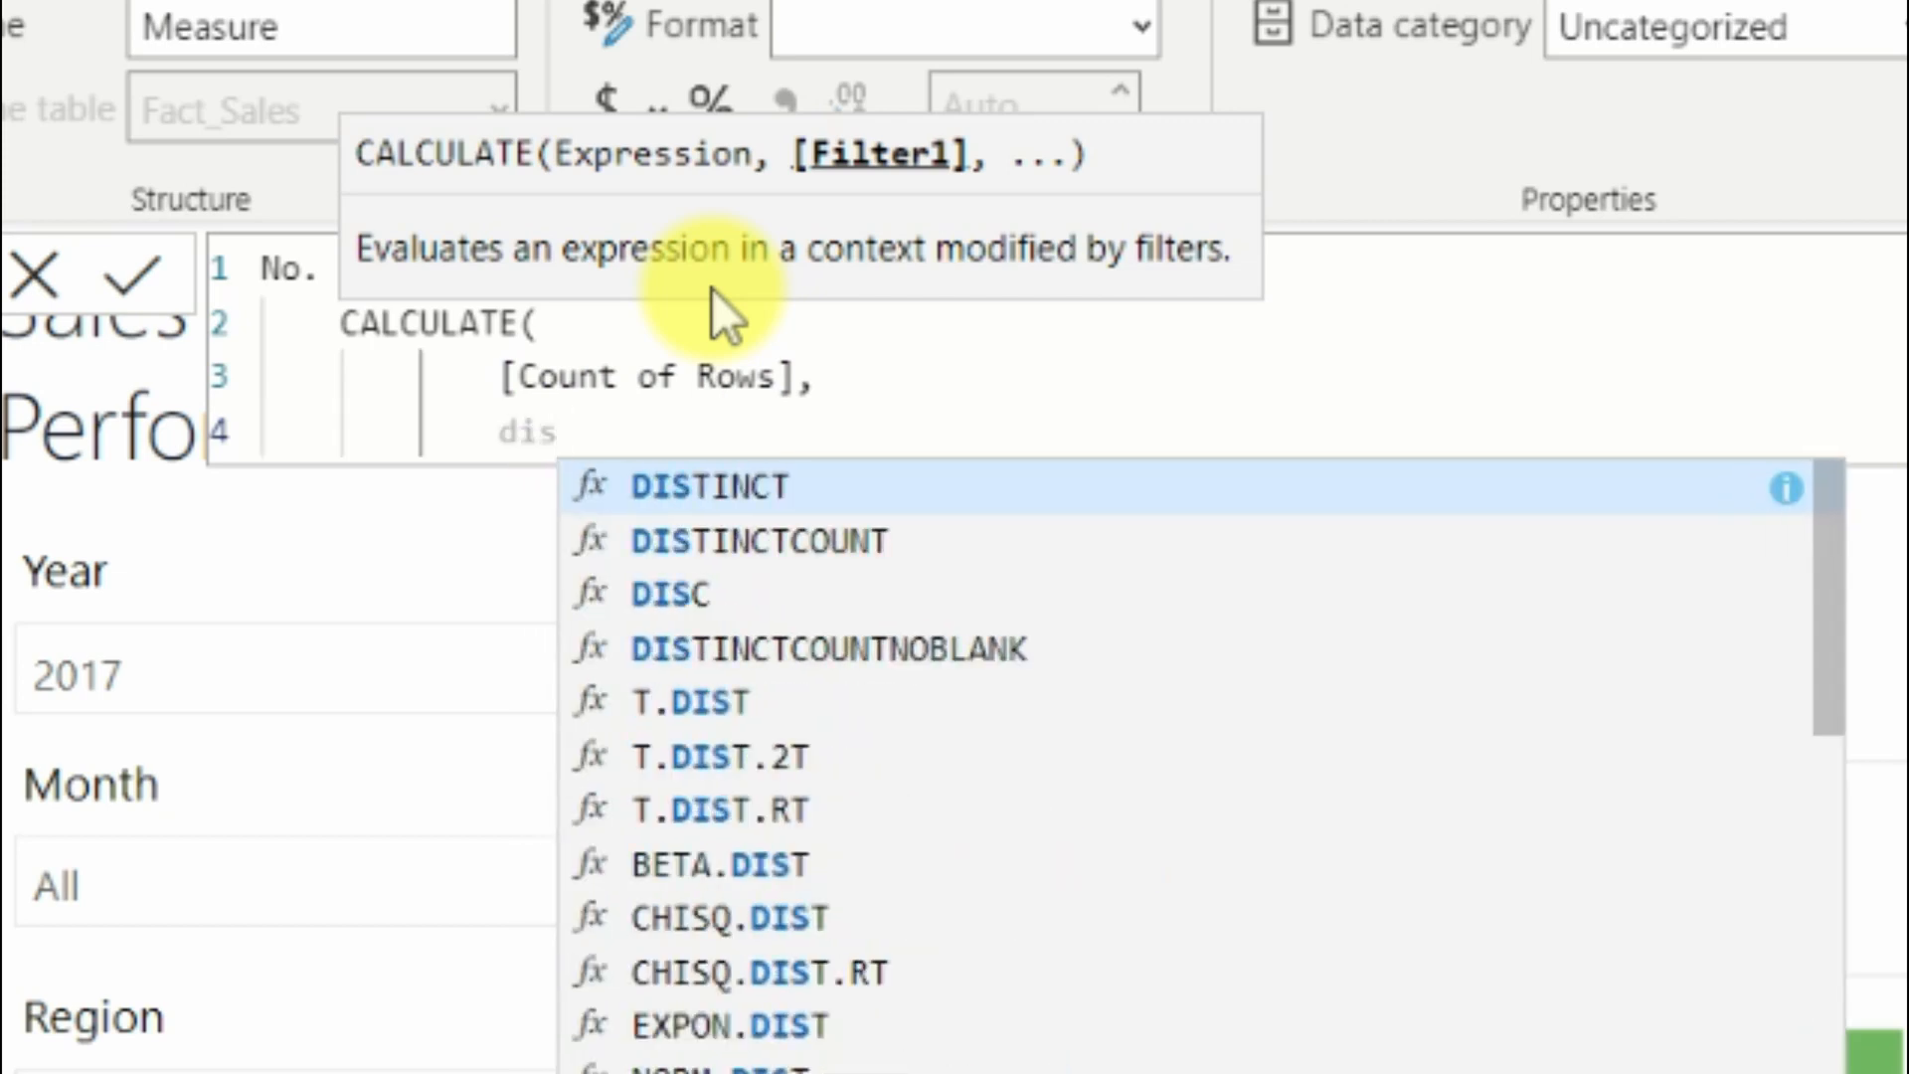
type("co")
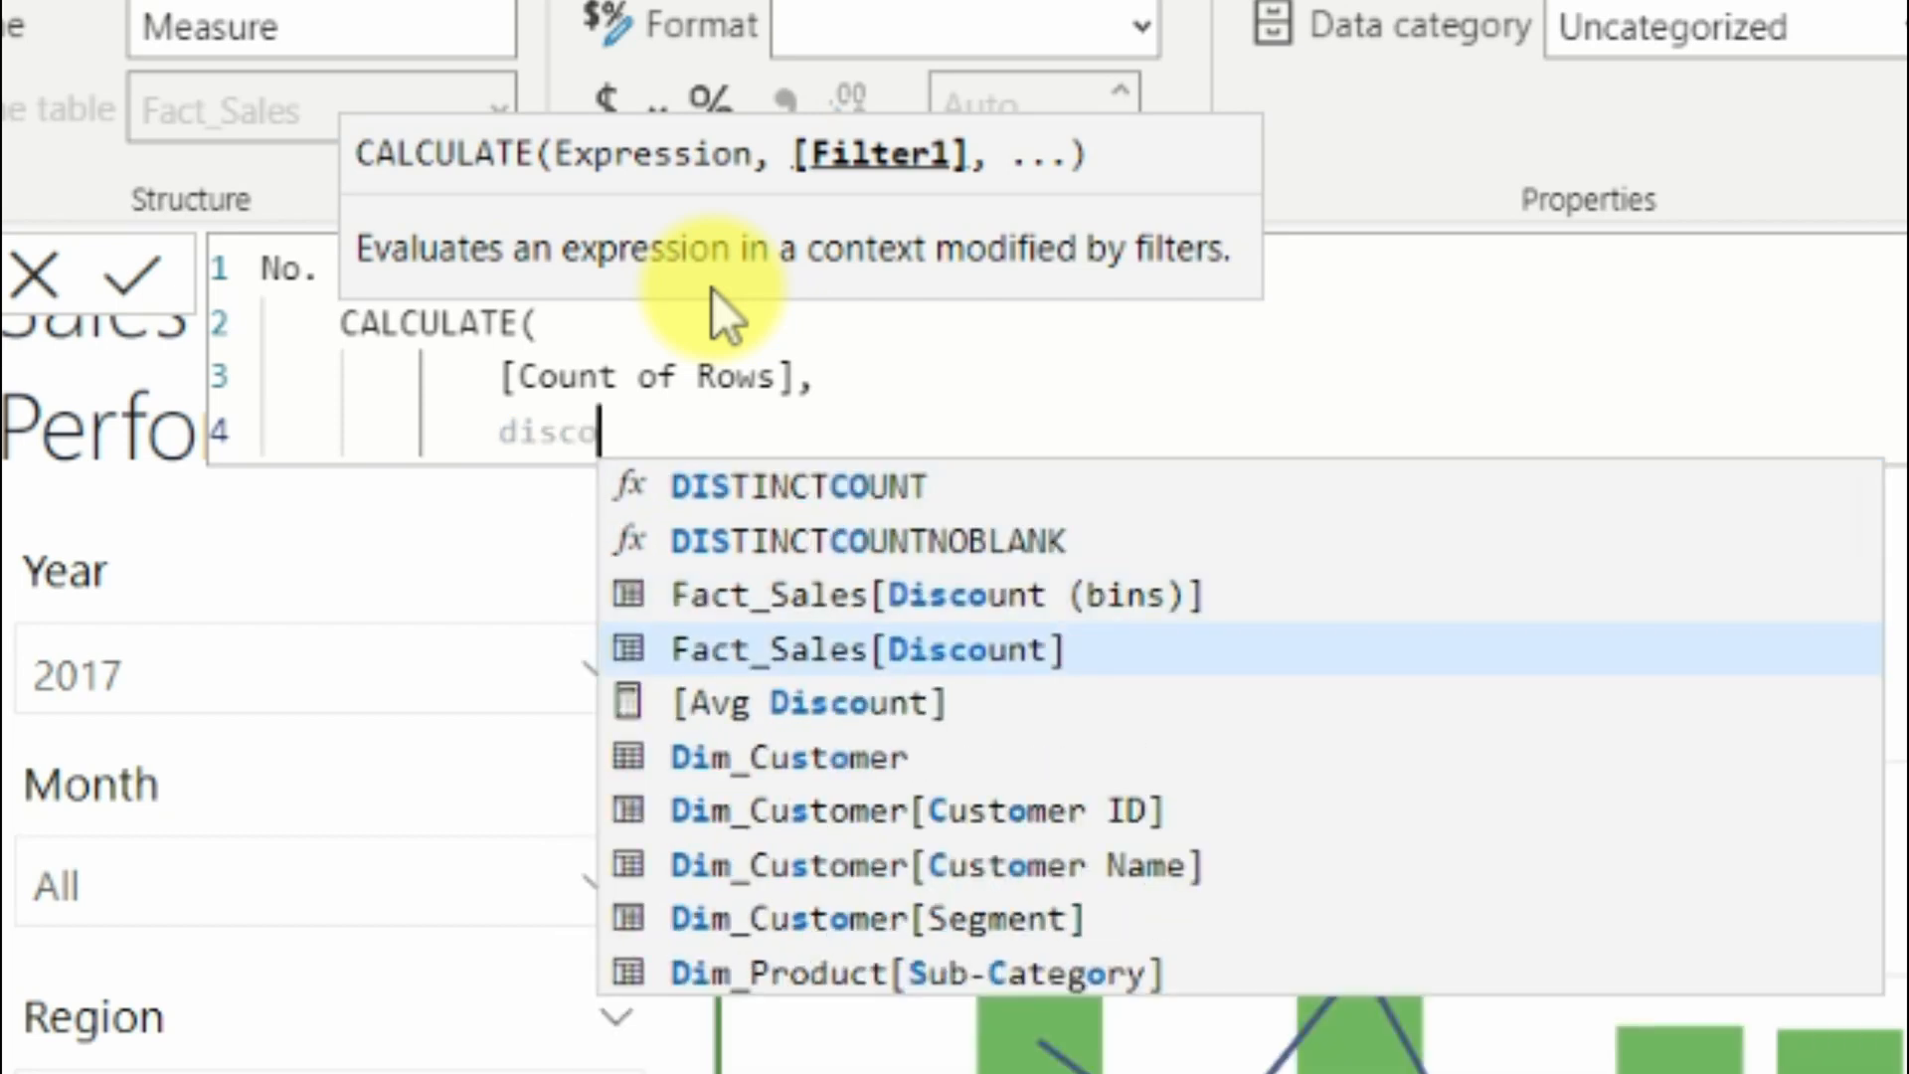
key("Tab")
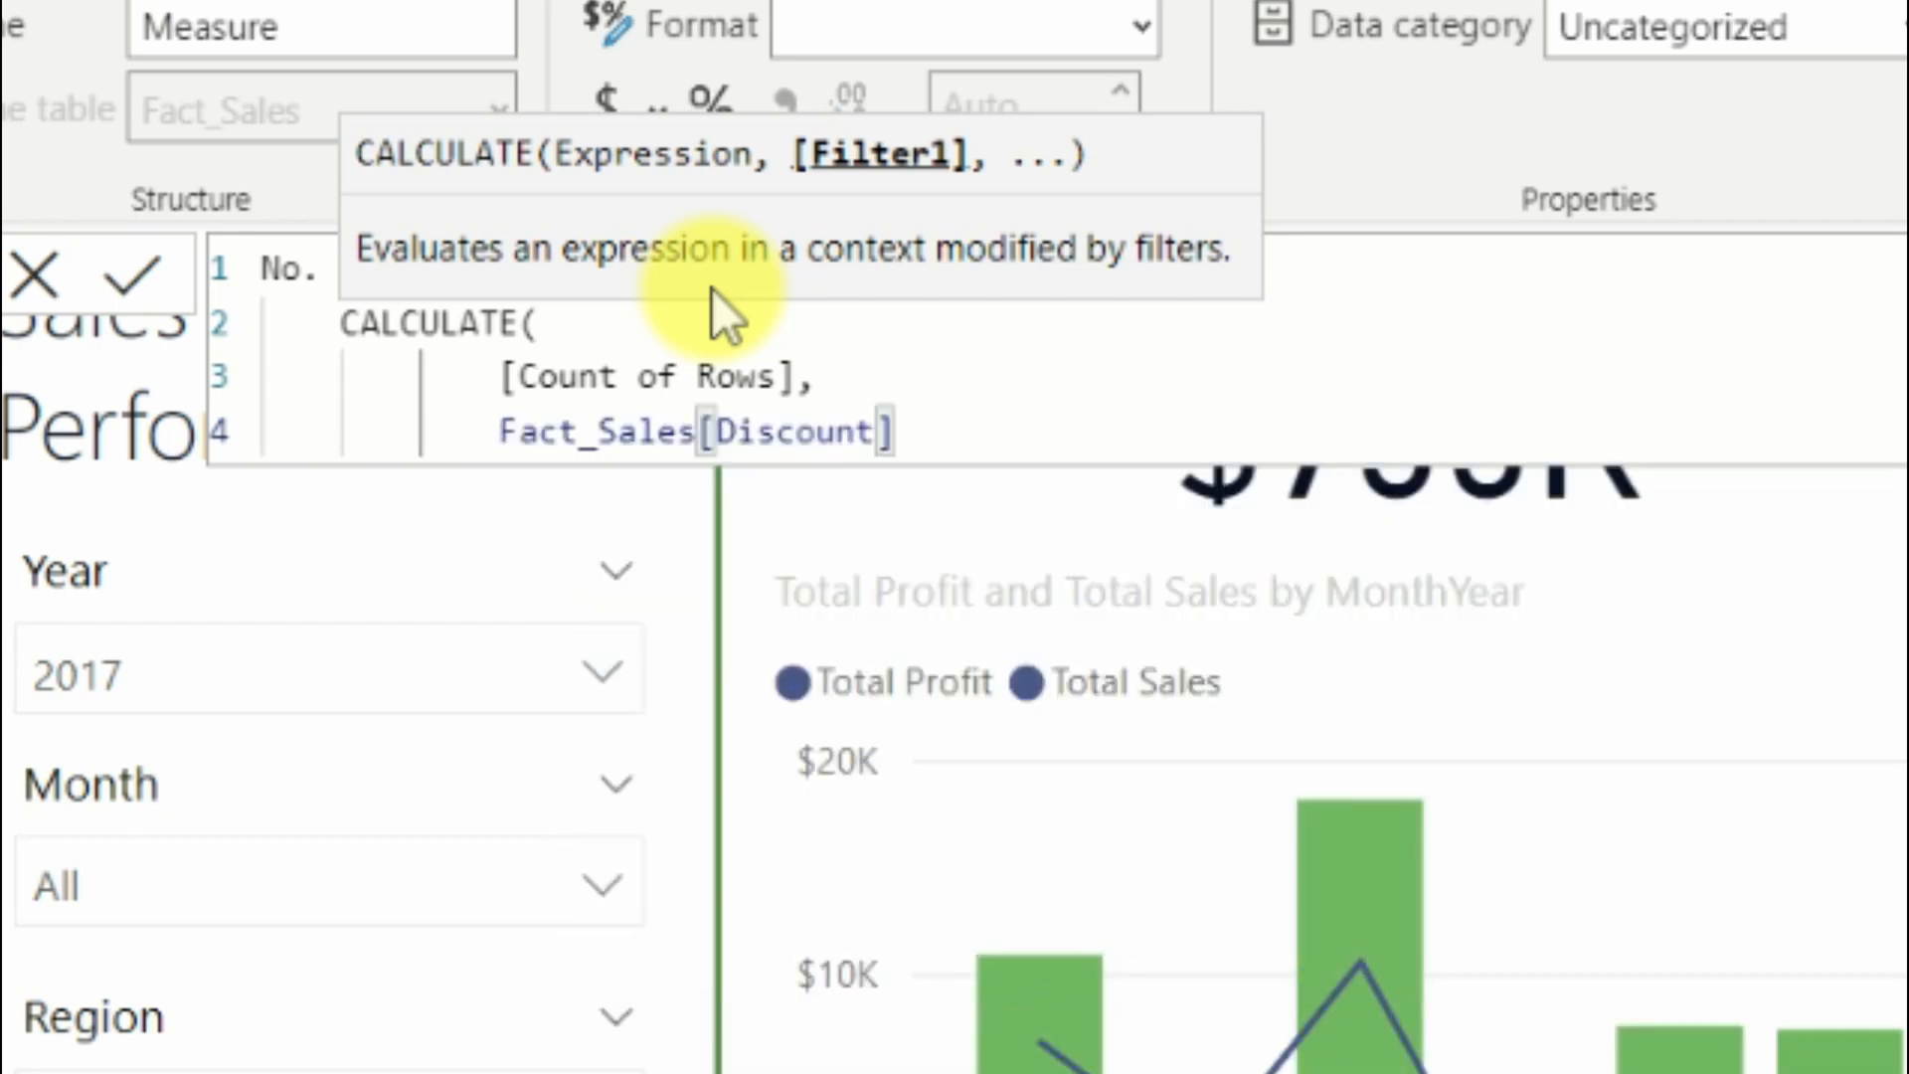
type("> ")
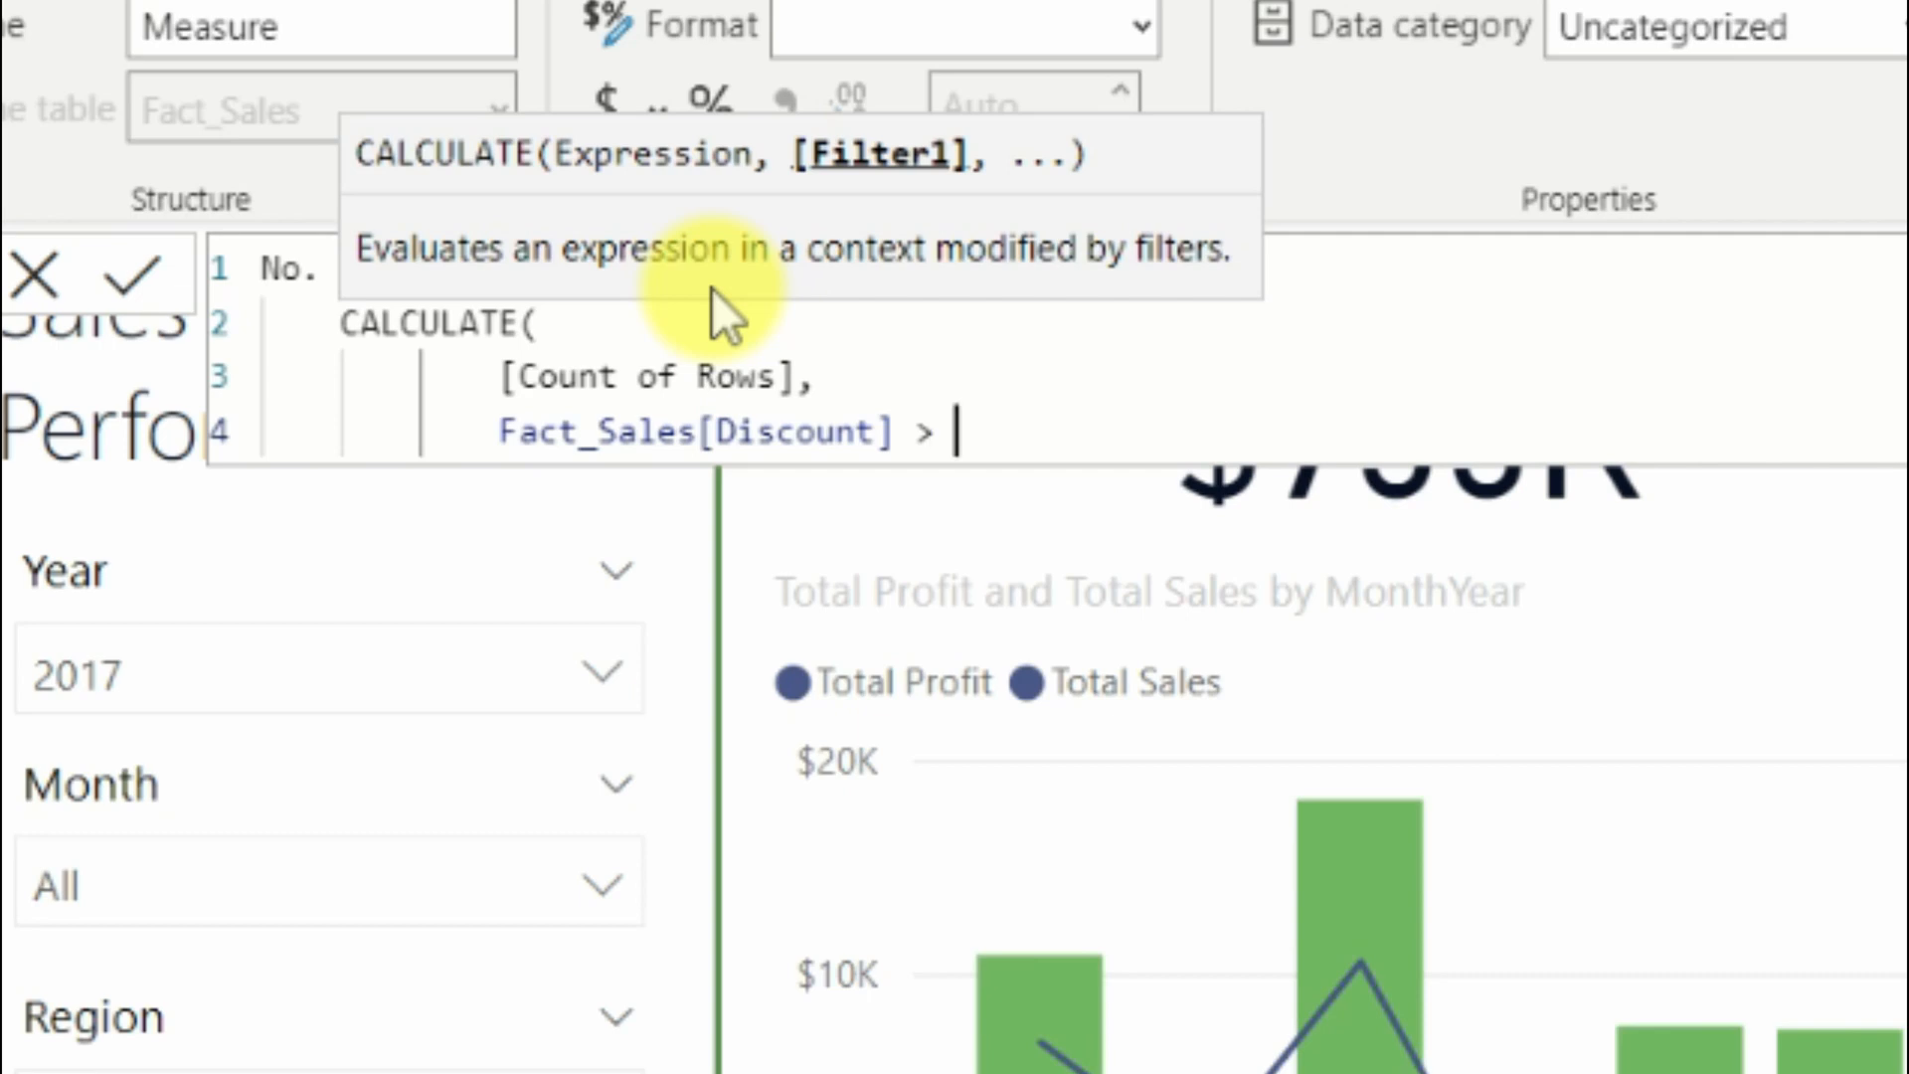
type("0")
key("Return")
key("Tab")
type(")")
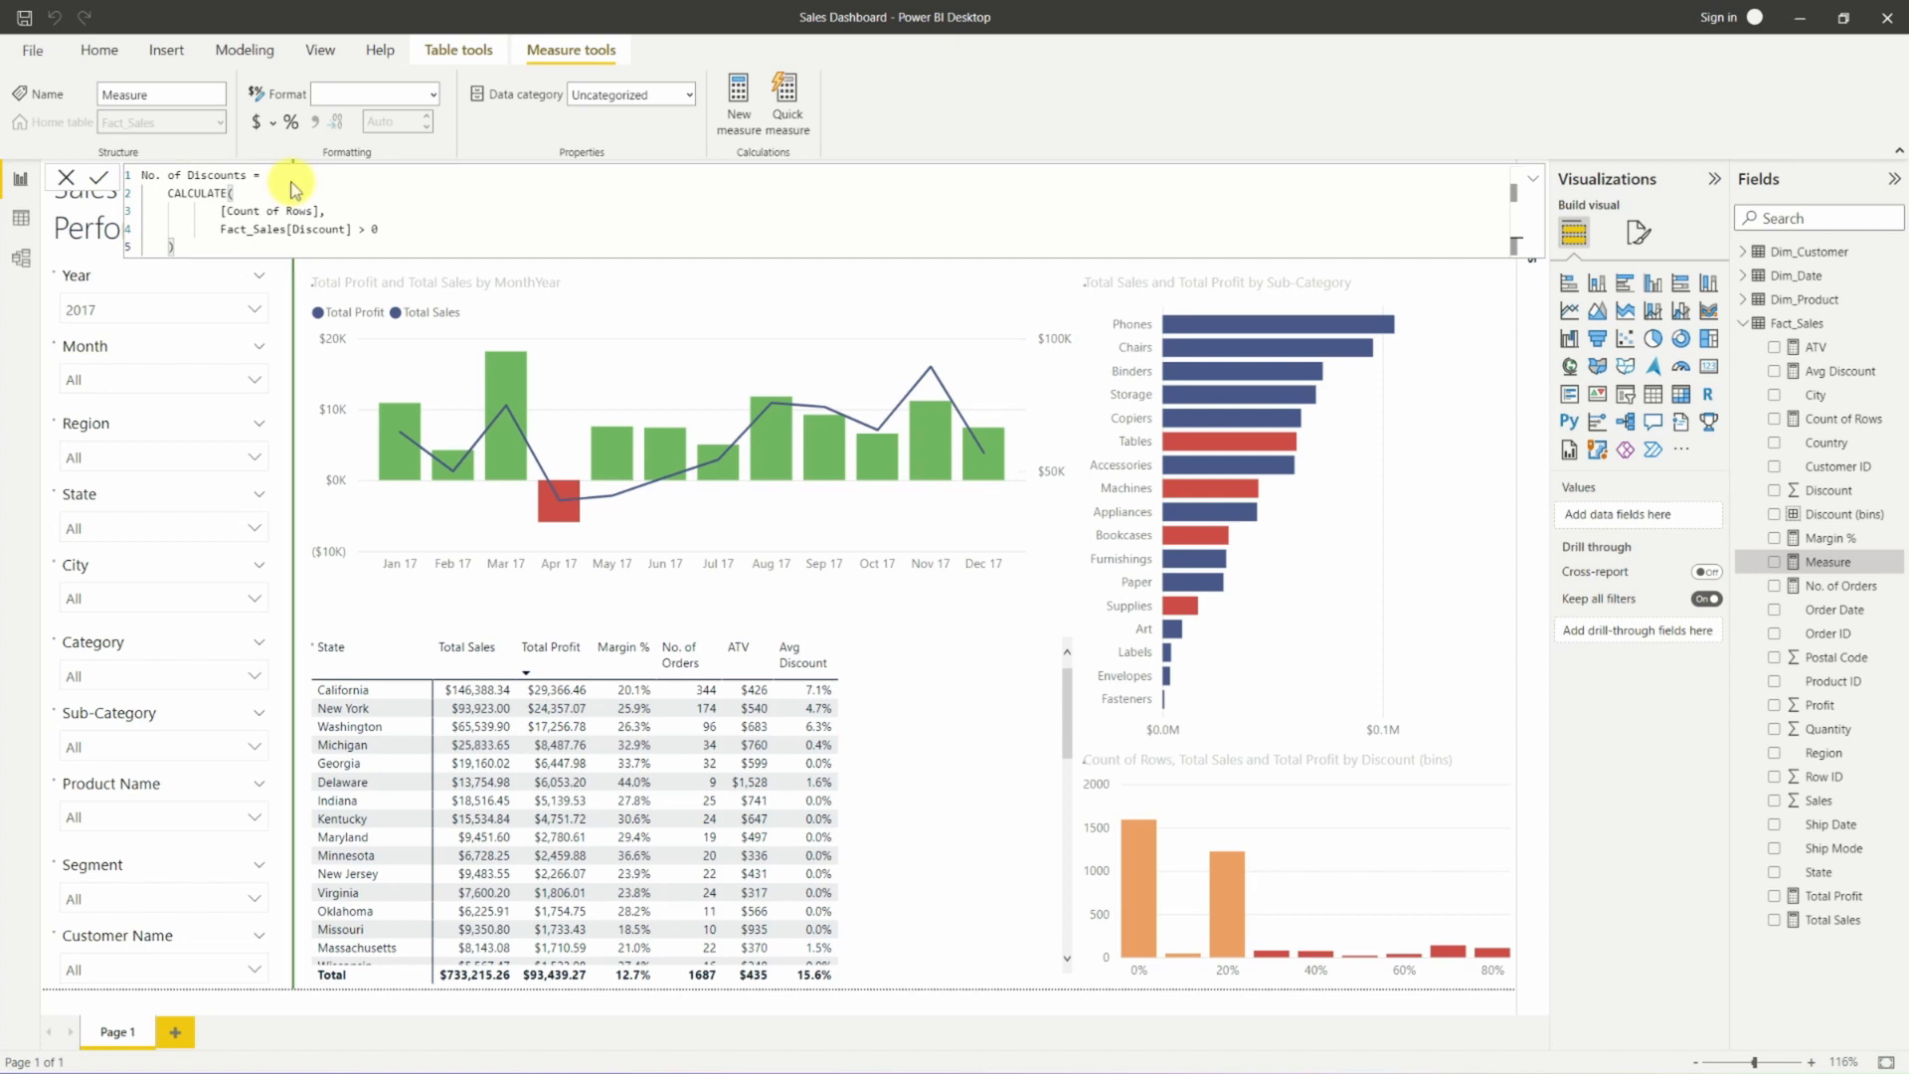
key("Return")
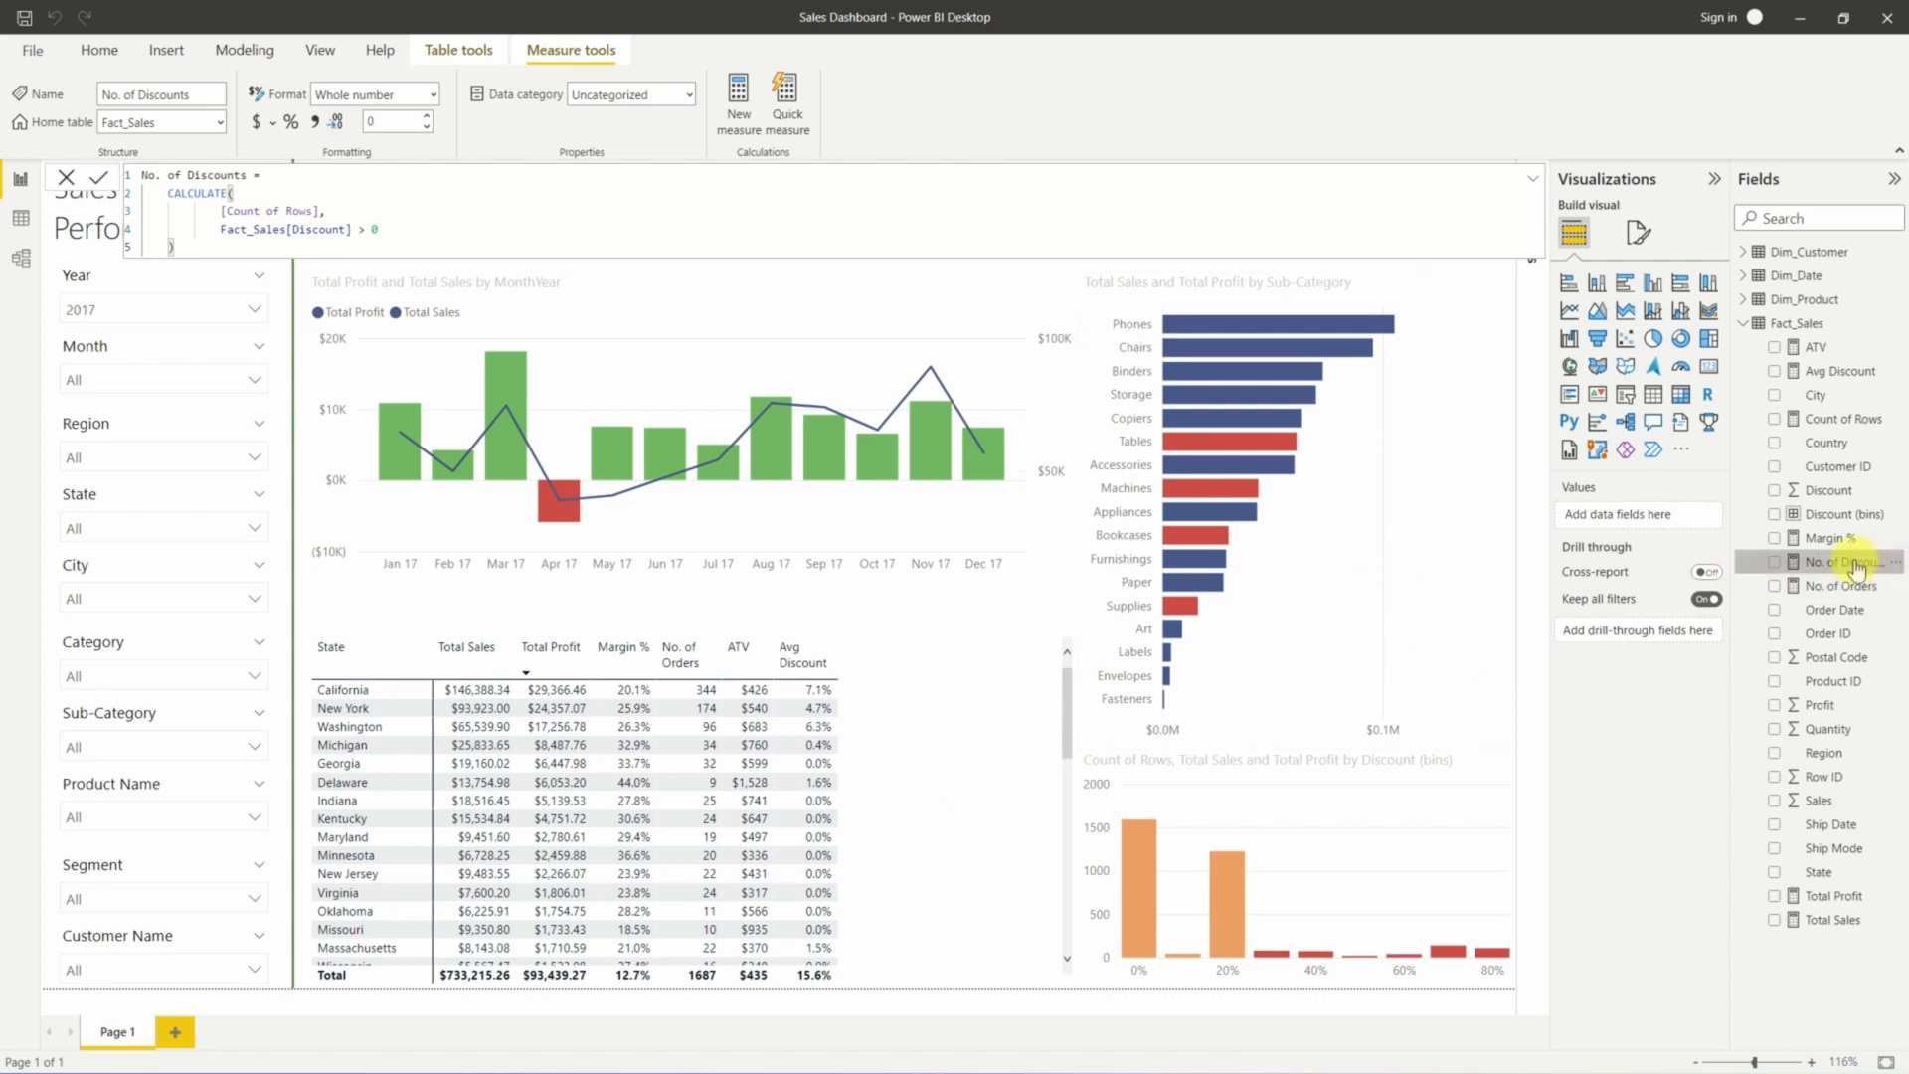
Add No. of Discounts to the state matrix and narrow its column so the header wraps onto two lines.
left_click_drag(1846, 560, 964, 743)
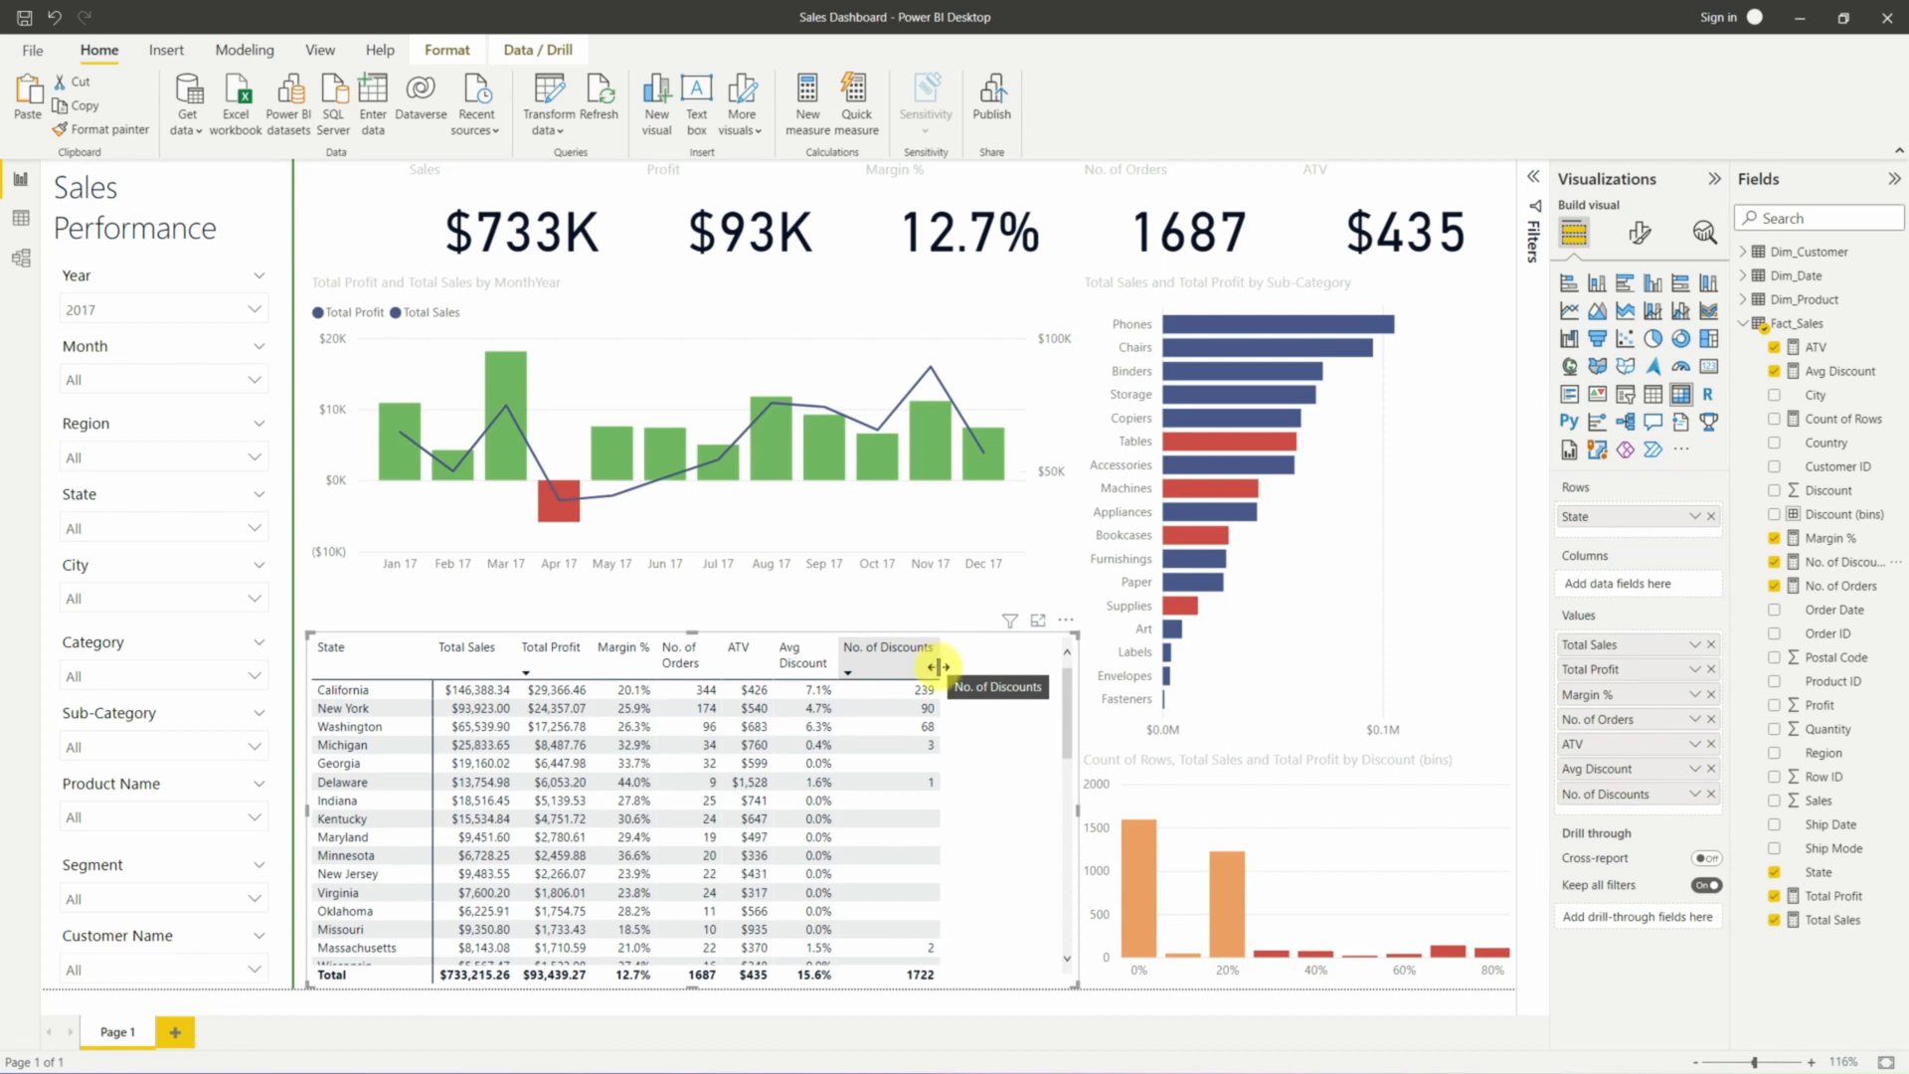
left_click_drag(937, 667, 884, 667)
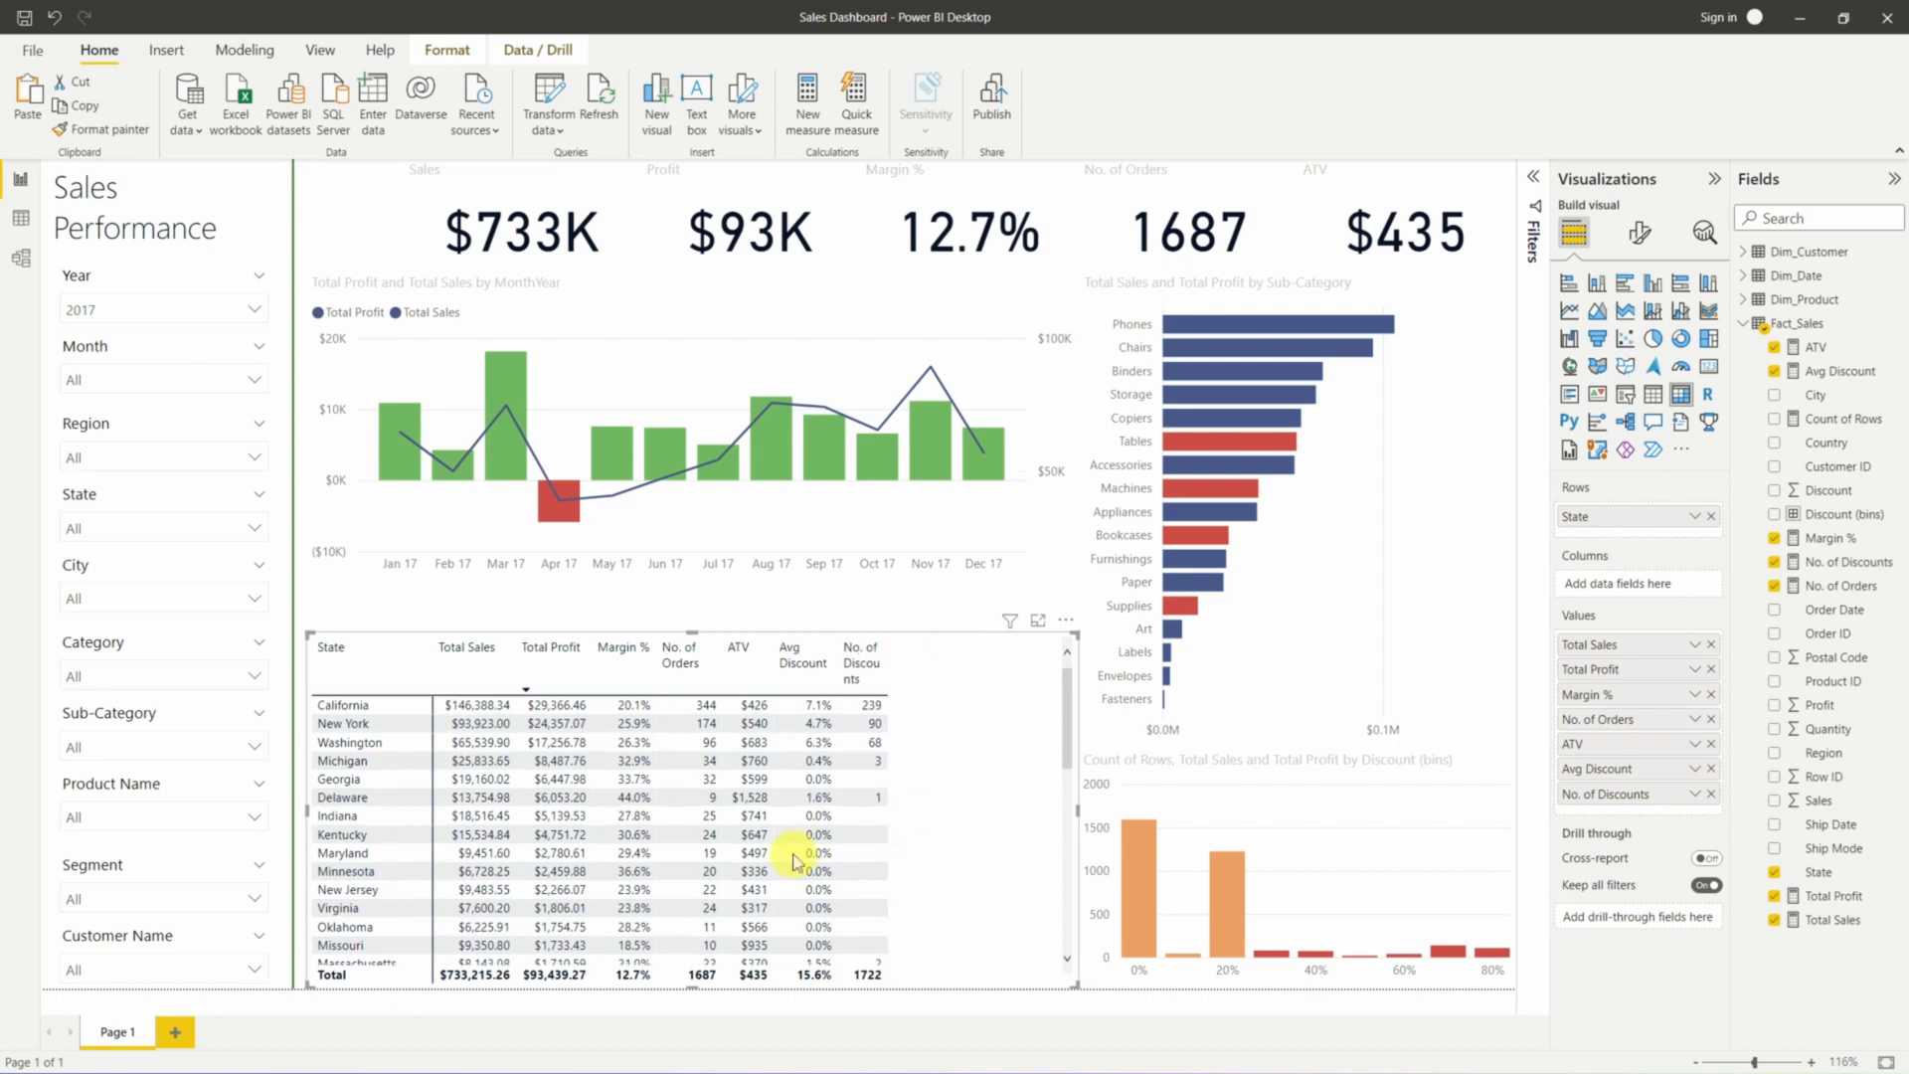
scroll(808, 855, "down", 1)
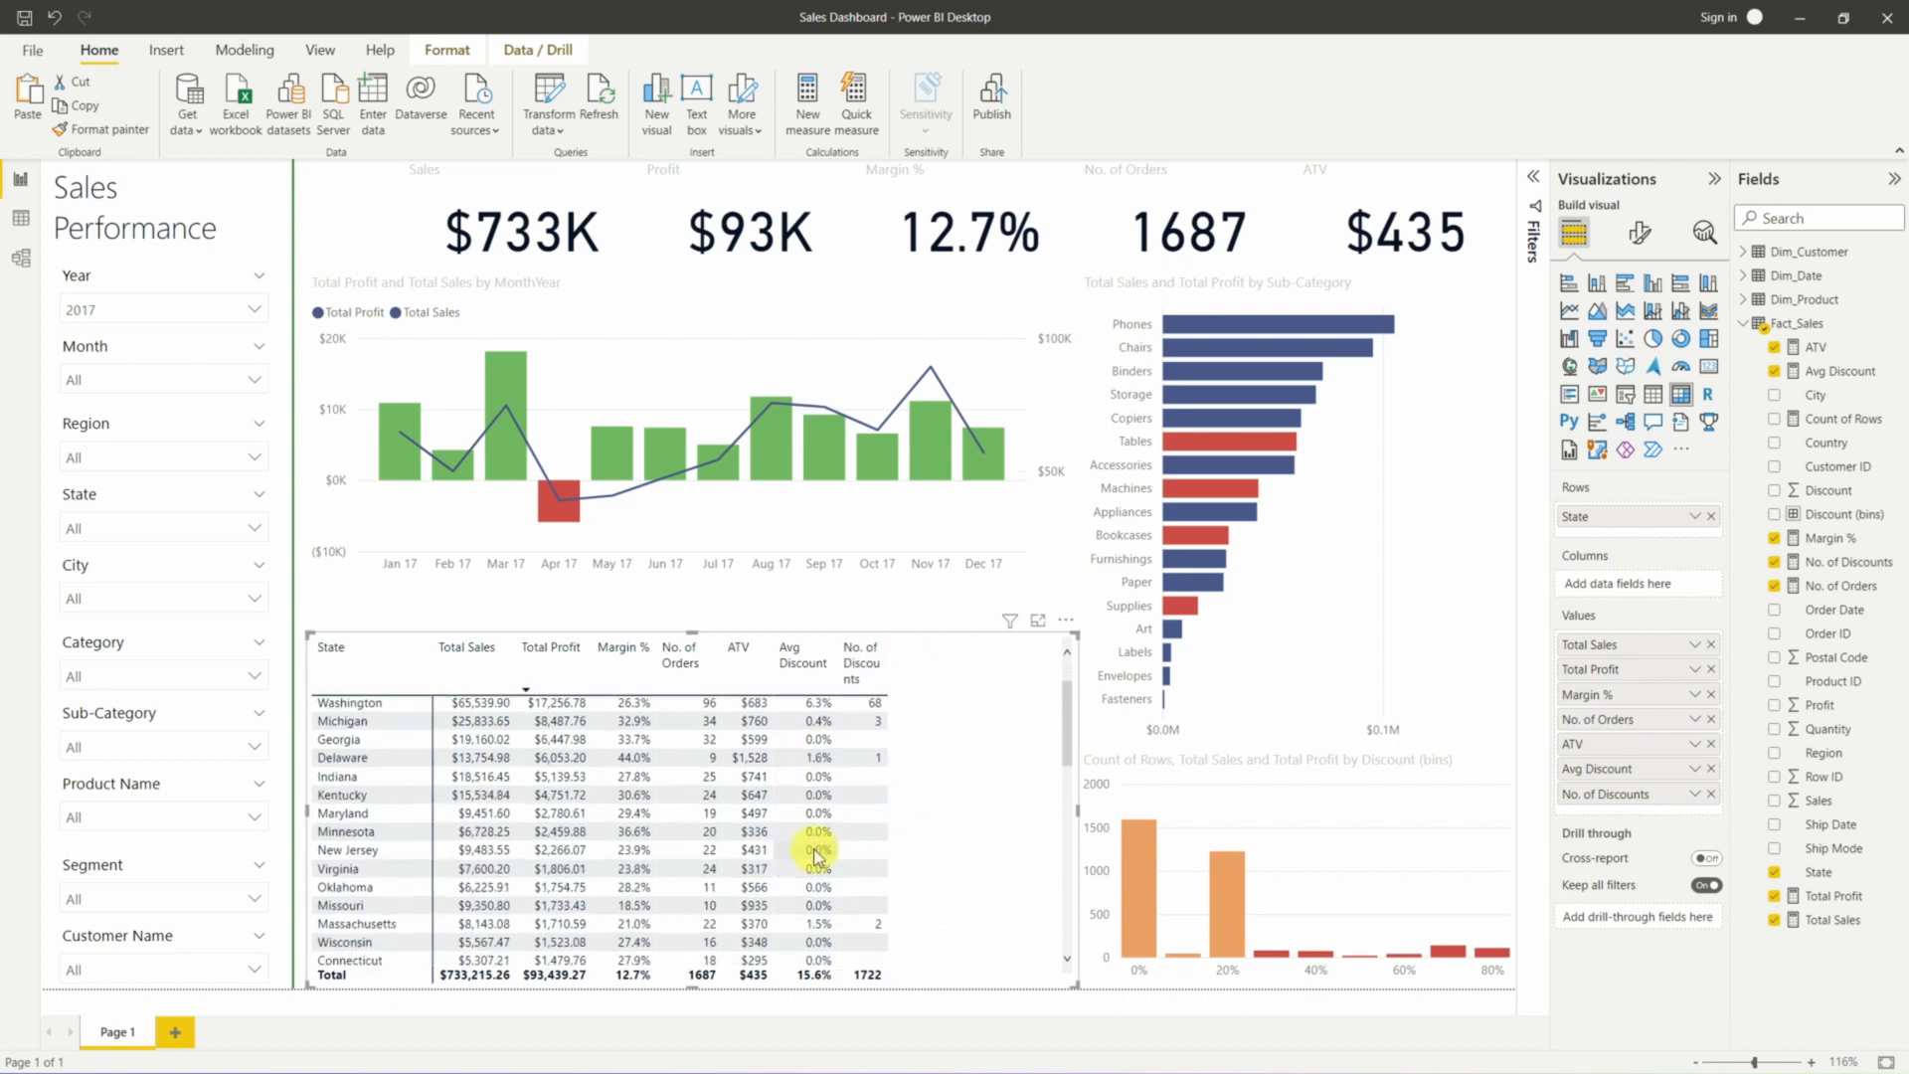
scroll(809, 895, "up", 1)
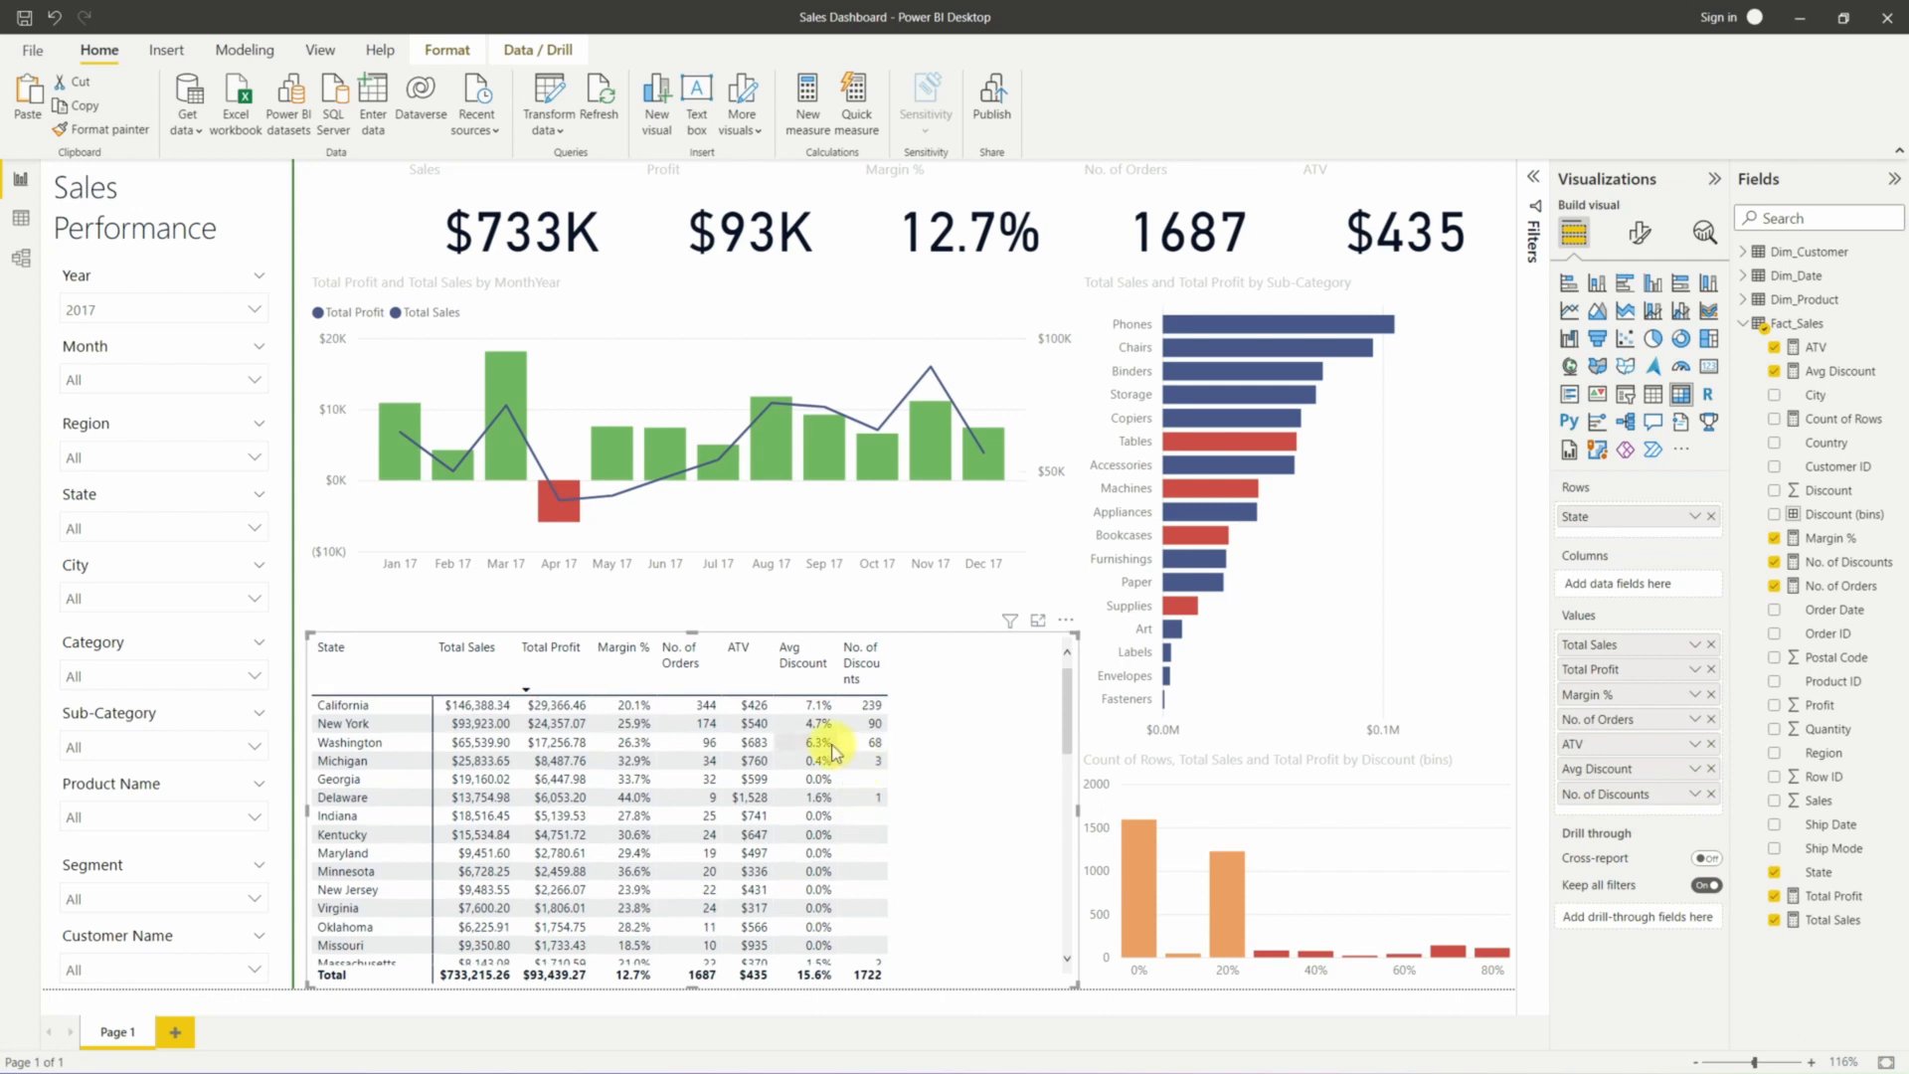
left_click_drag(887, 678, 900, 678)
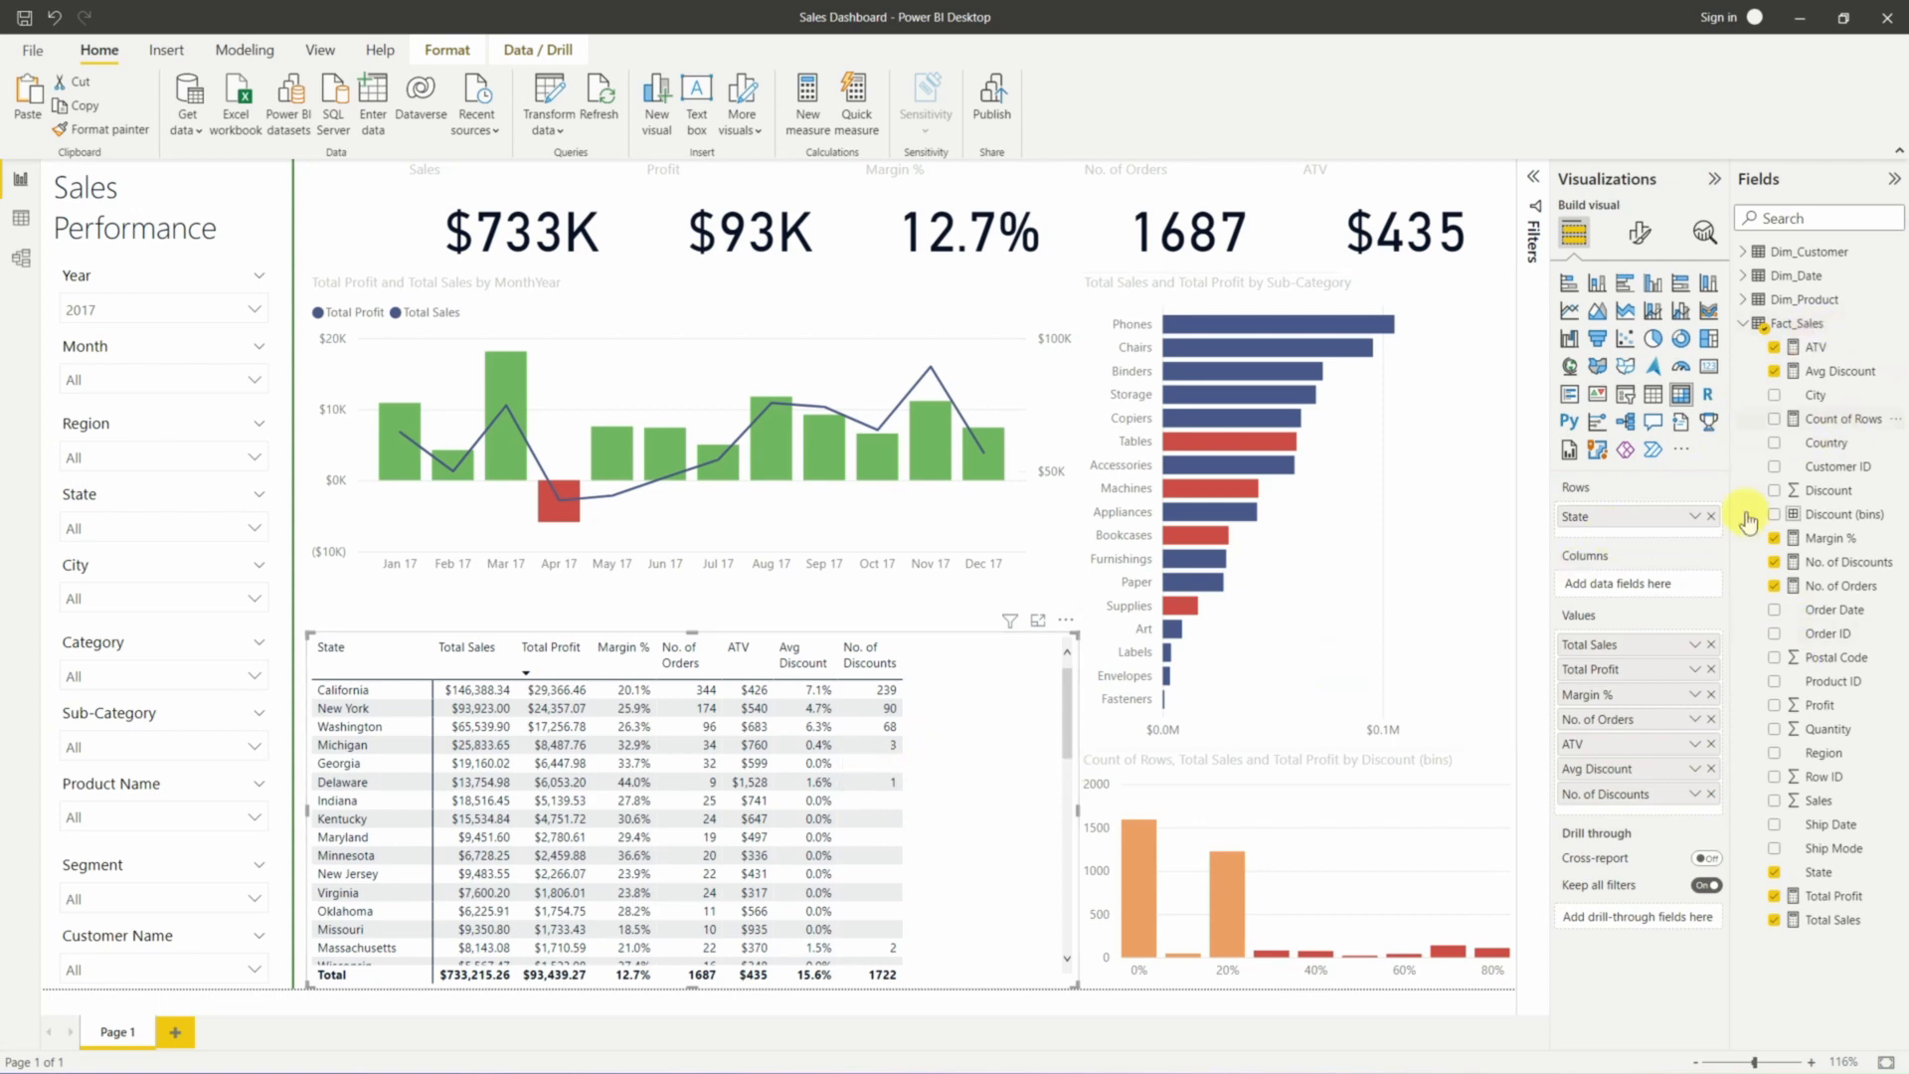
left_click(963, 725)
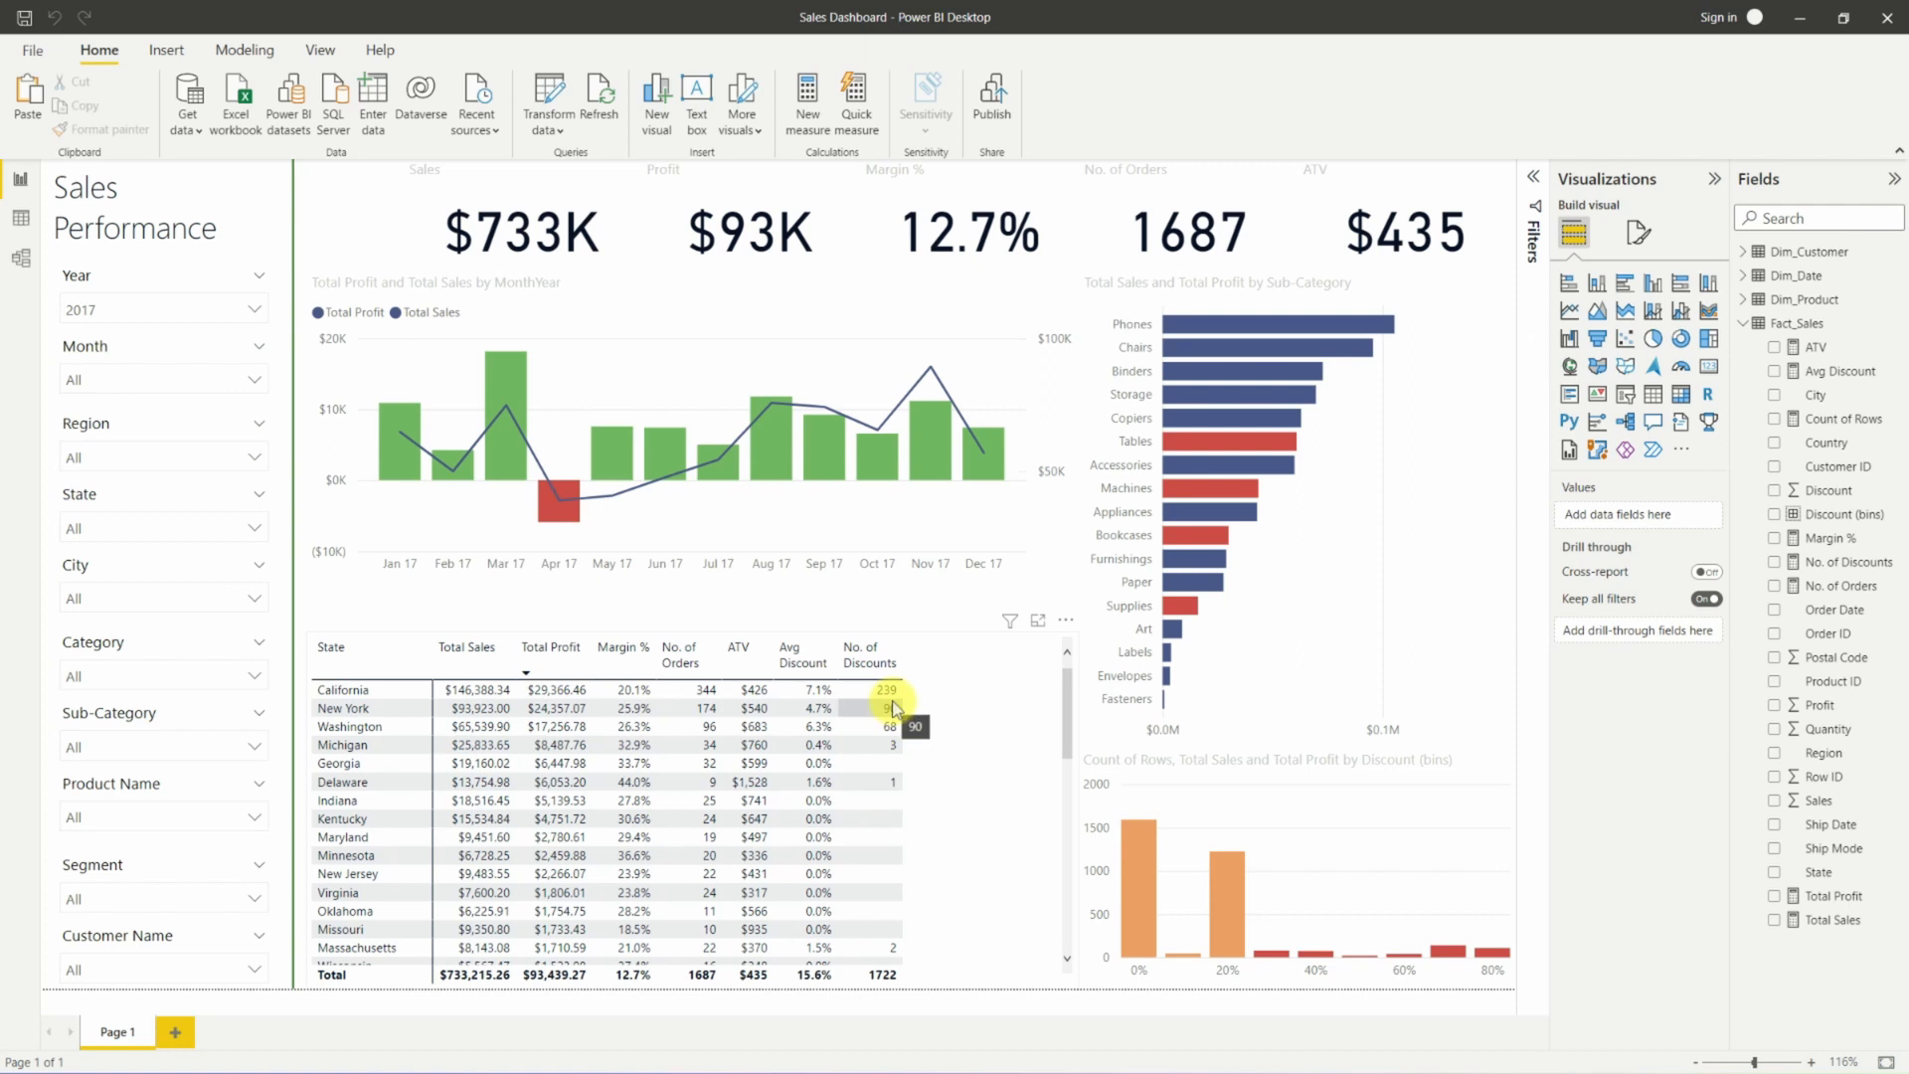
Create another new measure in Fact_Sales and name it % Discounts Applied.
left_click(1888, 323)
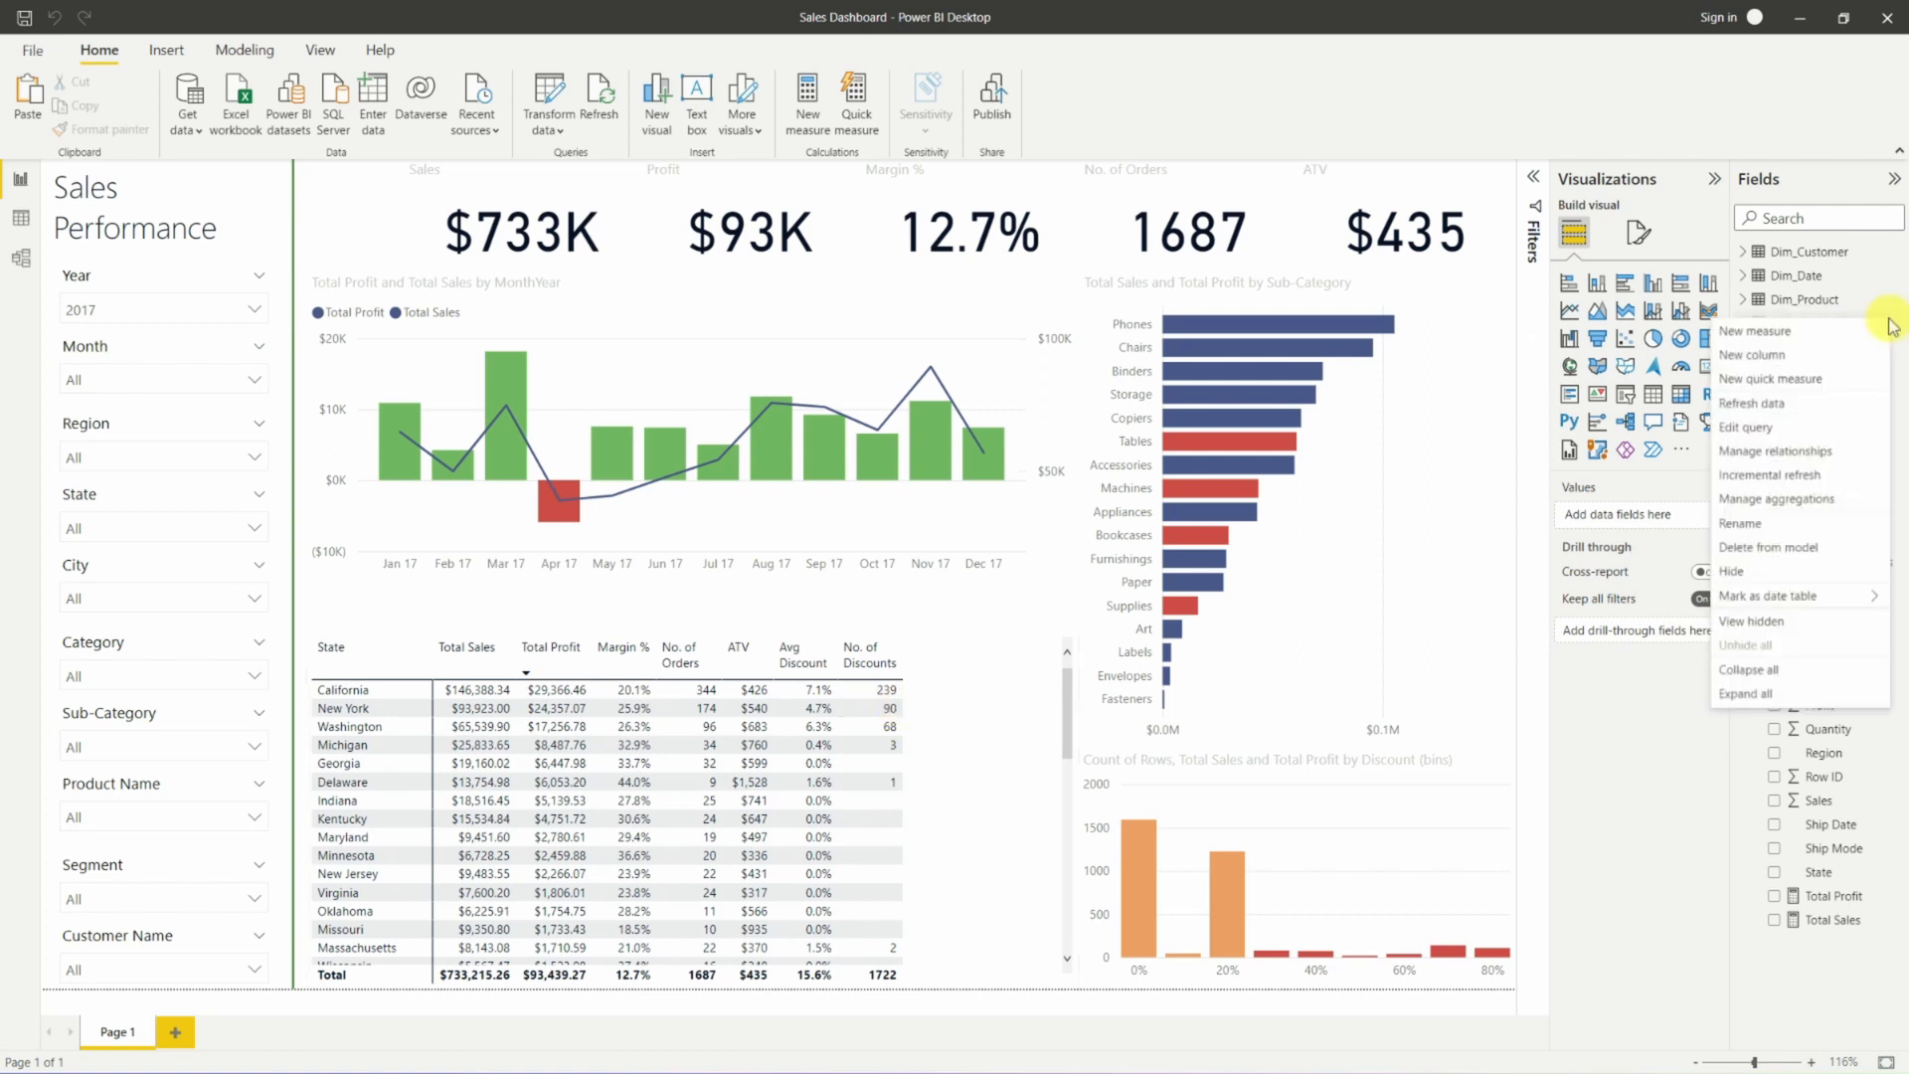
left_click(1834, 334)
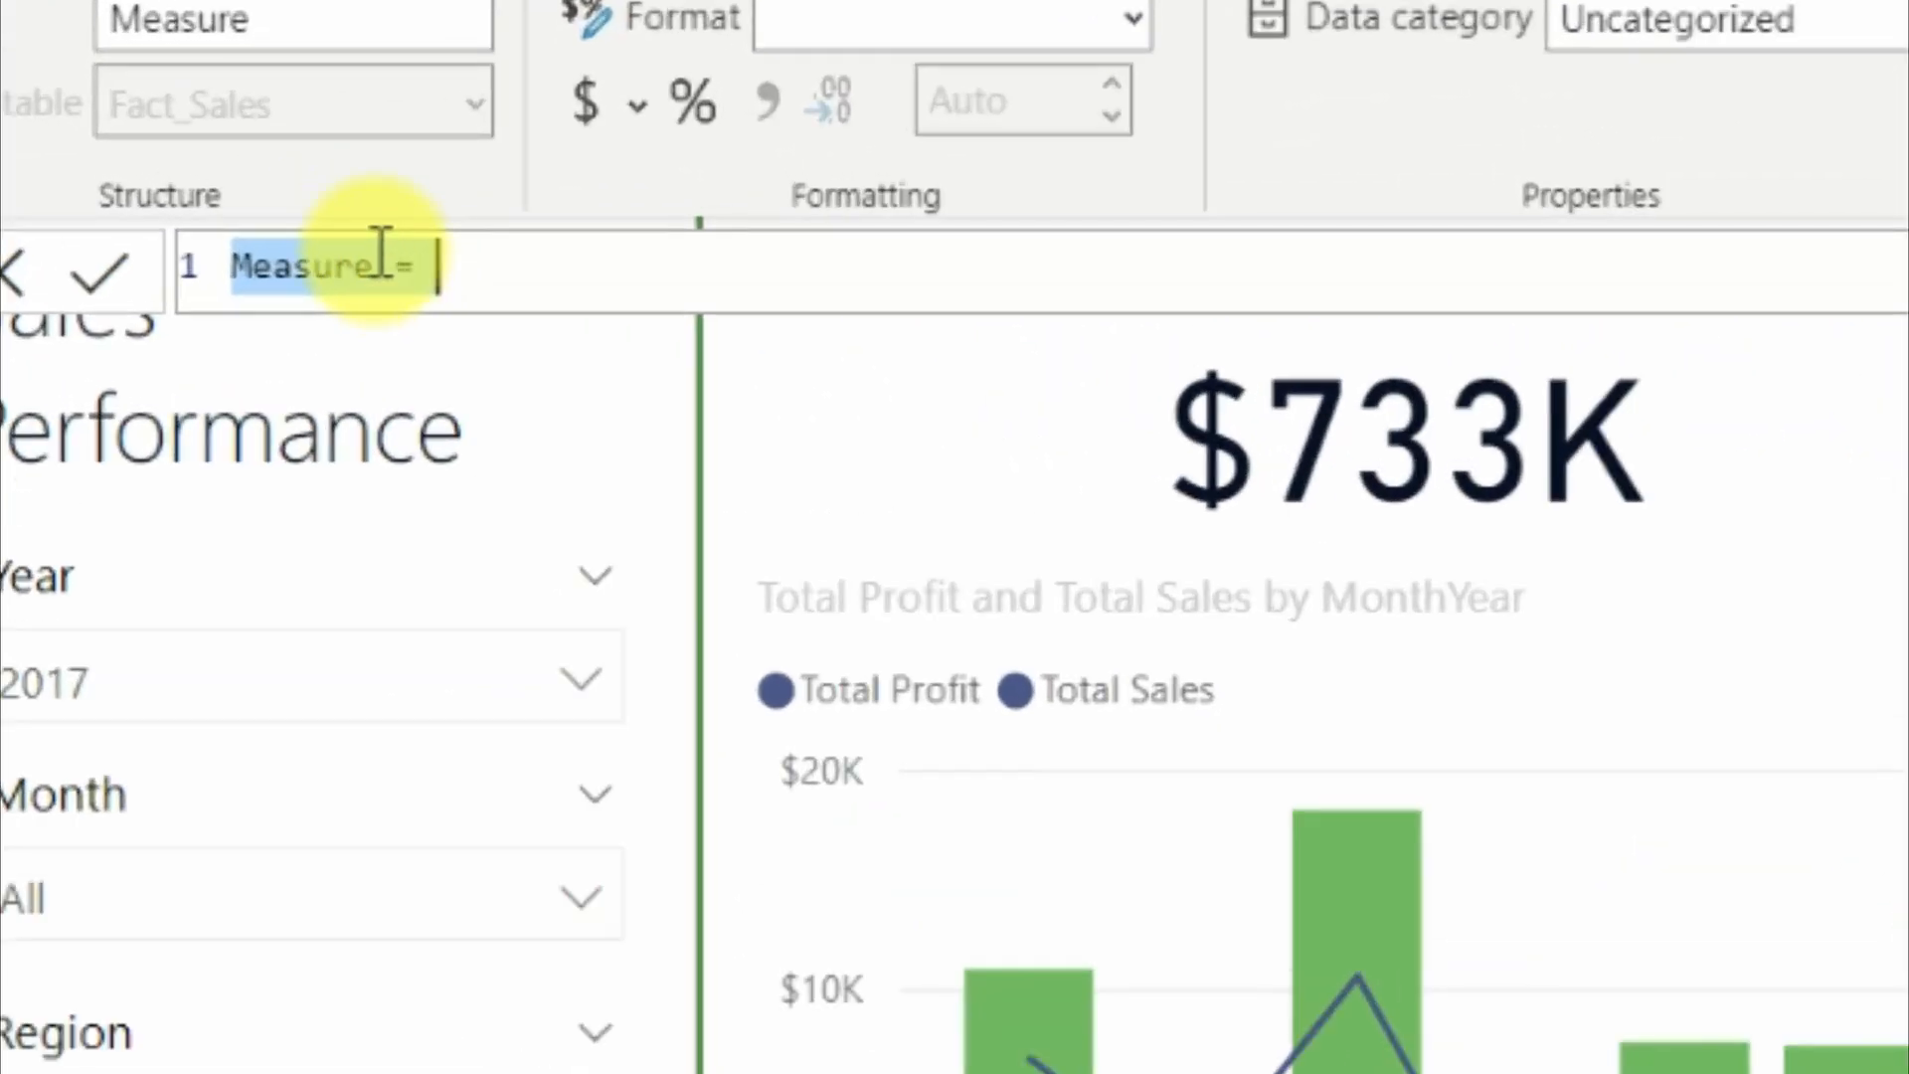
left_click(383, 263)
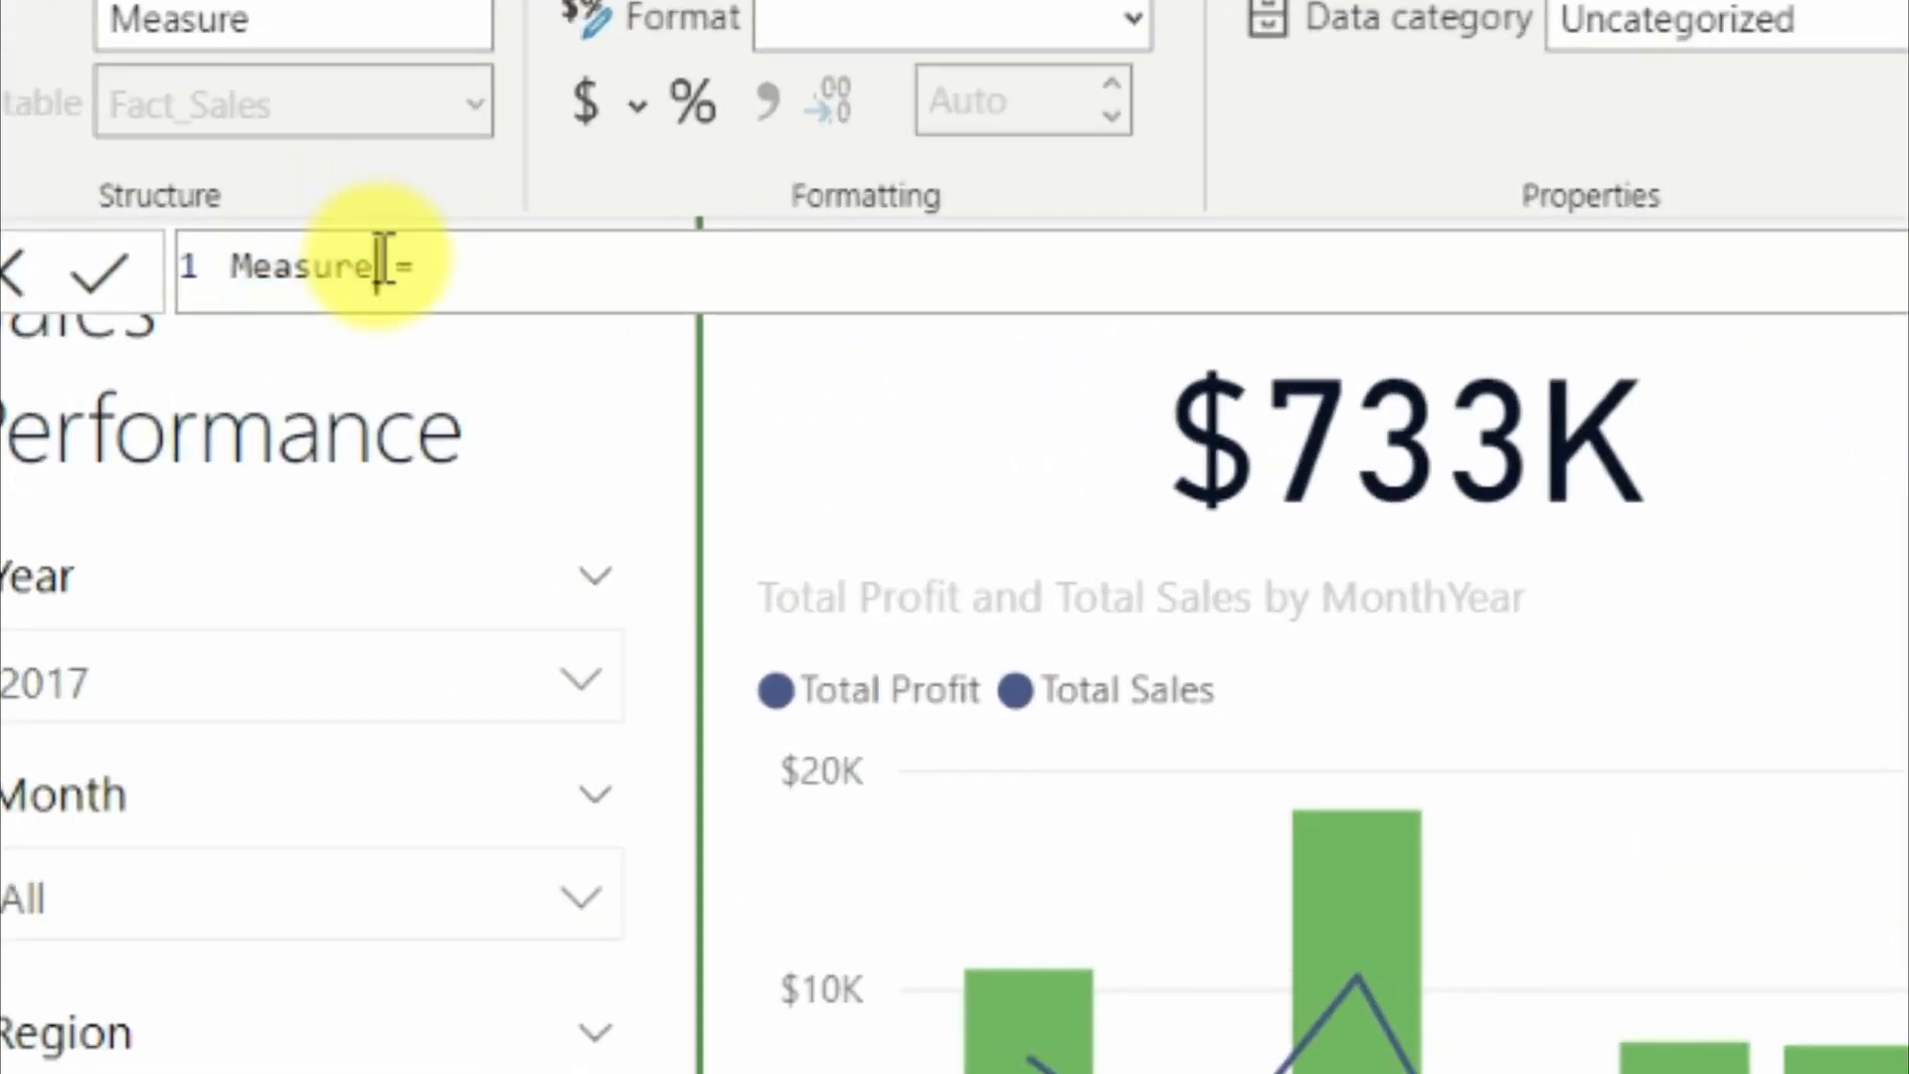
left_click_drag(384, 265, 205, 264)
type("% of")
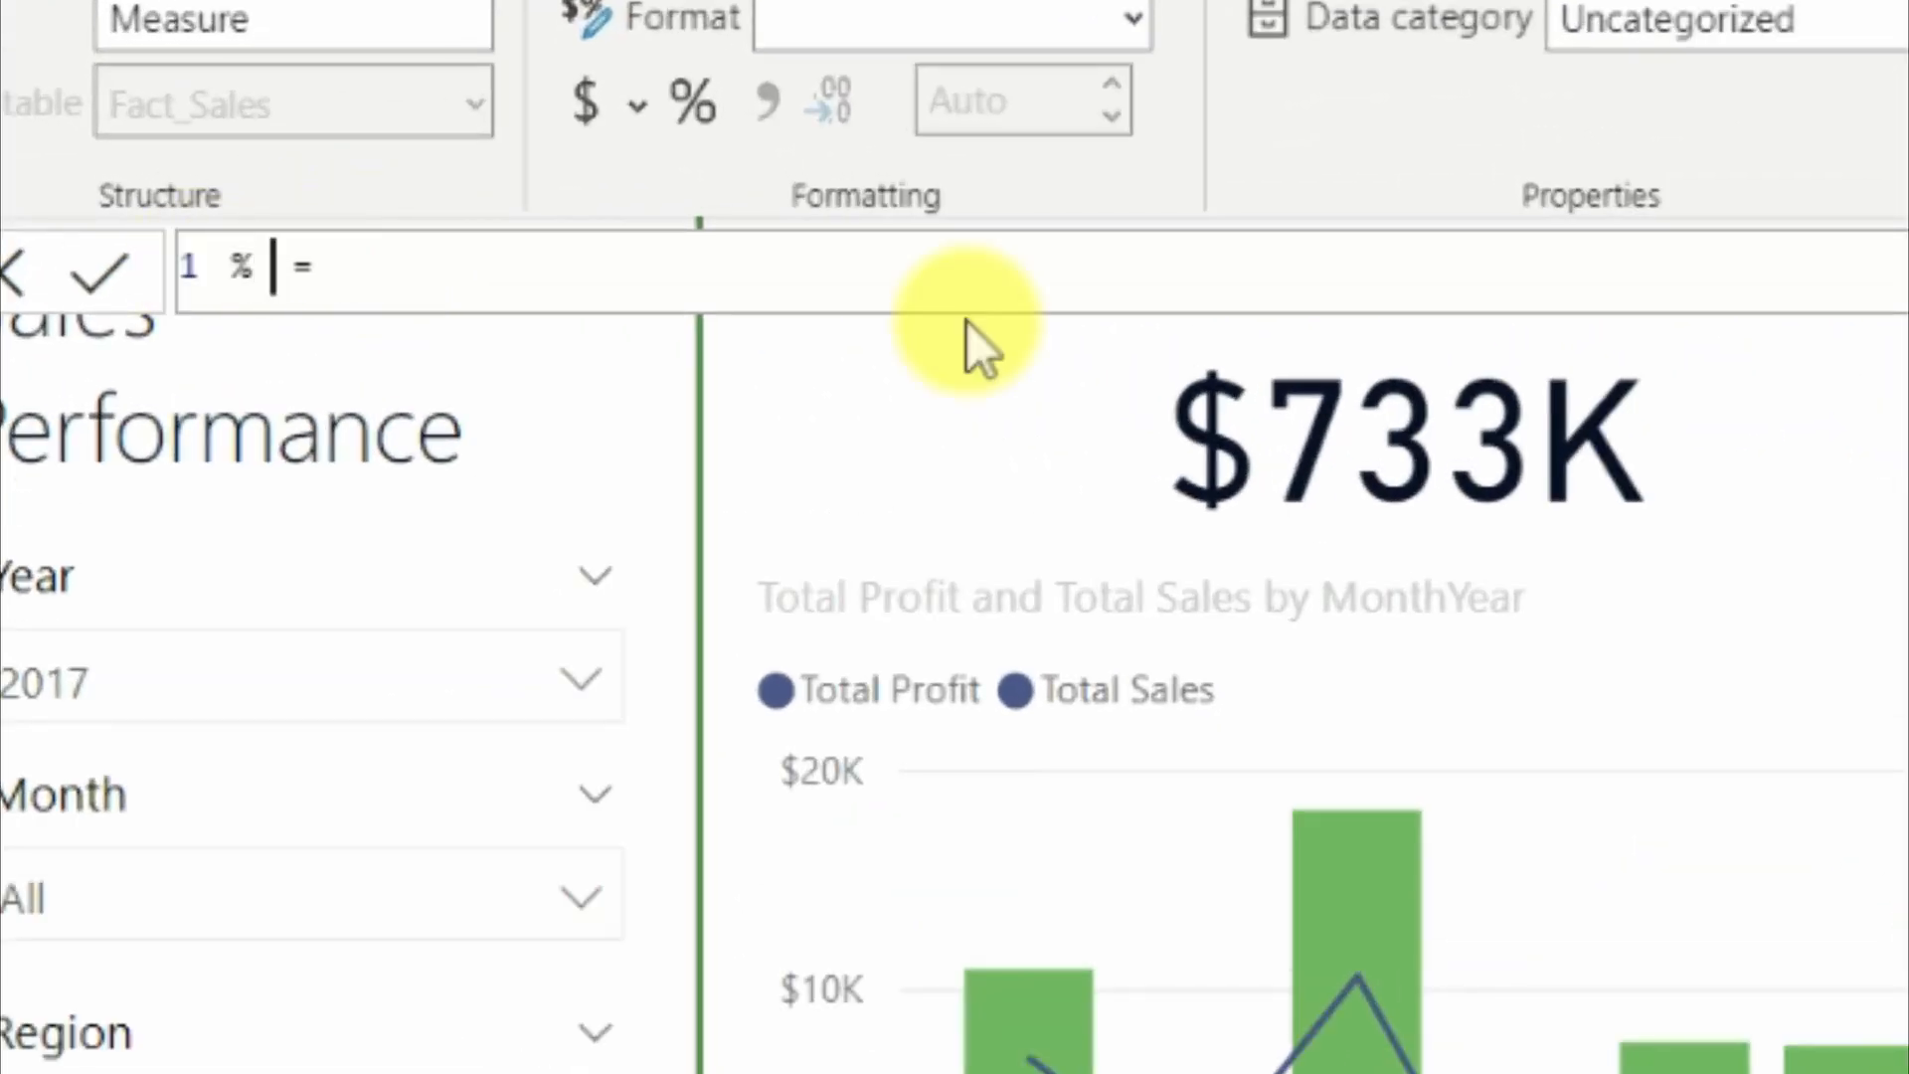
key("BackSpace")
key("BackSpace")
key("BackSpace")
type("Discounts Applied")
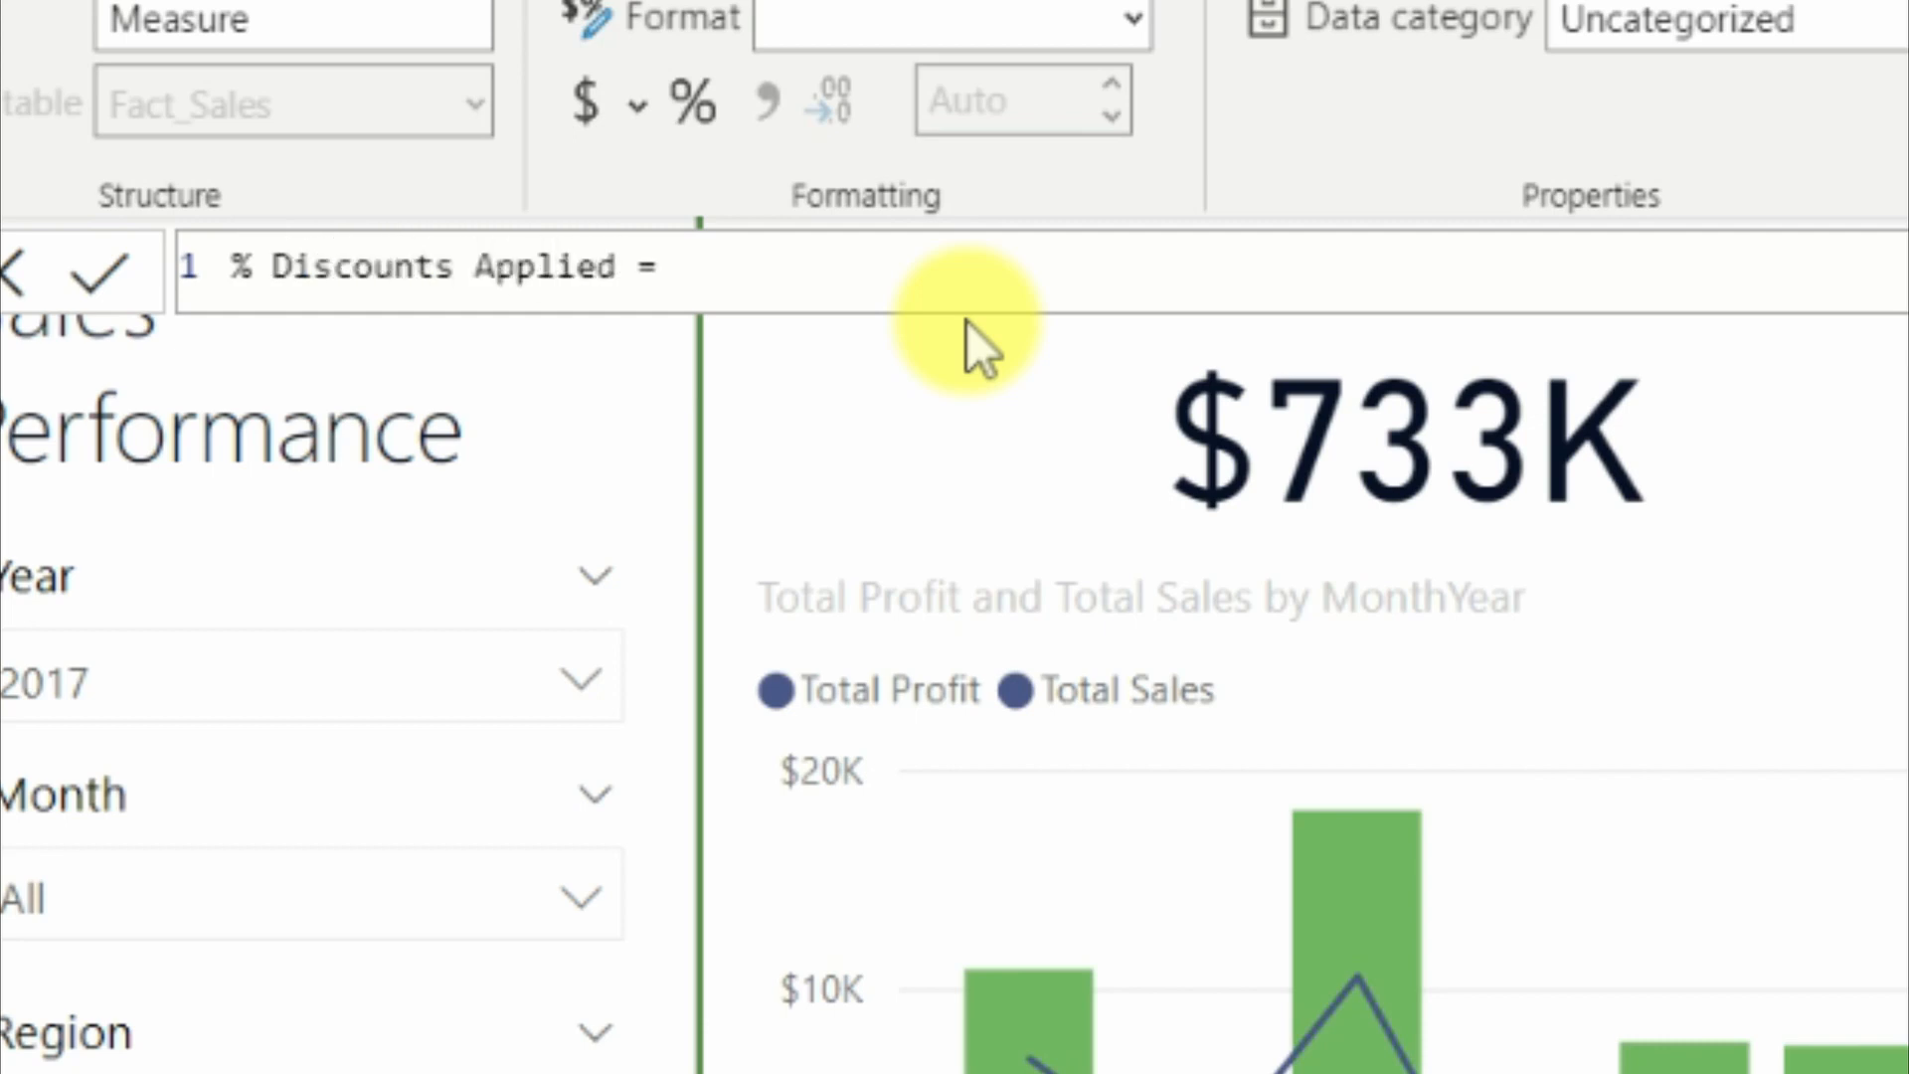
Start the % Discounts Applied formula with an indented DIVIDE function, using the [No. of Discounts] measure as its numerator.
key("End")
key("shift+Return")
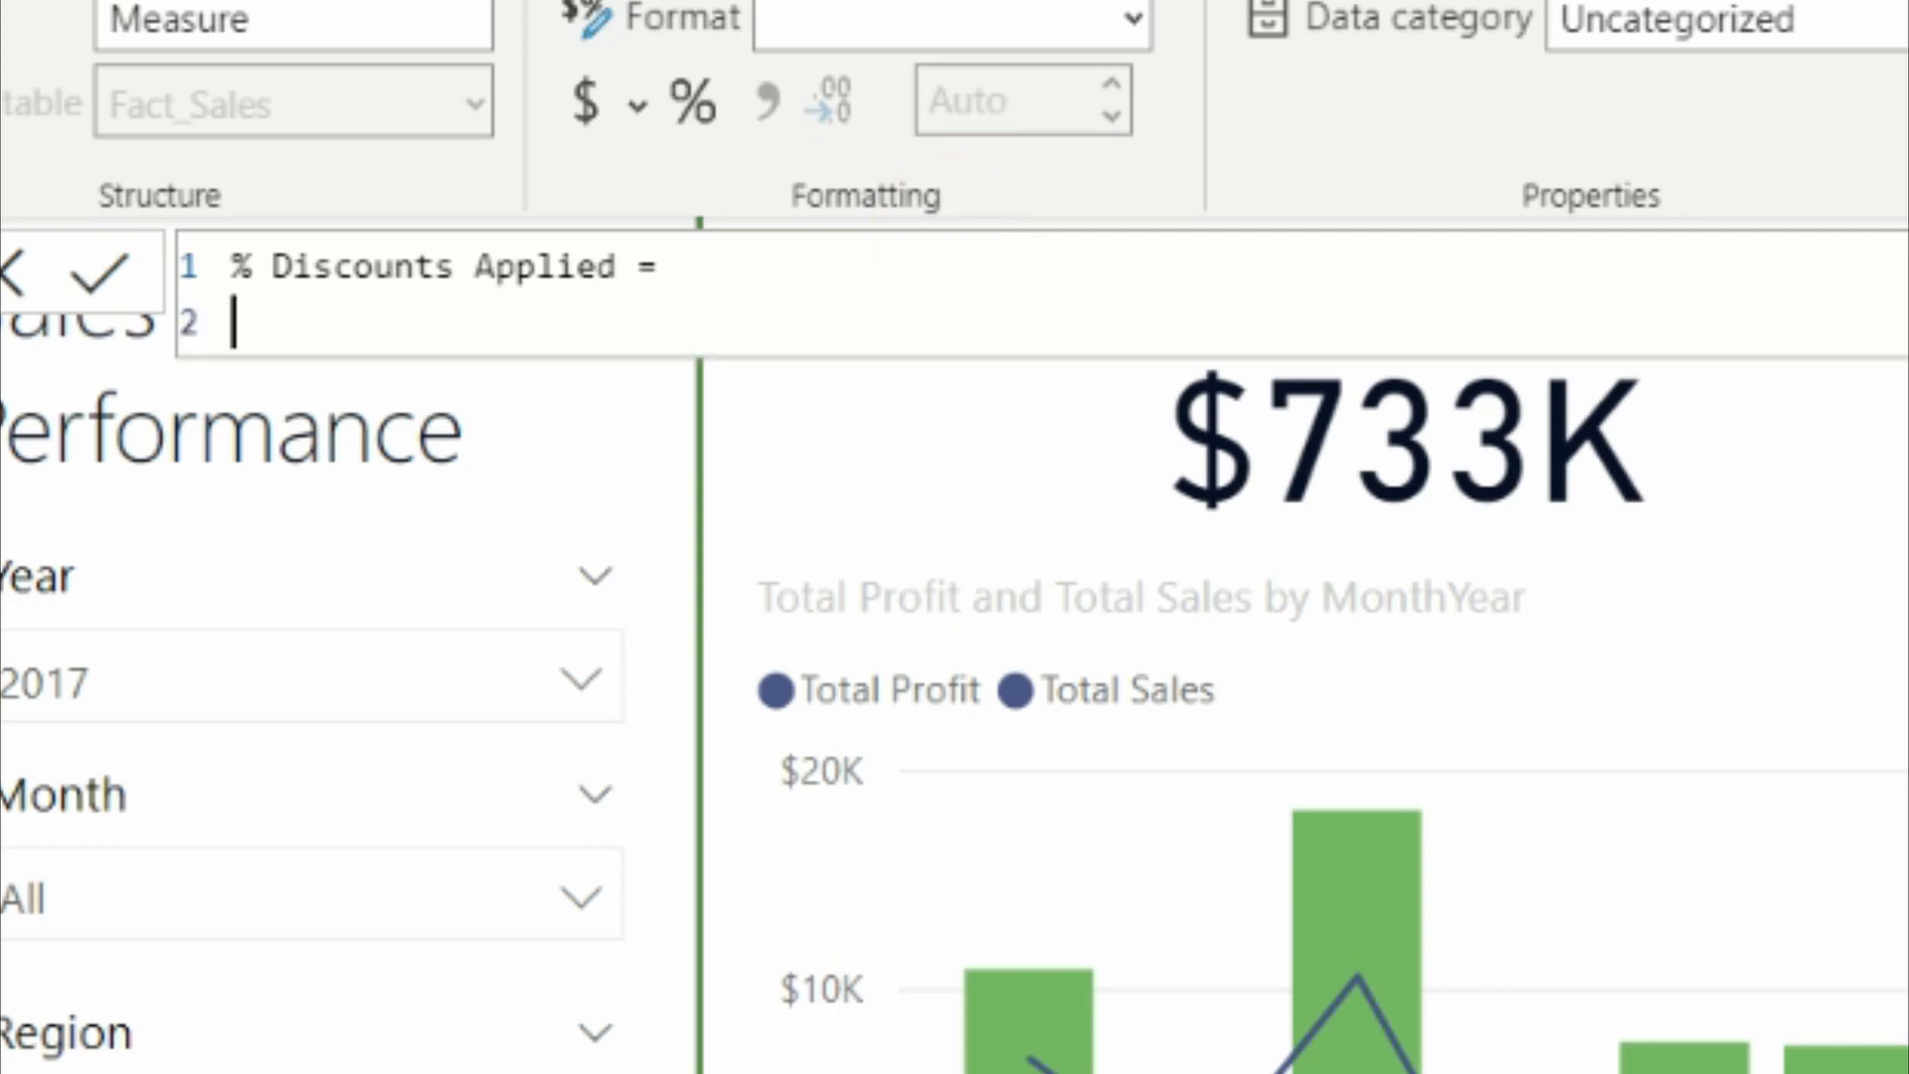
key("Tab")
type("DIVIDE(")
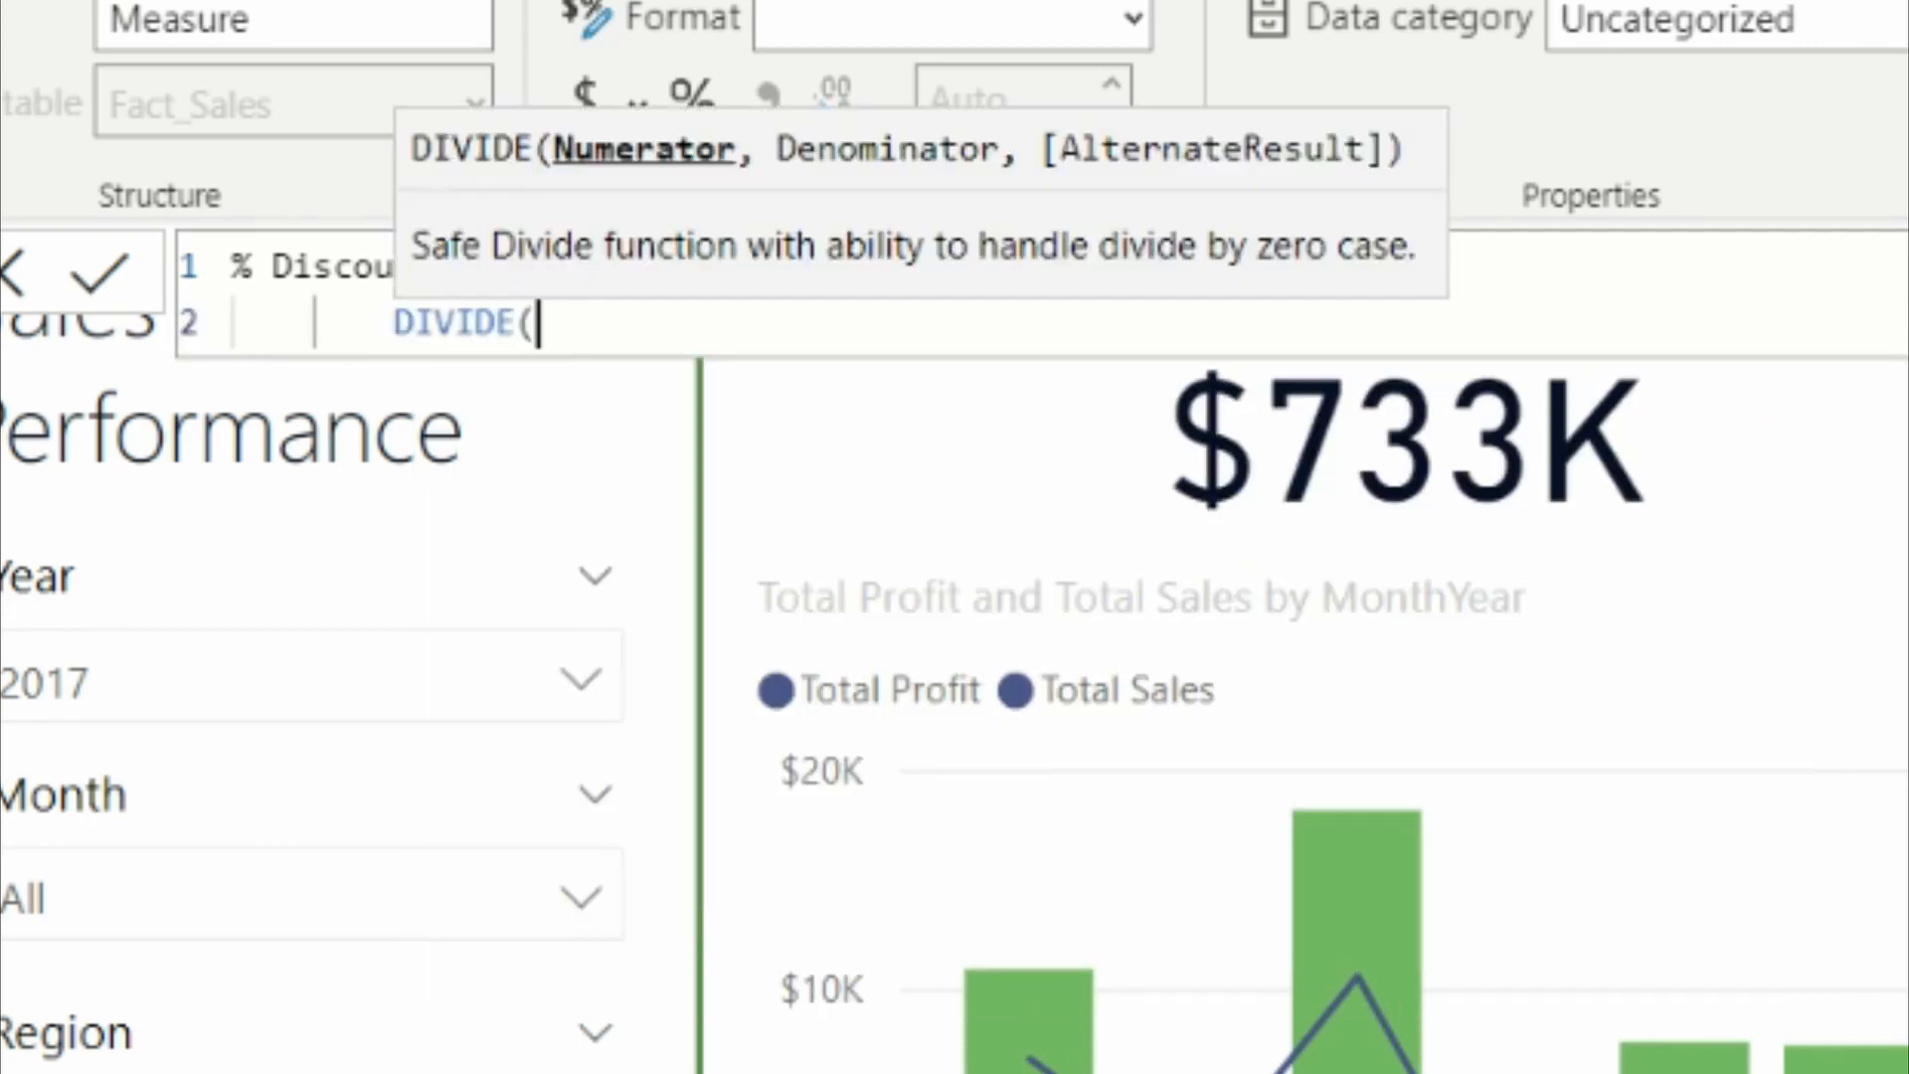
key("shift+Return")
key("Tab")
key("Tab")
key("Tab")
key("Tab")
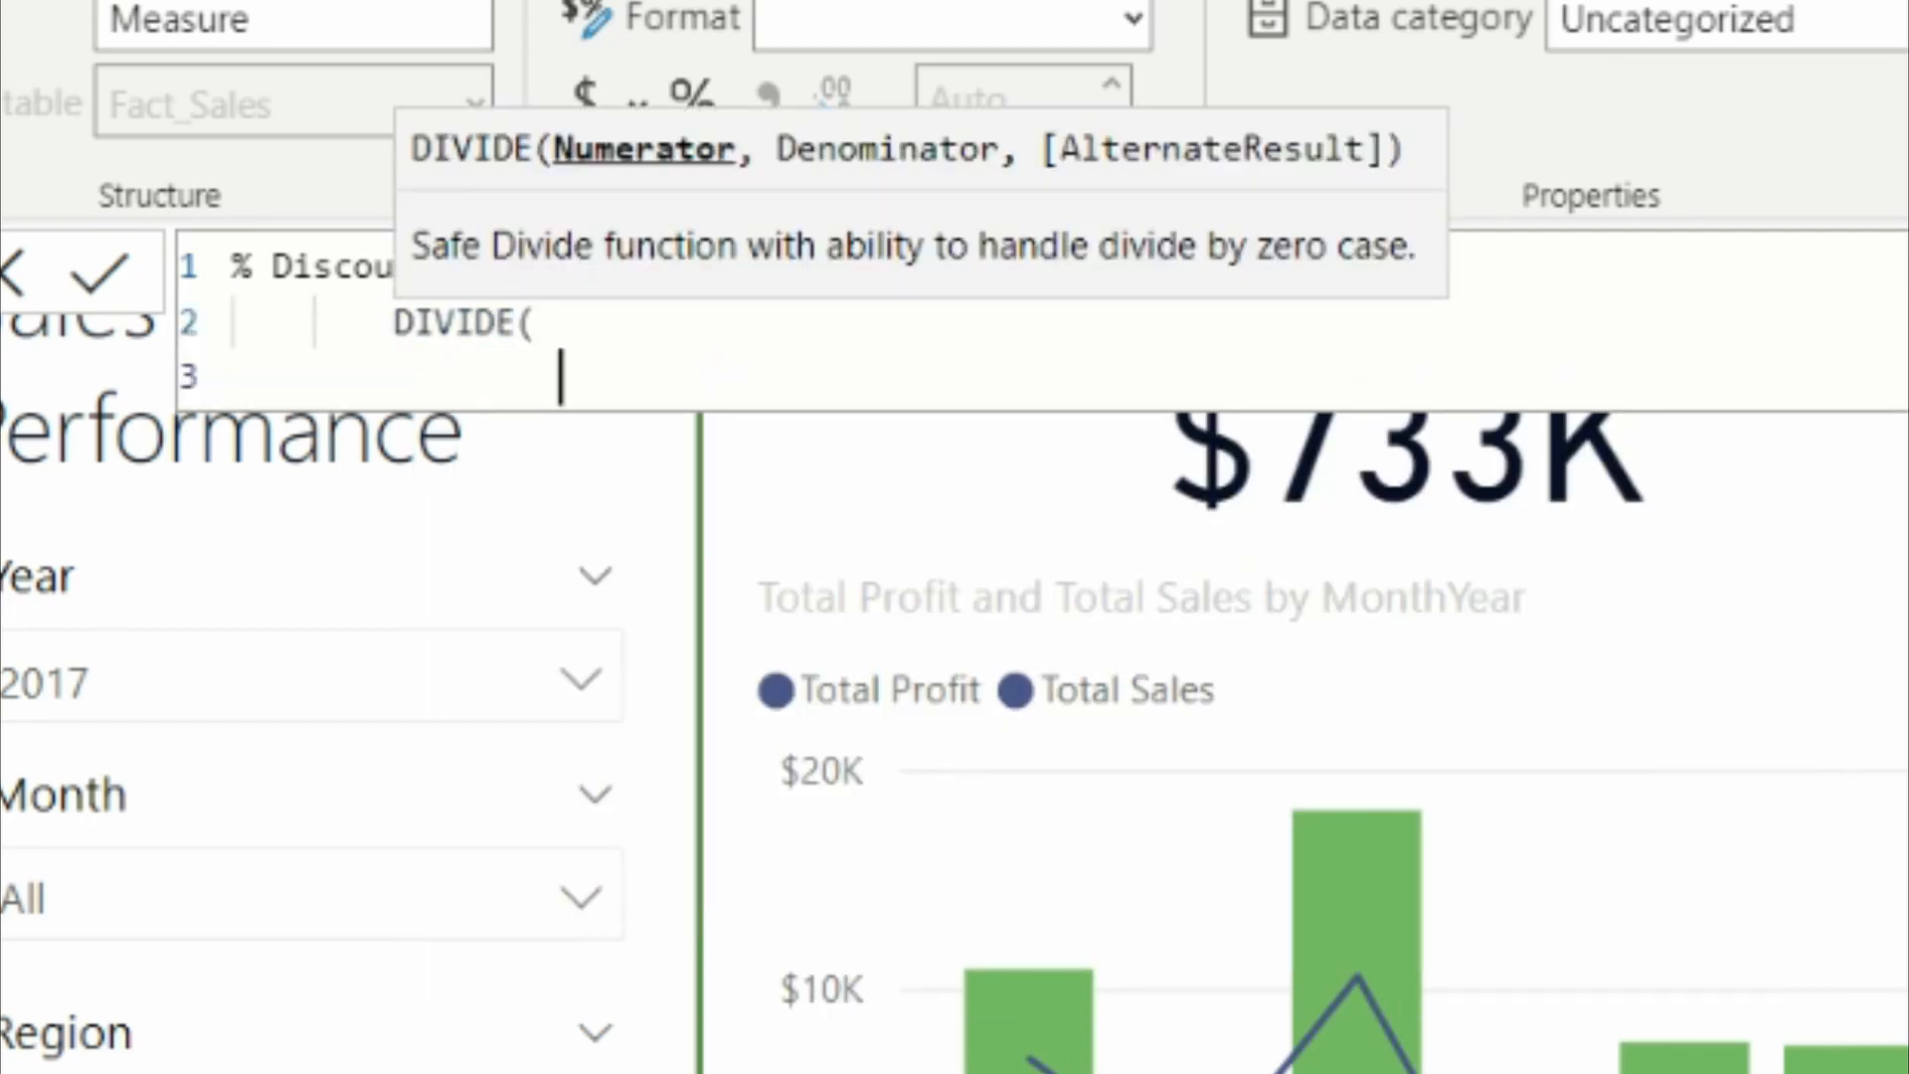
type("no. of")
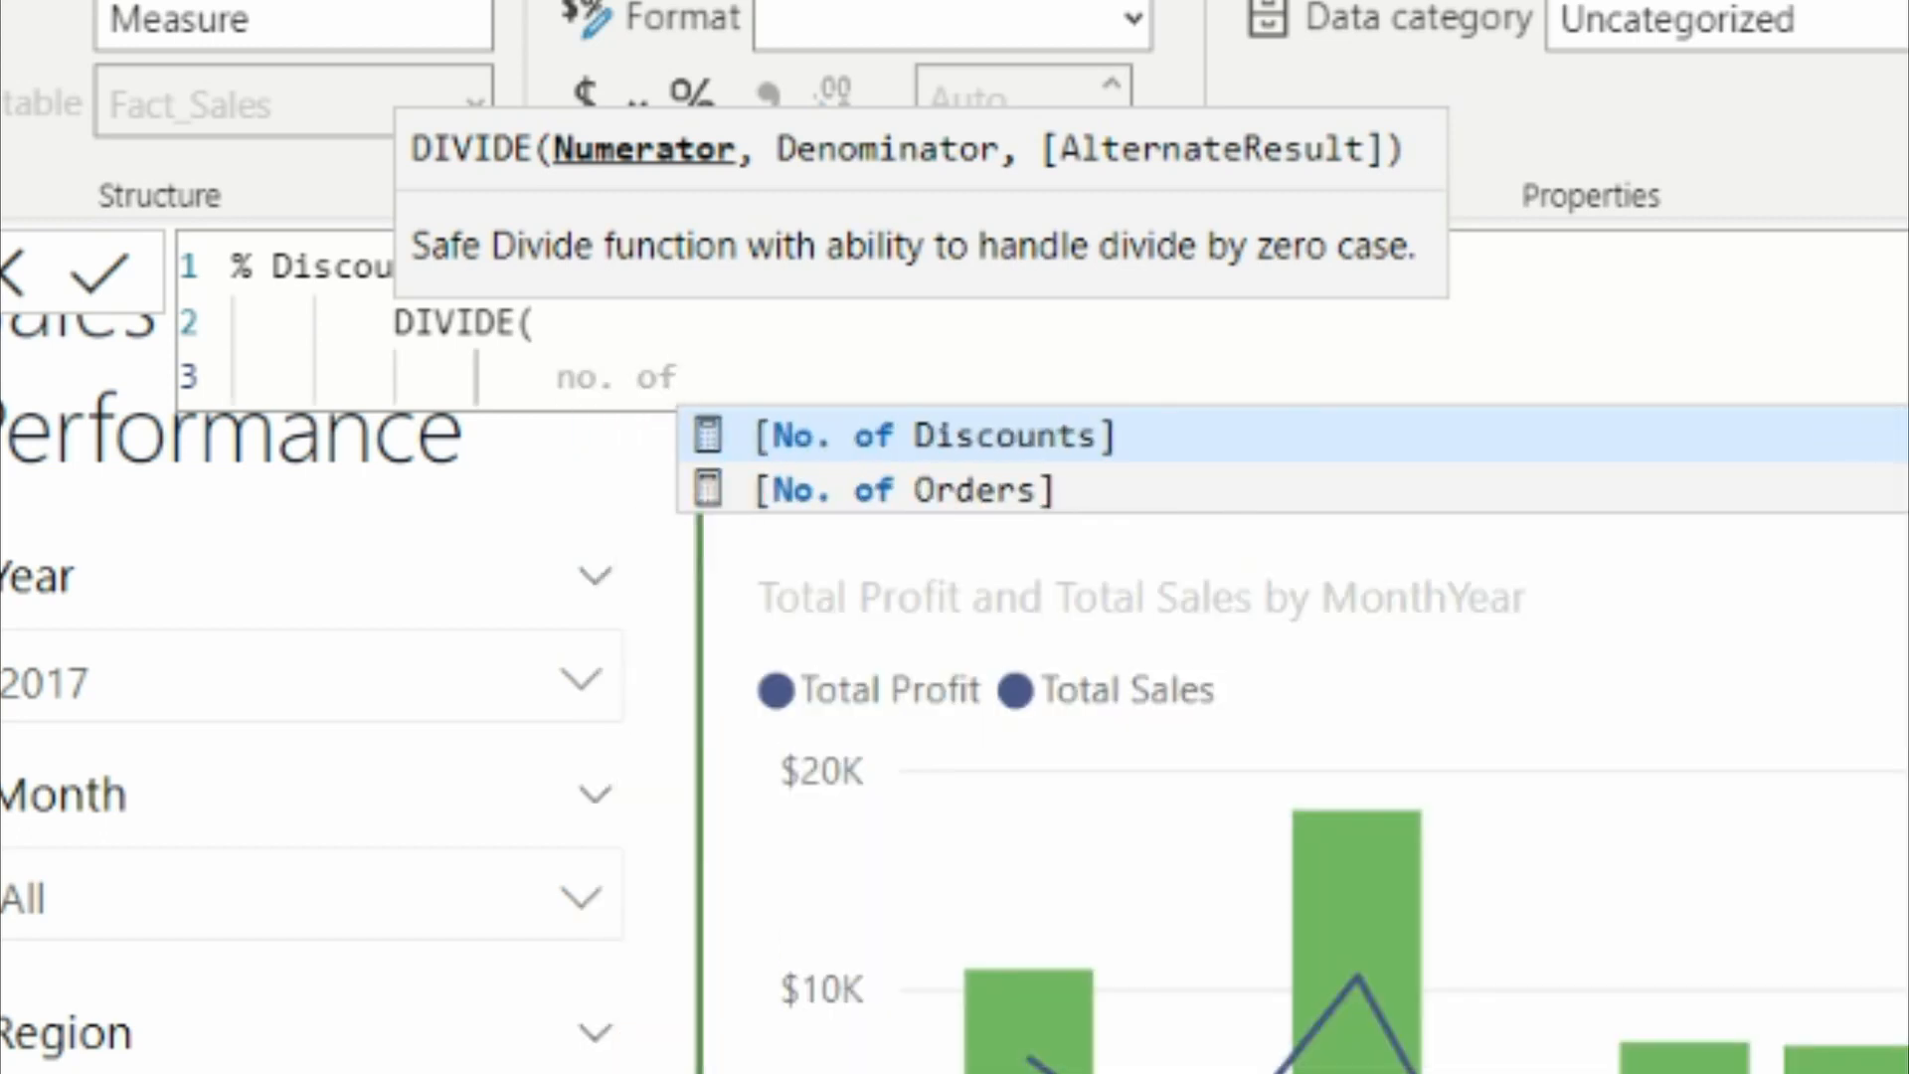
key("Tab")
type(",")
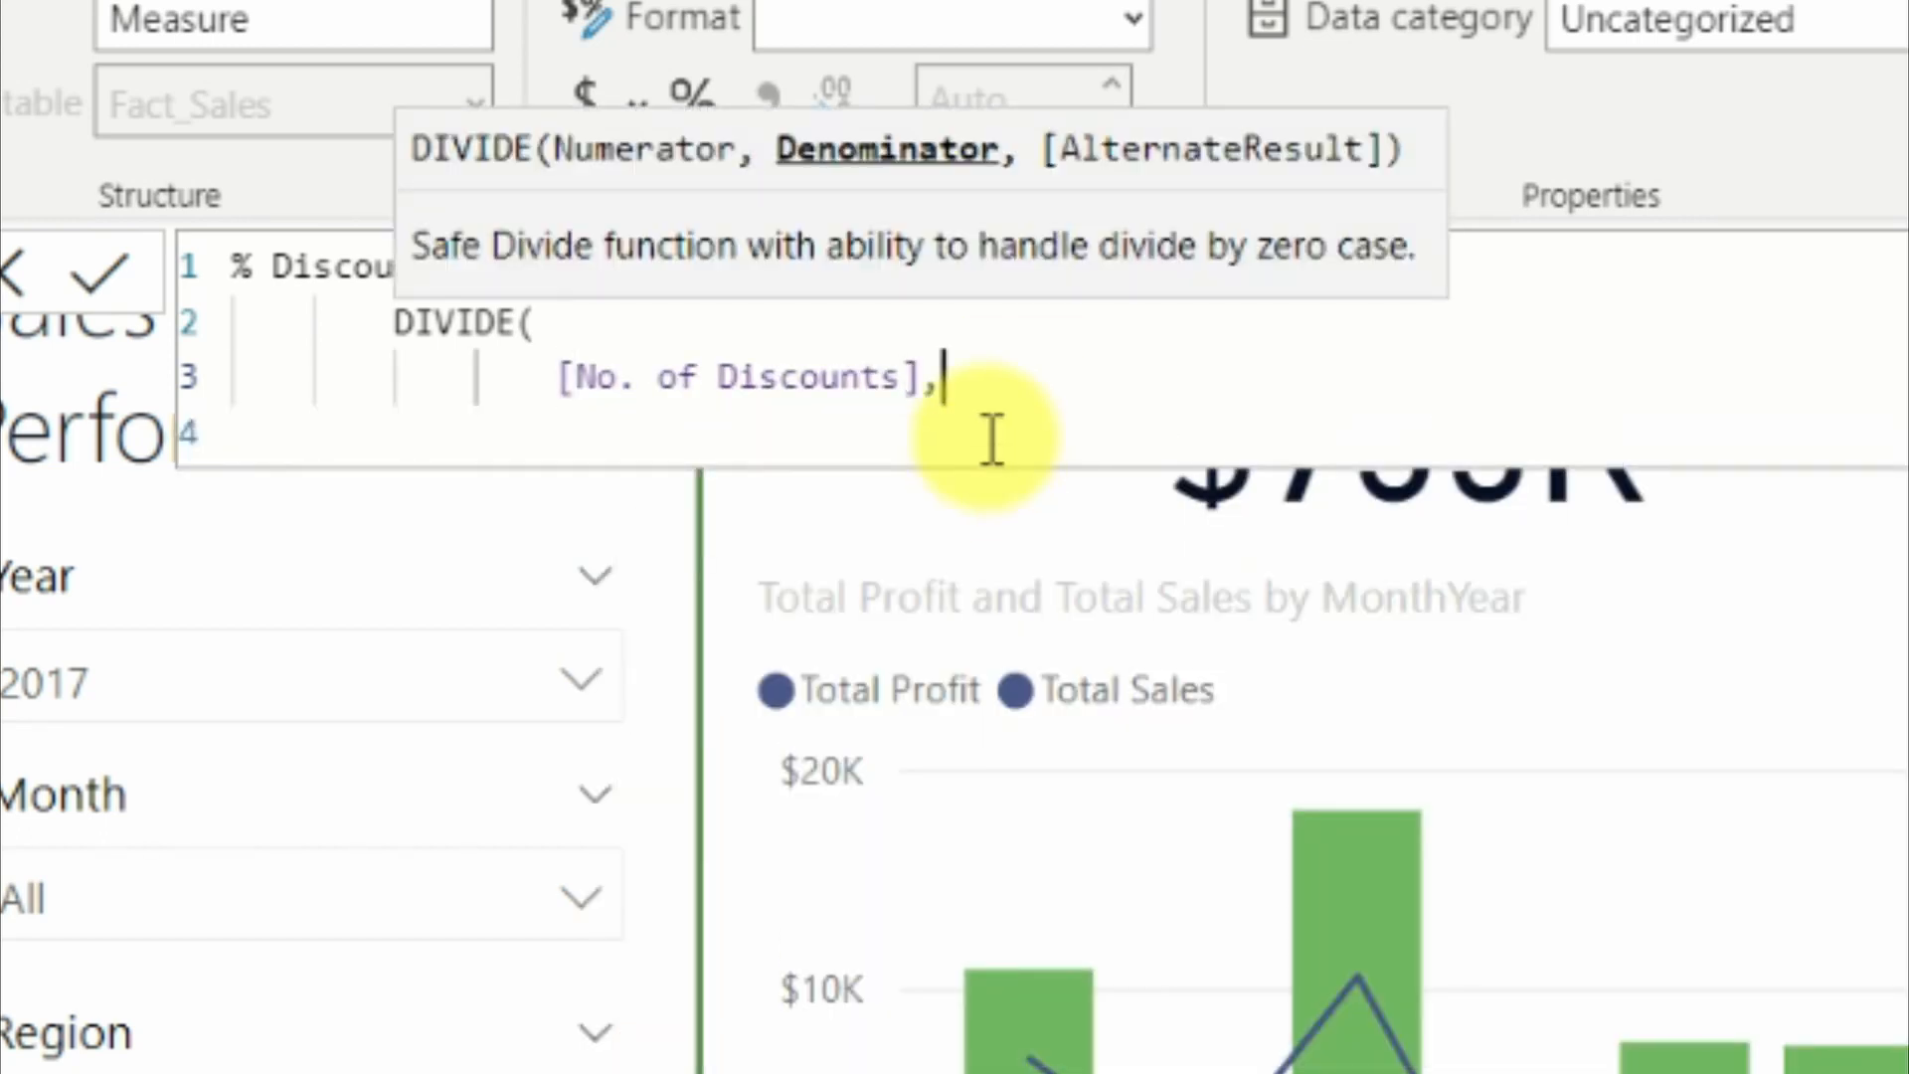
Enter Fact_Sales[Count of Rows] as the DIVIDE denominator on its own line.
key("shift+Return")
type("coun")
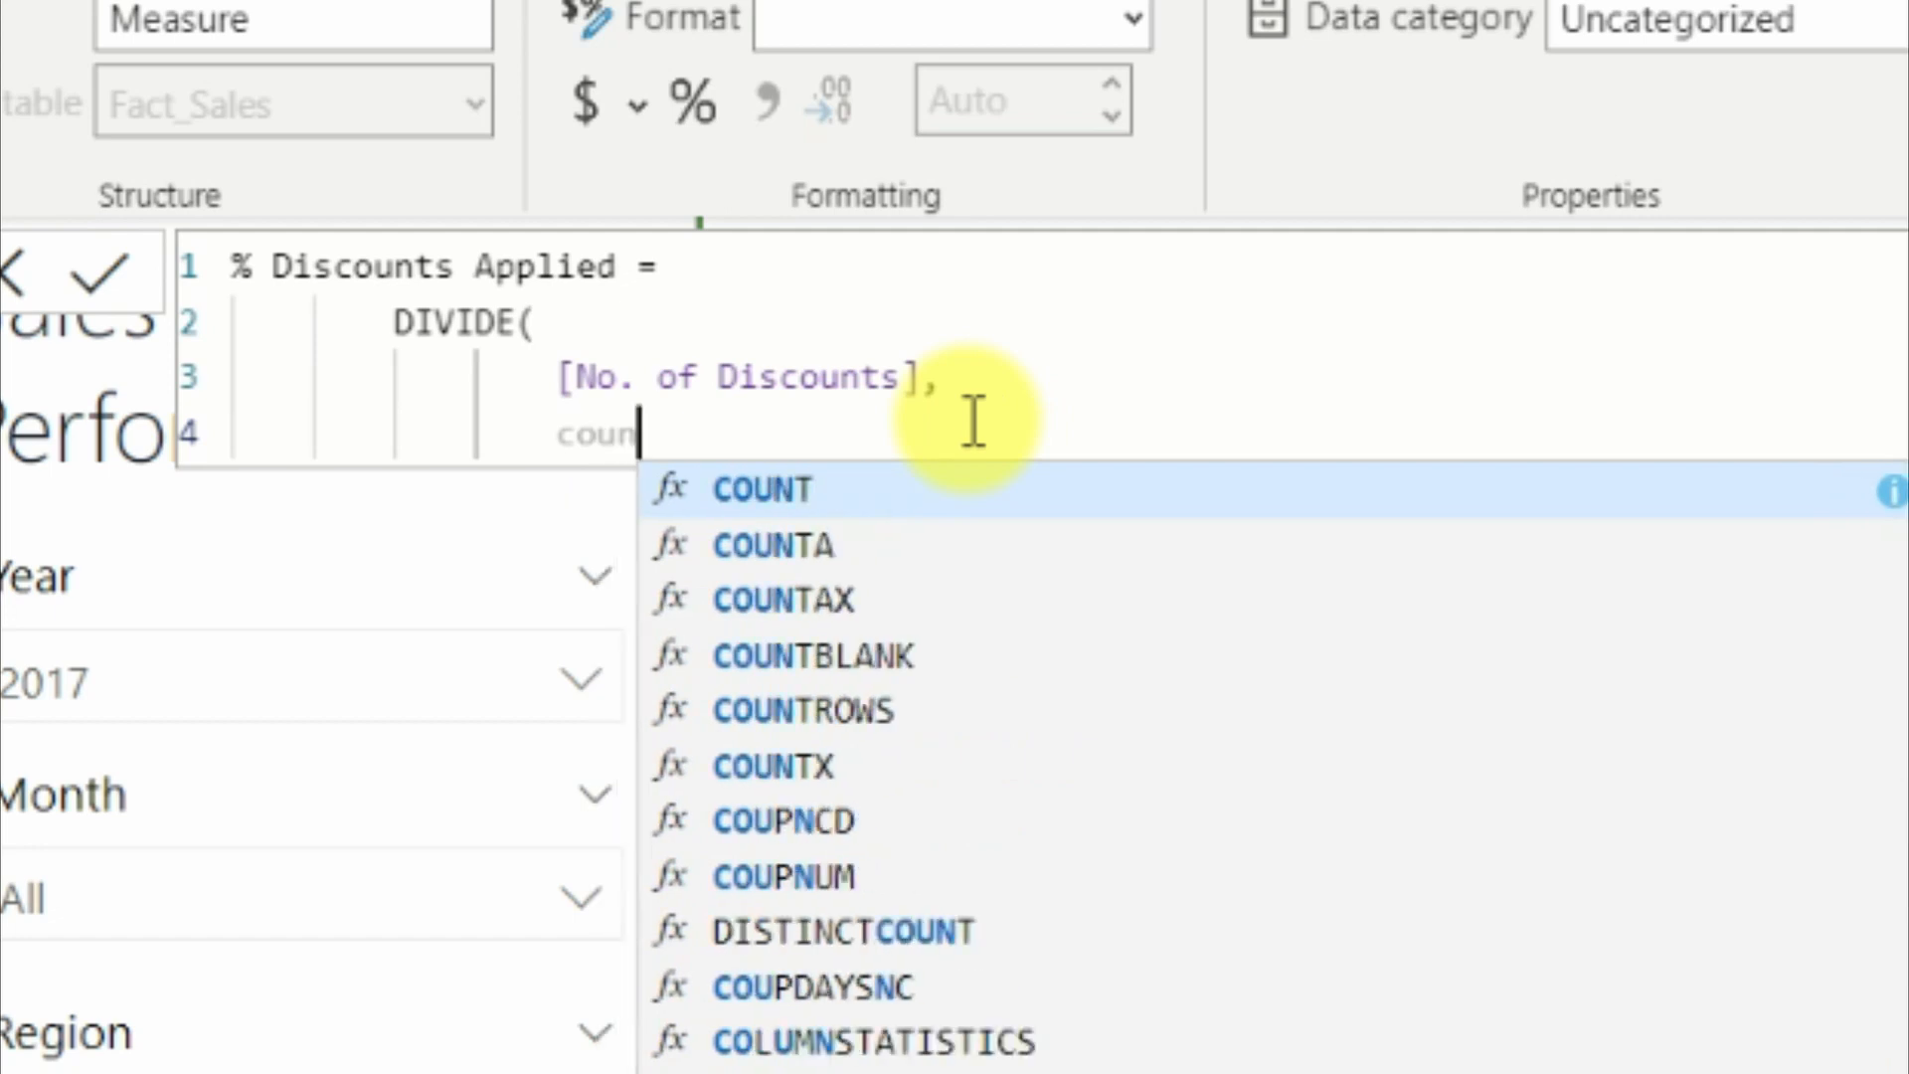
type("t r")
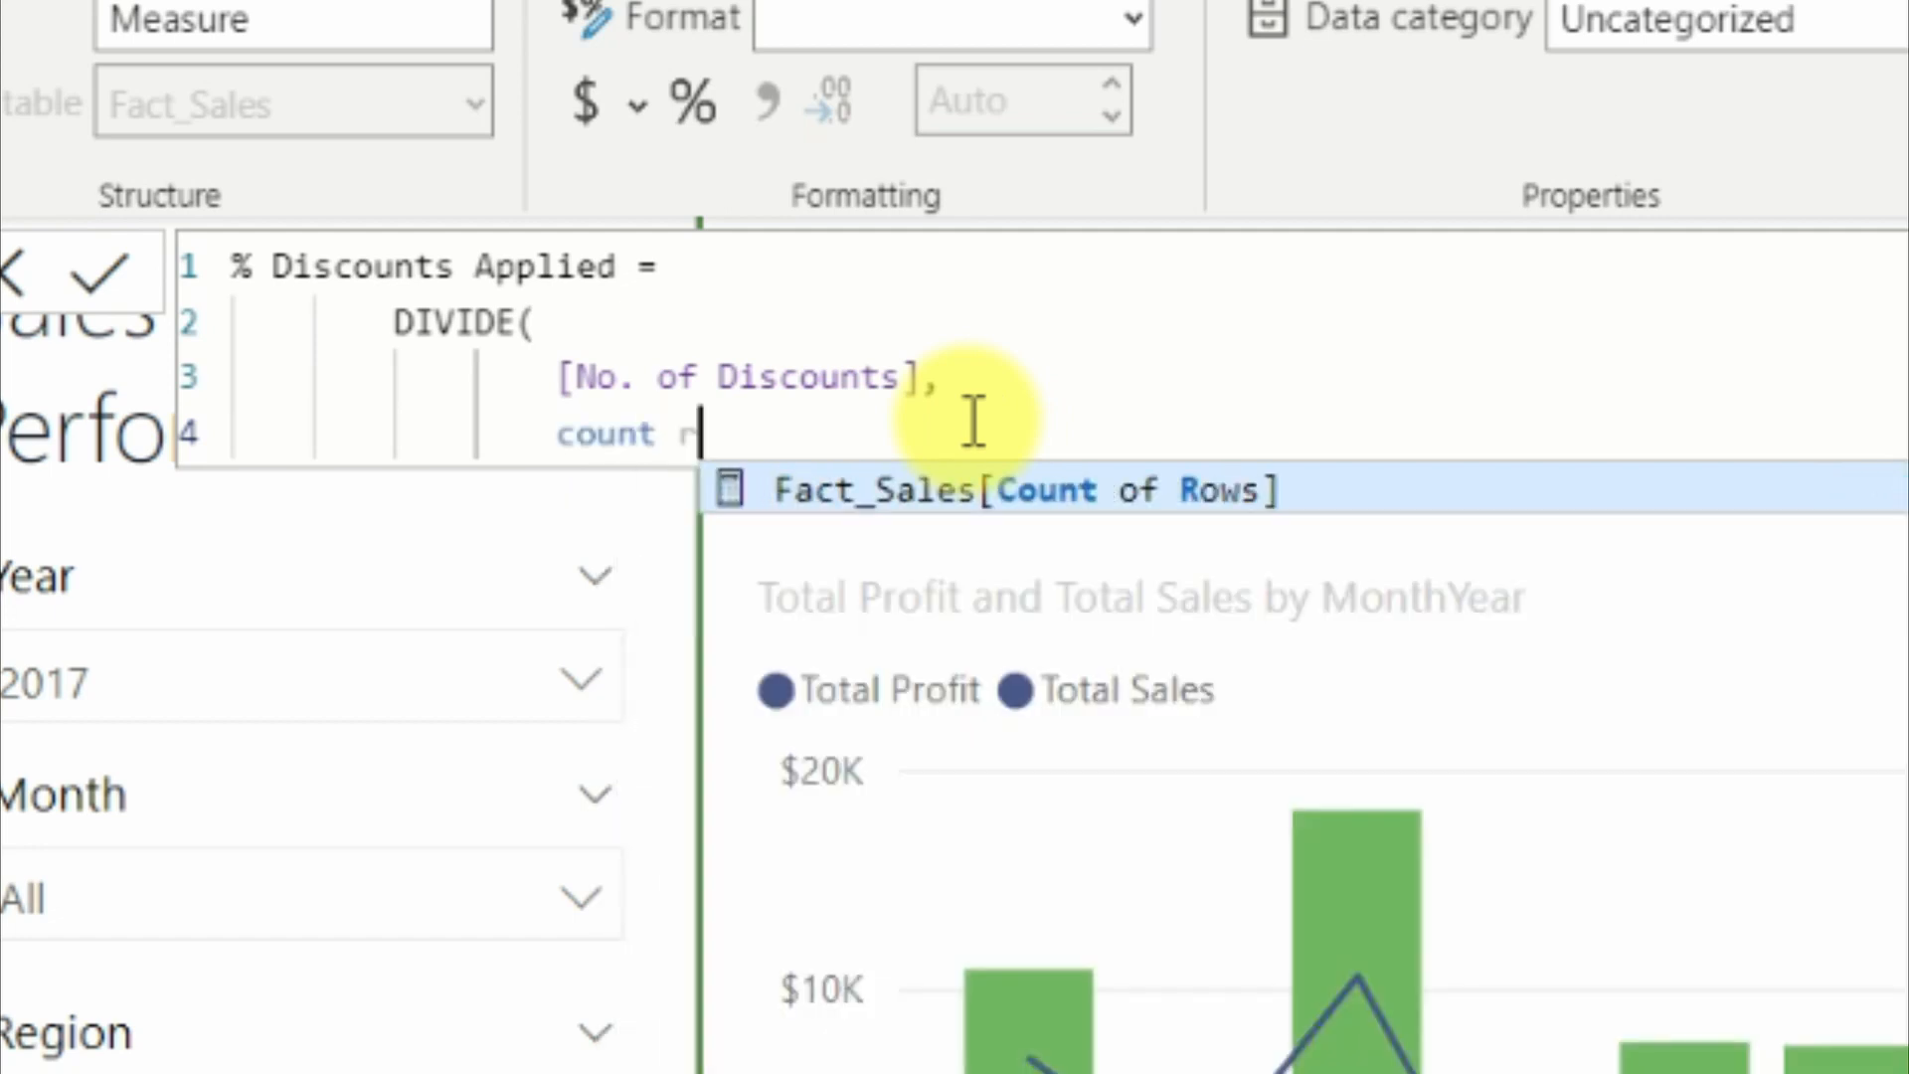
key("Tab")
type(",")
key("shift+Return")
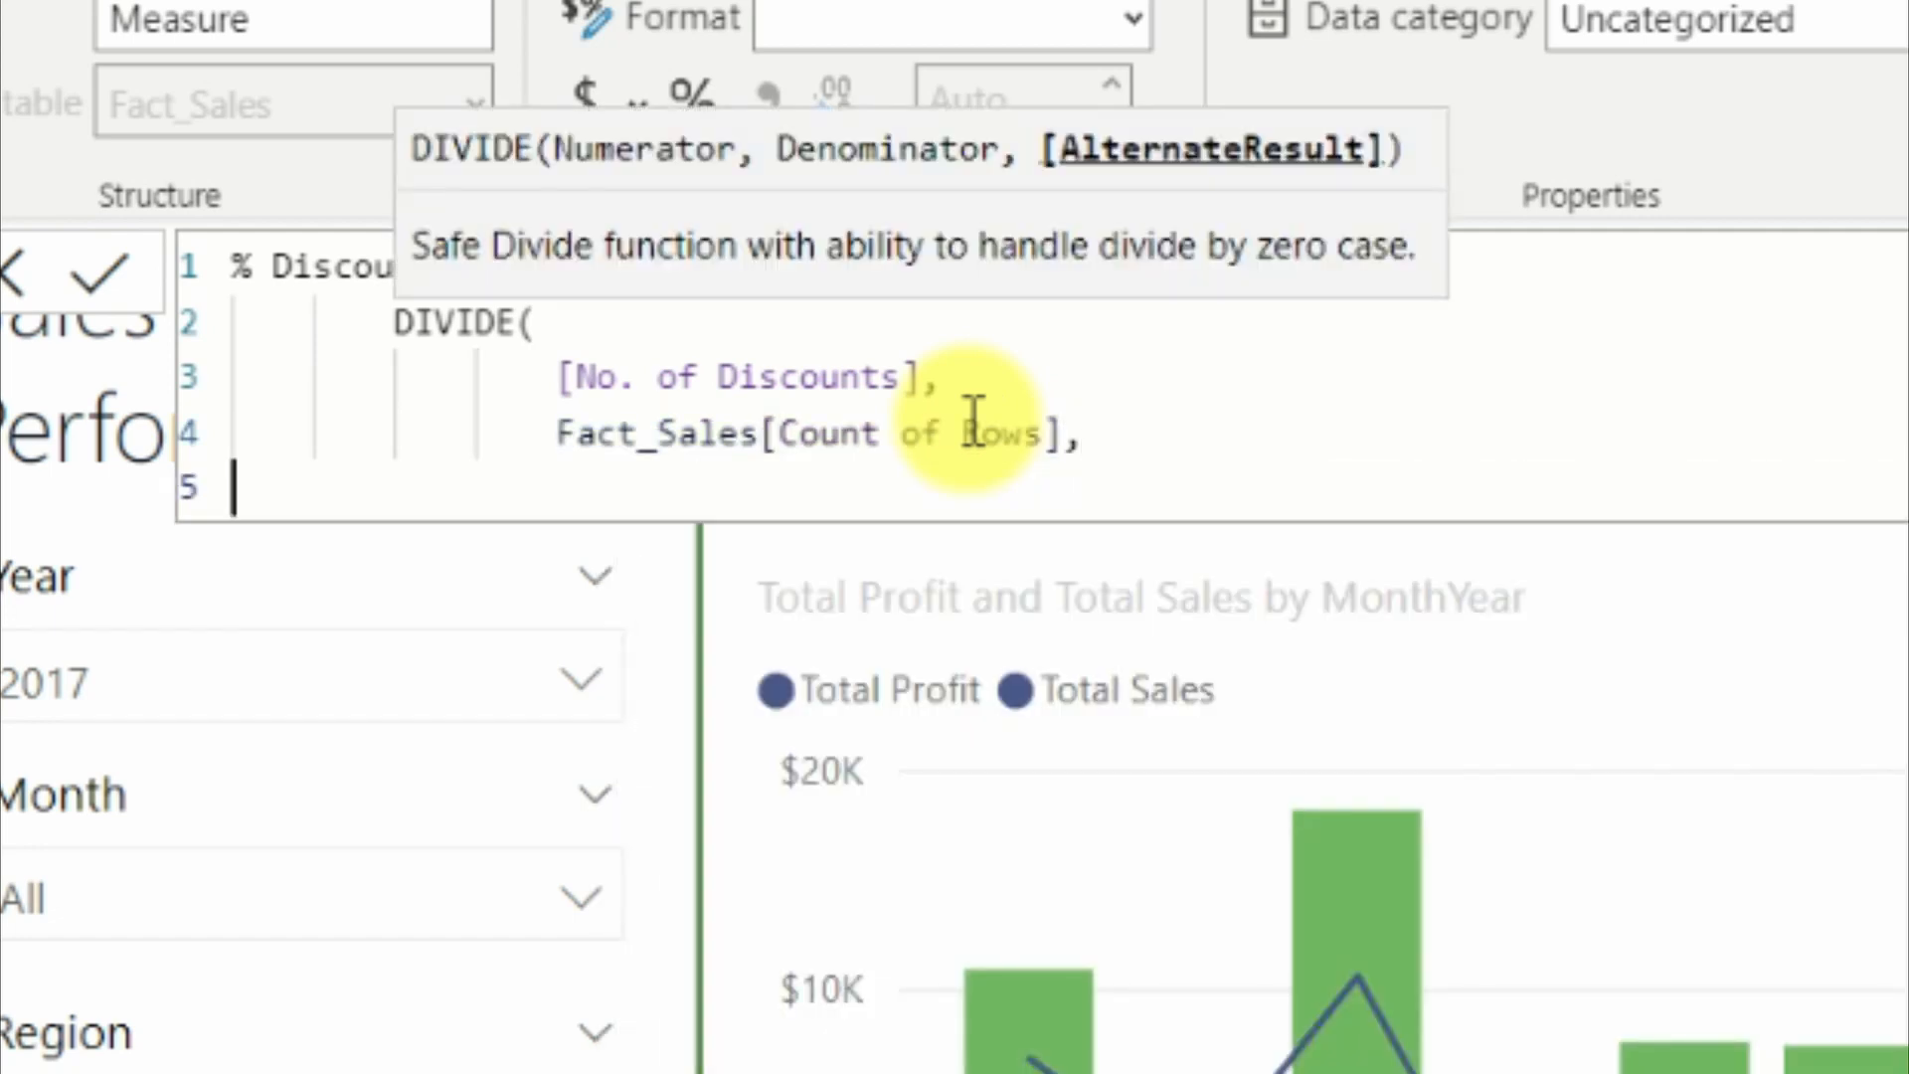
Enter 0 as the alternate result on an indented line and close the DIVIDE function on the line below.
key("Tab")
key("Tab")
key("Tab")
key("Tab")
type("0")
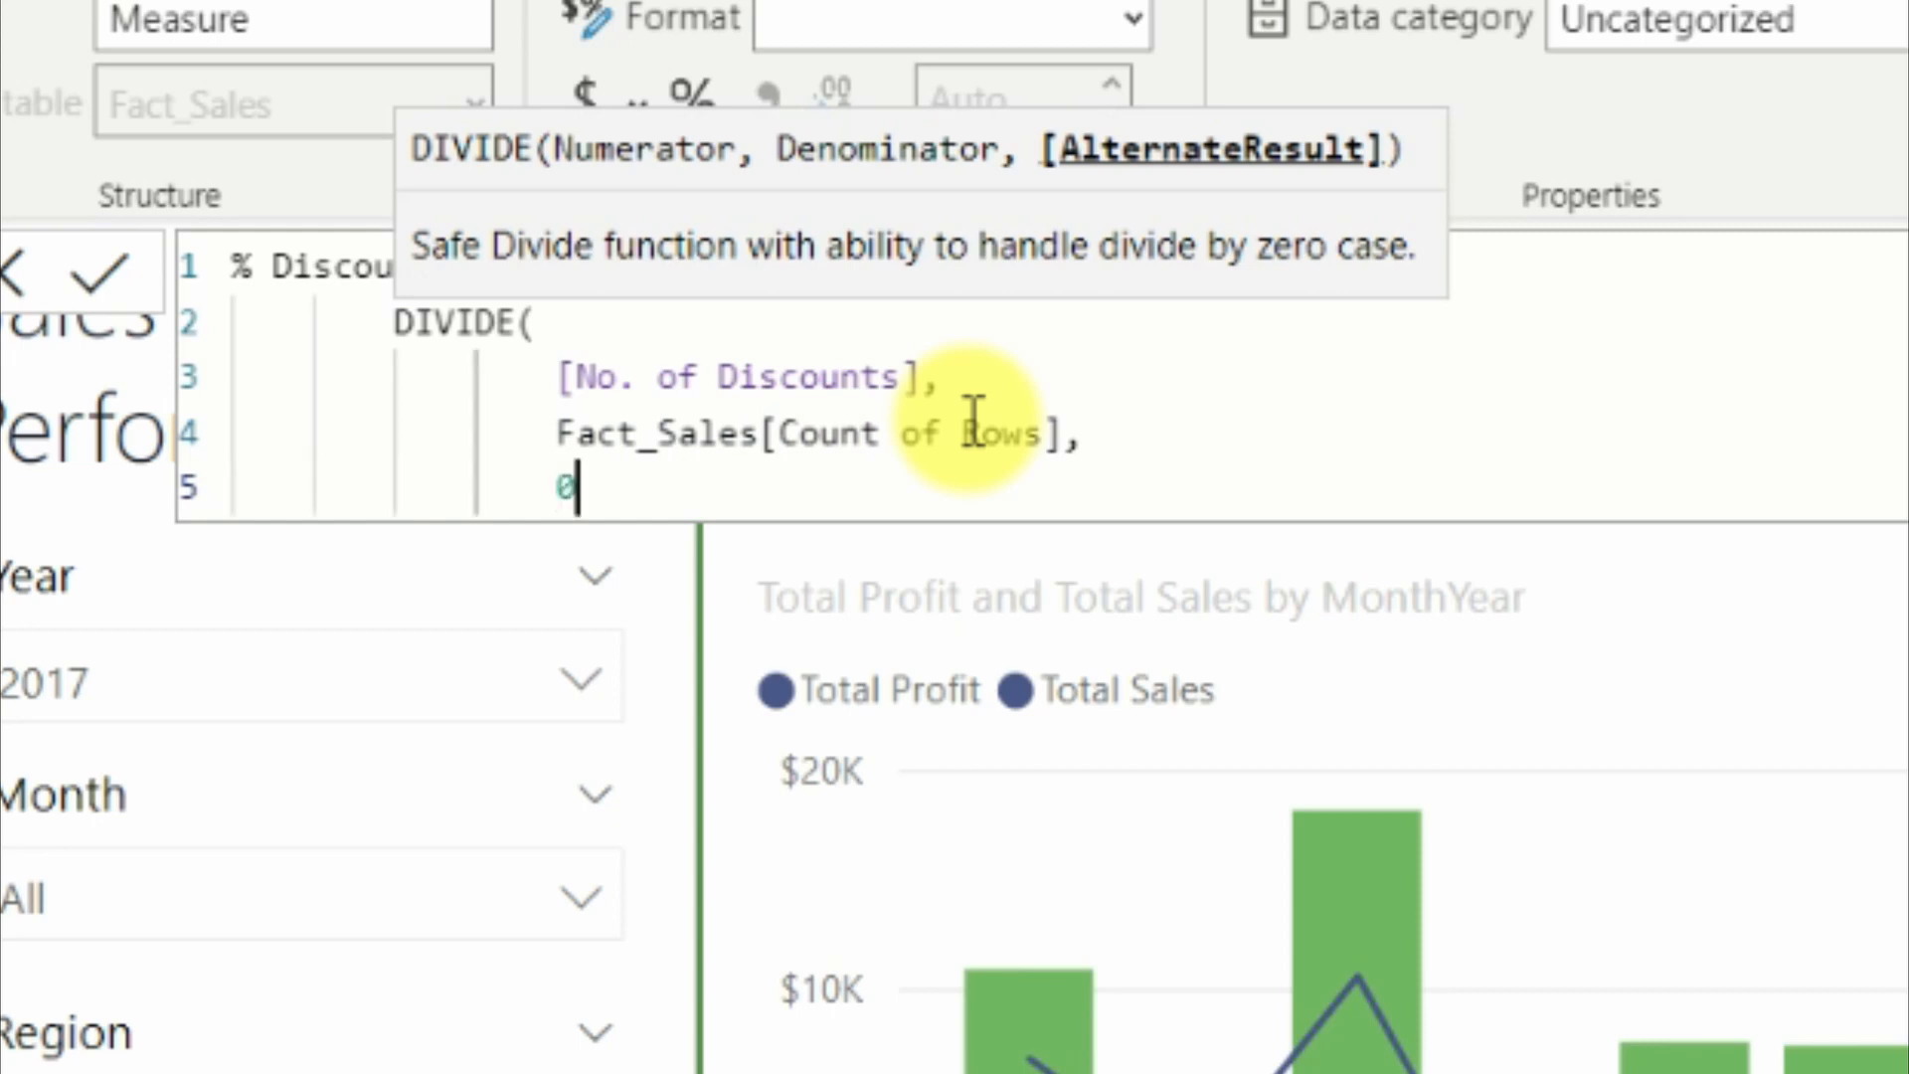
key("shift+Return")
type(")")
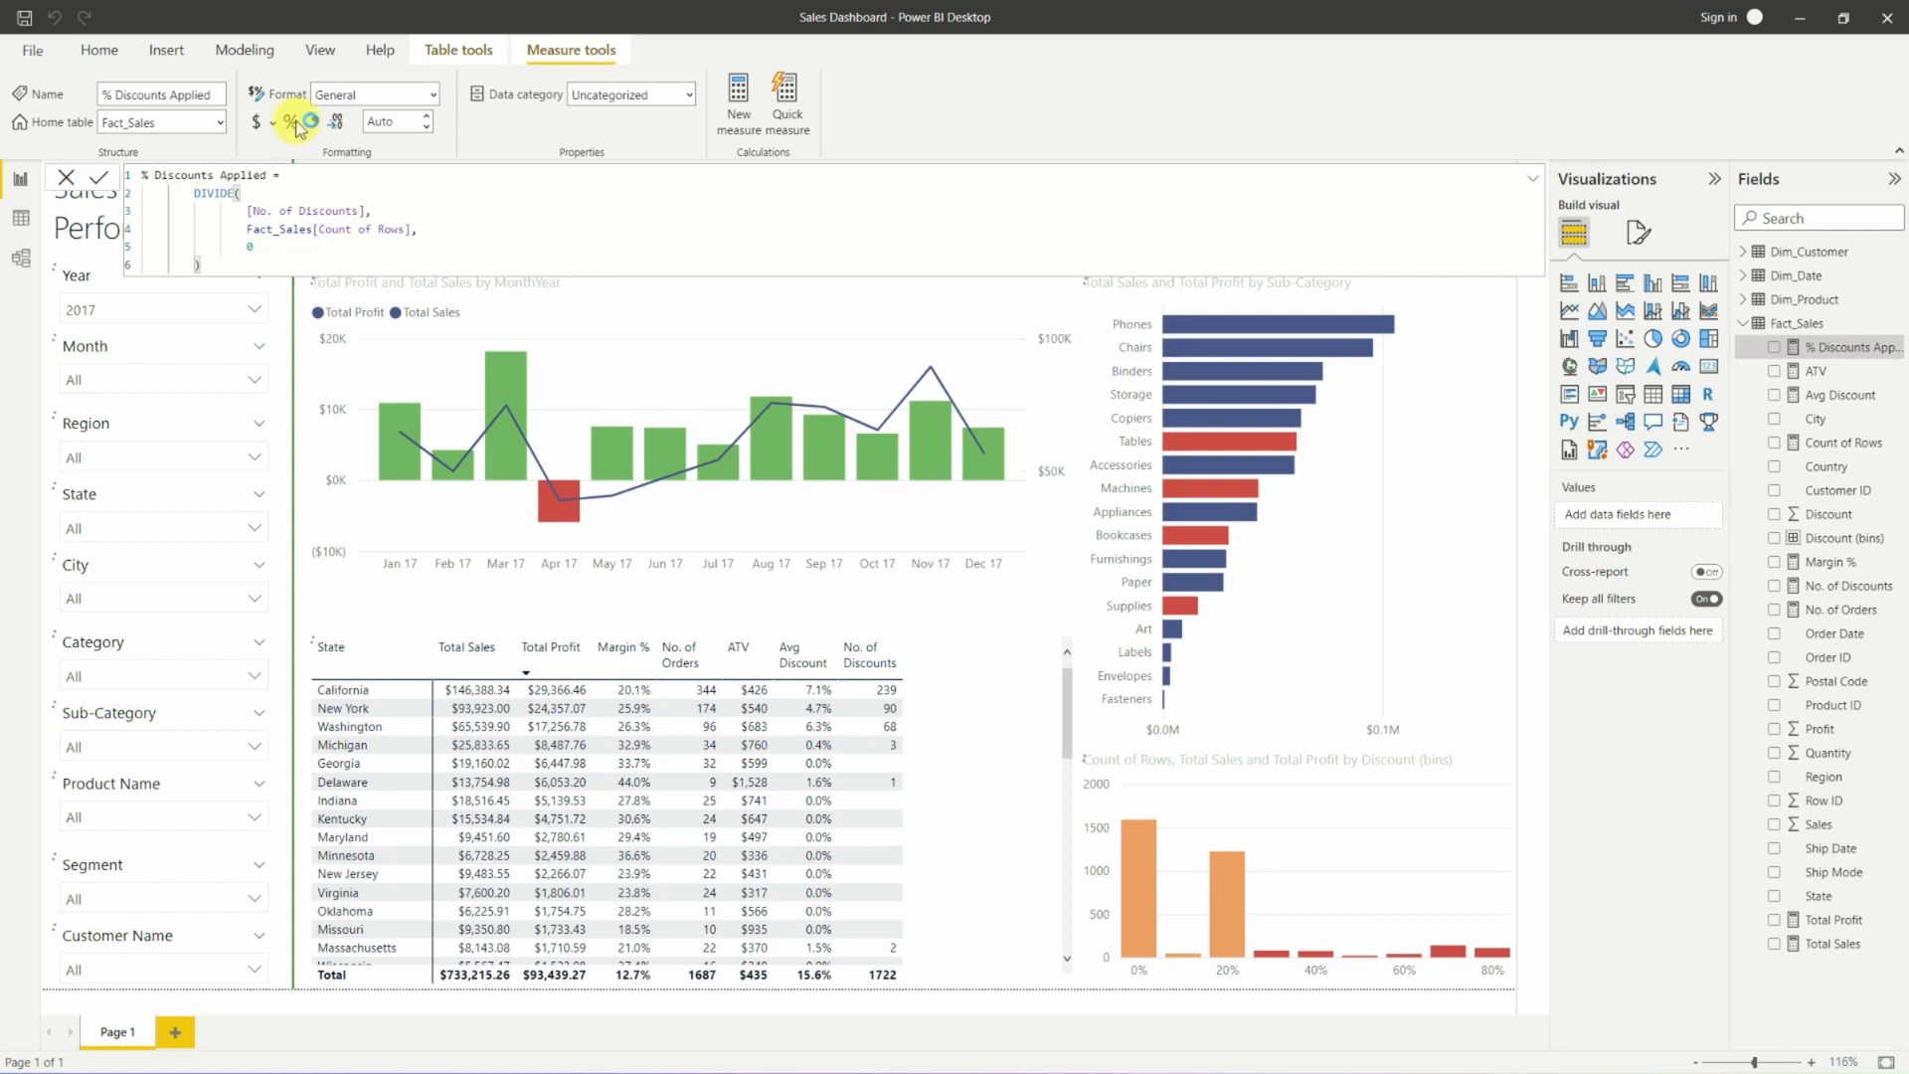
Format % Discounts Applied as a percentage with one decimal place and add it to the state matrix in a narrowed column.
left_click(293, 124)
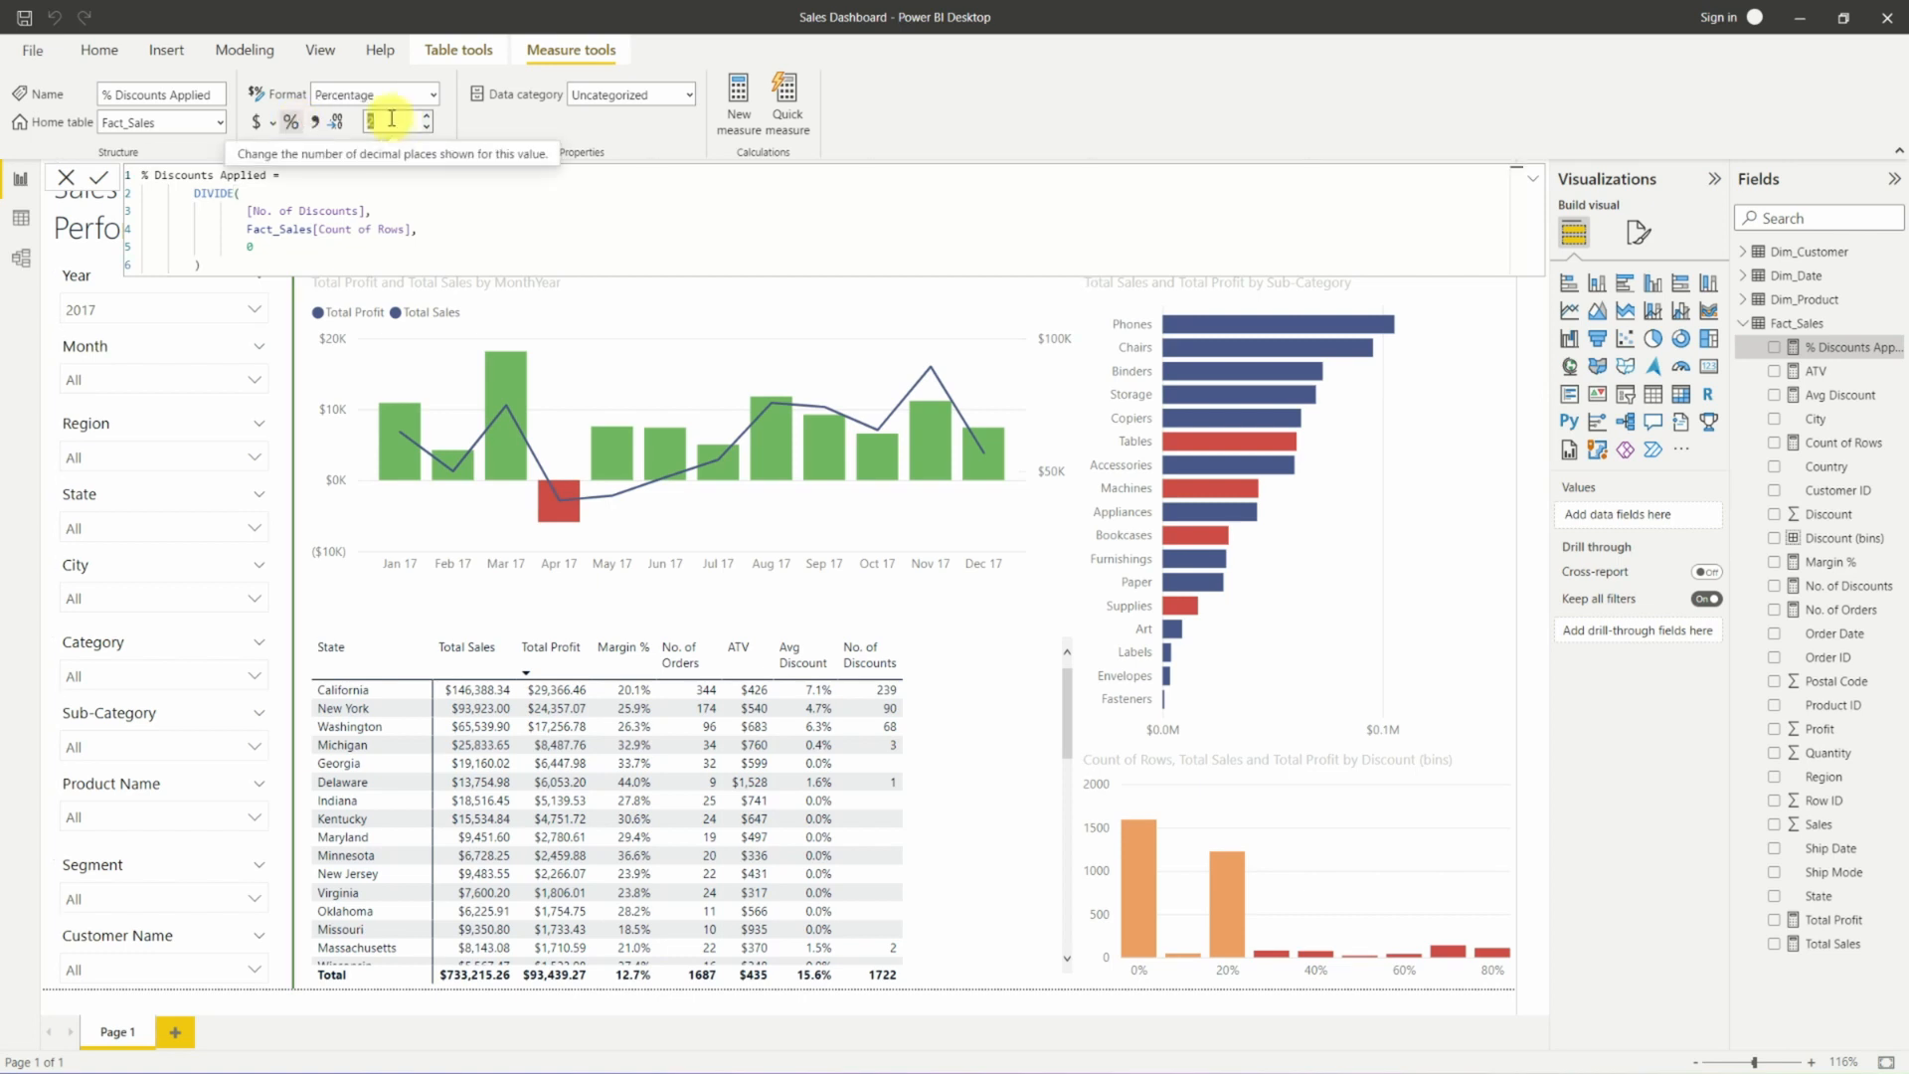
key("Return")
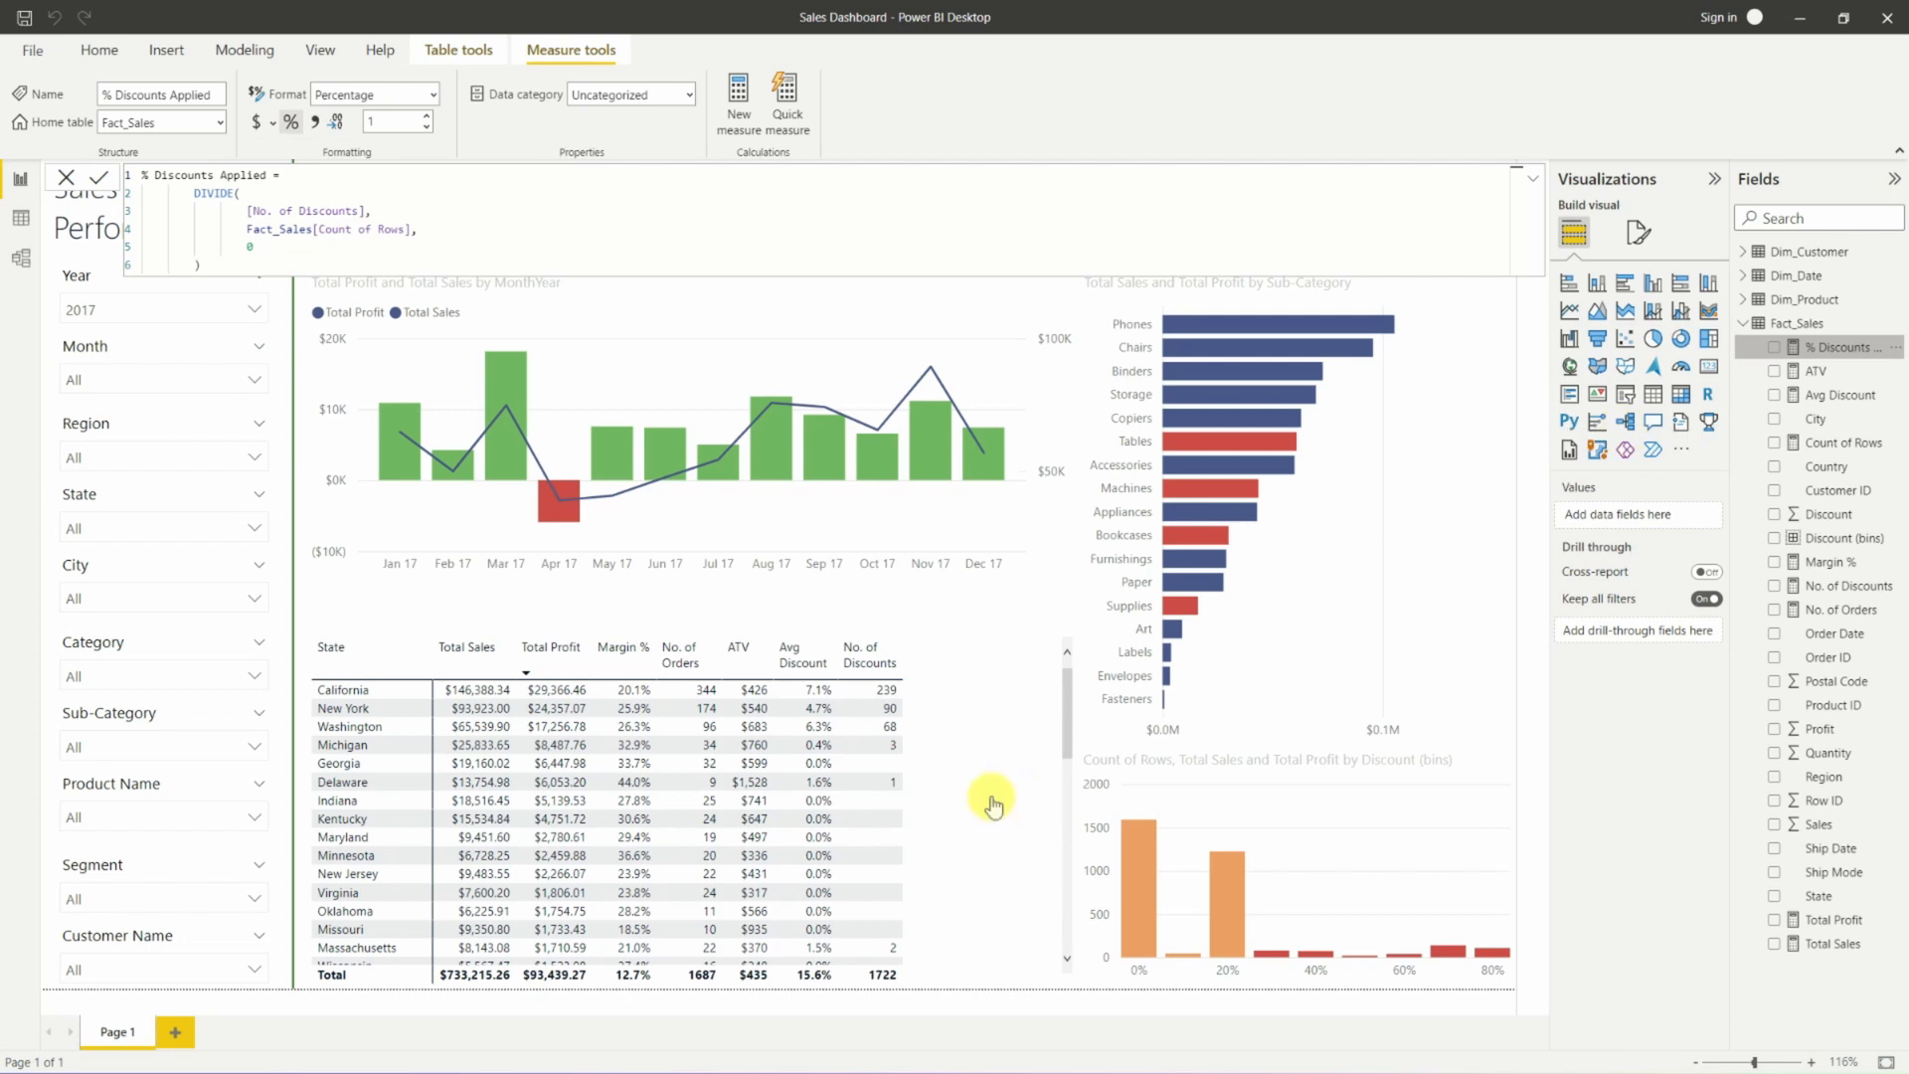
left_click_drag(992, 798, 992, 798)
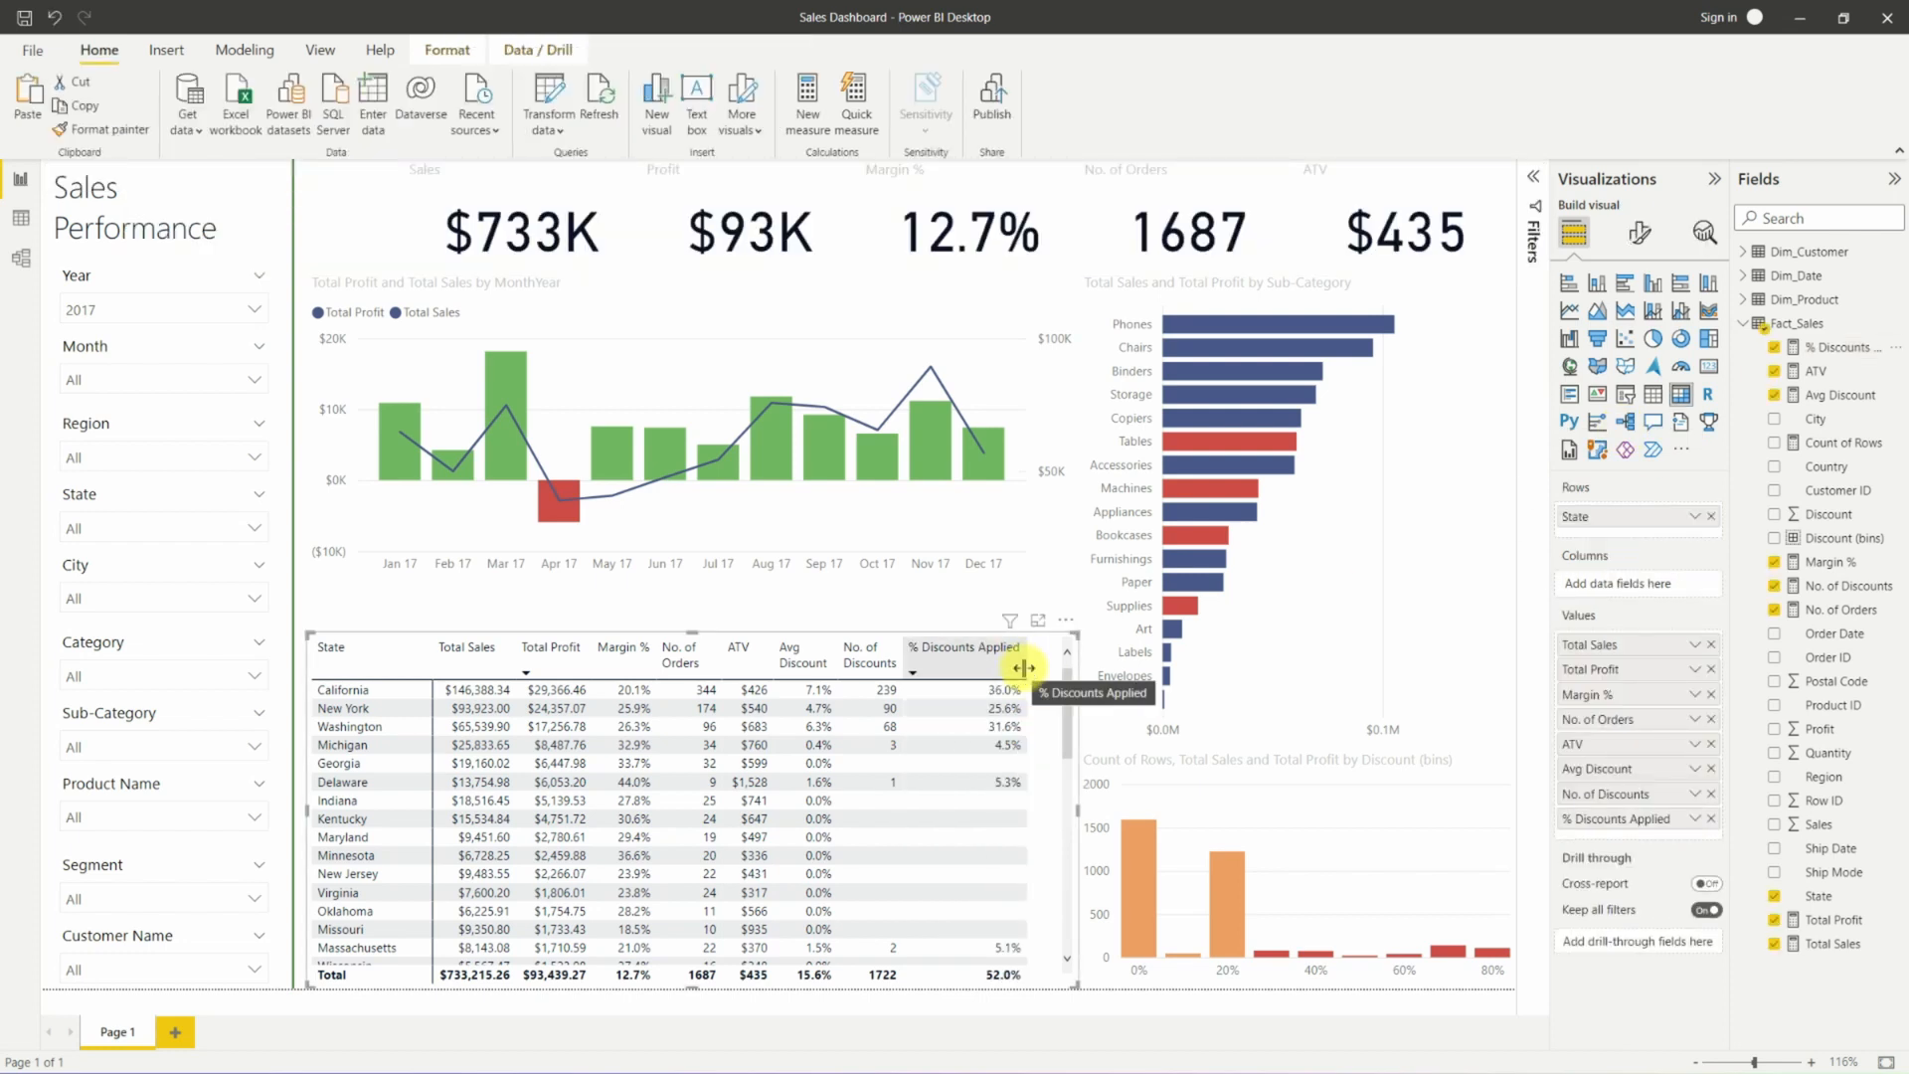
left_click_drag(1025, 668, 974, 674)
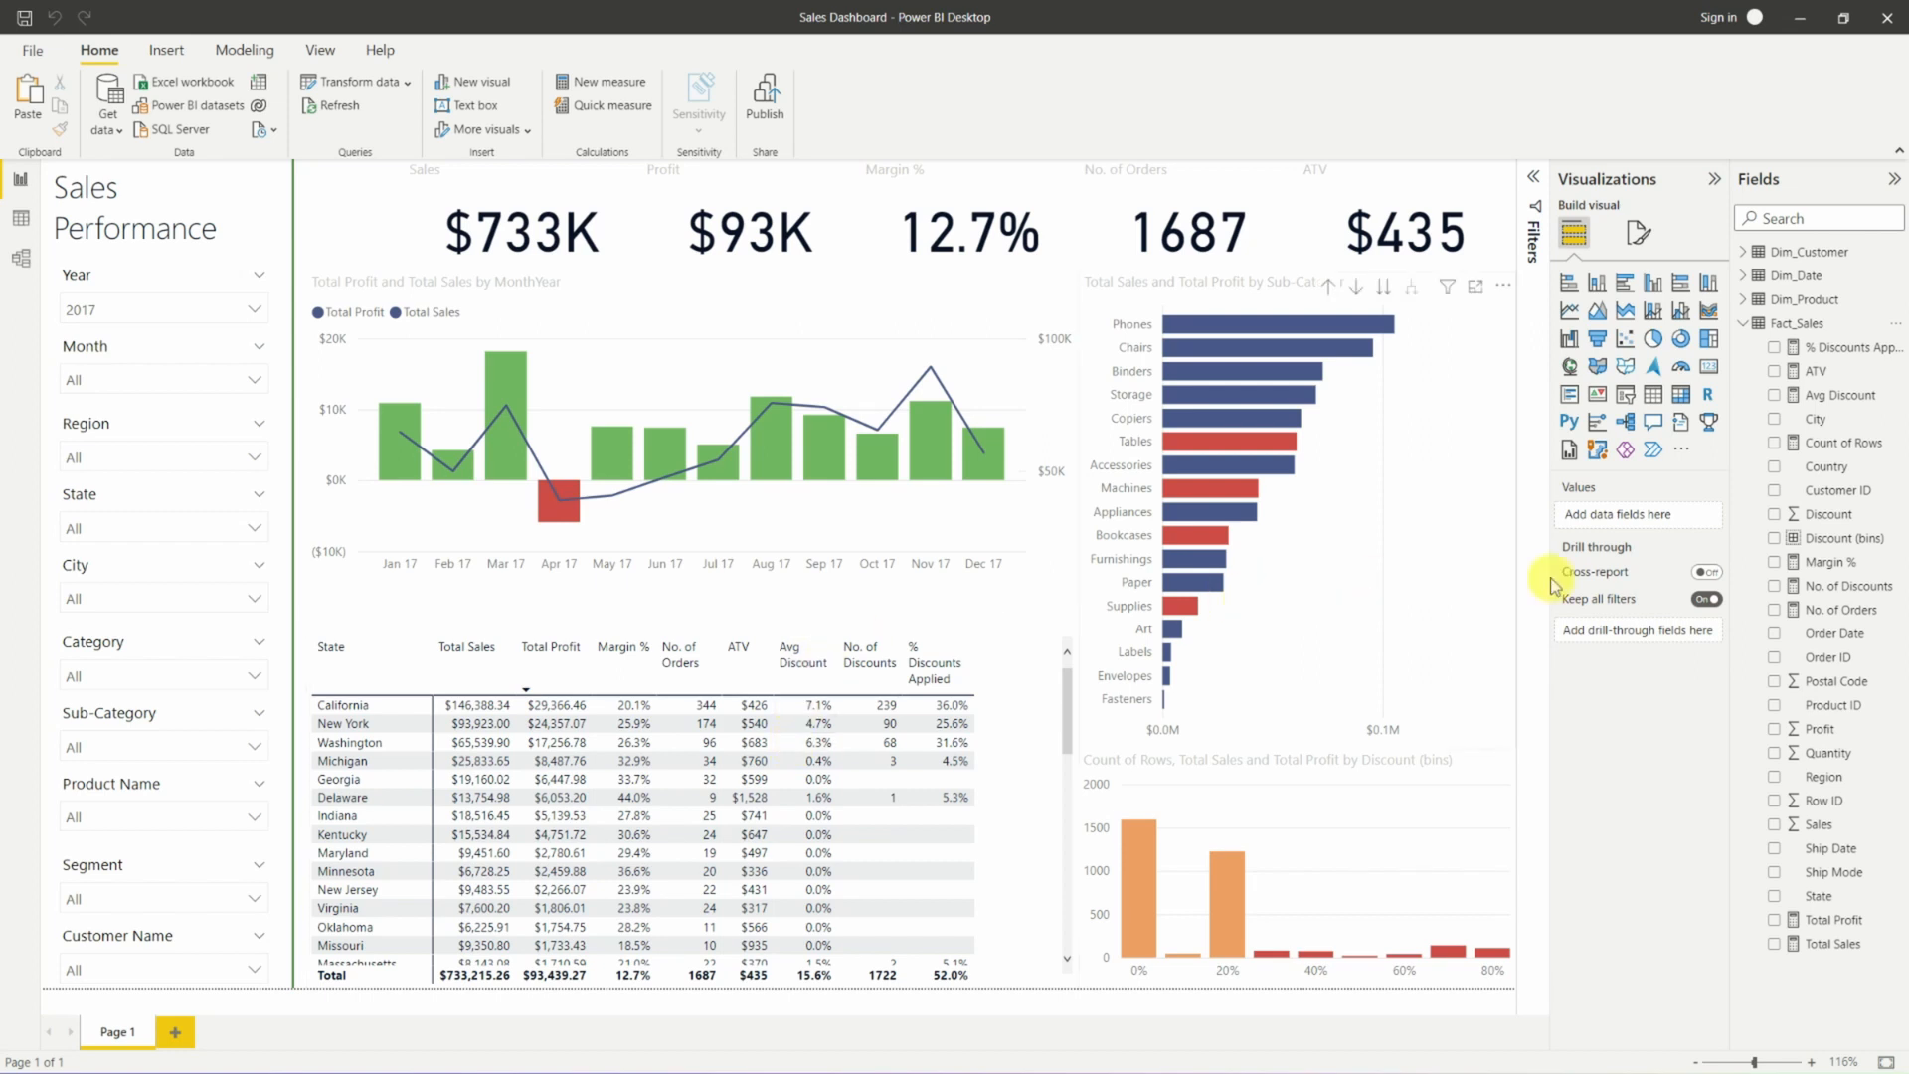
Copy the whole No. of Discounts formula into a new measure in Fact_Sales.
left_click(1855, 592)
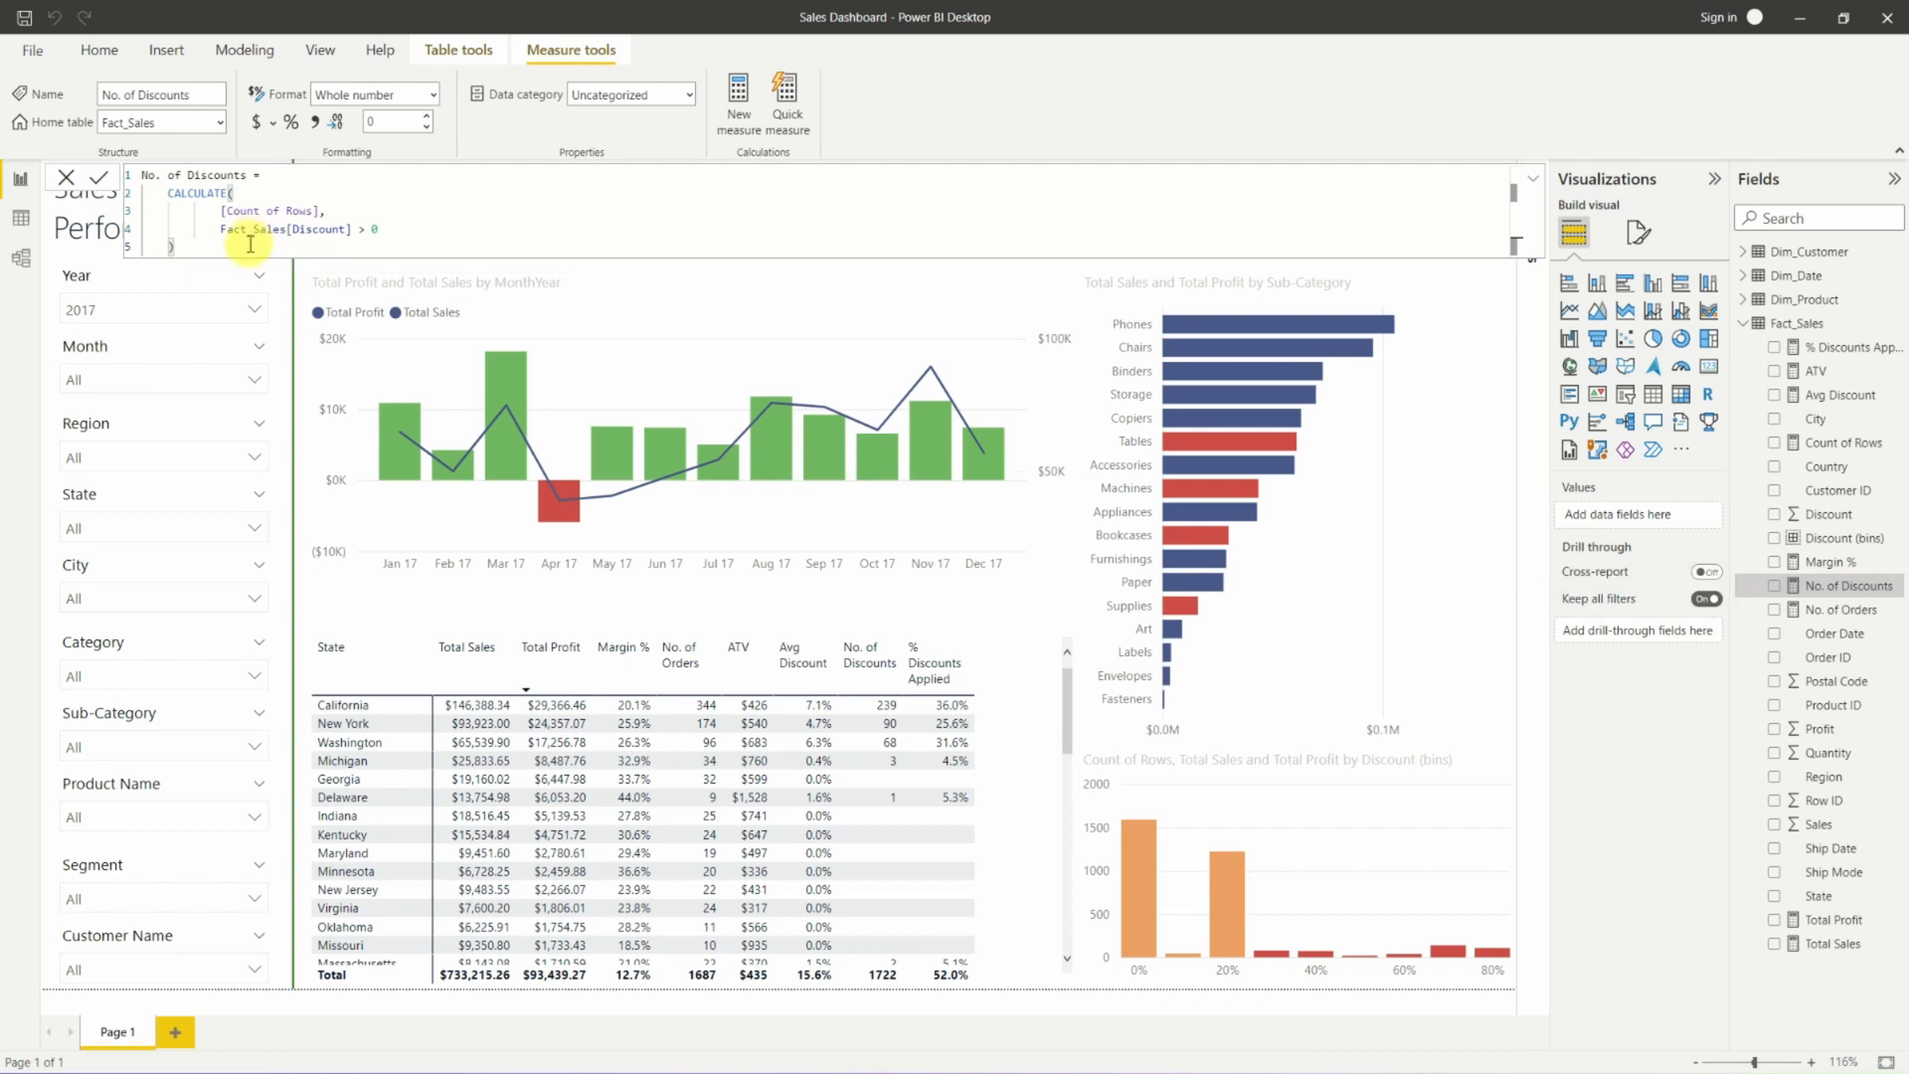
key("ctrl+a")
key("ctrl+c")
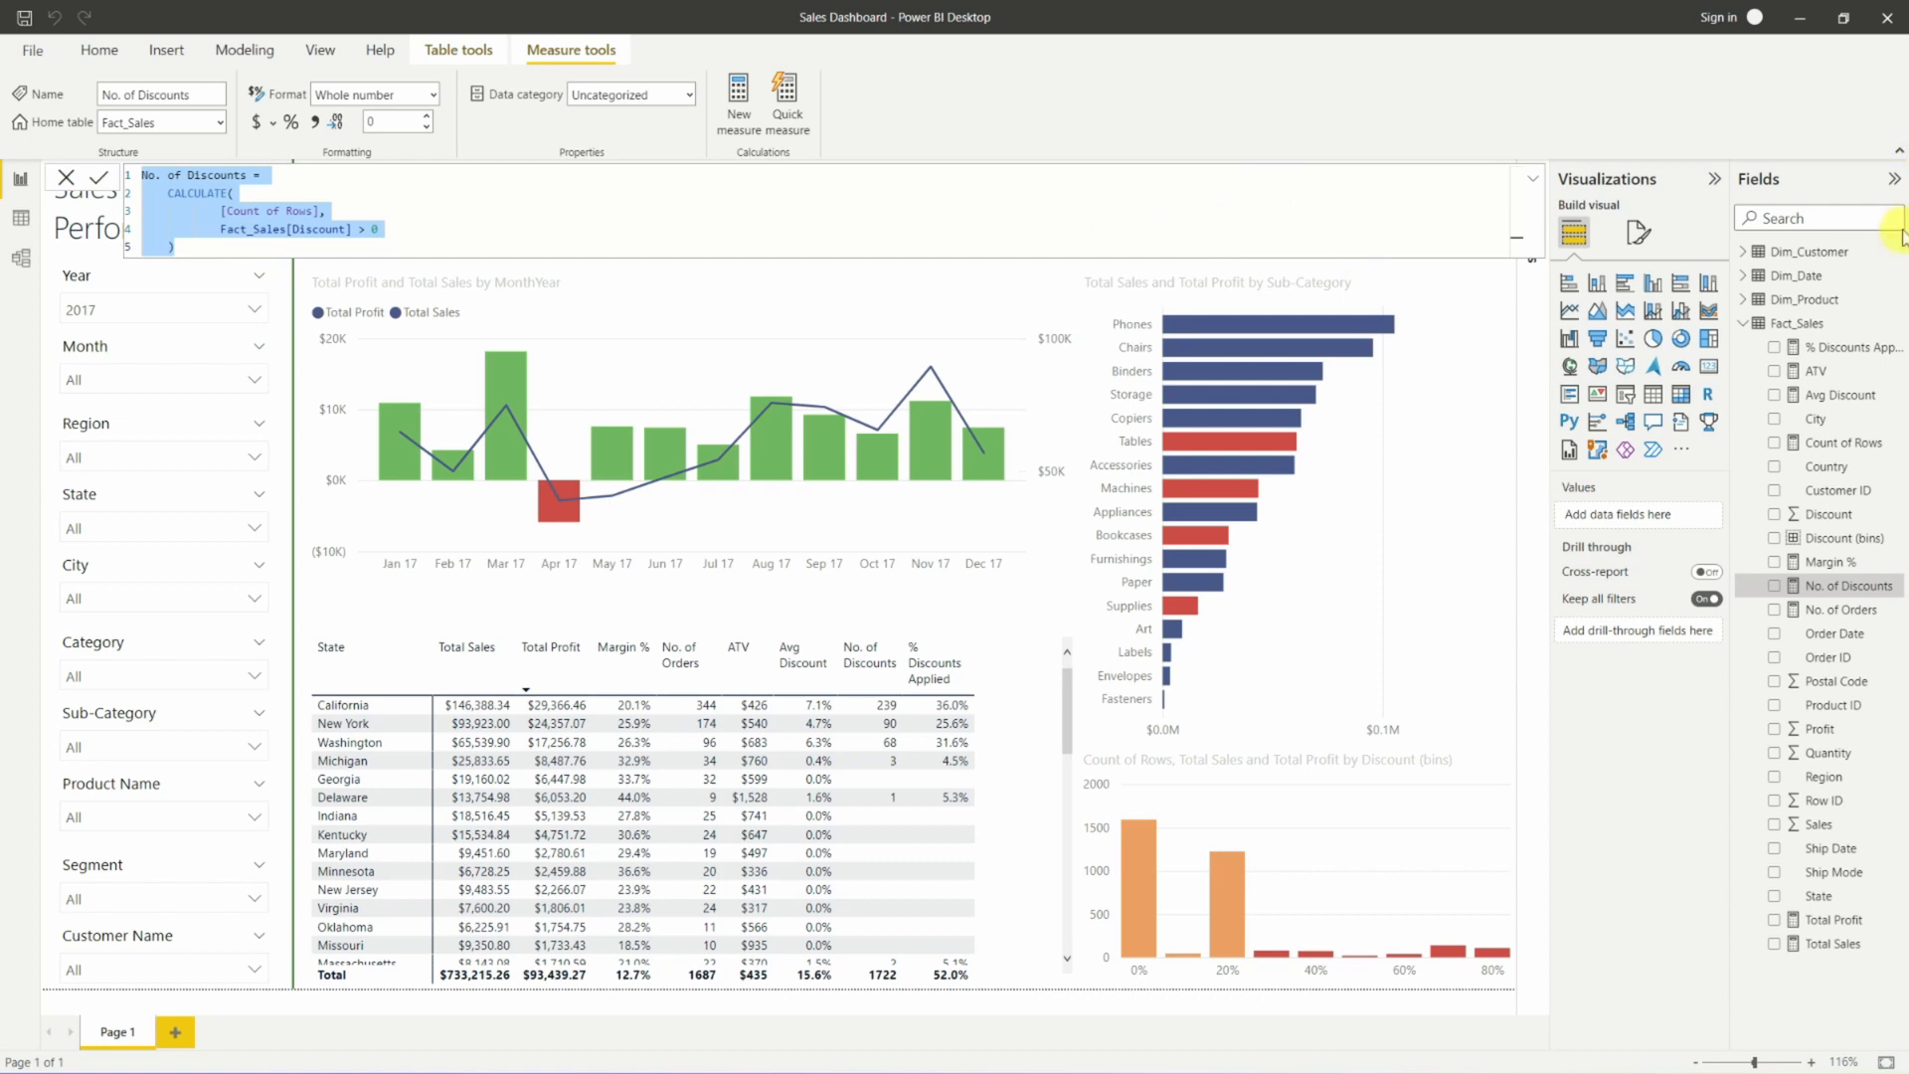
left_click(1893, 336)
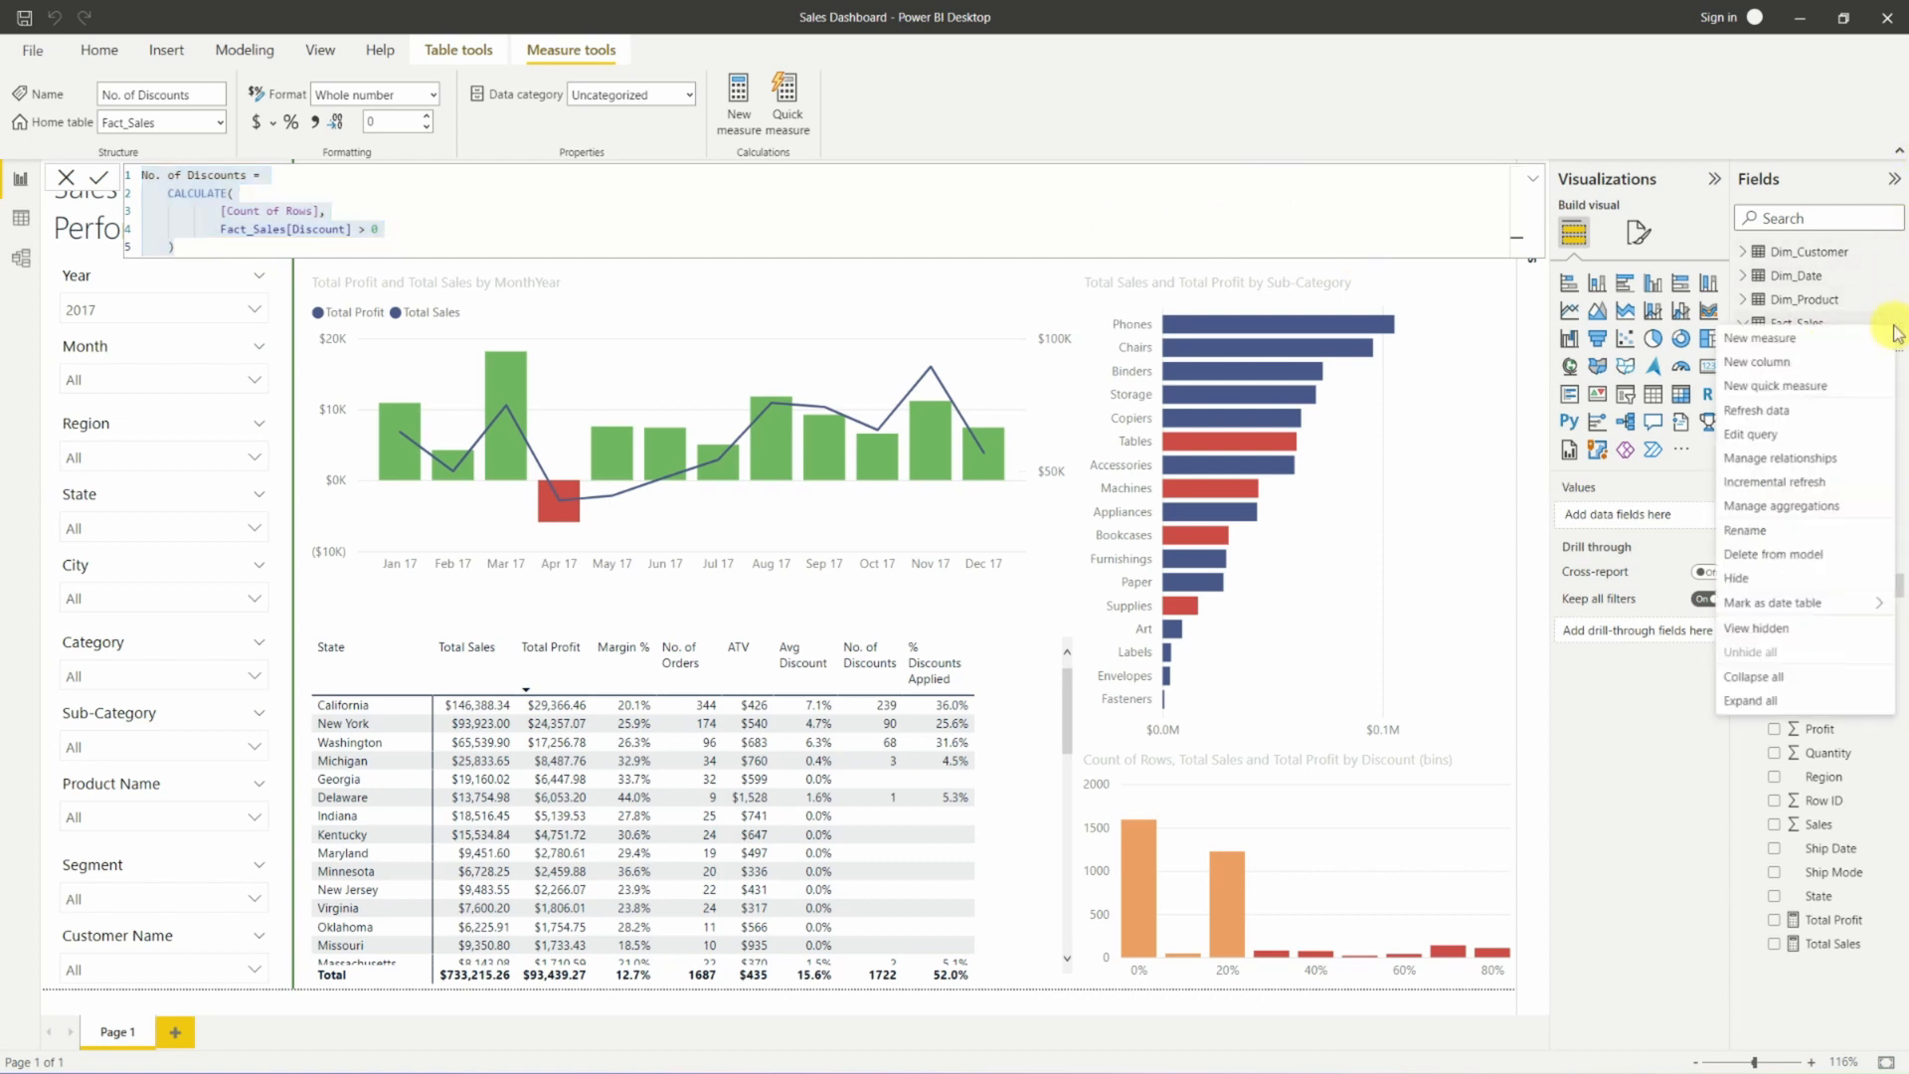
left_click(1804, 353)
key("ctrl+v")
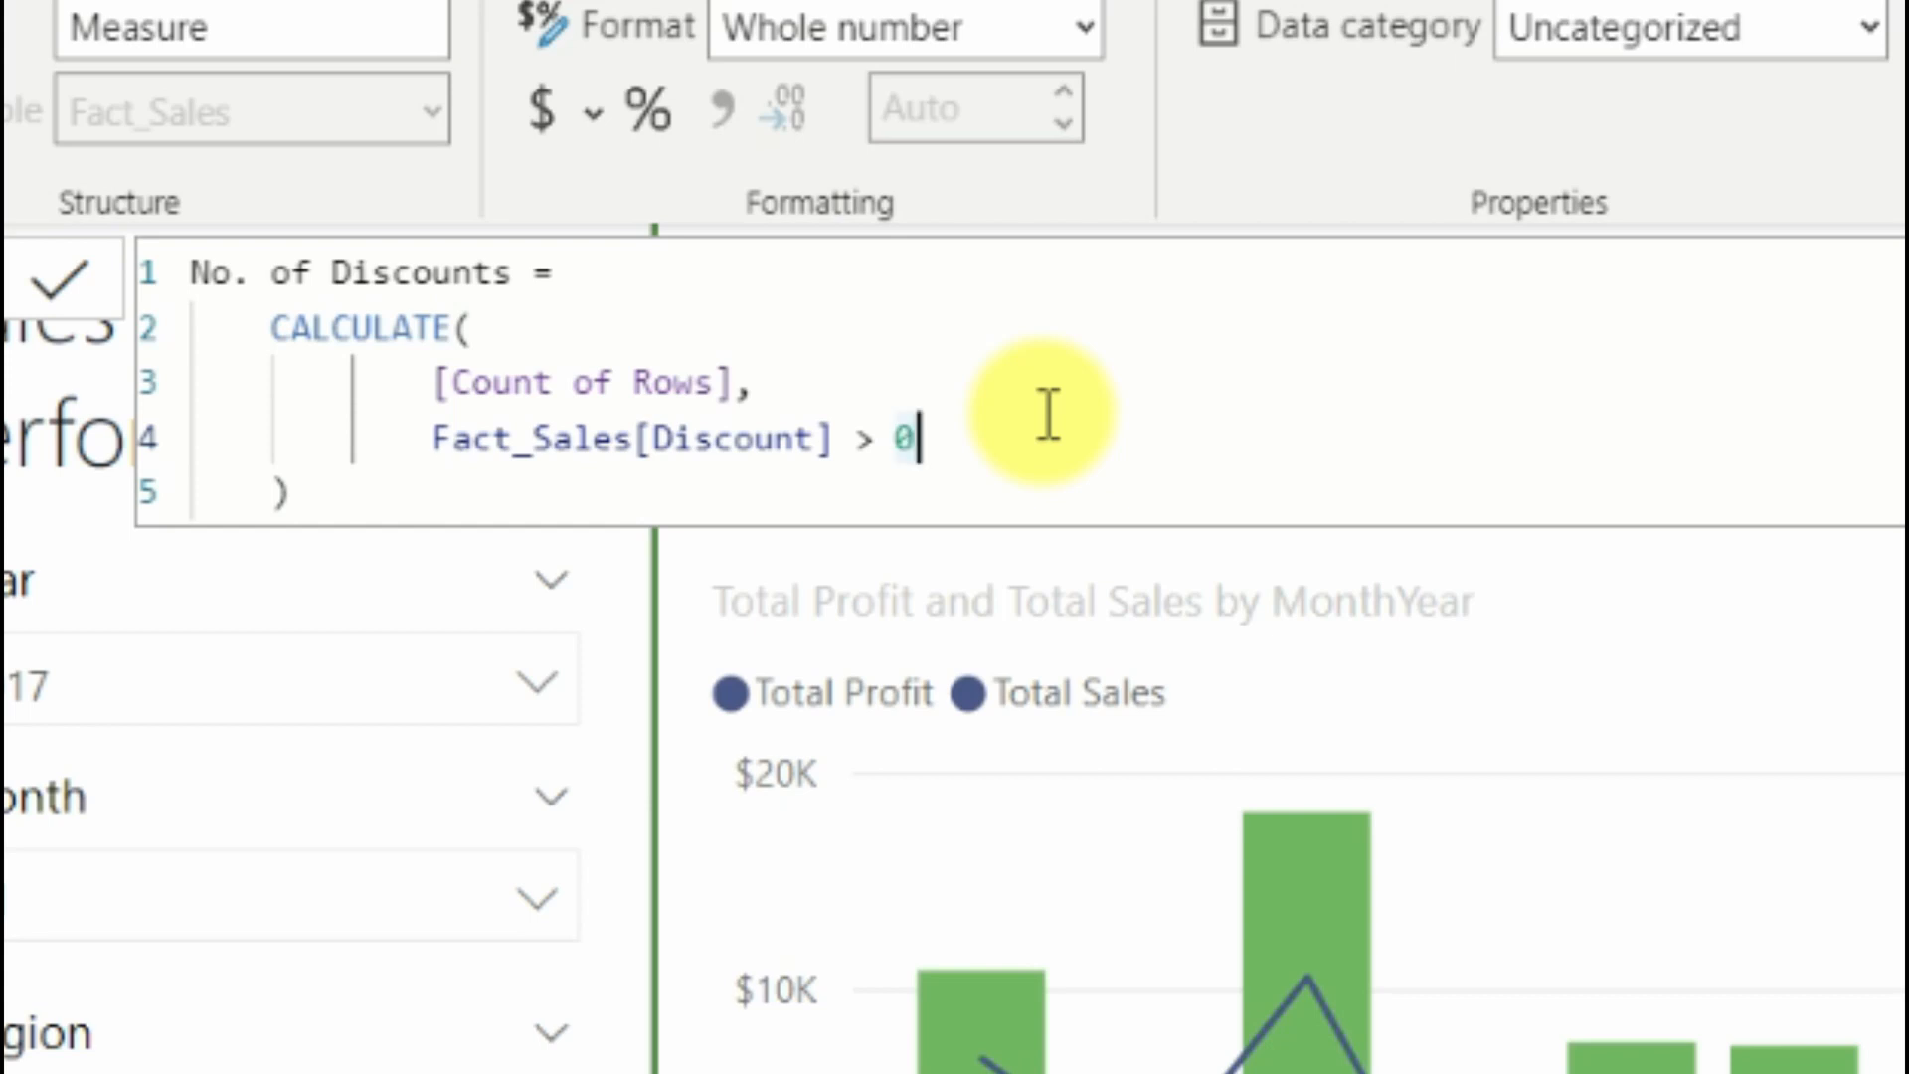
Change the copied measure's discount filter to > 0.20, rename it No. of Discounts > 20% and commit it.
type(".20")
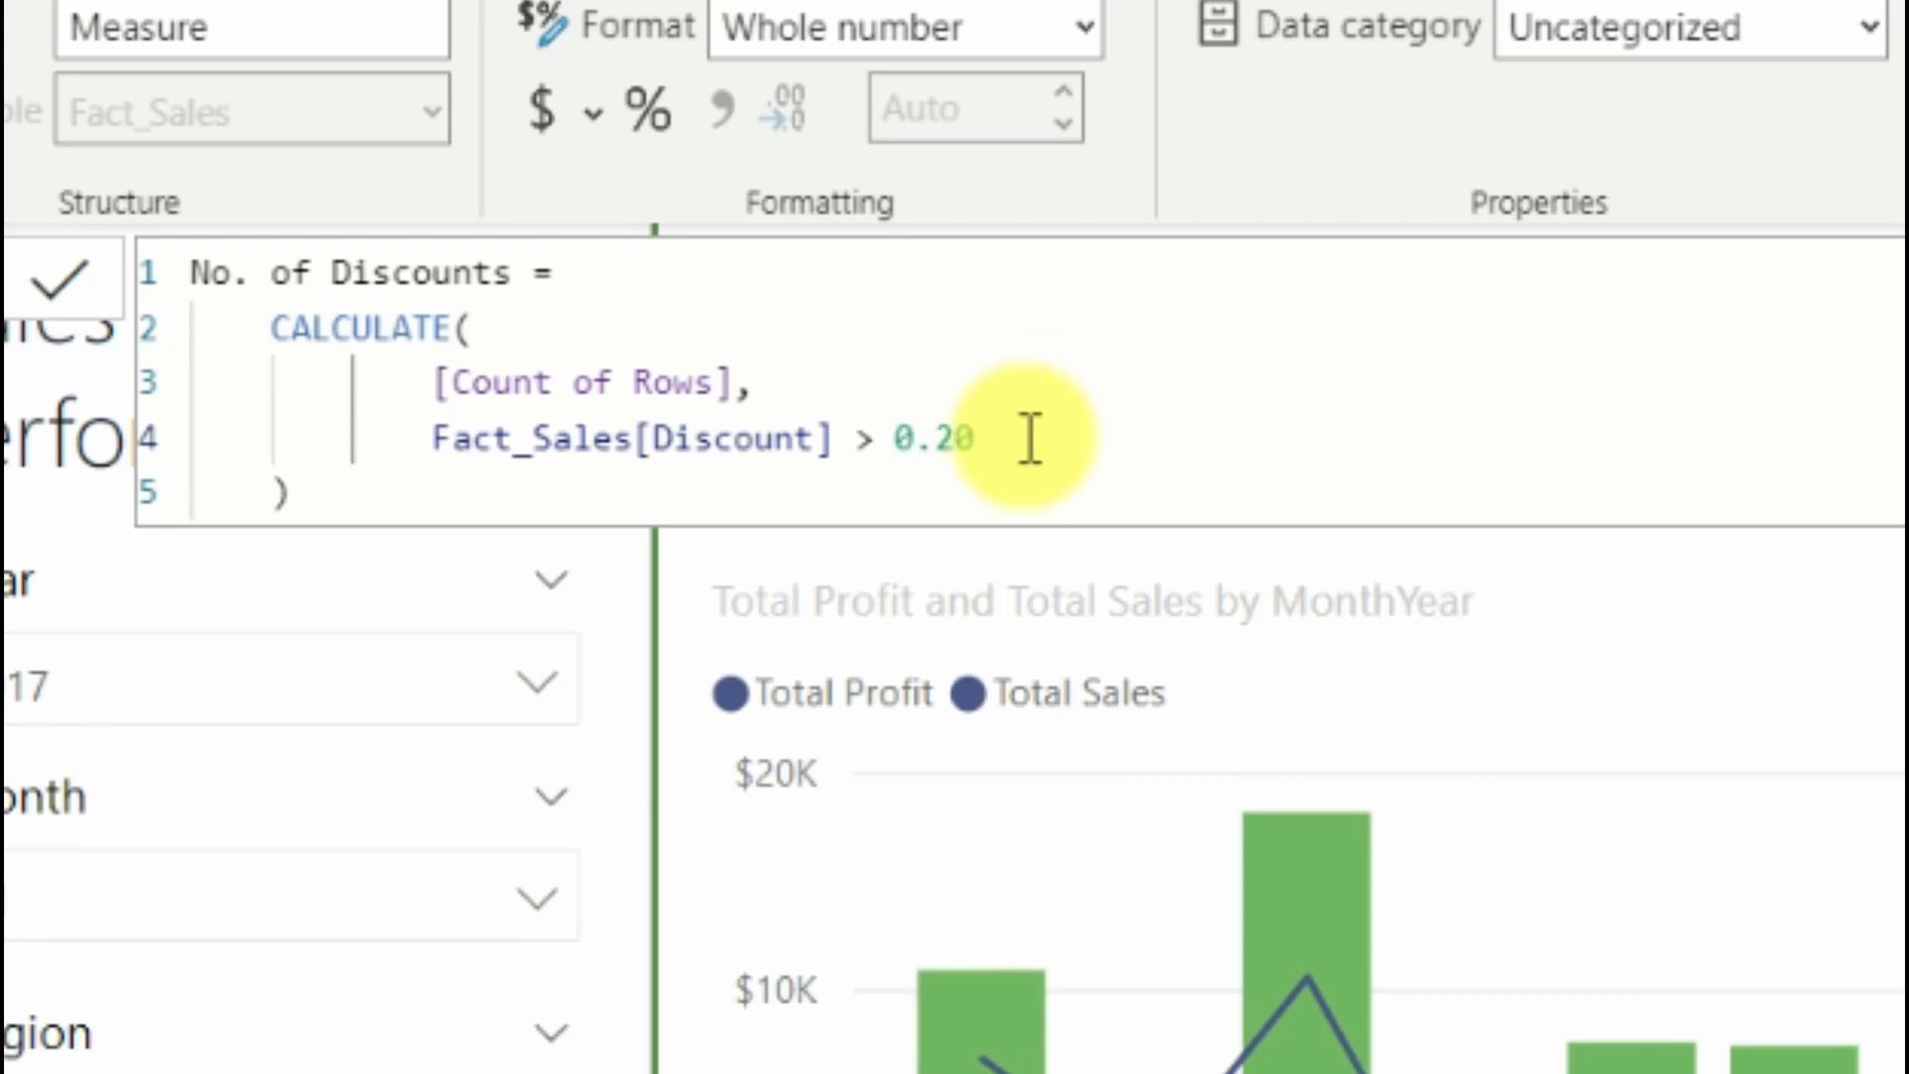
left_click(537, 267)
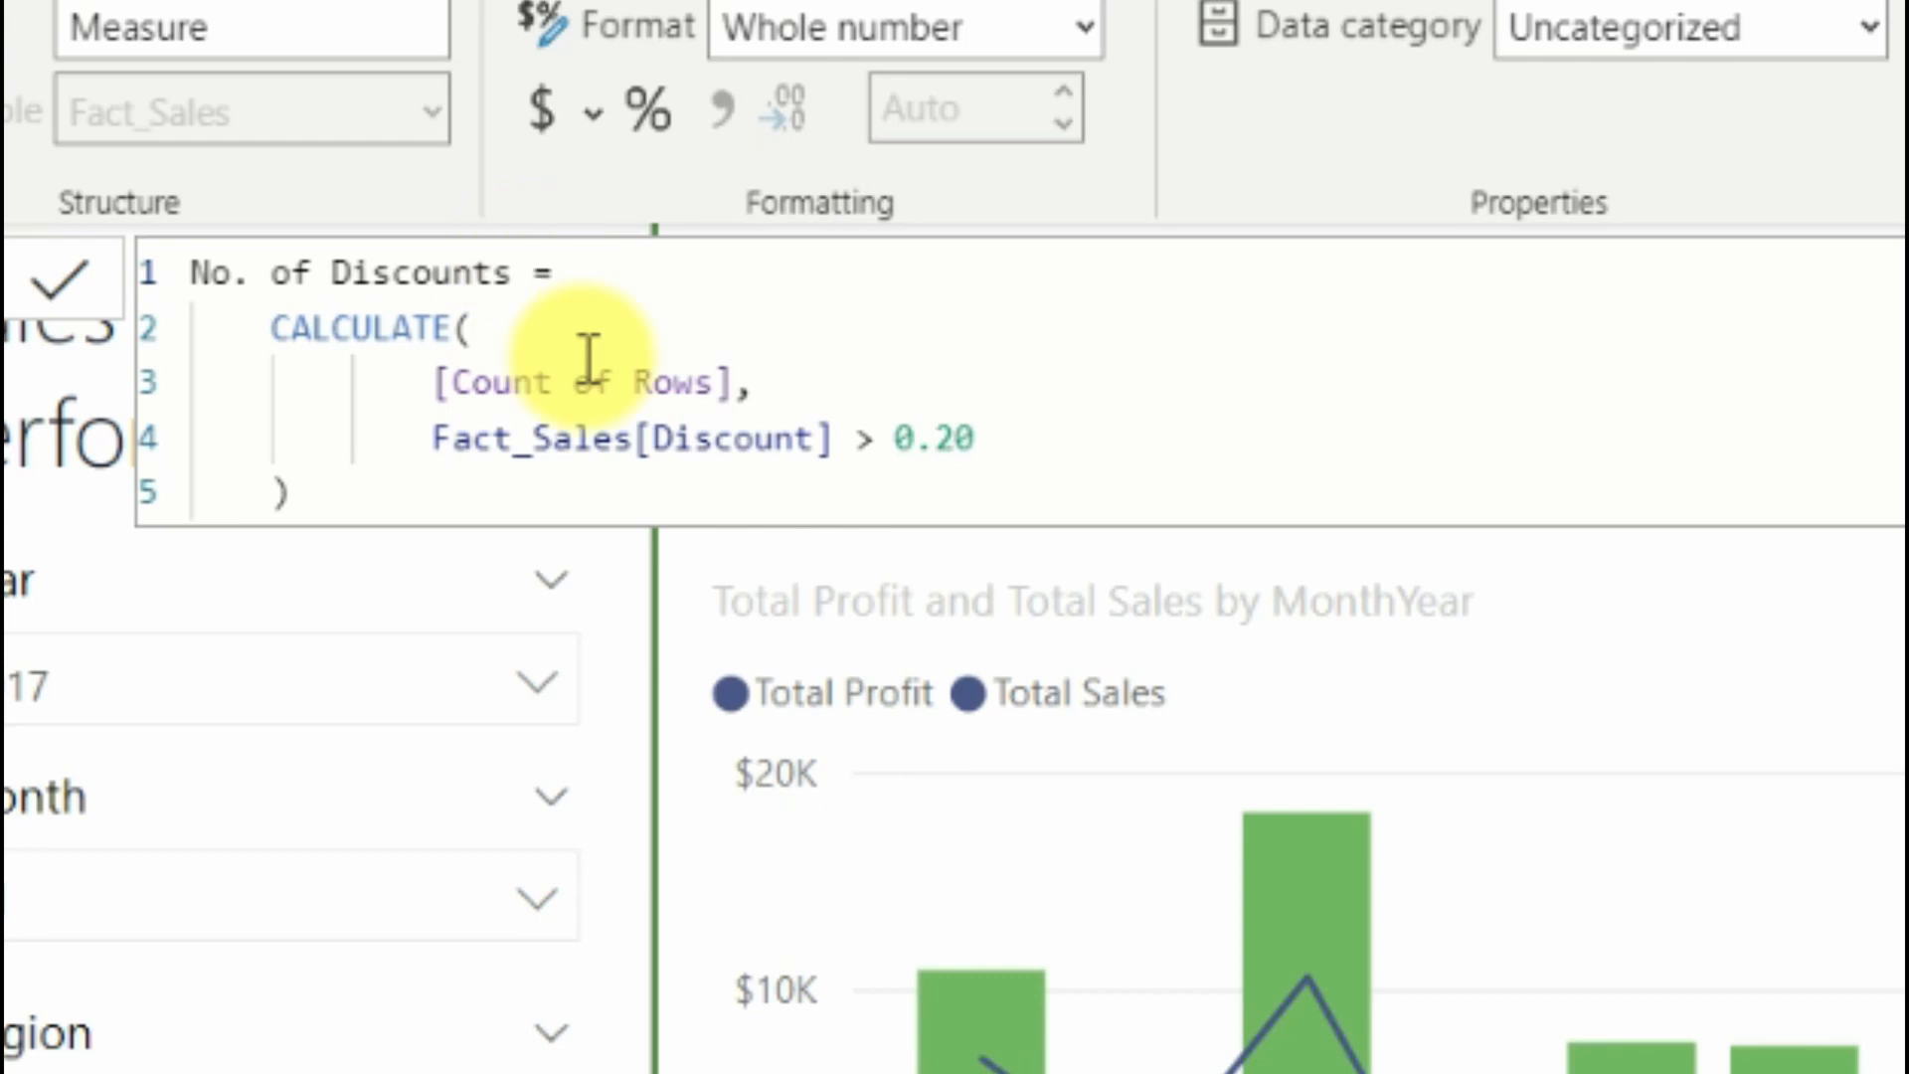
type("> 20%")
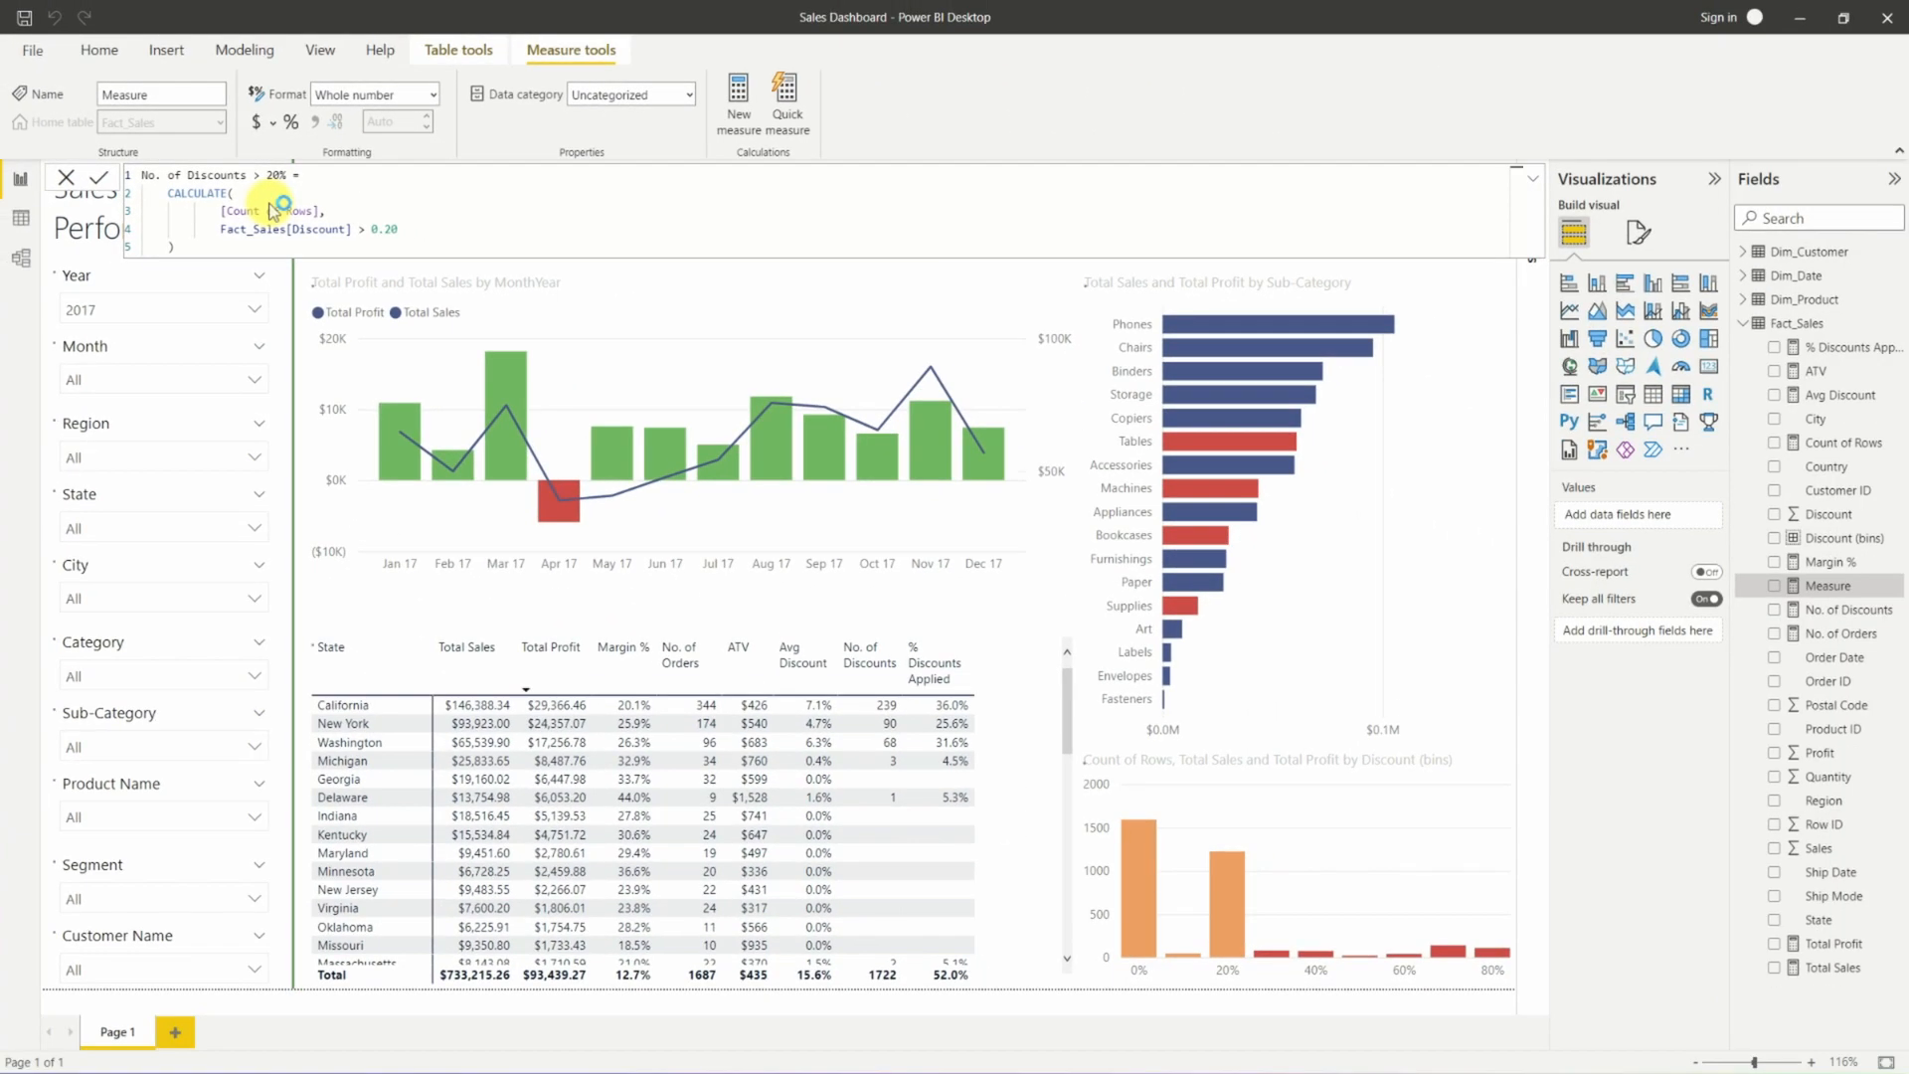
key("Return")
Add No. of Discounts > 20% to the state matrix, narrow its column so the header wraps, and review the state rows.
left_click_drag(1312, 736, 1034, 773)
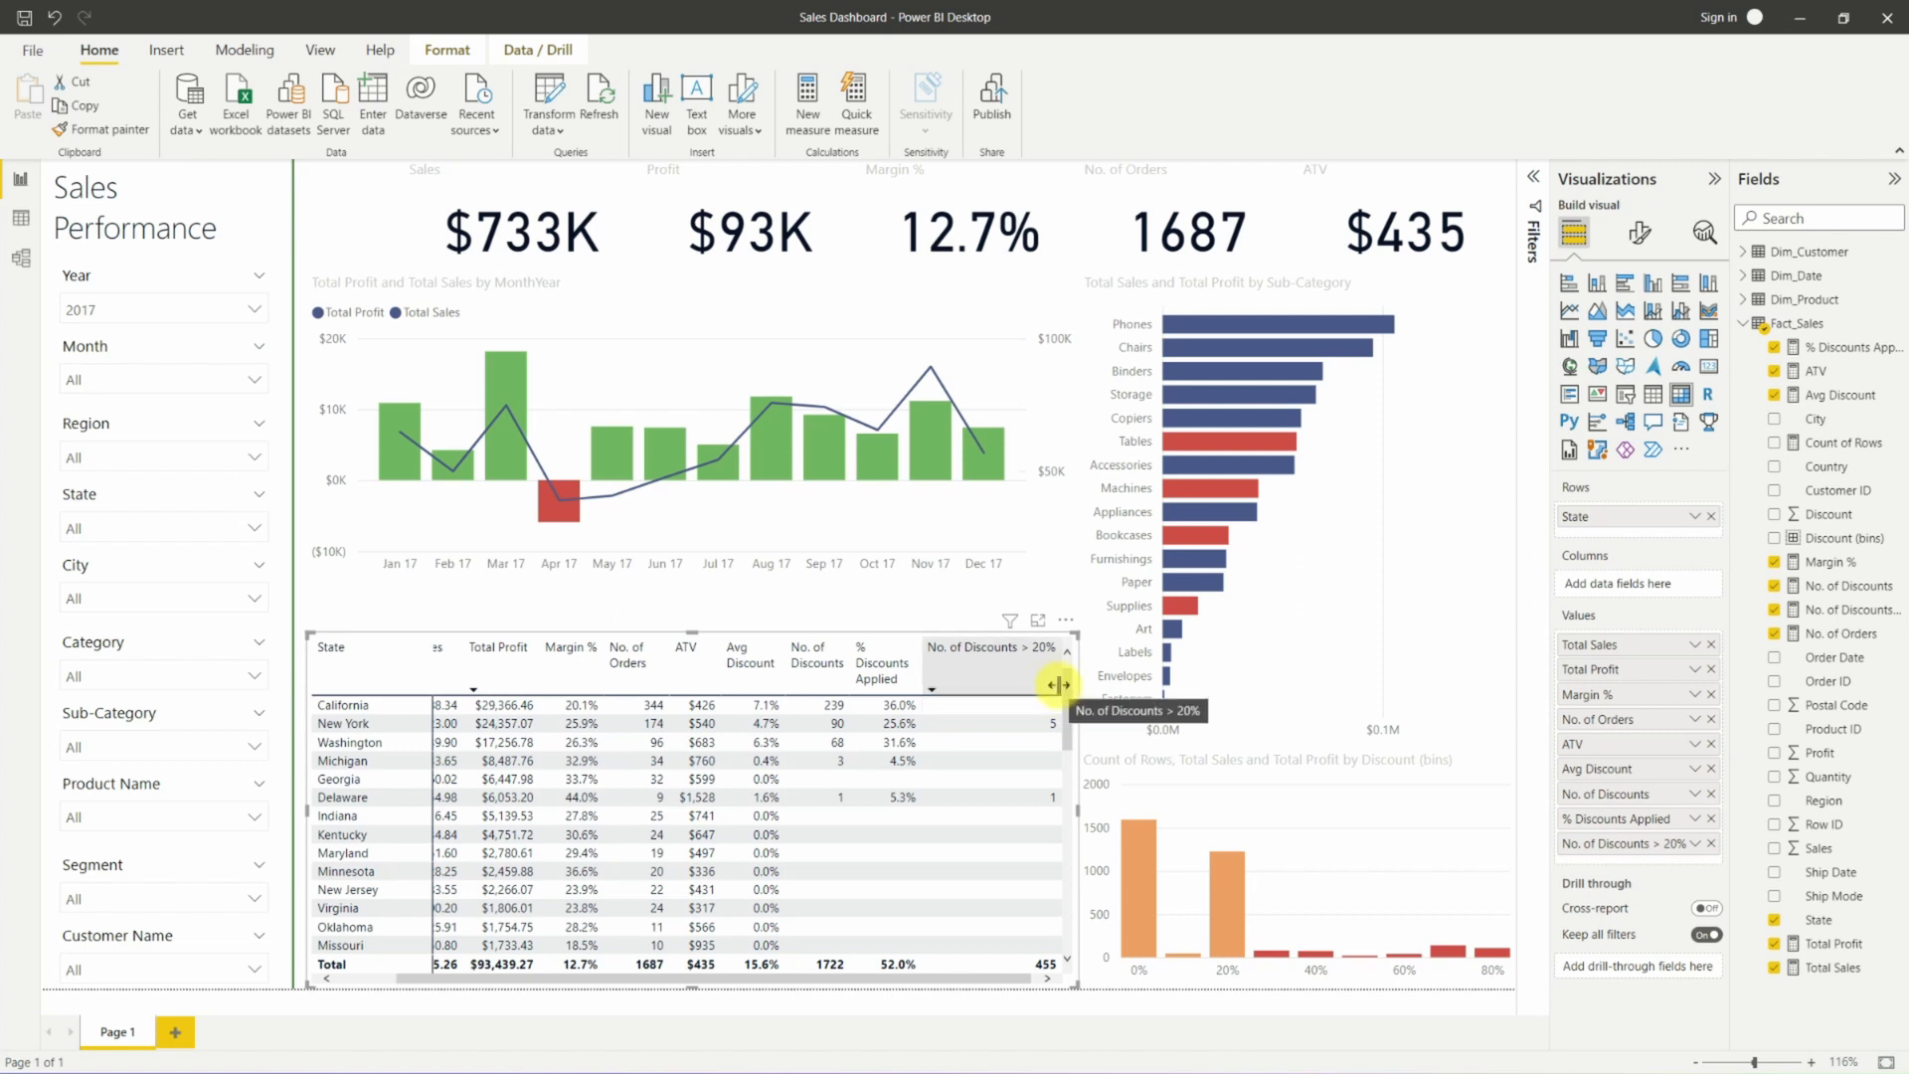
left_click_drag(1058, 683, 987, 674)
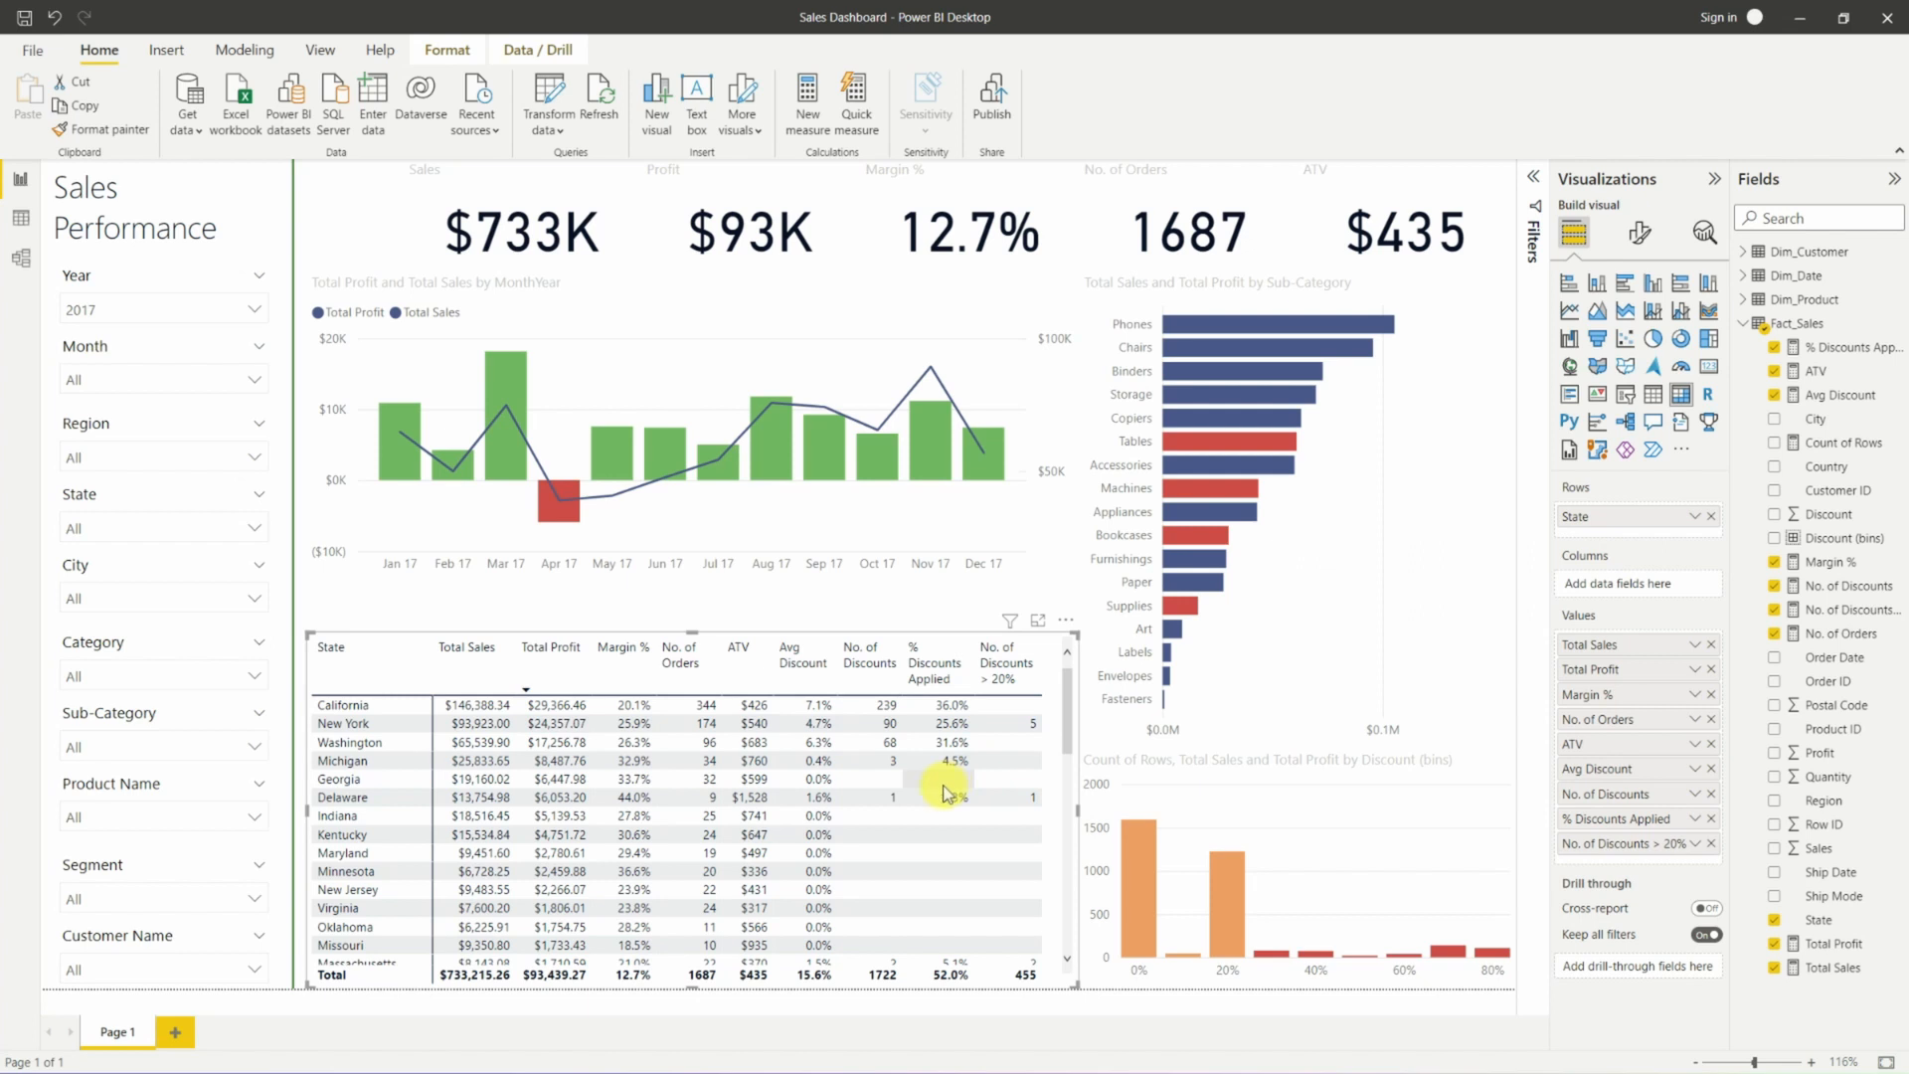
scroll(944, 793, "down", 10)
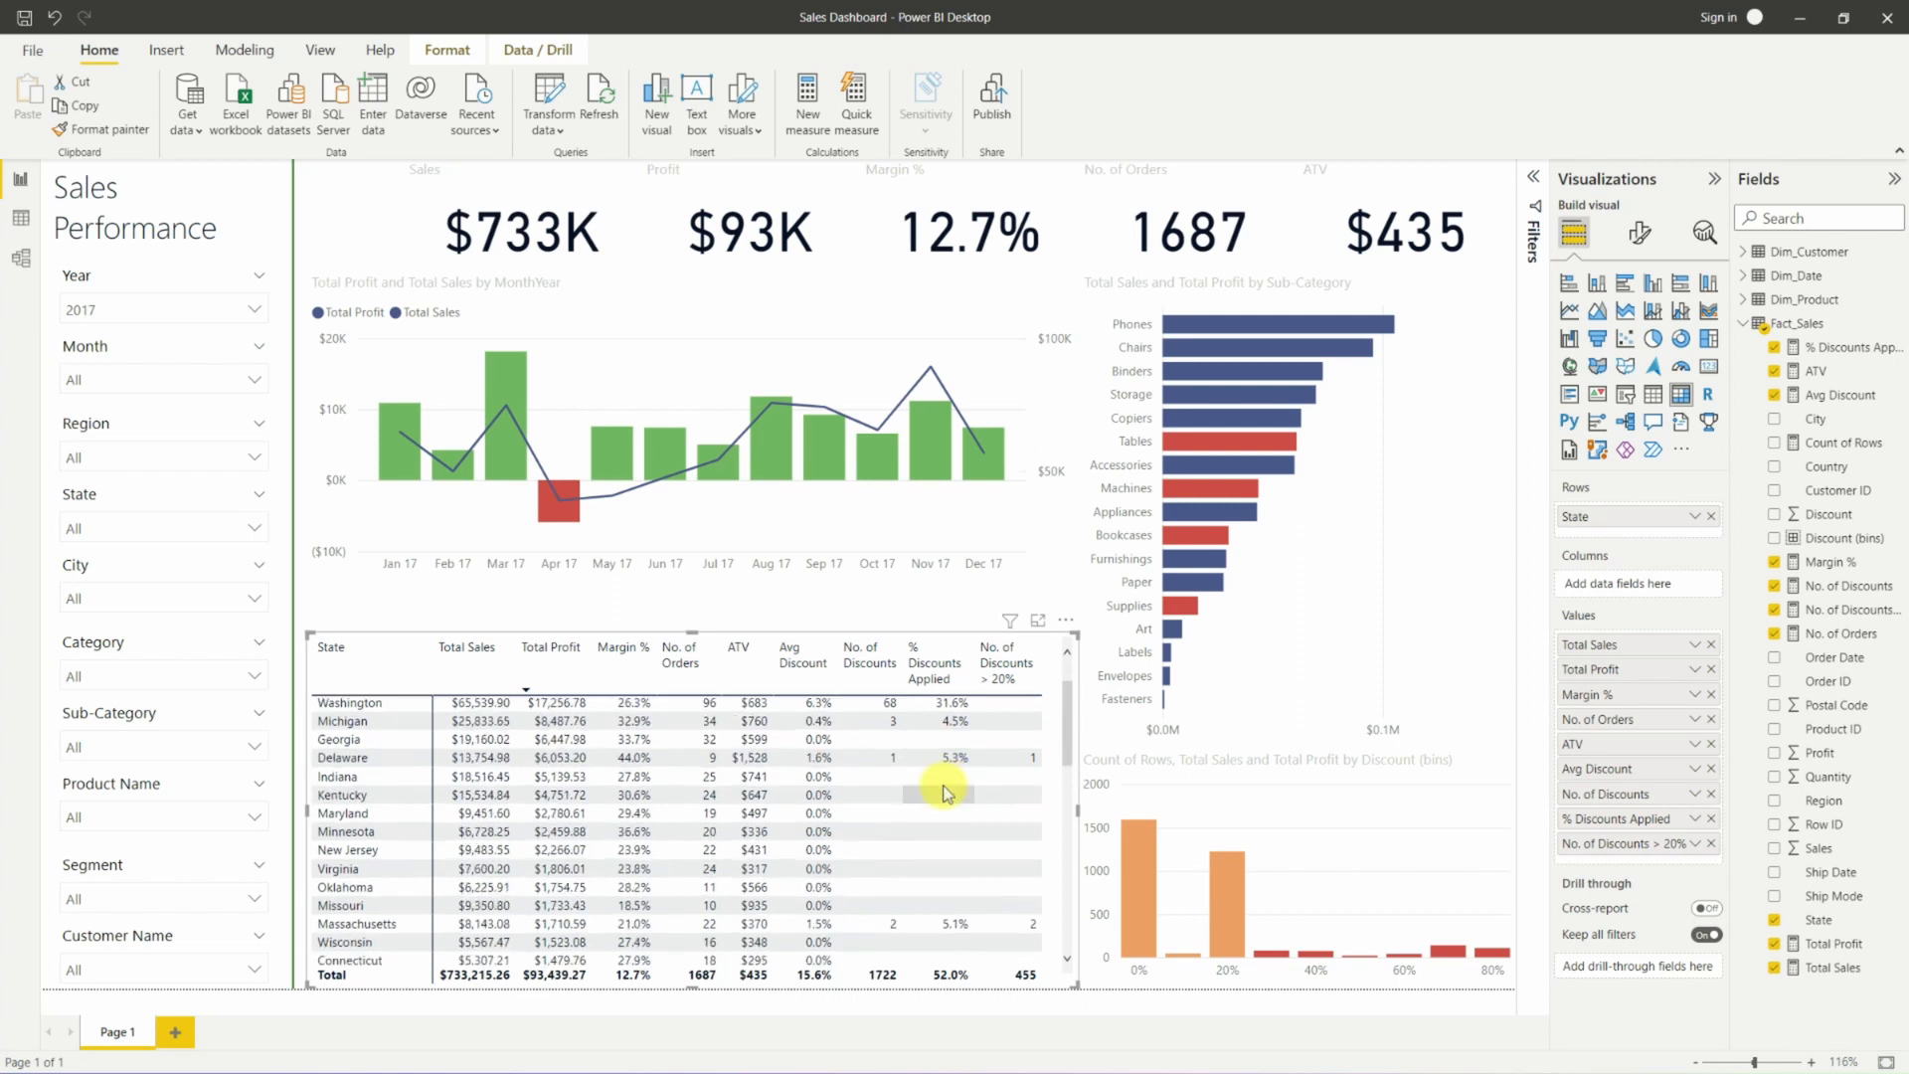
scroll(944, 792, "down", 5)
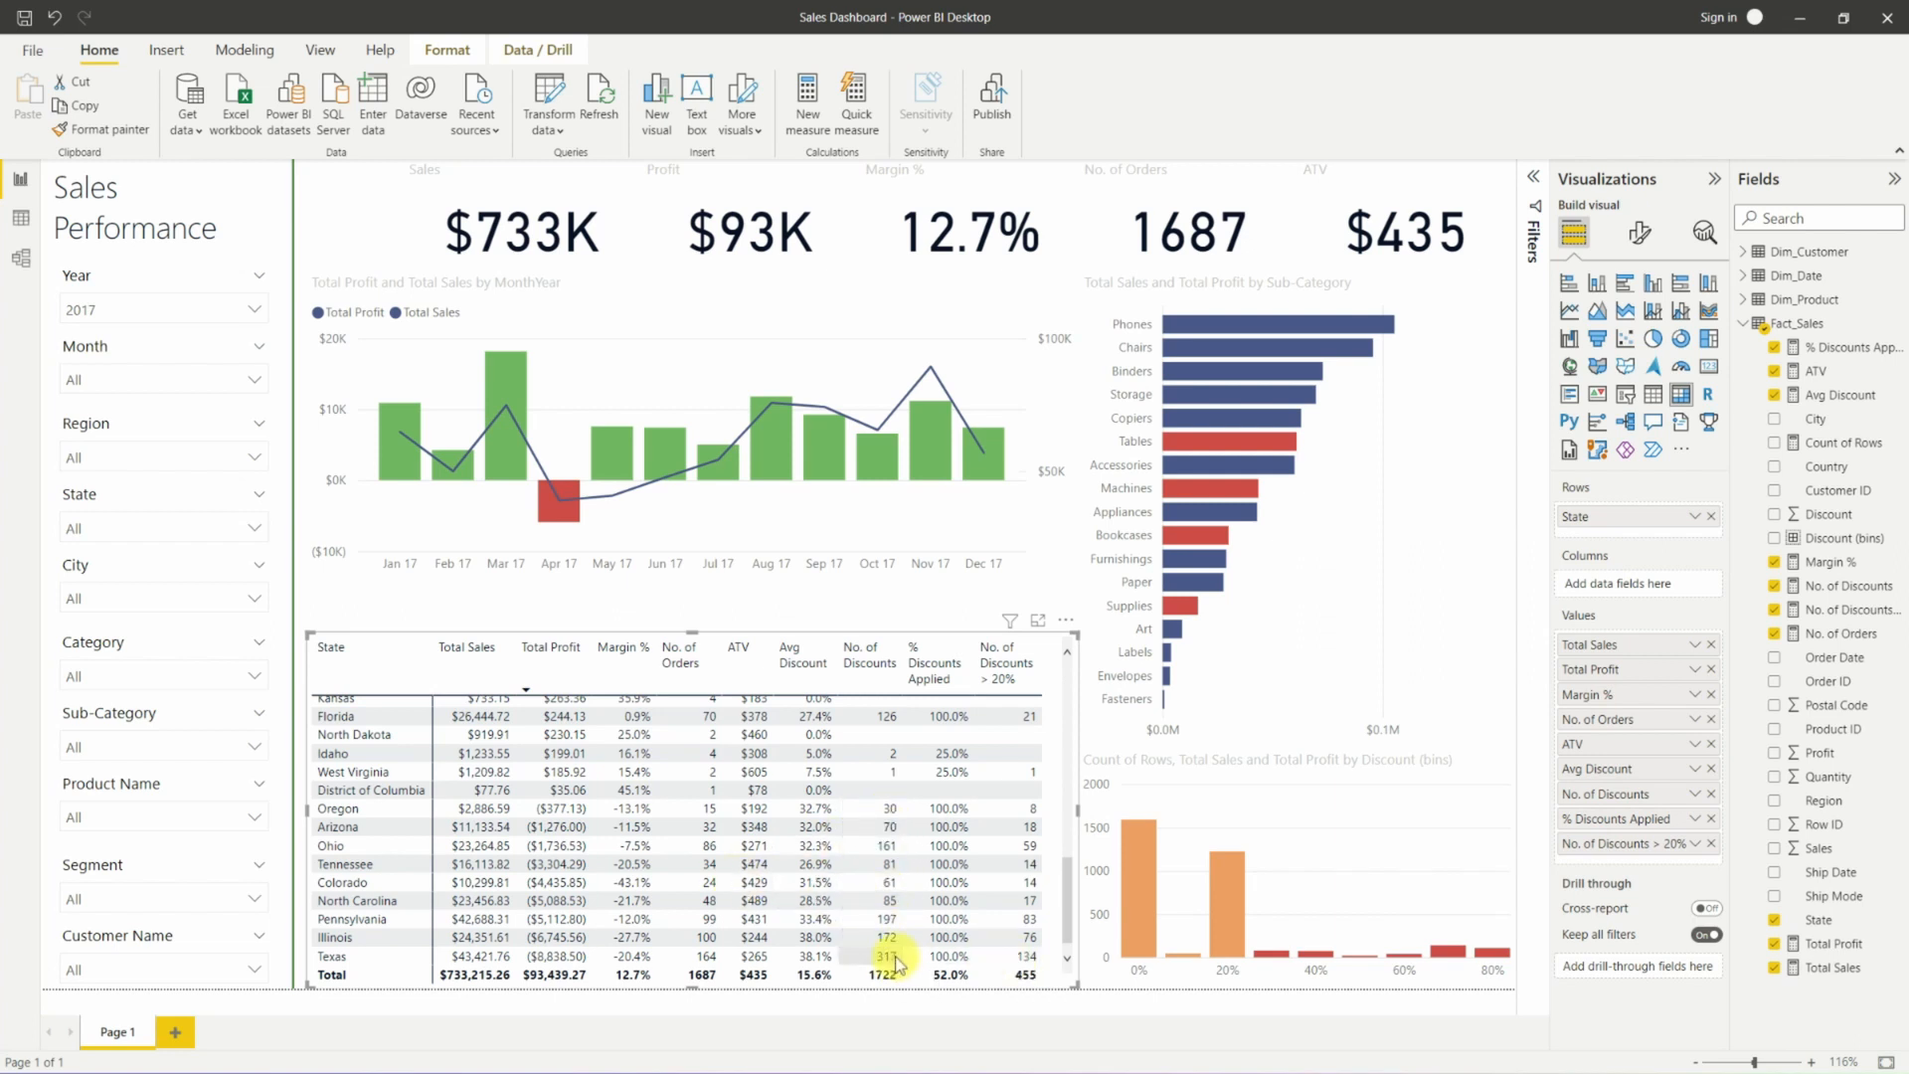
scroll(1010, 810, "up", 5)
scroll(1010, 815, "up", 5)
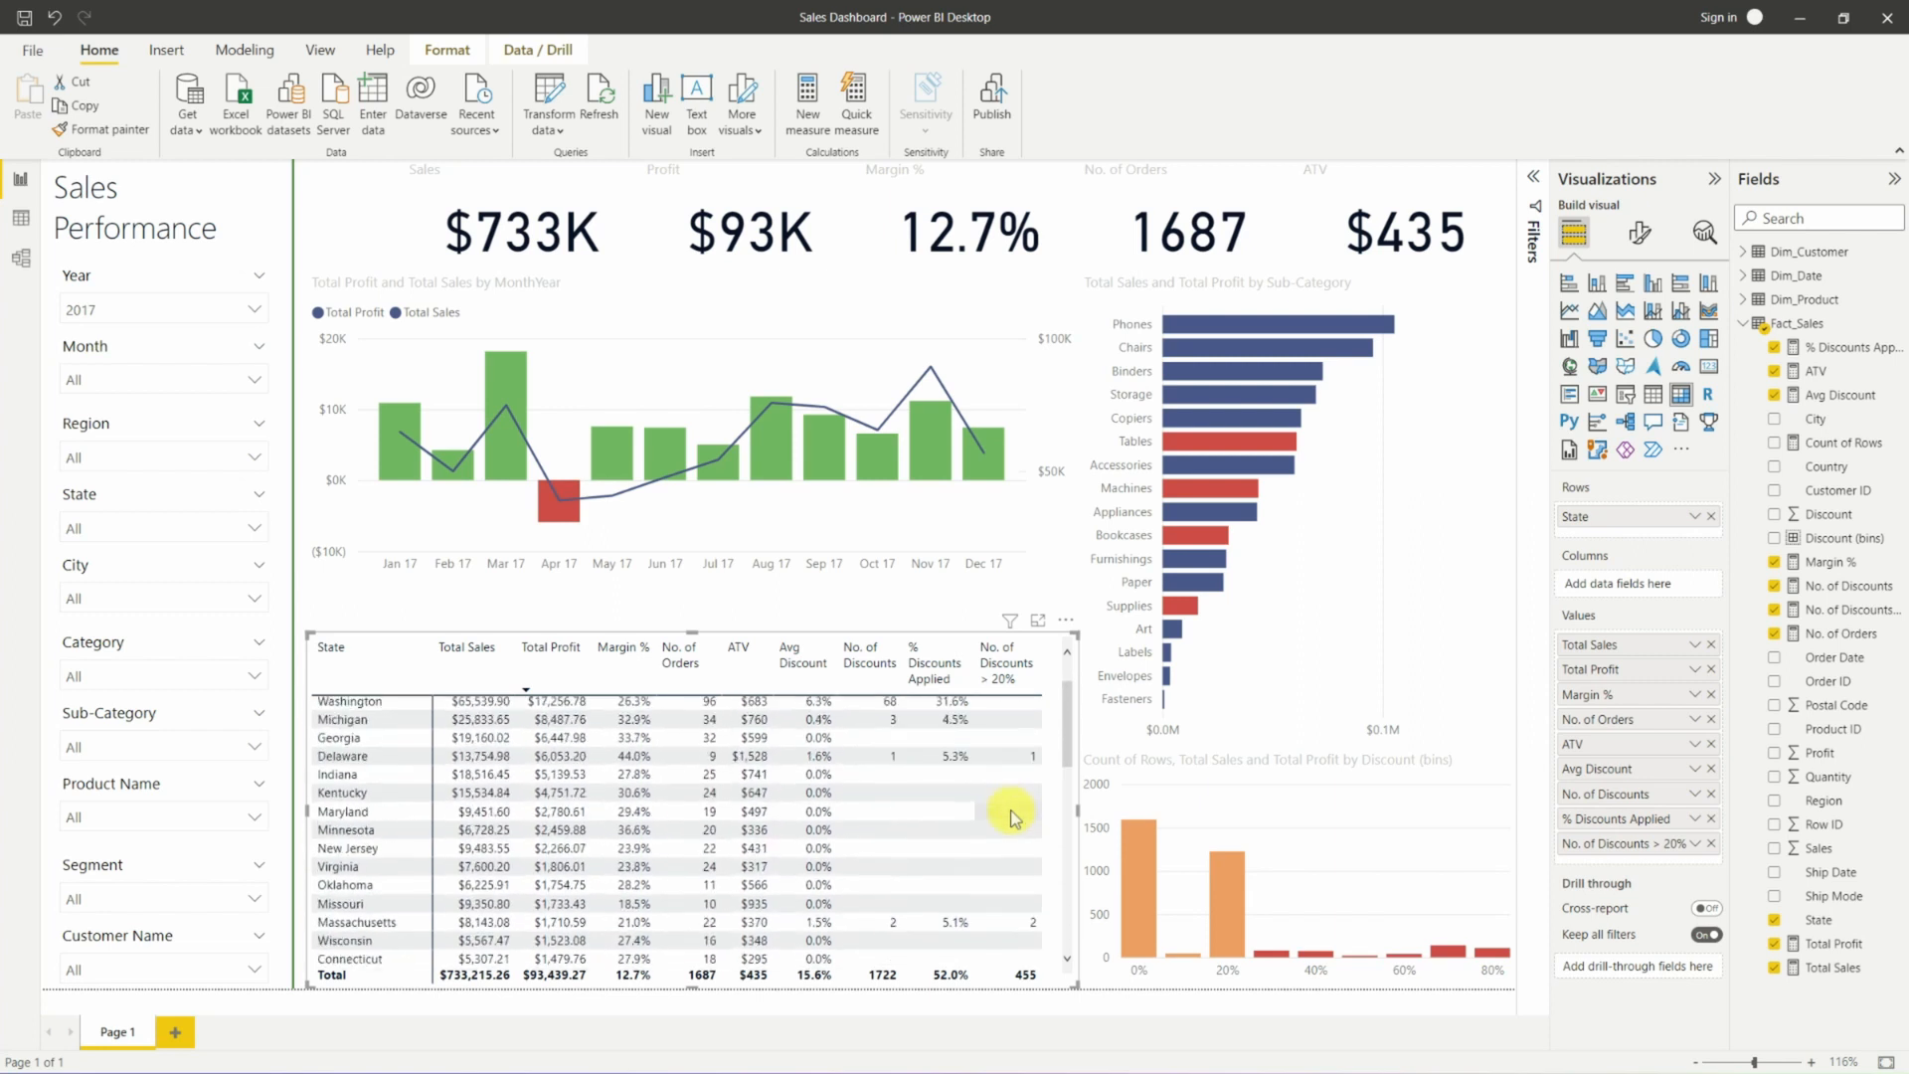
left_click(1039, 673)
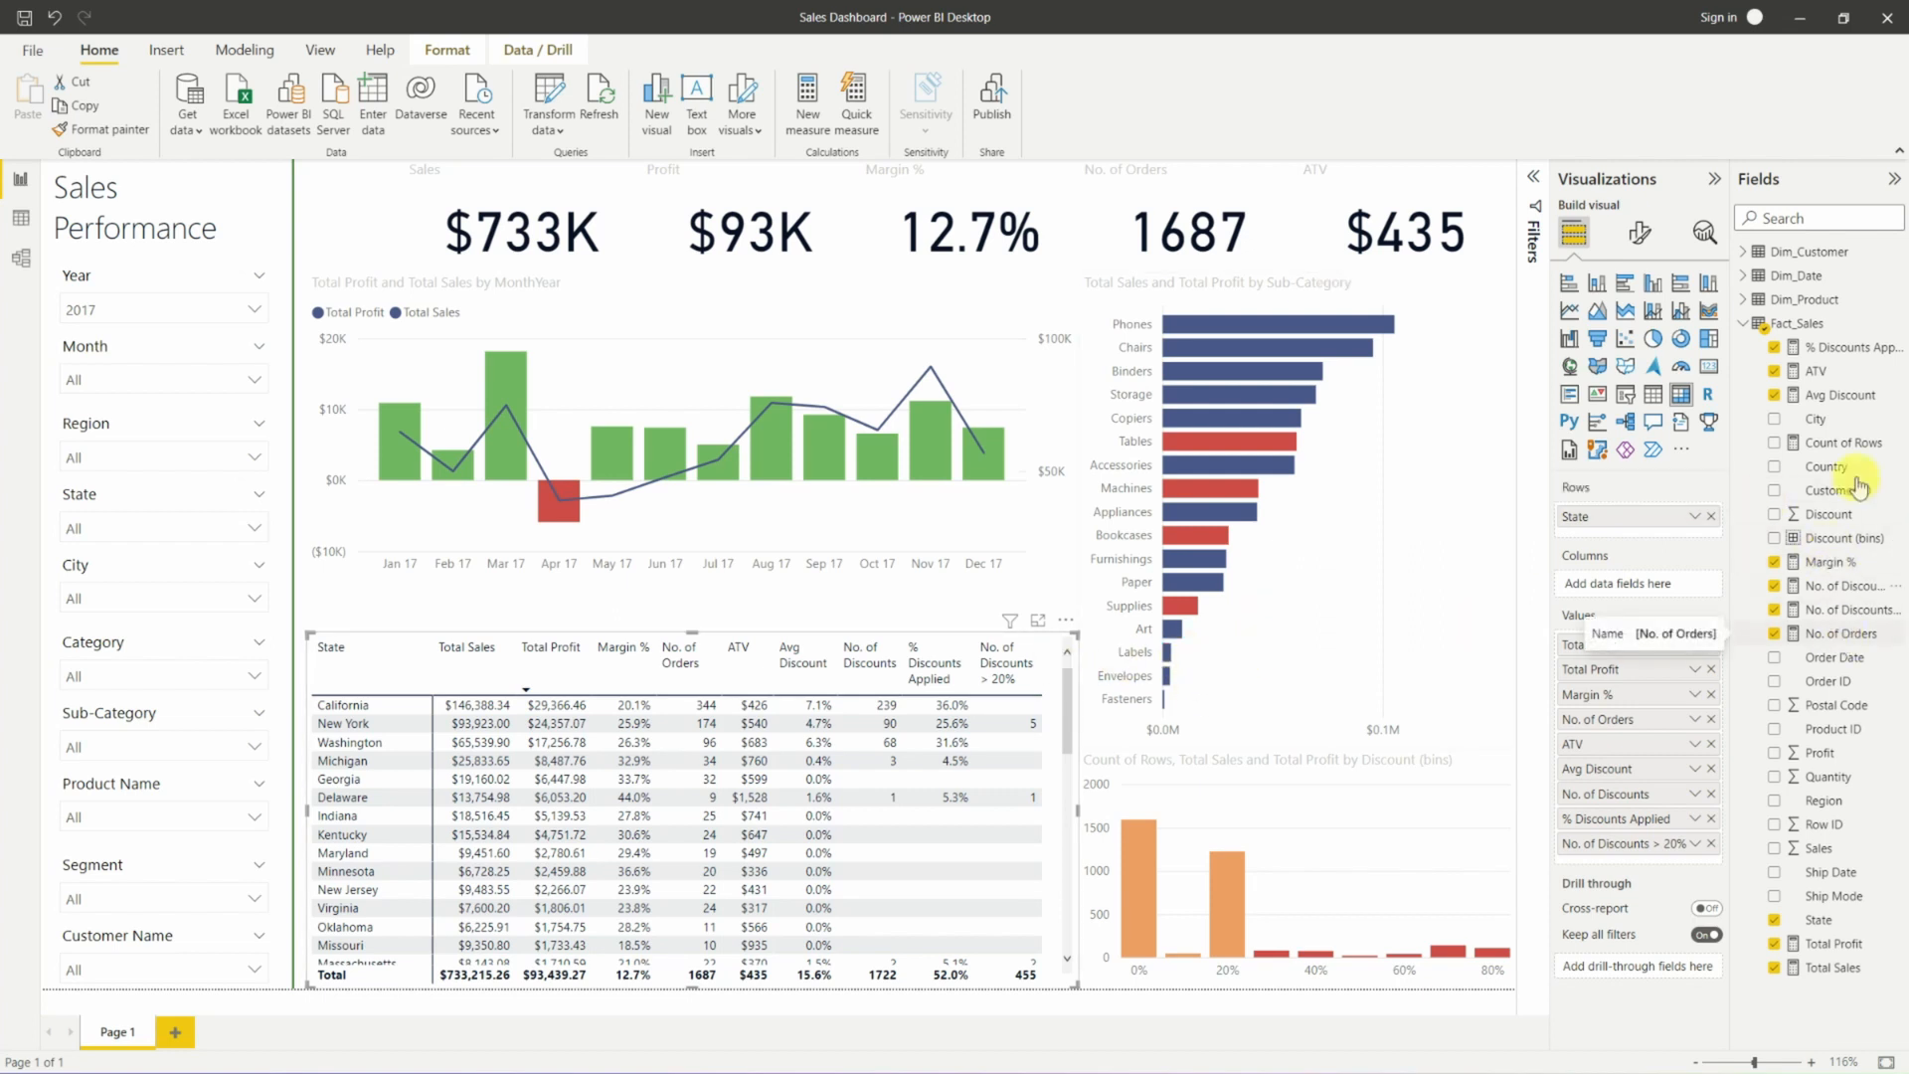
Copy the whole % Discounts Applied formula into another new measure in Fact_Sales.
left_click(1842, 350)
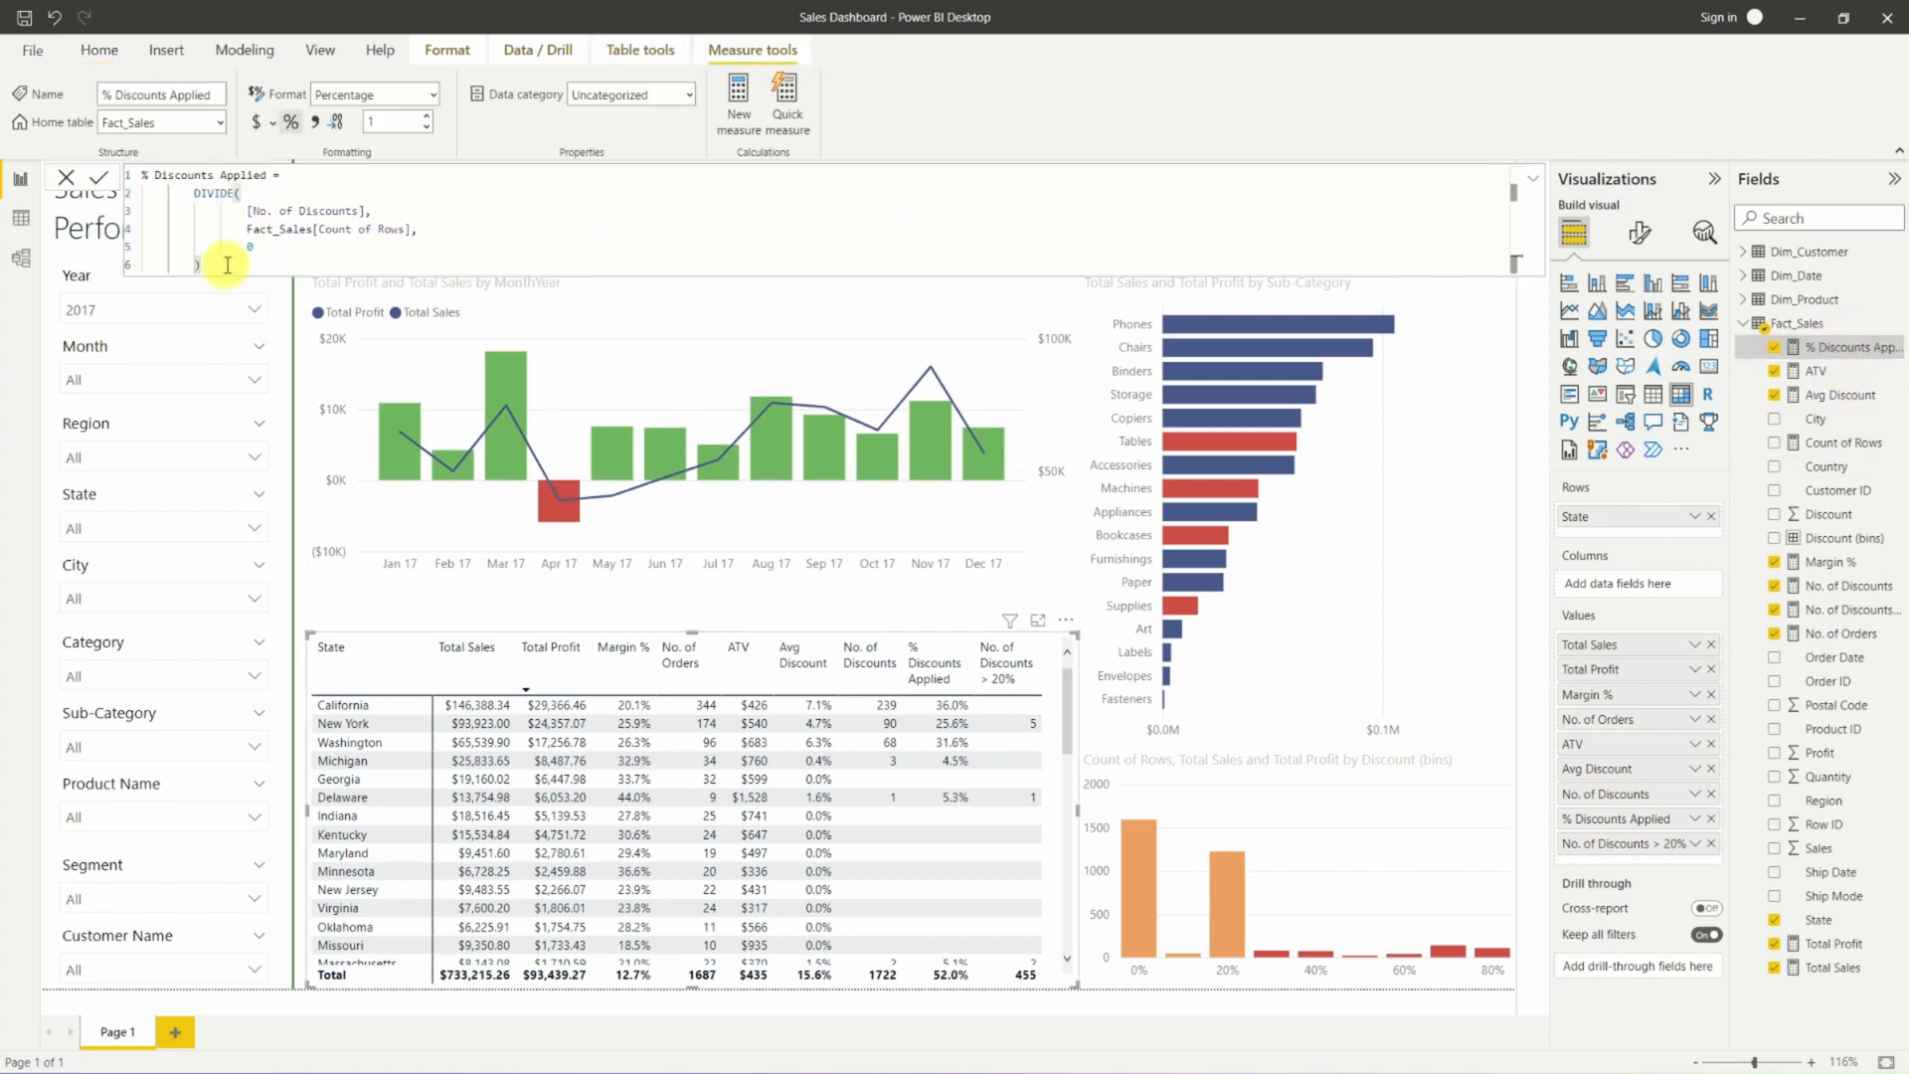
key("ctrl+a")
key("ctrl+c")
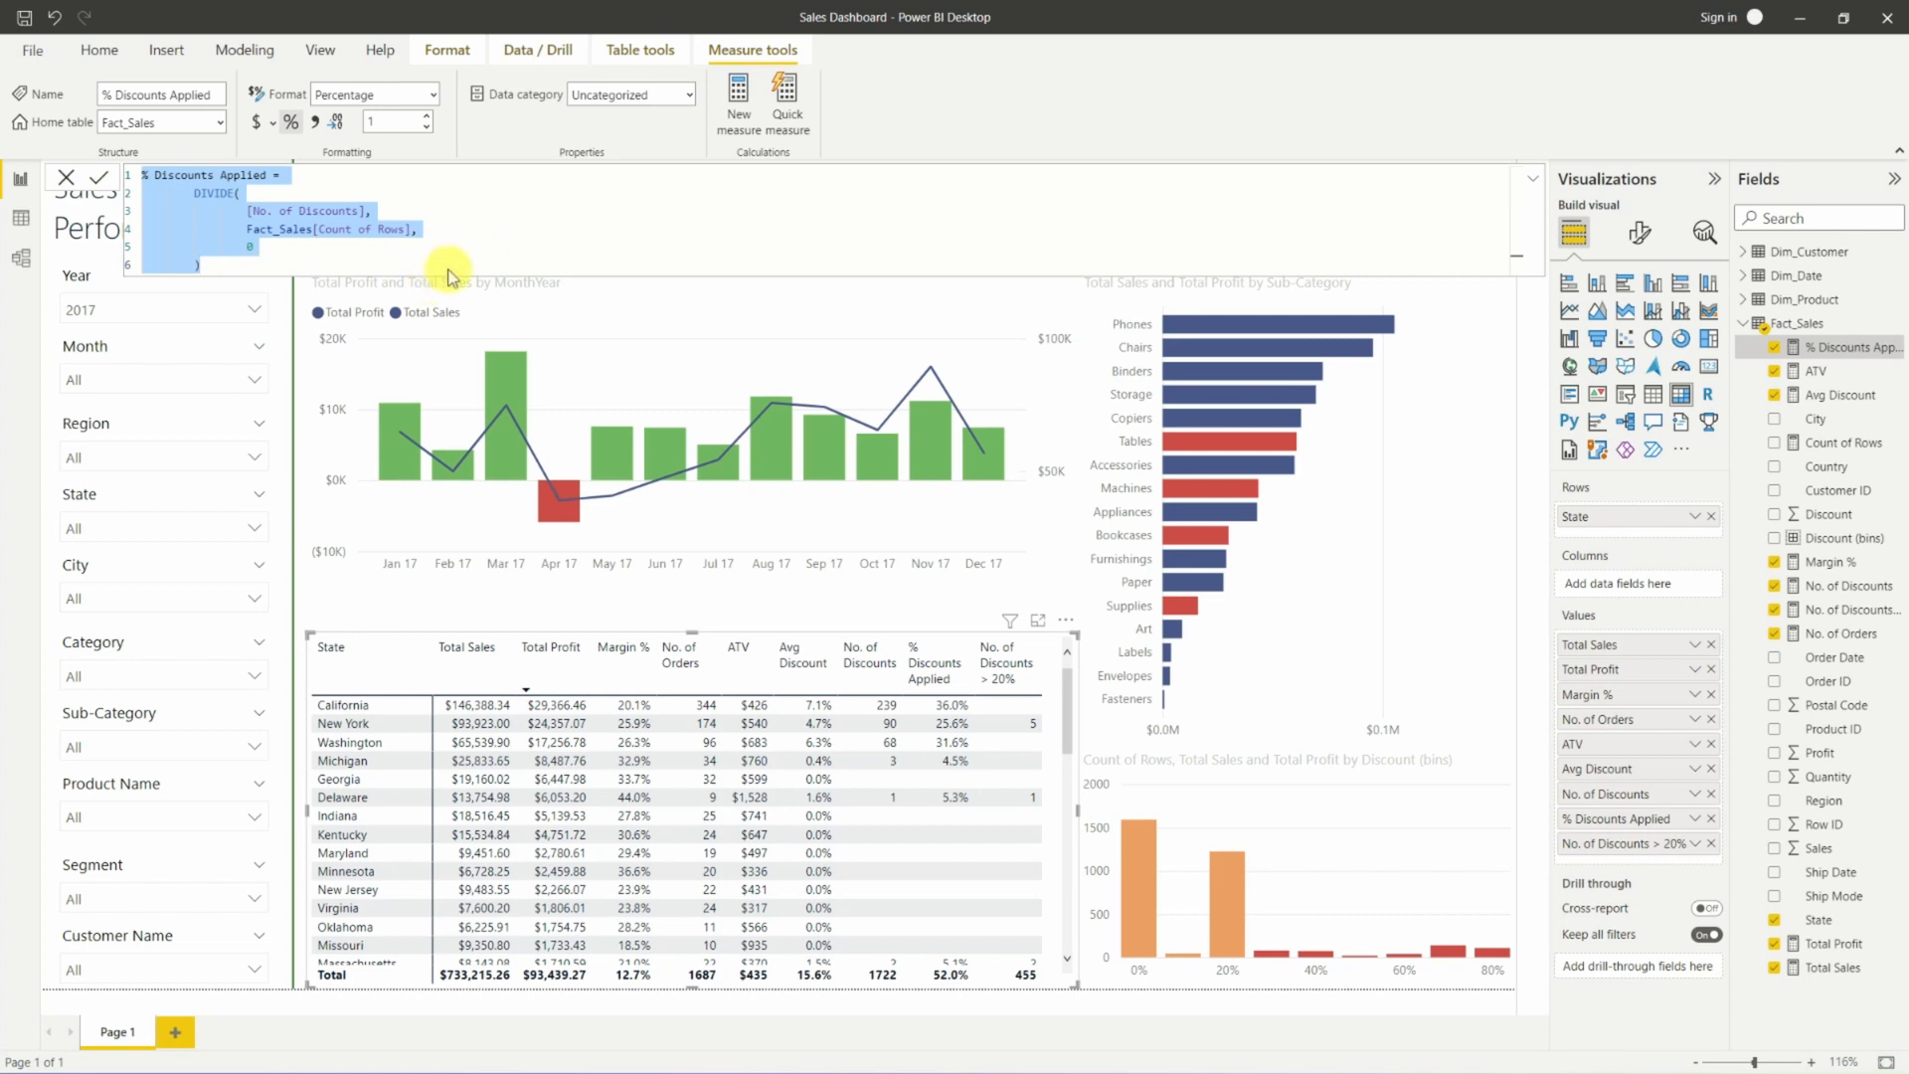
left_click(1895, 324)
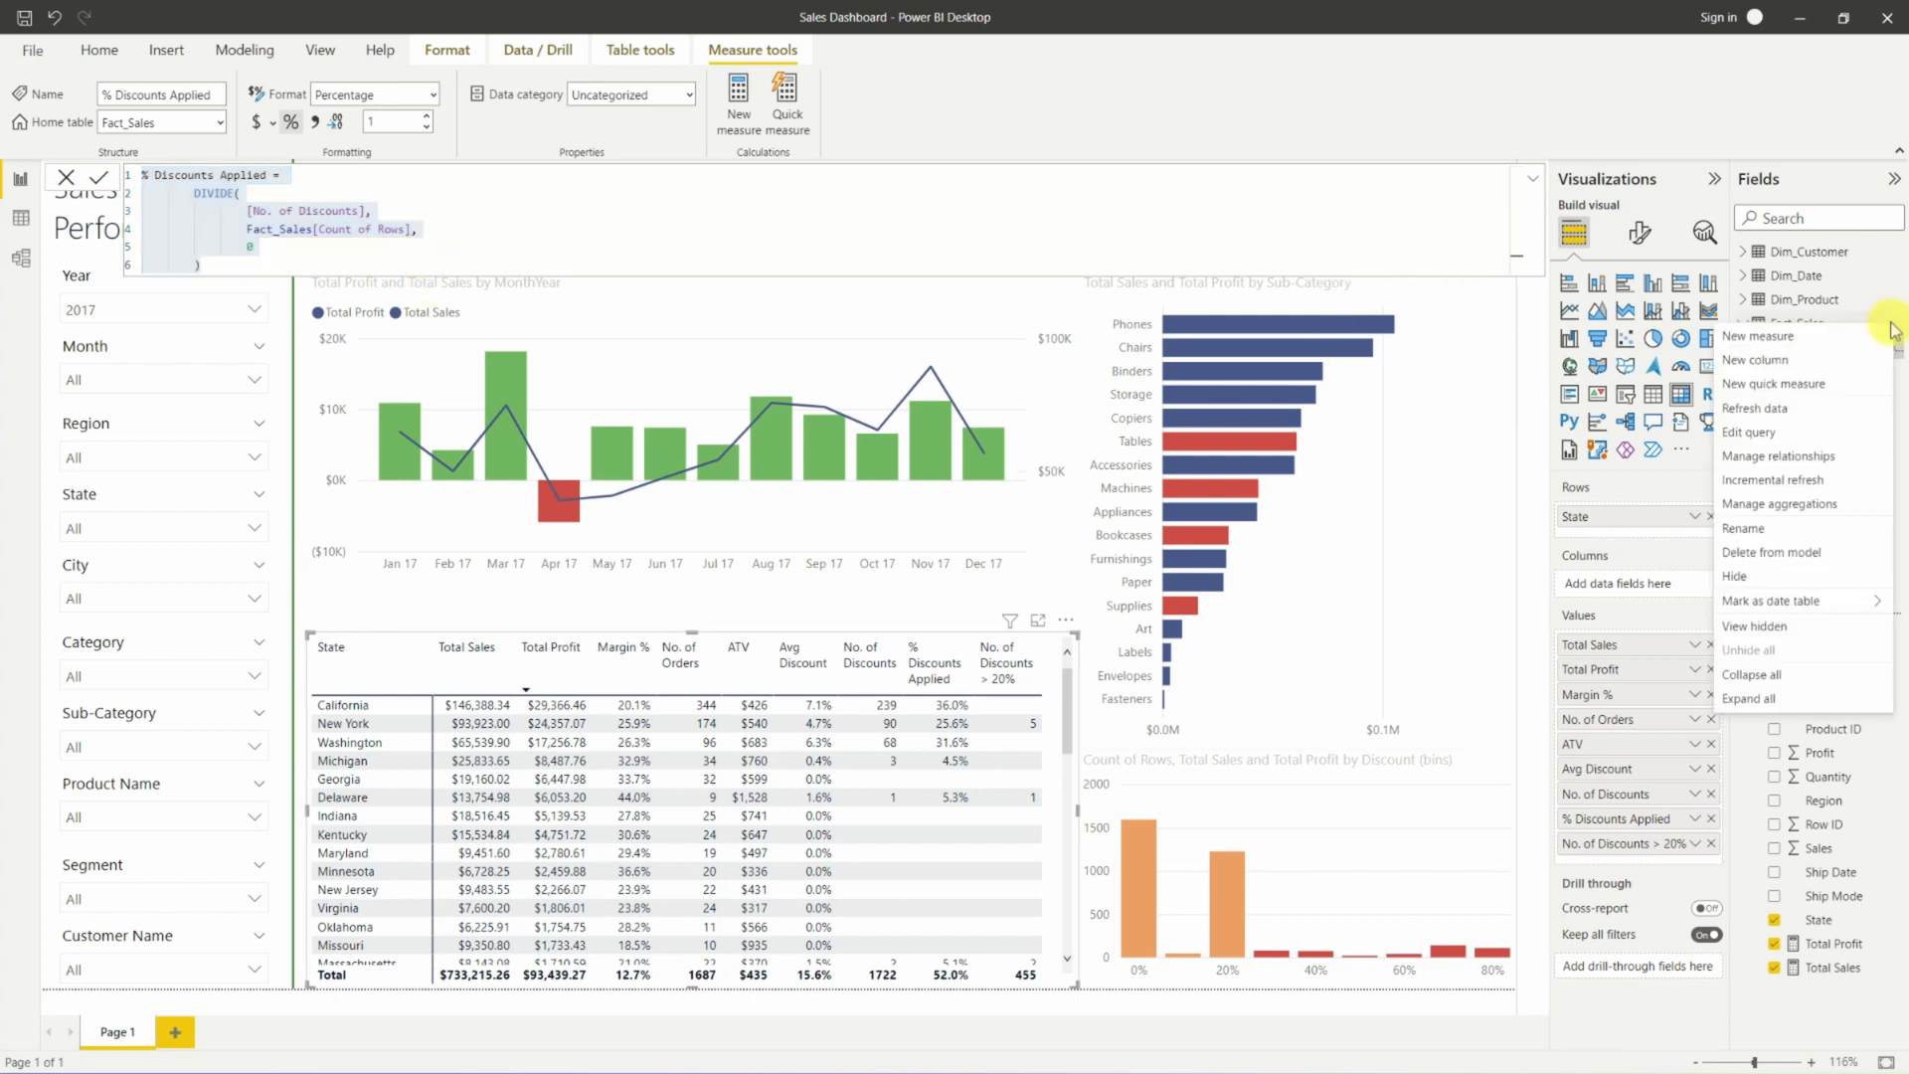
left_click(1843, 341)
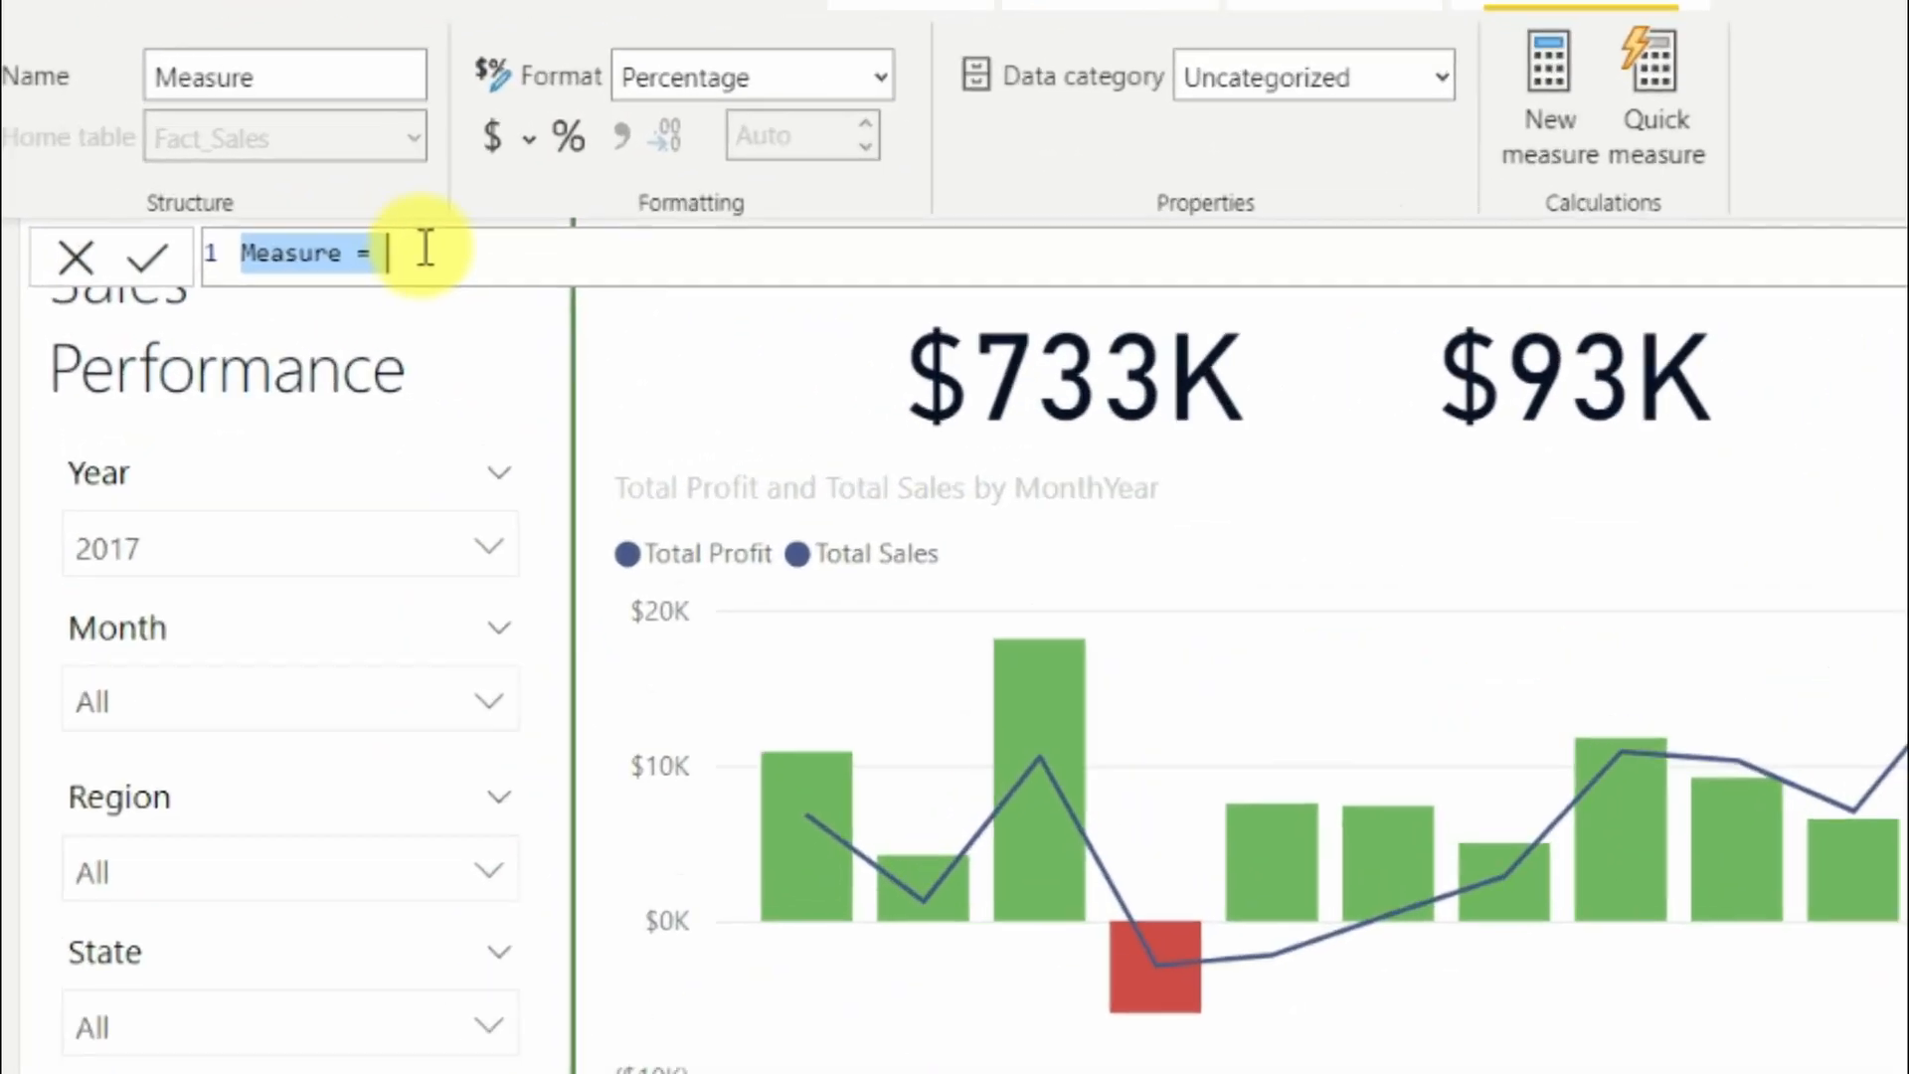
key("ctrl+v")
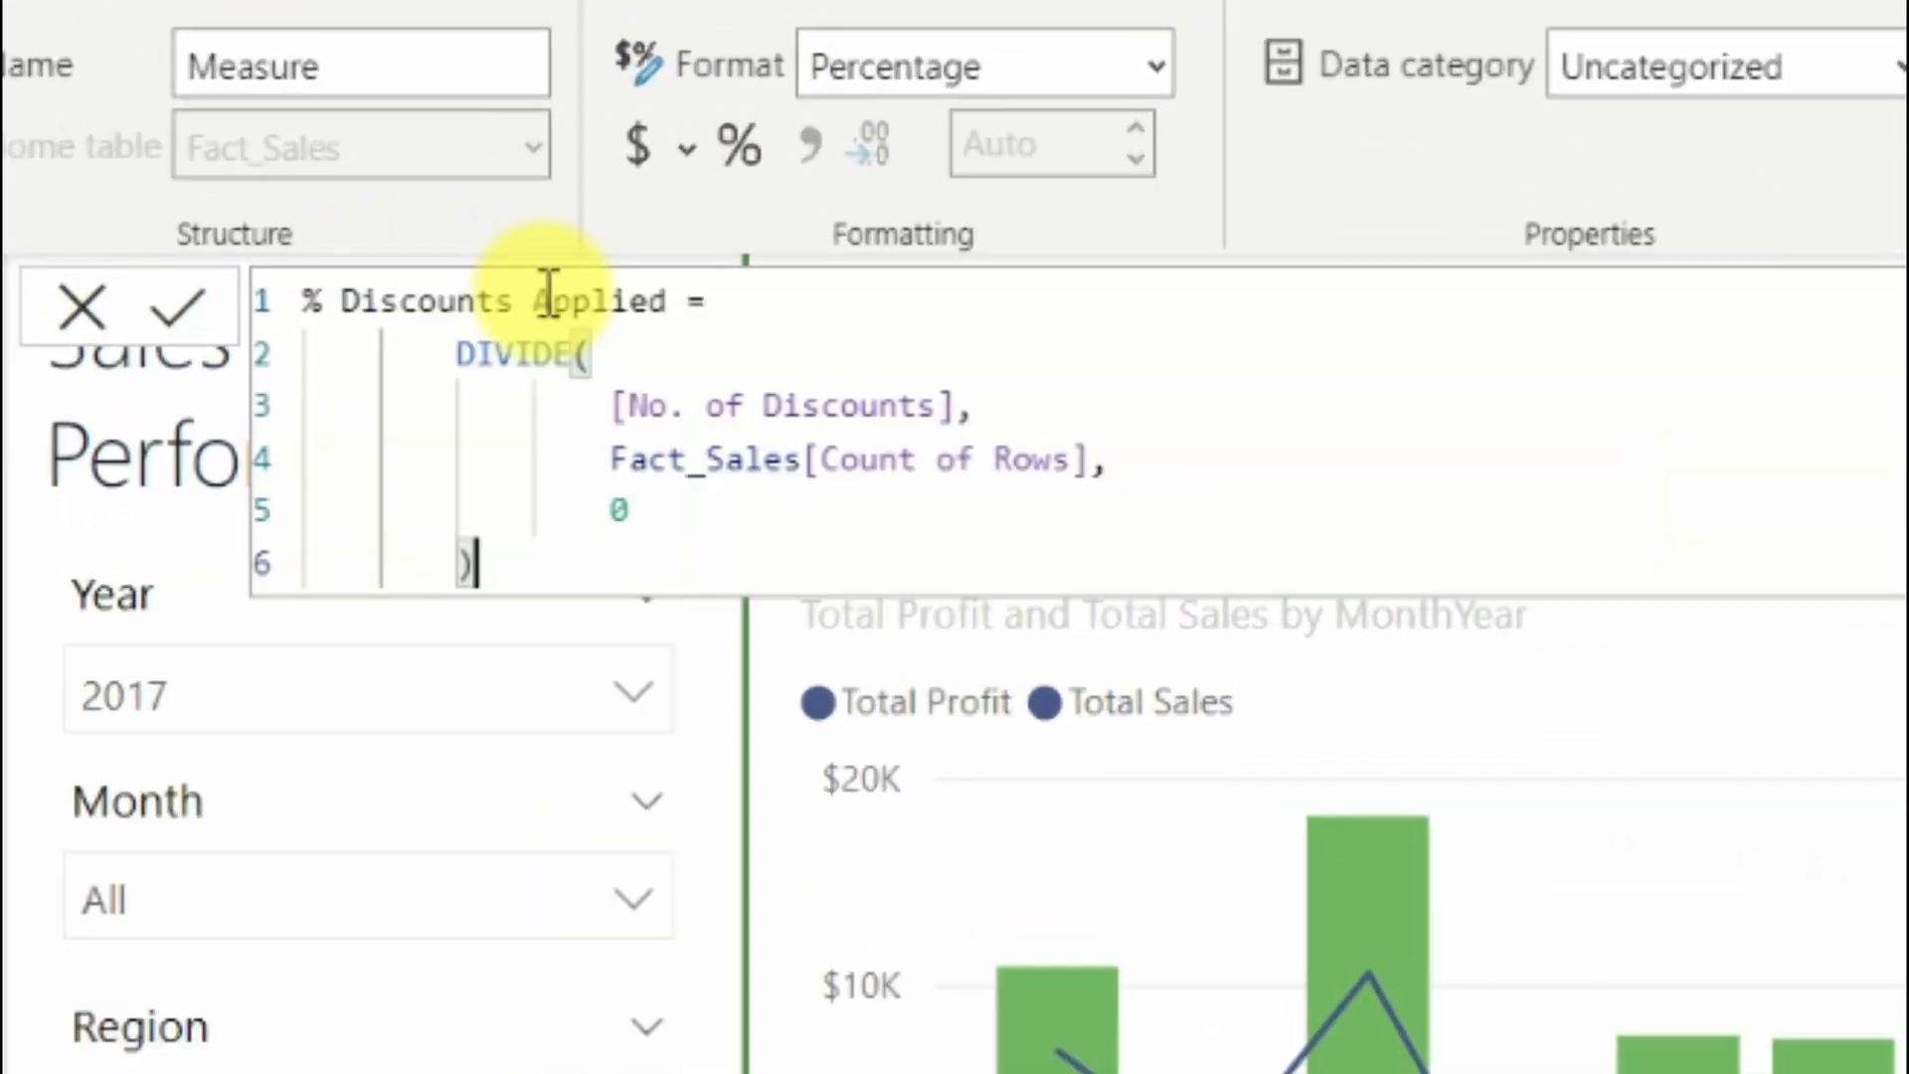
Rename the copied percentage measure as % Discounts > 20% in its formula.
left_click_drag(676, 298, 533, 298)
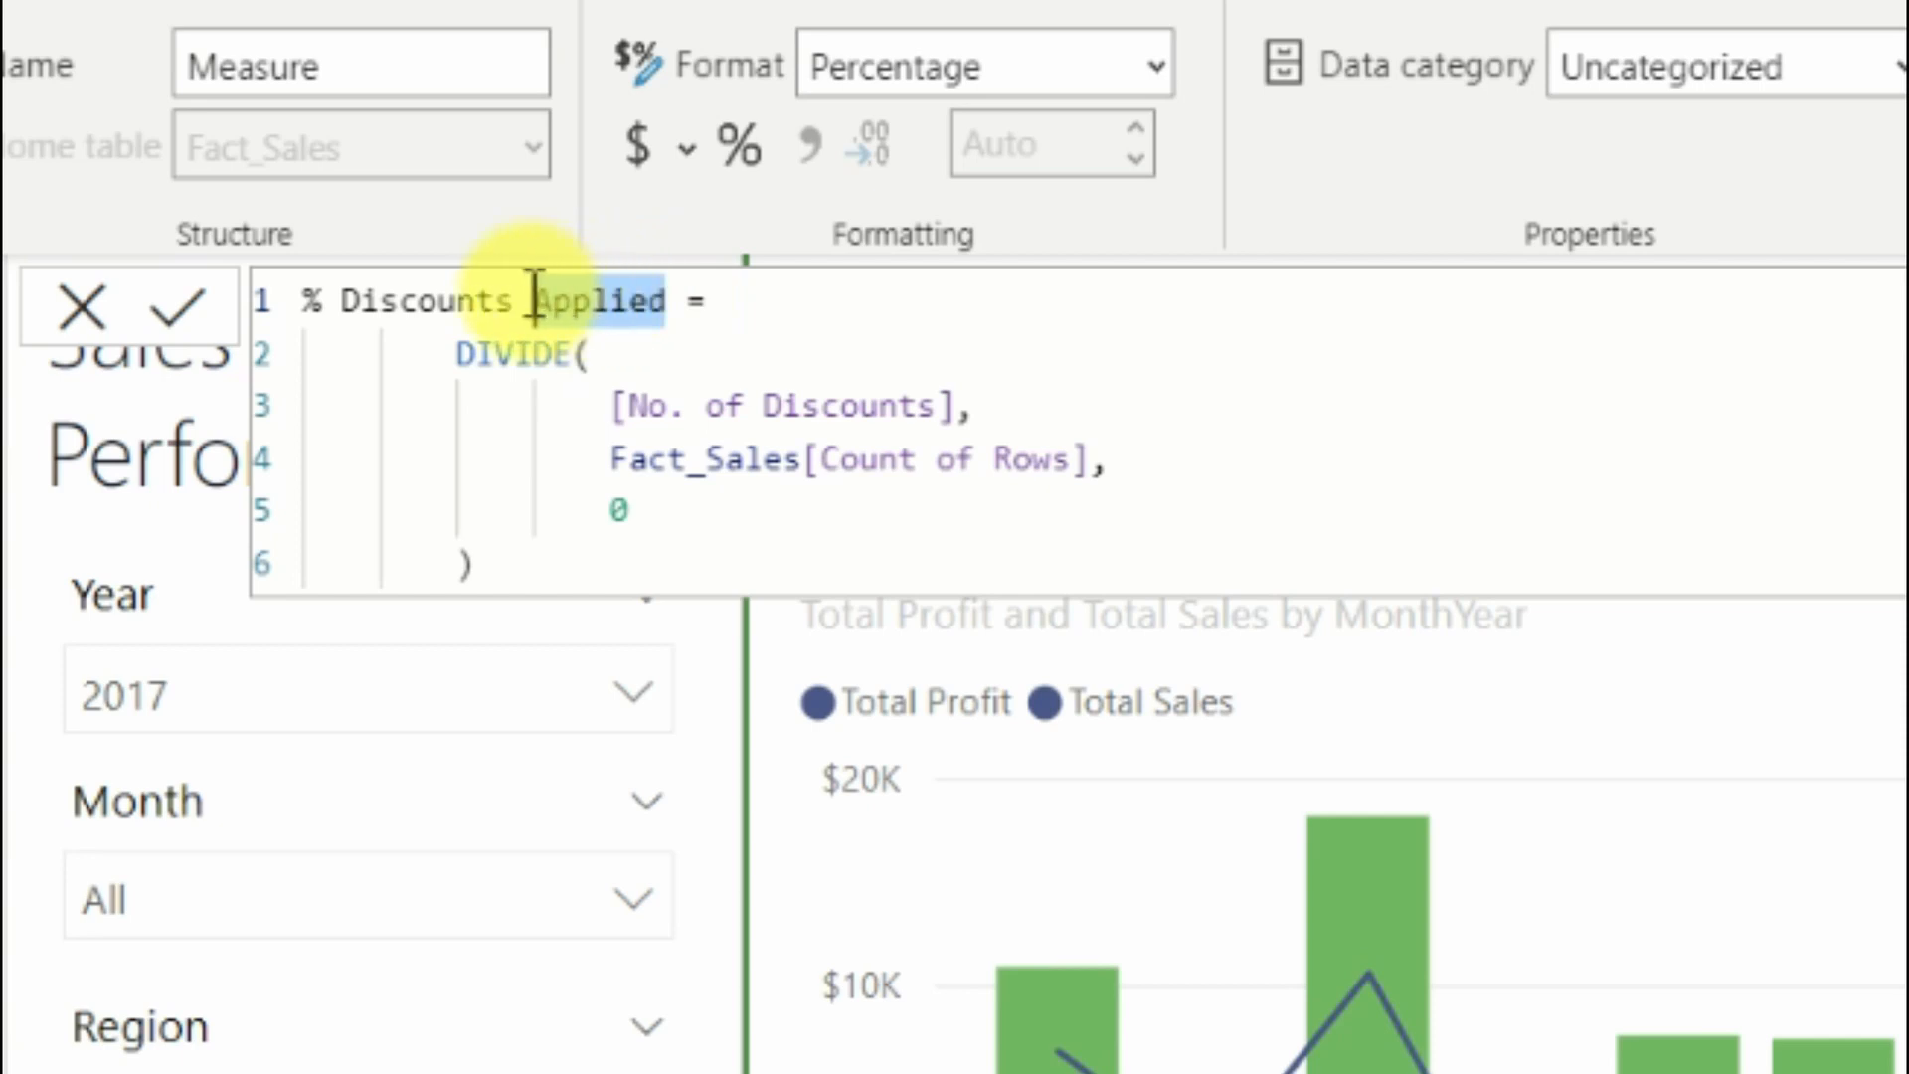
key("BackSpace")
type("> 20%")
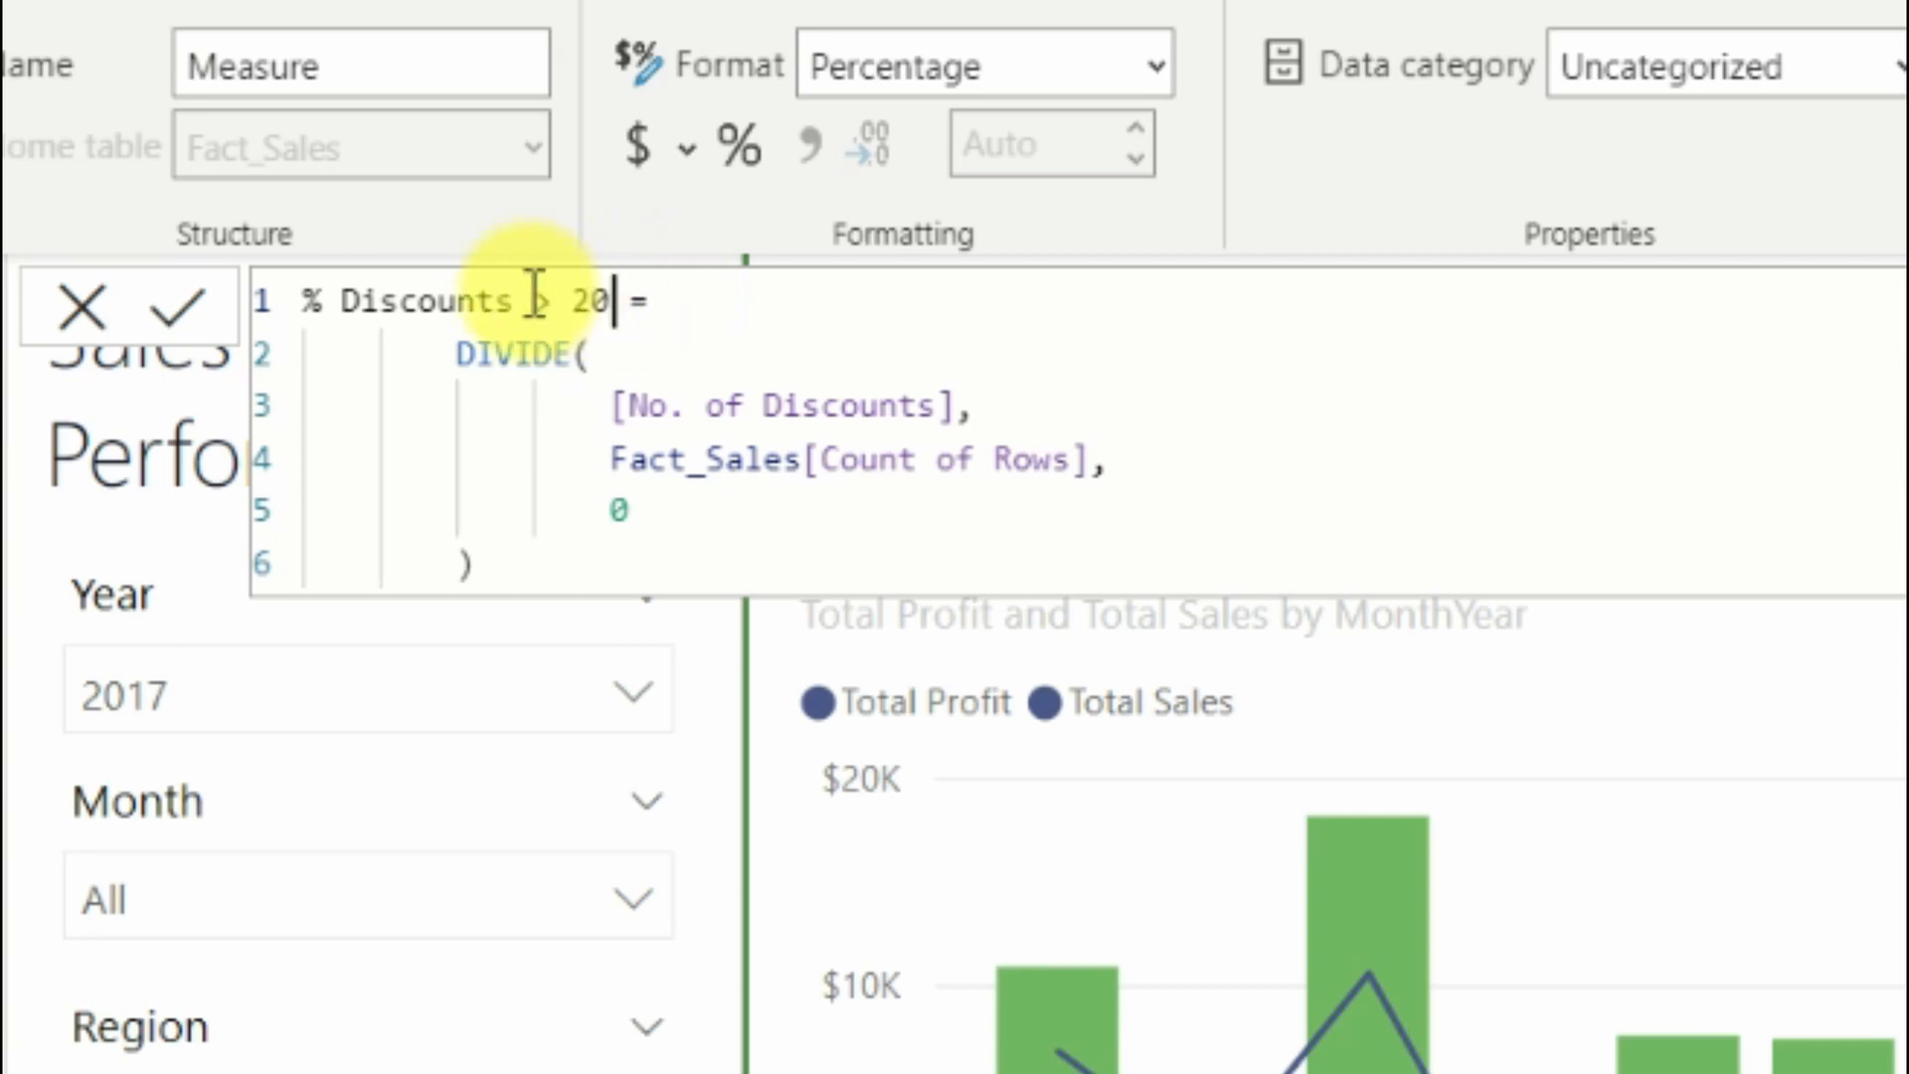
Replace the DIVIDE denominator in the % Discounts > 20% formula with [No. of Discounts].
left_click(956, 405)
left_click_drag(956, 405, 614, 407)
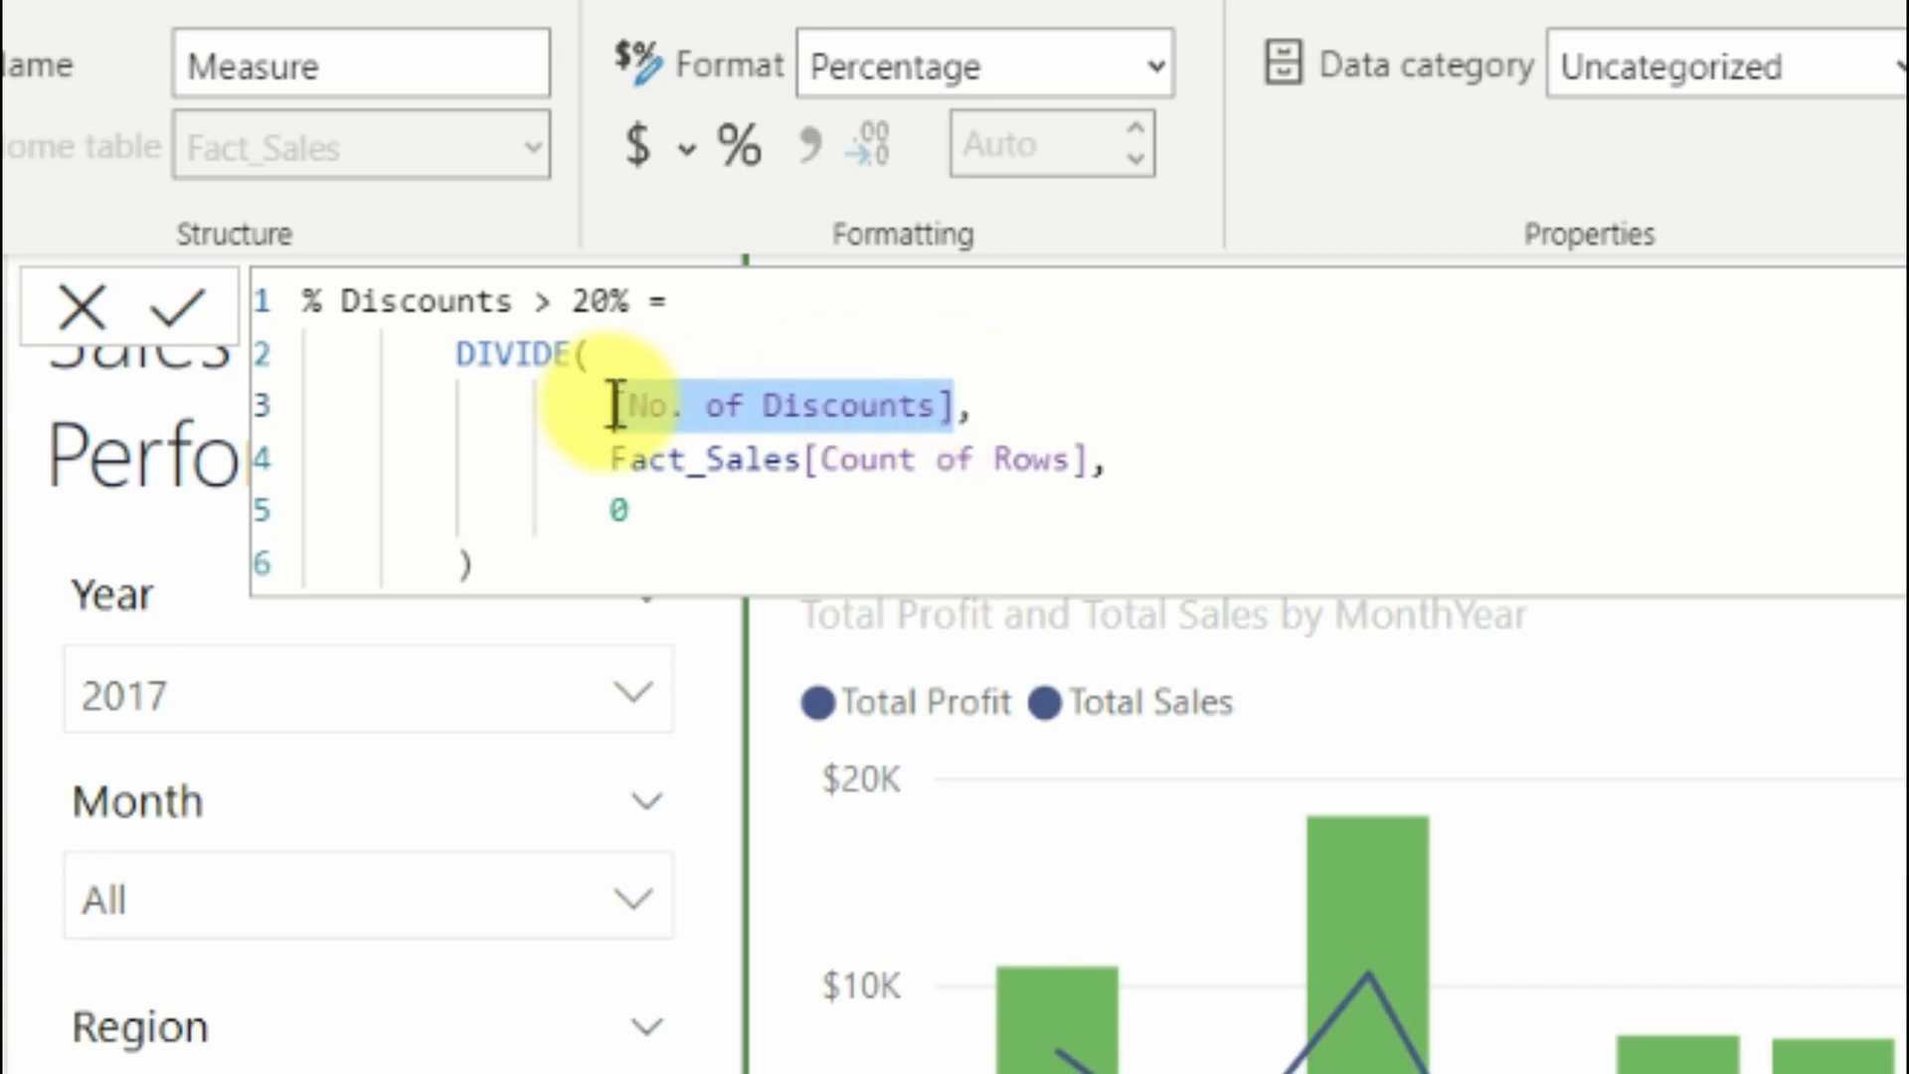
left_click_drag(1092, 458, 641, 459)
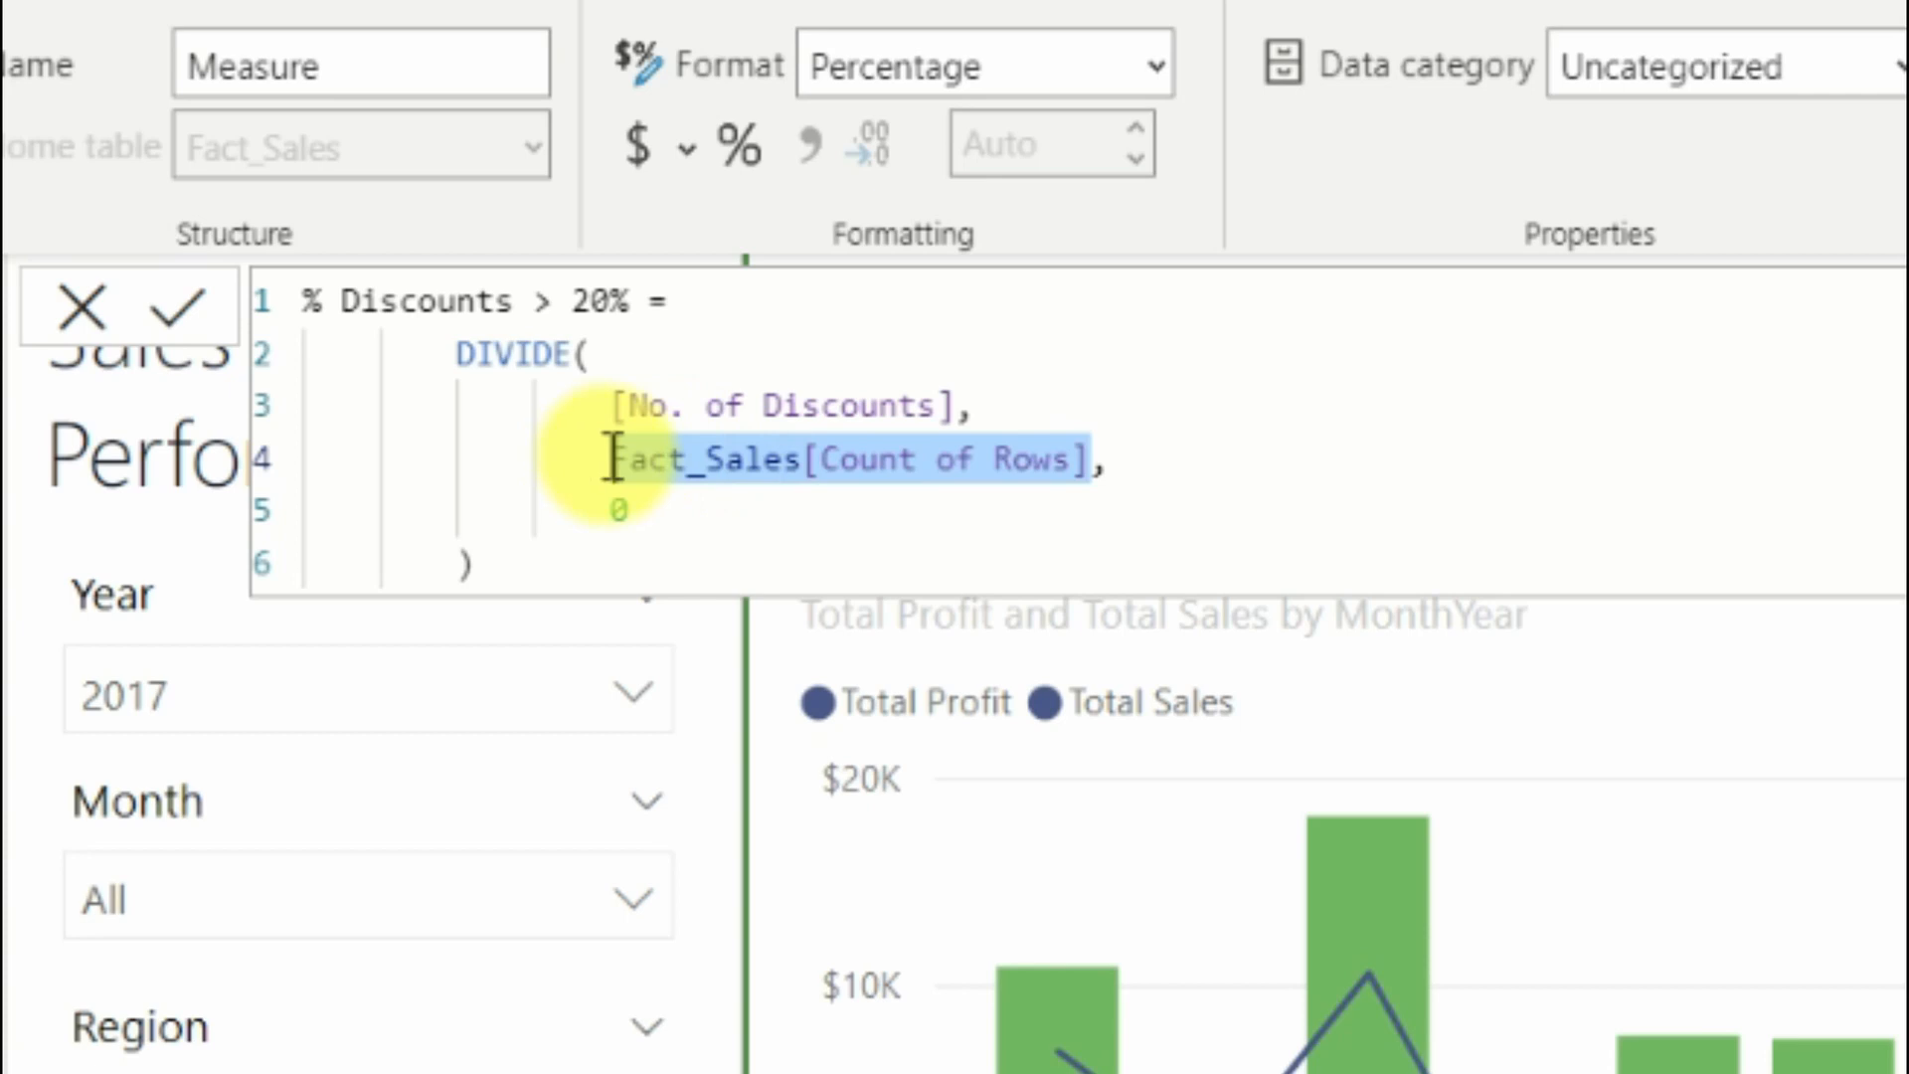
type("[No. of Discounts]")
Change the DIVIDE numerator to the [No. of Discounts > 20%] measure.
left_click(956, 405)
mouse_move(960, 405)
left_mouse_down()
mouse_move(785, 405)
mouse_move(944, 405)
left_mouse_up()
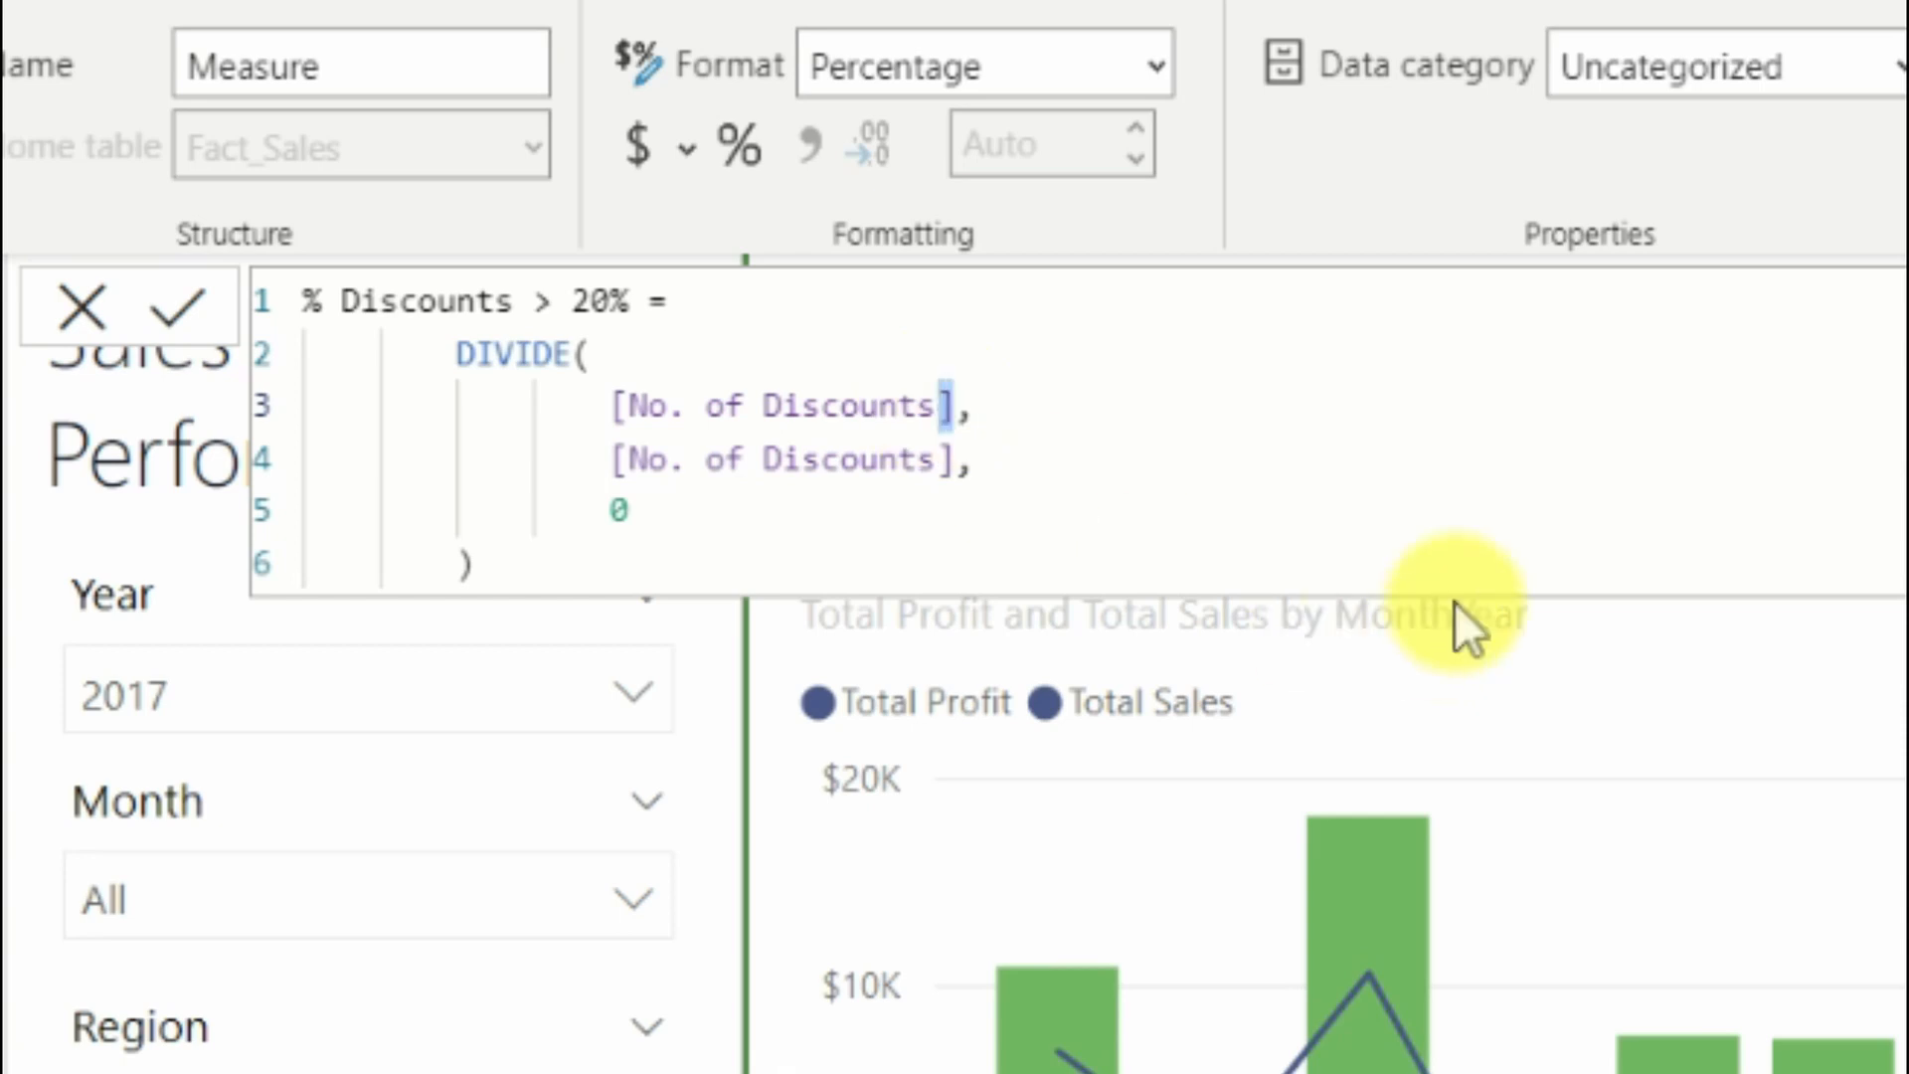
key("Delete")
key("Up")
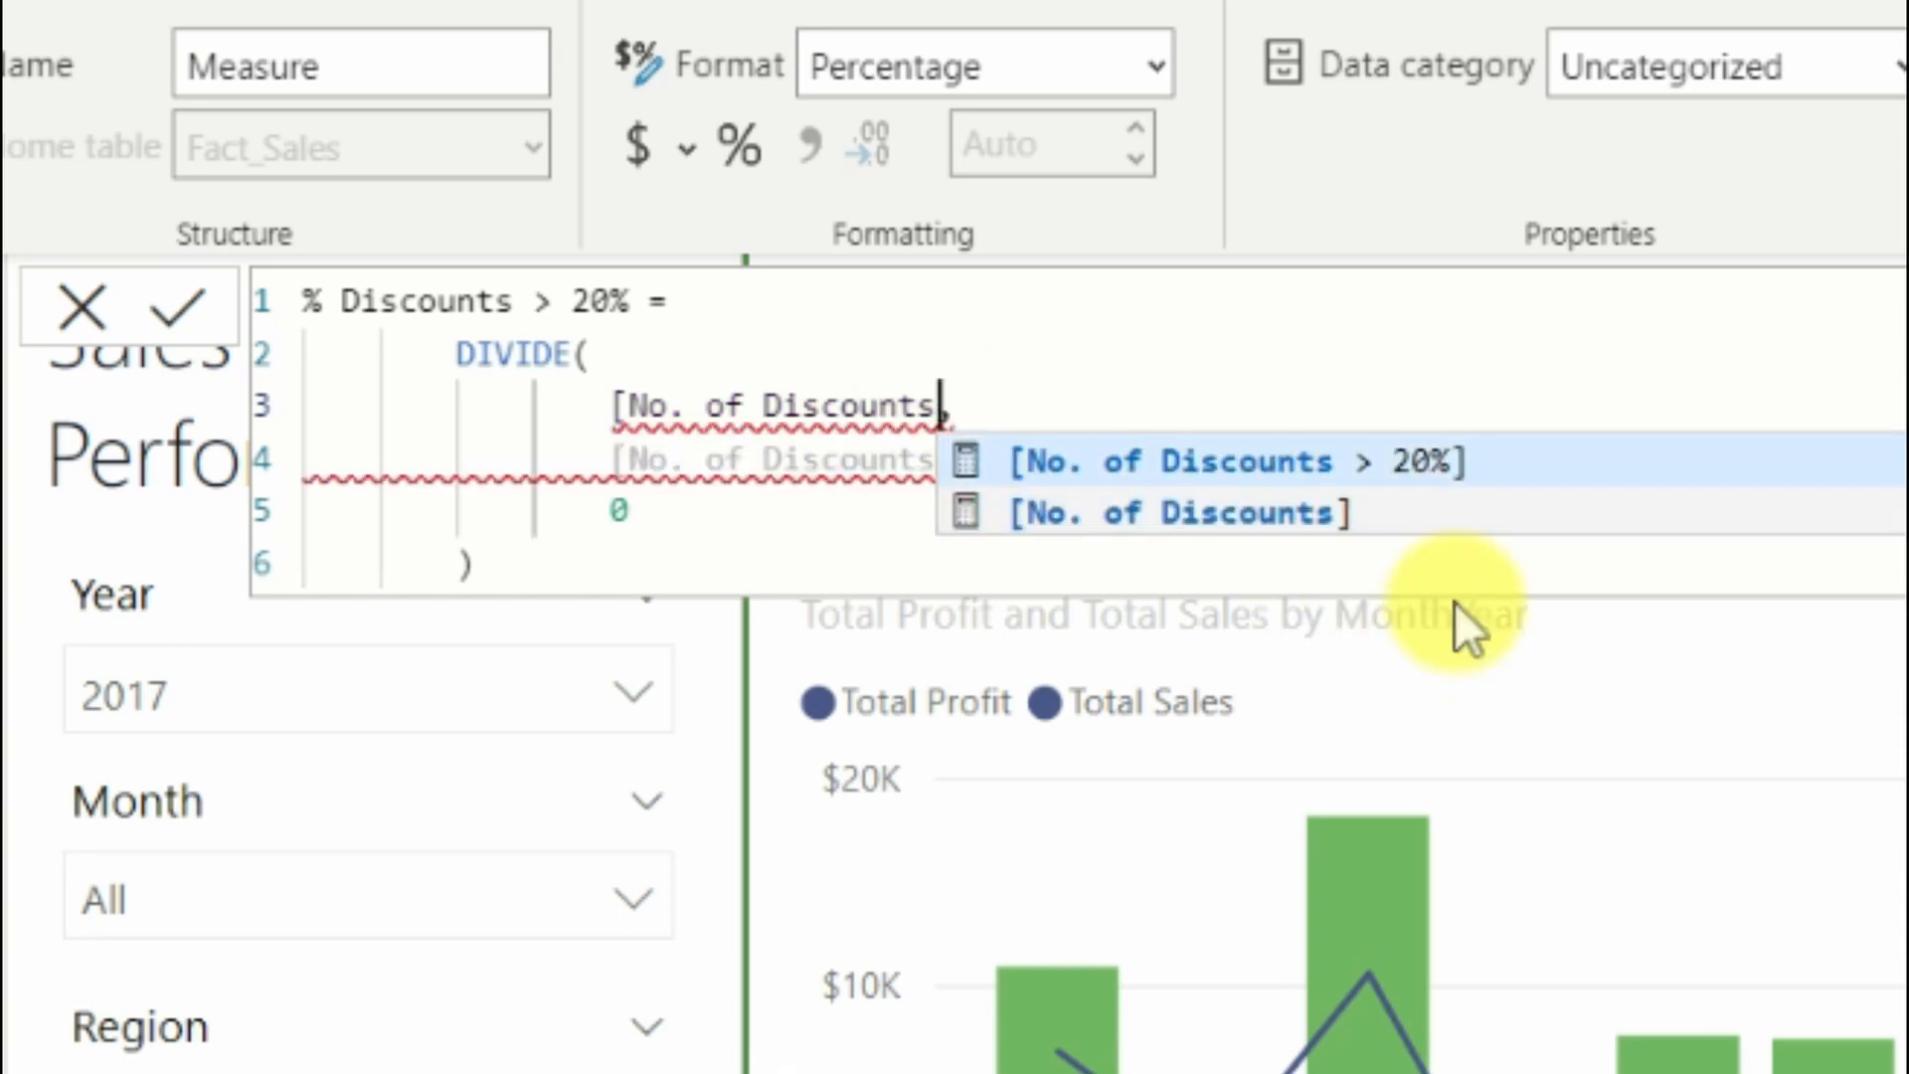
key("Tab")
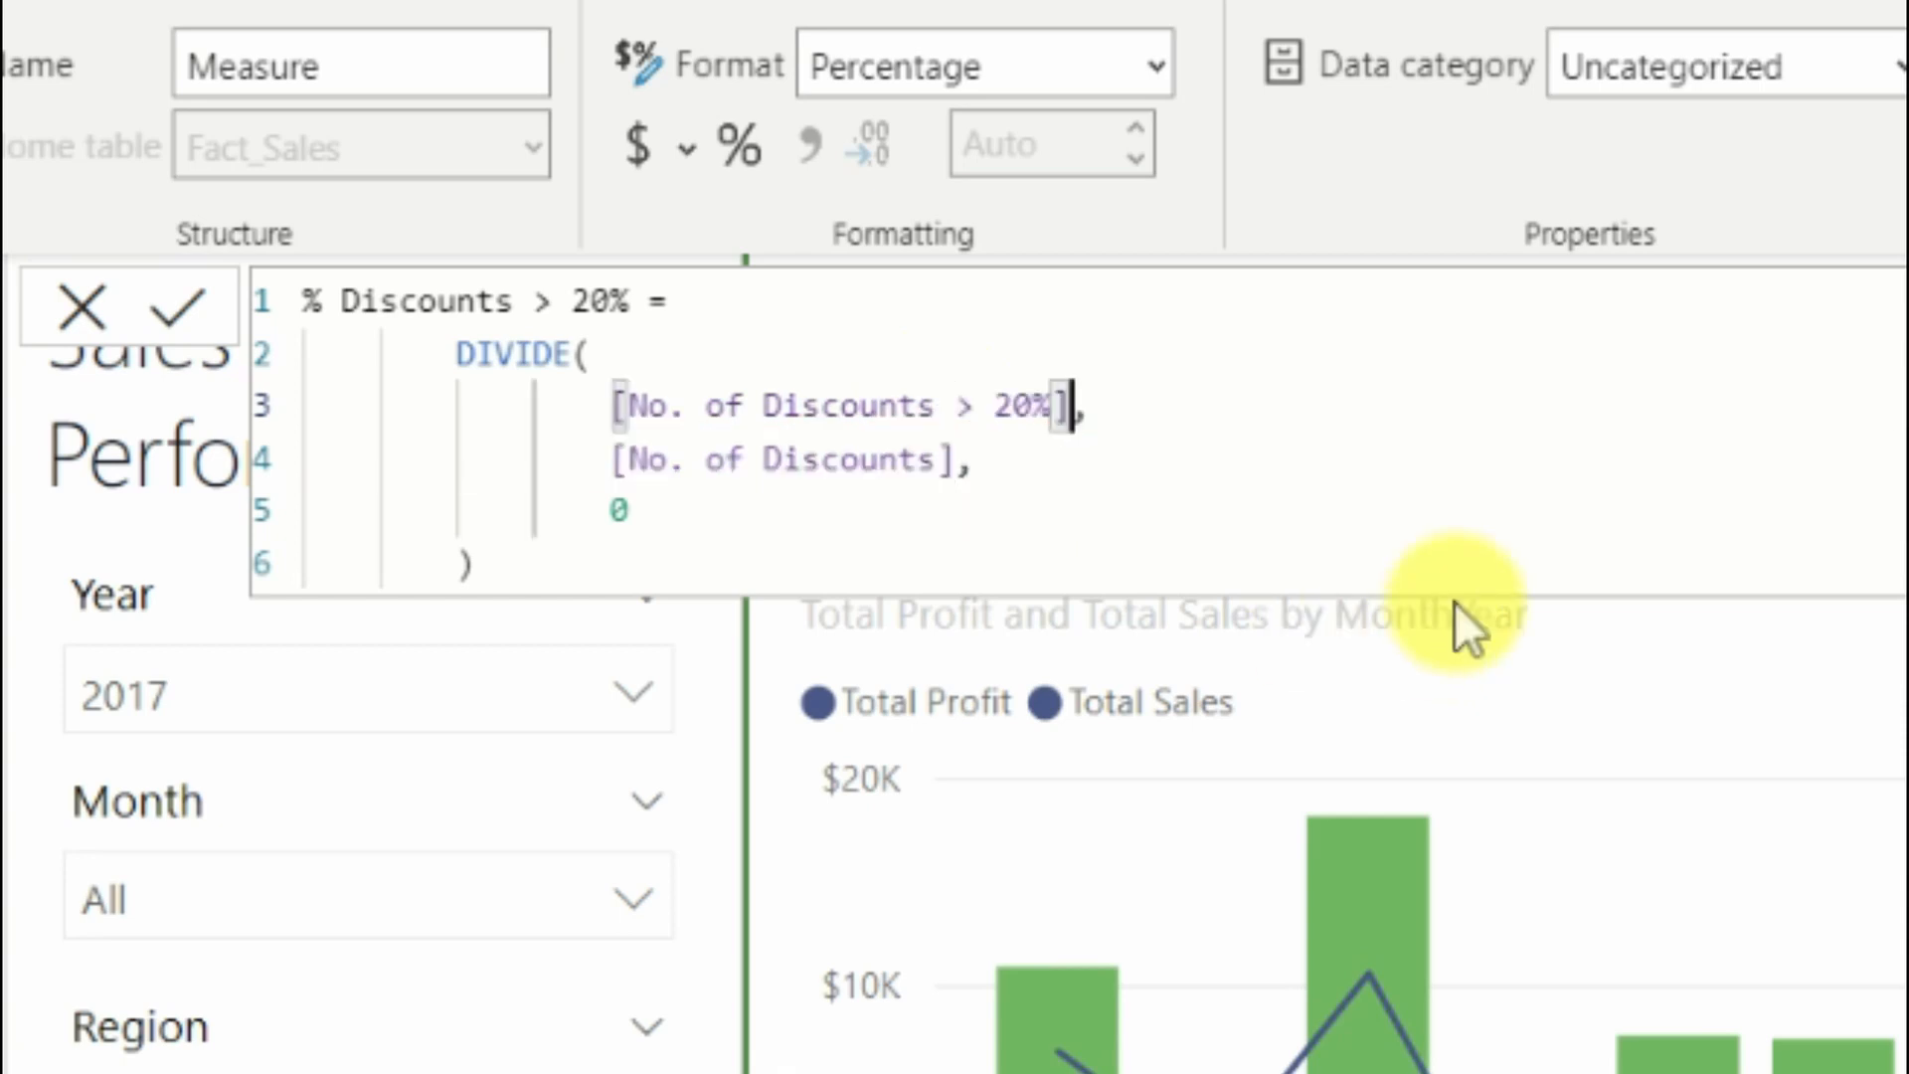
Commit the % Discounts > 20% measure and format it as a percentage with 1 decimal place.
left_click(1410, 567)
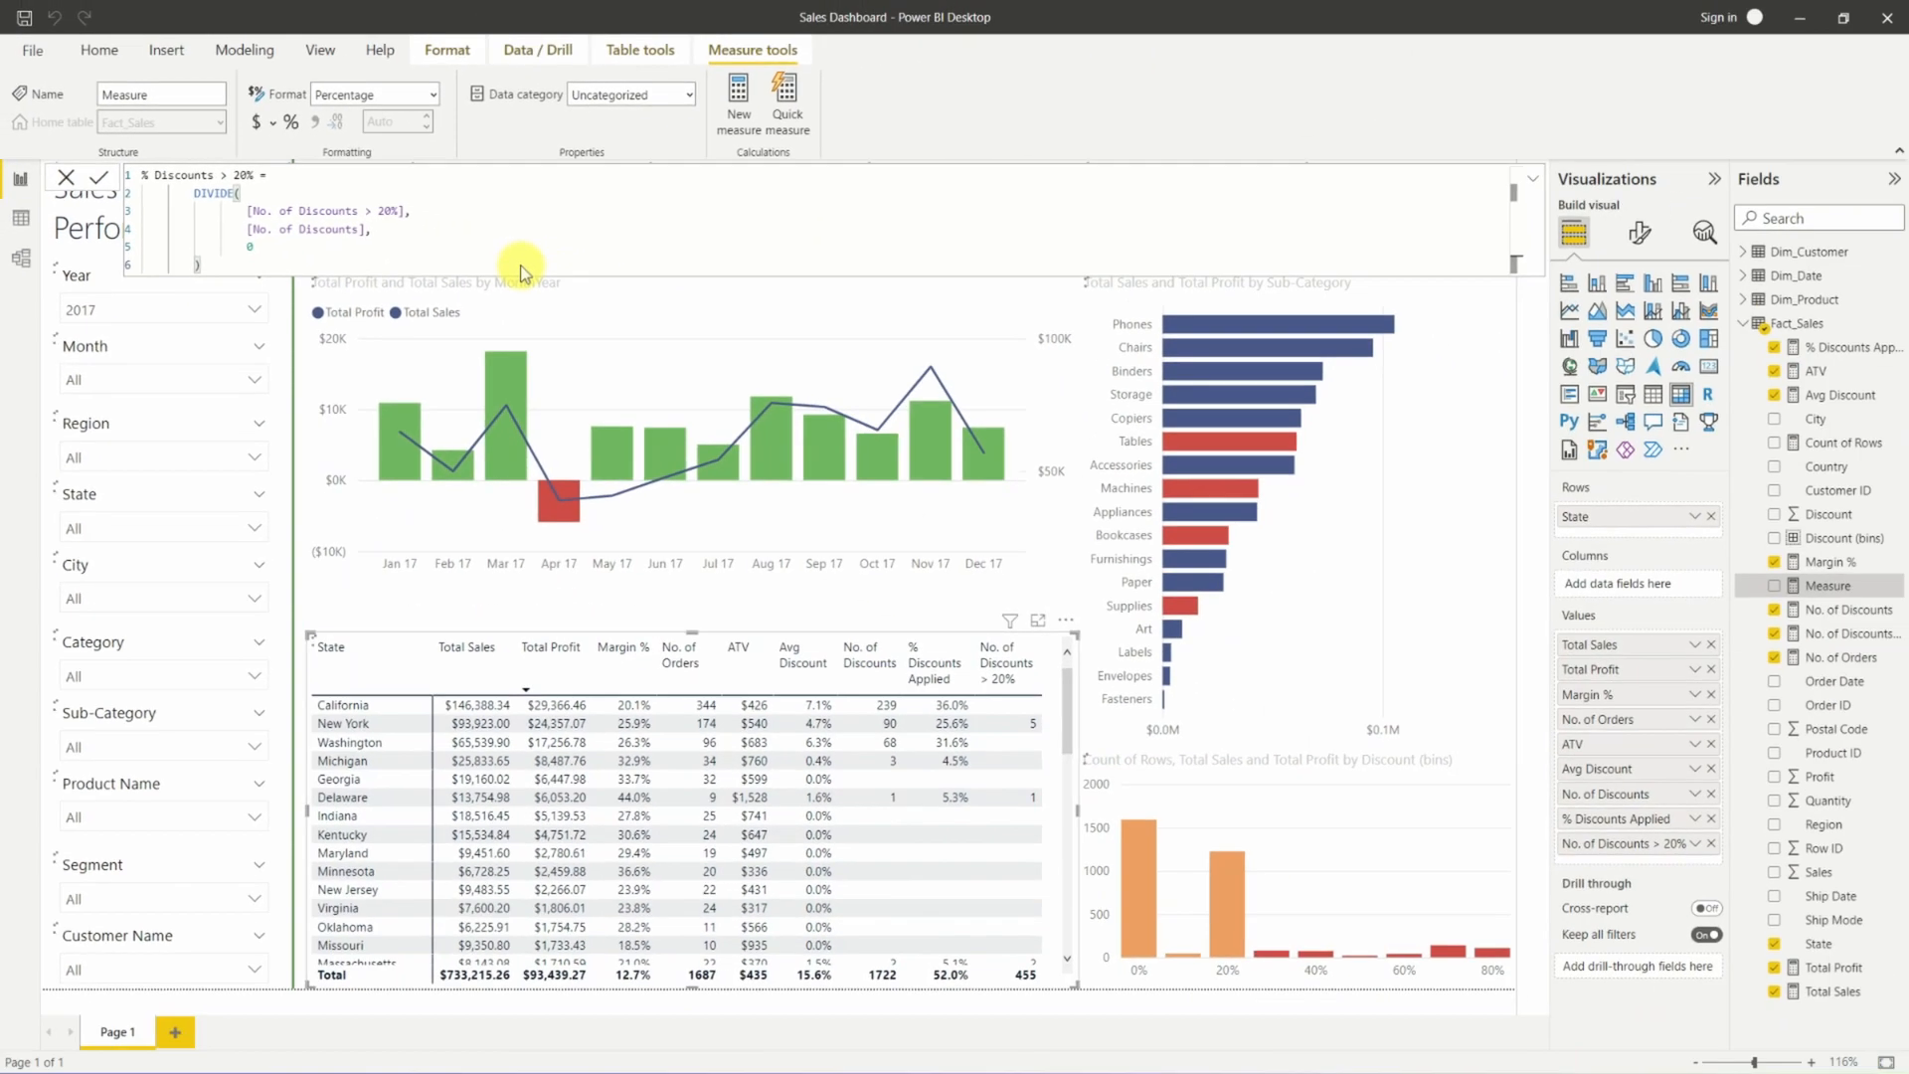
key("Return")
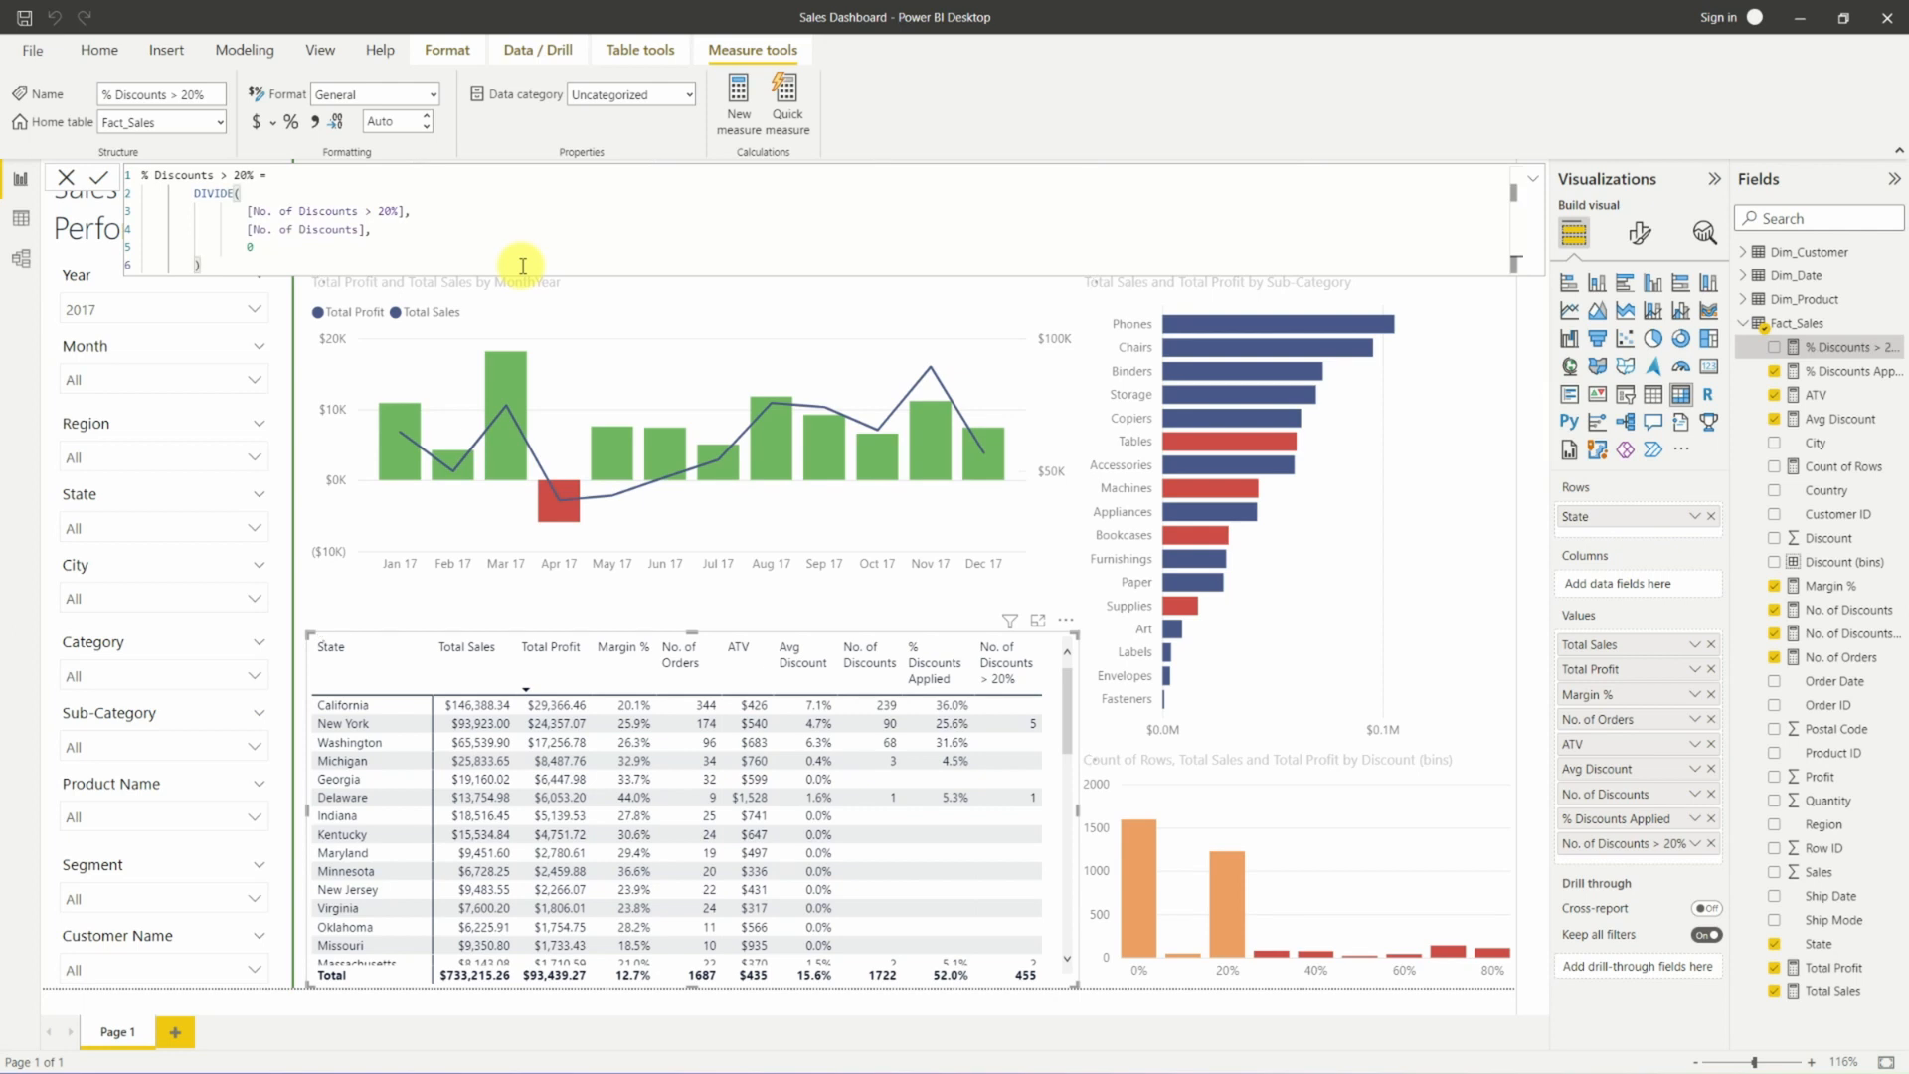
left_click(293, 125)
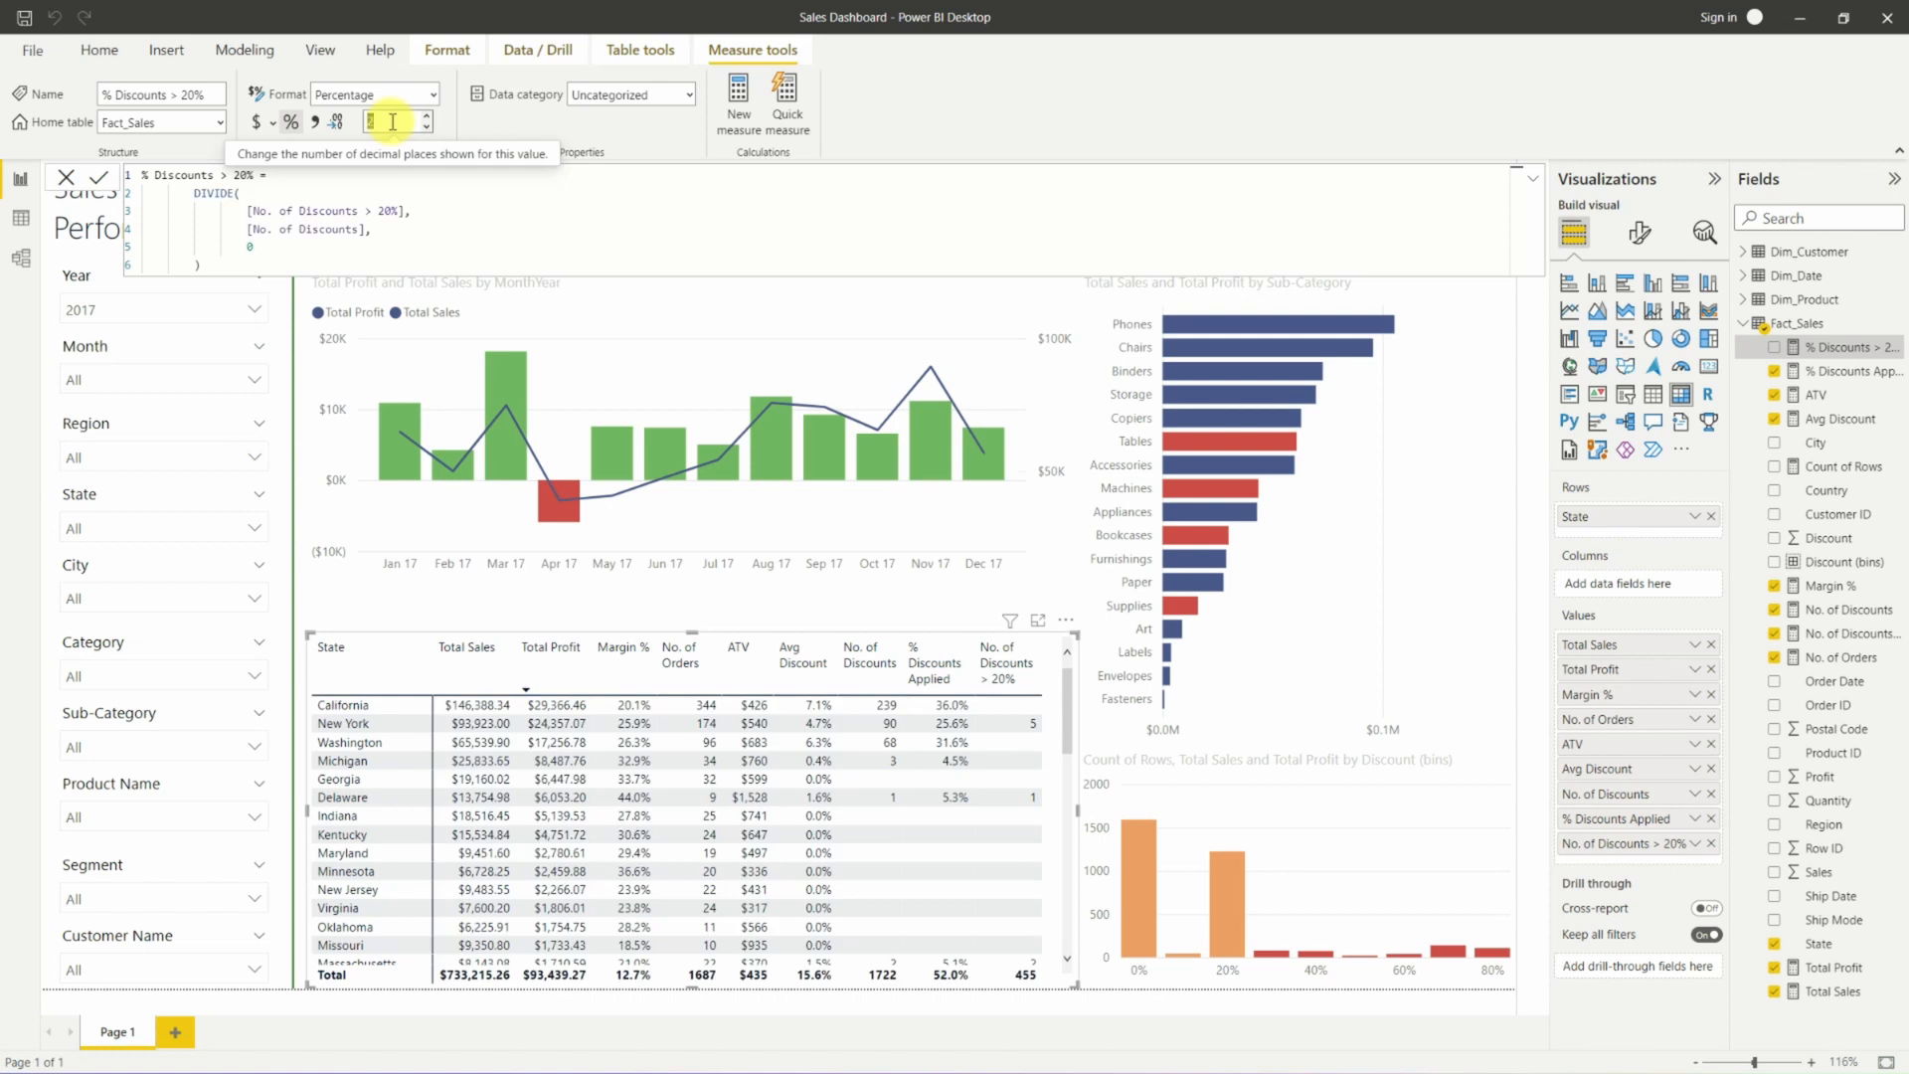
type("1")
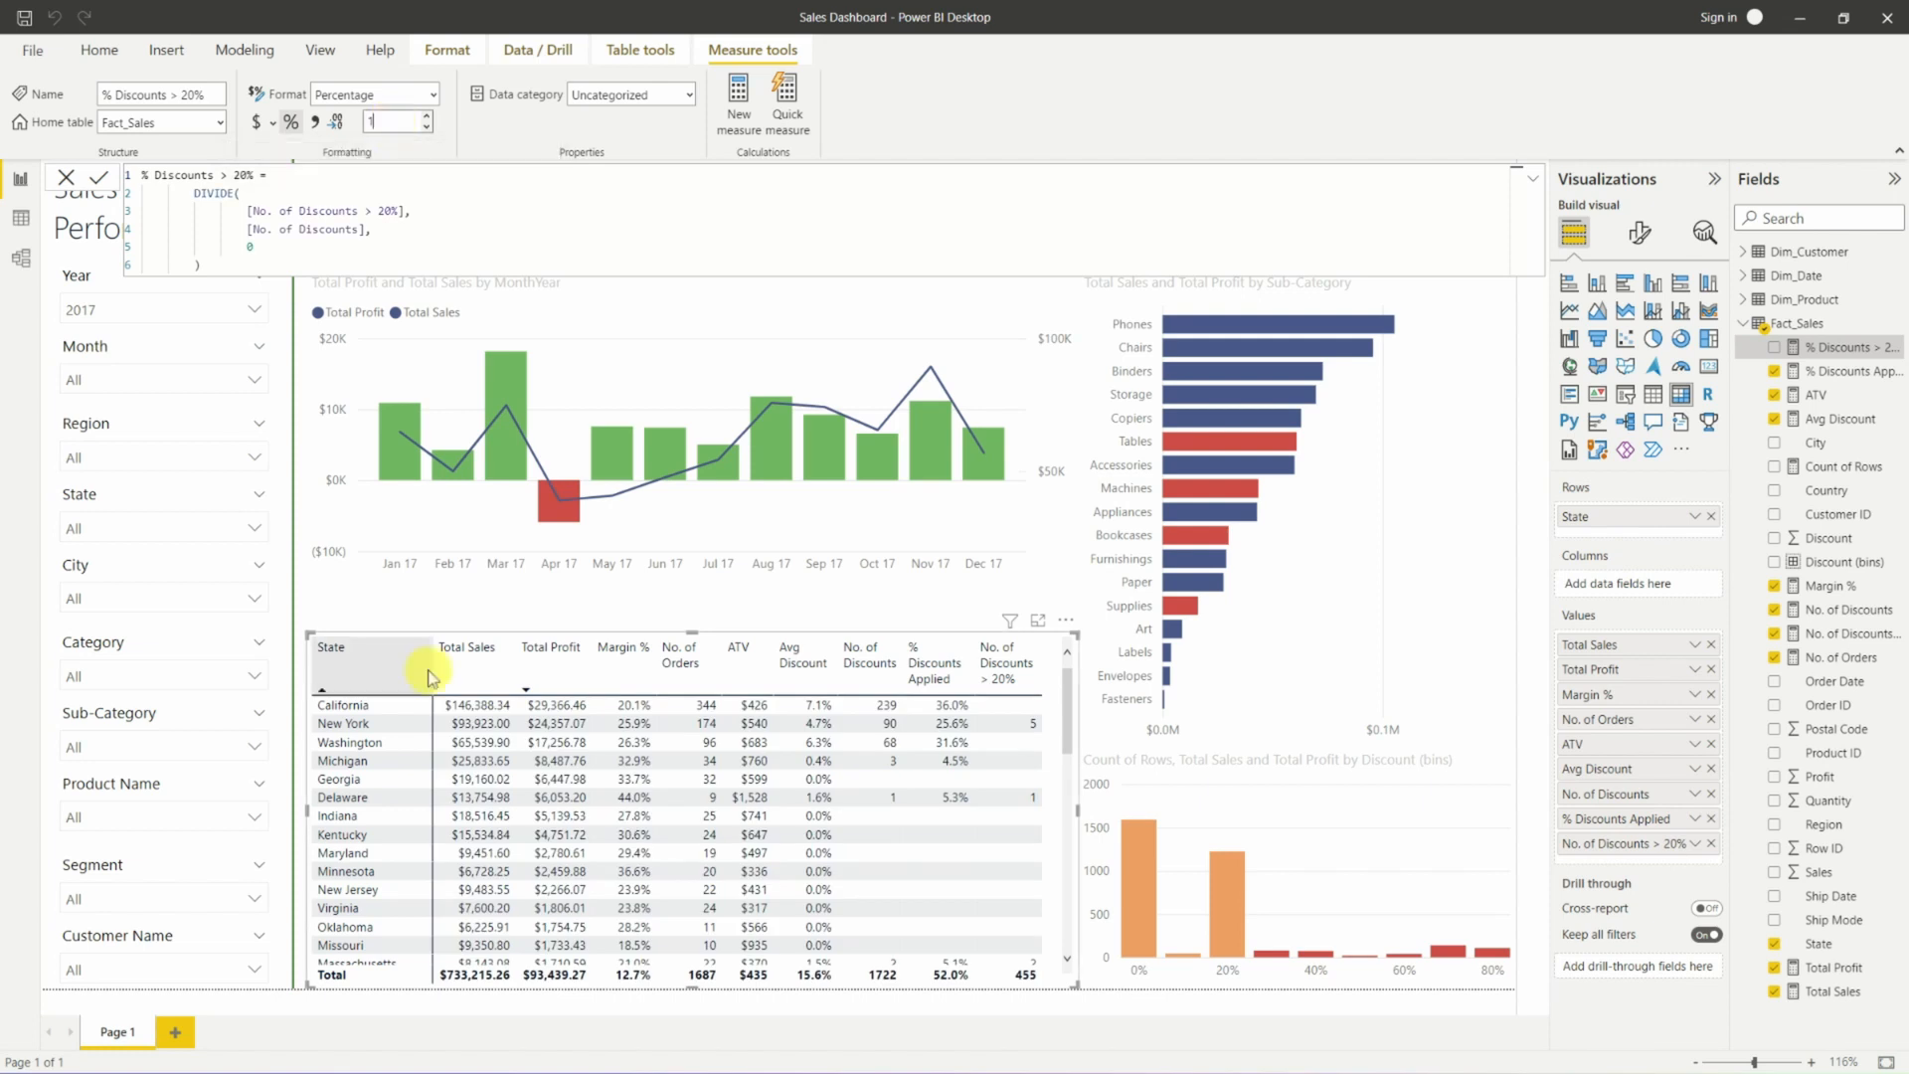
Narrow the matrix's State and Margin % columns and add % Discounts > 20% as its last value.
left_click_drag(430, 671, 397, 676)
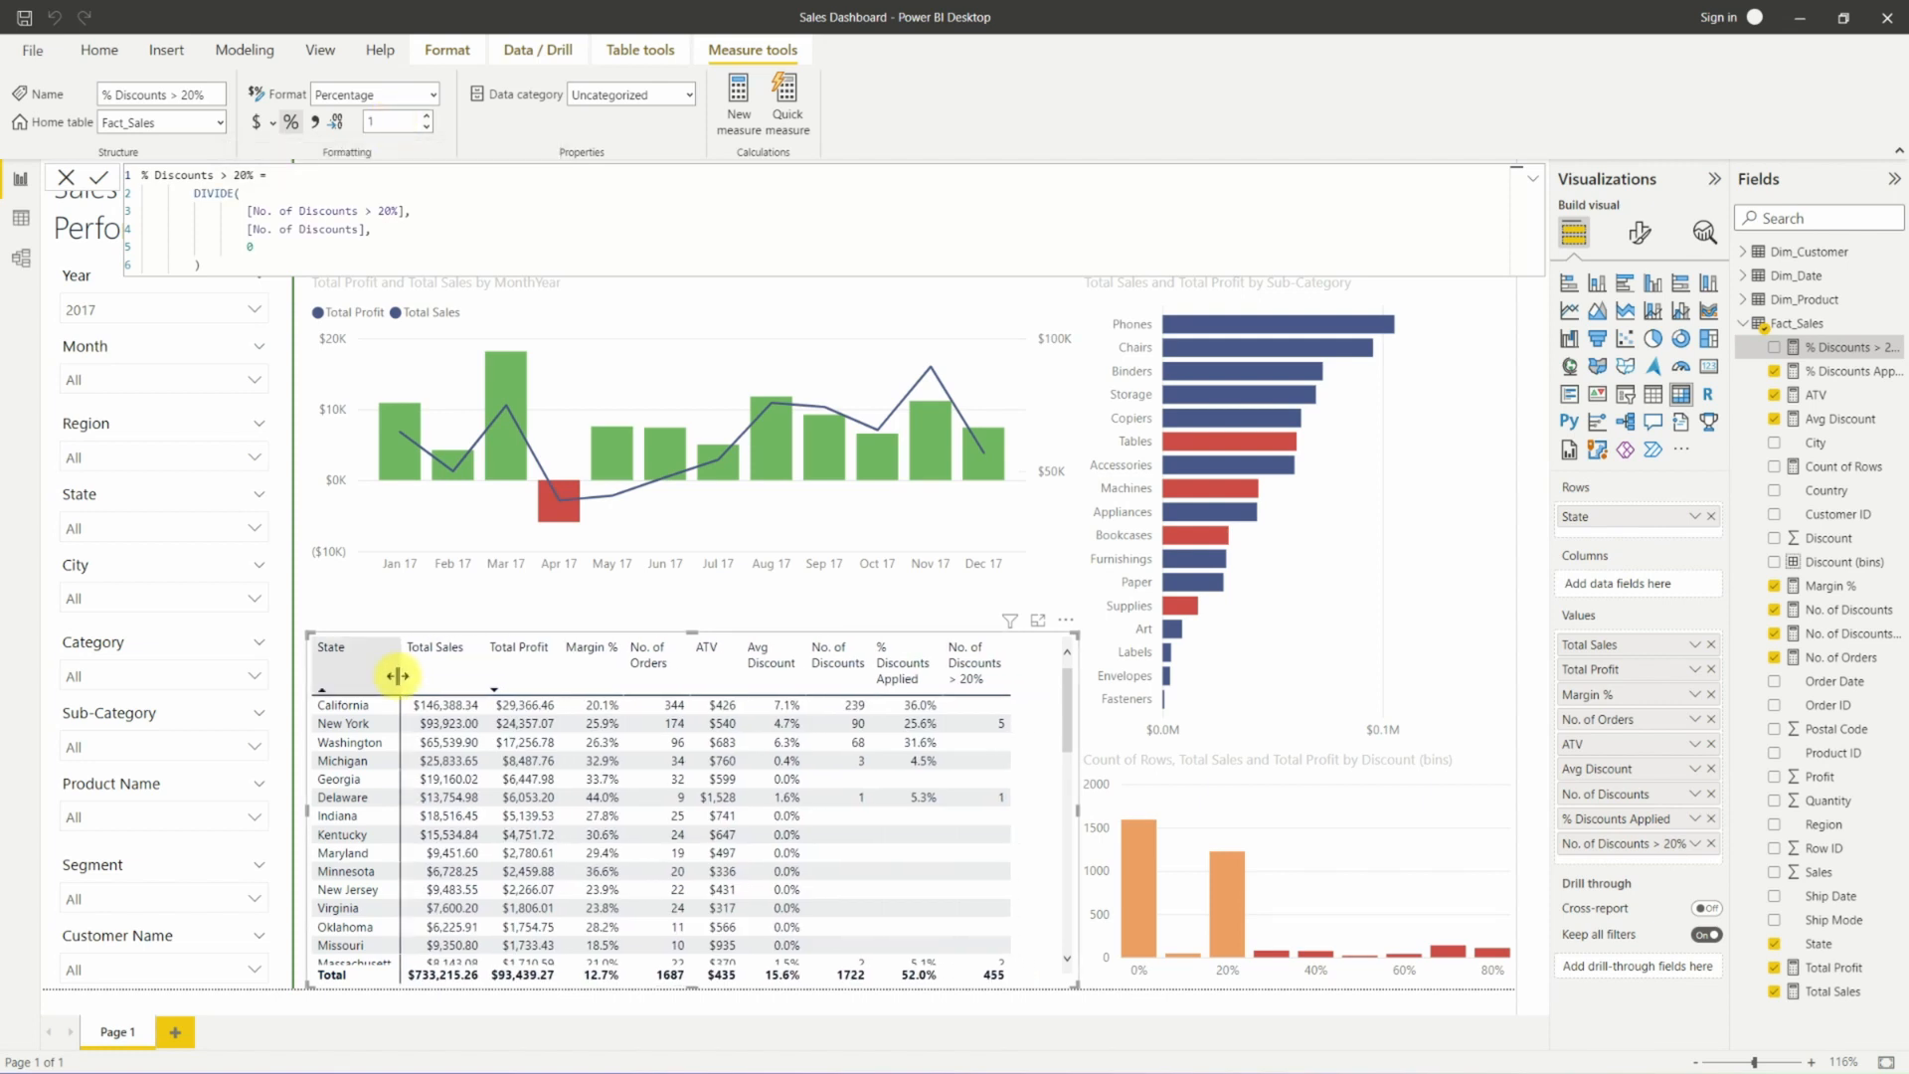
left_click_drag(621, 673, 669, 673)
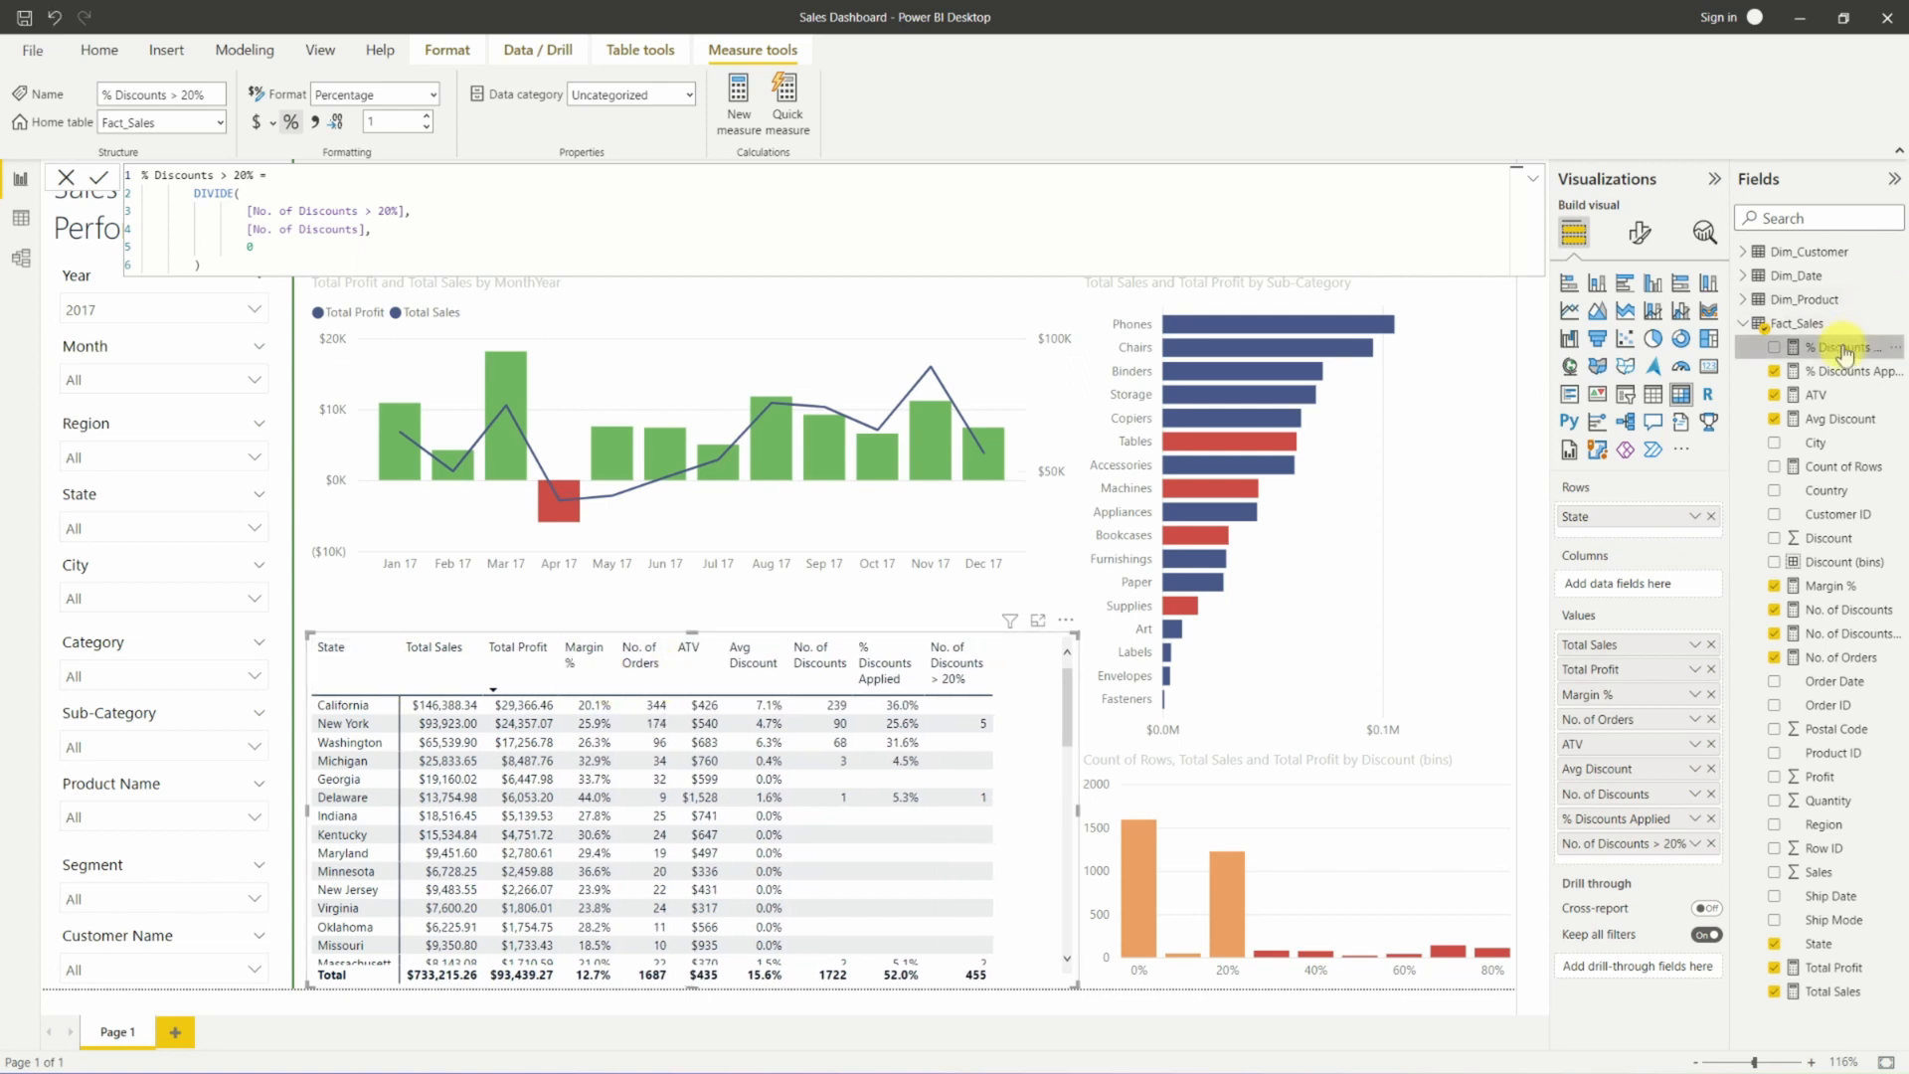
left_click_drag(1845, 347, 1670, 853)
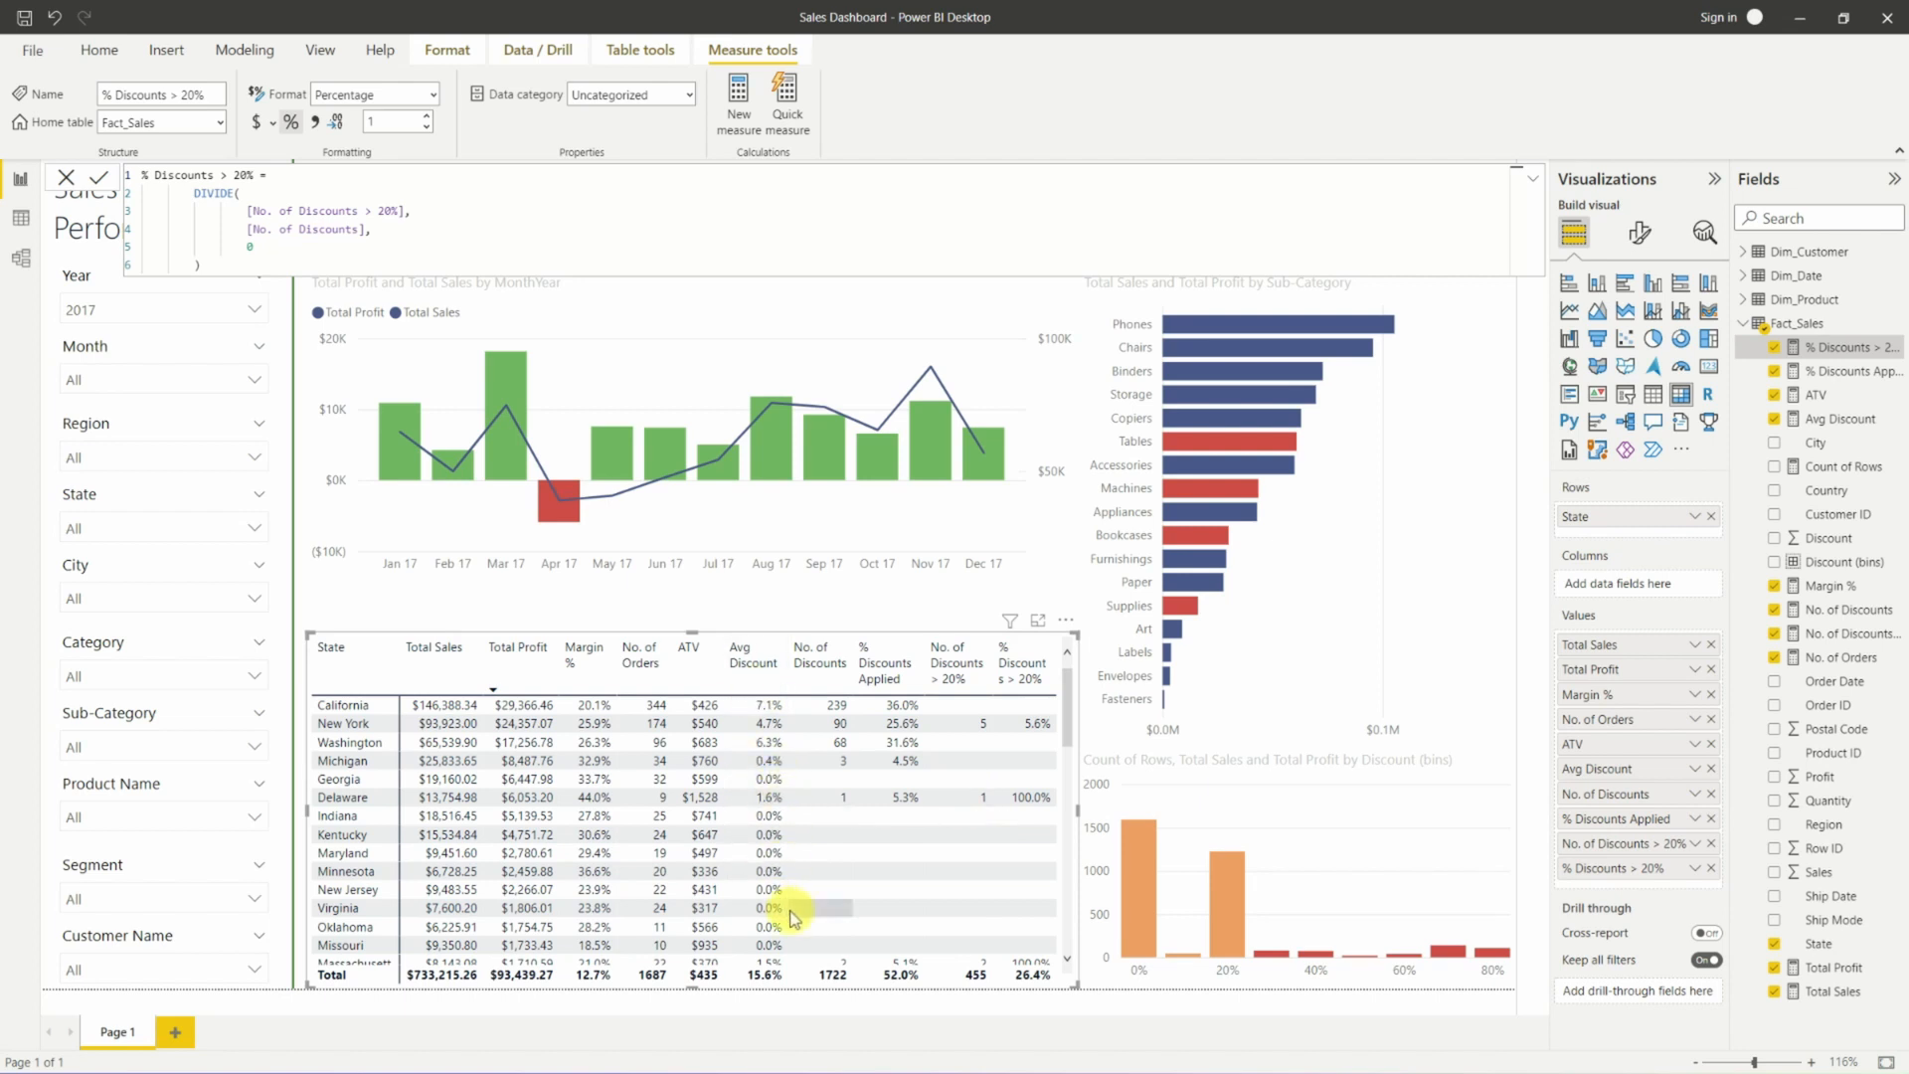
Create a new measure in Fact_Sales and name it Total Sales SPLY in its formula.
left_click(1777, 447)
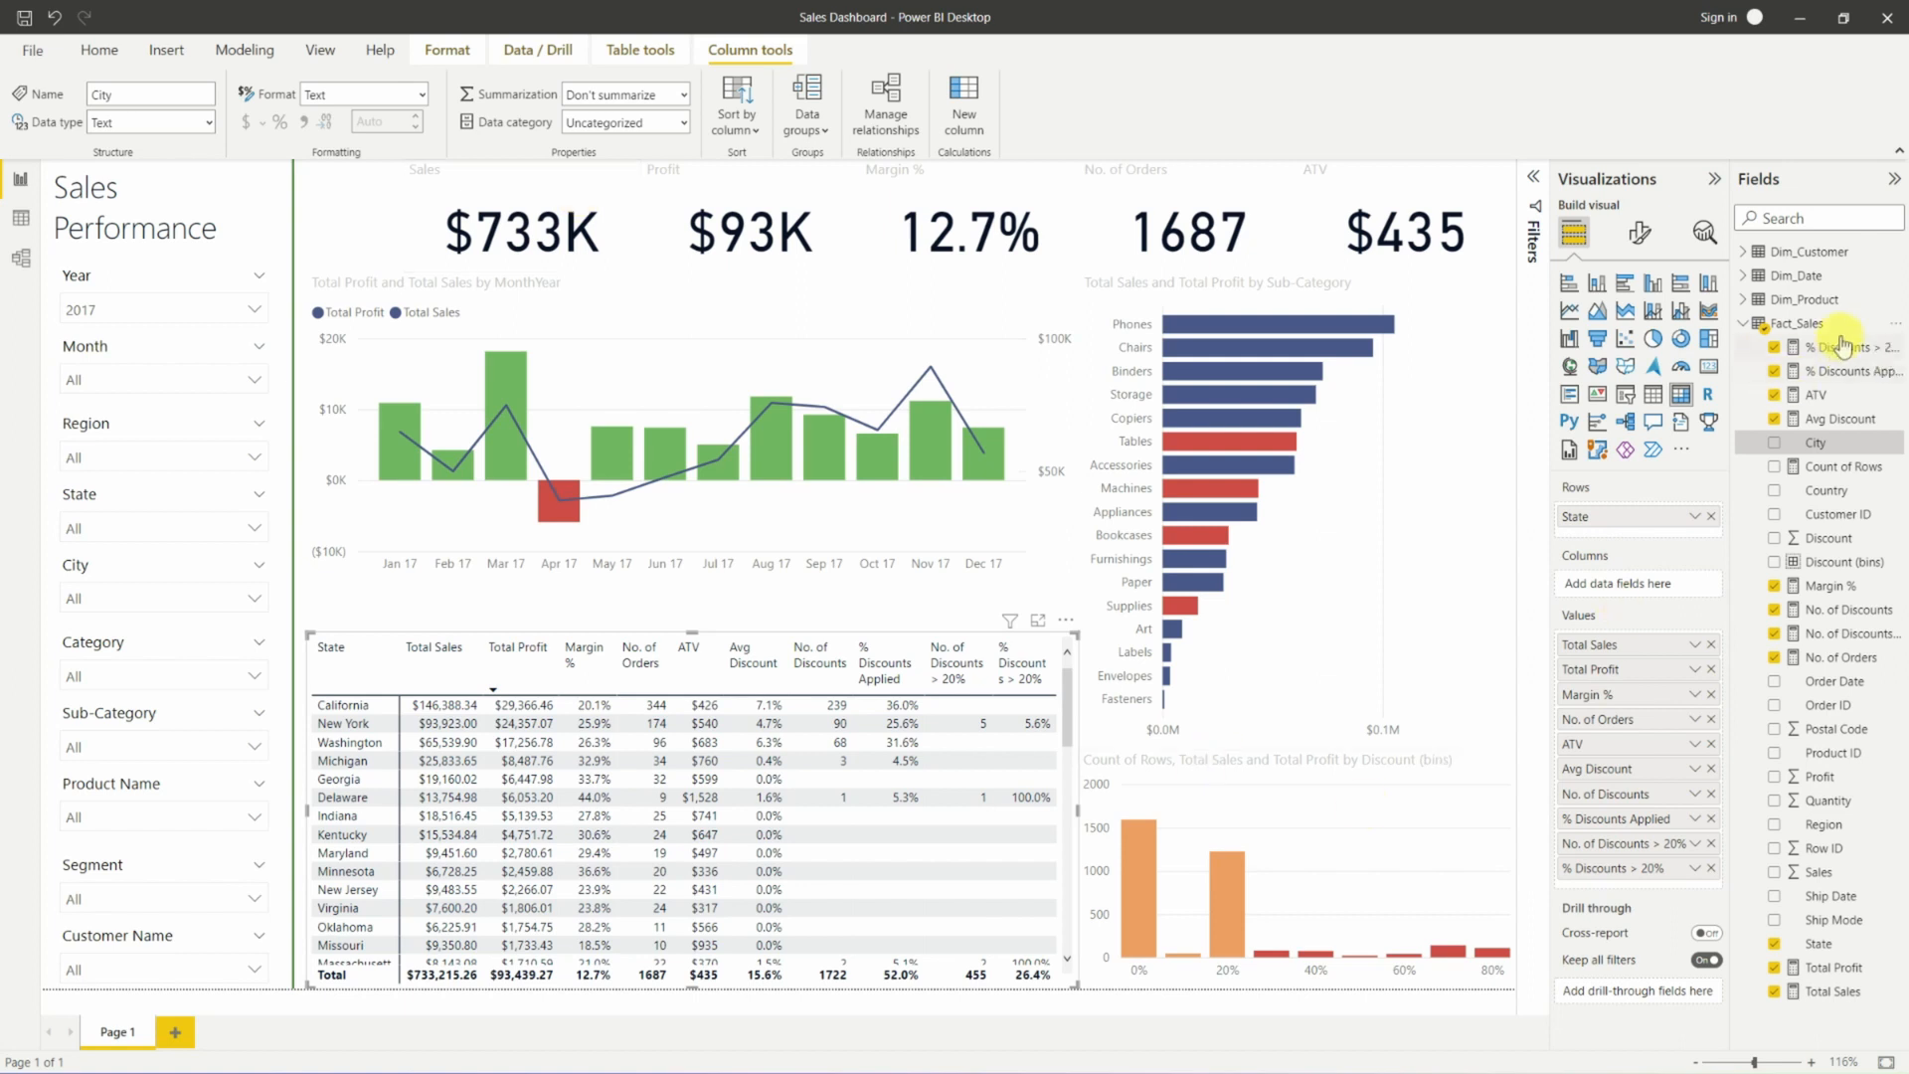
left_click(1896, 324)
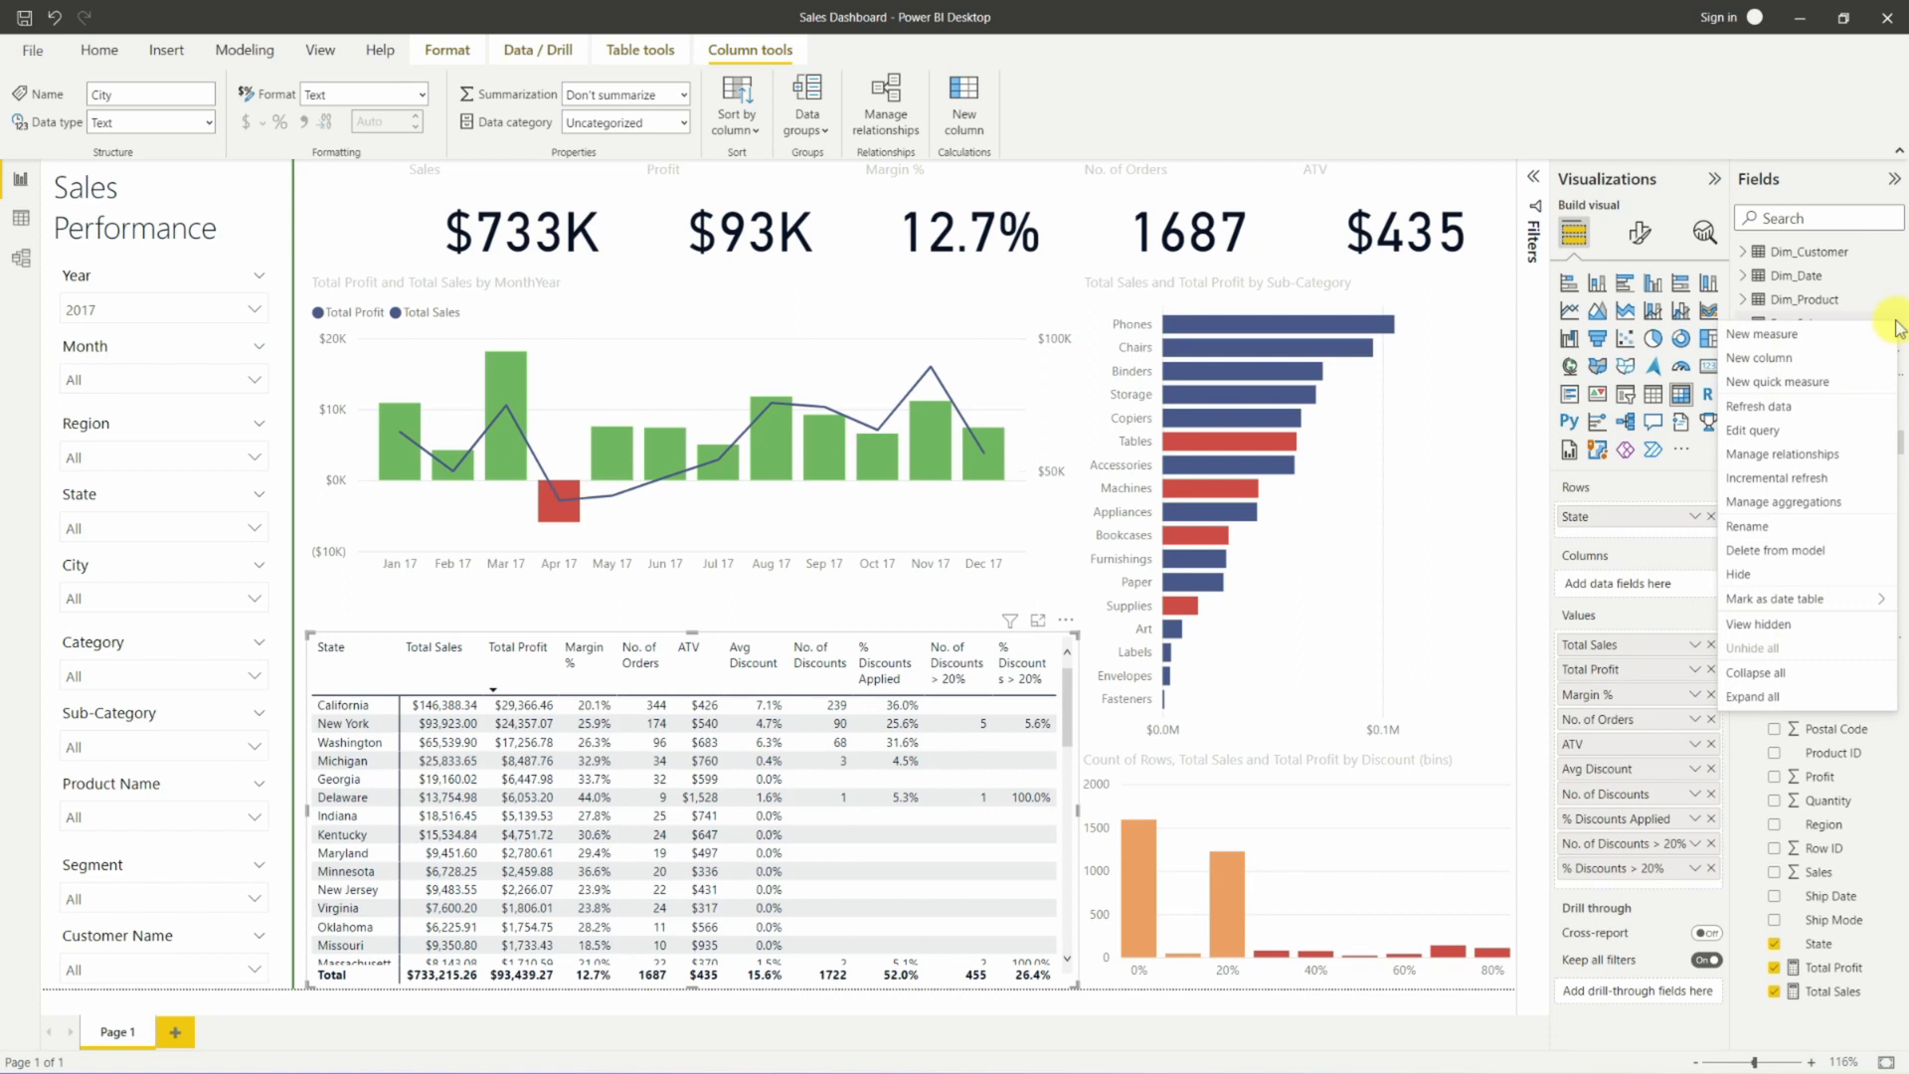
left_click(1840, 339)
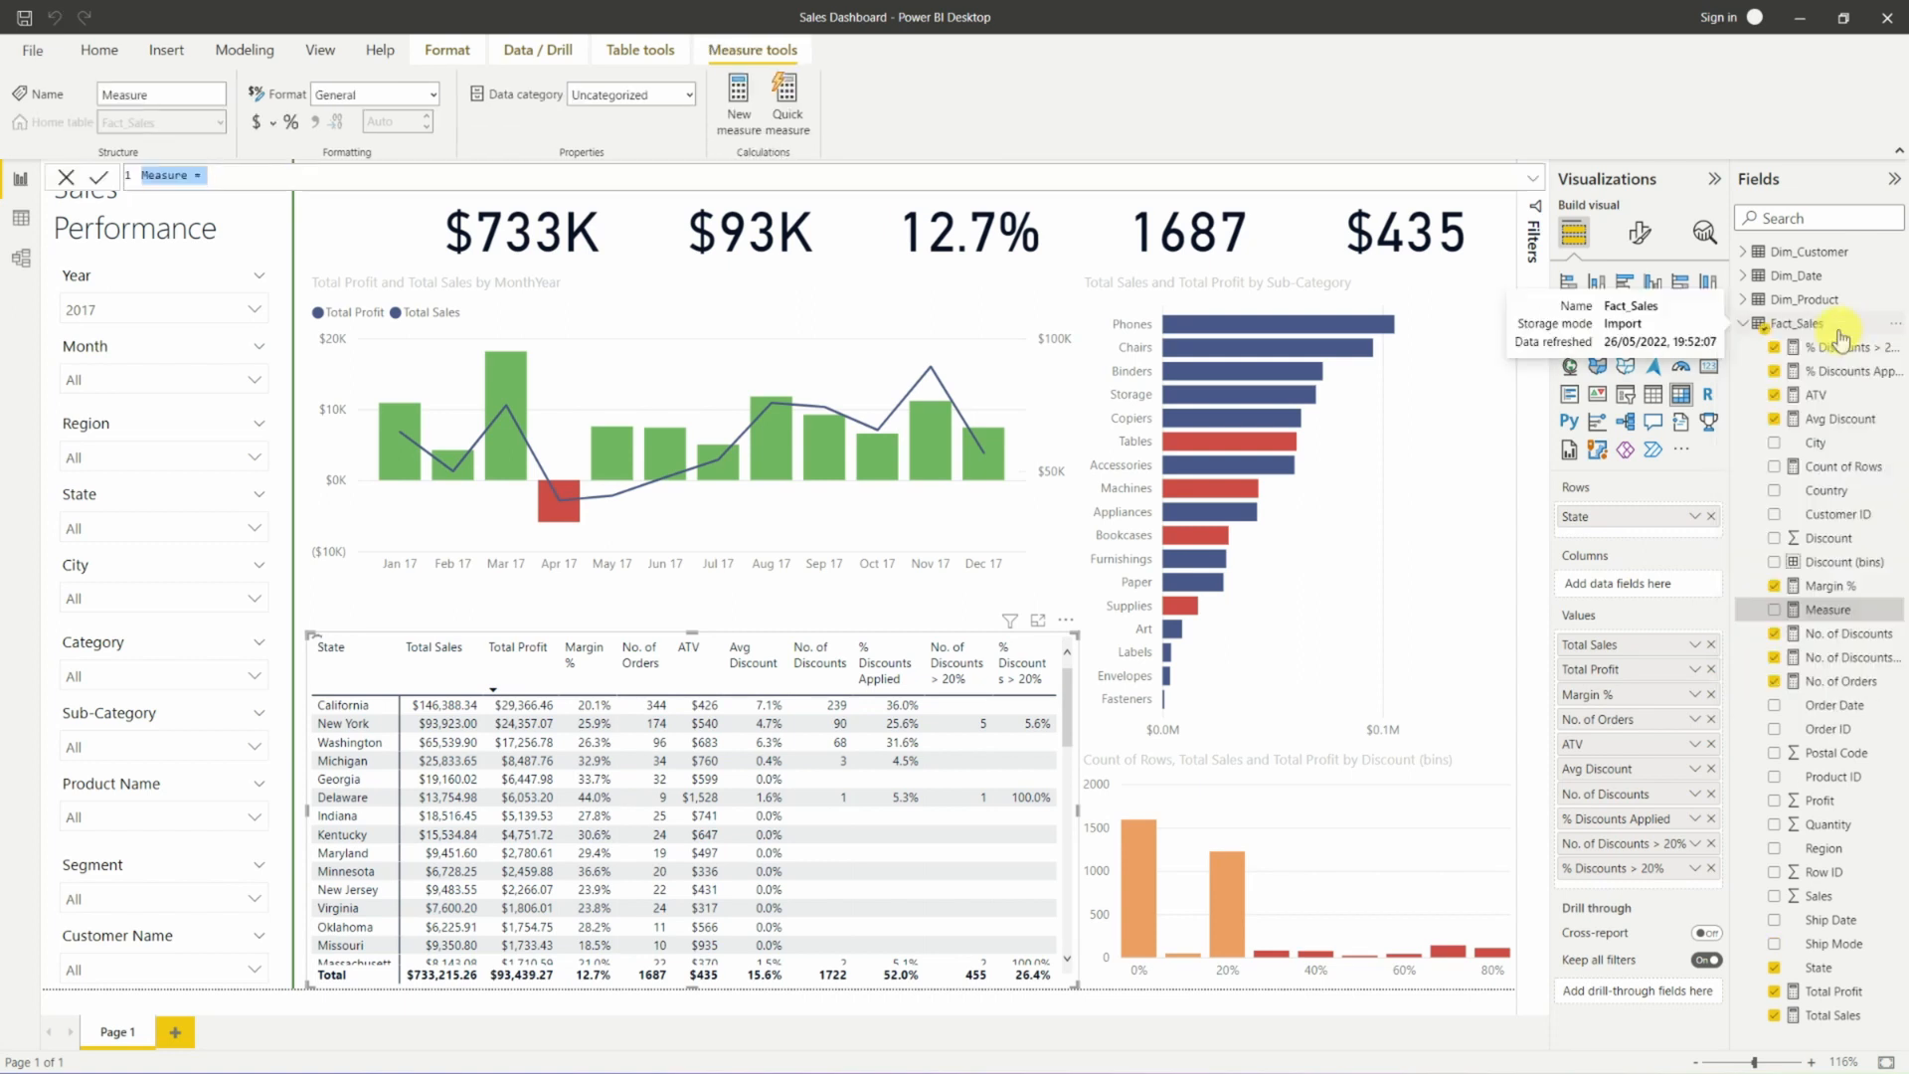
left_click(189, 175)
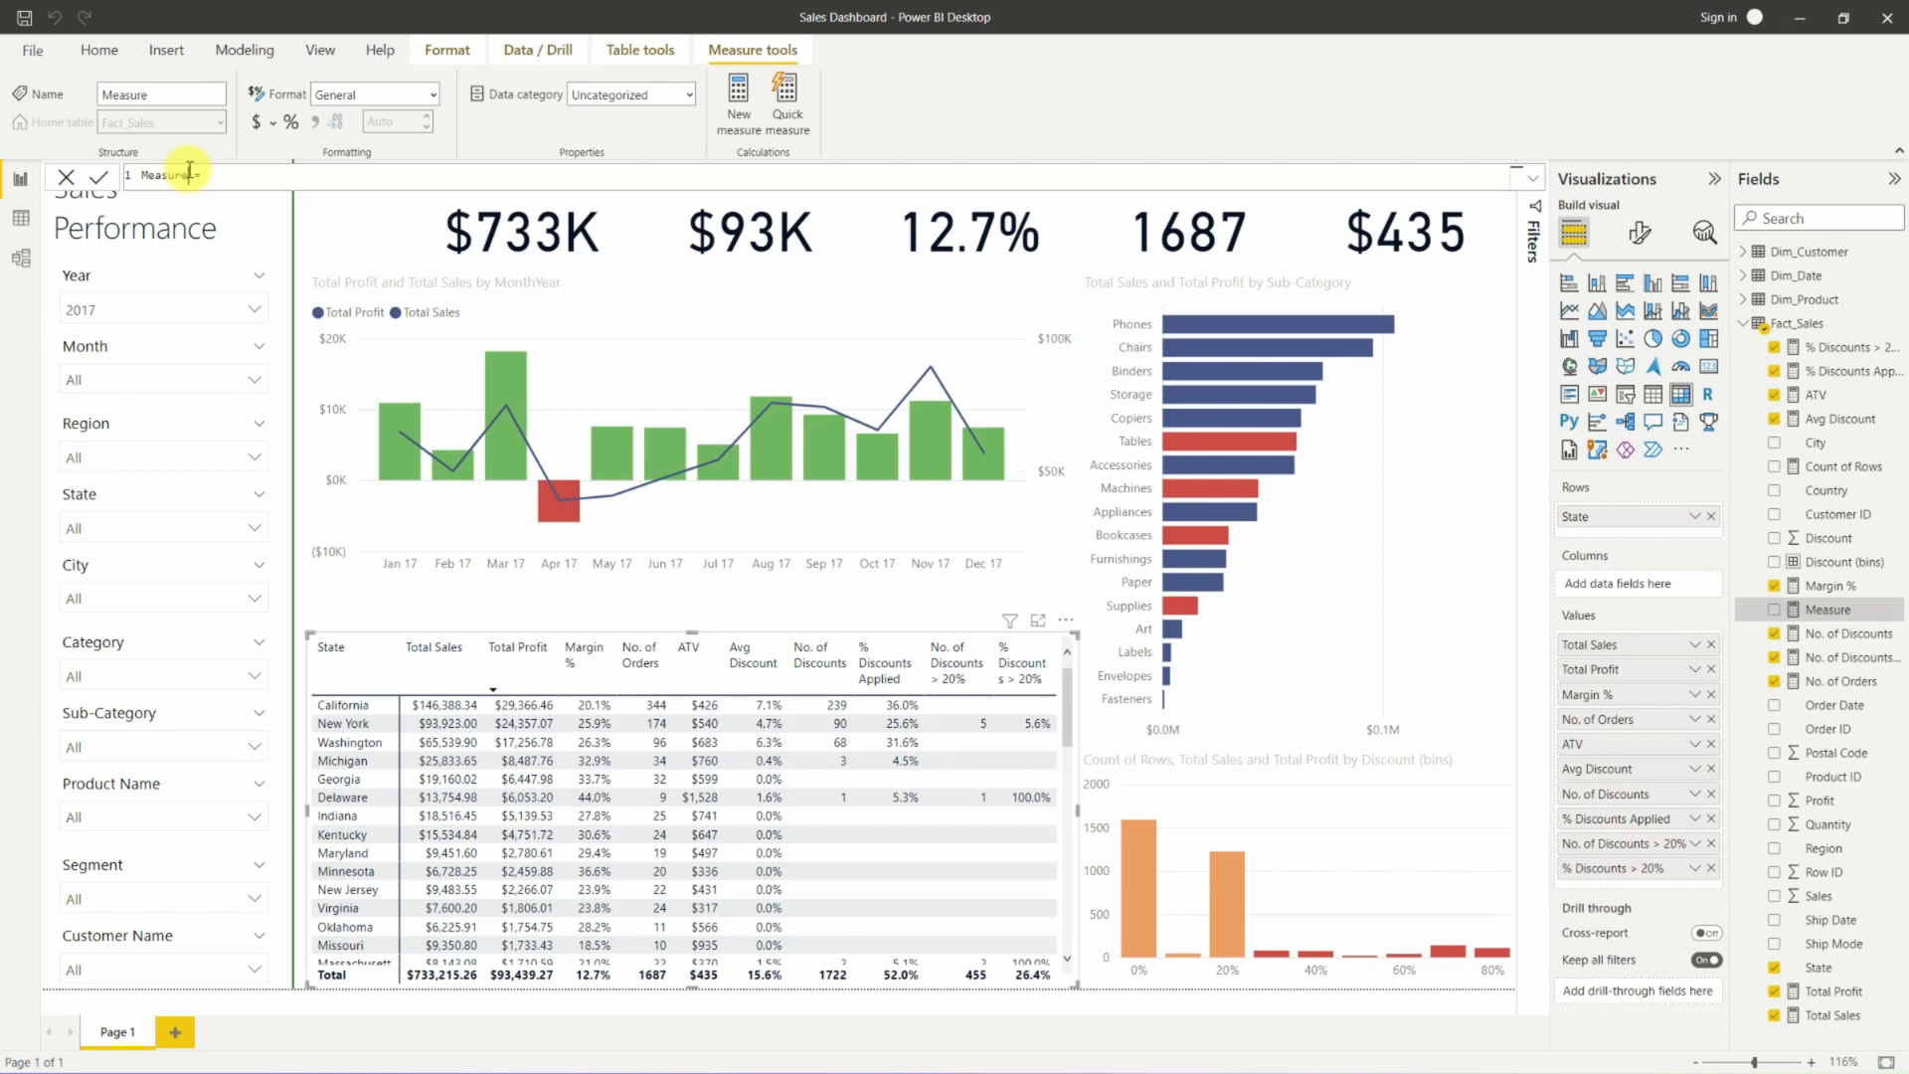
double_click(186, 175)
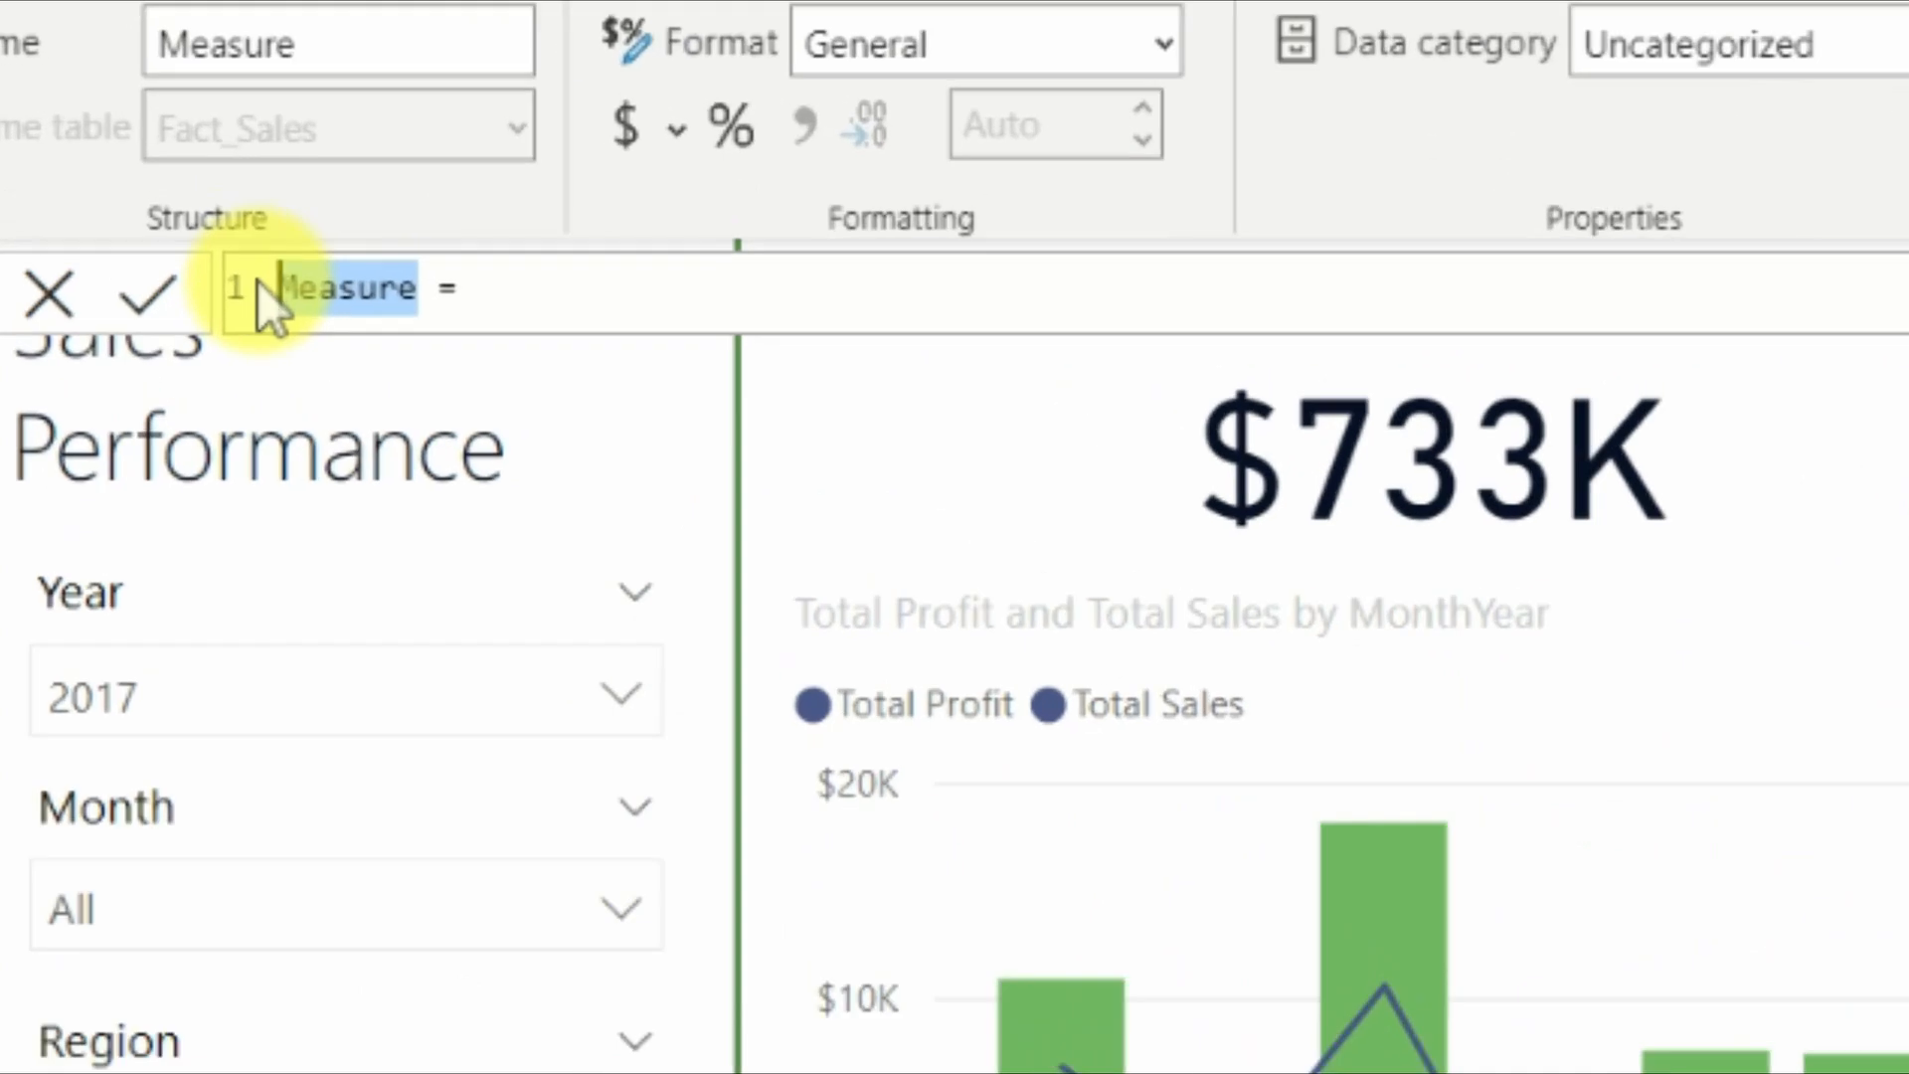
type("Total Sale")
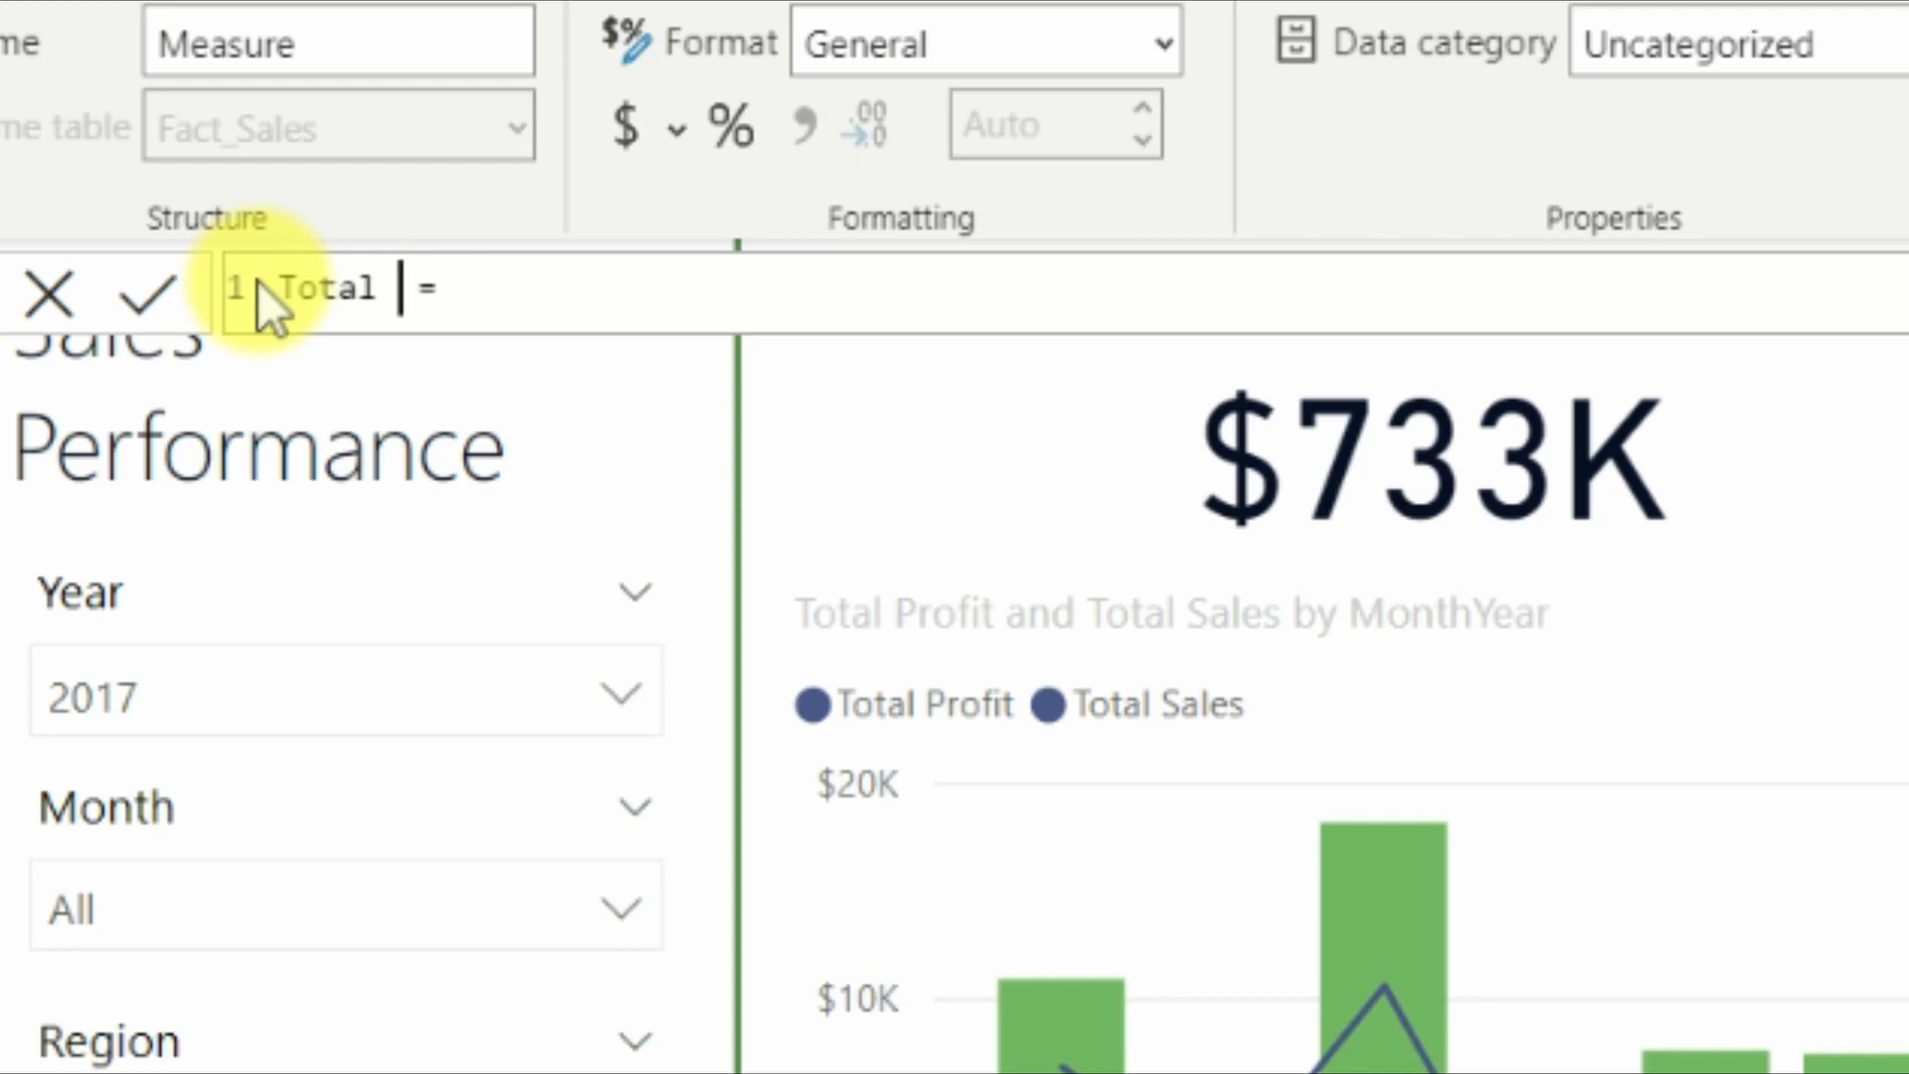
type("s P")
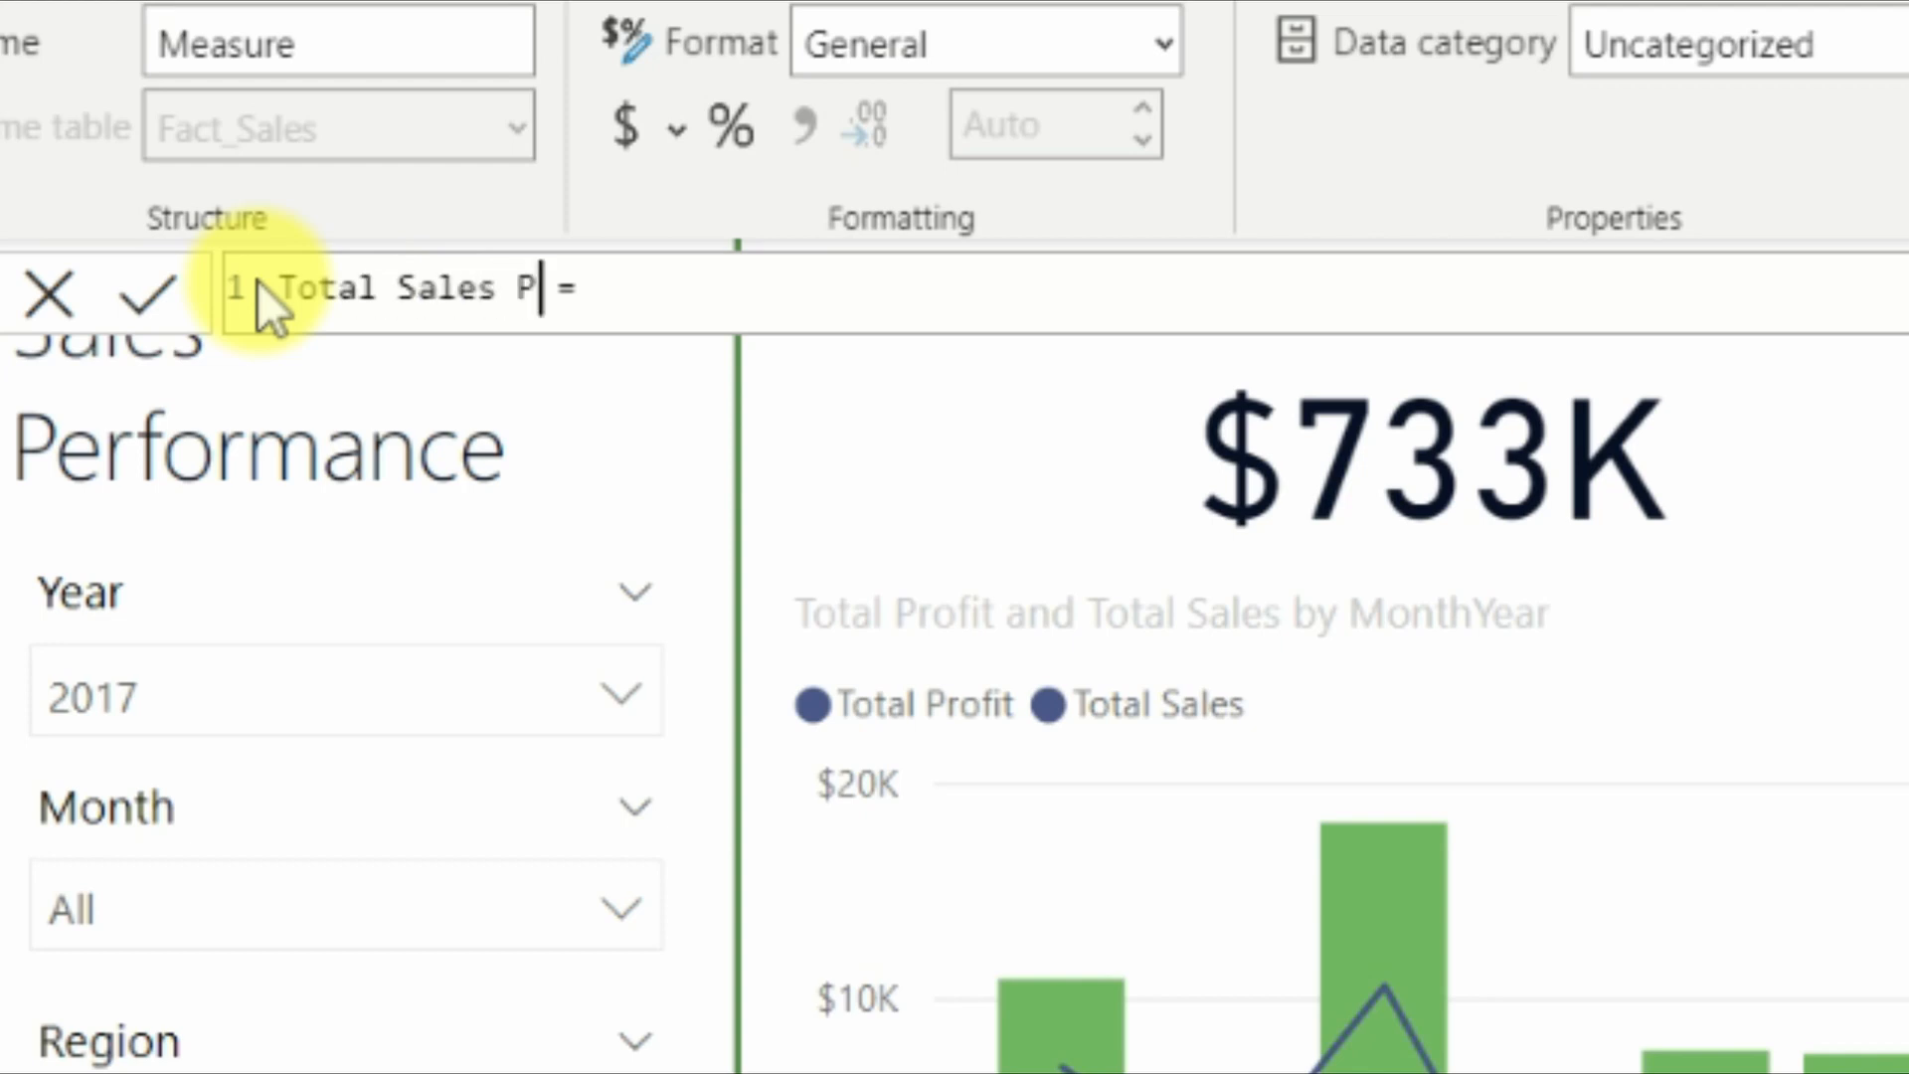
key("BackSpace")
type("SPLY")
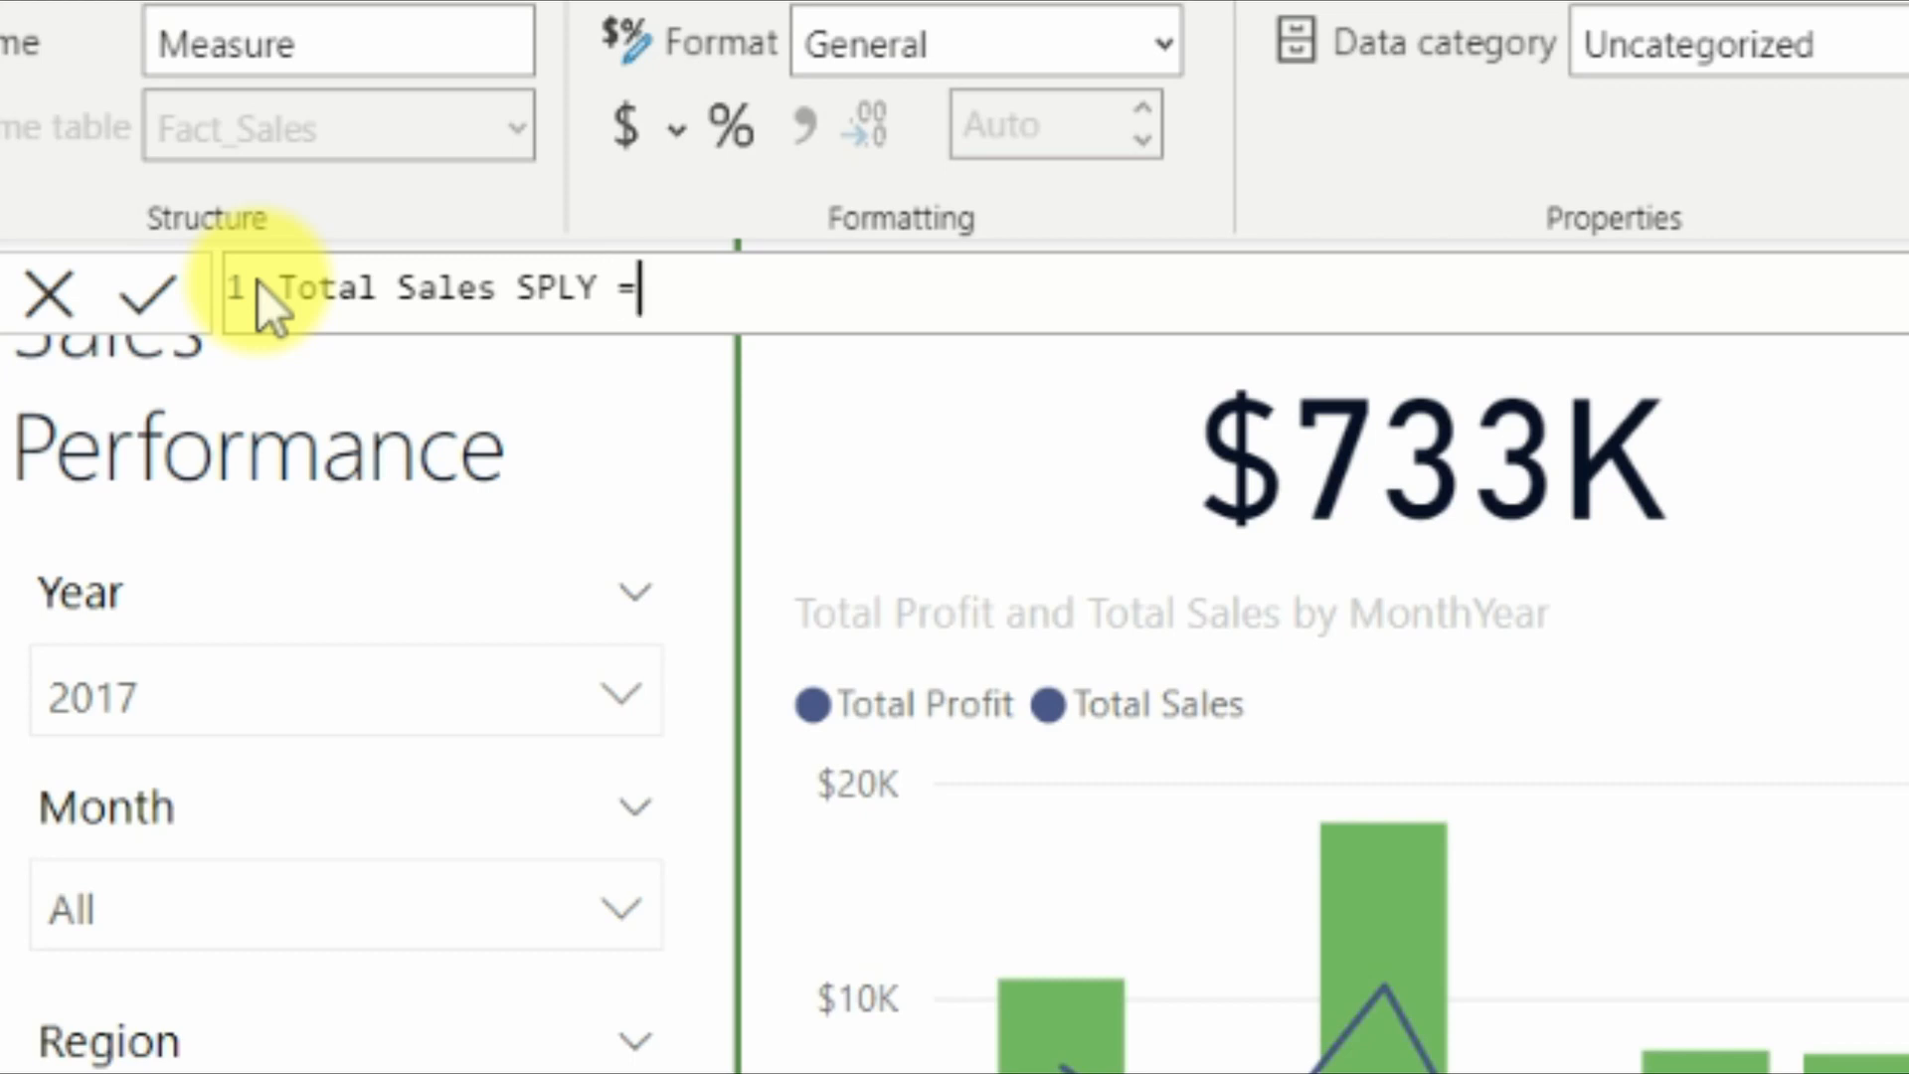
Begin the Total Sales SPLY formula with a CALCULATE function on an indented line and start a further indented line inside it.
key("shift+Return")
key("Tab")
type("Cal")
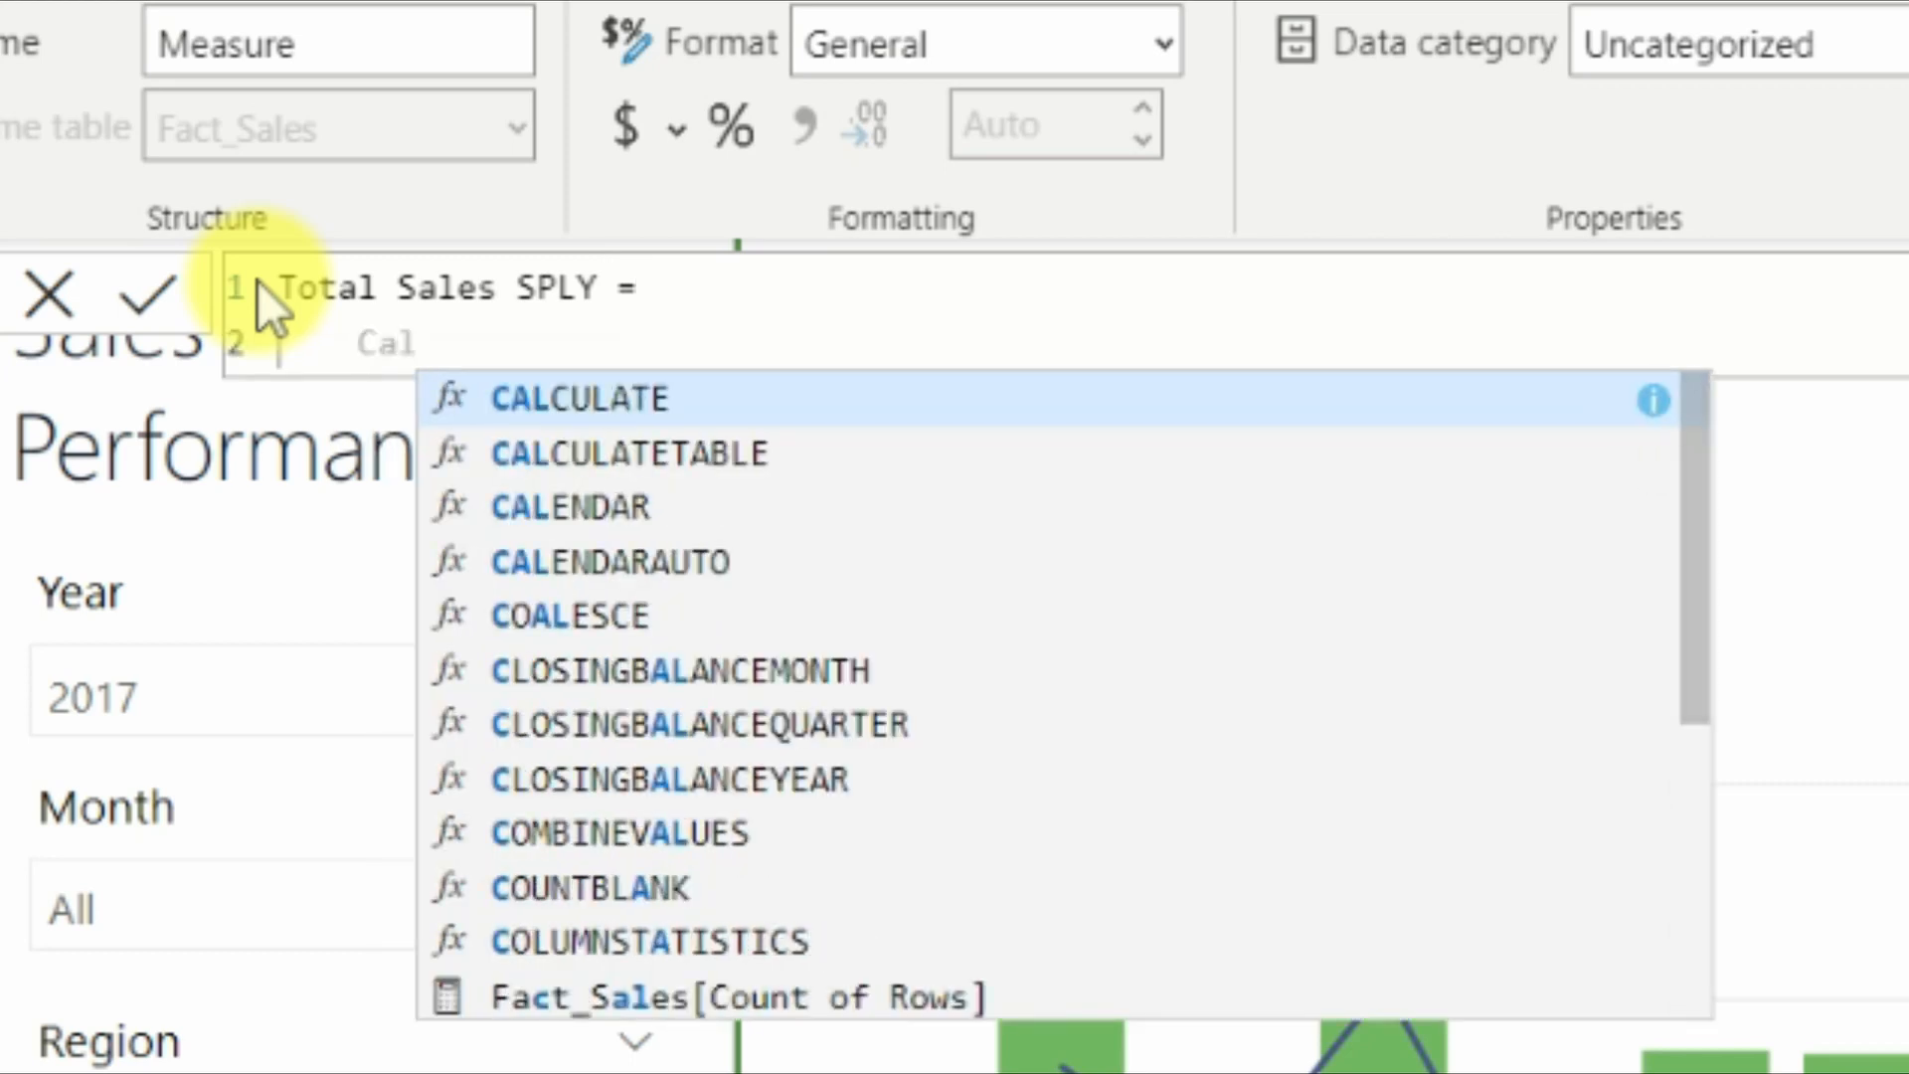
key("Tab")
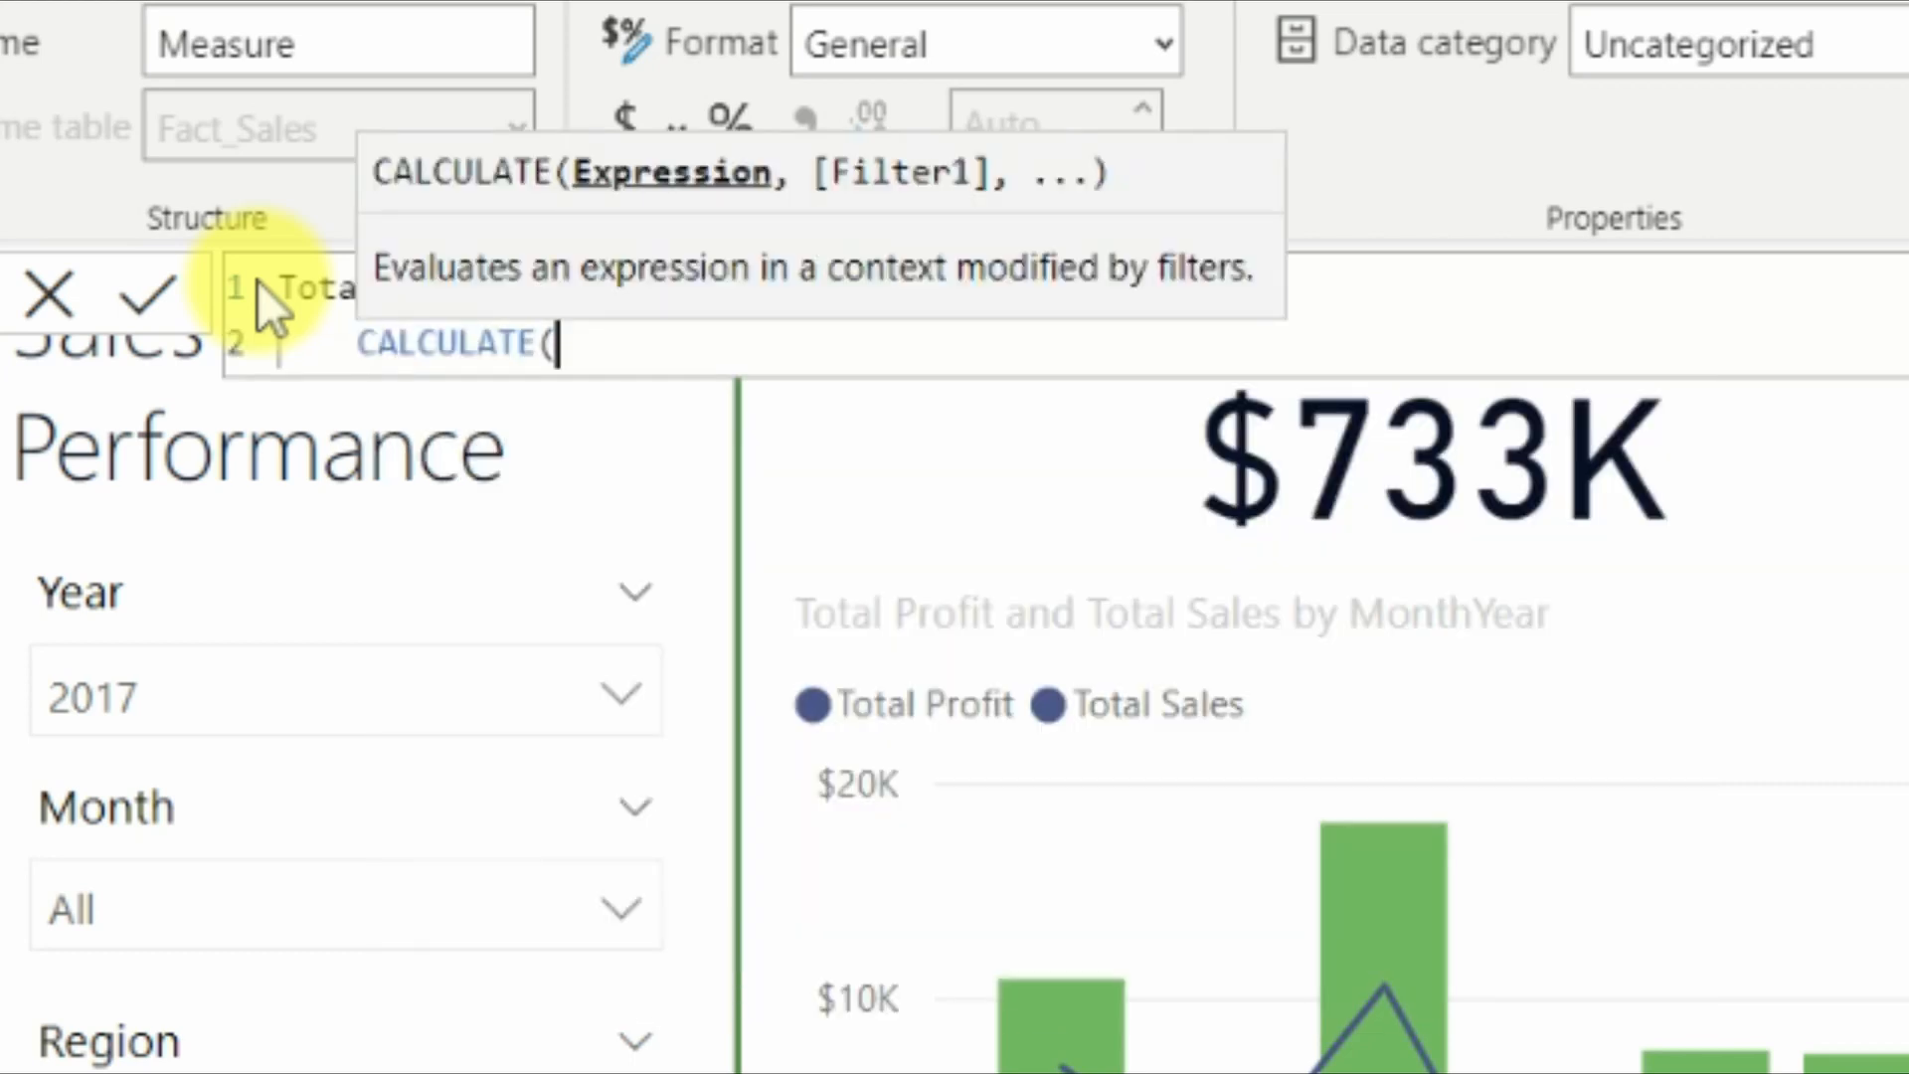
key("shift+Return")
key("Tab")
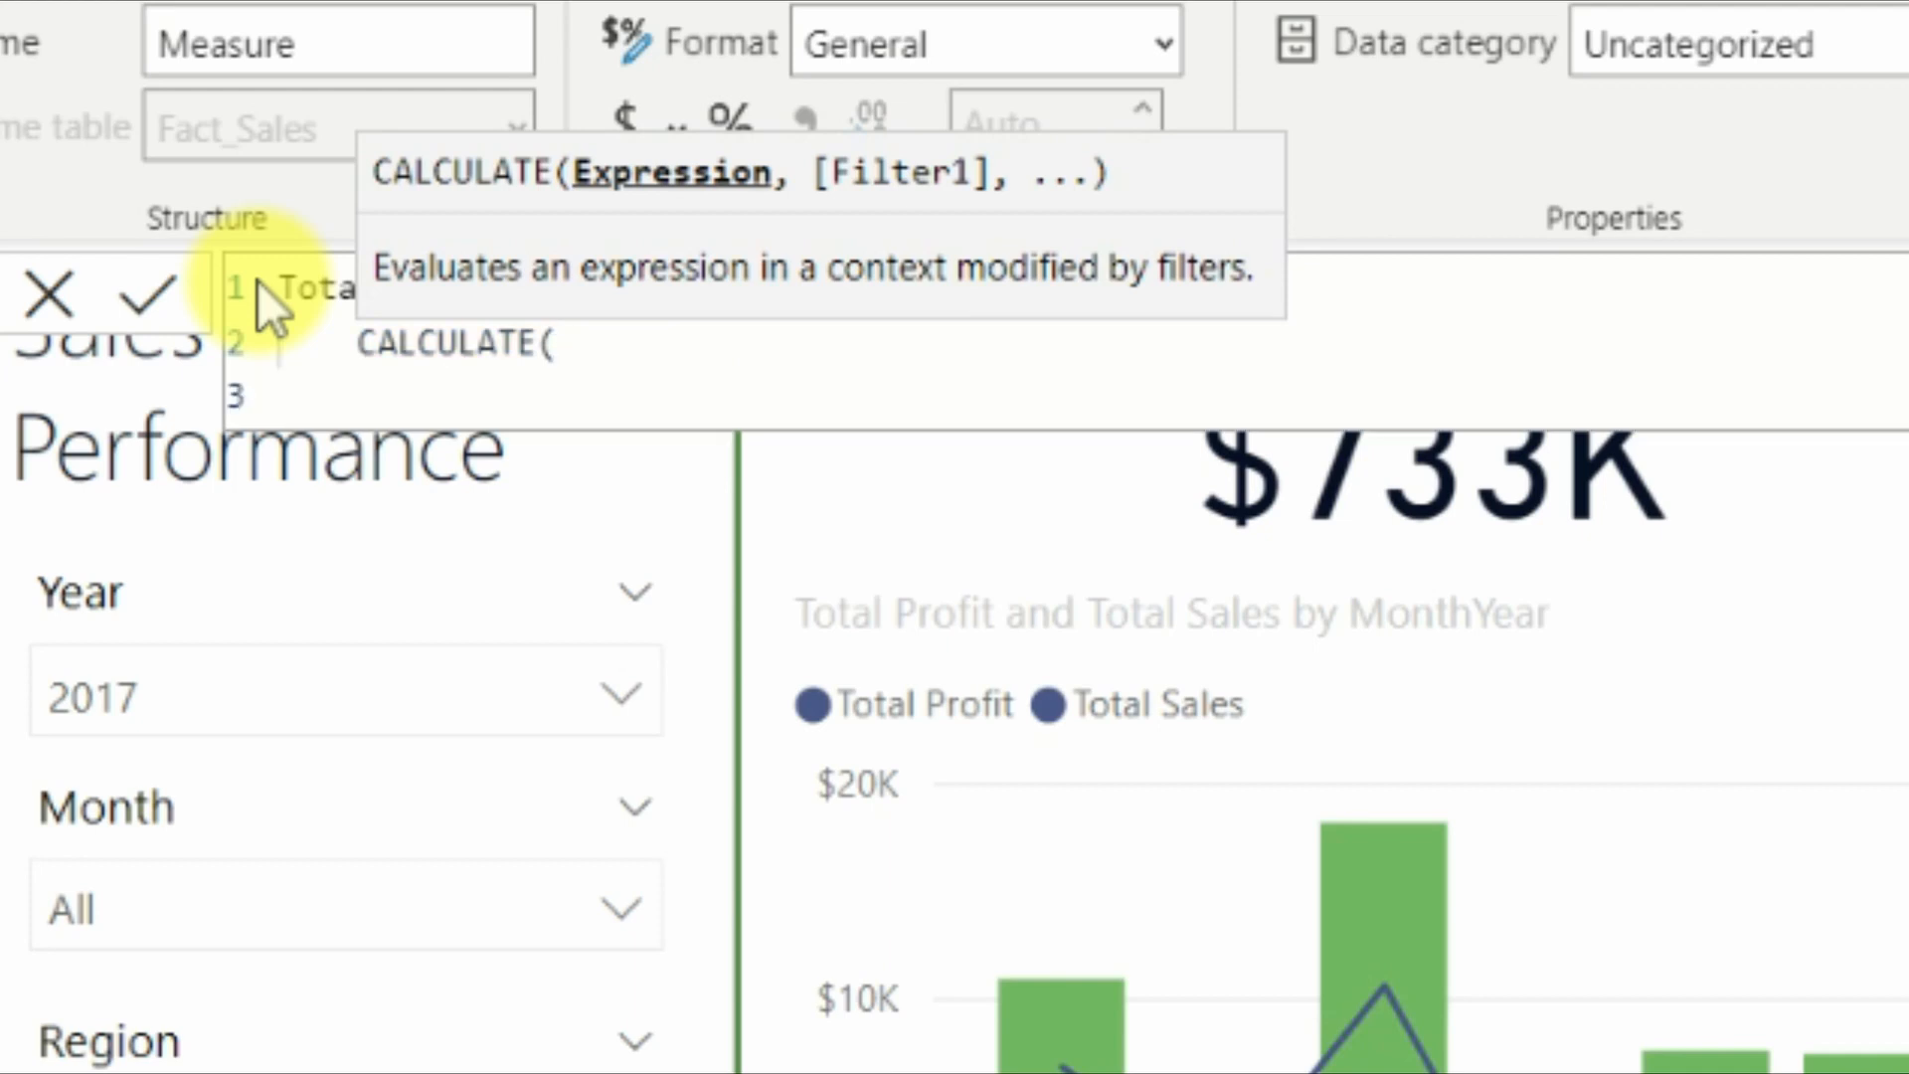
Enter Fact_Sales[Total Sales] as the CALCULATE expression, followed by a comma.
type("total")
key("Down")
key("Down")
key("Down")
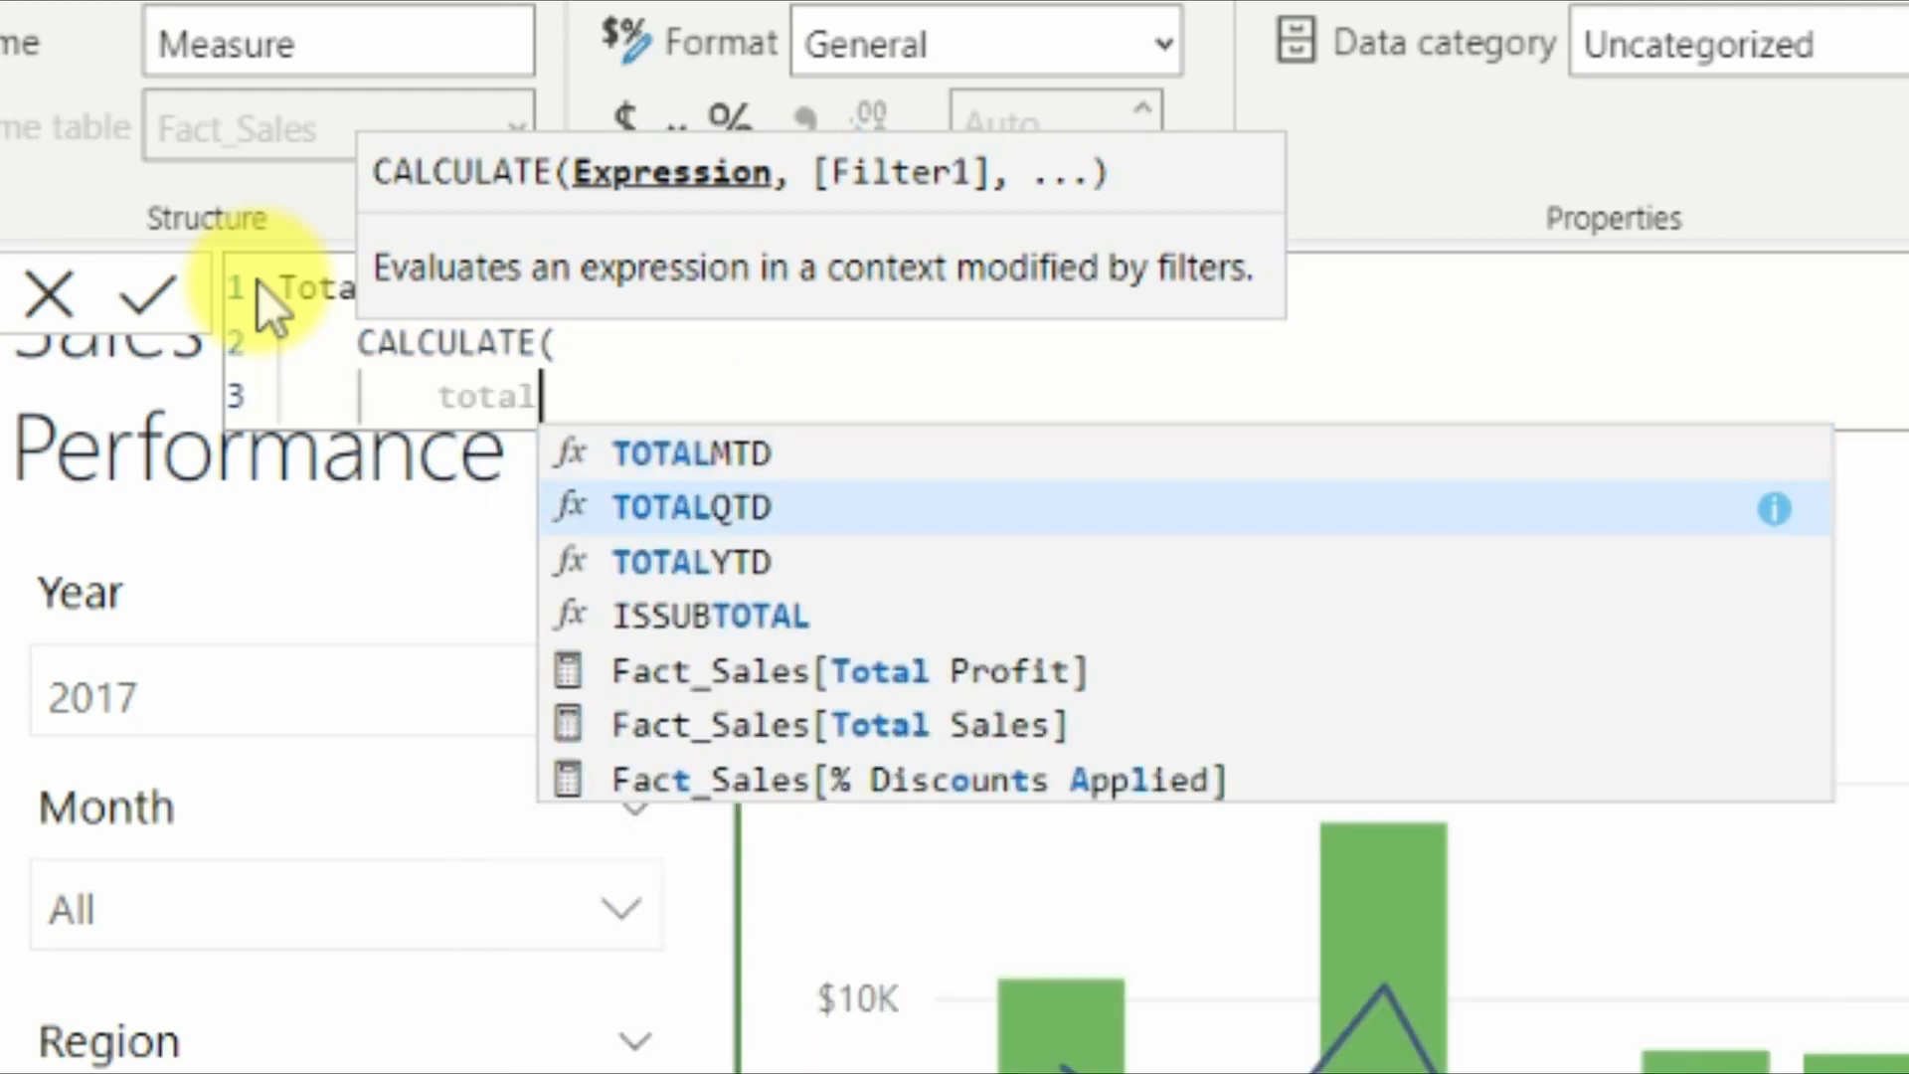
key("Down")
key("Down")
key("Tab")
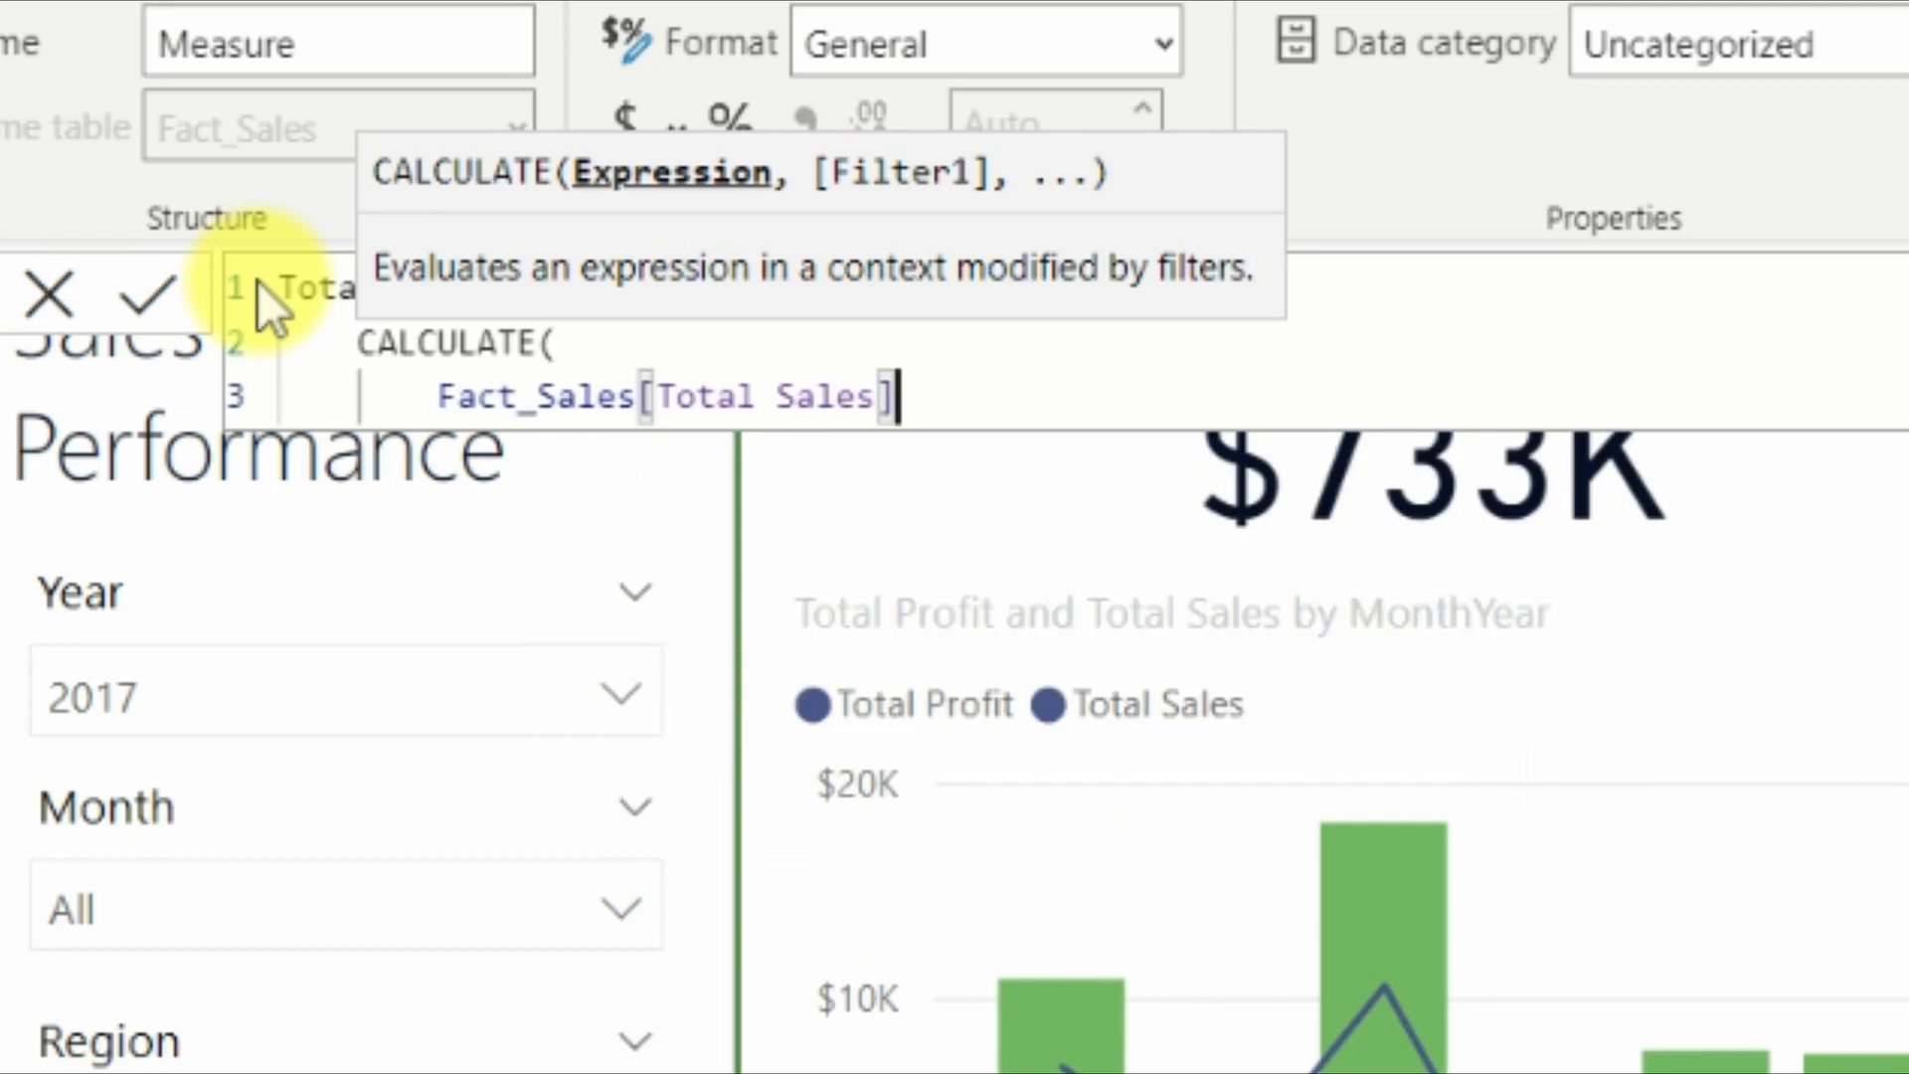
type(",")
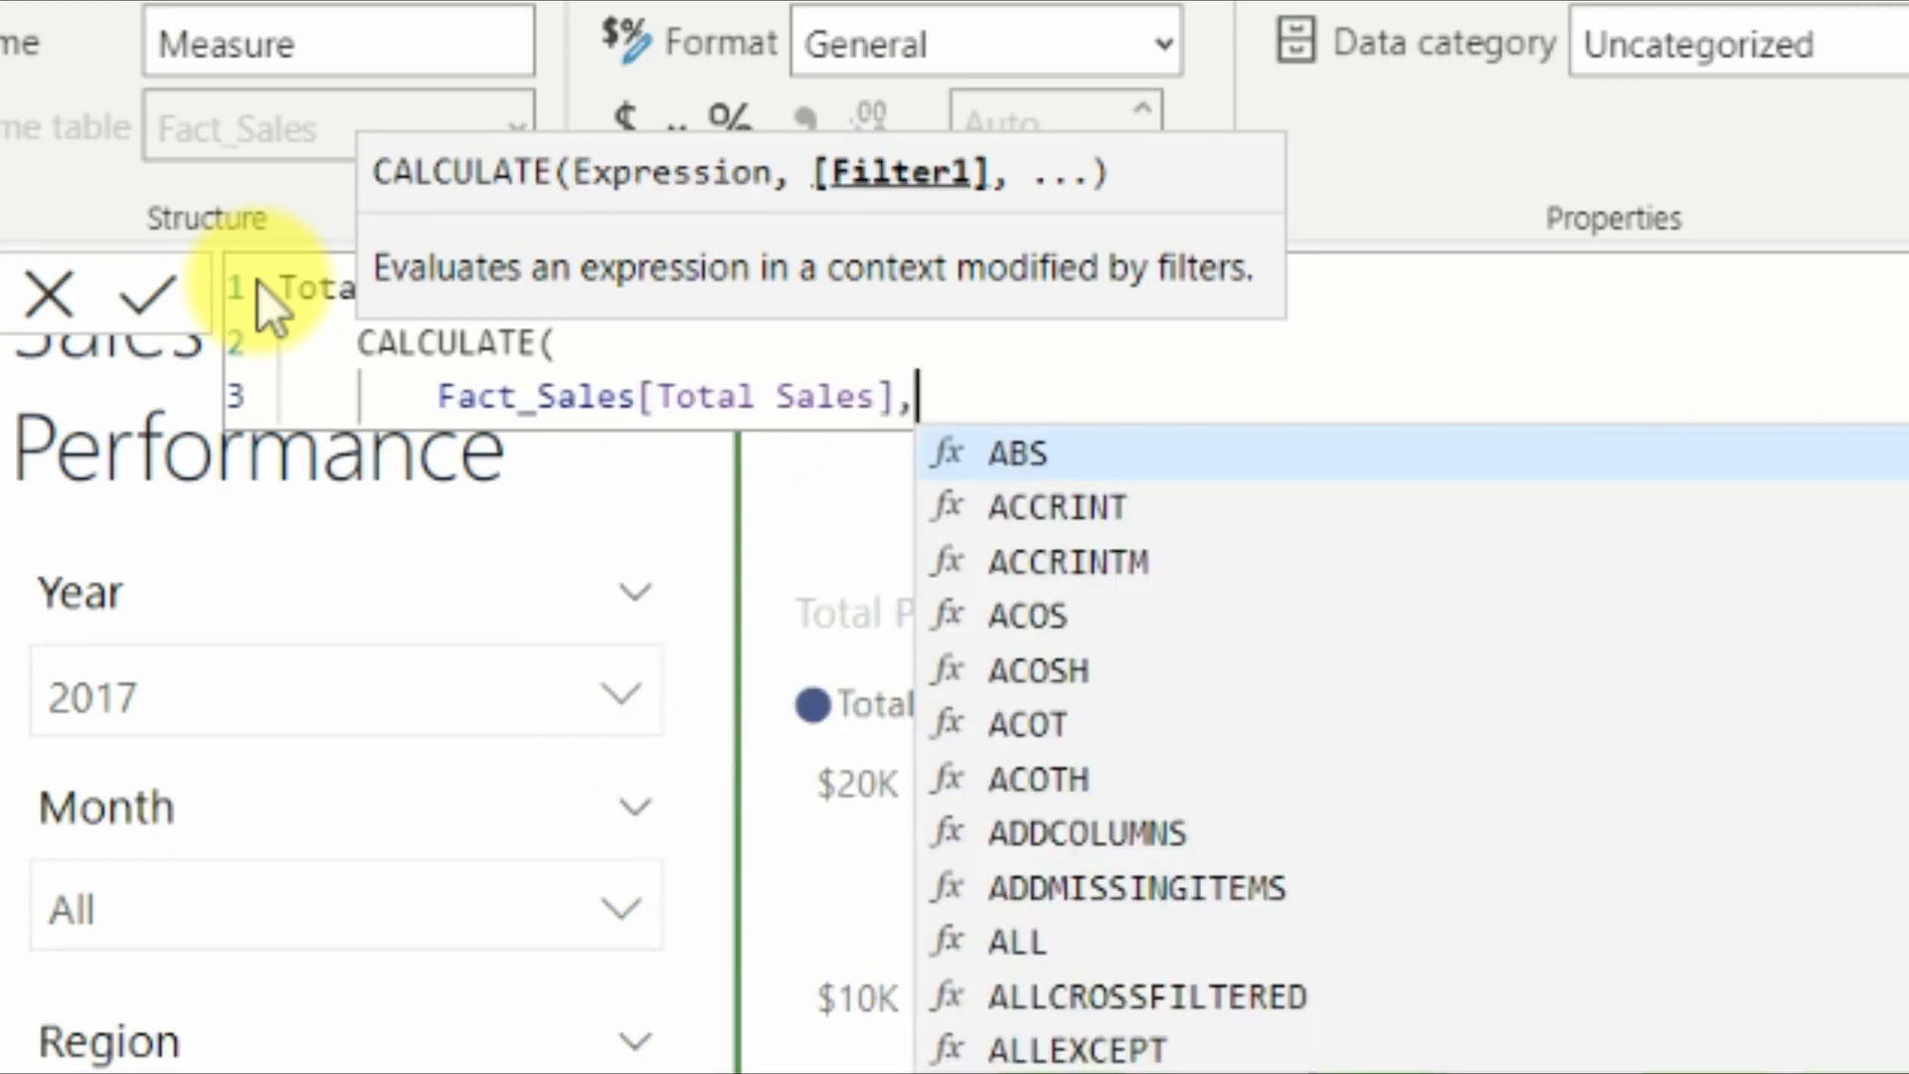
Add a SAMEPERIODLASTYEAR filter on a new line of CALCULATE, using Dim_Date[Date] as its dates argument.
key("shift+Return")
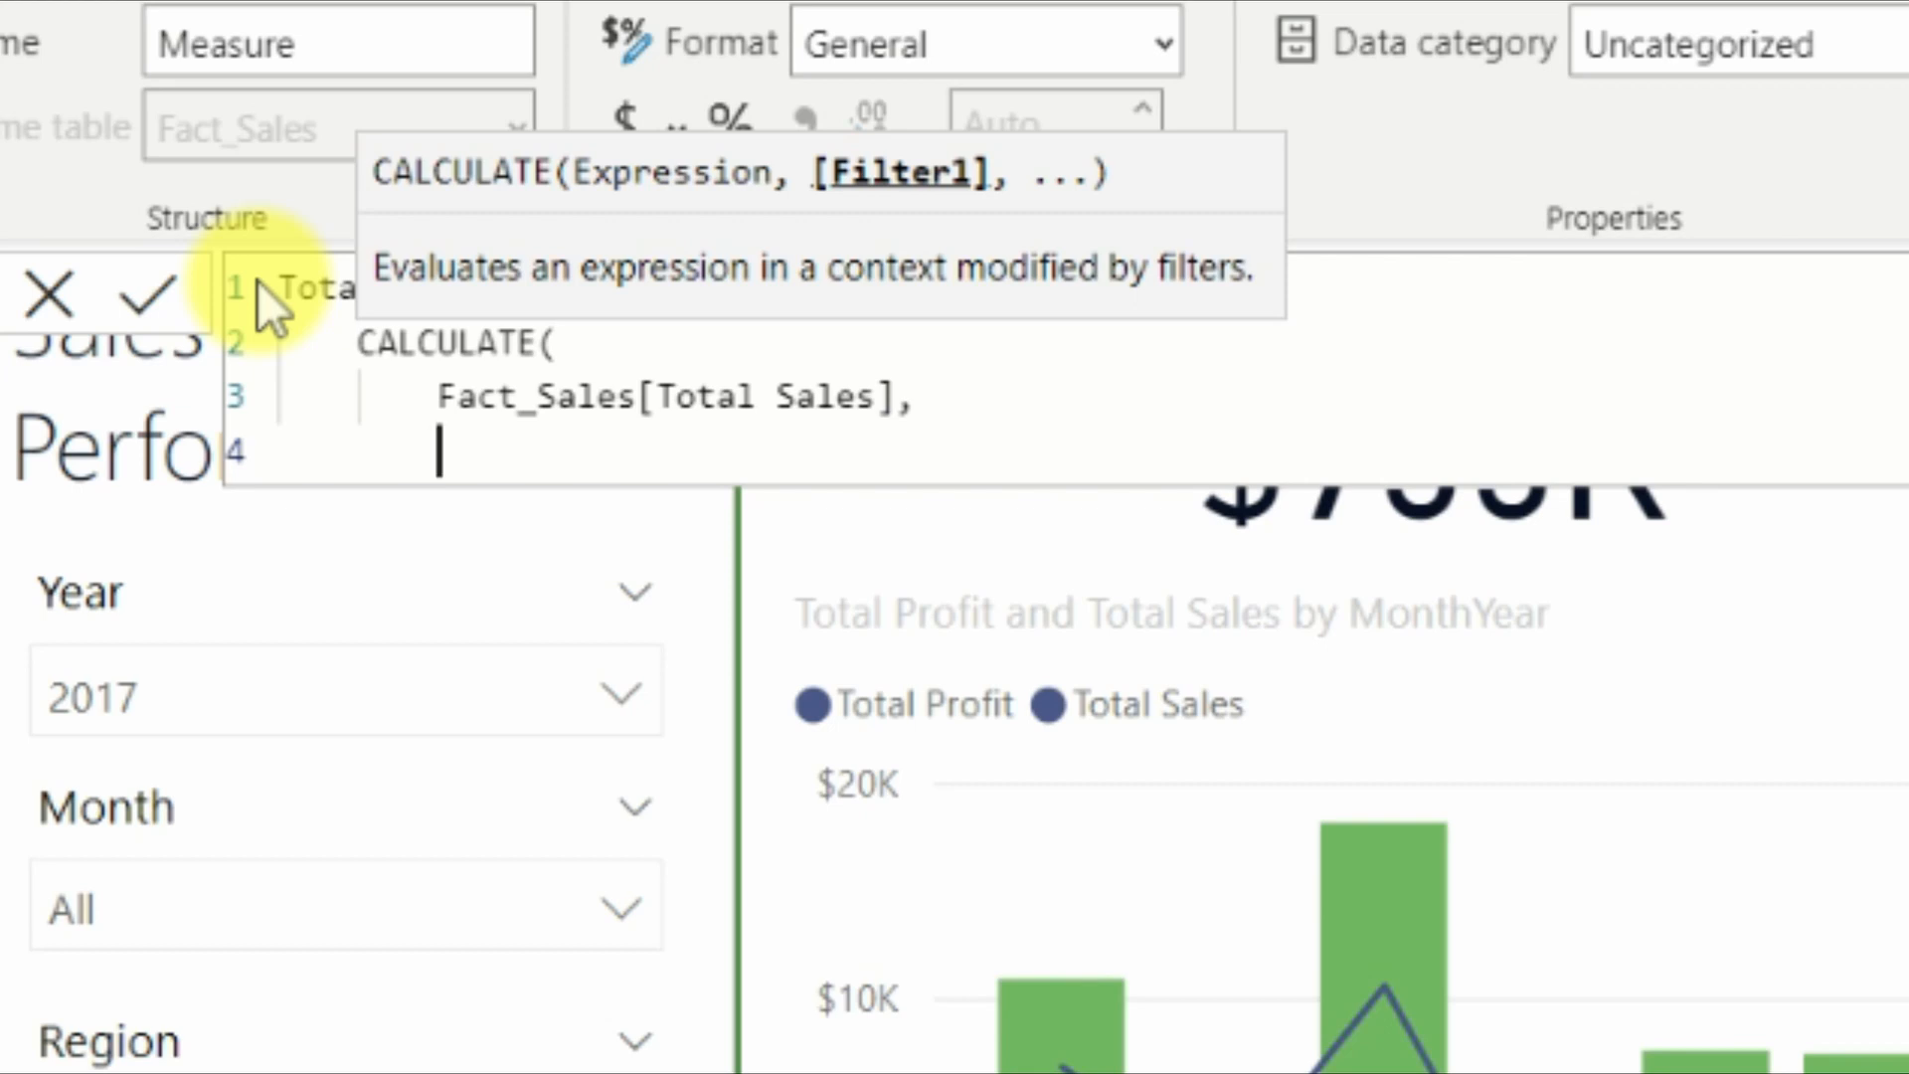
type("same")
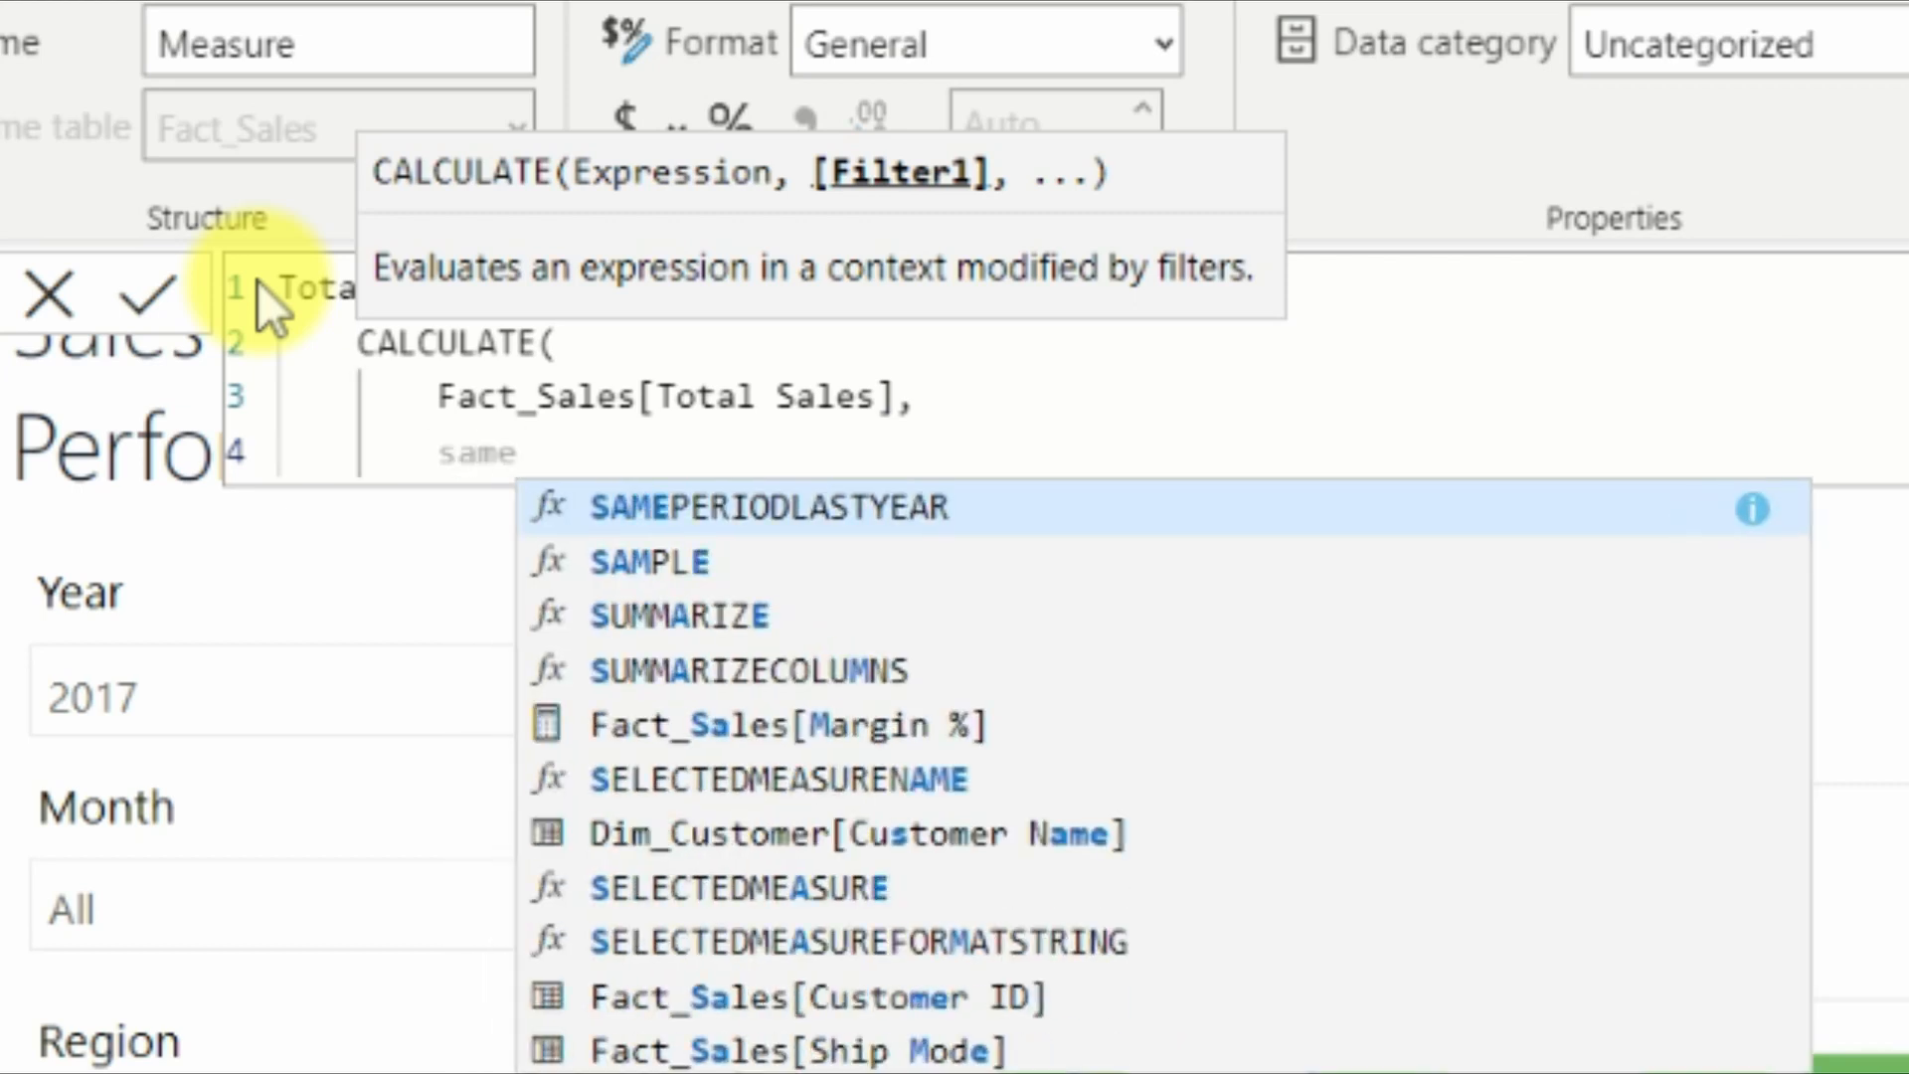
key("Tab")
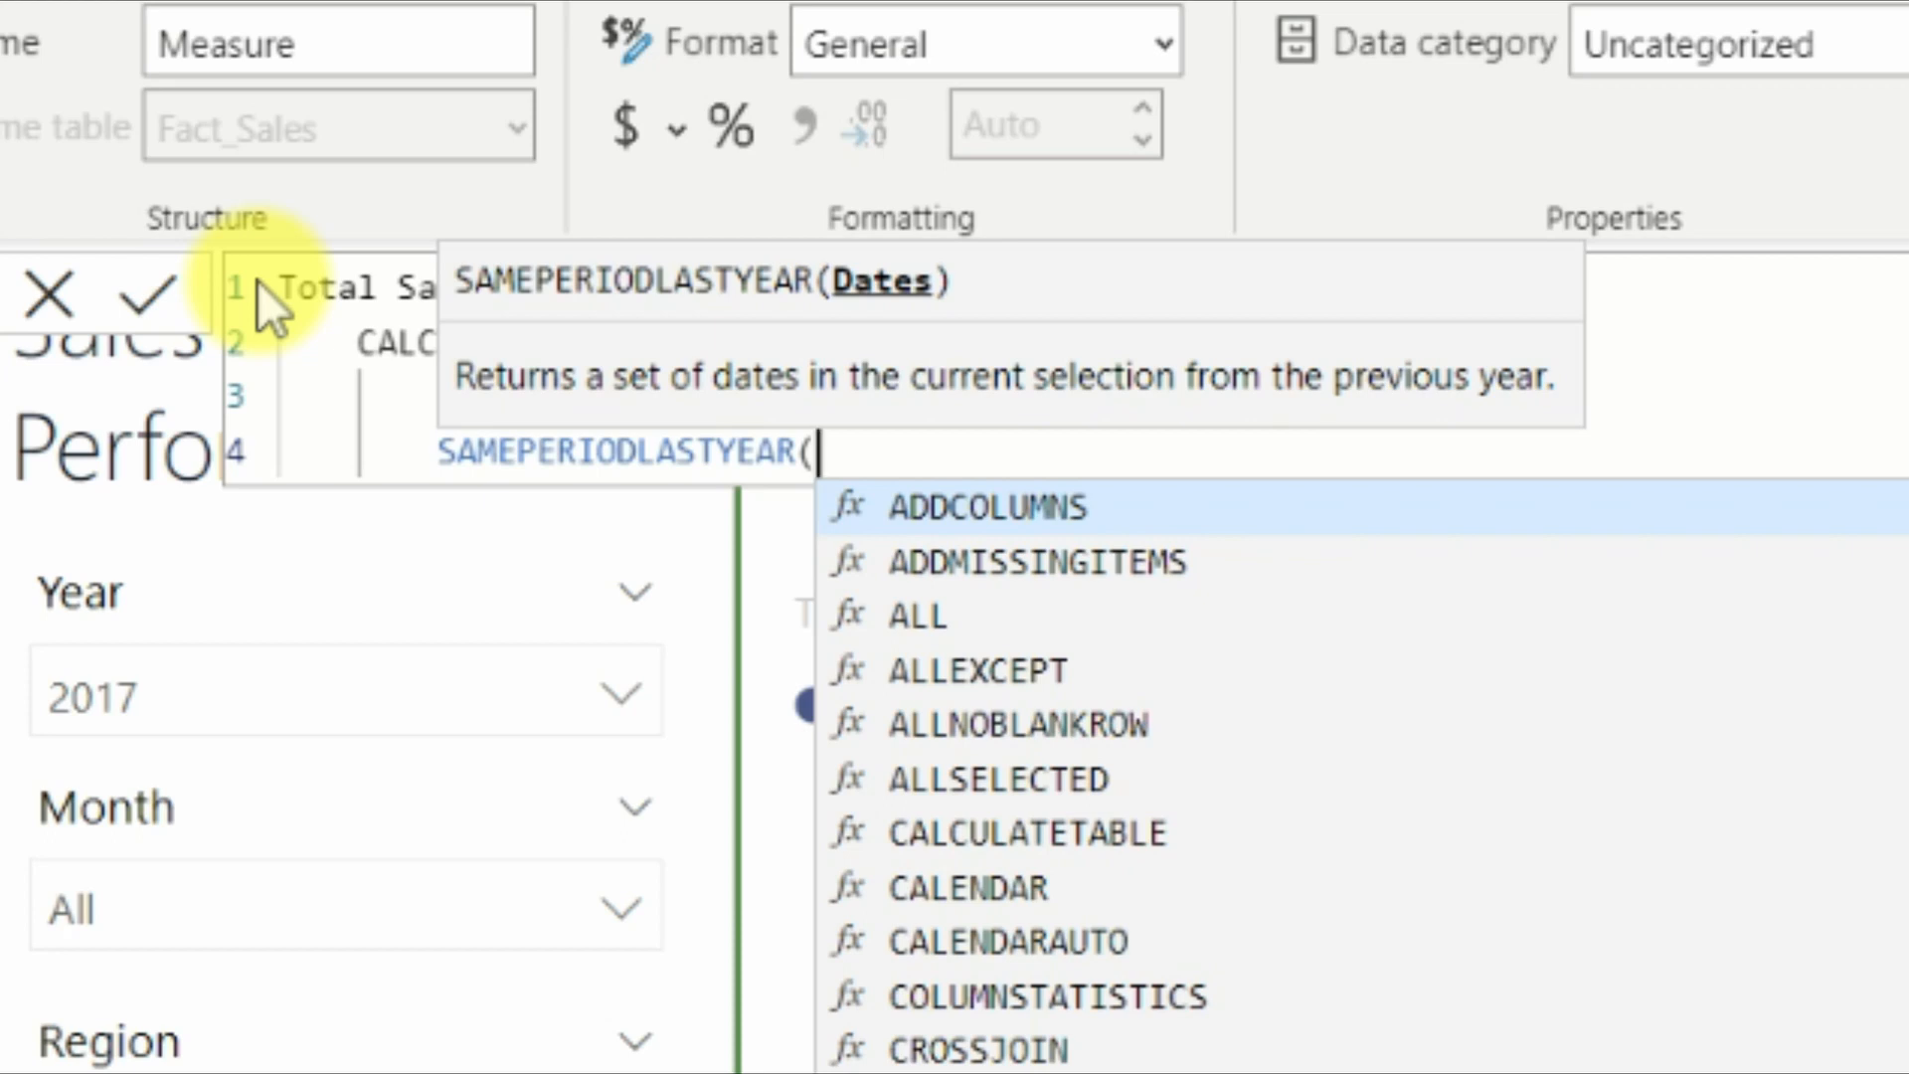
type("date")
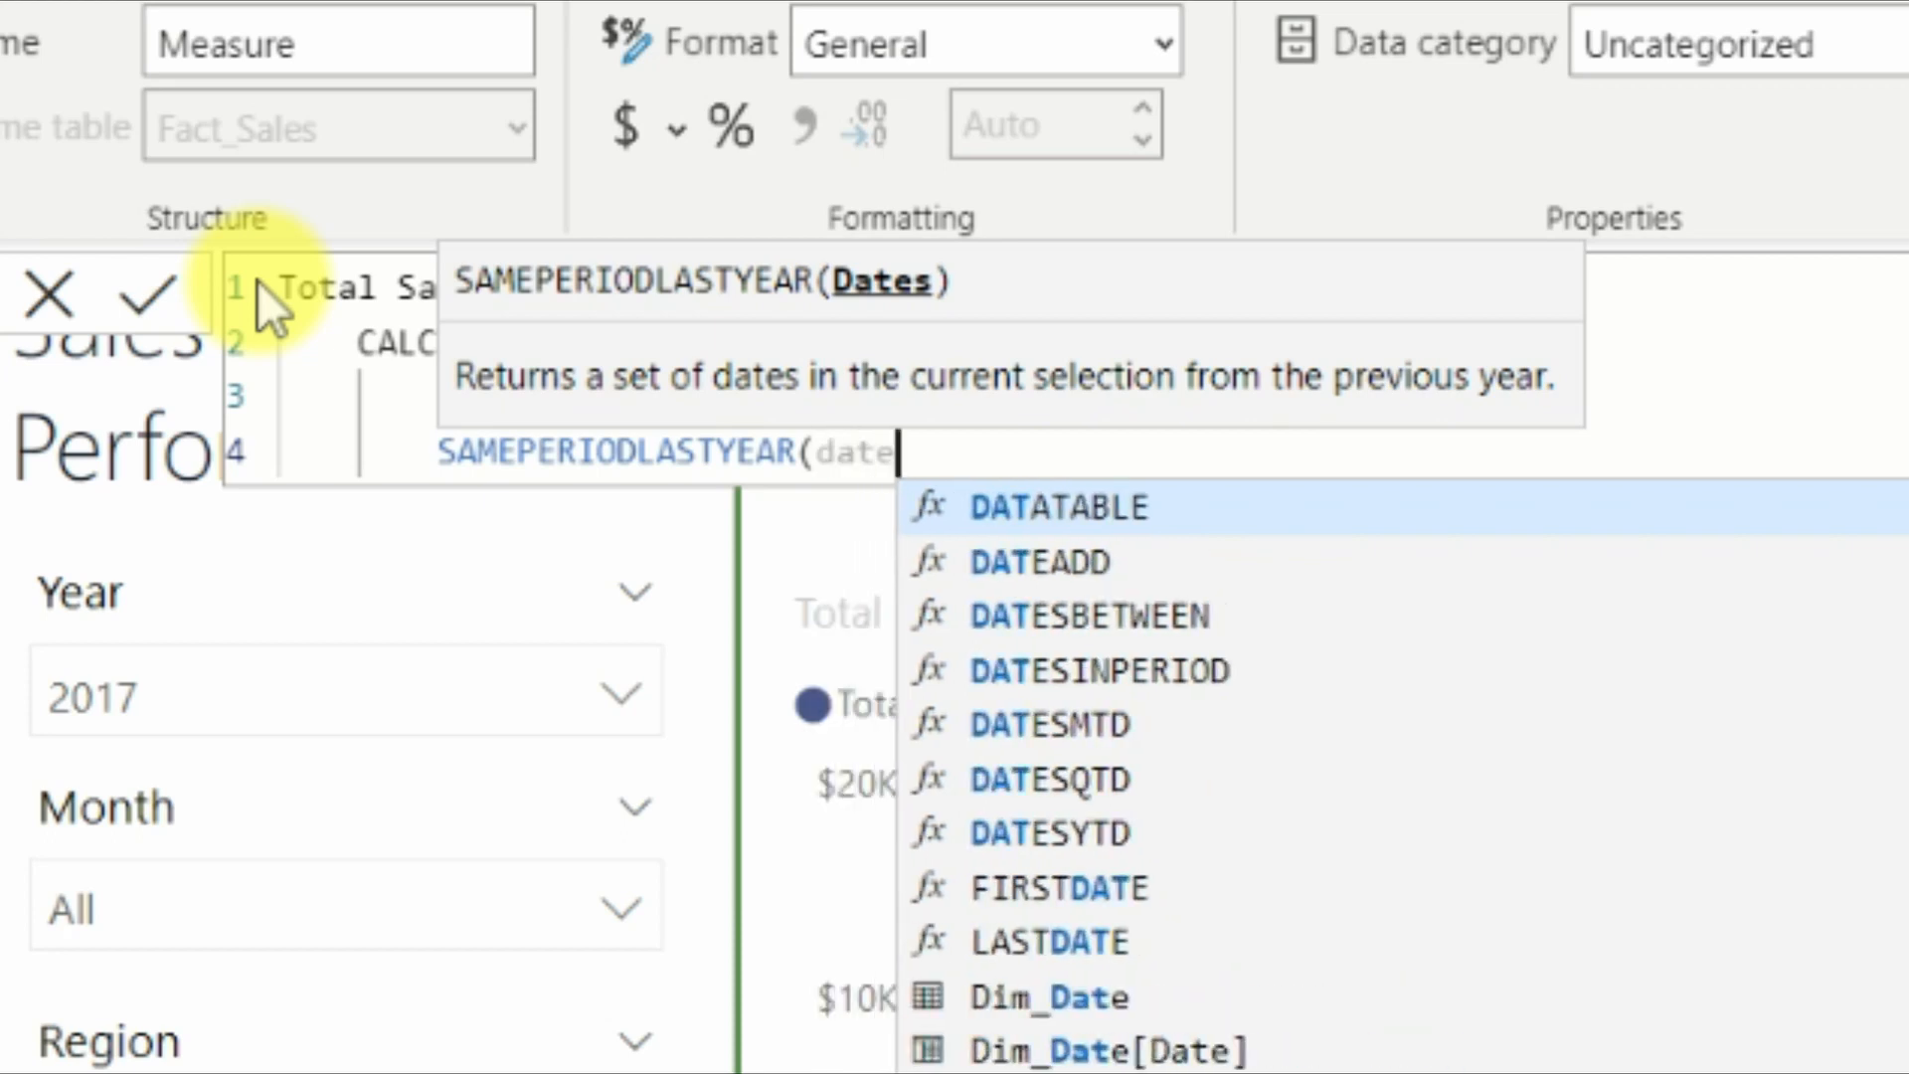
key("Down")
key("Down")
key("Down")
key("Down")
key("Down")
key("Down")
key("Down")
key("Down")
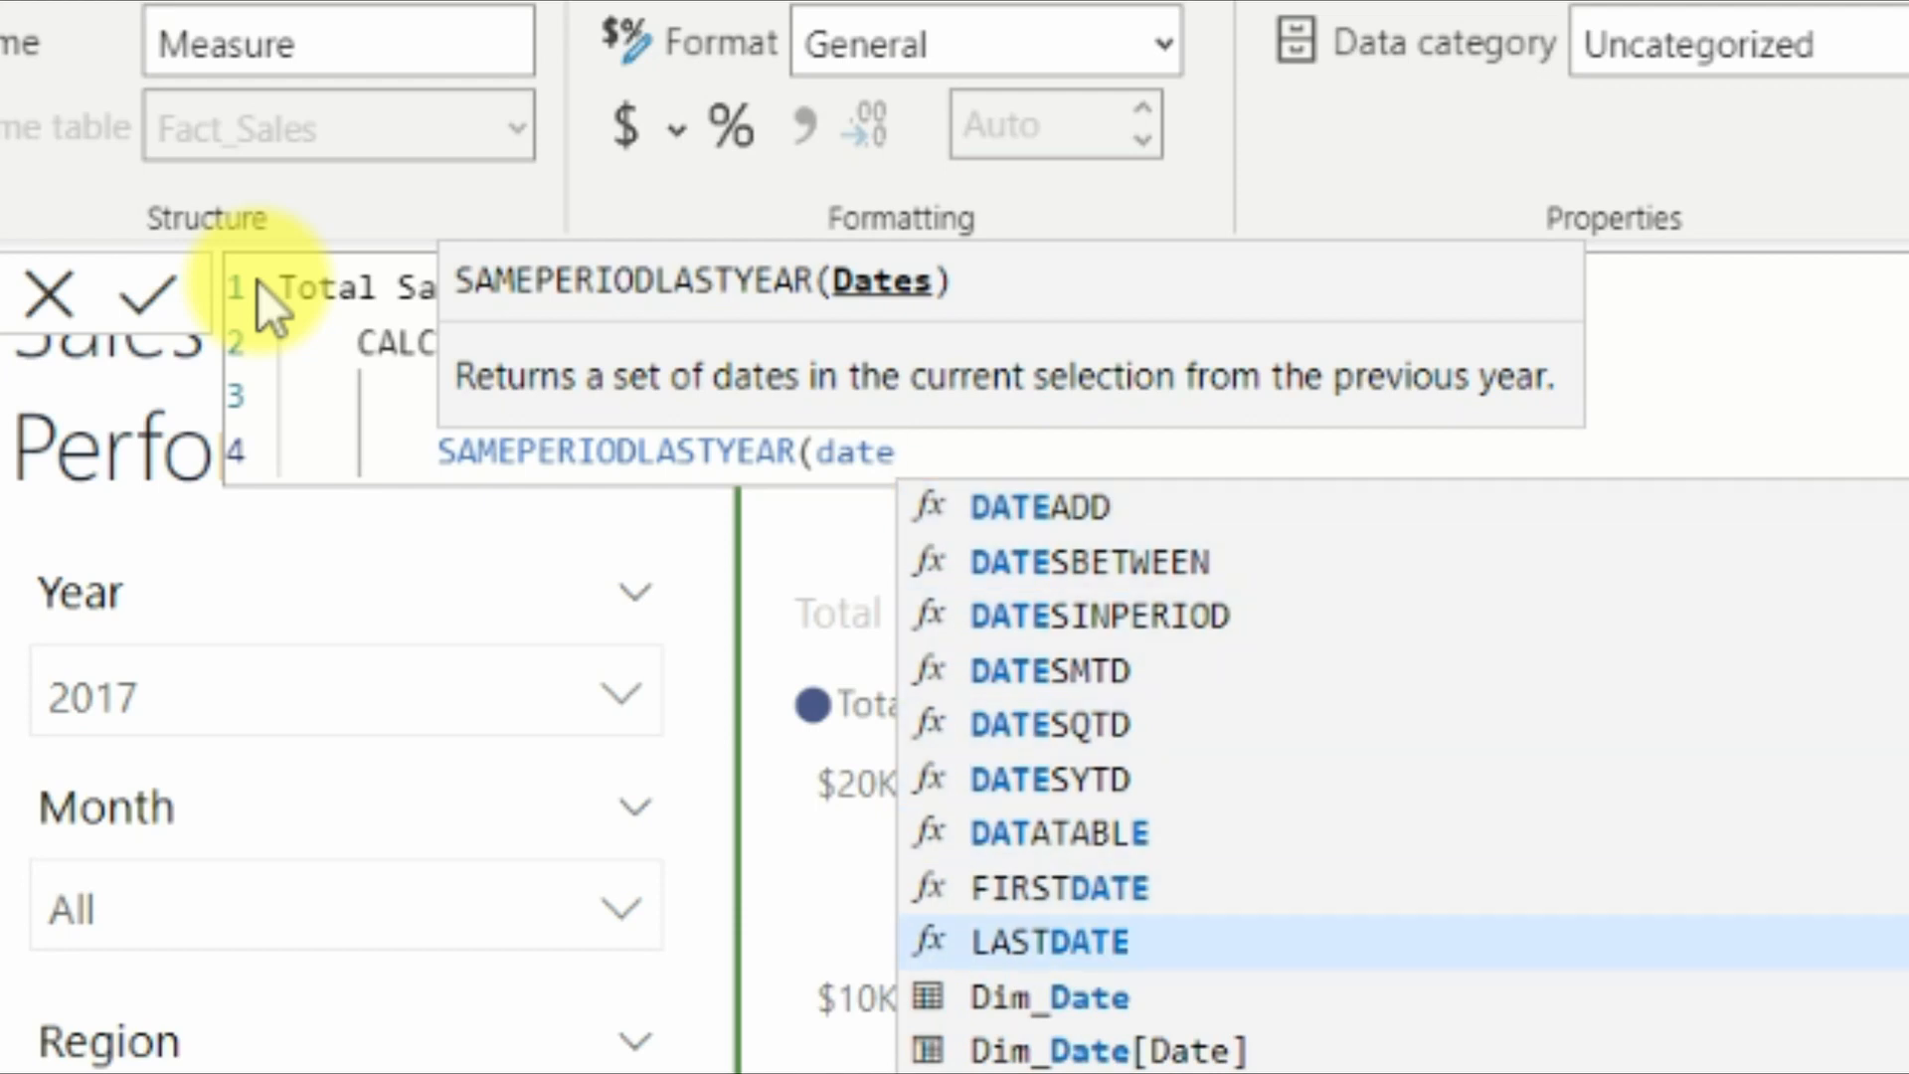
key("Down")
key("Down")
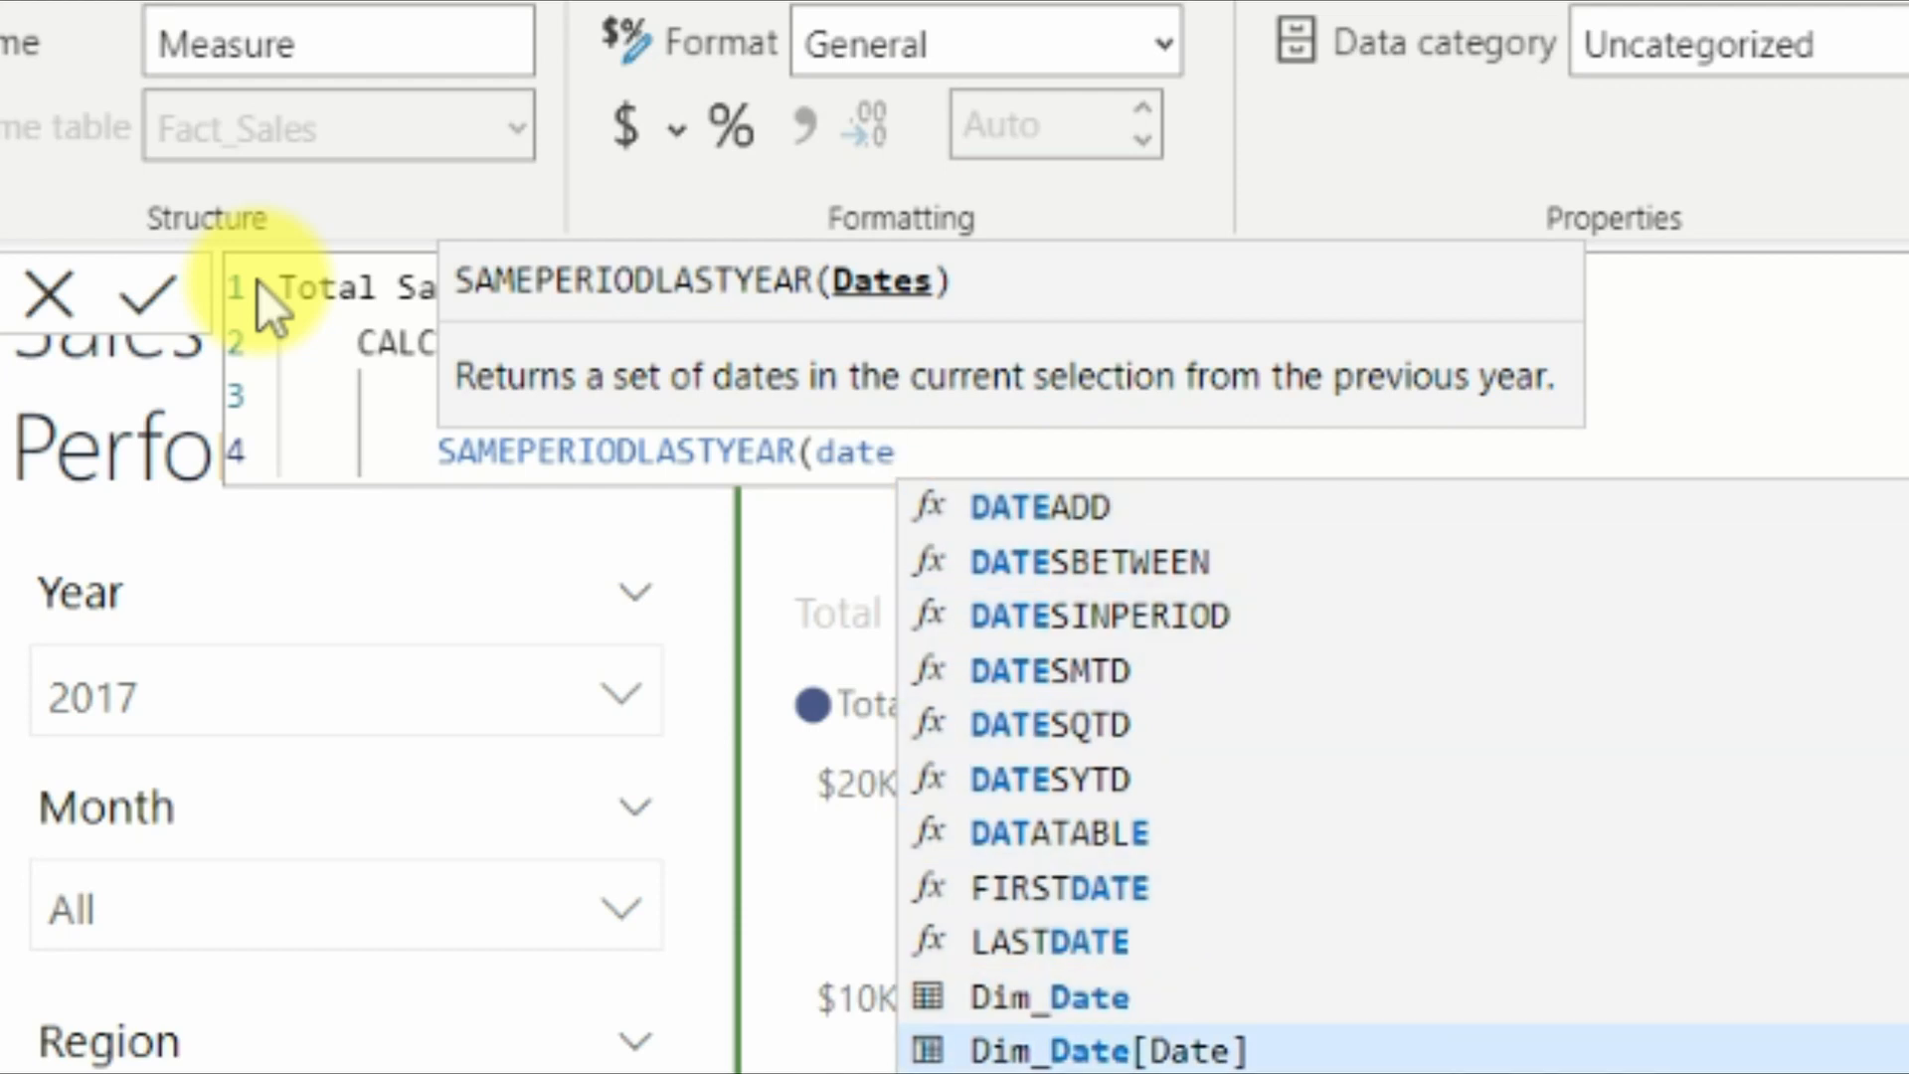
key("Tab")
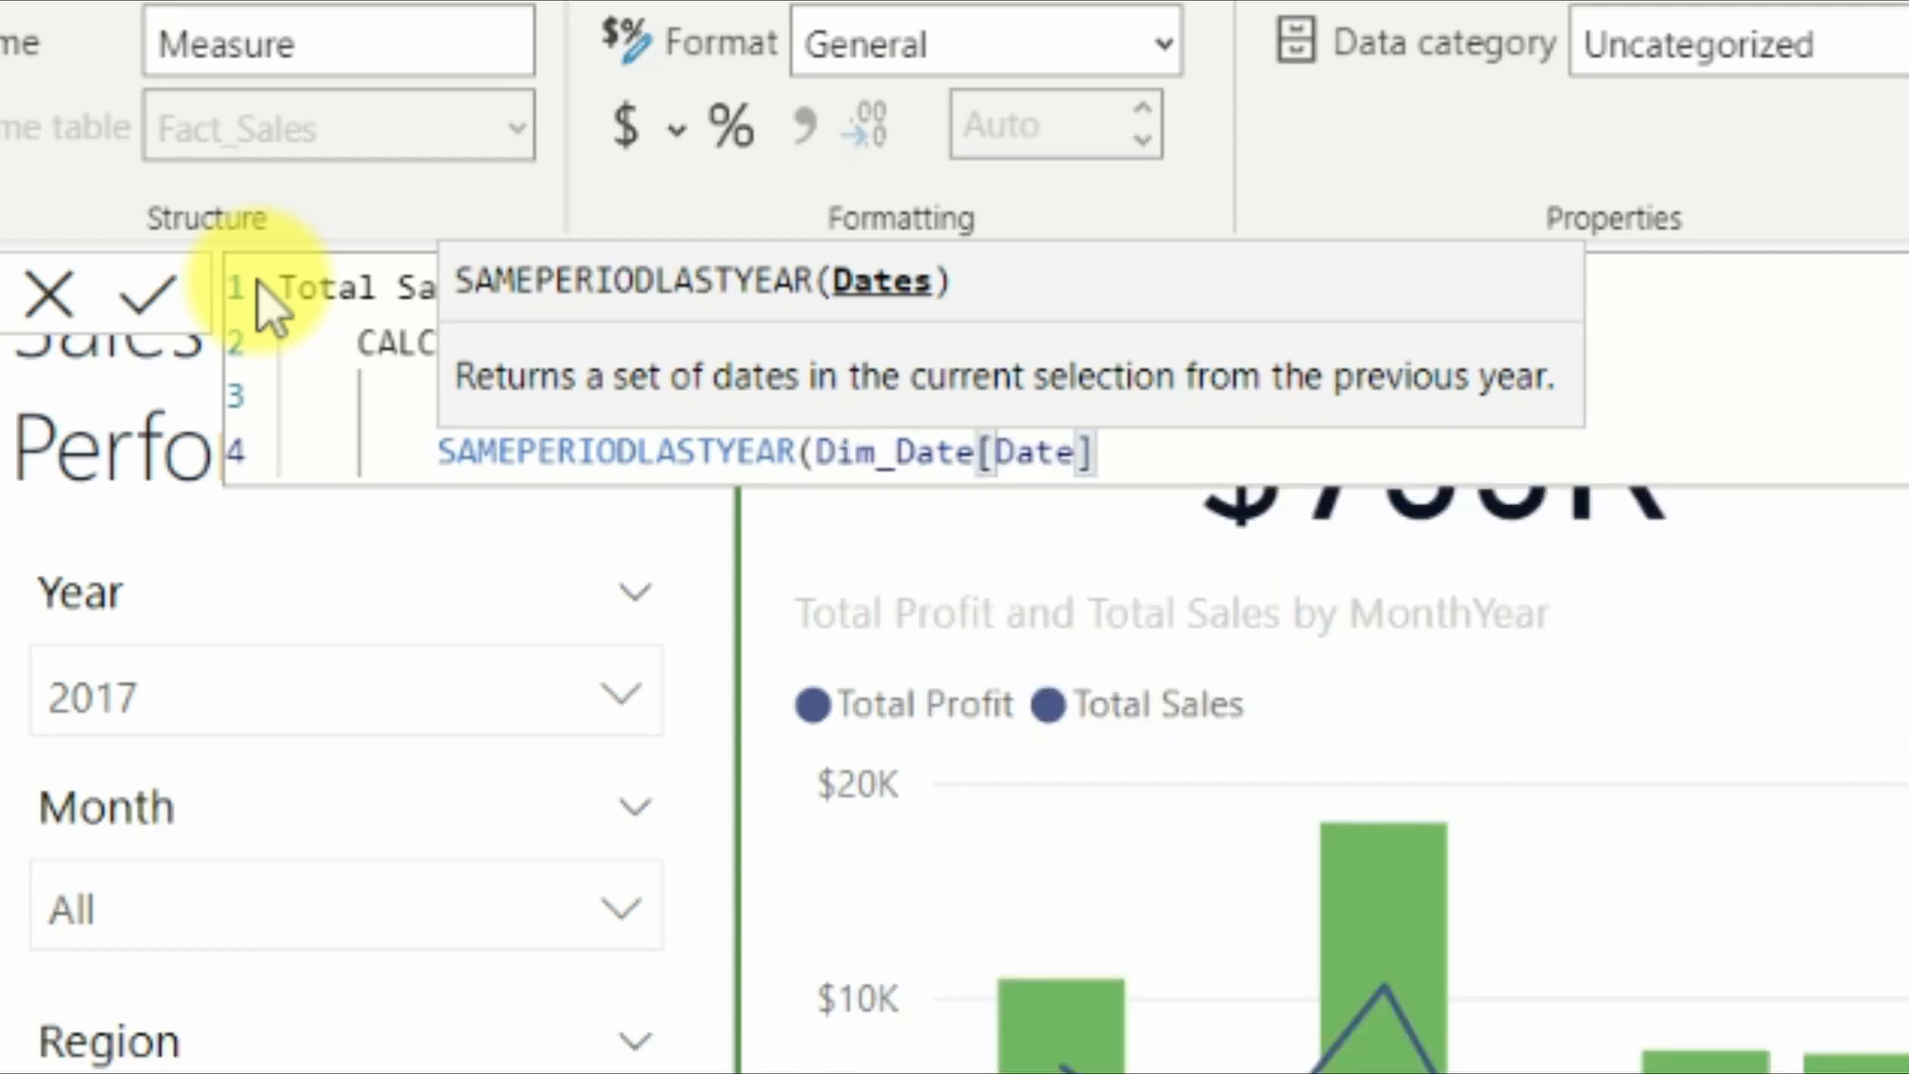
Close the SAMEPERIODLASTYEAR and CALCULATE functions on a new line and commit the Total Sales SPLY measure.
key("Return")
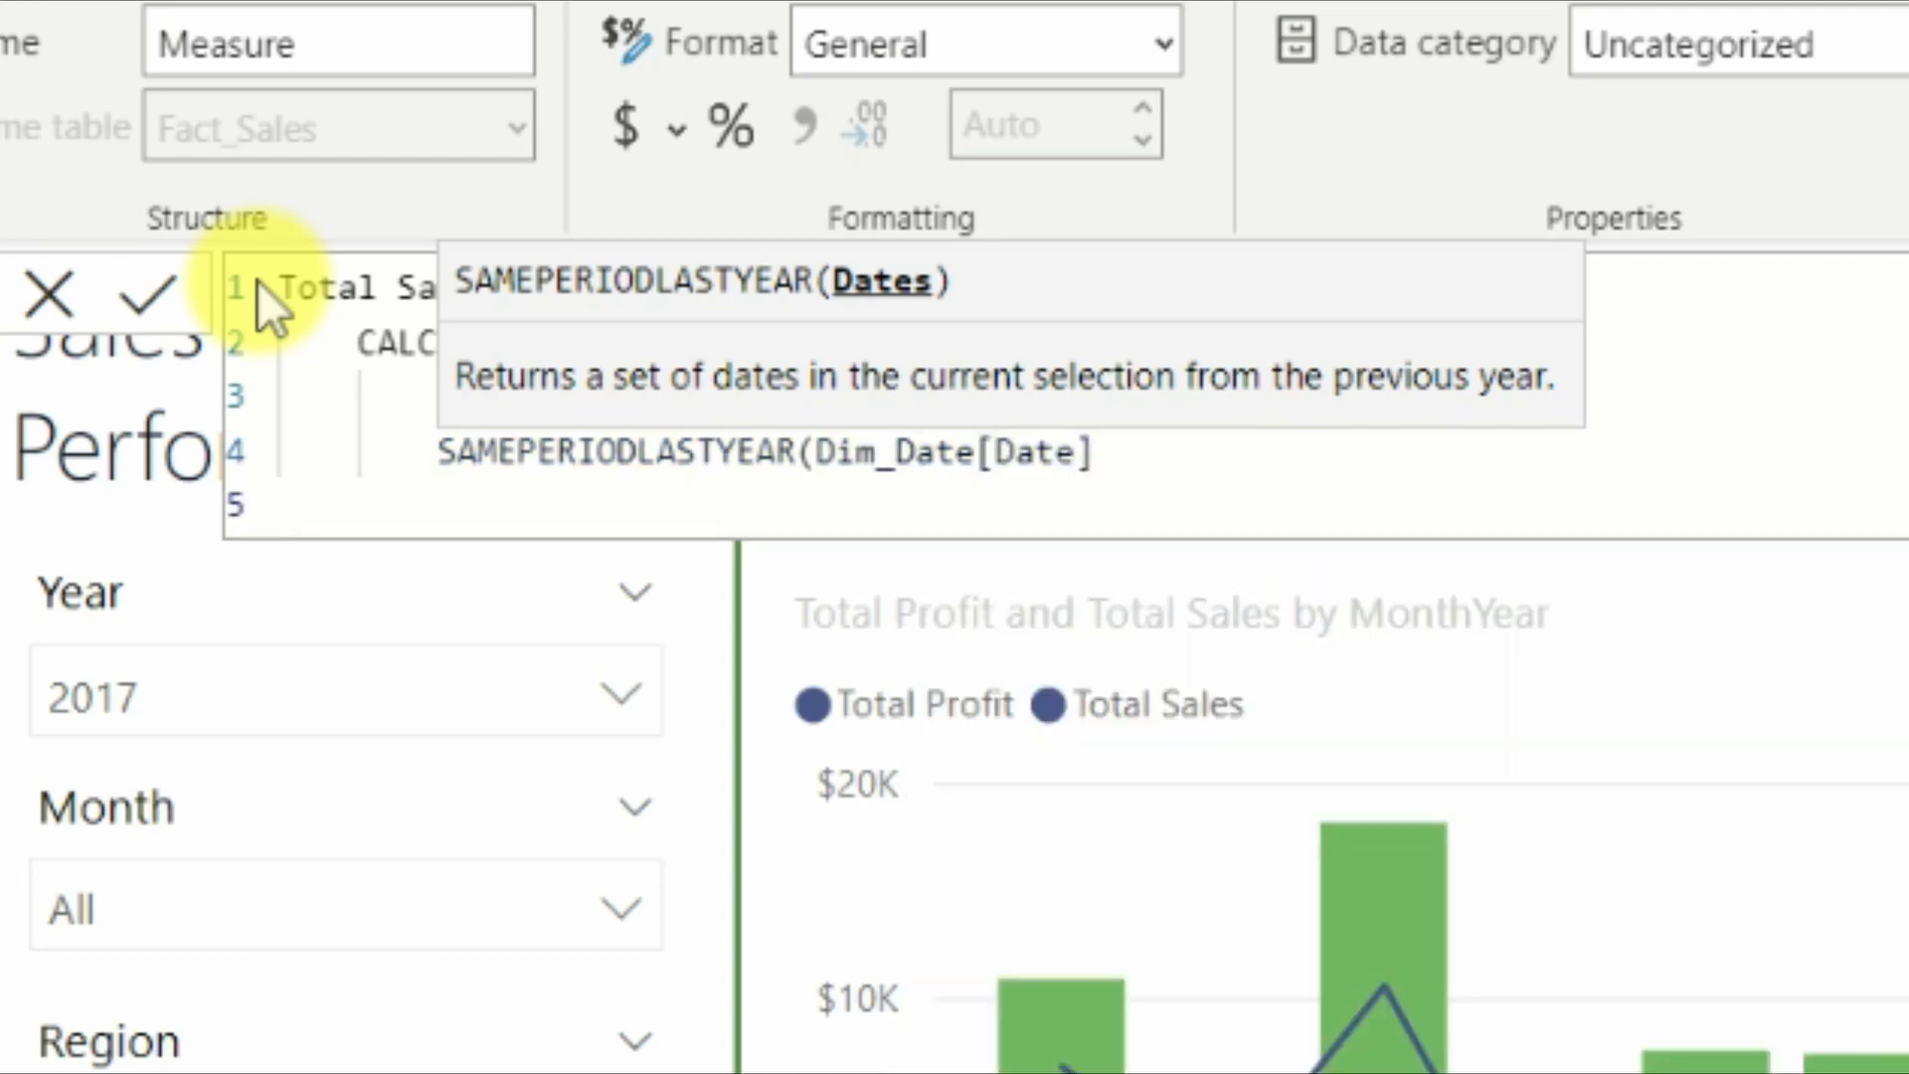
key("Tab")
key("Tab")
type(")")
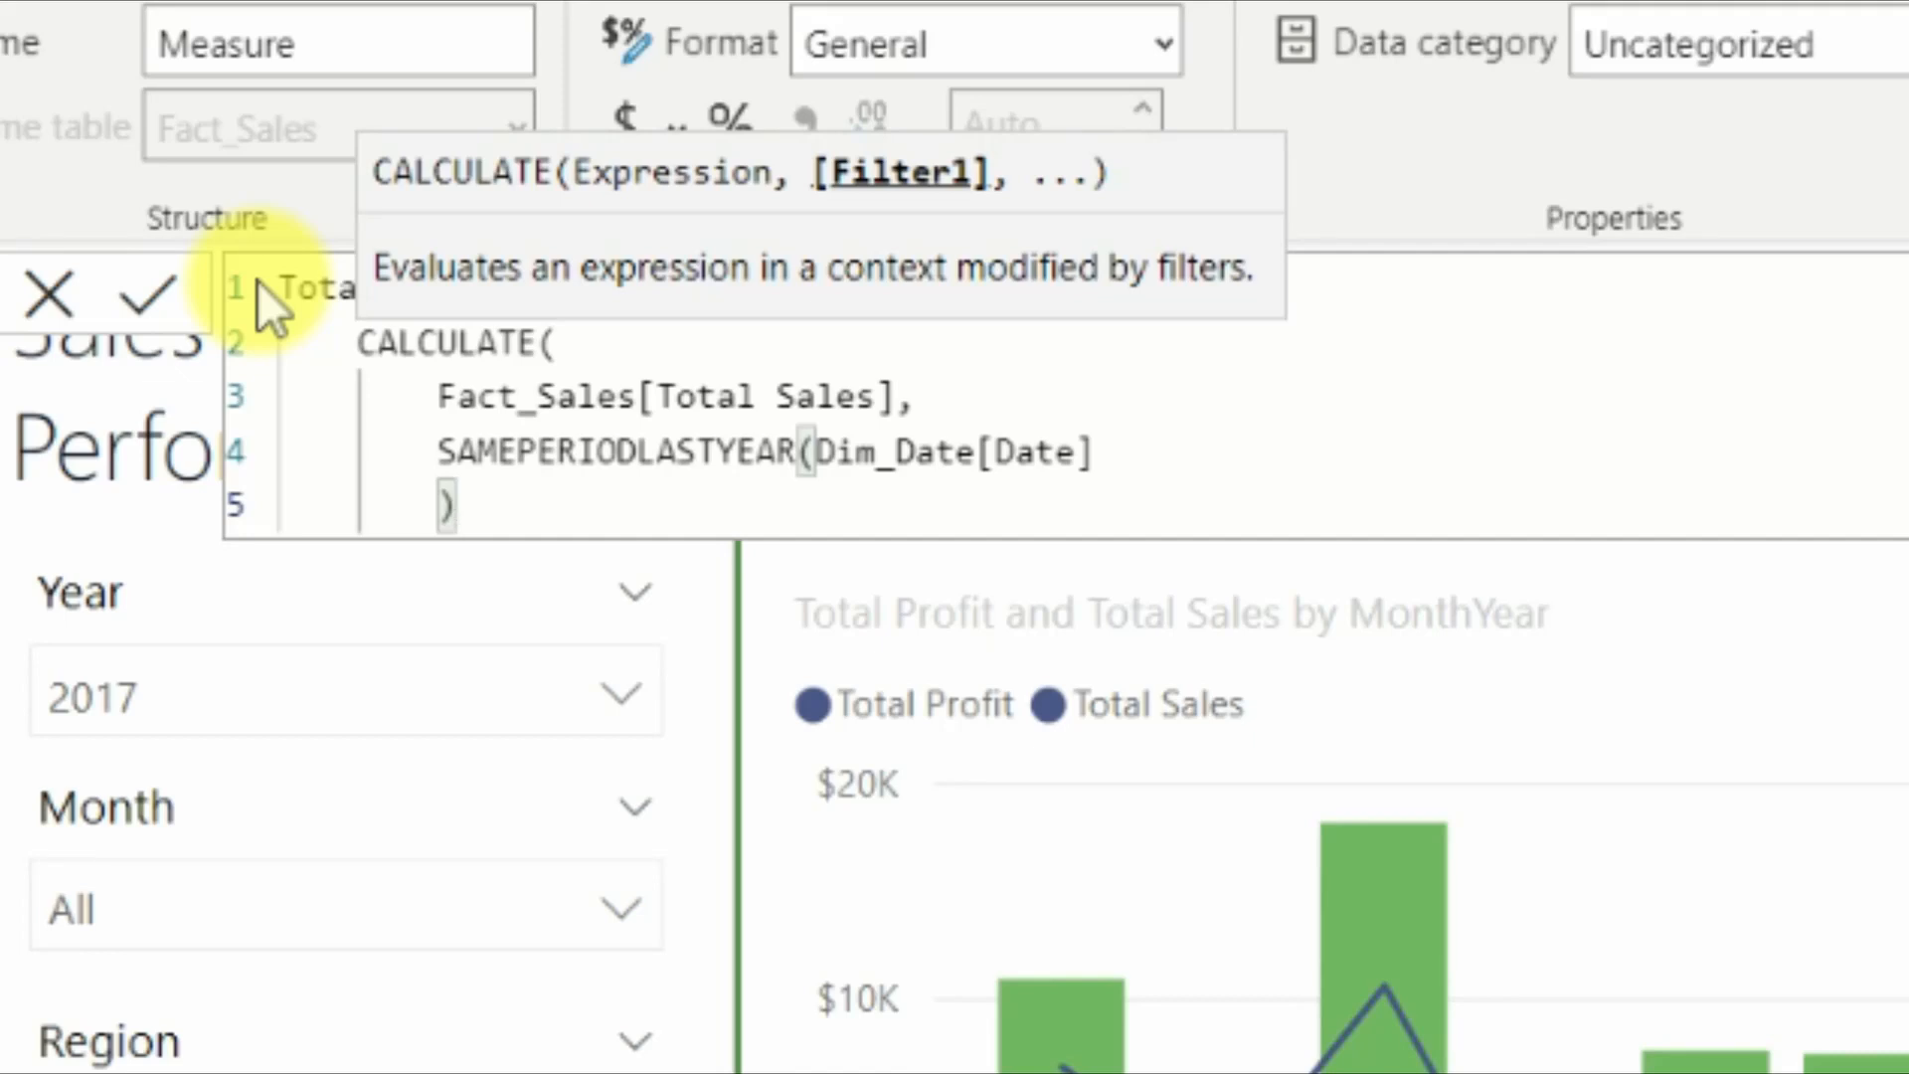
key("Return")
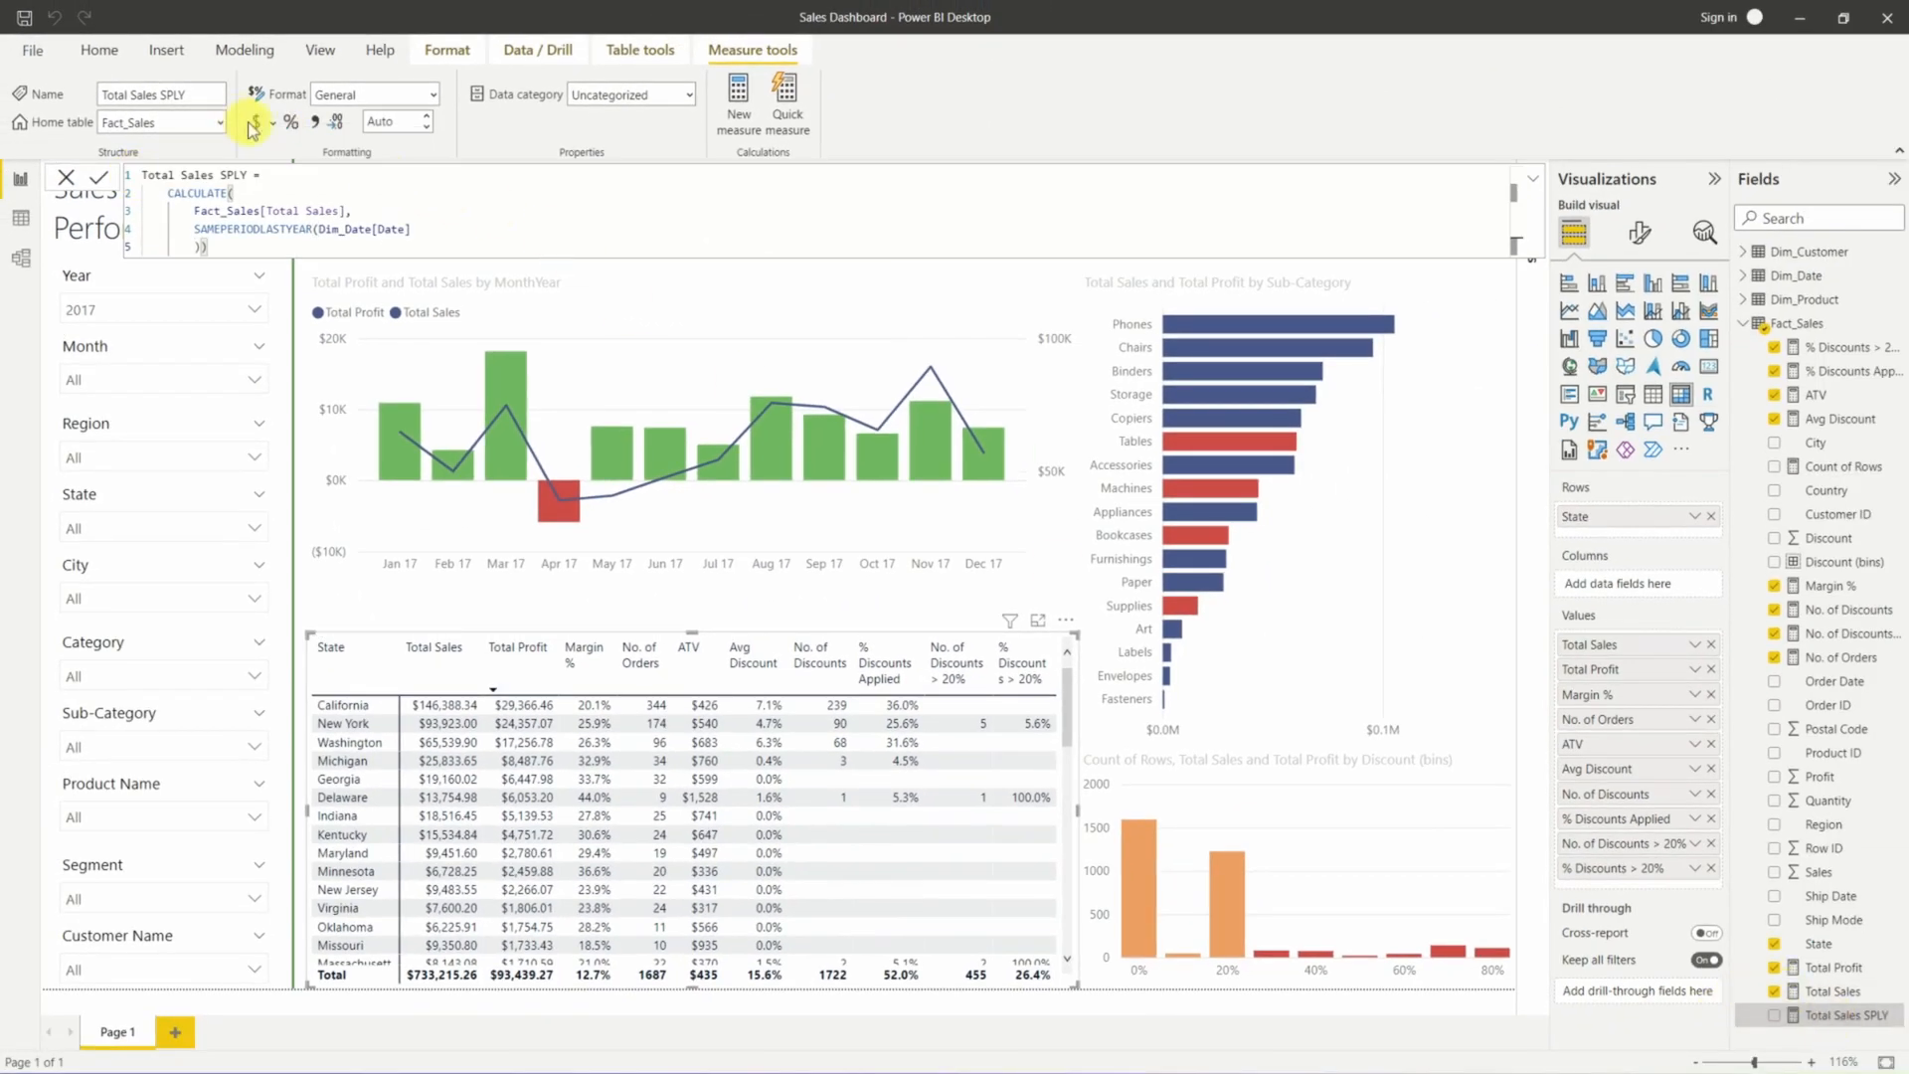
Format Total Sales SPLY as currency with 2 decimal places and add it to the matrix values between Total Sales and Total Profit.
left_click(256, 123)
left_click(383, 122)
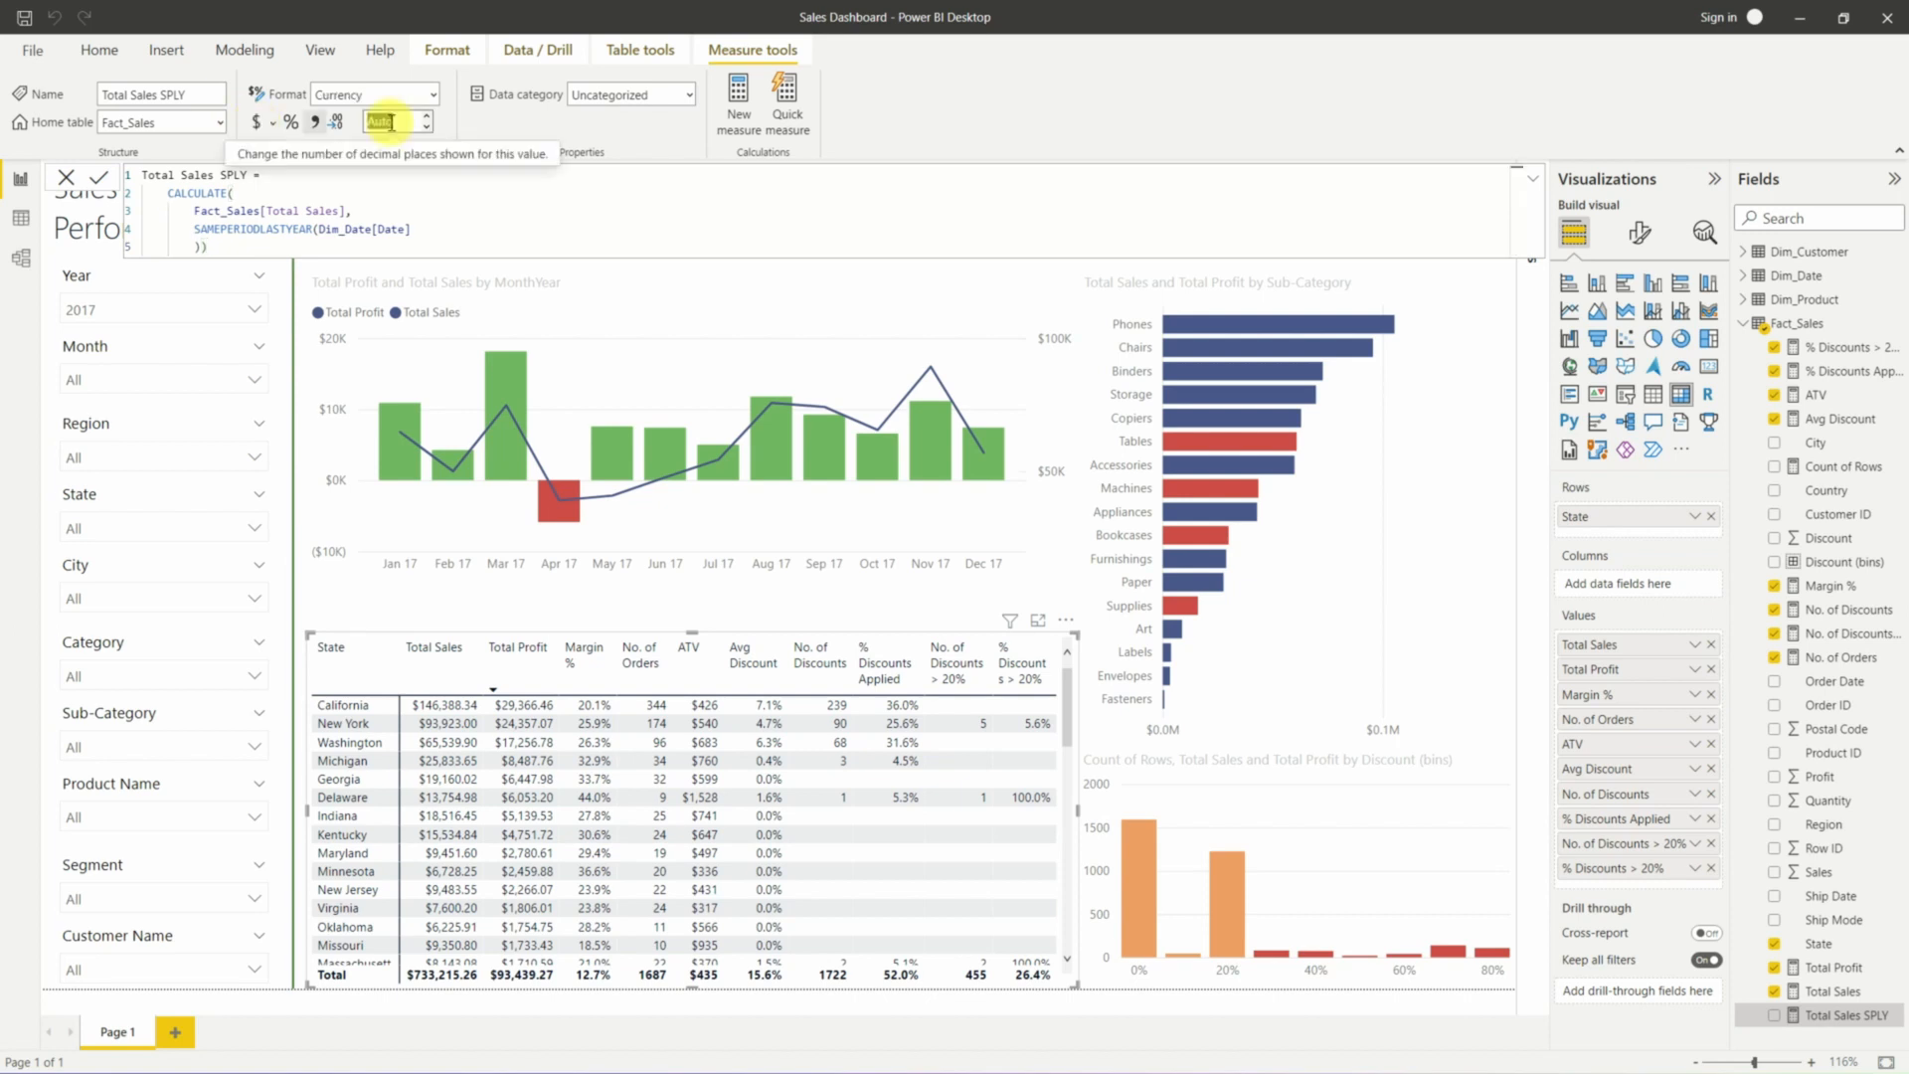
key("BackSpace")
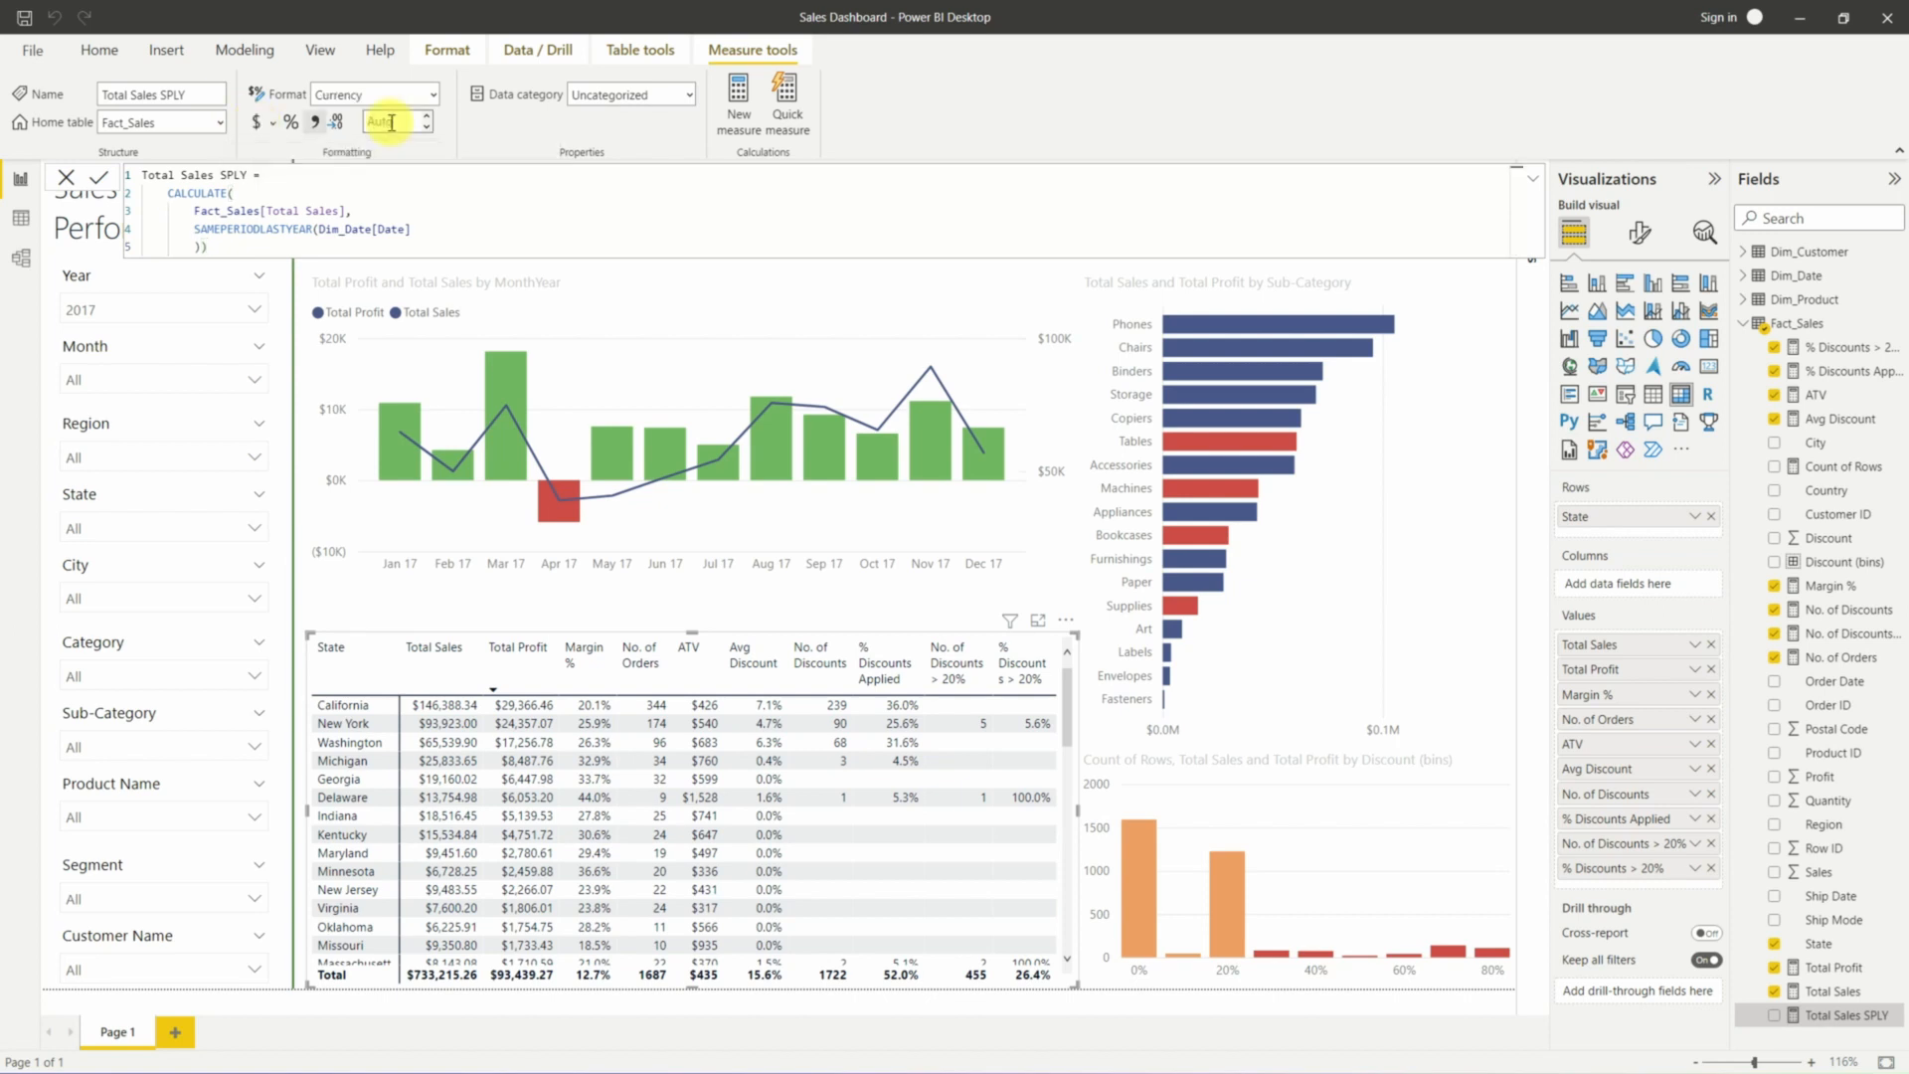
type("0")
key("Return")
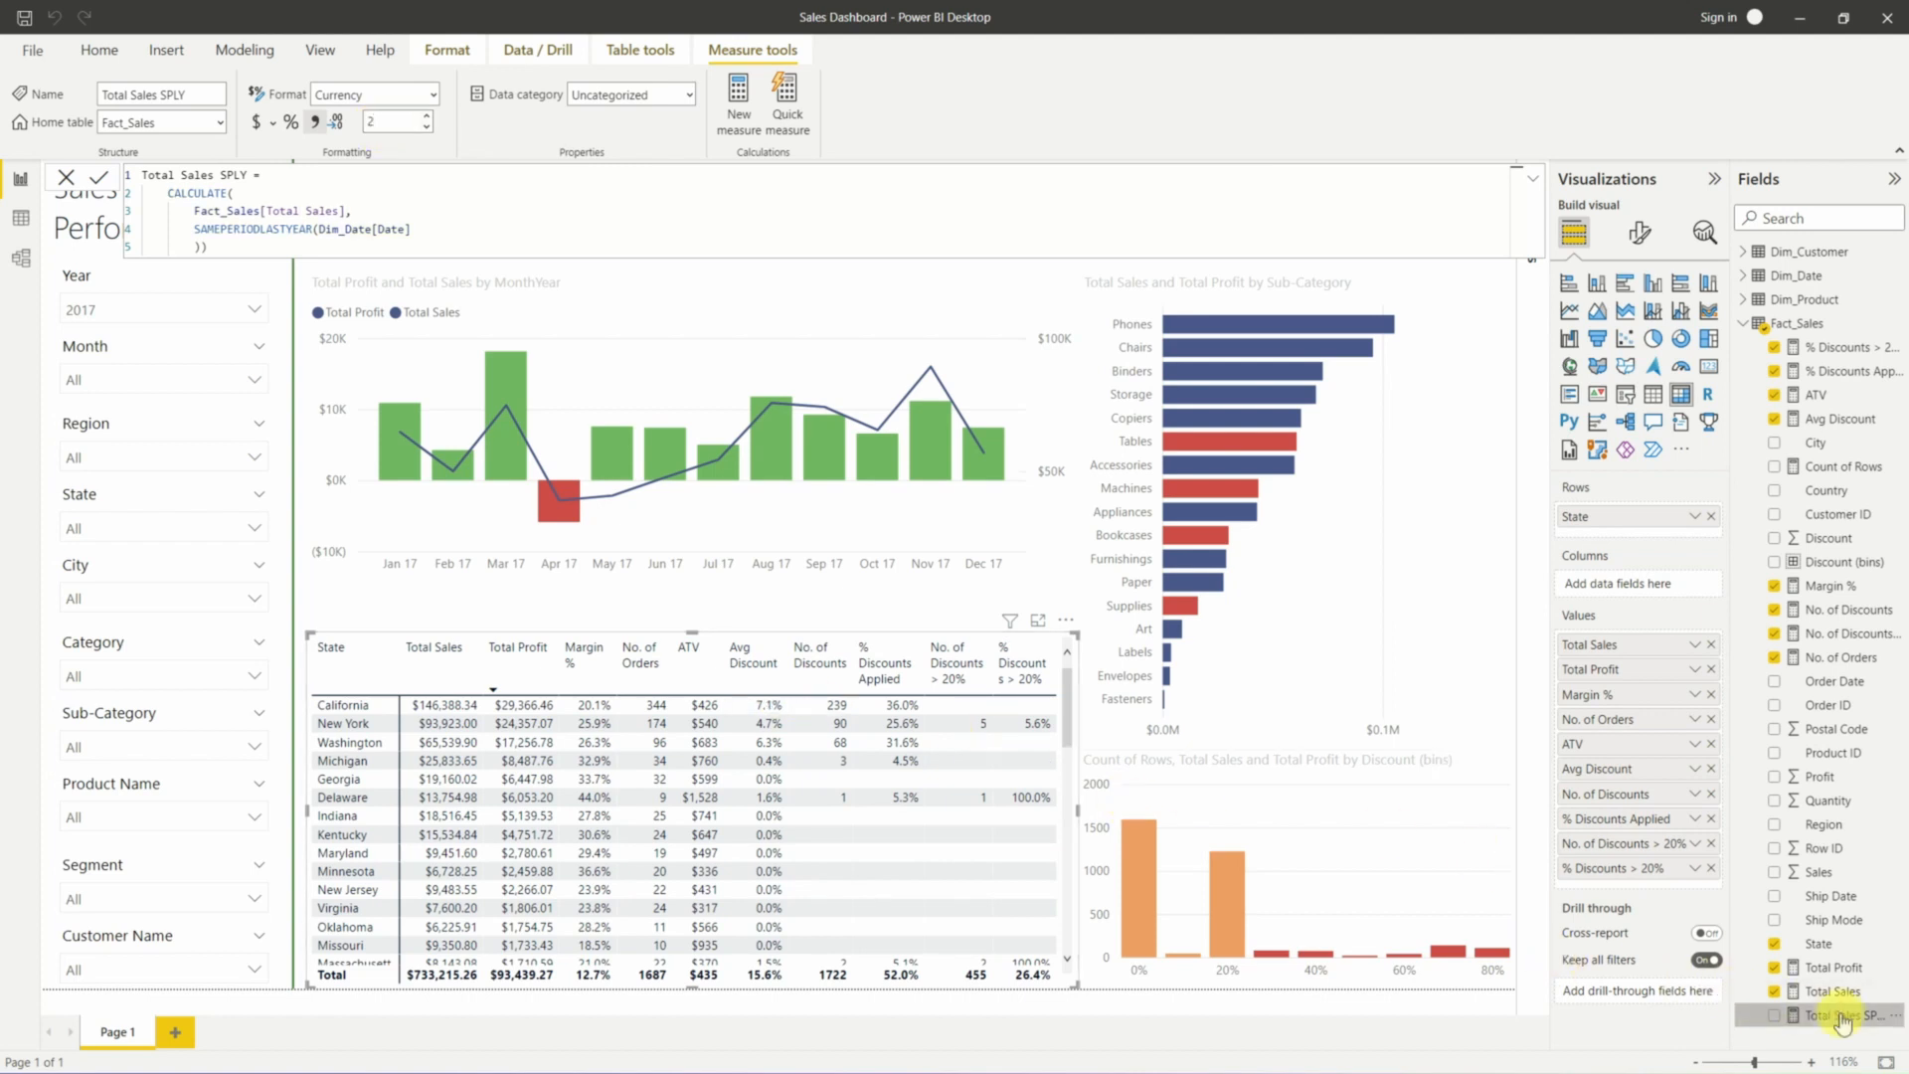
left_click_drag(1842, 1021, 1672, 658)
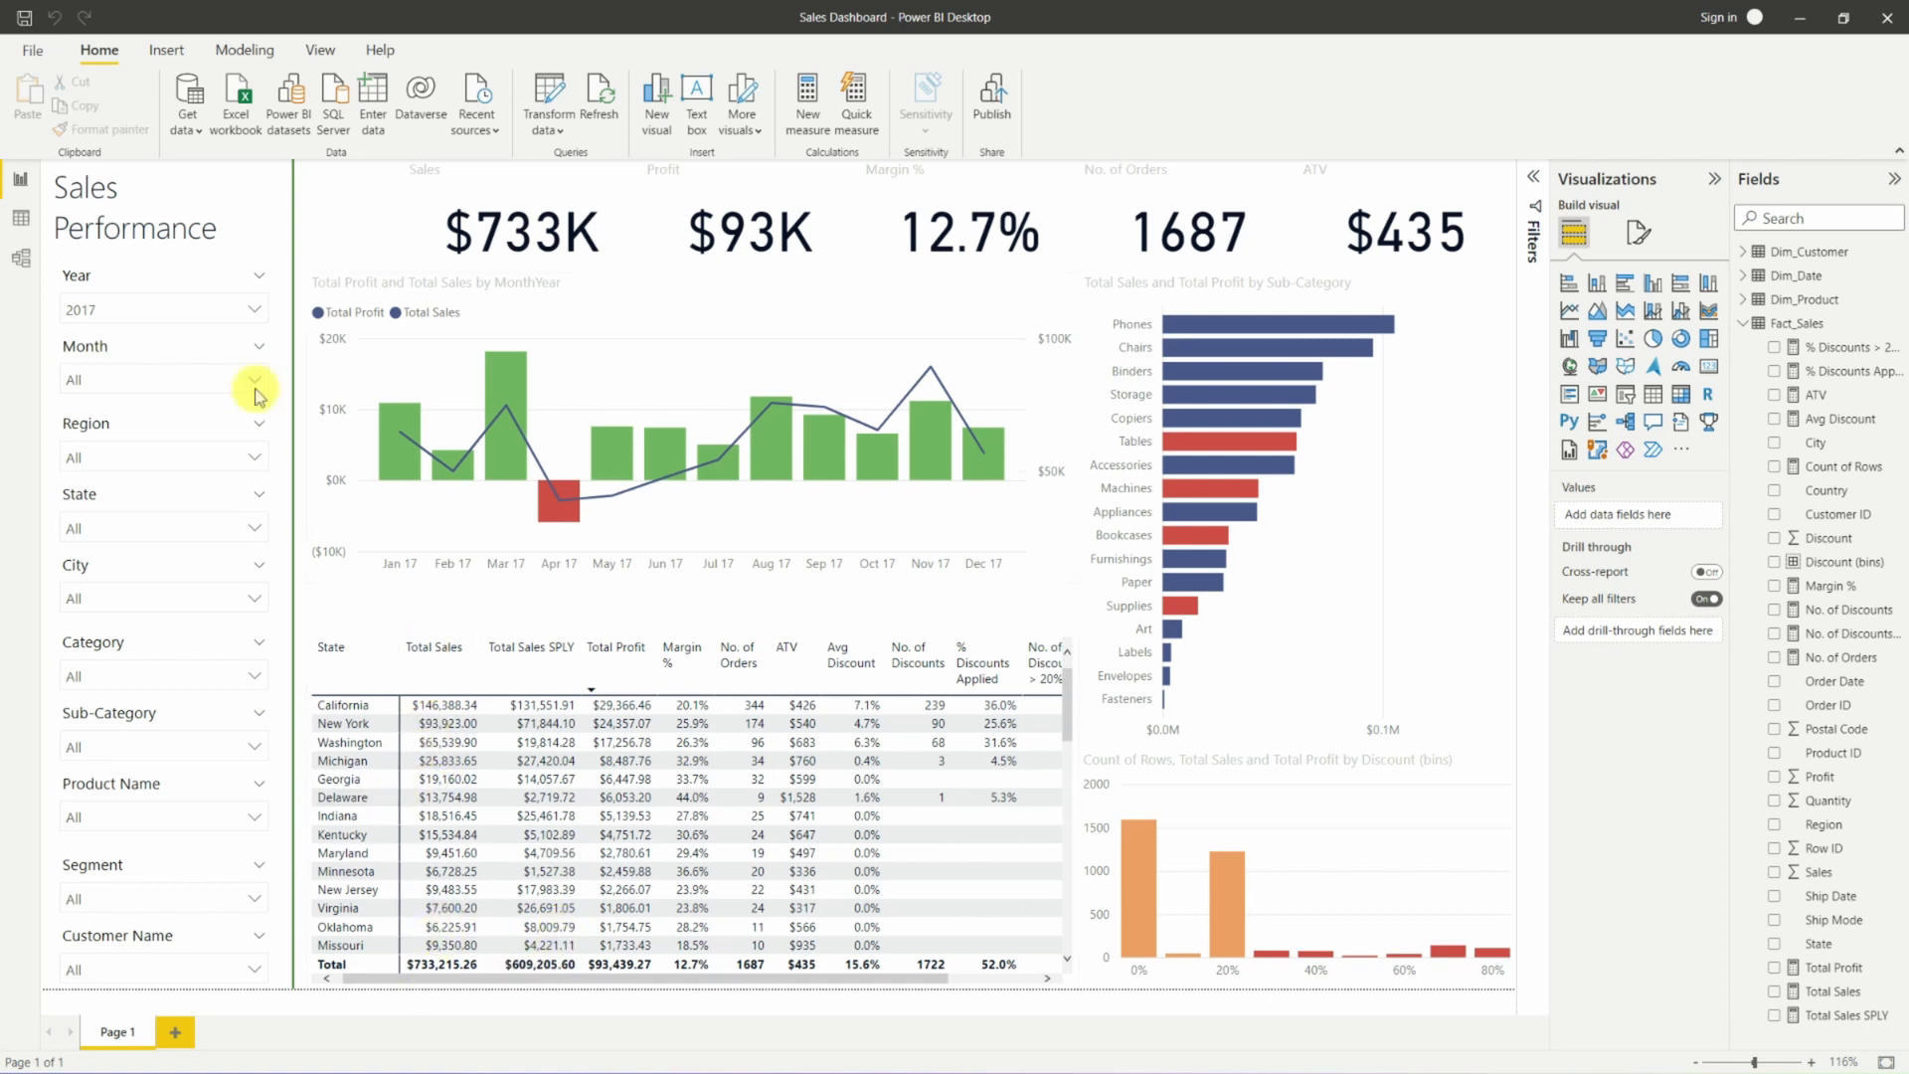
Check the matrix's Total Sales SPLY column with the Year slicer set to 2016, and return the slicer to 2017.
left_click(149, 316)
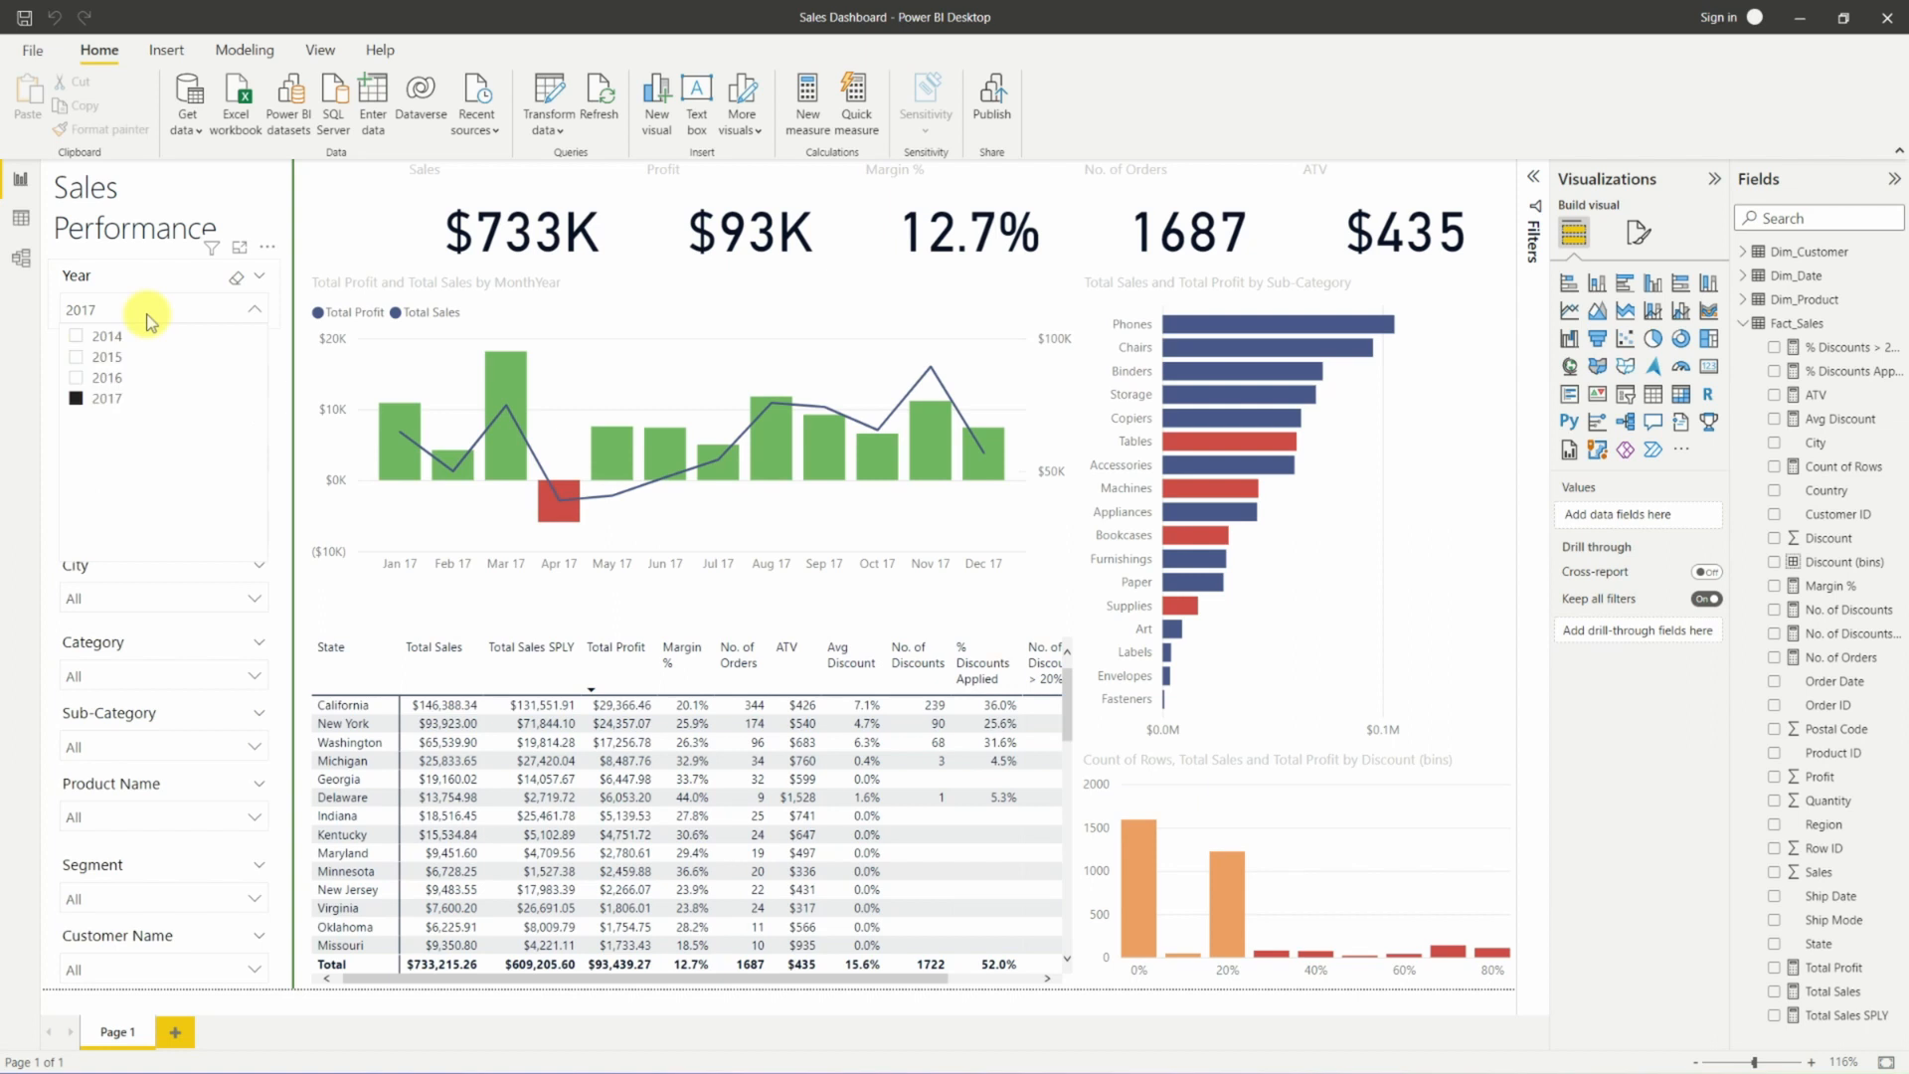
left_click(98, 381)
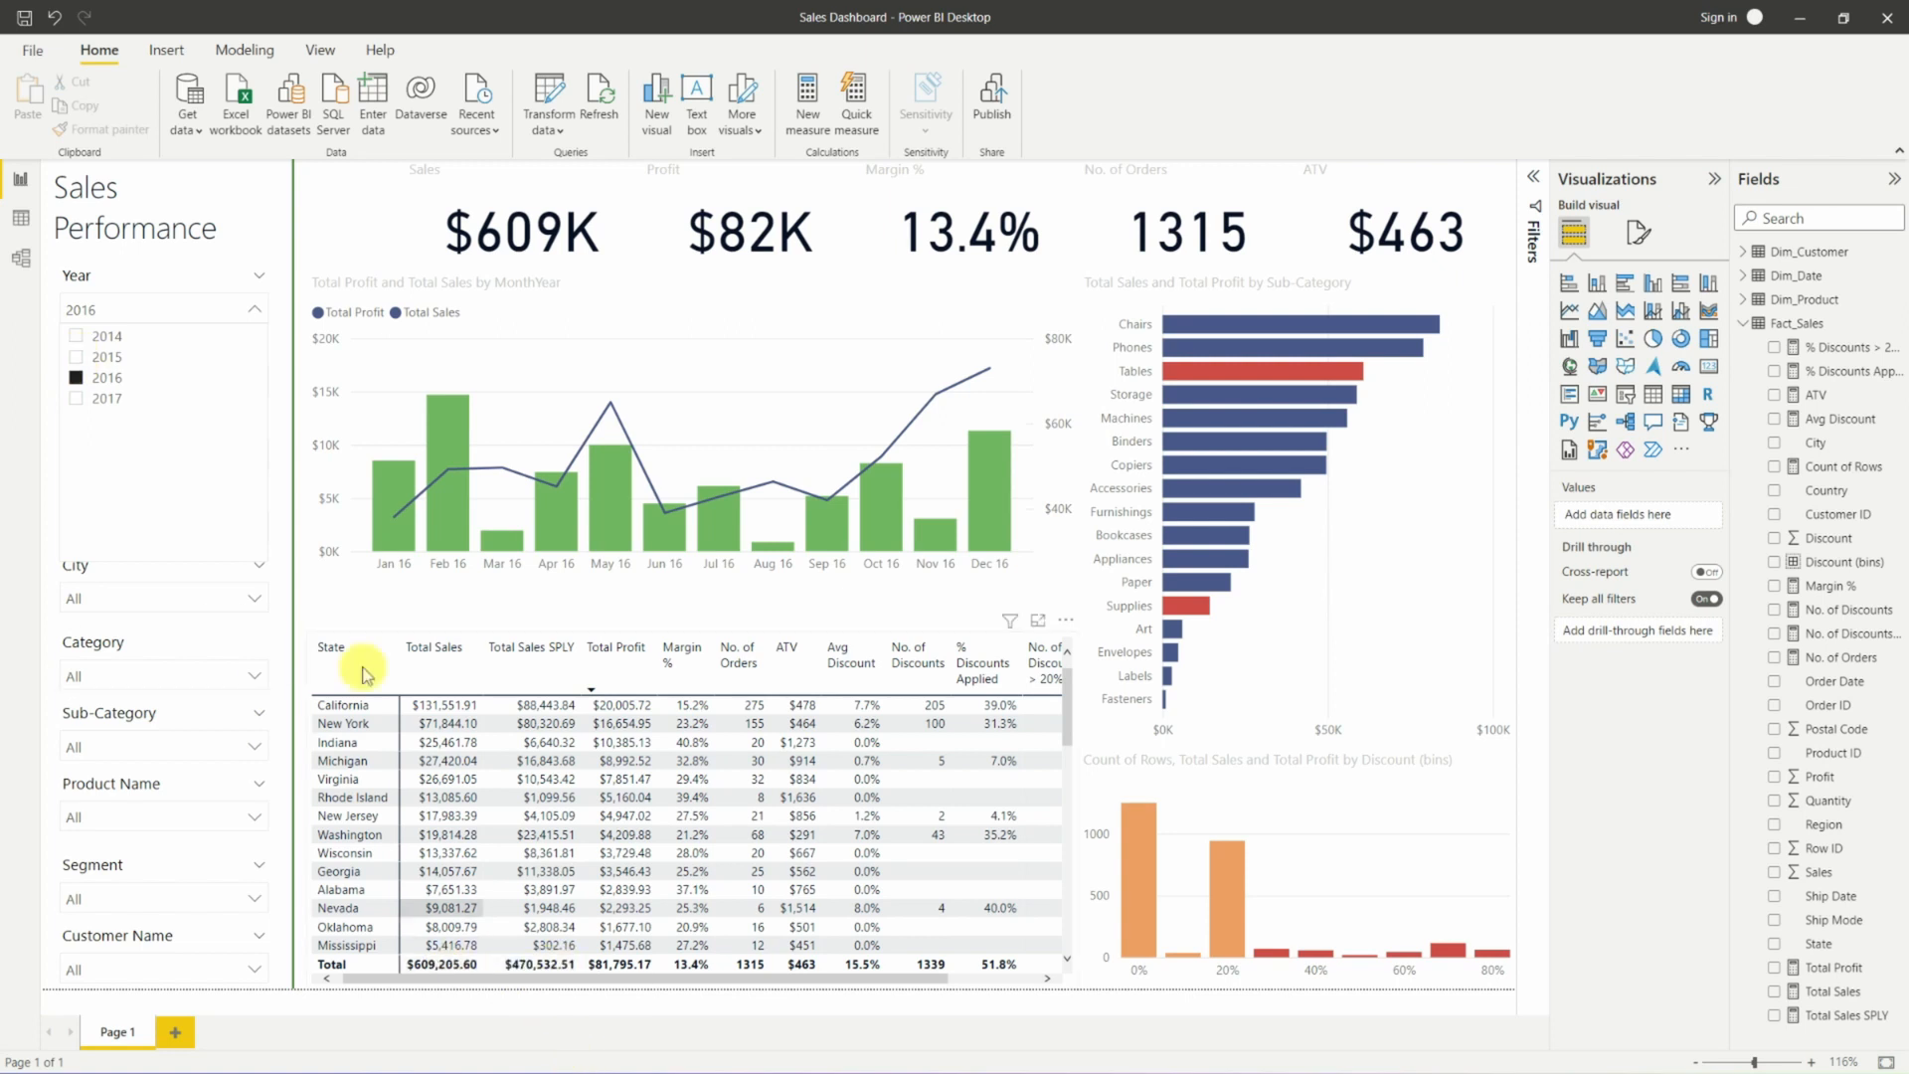
left_click(77, 357)
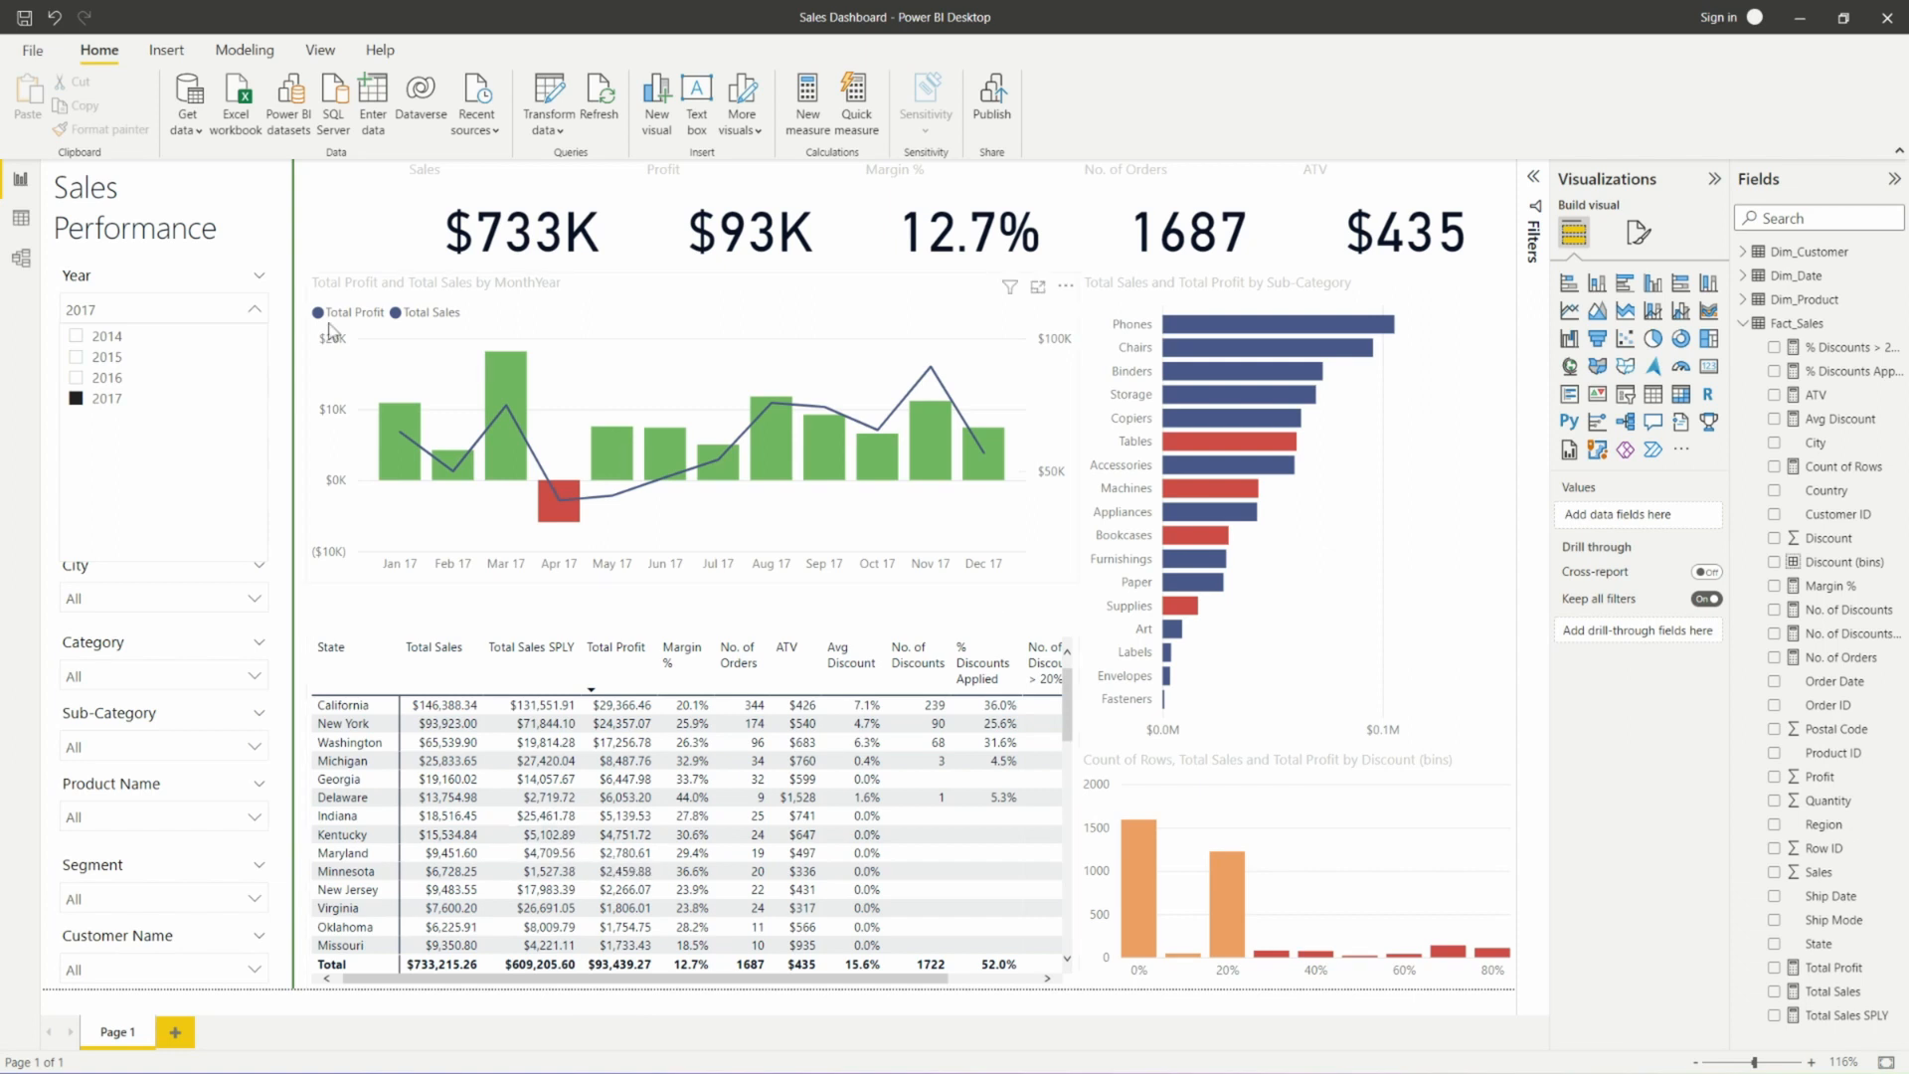
left_click(255, 315)
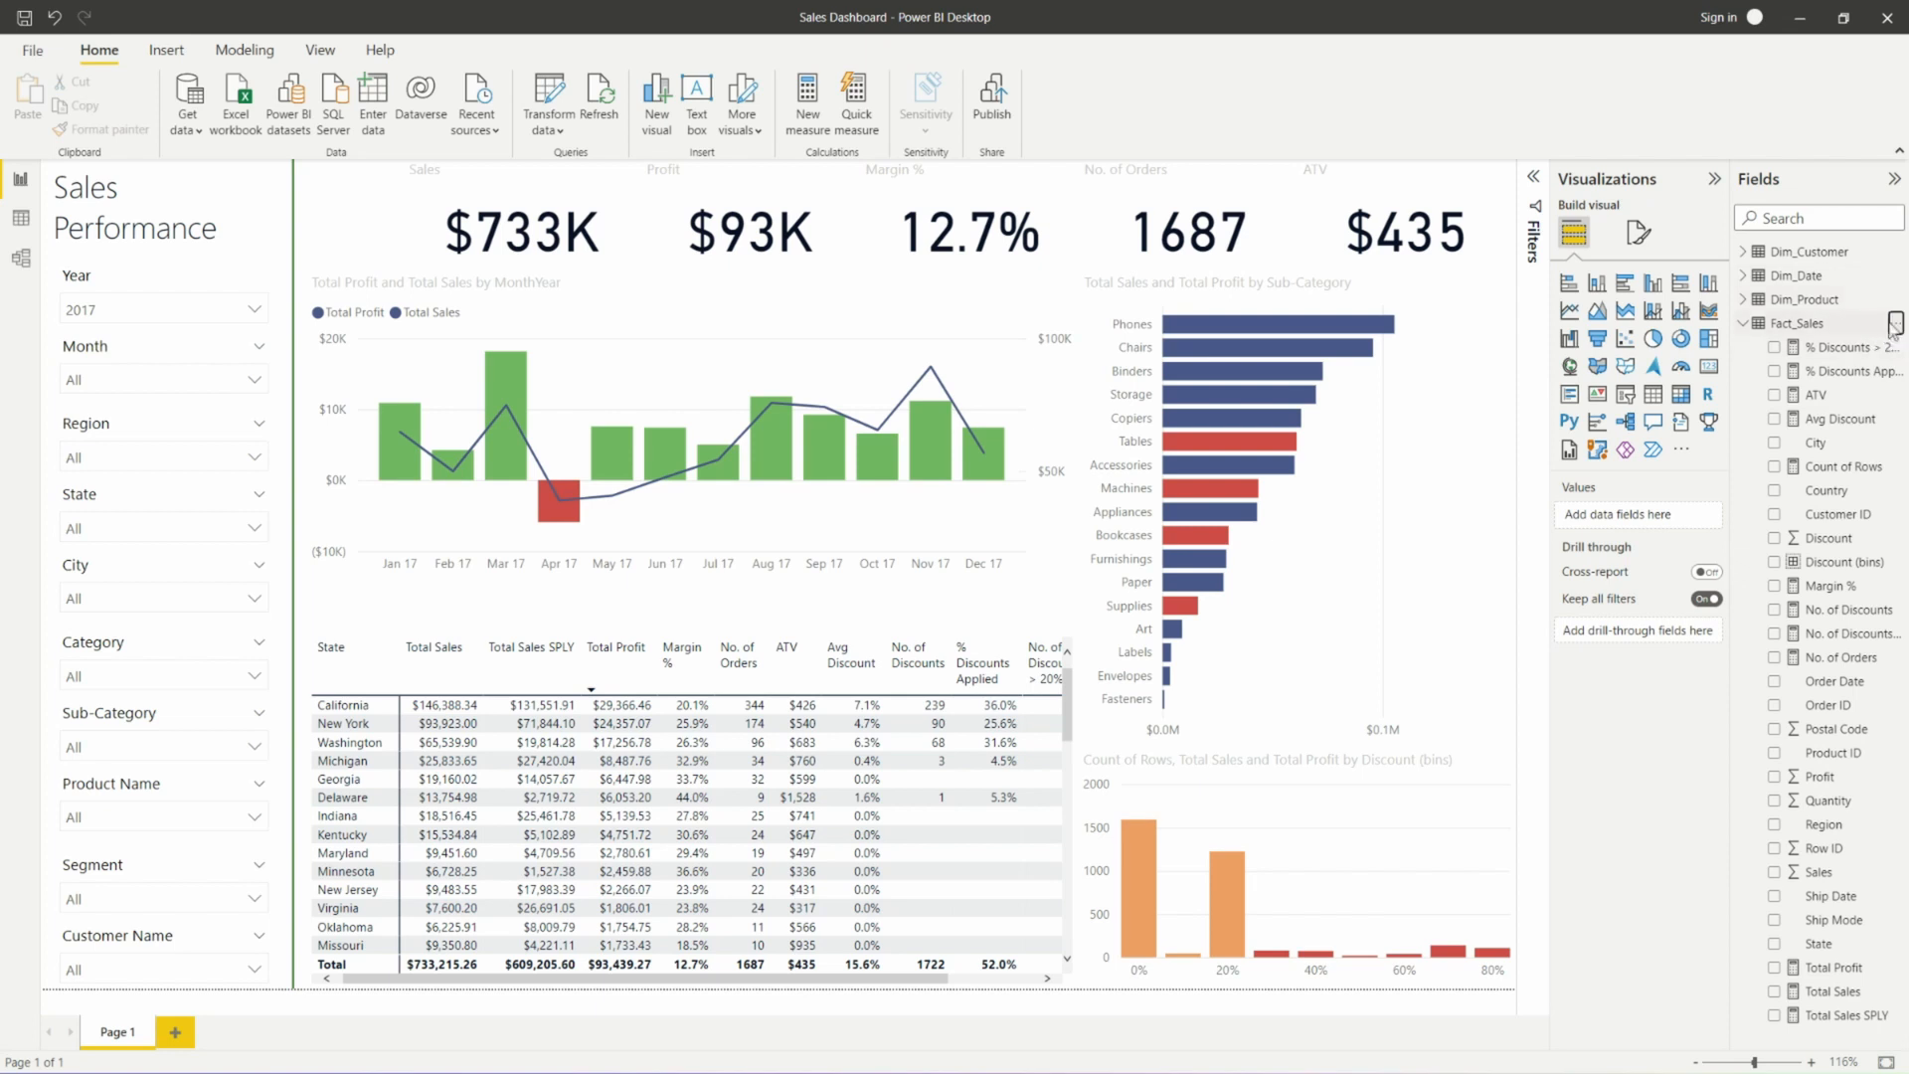
Create a new measure in Fact_Sales and name it Total Sales TY vs SPLY in its formula.
left_click(1894, 326)
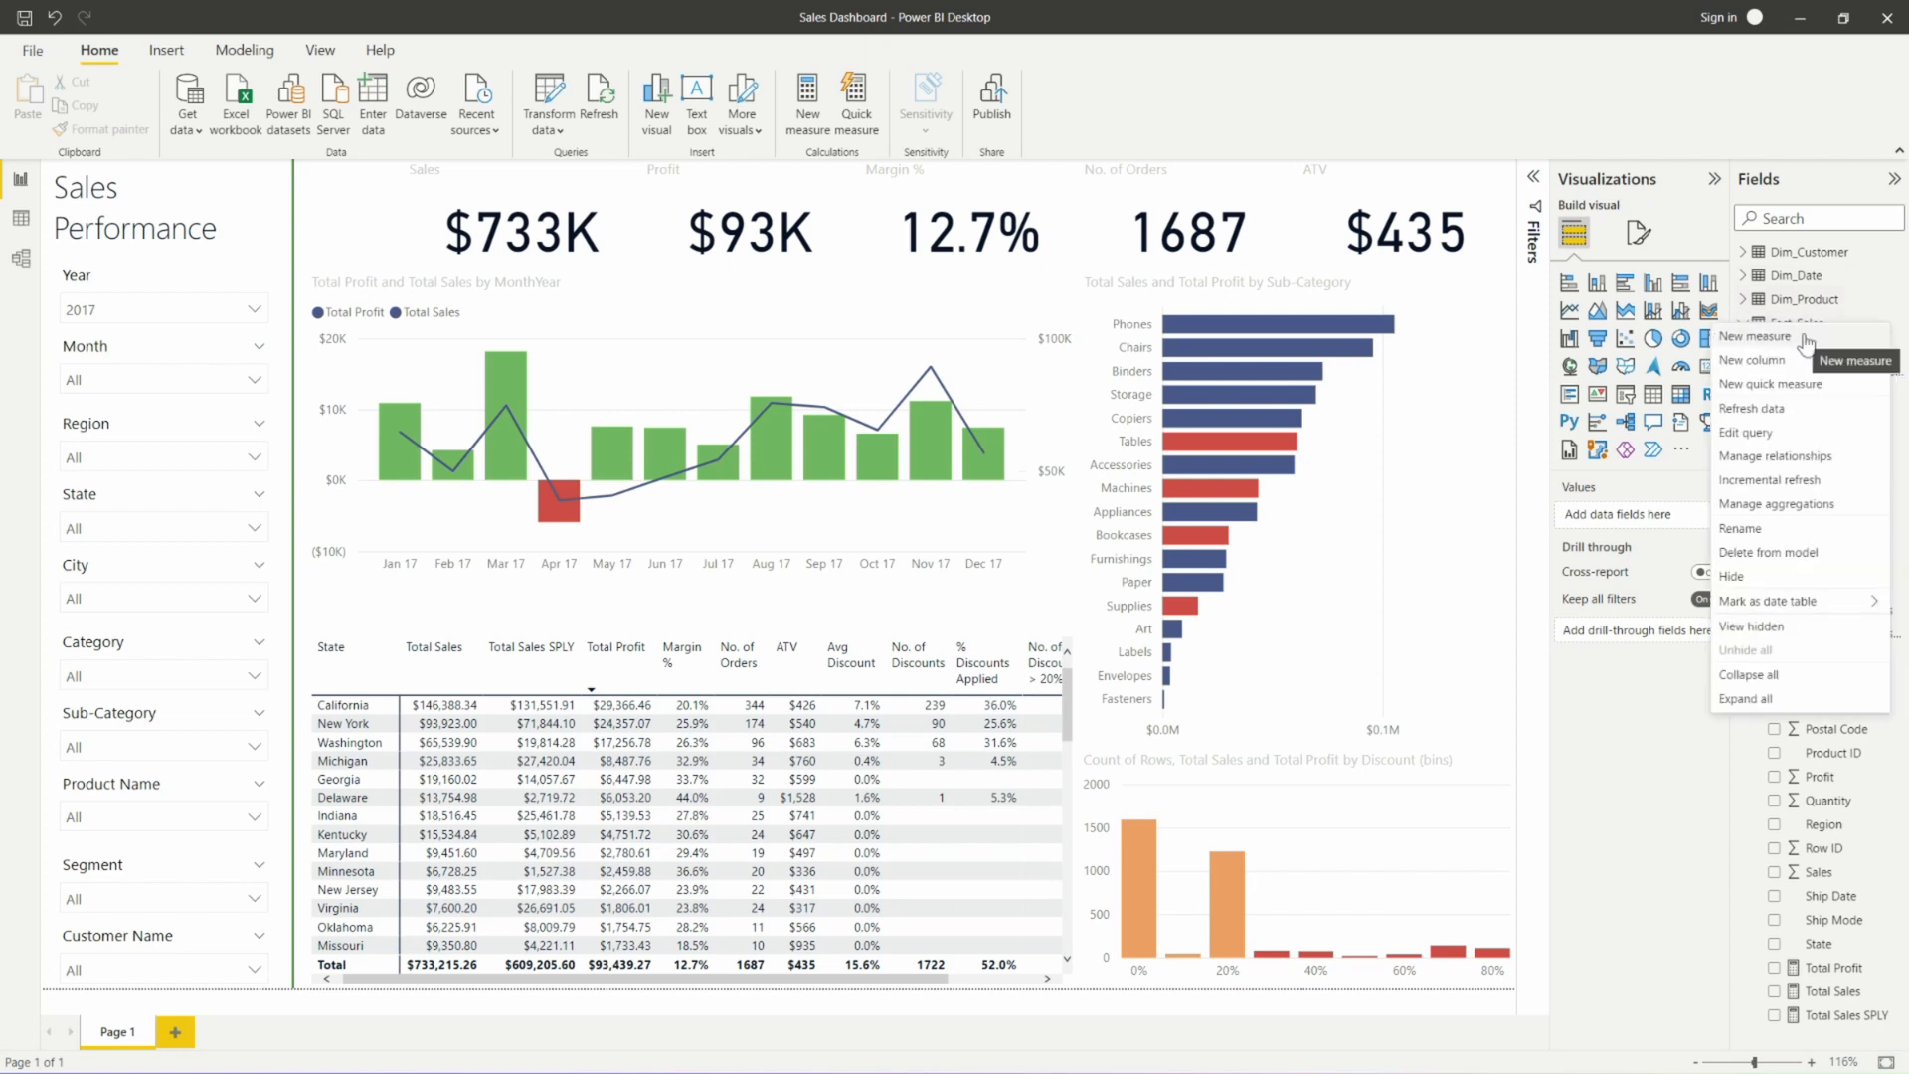
left_click(1803, 338)
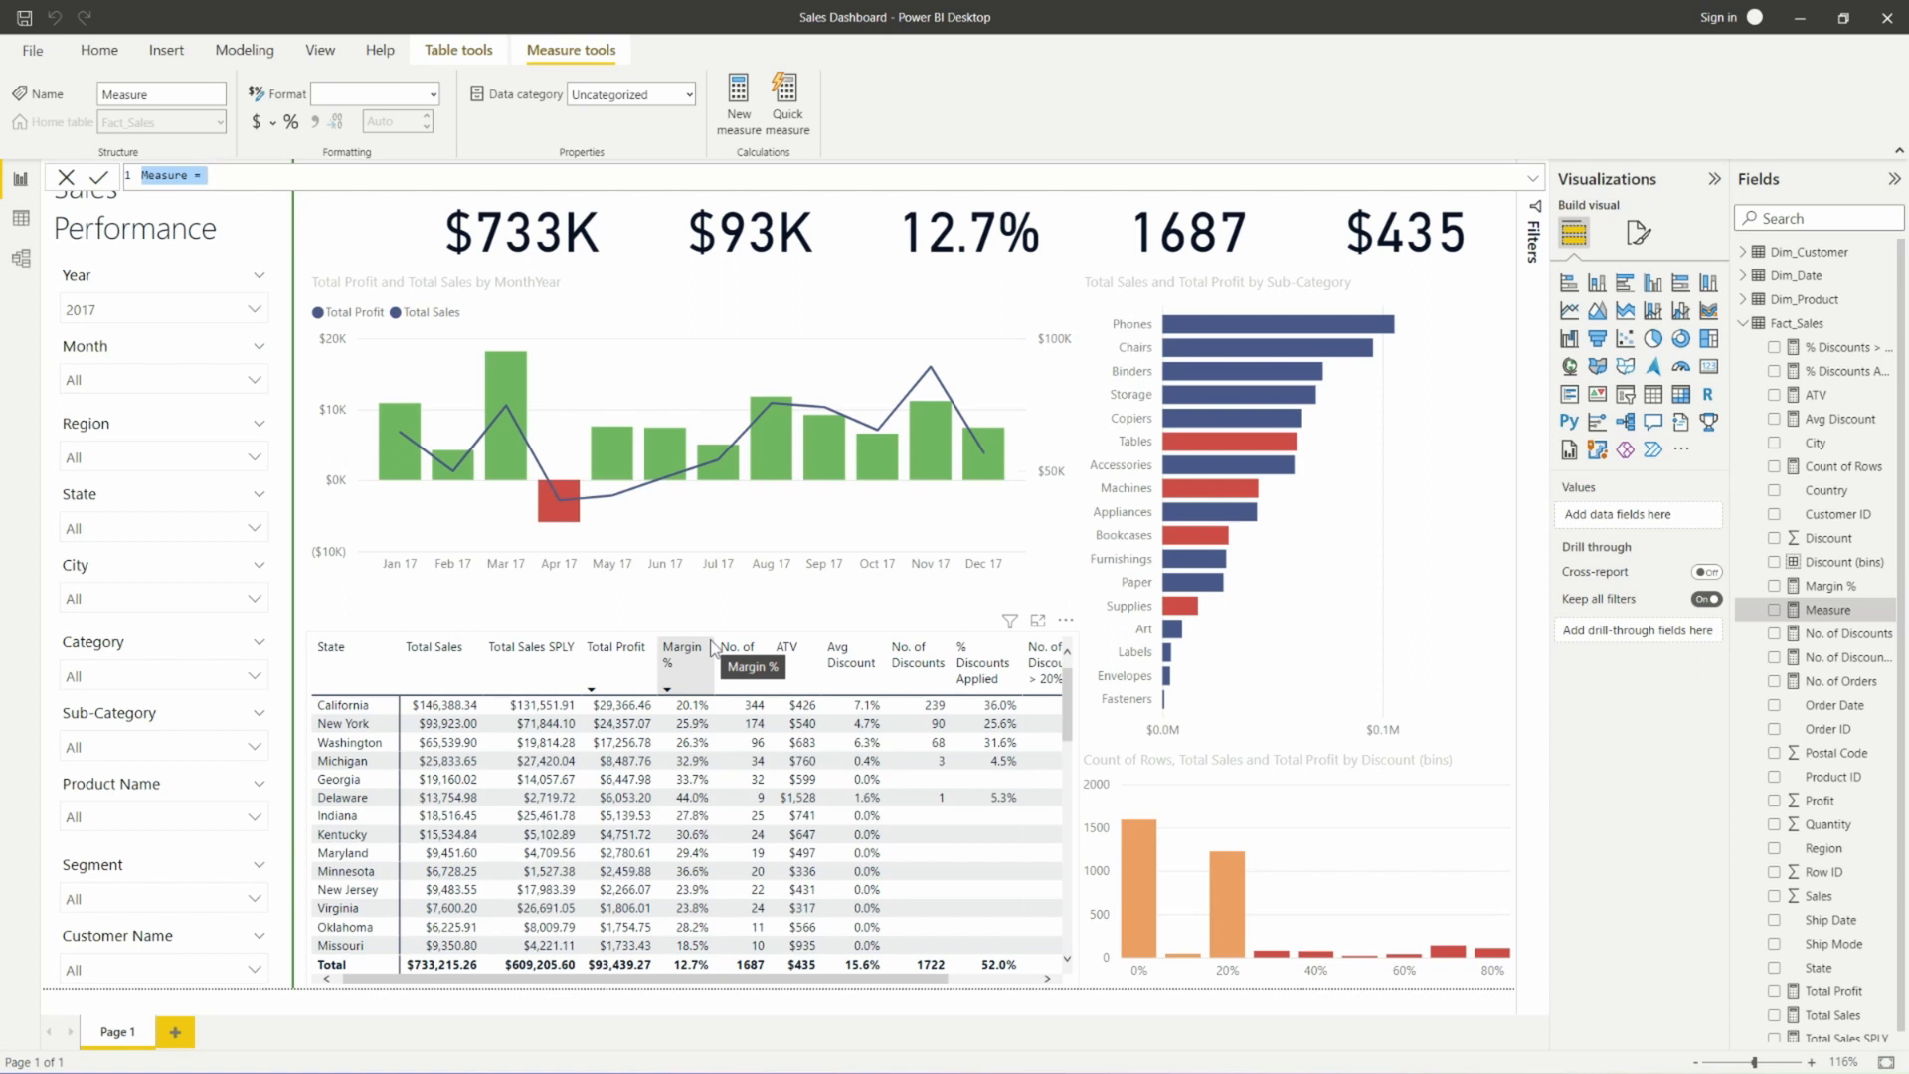
left_click(189, 174)
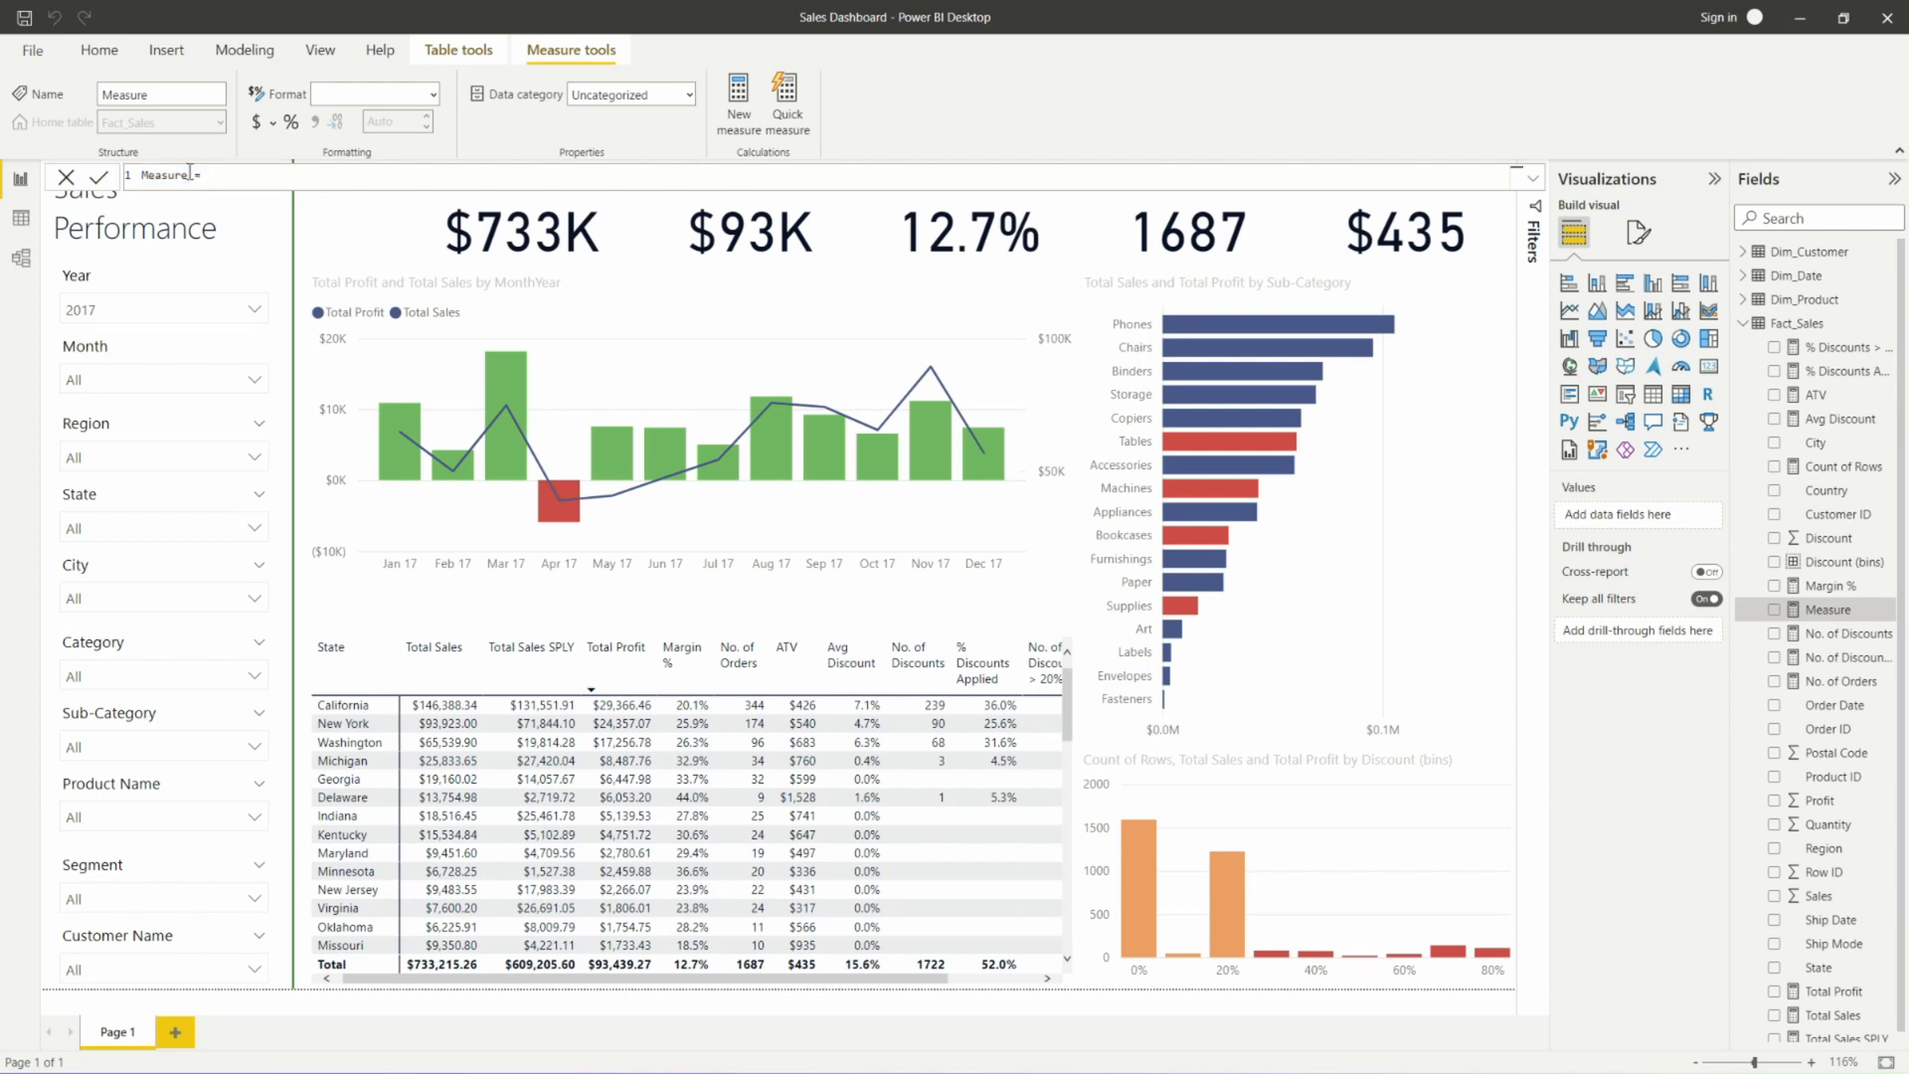
left_click_drag(174, 174, 142, 175)
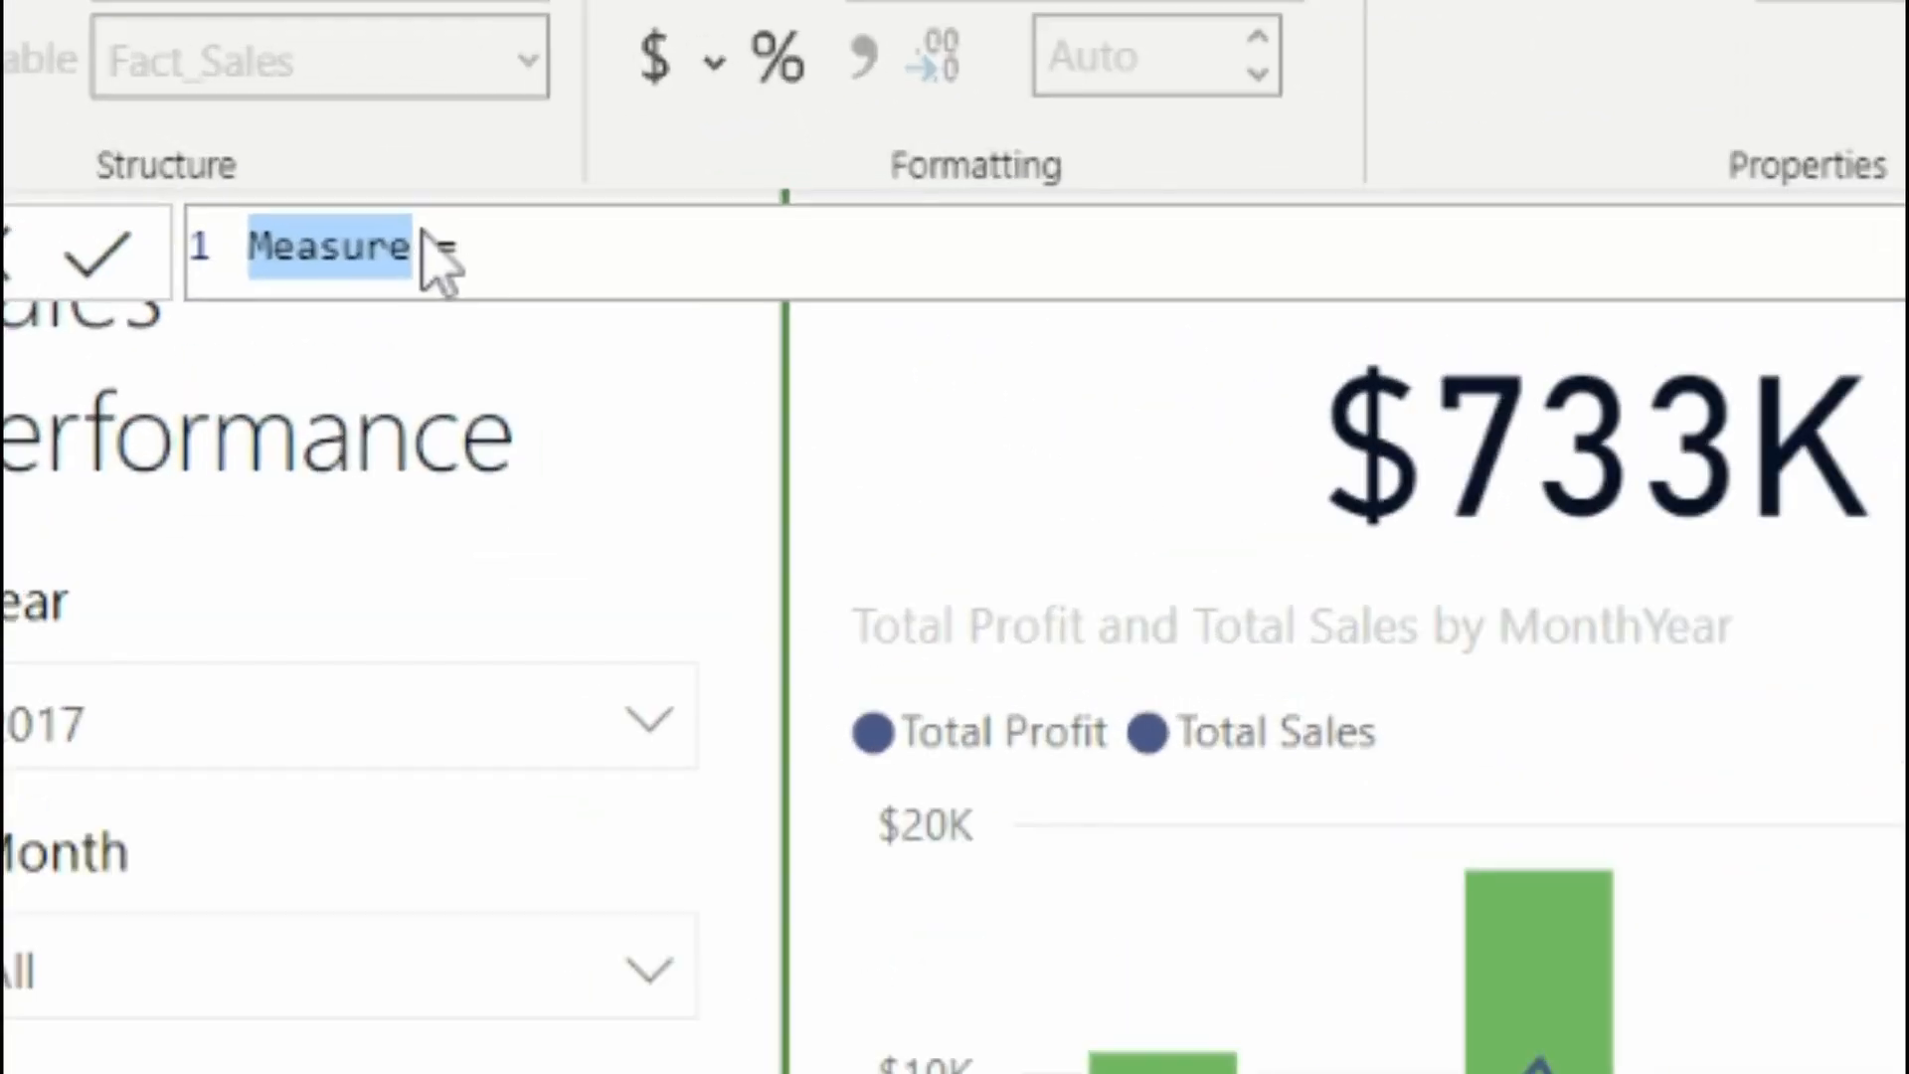
left_click(188, 175)
left_click_drag(413, 244, 254, 214)
type("Profit")
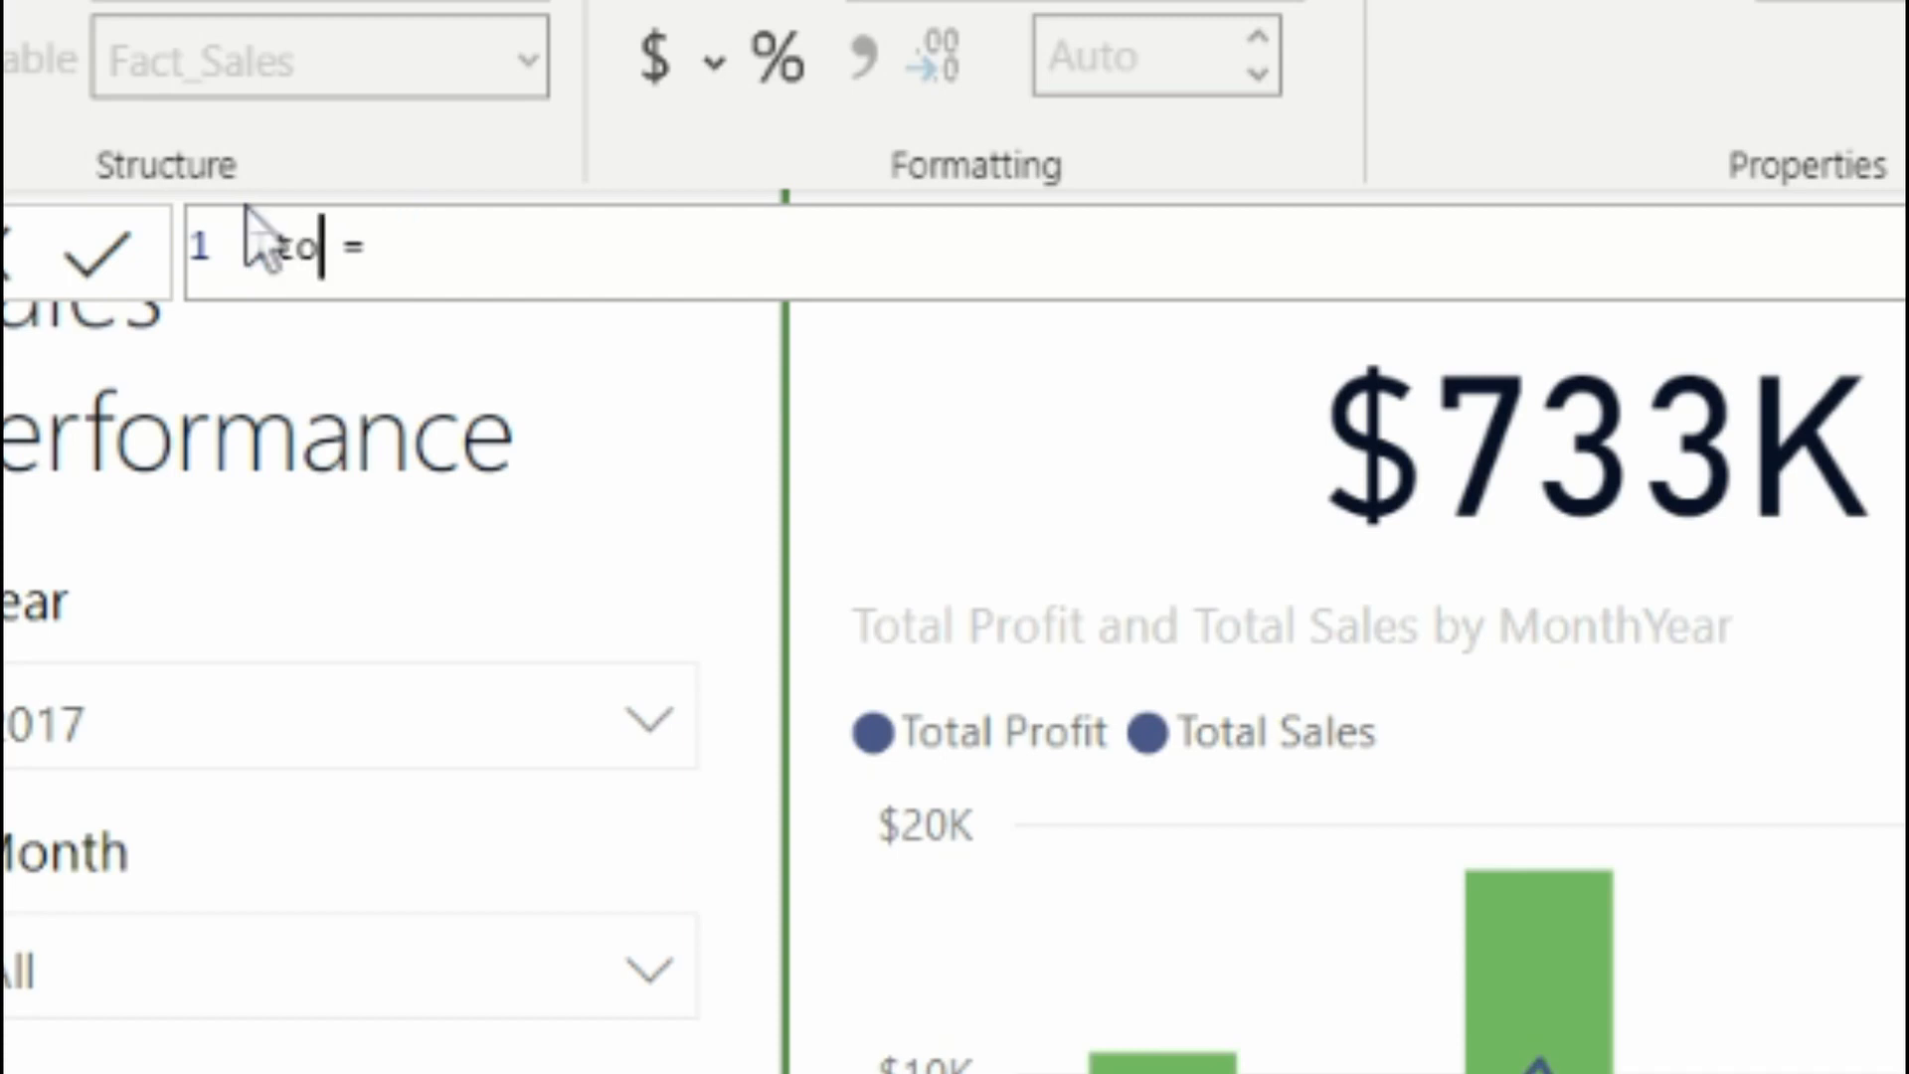
key("ctrl+BackSpace")
type("Total Sale")
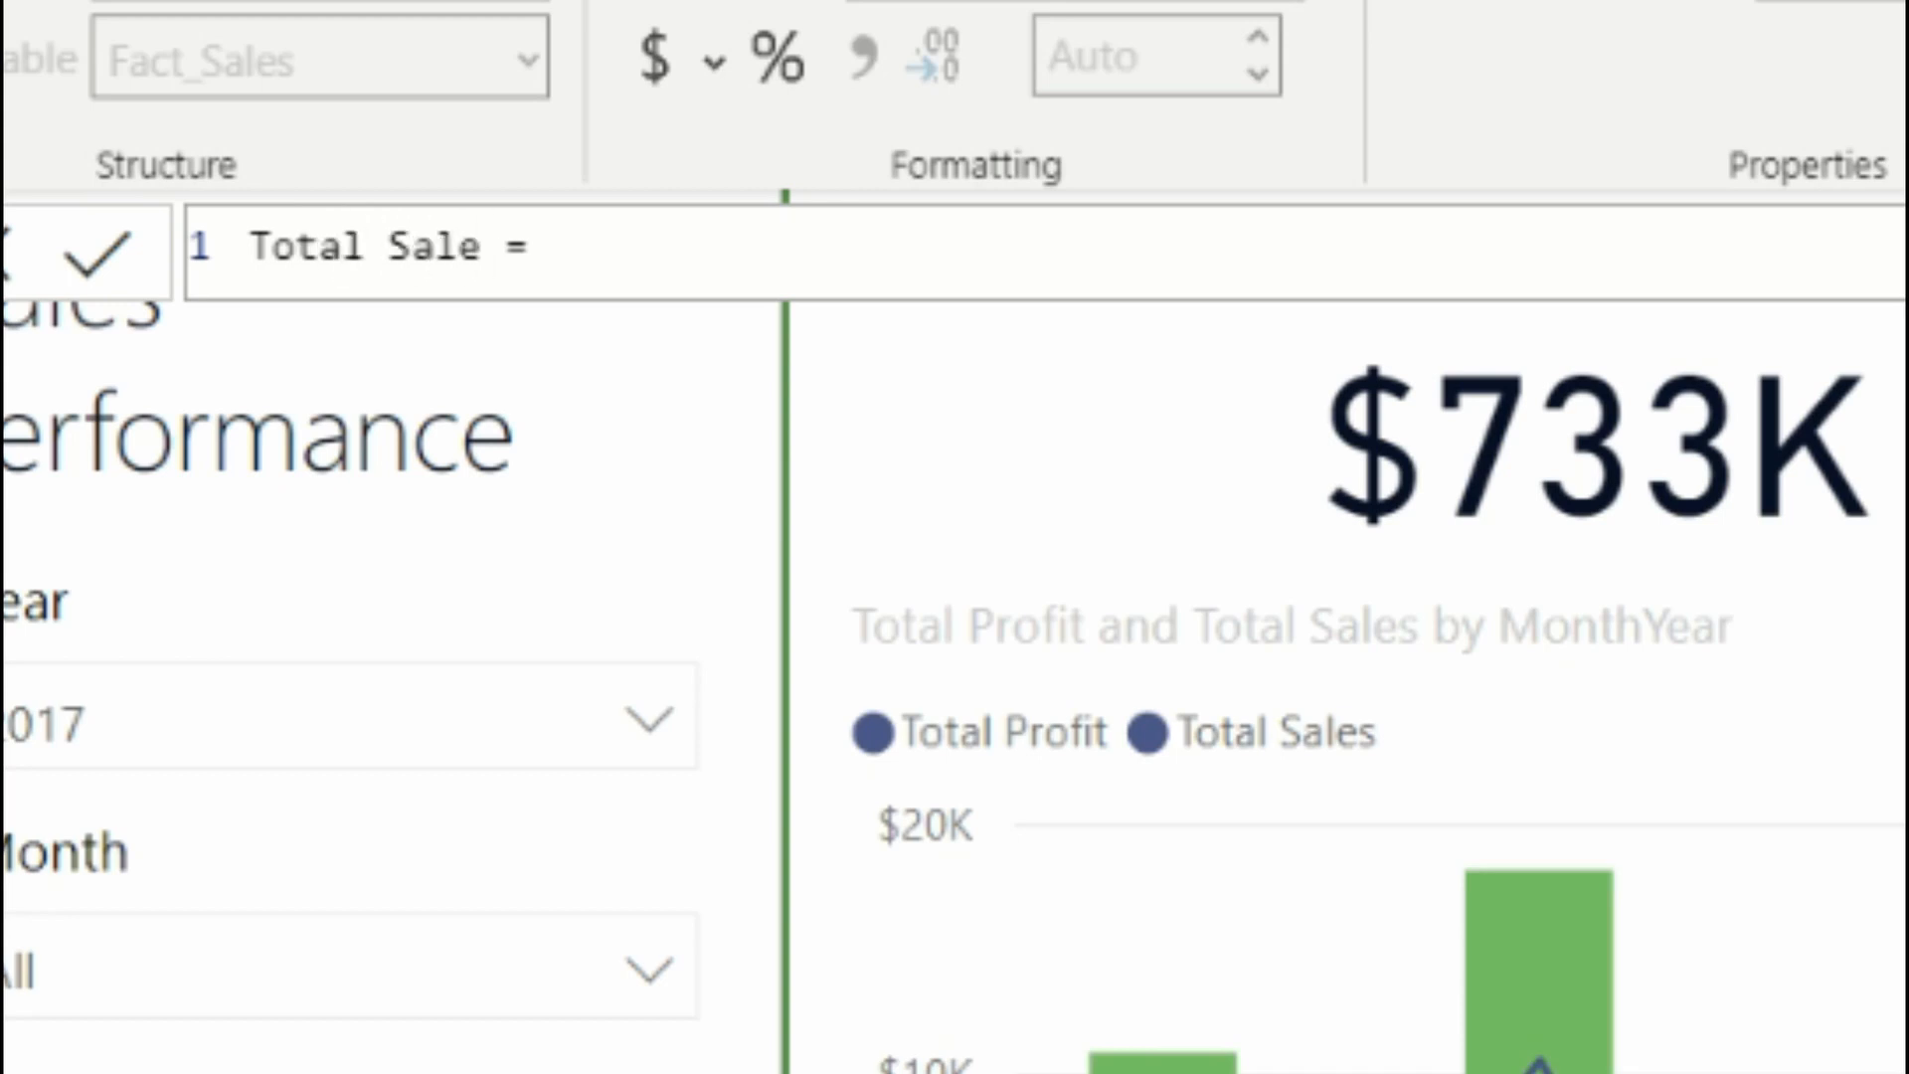
type("s TY ")
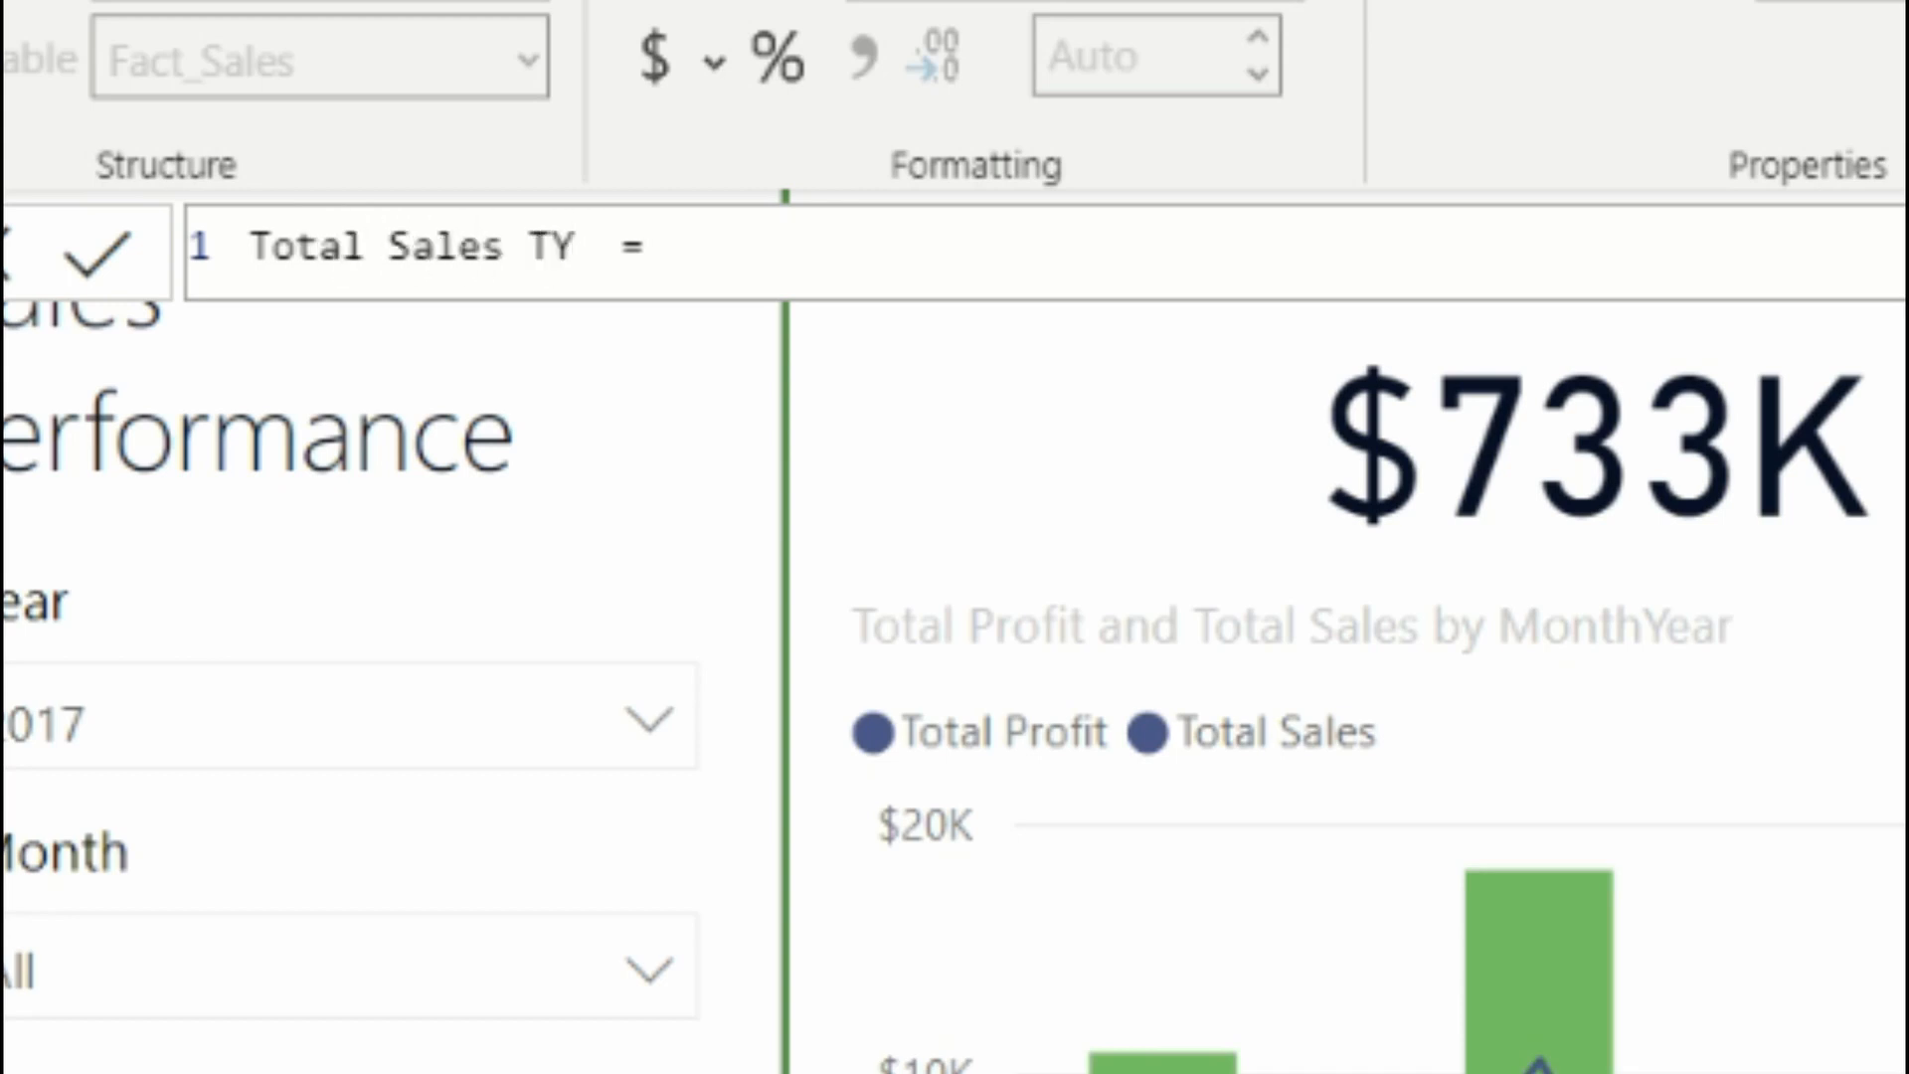
type("vs SP")
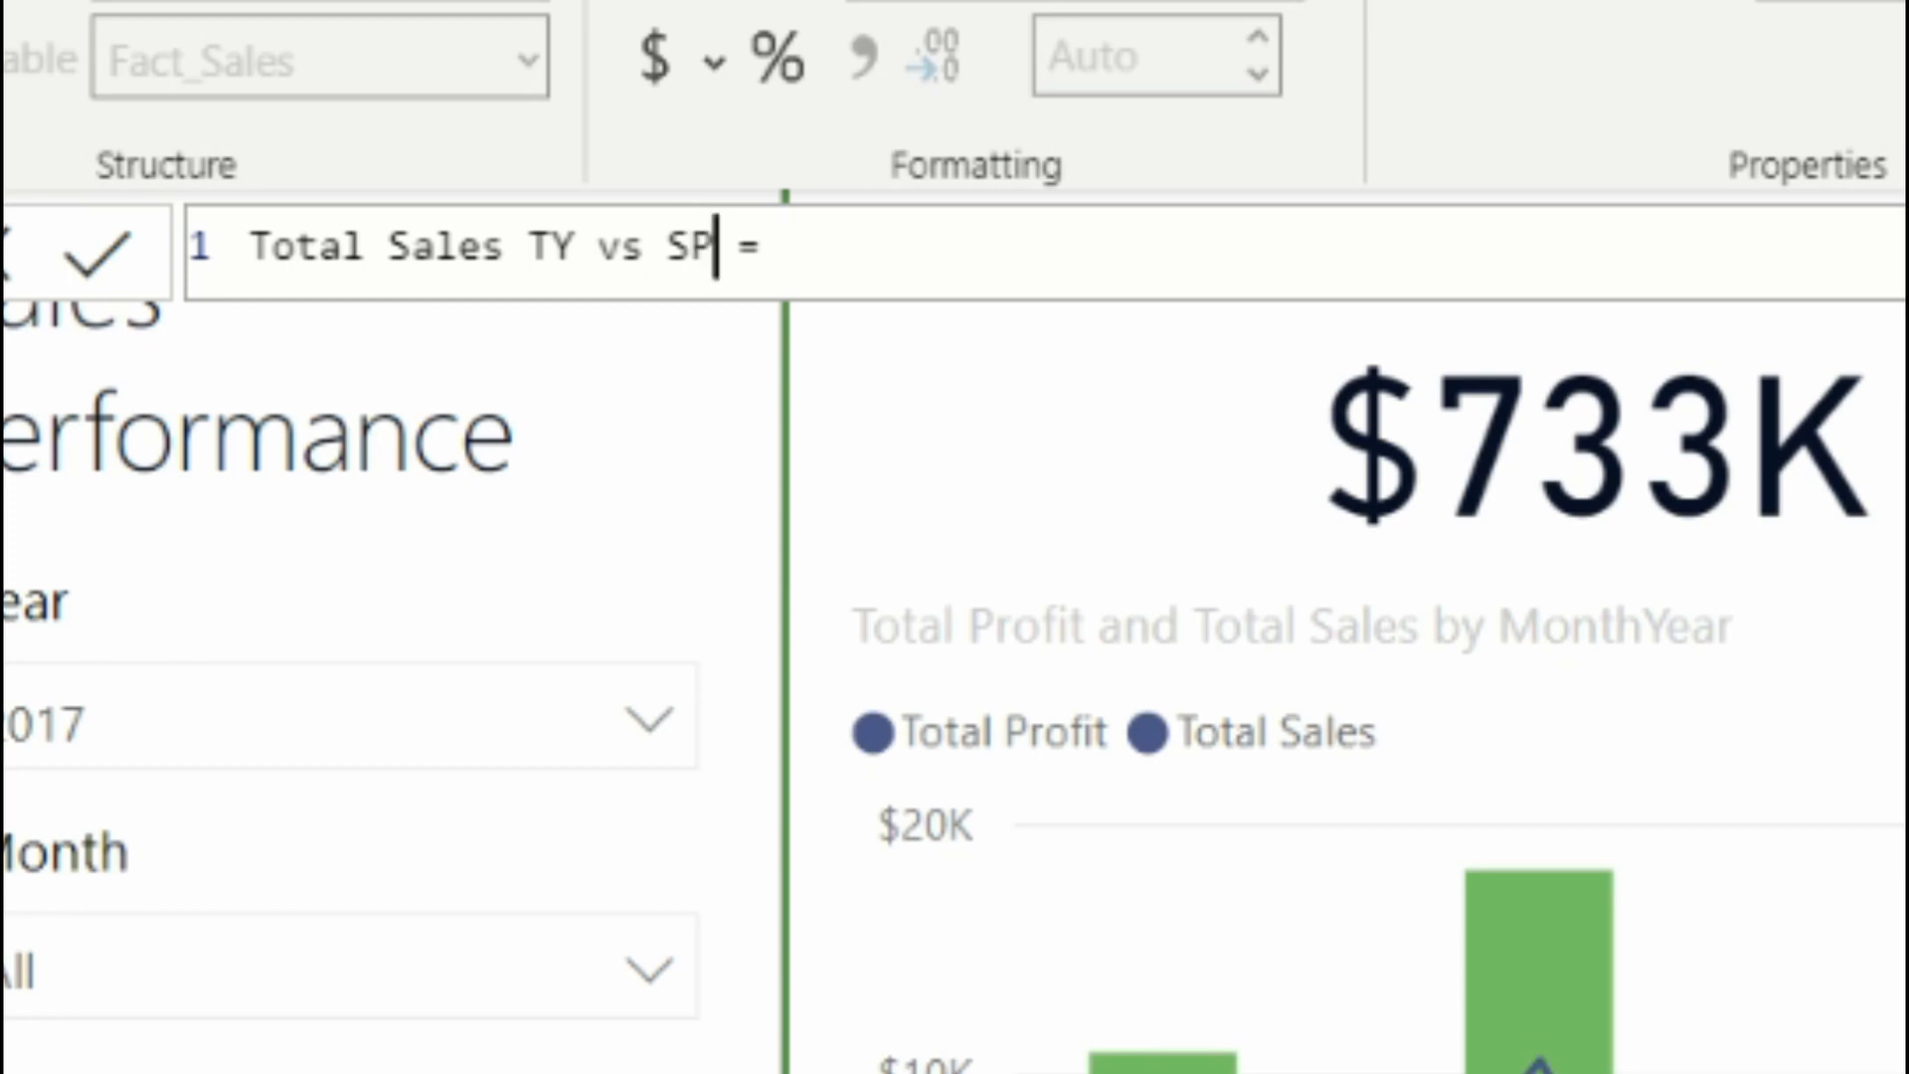
type("LY")
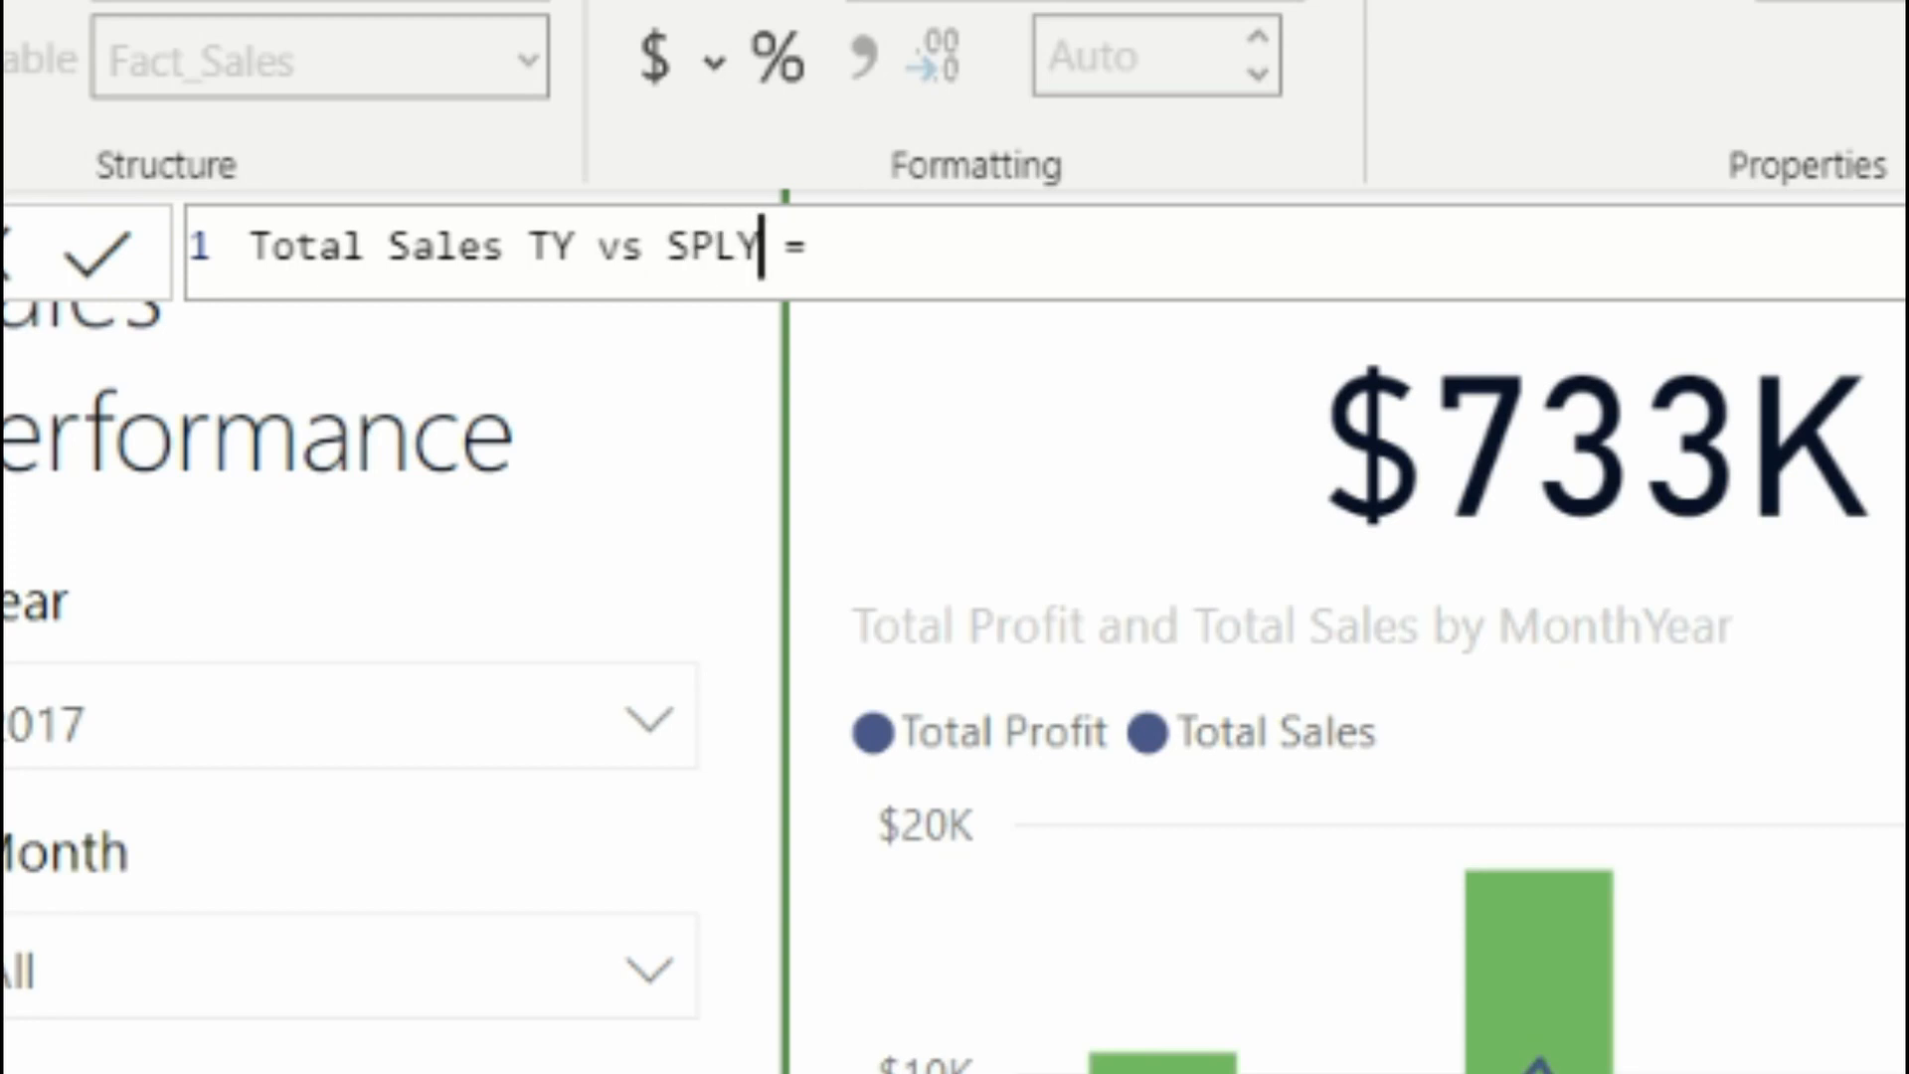
Begin the Total Sales TY vs SPLY formula with a DIVIDE function on an indented line and start a further indented line inside it.
left_click(911, 267)
key("shift+Return")
key("Tab")
type("DI")
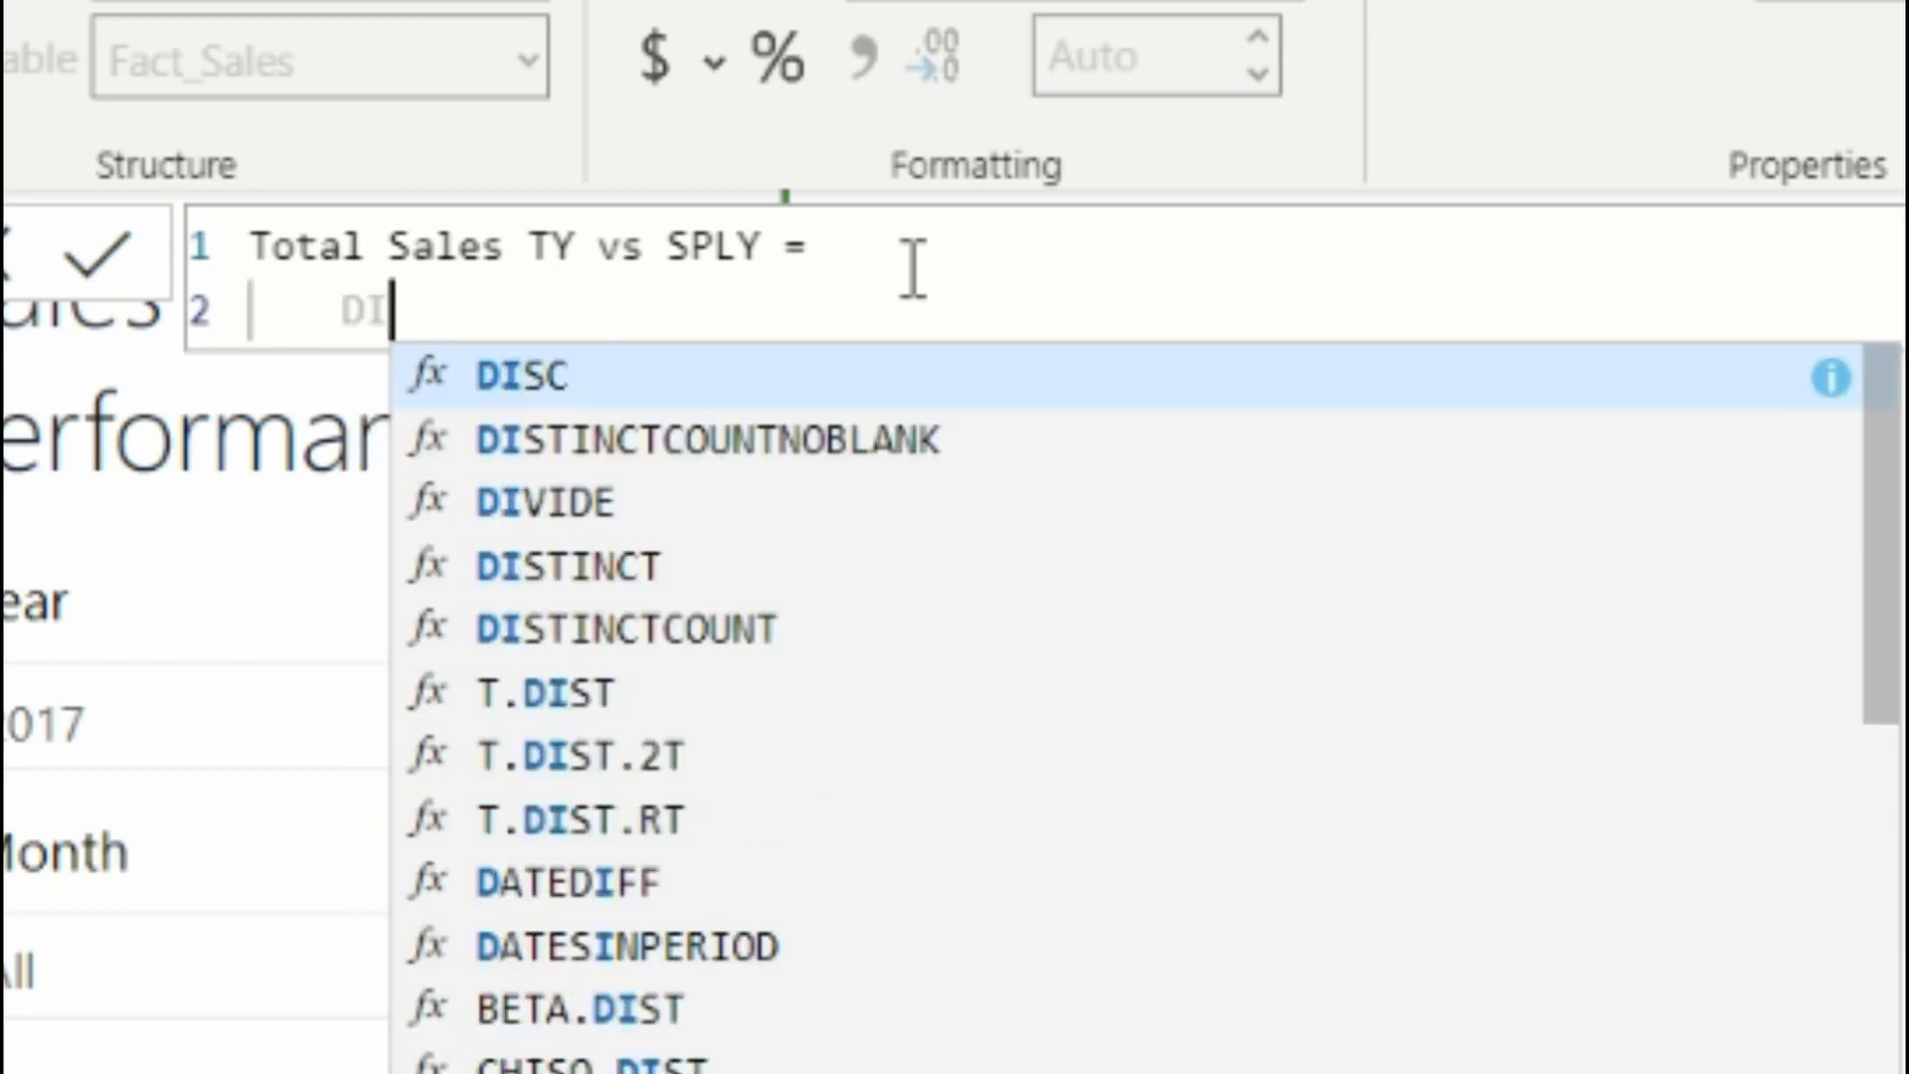
type("V")
key("Tab")
key("shift+Return")
key("Tab")
key("Tab")
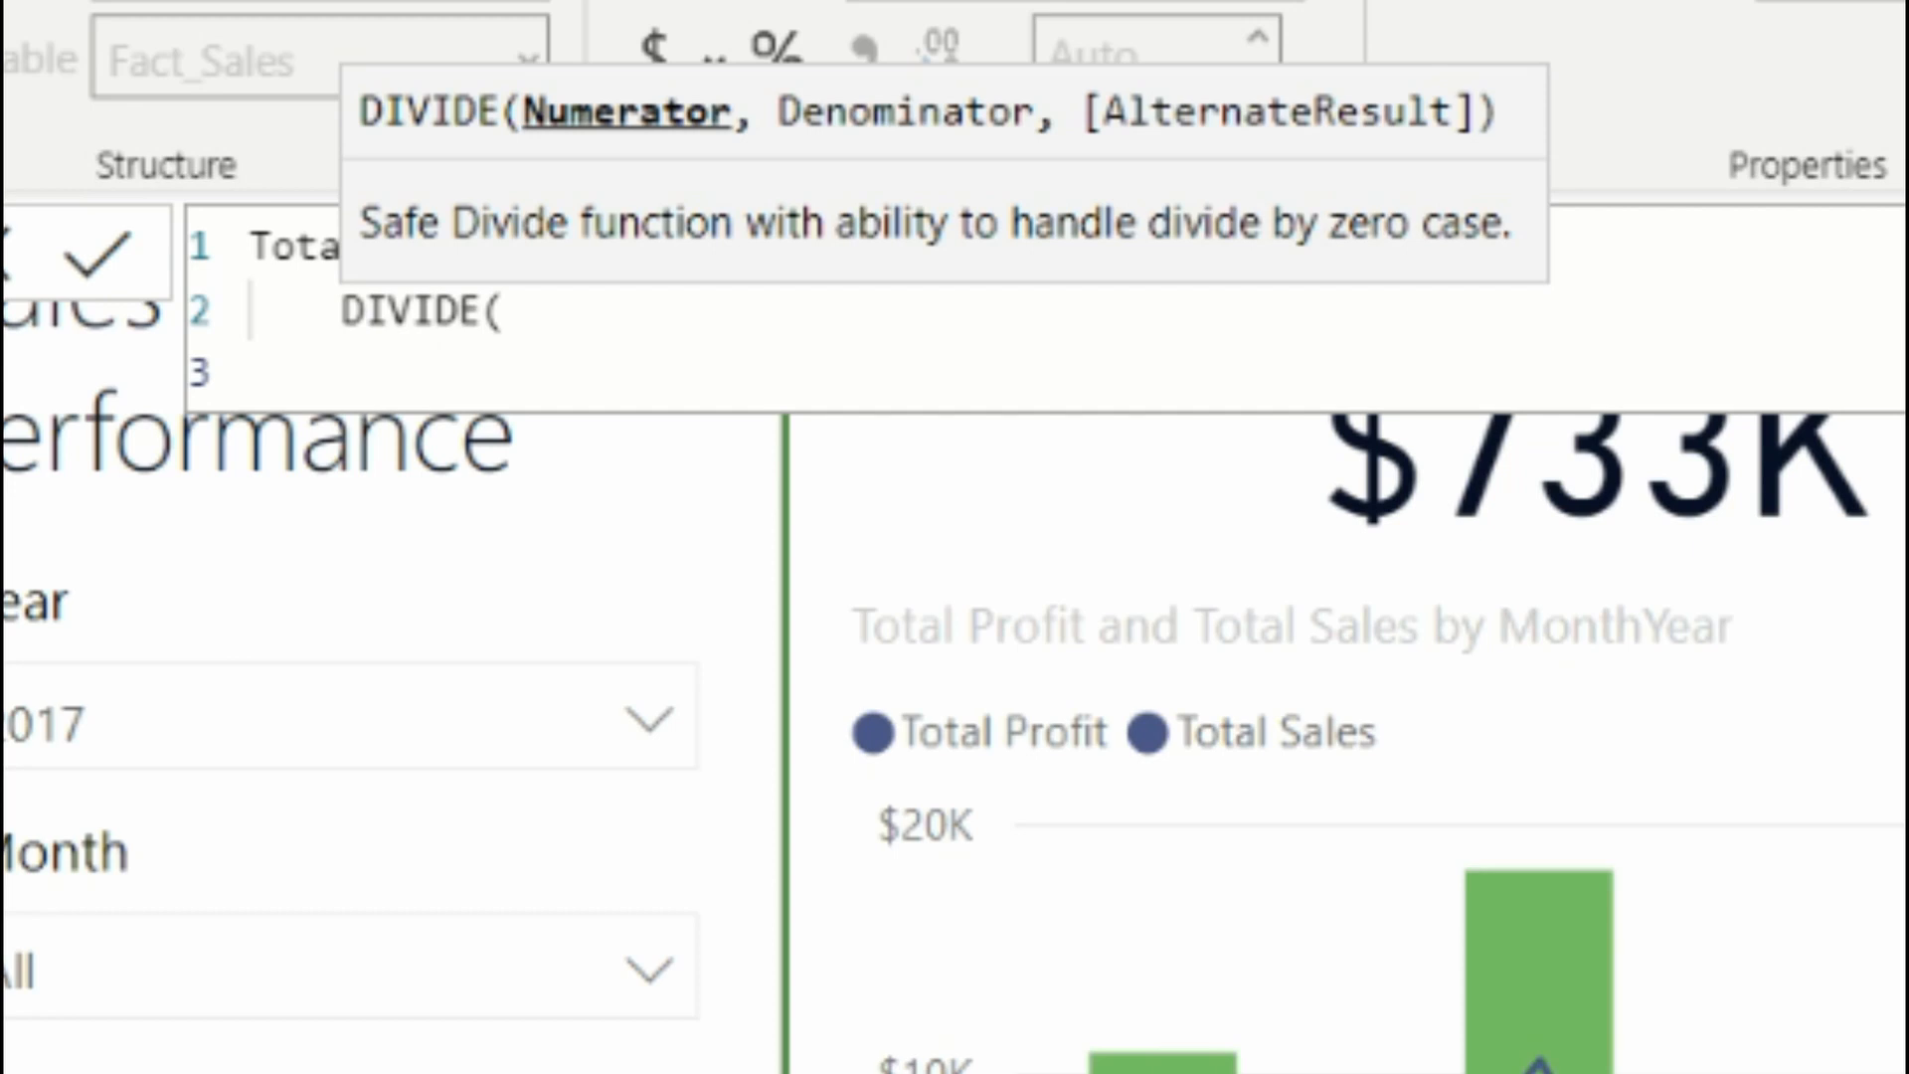
Enter [Total Sales] - Fact_Sales[Total Sales SPLY] as the numerator of DIVIDE.
type("totsa")
key("Down")
key("Tab")
type("- ")
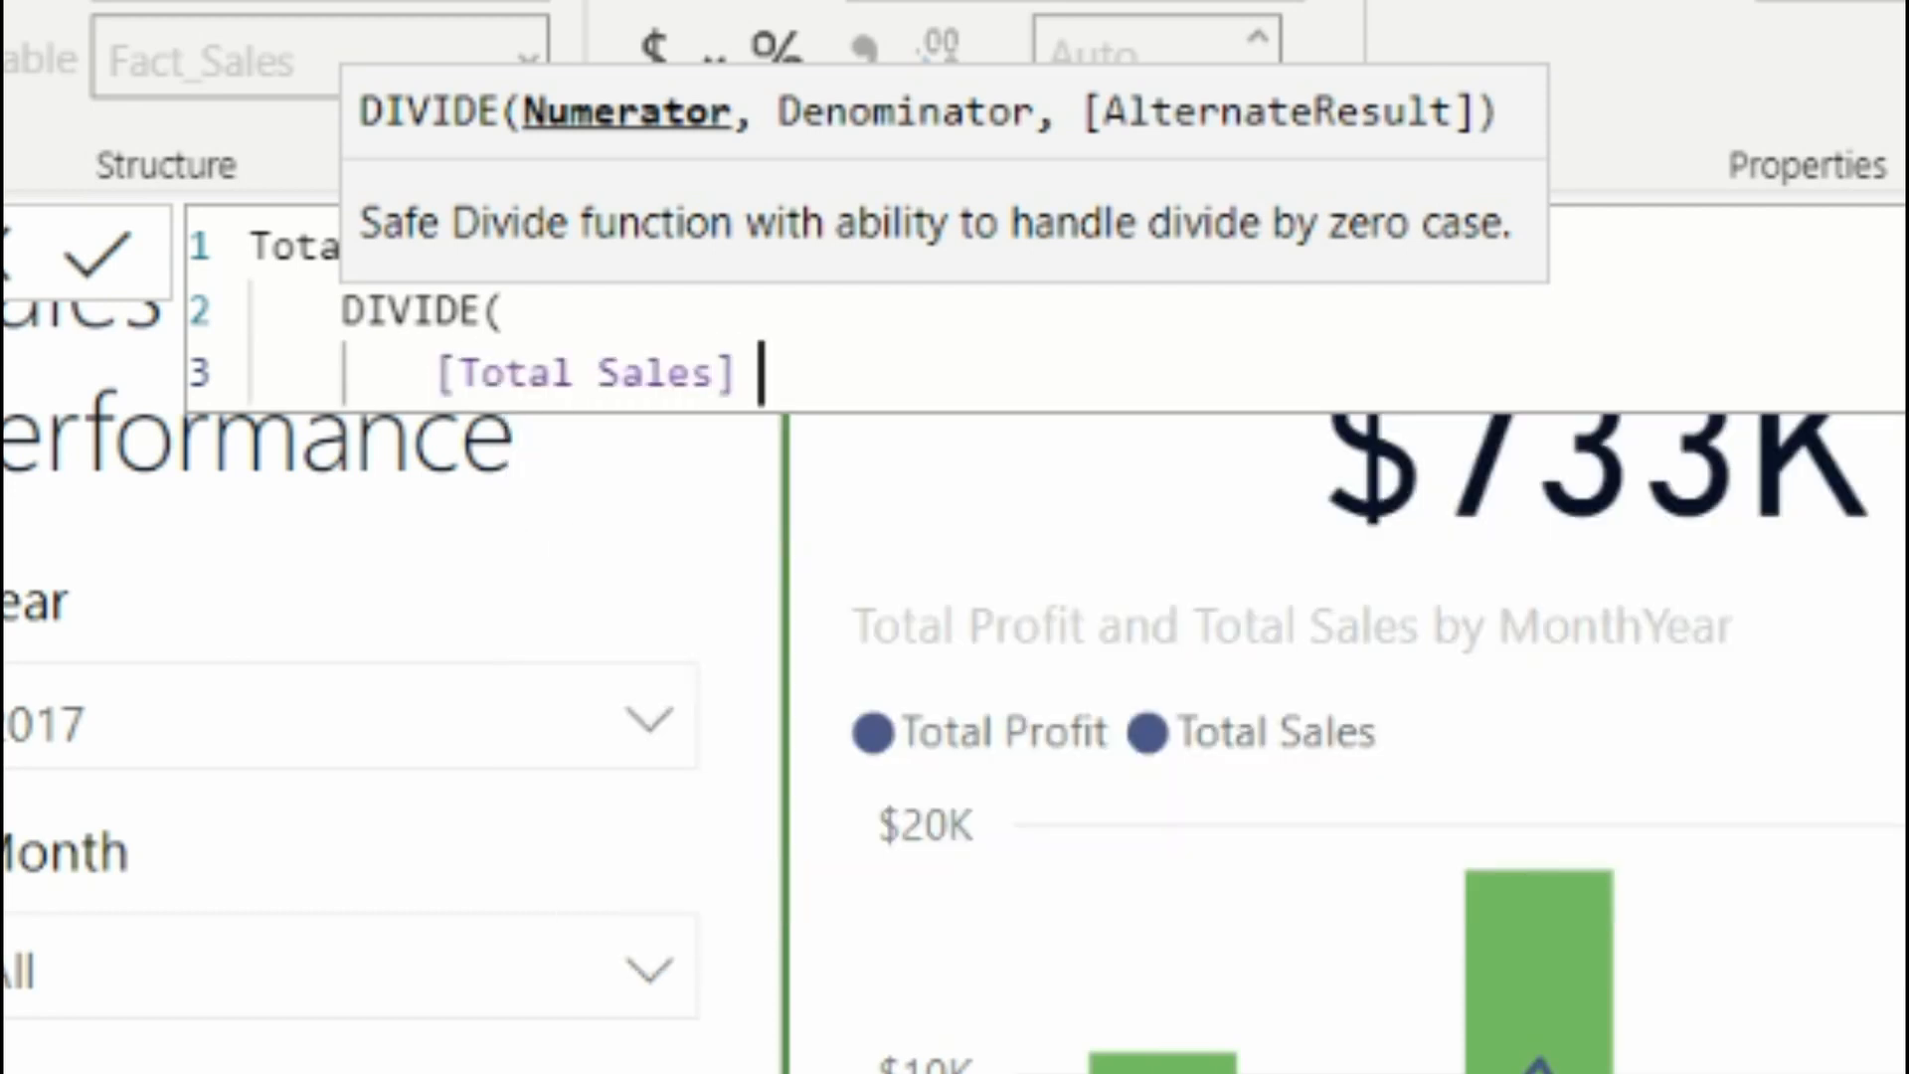
type("total")
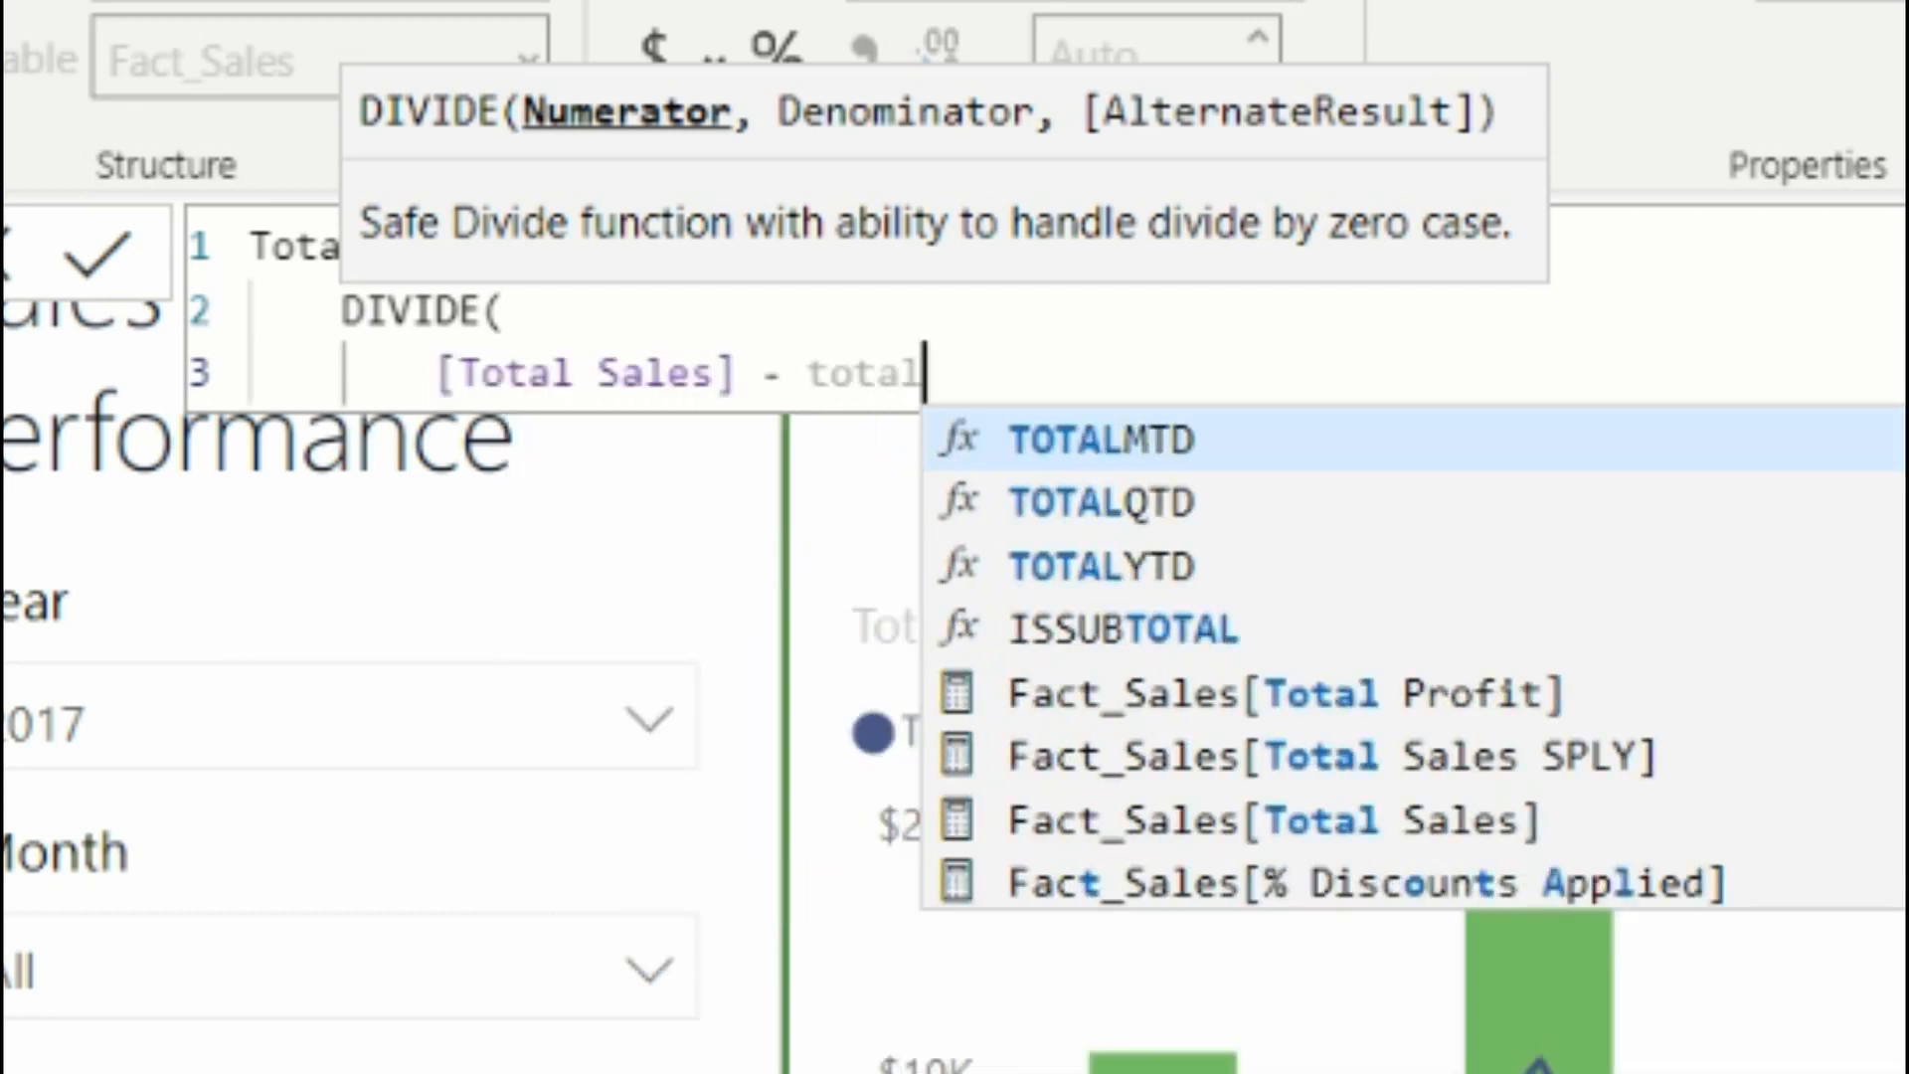
key("Down")
key("Down")
key("Down")
key("Down")
key("Down")
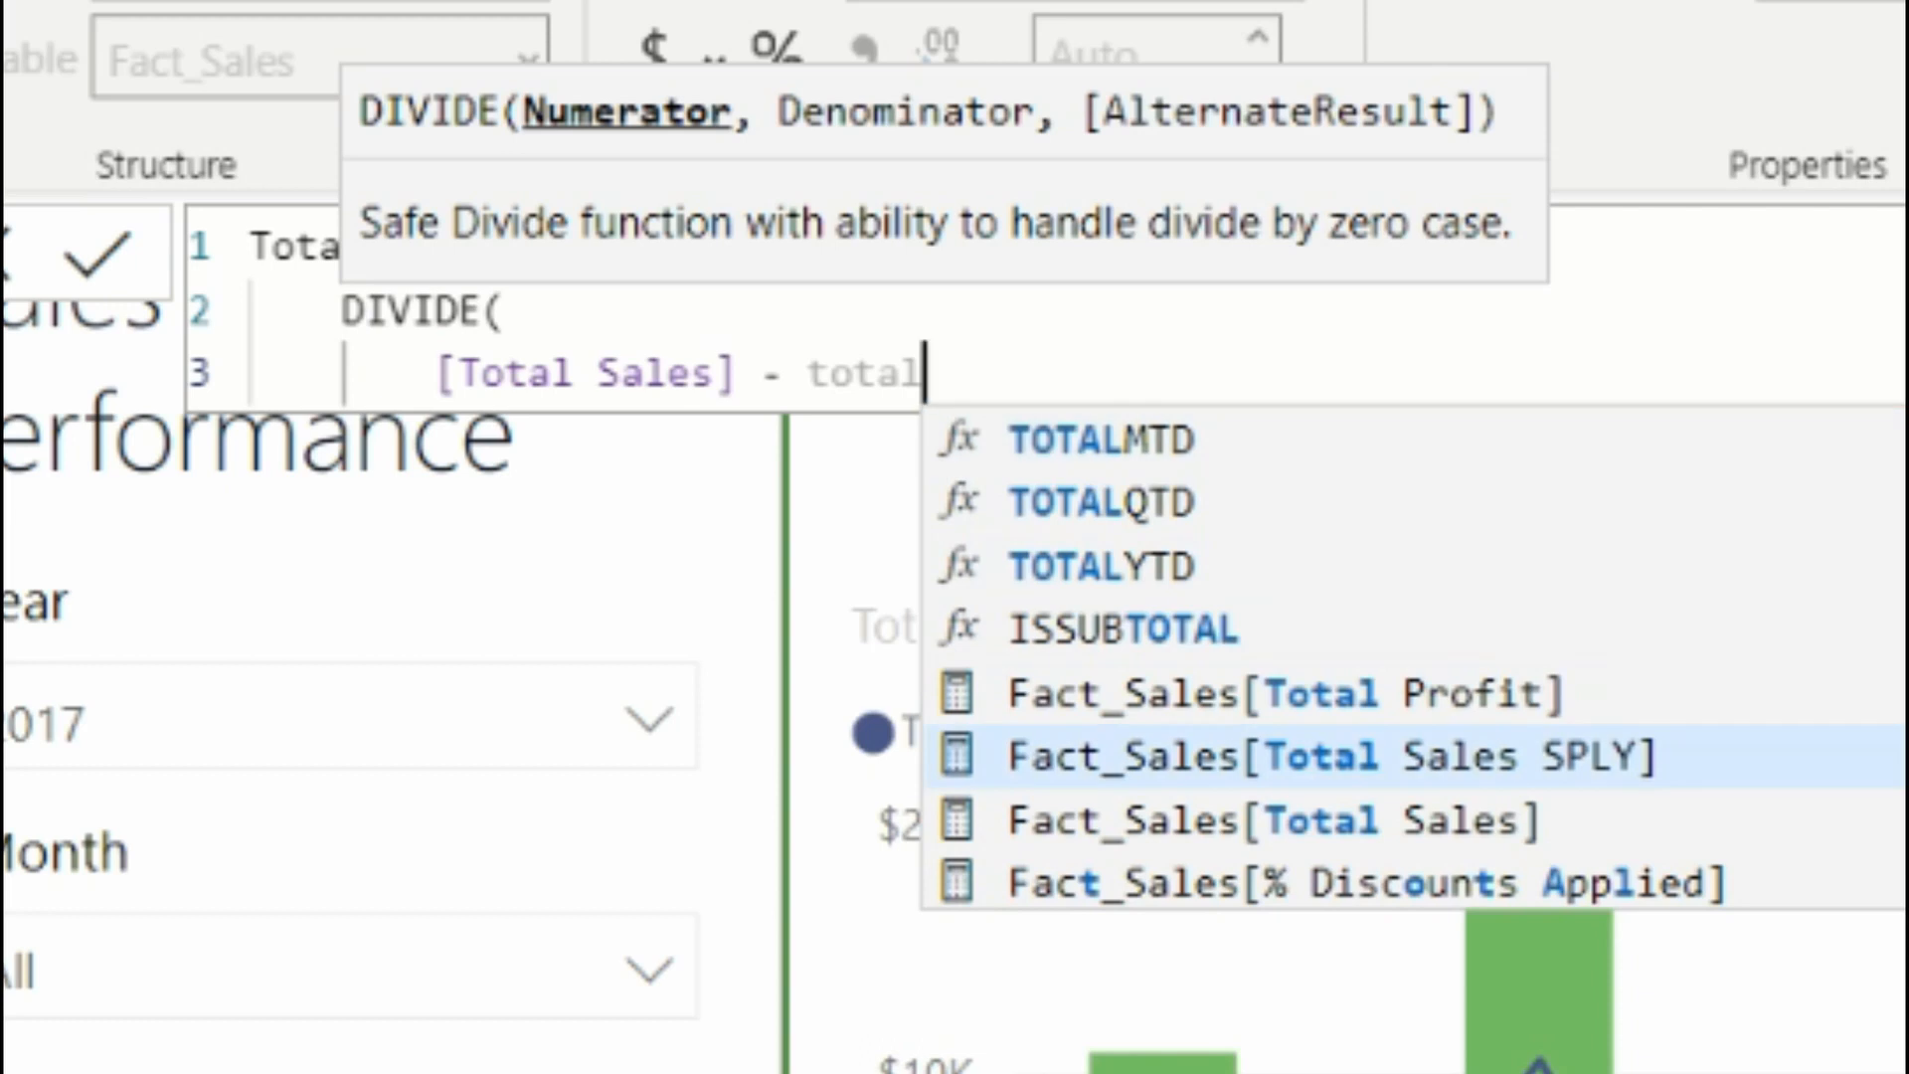
key("Tab")
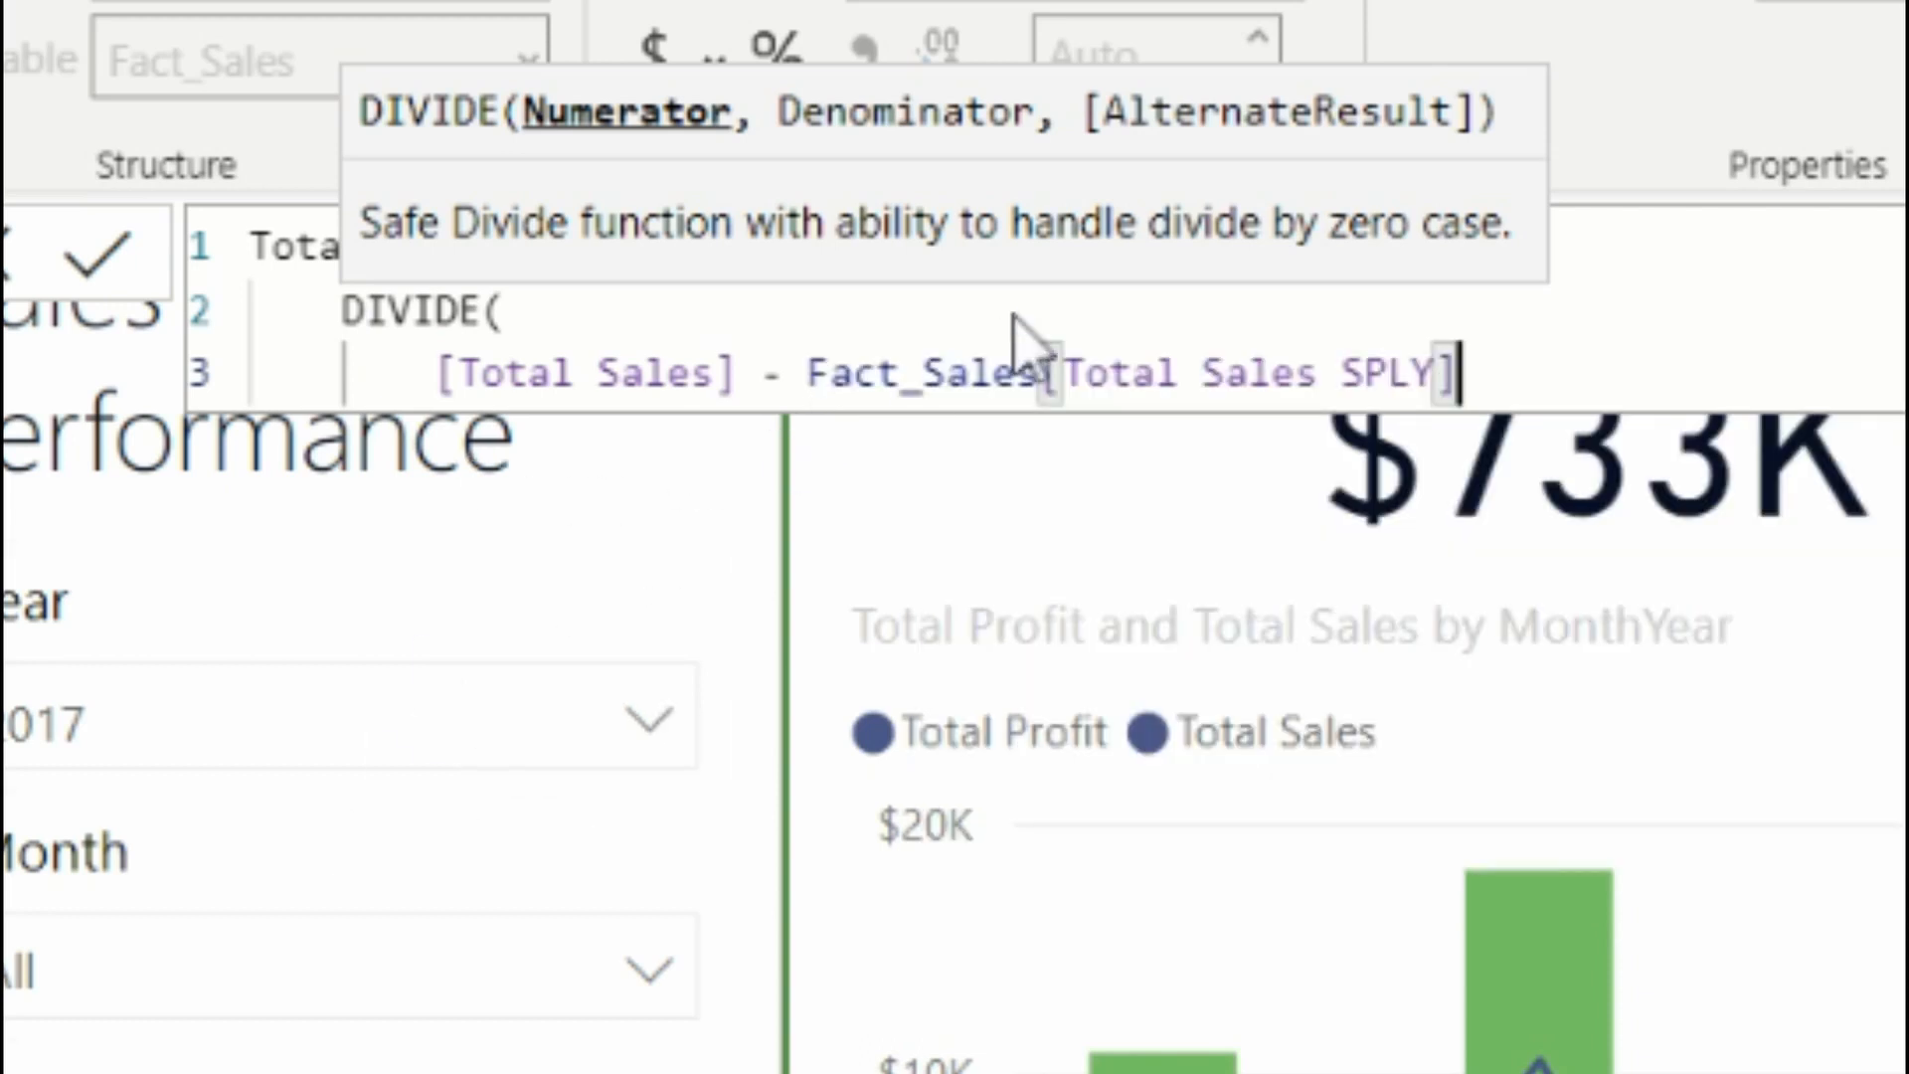
Remove the Fact_Sales prefix from [Total Sales SPLY] in the numerator, and end the line with a comma and a line break.
left_click(1039, 375)
key("BackSpace")
key("BackSpace")
key("BackSpace")
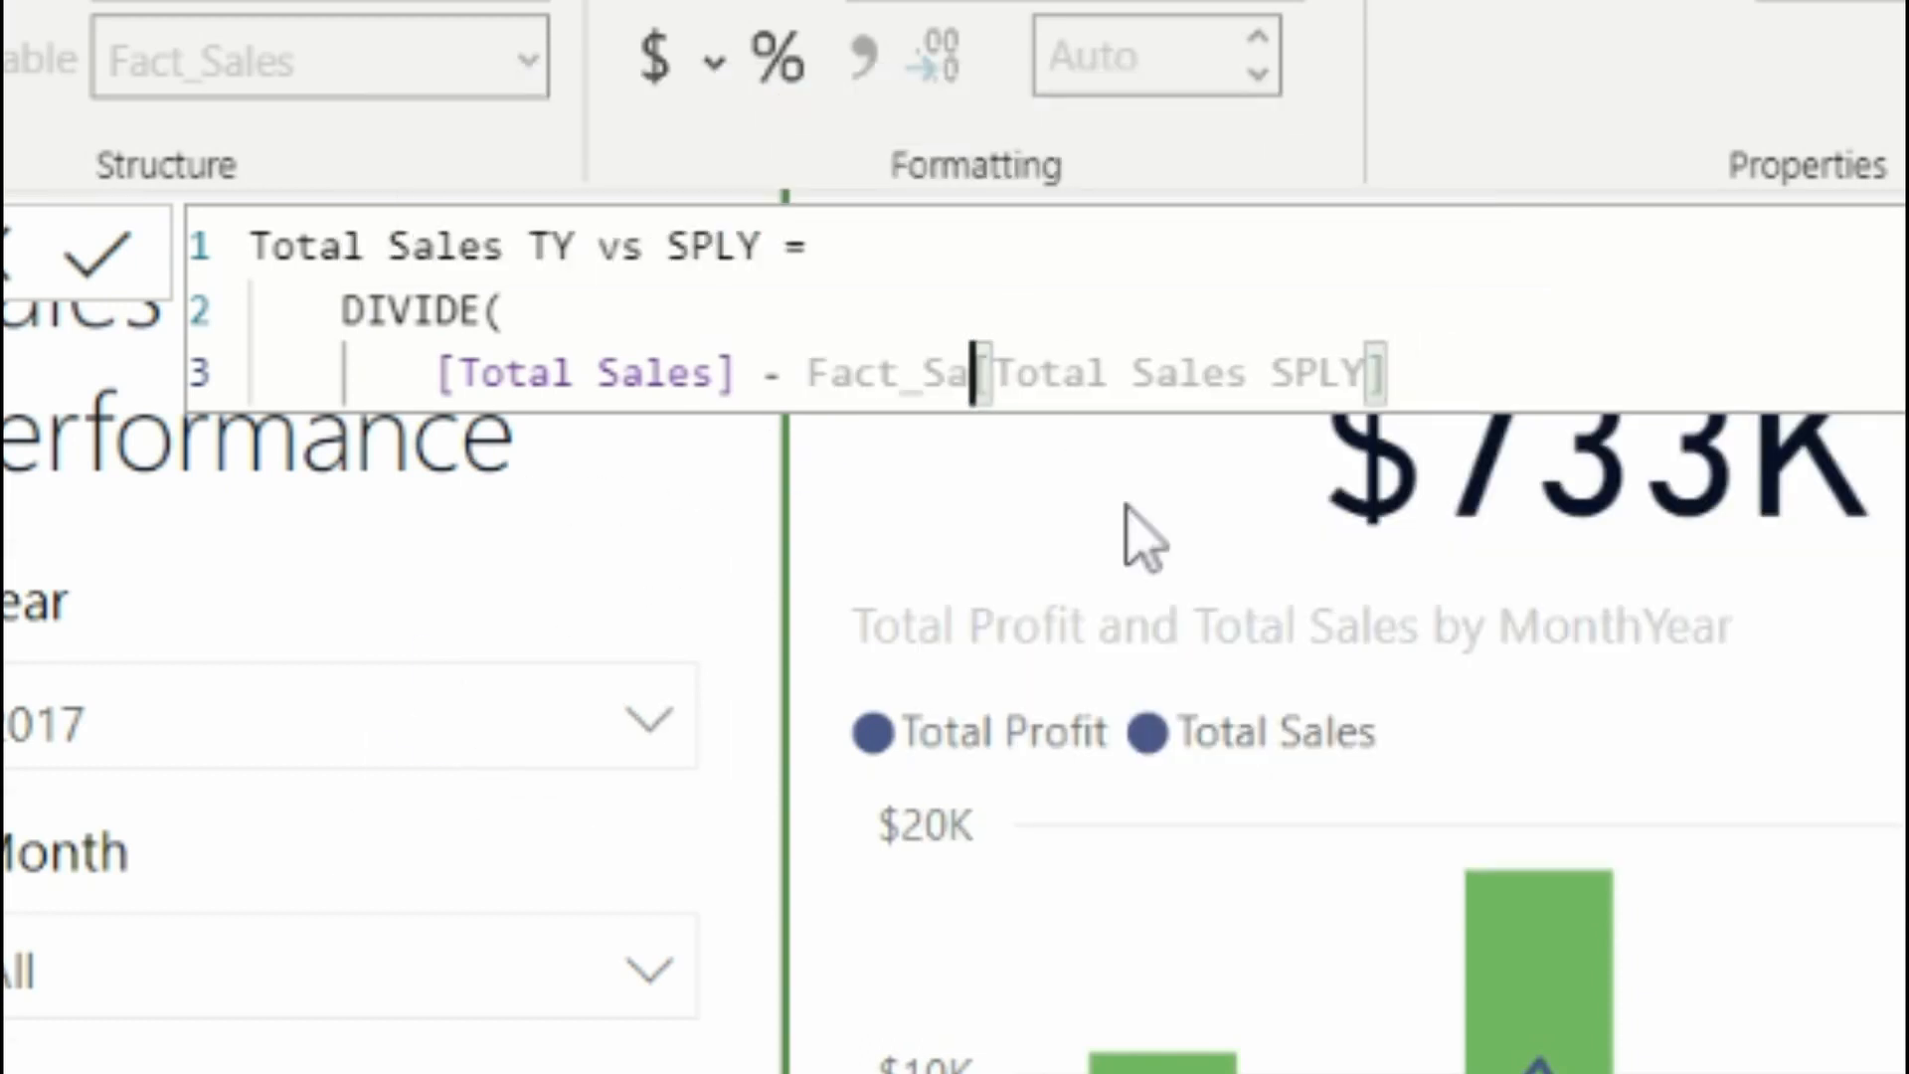
key("BackSpace")
key("BackSpace")
key("BackSpace")
key("BackSpace")
key("BackSpace")
key("BackSpace")
key("BackSpace")
left_click(1233, 375)
type(",")
key("Return")
key("BackSpace")
Copy [Total Sales SPLY] from the numerator into the denominator line, followed by a comma and a line break.
left_click_drag(1225, 372, 830, 350)
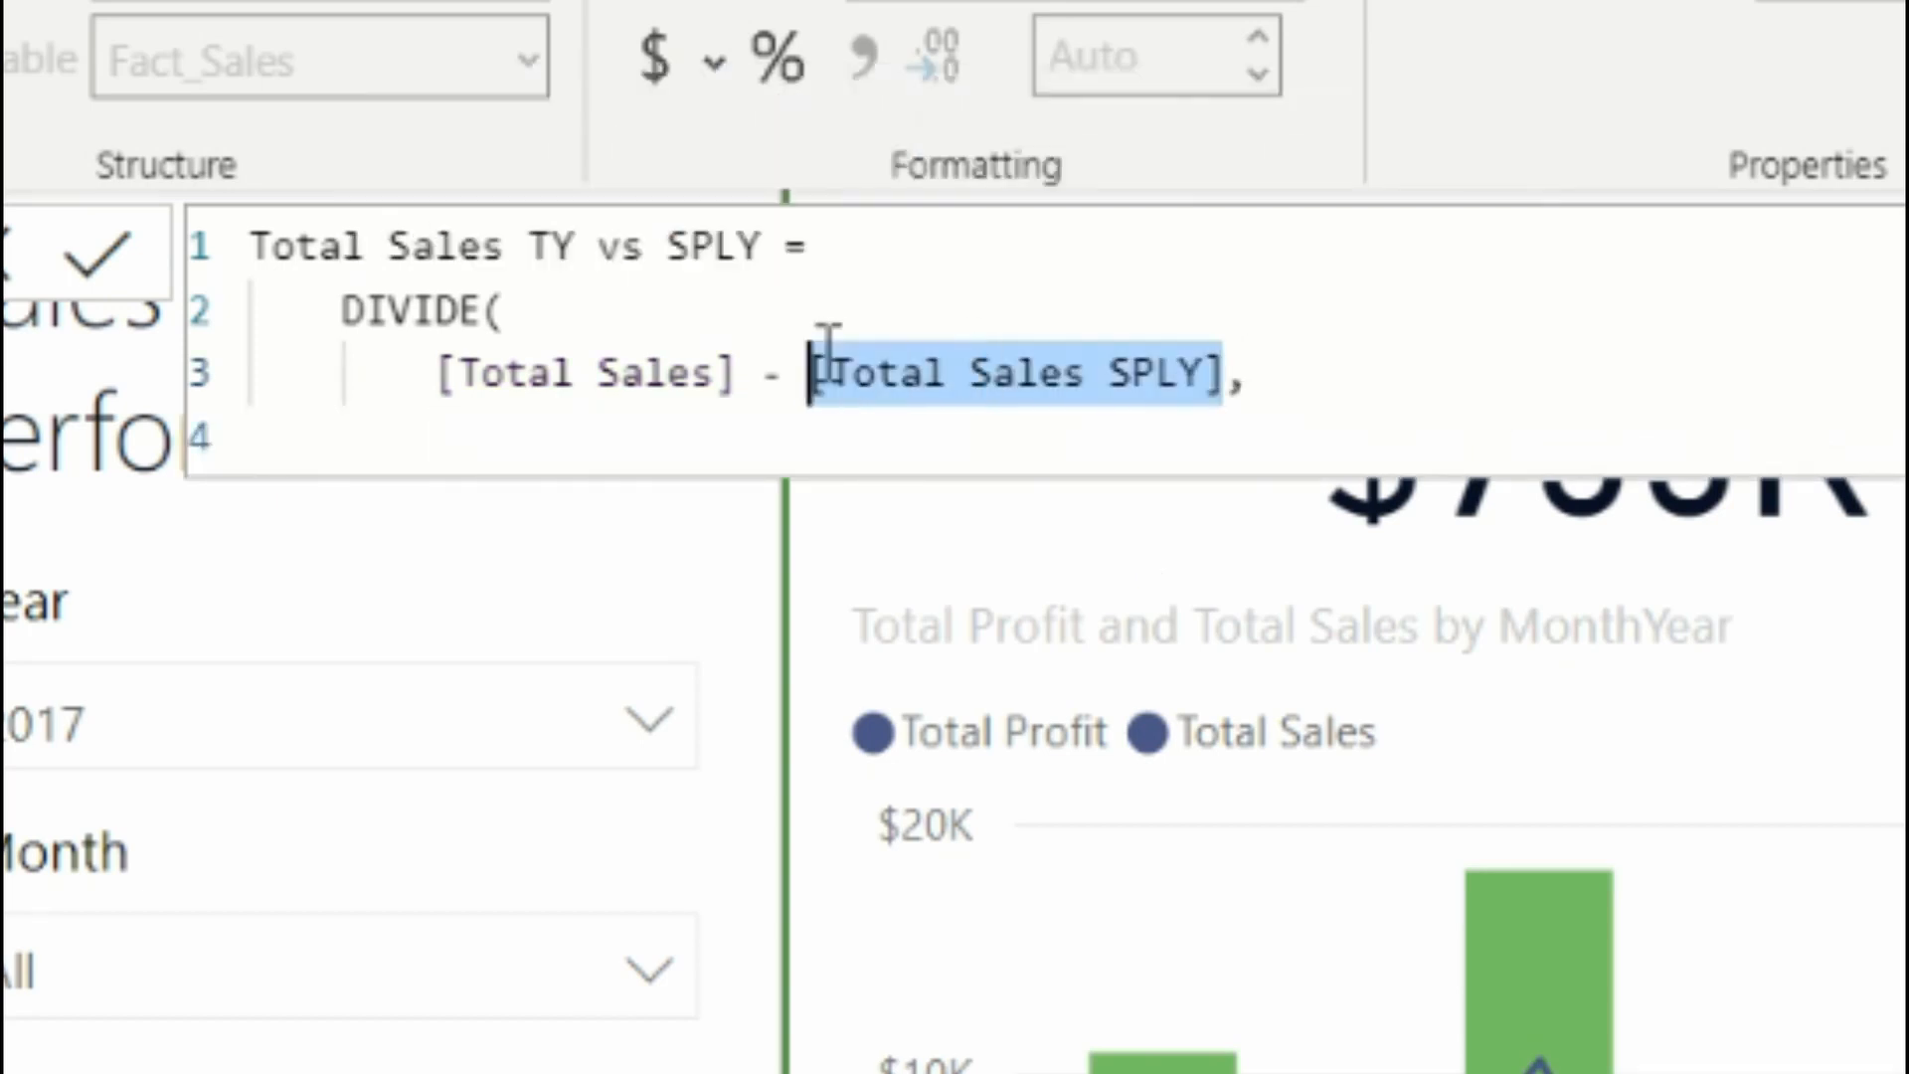
key("ctrl+c")
left_click(788, 455)
key("ctrl+v")
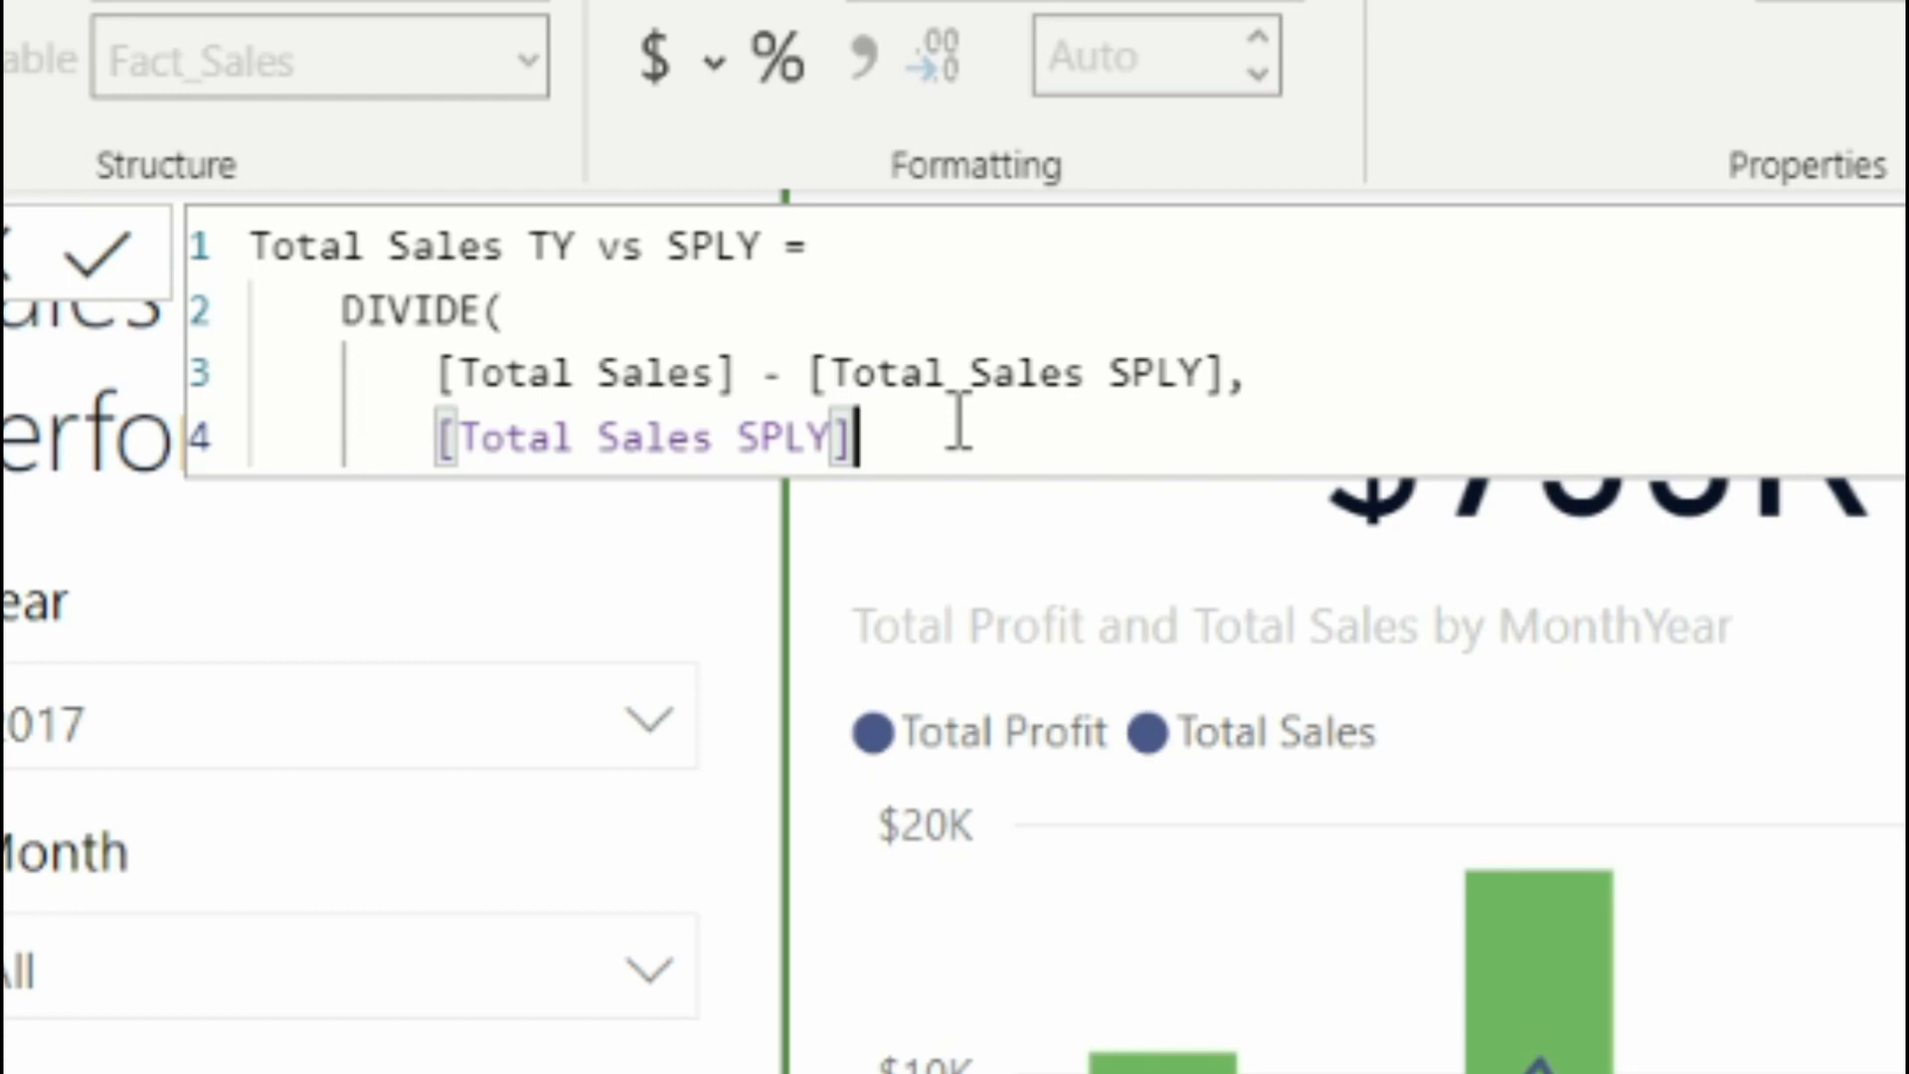
type(",")
key("Return")
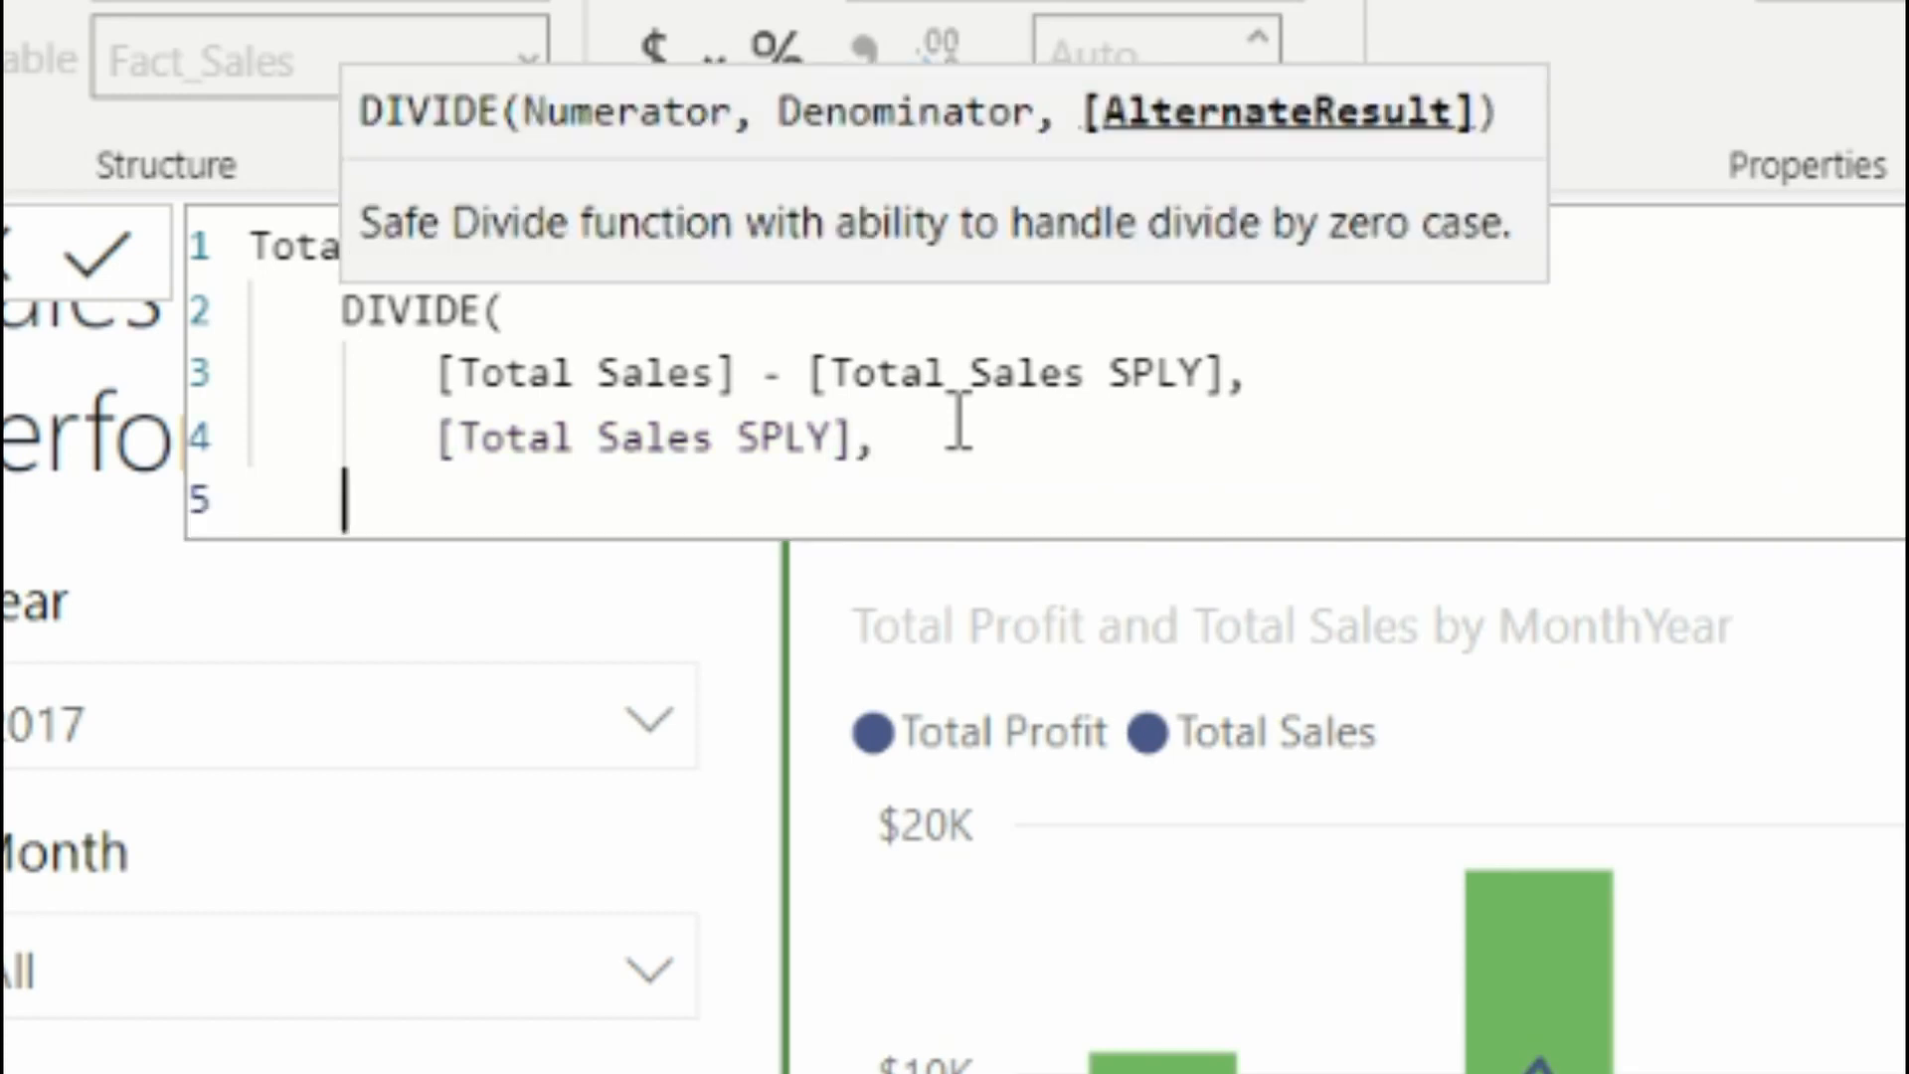
Enter 0 as the alternate result of DIVIDE and close the function on its own line.
key("Tab")
type("0")
key("Return")
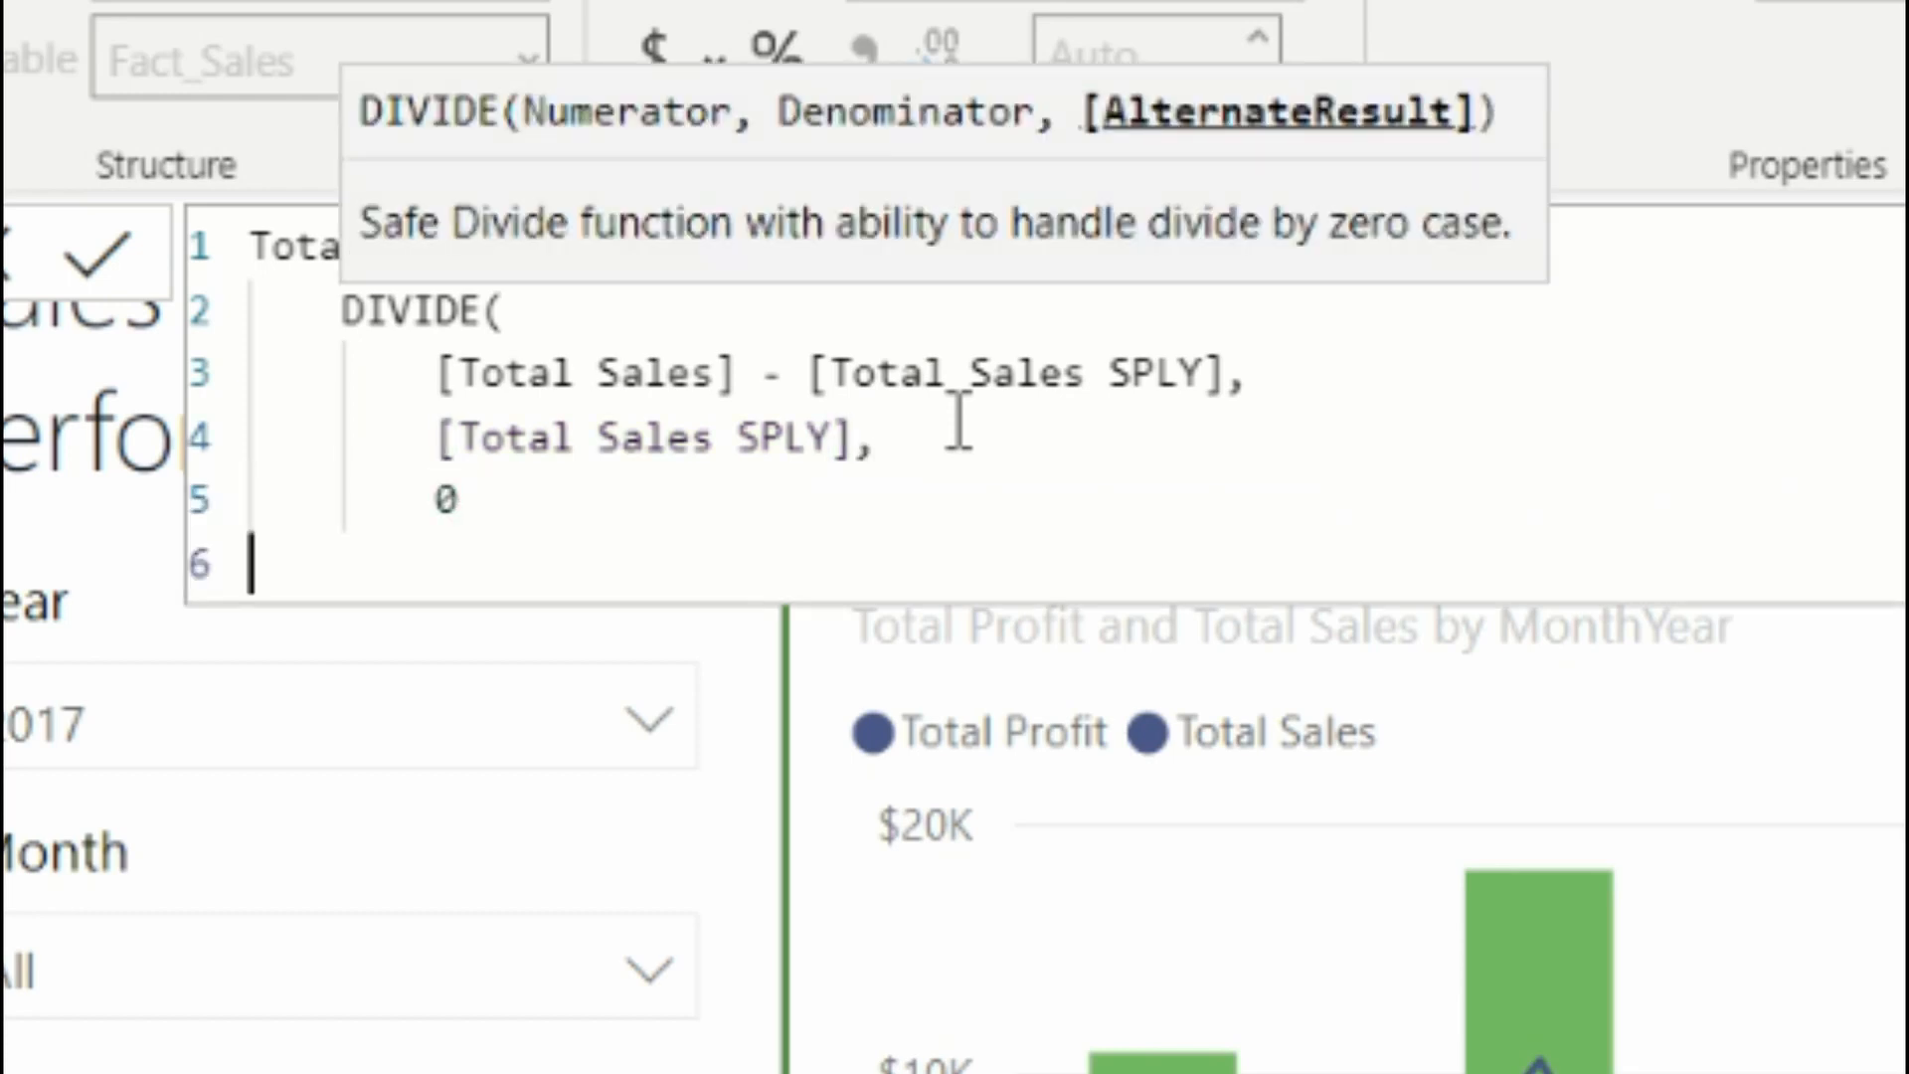
key("Tab")
type(")")
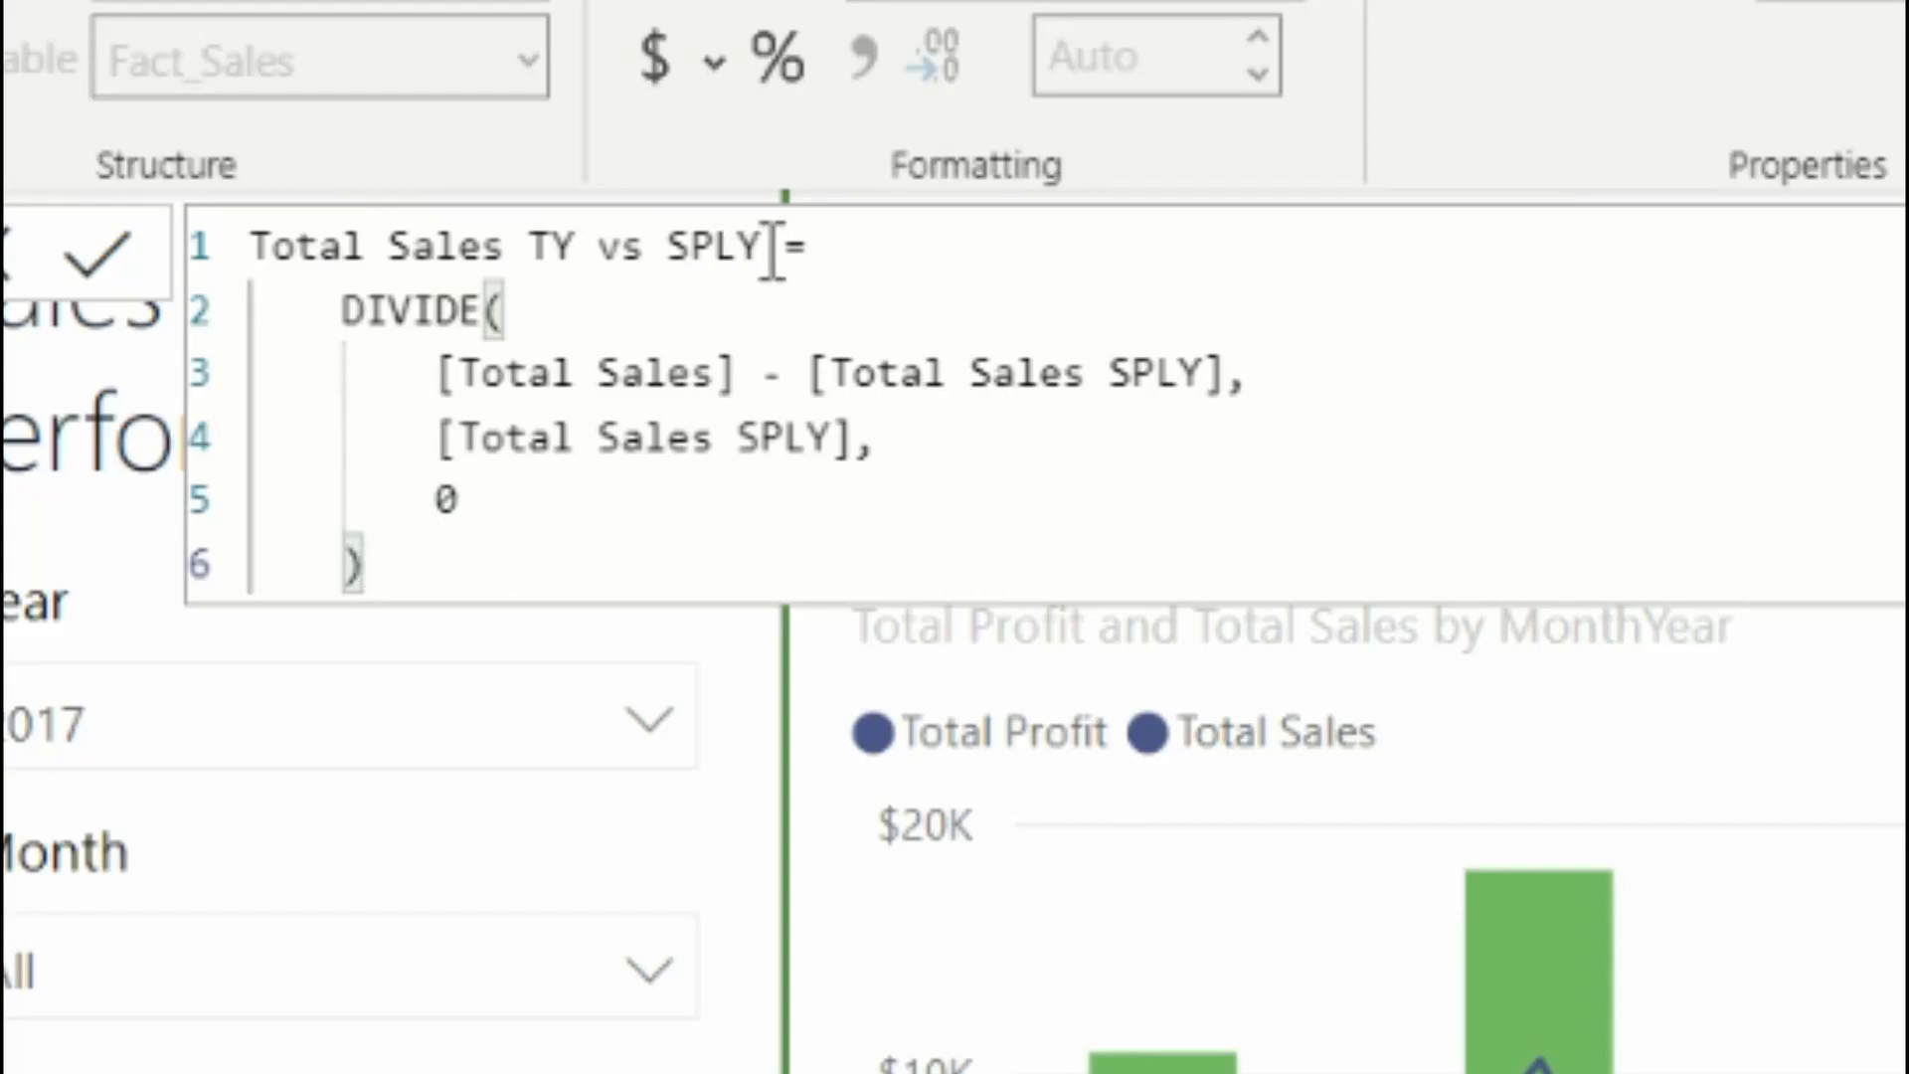
Rename the measure as % Total Sales TY vs SPLY, commit its formula and format it as a percentage.
left_click(774, 249)
left_click(258, 249)
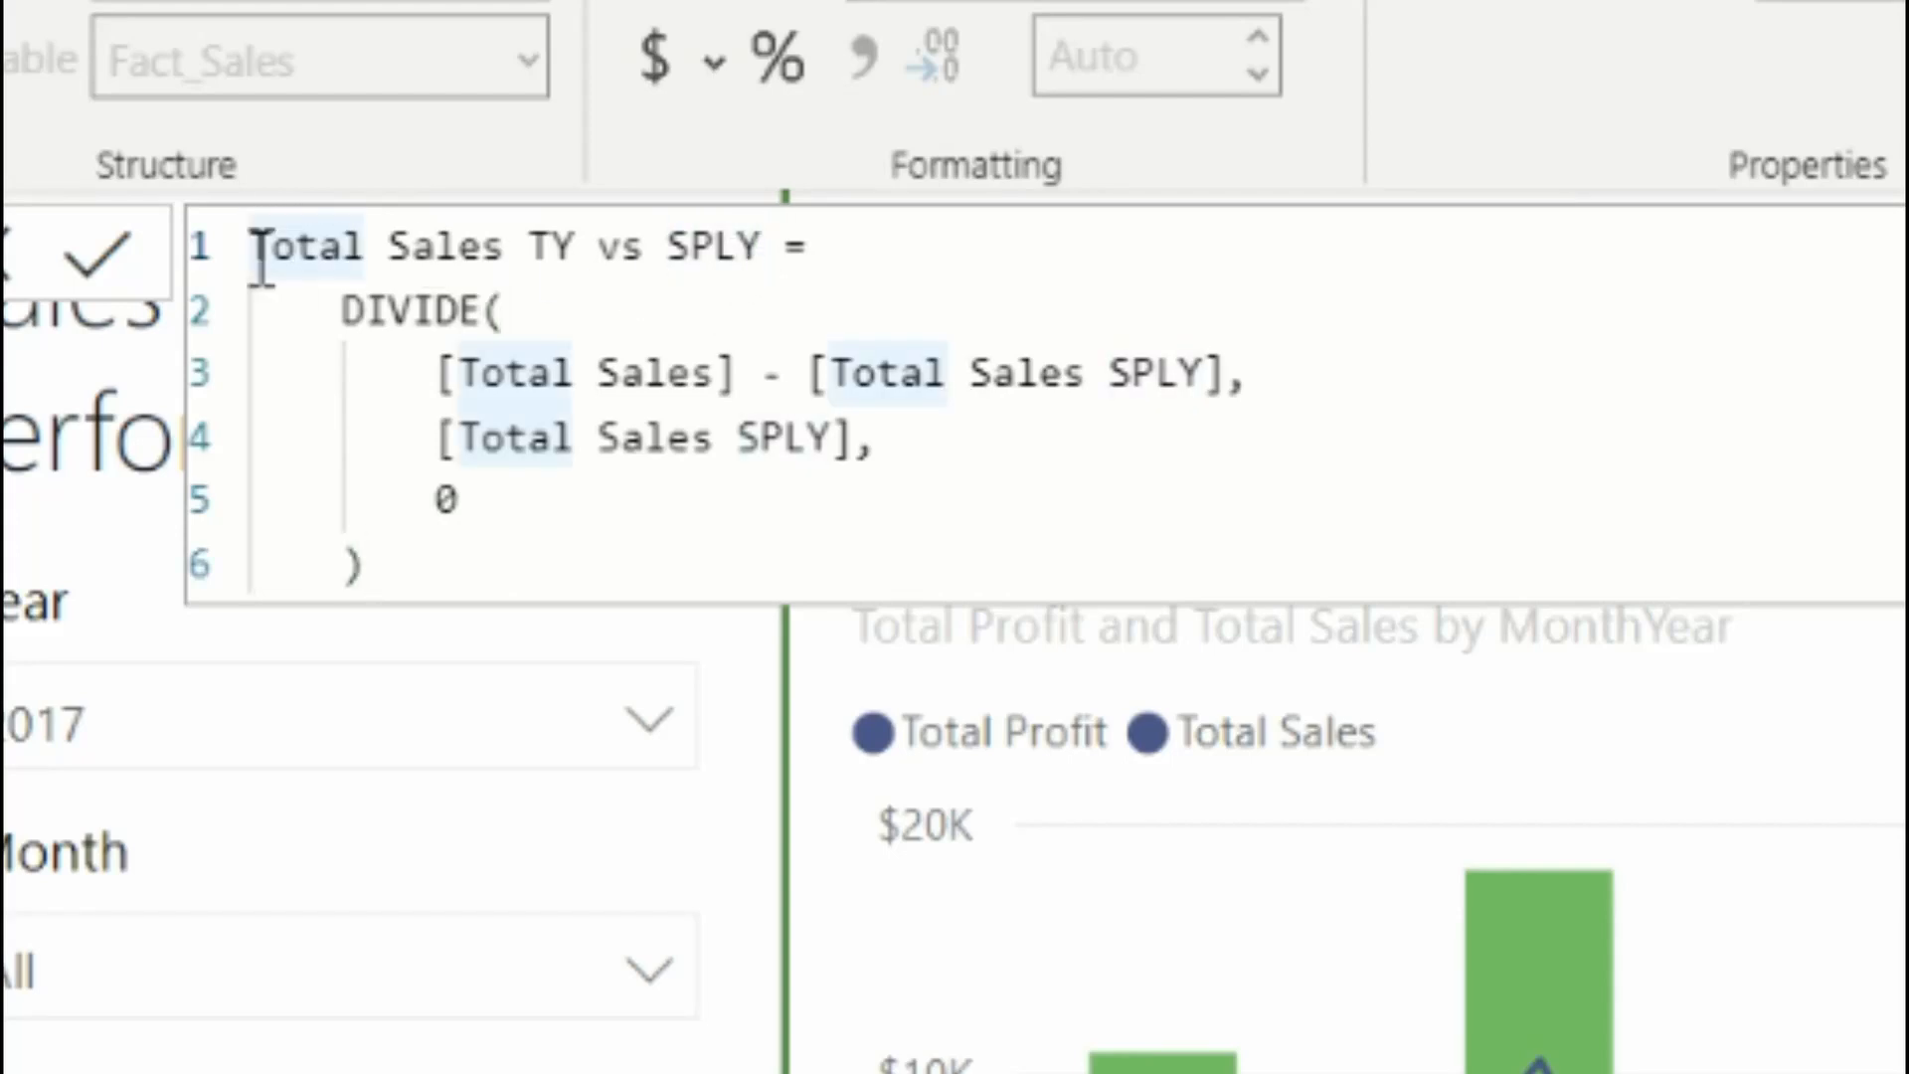
type("%")
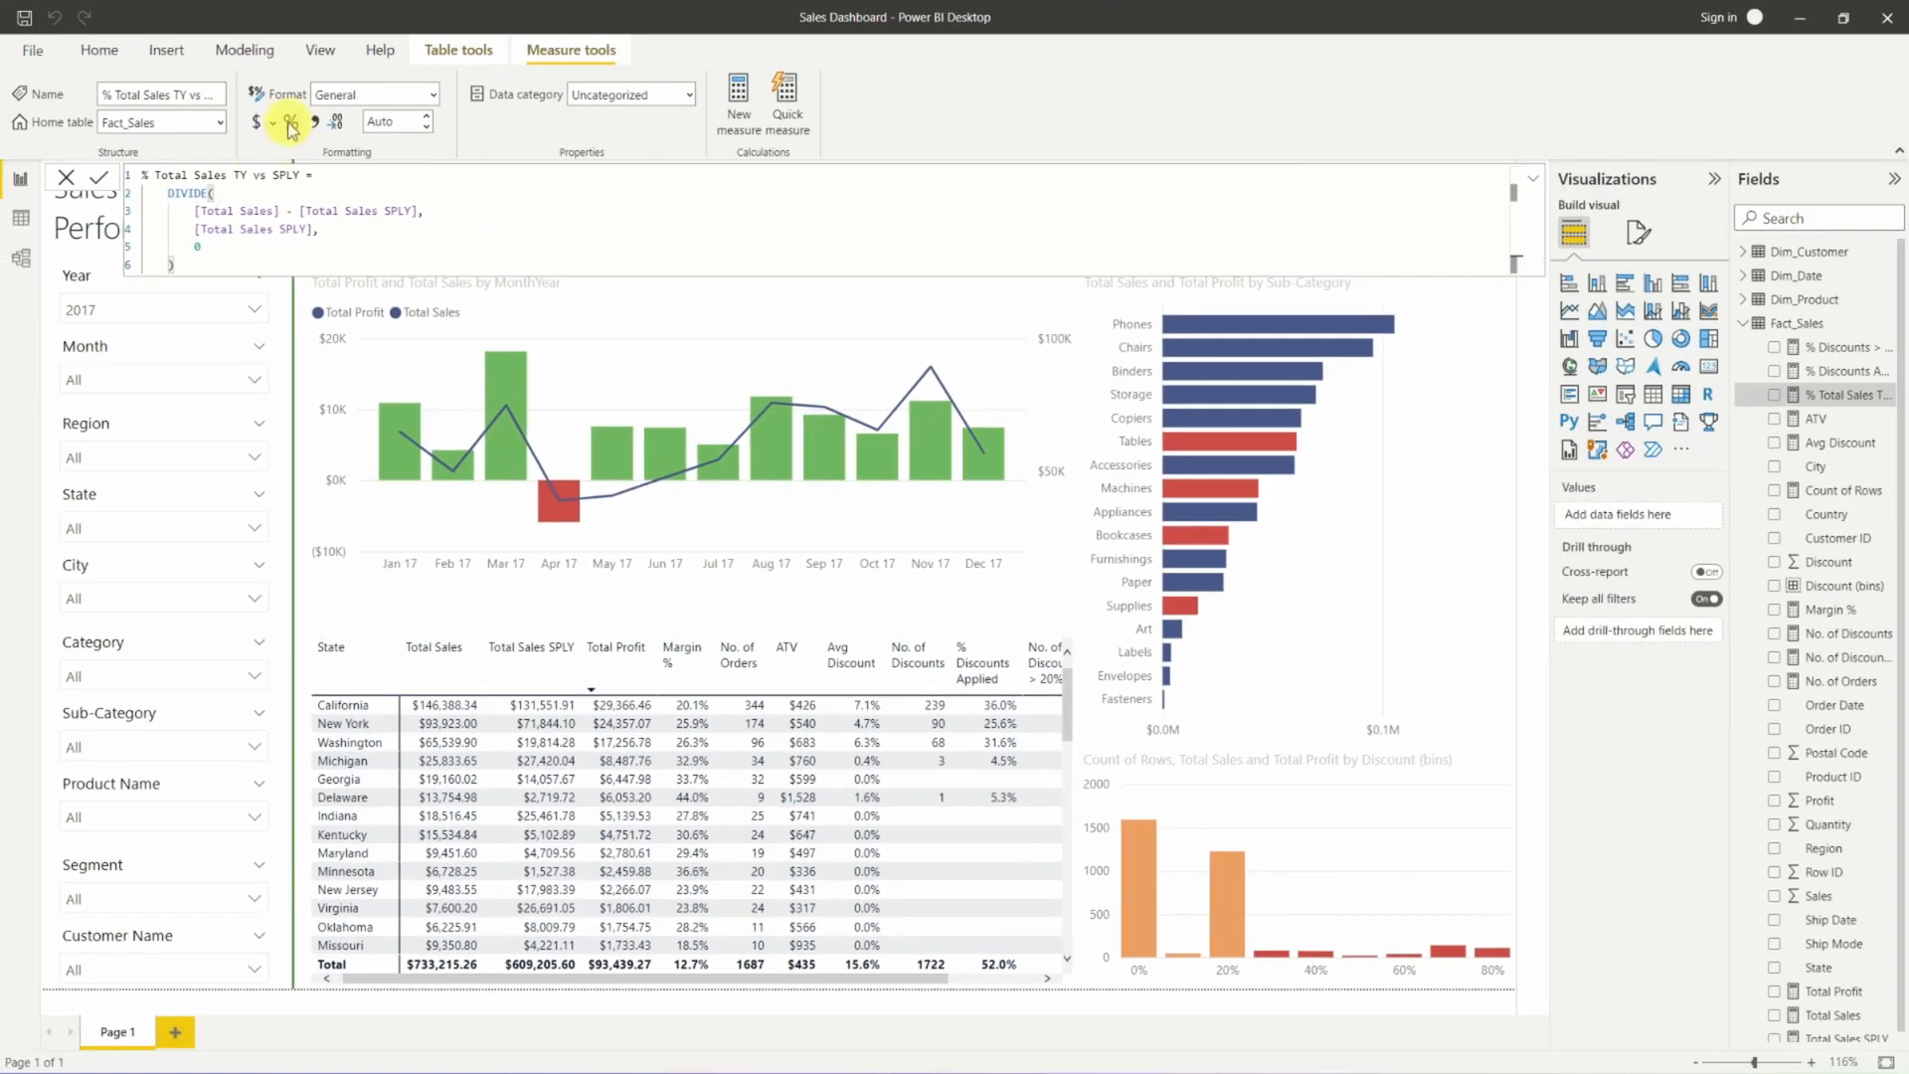
left_click(290, 124)
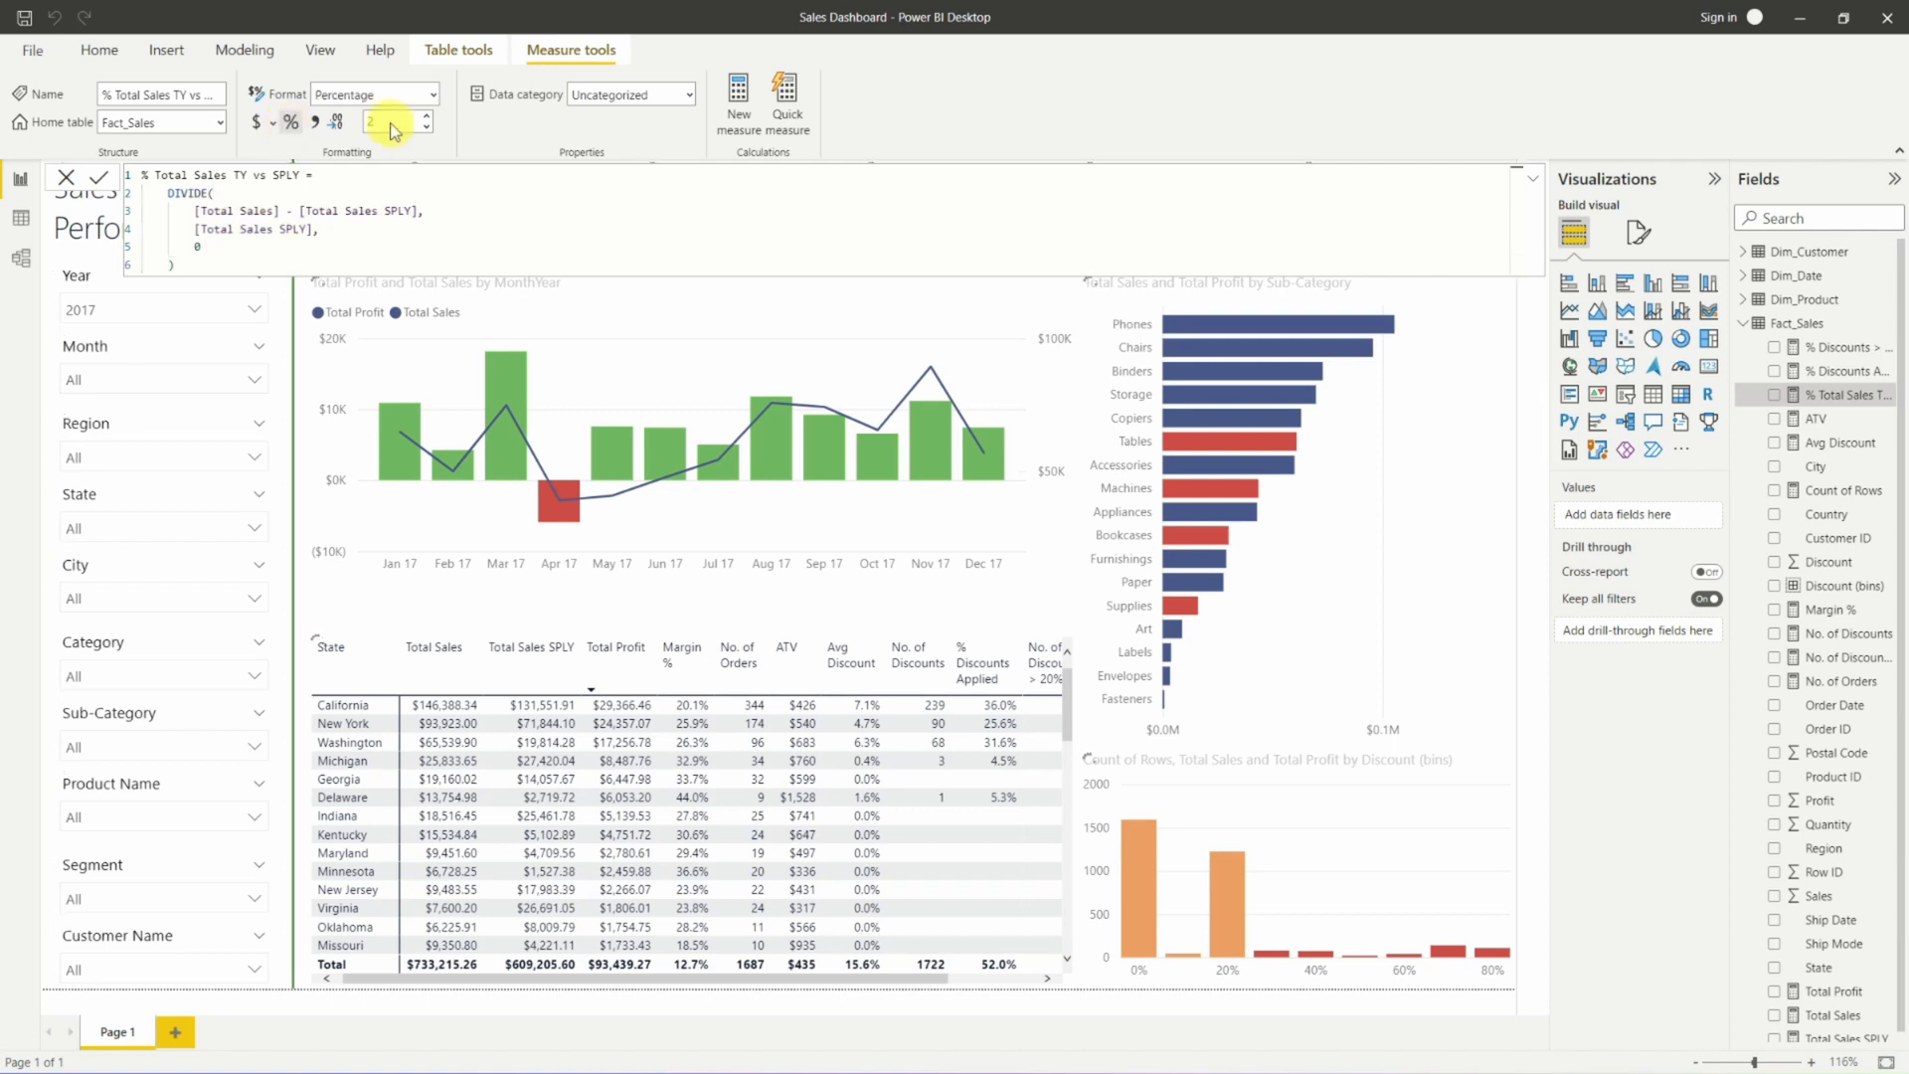
Show % Total Sales TY vs SPLY with 1 decimal place, add it to the state matrix after Total Sales SPLY and narrow its column.
type("1")
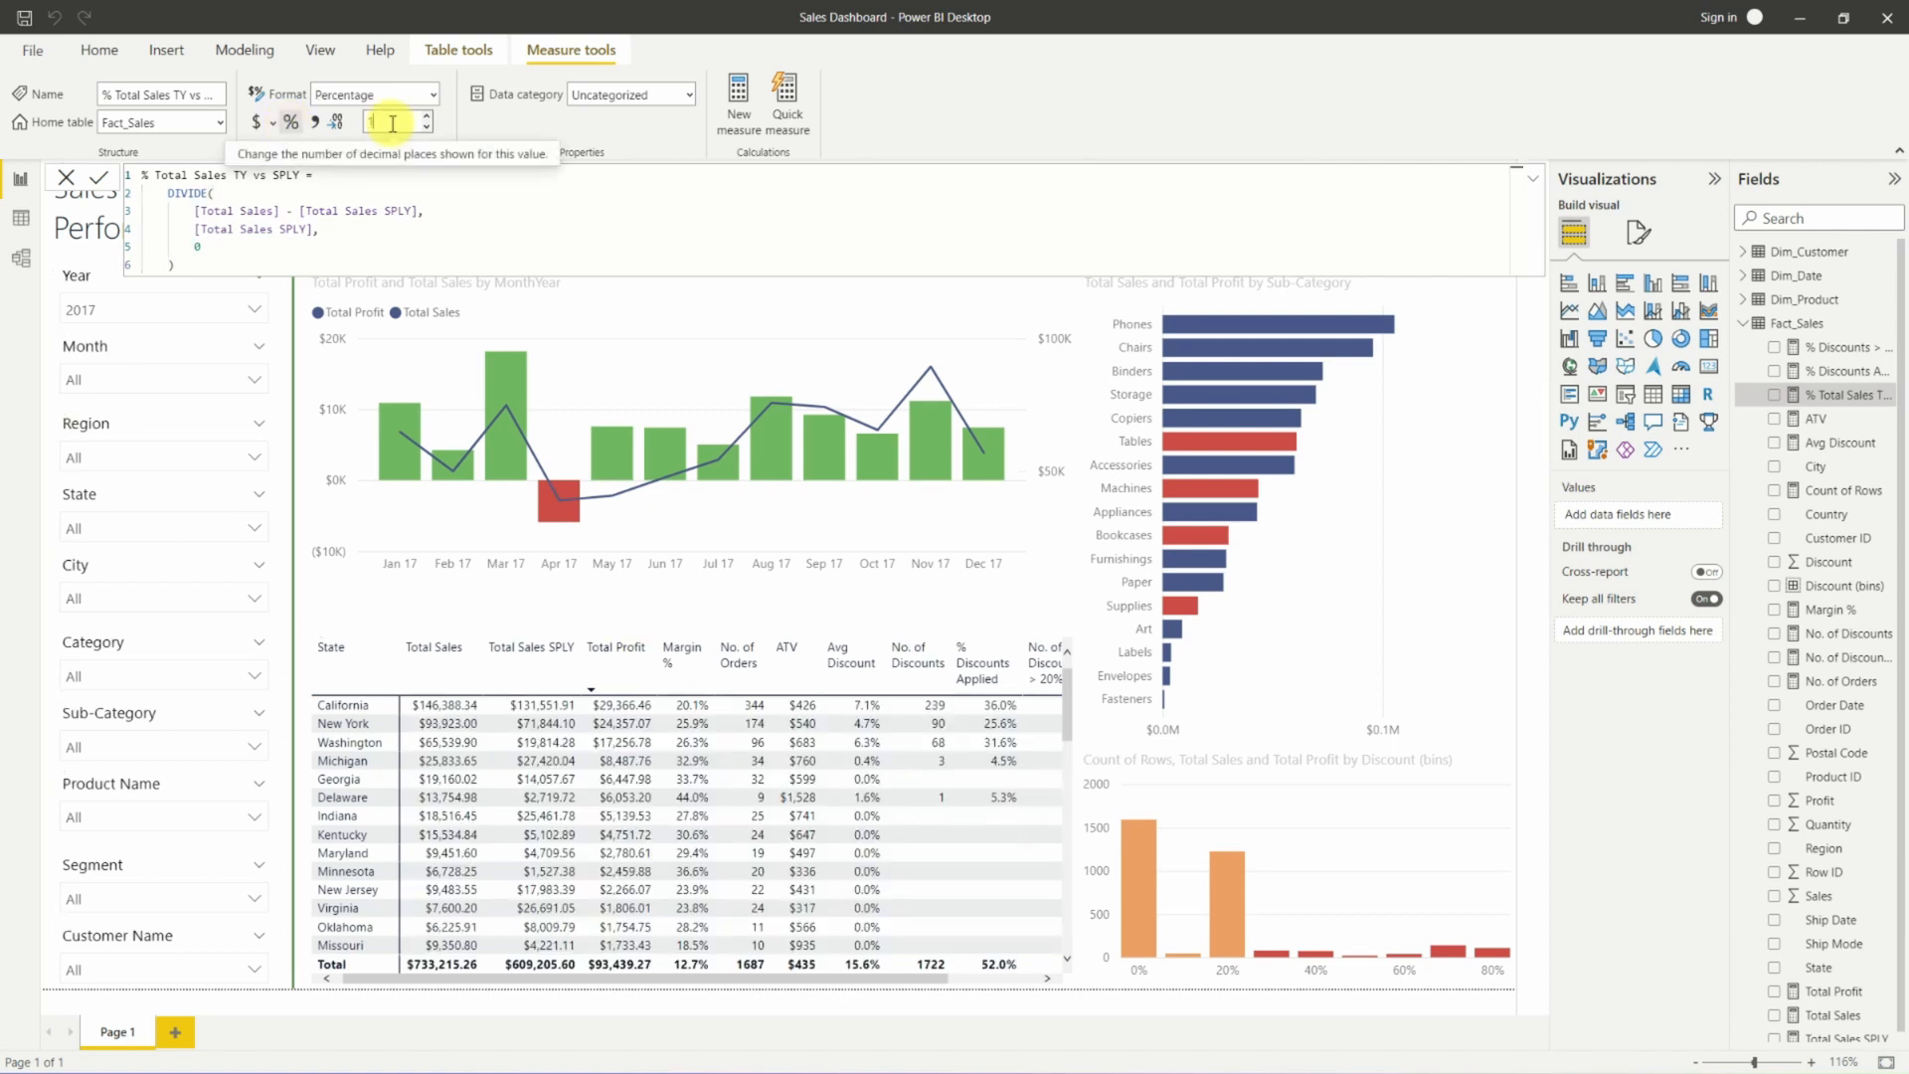
left_click(1057, 725)
left_click_drag(1829, 395, 1680, 694)
left_click_drag(721, 673, 646, 674)
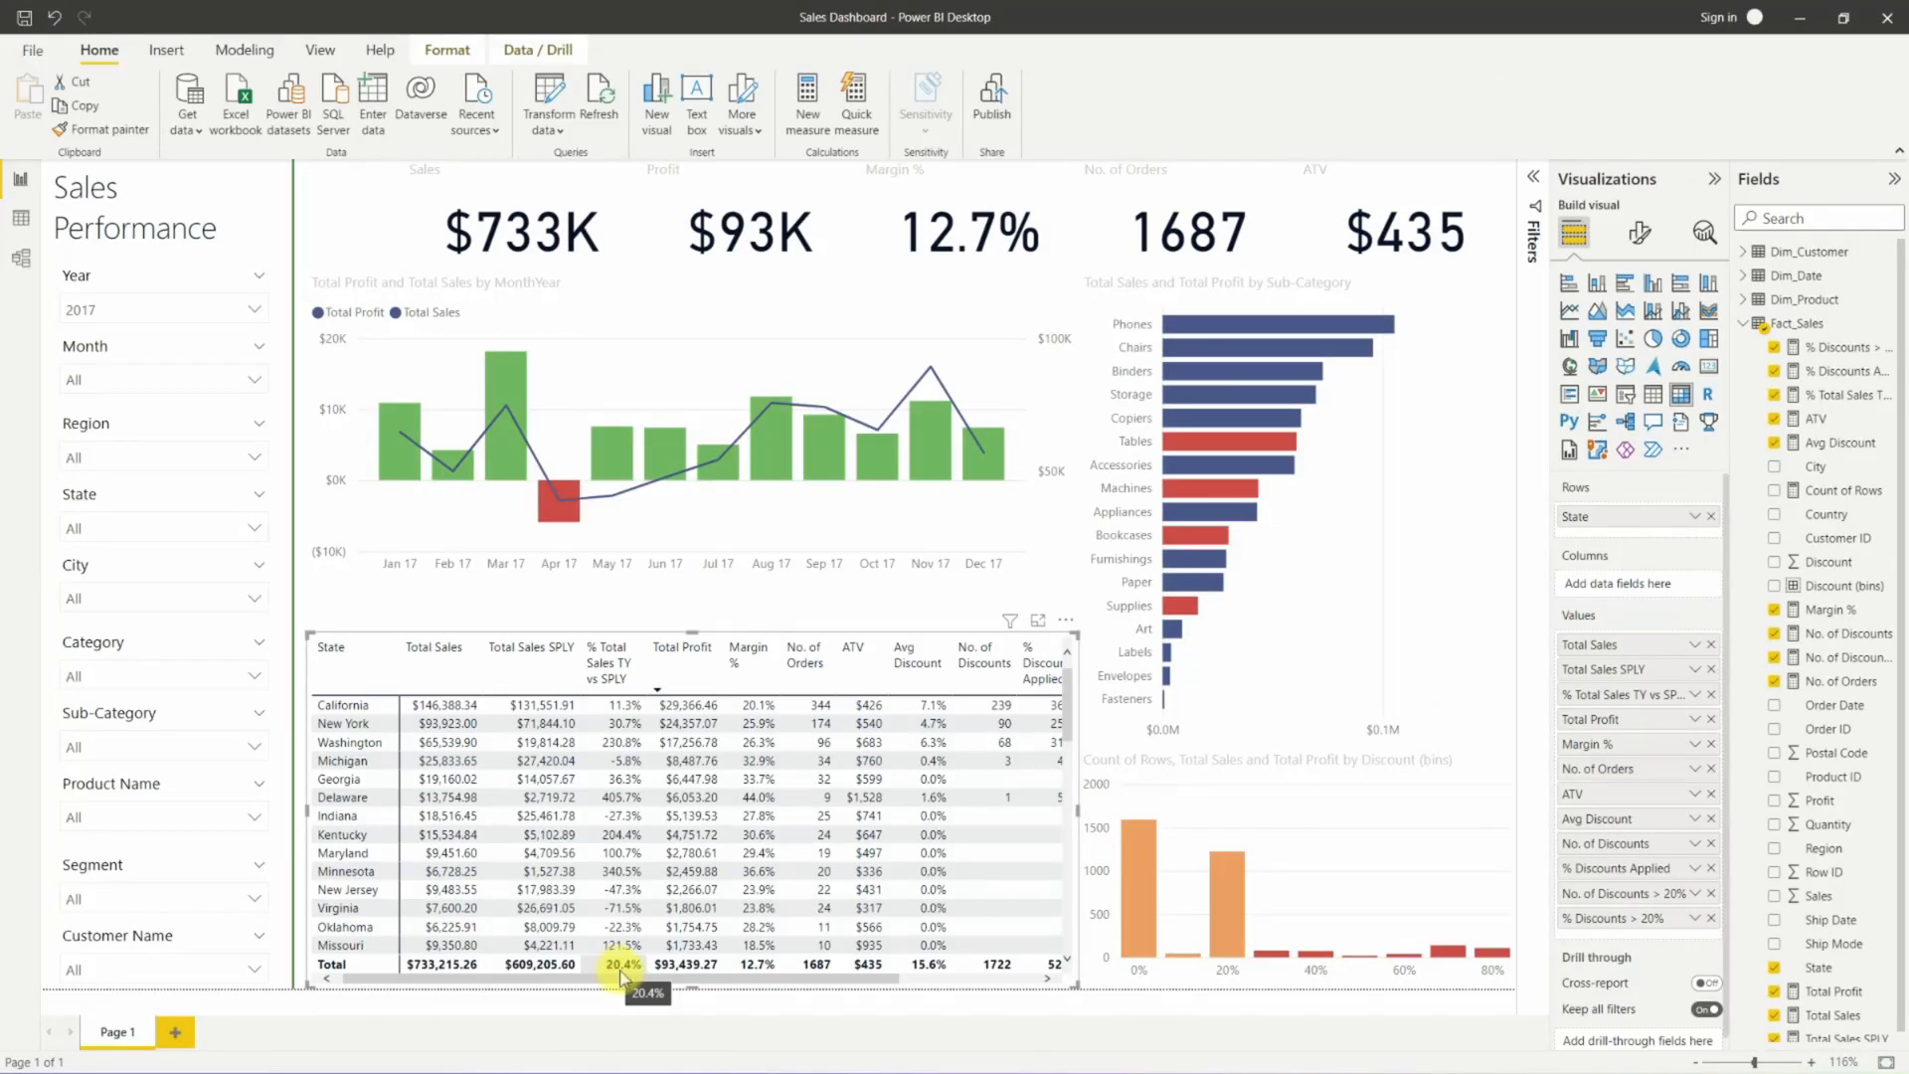
Insert a small card beside the Sales card and fill it with the % Total Sales TY vs SPLY measure.
left_click(489, 194)
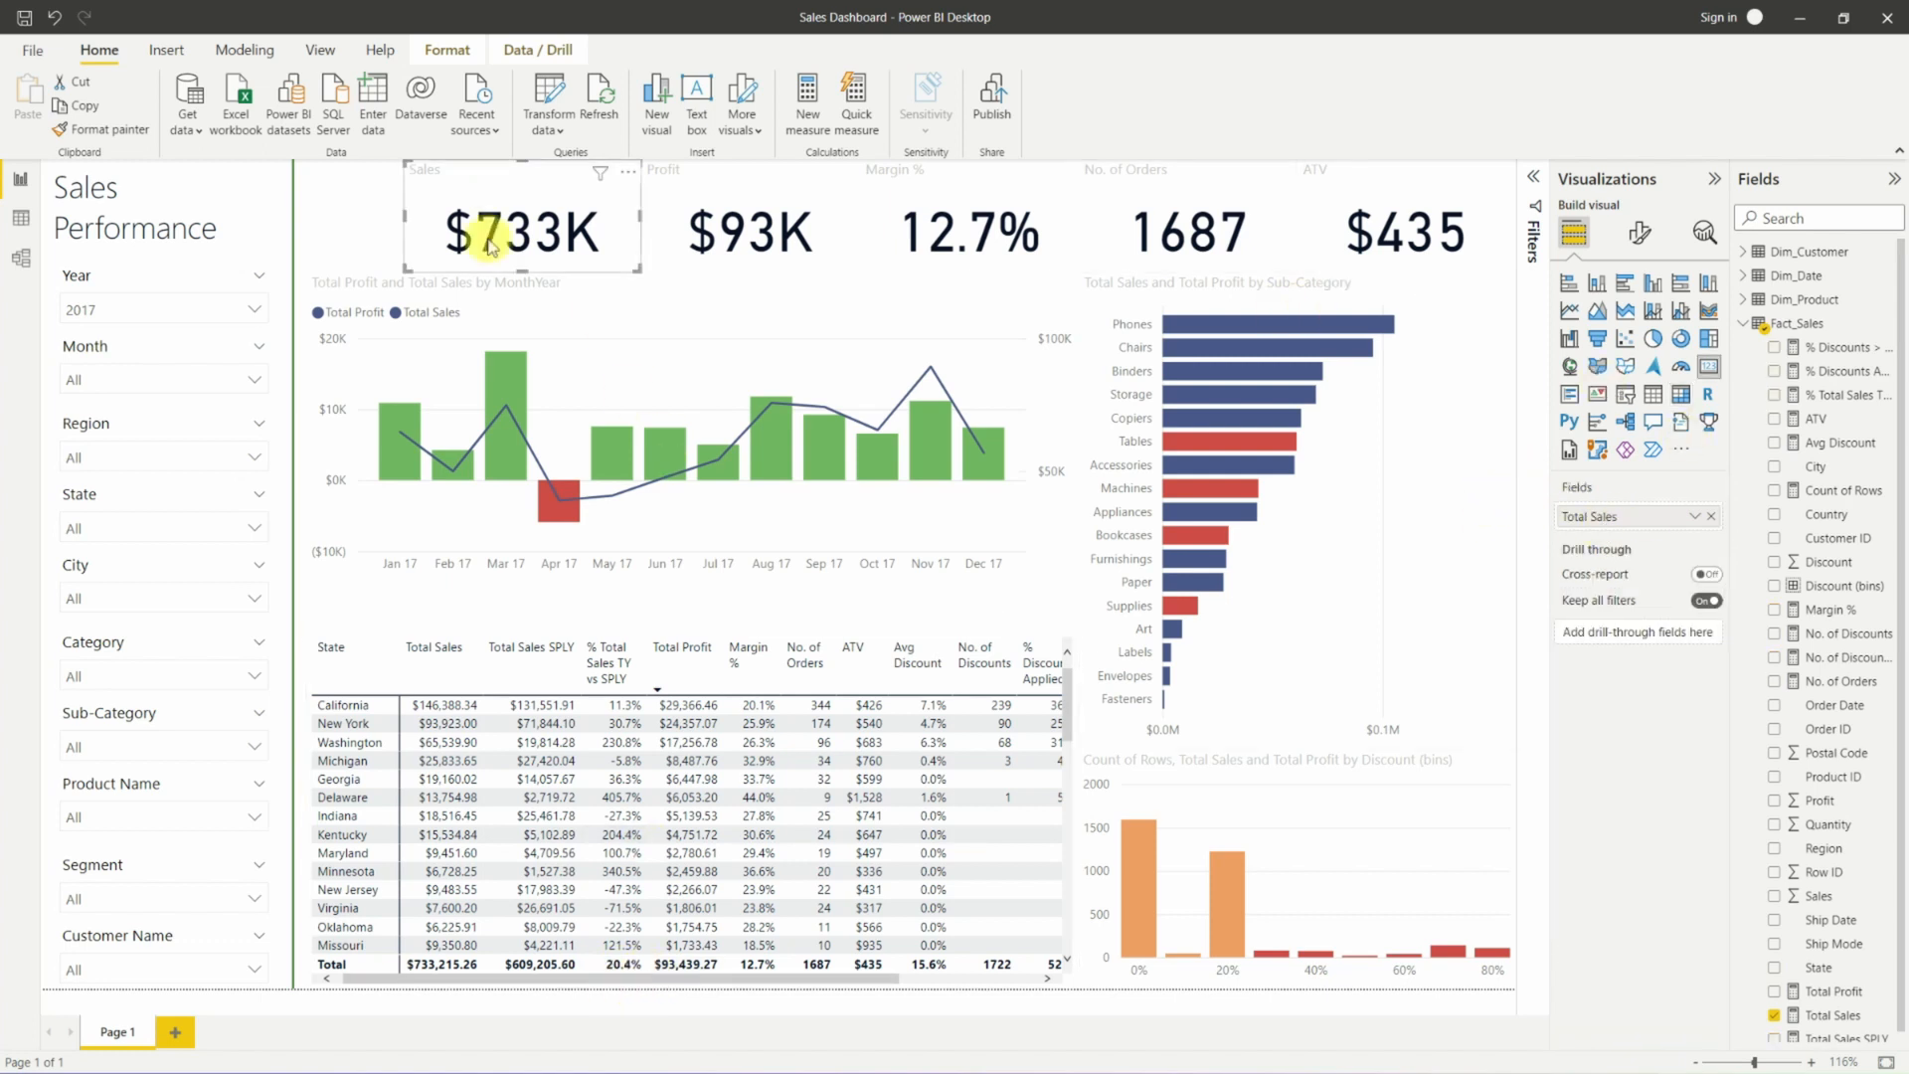
left_click(385, 221)
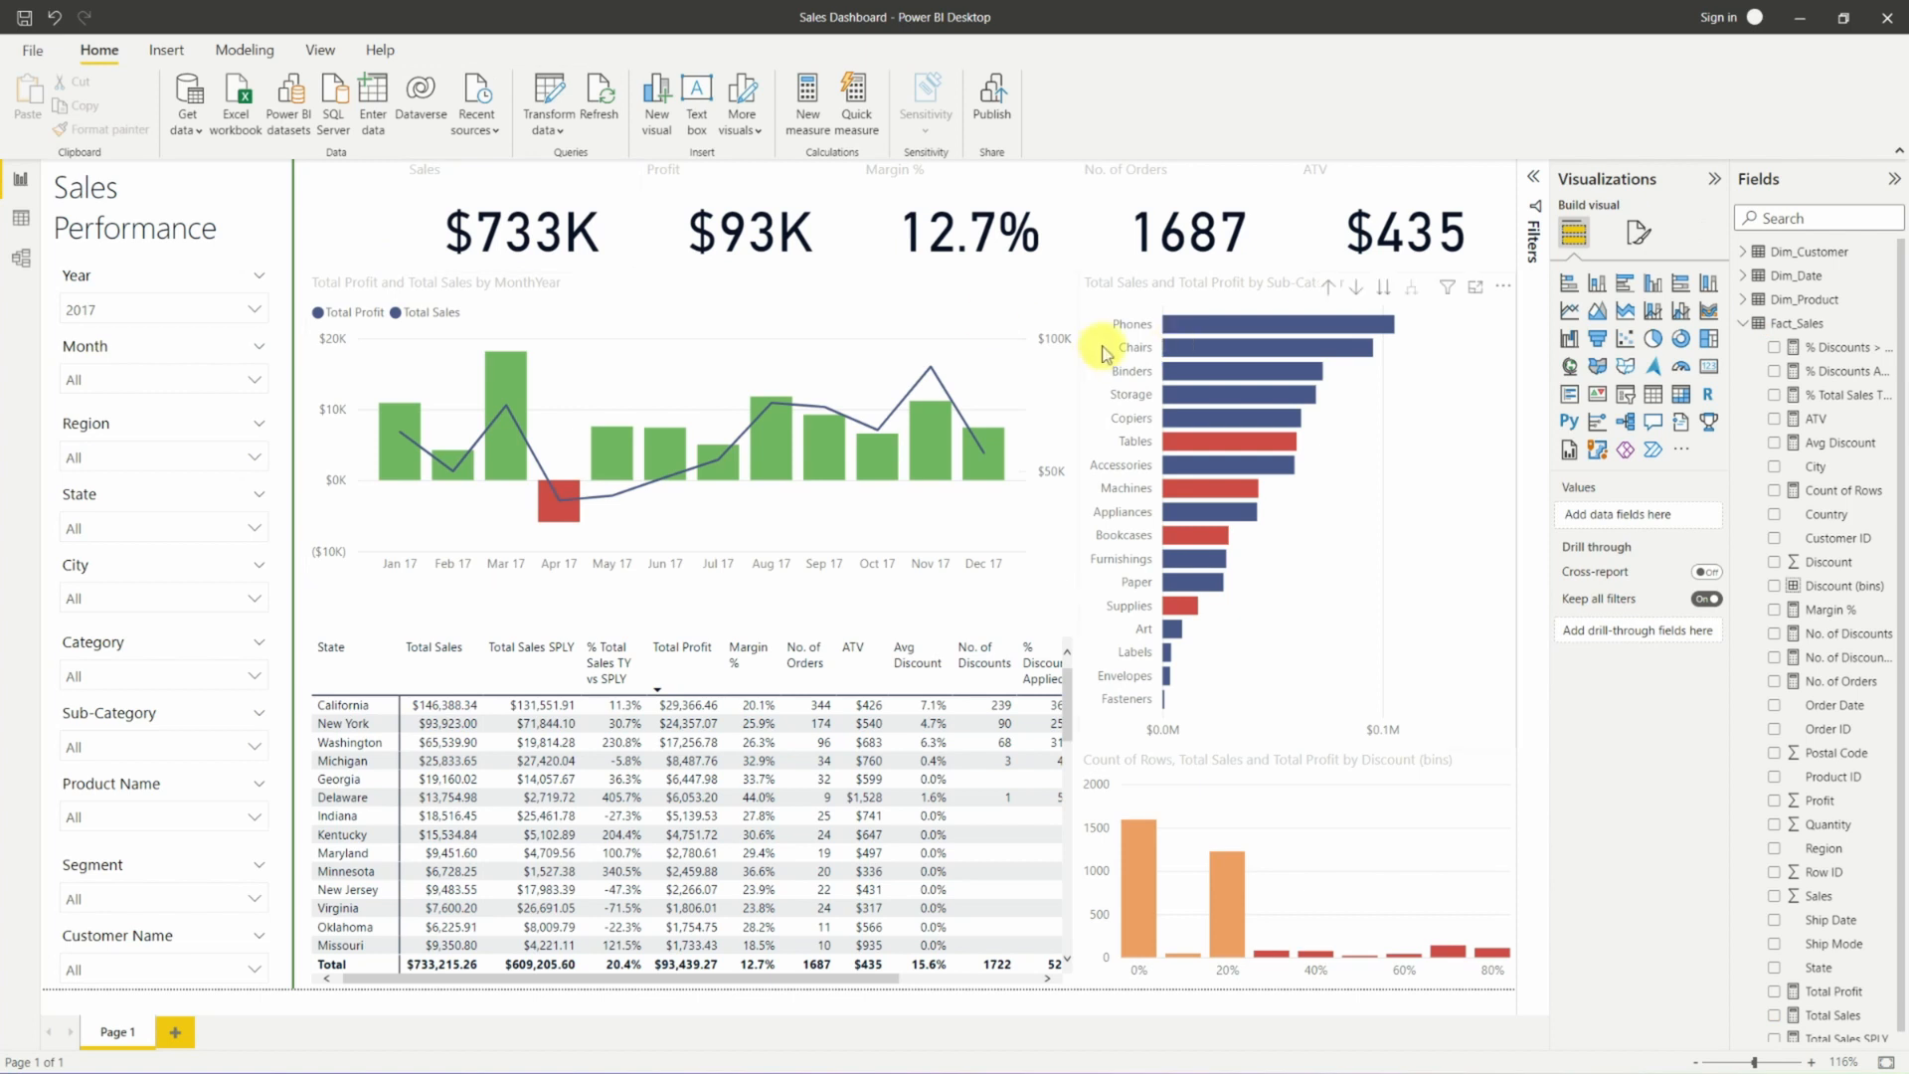
left_click(1708, 366)
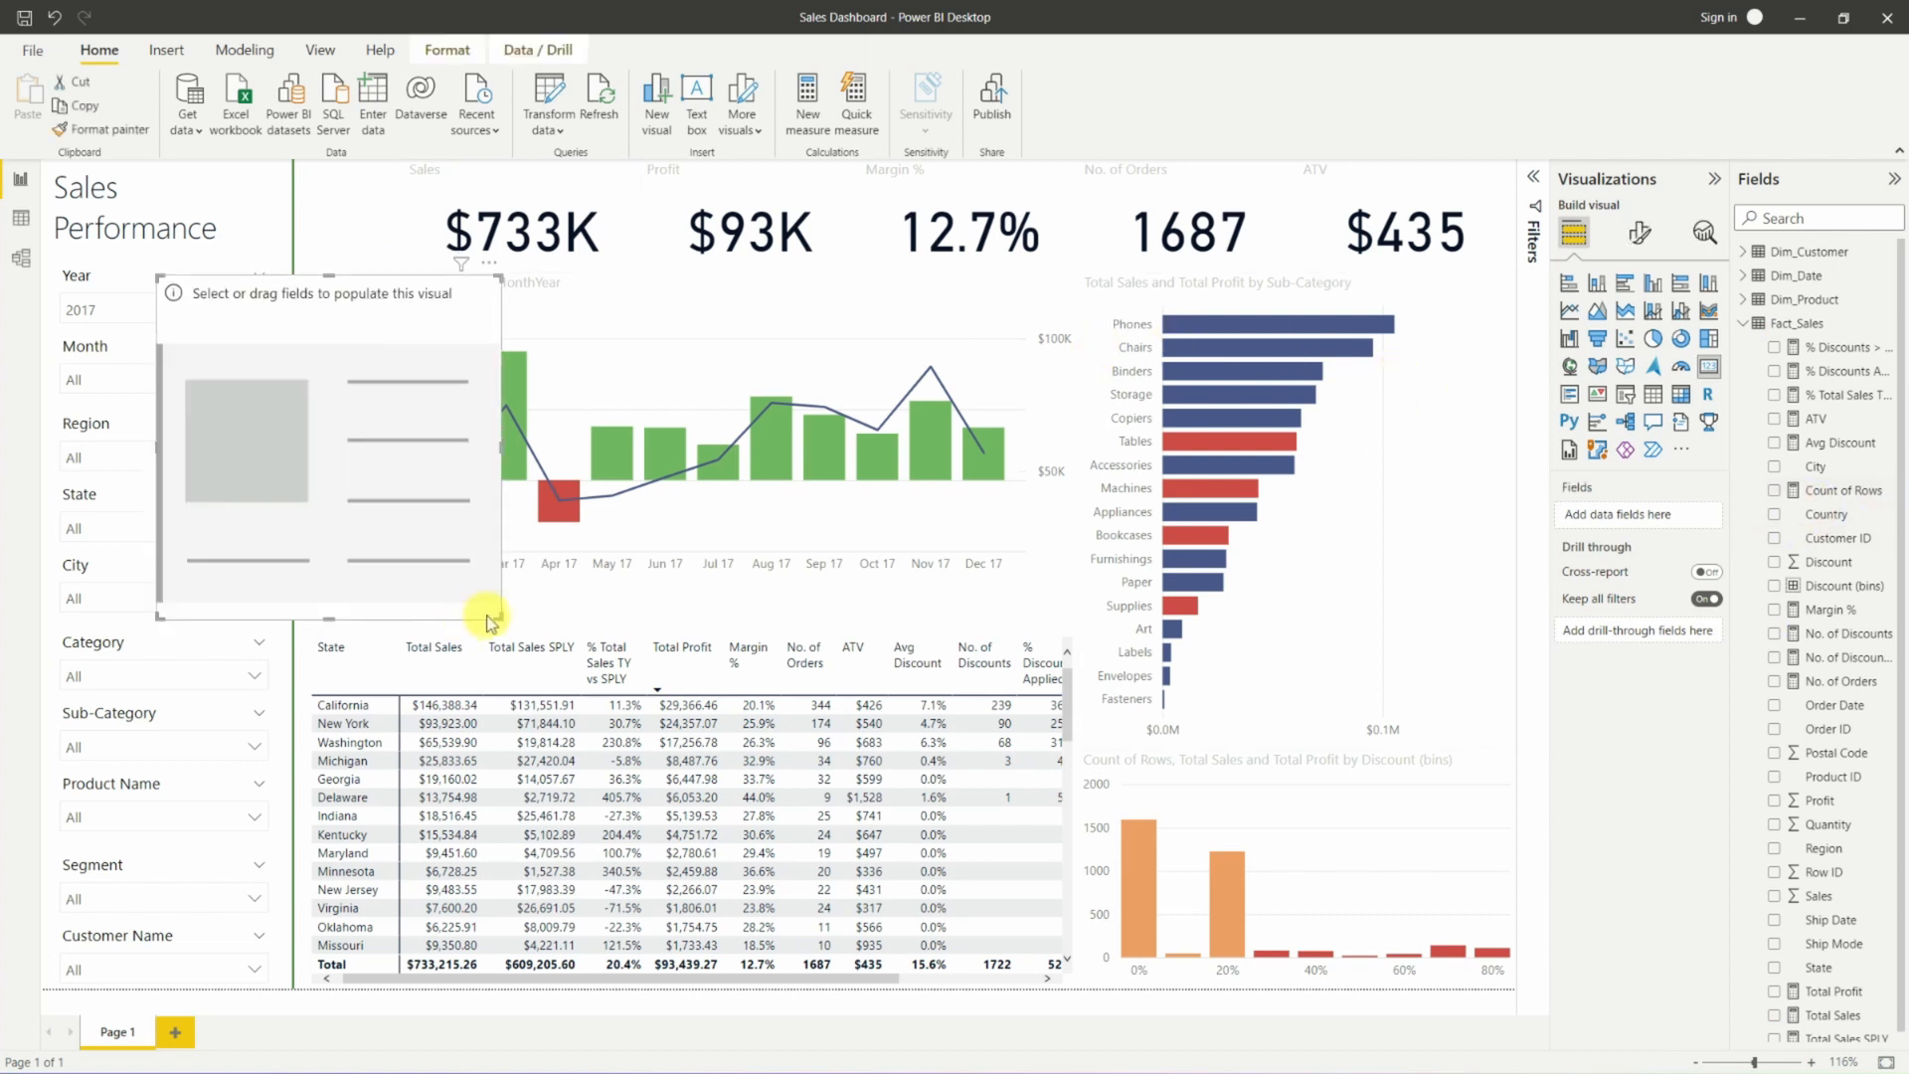
left_click_drag(502, 624, 351, 211)
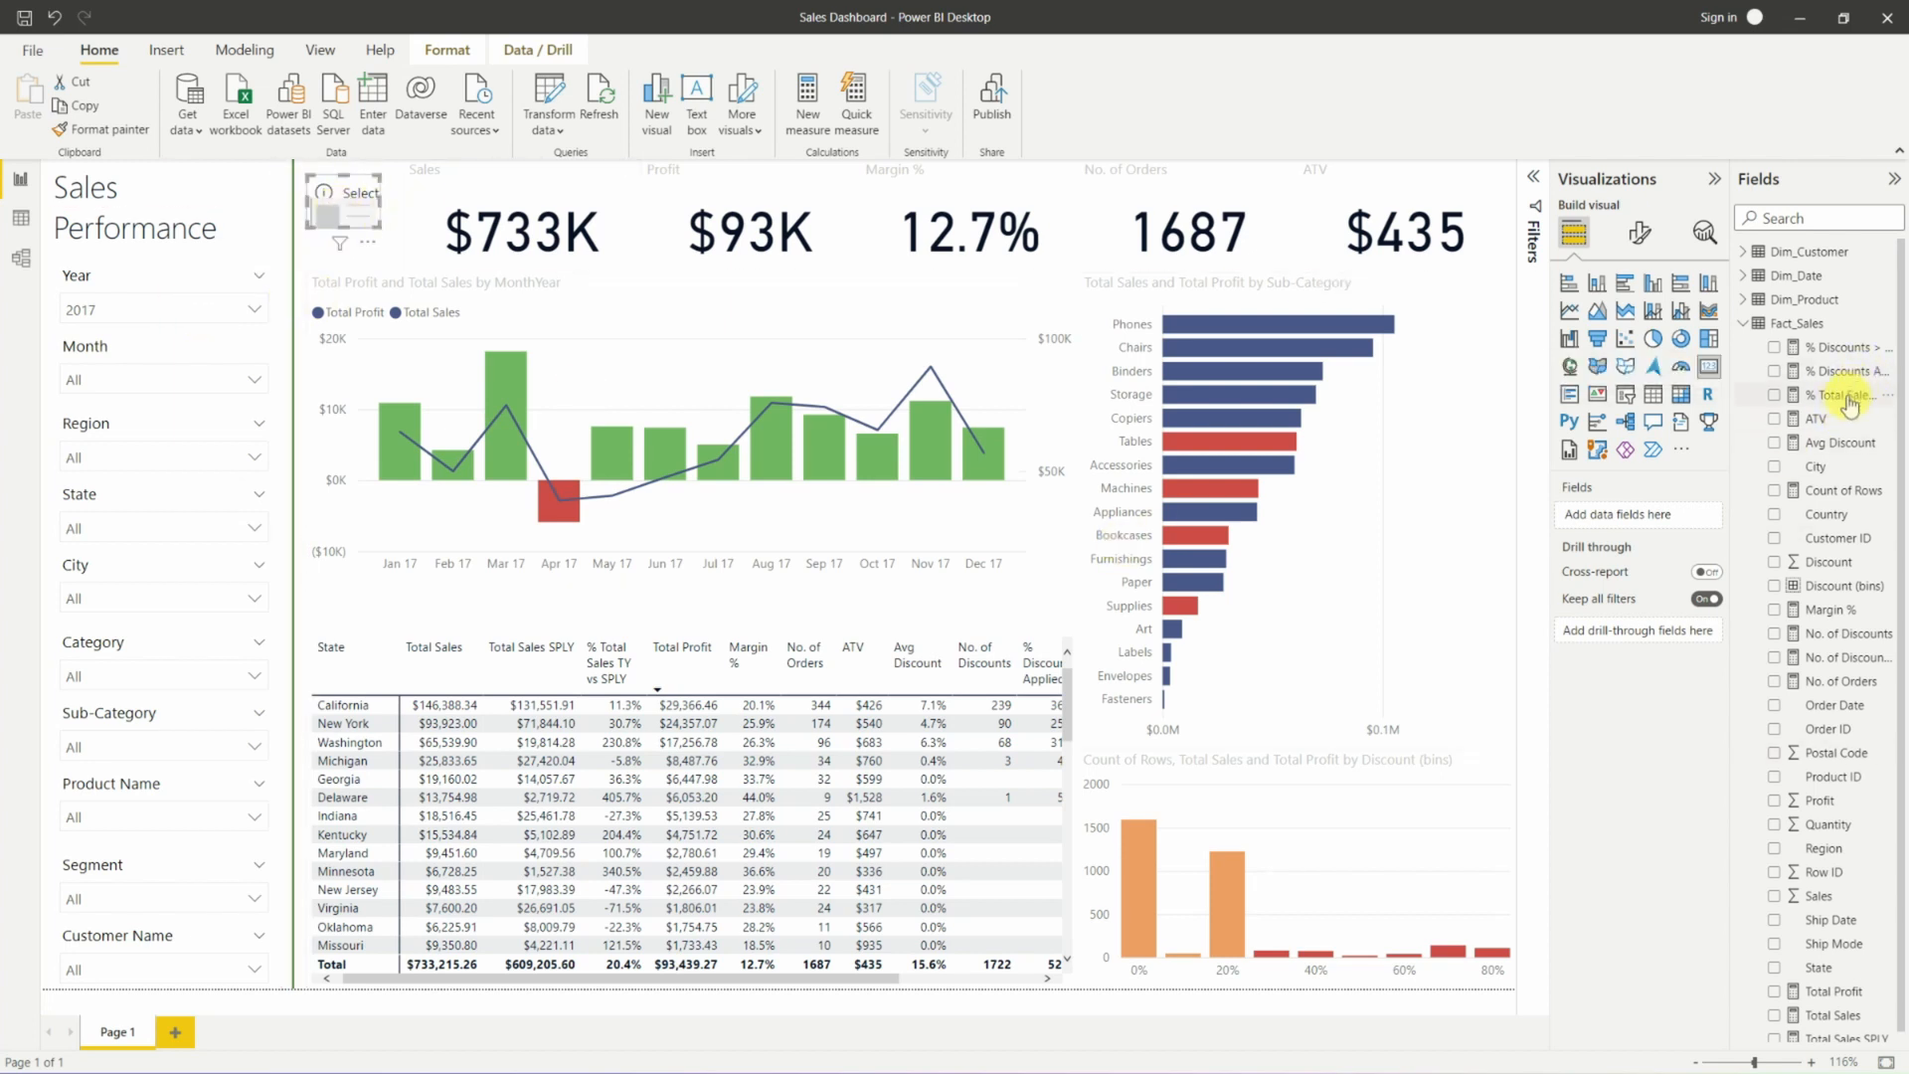
left_click_drag(1852, 396, 1643, 515)
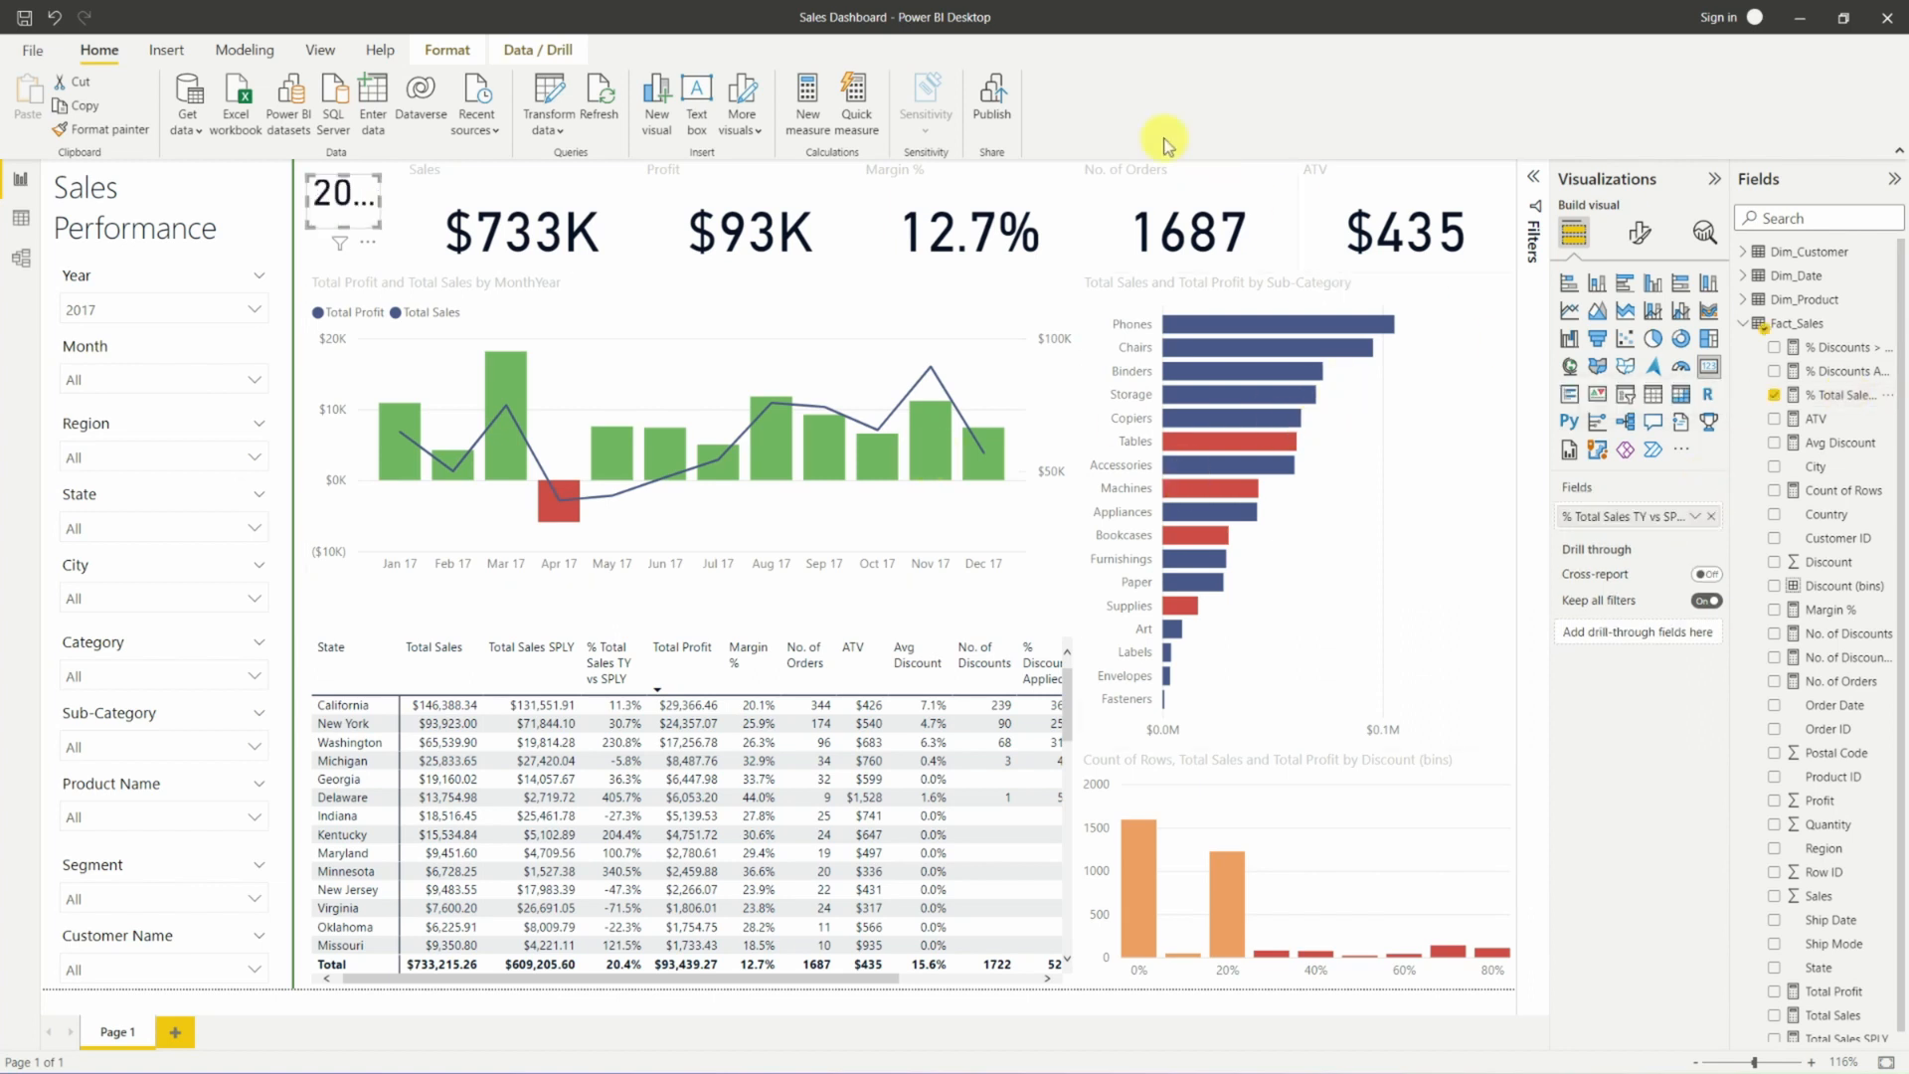
Turn off the new card's category label and give it a centred title reading PY.
left_click(1636, 235)
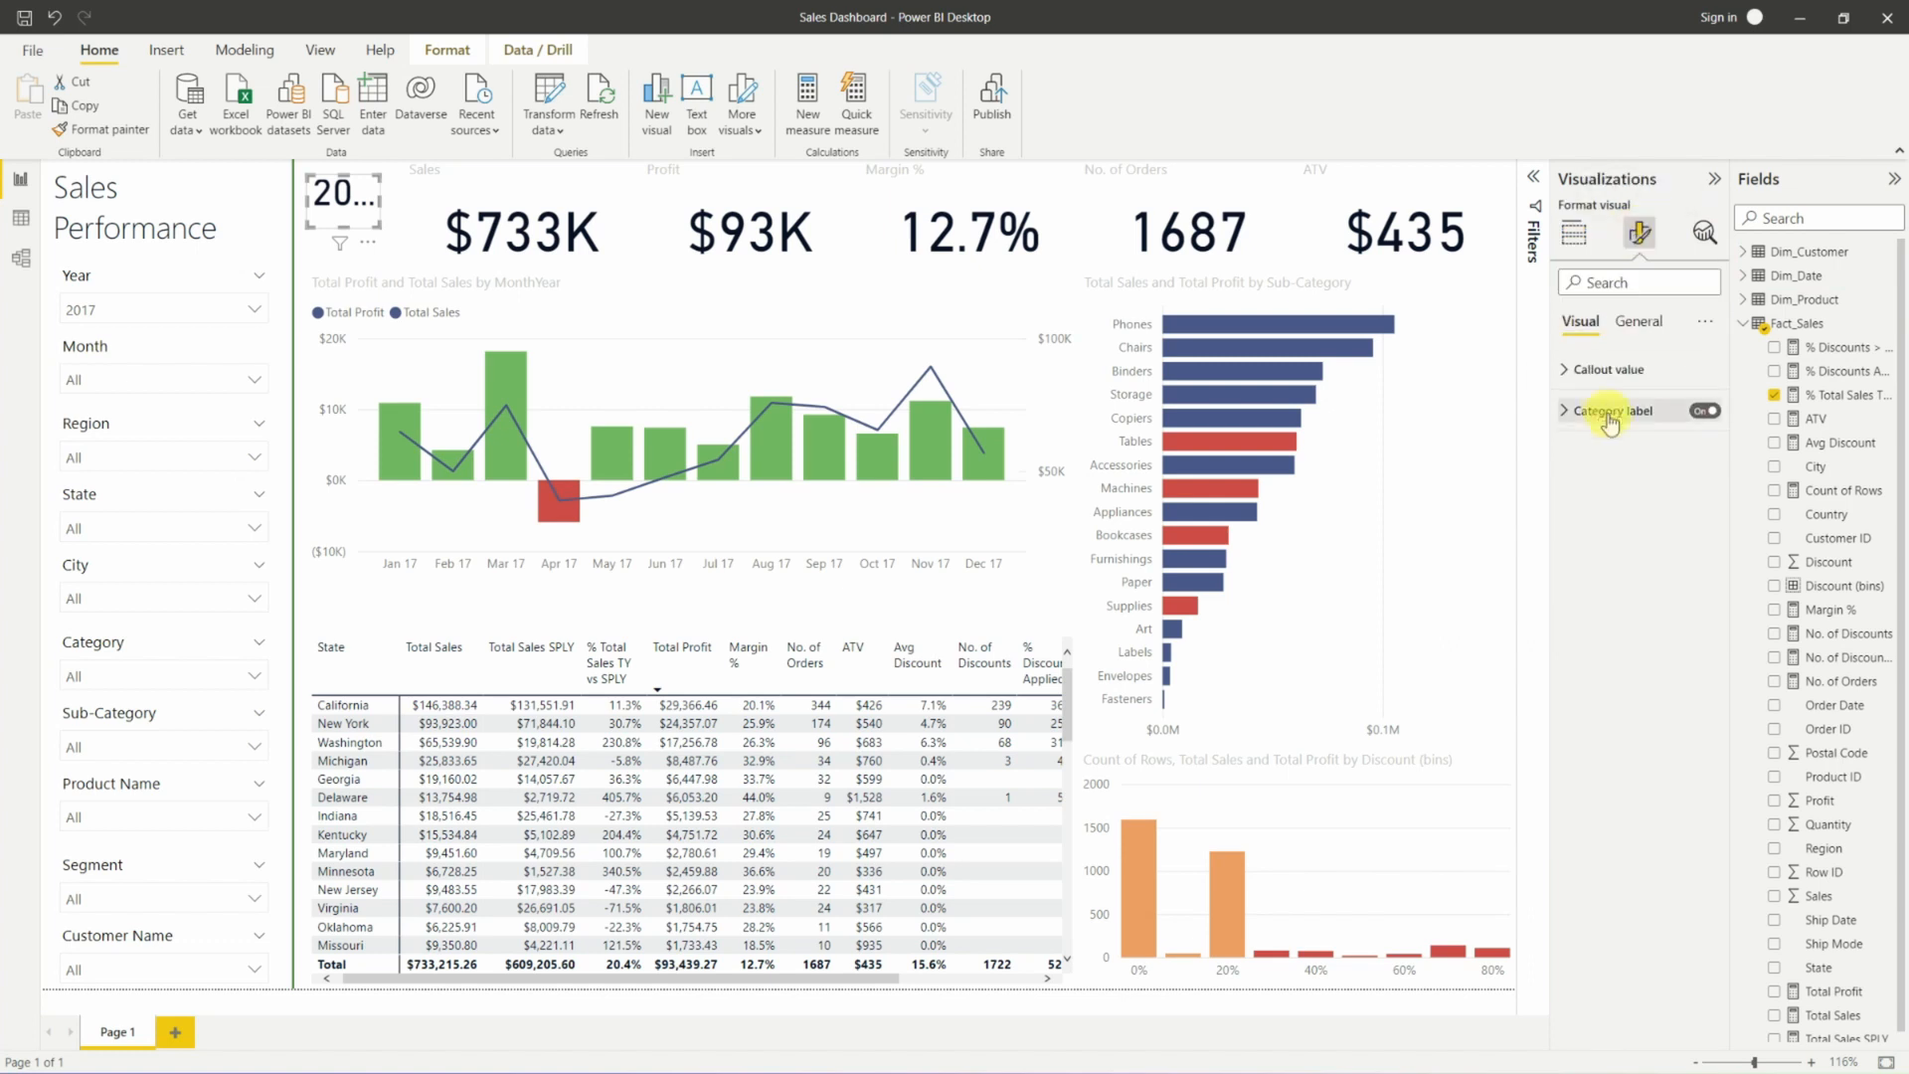
left_click(1613, 410)
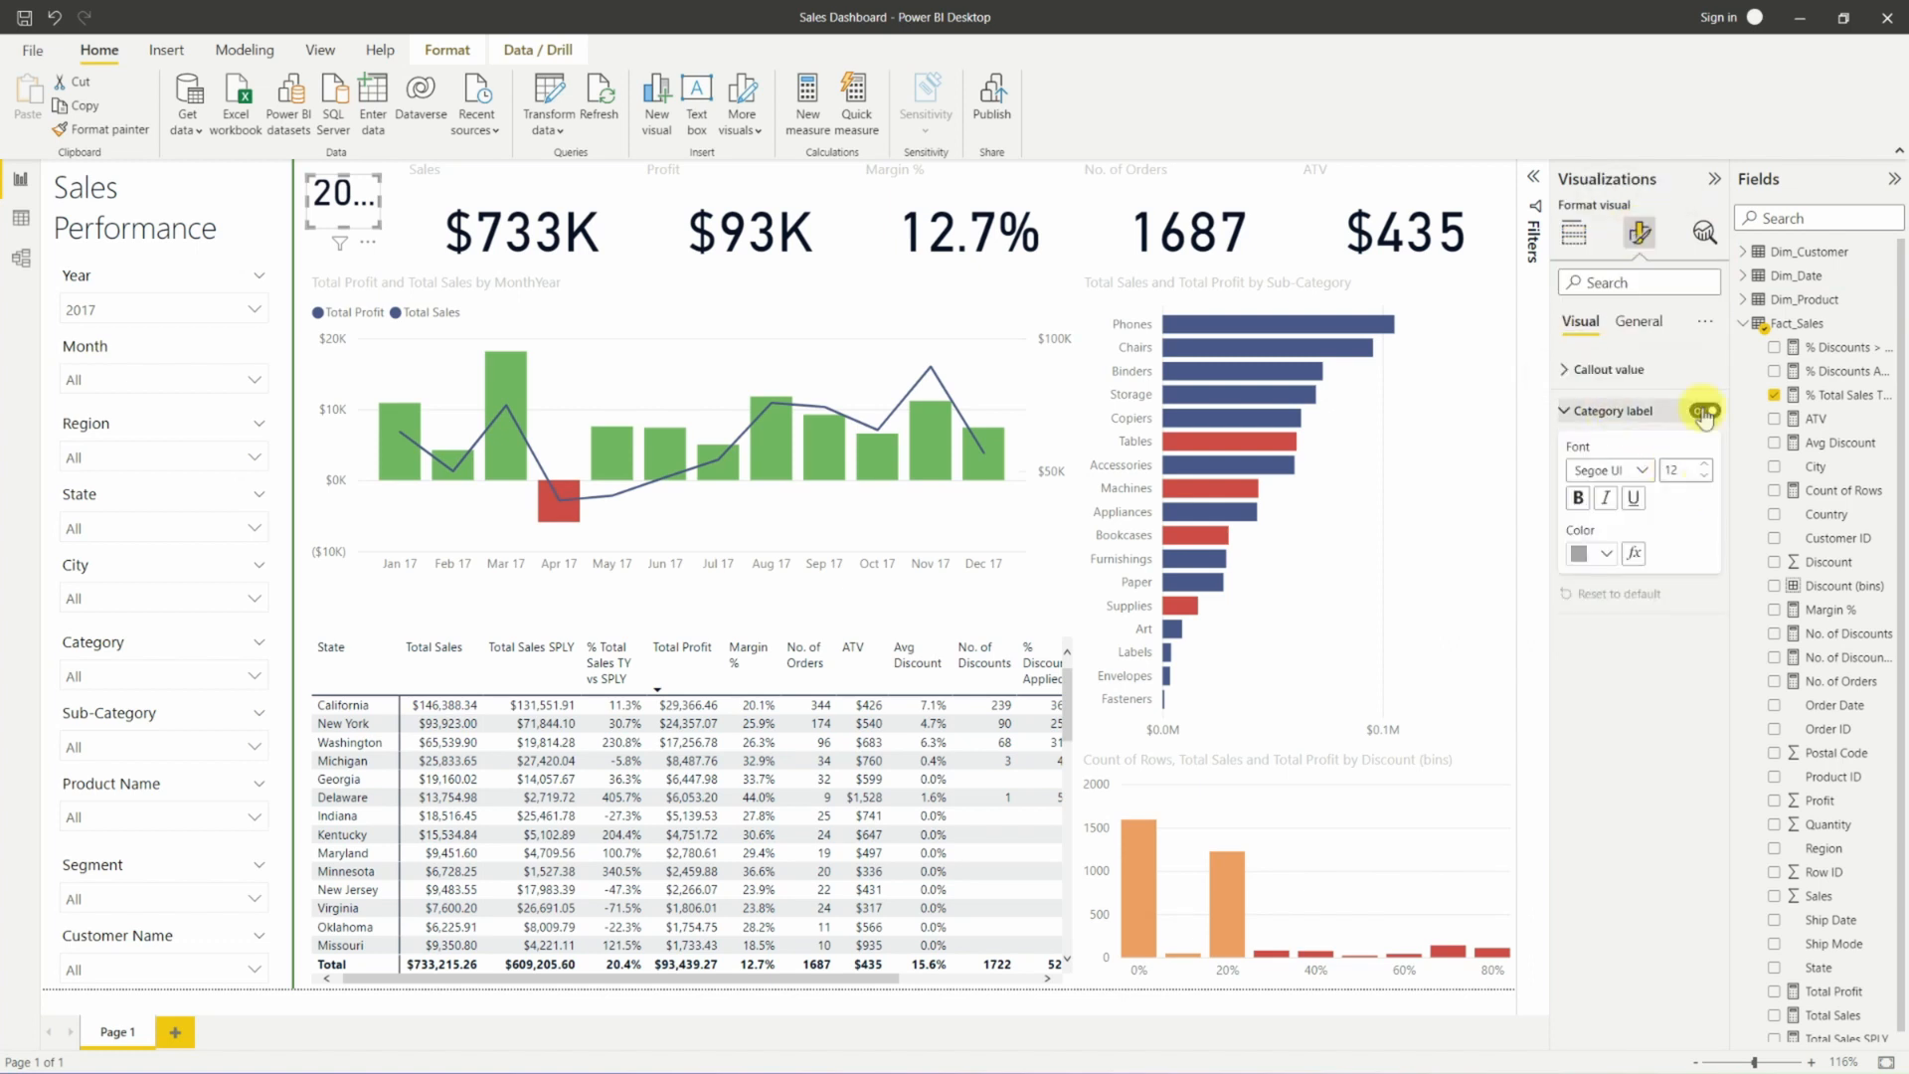
left_click(1641, 323)
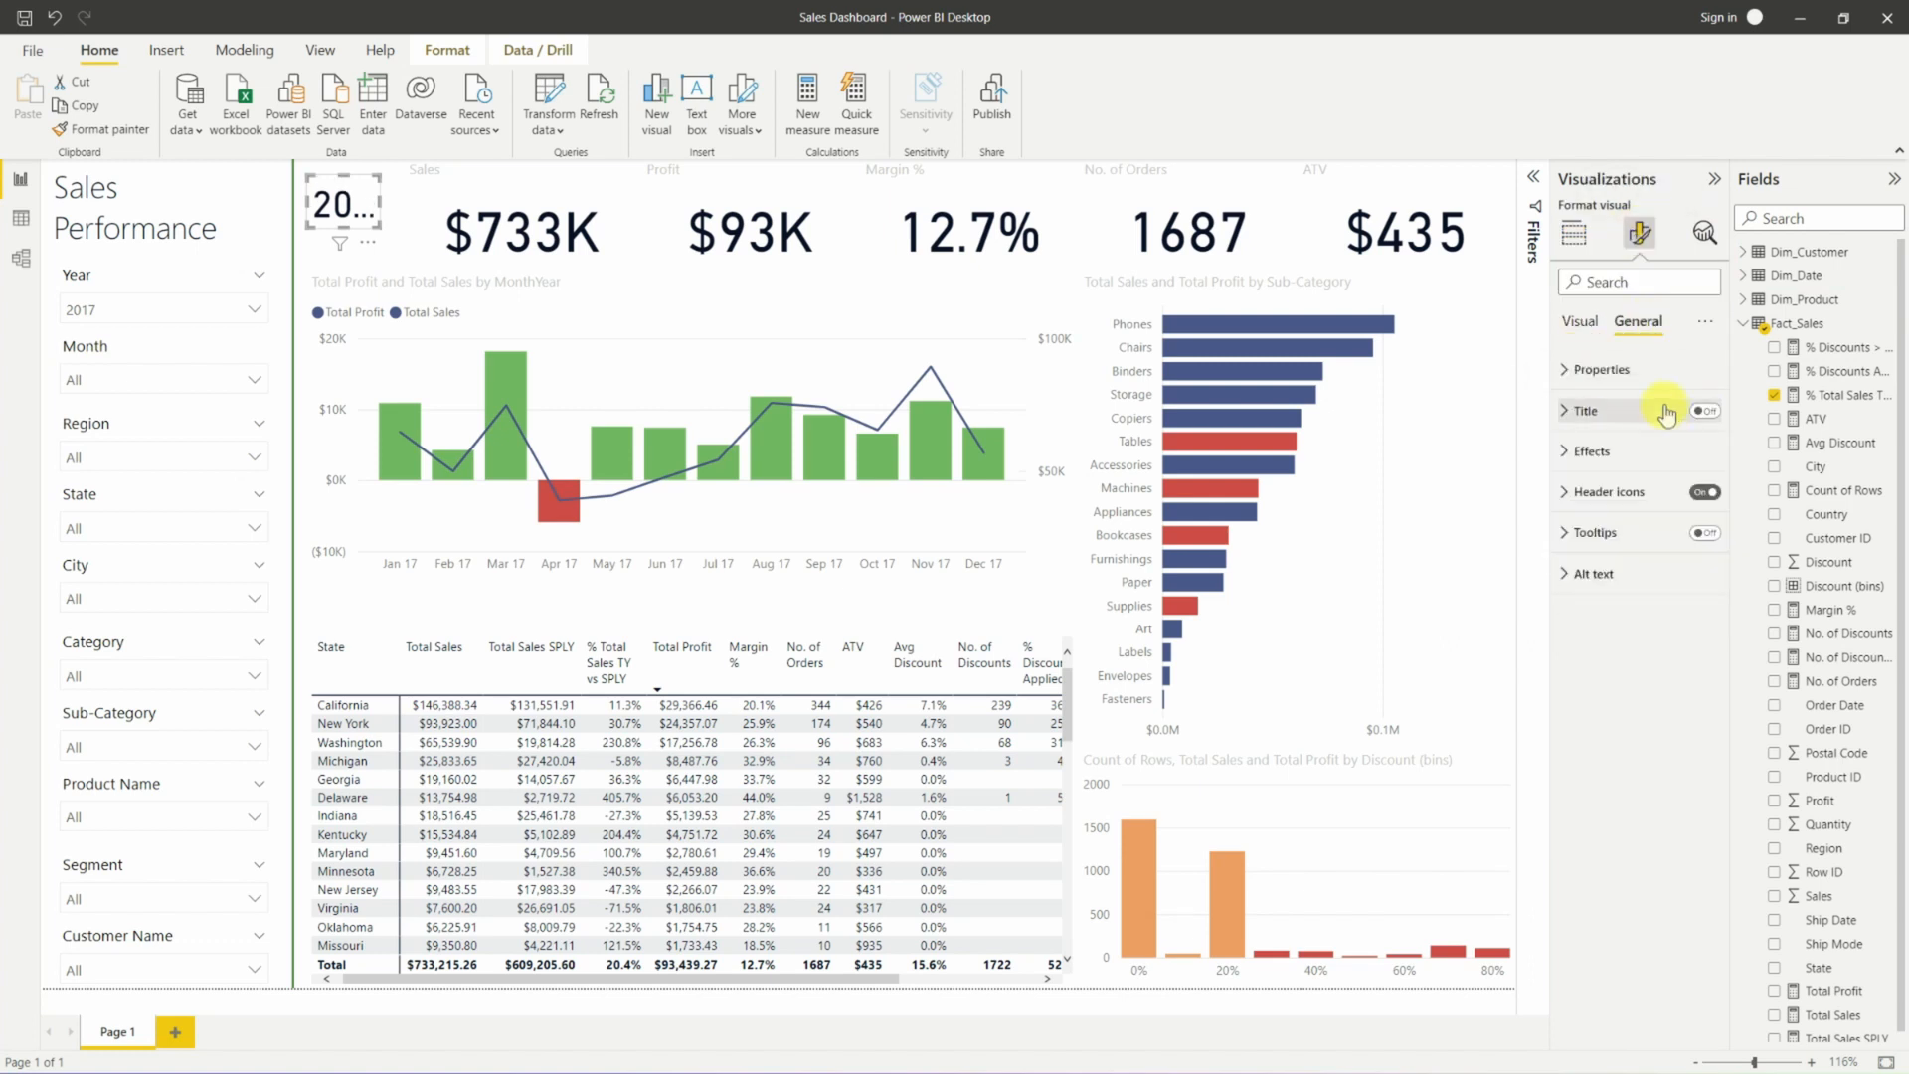
left_click(1704, 411)
left_click(1618, 466)
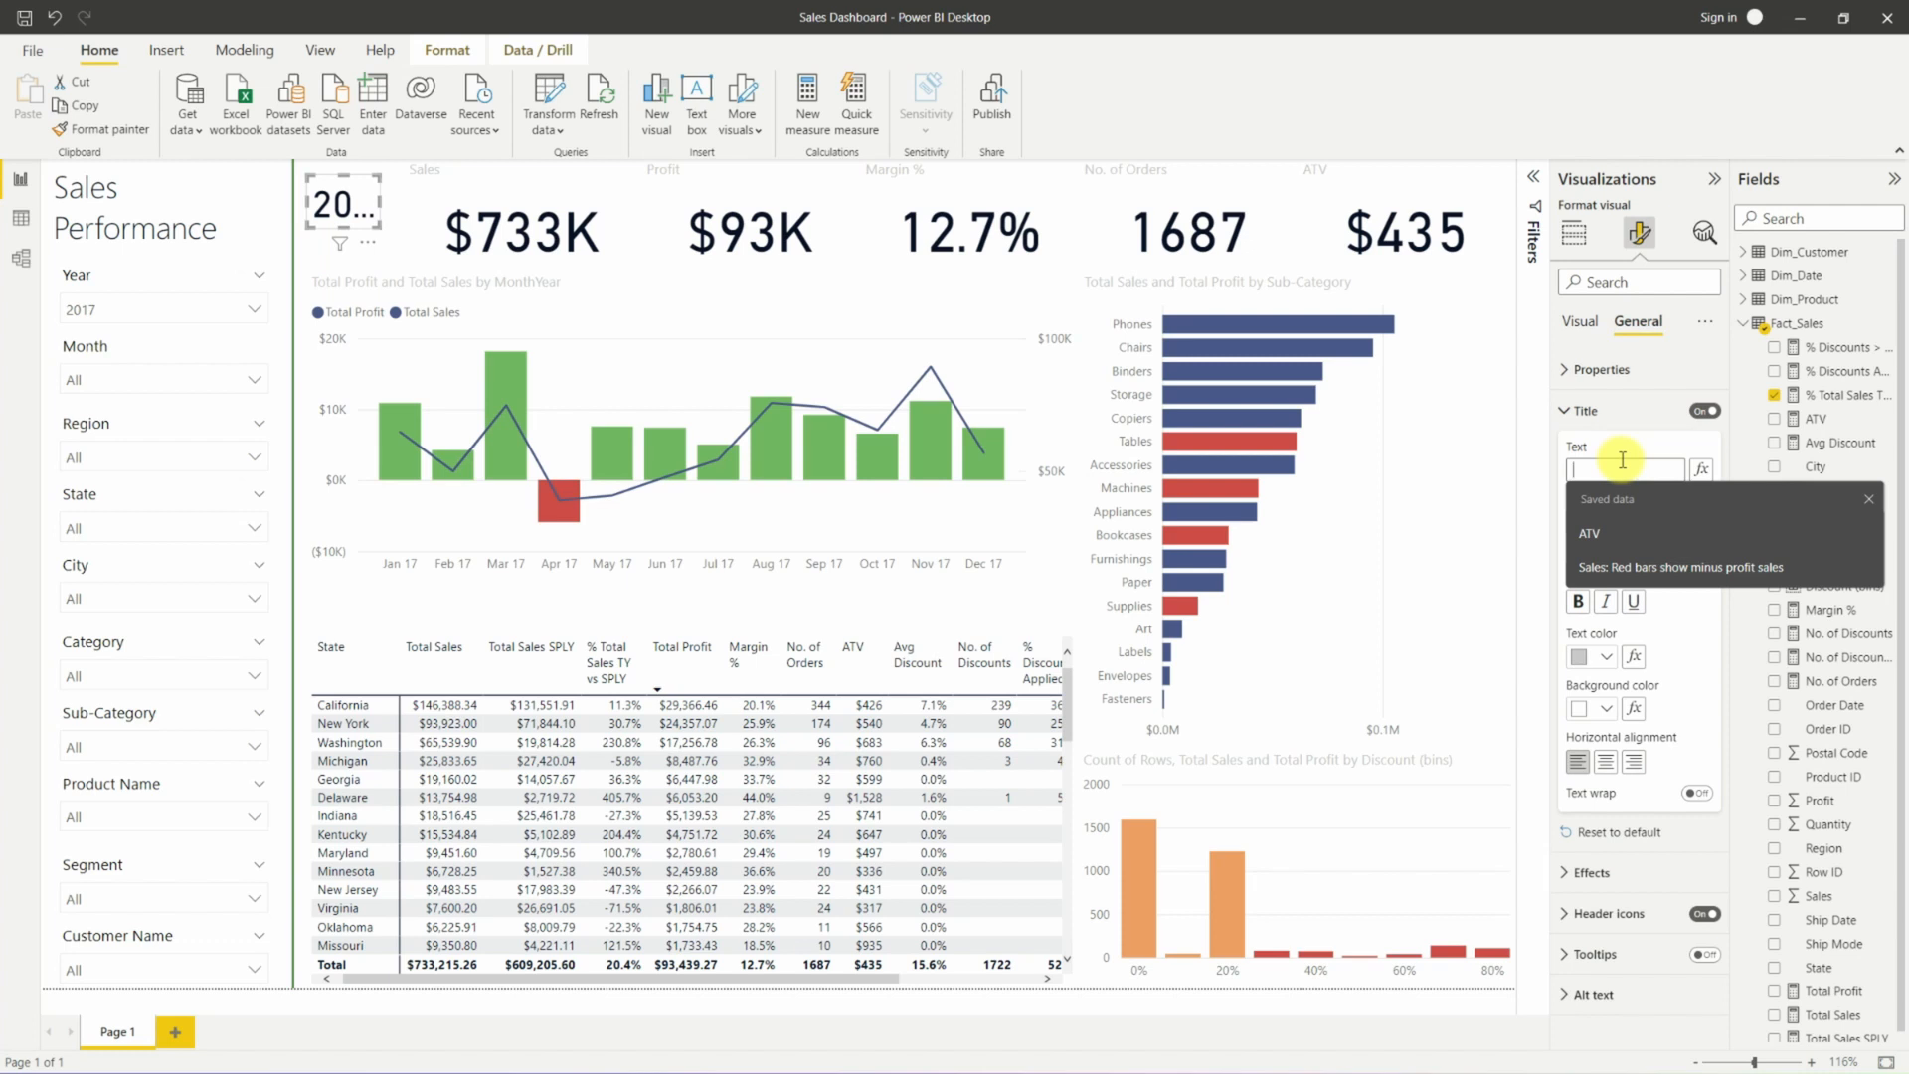
type("PY")
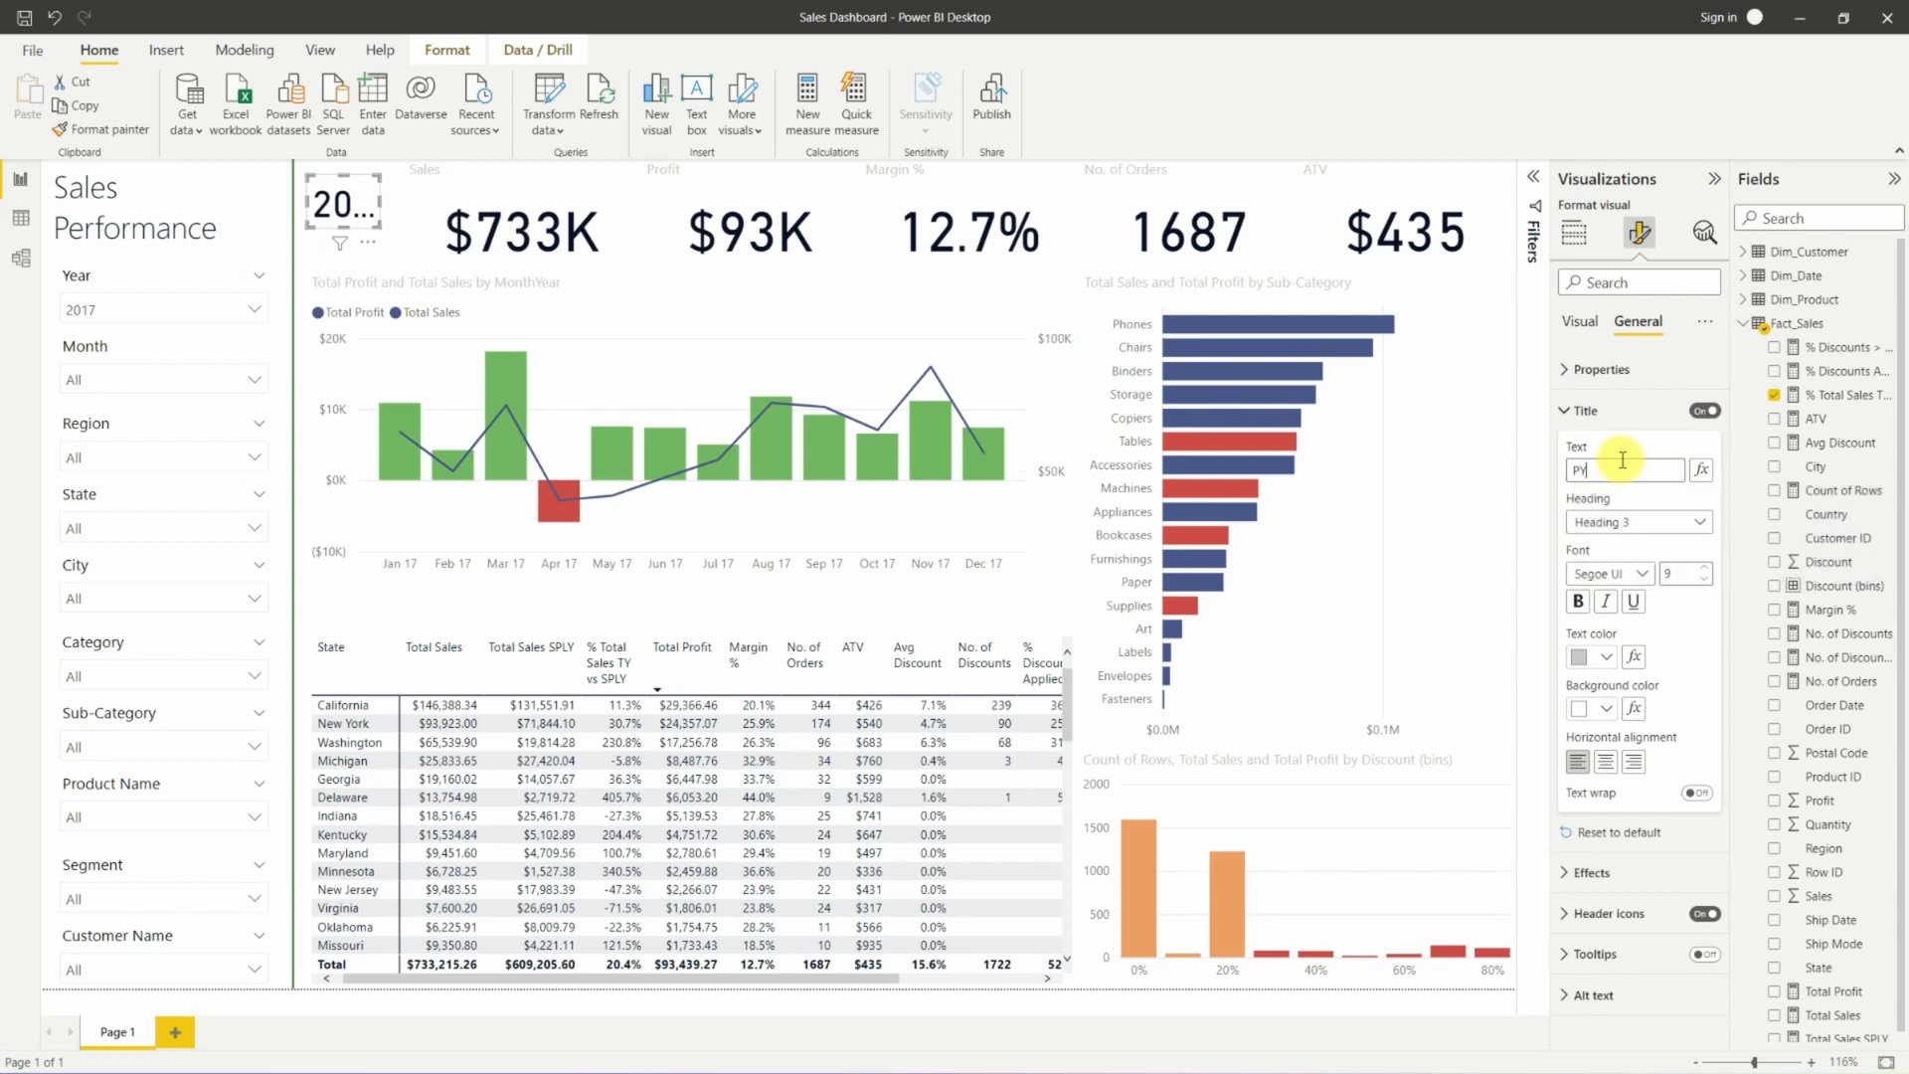
left_click(1606, 762)
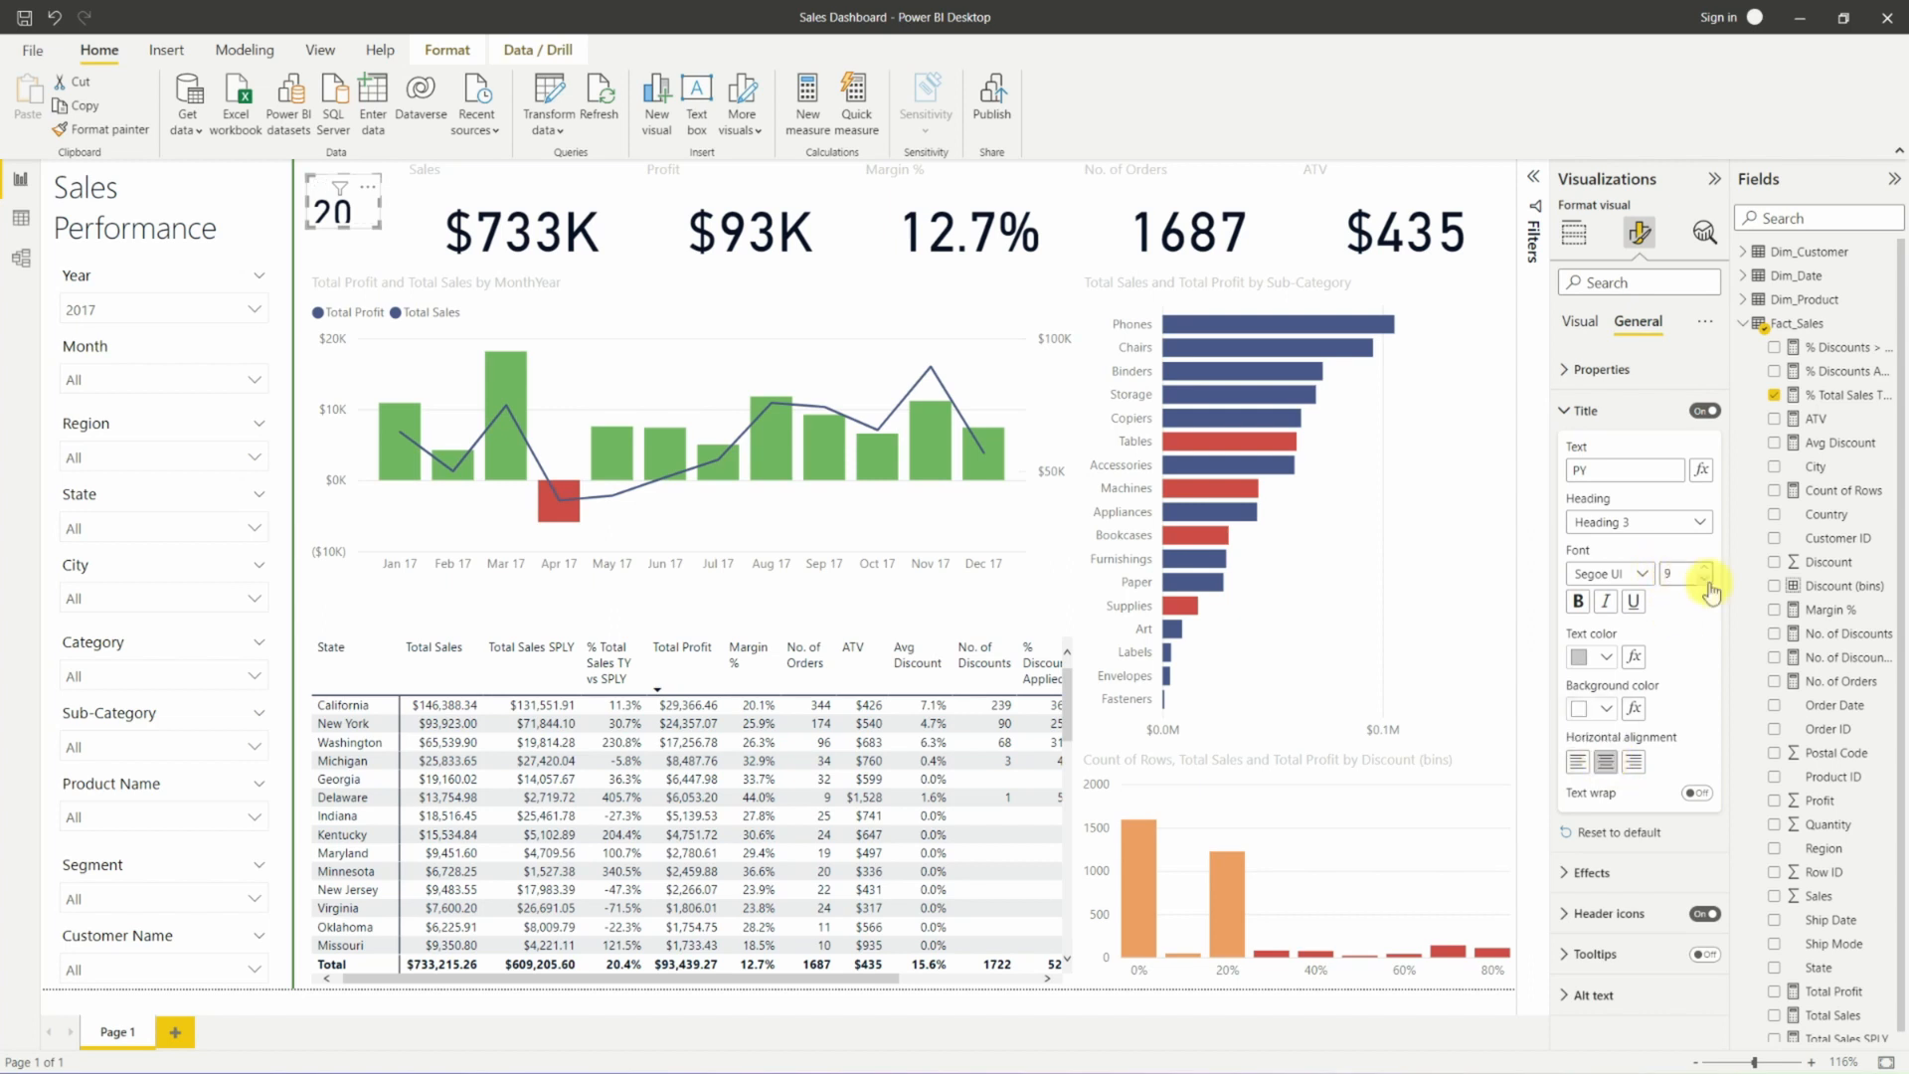
Set the PY card's callout value font size to 10.
left_click(1588, 335)
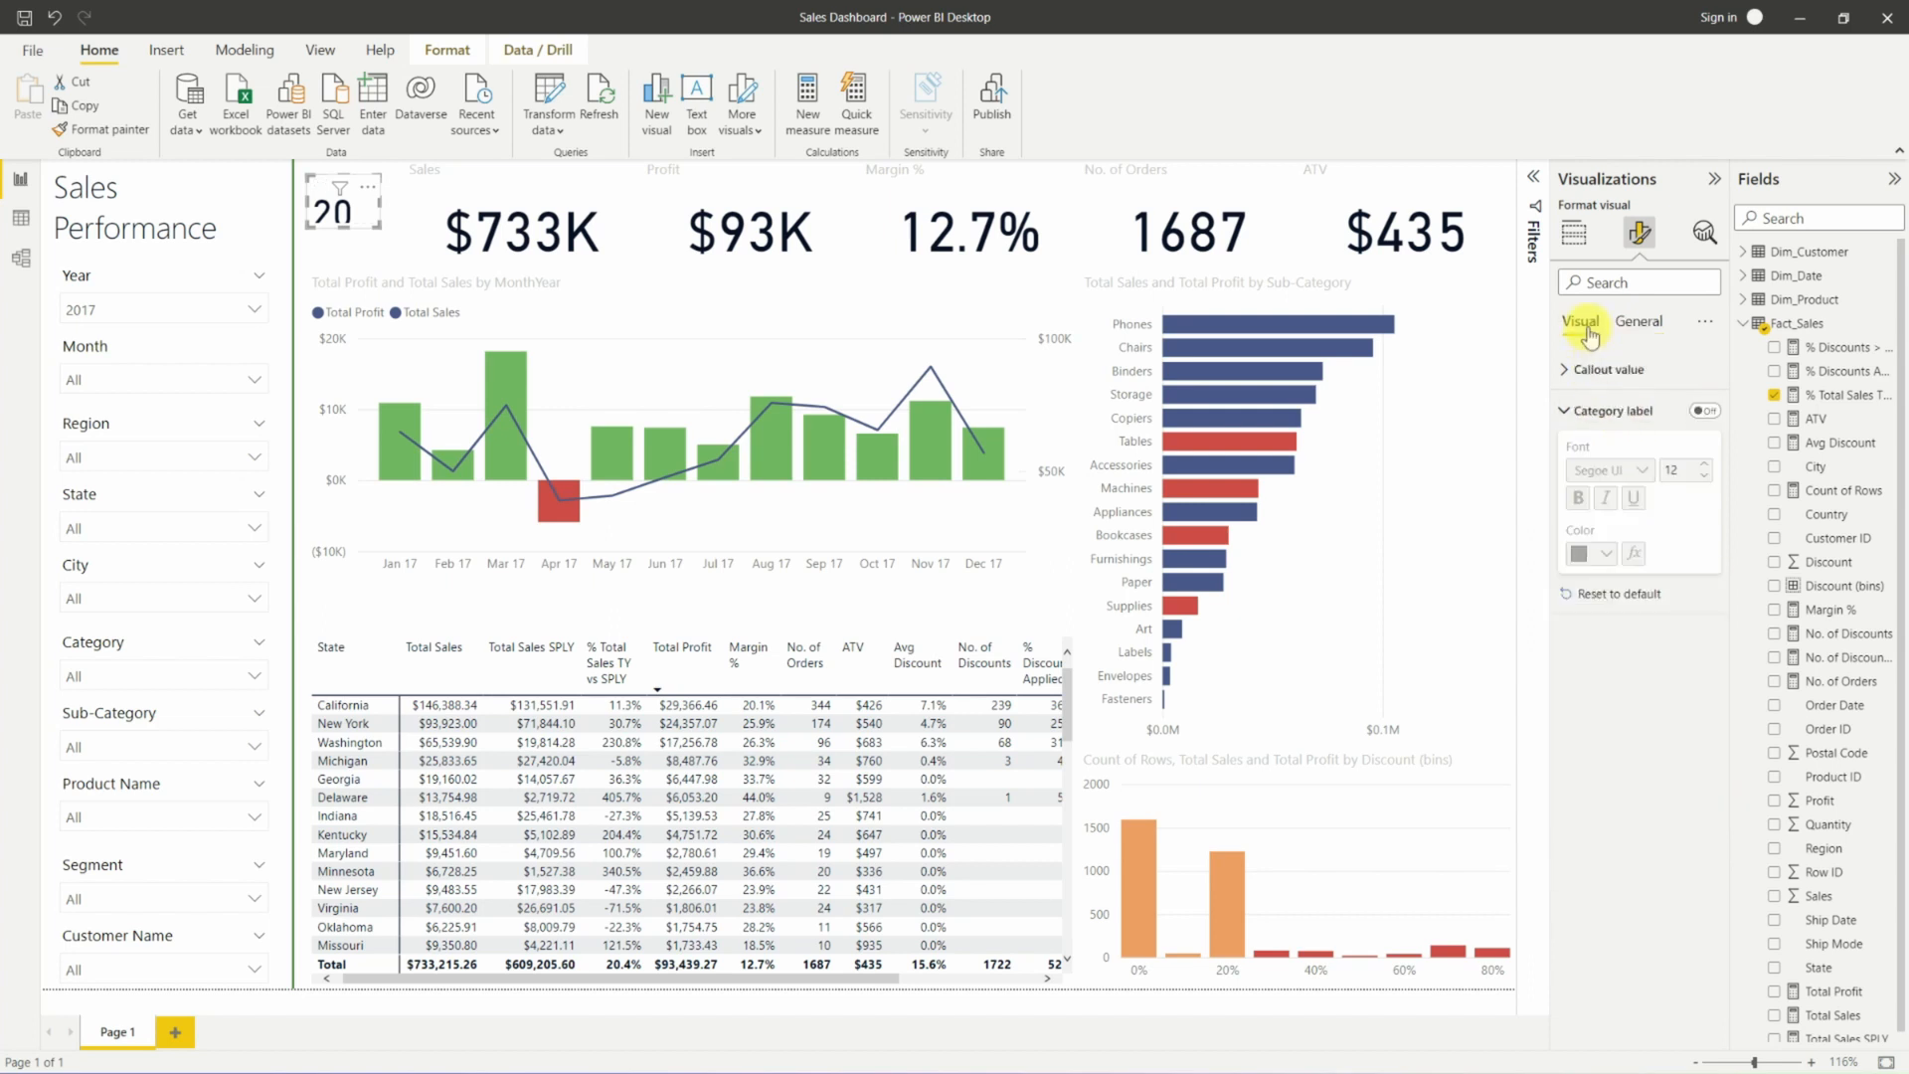
left_click(1602, 369)
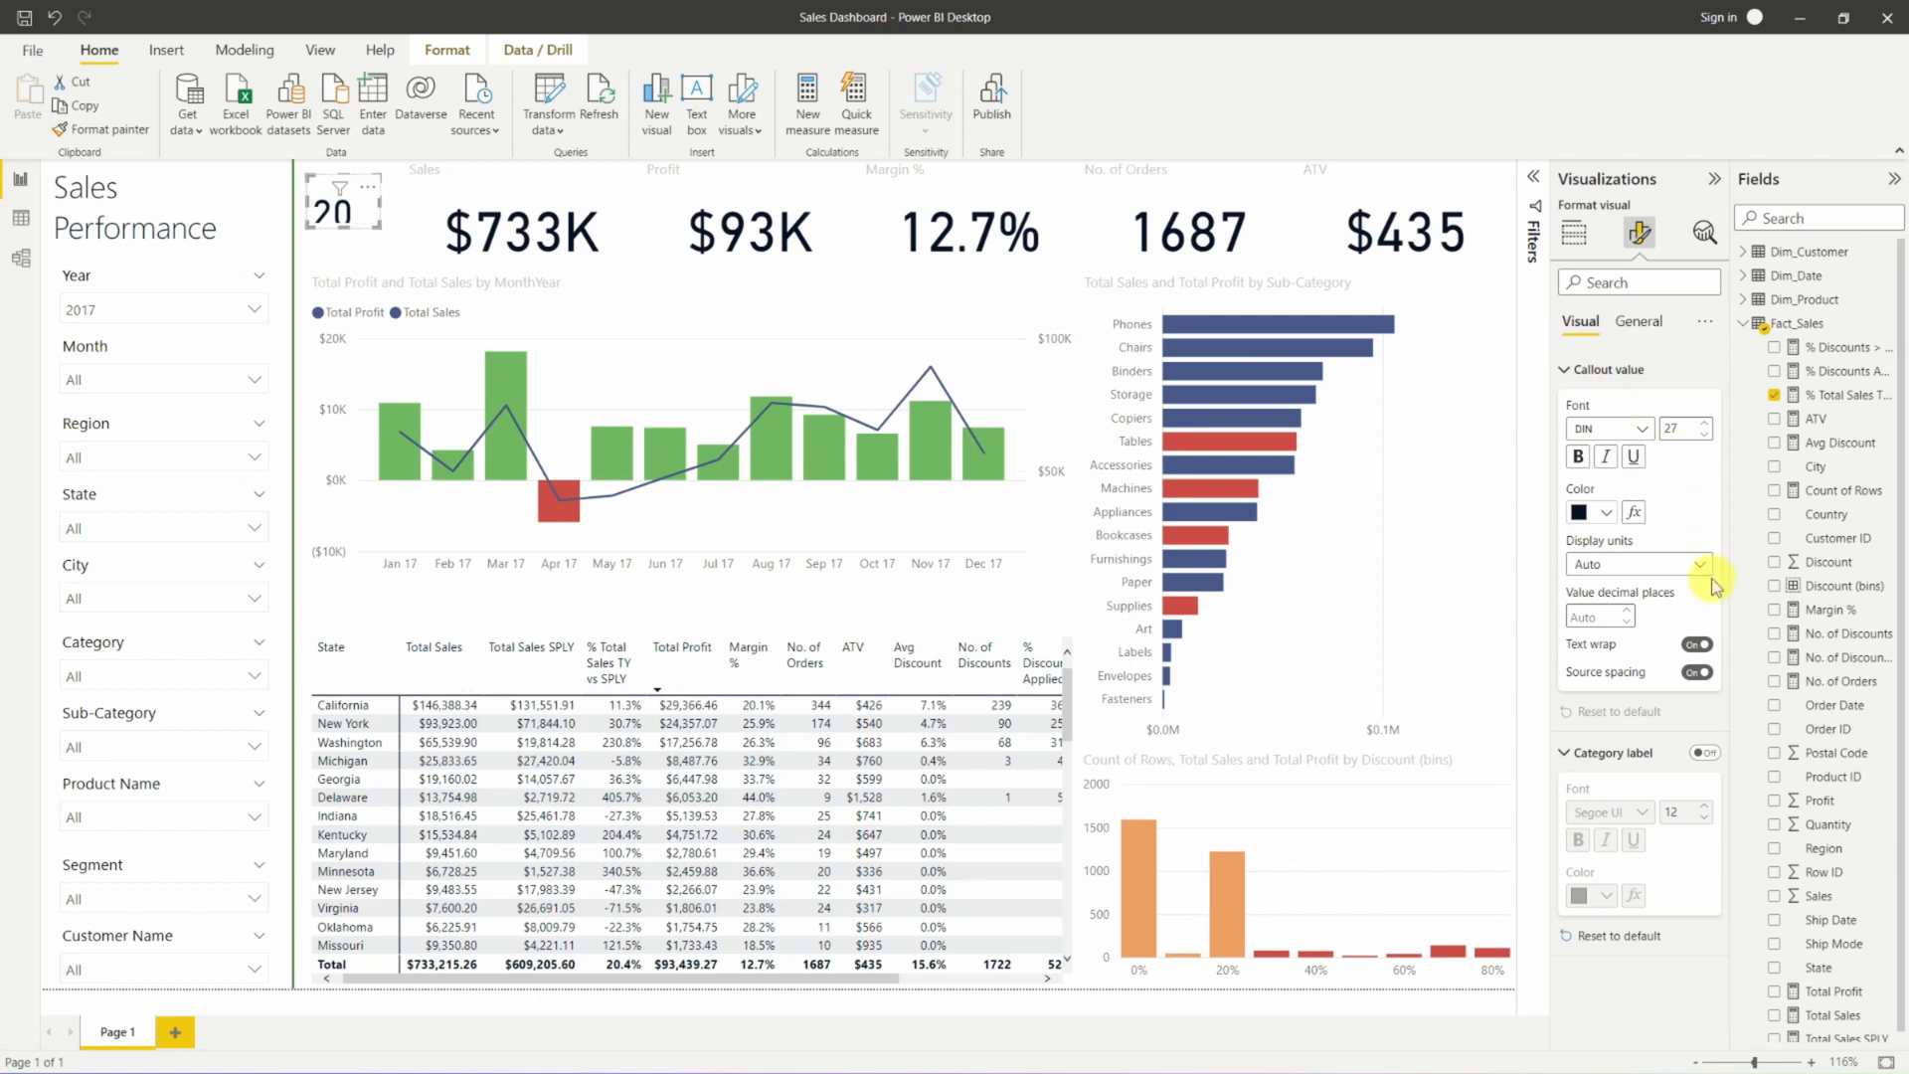
left_click_drag(1690, 428, 1658, 430)
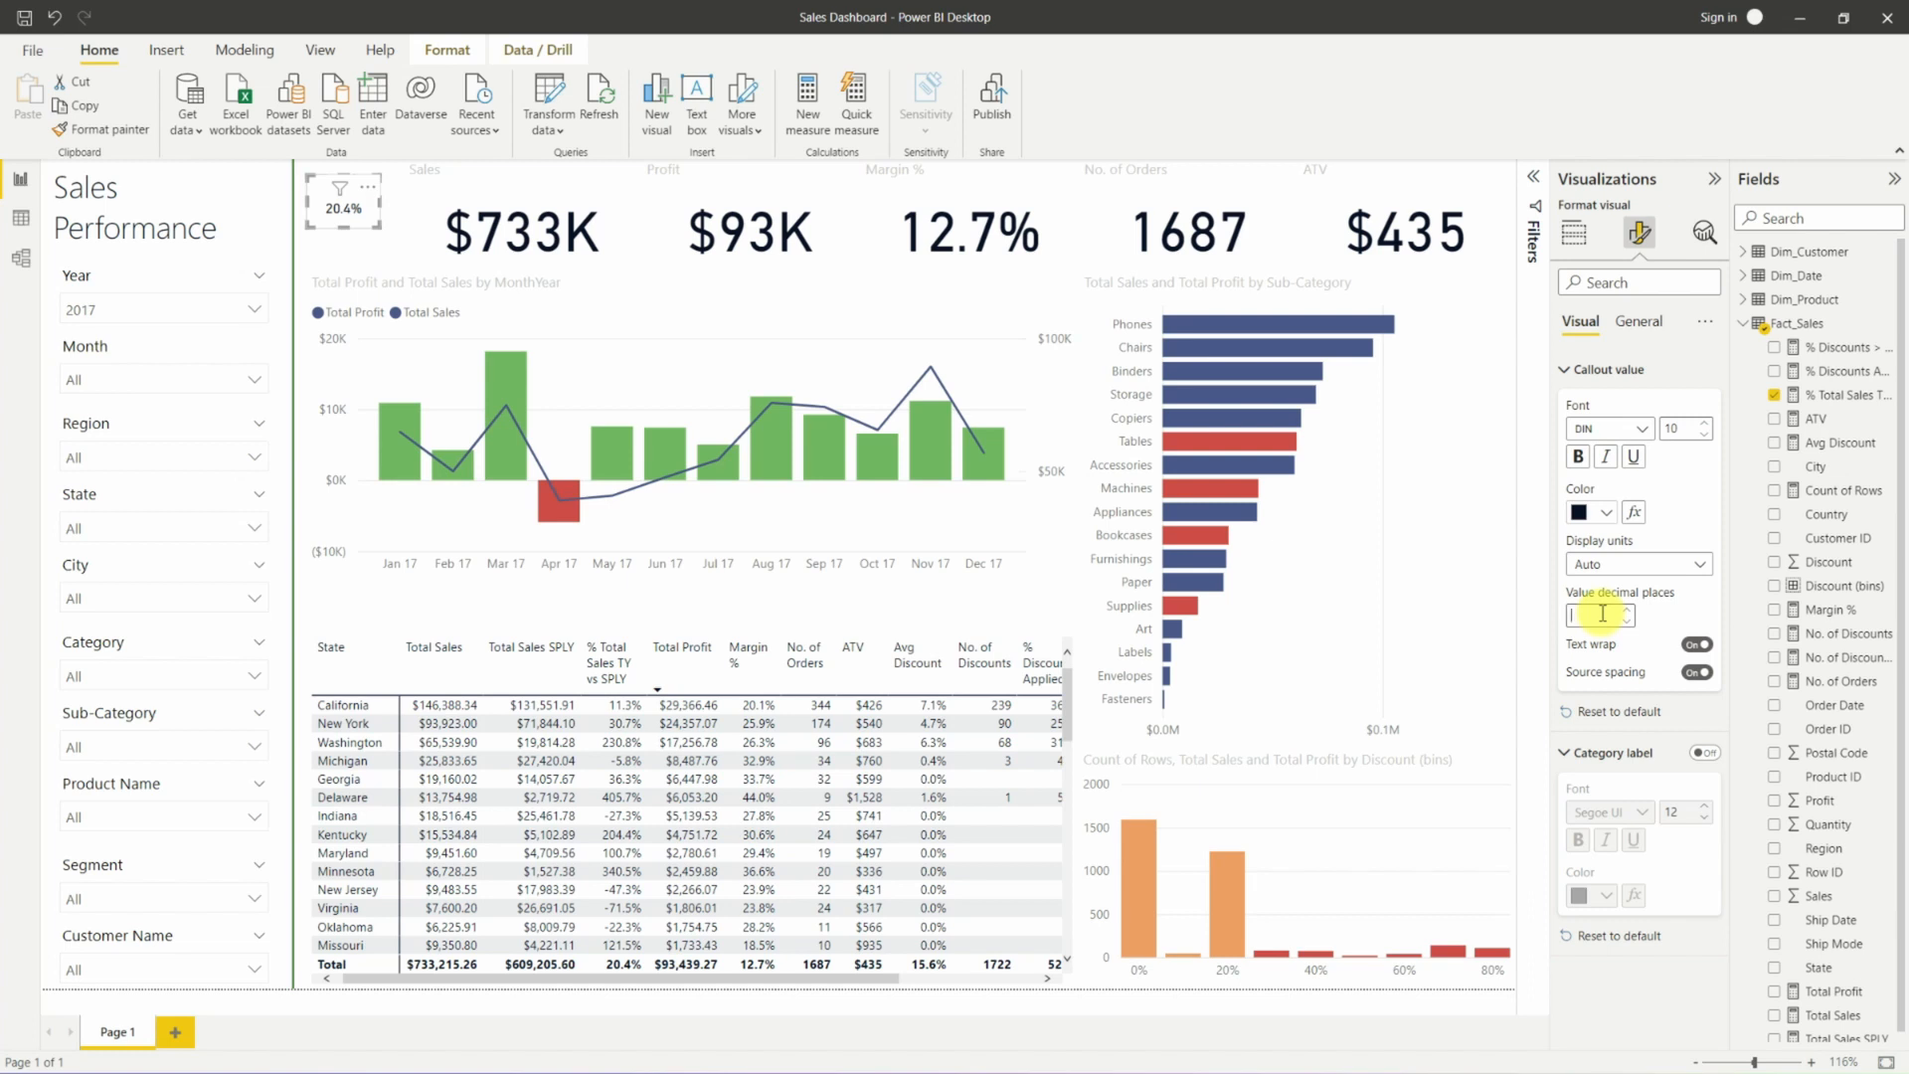
left_click(1602, 613)
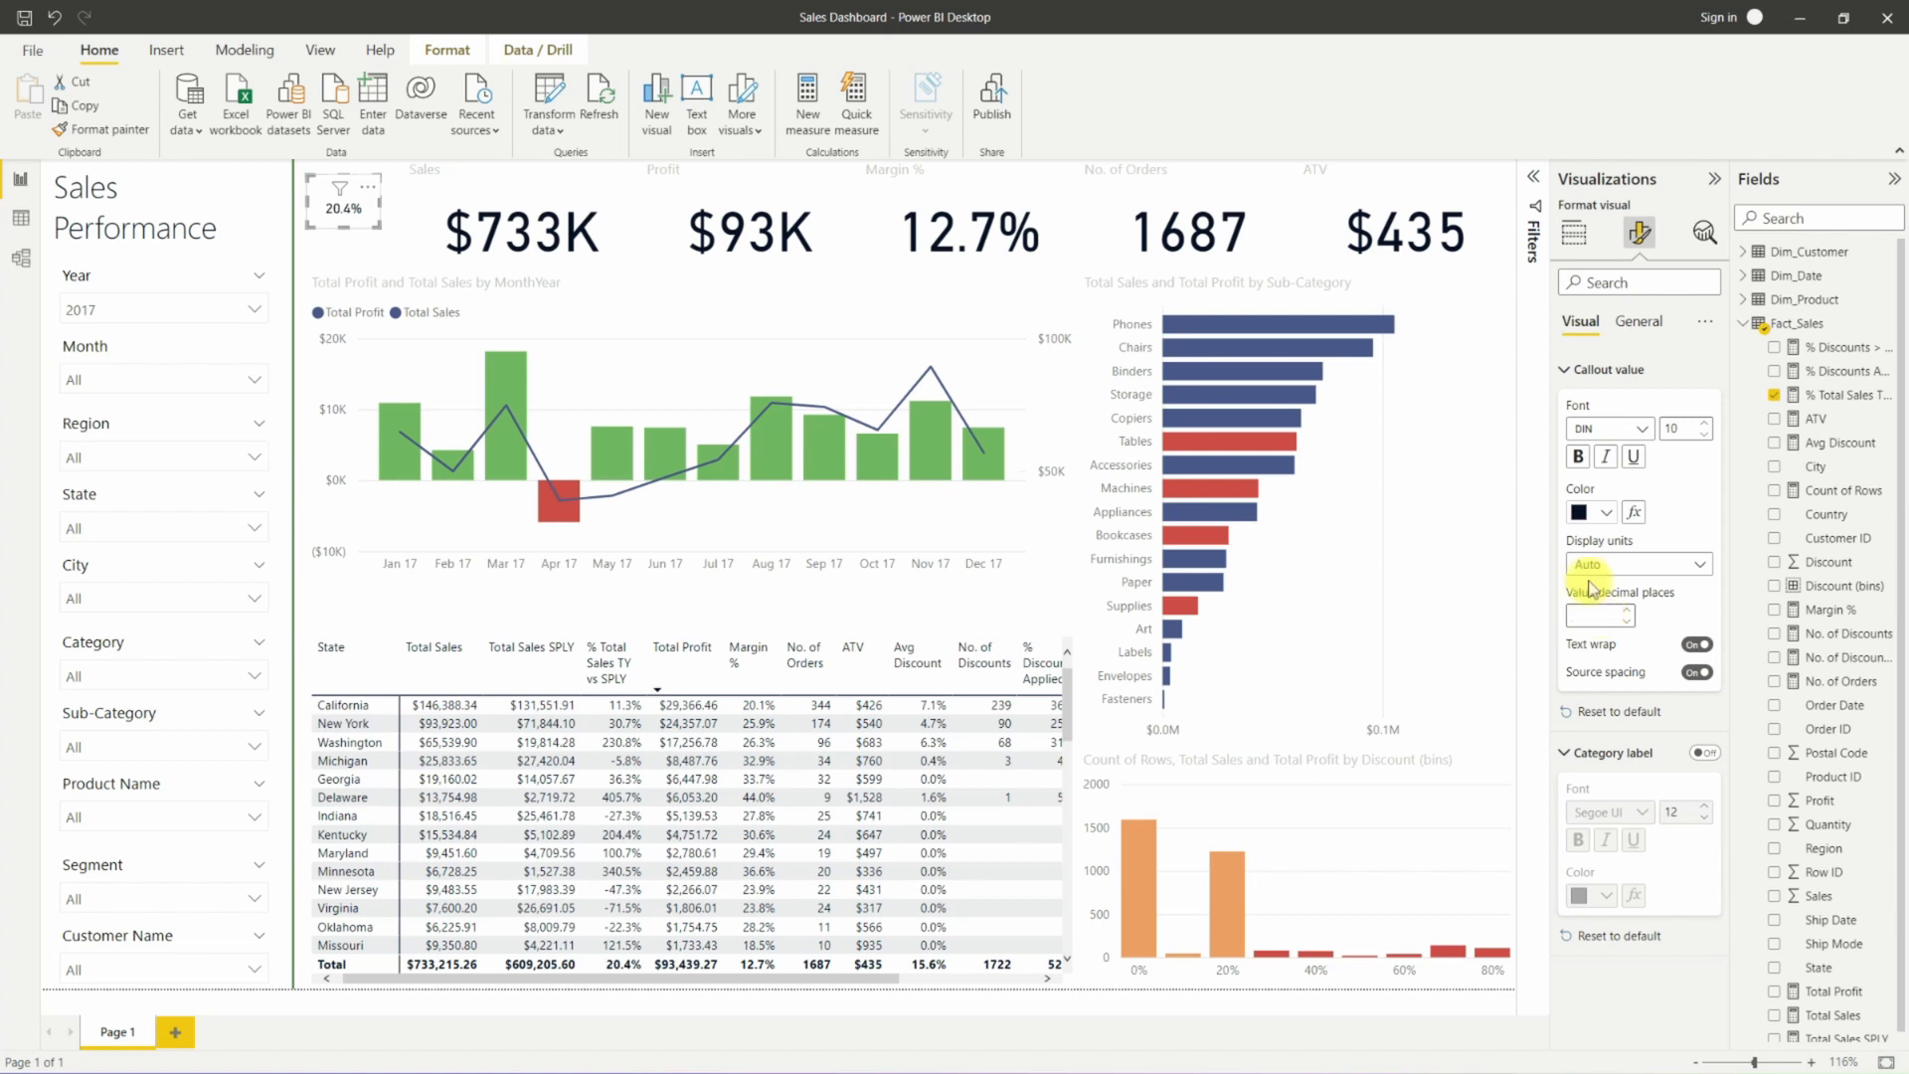
left_click(314, 248)
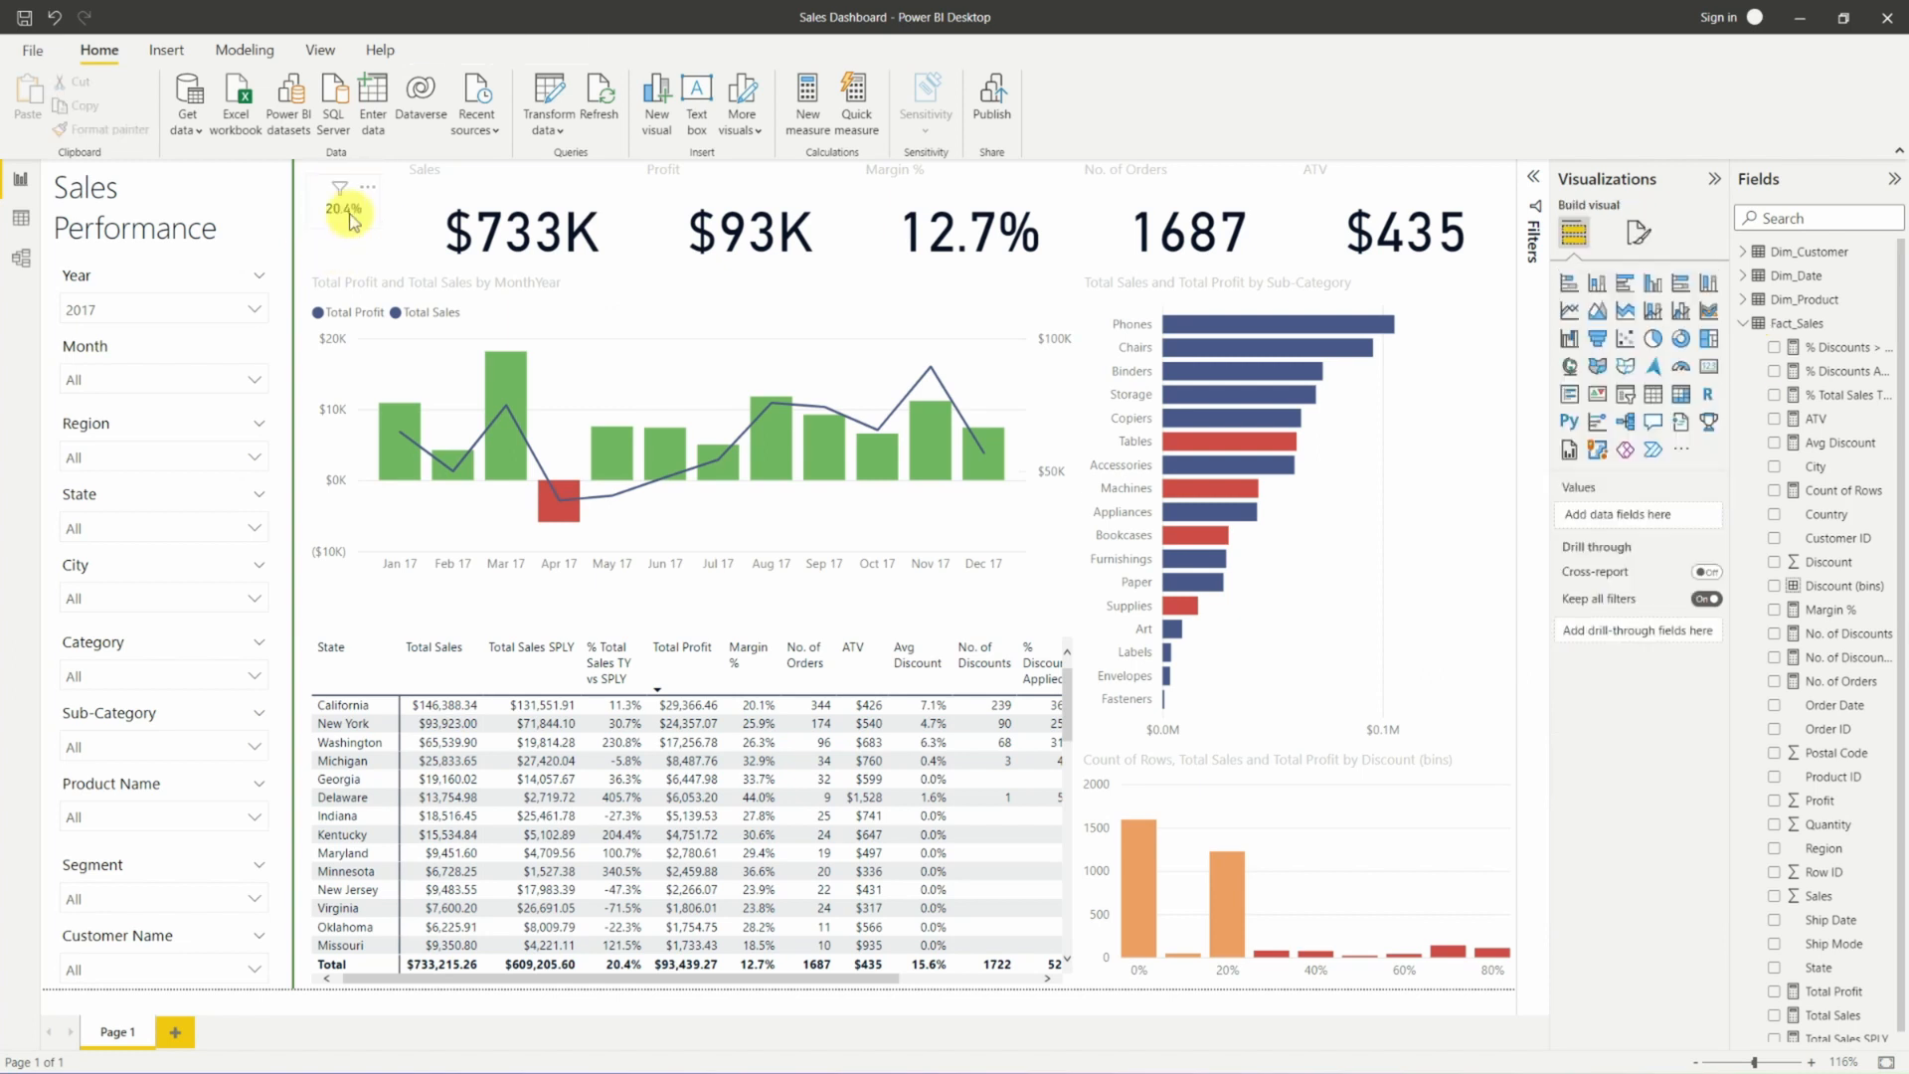
Shrink the PY card and move it over the upper-right corner of the Sales card.
left_click(348, 214)
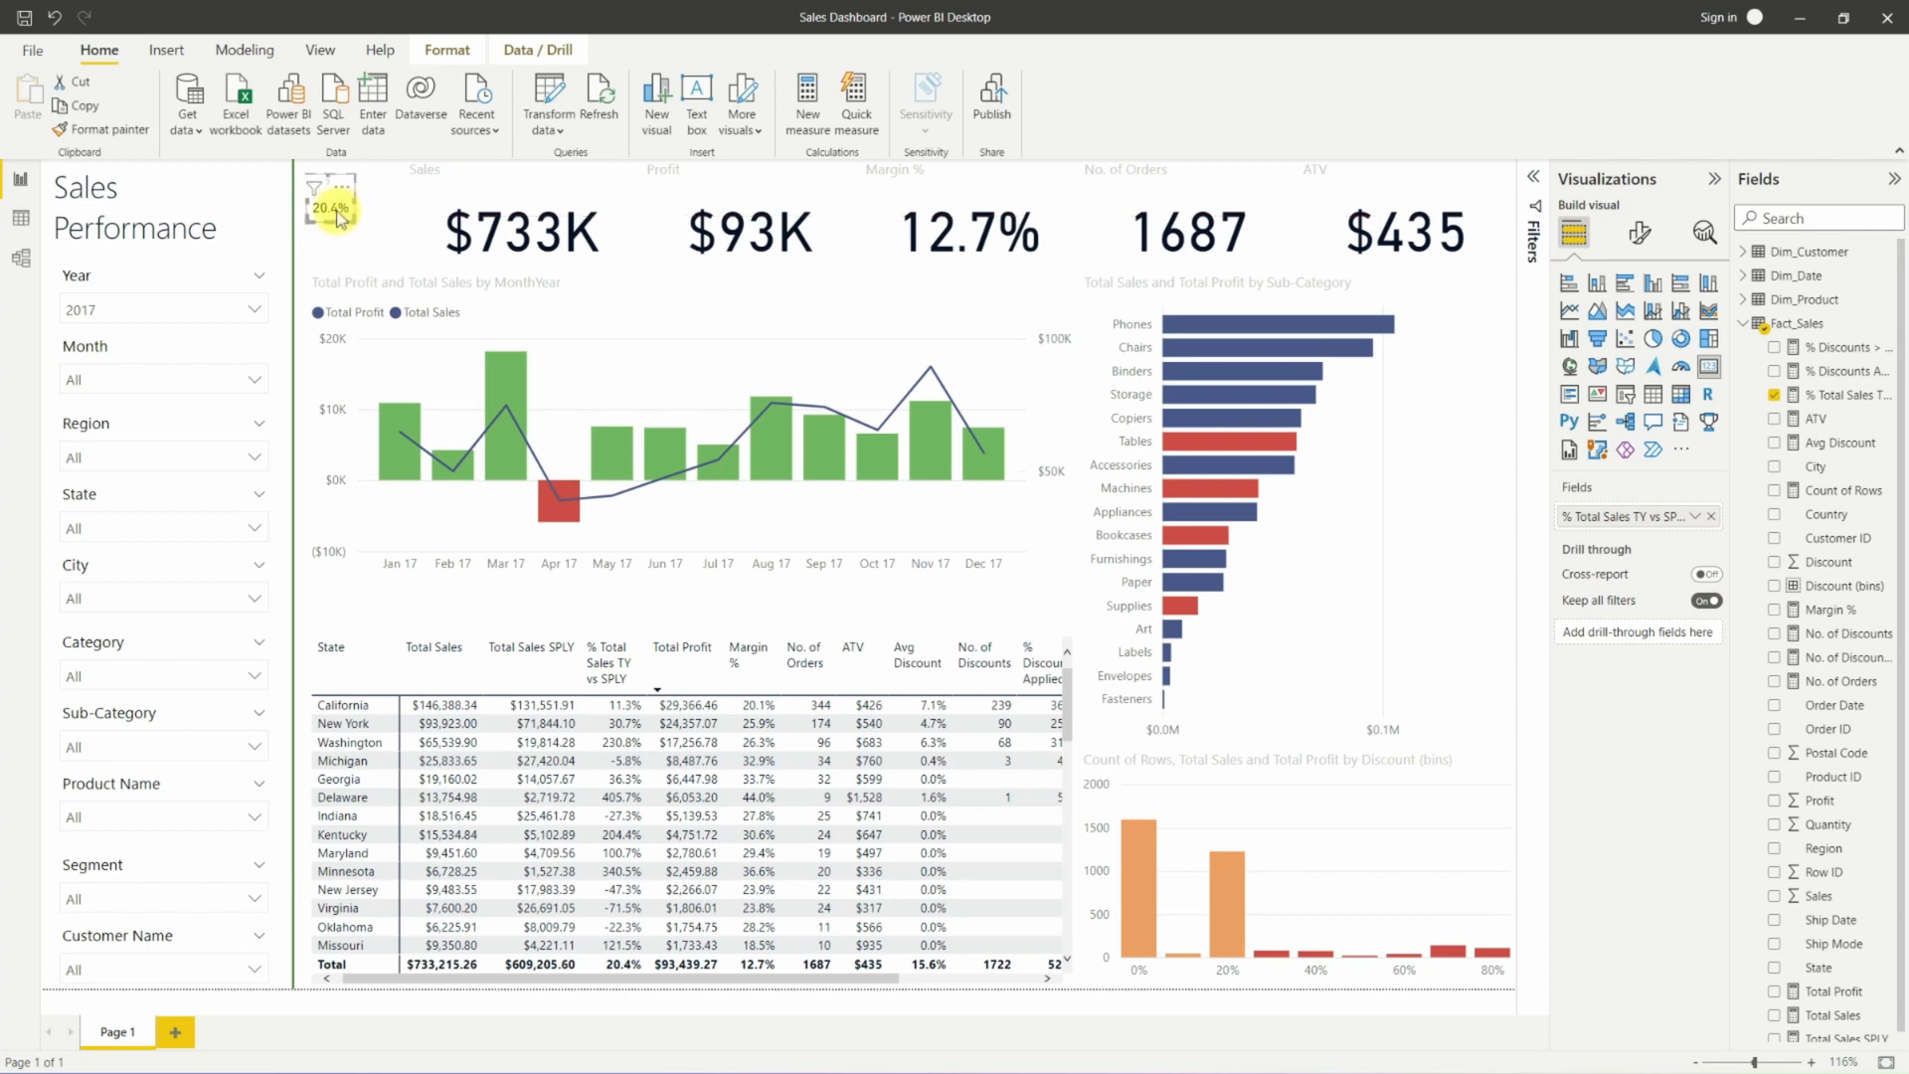
left_click_drag(338, 217, 629, 164)
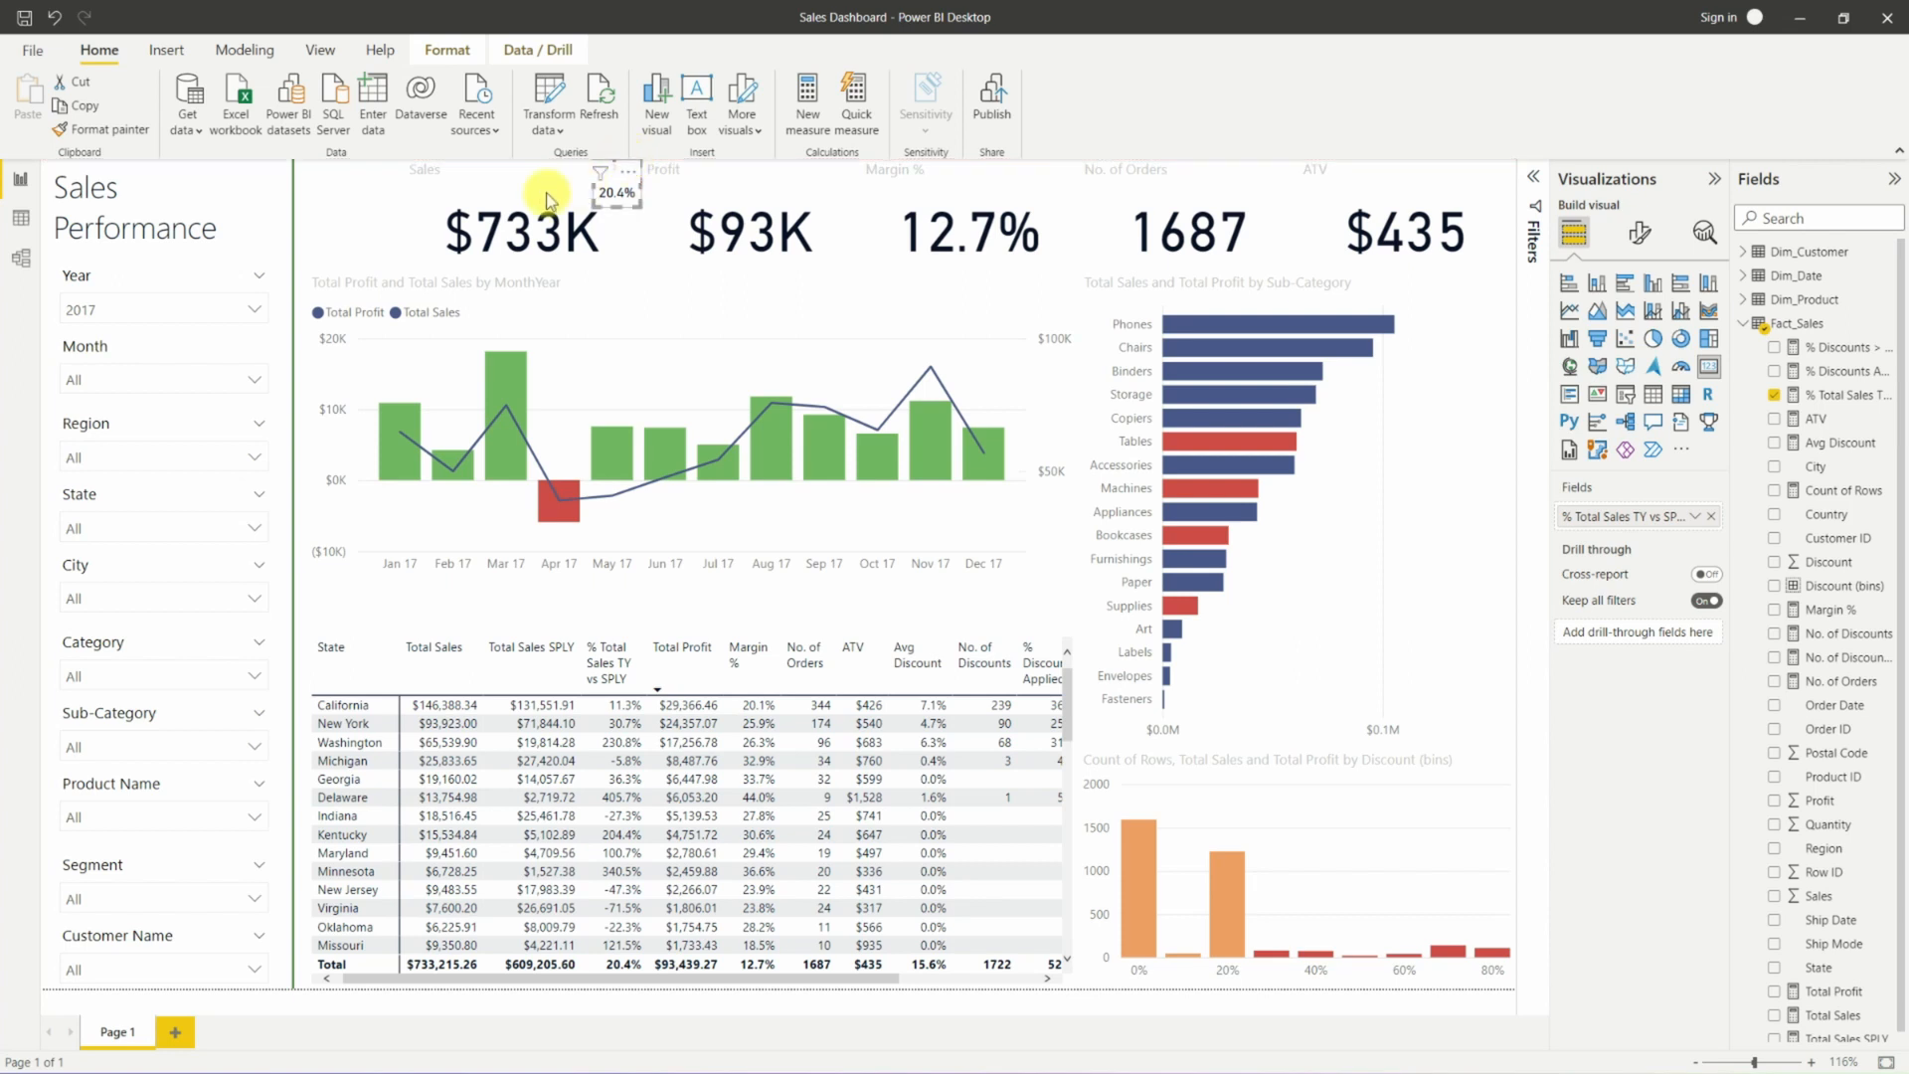
left_click(338, 203)
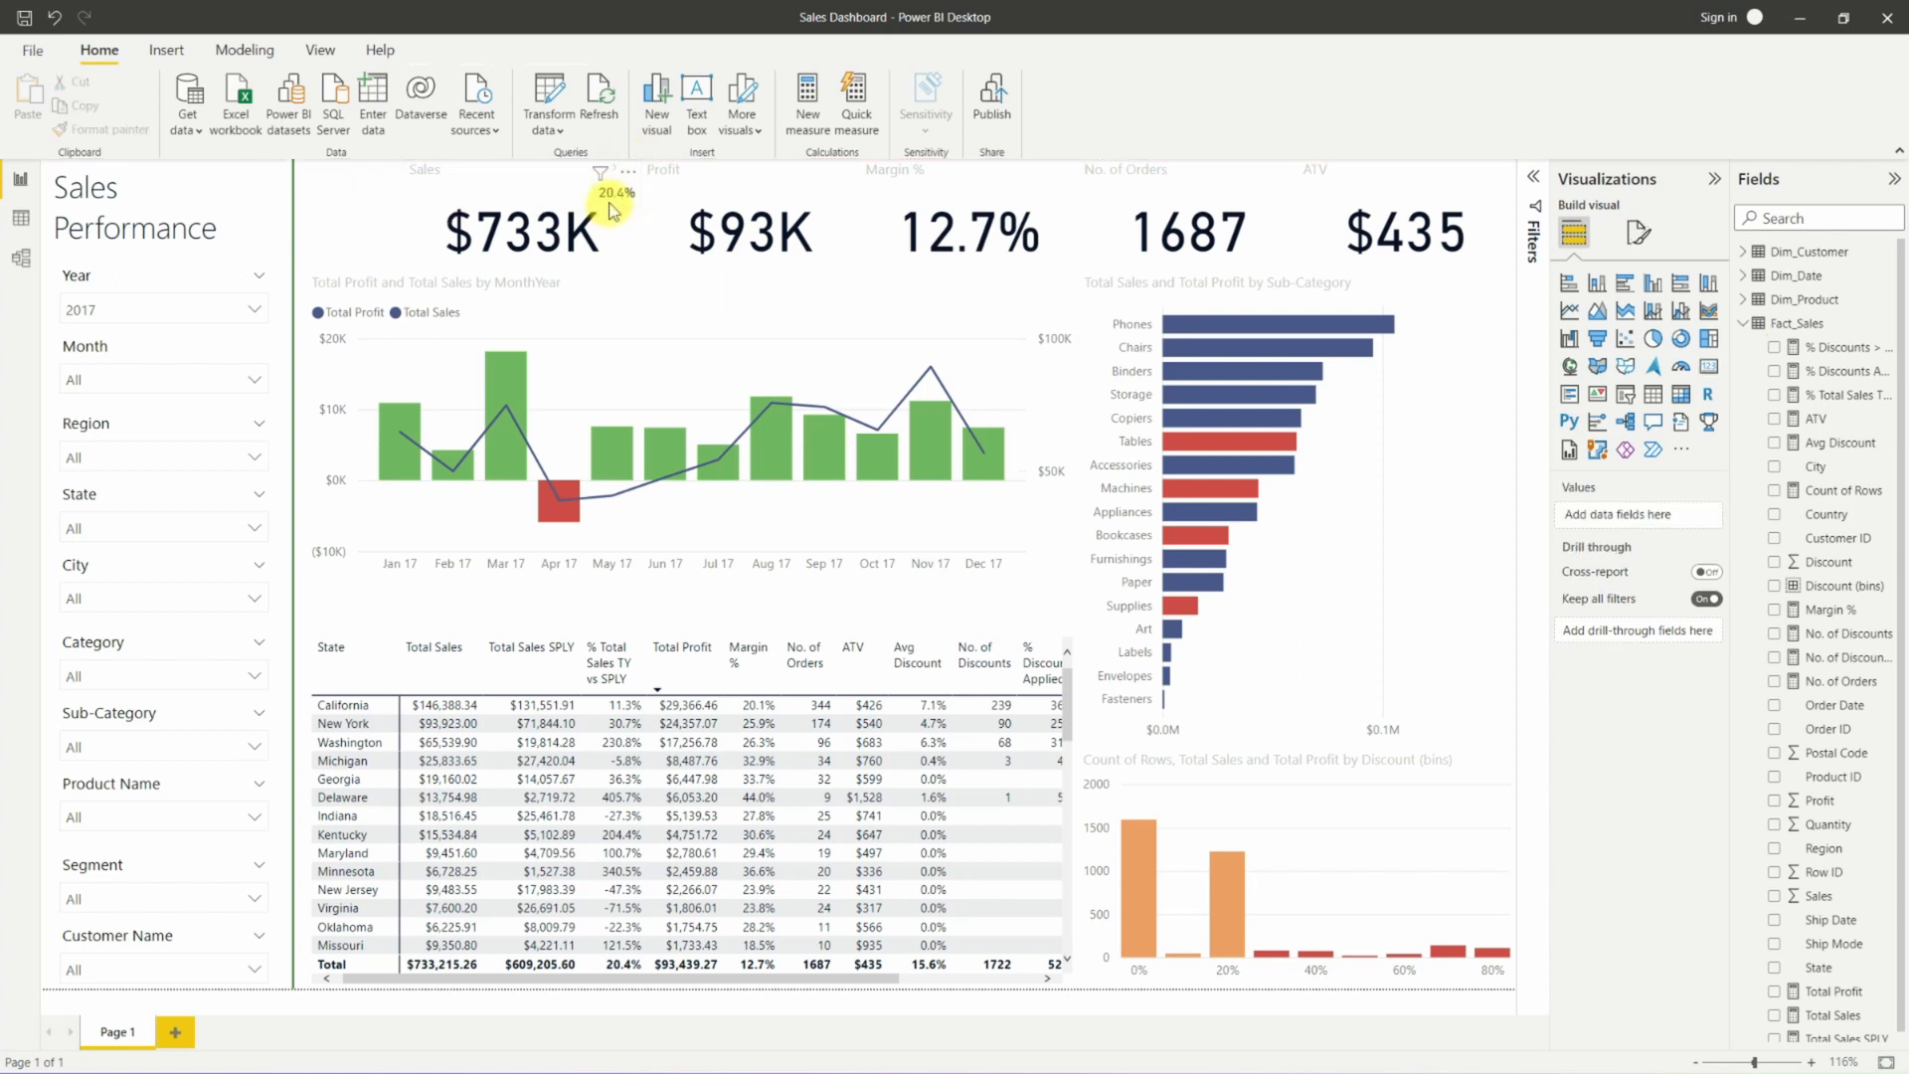
left_click(611, 202)
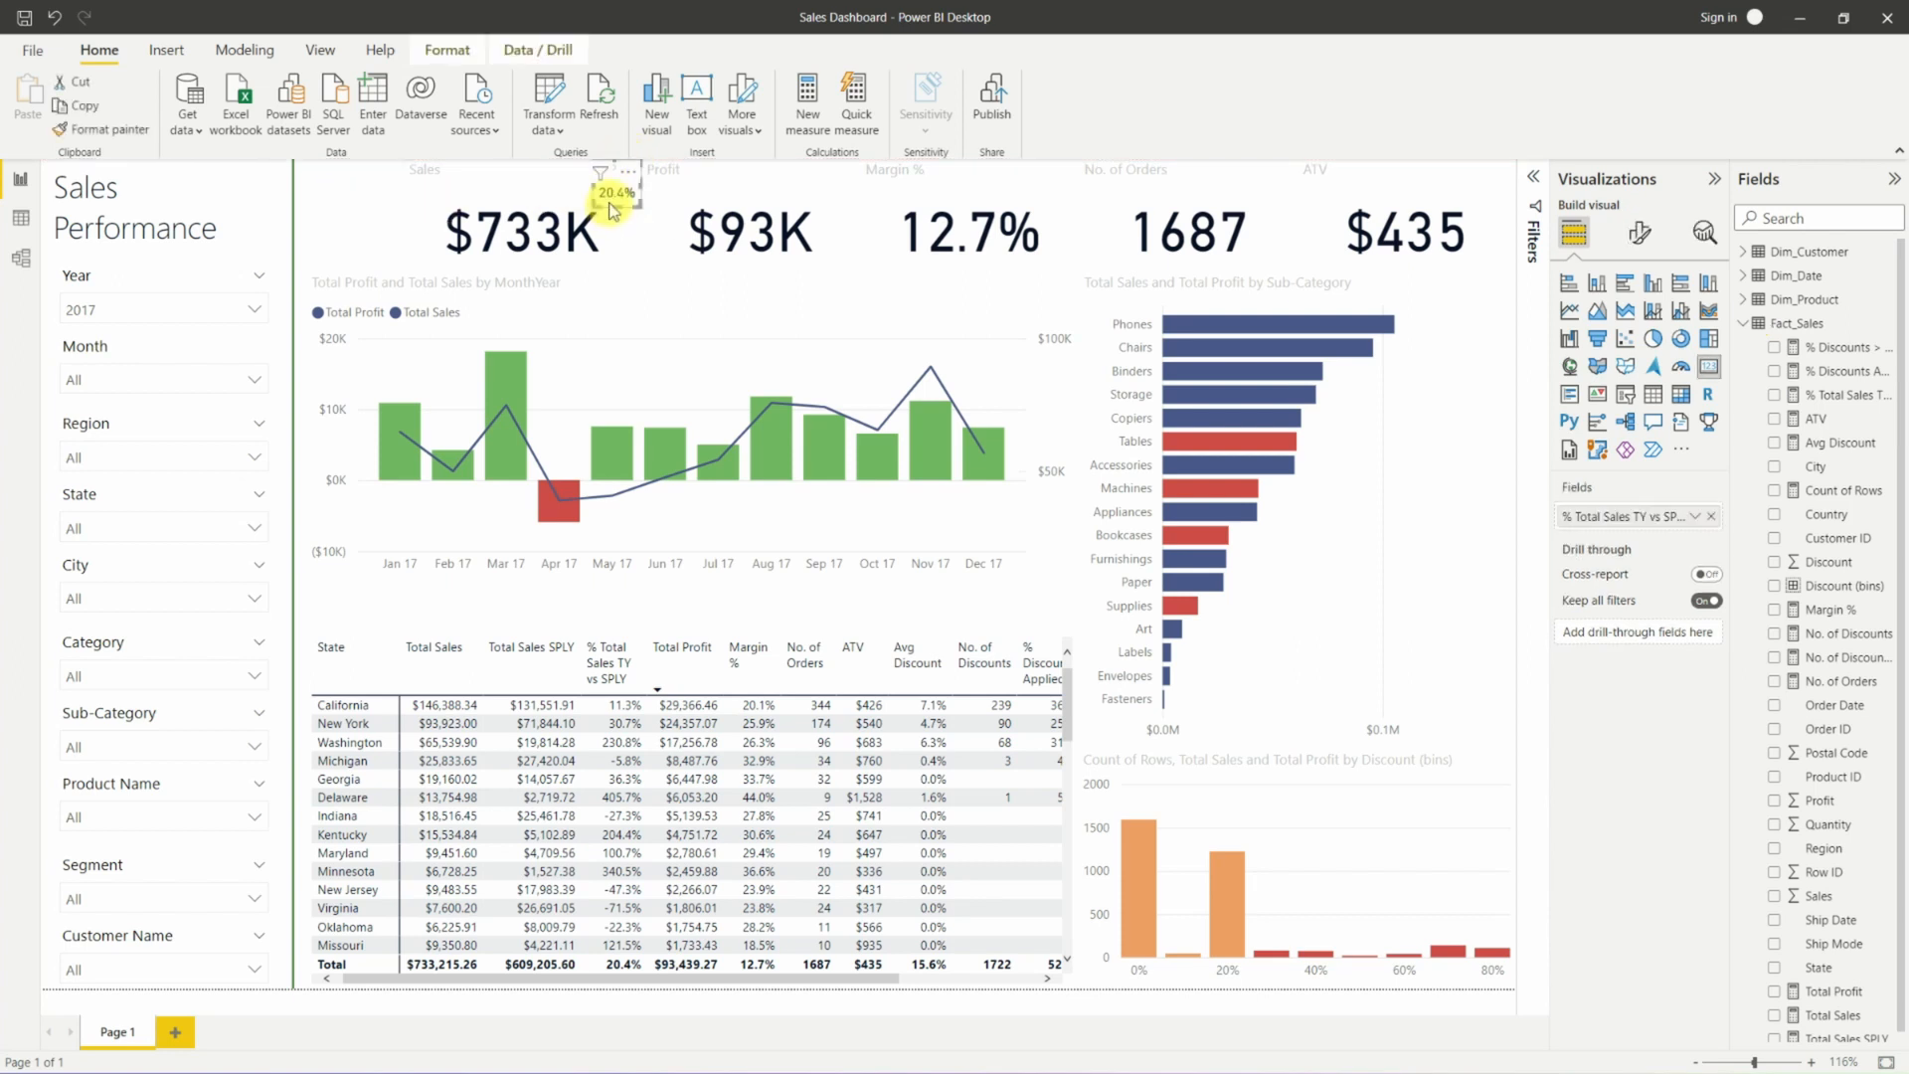
Set the PY card's title font size to 8 and widen the card slightly.
left_click(1642, 235)
left_click(1638, 321)
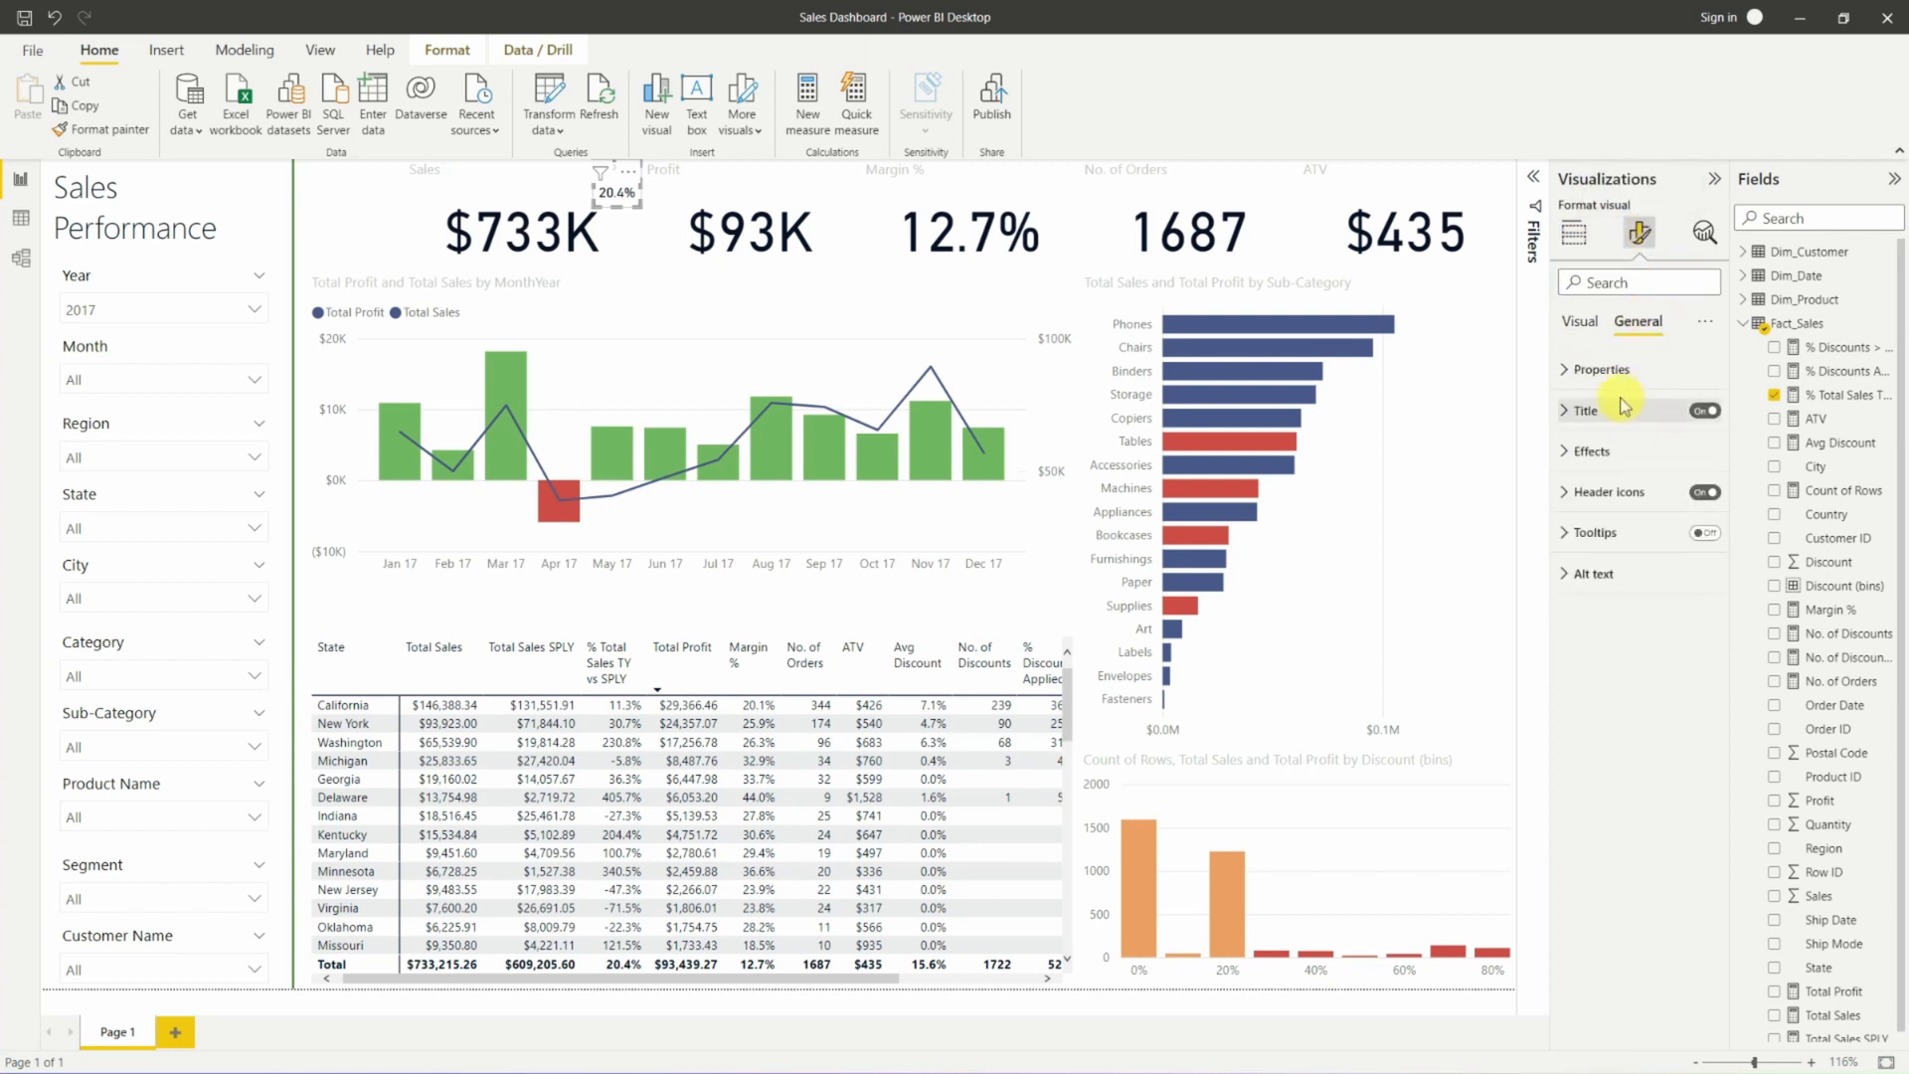
left_click(1623, 406)
left_click(1701, 572)
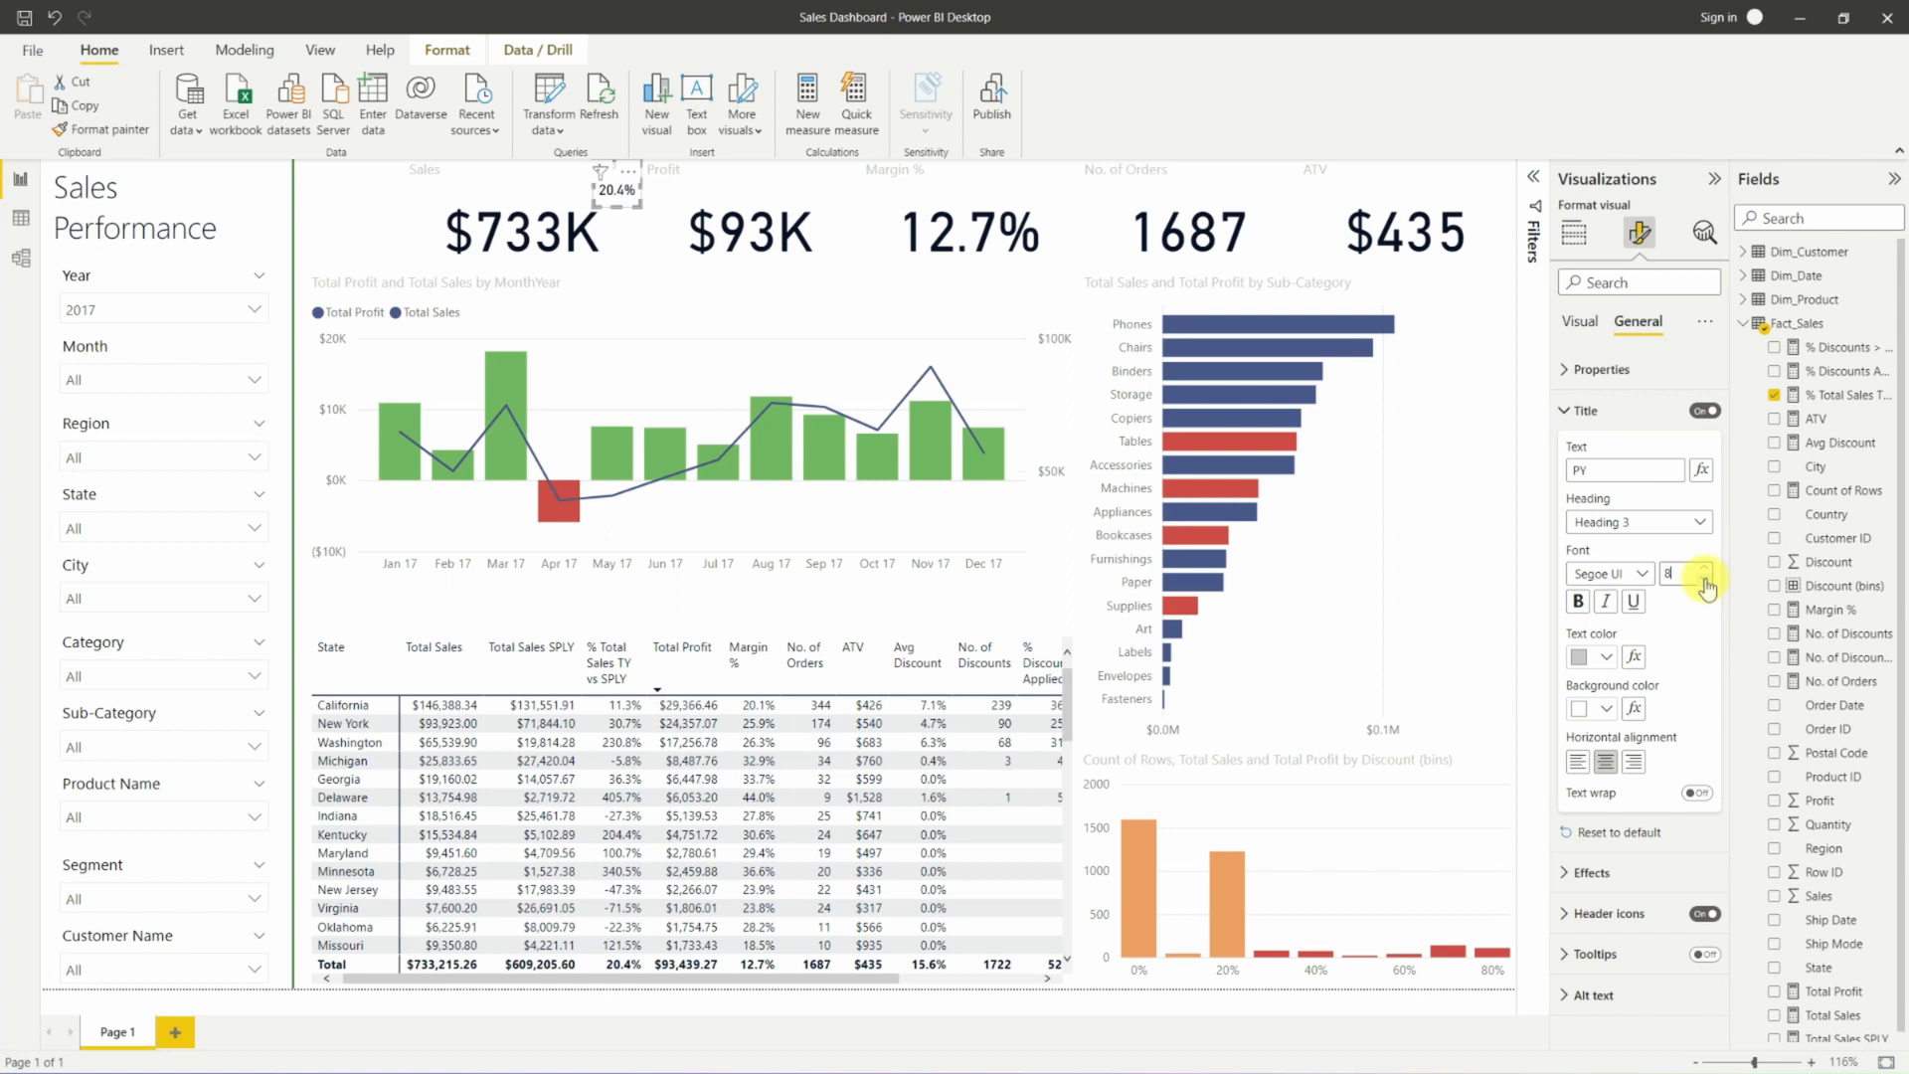
left_click(627, 220)
left_click(333, 223)
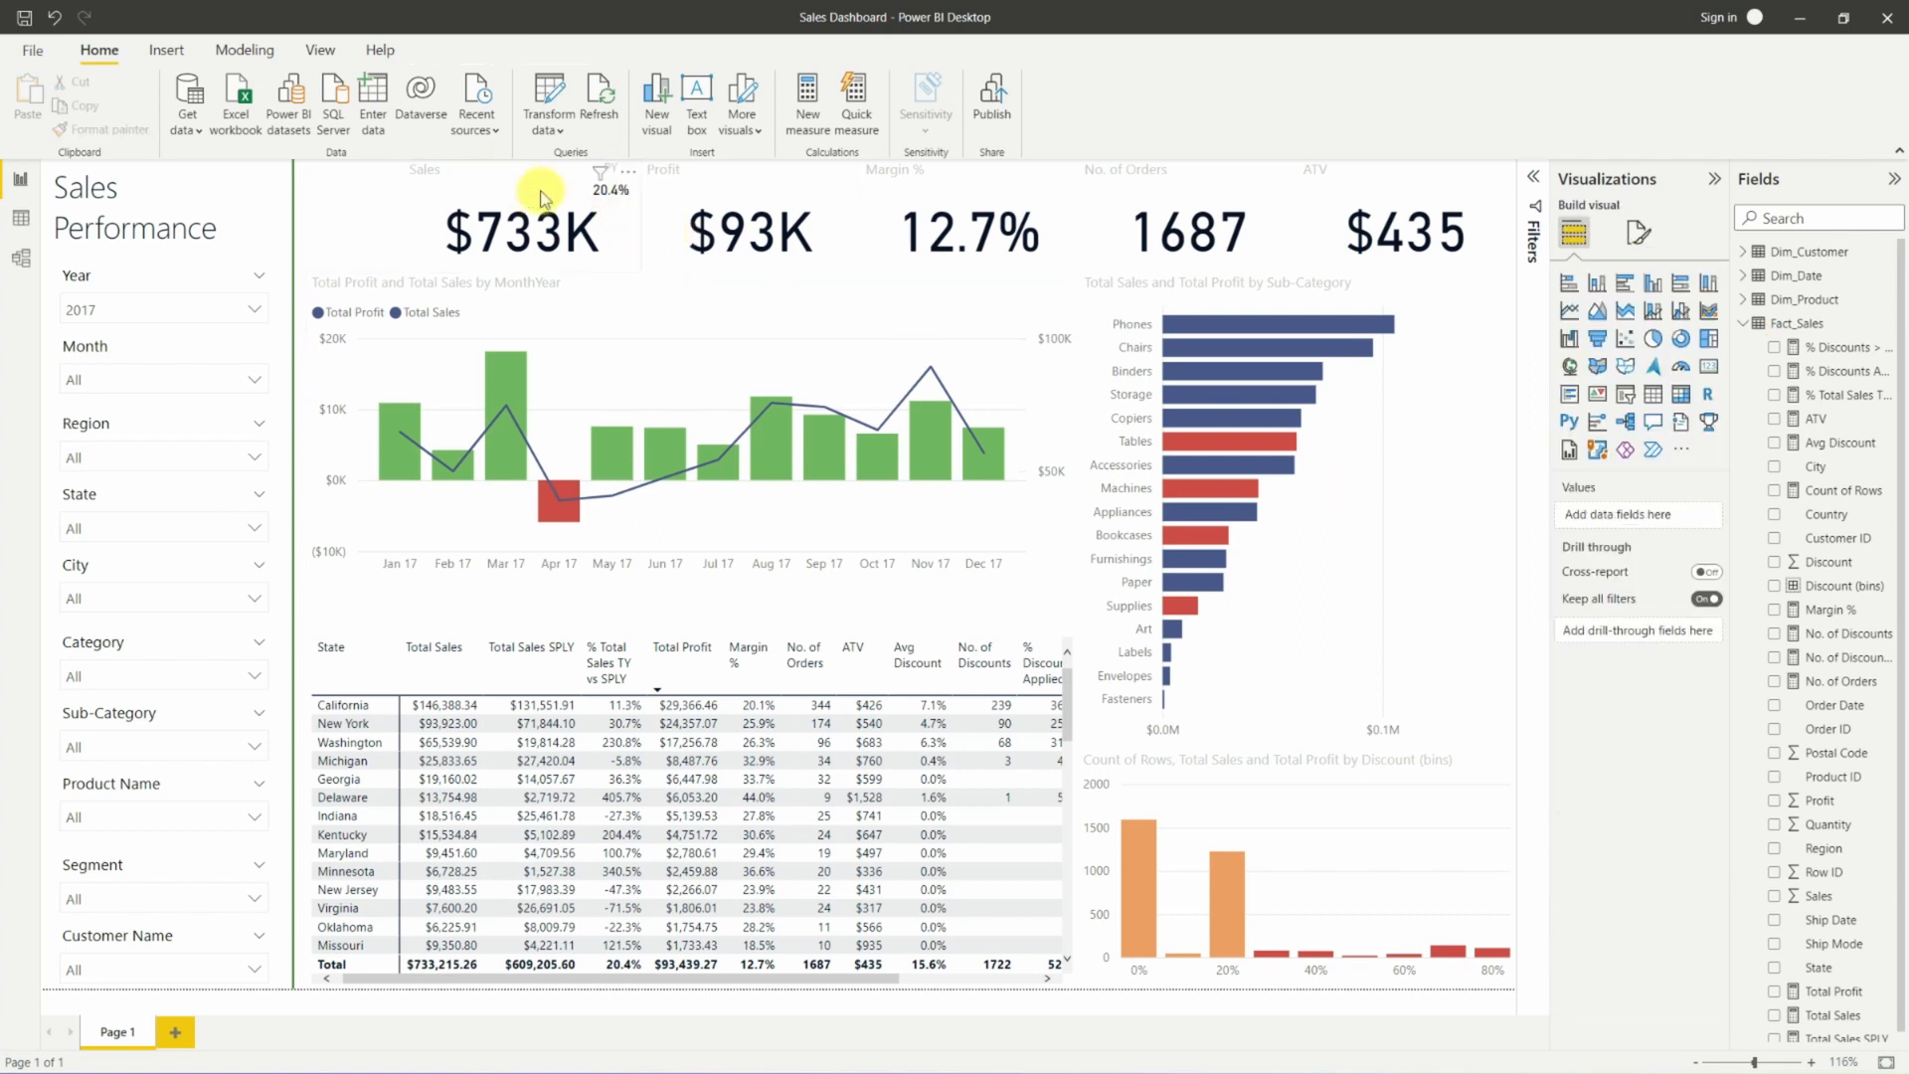
Turn on the PY card's background and colour it green, #73B761 (Theme color 1).
left_click(636, 191)
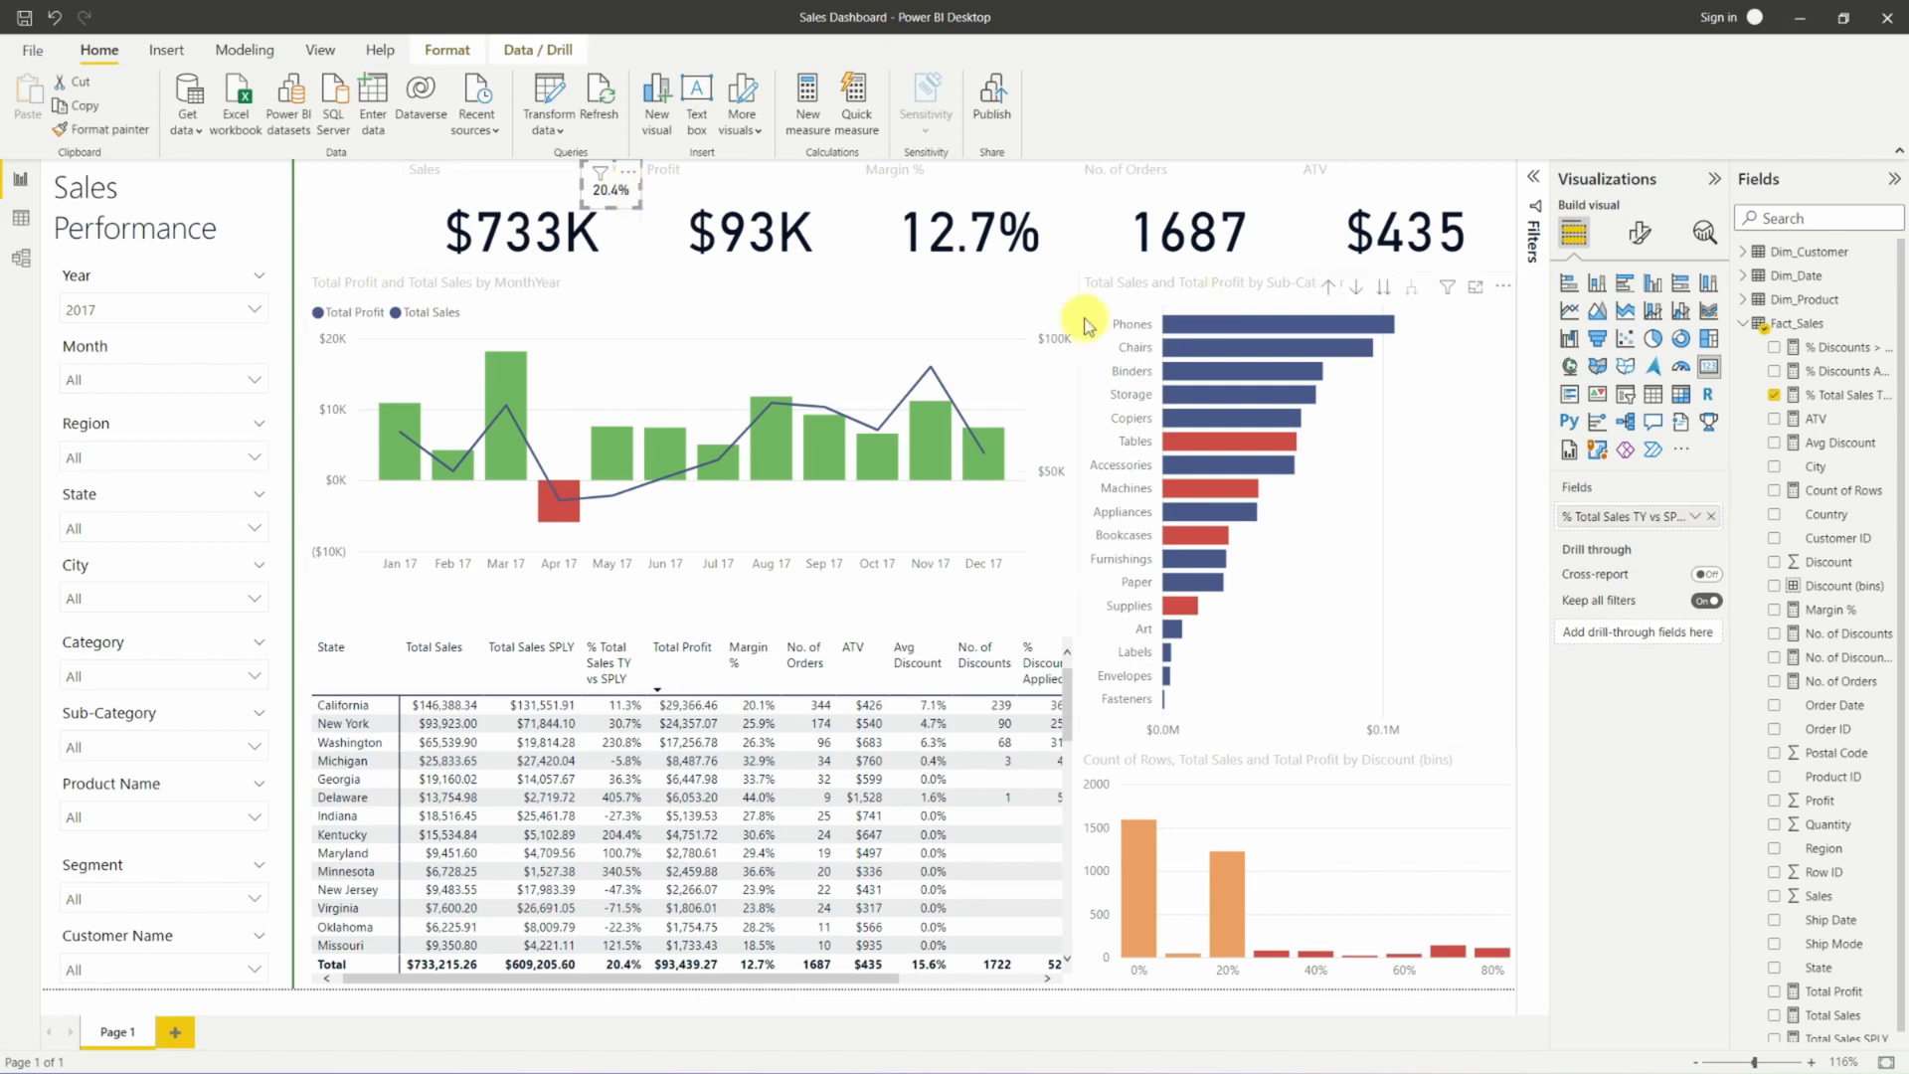
left_click(1638, 236)
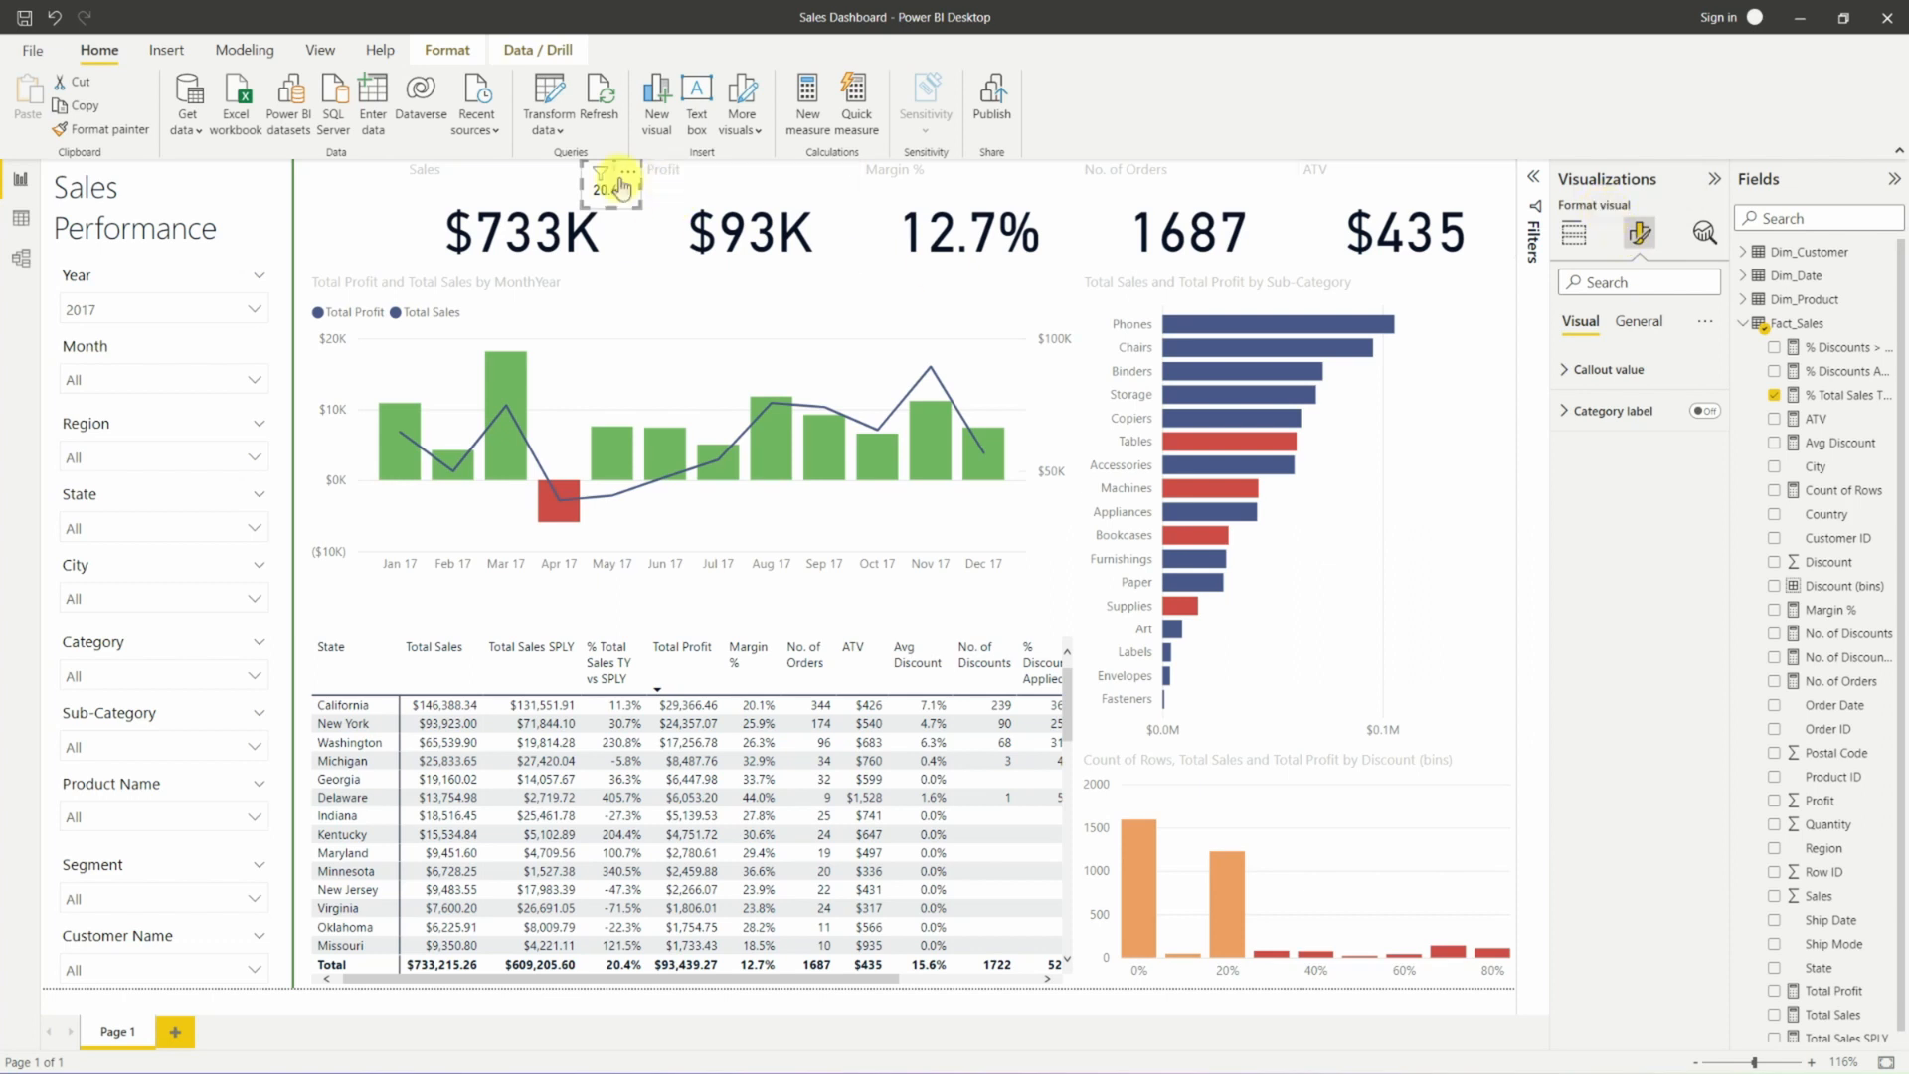
left_click(1628, 329)
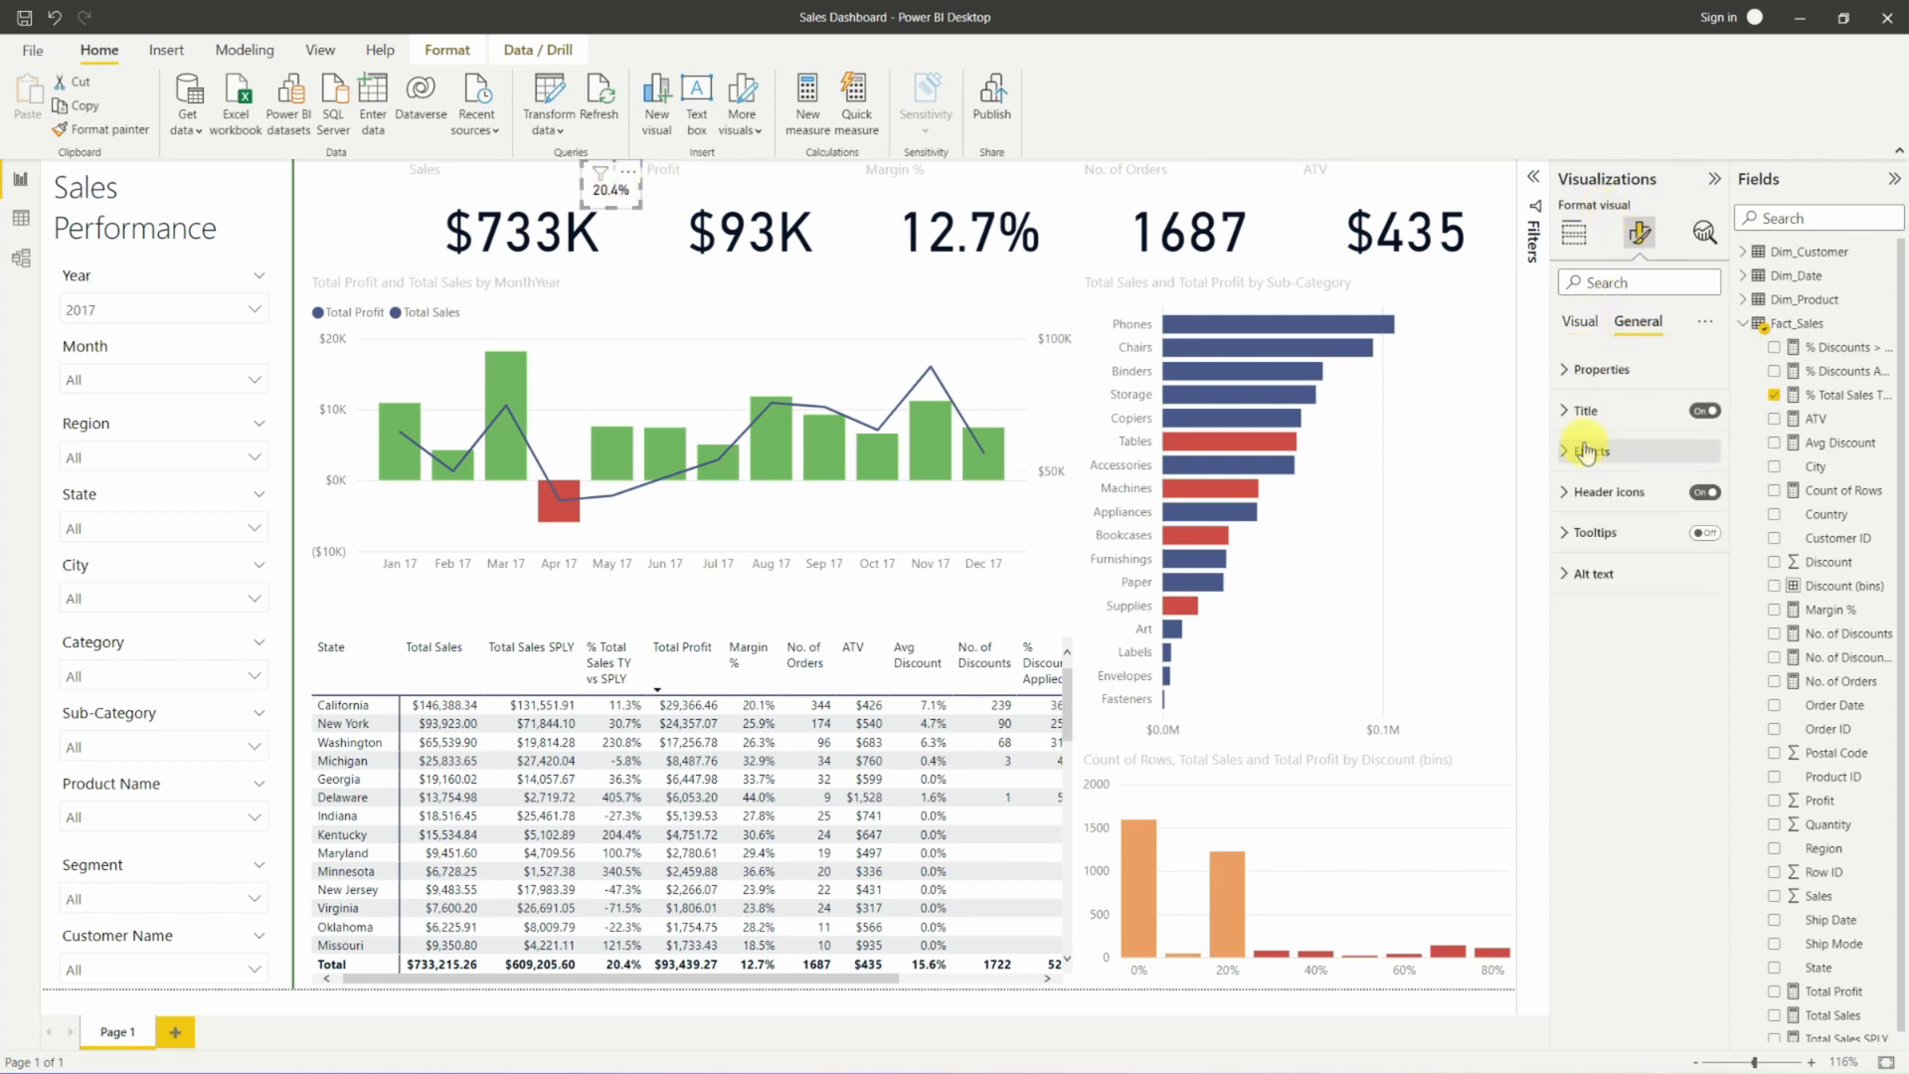
left_click(1588, 452)
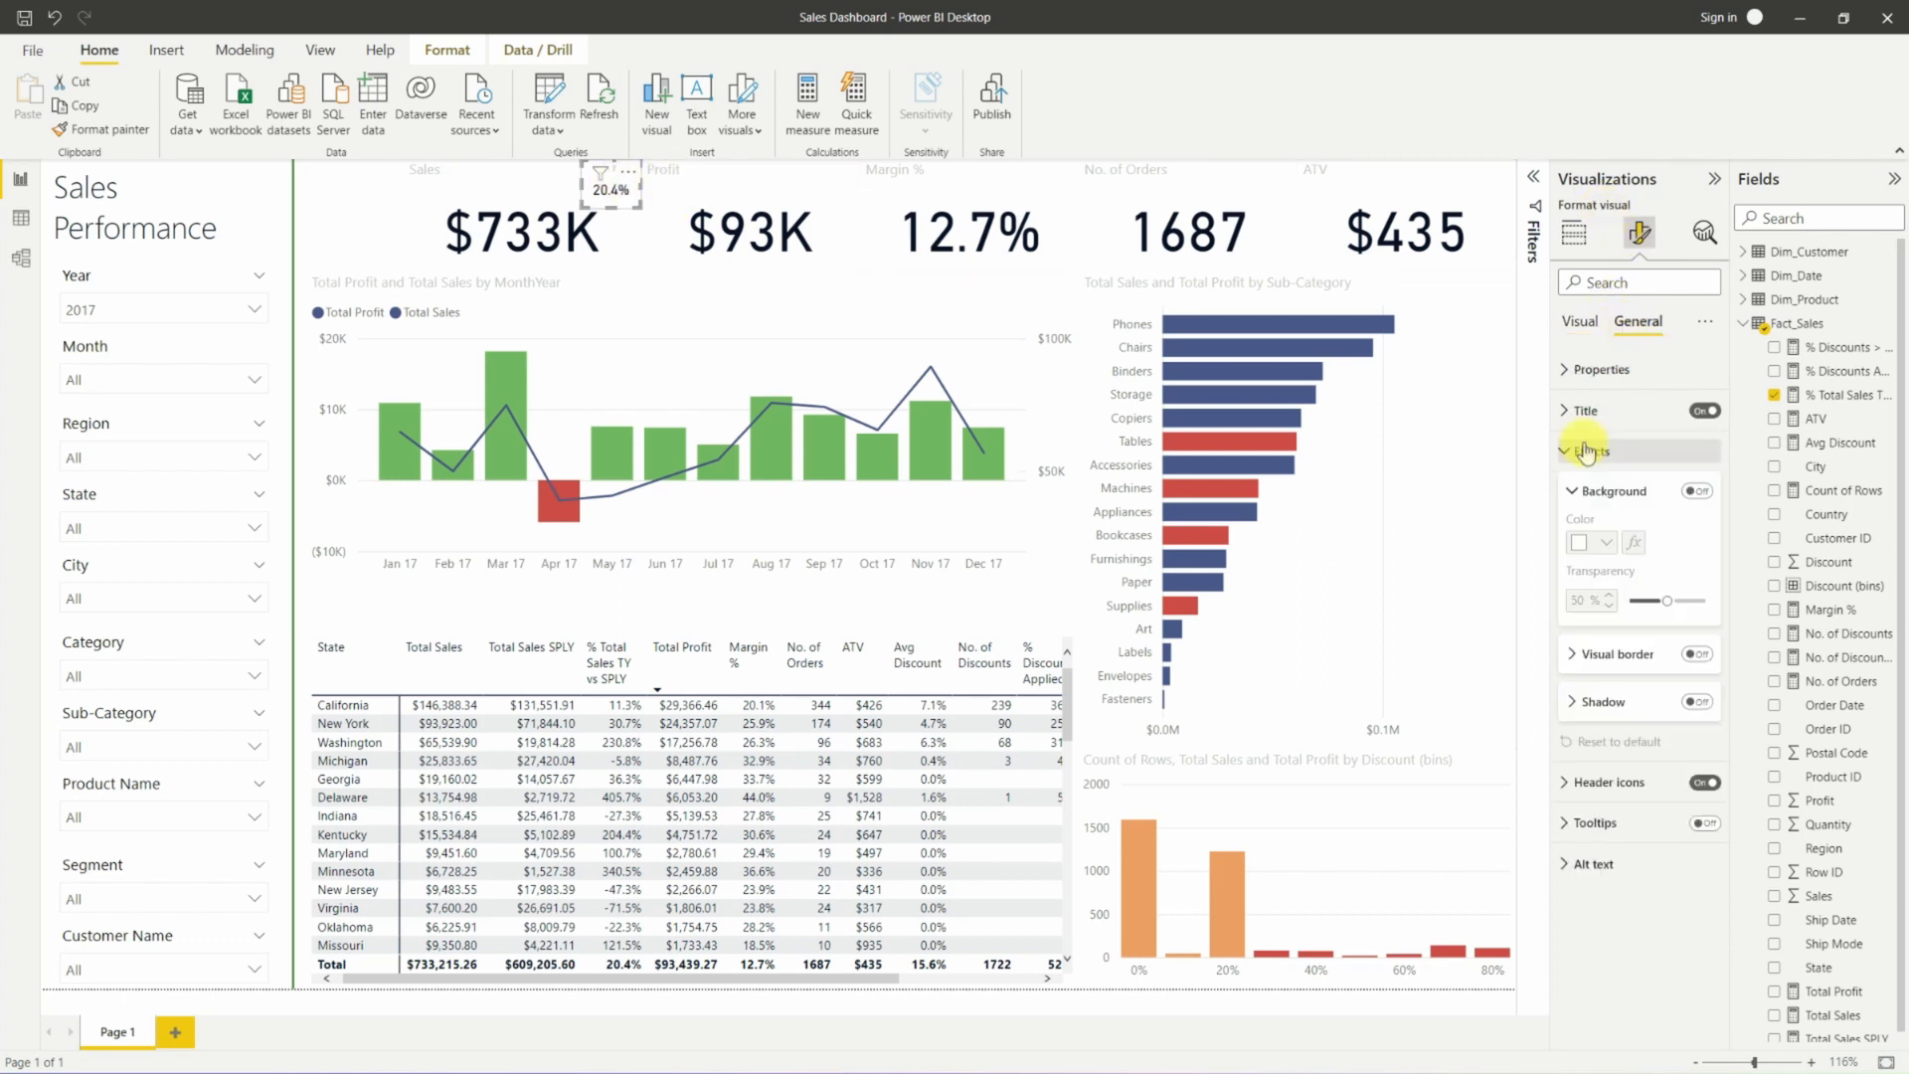
left_click(1694, 492)
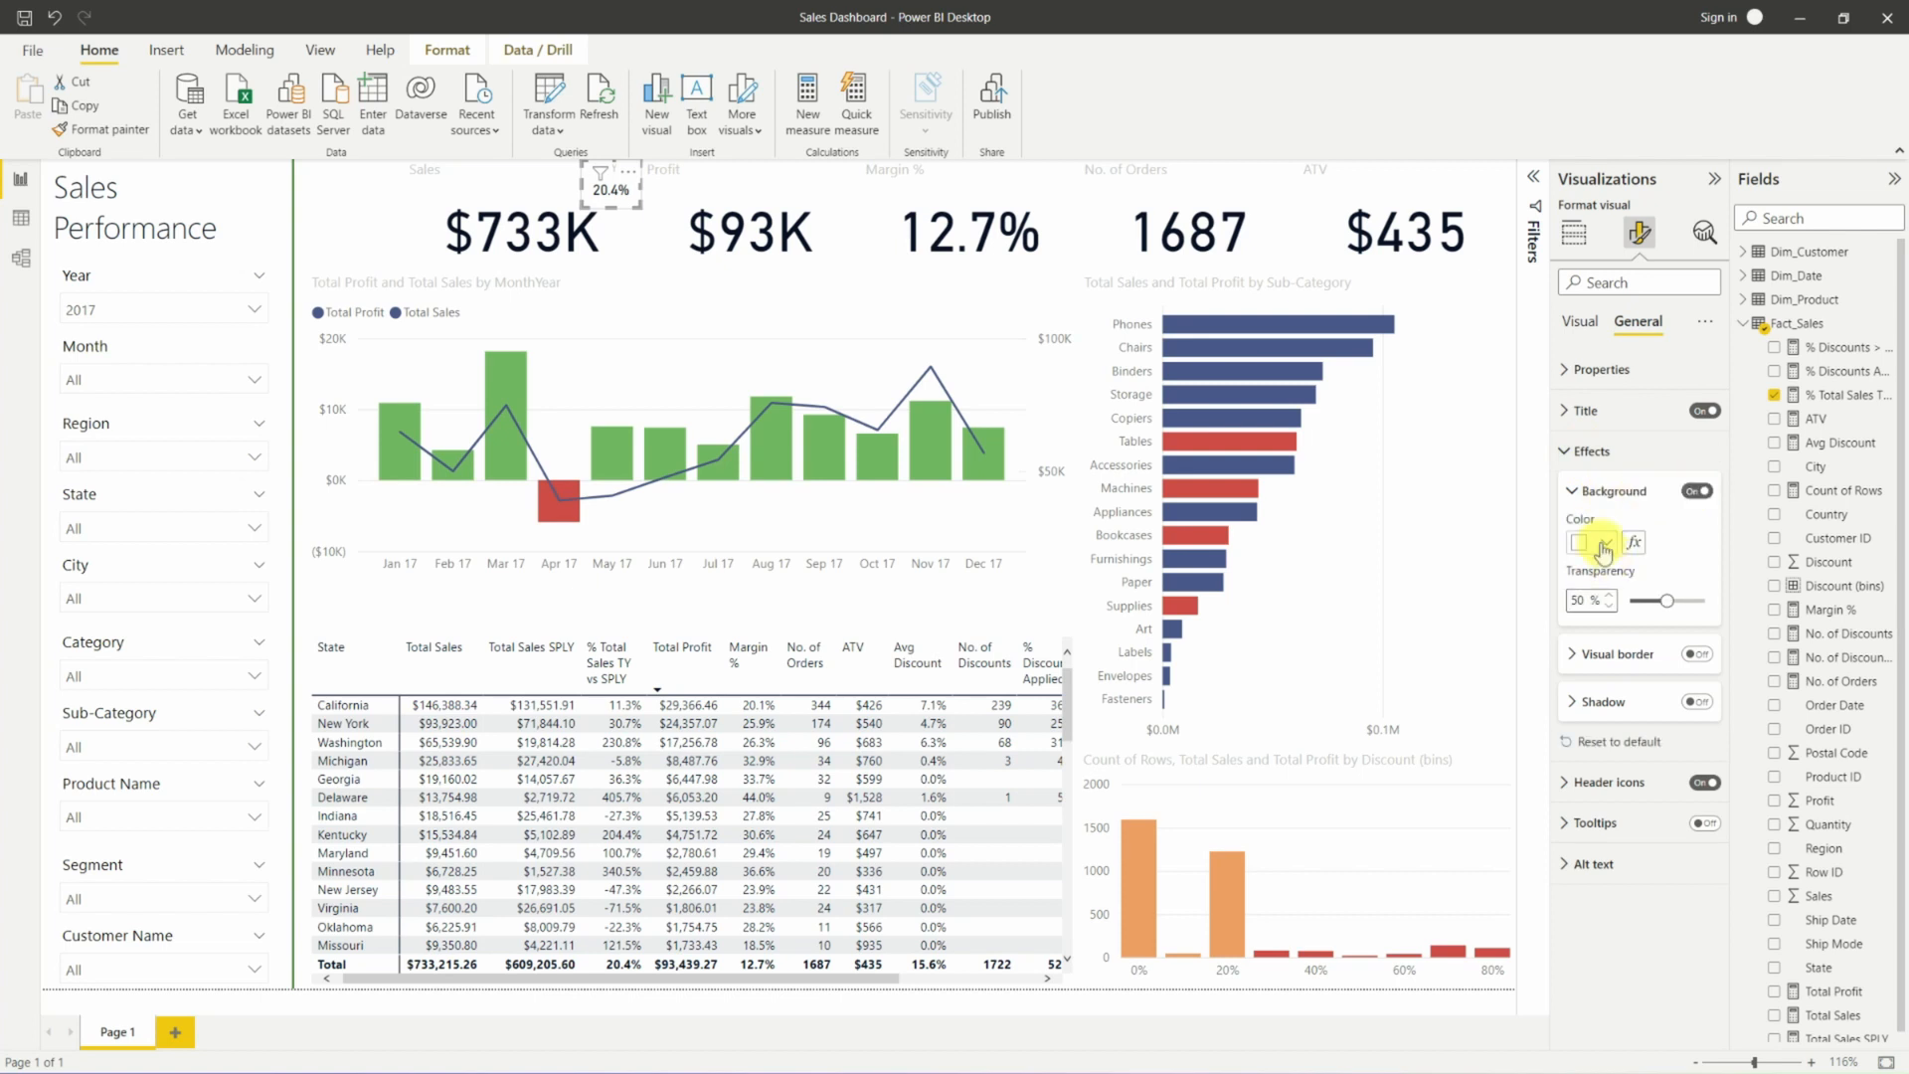
left_click(1608, 546)
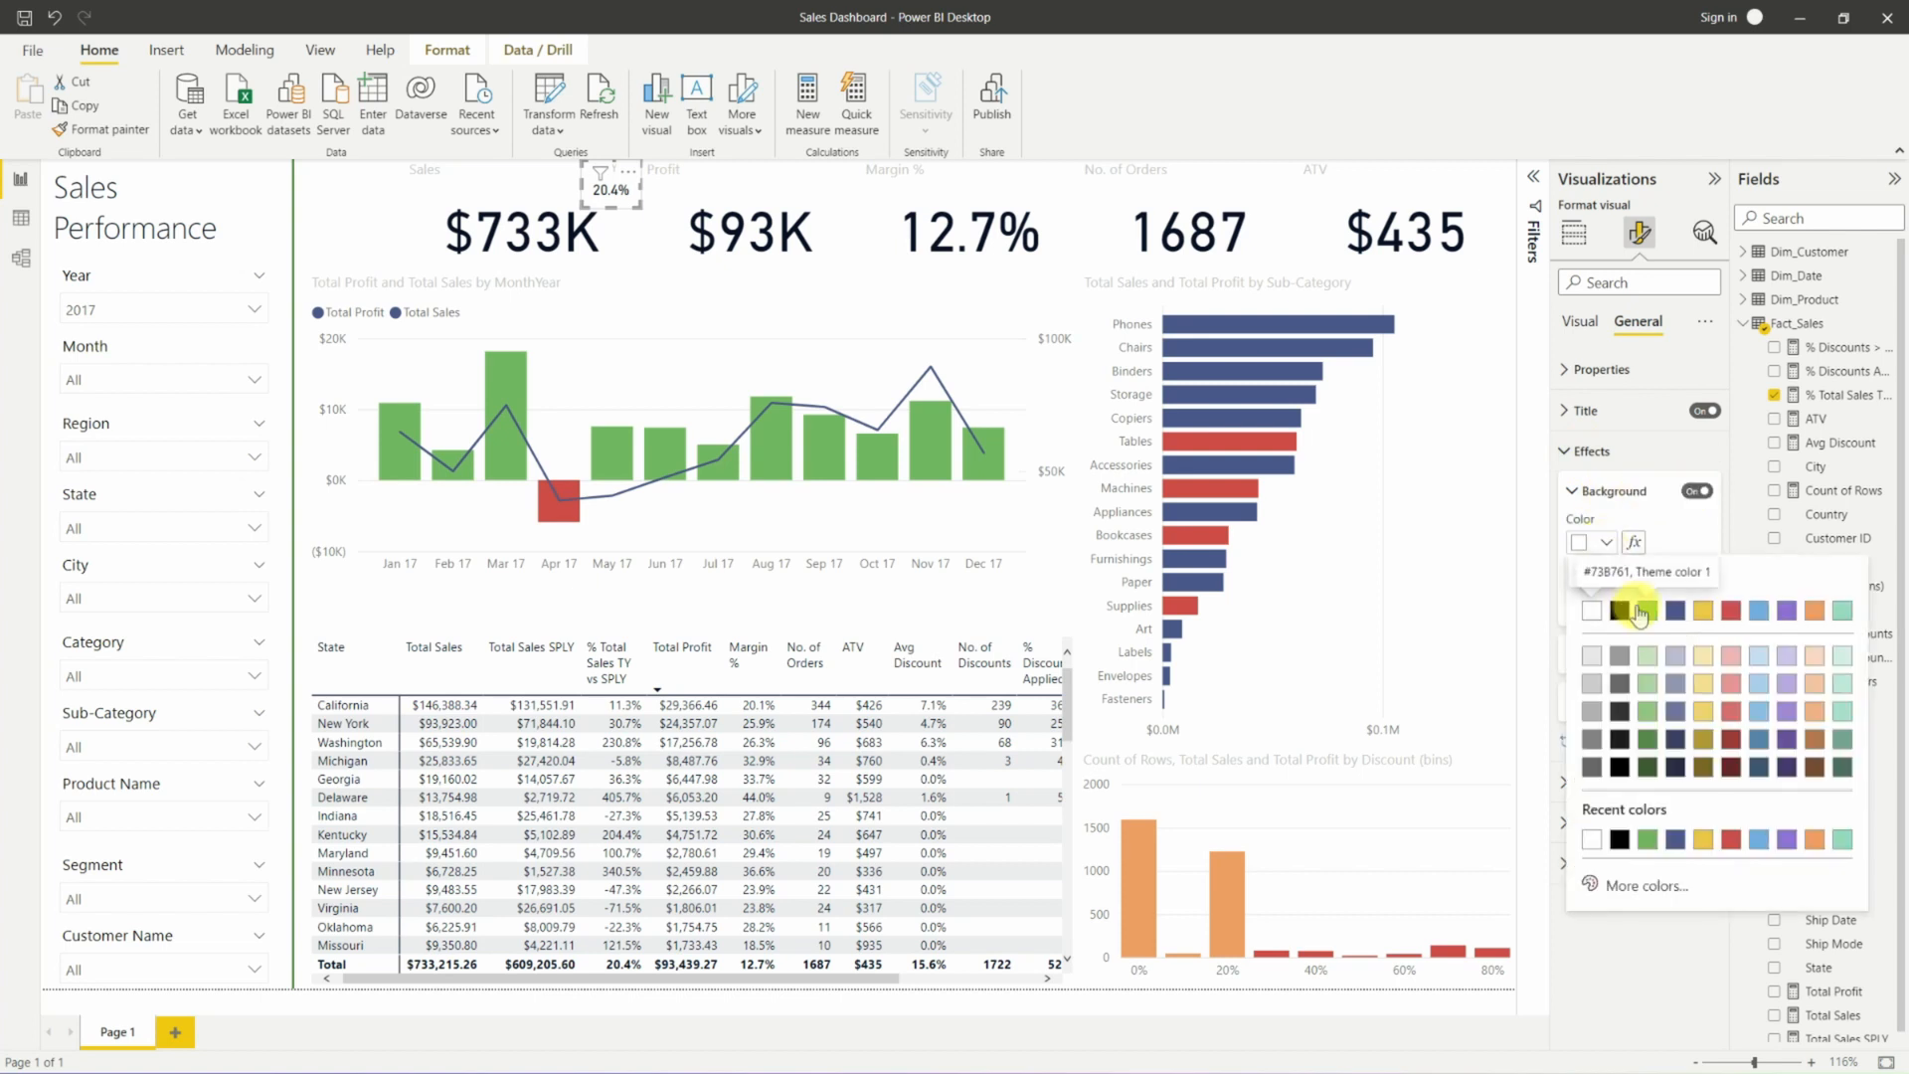
left_click(1635, 606)
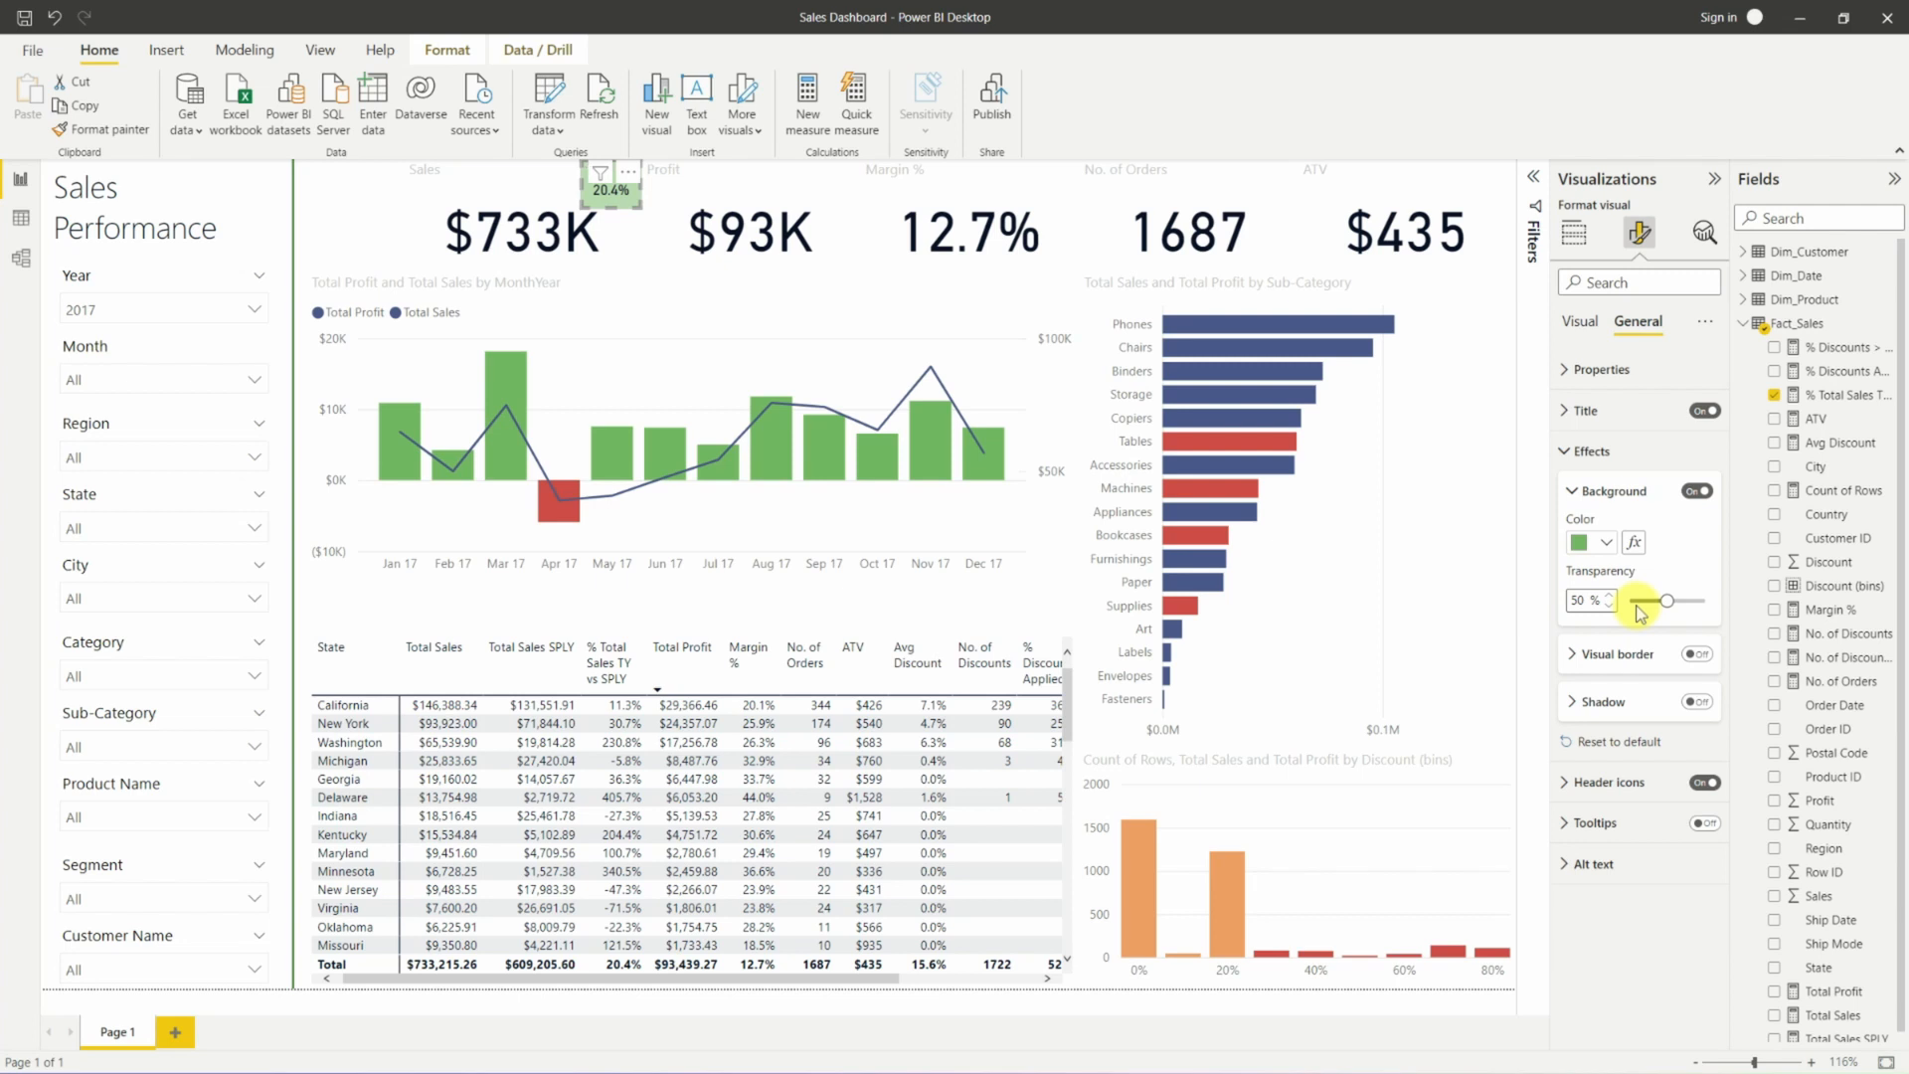
Give the PY card's background colour rules-based conditional formatting on % Total Sales TY vs SPLY, with a second rule added.
left_click(1611, 542)
left_click(1612, 540)
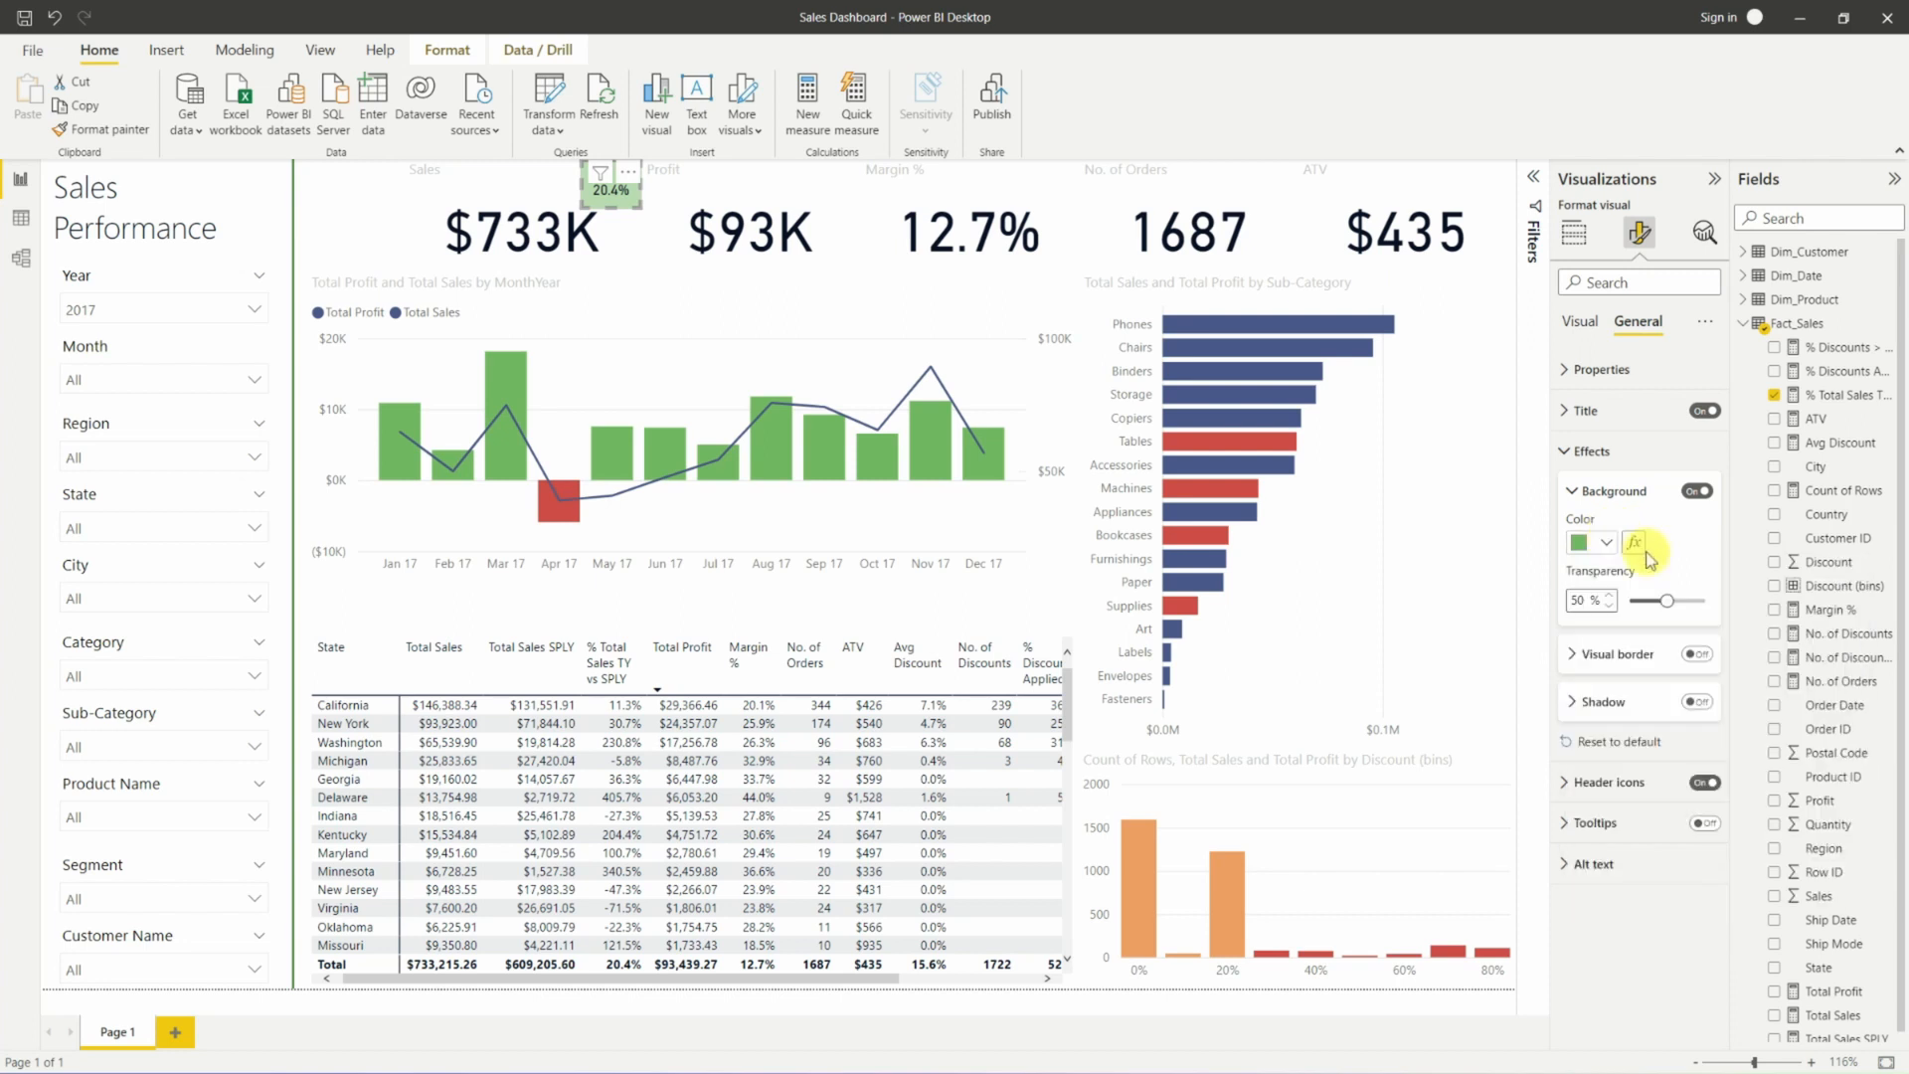
left_click(1634, 542)
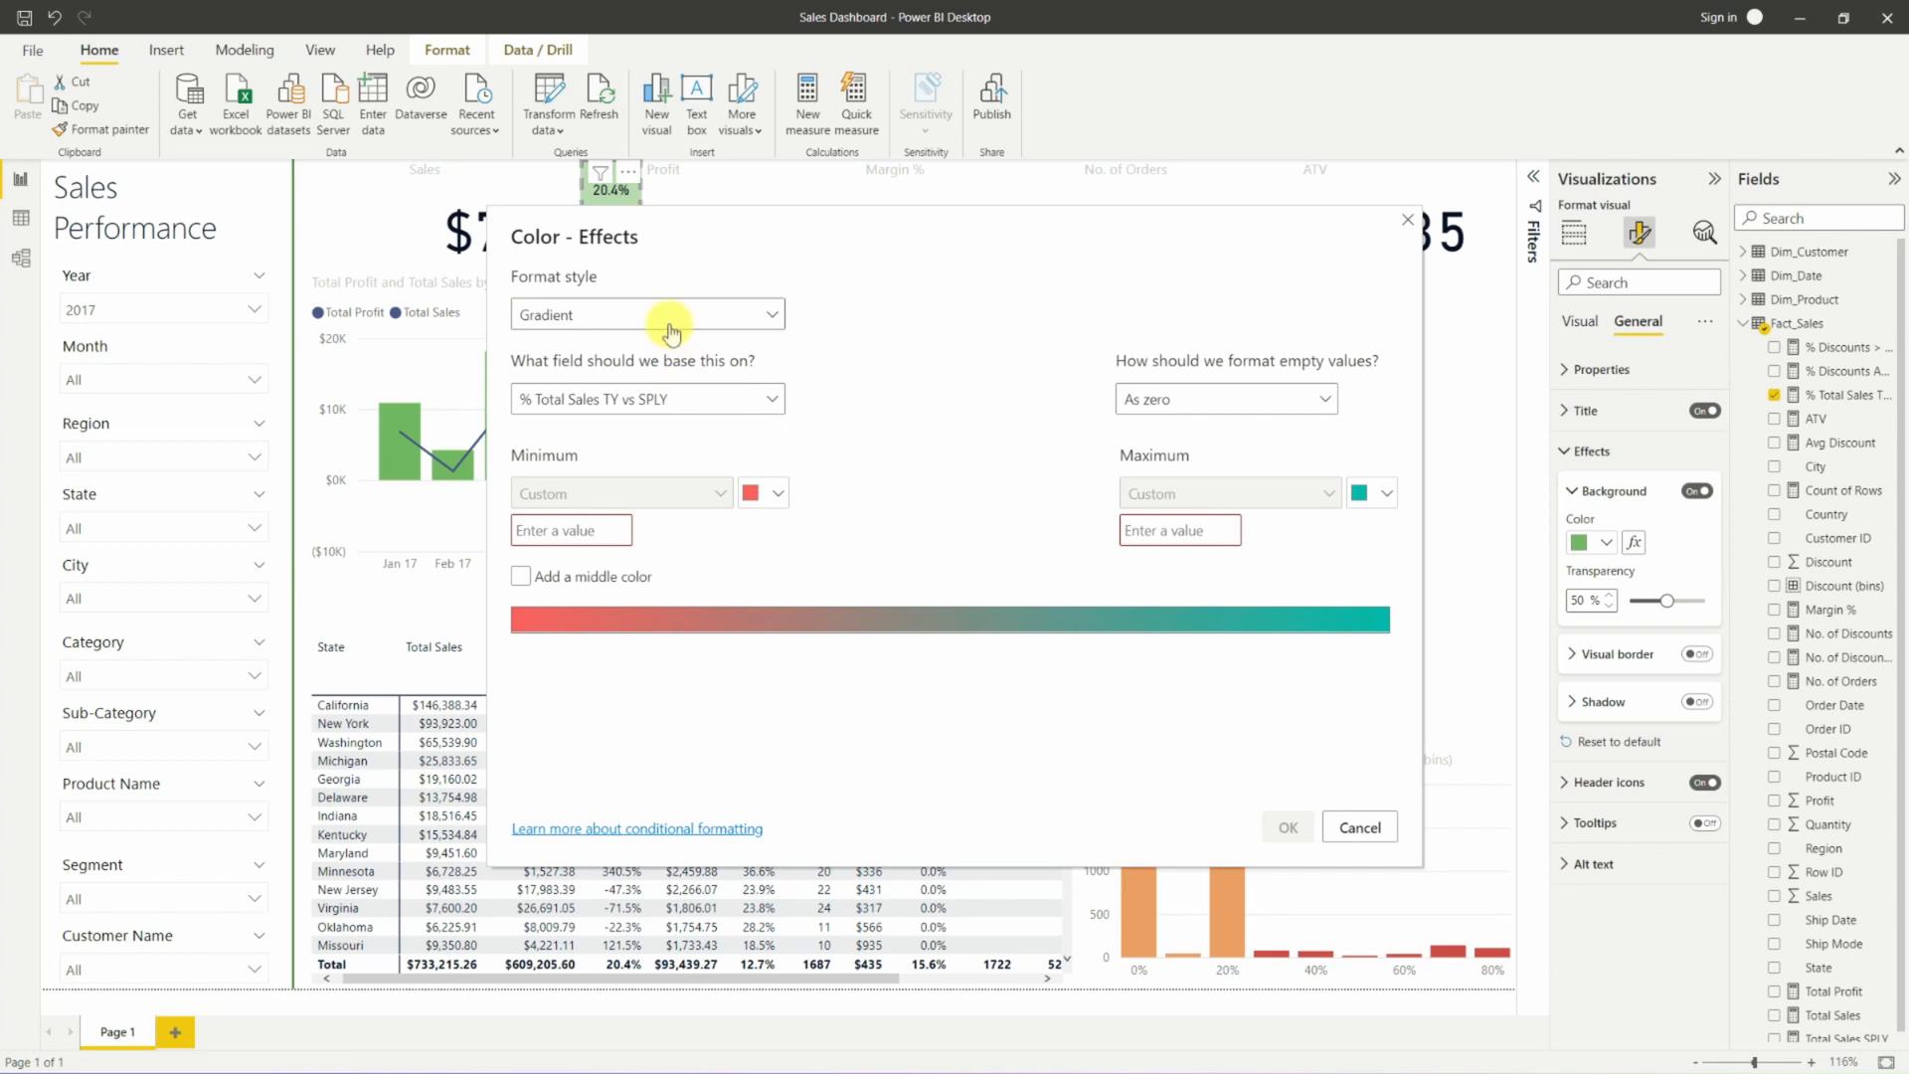
left_click(671, 333)
left_click(641, 370)
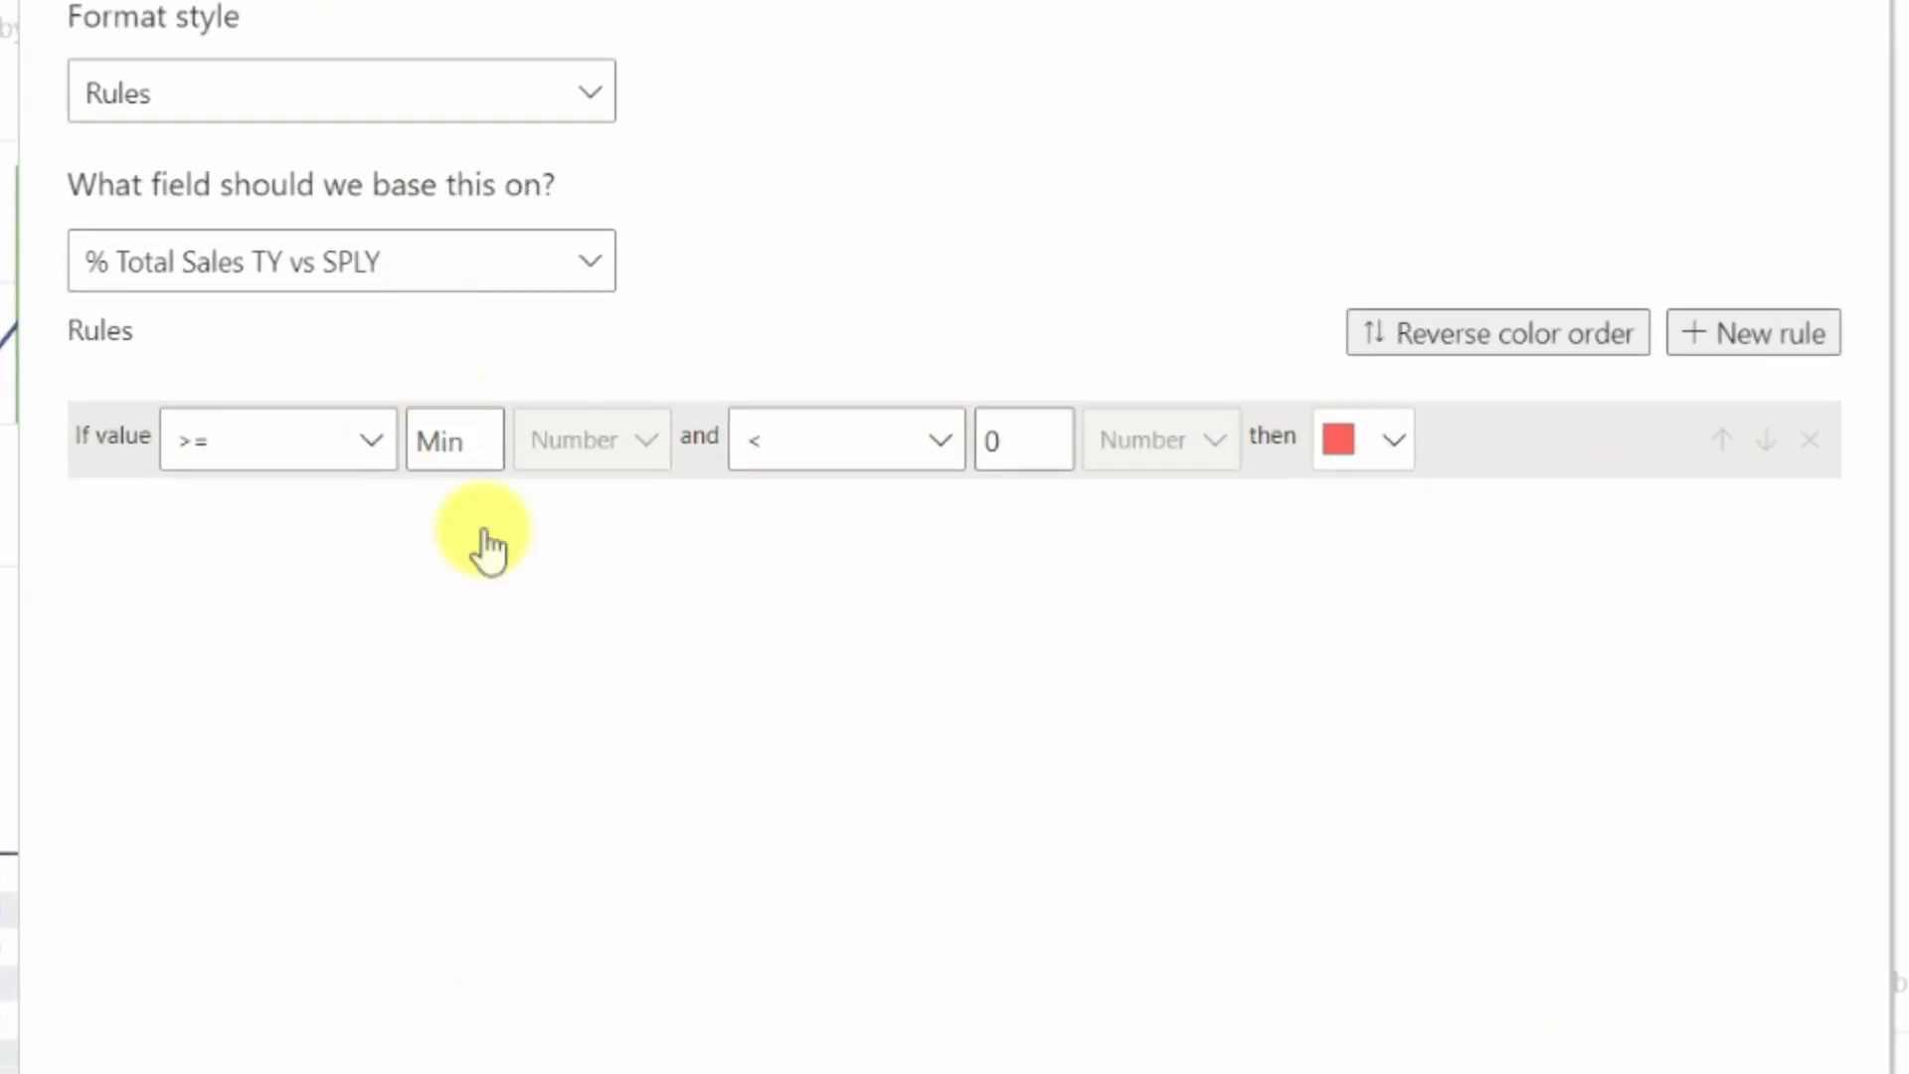
left_click(1747, 335)
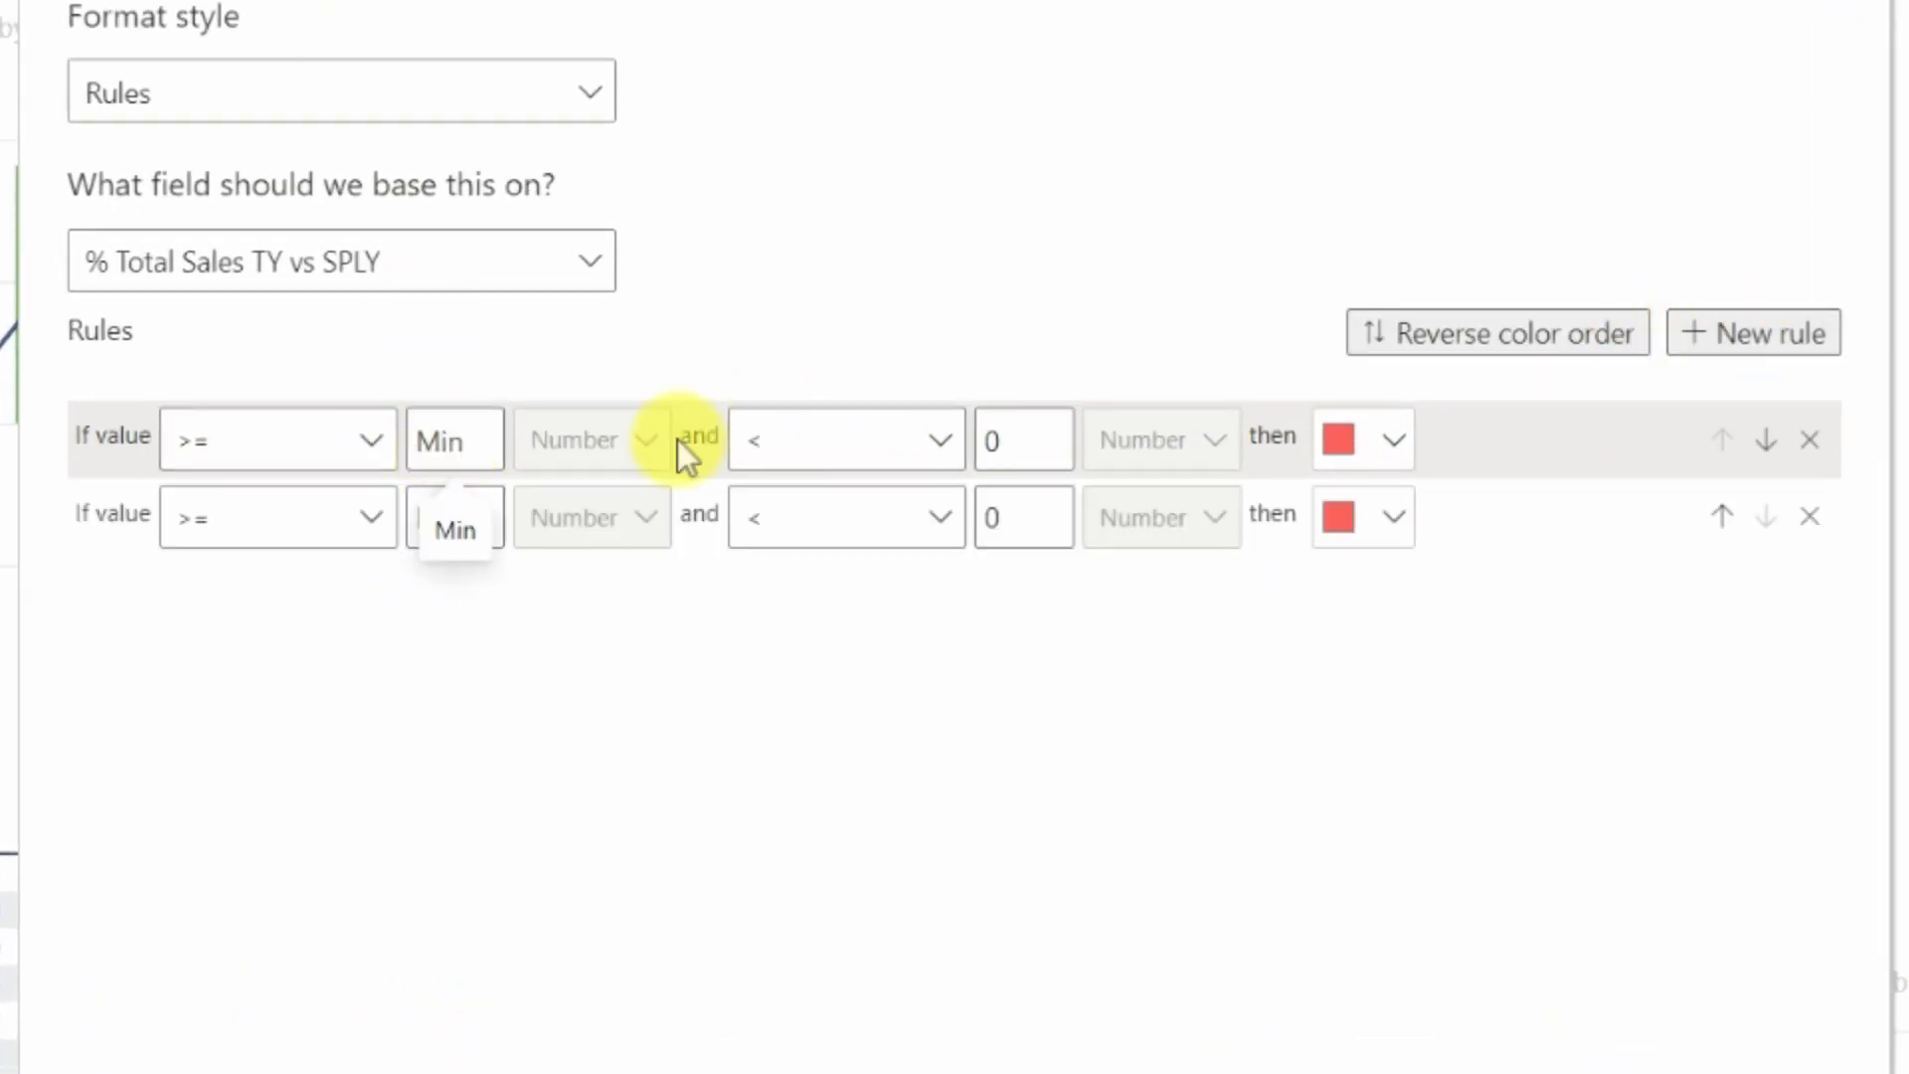
Set the first background rule's colour to light red and the second rule's colour to light green.
left_click(1370, 439)
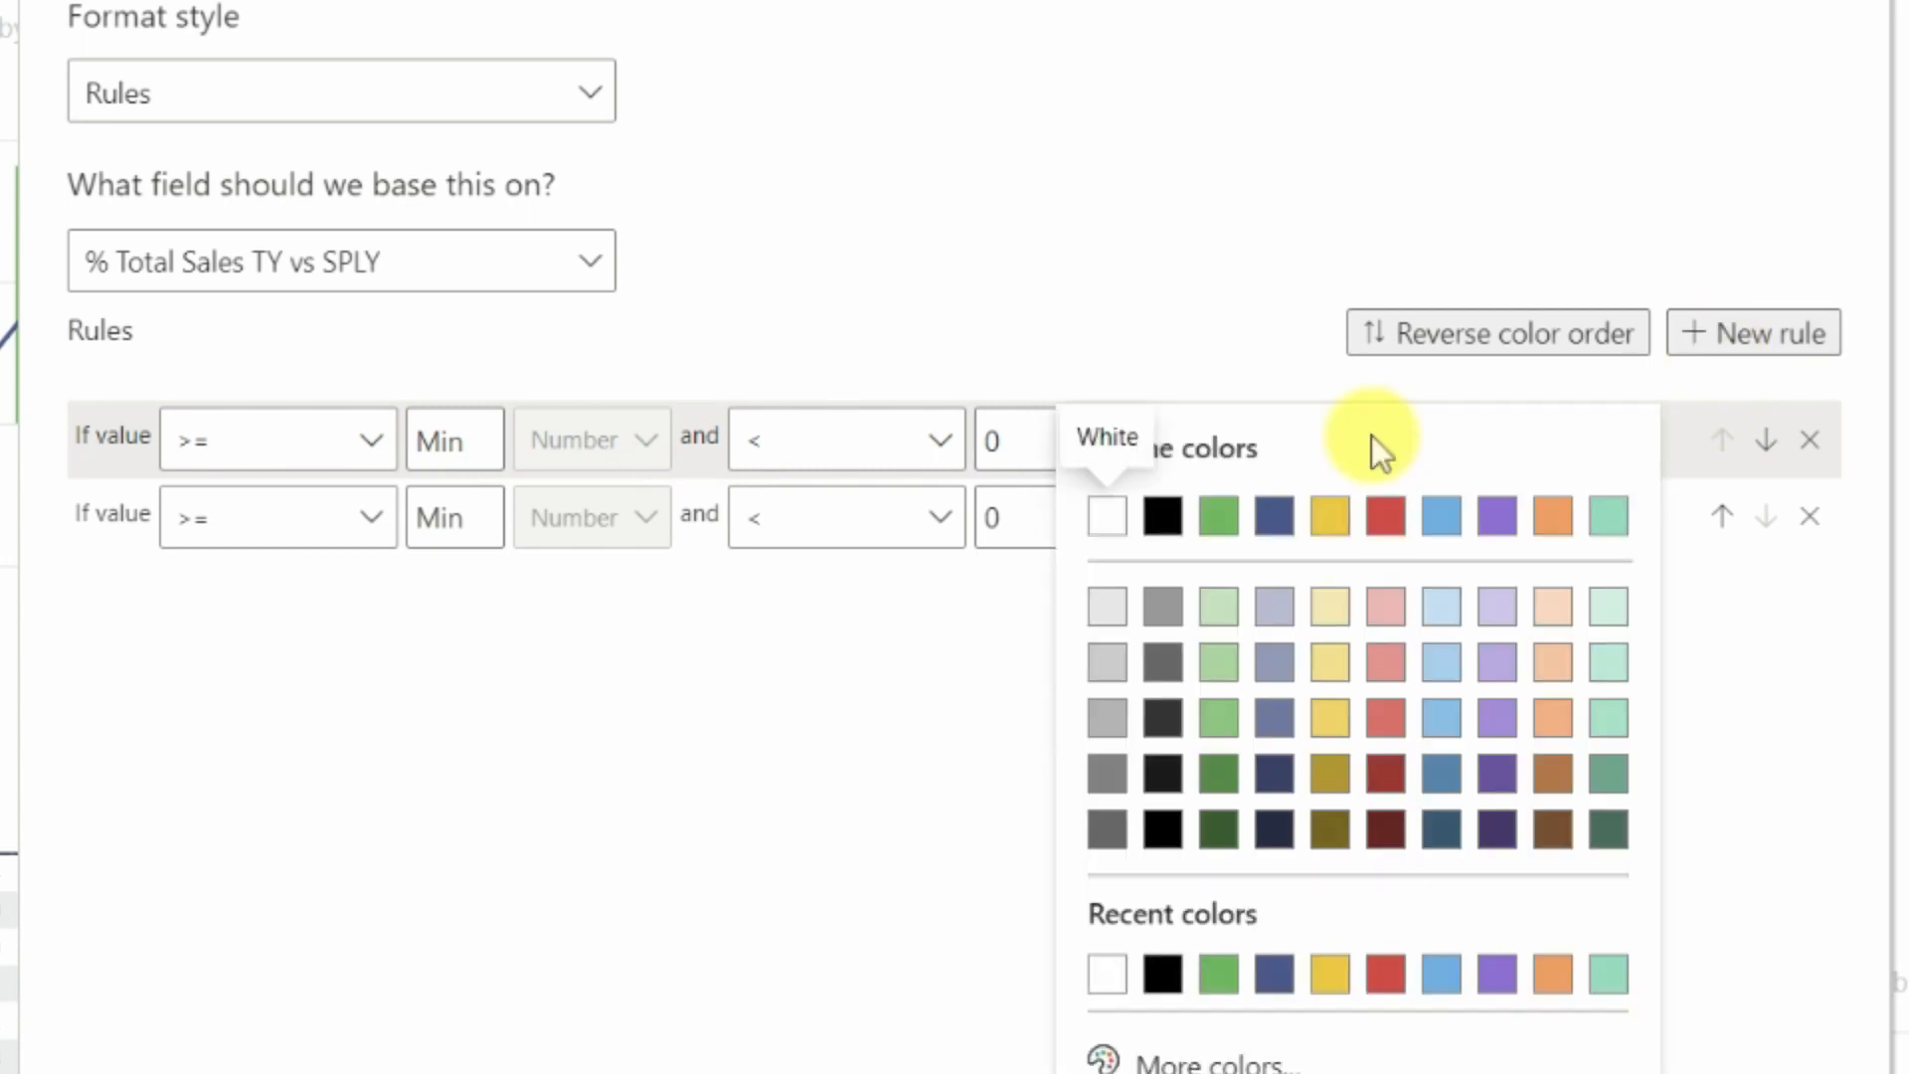
left_click(1387, 608)
left_click(1402, 525)
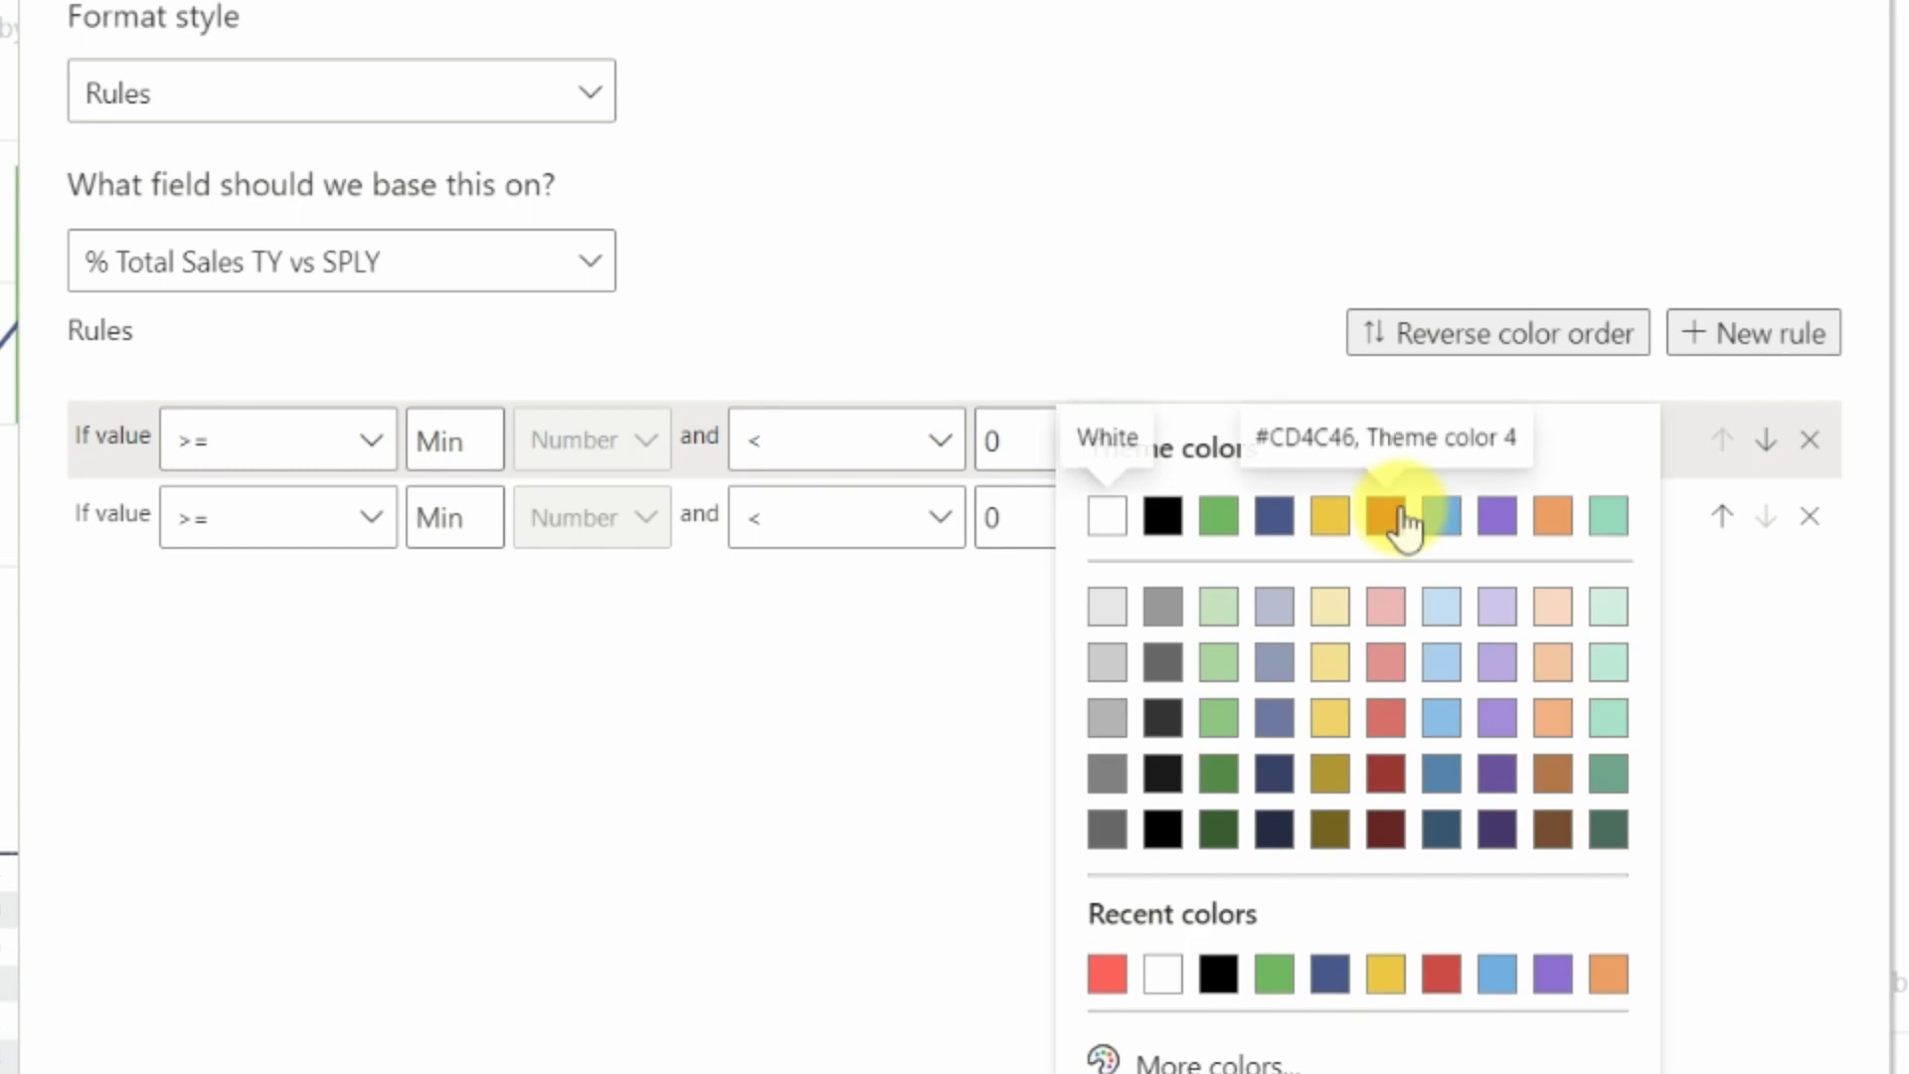
left_click(1228, 609)
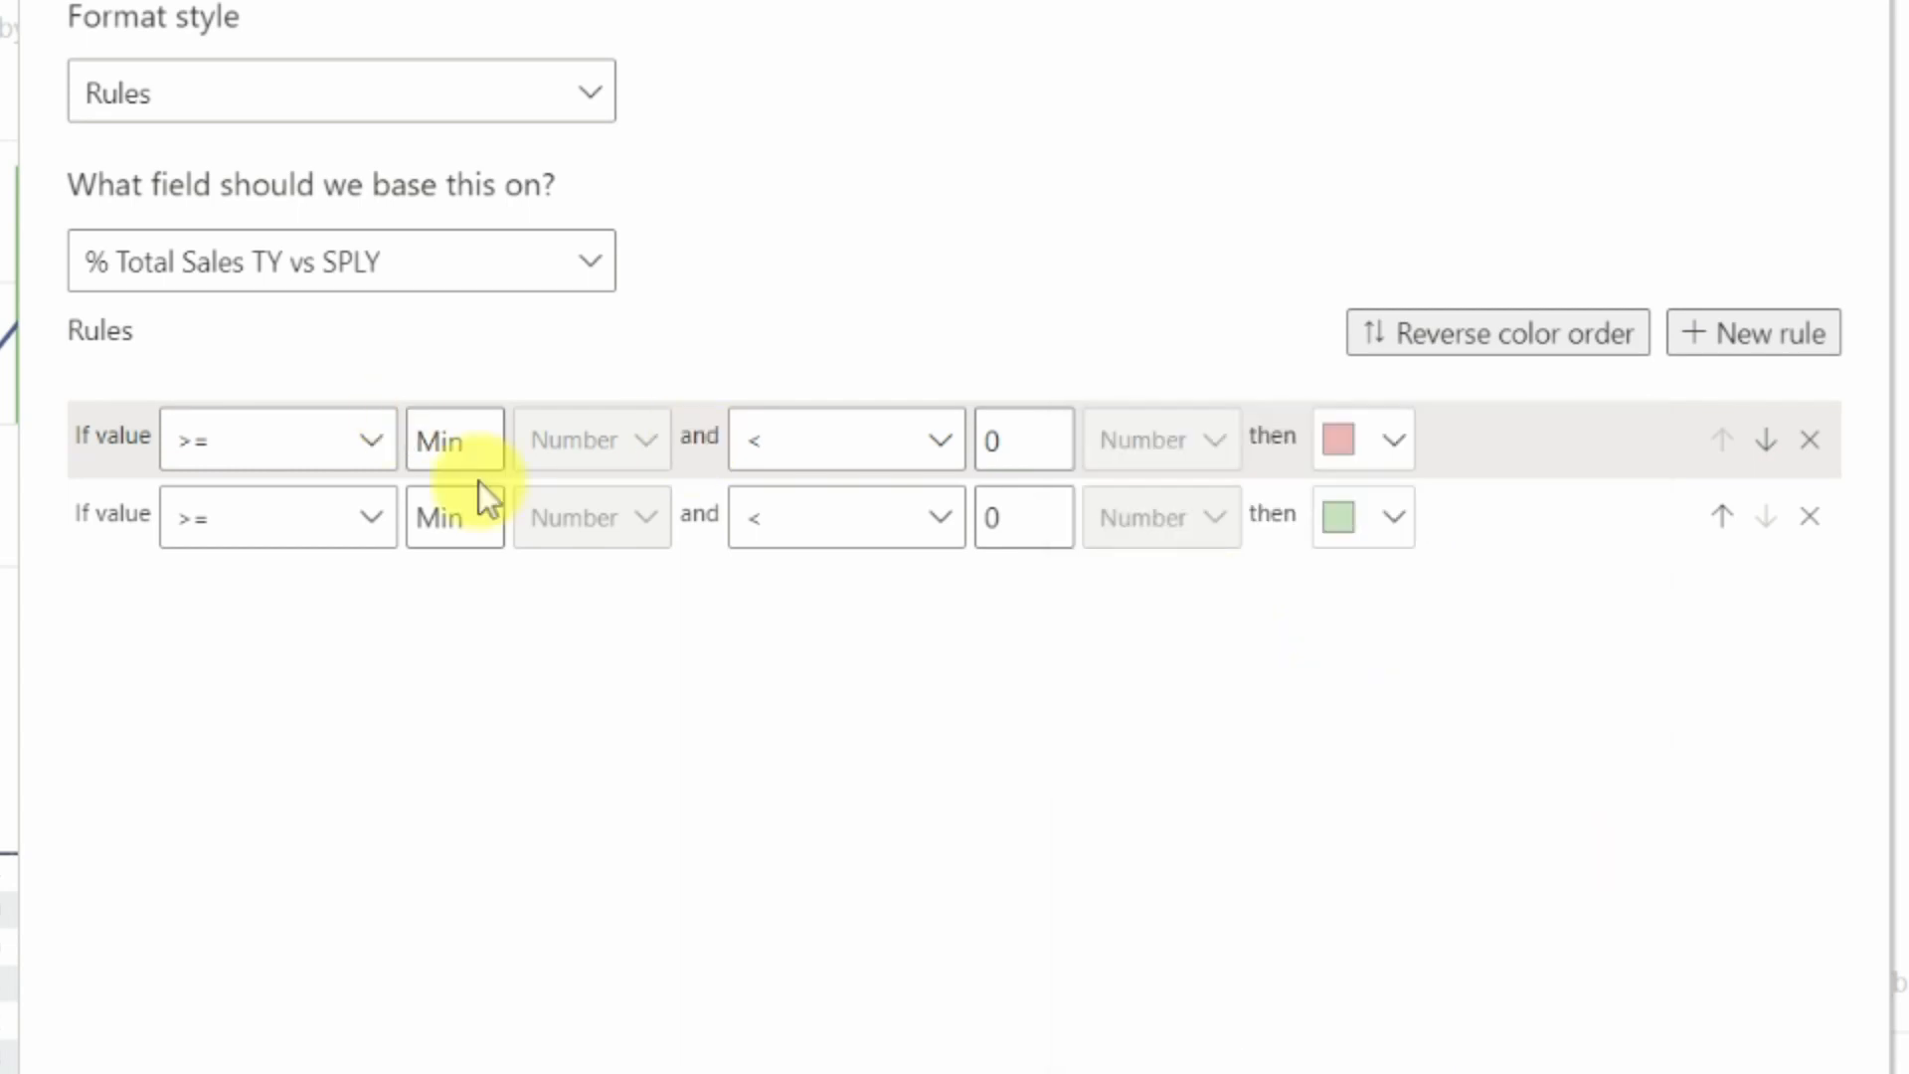
Set the lower bound of the light green background rule to 0.
left_click(482, 439)
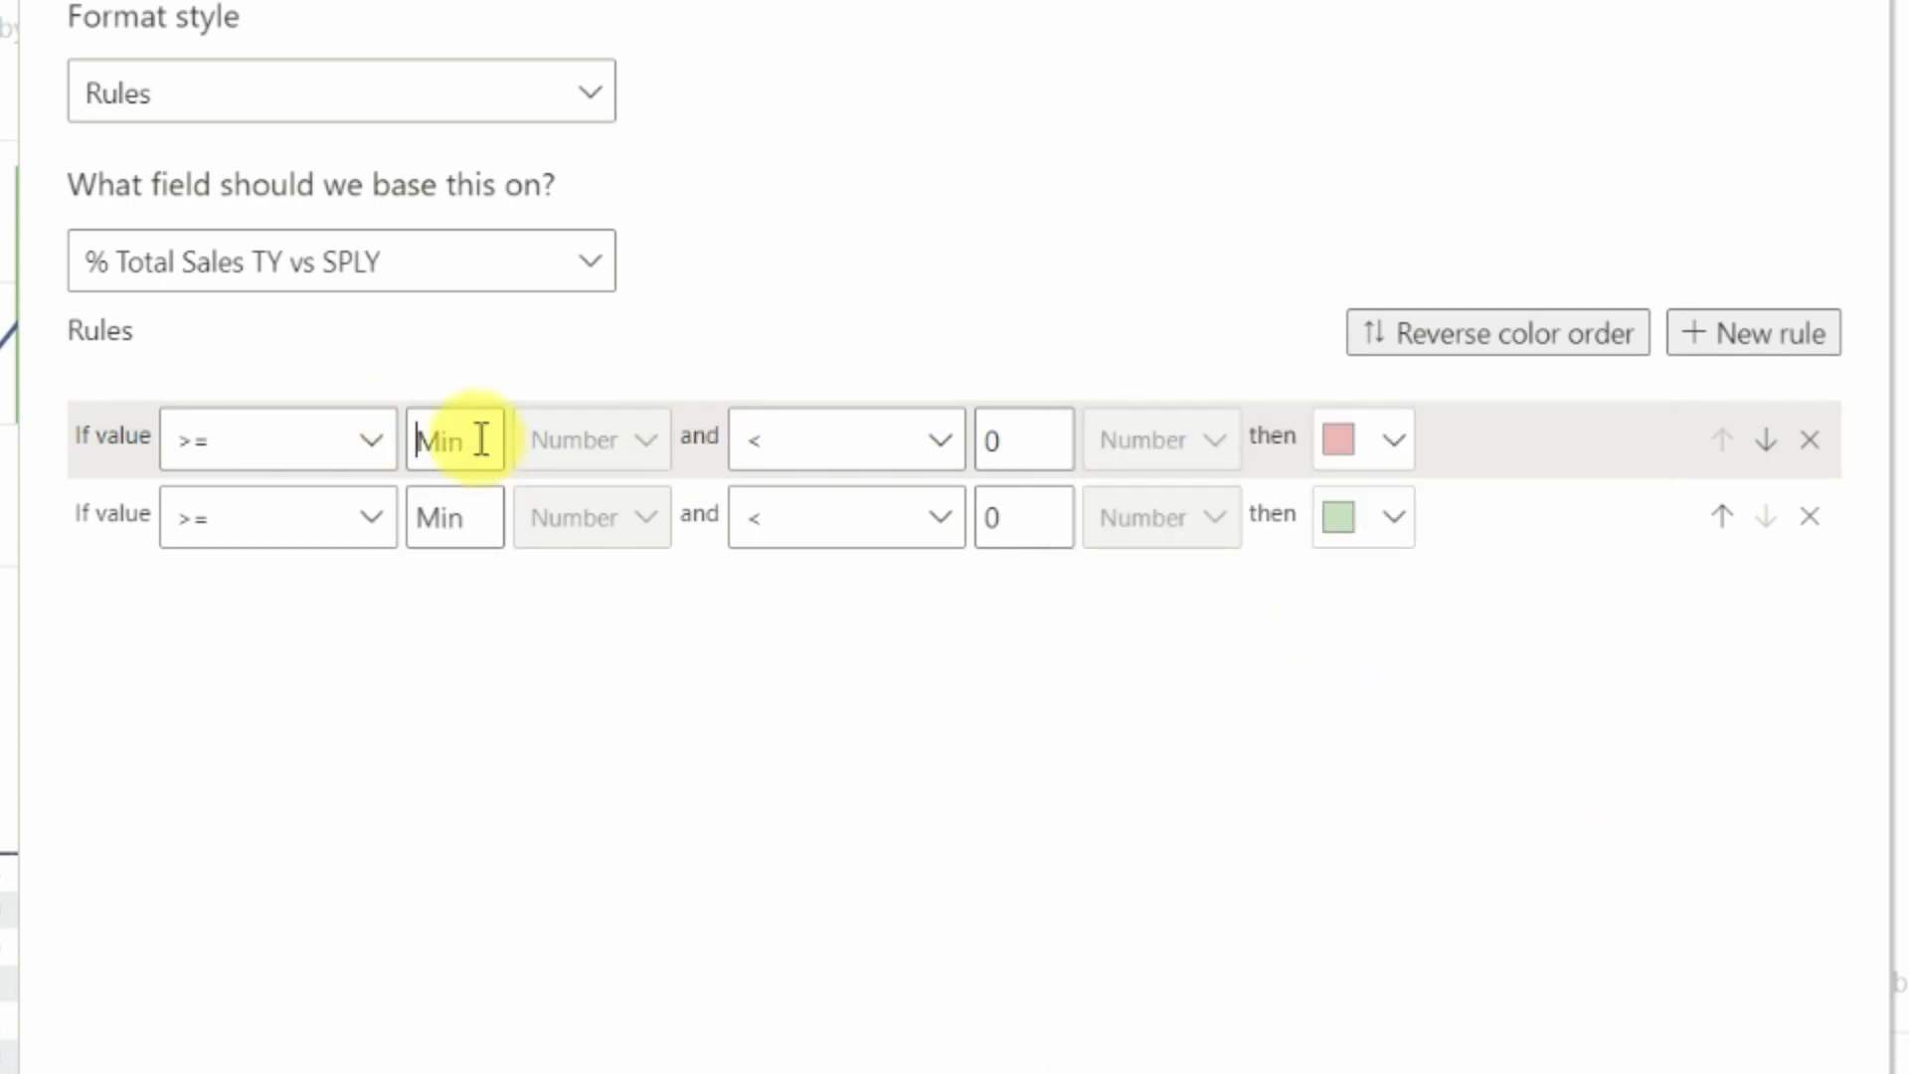
left_click(462, 518)
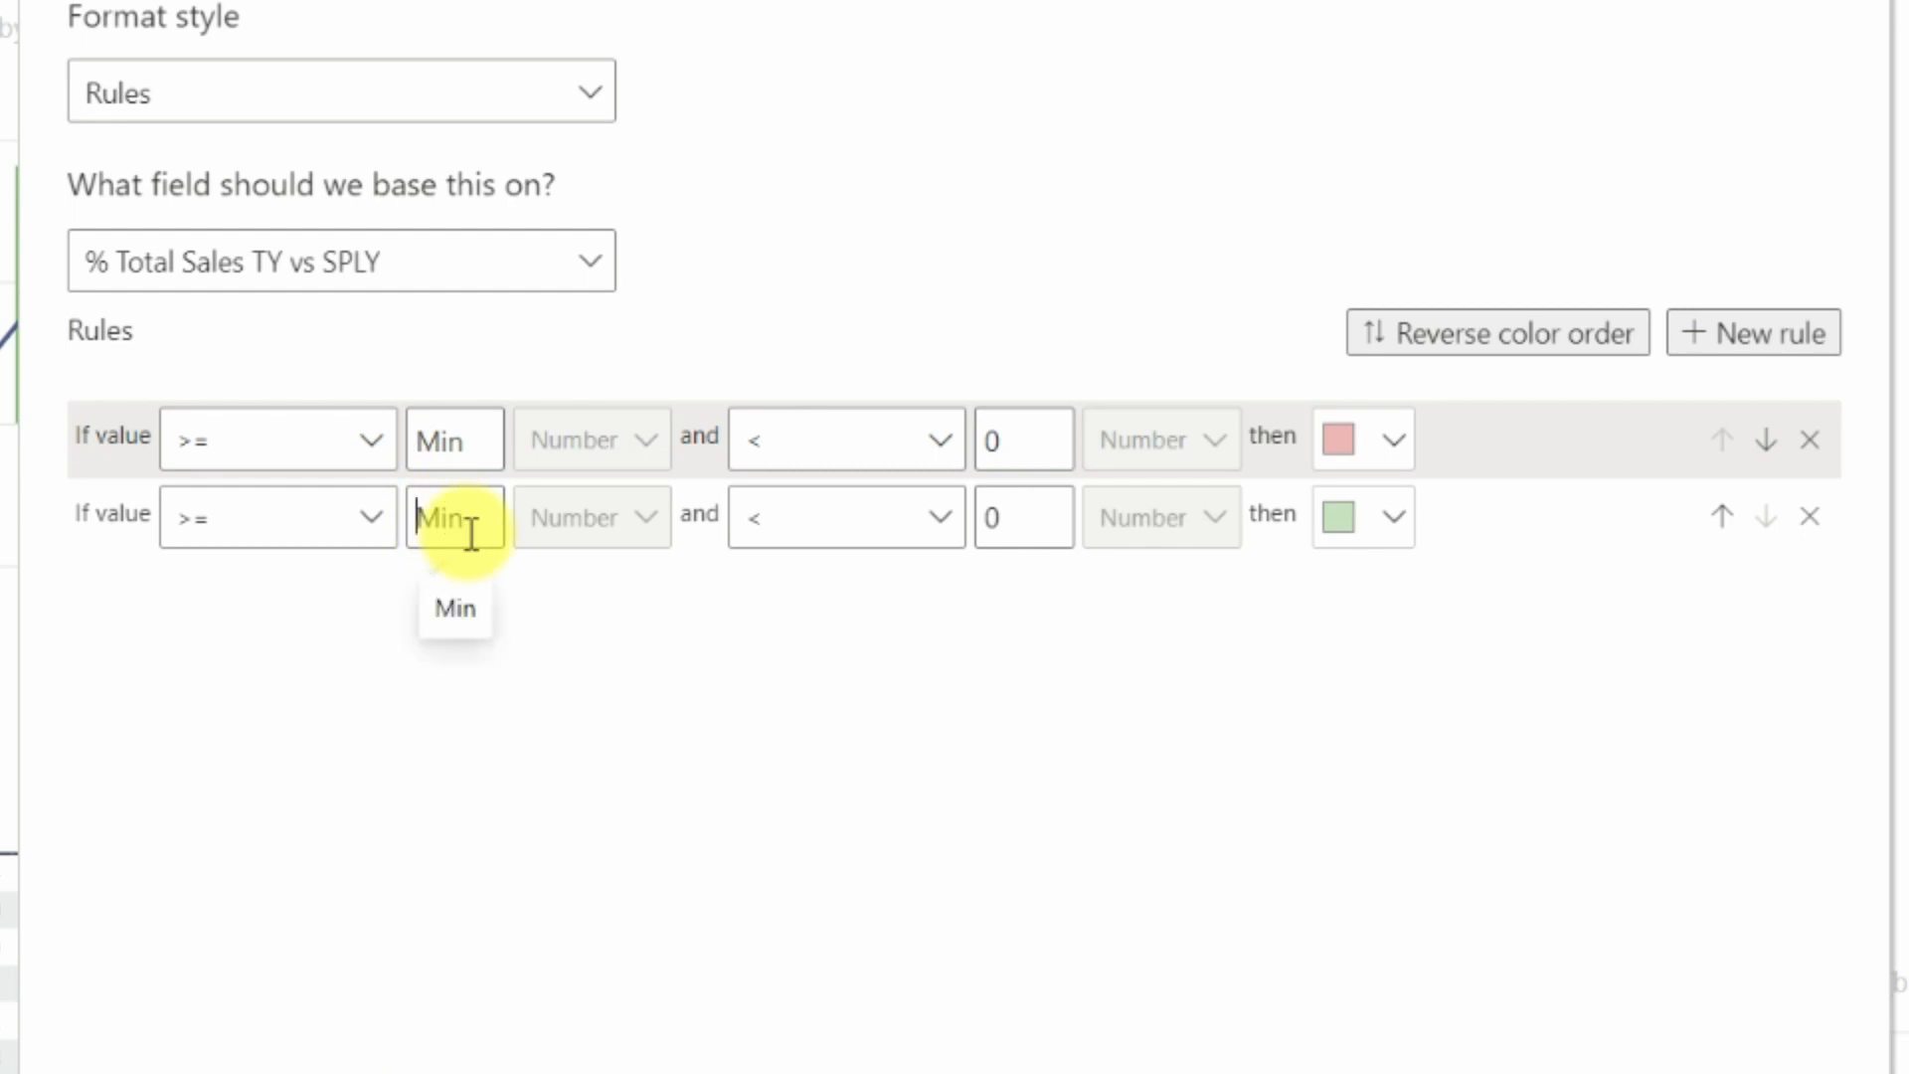
type("0")
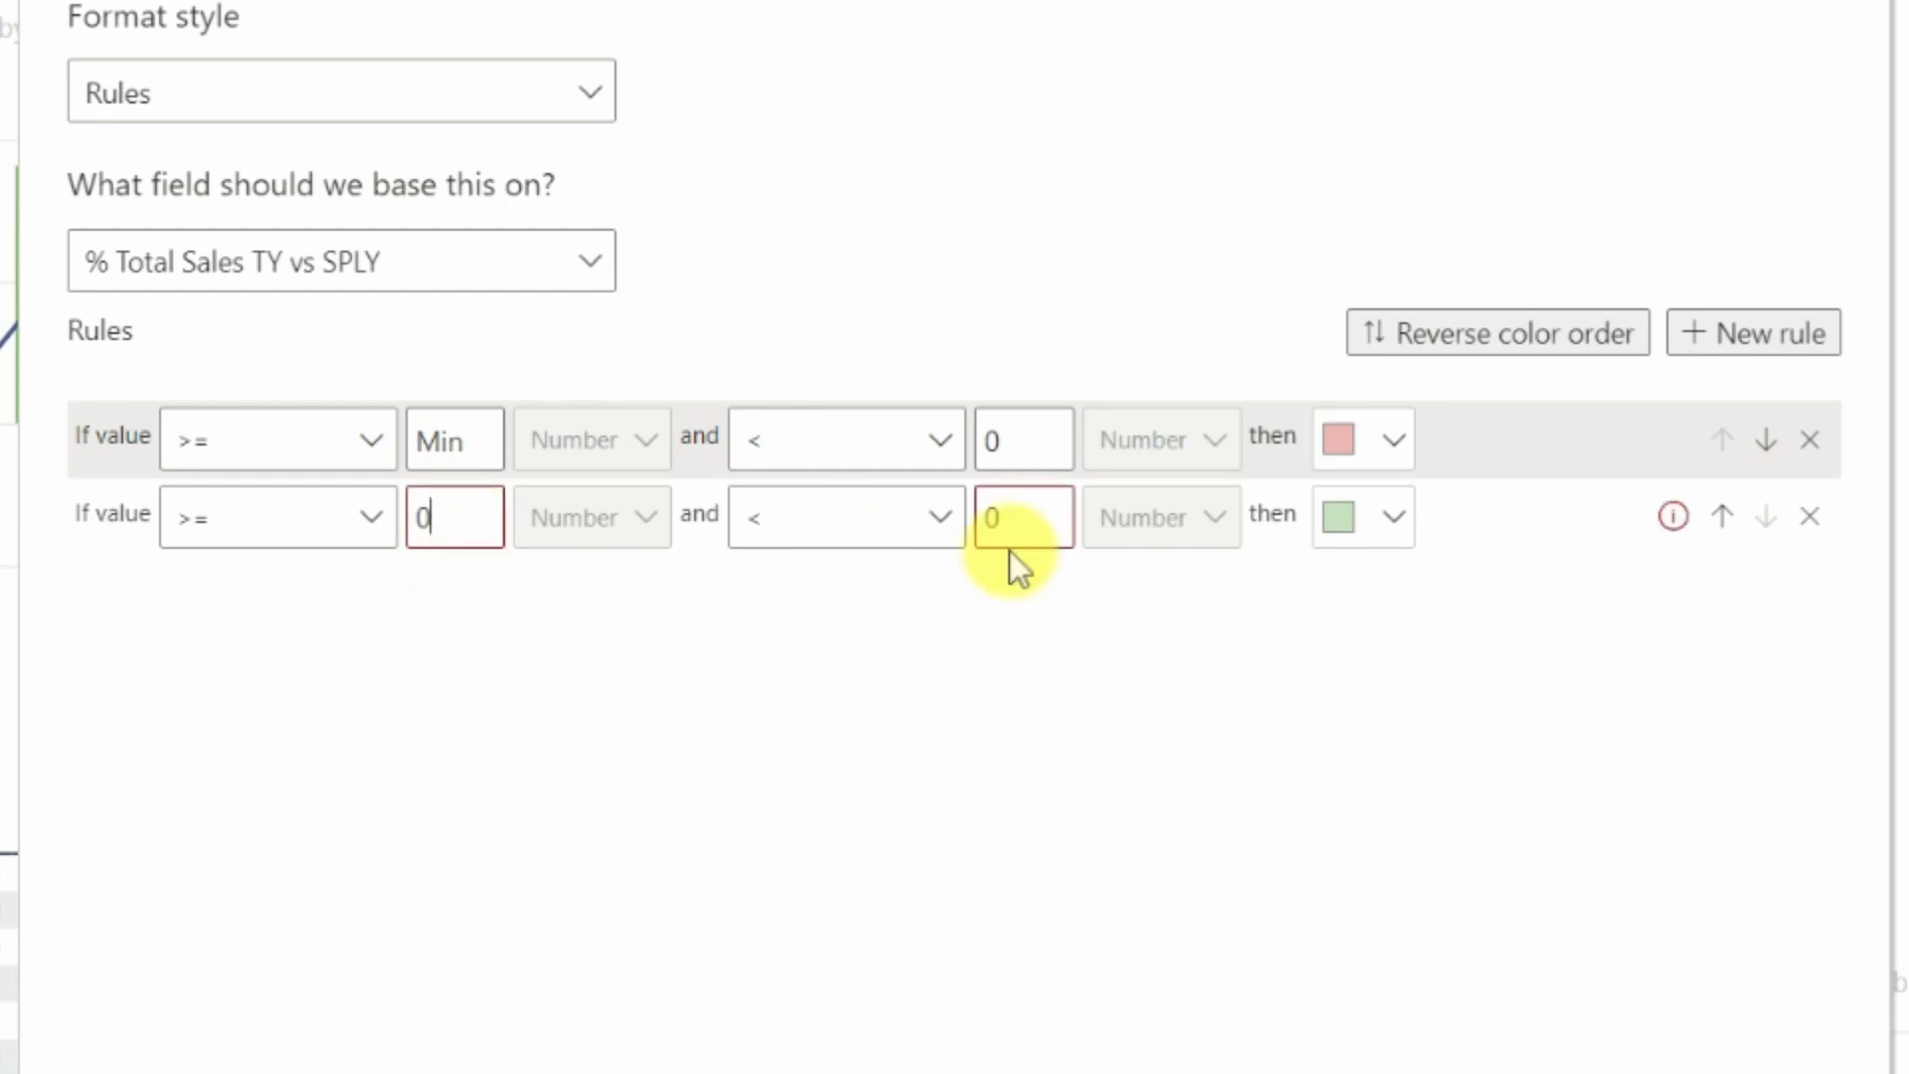
Set the upper limit of the green background color rule to Max and apply the conditional formatting rules.
double_click(1018, 513)
key("BackSpace")
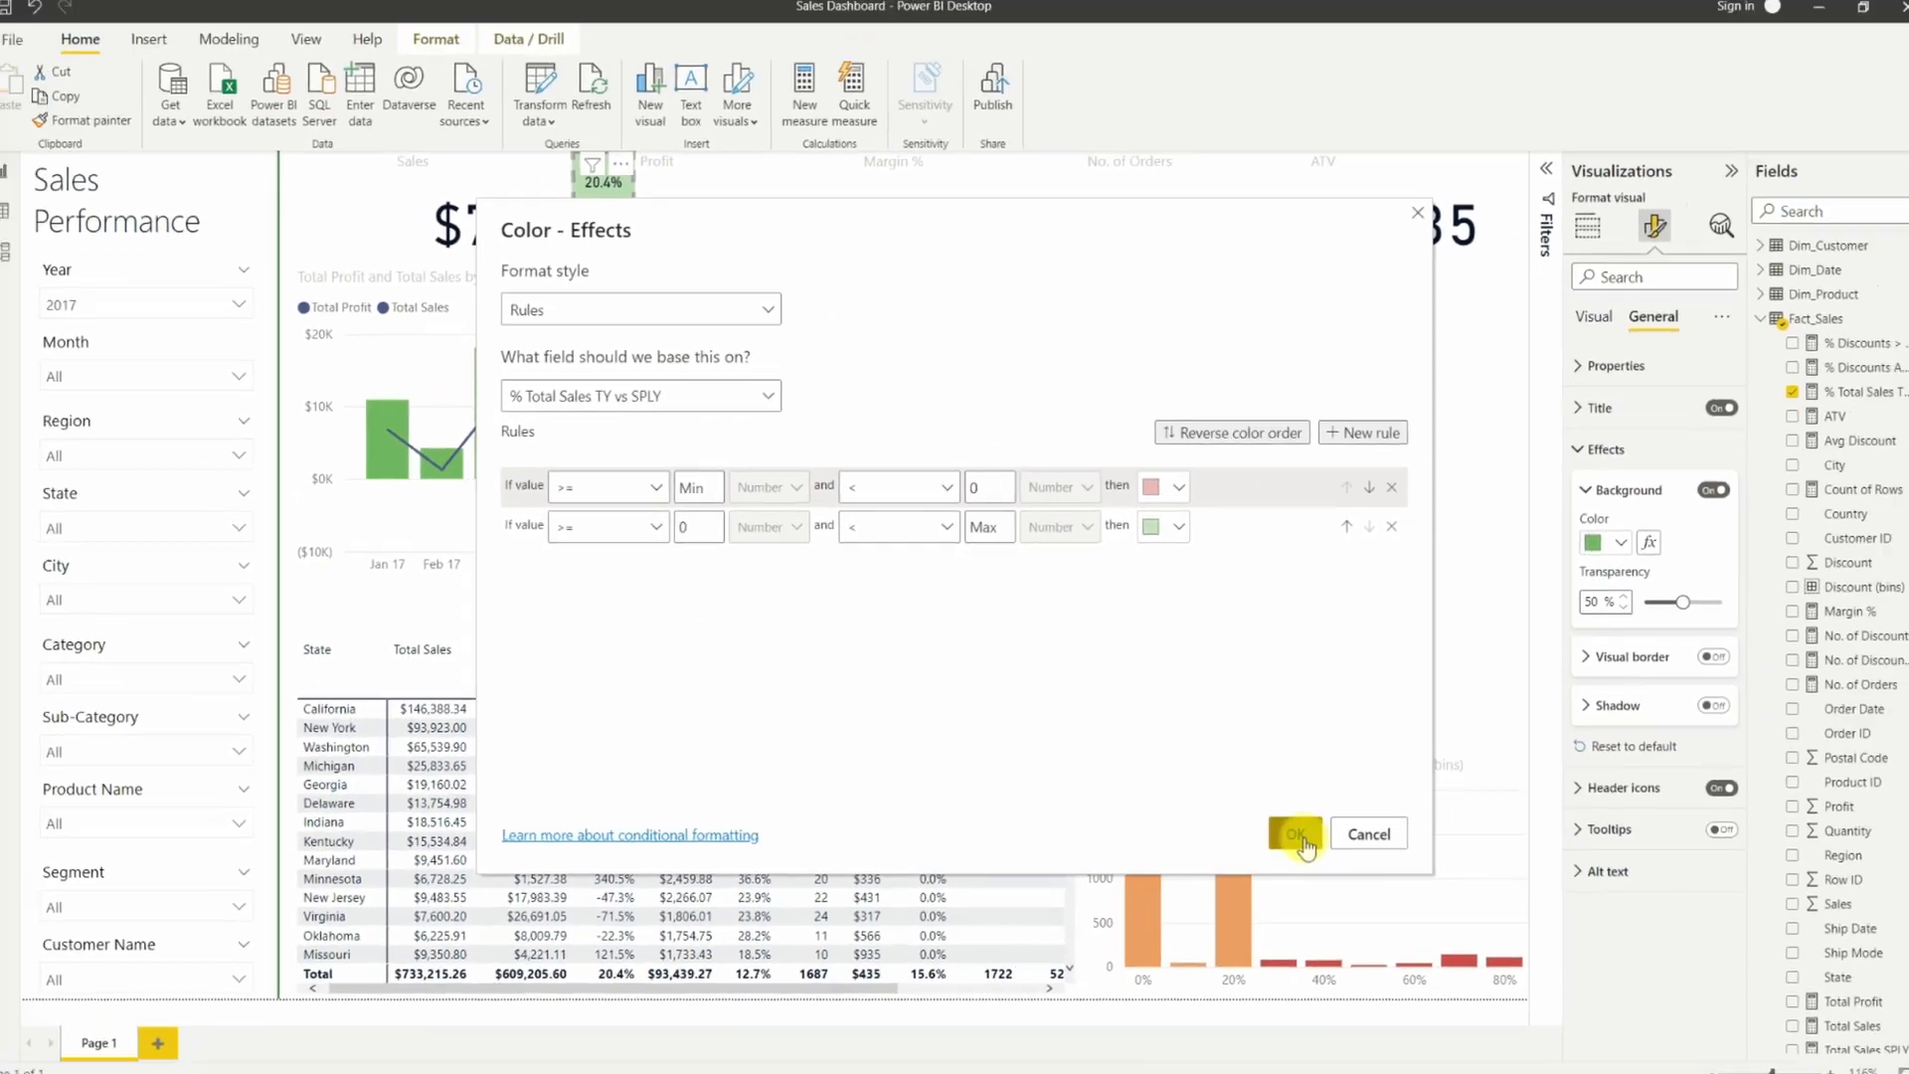
left_click(1416, 934)
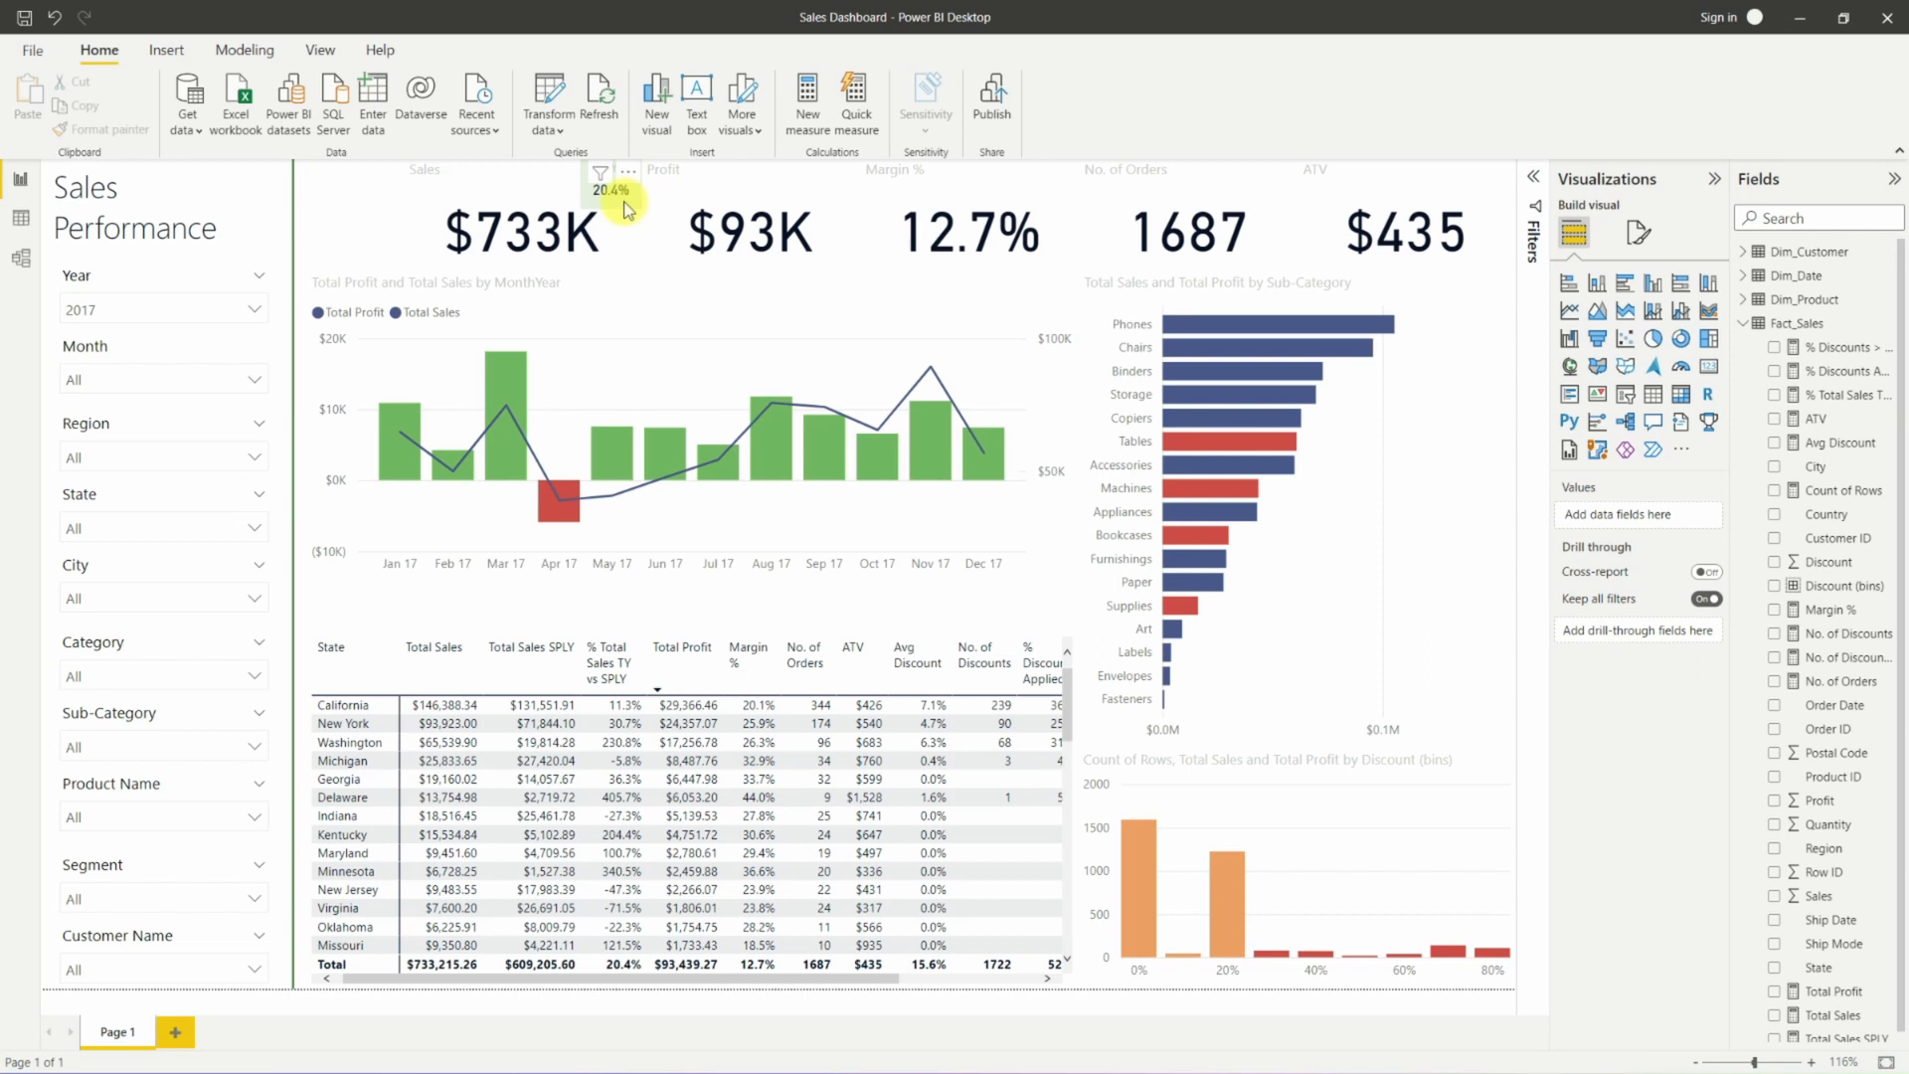
Duplicate the Sales card's percentage comparison card and place copies beside the Profit, Margin %, No. of Orders and ATV cards.
left_click(626, 208)
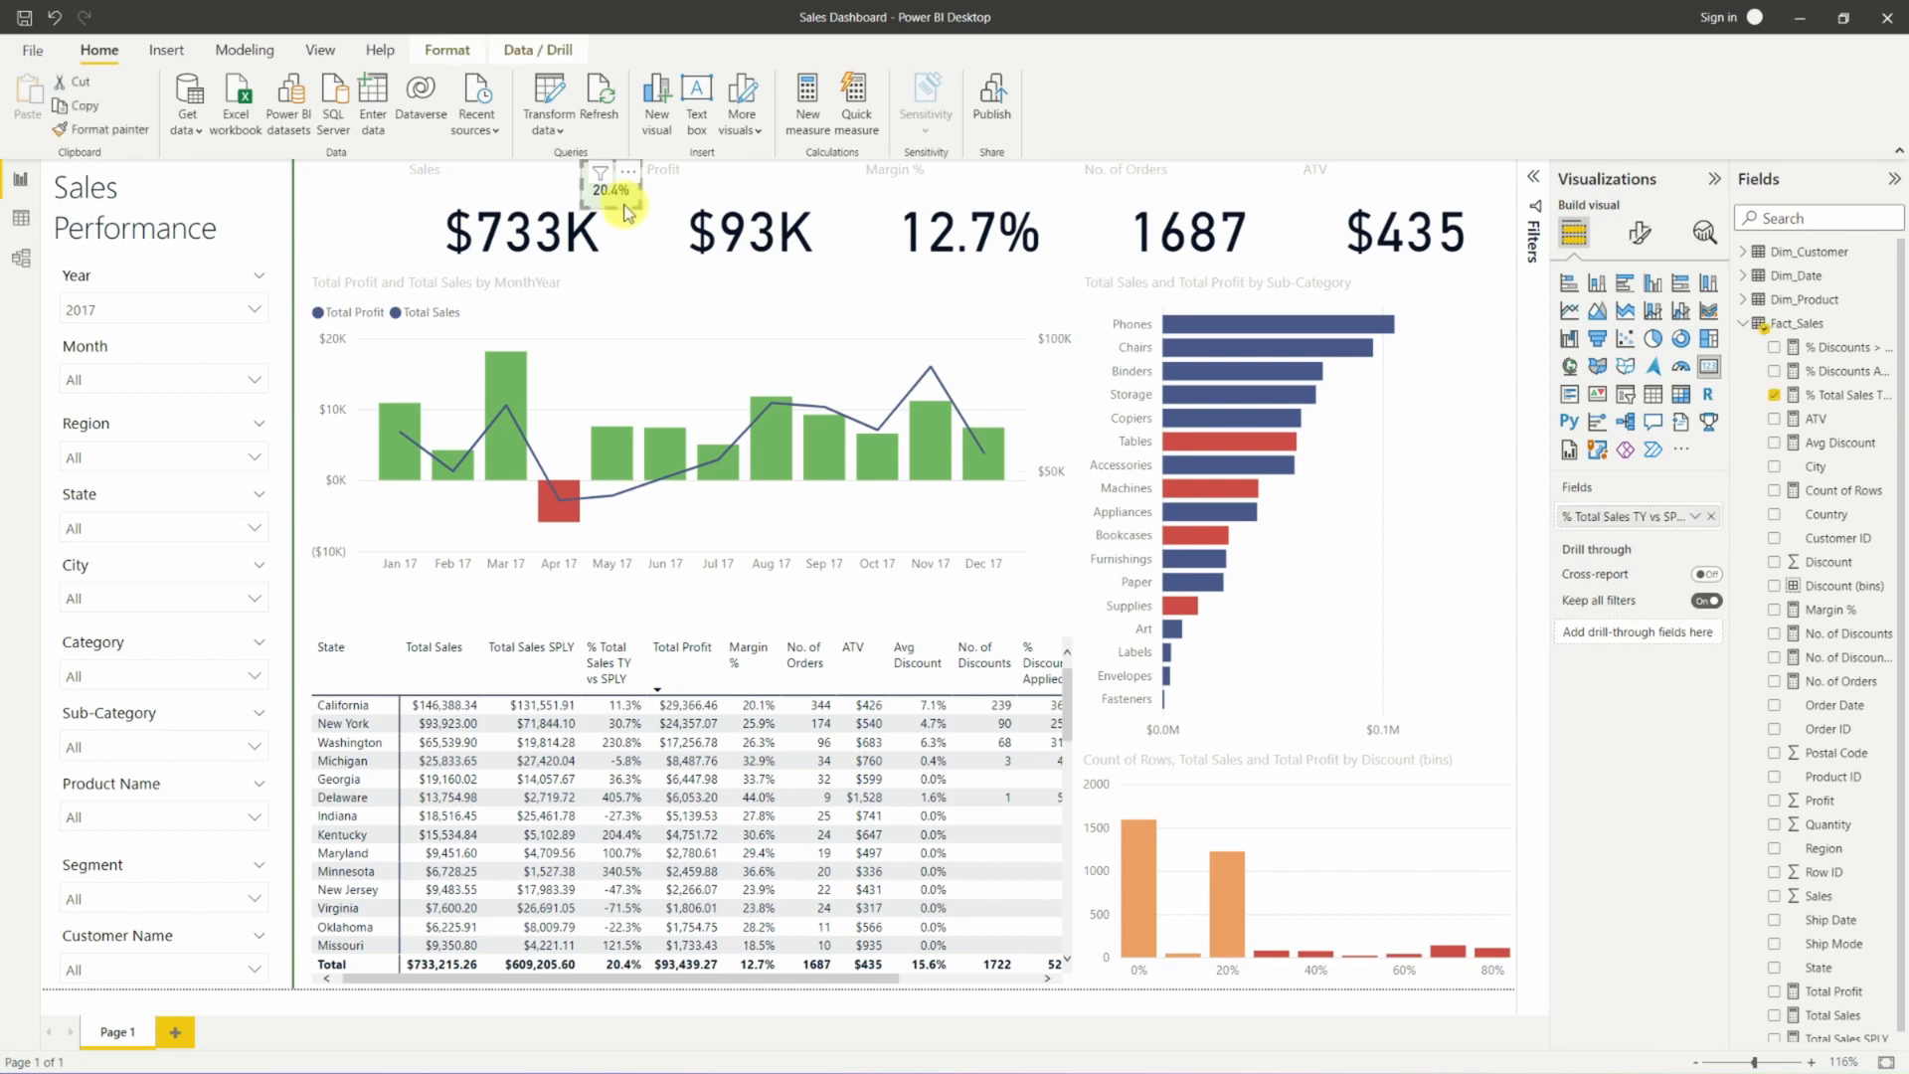
left_click_drag(626, 210, 818, 170)
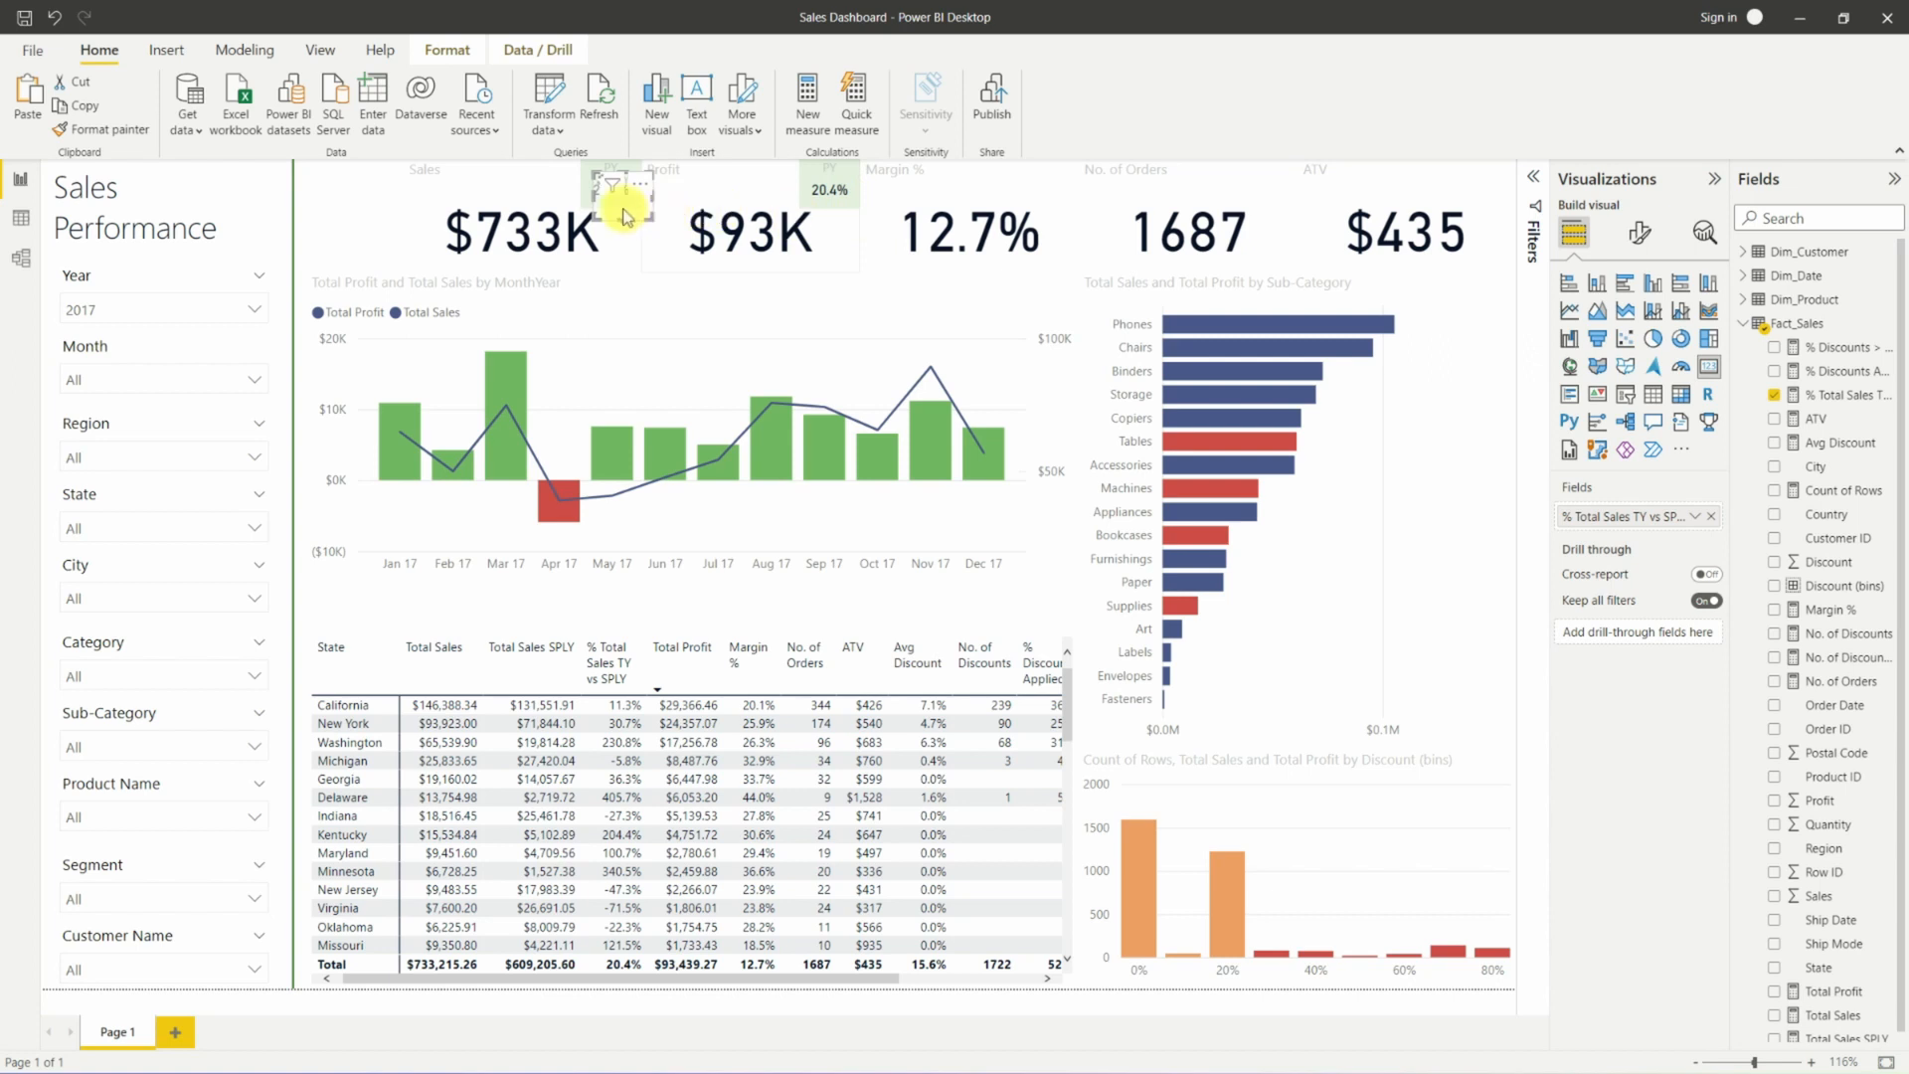
left_click_drag(611, 212, 1484, 137)
key("ctrl+v")
key("ctrl+v")
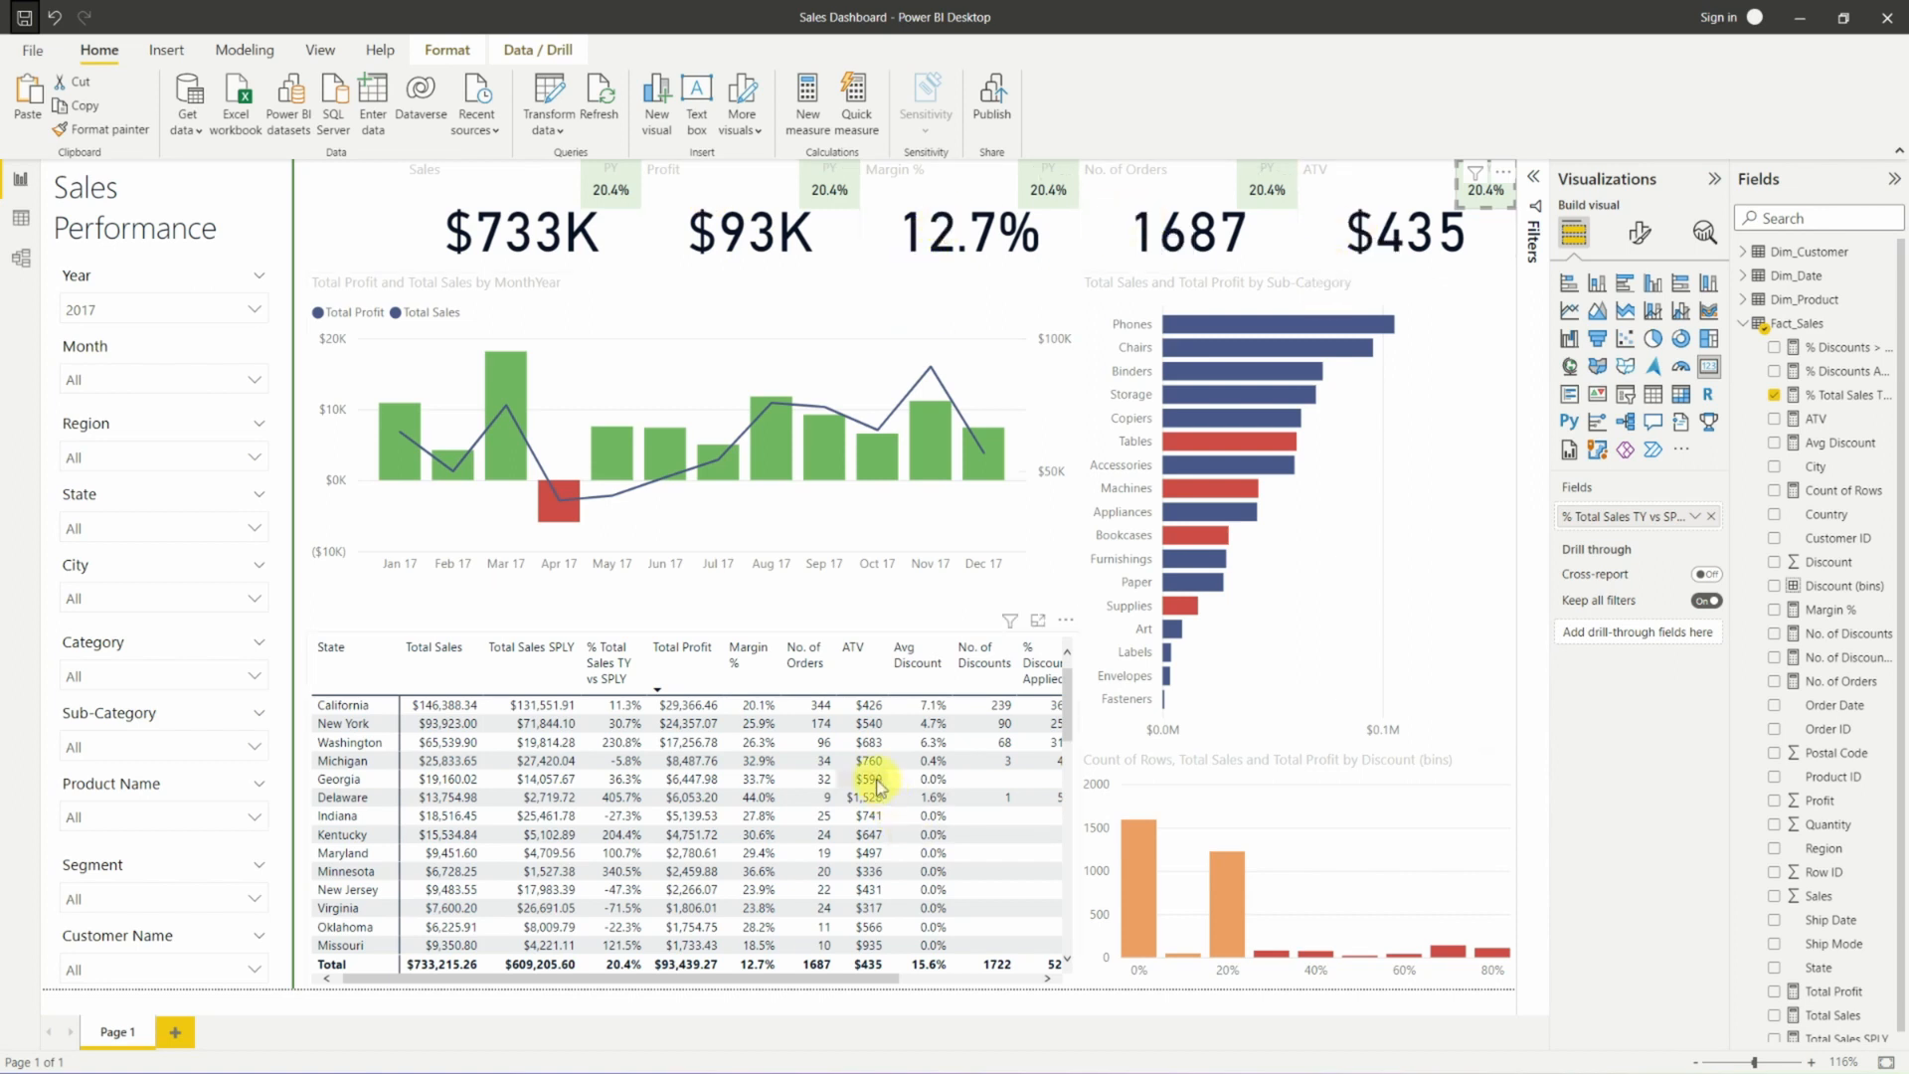
Remove Total Sales SPLY and % Total Sales TY vs SPLY from the values of the State table.
left_click(1071, 718)
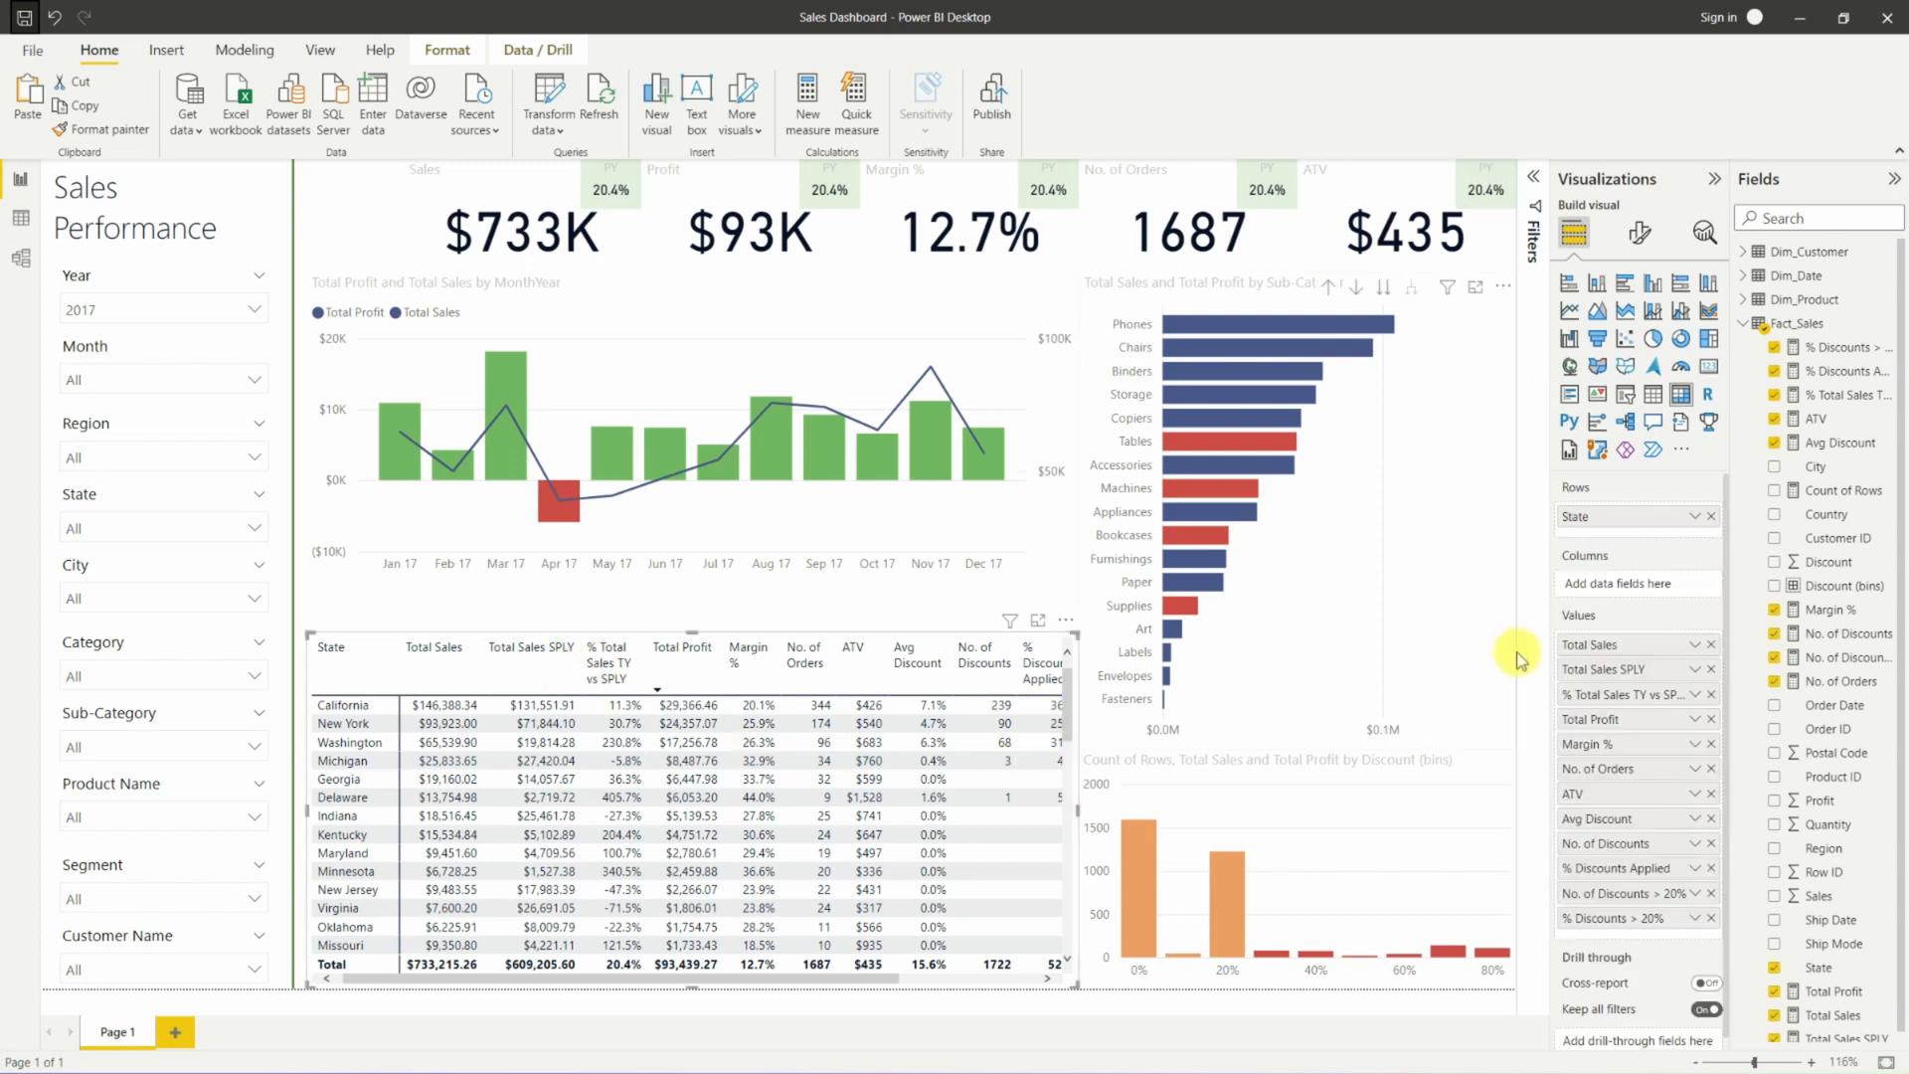
left_click(1711, 669)
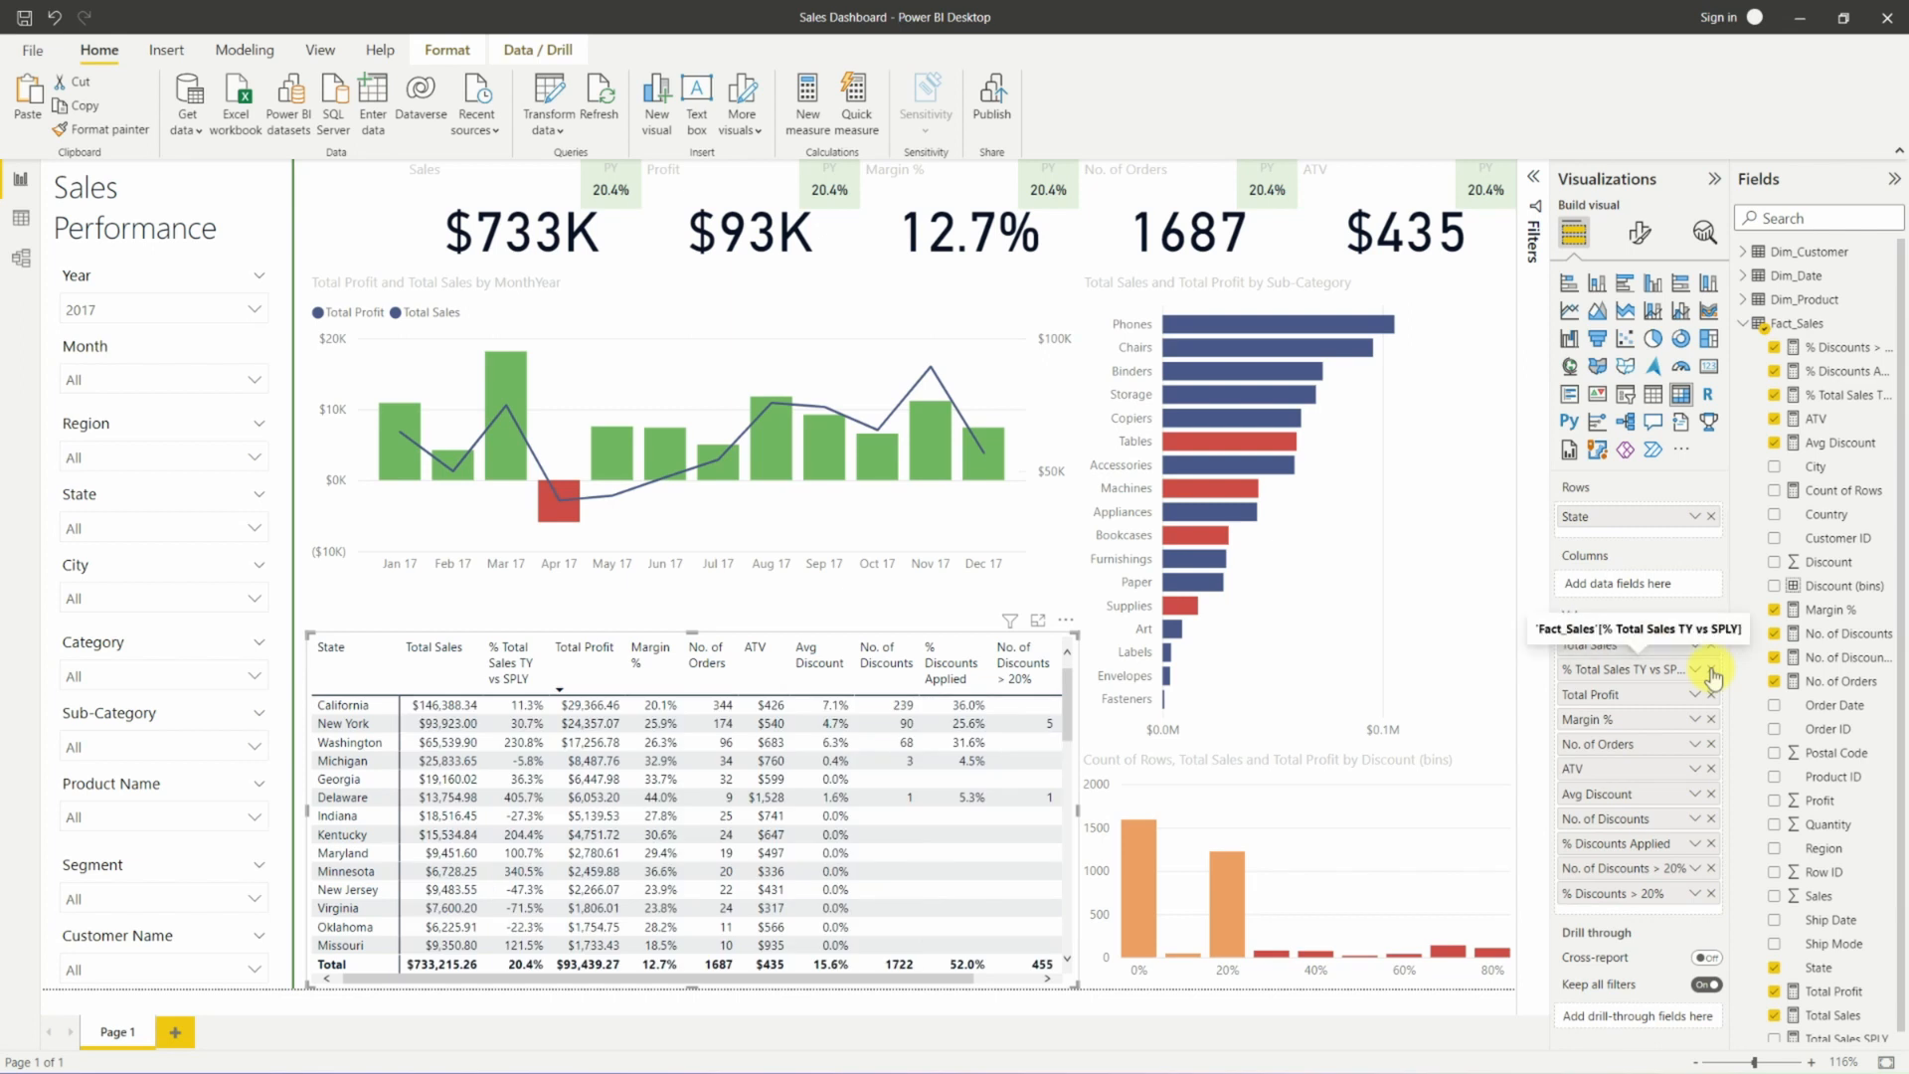
left_click(1711, 671)
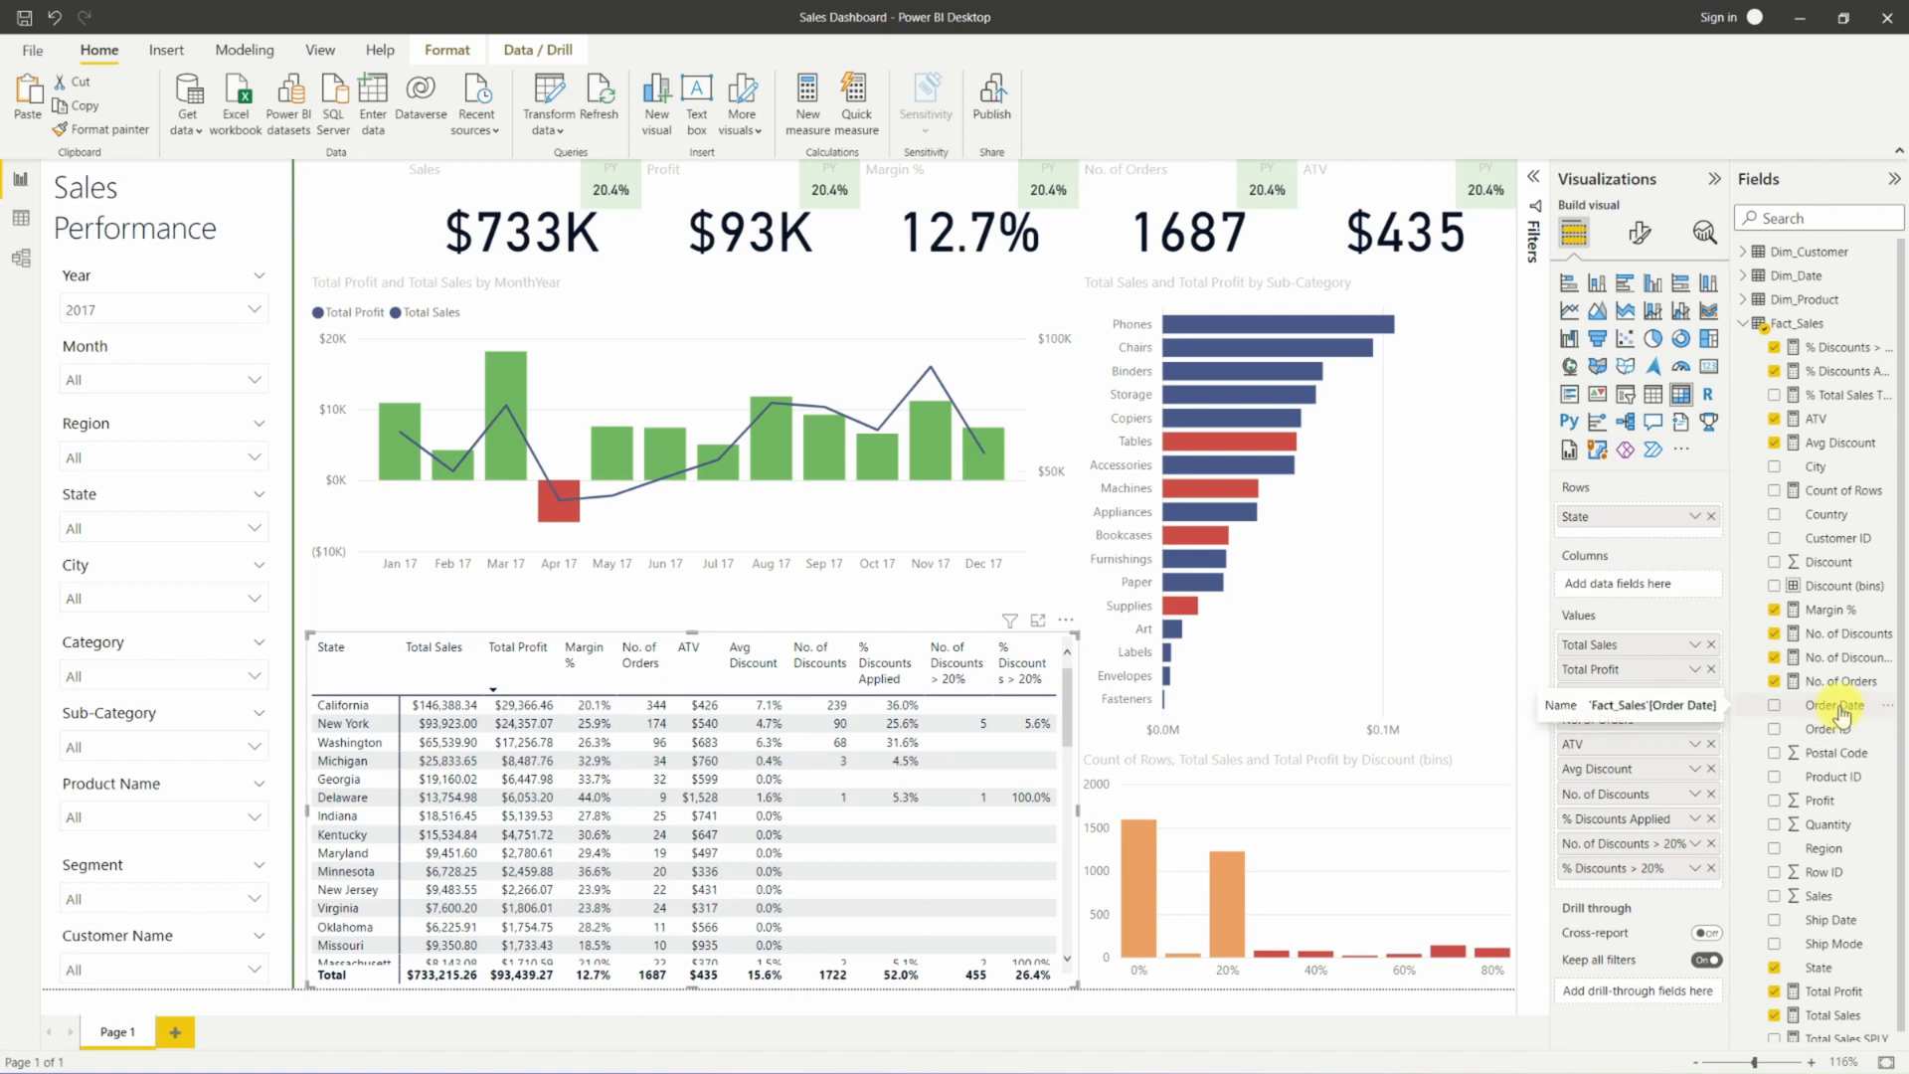
Copy the Total Sales SPLY formula and use it as the starting formula of a new measure in Fact_Sales.
left_click(1835, 1037)
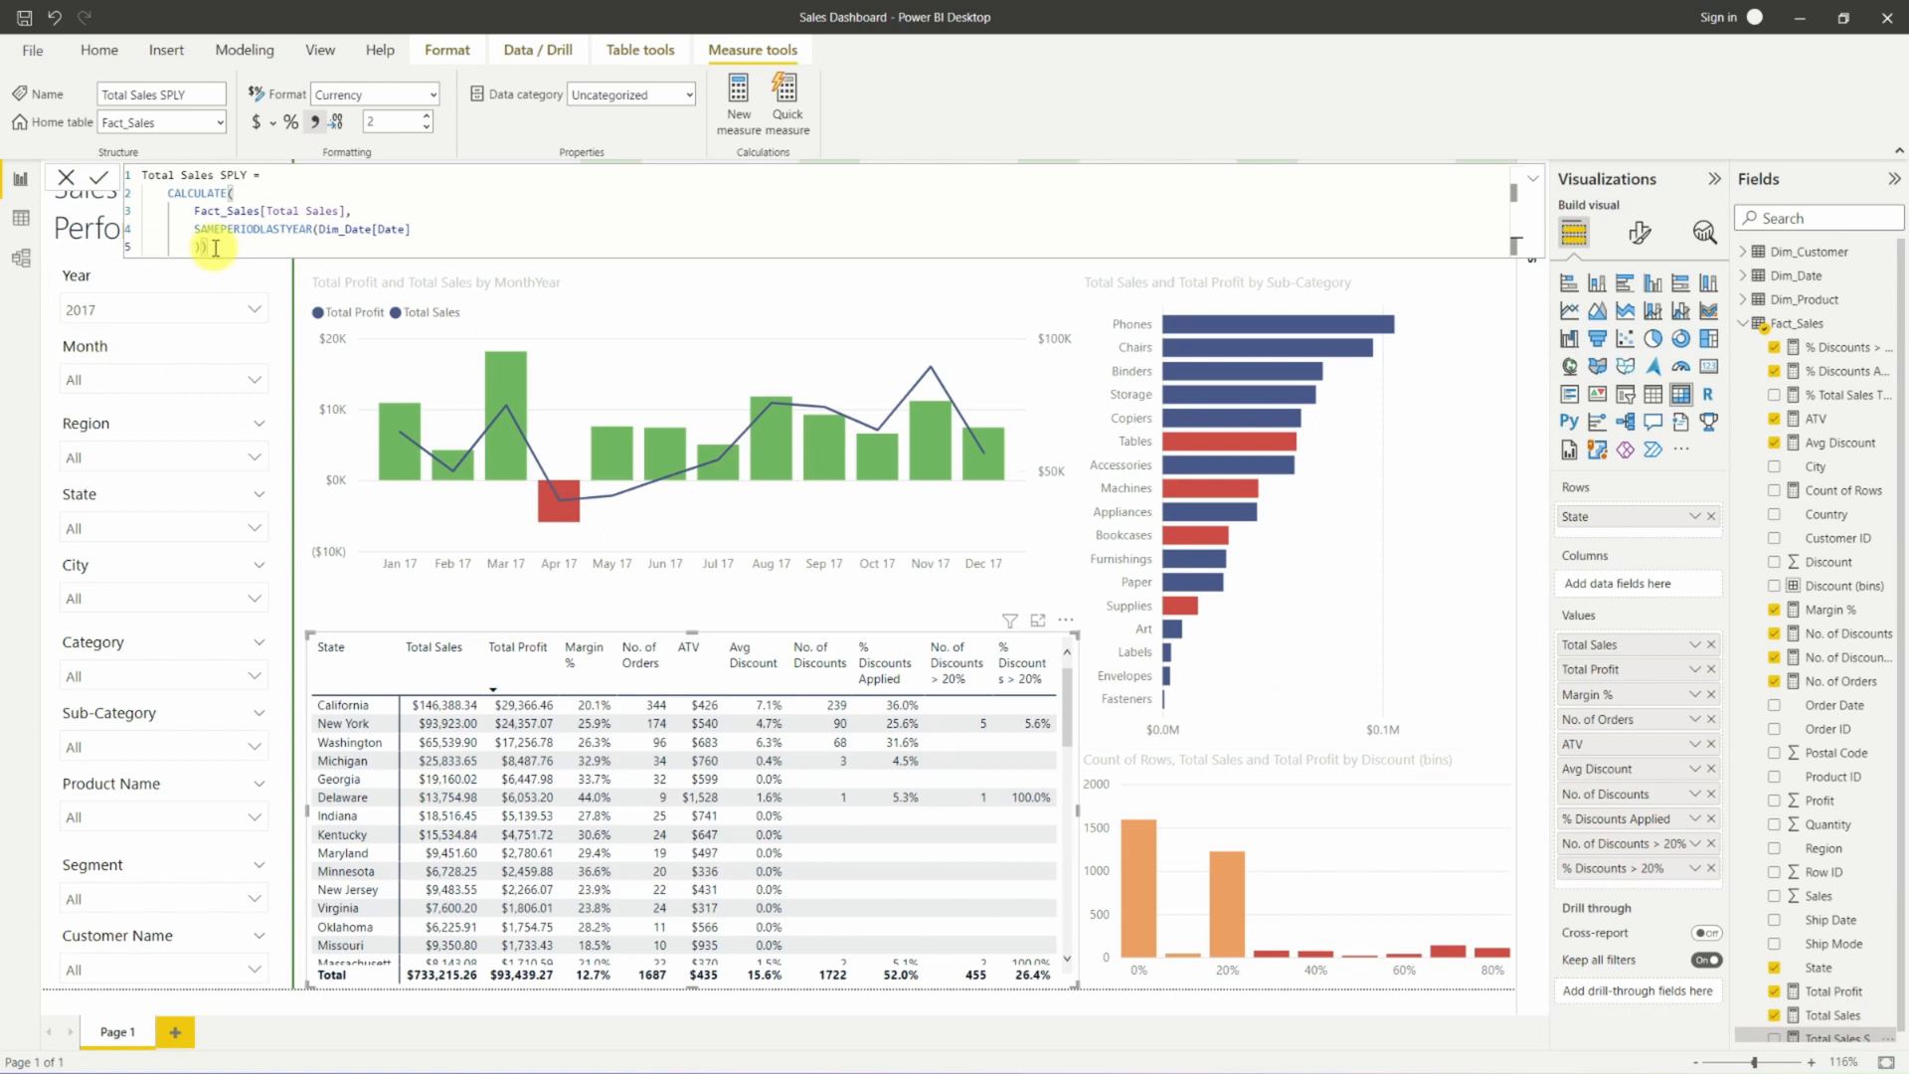
key("ctrl+a")
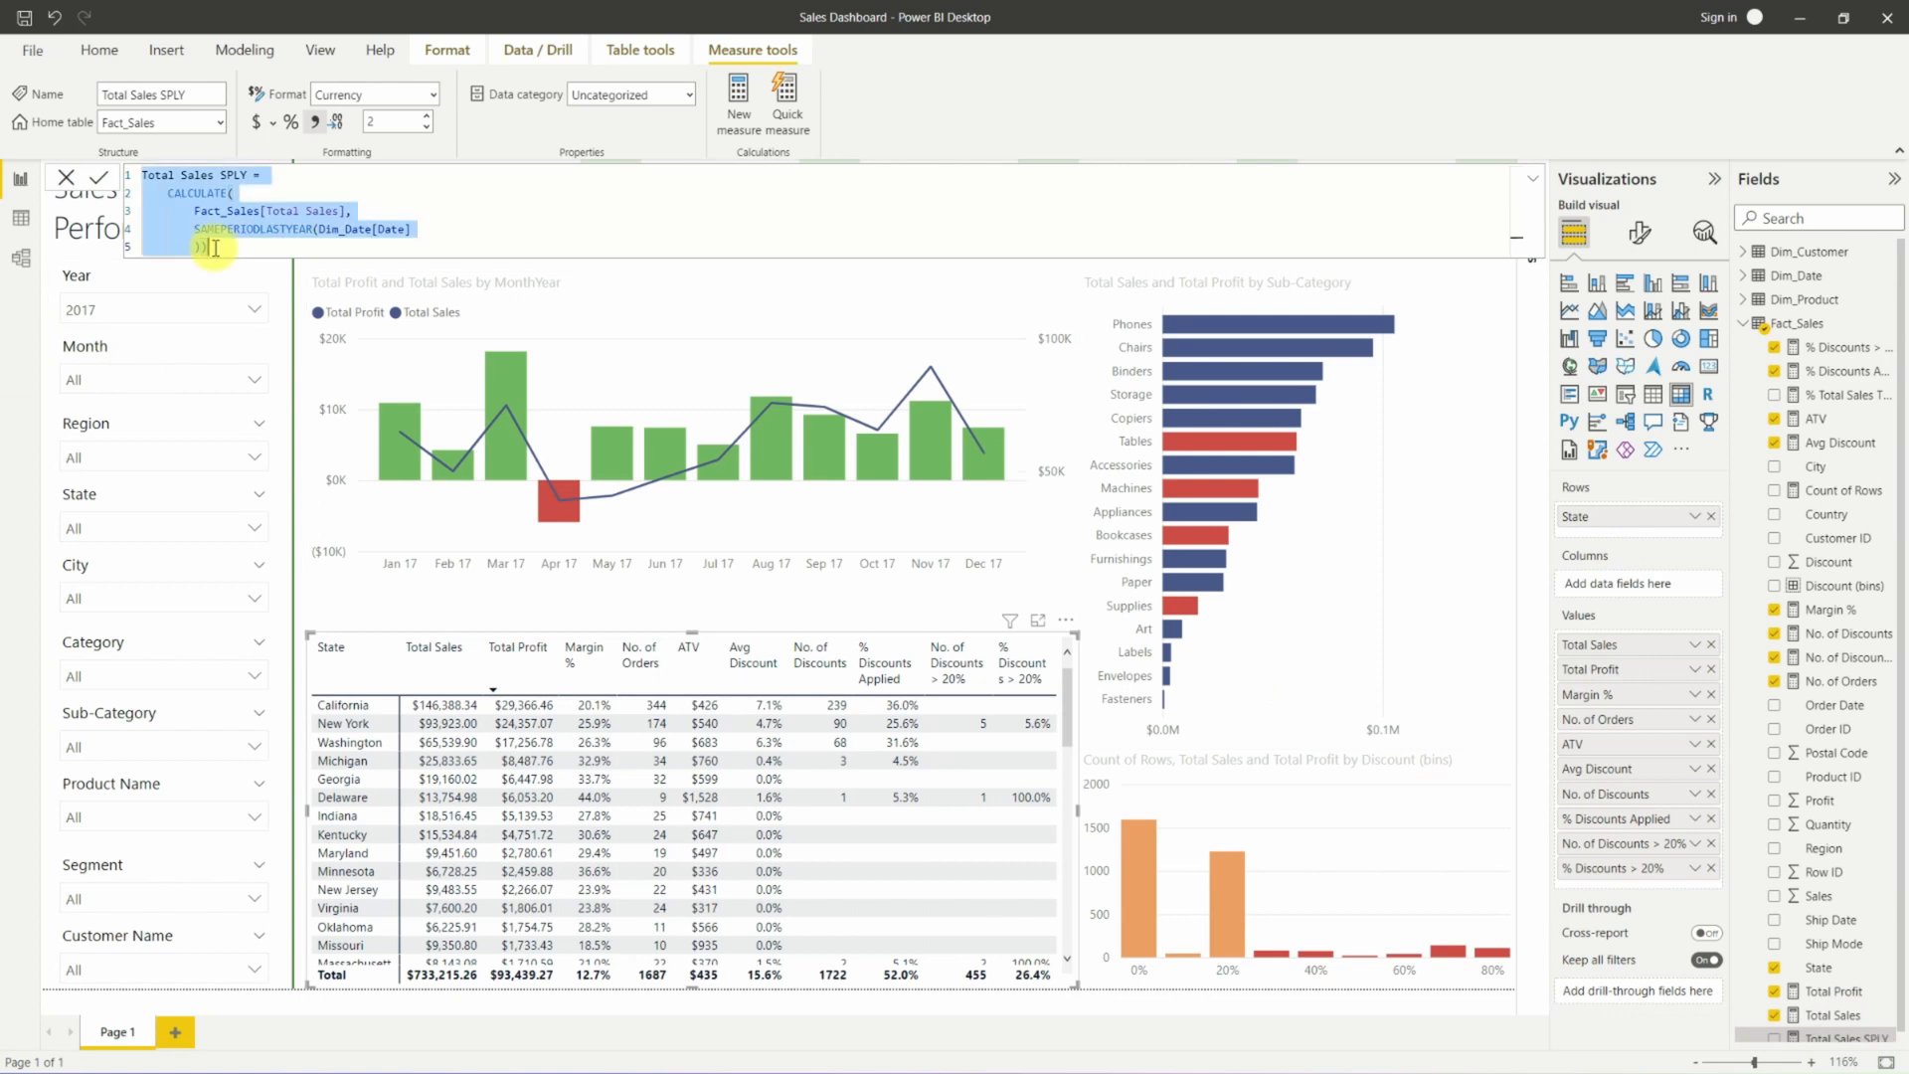
right_click(1790, 323)
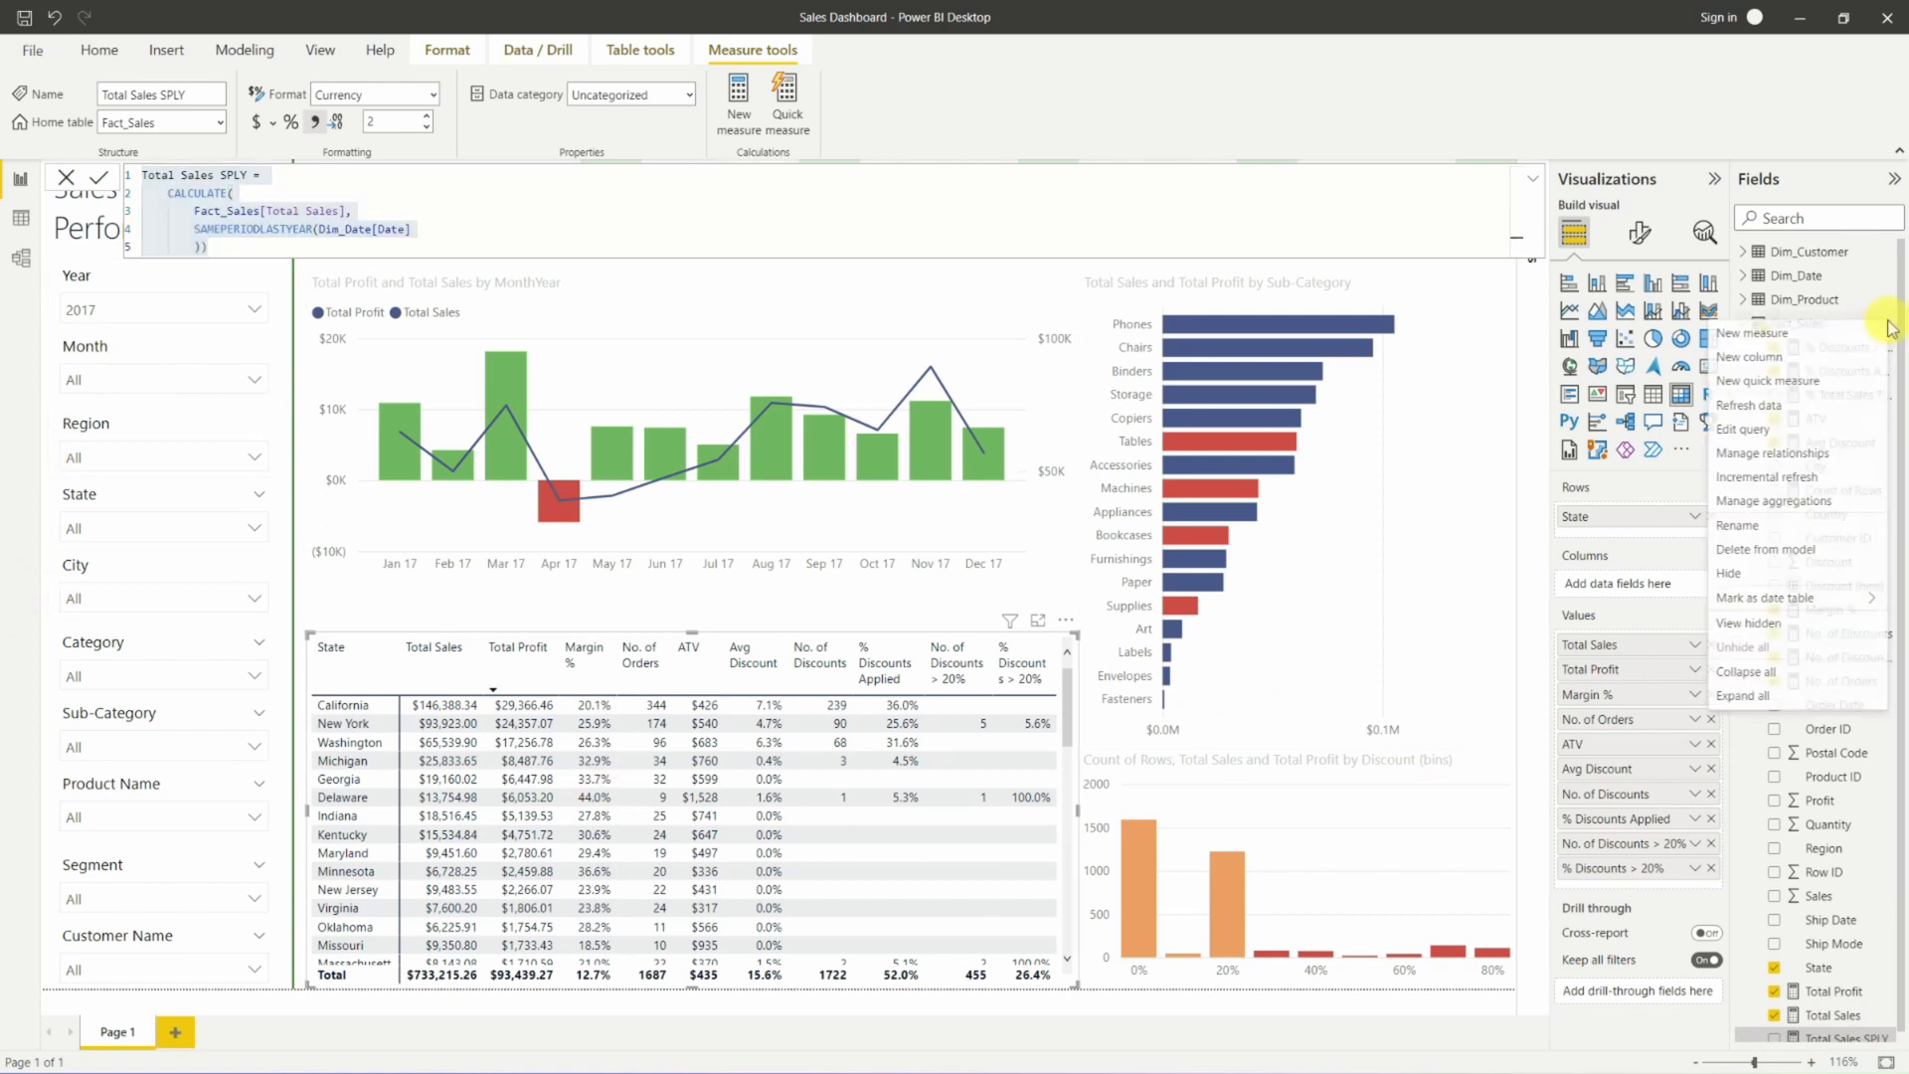
left_click(1789, 341)
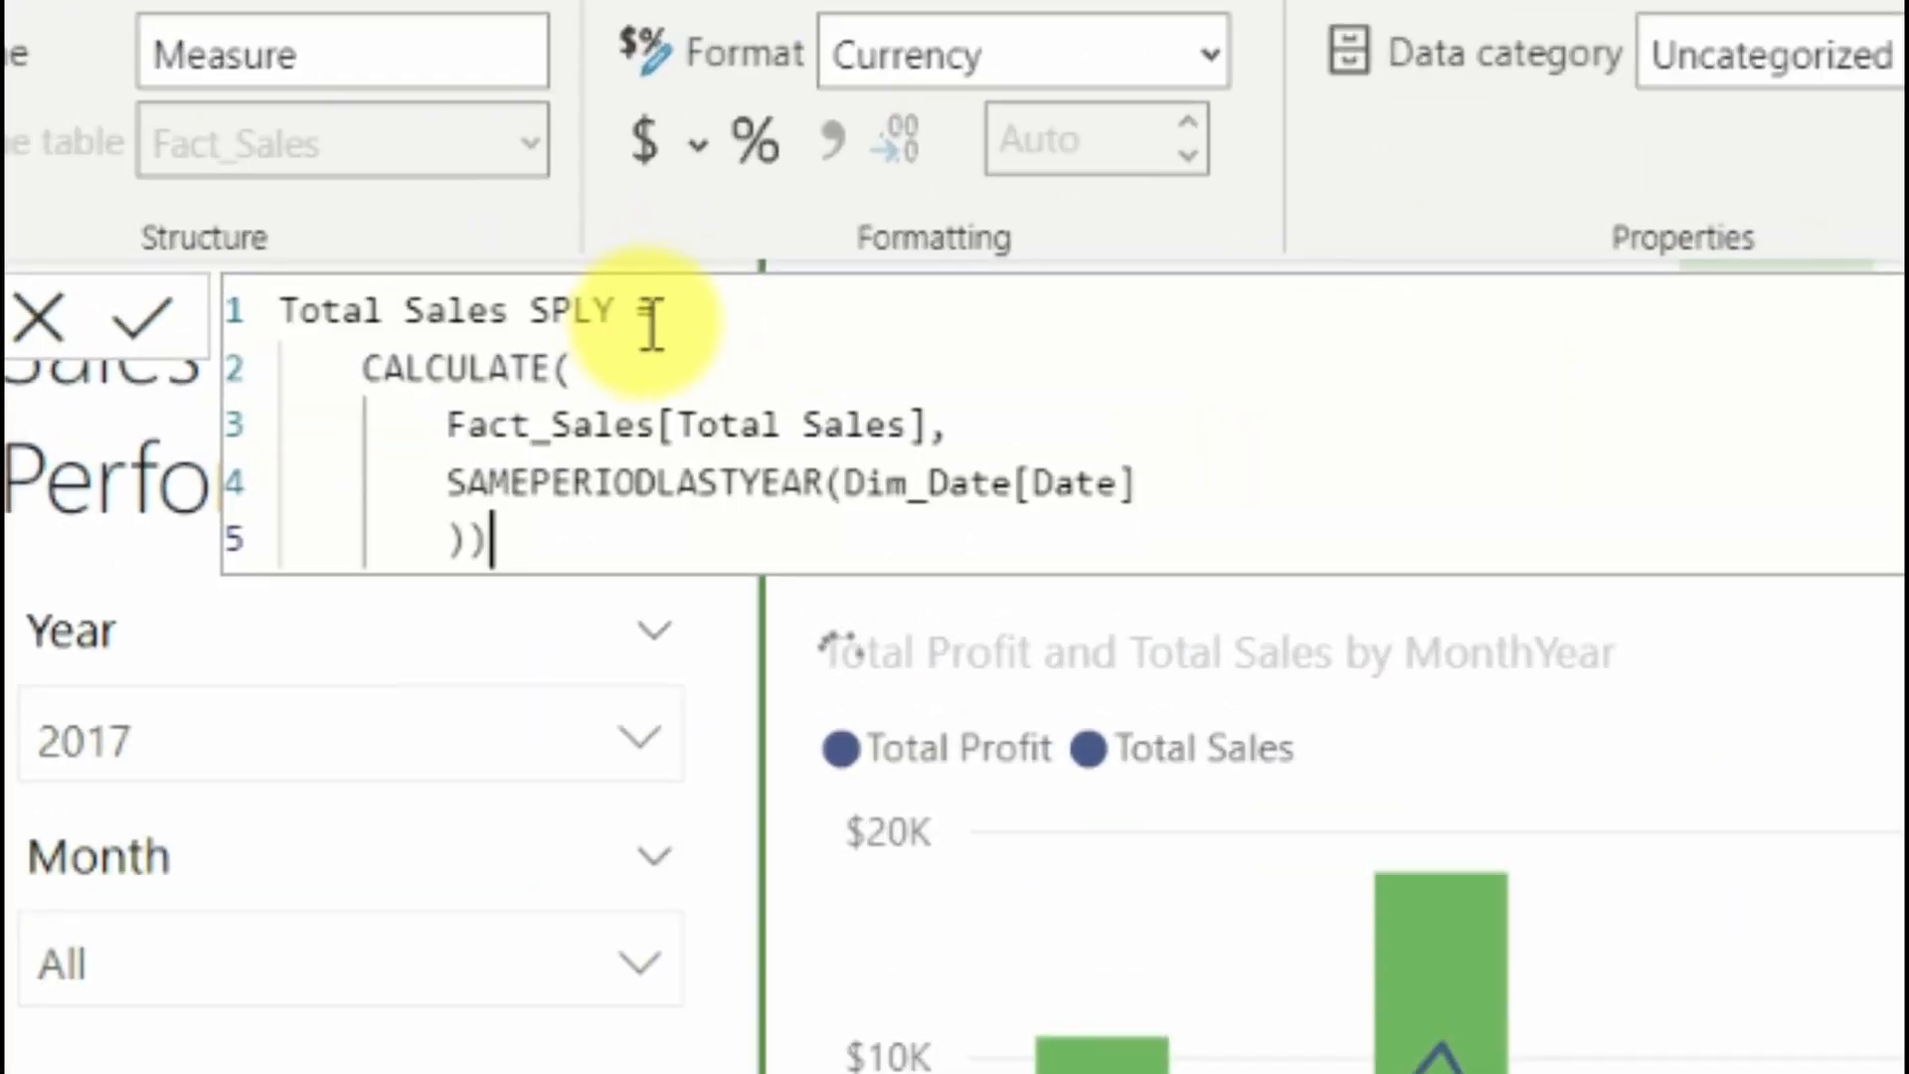
Rename the copied measure Total Profit SPLY in its formula and replace the Total Sales reference with Fact_Sales[Total Profit].
left_click_drag(477, 298, 433, 311)
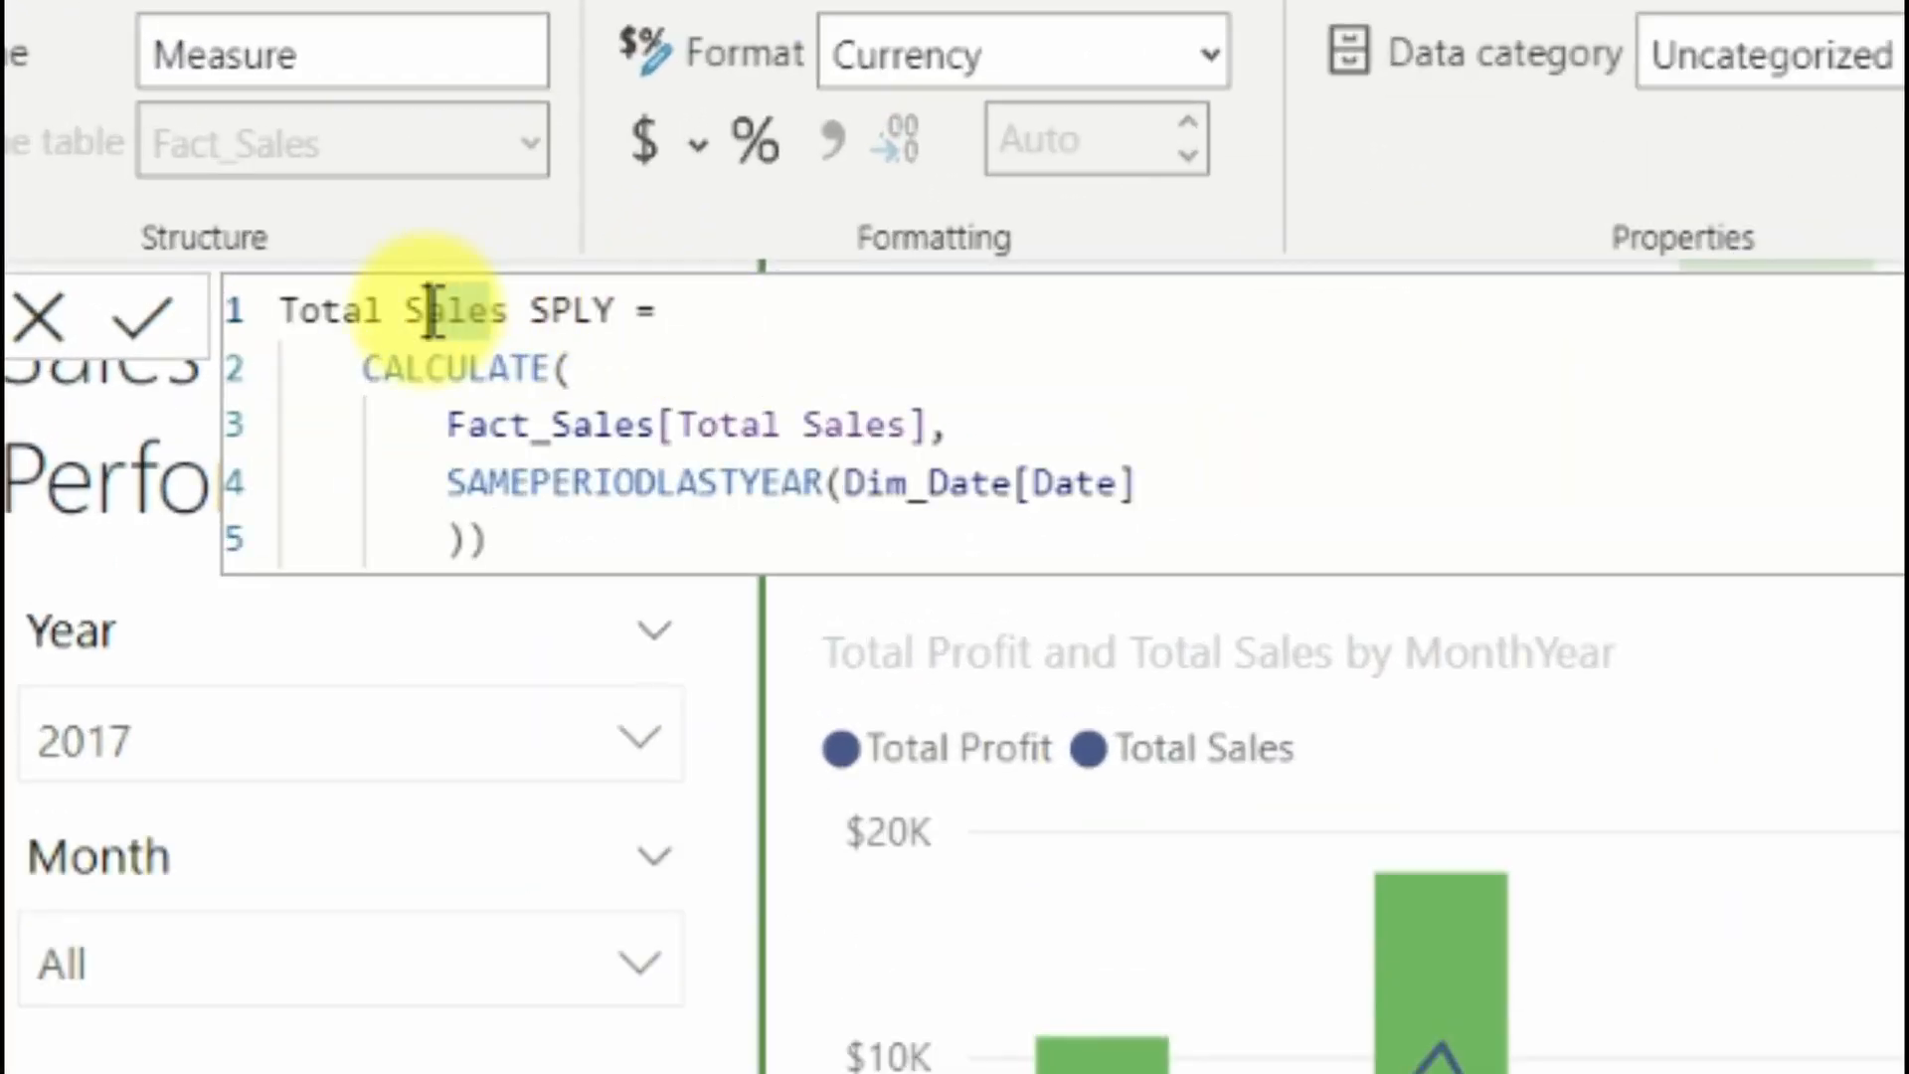
key("BackSpace")
type("Profit")
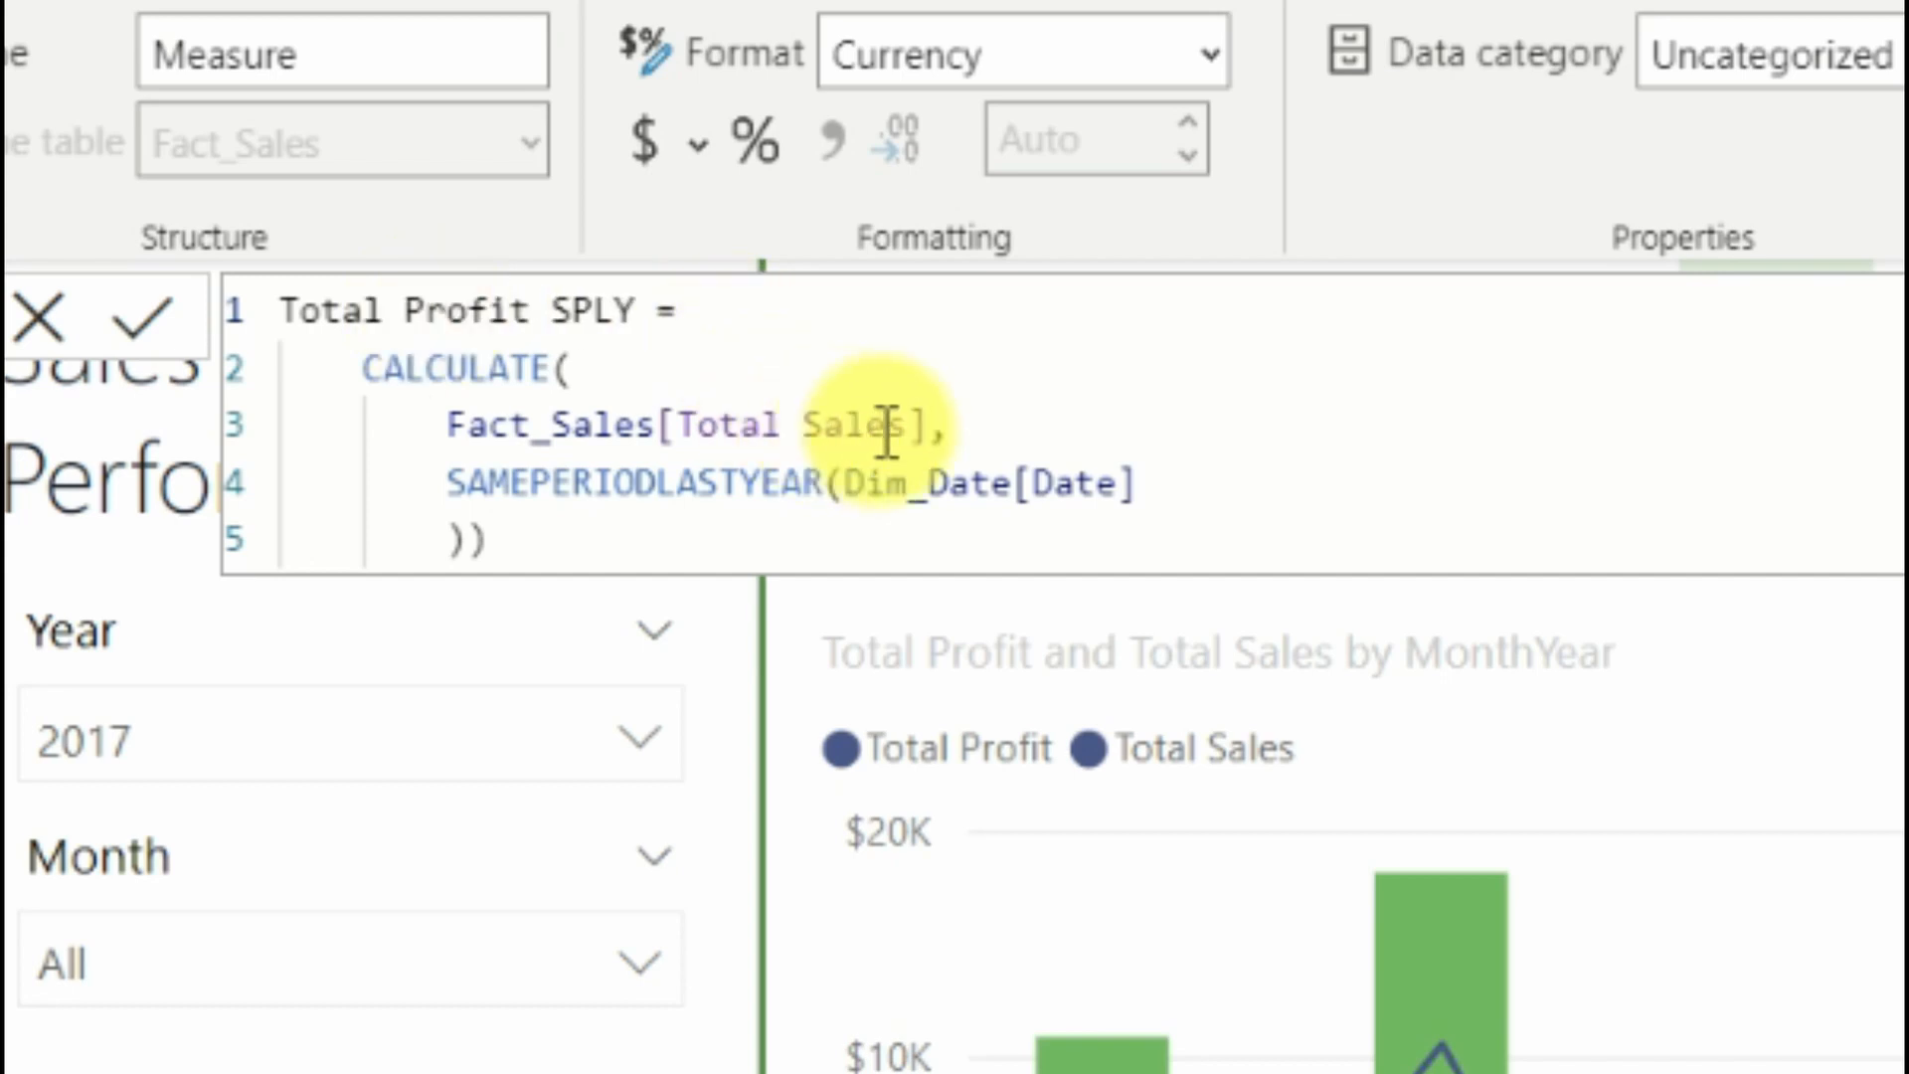
left_click_drag(929, 425, 806, 425)
key("BackSpace")
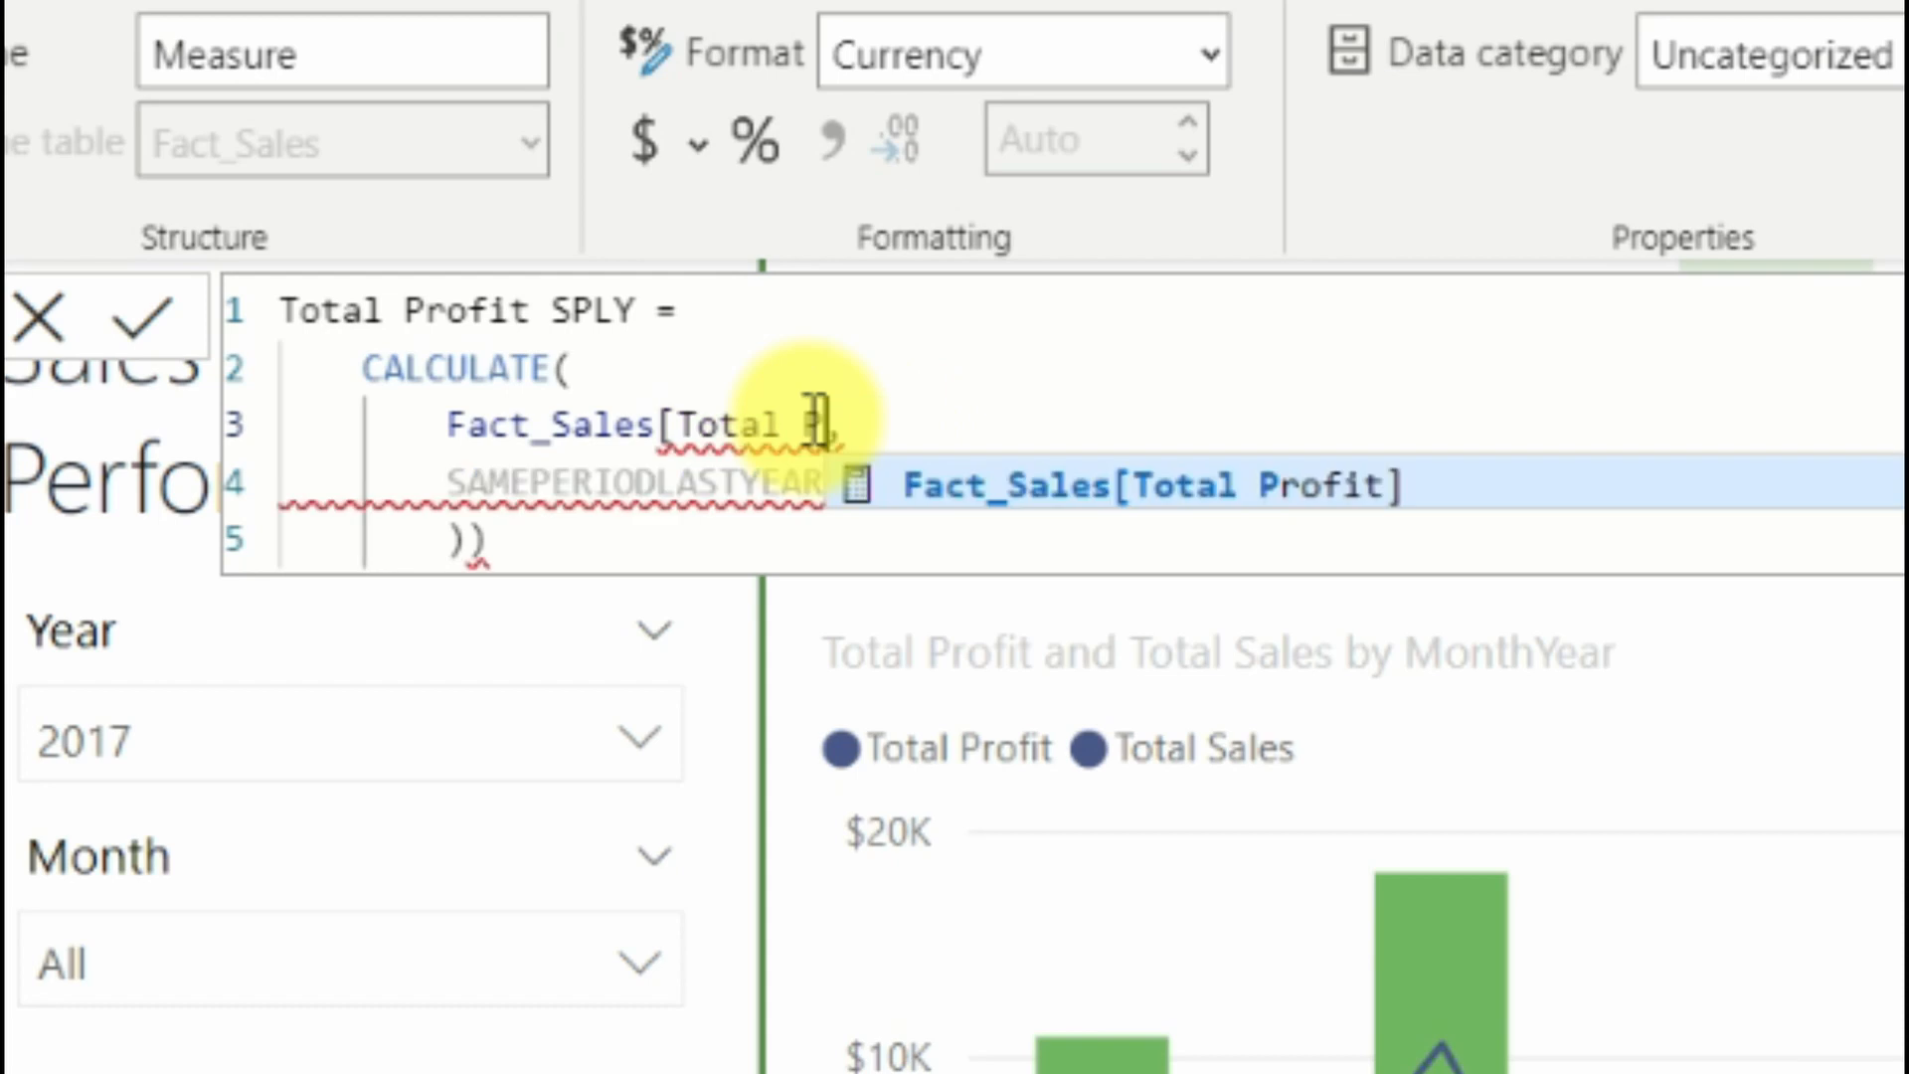
type("Profit]")
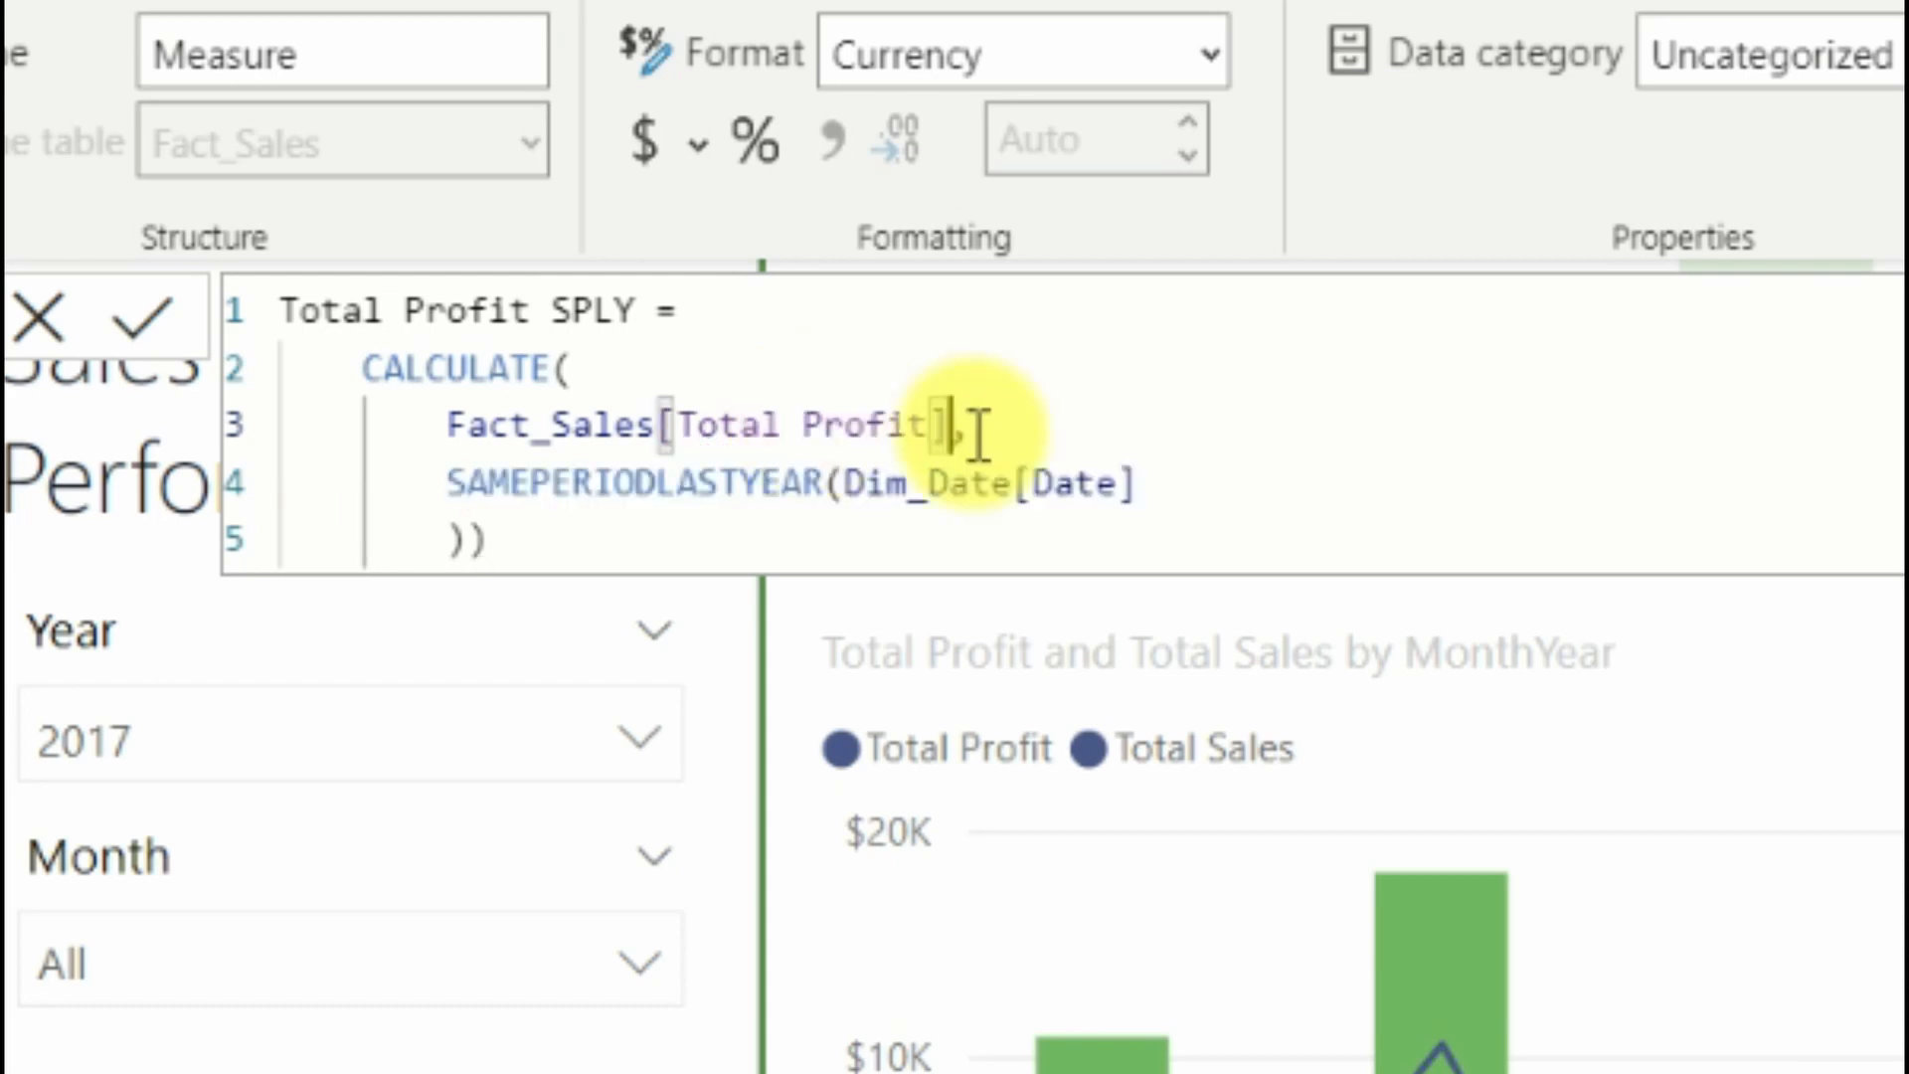
Commit the Total Profit SPLY measure and format it as currency, adjusting its decimal places.
left_click(1198, 527)
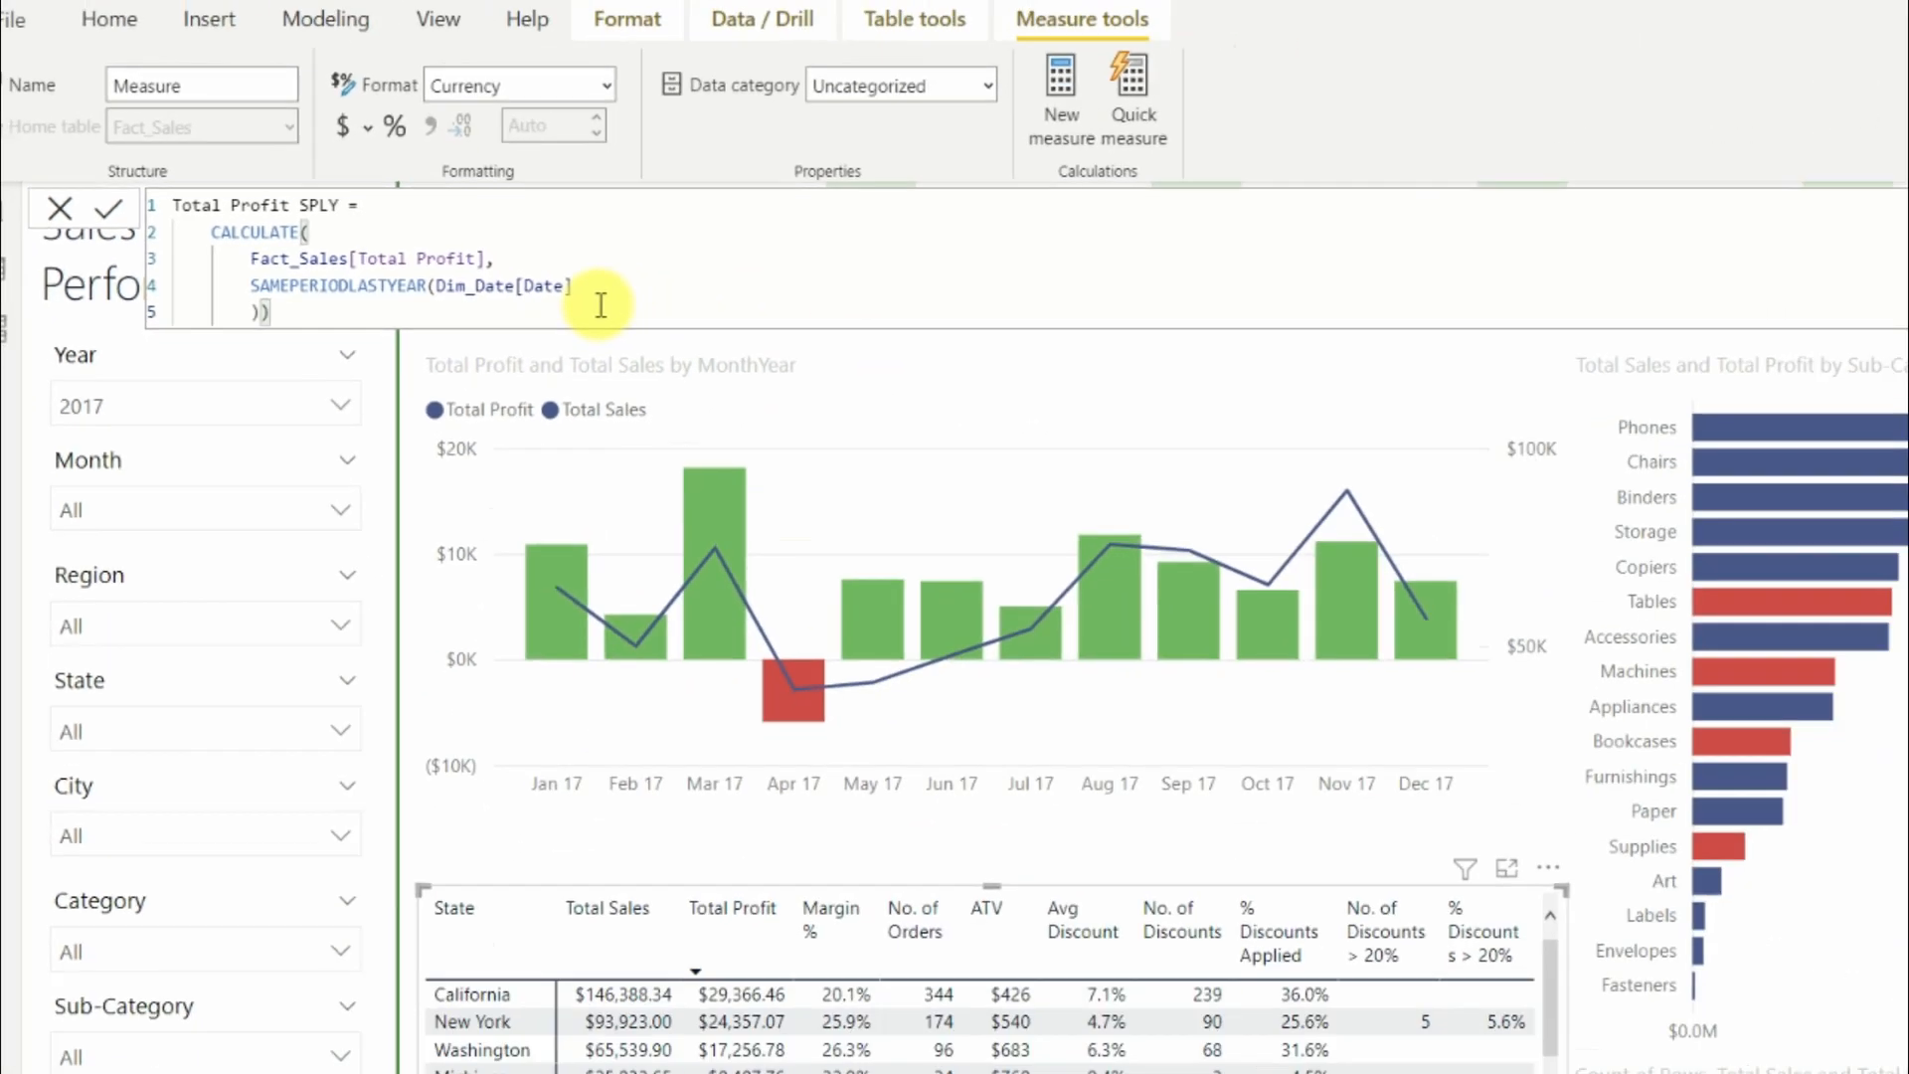
key("Return")
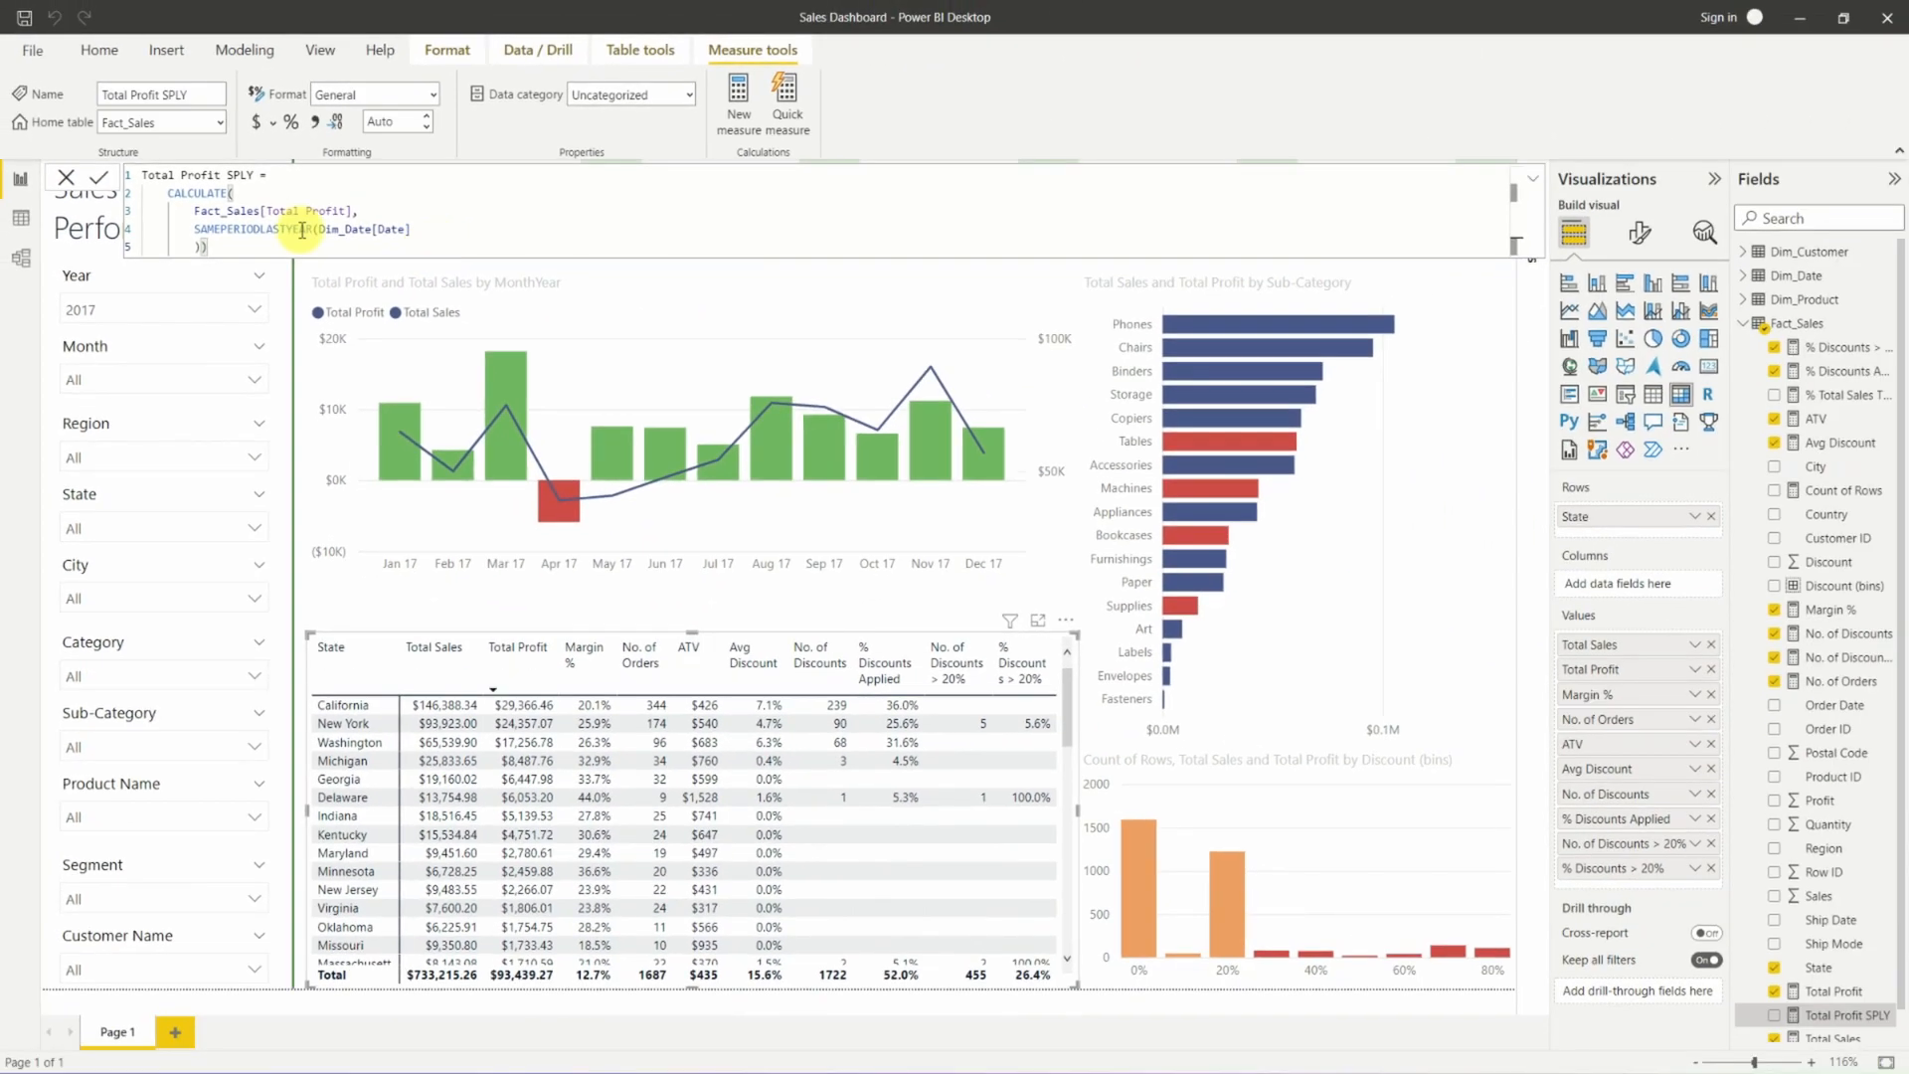
left_click(261, 122)
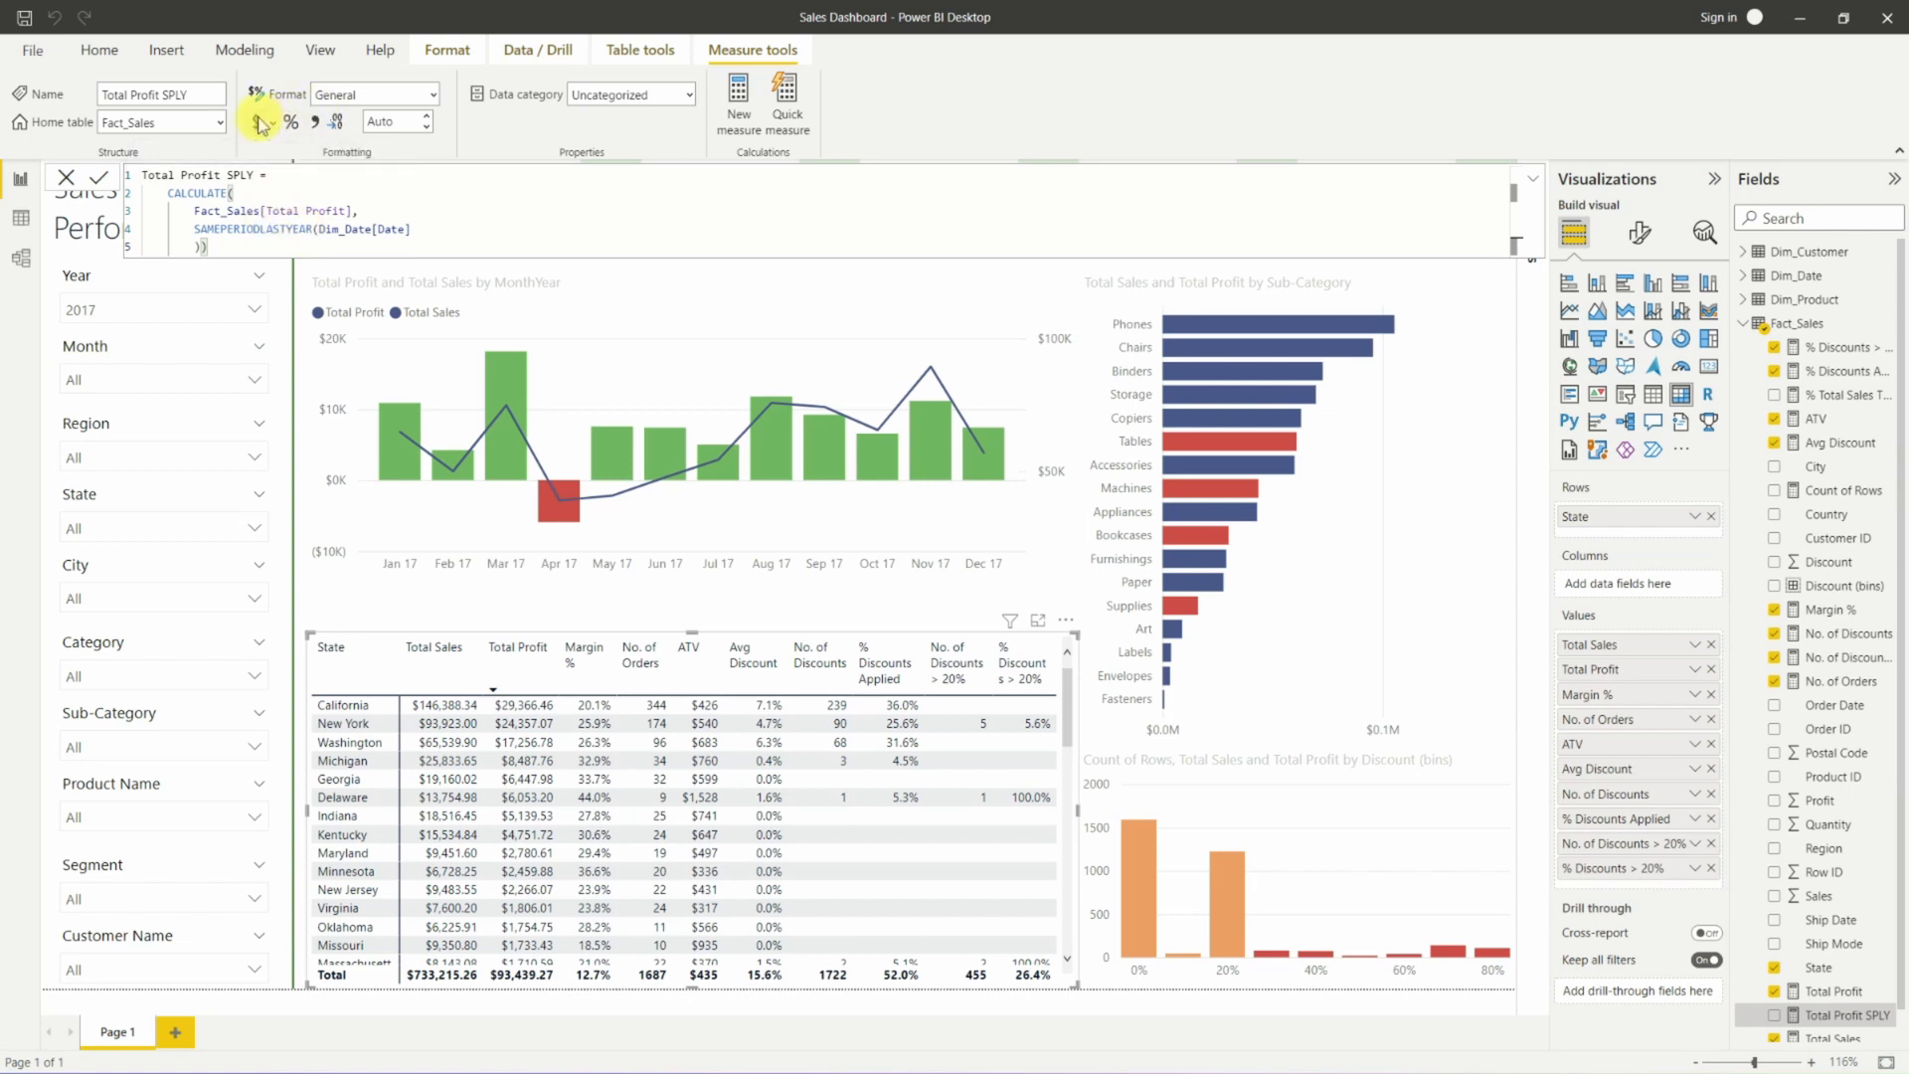
left_click(398, 122)
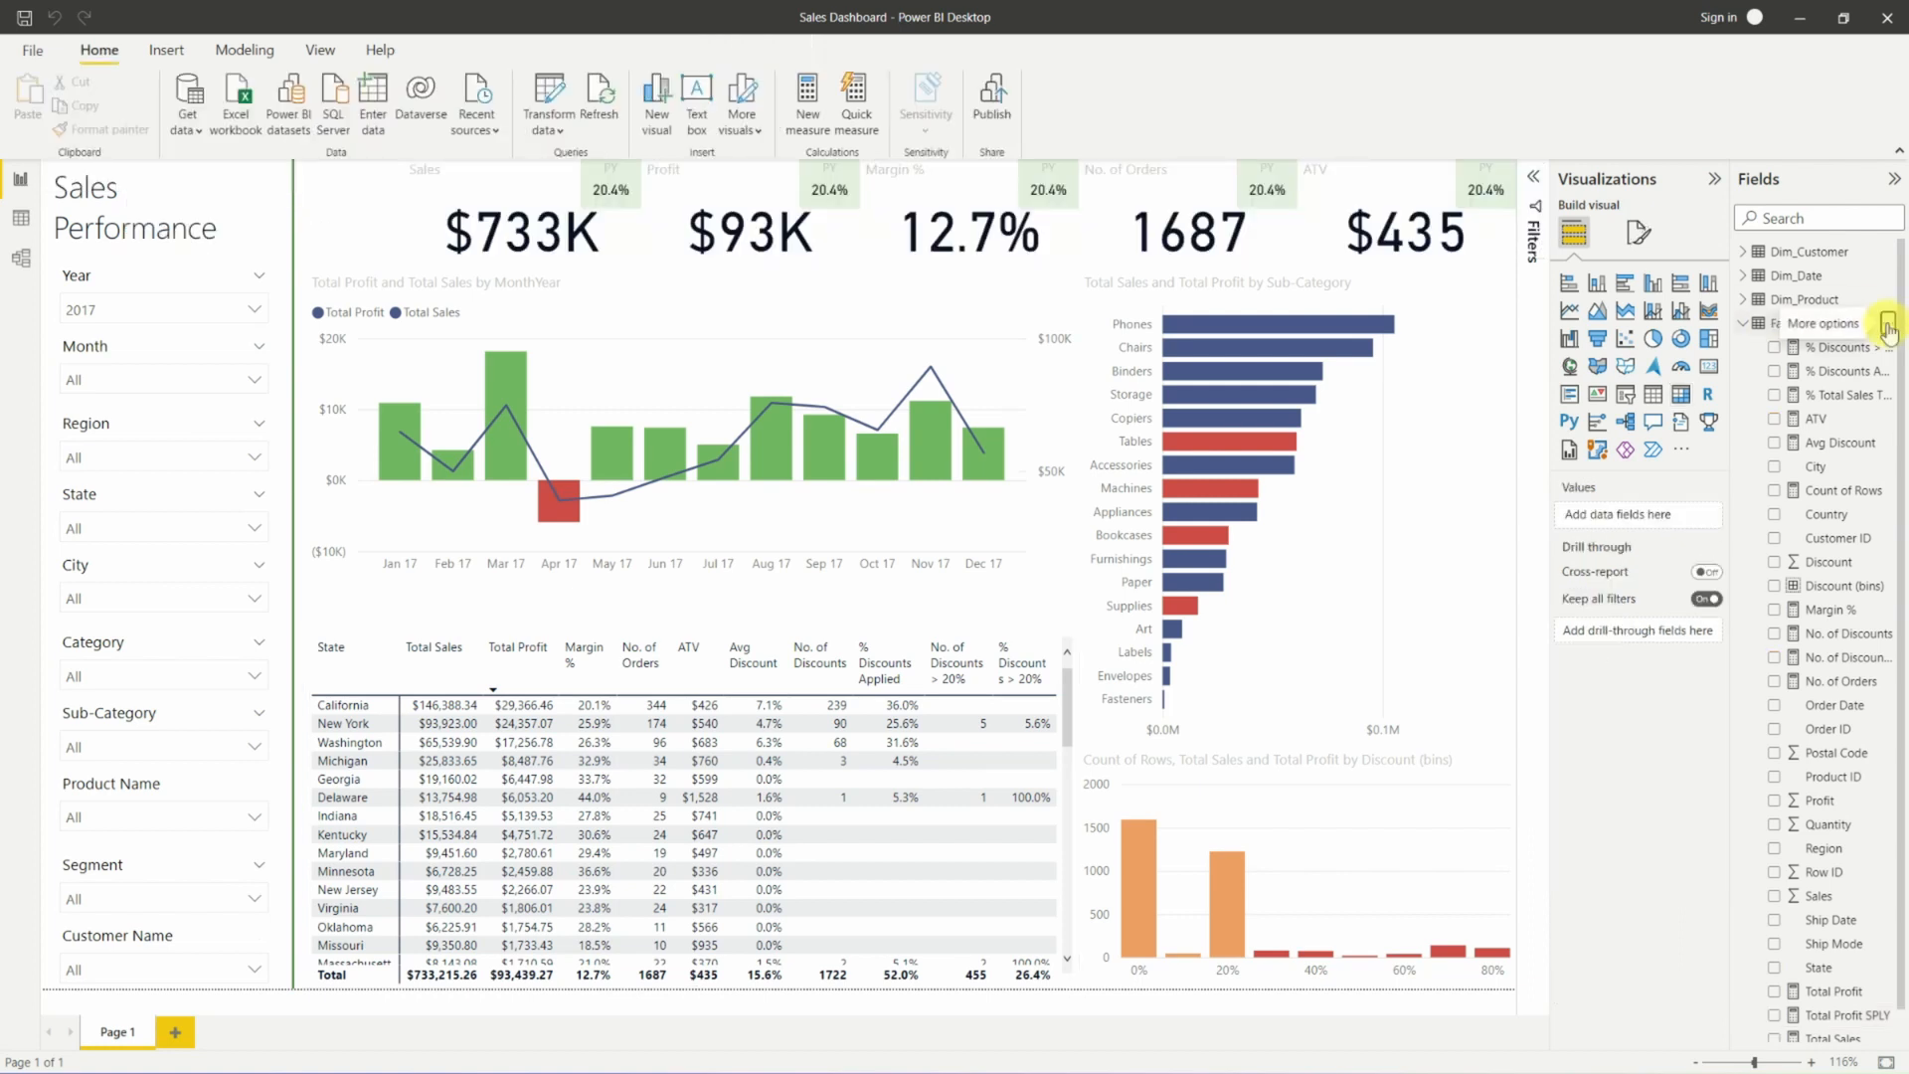
Create the Fact_Sales measure Total Margin % SPLY, calculating Fact_Sales[Margin %] over SAMEPERIODLASTYEAR(Dim_Date[Date]).
left_click(1887, 321)
left_click(1793, 343)
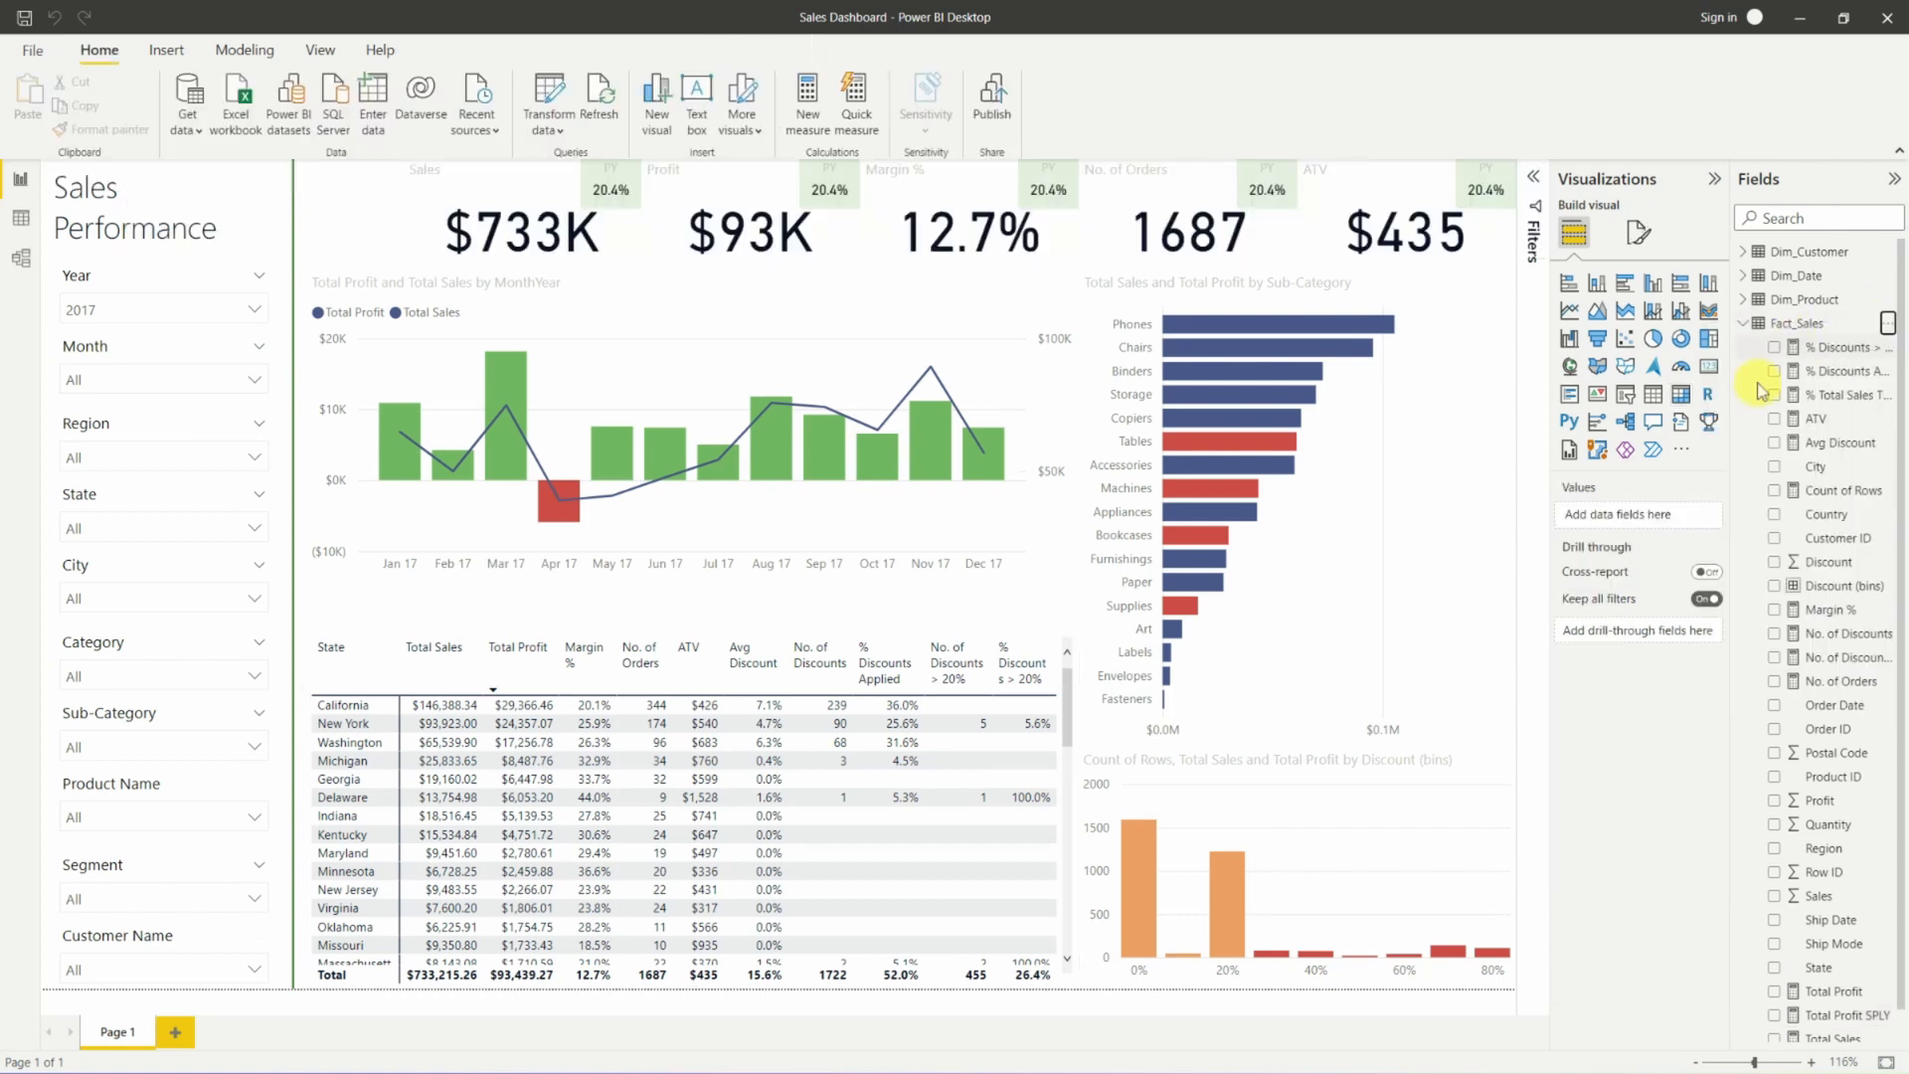
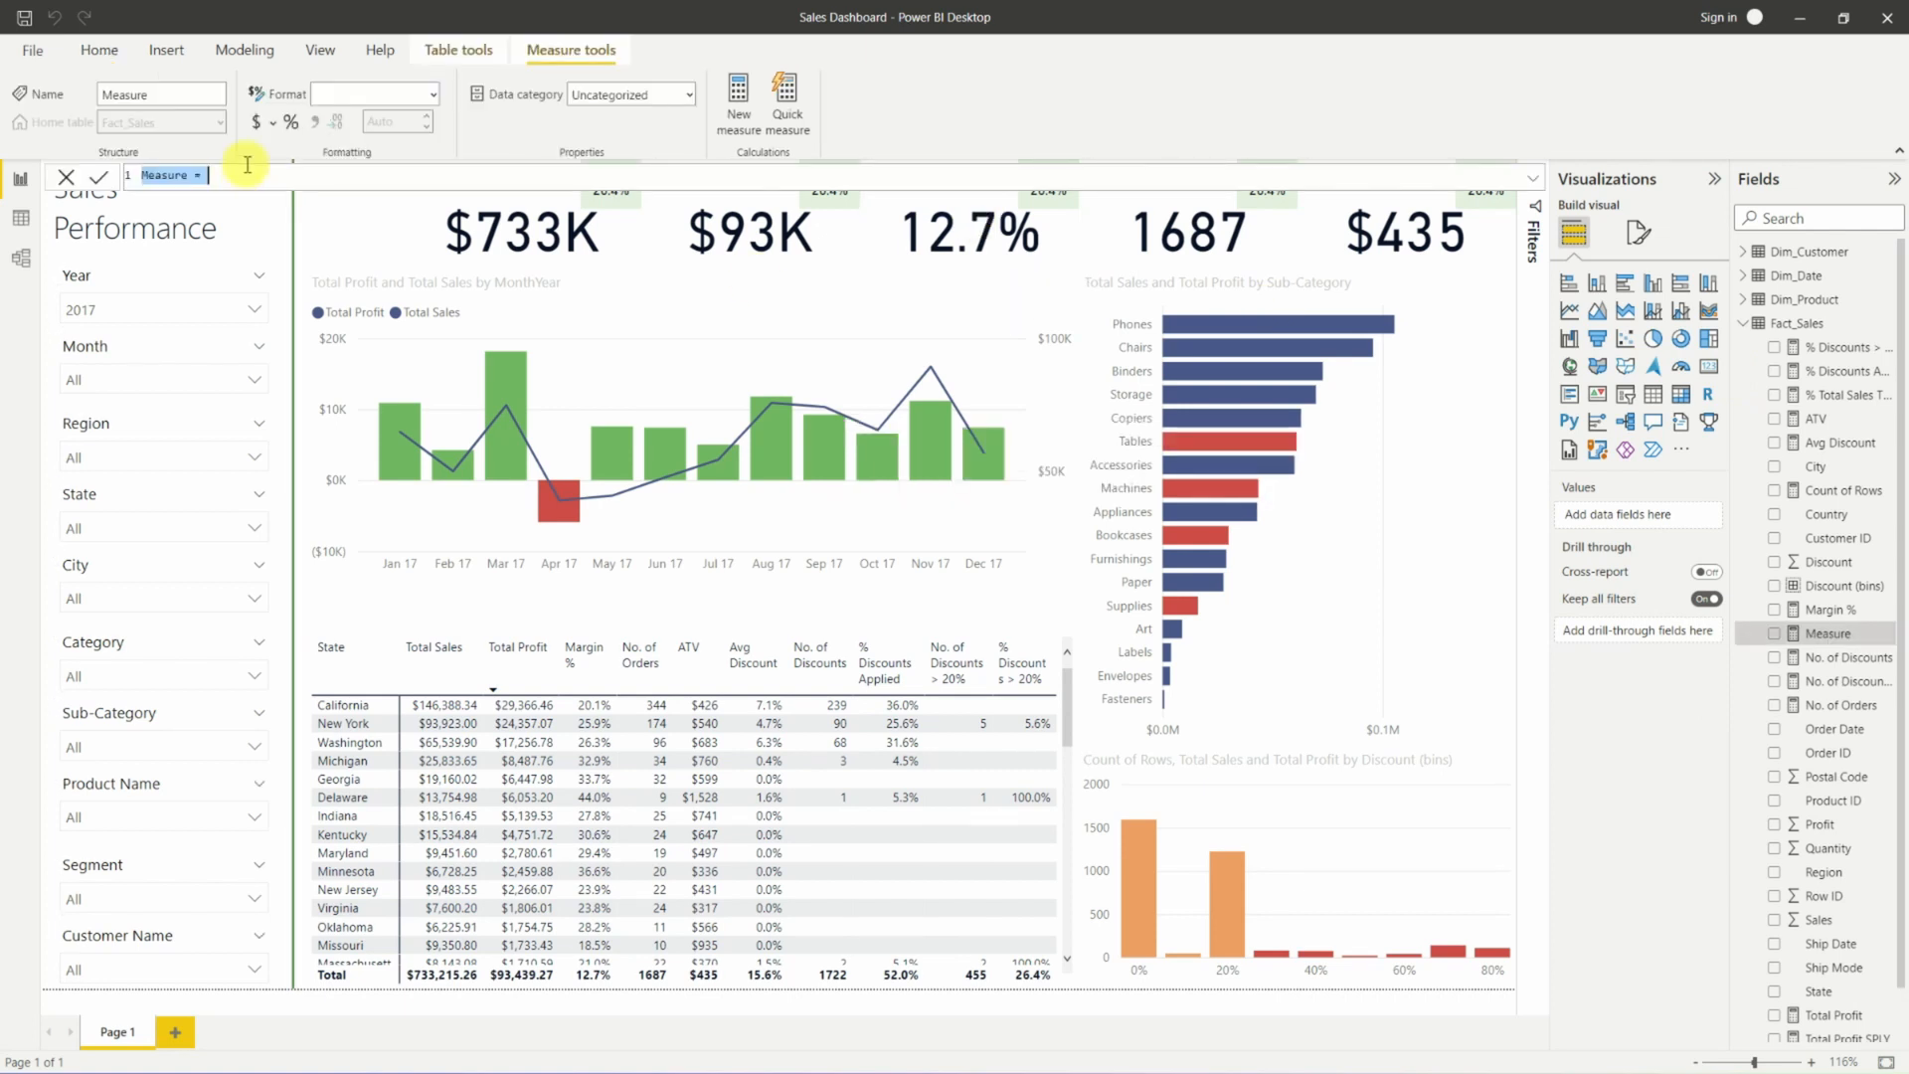
type("Total Sales SPLY =     CALCULATE(         Fact_Sales[Total Sales],         SAMEPERIODLASTYEAR(Dim_Date[Date])         )")
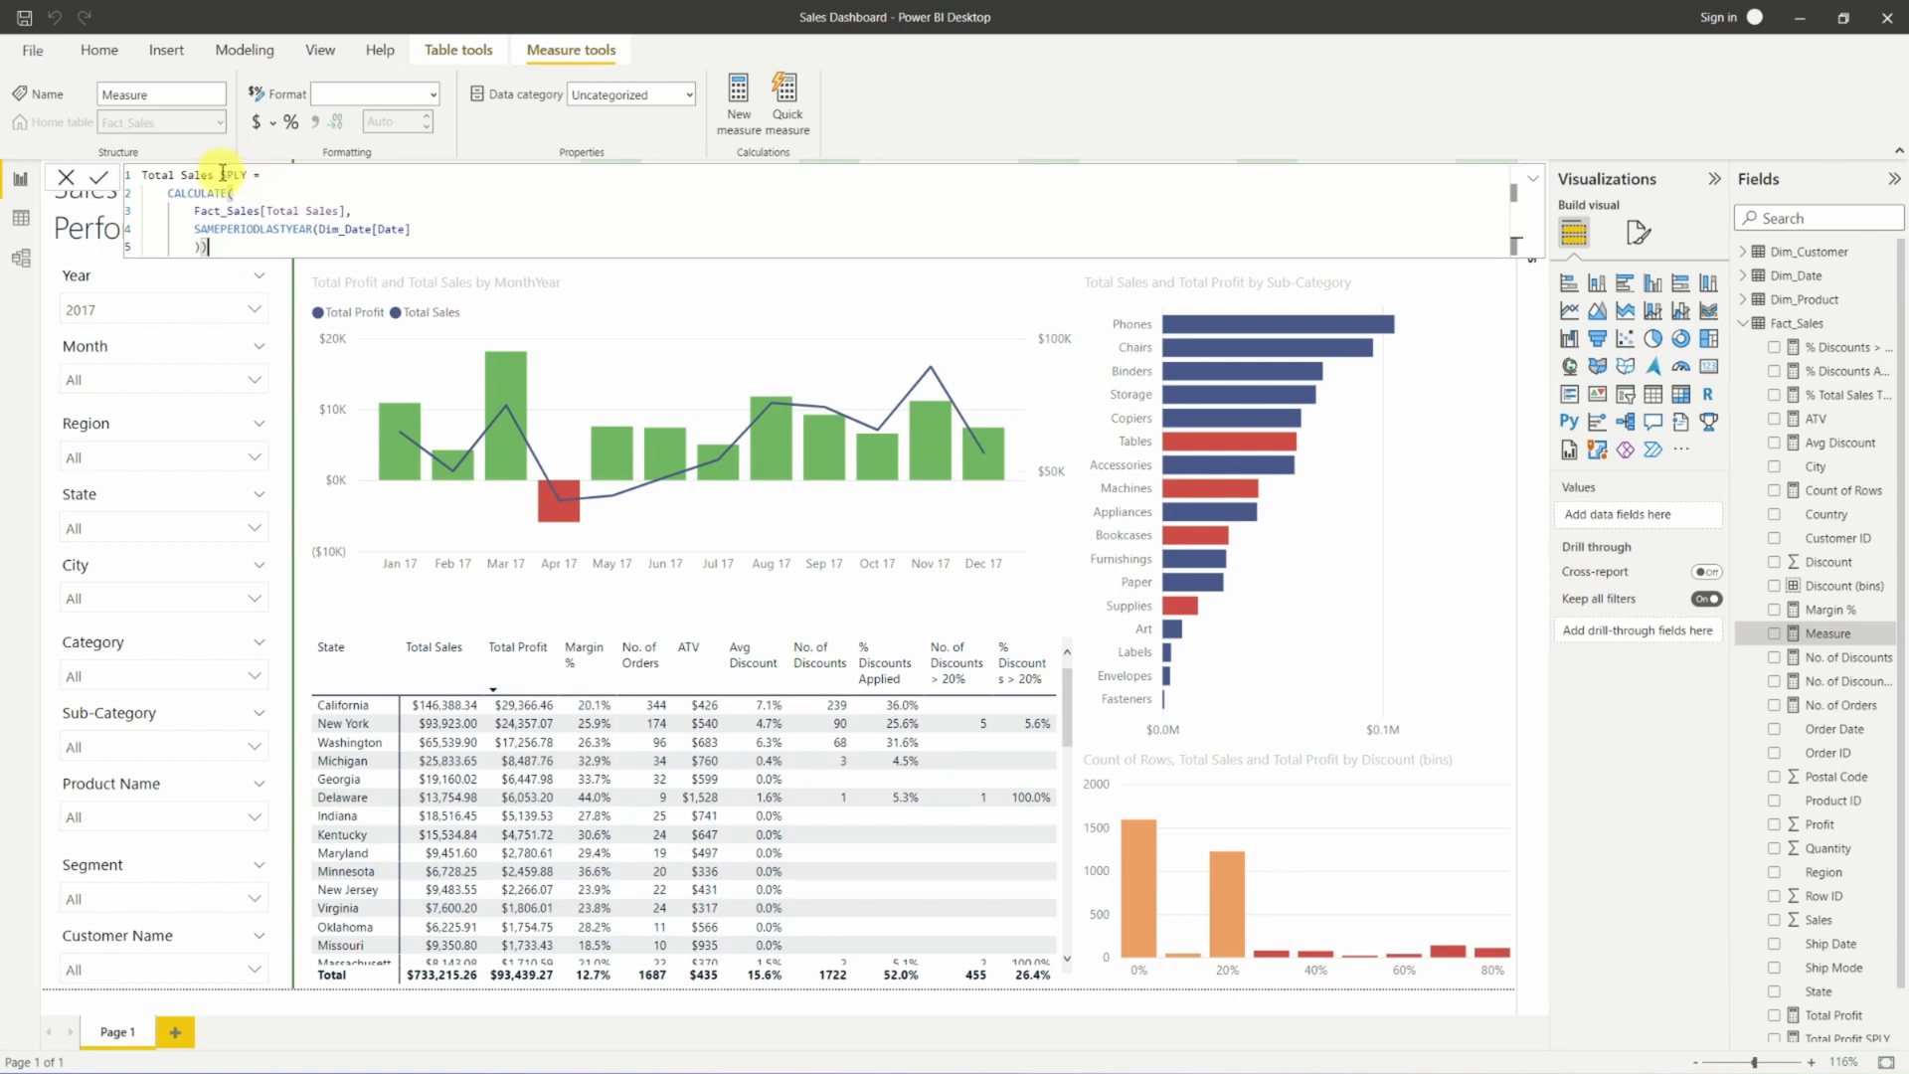
left_click_drag(215, 174, 195, 174)
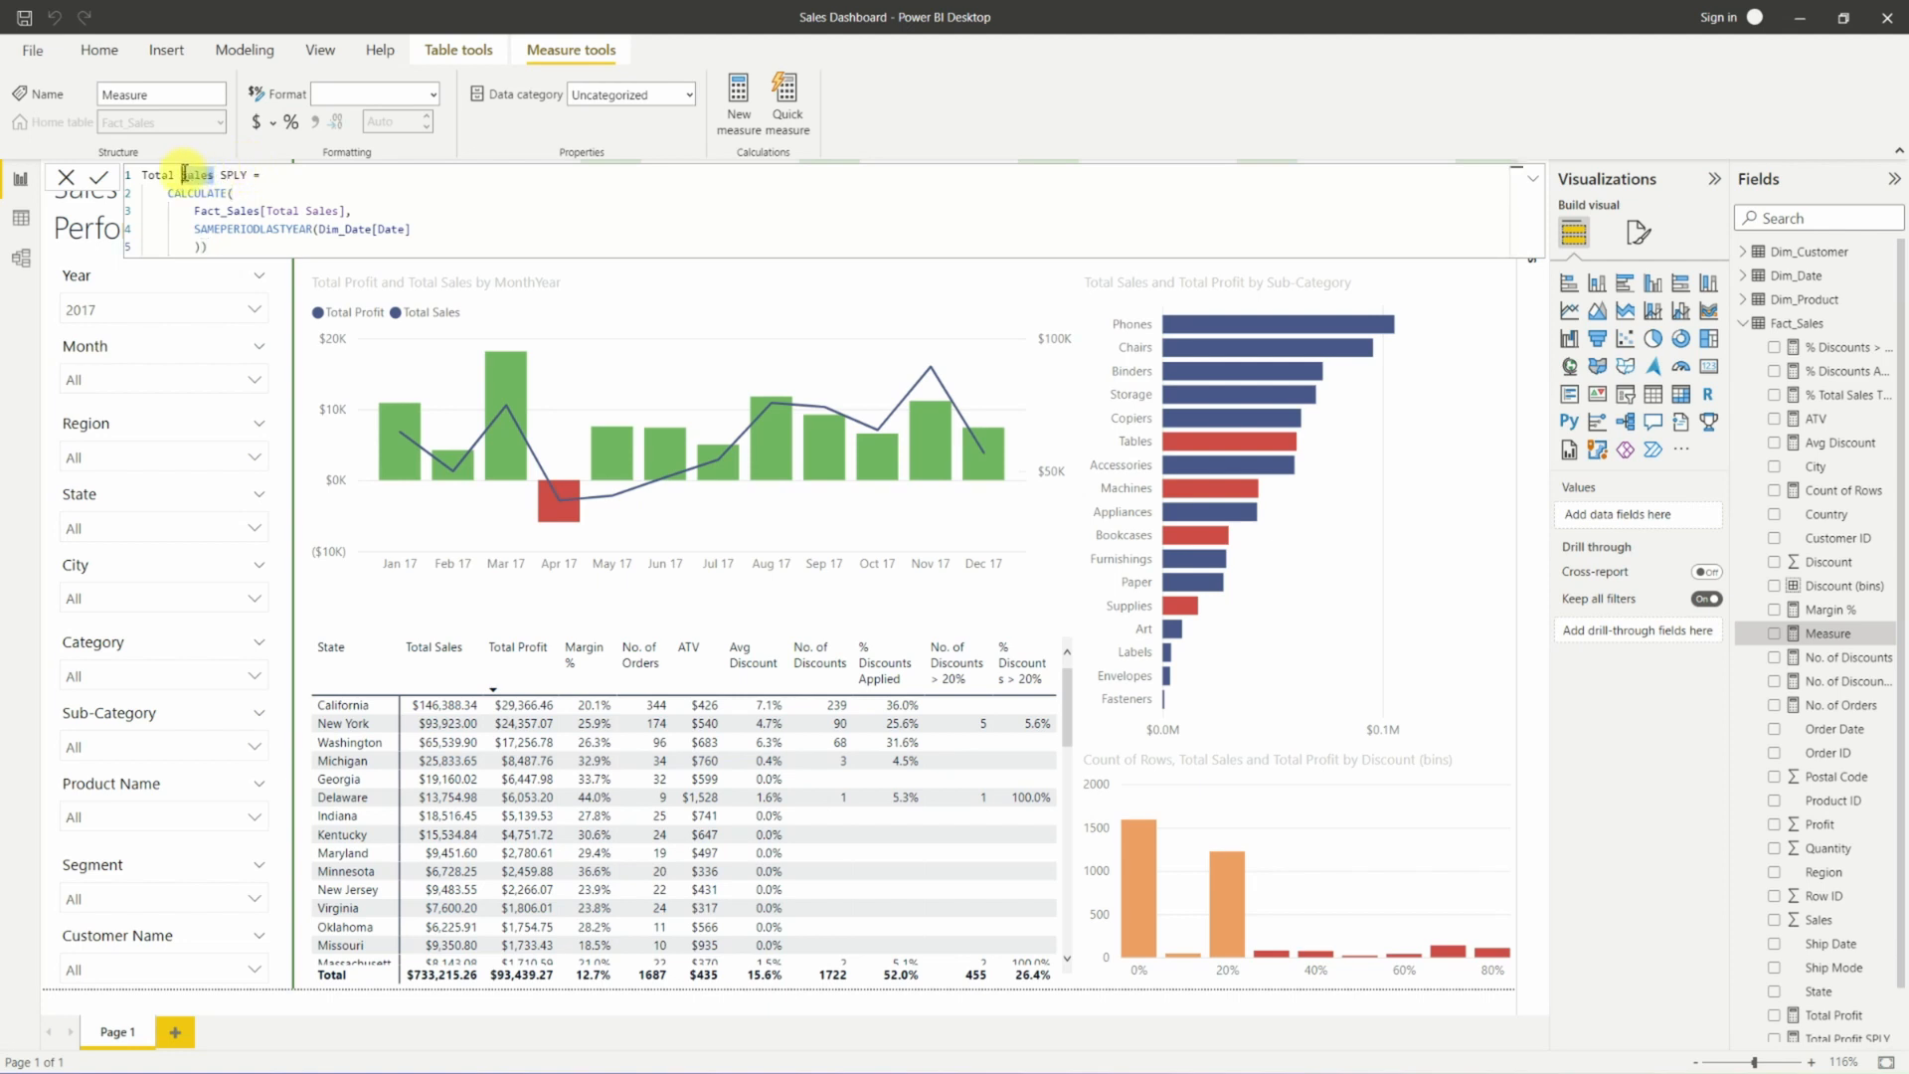
type("Pr")
key("Left")
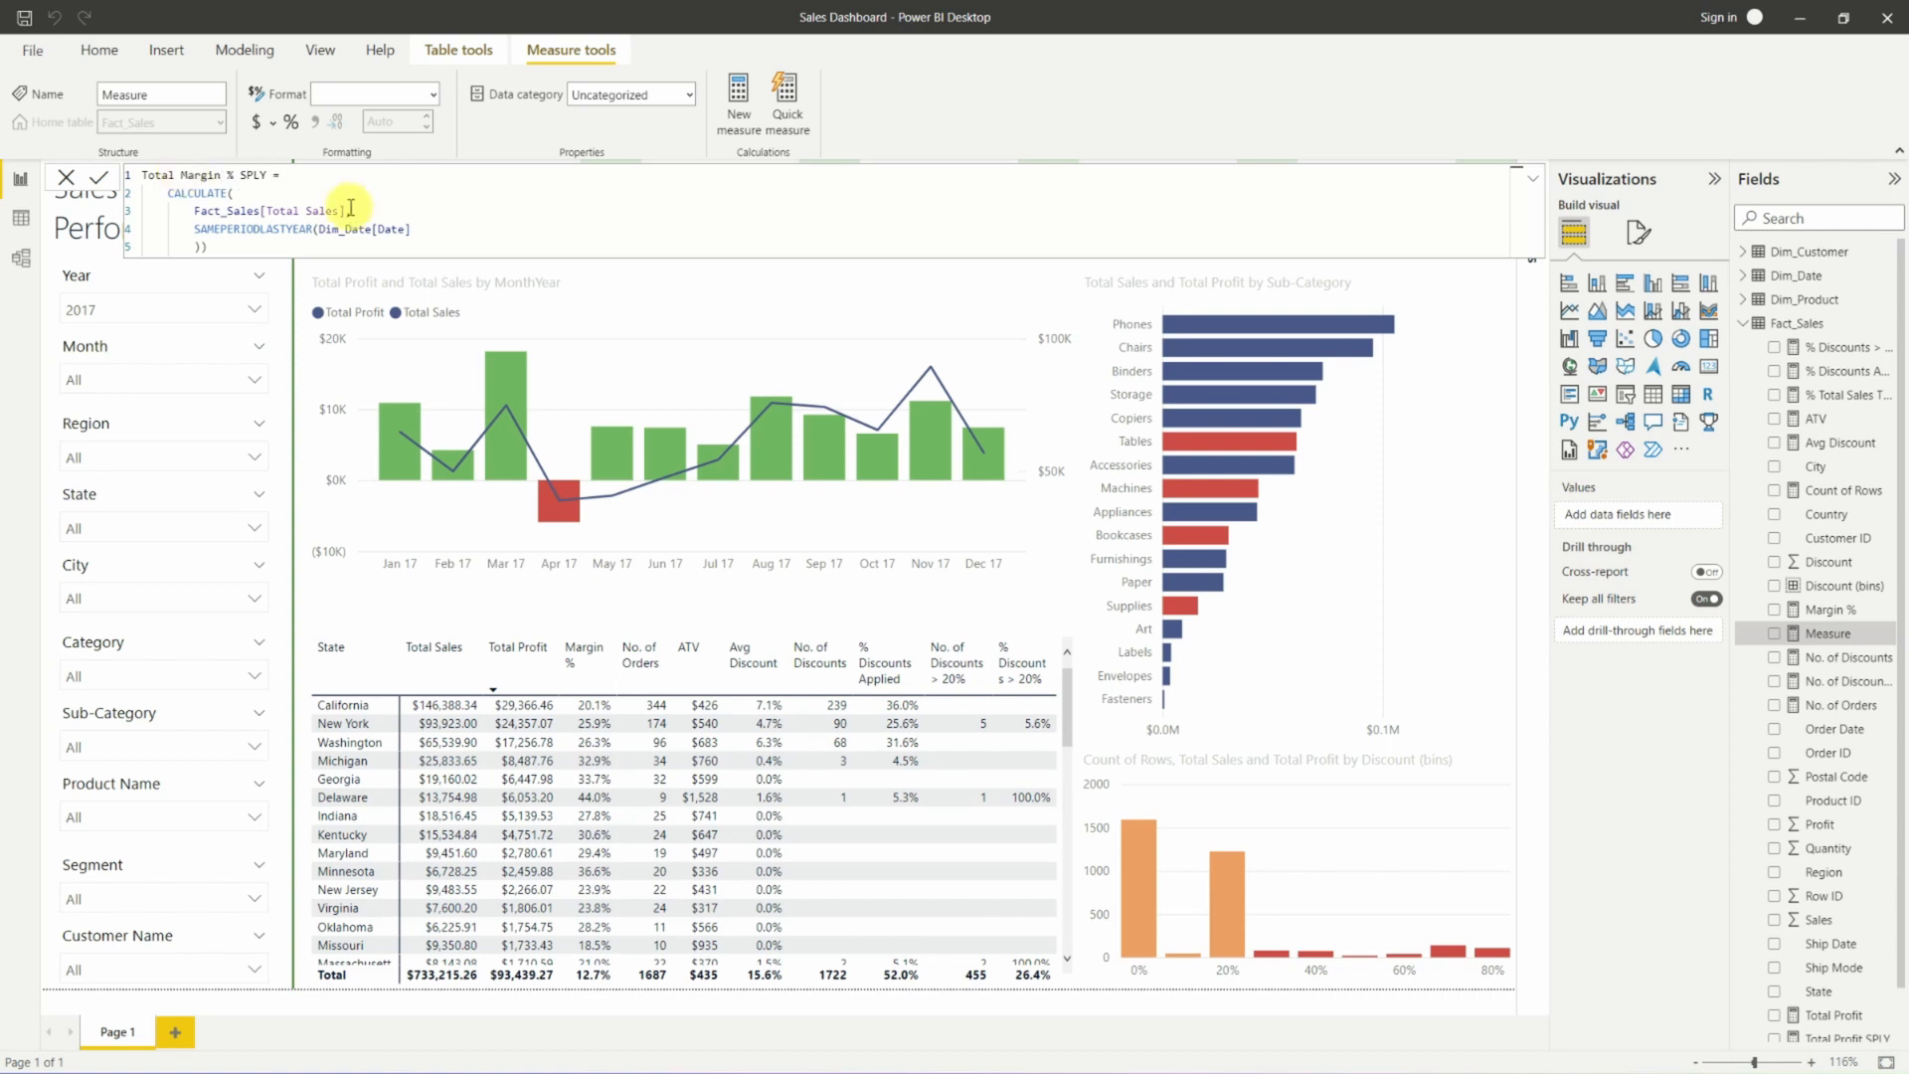
left_click_drag(346, 208, 265, 211)
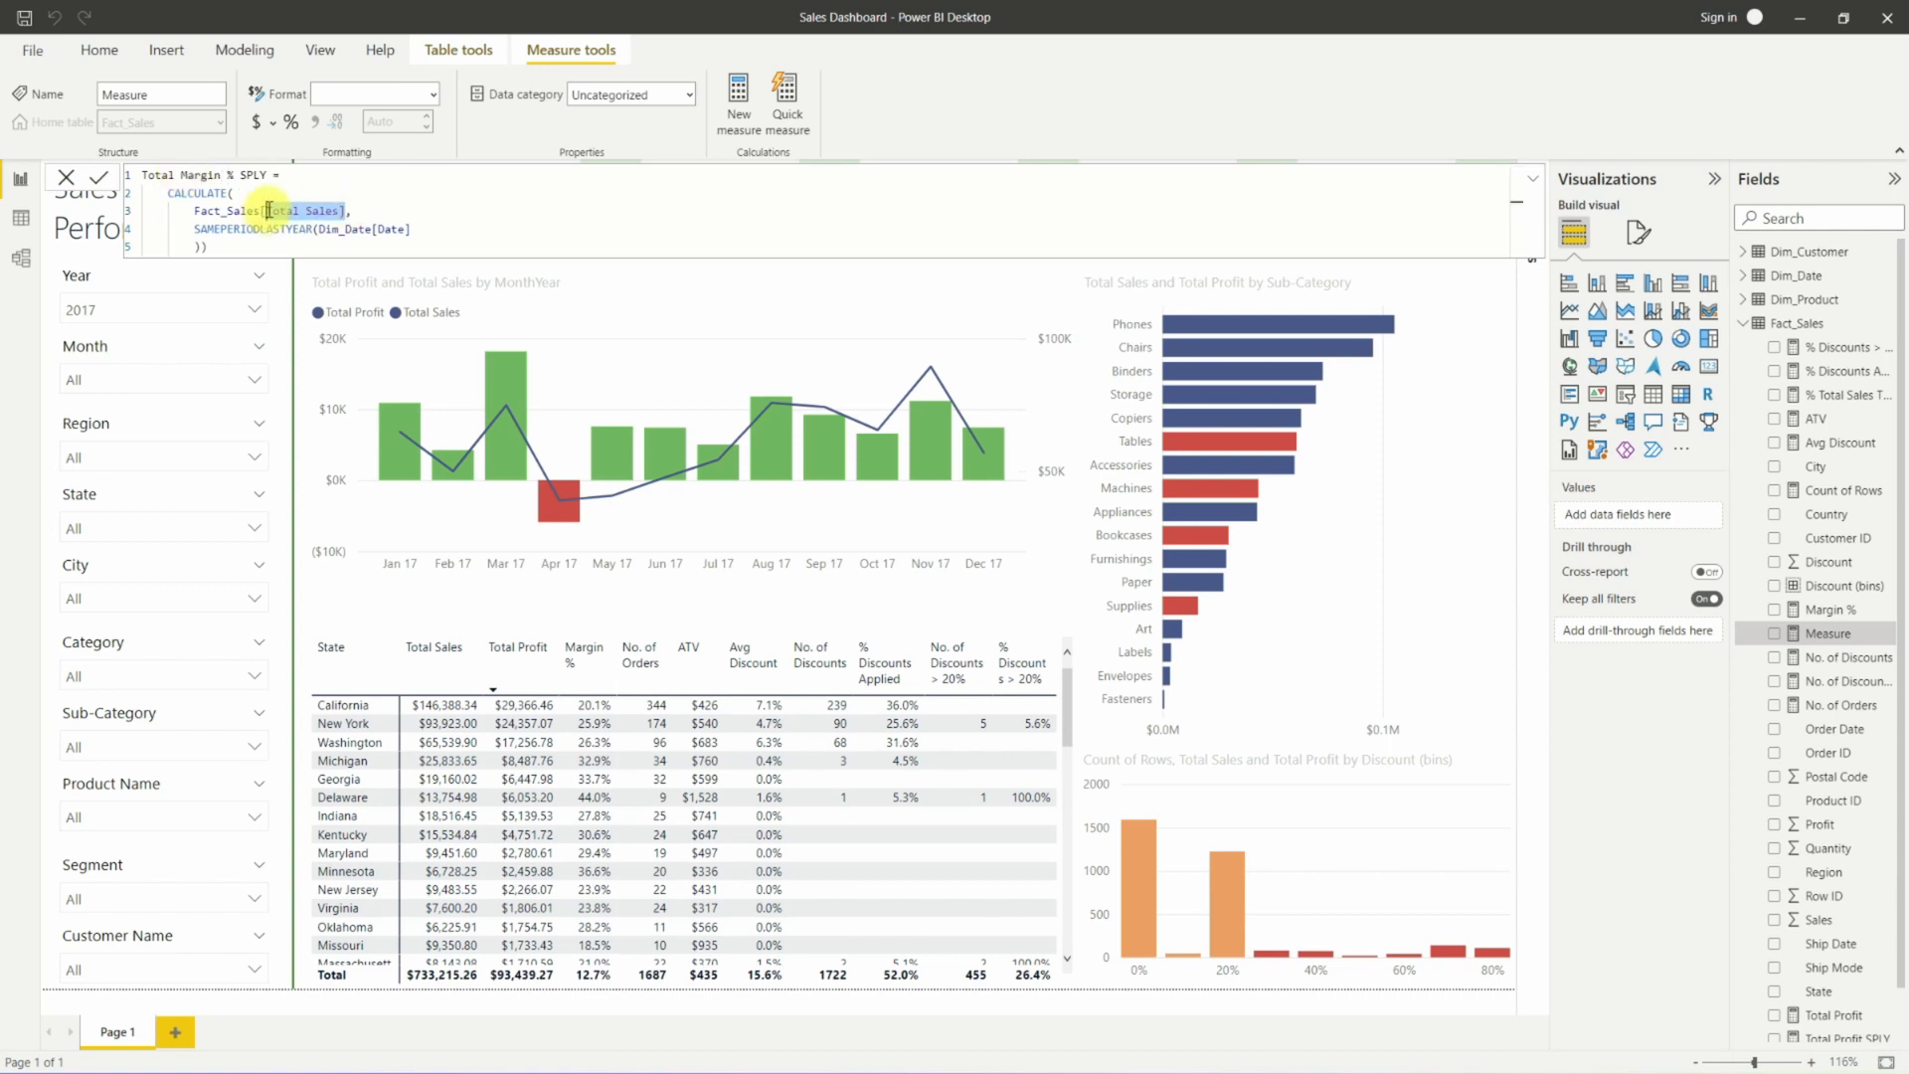
type("Margin %]")
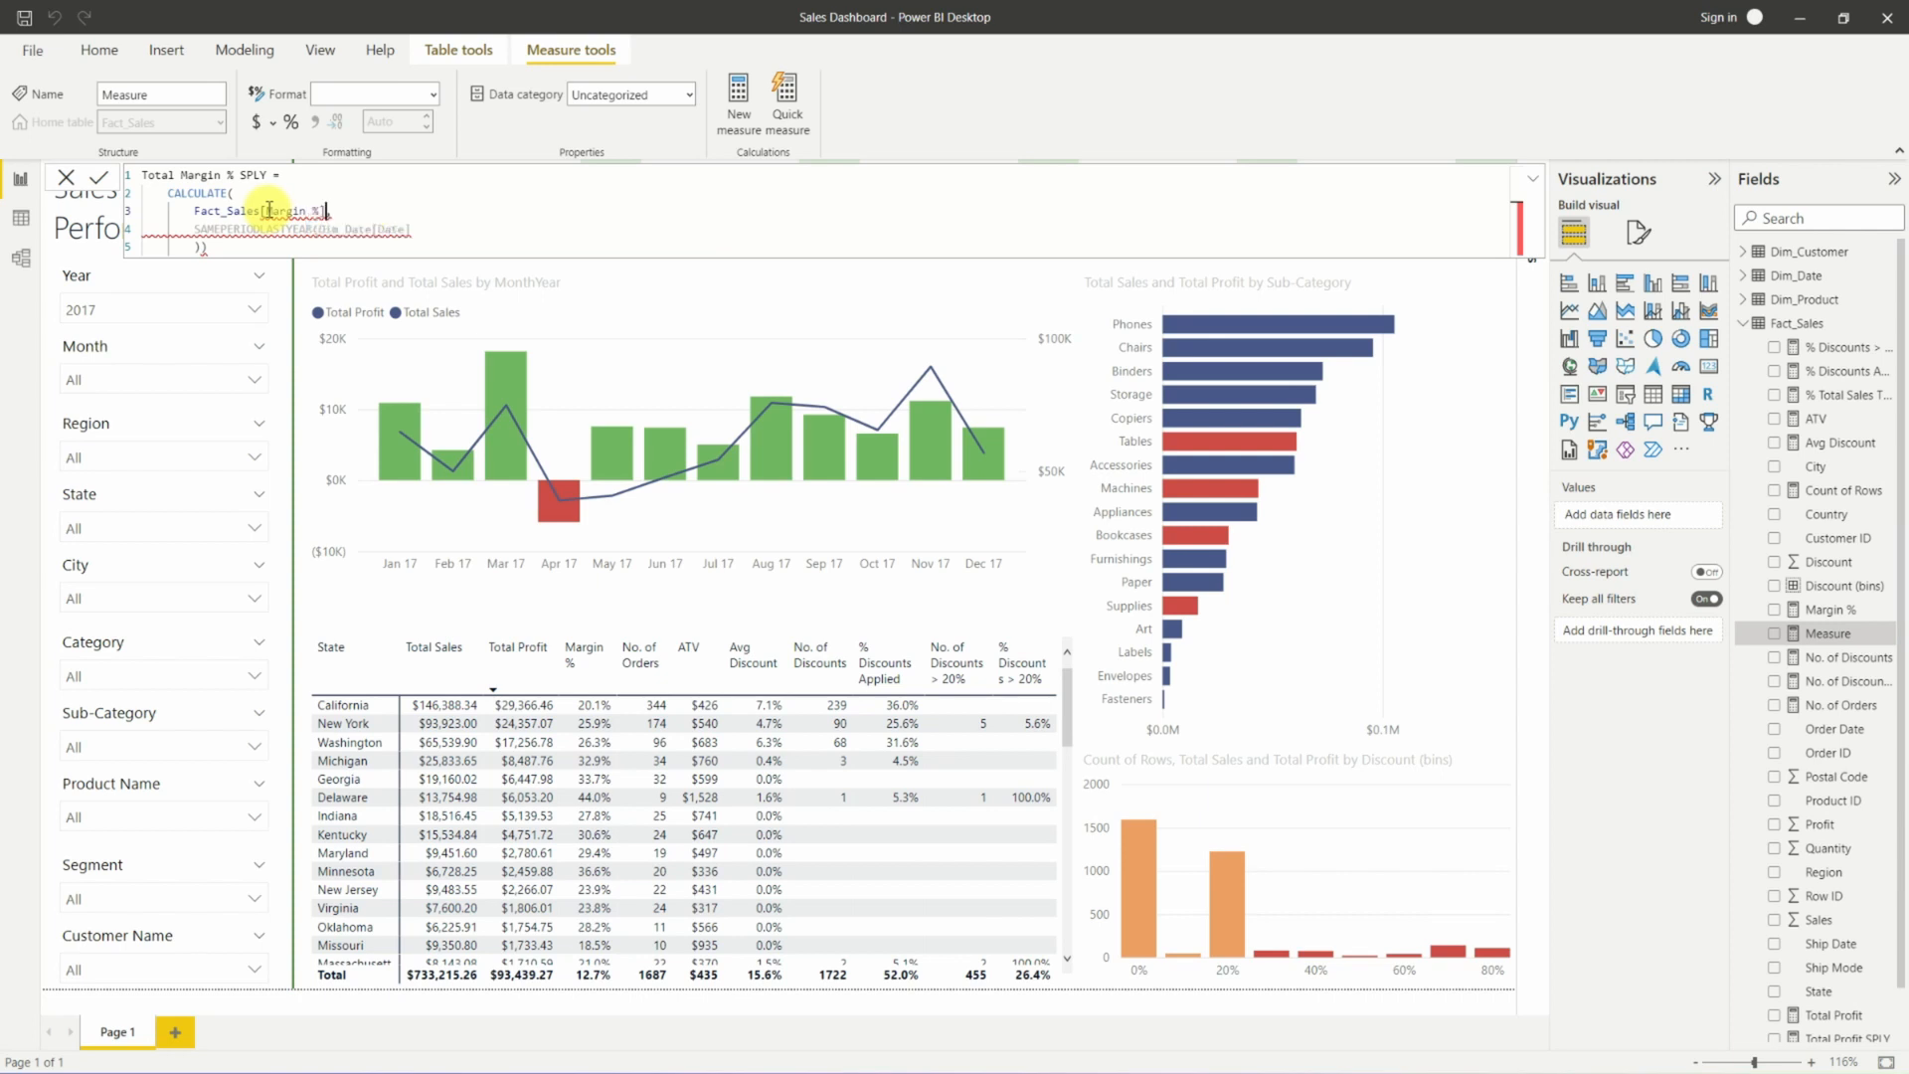
type(",")
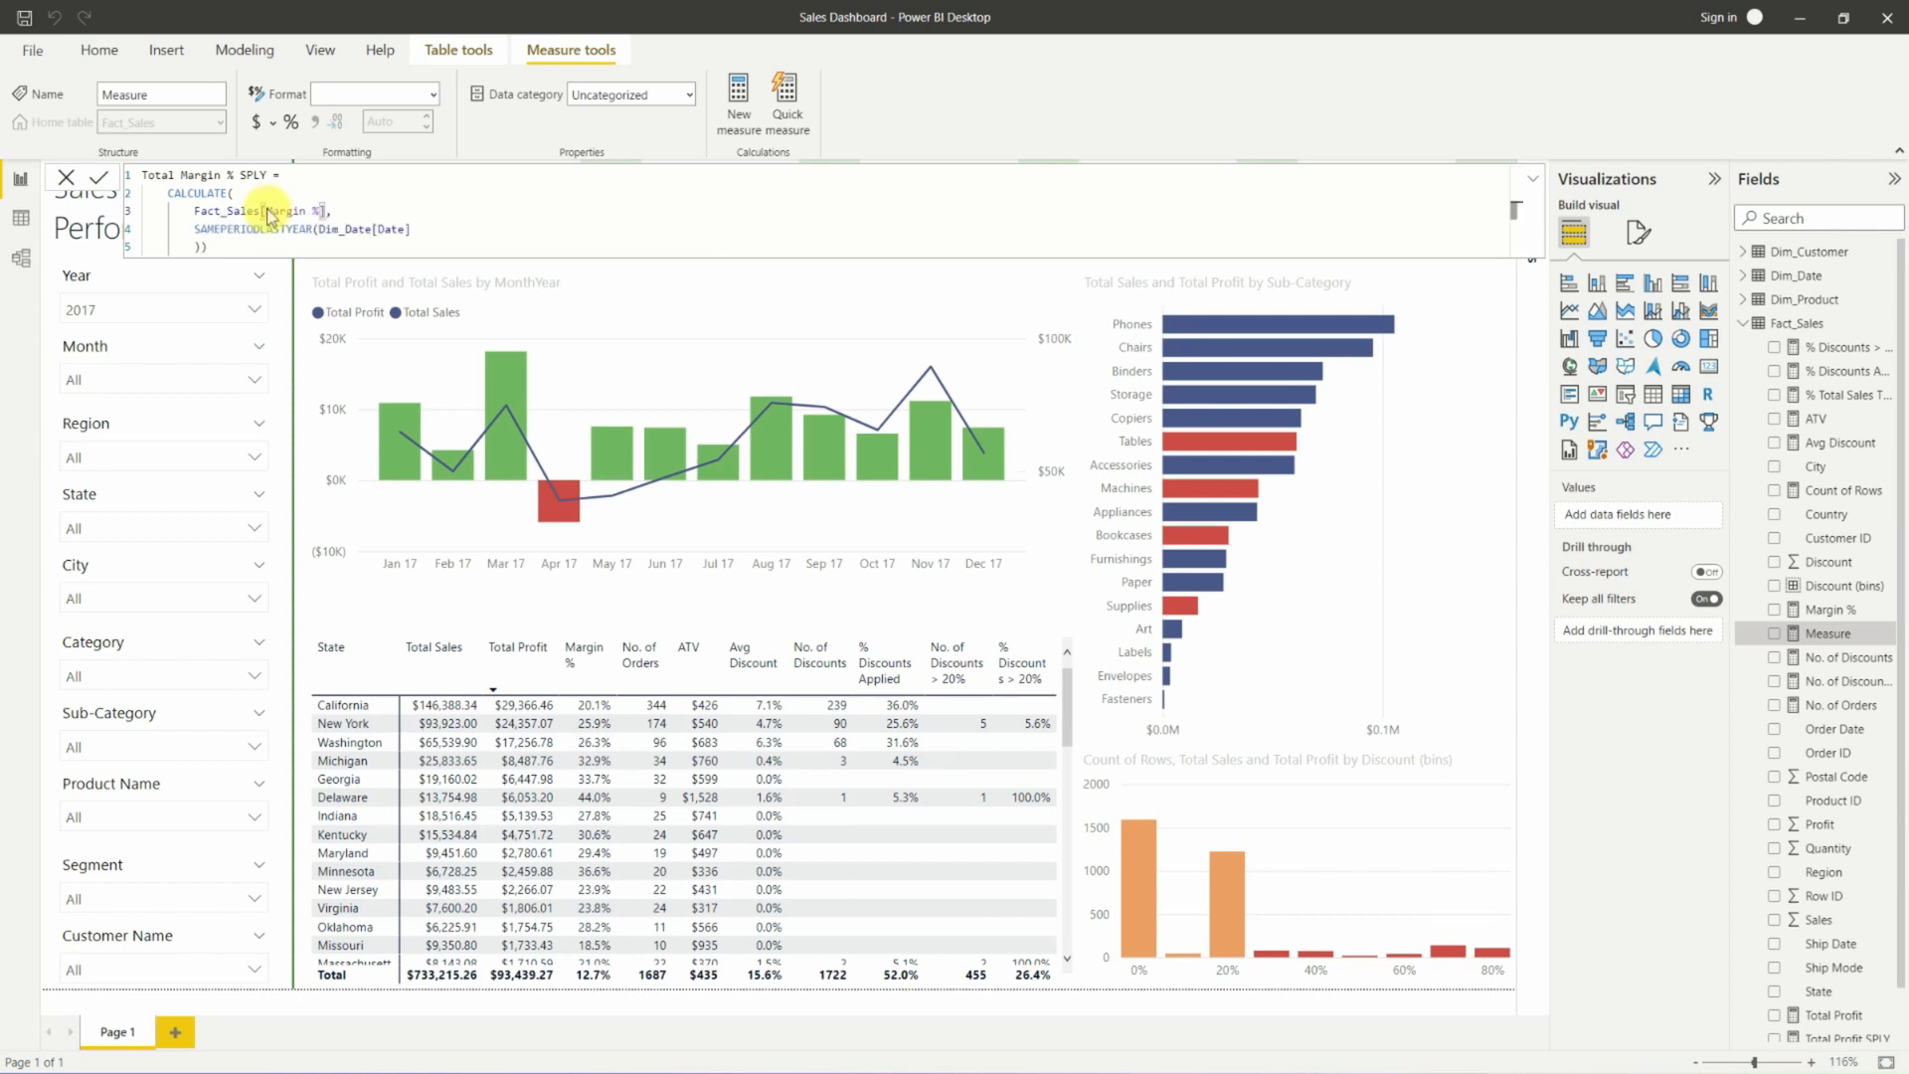
key("Return")
Format the Total Margin % SPLY measure as a percentage with 1 decimal place.
left_click(291, 123)
left_click(383, 122)
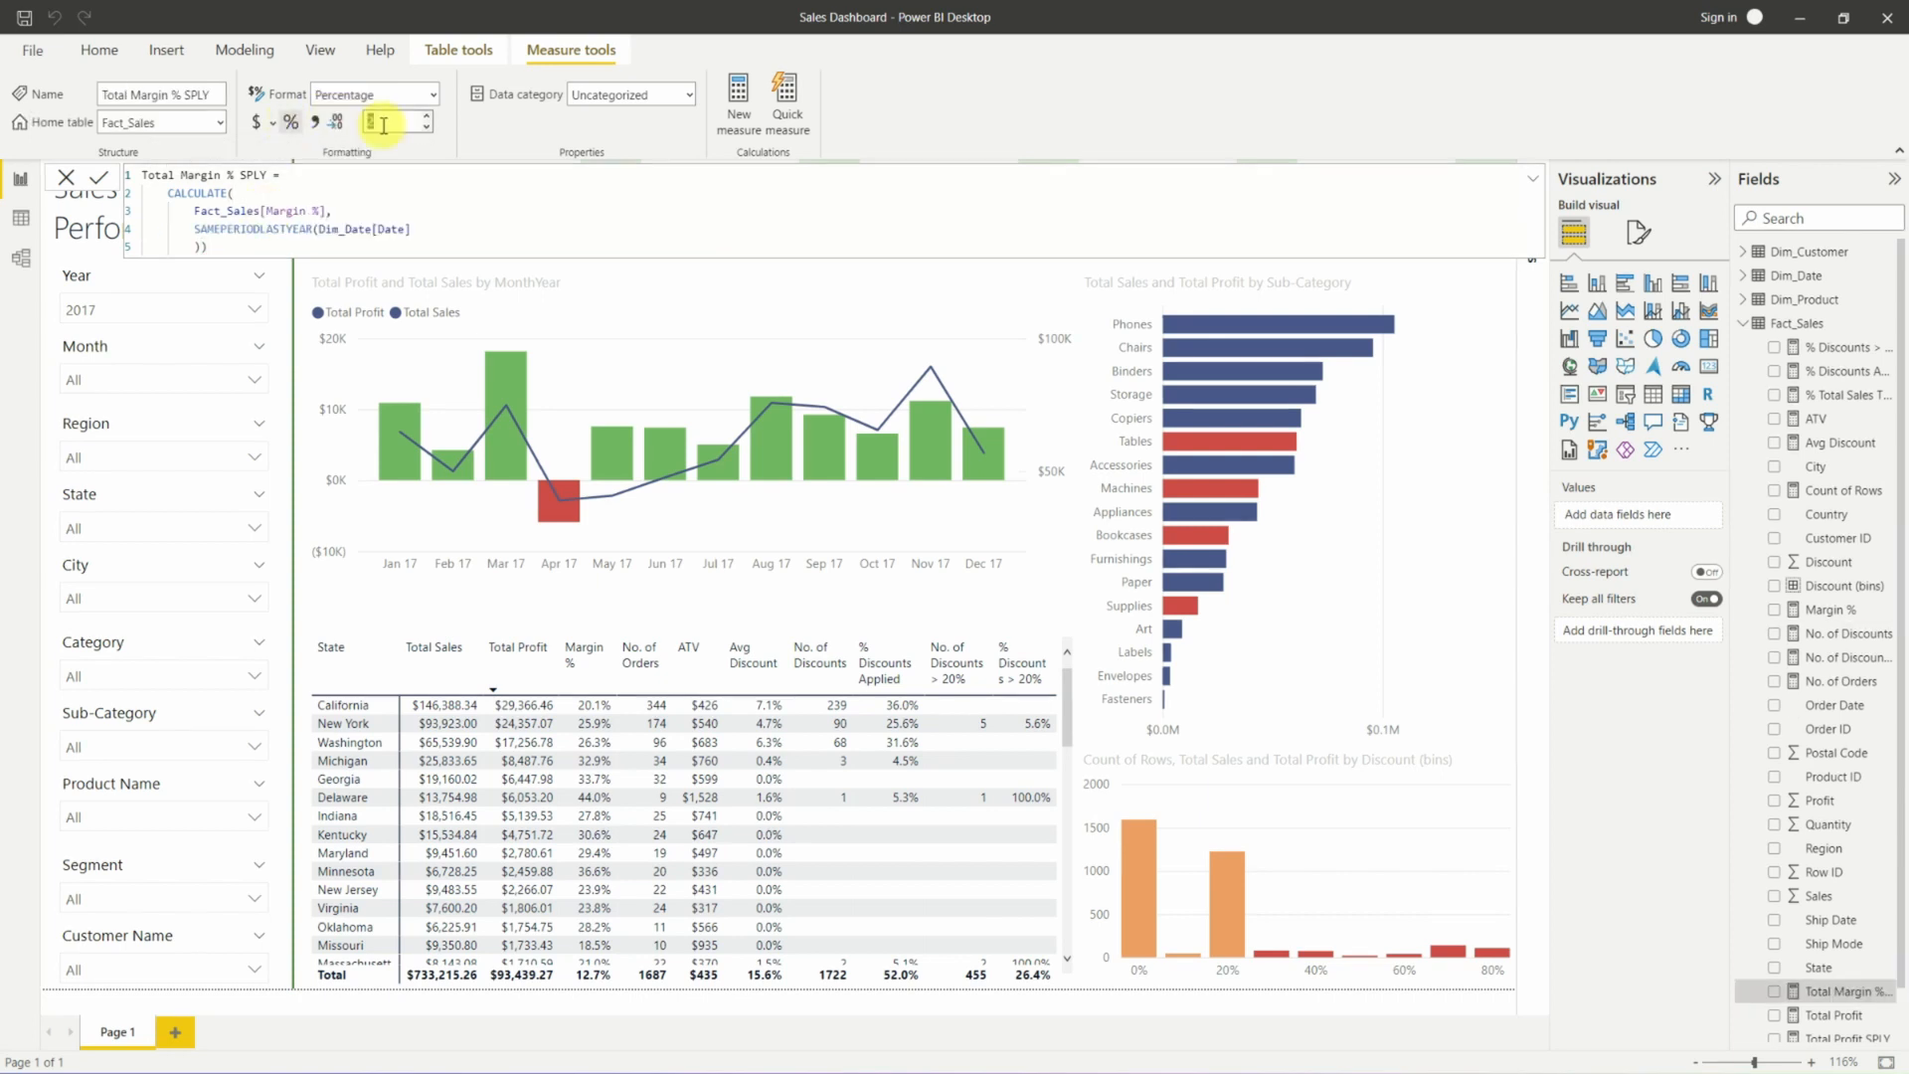
type("1")
key("Return")
left_click(1830, 920)
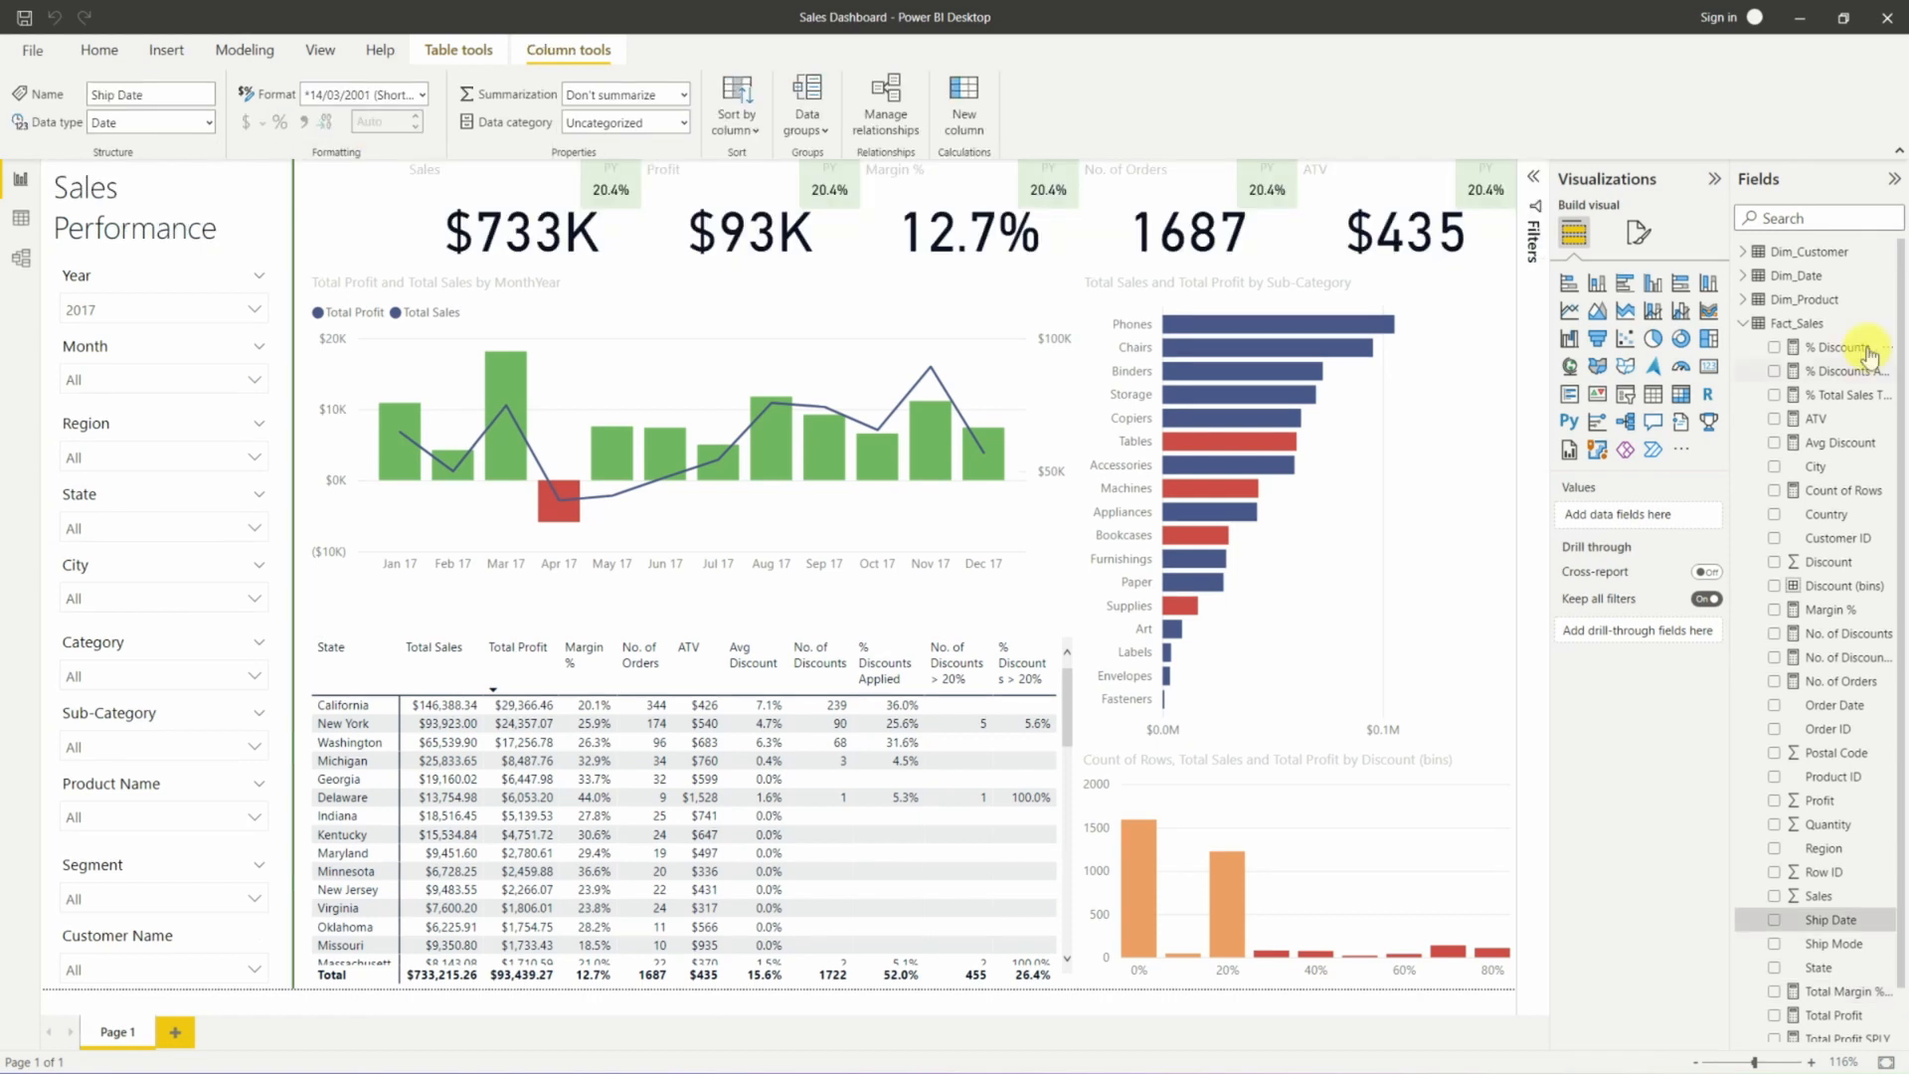
Create the Fact_Sales measure Total No. of Orders SPLY, calculating Fact_Sales[No. of Orders] over SAMEPERIODLASTYEAR(Dim_Date[Date]).
left_click(1887, 328)
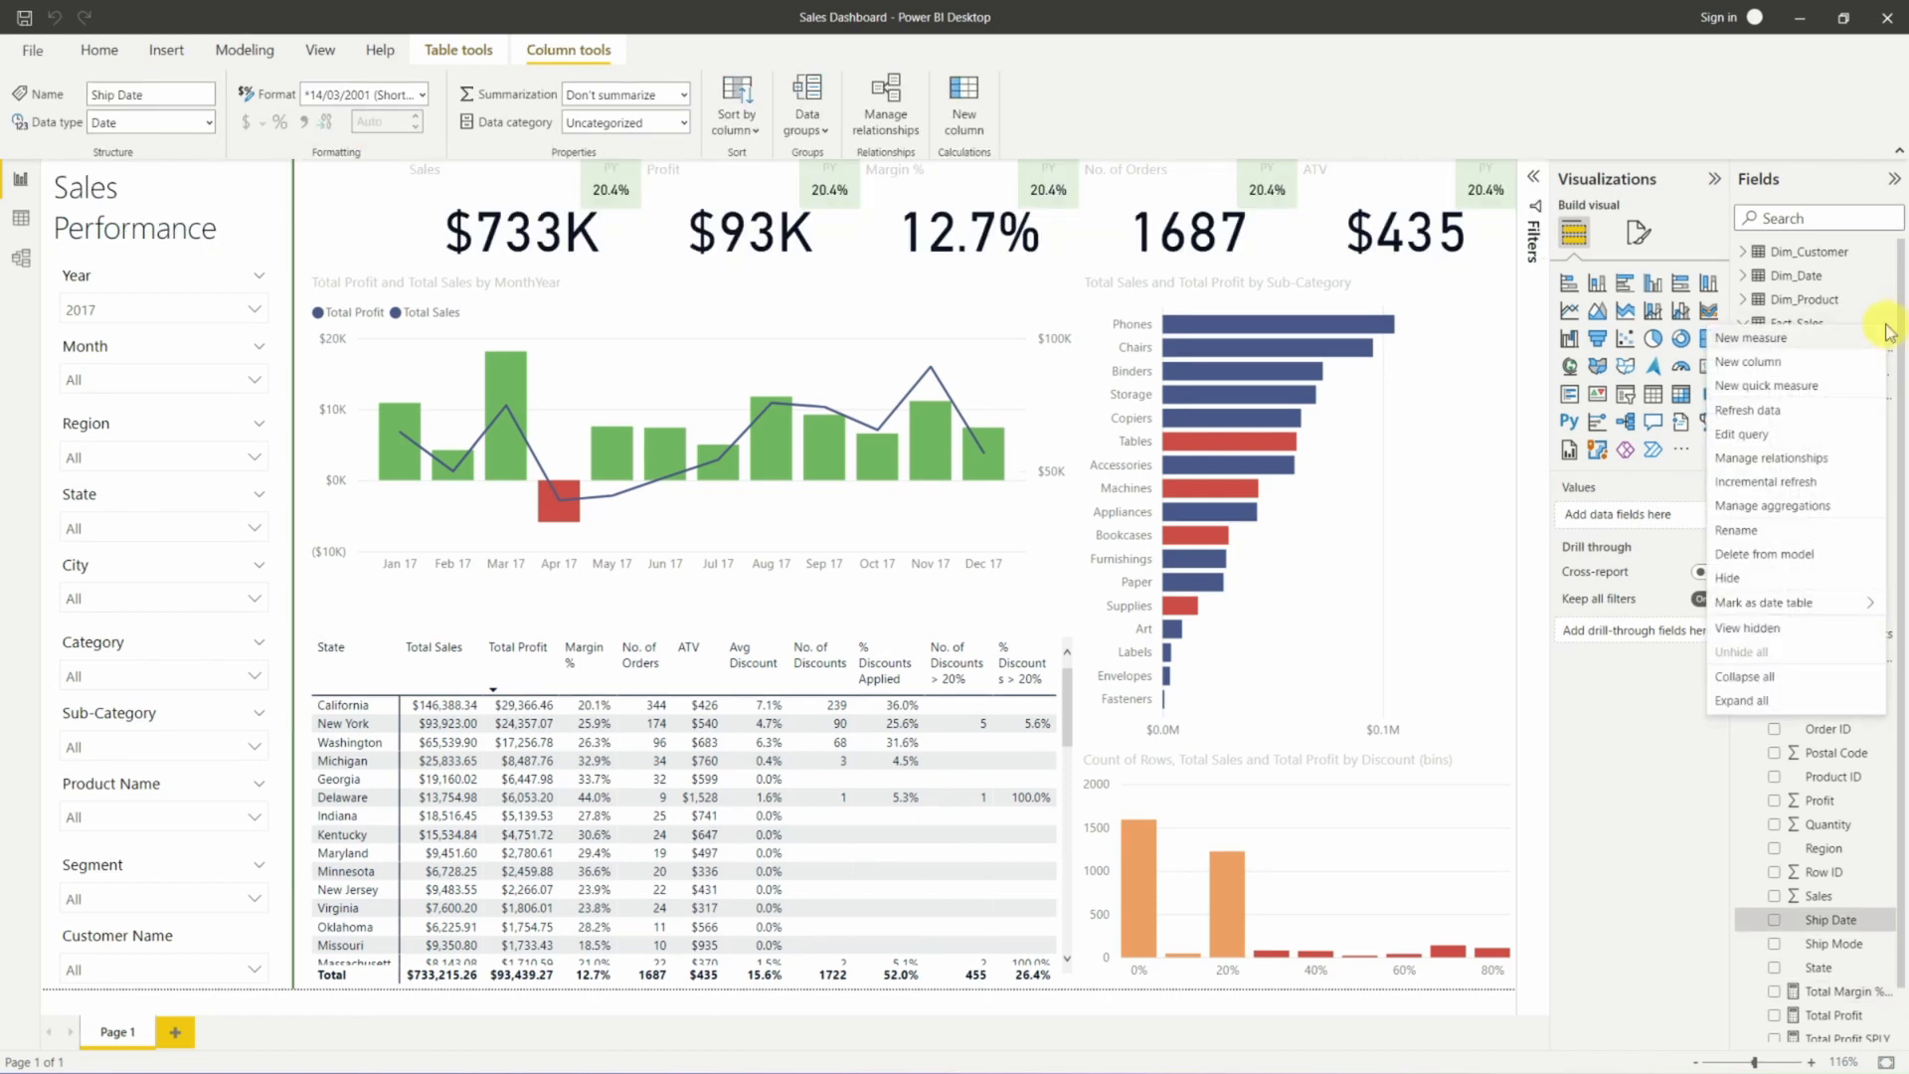
left_click(1803, 343)
key("ctrl+a")
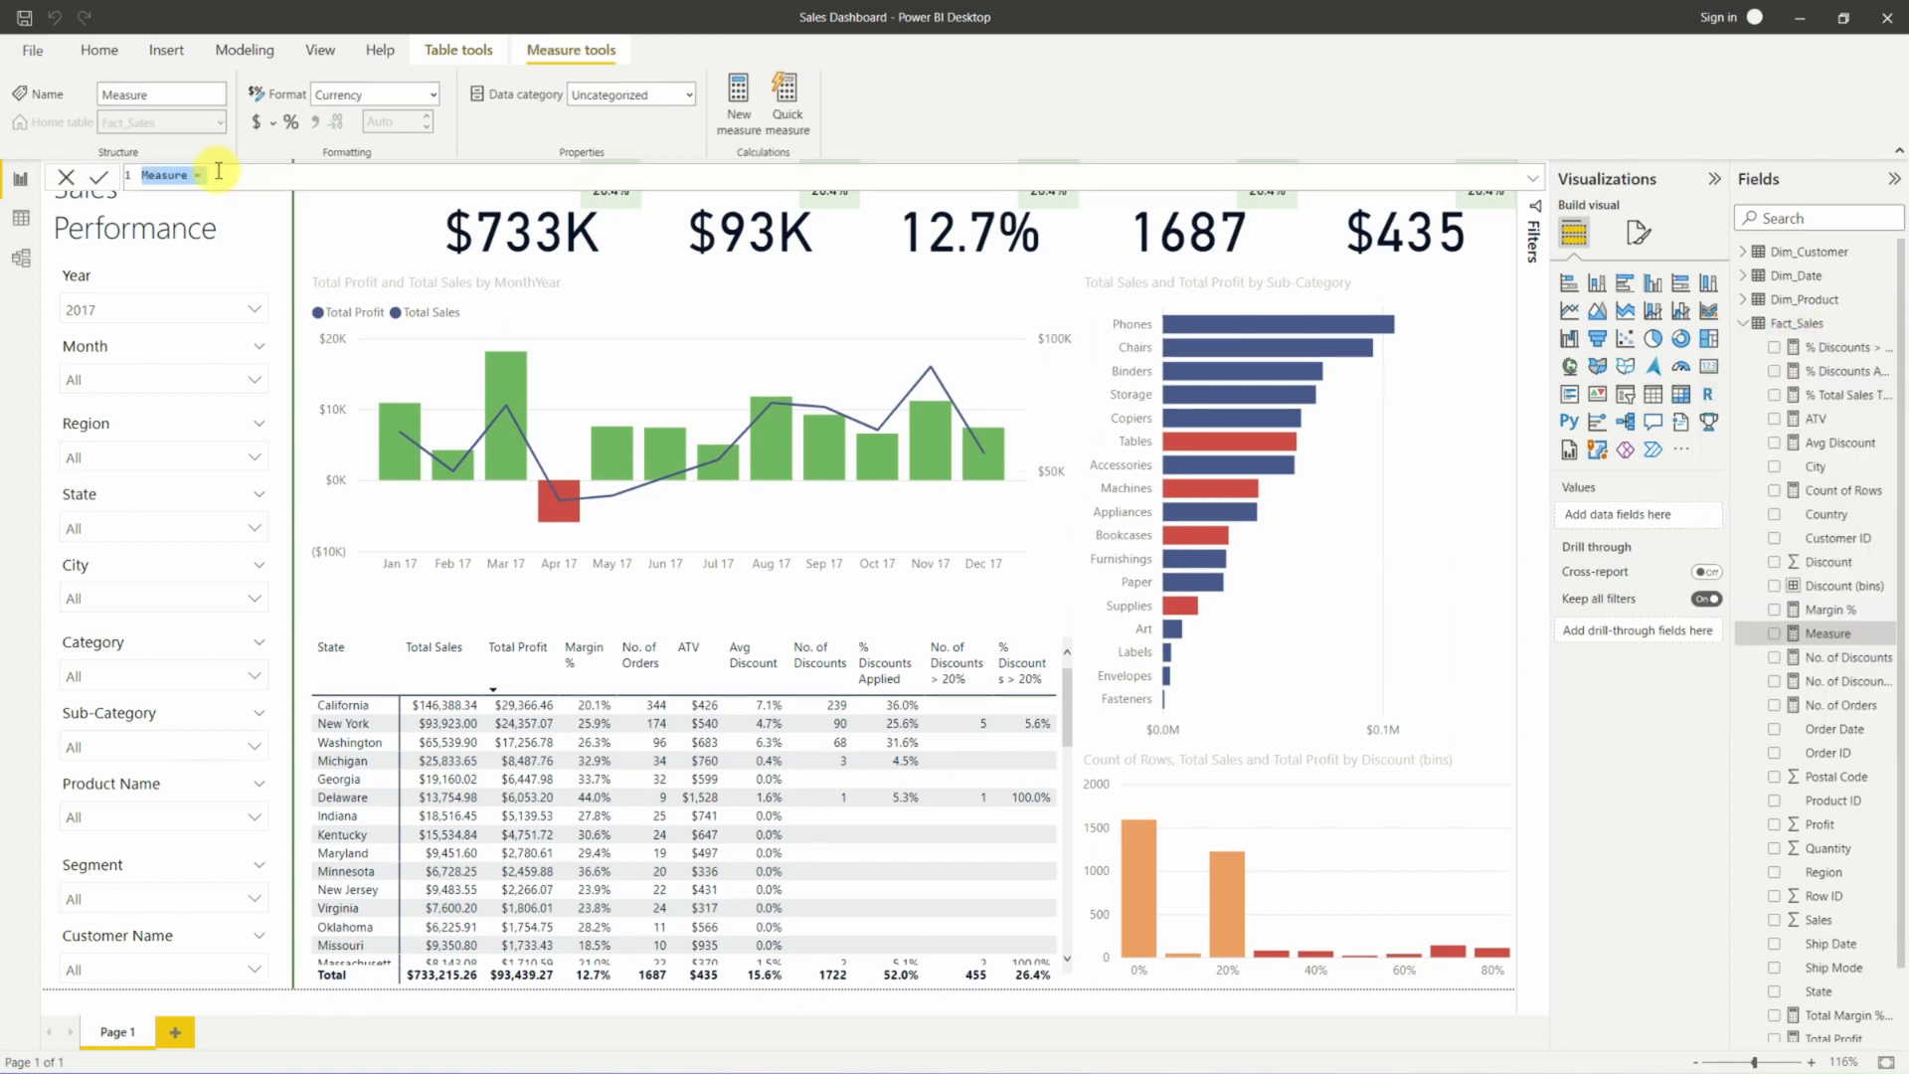
type("Total Sales SPLY =  CALCULATE( Fact_Sales[Total Sales], SAMEPERIODLASTYEAR(Dim_Date[Date] ))")
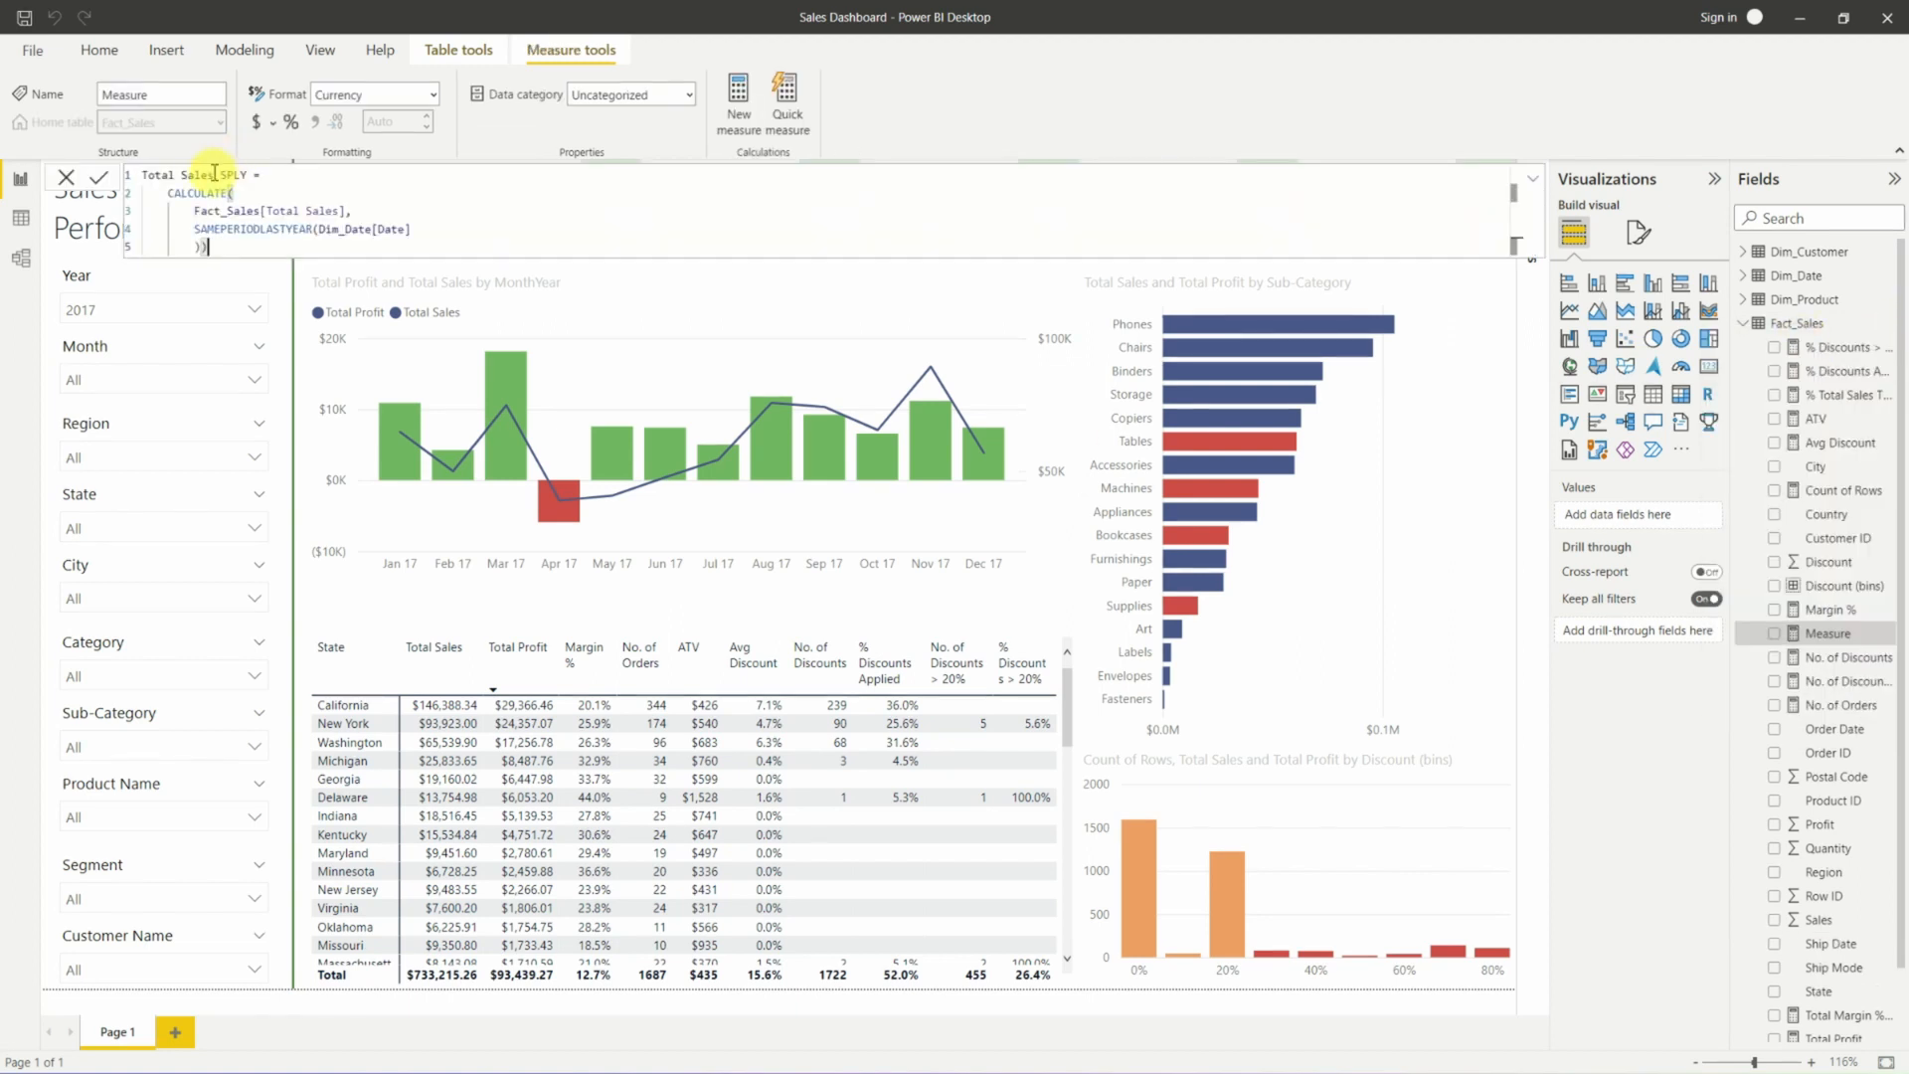
type("L")
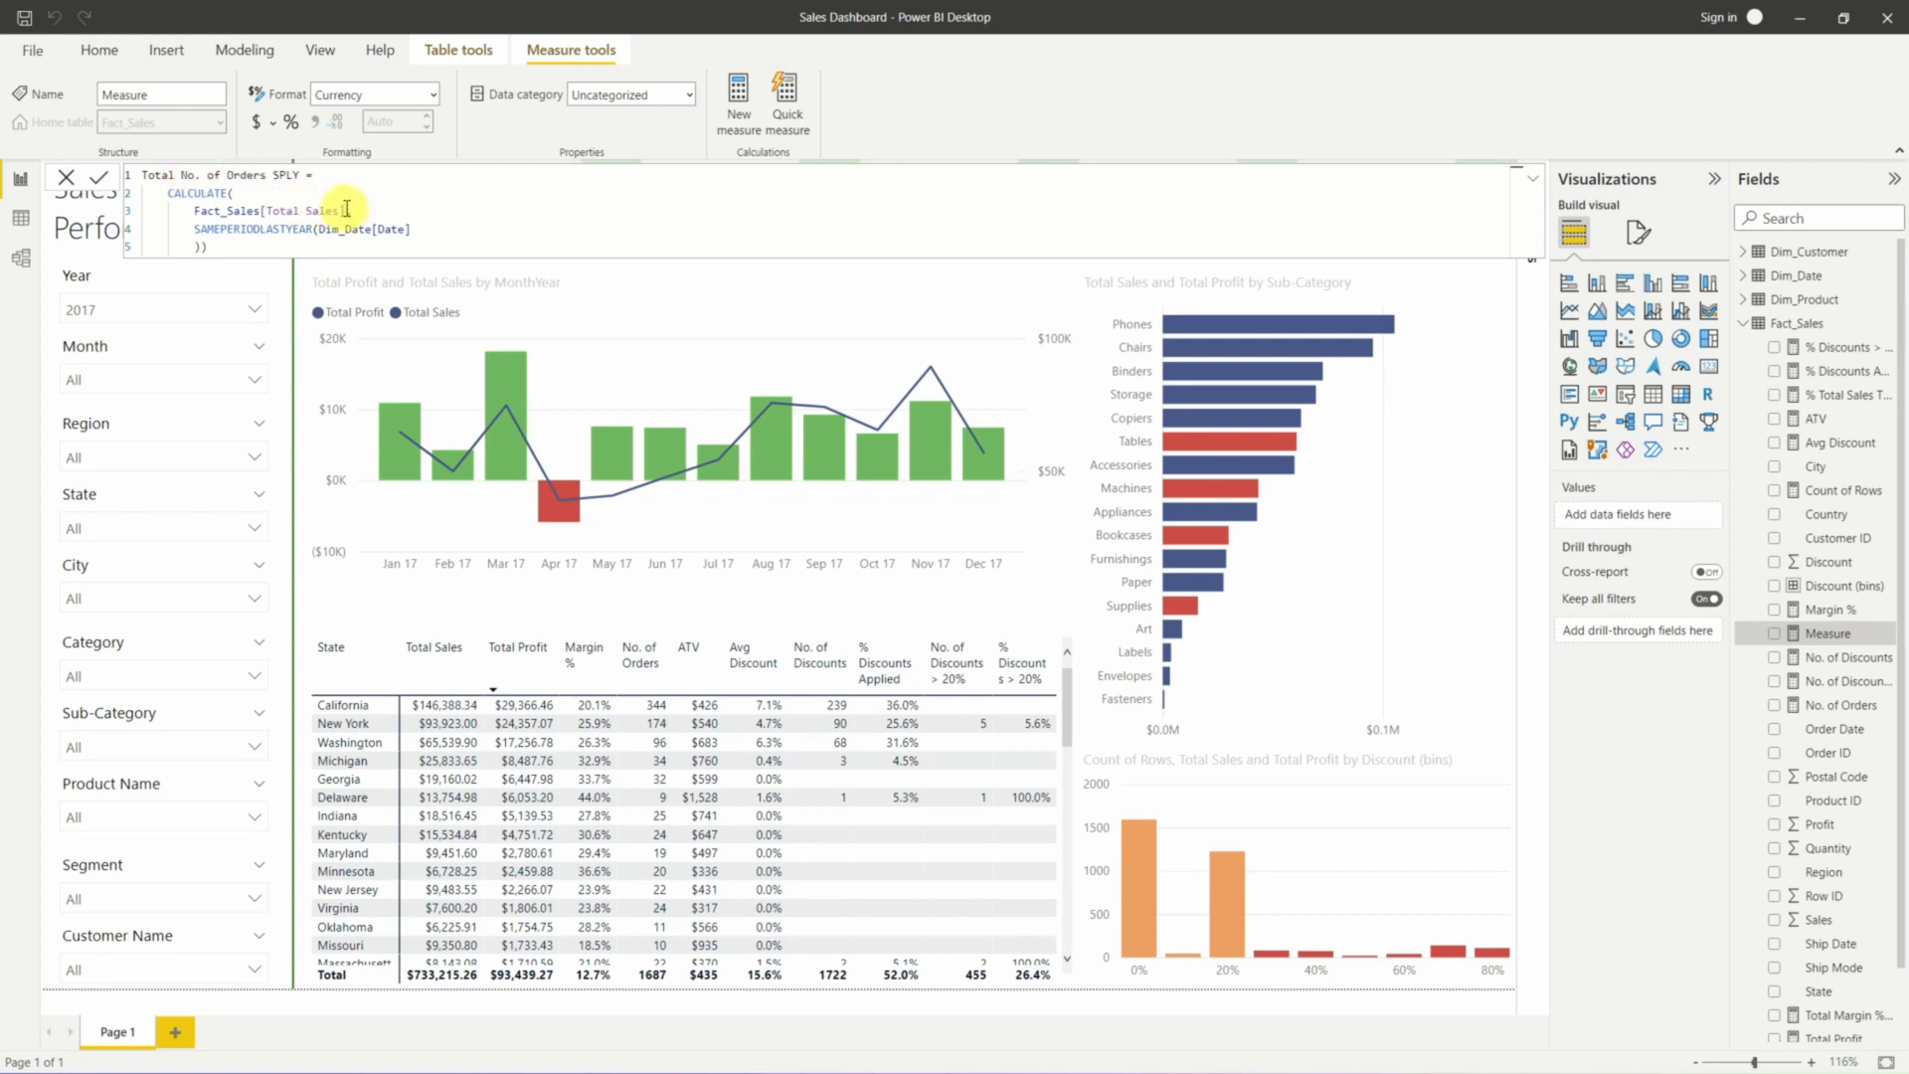
left_click_drag(346, 210, 270, 210)
type("No")
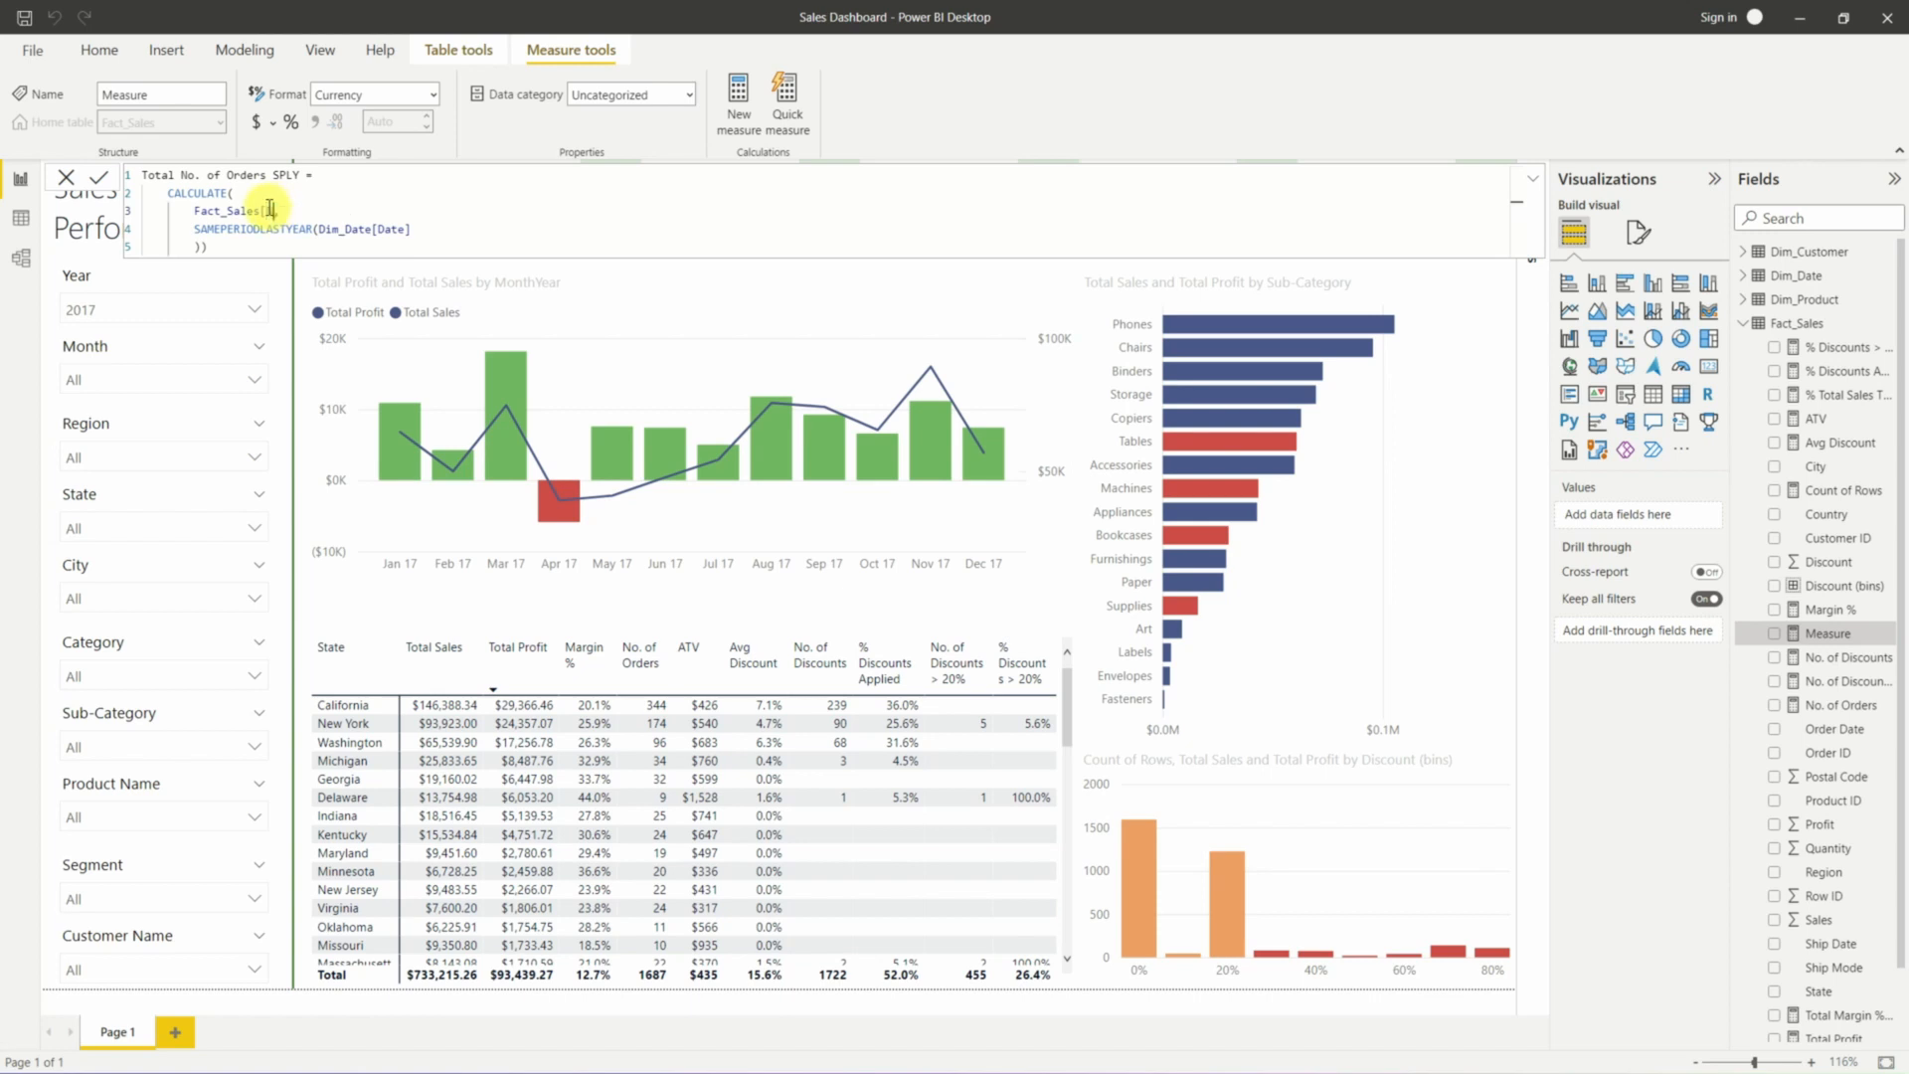
key("Down")
key("Tab")
key("Return")
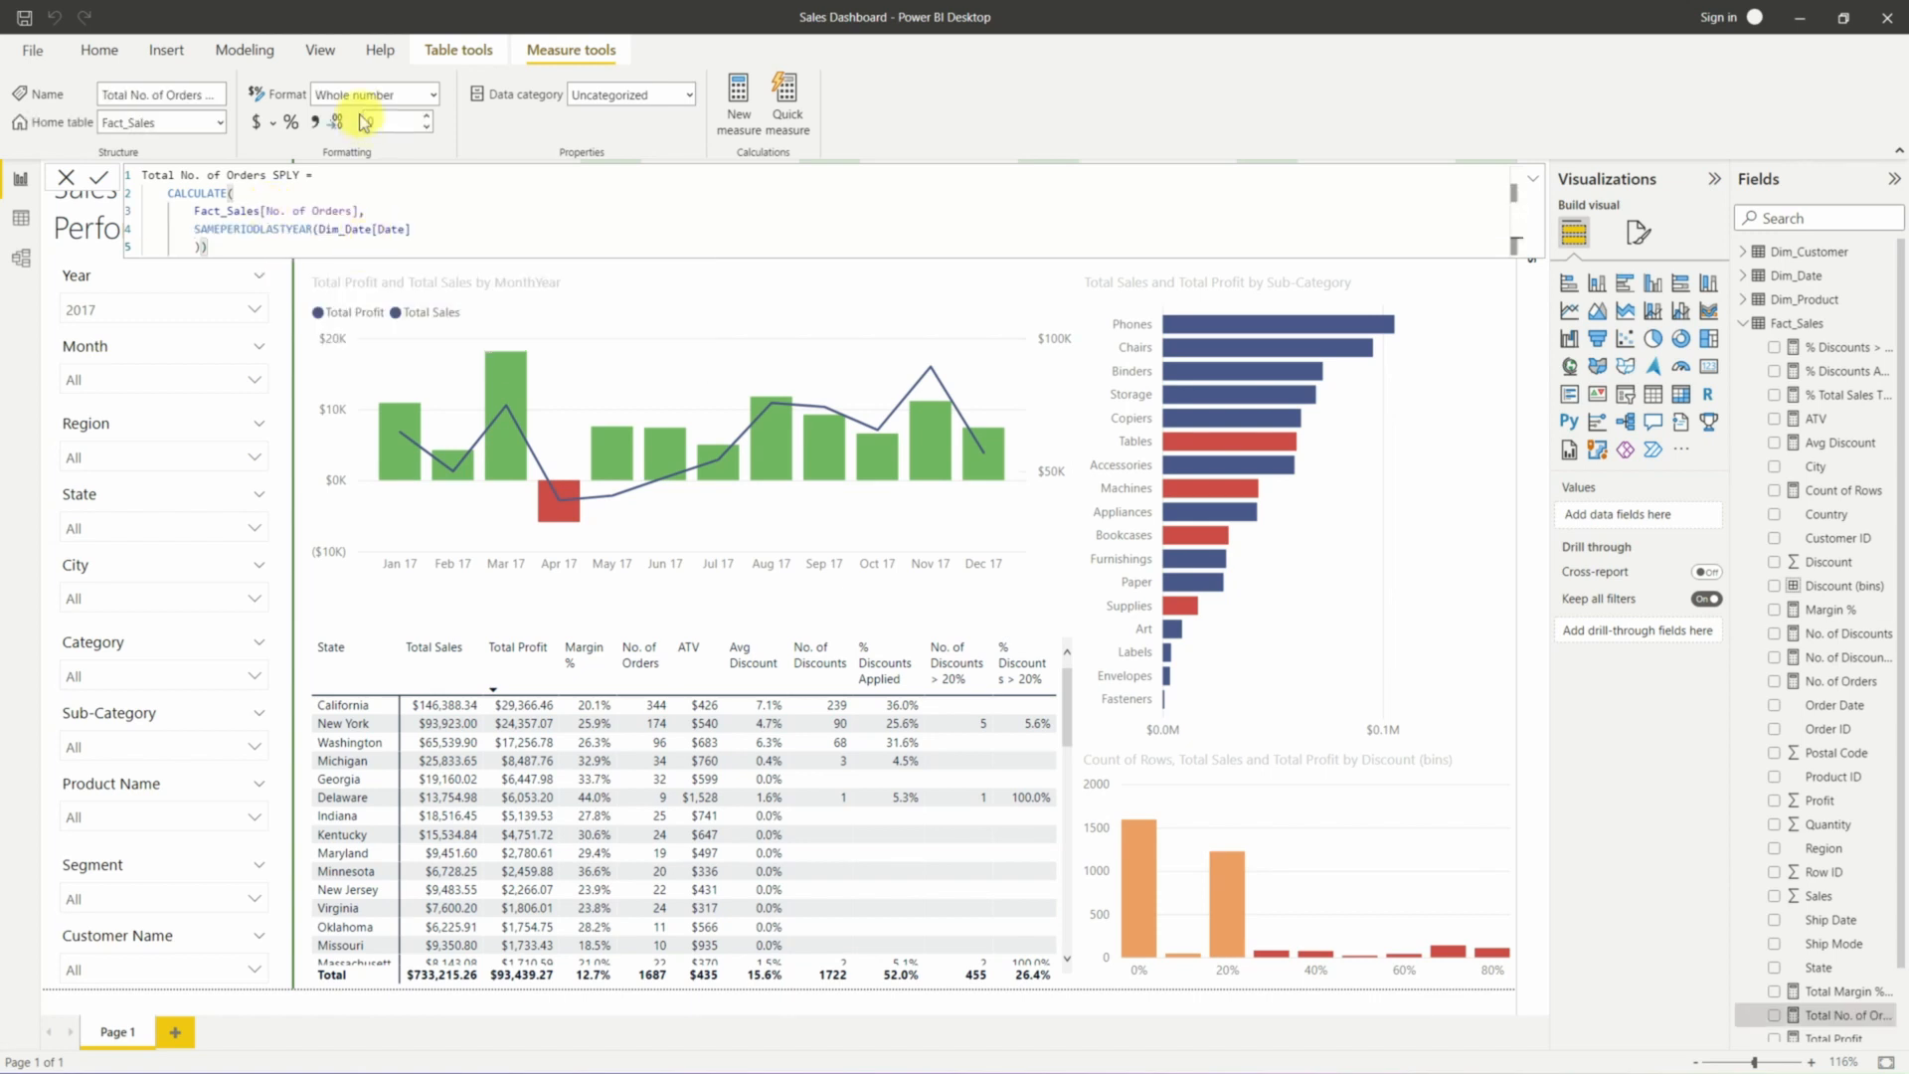
Create the Fact_Sales measure ATV SPLY, calculating Fact_Sales[ATV] over SAMEPERIODLASTYEAR(Dim_Date[Date]).
left_click(1887, 324)
left_click(1831, 337)
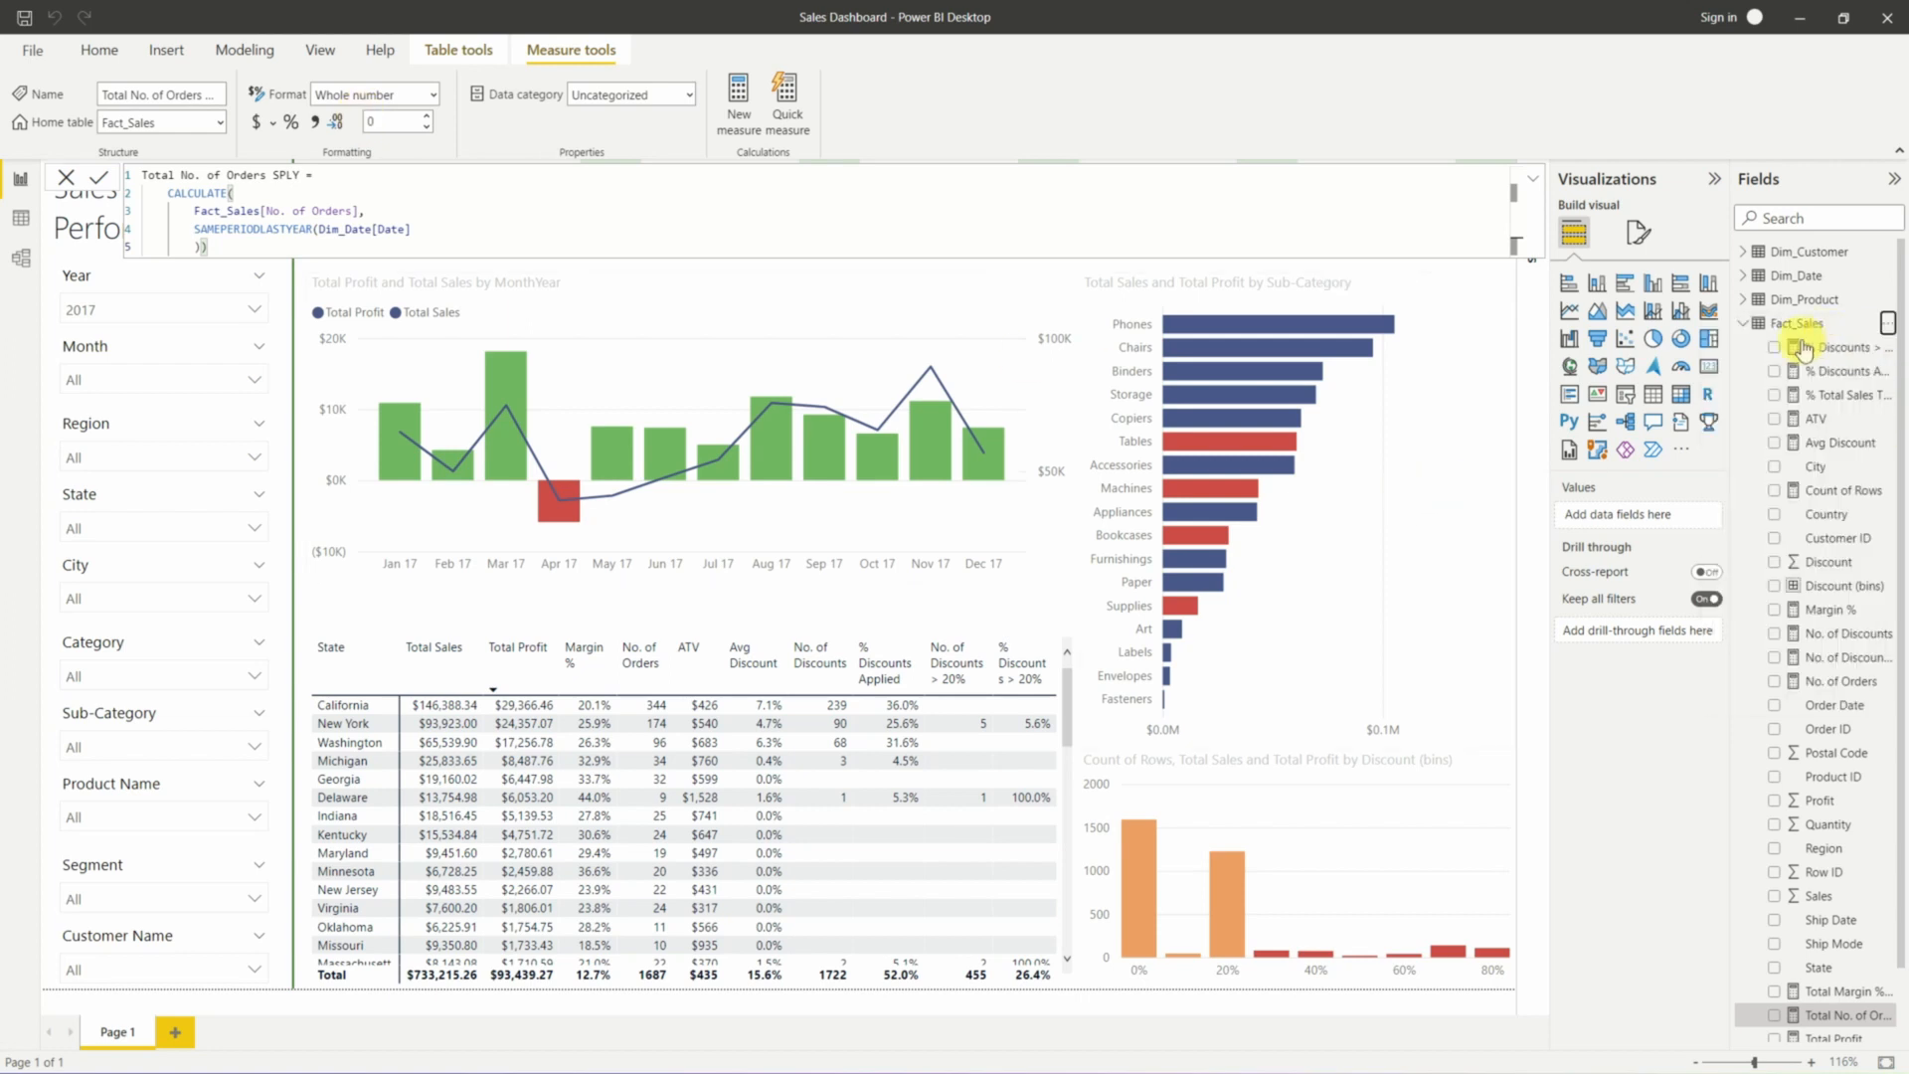
type("Total Sales PLY =     CALCULATE(         Fact_Sales[Total Sales],         SAMEPERIODLASTYEAR(Dim_Date[Date])         ))")
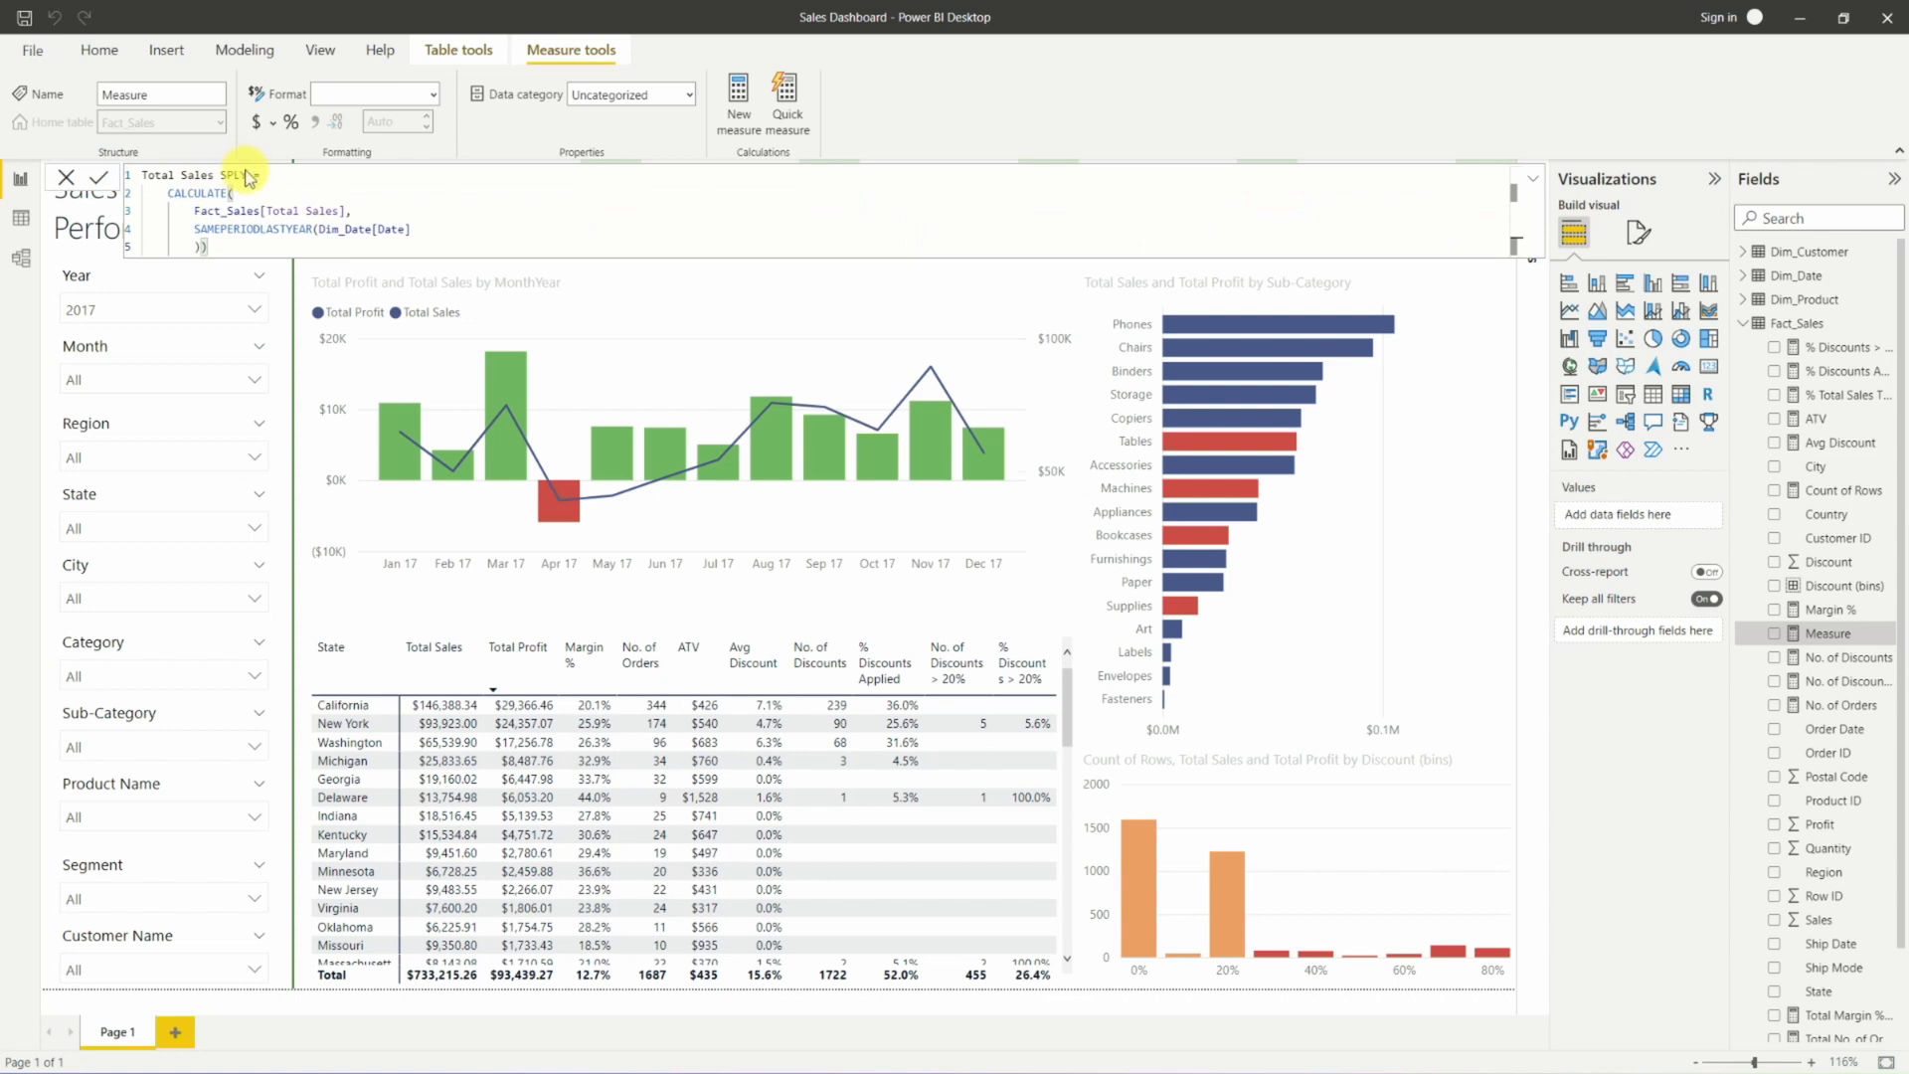
double_click(191, 174)
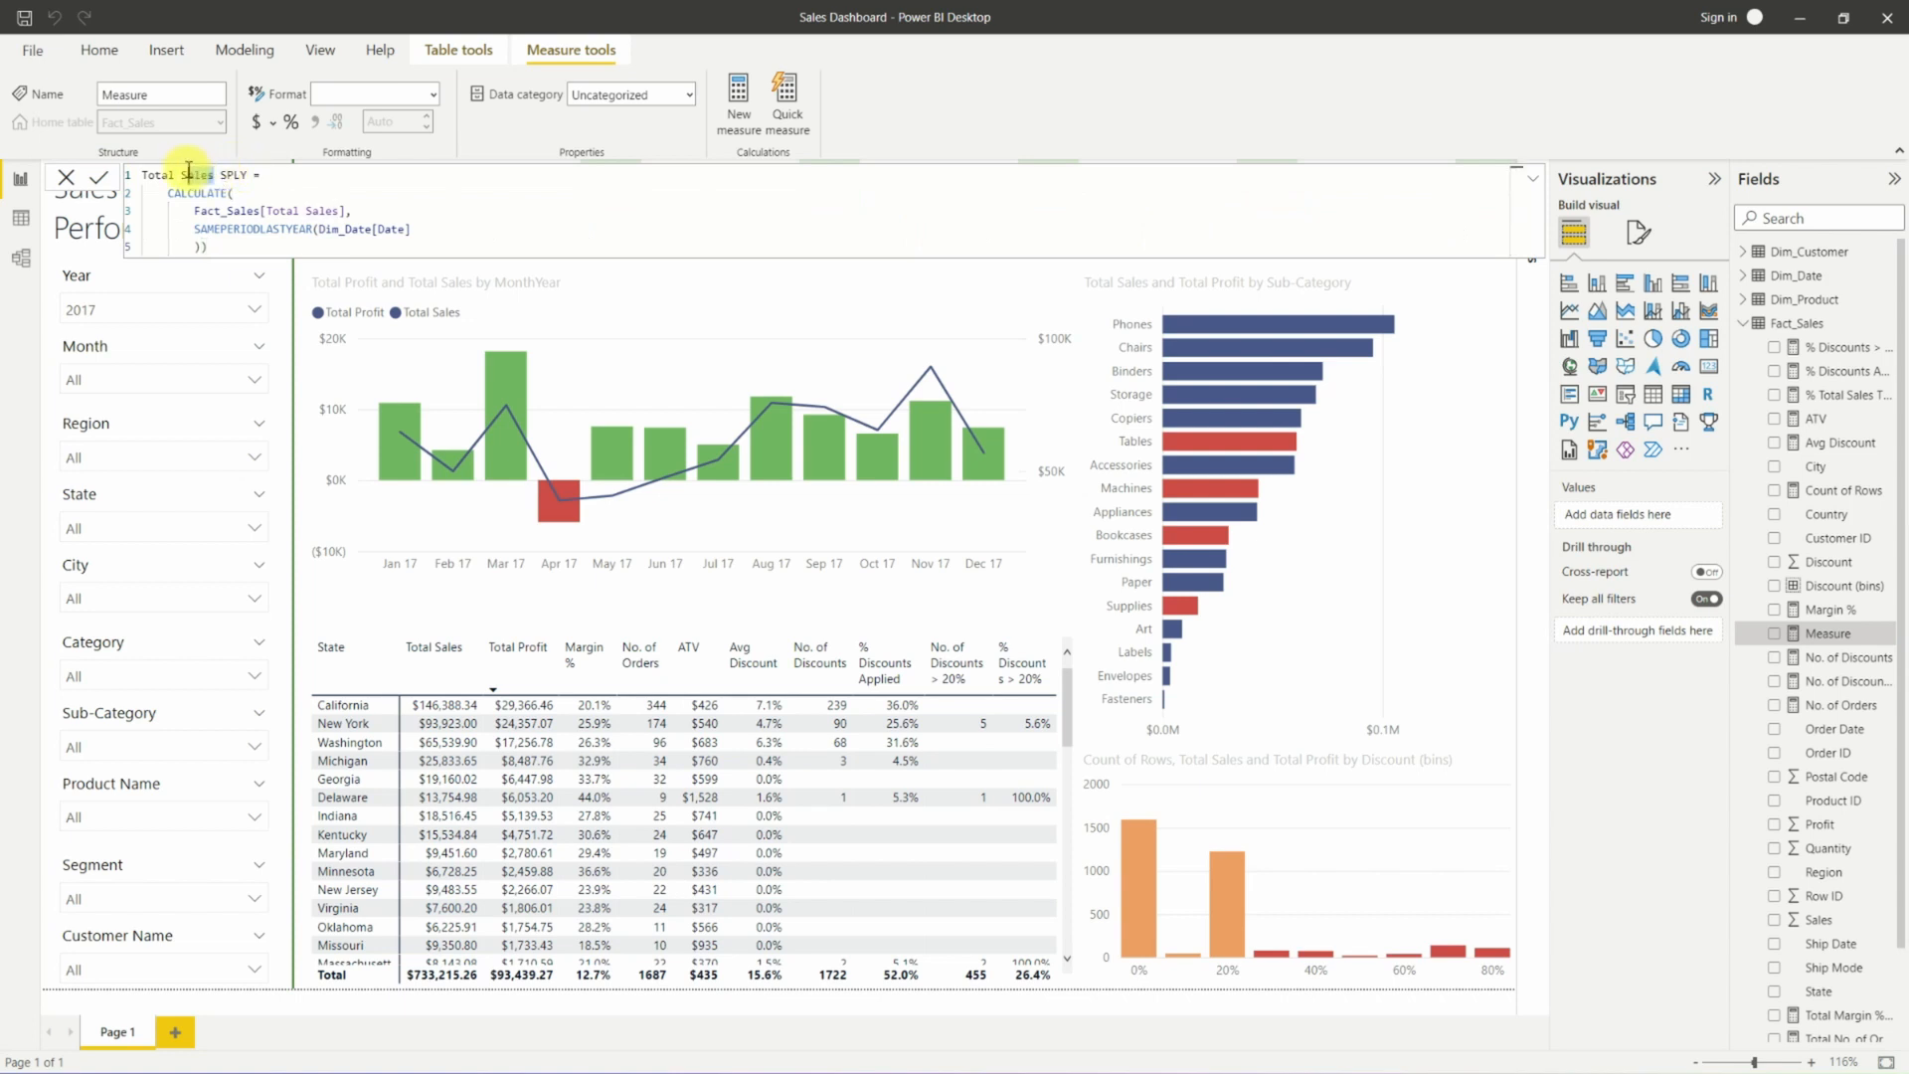
left_click_drag(185, 171, 135, 176)
type("ATV")
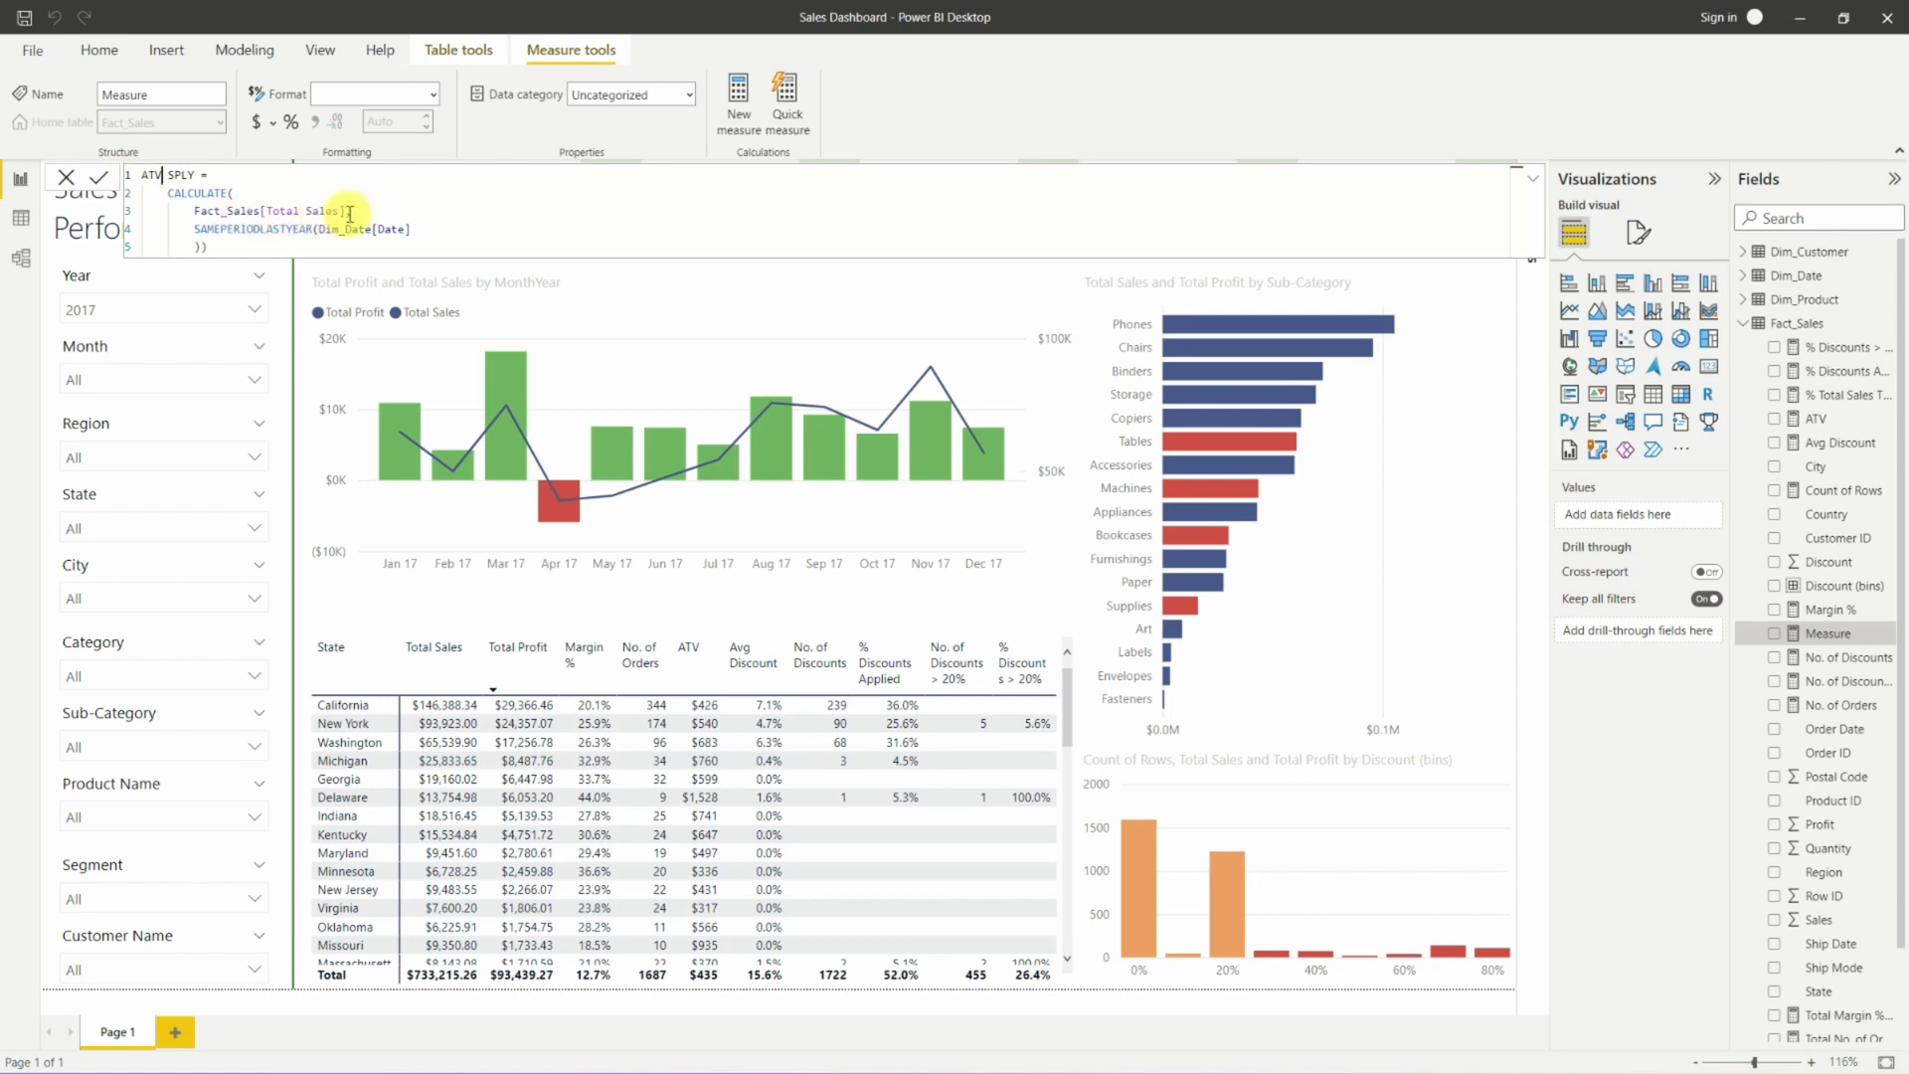
left_click_drag(344, 210, 267, 211)
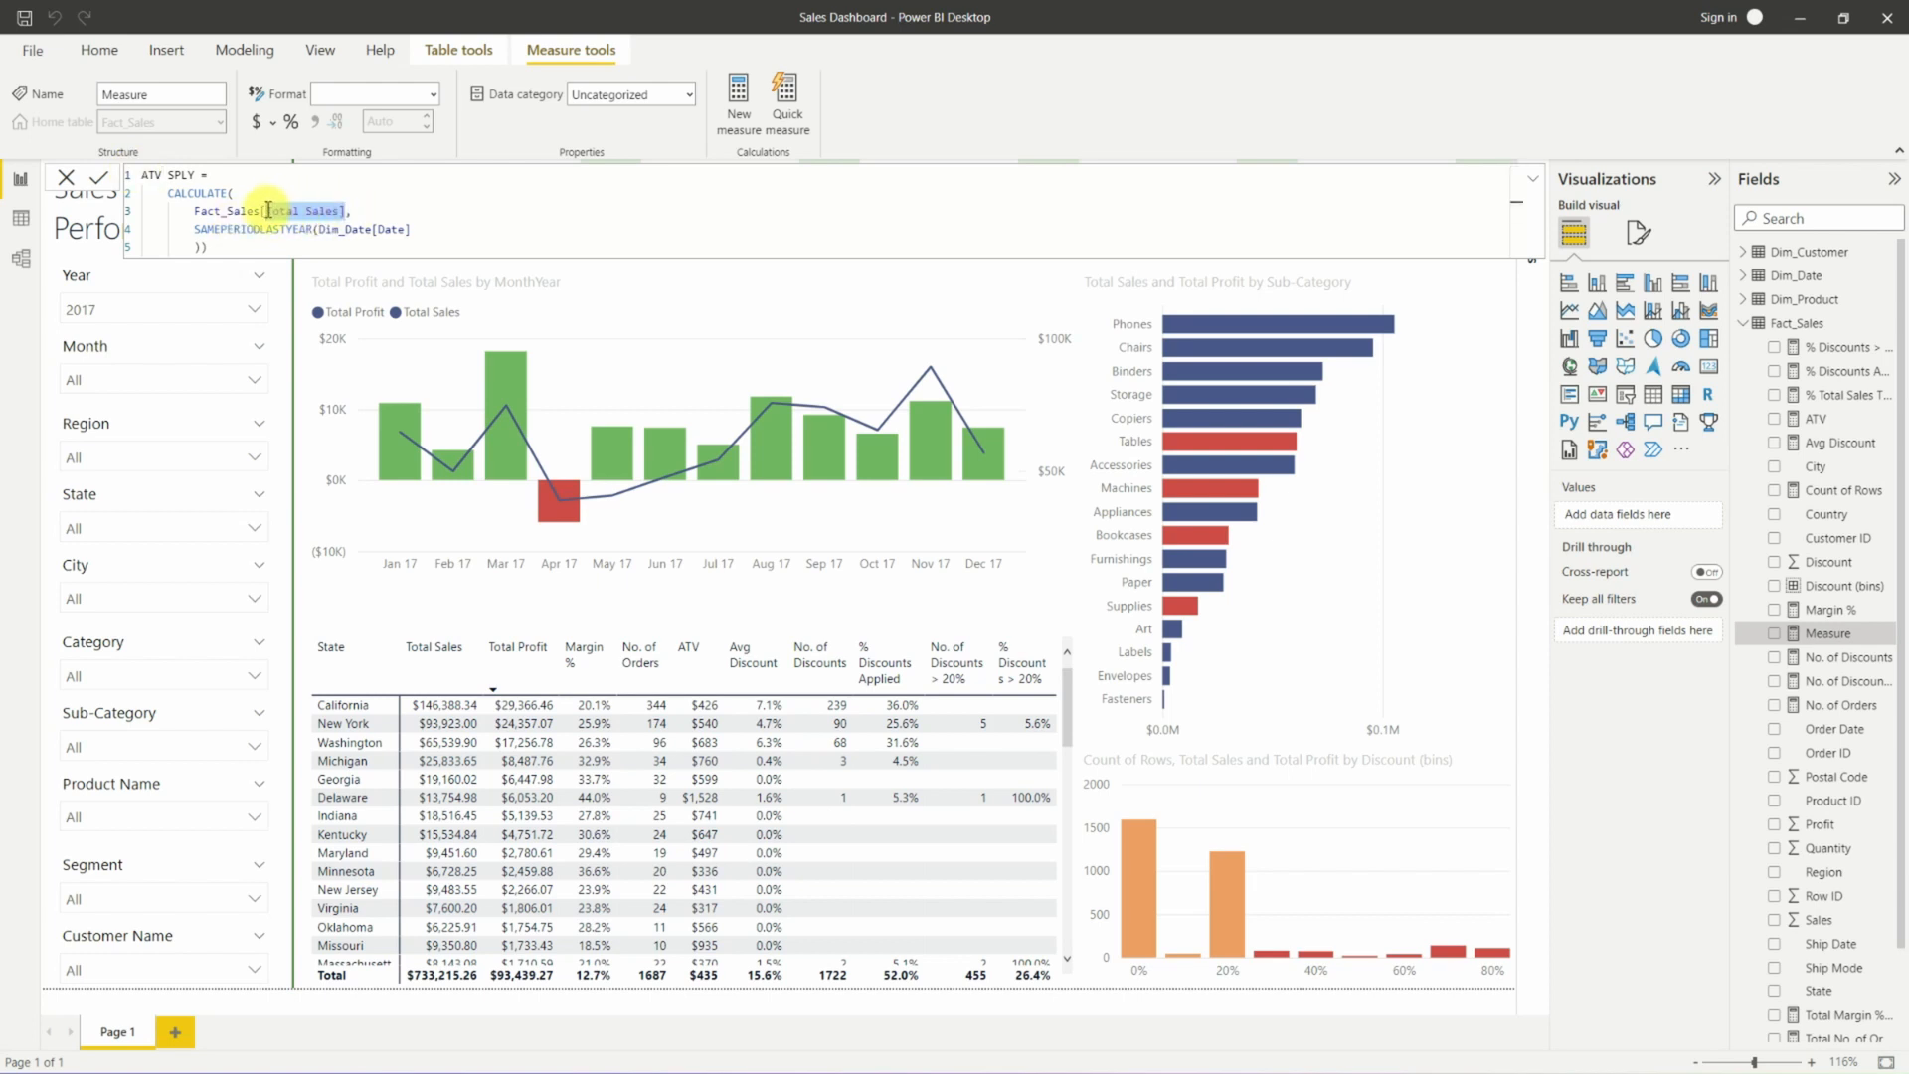
type("ATV")
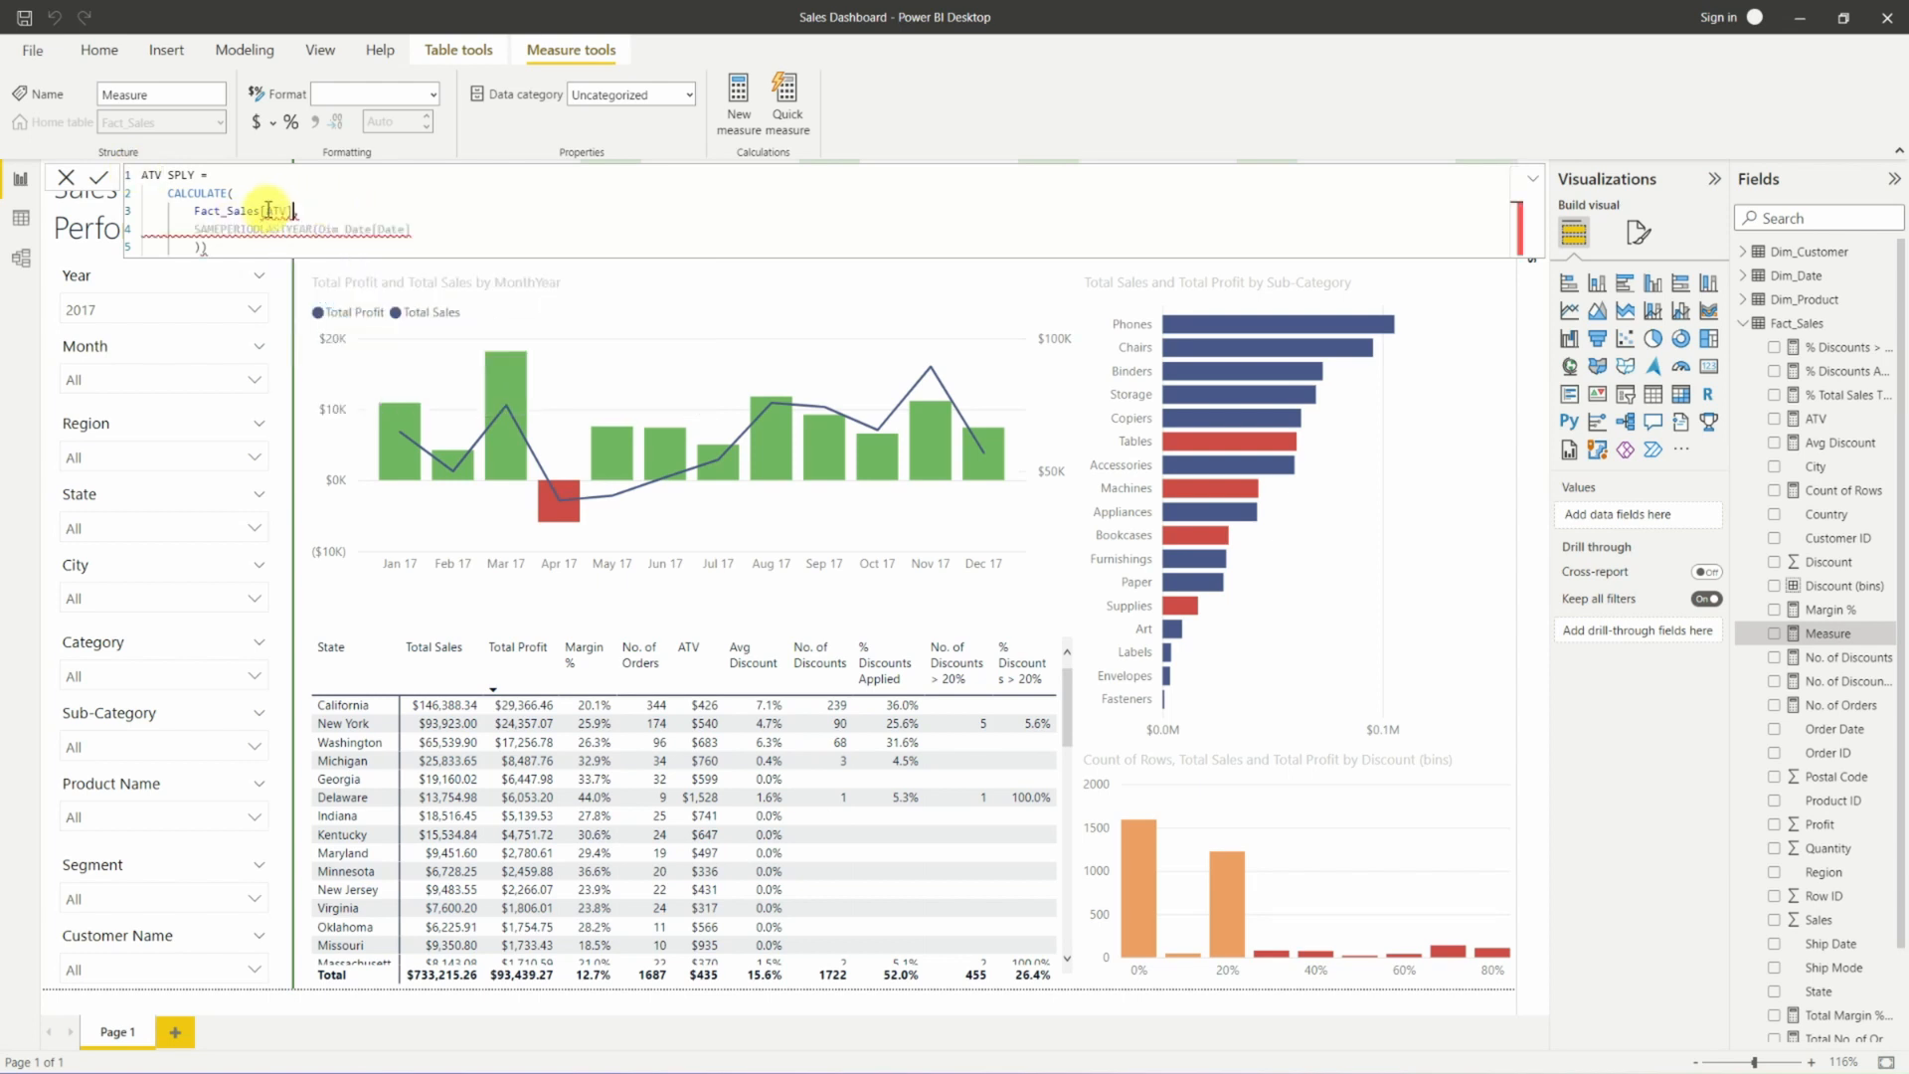
key("Return")
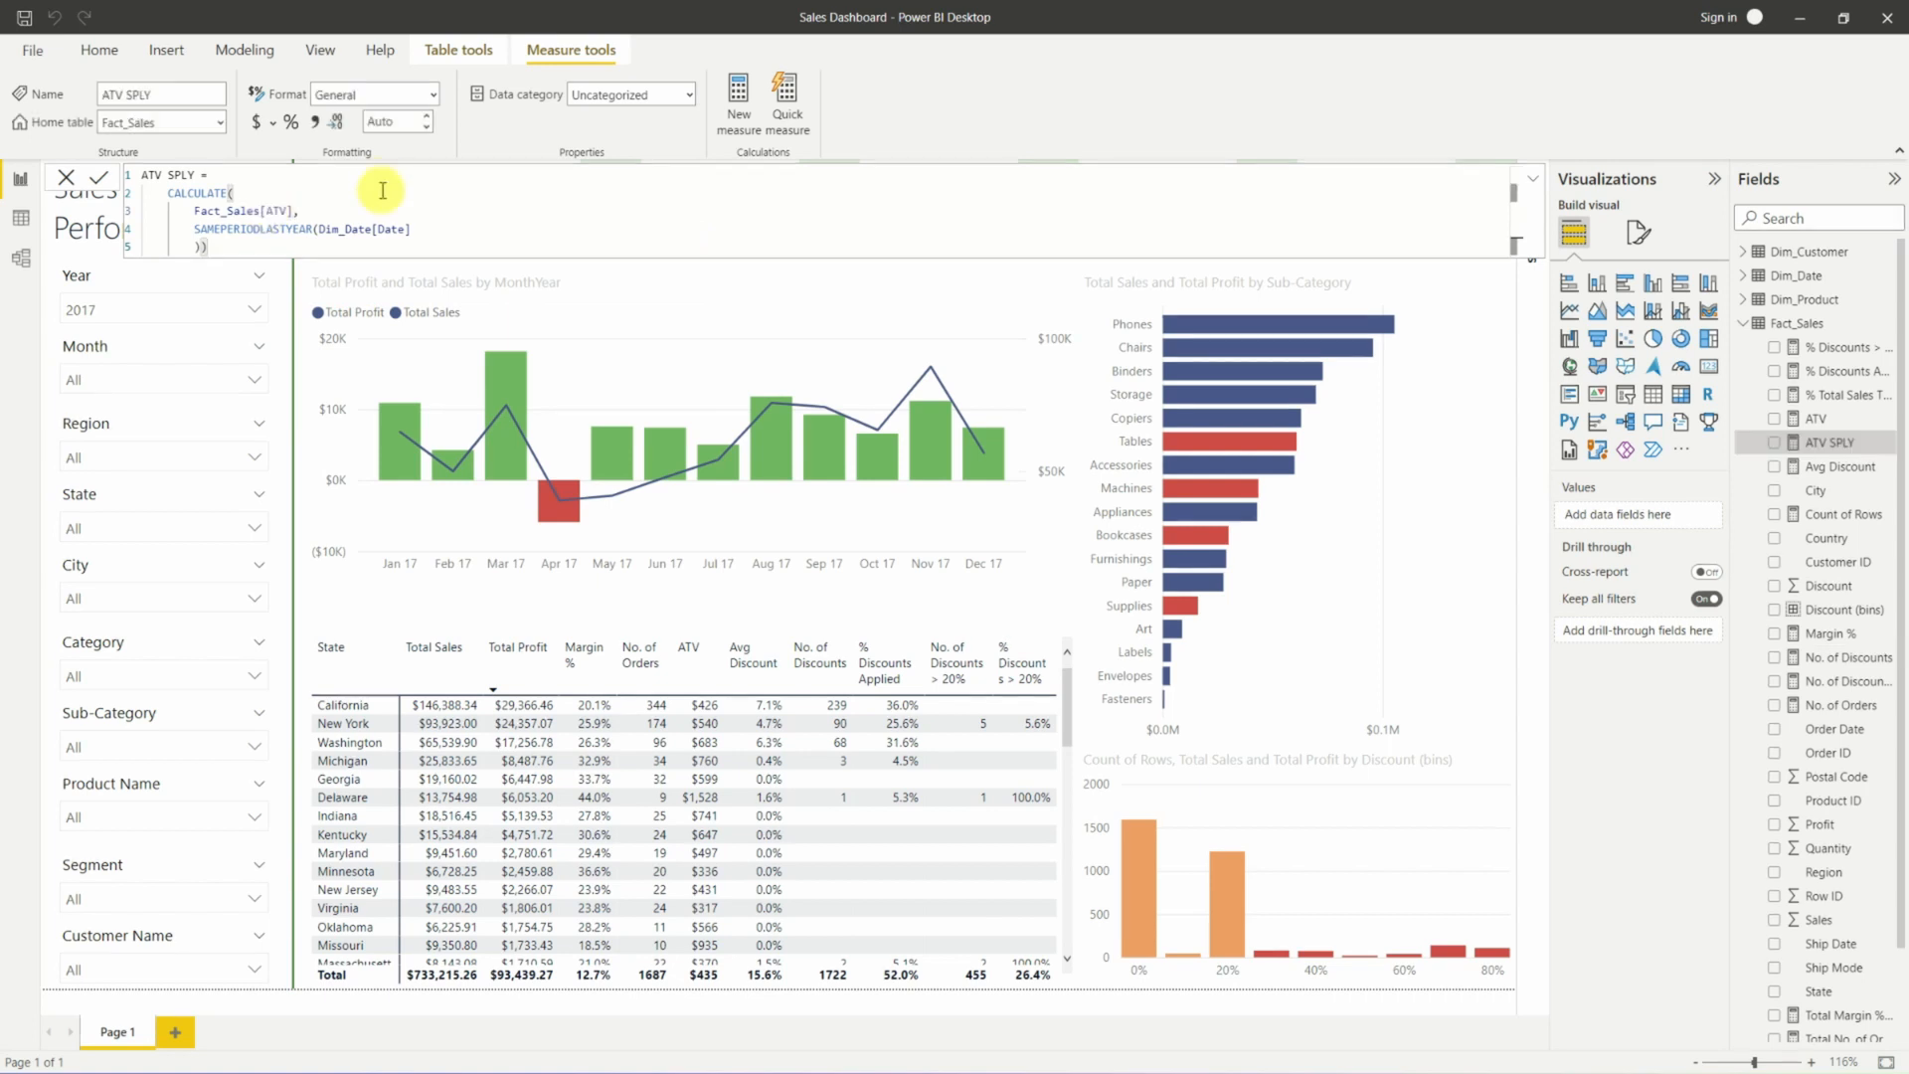
Format the ATV SPLY measure as currency, adjust its decimal places and return to the report canvas.
left_click(261, 124)
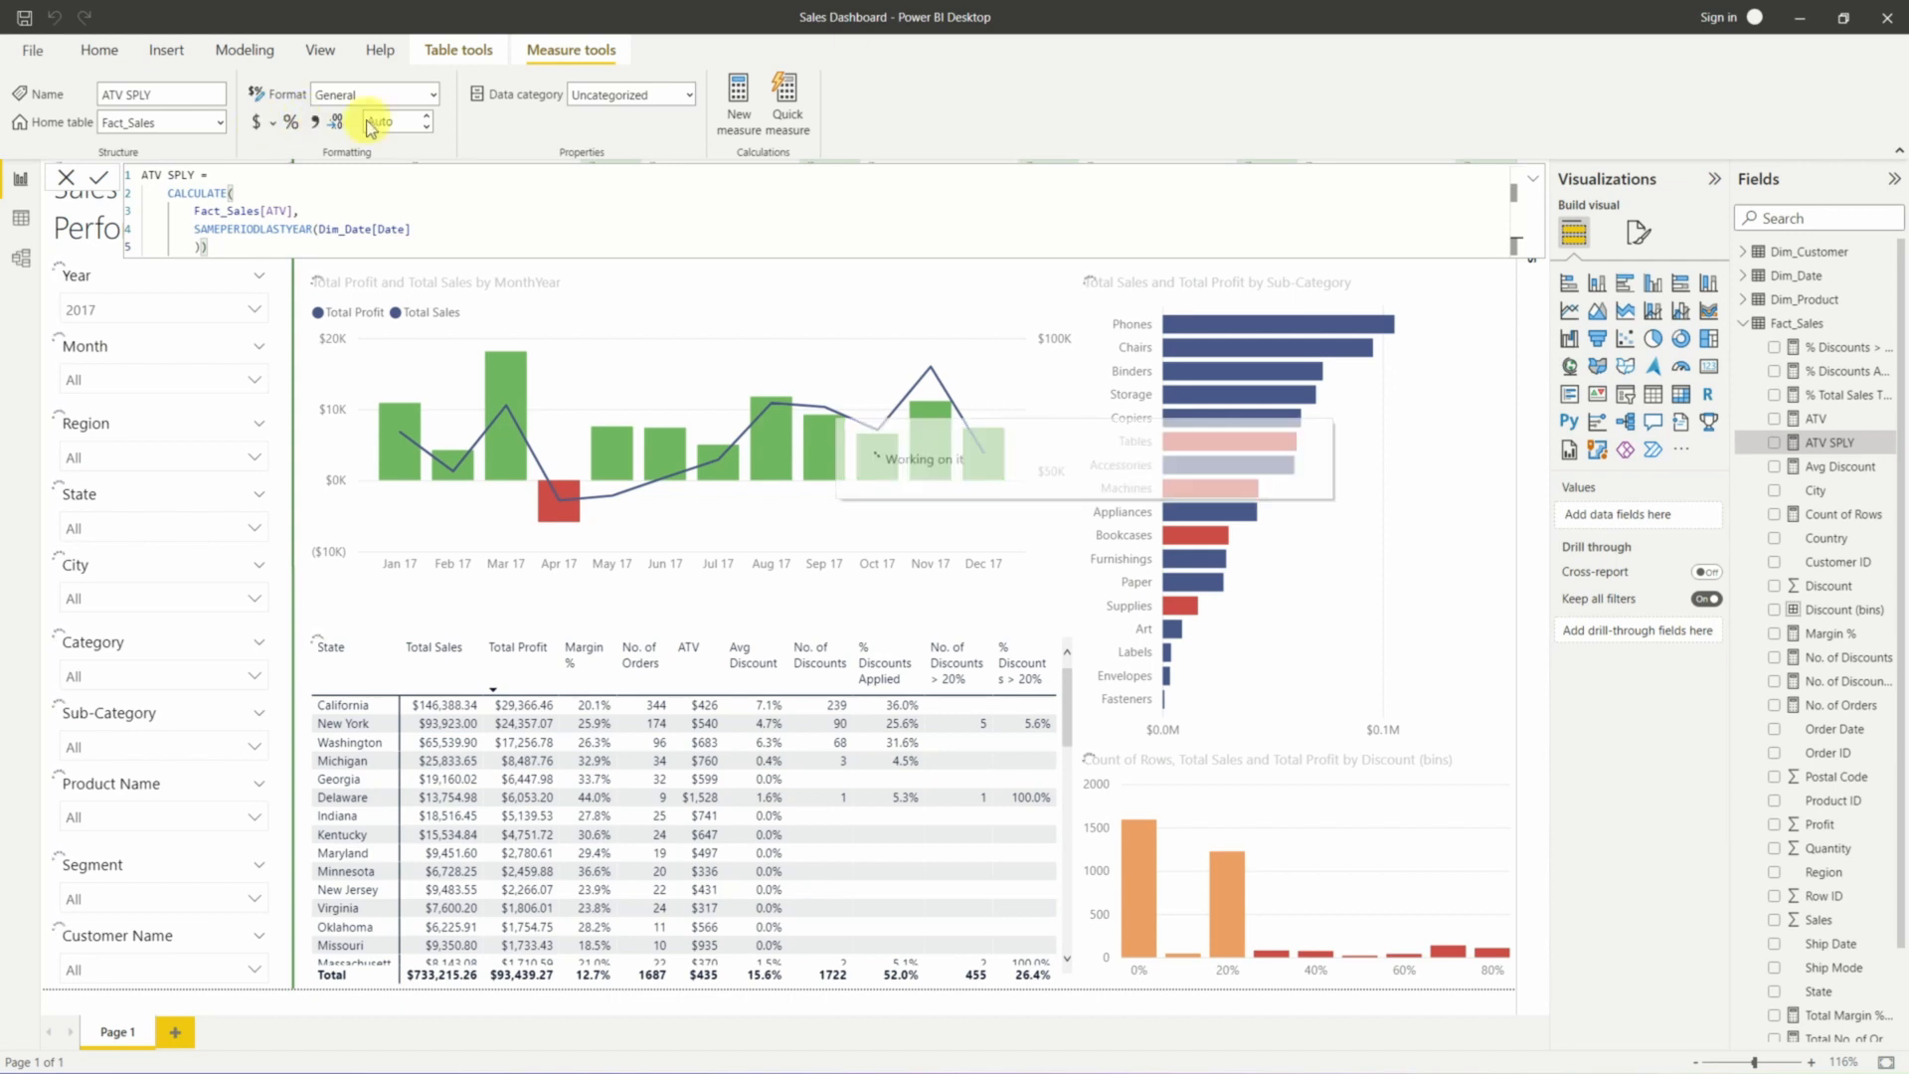
left_click(386, 122)
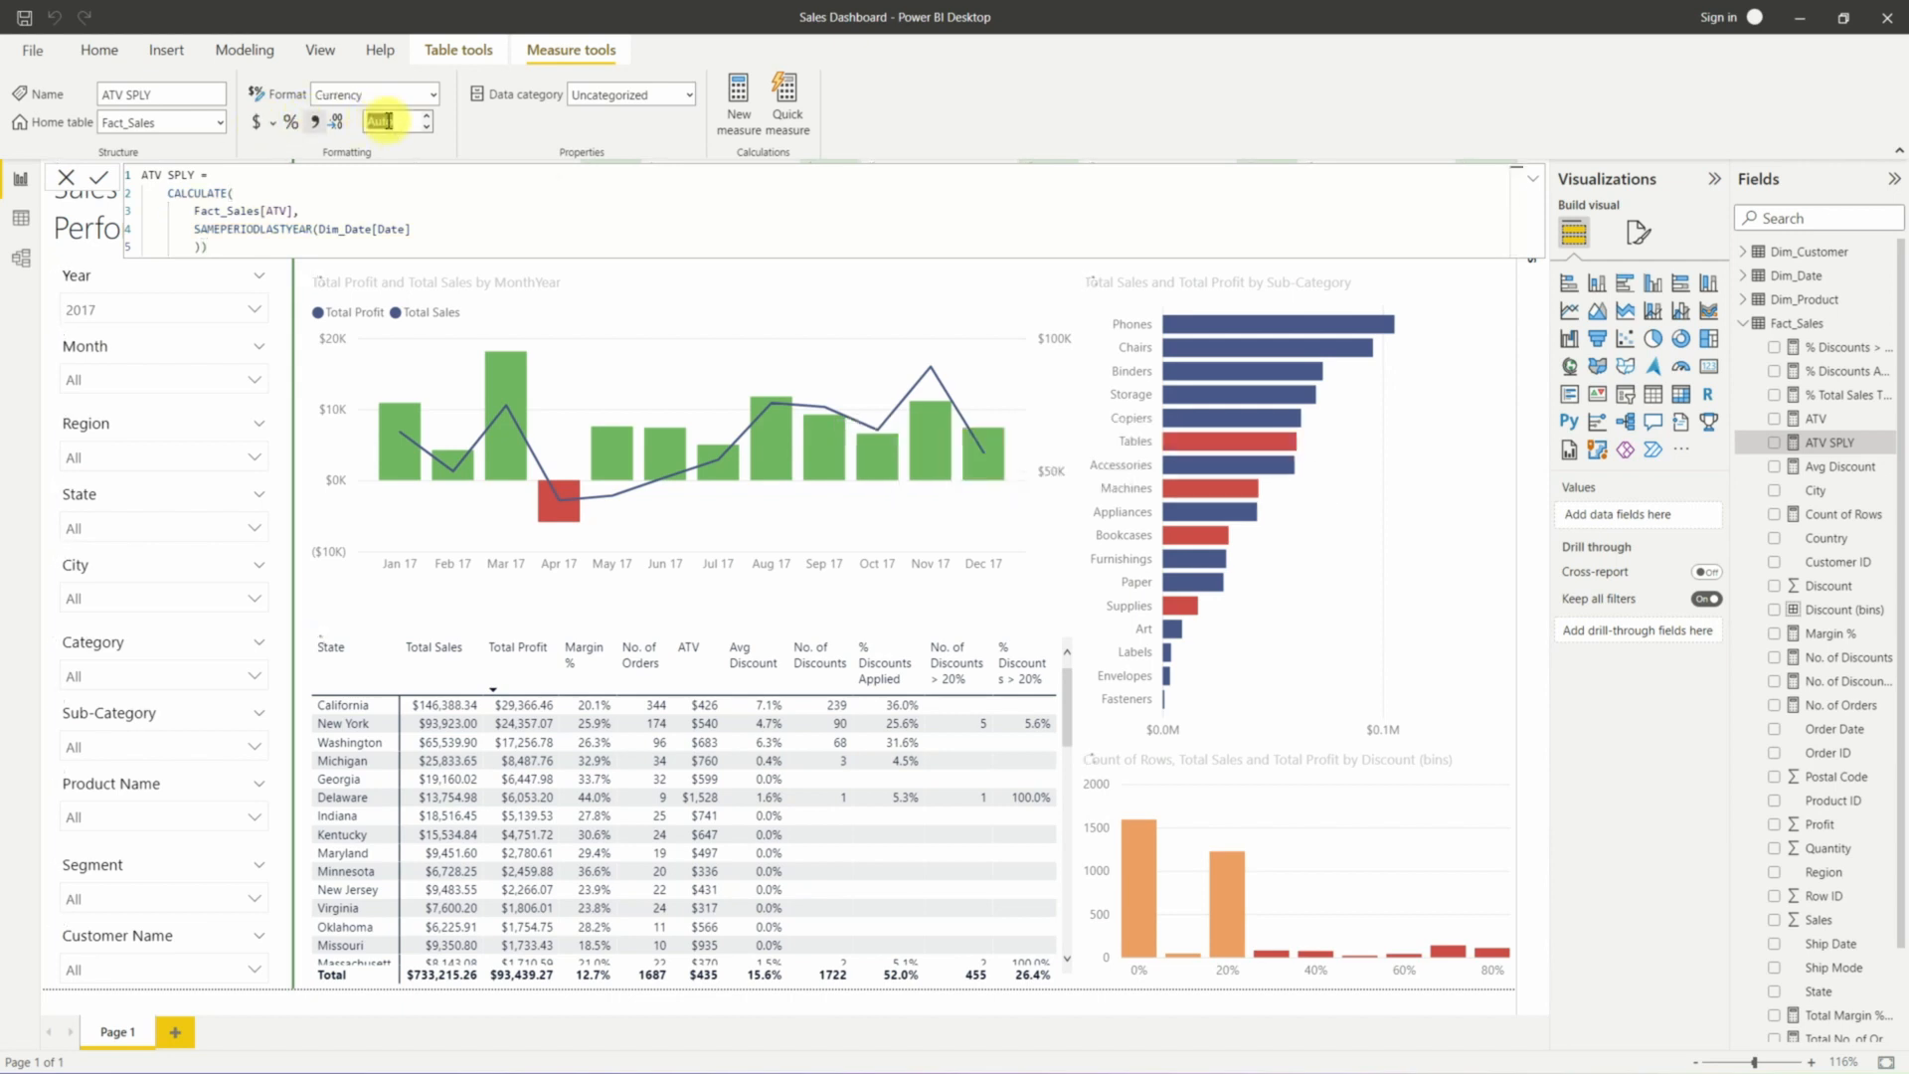
key("BackSpace")
left_click(696, 605)
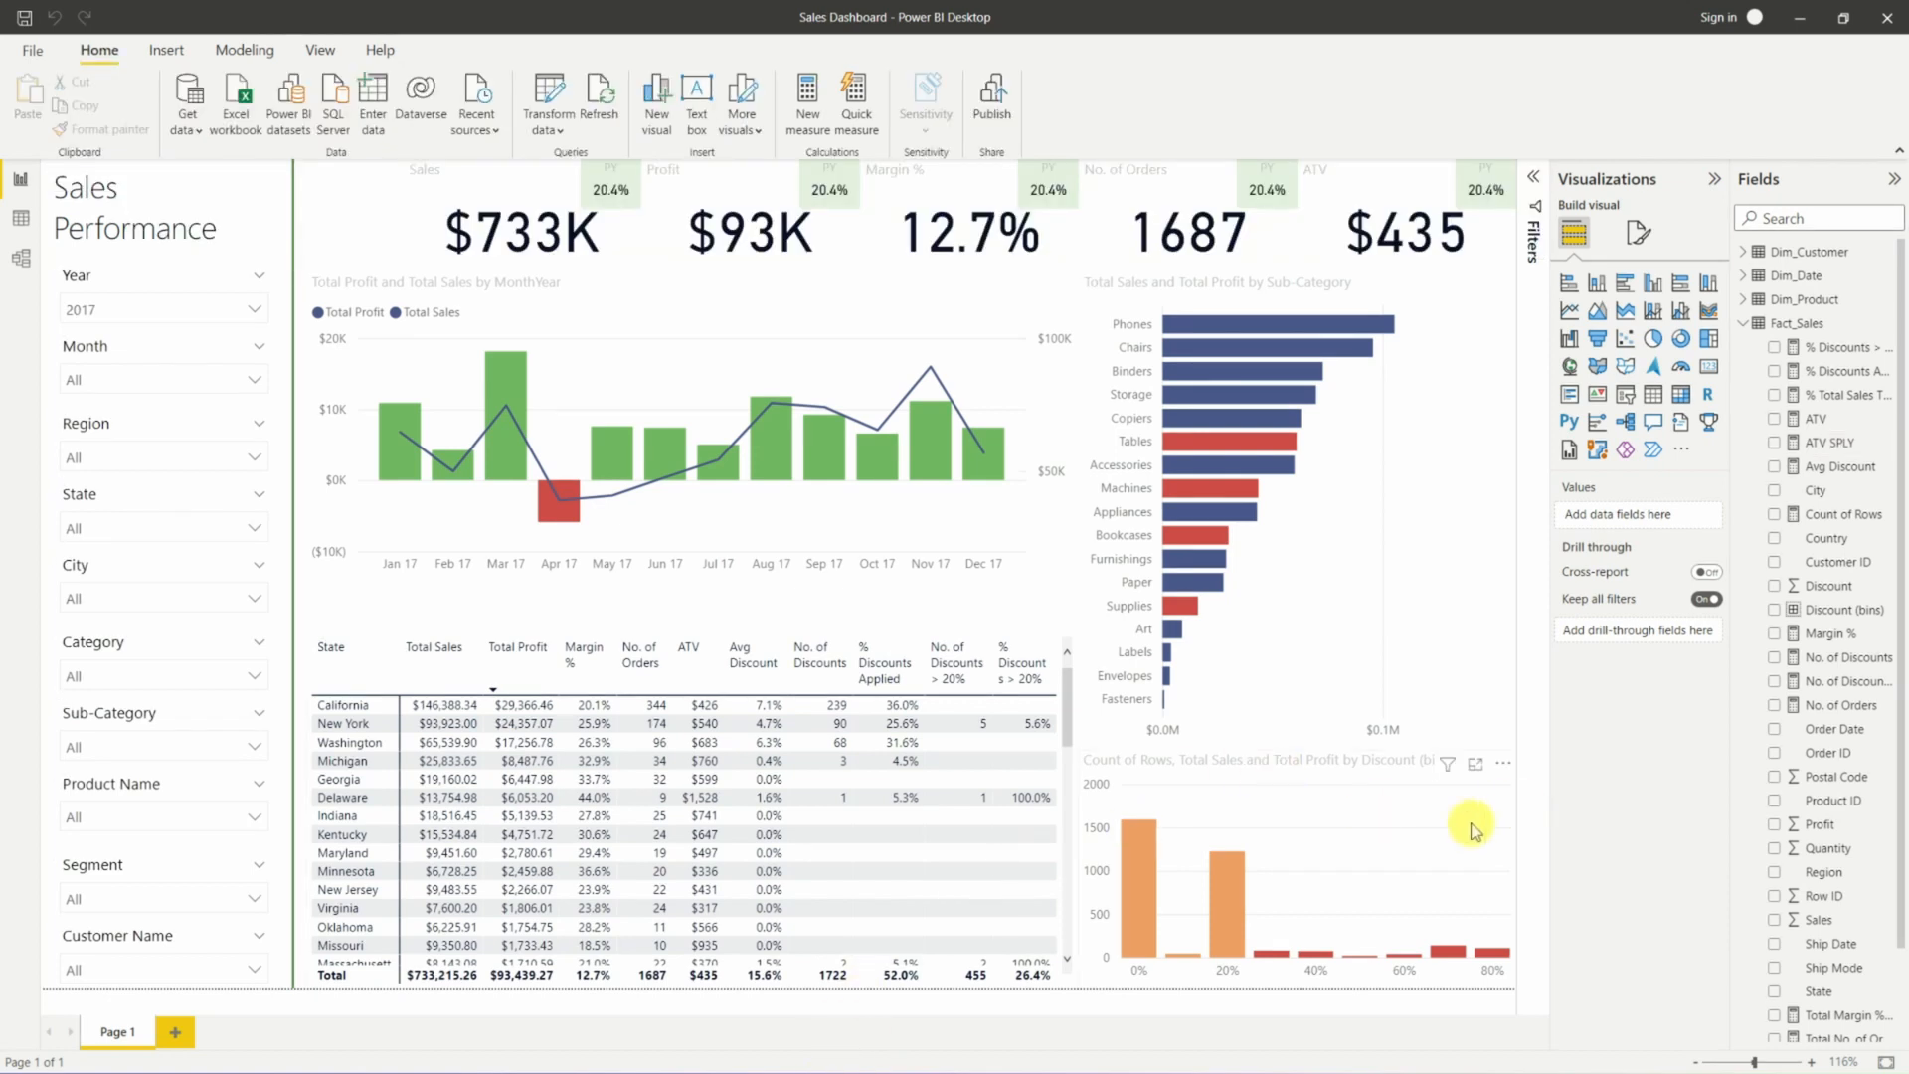
Copy the % Total Sales TY vs SPLY formula into a new measure in Fact_Sales.
left_click(1832, 396)
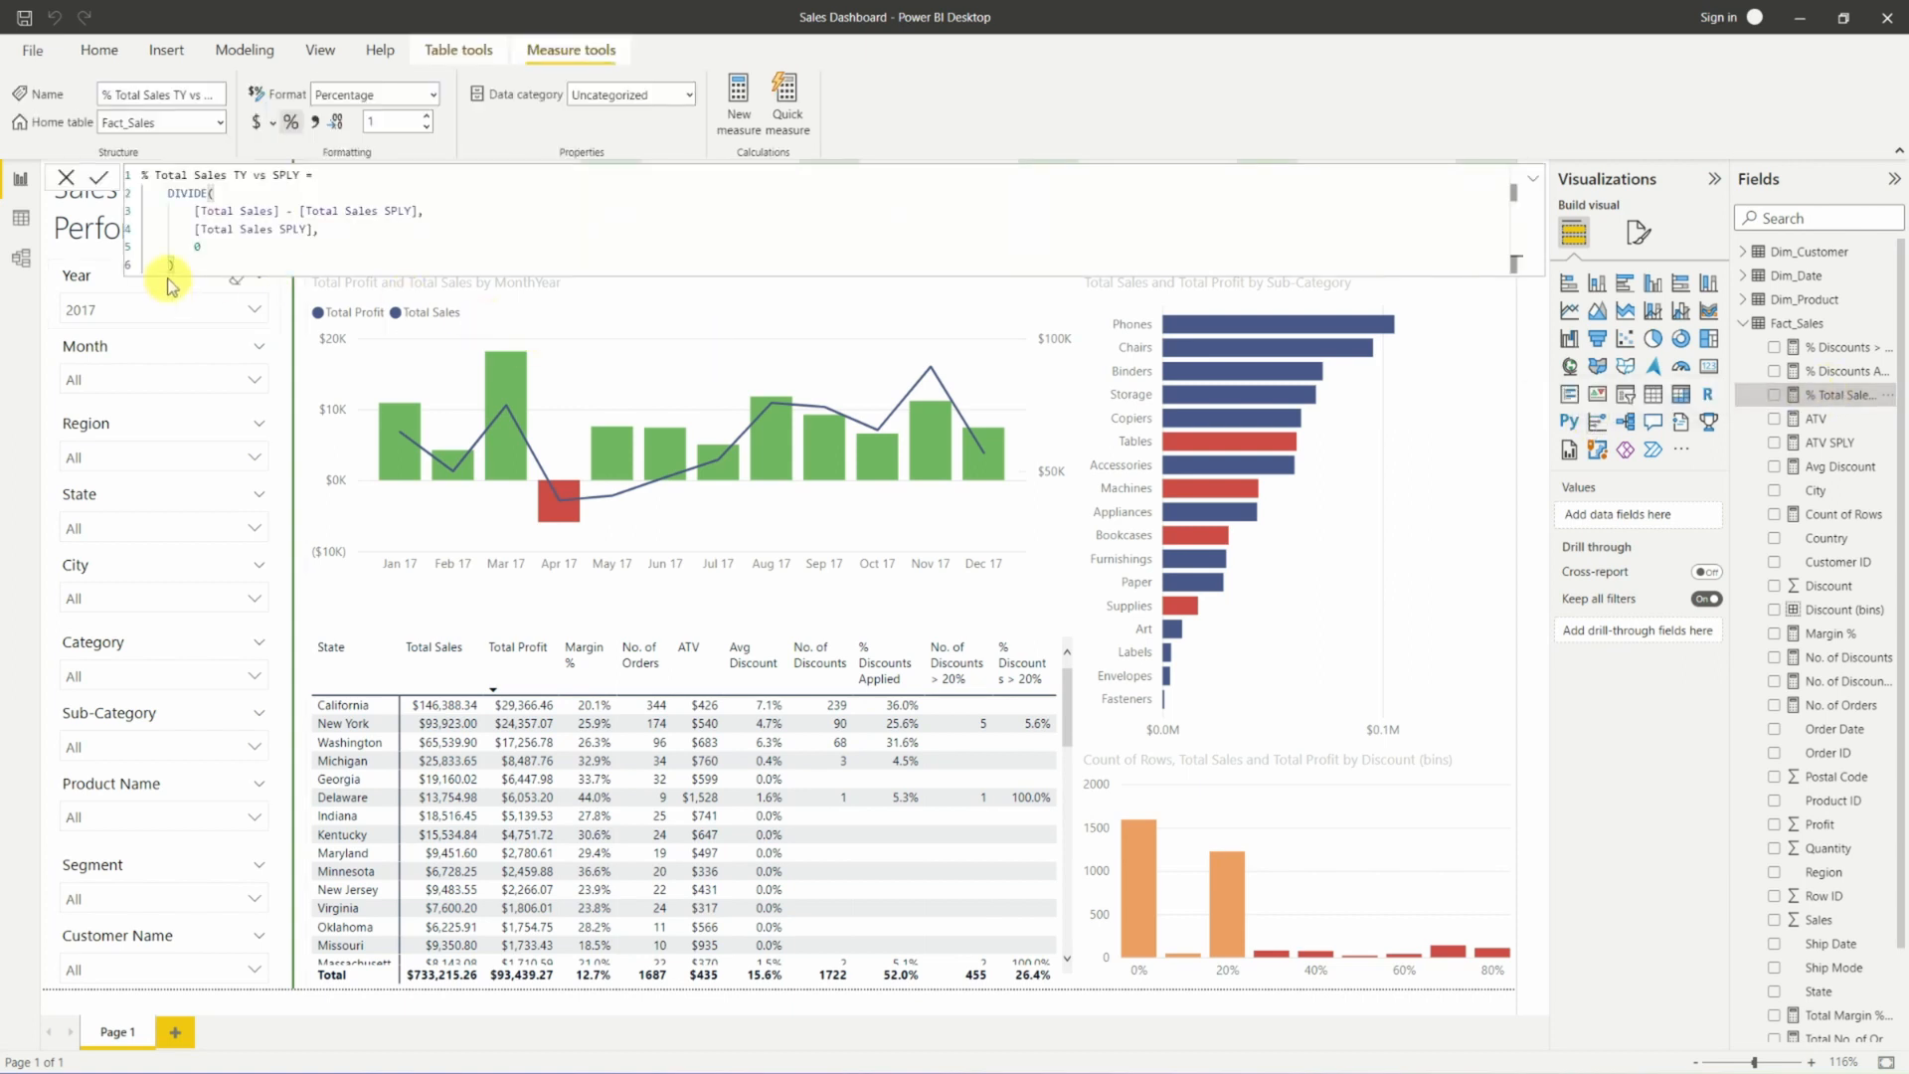
left_click_drag(179, 268, 129, 175)
key("ctrl+c")
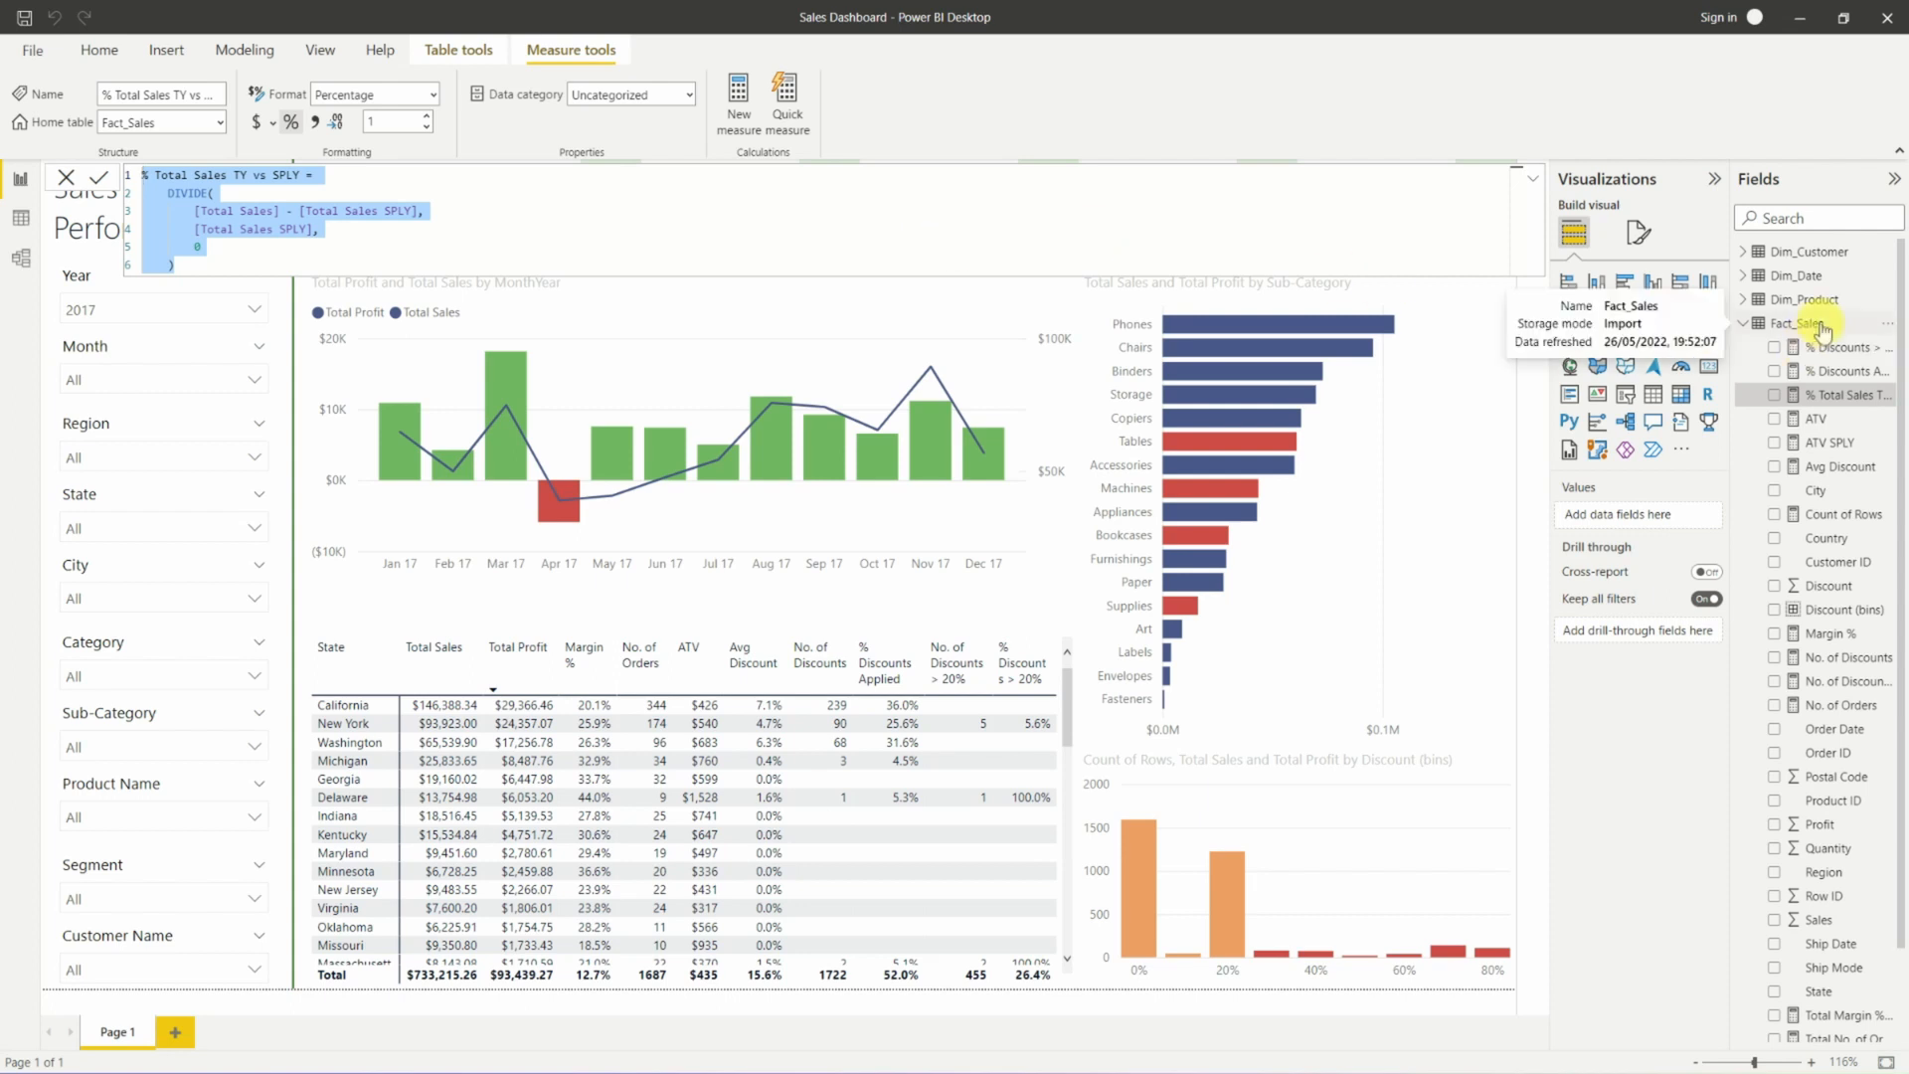
right_click(1889, 330)
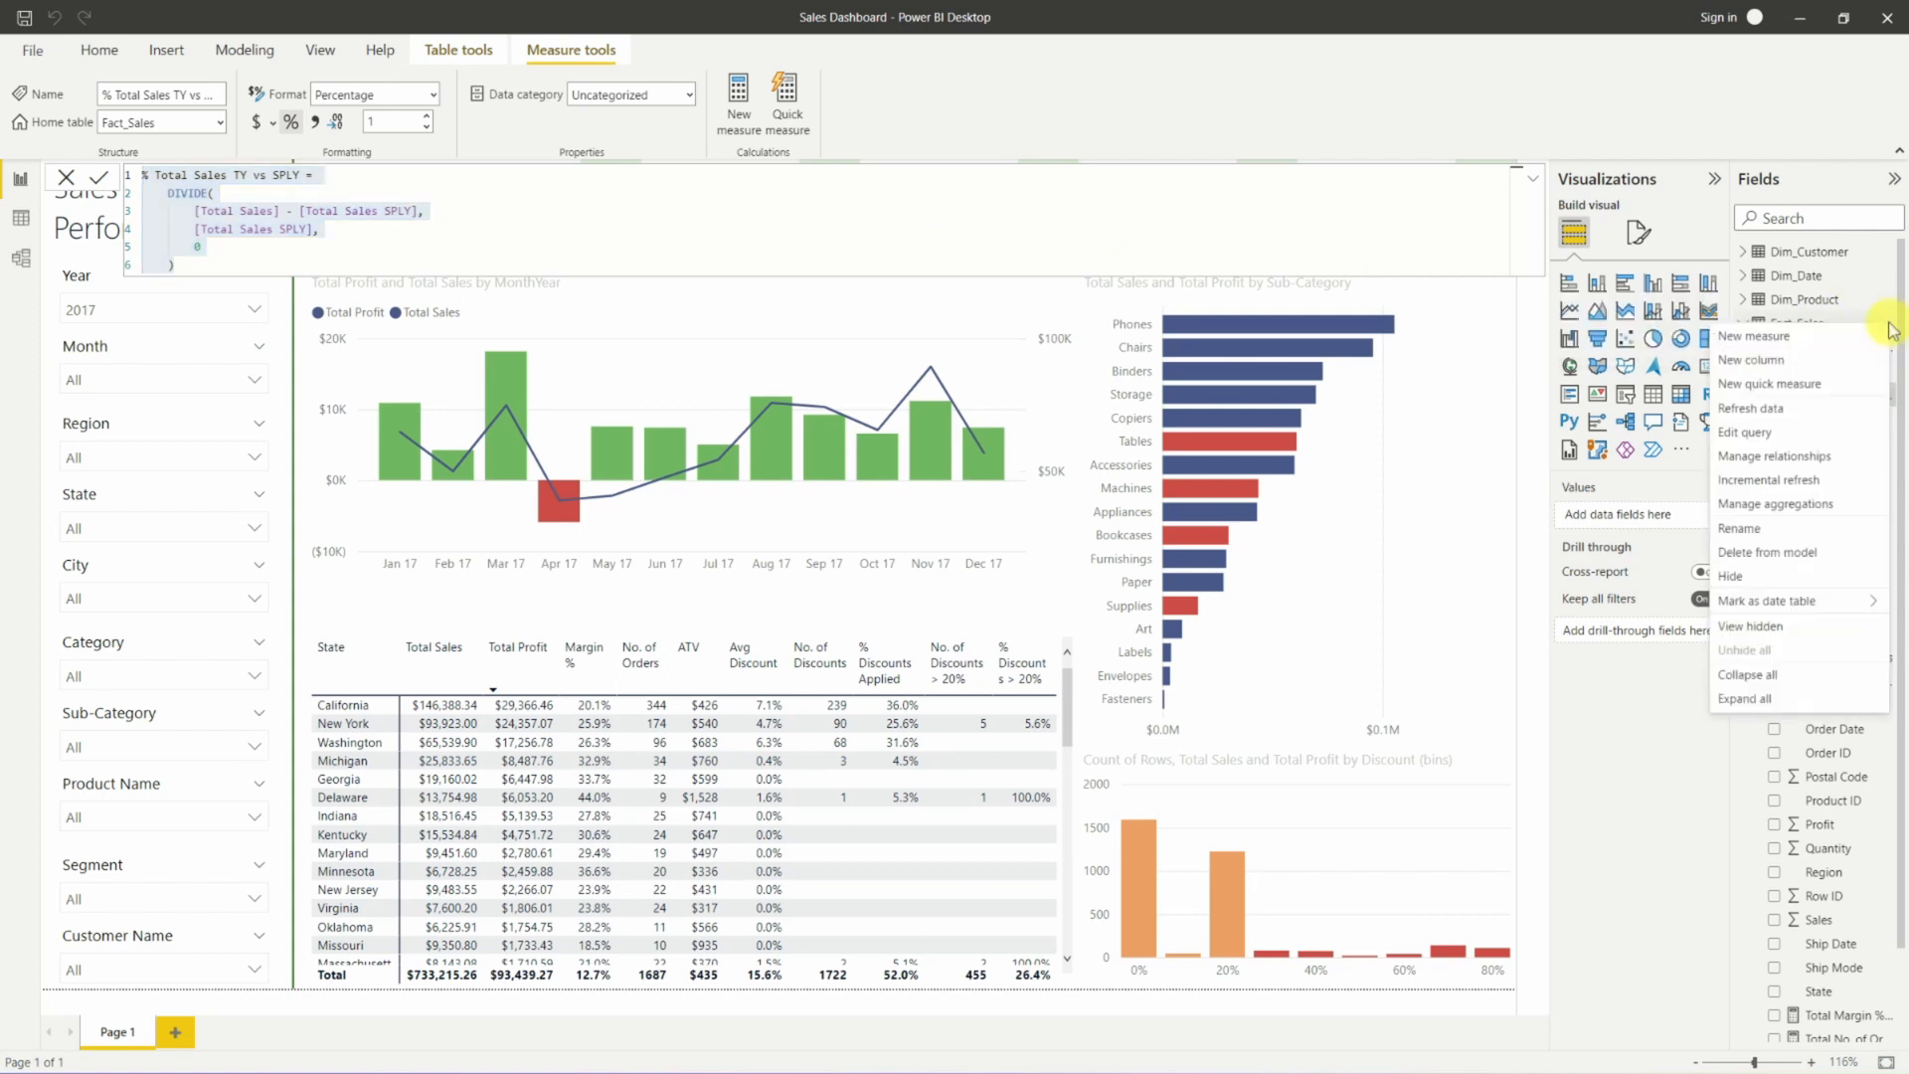
left_click(1780, 350)
key("ctrl+v")
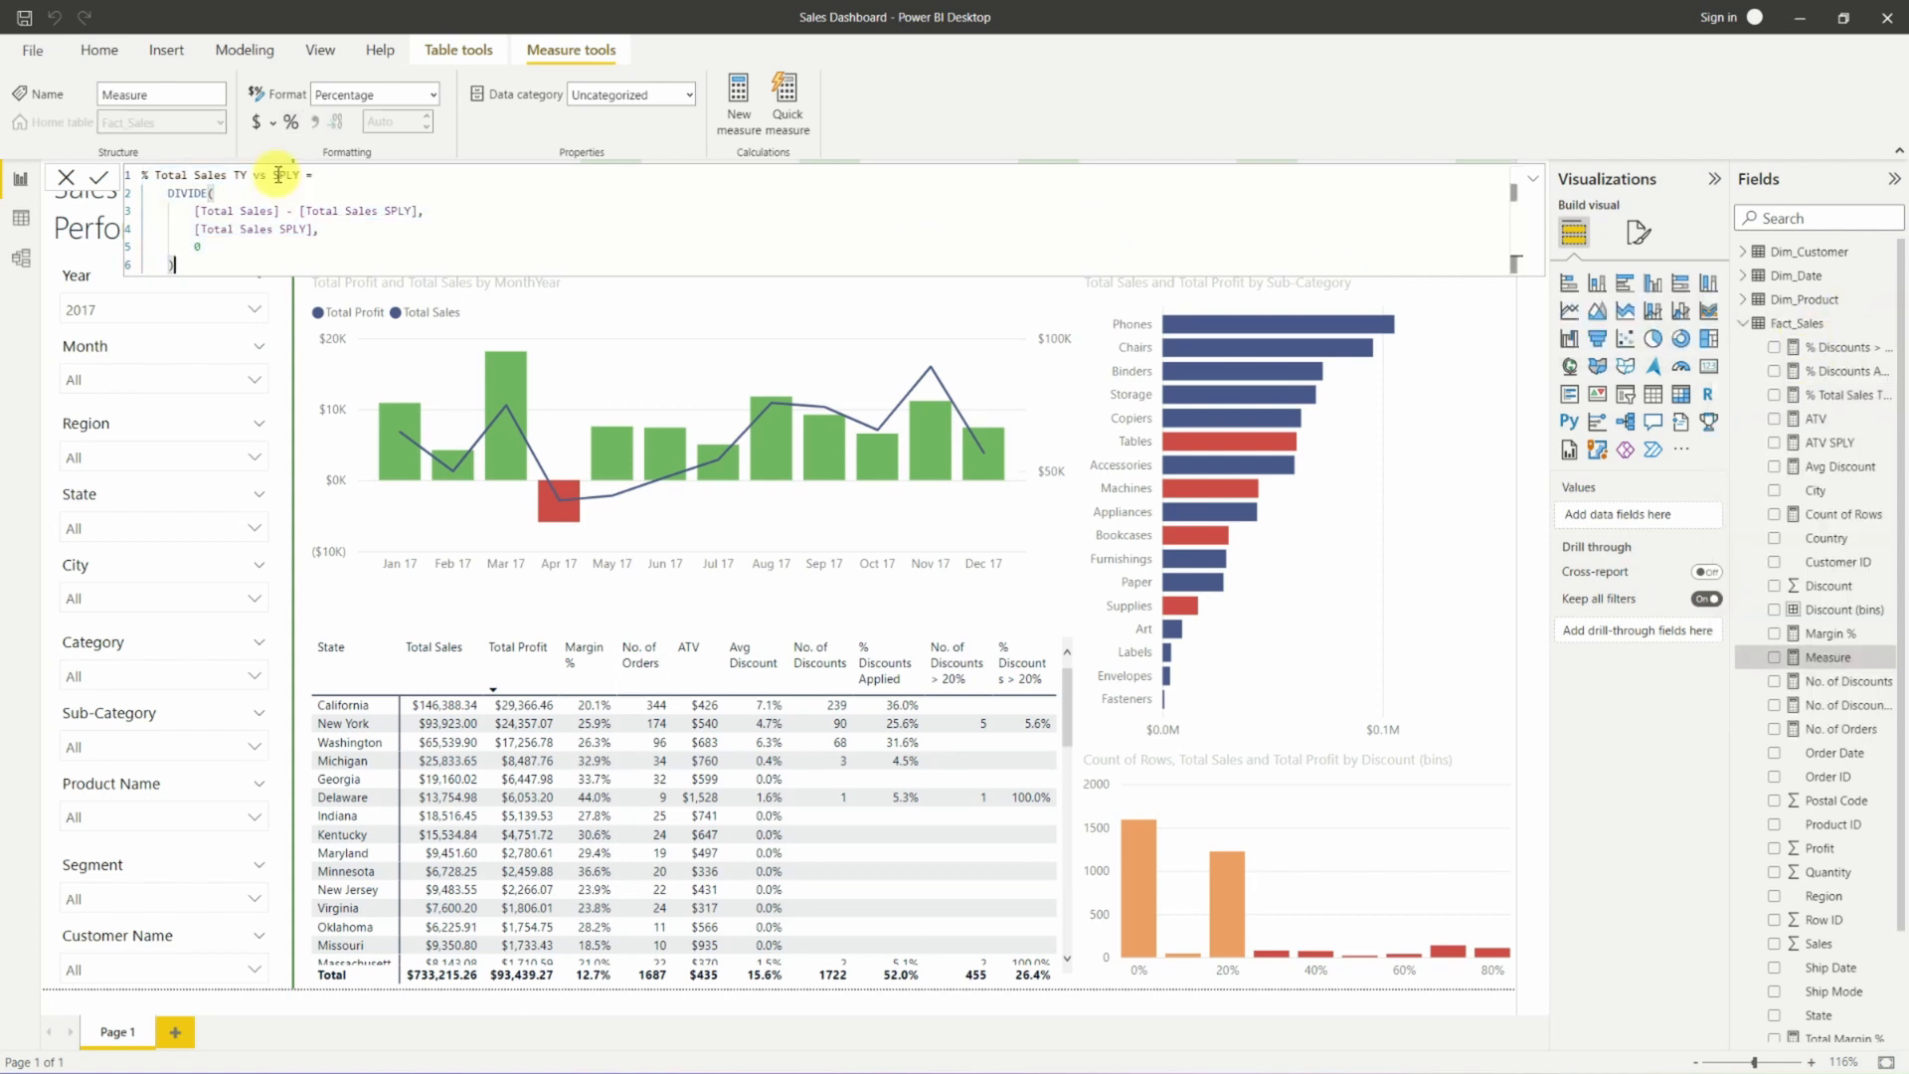
Rename the copied measure % Total Profit TY vs SPLY in its formula.
left_click_drag(226, 175, 195, 175)
key("BackSpace")
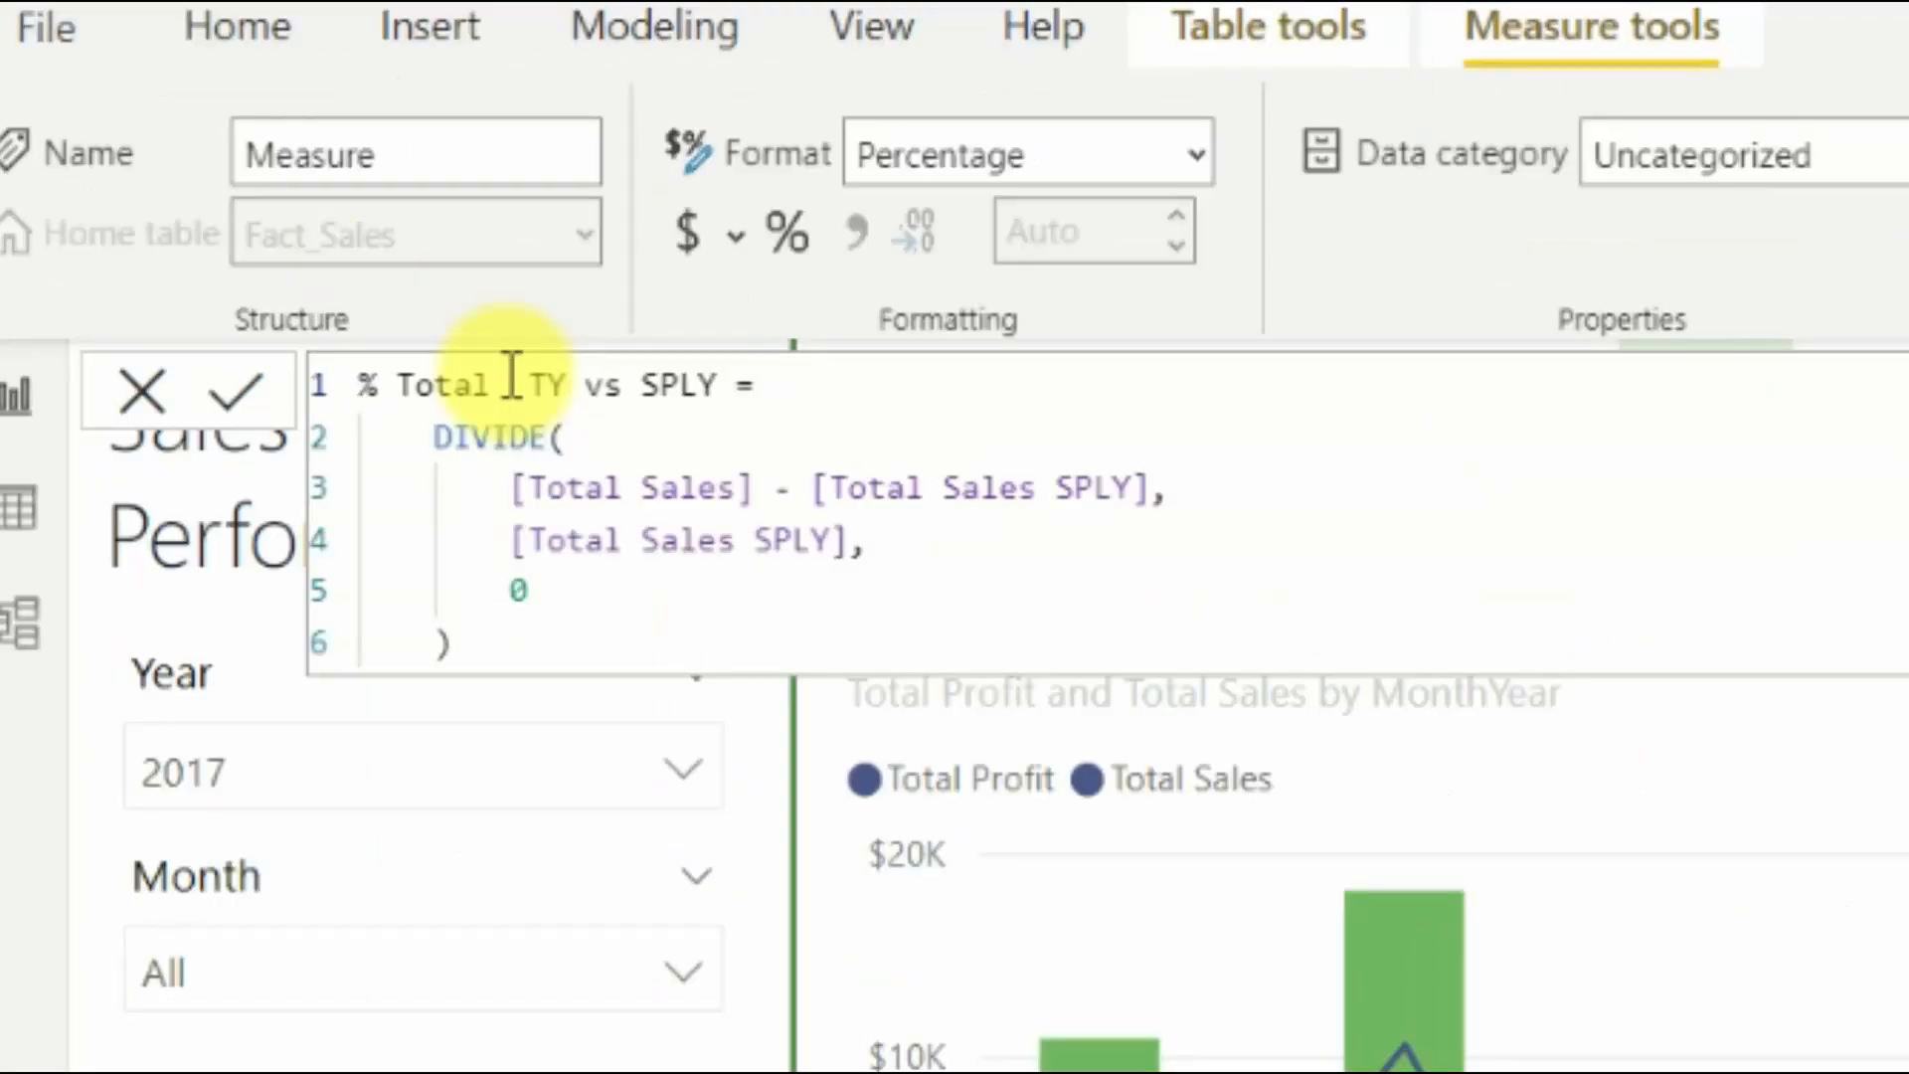
type("Pro")
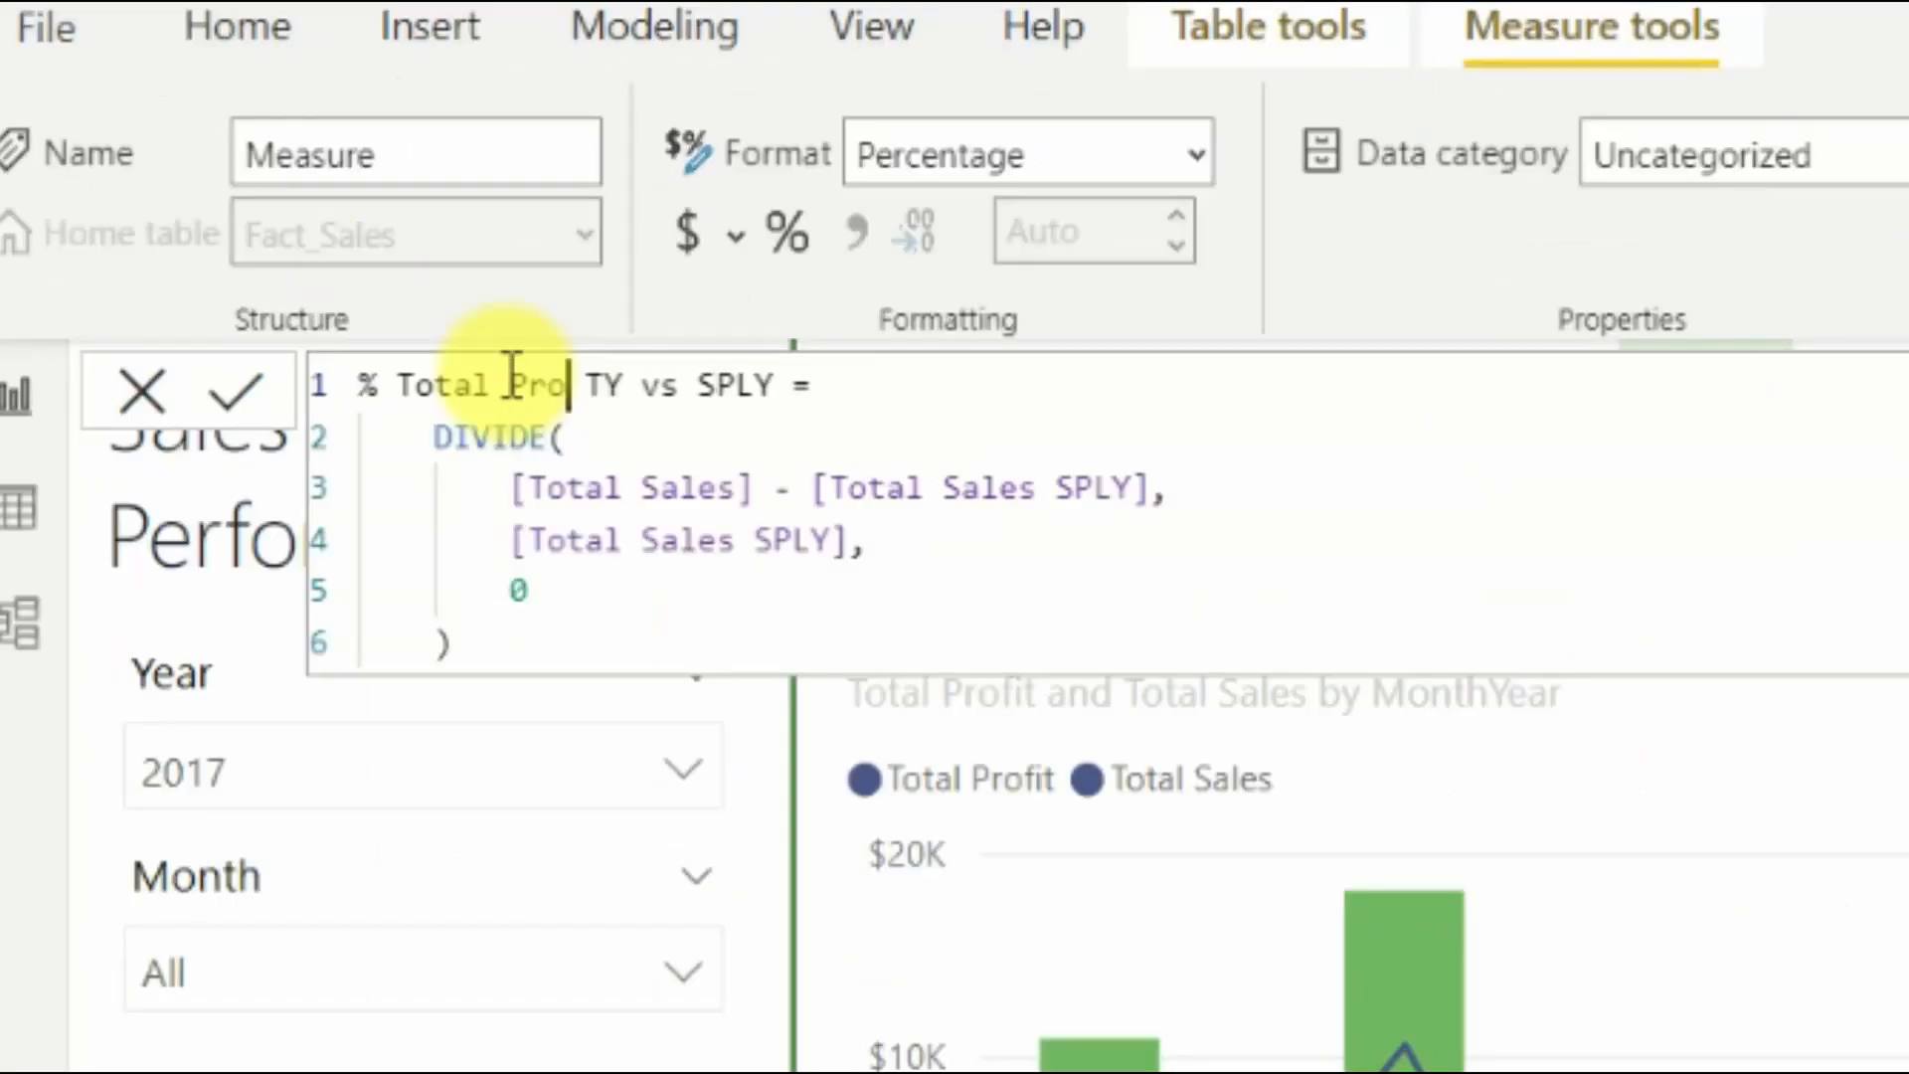
type("fit")
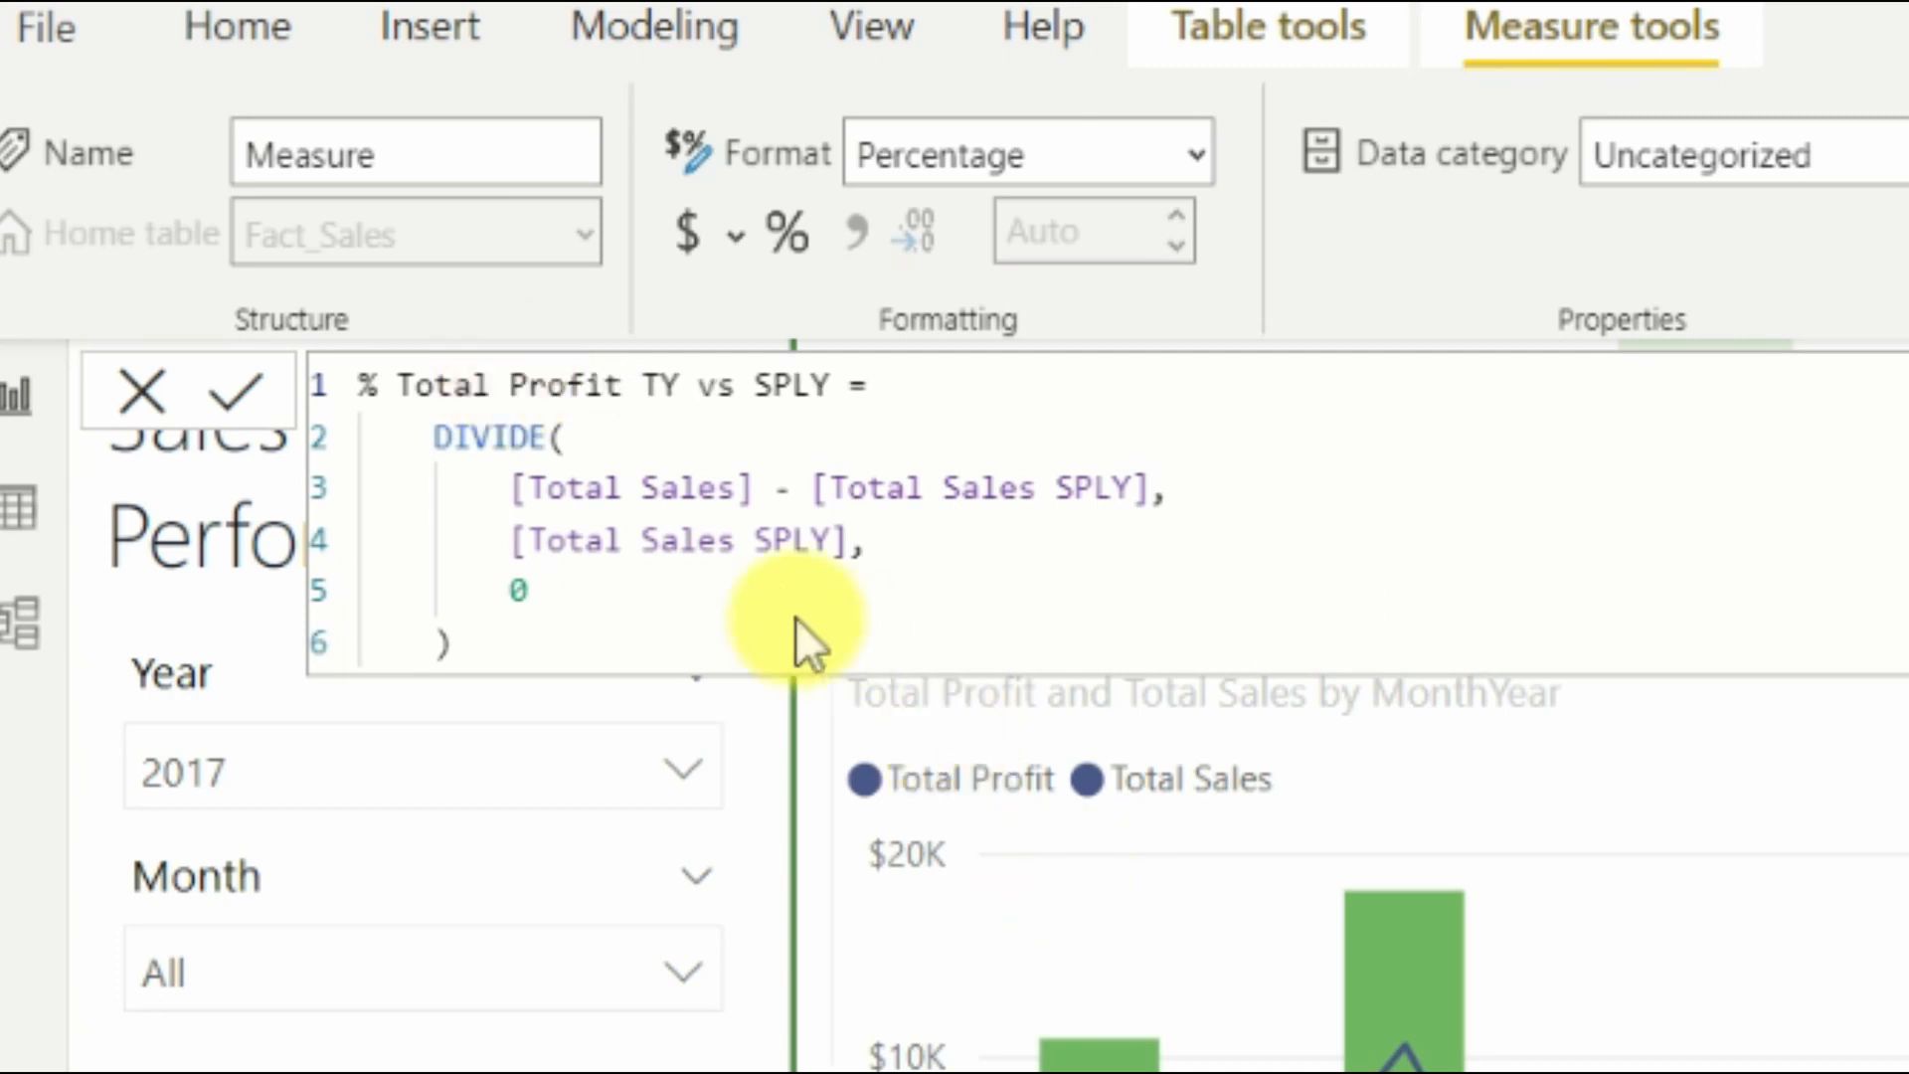
Replace the sales references in the DIVIDE formula with [Total Profit] - [Total Profit SPLY] as numerator and [Total Profit SPLY] as denominator.
left_click_drag(736, 483, 648, 485)
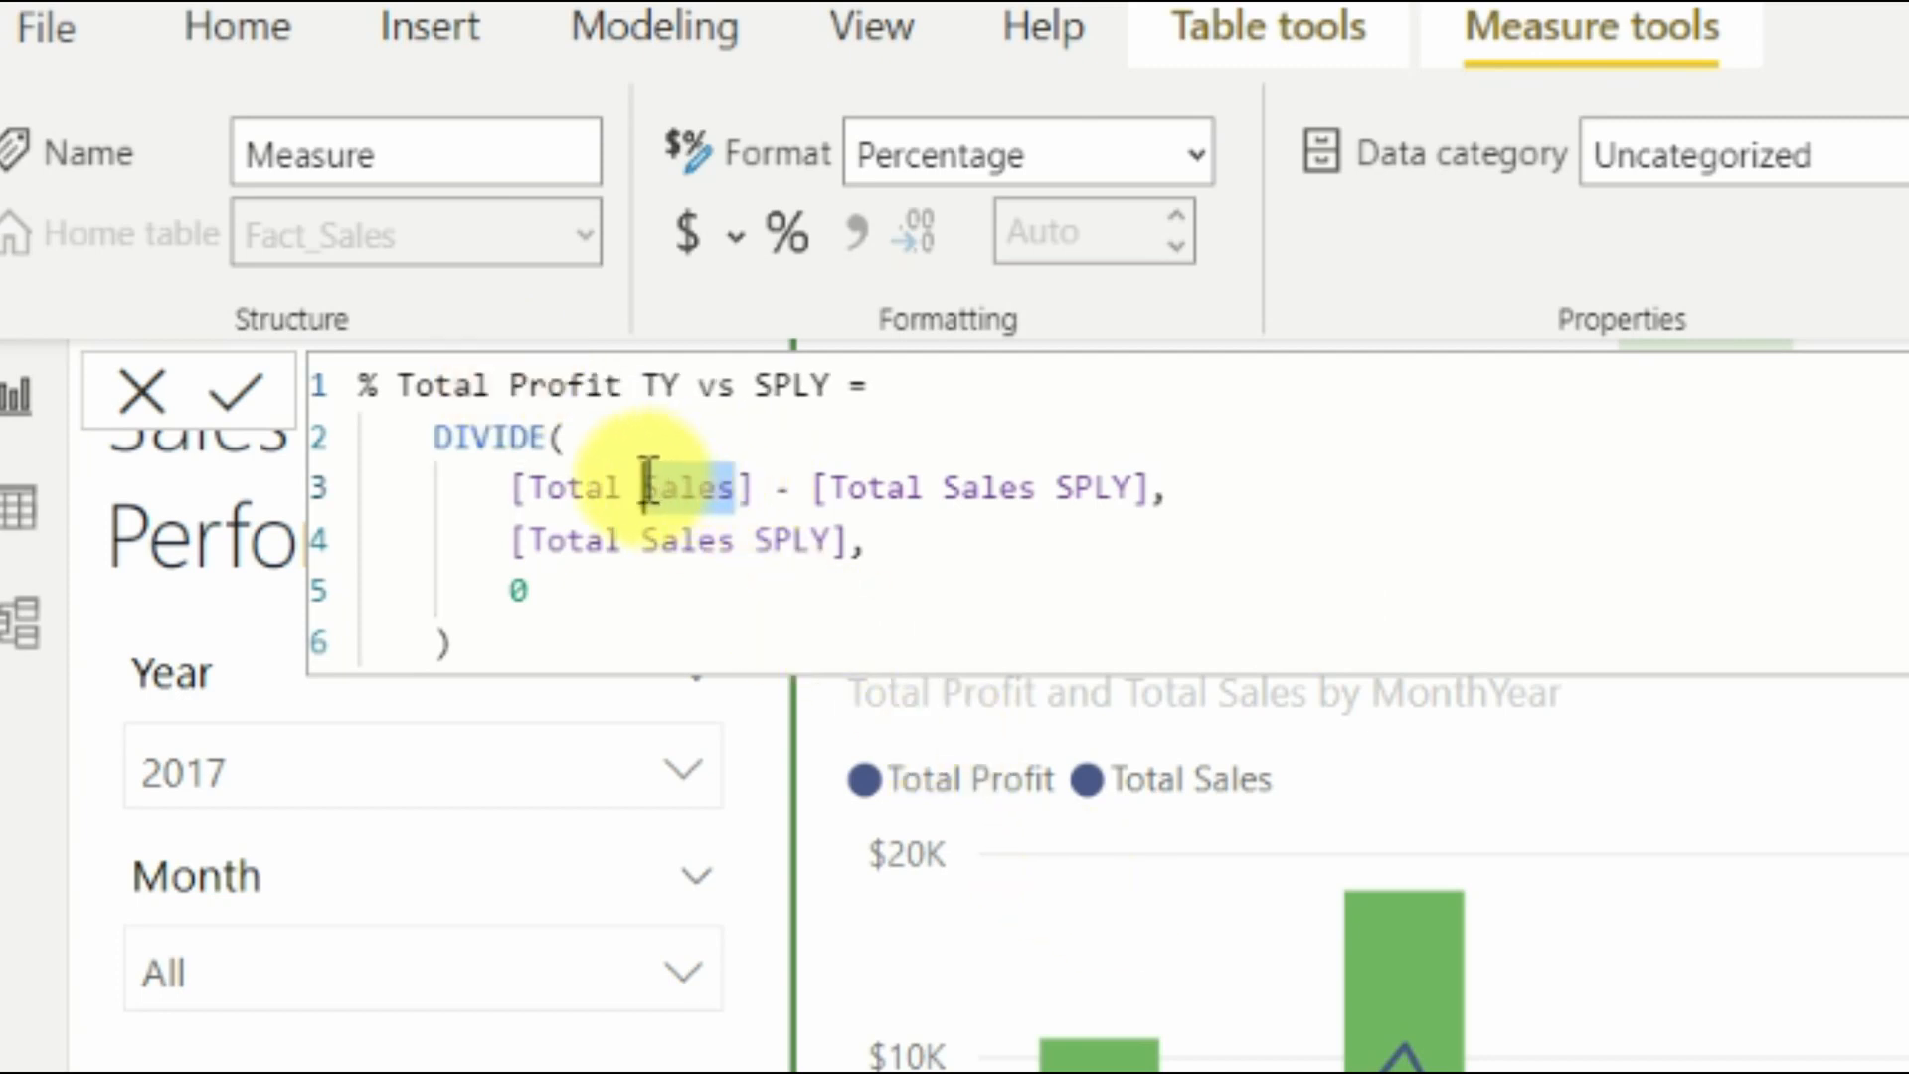
type("Pro")
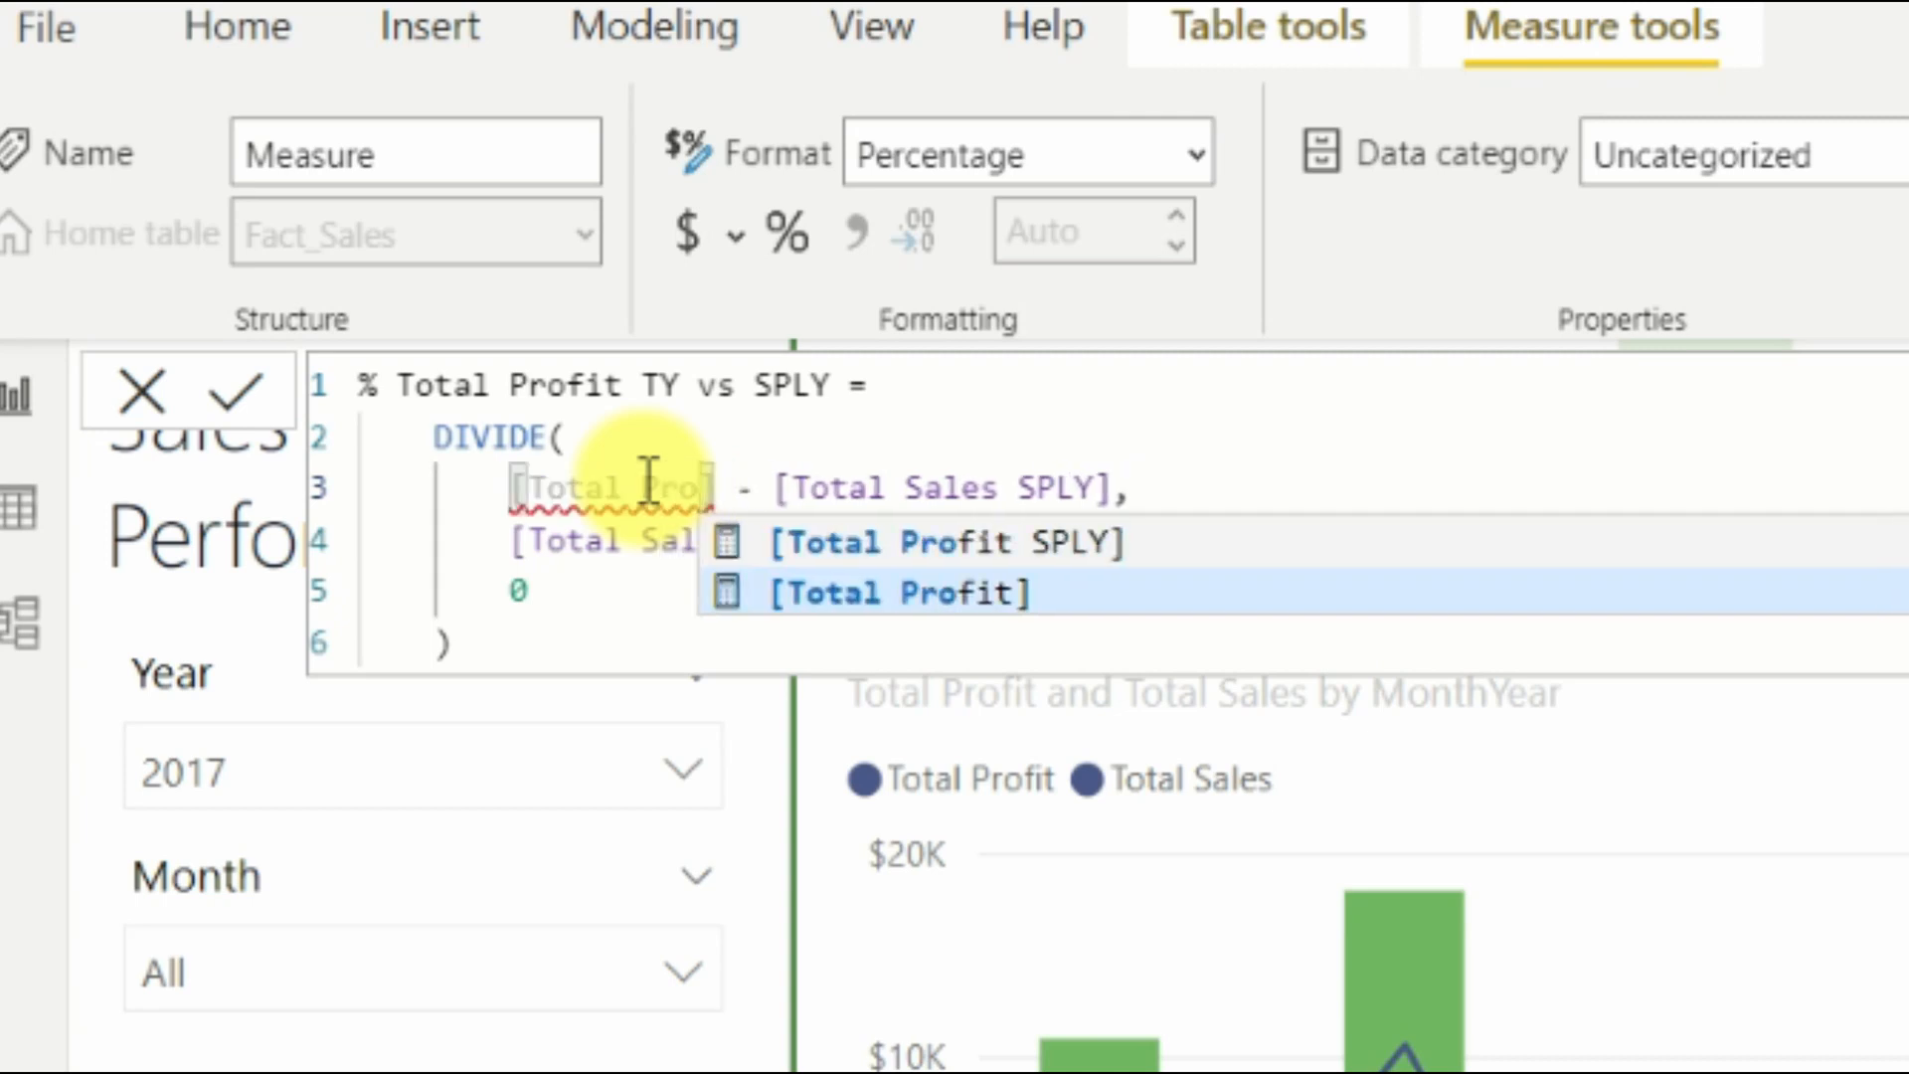
key("Tab")
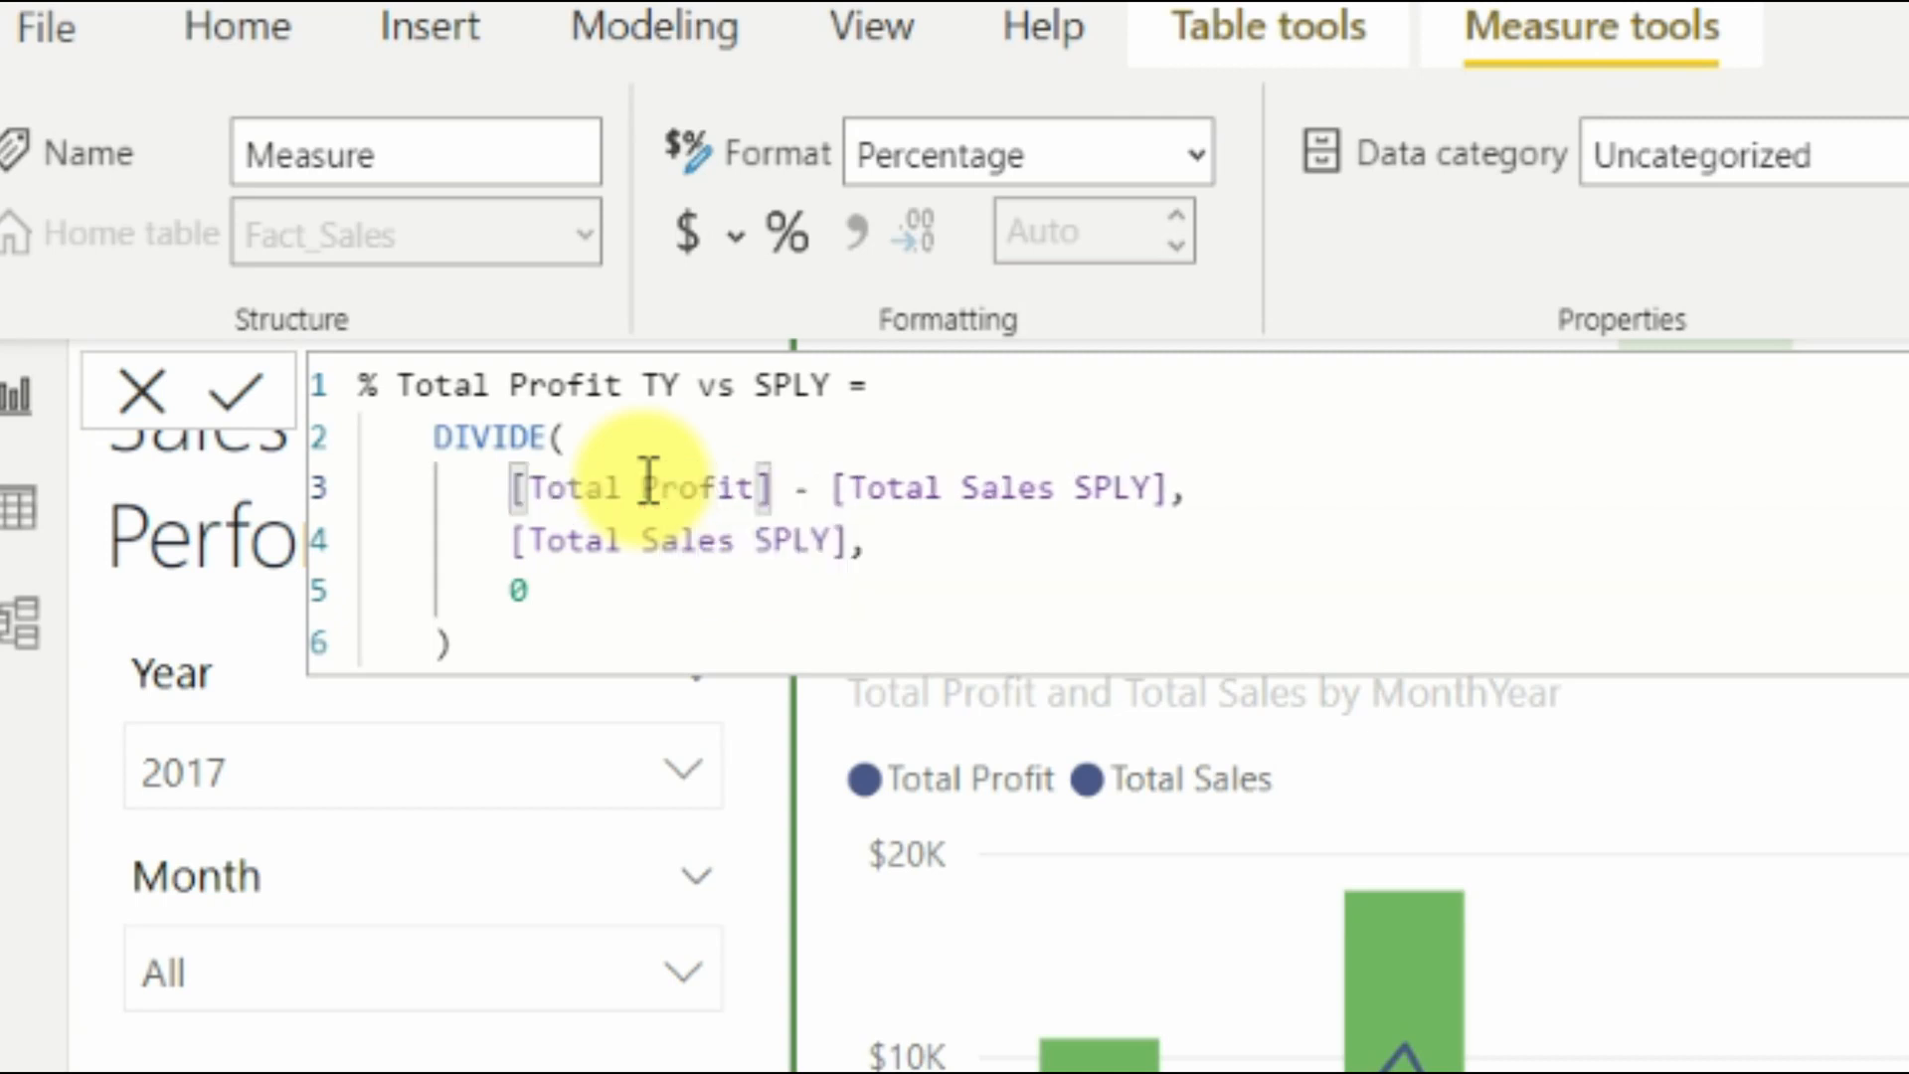
left_click_drag(1062, 481, 973, 485)
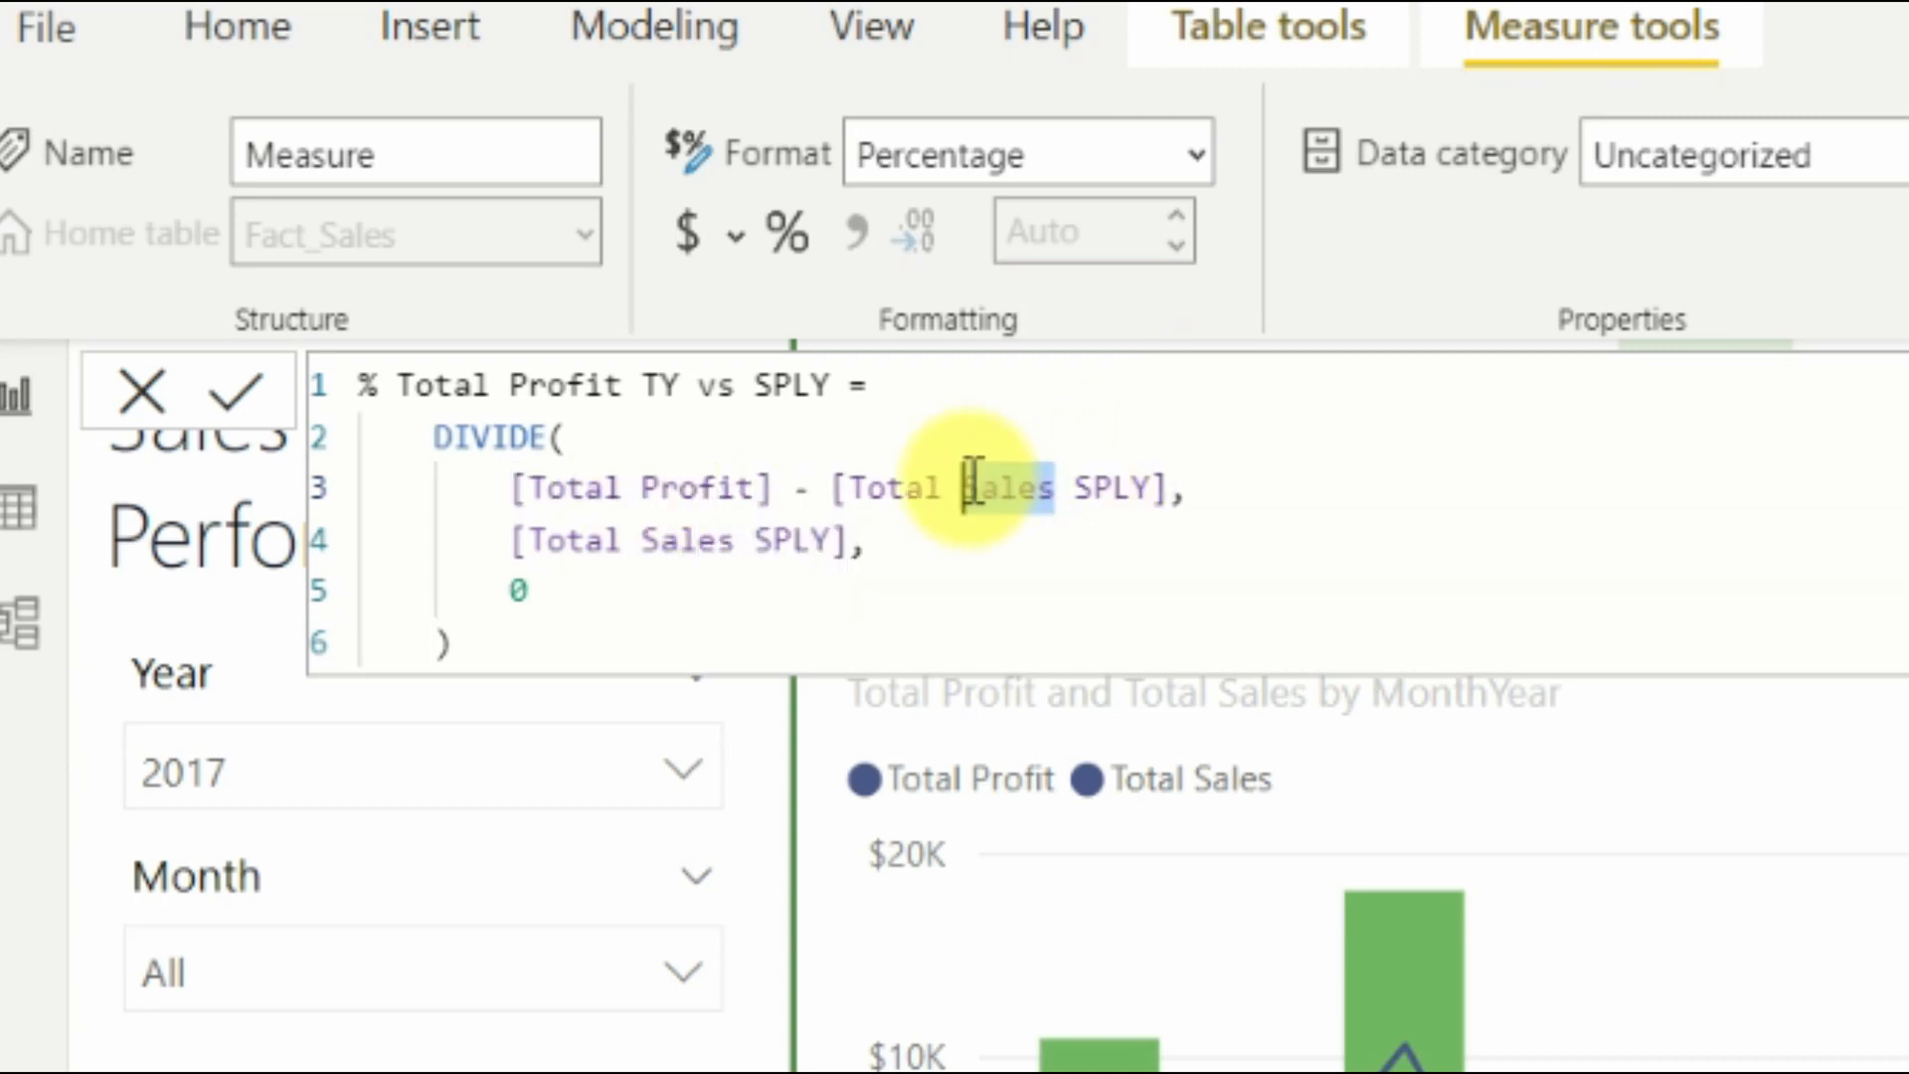
left_click_drag(759, 486, 651, 488)
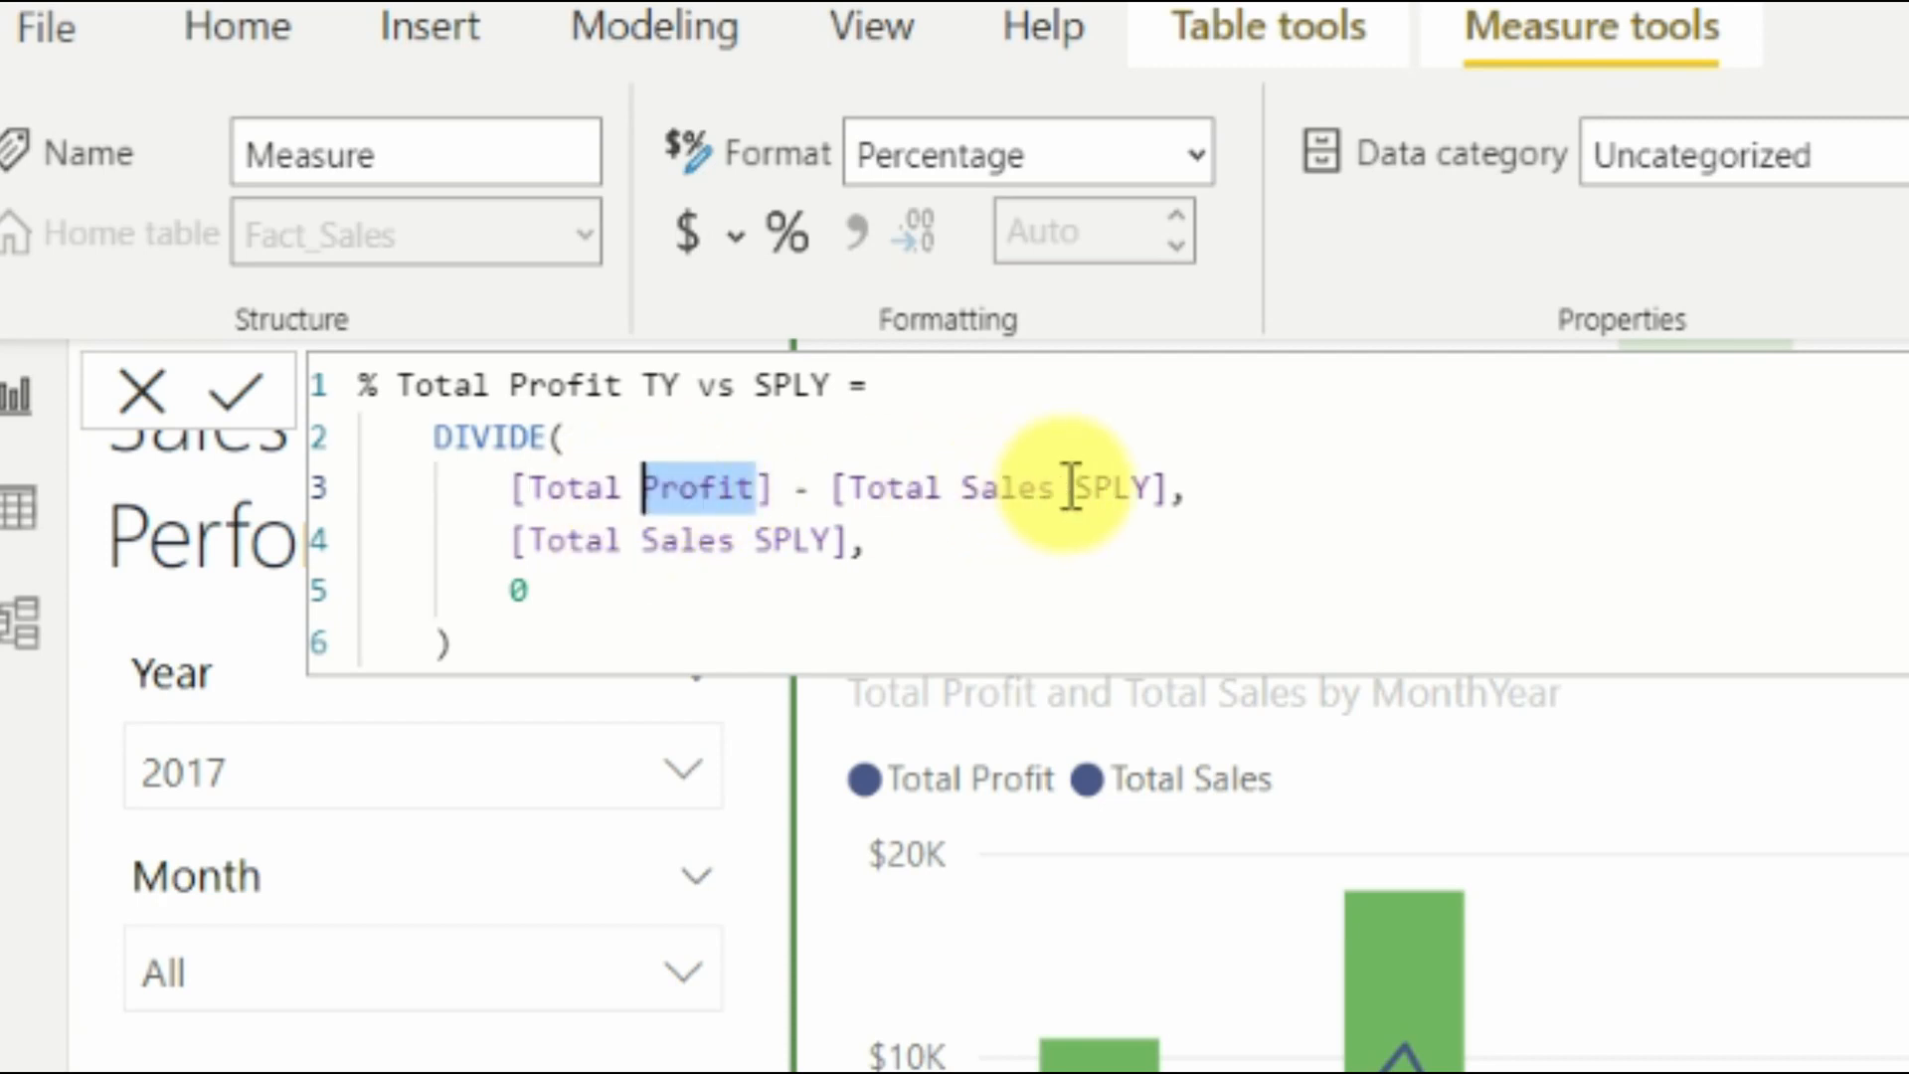
left_click_drag(1057, 482, 960, 487)
type("Profit")
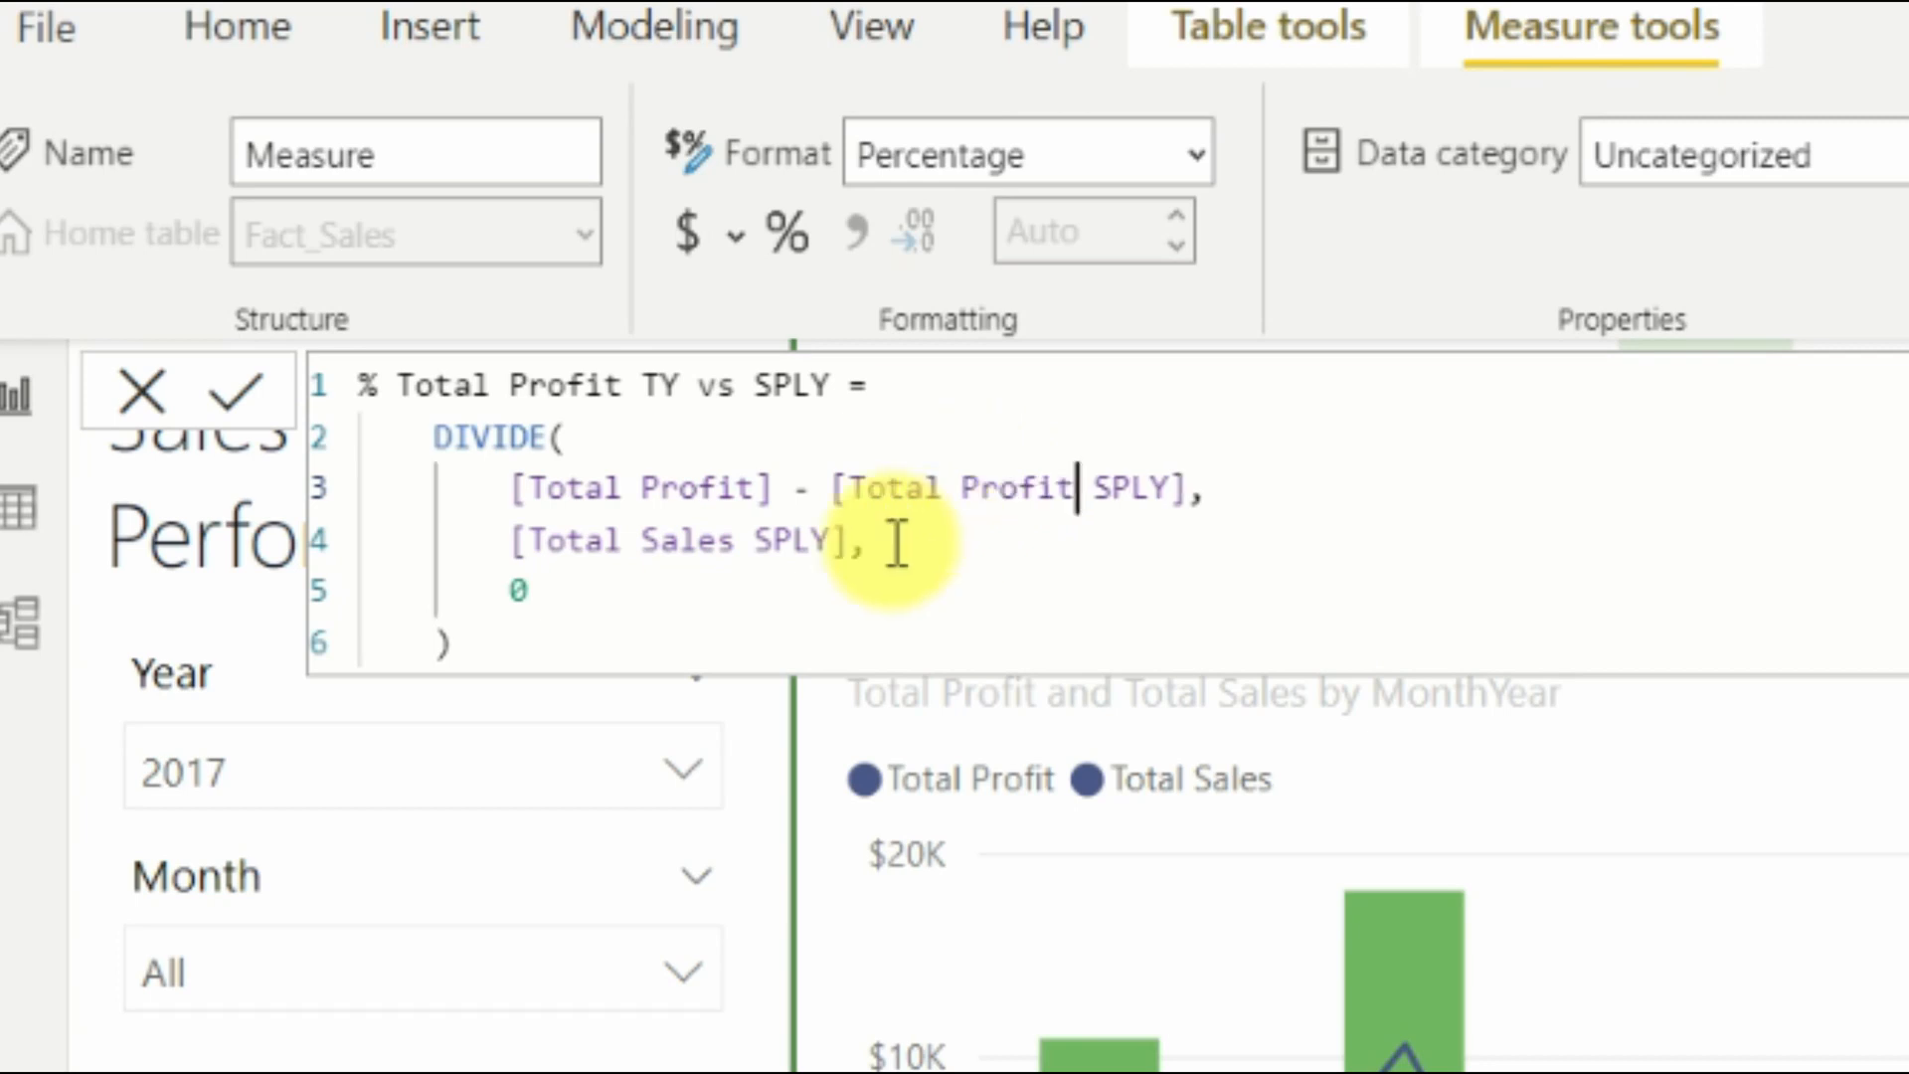
left_click_drag(736, 538, 643, 537)
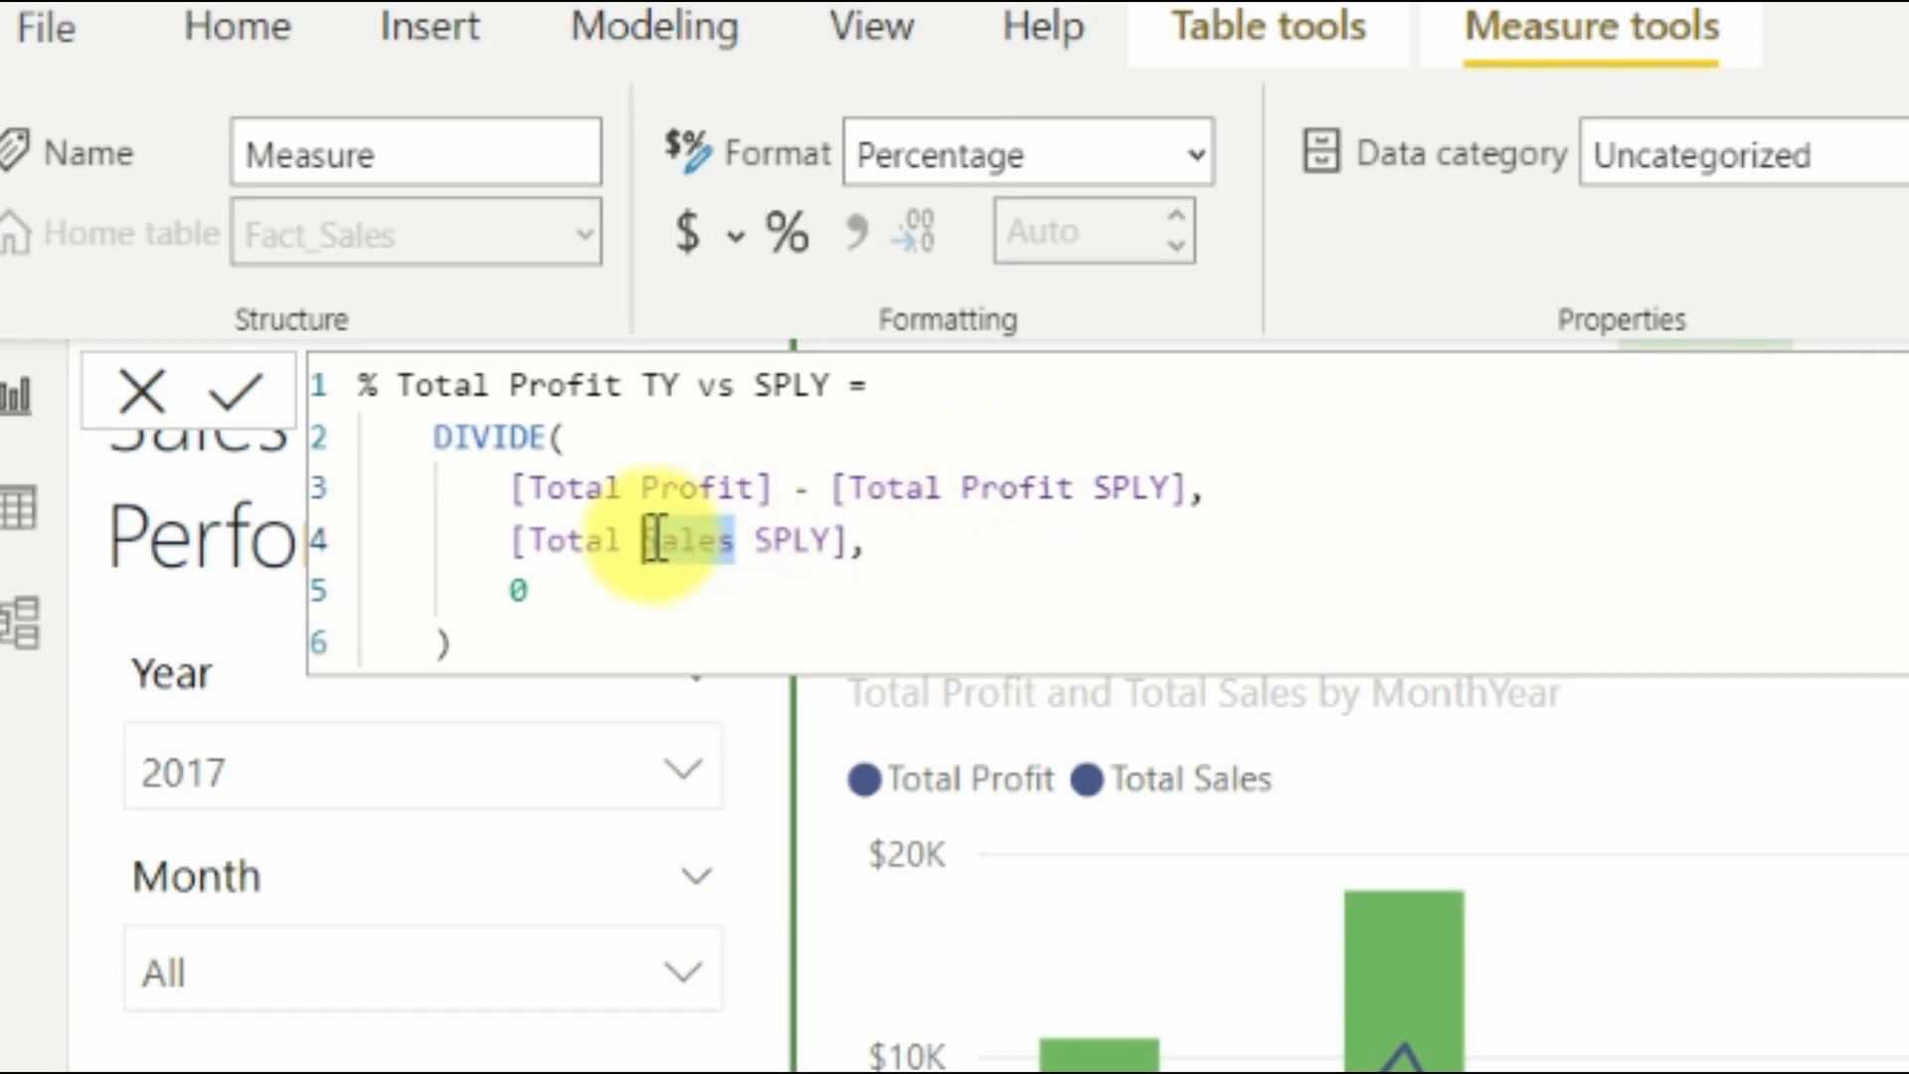
type("Profit")
left_click(651, 661)
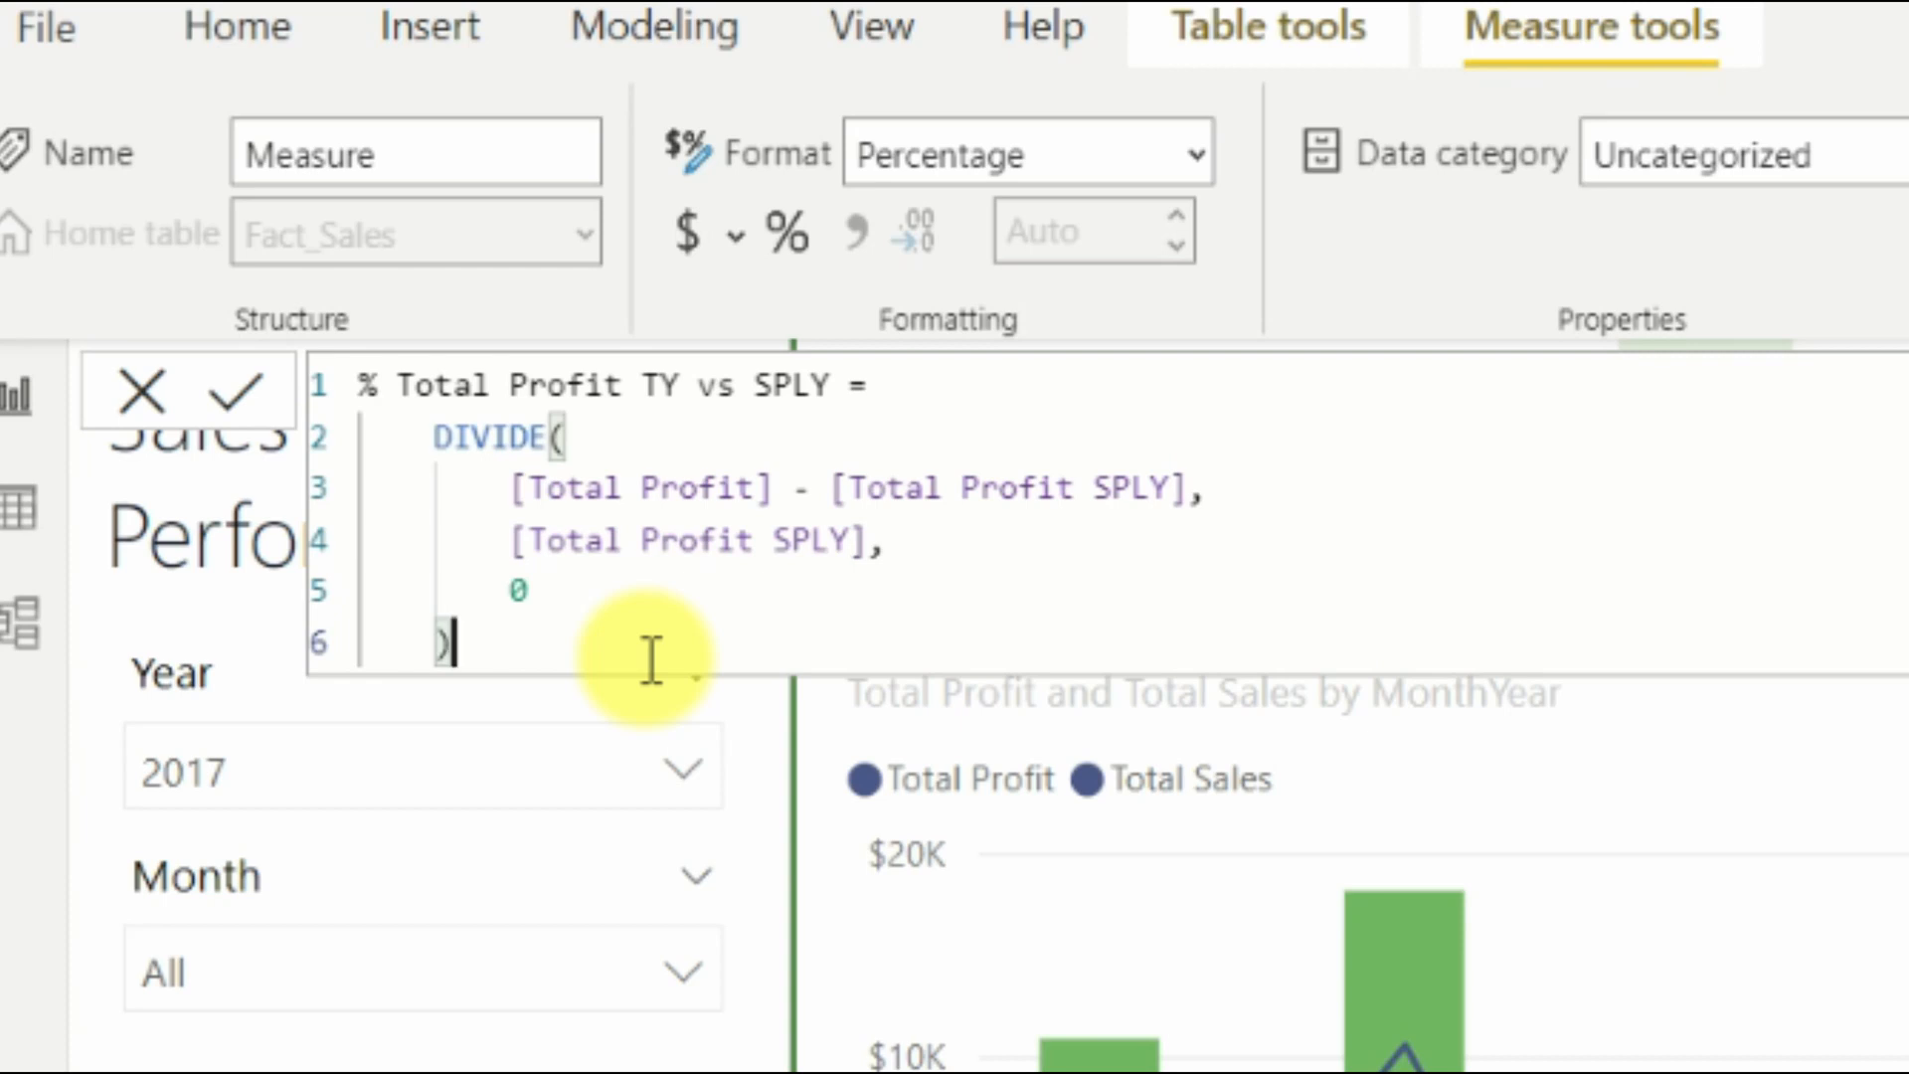
Copy the complete % Total Profit TY vs SPLY formula for reuse and commit the measure.
left_click_drag(477, 639, 297, 378)
key("ctrl+c")
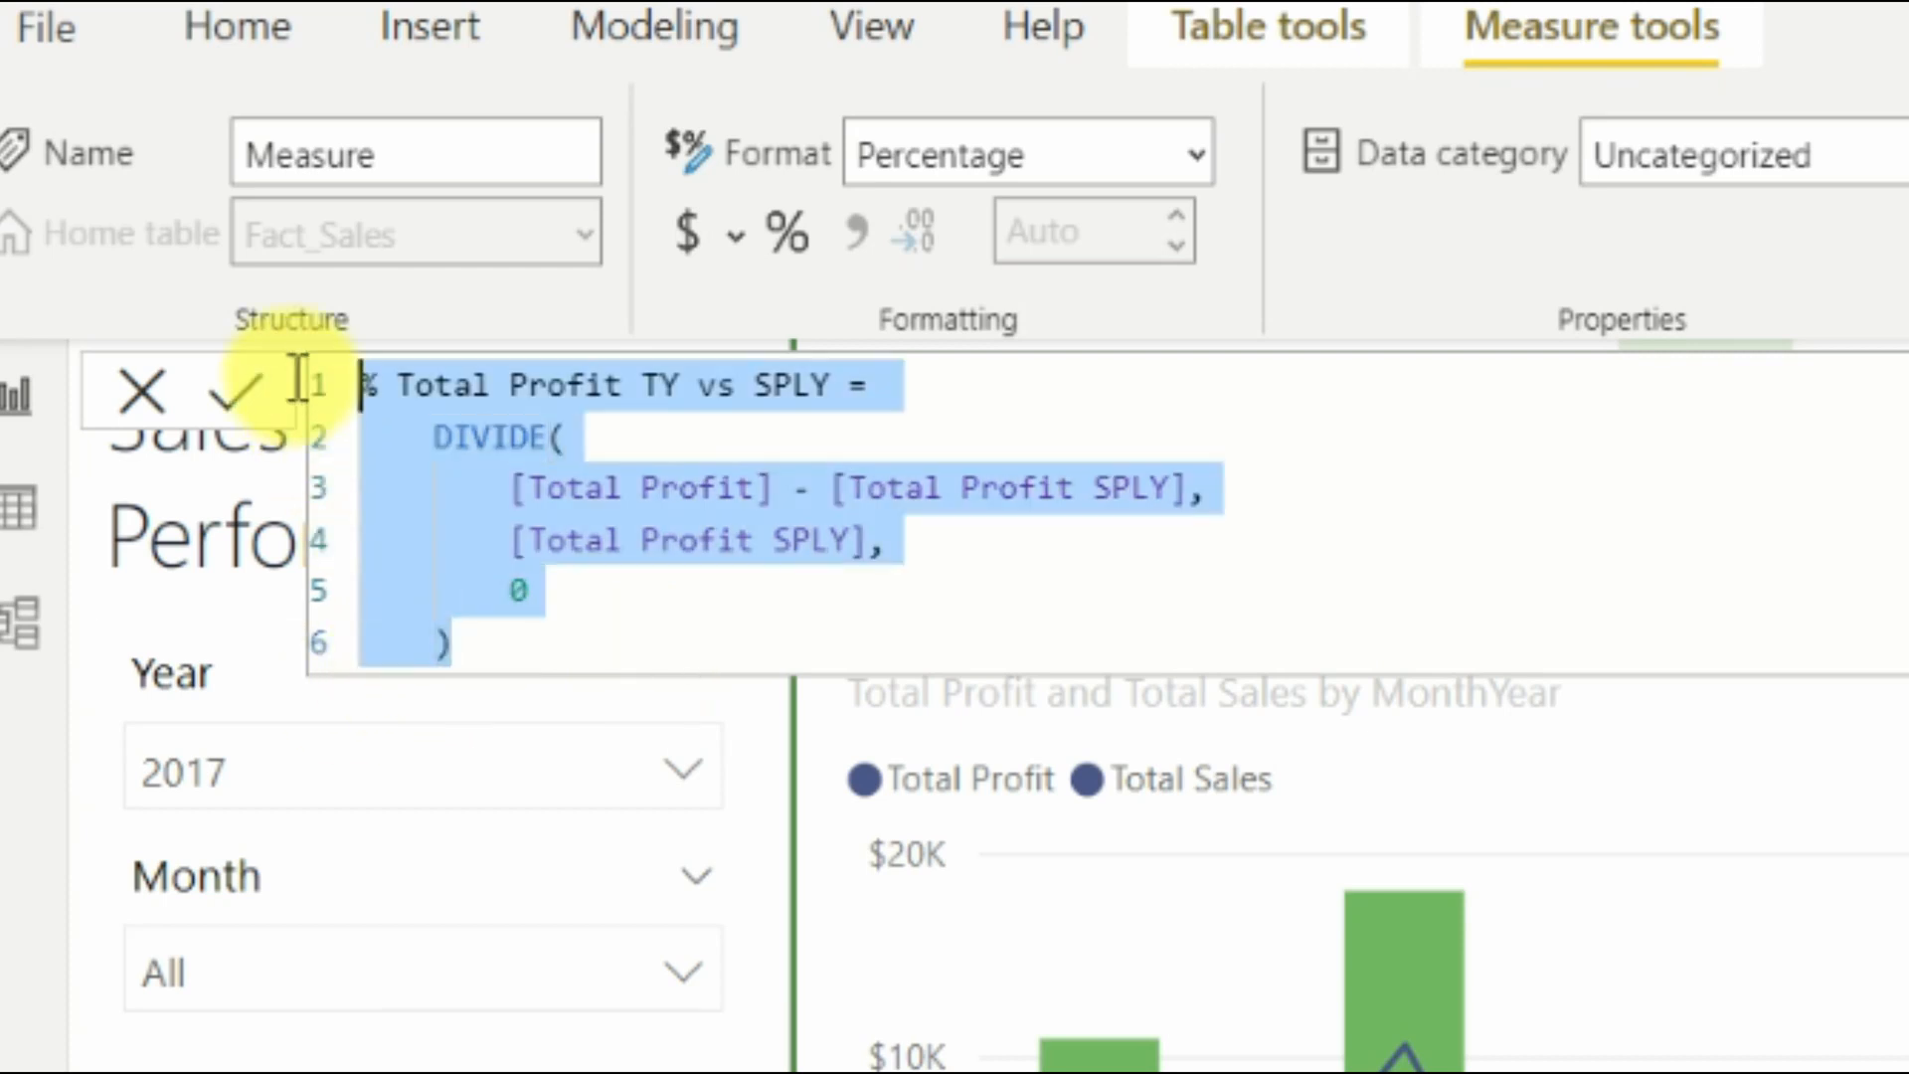
left_click(571, 649)
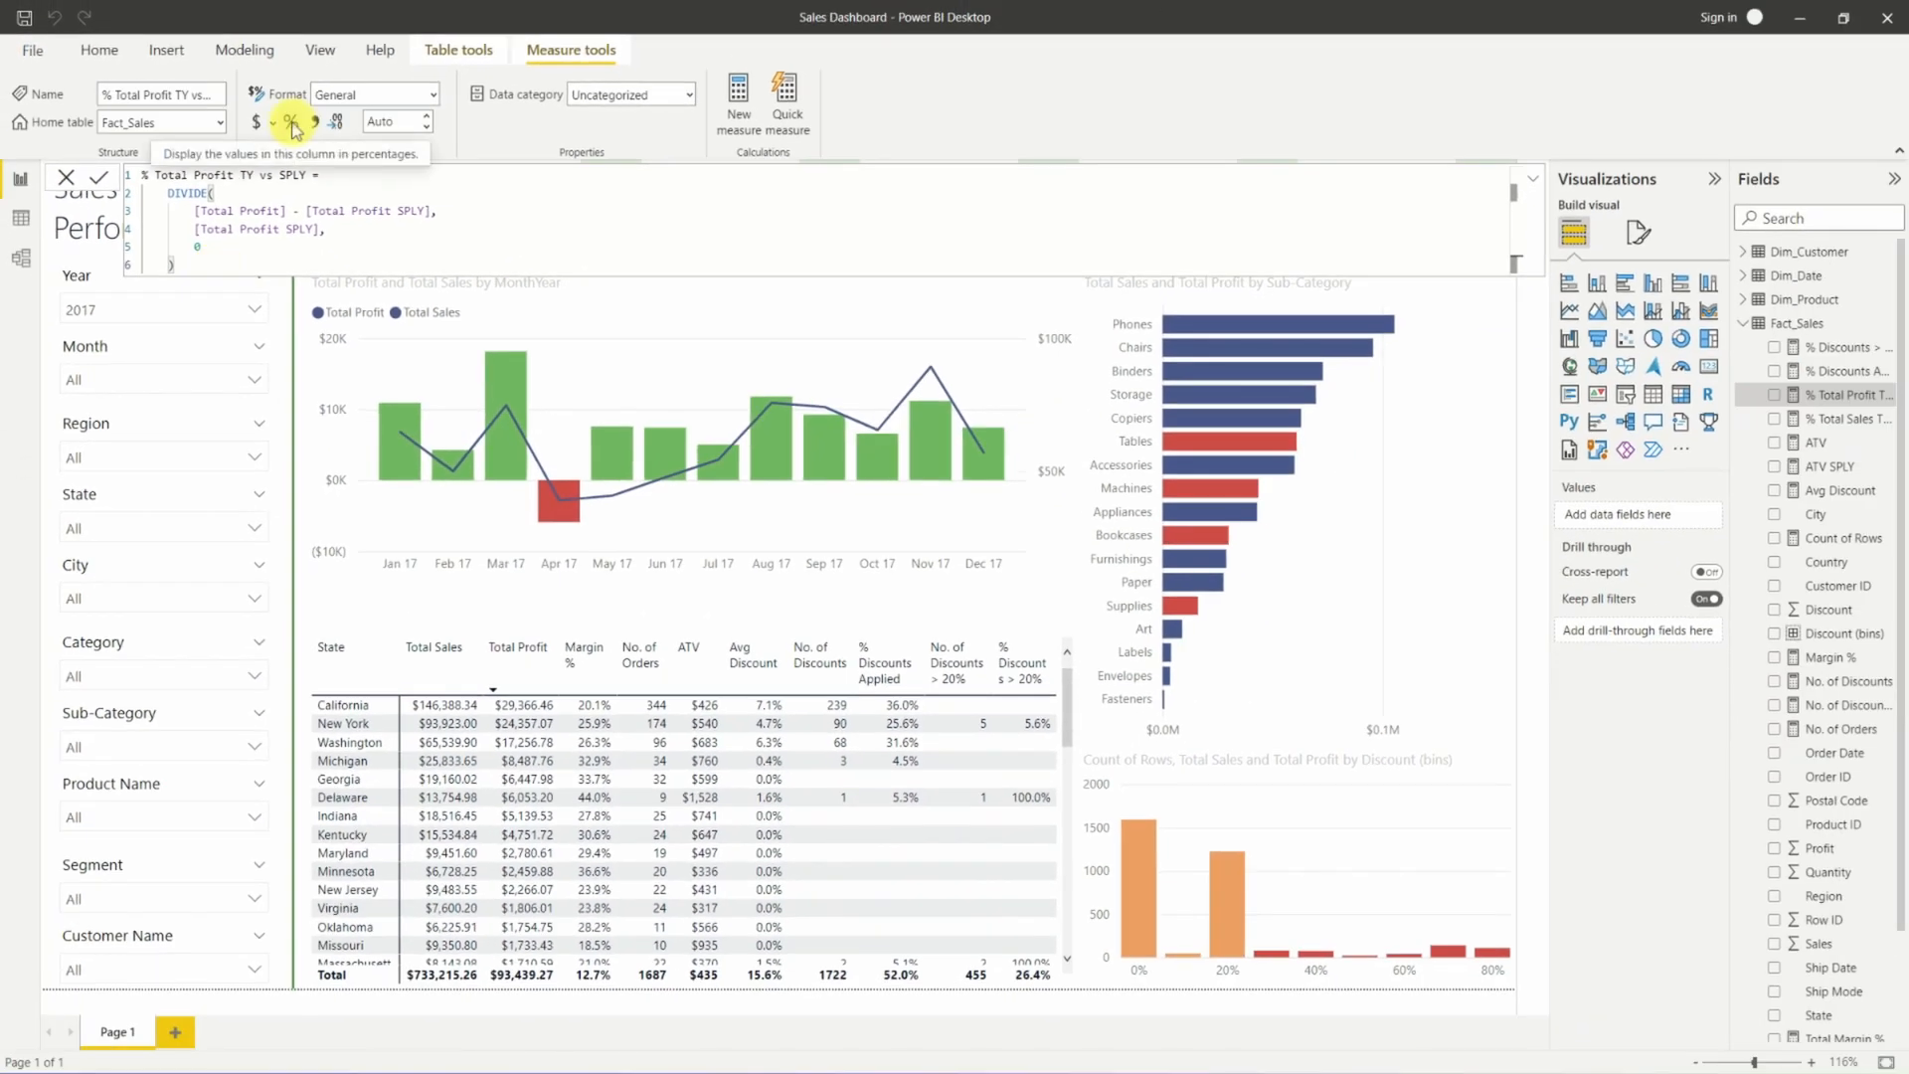
Format the % Total Profit TY vs SPLY measure as a percentage with 1 decimal place.
left_click(292, 123)
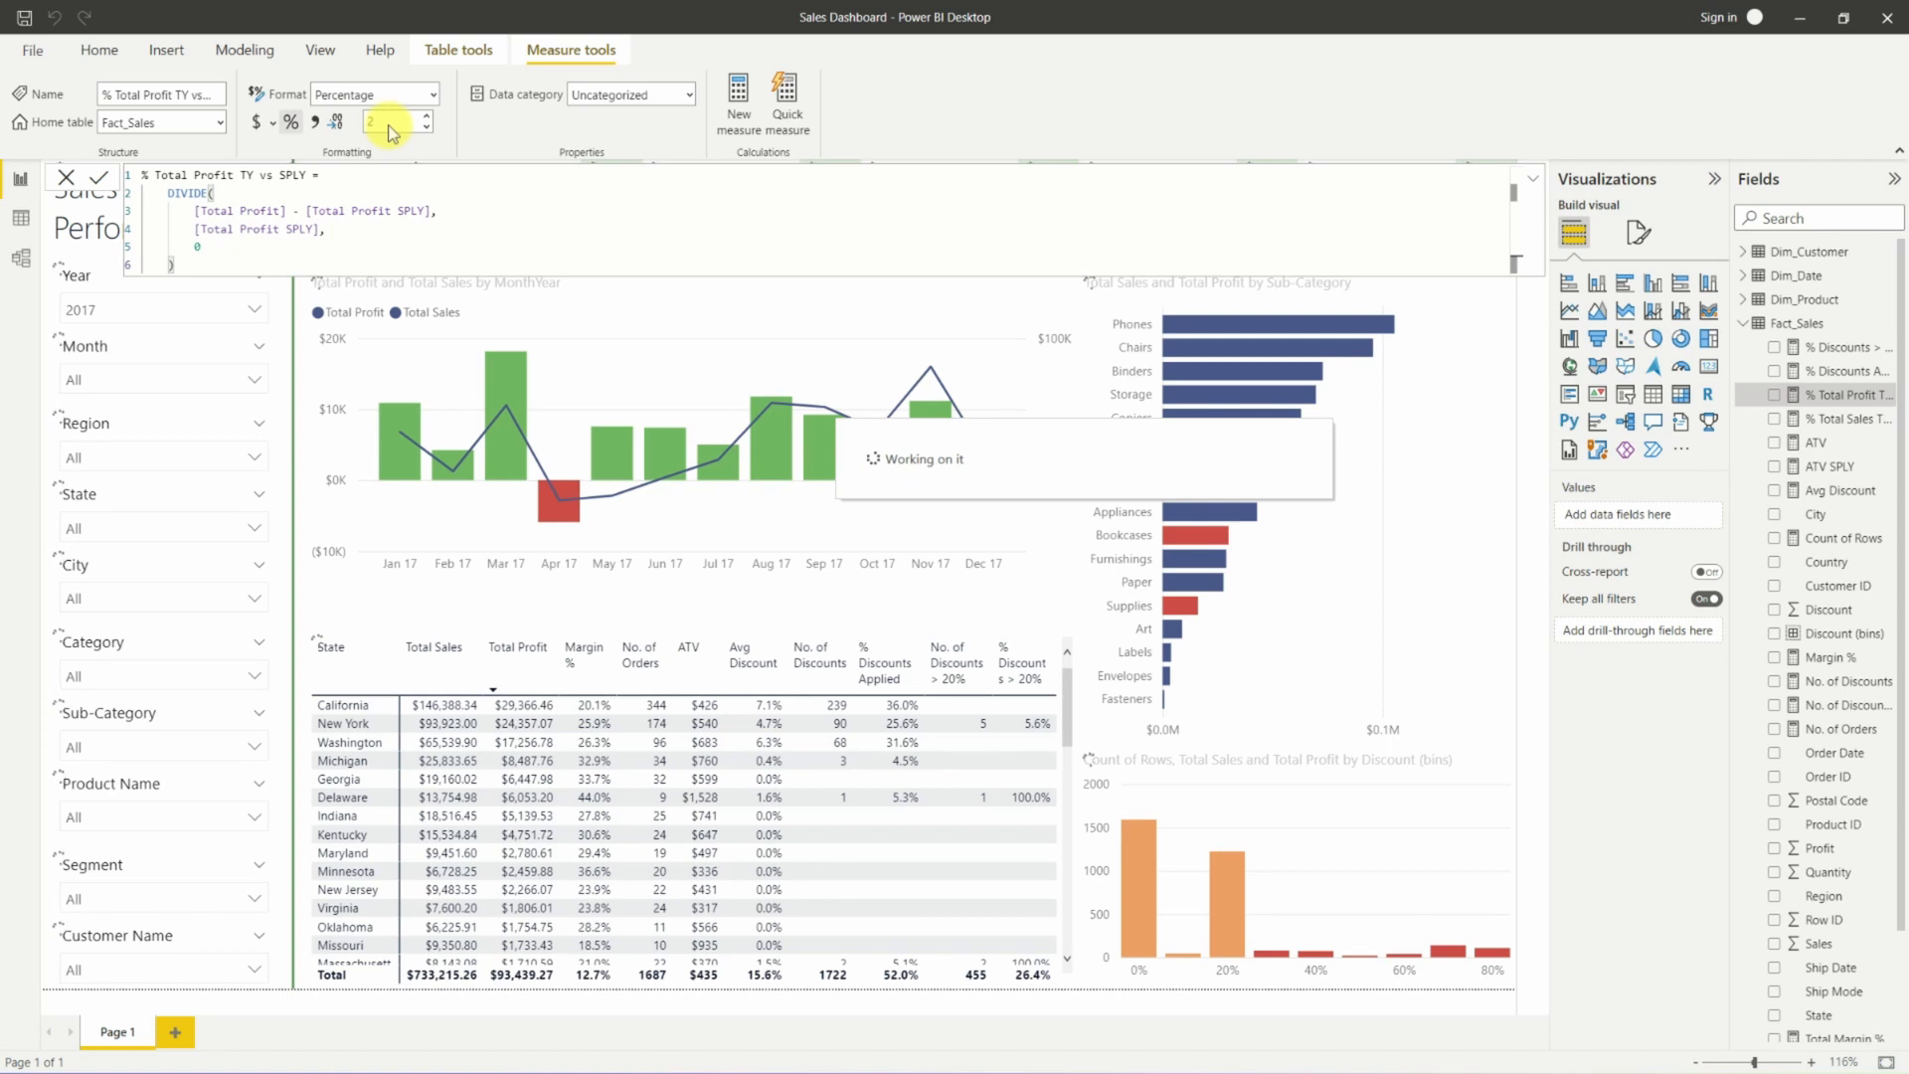
left_click(390, 124)
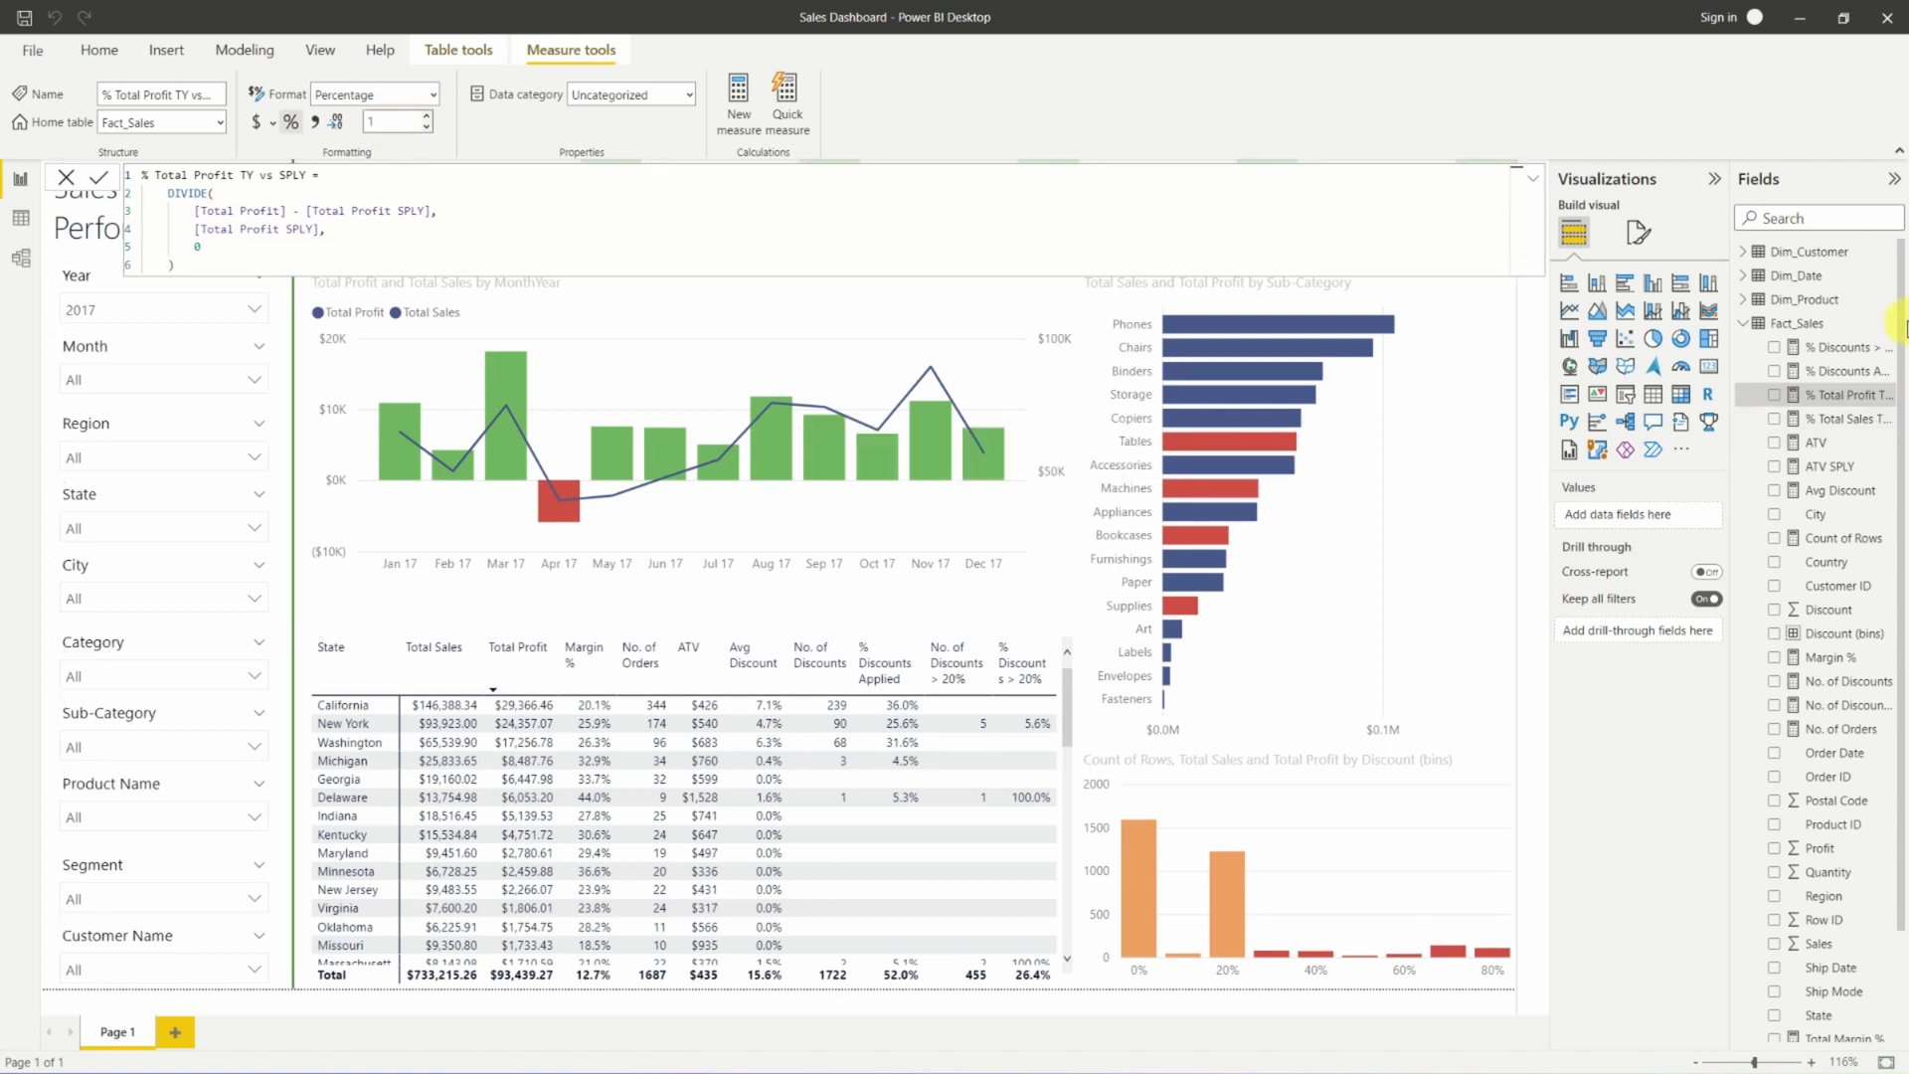
Add a new measure to Fact_Sales from the copied profit formula and rename it % Margin % TY vs SPLY.
left_click(1889, 325)
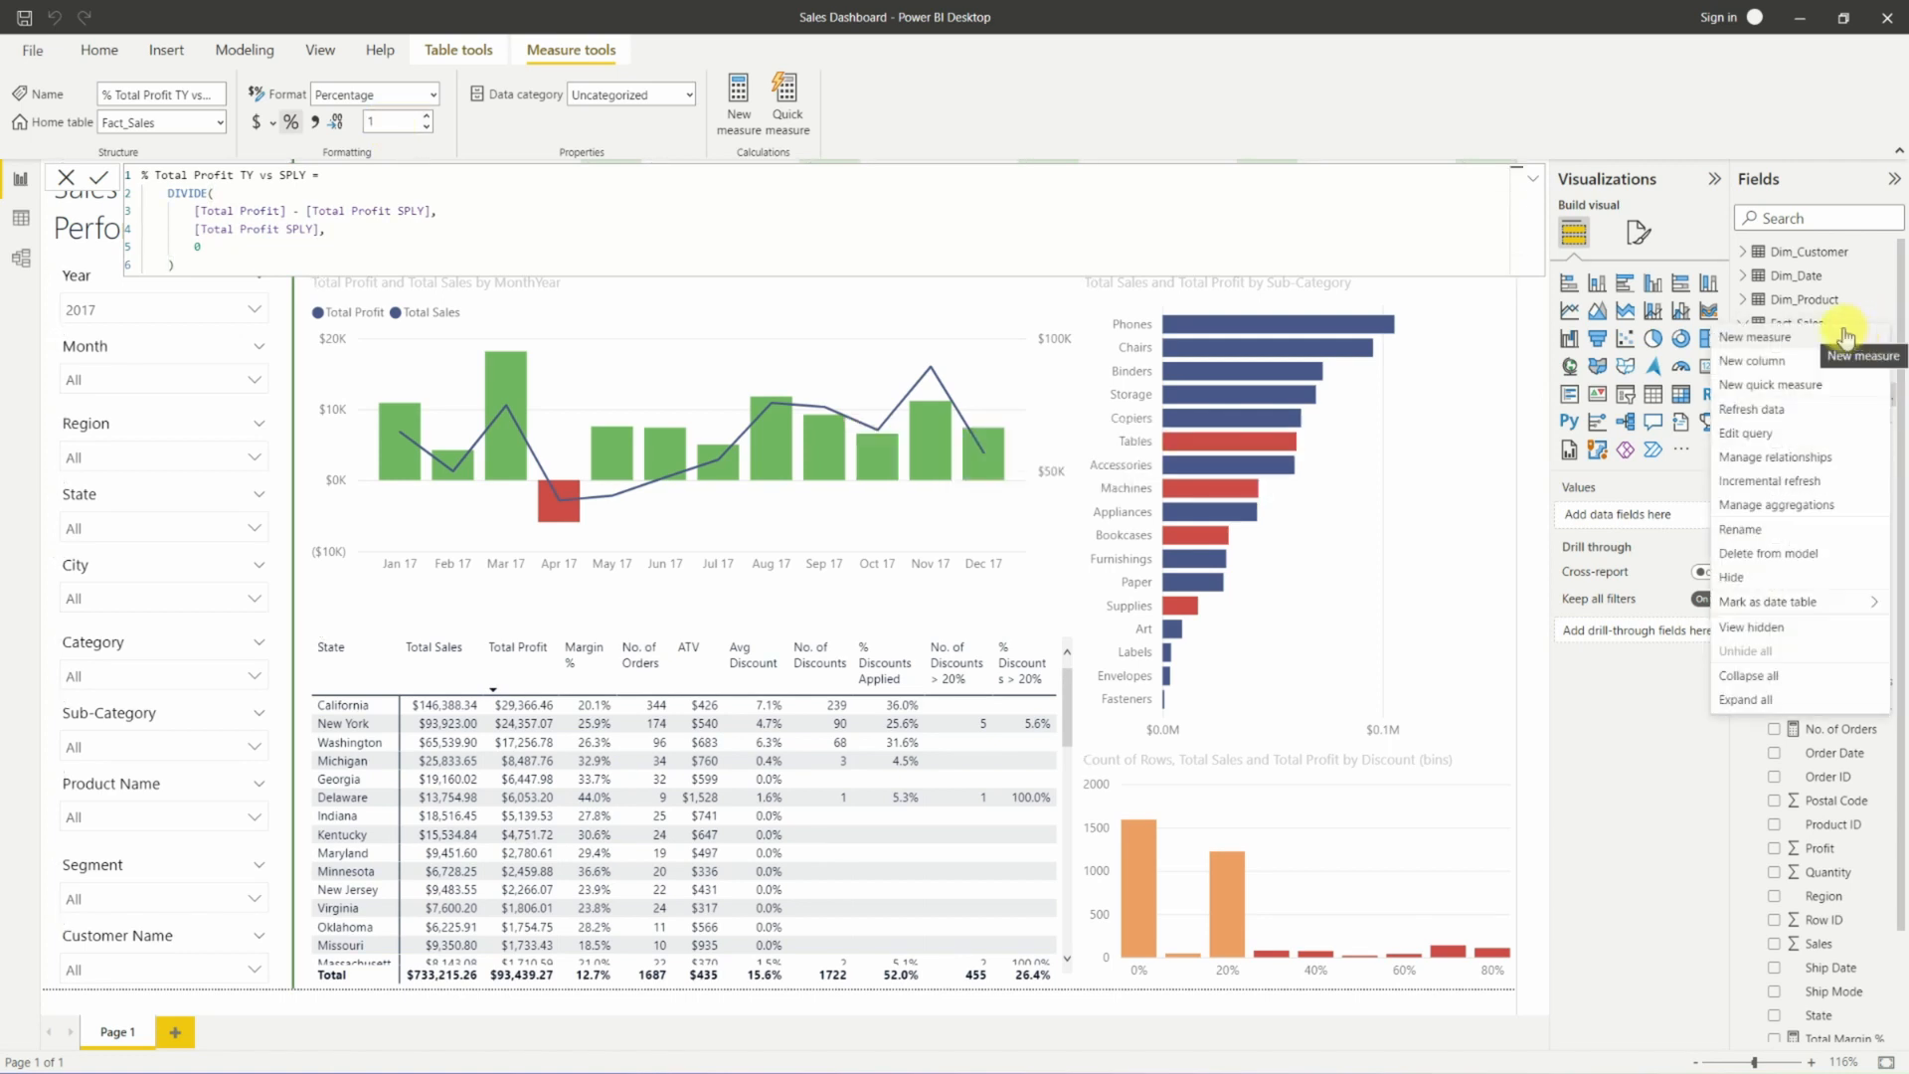
left_click(1844, 333)
key("ctrl+v")
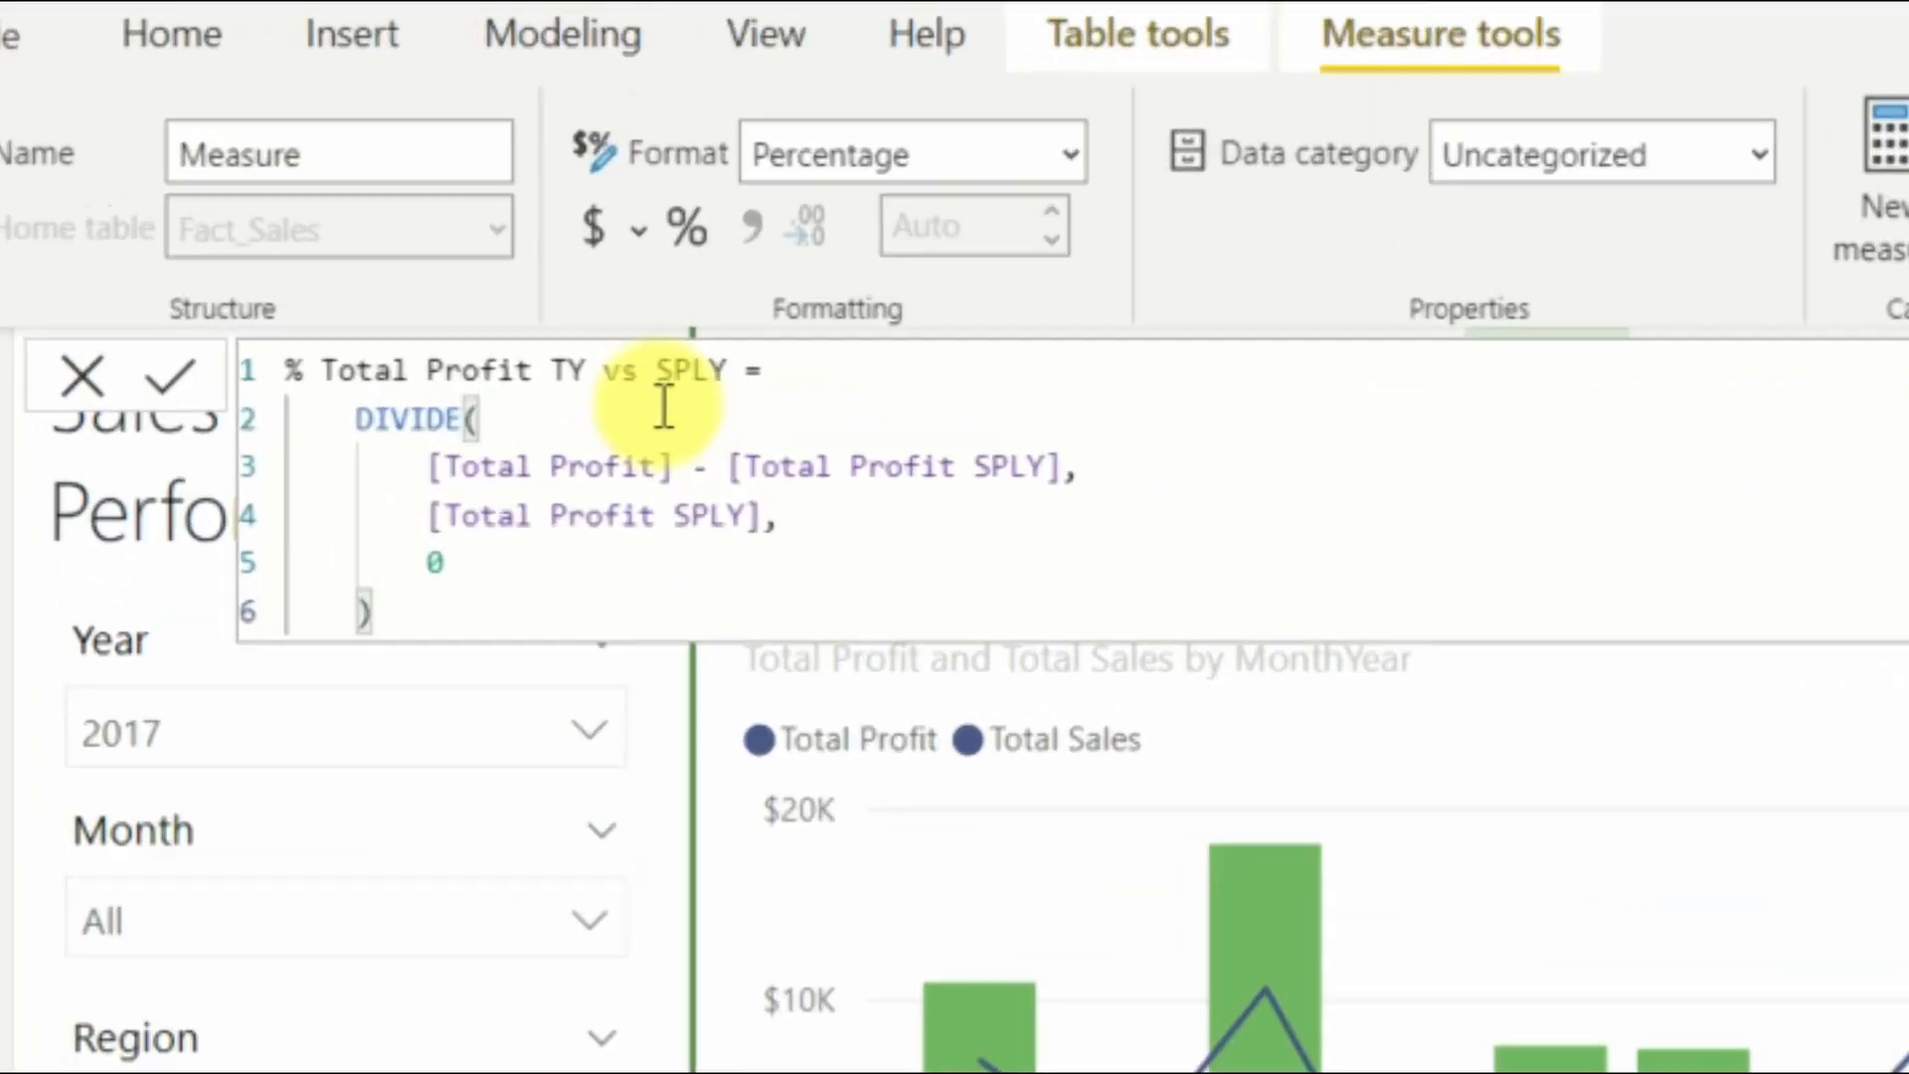
left_click(627, 415)
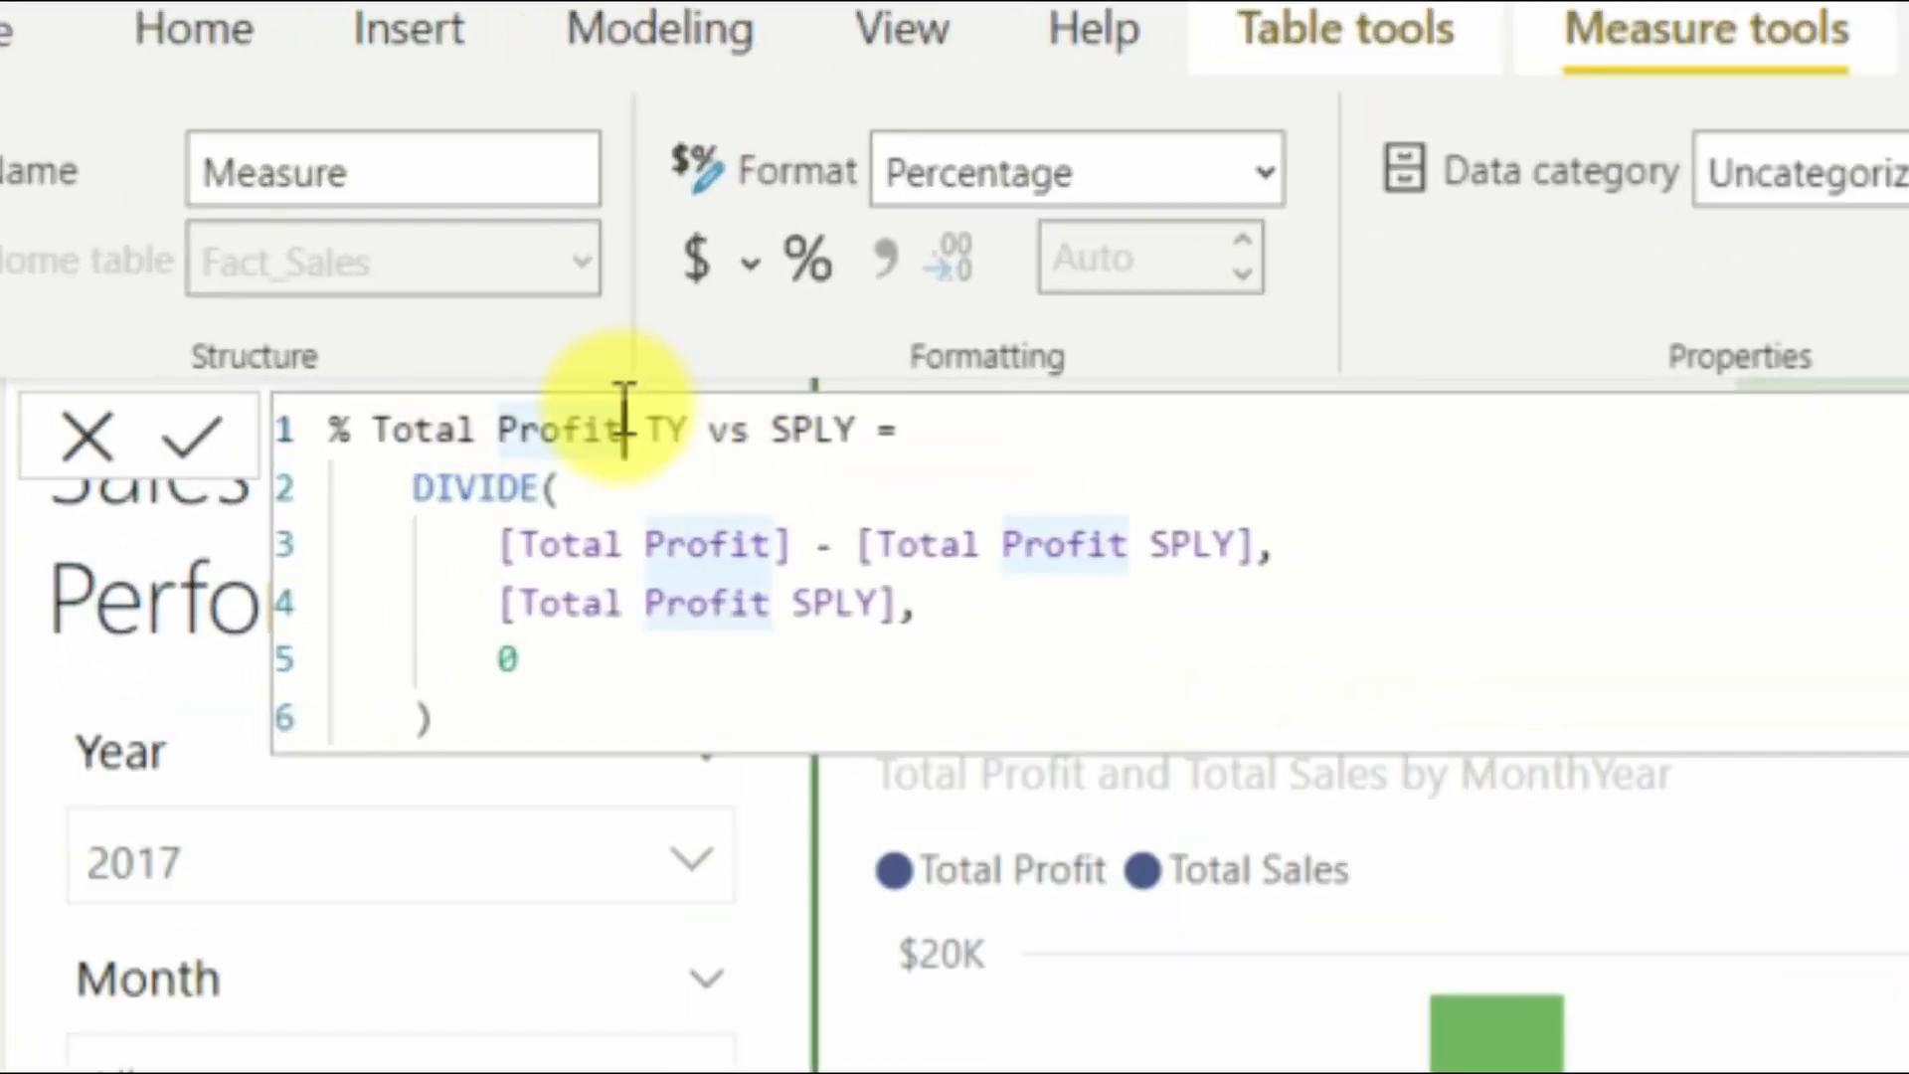
left_click_drag(623, 419, 382, 417)
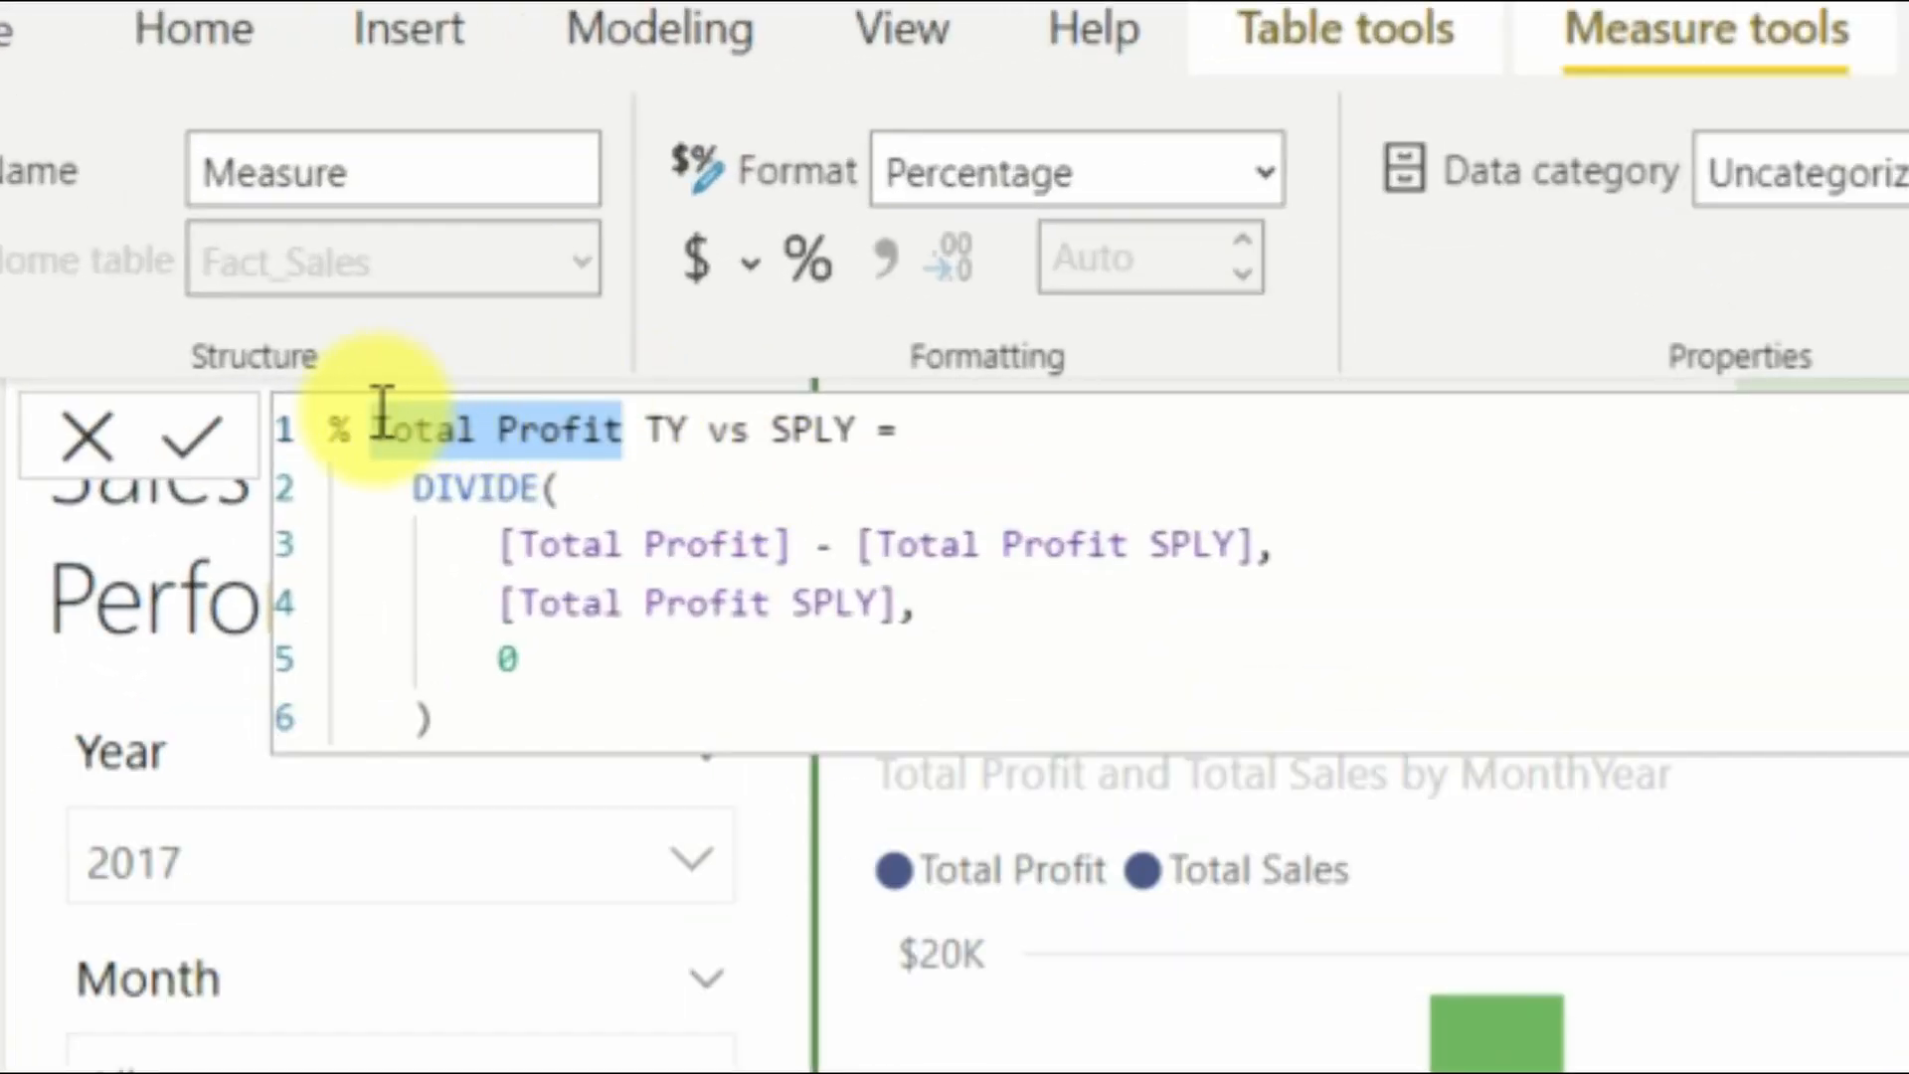
type("Margi")
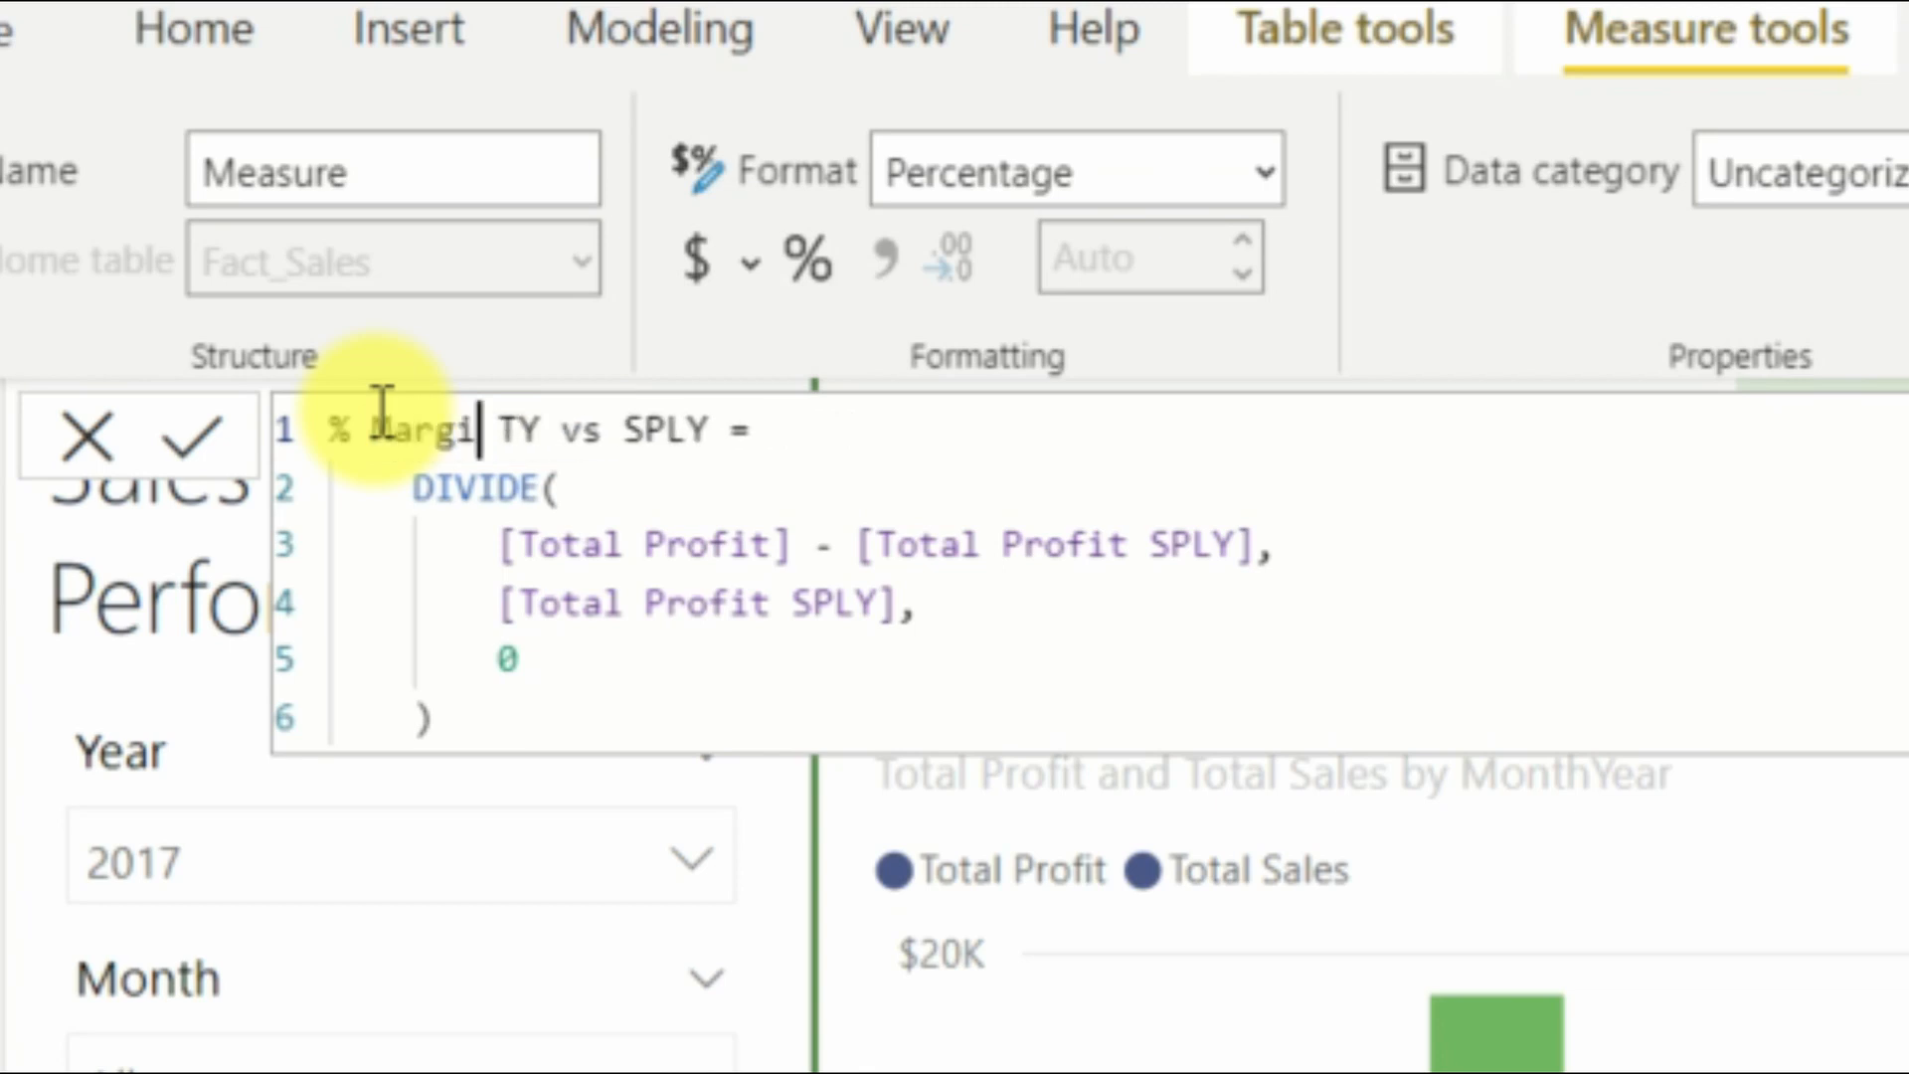
type("n %")
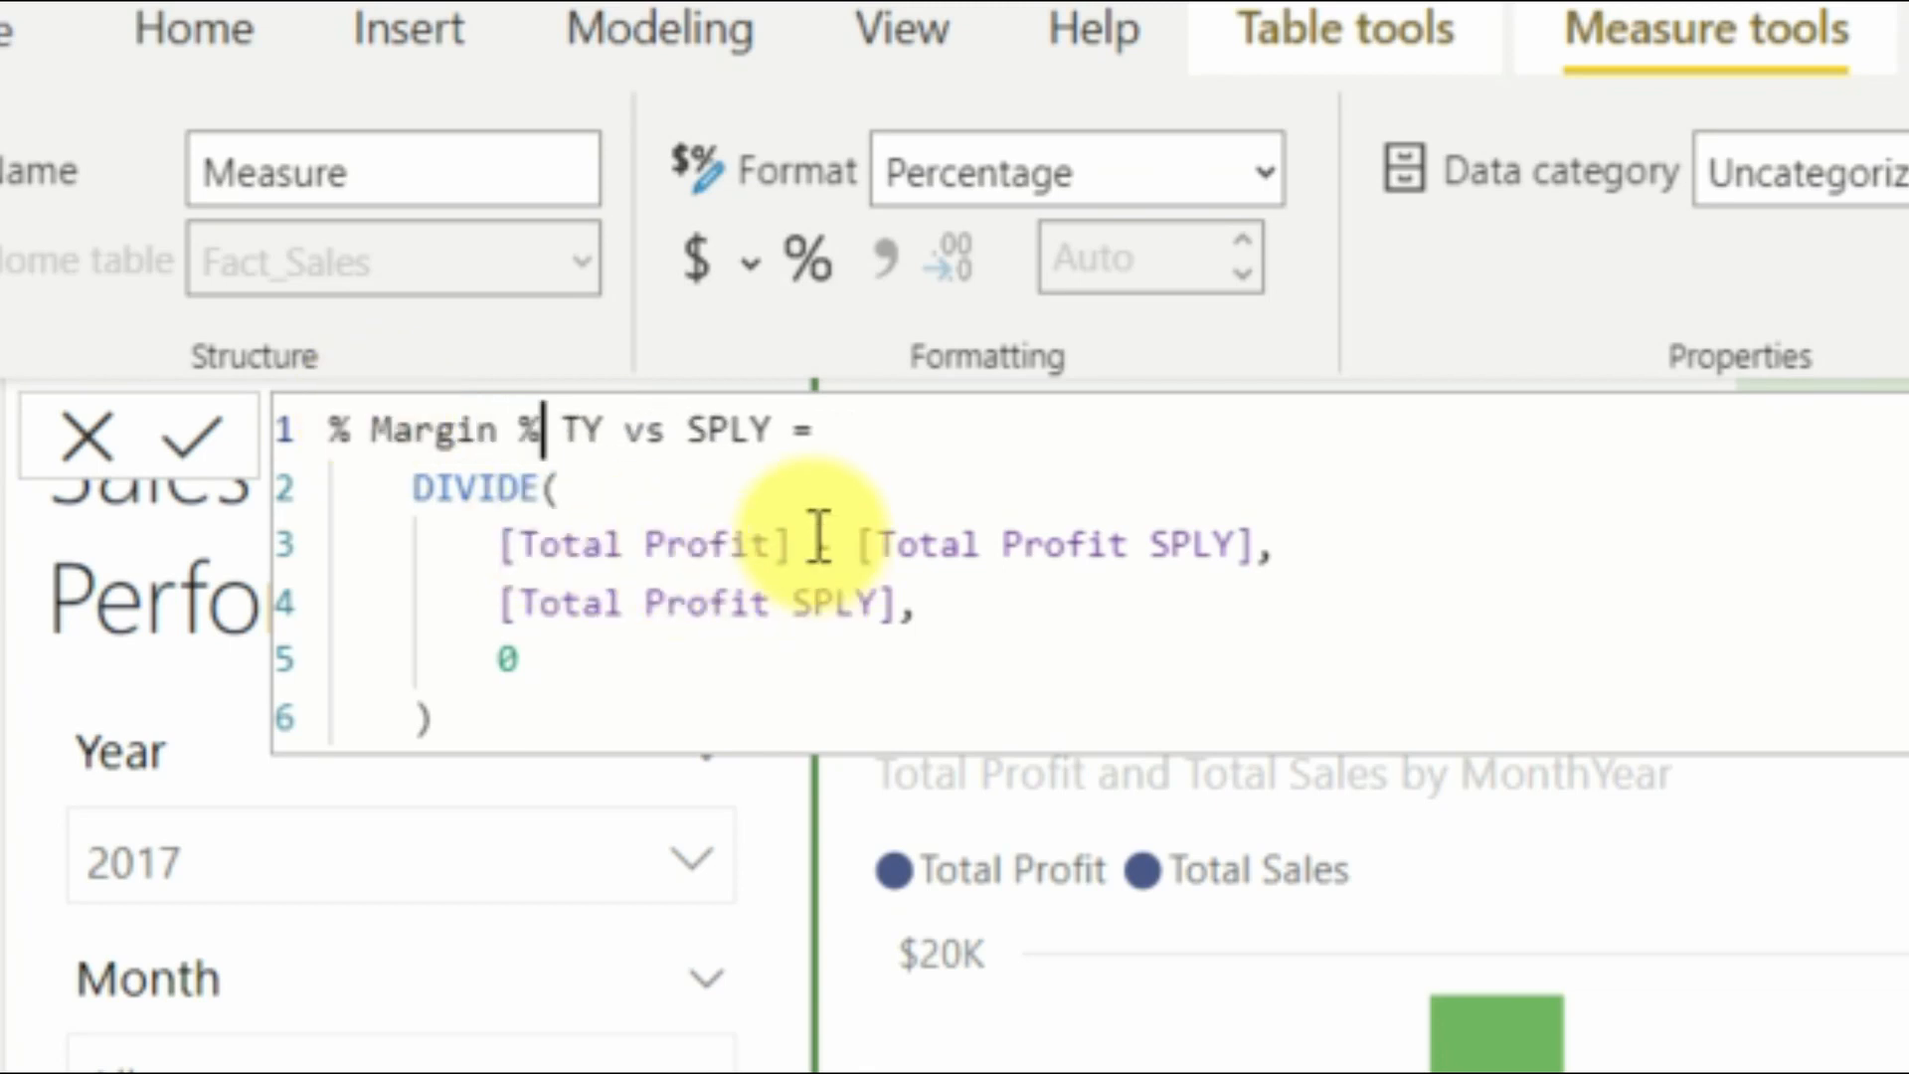
Replace the profit references in the DIVIDE formula with [Margin %] - [Total Margin % SPLY] as numerator and [Total Margin % SPLY] as denominator.
left_click_drag(793, 537, 534, 527)
type("Marg")
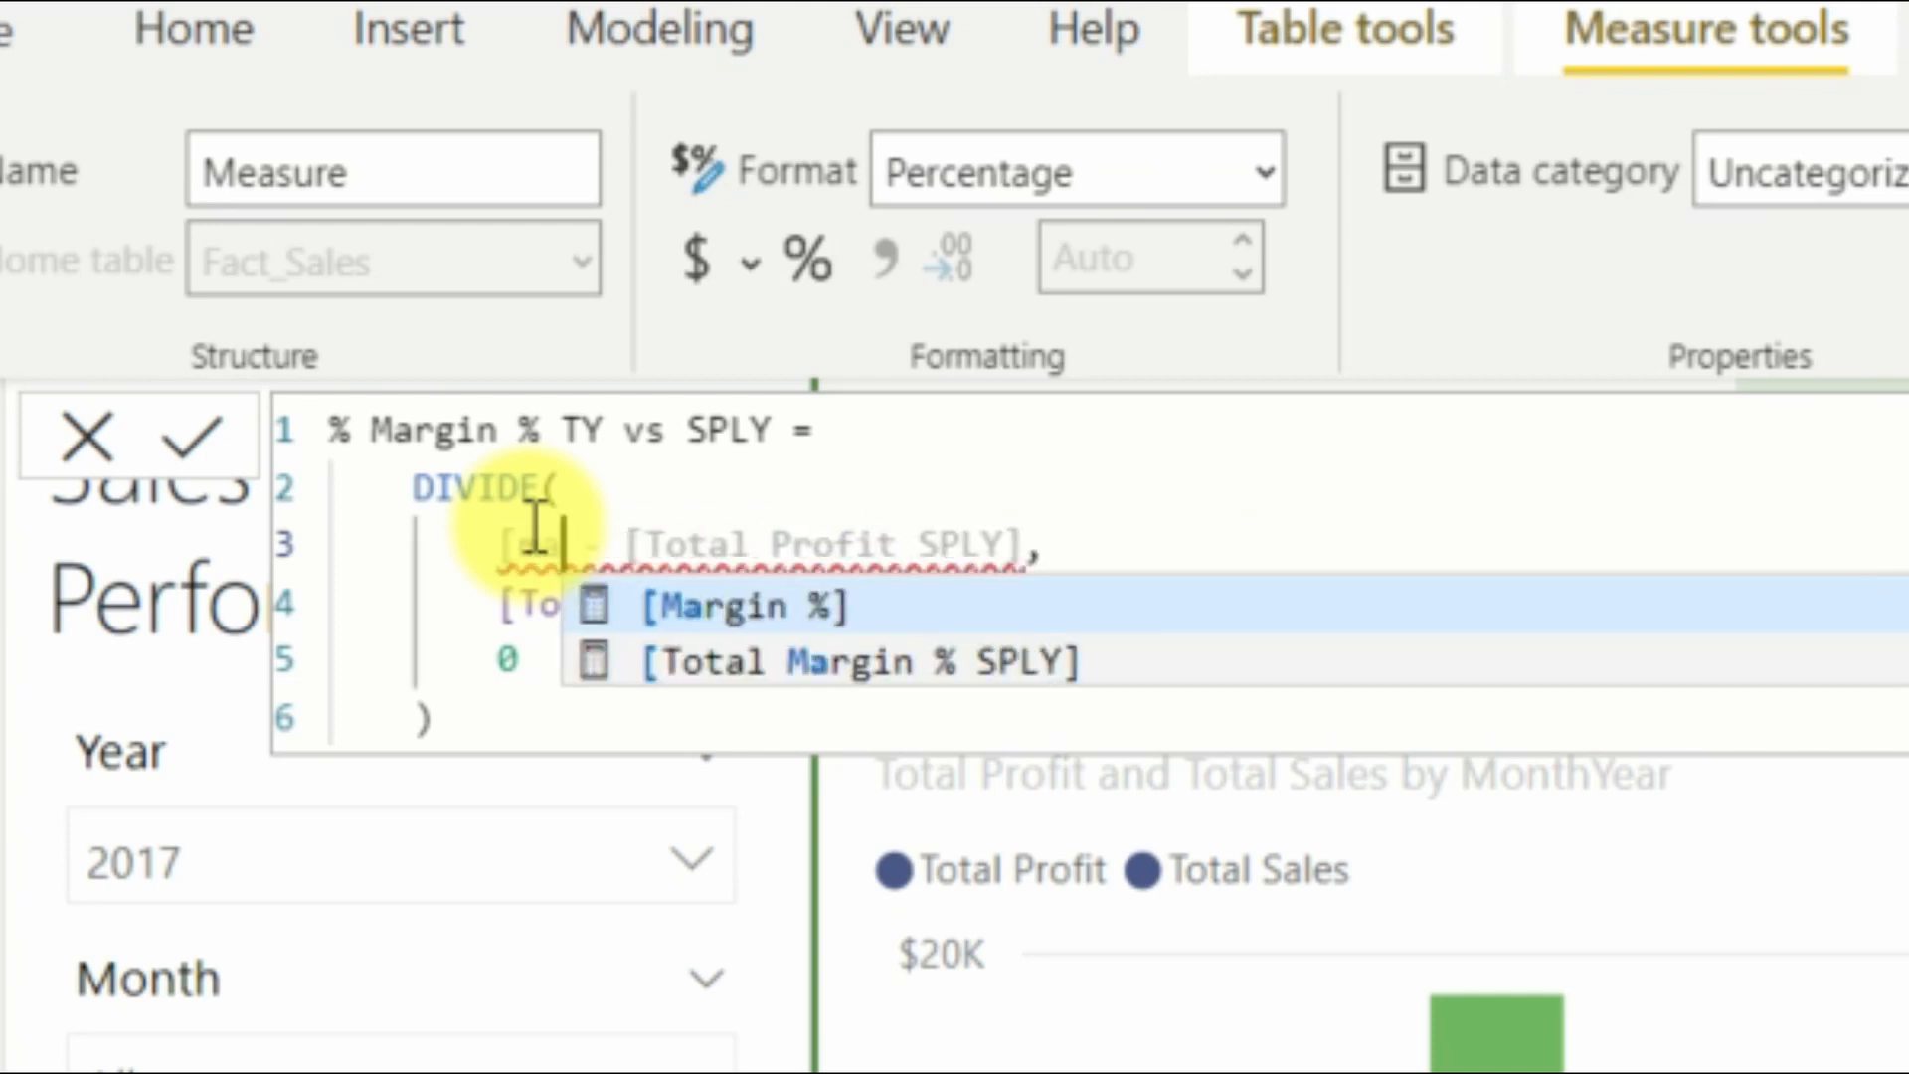
key("Down")
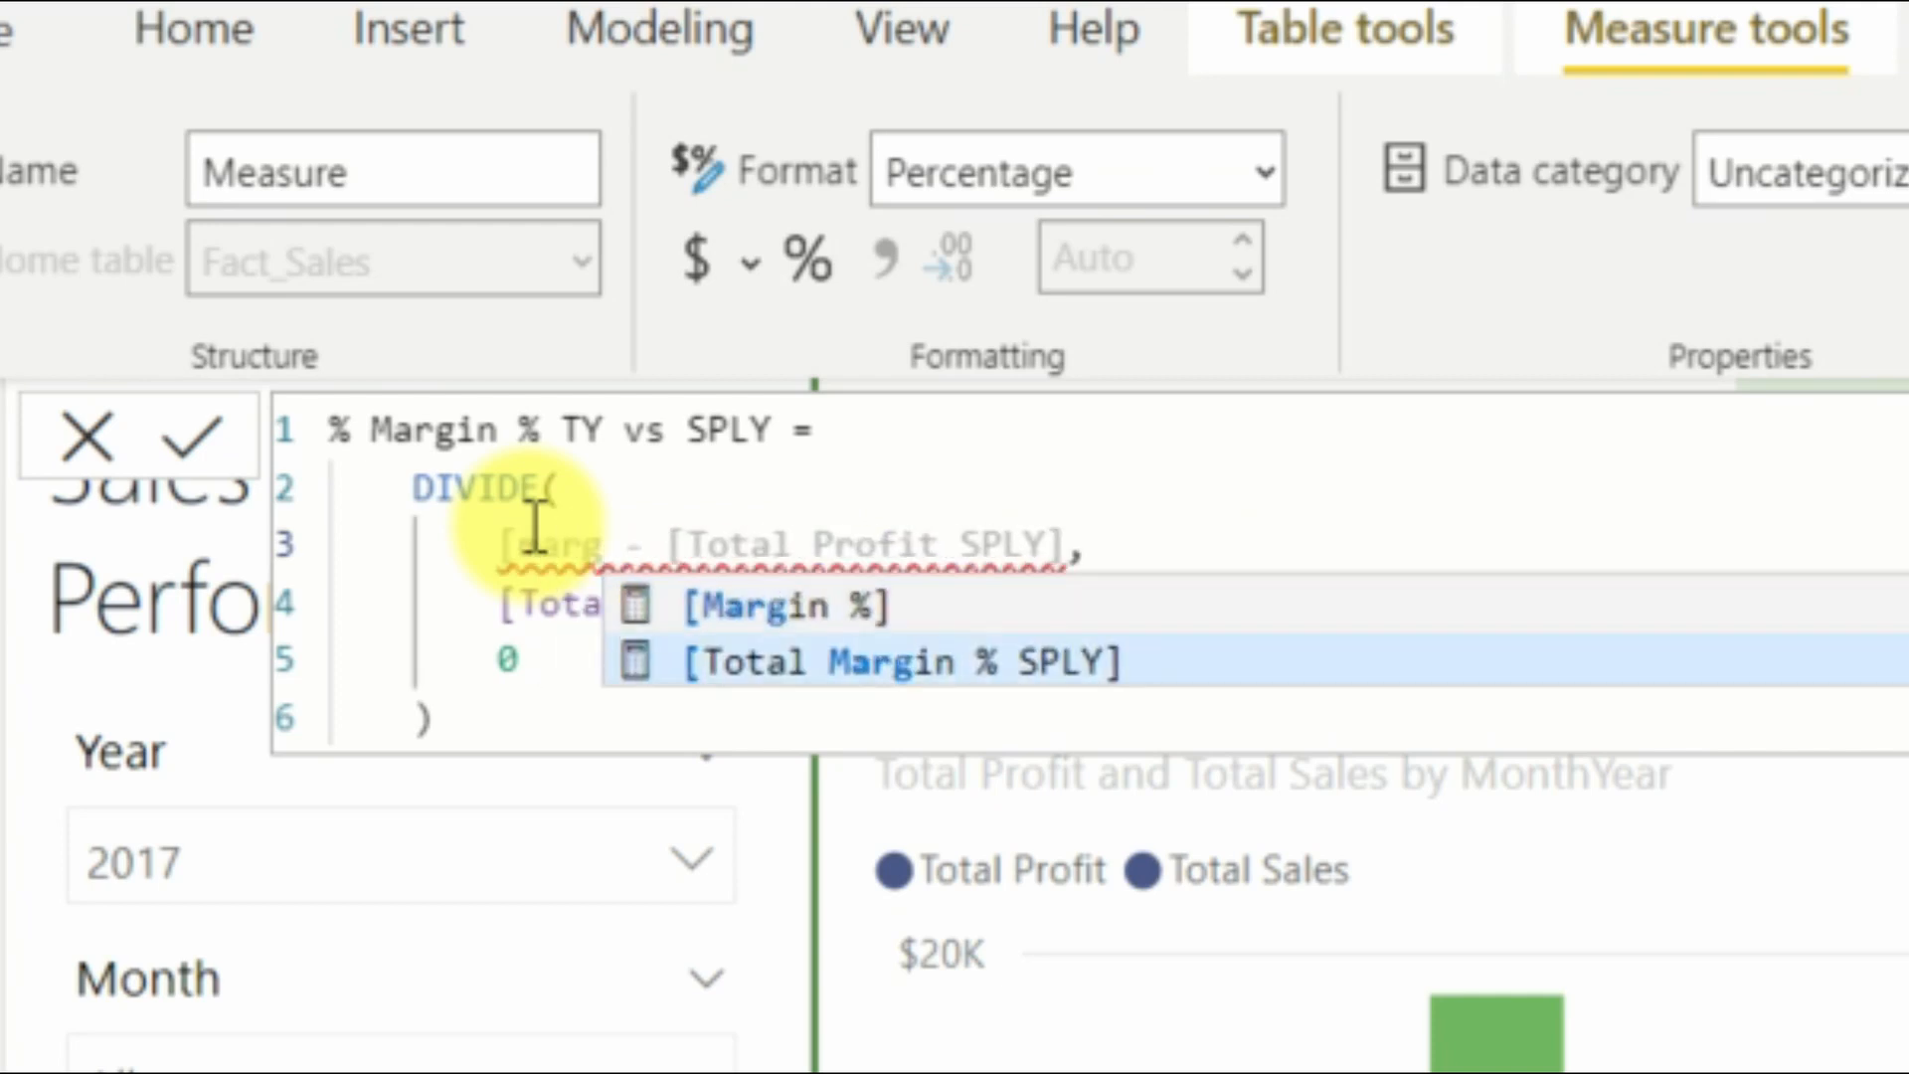
key("Up")
key("Tab")
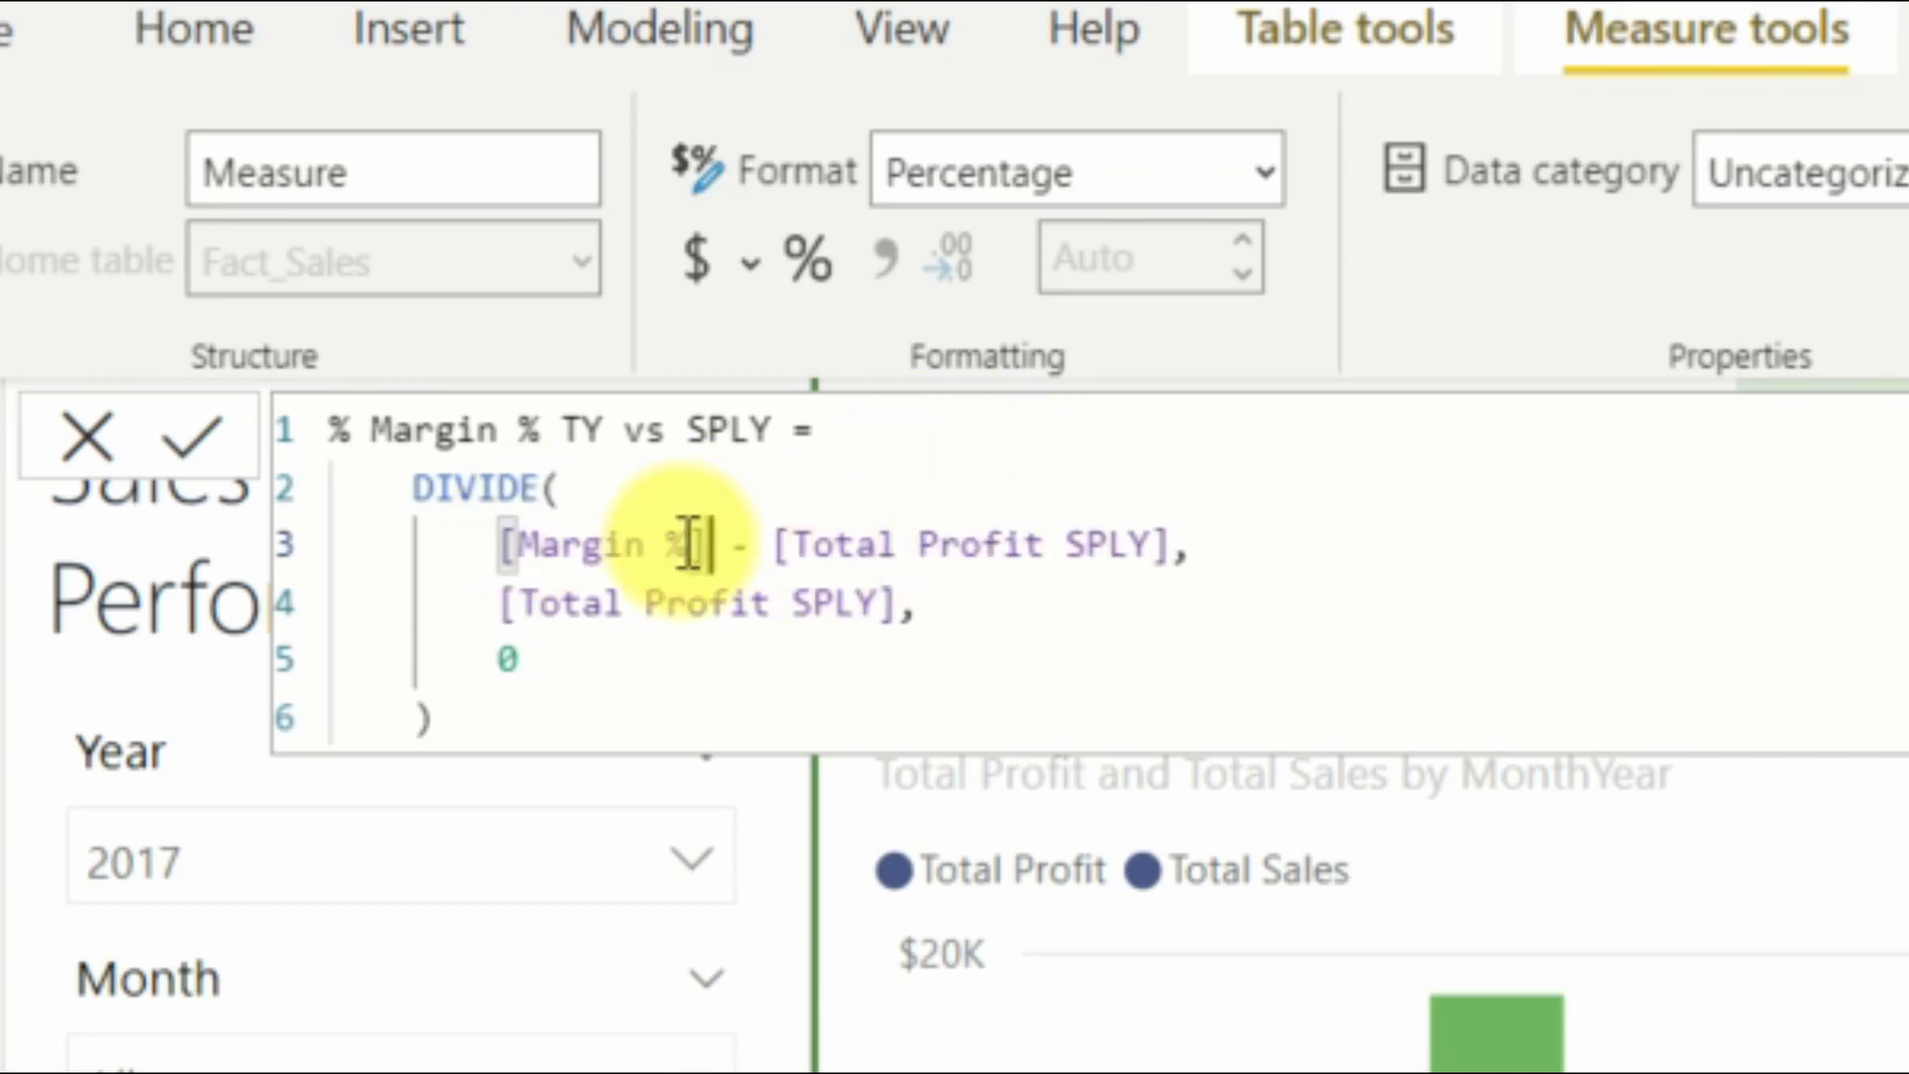
left_click_drag(684, 542, 532, 546)
key("ctrl+c")
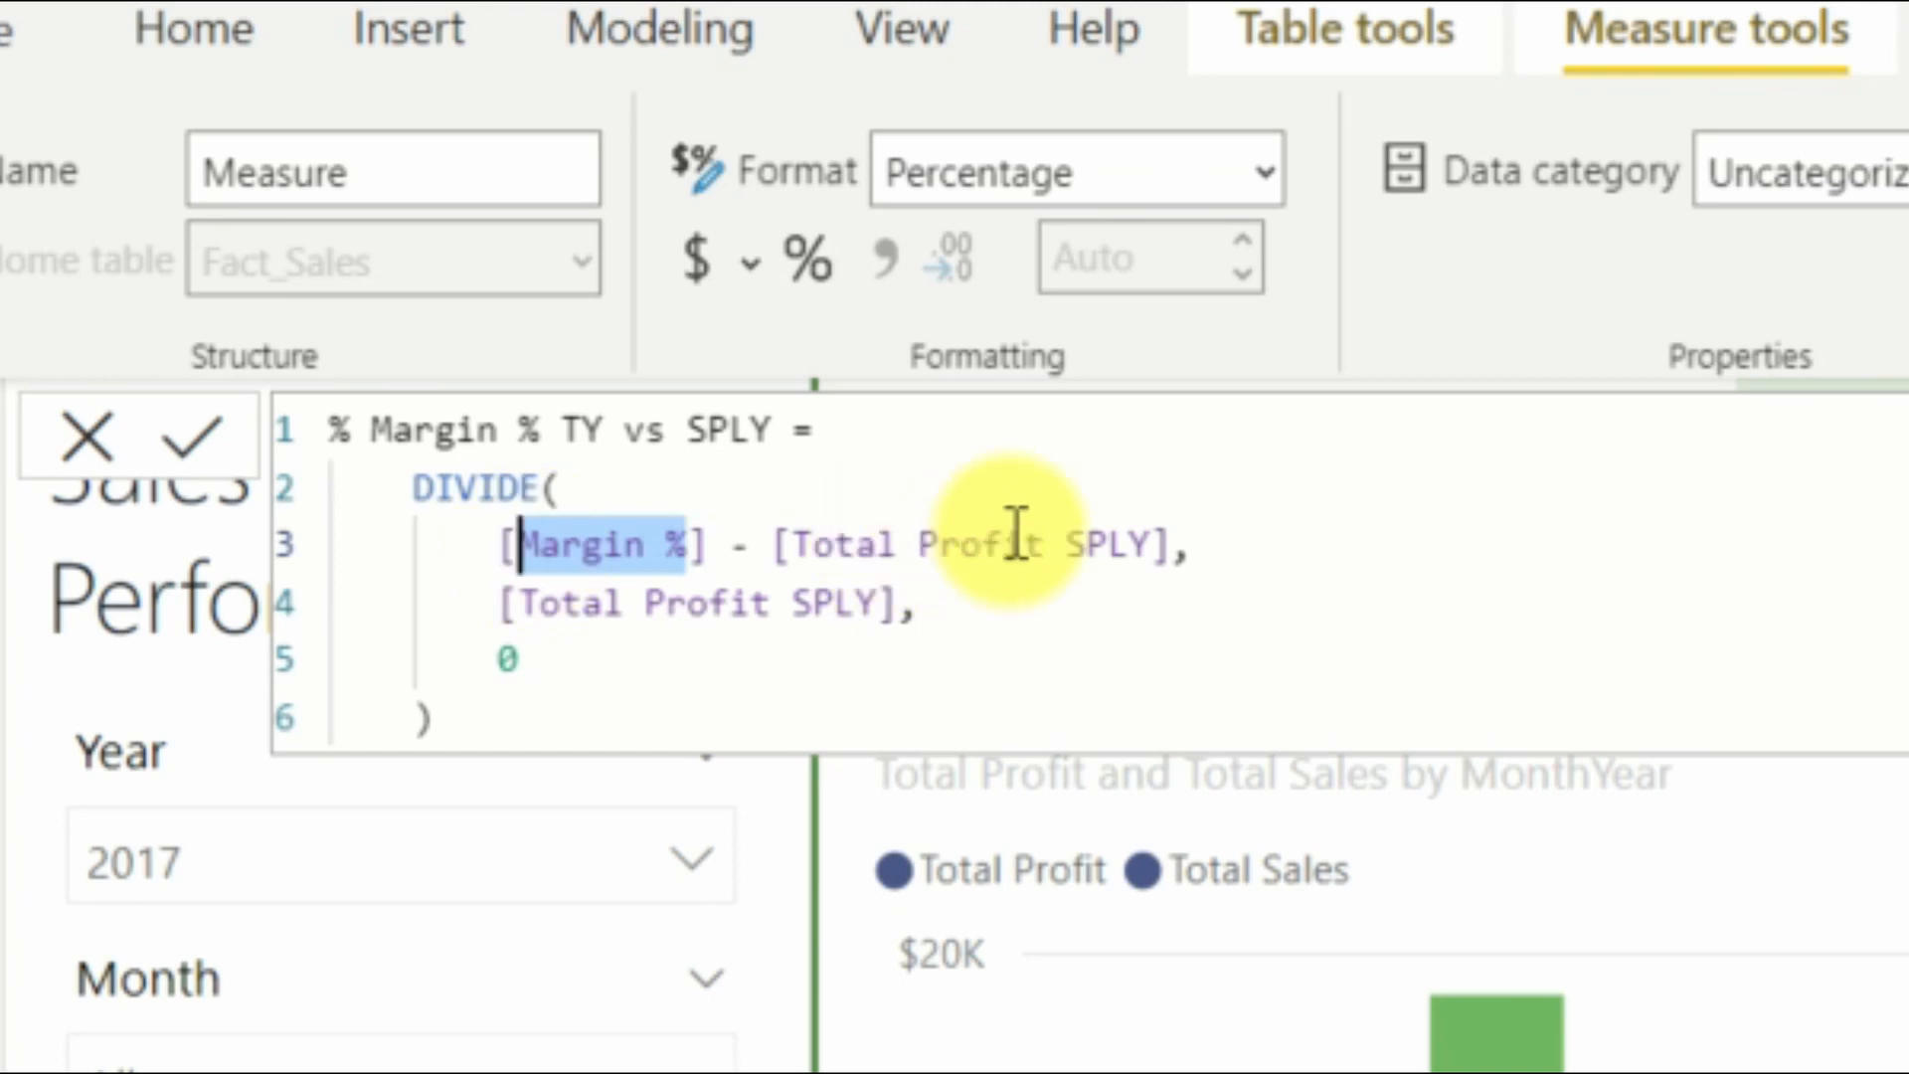
left_click_drag(1042, 544, 934, 548)
key("ctrl+v")
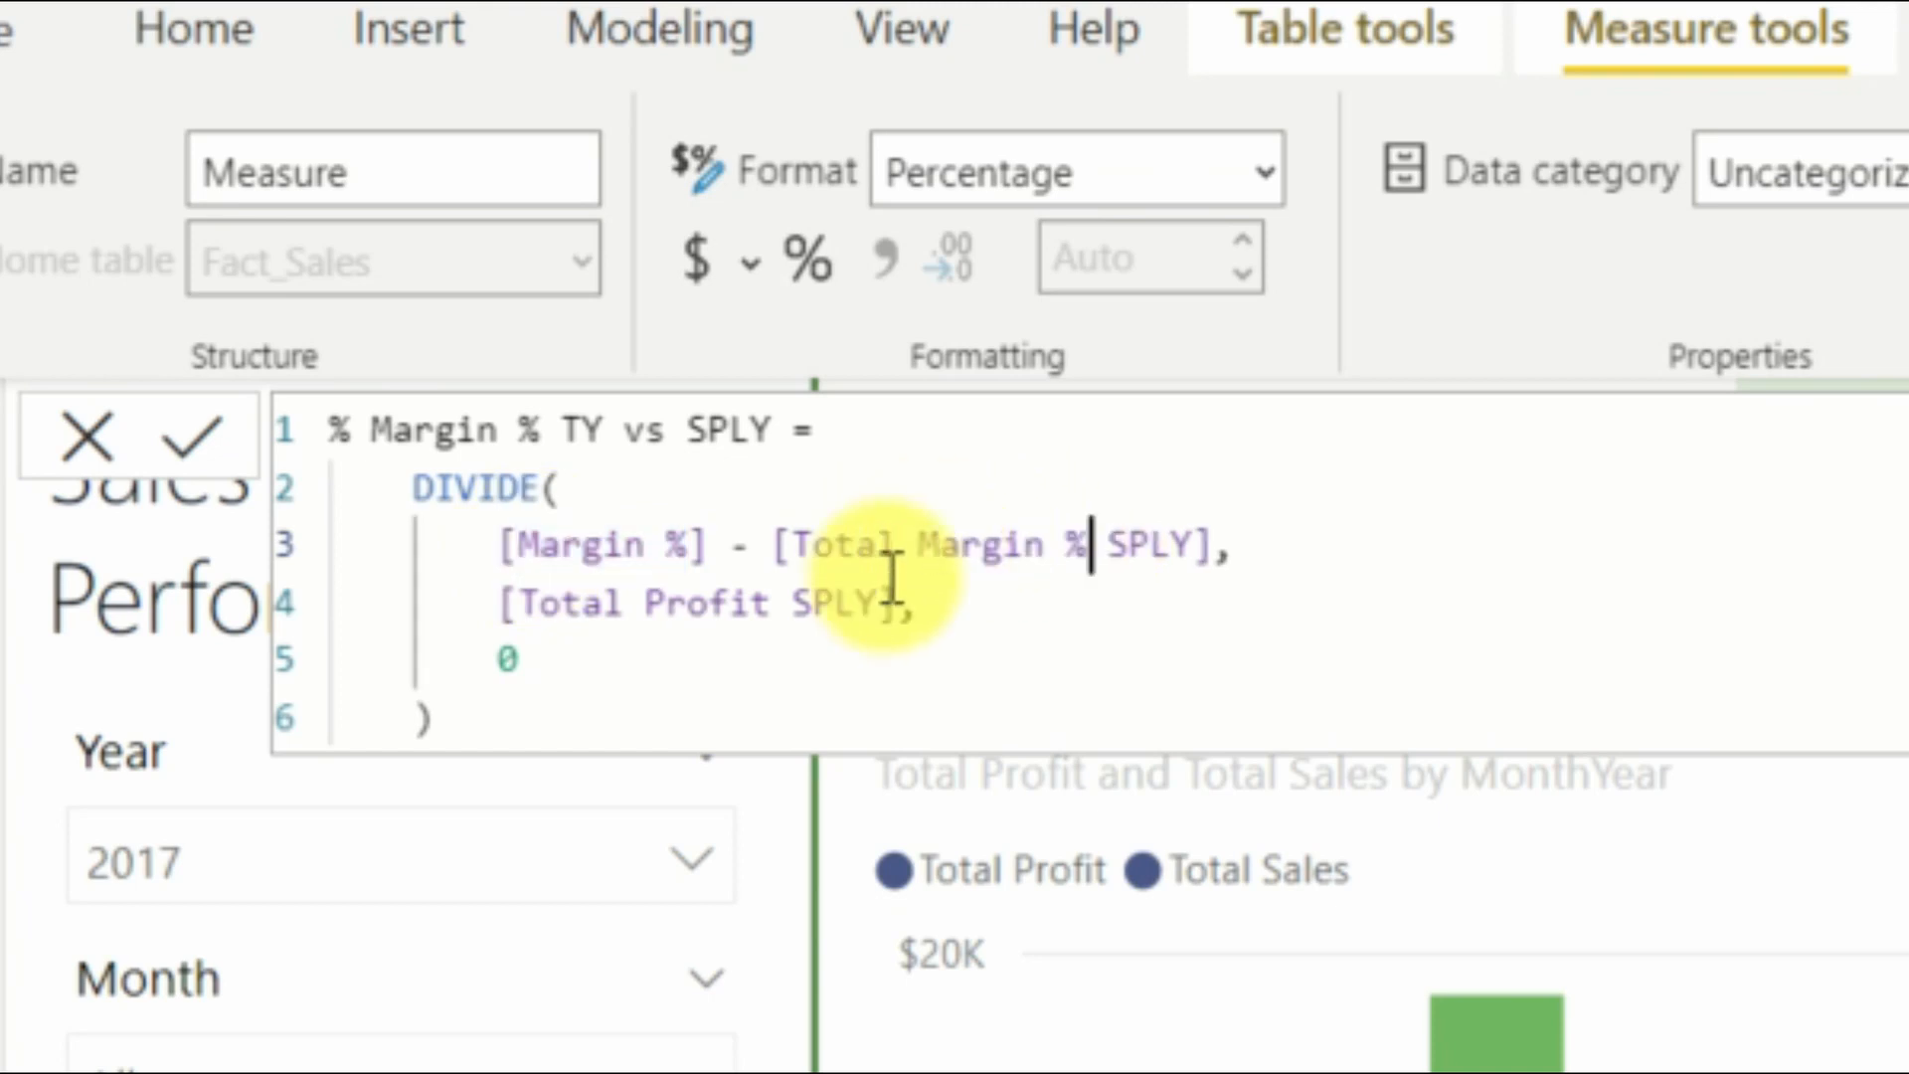
left_click_drag(771, 603, 648, 599)
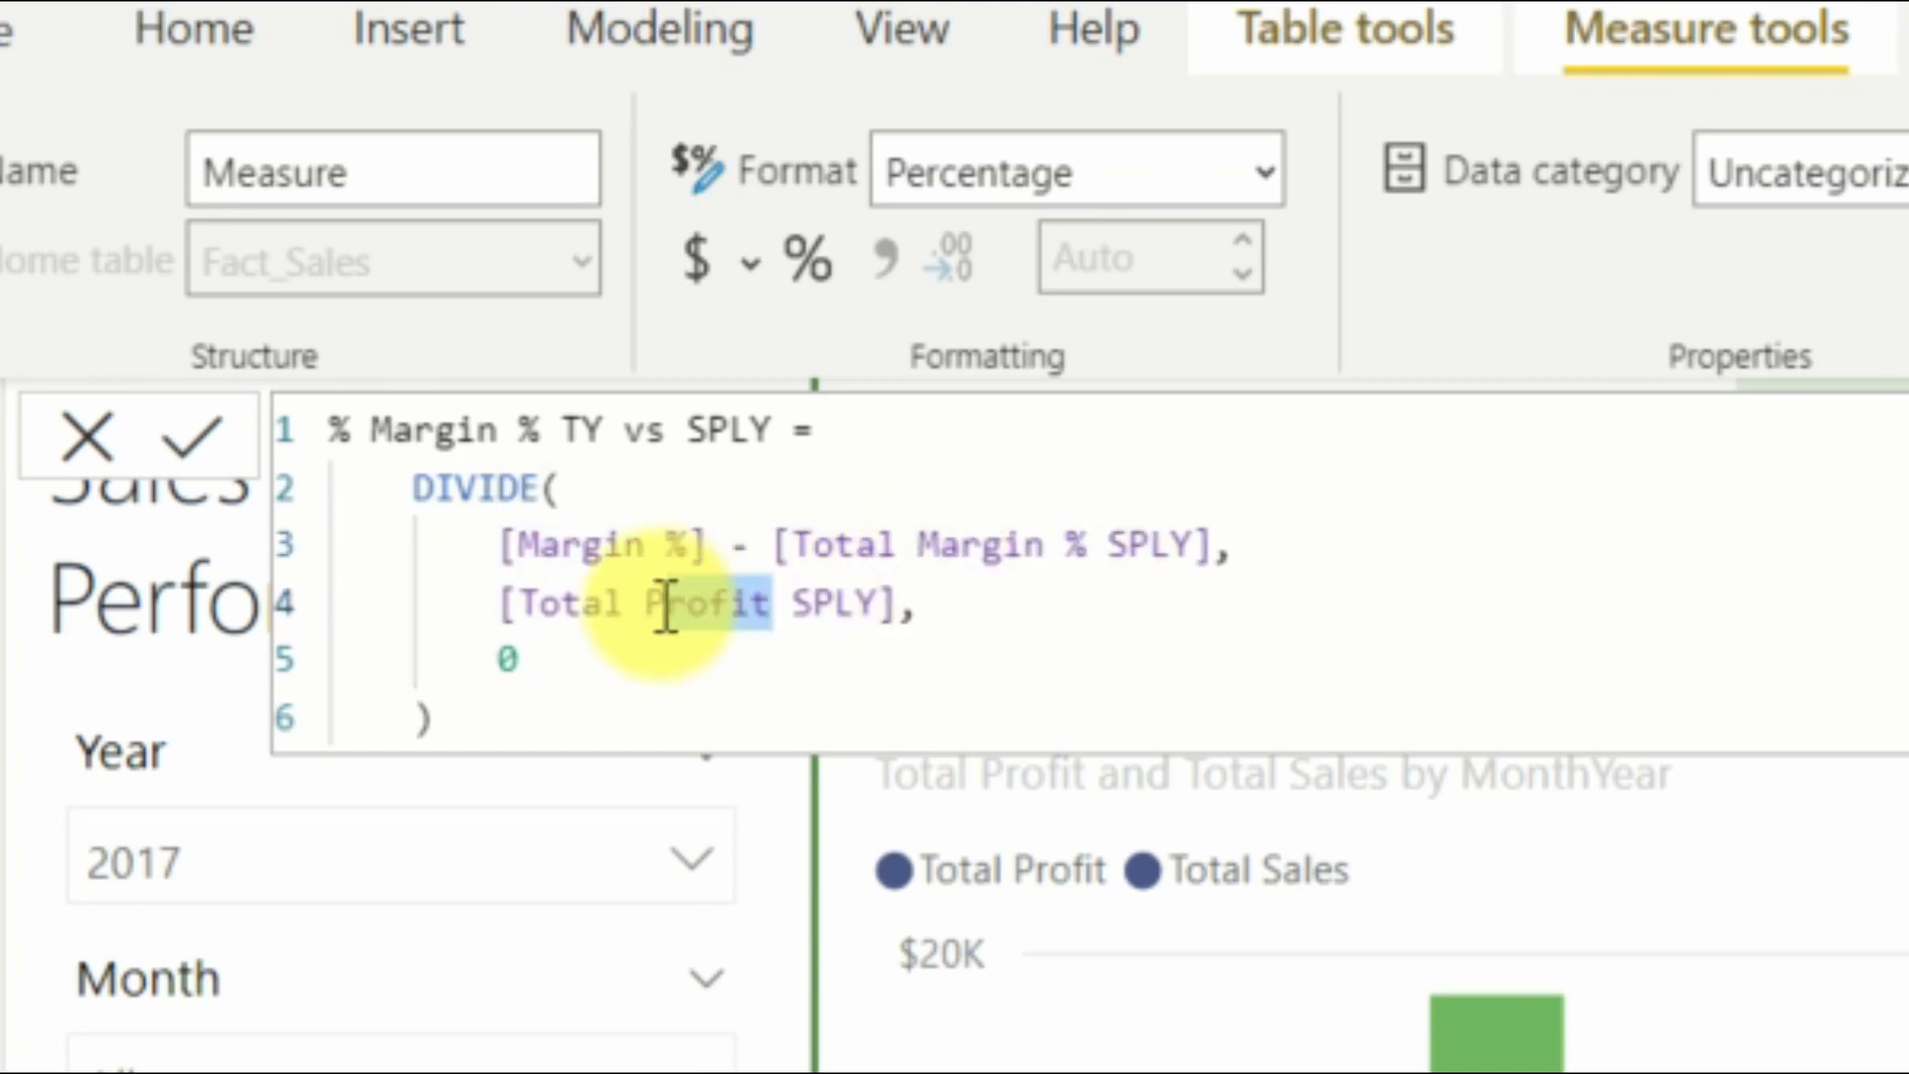
key("ctrl+v")
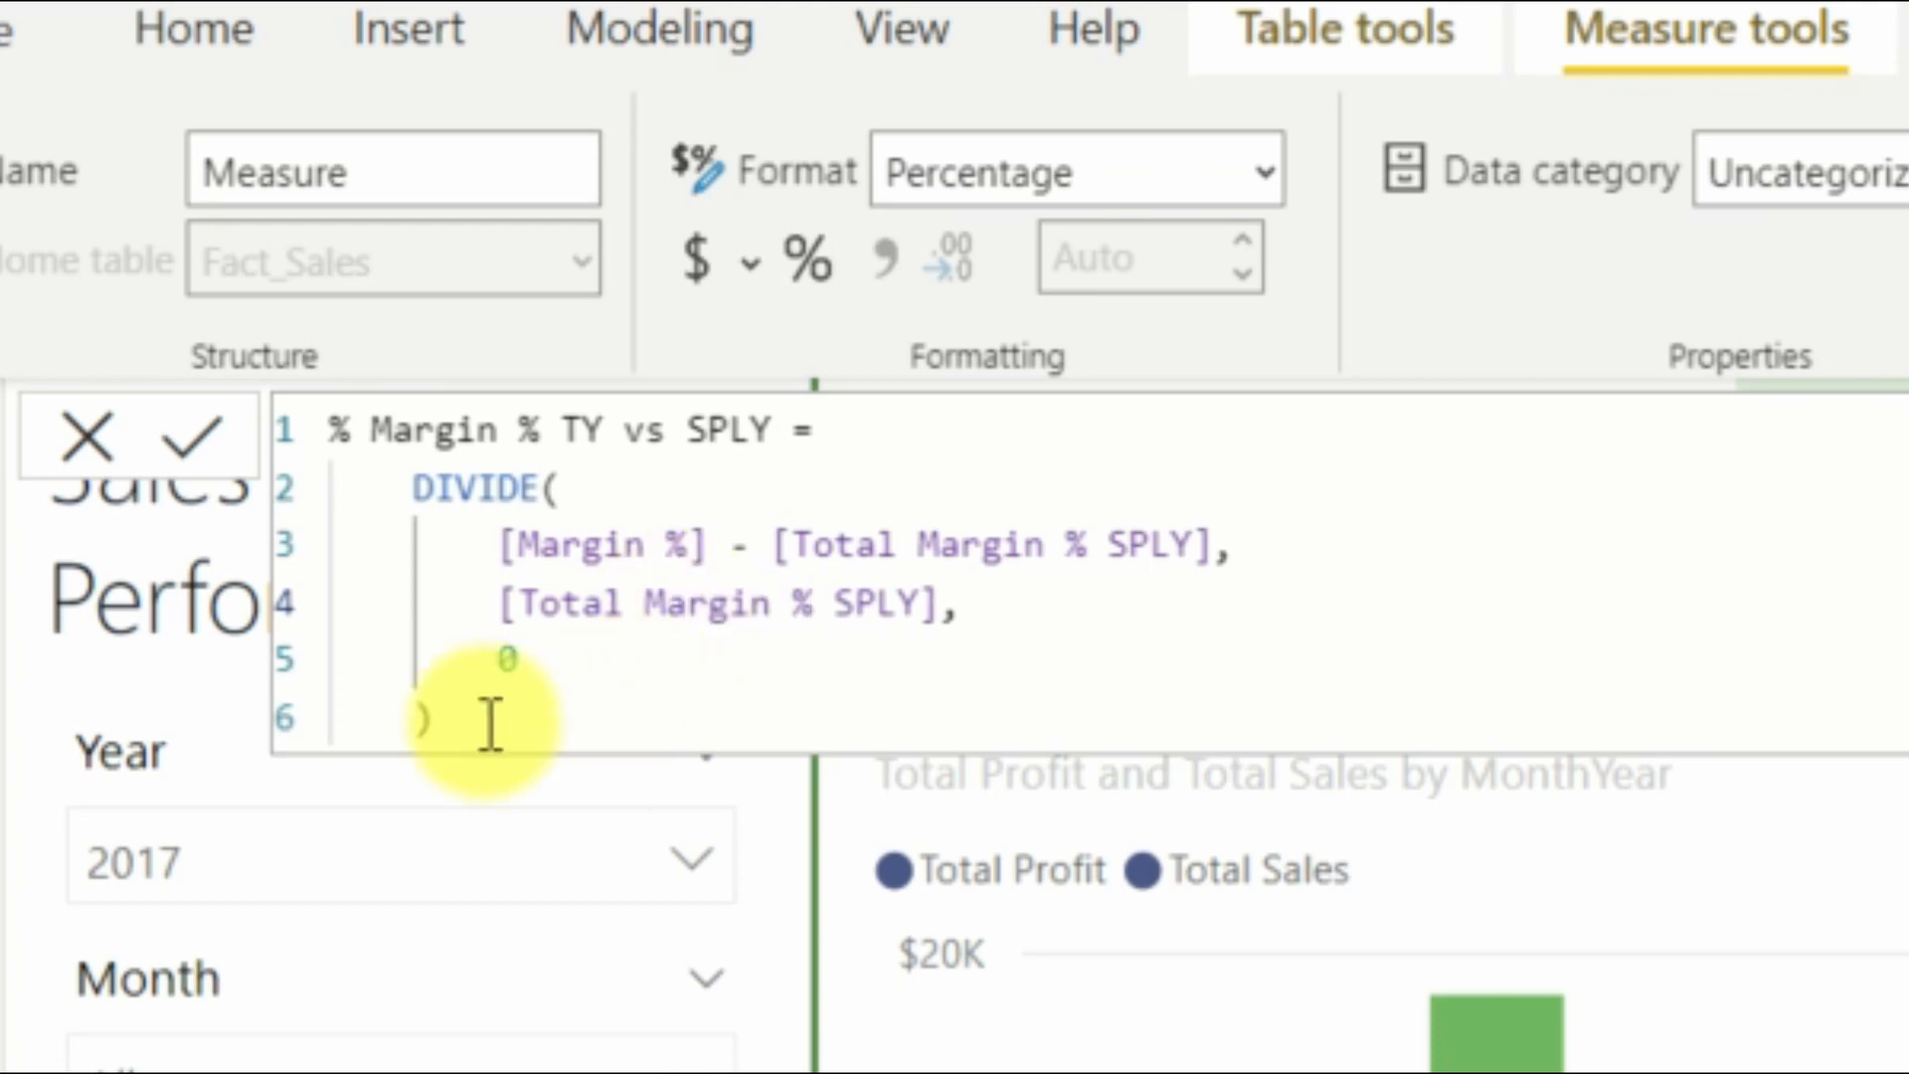
Commit the % Margin % TY vs SPLY measure with its full formula copied for reuse, and format it as a percentage.
left_click_drag(490, 725, 333, 438)
key("ctrl+c")
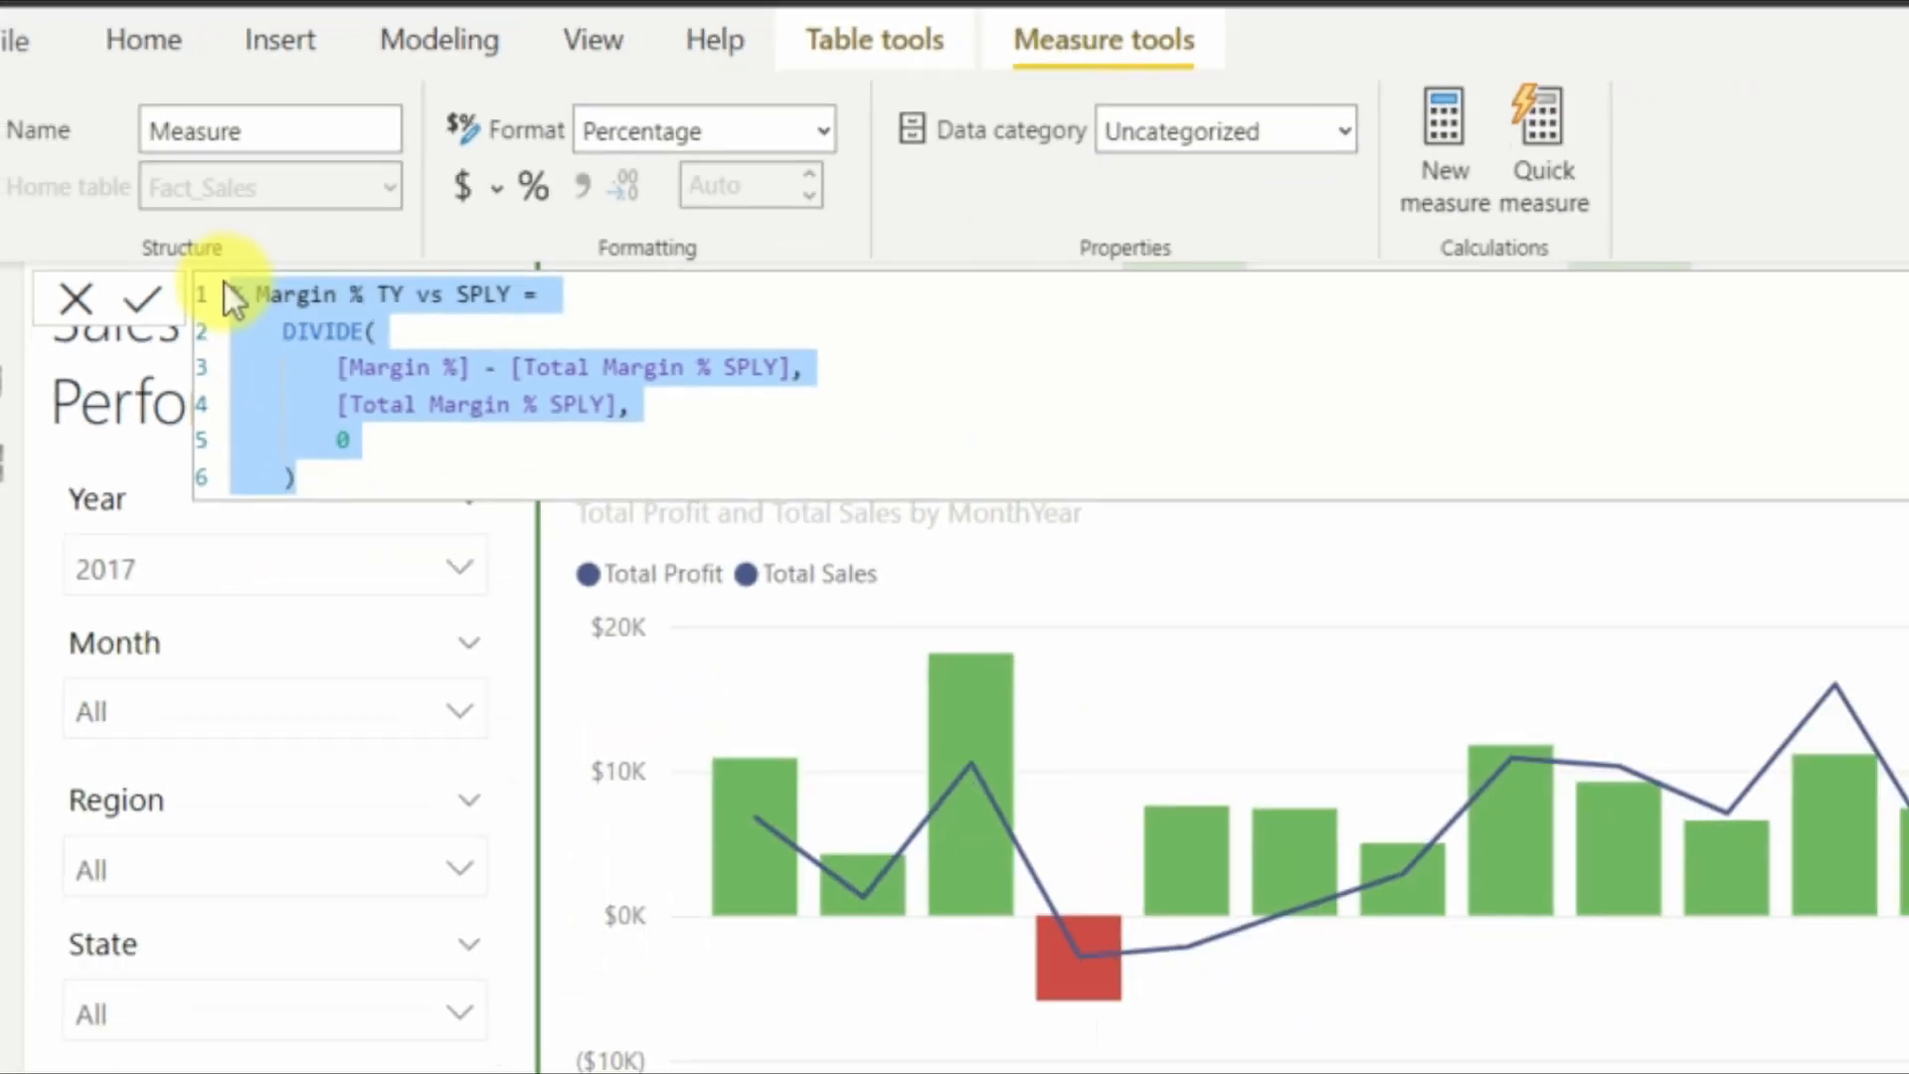
key("Return")
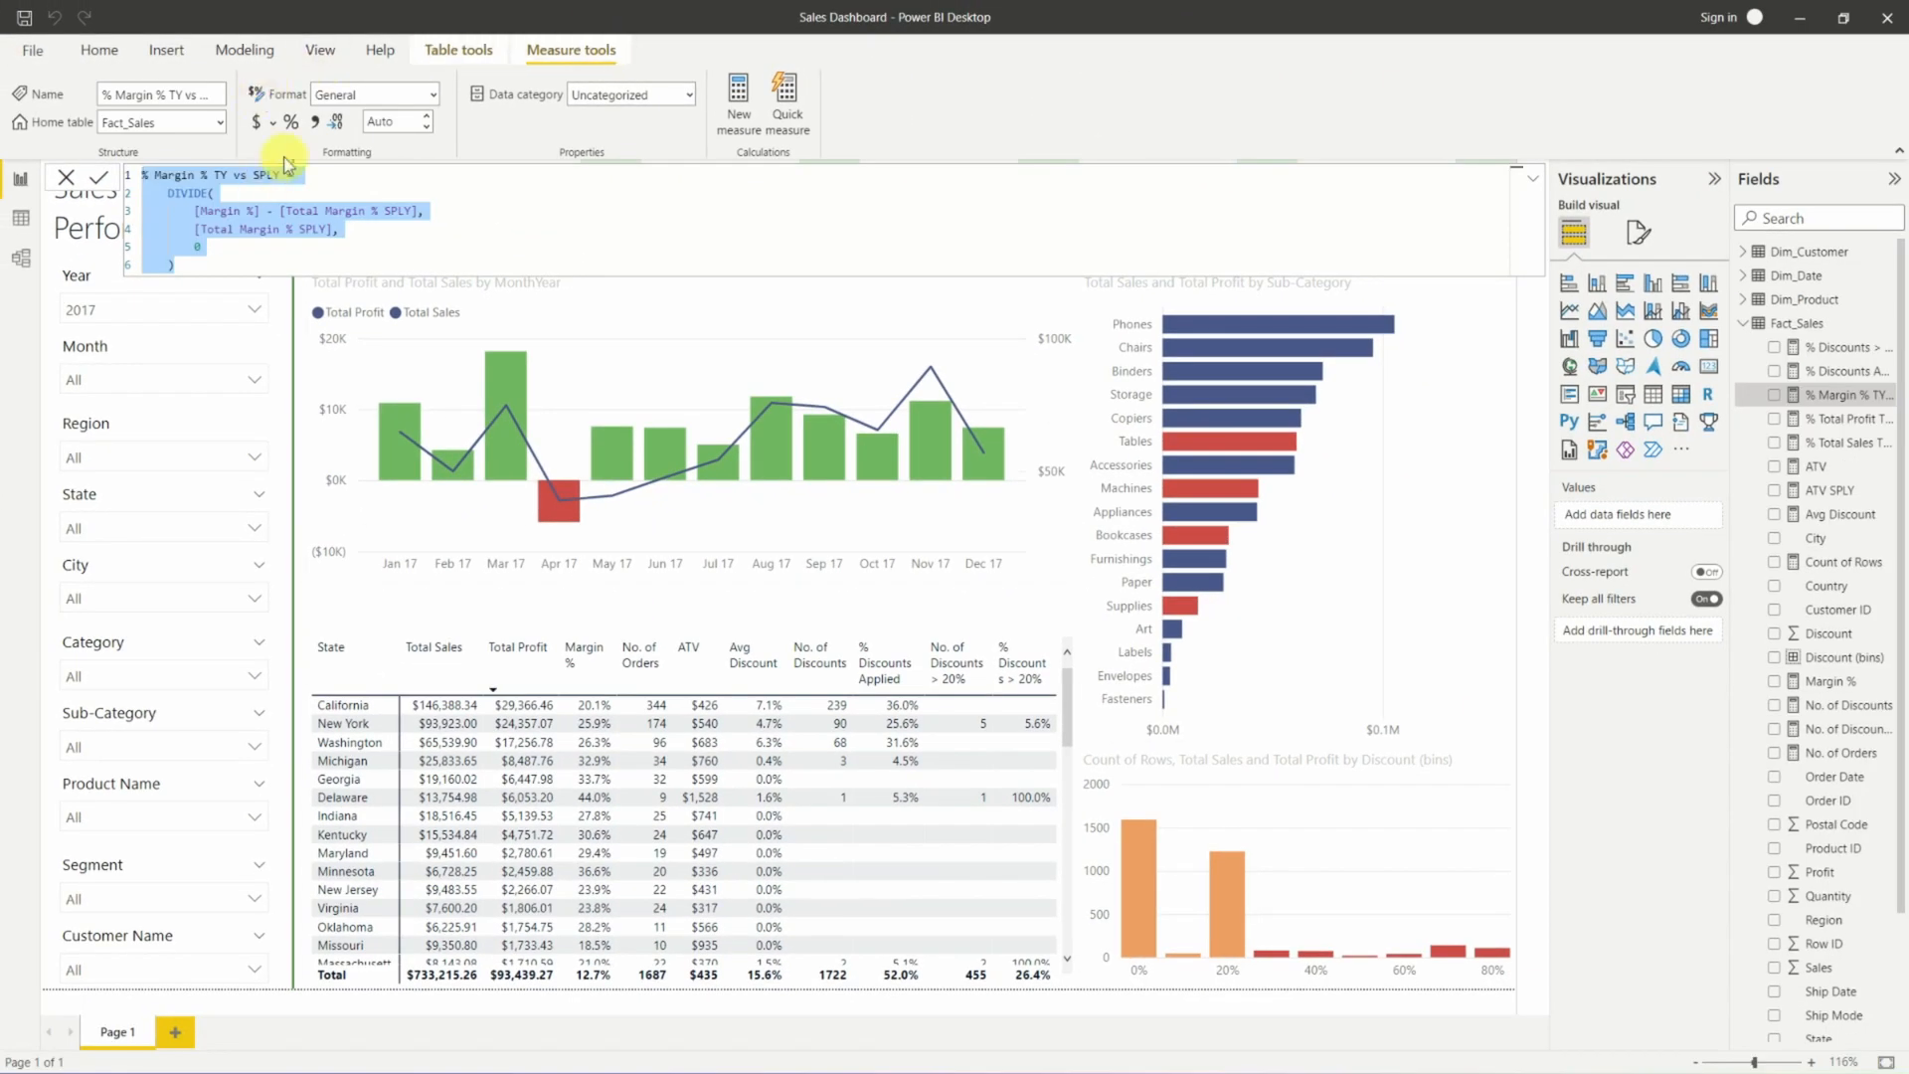
left_click(289, 125)
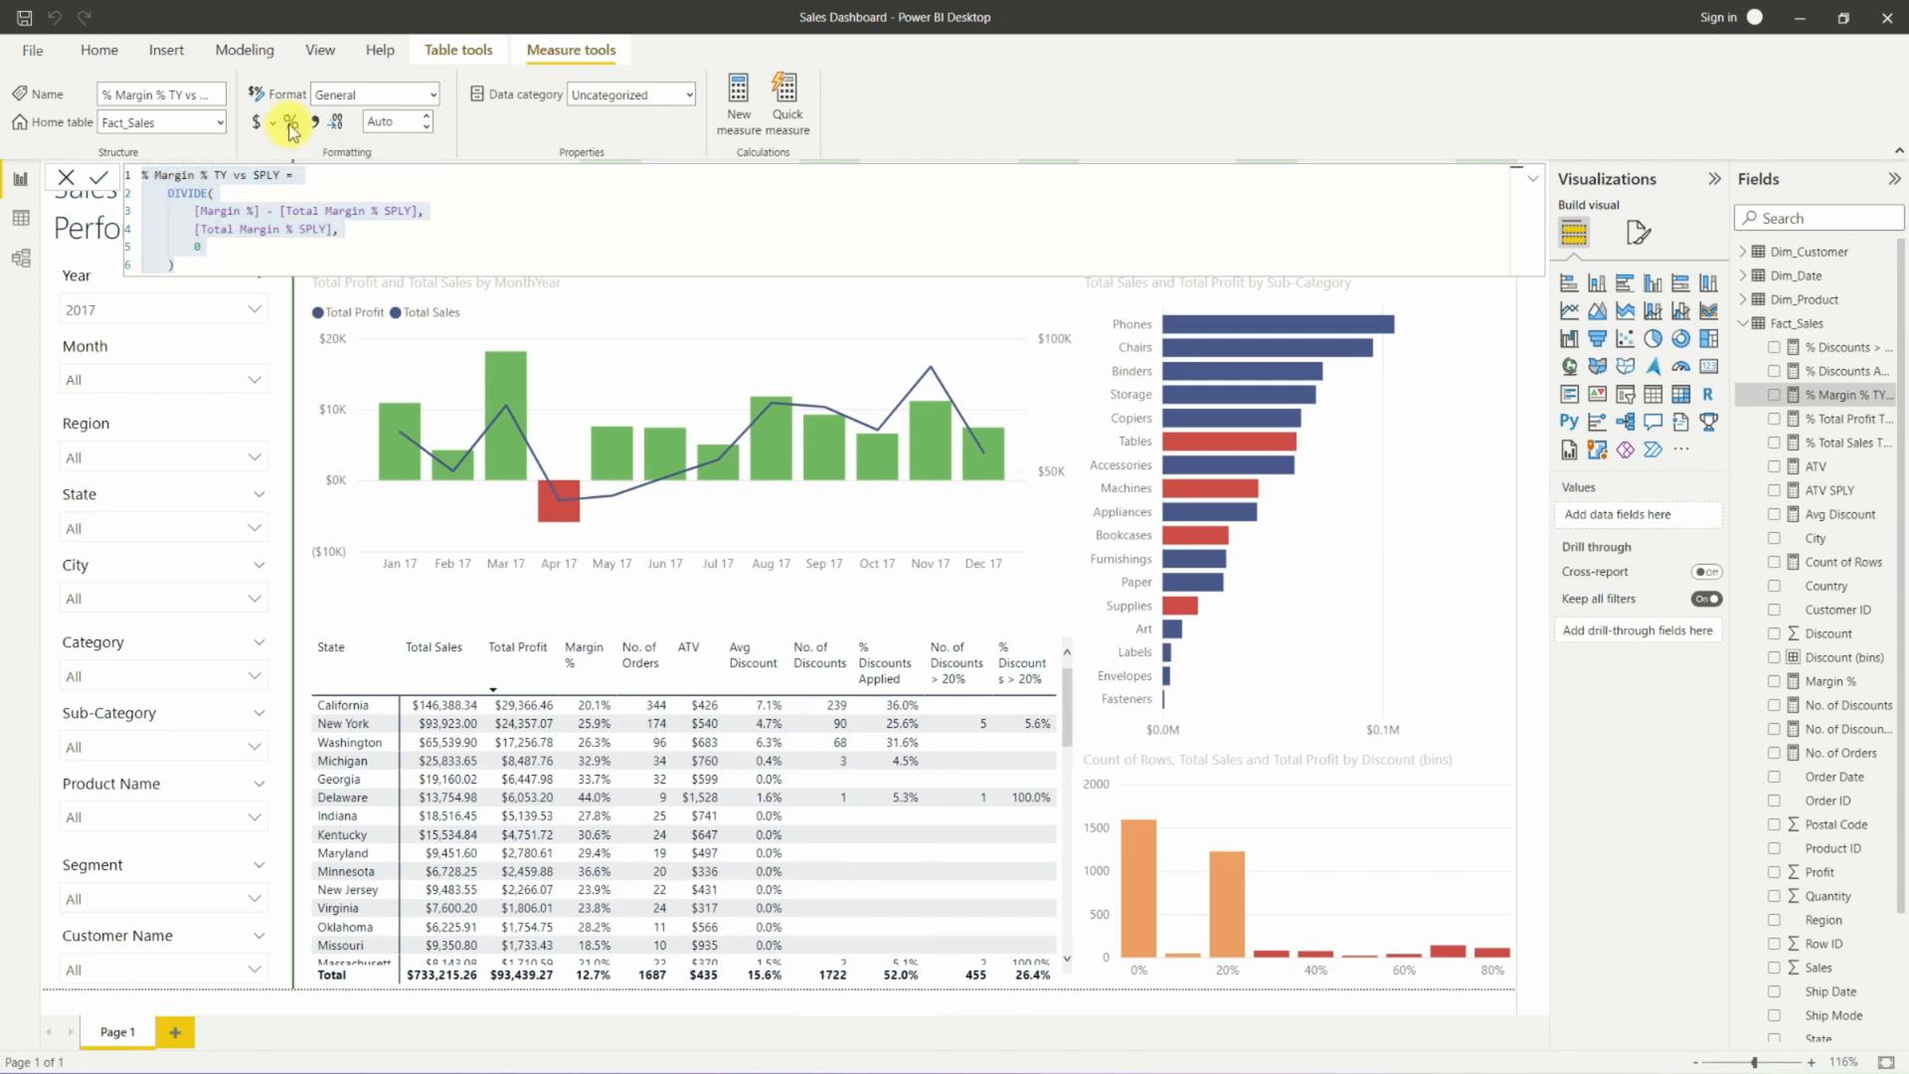
left_click(384, 119)
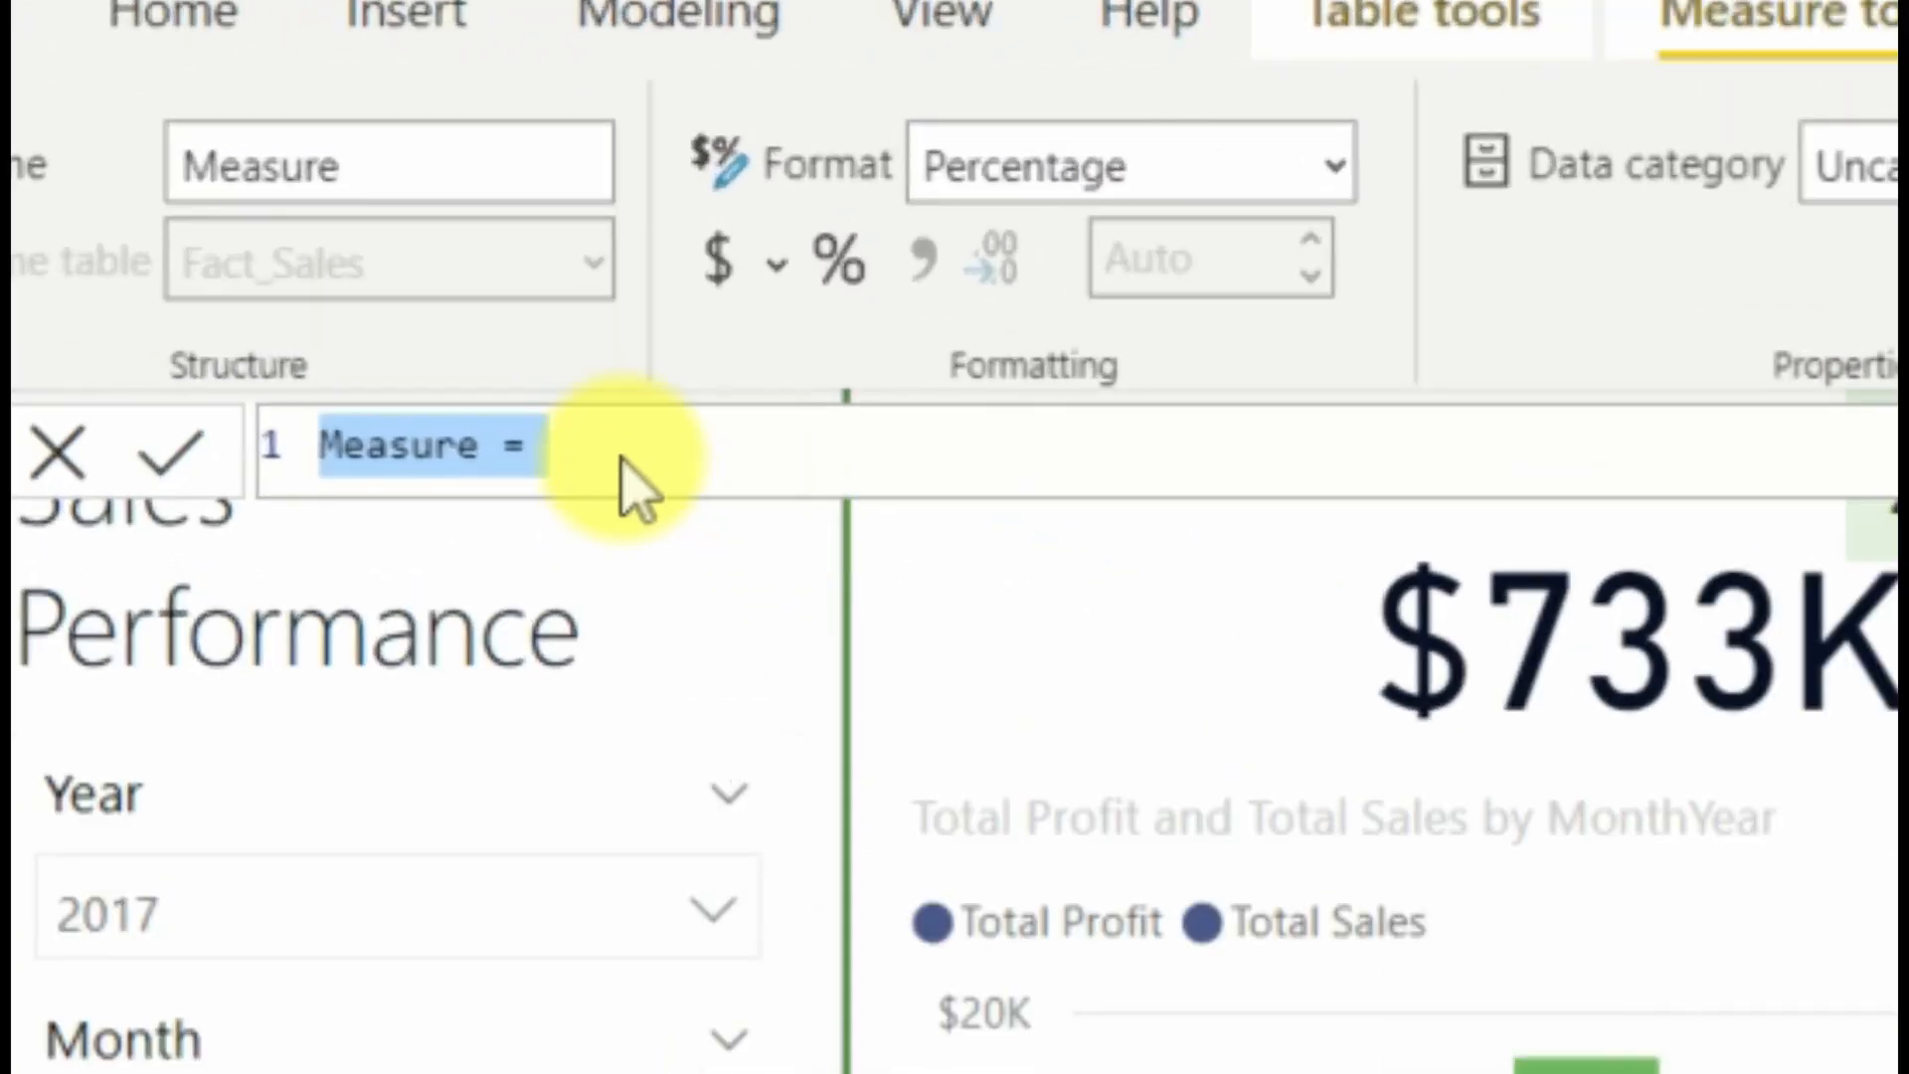
Fill a new measure with the copied margin formula and replace its [Margin %] reference with [No. of Orders].
key("ctrl+v")
left_click_drag(734, 559, 528, 567)
type("No.")
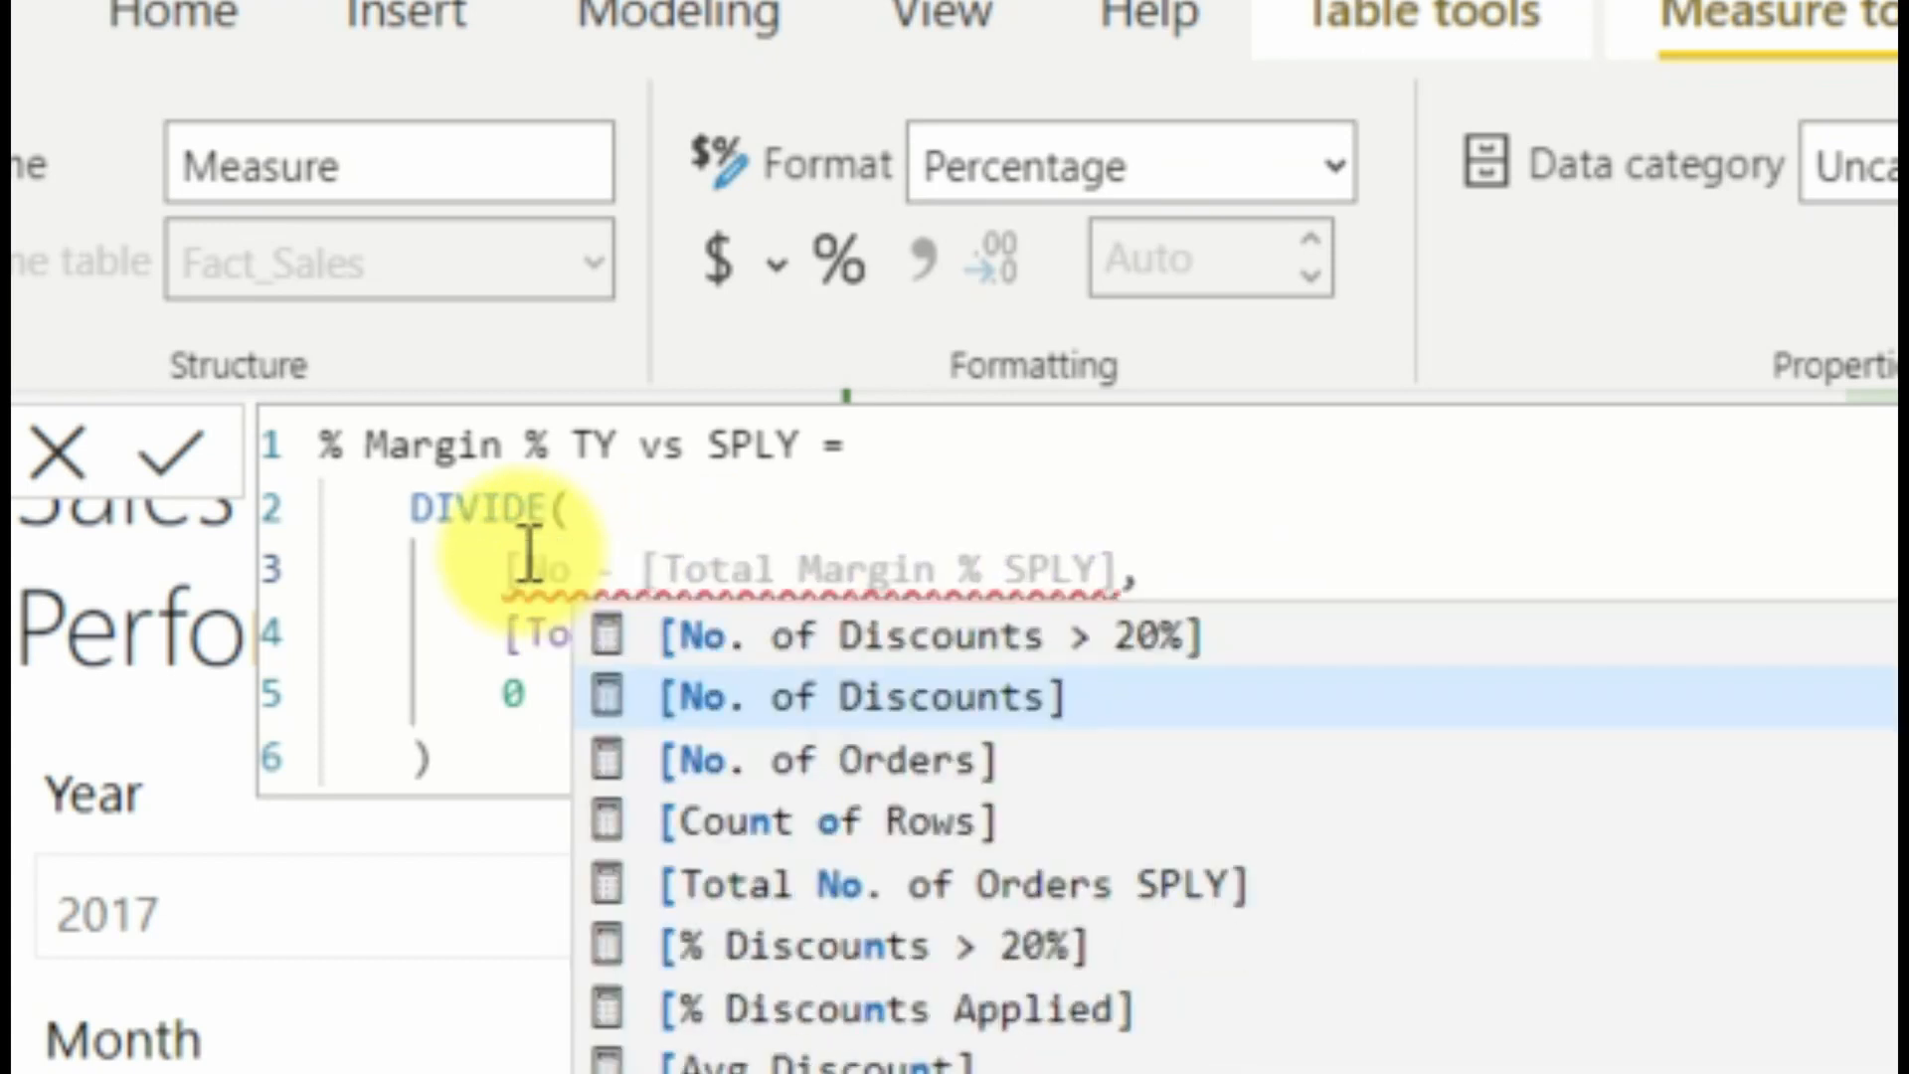
key("Tab")
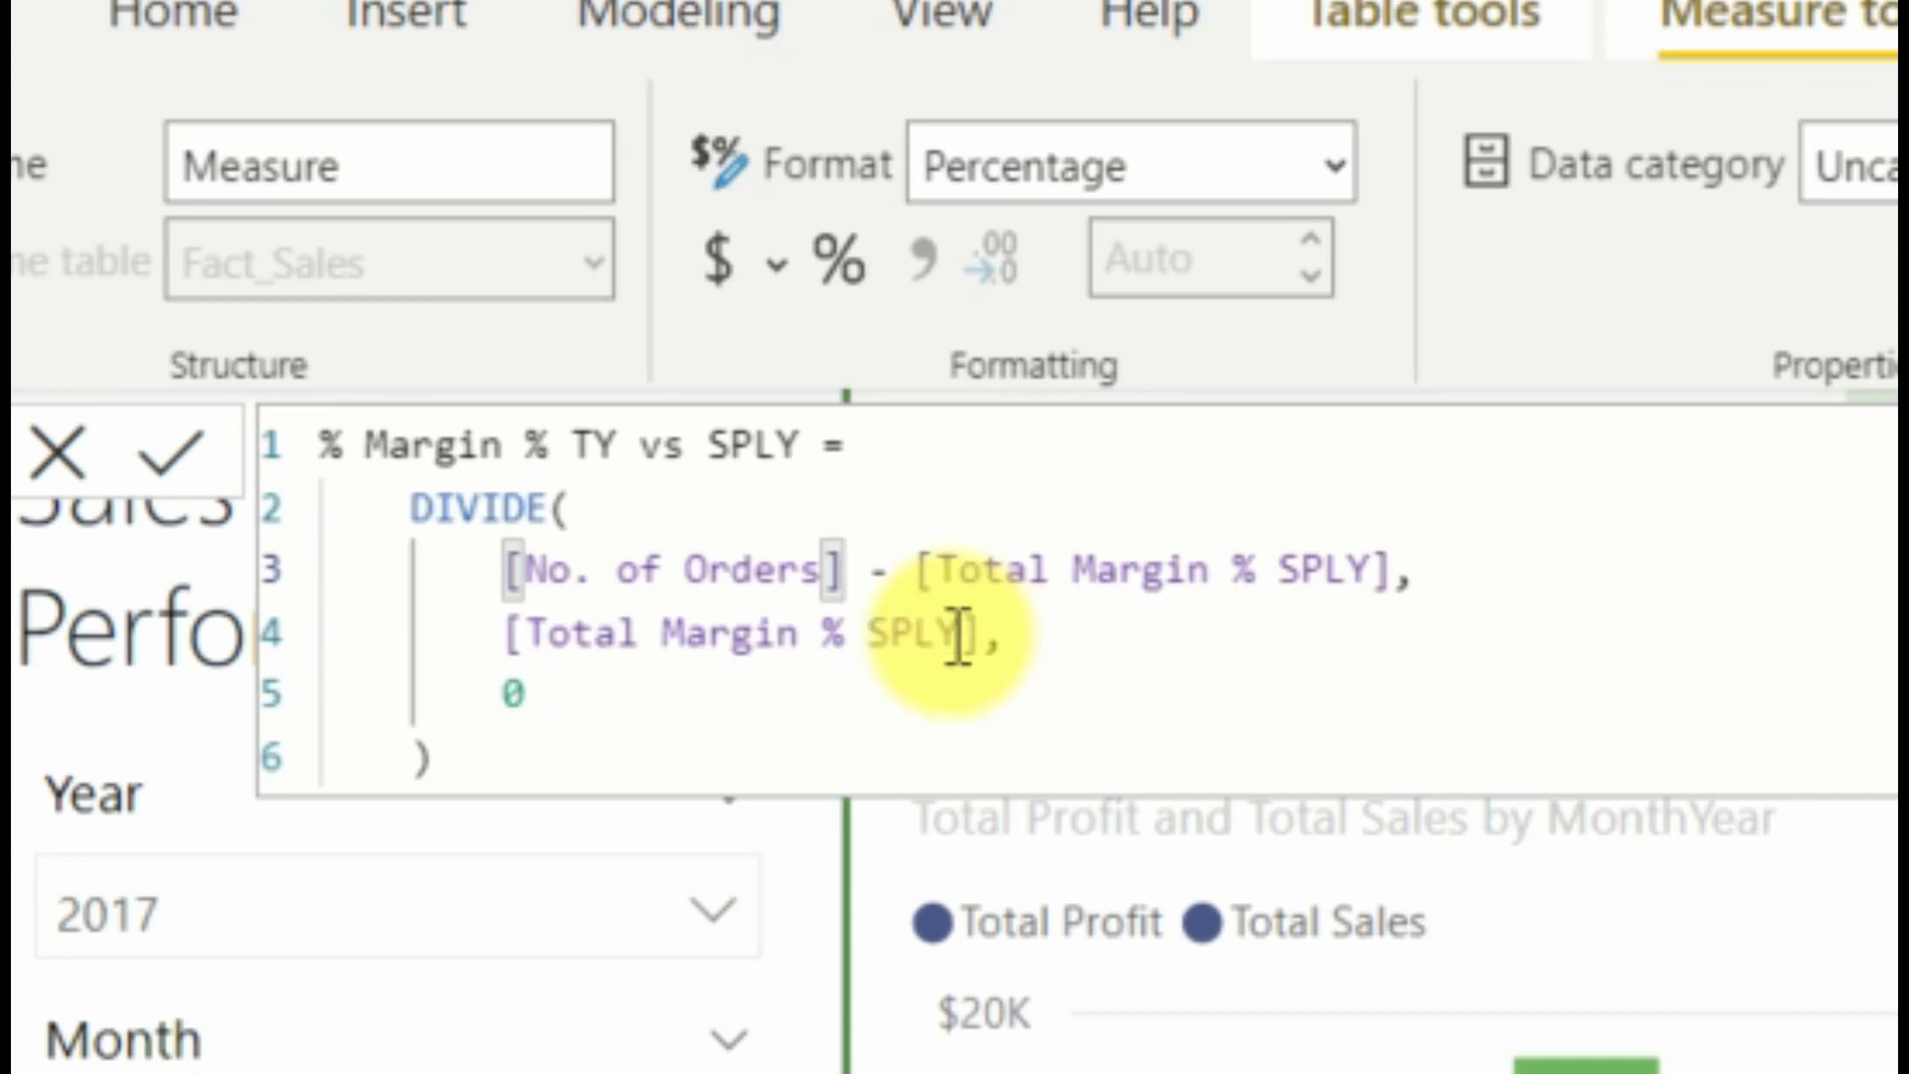
Change both prior-year references to [Total No. of Orders SPLY] and rename the measure % No. of Orders TY vs SPLY.
left_click(830, 554)
left_click_drag(830, 554, 524, 562)
key("ctrl+c")
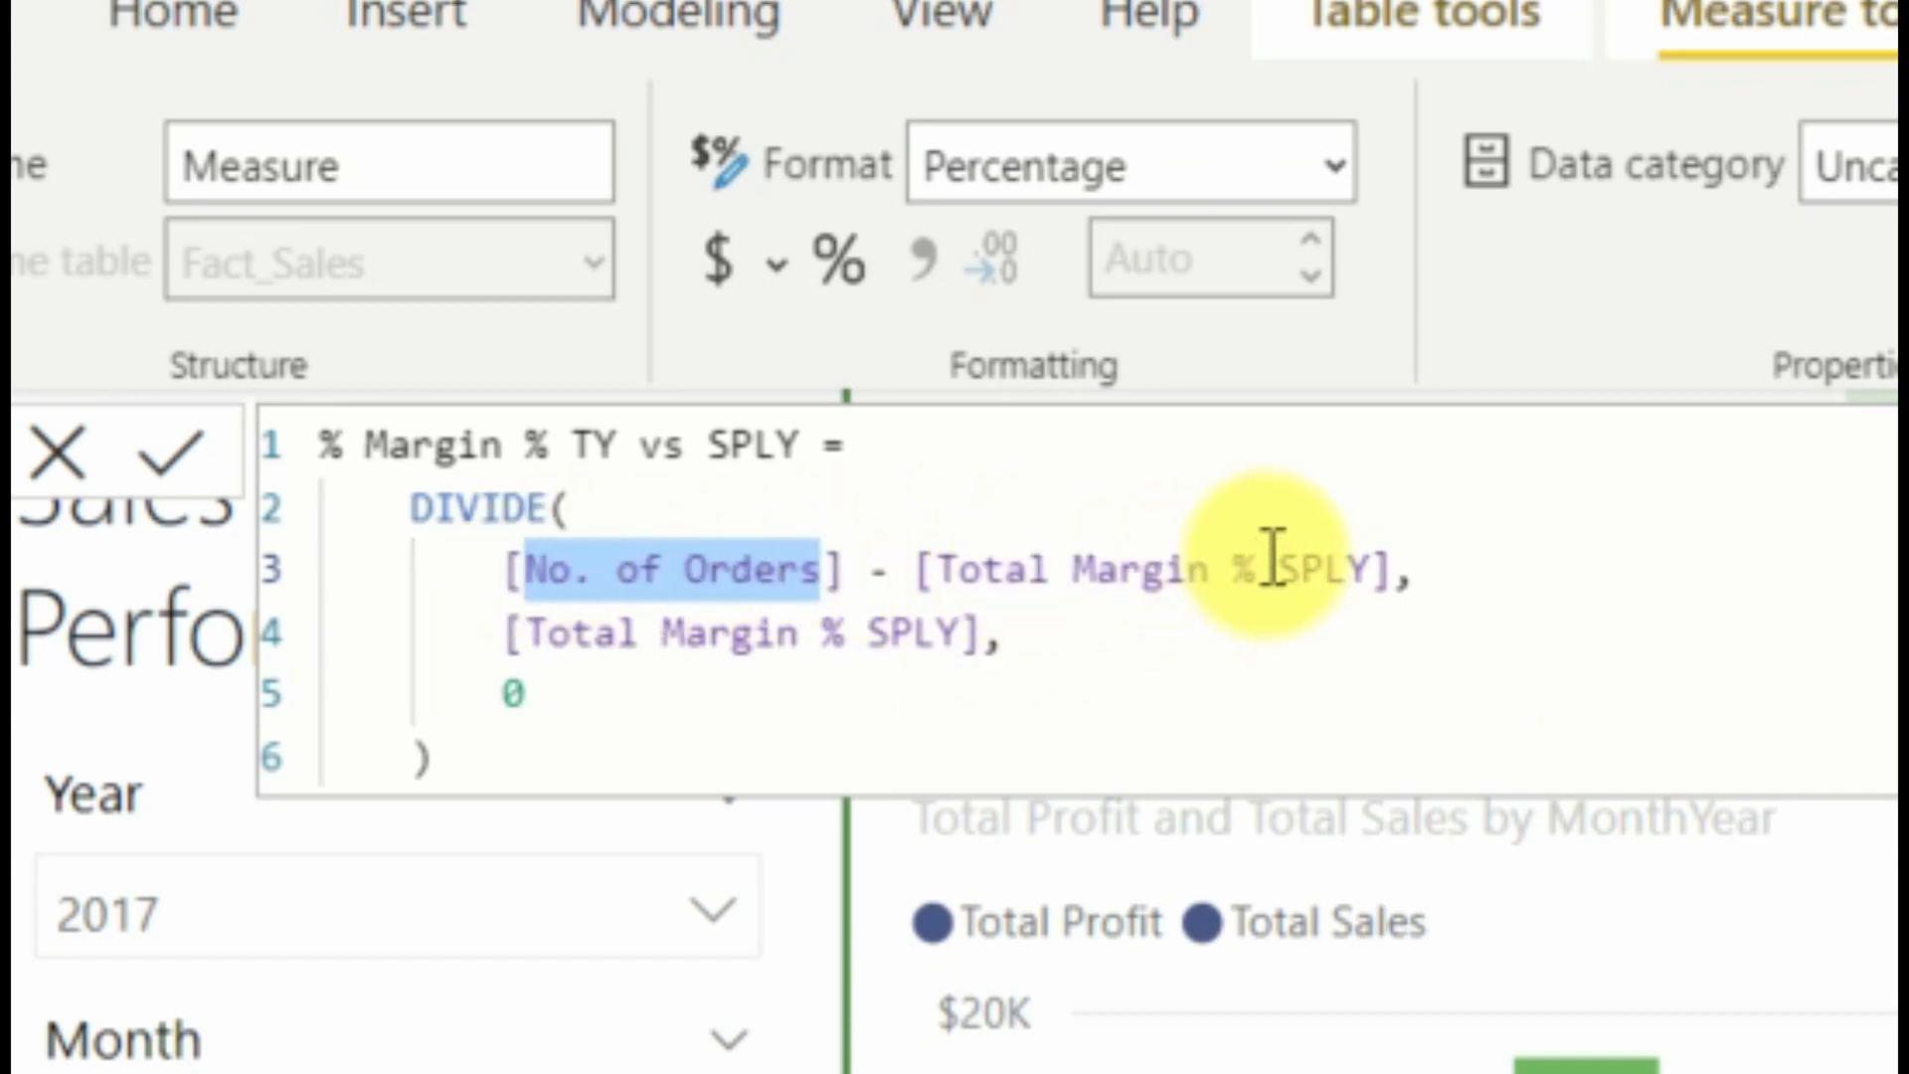
left_click_drag(1260, 569, 1074, 572)
key("ctrl+v")
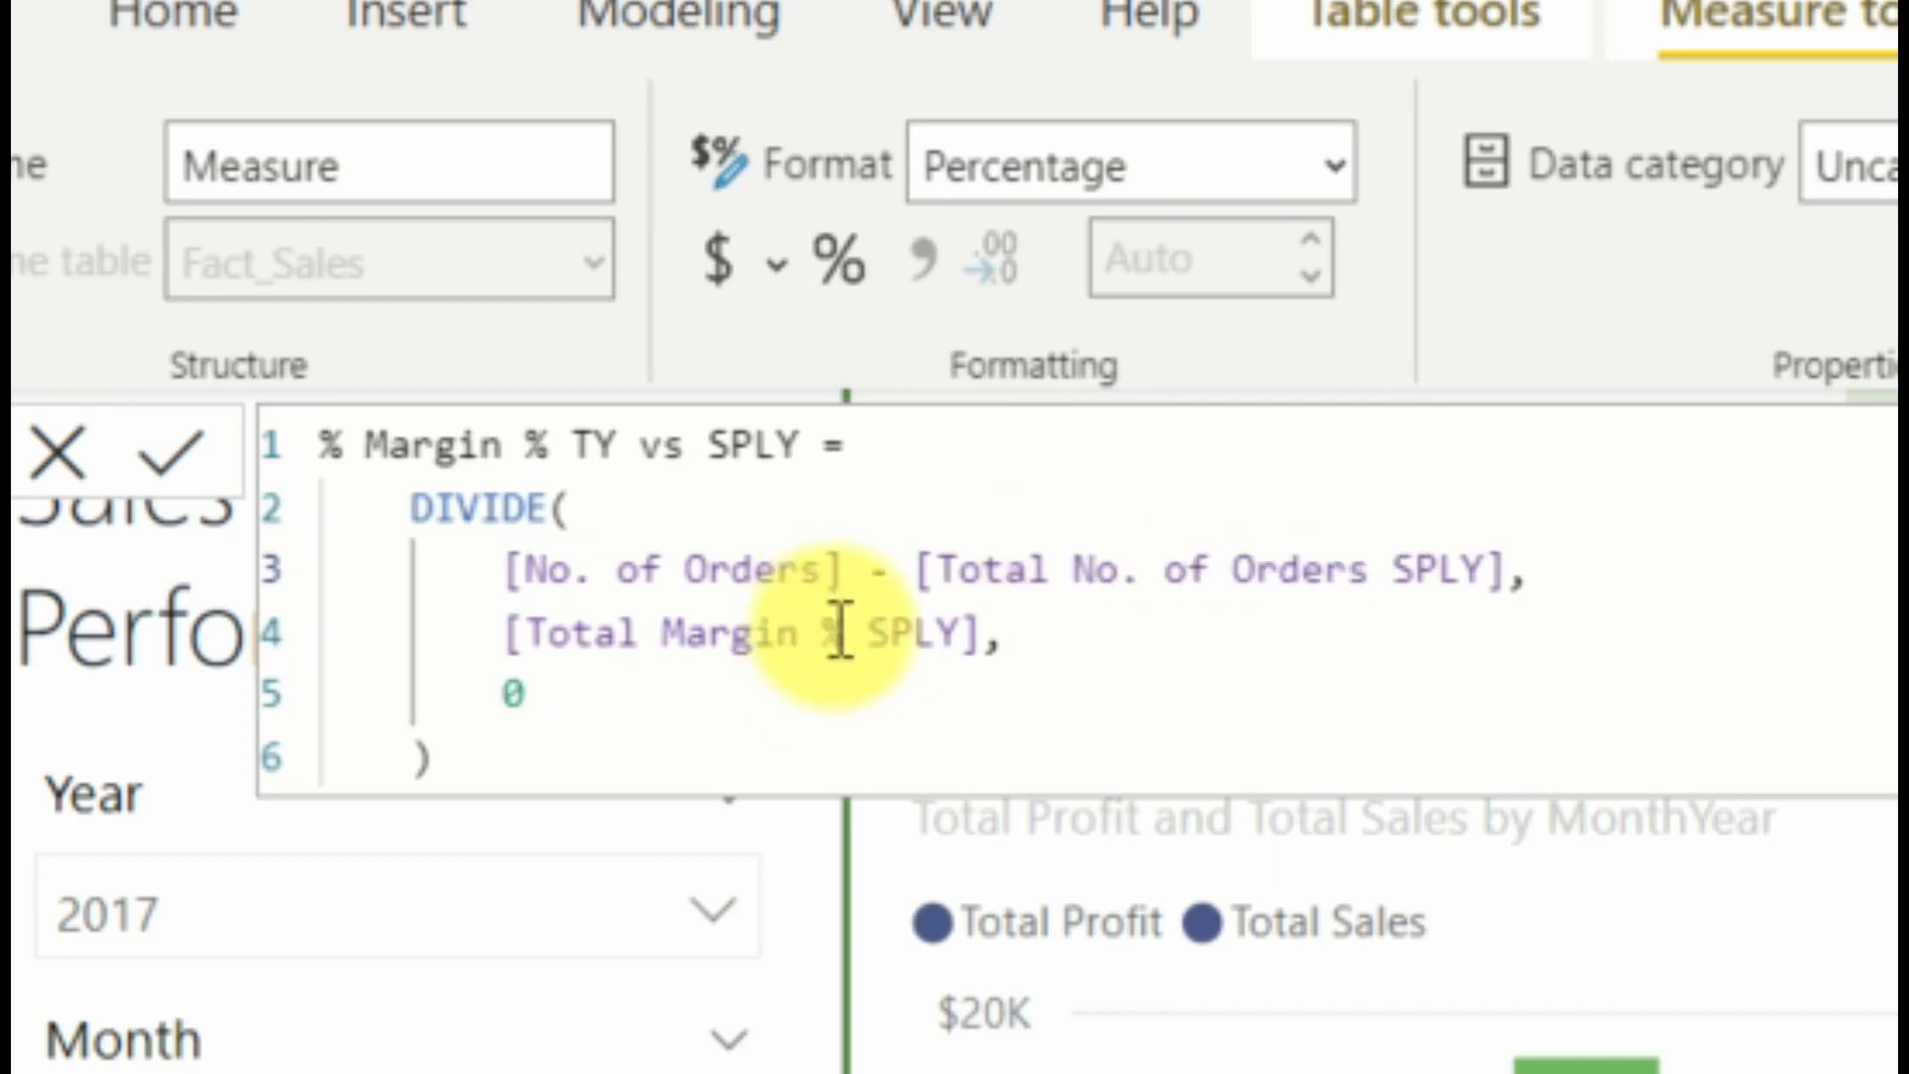
left_click_drag(847, 633, 668, 631)
key("ctrl+v")
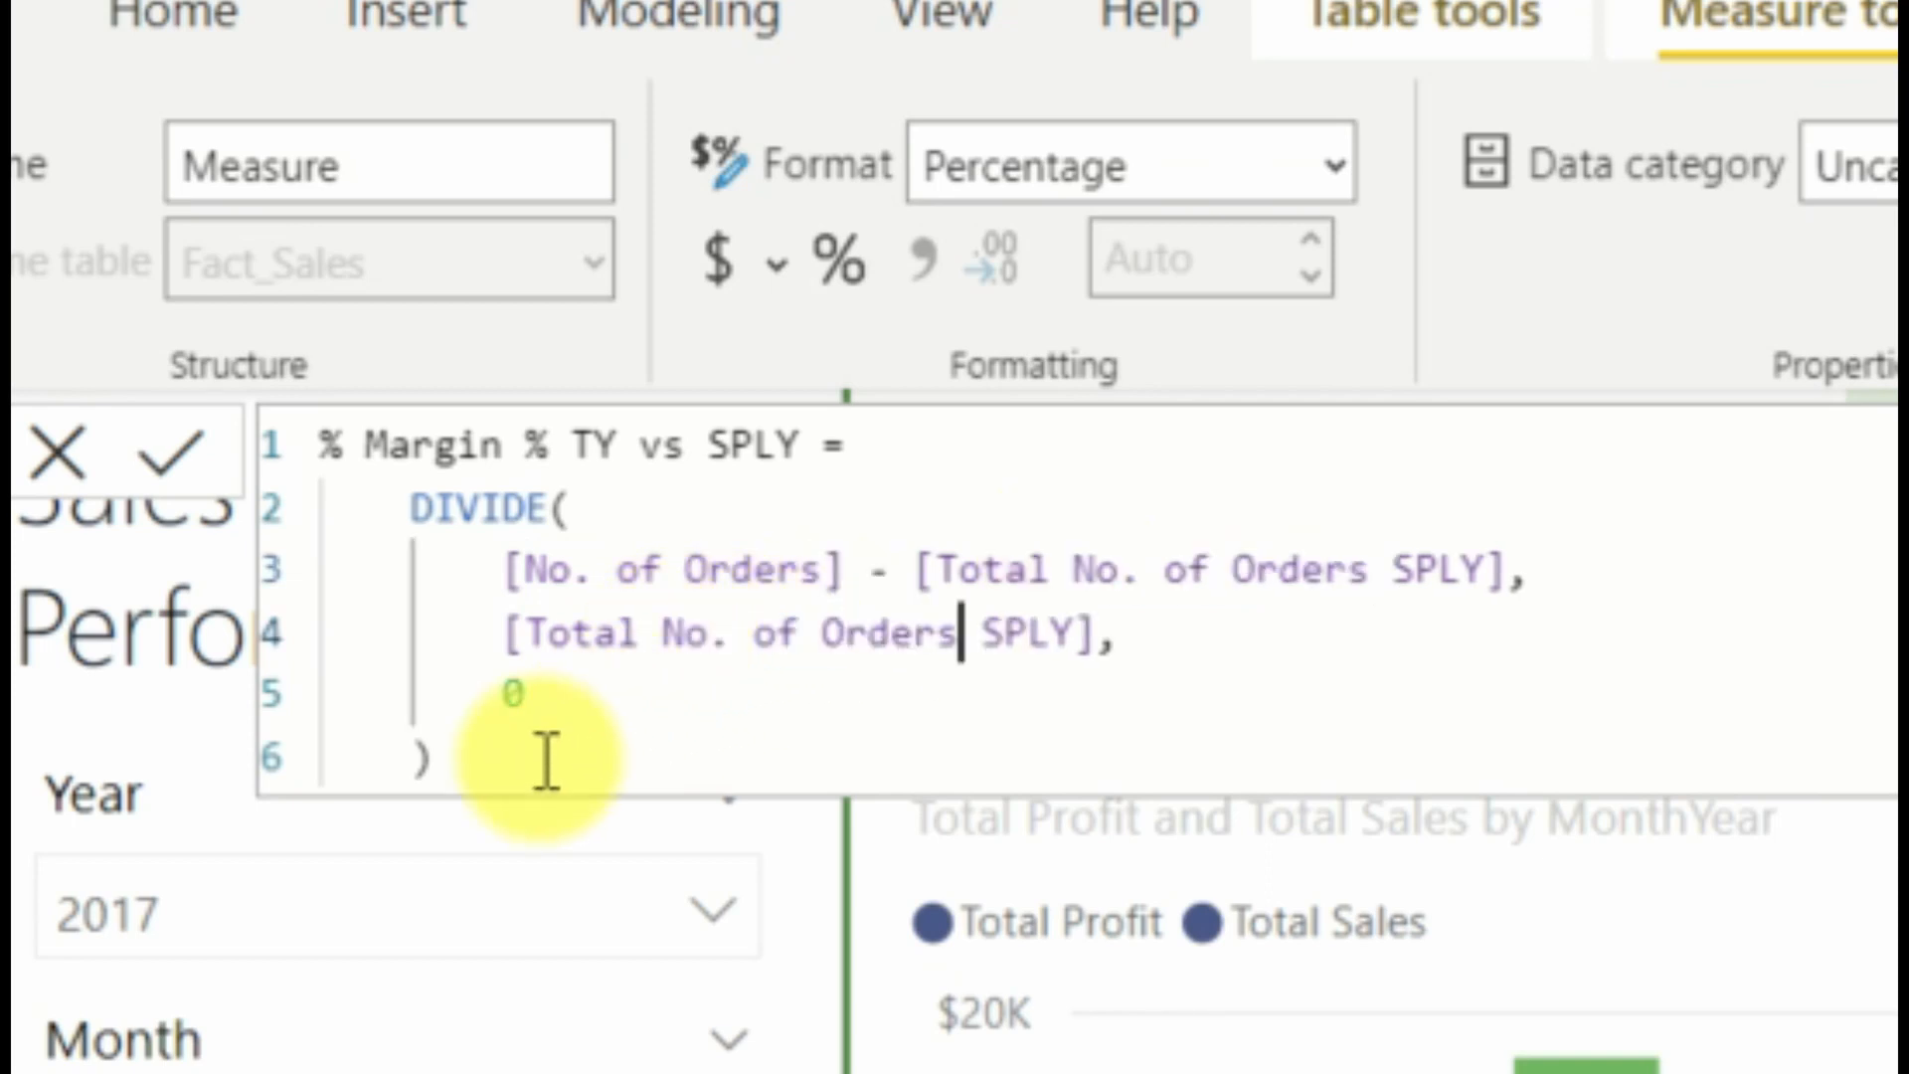
left_click_drag(552, 444, 370, 443)
key("ctrl+v")
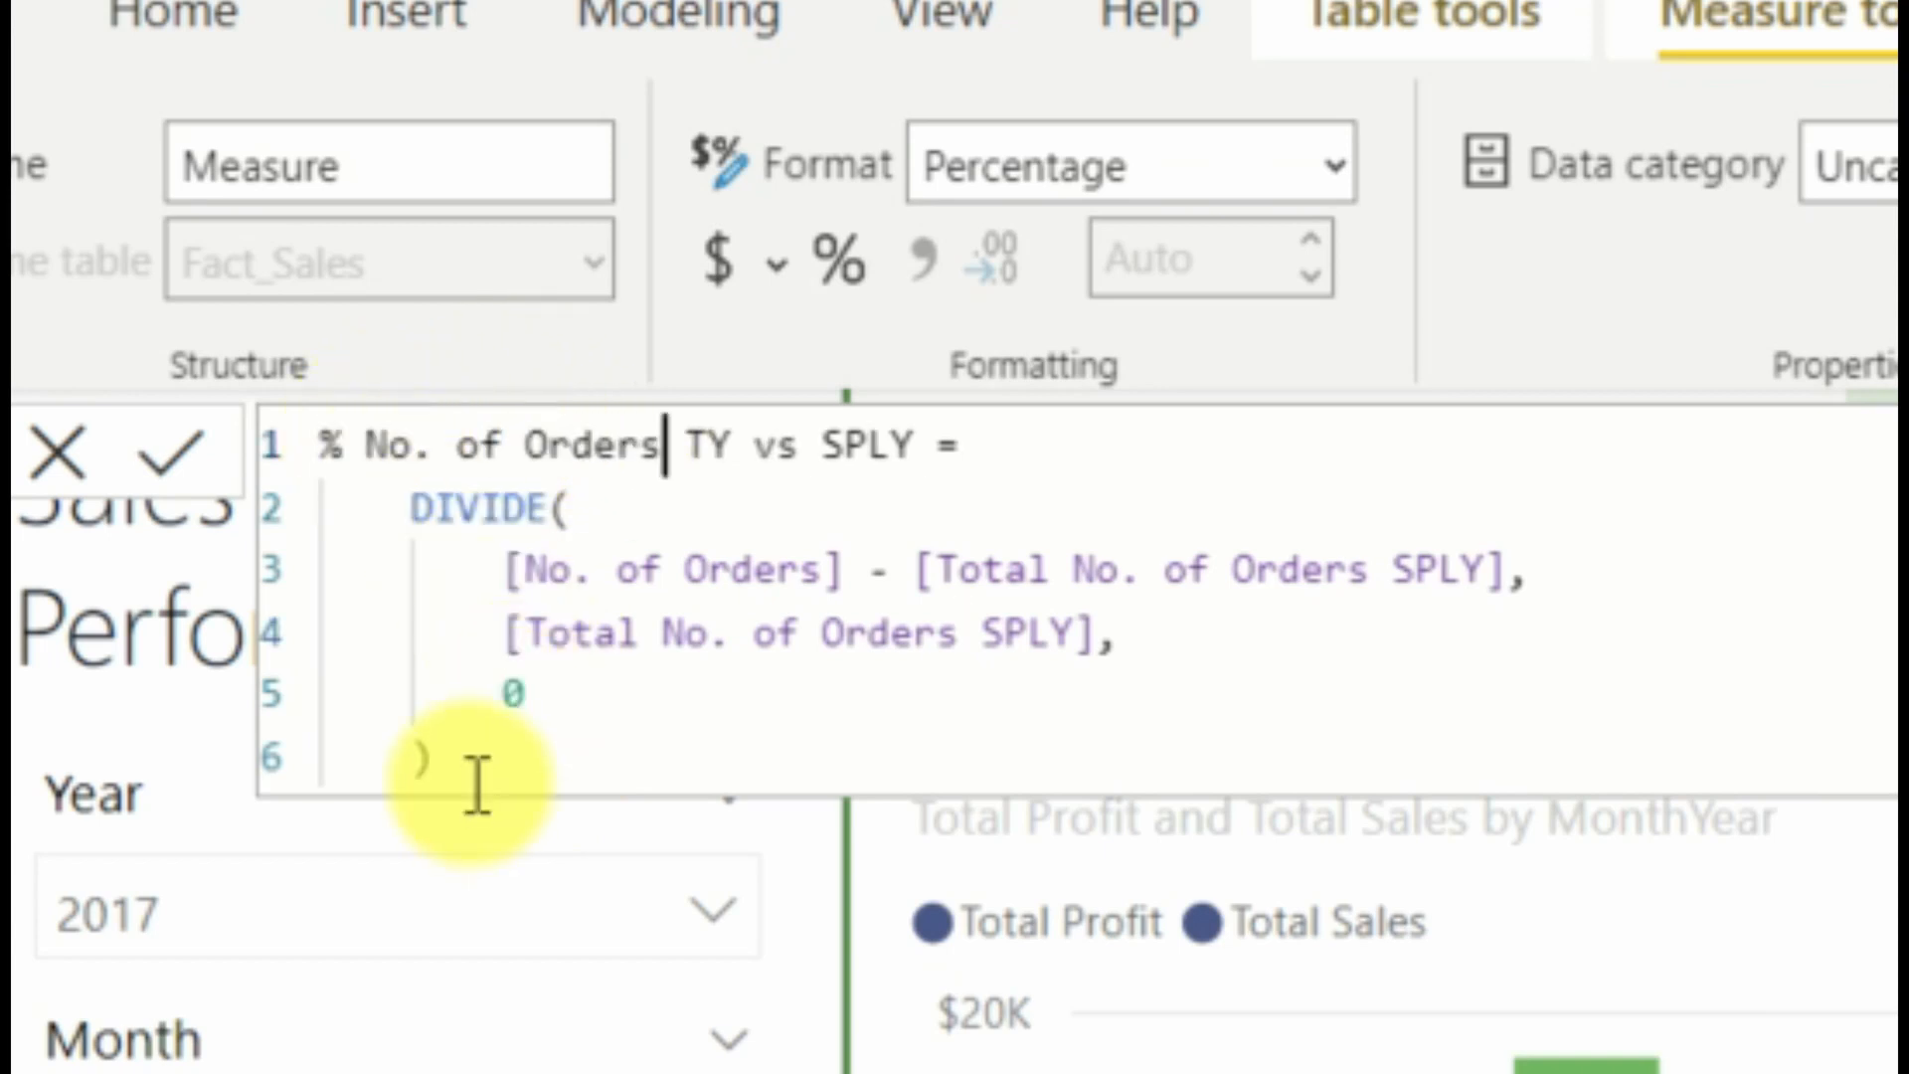
Commit the % No. of Orders TY vs SPLY measure with its full formula copied, and format it as a percentage with 1 decimal place.
left_click_drag(477, 780, 265, 375)
key("ctrl+c")
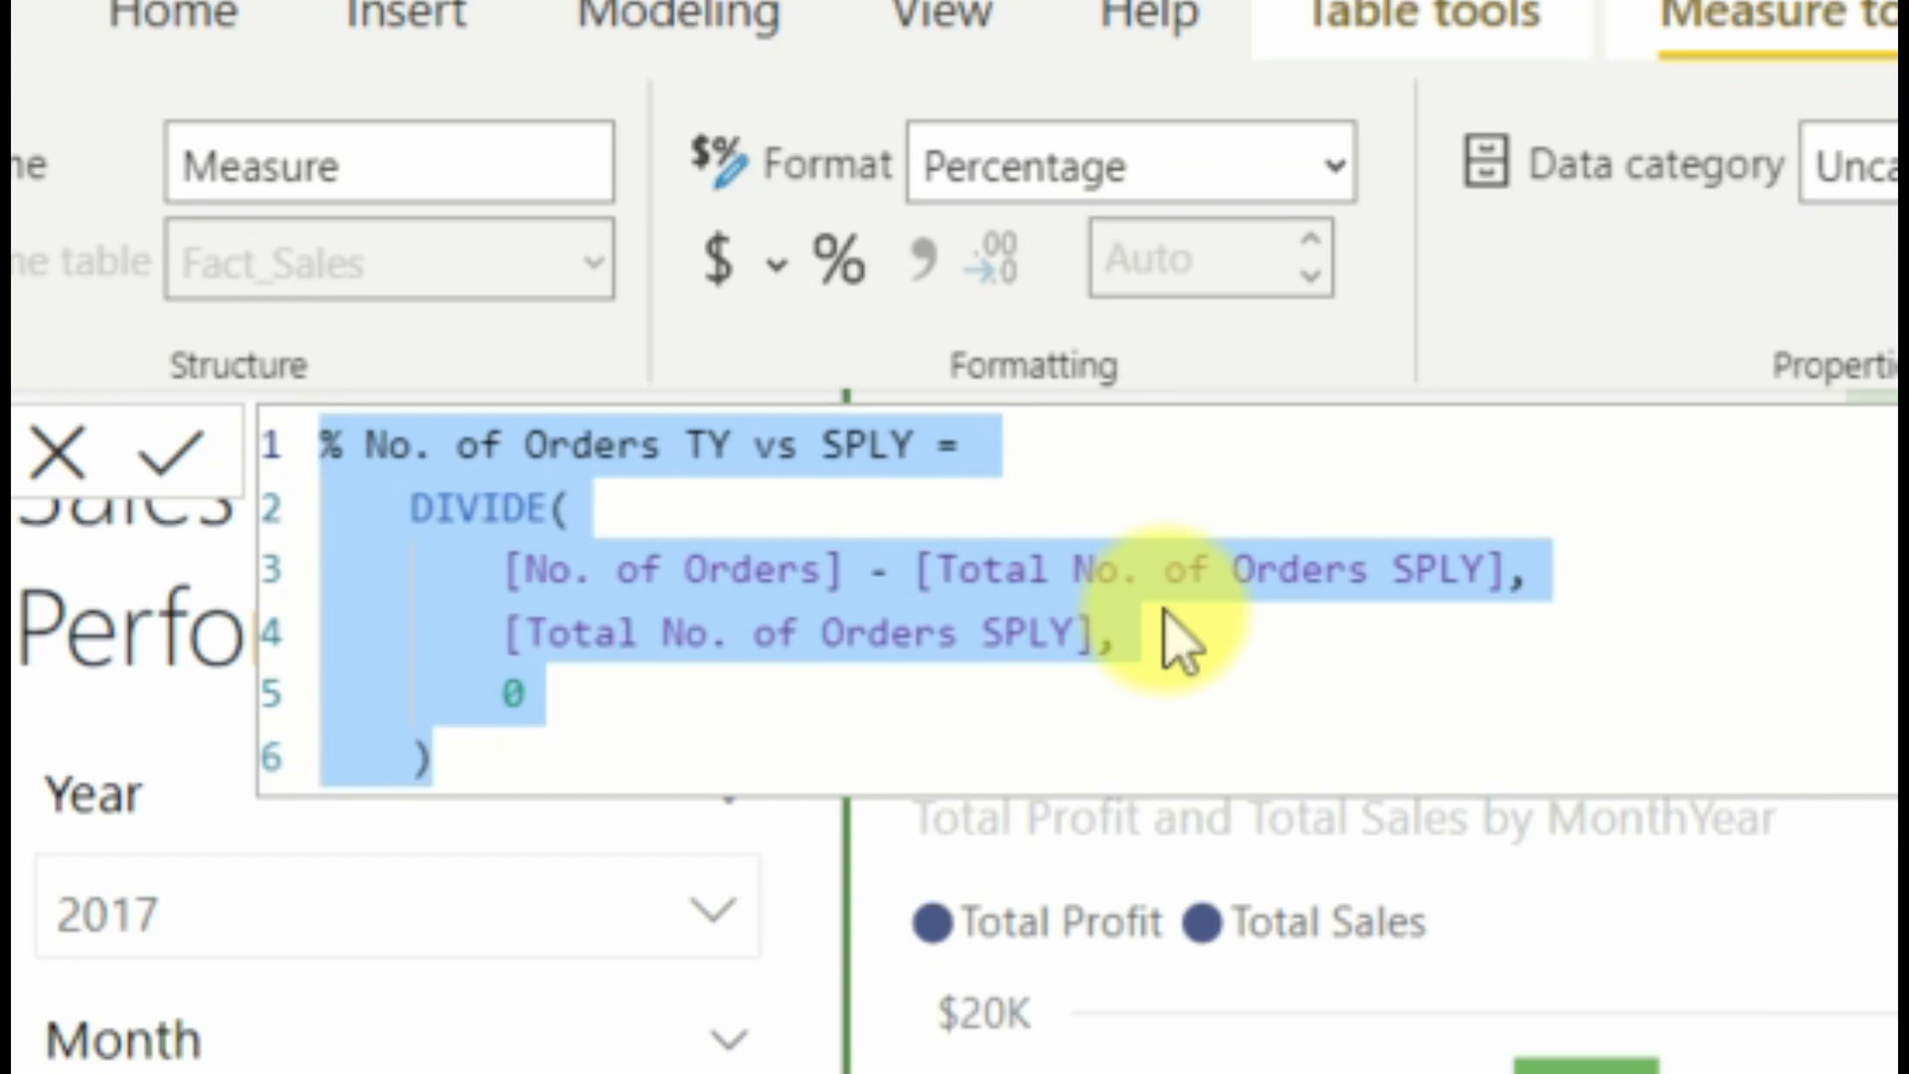
key("Return")
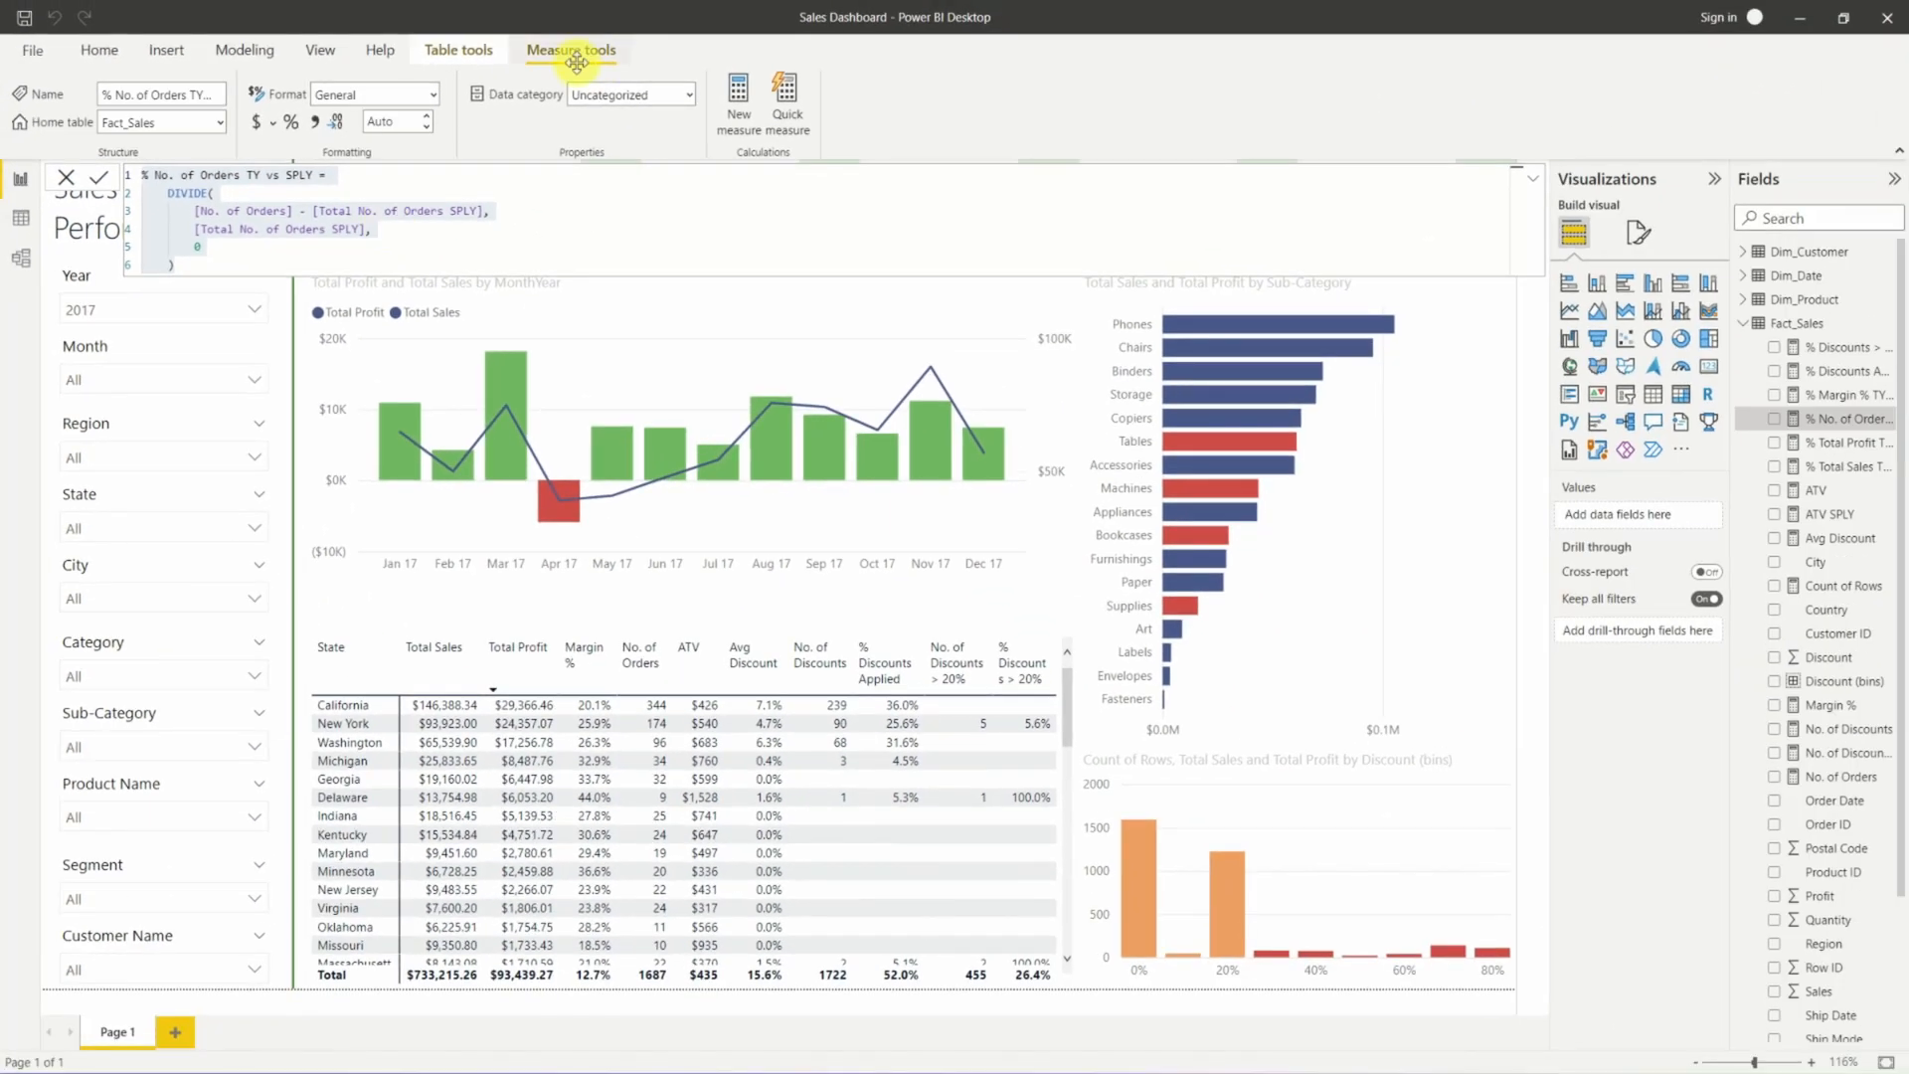
left_click(291, 124)
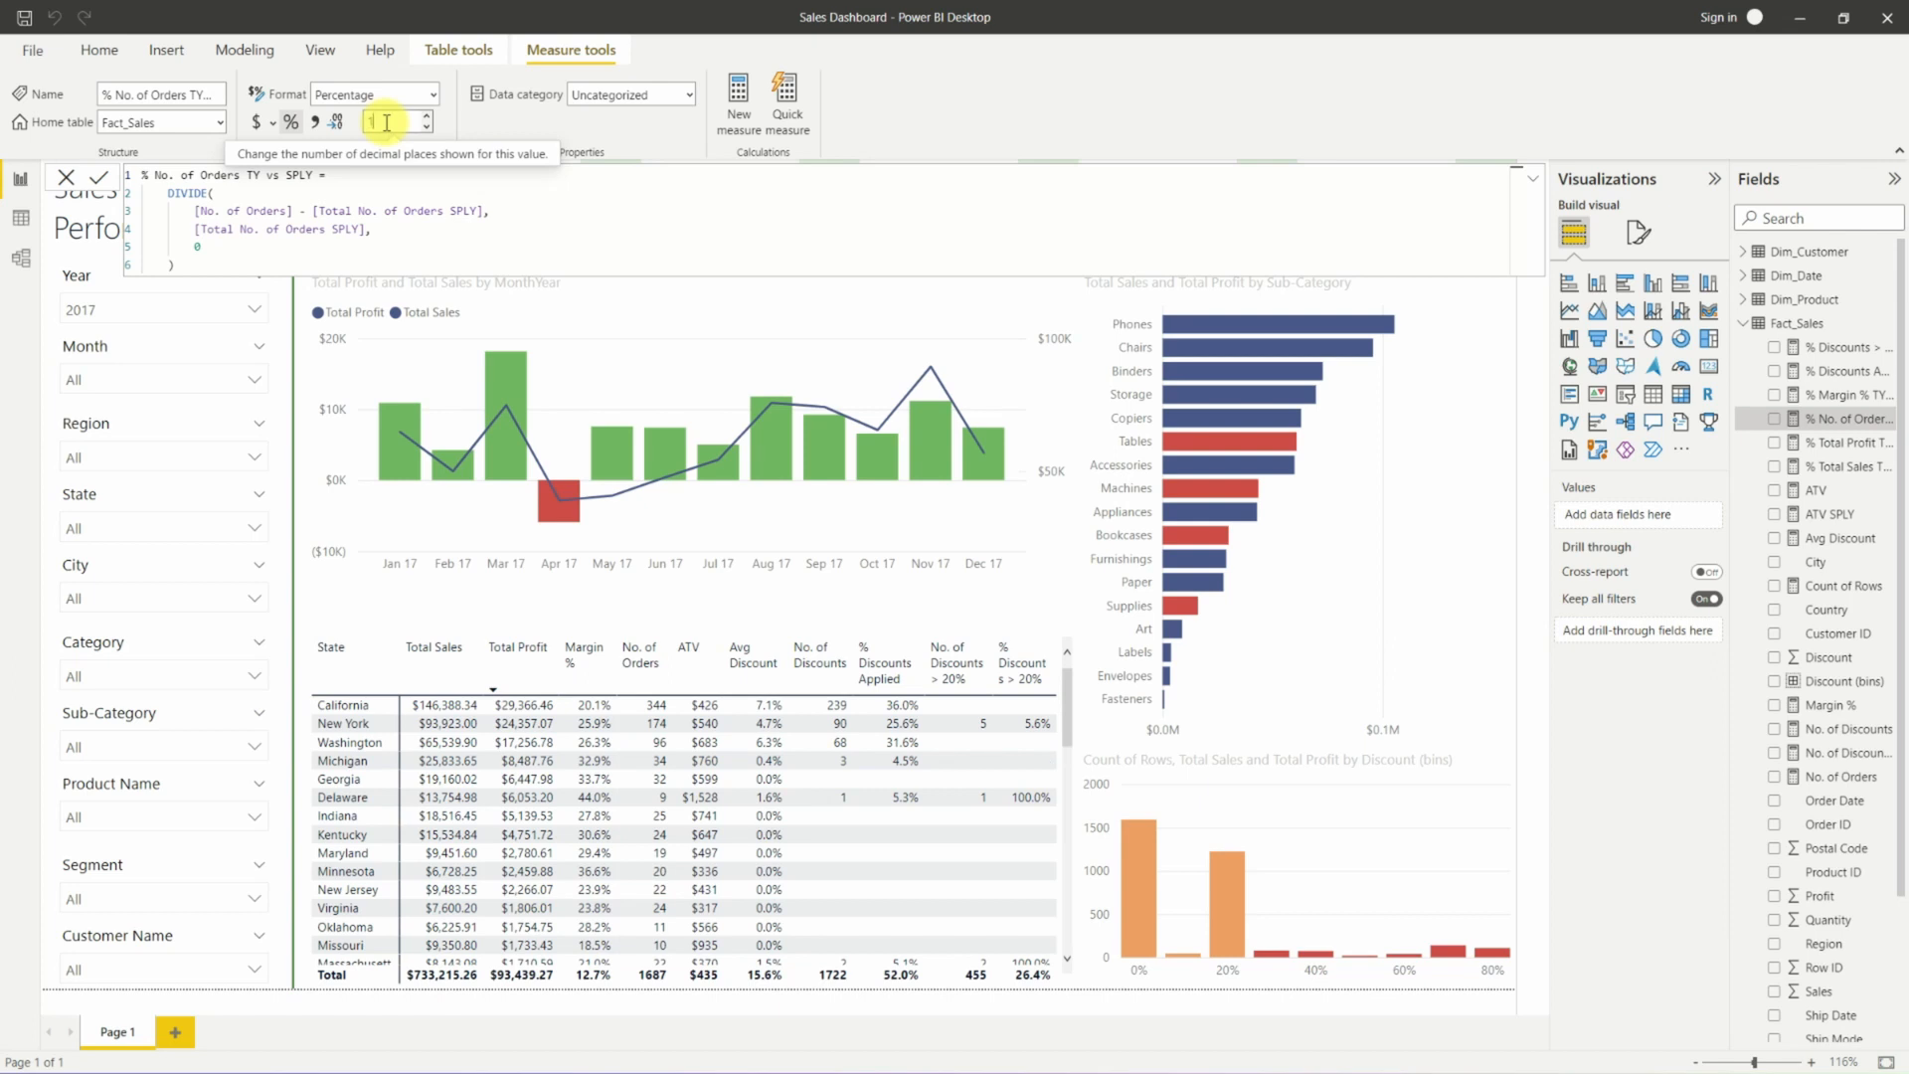
Add a new measure to Fact_Sales from the copied orders formula and rename it % ATV TY vs SPLY.
right_click(1804, 325)
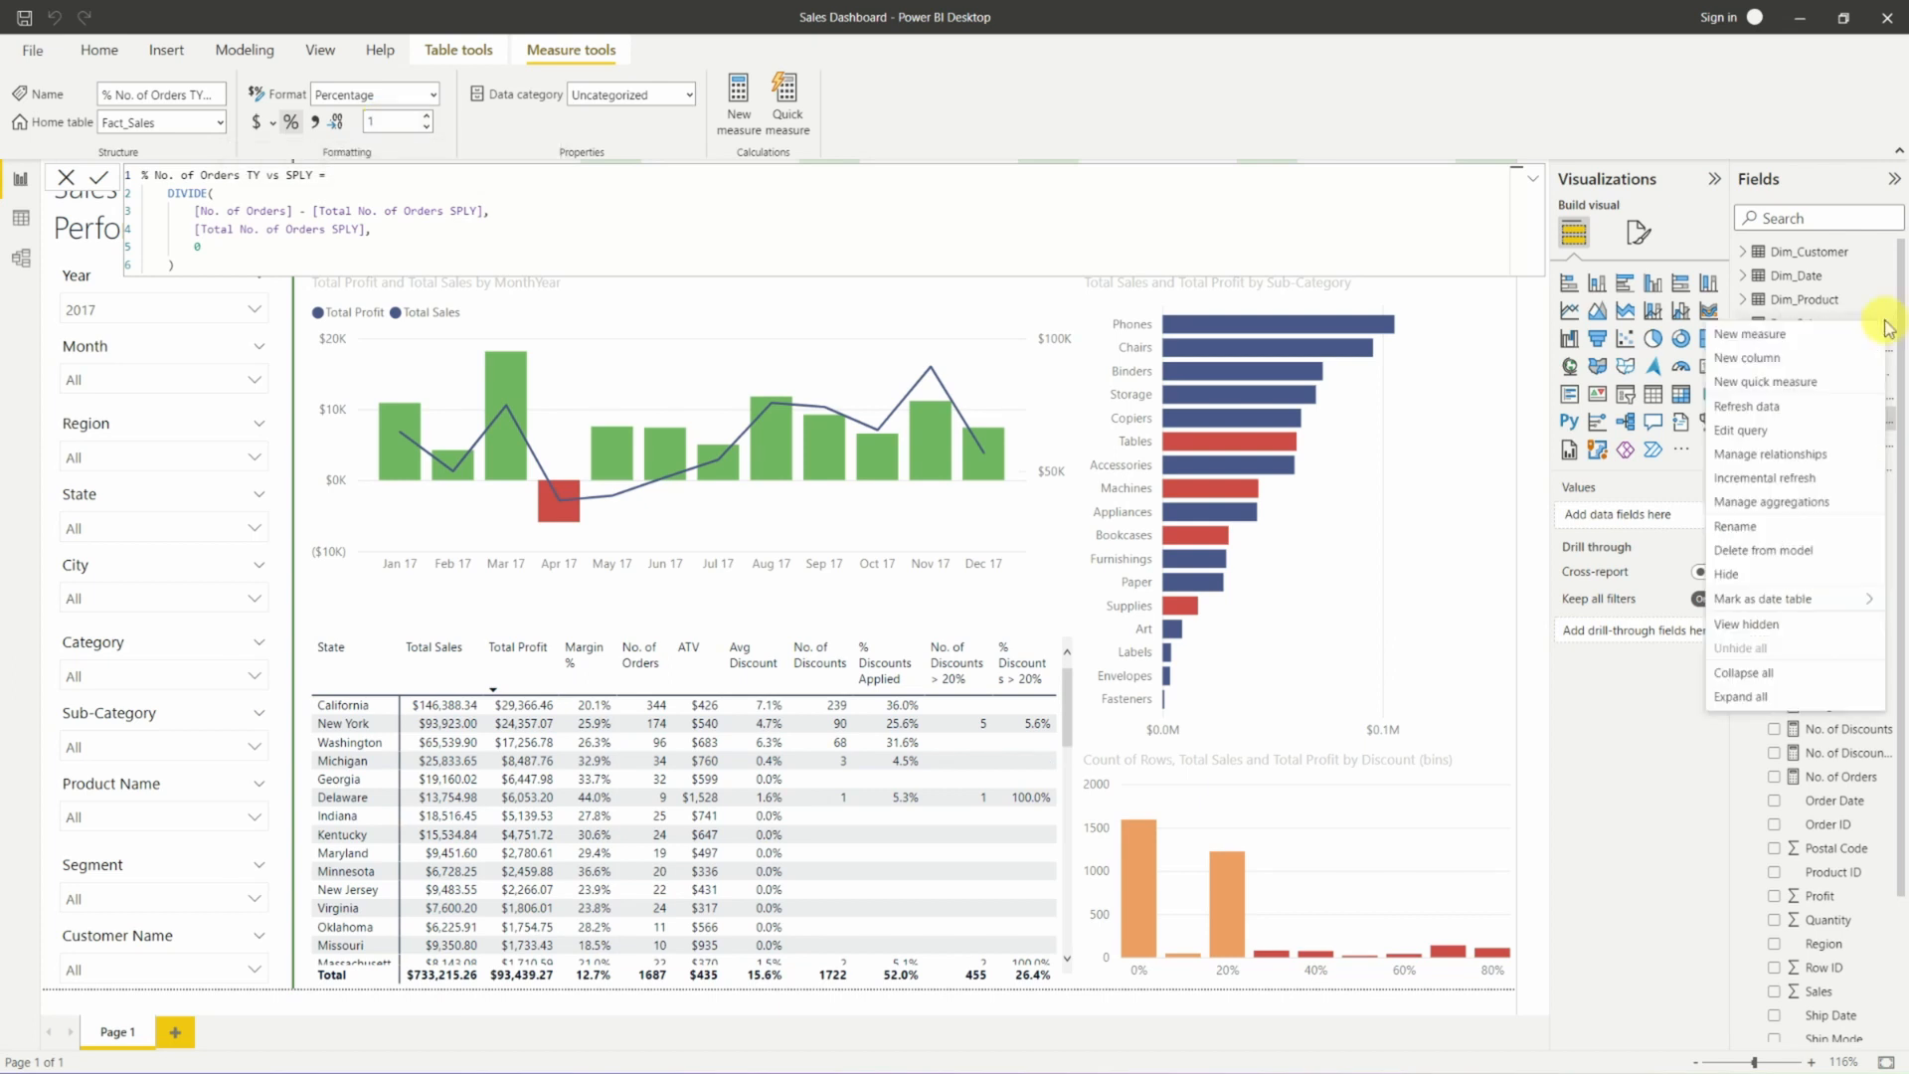
left_click(1827, 336)
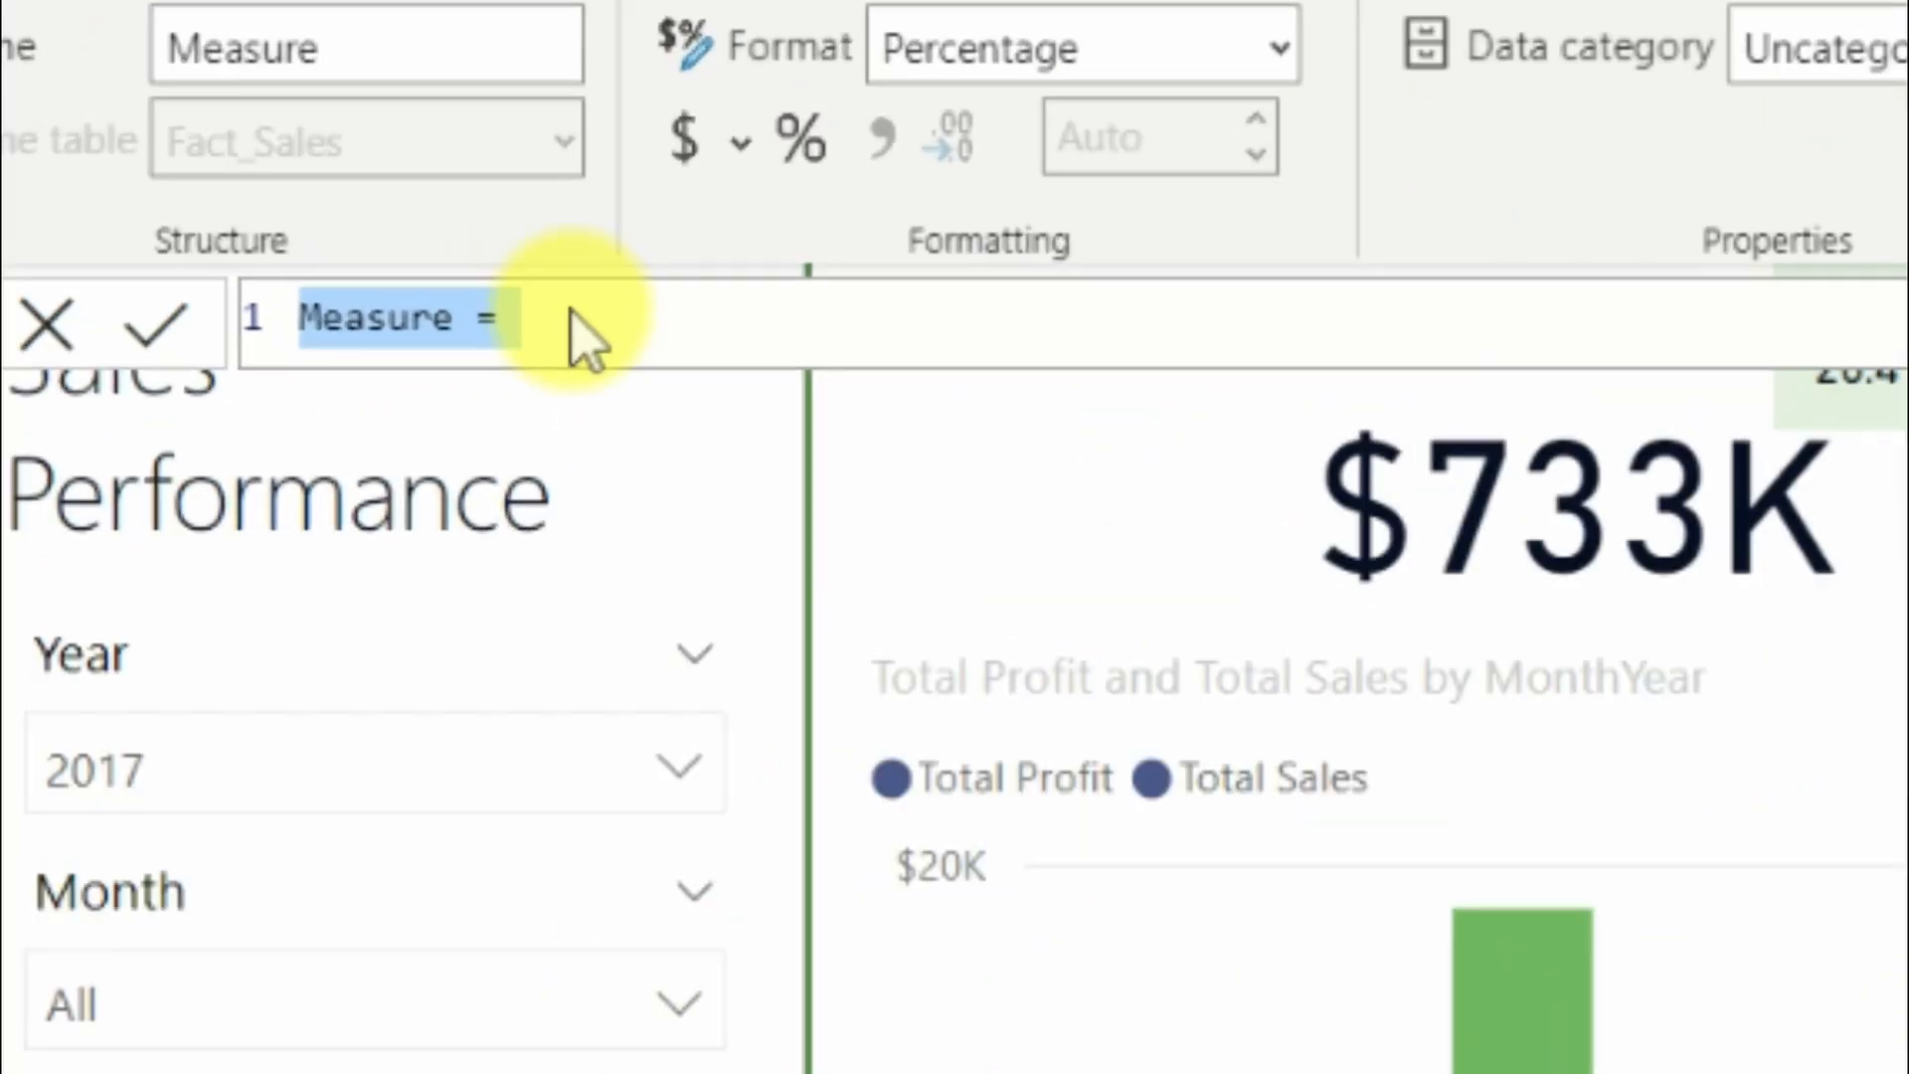
key("ctrl+v")
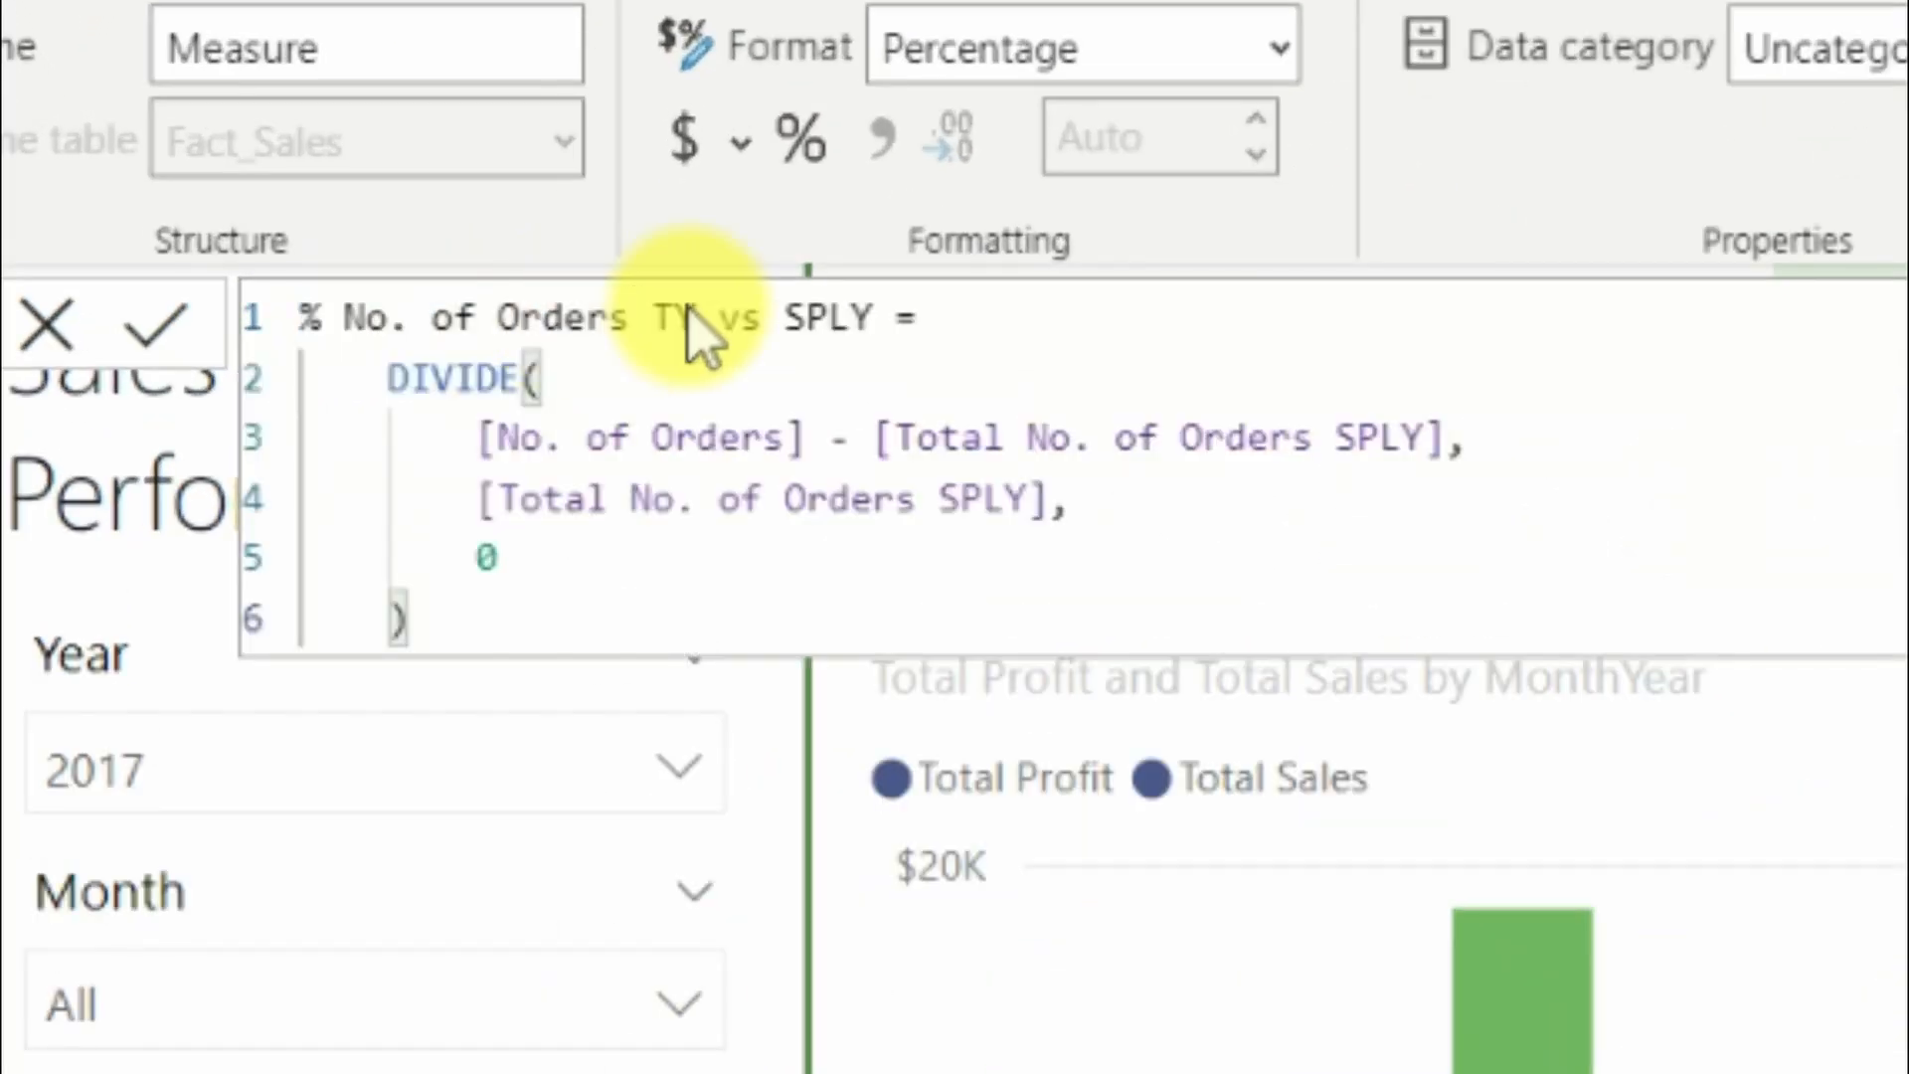
left_click(617, 318)
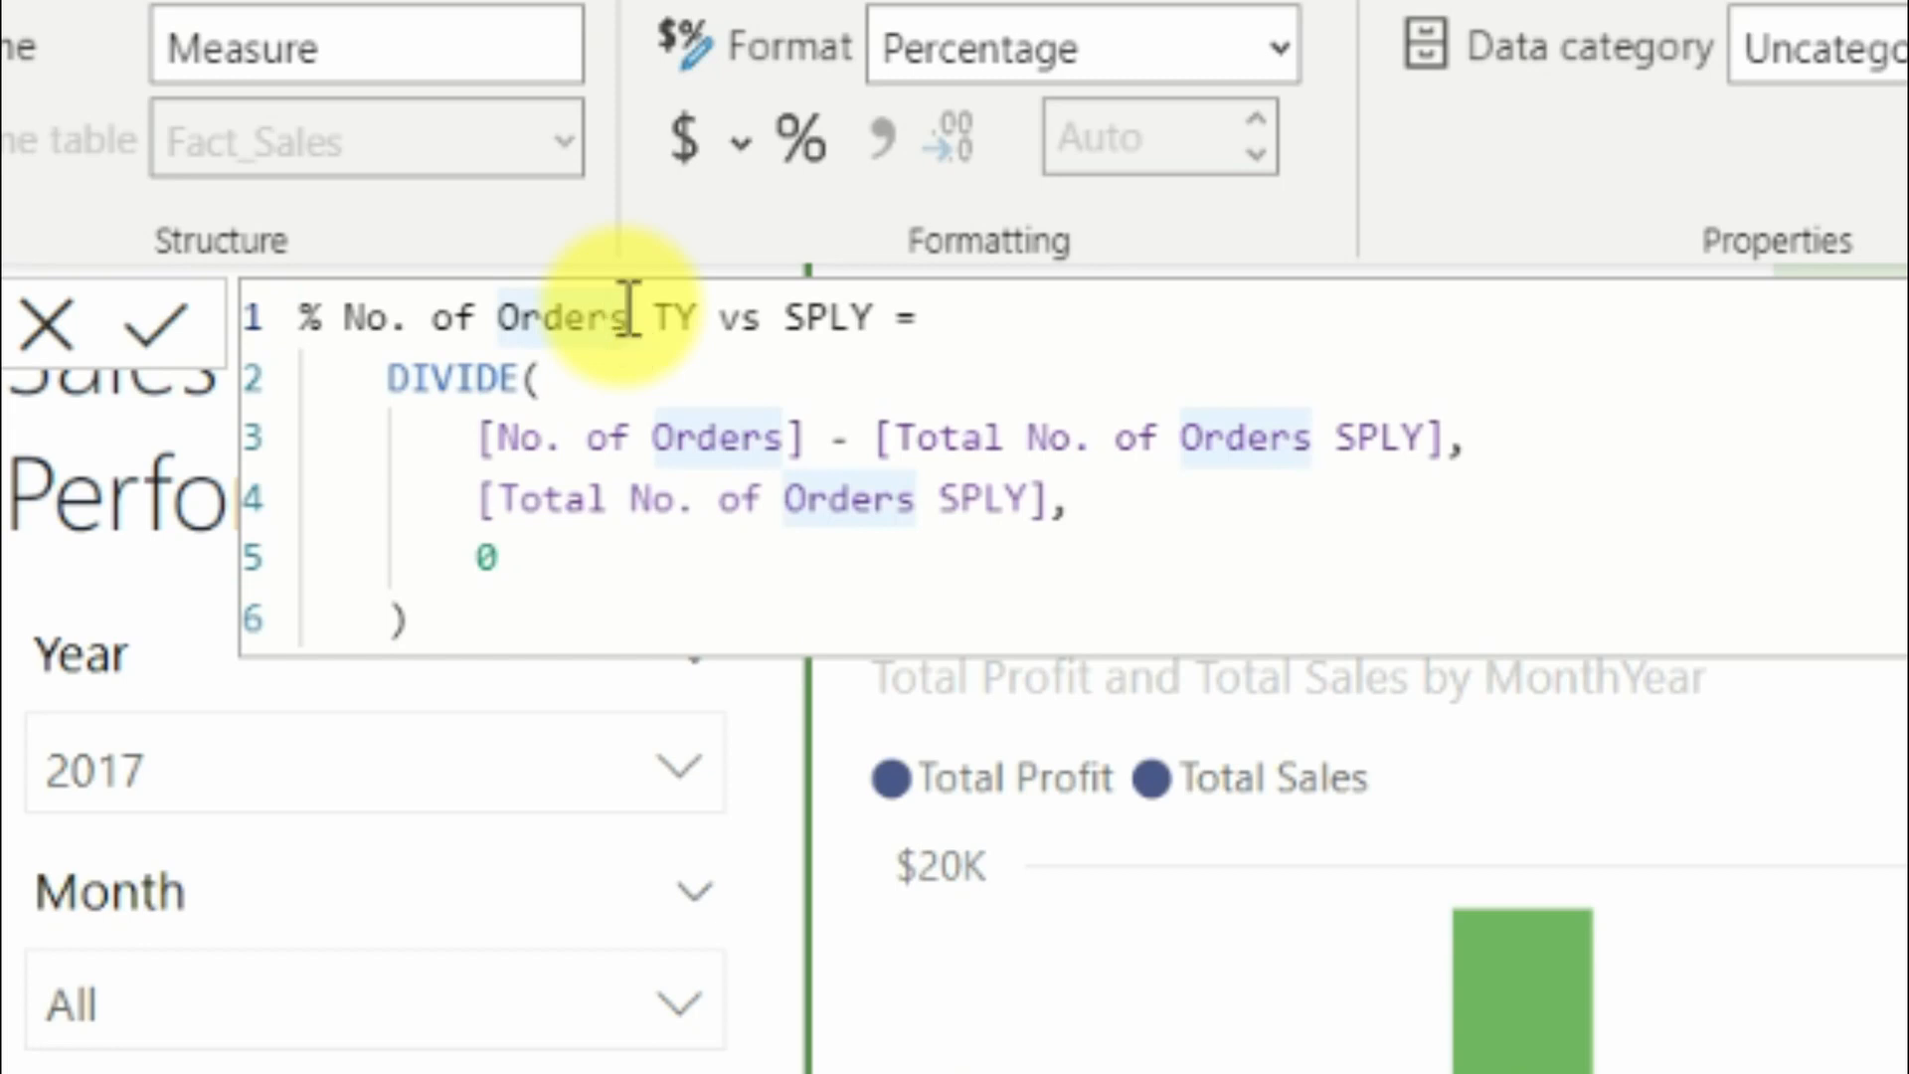
left_click_drag(618, 320, 350, 320)
key("BackSpace")
type("ATV")
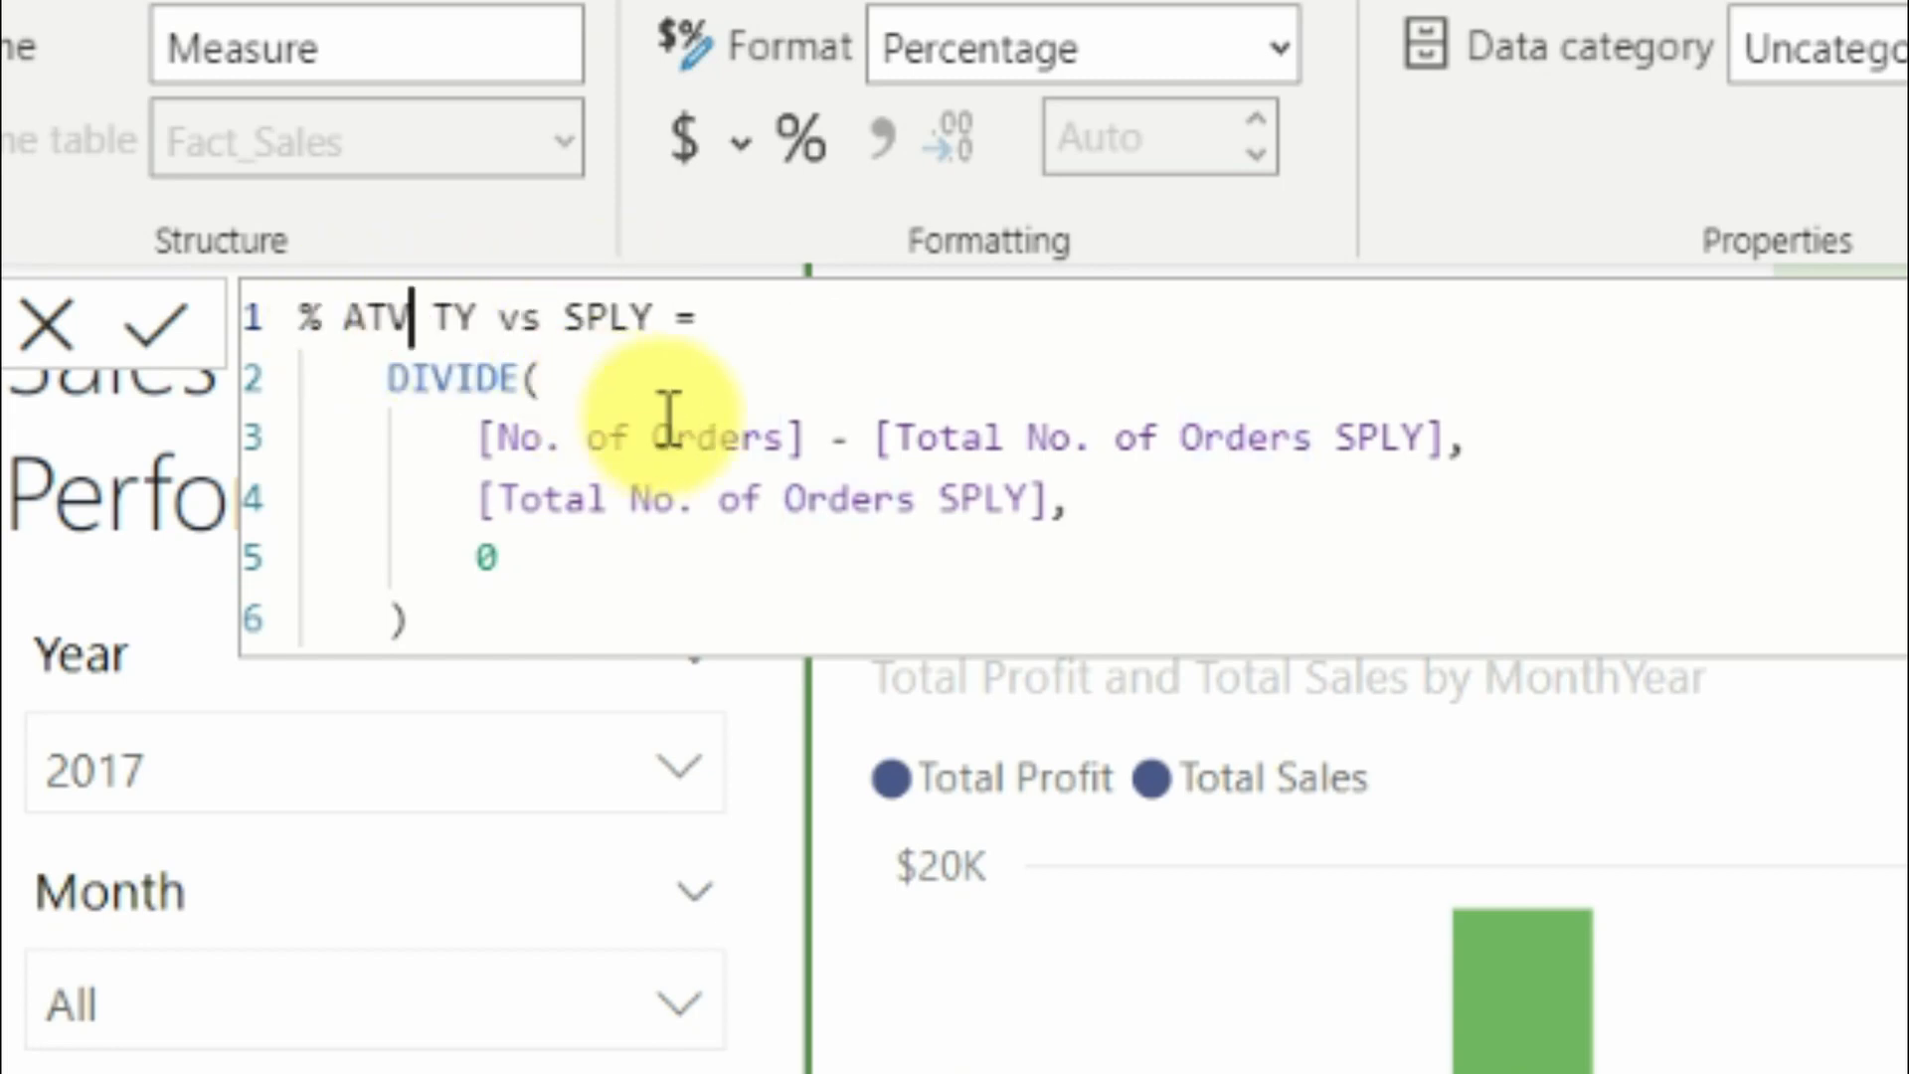
Replace the orders references in the DIVIDE formula with [ATV] - [ATV SPLY] as numerator and [ATV SPLY] as denominator.
left_click_drag(784, 436, 501, 437)
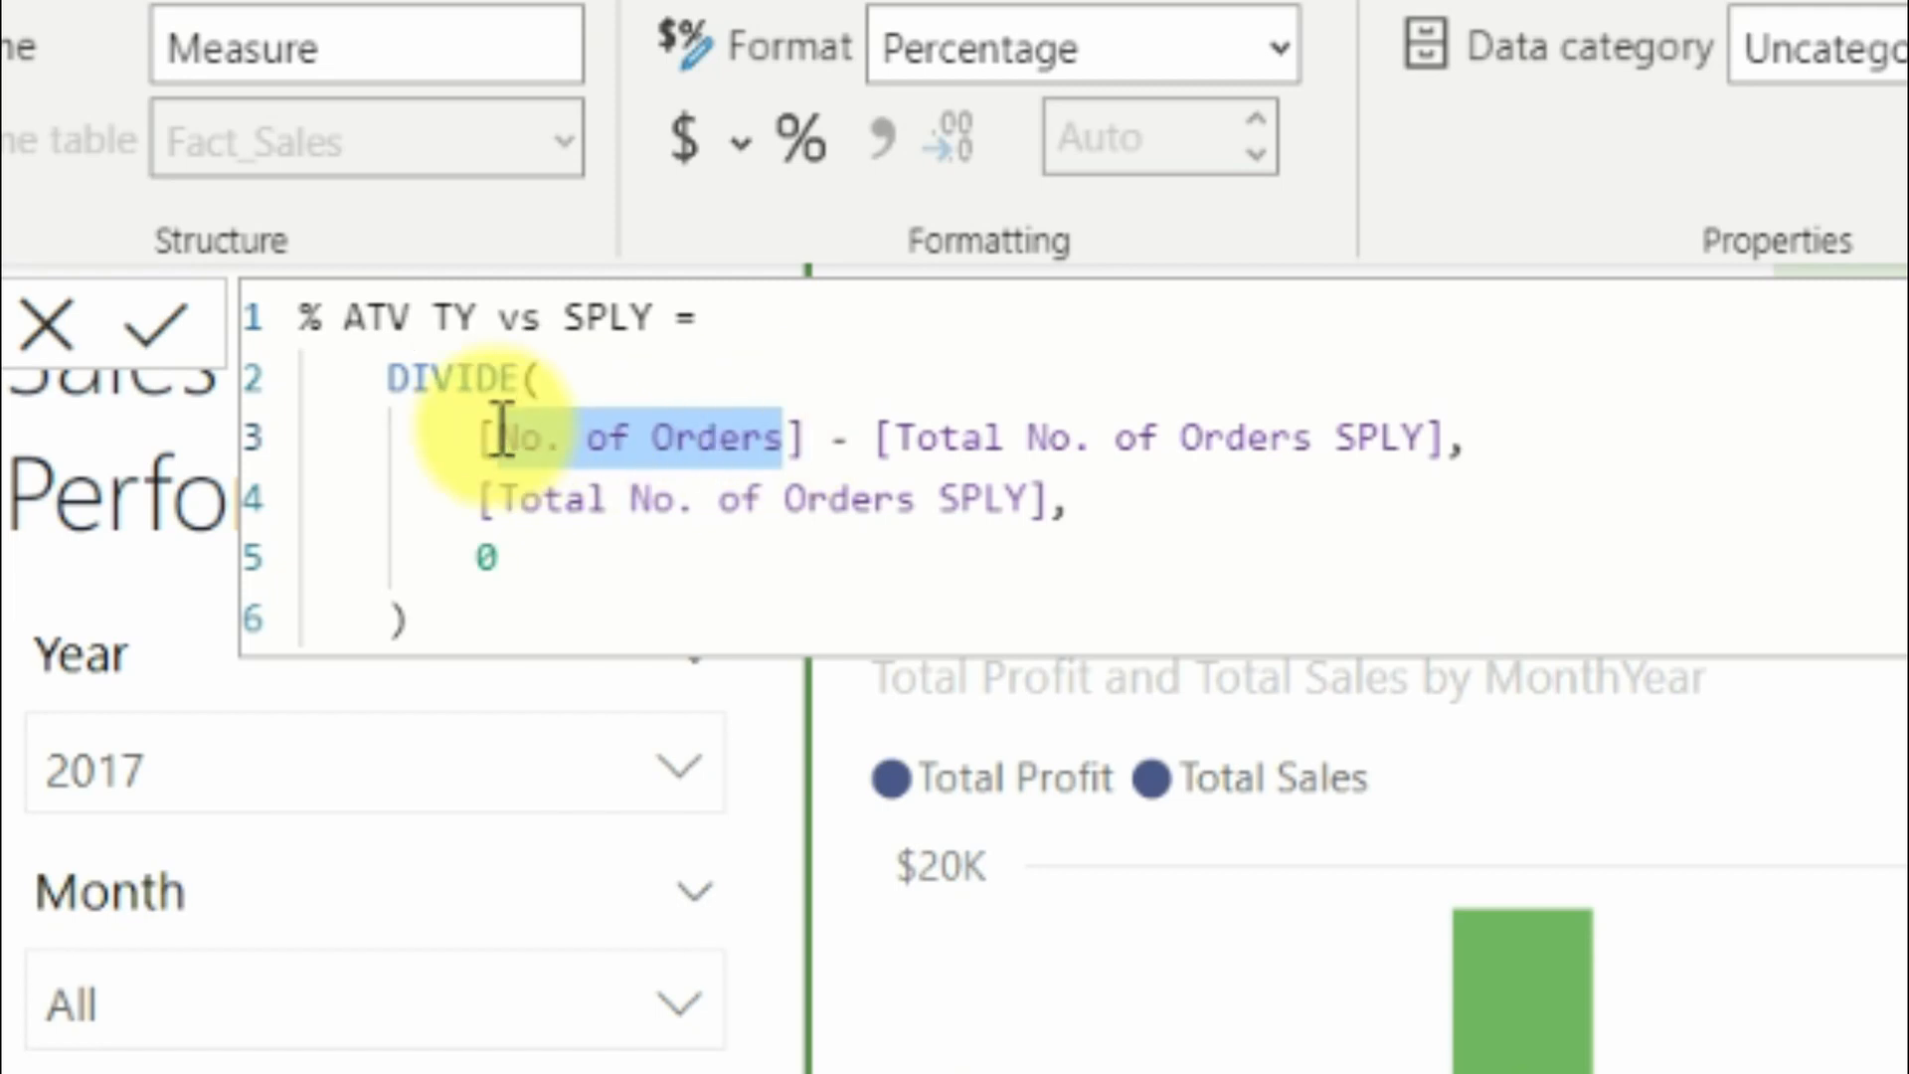
key("BackSpace")
type("ATV")
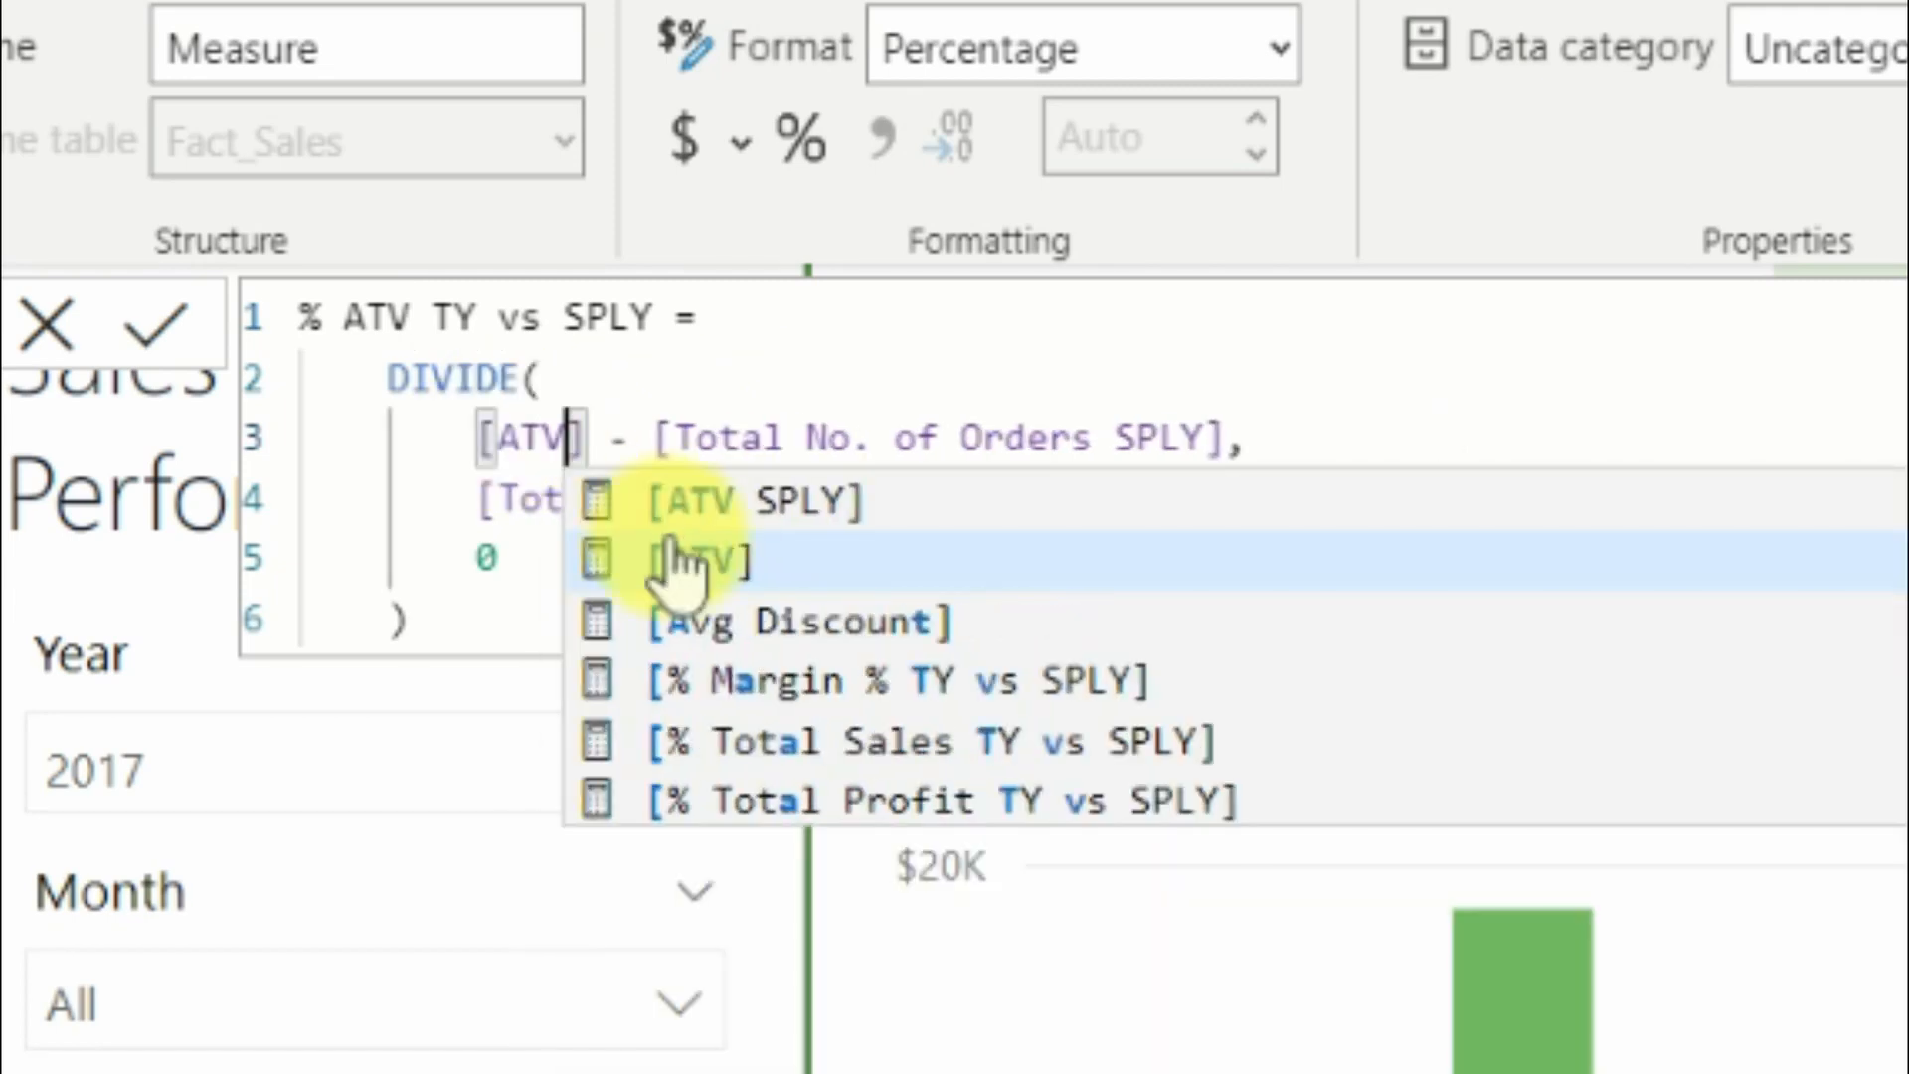
left_click(554, 437)
left_click_drag(554, 438, 500, 437)
left_click_drag(1093, 417, 692, 438)
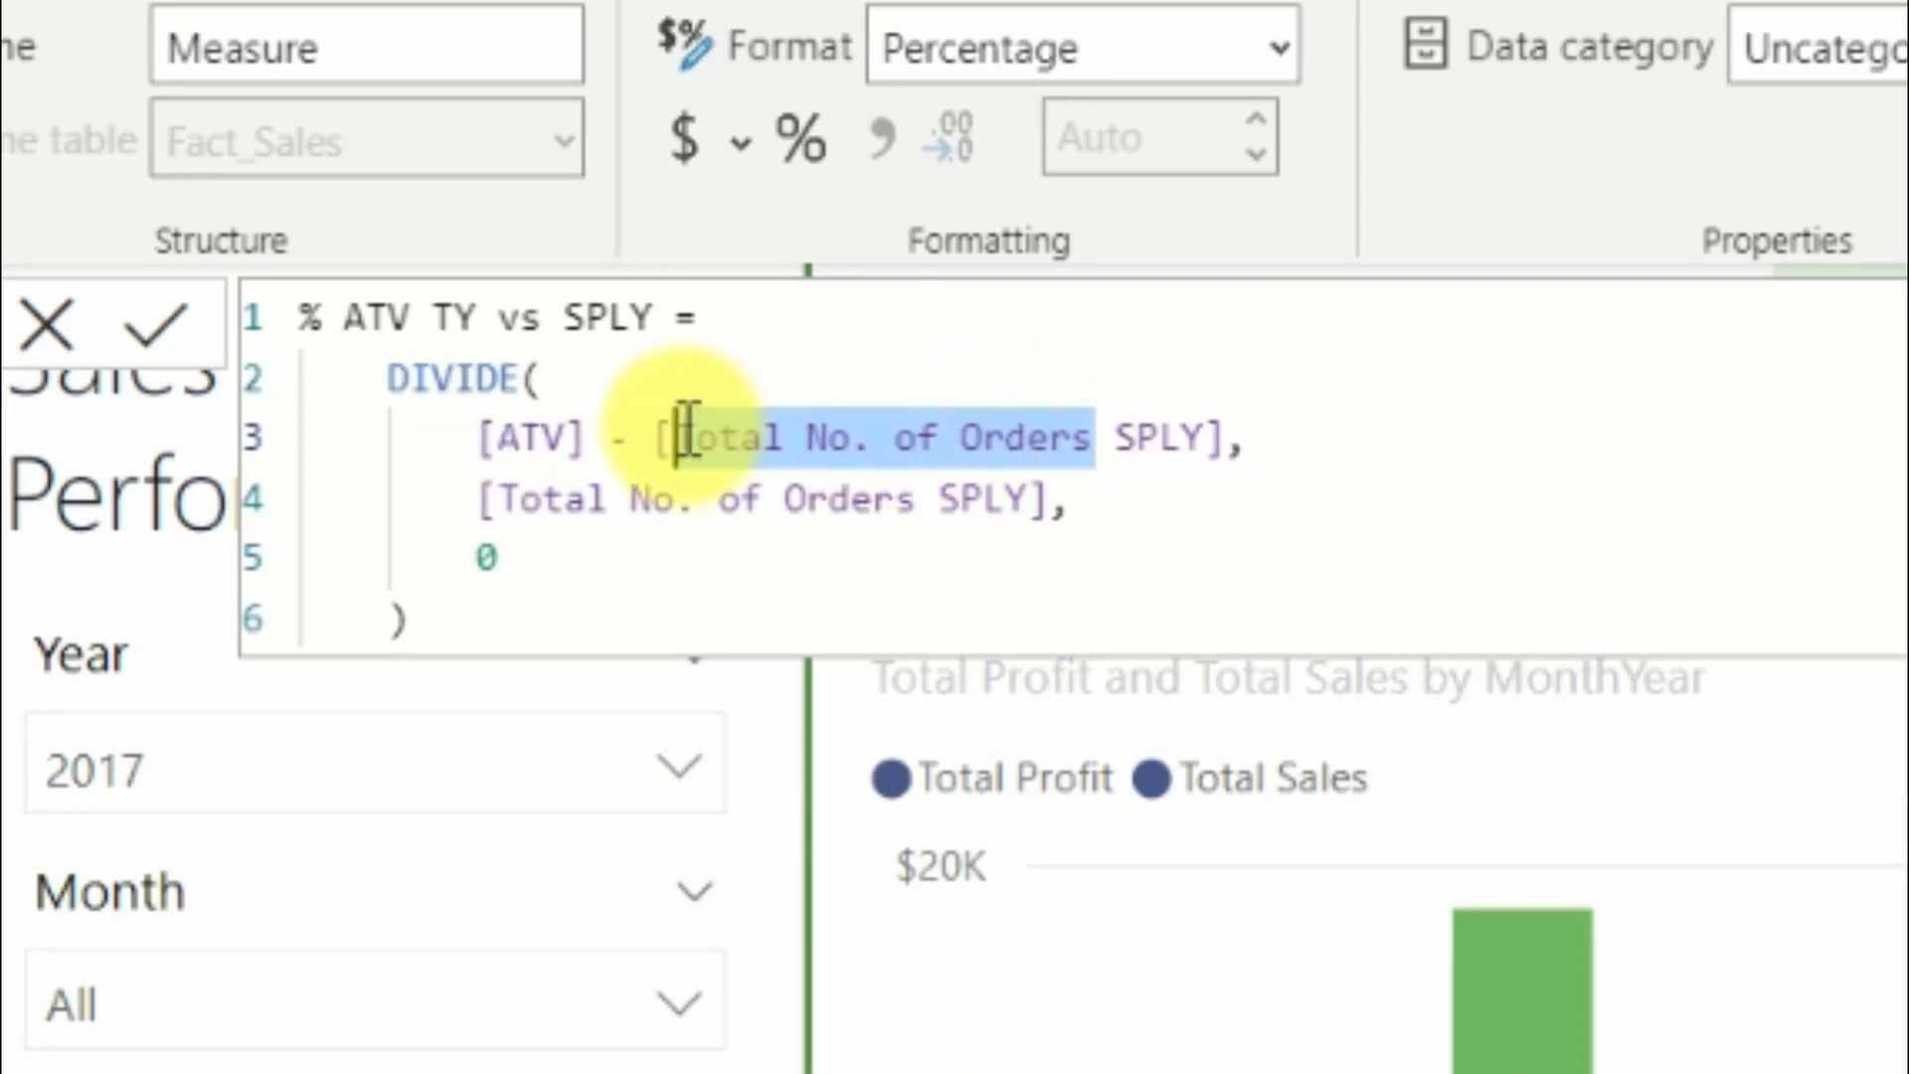
type("ATV")
left_click_drag(920, 500, 487, 503)
type("ATV")
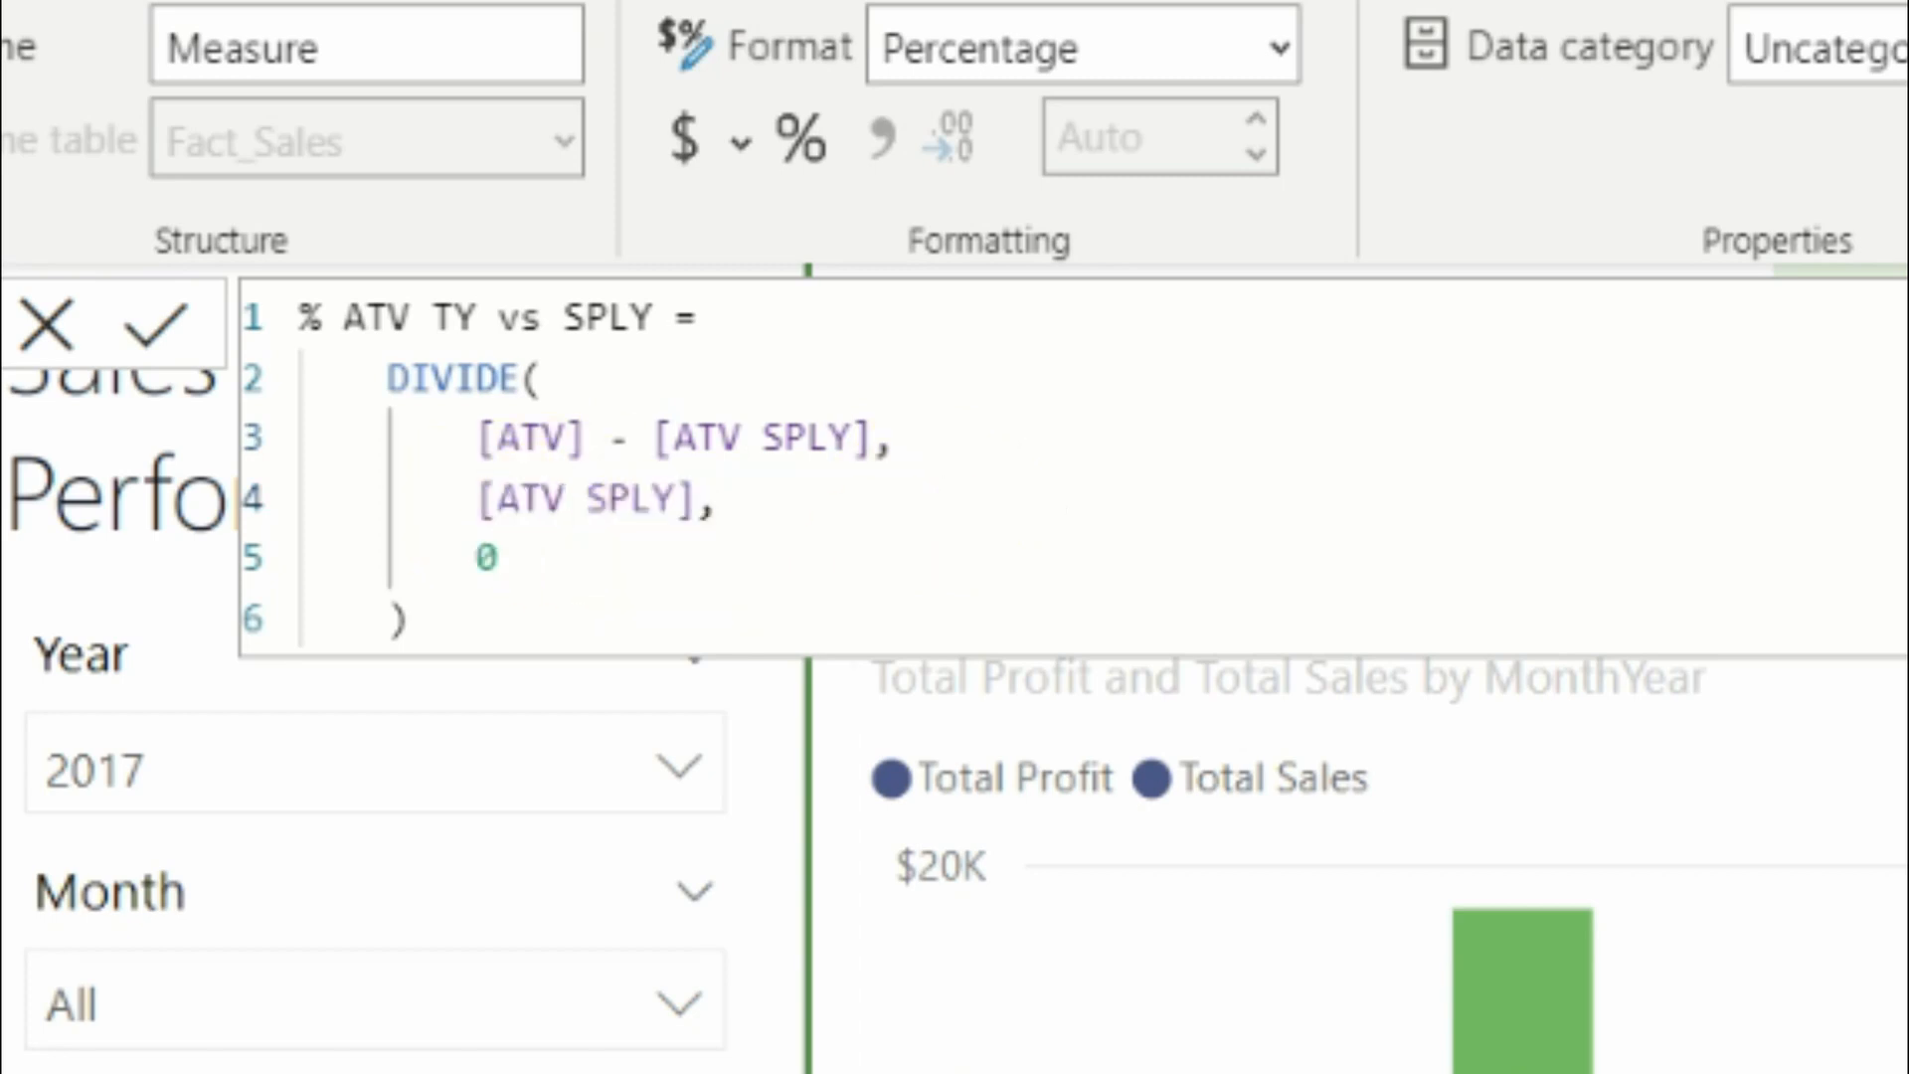
Commit the % ATV TY vs SPLY measure and format it as a percentage with 1 decimal place.
left_click(803, 618)
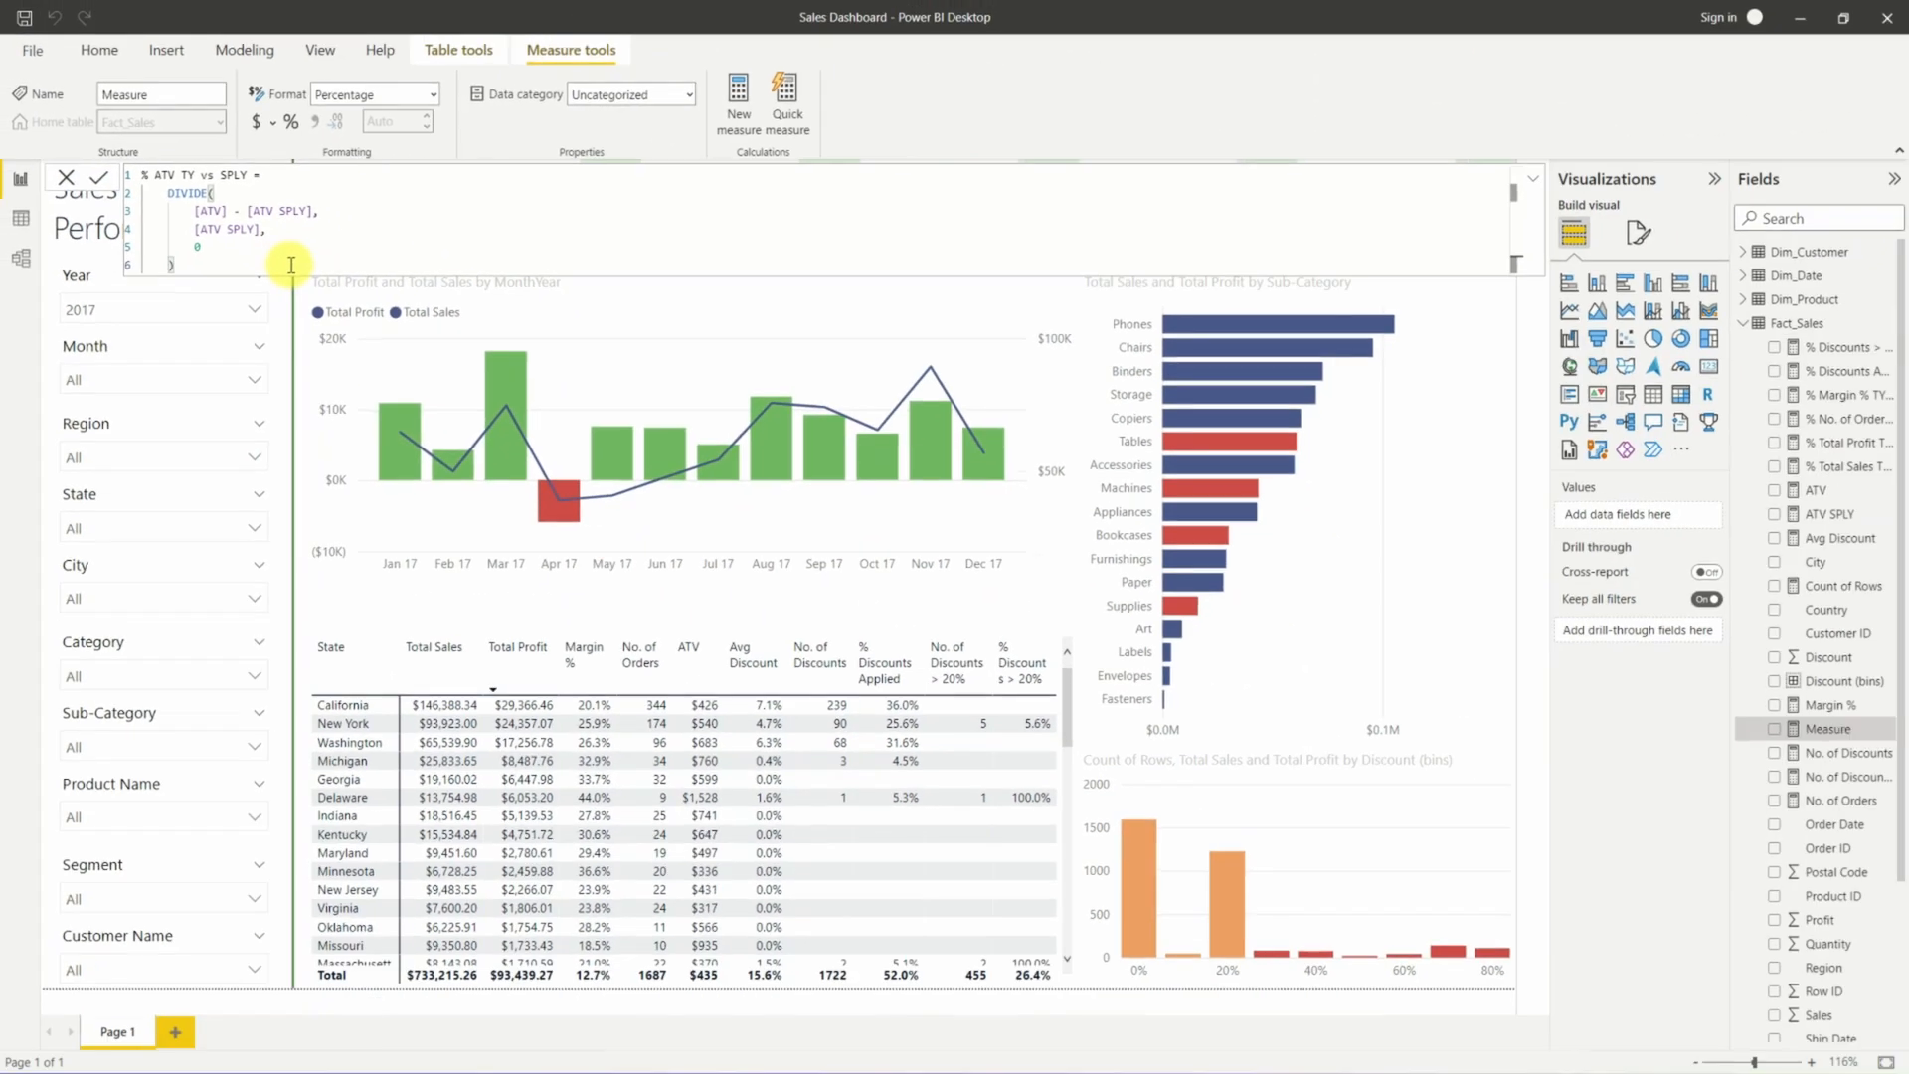
key("Return")
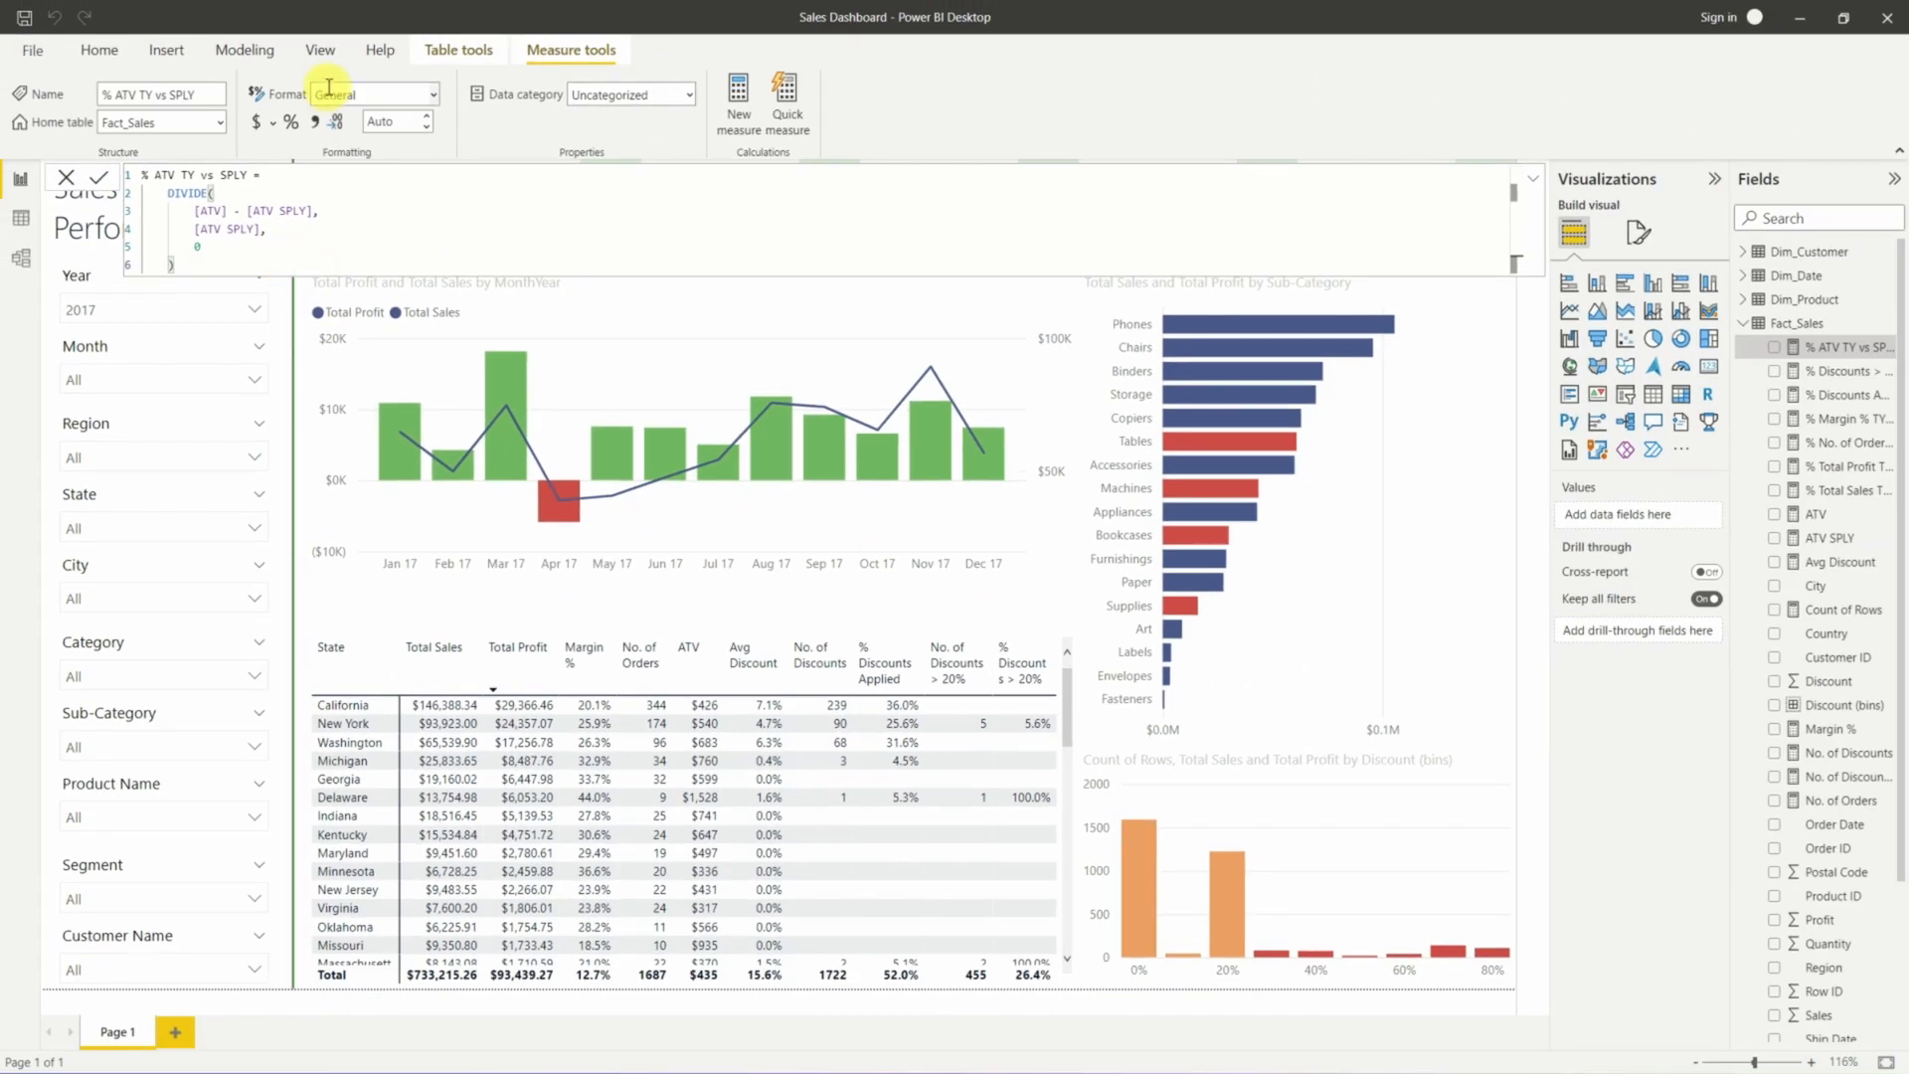
left_click(288, 123)
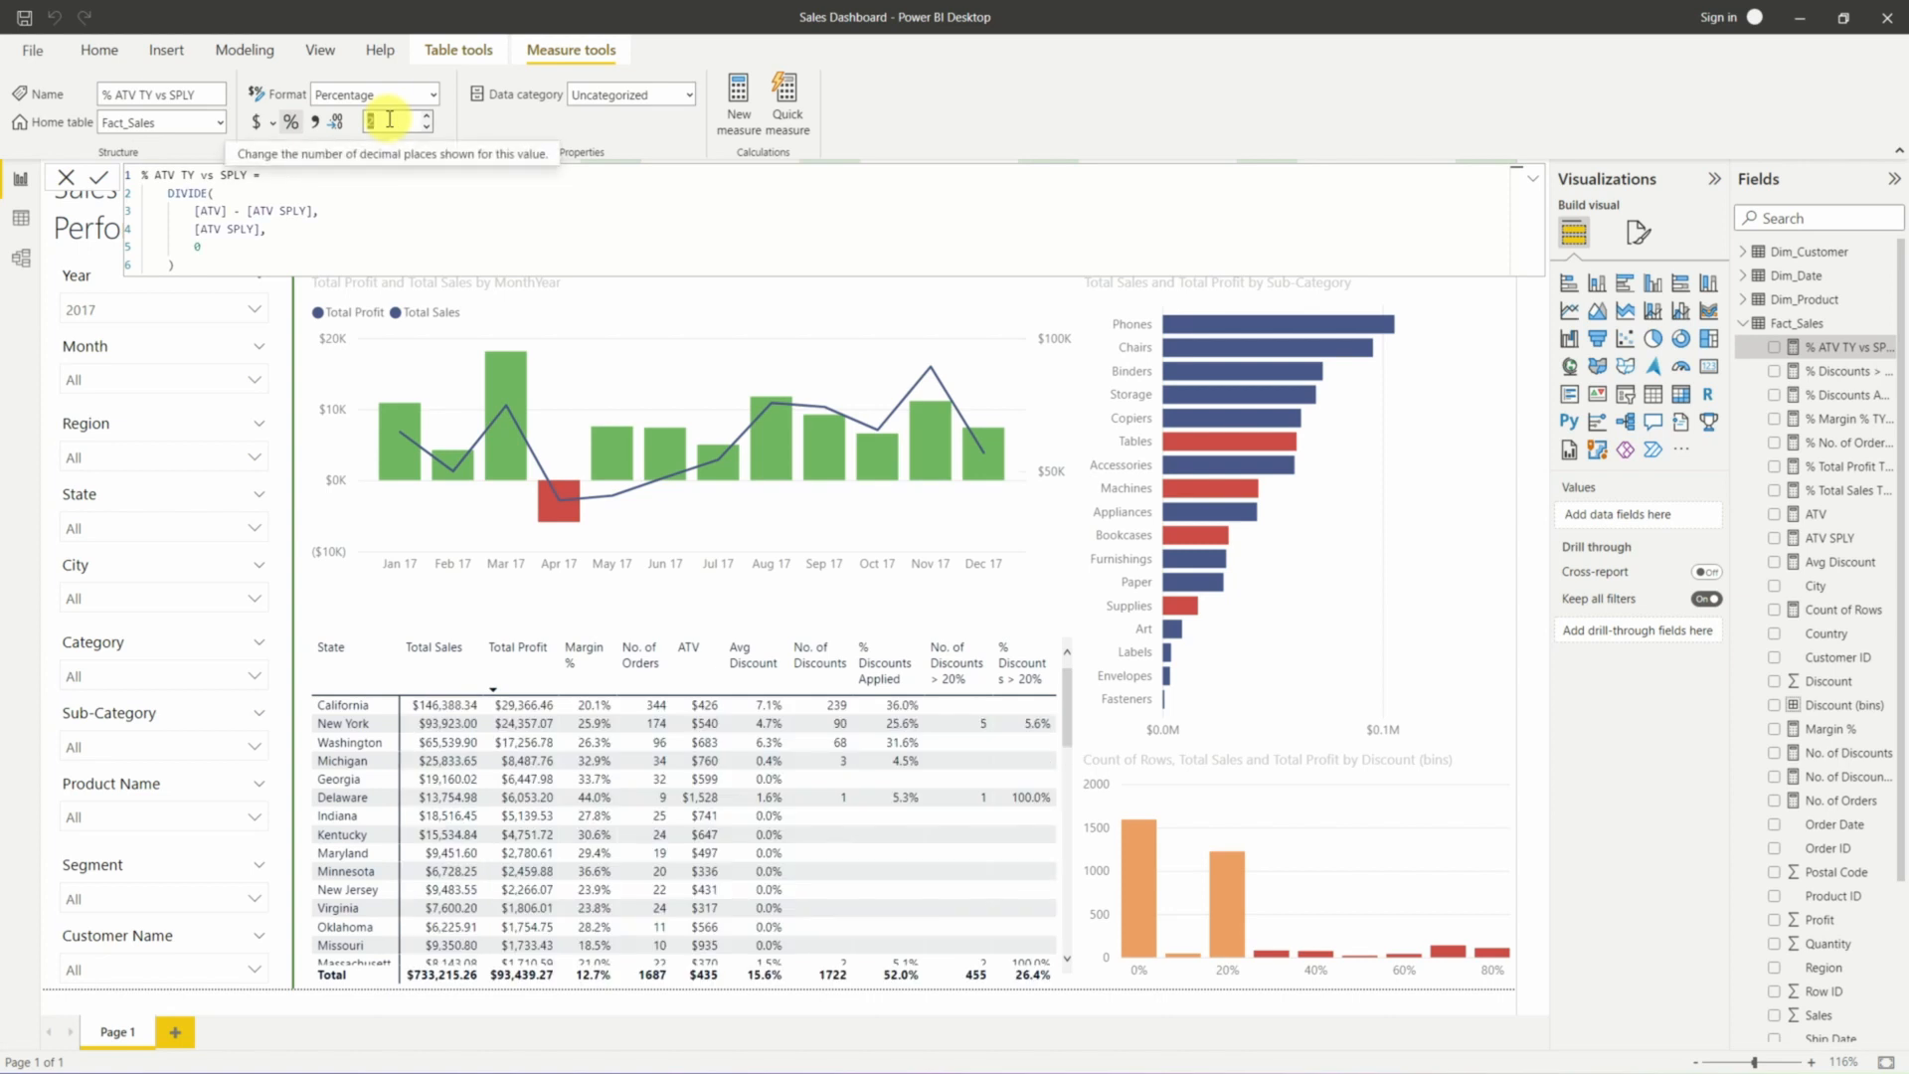
key("Return")
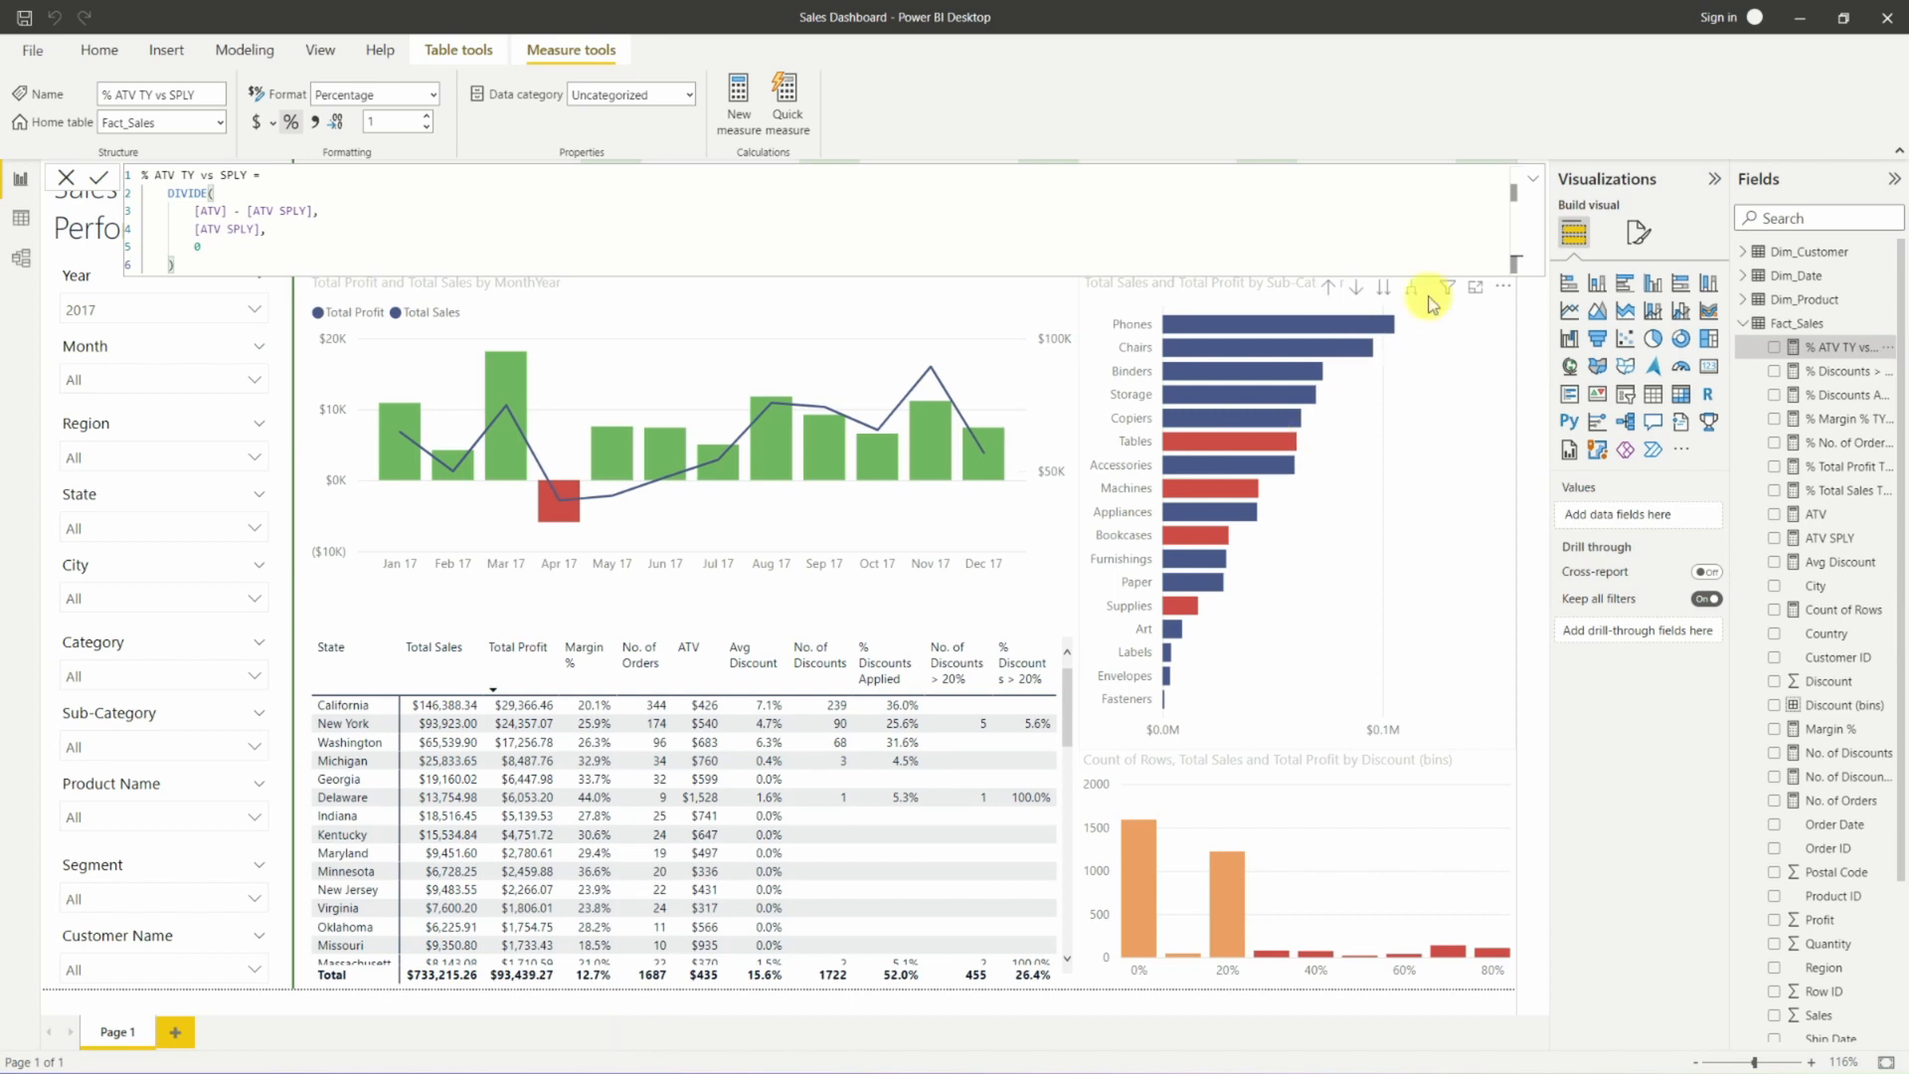
left_click(1832, 590)
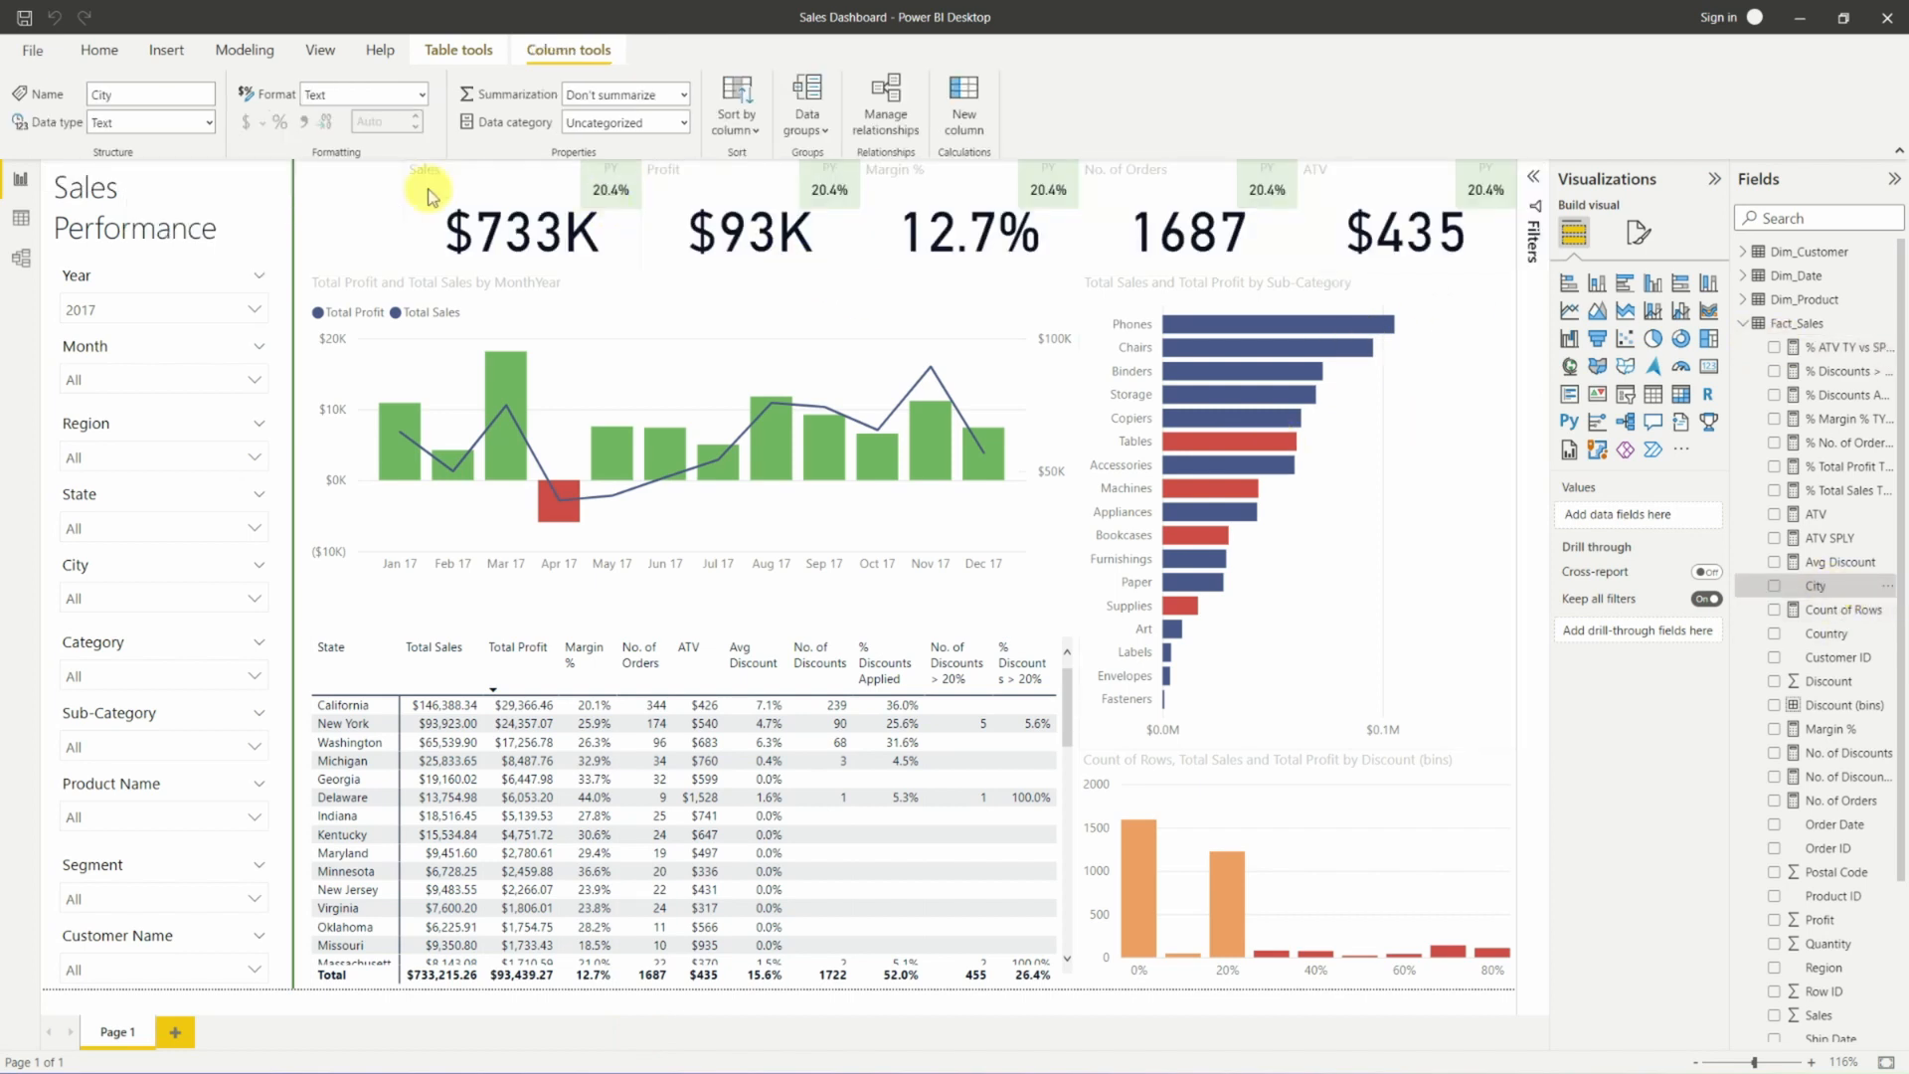
Replace the field in the Profit comparison card with % Total Profit TY vs SPLY and in the Margin % card with % Margin % TY vs SPLY.
left_click(832, 196)
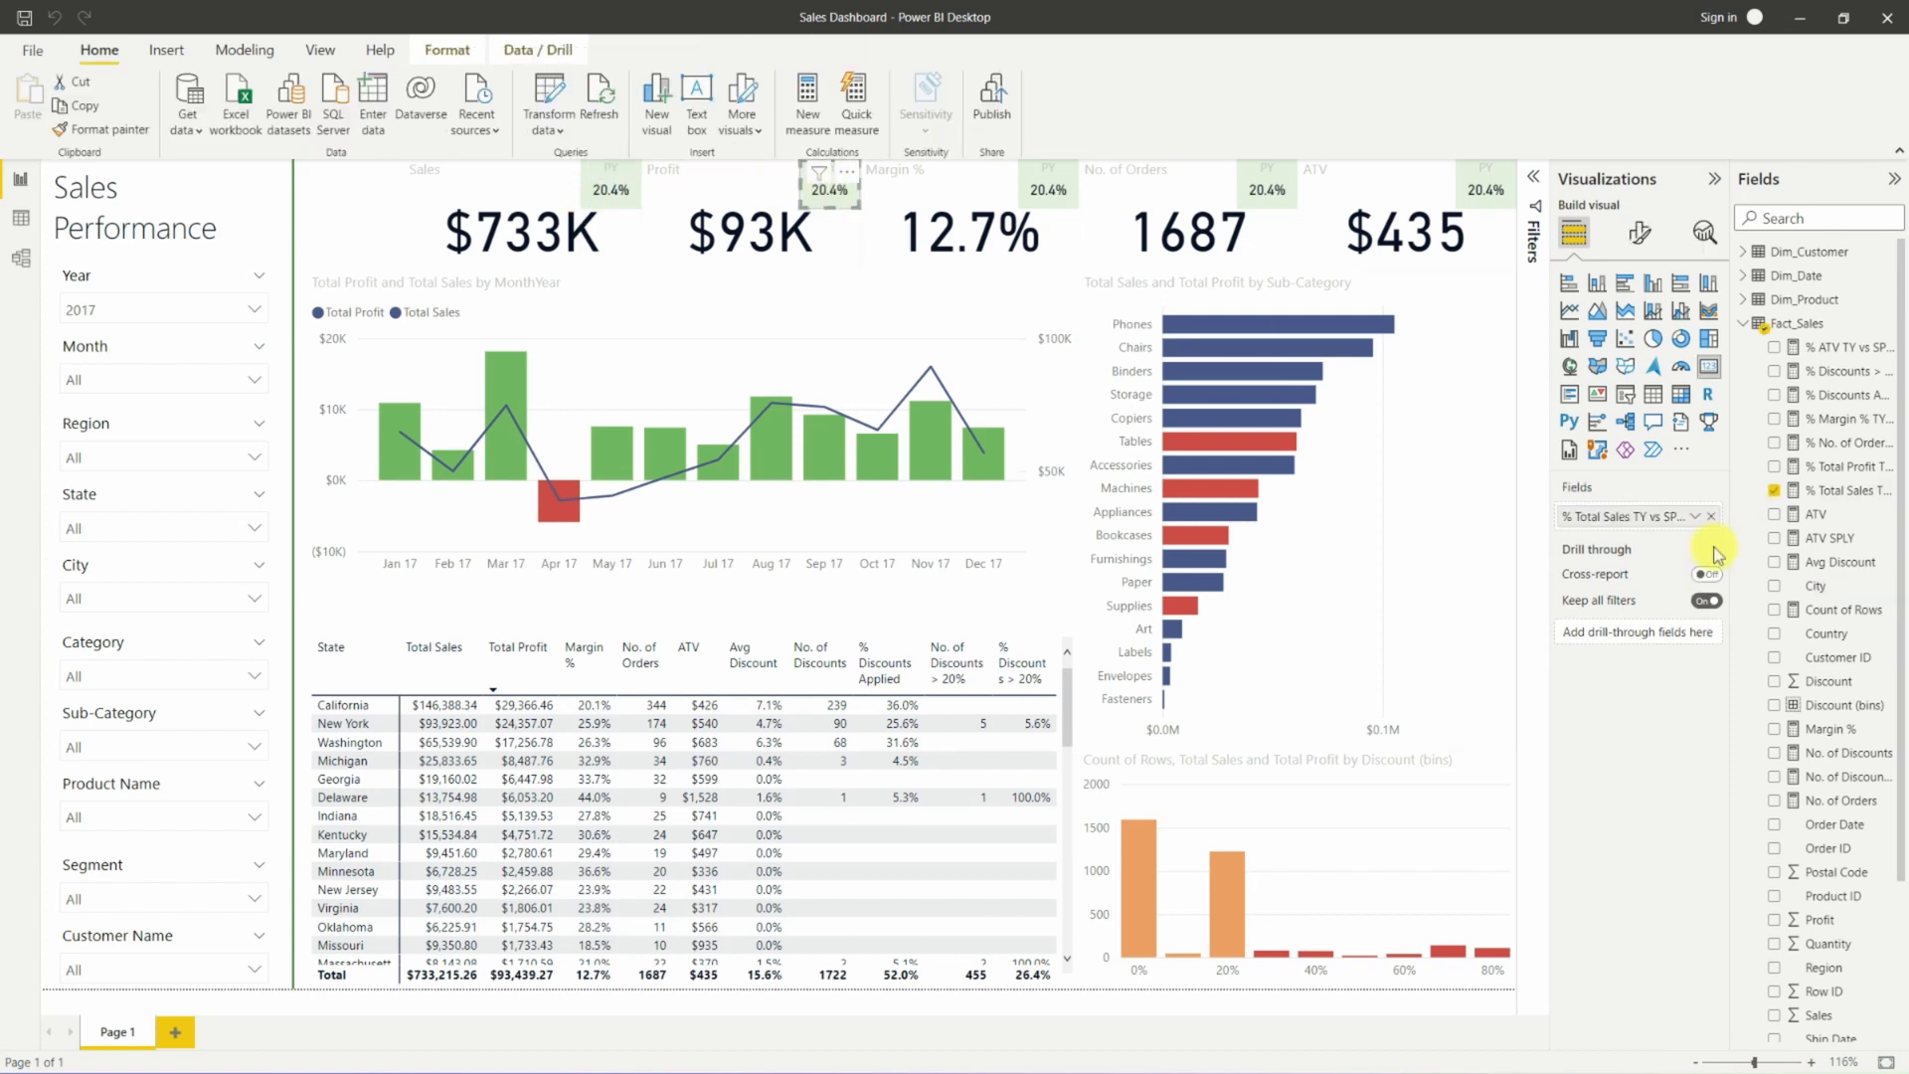
left_click_drag(1820, 468, 1690, 516)
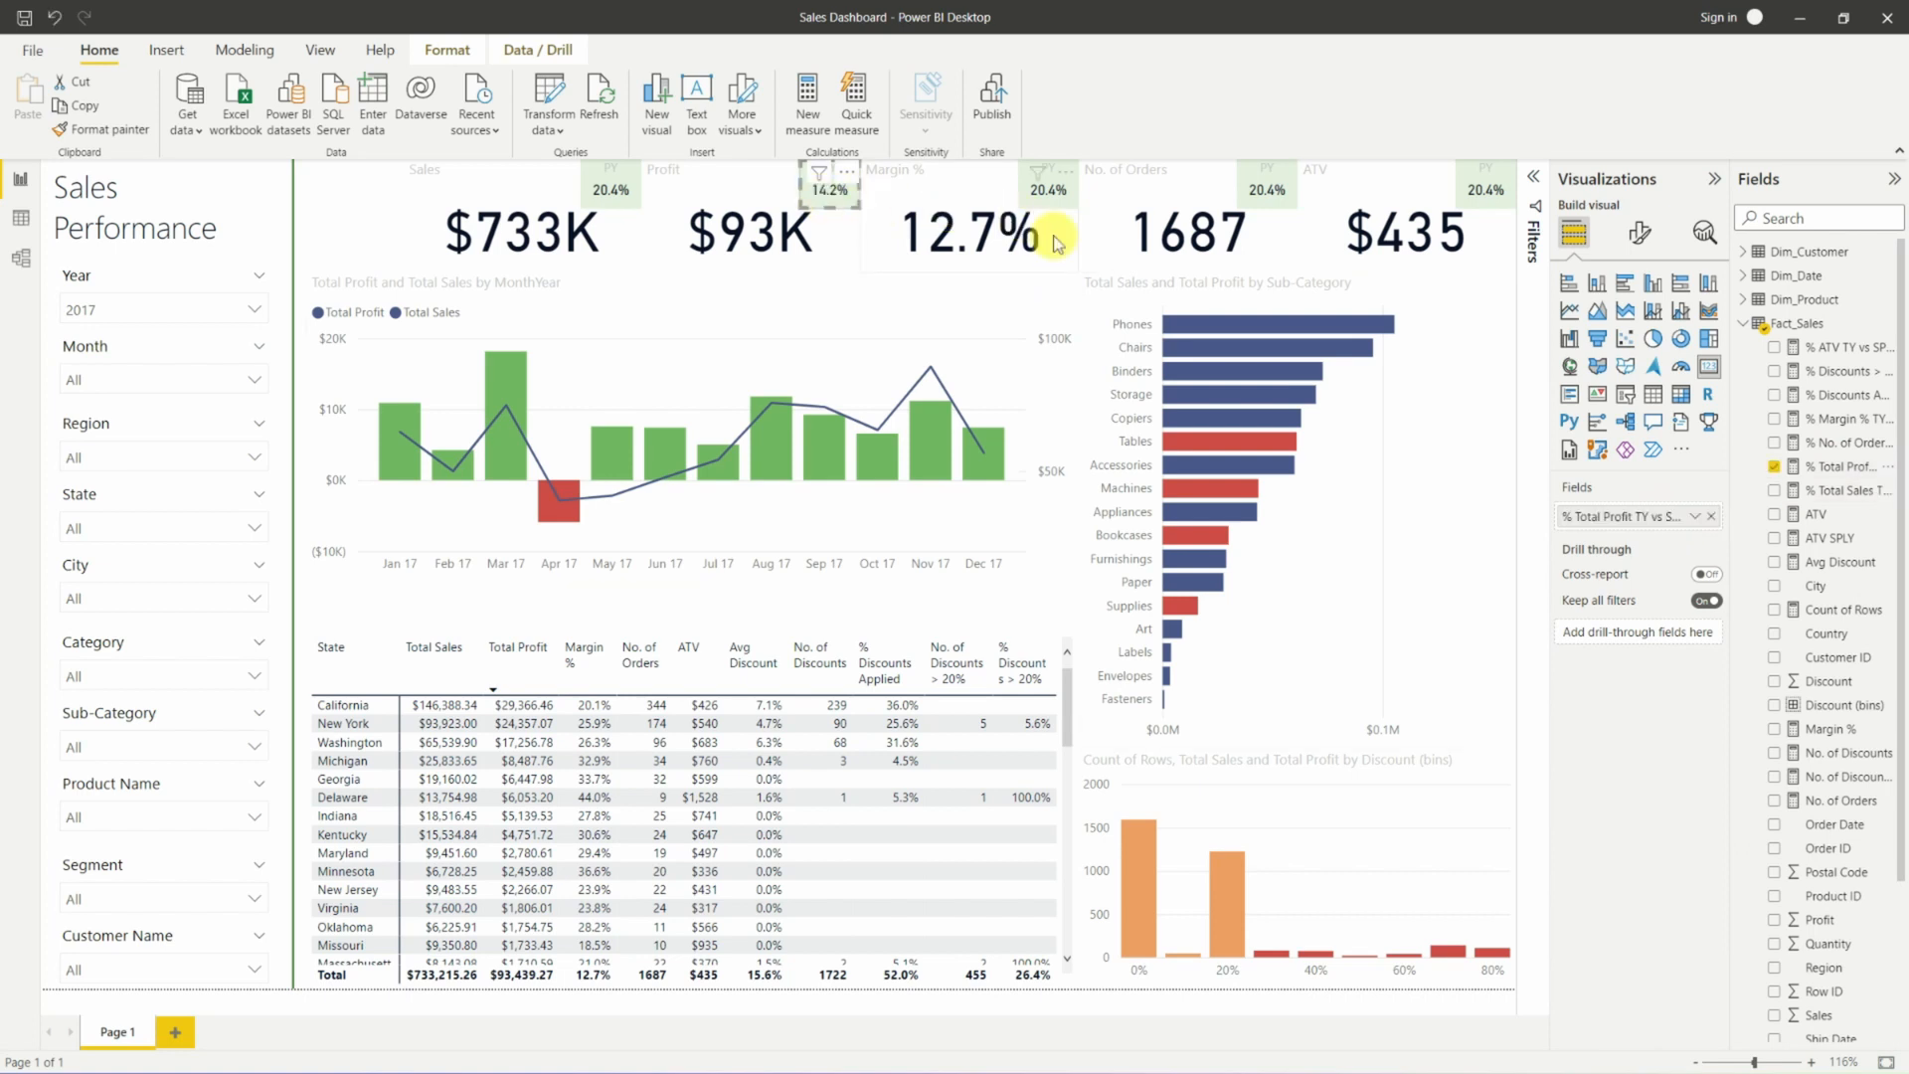
left_click(1049, 191)
left_click_drag(1829, 419, 1656, 515)
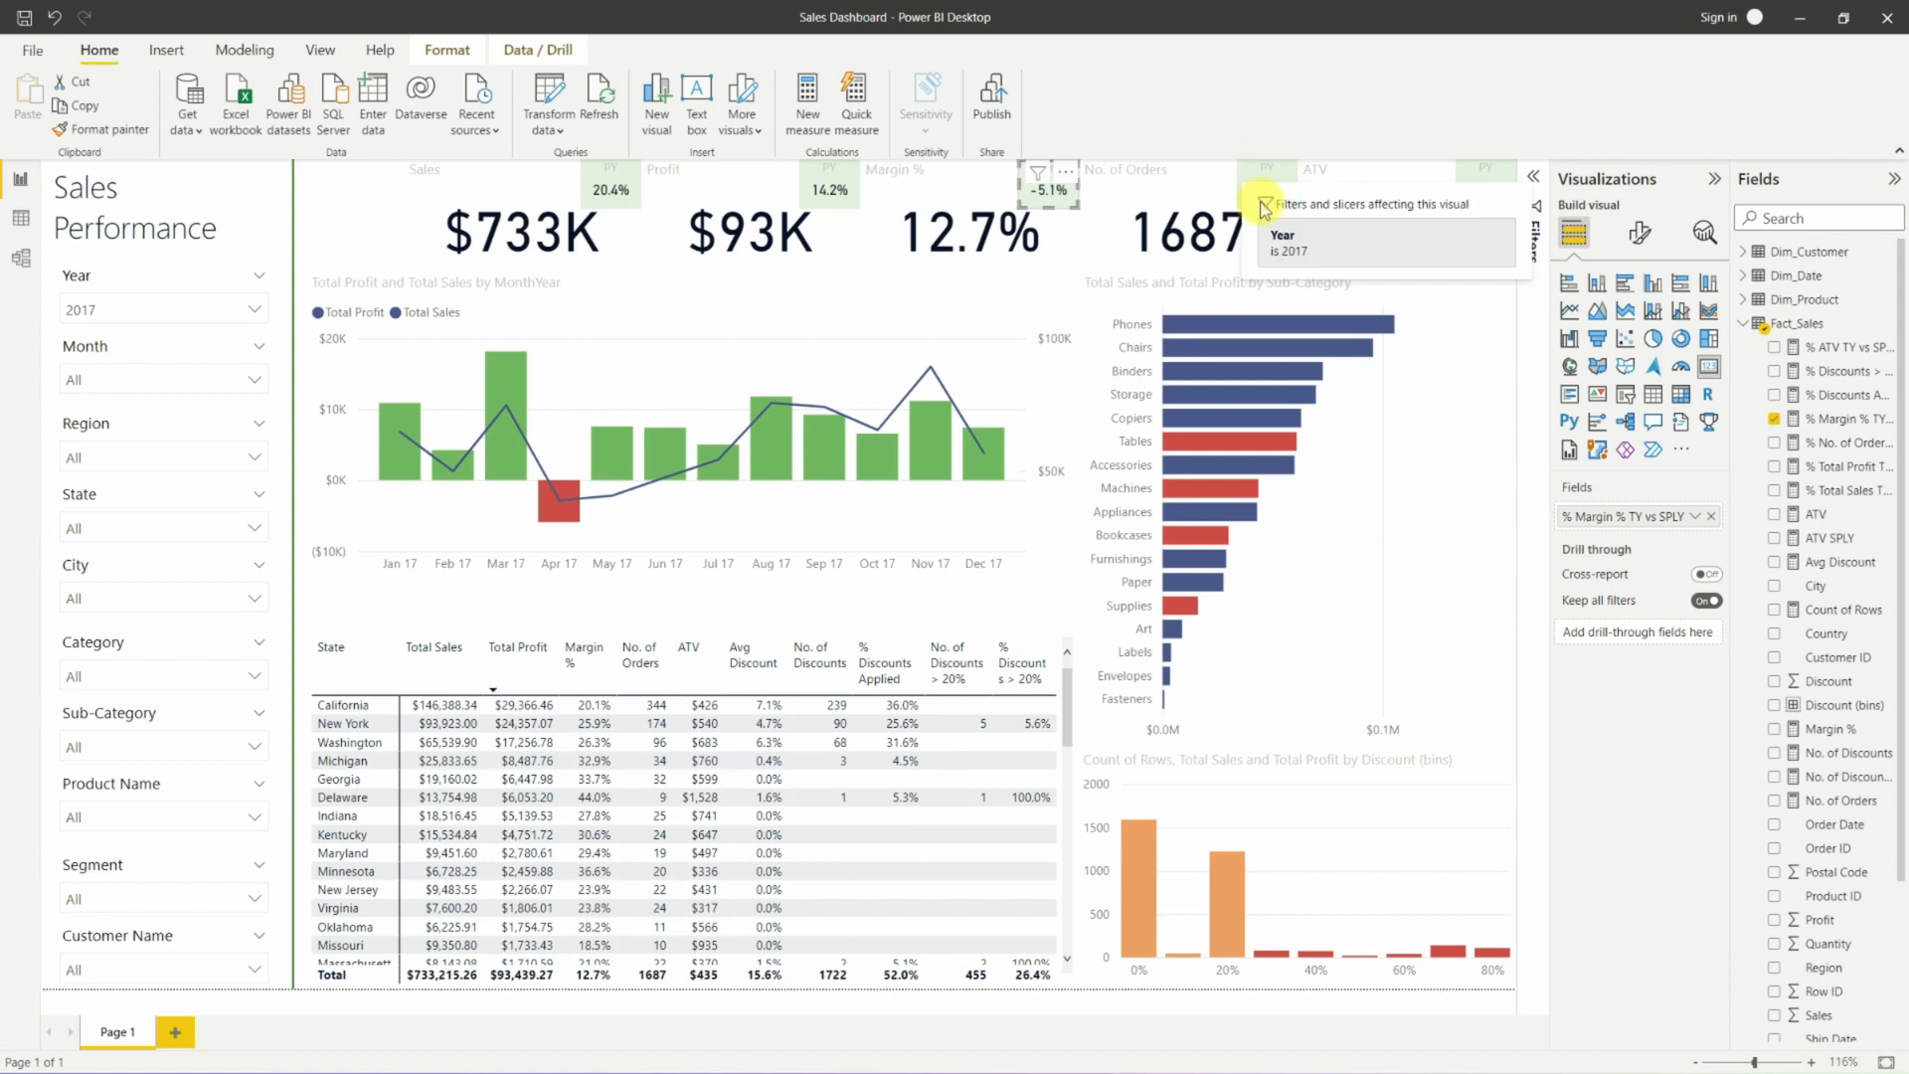
Replace the field in the No. of Orders comparison card with % No. of Orders TY vs SPLY and in the ATV card with % ATV TY vs SPLY.
left_click(1258, 204)
left_click_drag(1829, 443, 1662, 513)
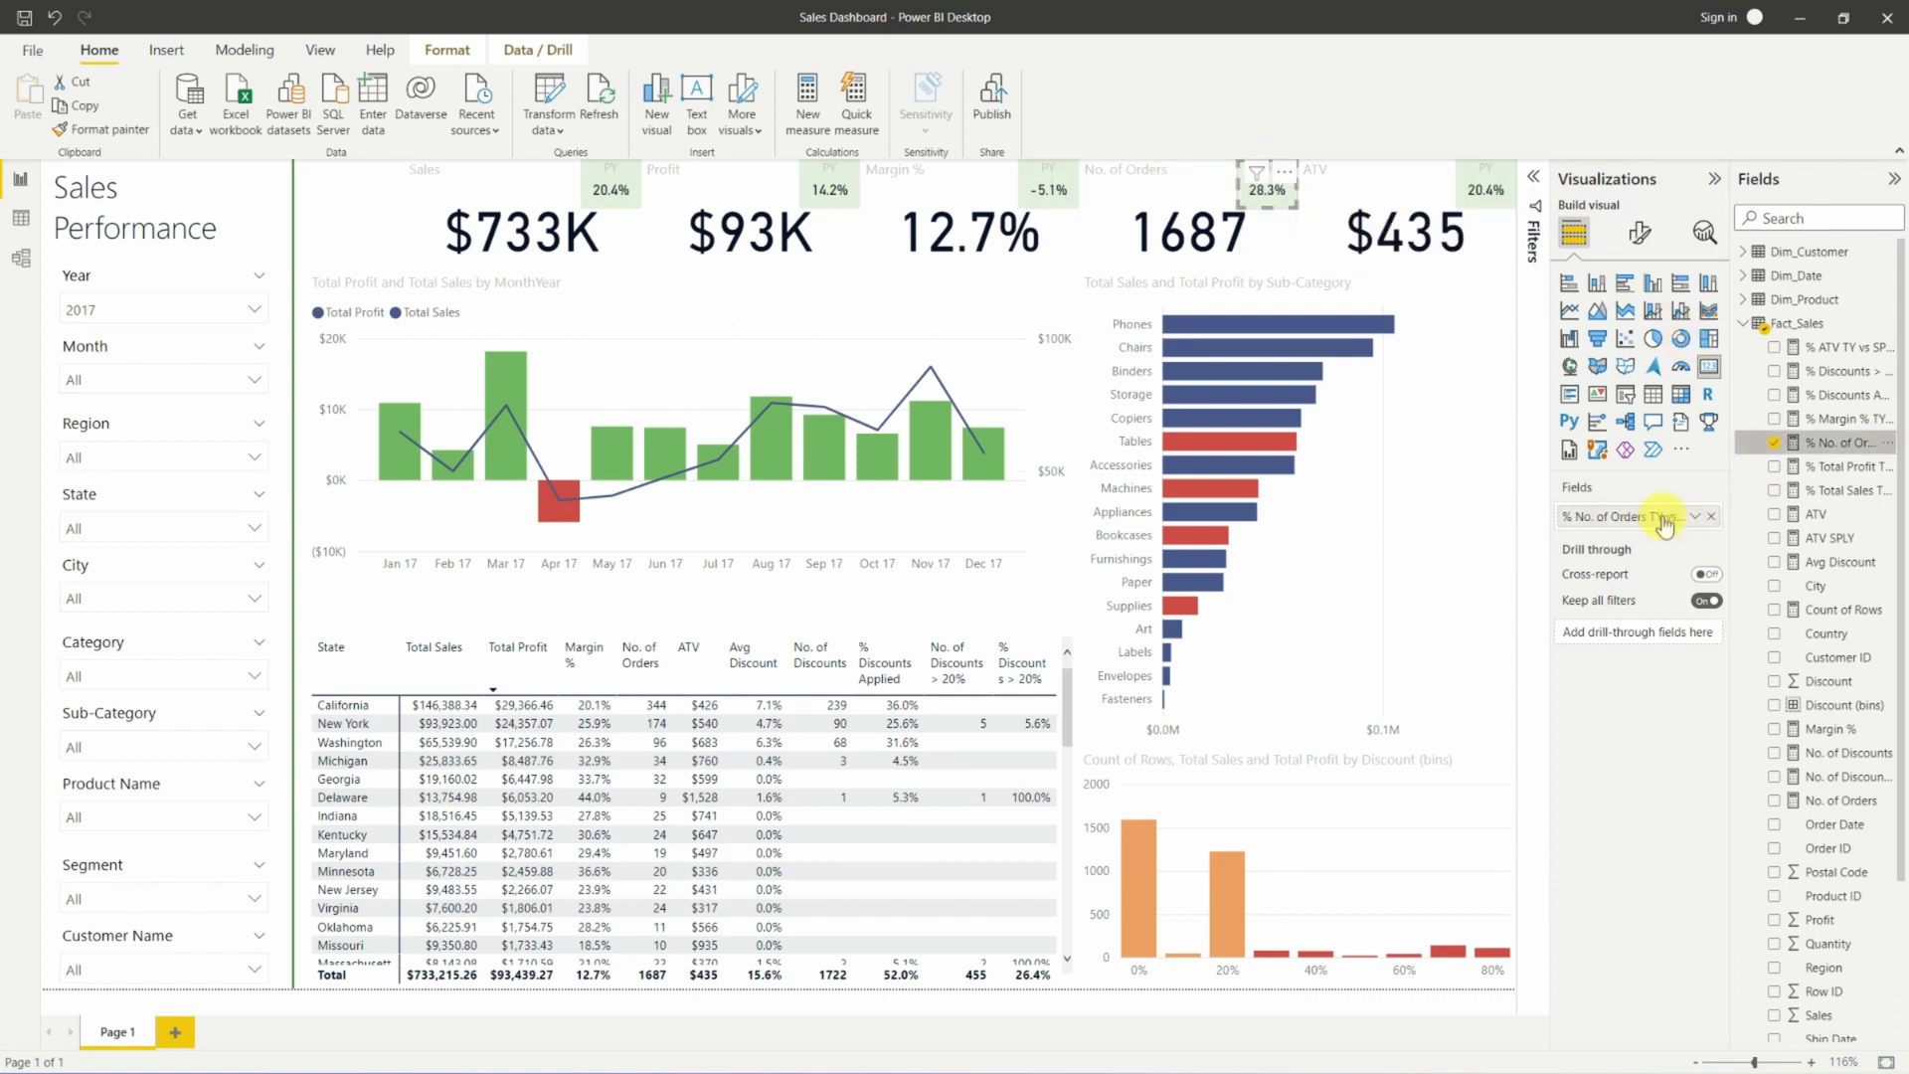
left_click(1467, 199)
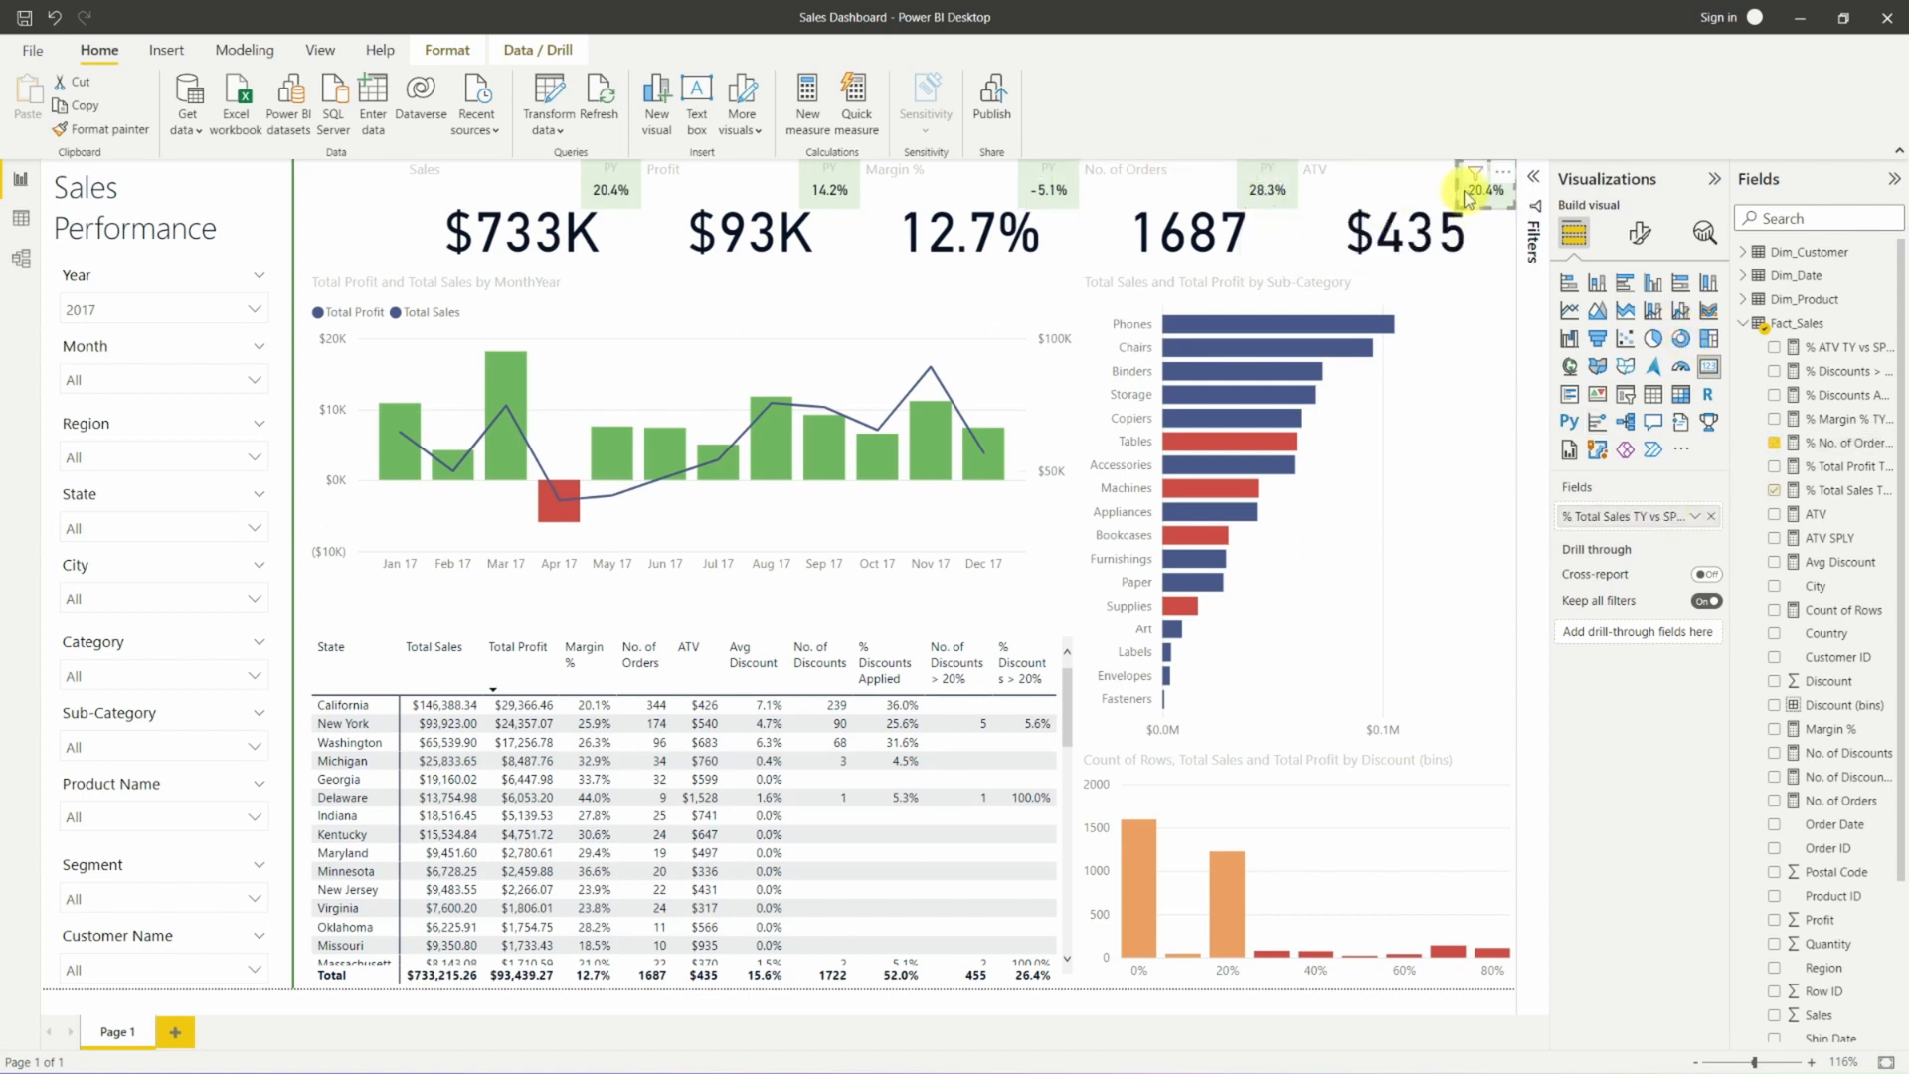
left_click(1835, 350)
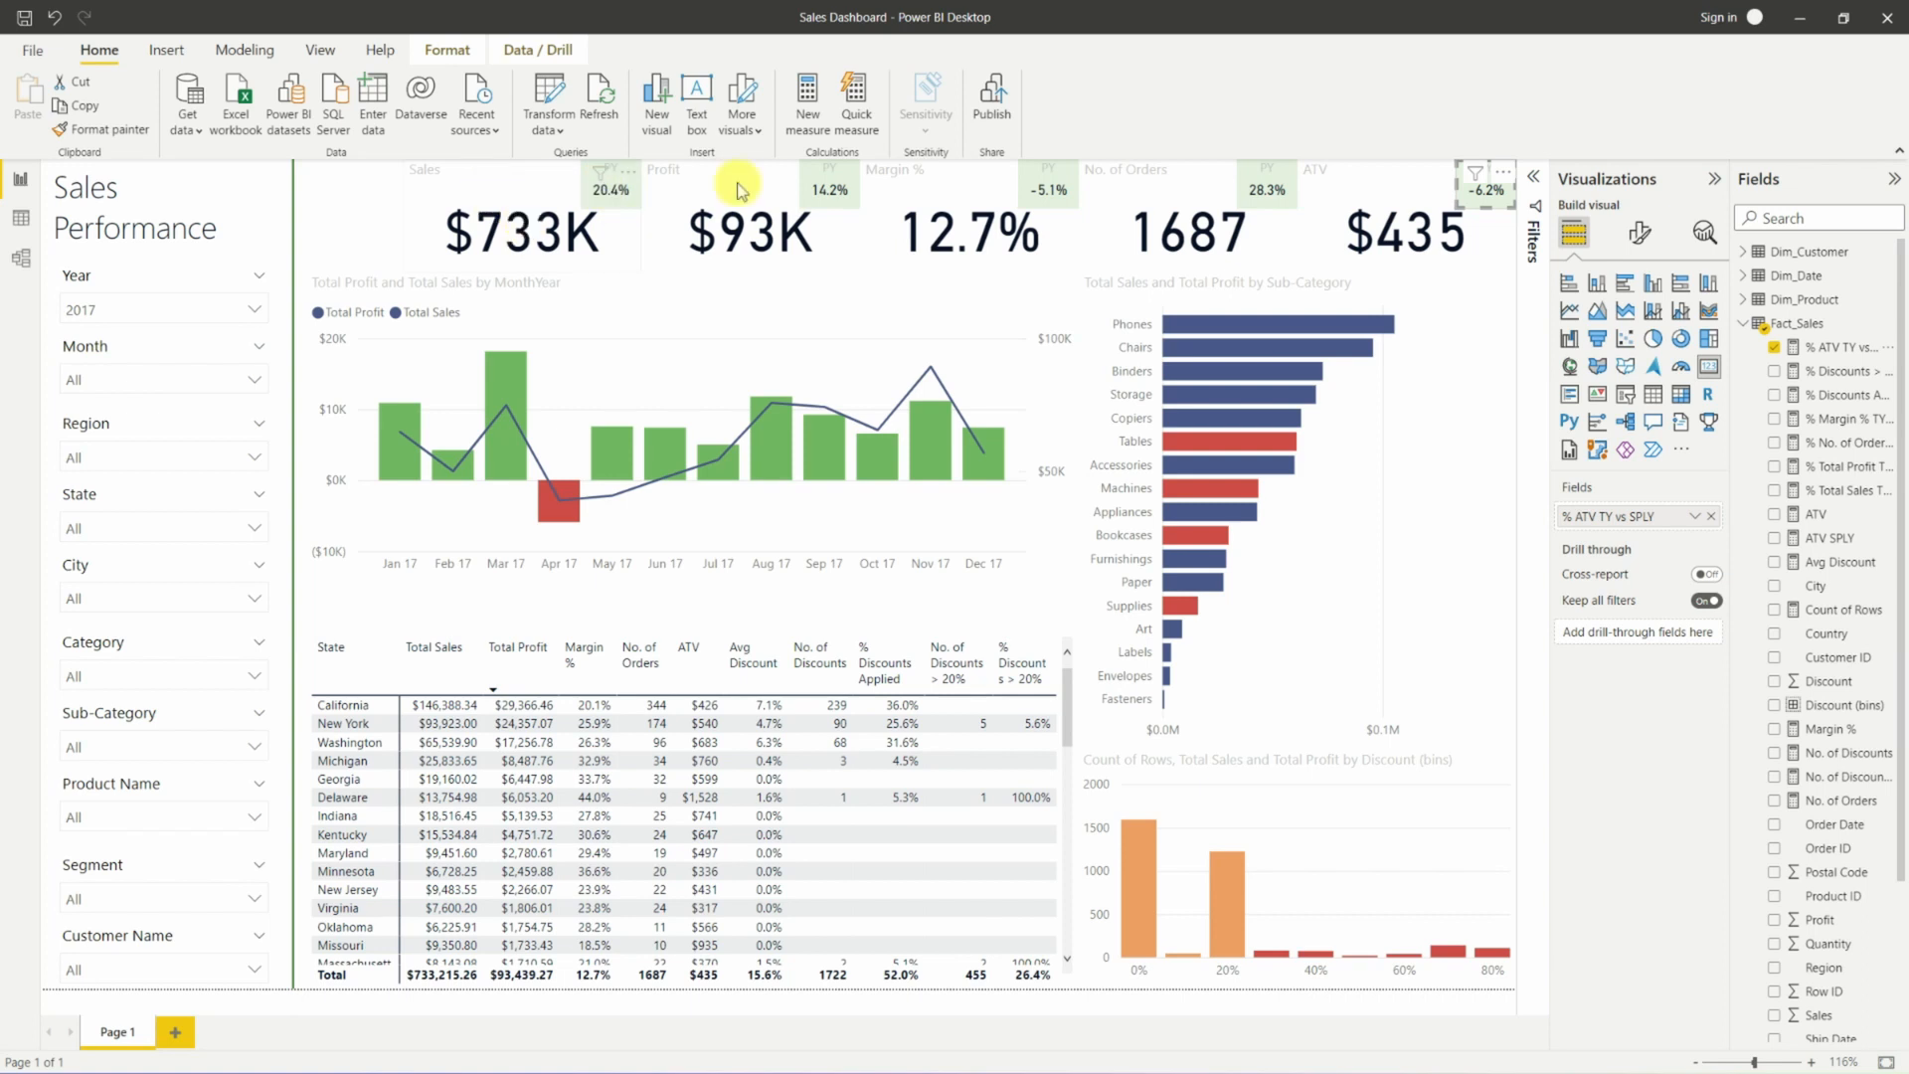
Base the Profit comparison card's conditional background color rules on % Total Profit TY vs SPLY from Fact_Sales.
left_click(821, 198)
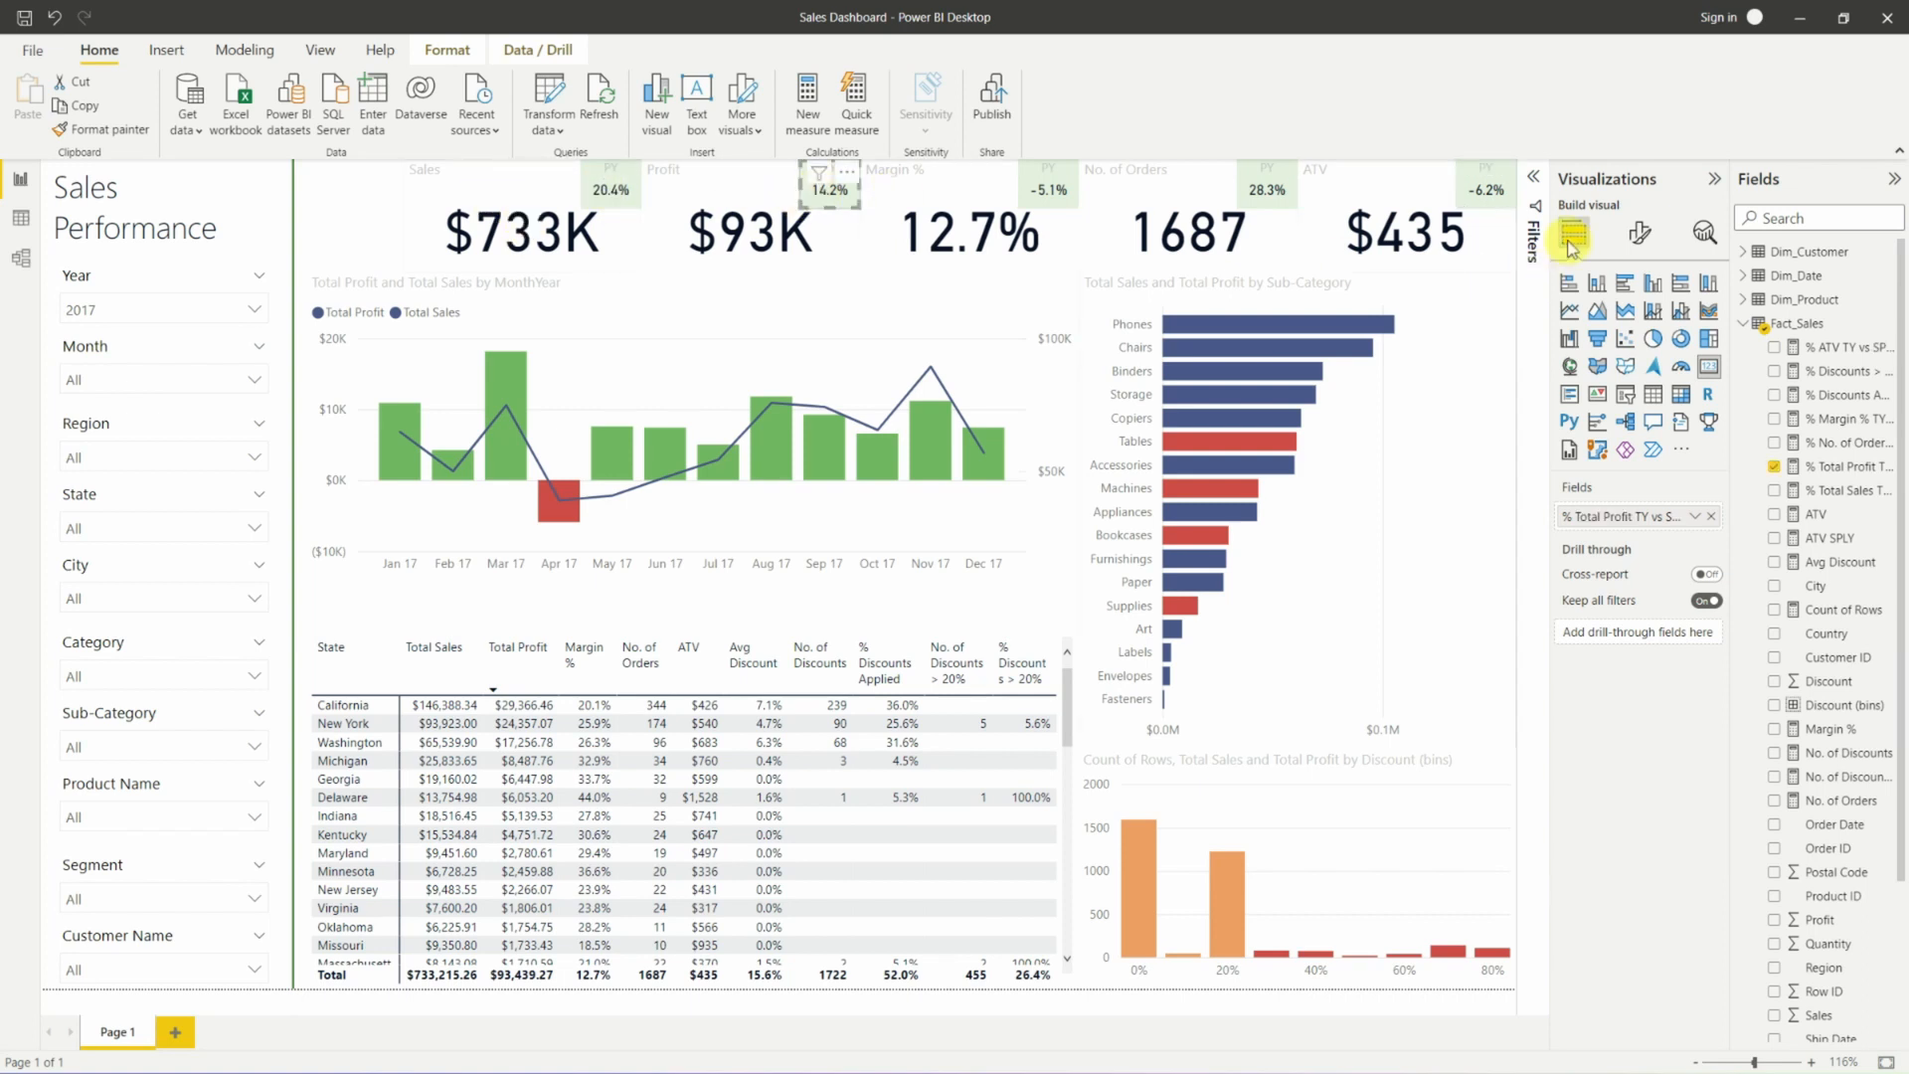
left_click(1637, 234)
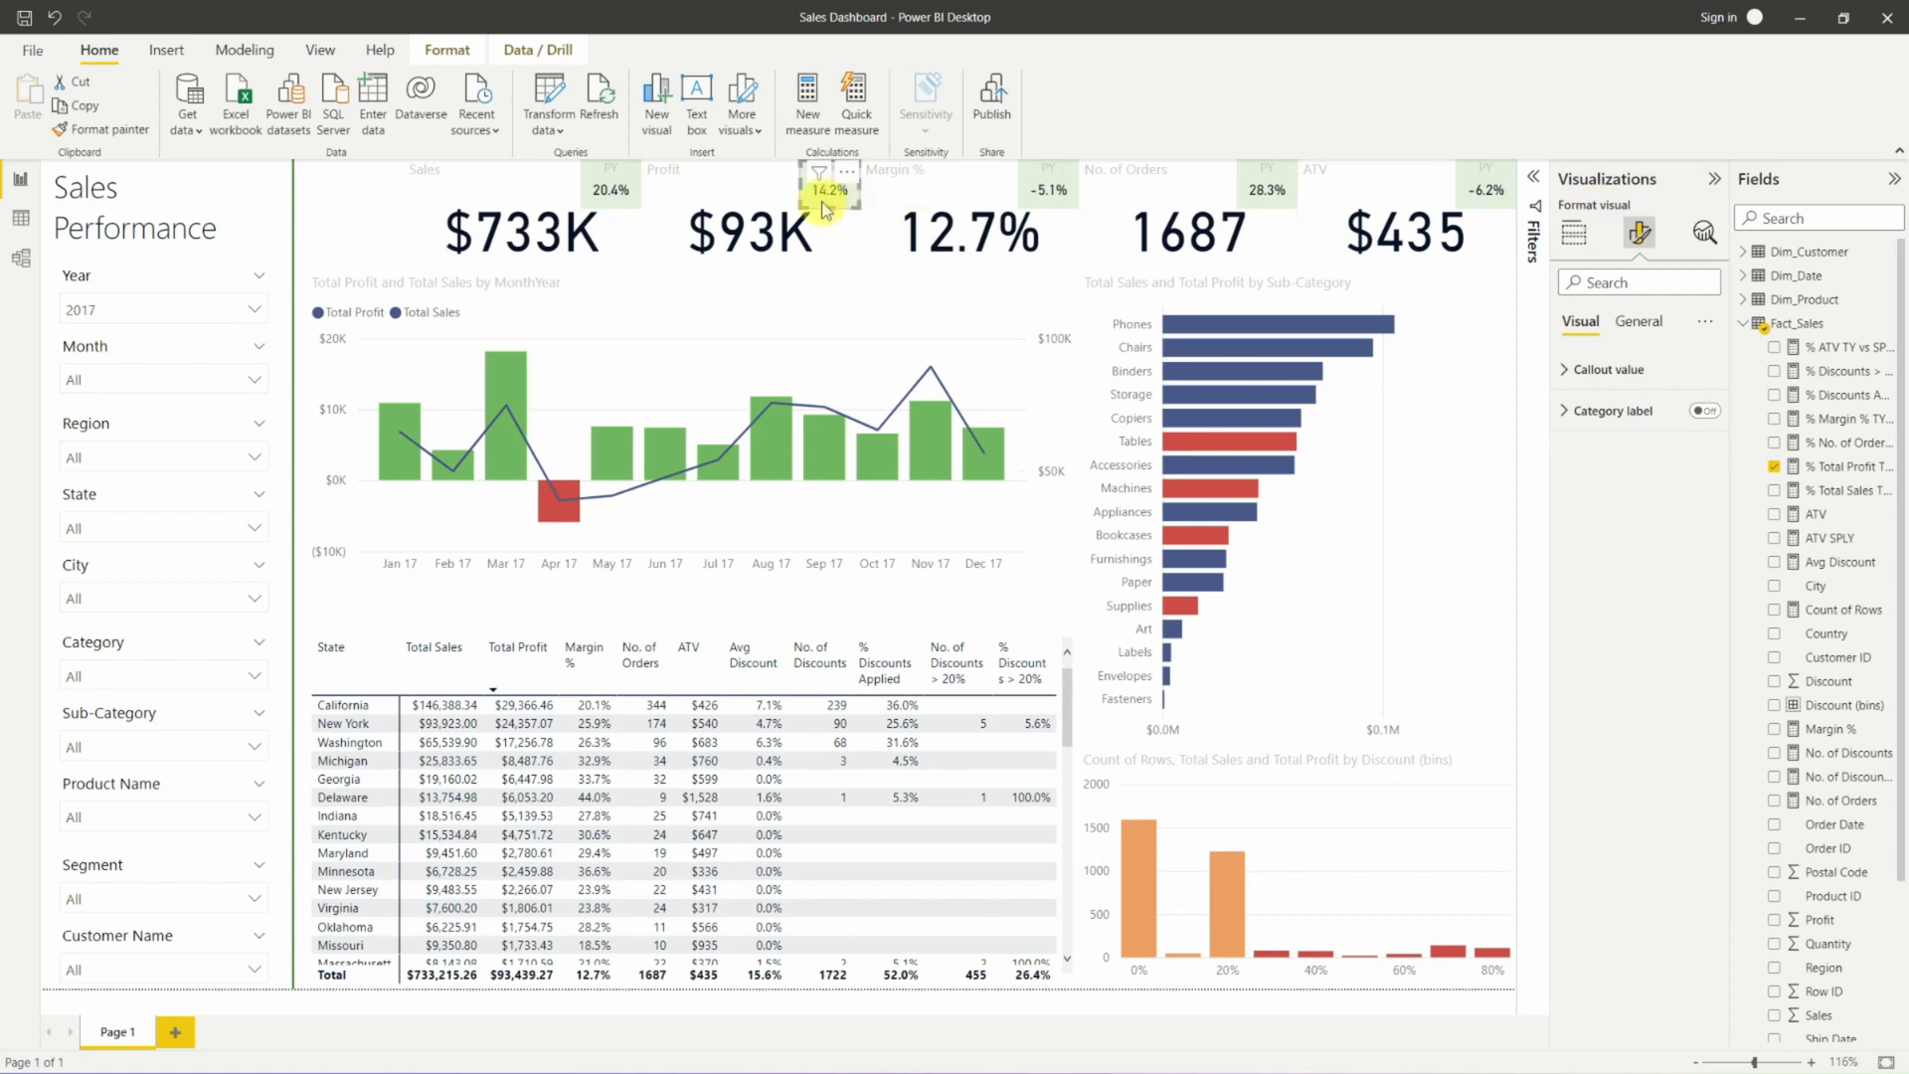
left_click(1637, 321)
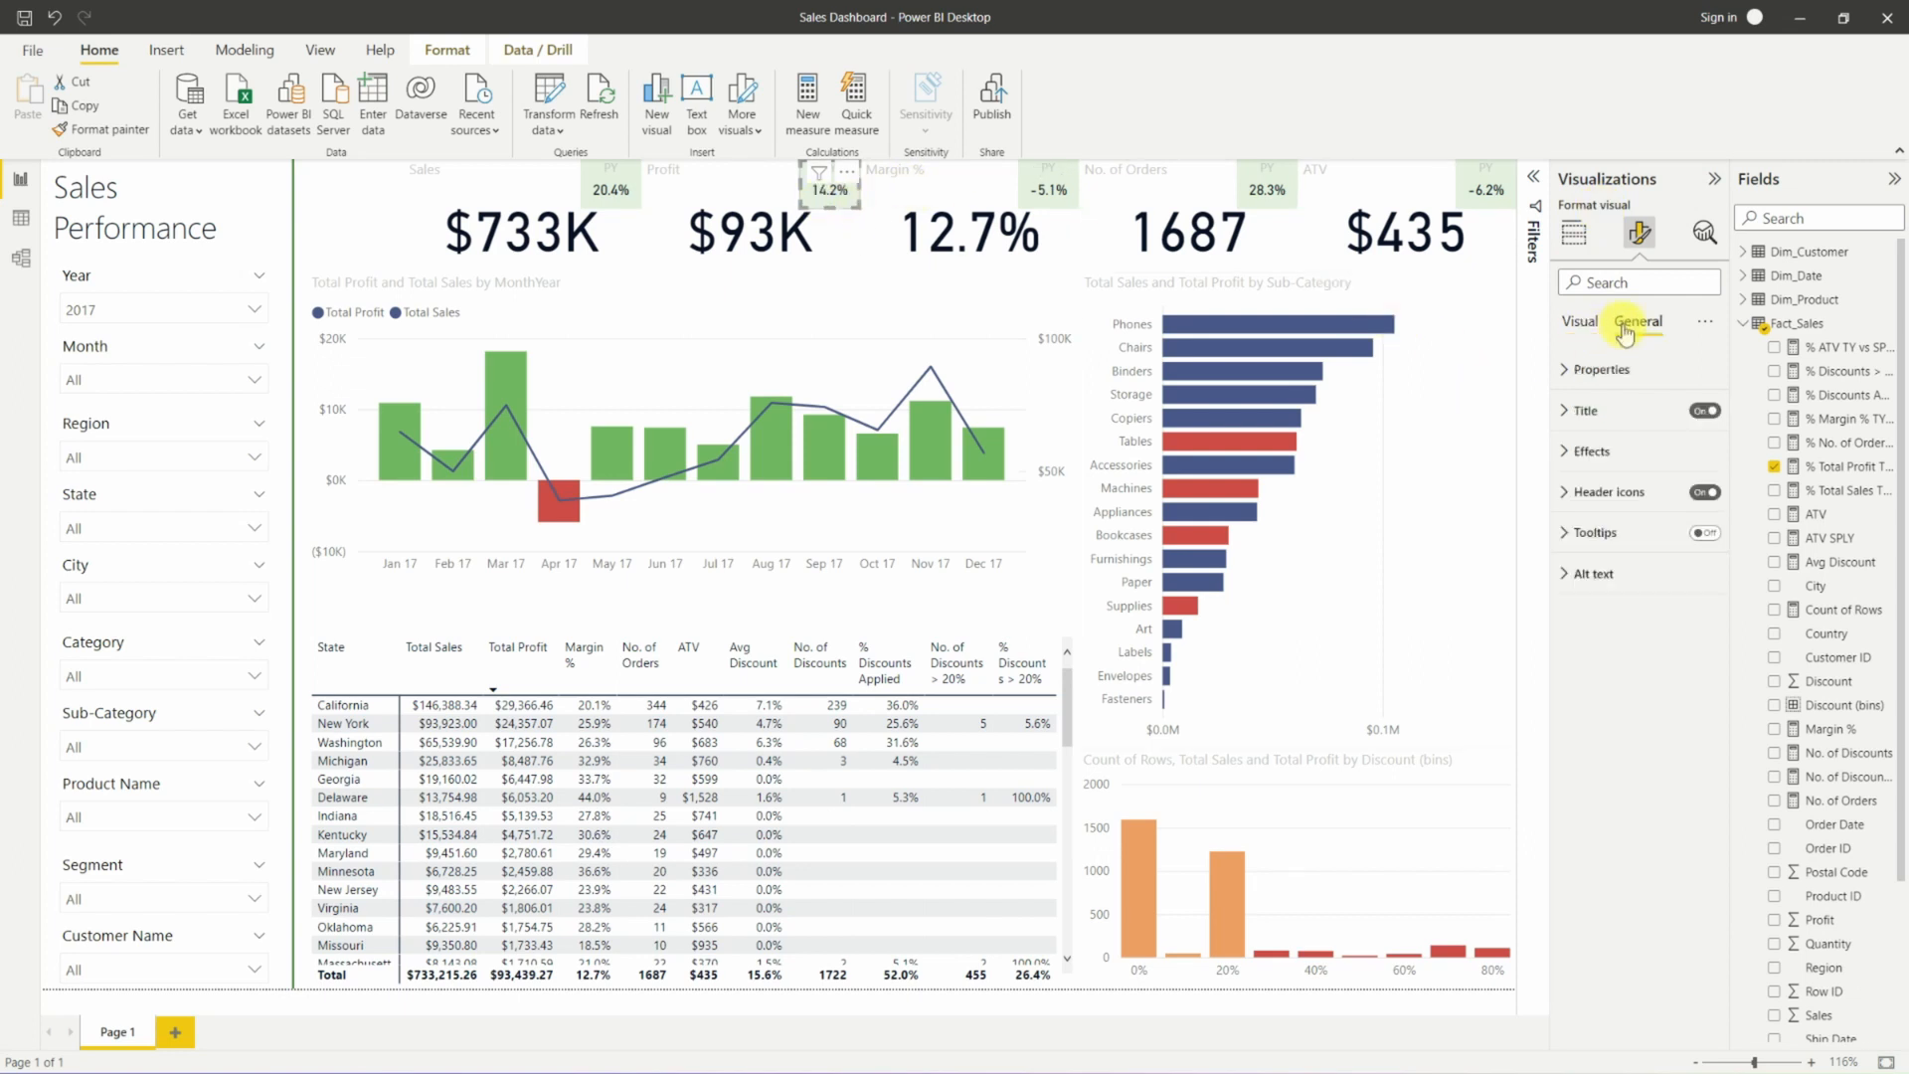
left_click(1615, 455)
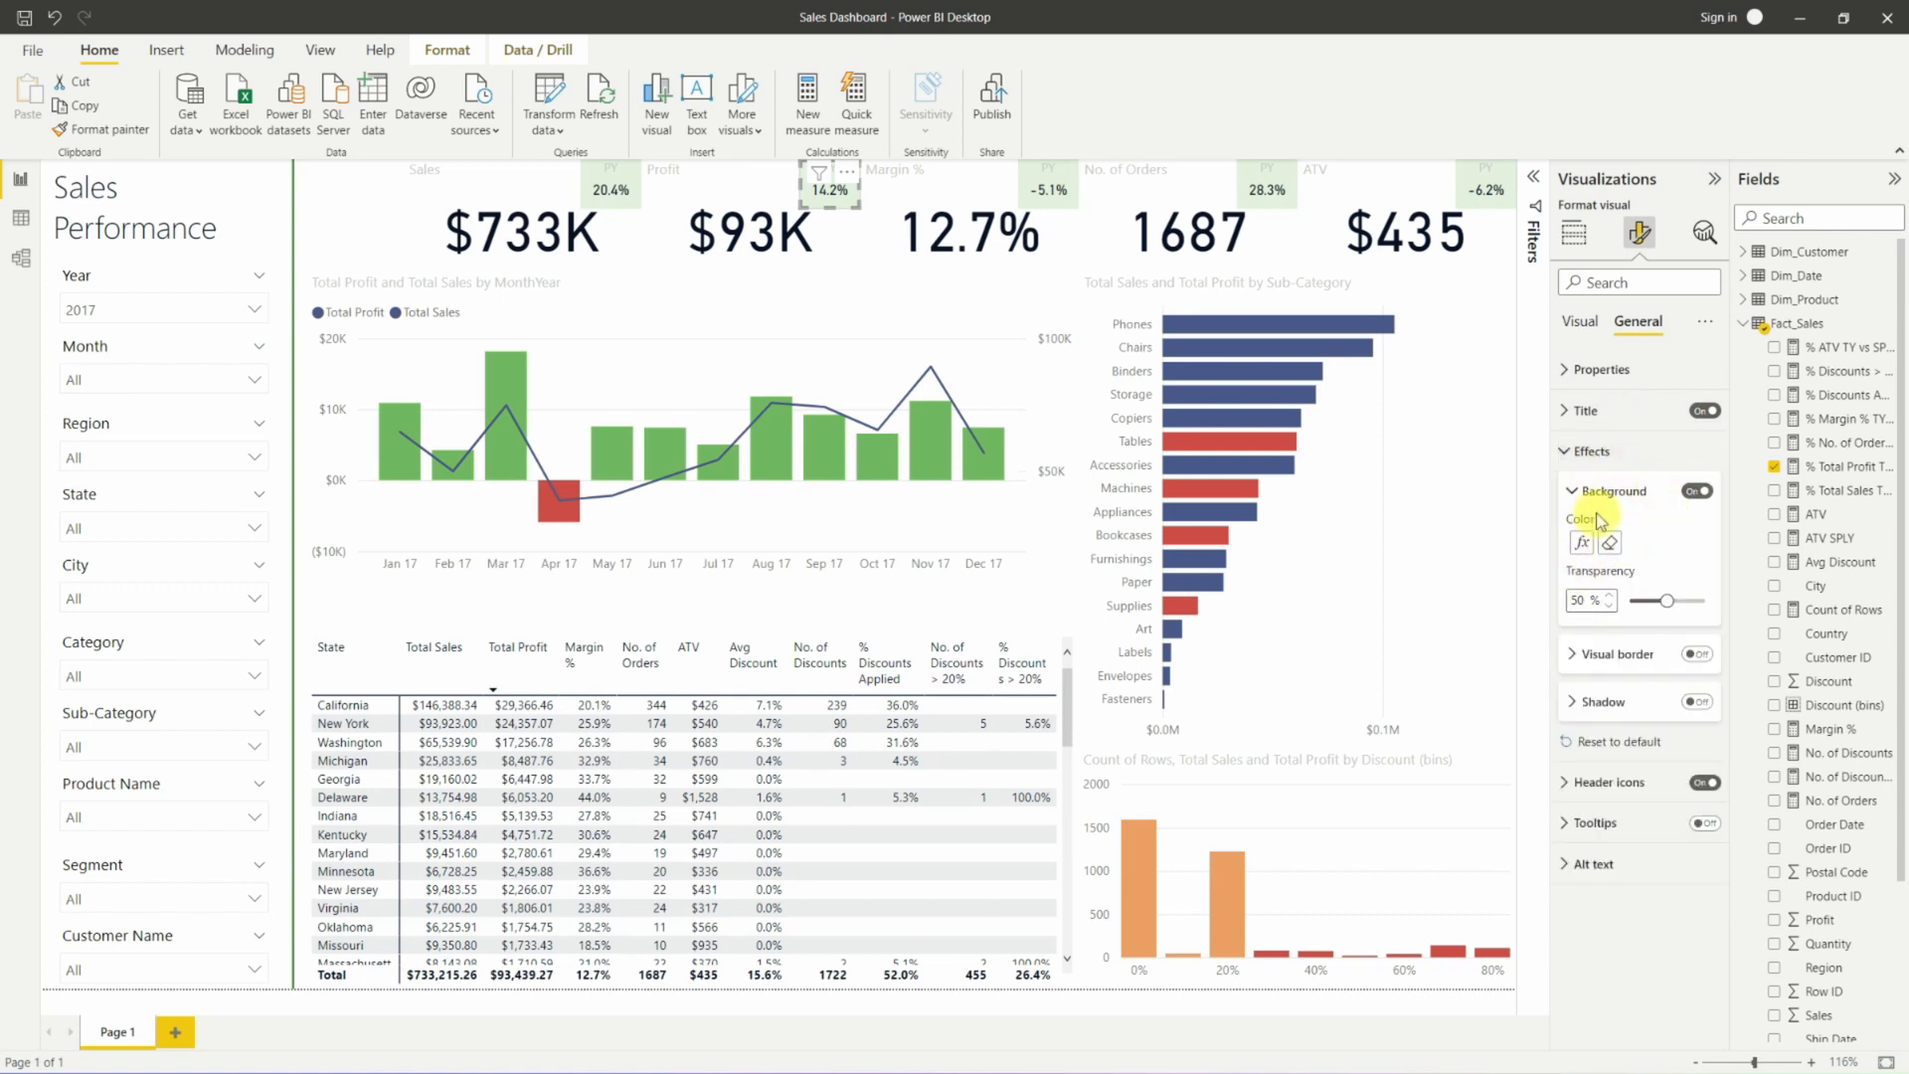
left_click(1580, 545)
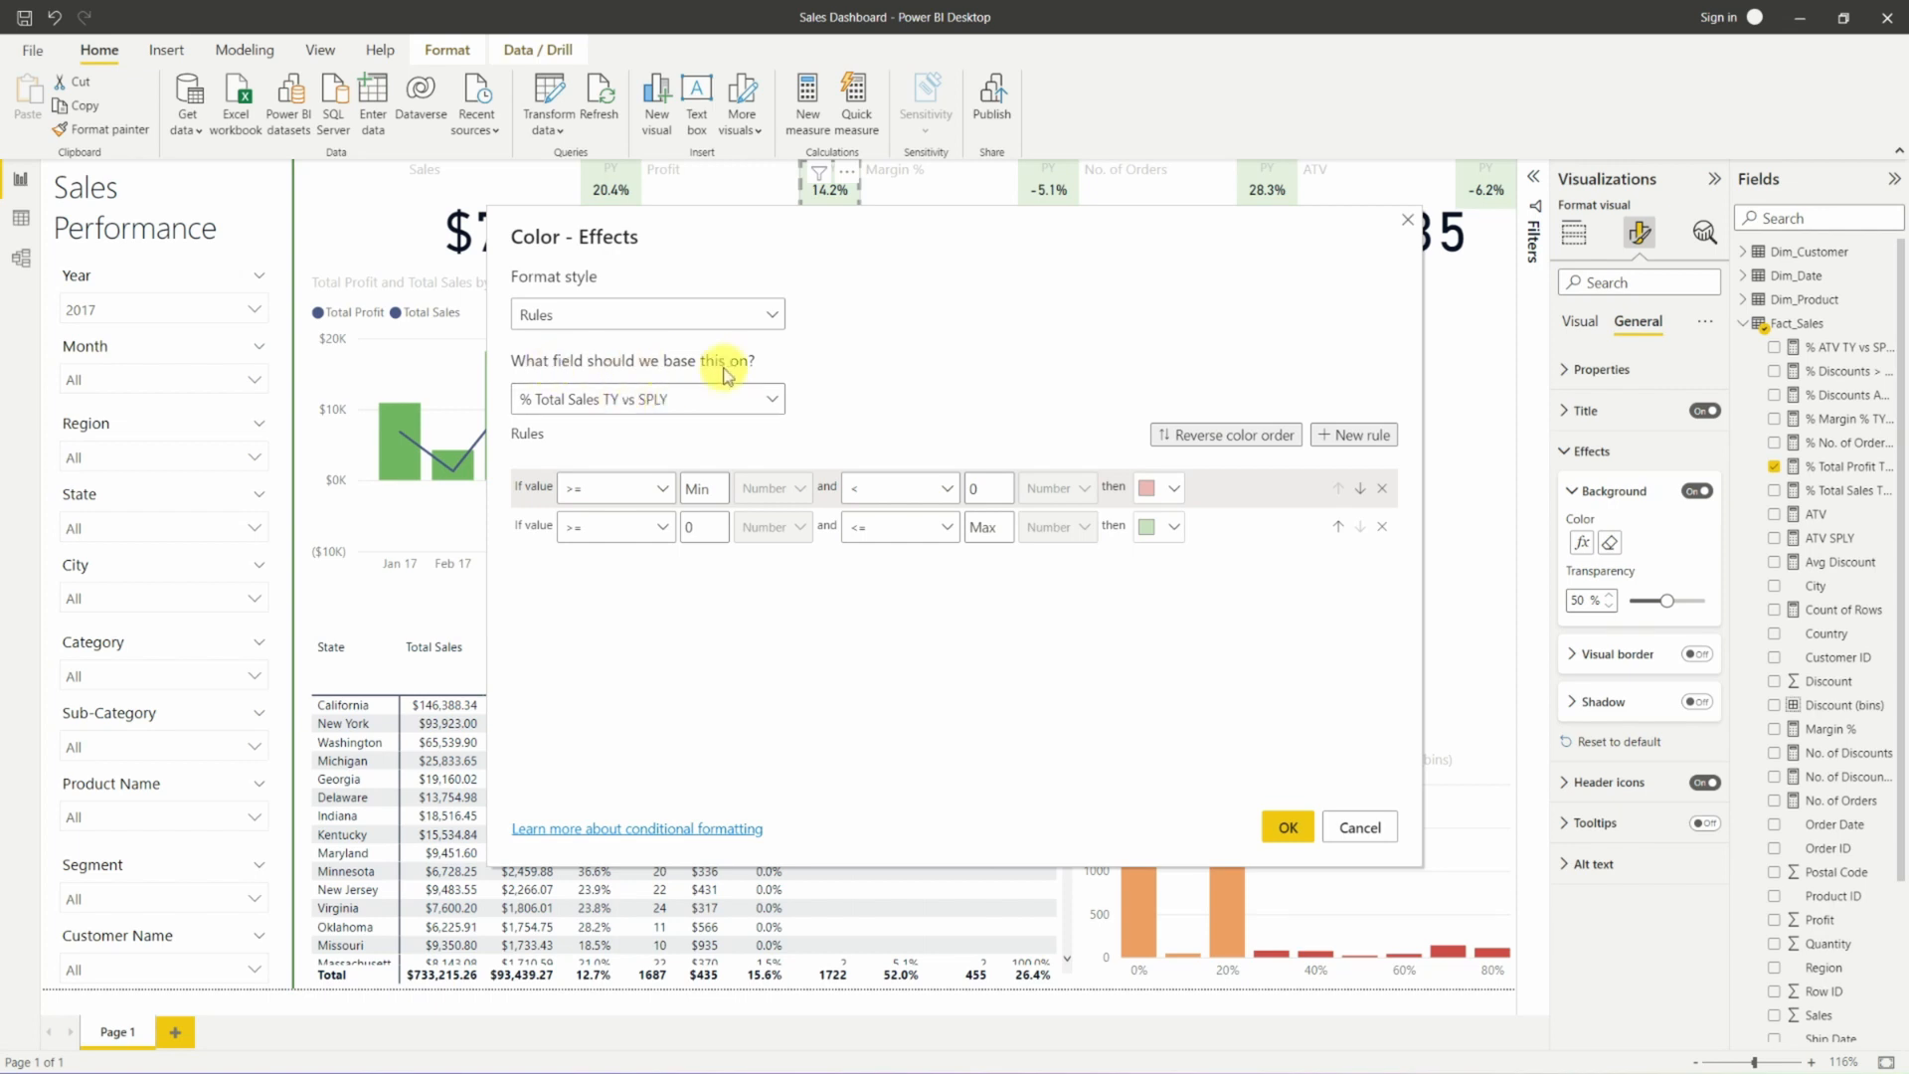
left_click(659, 401)
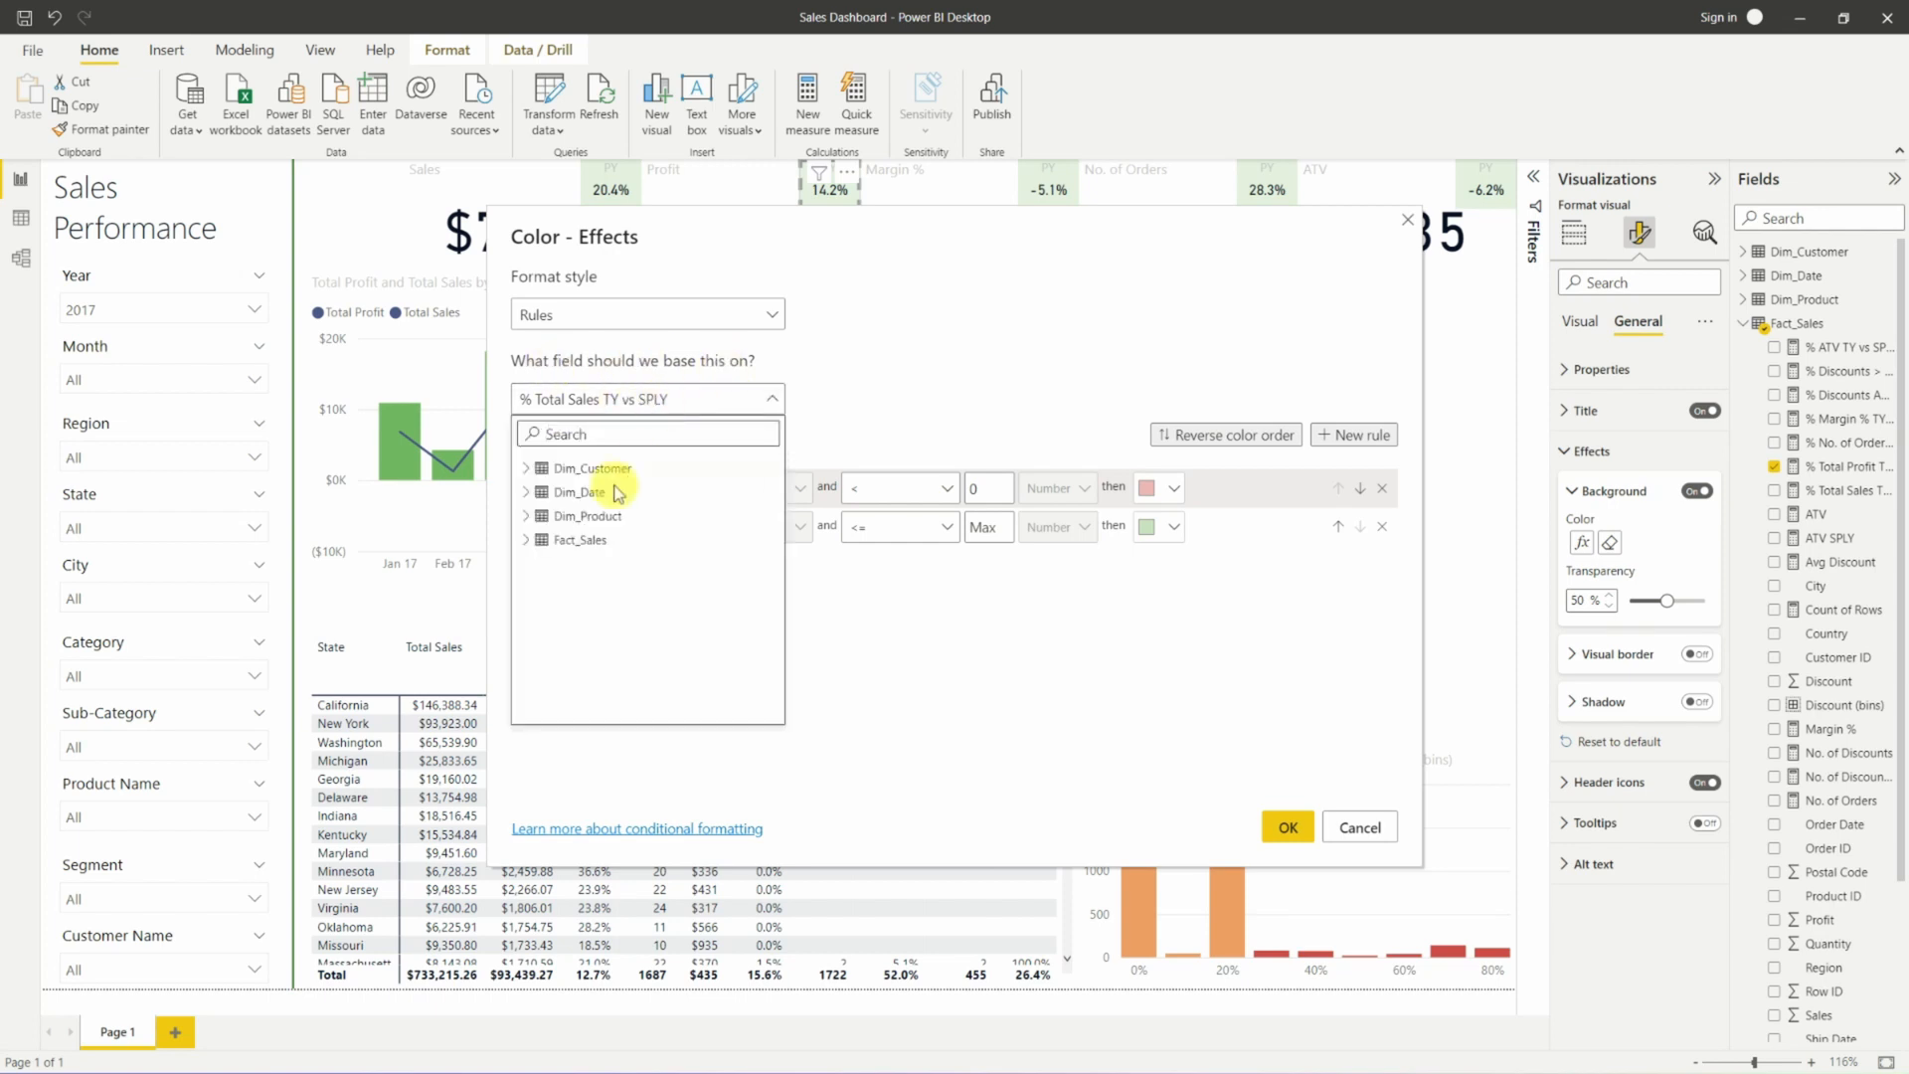
left_click(528, 547)
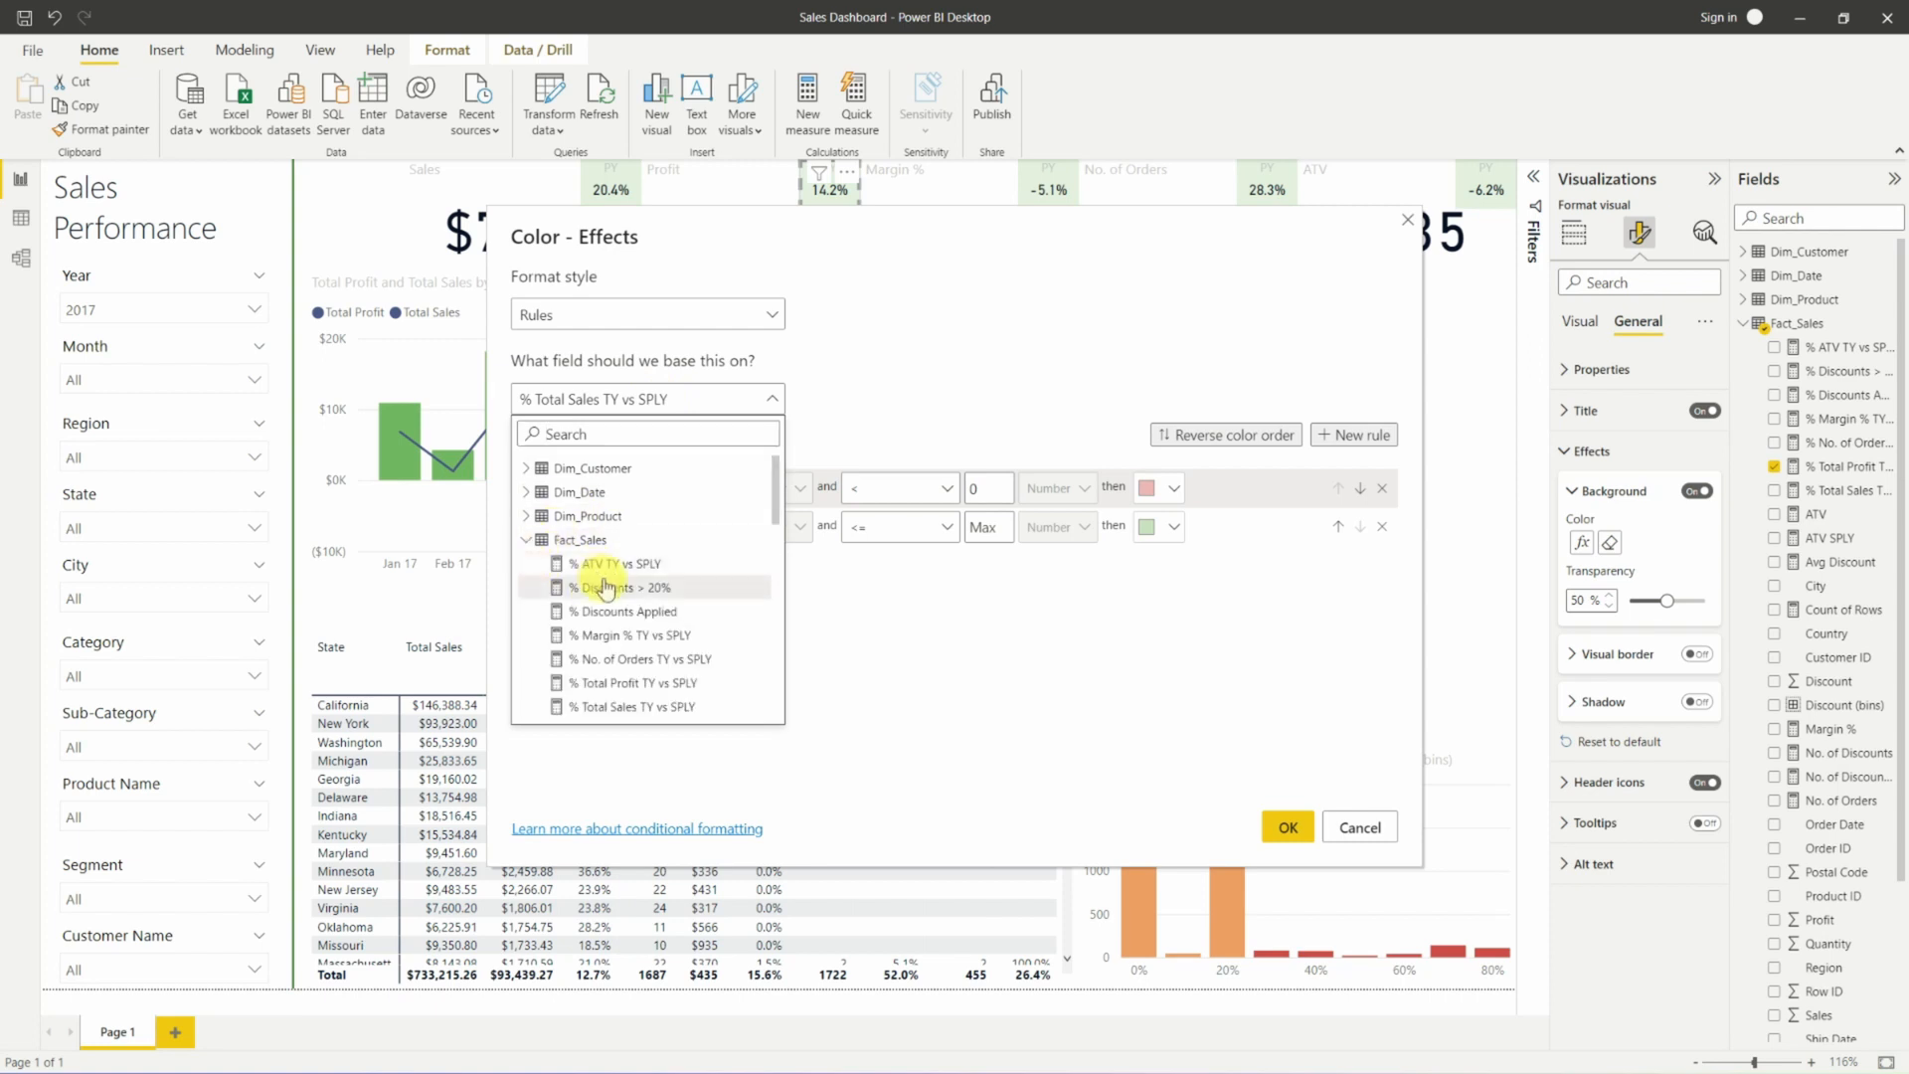
left_click(604, 686)
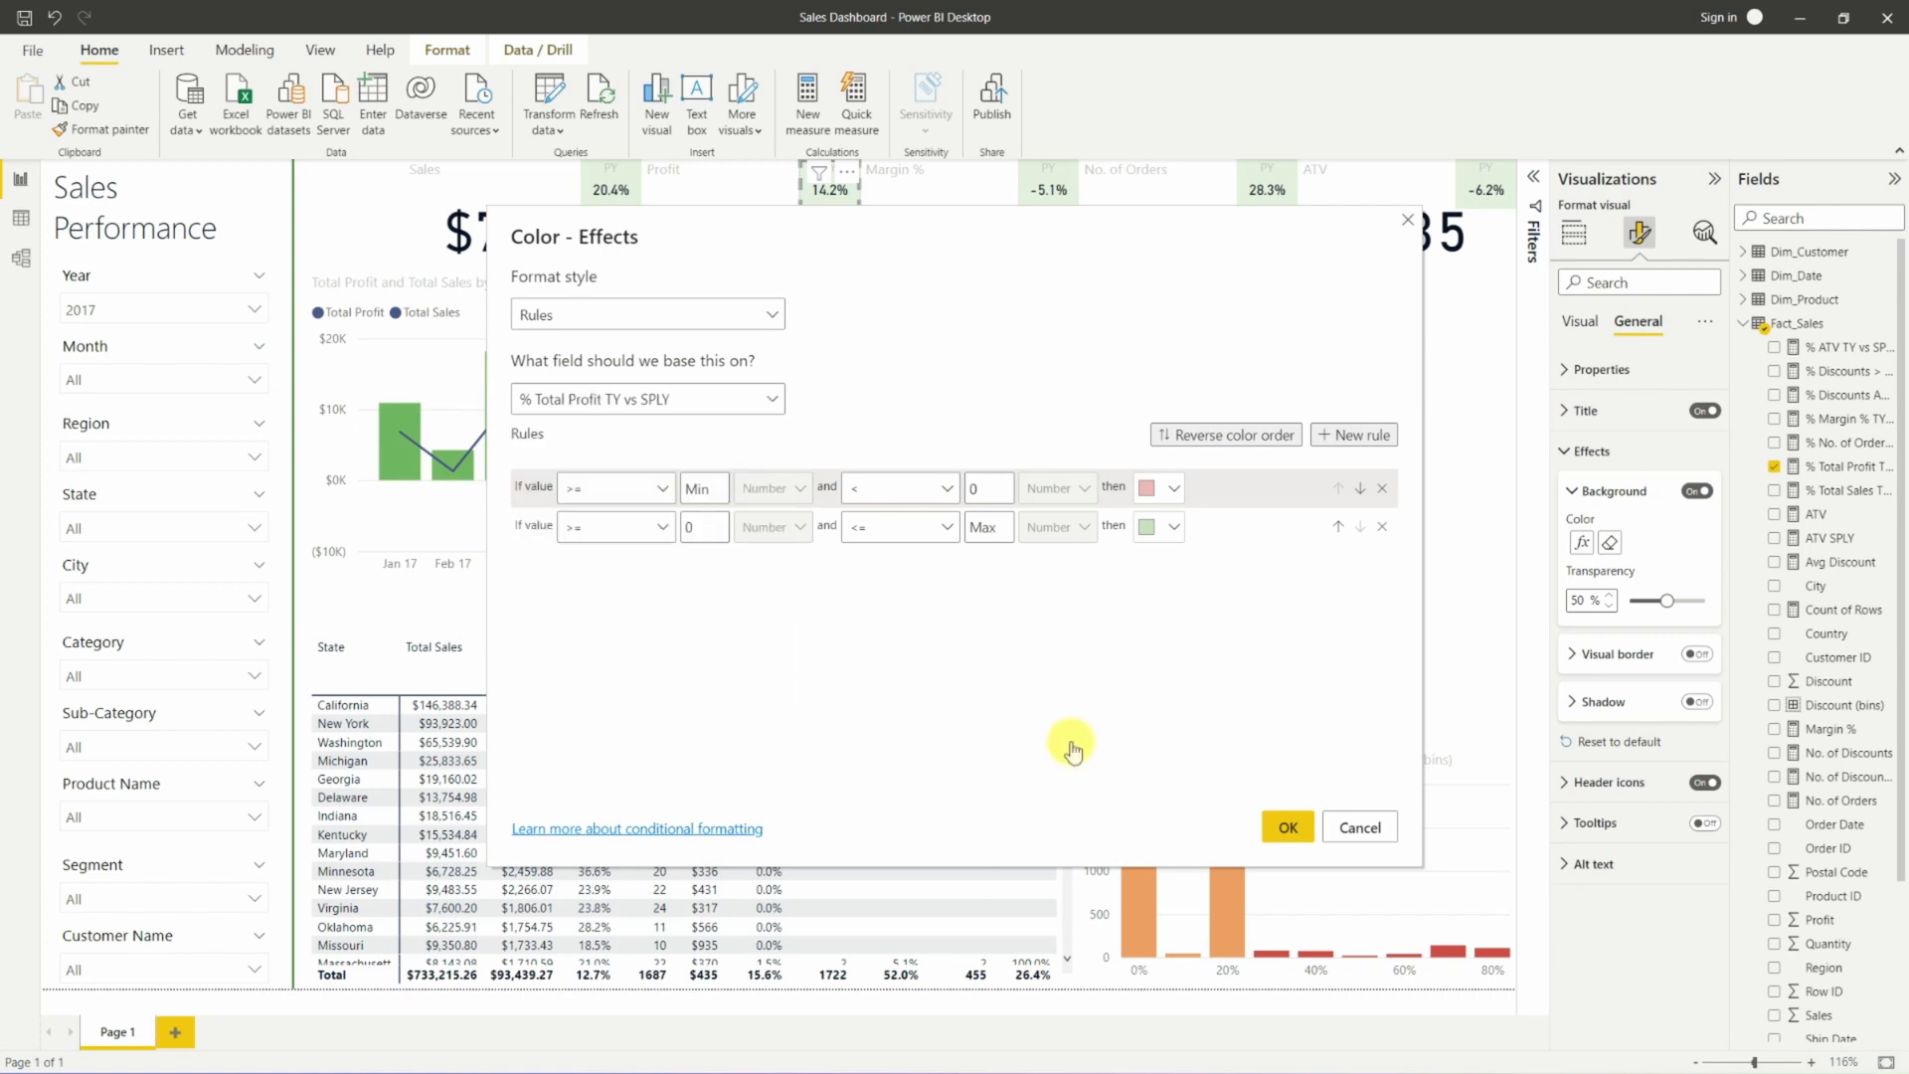
left_click(1286, 828)
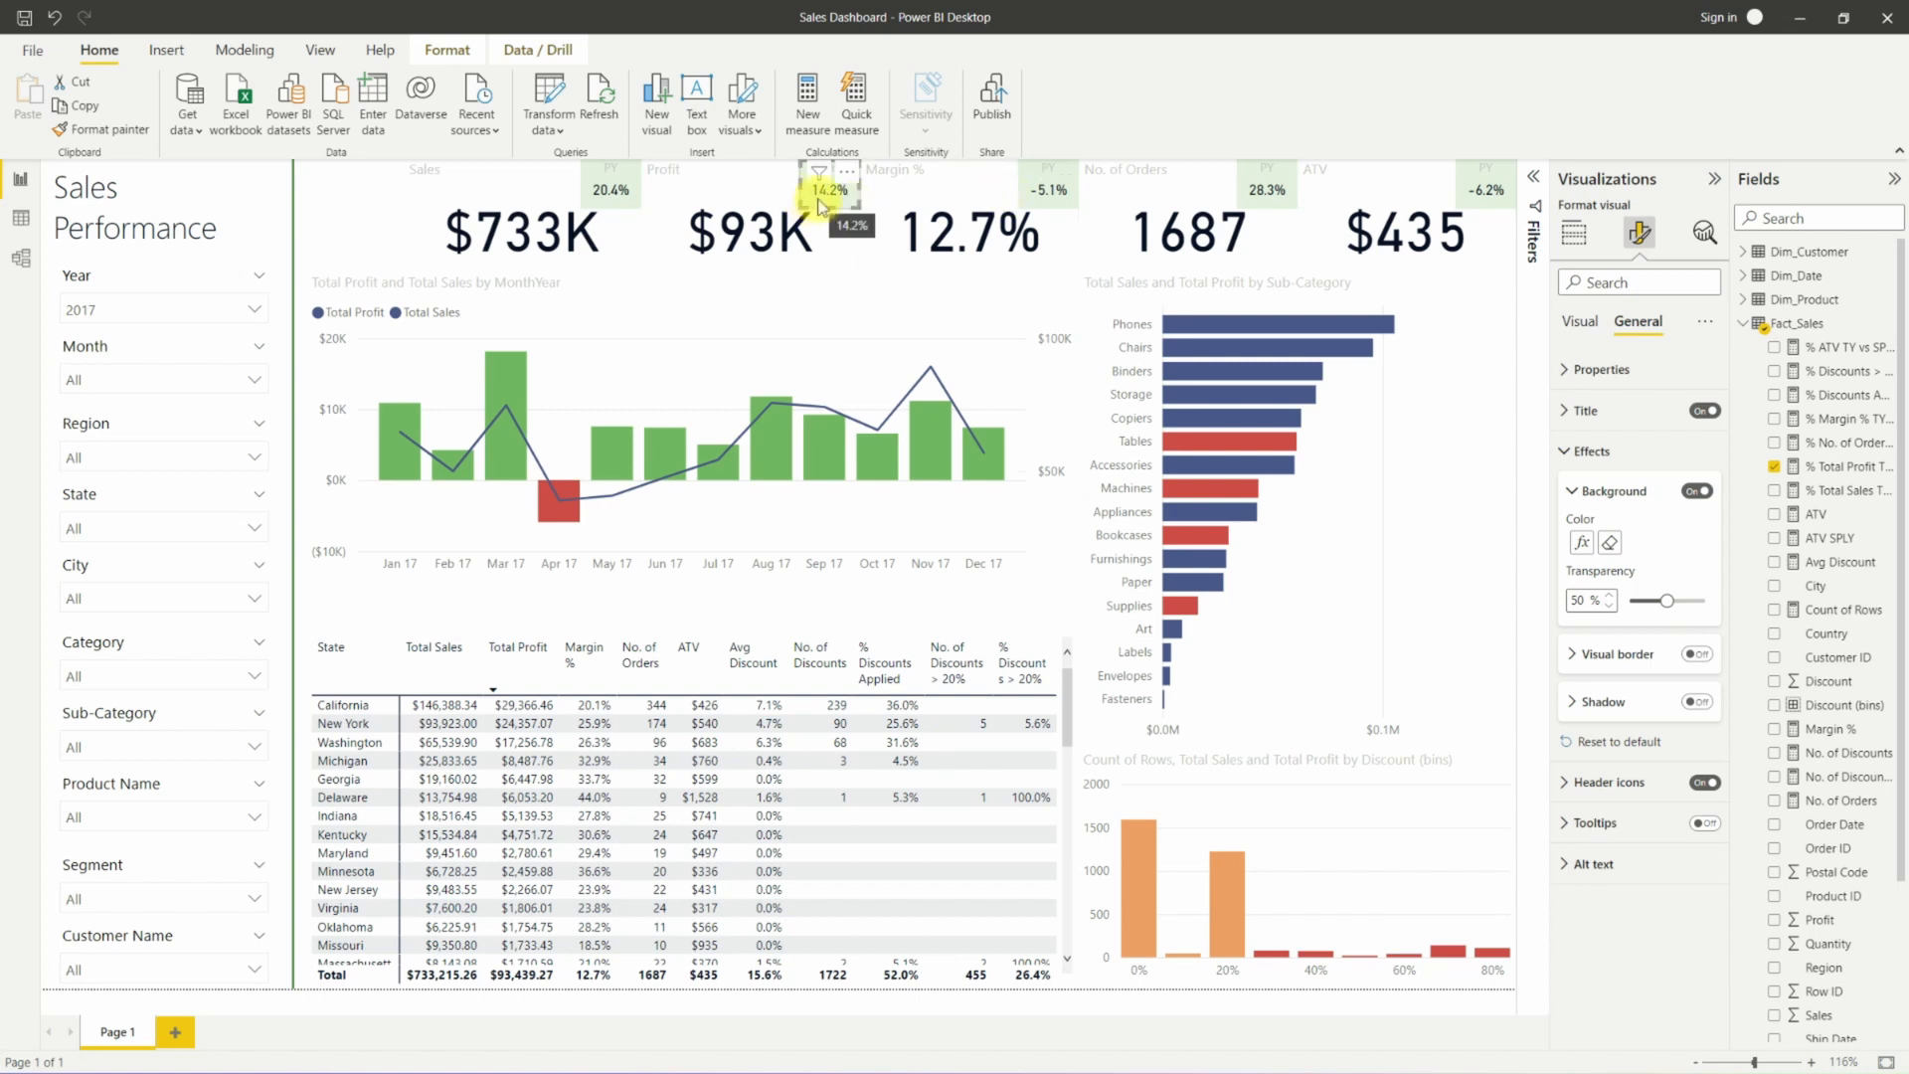
Base the Margin % comparison card's conditional background color rules on % Margin % TY vs SPLY from Fact_Sales.
left_click(1041, 198)
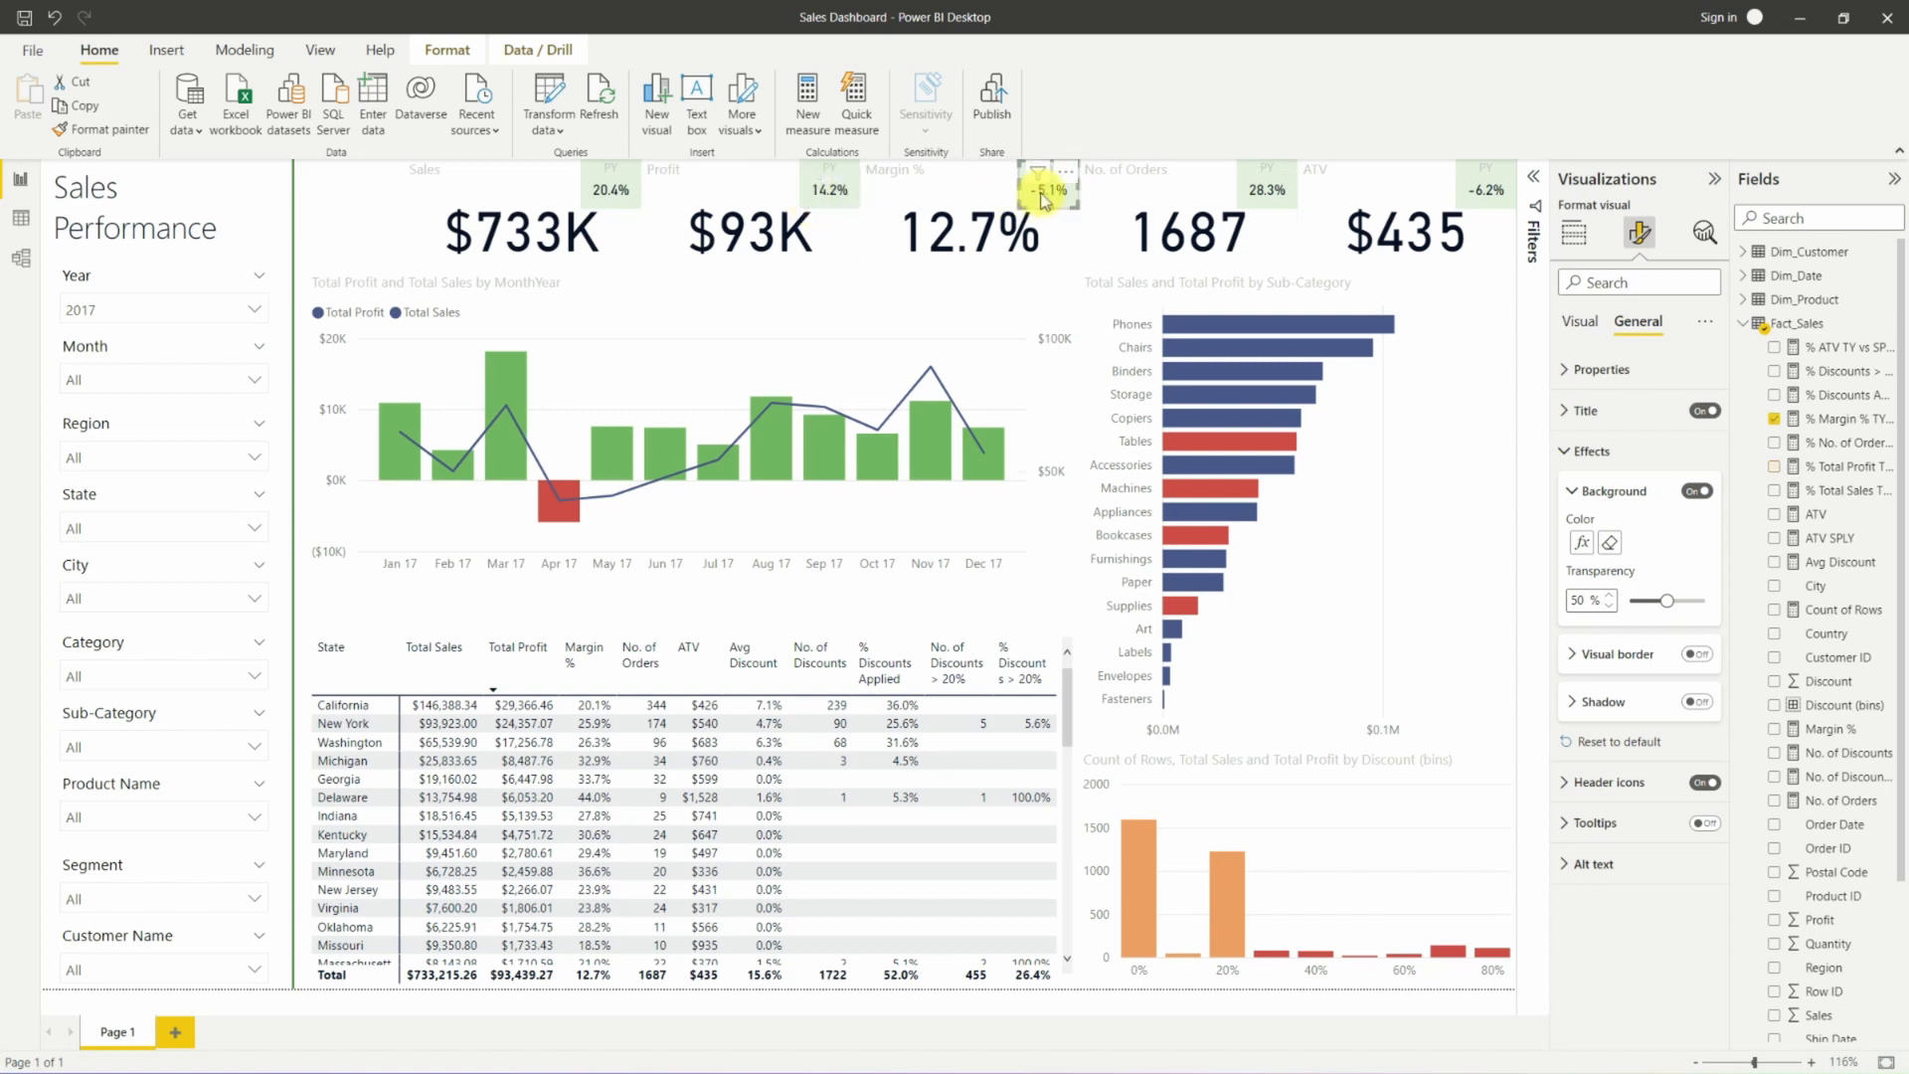
left_click(1582, 543)
left_click(656, 399)
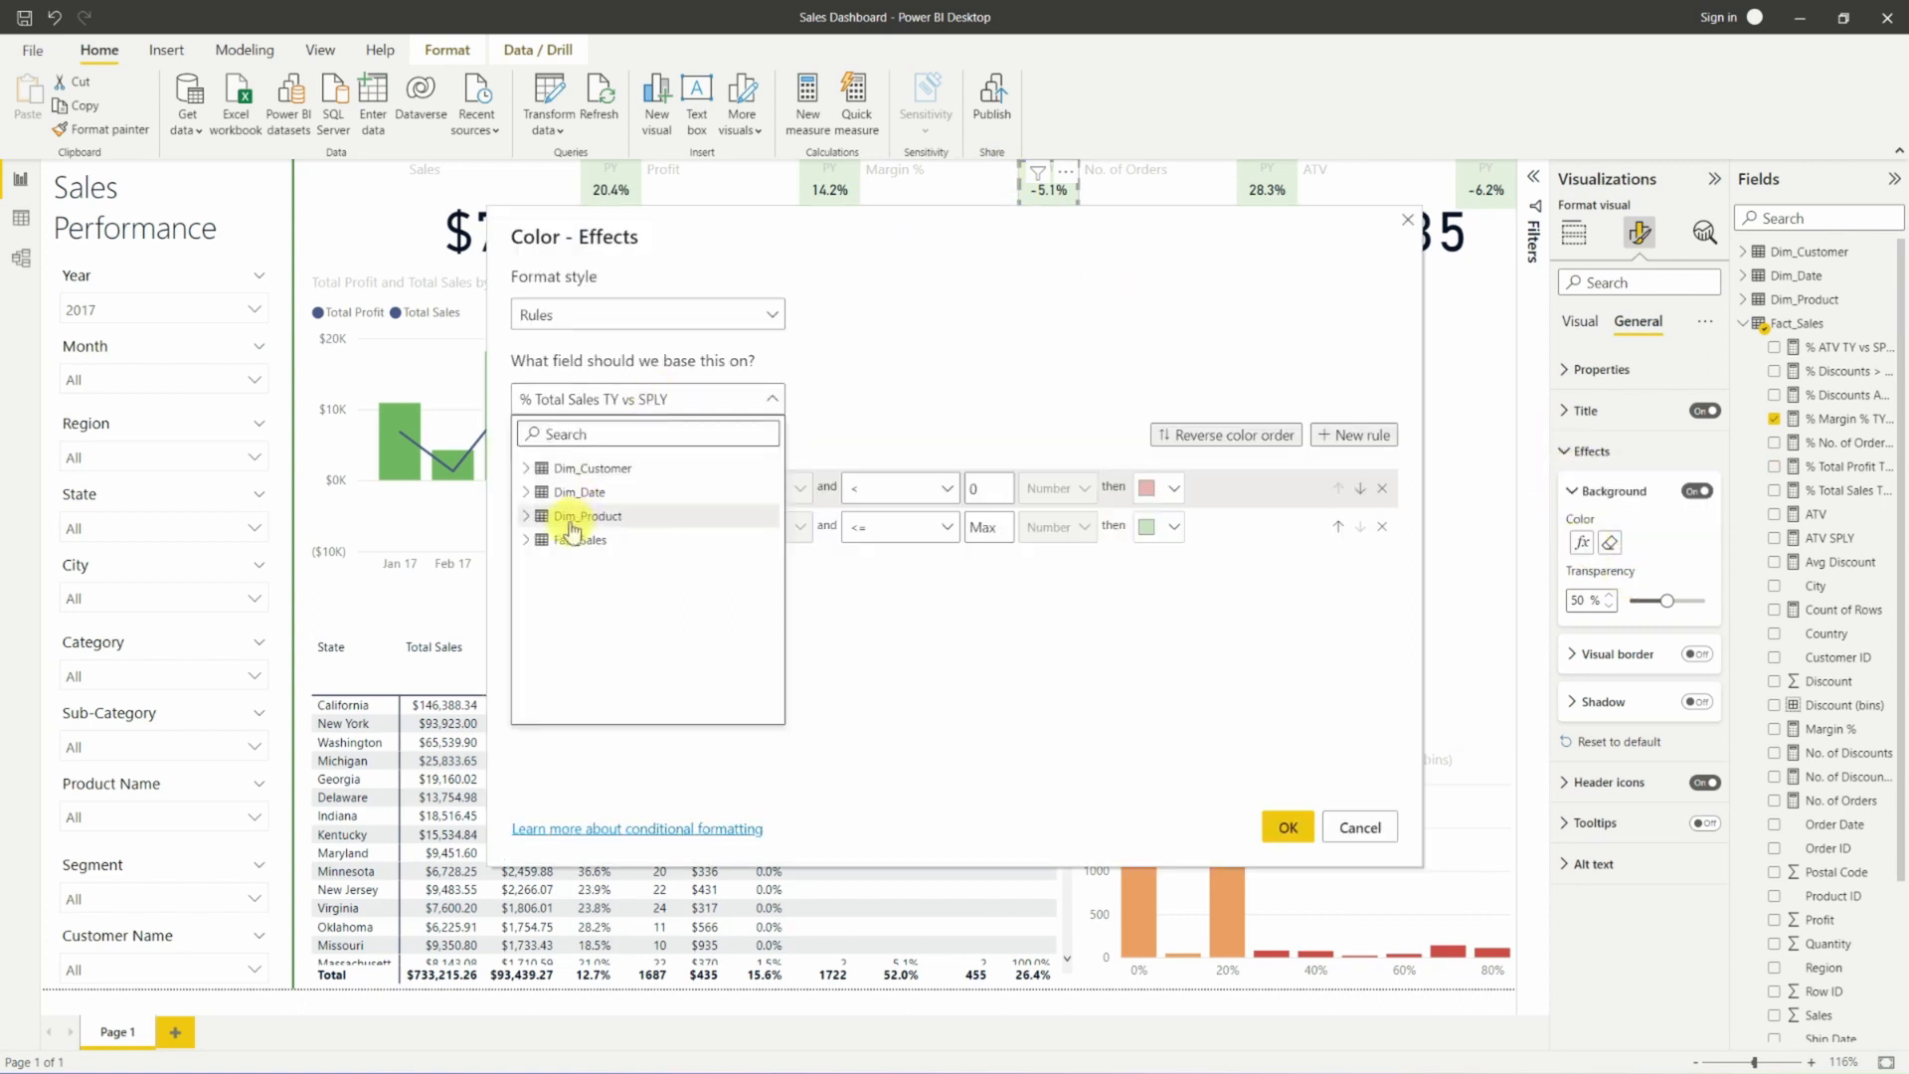
left_click(525, 540)
left_click(623, 648)
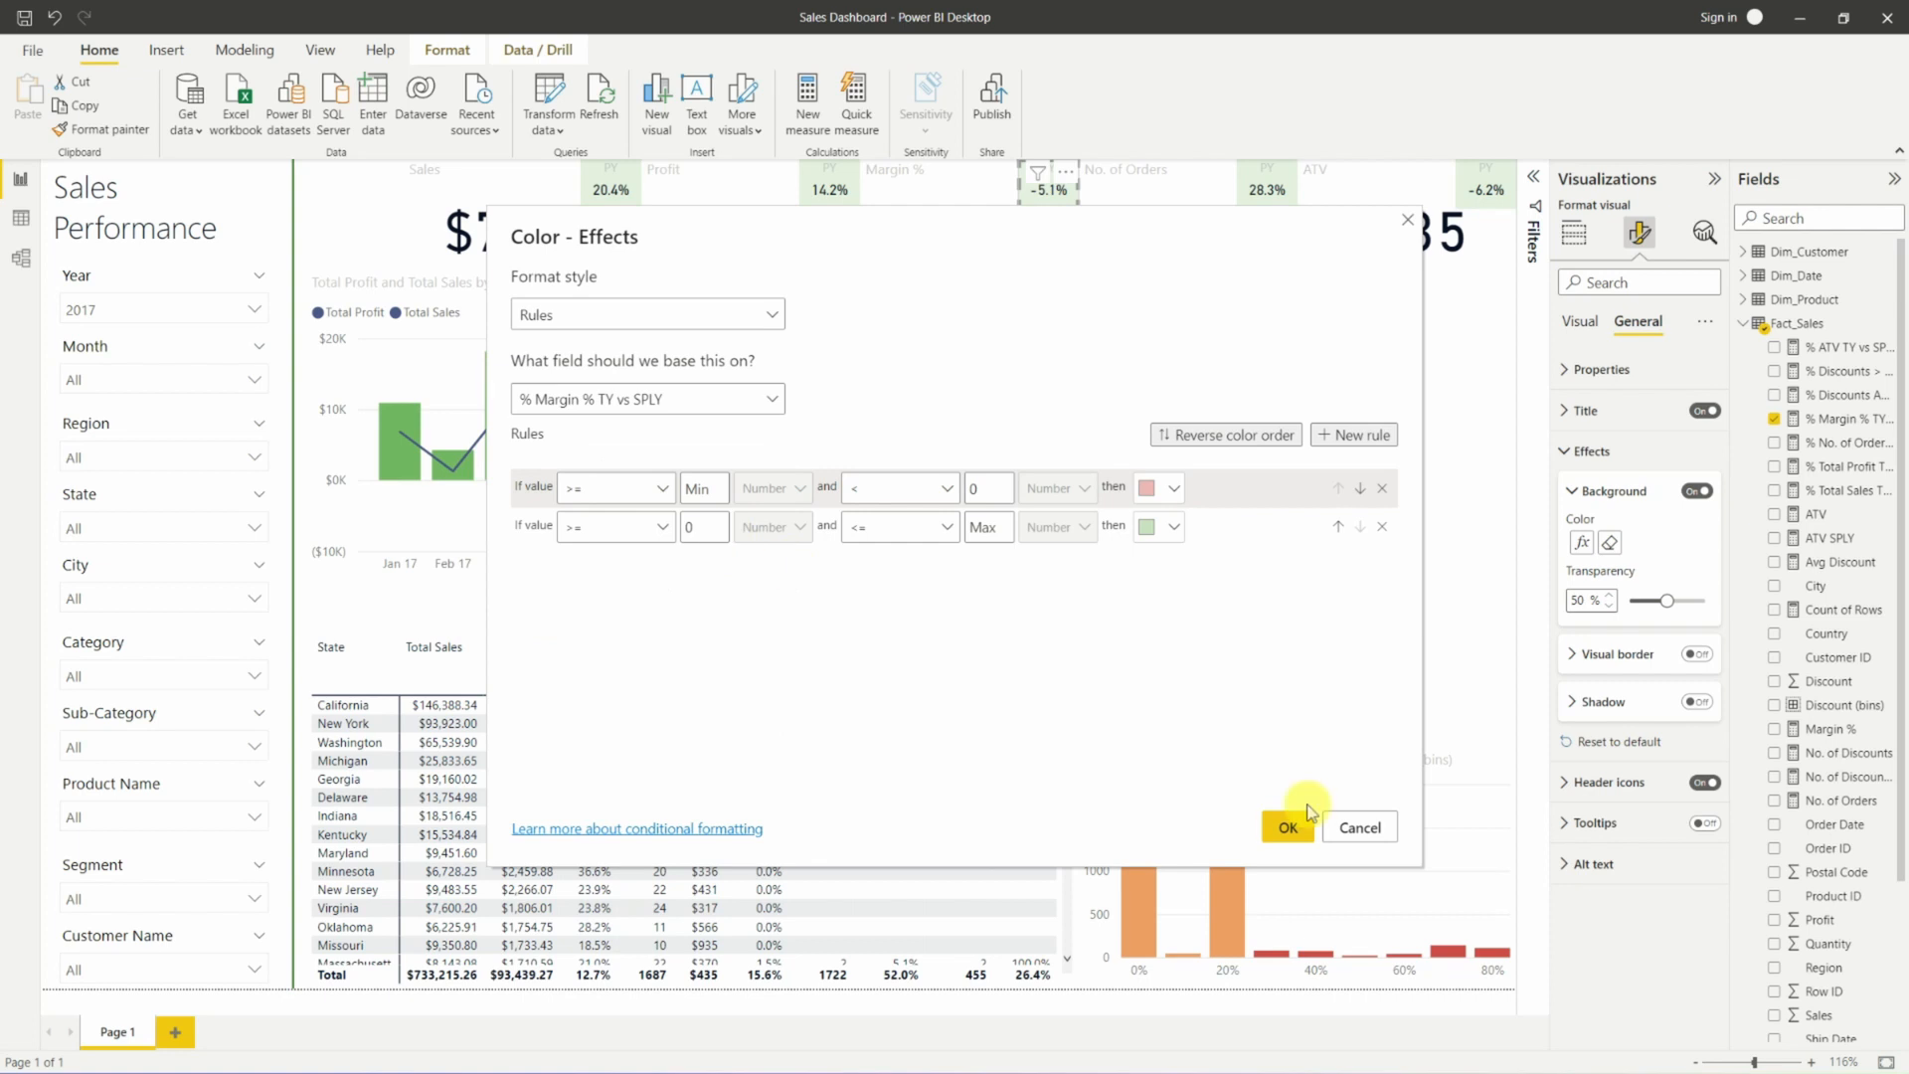
left_click(1287, 827)
Base the No. of Orders comparison card's conditional background color rules on % No. of Orders TY vs SPLY from Fact_Sales.
left_click(1267, 189)
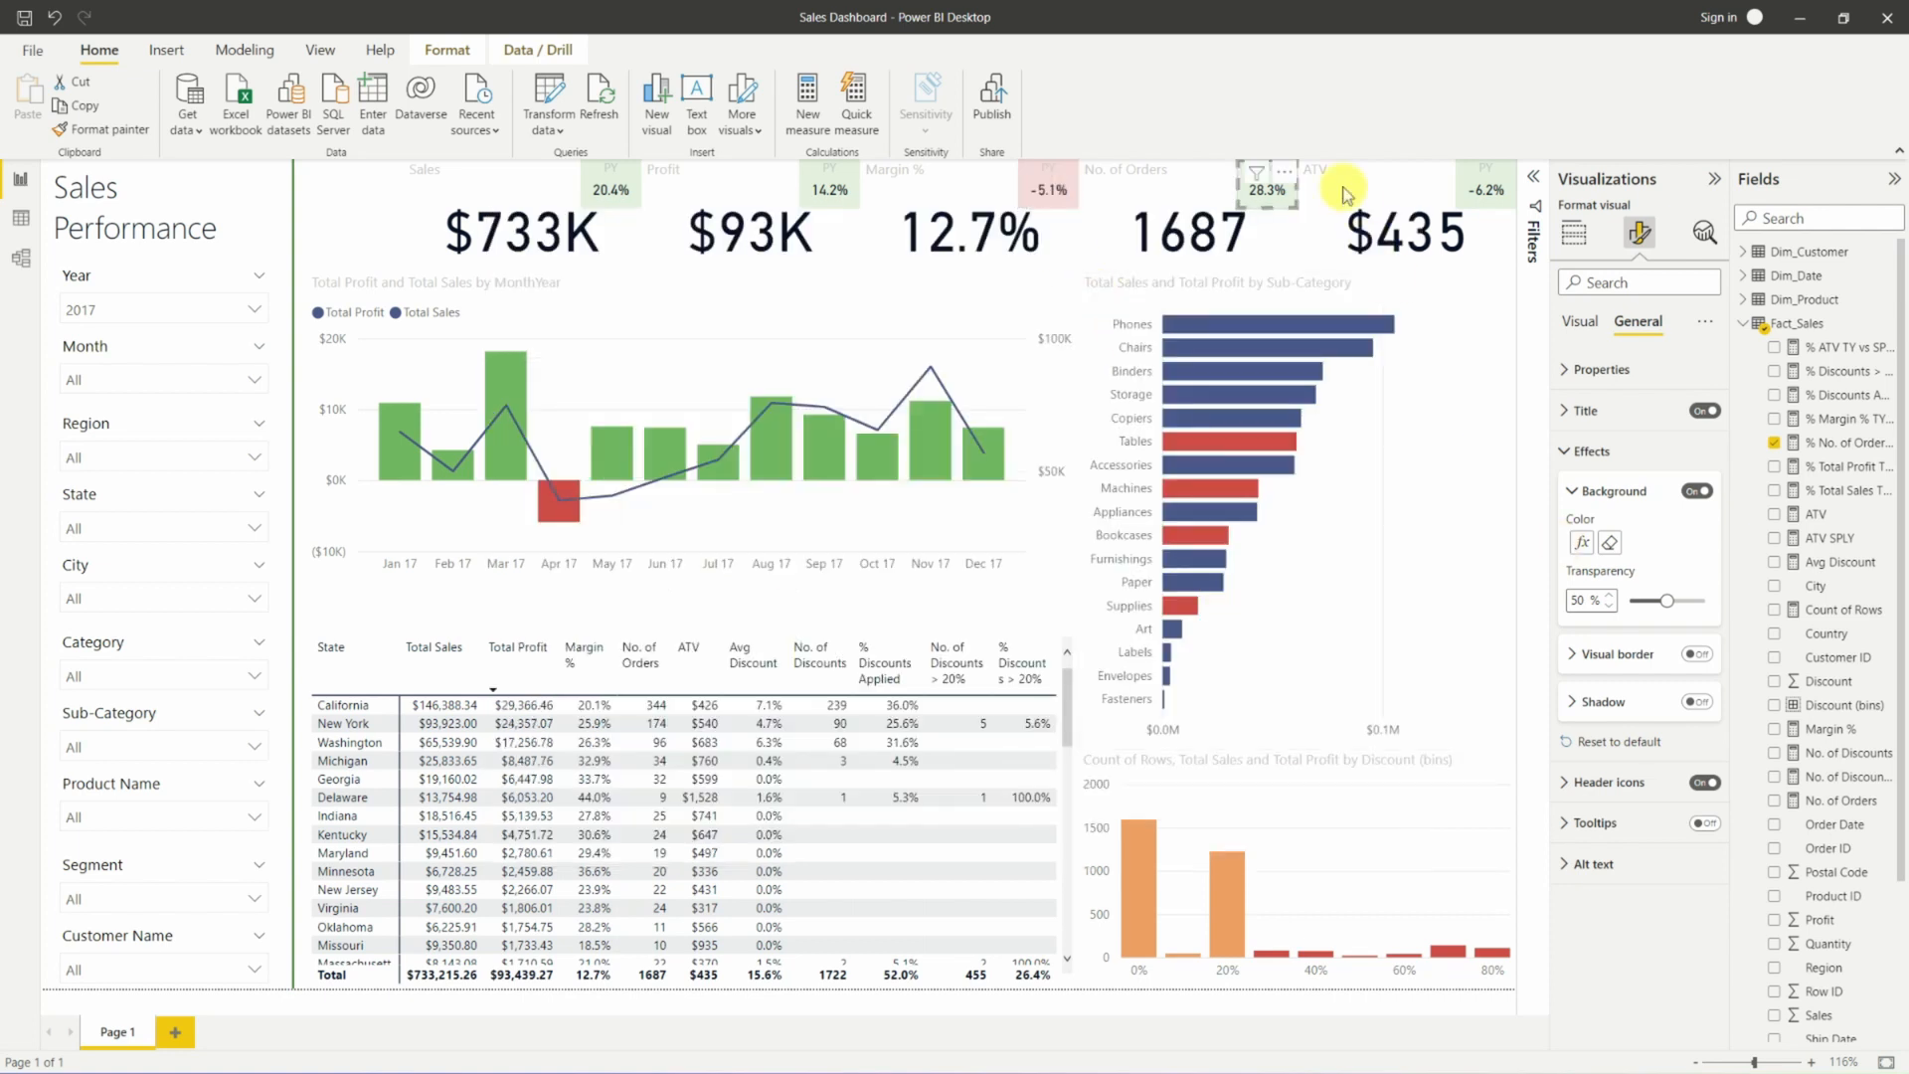
left_click(1581, 542)
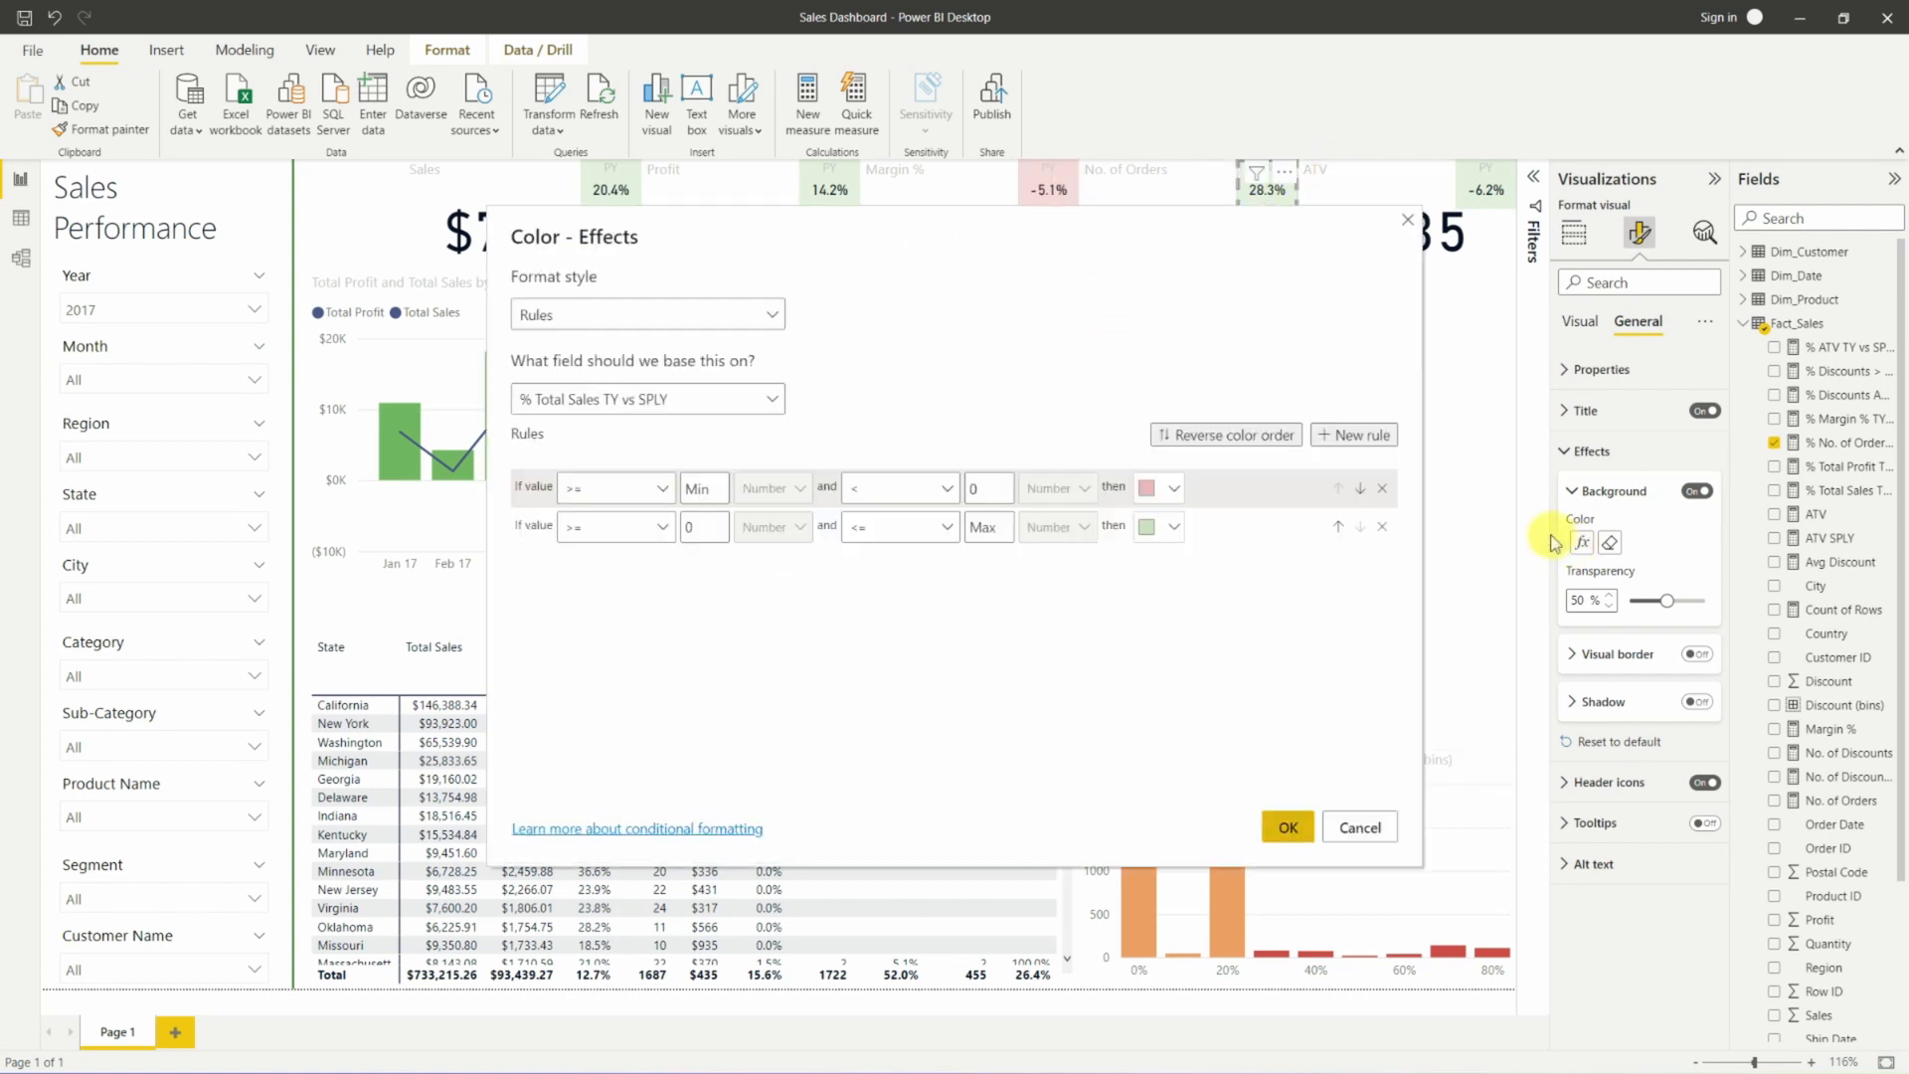
left_click(769, 403)
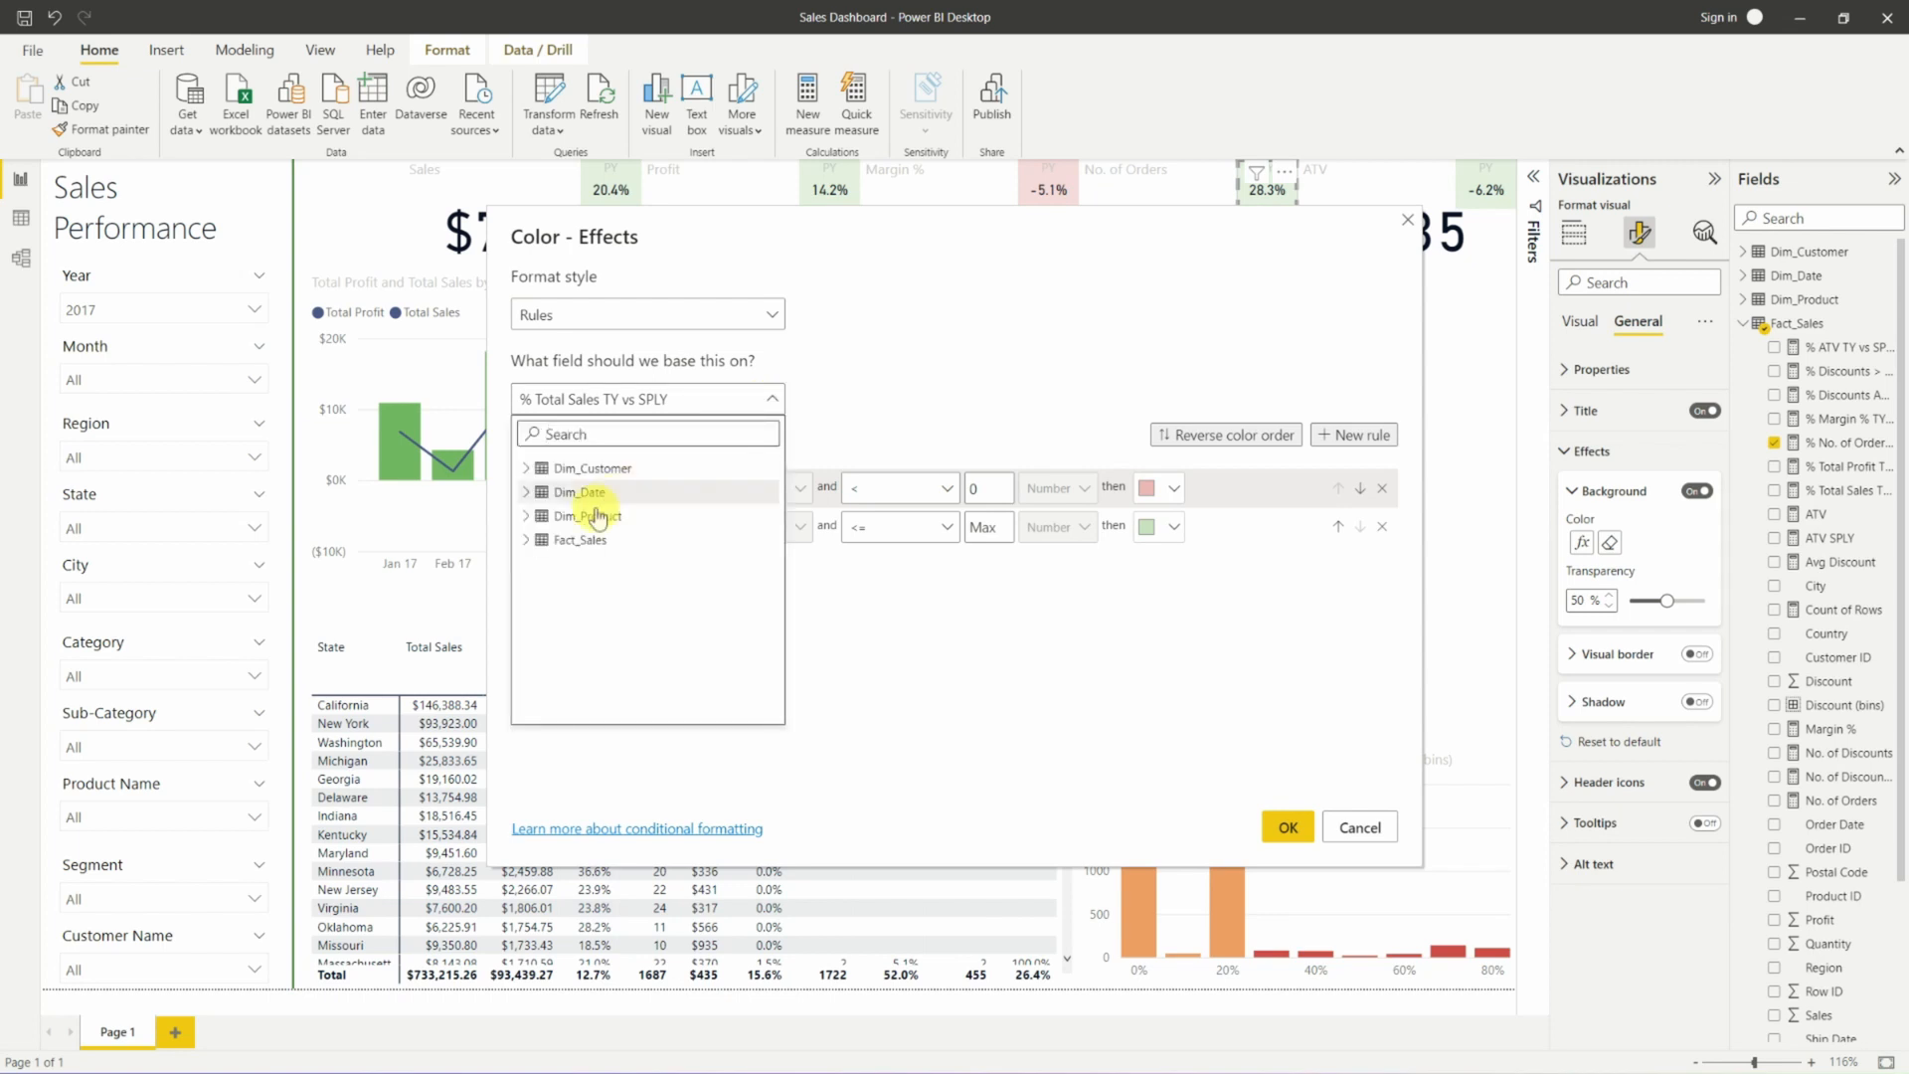
left_click(527, 540)
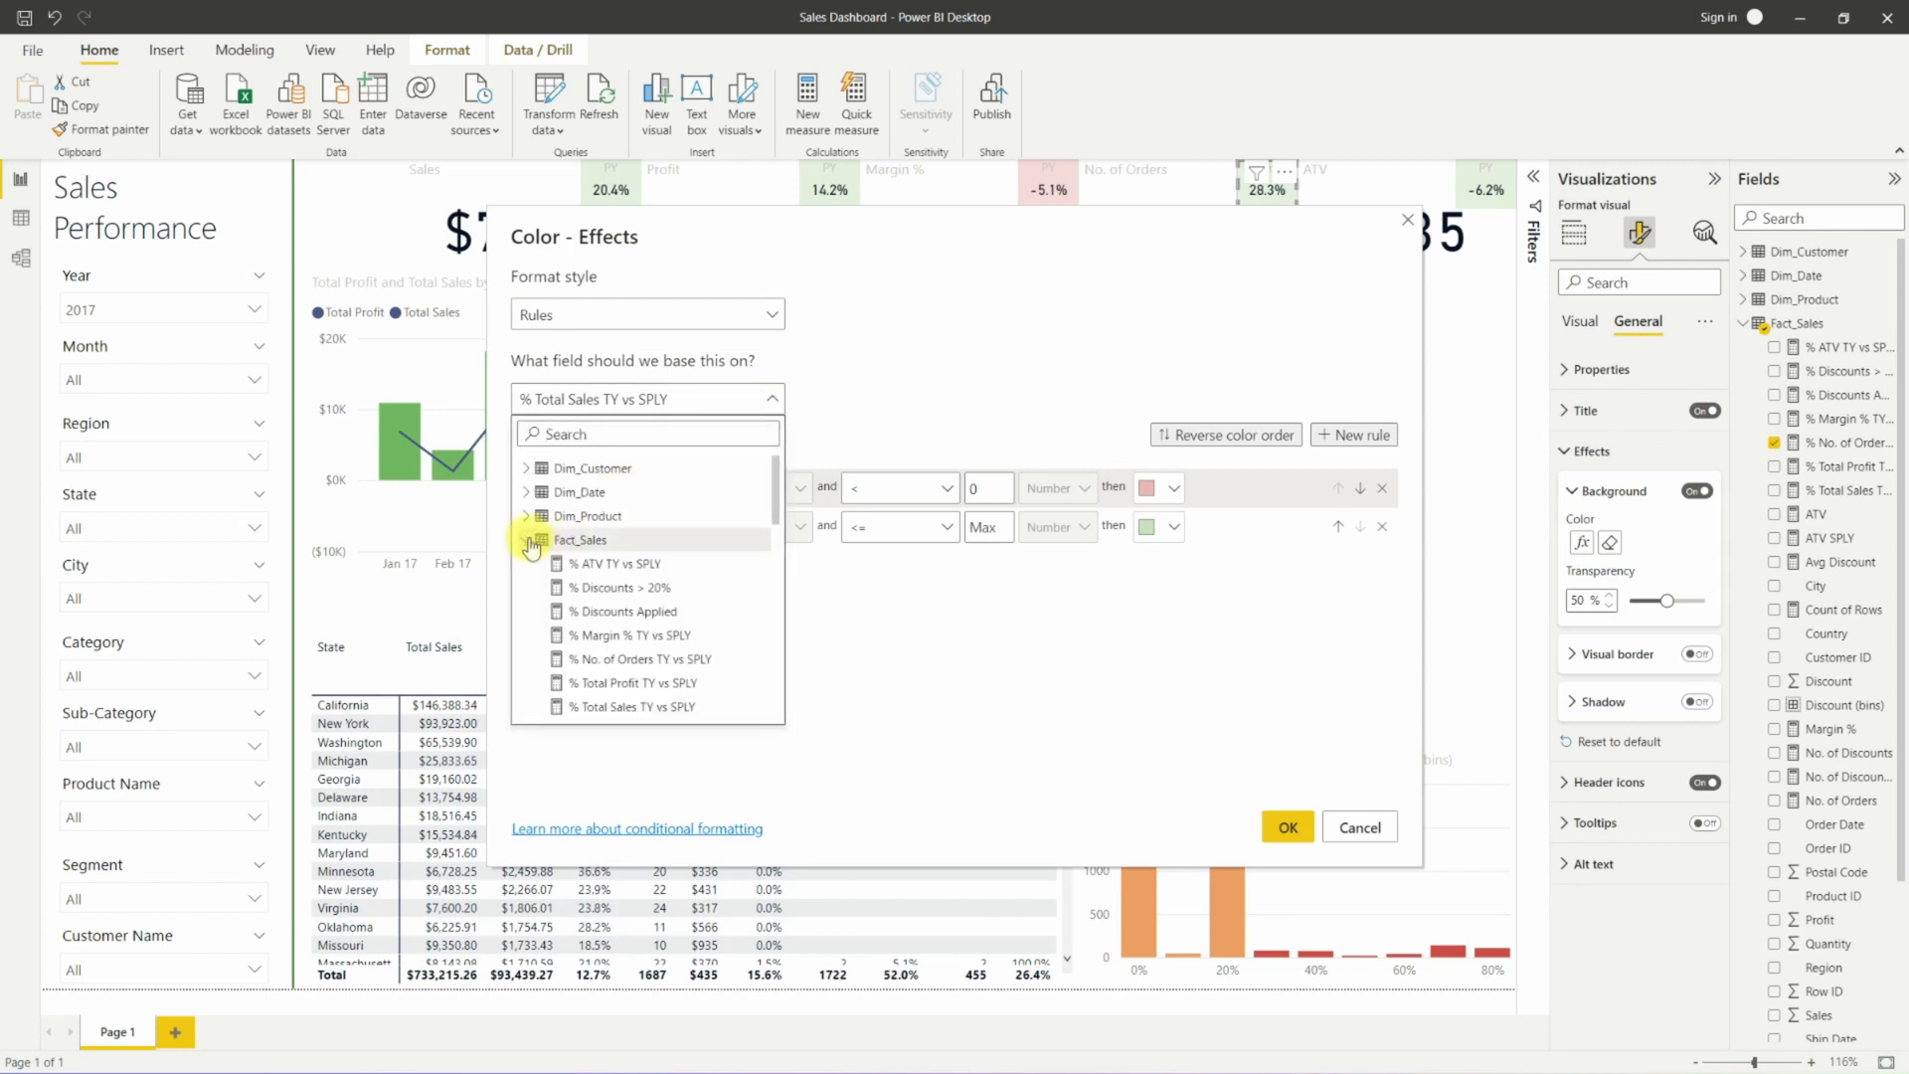
left_click(639, 659)
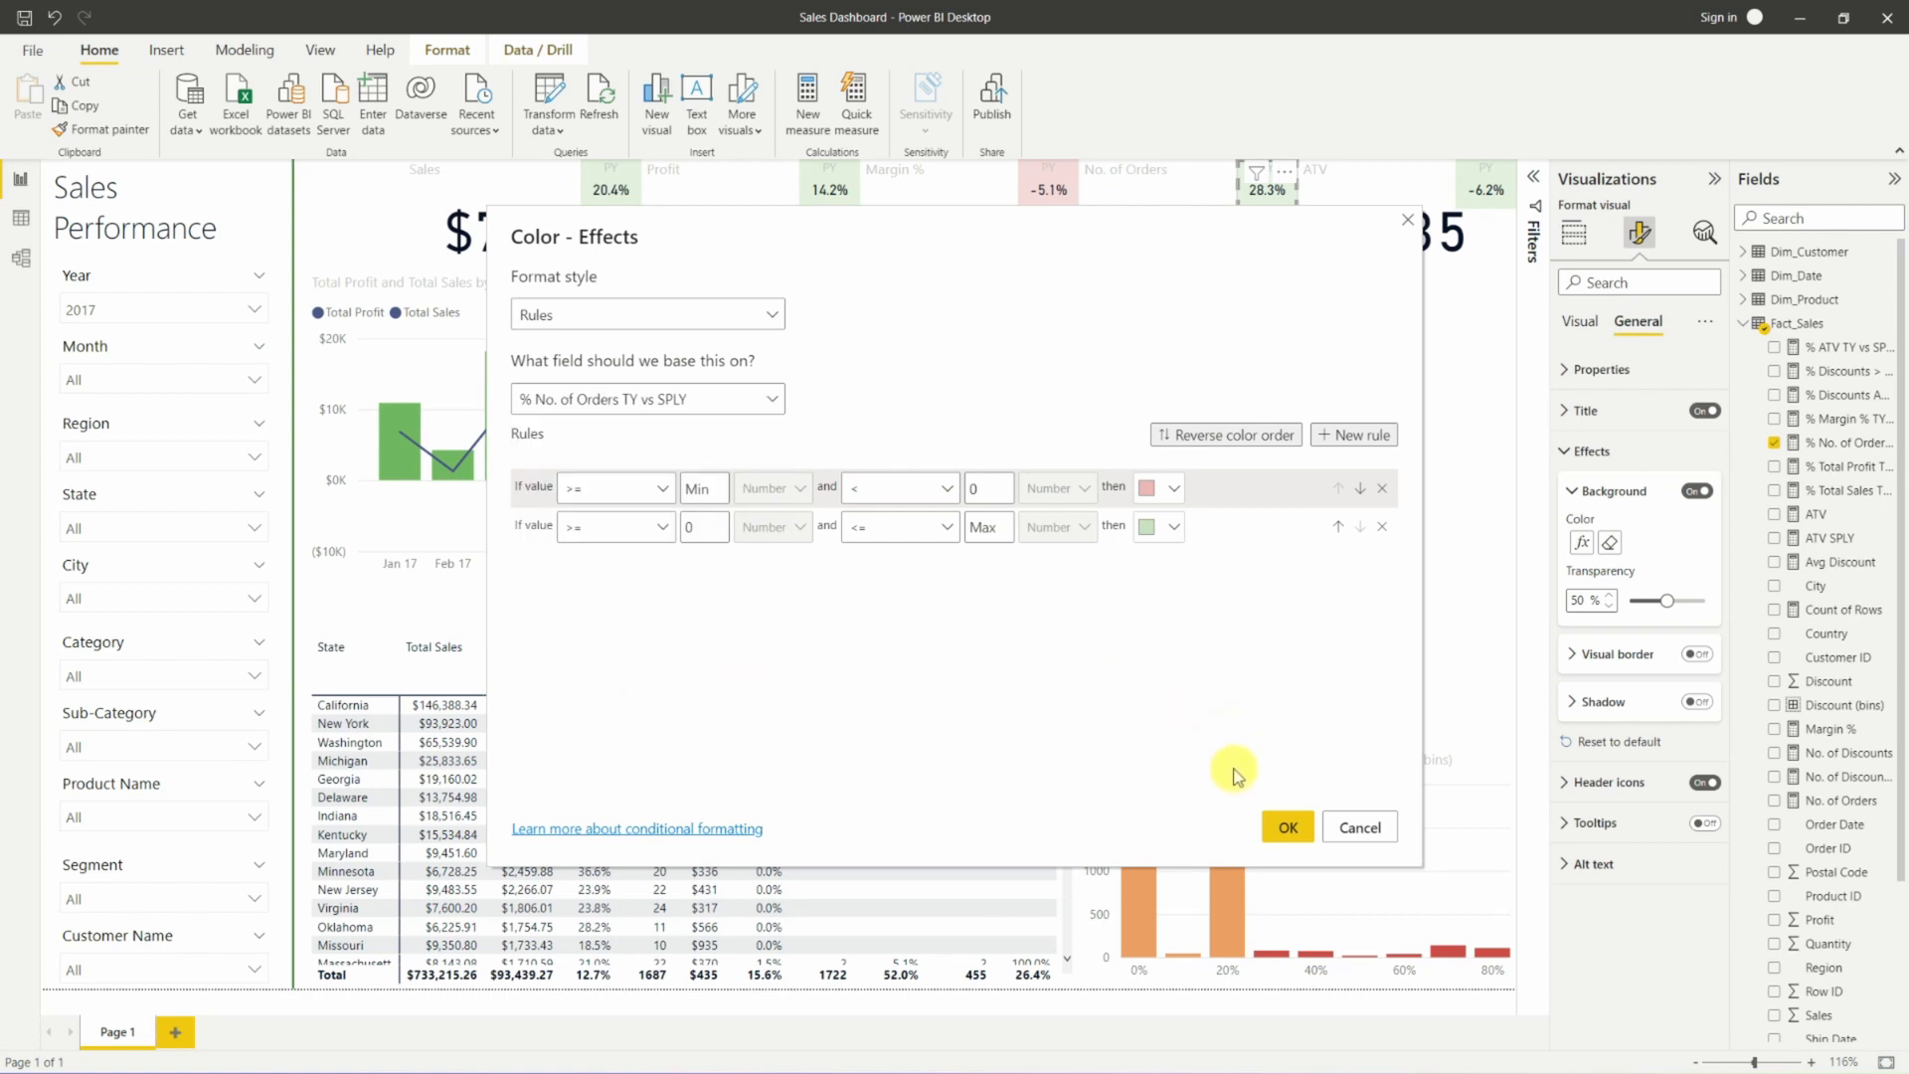
left_click(1288, 829)
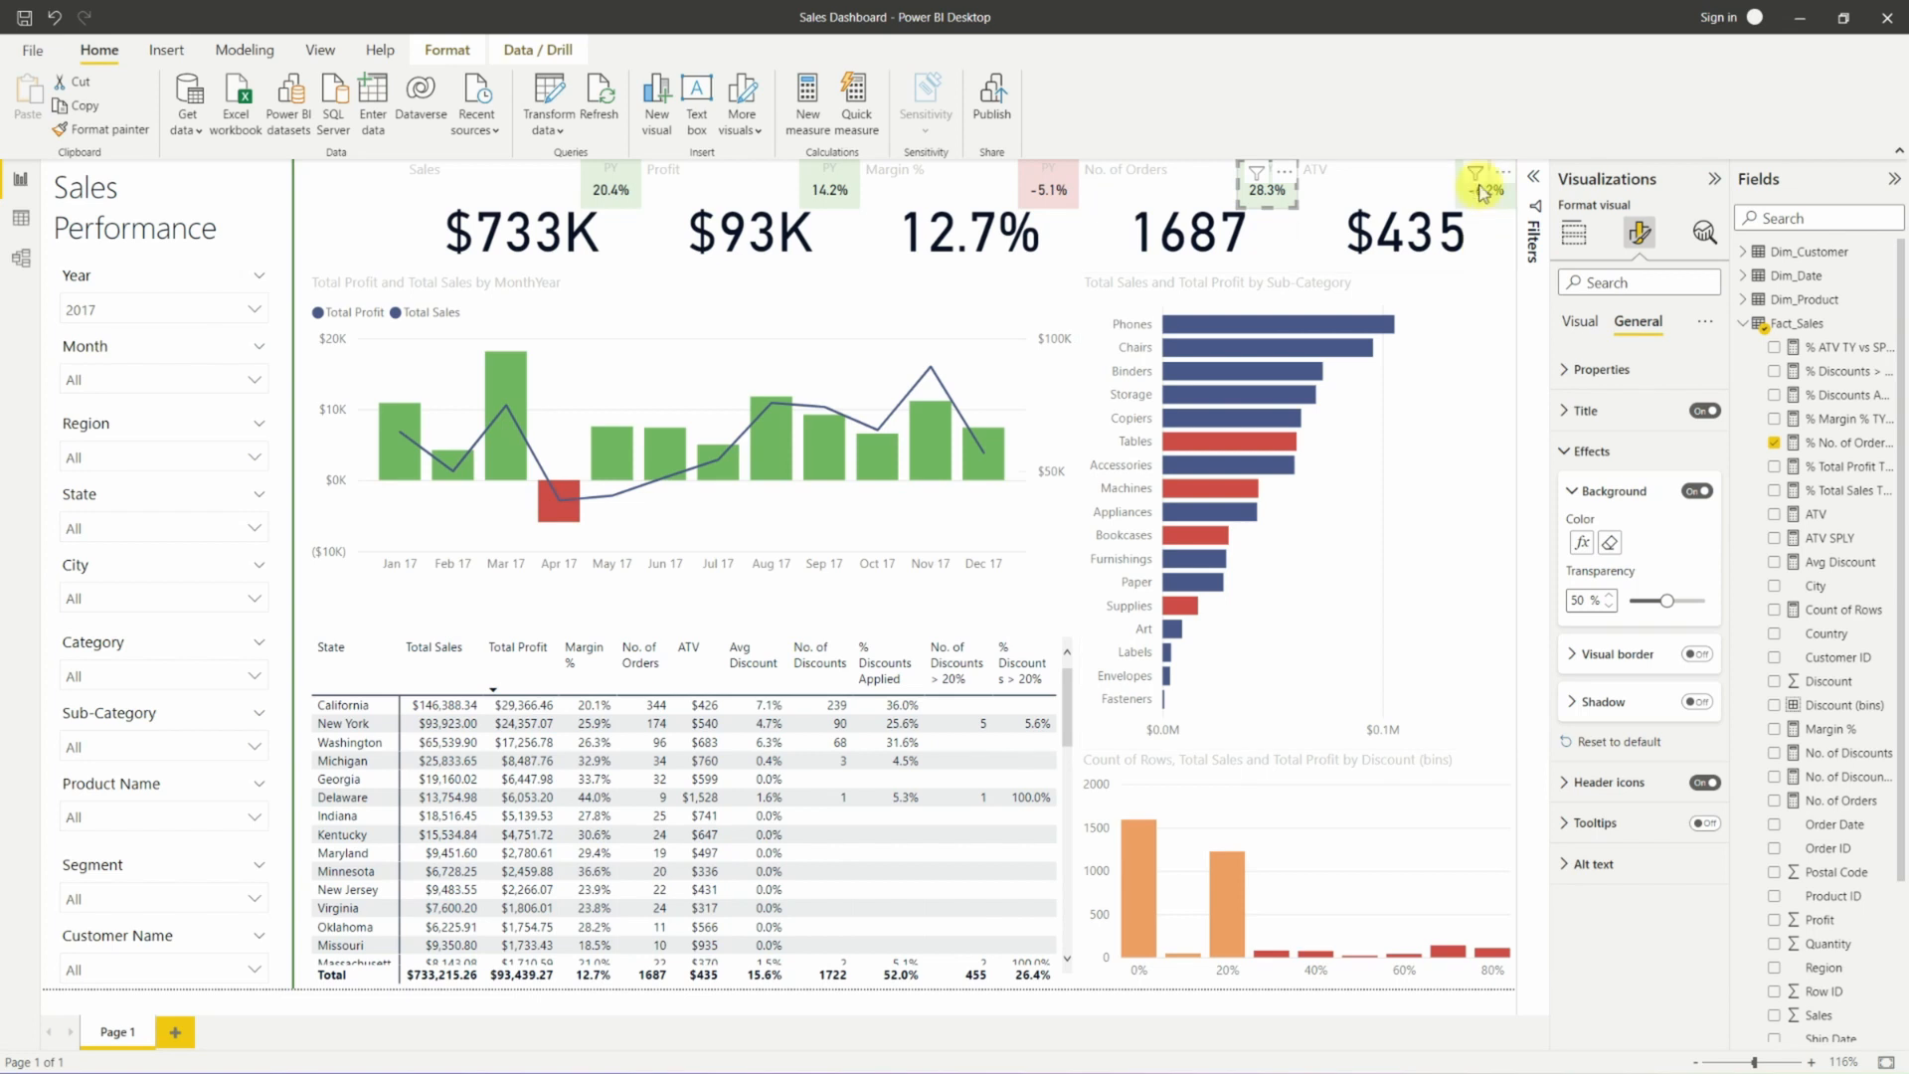
Base the ATV comparison card's conditional background color rules on % ATV TY vs SPLY from Fact_Sales.
left_click(1479, 189)
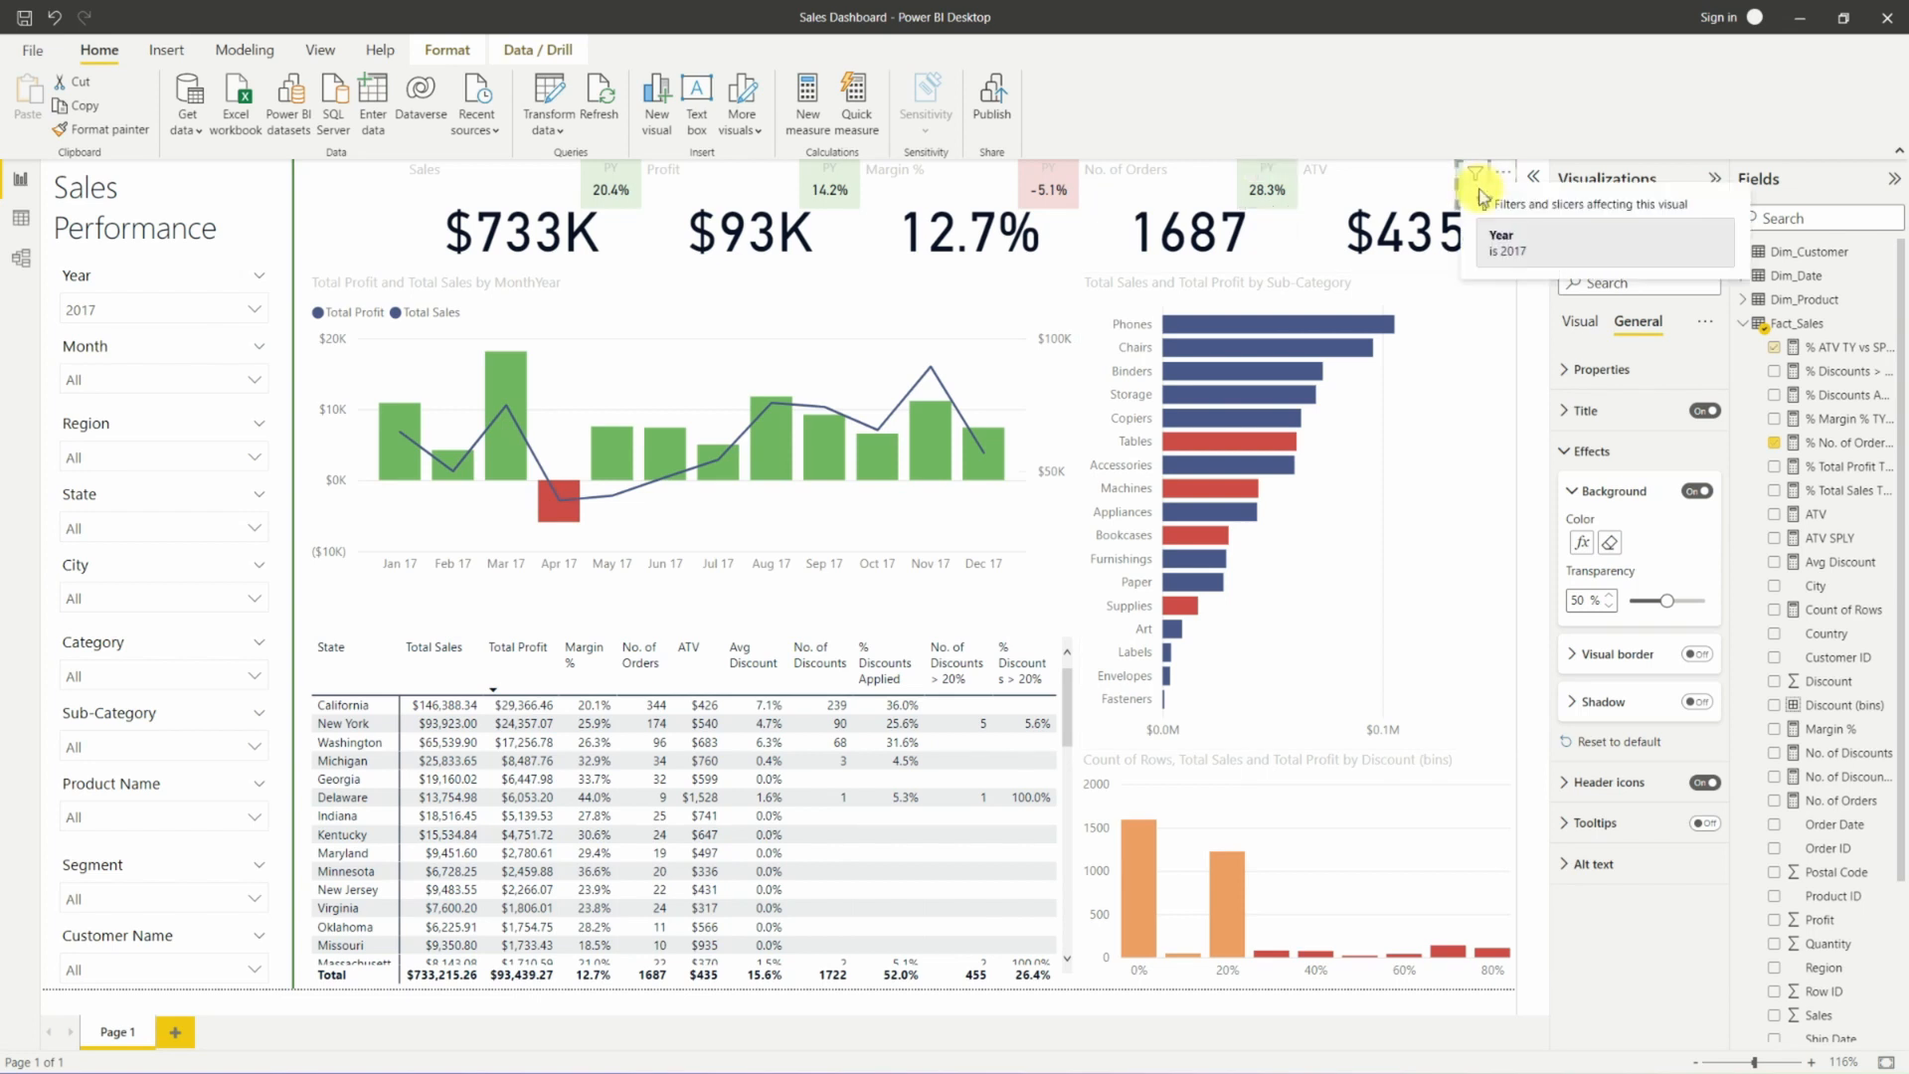
left_click(1581, 543)
left_click(595, 408)
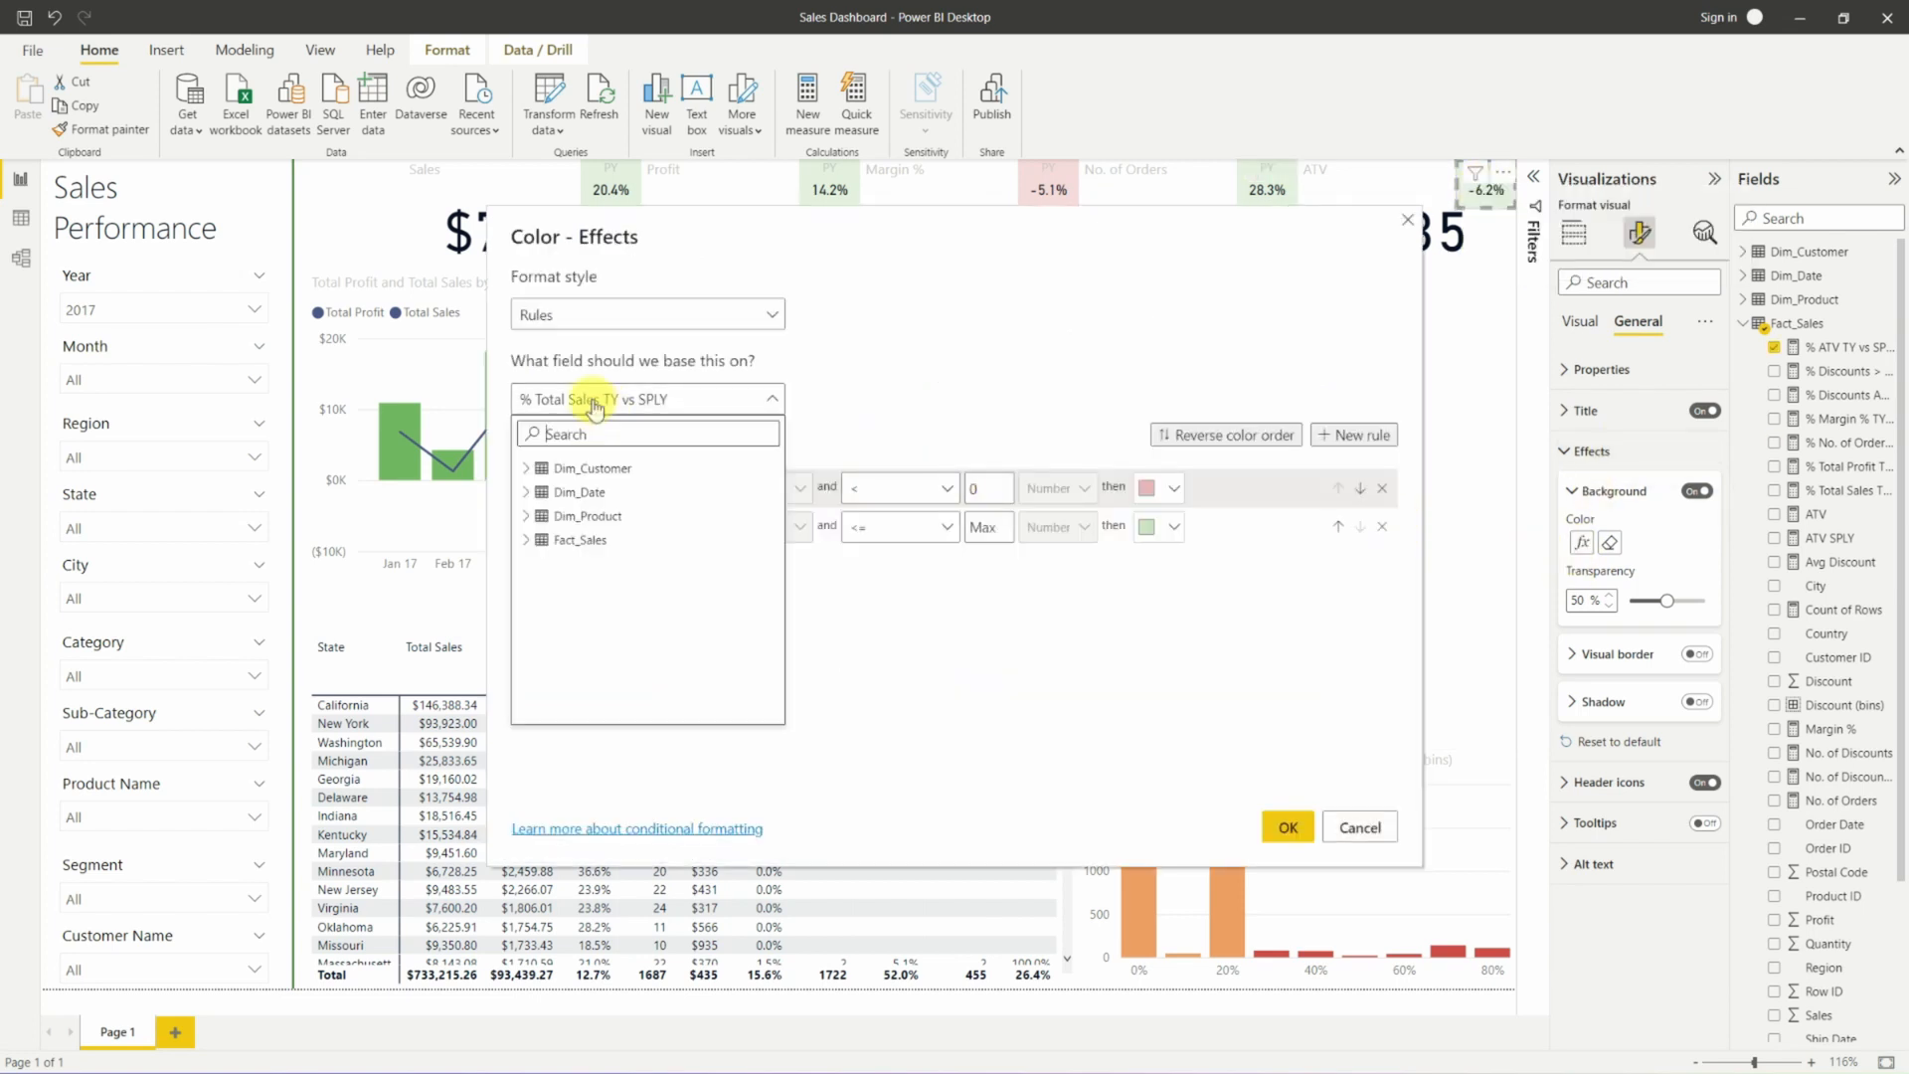
left_click(525, 540)
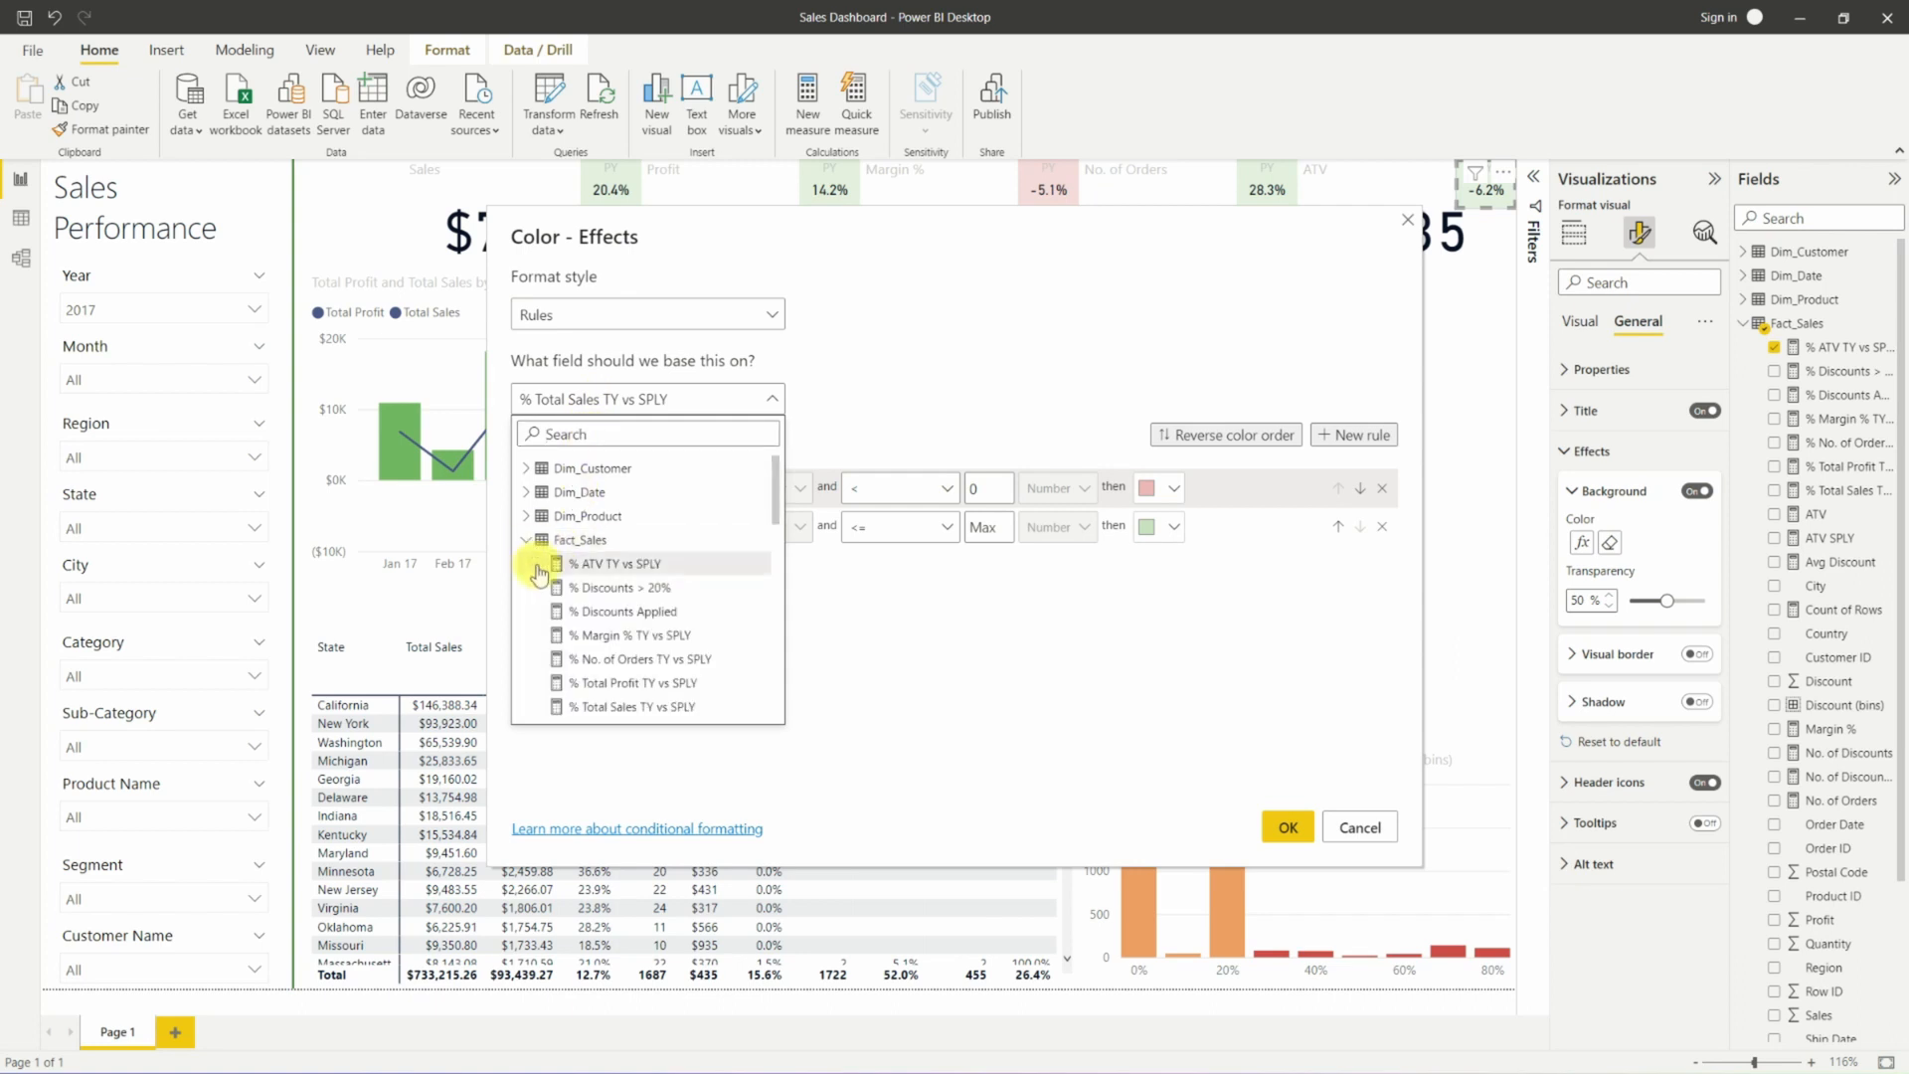
left_click(557, 563)
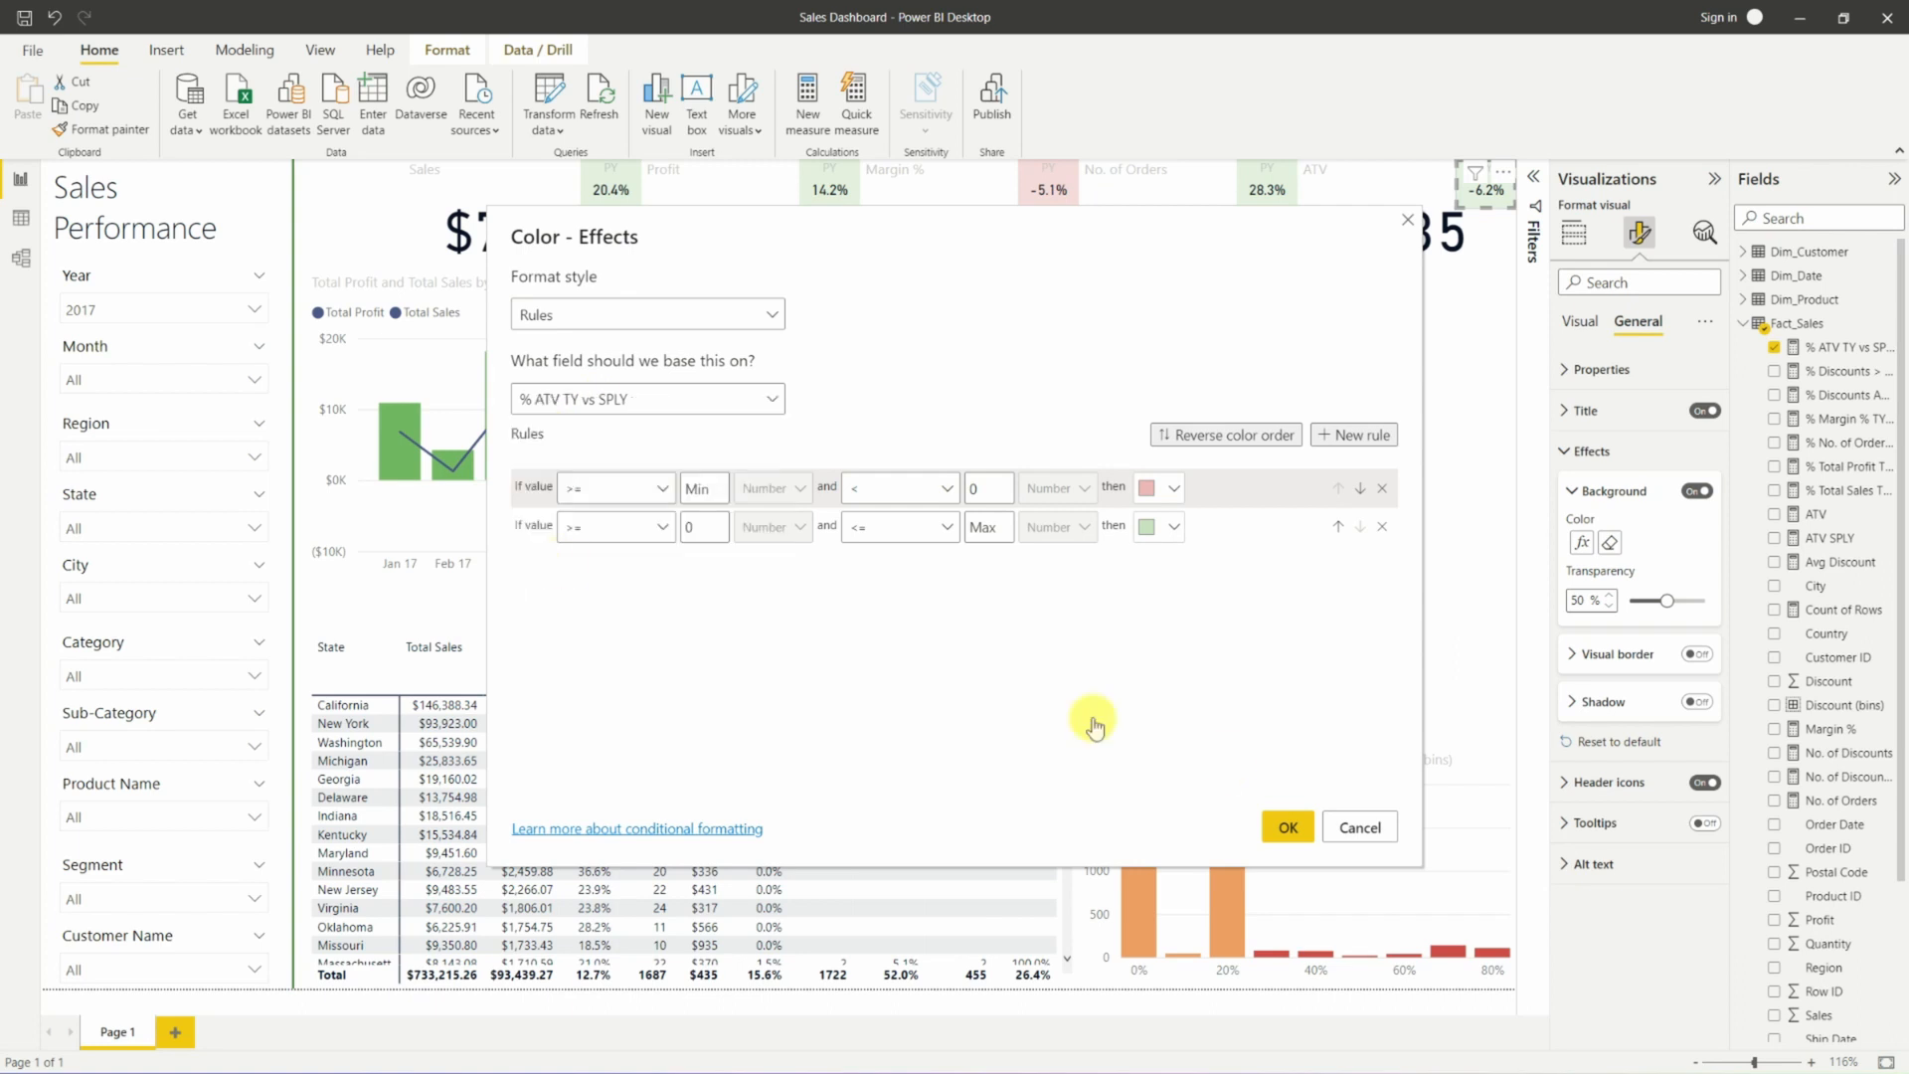
left_click(1286, 824)
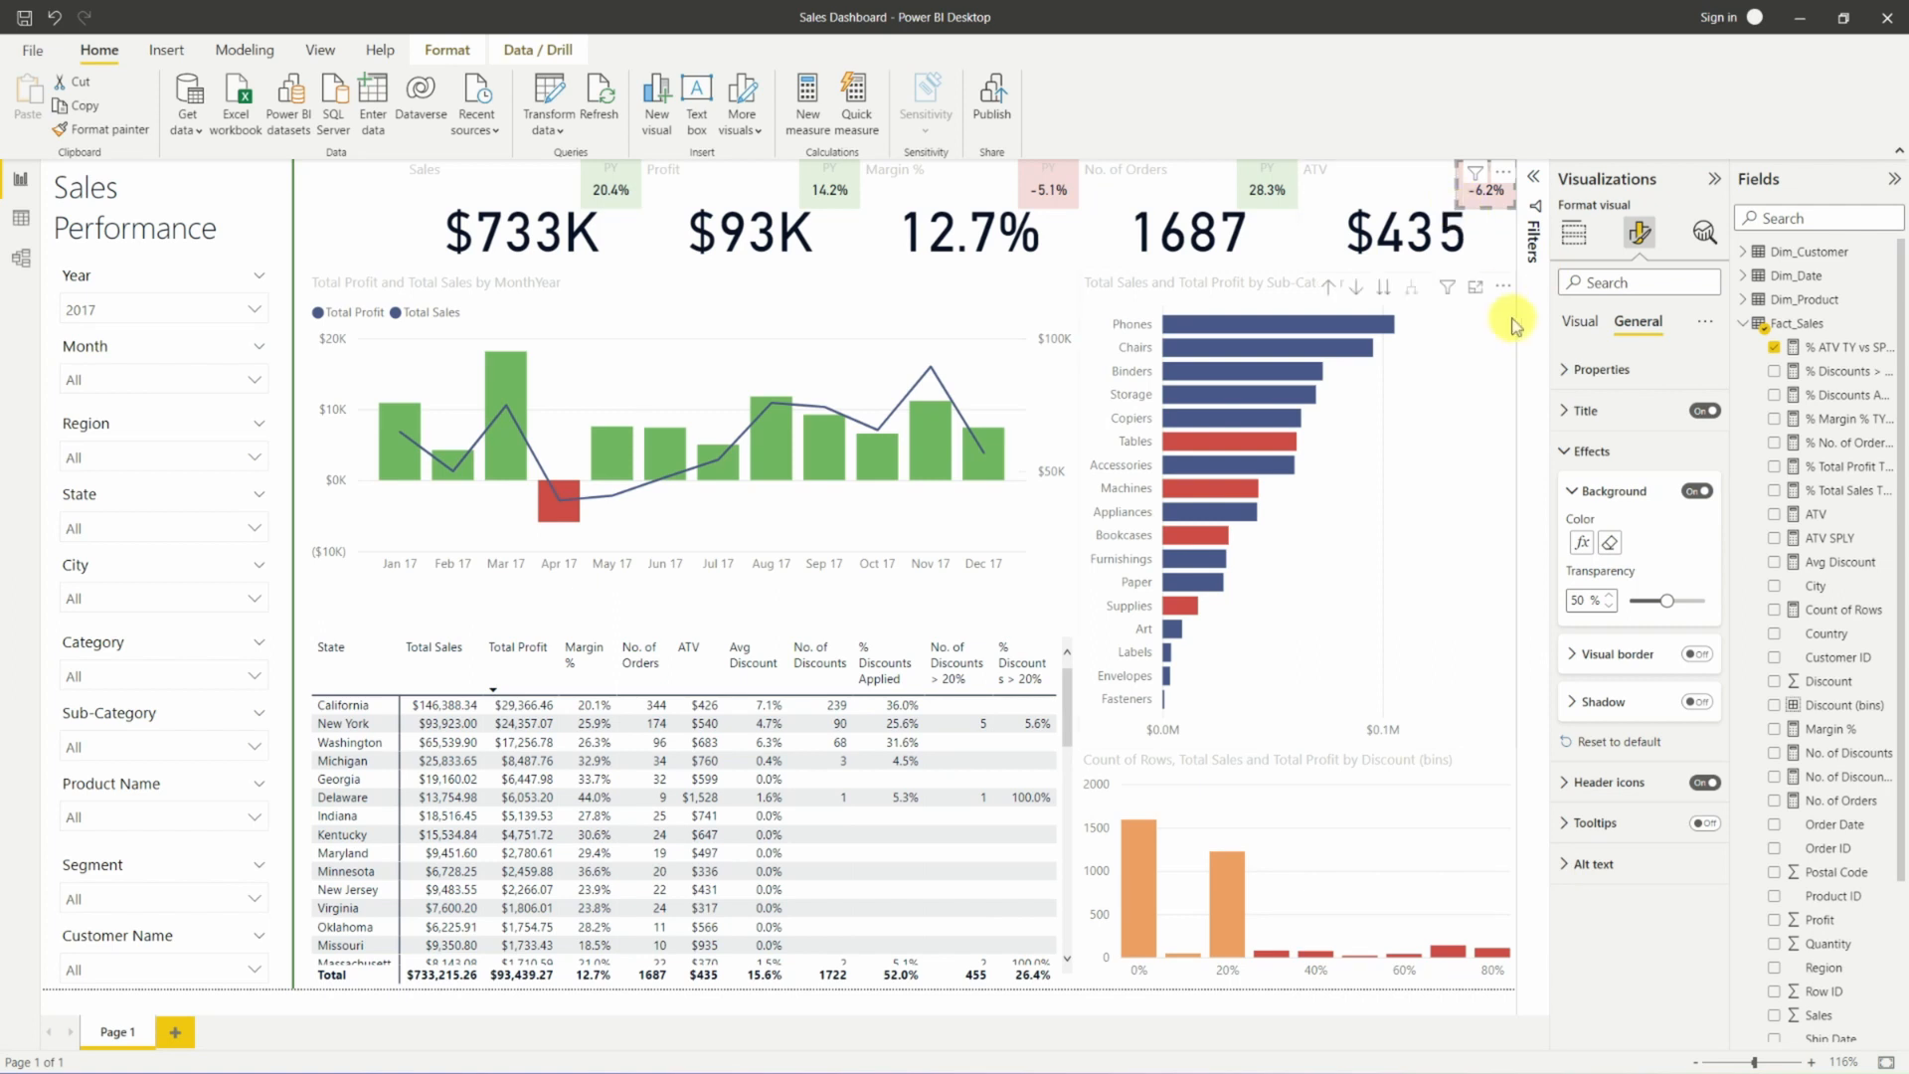
left_click(1074, 708)
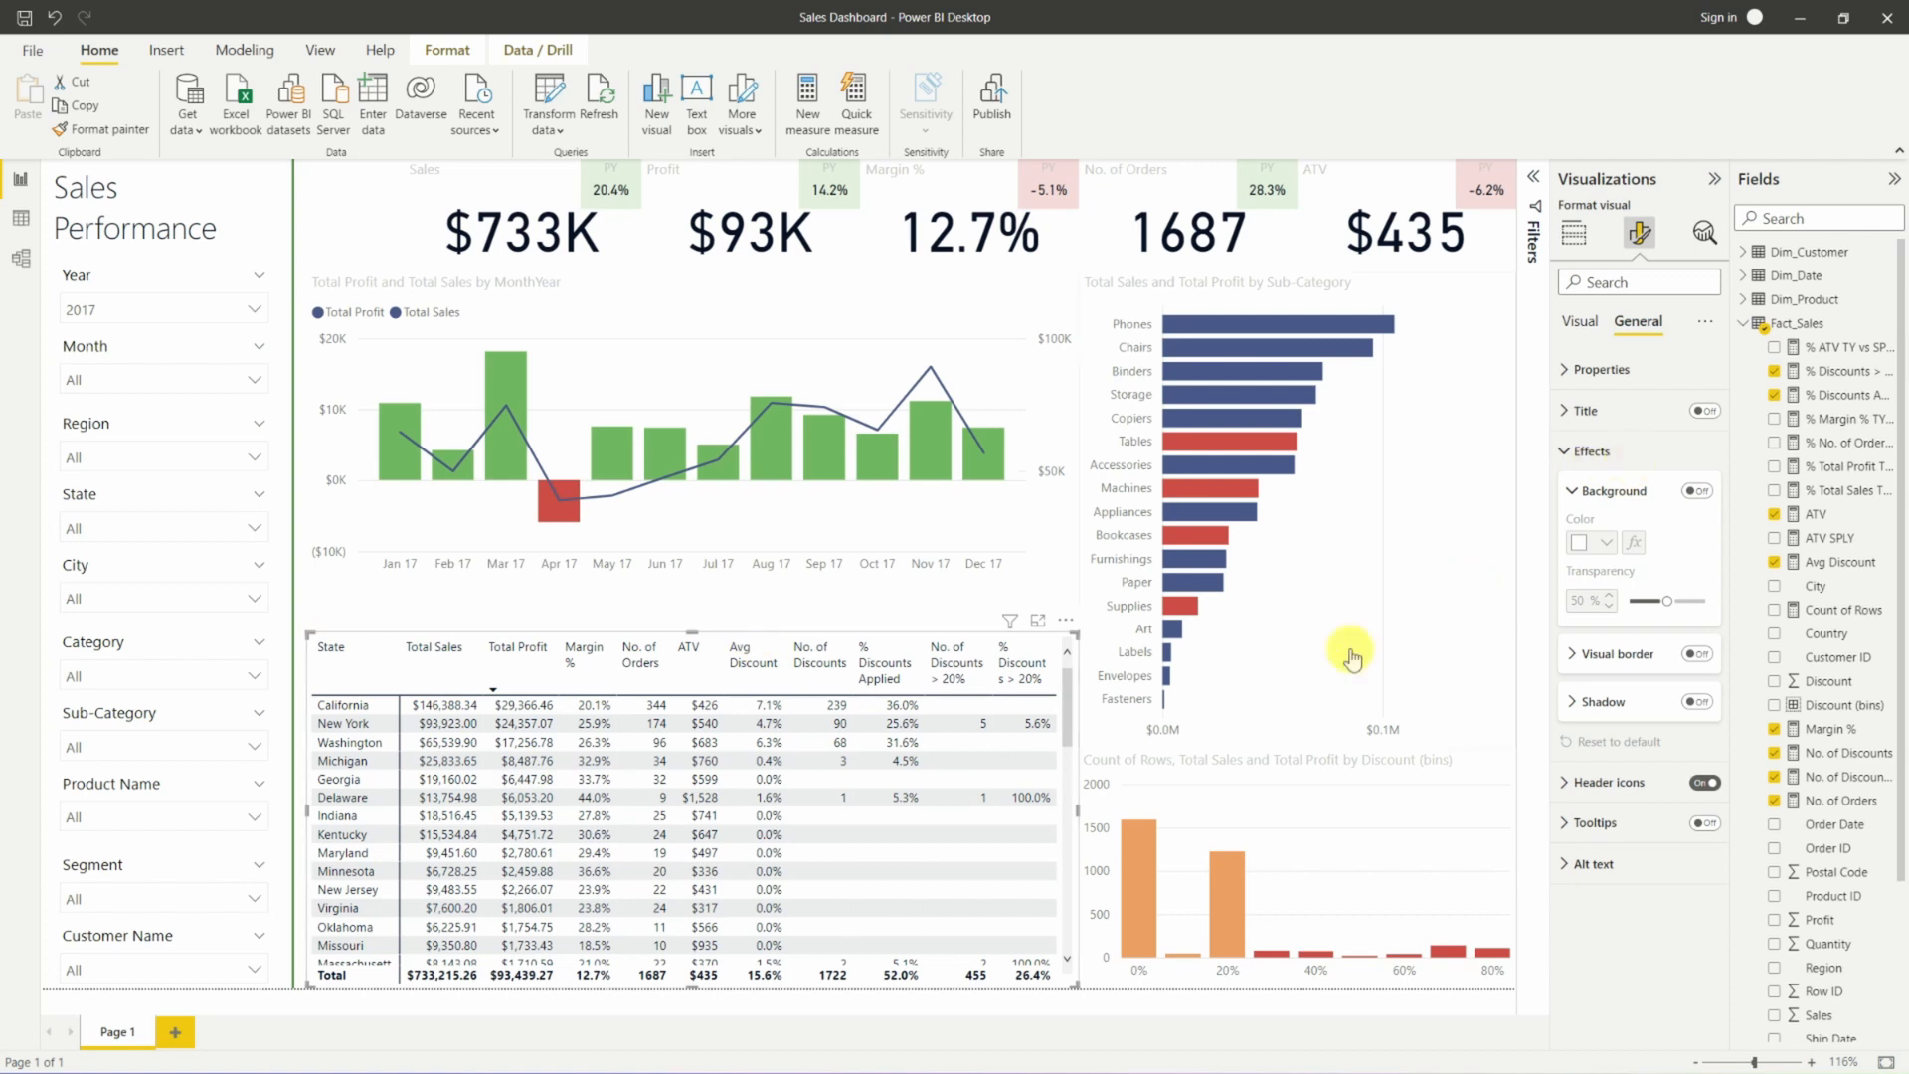
Add % Total Profit TY vs SPLY and Total Profit SPLY to the State matrix after Total Profit, narrowing the percentage column.
left_click(1569, 240)
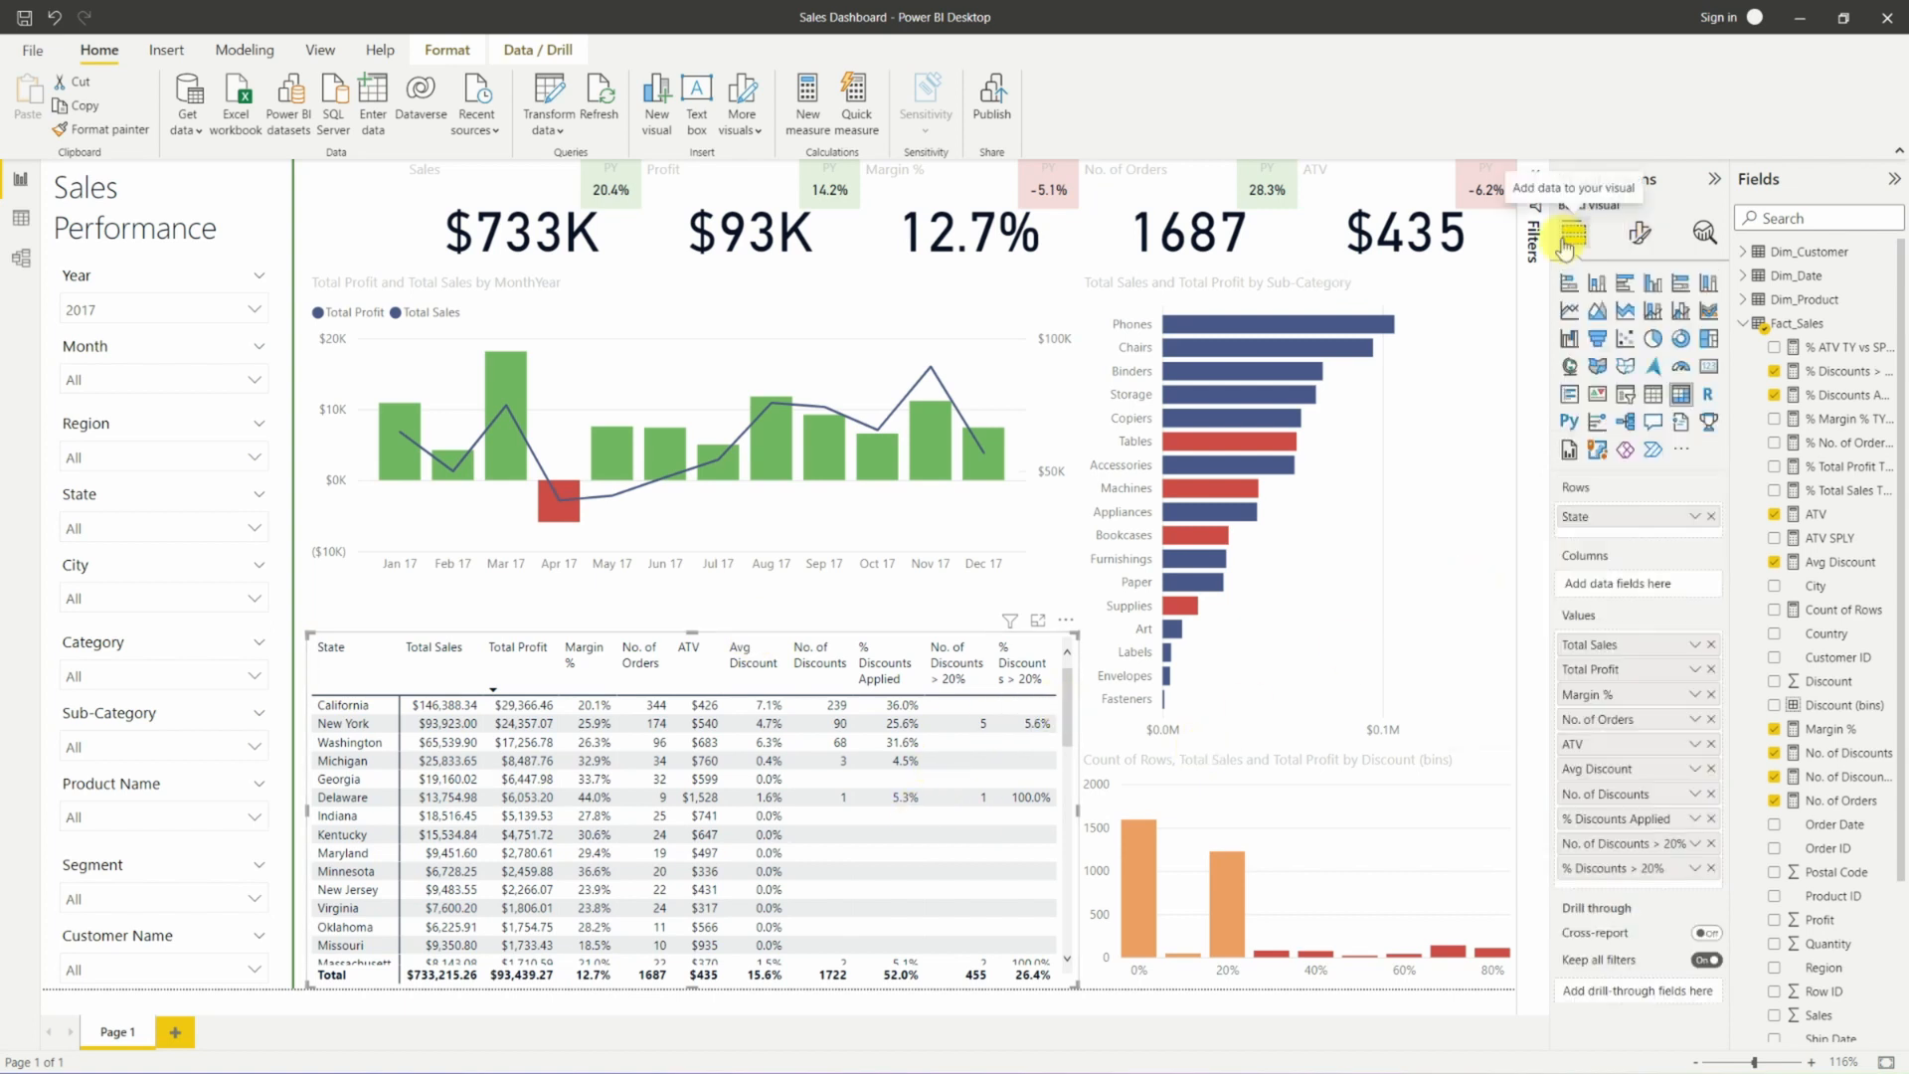
left_click_drag(1850, 467, 1669, 682)
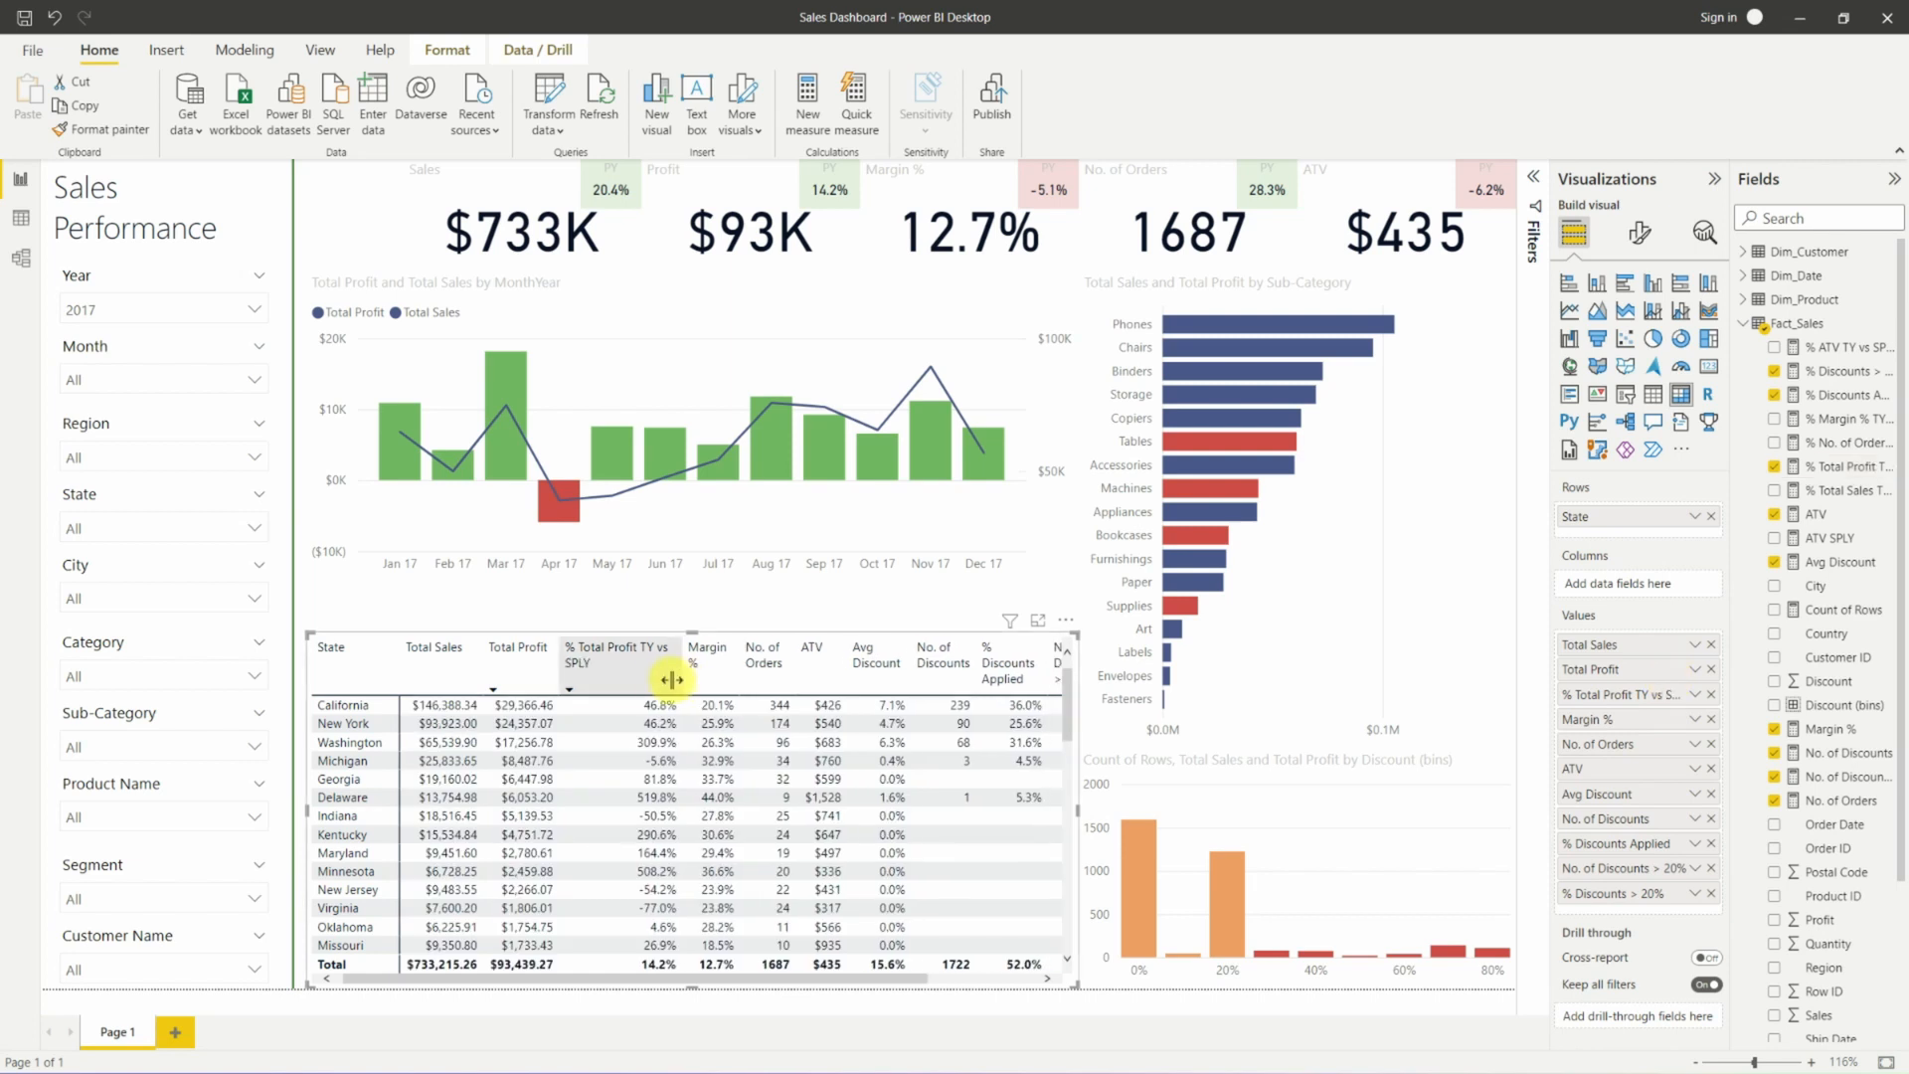
left_click_drag(672, 679, 637, 668)
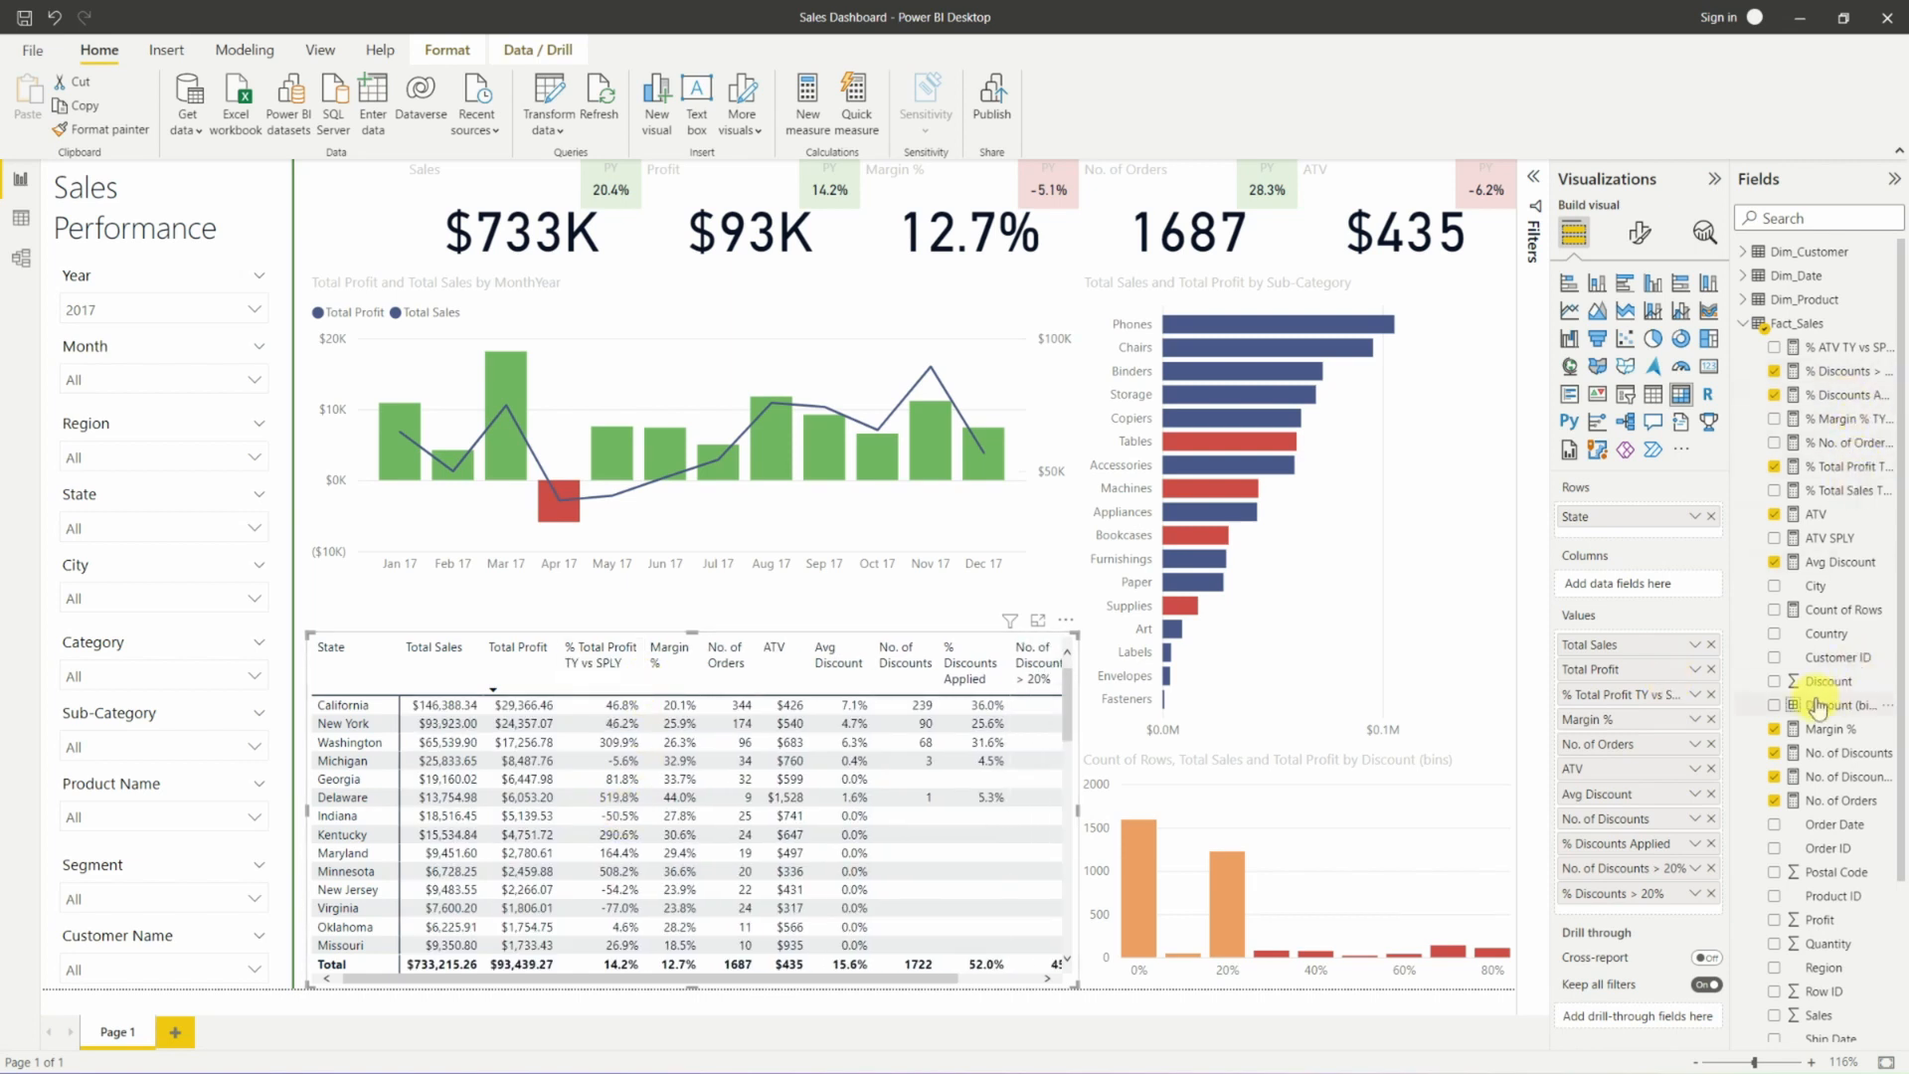
scroll(1817, 706, "down", 3)
left_click_drag(1840, 980, 1691, 708)
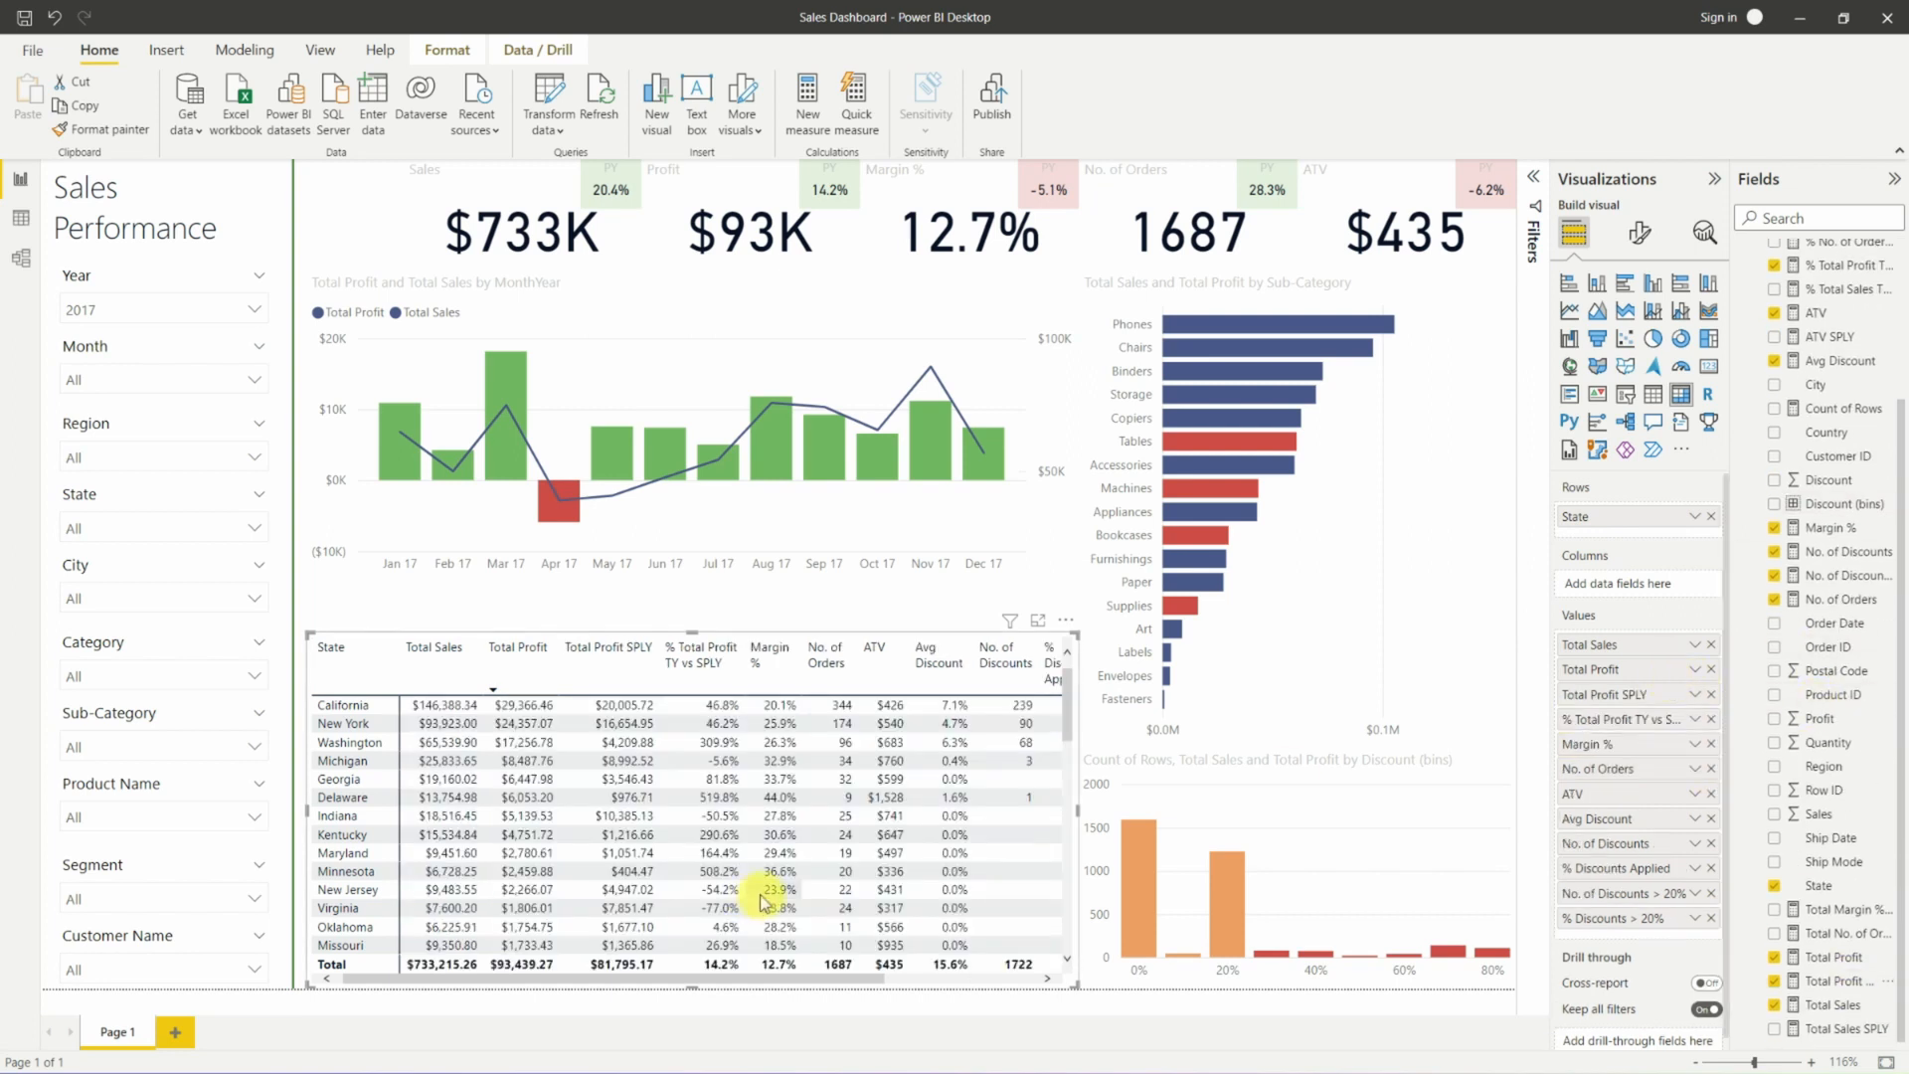
In the % Total Profit TY vs SPLY measure, assign the existing DIVIDE expression to a variable named positive.
scroll(762, 901, "down", 10)
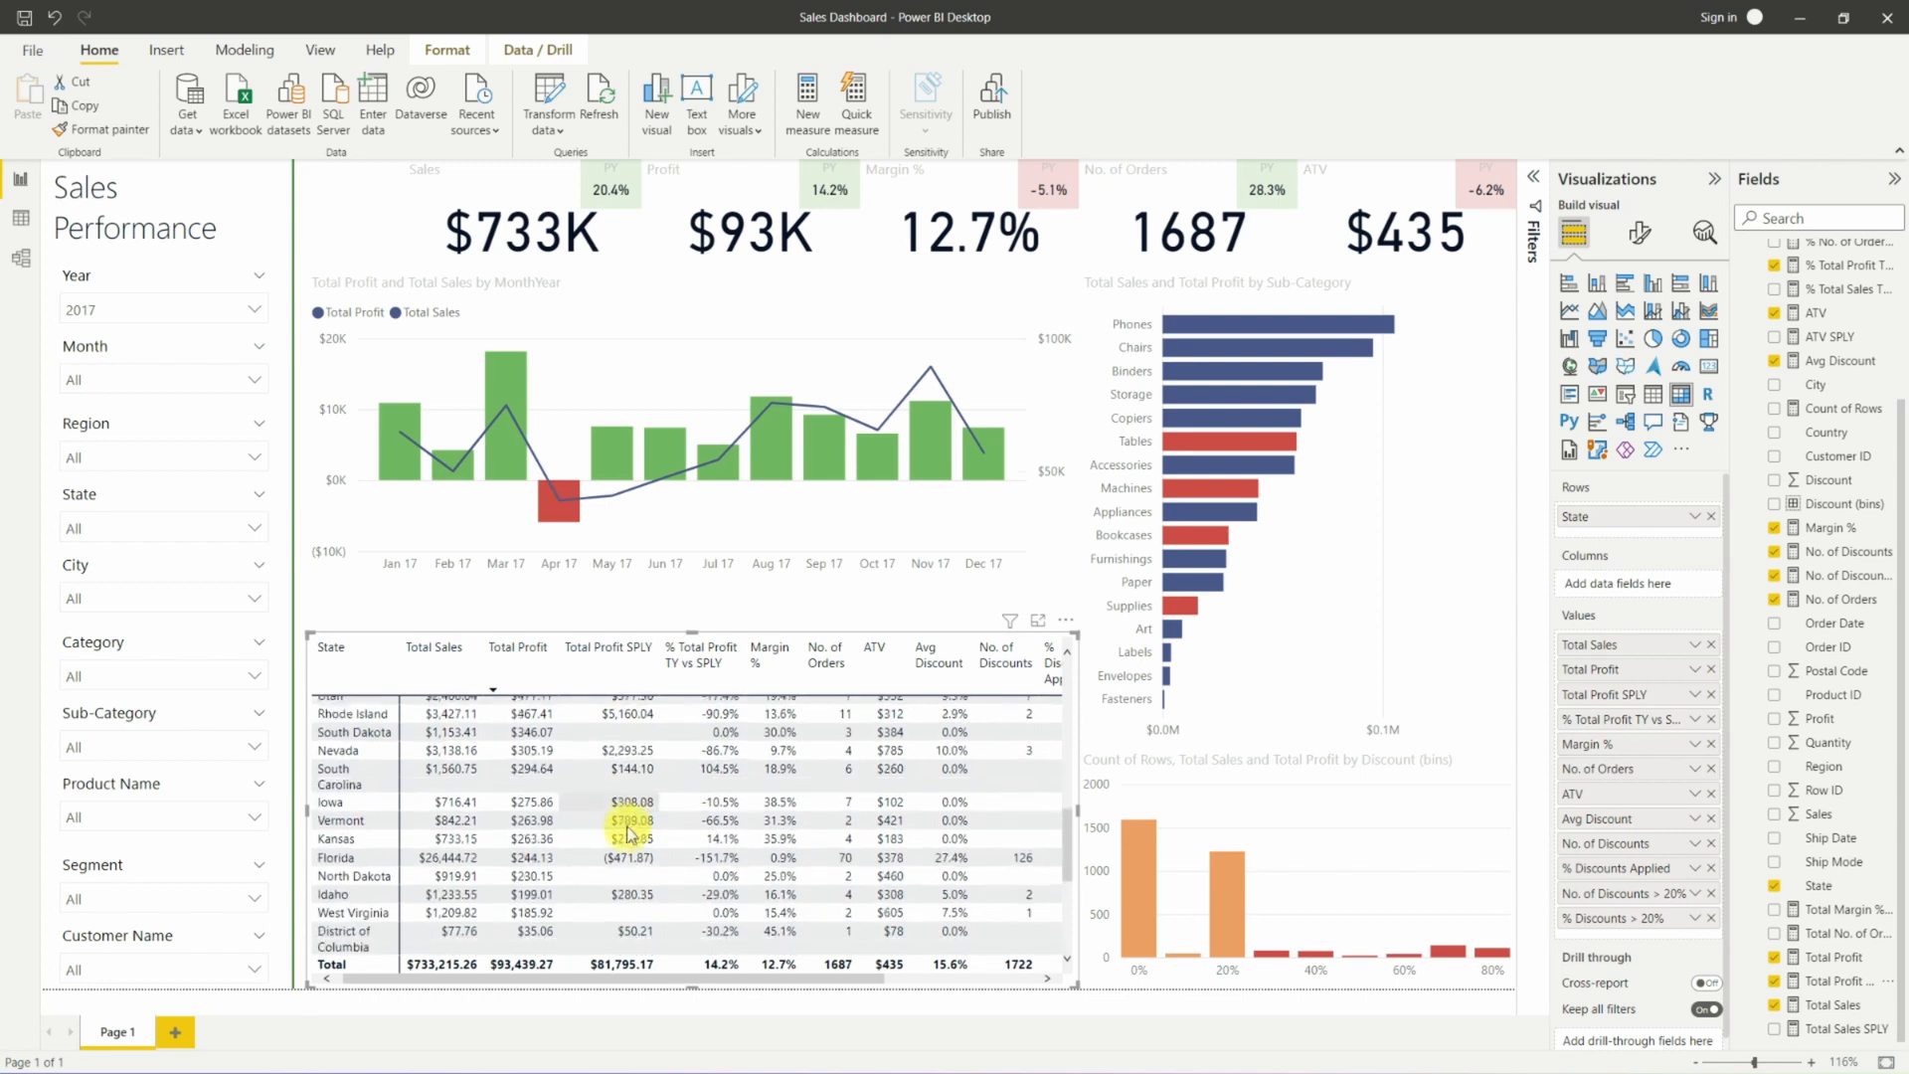
scroll(629, 834, "down", 3)
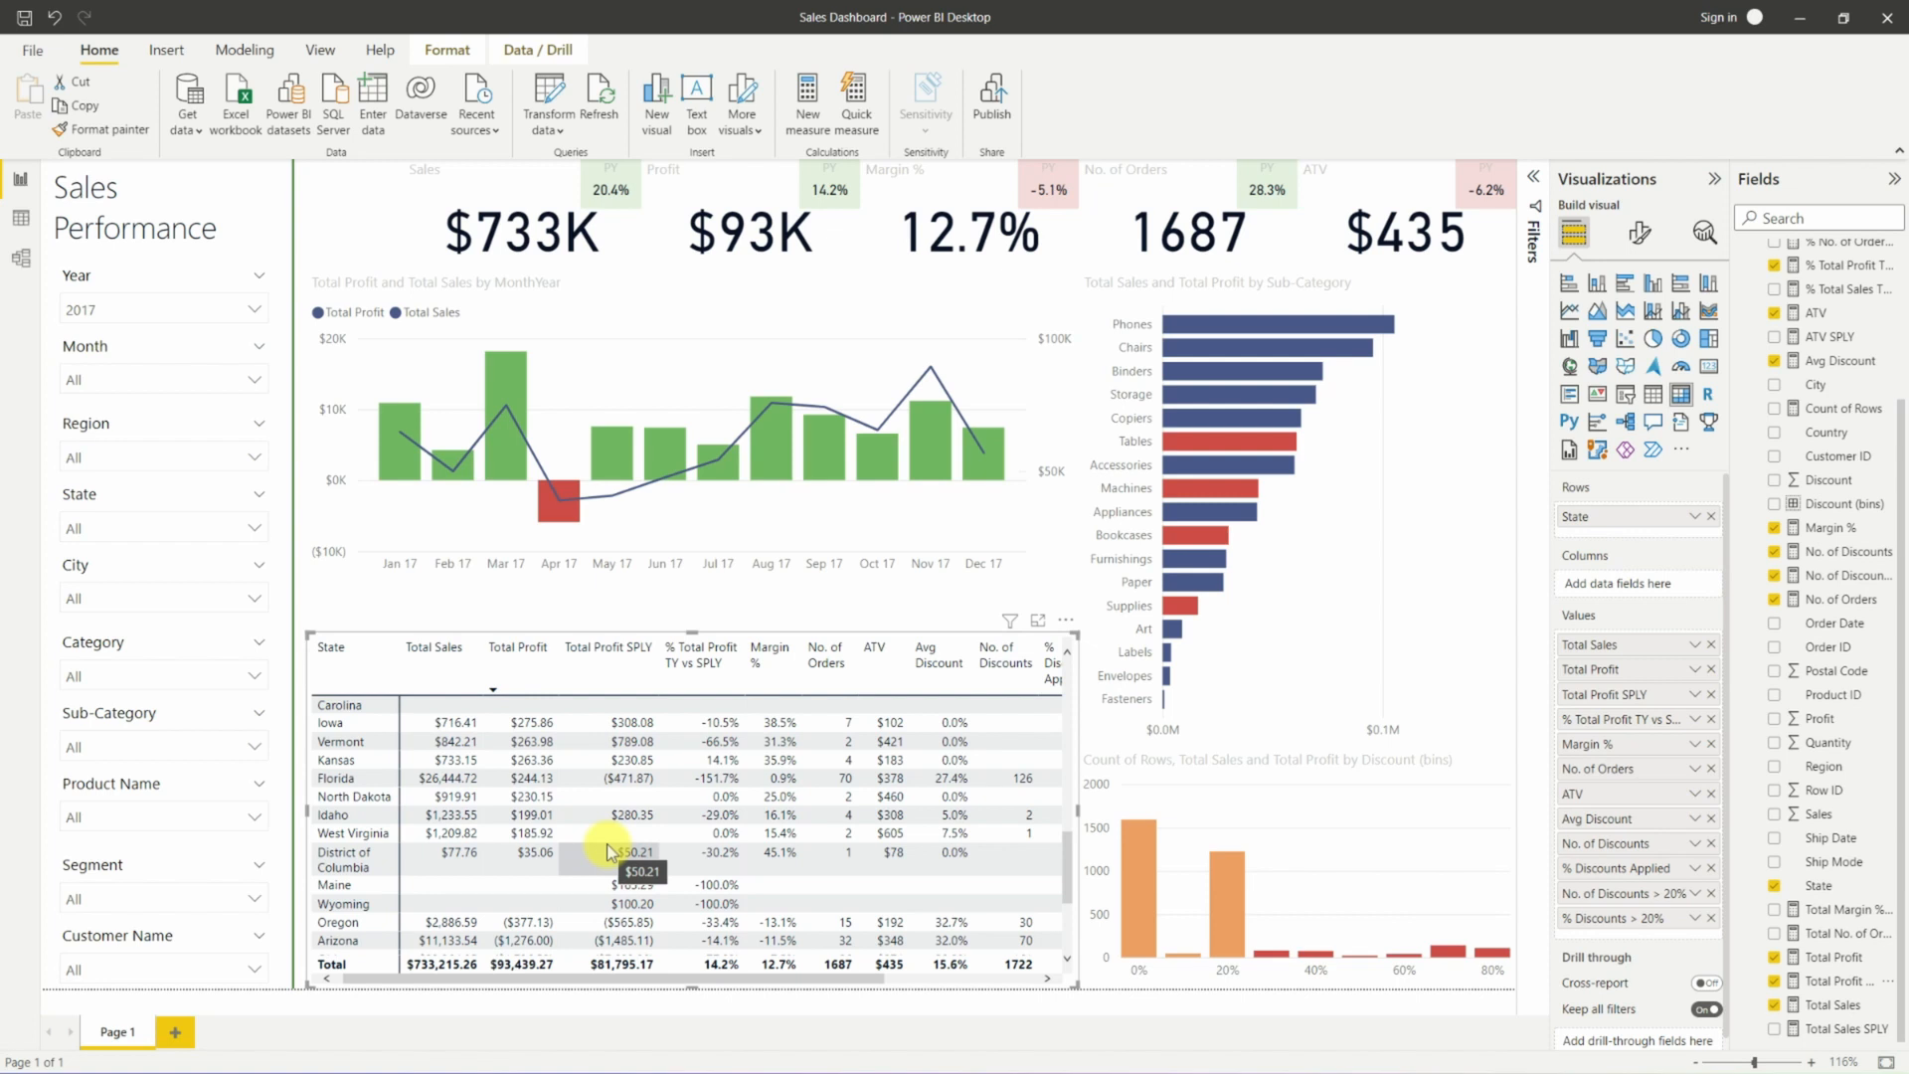
scroll(1835, 385, "up", 1)
left_click(1834, 384)
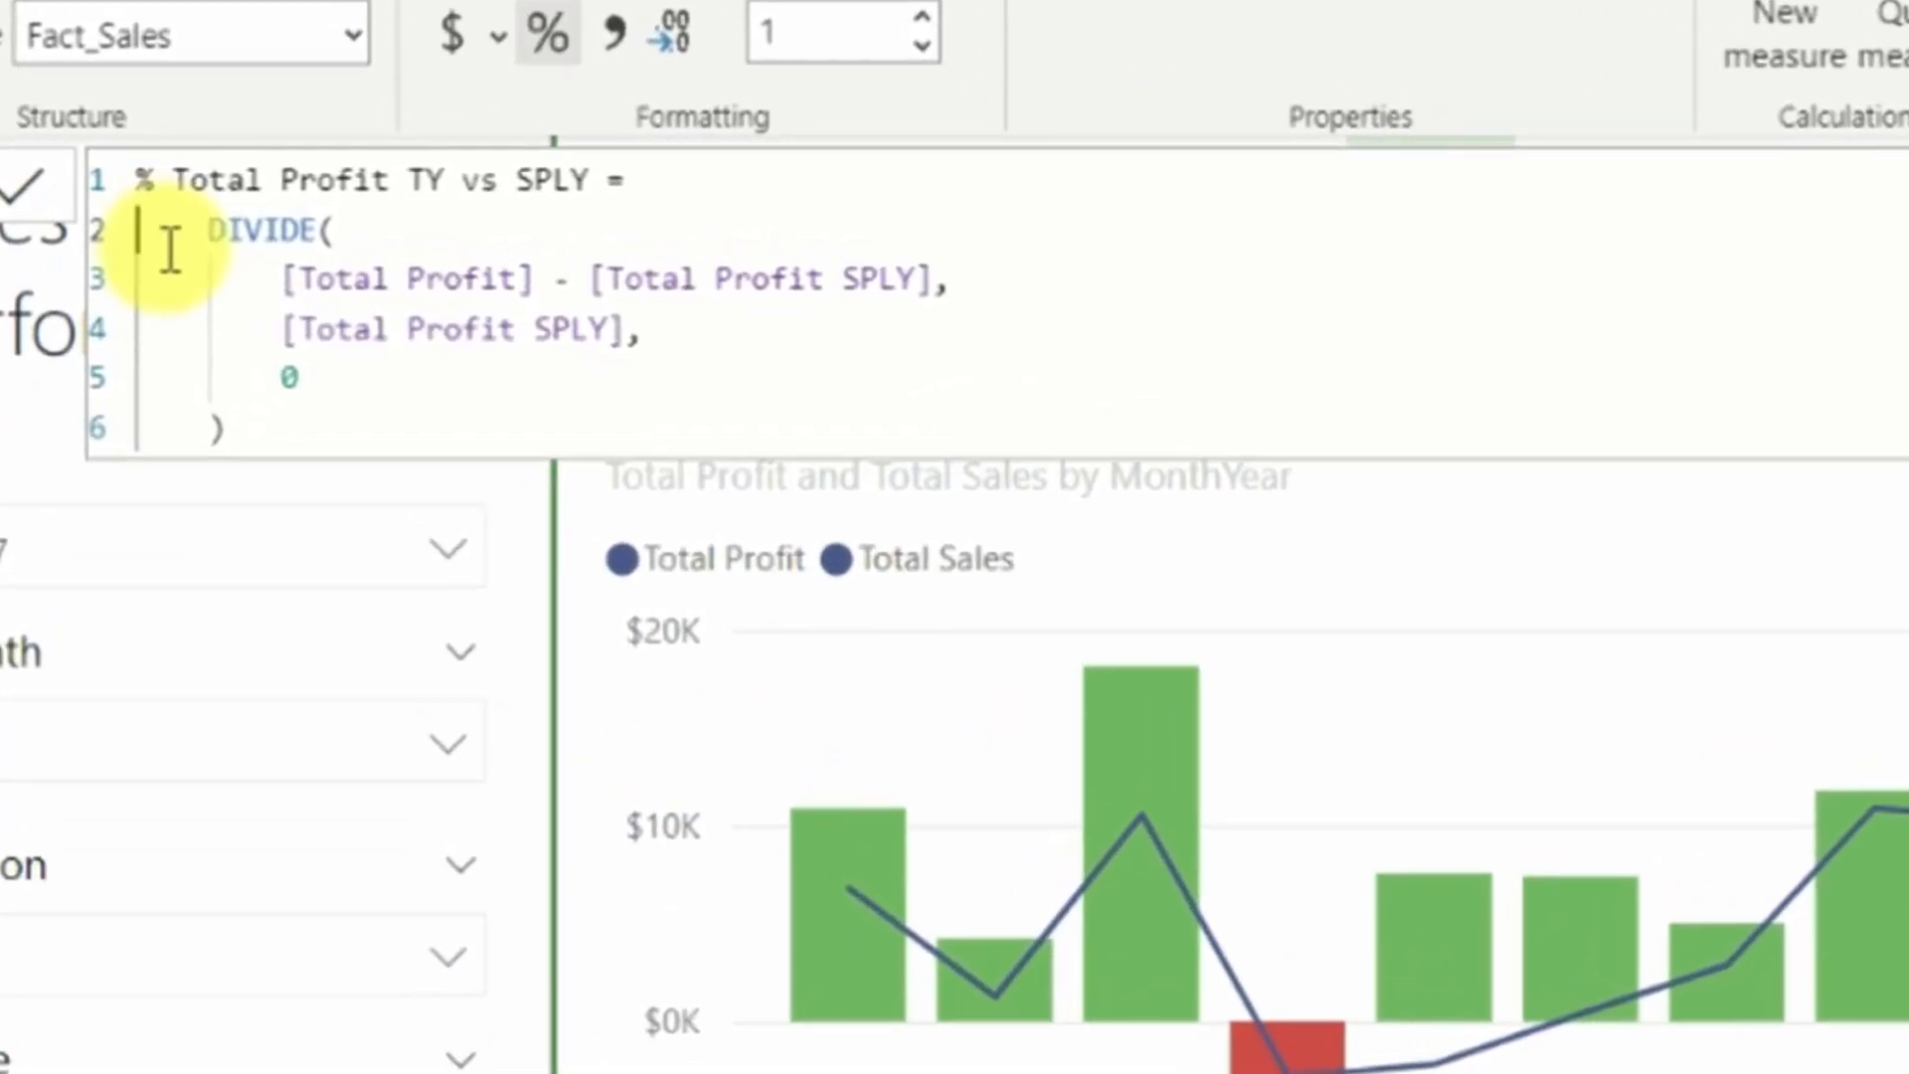
type("VAR")
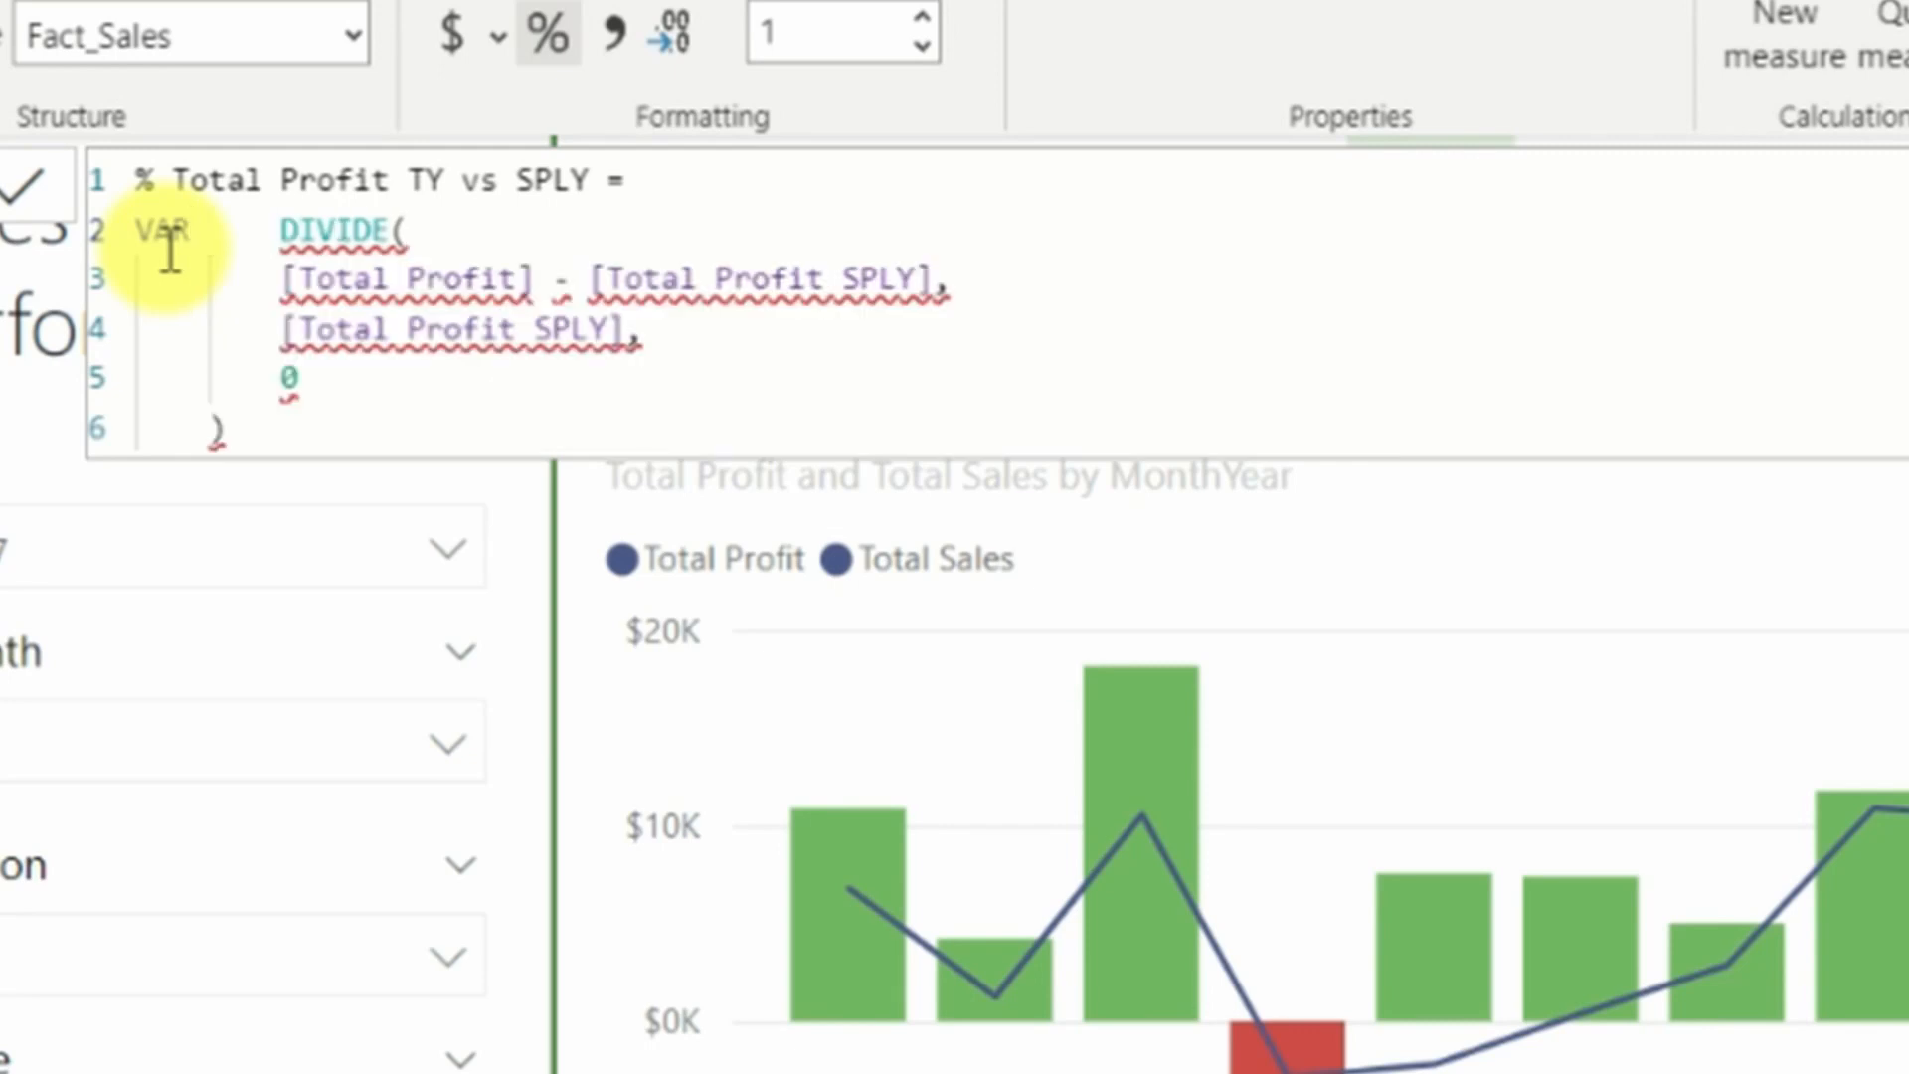
type(" positive =")
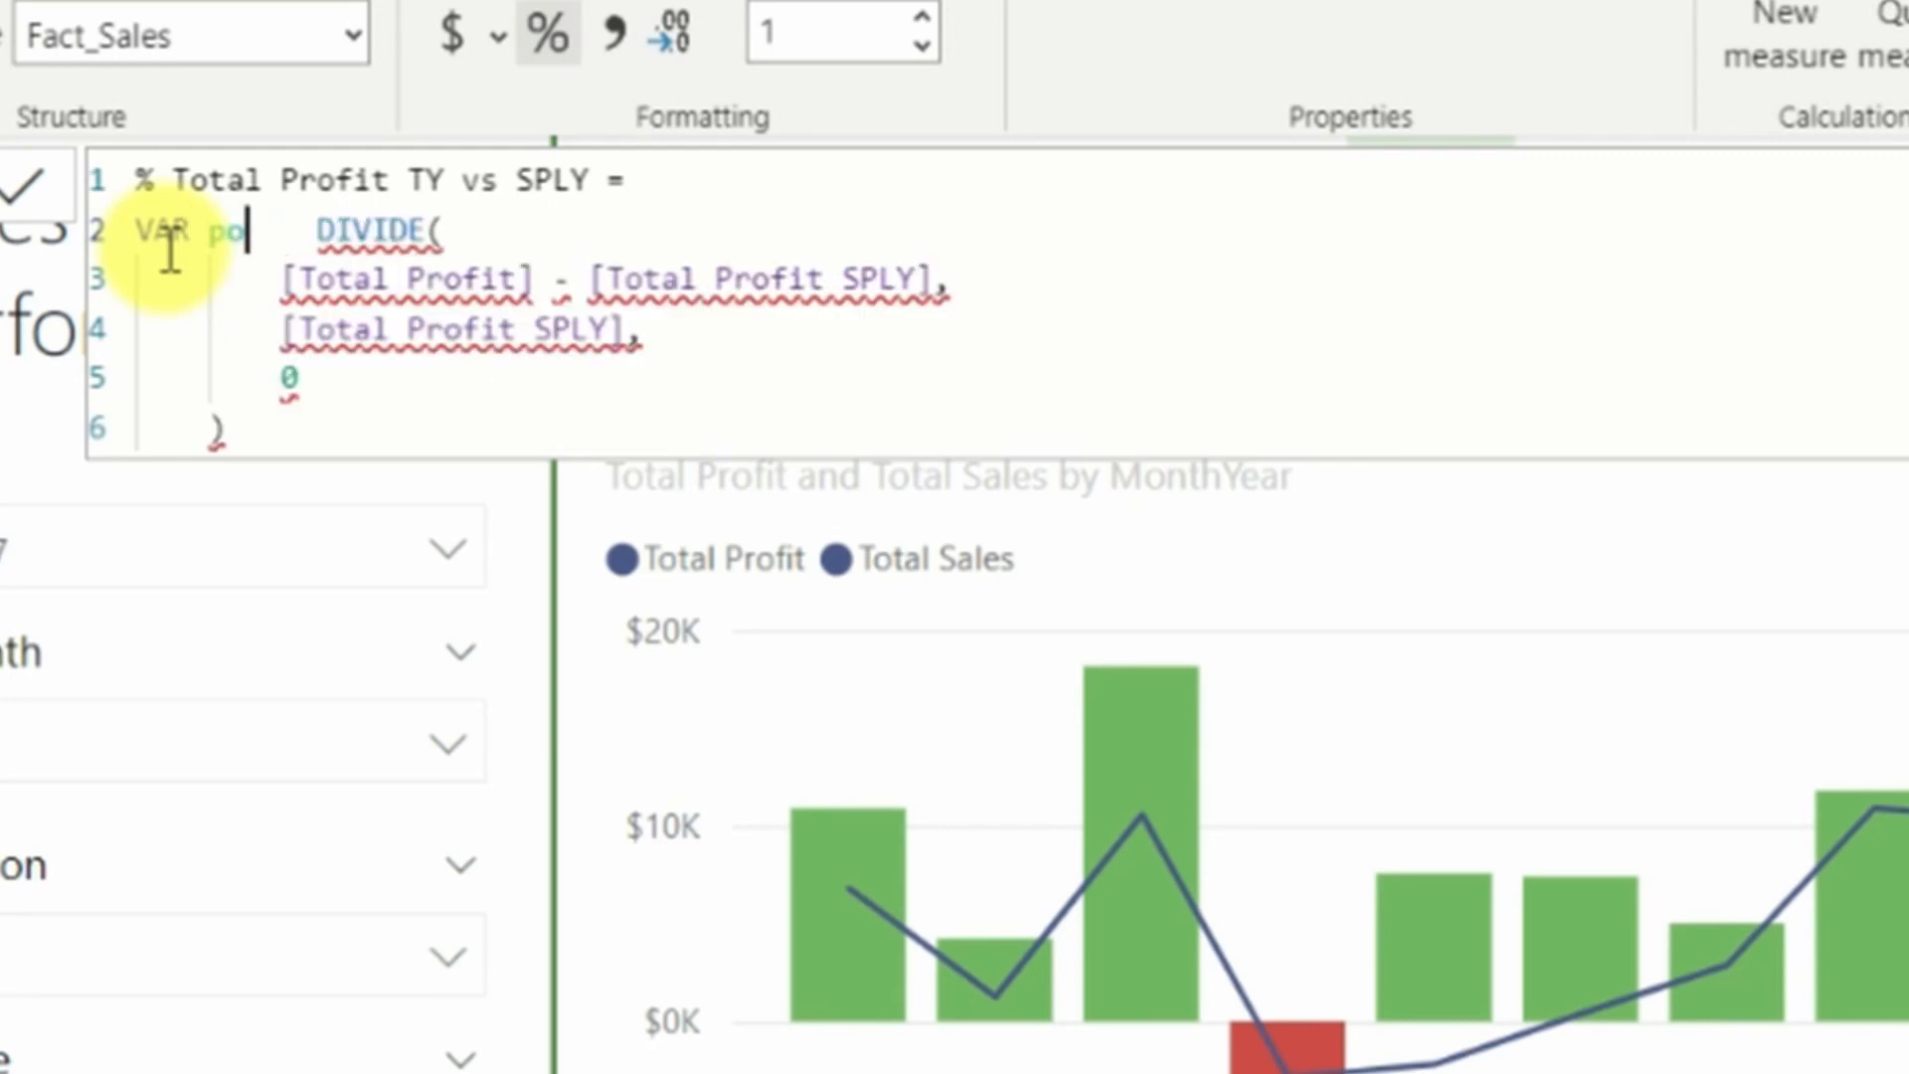
left_click(455, 231)
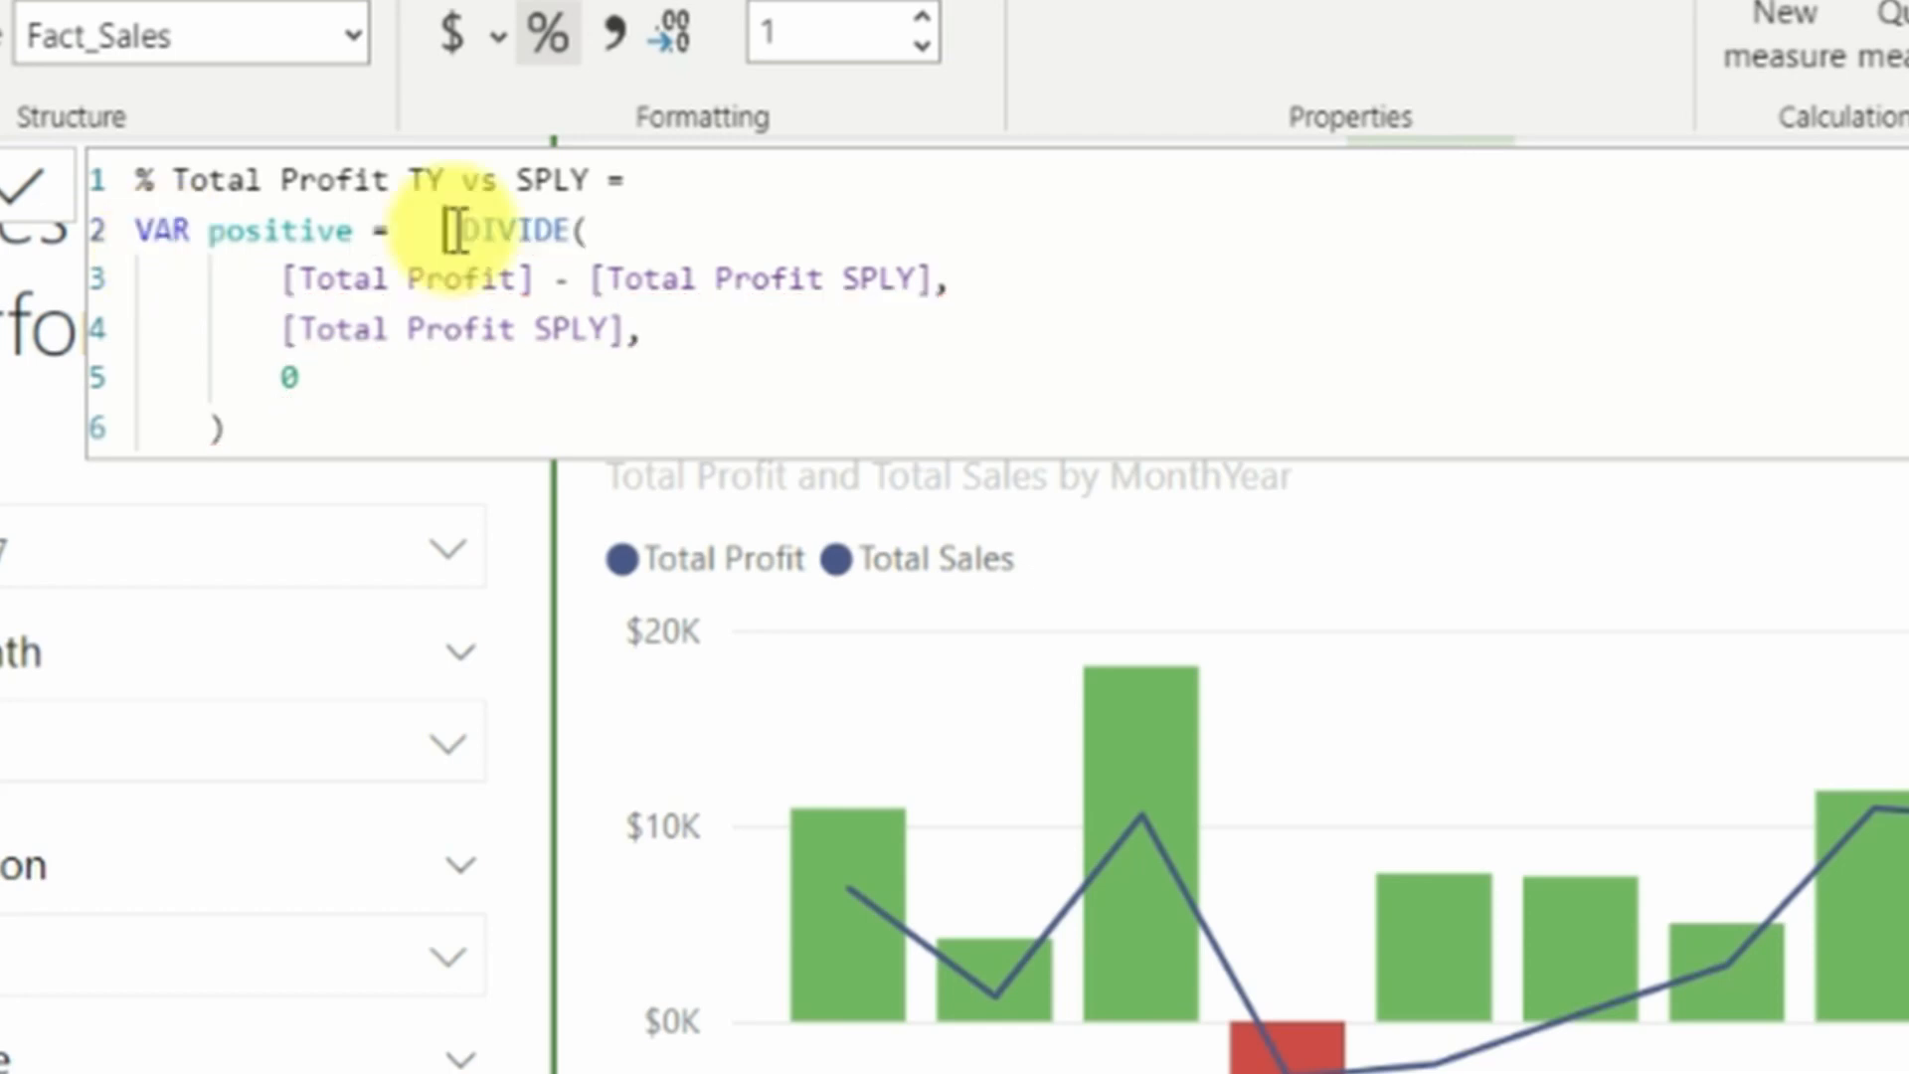
key("BackSpace")
key("BackSpace")
Indent the DIVIDE arguments and closing parenthesis so they line up under the positive variable's function.
left_click(244, 279)
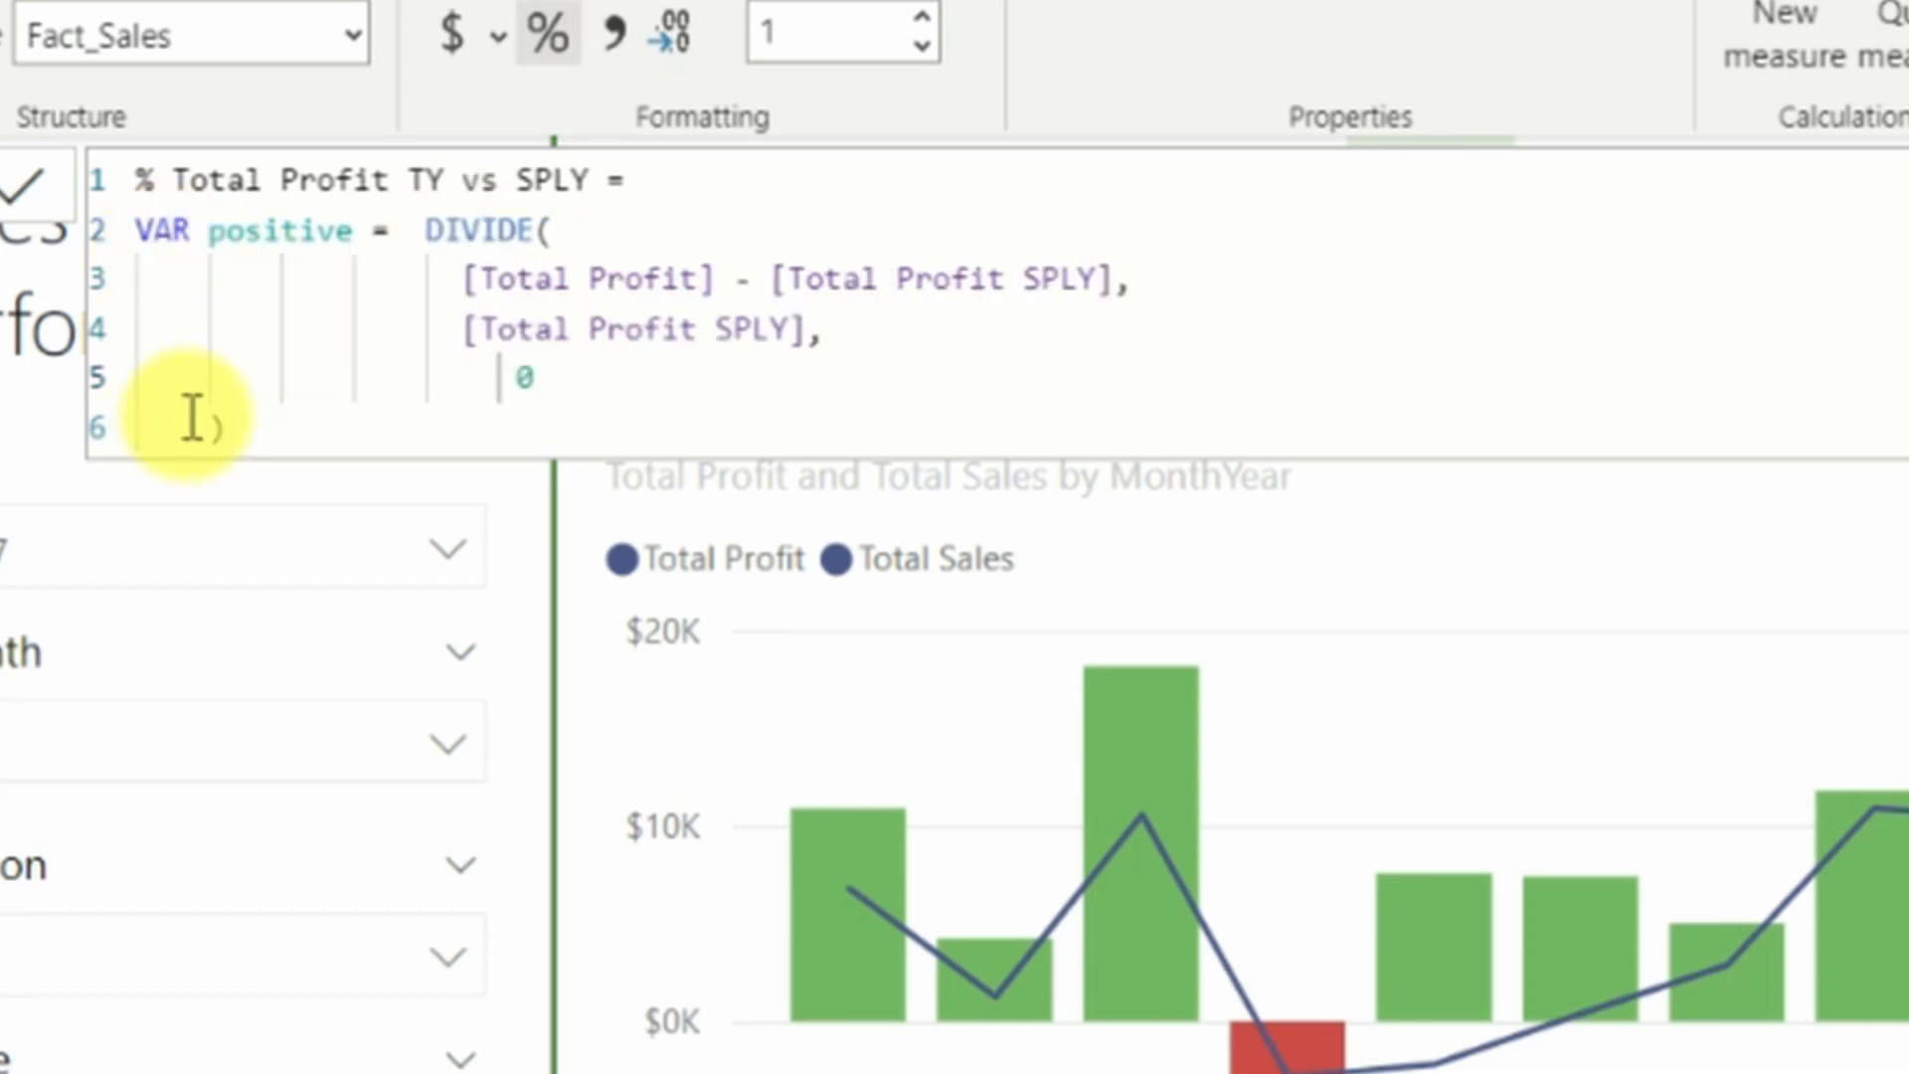
left_click(192, 422)
key("Tab")
key("Tab")
key("Tab")
key("Tab")
left_click(515, 378)
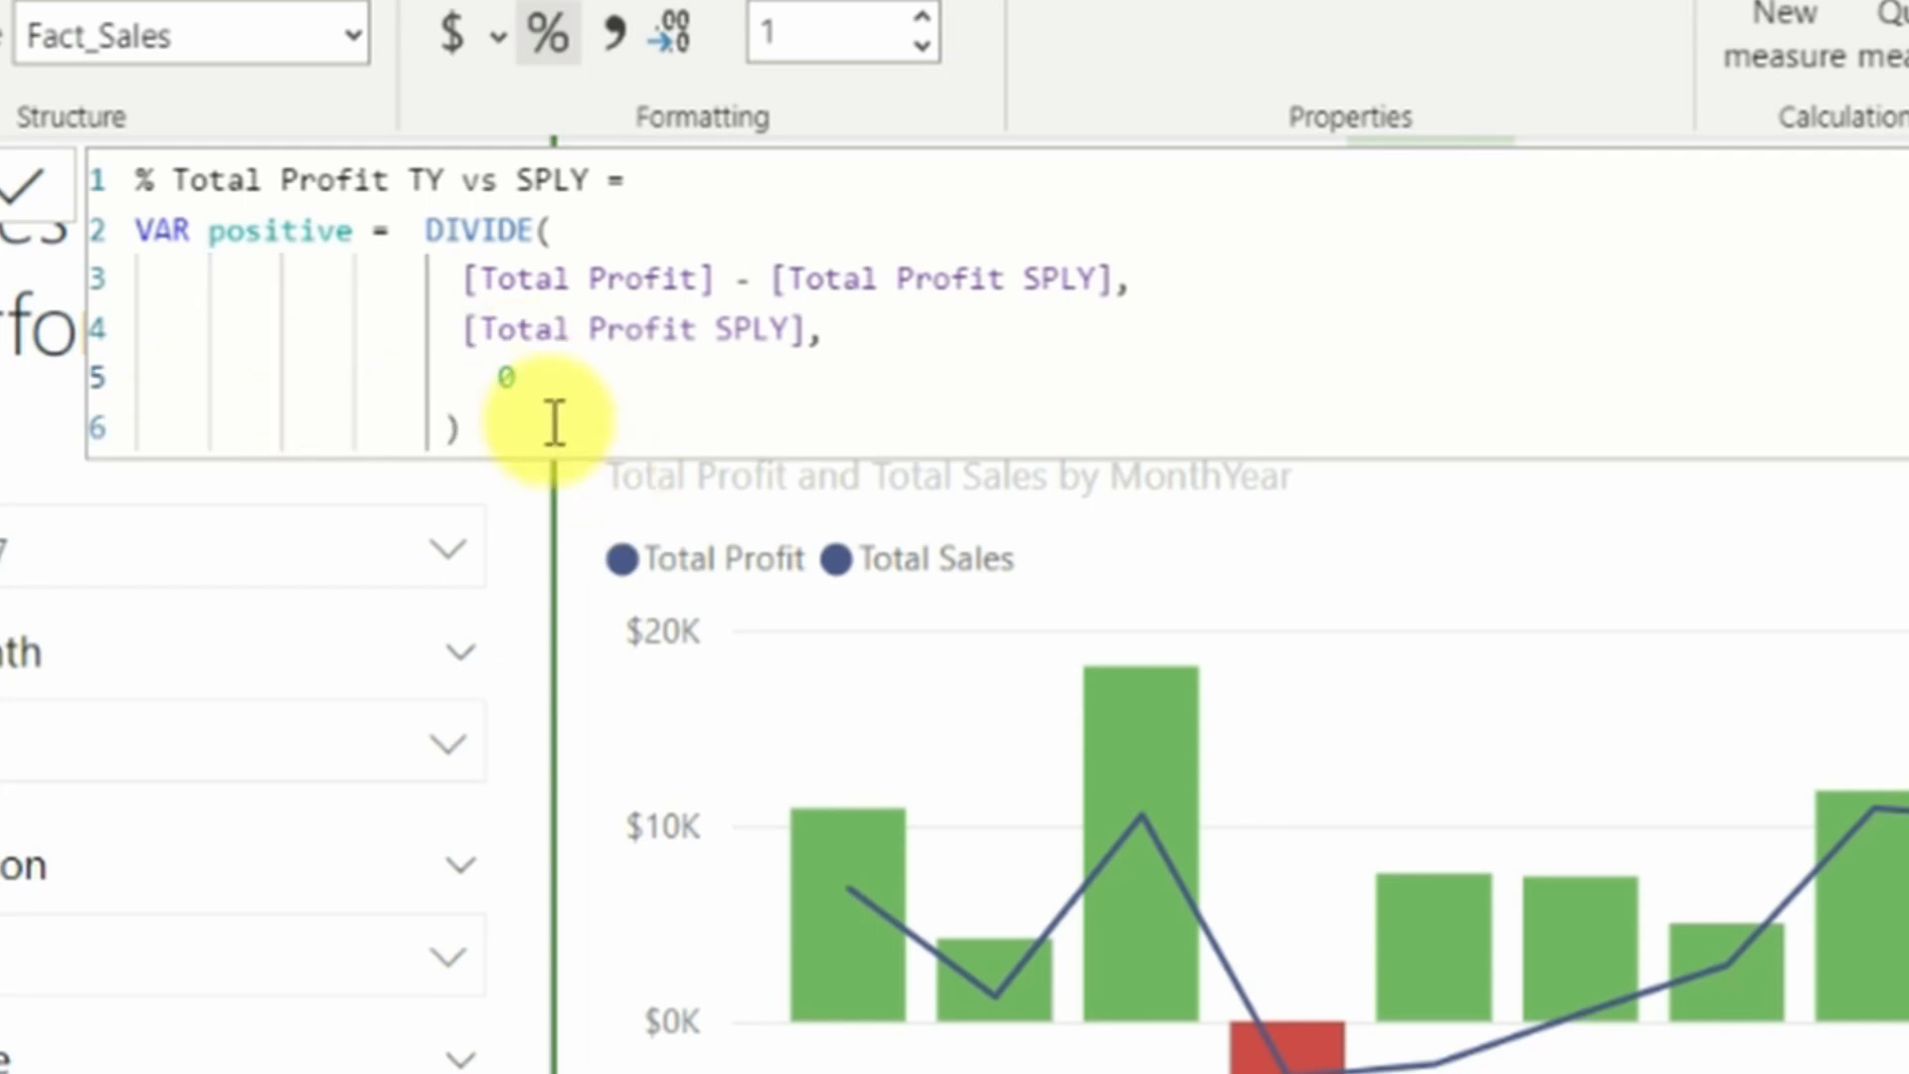
Duplicate the whole positive variable block below itself, separated by a blank line.
left_click(502, 429)
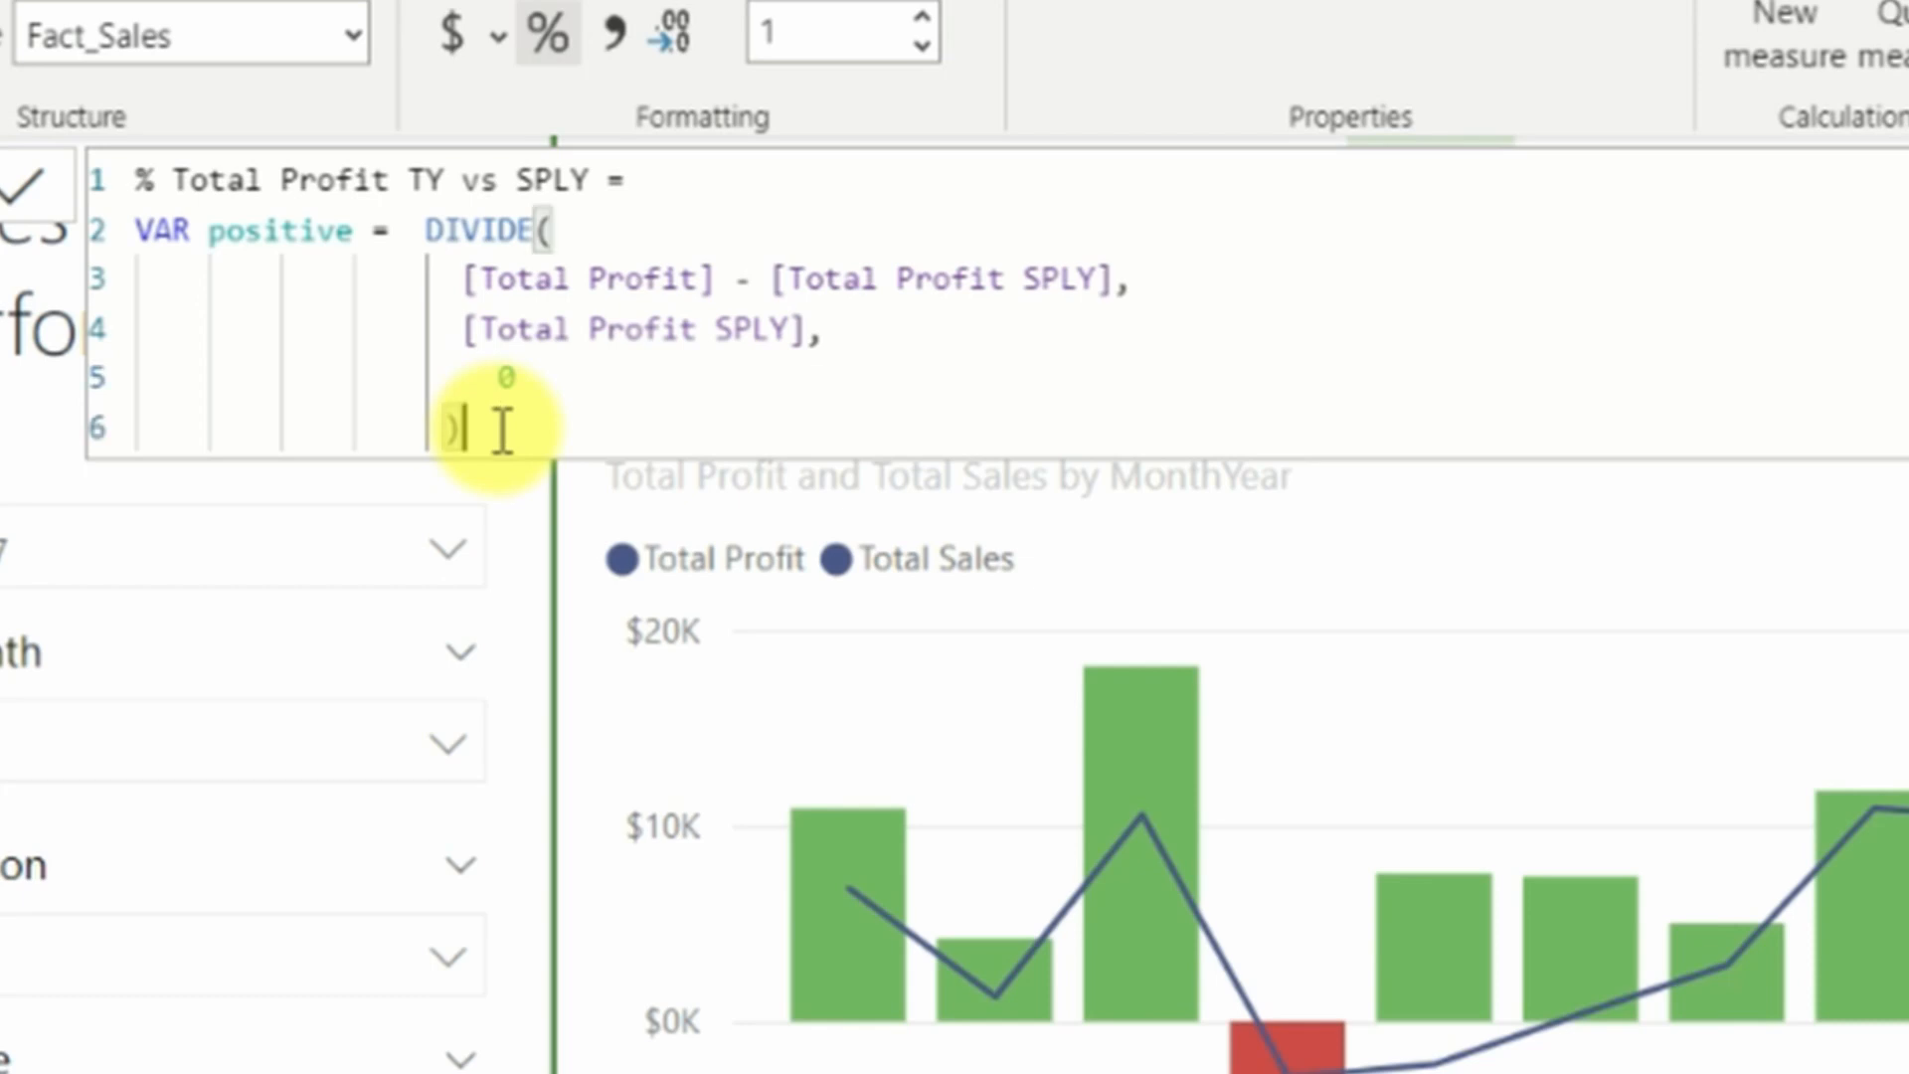
left_click_drag(502, 430, 26, 211)
key("ctrl+c")
left_click(616, 429)
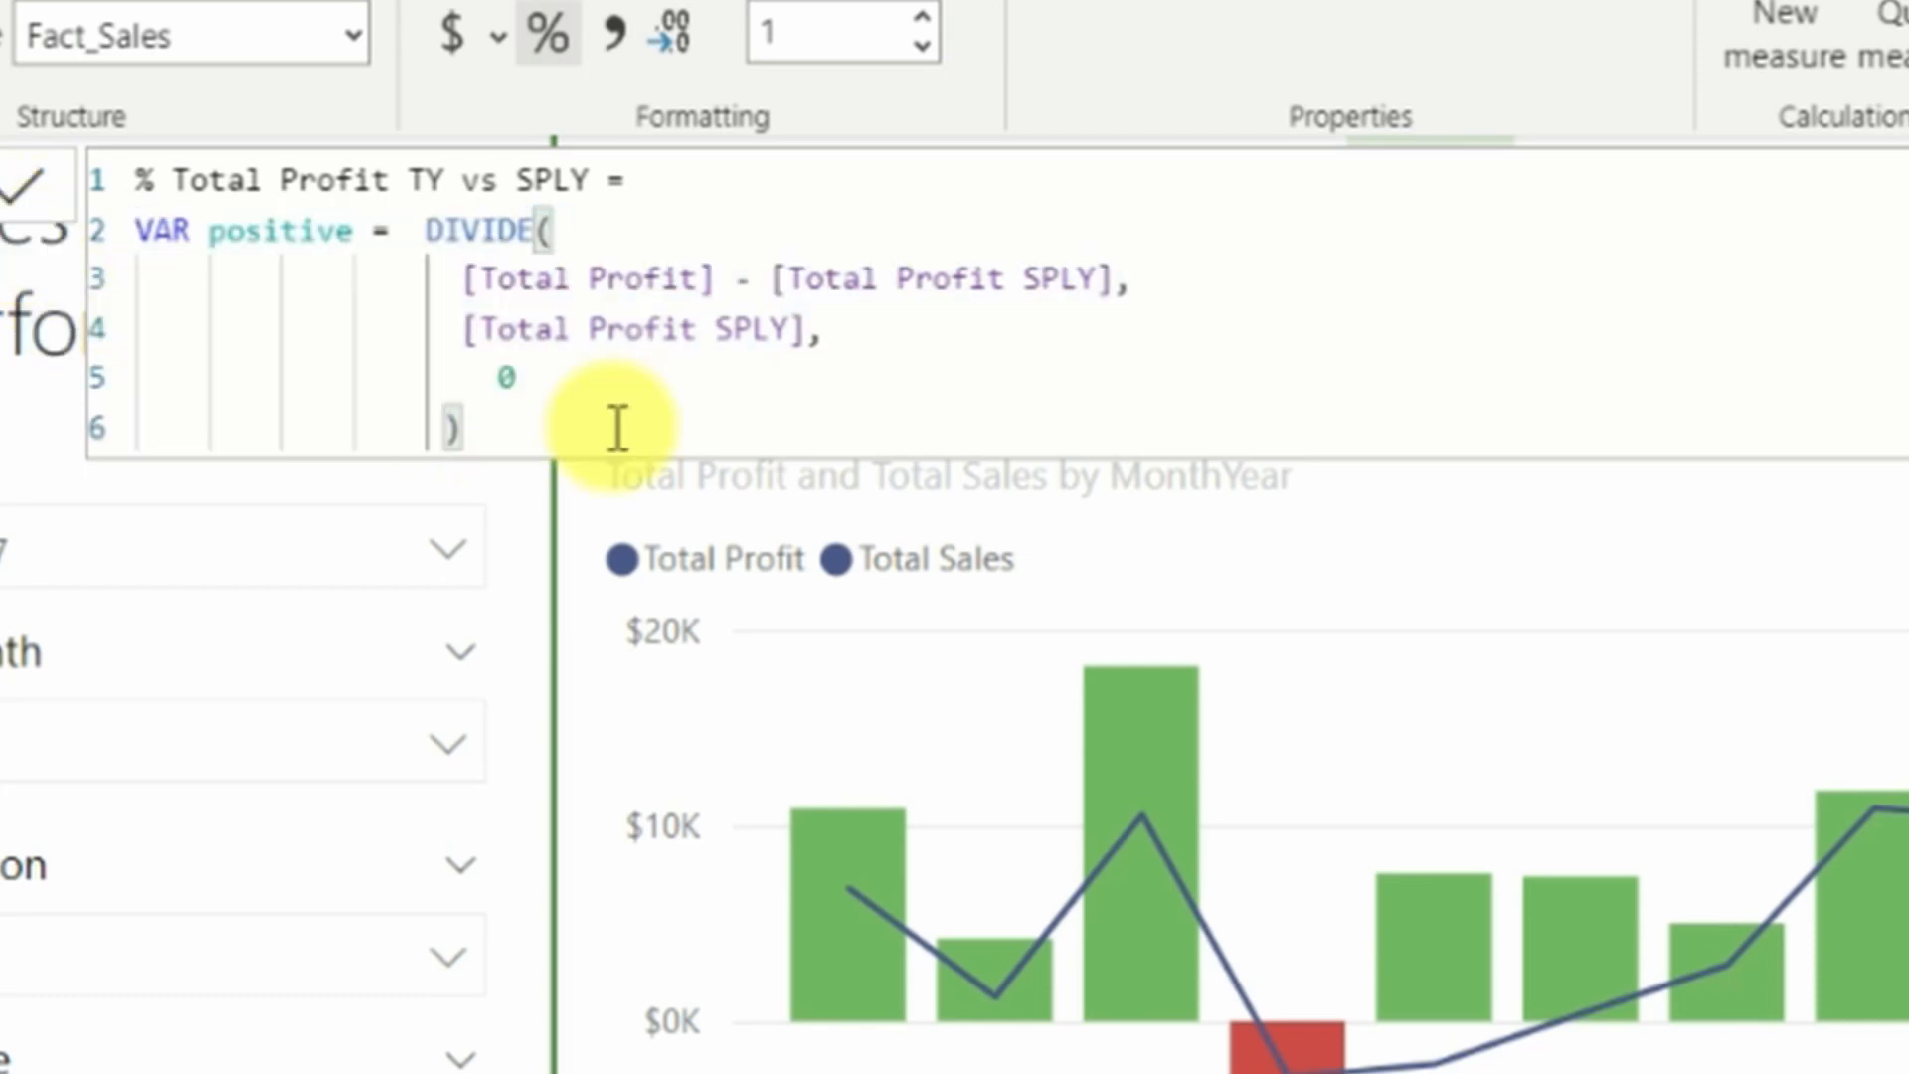
key("Return")
key("Return")
key("ctrl+v")
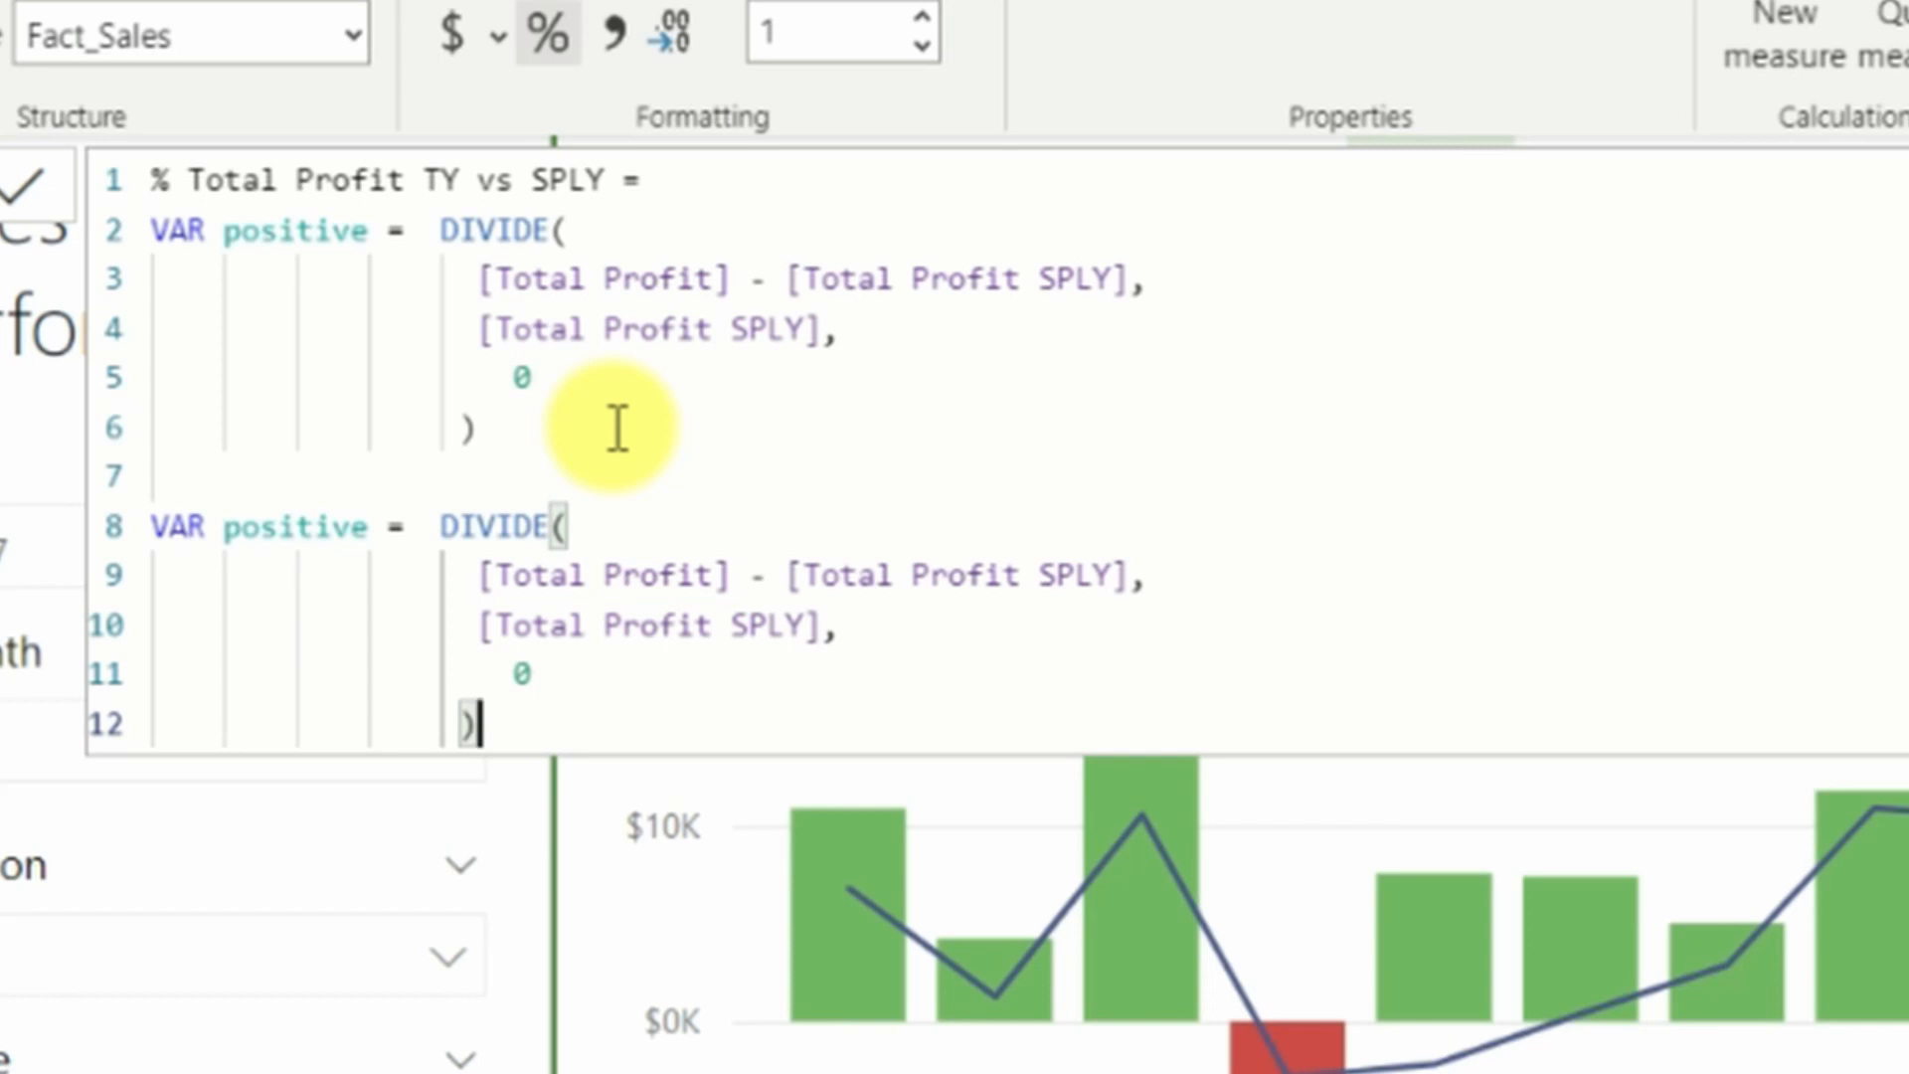
Add a RETURN line below both variable blocks and rename the second variable to negative.
key("Return")
key("Return")
type("RETURN")
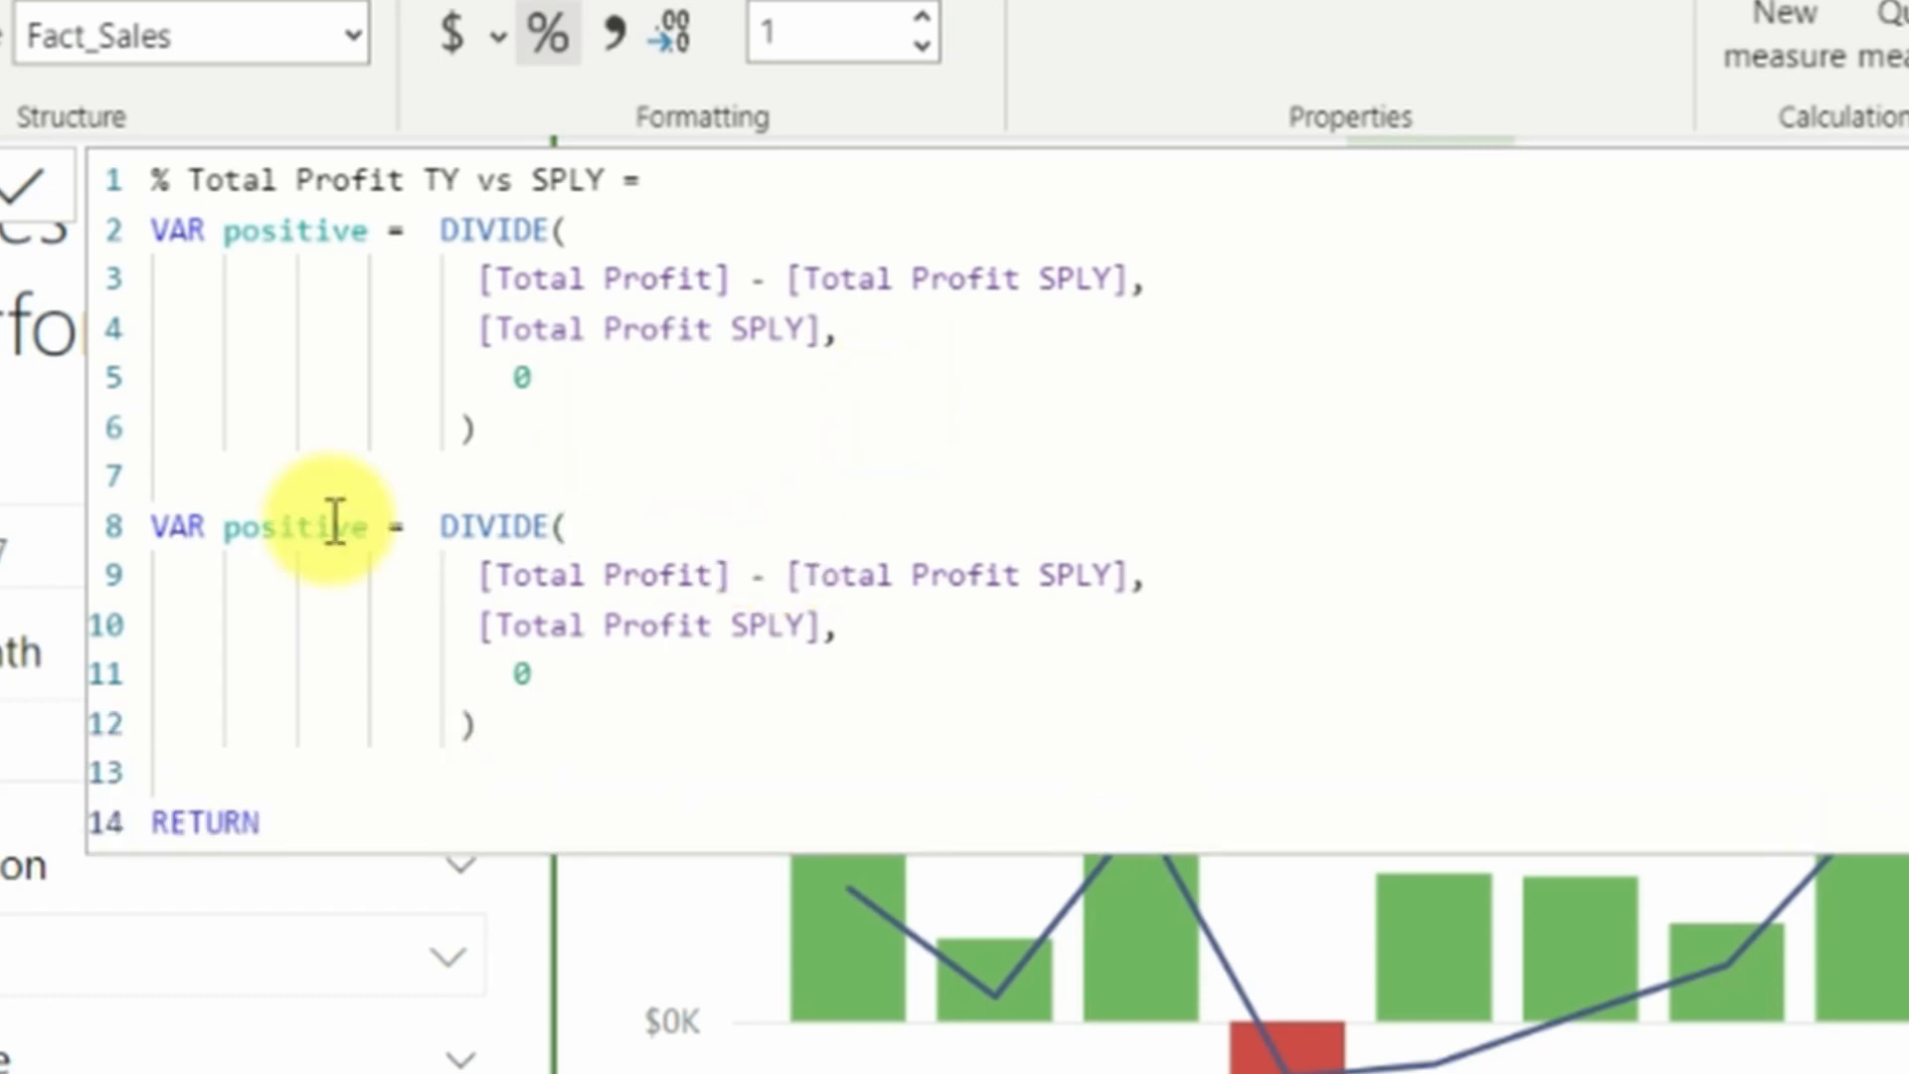
left_click_drag(372, 524, 238, 527)
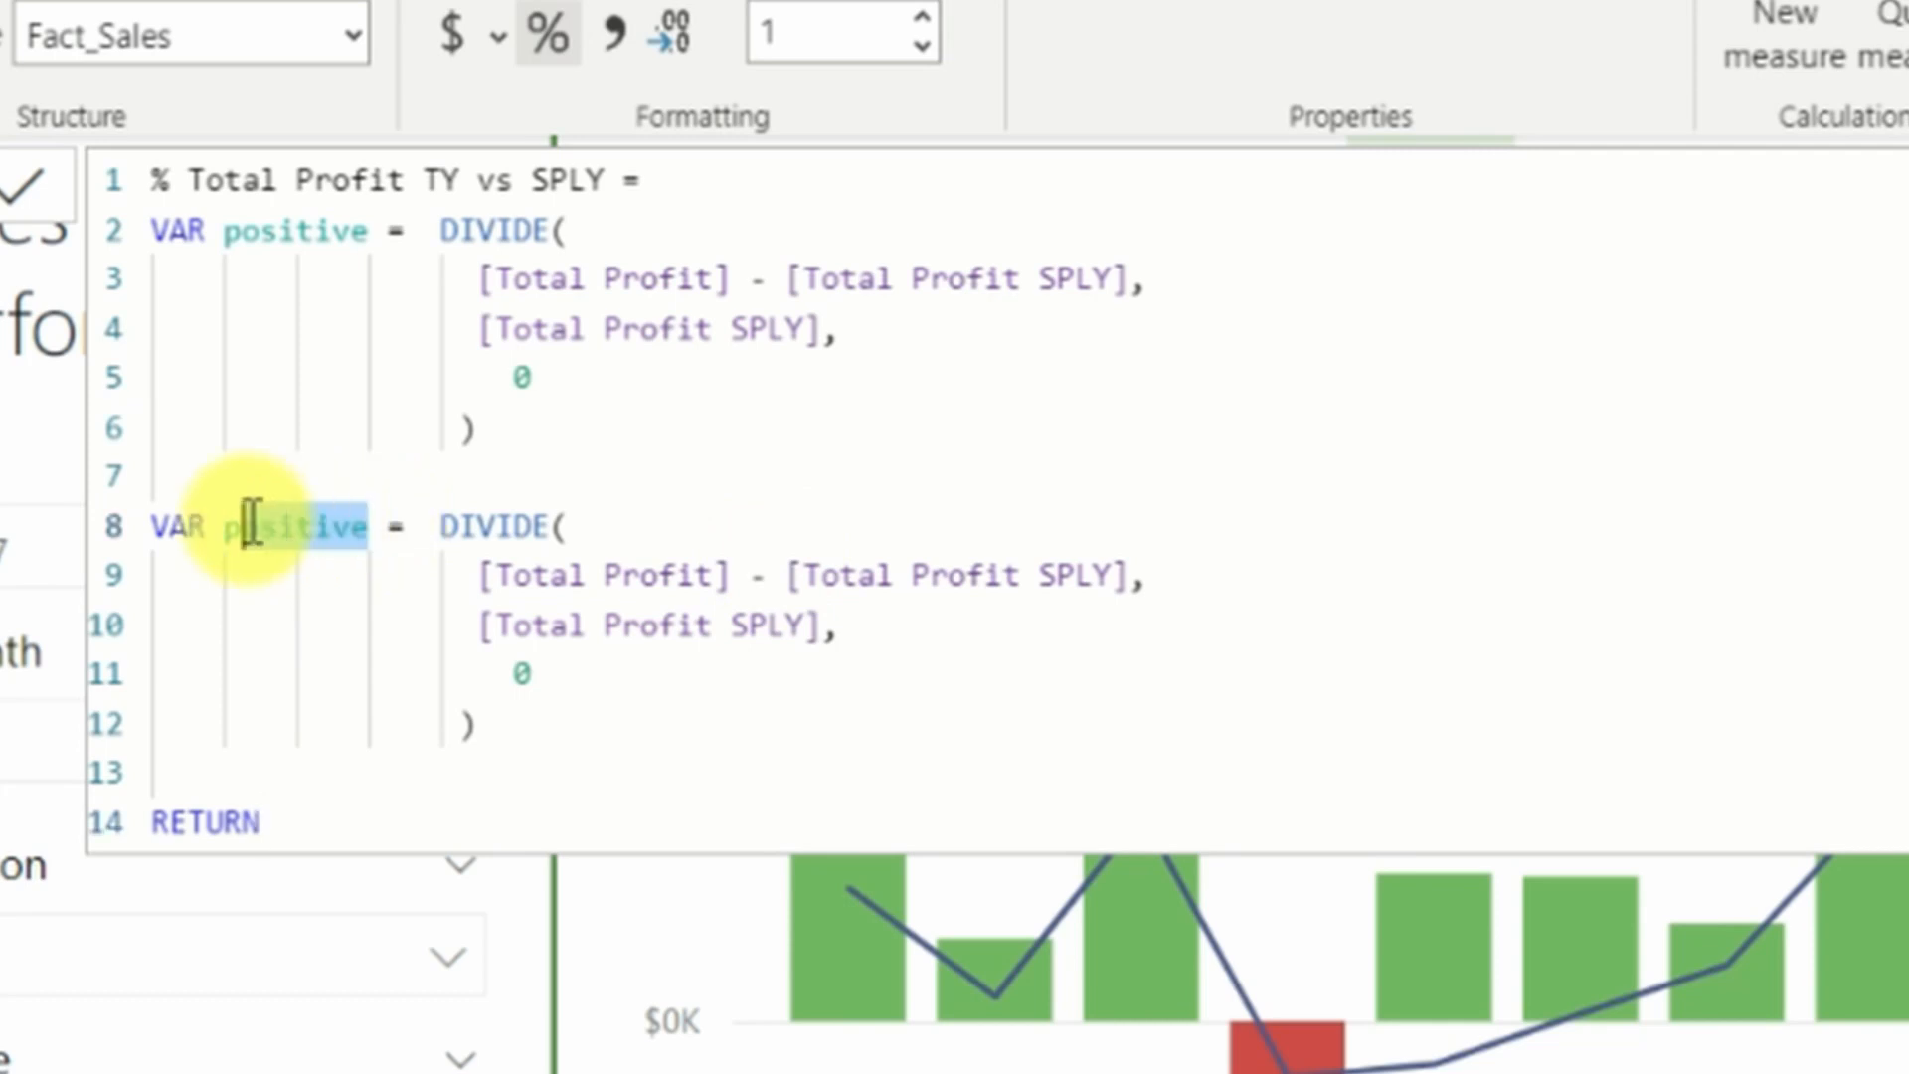
type("negative")
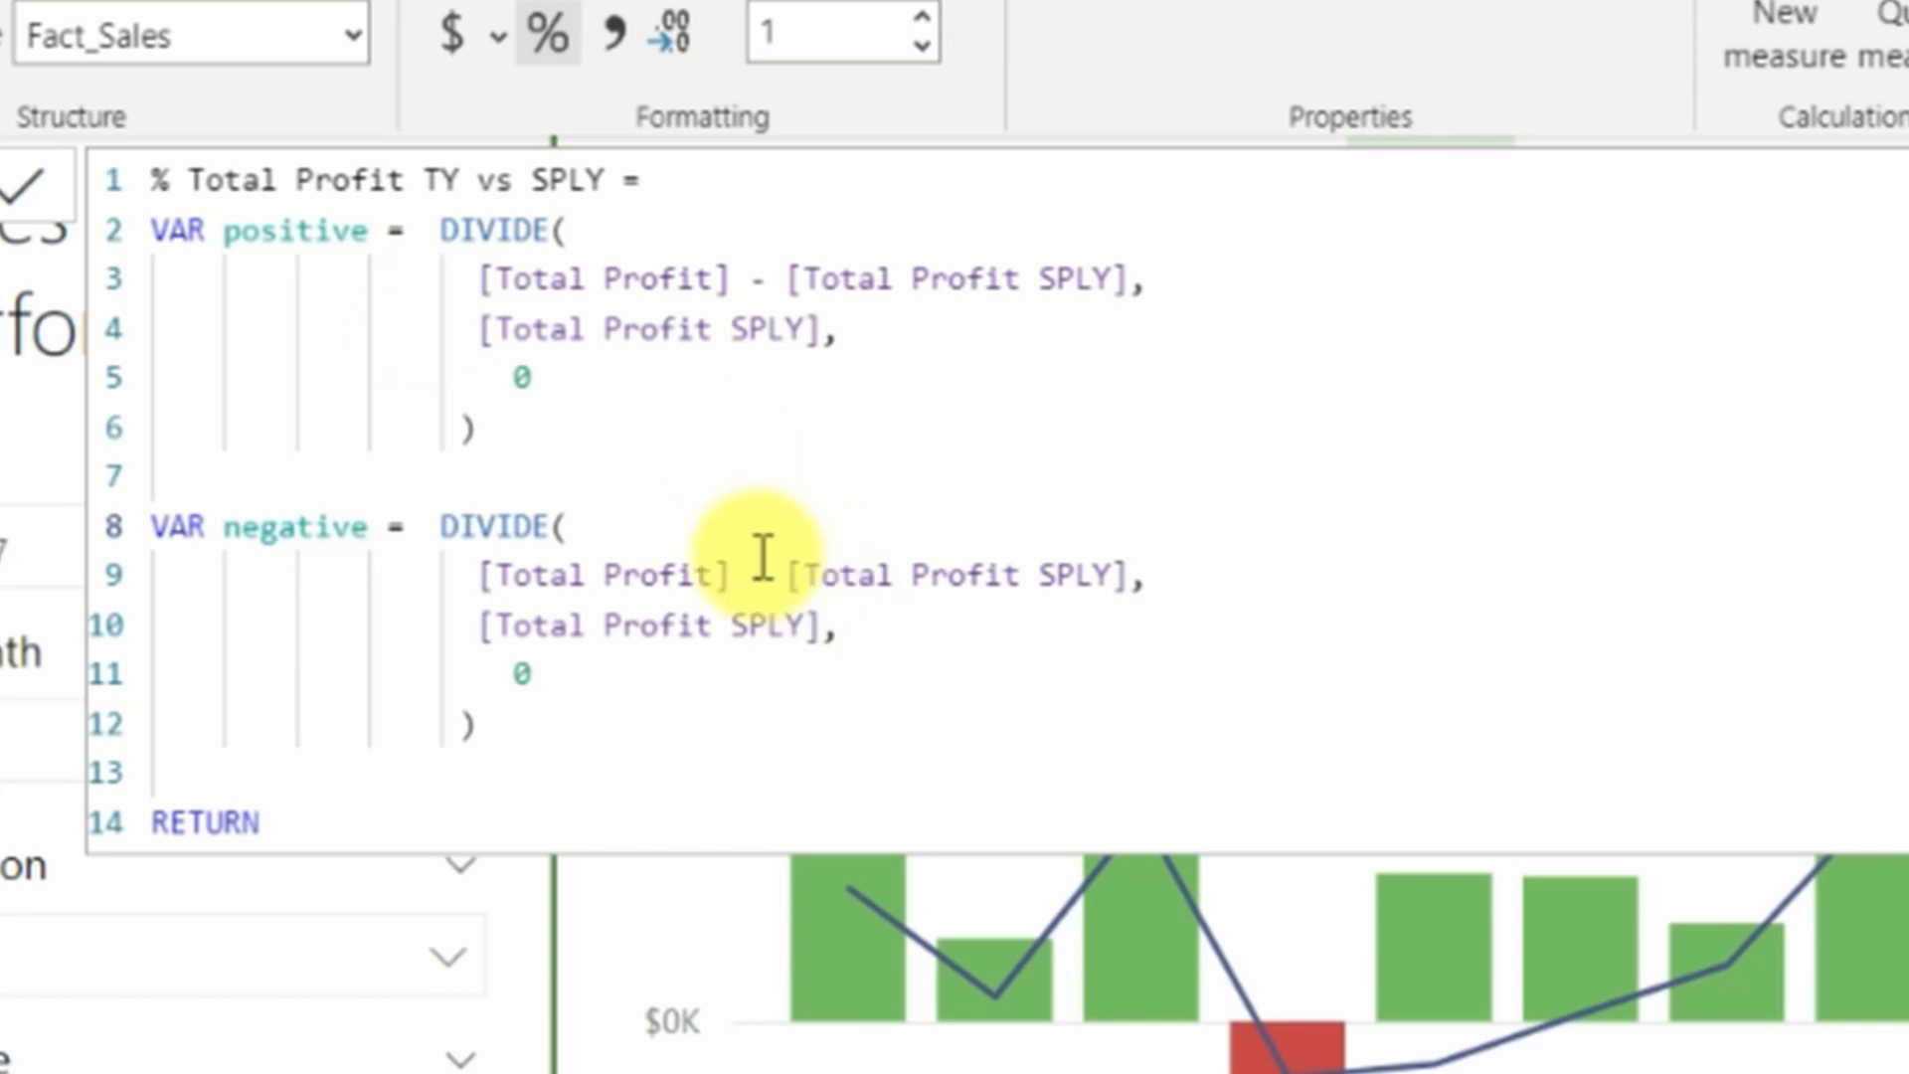
Reverse the subtraction in the negative variable so its numerator is [Total Profit SPLY] - [Total Profit].
left_click_drag(734, 574, 488, 575)
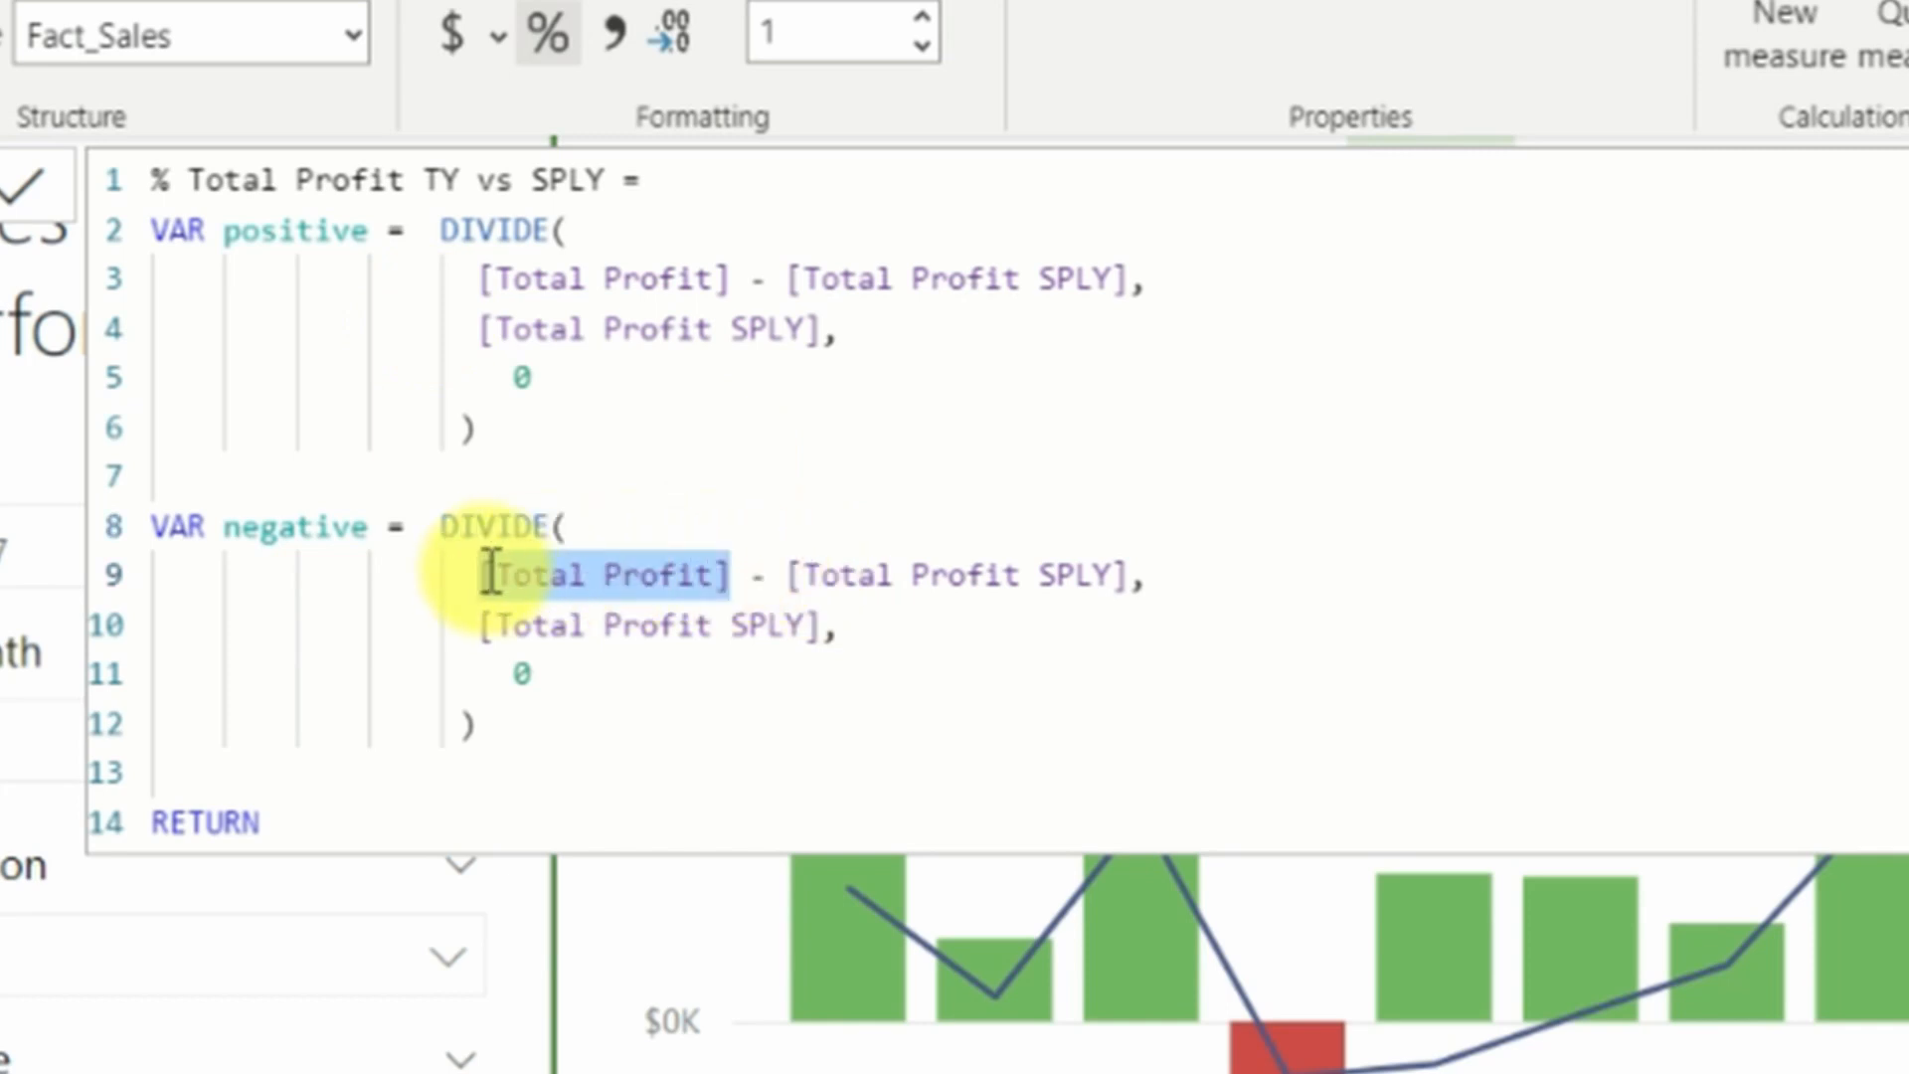
key("Delete")
key("Delete")
key("Delete")
key("Delete")
key("Delete")
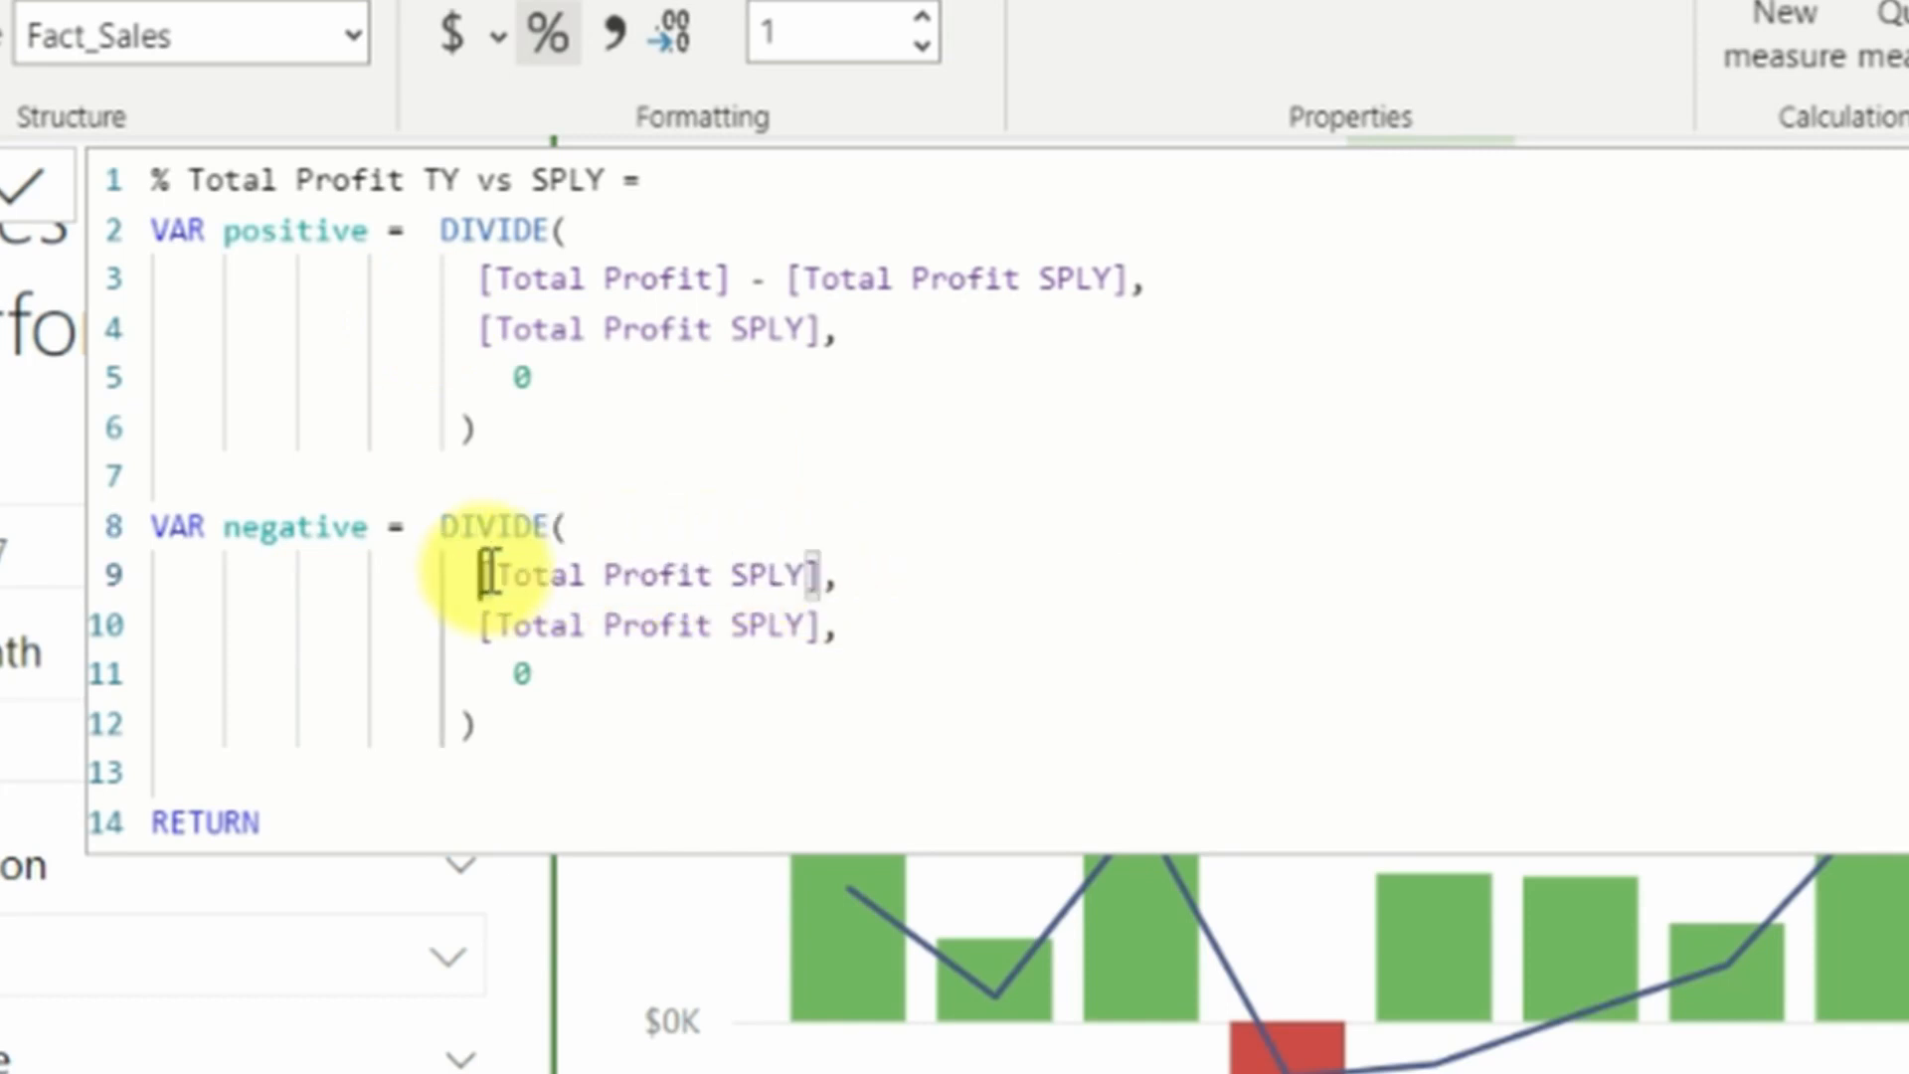
left_click(831, 570)
type("- [Total Profit]")
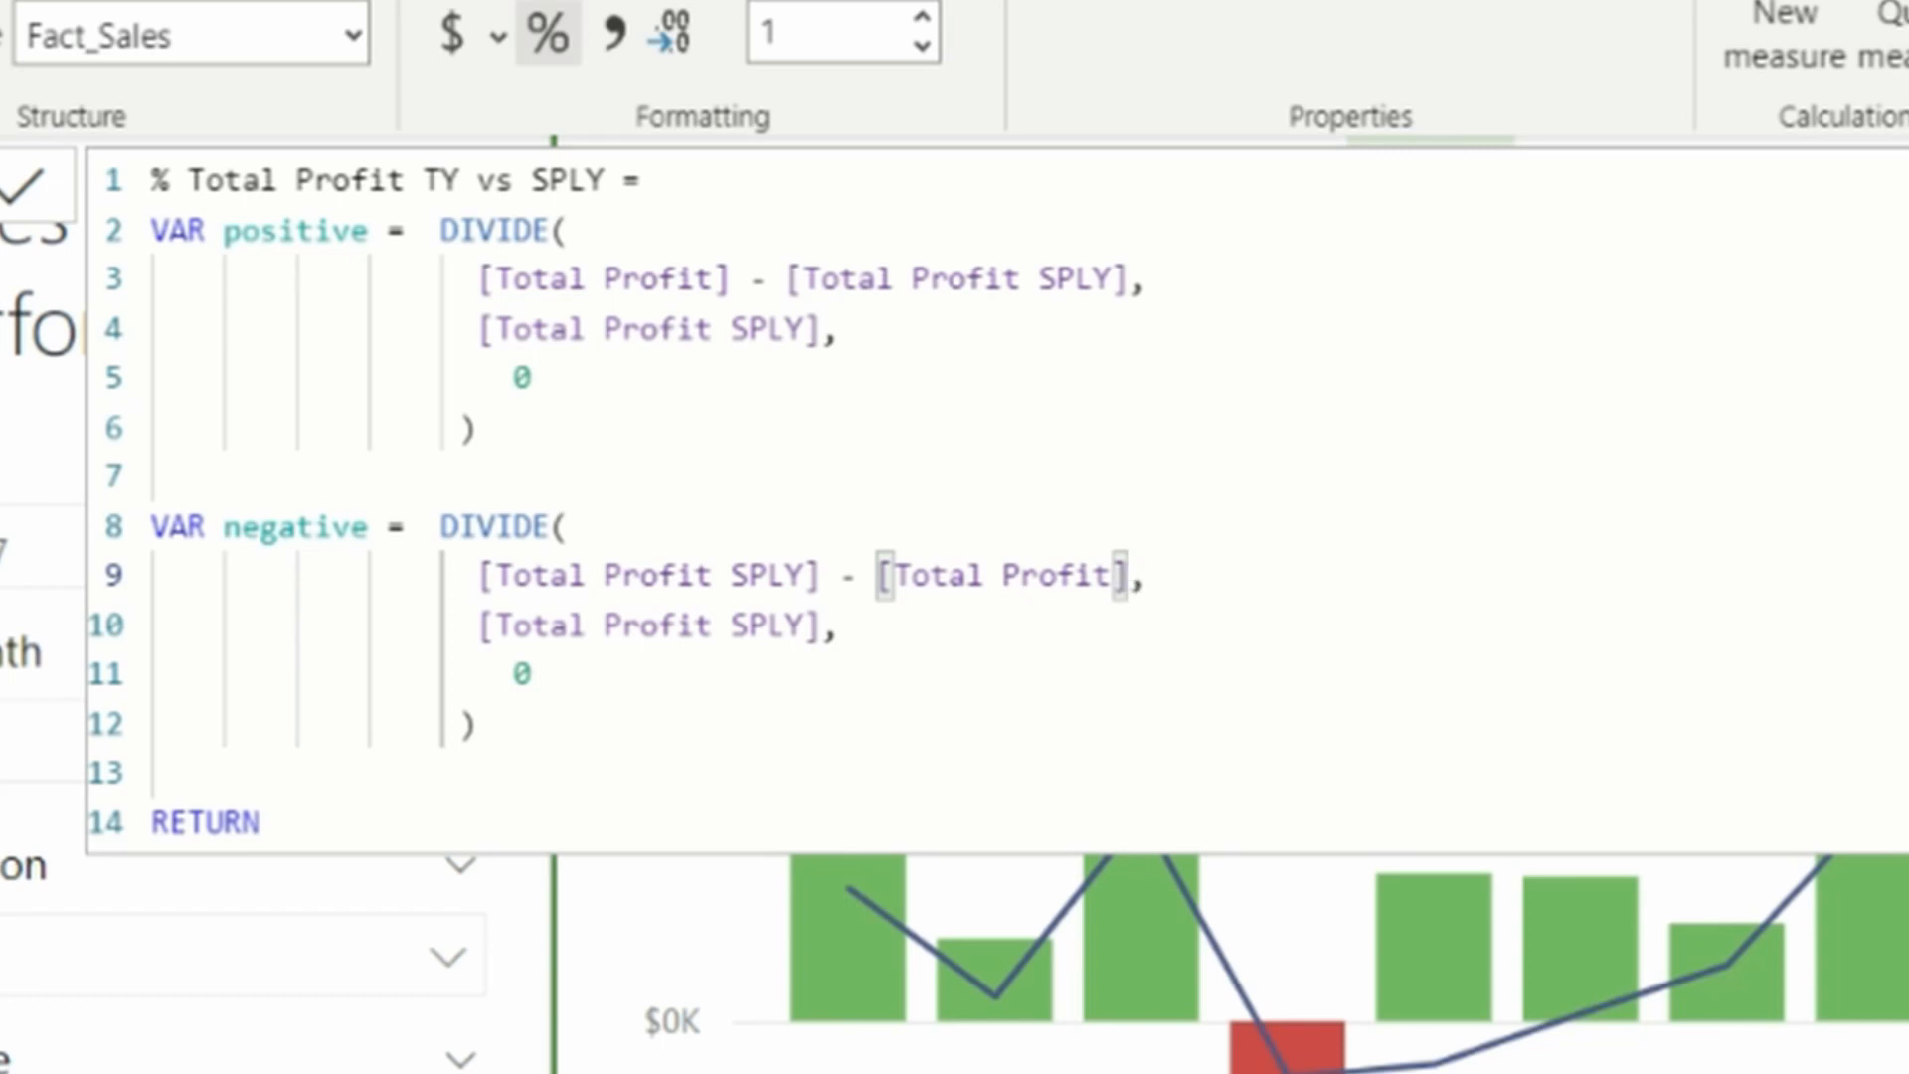
Open a plain IF function two lines below RETURN.
left_click(362, 820)
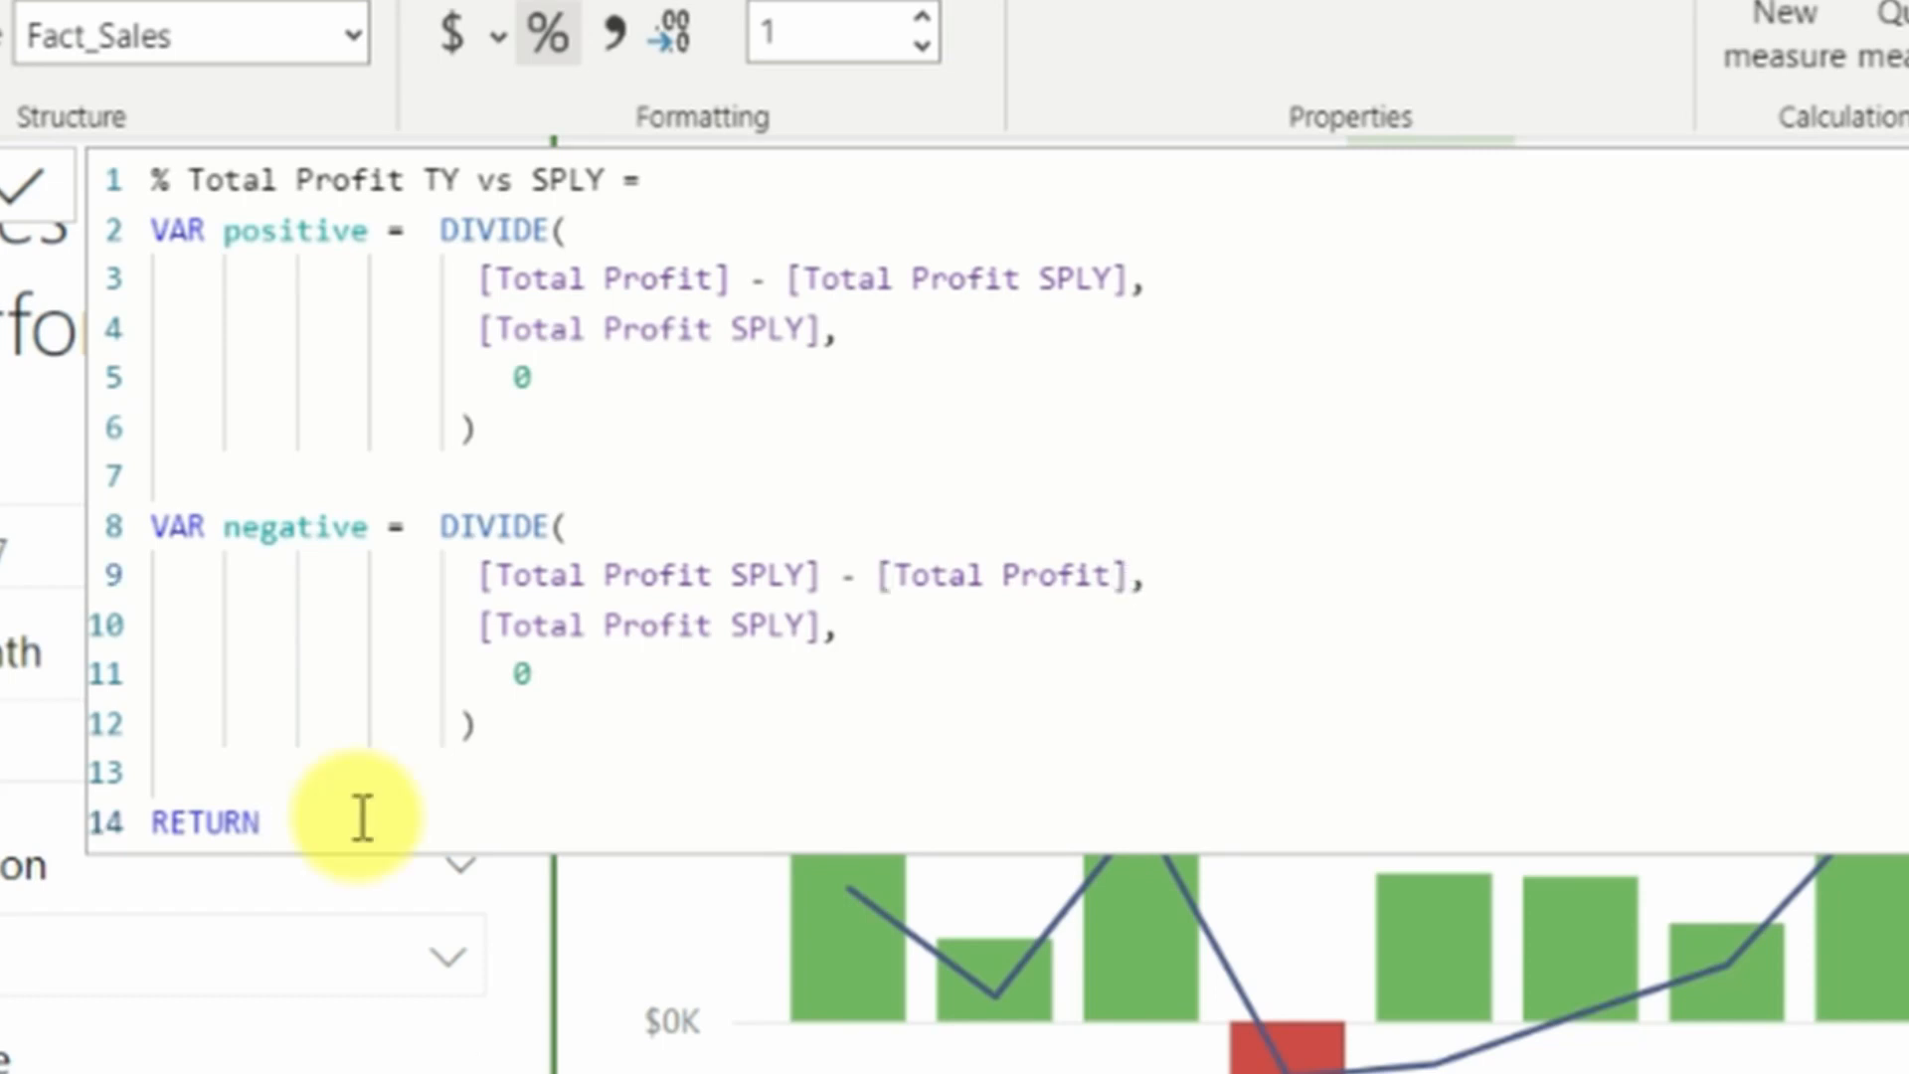
key("Return")
key("Return")
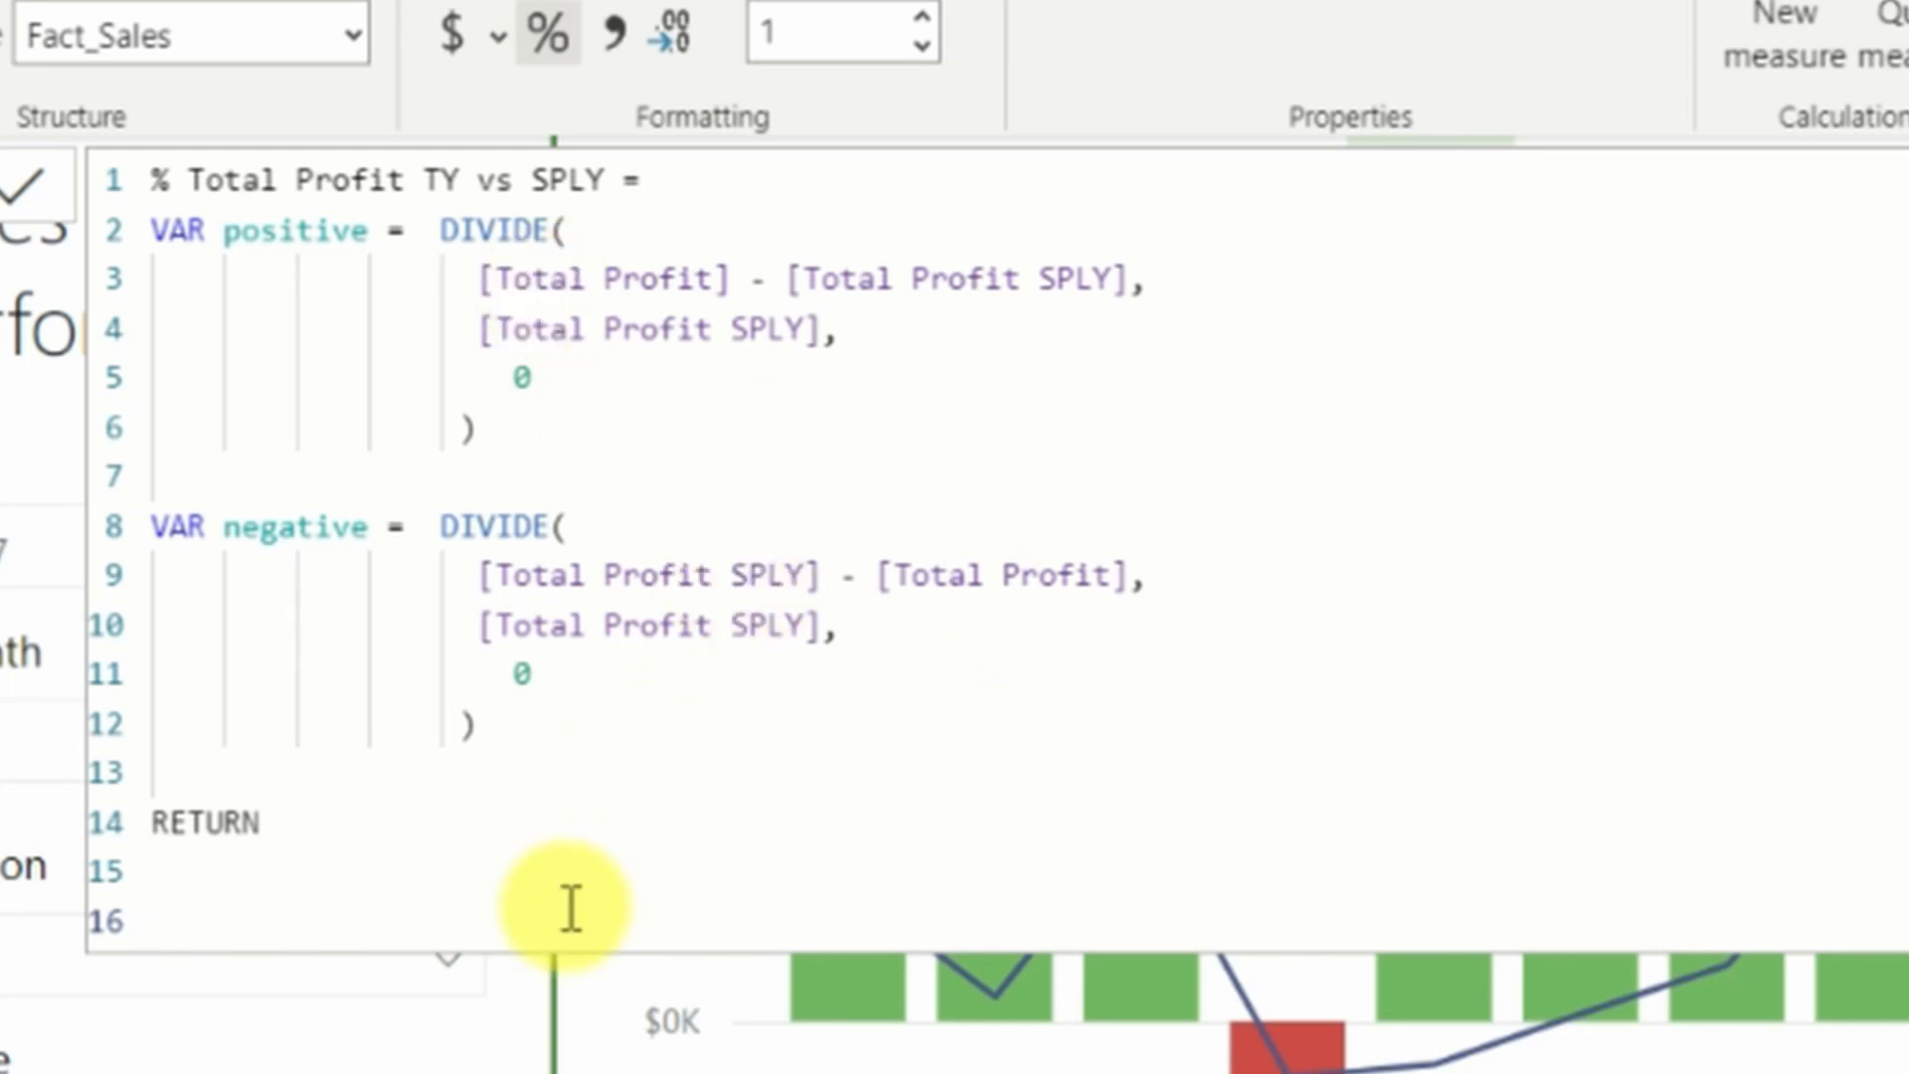
type("IF")
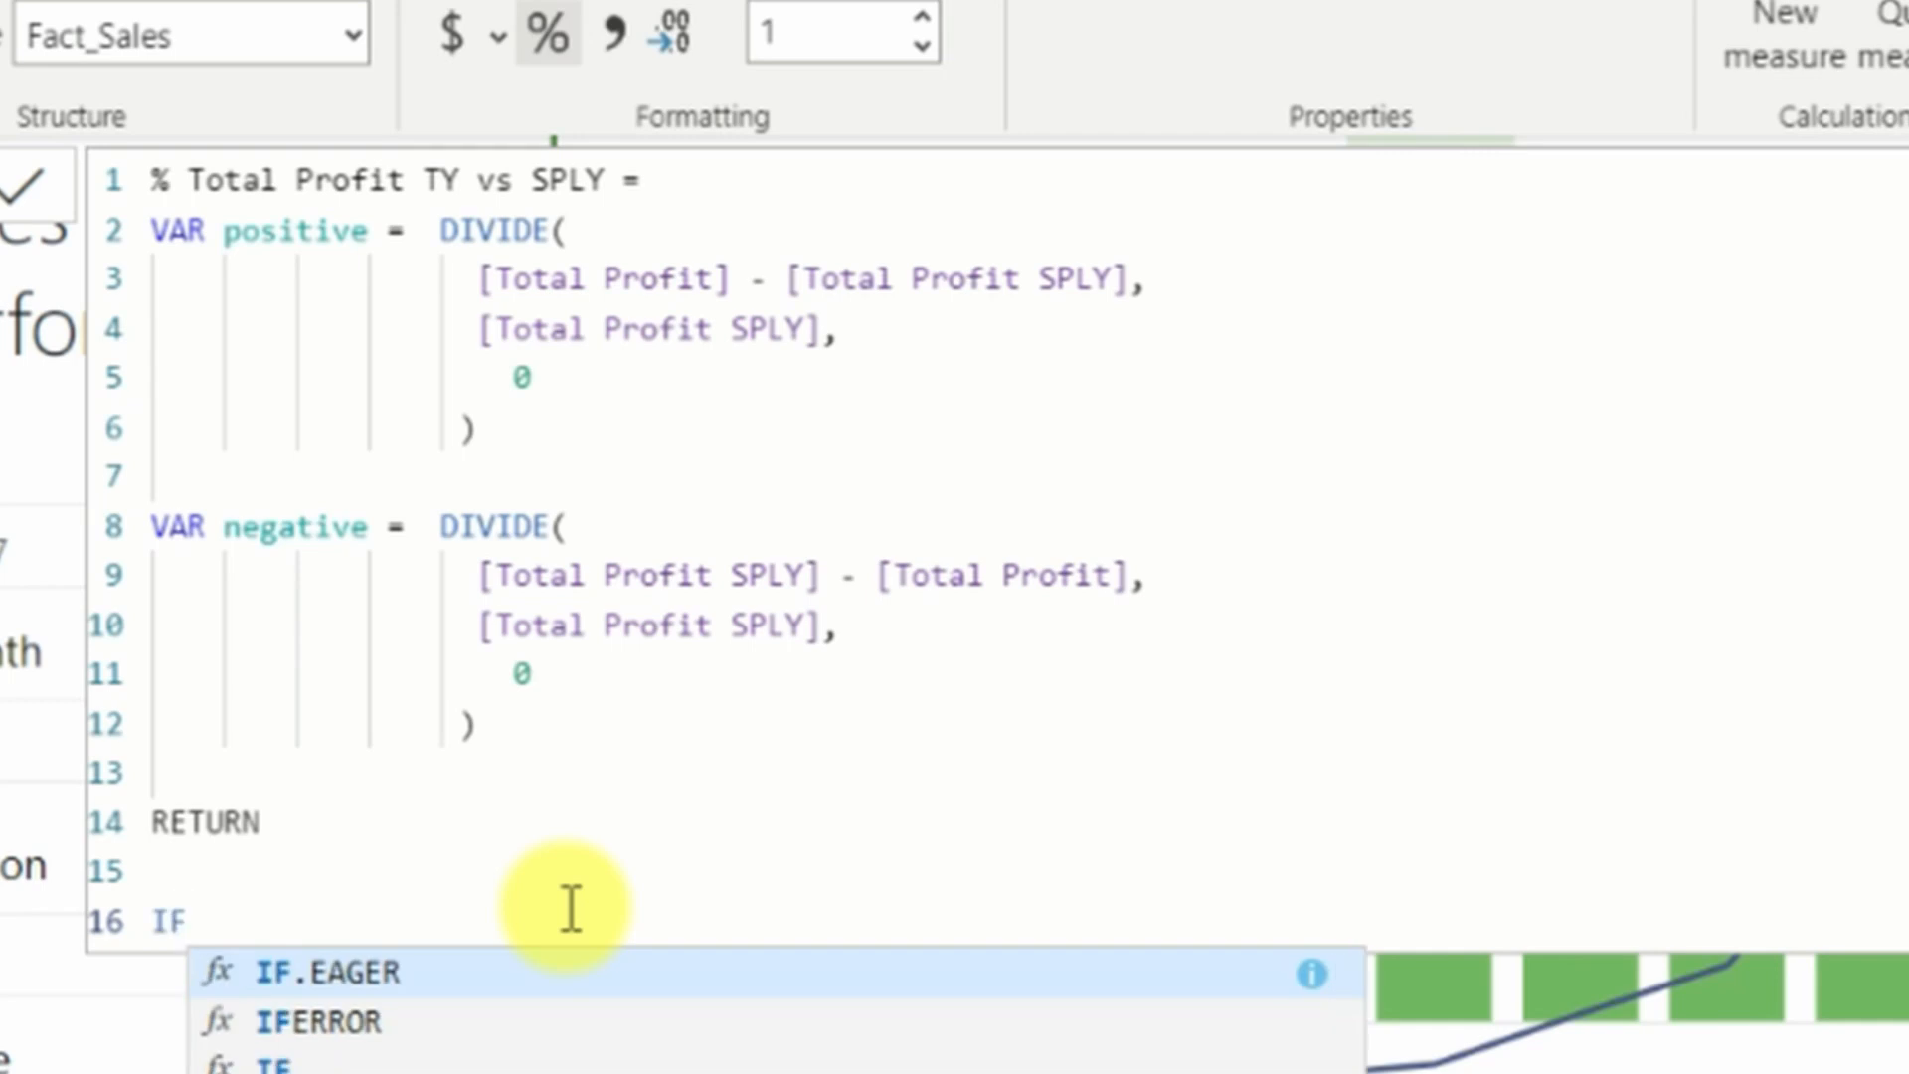
key("Tab")
key("BackSpace")
key("BackSpace")
key("BackSpace")
key("BackSpace")
key("BackSpace")
key("BackSpace")
key("BackSpace")
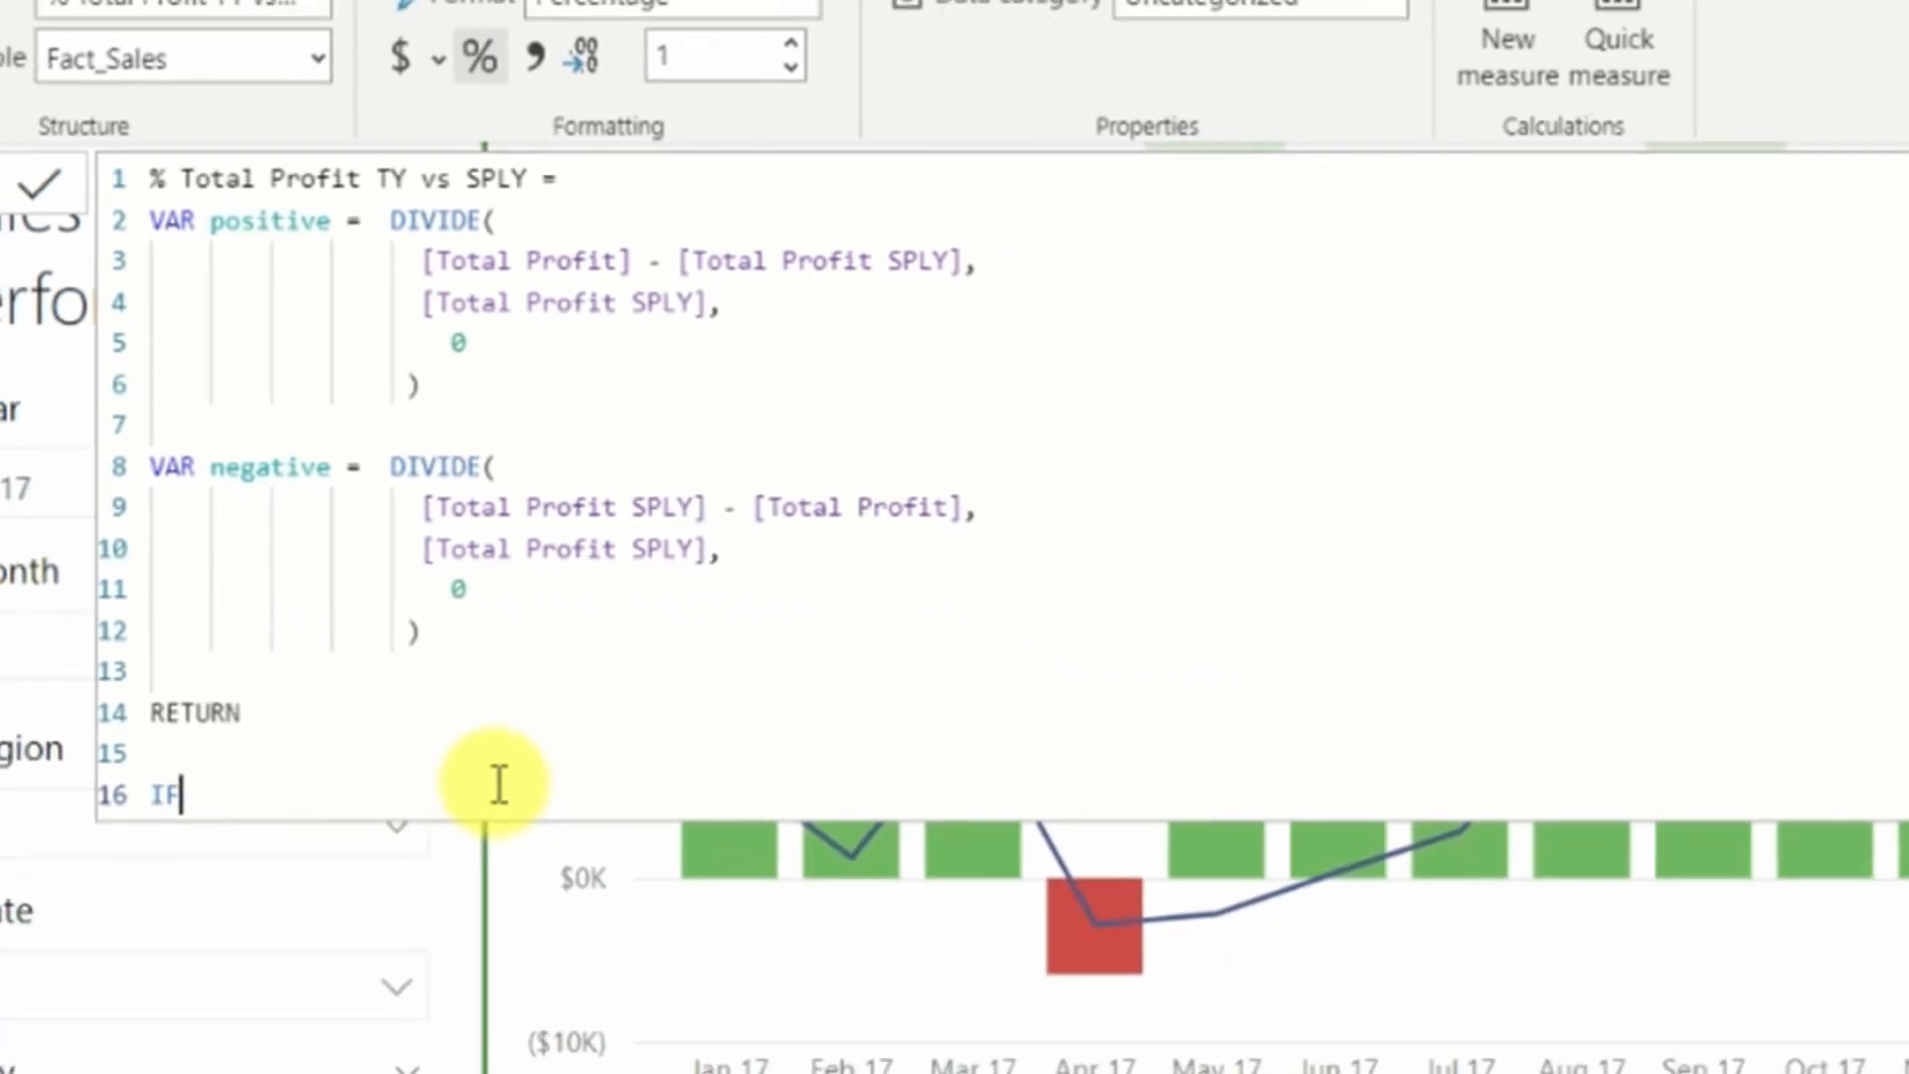
type("(")
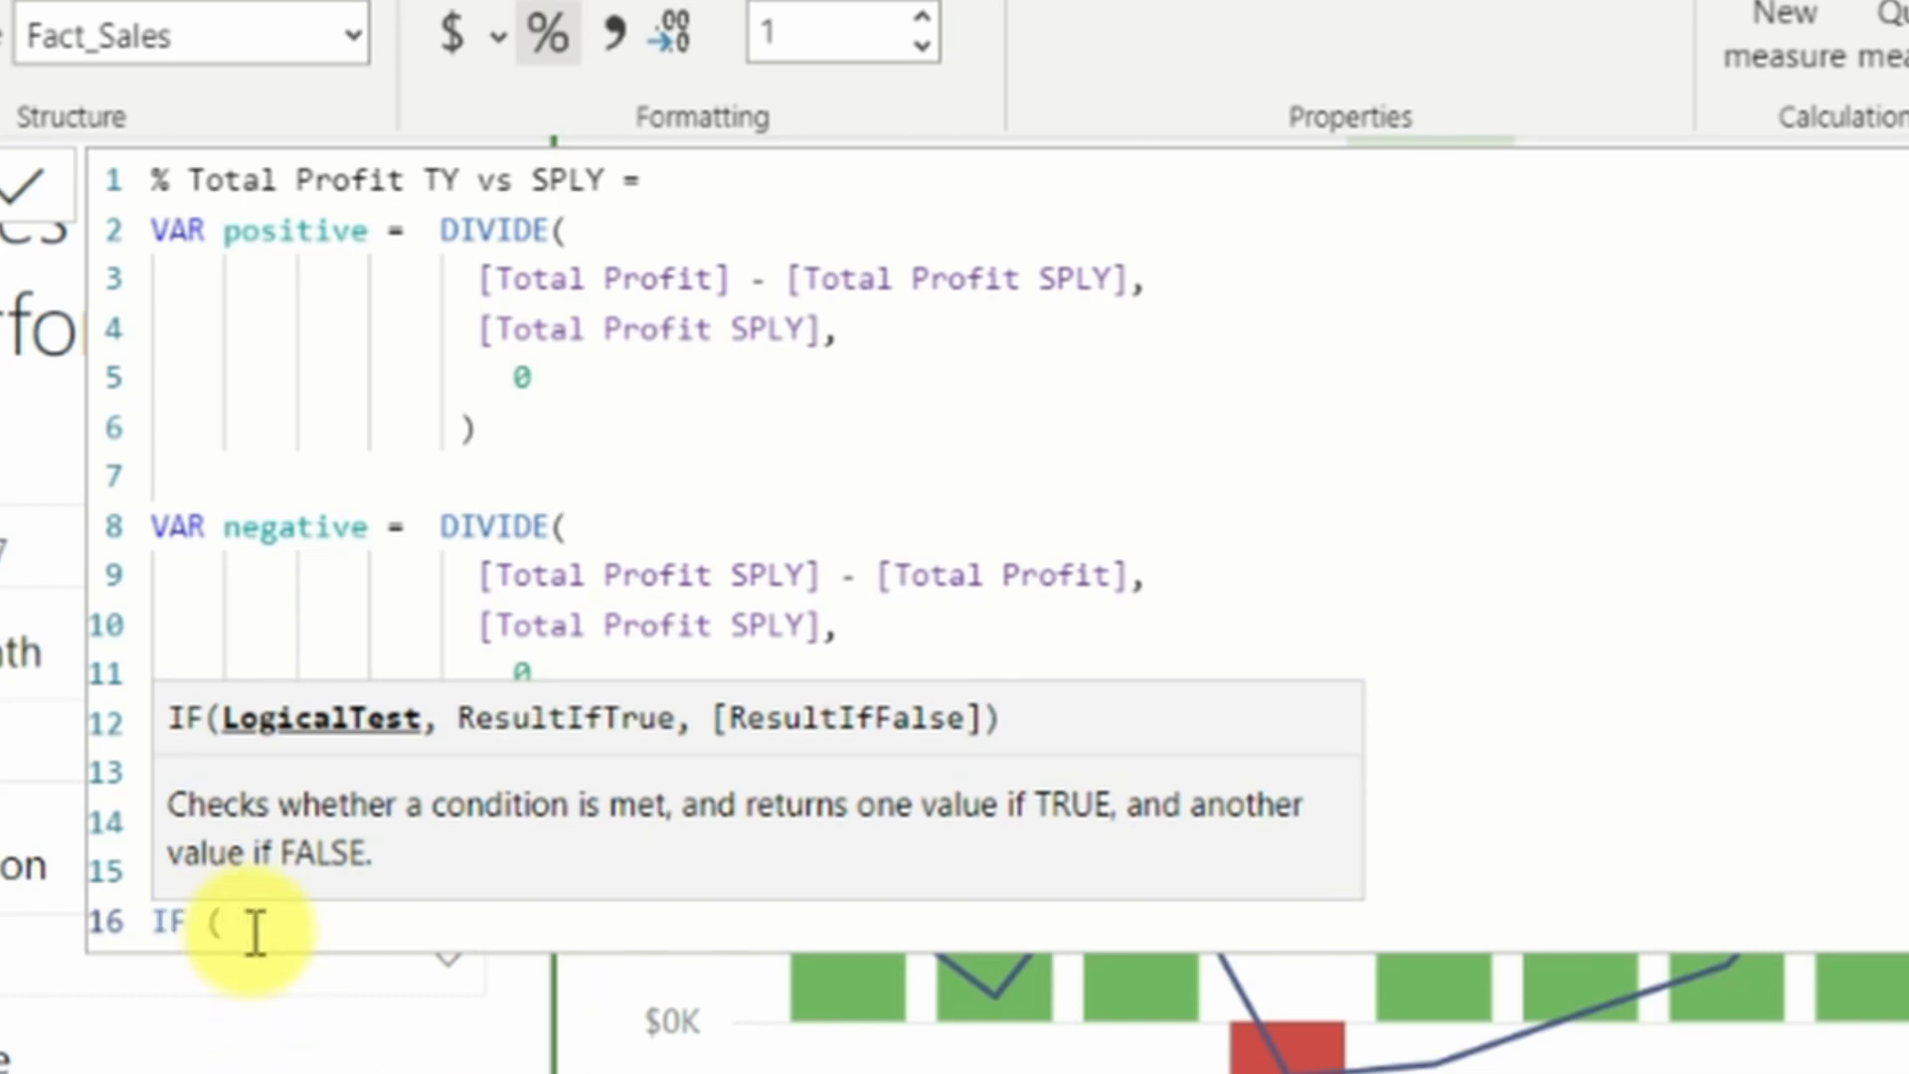
Make the IF test whether [Total Profit] = BLANK() and return BLANK() when true.
type("[Total Profit] = ")
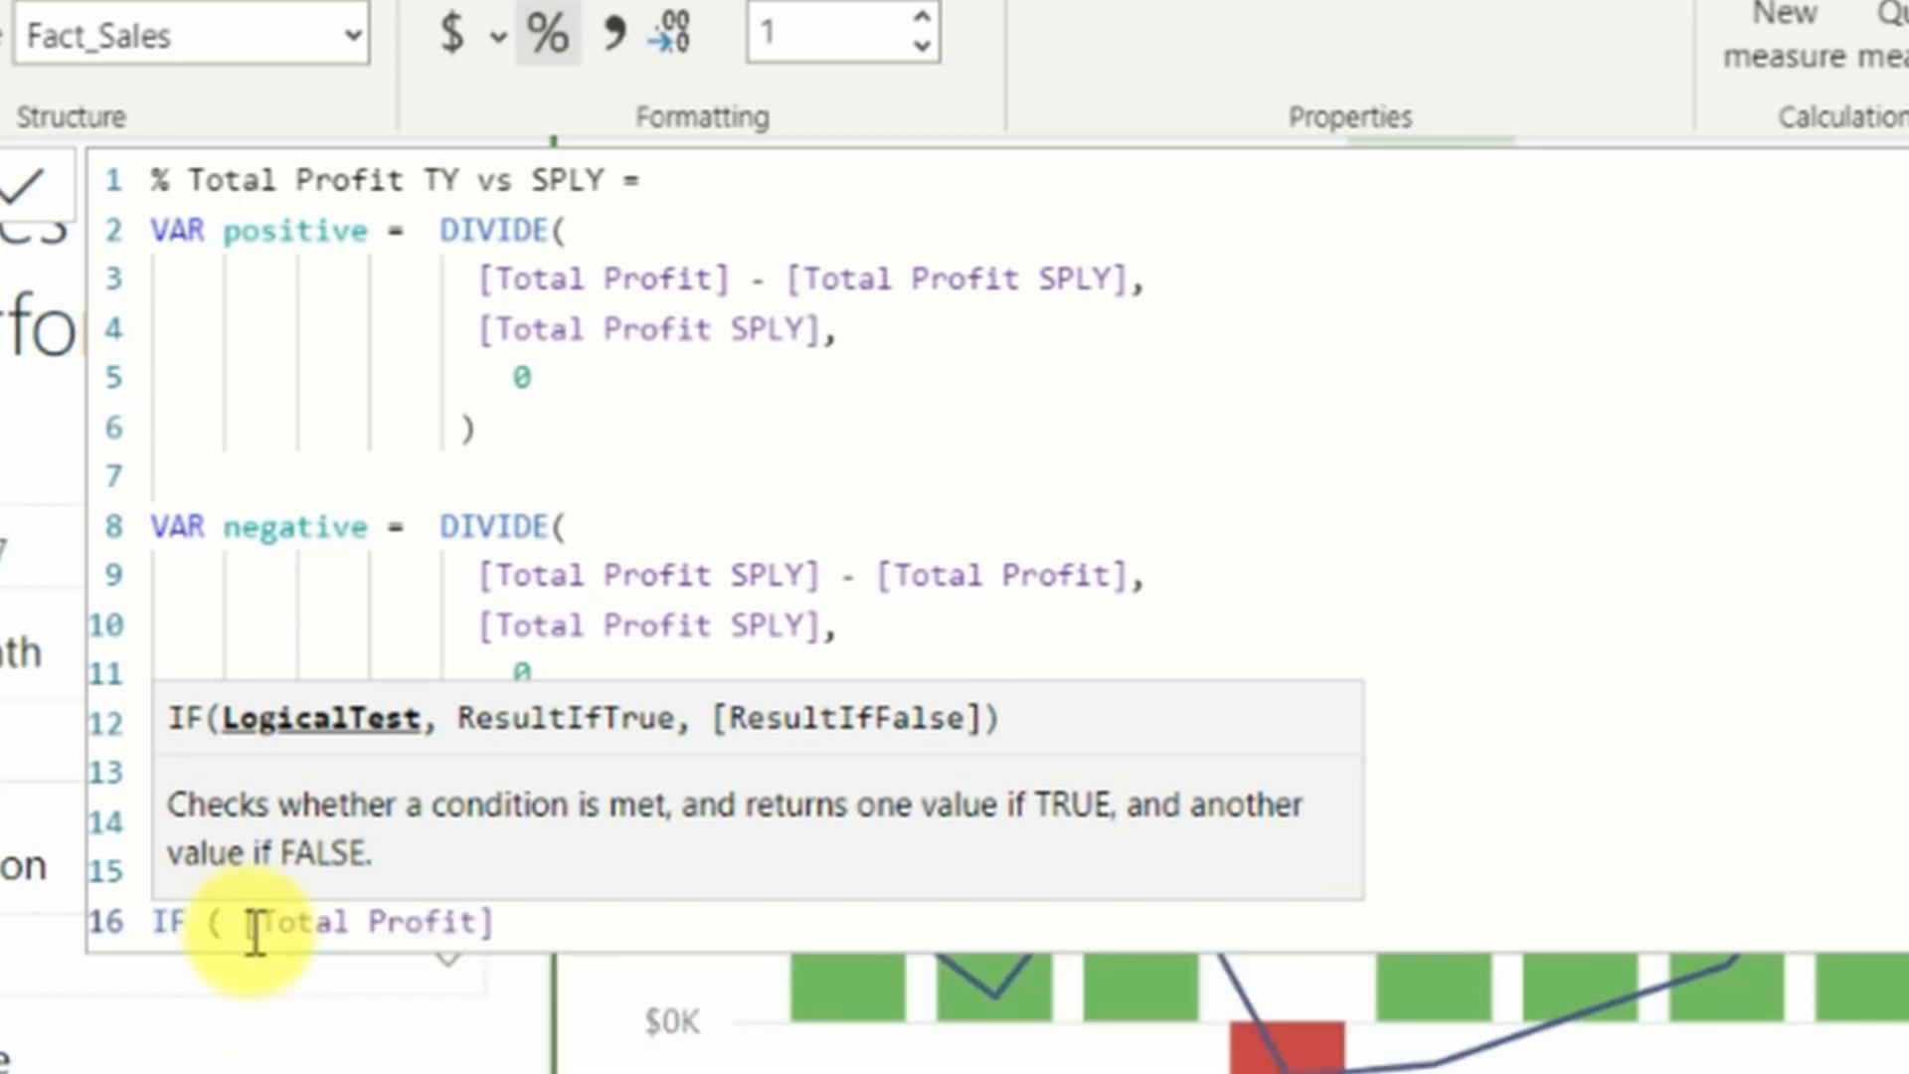
type("blank")
key("Tab")
type(")")
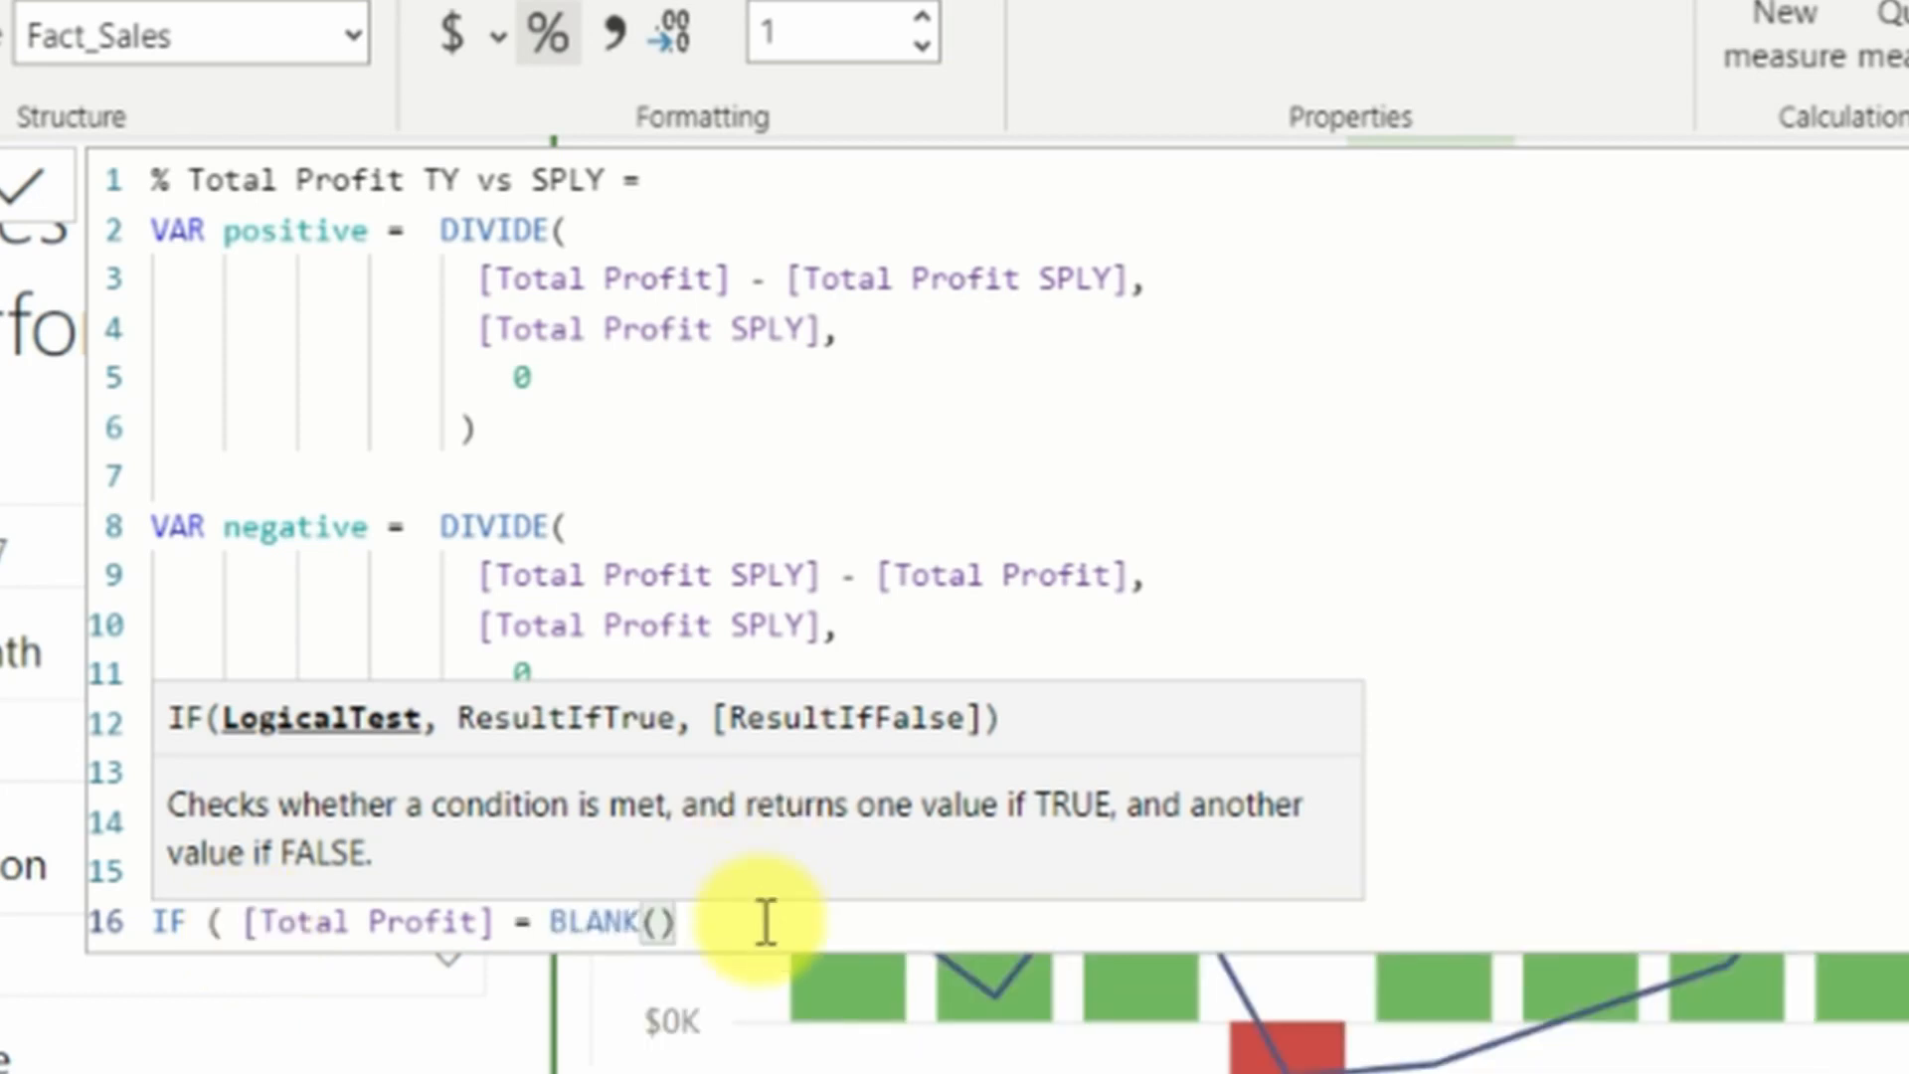
type(", BLANK()")
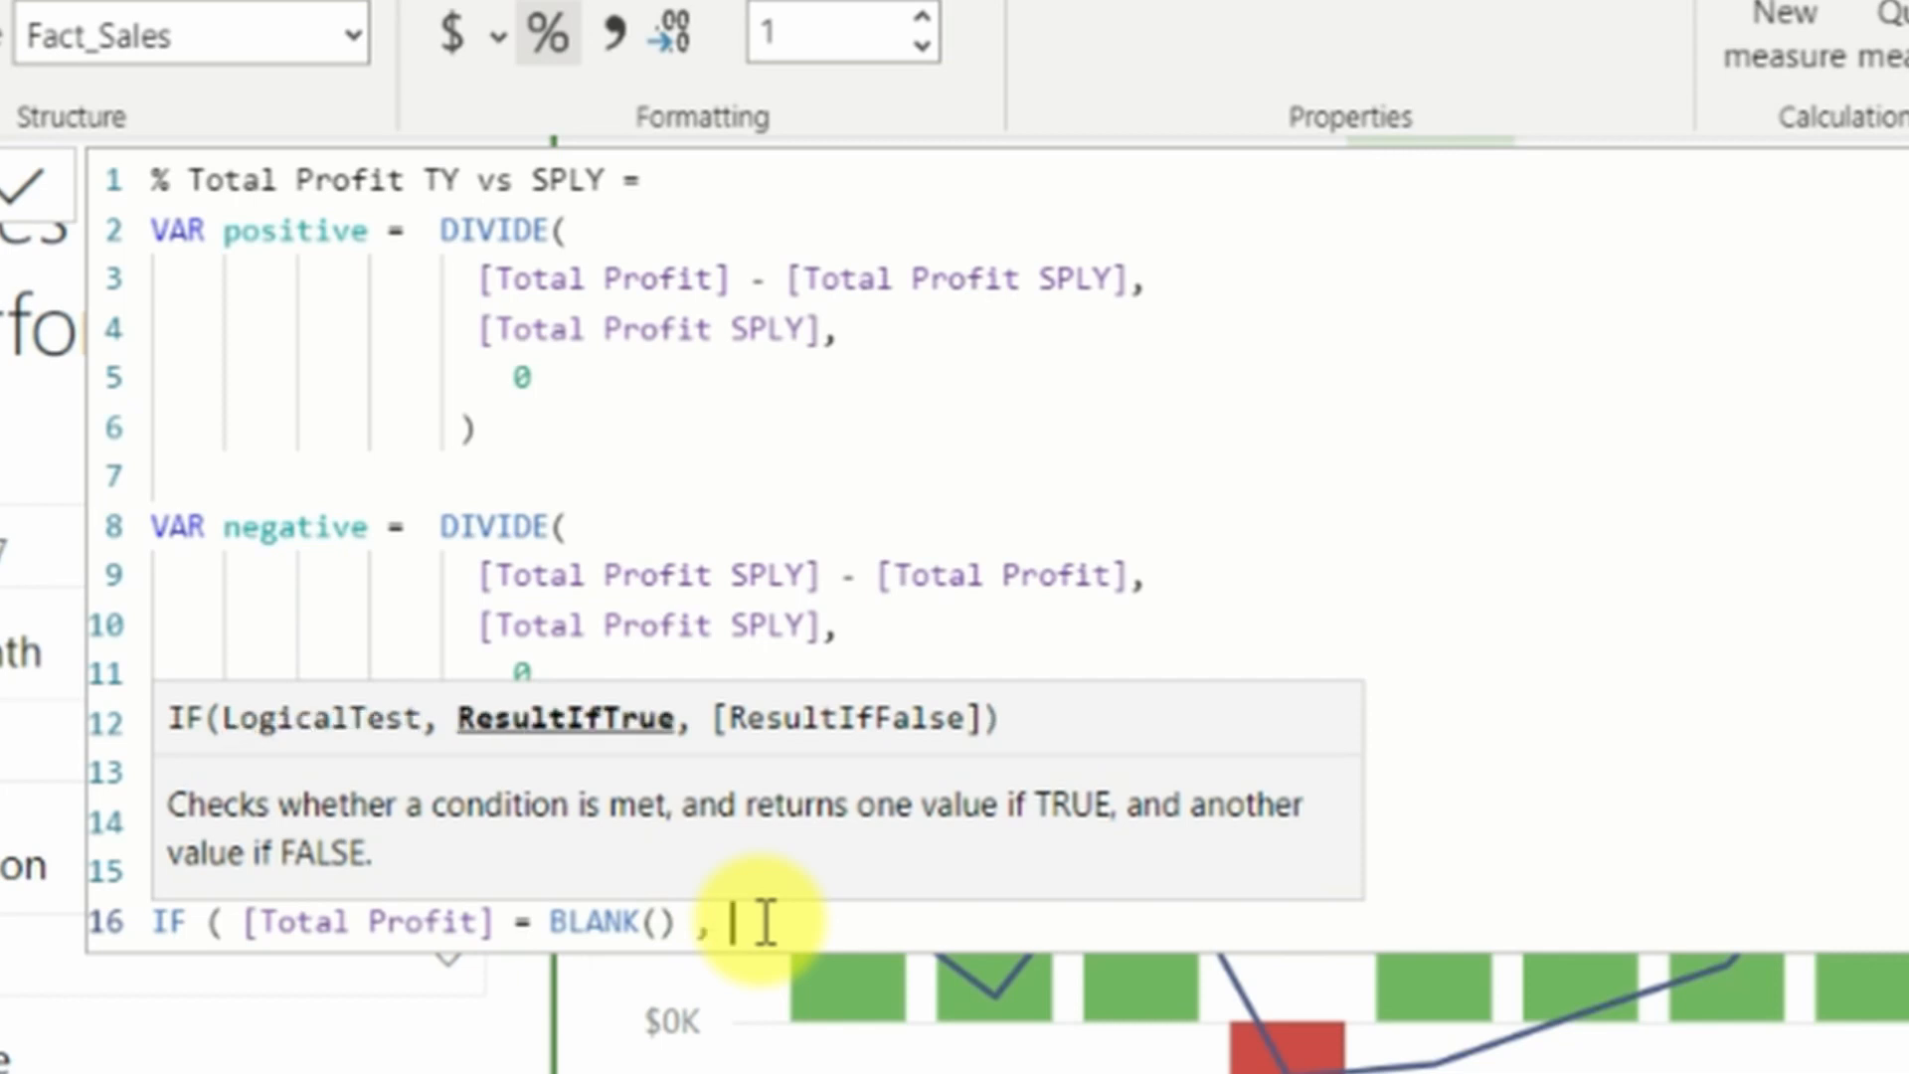
type(" \"")
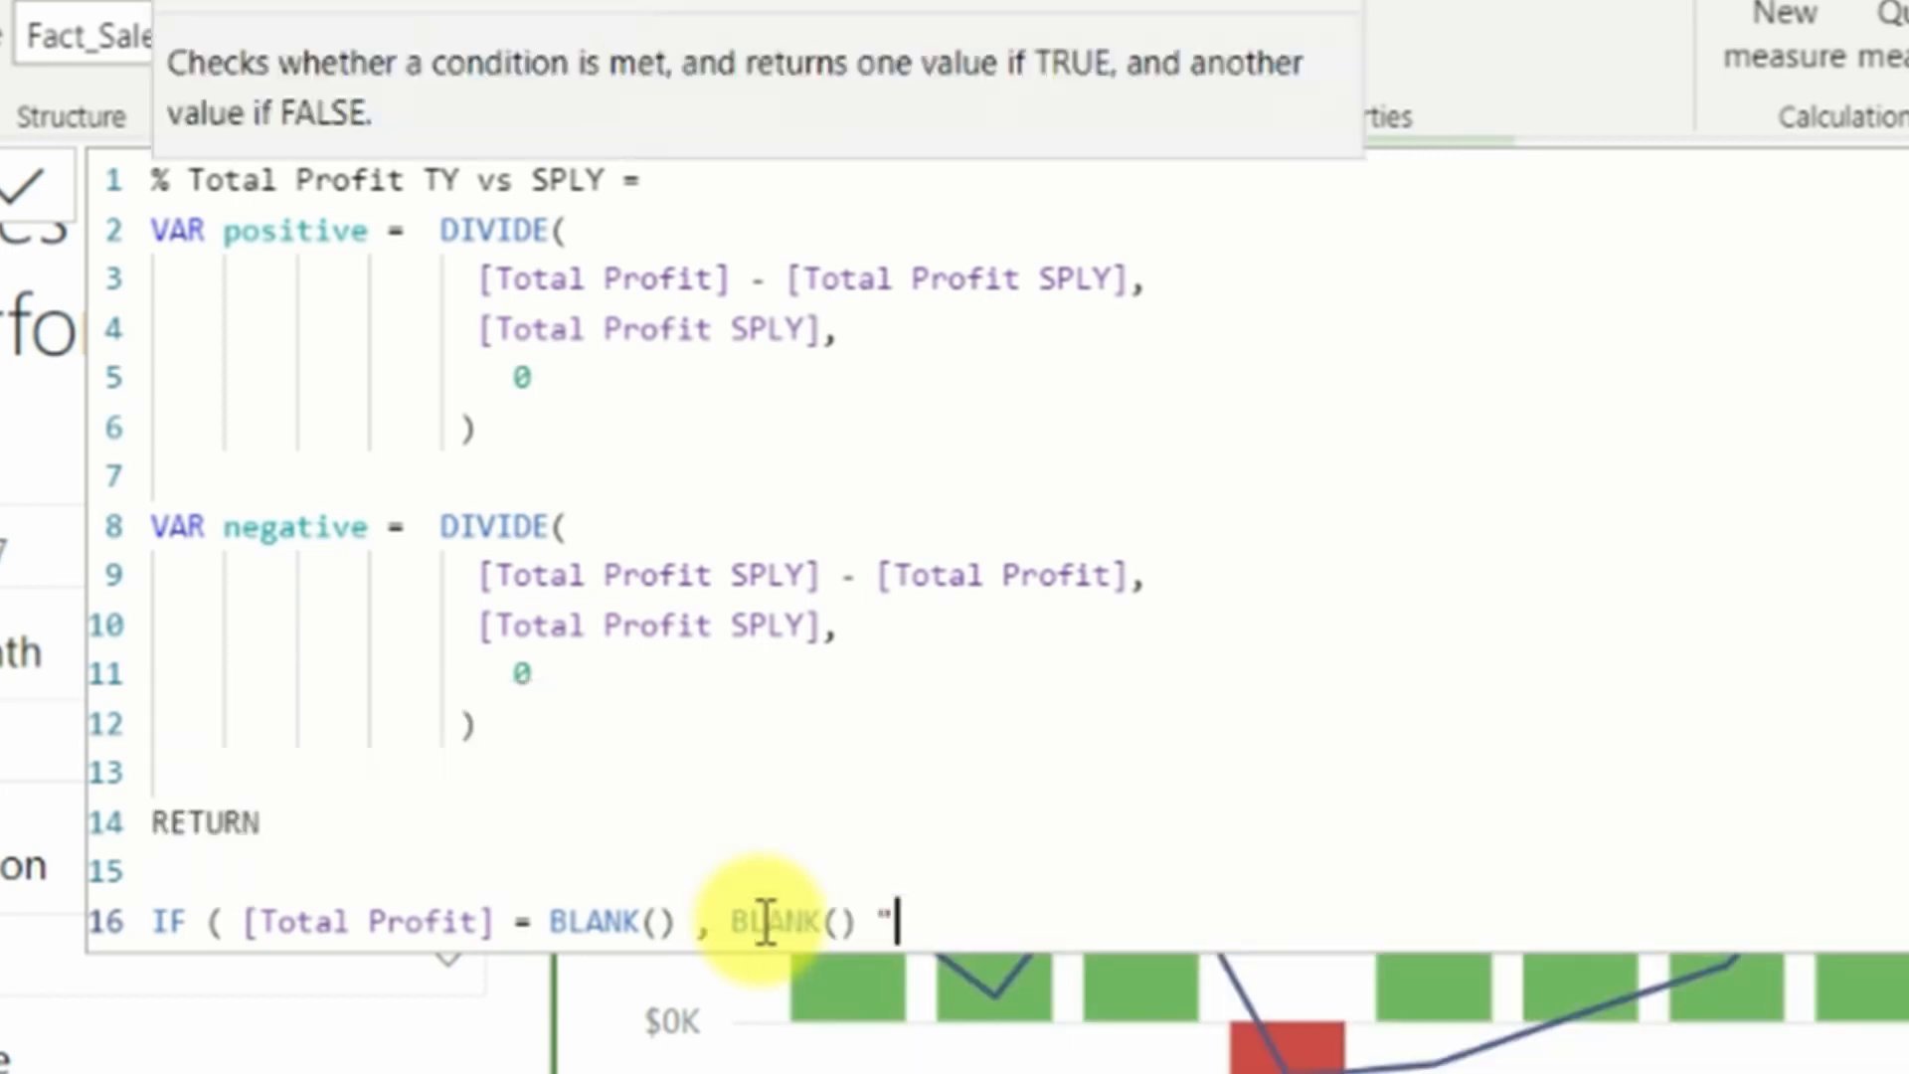
type("\"")
key("BackSpace")
key("BackSpace")
key("BackSpace")
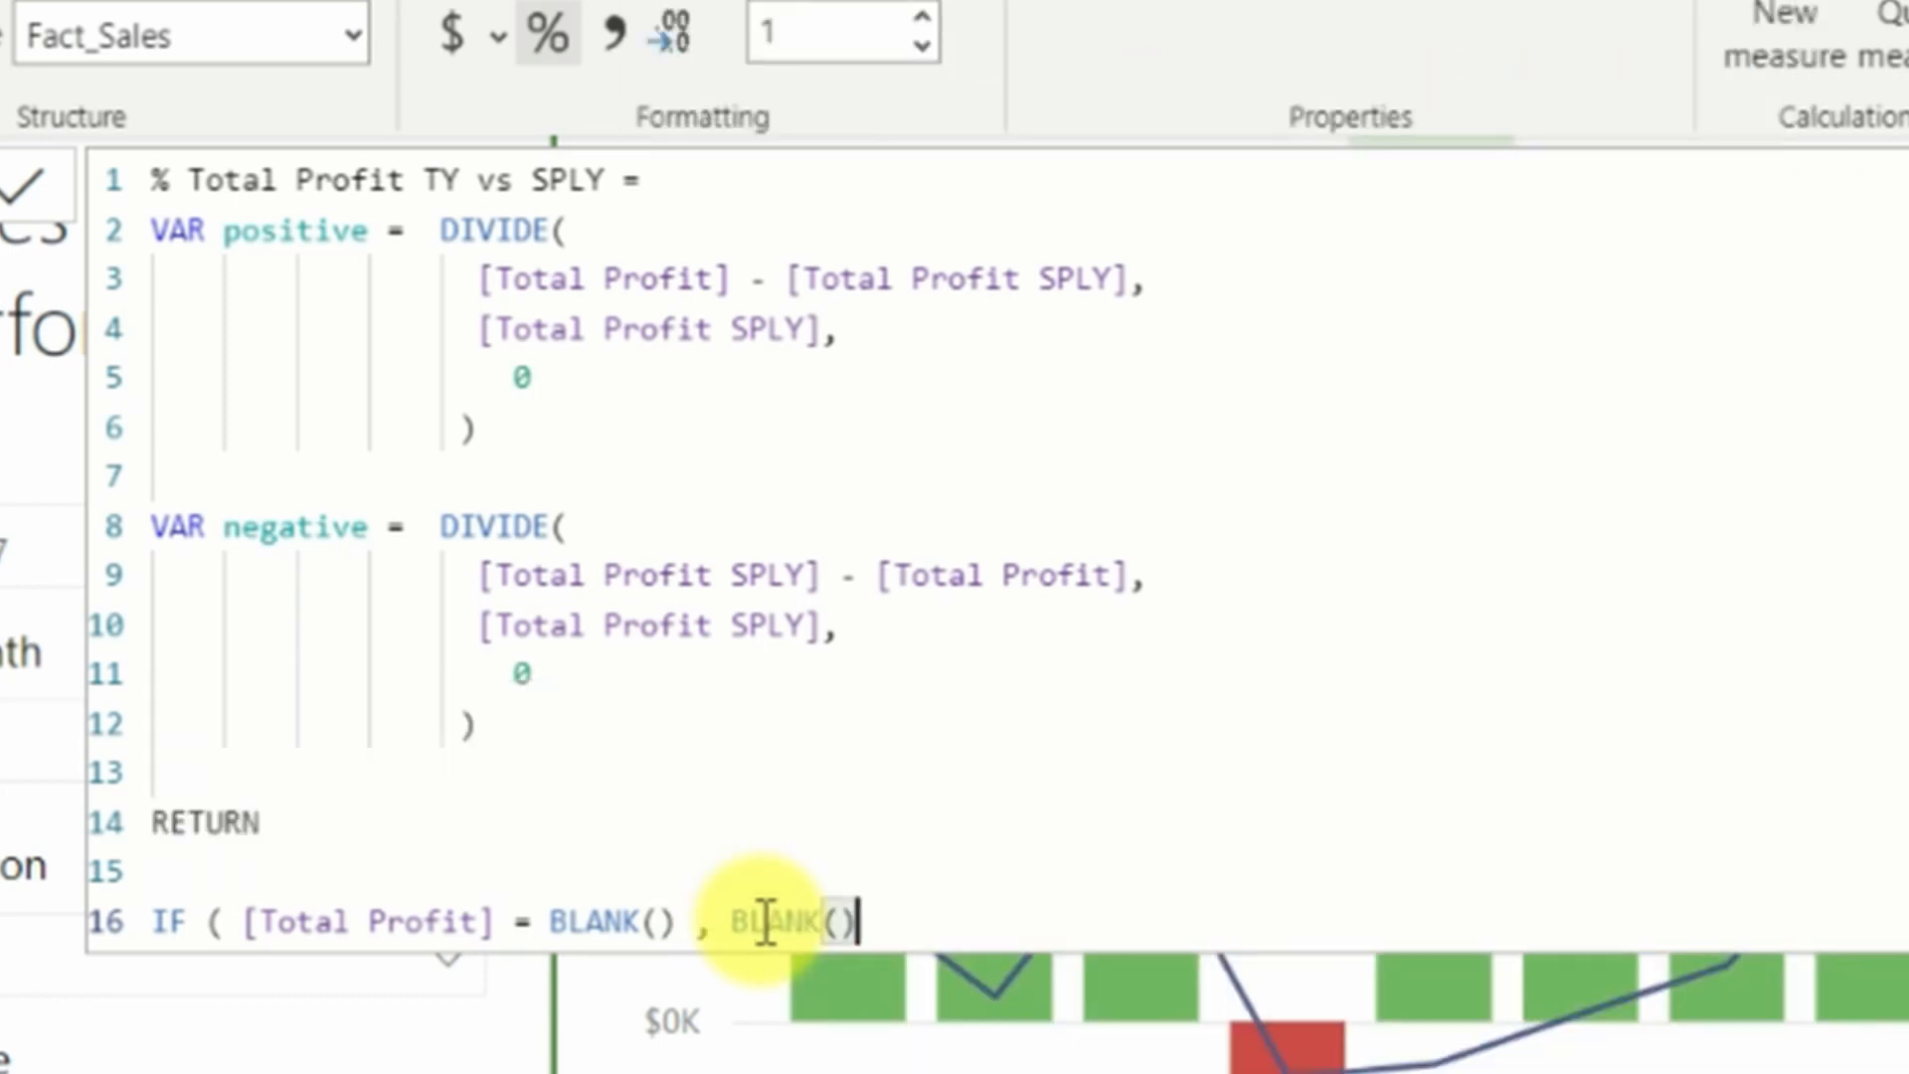
type(",")
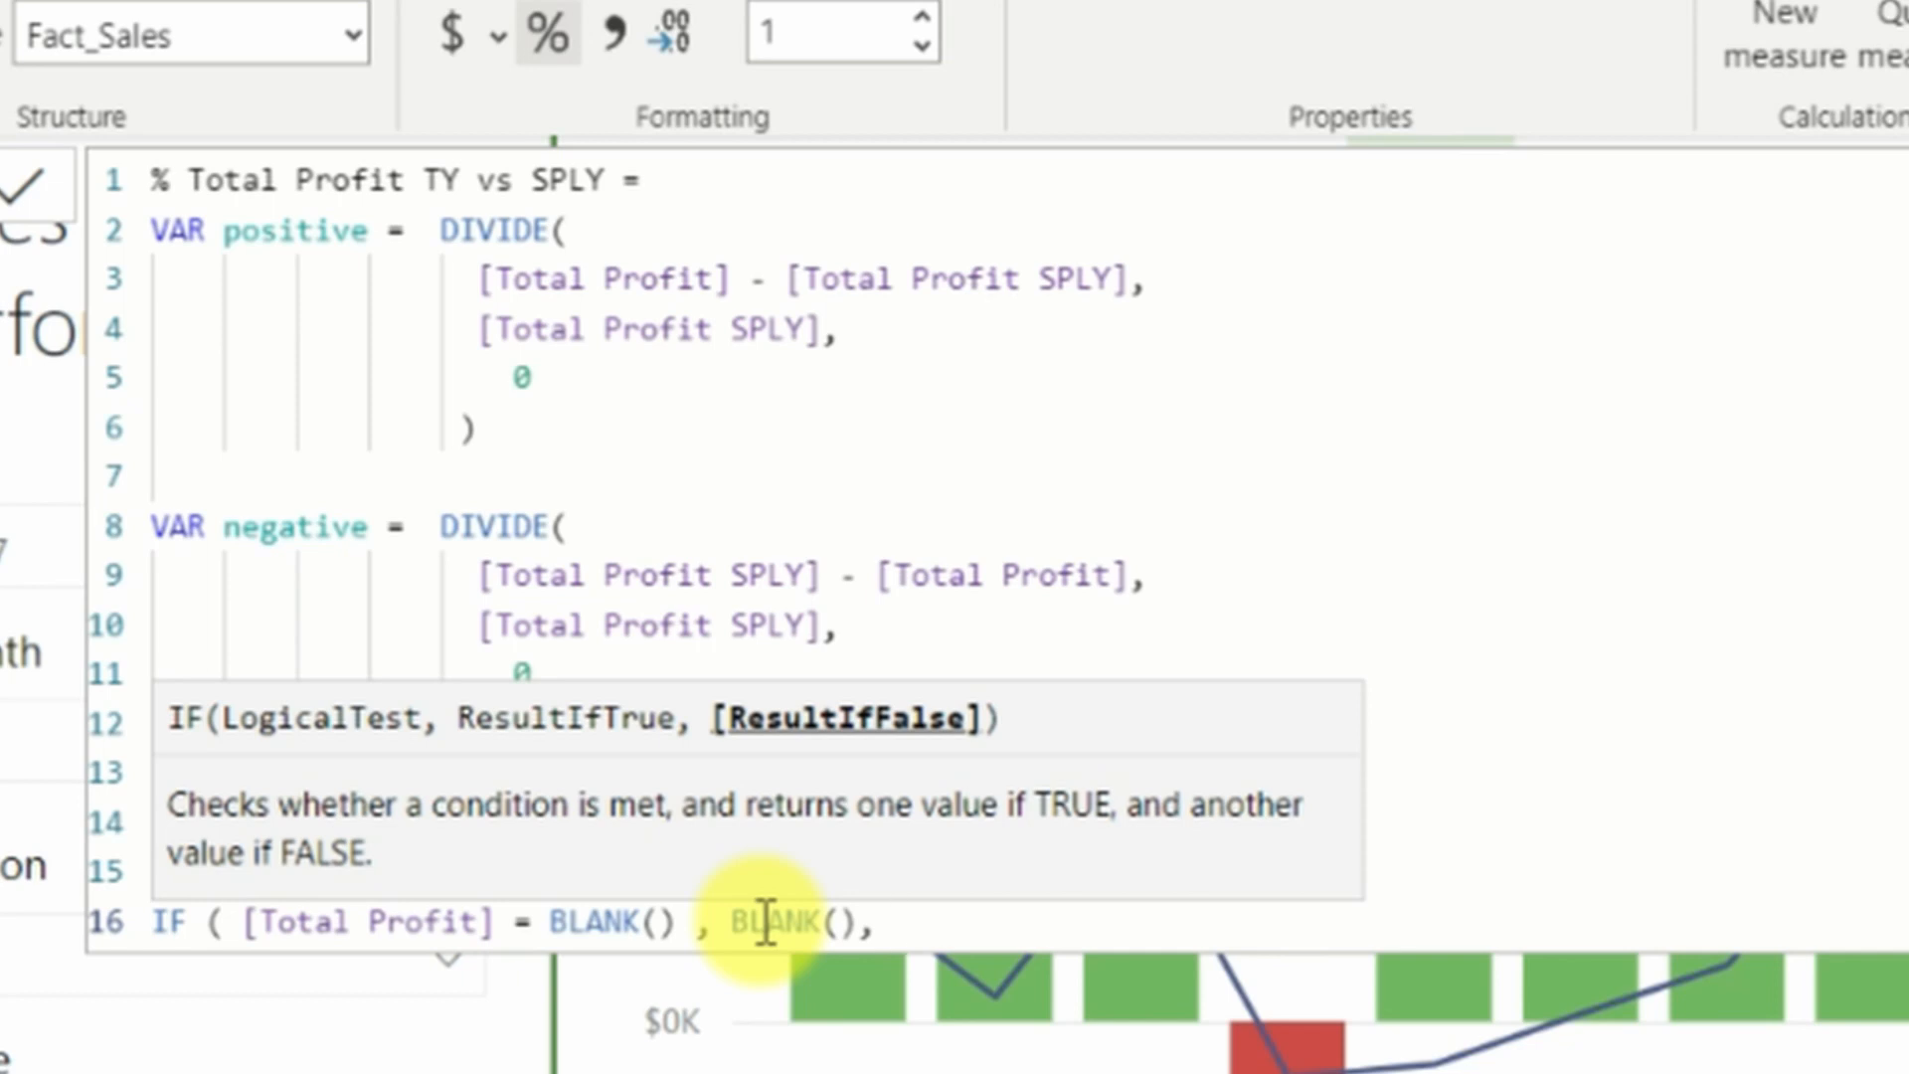
Nest a second IF as the false result, testing whether [Total Profit SPLY] < 0.
type(" IF (")
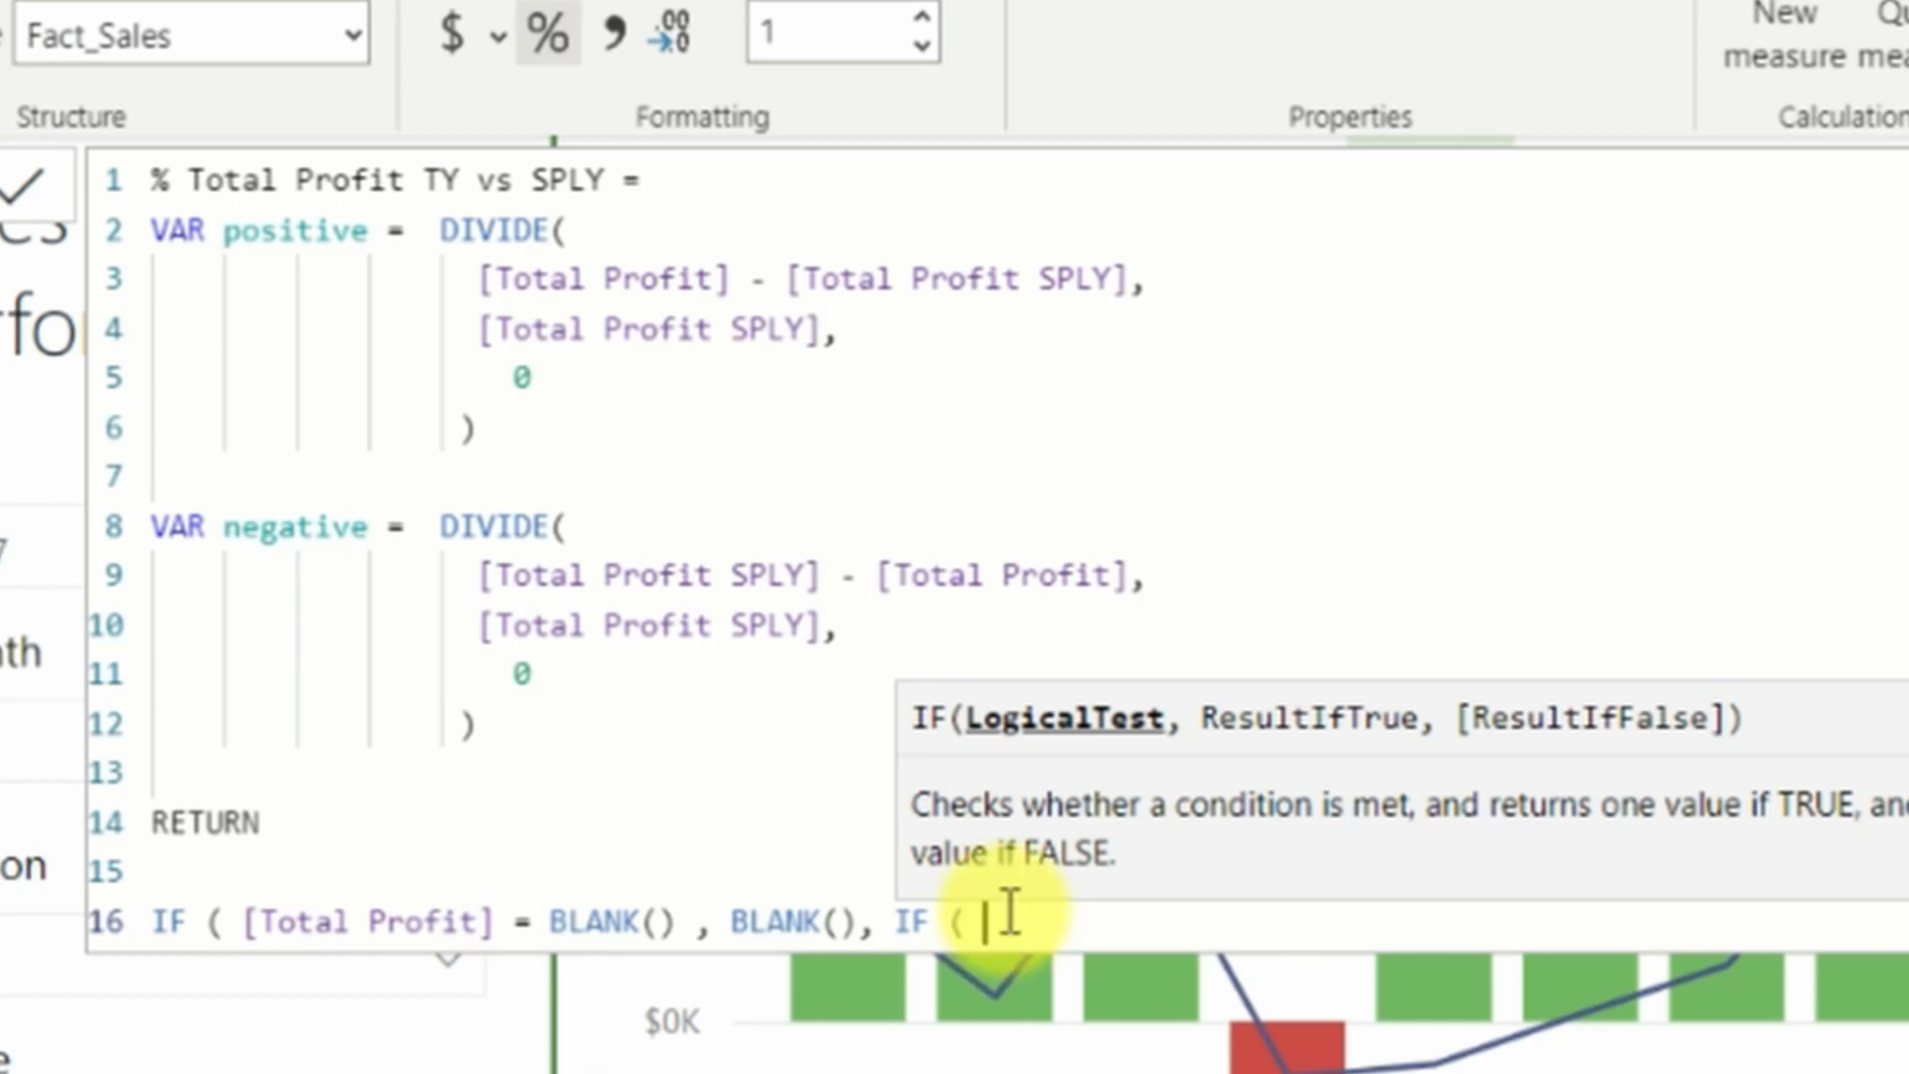
type("total pro")
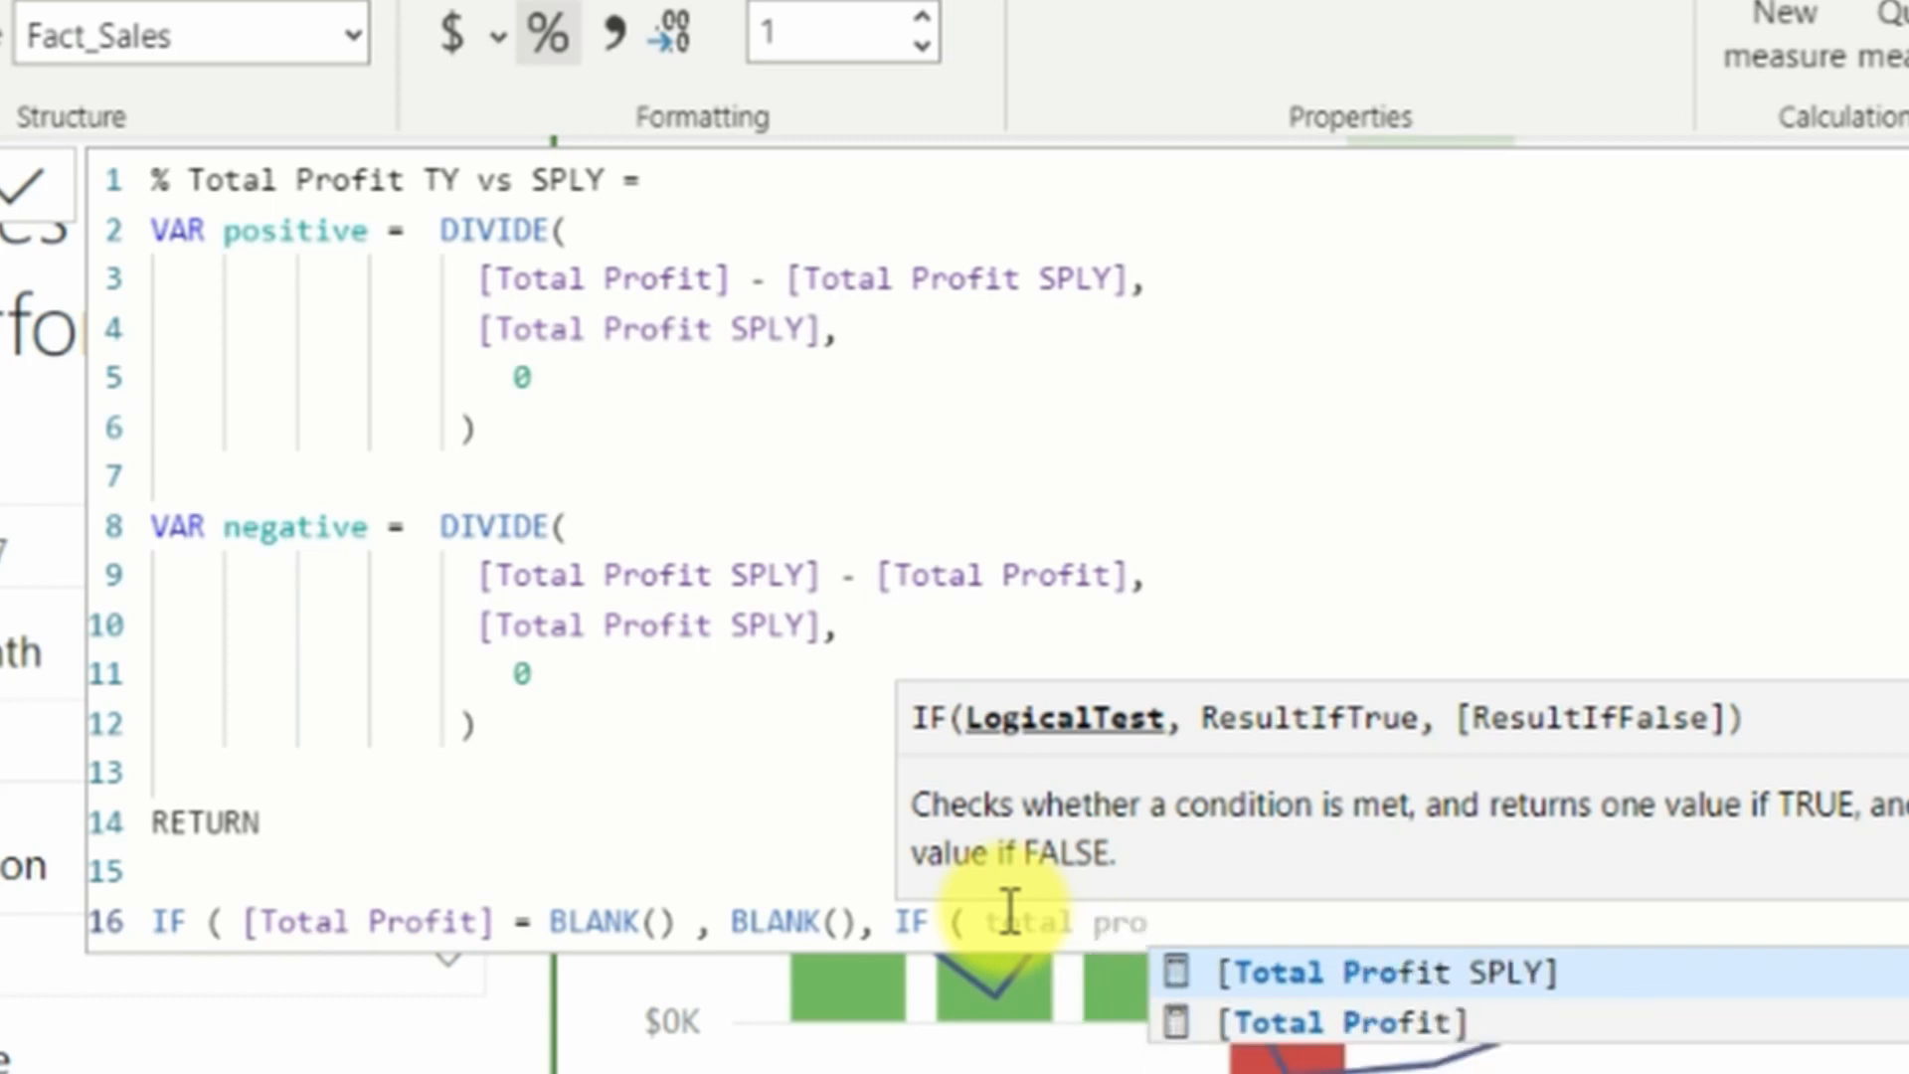
key("Tab")
type("< 0")
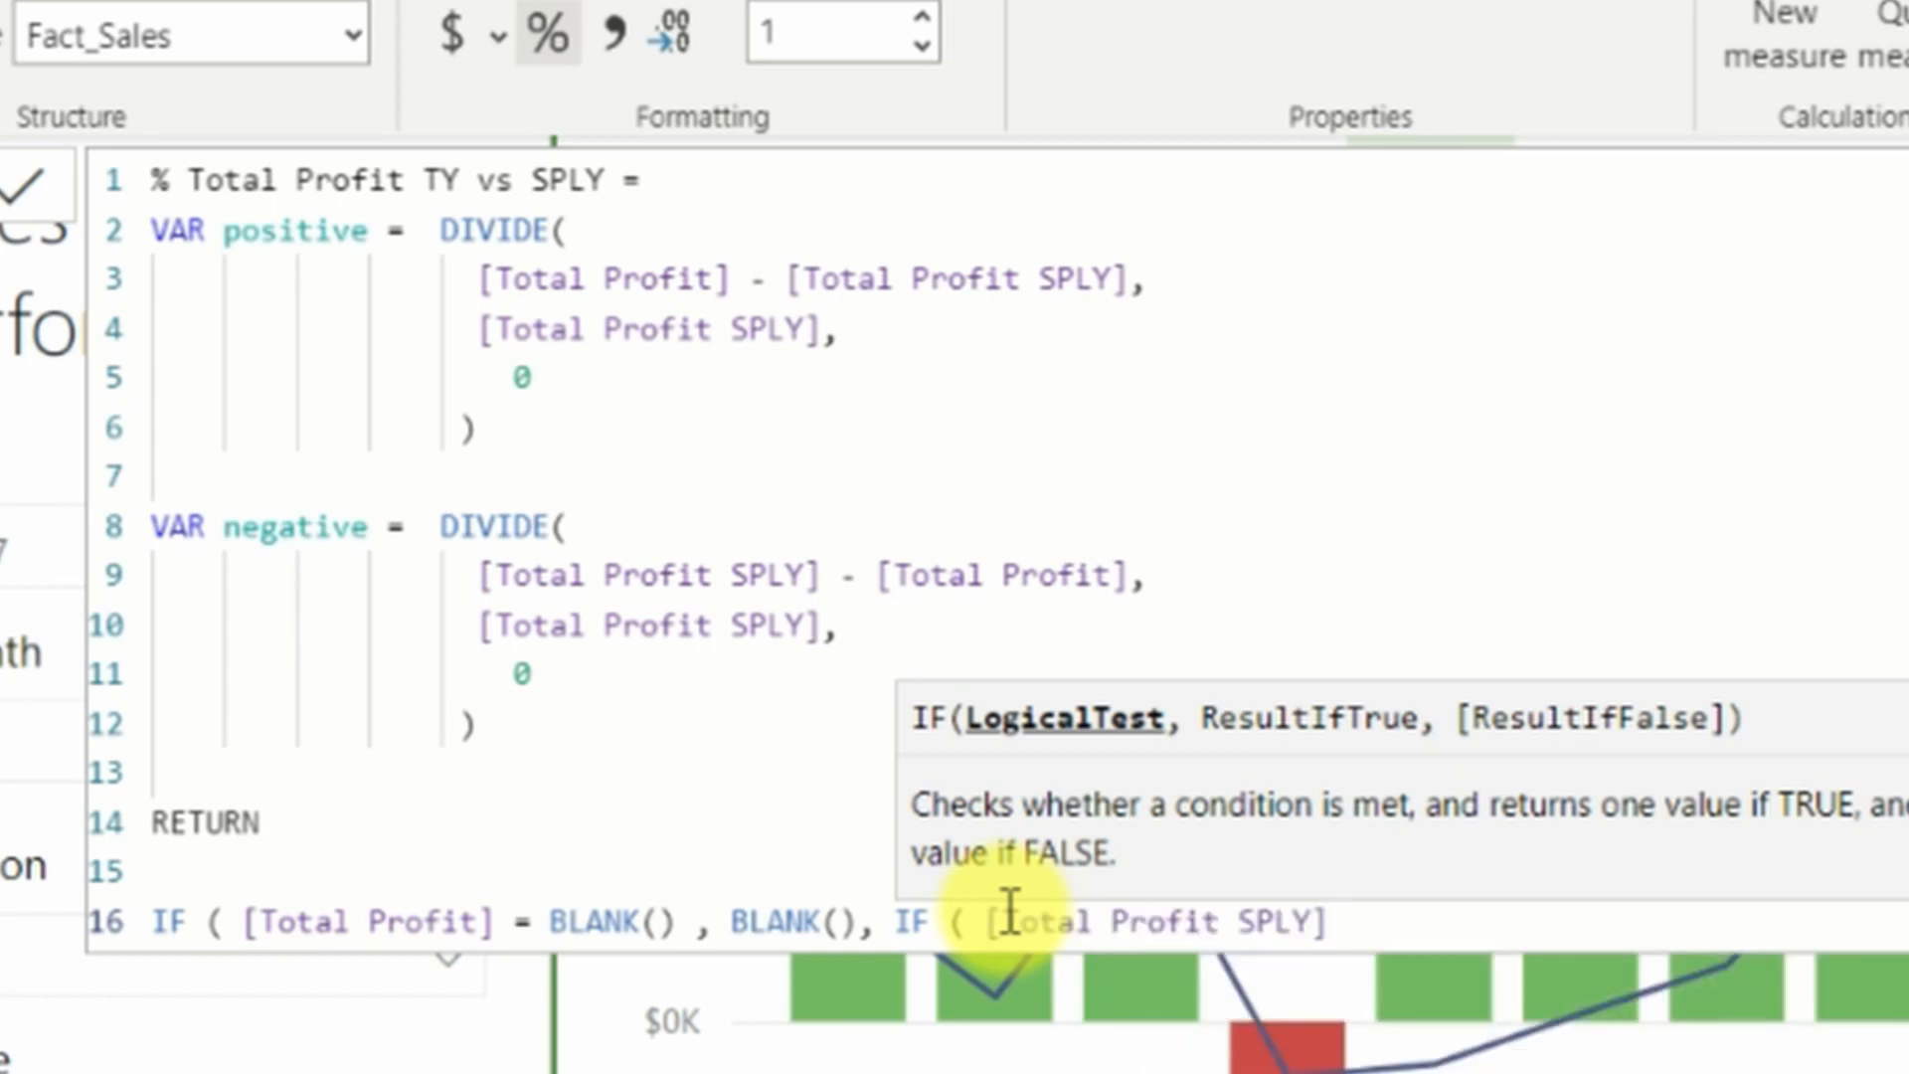
type(" ,")
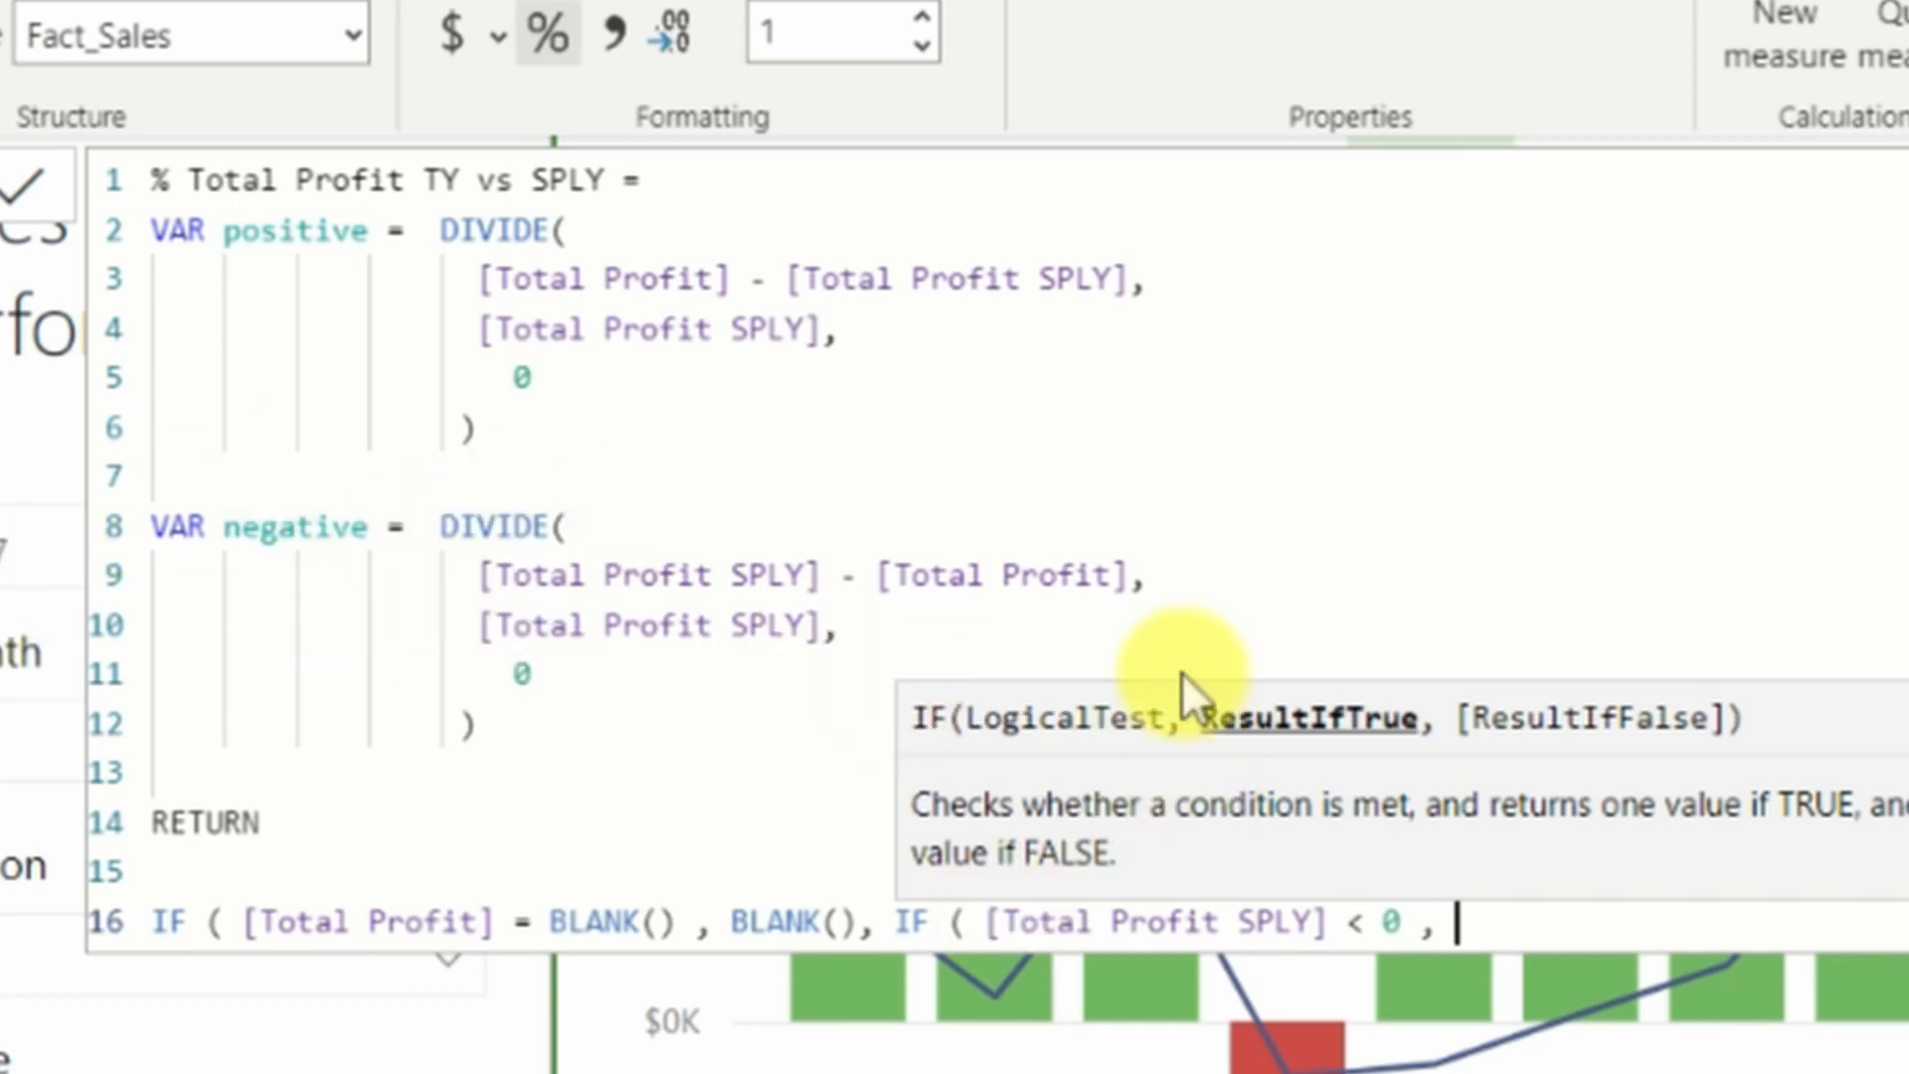
Make the nested IF return the negative variable when true and the positive variable otherwise, closing both IF functions.
type("neg")
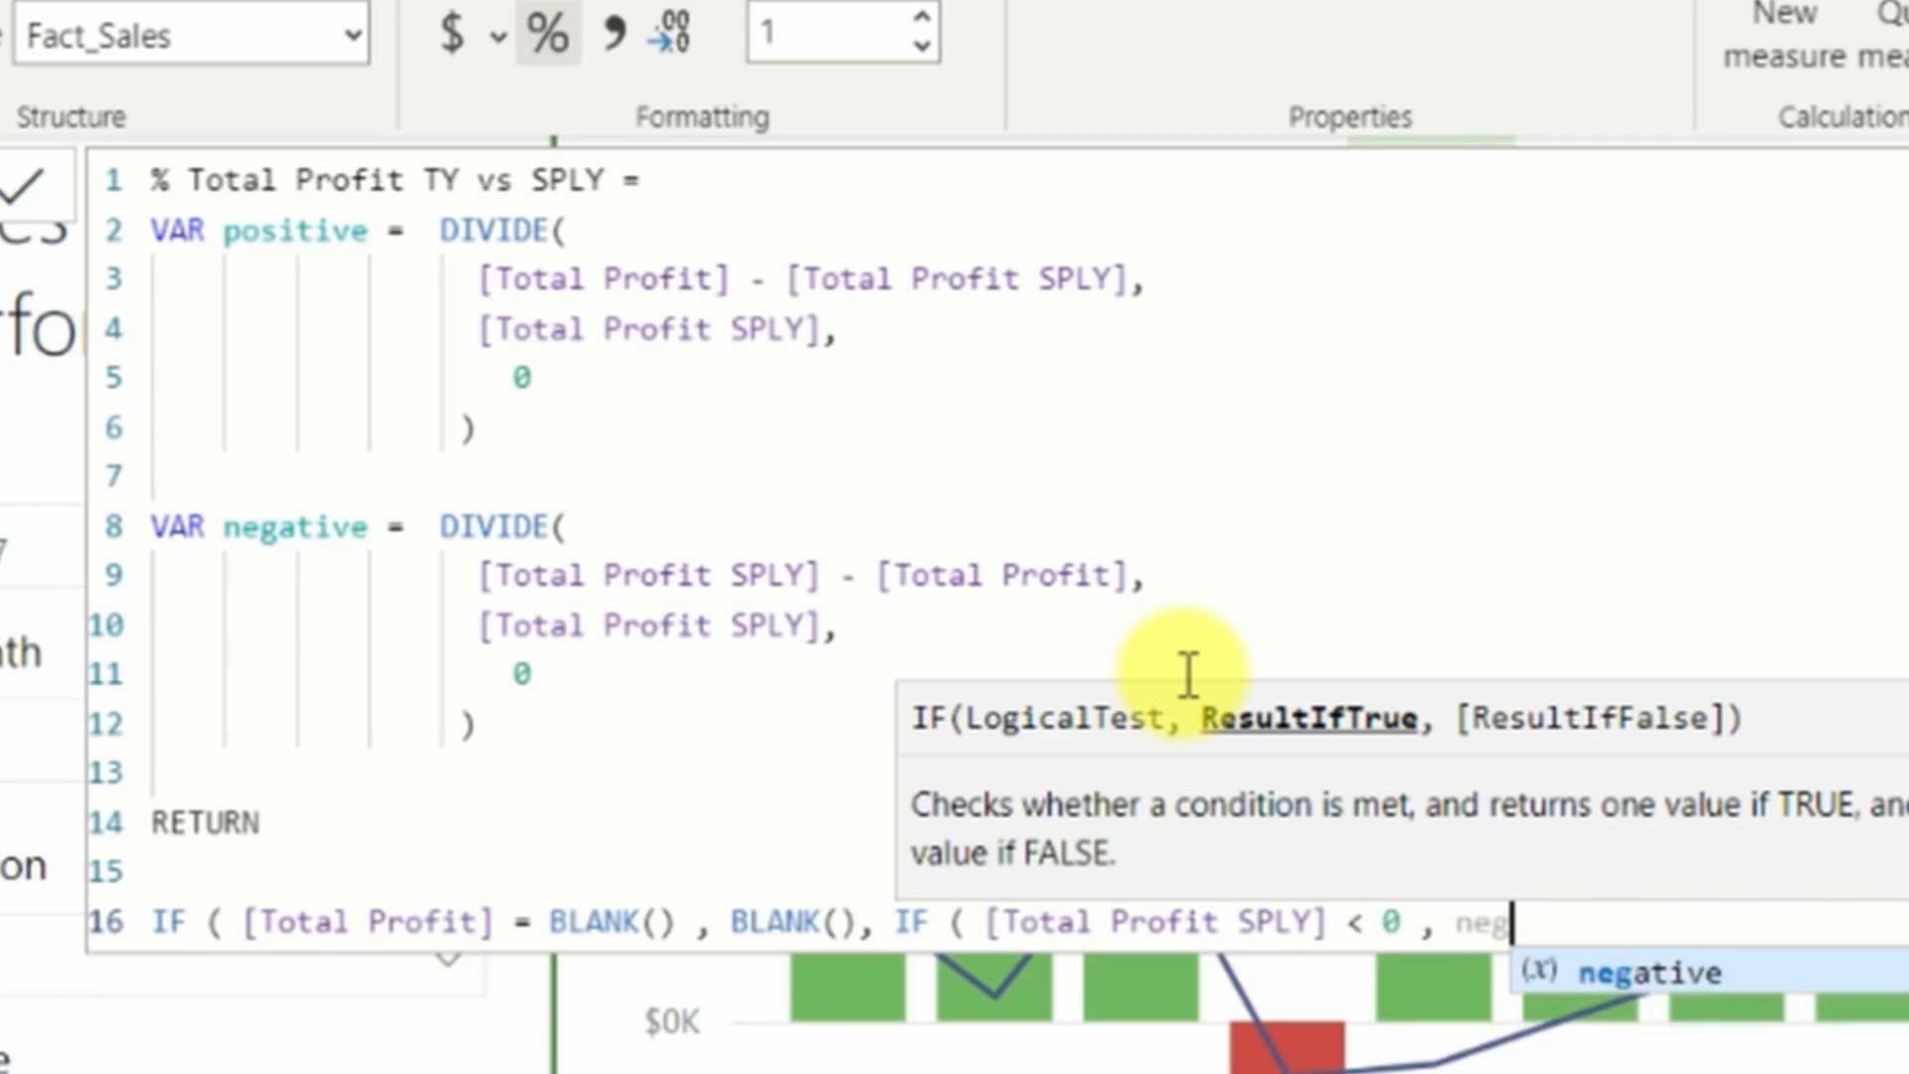
type("ative , ")
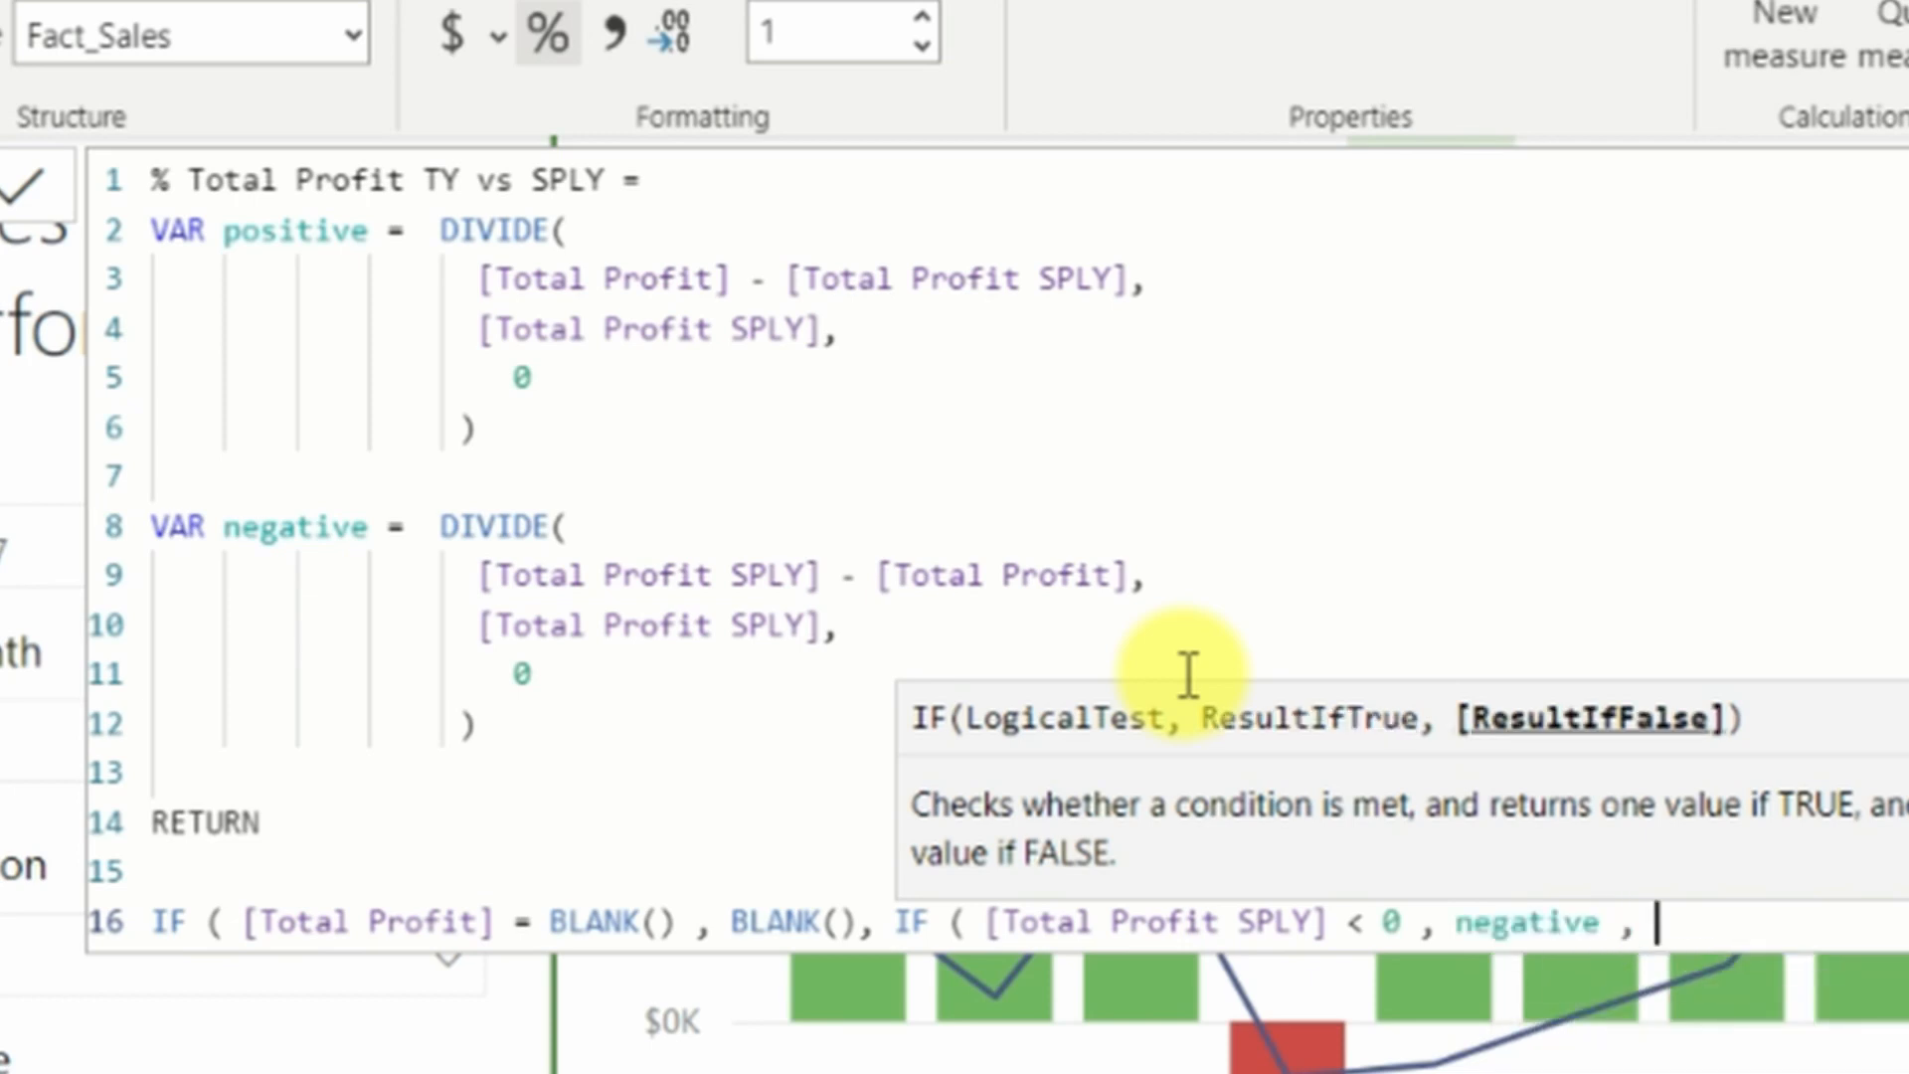
type("positive")
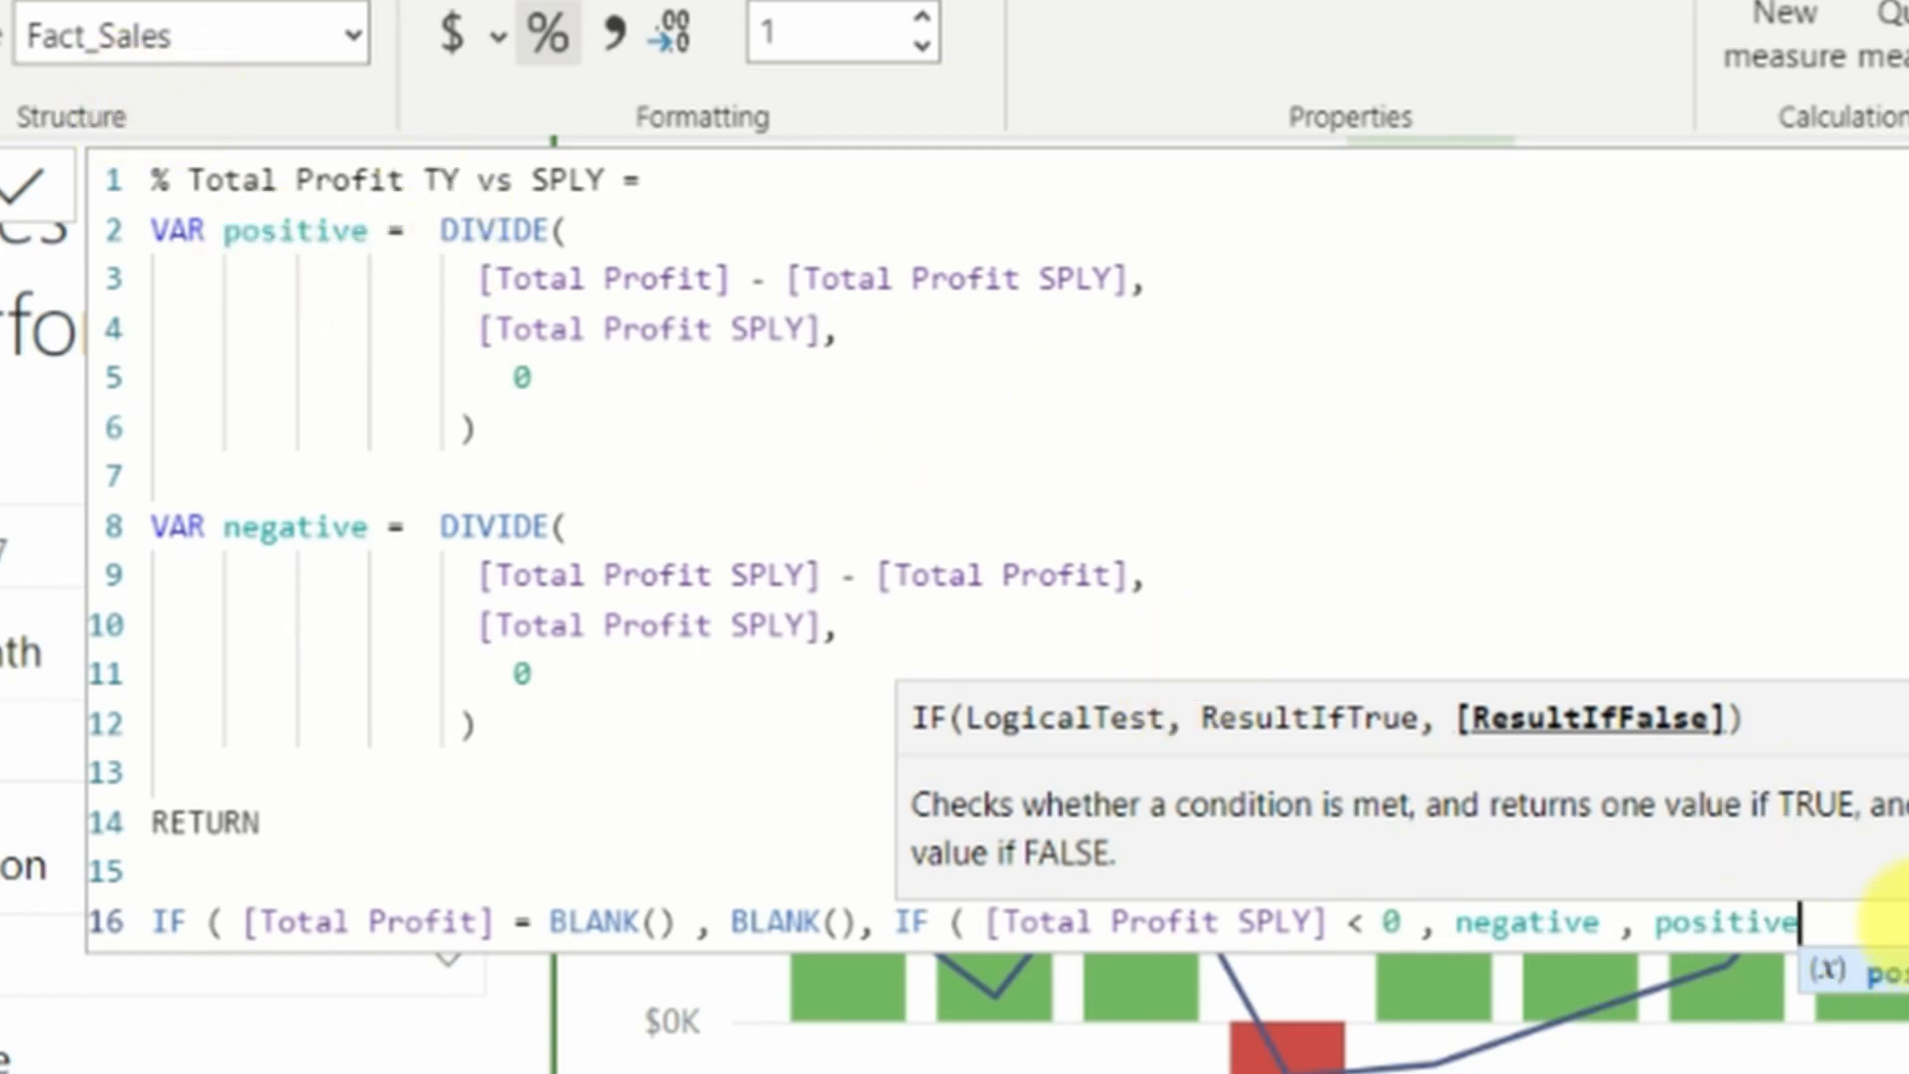
type(" )")
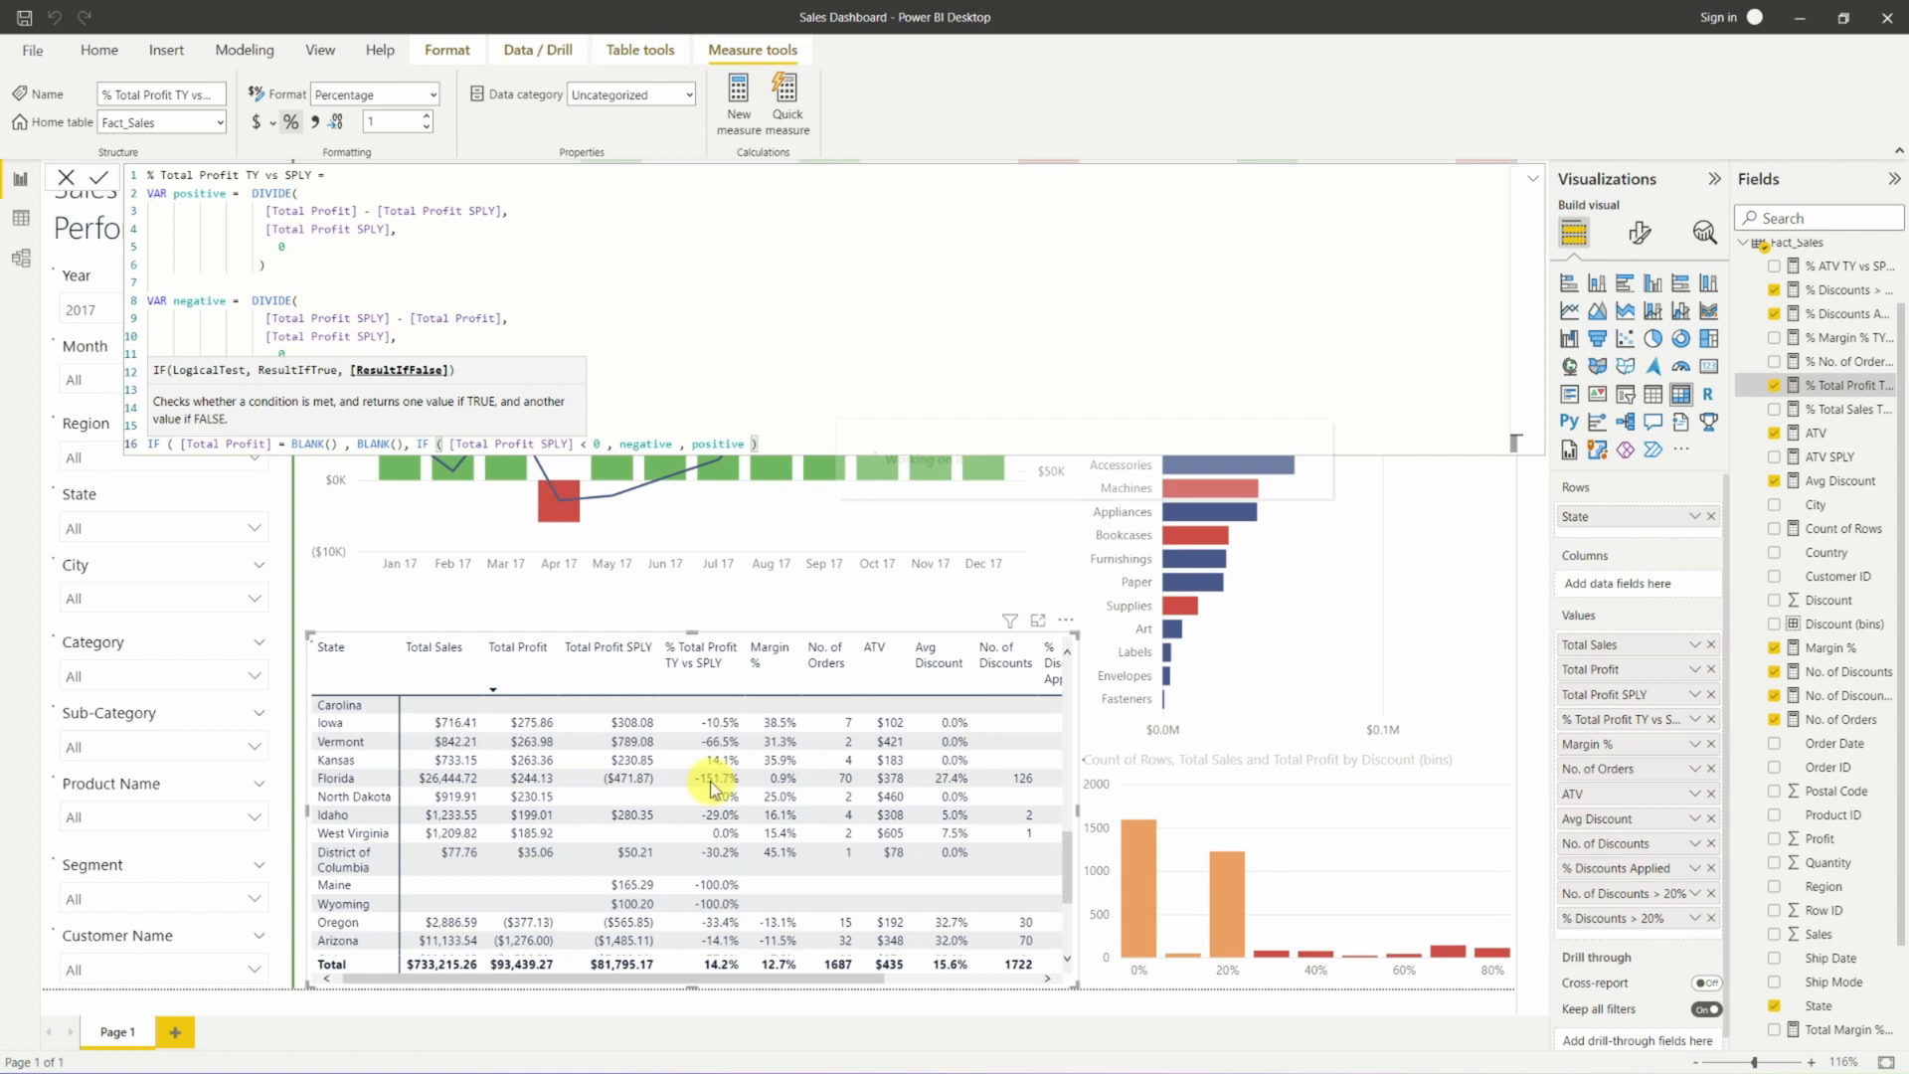
type(")")
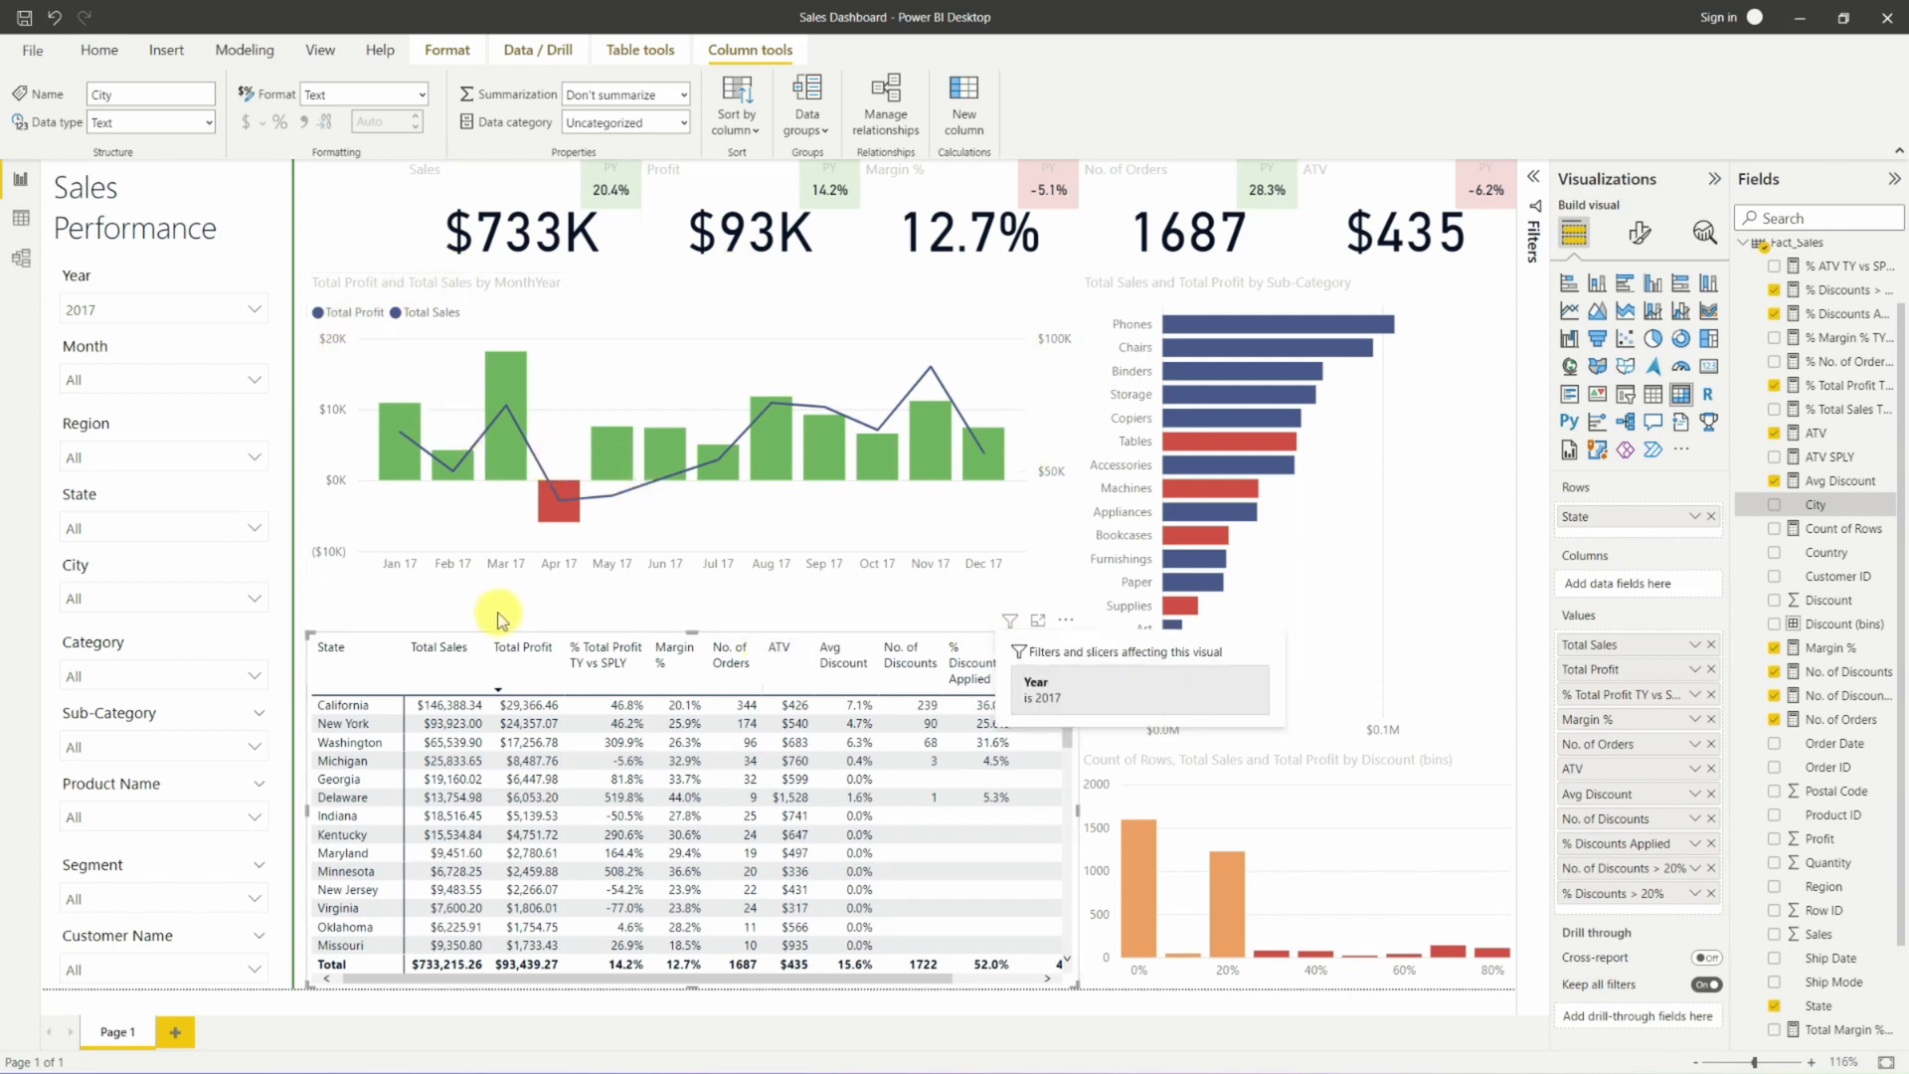
Recolor the Sales Performance title text to the dark blue theme color.
left_click(368, 618)
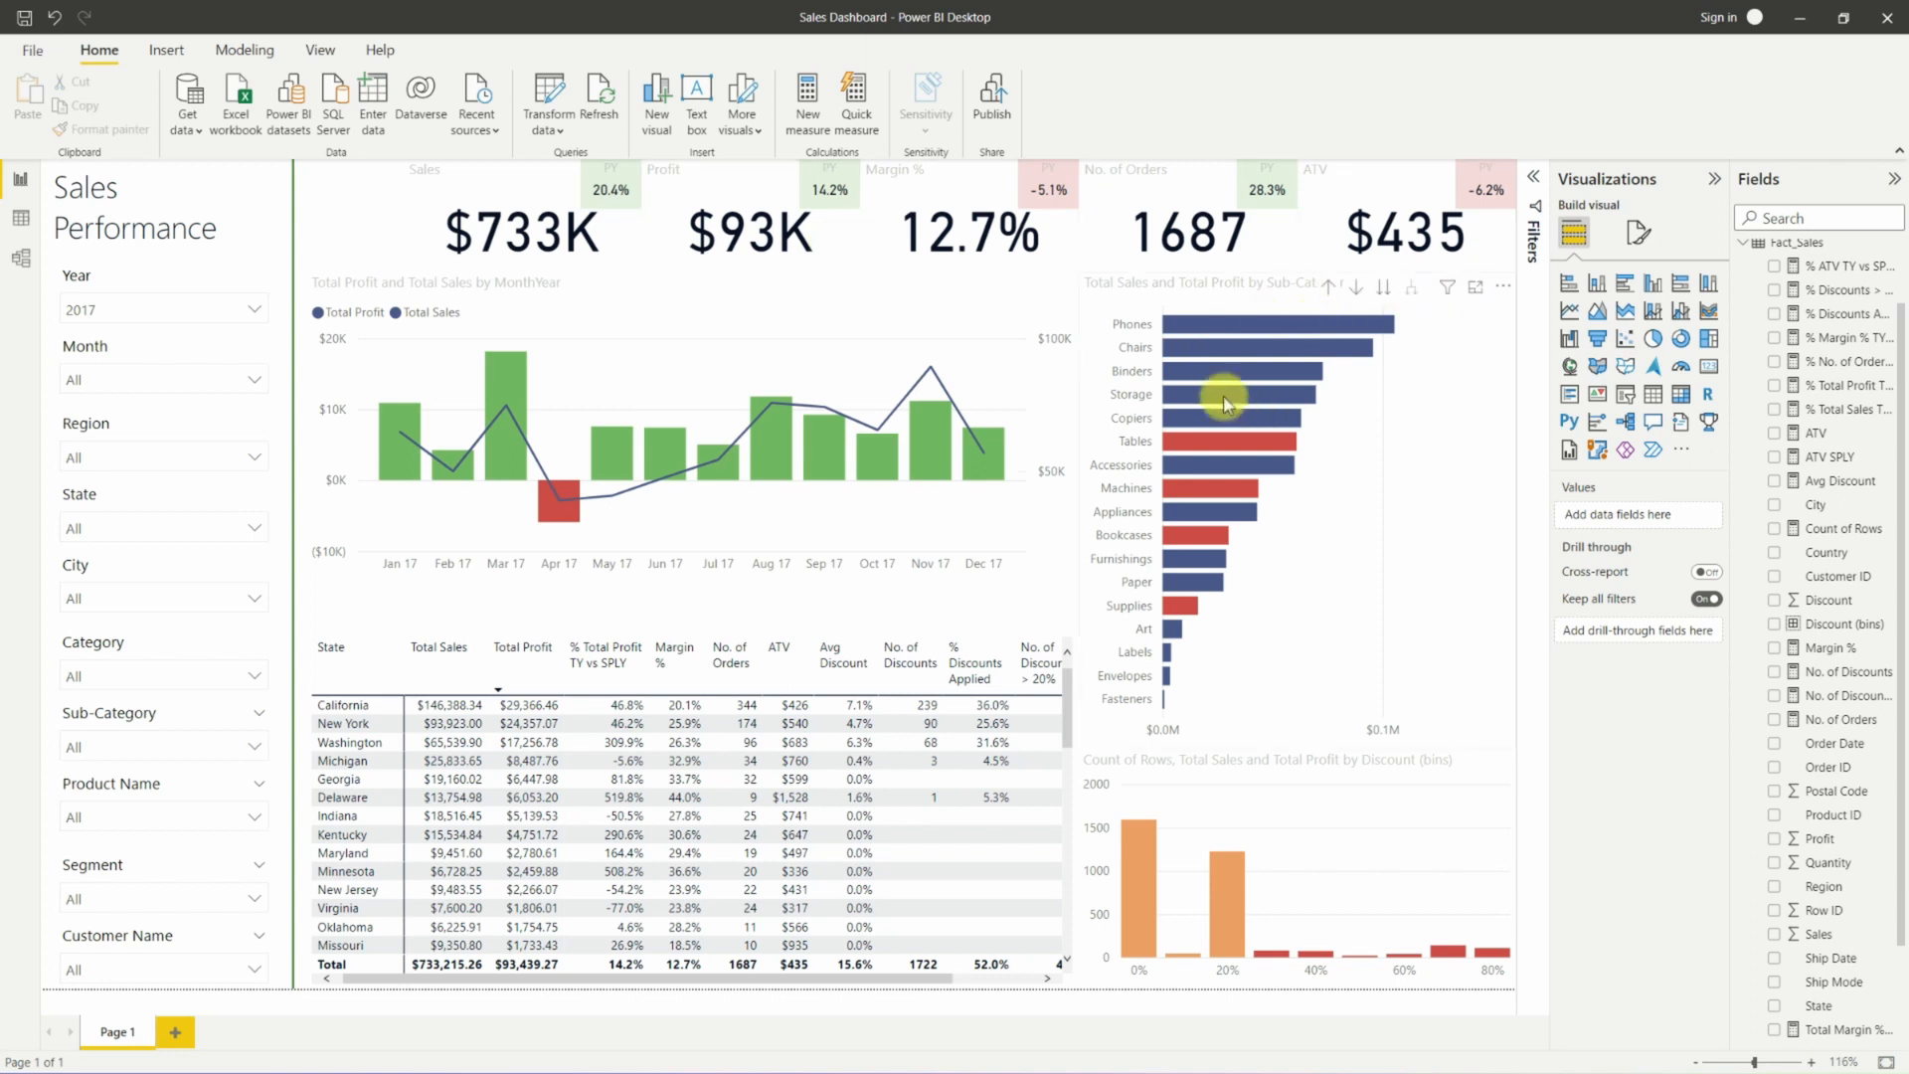
mouse_move(1290, 405)
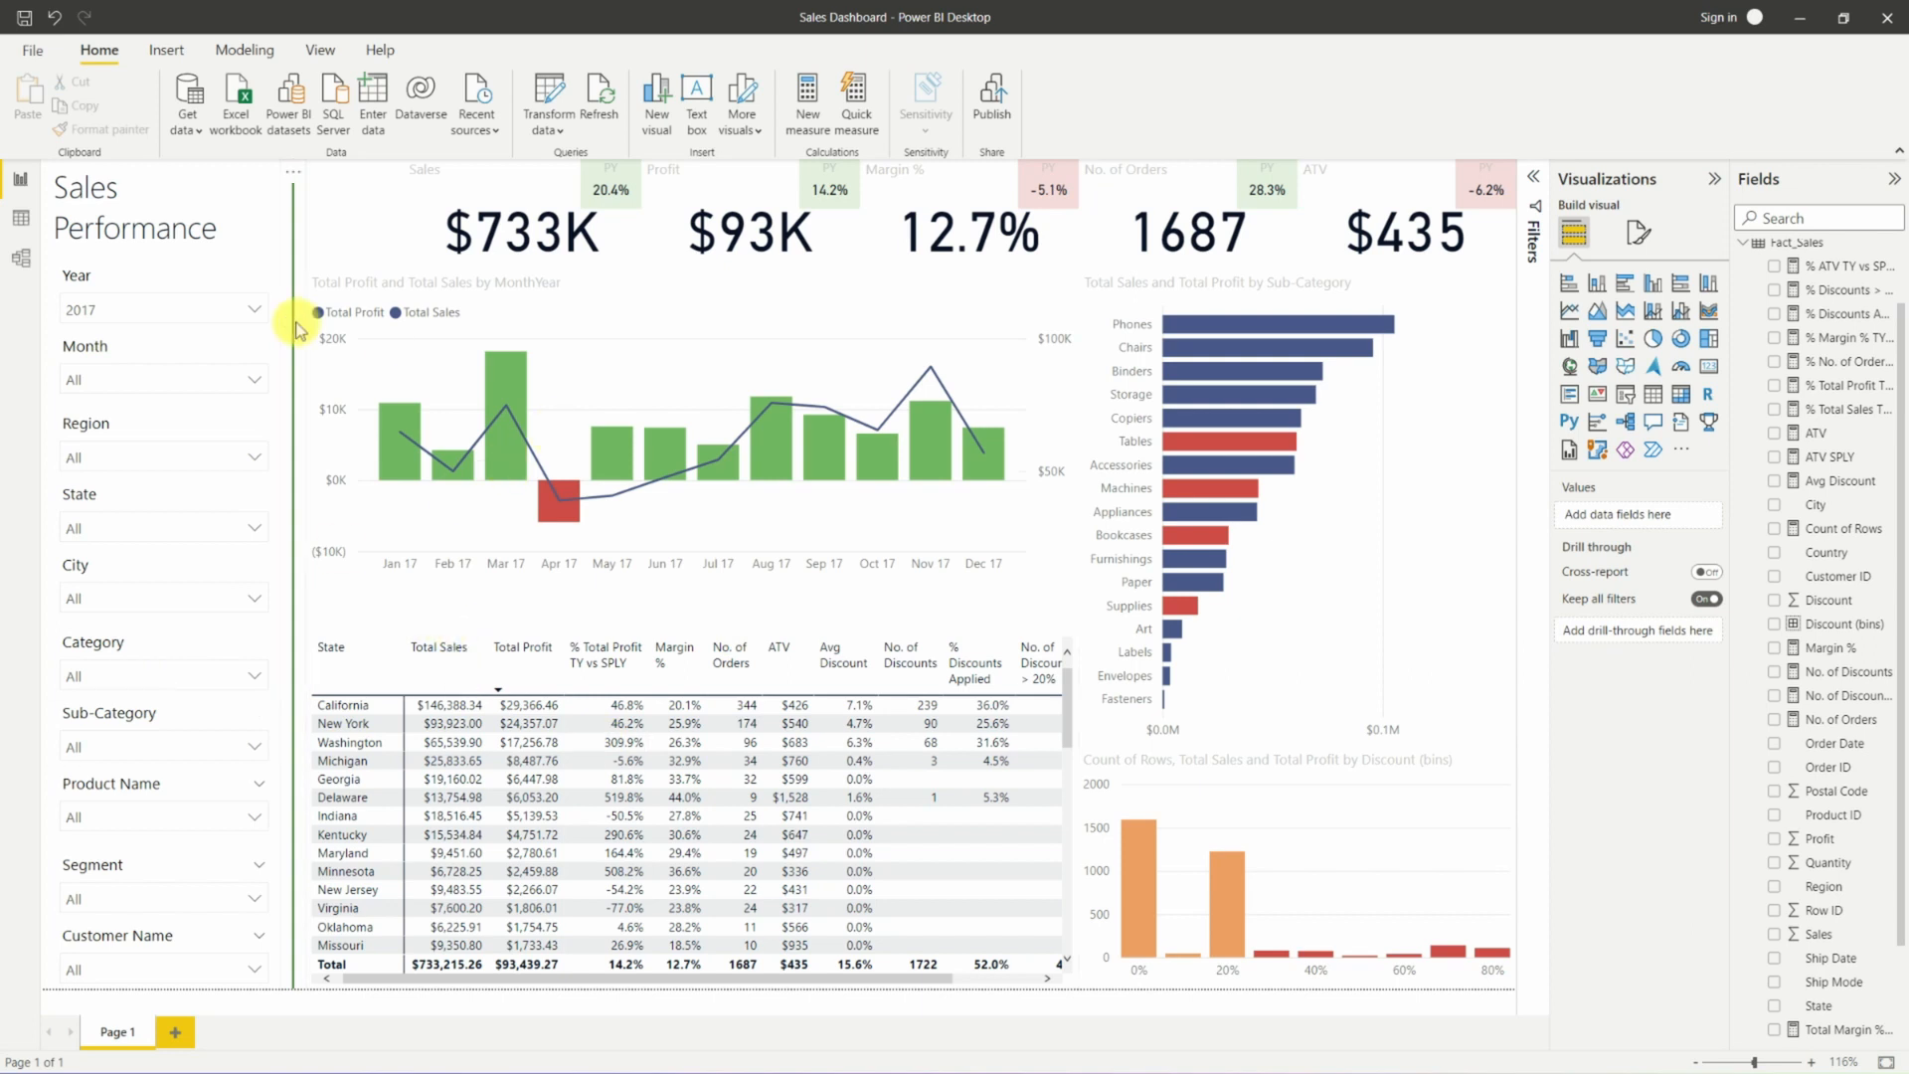
left_click(243, 235)
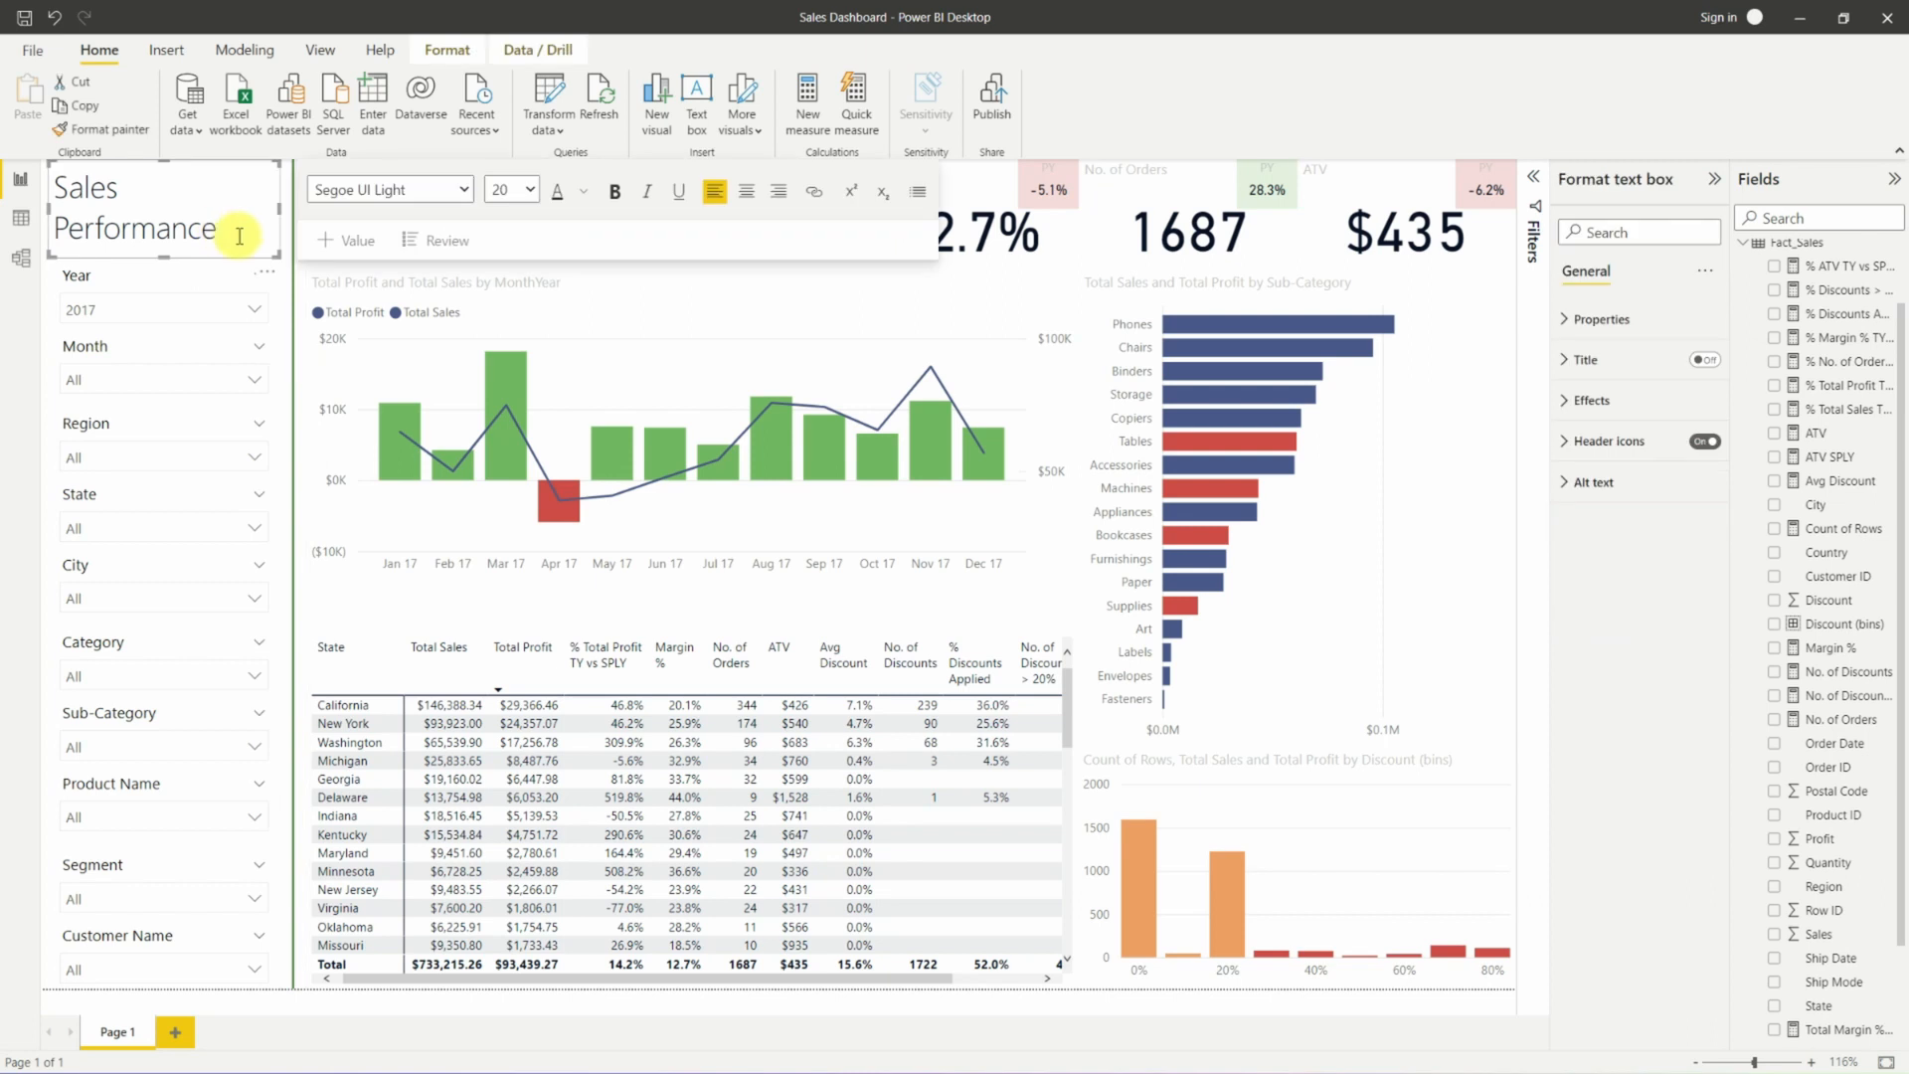
left_click_drag(242, 235, 49, 198)
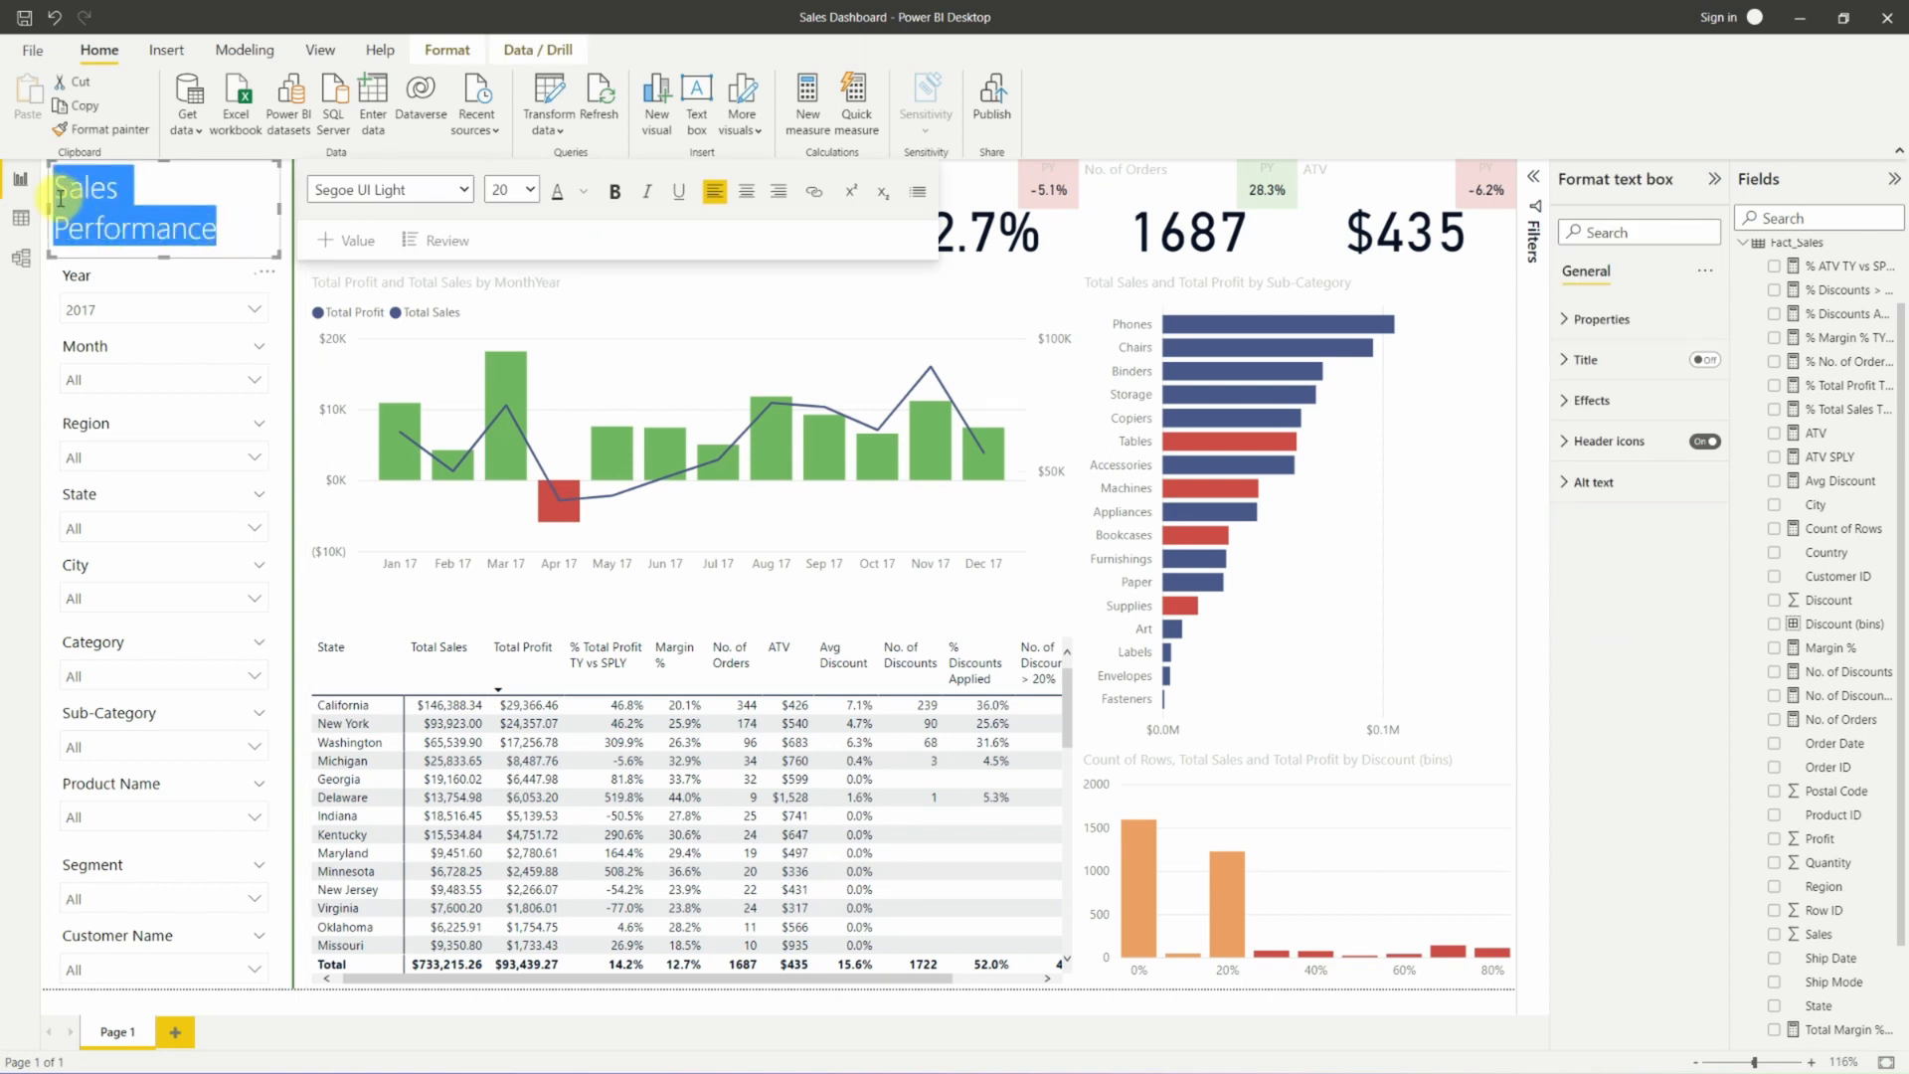
left_click(583, 192)
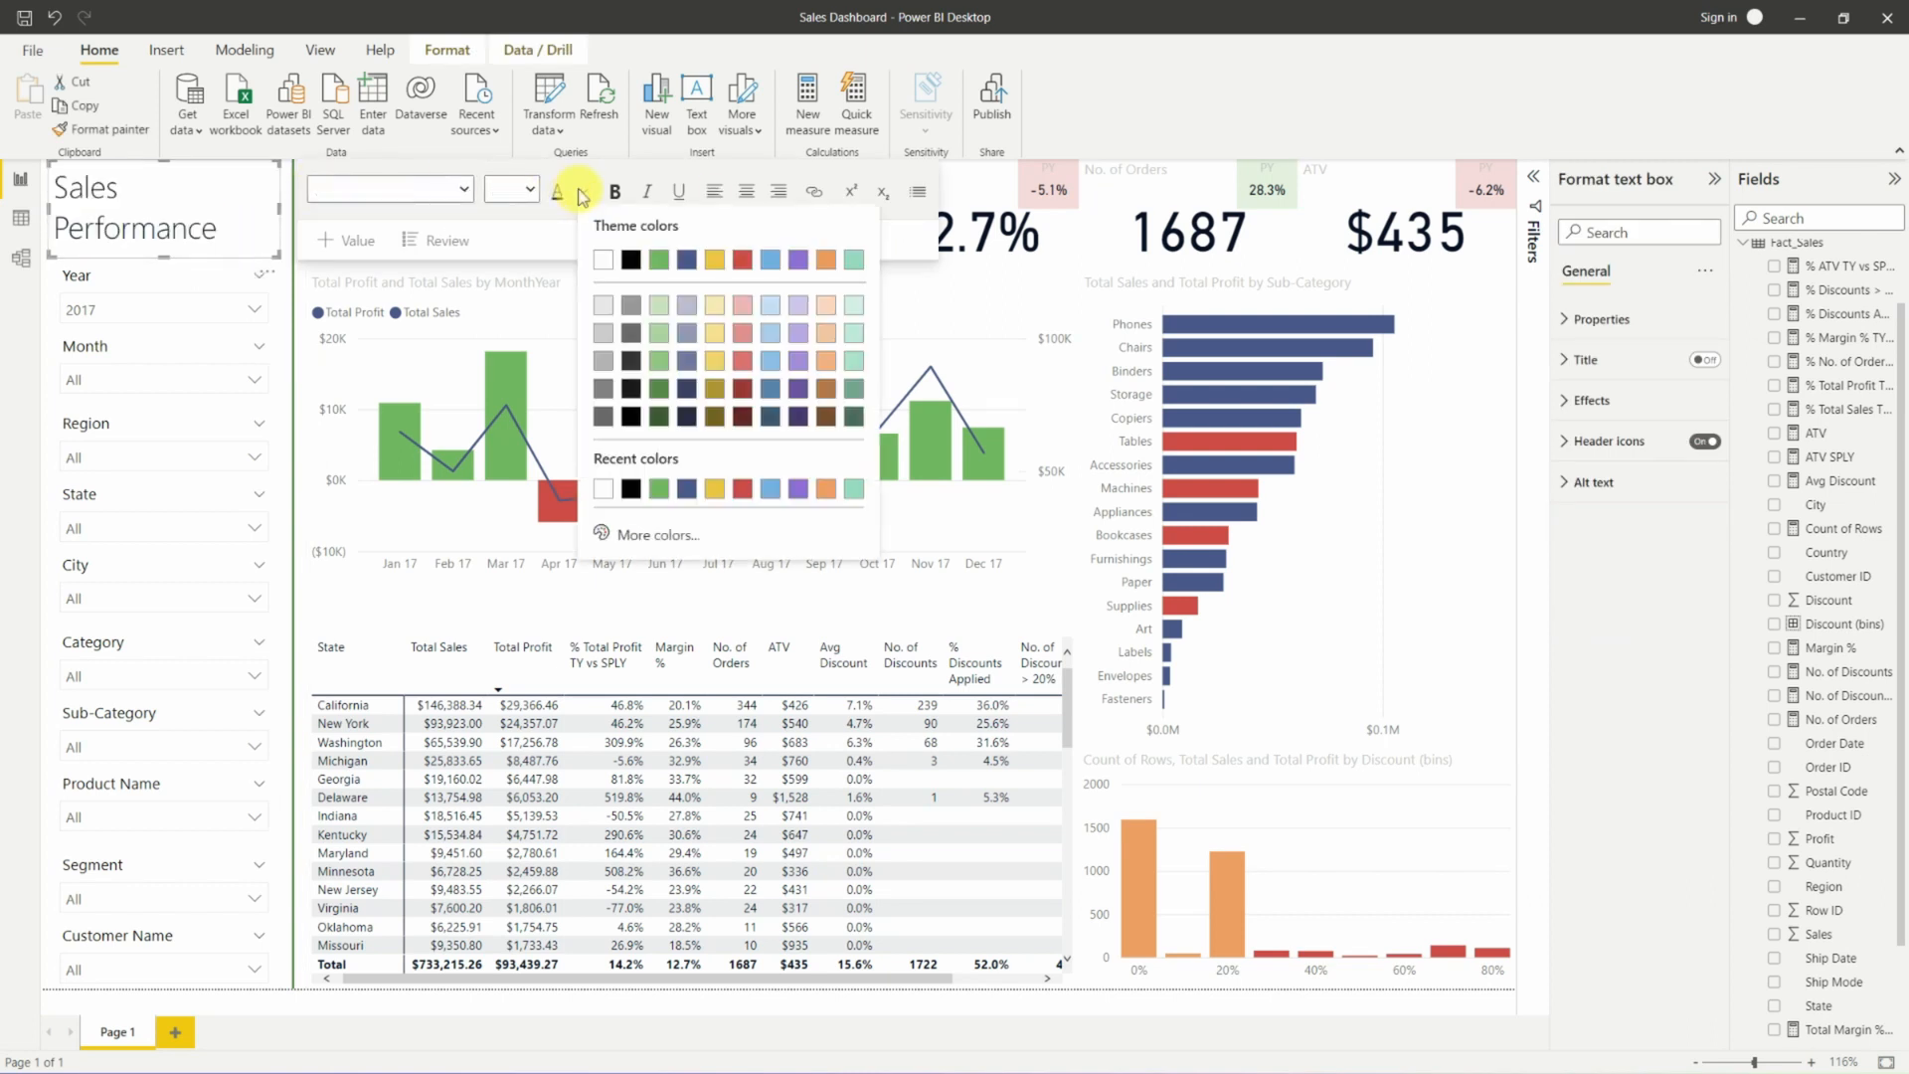
left_click(682, 256)
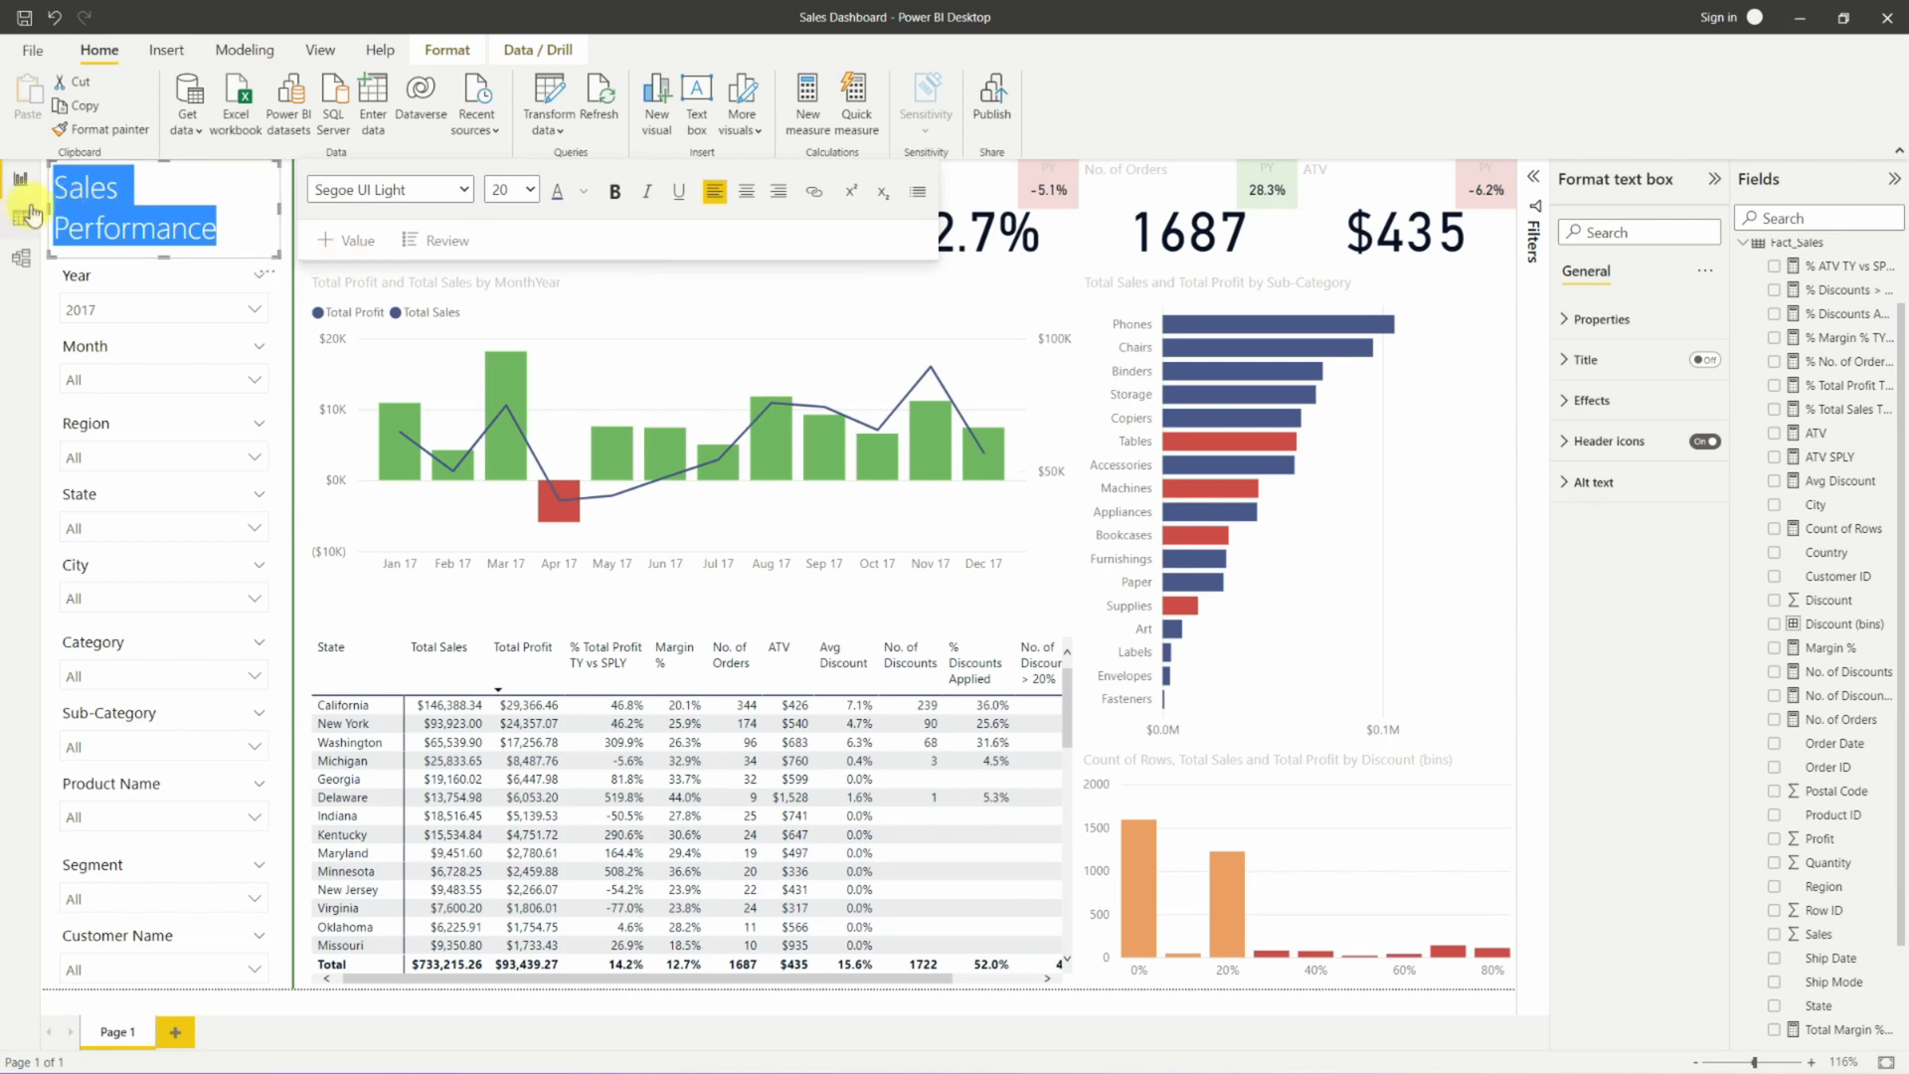
Nudge the Sales Performance text box inward and set its height to 90 and width to 165.
left_click_drag(49, 209, 52, 210)
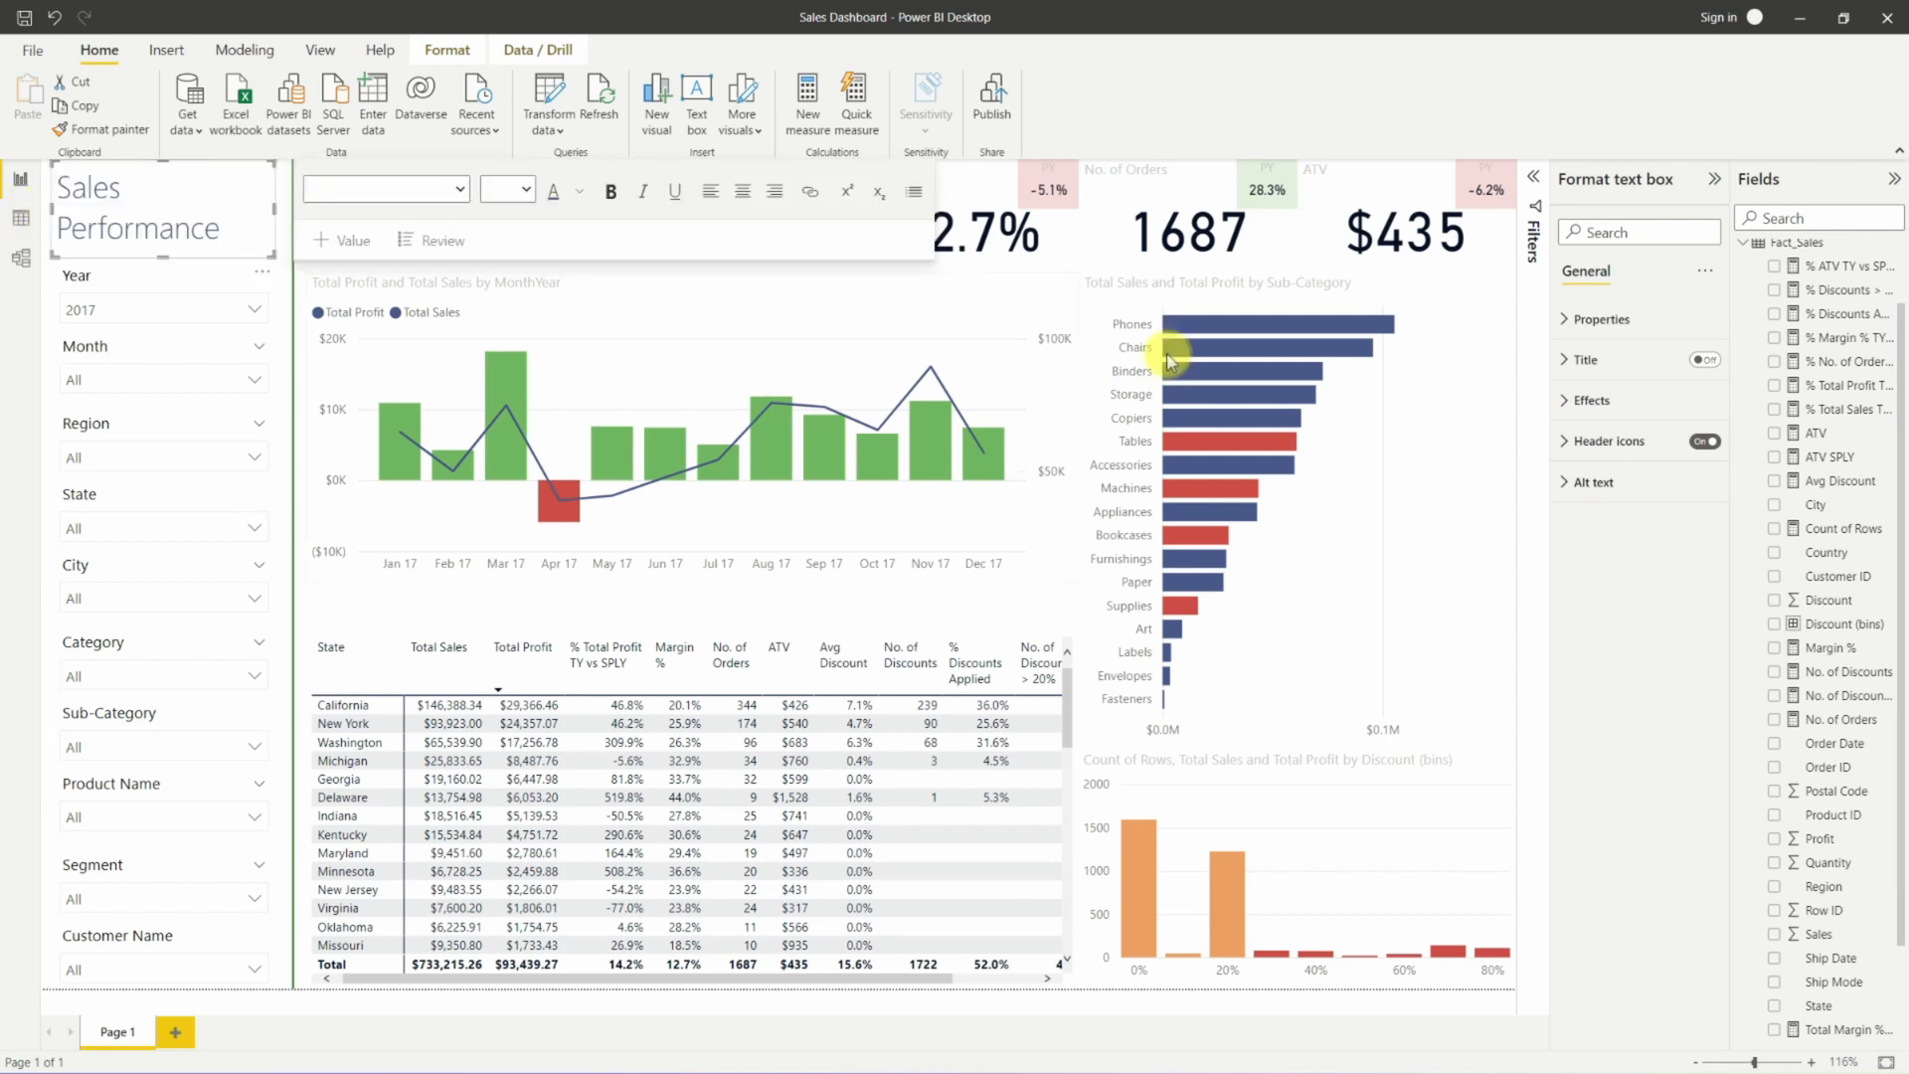
left_click(1622, 319)
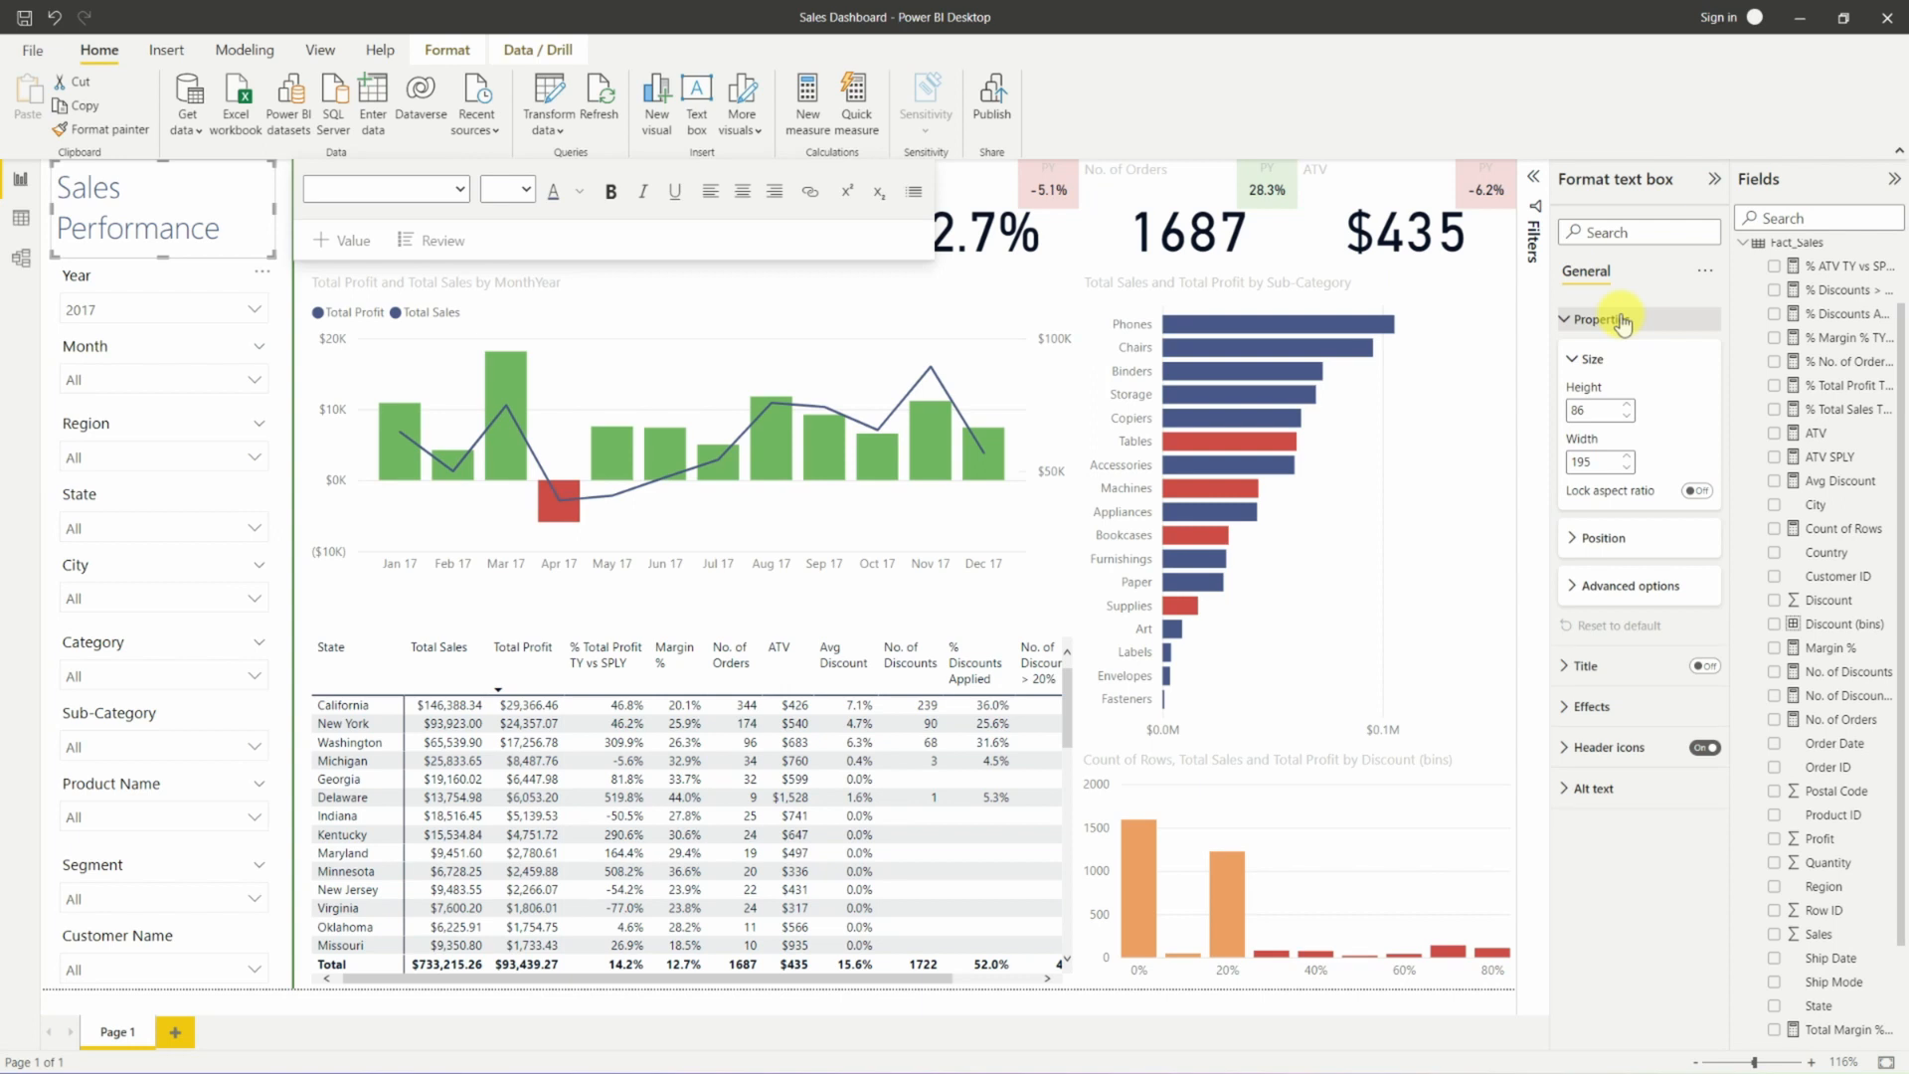
double_click(1597, 409)
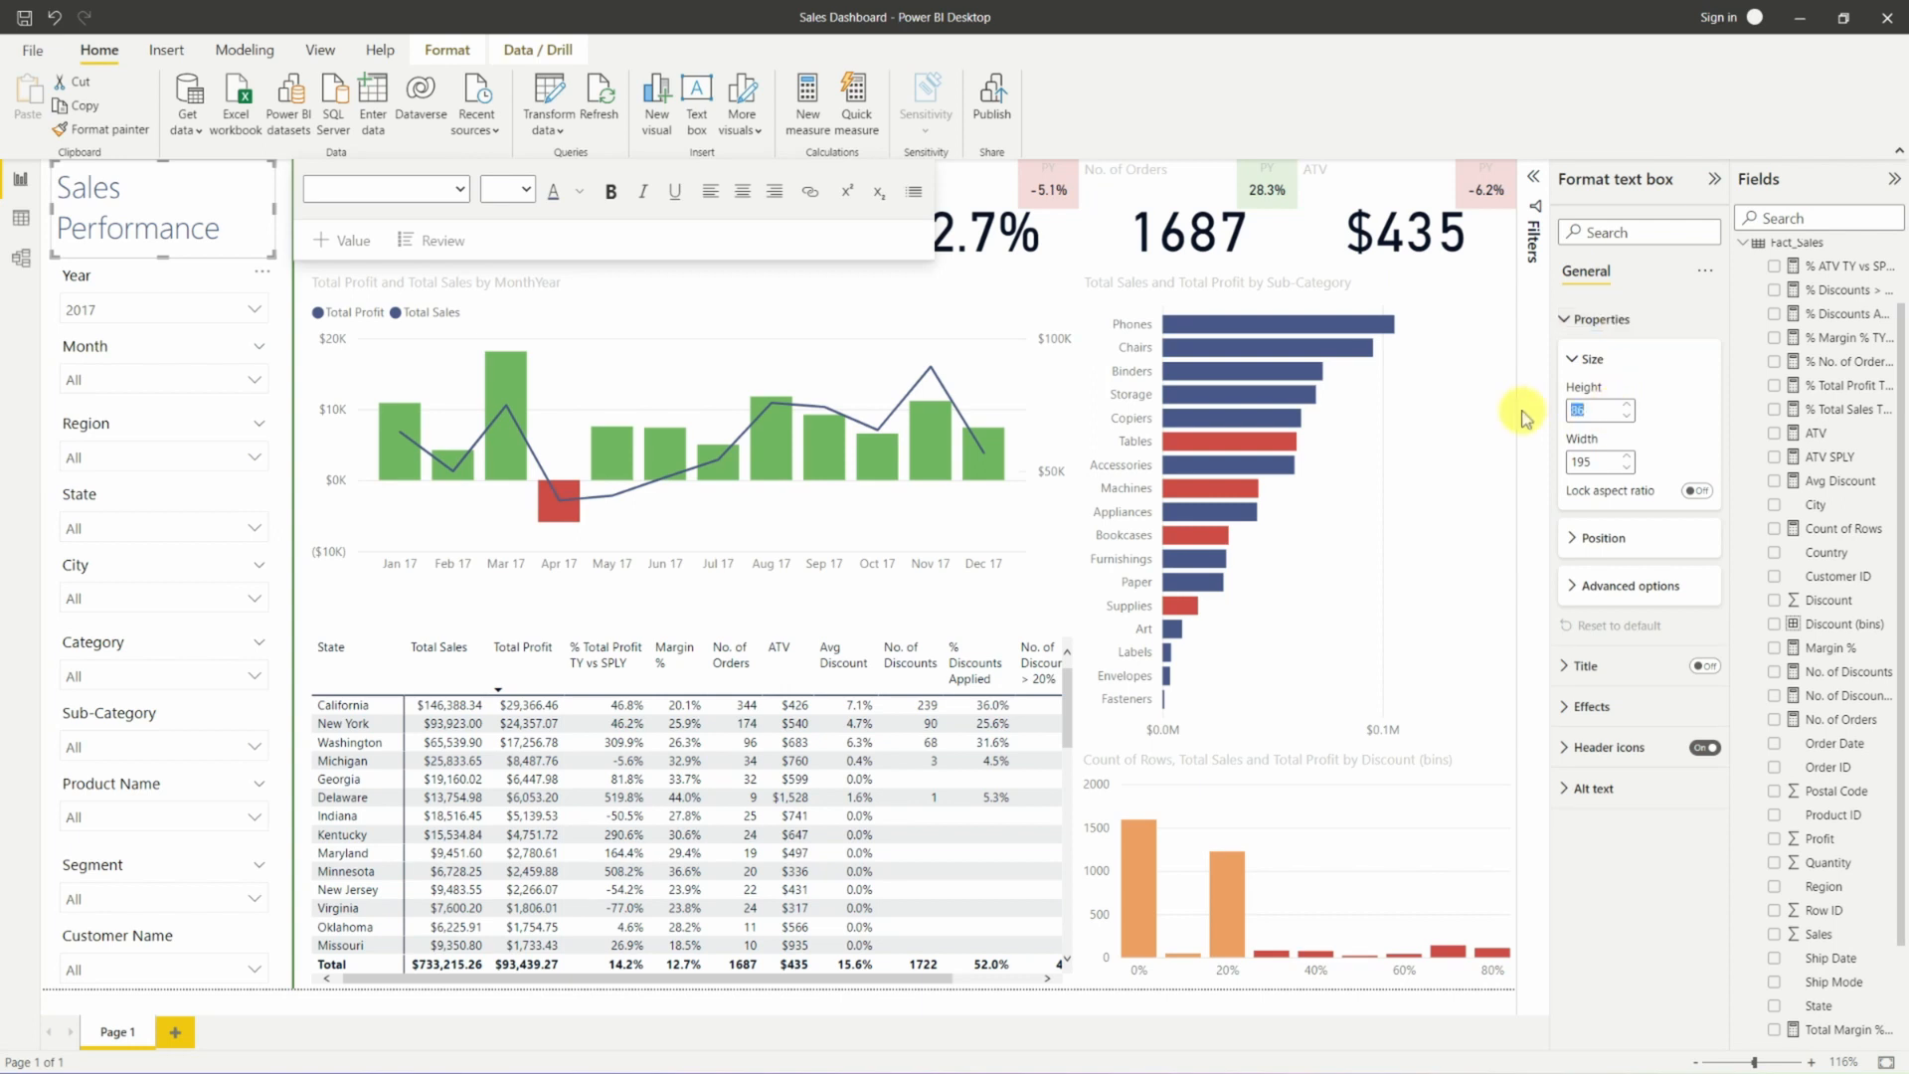
type("90")
key("Return")
double_click(1597, 462)
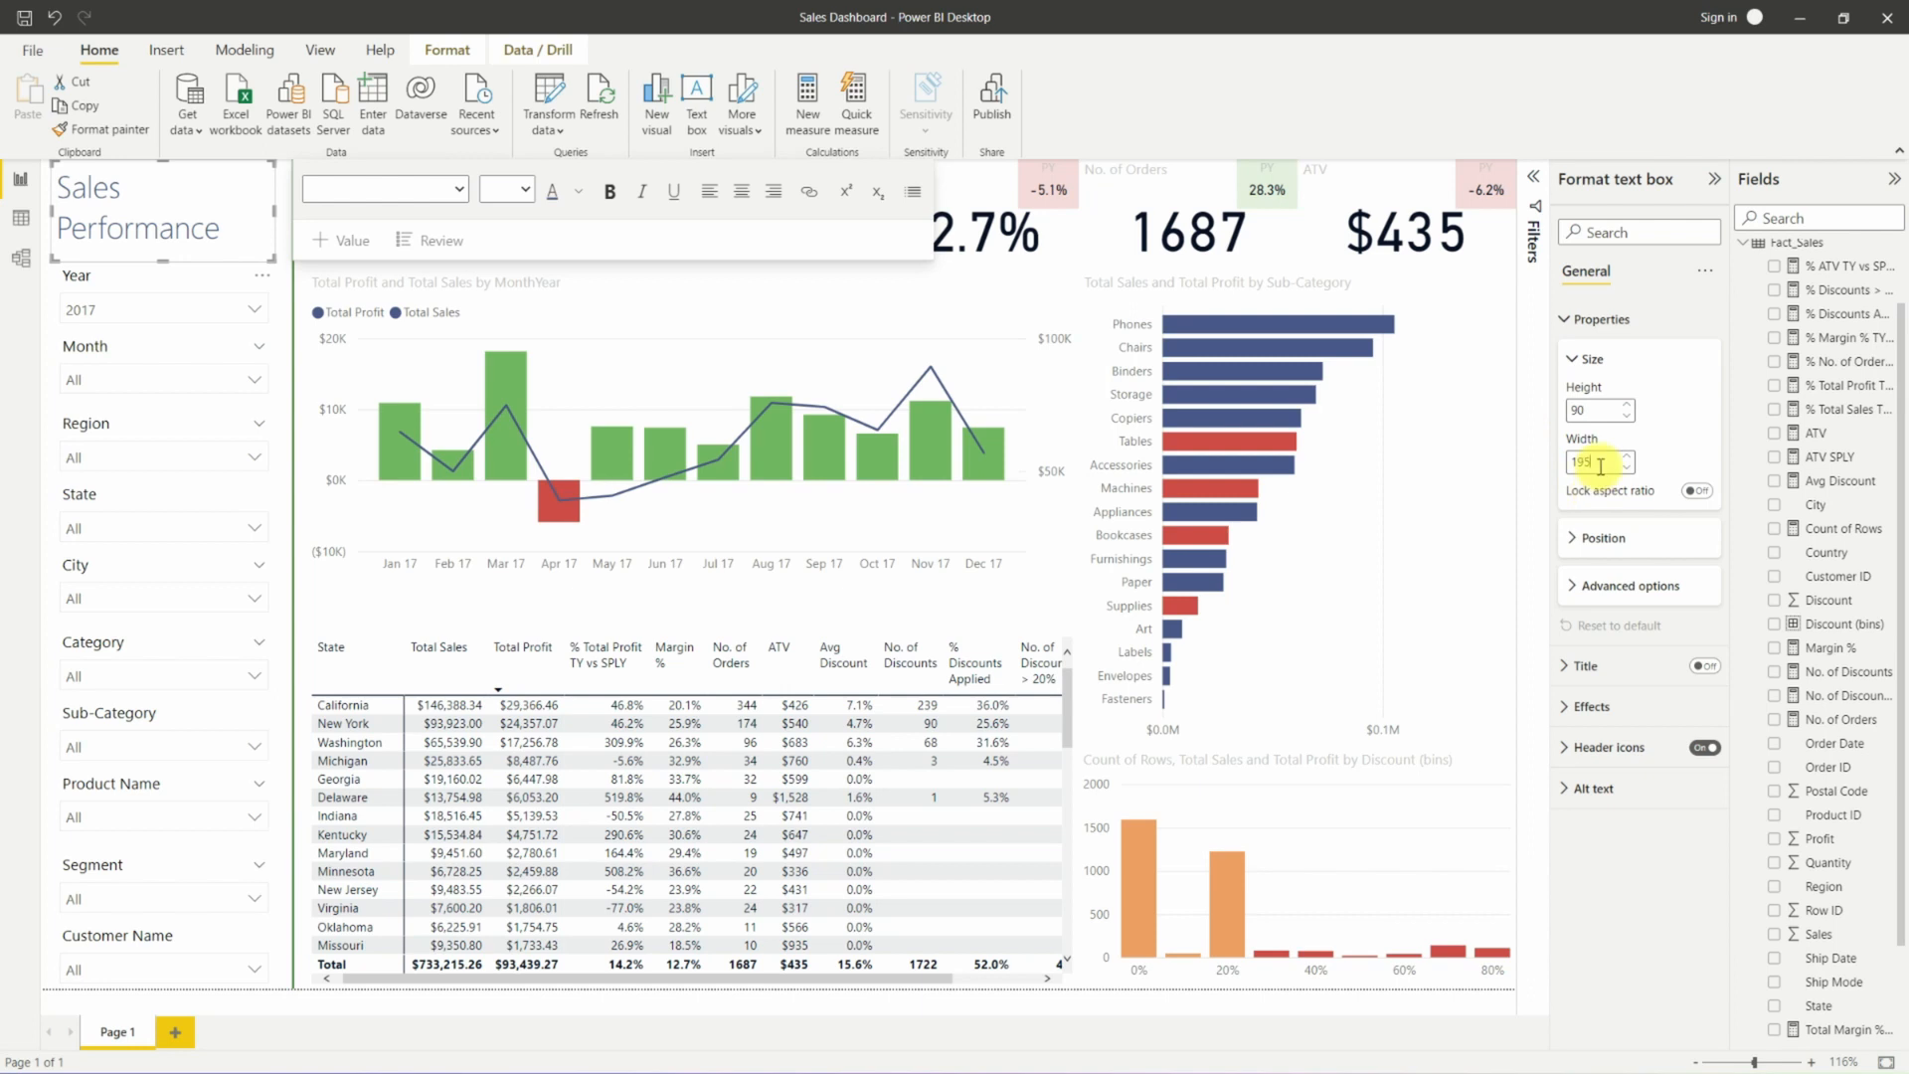
left_click_drag(1600, 467, 1543, 476)
type("7")
type("165")
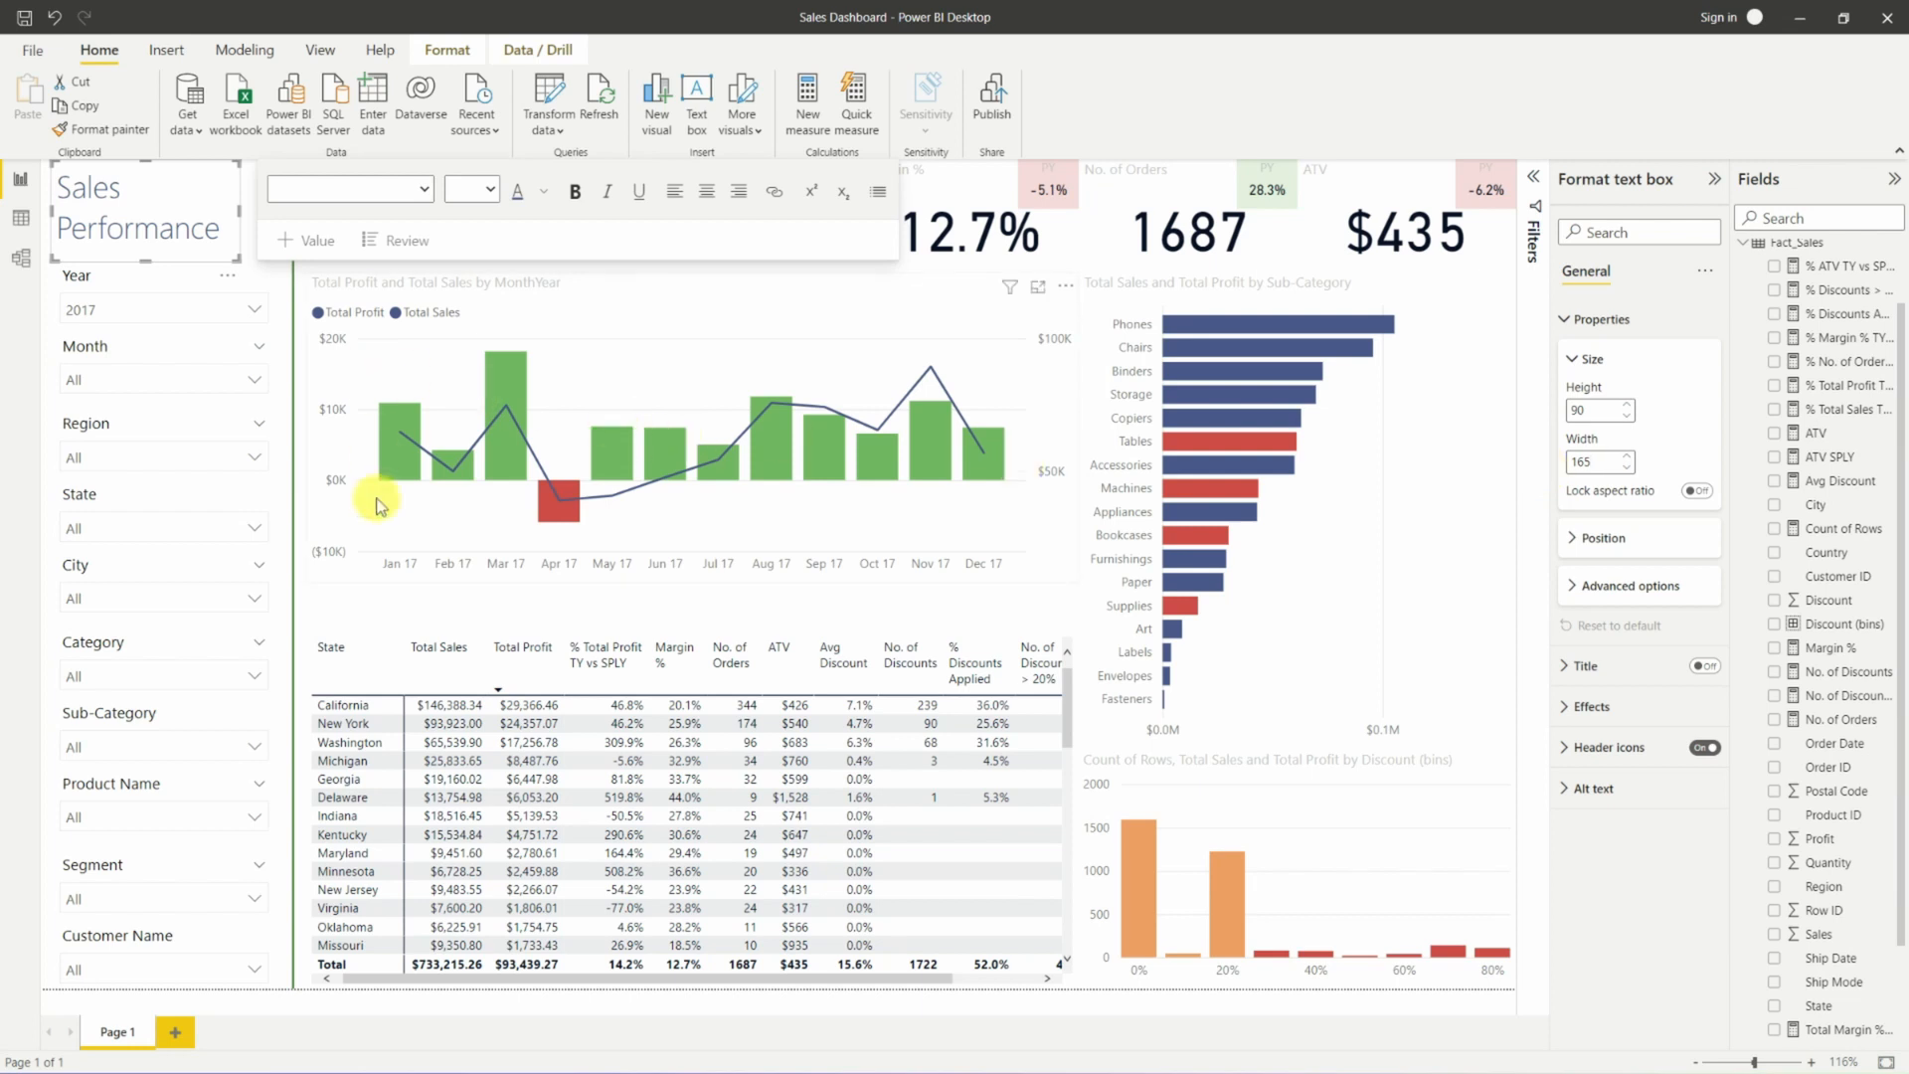
Move the Year slicer slightly down and narrow it to a width of about 160.
left_click(159, 294)
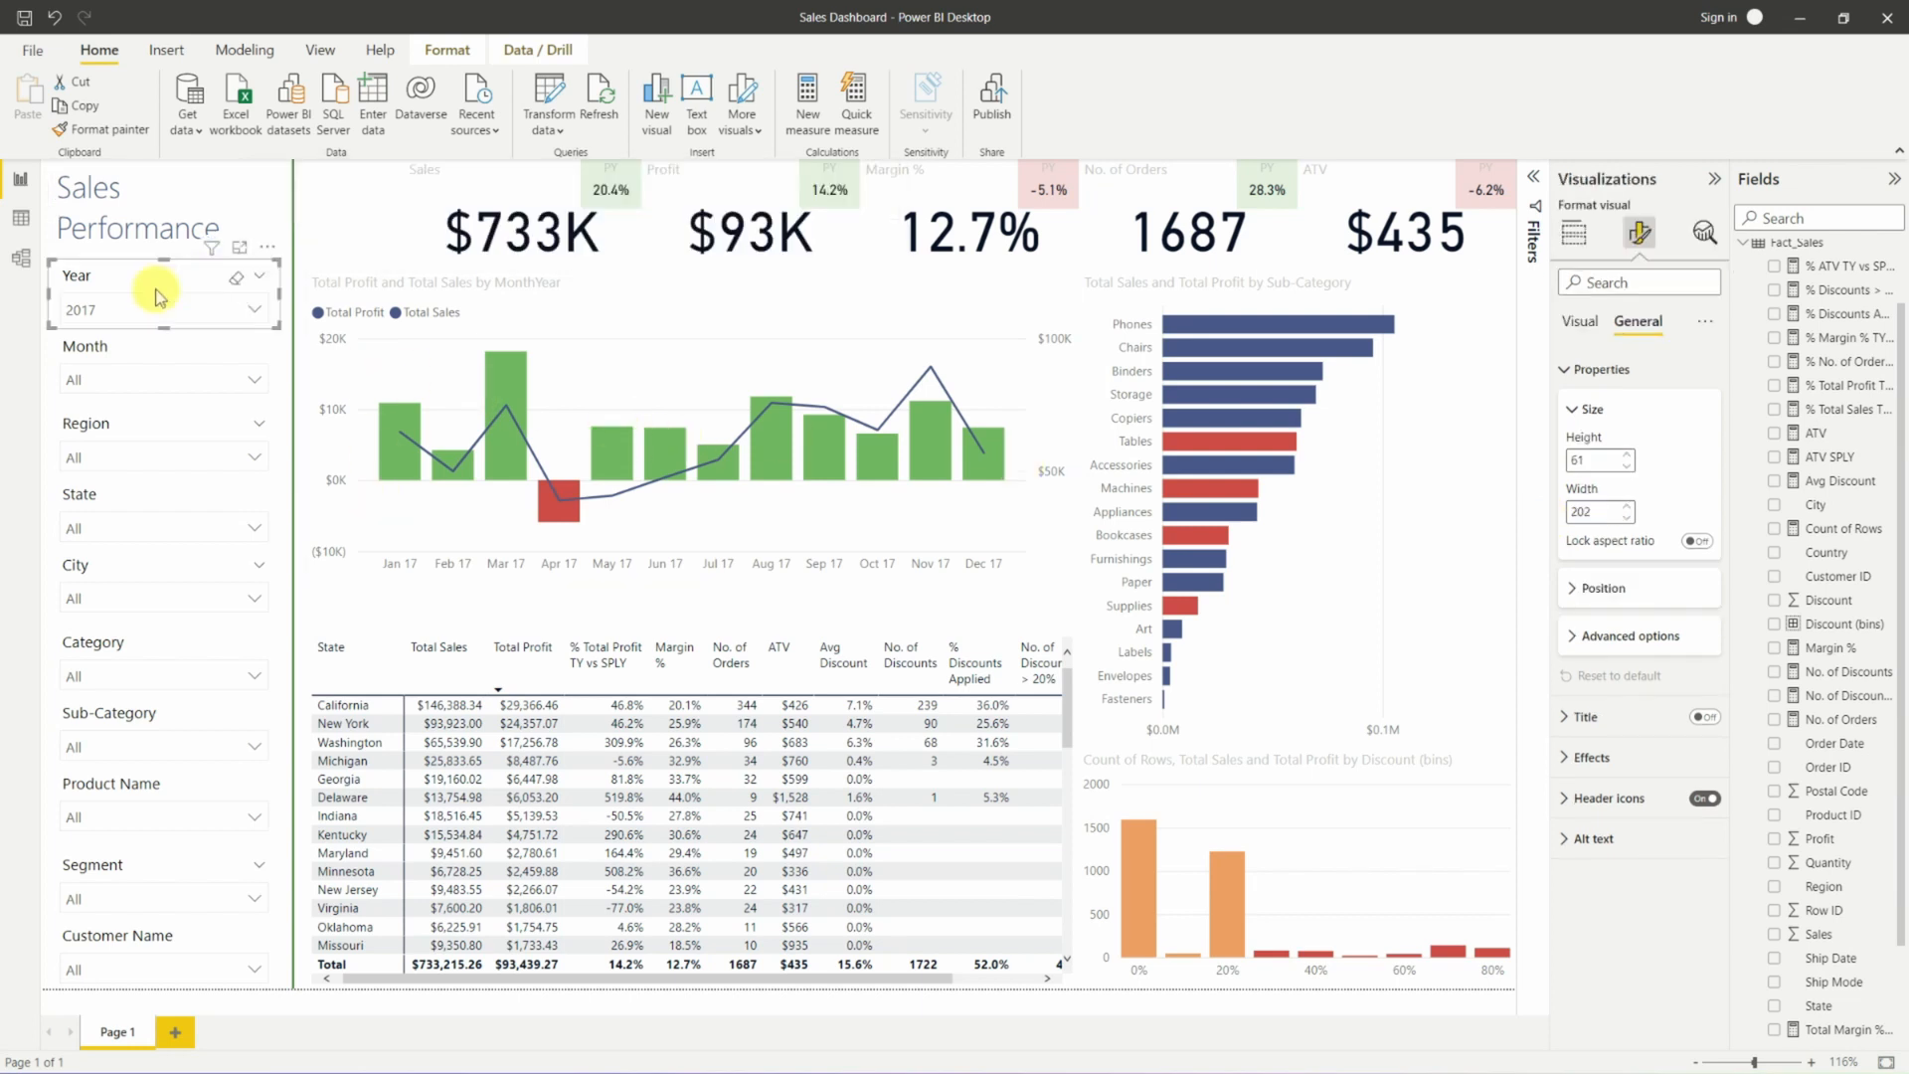
left_click(1589, 459)
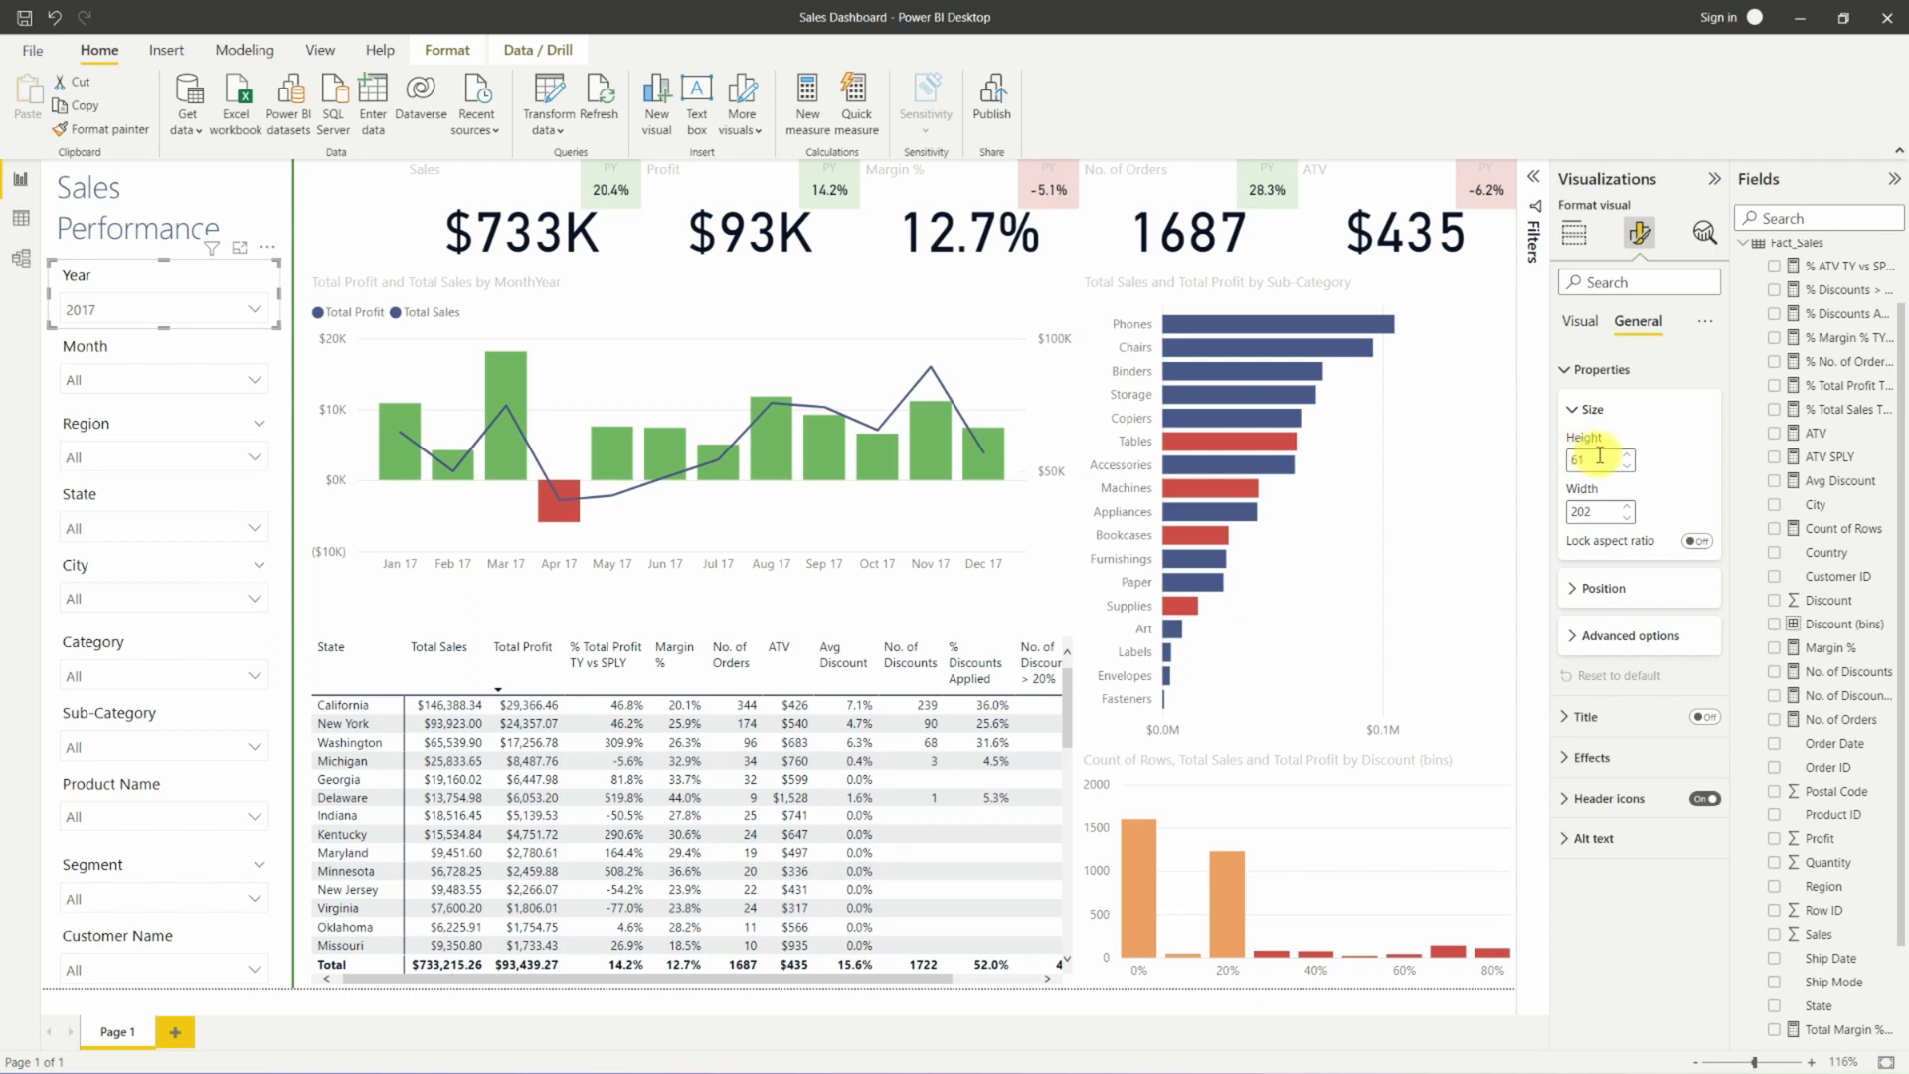
left_click_drag(153, 277, 157, 294)
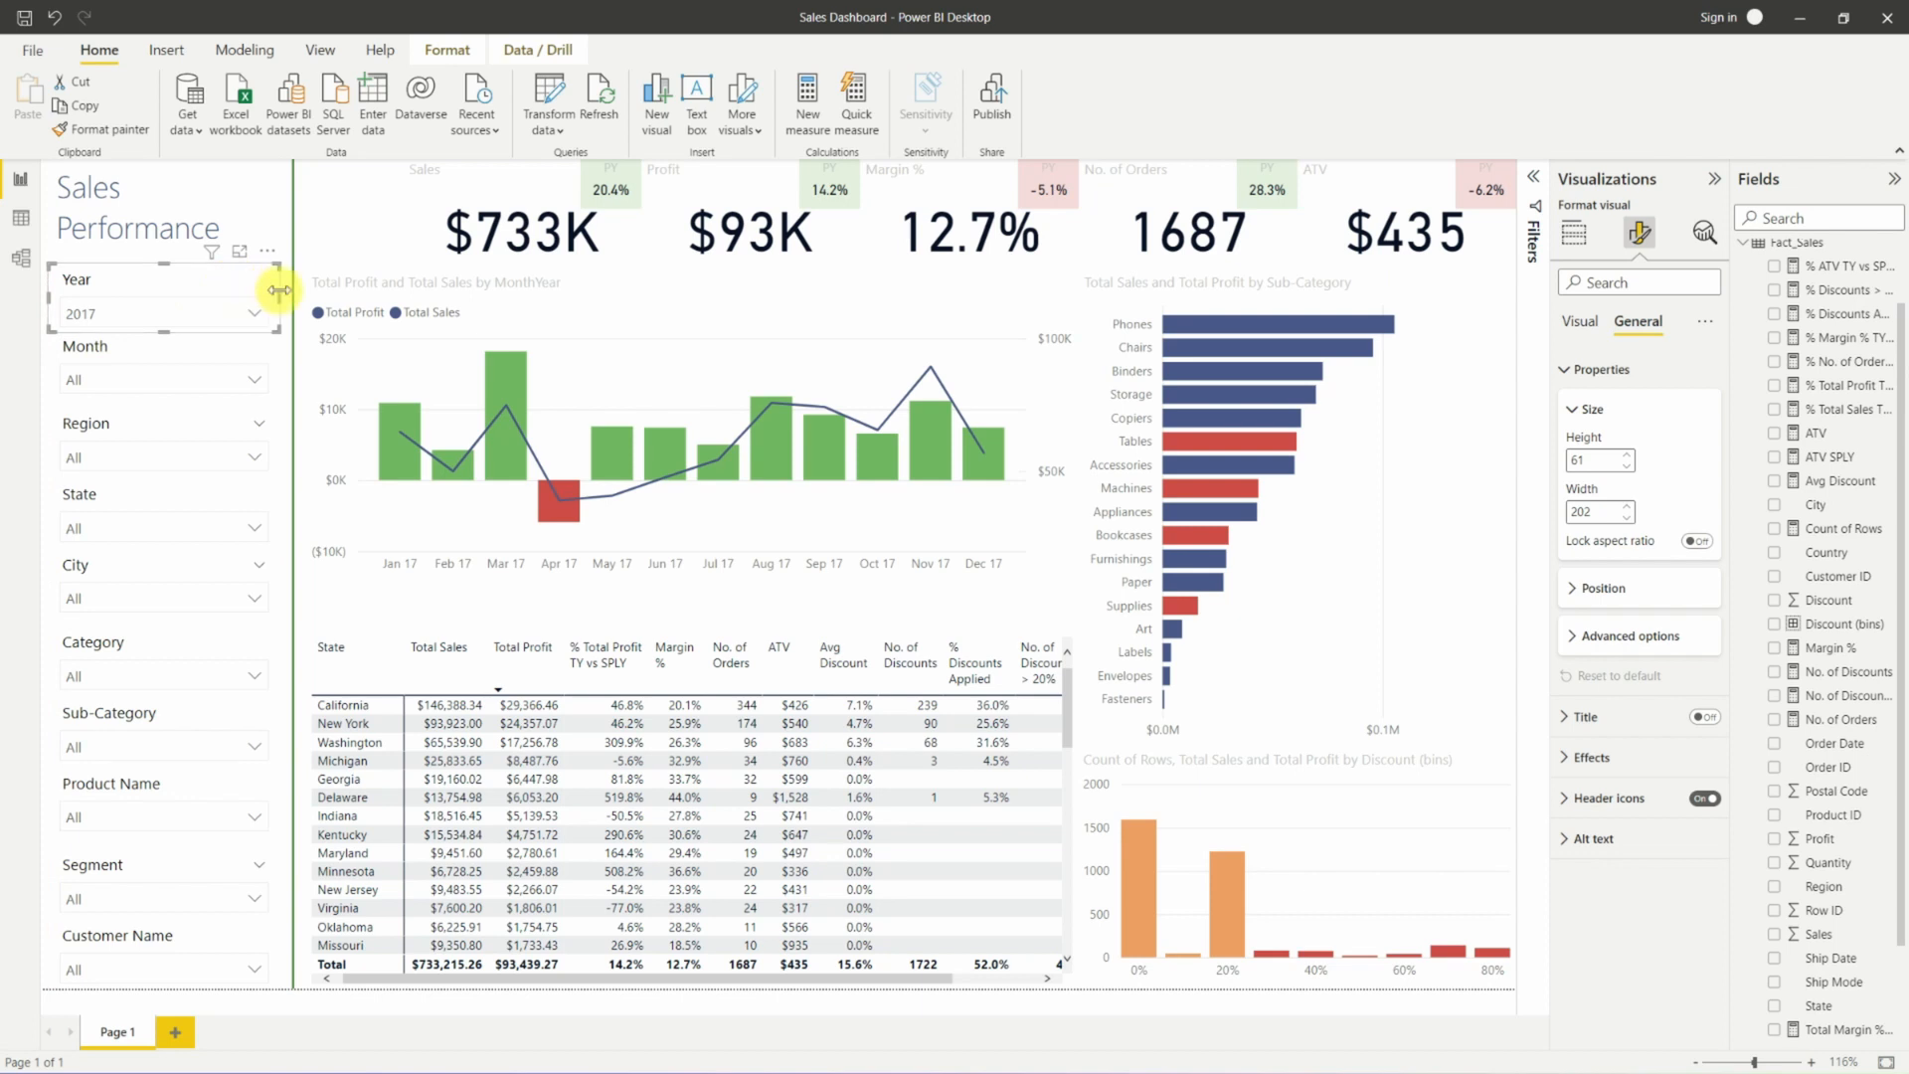
left_click_drag(279, 291, 232, 290)
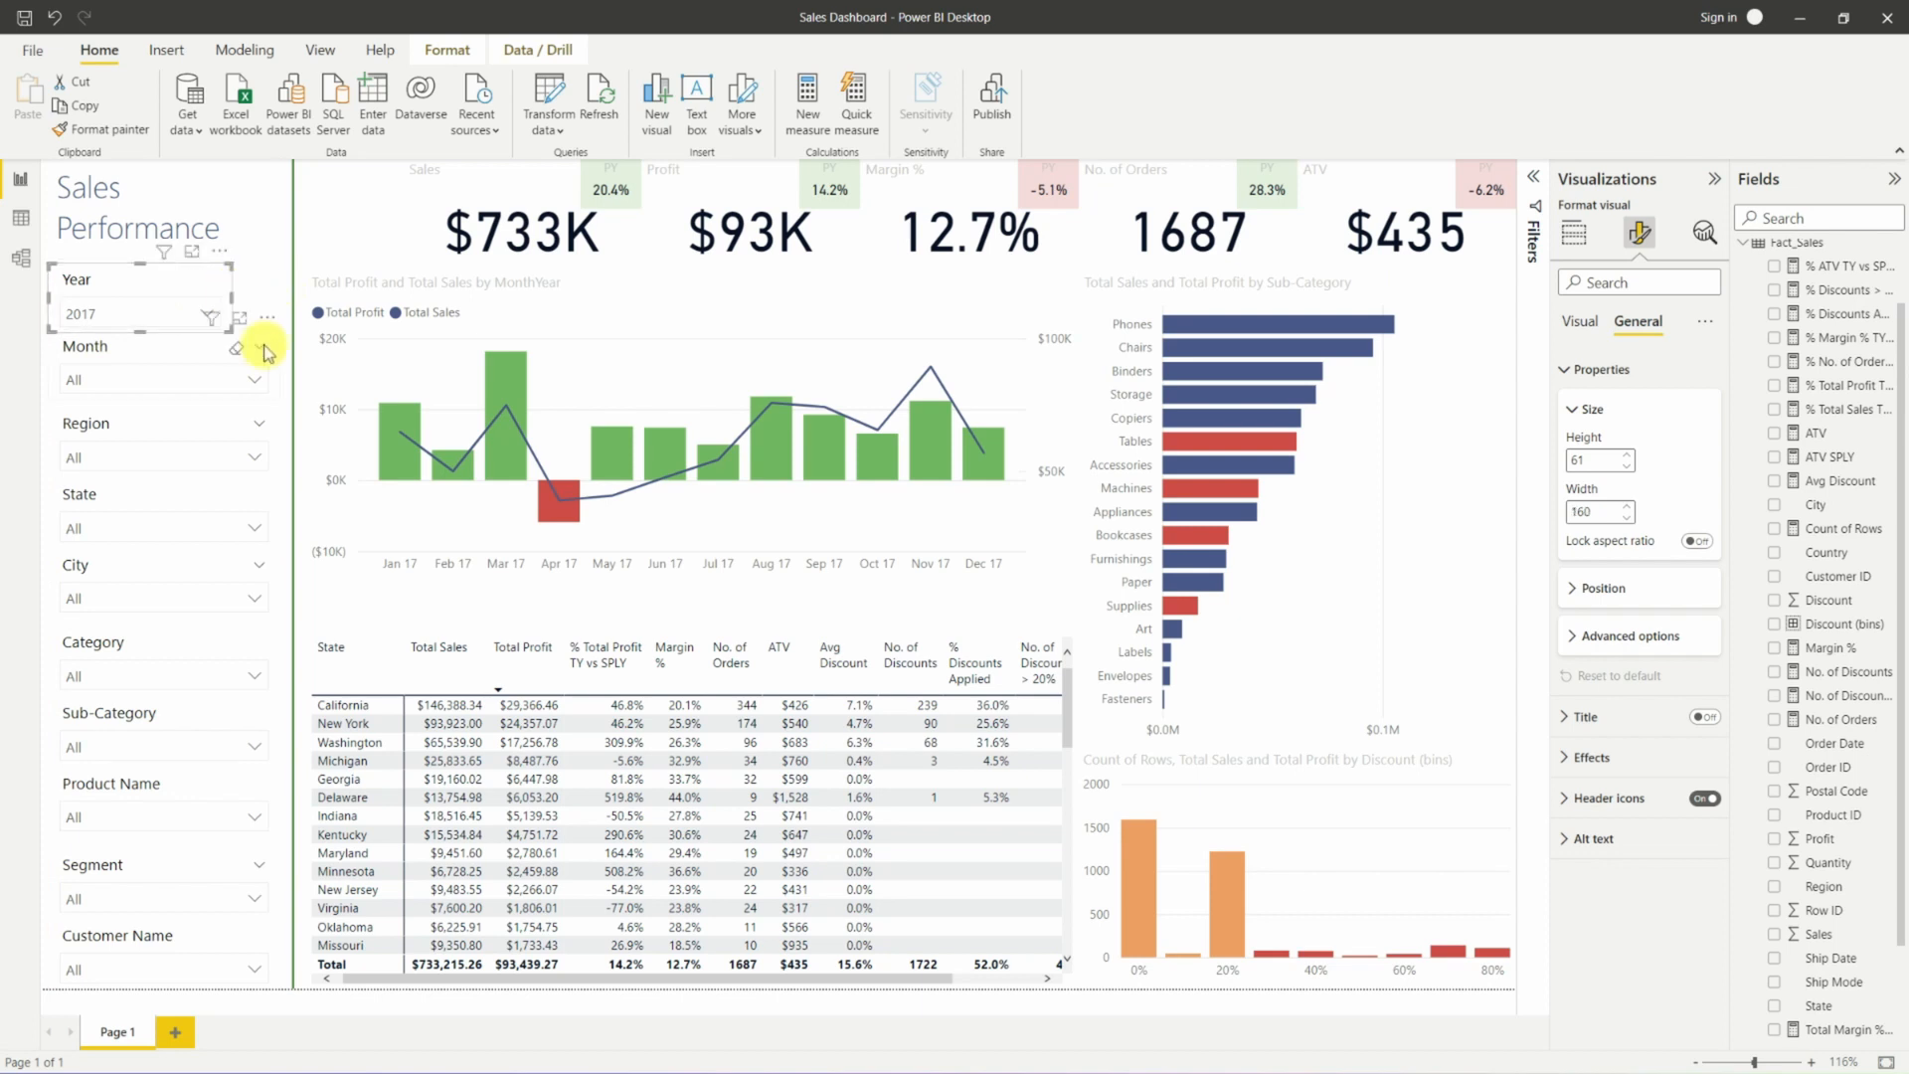
Narrow the Month, Region, State and City slicers to line up with the Year slicer's edges.
left_click(194, 363)
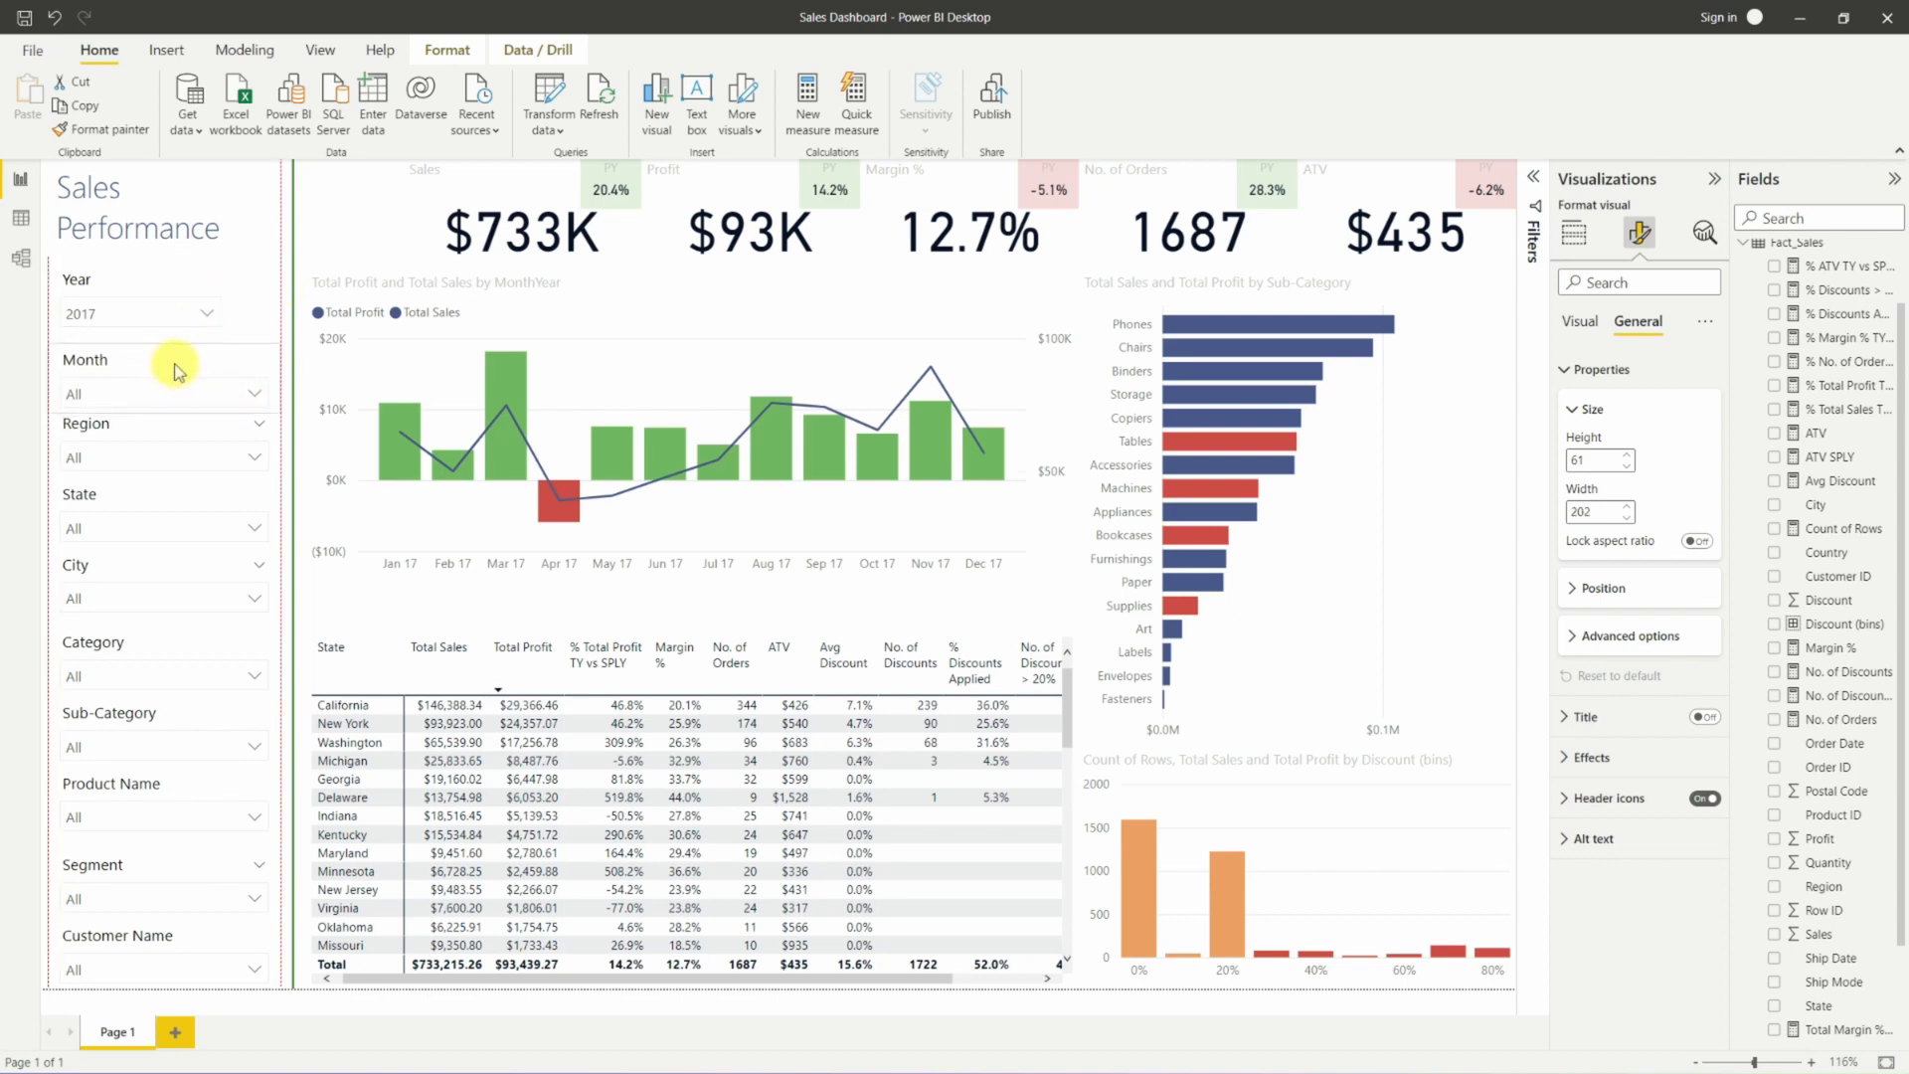
left_click_drag(50, 426, 54, 426)
left_click_drag(278, 438, 231, 439)
left_click_drag(50, 507, 54, 507)
left_click_drag(279, 511, 232, 511)
left_click_drag(278, 573, 232, 573)
Narrow the Category, Sub-Category, Product Name, Segment and Customer Name slicers to the same width as the slicers above.
left_click_drag(50, 658, 54, 658)
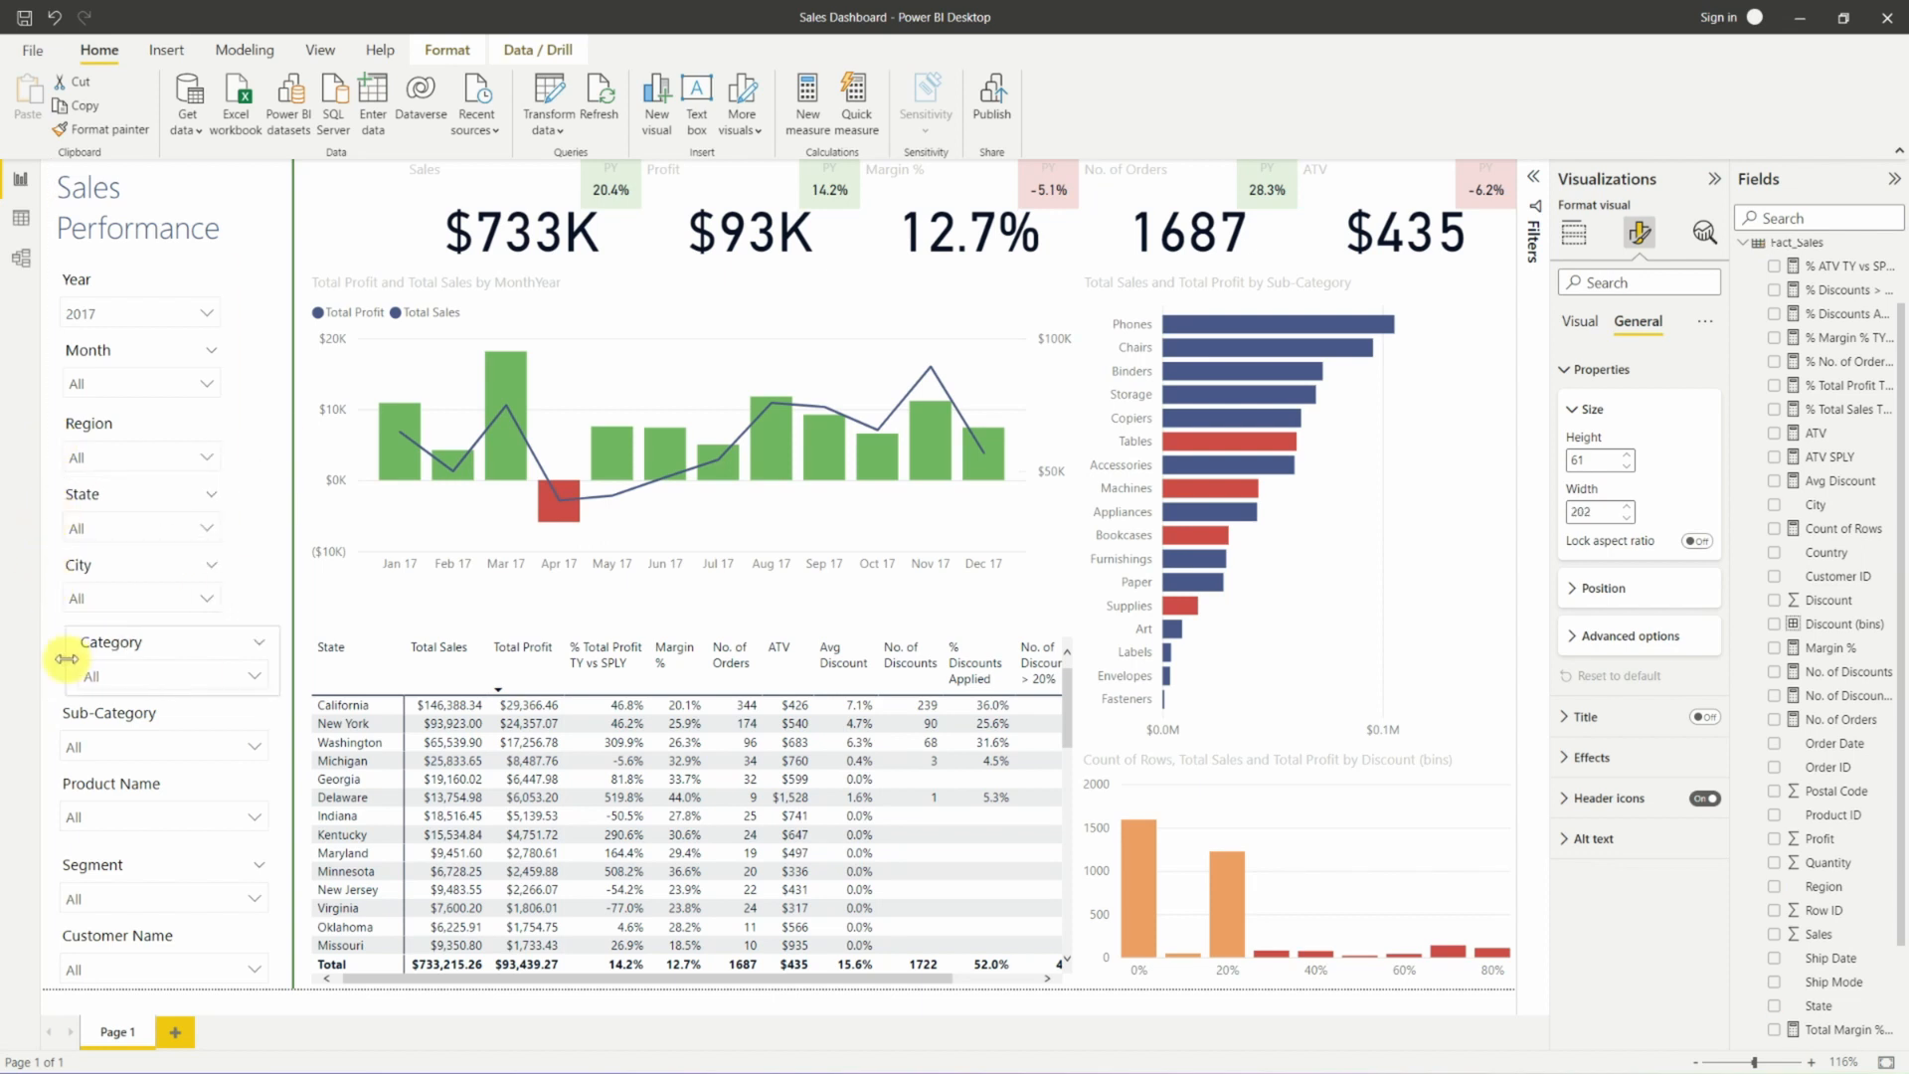
left_click_drag(279, 660, 231, 660)
left_click_drag(49, 729, 55, 729)
left_click_drag(279, 731, 232, 731)
left_click_drag(50, 802, 53, 802)
left_click_drag(278, 800, 232, 799)
left_click_drag(49, 883, 54, 883)
left_click_drag(278, 883, 232, 883)
left_click_drag(50, 954, 54, 954)
left_click_drag(279, 954, 232, 954)
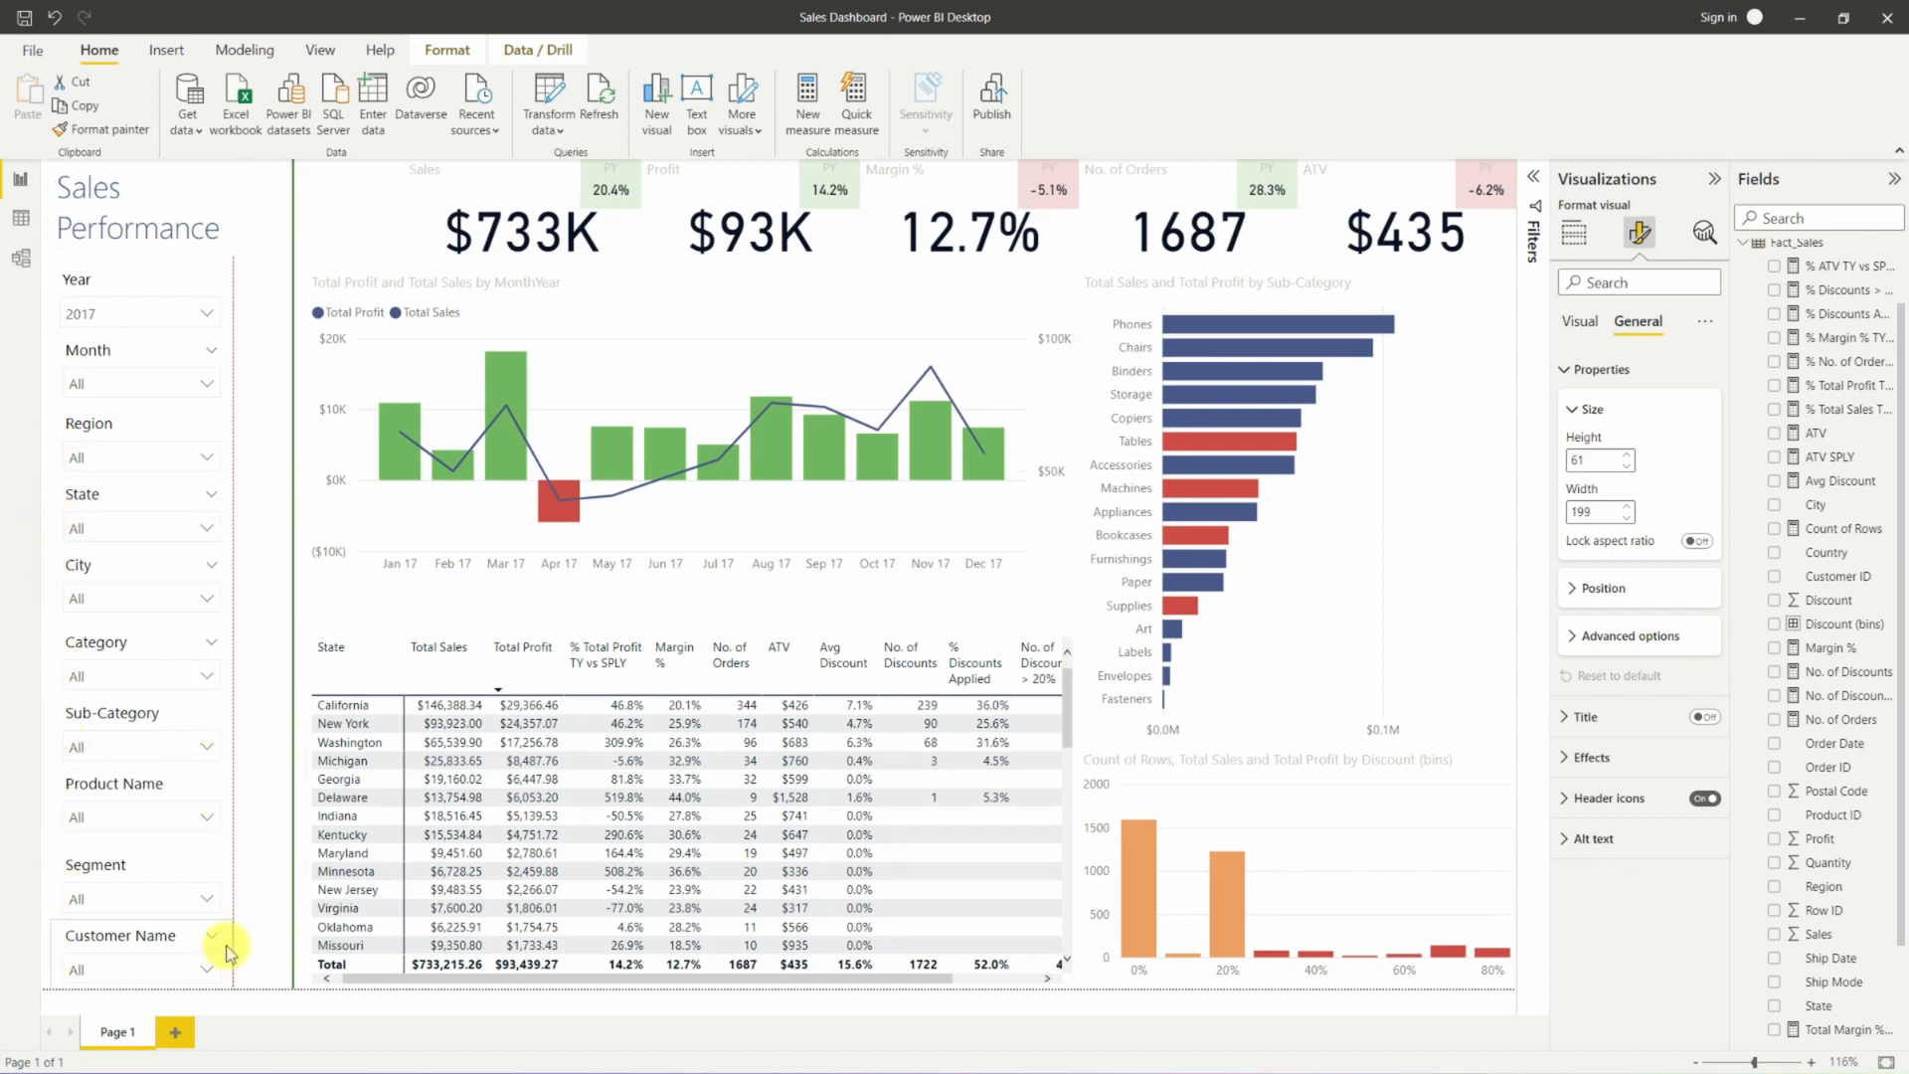
Move the vertical divider line close to the narrowed slicer column.
left_click(303, 487)
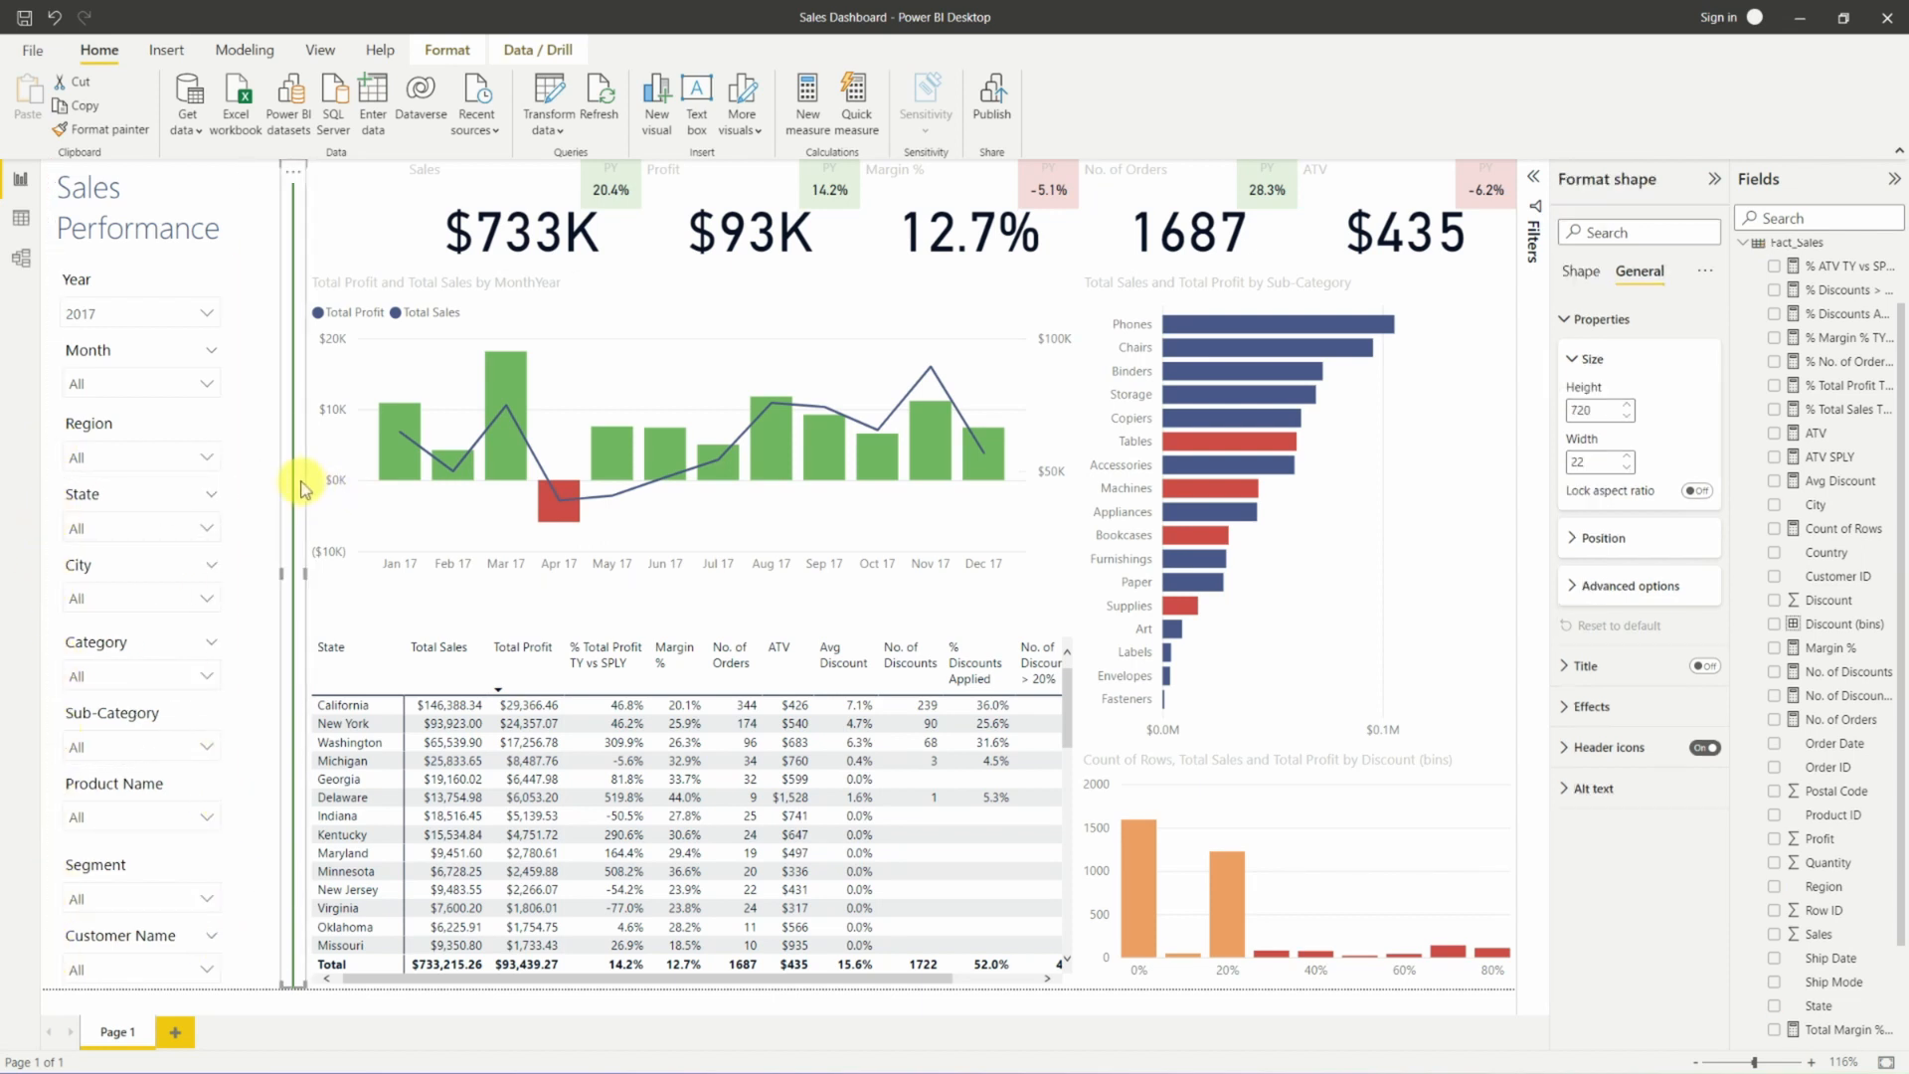
left_click_drag(302, 487, 256, 485)
key("Right")
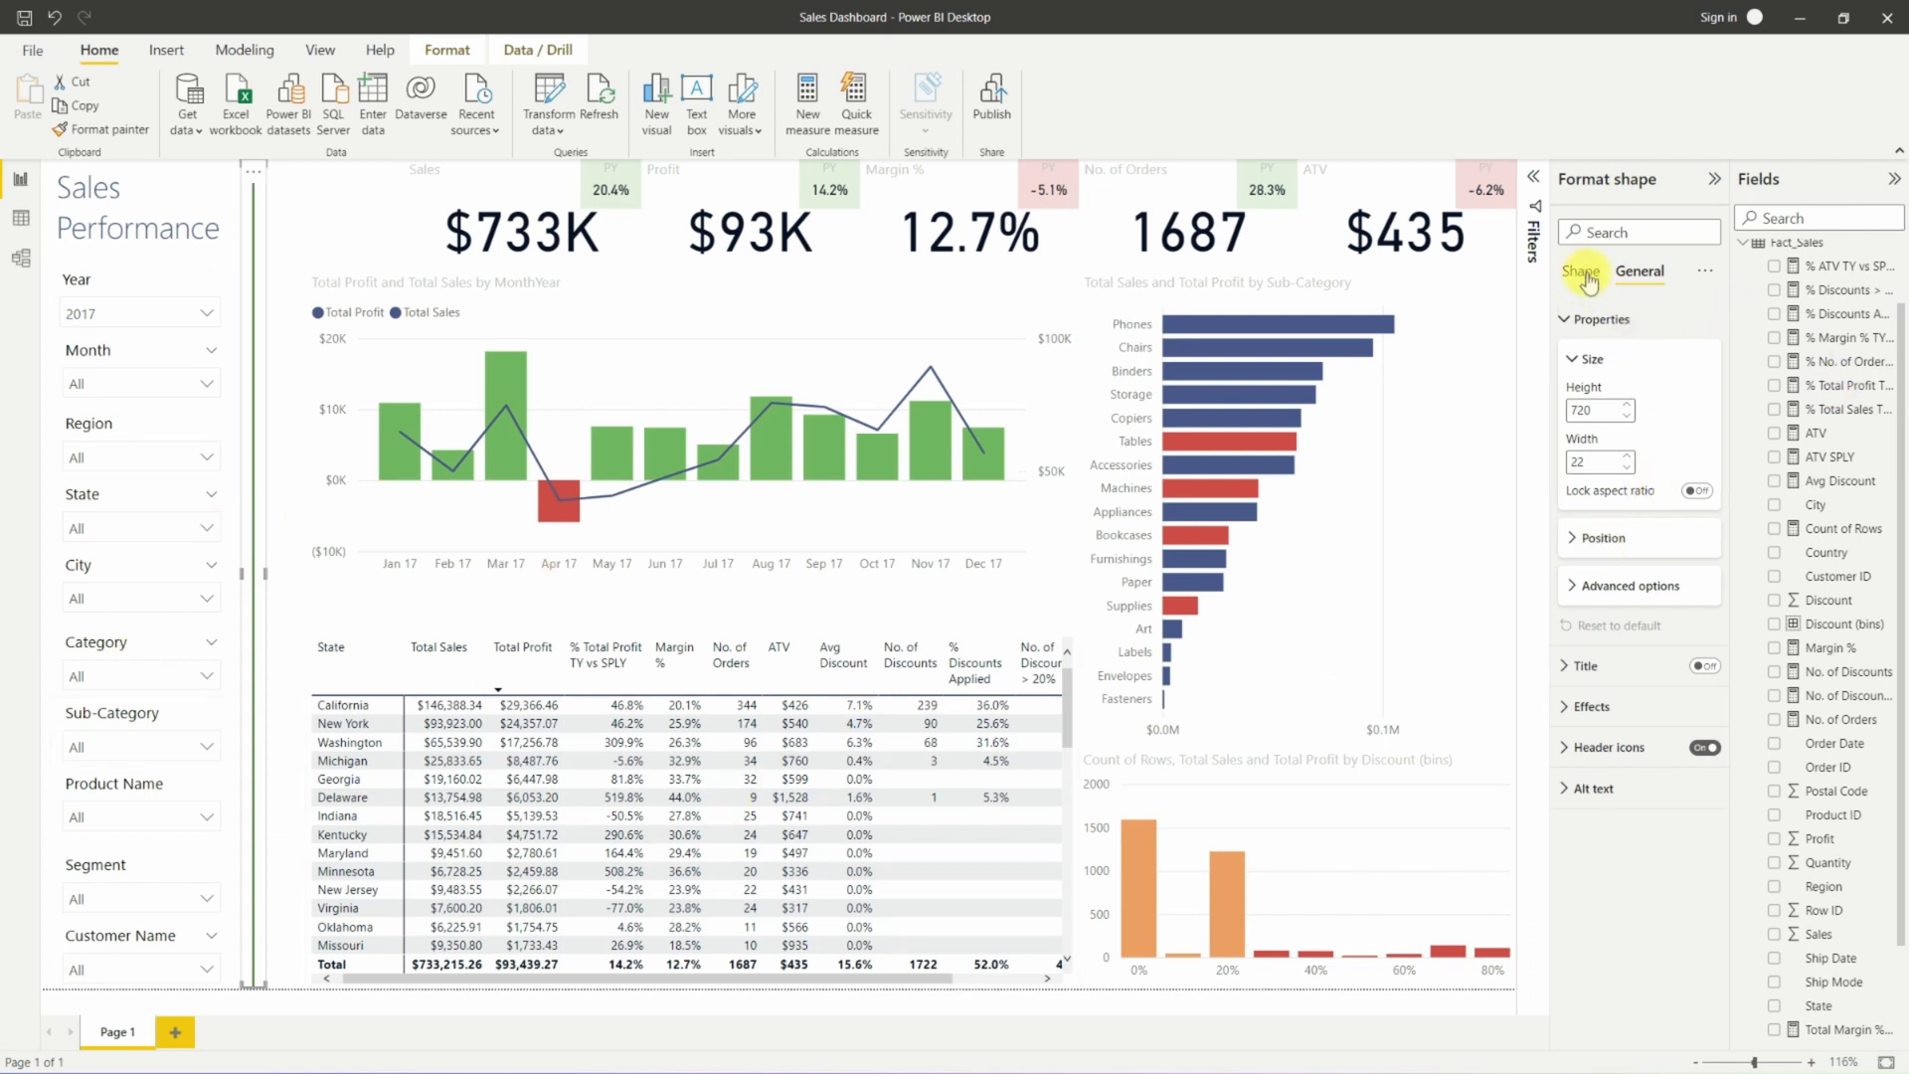
Change the divider line's border color to the lightest tint of the light blue theme color.
left_click(1594, 706)
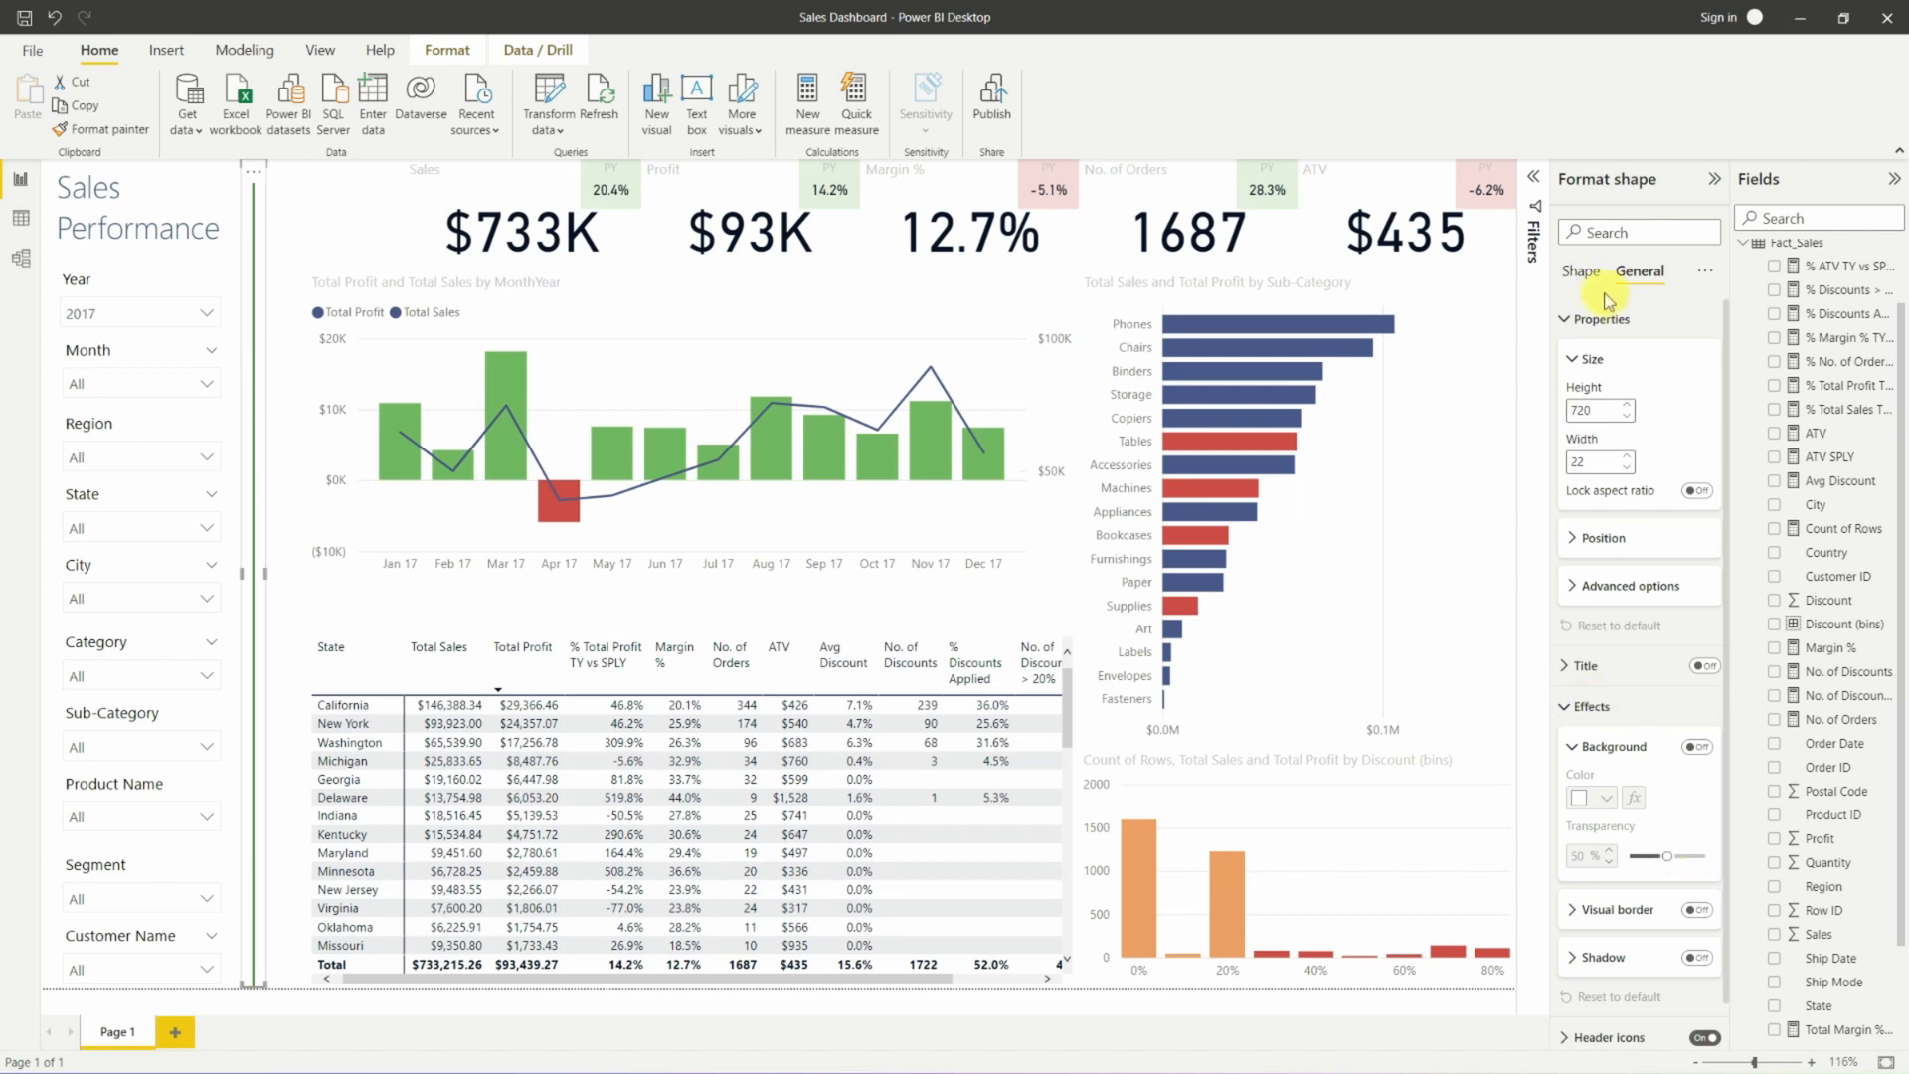
left_click(1581, 271)
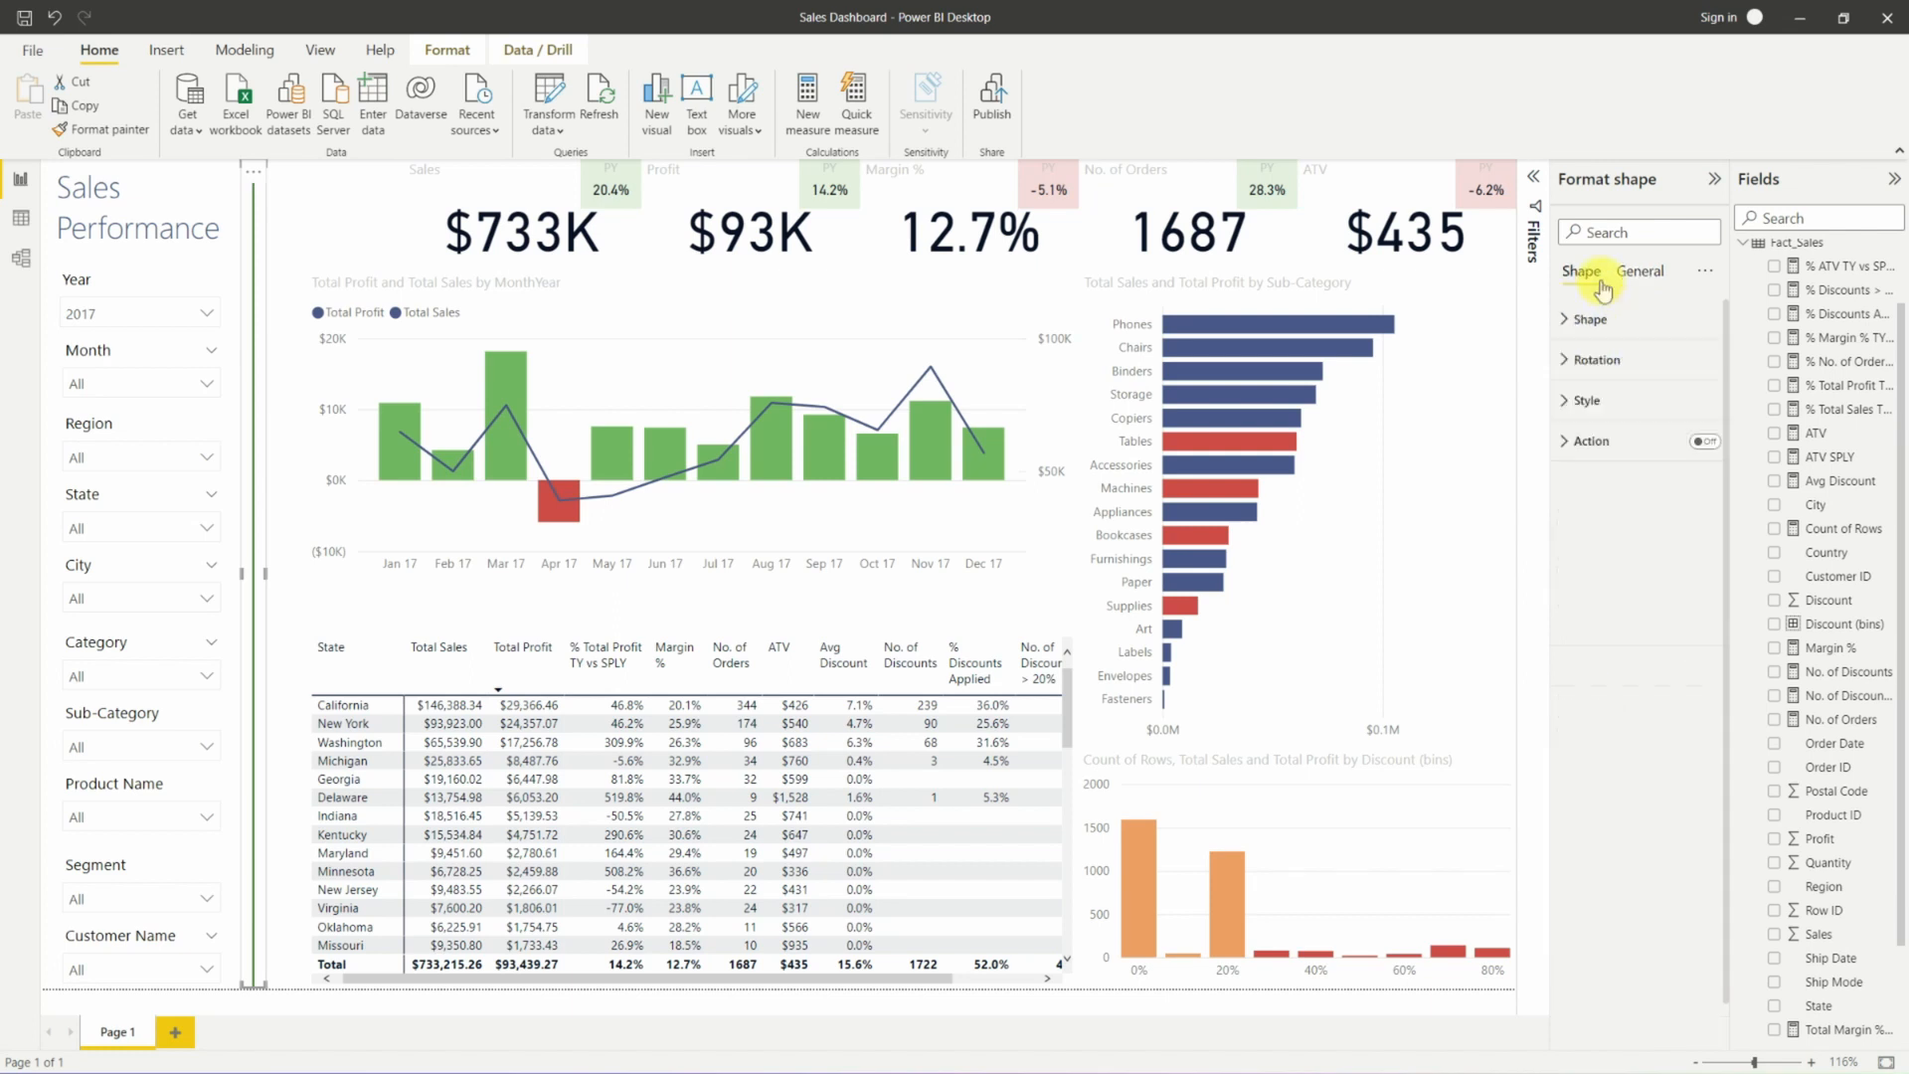
left_click(1596, 401)
left_click(1593, 604)
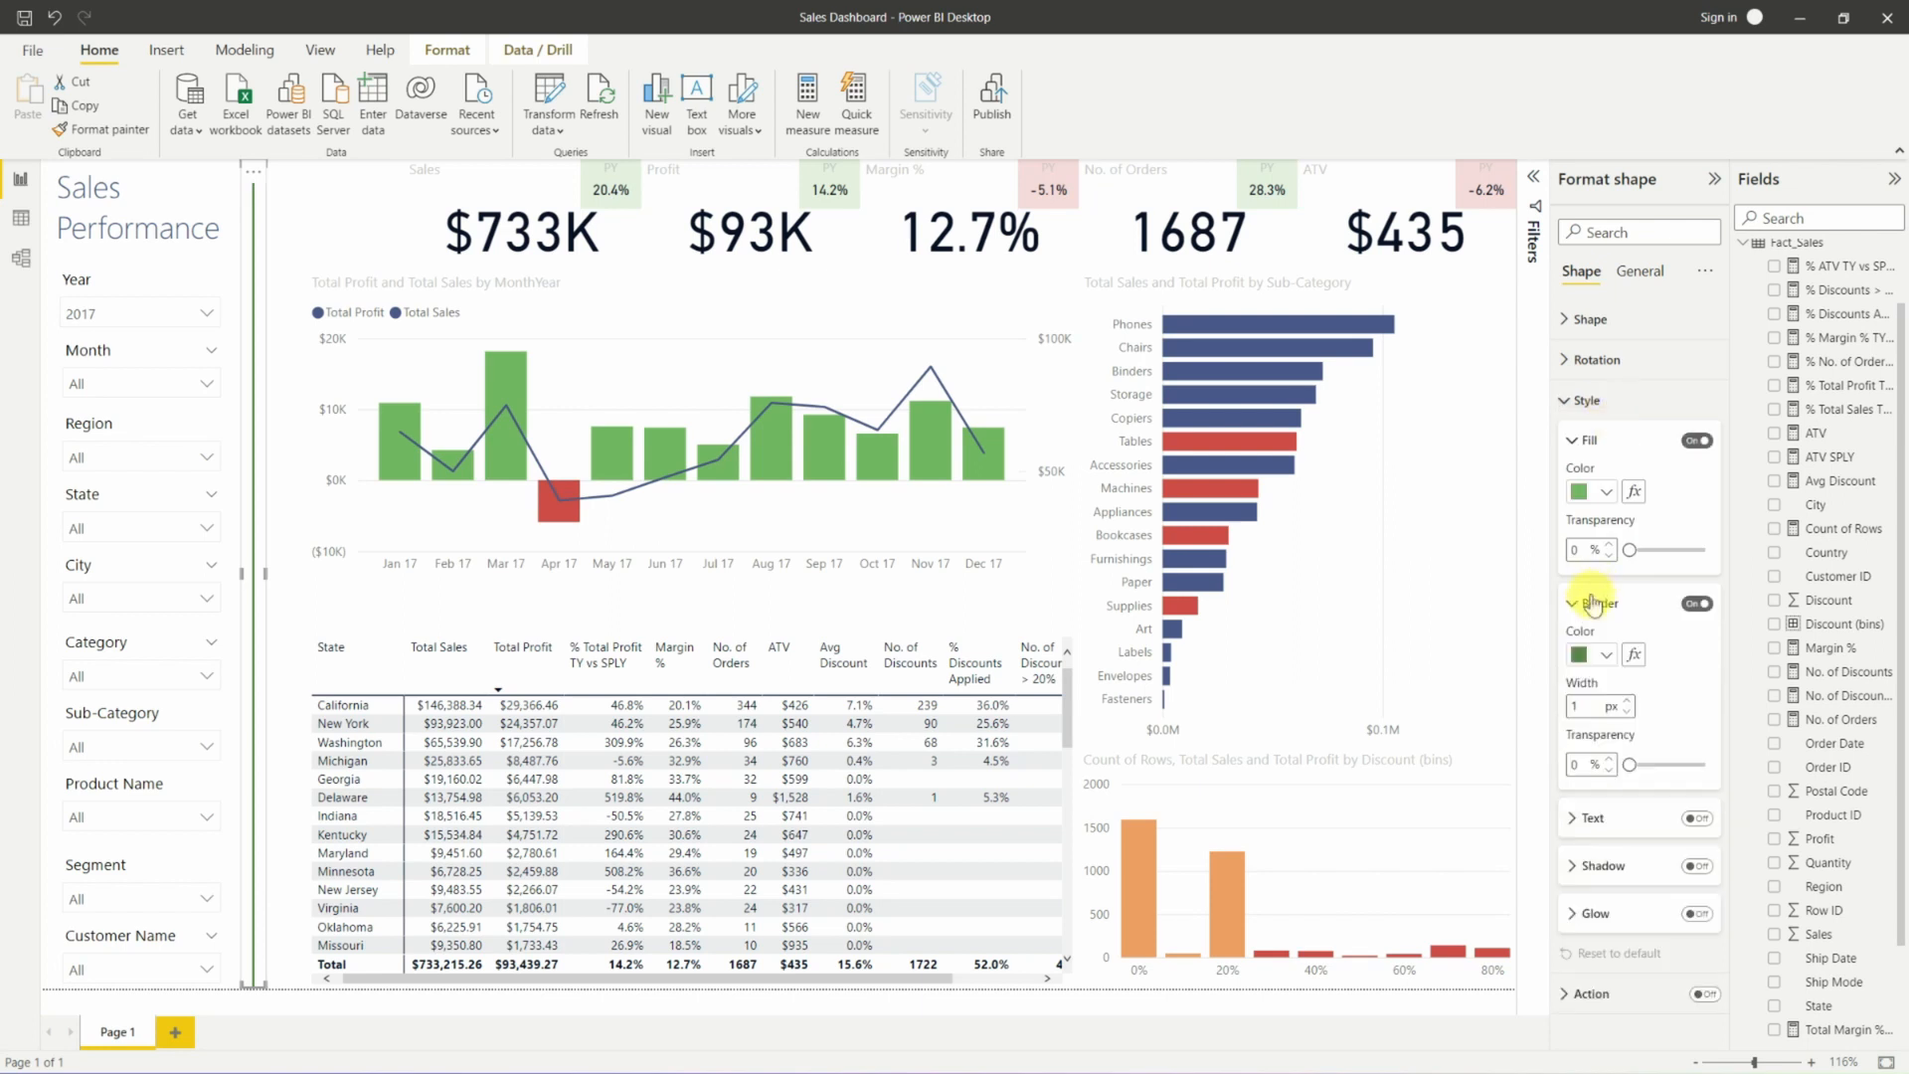
left_click(1596, 654)
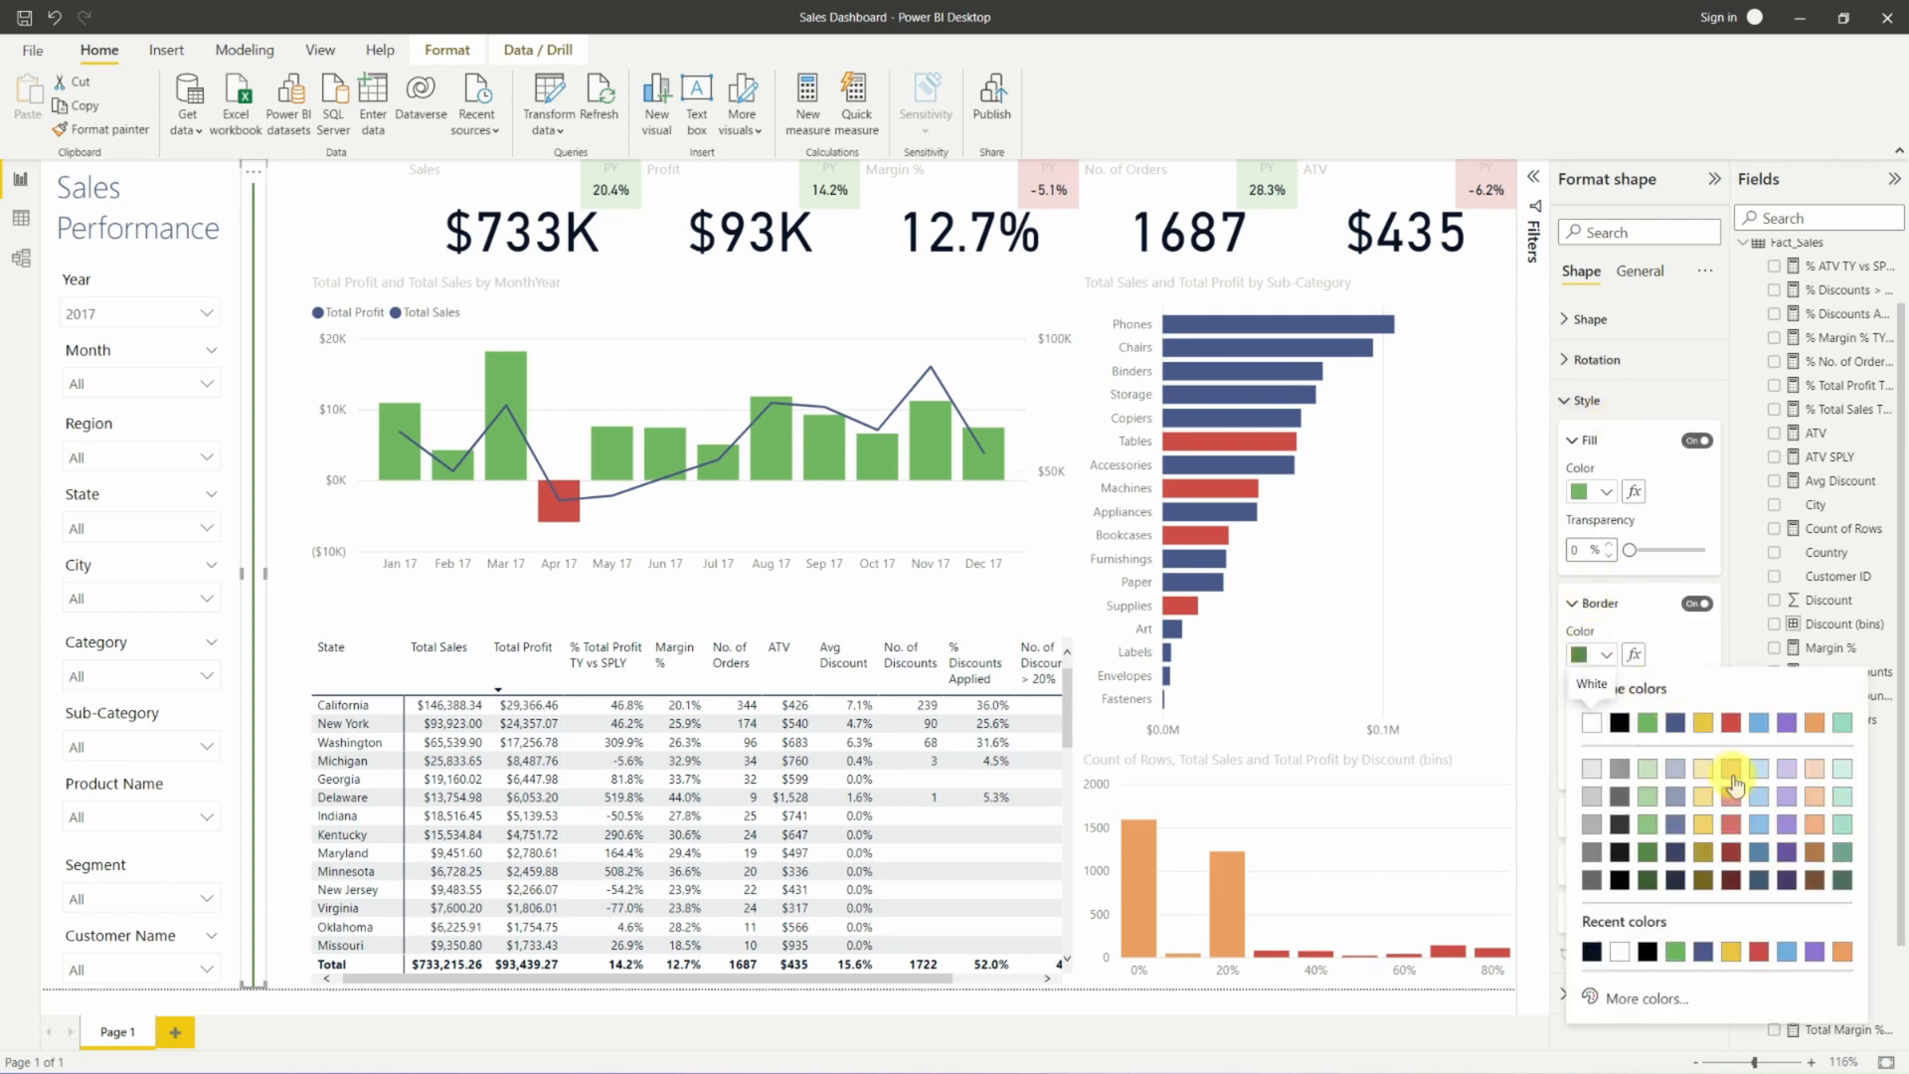
left_click(1760, 734)
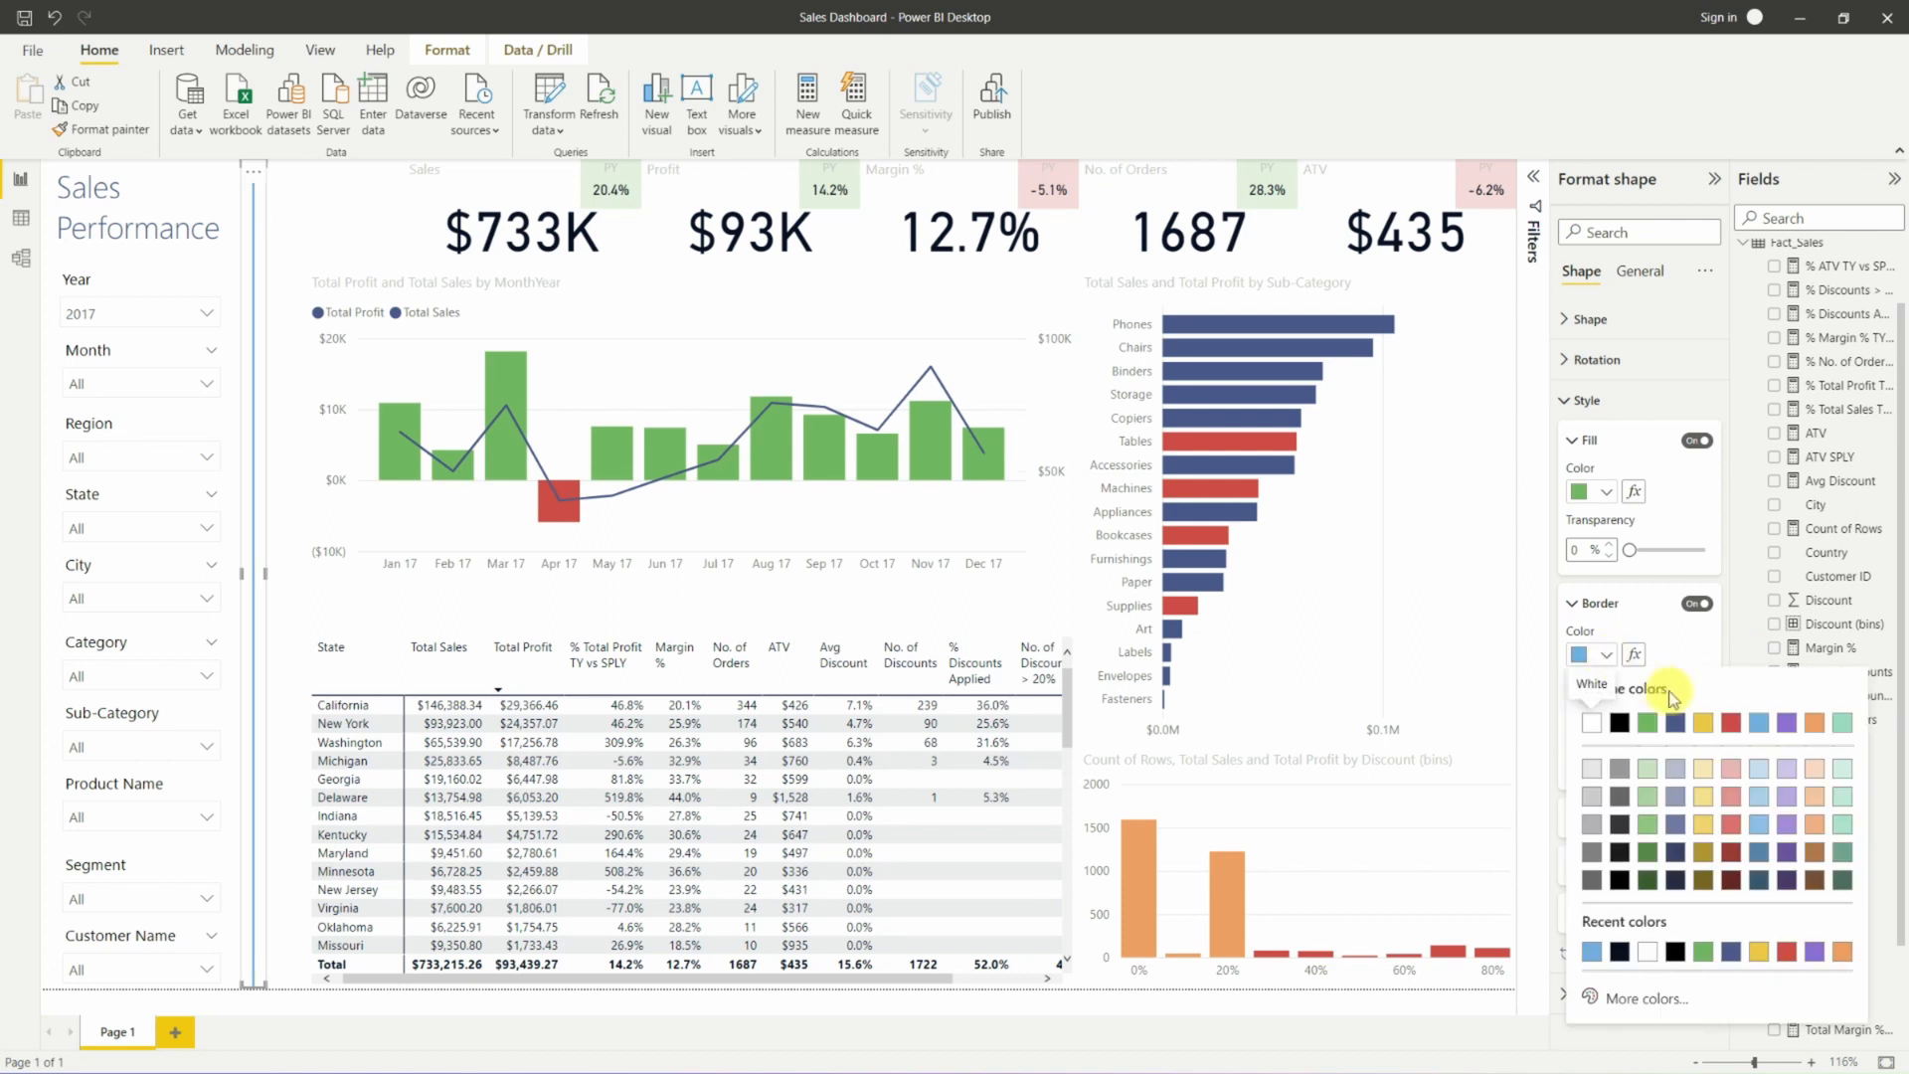
left_click(1760, 774)
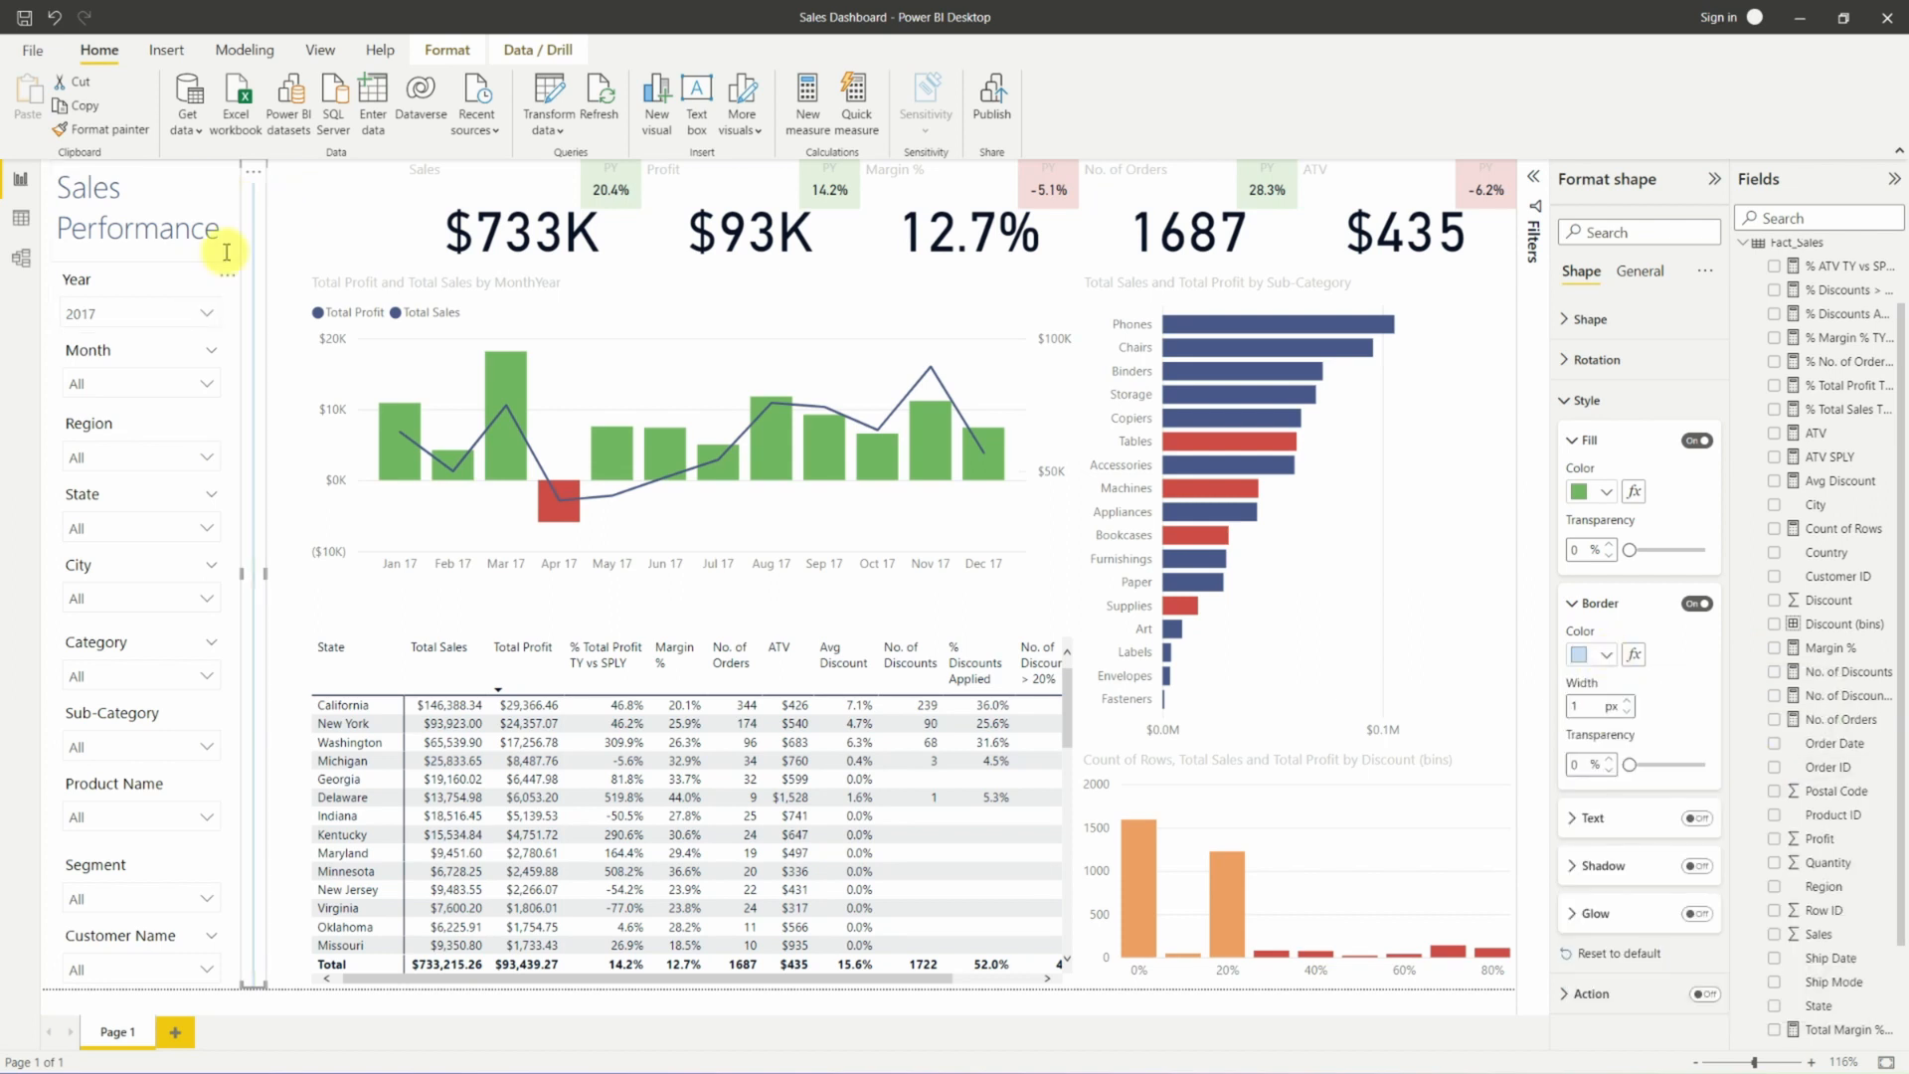
Set the header font color of all the slicers, from Year through Customer Name, to the dark blue theme color.
left_click(236, 288)
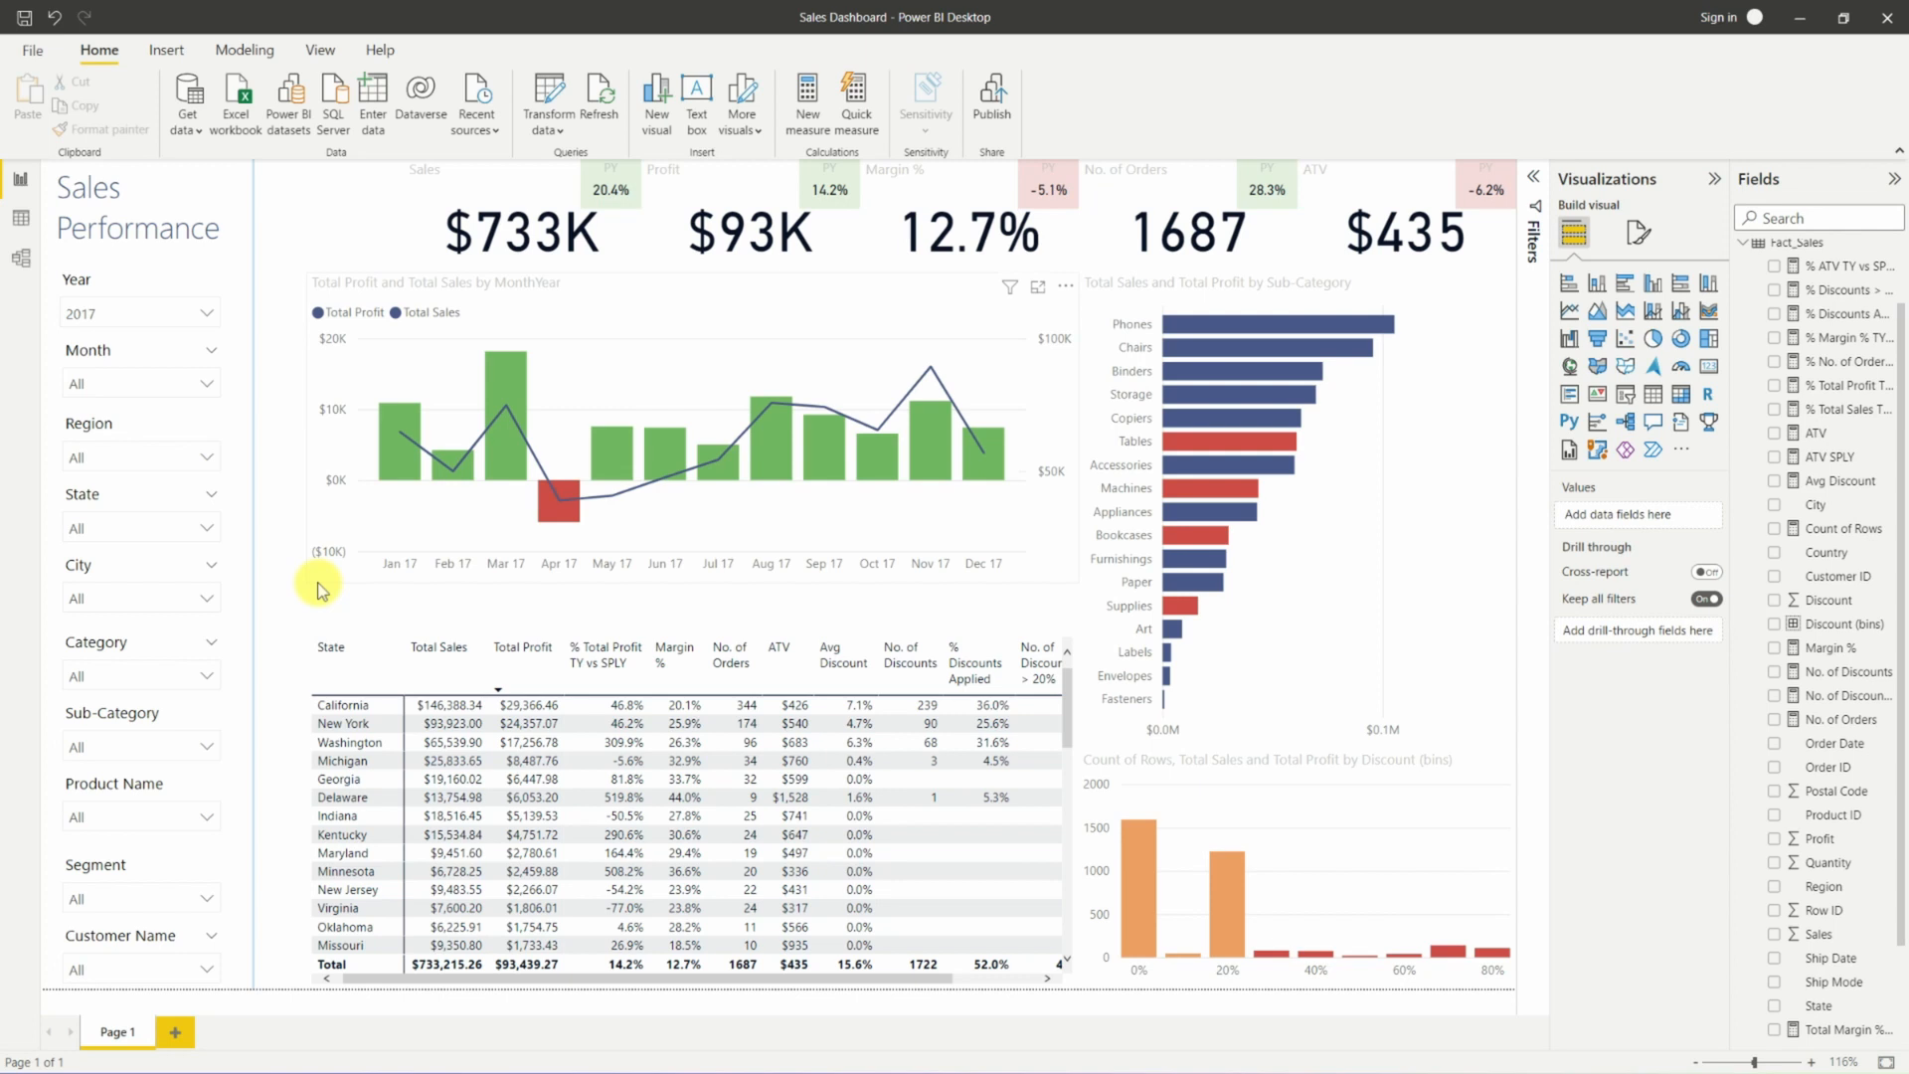
left_click(133, 278)
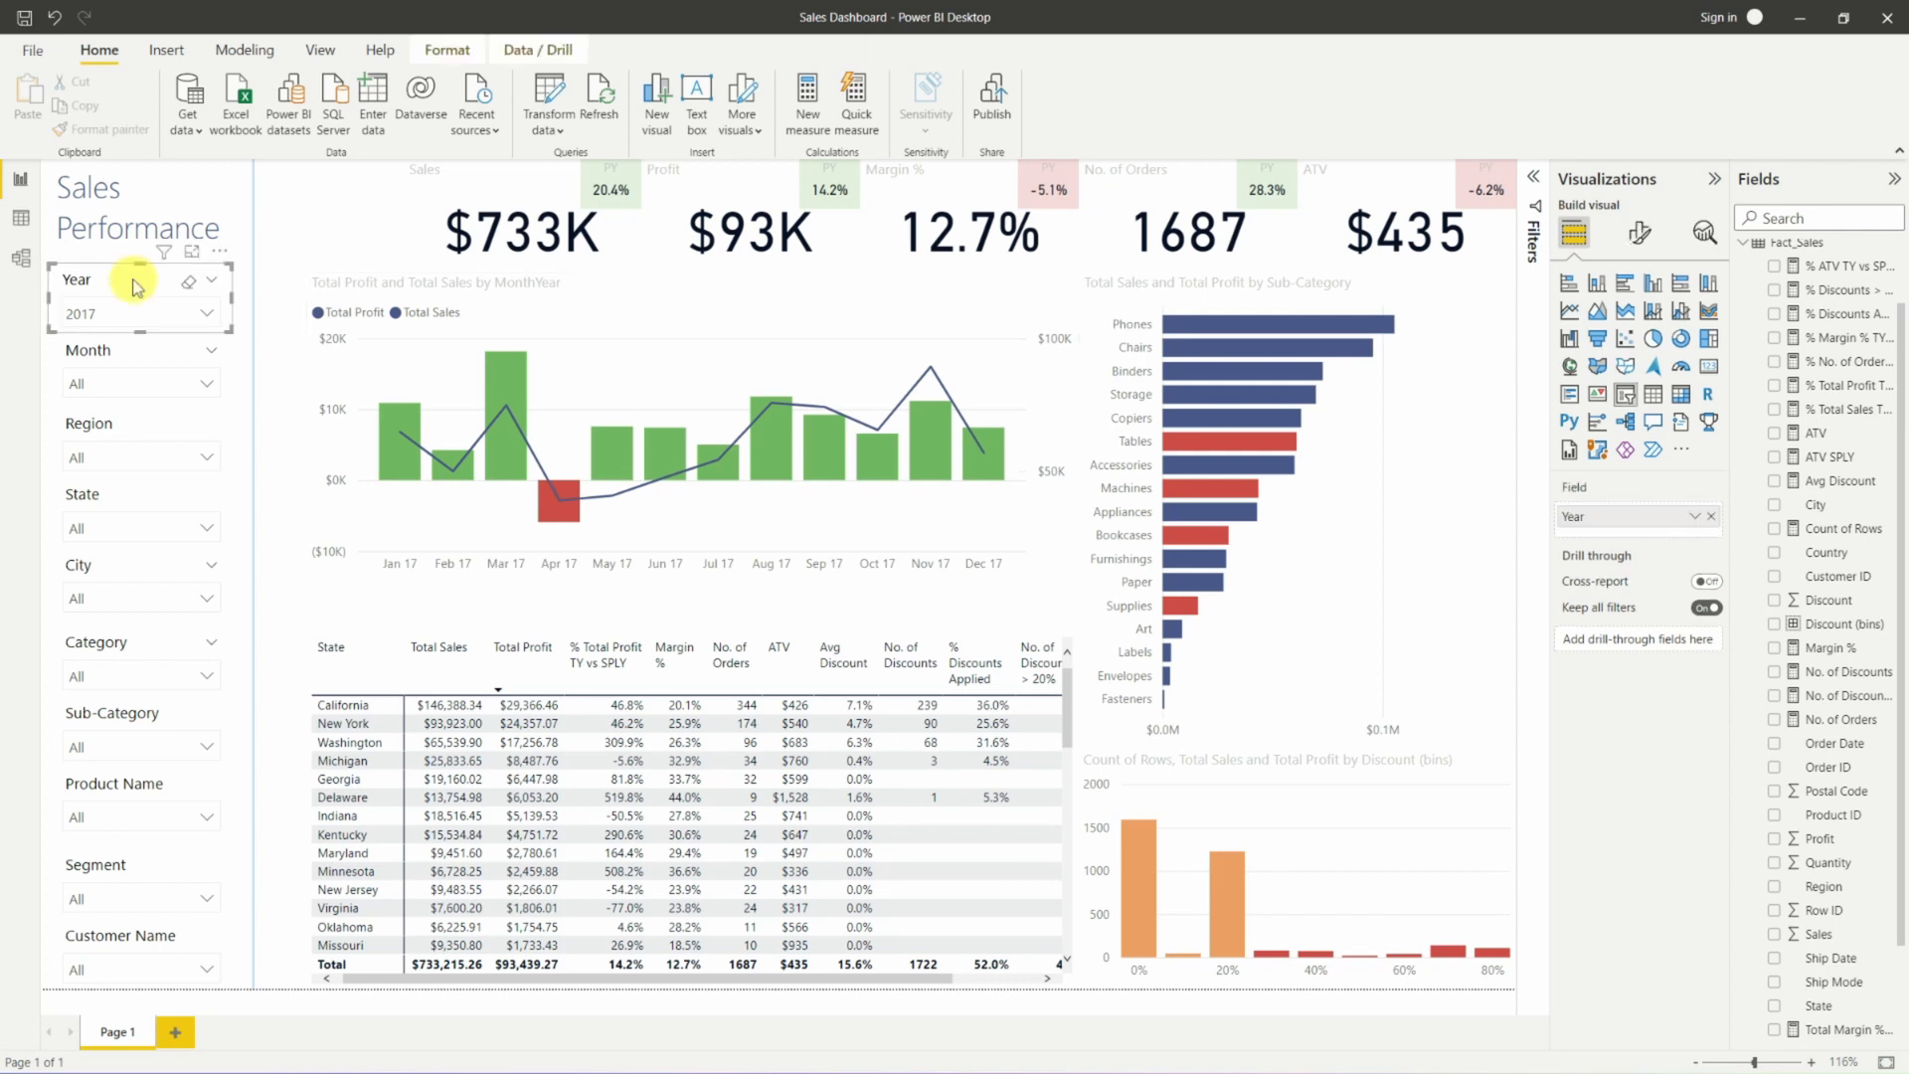
left_click(137, 352, "ctrl")
left_click(136, 425, "ctrl")
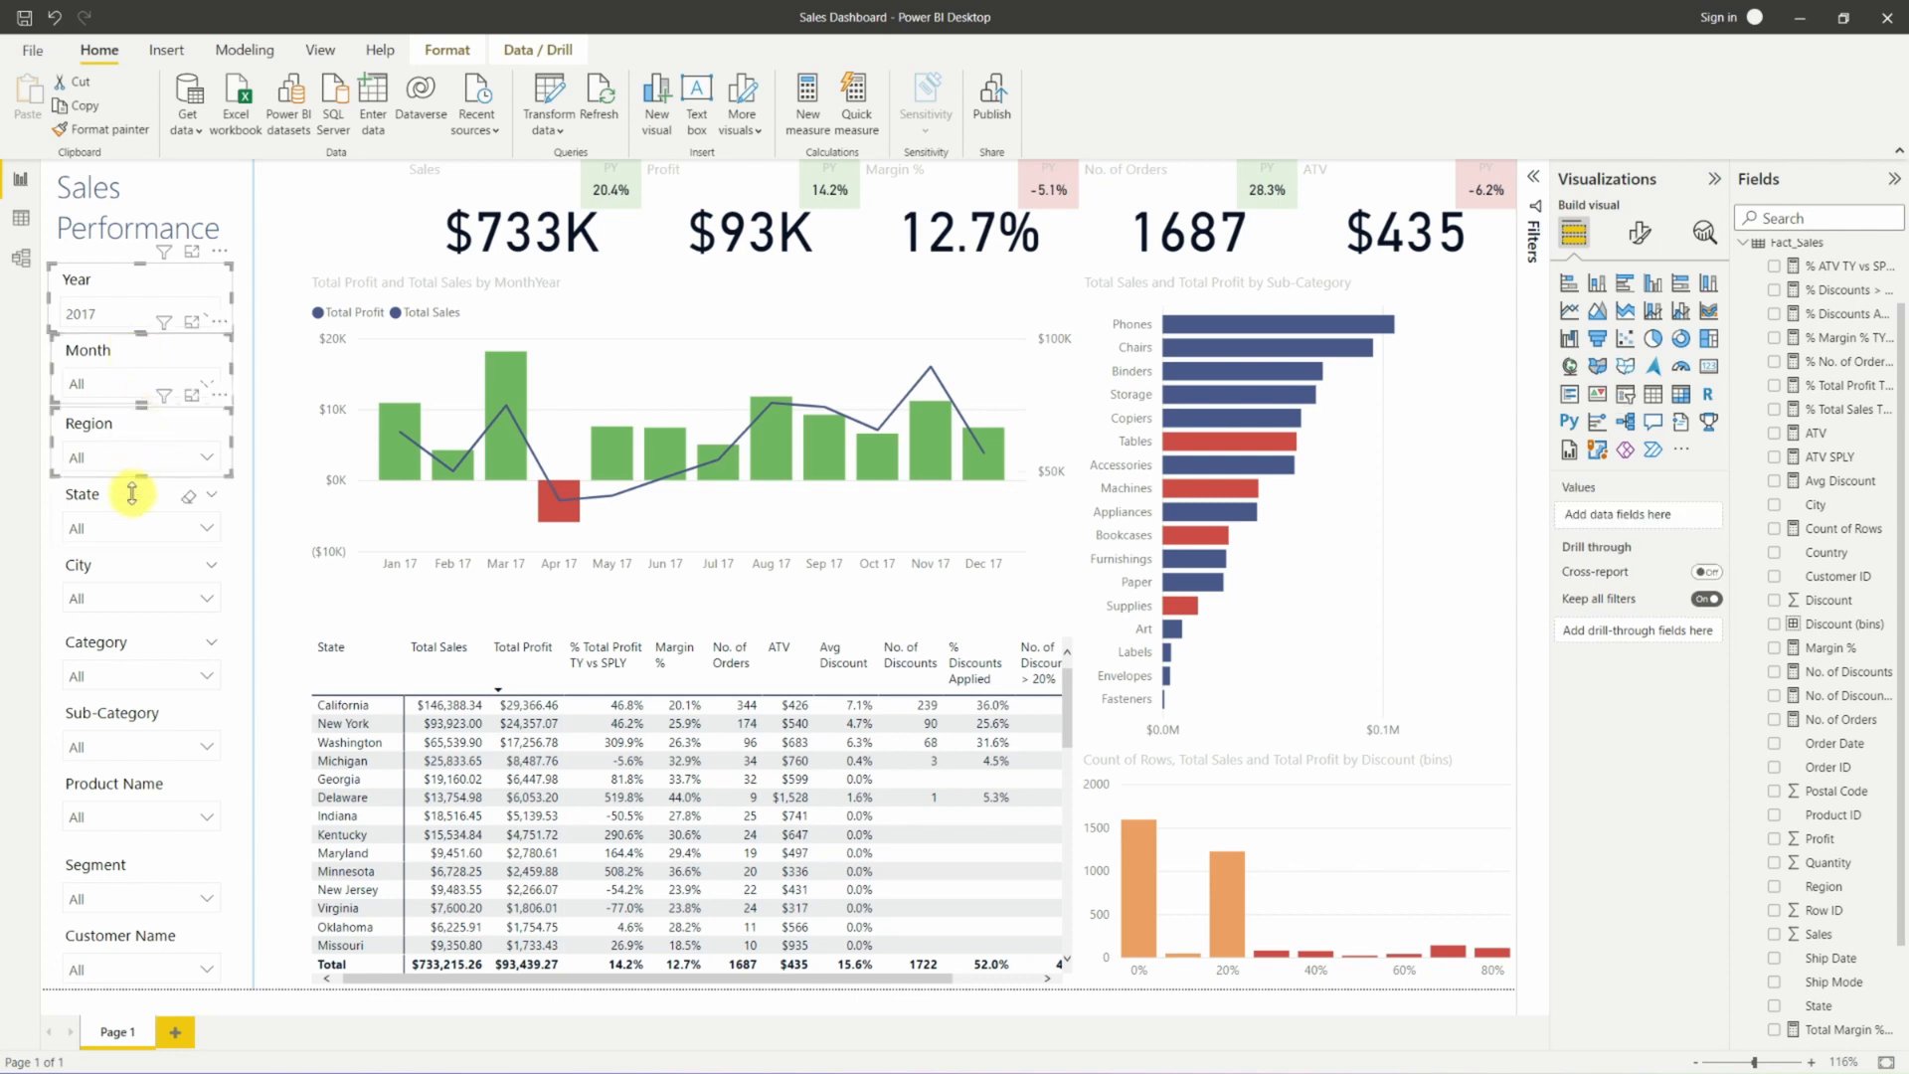
left_click(132, 494, "ctrl")
left_click(123, 567, "ctrl")
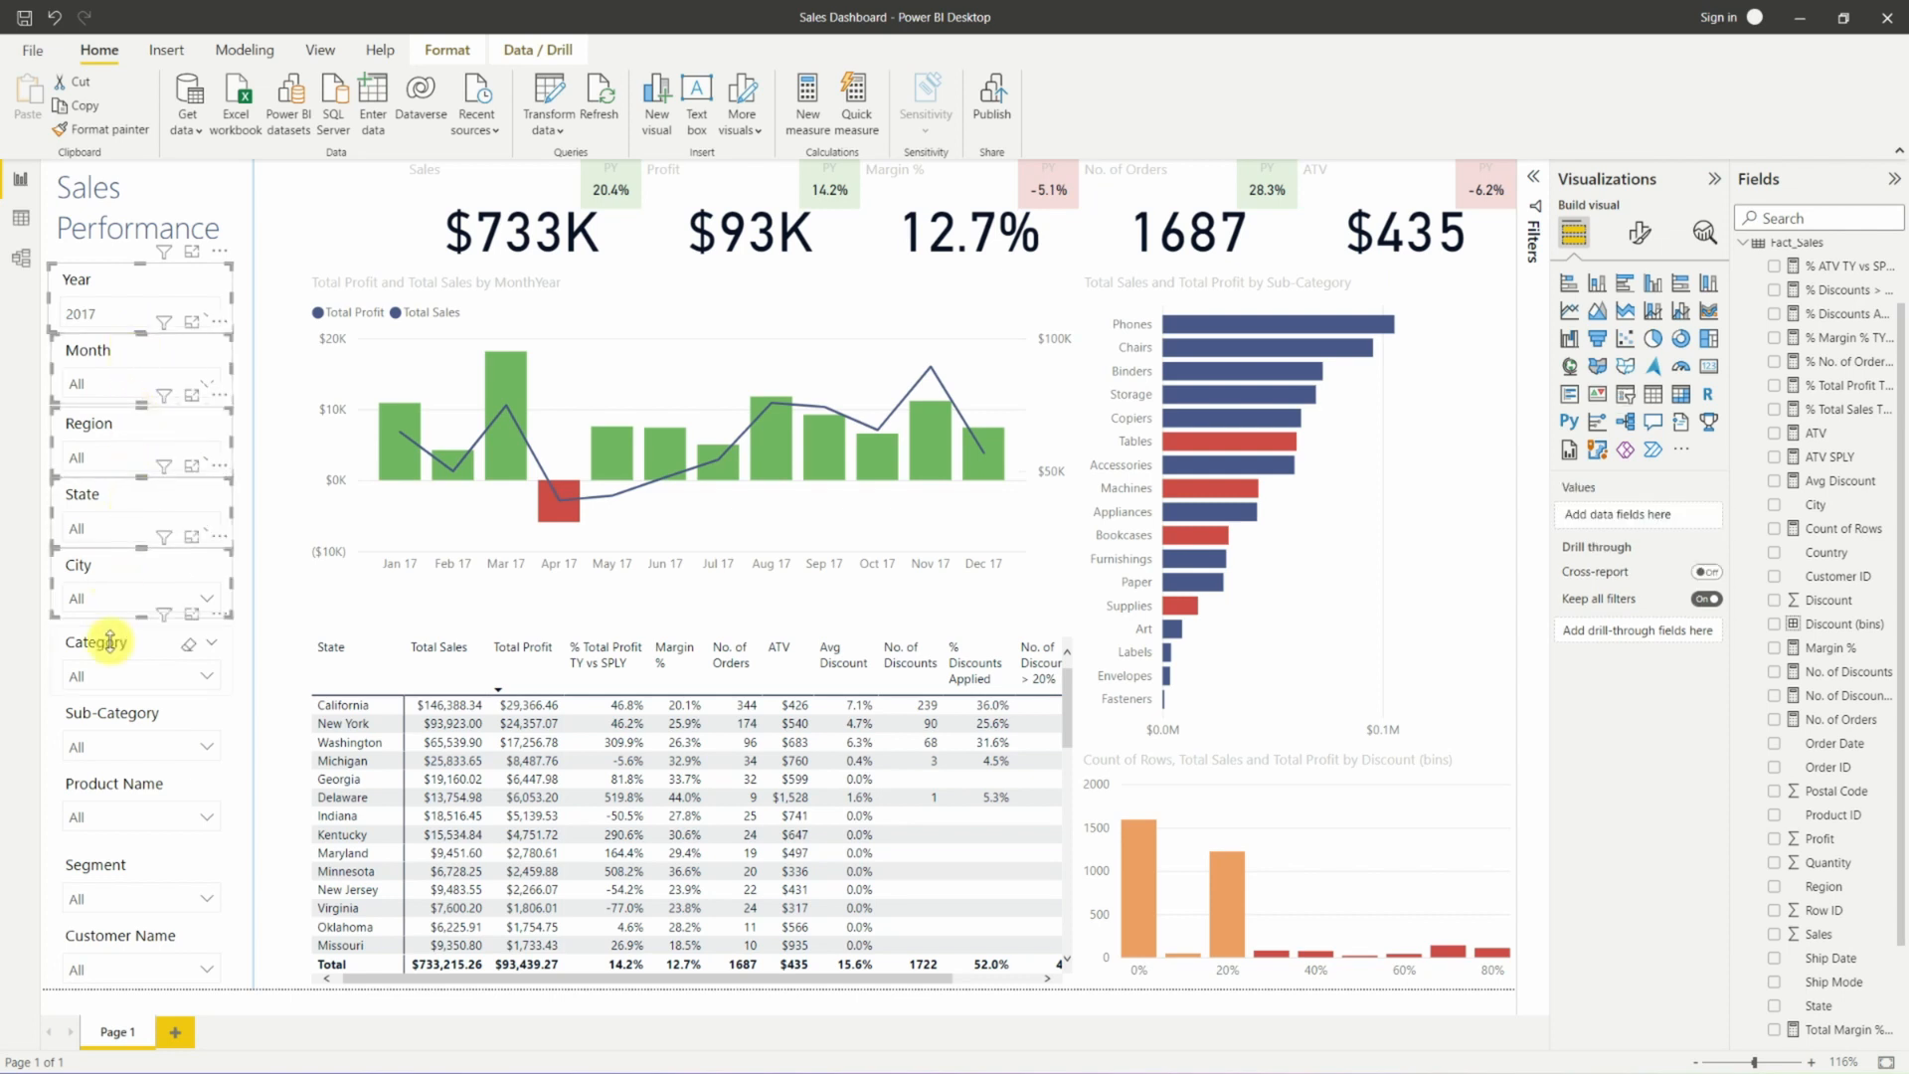
left_click(118, 644, "ctrl")
left_click(109, 711, "ctrl")
left_click(97, 782, "ctrl")
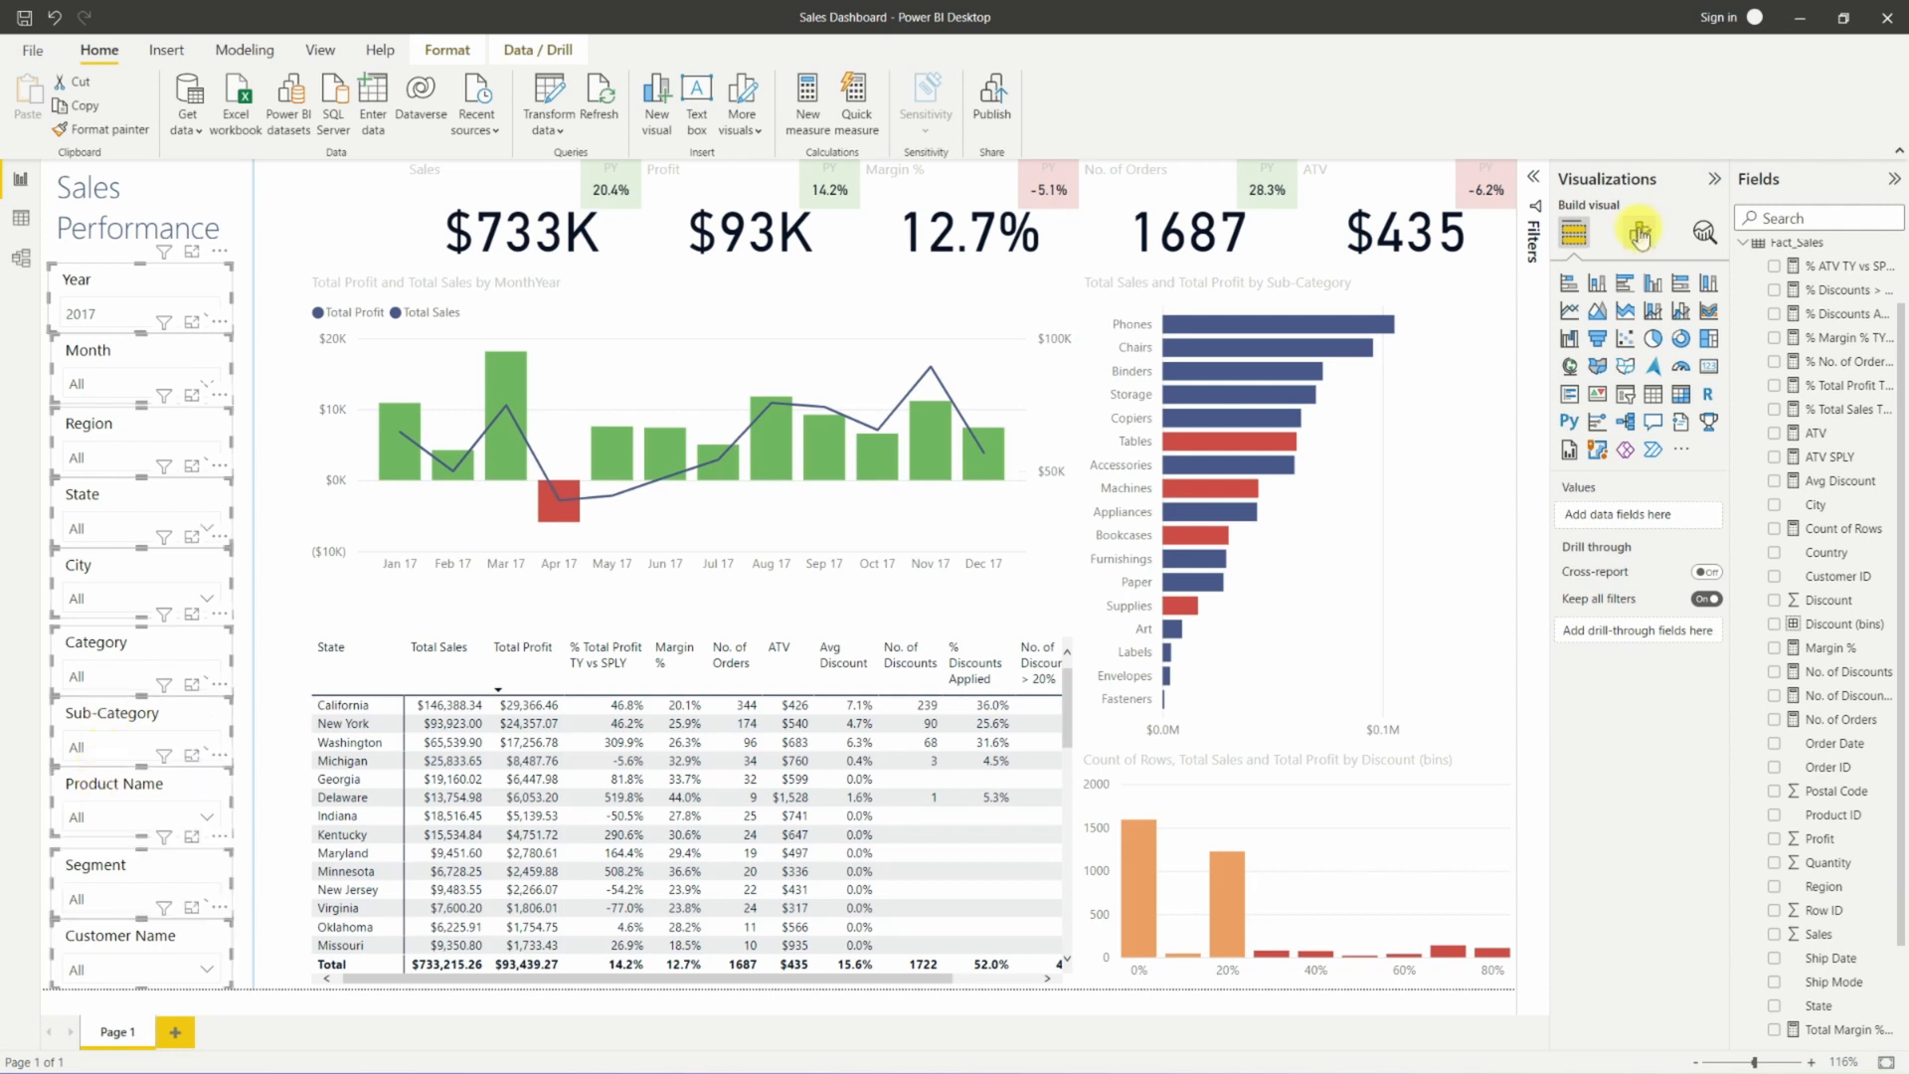
left_click(1638, 232)
left_click(1586, 410)
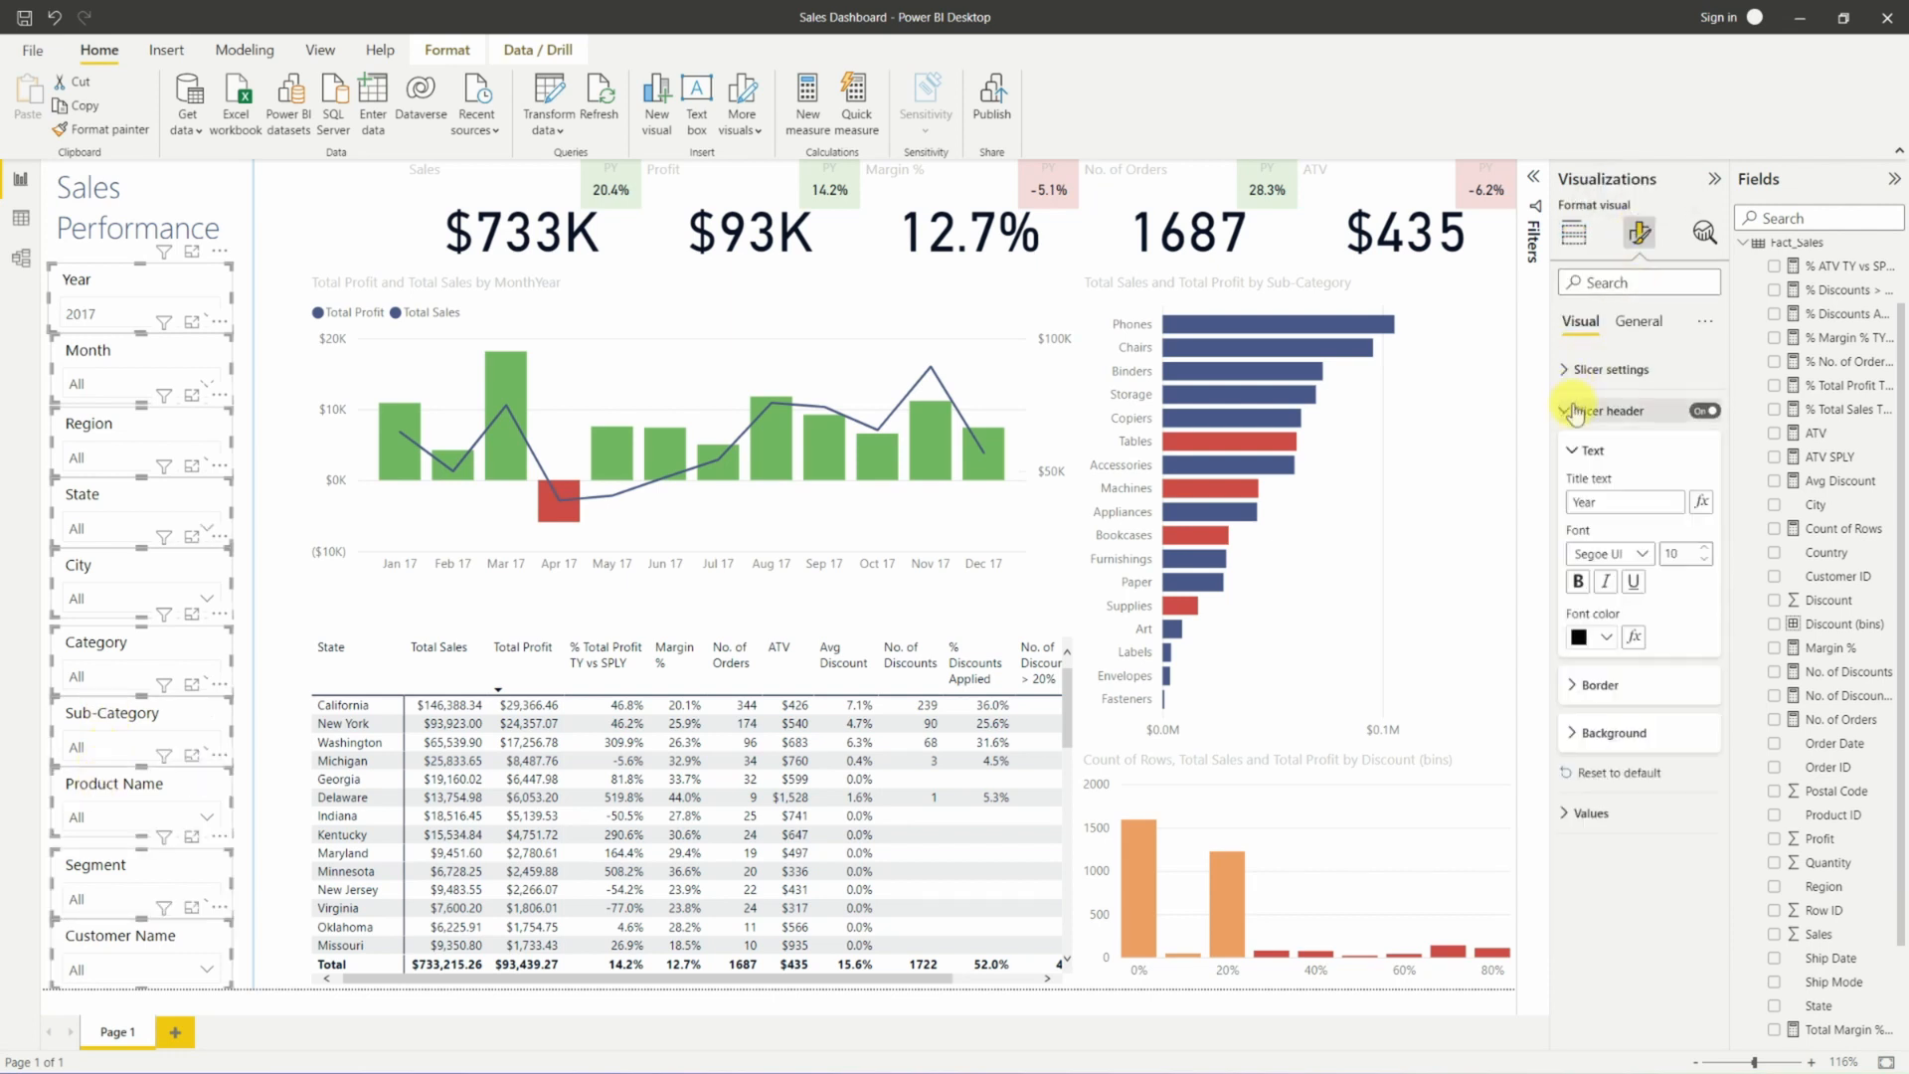
left_click(1601, 638)
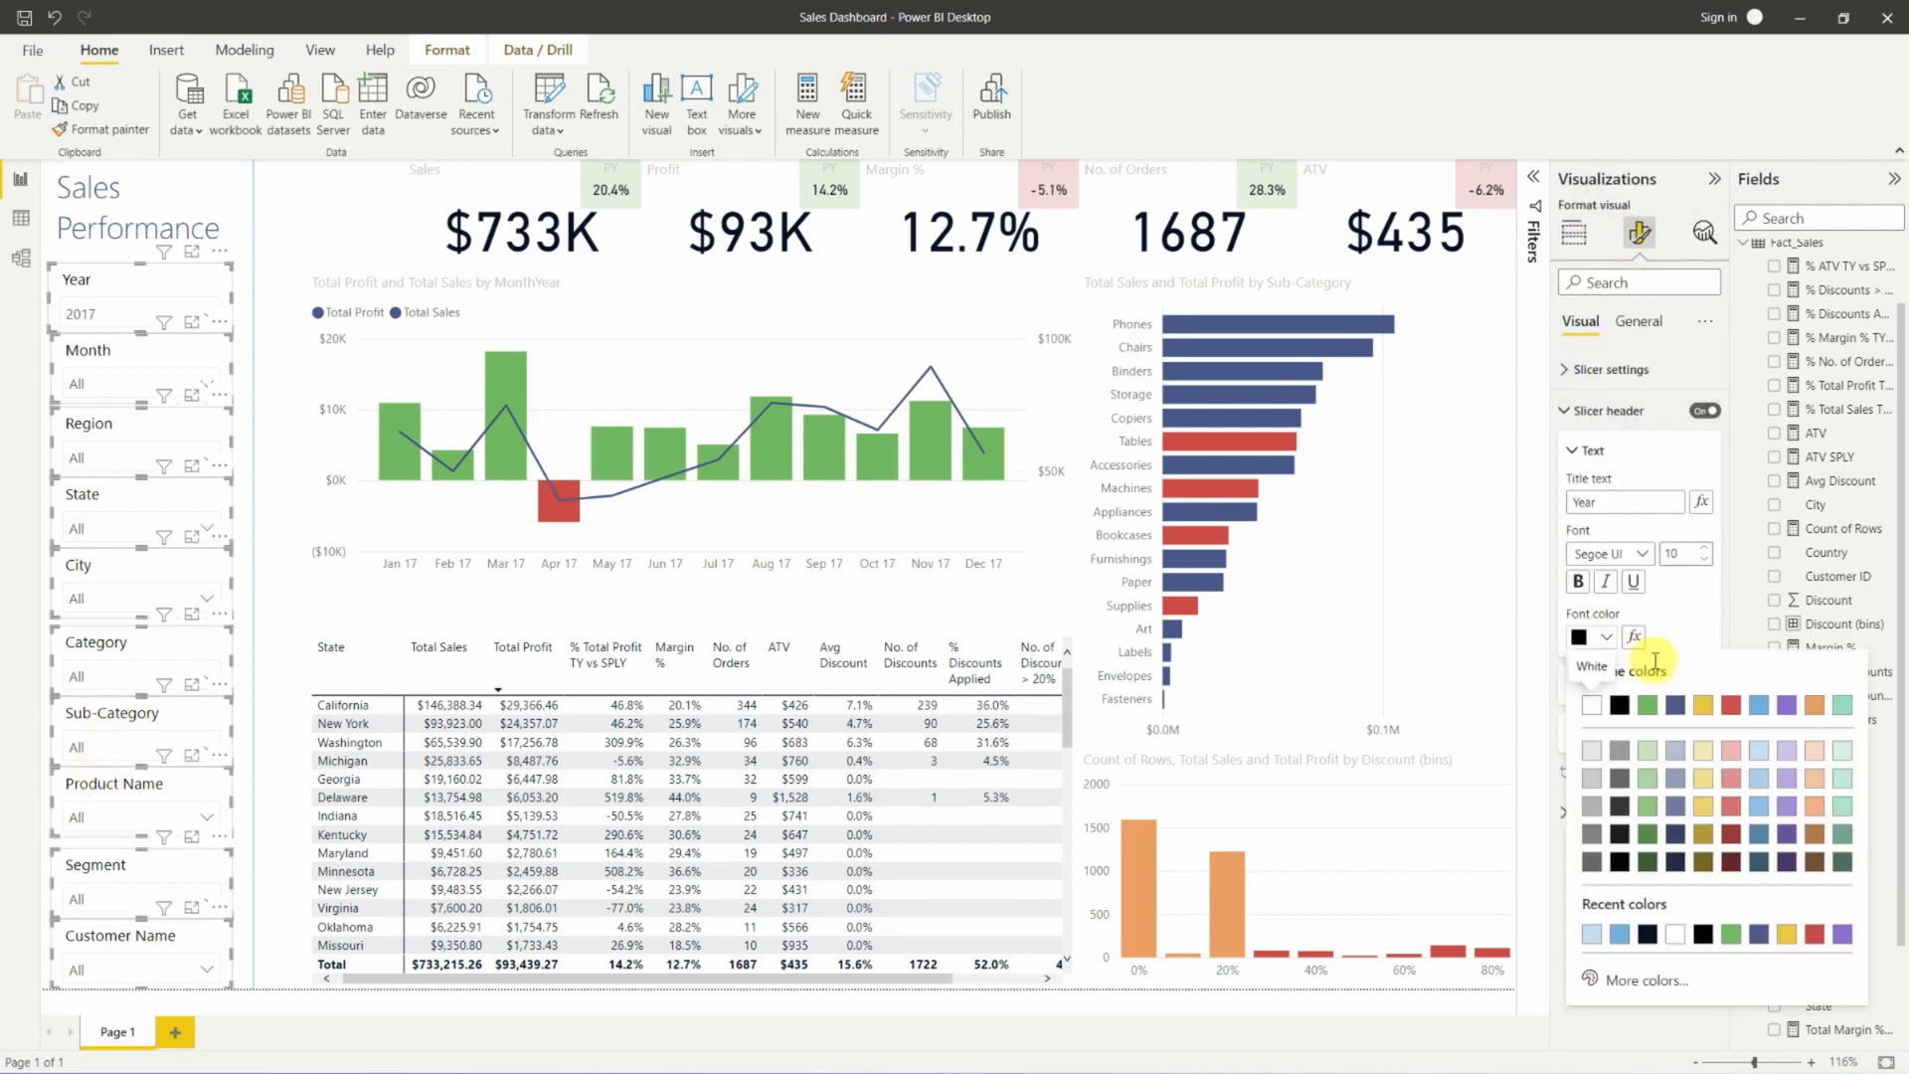
left_click(1674, 708)
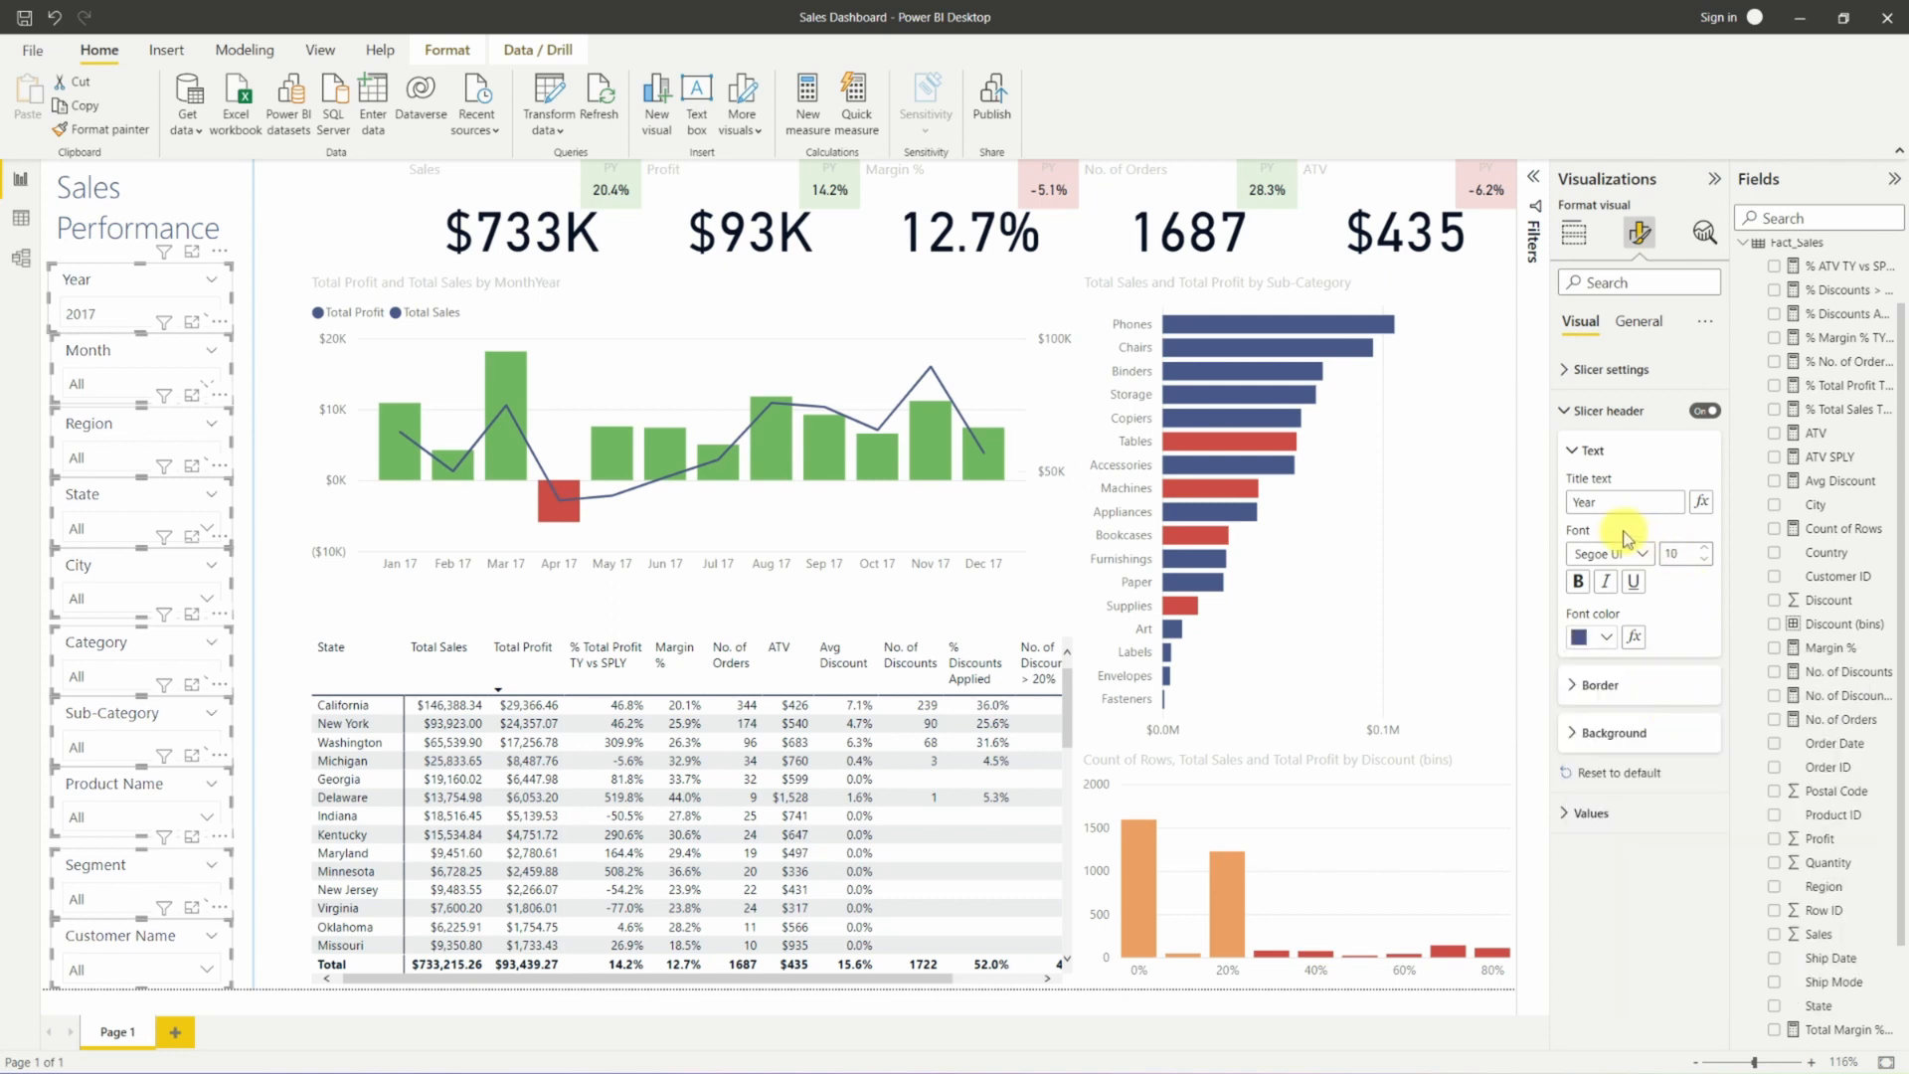
Try font size 10 for the slicers' values and return it to 9.
left_click(1592, 812)
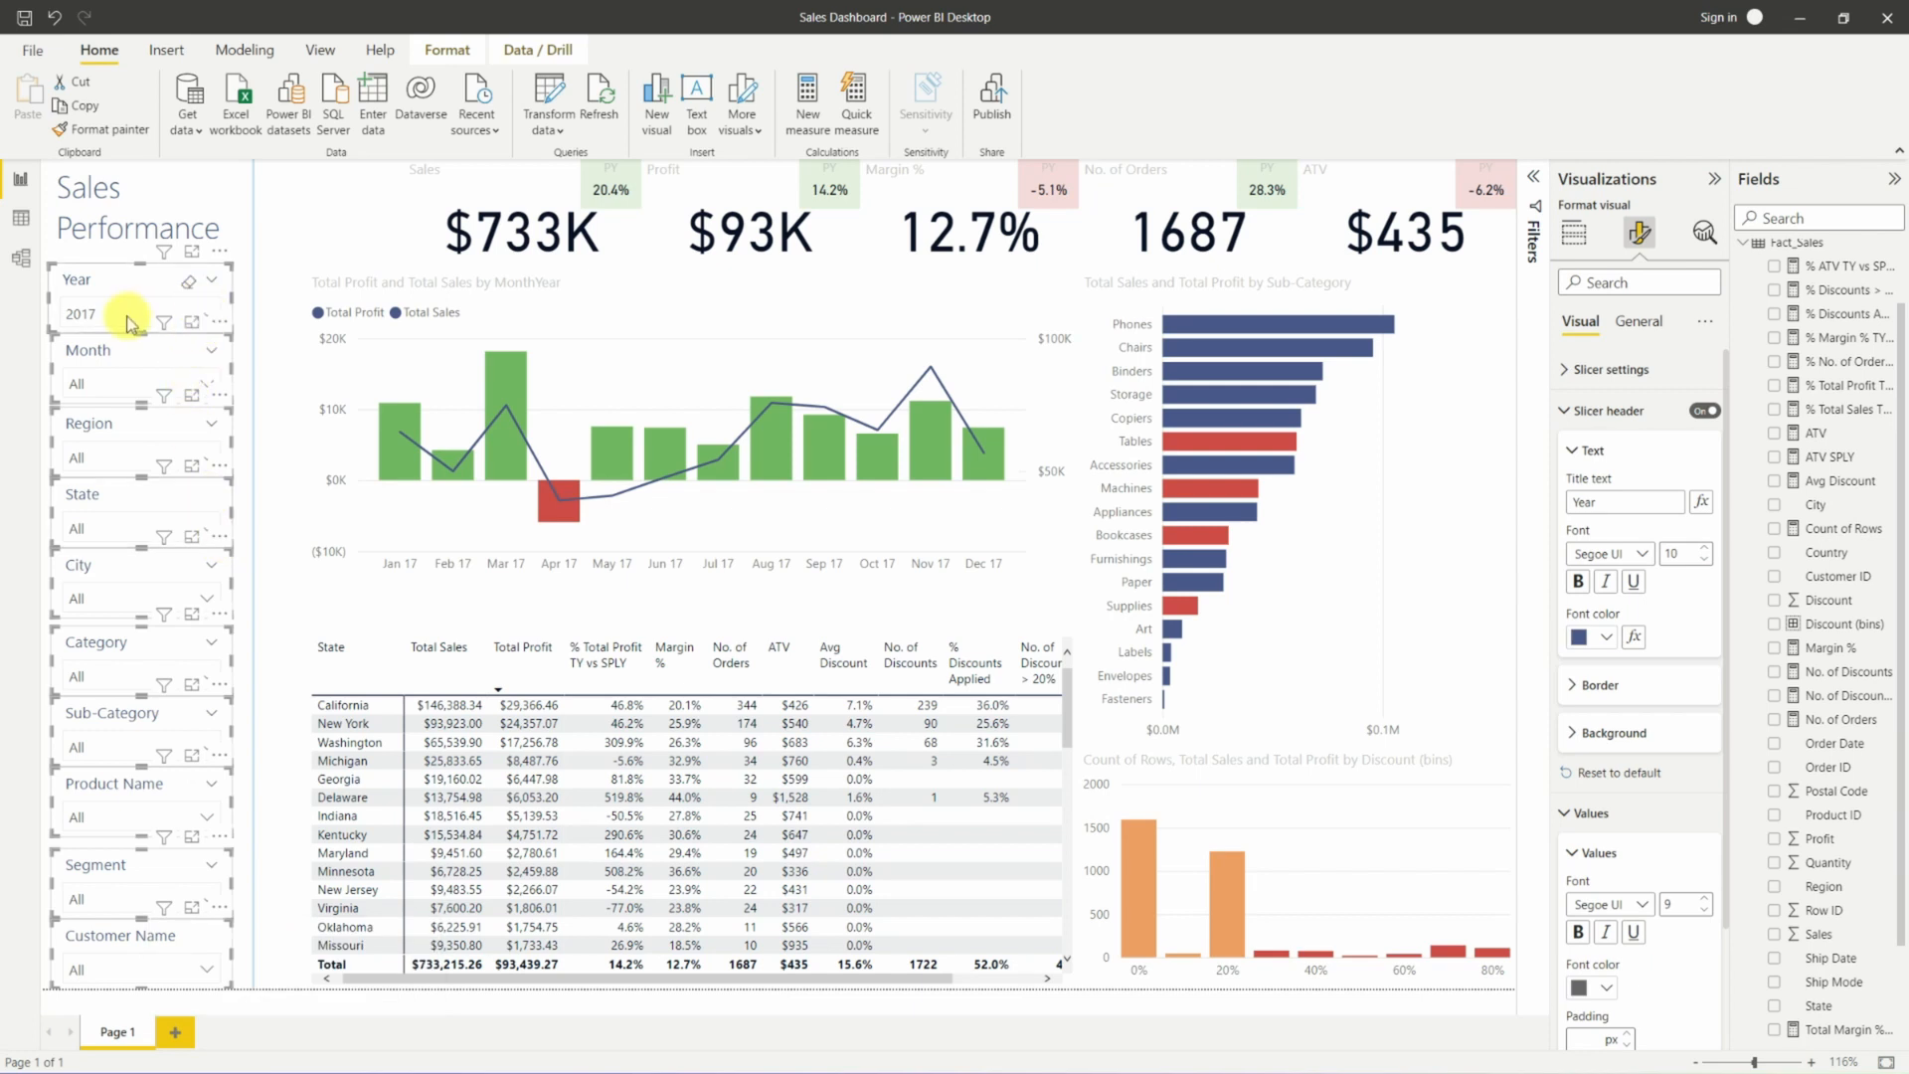
left_click(1707, 901)
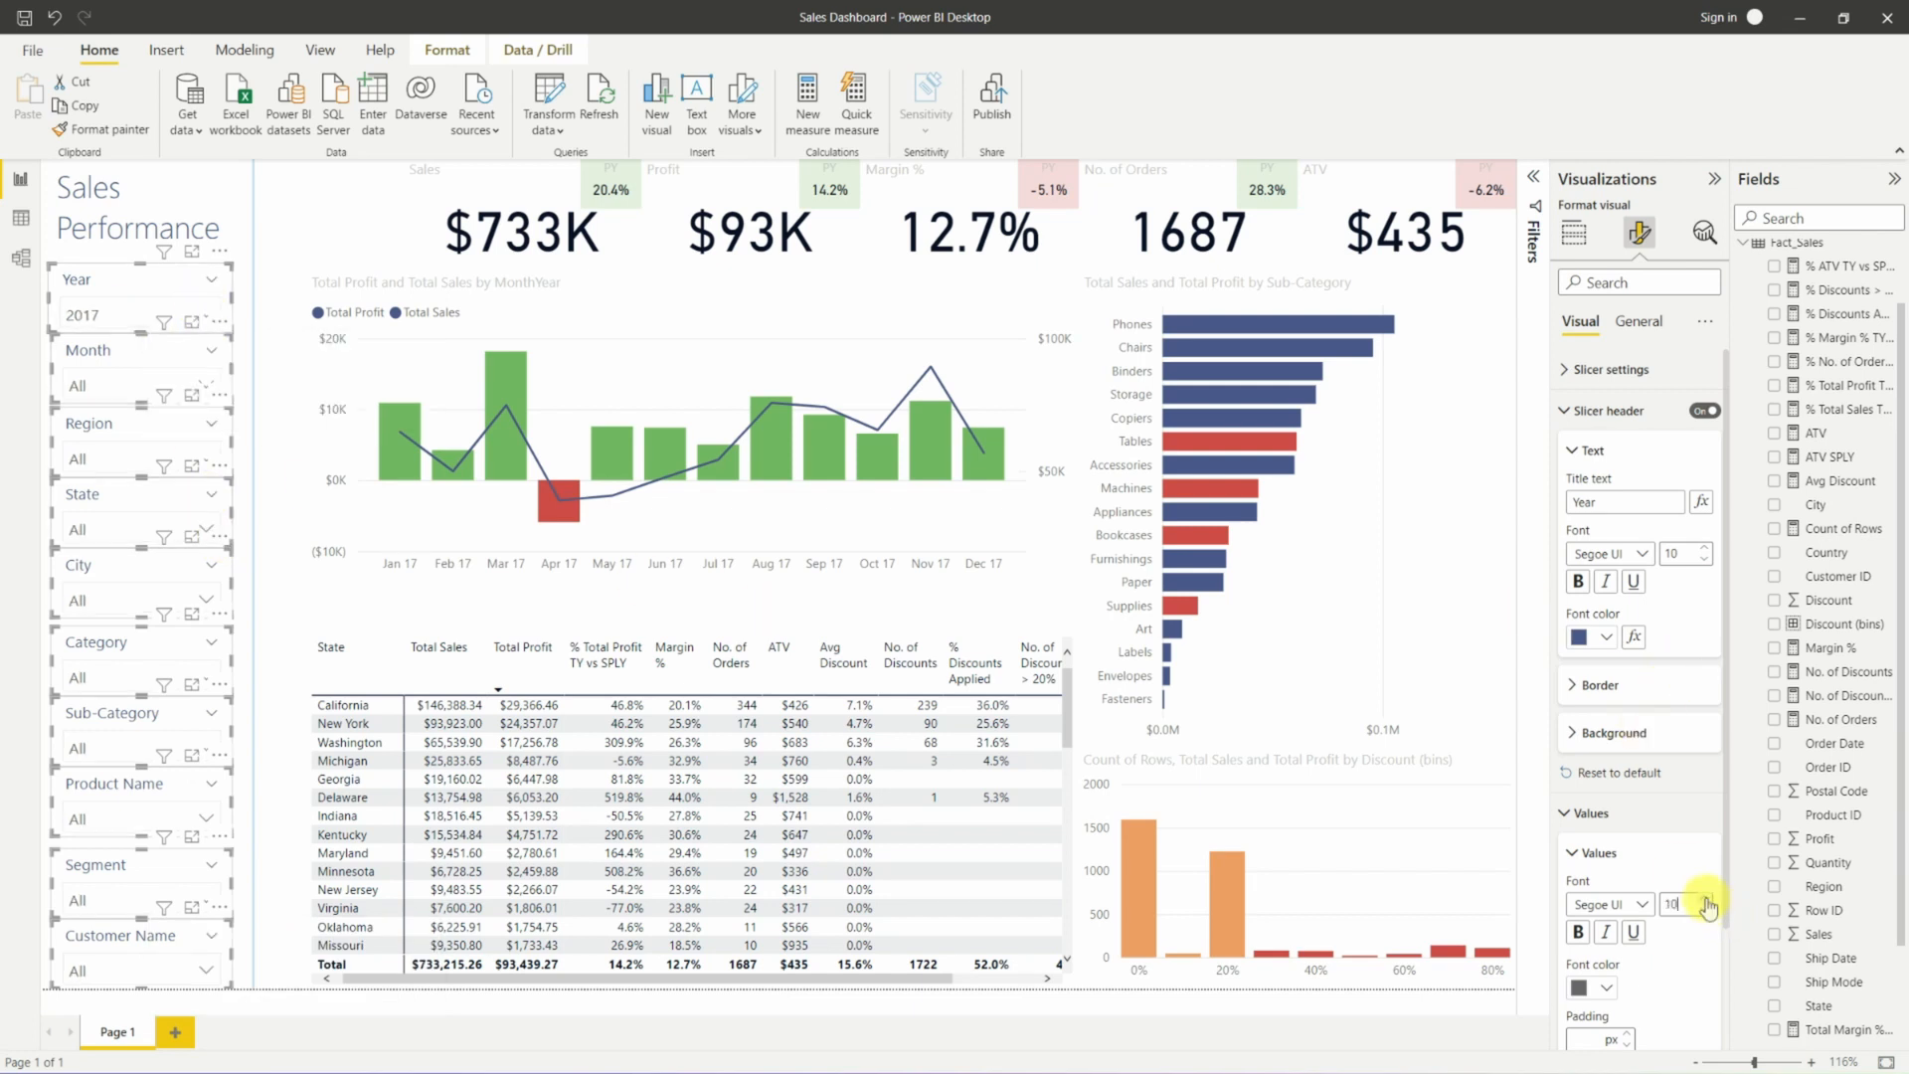
left_click(1705, 909)
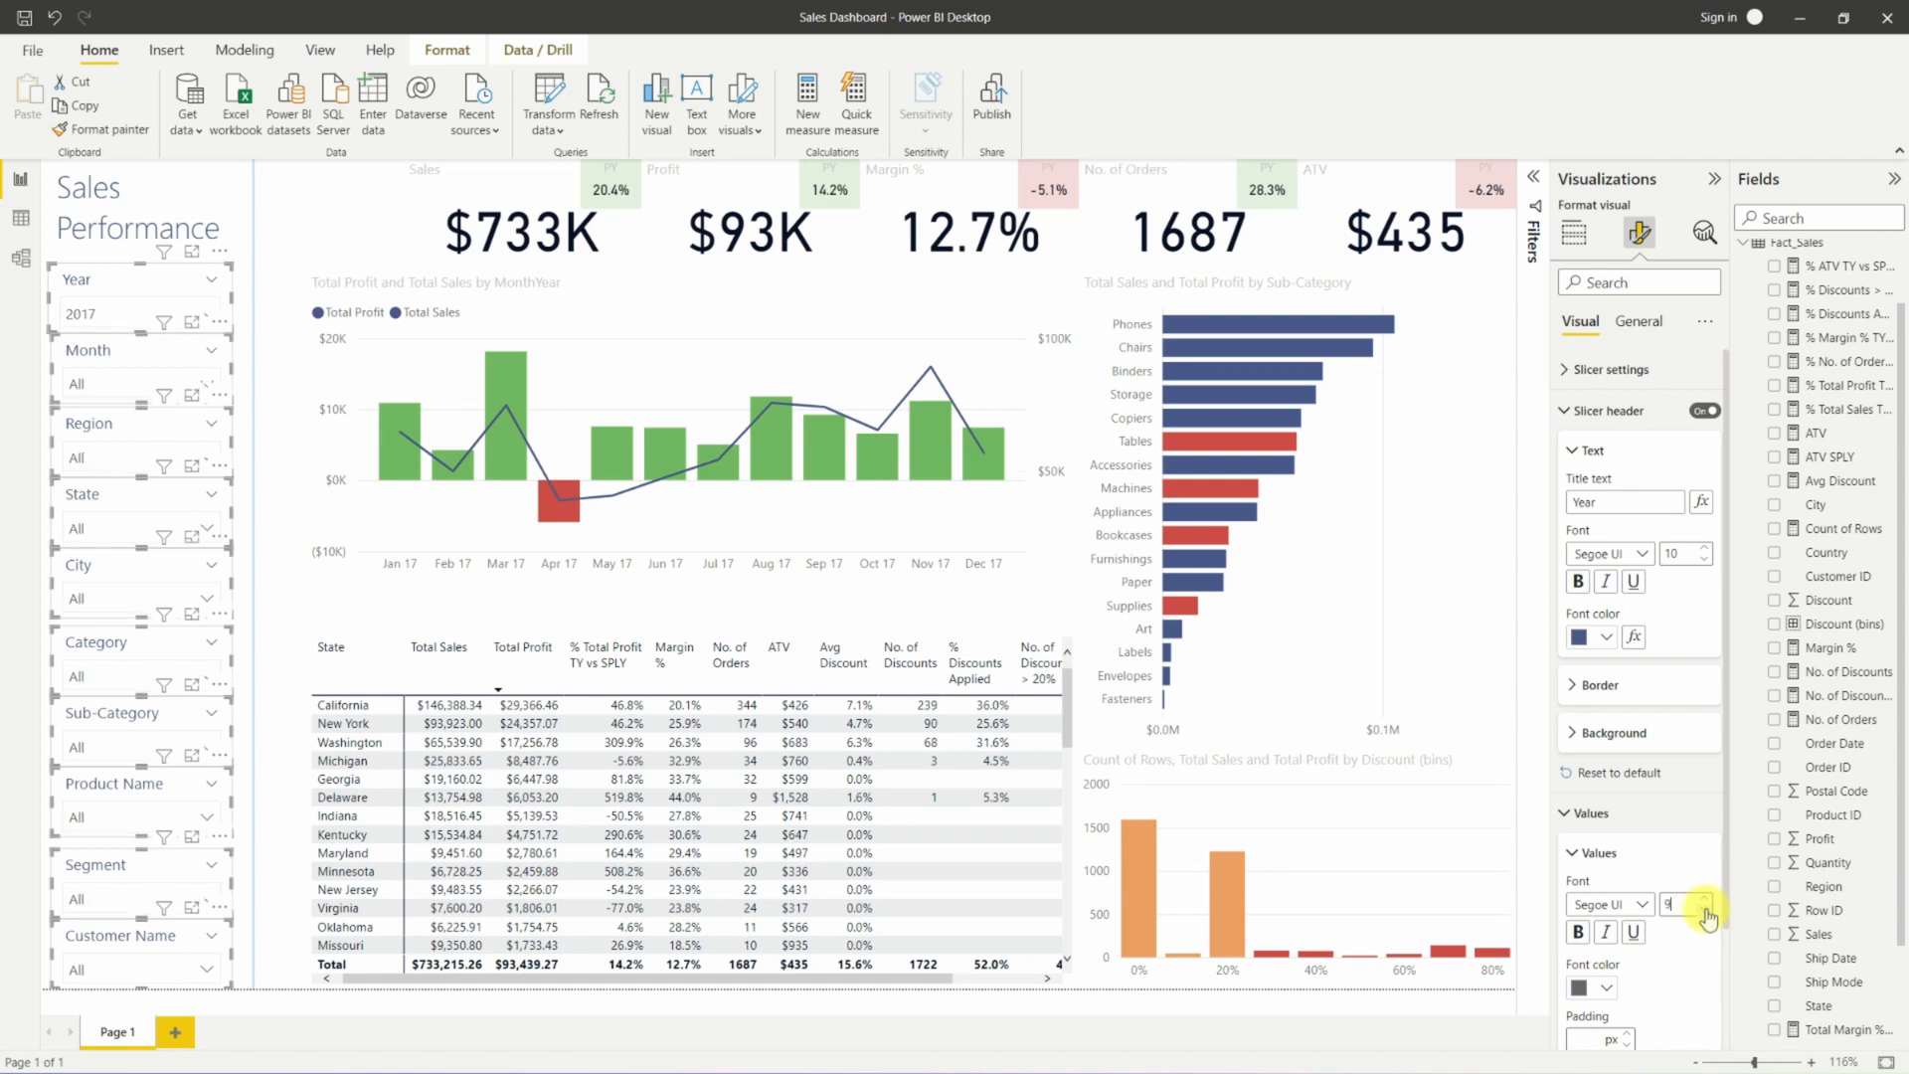
left_click(279, 217)
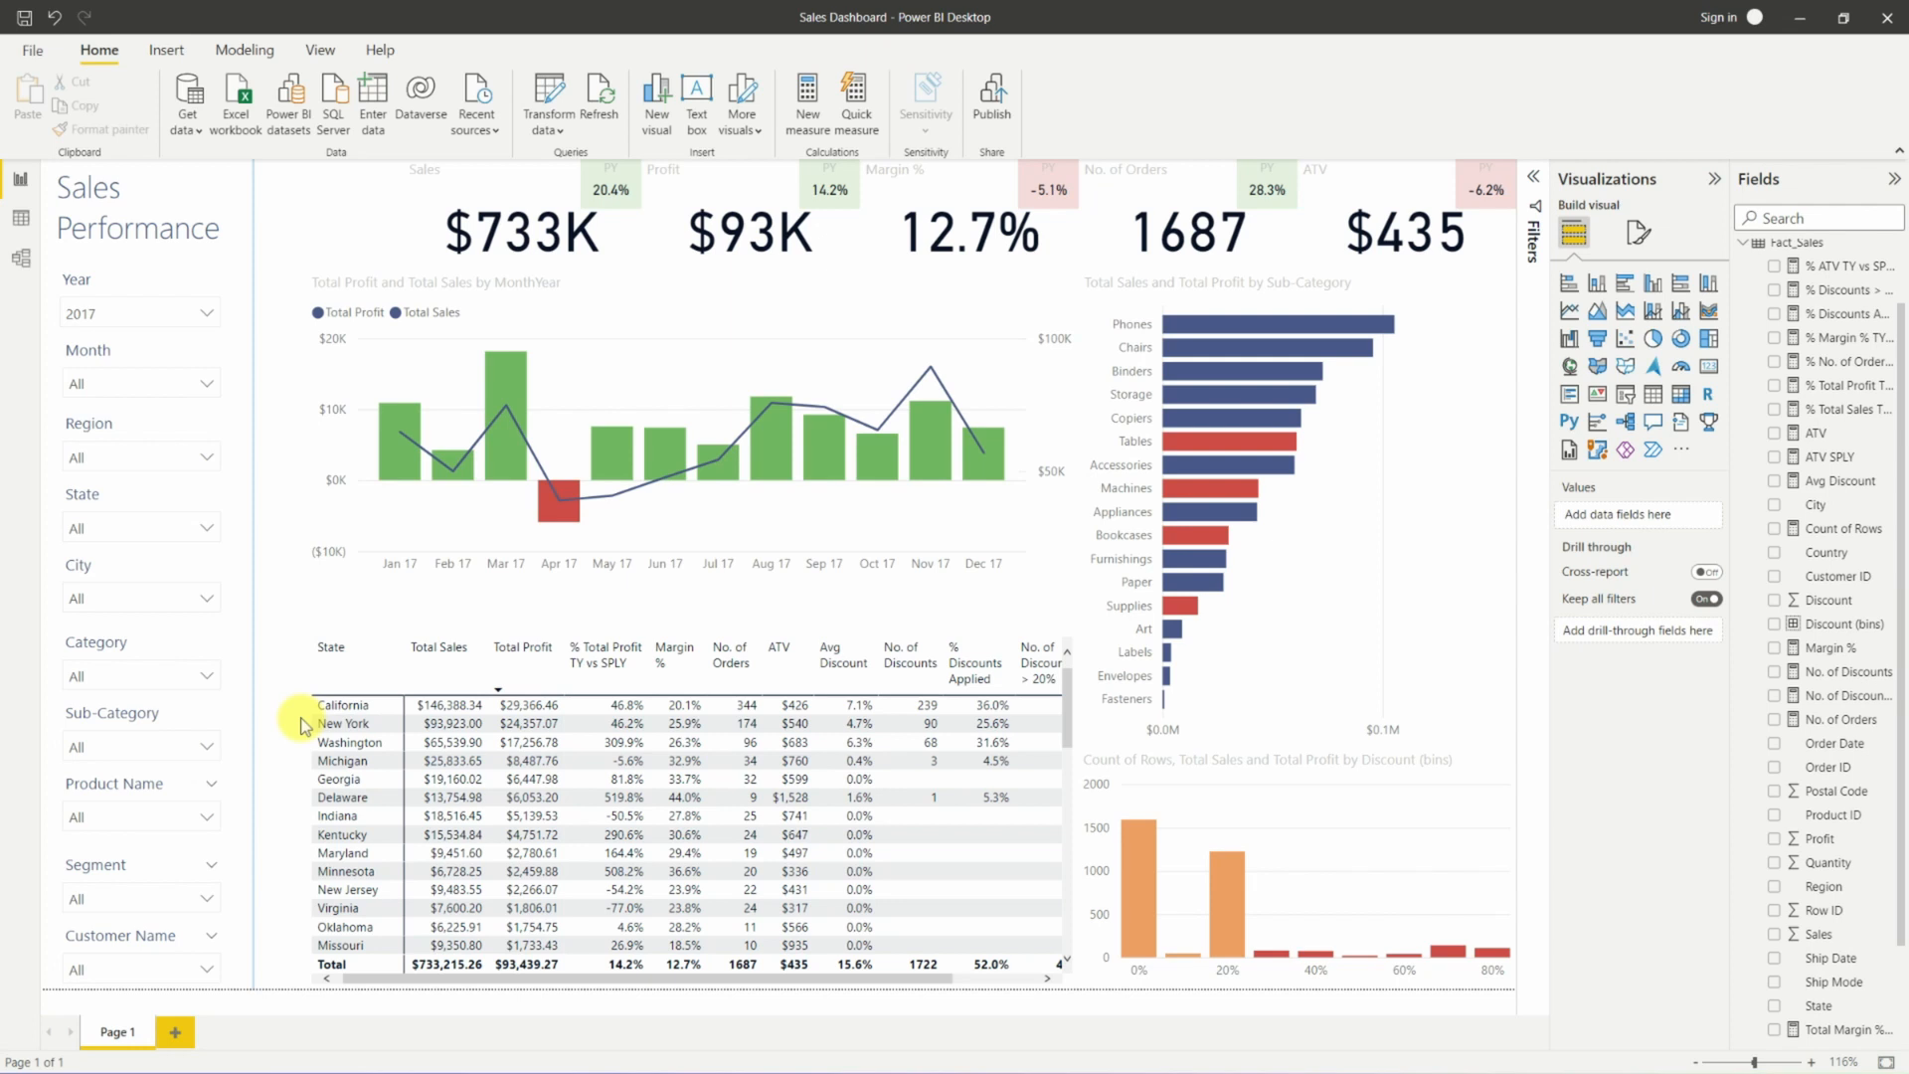
Widen the State matrix toward the vertical divider line and turn on its visual border in the recently used light blue tint.
left_click(310, 820)
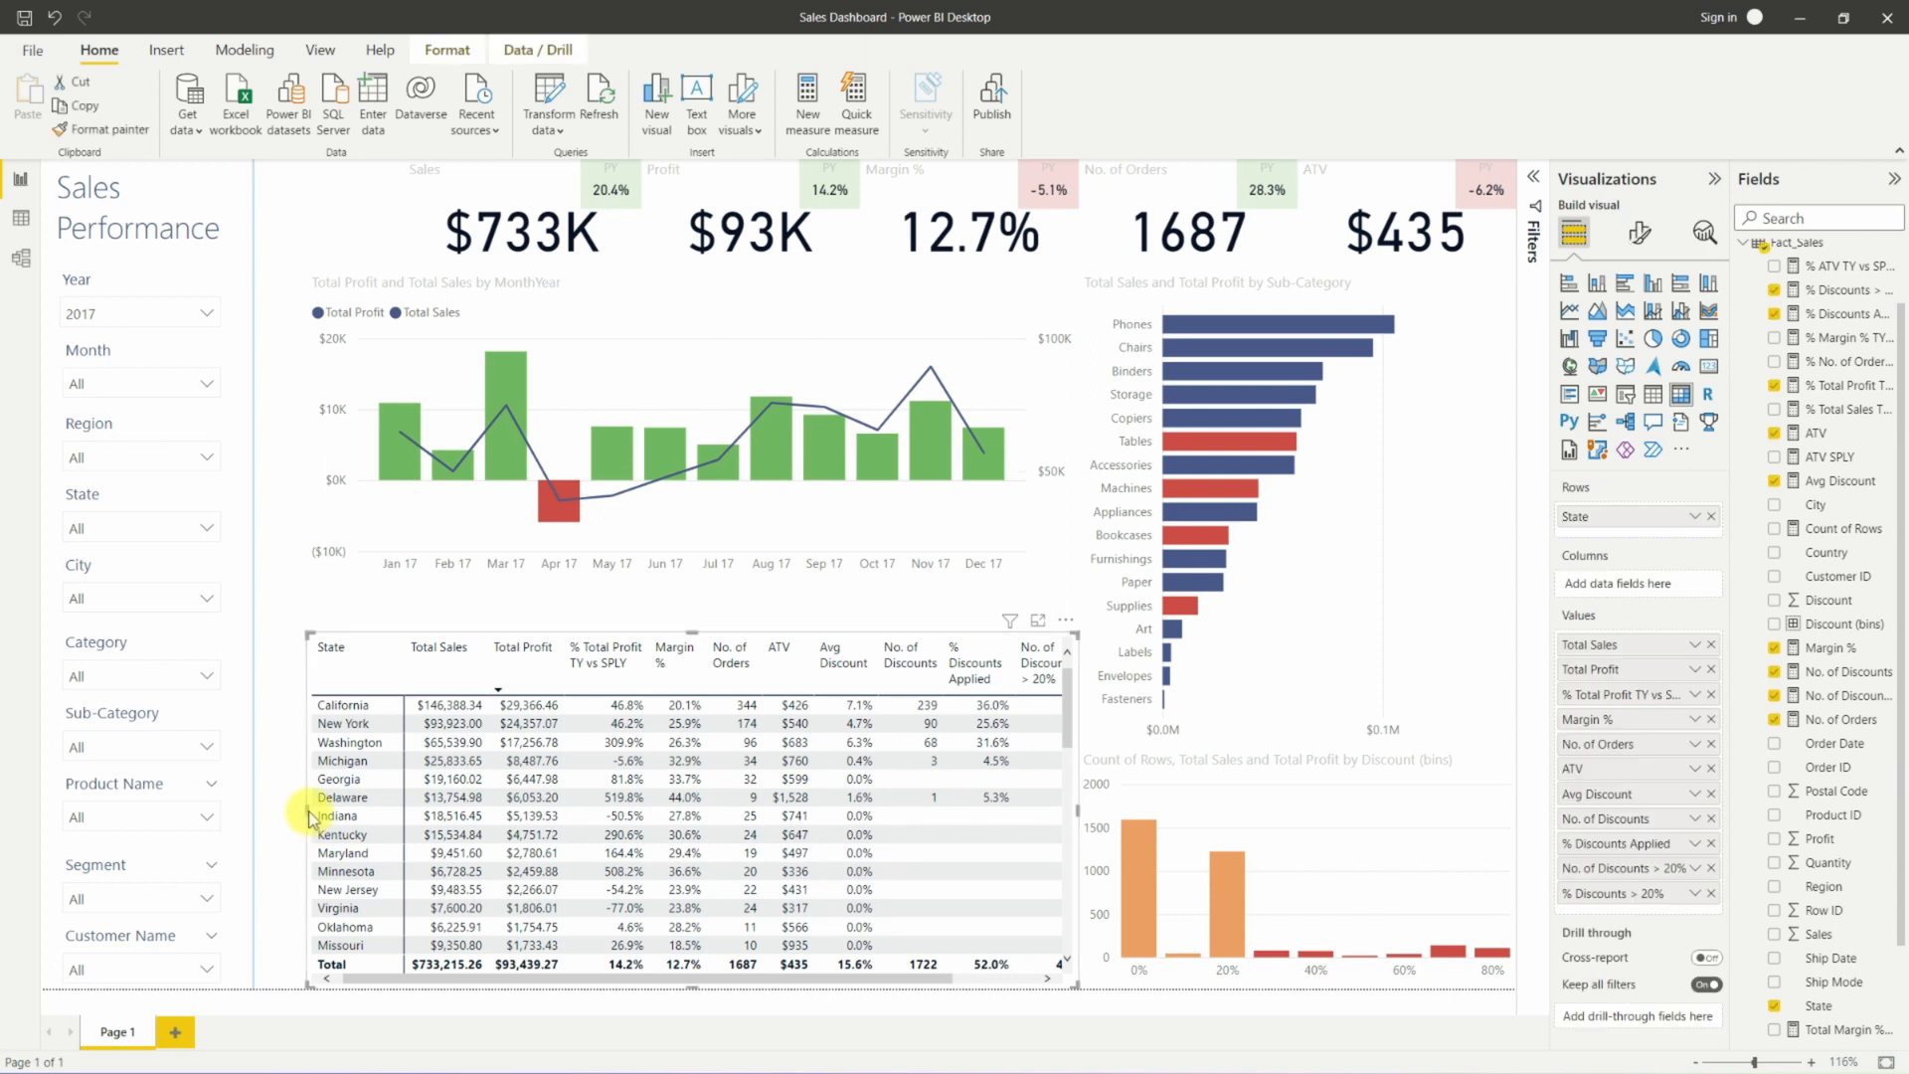
left_click_drag(305, 810, 265, 809)
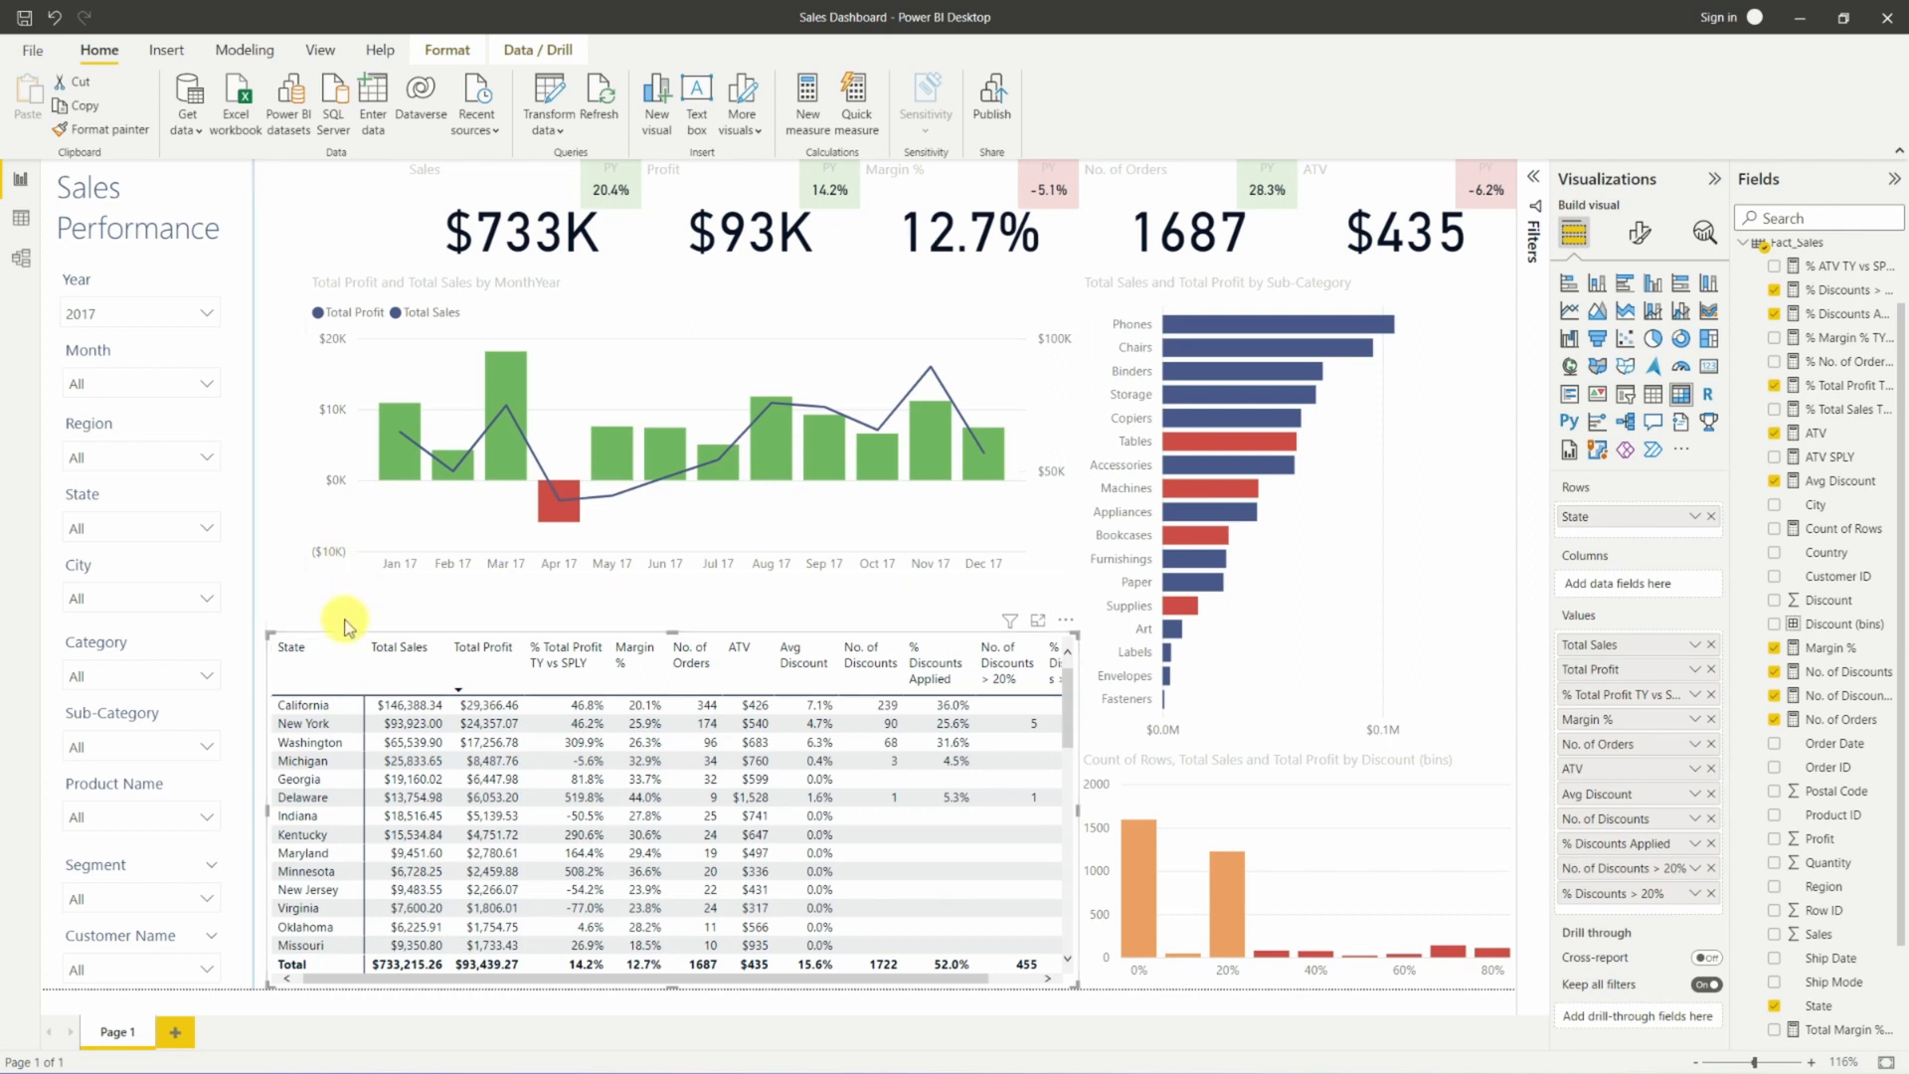
left_click(1642, 235)
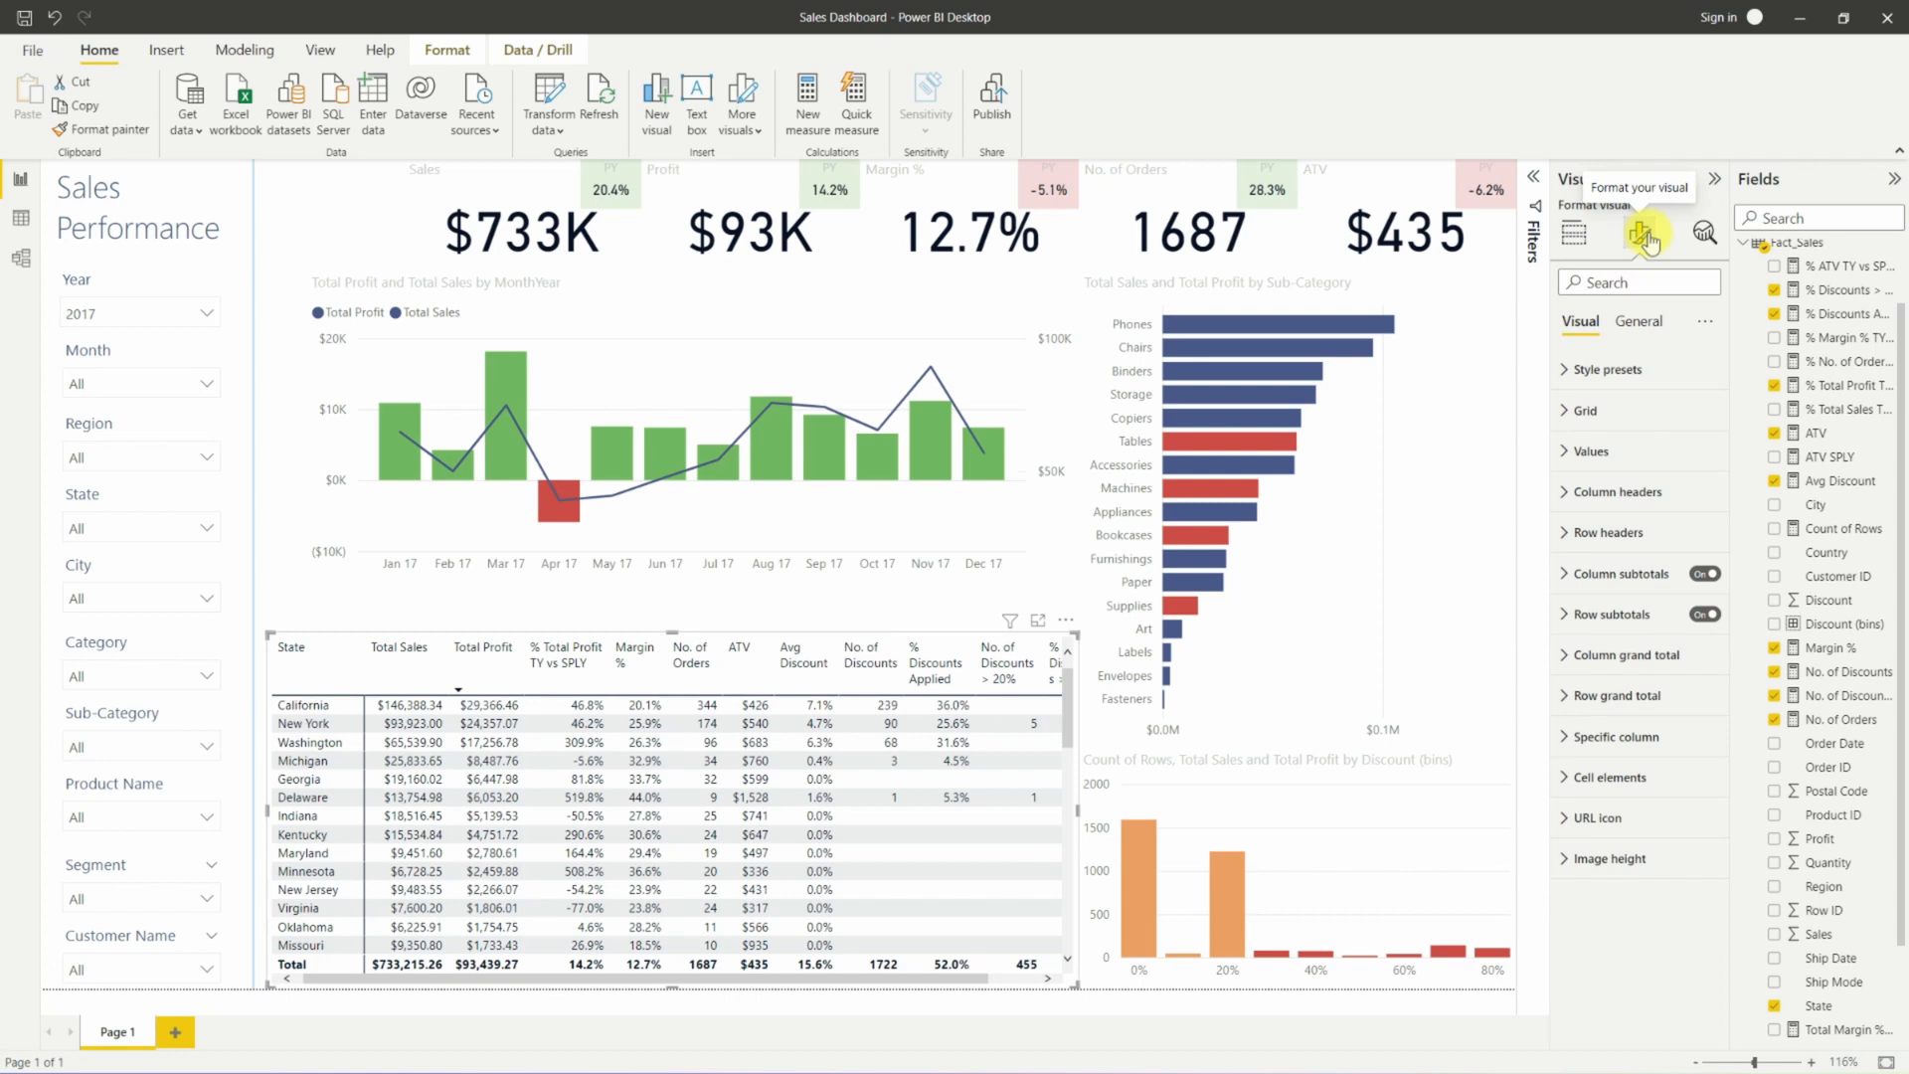
left_click(1637, 321)
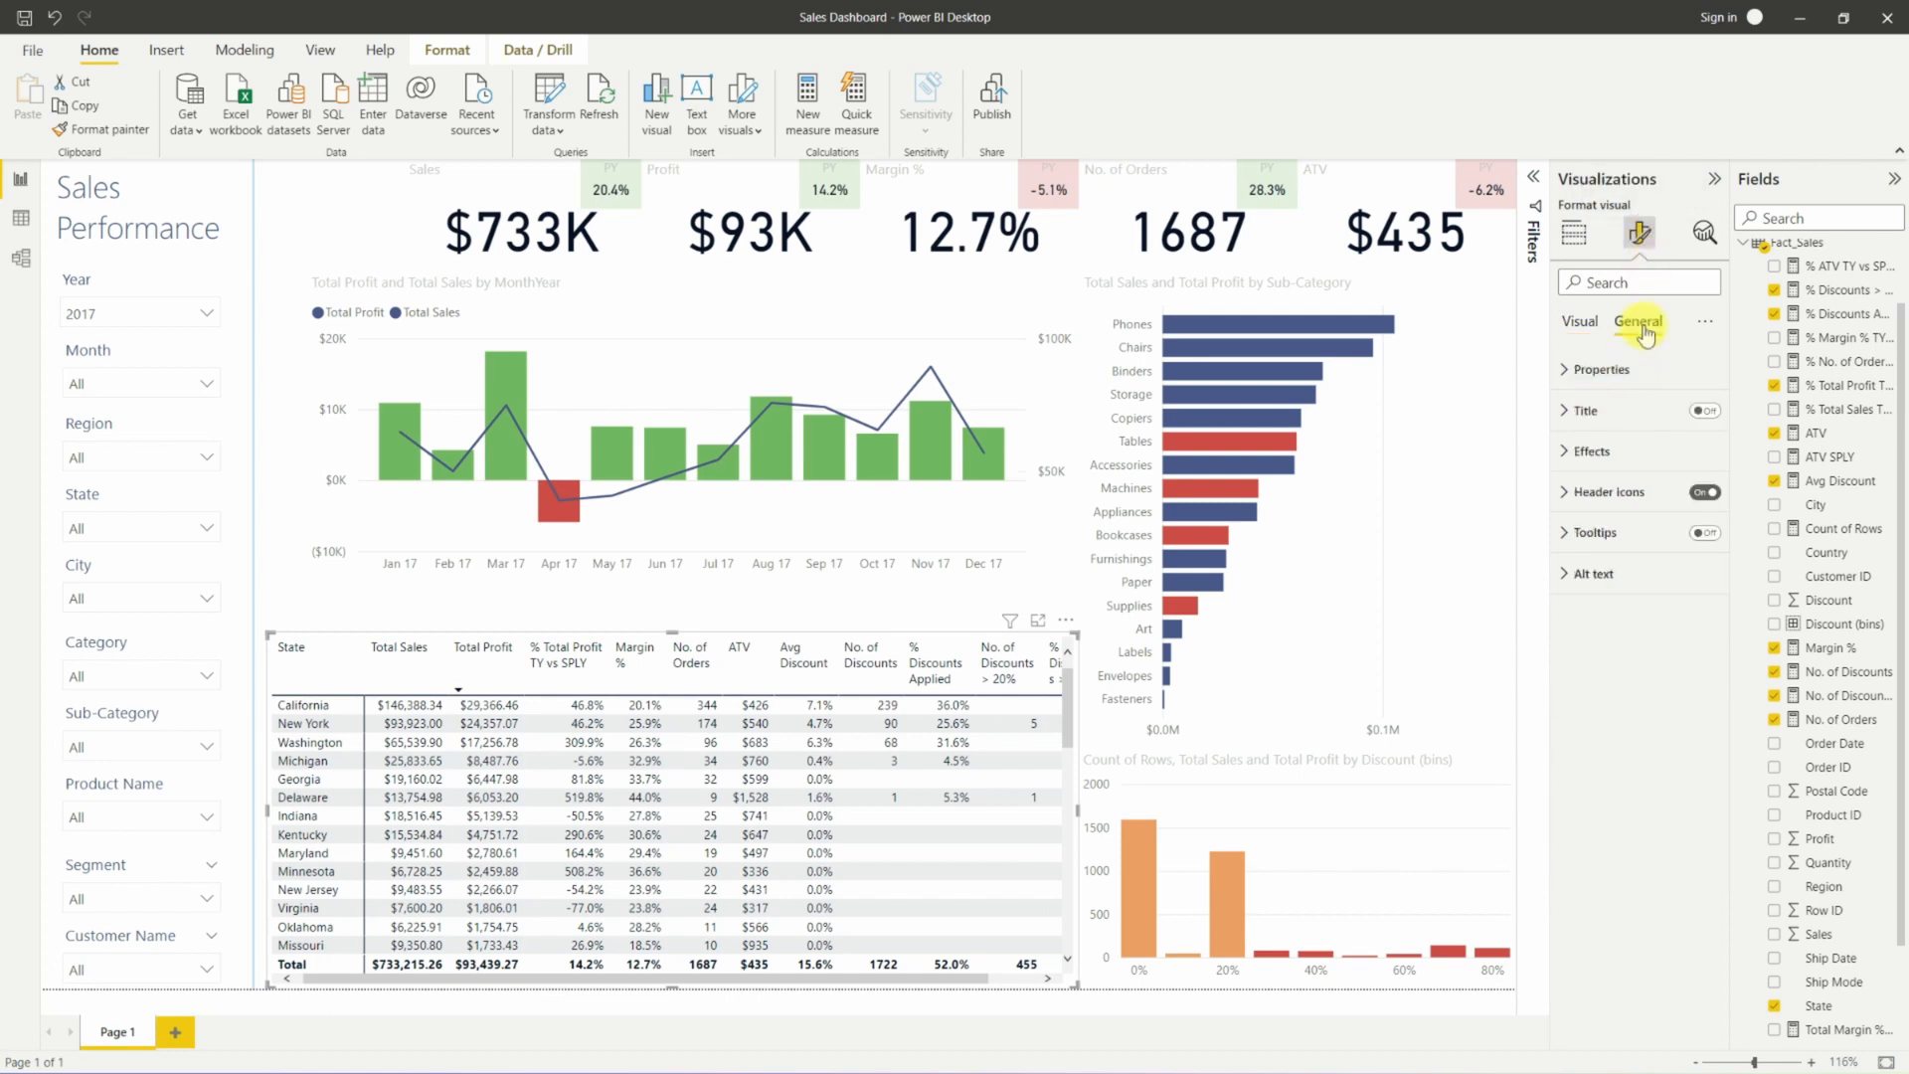
left_click(1617, 453)
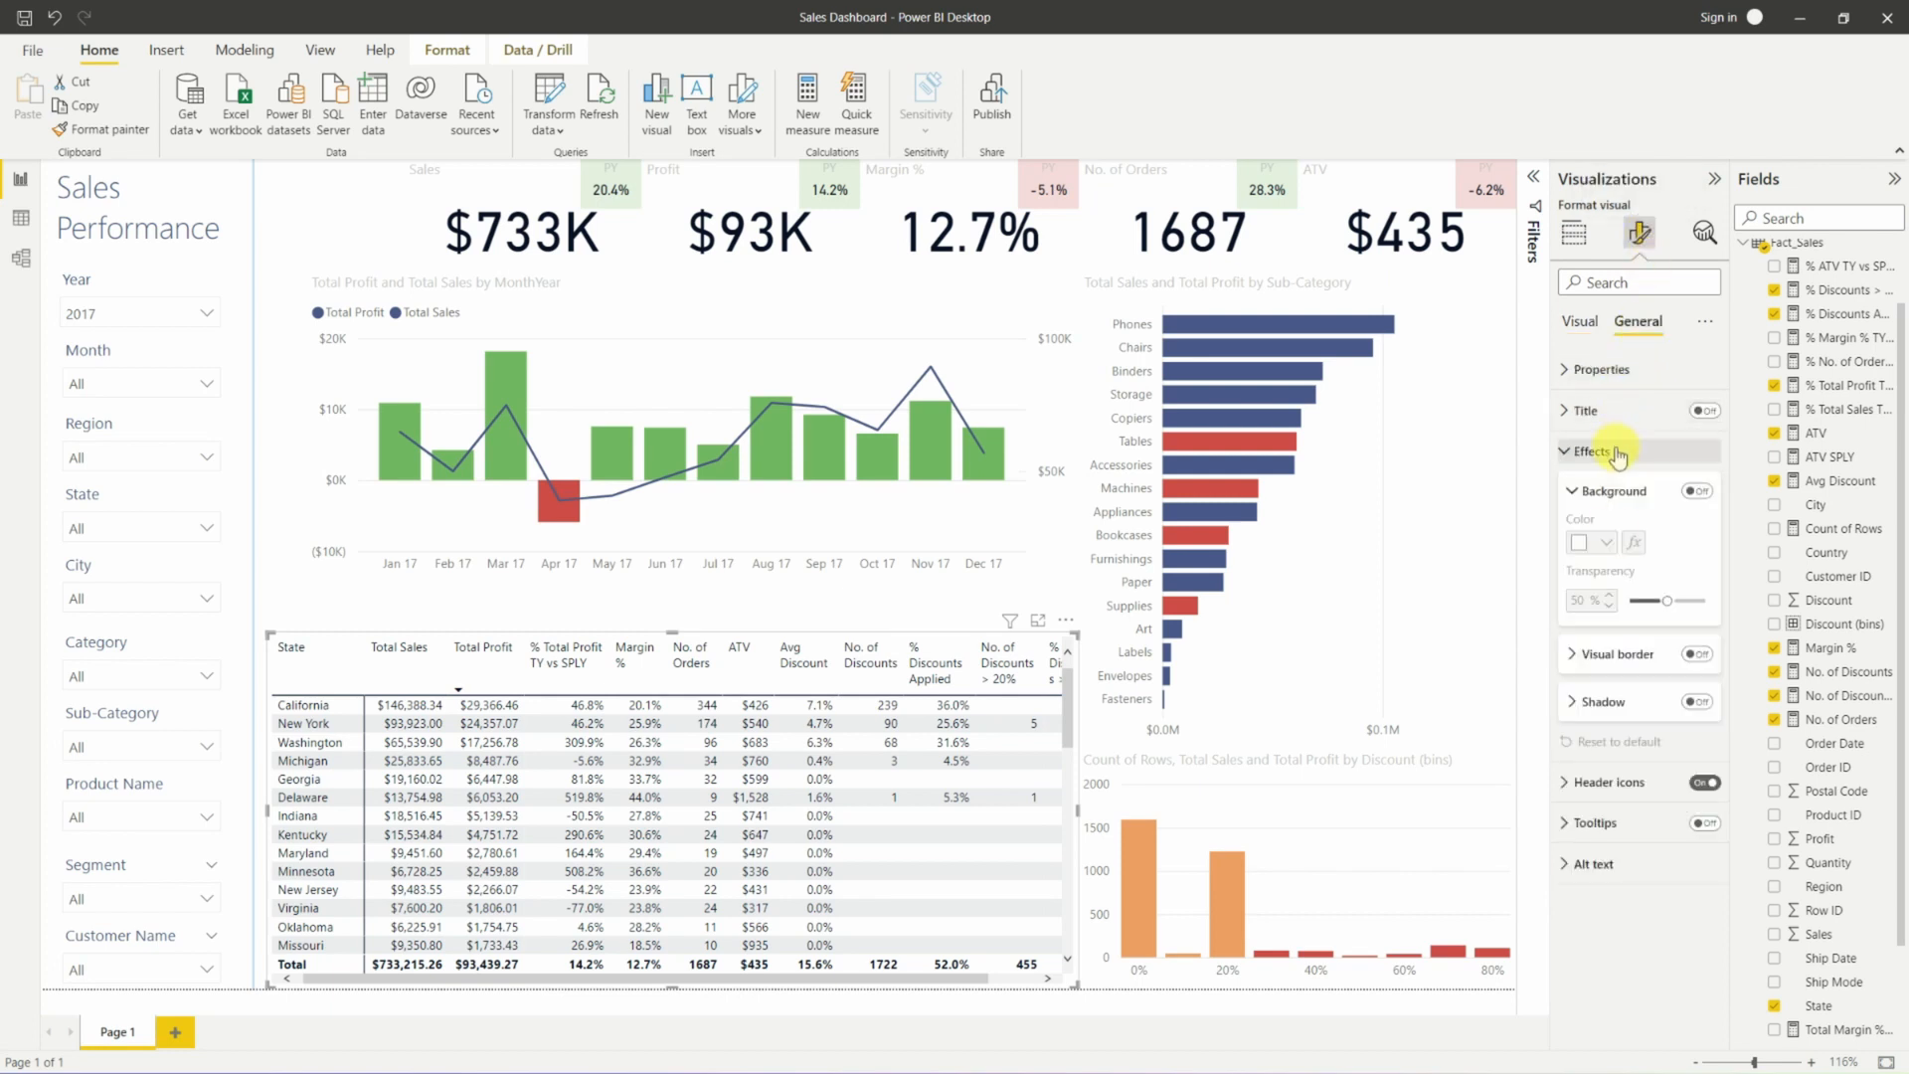
left_click(1678, 654)
left_click(1603, 705)
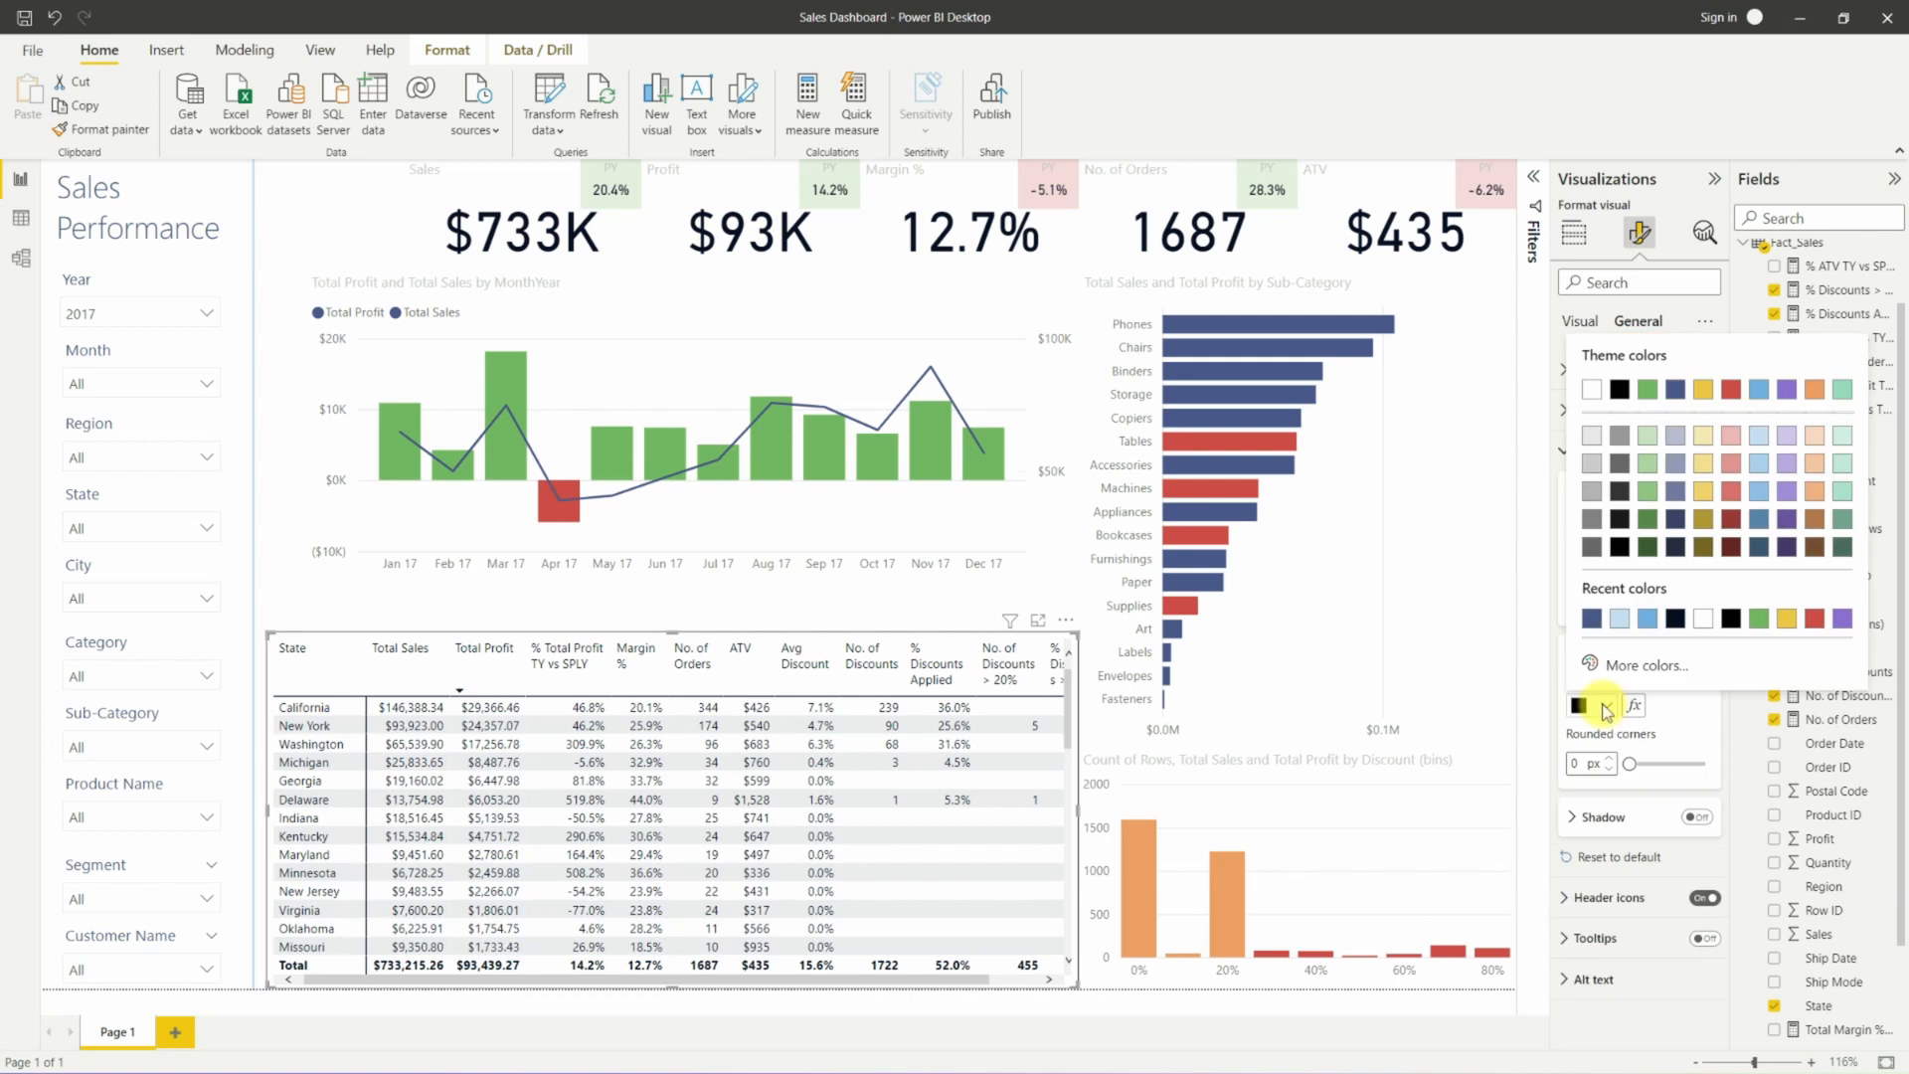
left_click(1621, 620)
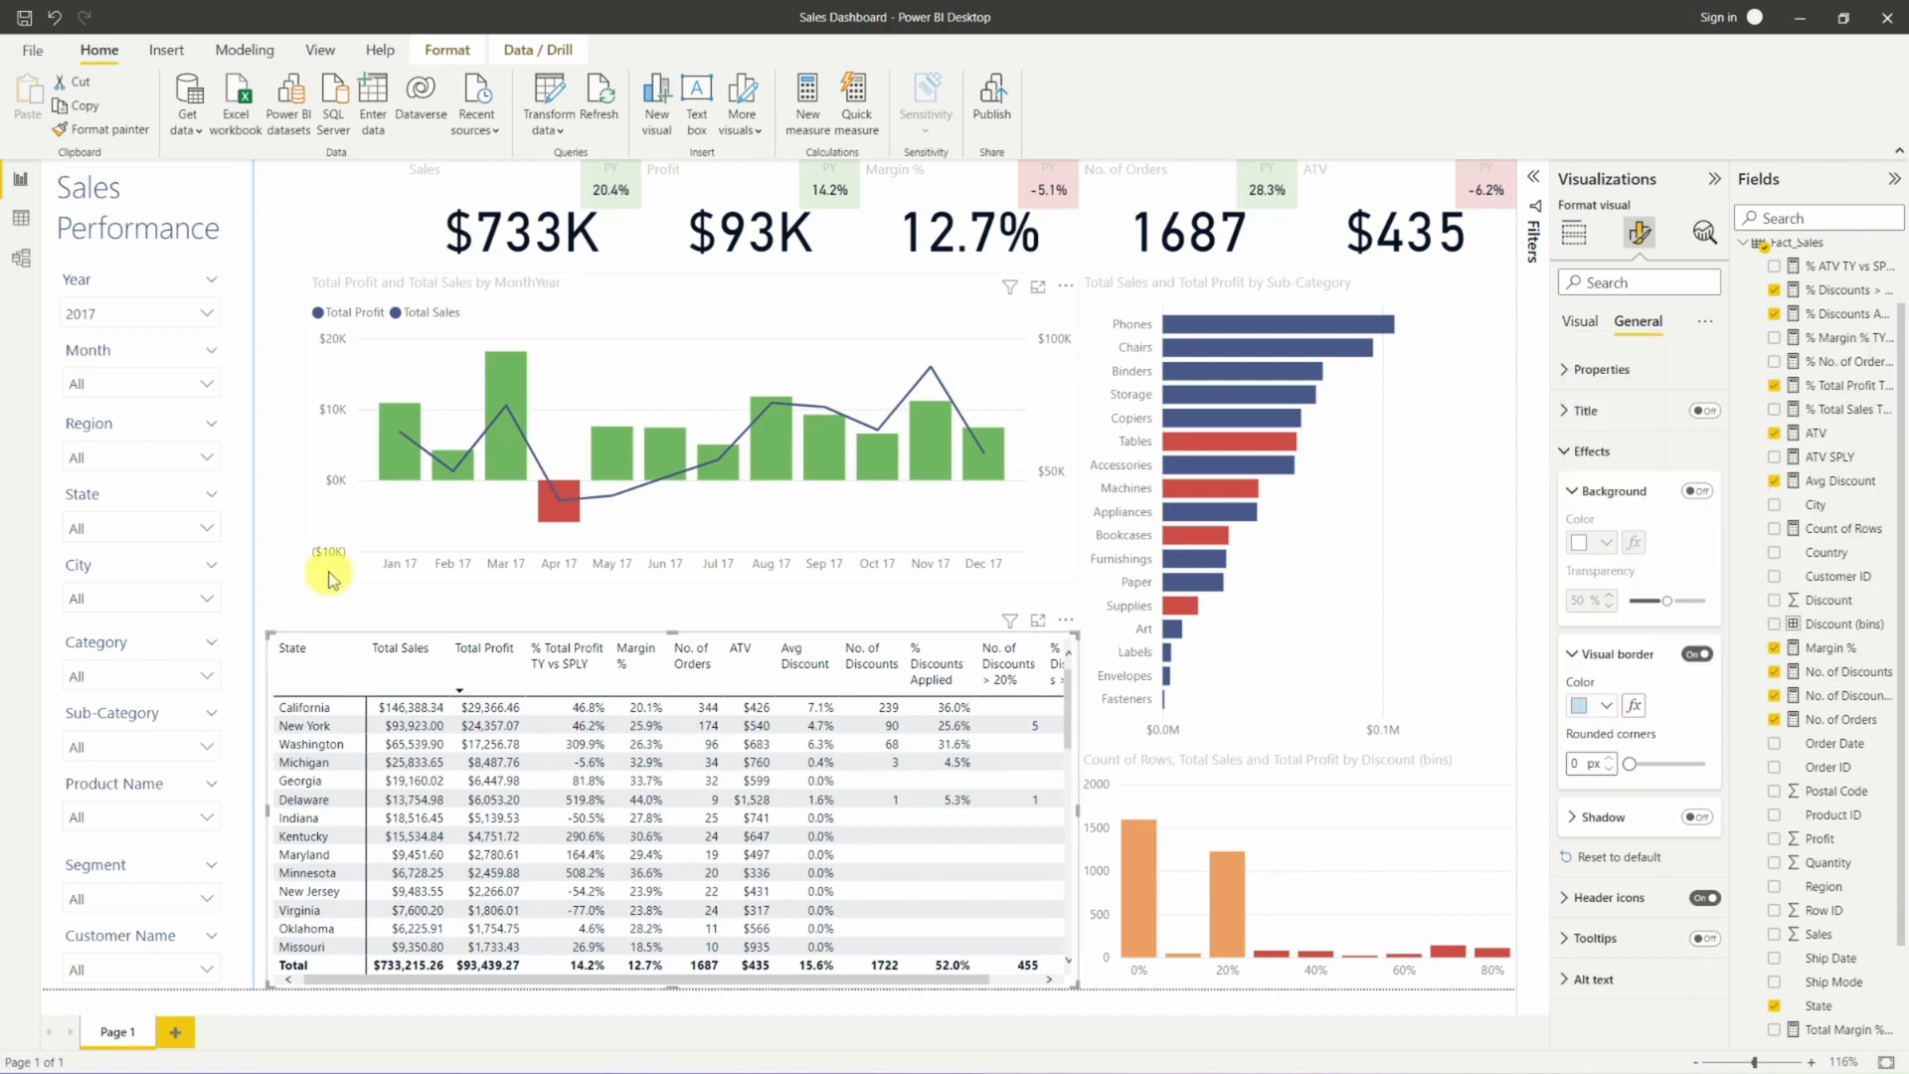
Turn on a visual border in the same light blue tint for the Total Profit and Total Sales by MonthYear chart.
left_click(329, 577)
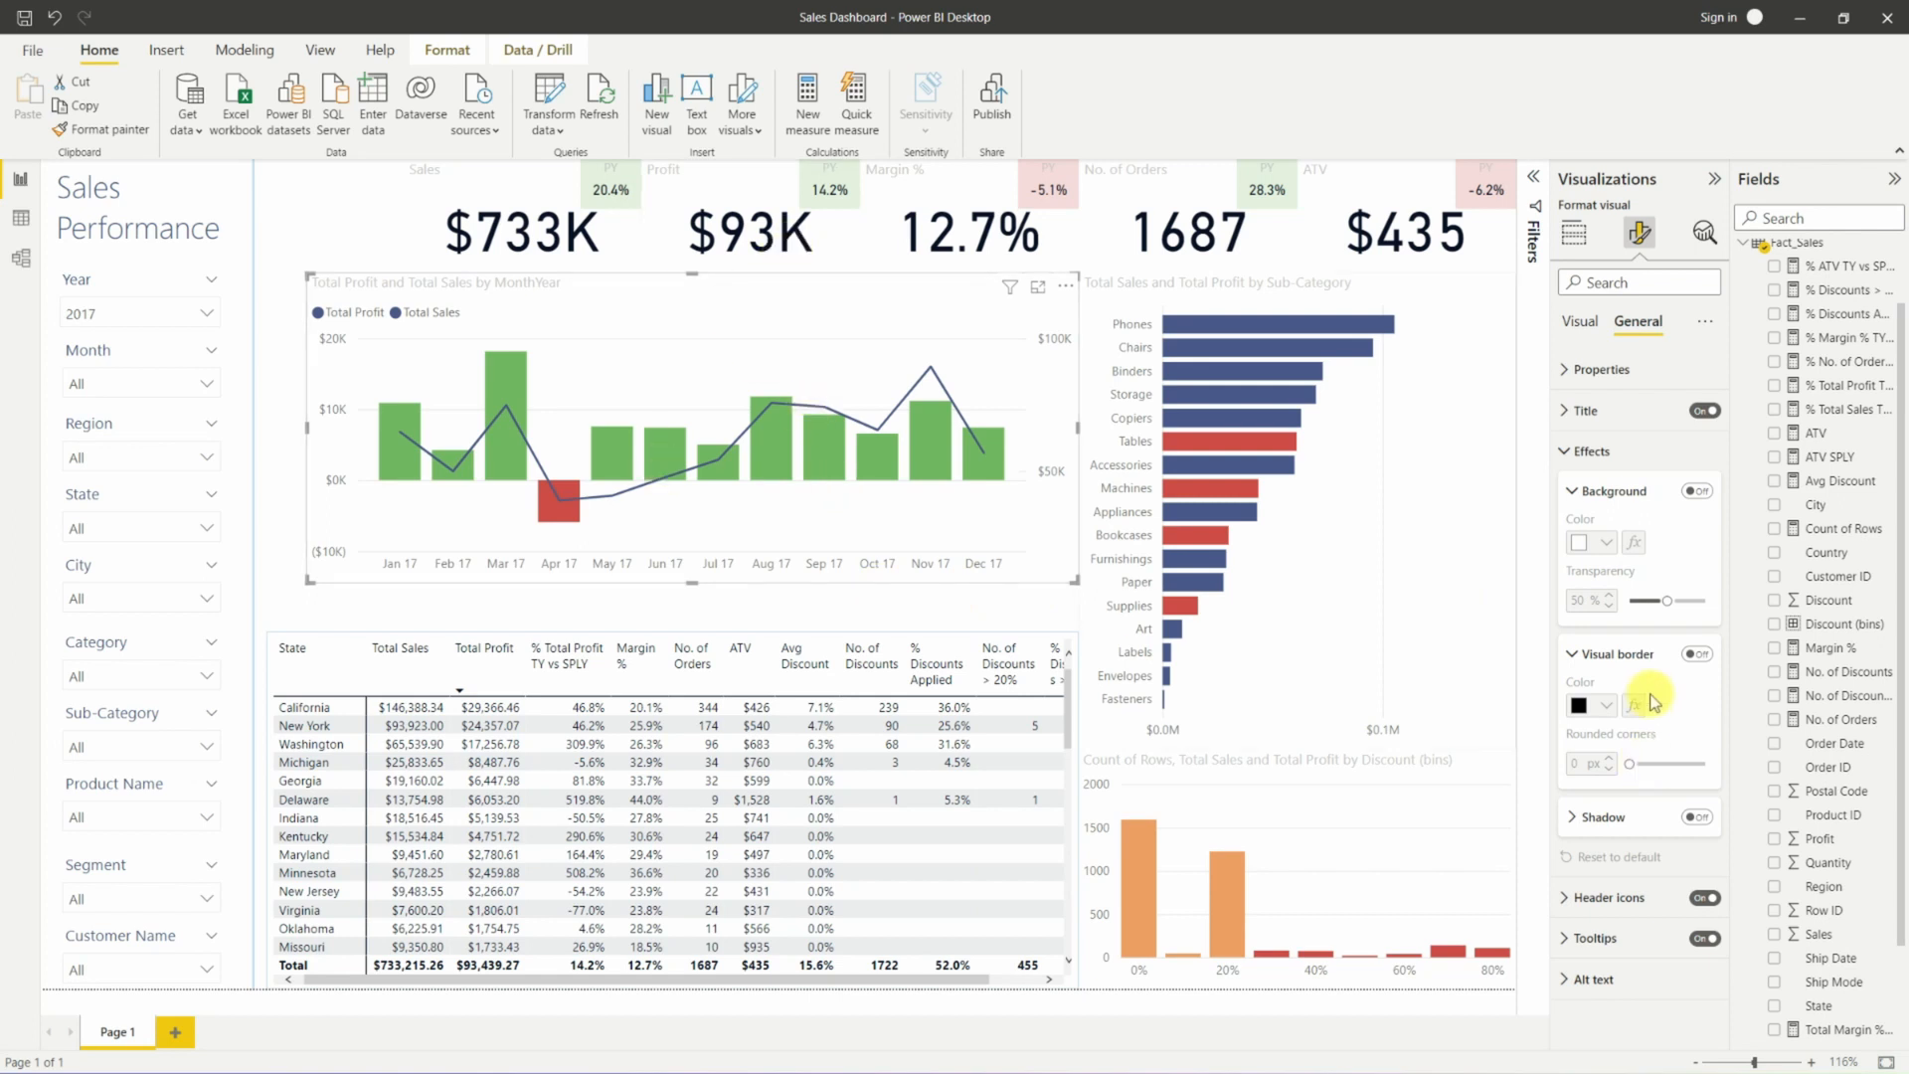
left_click(1694, 654)
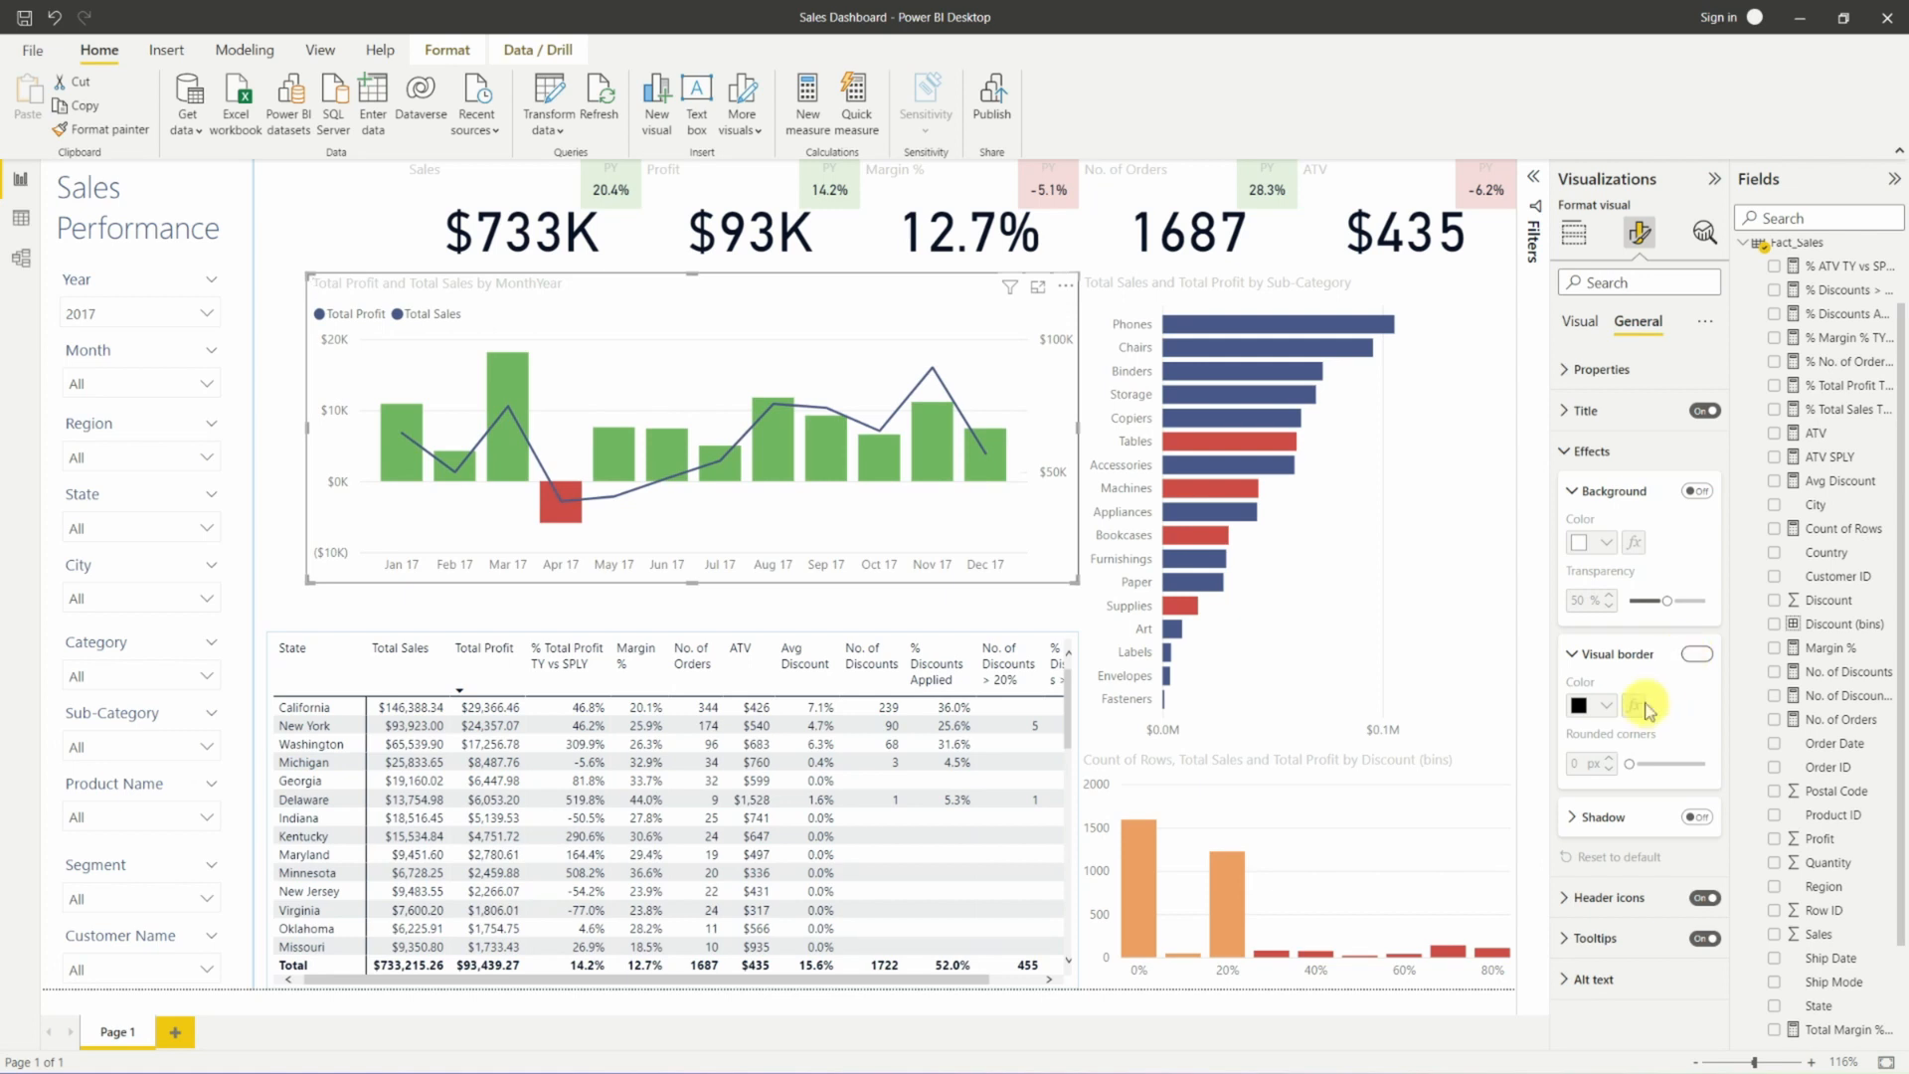
left_click(1605, 706)
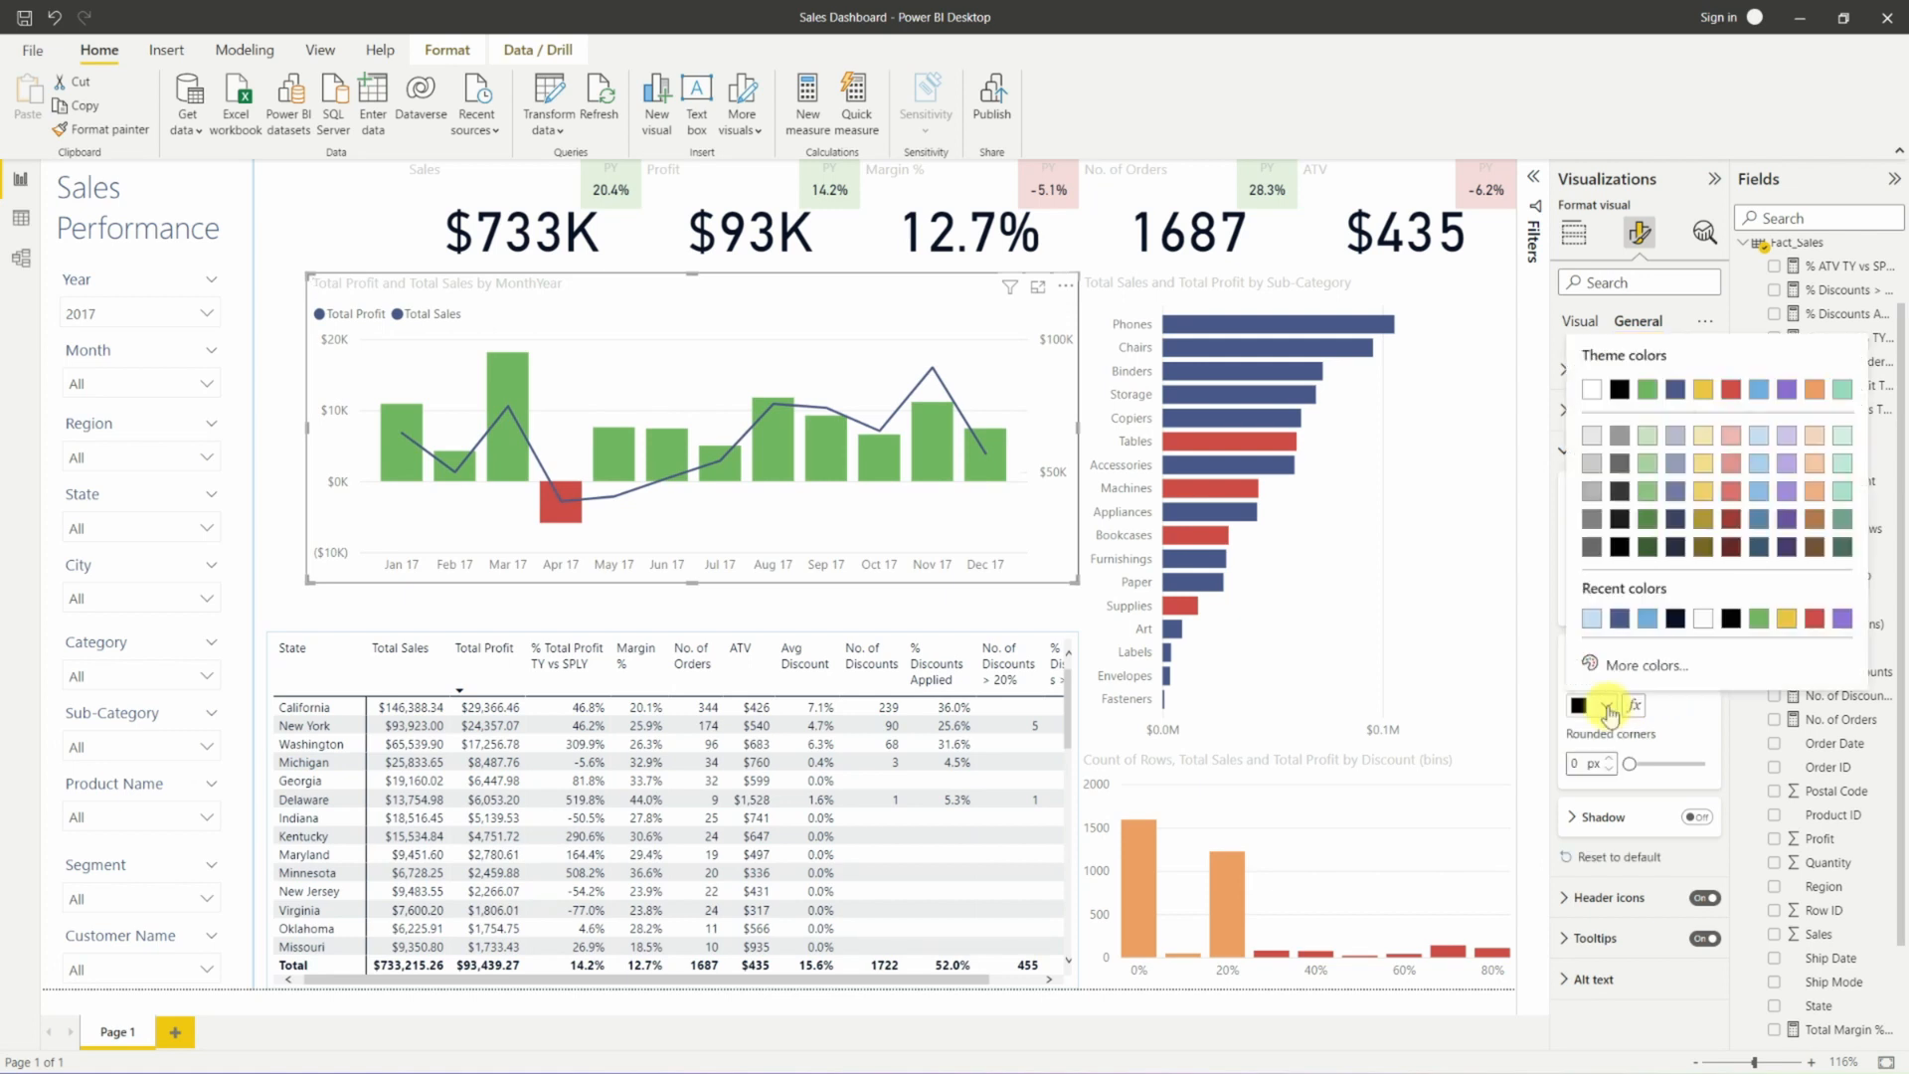
left_click(1592, 618)
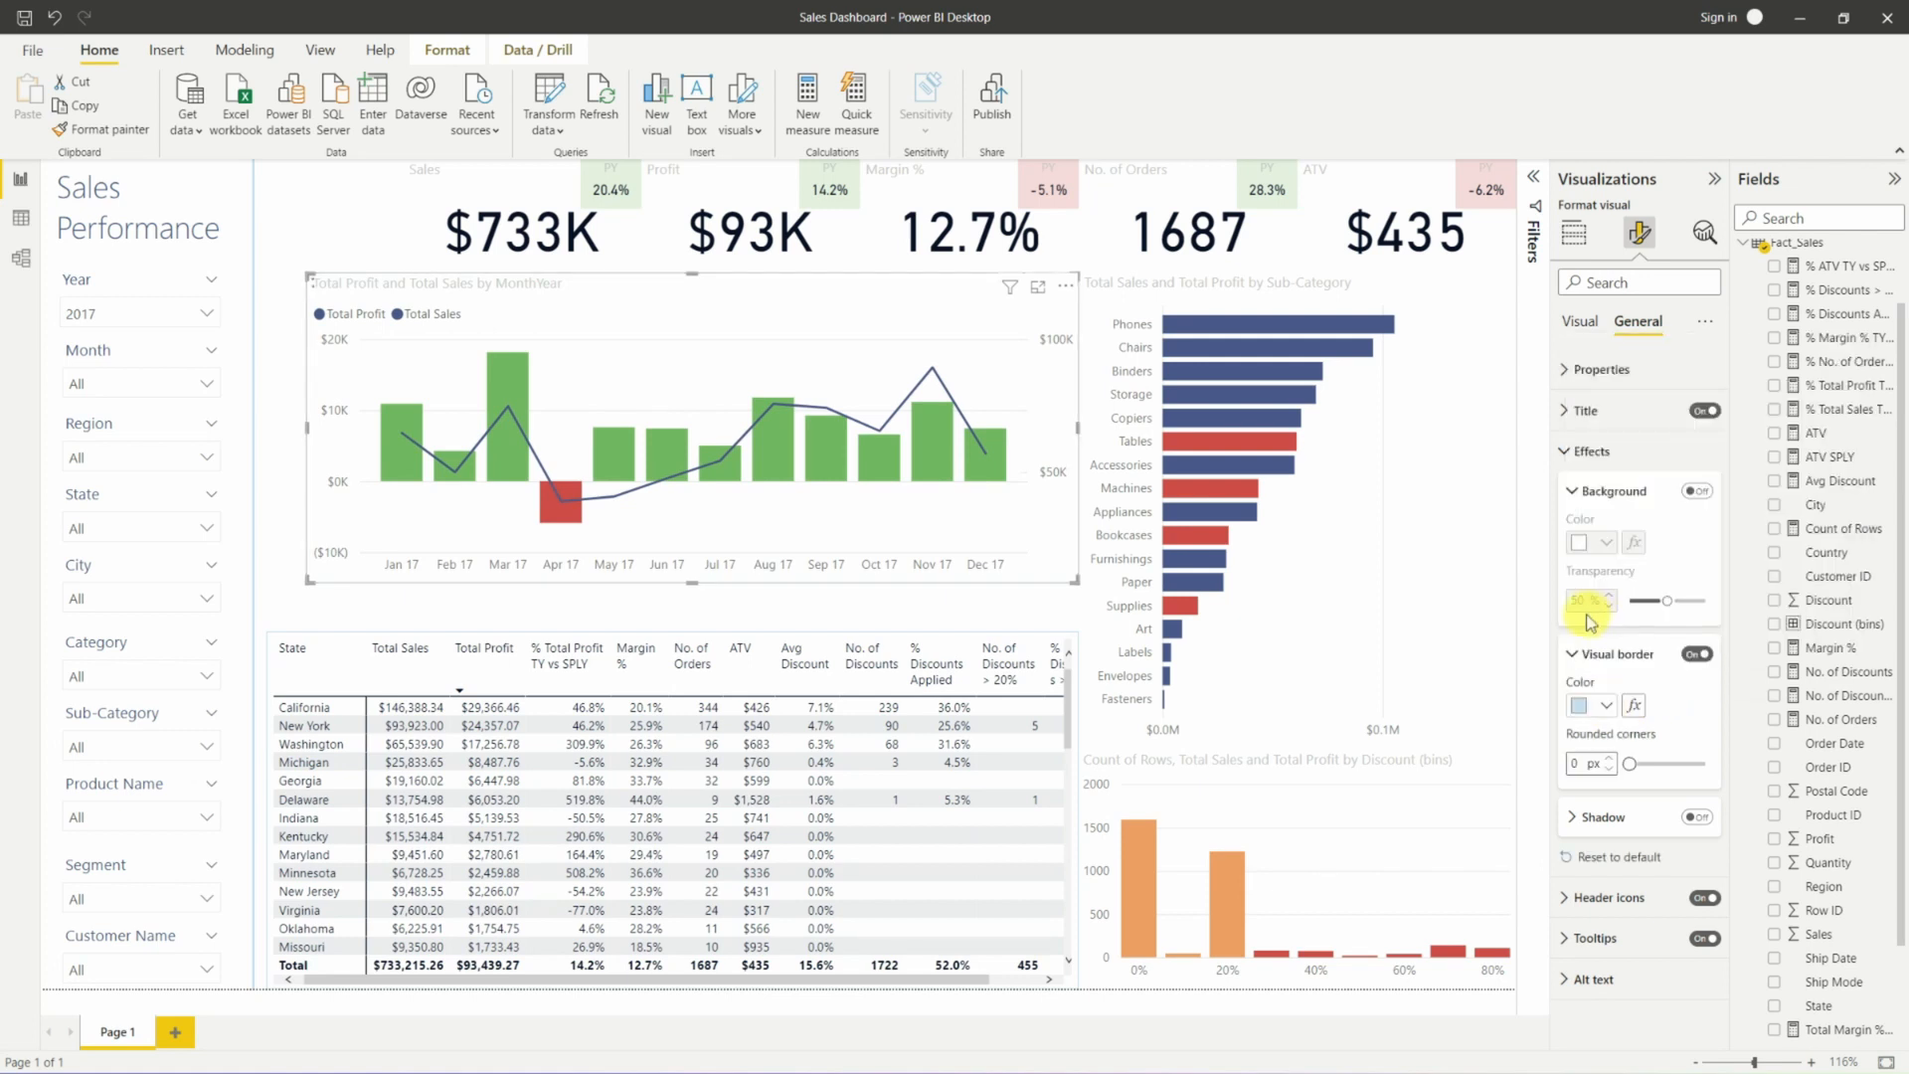
Add light blue visual borders to the Sub-Category bar chart and the Discount (bins) column chart.
left_click(1456, 624)
left_click(1697, 654)
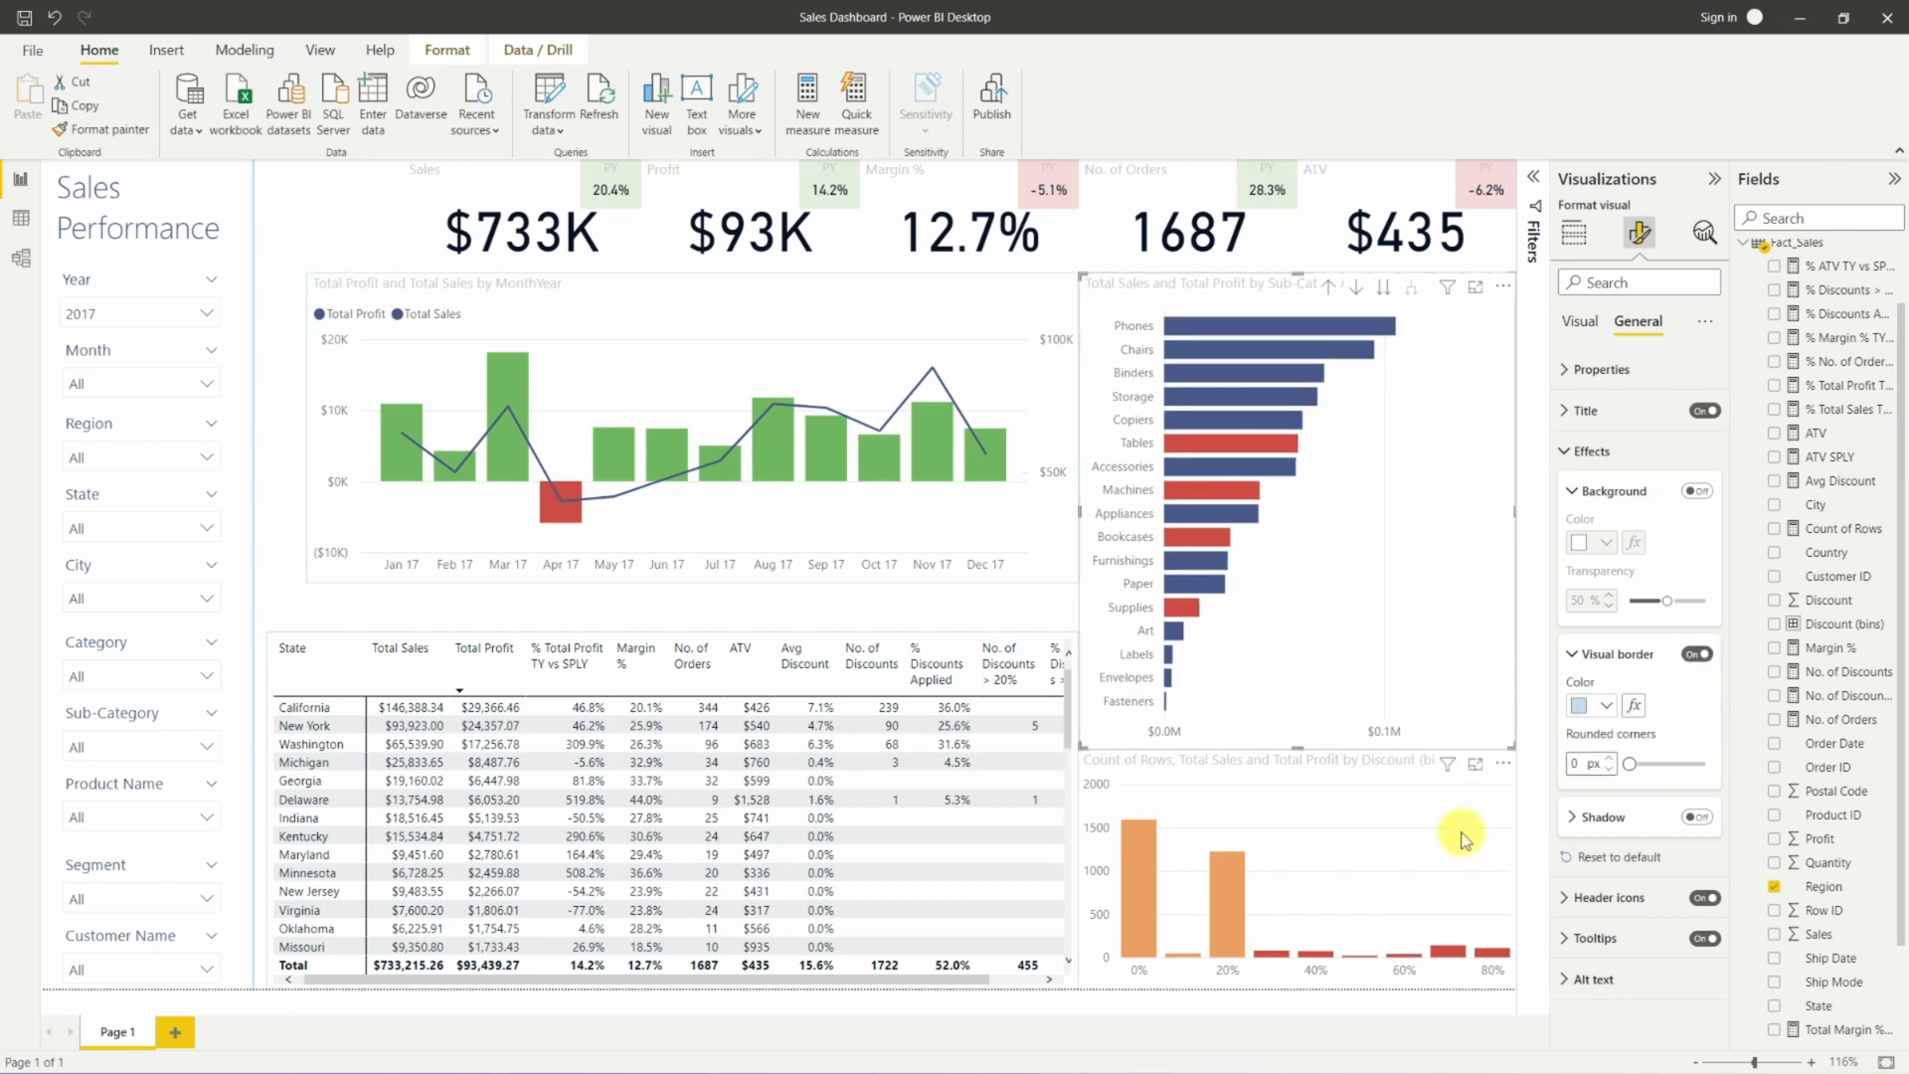
left_click(1462, 838)
left_click(1696, 654)
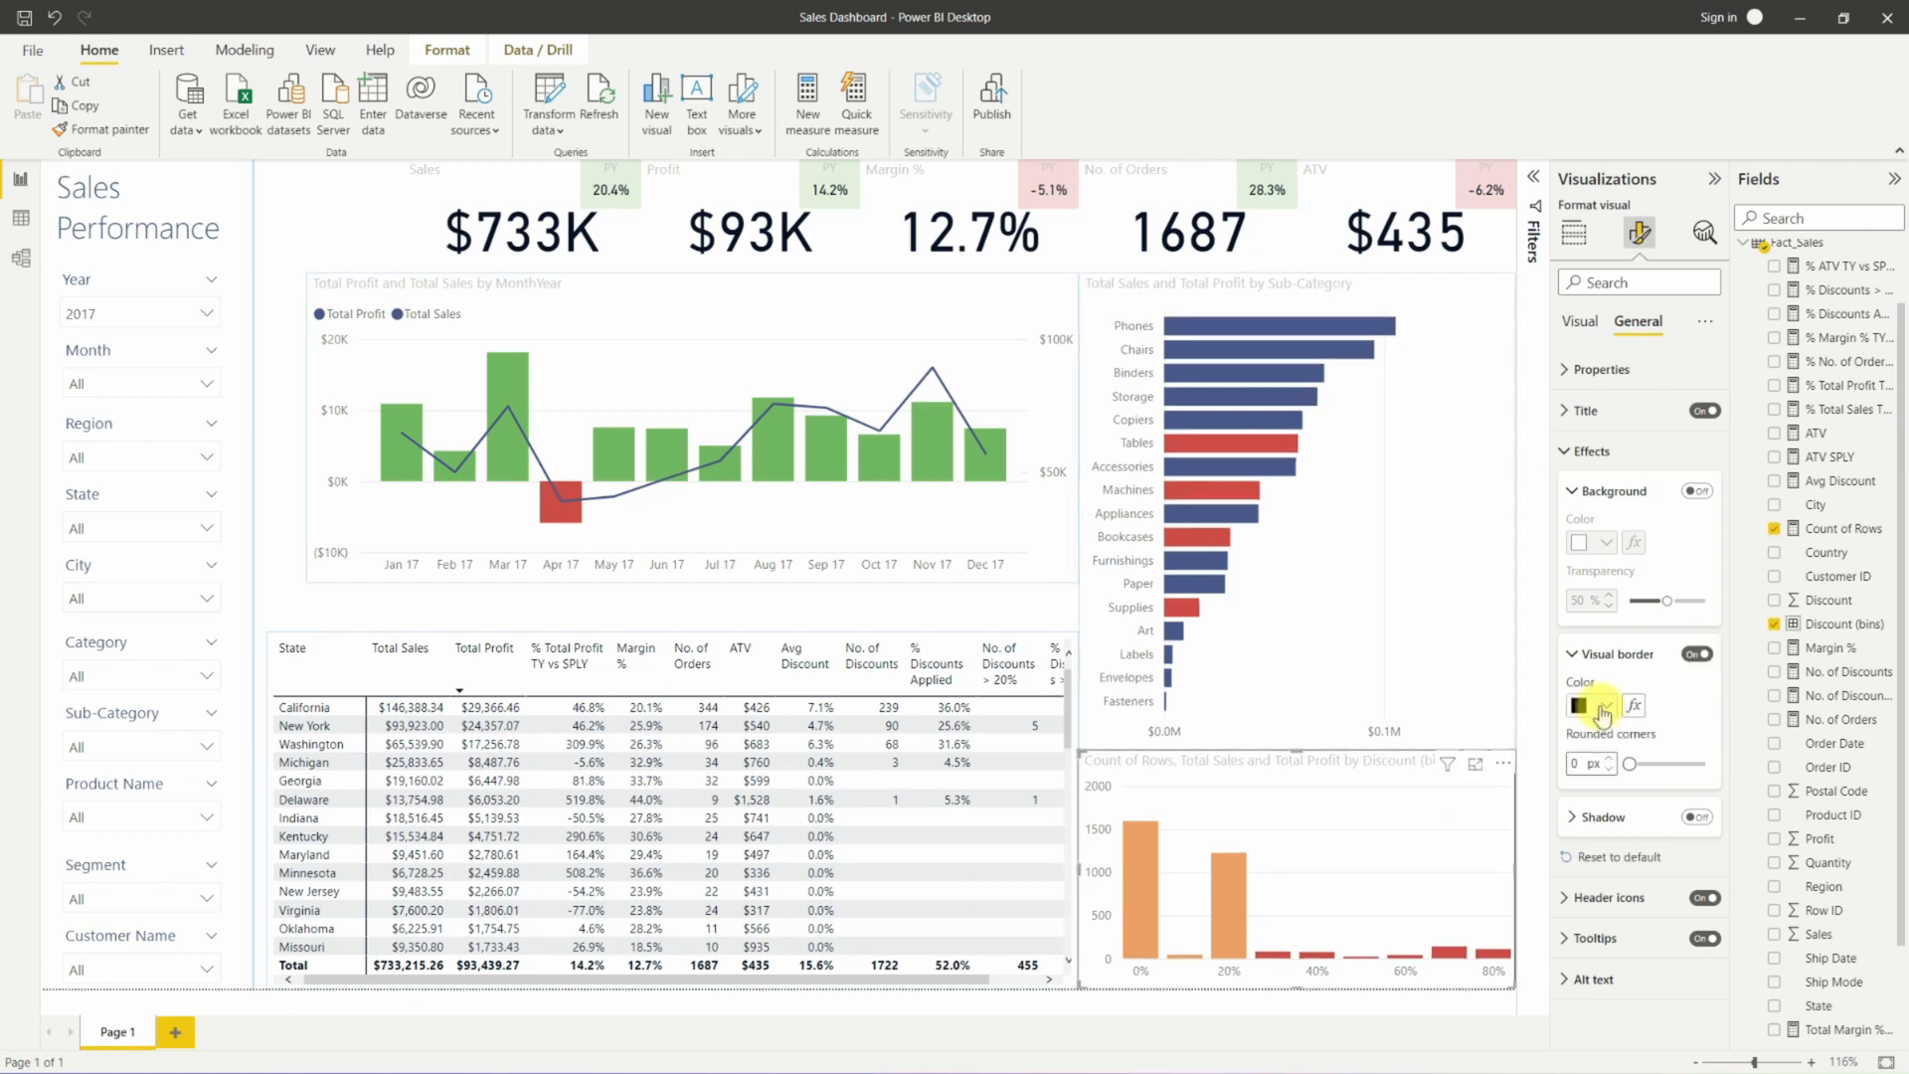
left_click(1589, 705)
left_click(1593, 620)
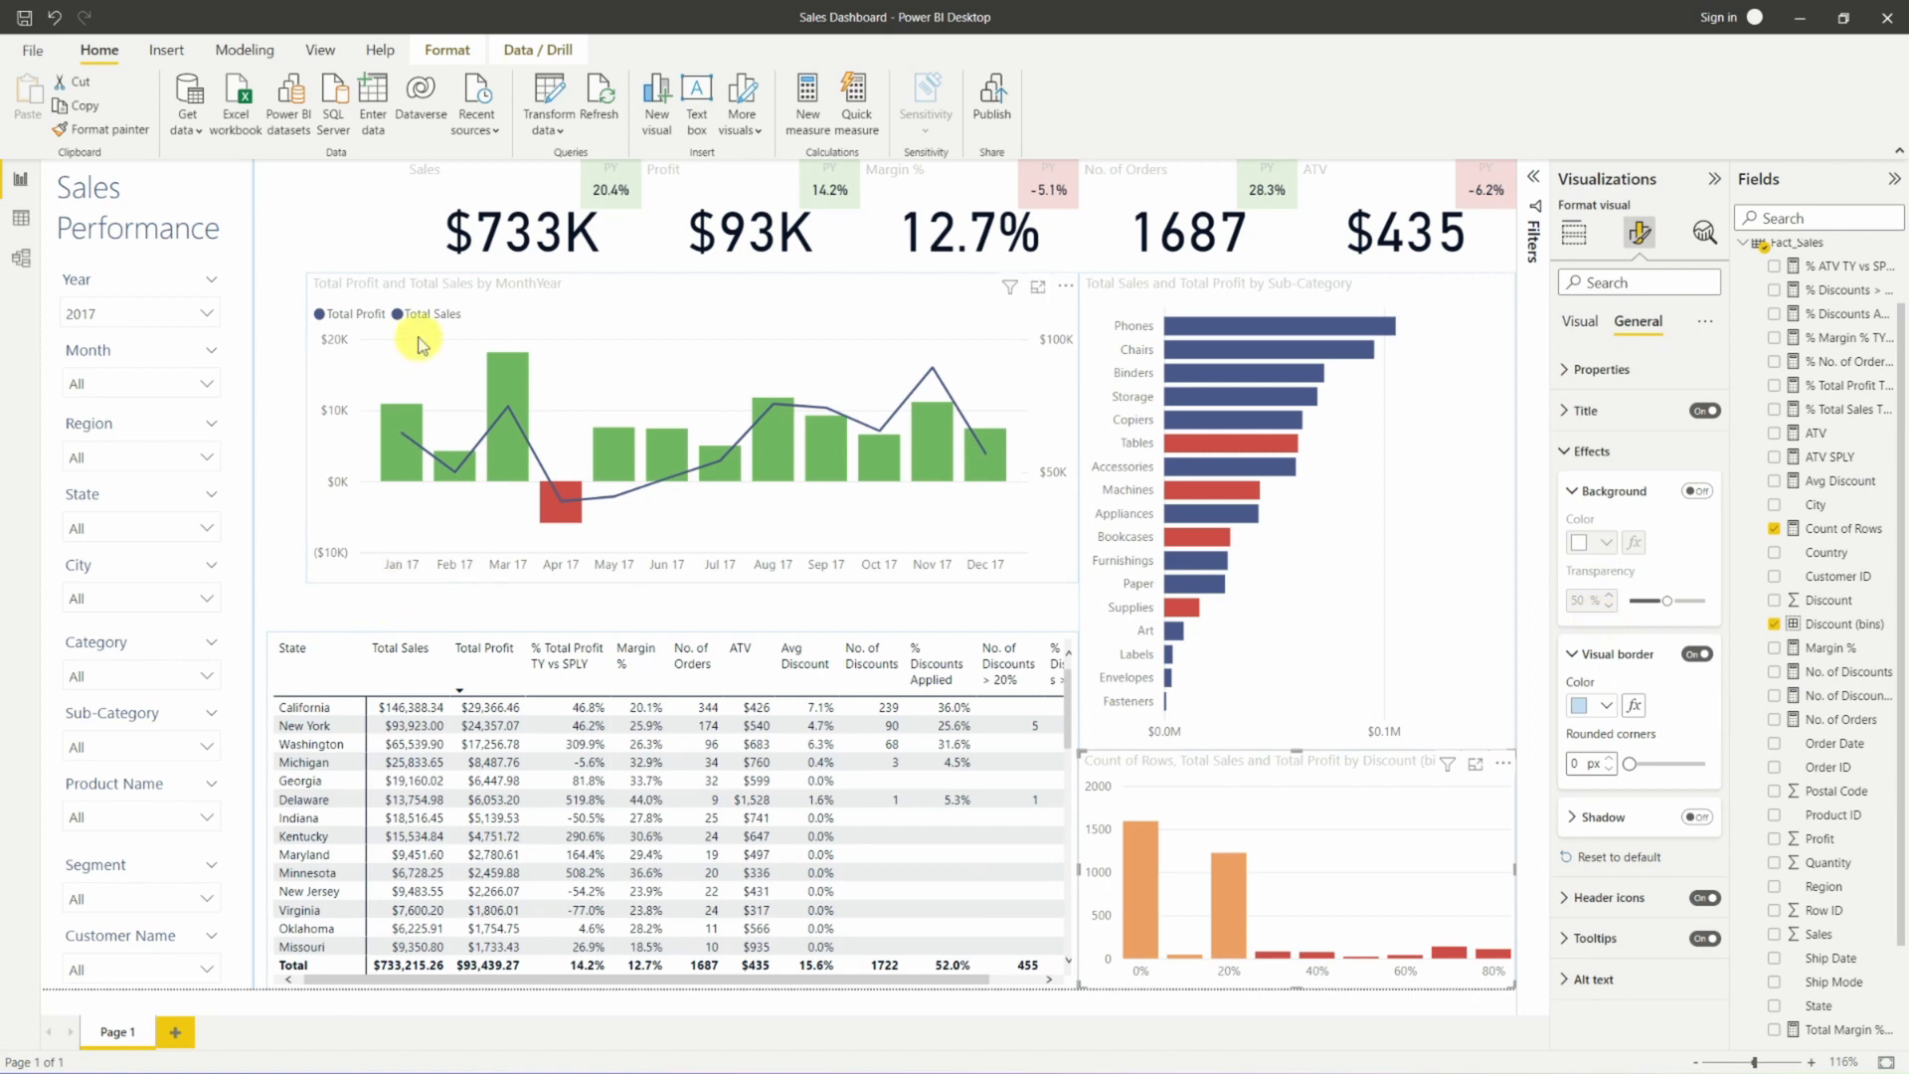
Add light blue visual borders to the Sales, Profit, Margin %, No. of Orders and ATV cards.
left_click(471, 209)
left_click(1695, 653)
left_click(1621, 704)
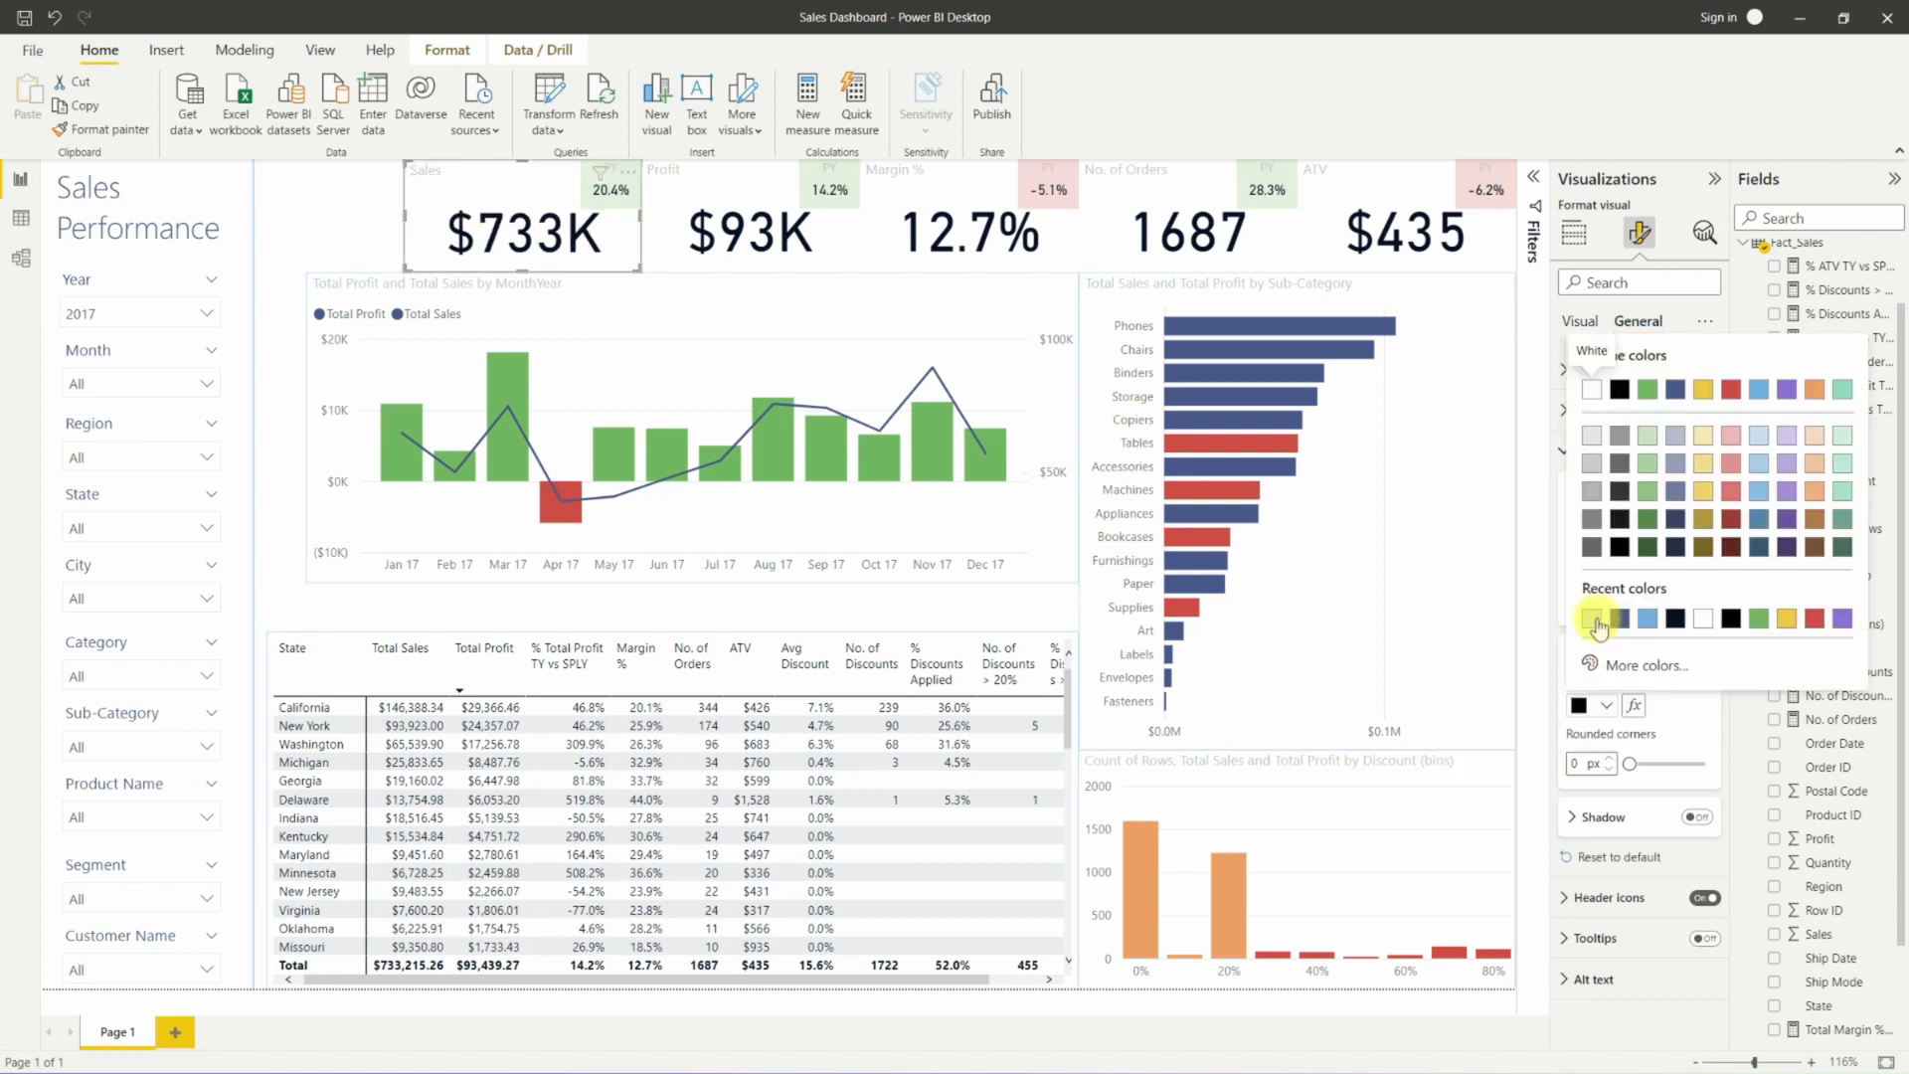
left_click(1039, 237)
left_click(1230, 243, "ctrl")
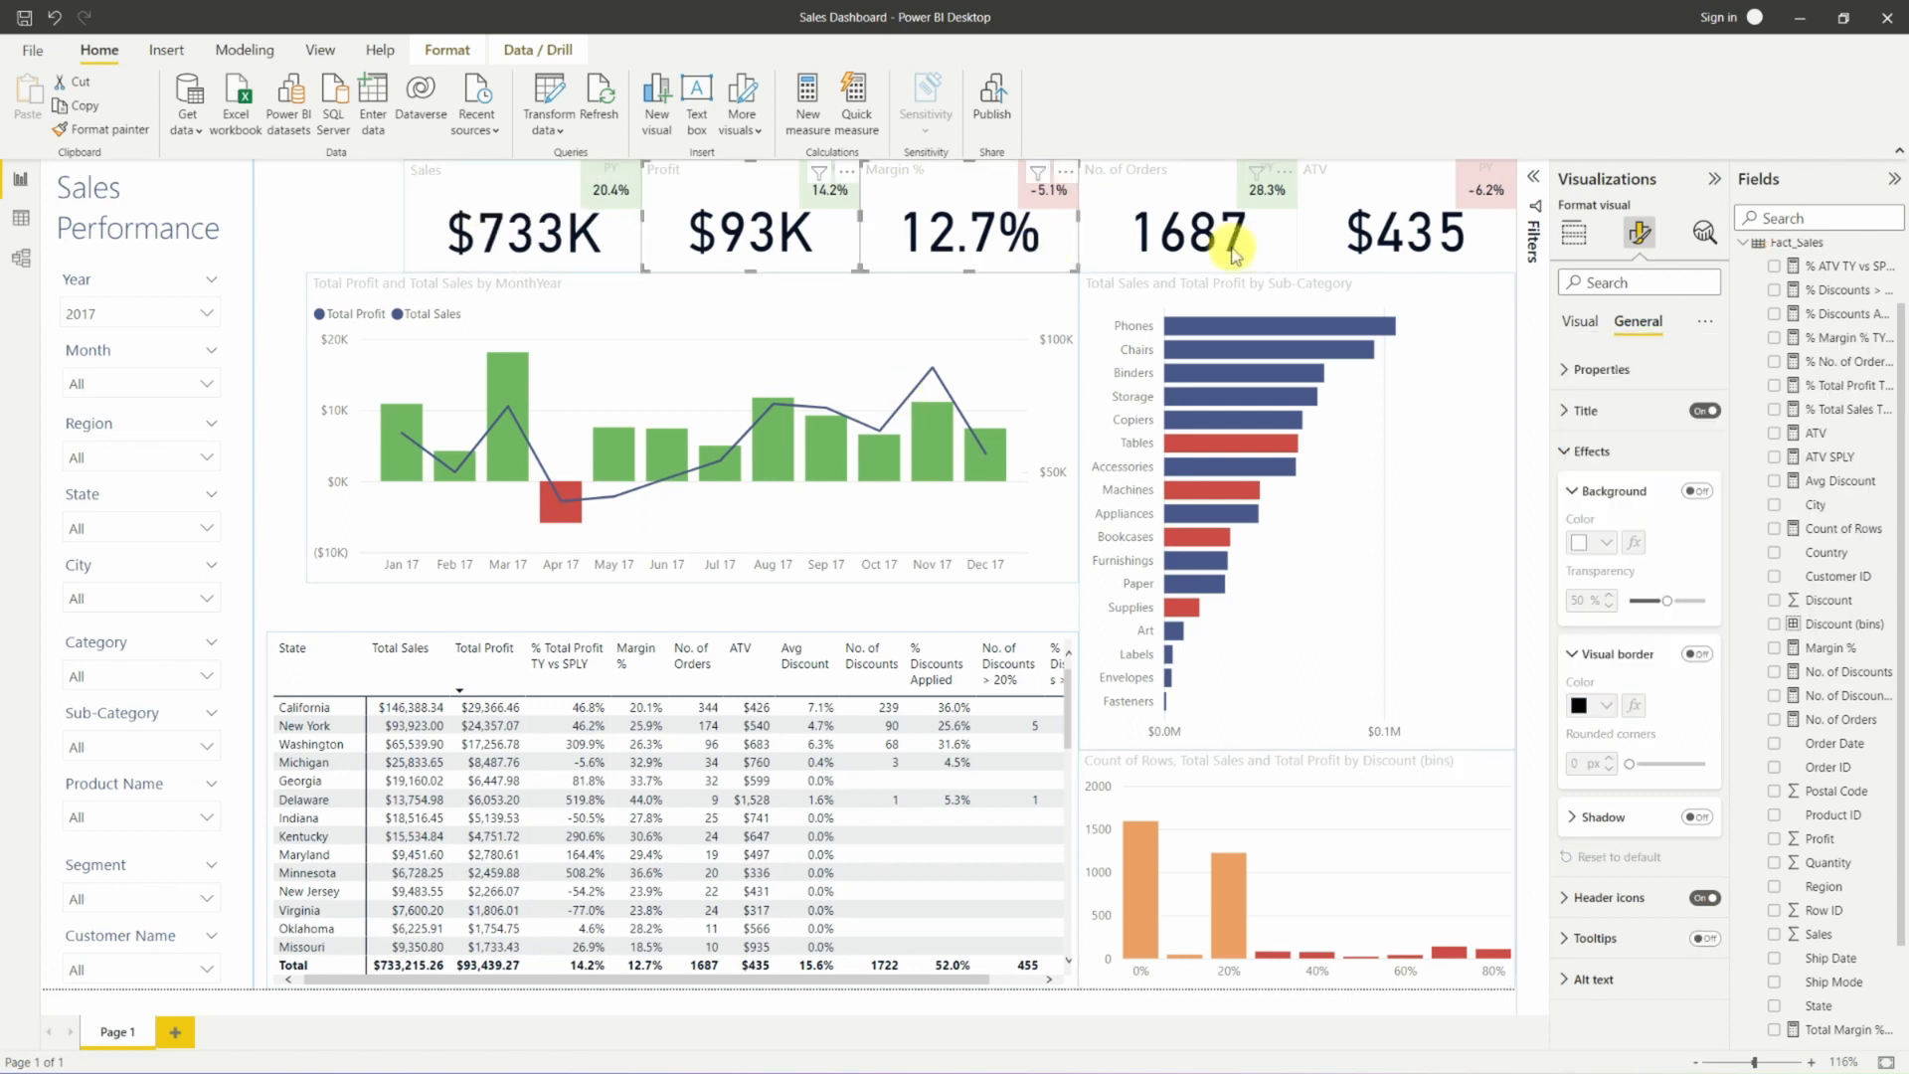
left_click(1363, 239, "ctrl")
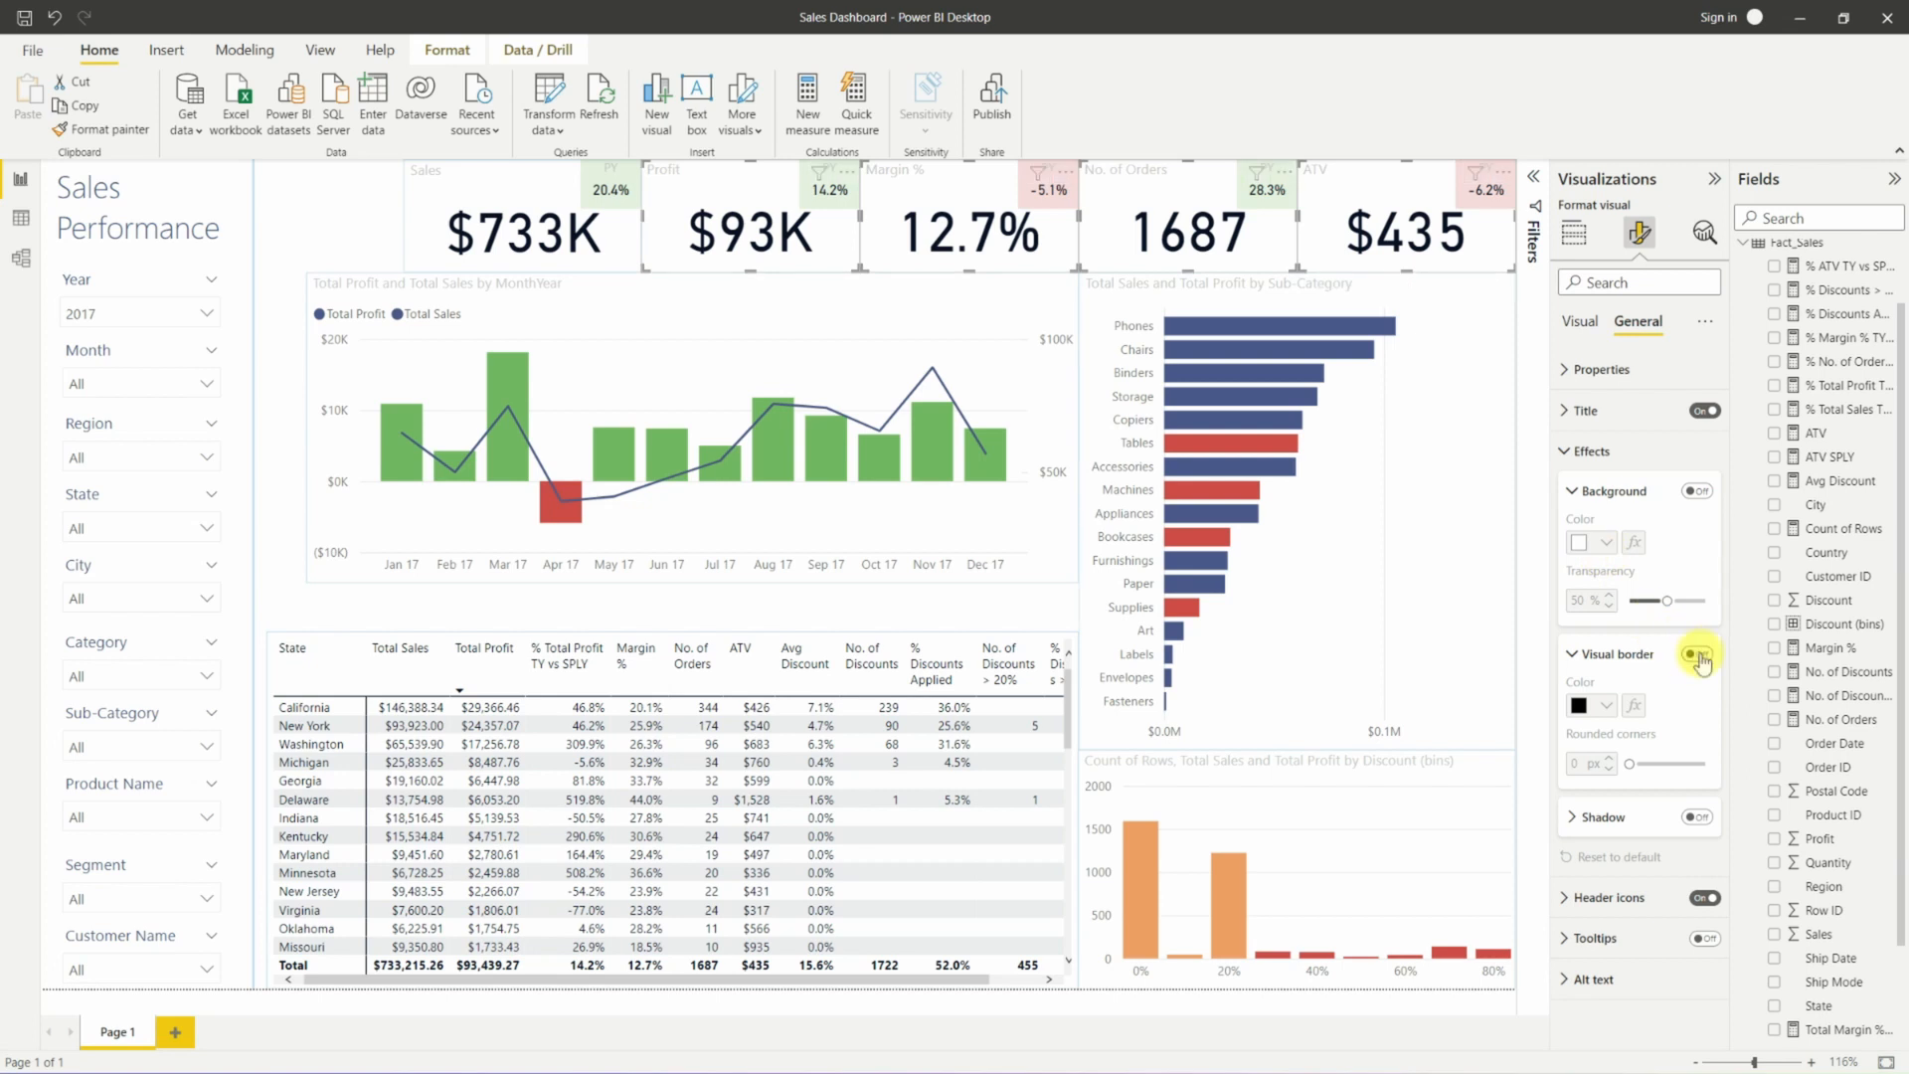
left_click(1697, 653)
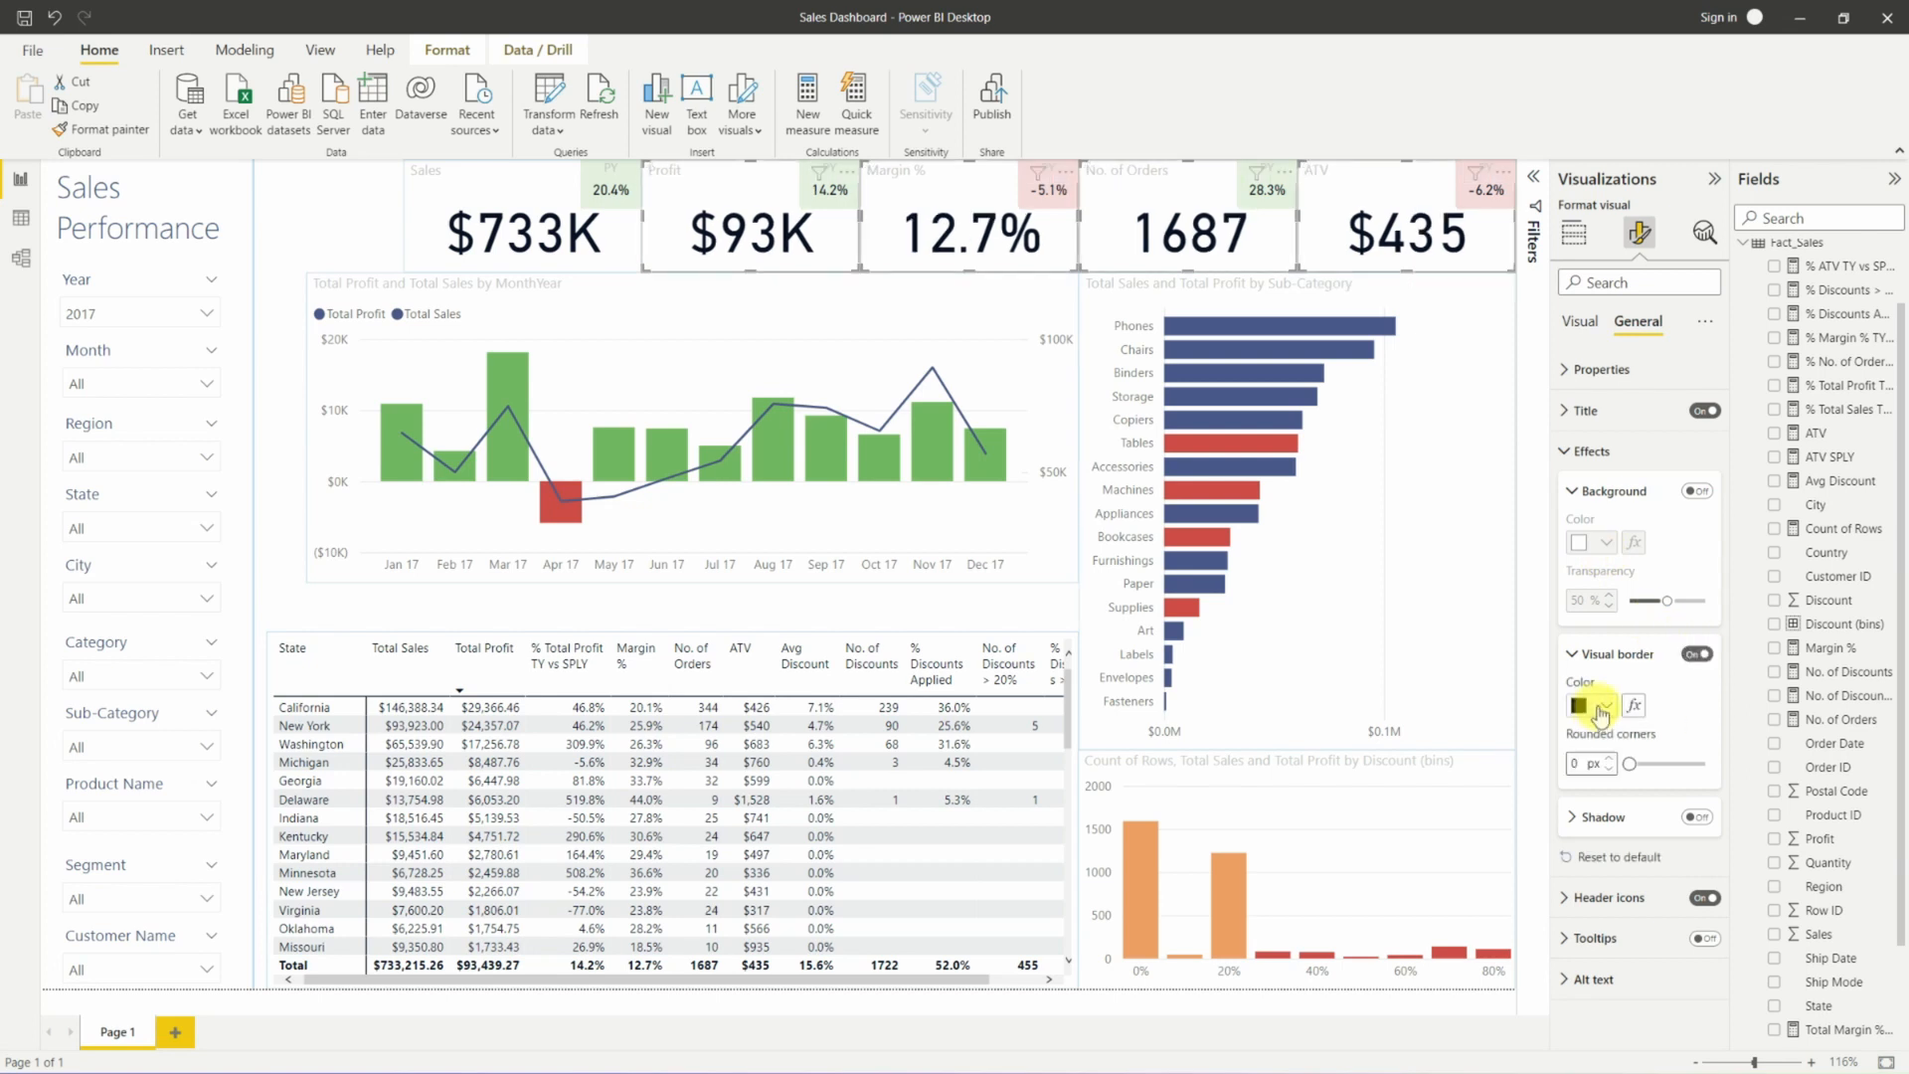
left_click(1600, 708)
left_click(1601, 625)
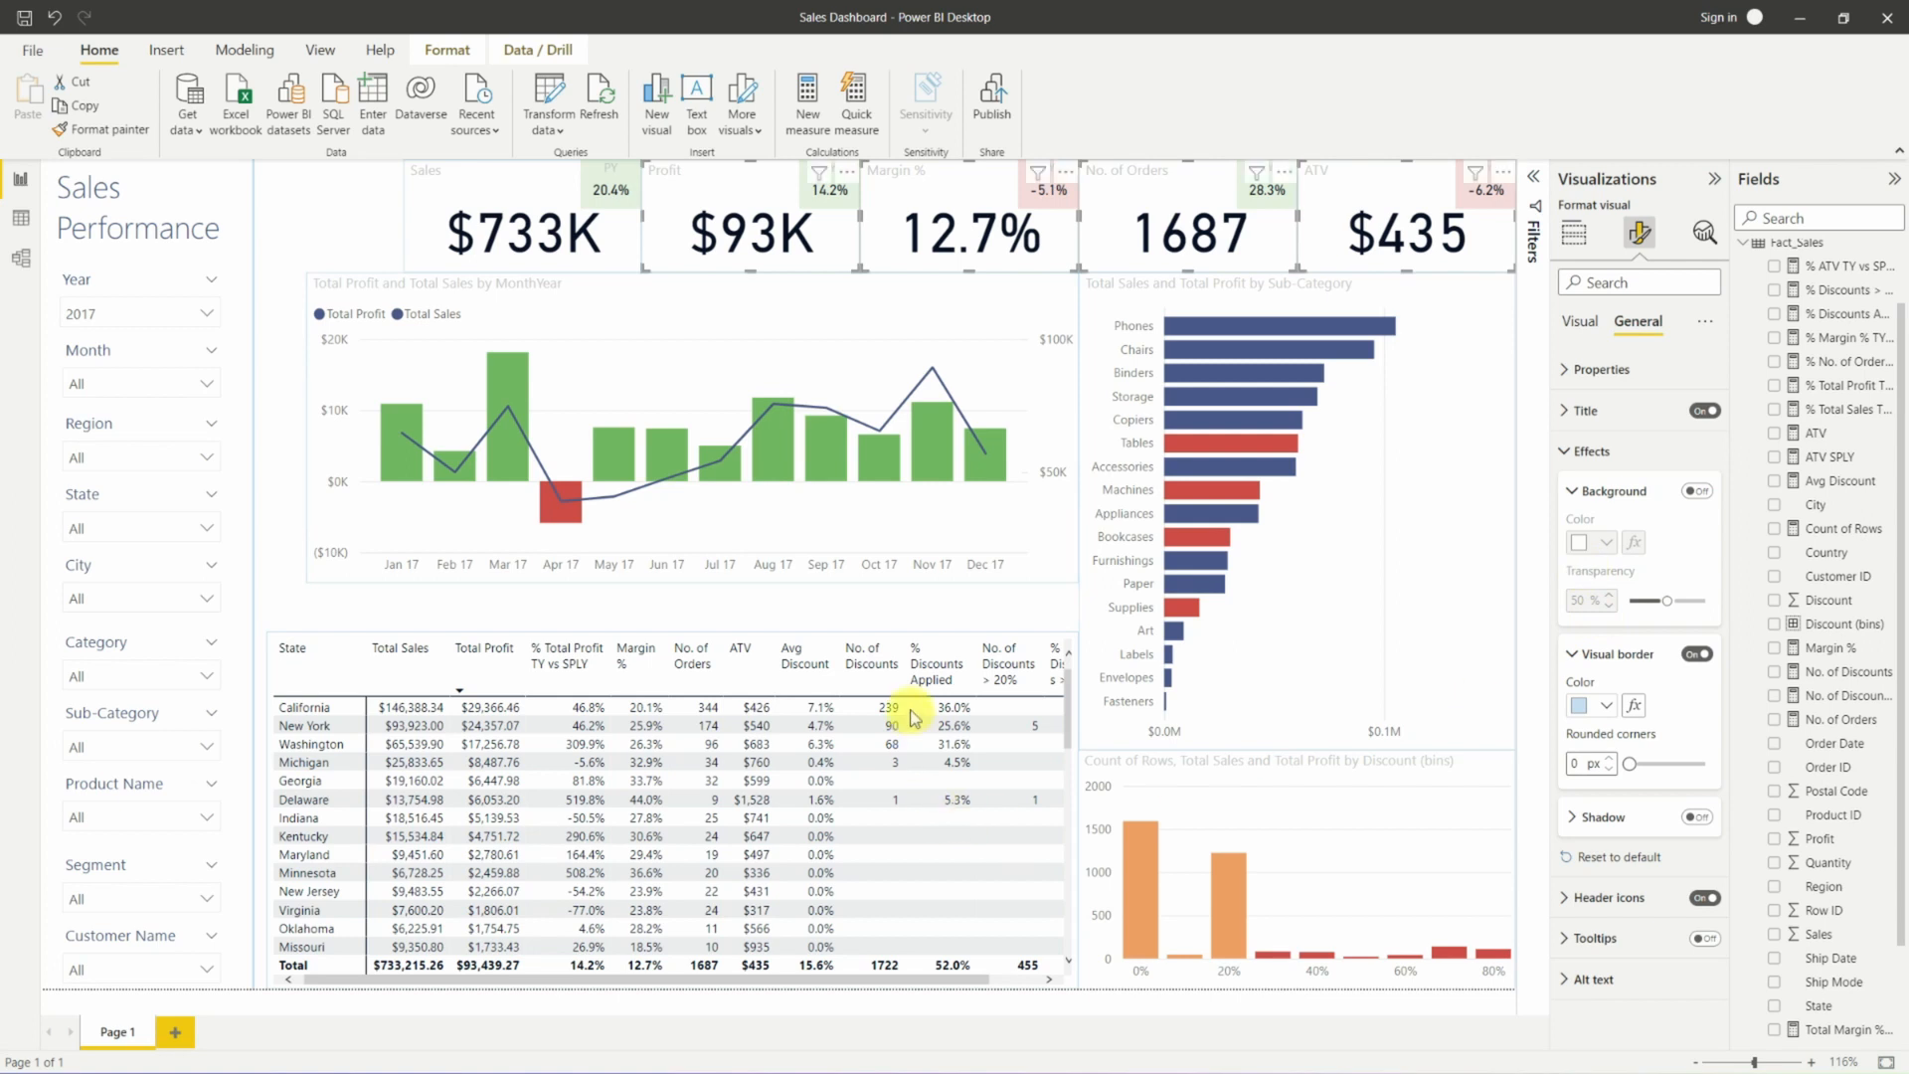
left_click(1028, 582)
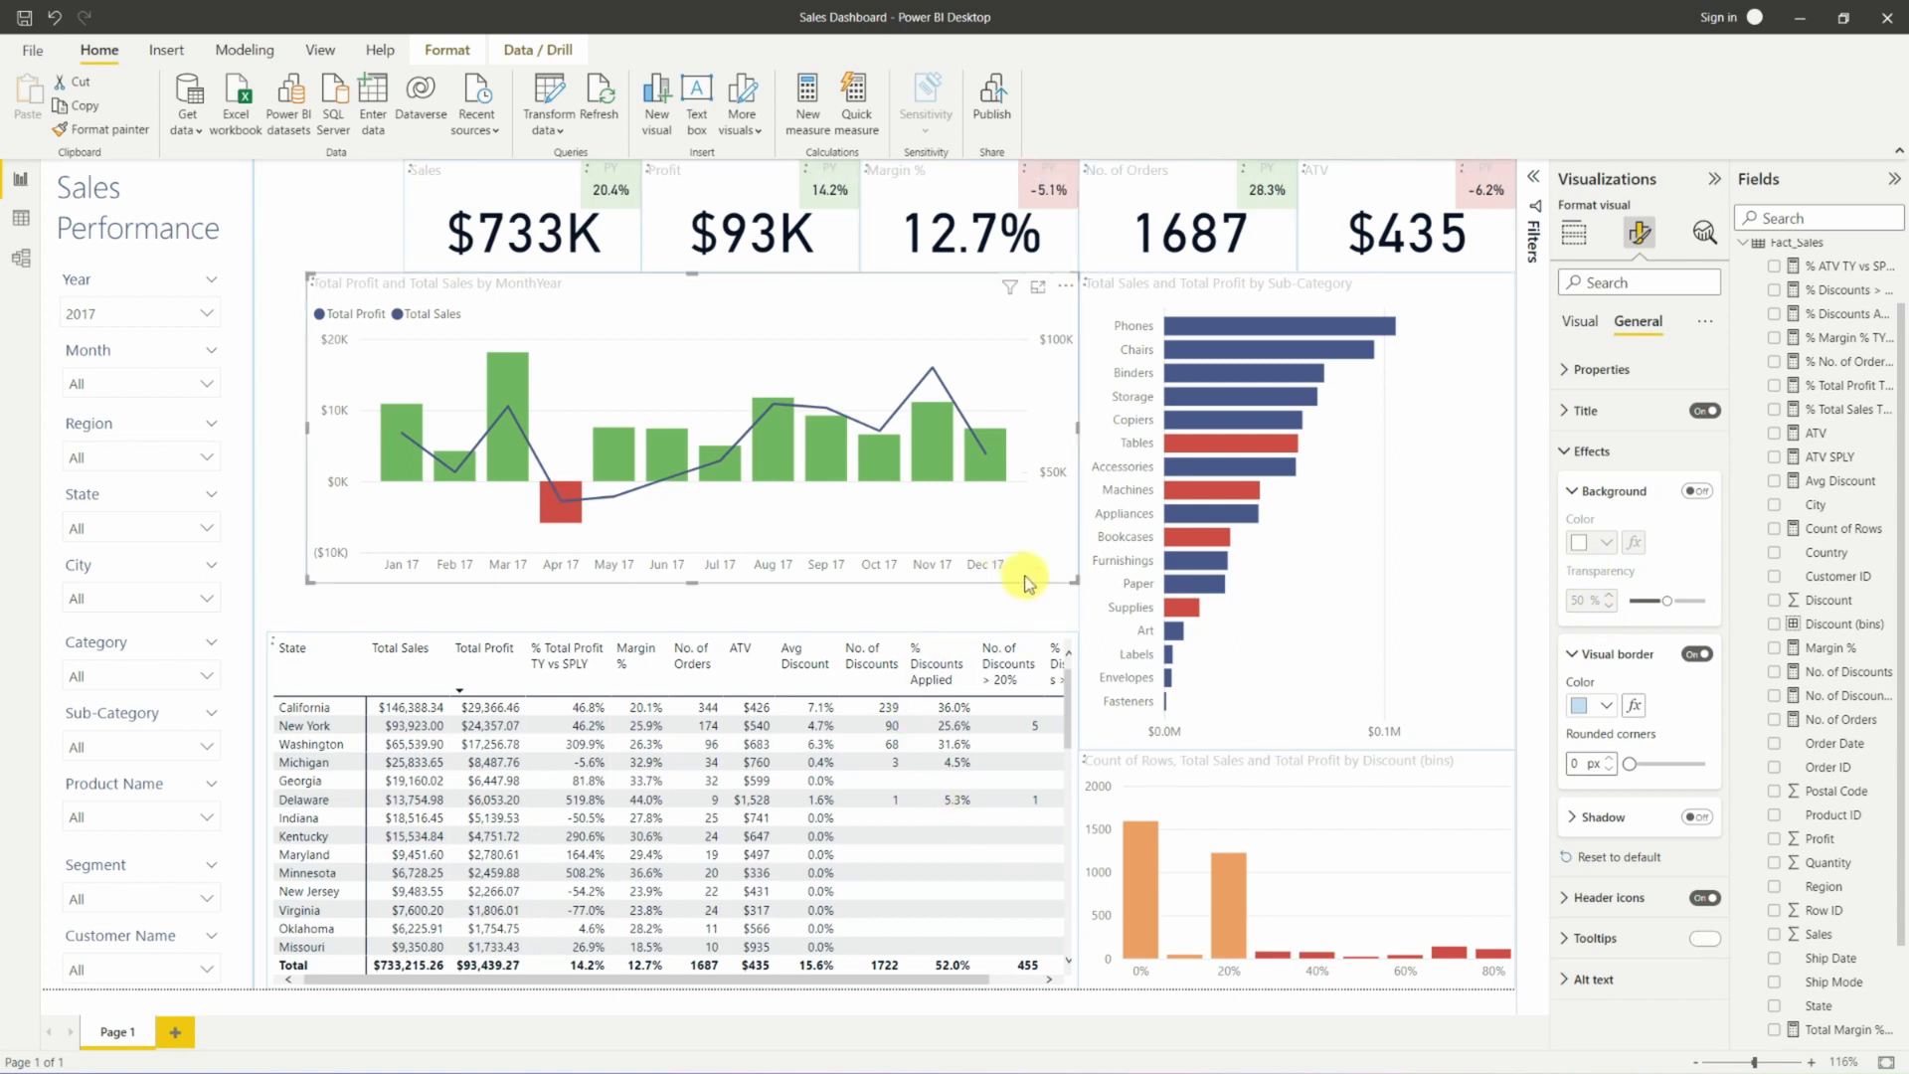
left_click(969, 641)
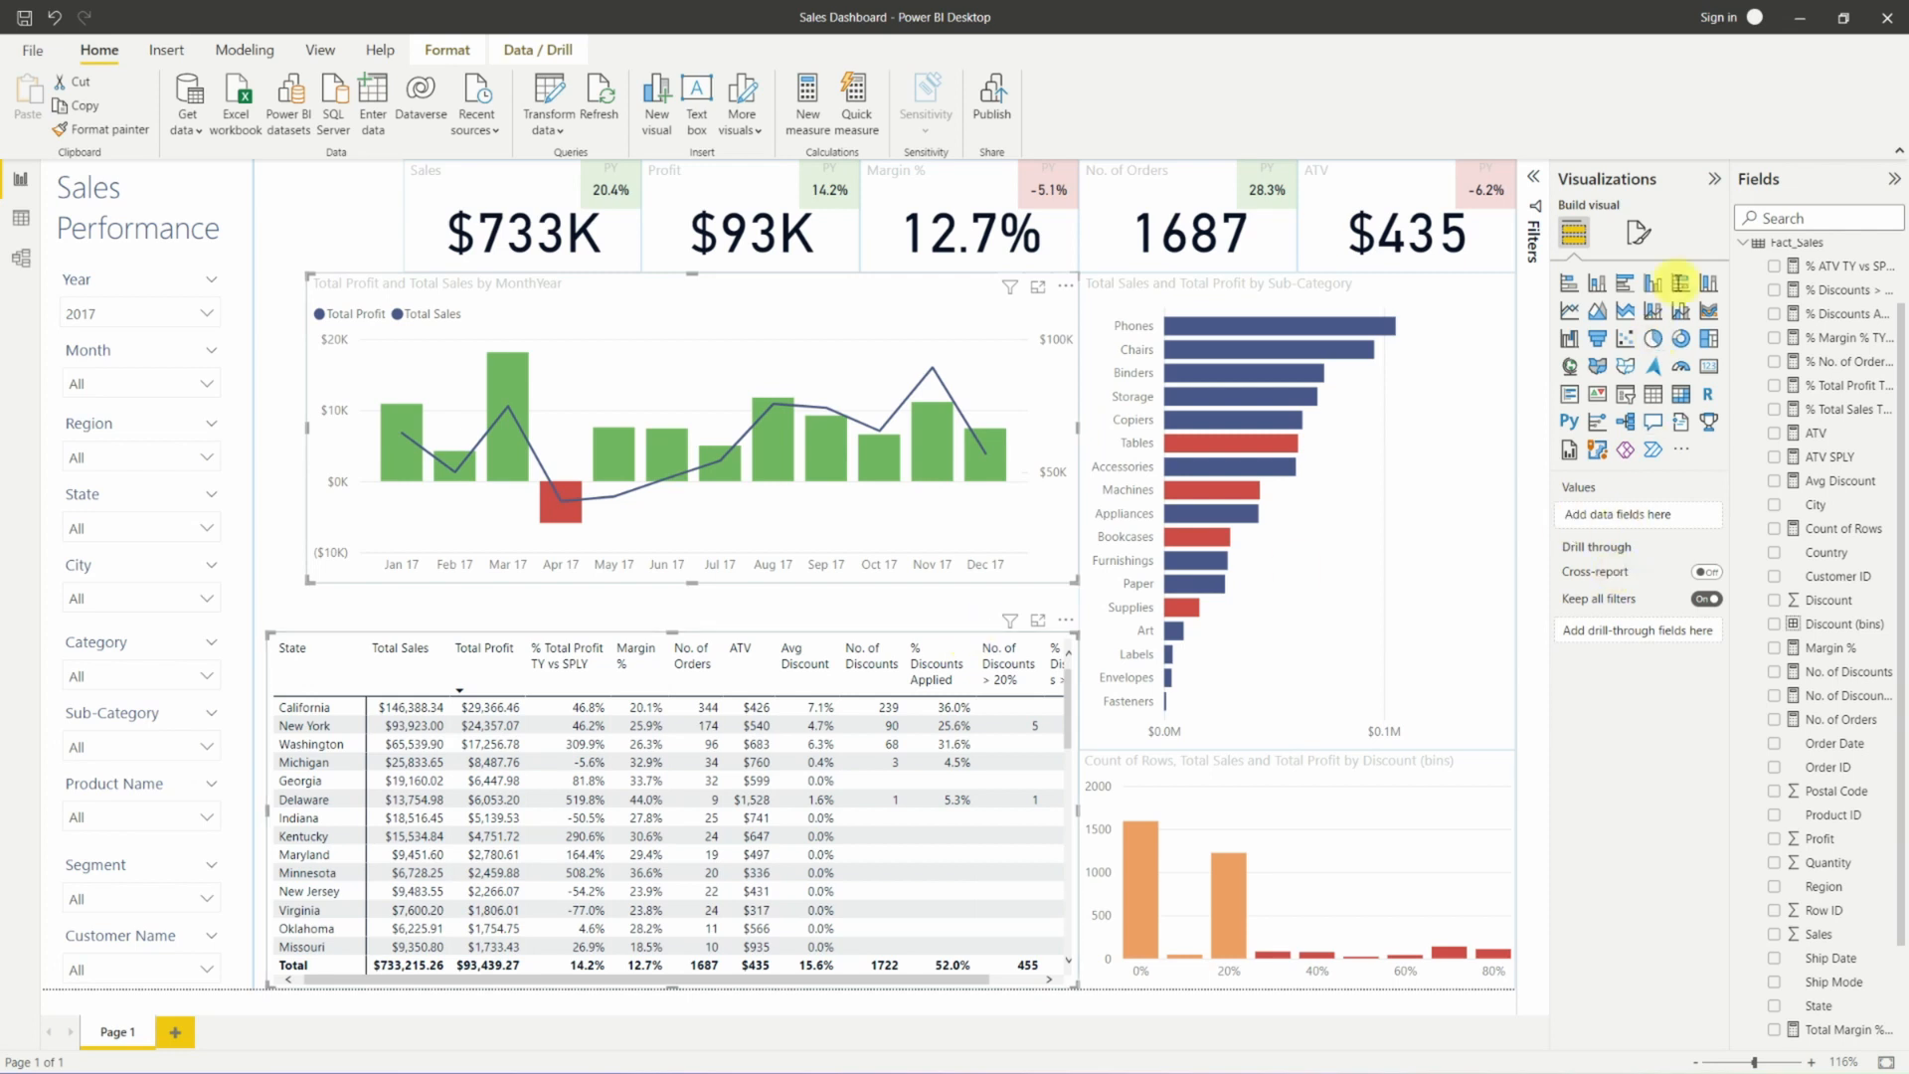
left_click(514, 587)
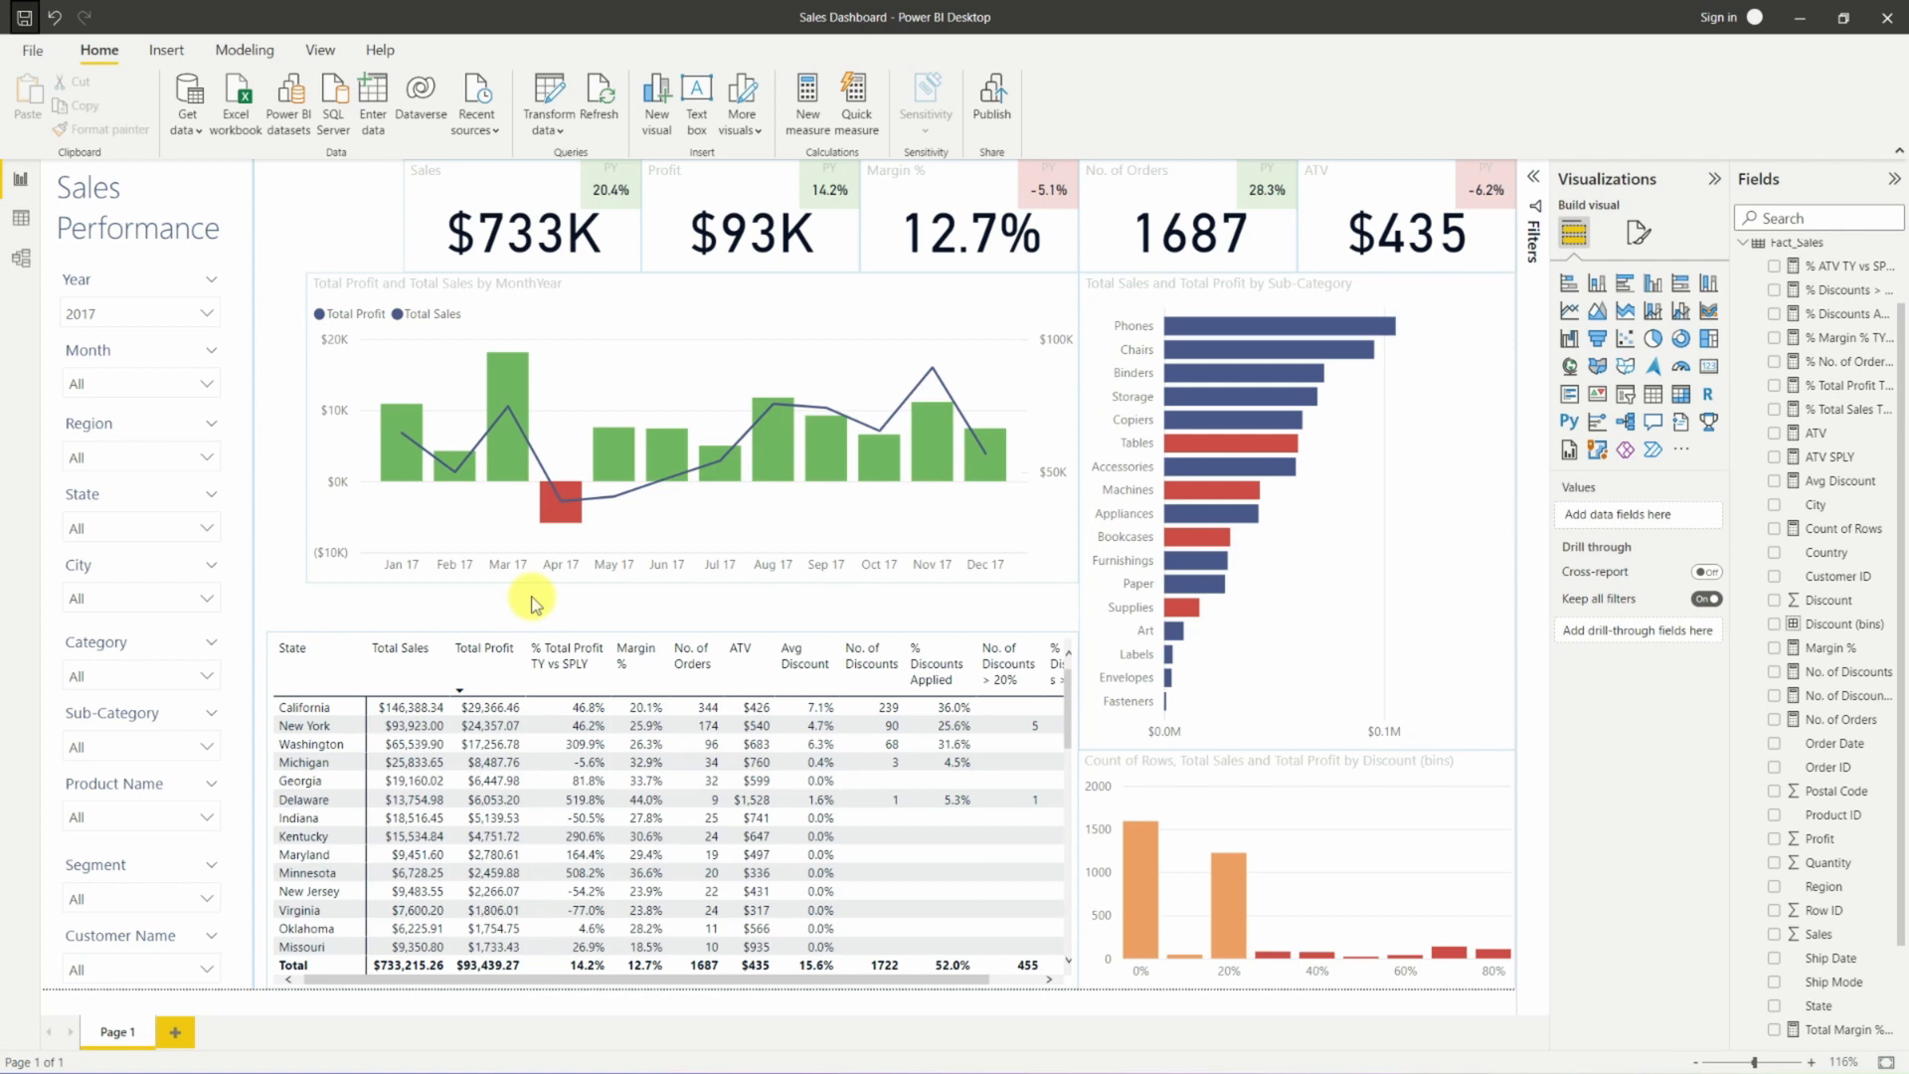
Enlarge the MonthYear chart to match the State matrix's width and fill the gap above the matrix.
left_click(358, 584)
left_click_drag(311, 577, 276, 626)
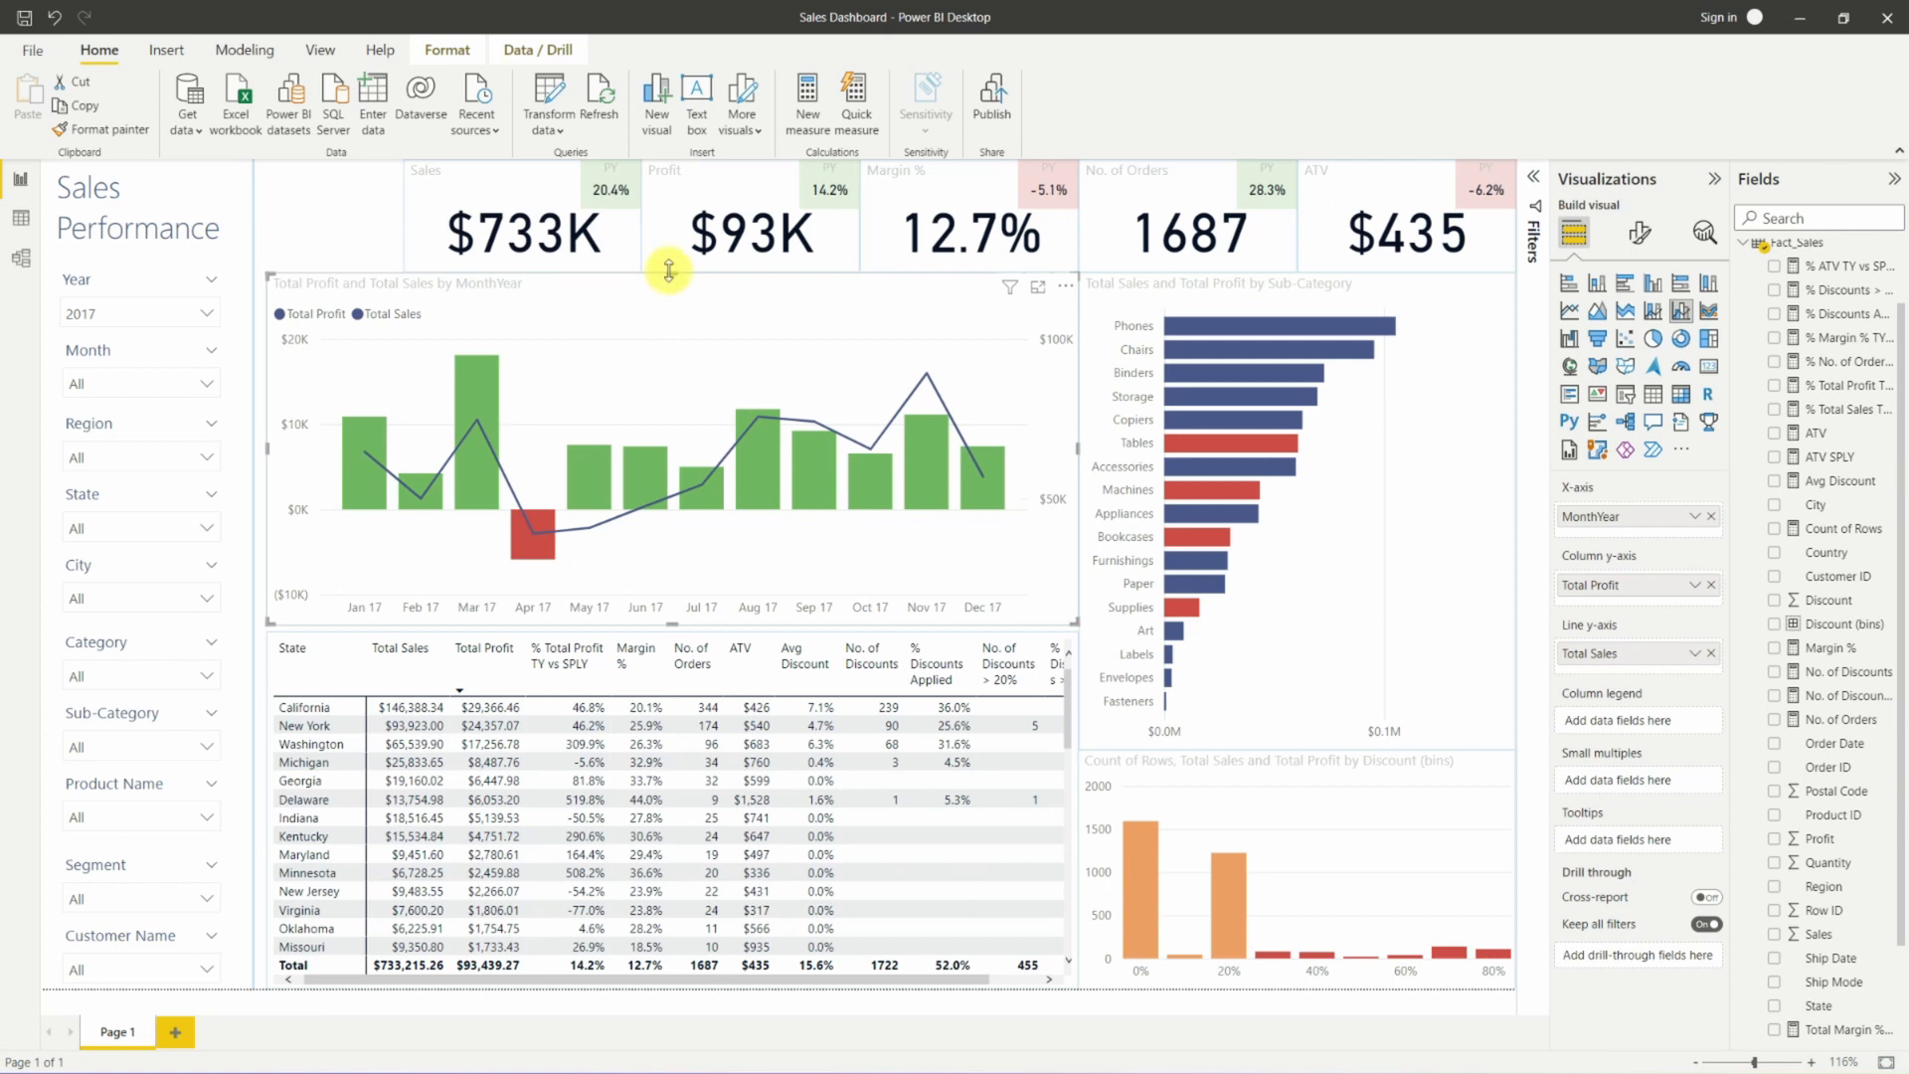
Lower the top edges of the MonthYear chart and the Sub-Category bar chart to the same level, leaving a gap beneath the cards.
left_click_drag(671, 274, 671, 310)
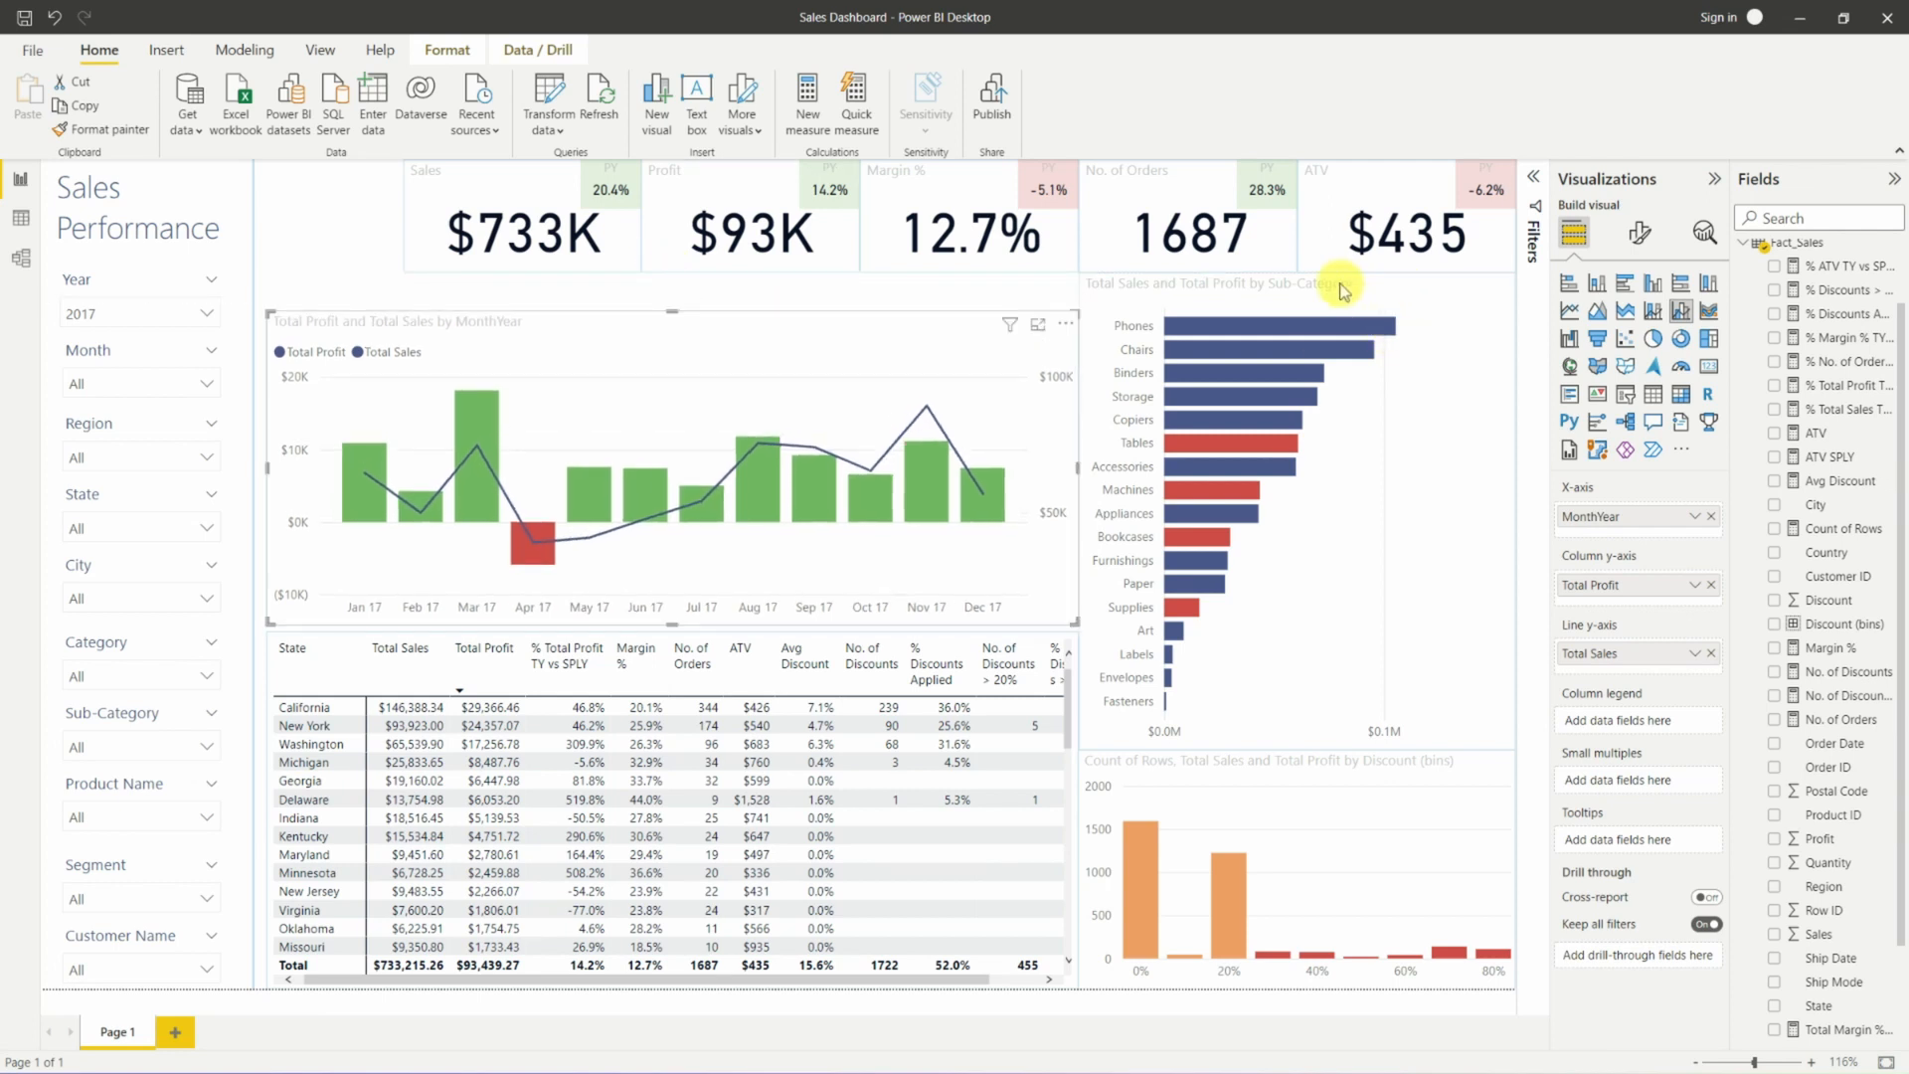
left_click(1292, 282)
left_click_drag(1292, 282, 1290, 314)
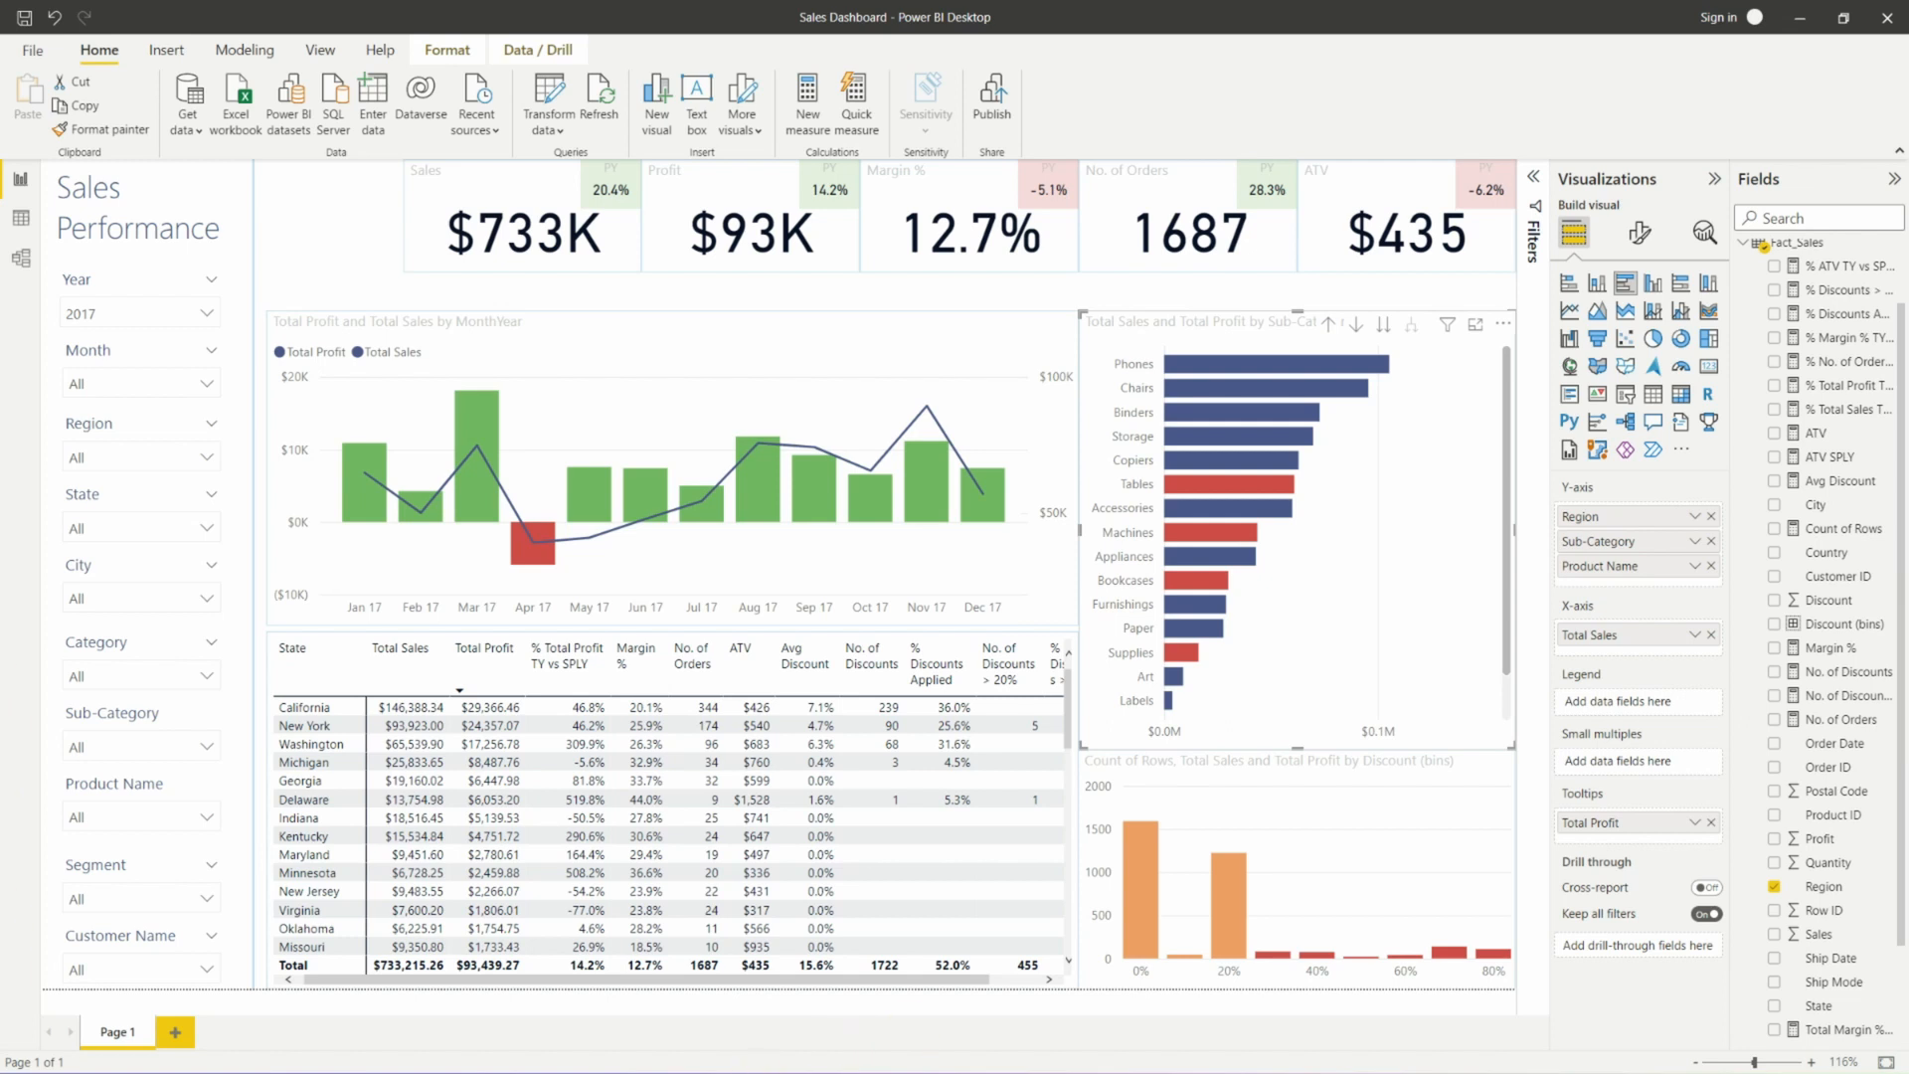
Set the Sales card's height to 115 and its width to 235.
left_click(493, 254)
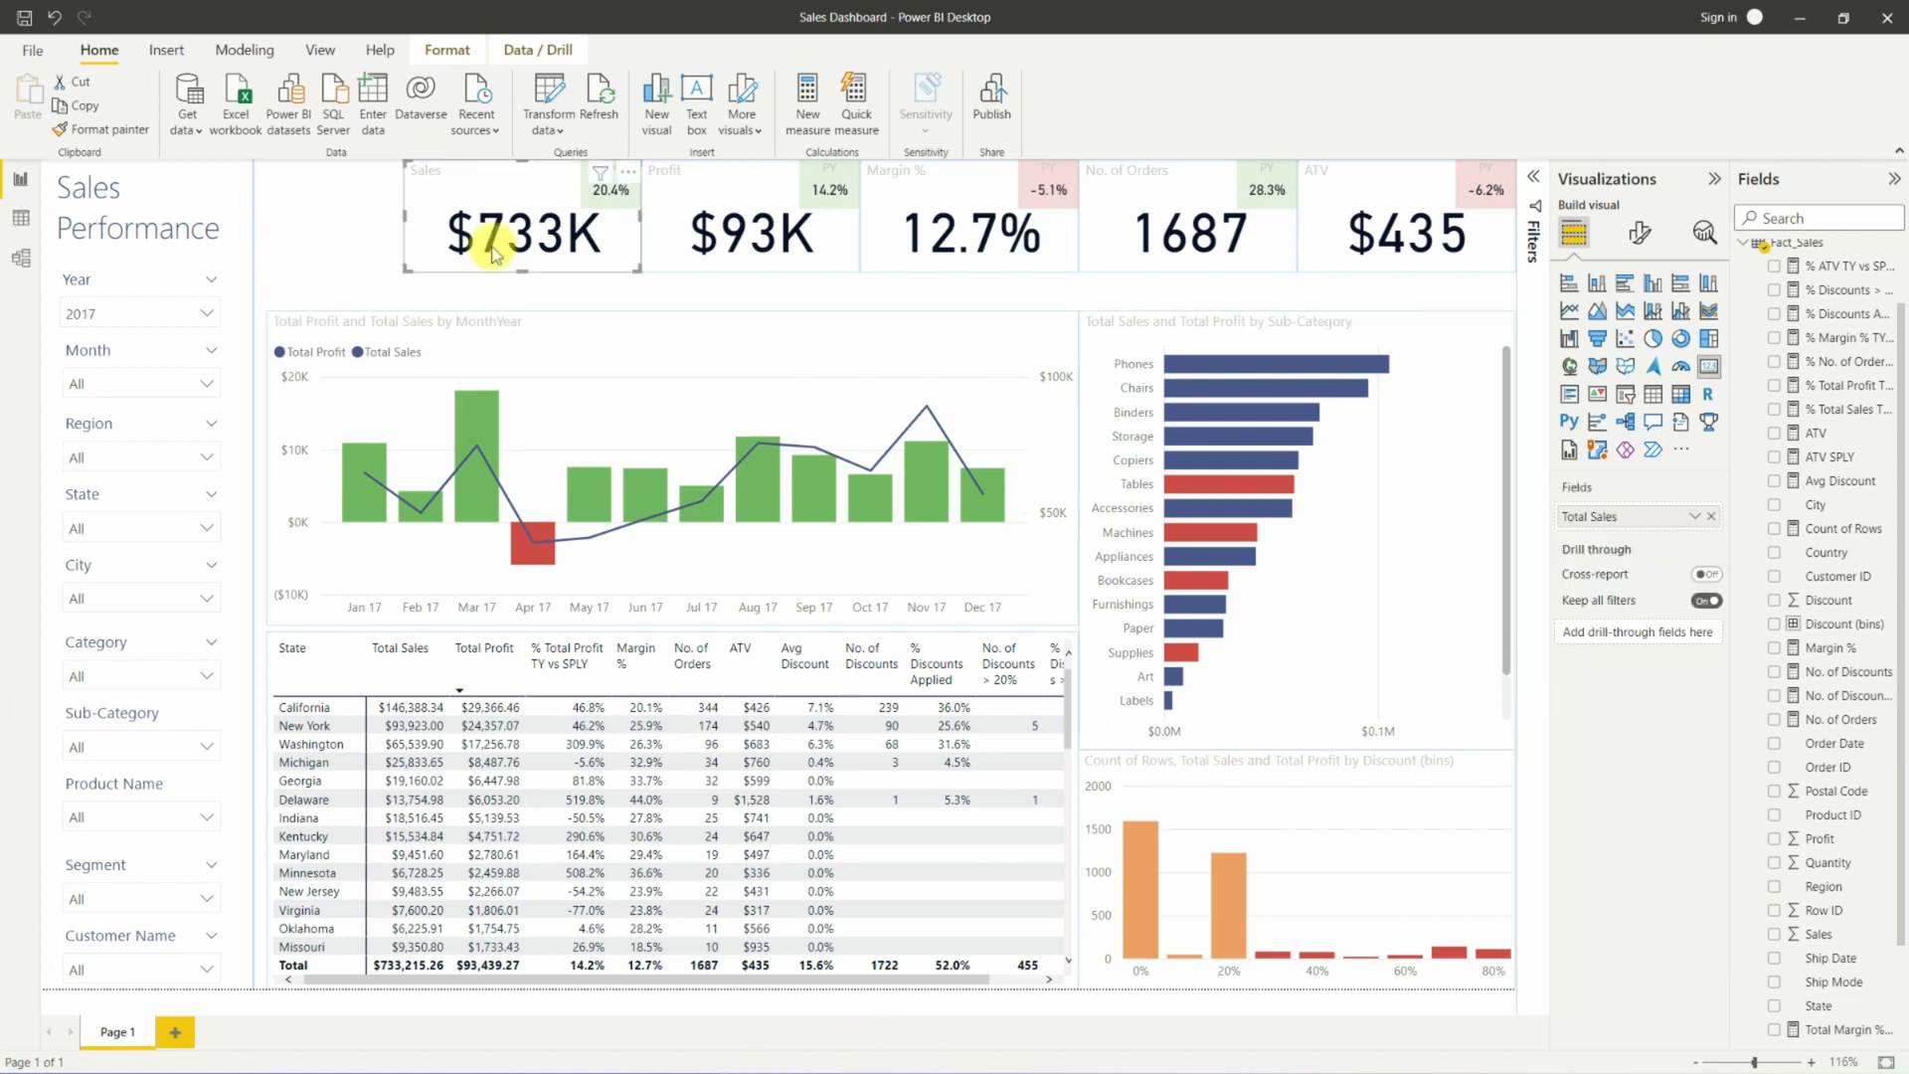
left_click(1642, 239)
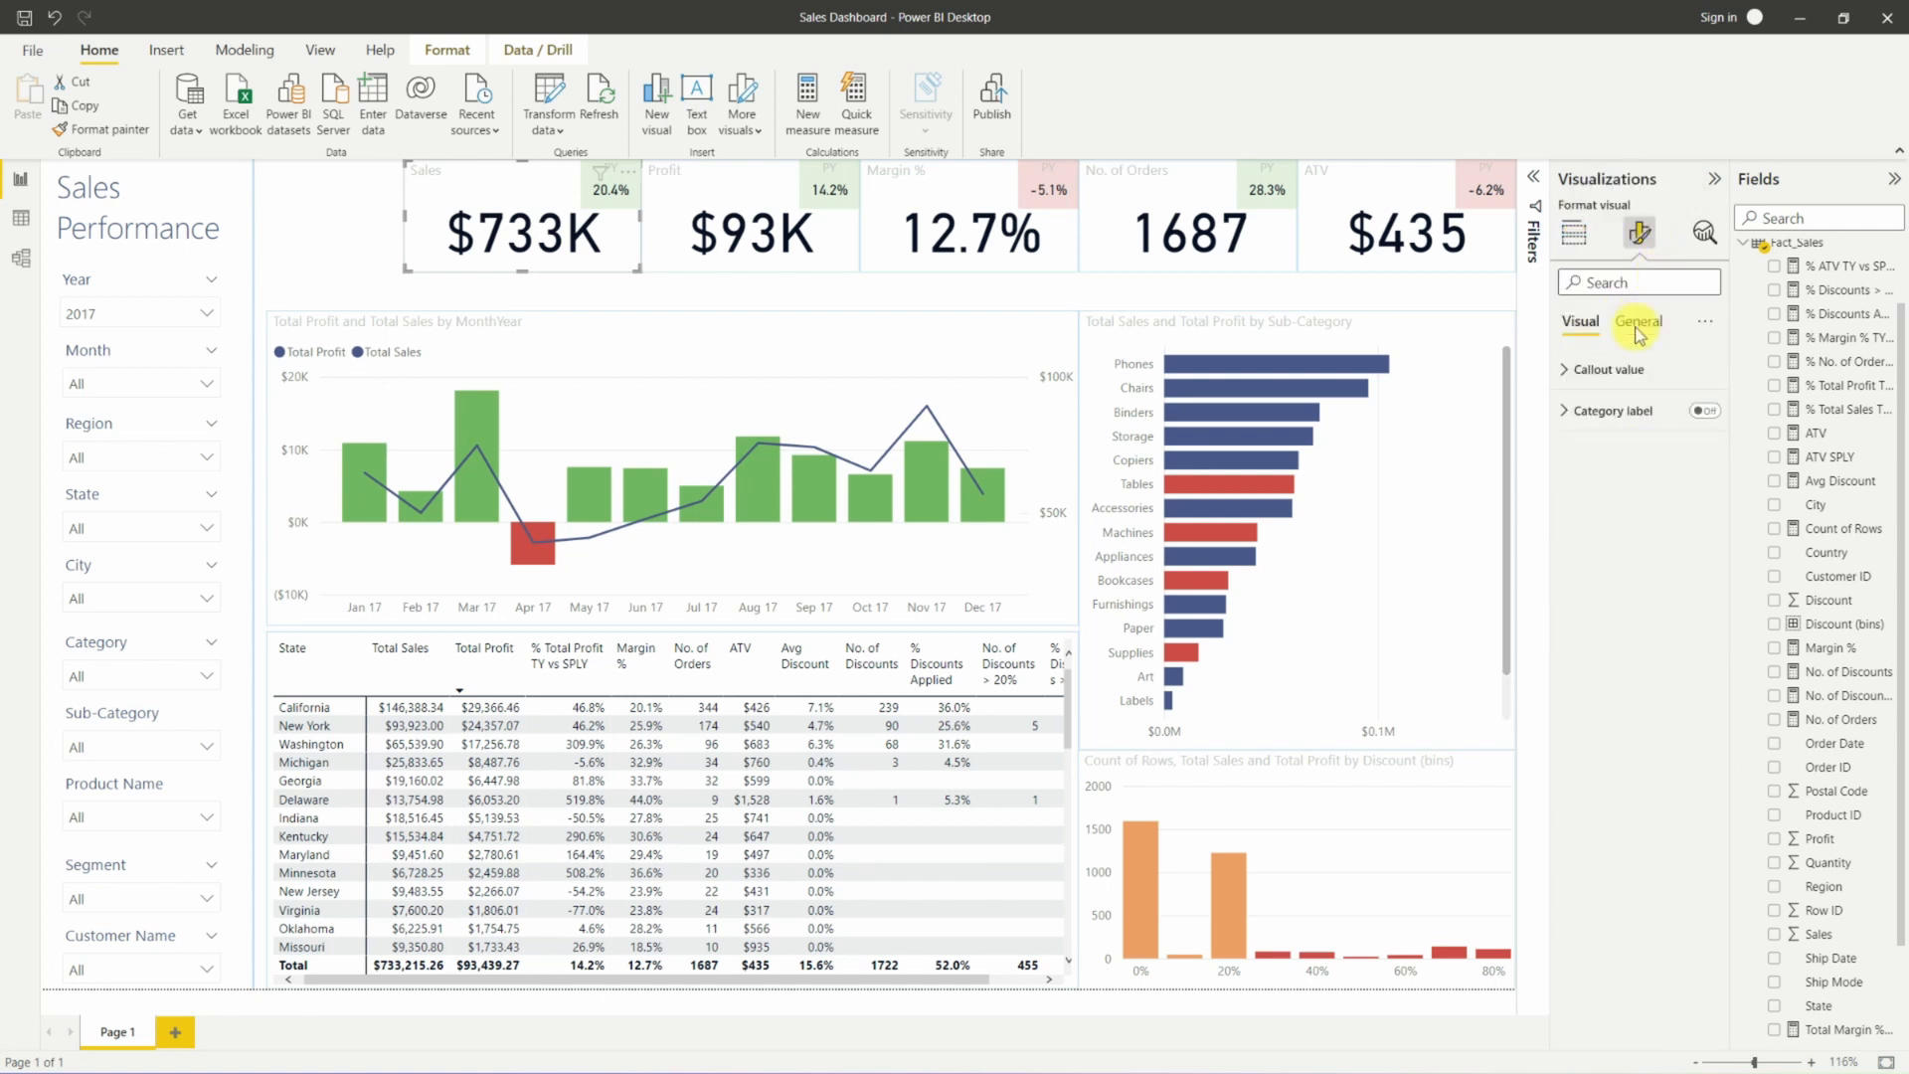
left_click(1639, 322)
left_click(1611, 370)
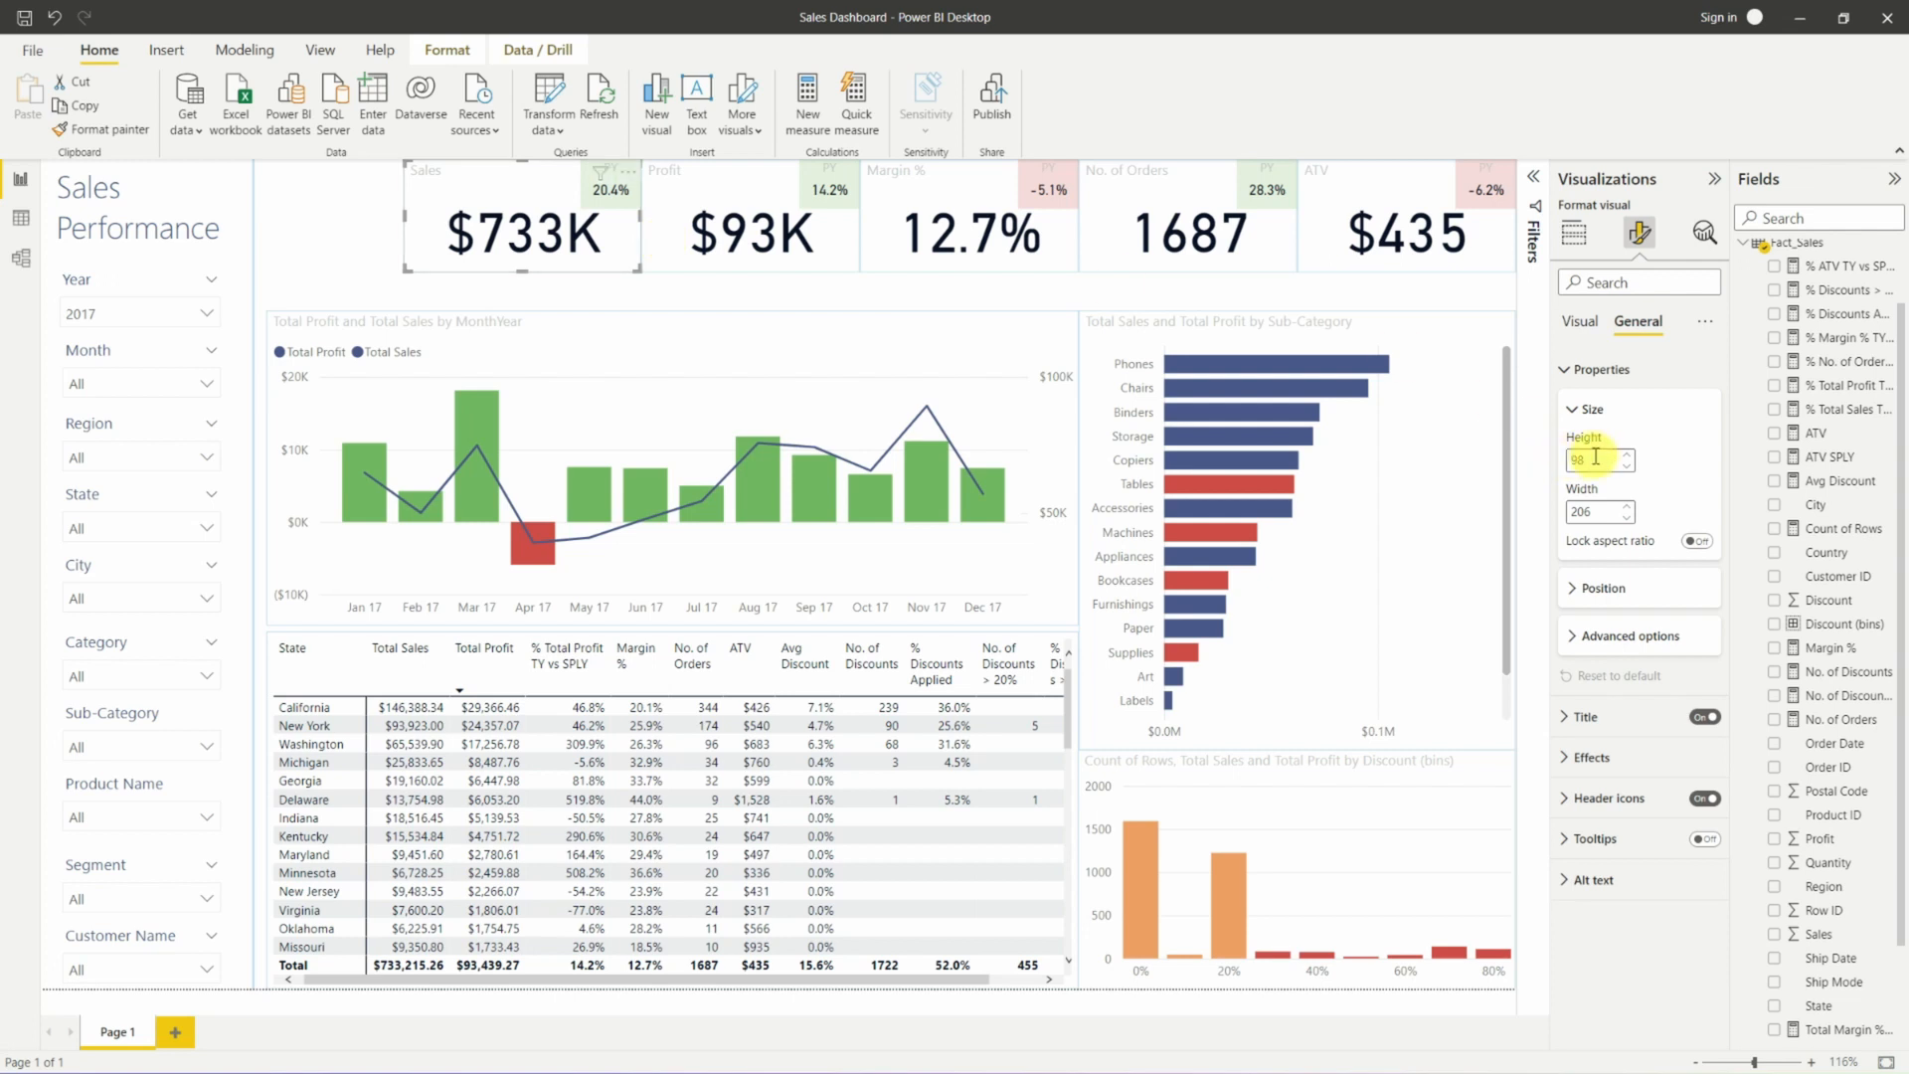
left_click_drag(1595, 457, 1569, 460)
type("115")
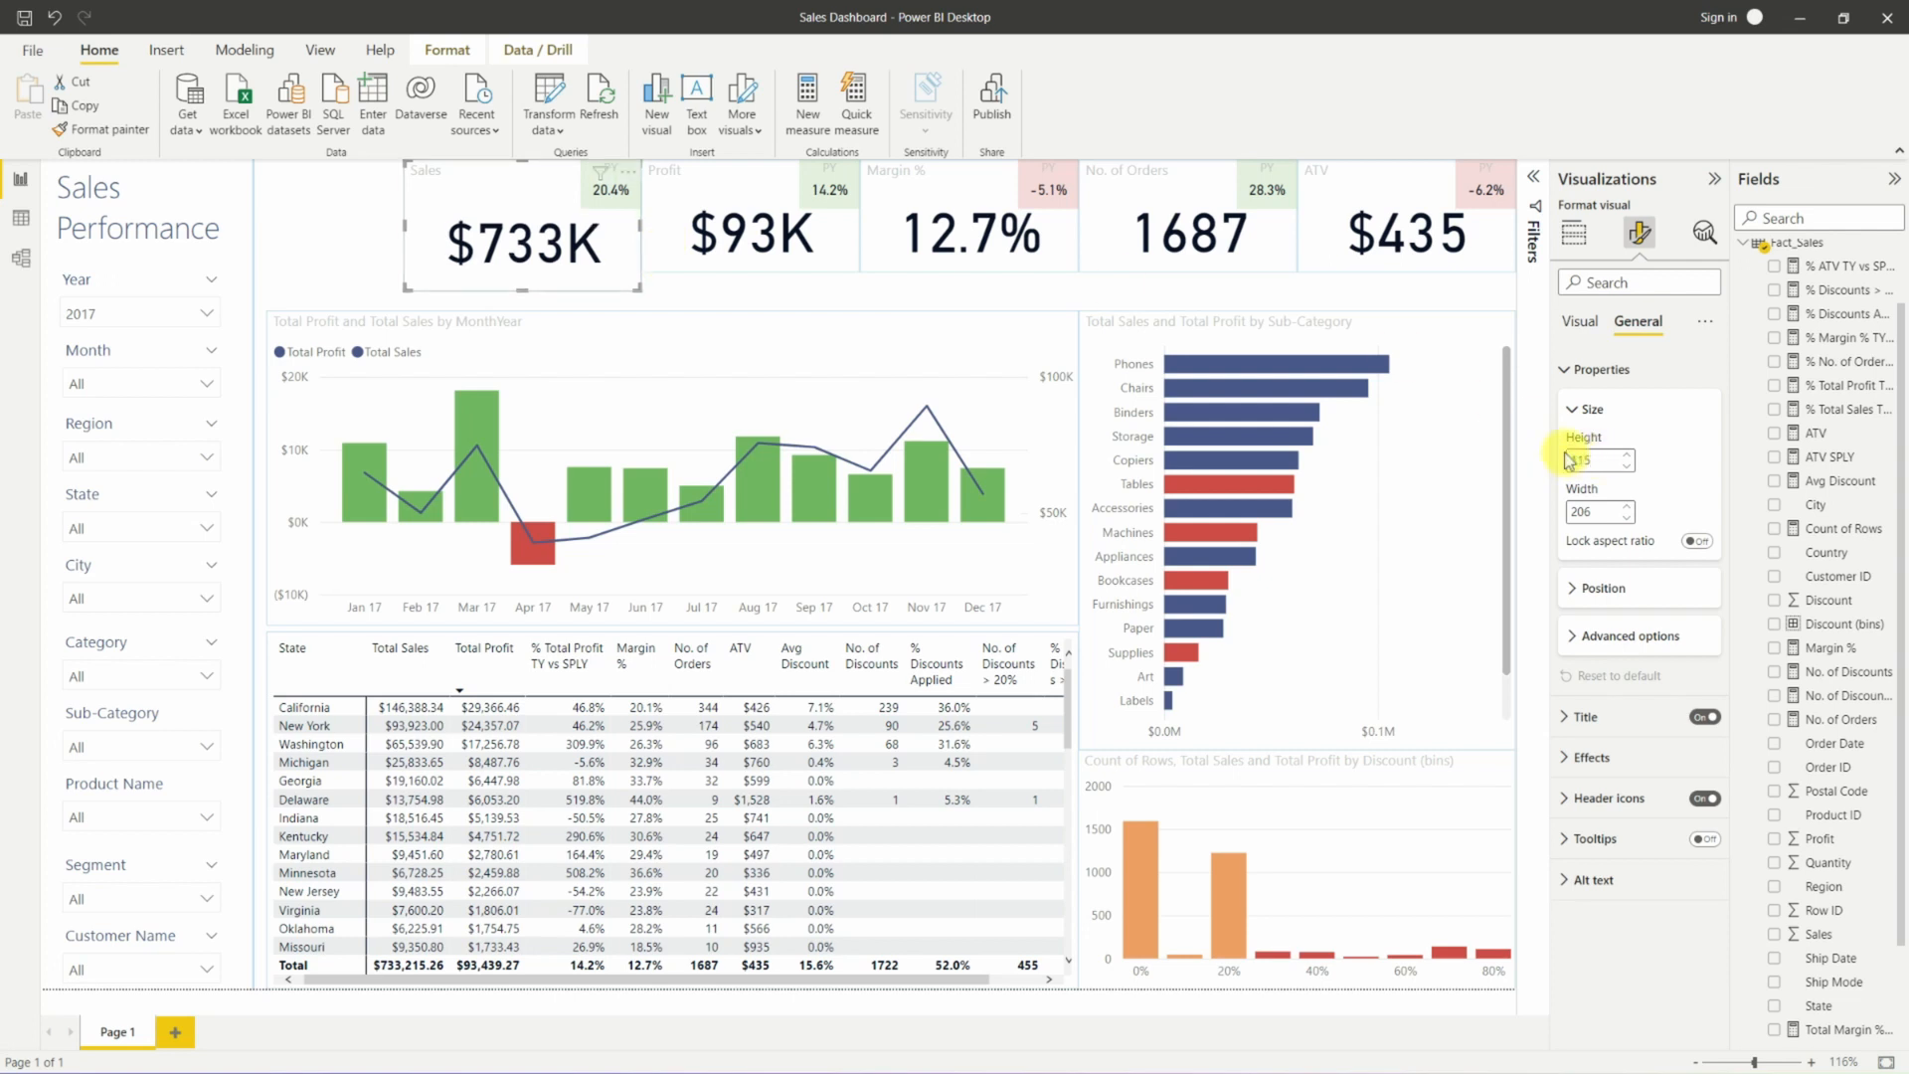
double_click(1589, 512)
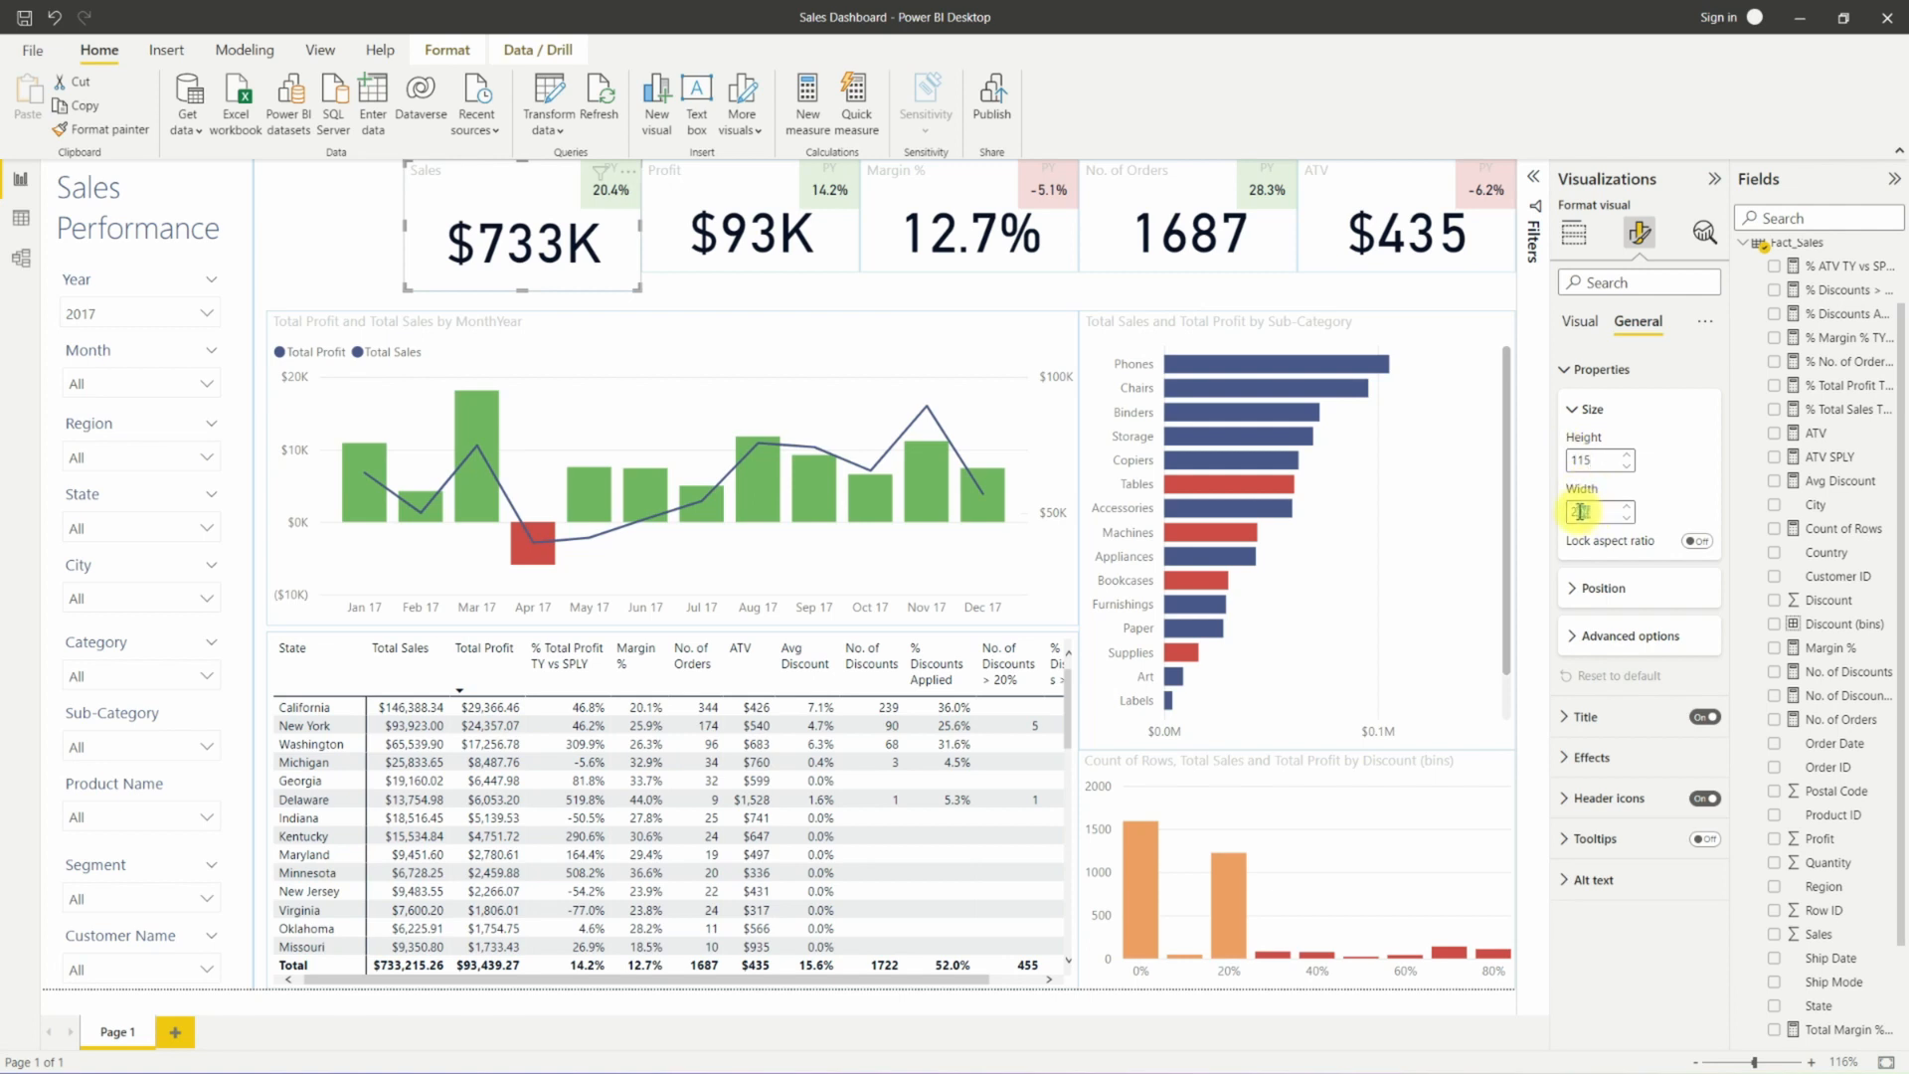
type("235")
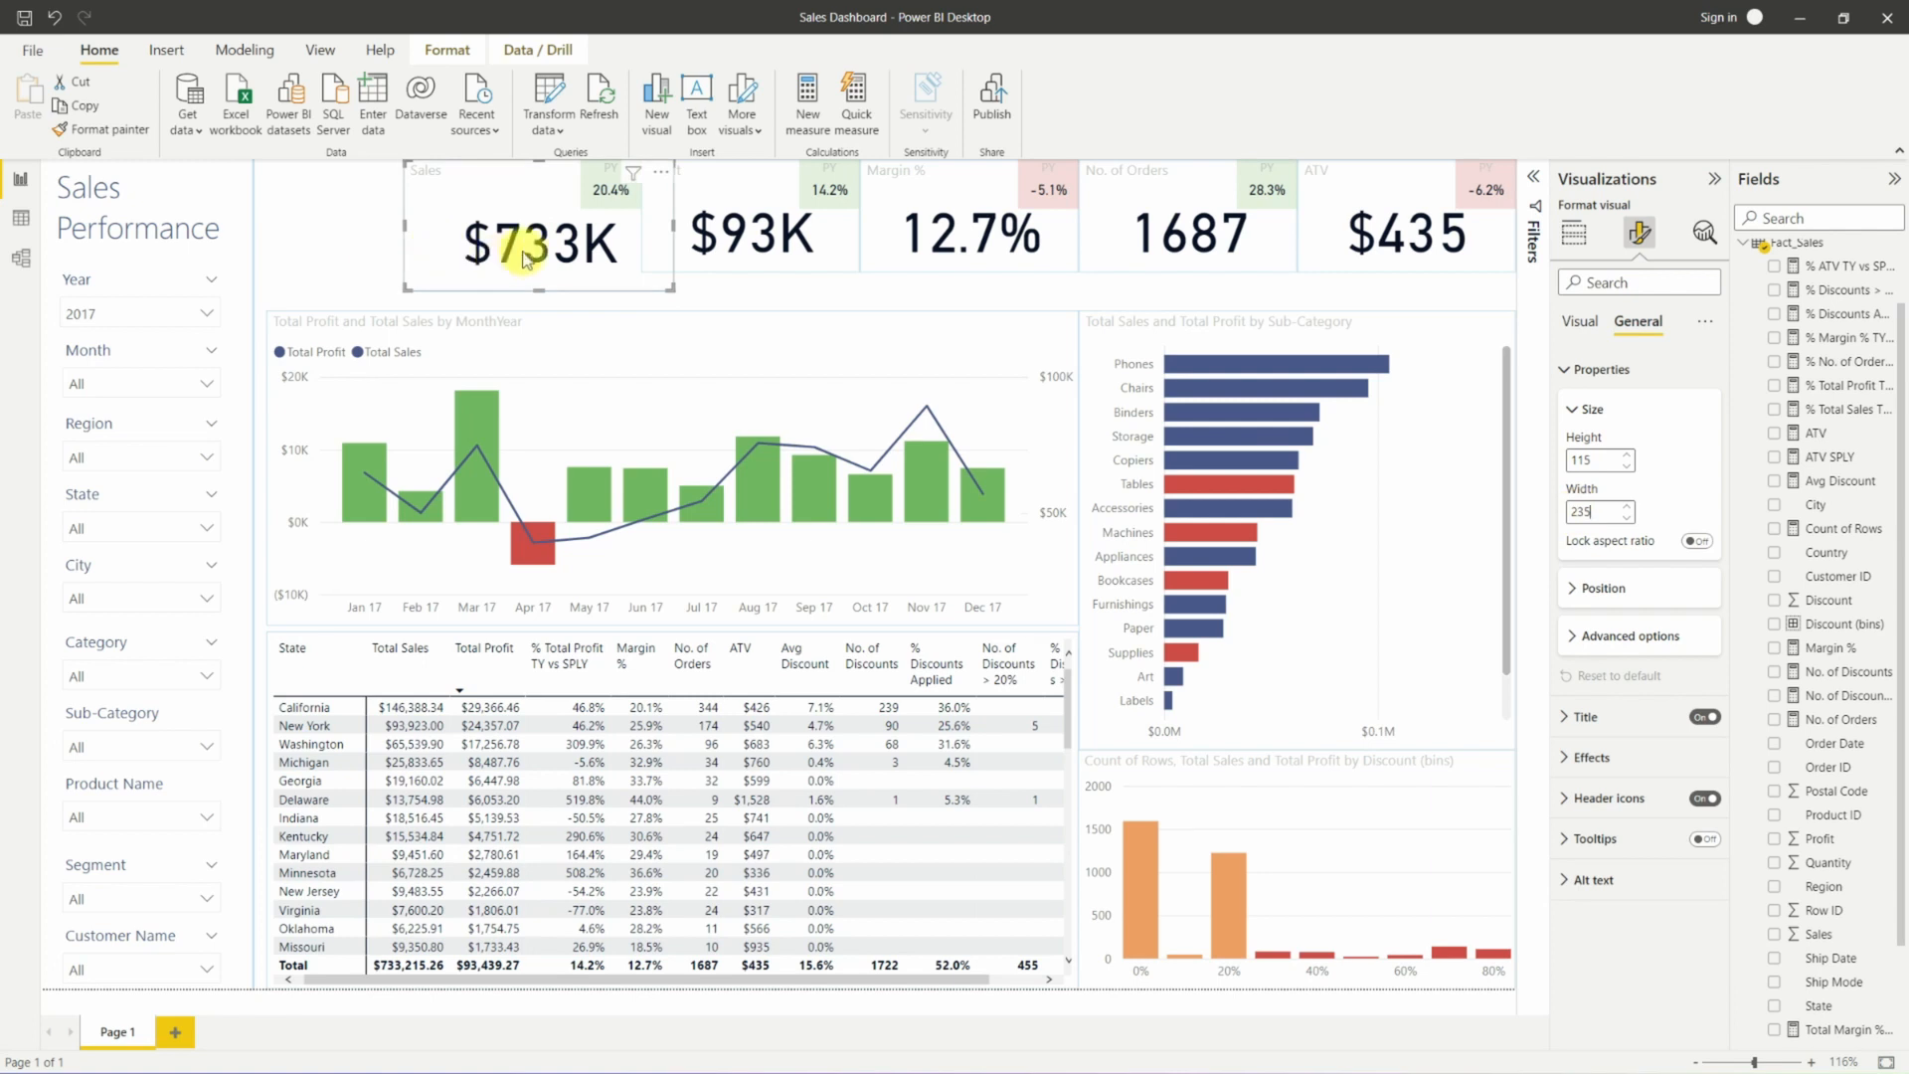
Align the Sales card with the MonthYear chart's left edge and move its PY badge into the card's upper-right corner.
left_click_drag(537, 257, 401, 247)
left_click(605, 192)
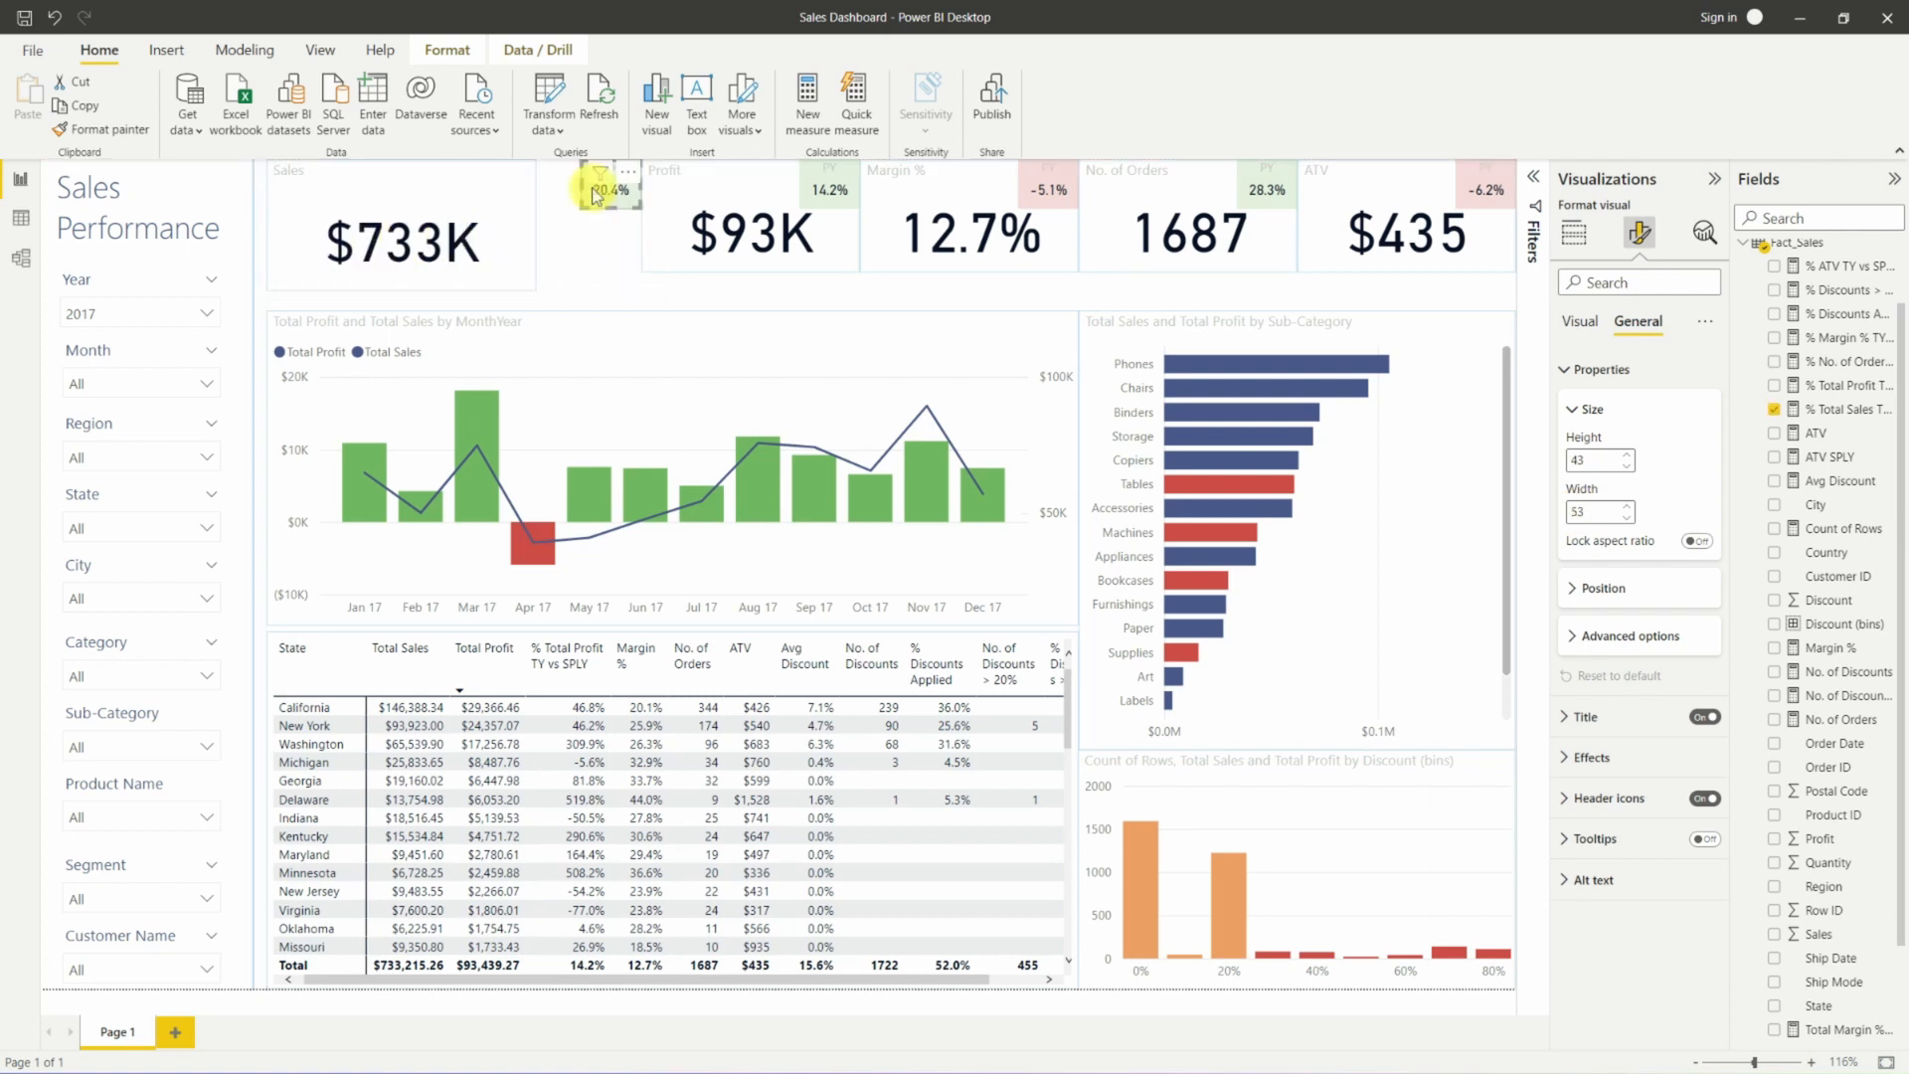
left_click_drag(606, 192, 485, 184)
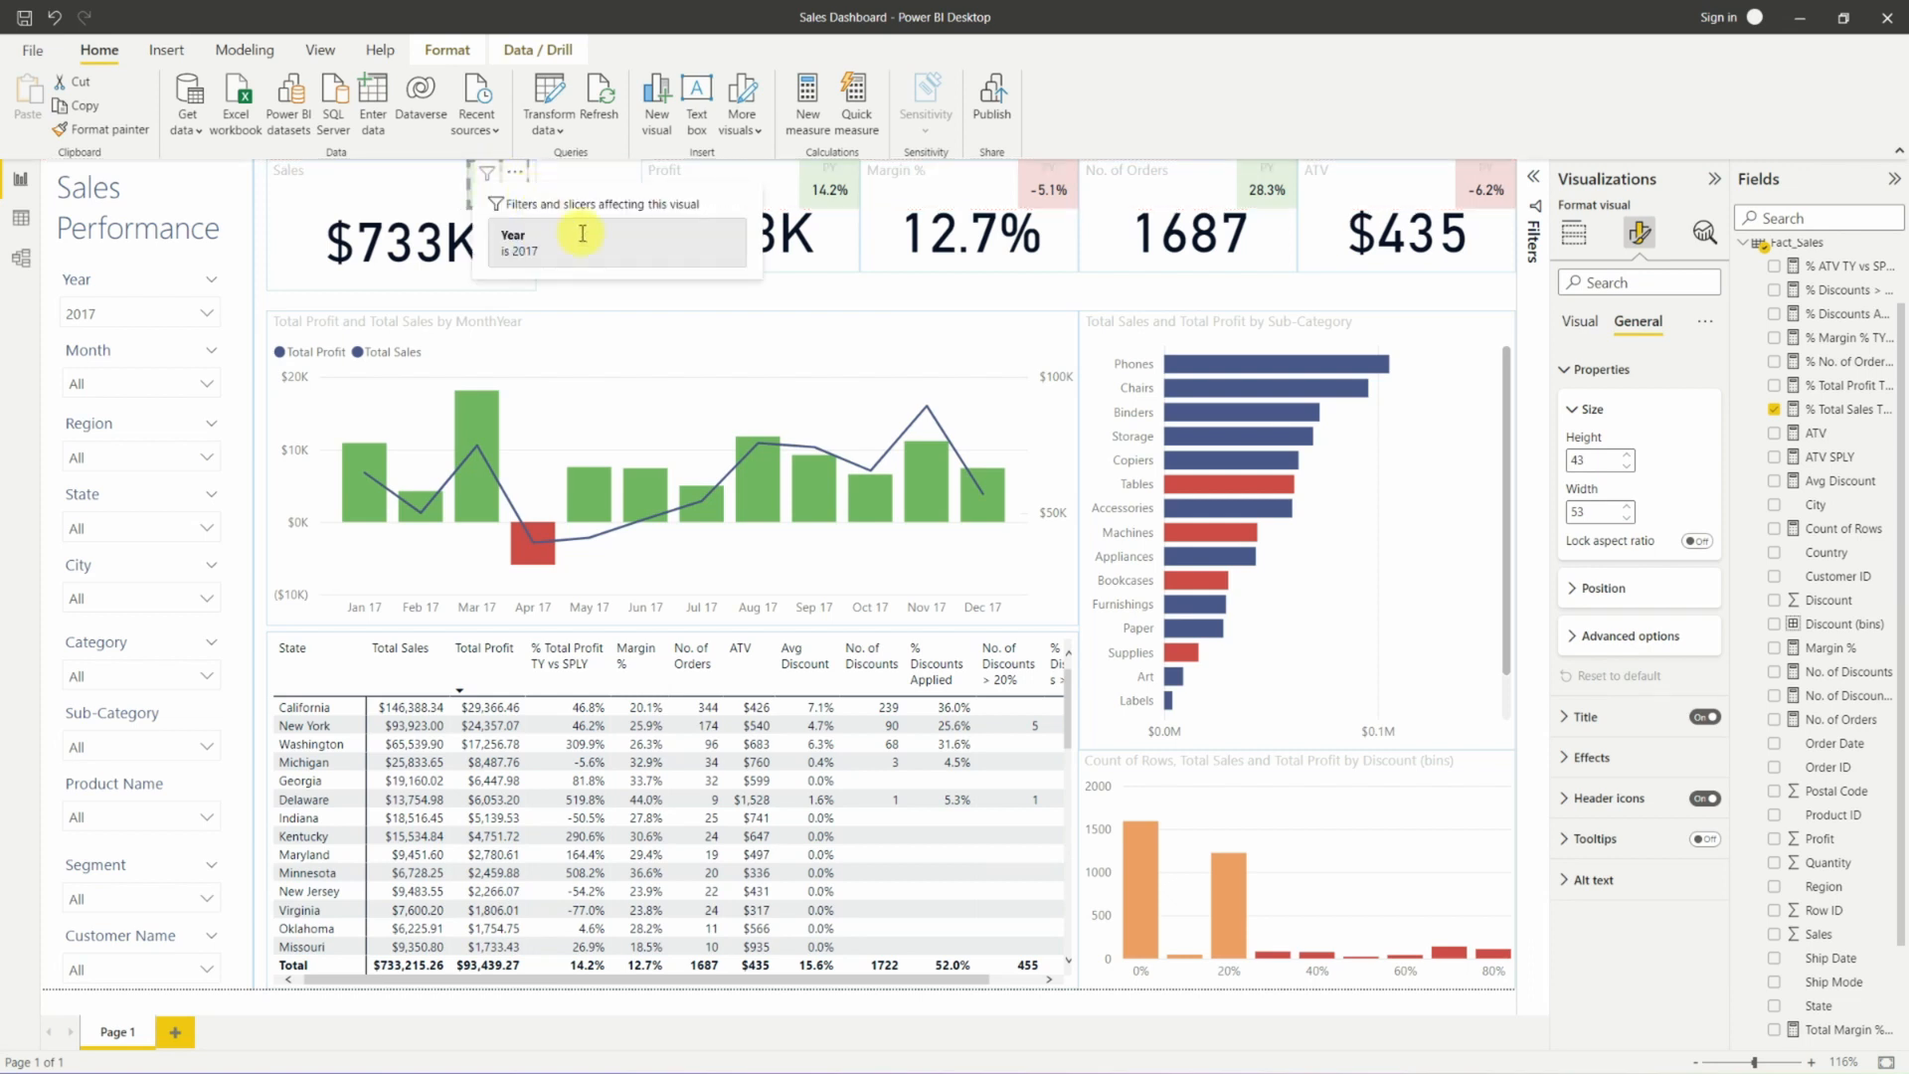
Increase the Sales card's title font size to 15.
left_click(398, 246)
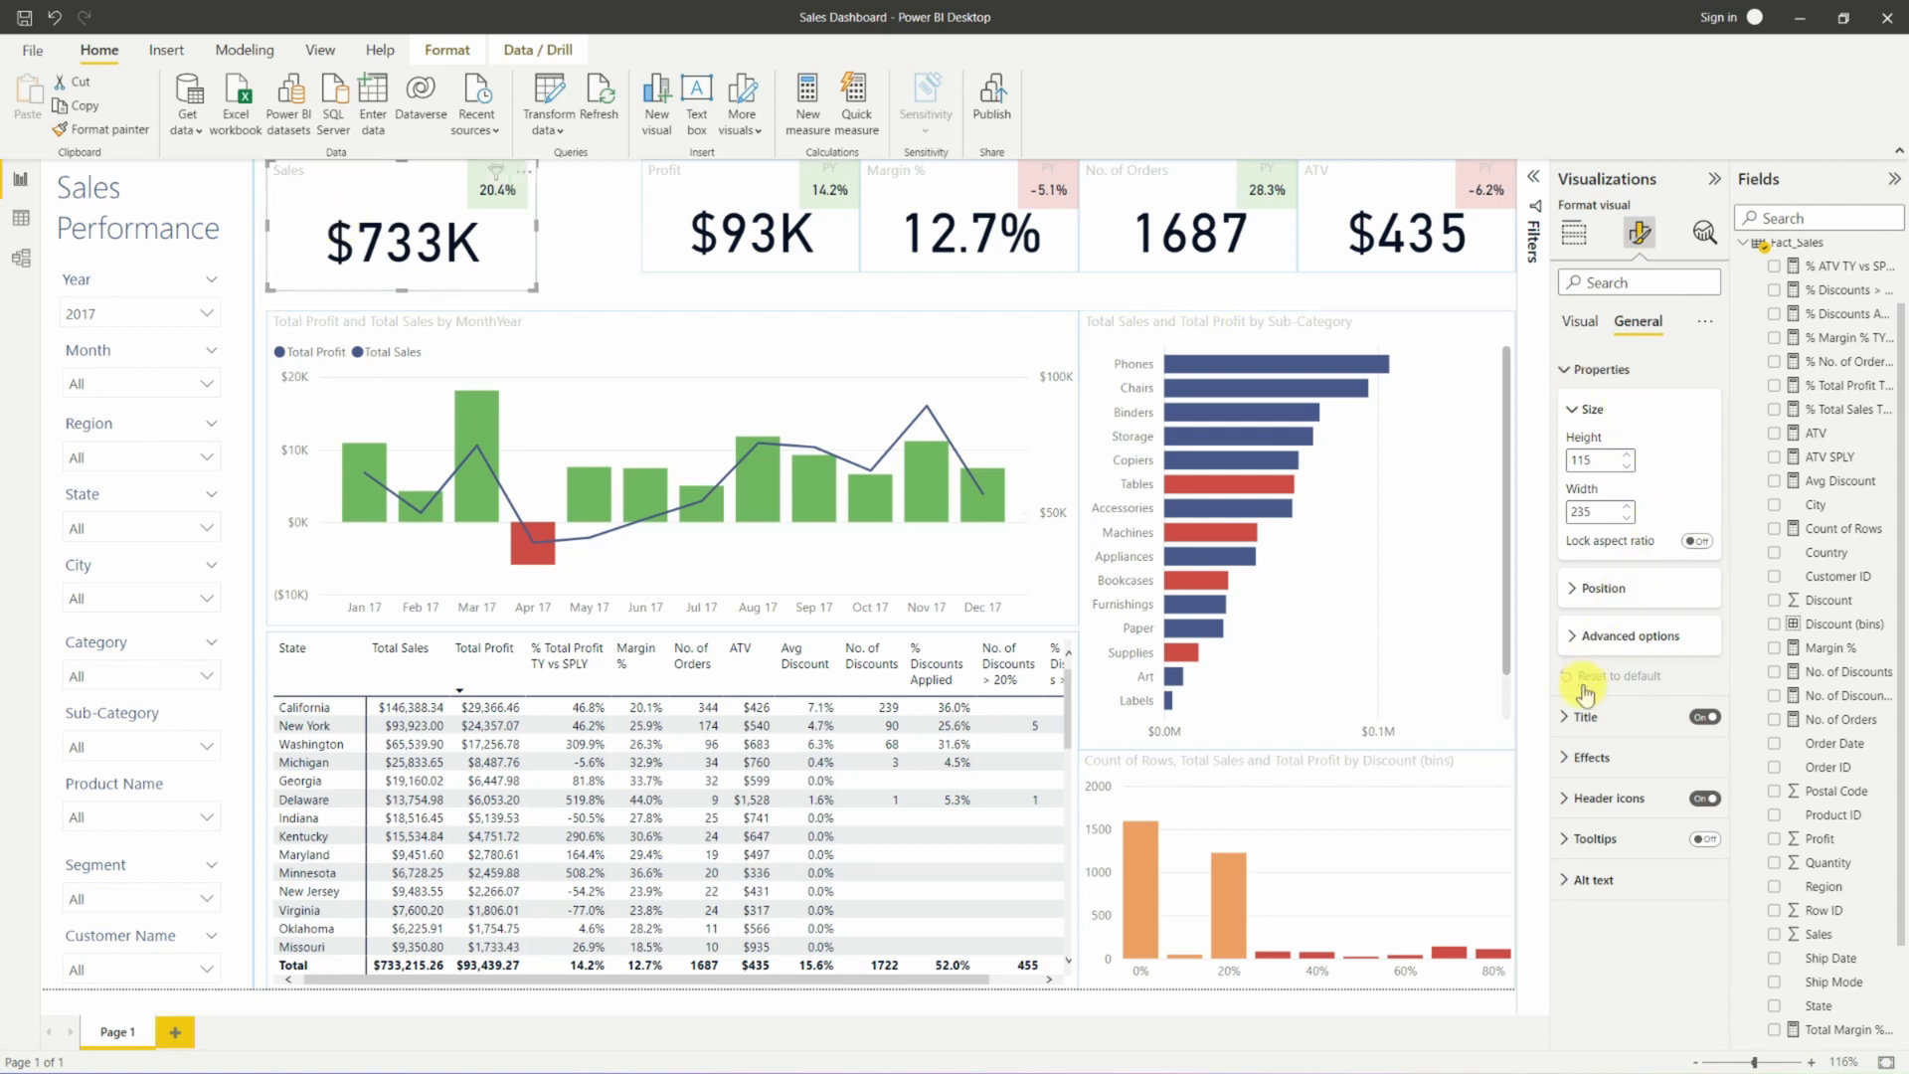
left_click(1580, 718)
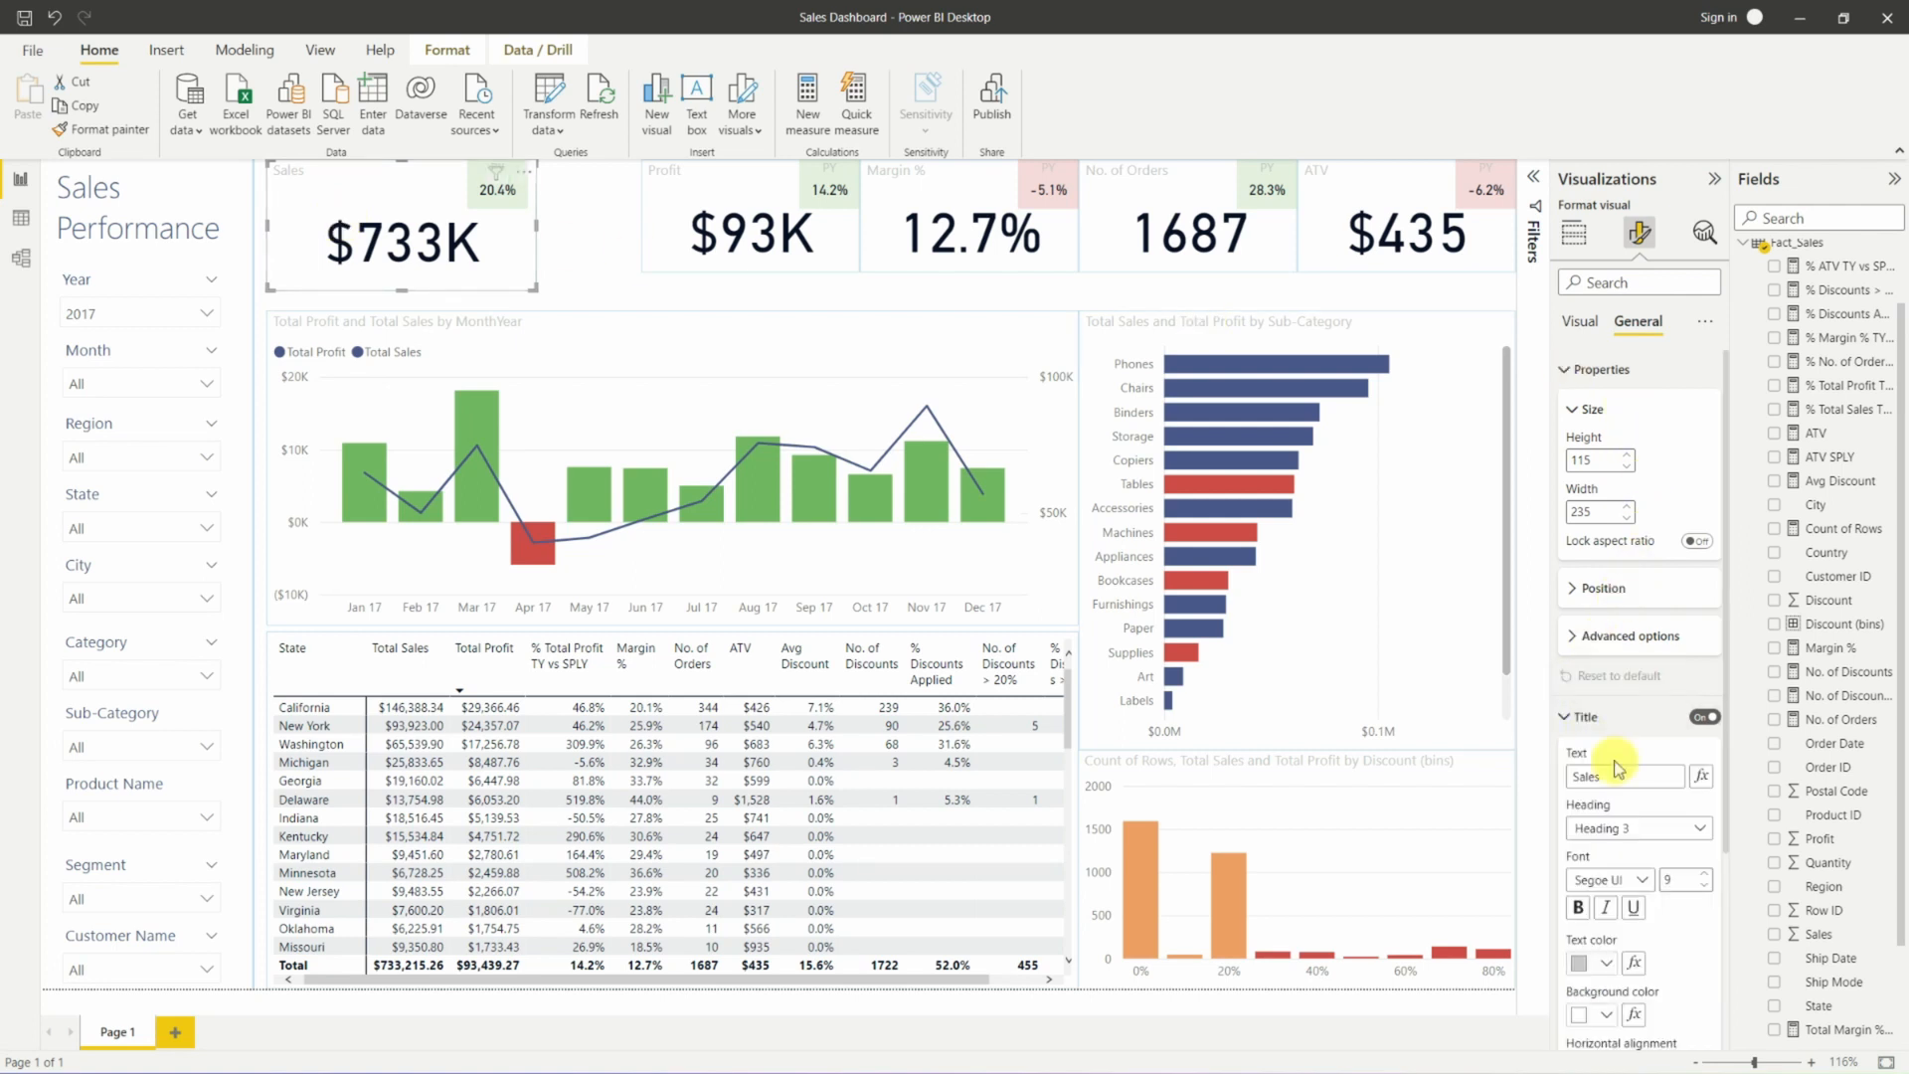
left_click(1704, 874)
left_click(1705, 874)
left_click(1704, 874)
left_click(1704, 874)
left_click(1705, 874)
left_click(1705, 874)
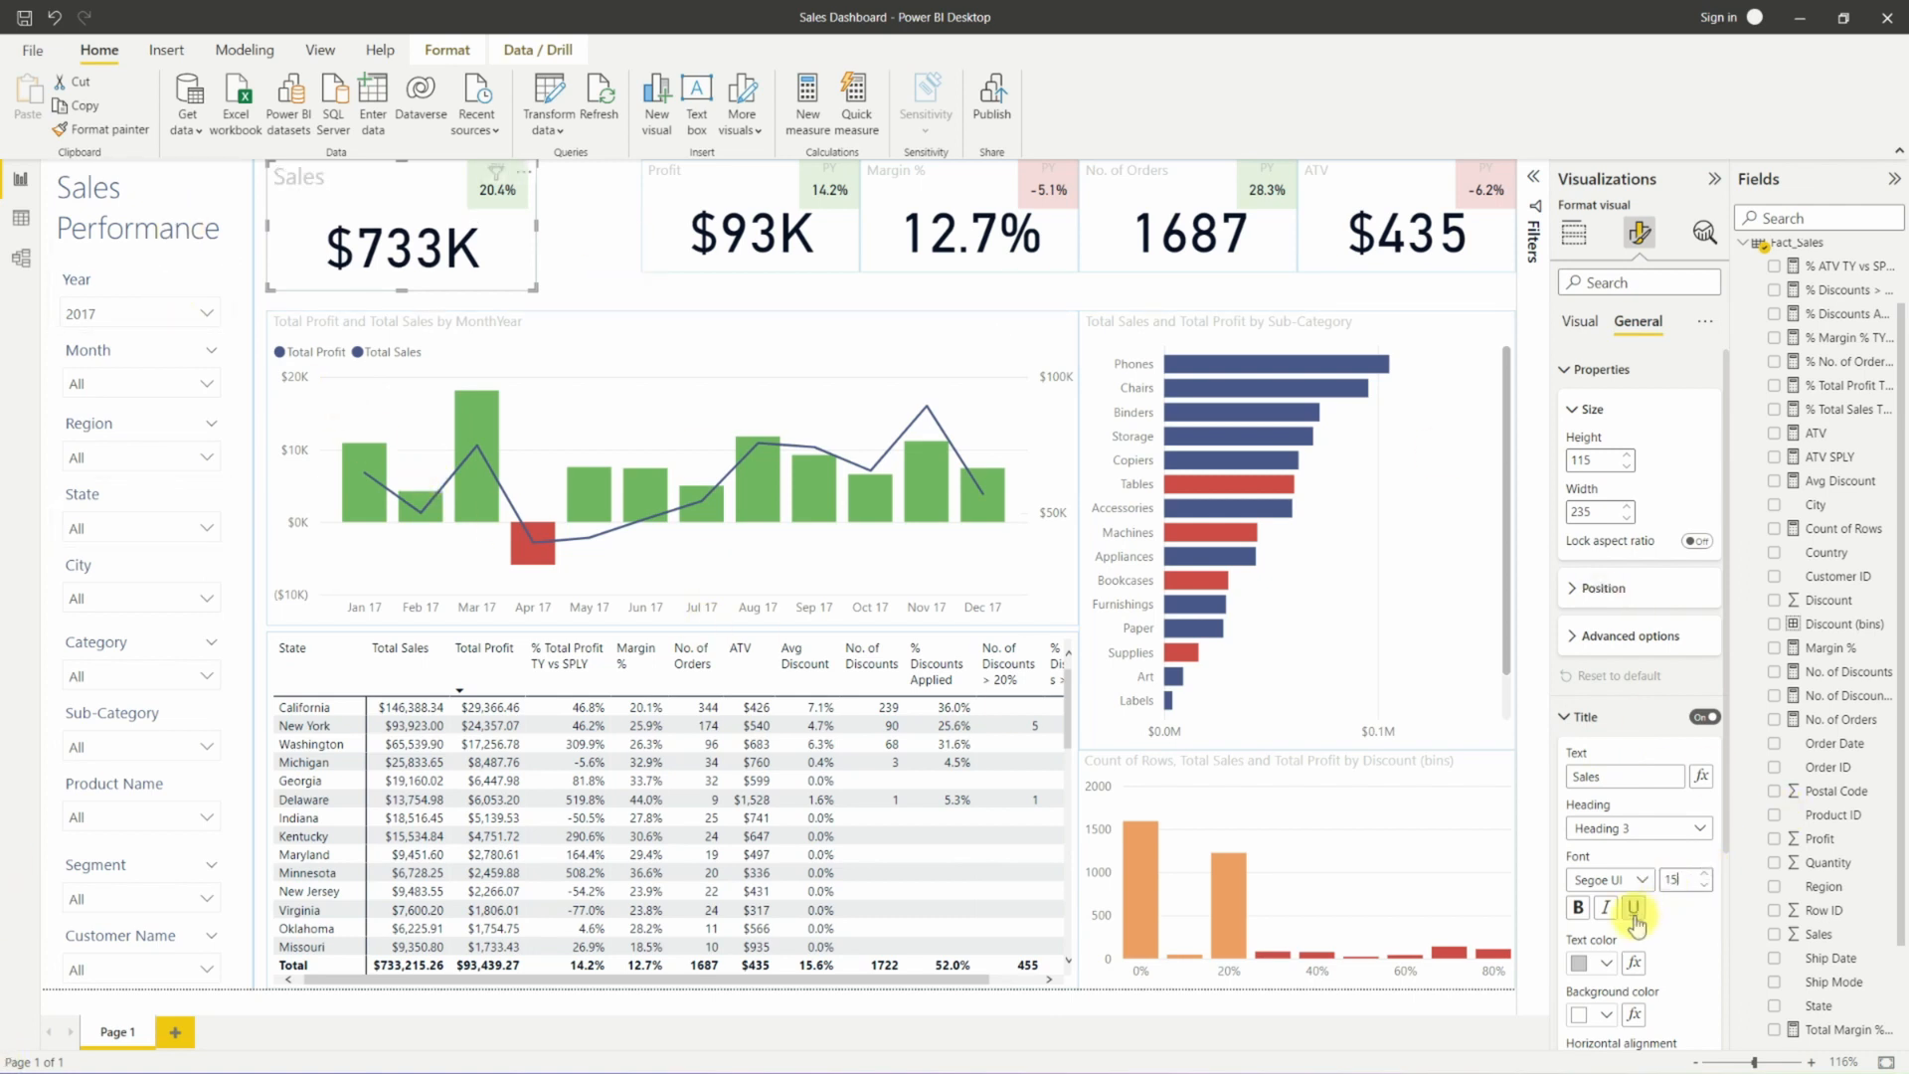
Try the dark blue theme color and a darker shade of light blue on the Sales card's title.
left_click(1593, 963)
left_click(1677, 650)
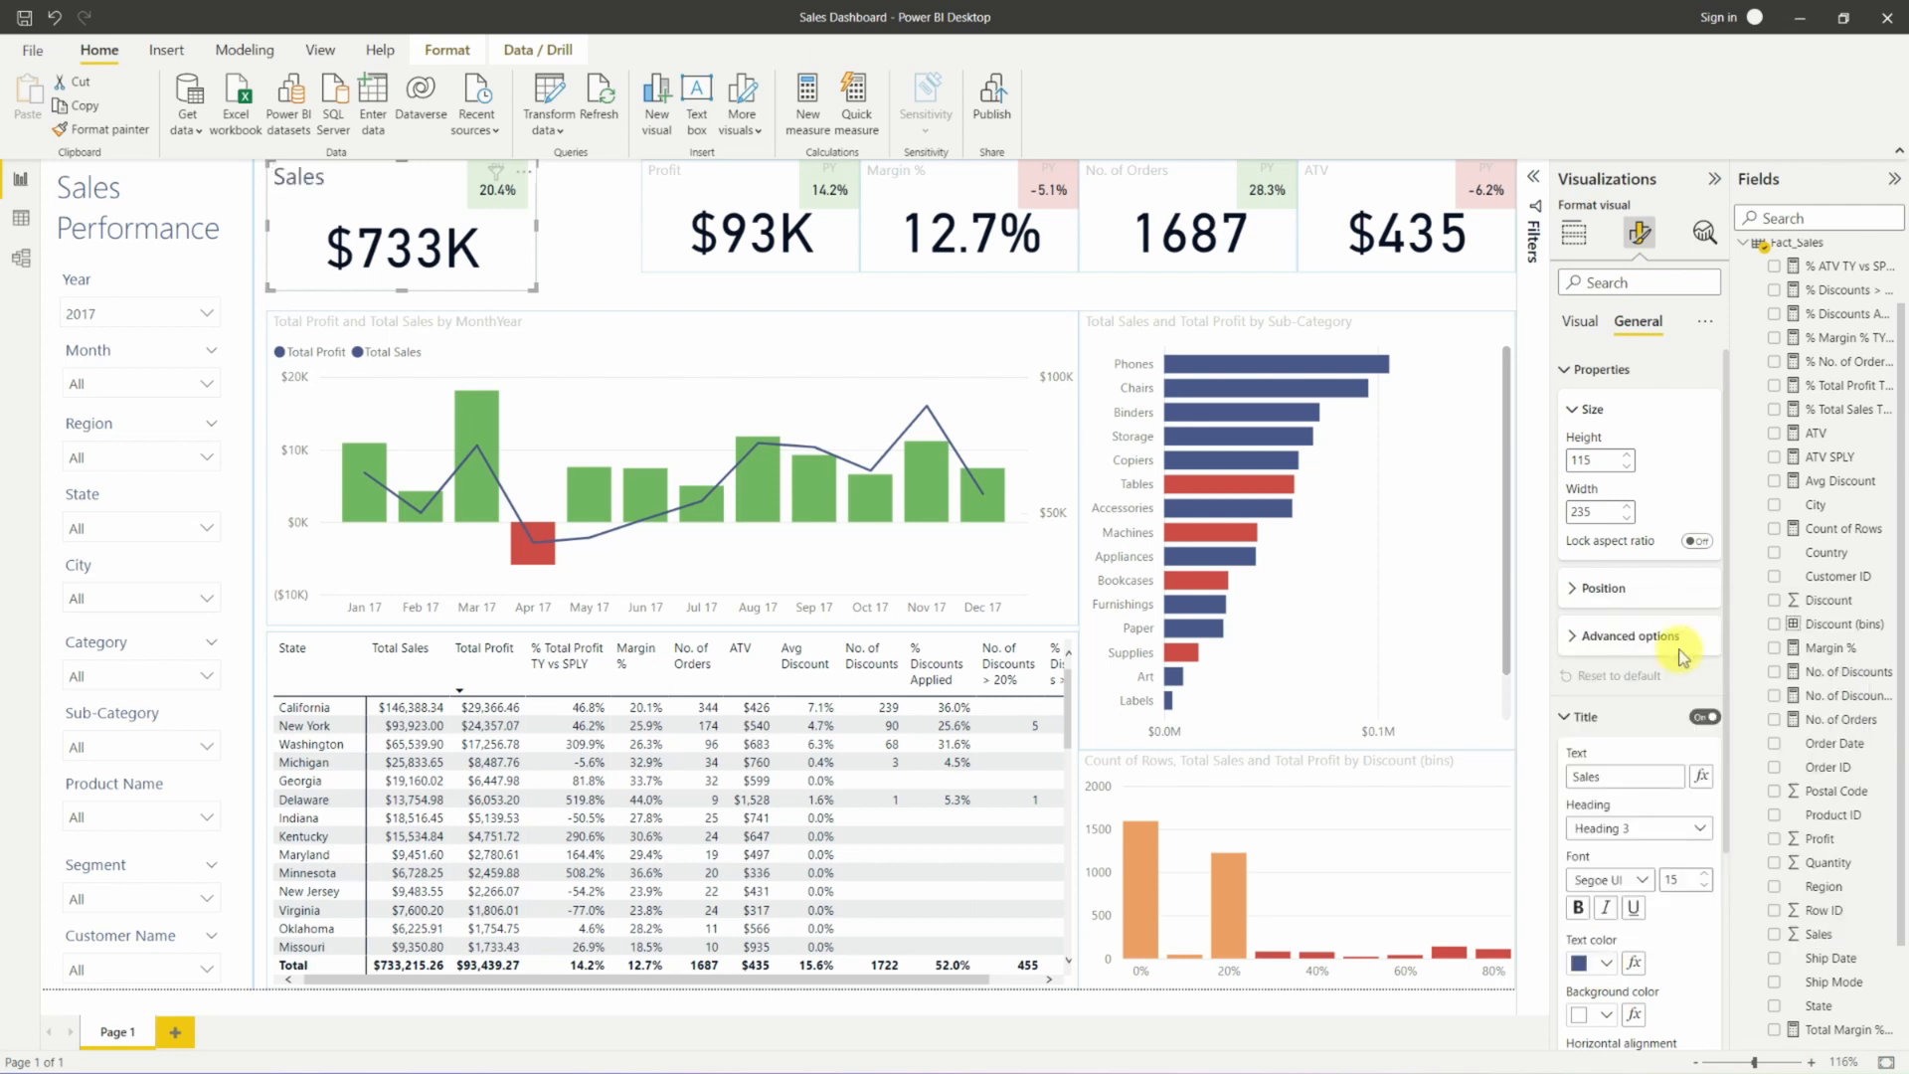
left_click(1603, 963)
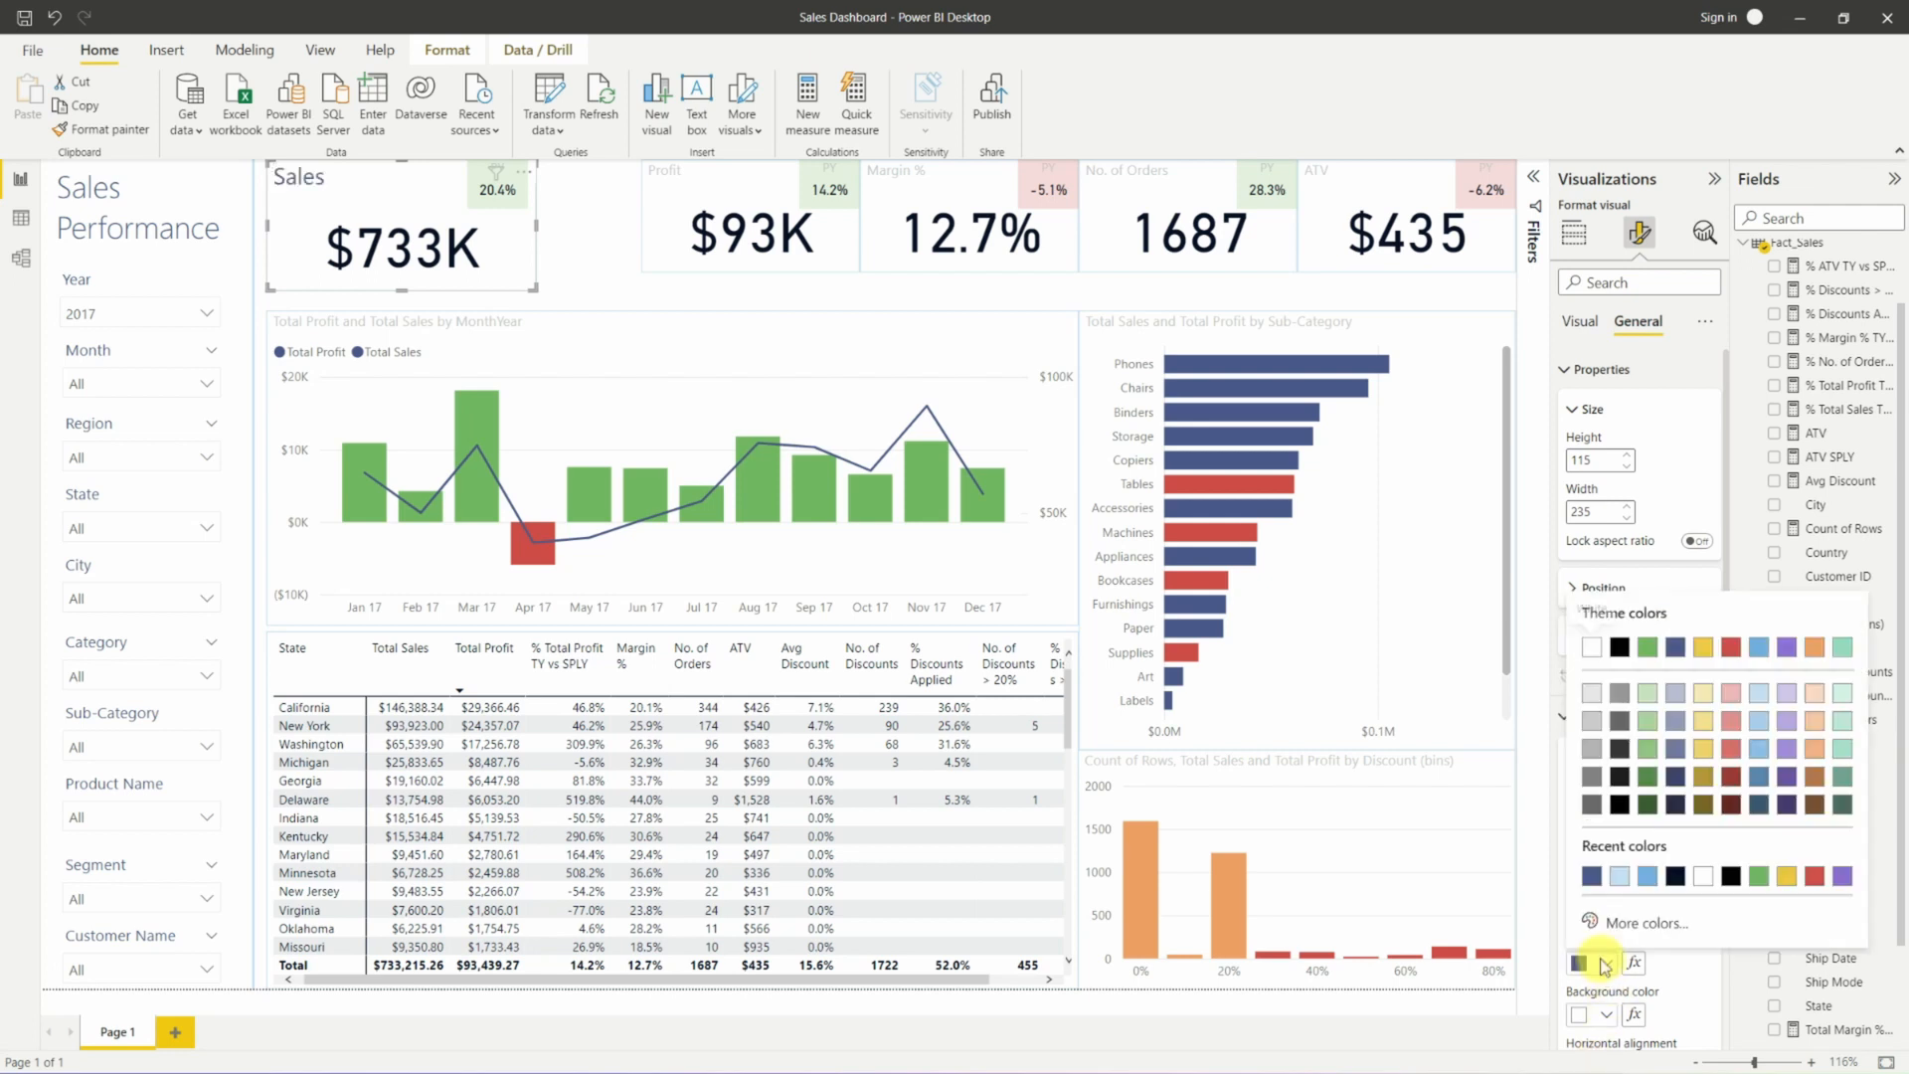
left_click(1757, 777)
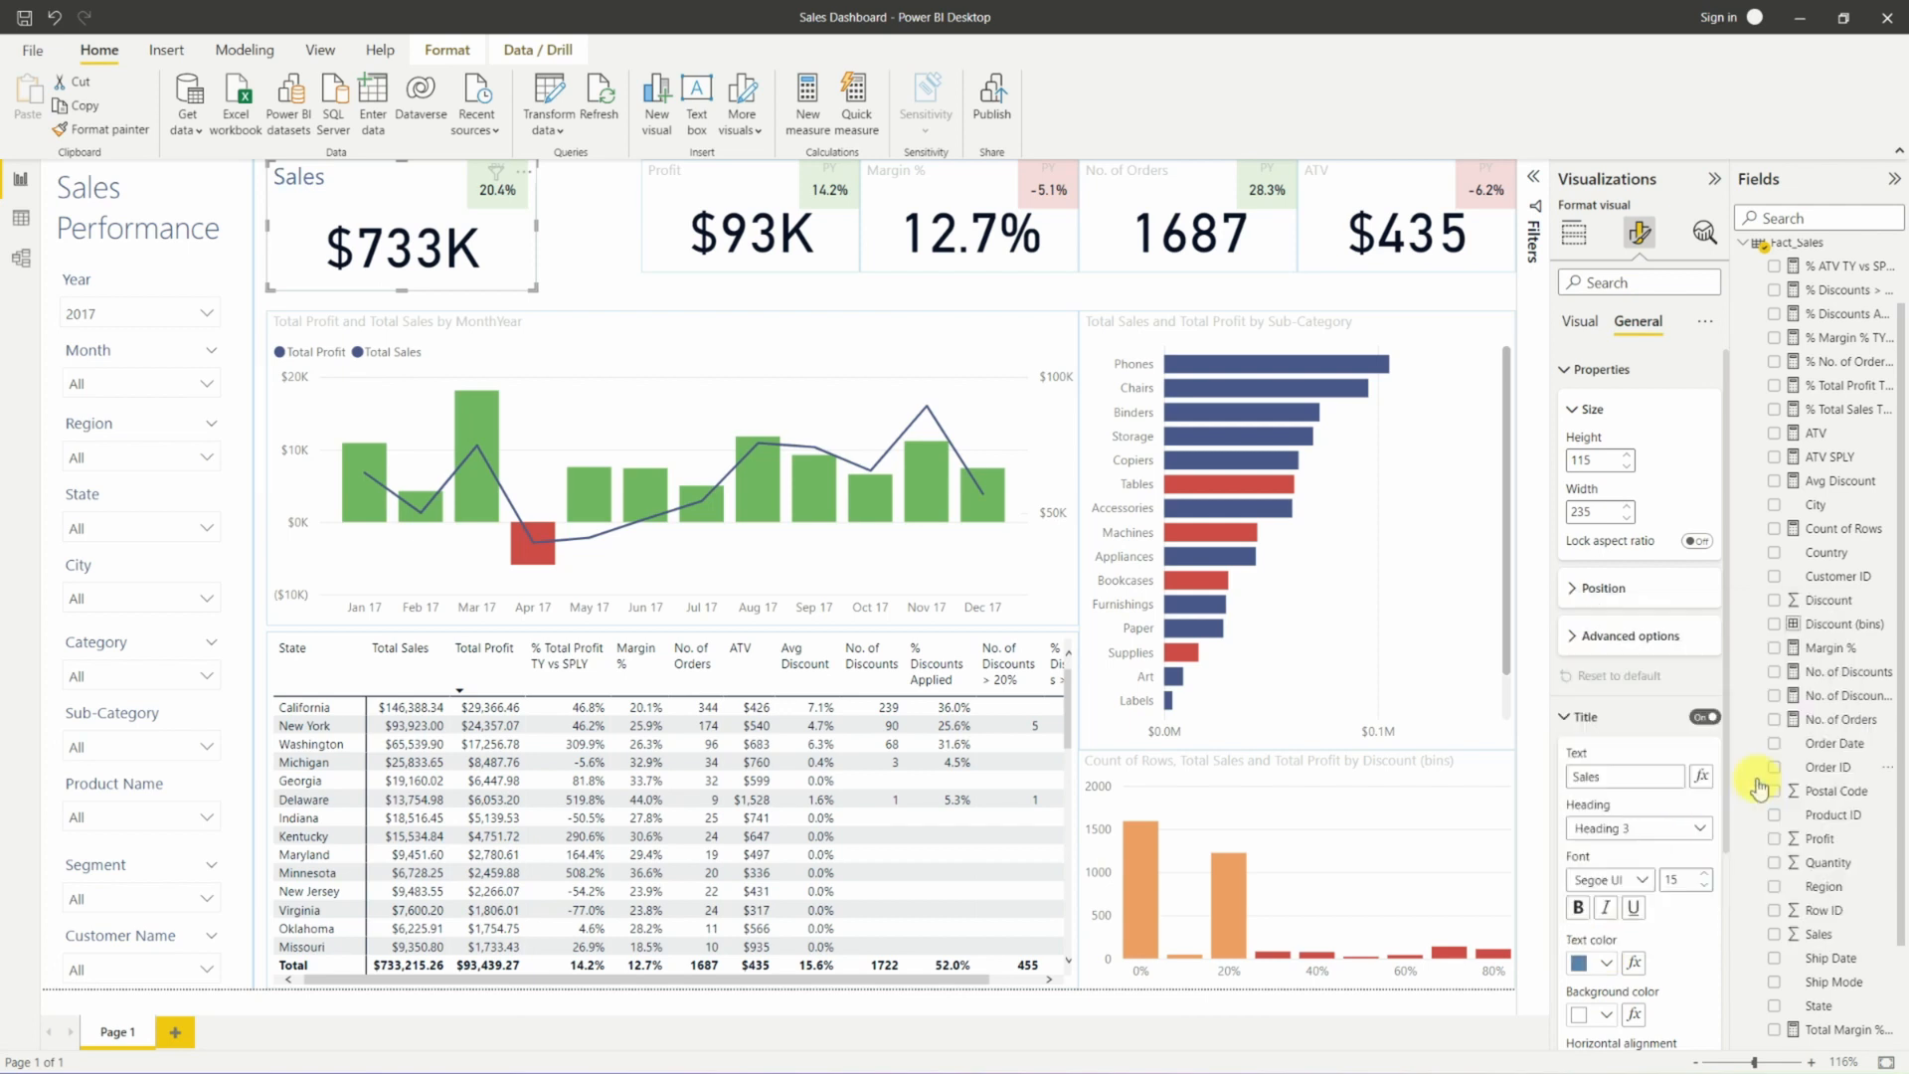
Check the Sales Performance heading's styling and recolor the Sales card's title in a muted slate blue shade.
left_click_drag(221, 233, 24, 187)
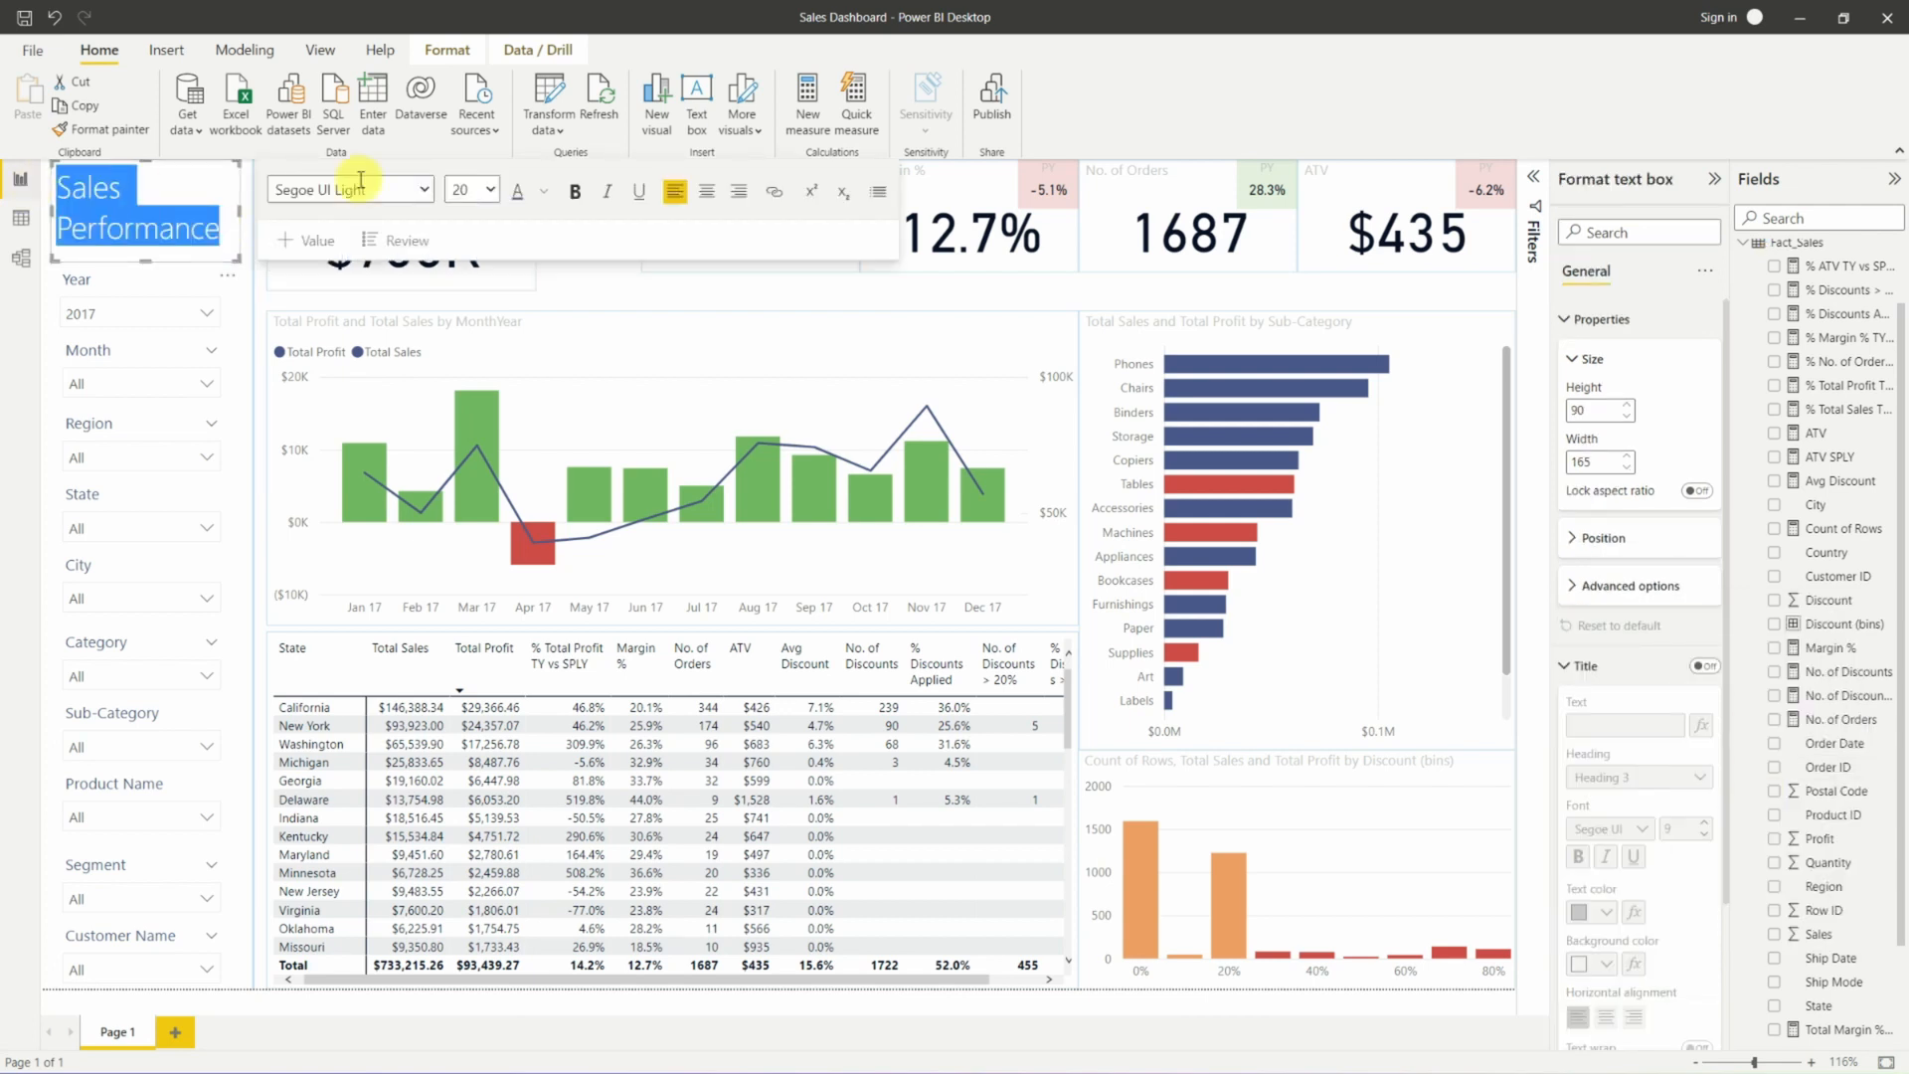
left_click(250, 266)
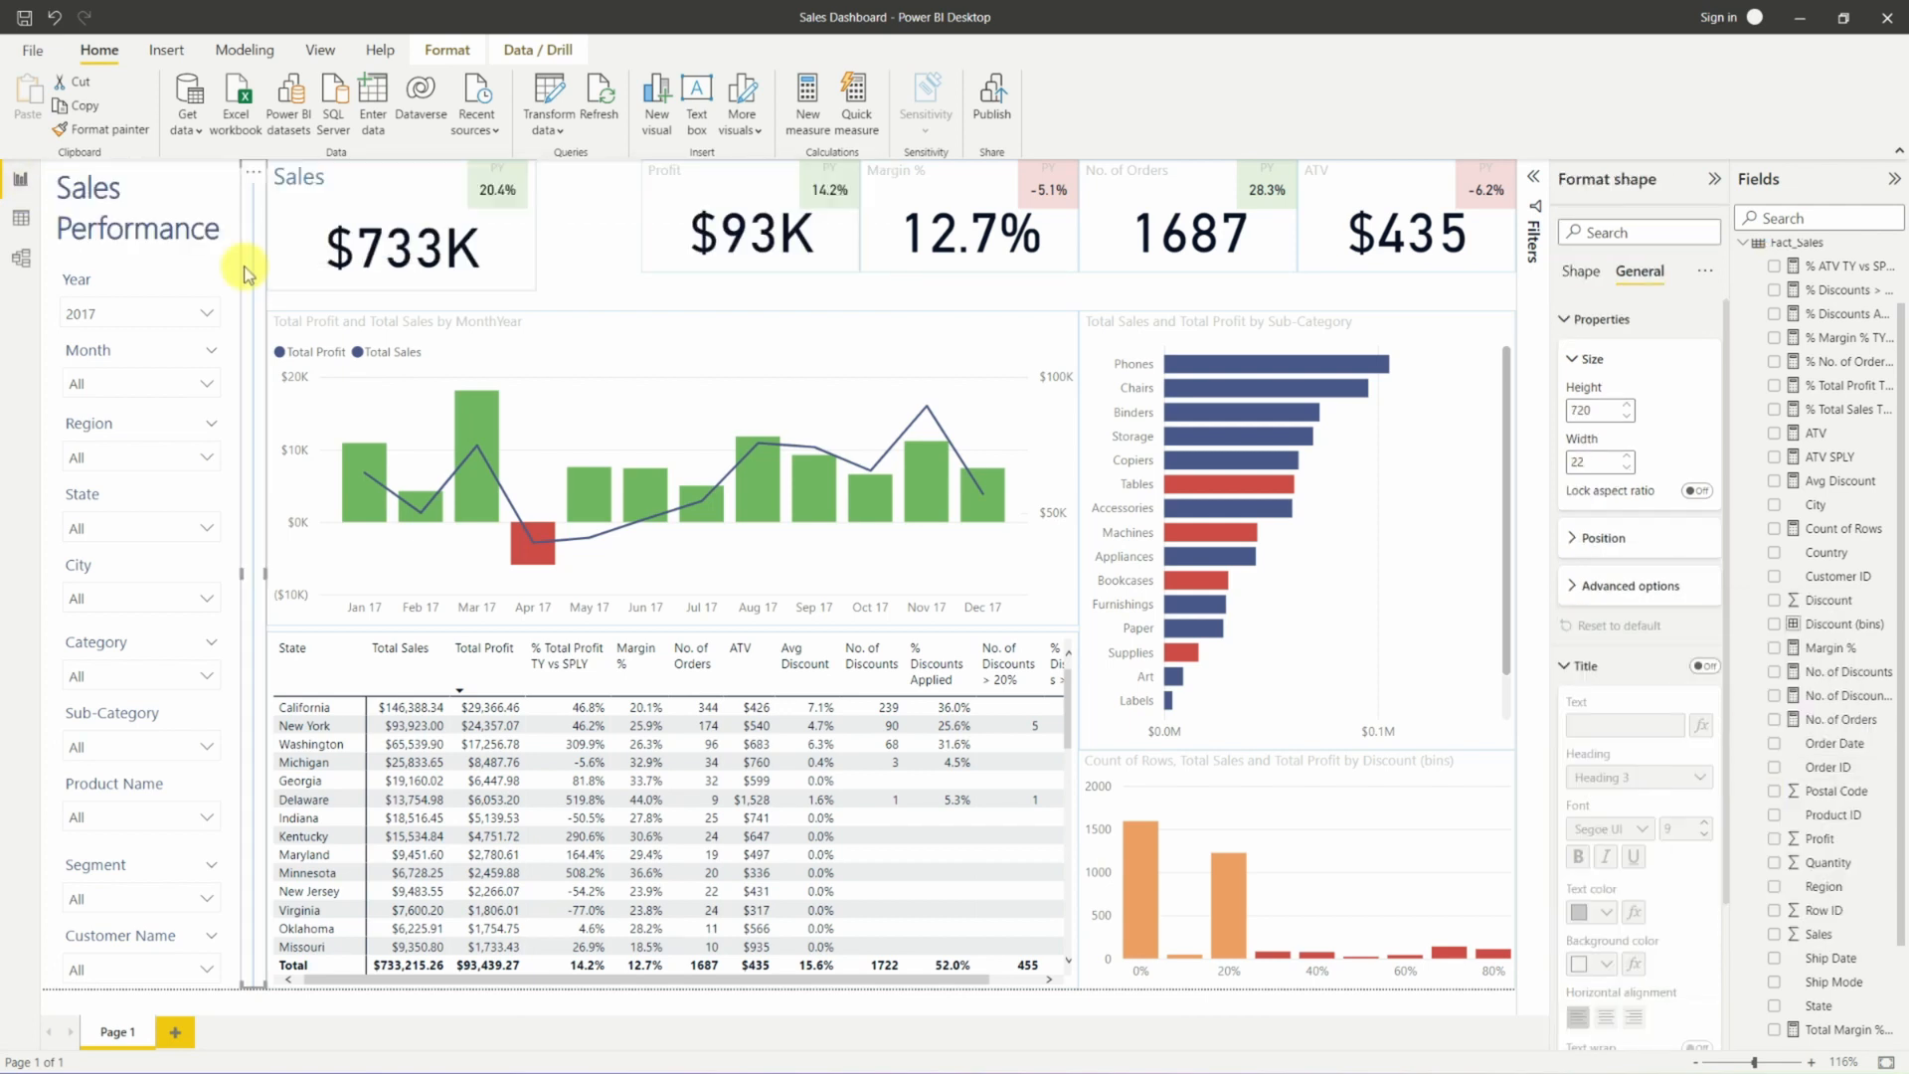
left_click(601, 224)
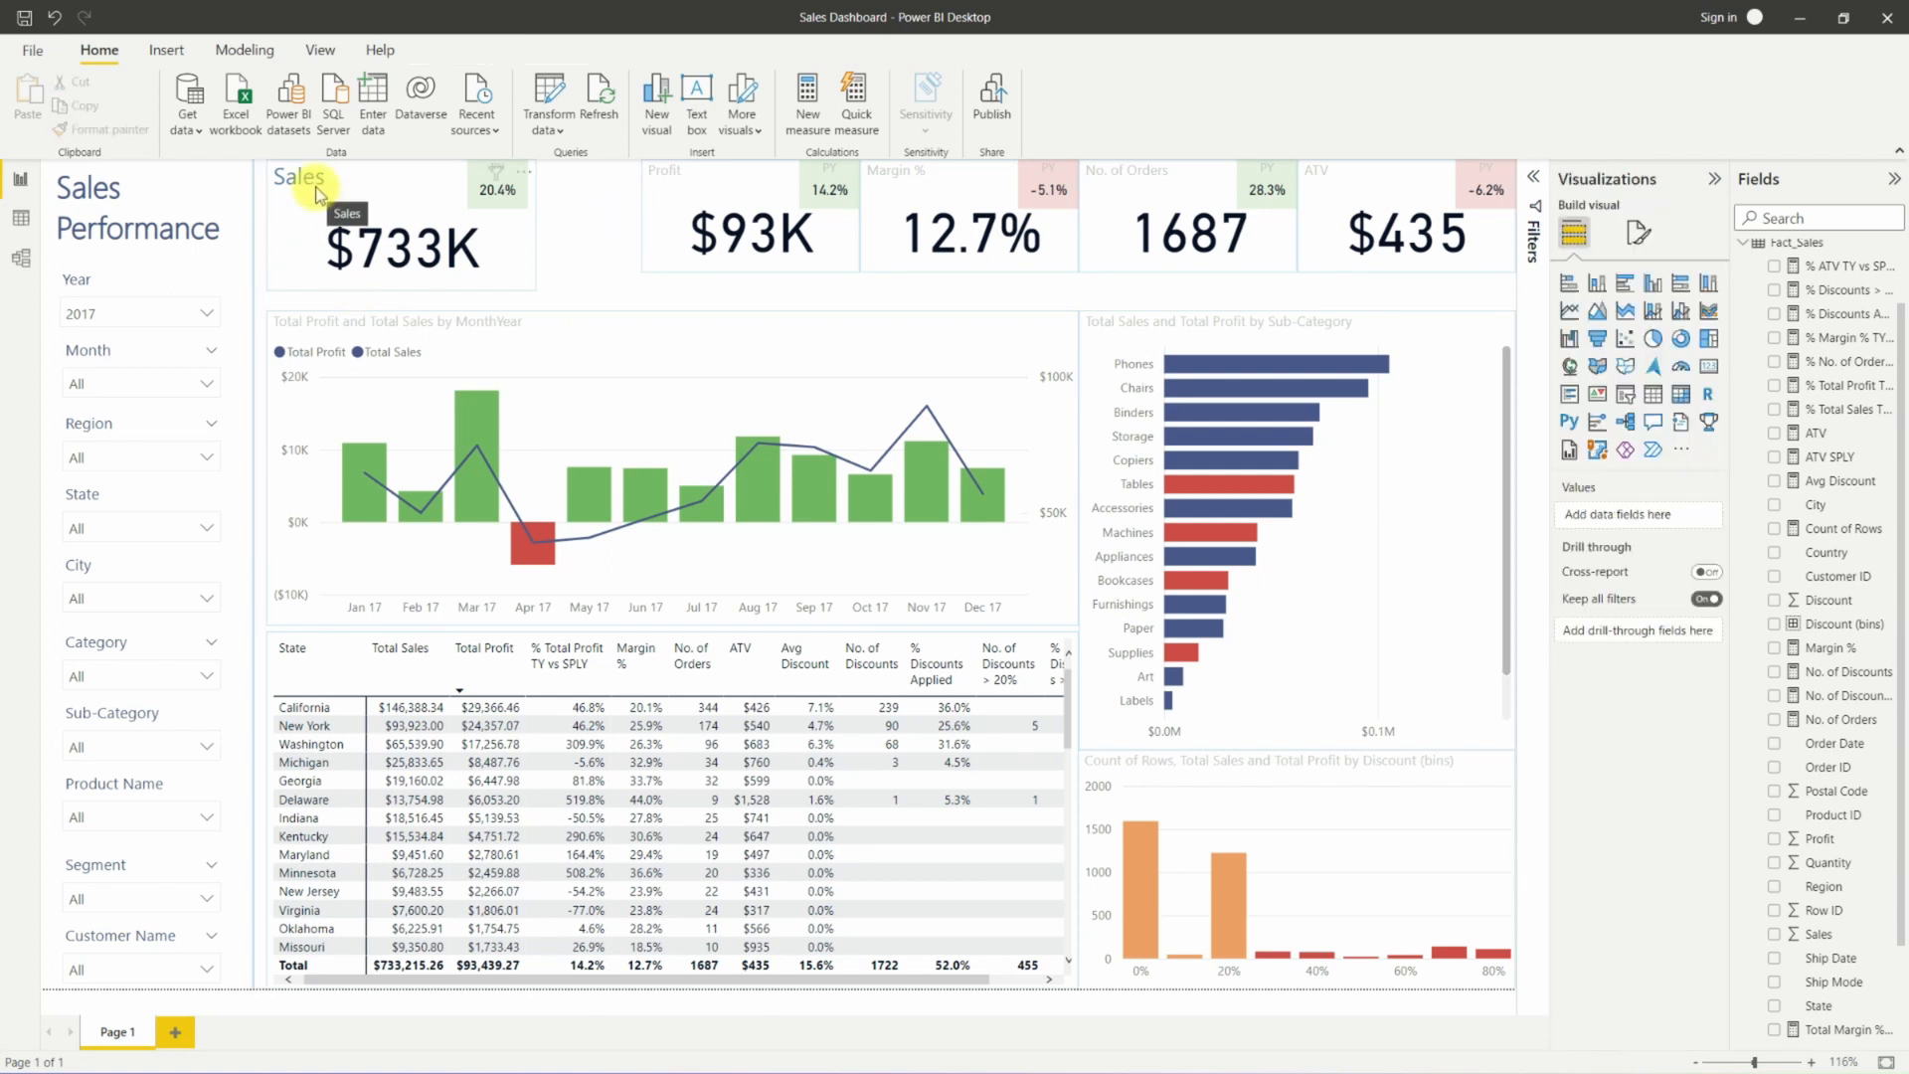
left_click(341, 253)
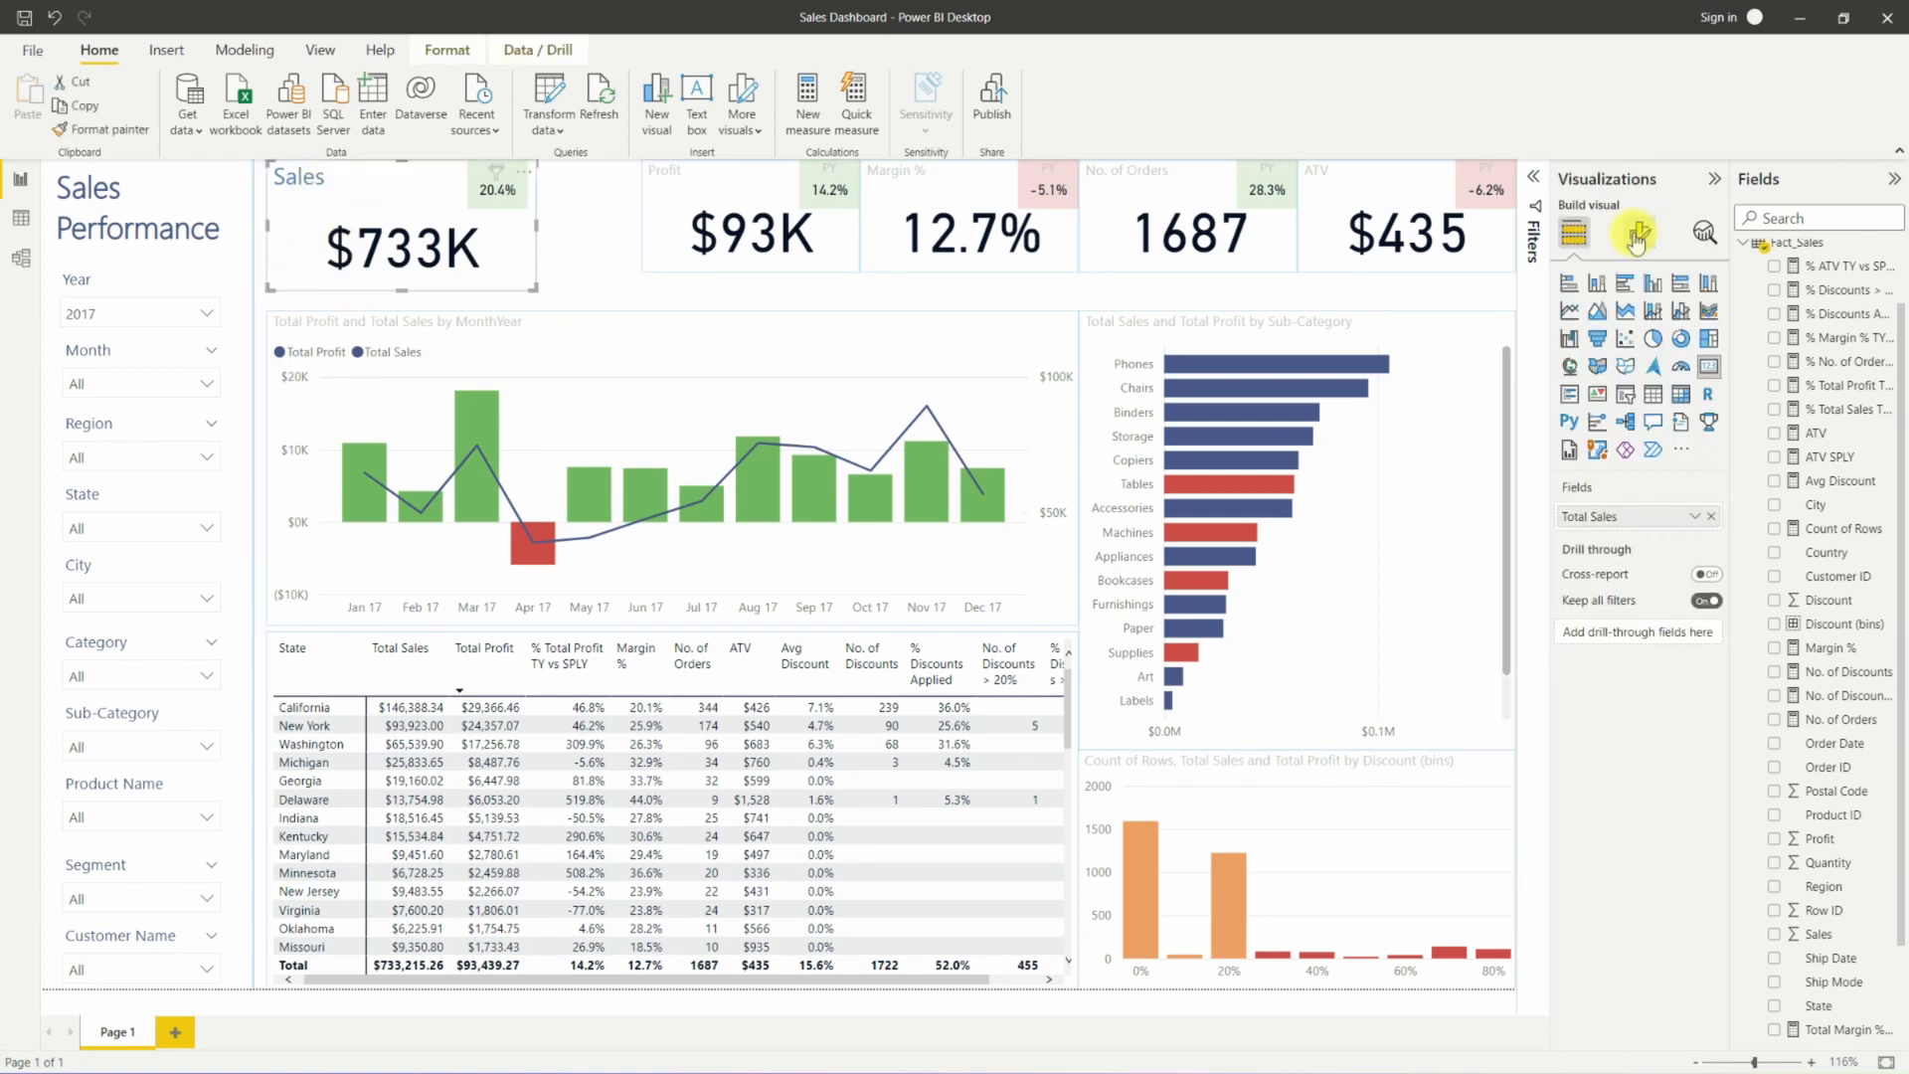
left_click(1639, 233)
left_click(1638, 321)
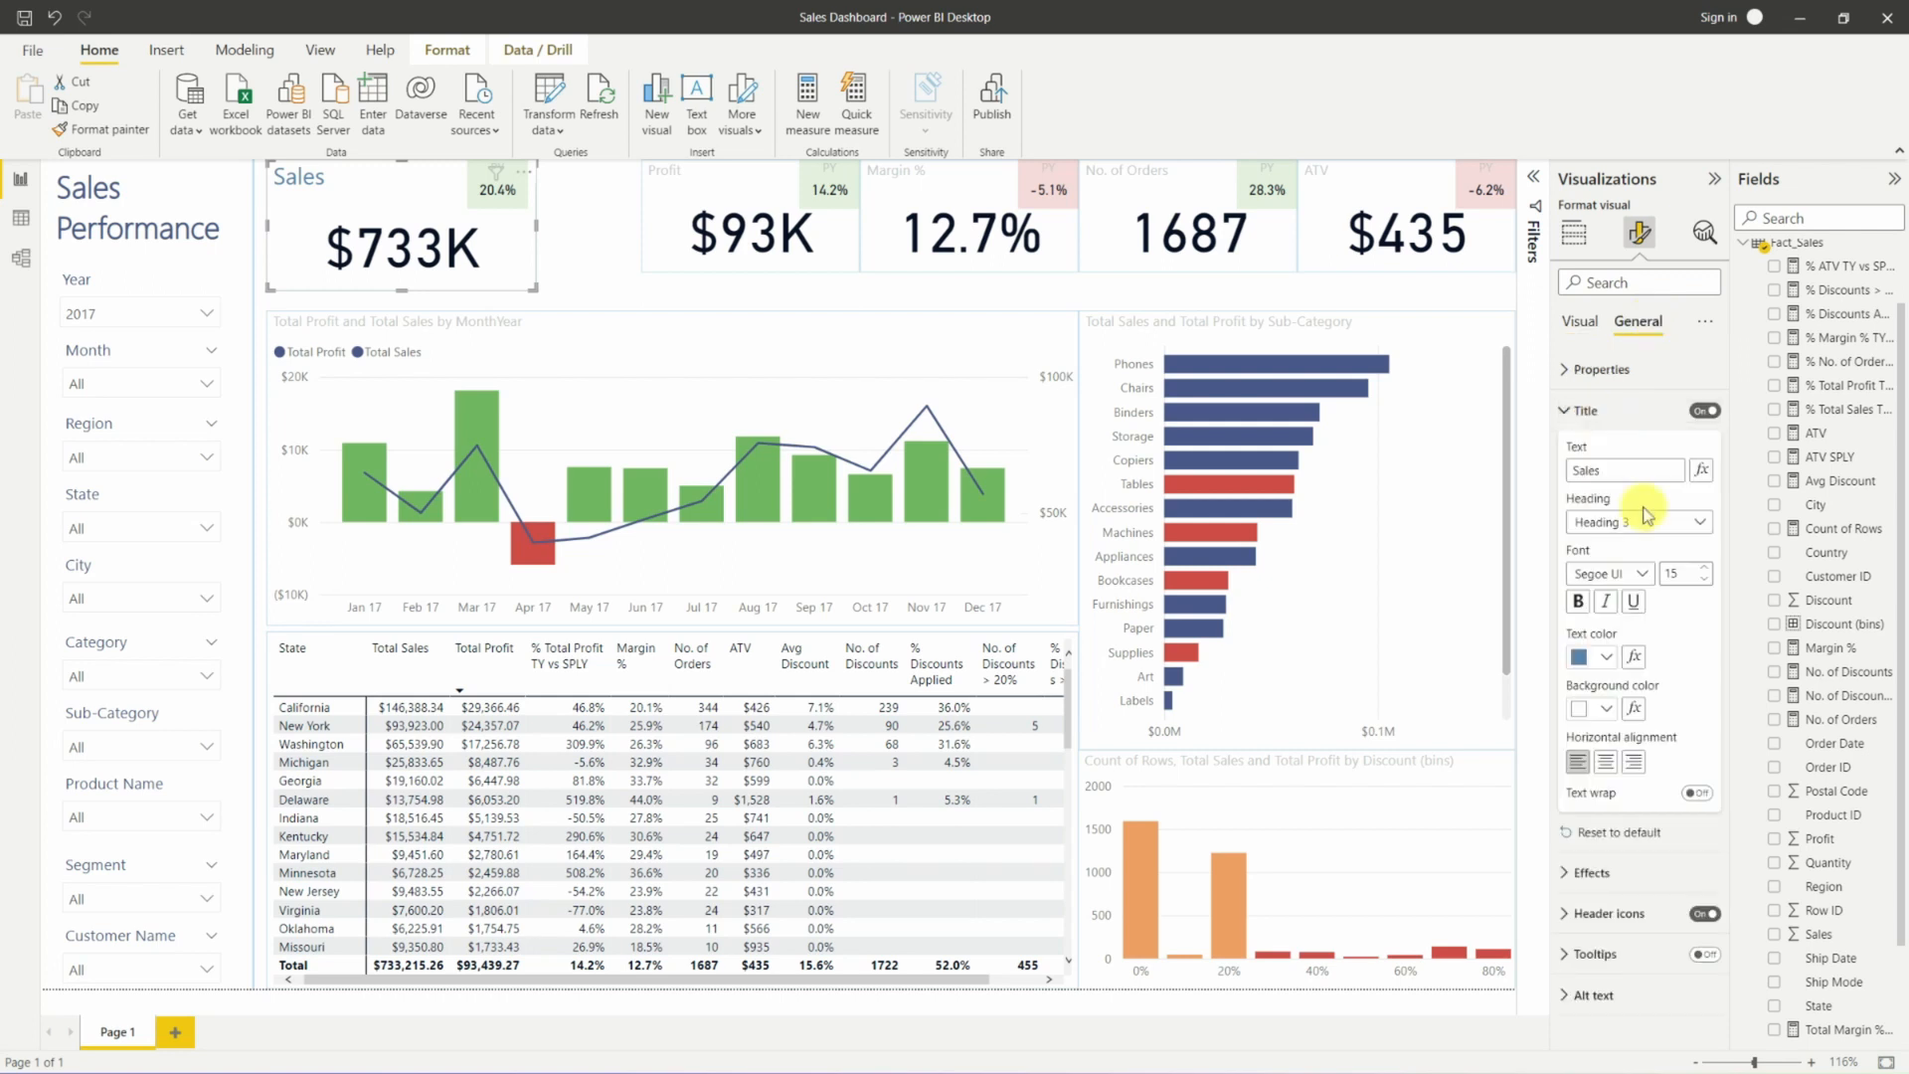
left_click(1592, 656)
left_click(1675, 827)
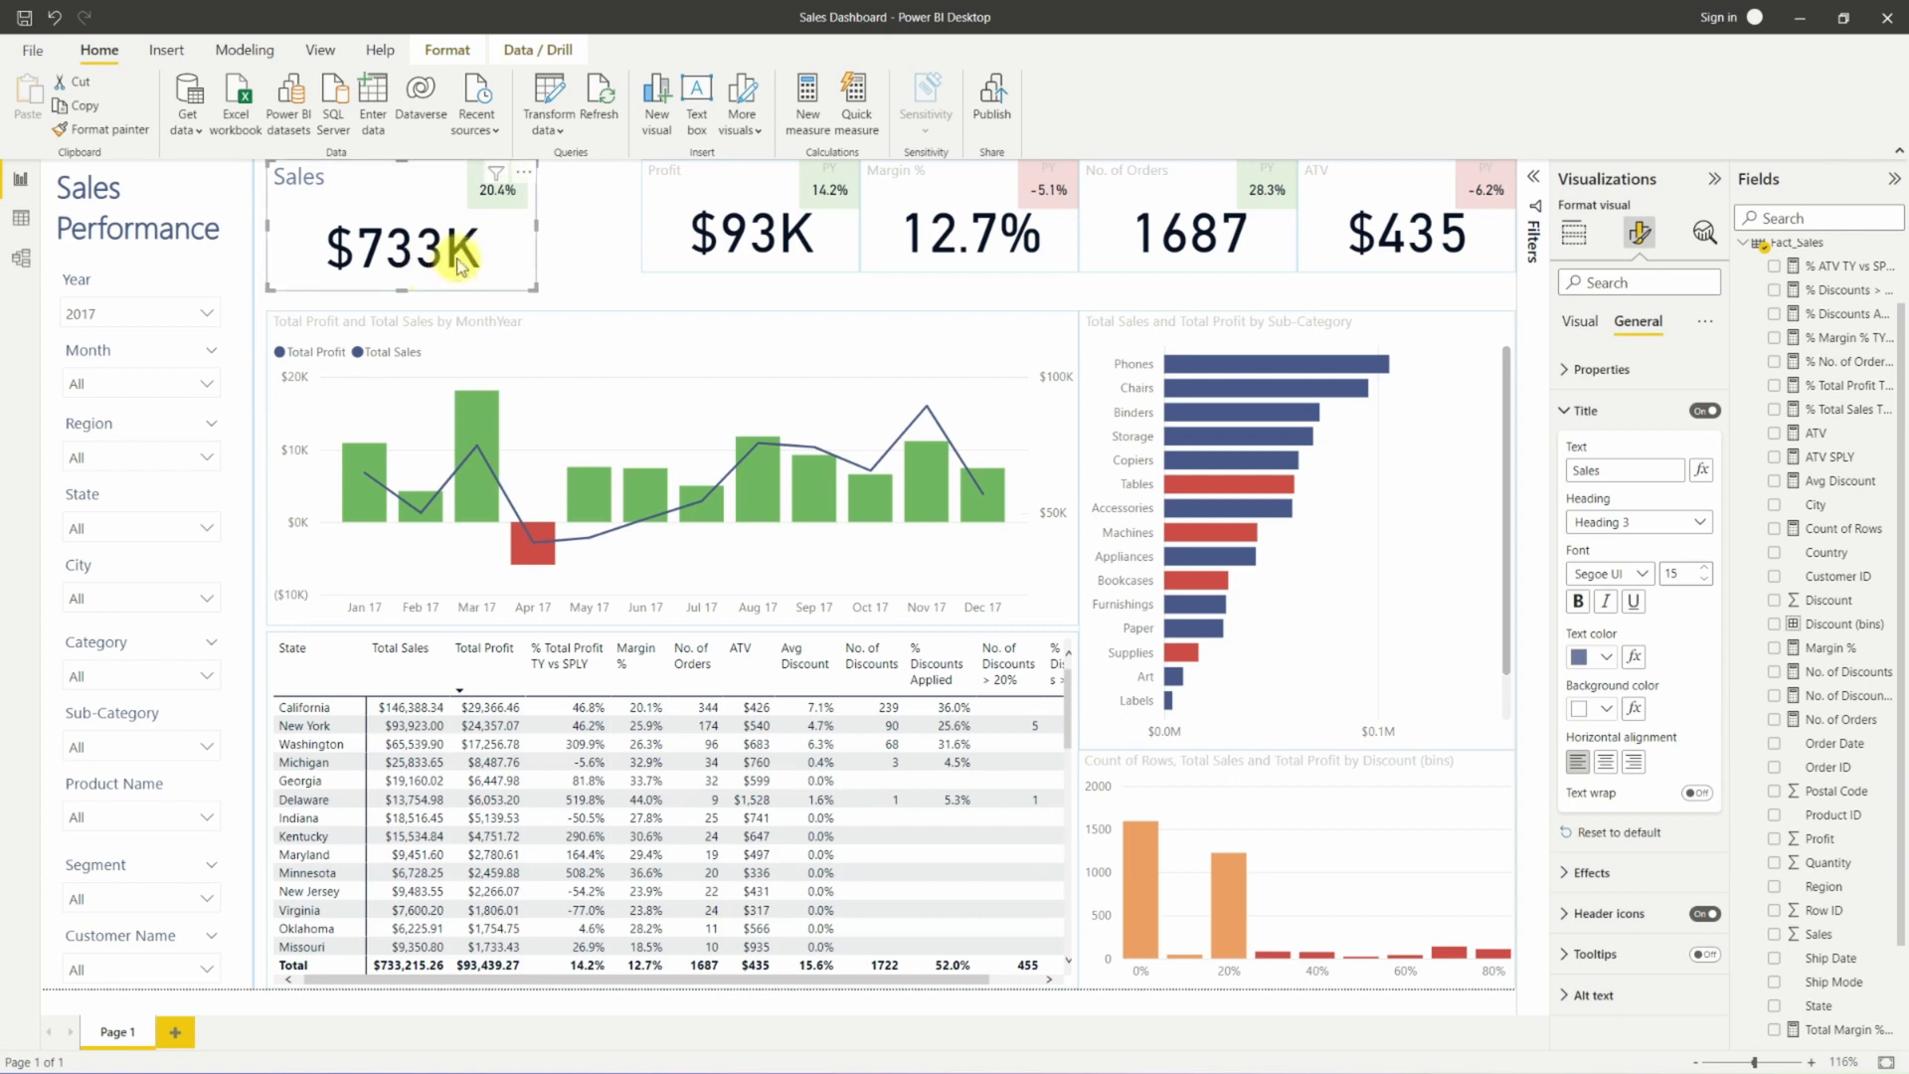
Change the Sales card's callout value to the Segoe UI font in the dark blue theme color.
left_click(1581, 320)
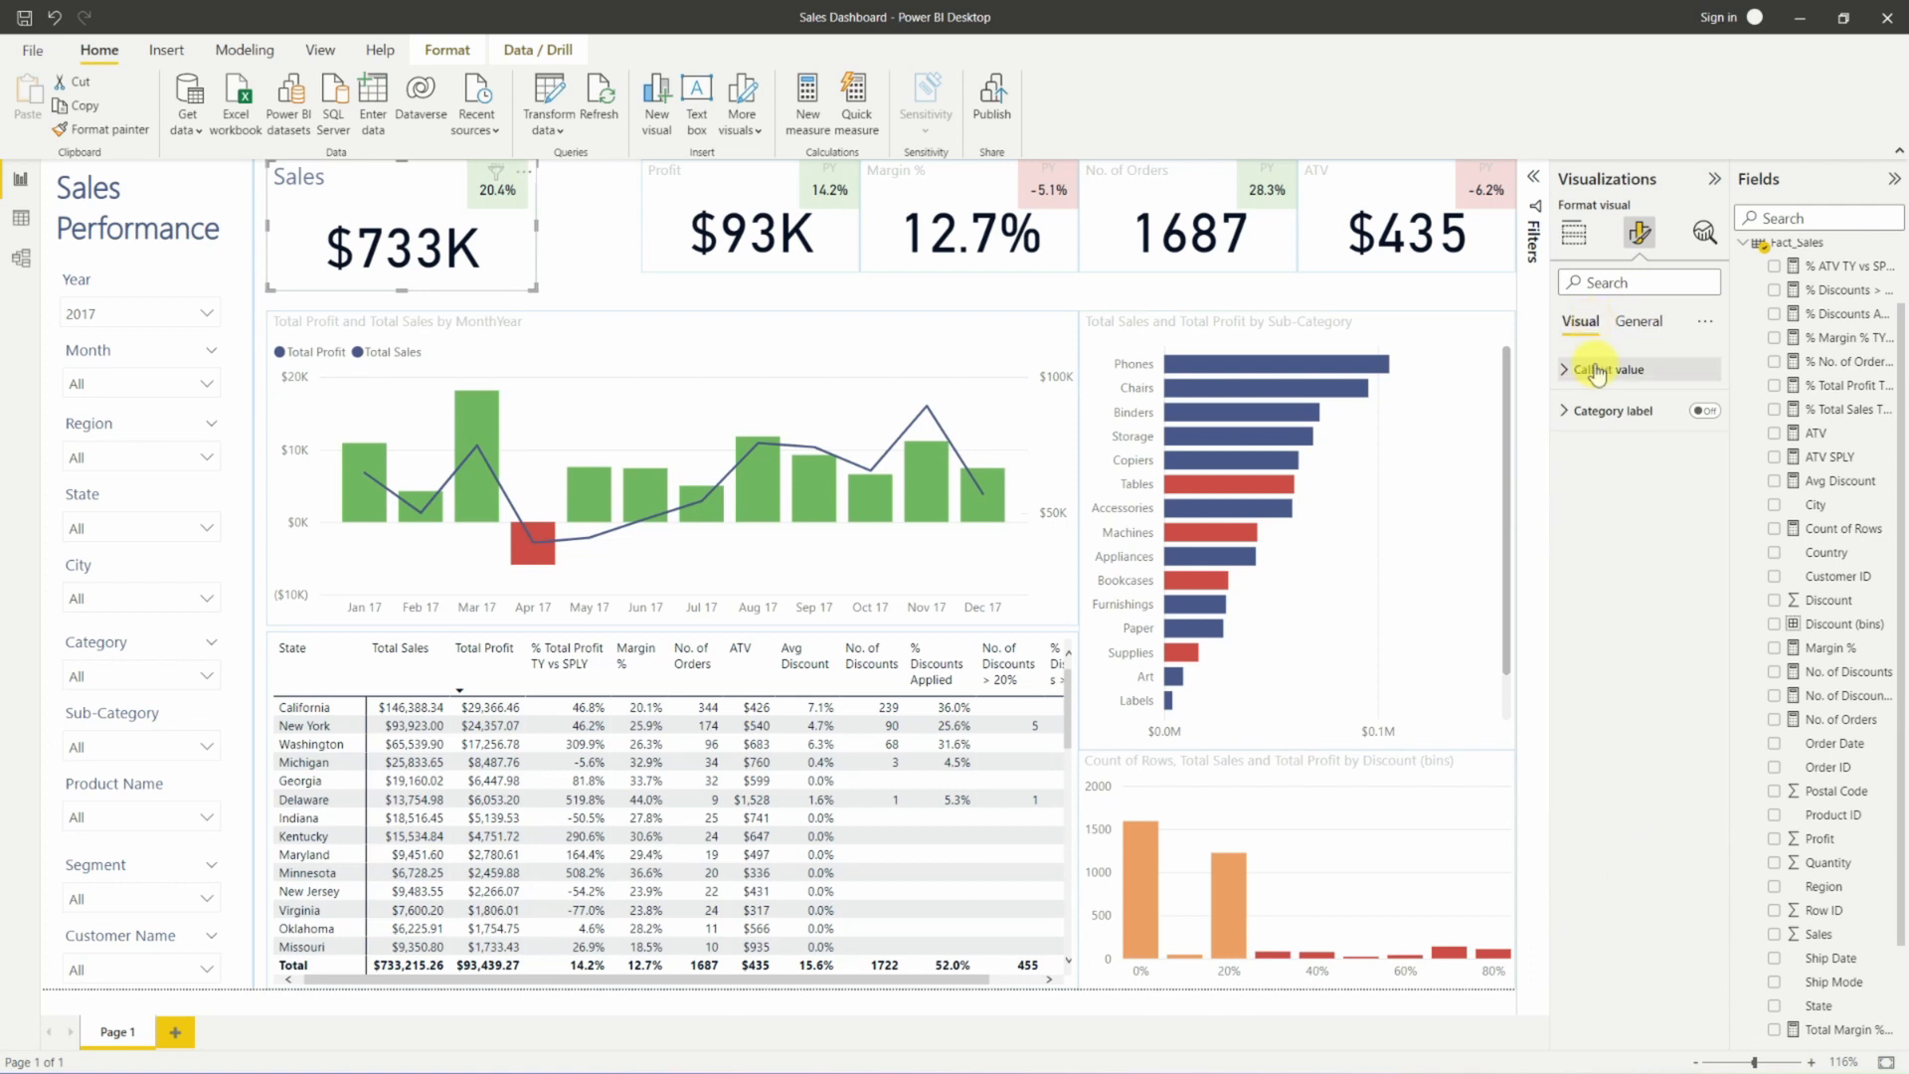
left_click(1595, 370)
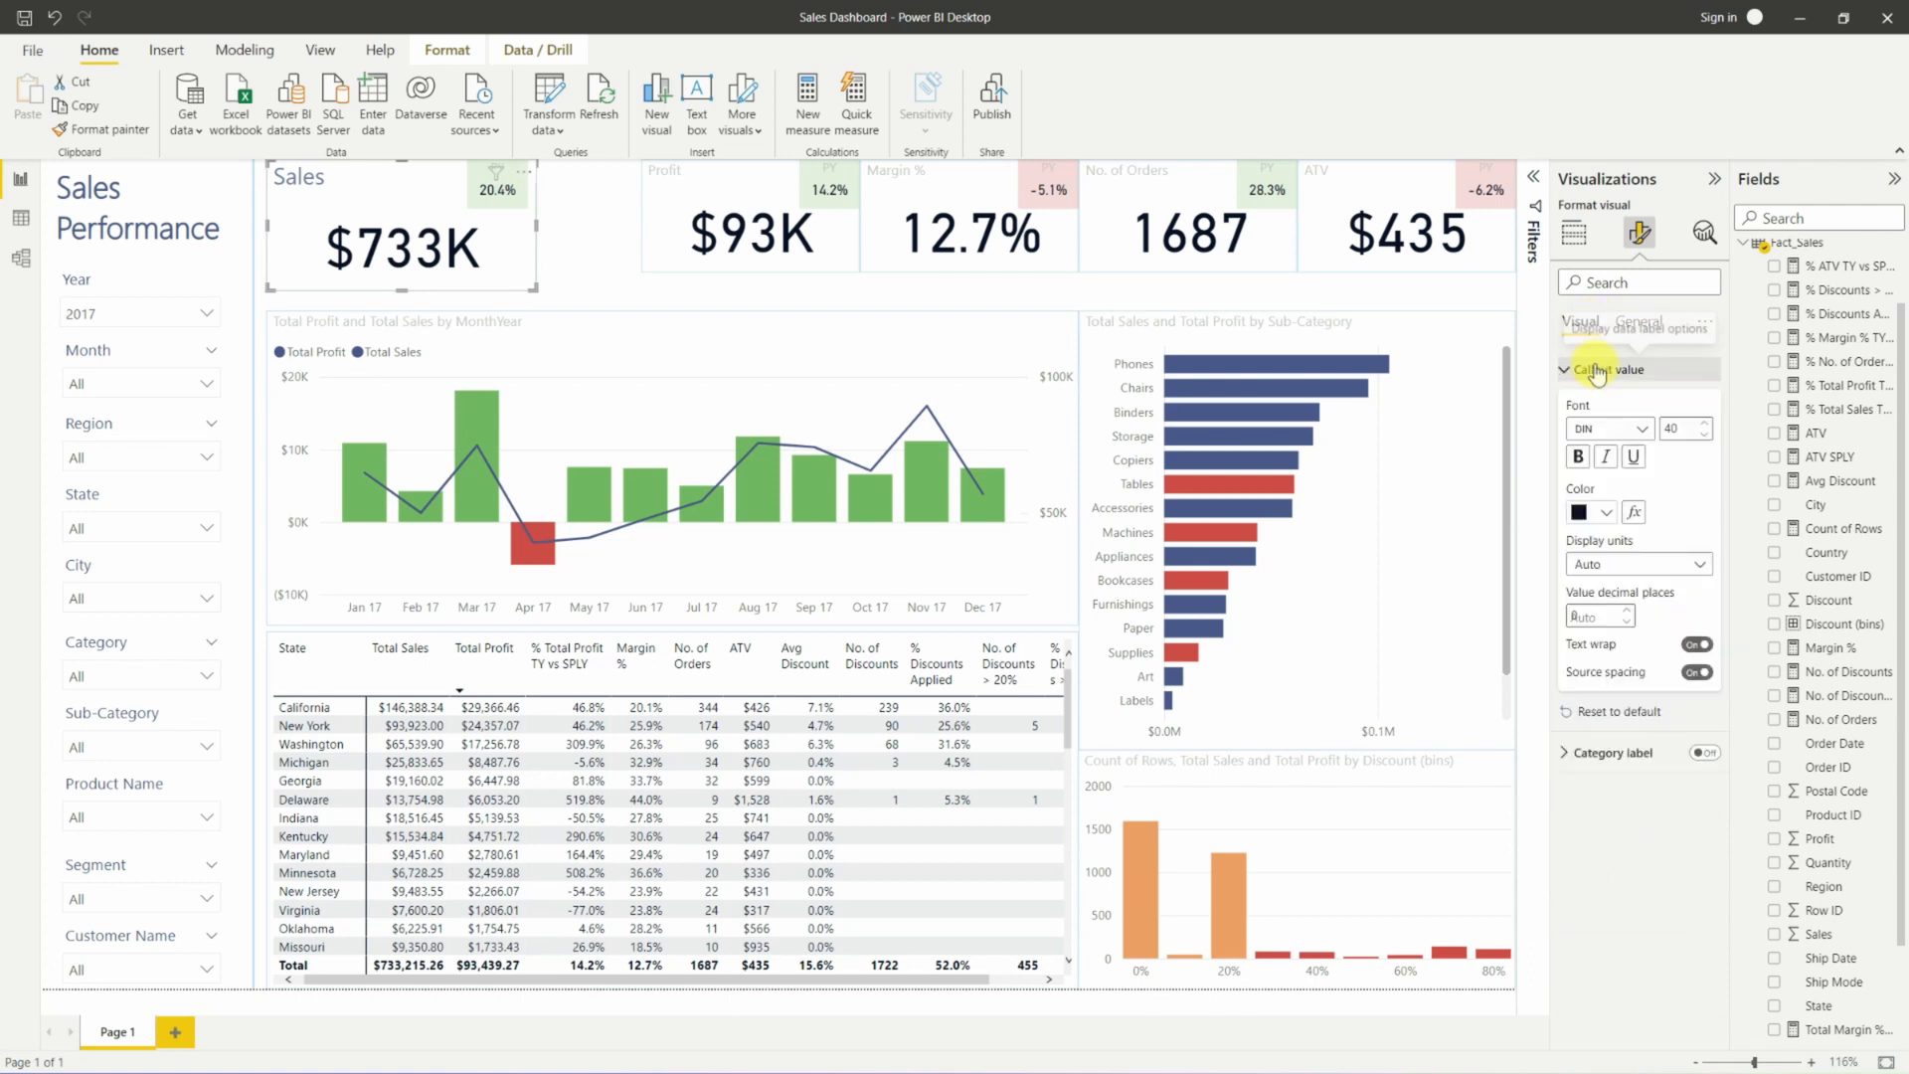
left_click(1640, 432)
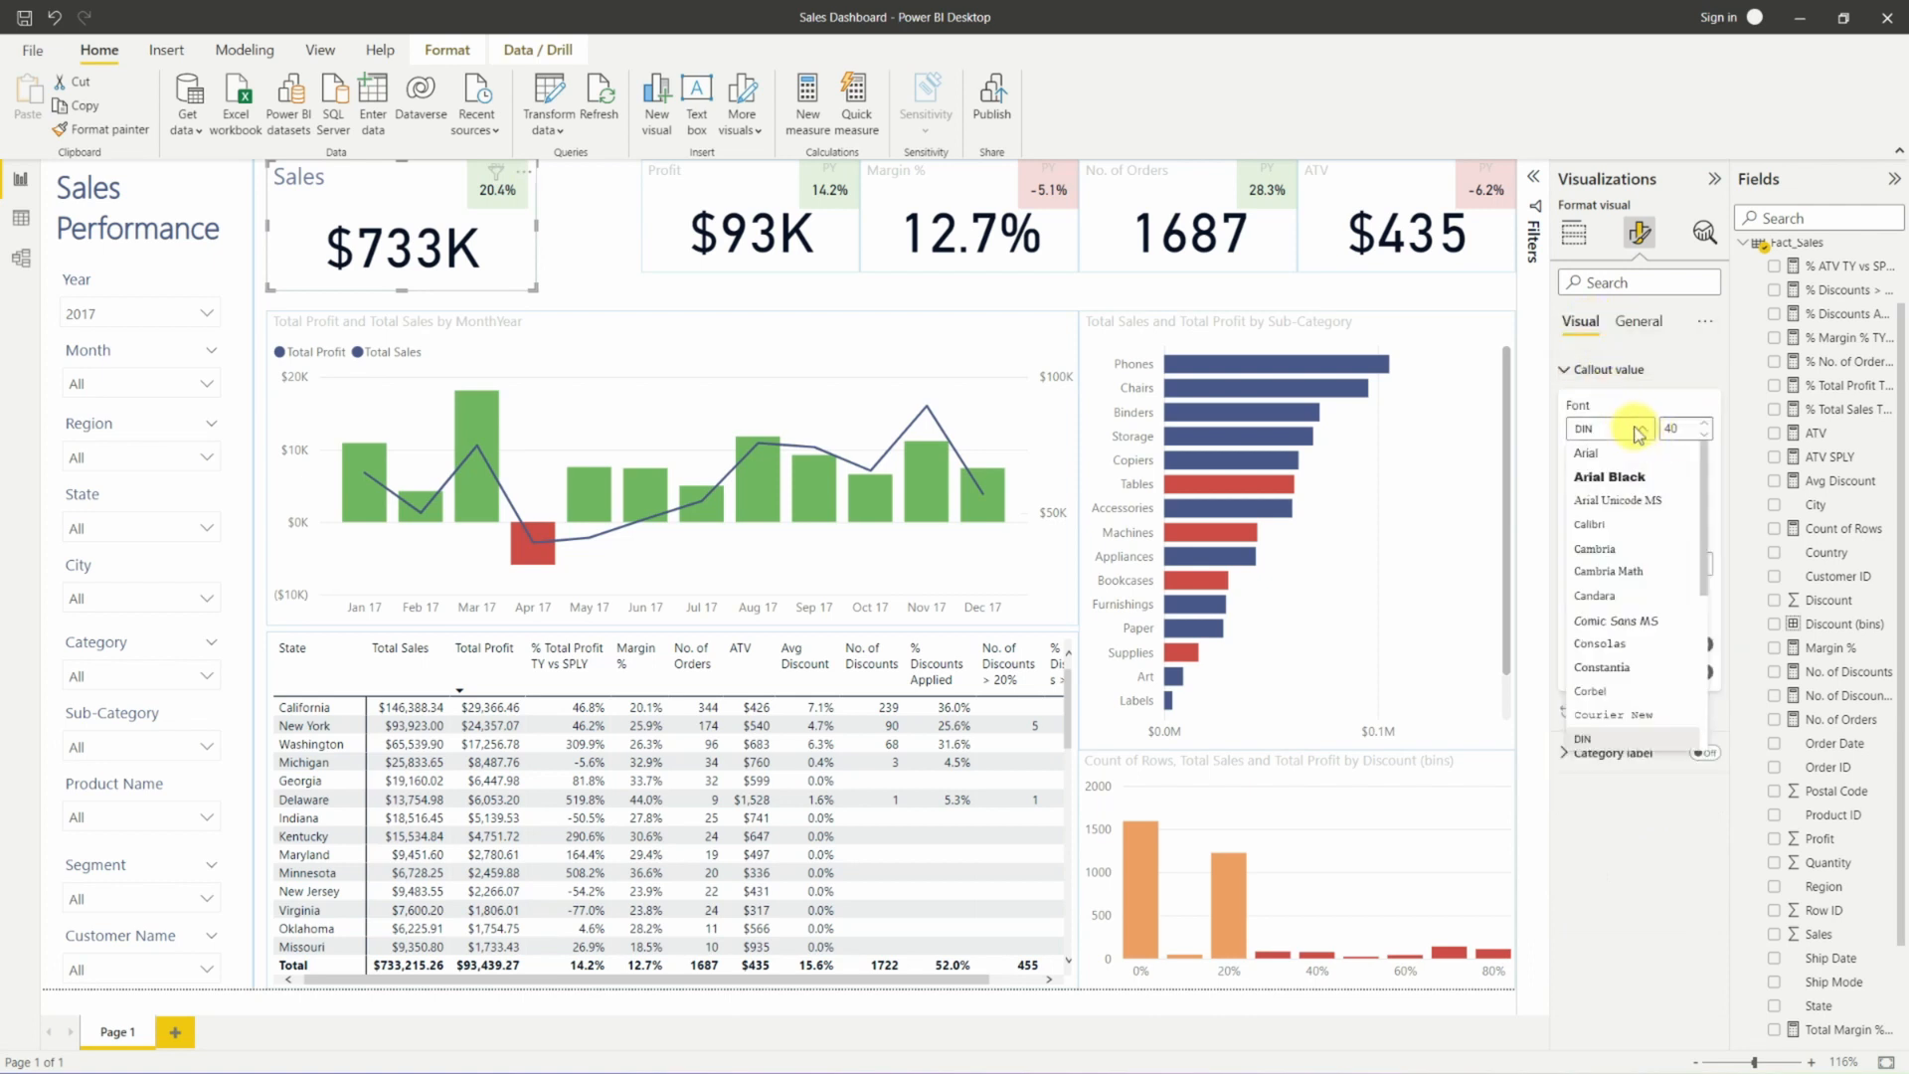
scroll(1626, 556, "down", 3)
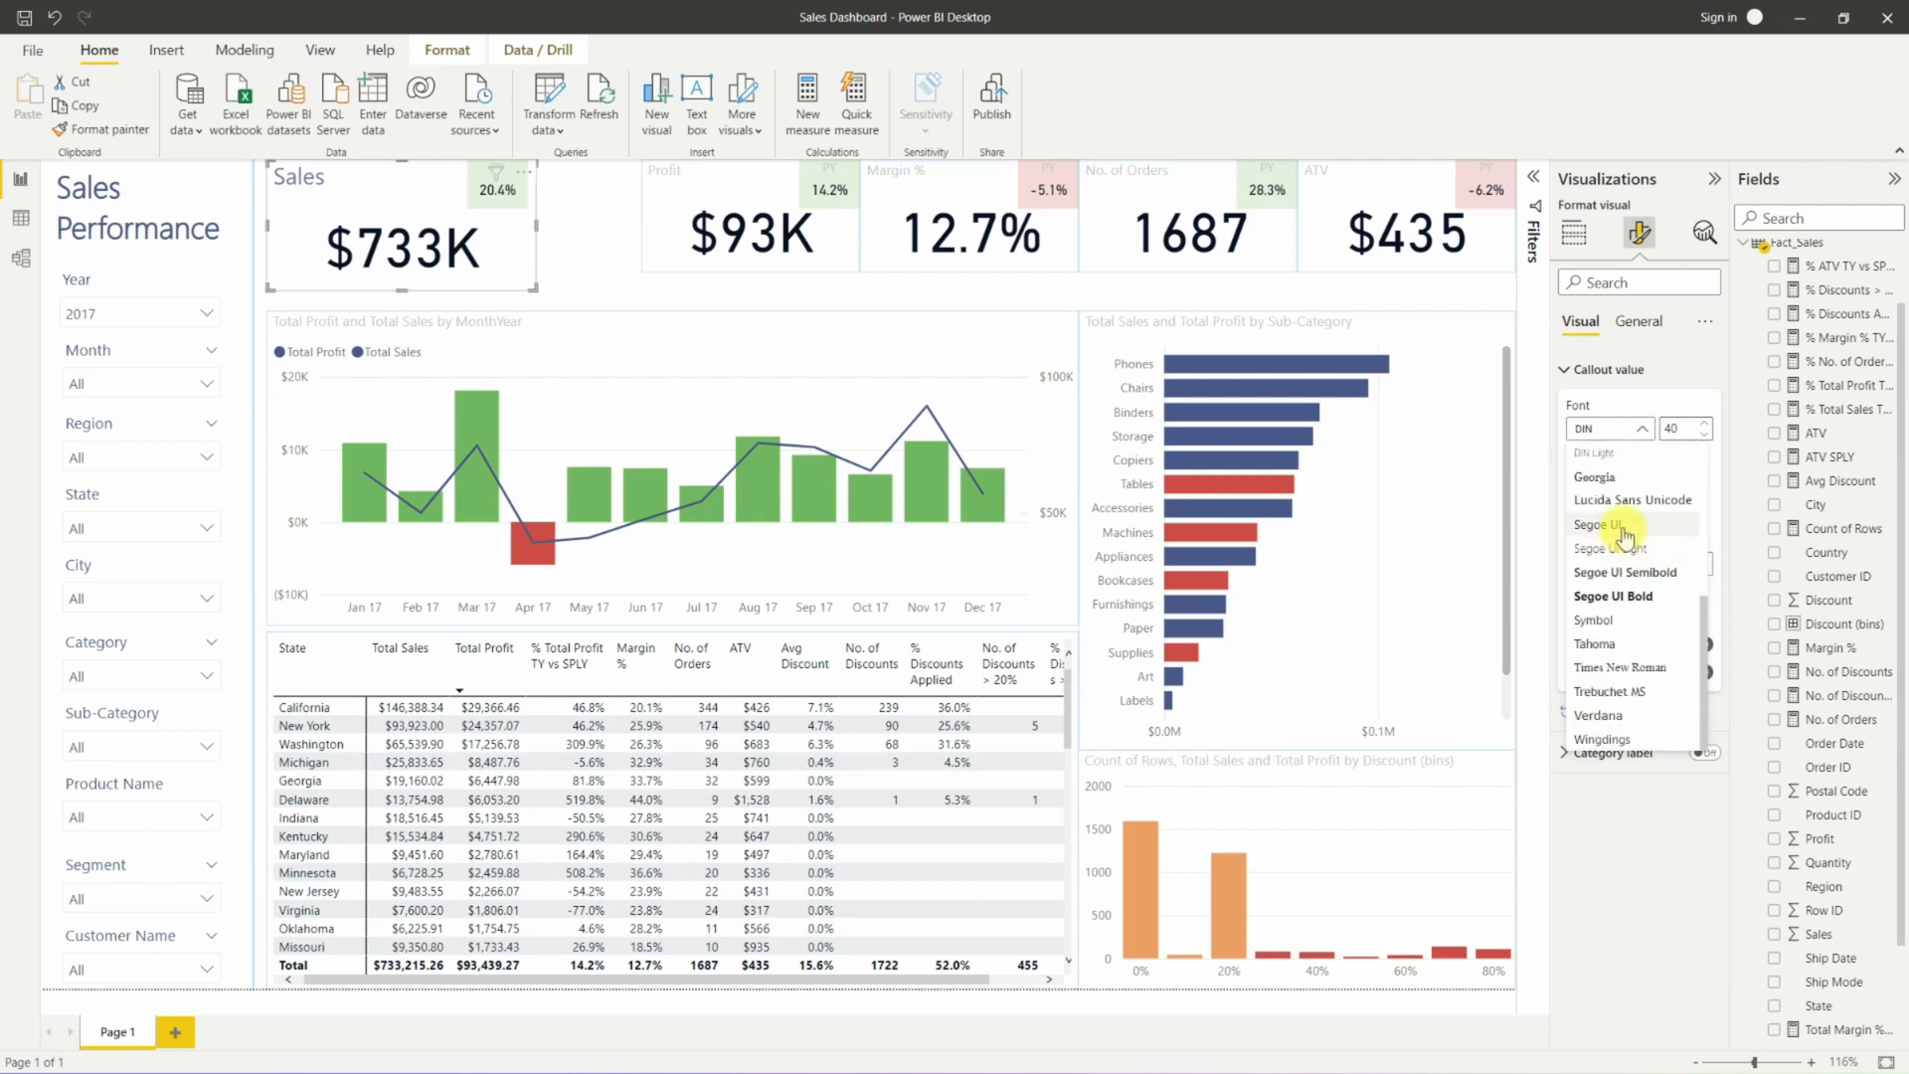
left_click(1623, 526)
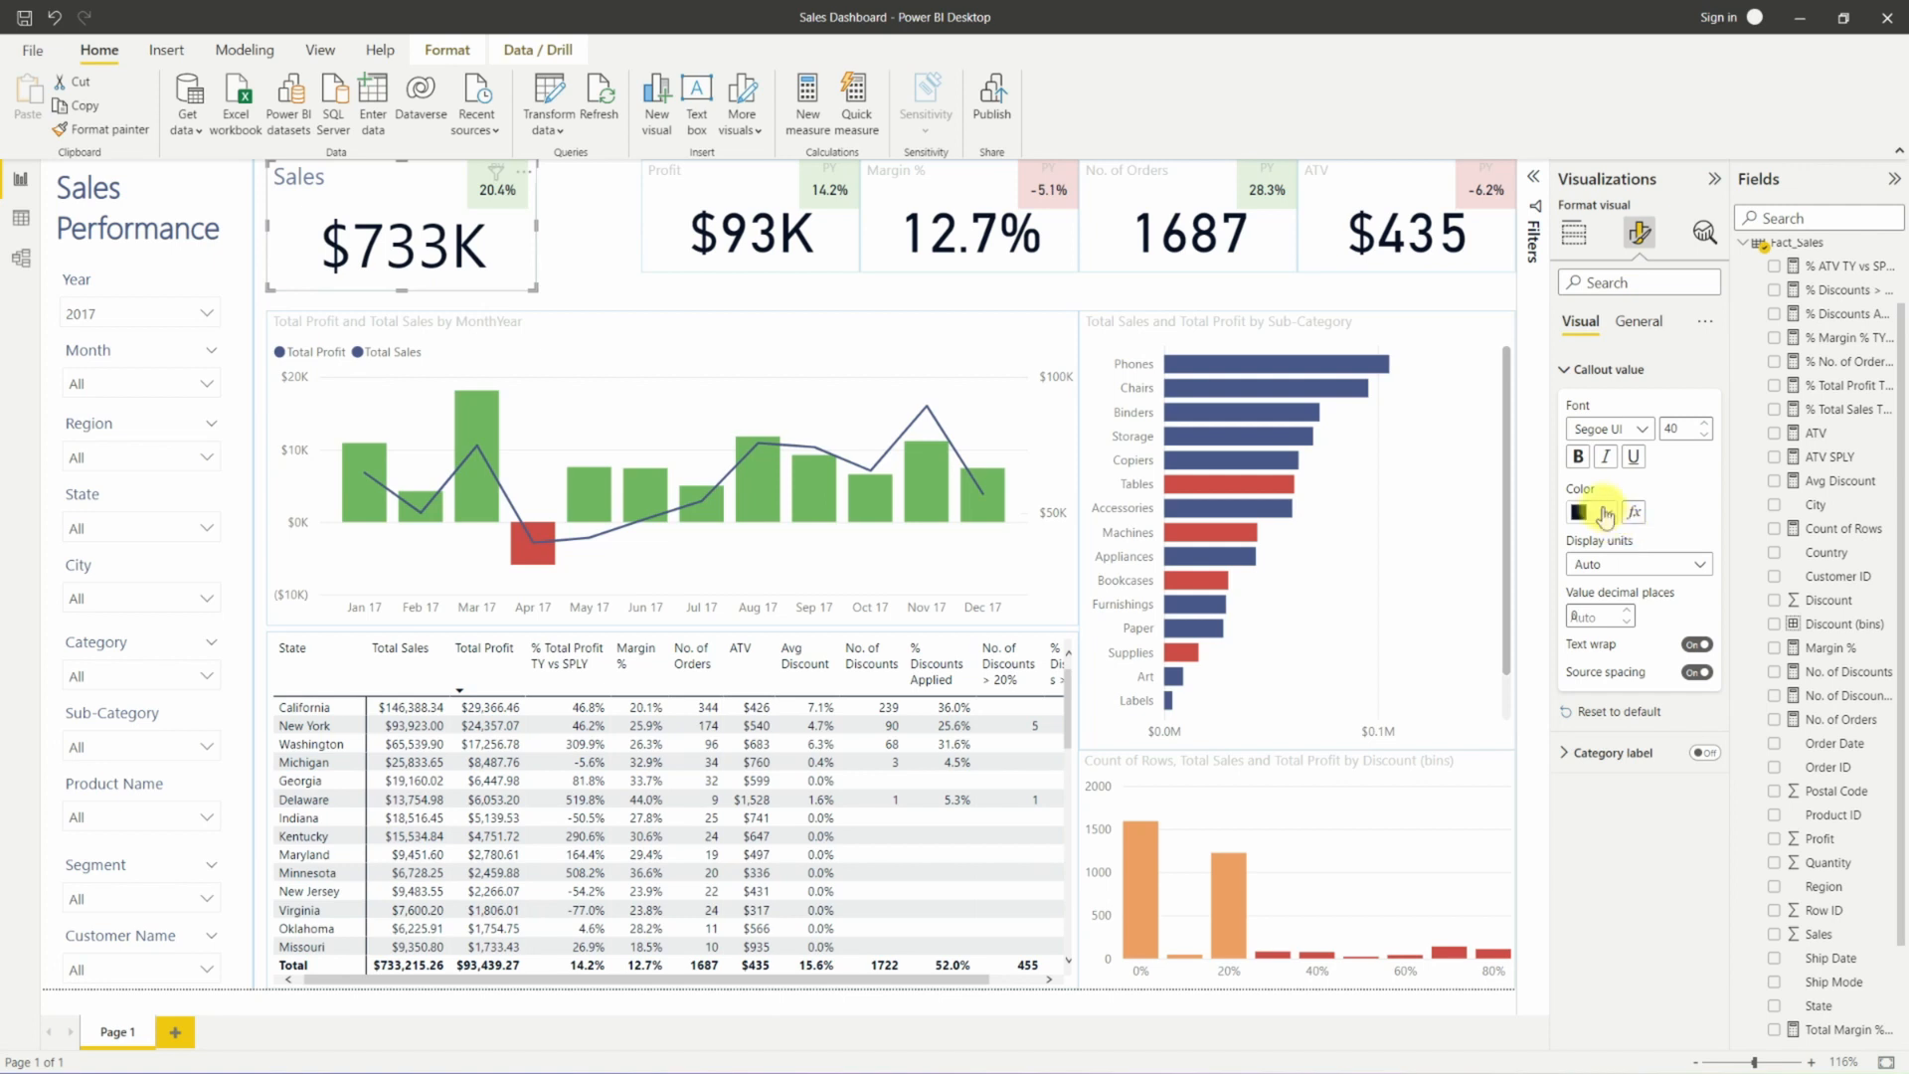
left_click(1605, 514)
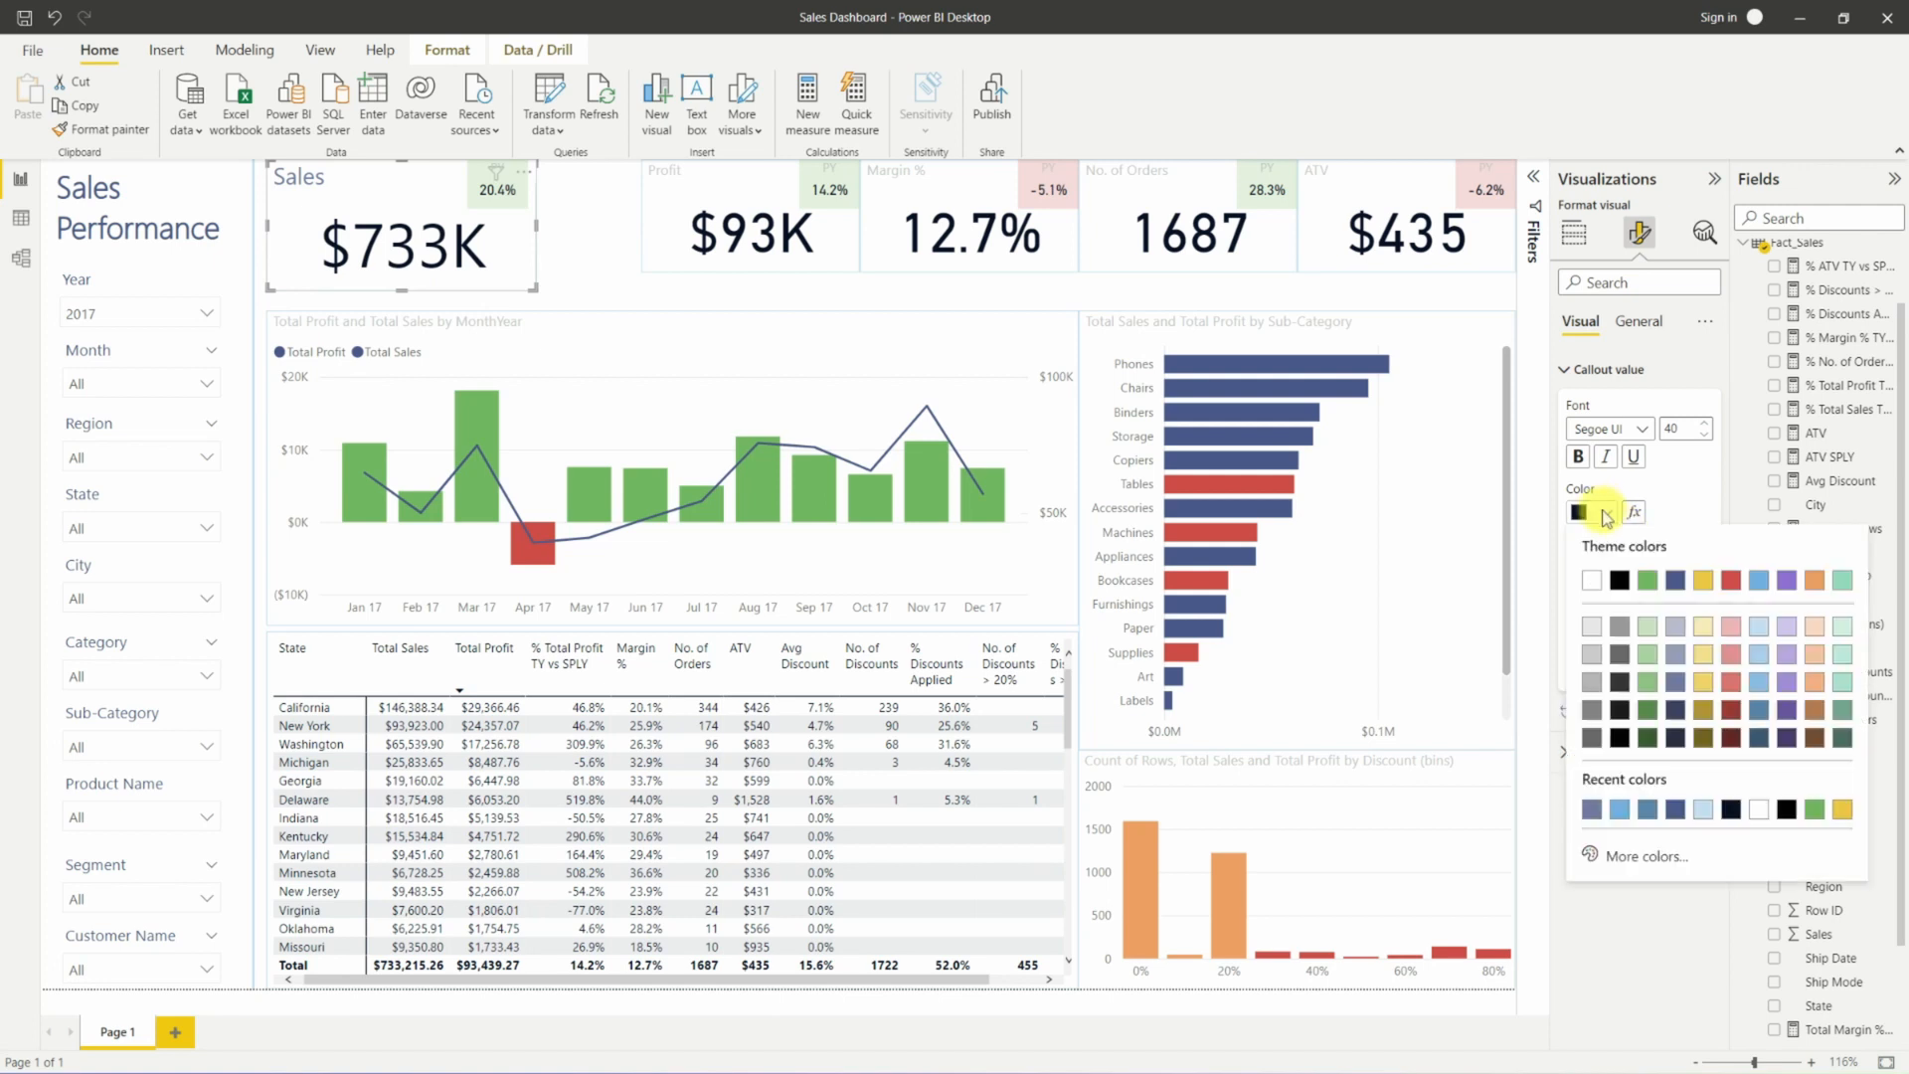
left_click(1676, 581)
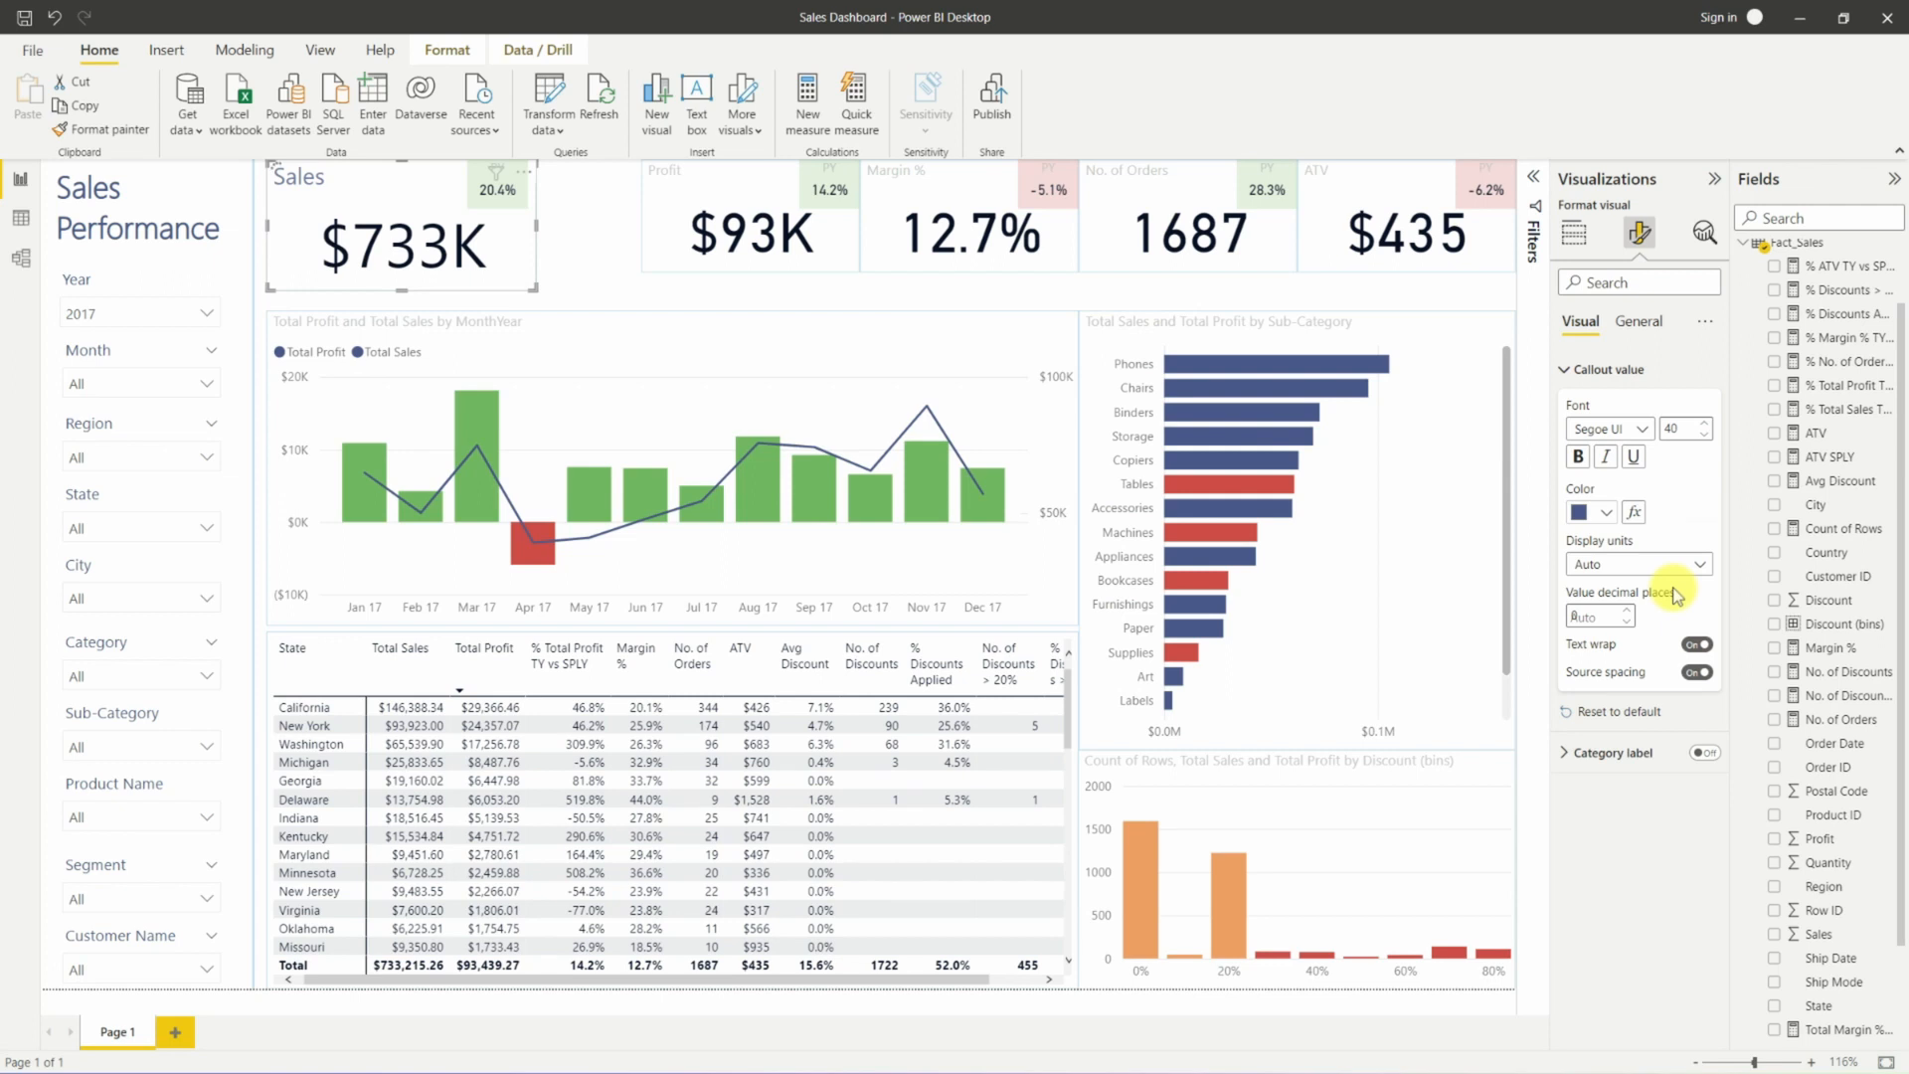
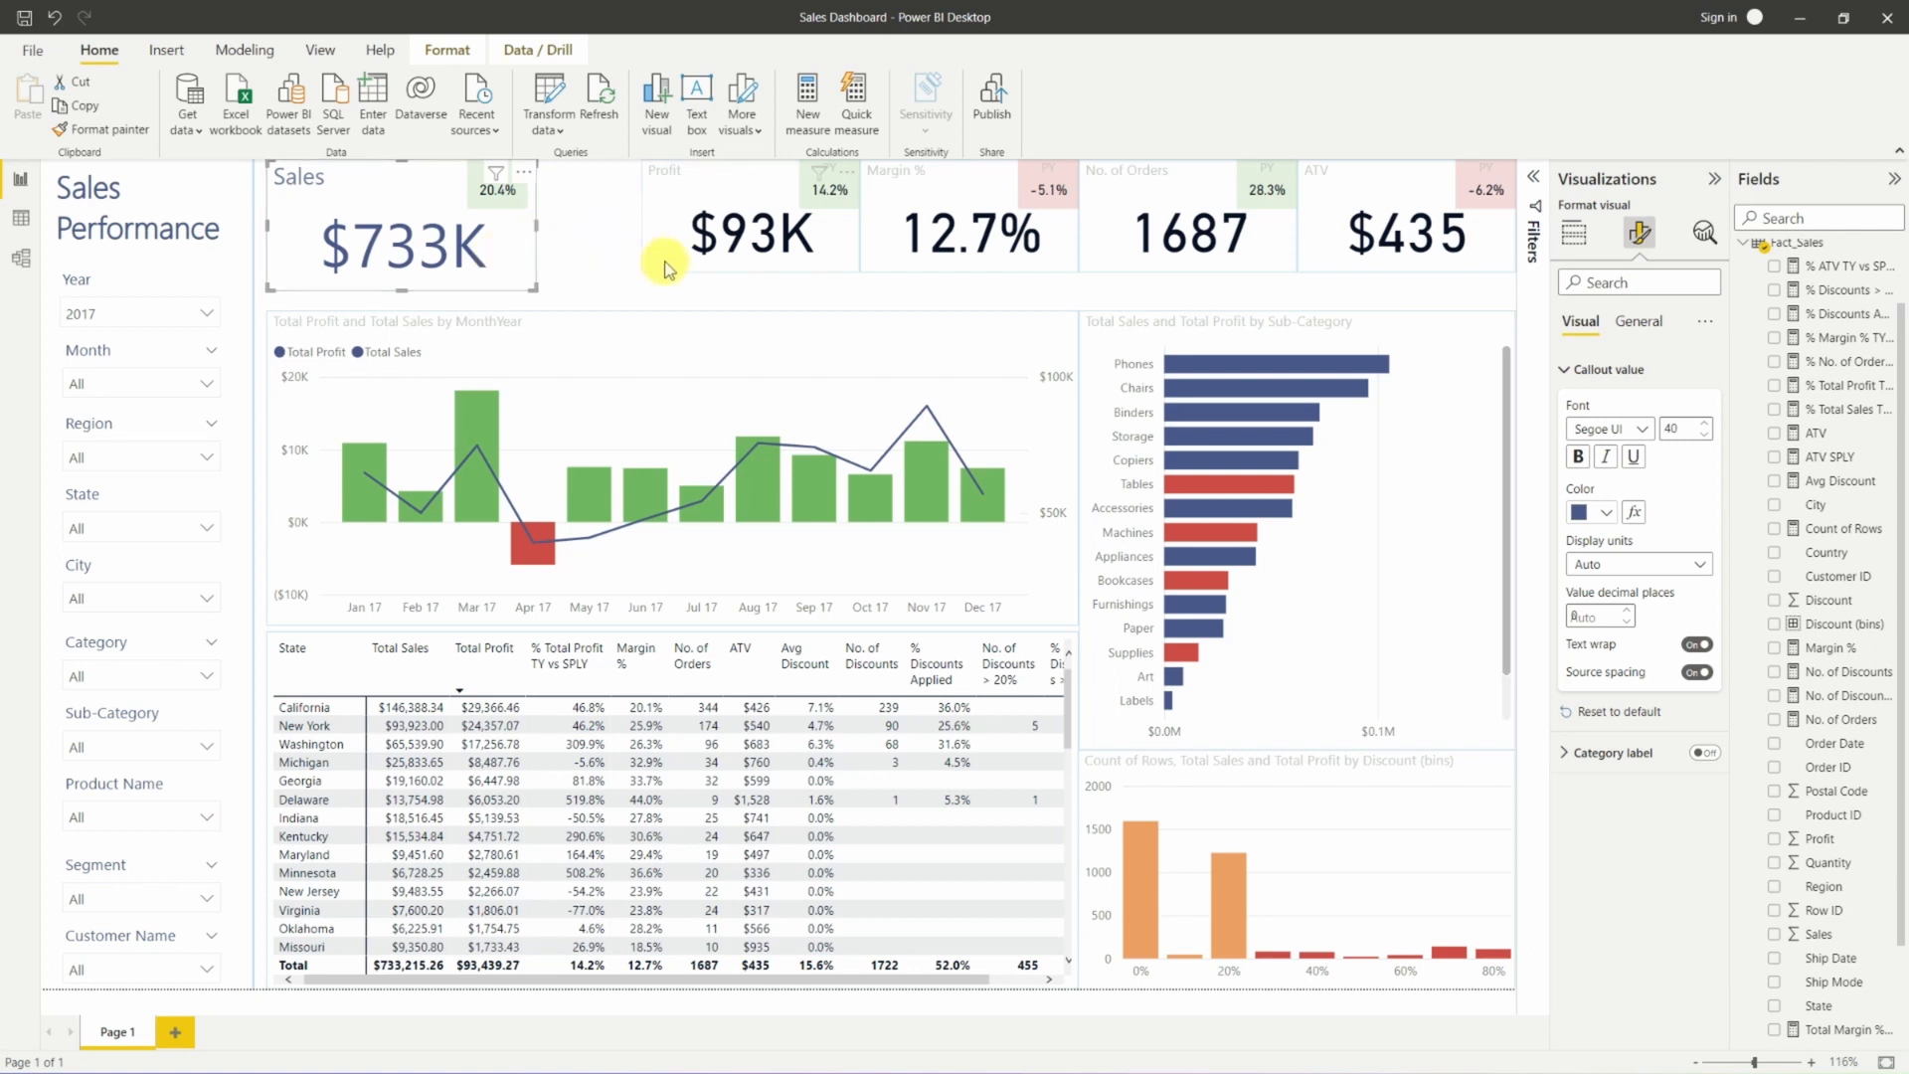
Apply the Sales card's formatting to the Profit card with Format Painter and enlarge the Profit card to the Sales card's size.
left_click(124, 136)
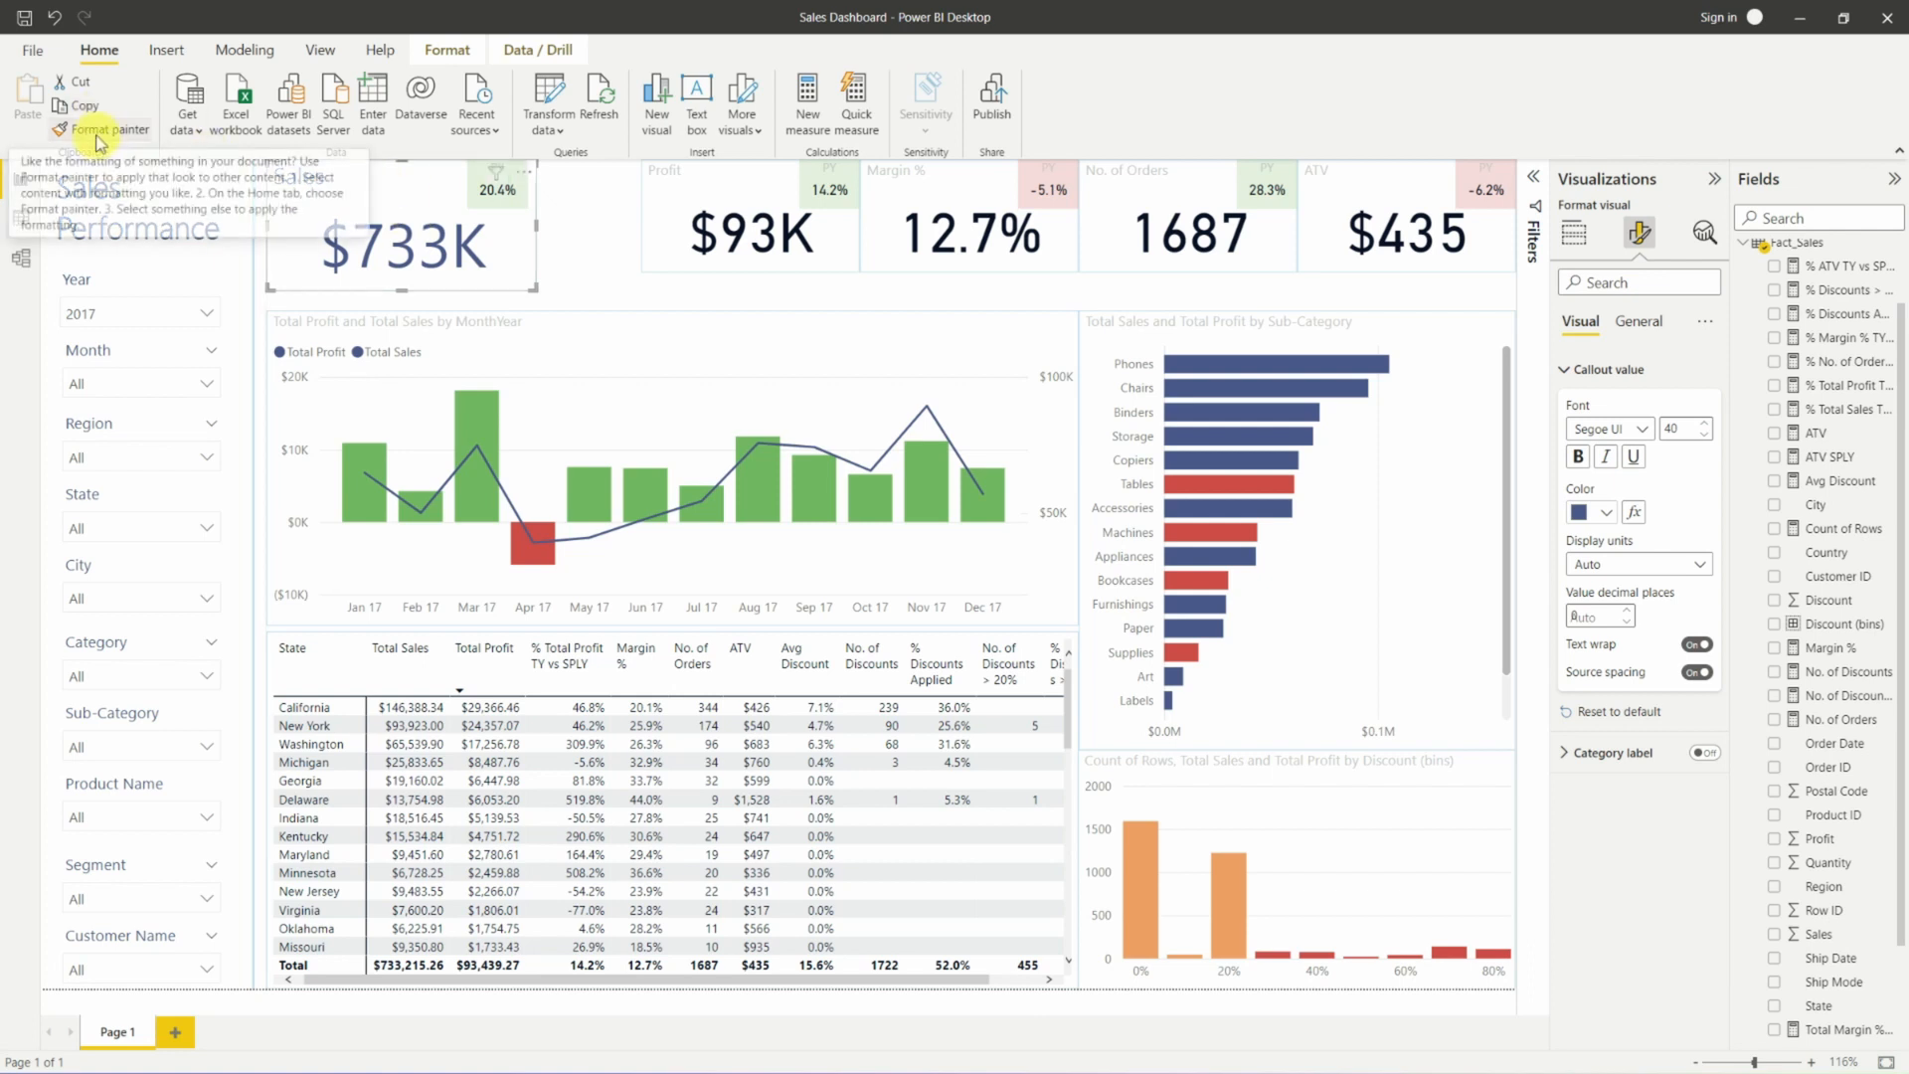
left_click(677, 199)
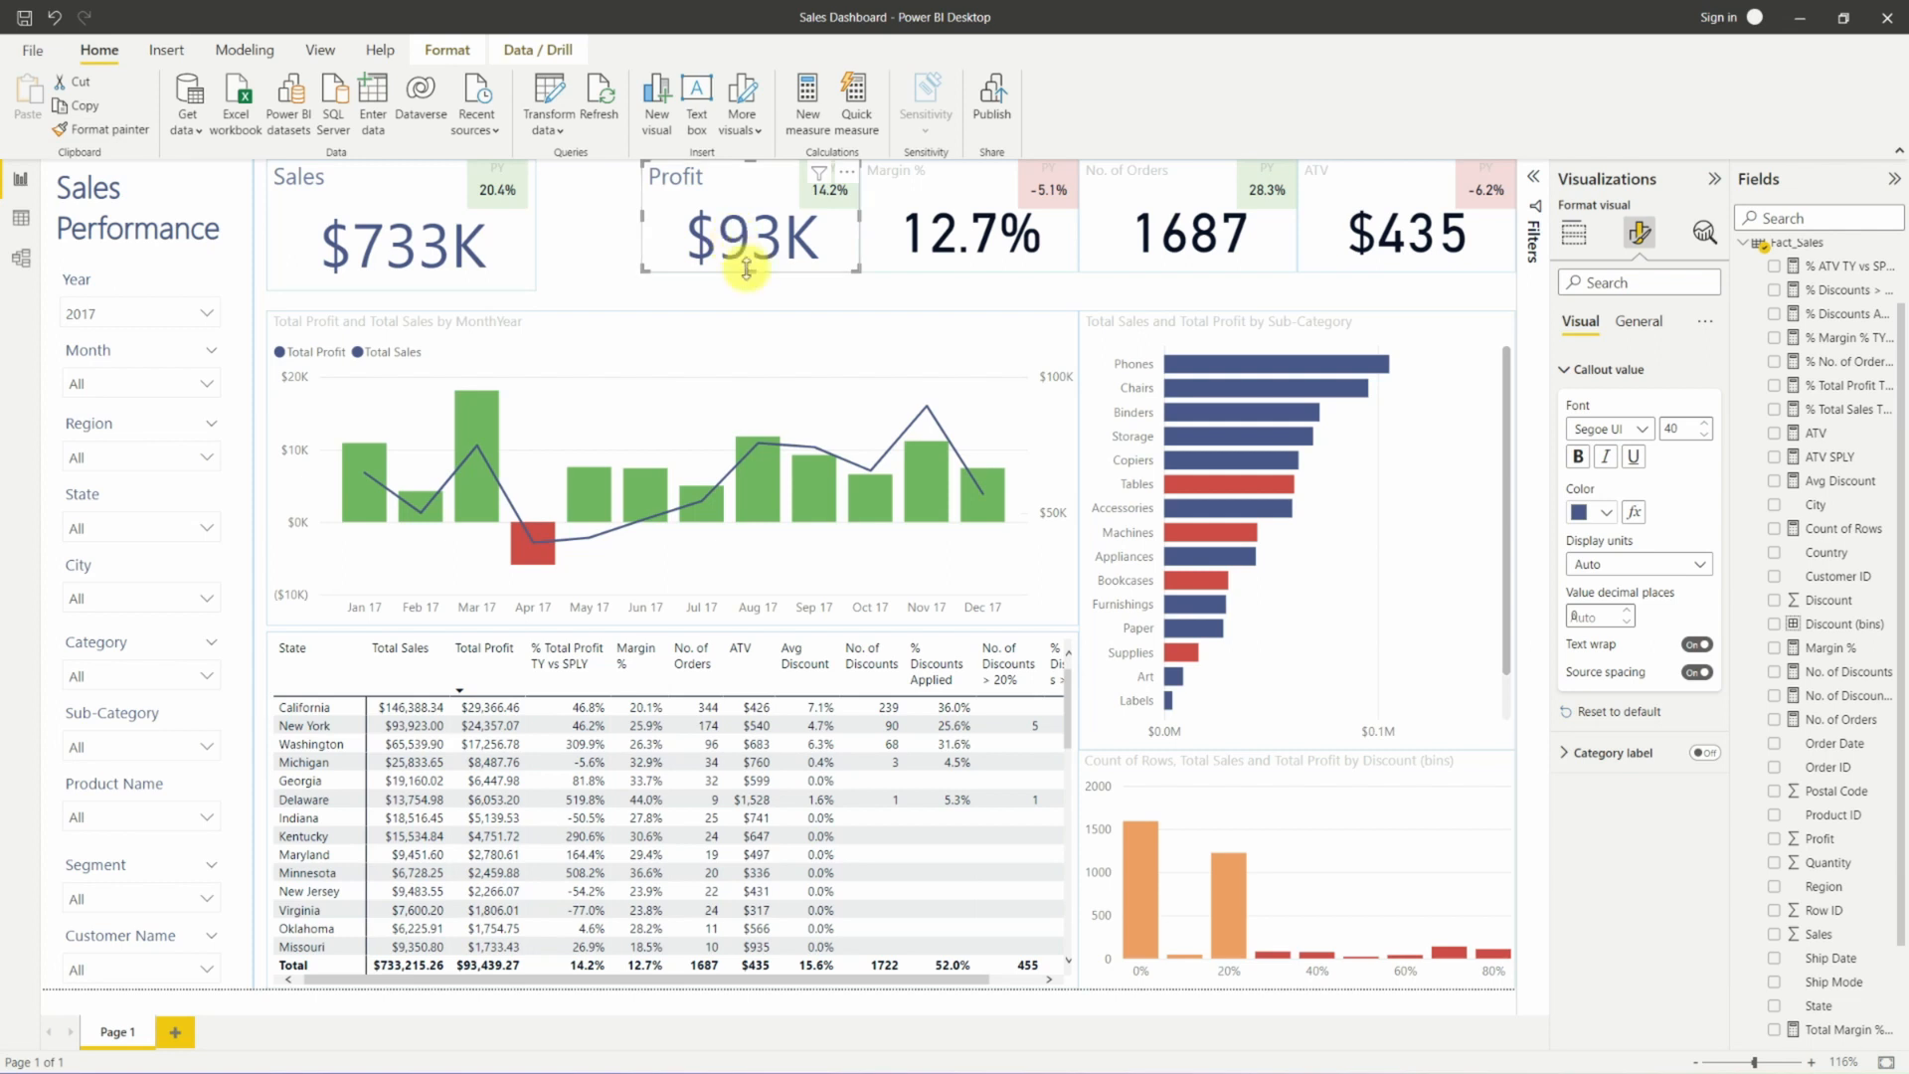
left_click_drag(747, 269, 747, 289)
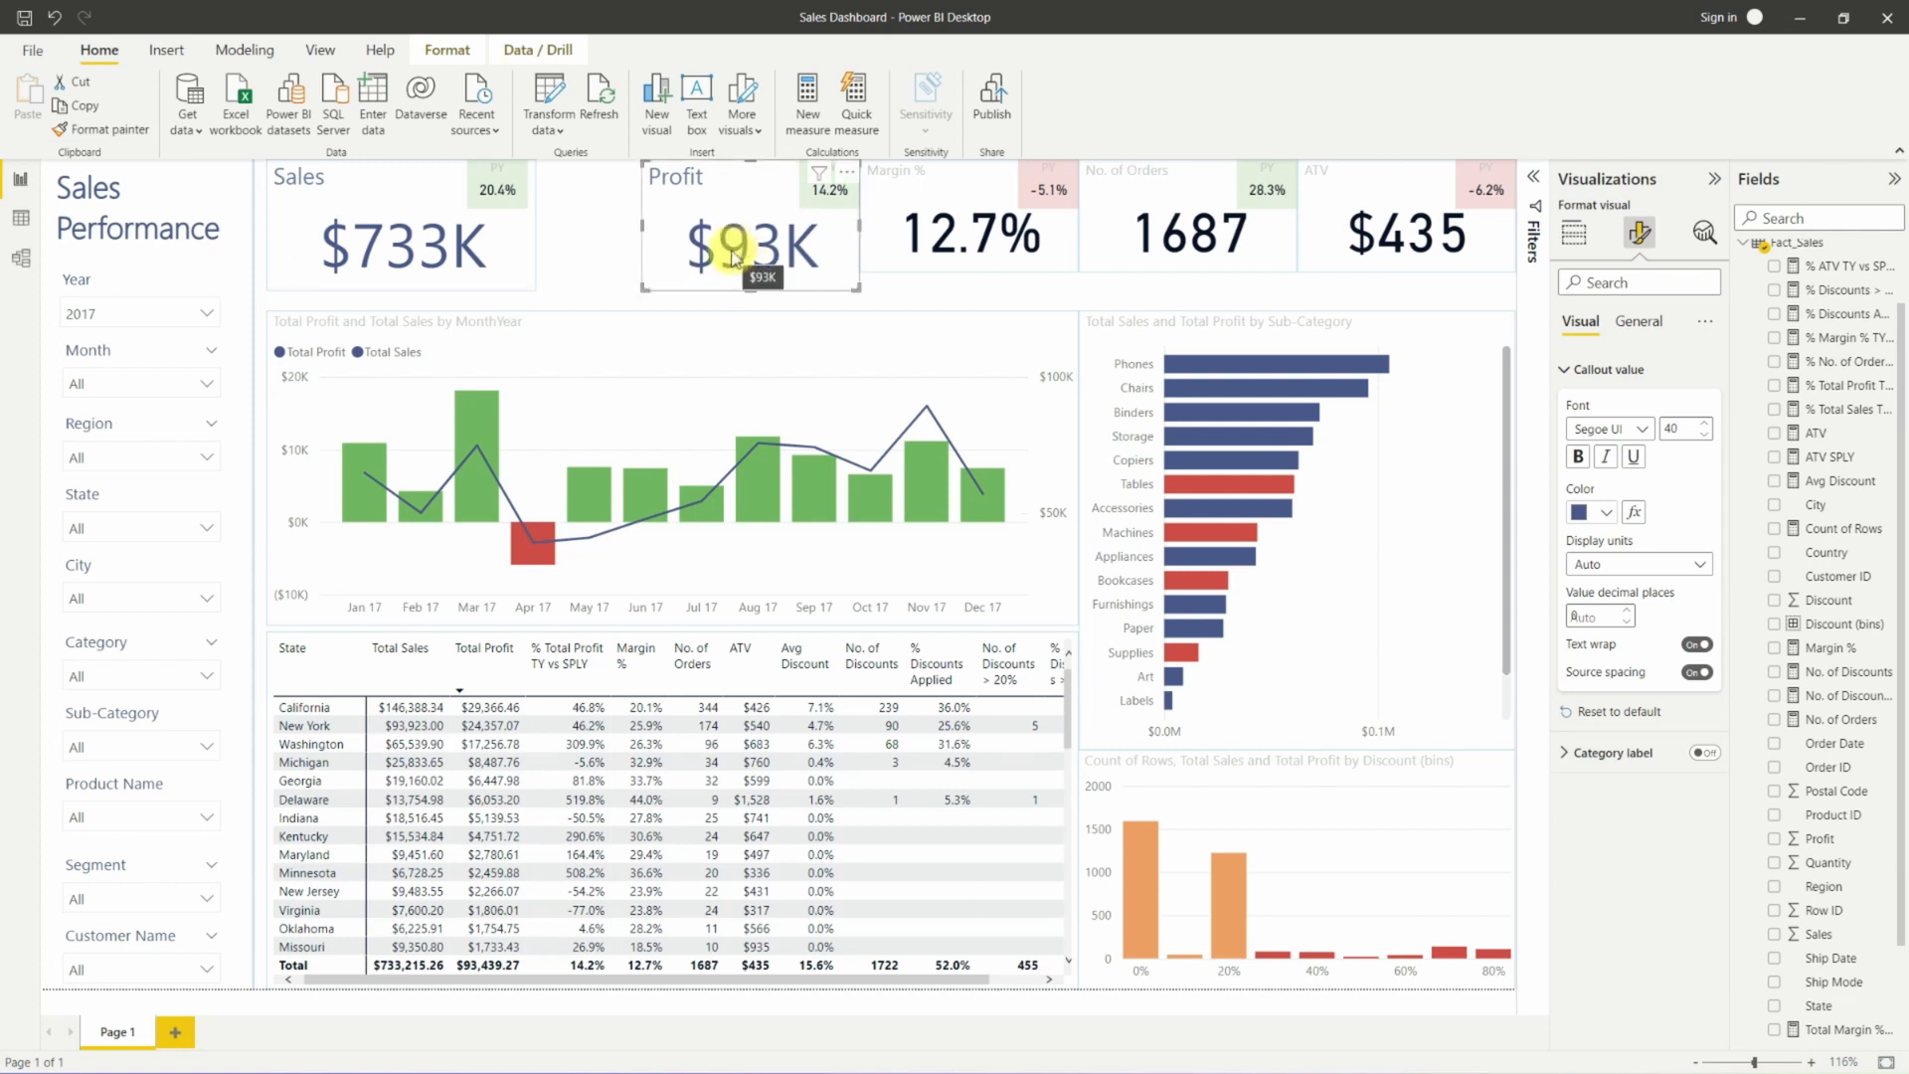
left_click_drag(642, 226, 595, 226)
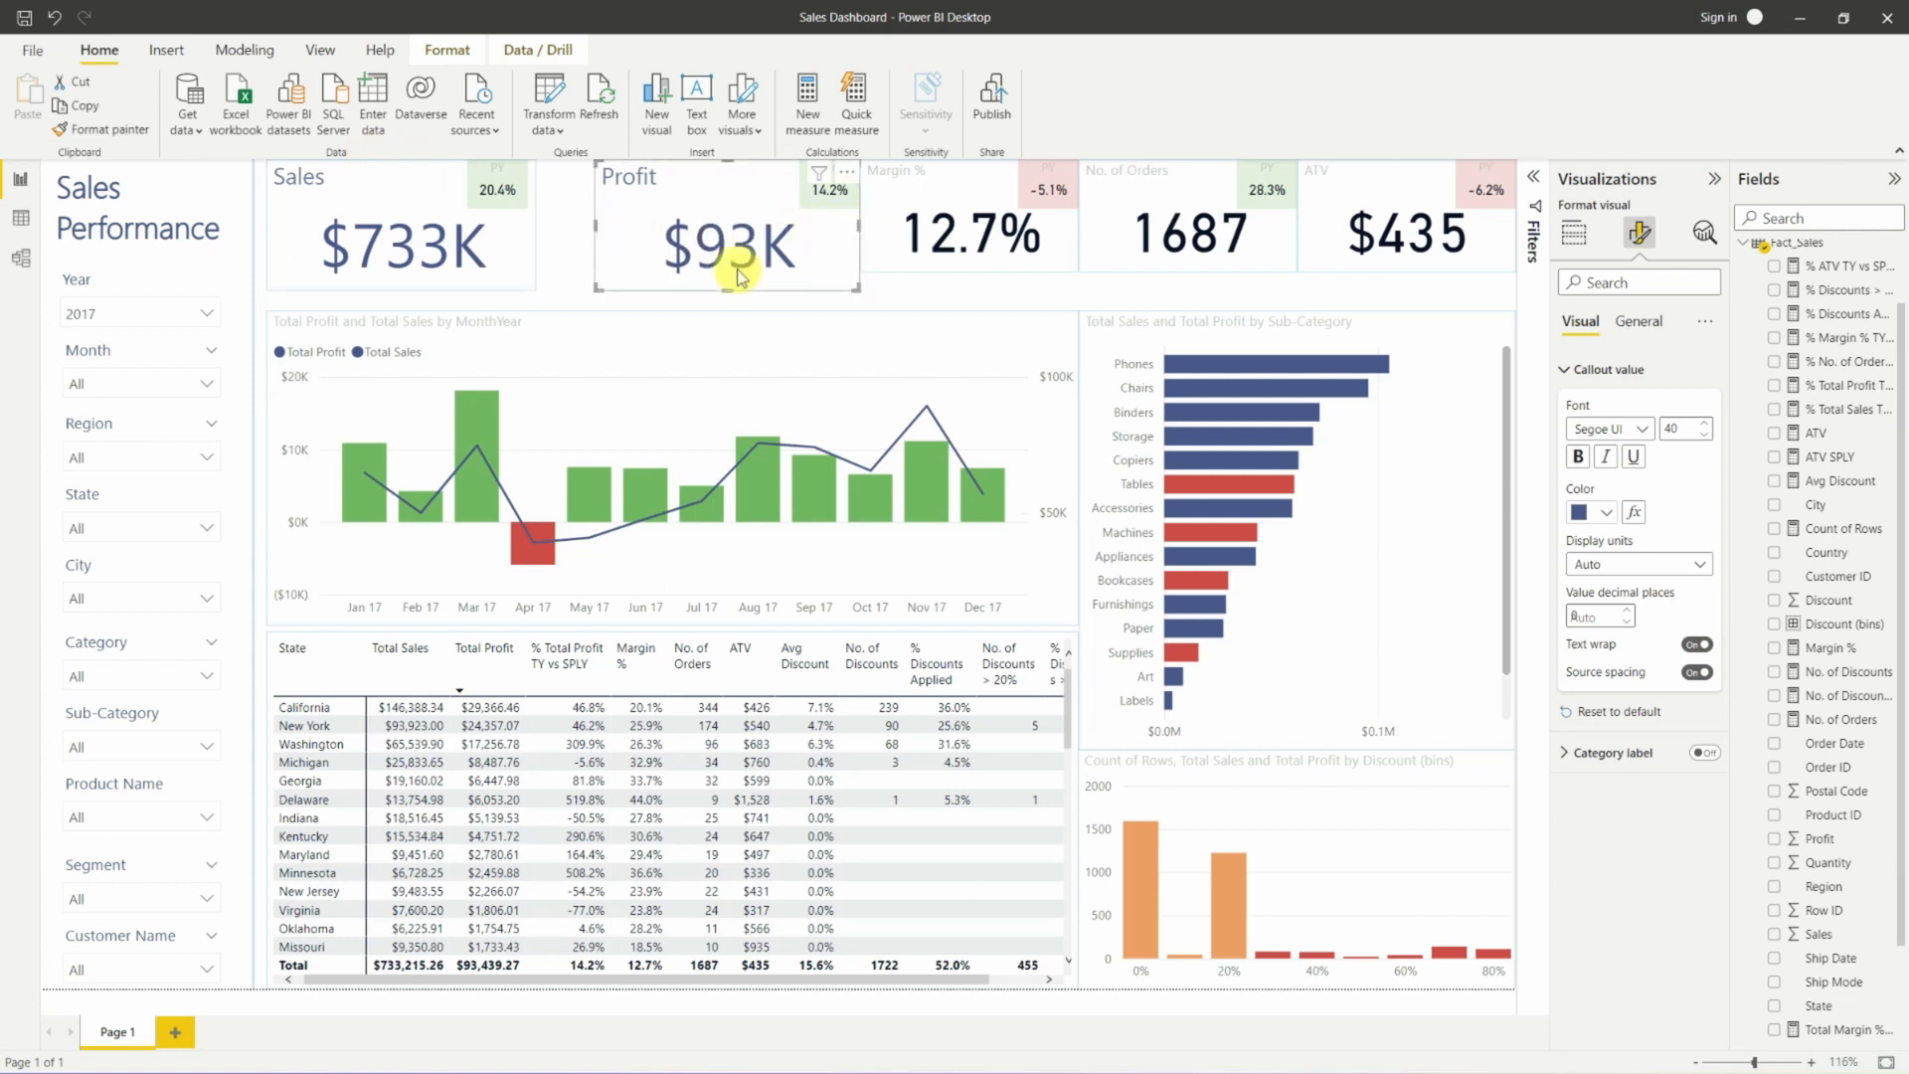
Apply the Profit card's formatting to the Margin %, No. of Orders and ATV cards with Format Painter.
left_click(131, 131)
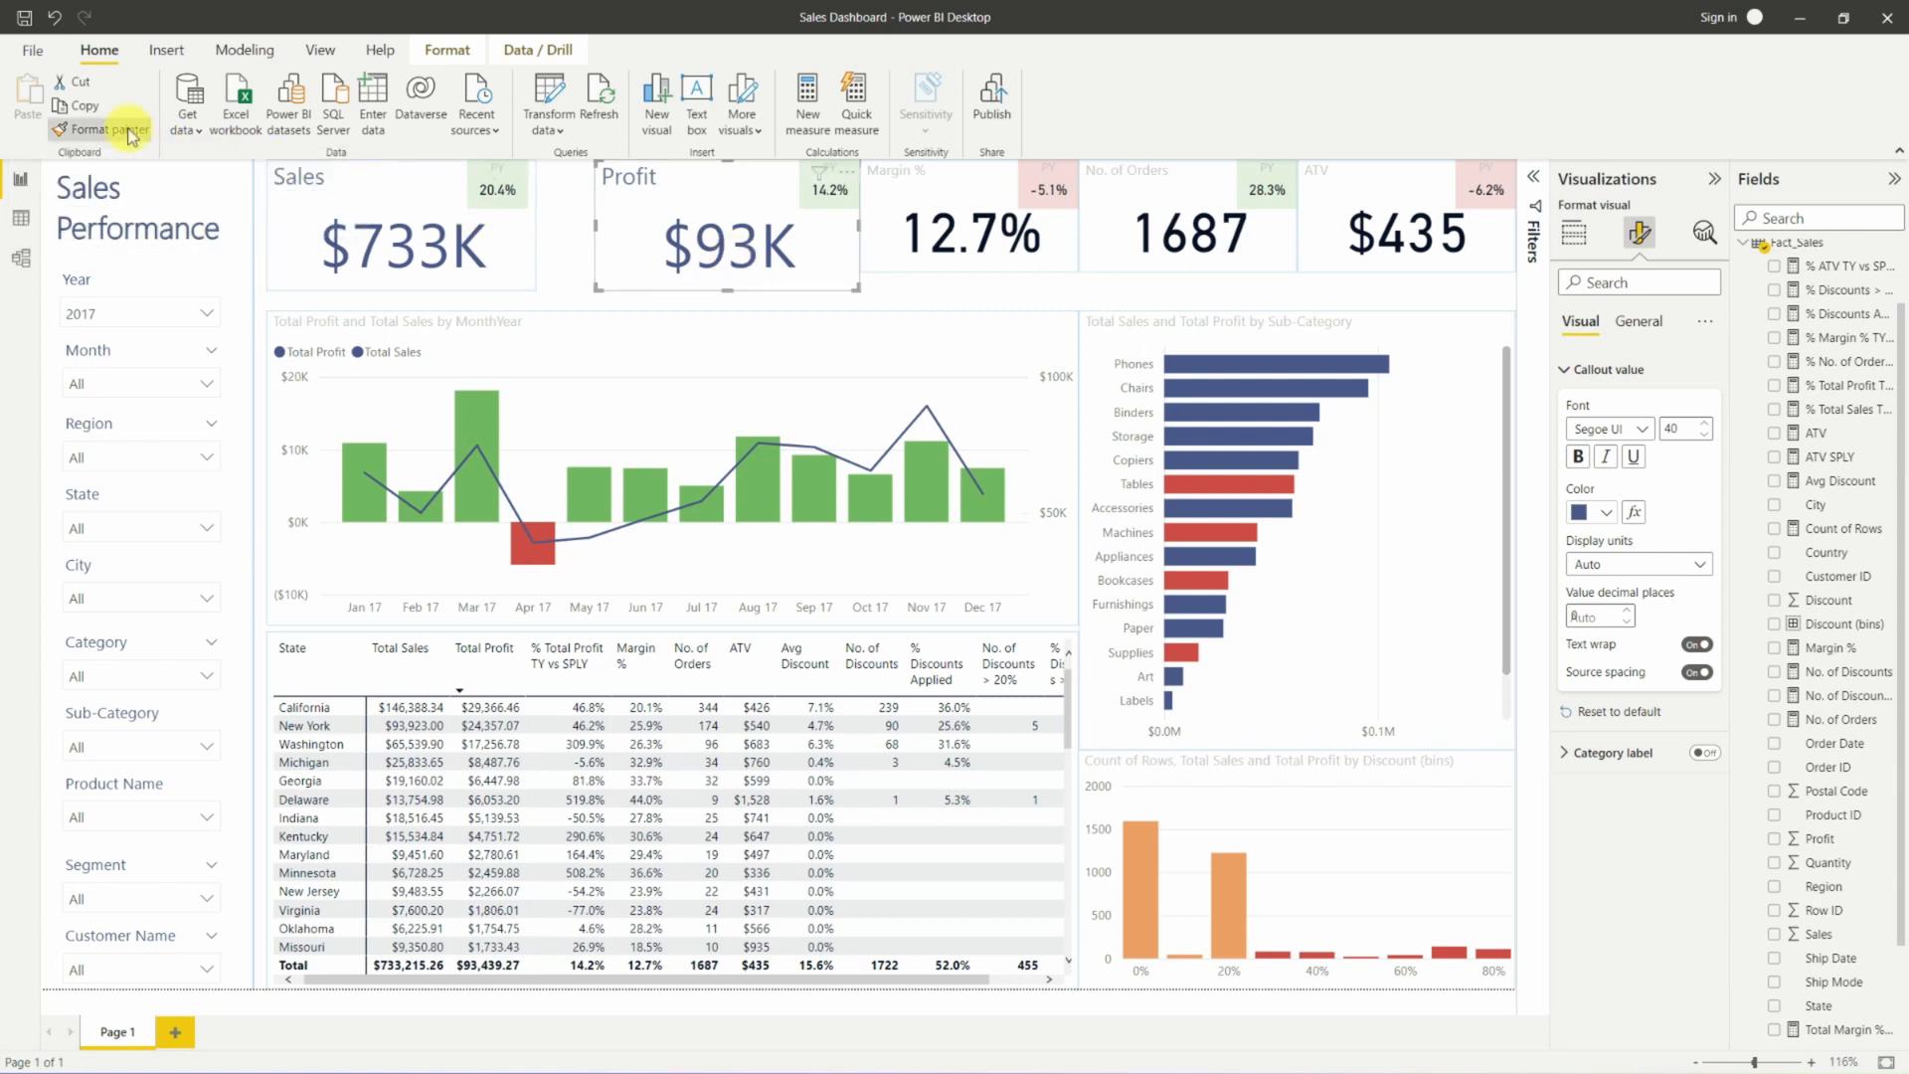
left_click(929, 227)
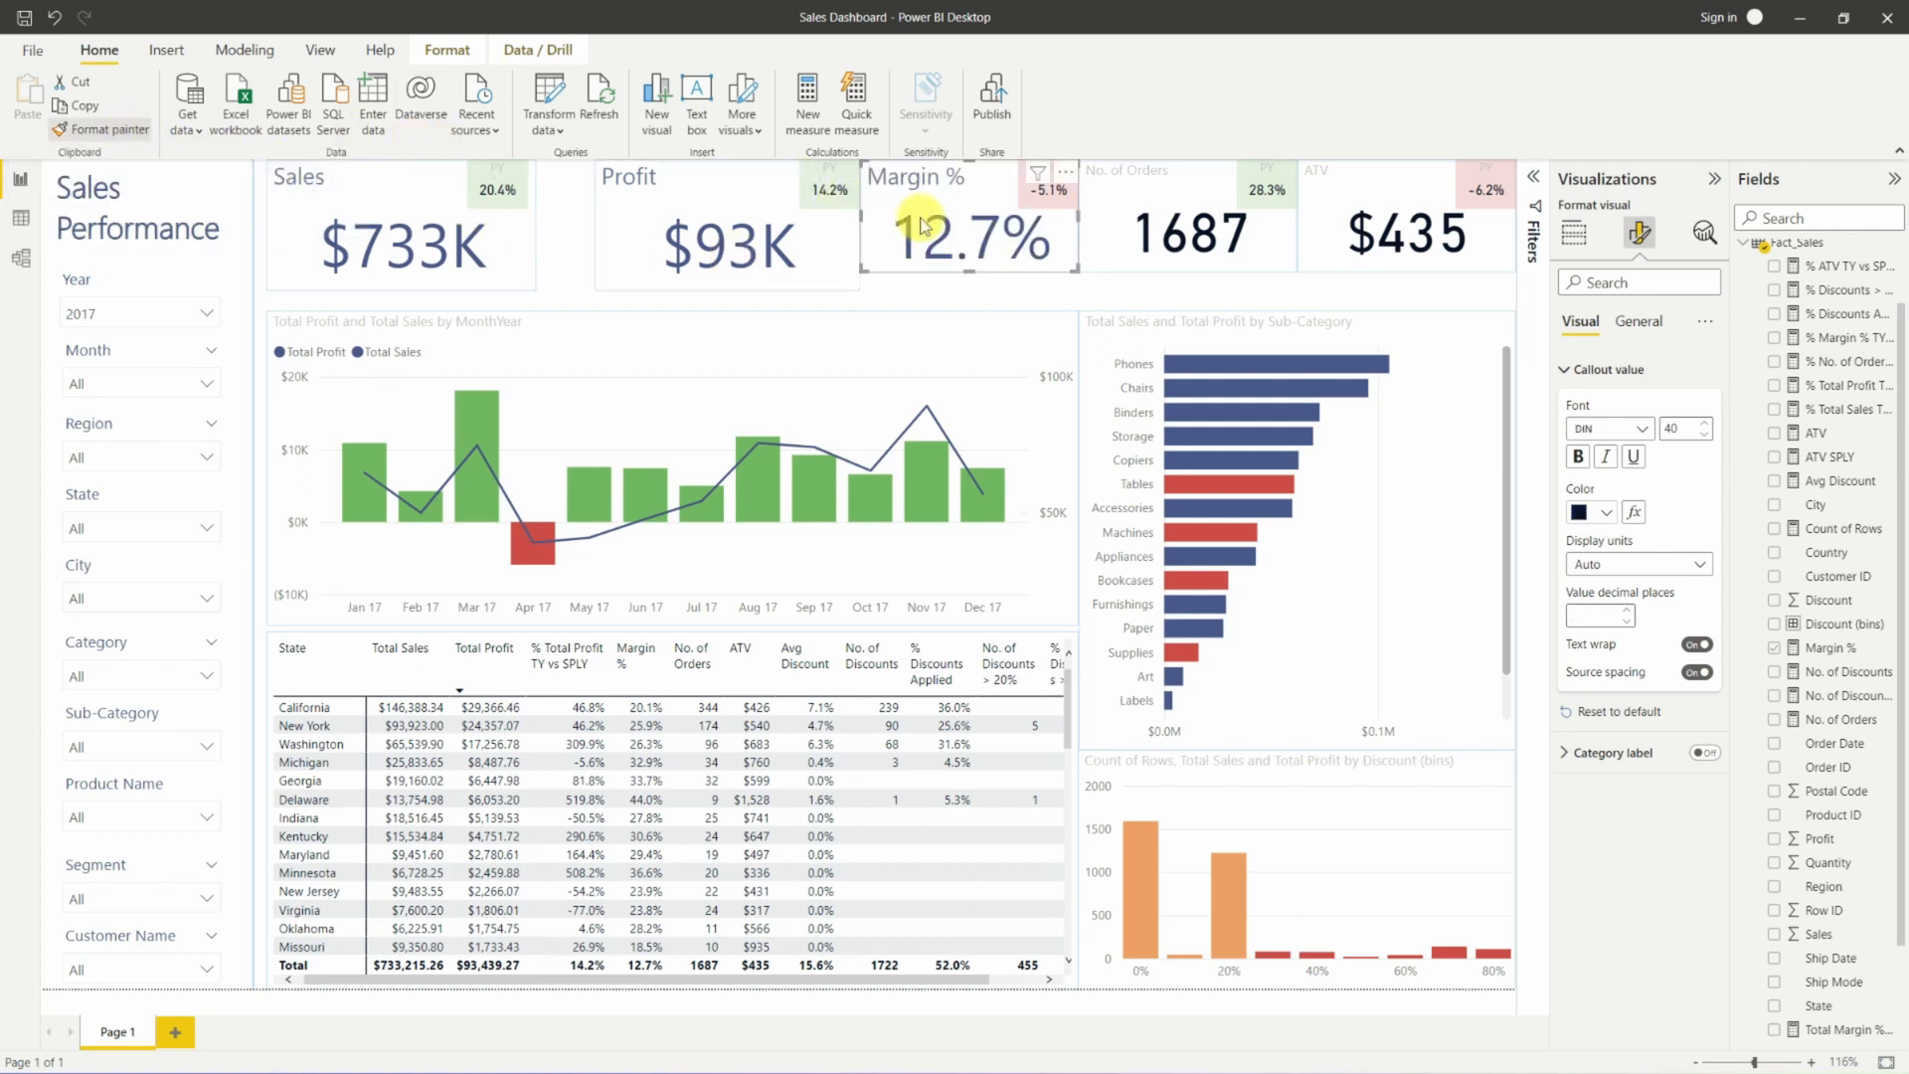
left_click(1161, 217)
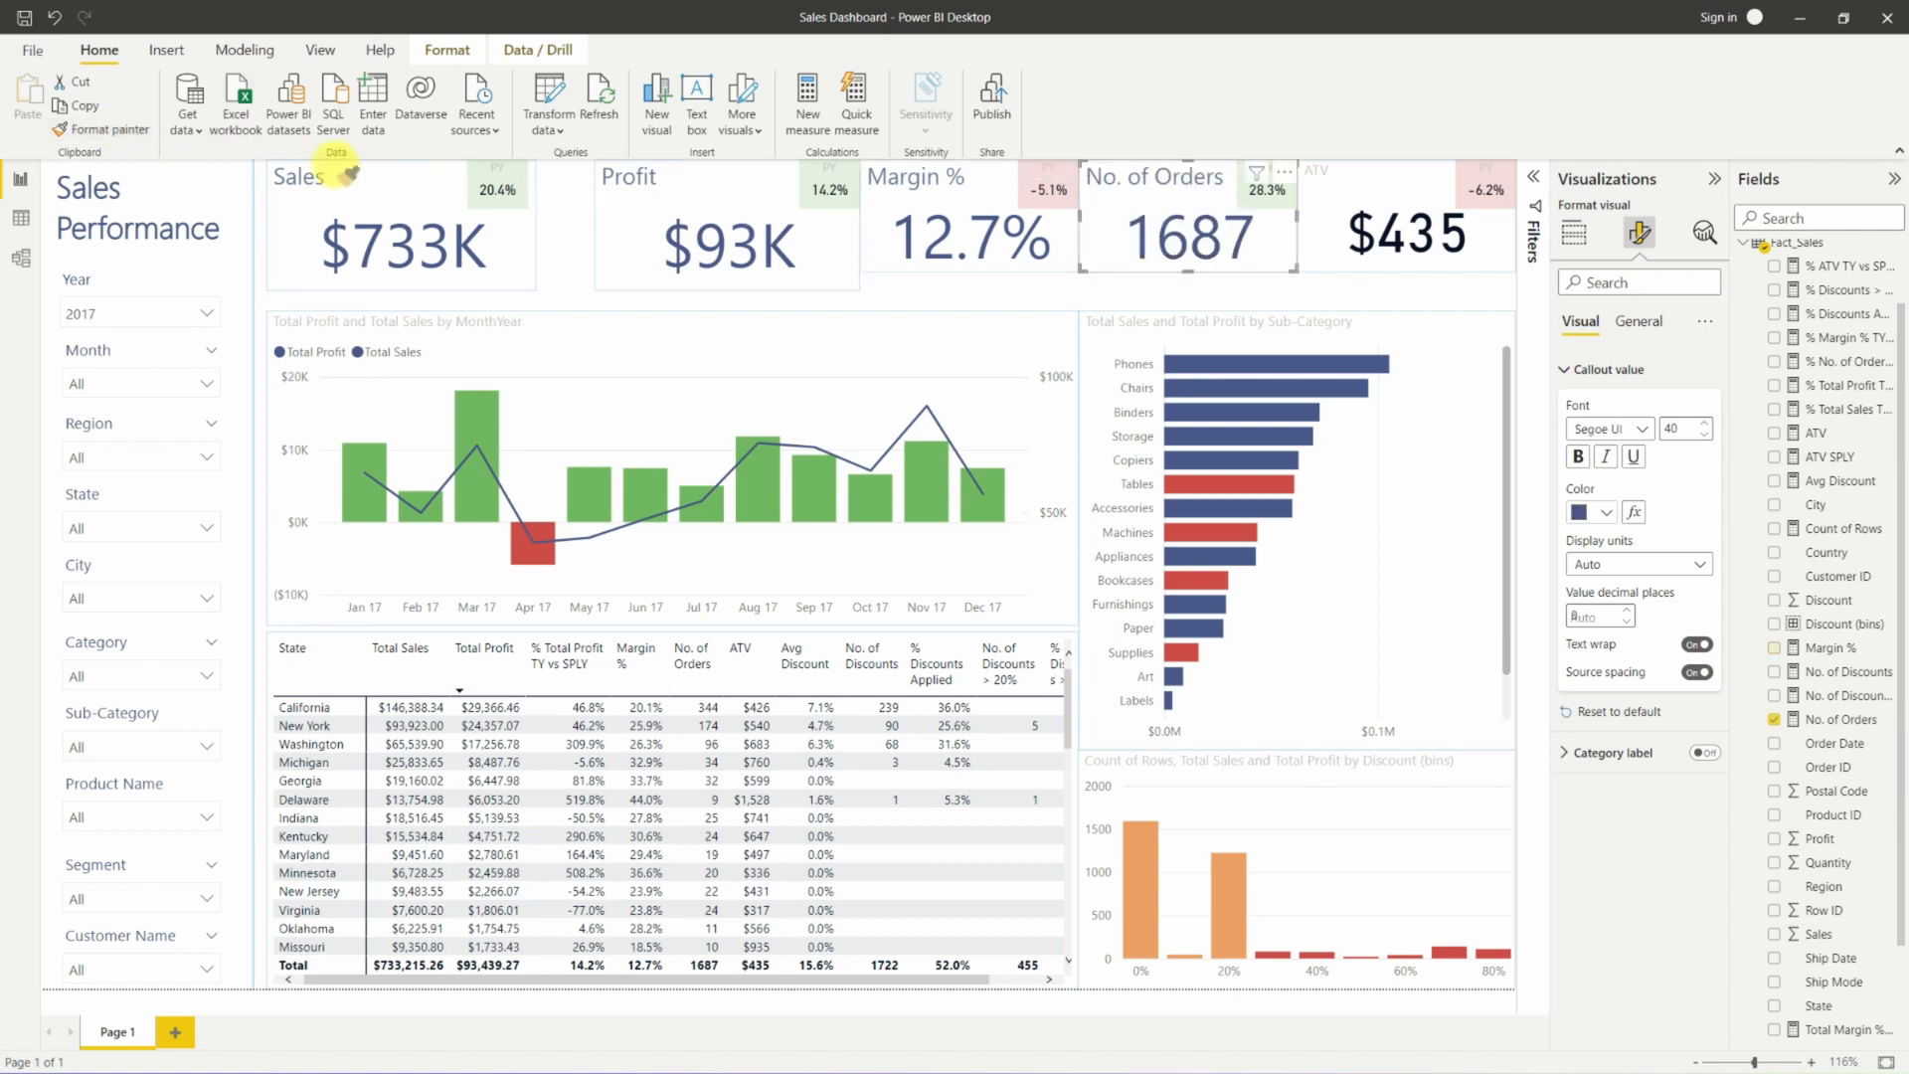
left_click(121, 134)
left_click(1364, 220)
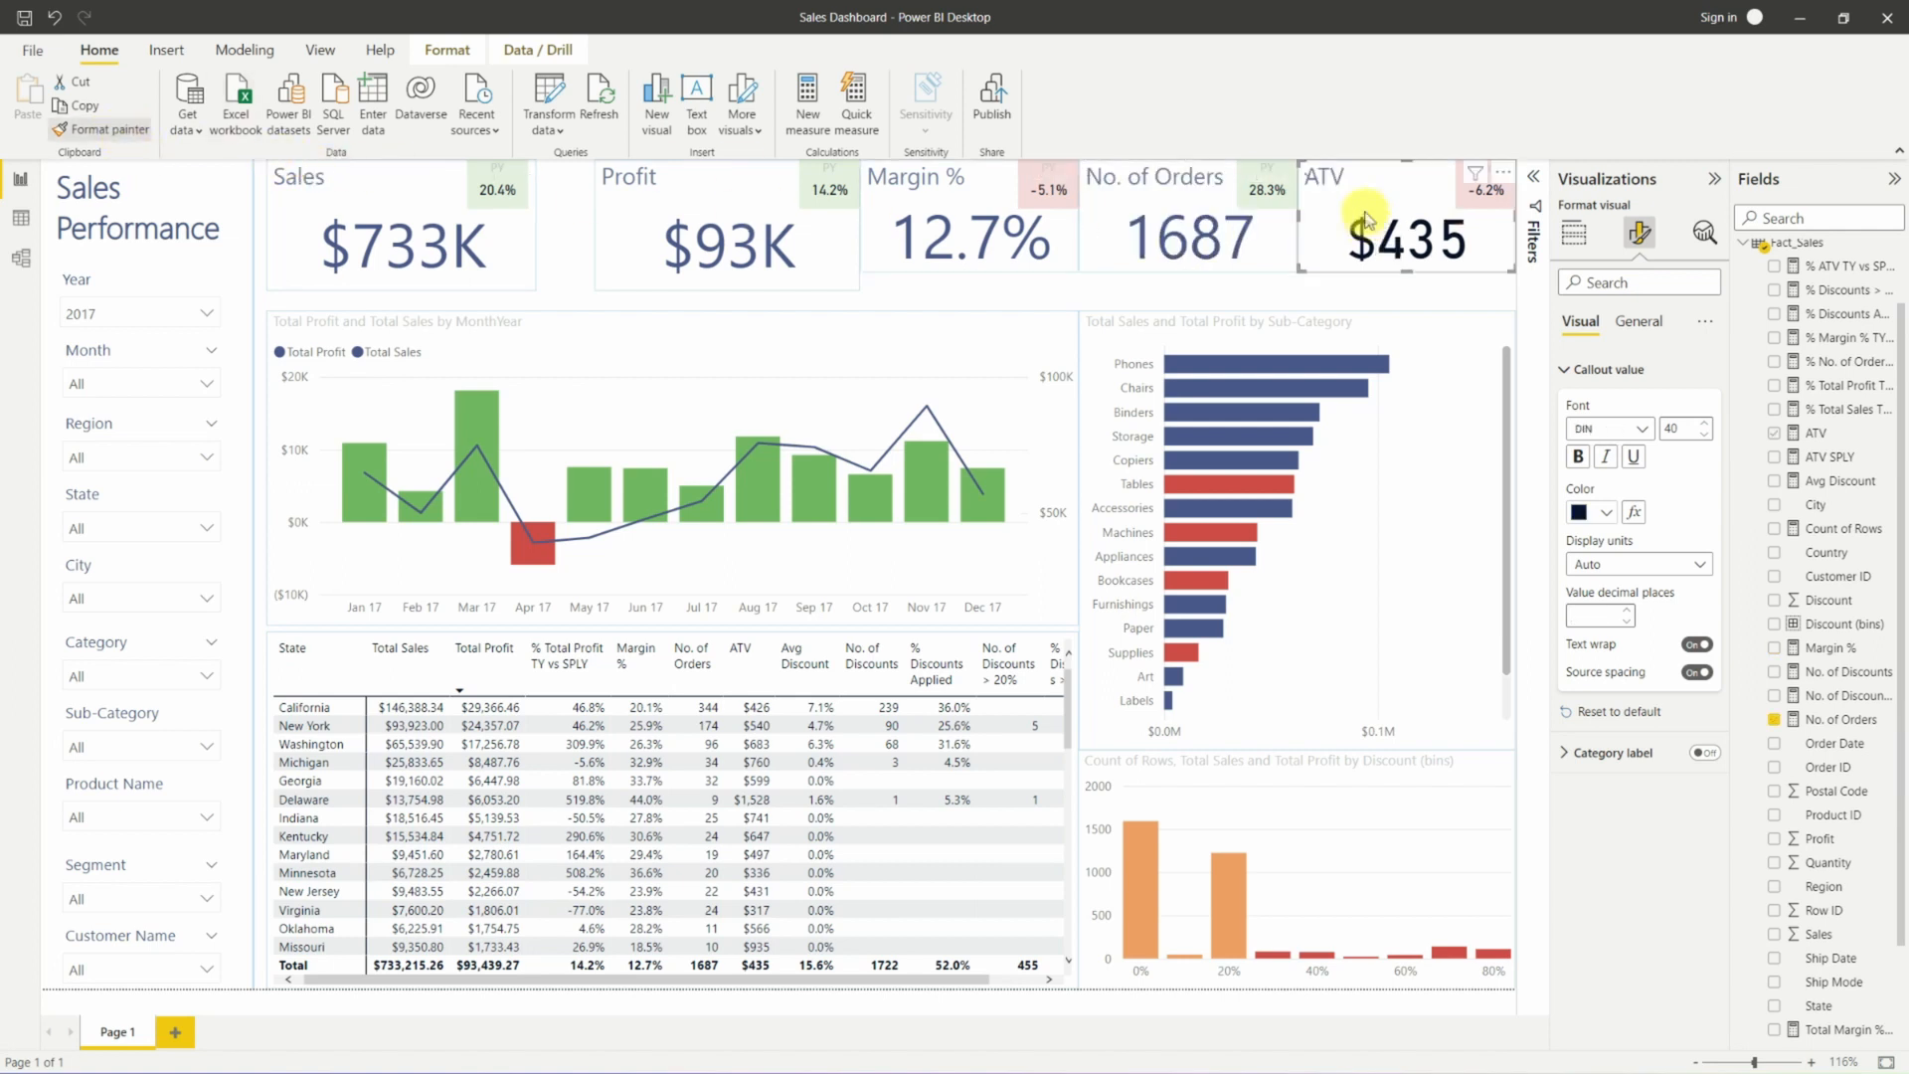
Set the callout values of all five PY comparison cards to Segoe UI, size 12, in the dark blue theme color.
left_click(515, 205)
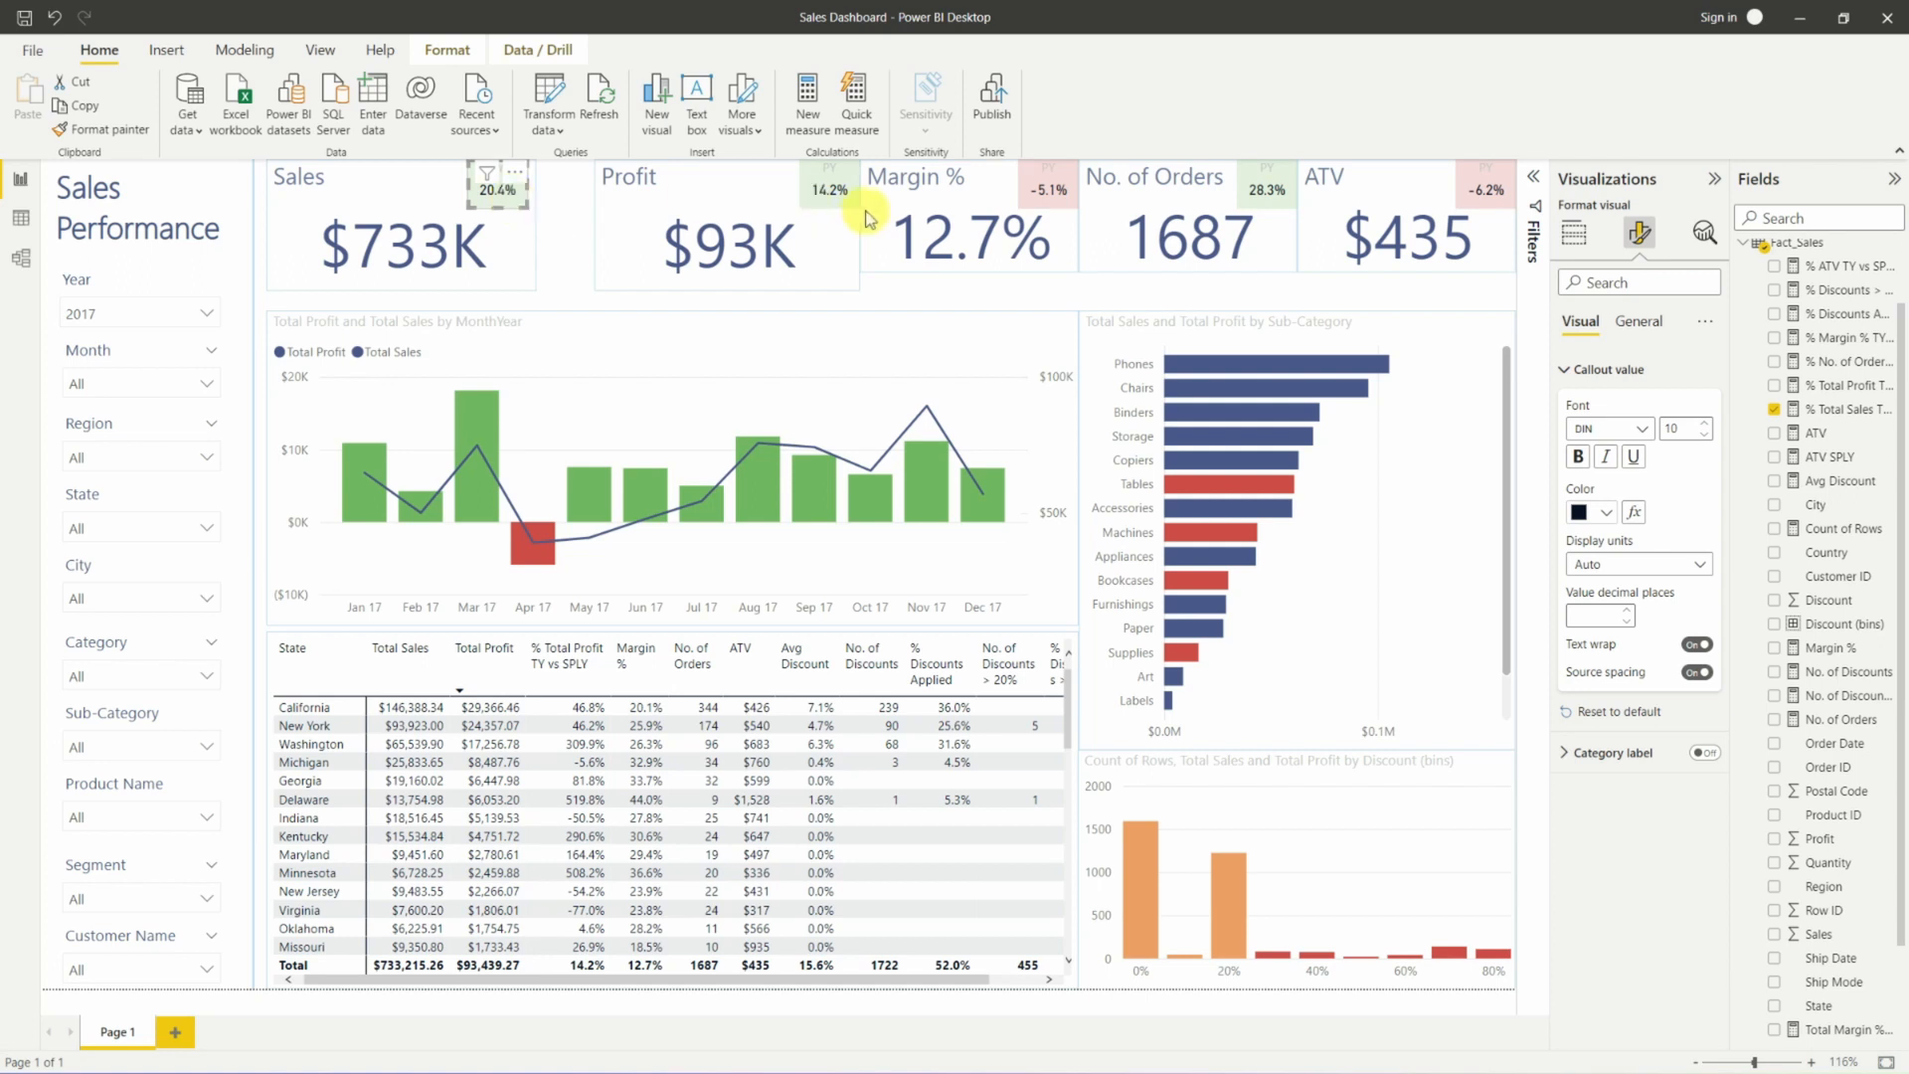
left_click(836, 194, "ctrl")
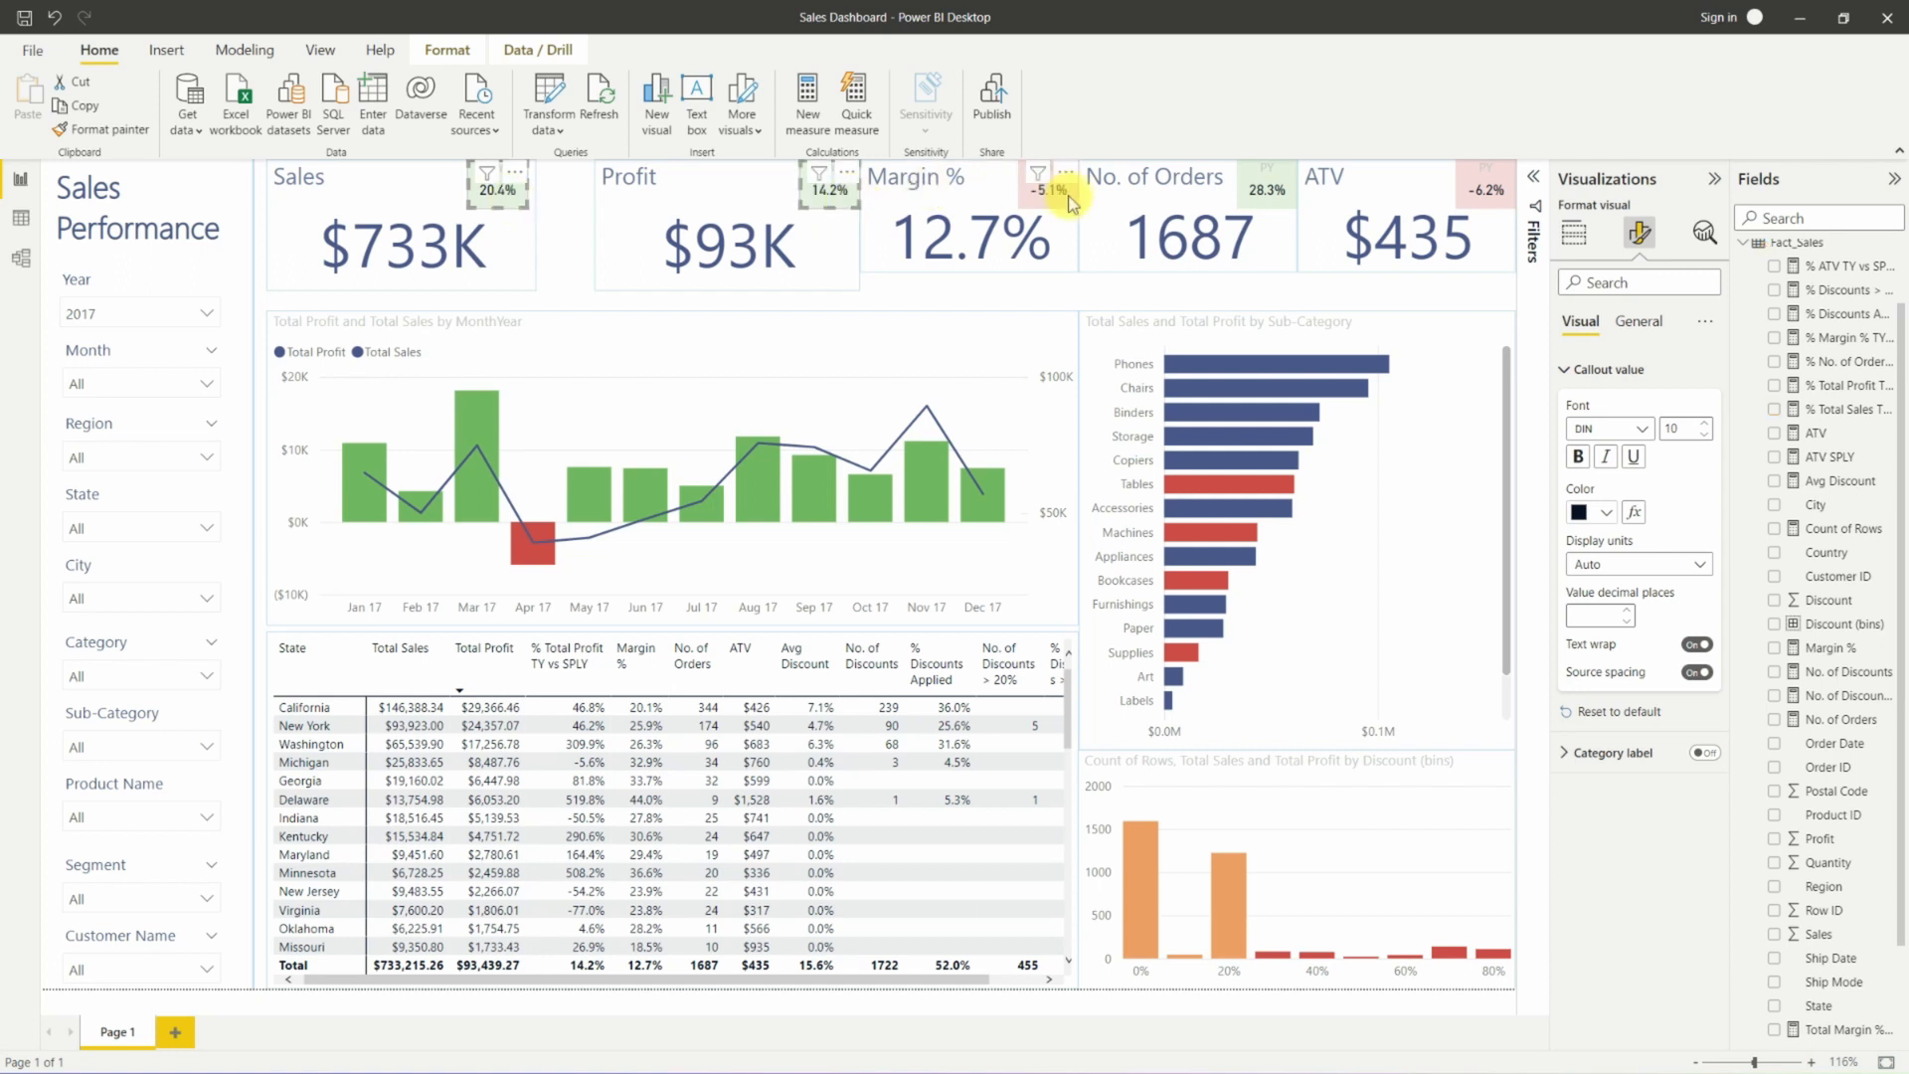
left_click(1054, 193, "ctrl")
left_click(1277, 199, "ctrl")
left_click(1485, 199, "ctrl")
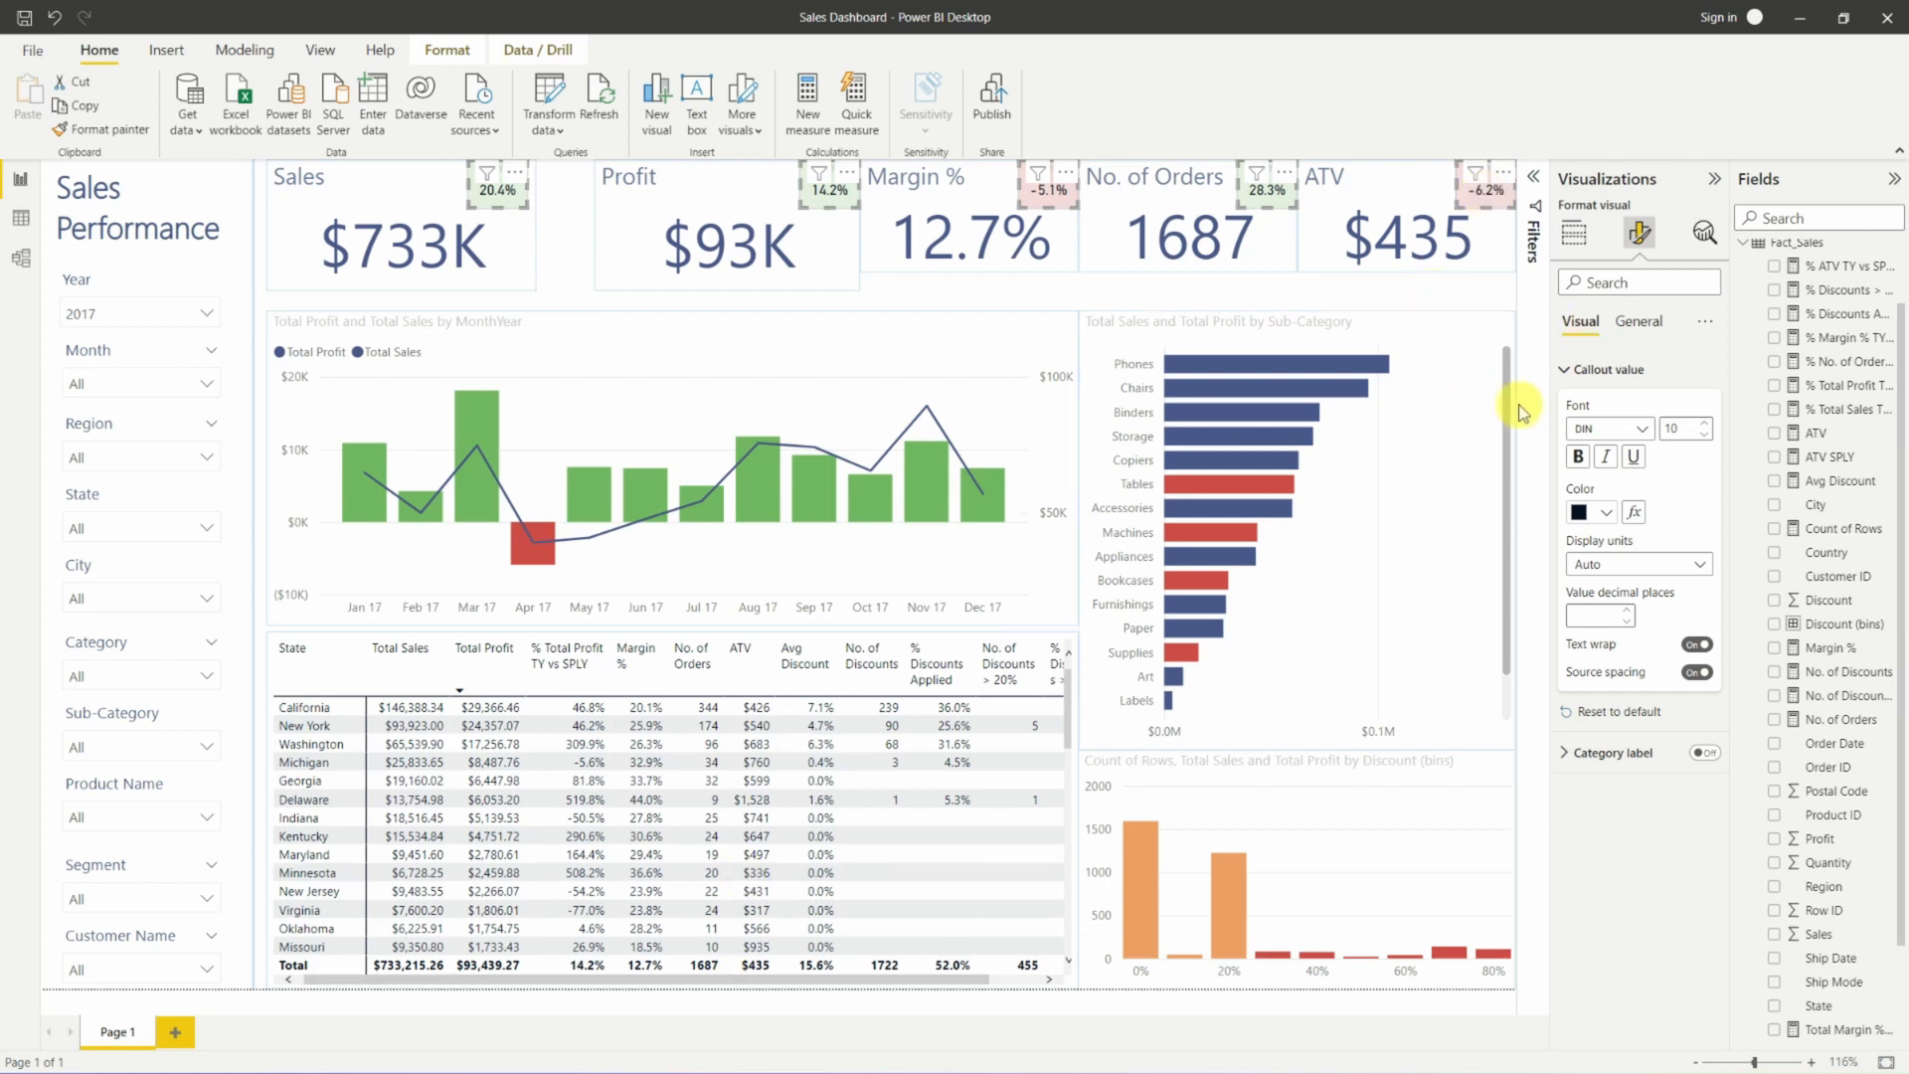
left_click(1639, 429)
scroll(1636, 571, "down", 5)
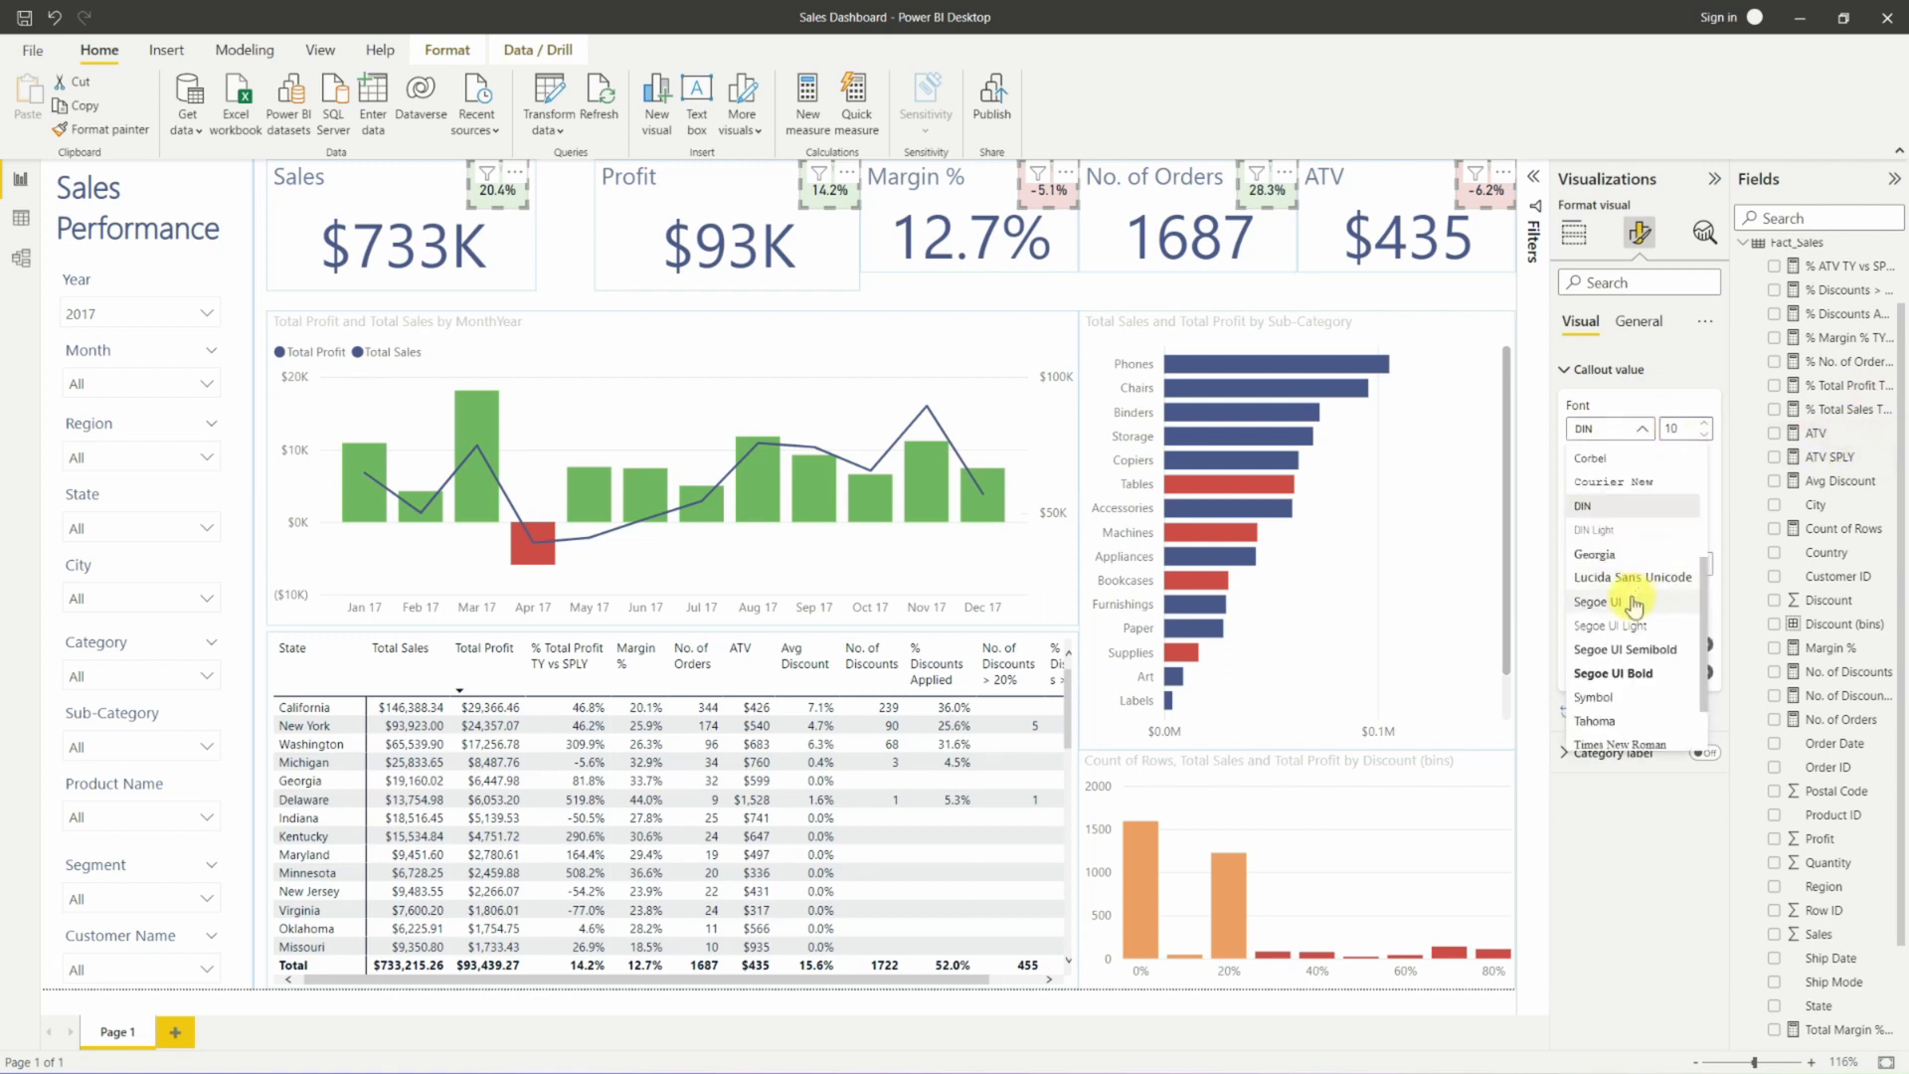
left_click(1632, 599)
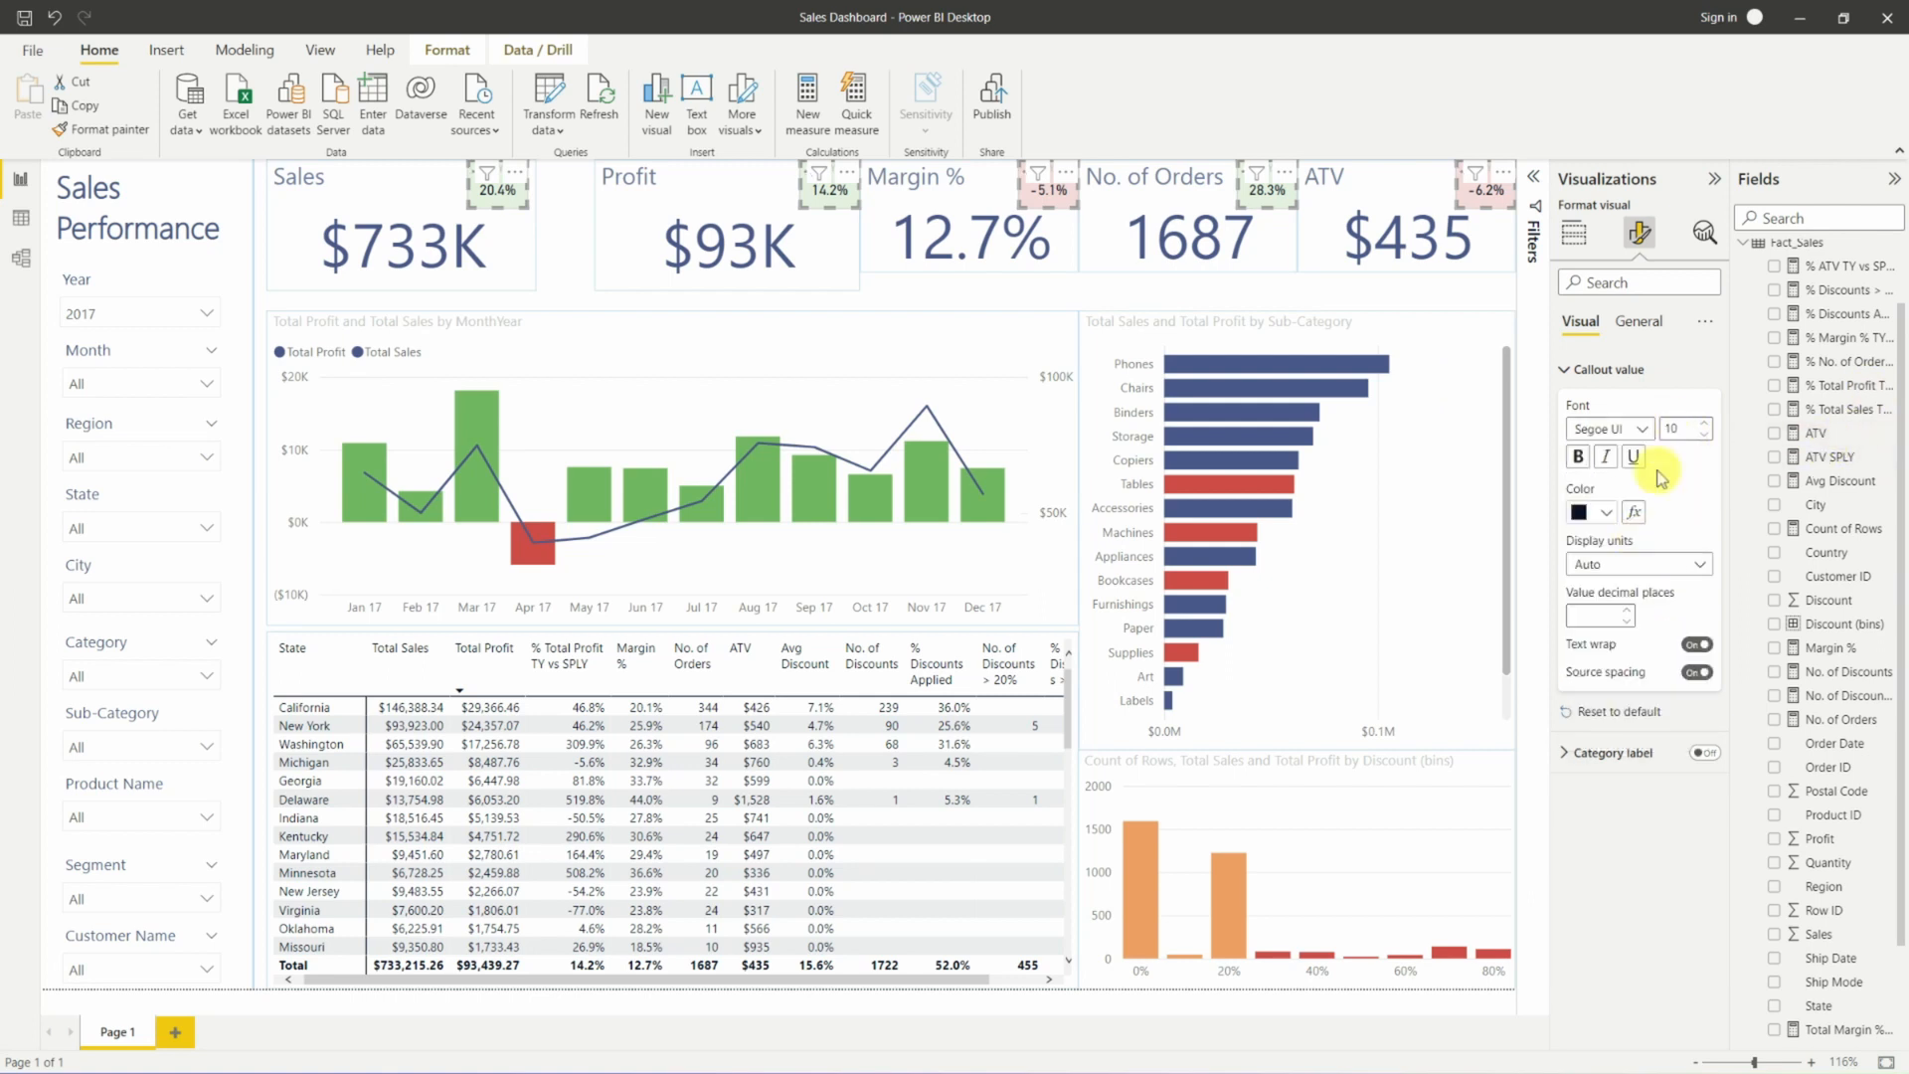
left_click(1710, 425)
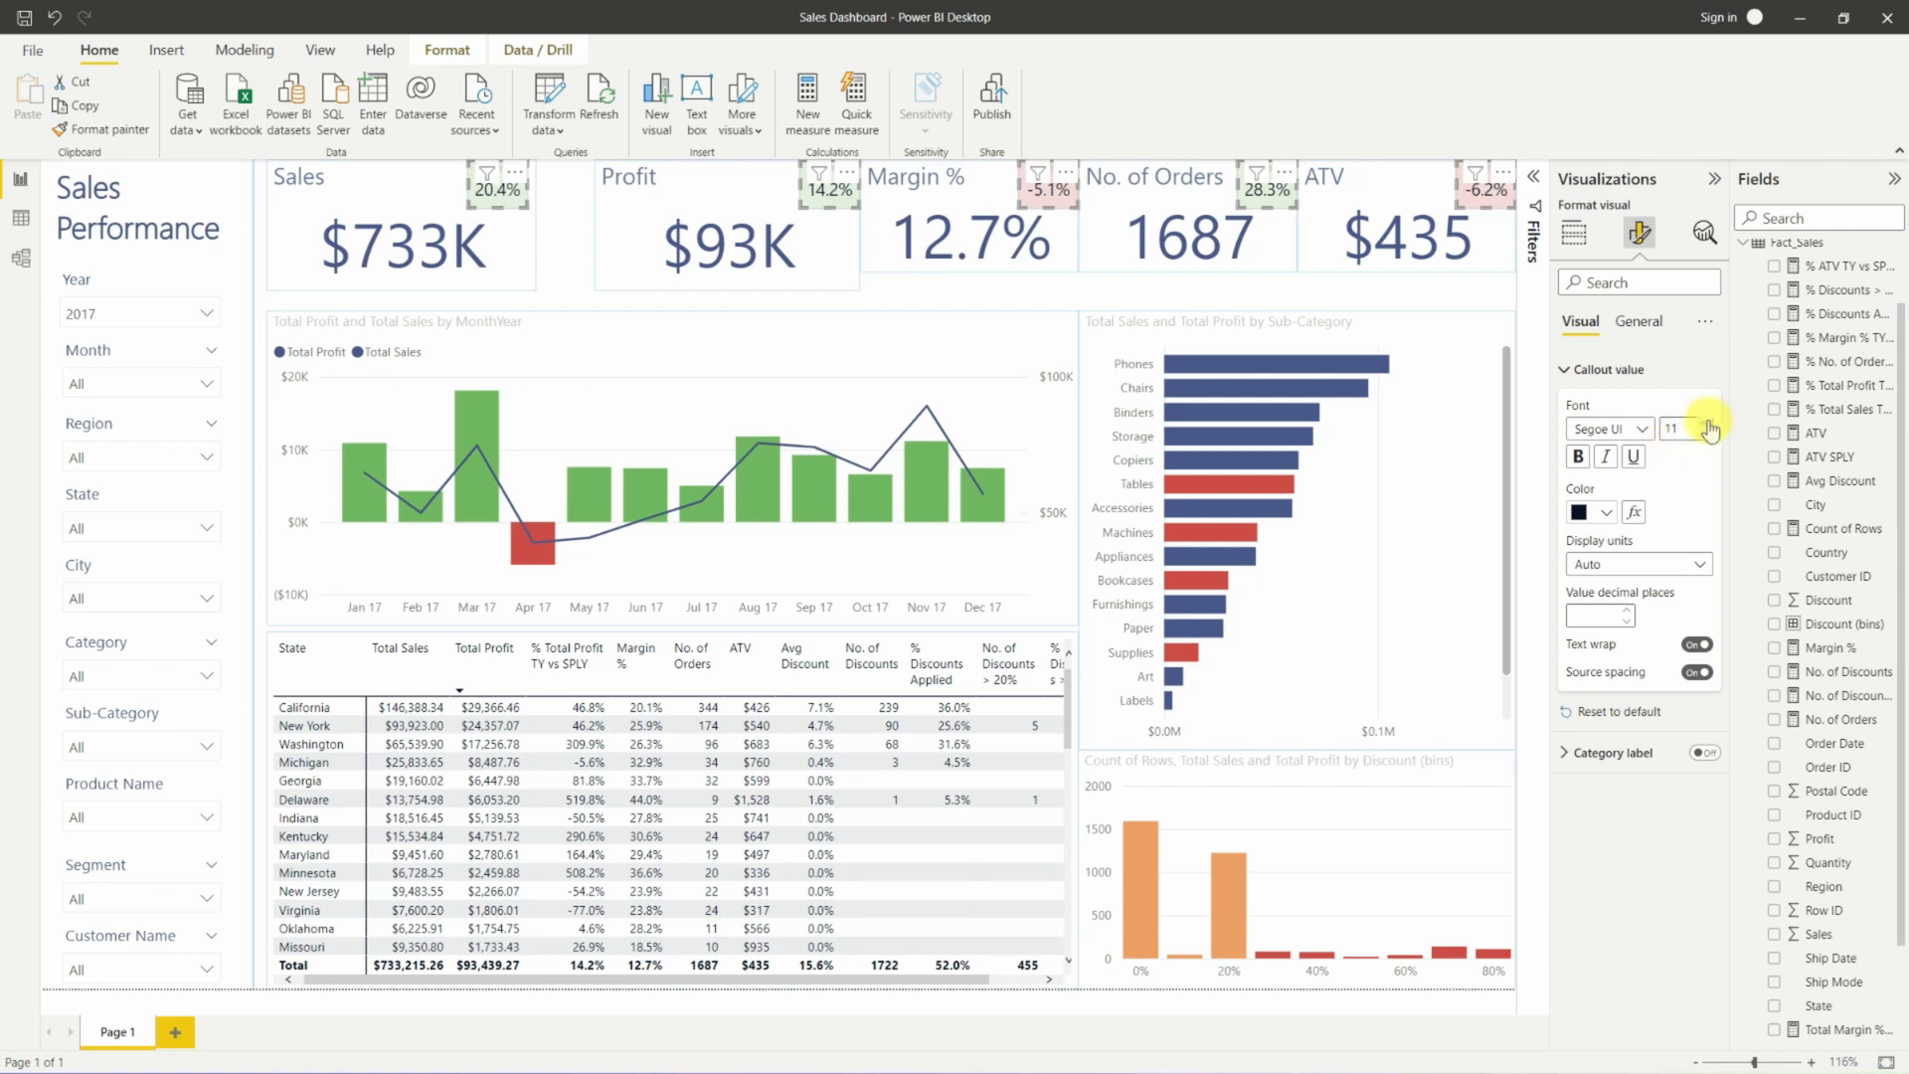
left_click(1710, 426)
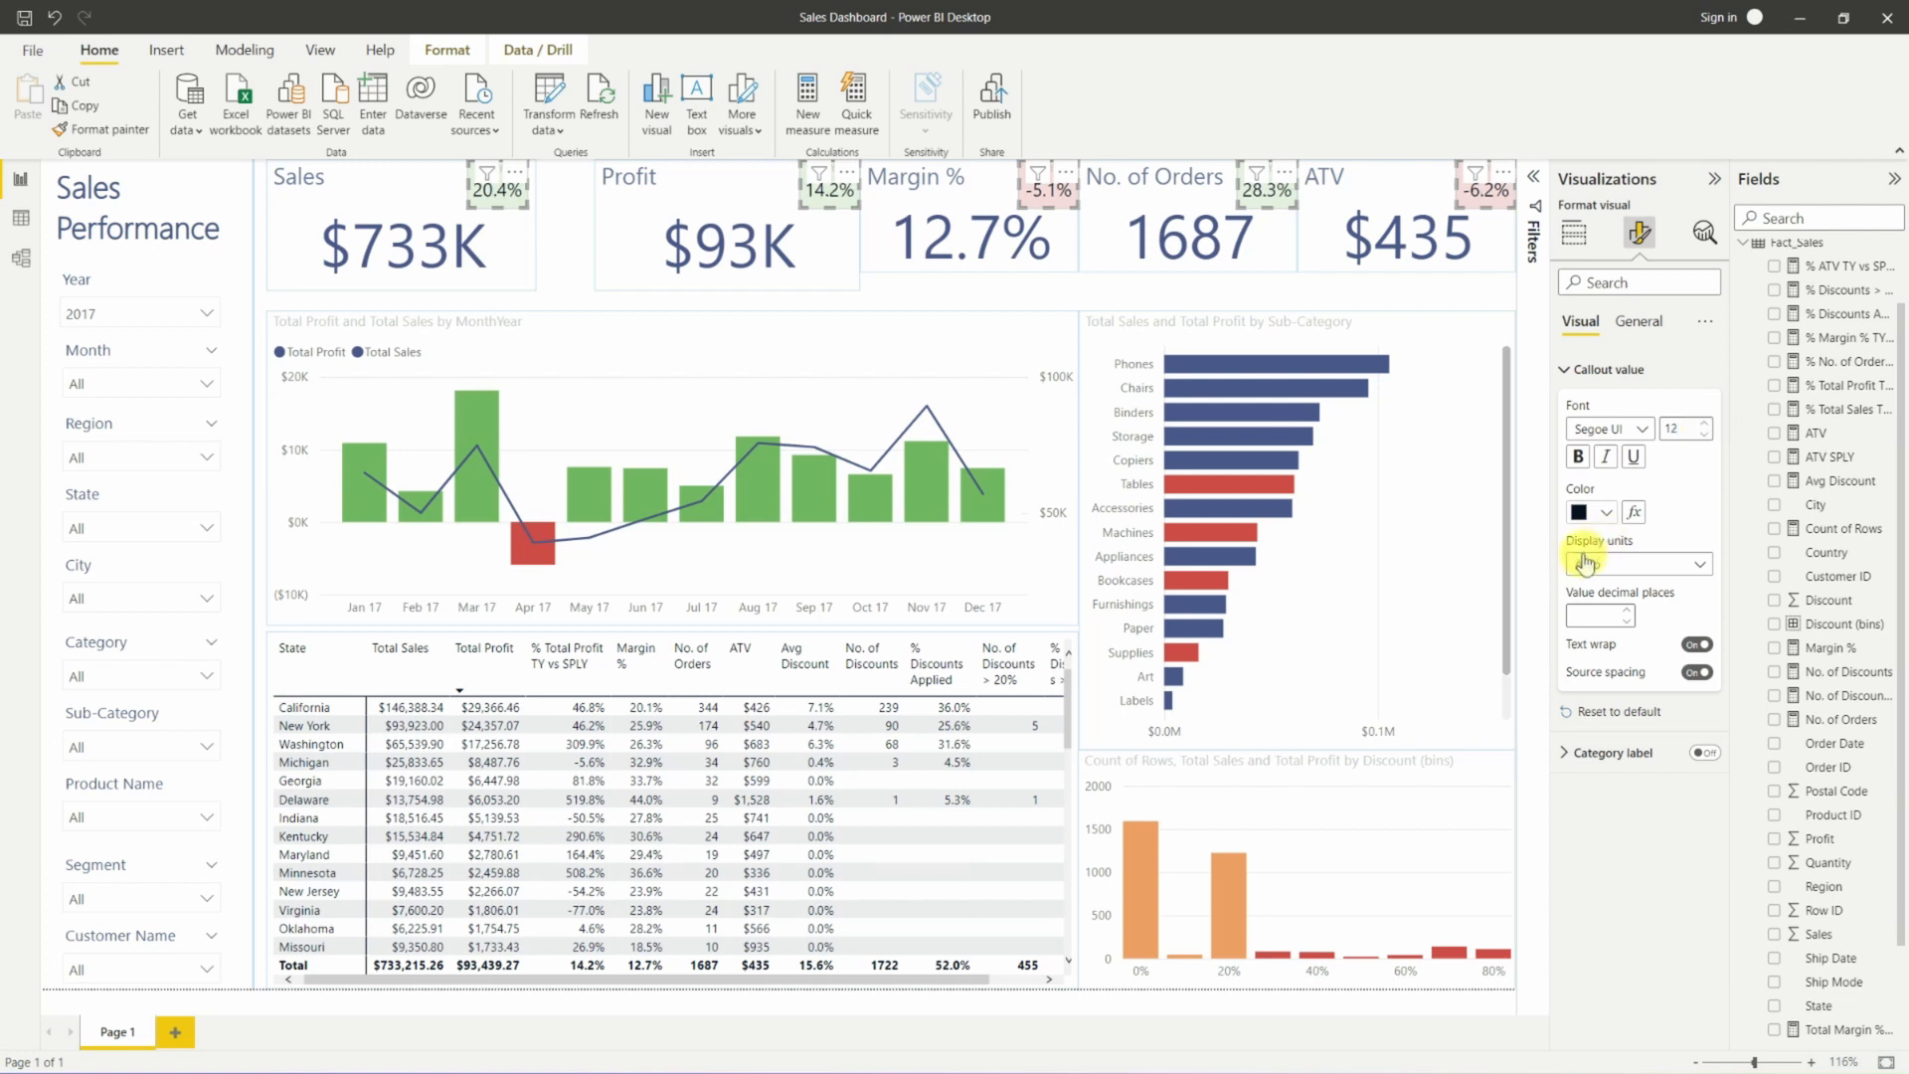
left_click(1605, 512)
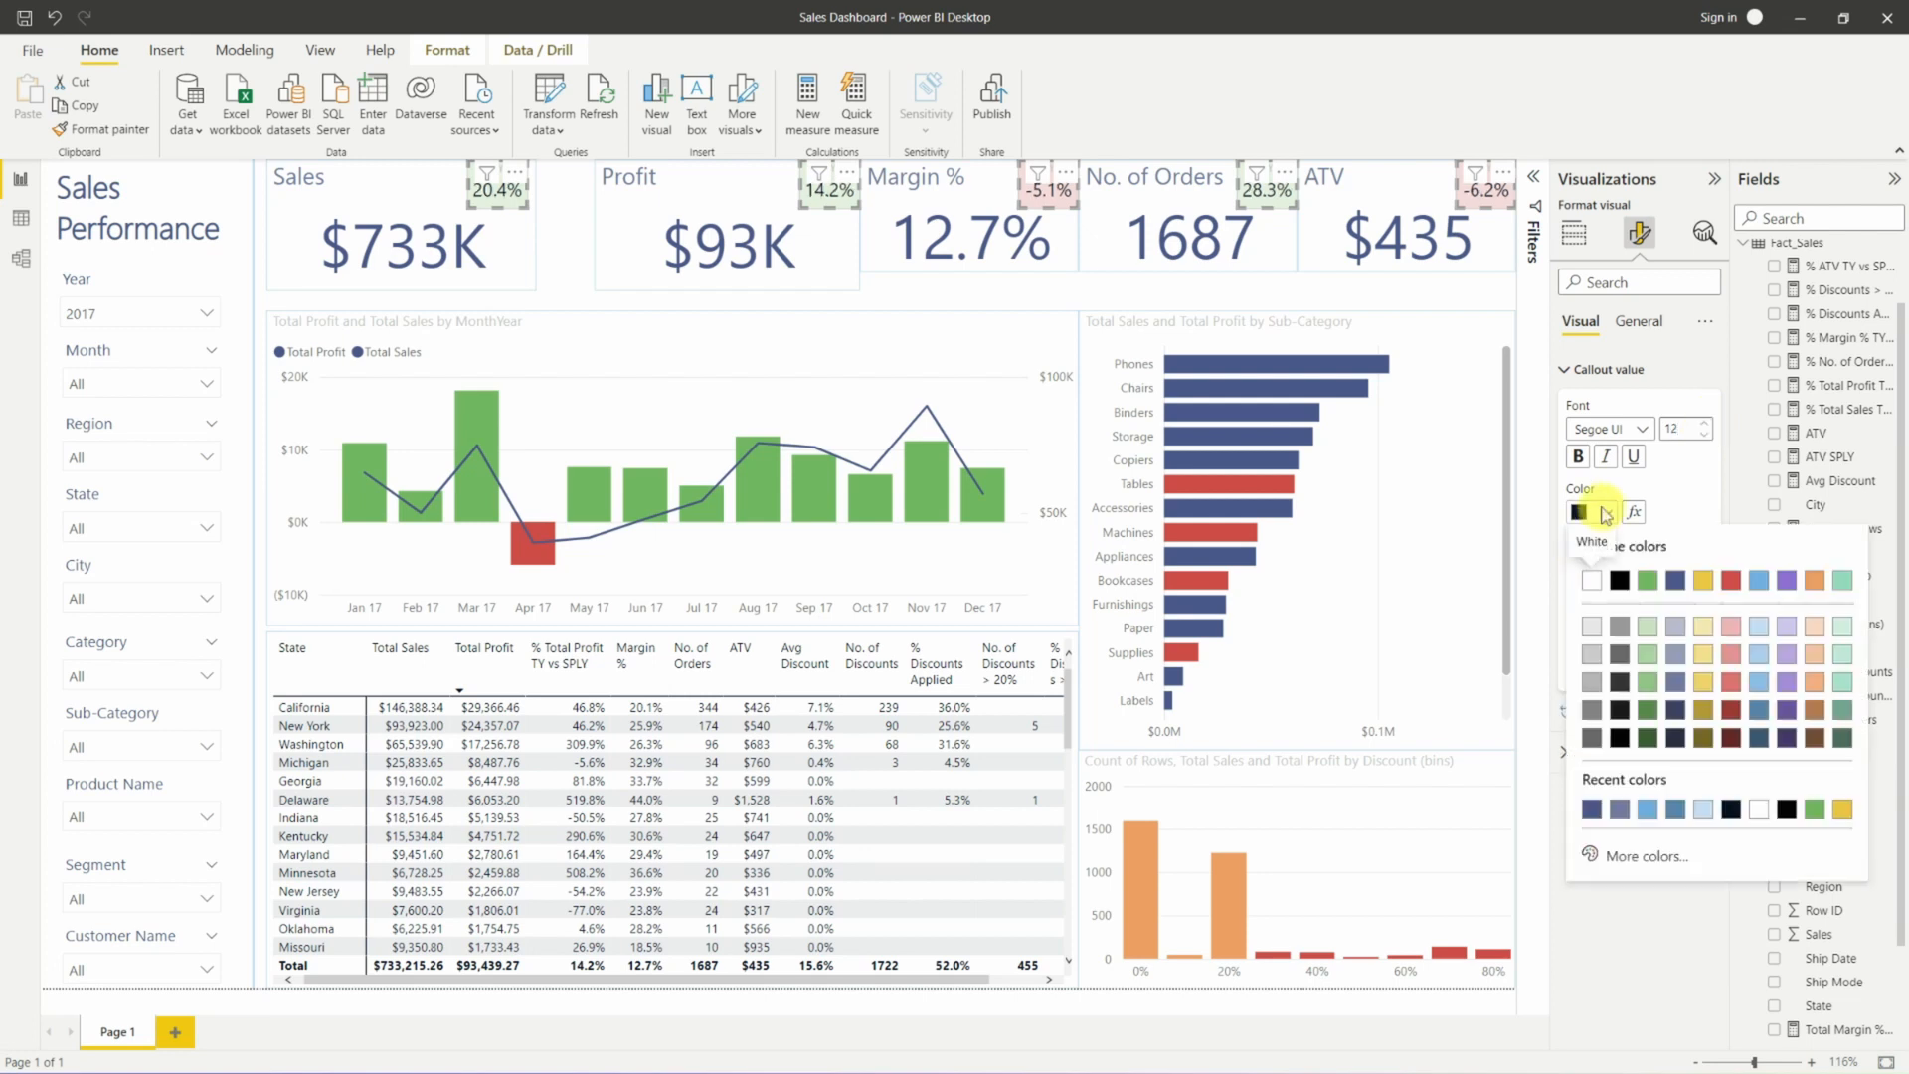
left_click(1676, 581)
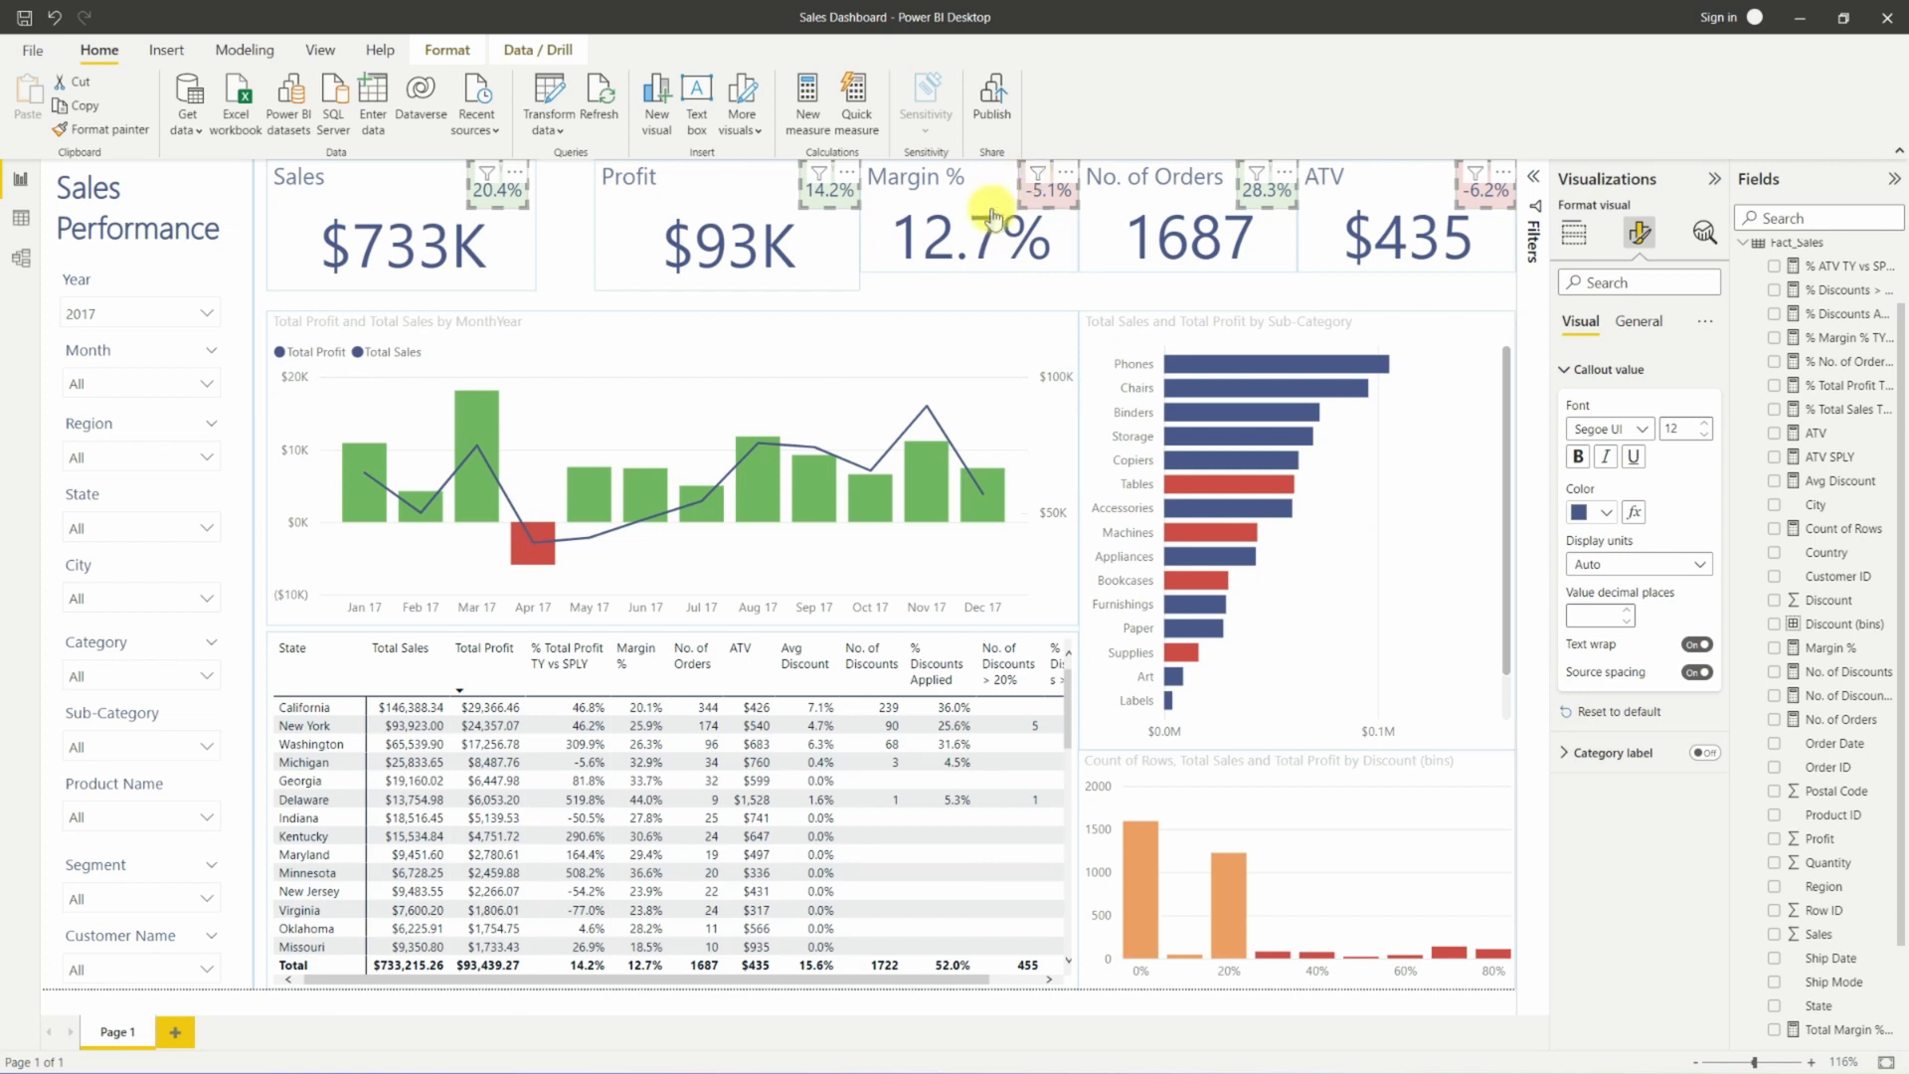
Set the PY cards' title font size to 10 and recolor the titles in a muted slate blue shade.
left_click(1638, 321)
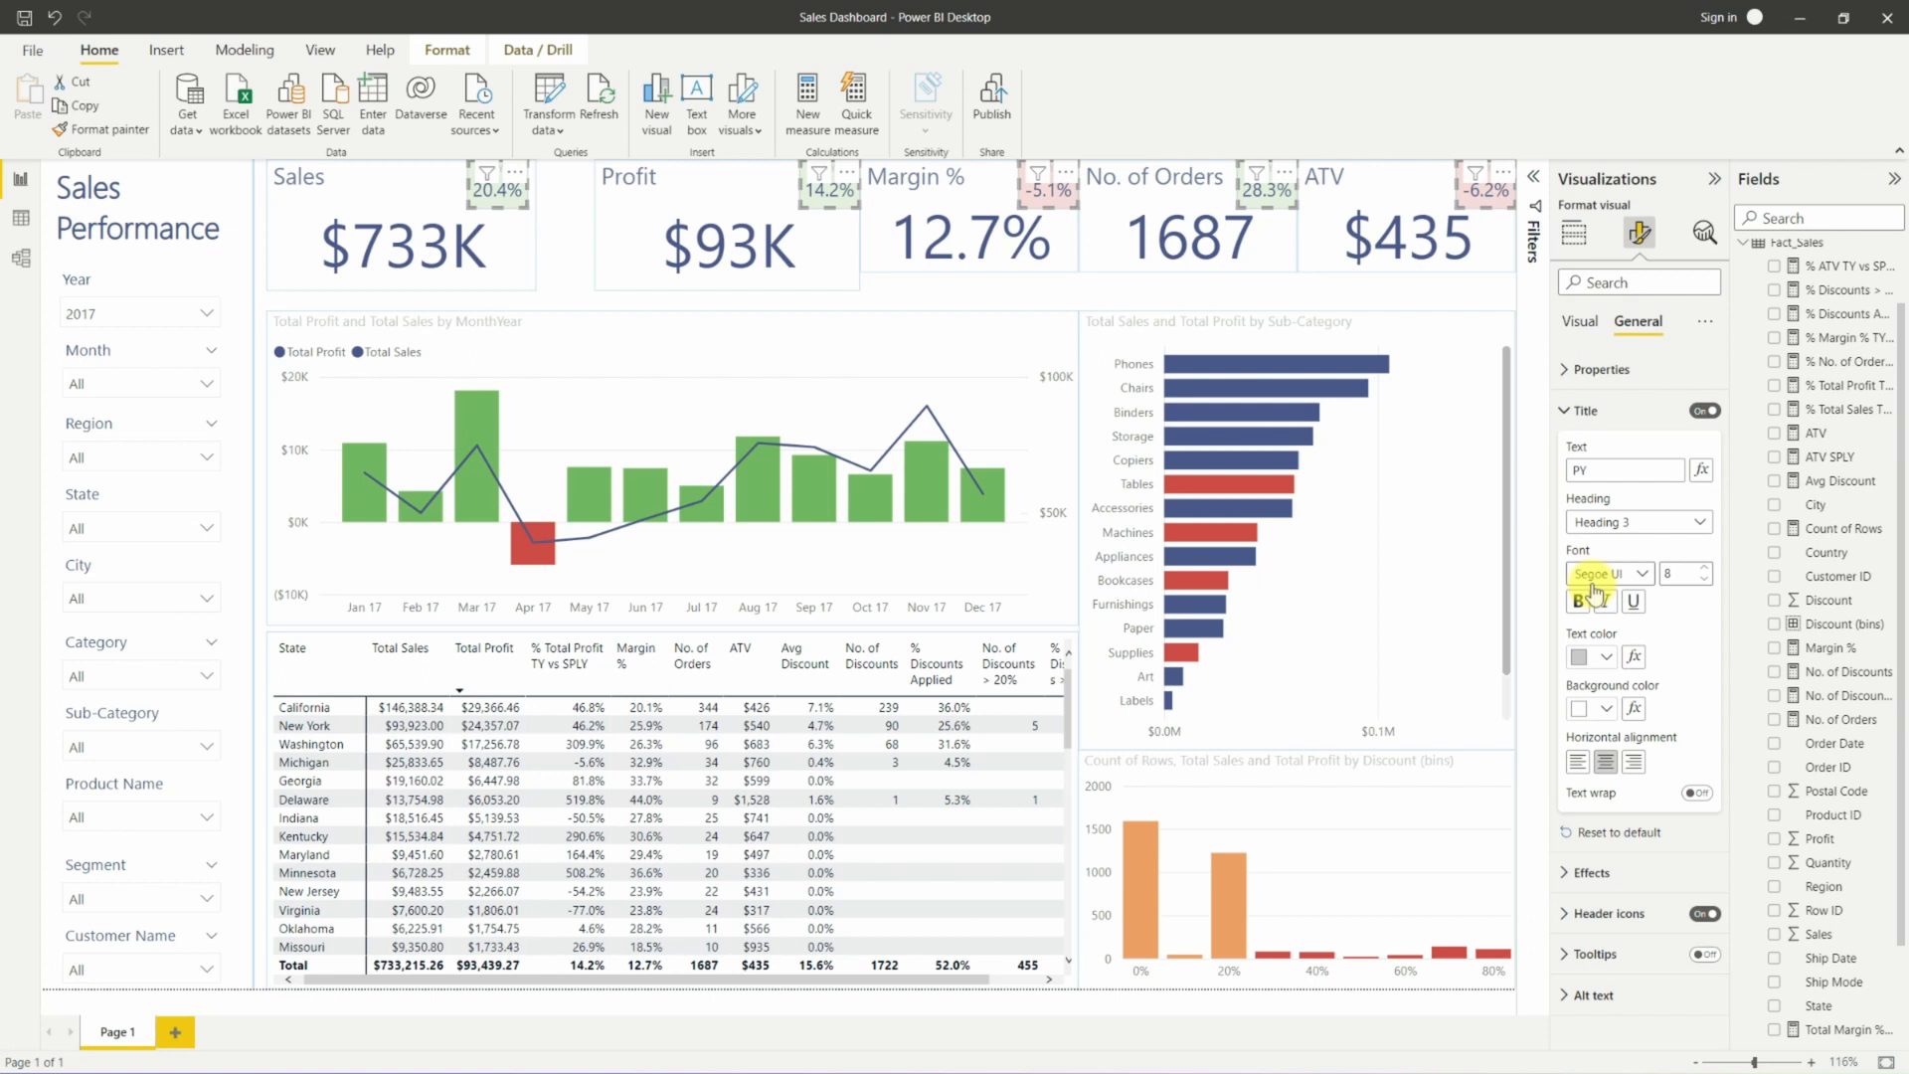
left_click(1709, 570)
left_click(1709, 571)
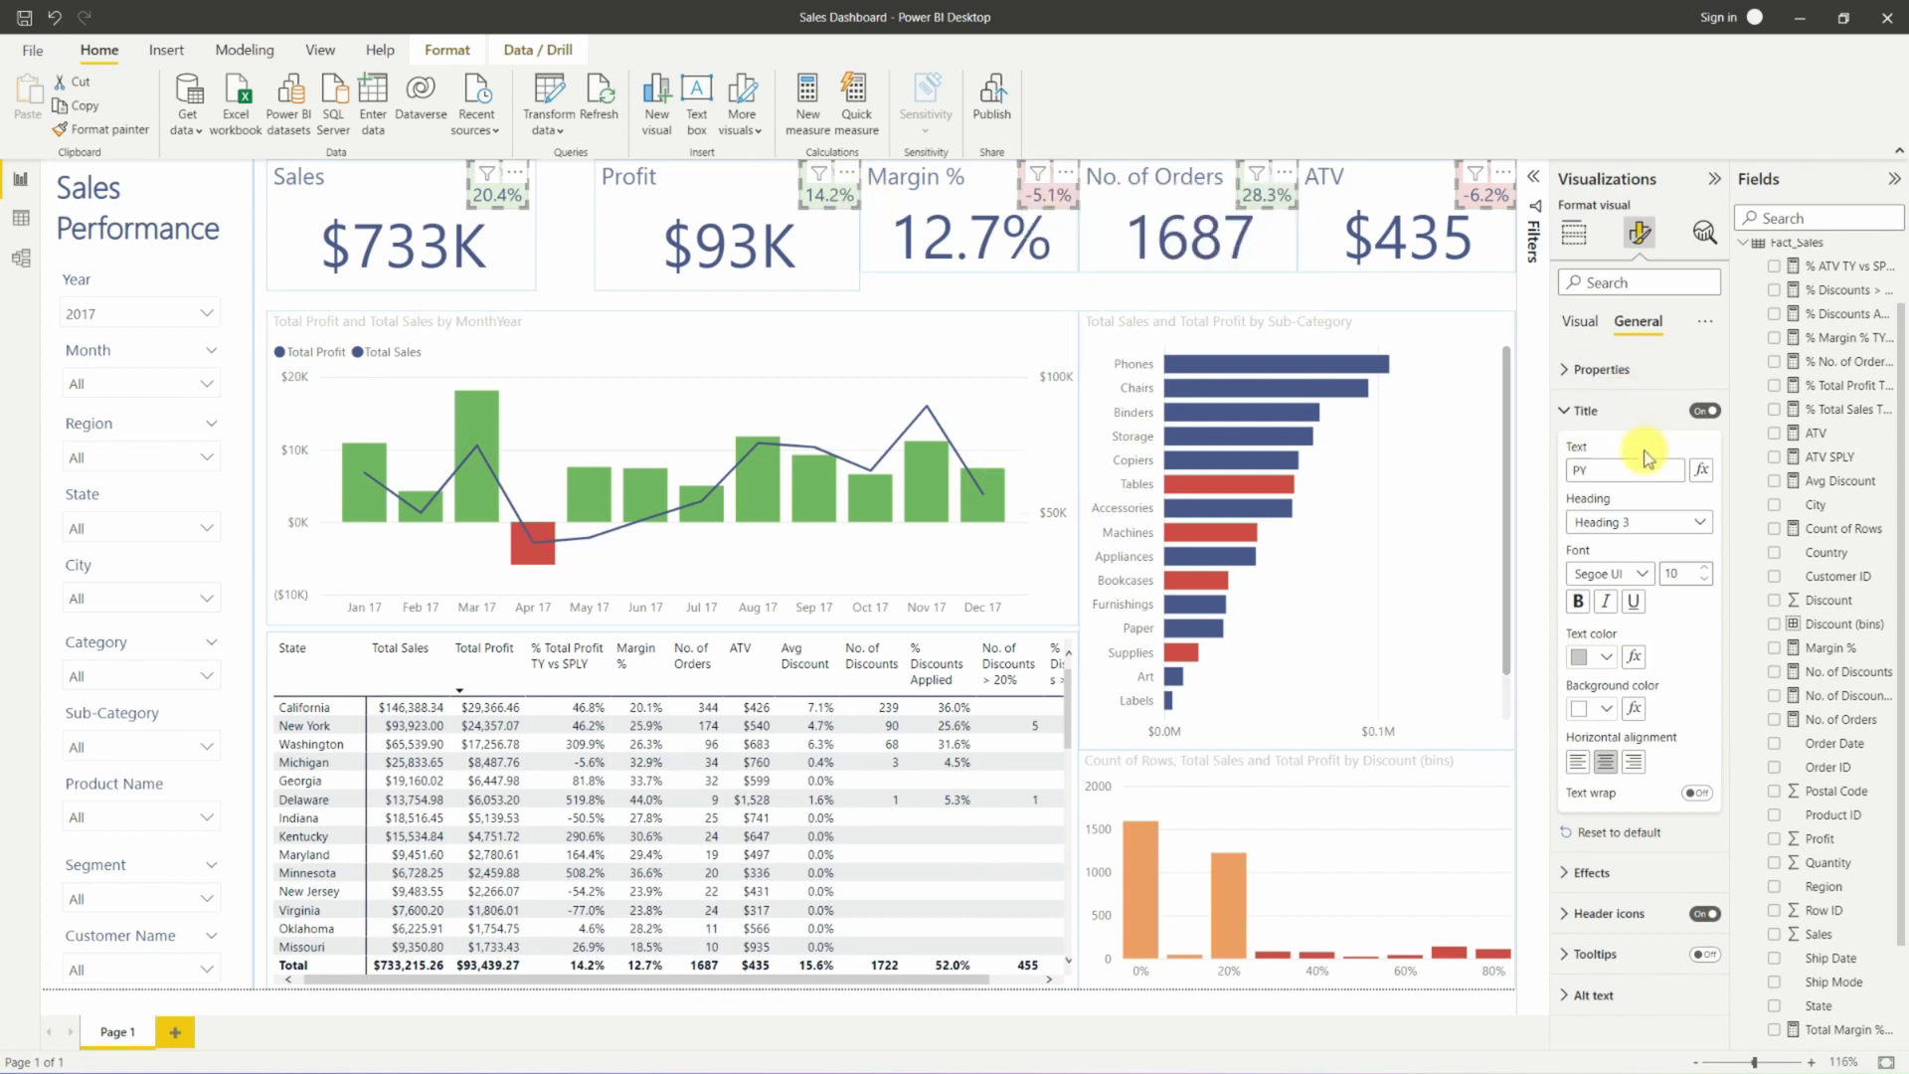
left_click(1600, 658)
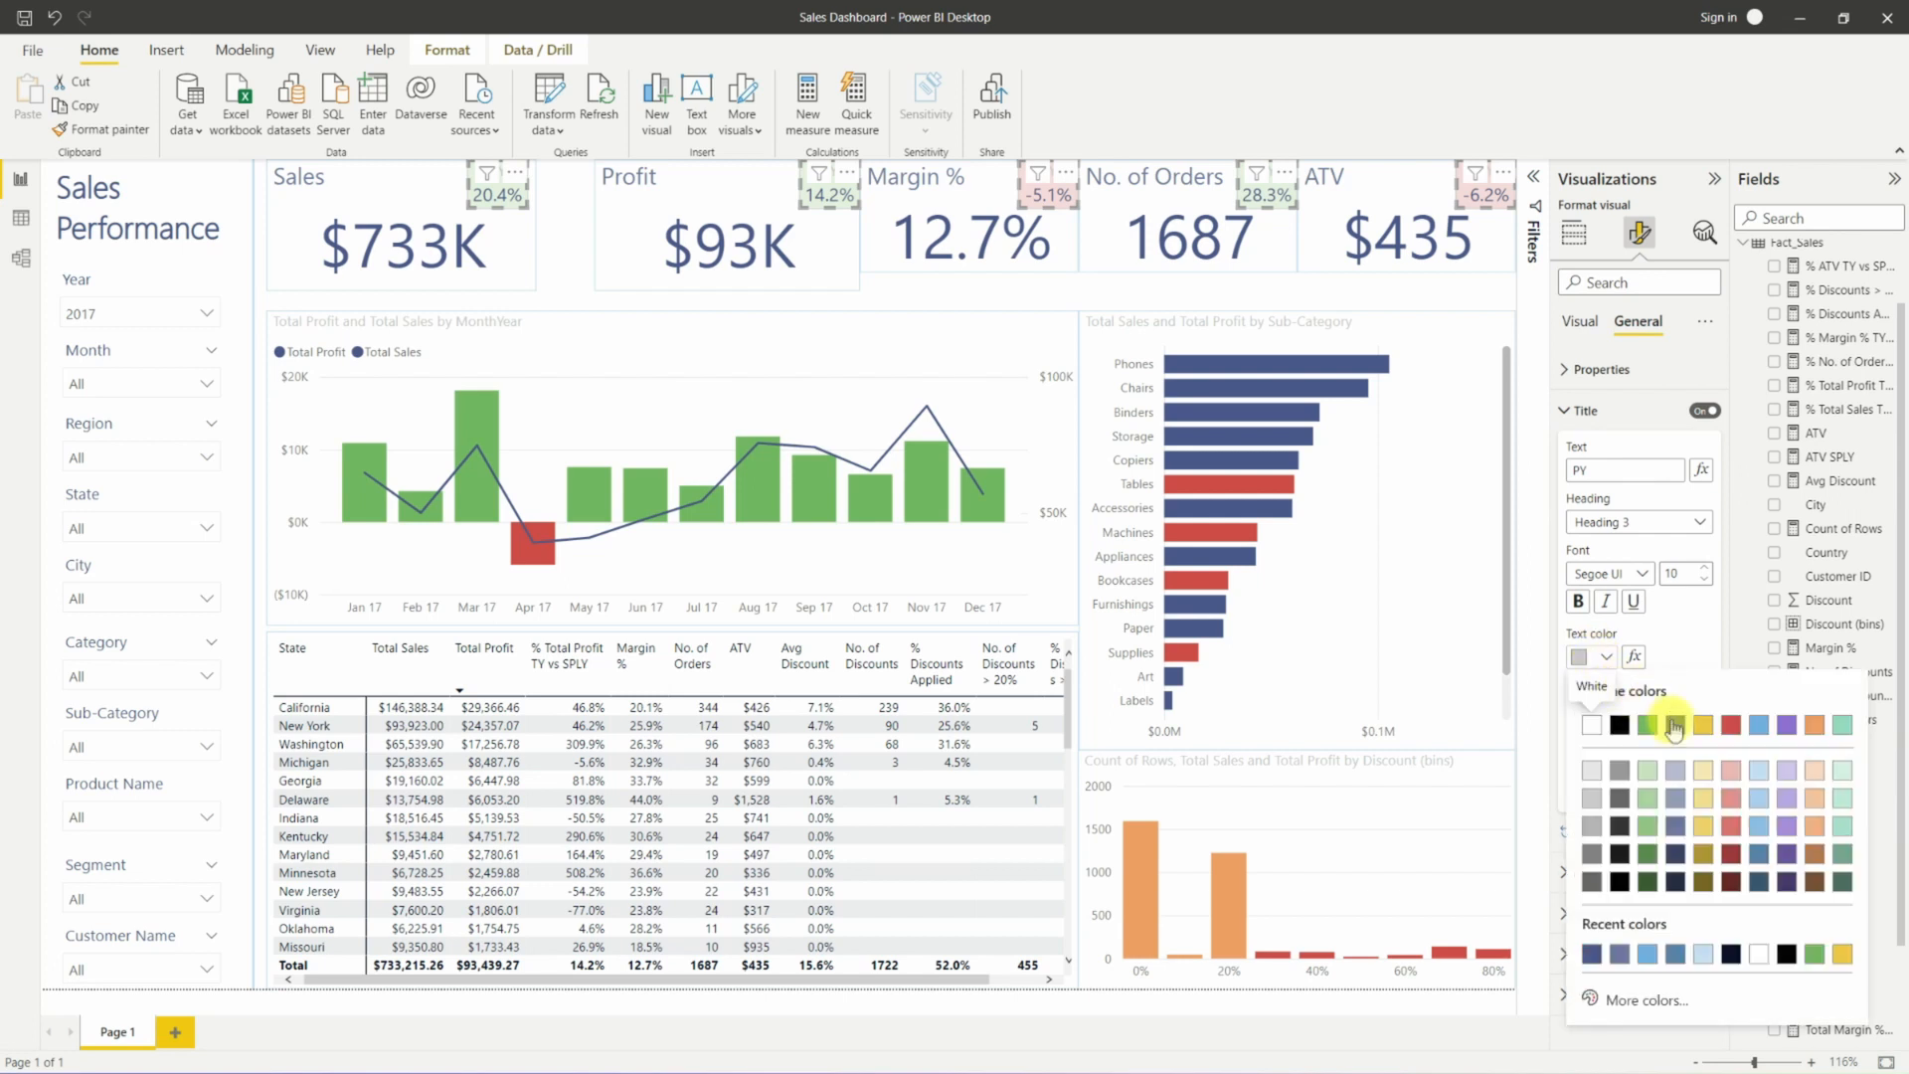
left_click(1678, 826)
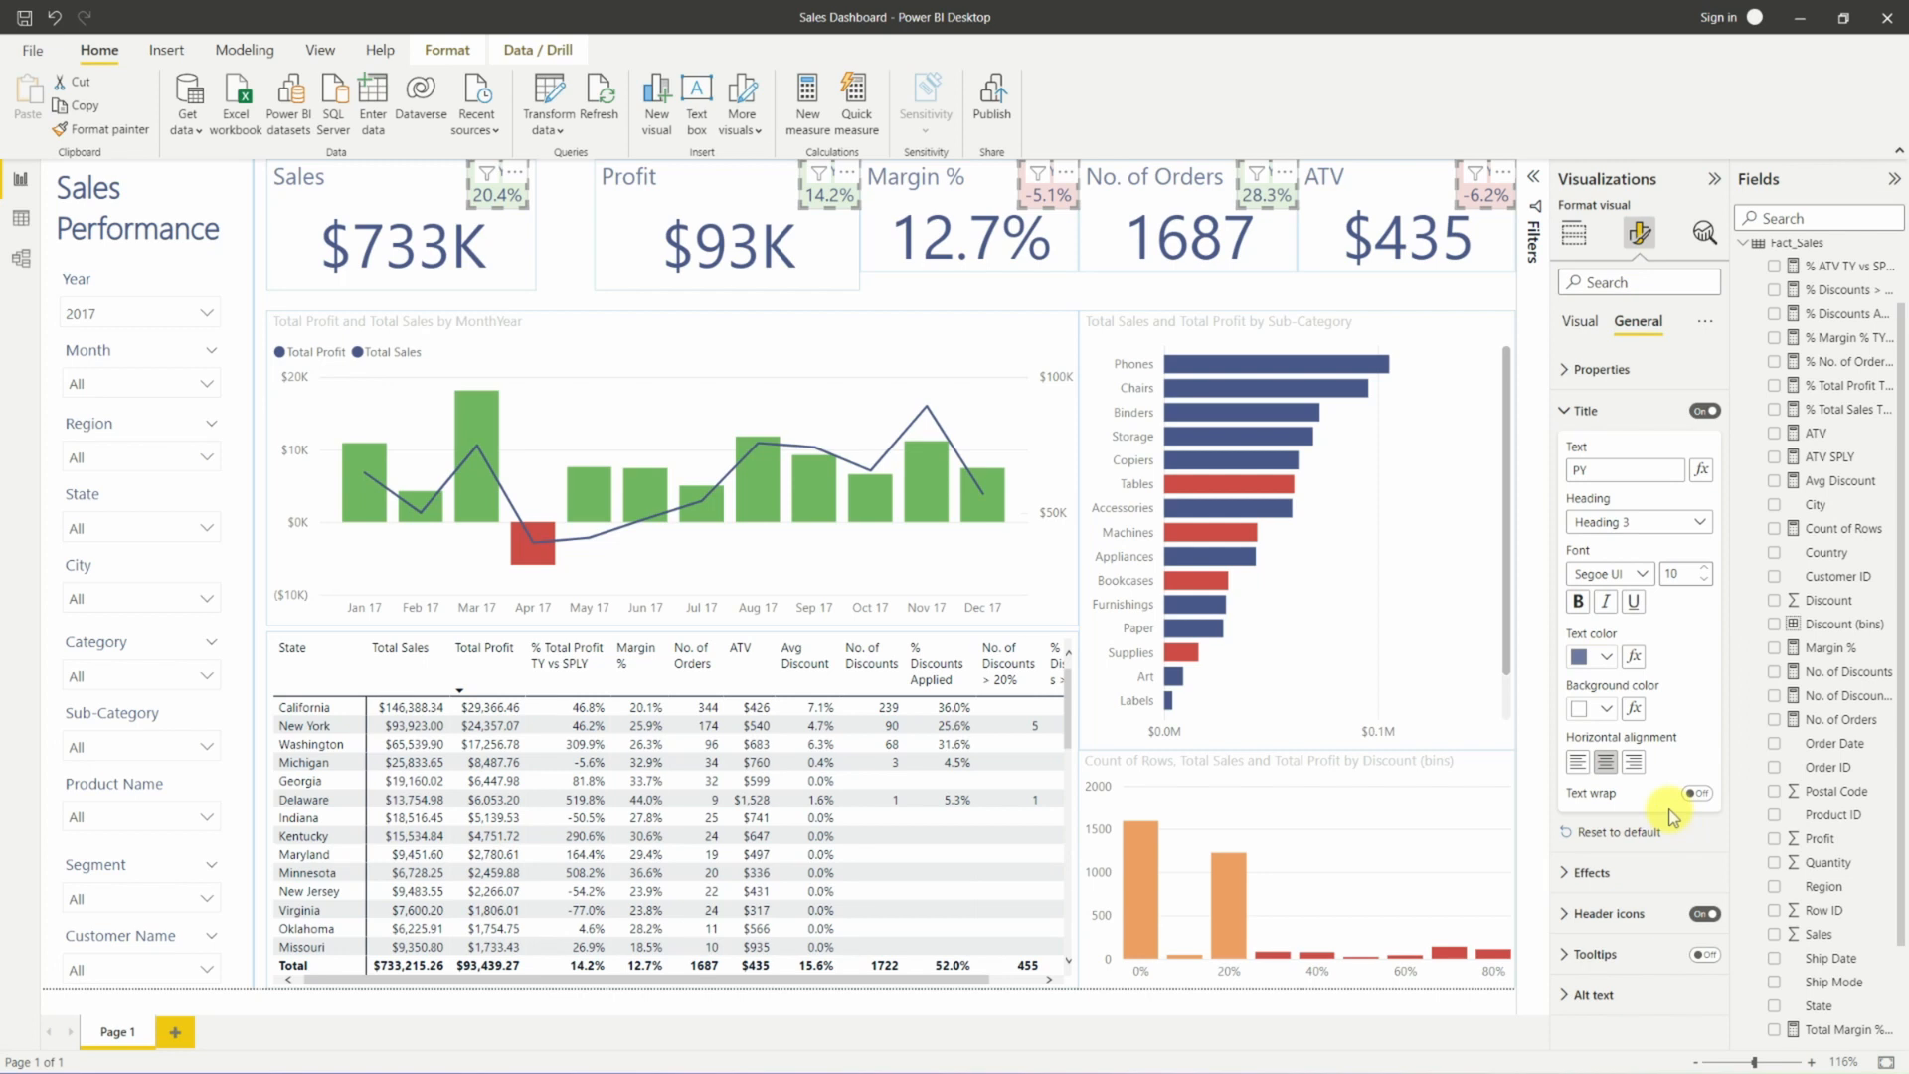
Resize the five PY comparison cards to a height of 45 and a width of 55.
left_click(1569, 371)
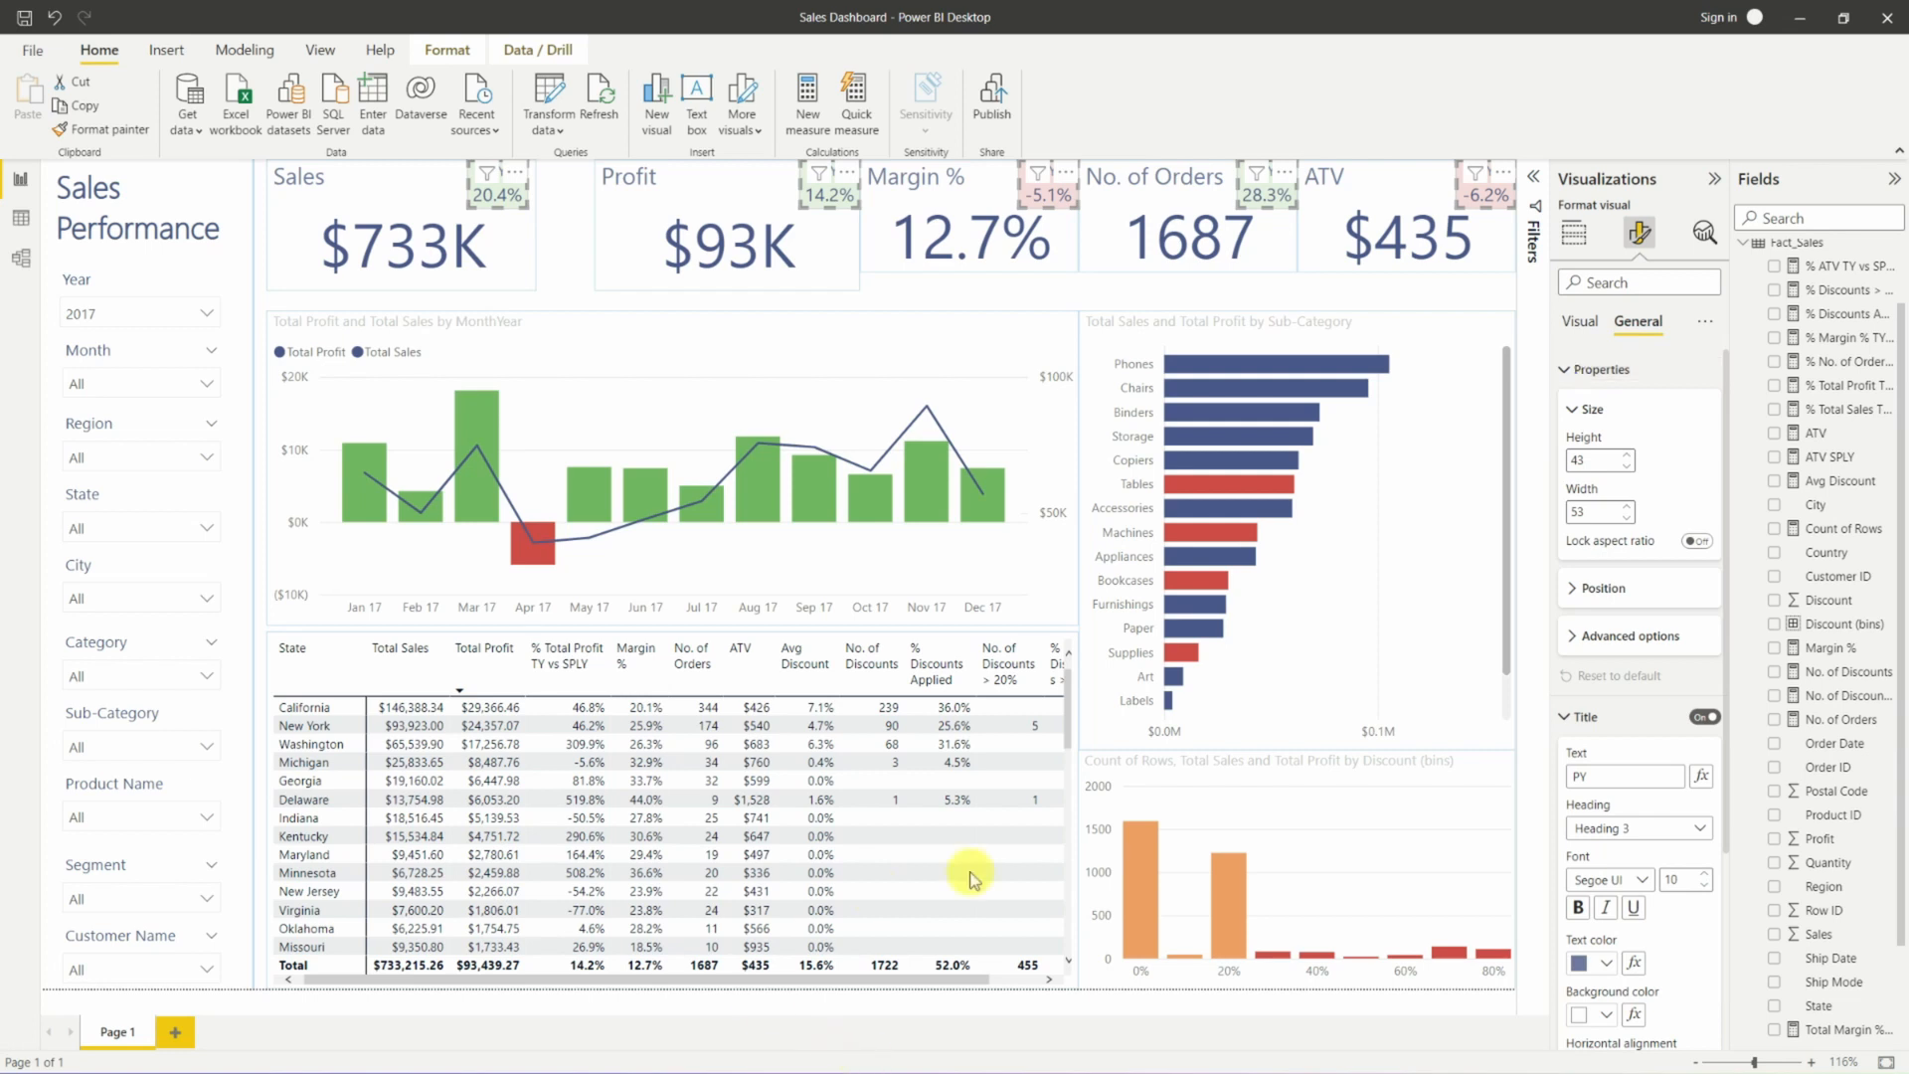
left_click(1604, 460)
key("BackSpace")
type("5")
left_click(1597, 513)
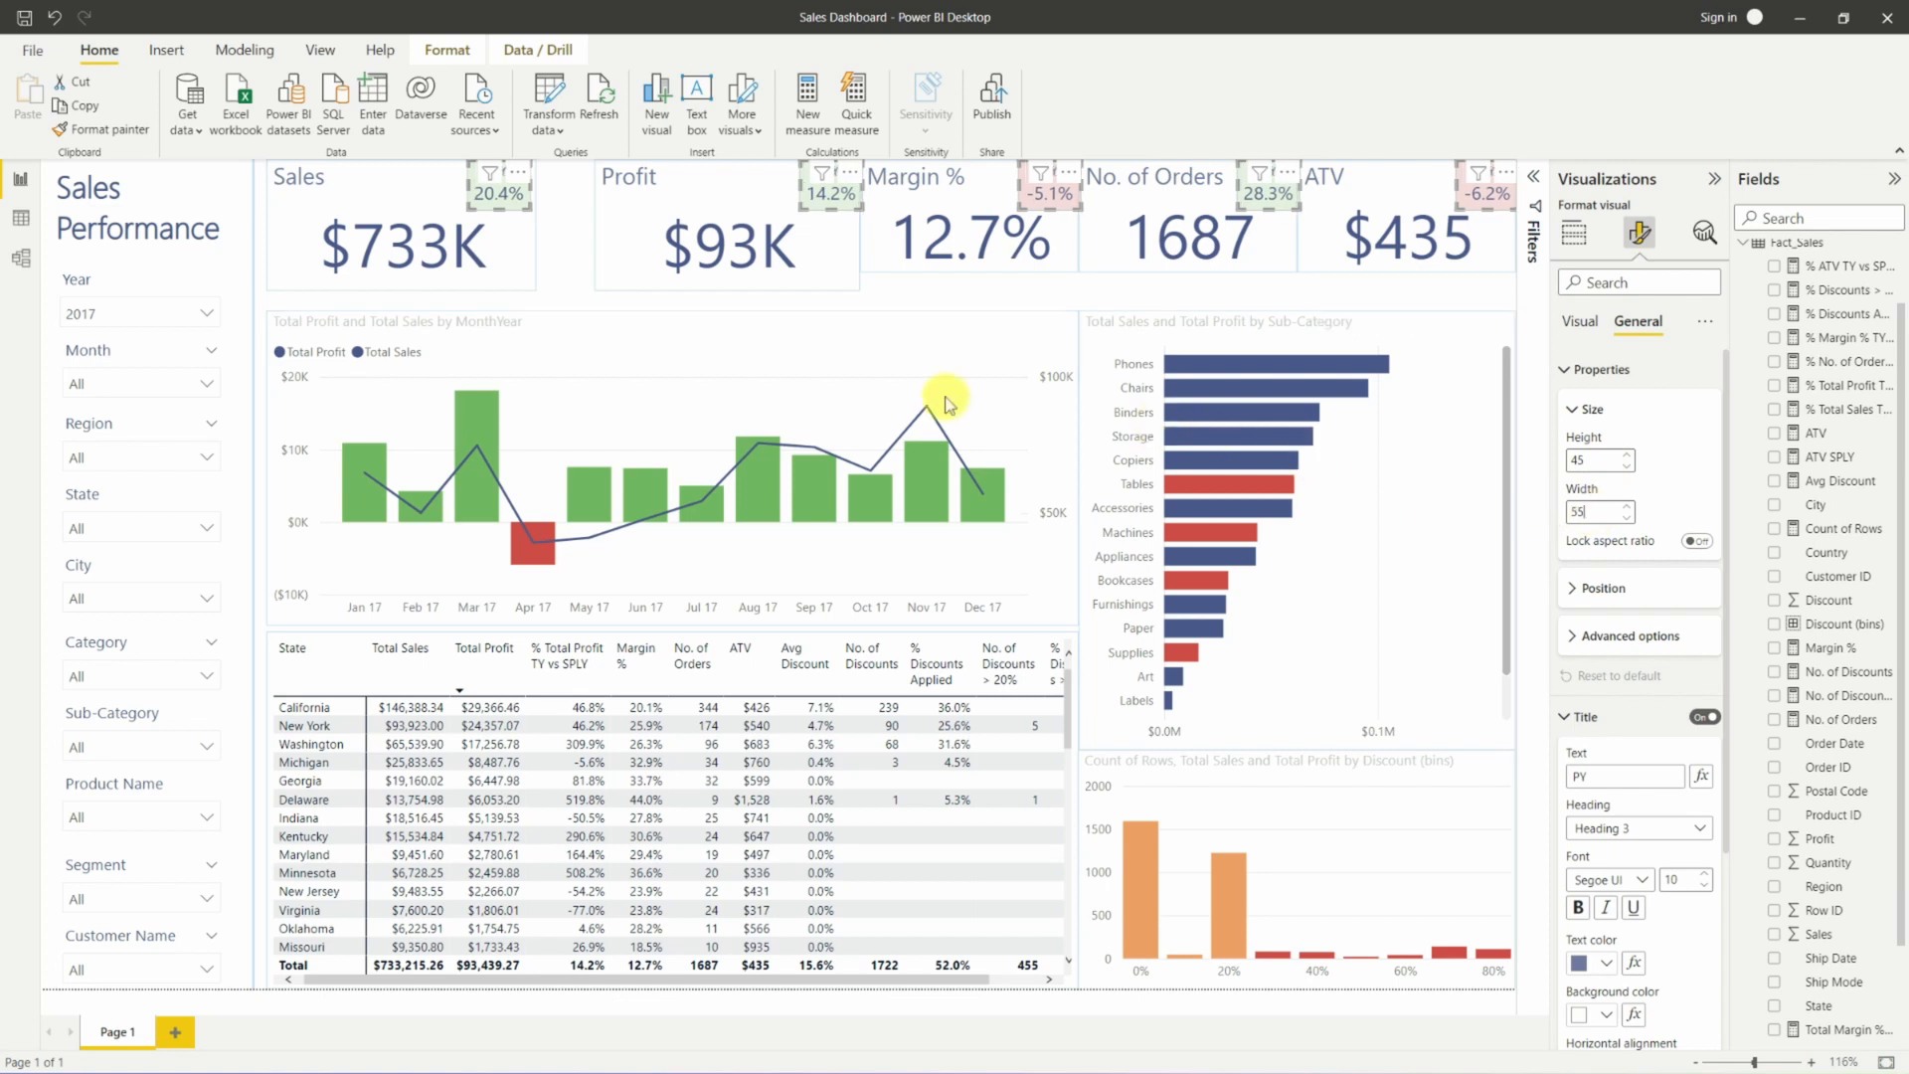
left_click(888, 288)
left_click(510, 199)
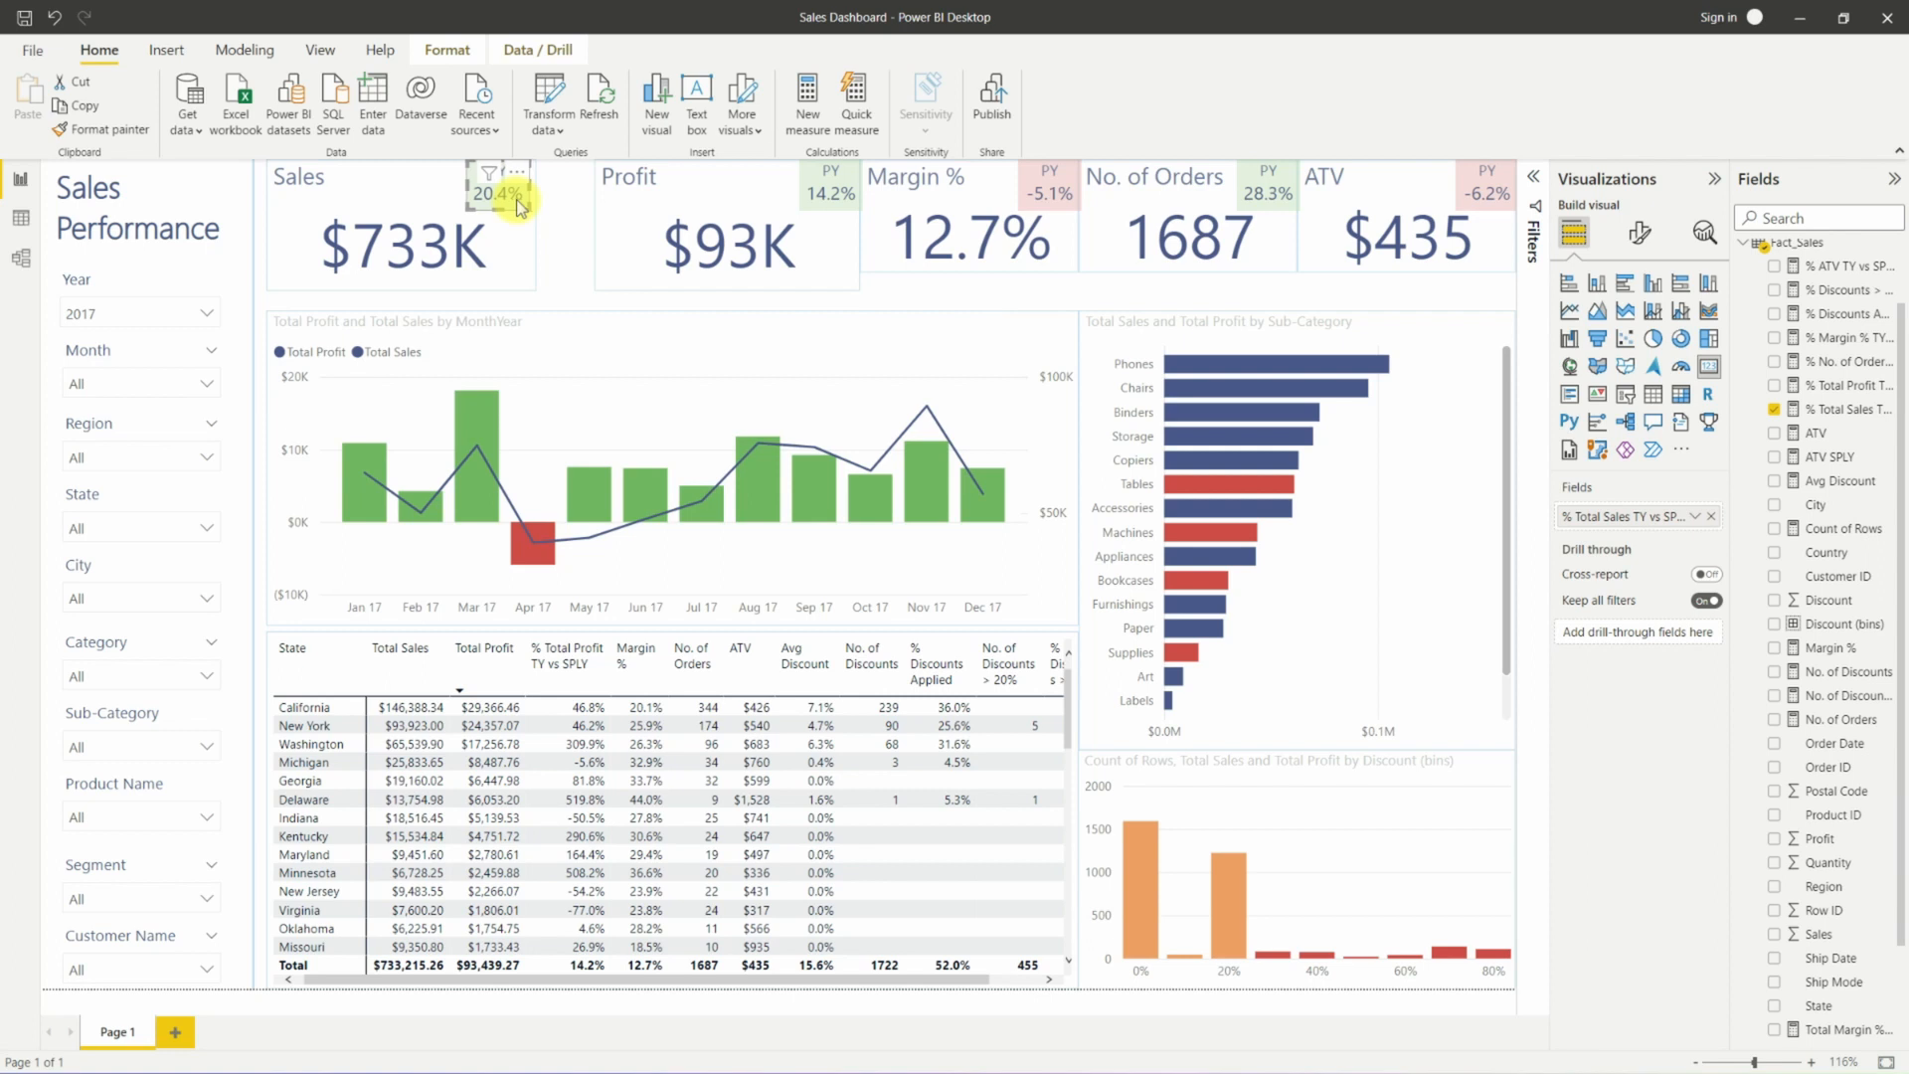
left_click(567, 231)
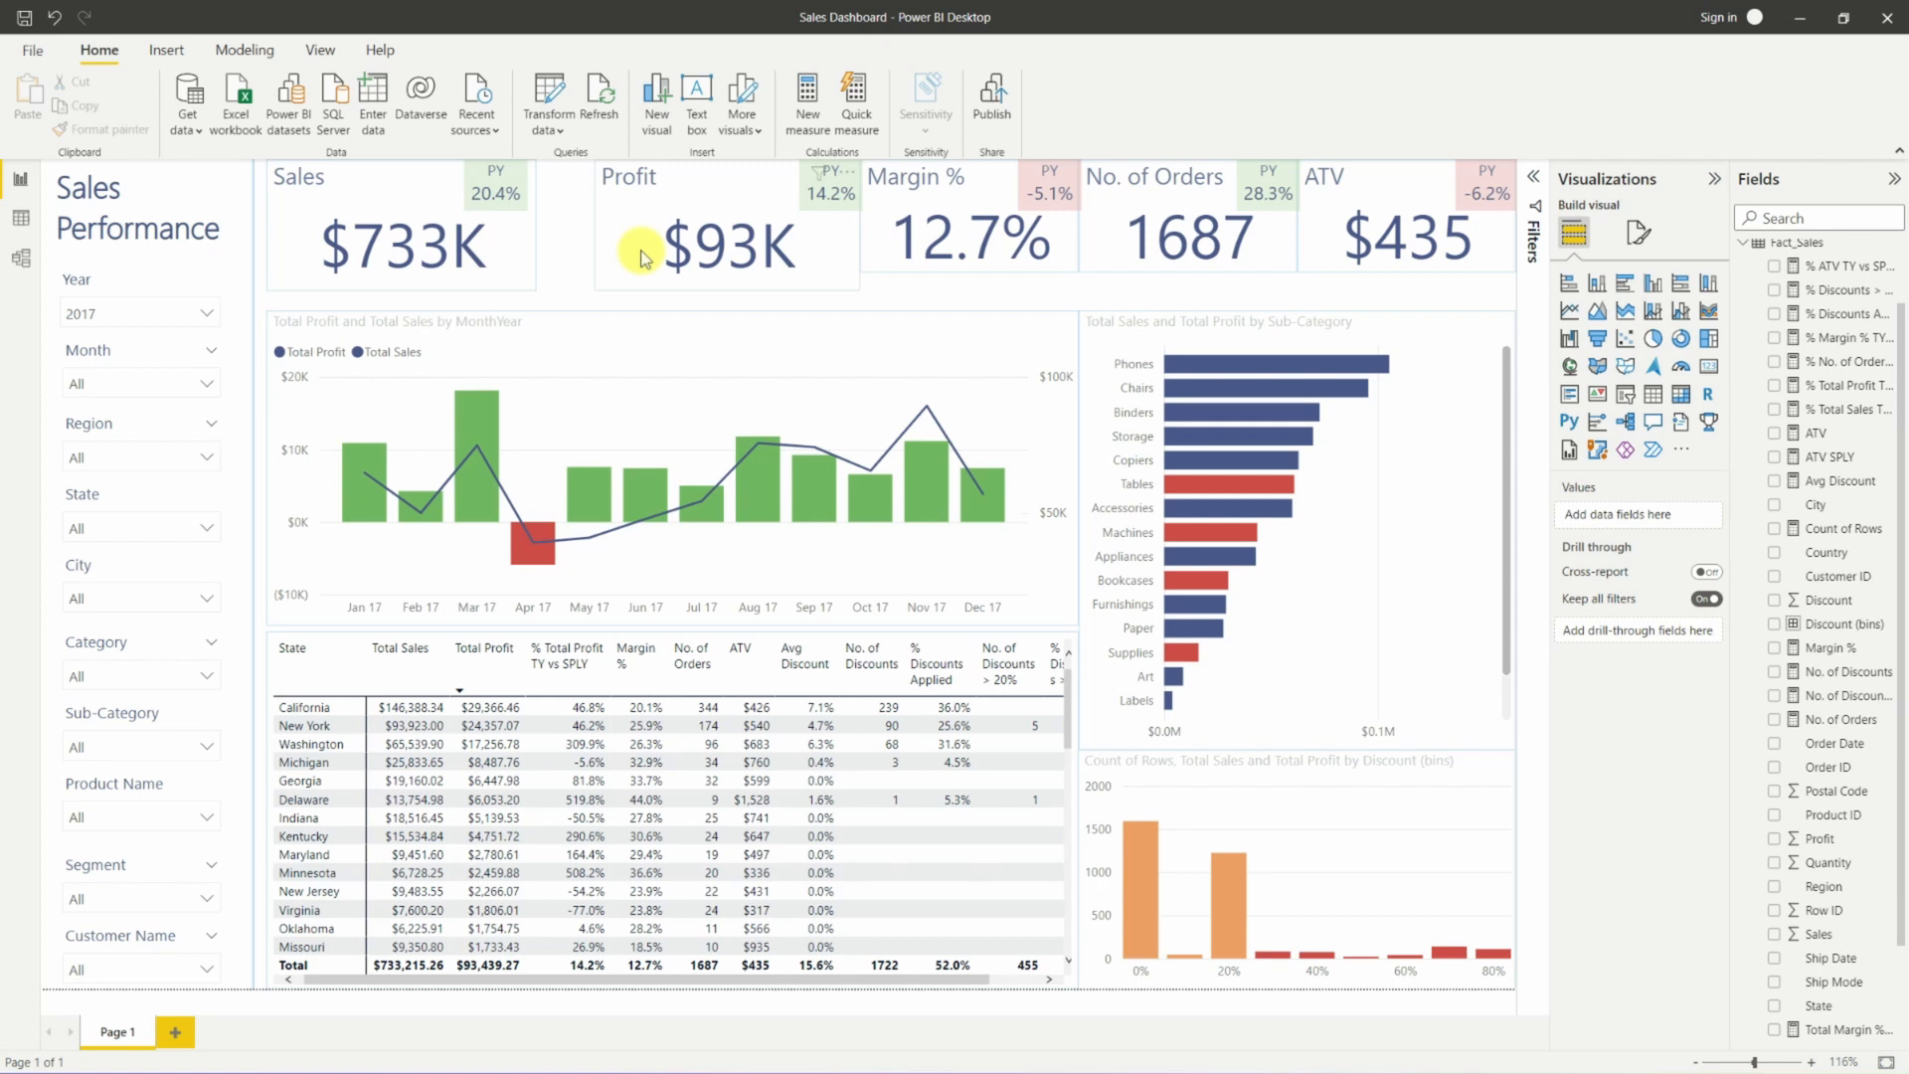
Move the Profit card close to the Sales card and fit its PY card into the Profit card's upper-right corner.
left_click(645, 259)
key("Left")
key("Left")
key("Left")
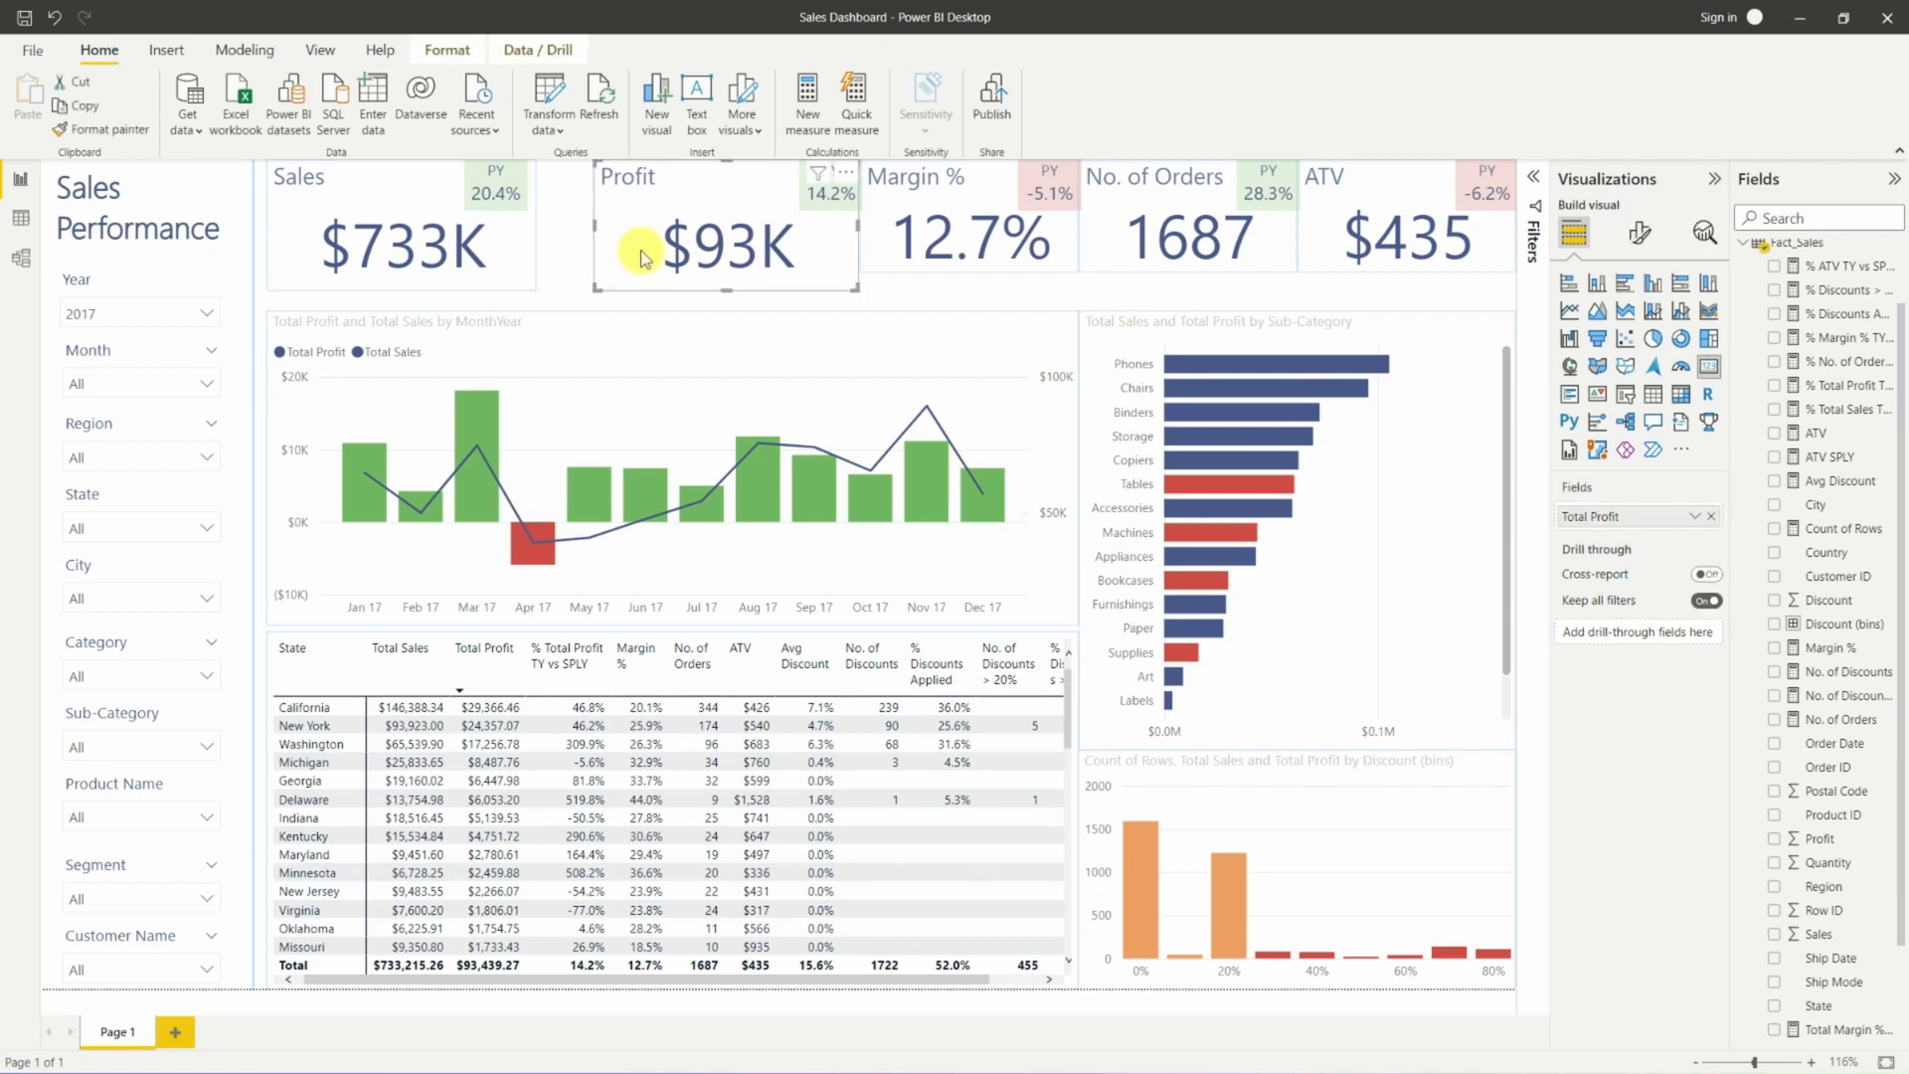
key("Left")
key("Left")
key("Left")
key("Left")
key("Left")
key("Left")
key("Left")
key("Left")
key("Left")
key("Left")
key("Left")
key("Left")
key("Left")
key("Left")
key("Left")
key("Left")
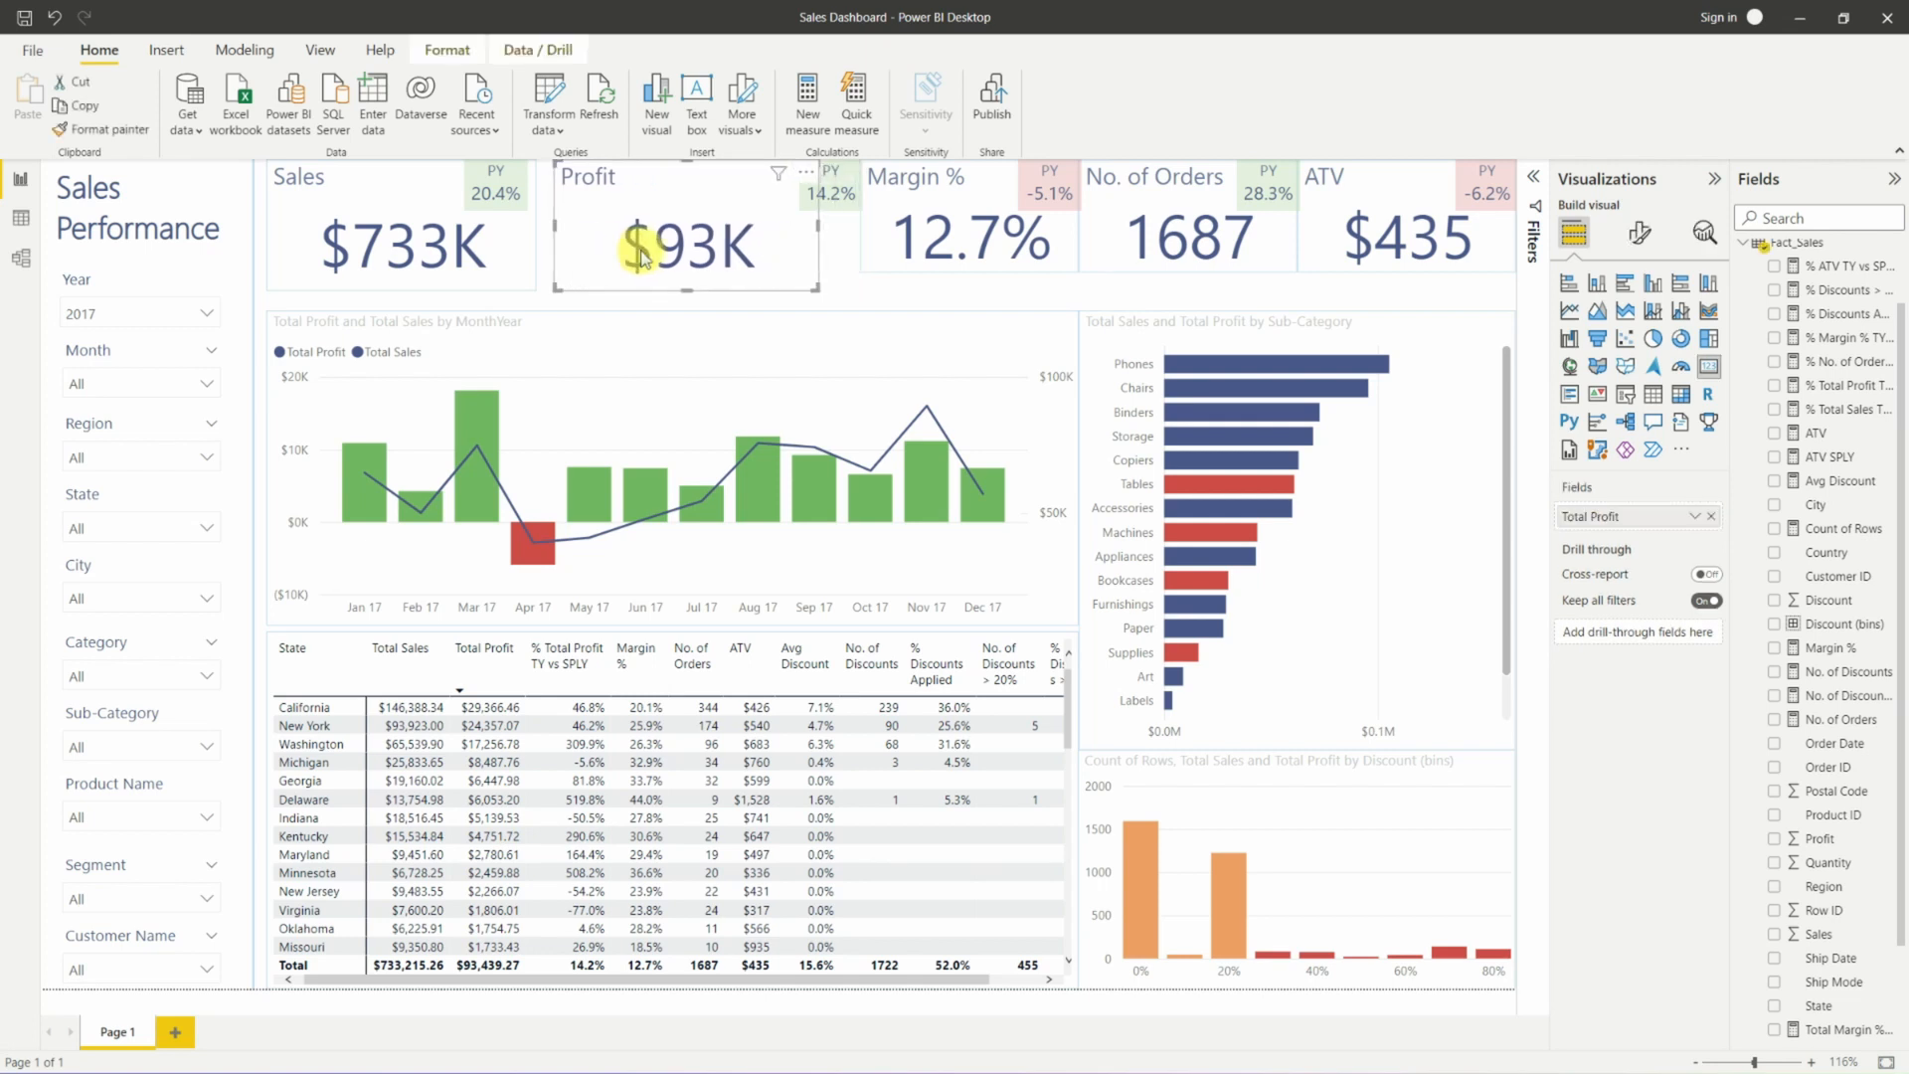
key("Left")
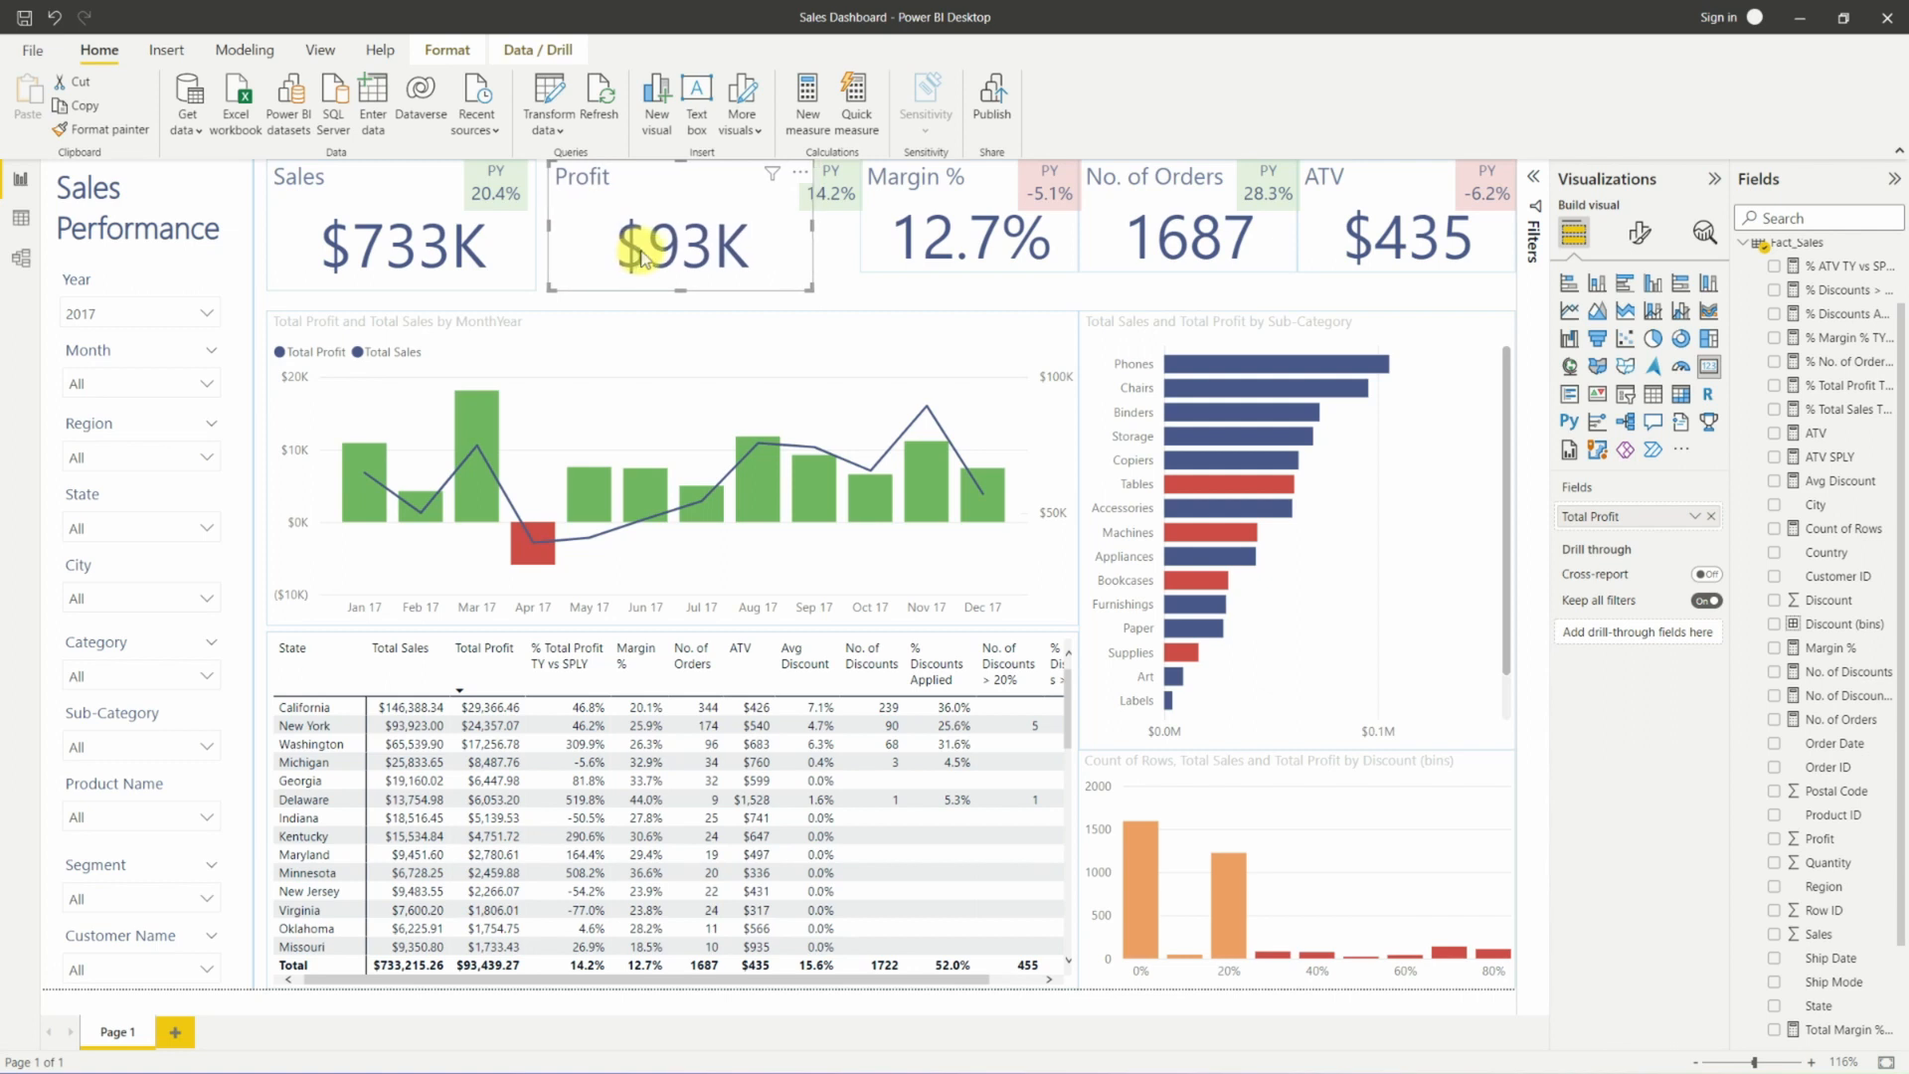
key("Left")
key("Left")
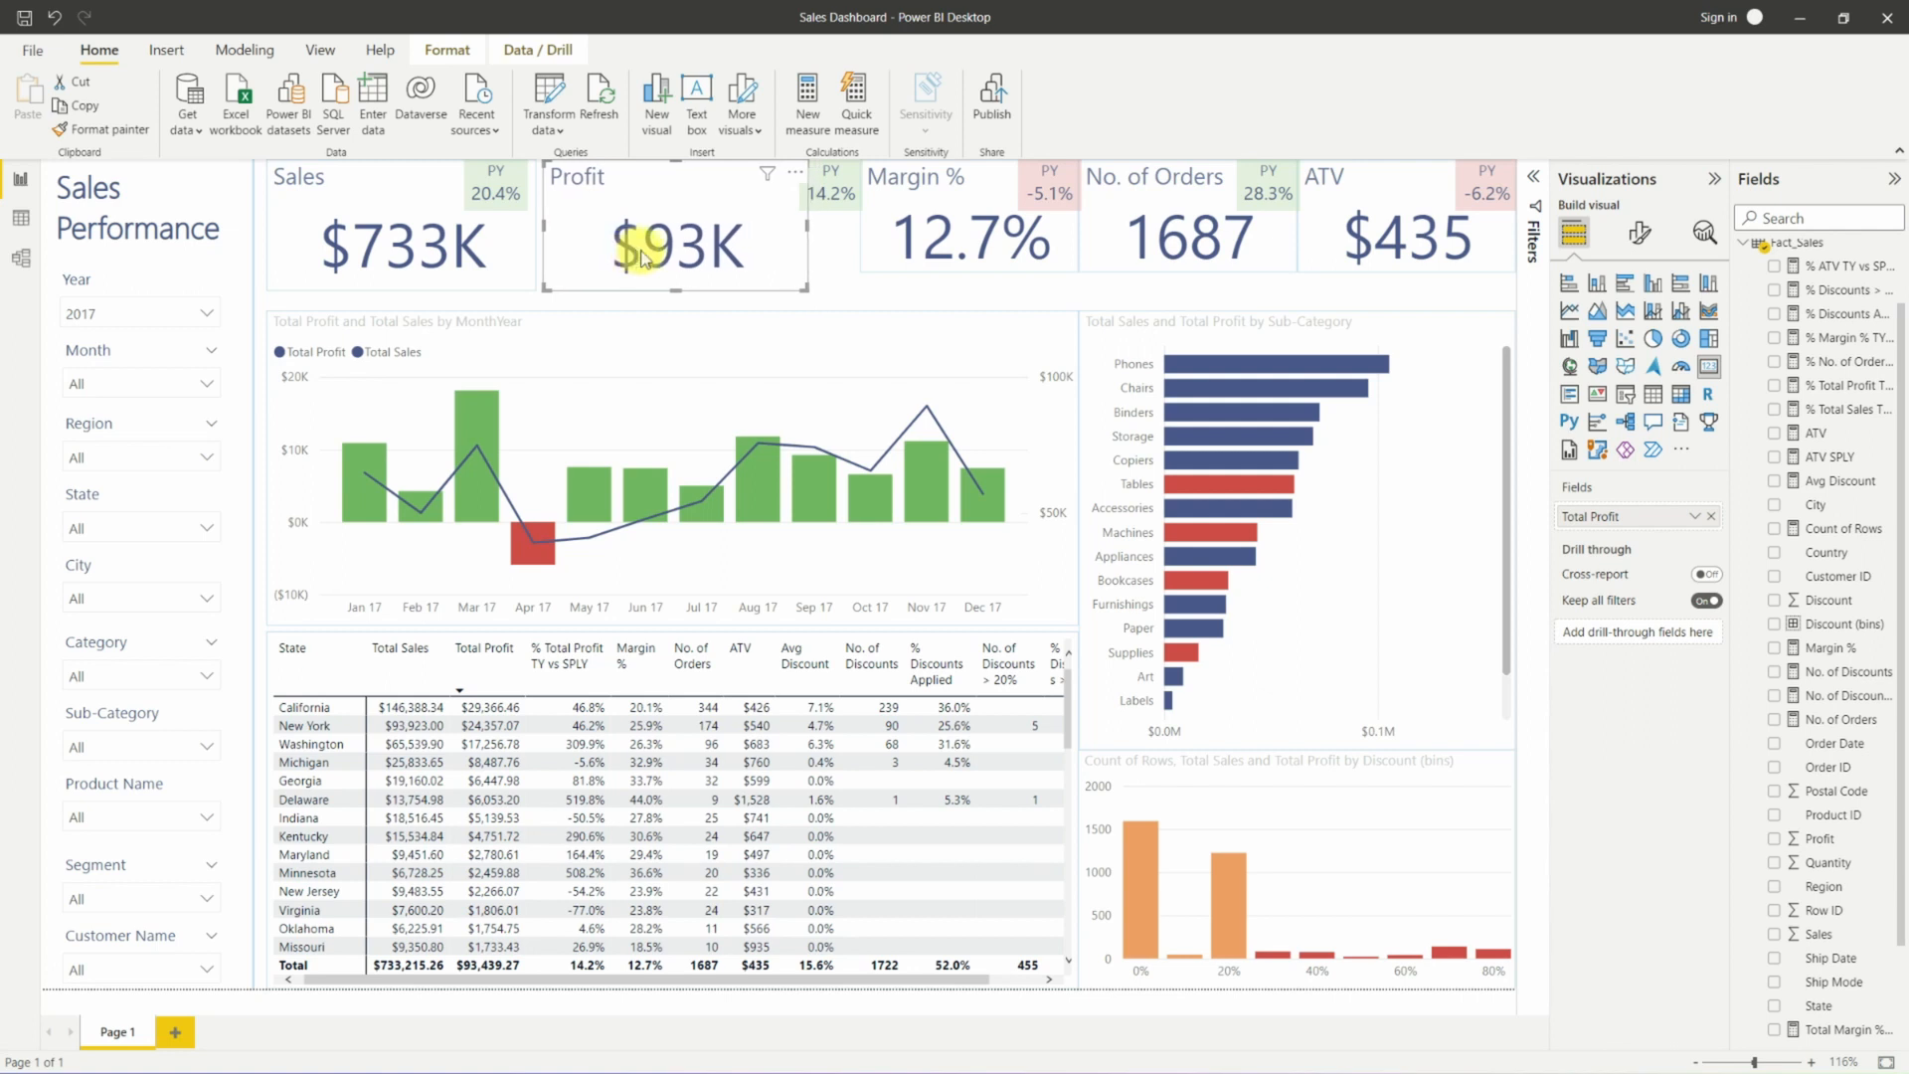
key("Right")
key("Right")
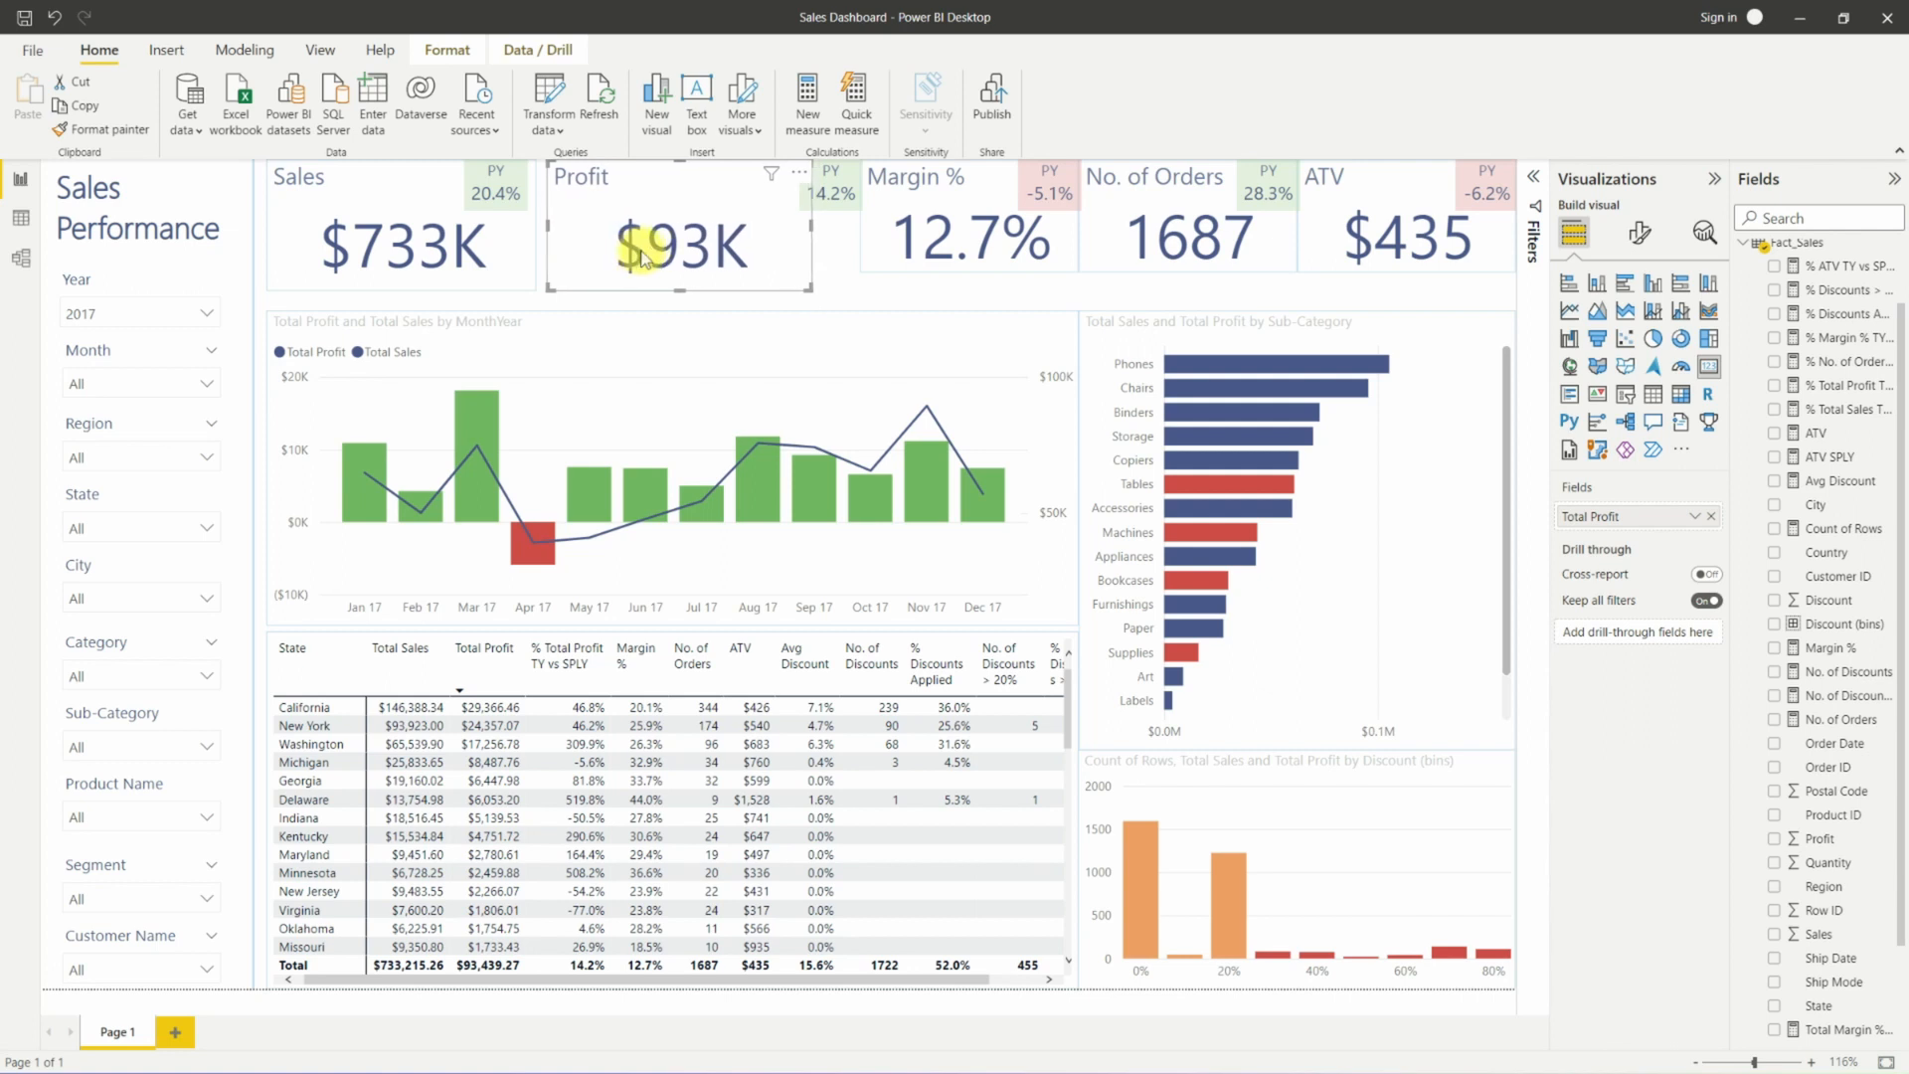
left_click(834, 207)
key("Left")
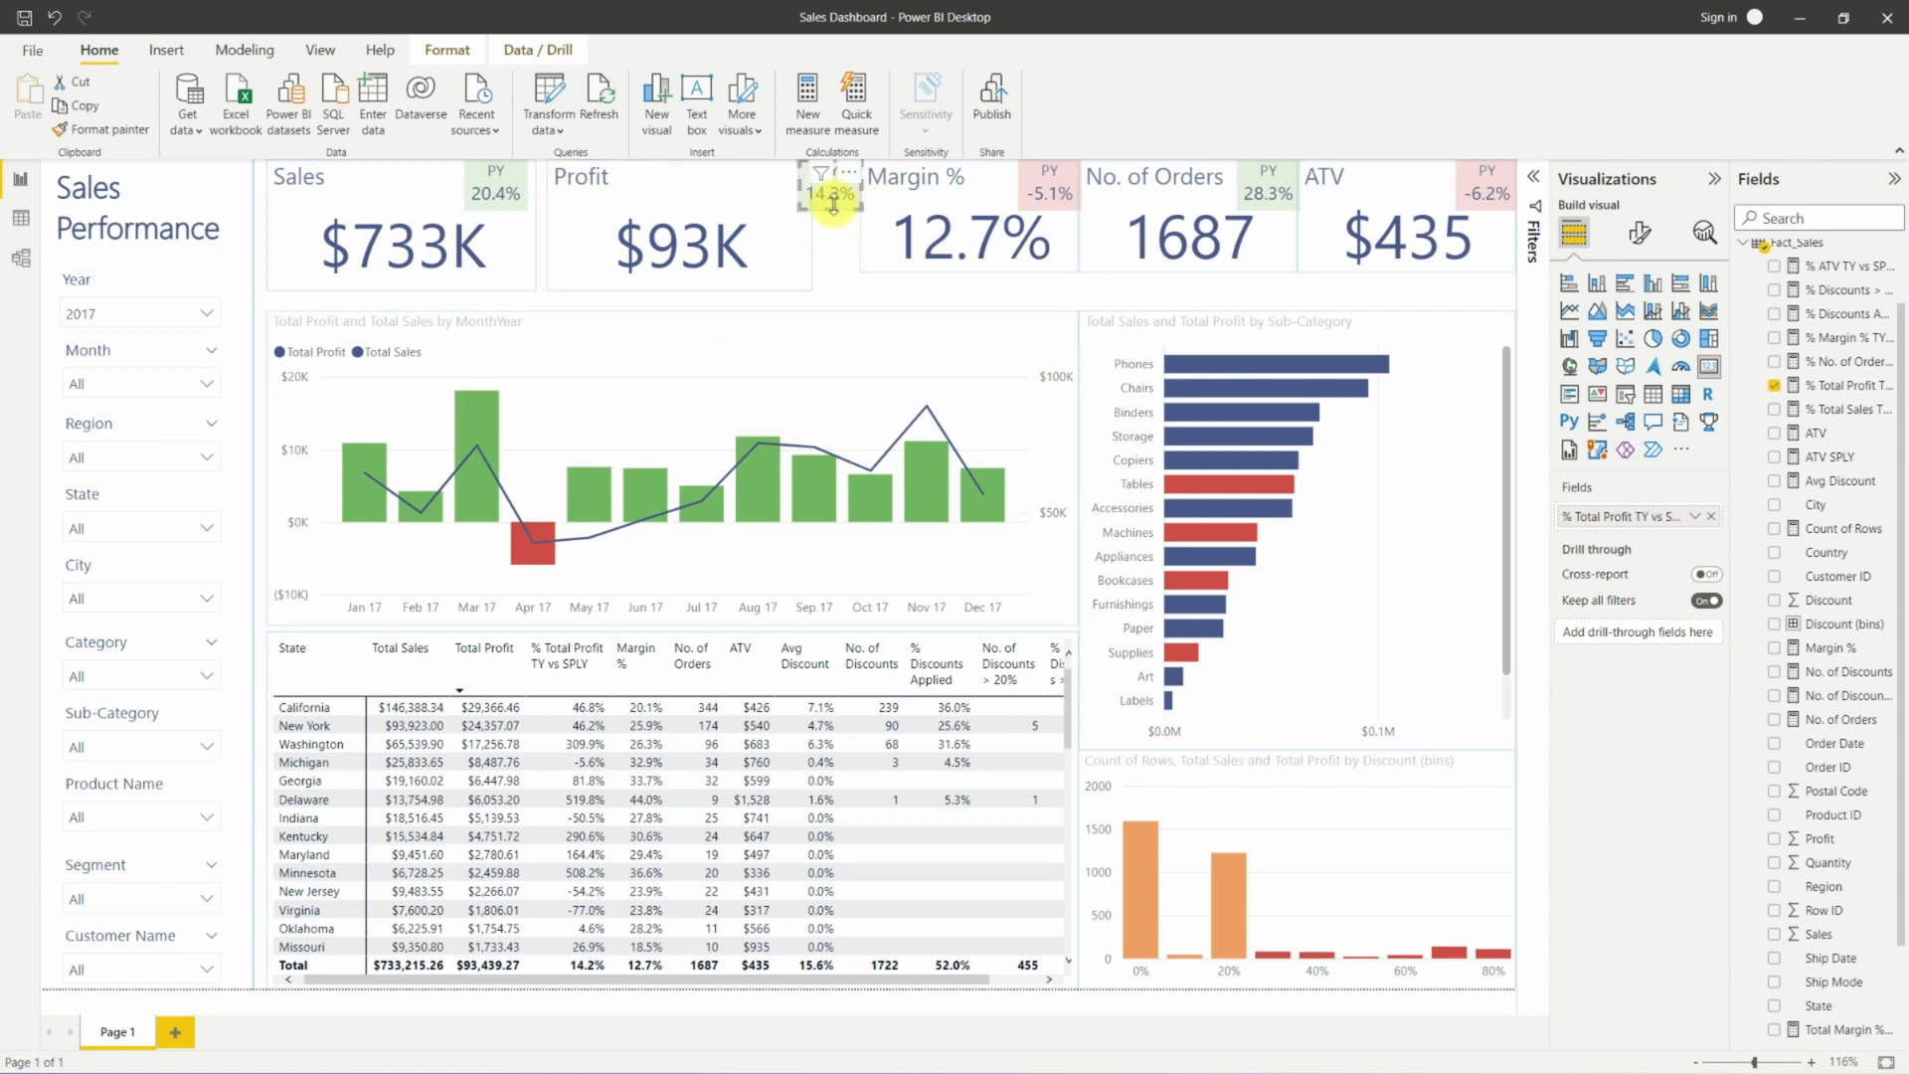
Extend the Margin % card downward to the Profit card's height and widen it slightly toward the Profit card.
left_click(962, 269)
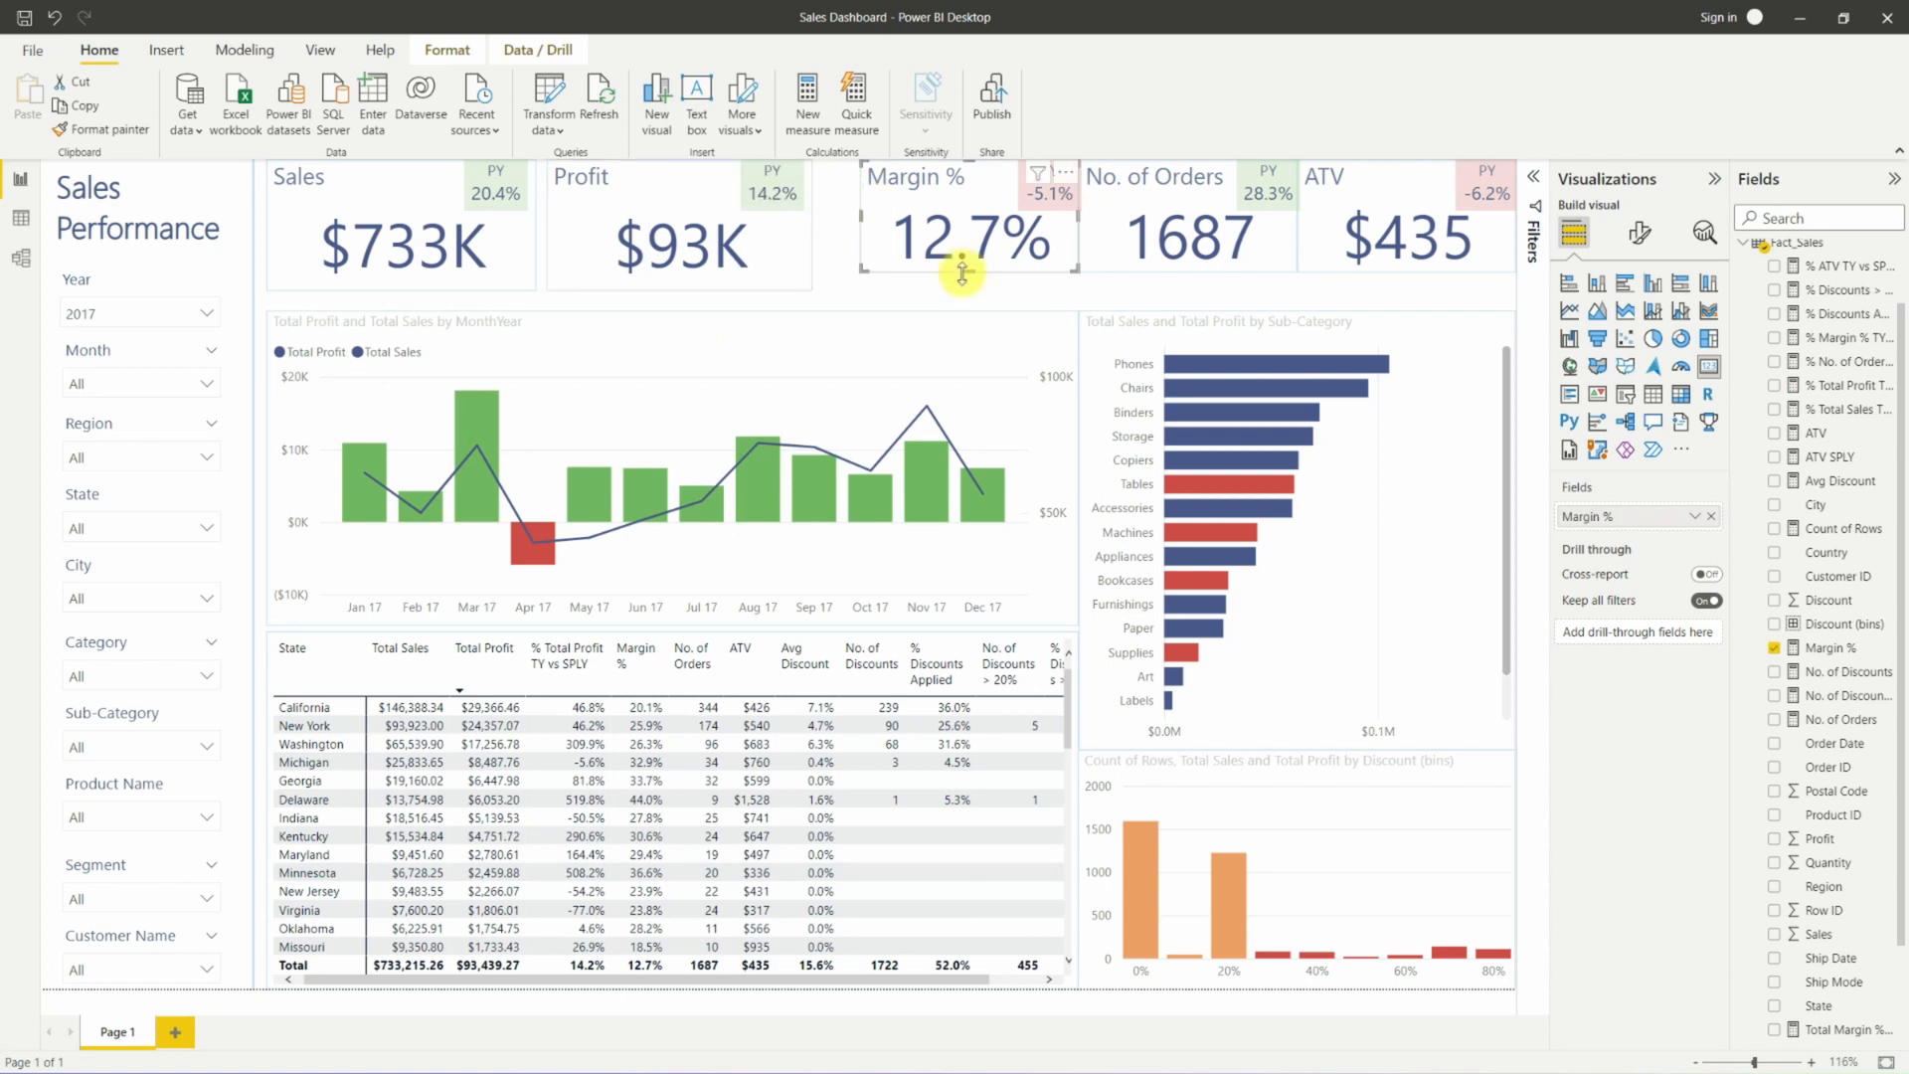
left_click_drag(962, 269, 955, 287)
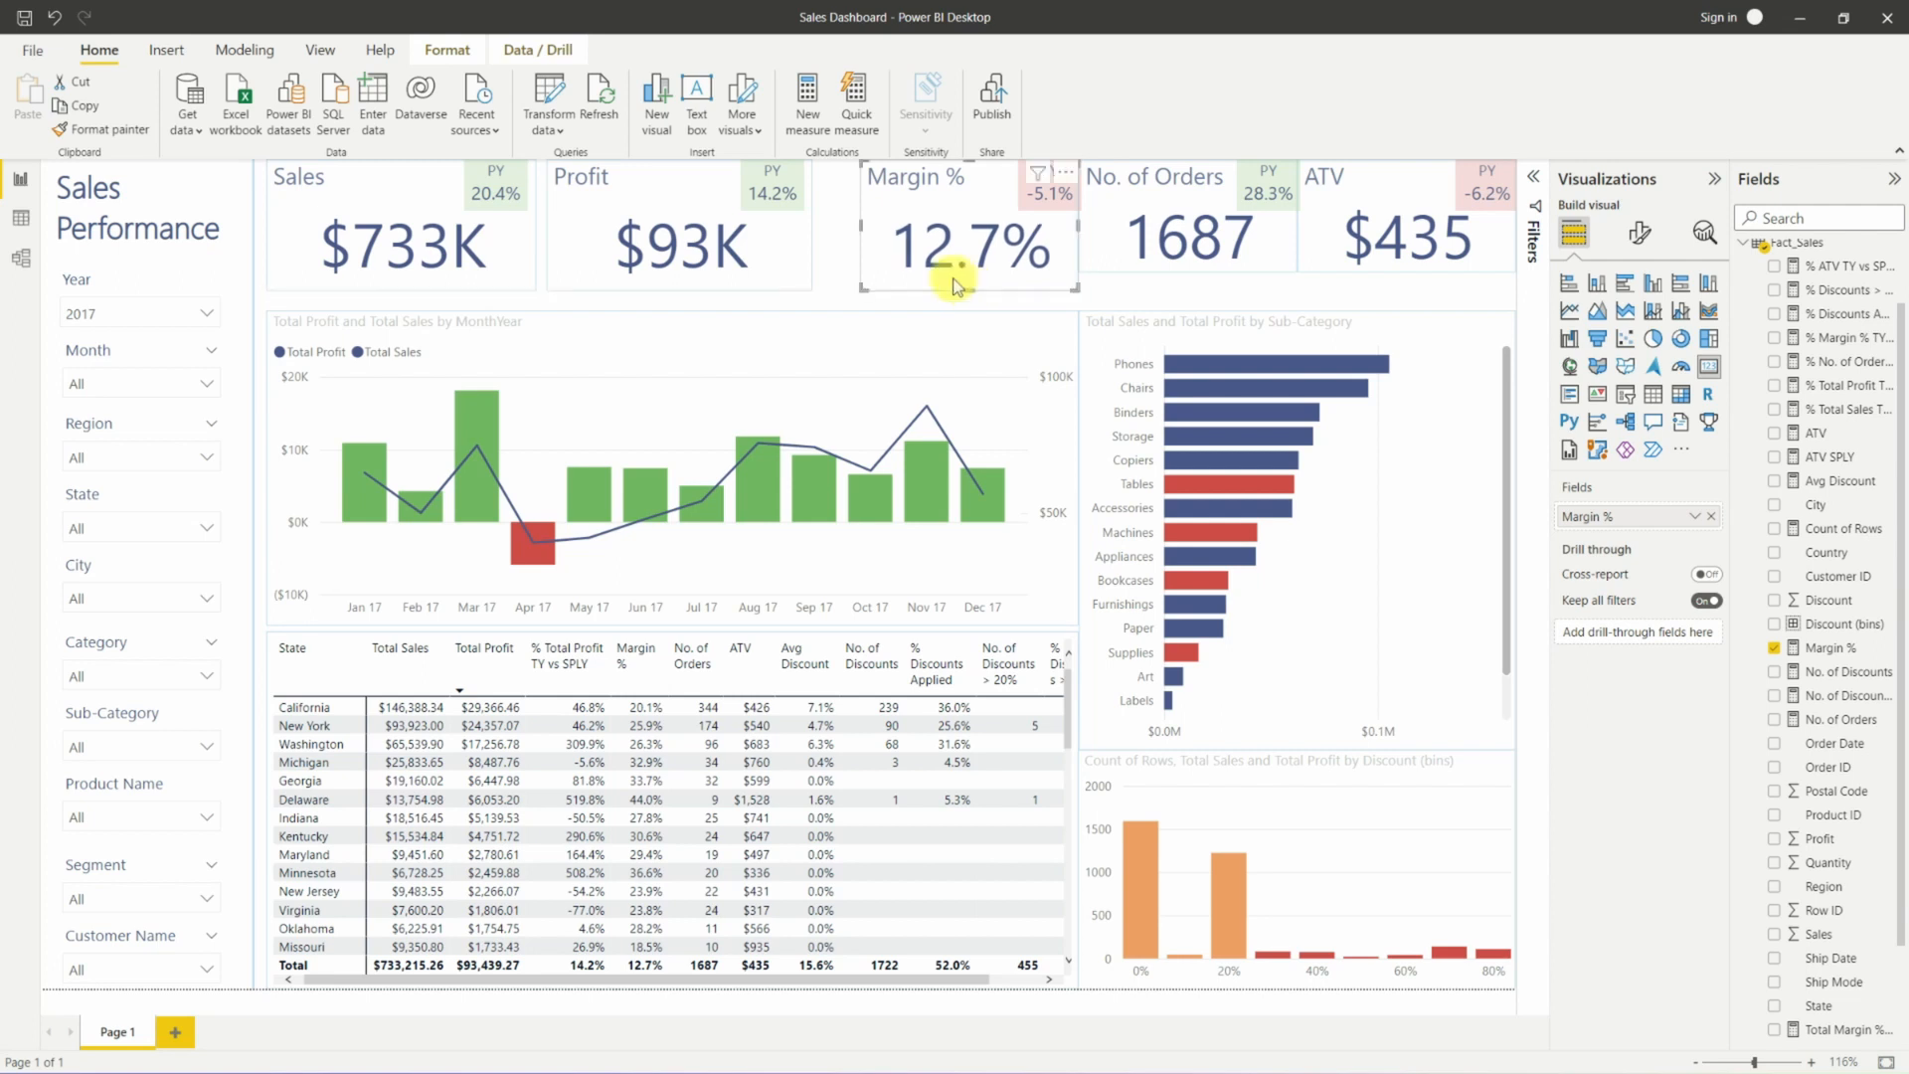
left_click_drag(861, 223, 846, 225)
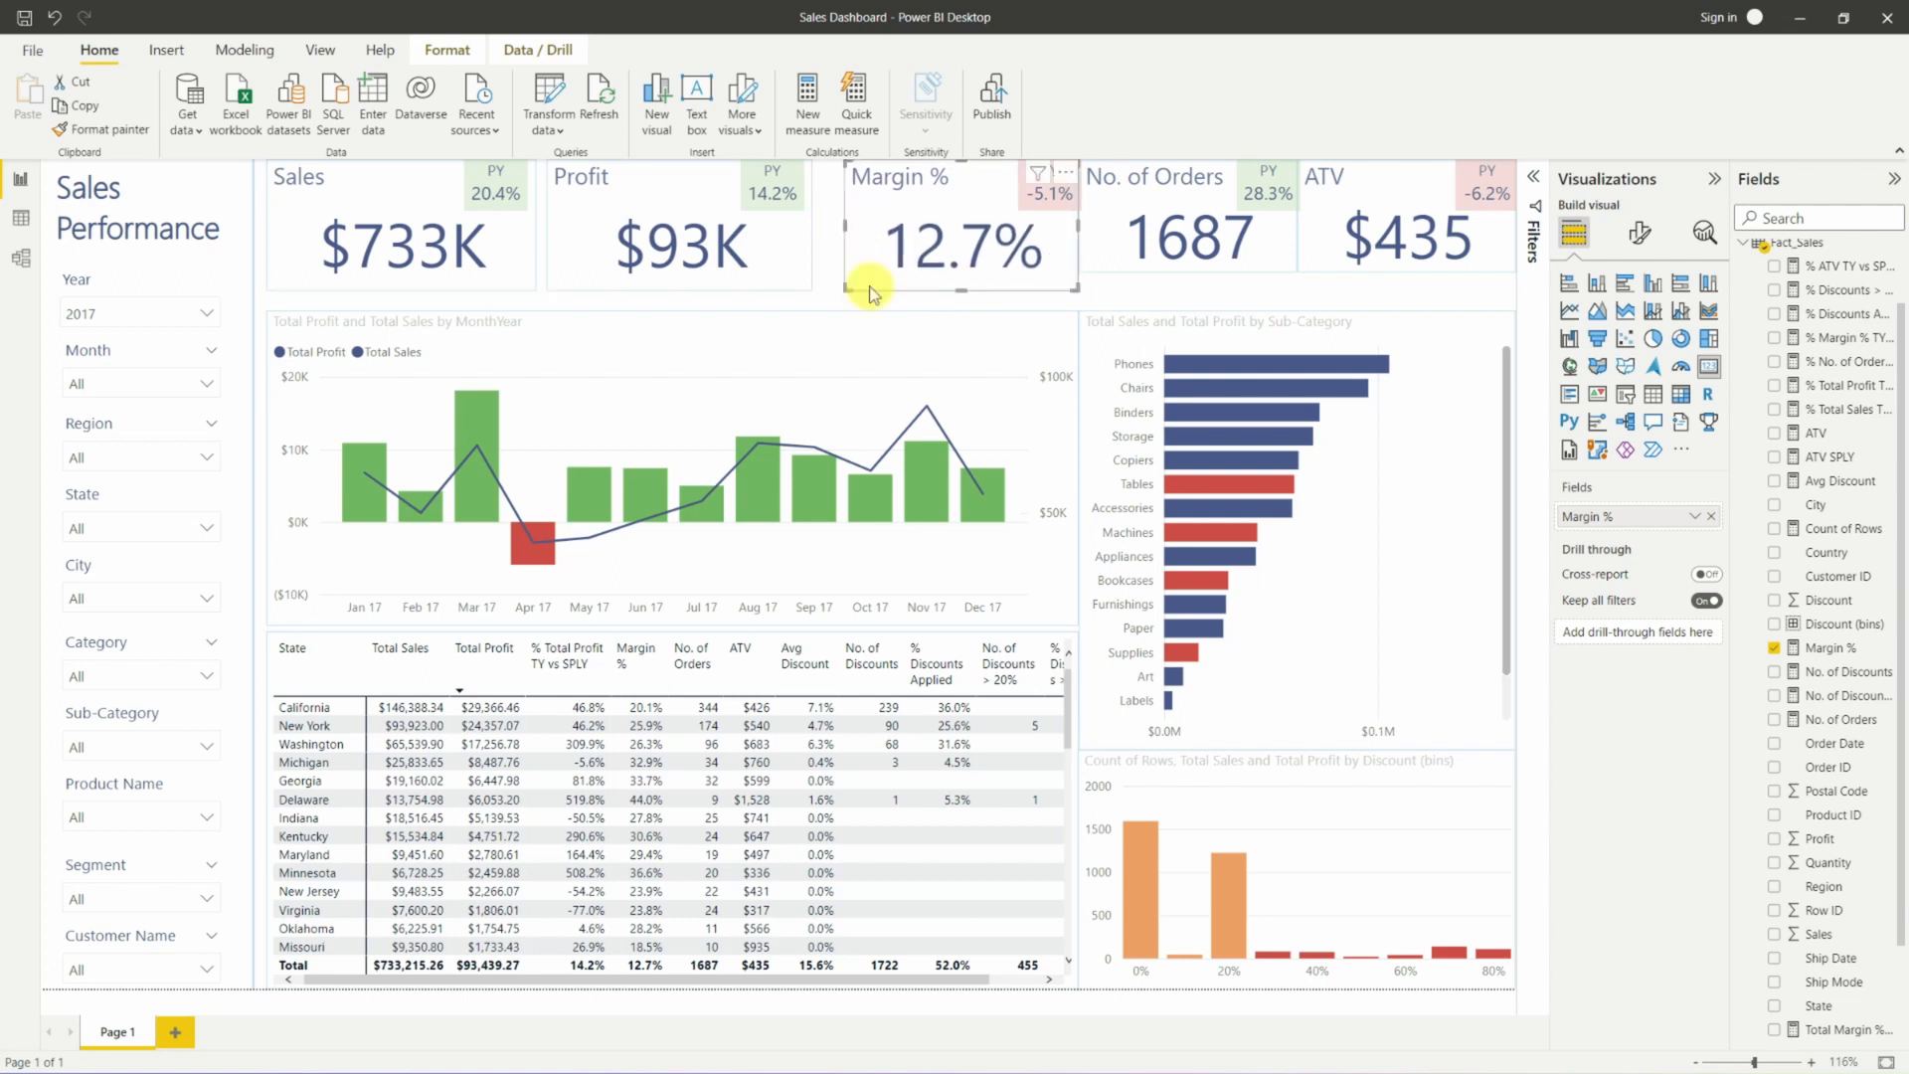
Nudge the Margin % card toward the Profit card, leaving a small gap between them.
key("Left")
key("Left")
key("Left")
key("Left")
key("Left")
key("Left")
key("Left")
key("Left")
key("Left")
key("Left")
key("Left")
key("Left")
key("Left")
key("Left")
key("Left")
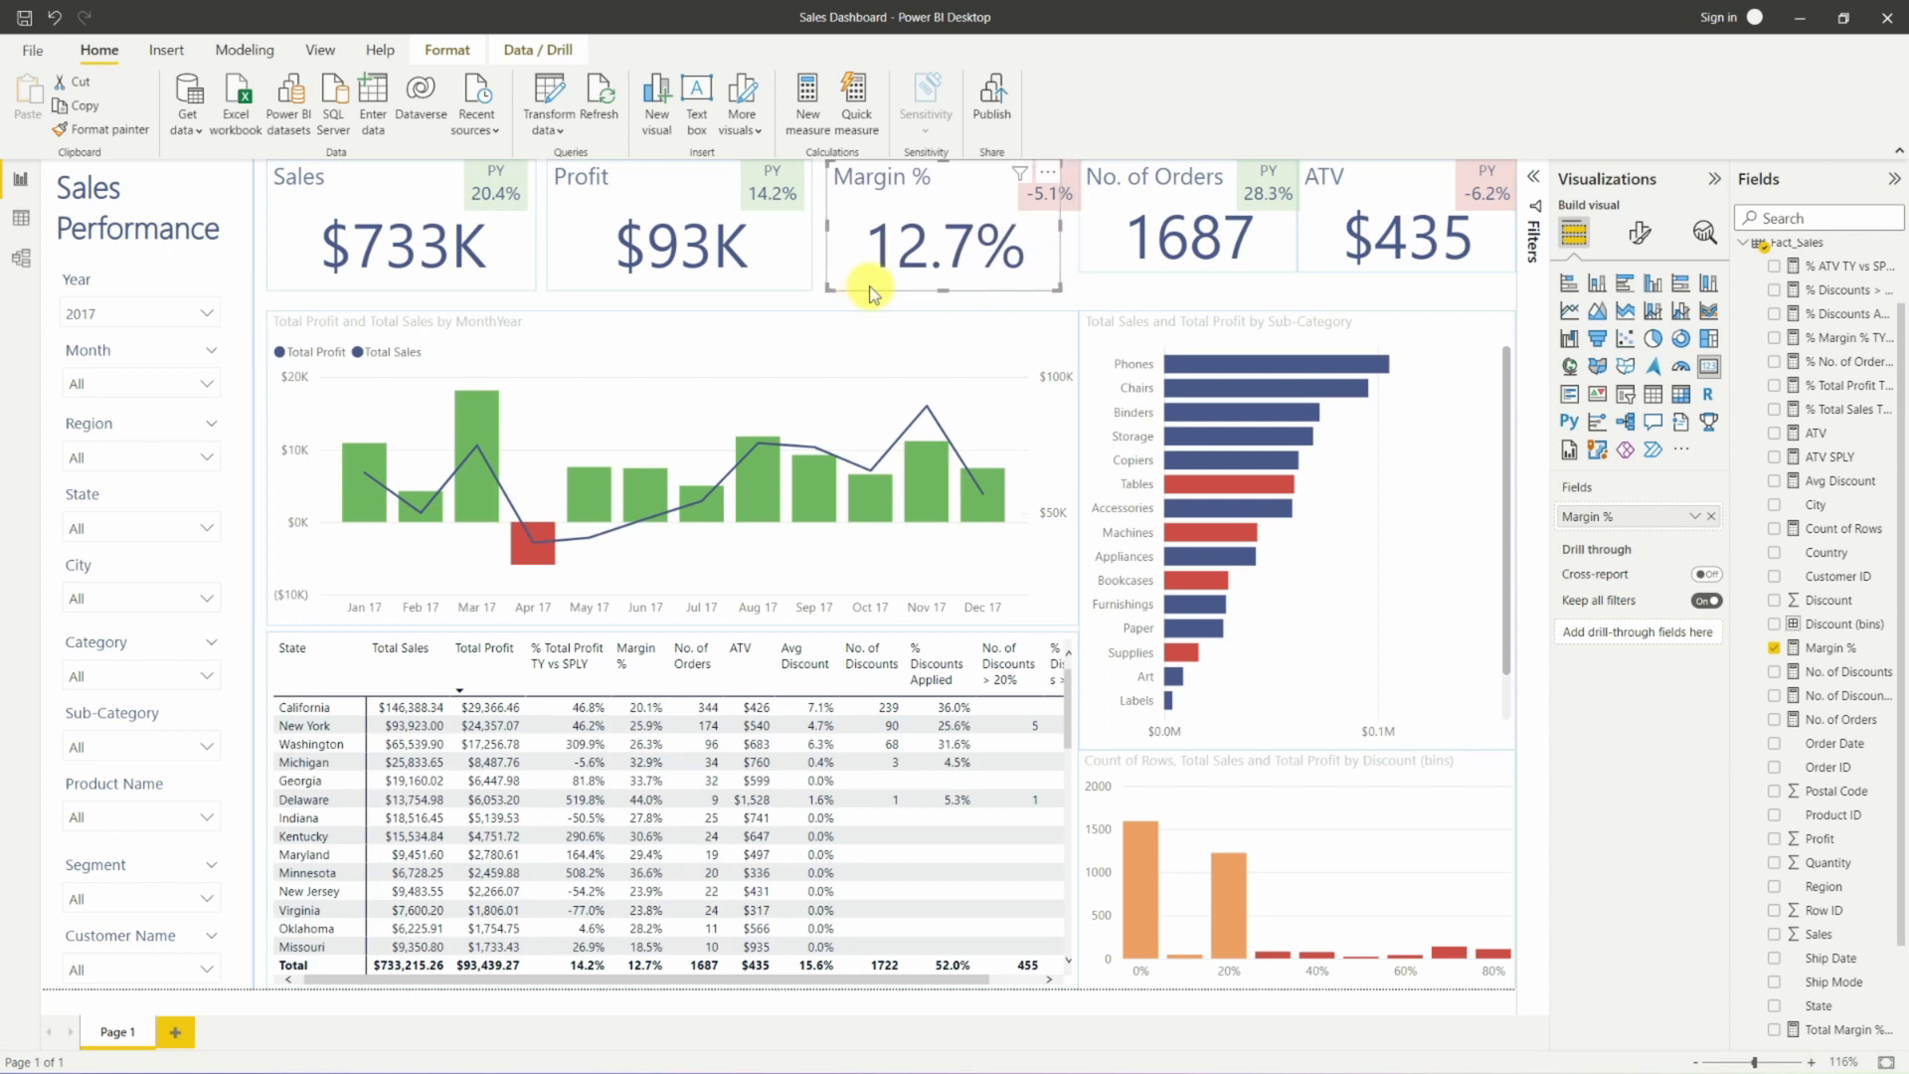
key("Left")
key("Left")
key("Left")
key("Left")
Resize and space the No. of Orders and ATV cards to match the other KPI cards, with their PY cards in the corners.
left_click(1121, 266)
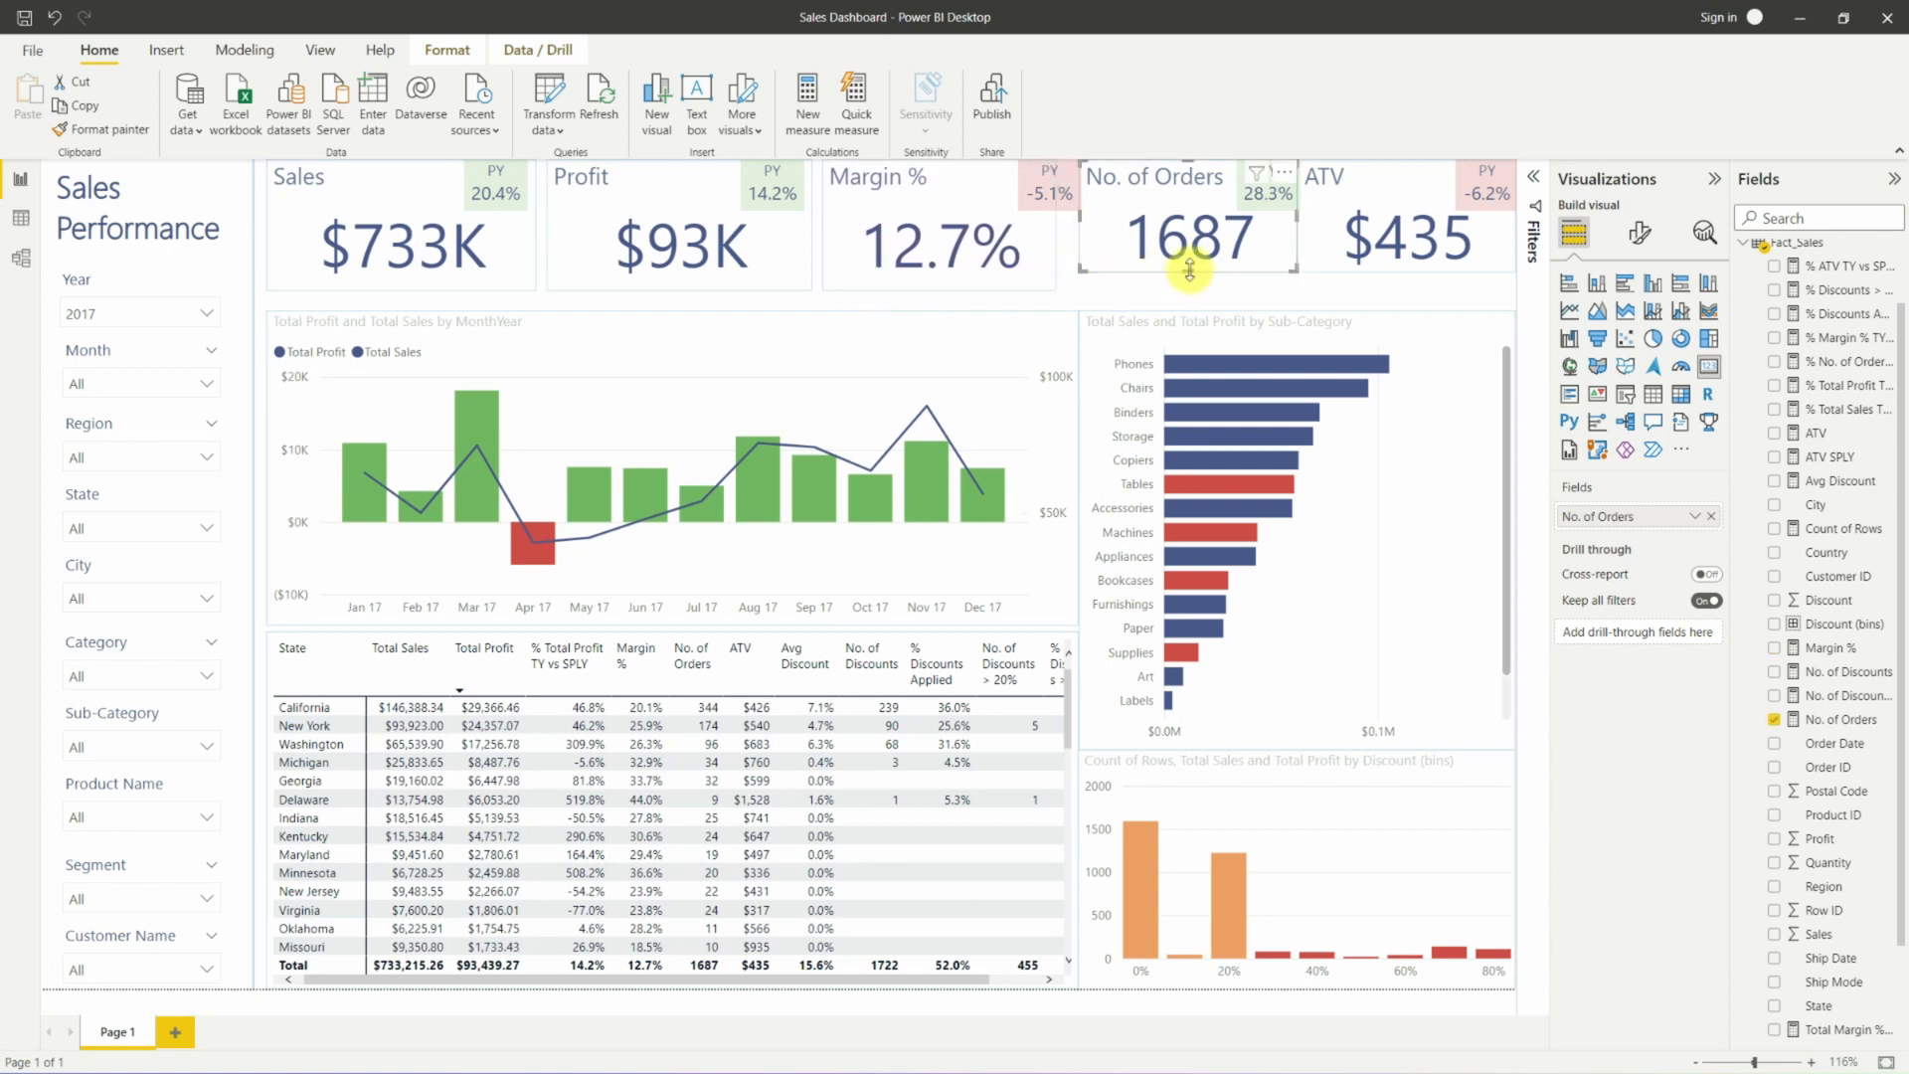
left_click_drag(1189, 268, 1183, 288)
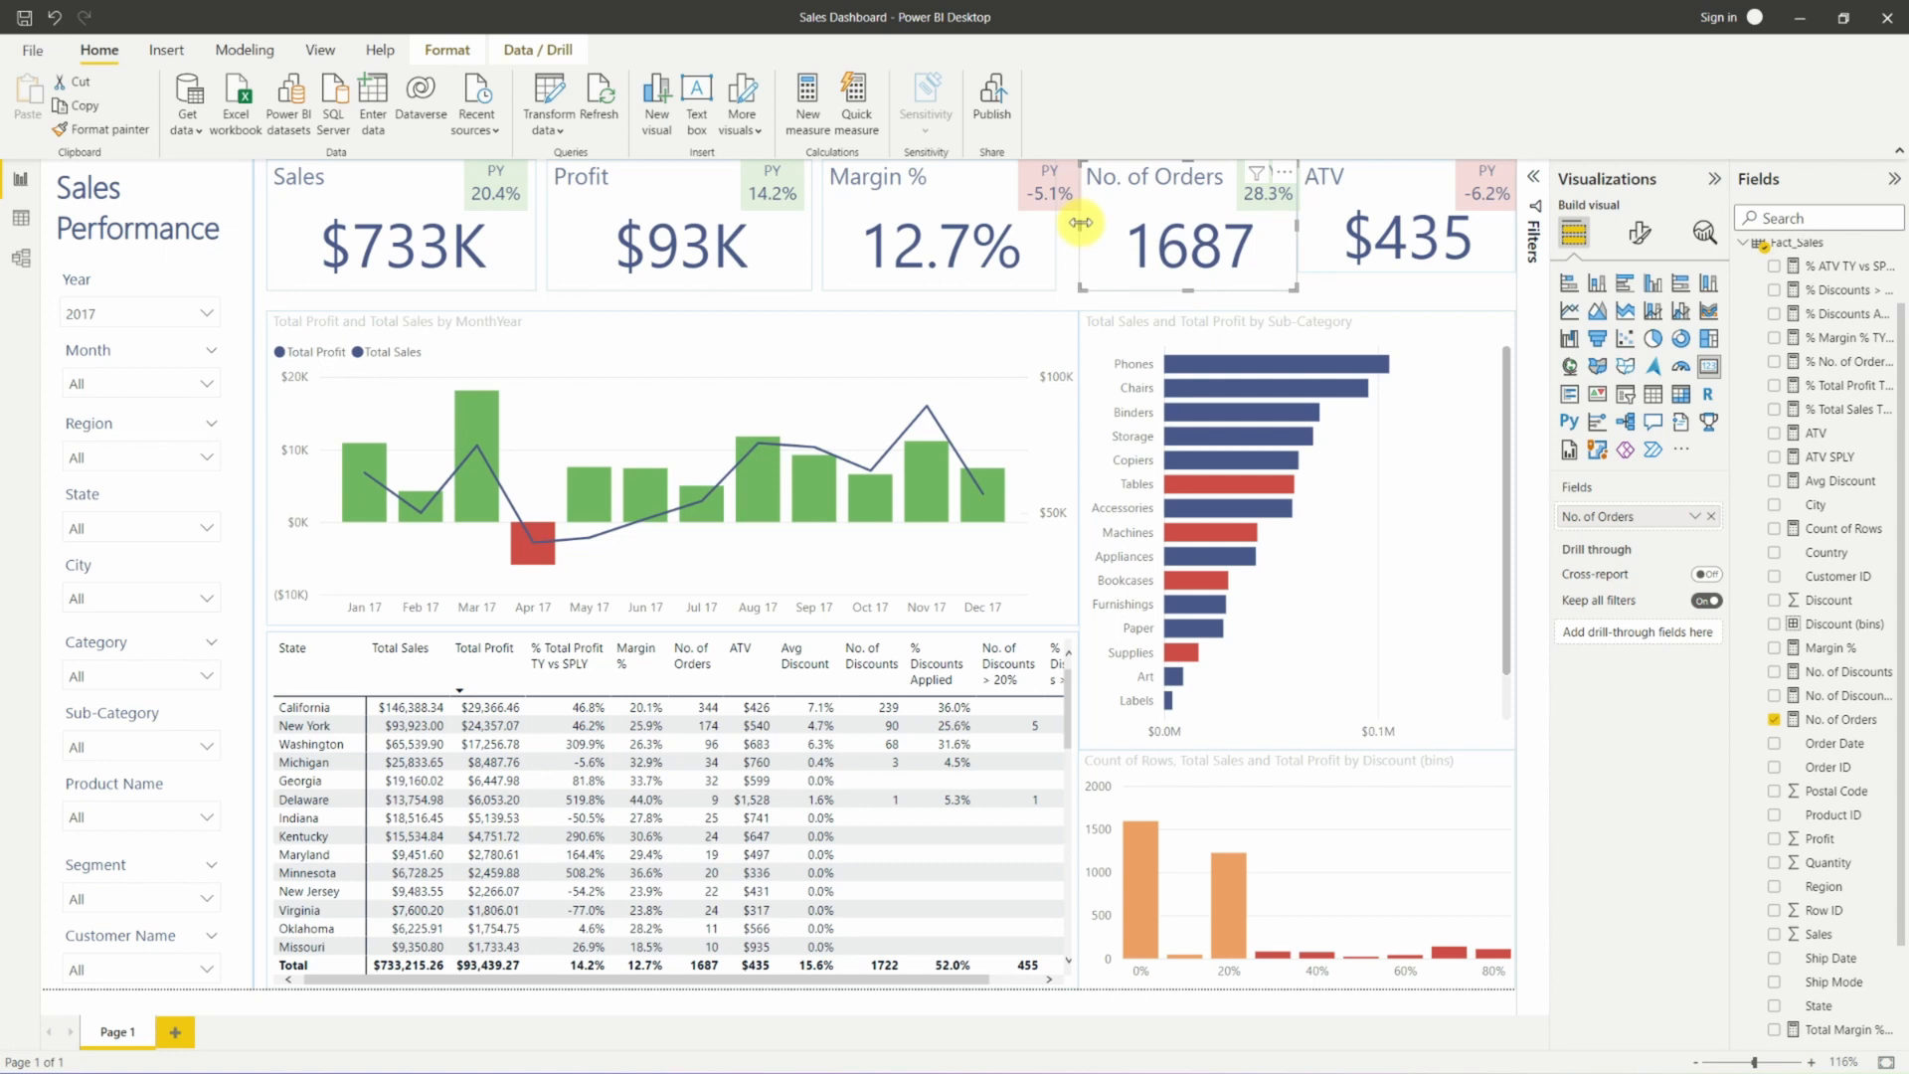
left_click_drag(1081, 223, 1072, 231)
left_click(1402, 278)
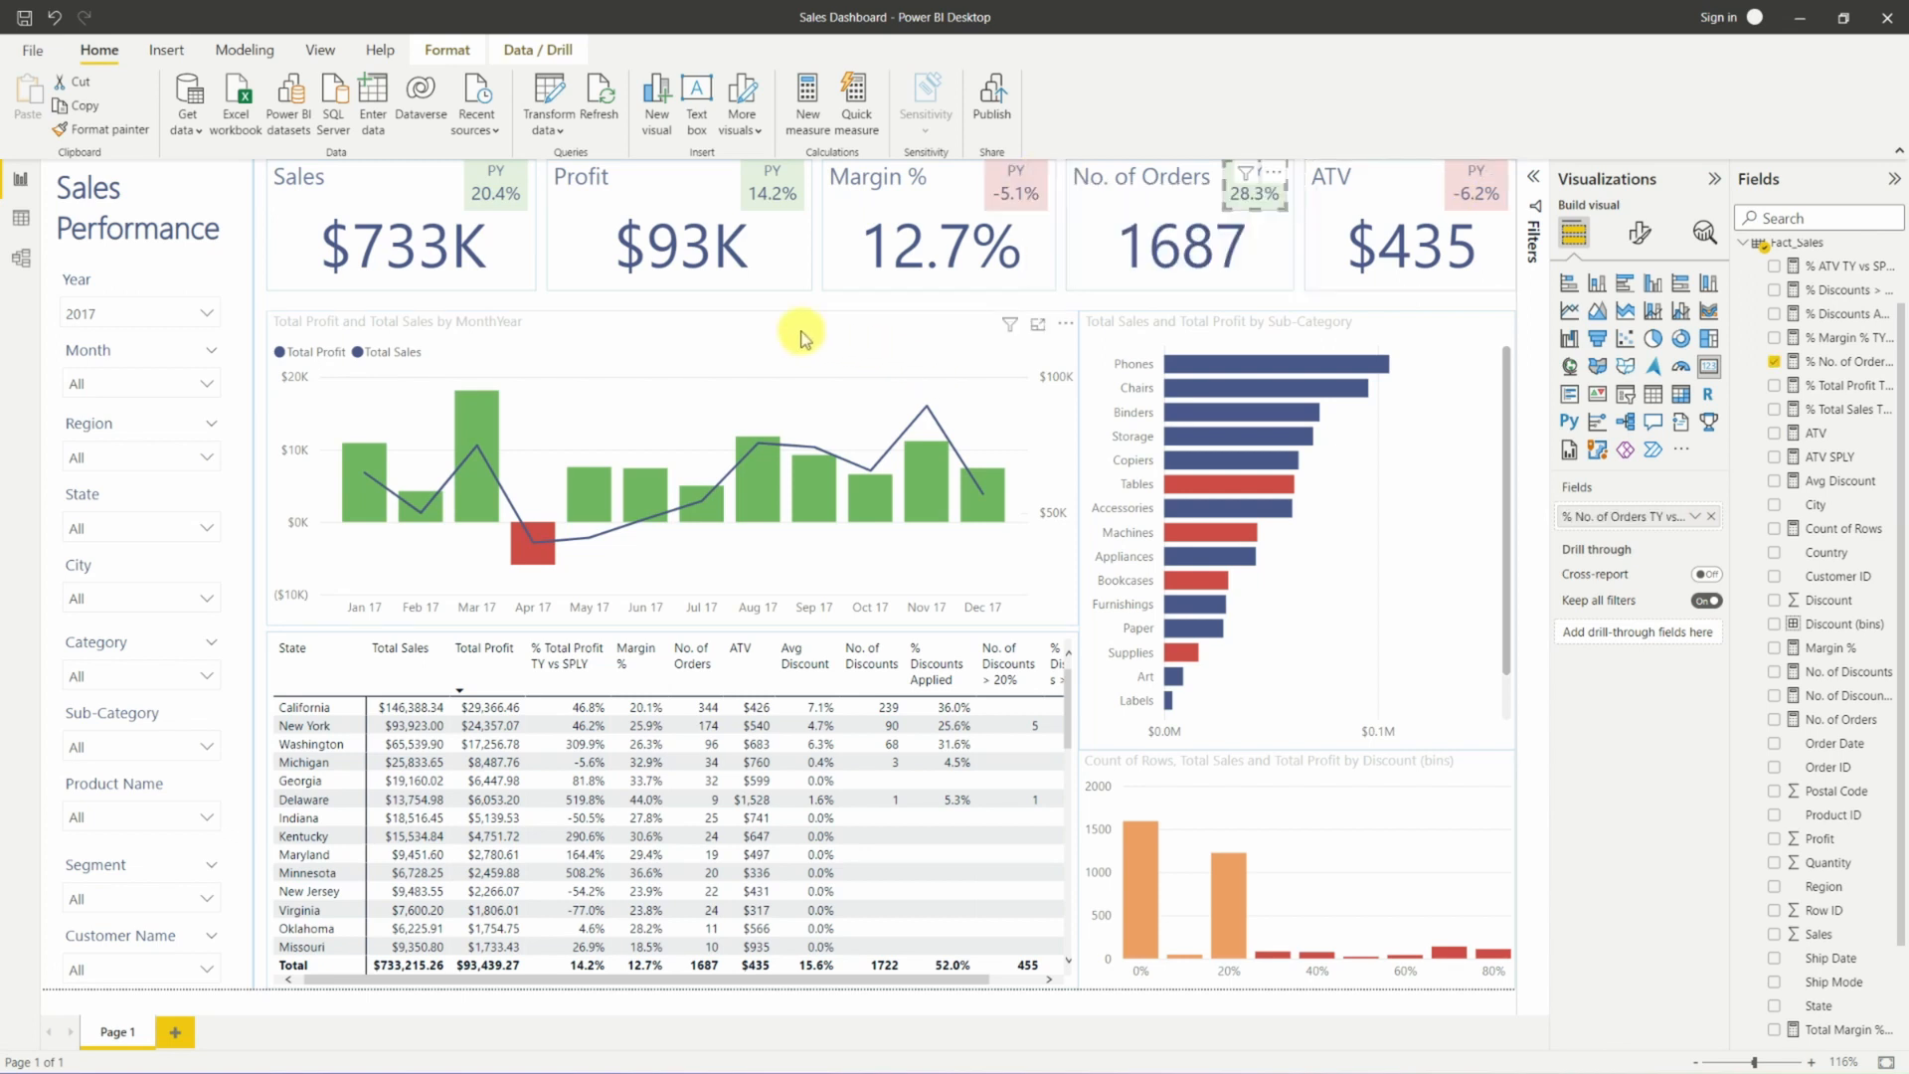
Nudge the Total Profit and Total Sales by MonthYear chart up toward the KPI cards, leaving a small gap.
left_click(804, 339)
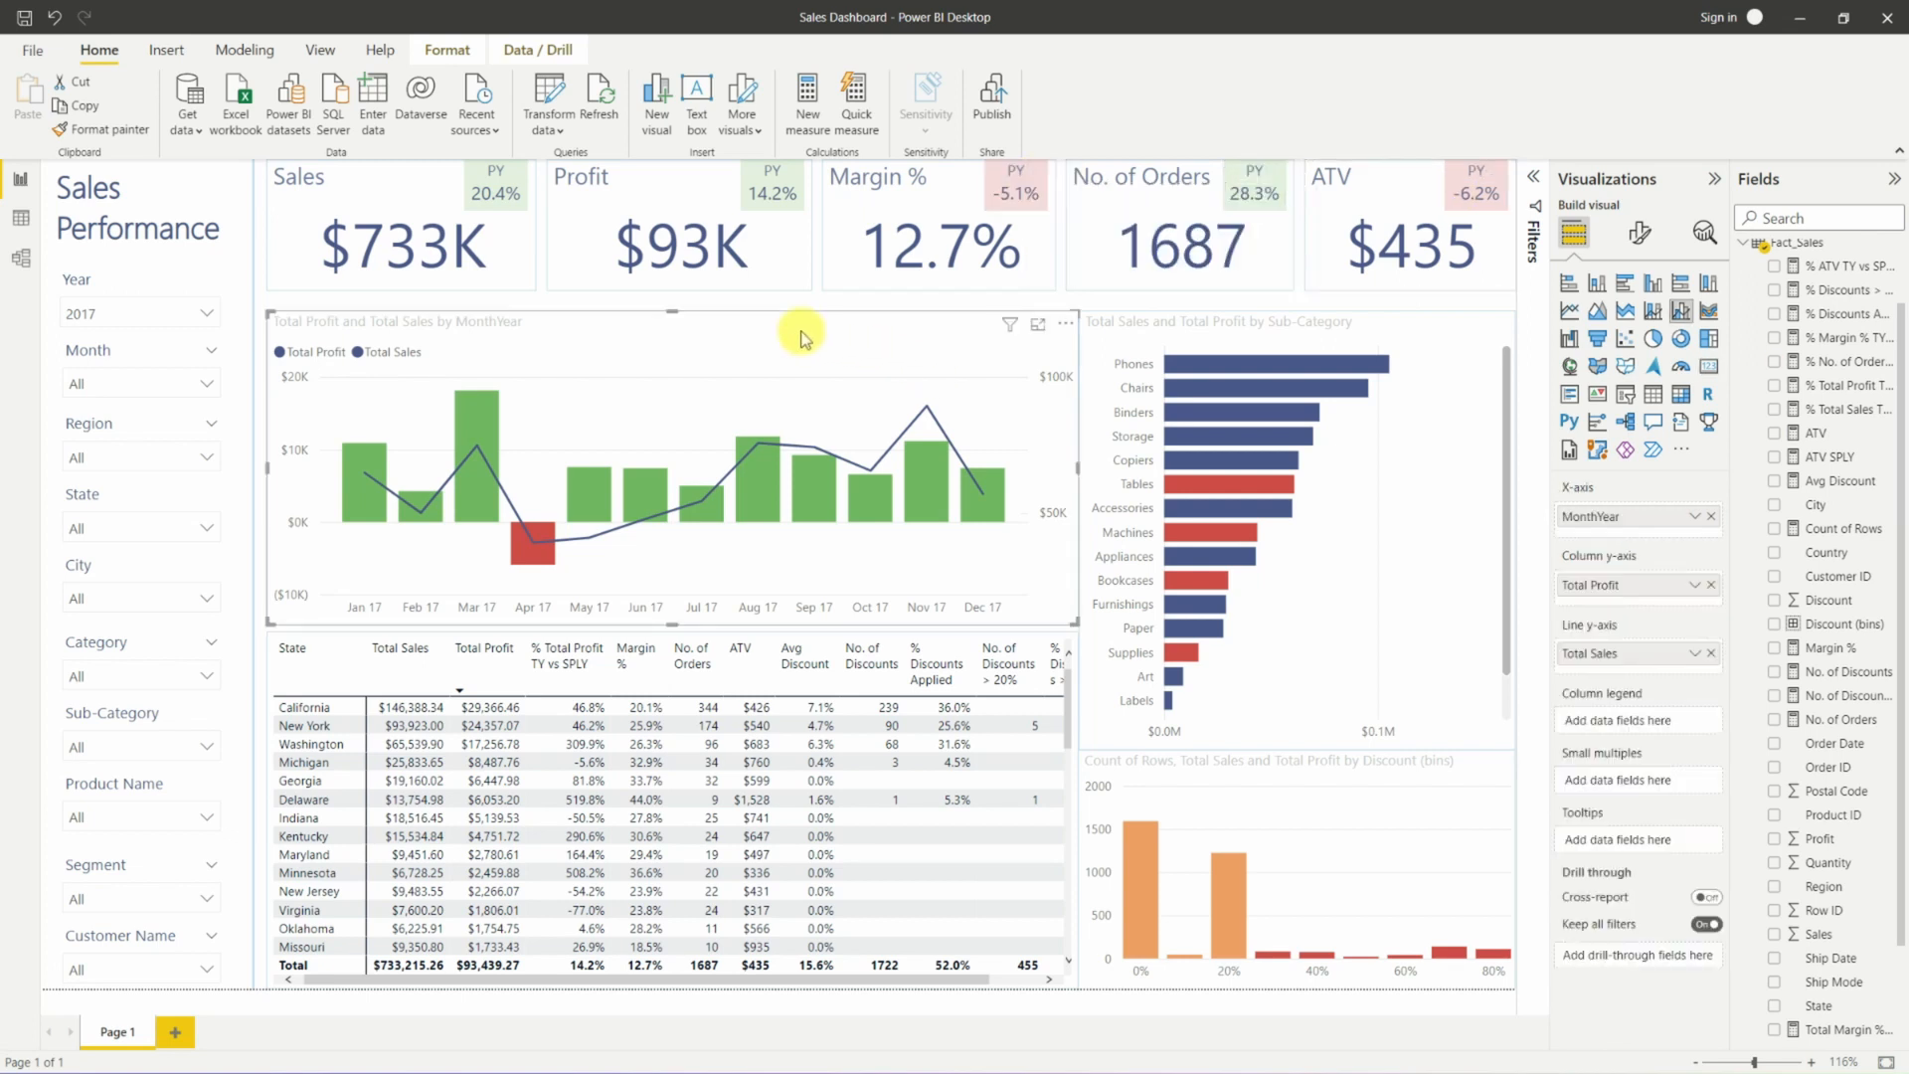
key("Up")
key("Up")
key("Up")
key("Up")
key("Up")
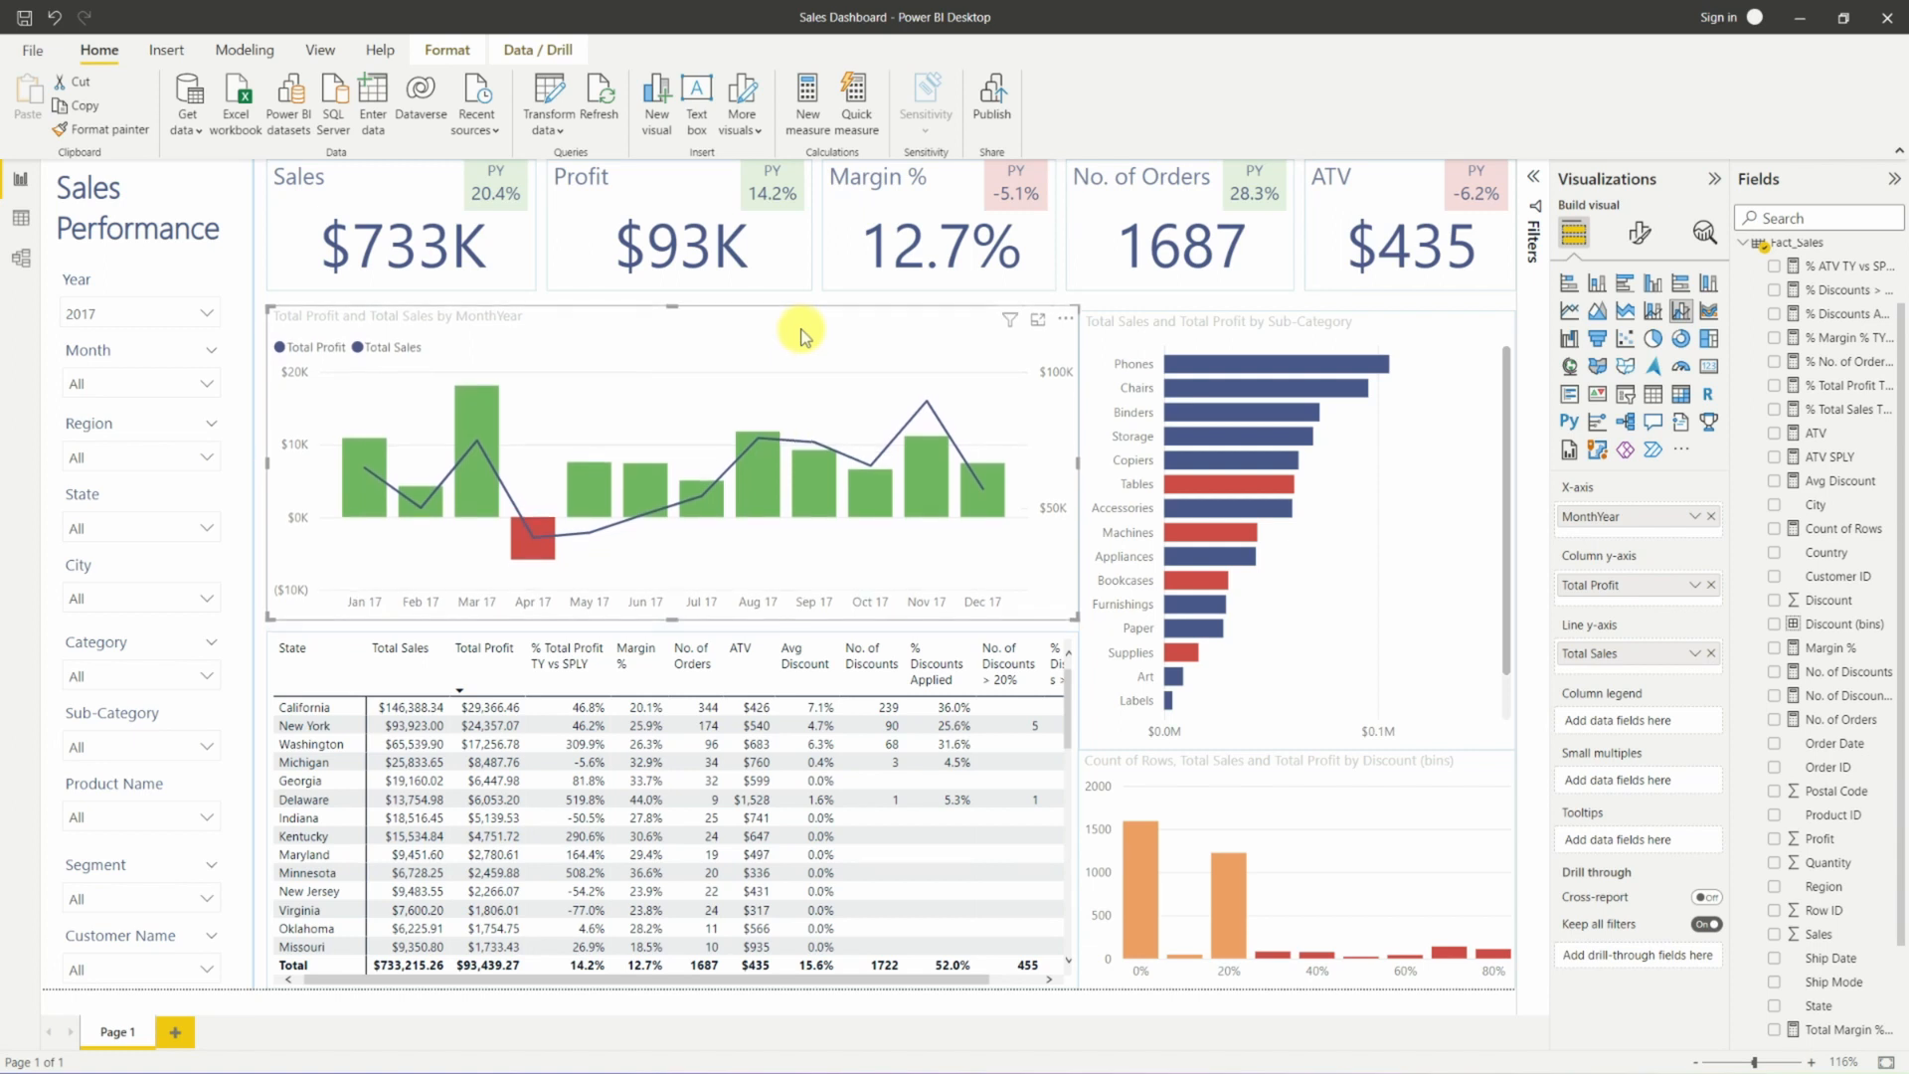
key("Up")
key("Up")
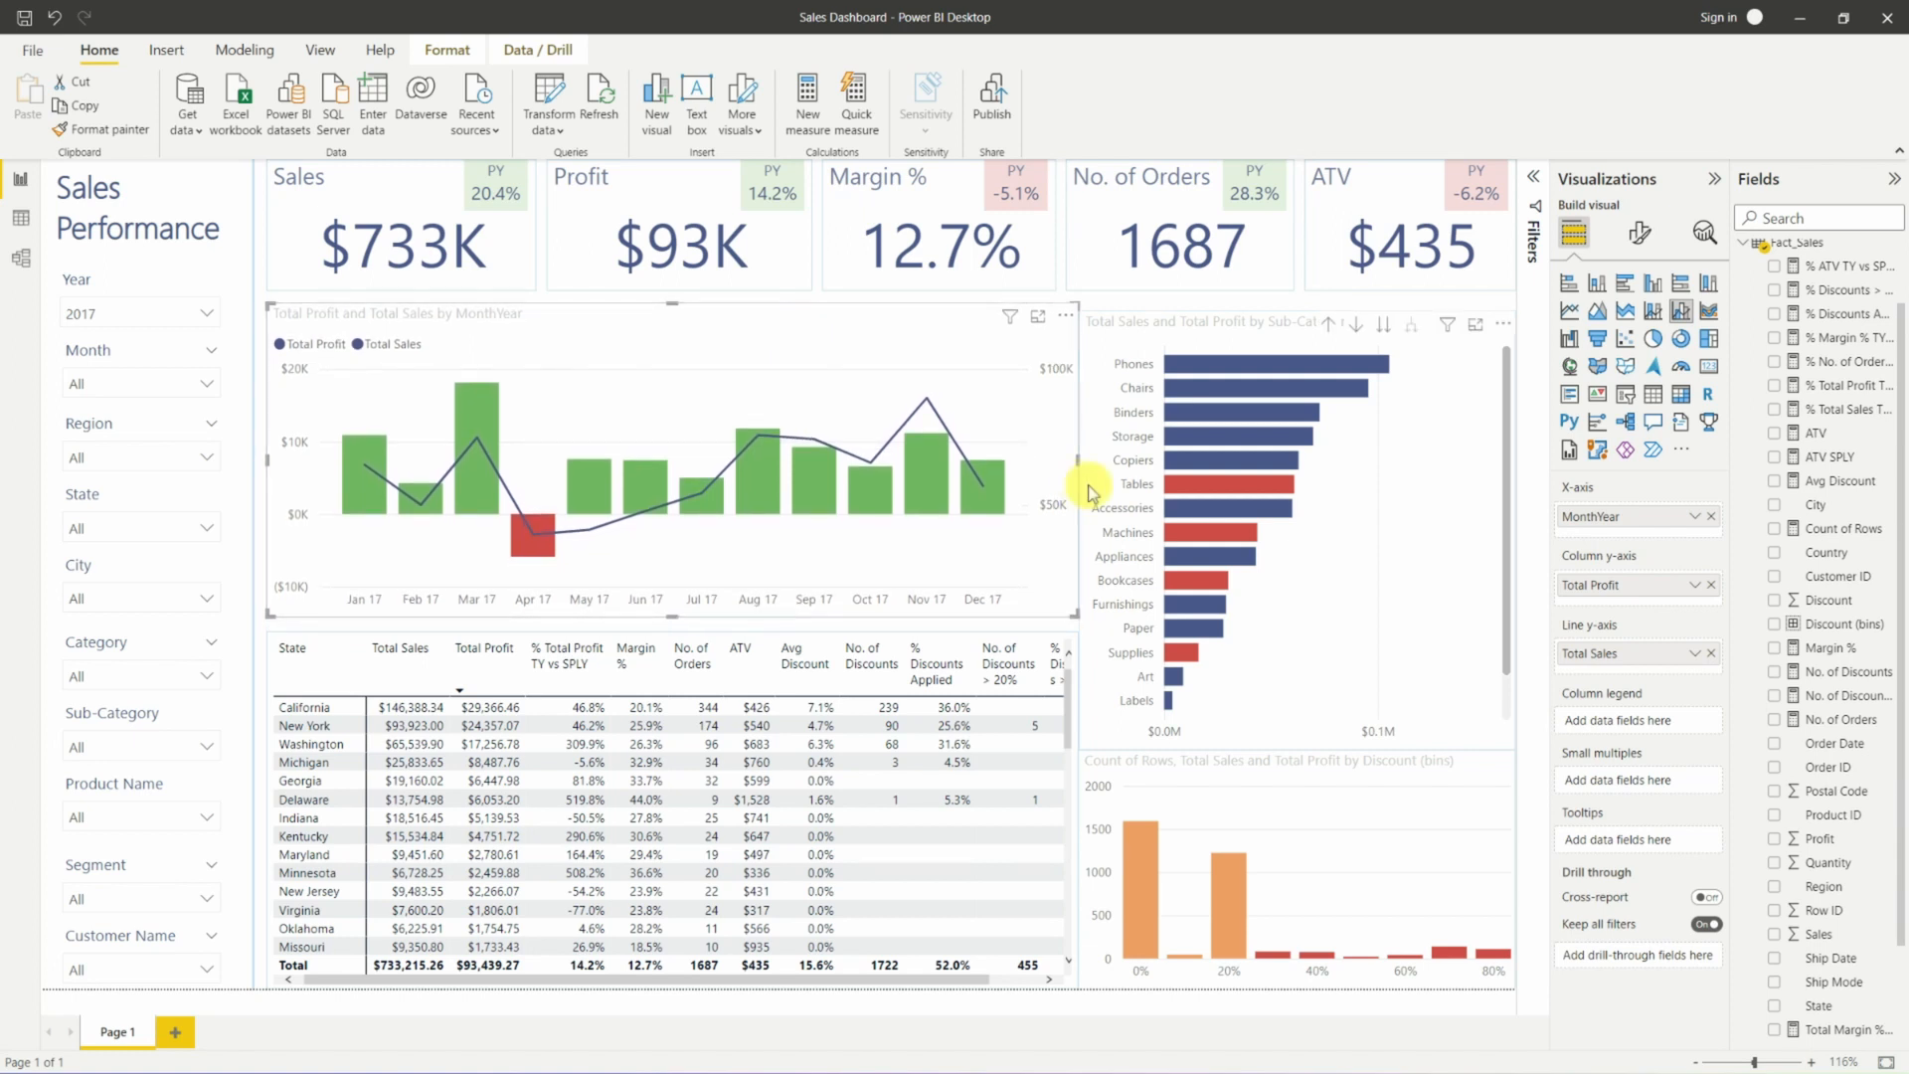
Narrow the Sub-Category bar chart away from the MonthYear chart and extend its upper edge toward the KPI cards.
left_click(1094, 557)
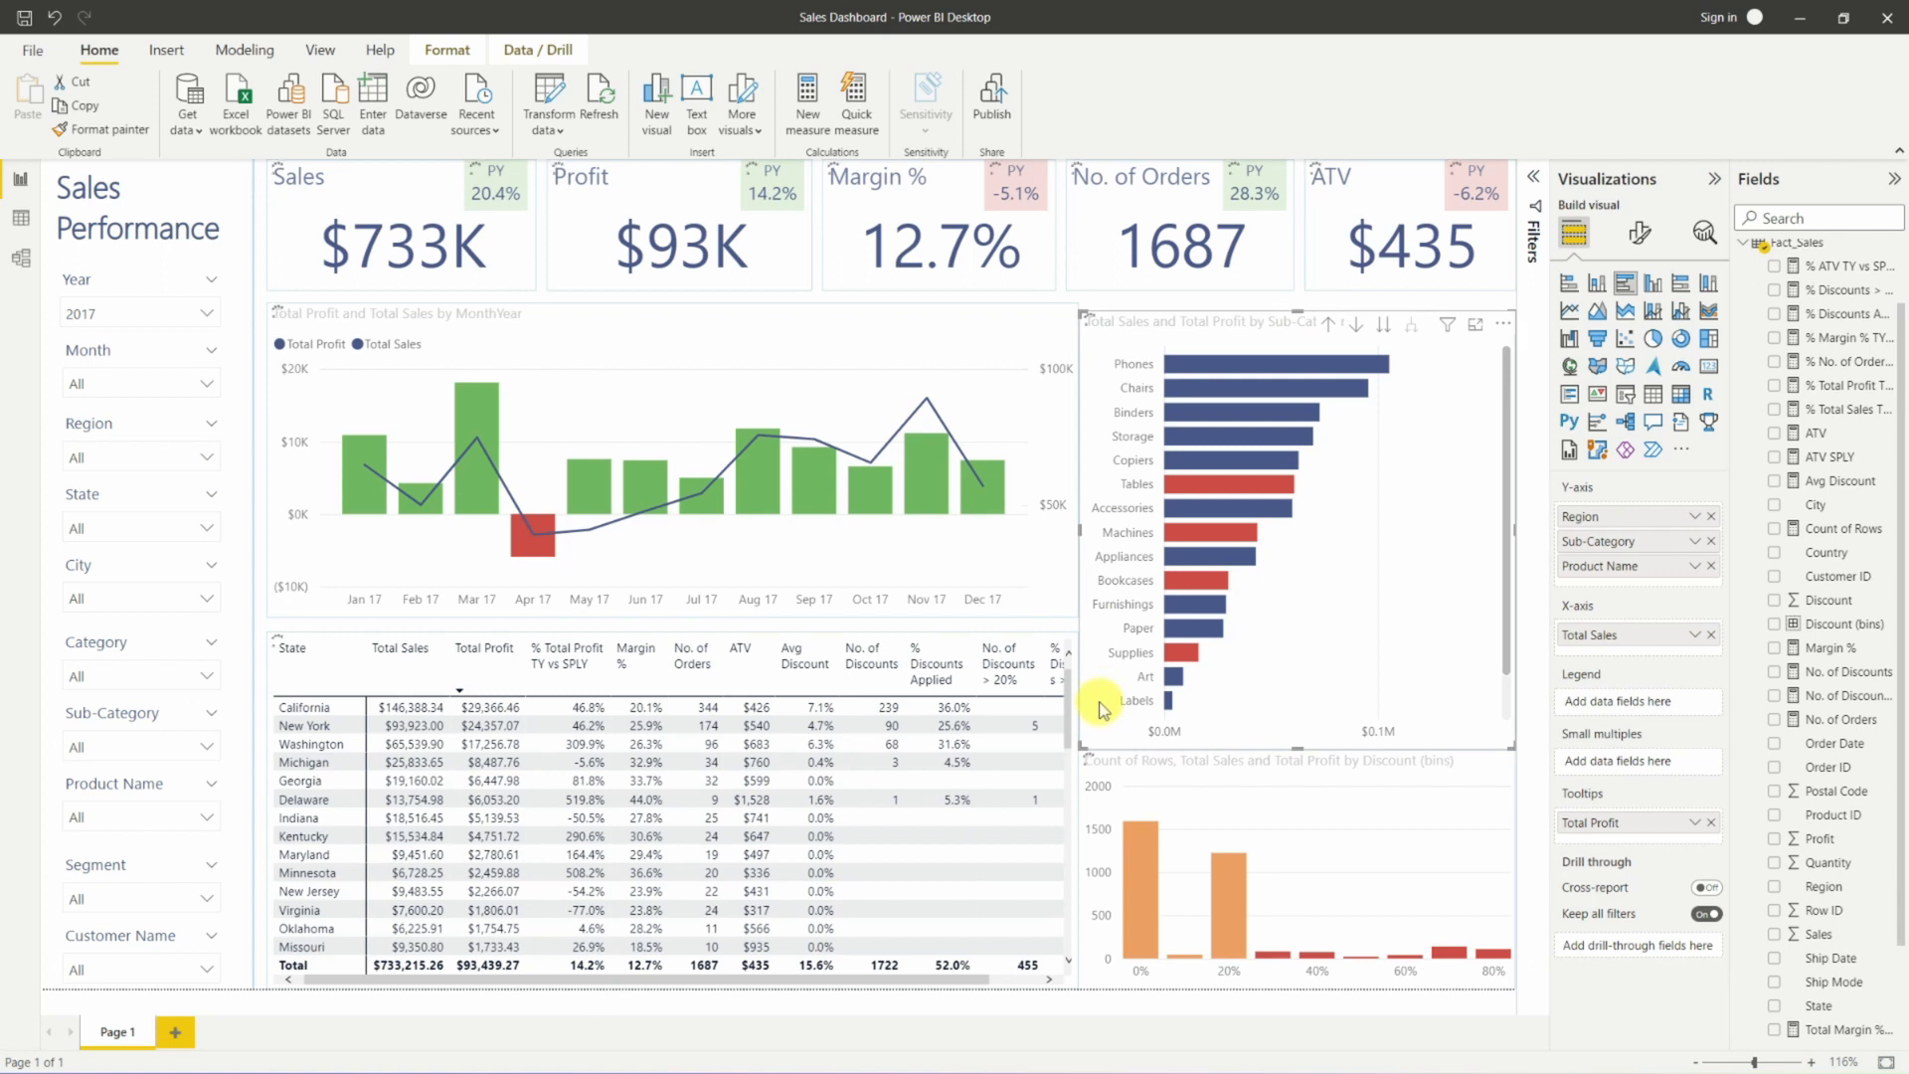
left_click_drag(1081, 530, 1096, 530)
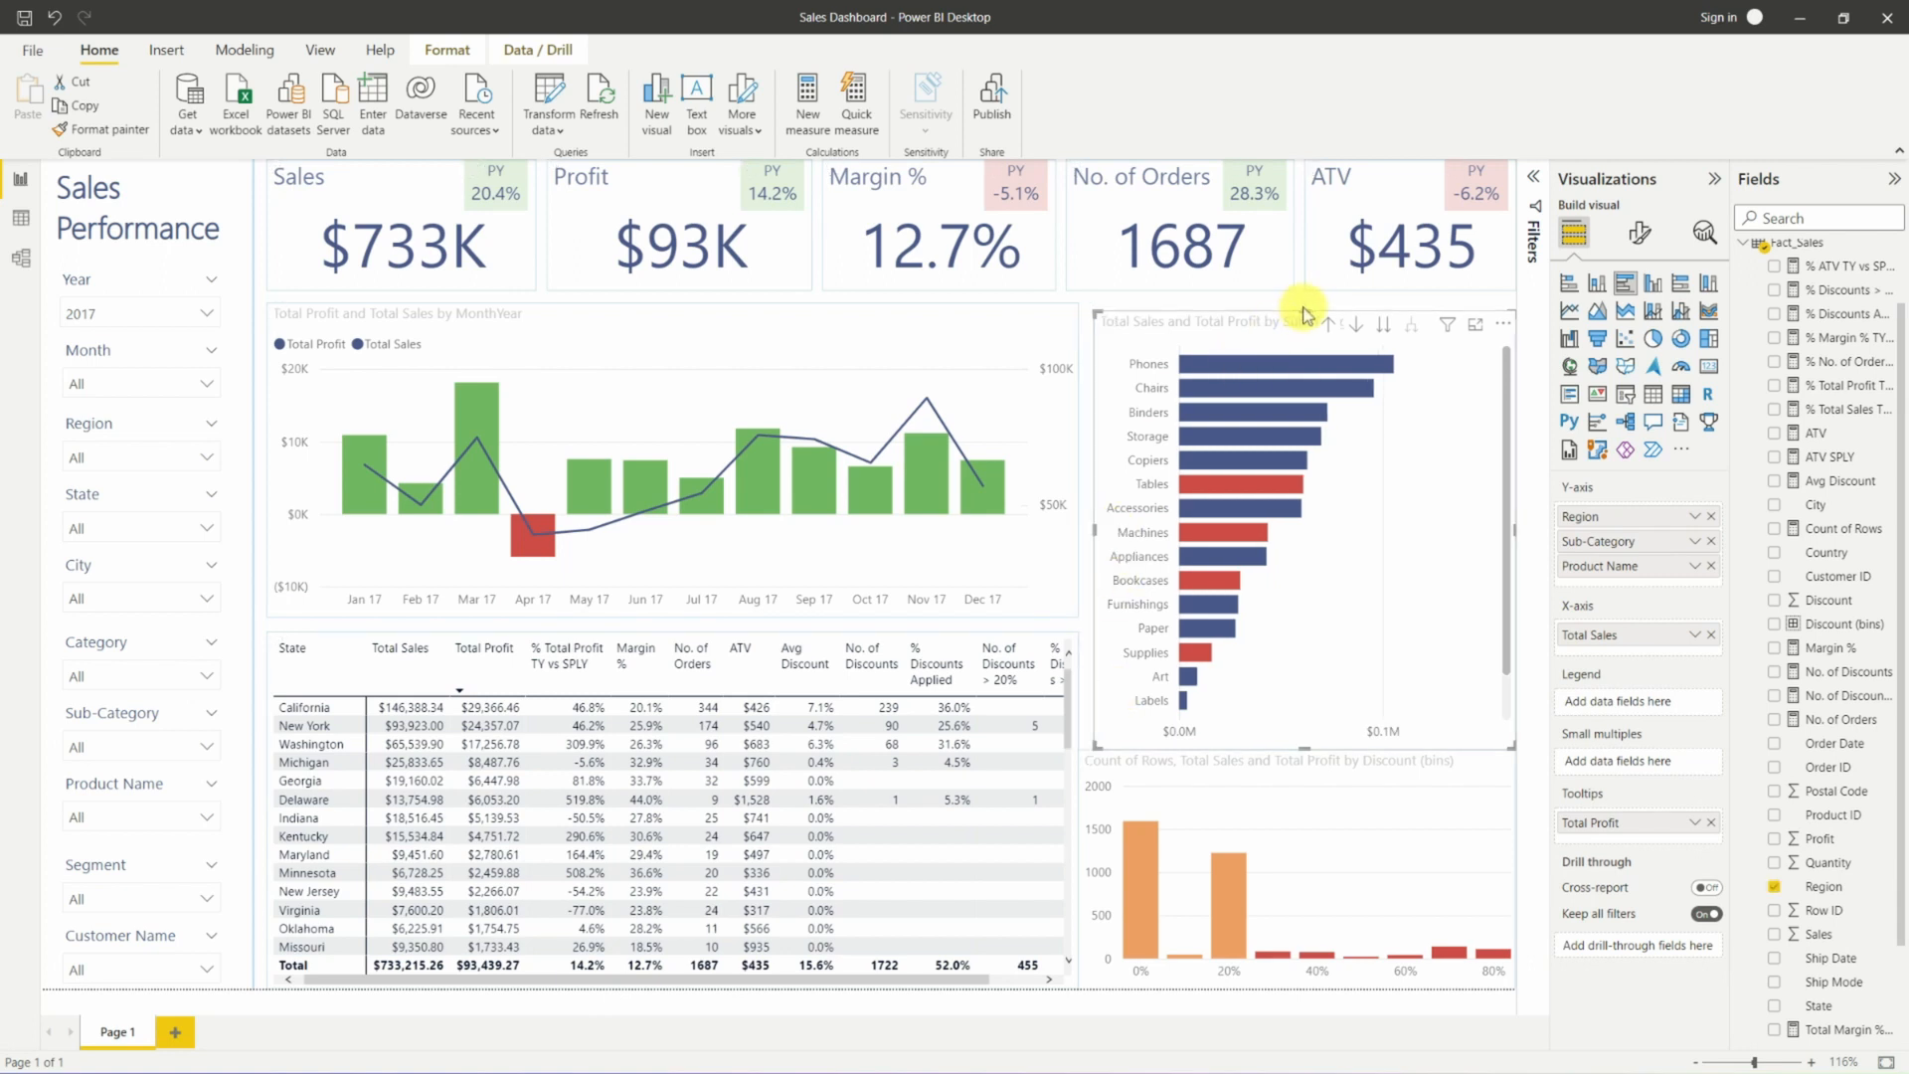
left_click_drag(1305, 312, 1304, 304)
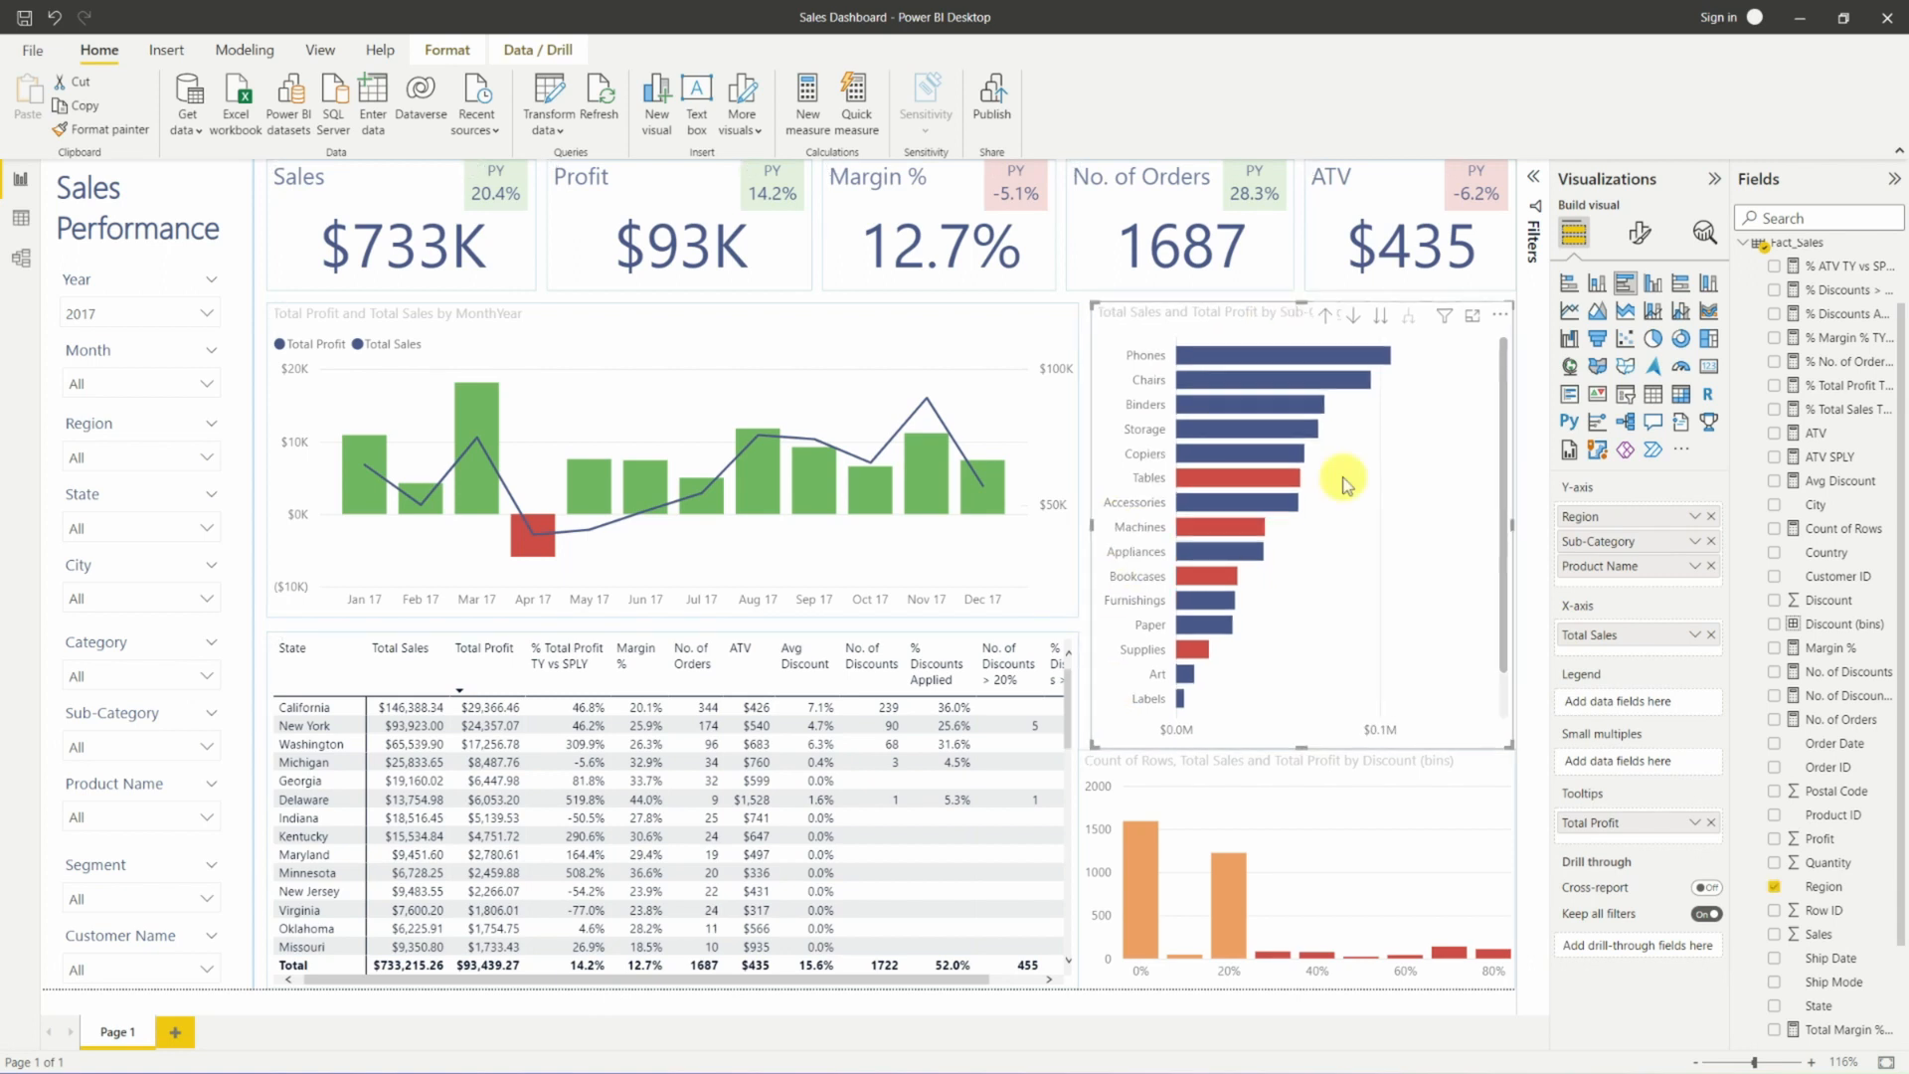
key("Up")
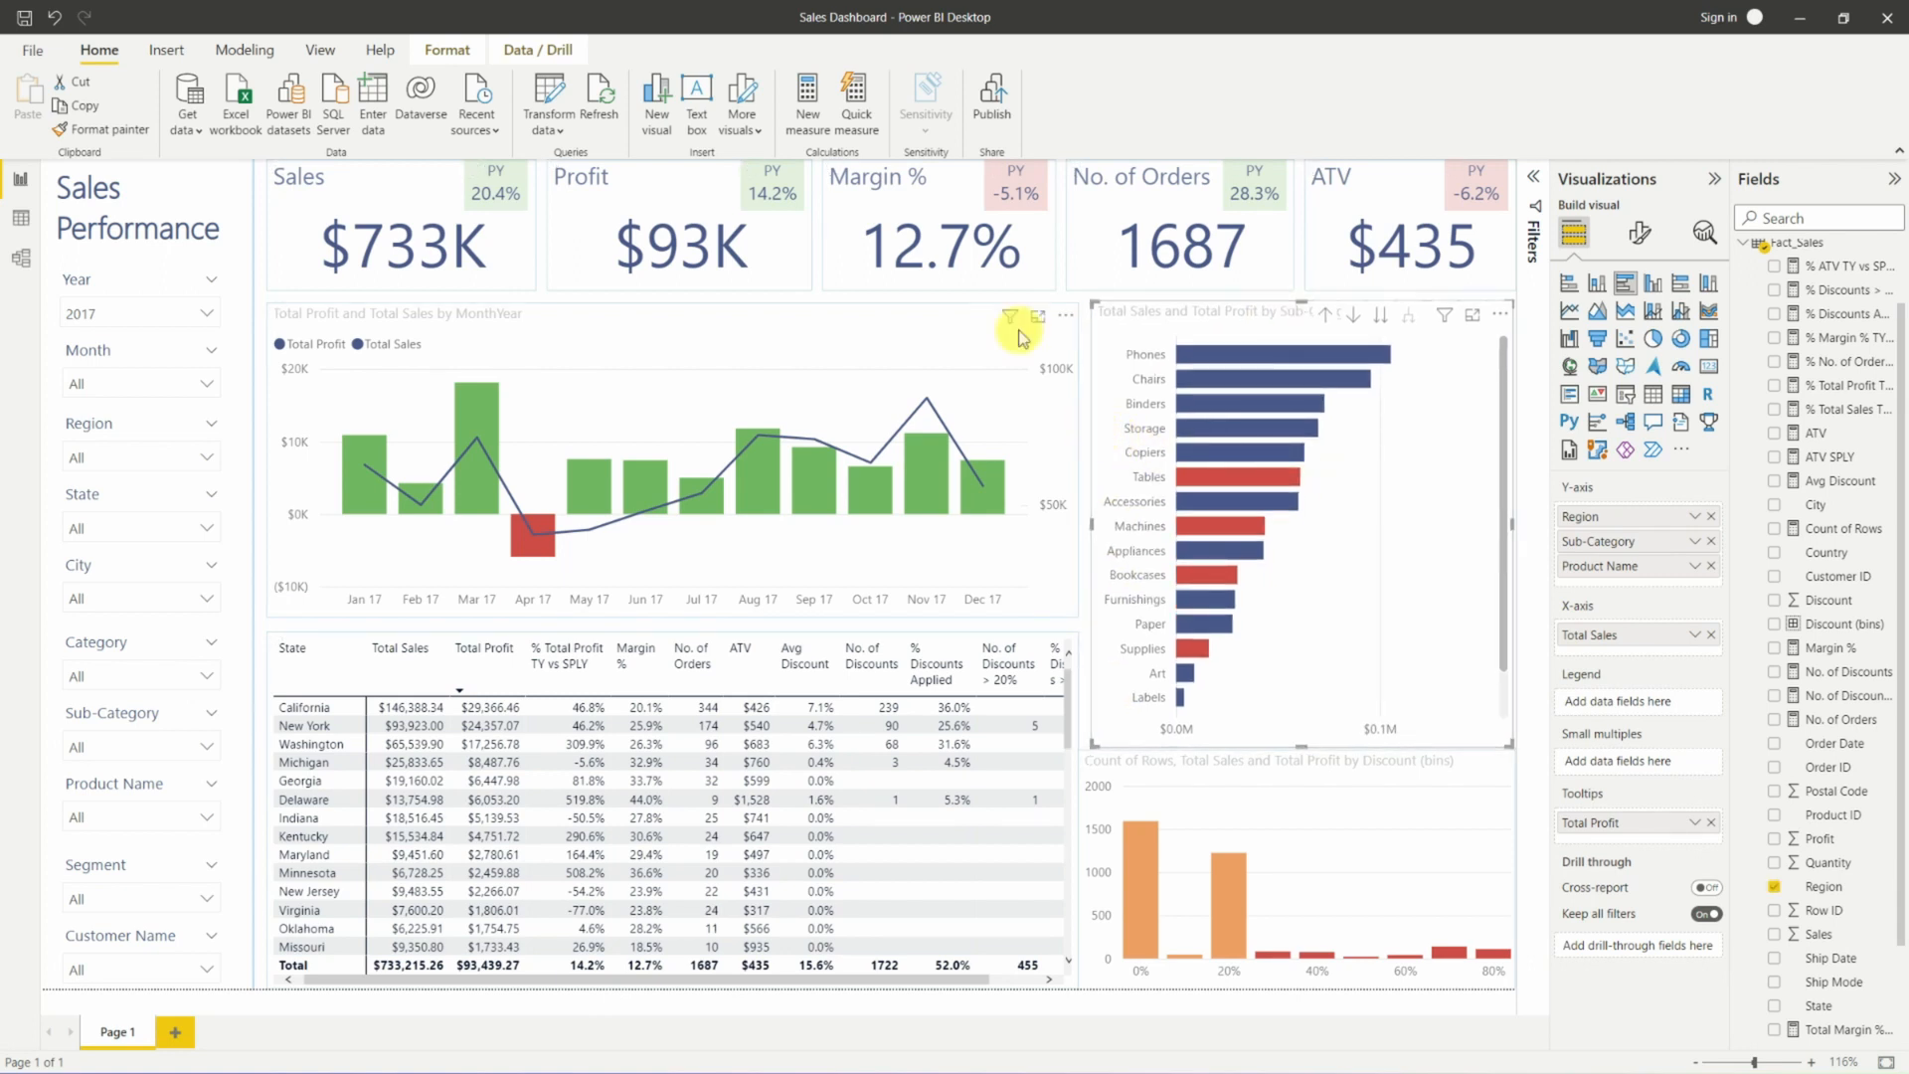
Nudge the MonthYear chart up level with the Sub-Category chart and bring the State matrix slightly up below it.
left_click(962, 310)
key("Up")
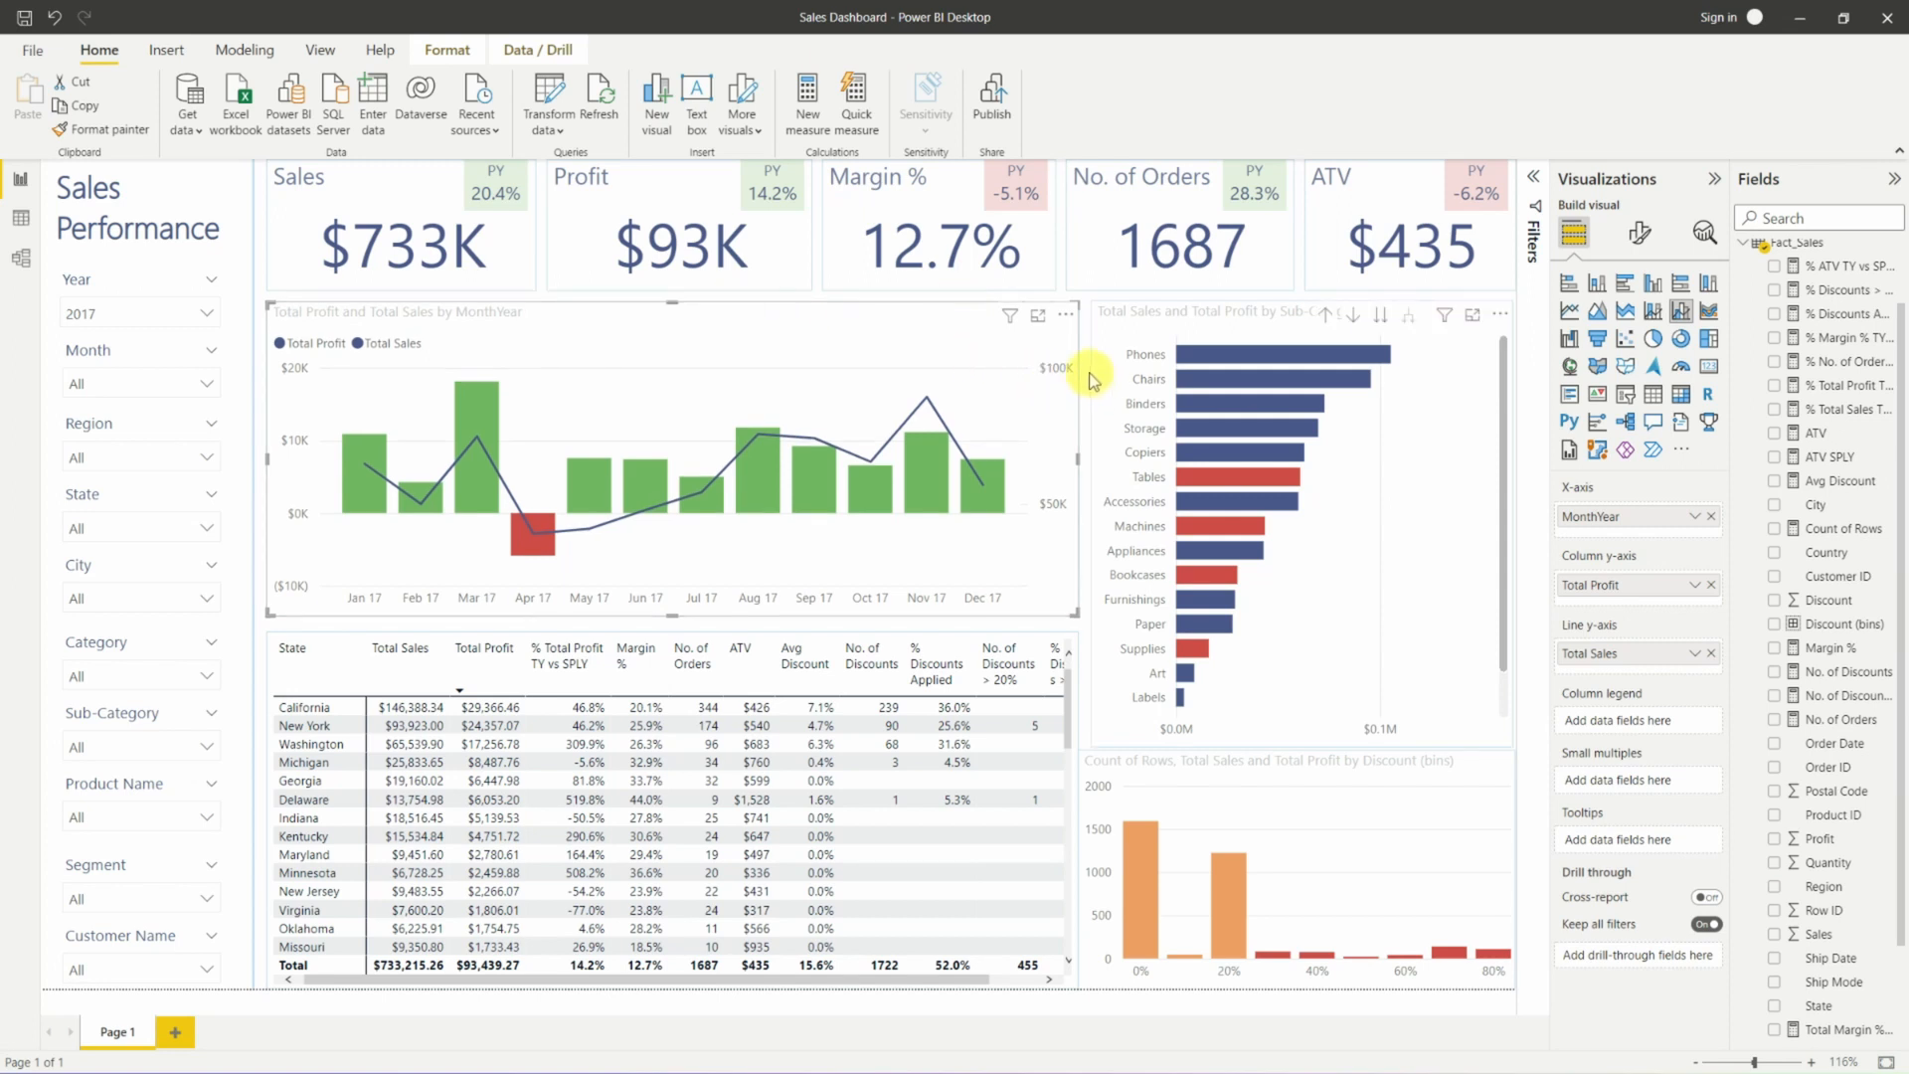
left_click(689, 639)
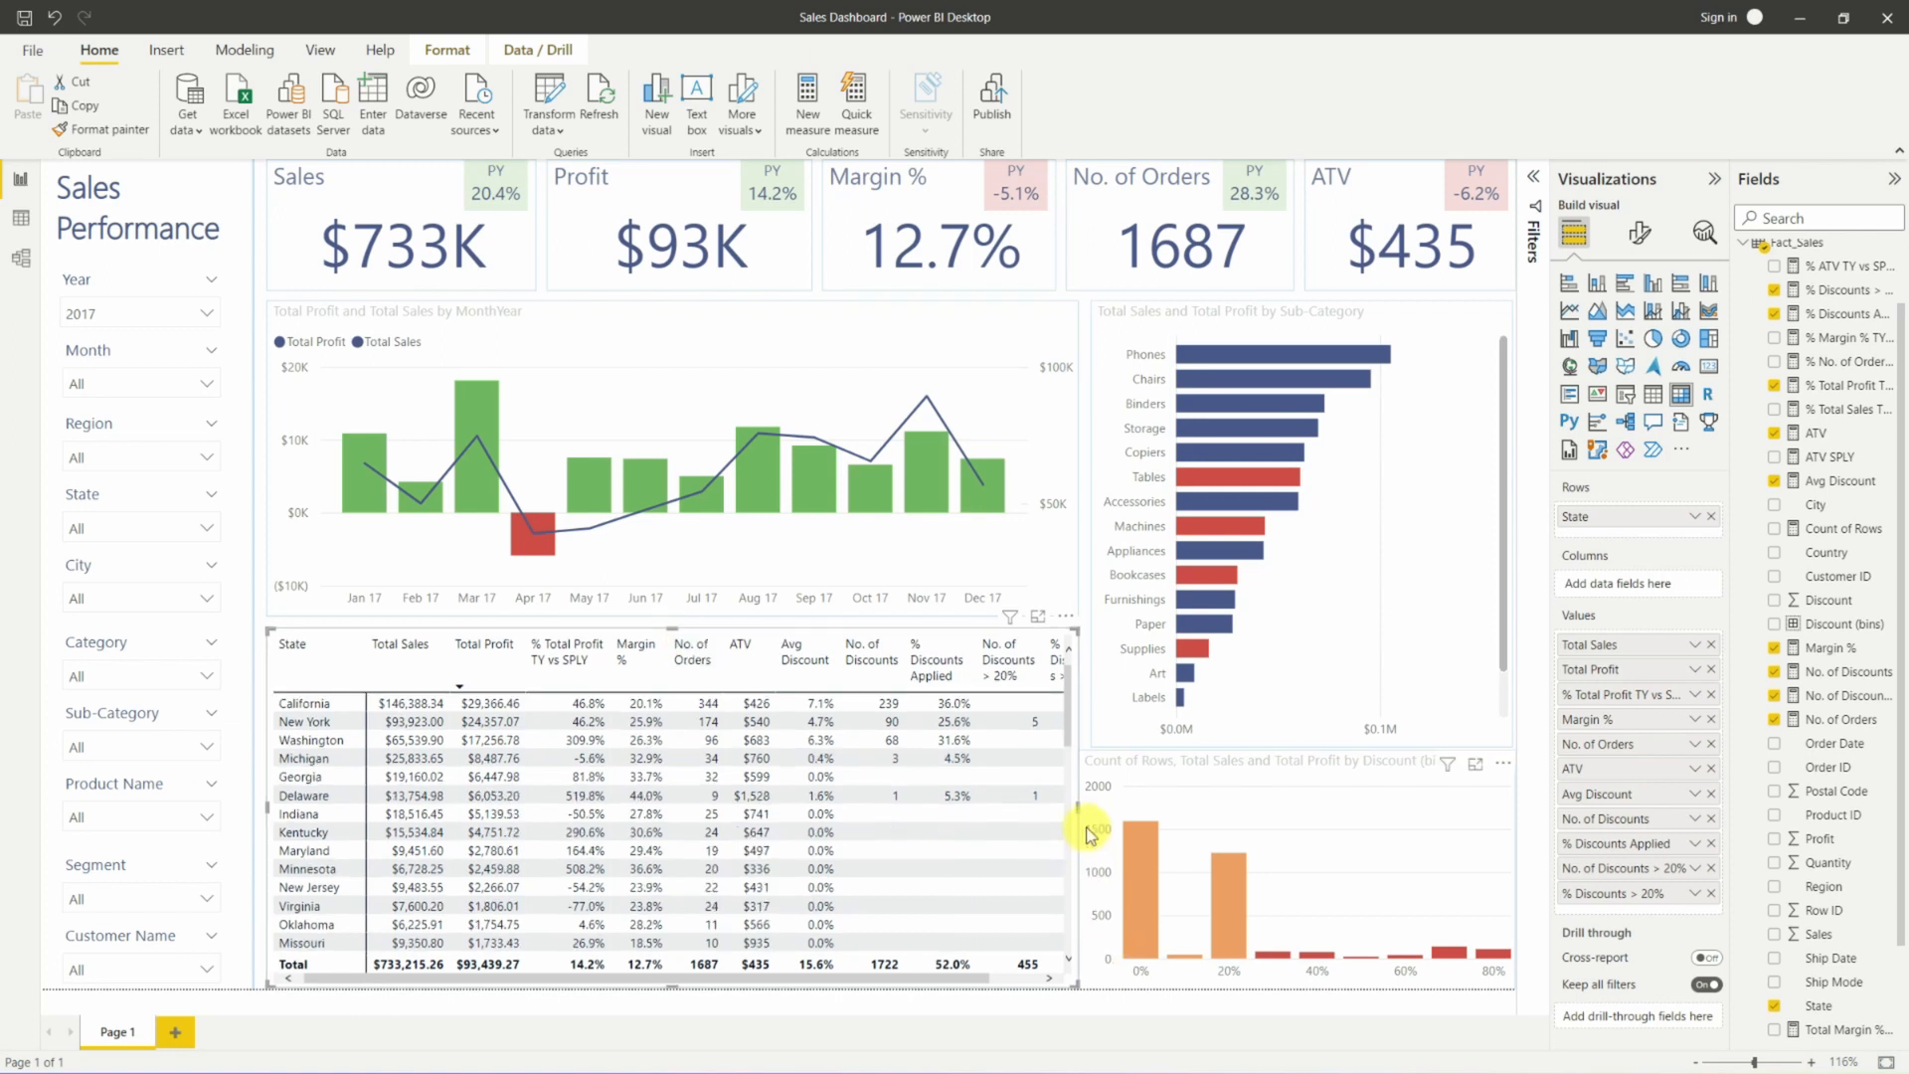
Shrink the Discount (bins) chart to the Sub-Category chart's width, lower its upper edge, and extend the Sub-Category chart down to fit all its bars.
left_click(1121, 792)
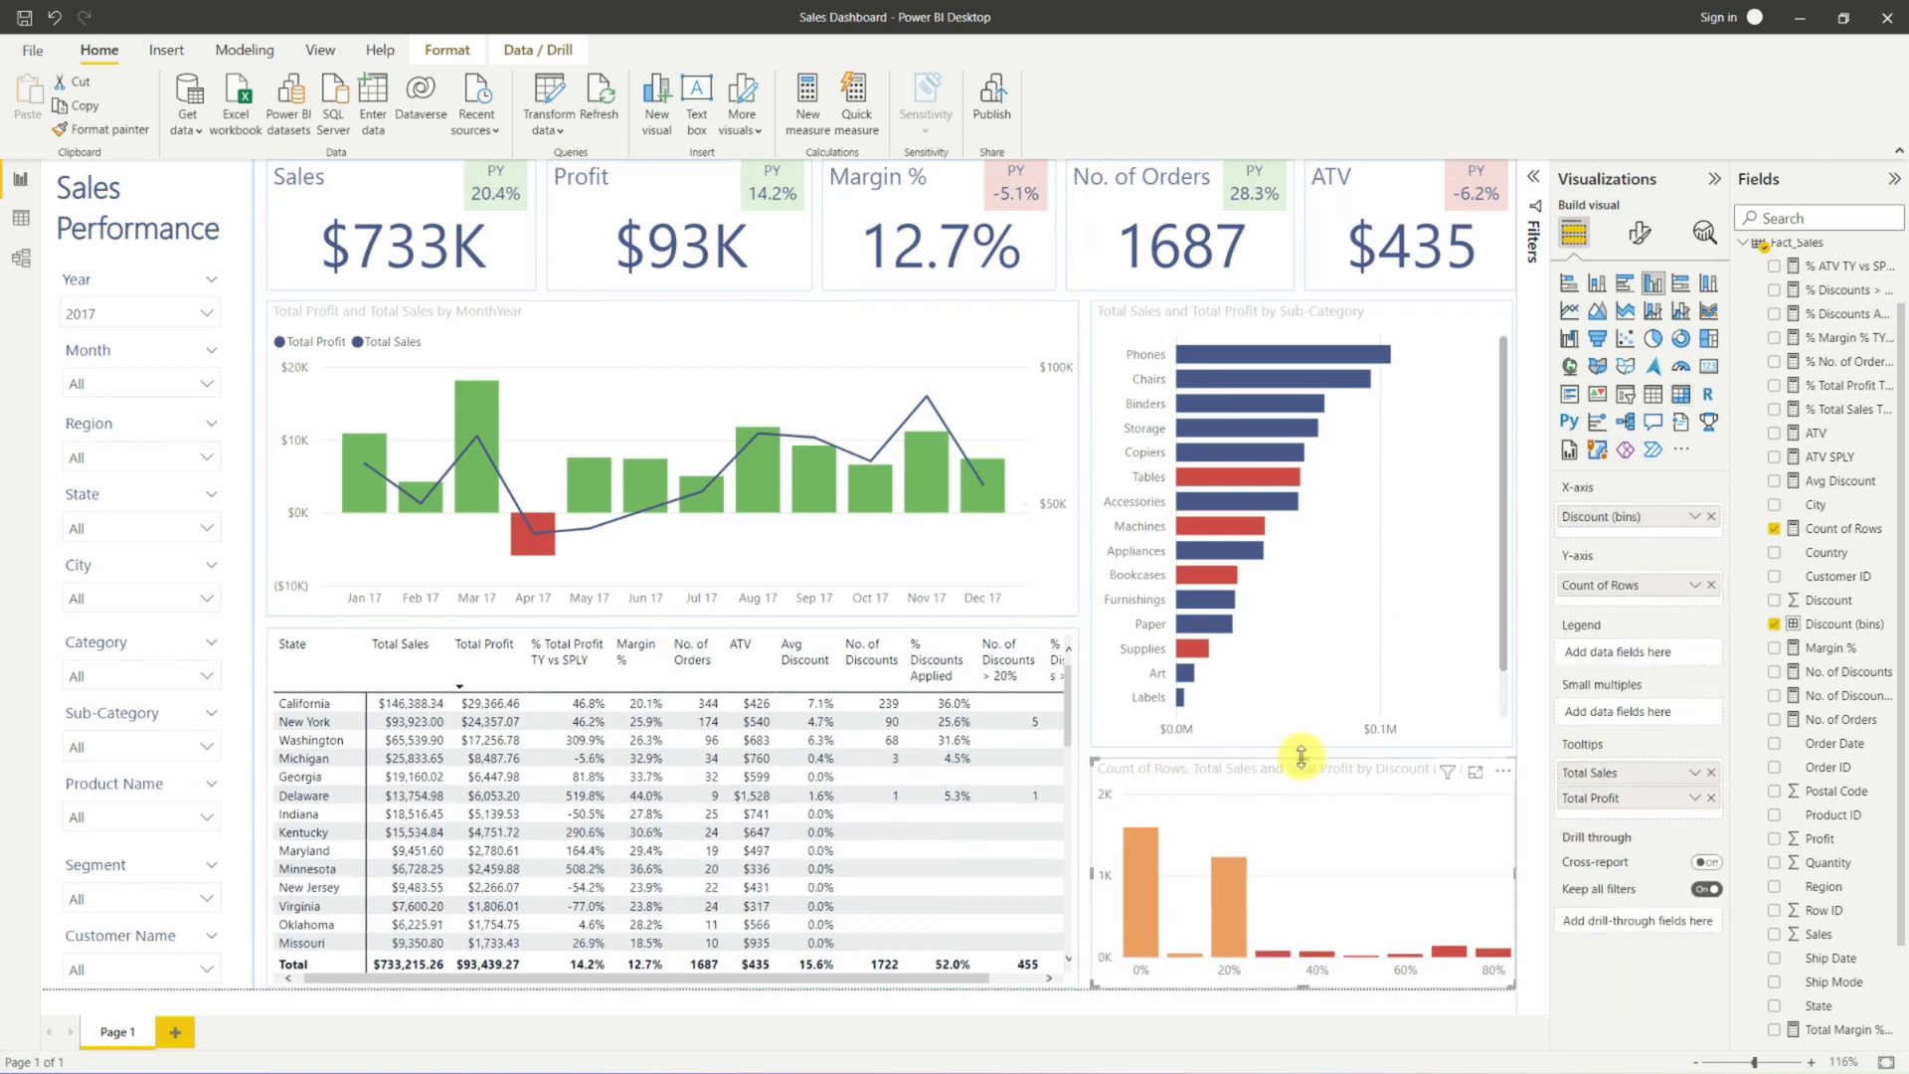
left_click_drag(1301, 758, 1302, 773)
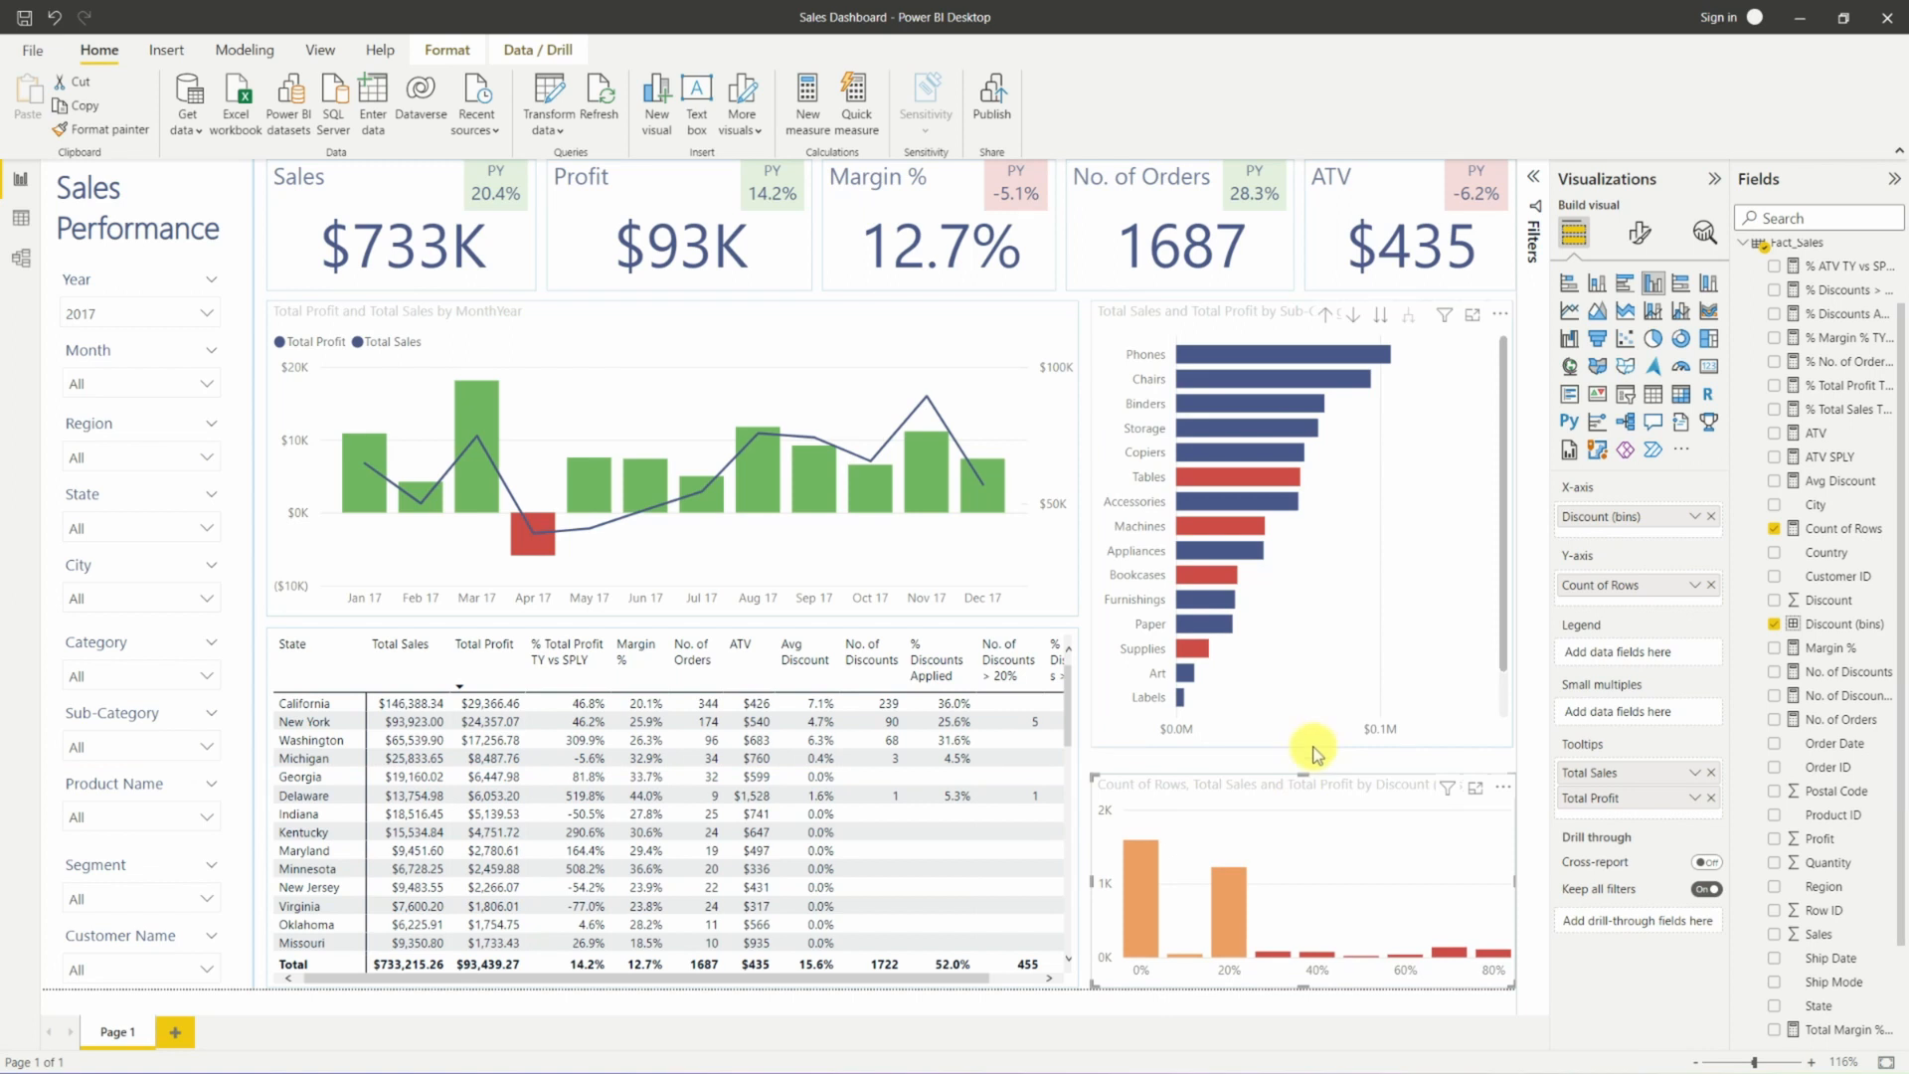
left_click(1298, 747)
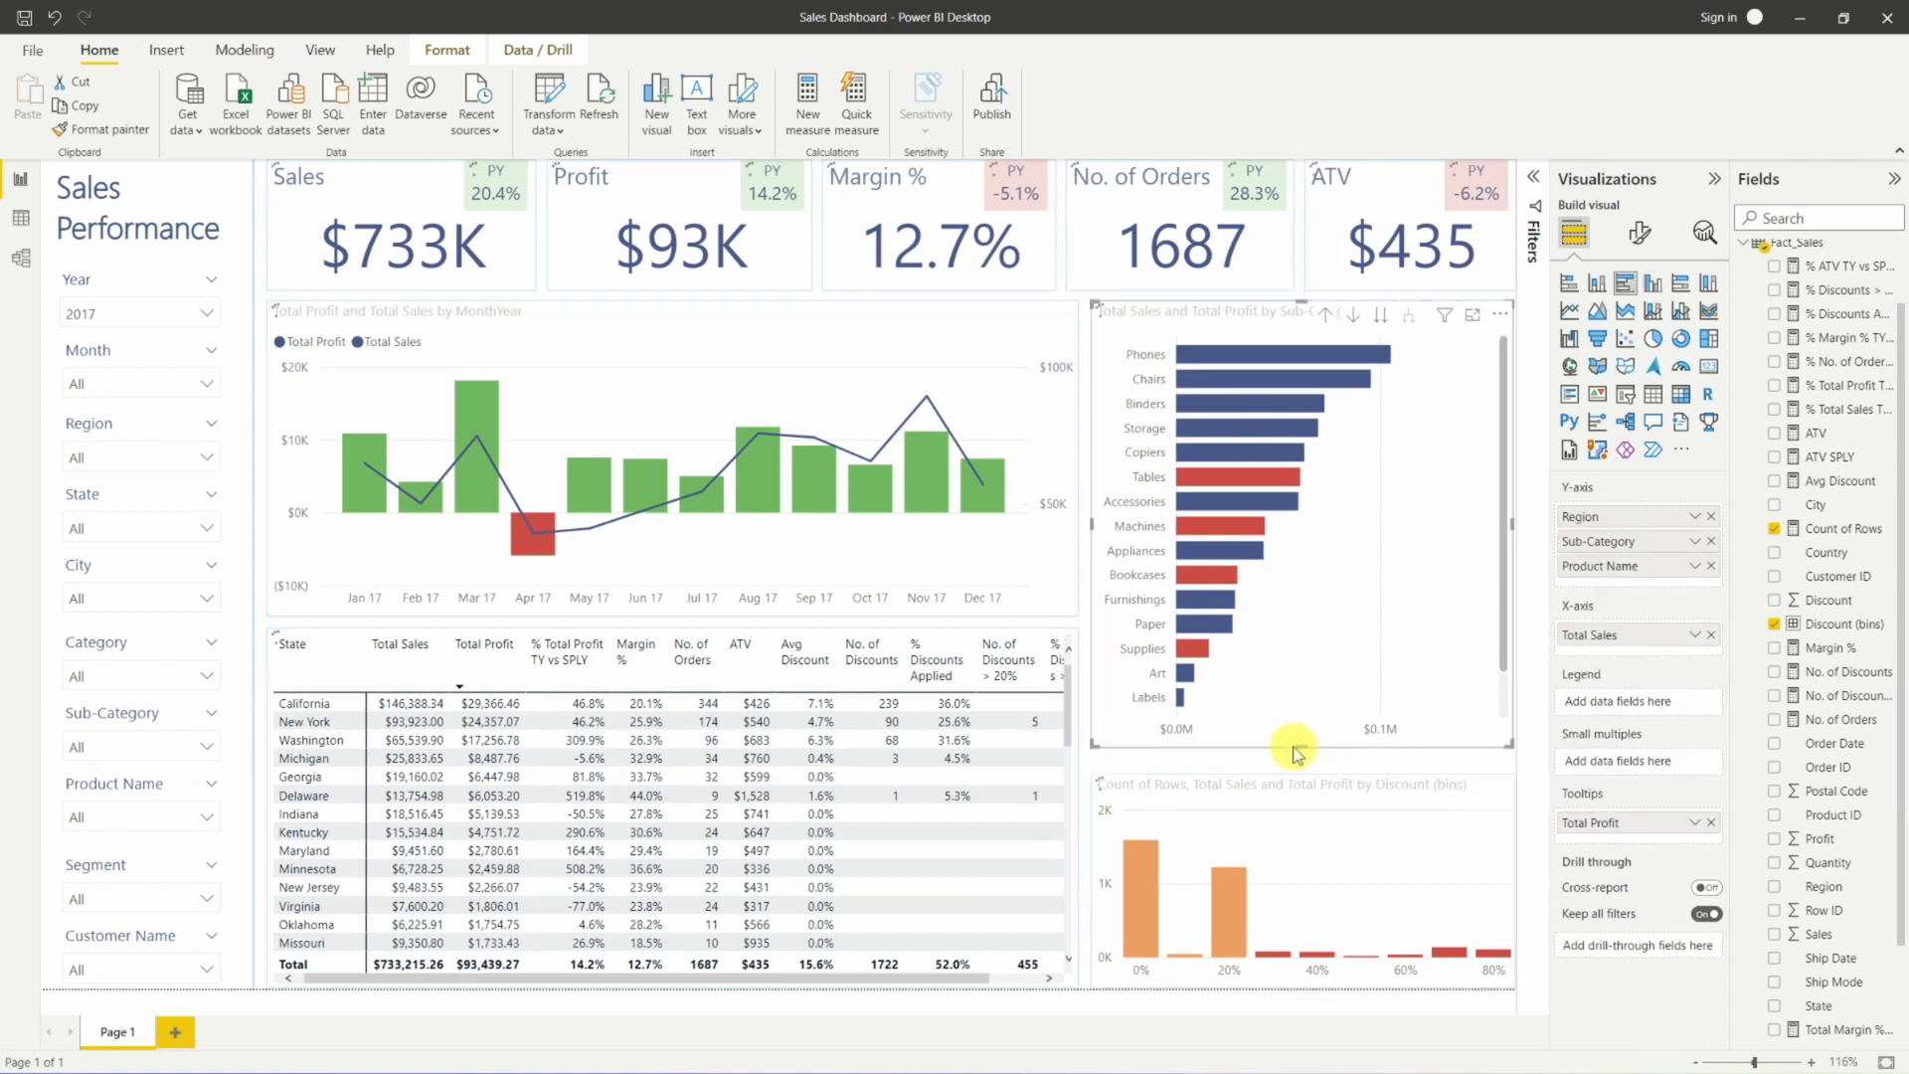
left_click_drag(1295, 743, 1284, 787)
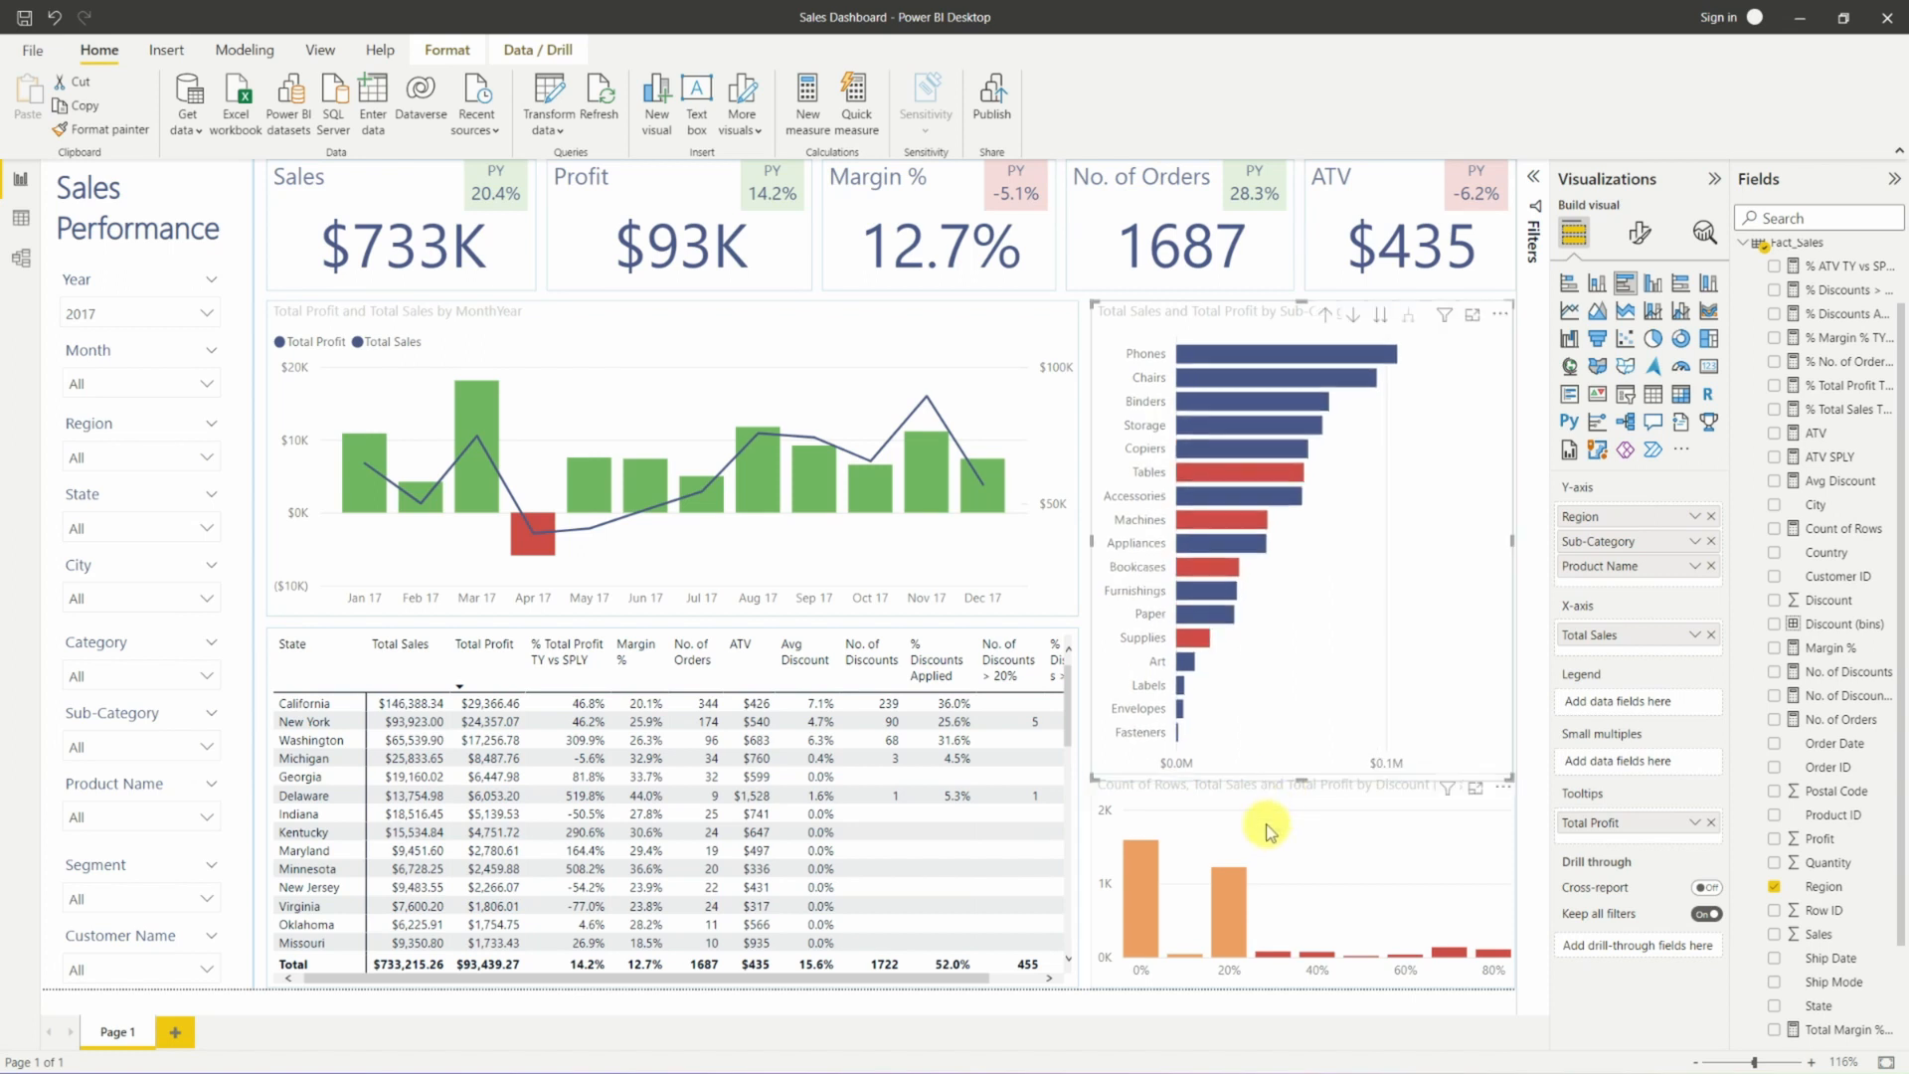
Lower the Discount (bins) chart's upper edge to leave a gap below the Sub-Category chart, and align the two charts' outer edges.
left_click(1297, 799)
left_click_drag(1303, 775, 1302, 790)
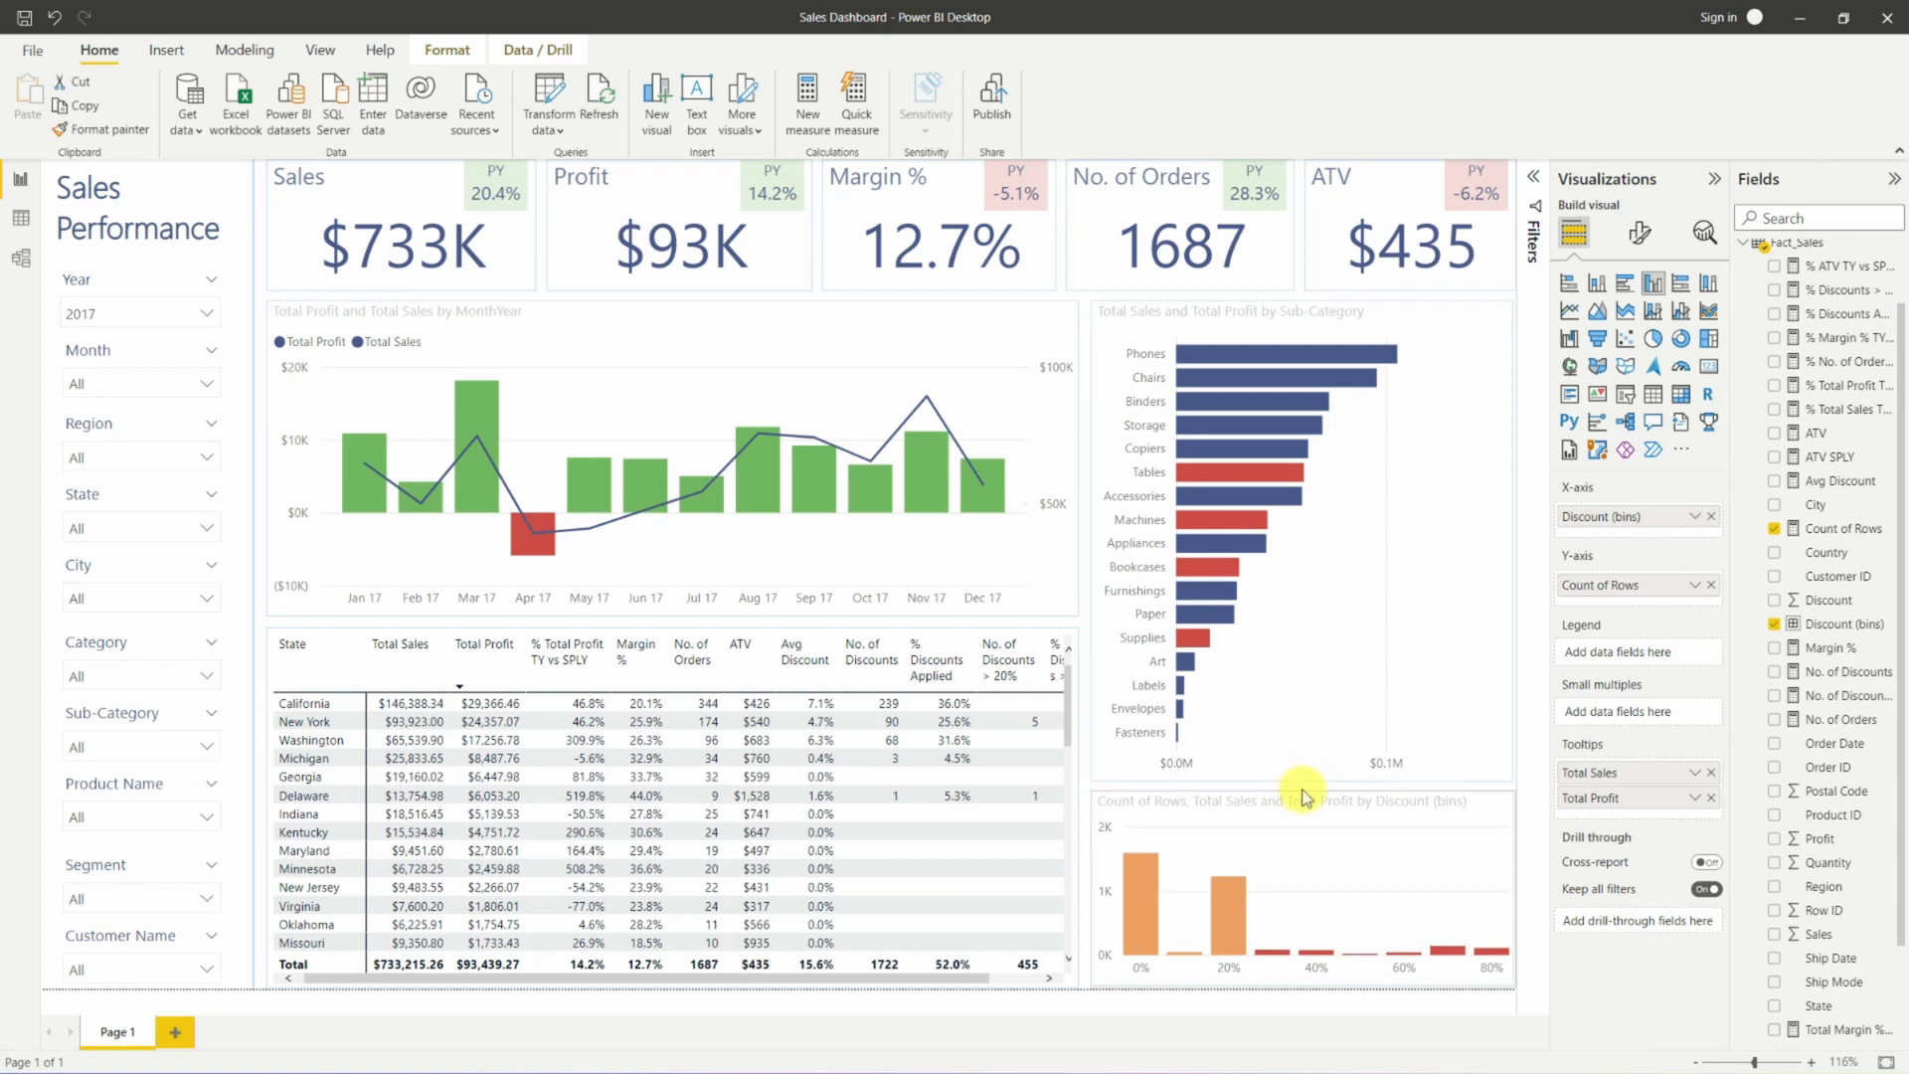
left_click(1495, 588)
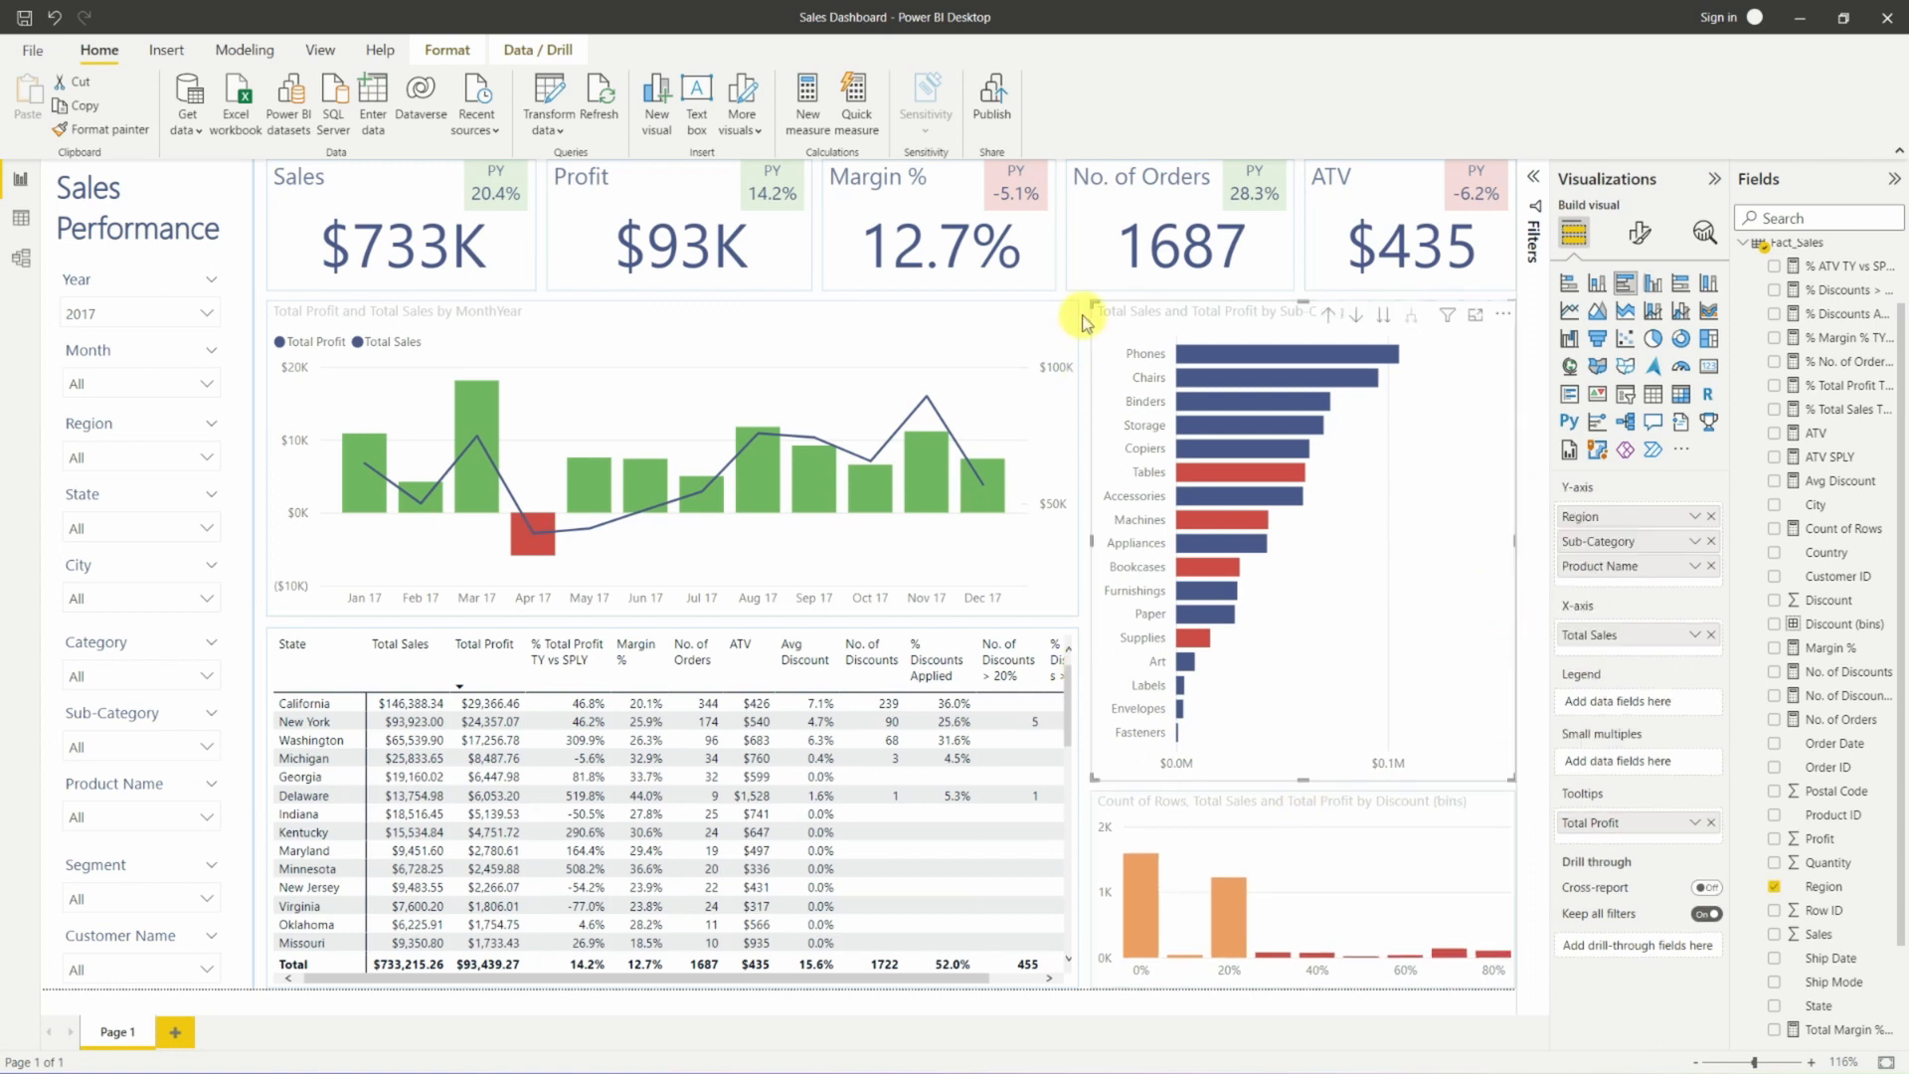
left_click(1085, 693)
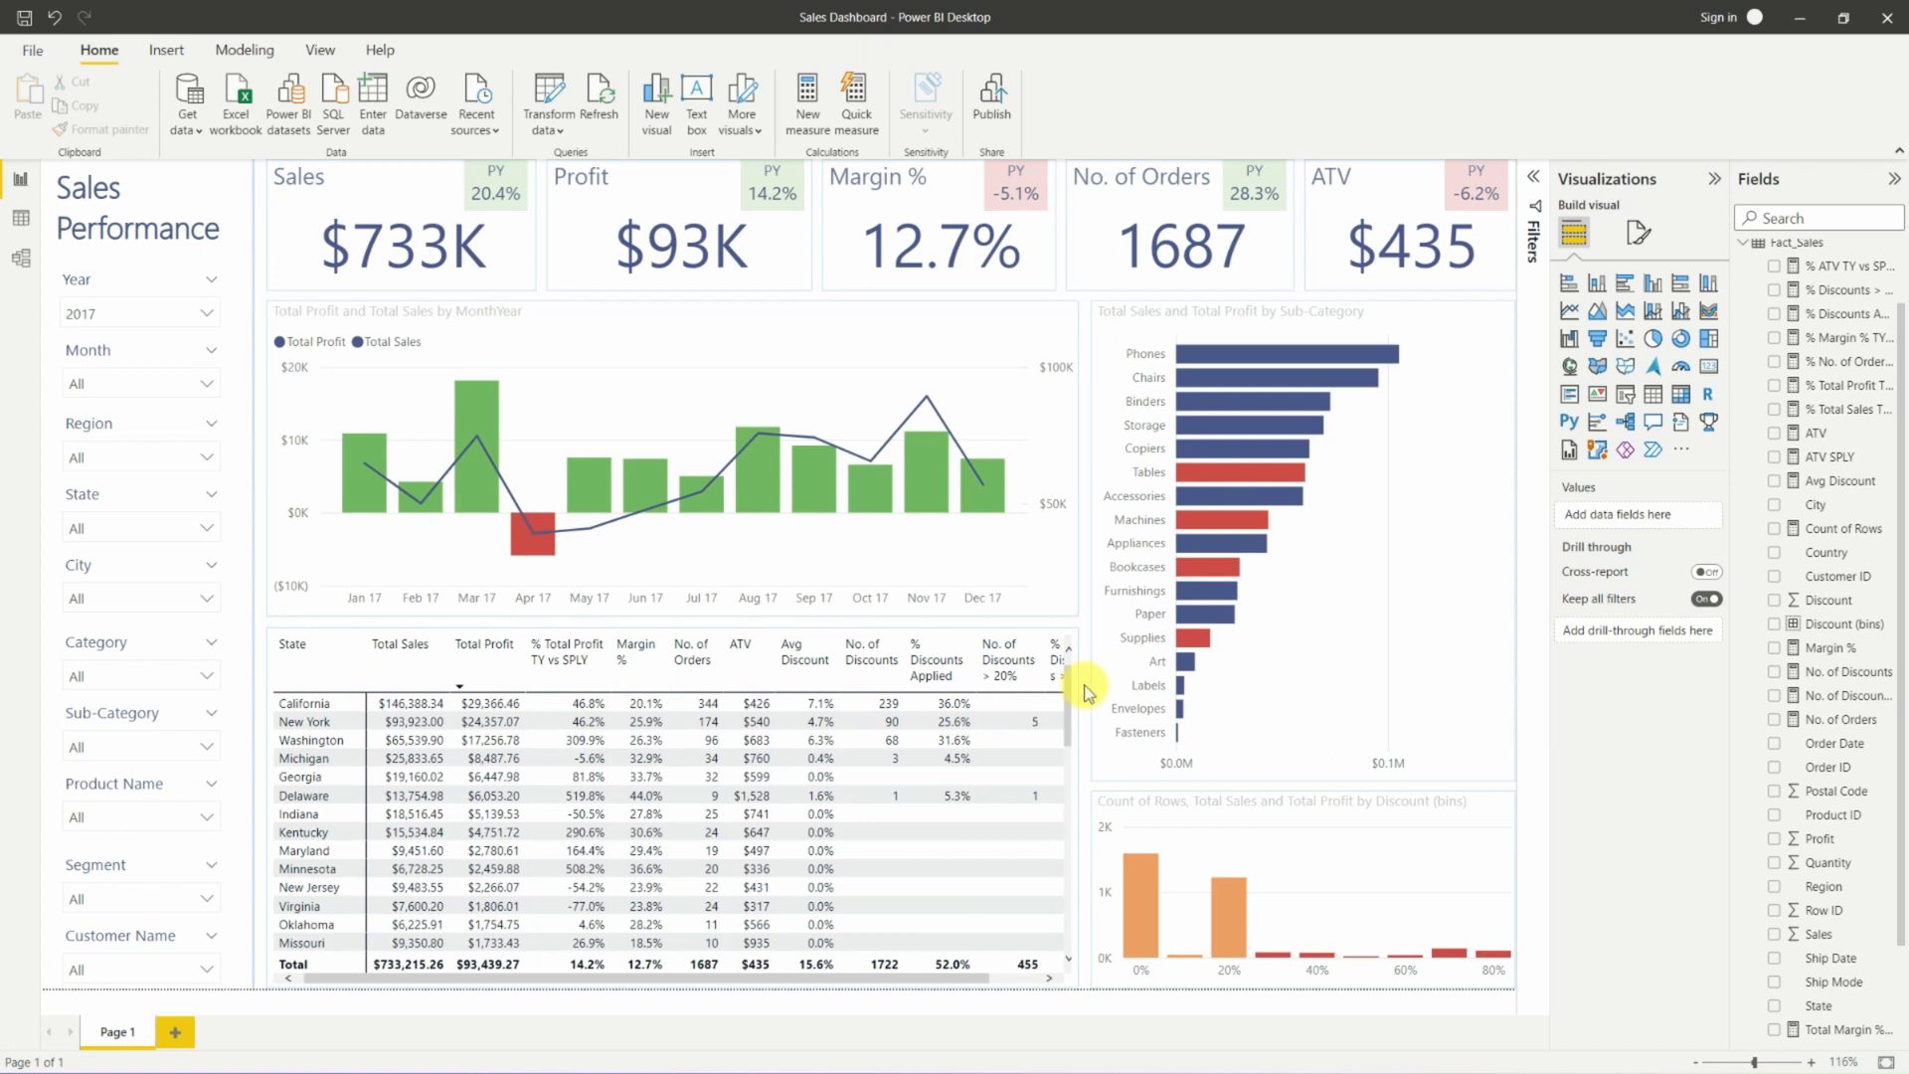
Save the report and rename Page 1 as Sales Performance.
left_click(22, 23)
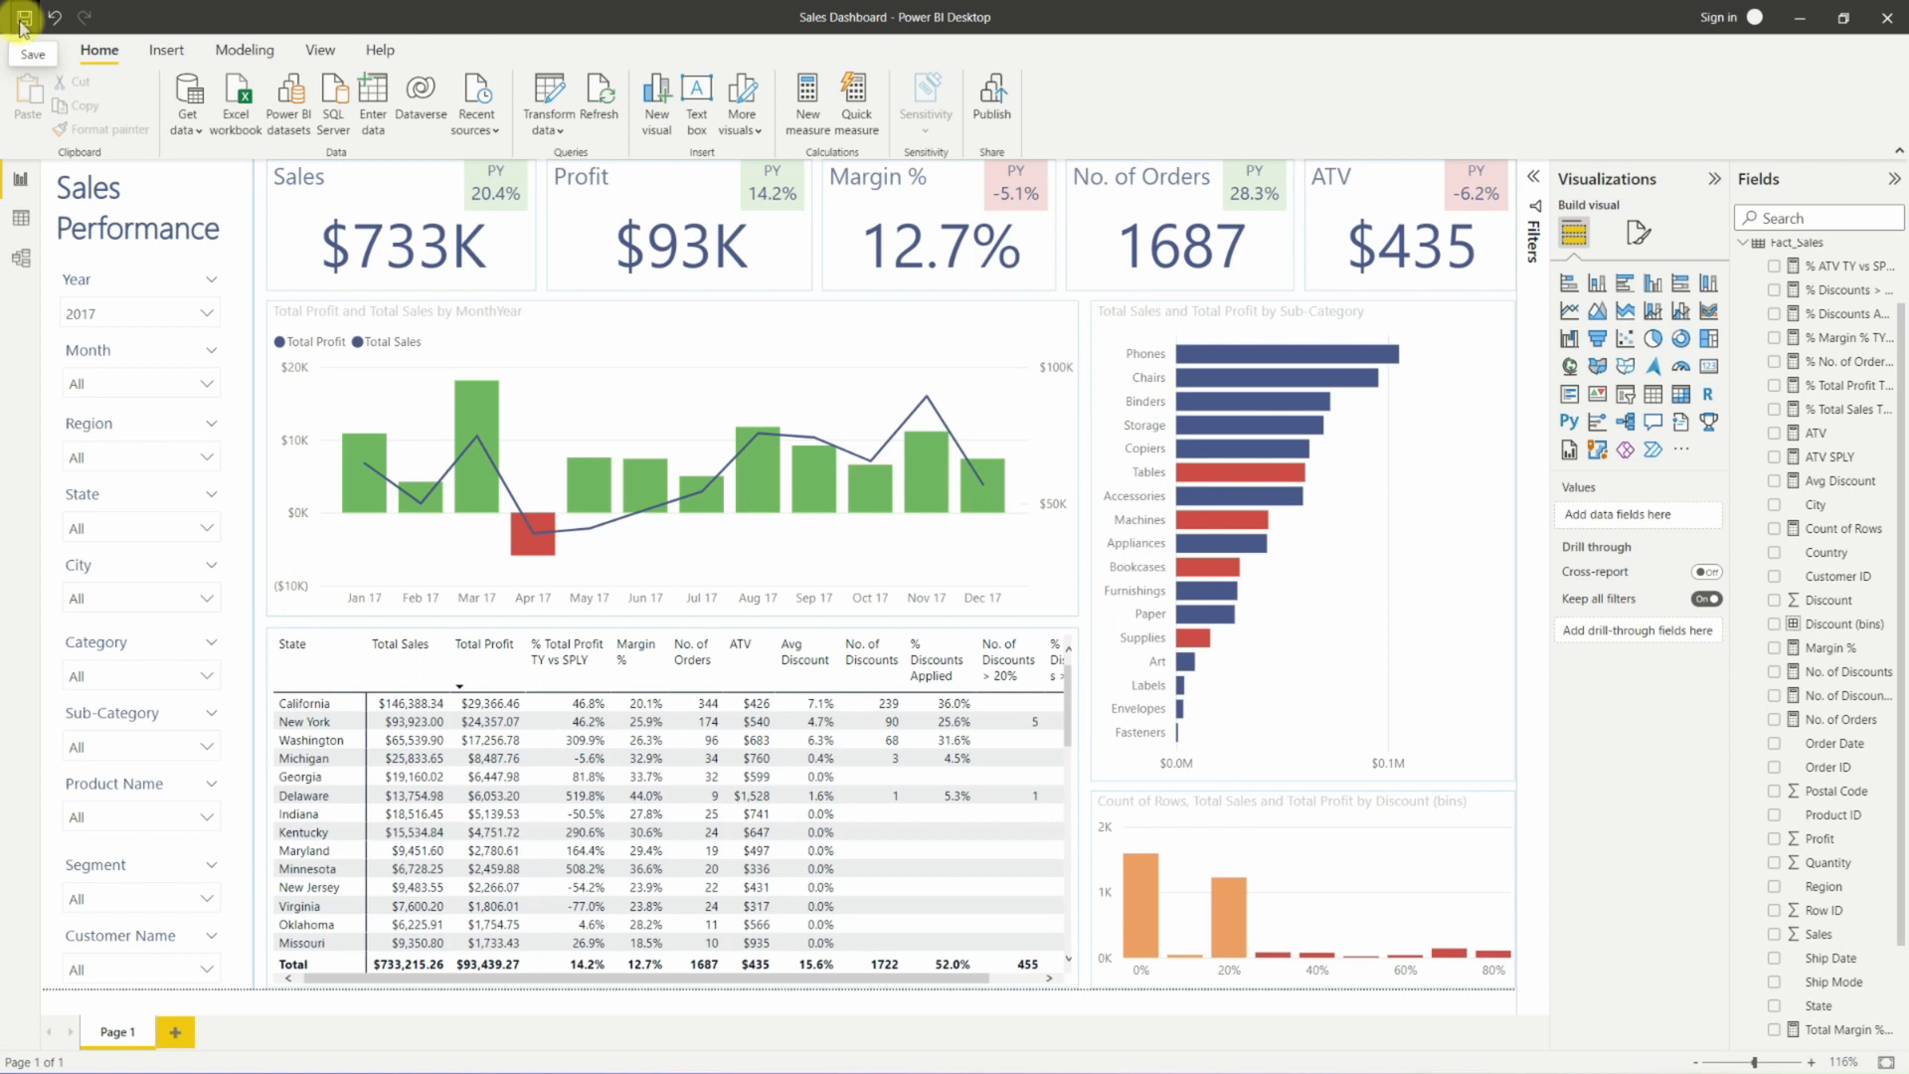
double_click(119, 1045)
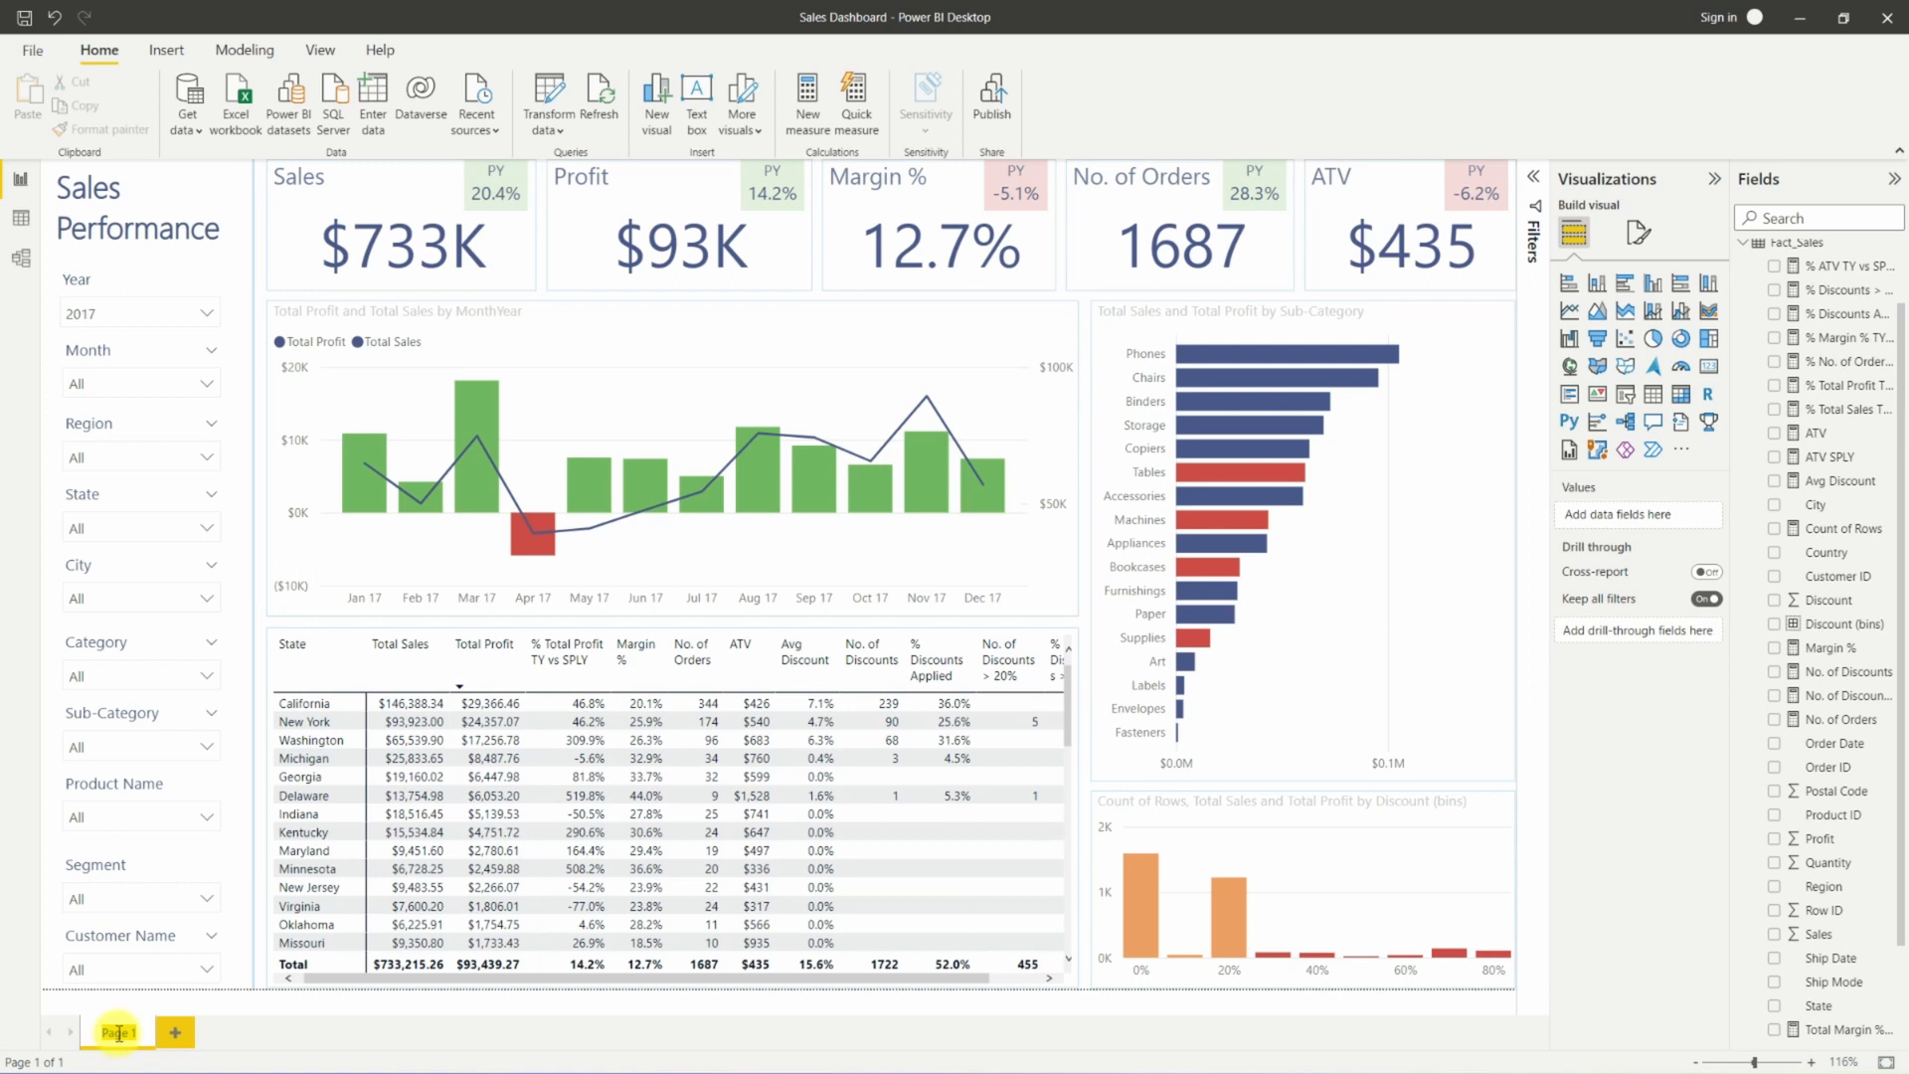
type("Sales Performance")
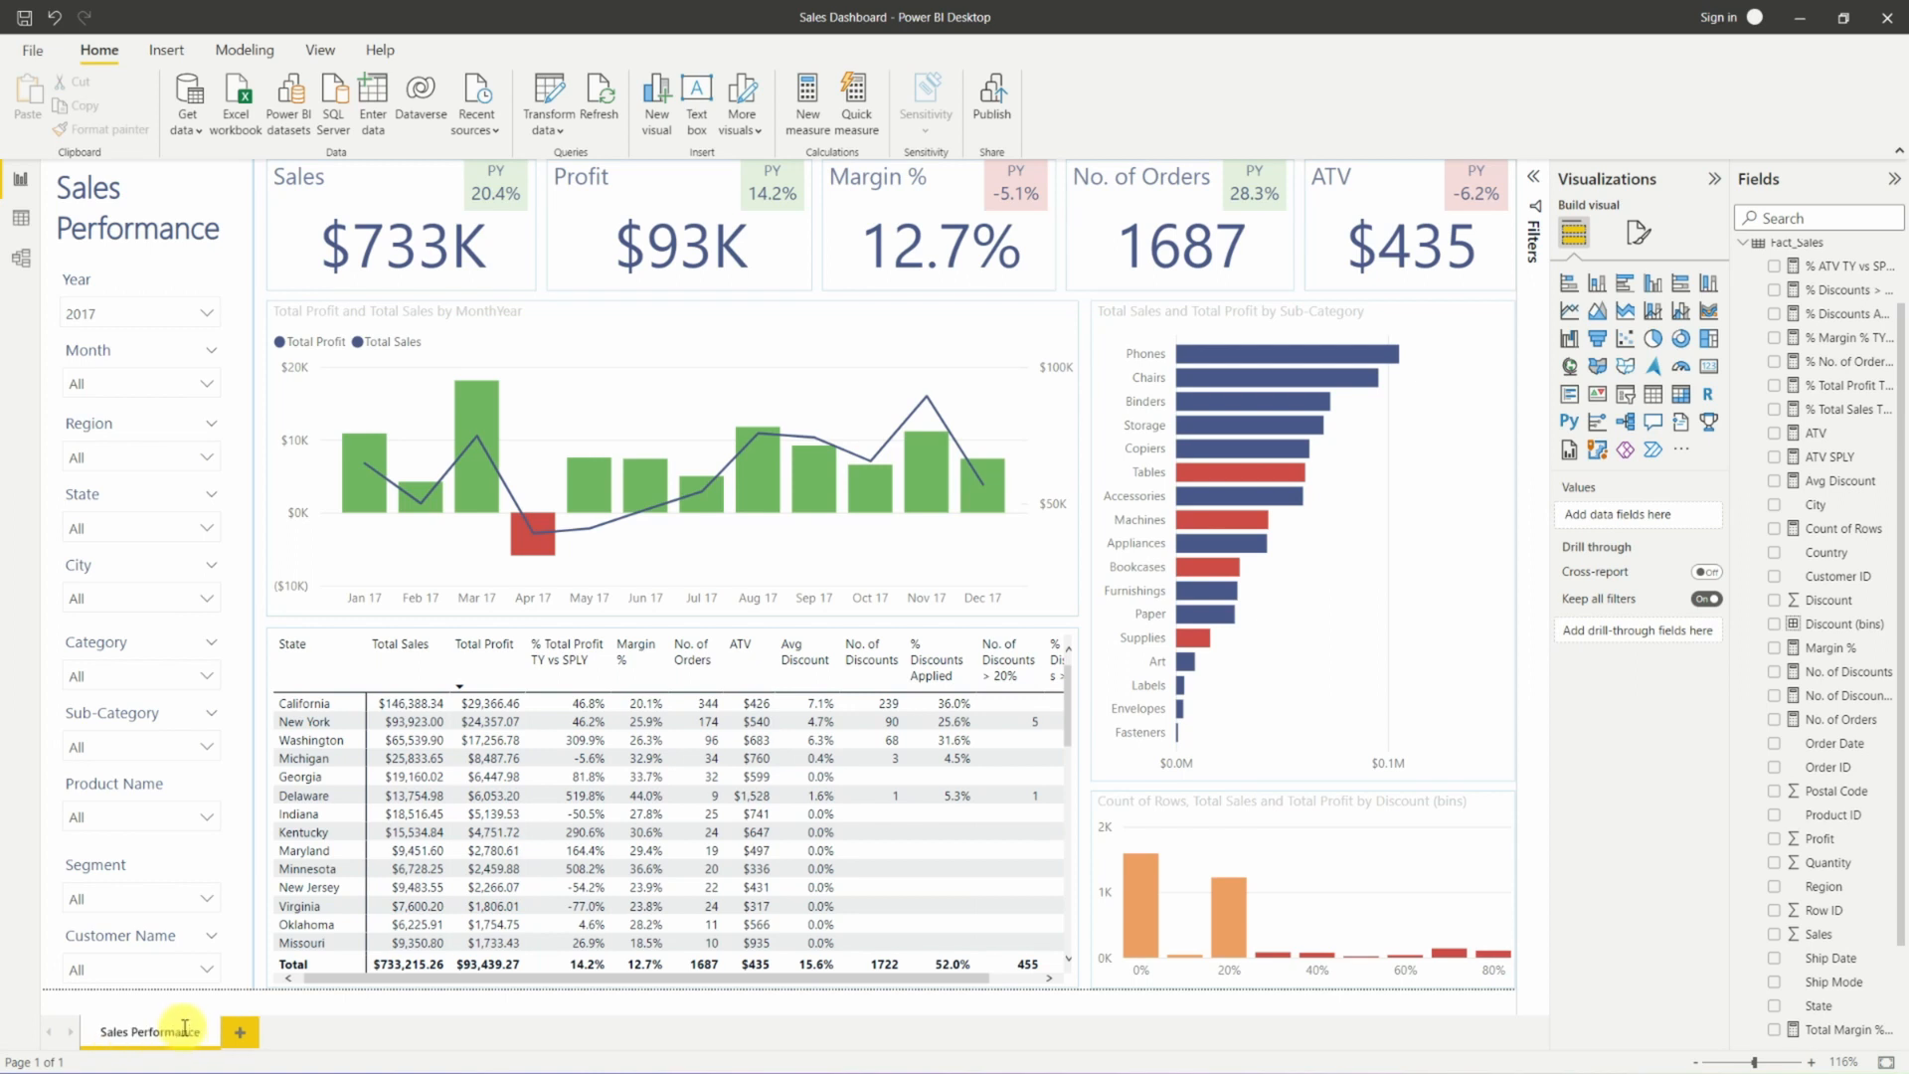
key("Return")
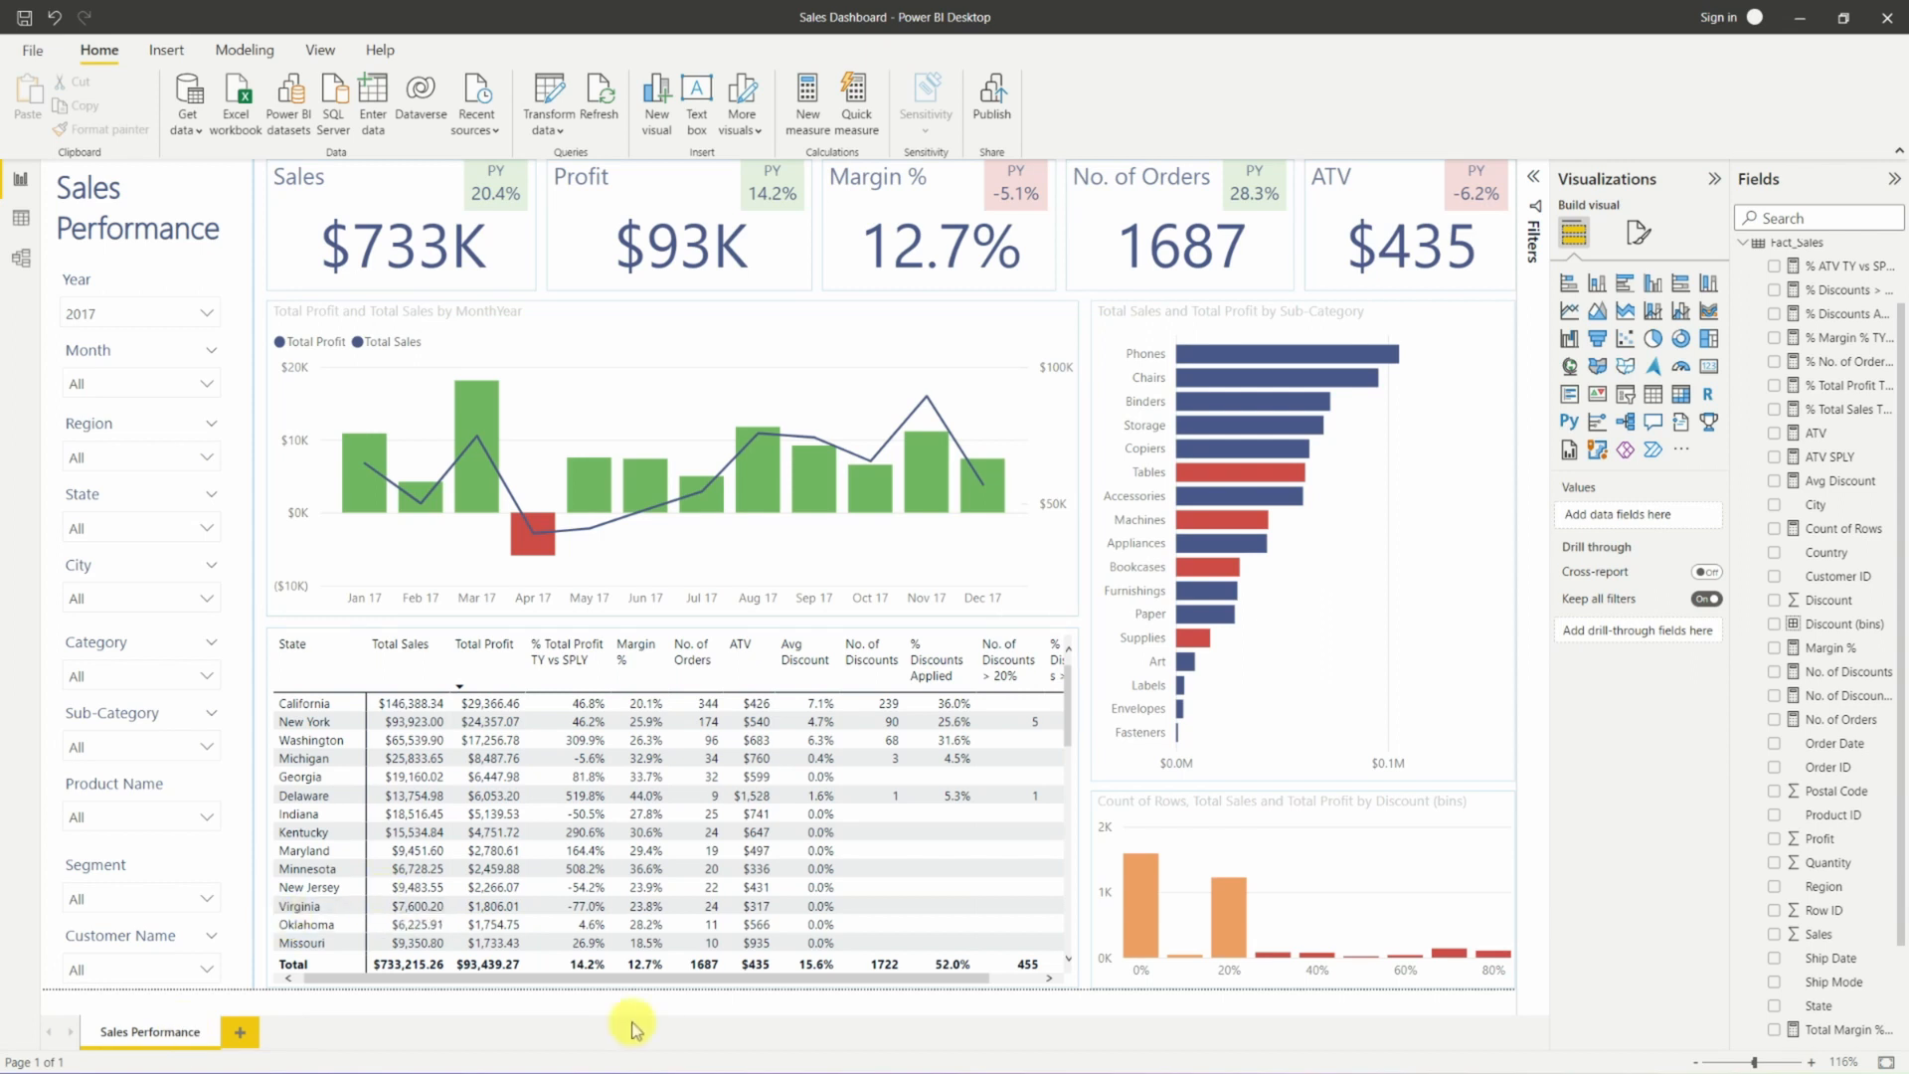
In the State matrix, rename the Total Sales value as Sales and the Total Profit value as Profit.
left_click(1069, 696)
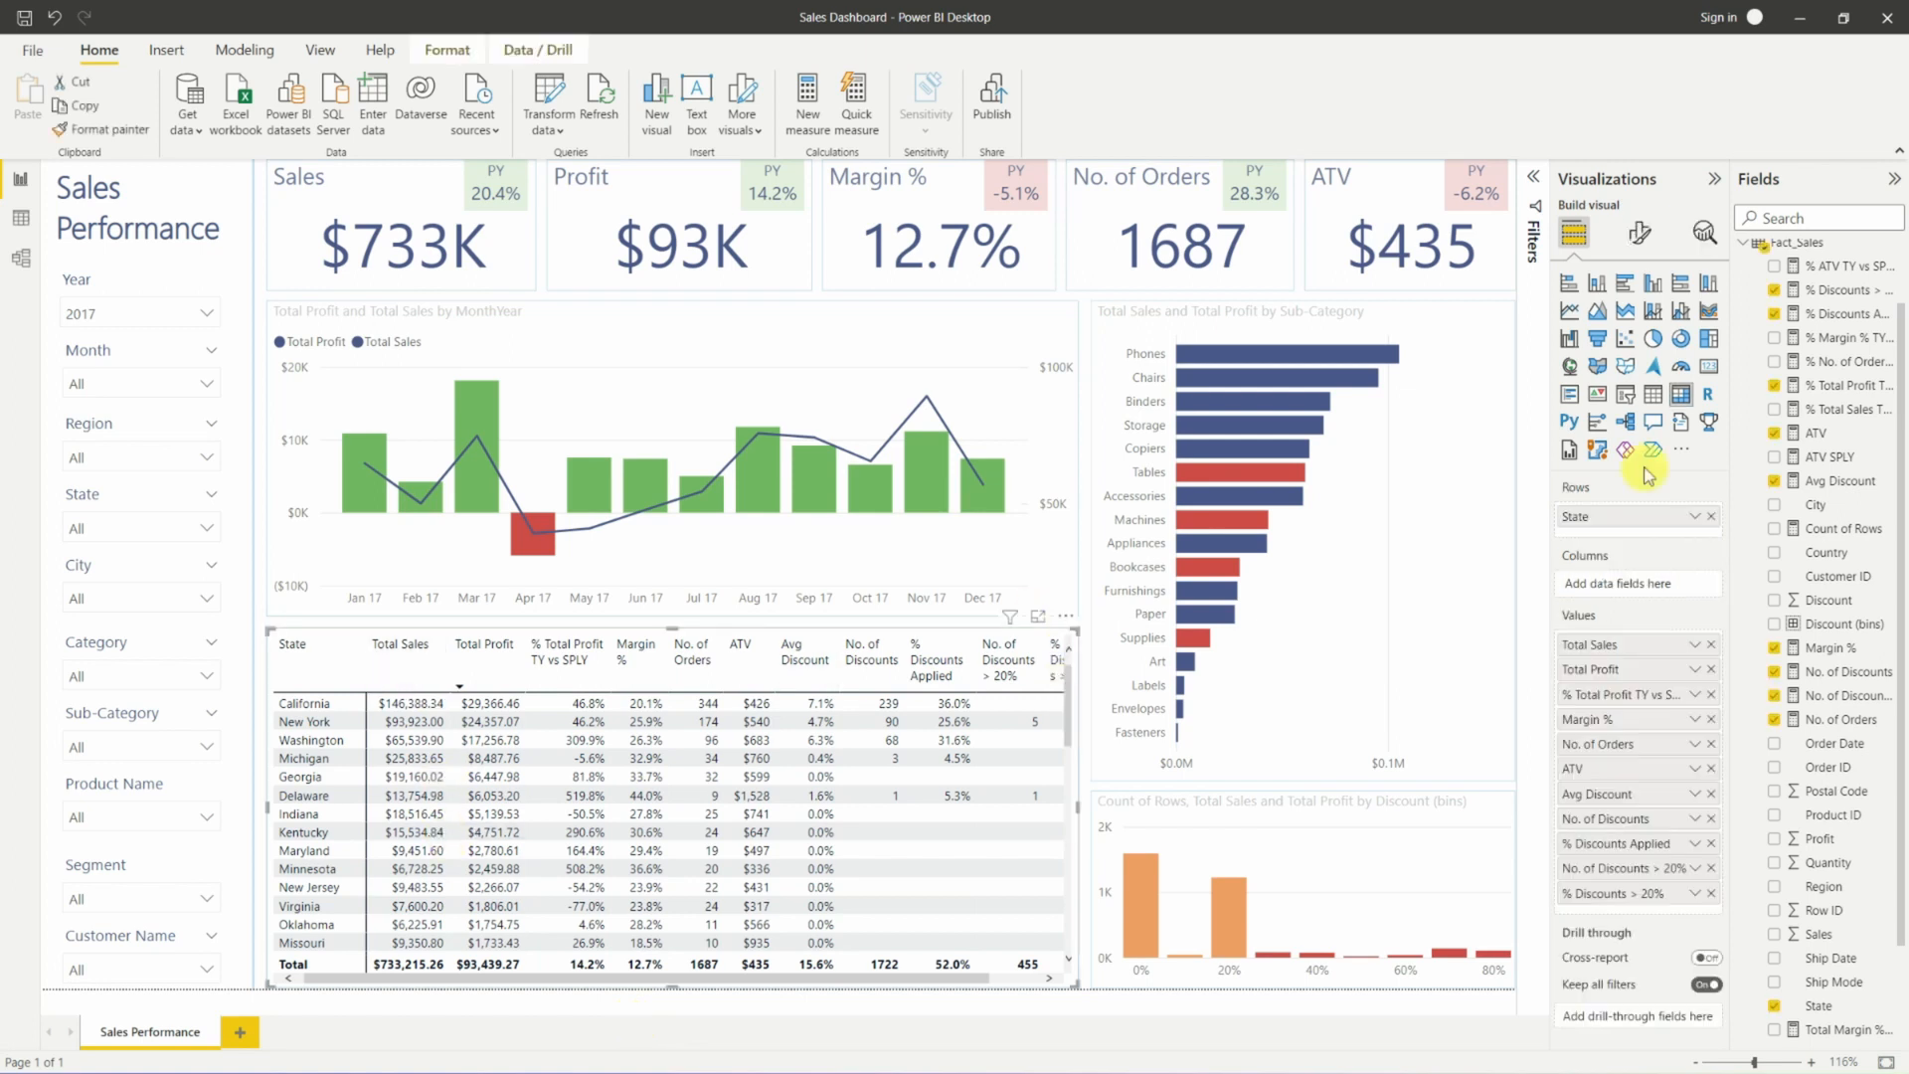
double_click(1596, 648)
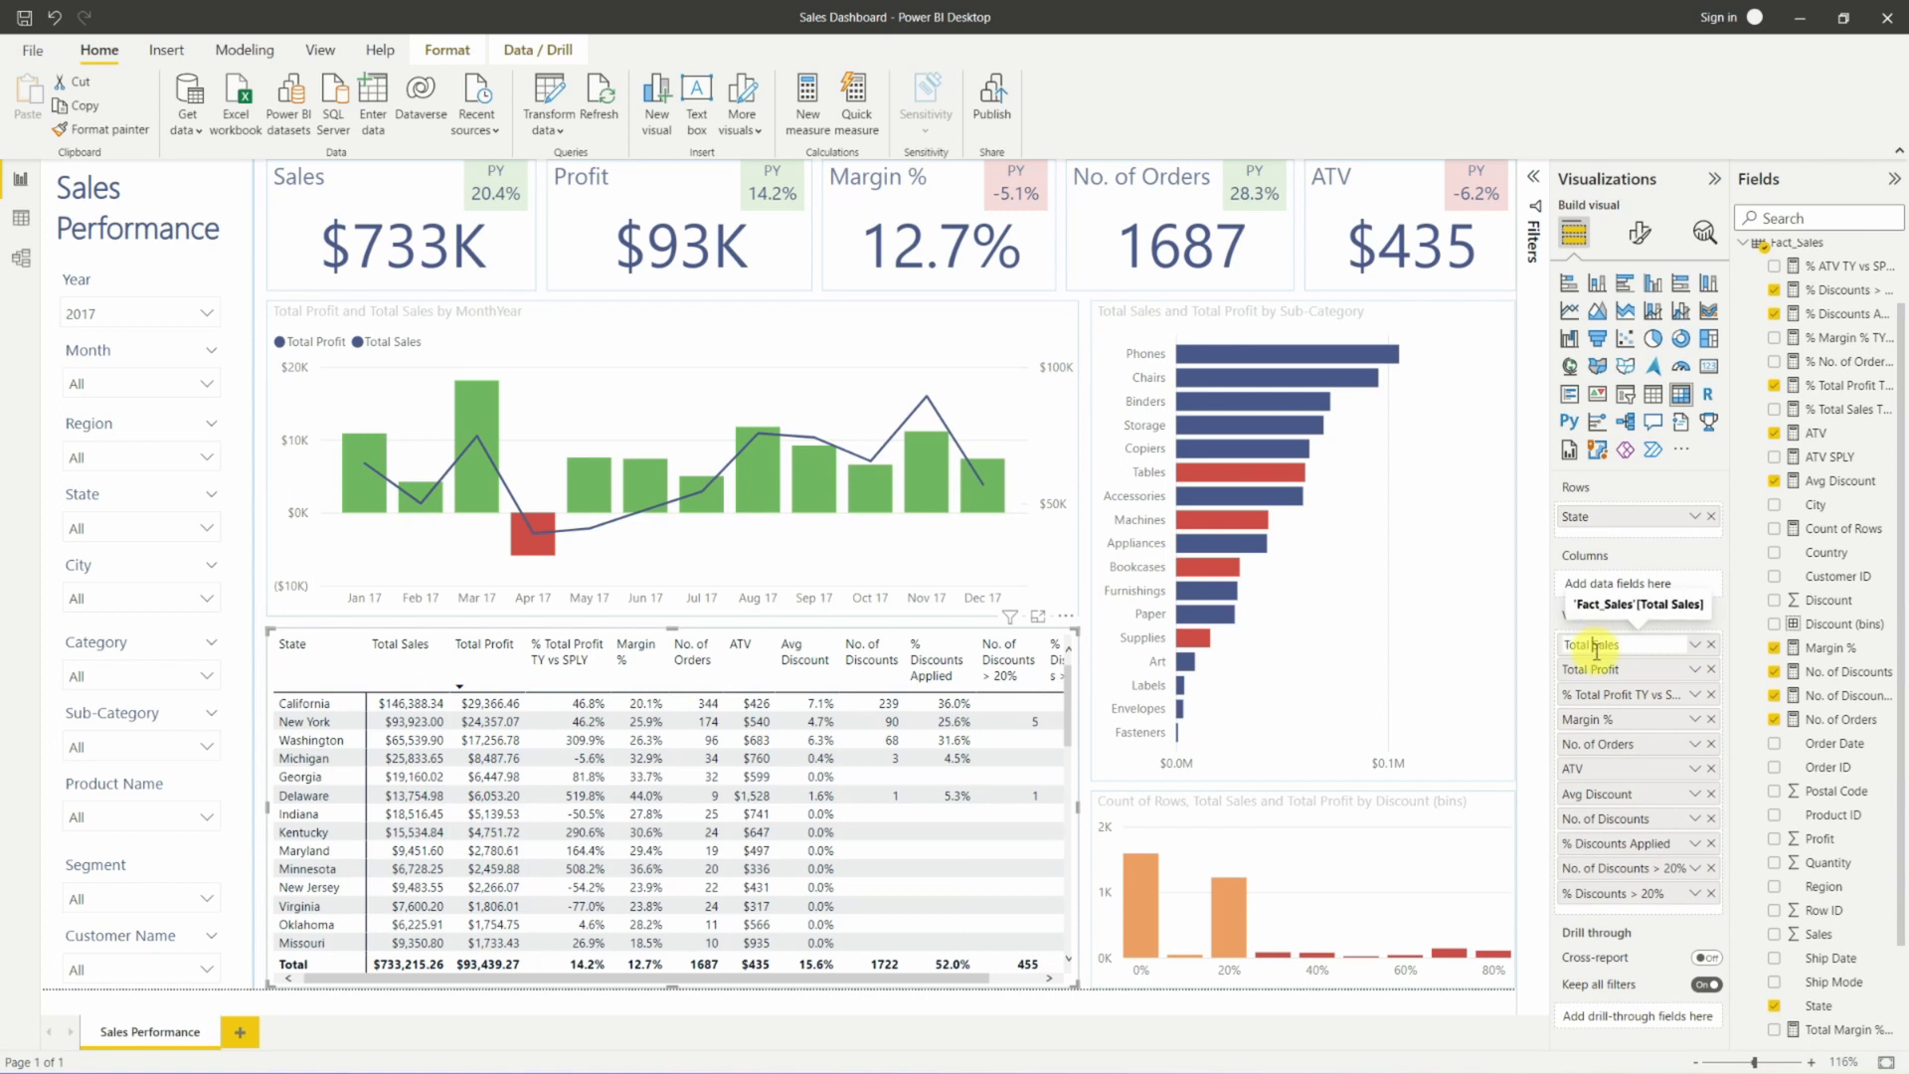
type("Sales")
key("Return")
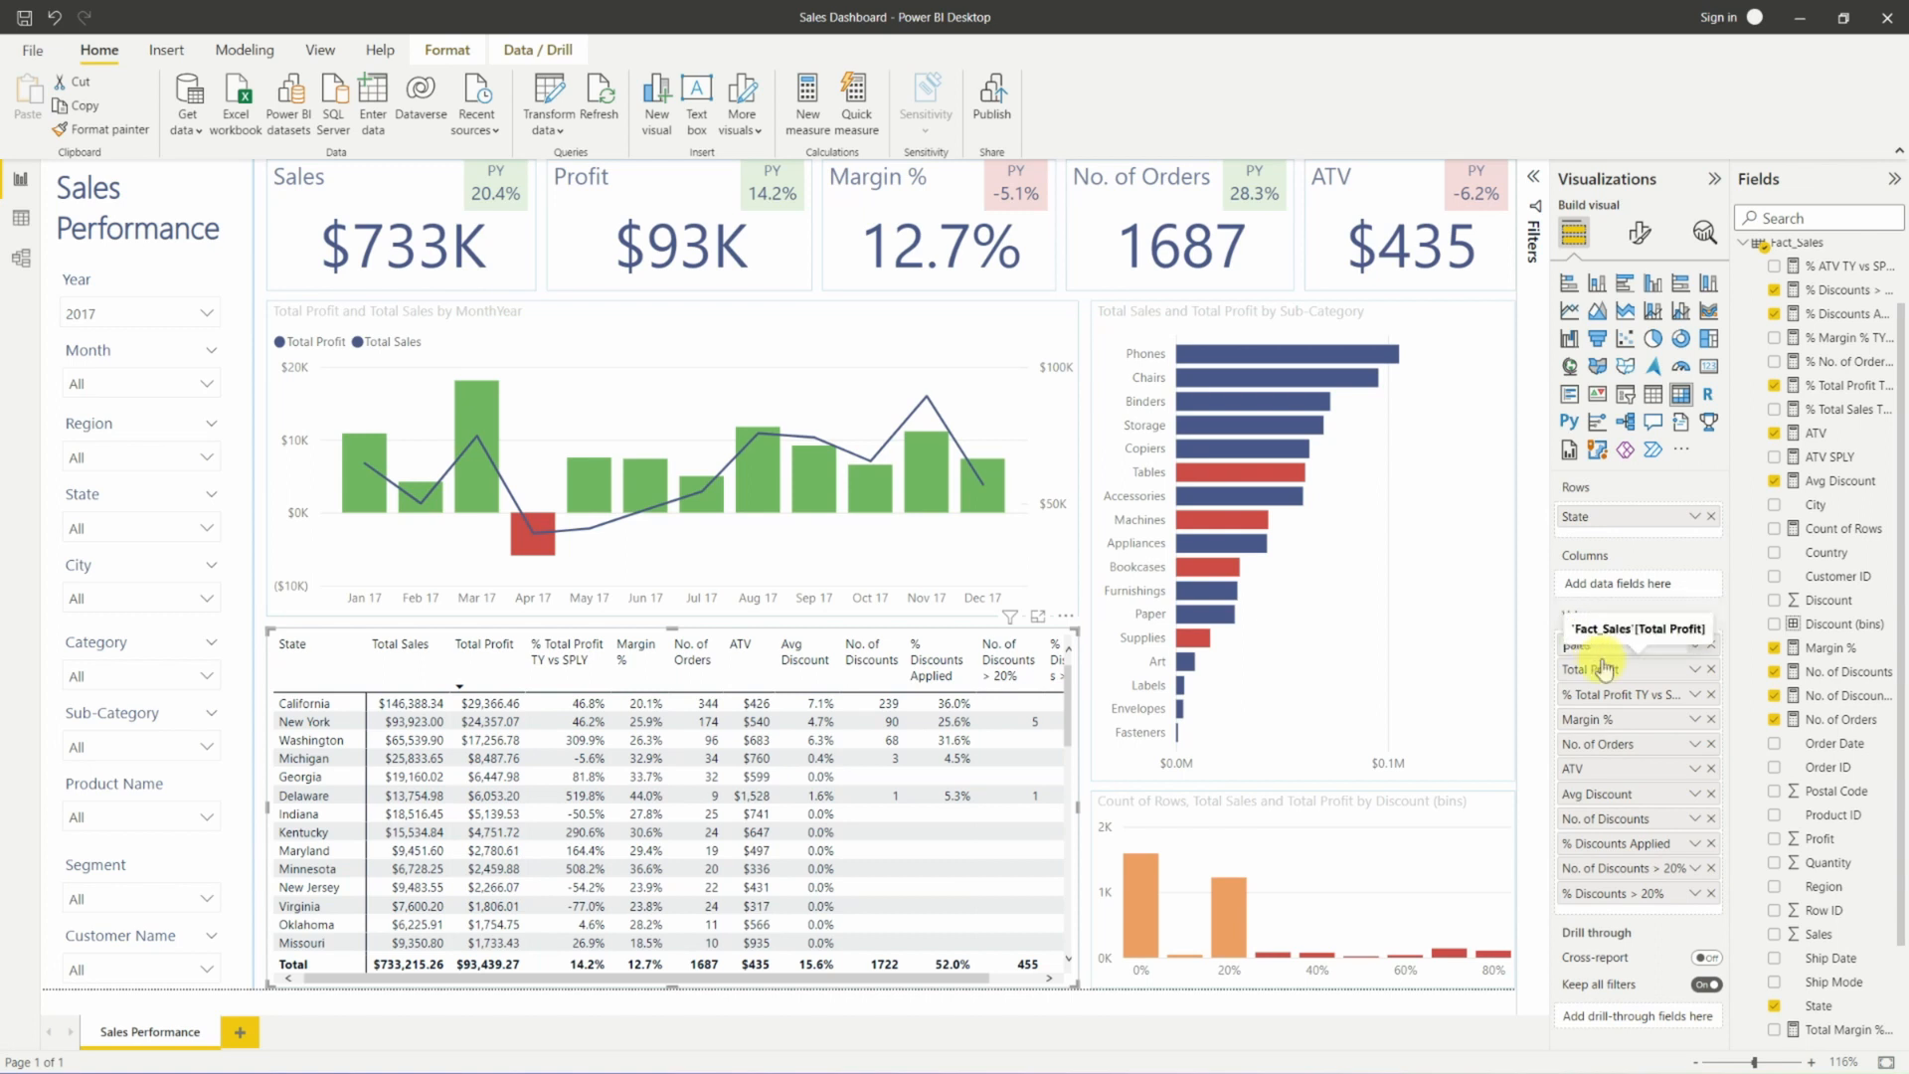
double_click(1596, 671)
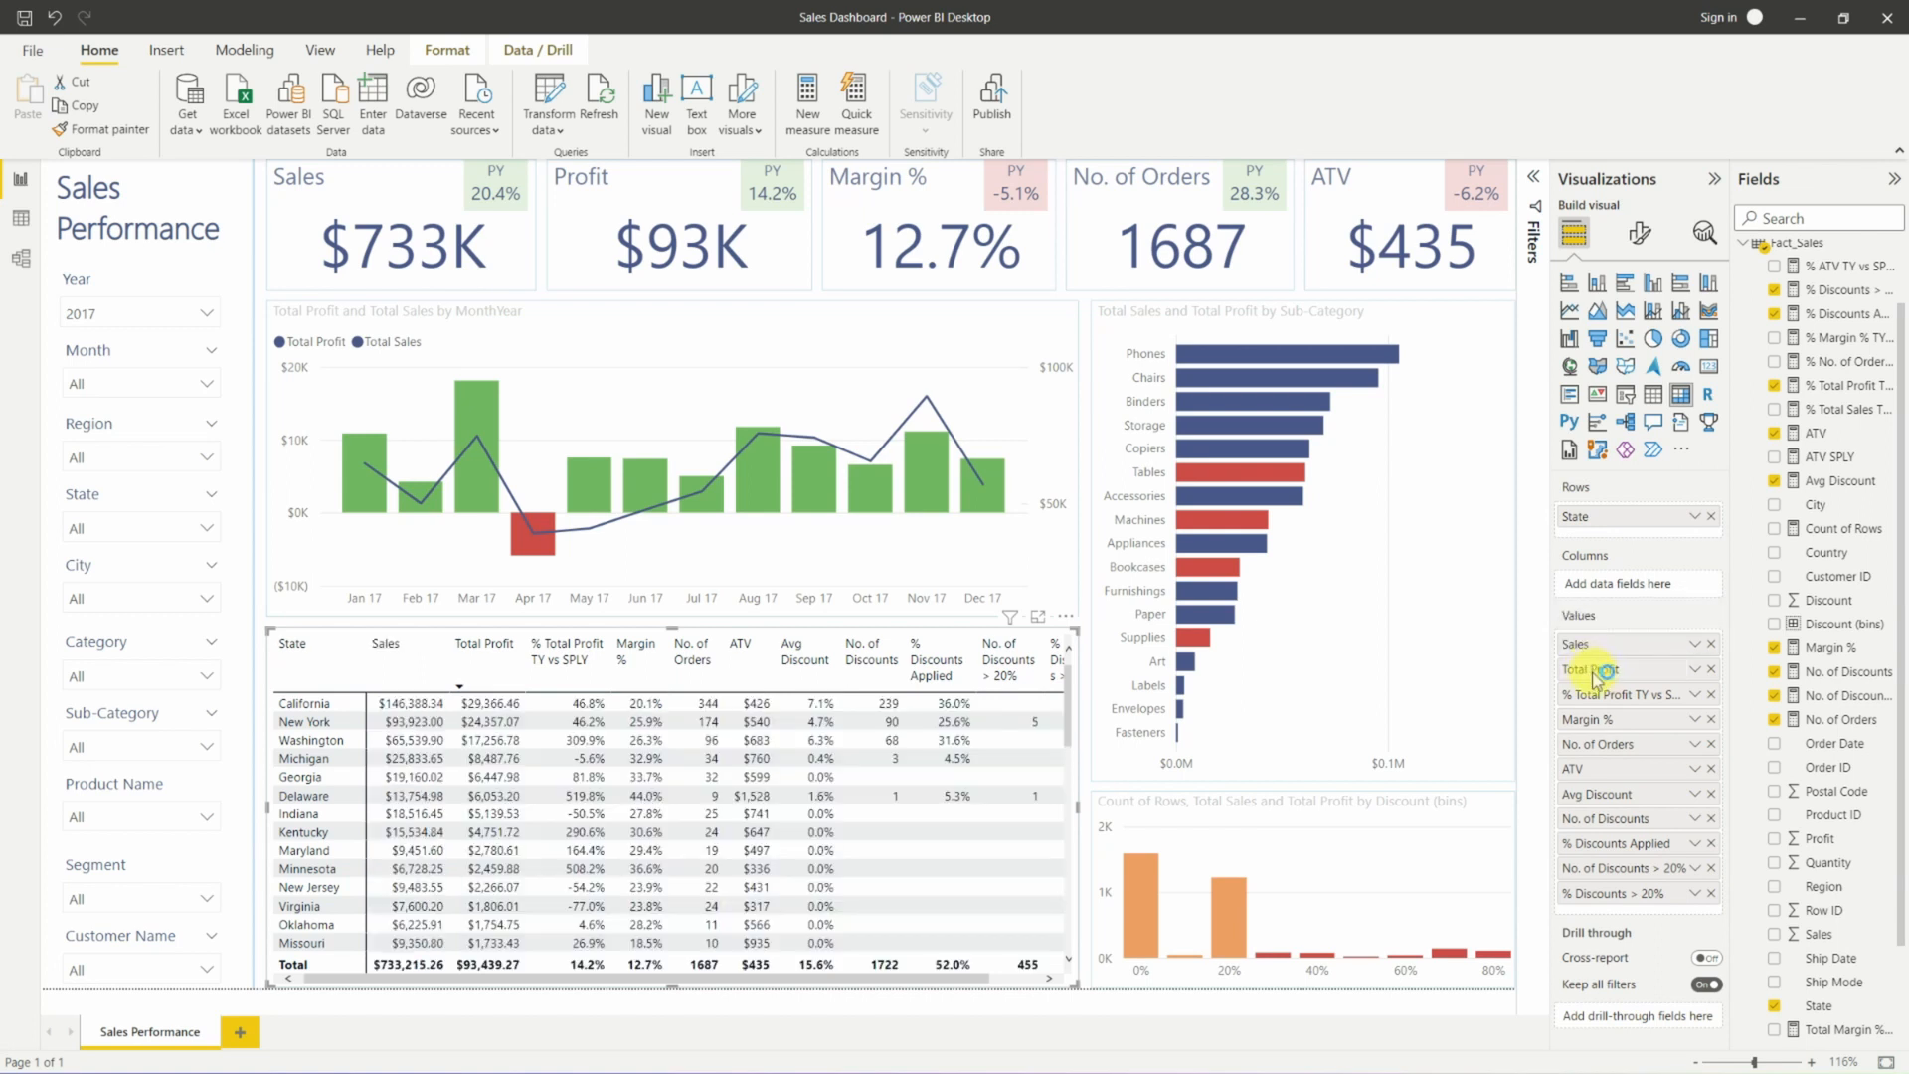
type("Profit")
key("Return")
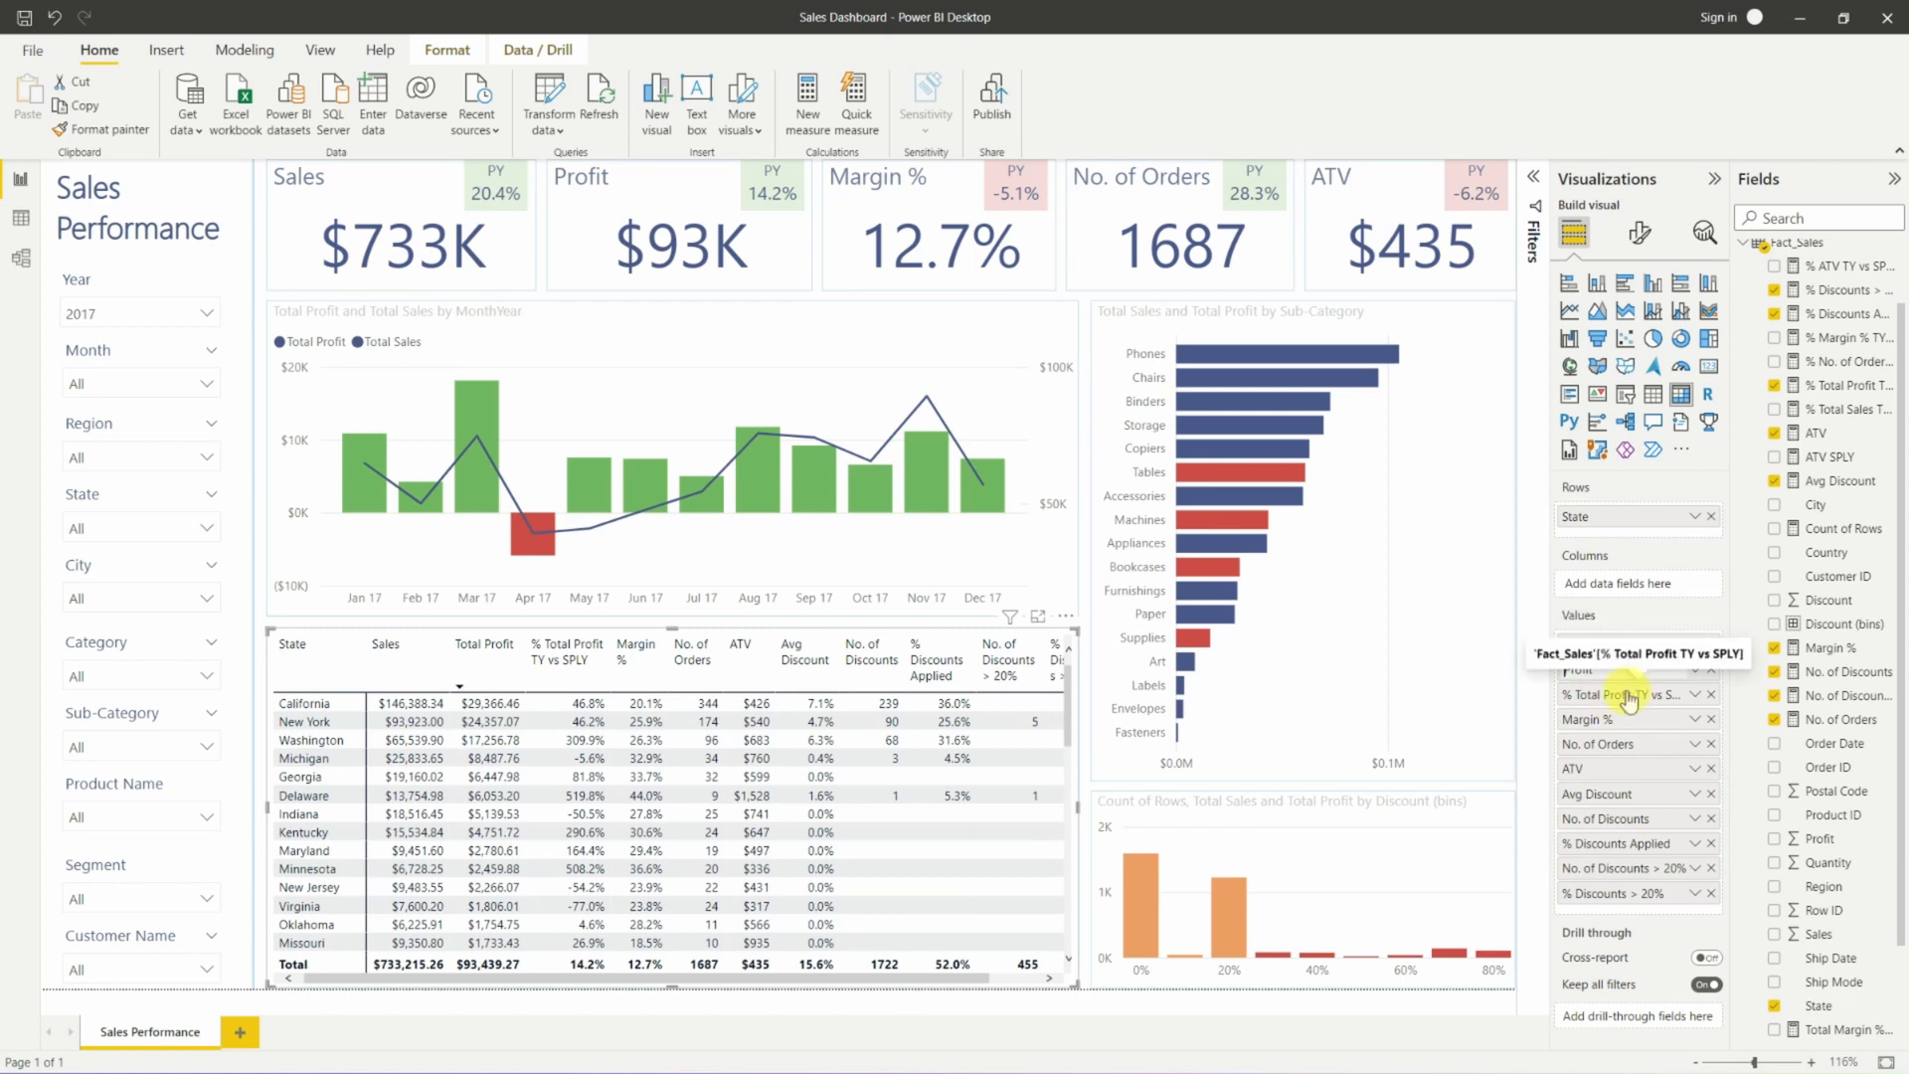
Rename the matrix's % Total Profit TY vs SPLY value as Profit PY %.
double_click(1628, 696)
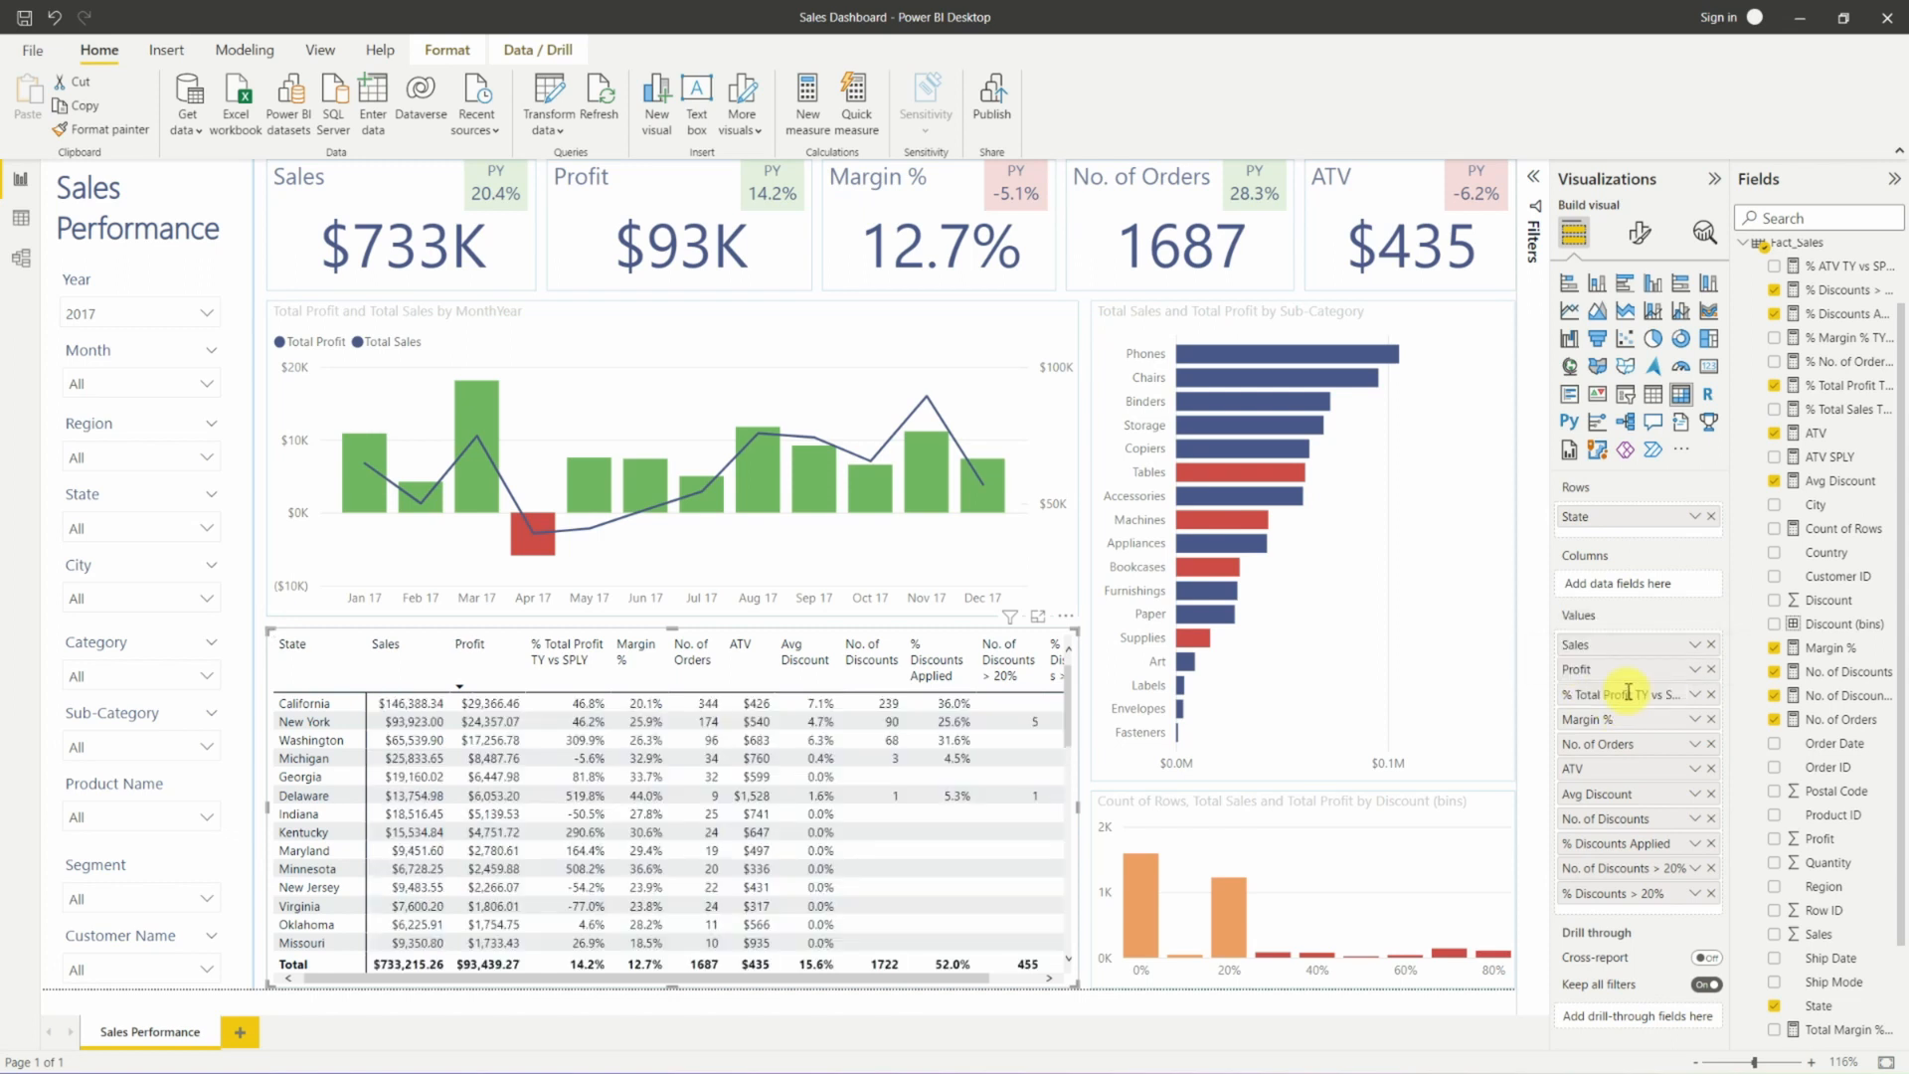
type("Profit")
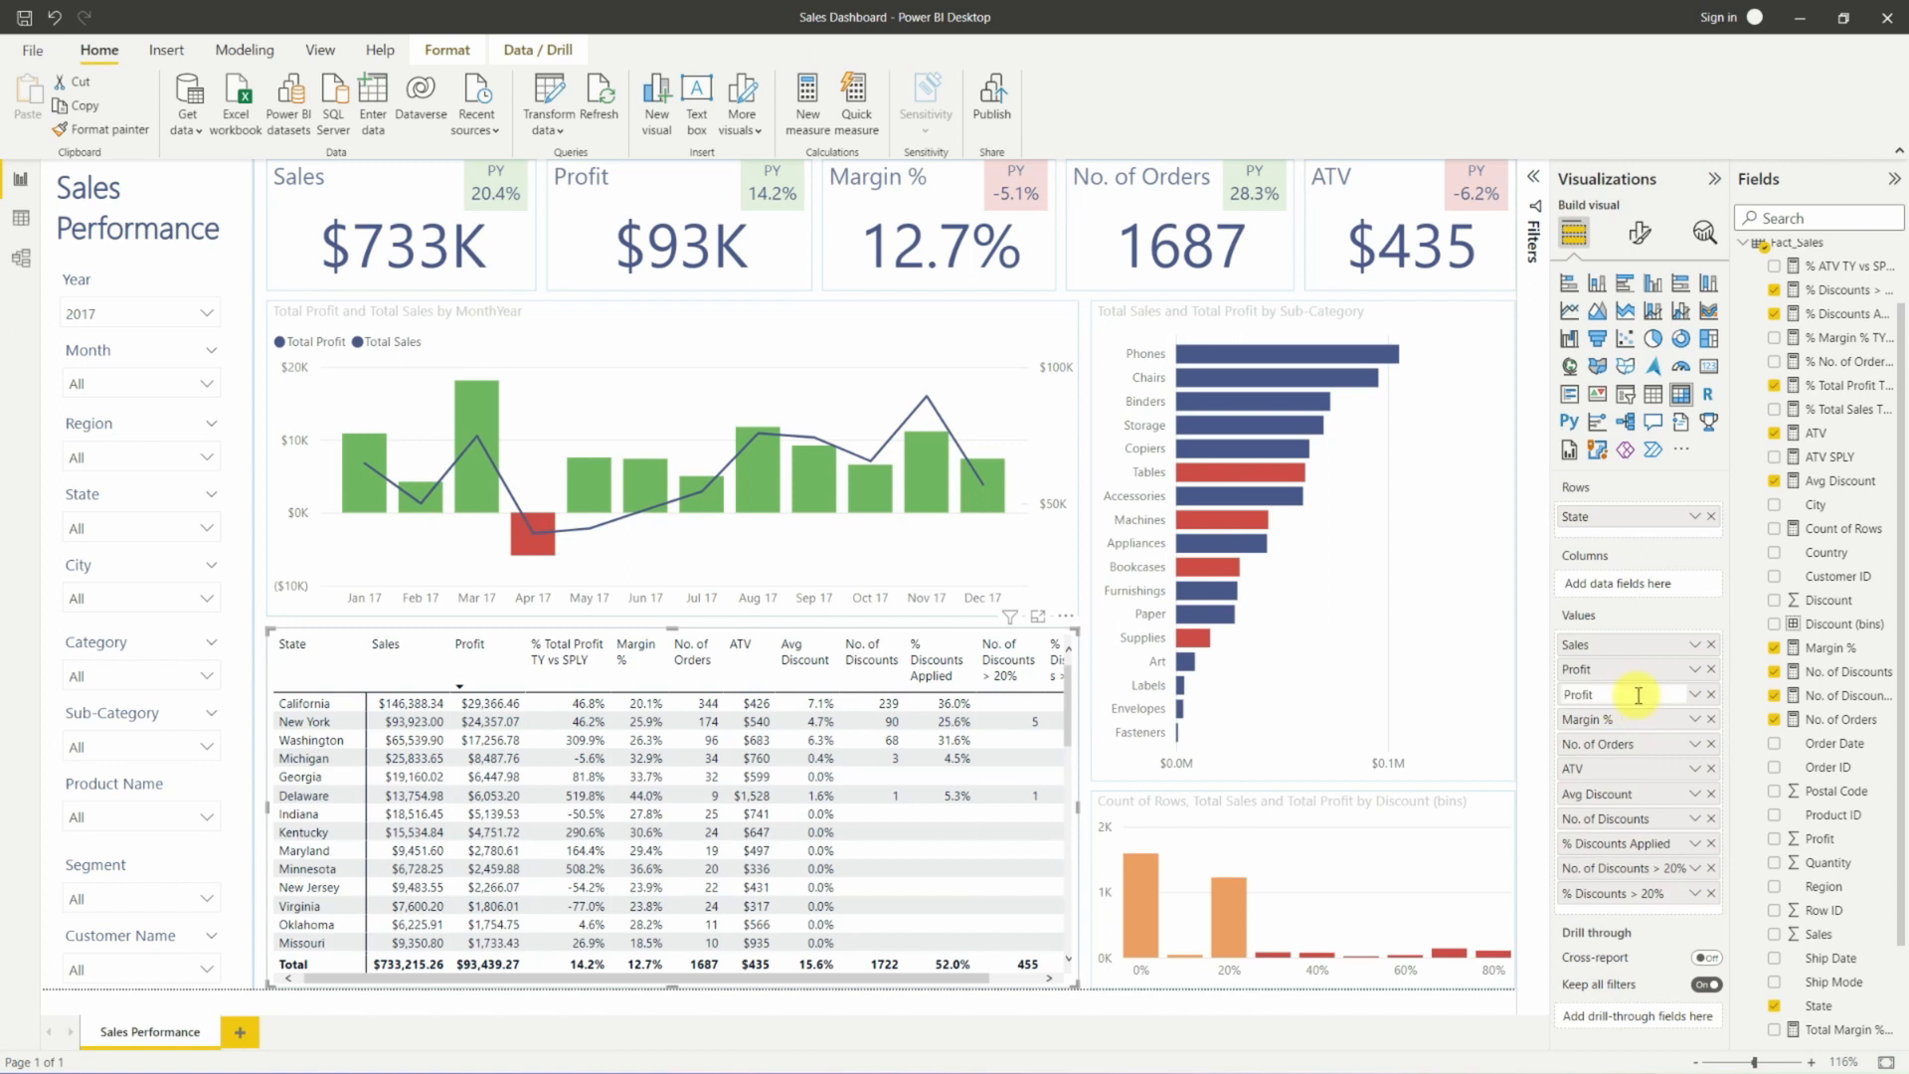
type(" PY %")
key("Return")
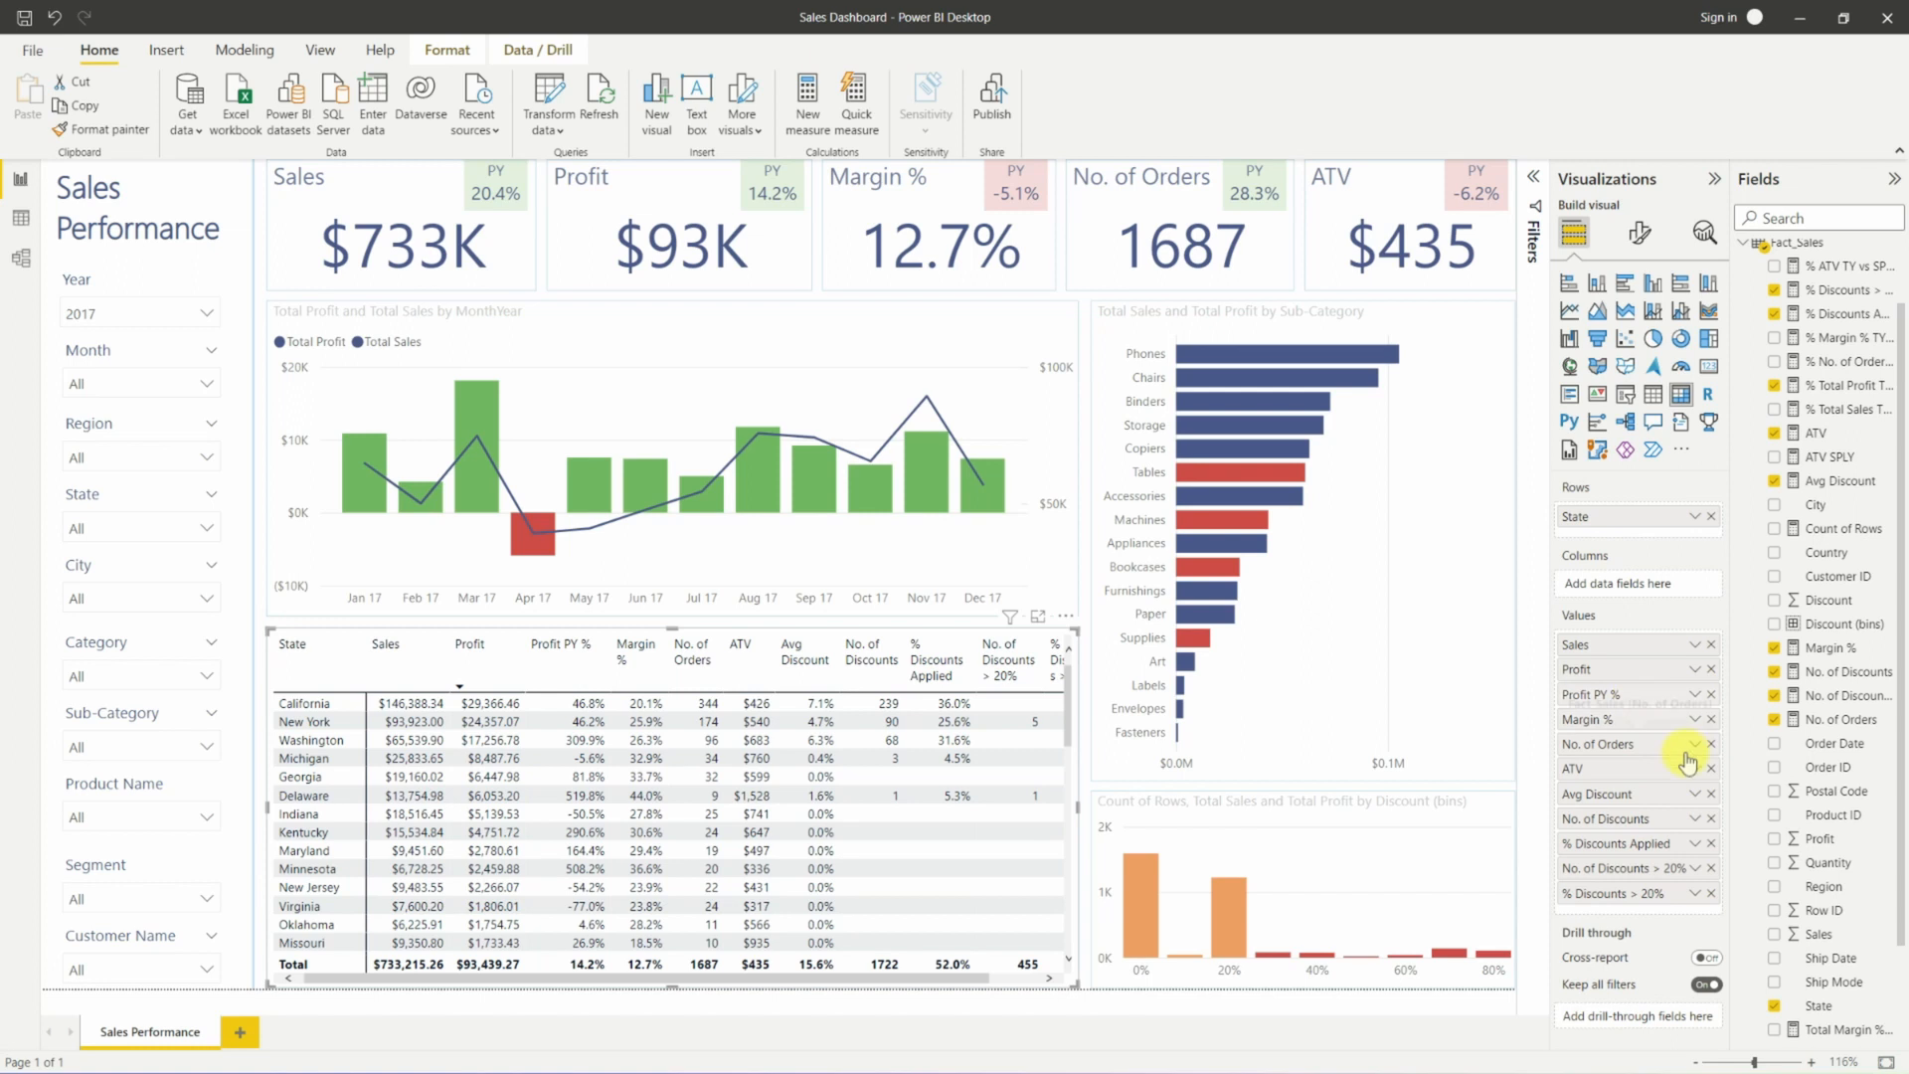
Shorten the matrix's Avg Discount value name to Avg Disc.
double_click(1626, 795)
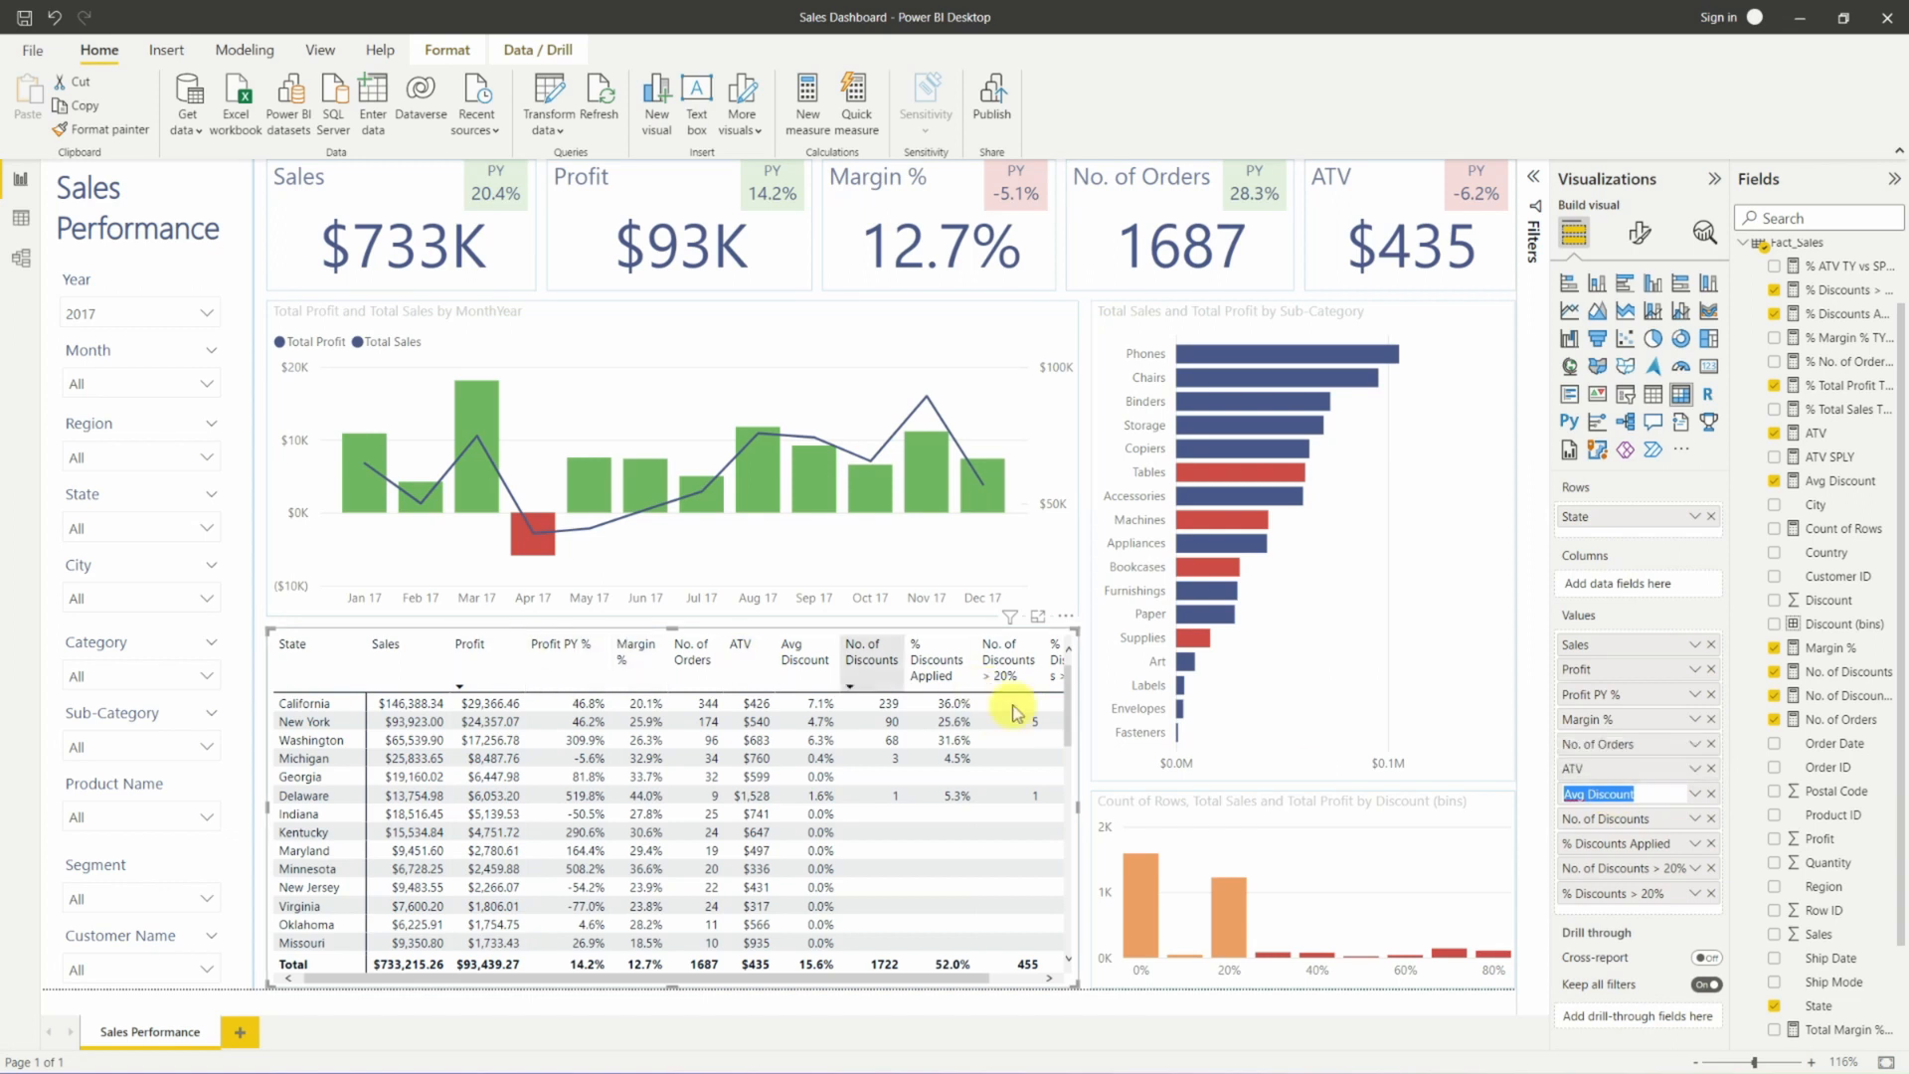
left_click(1609, 793)
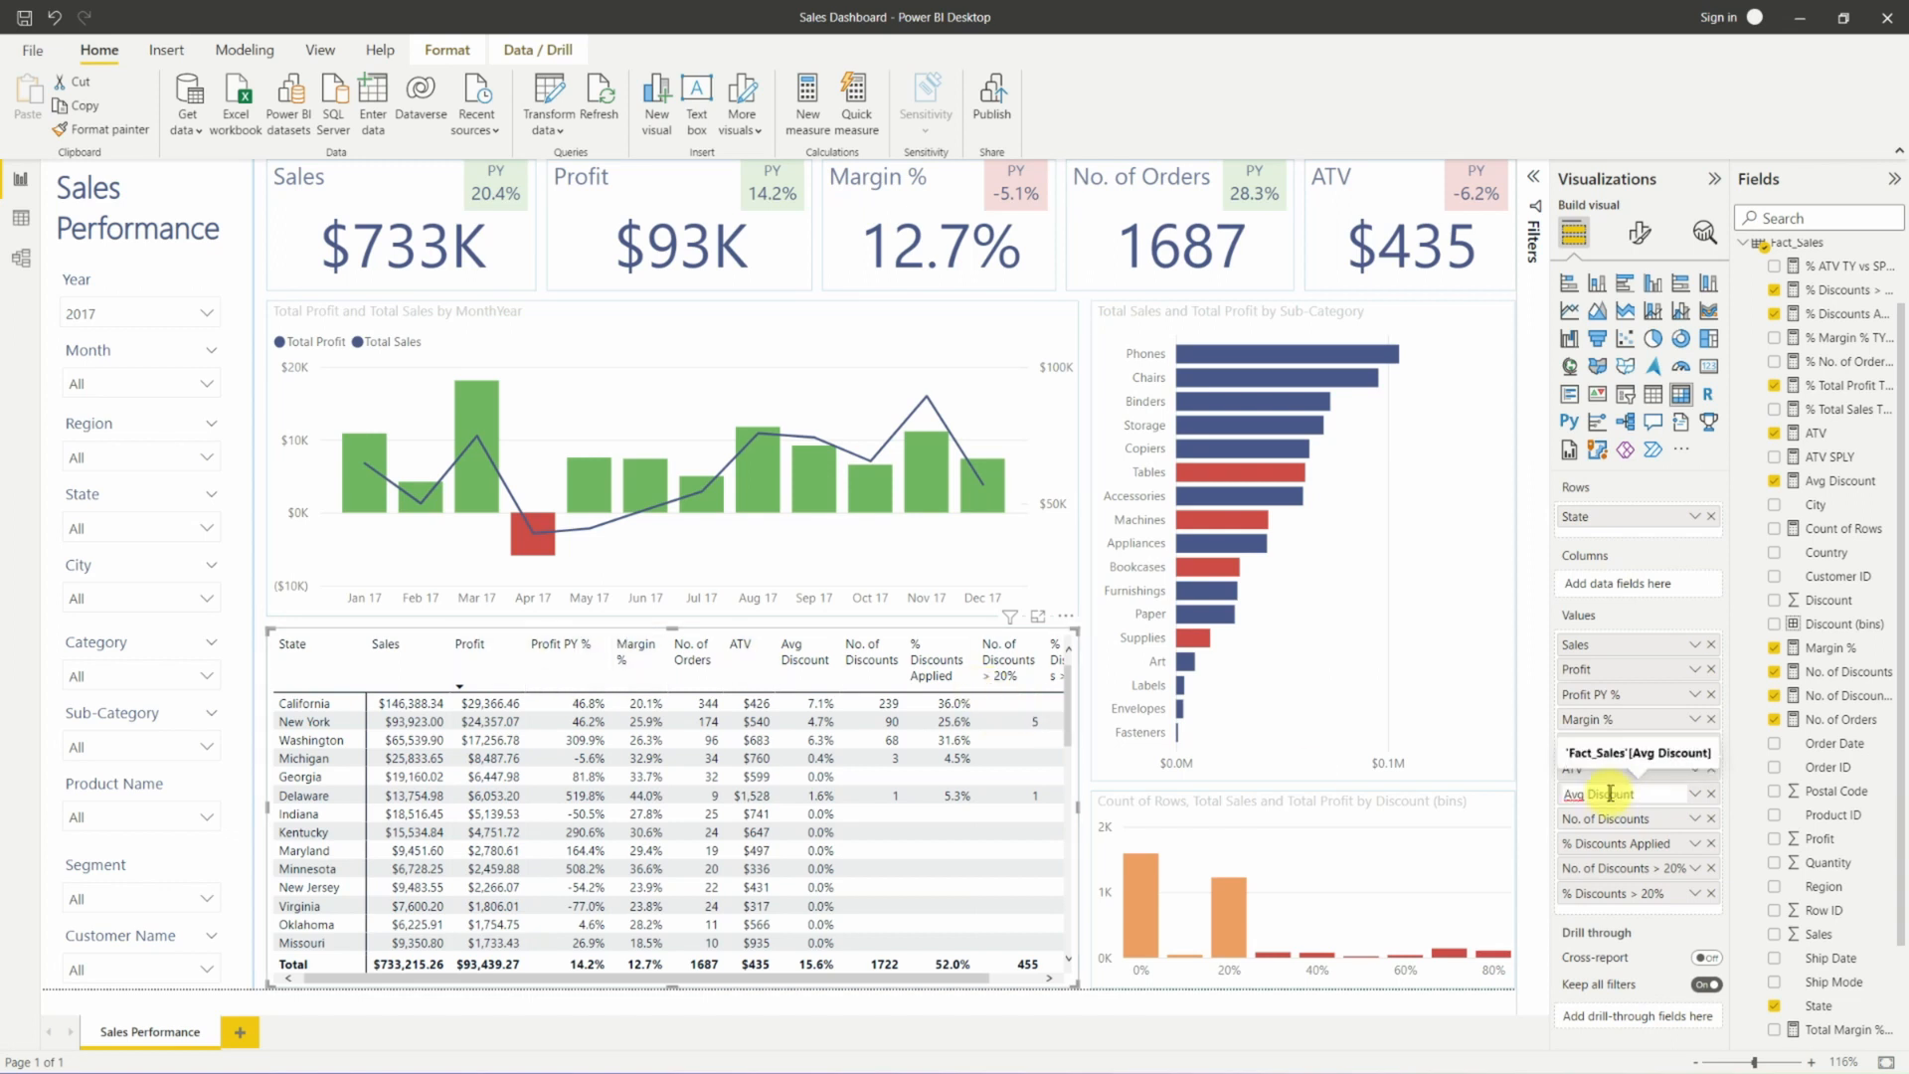
left_click_drag(1610, 794, 1644, 792)
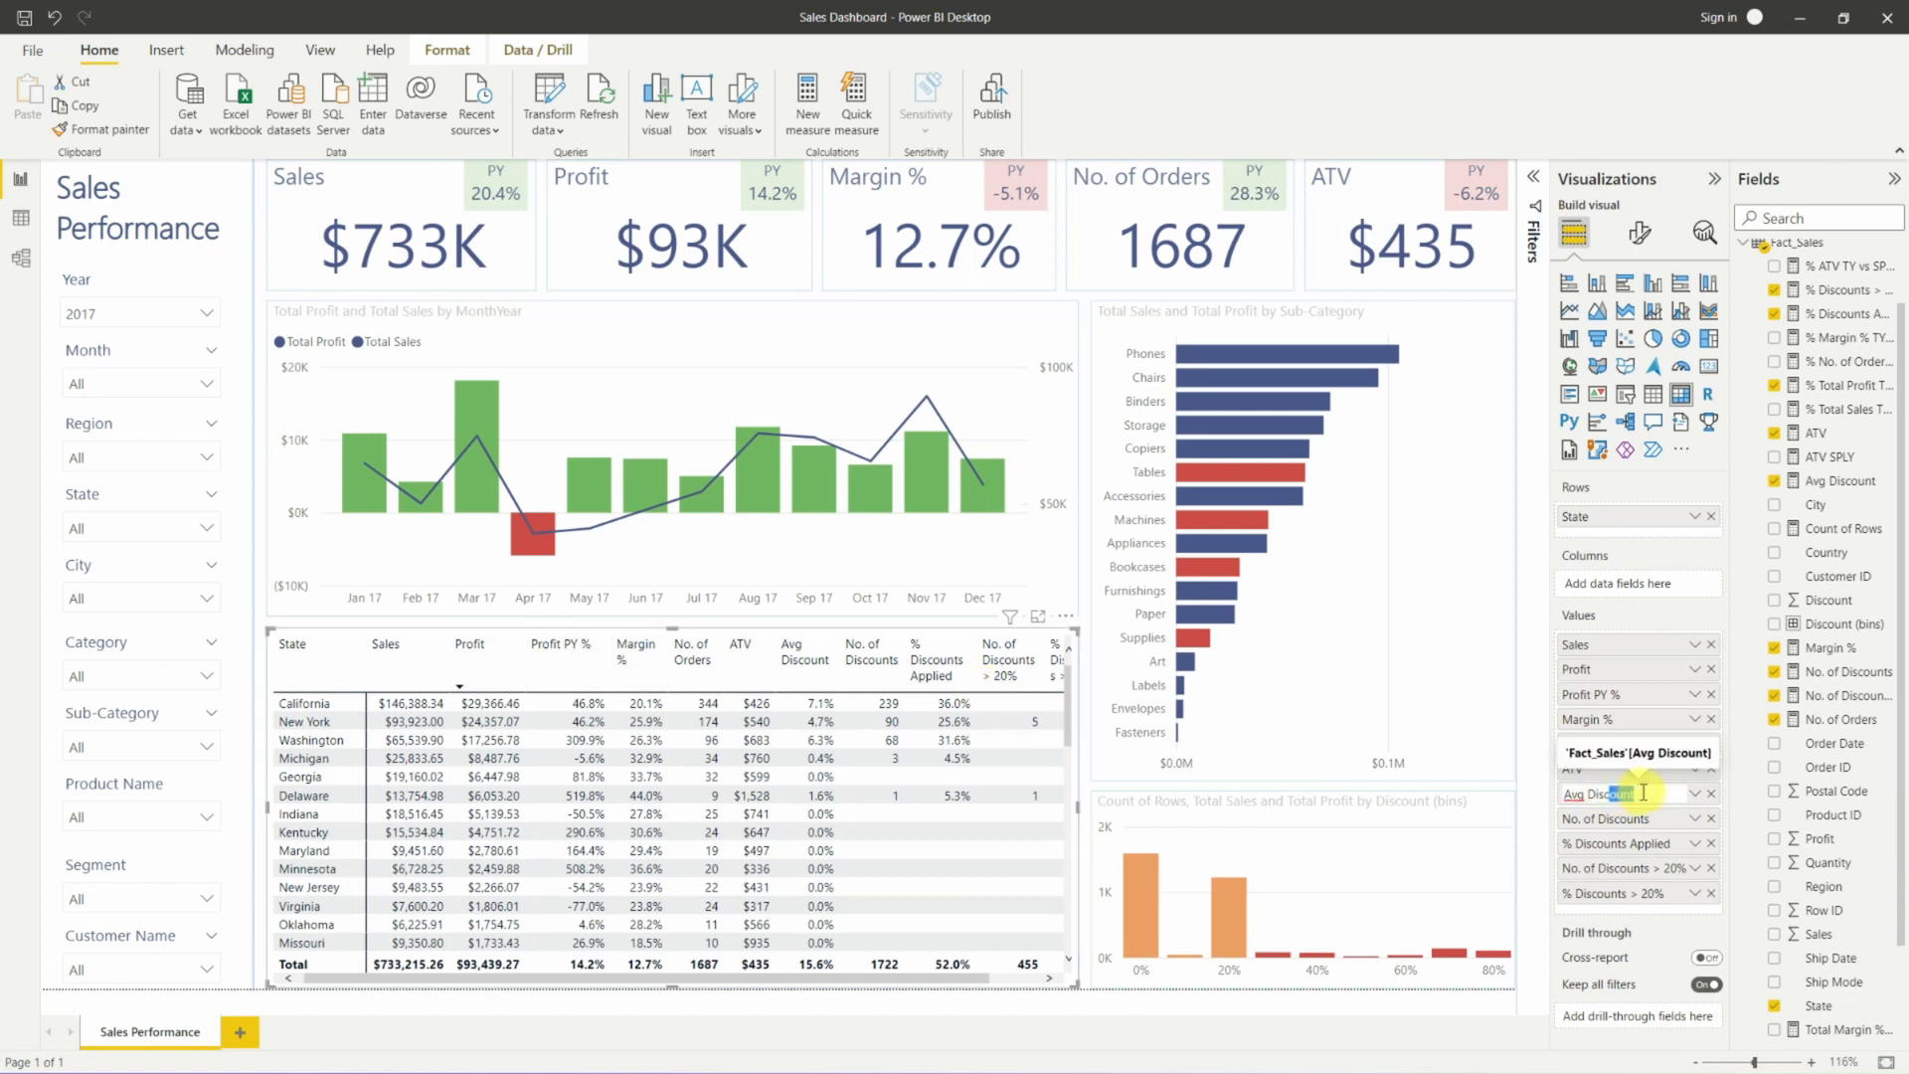
key("BackSpace")
key("Return")
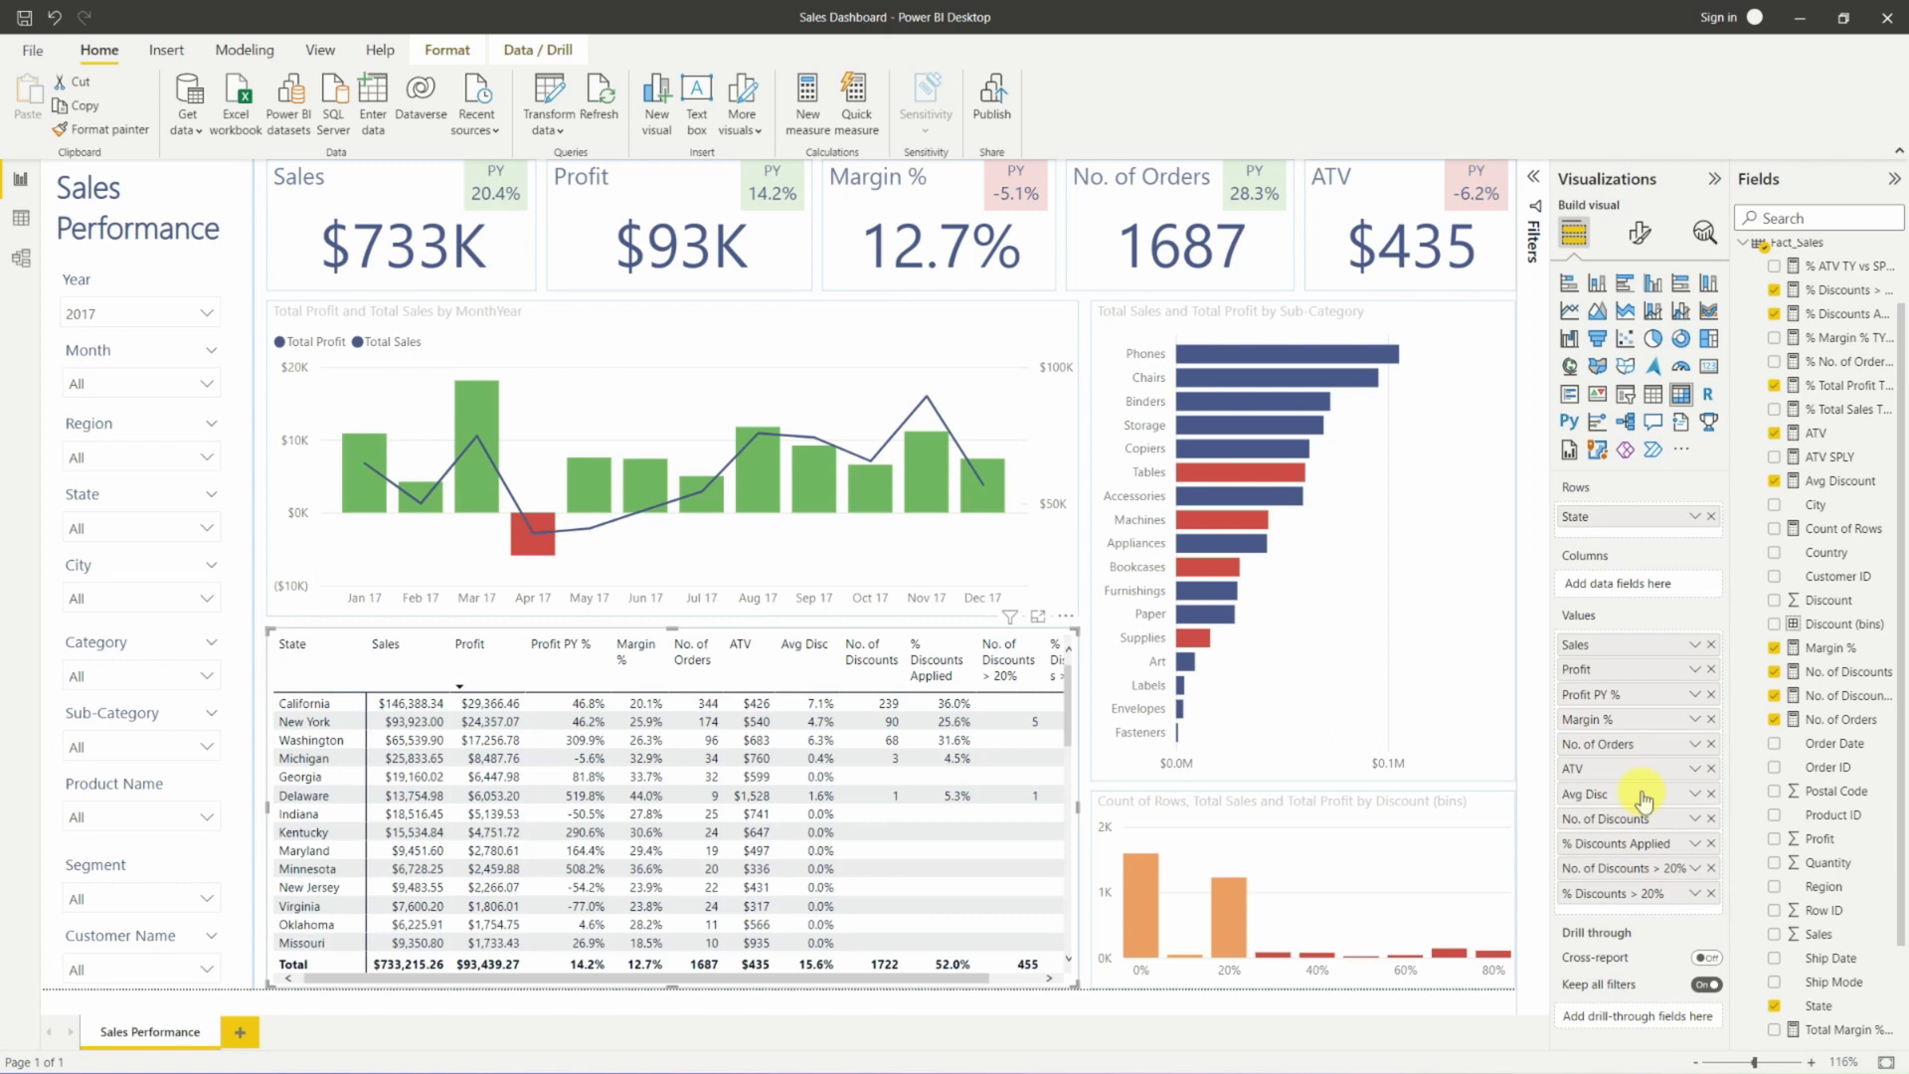
Shorten the matrix's No. of Discounts value name to No. of Disc.
double_click(1620, 819)
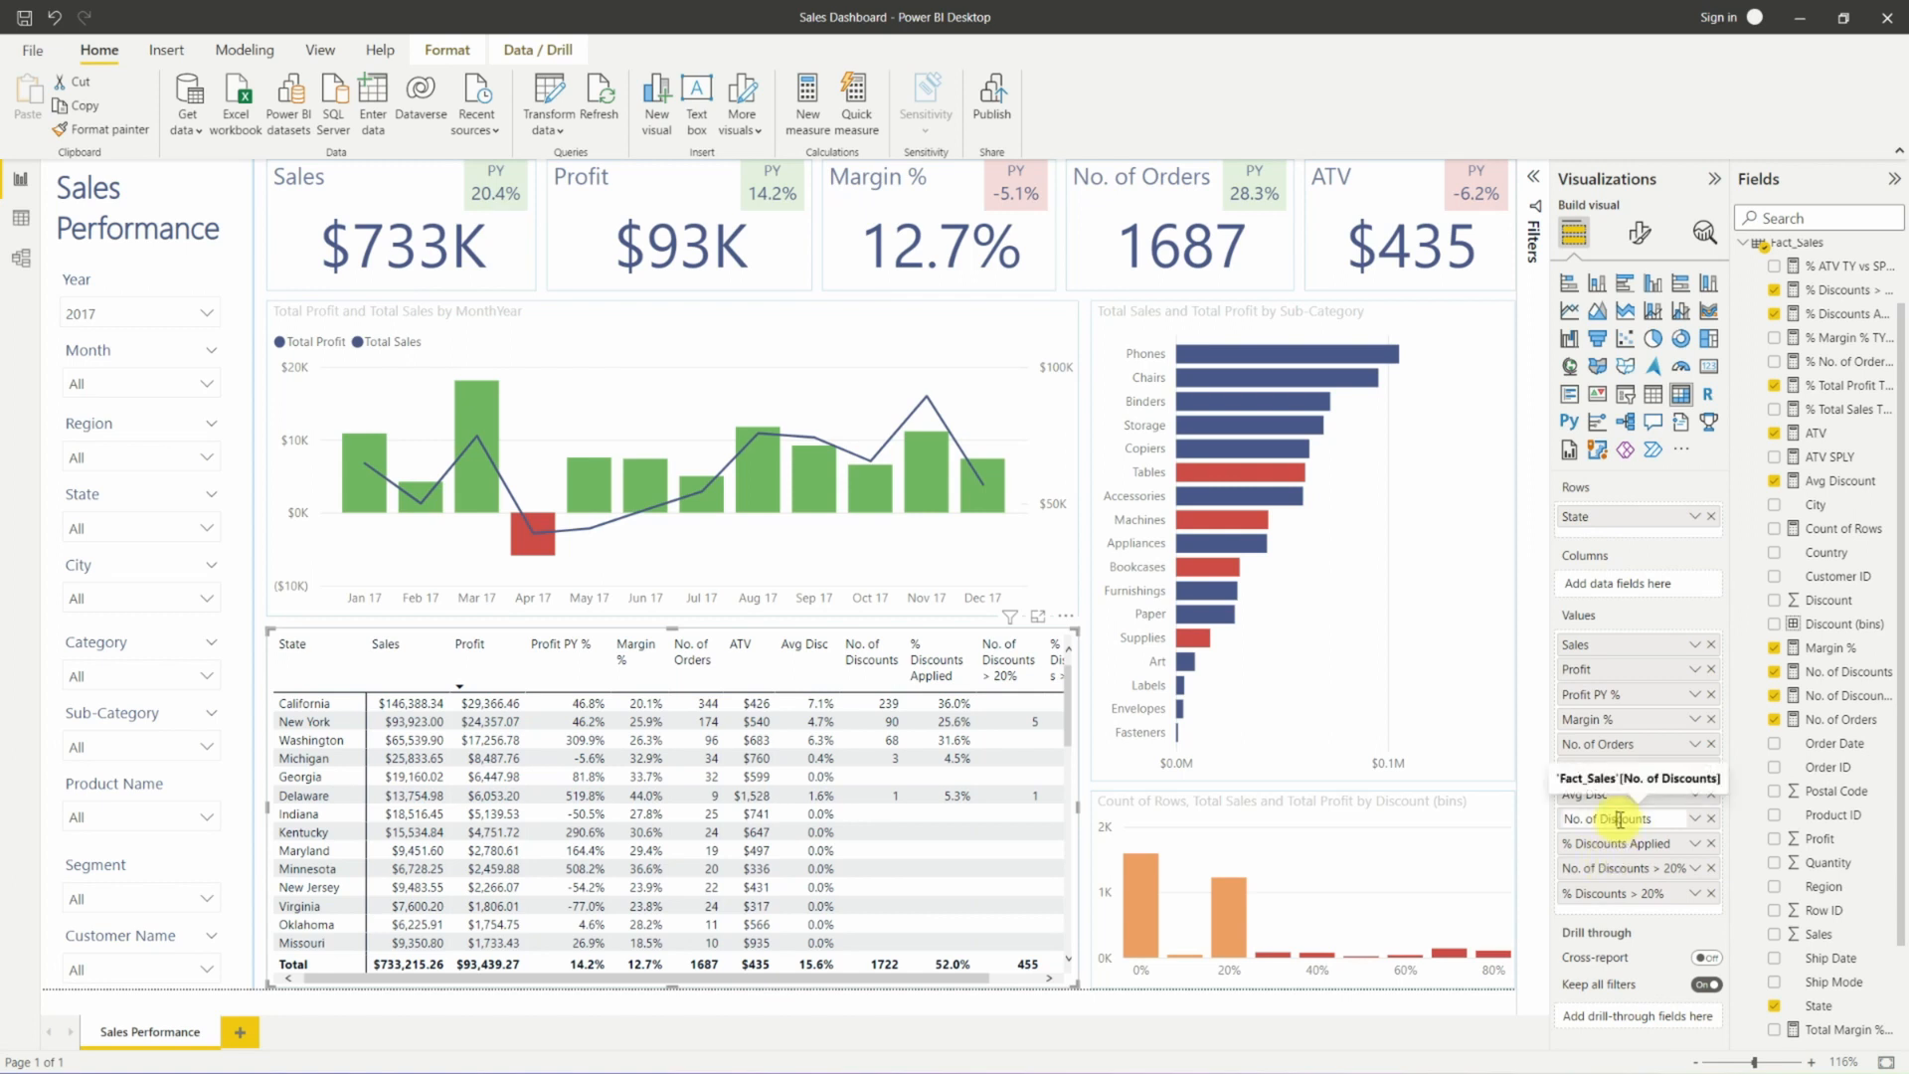
left_click_drag(1621, 819, 1667, 818)
key("BackSpace")
key("Return")
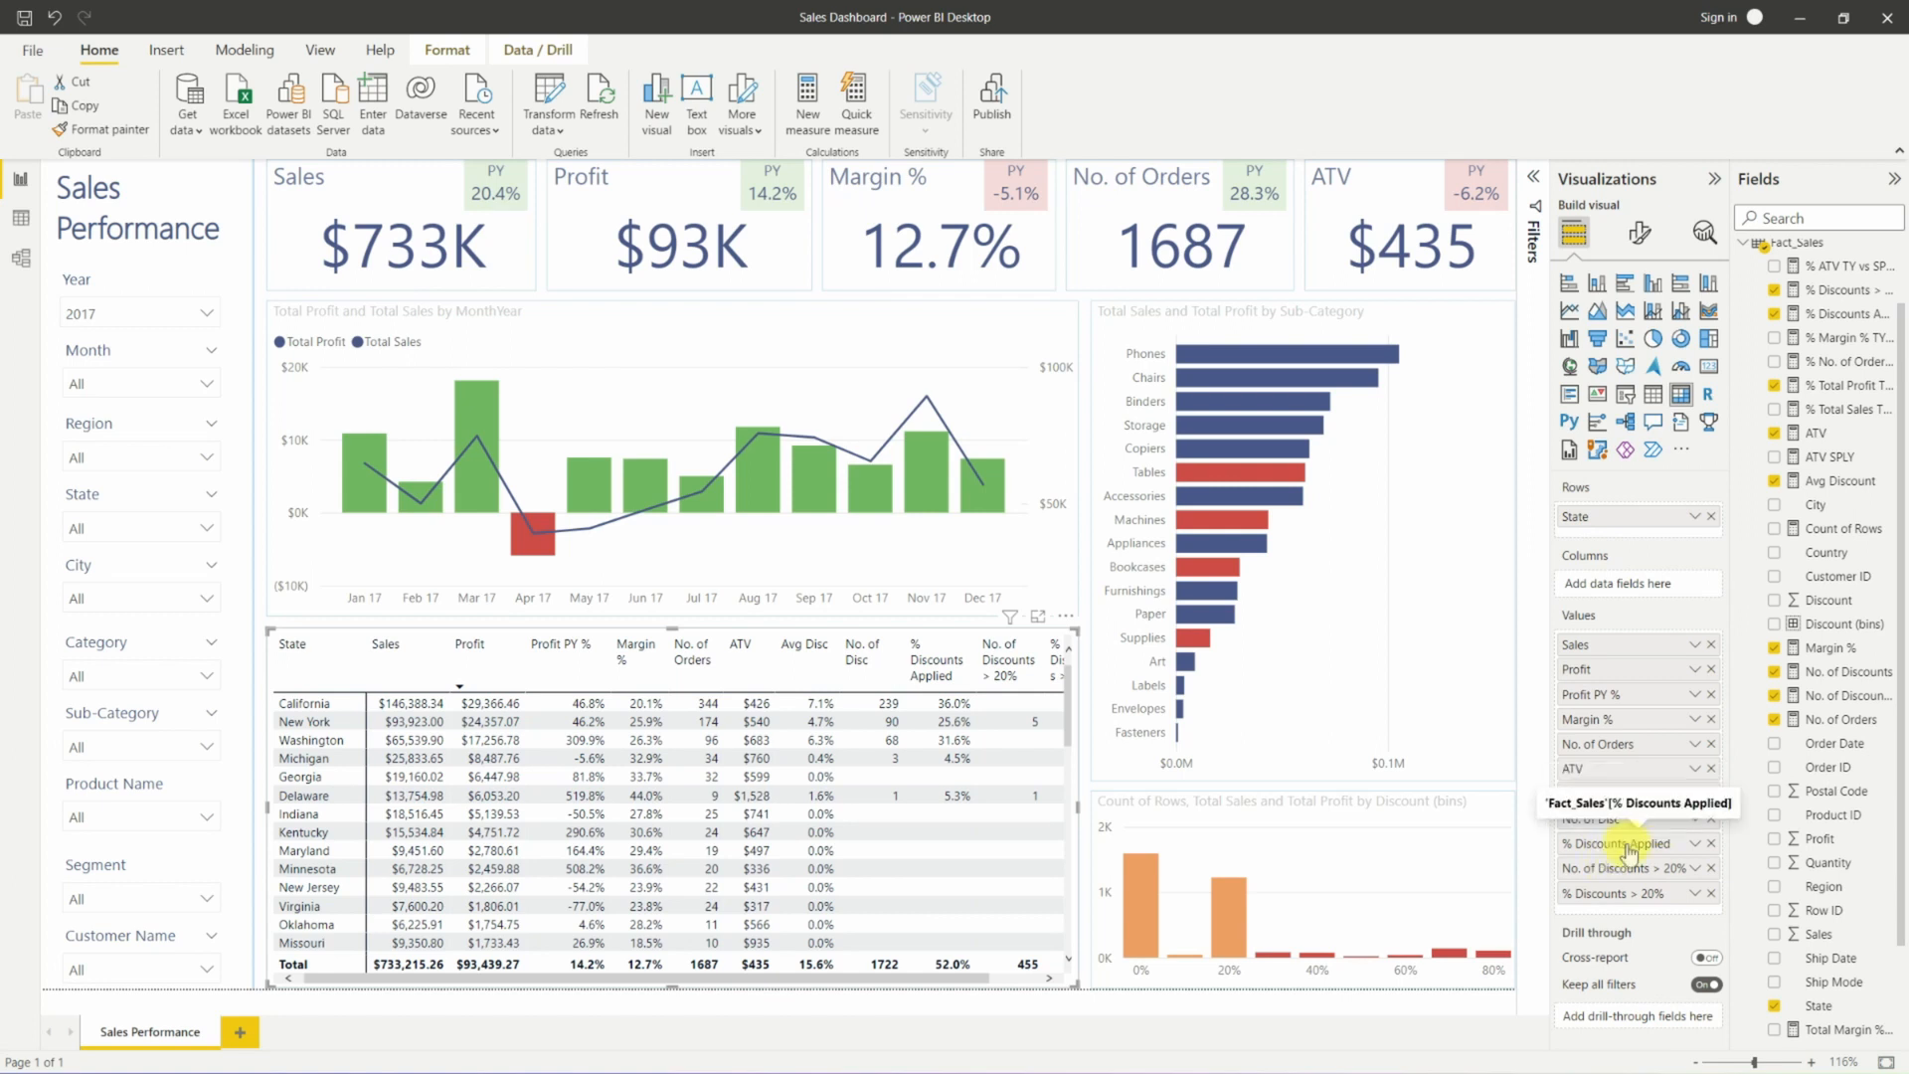
Shorten the matrix's % Discounts Applied value name to % Disc Applied.
double_click(1628, 849)
left_click(1627, 844)
left_click_drag(1624, 844, 1604, 845)
key("BackSpace")
key("Return")
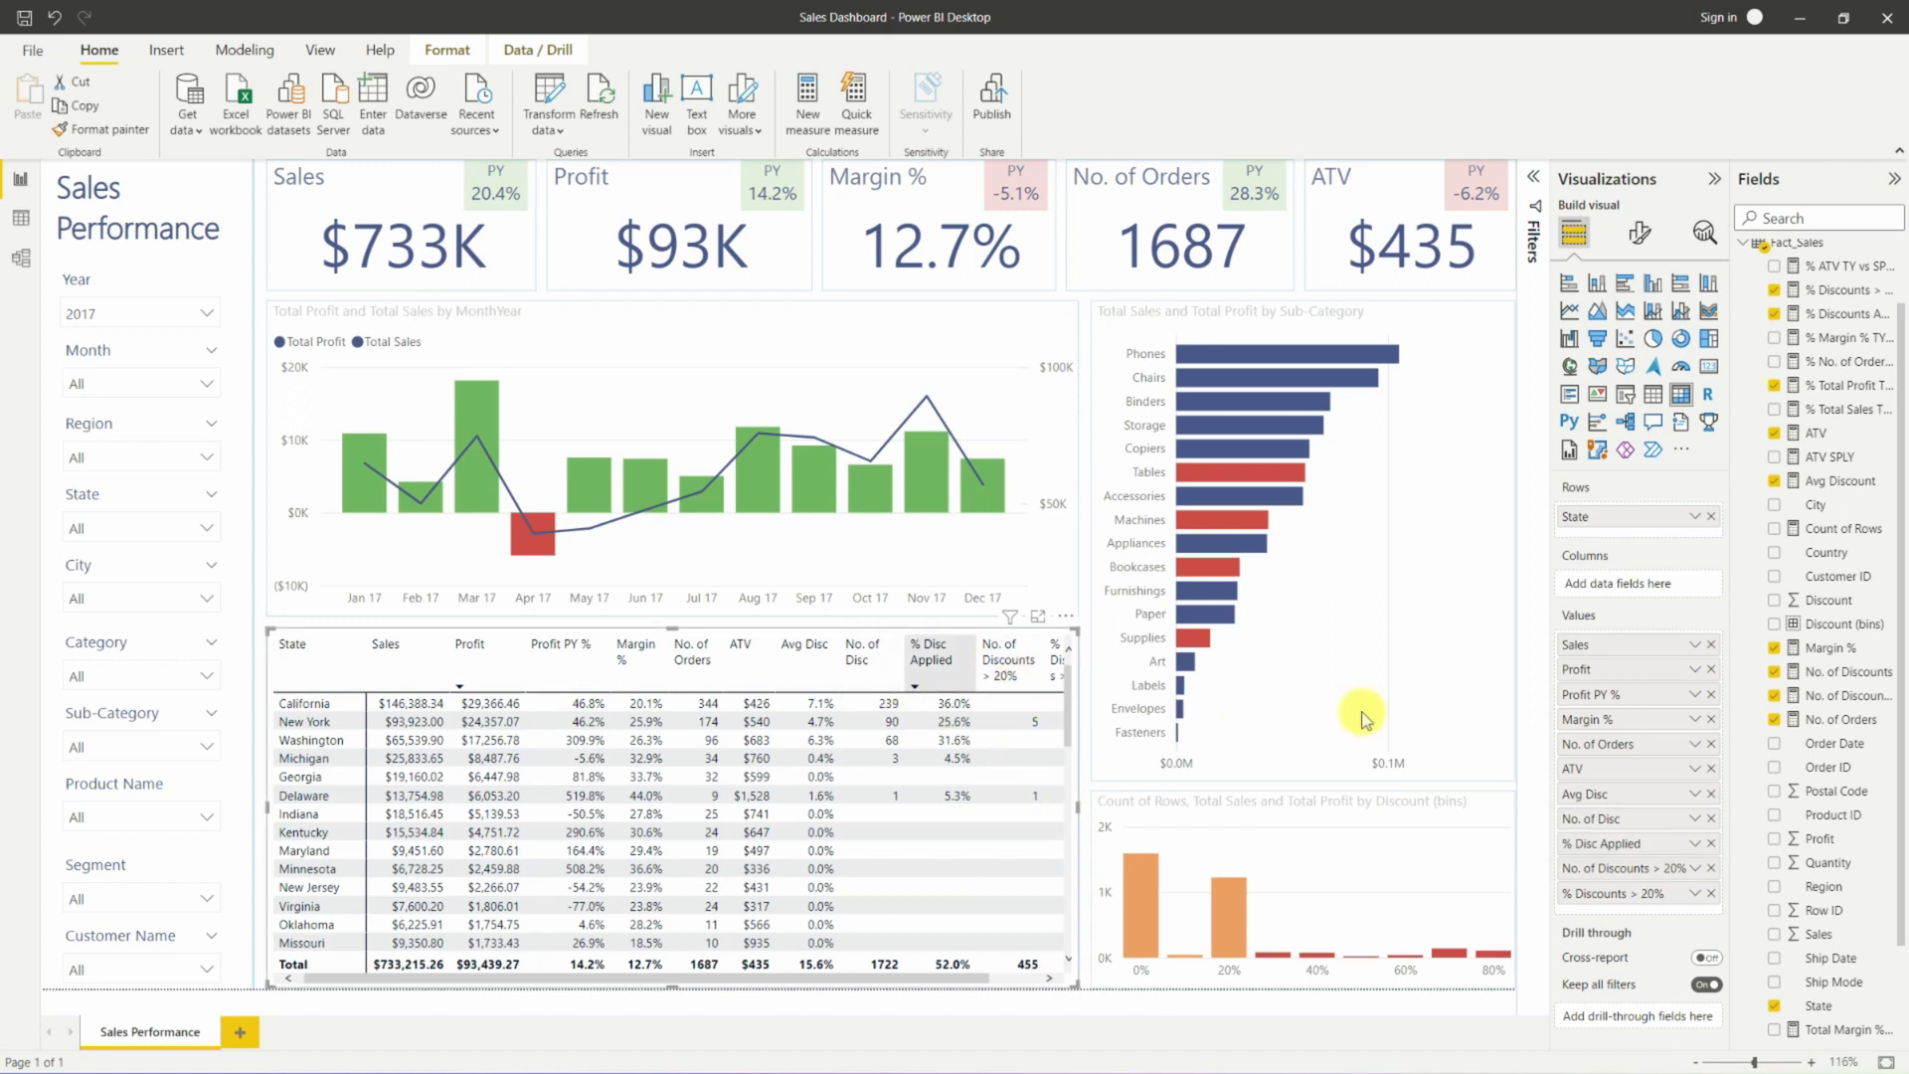
Remove the No. of Discounts > 20% value from the matrix and shorten the % Discounts > 20% value name to % Disc > 20%.
left_click(1711, 869)
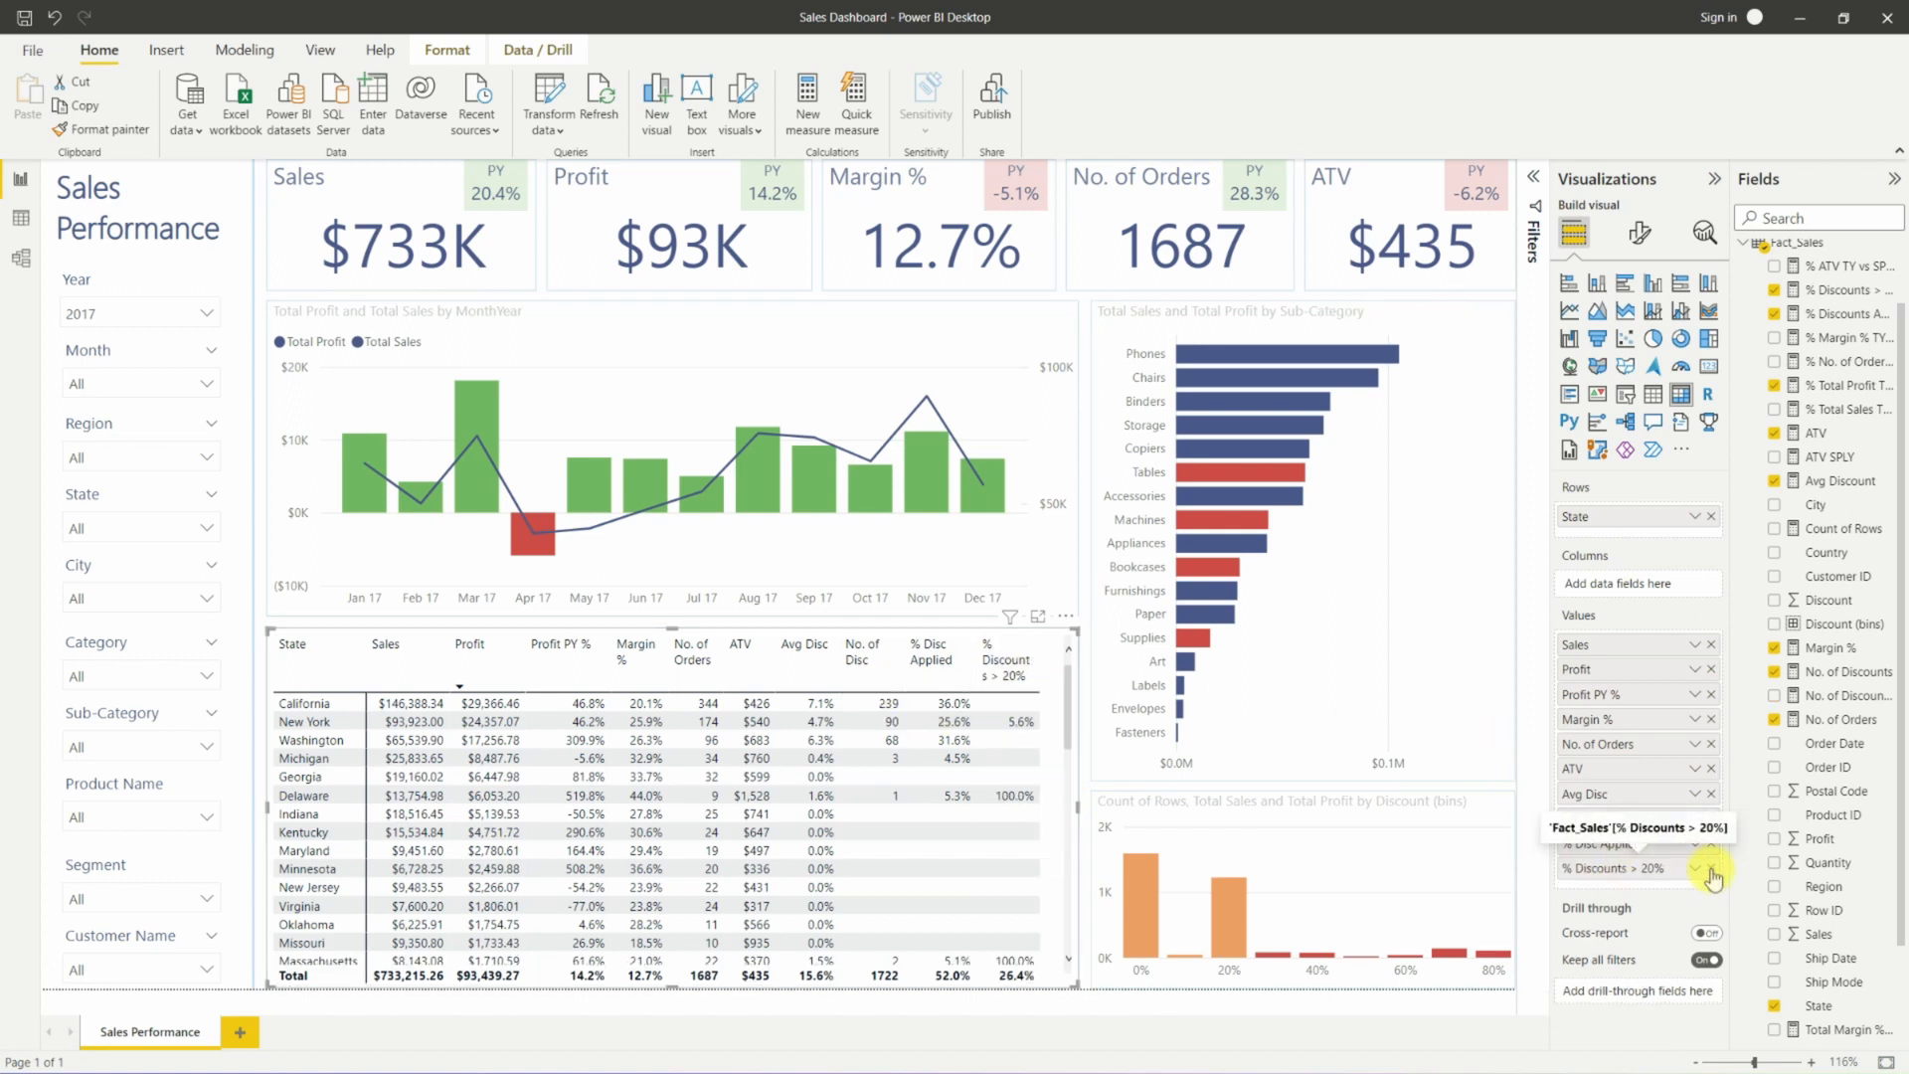
double_click(1627, 871)
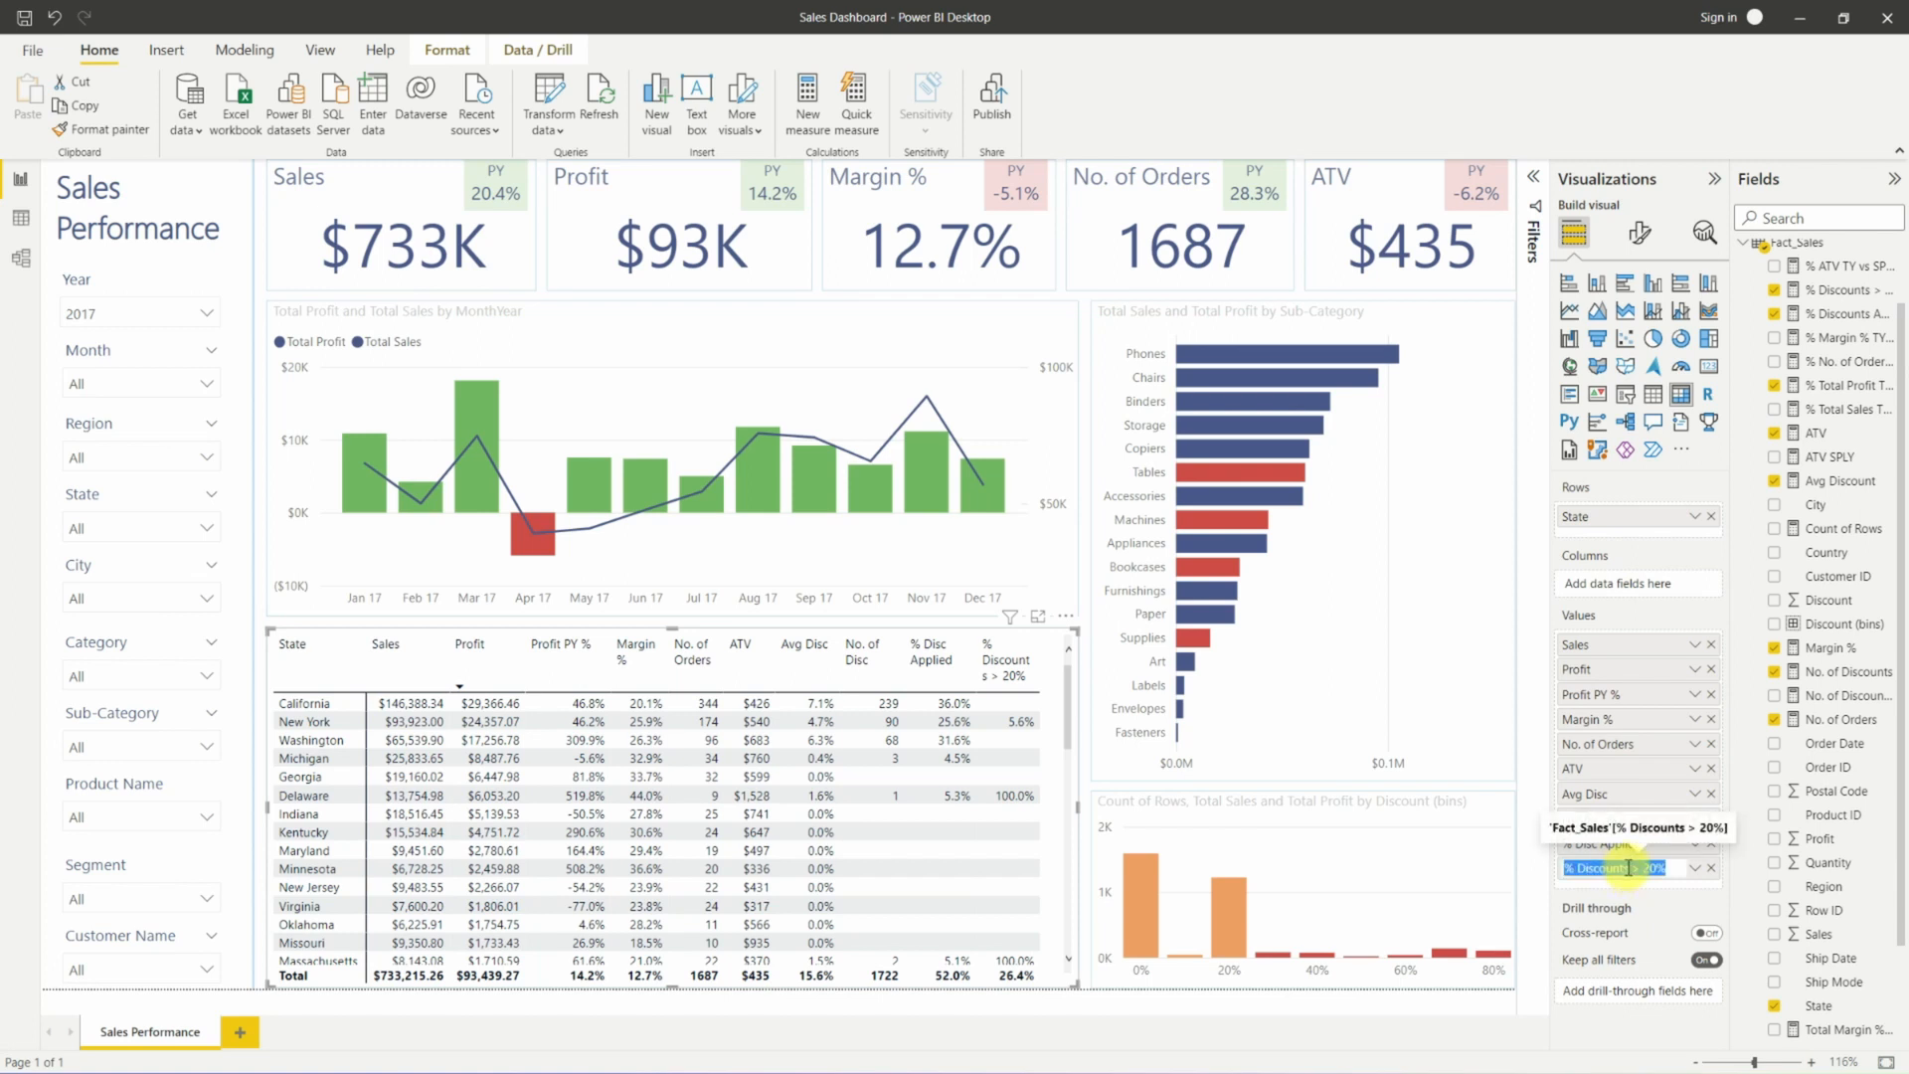
left_click(1629, 868)
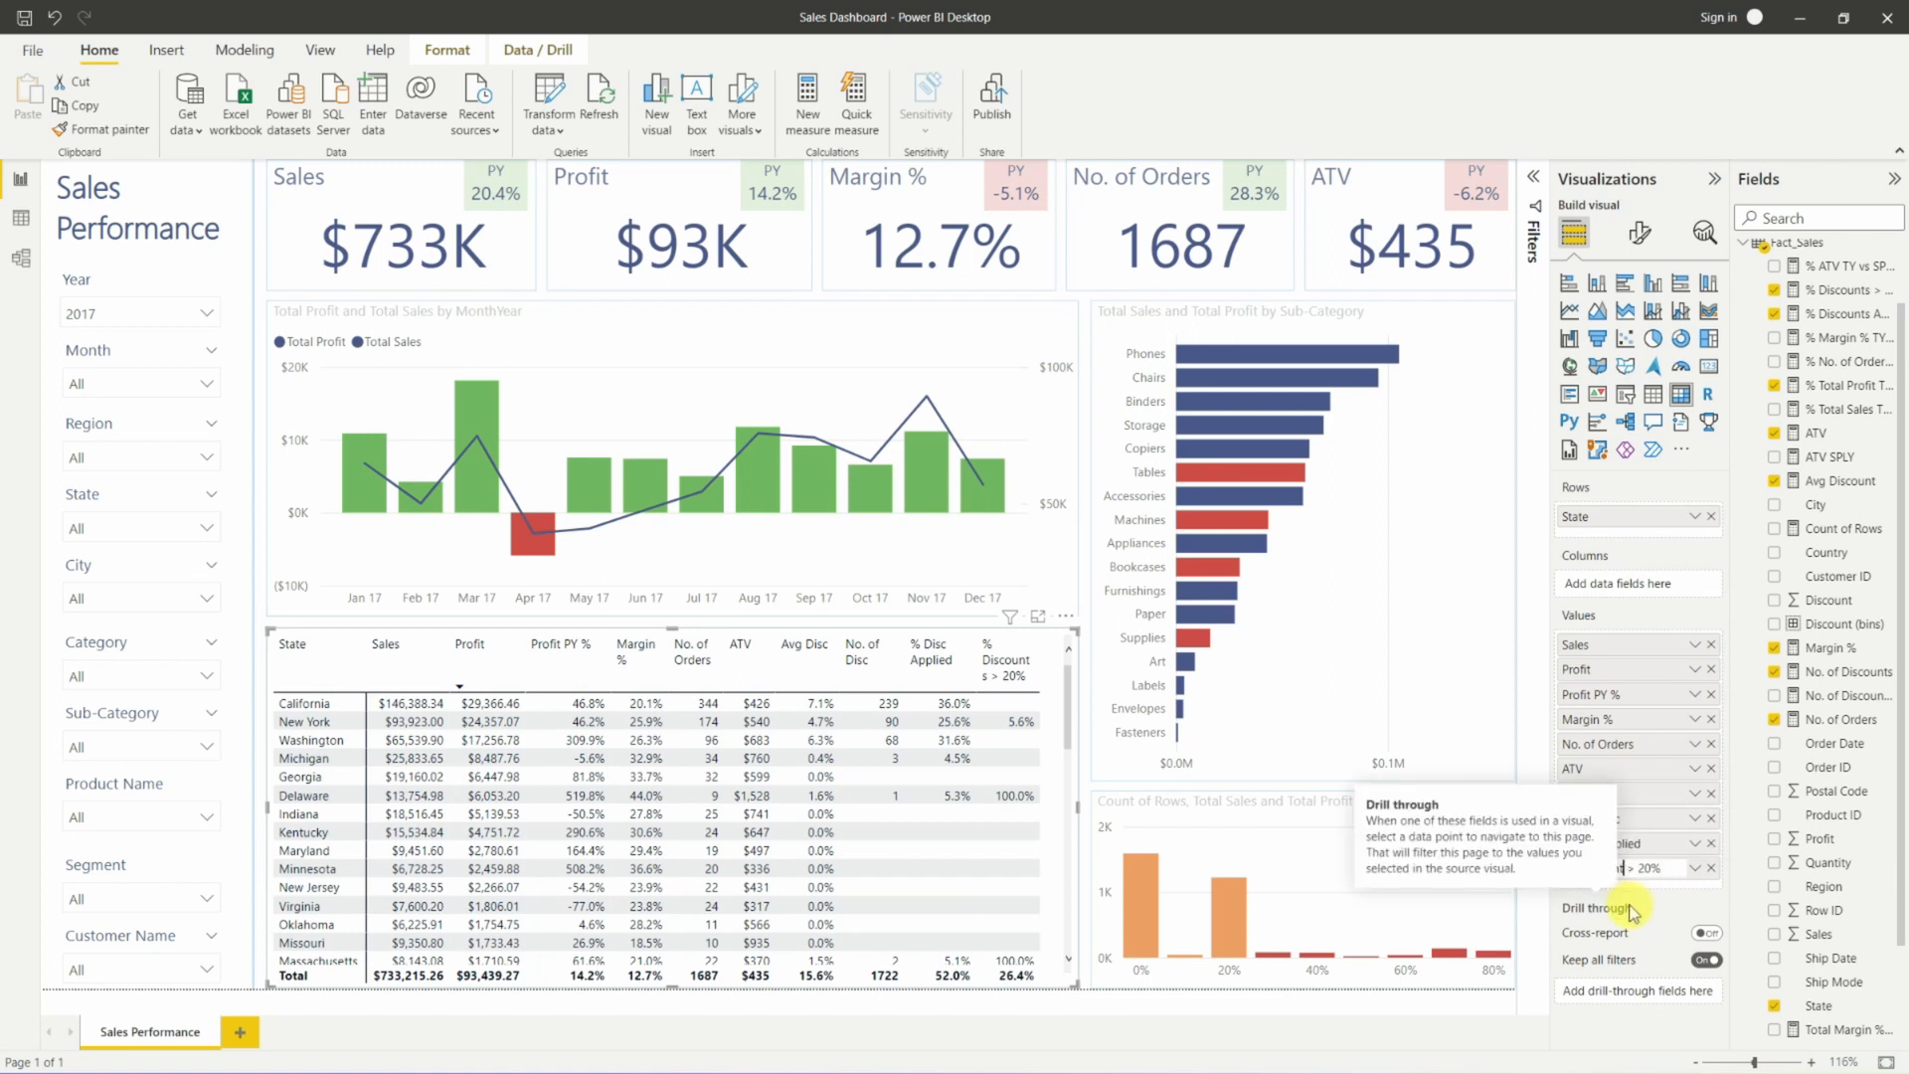
key("BackSpace")
key("BackSpace")
key("BackSpace")
key("BackSpace")
key("BackSpace")
key("Return")
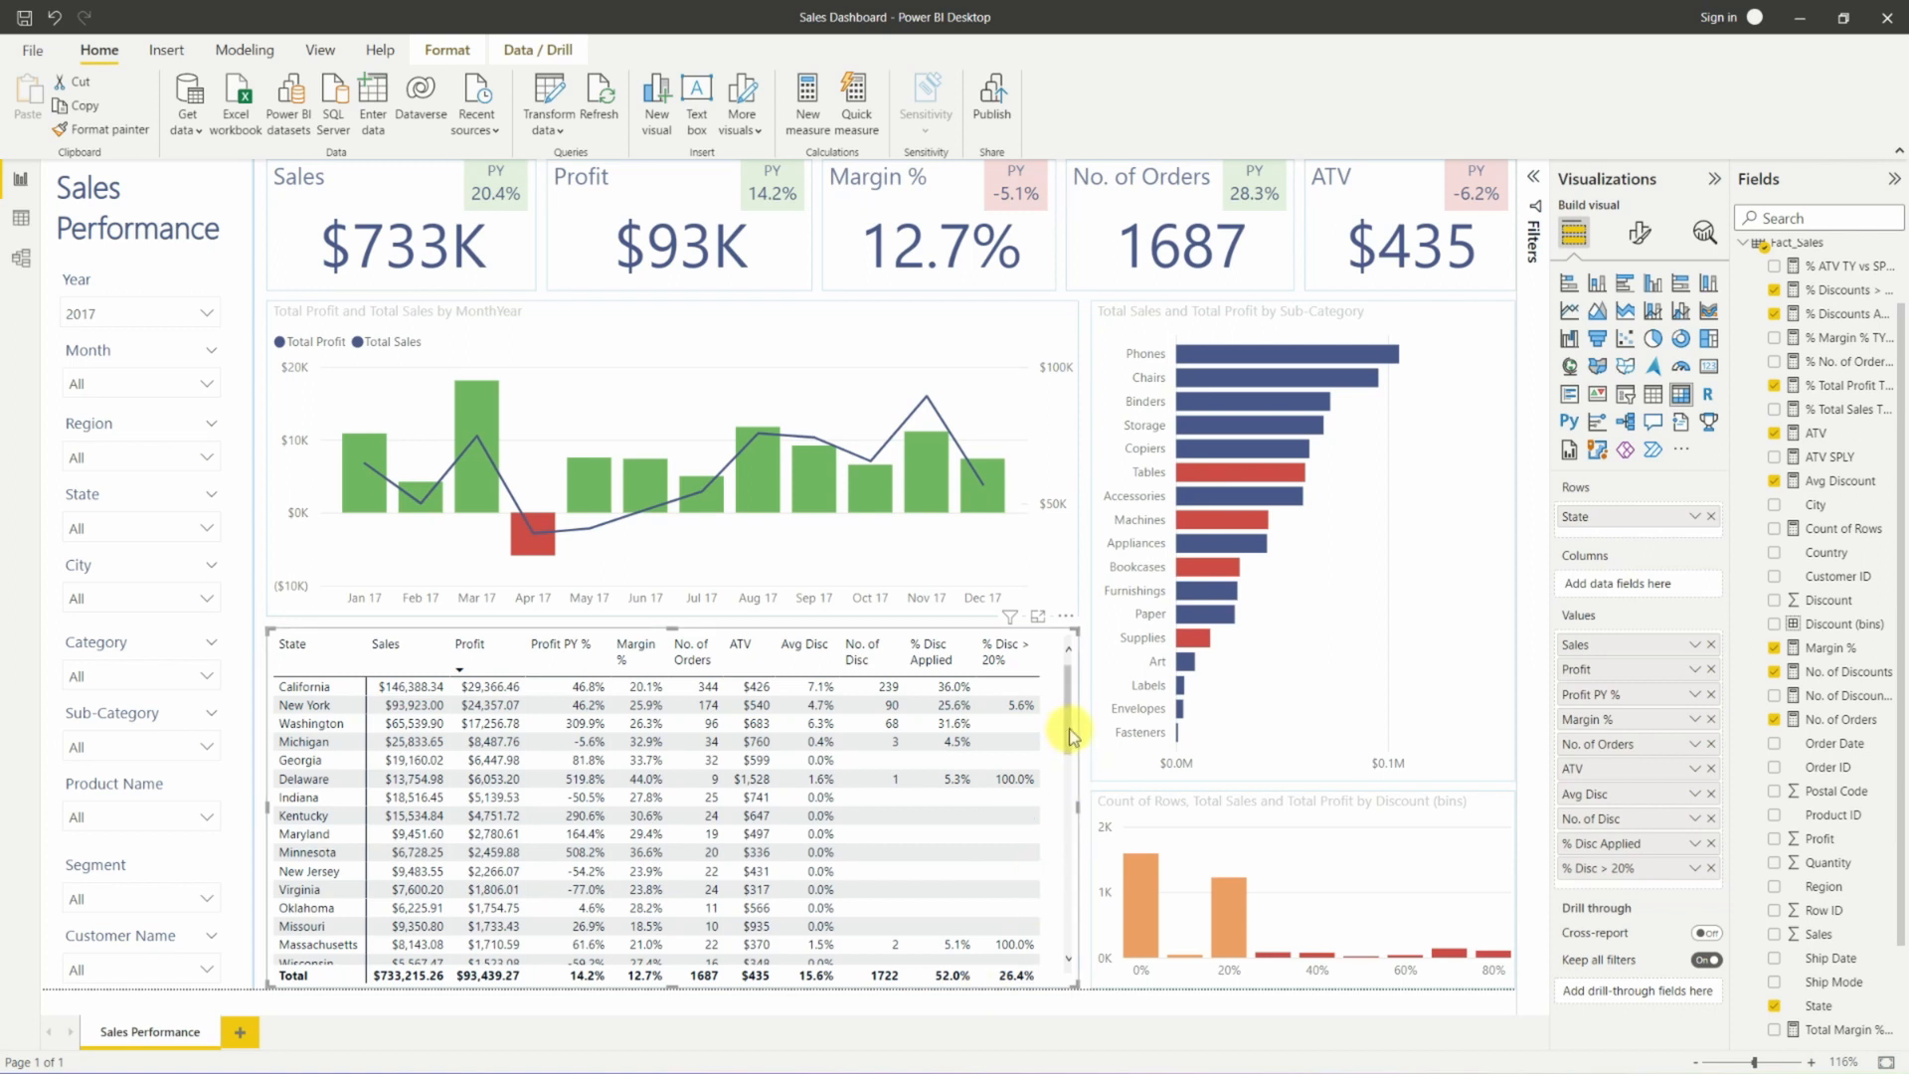
Format the matrix's Sales column specifically to show values with 0 decimal places, keeping its display units at None.
left_click(1634, 237)
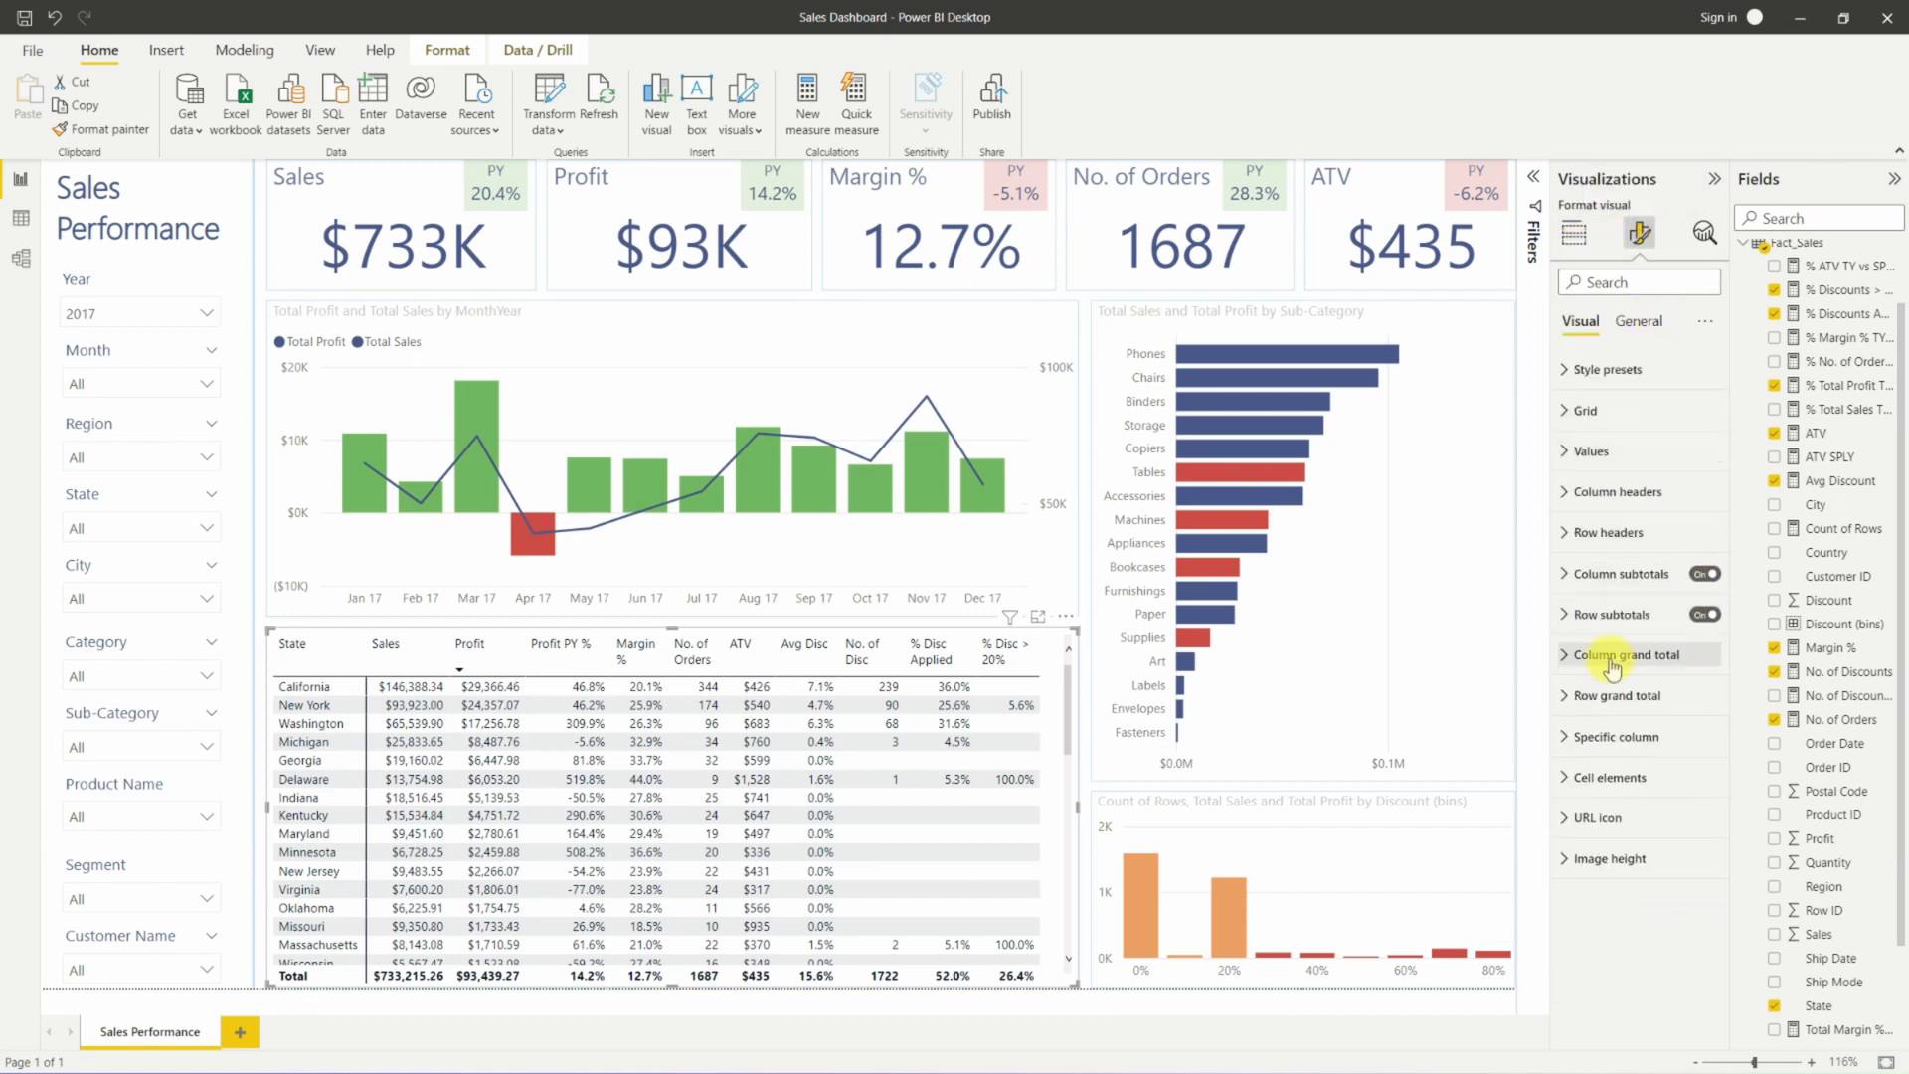
left_click(1582, 741)
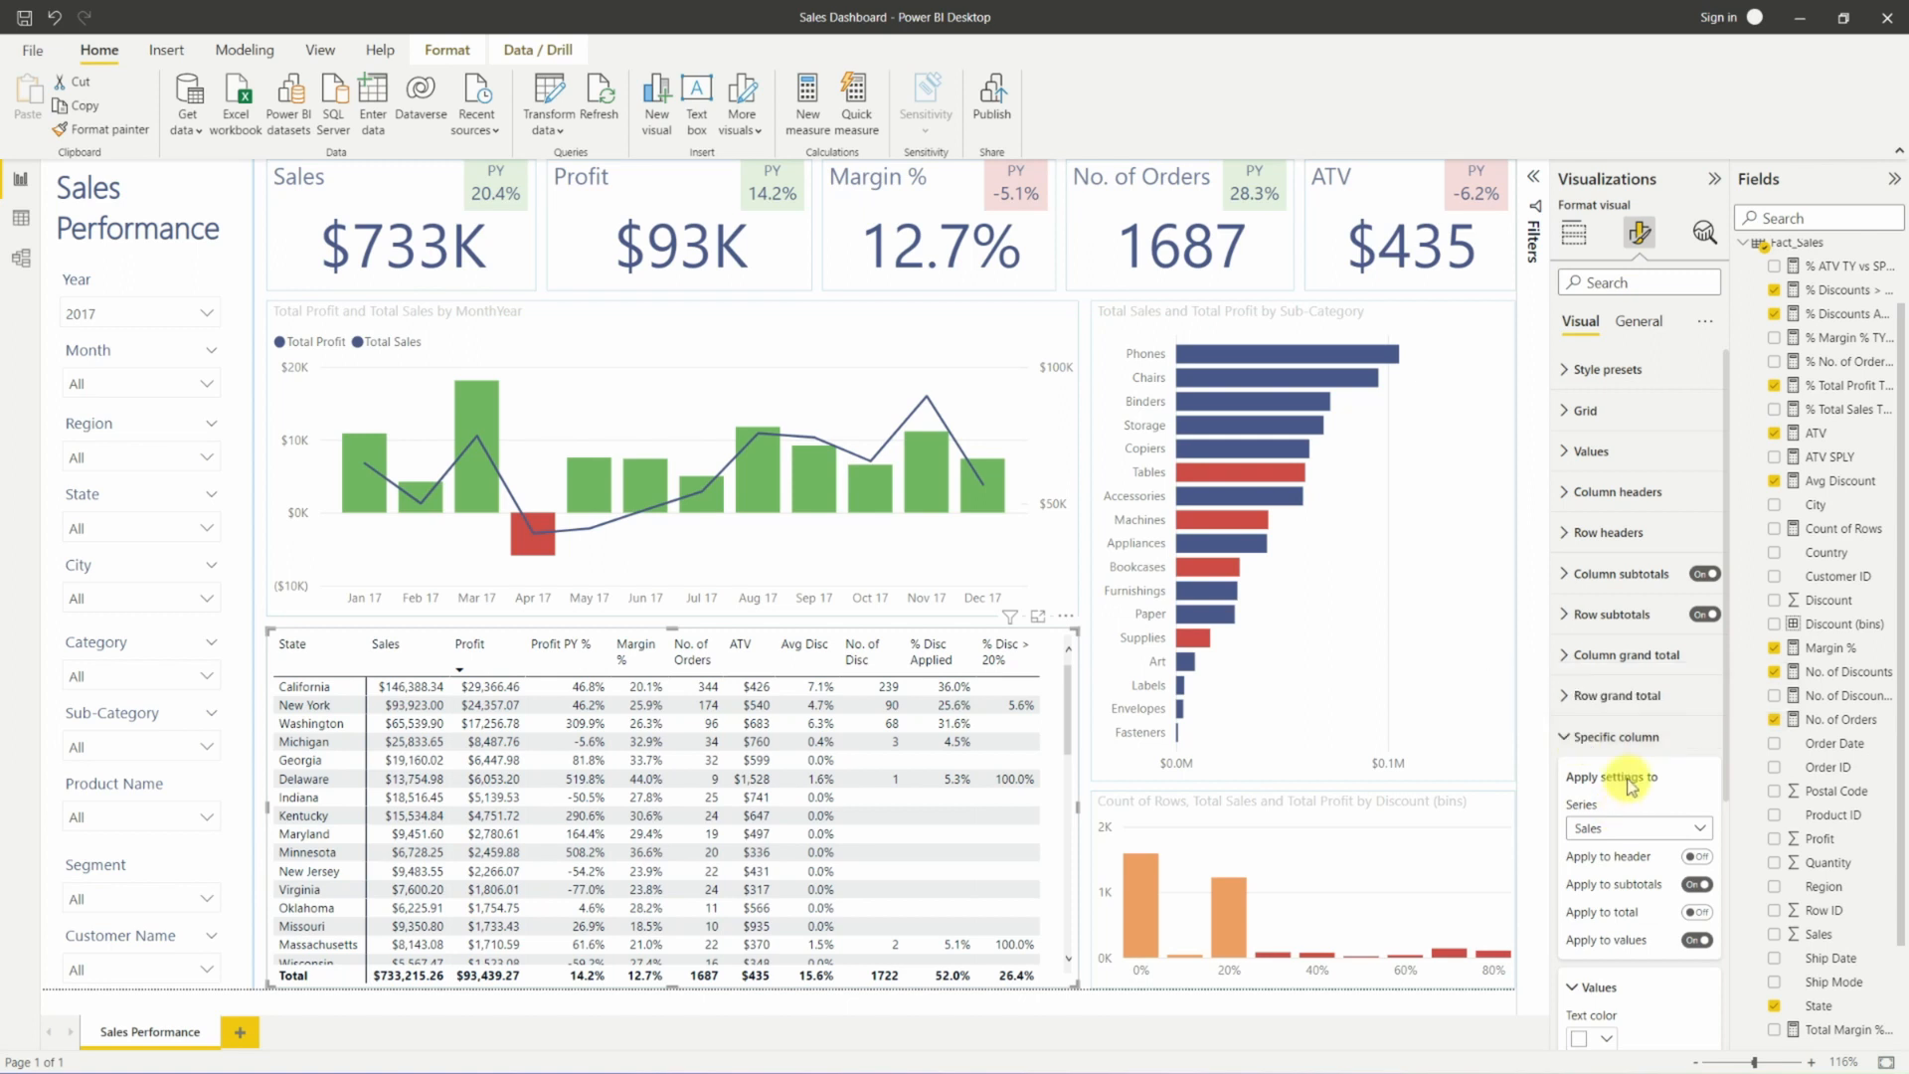
scroll(1632, 786, "down", 1)
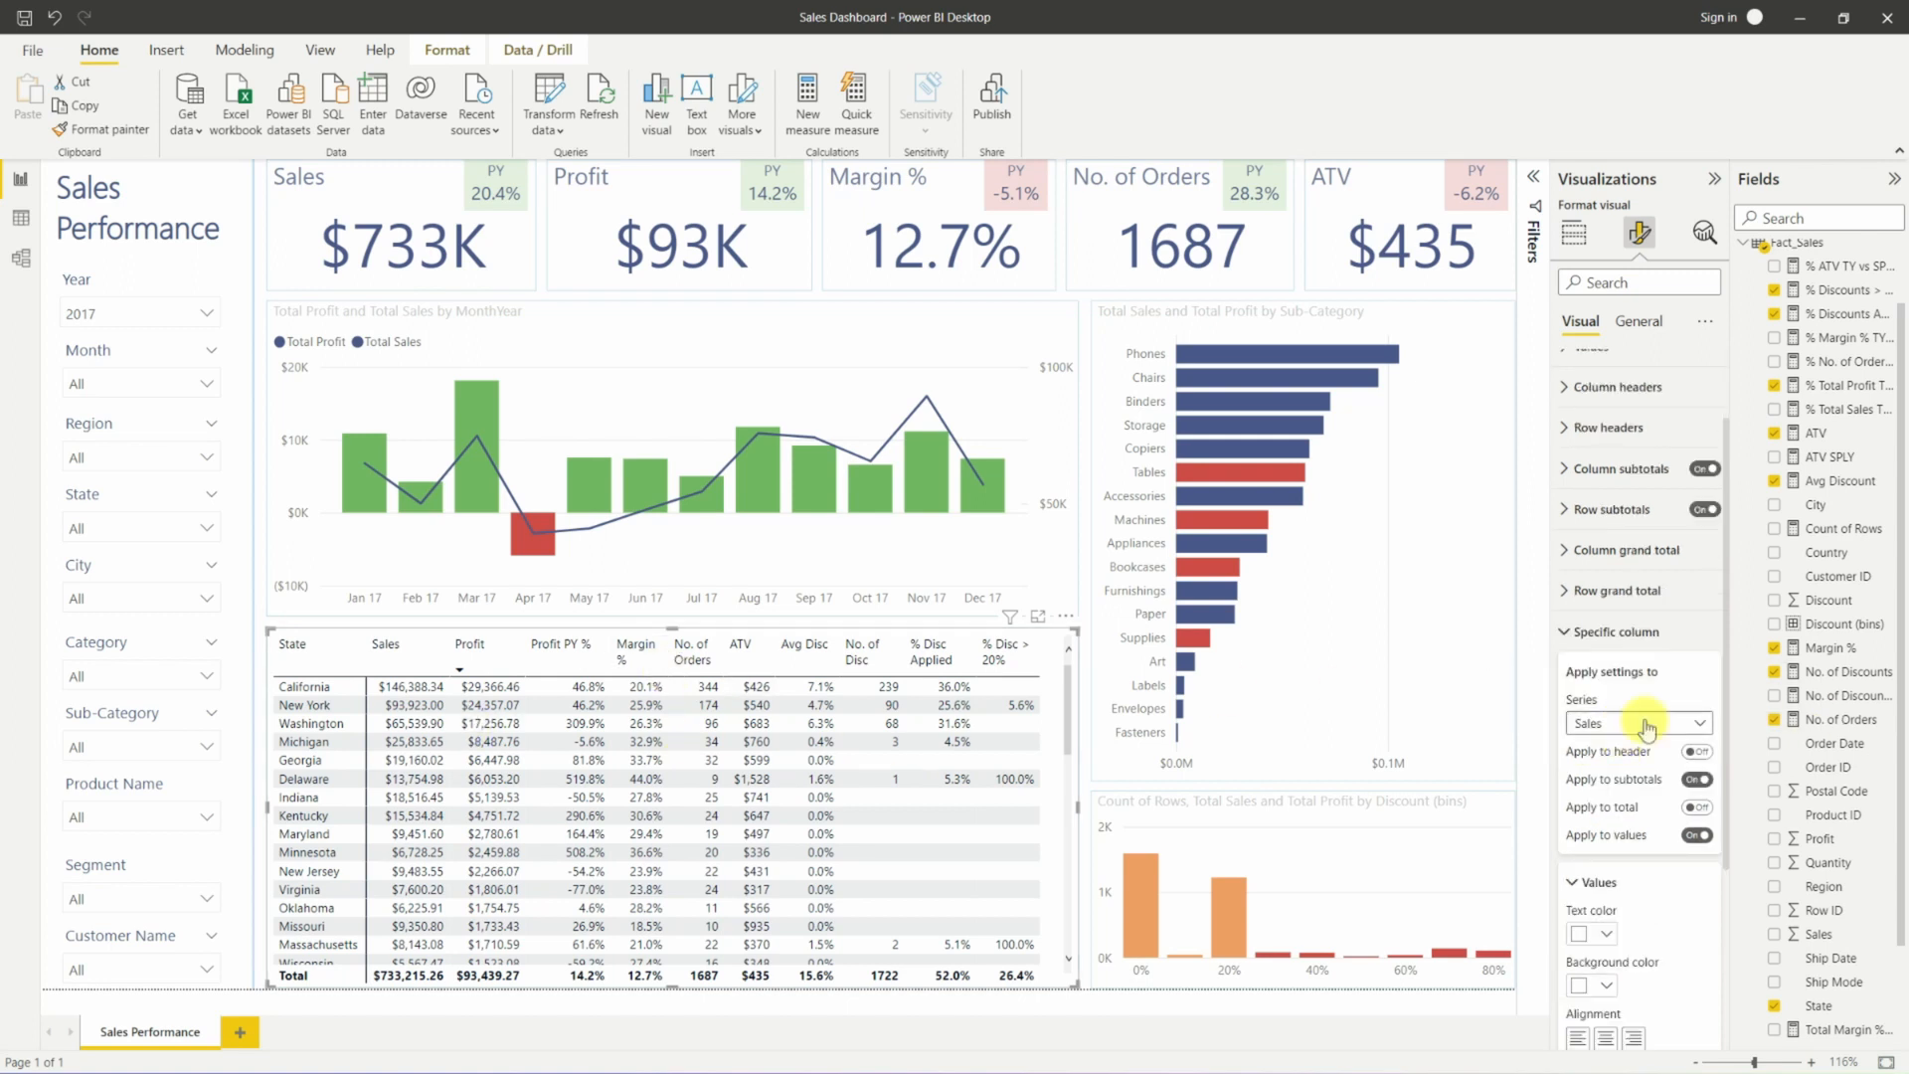
left_click(1635, 728)
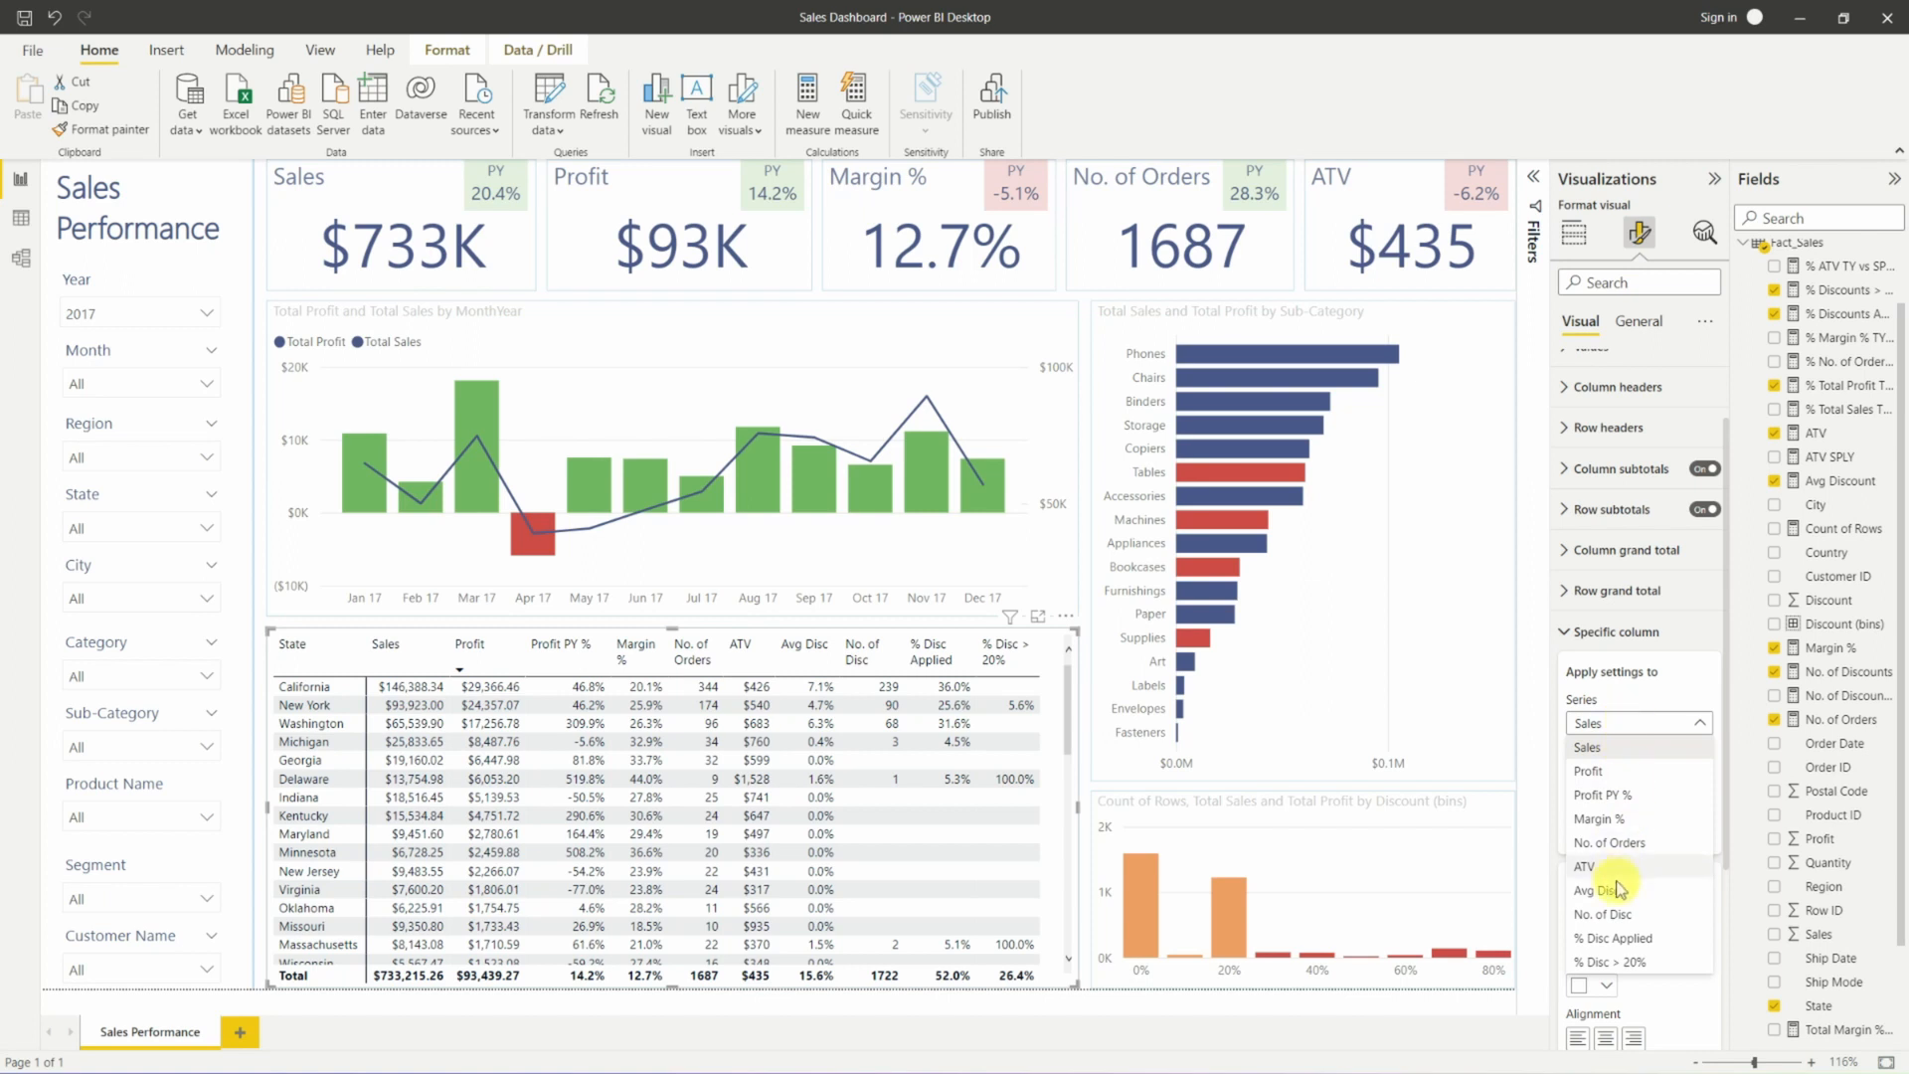
left_click(1641, 726)
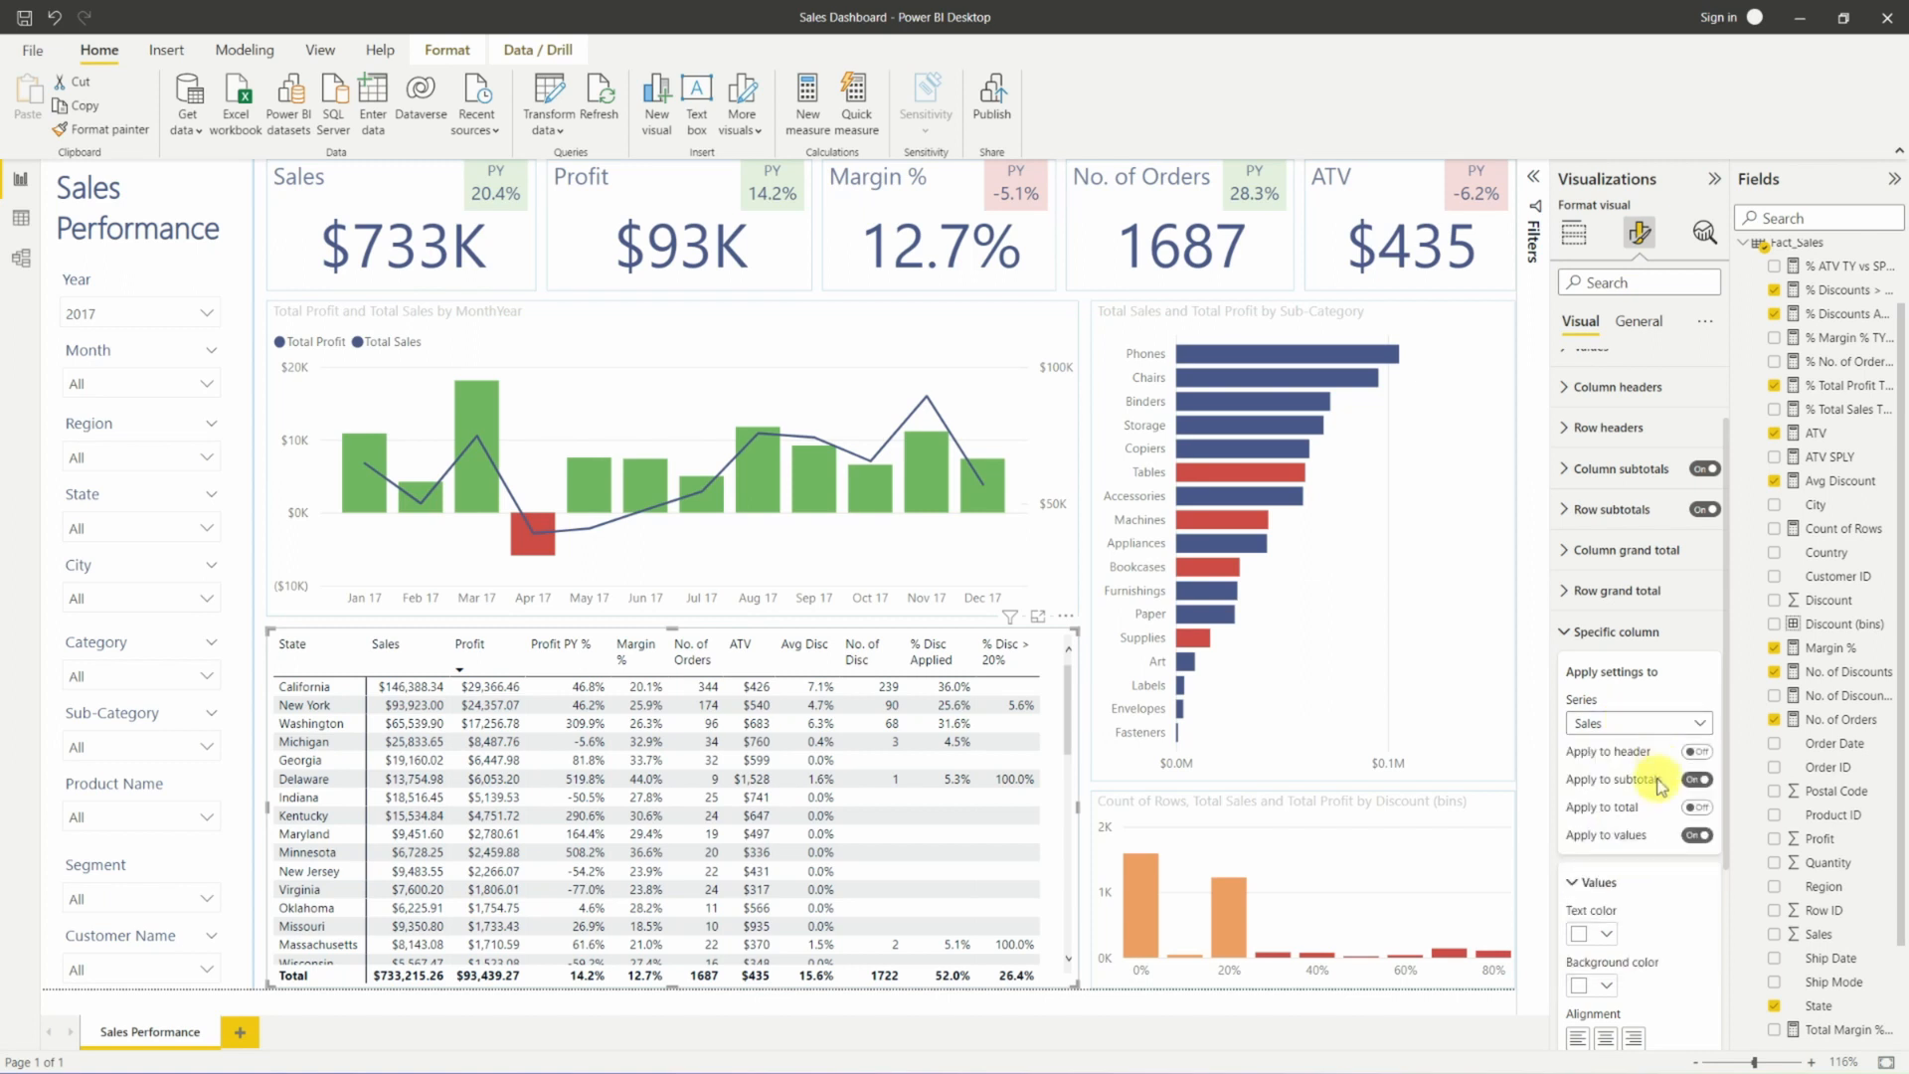
scroll(1650, 780, "down", 1)
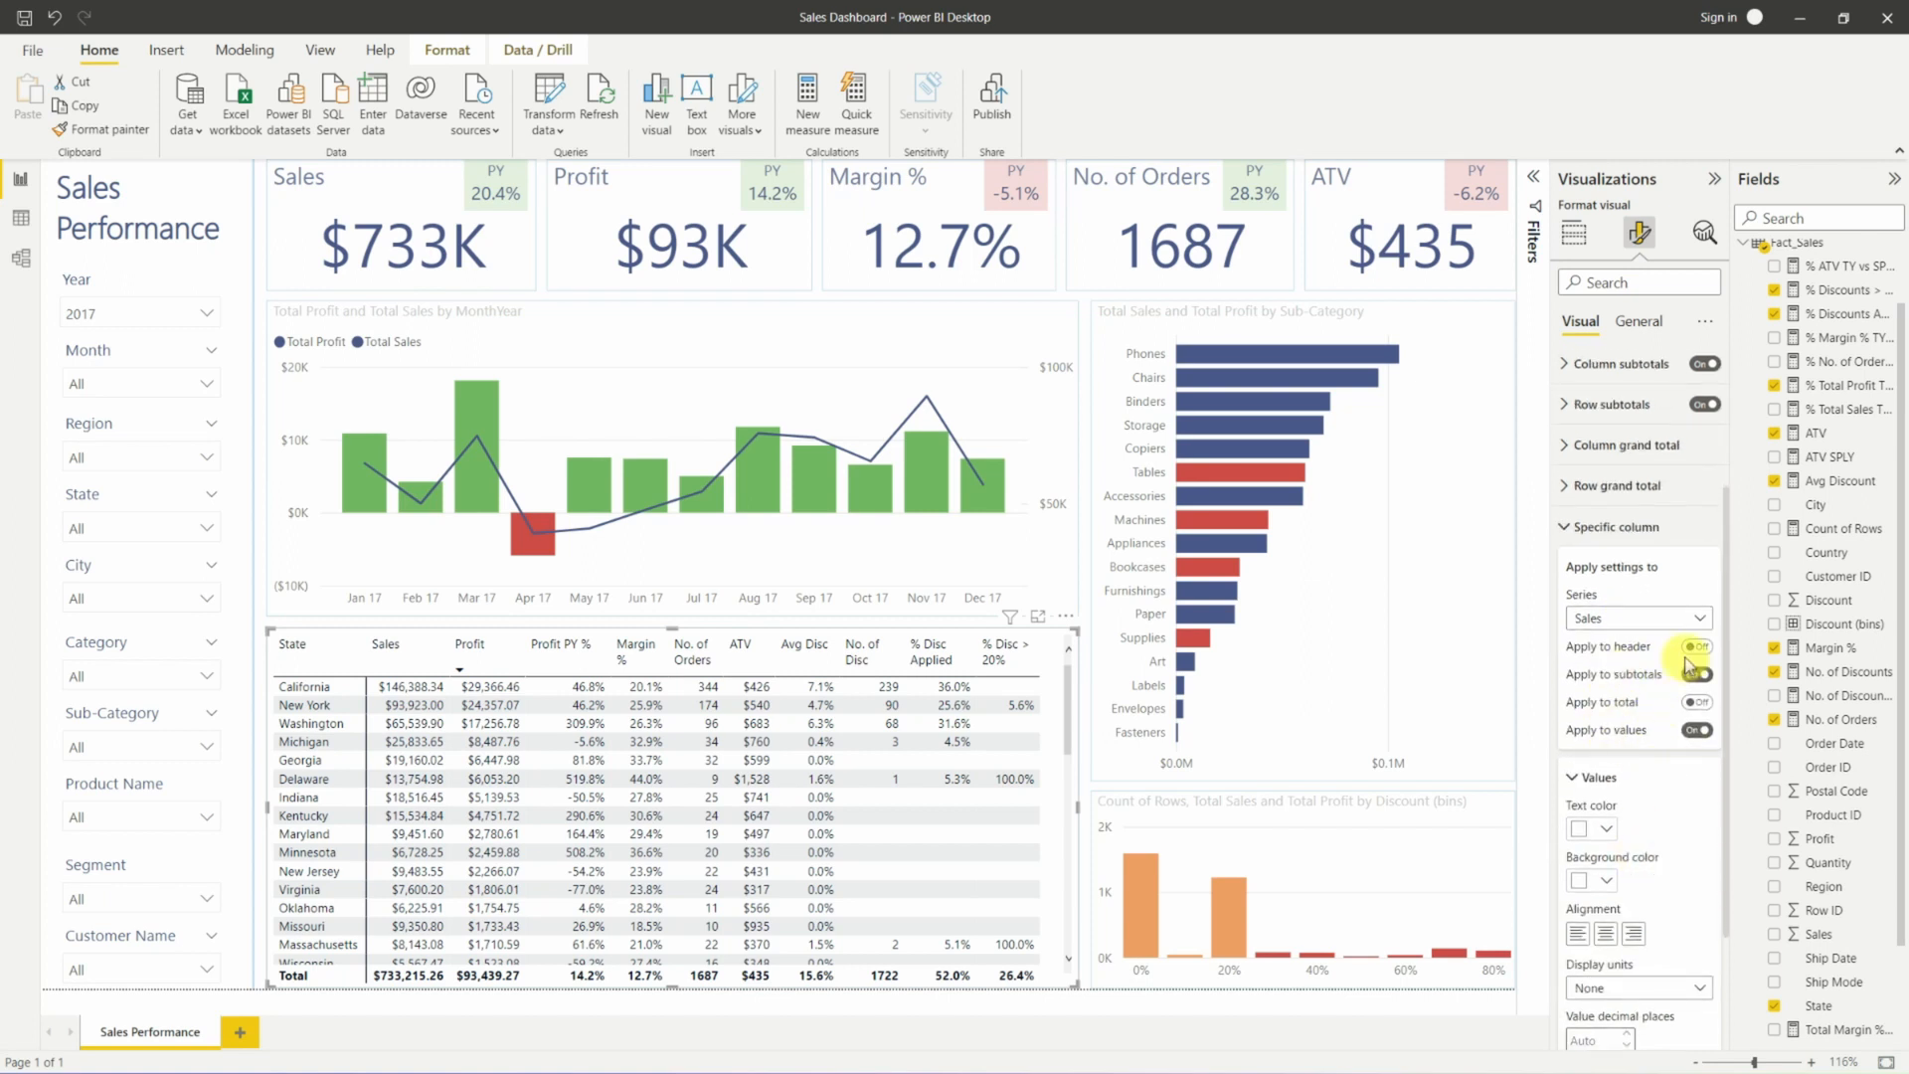
left_click(1623, 625)
left_click(1623, 626)
scroll(1637, 804, "down", 1)
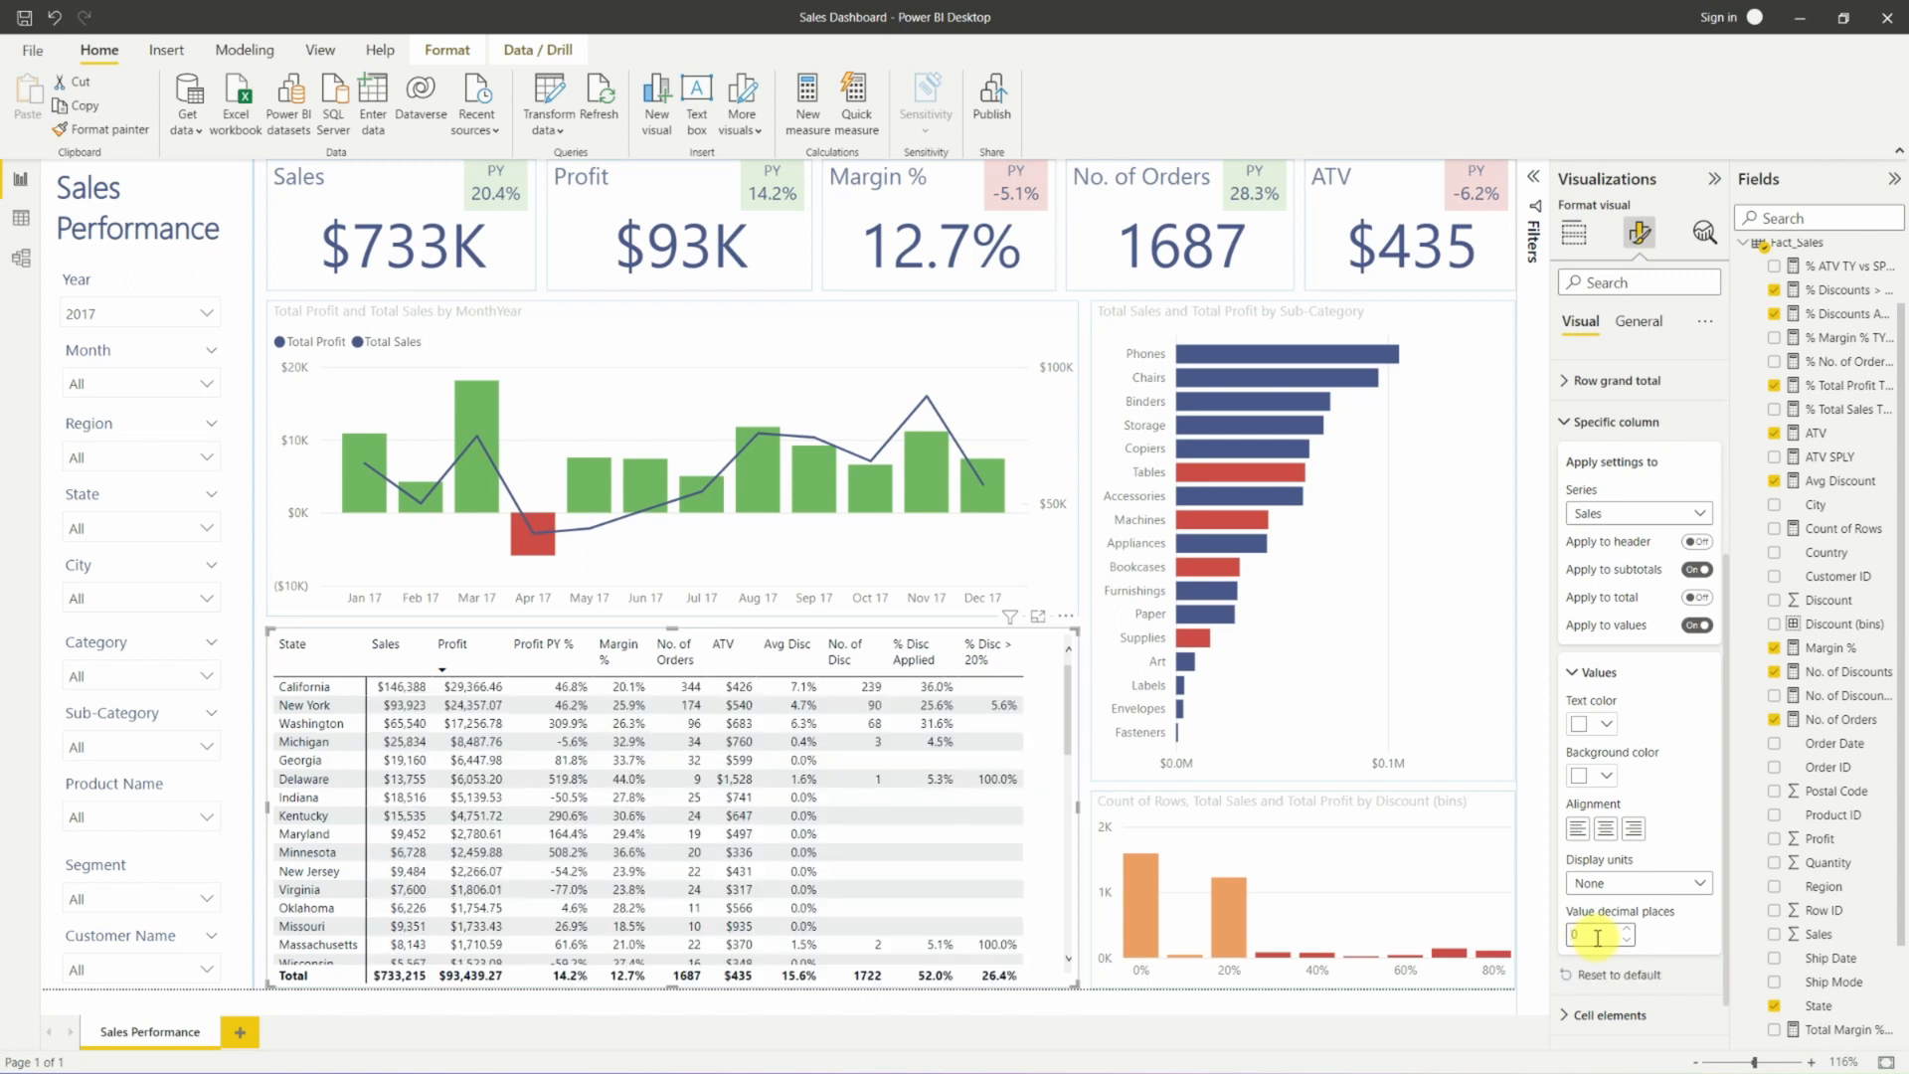
left_click(1591, 882)
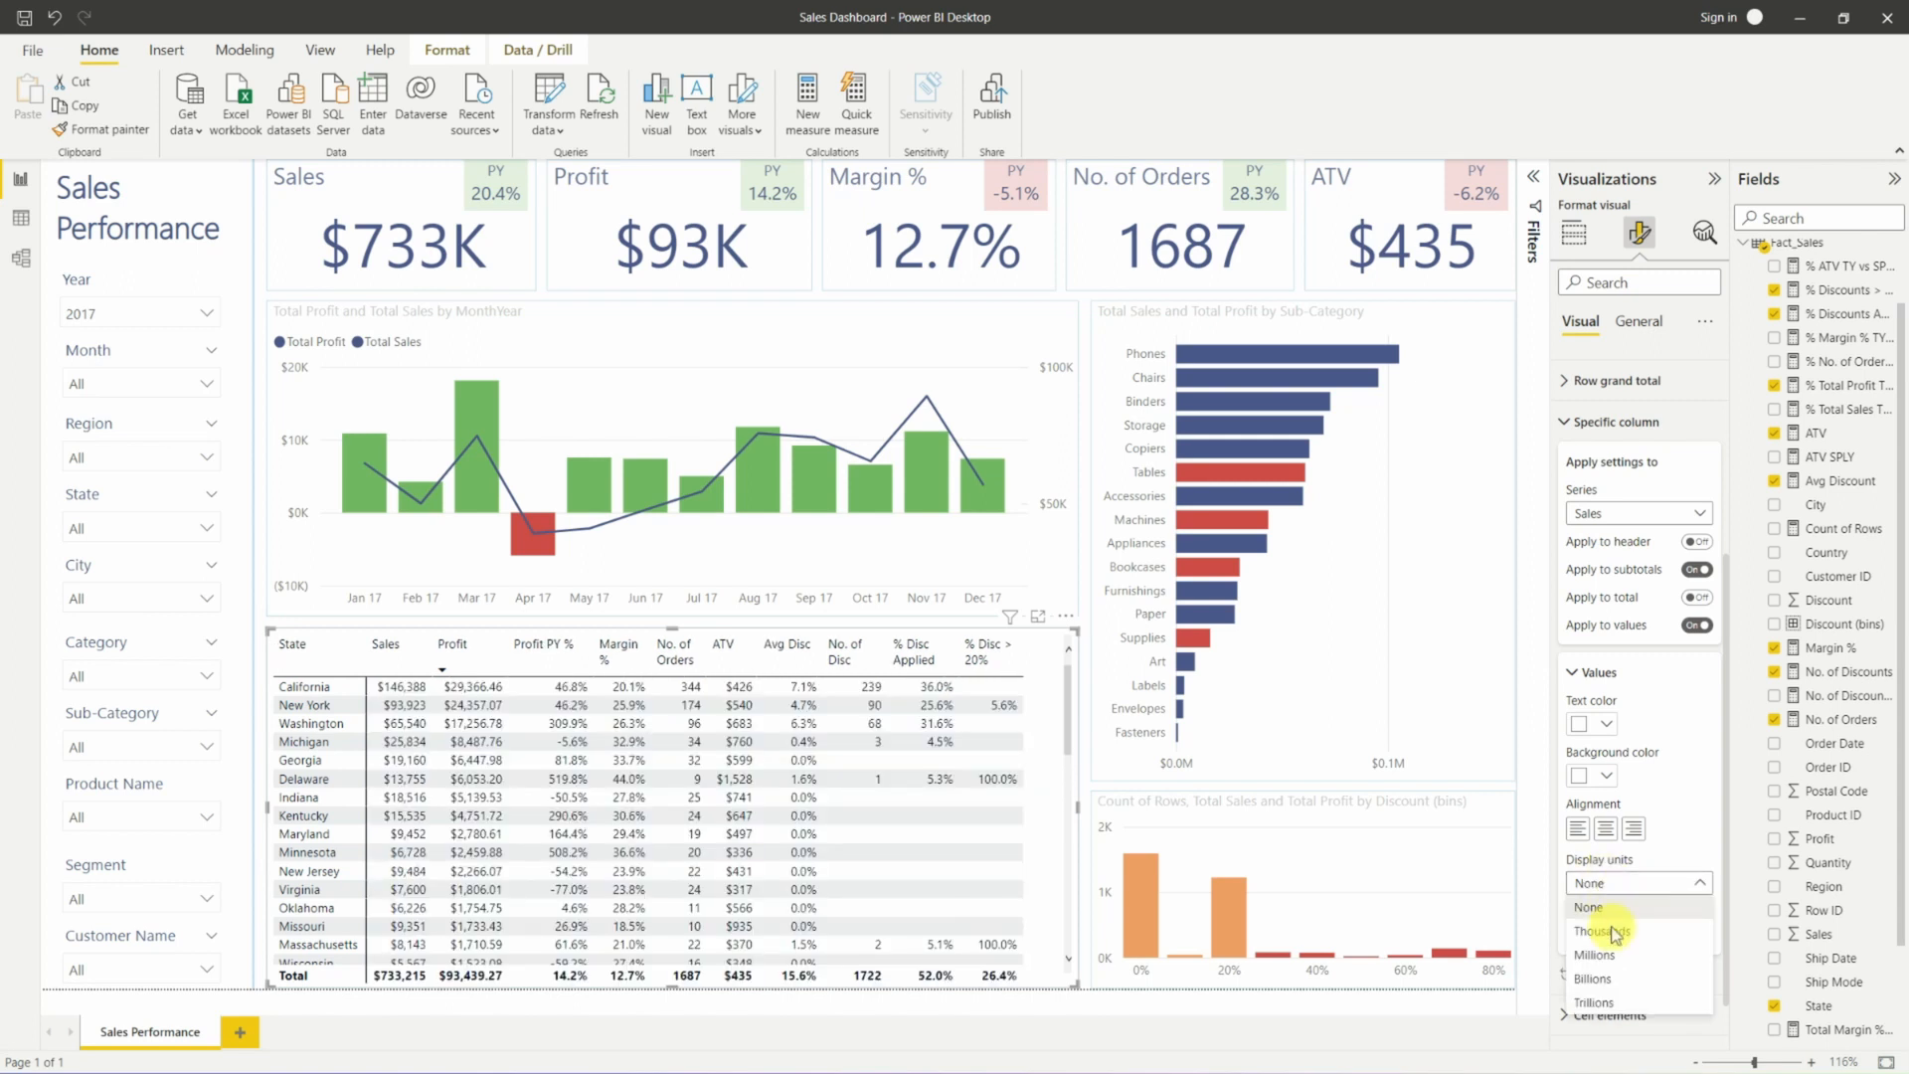
left_click(1613, 932)
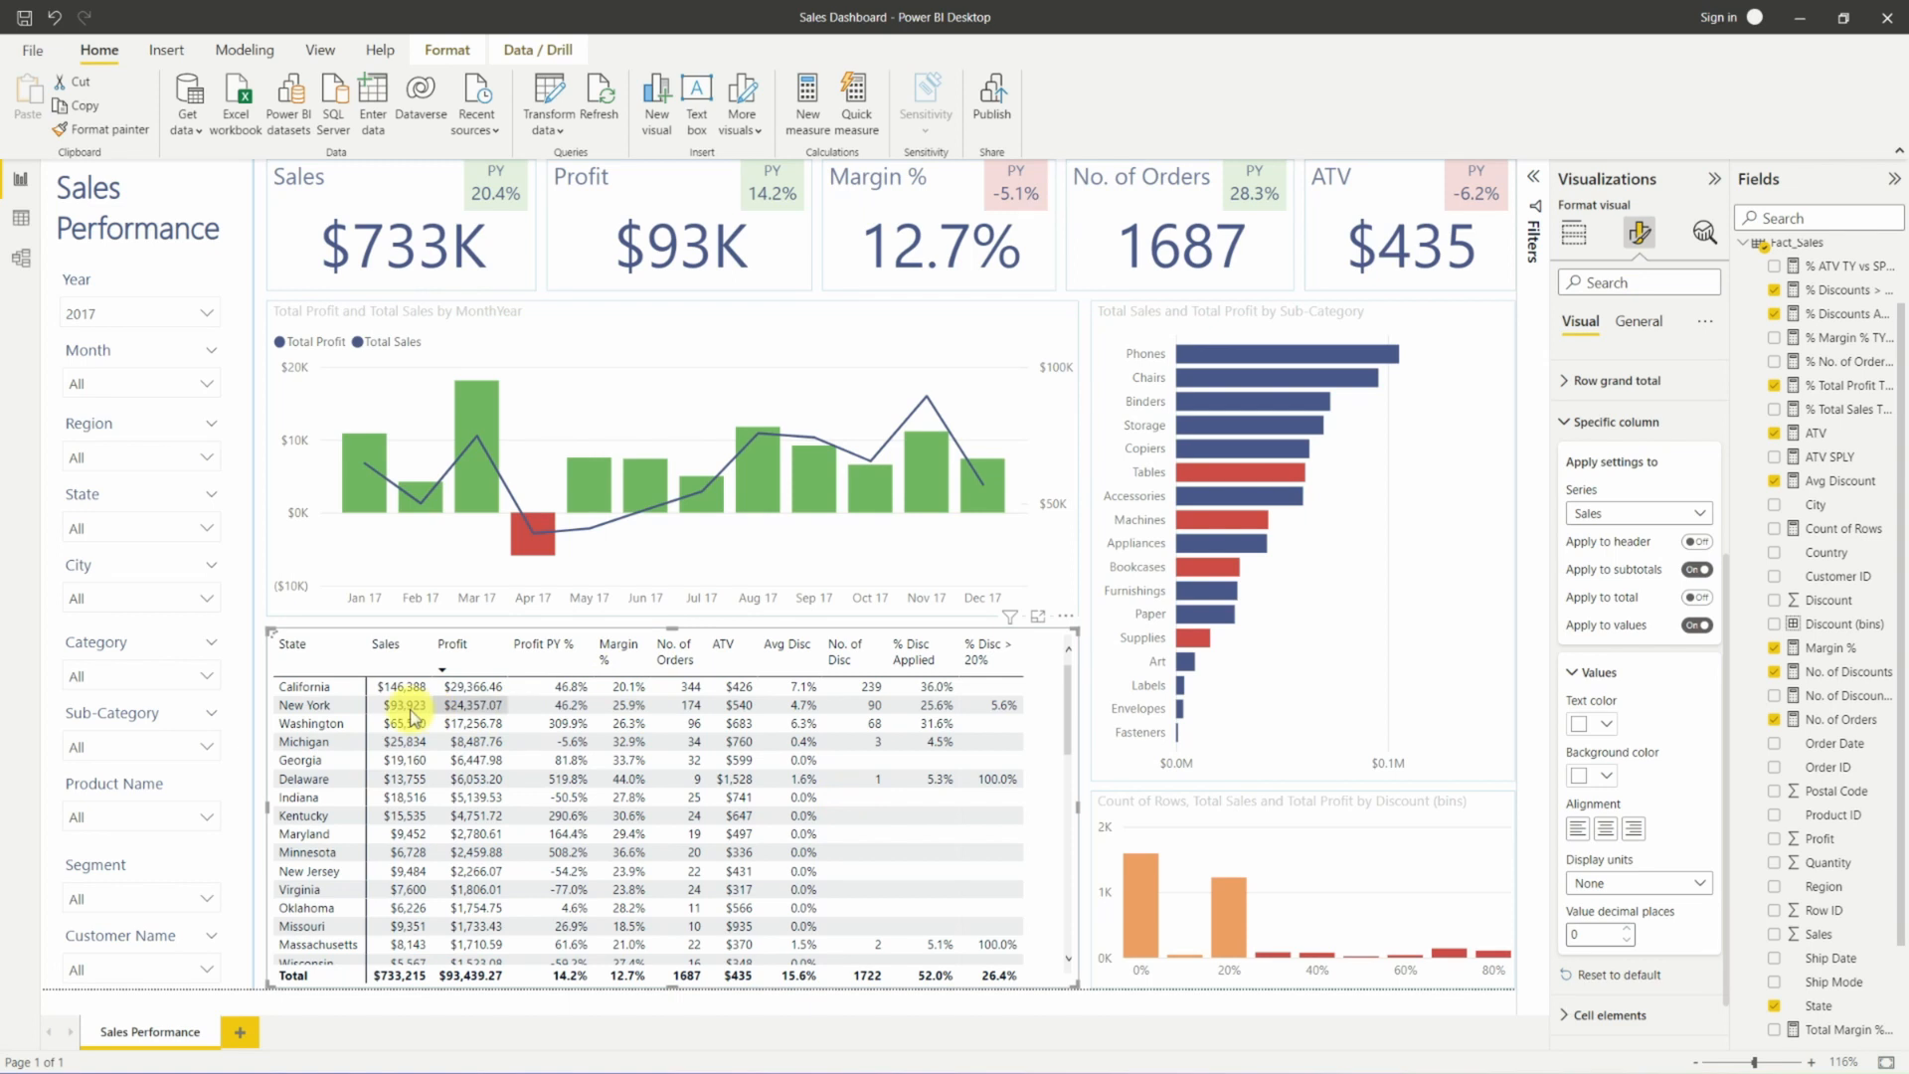
Check the Sales values in thousands throughout the state table and restore the column's display units to None.
scroll(414, 892, "down", 5)
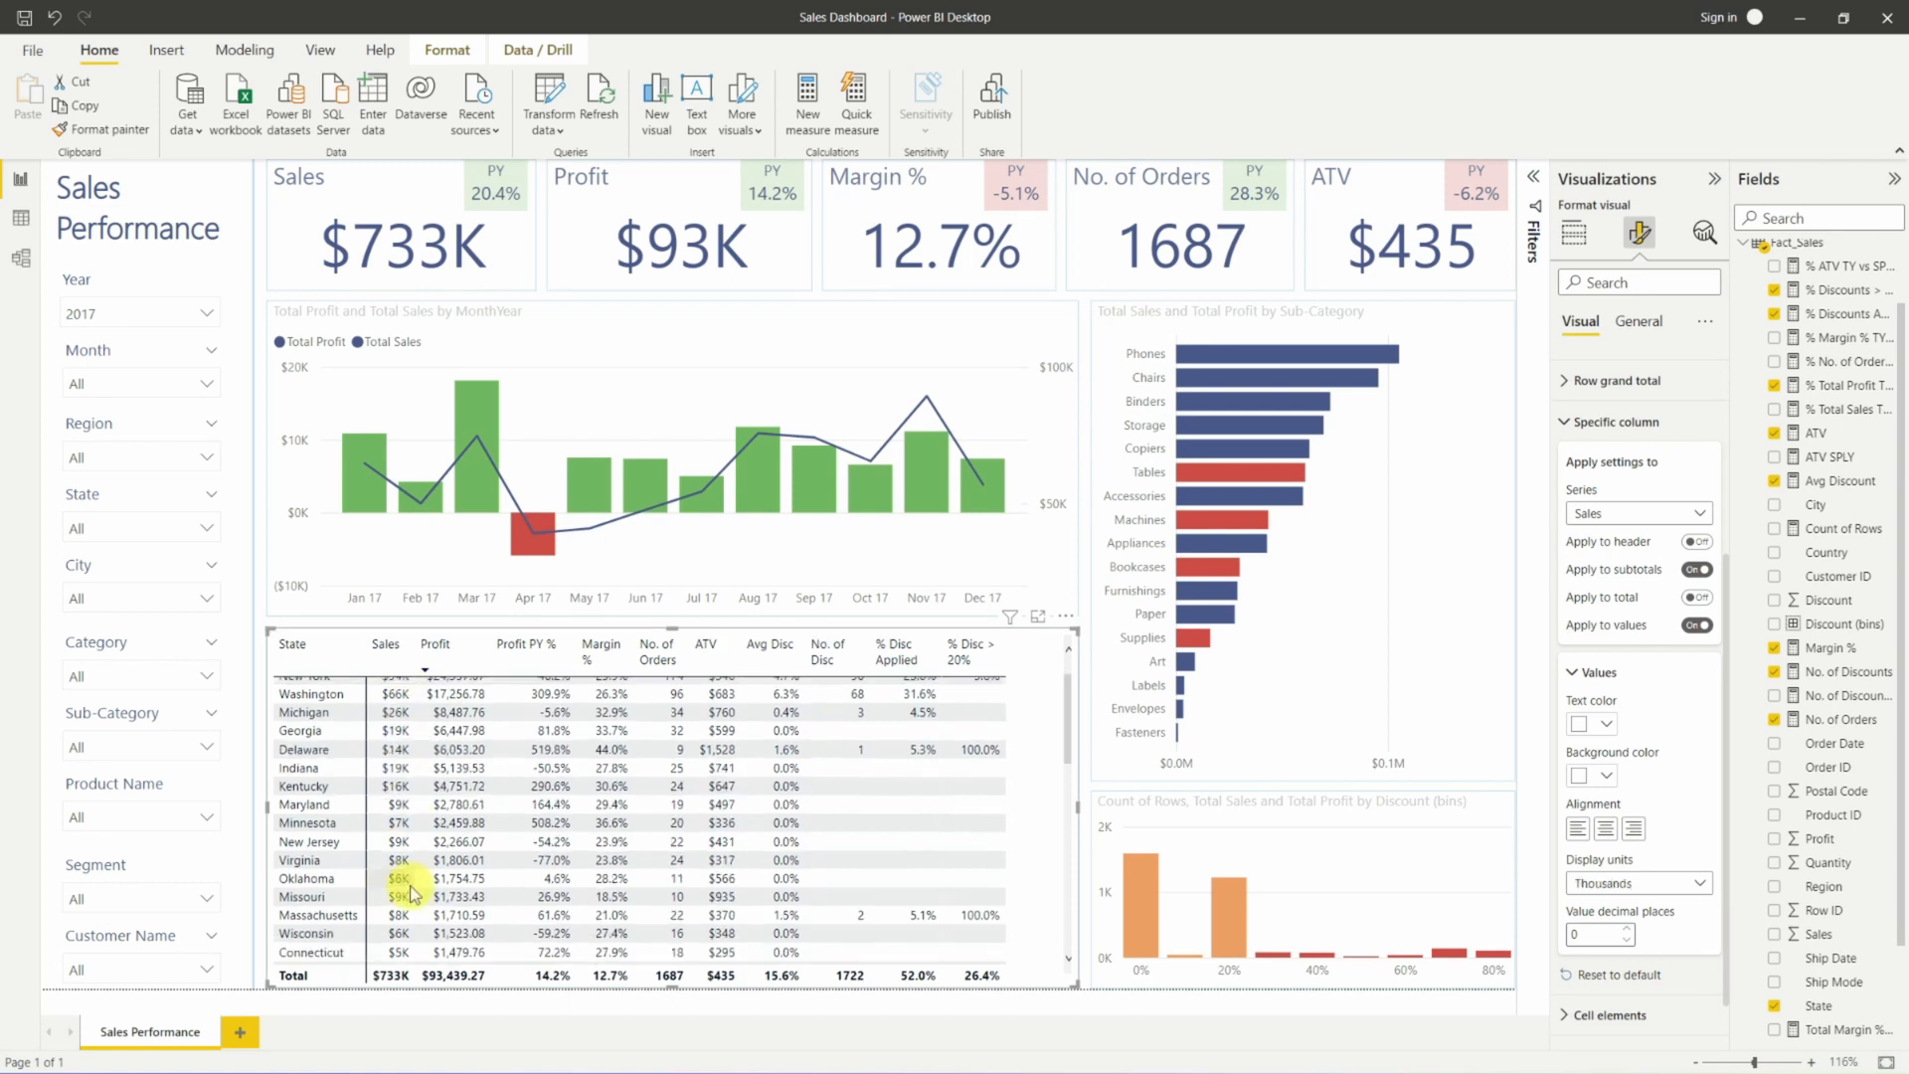
scroll(413, 892, "down", 5)
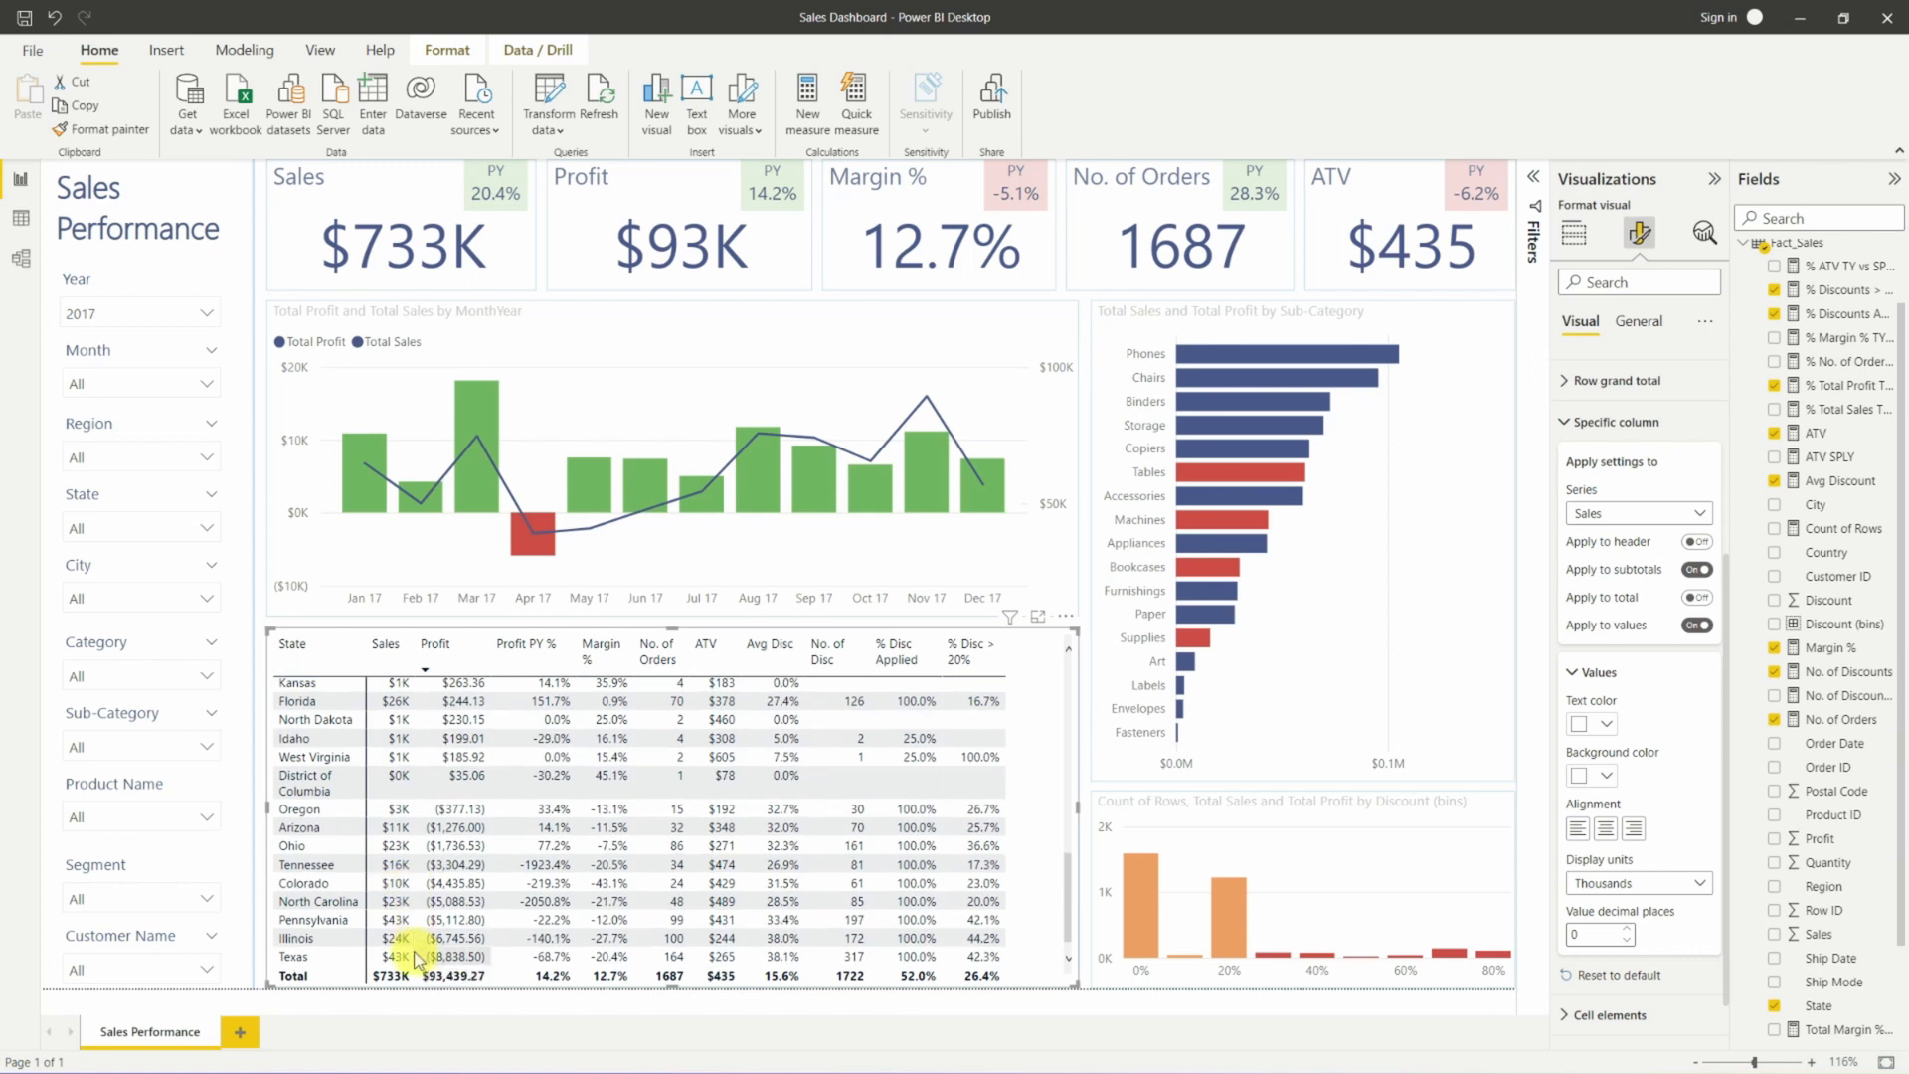
scroll(467, 875, "up", 10)
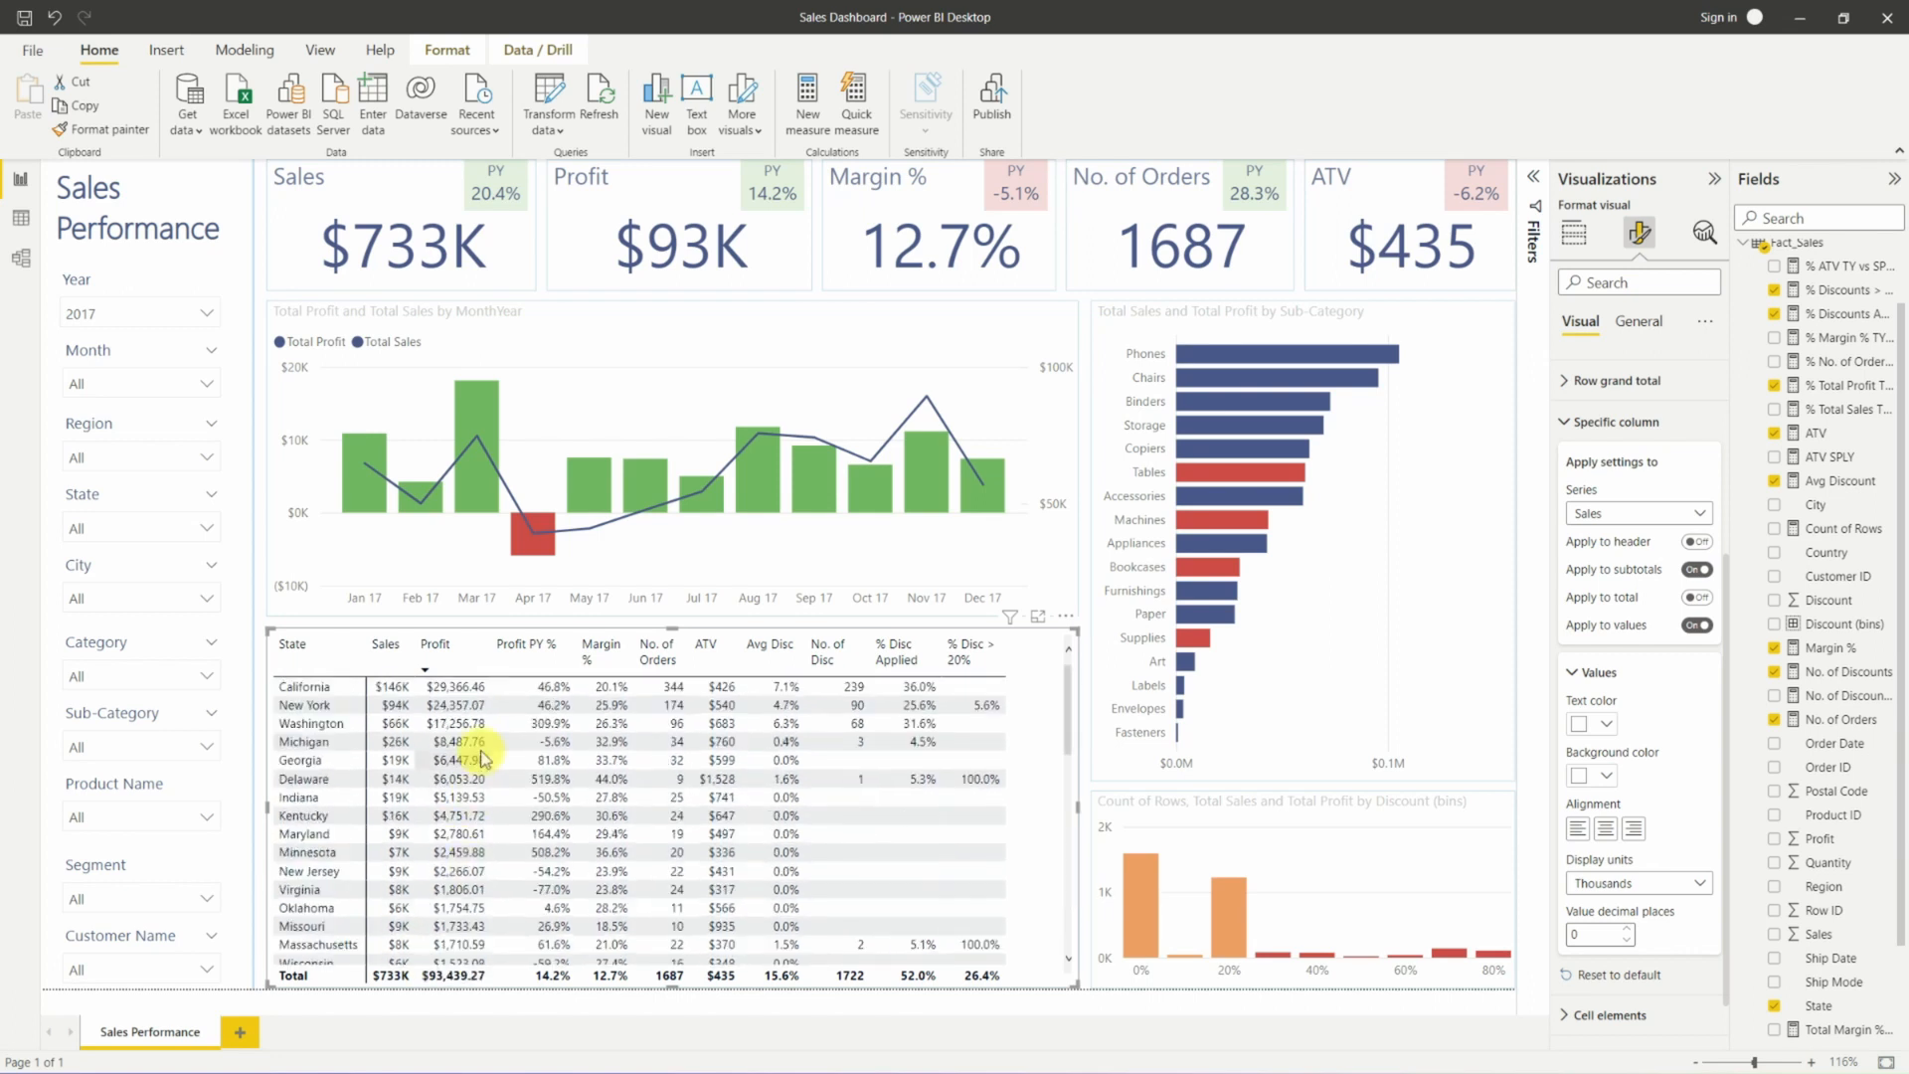
left_click(1603, 884)
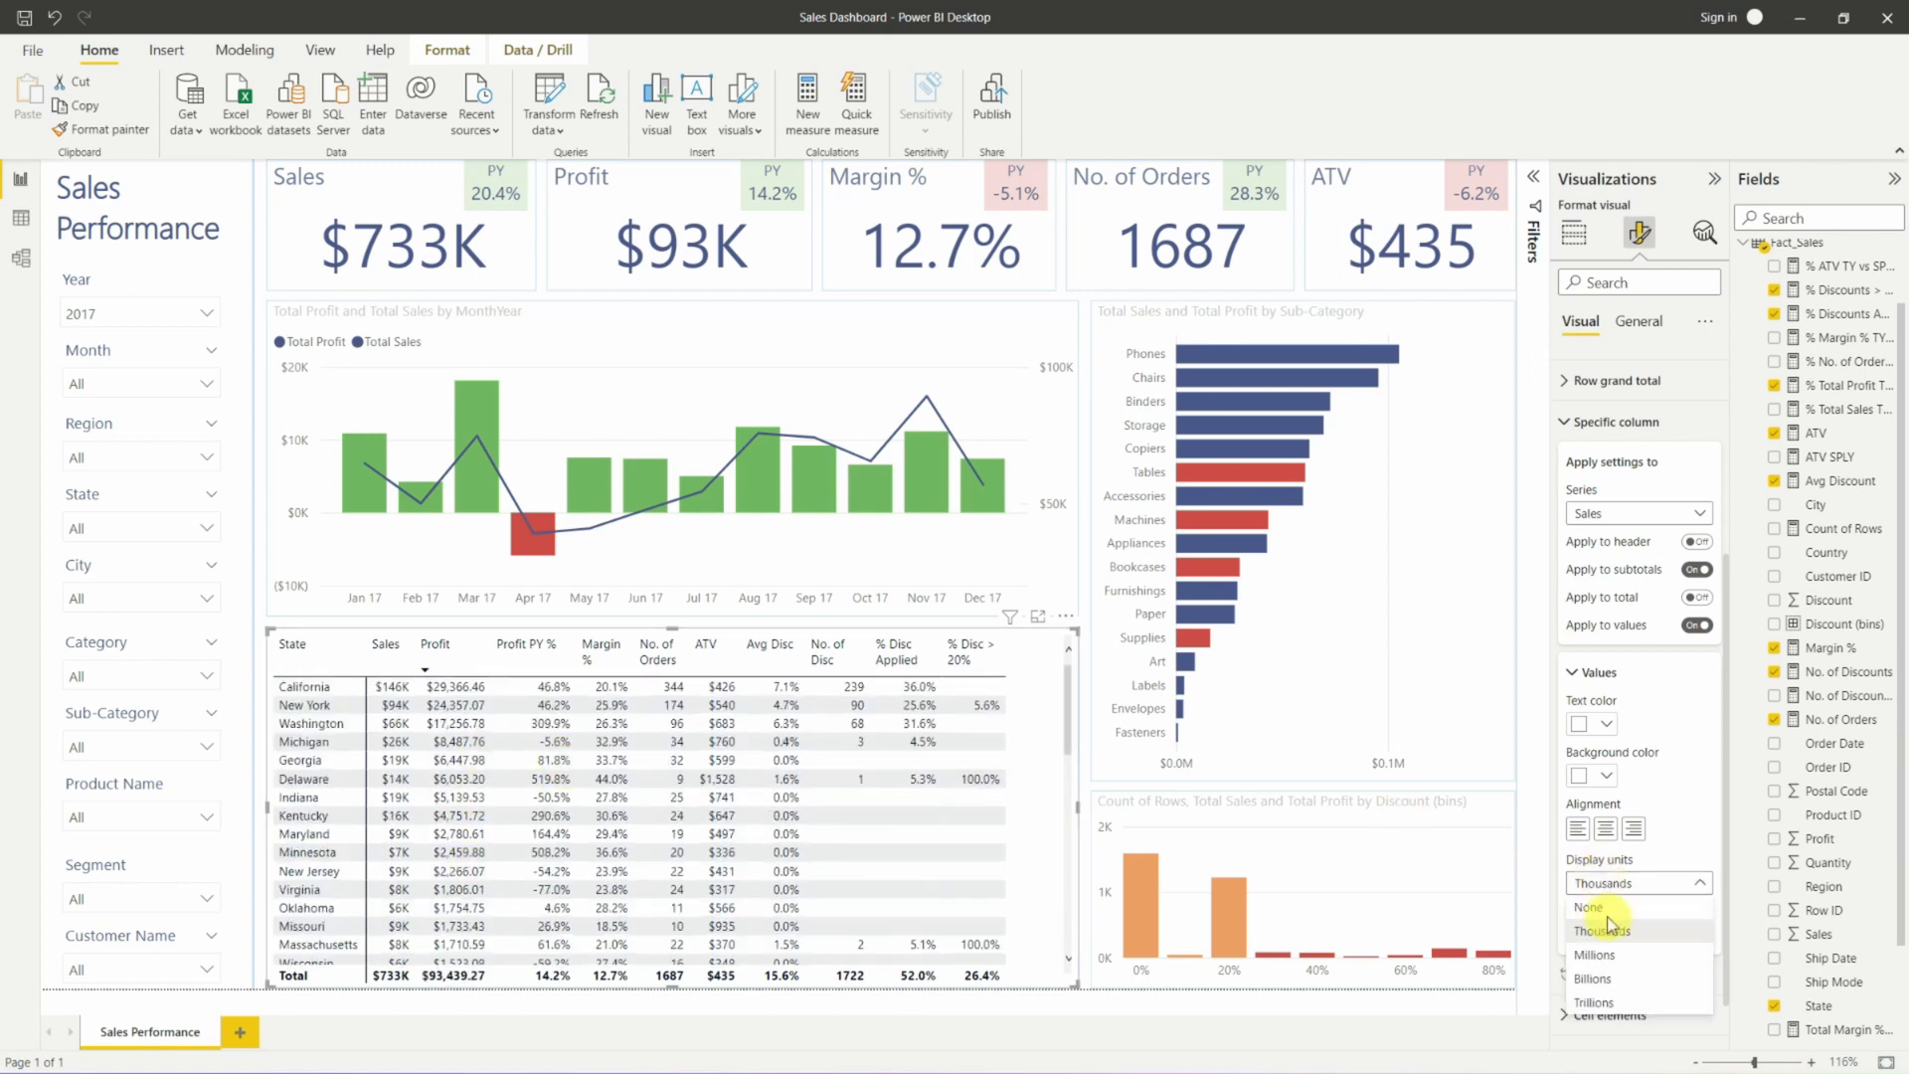
left_click(1603, 907)
Set the value decimal places to 0 for the Profit and Profit PY % columns of the state table.
left_click(1606, 513)
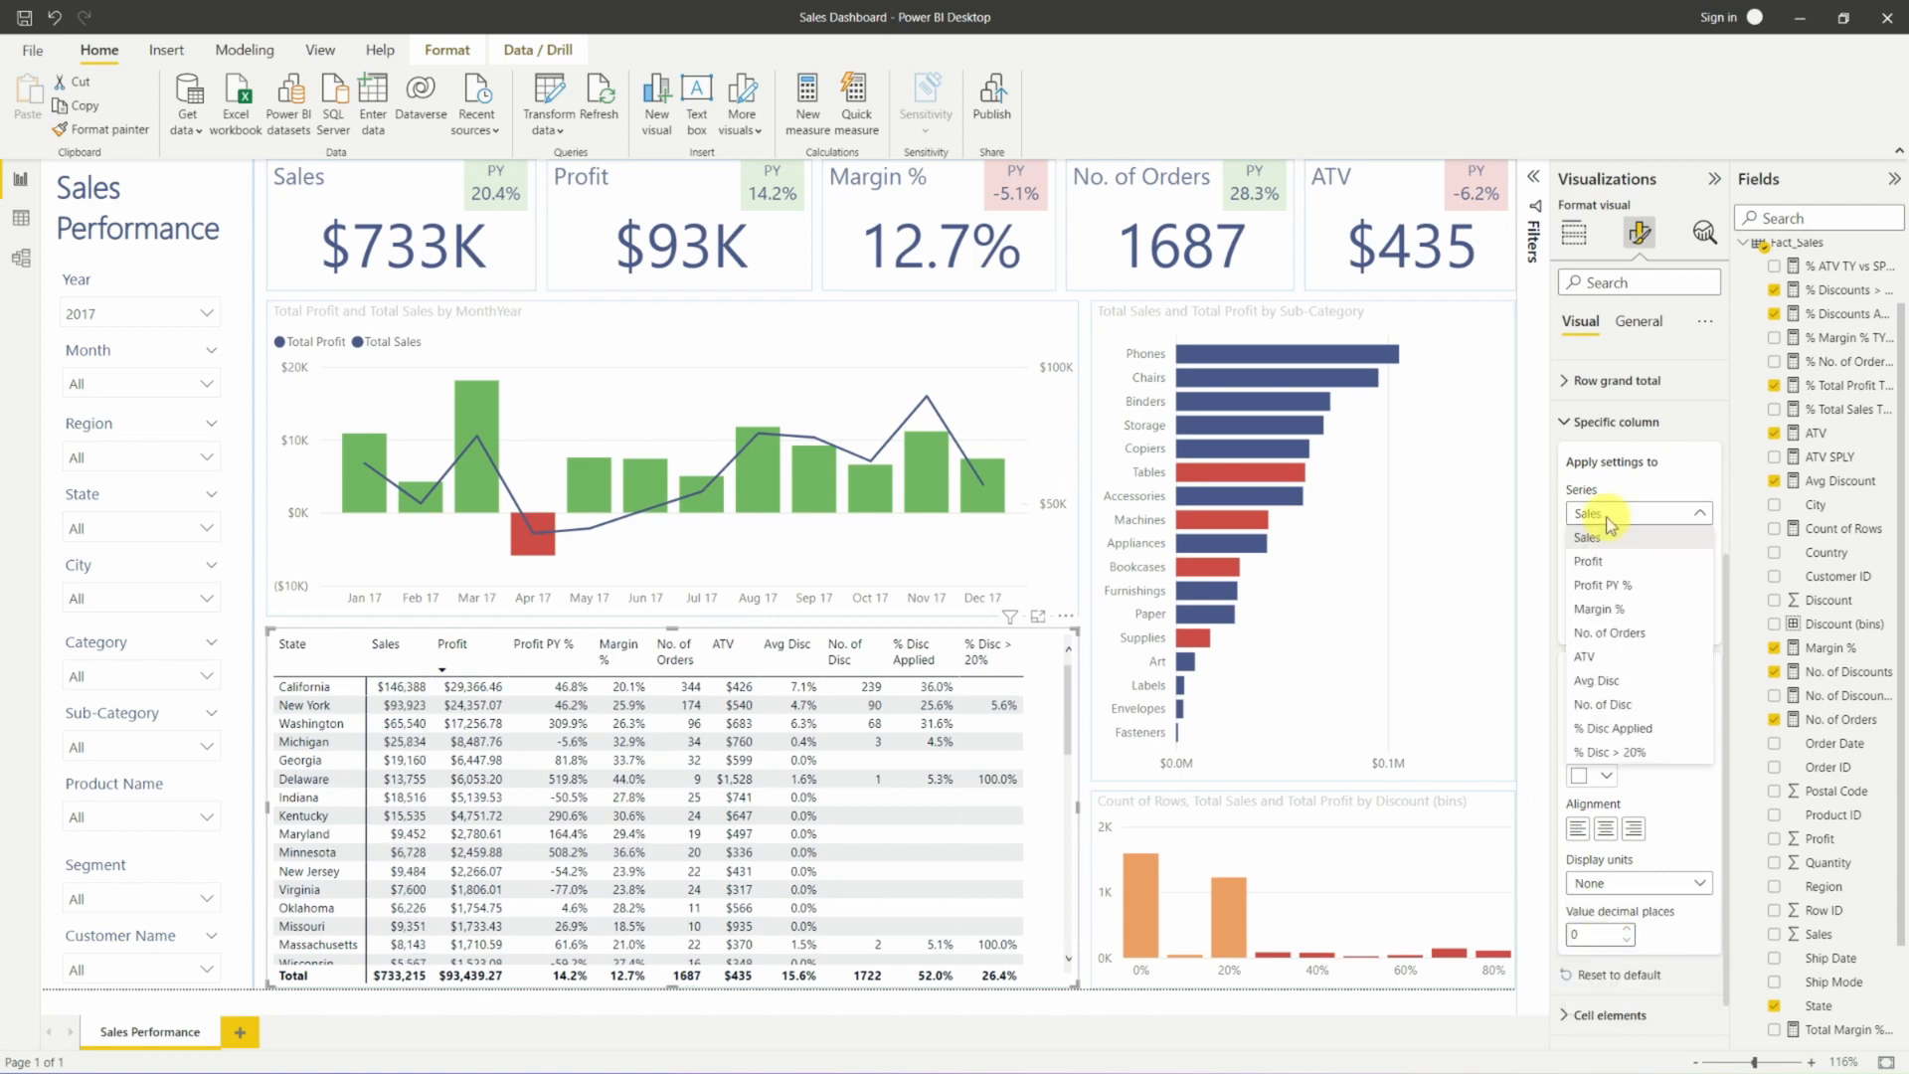
left_click(1611, 563)
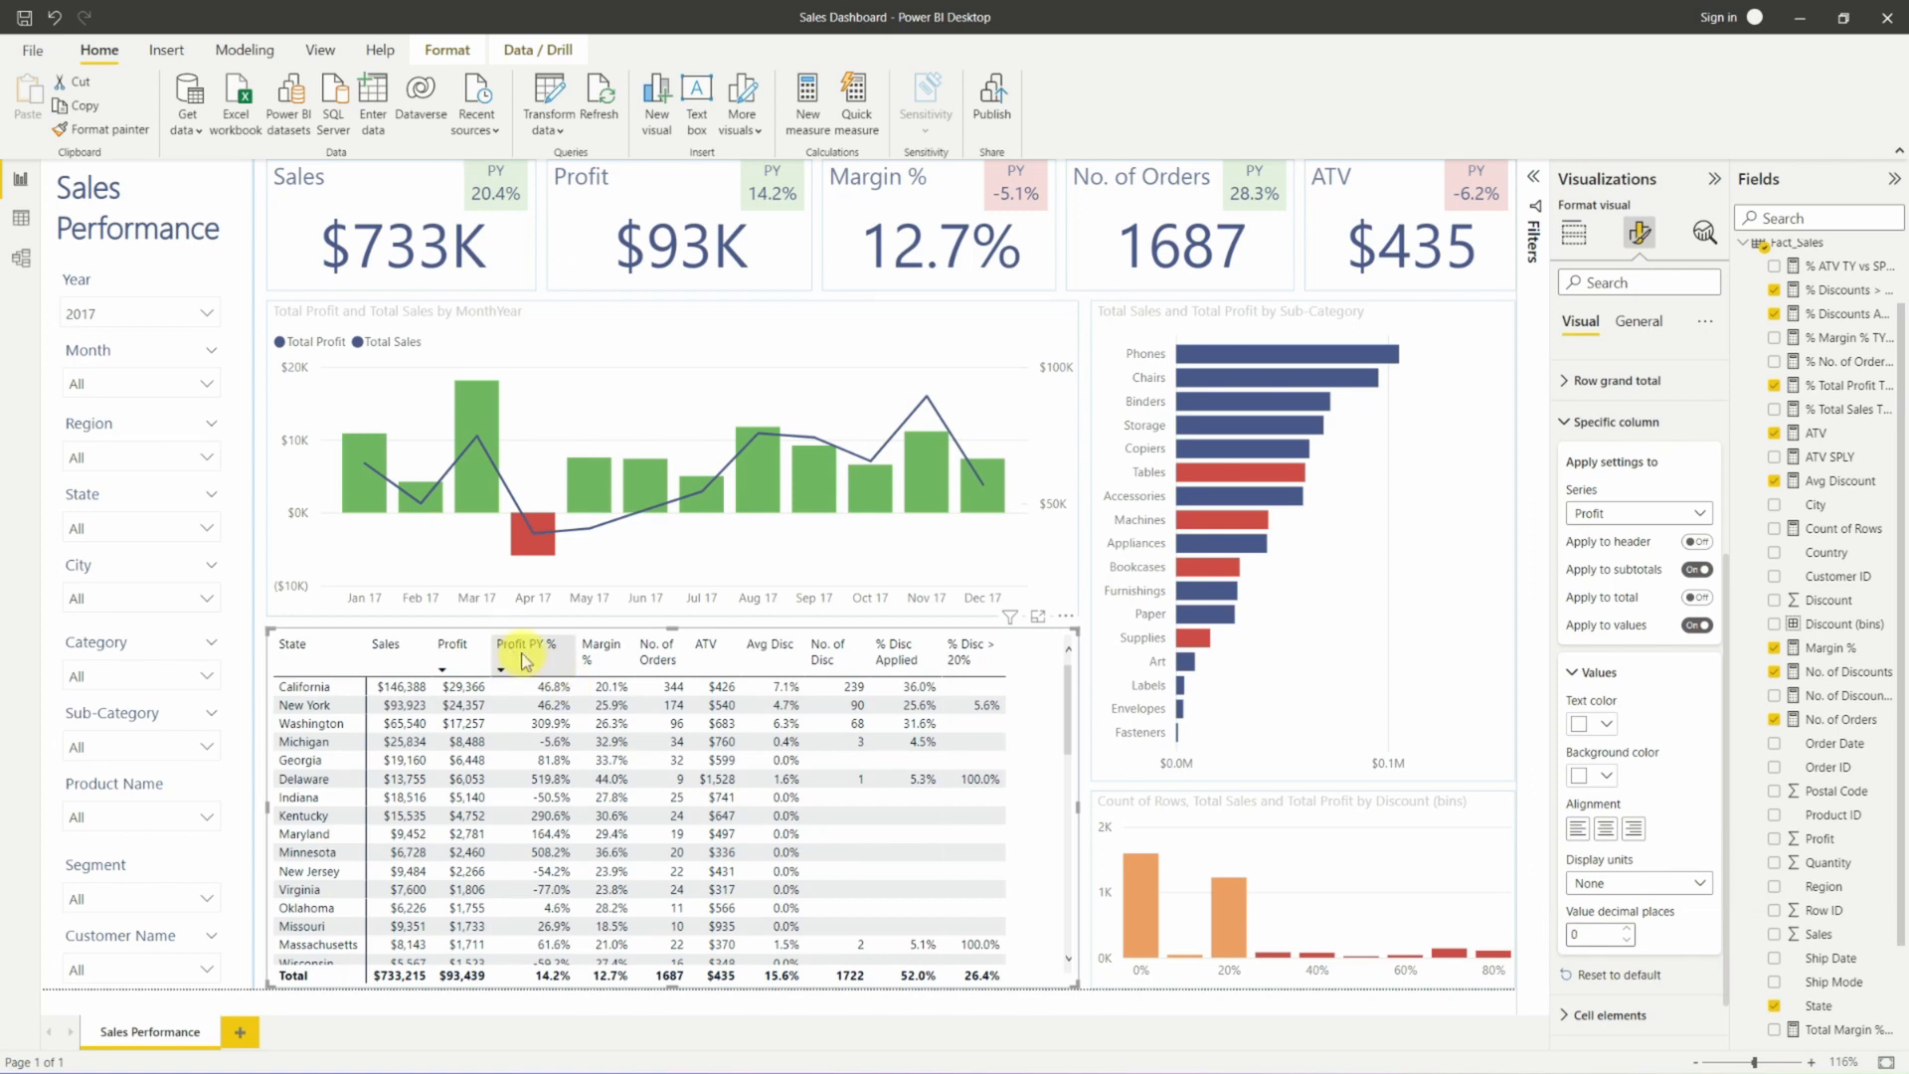
left_click(1623, 516)
left_click(1624, 590)
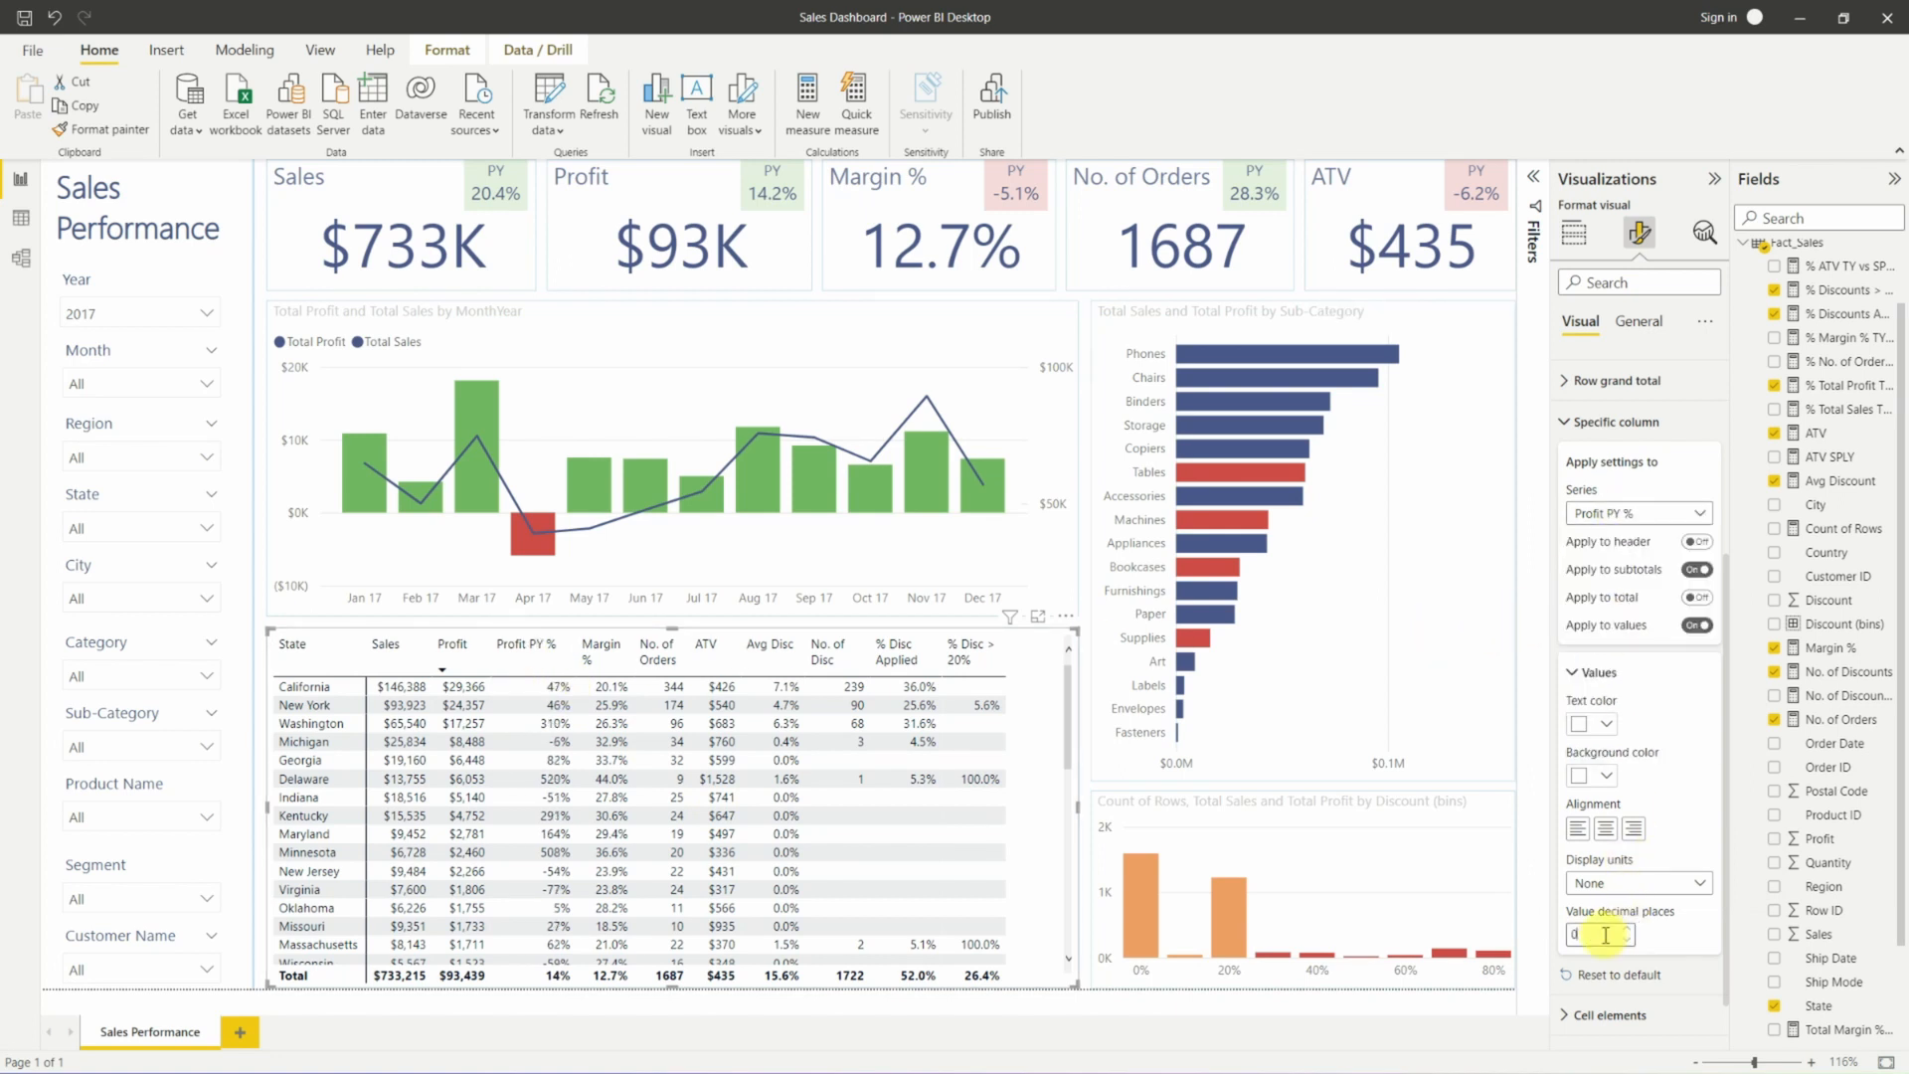
Narrow the Profit PY % column and slightly widen the State column in the state table.
left_click_drag(573, 657, 551, 657)
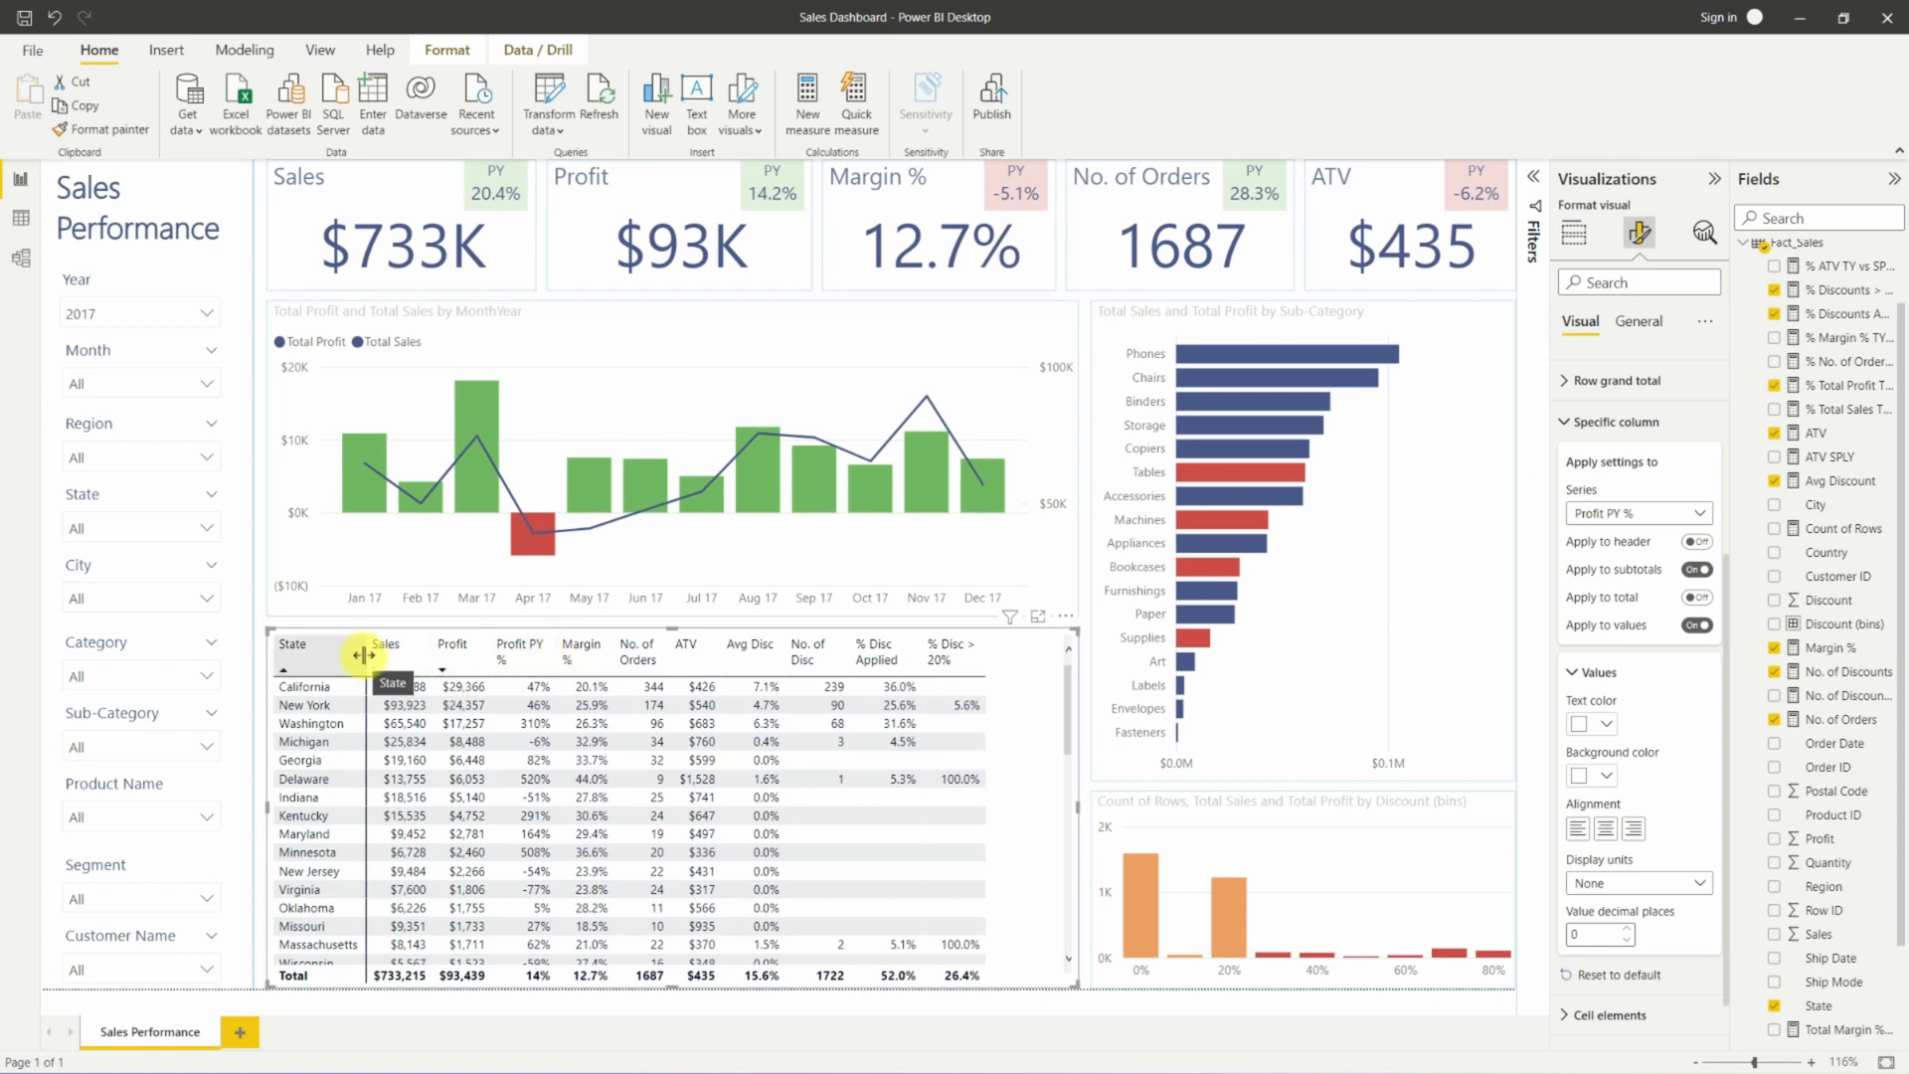
left_click_drag(367, 653, 385, 654)
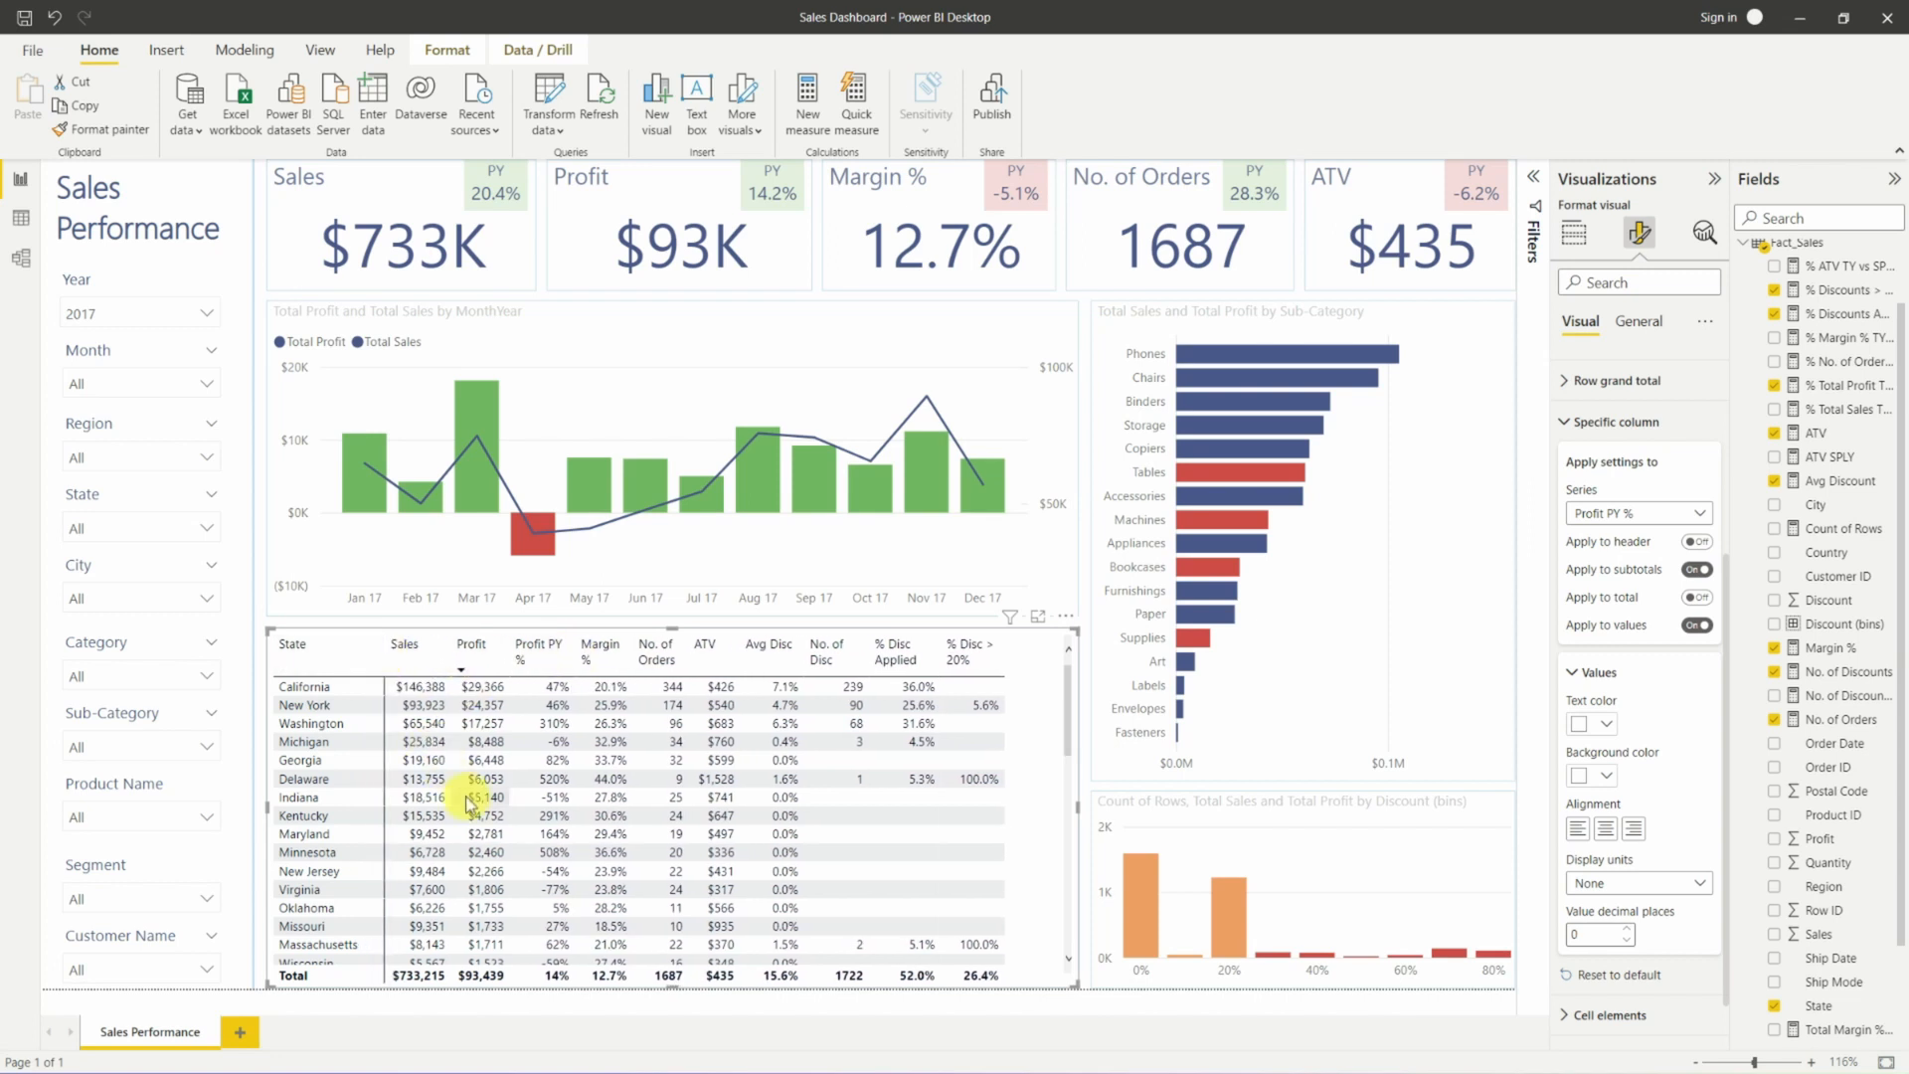
scroll(465, 790, "down", 5)
scroll(463, 801, "down", 5)
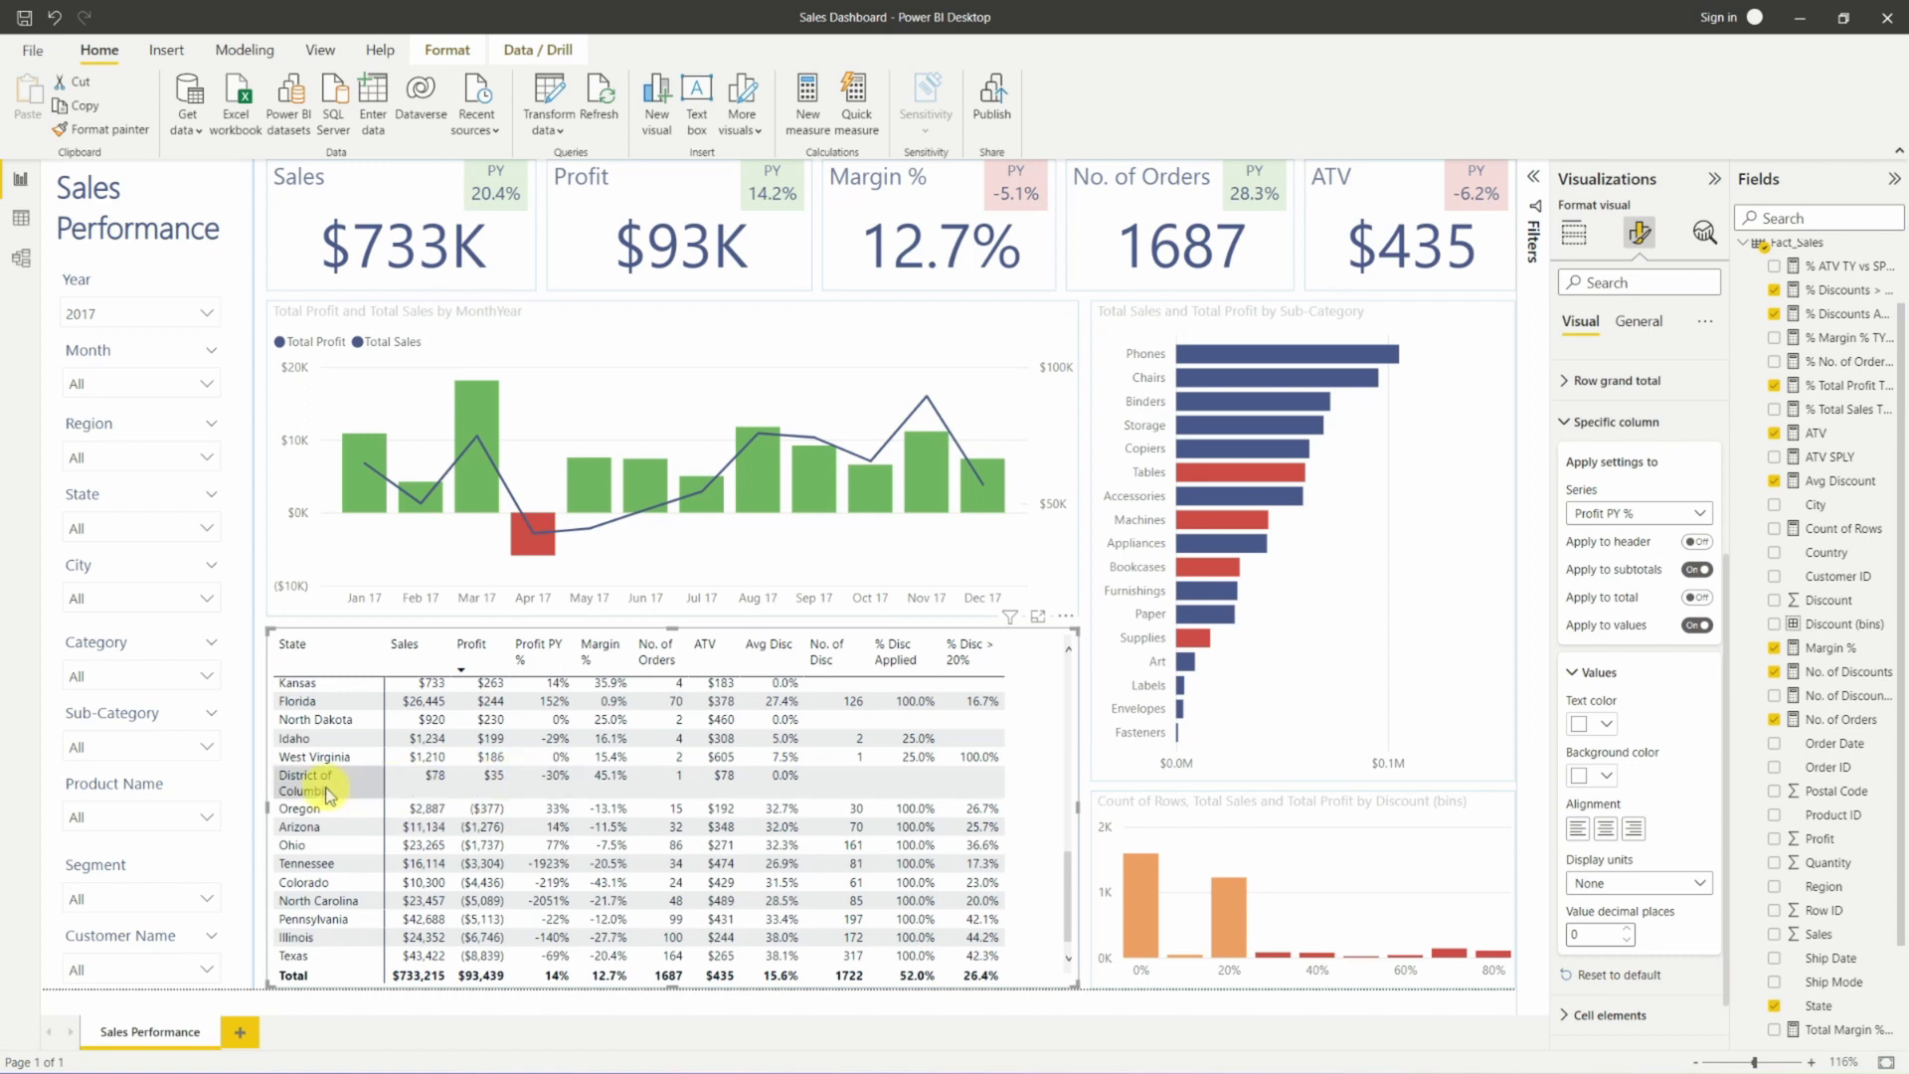
Turn off text wrap for the state table's row headers and slightly narrow the State column.
left_click(1623, 422)
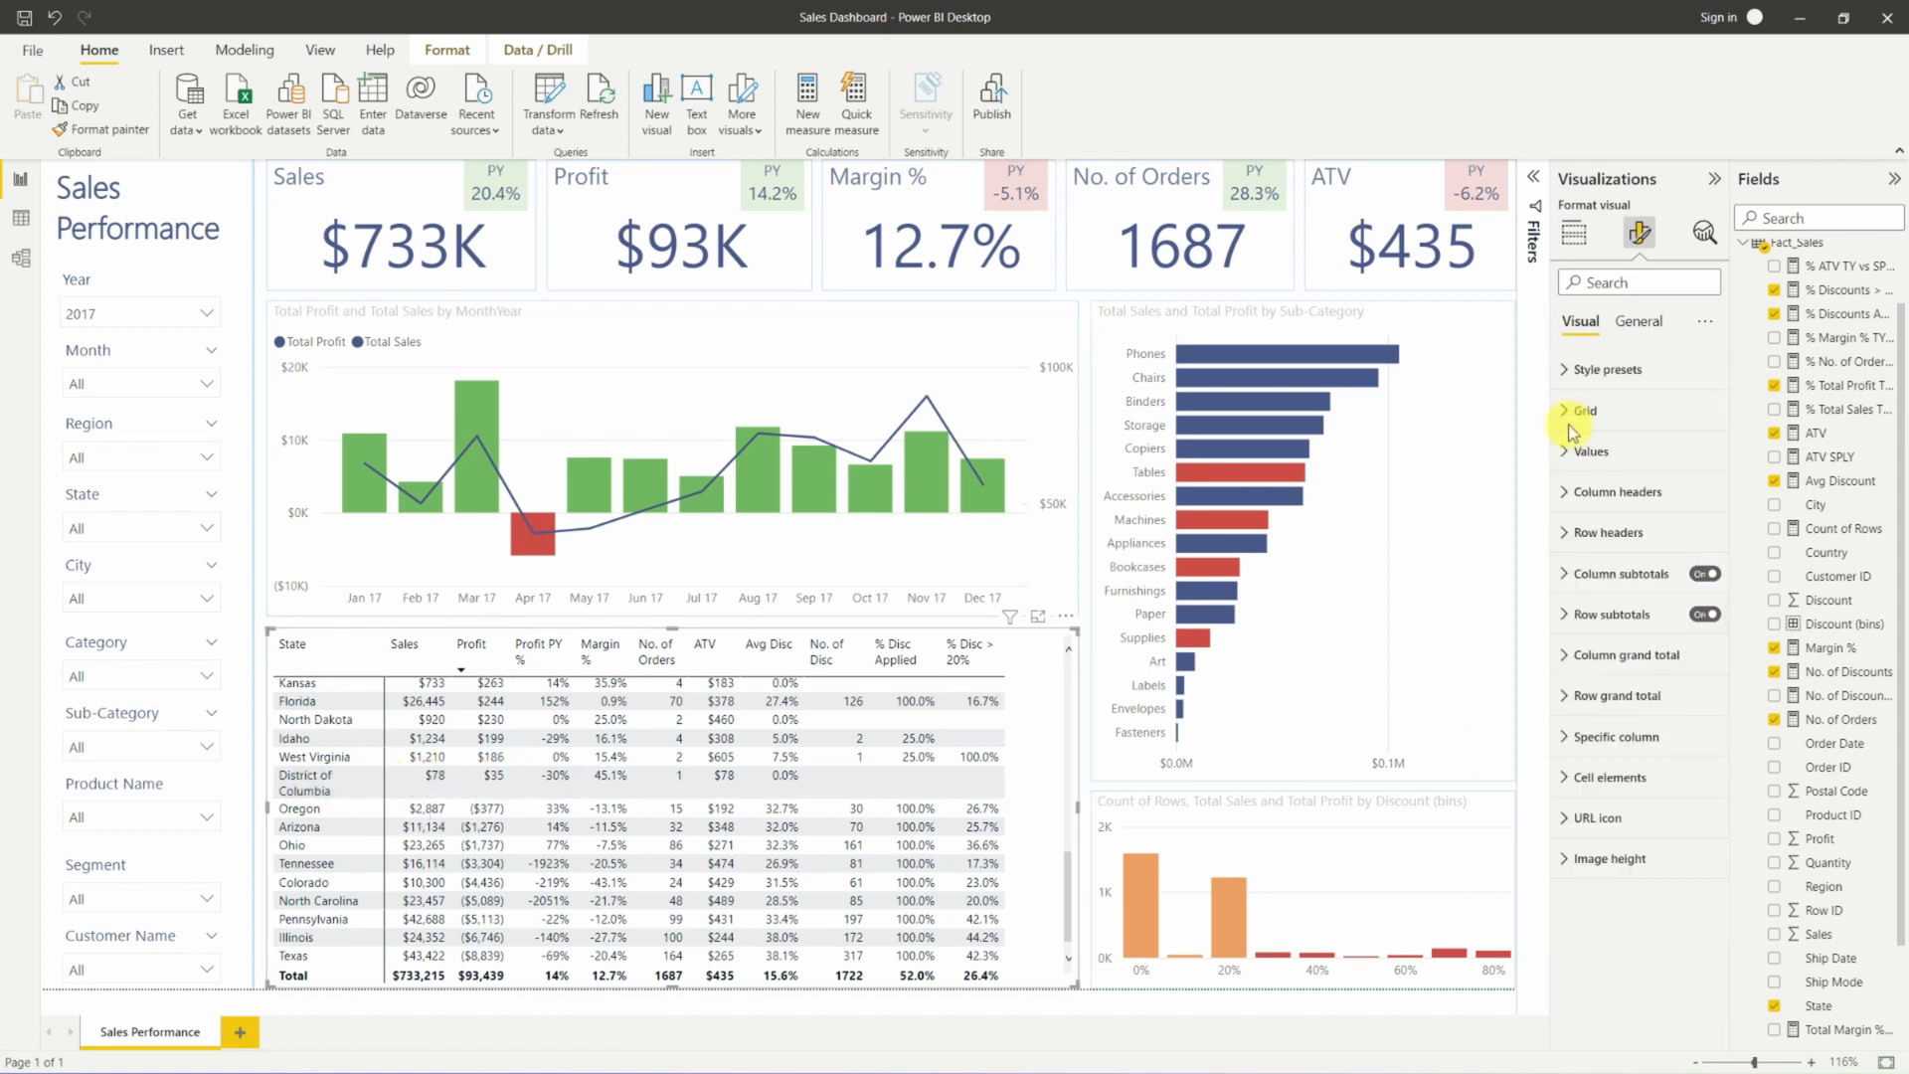
left_click(1591, 531)
scroll(1630, 757, "down", 1)
scroll(1631, 758, "down", 1)
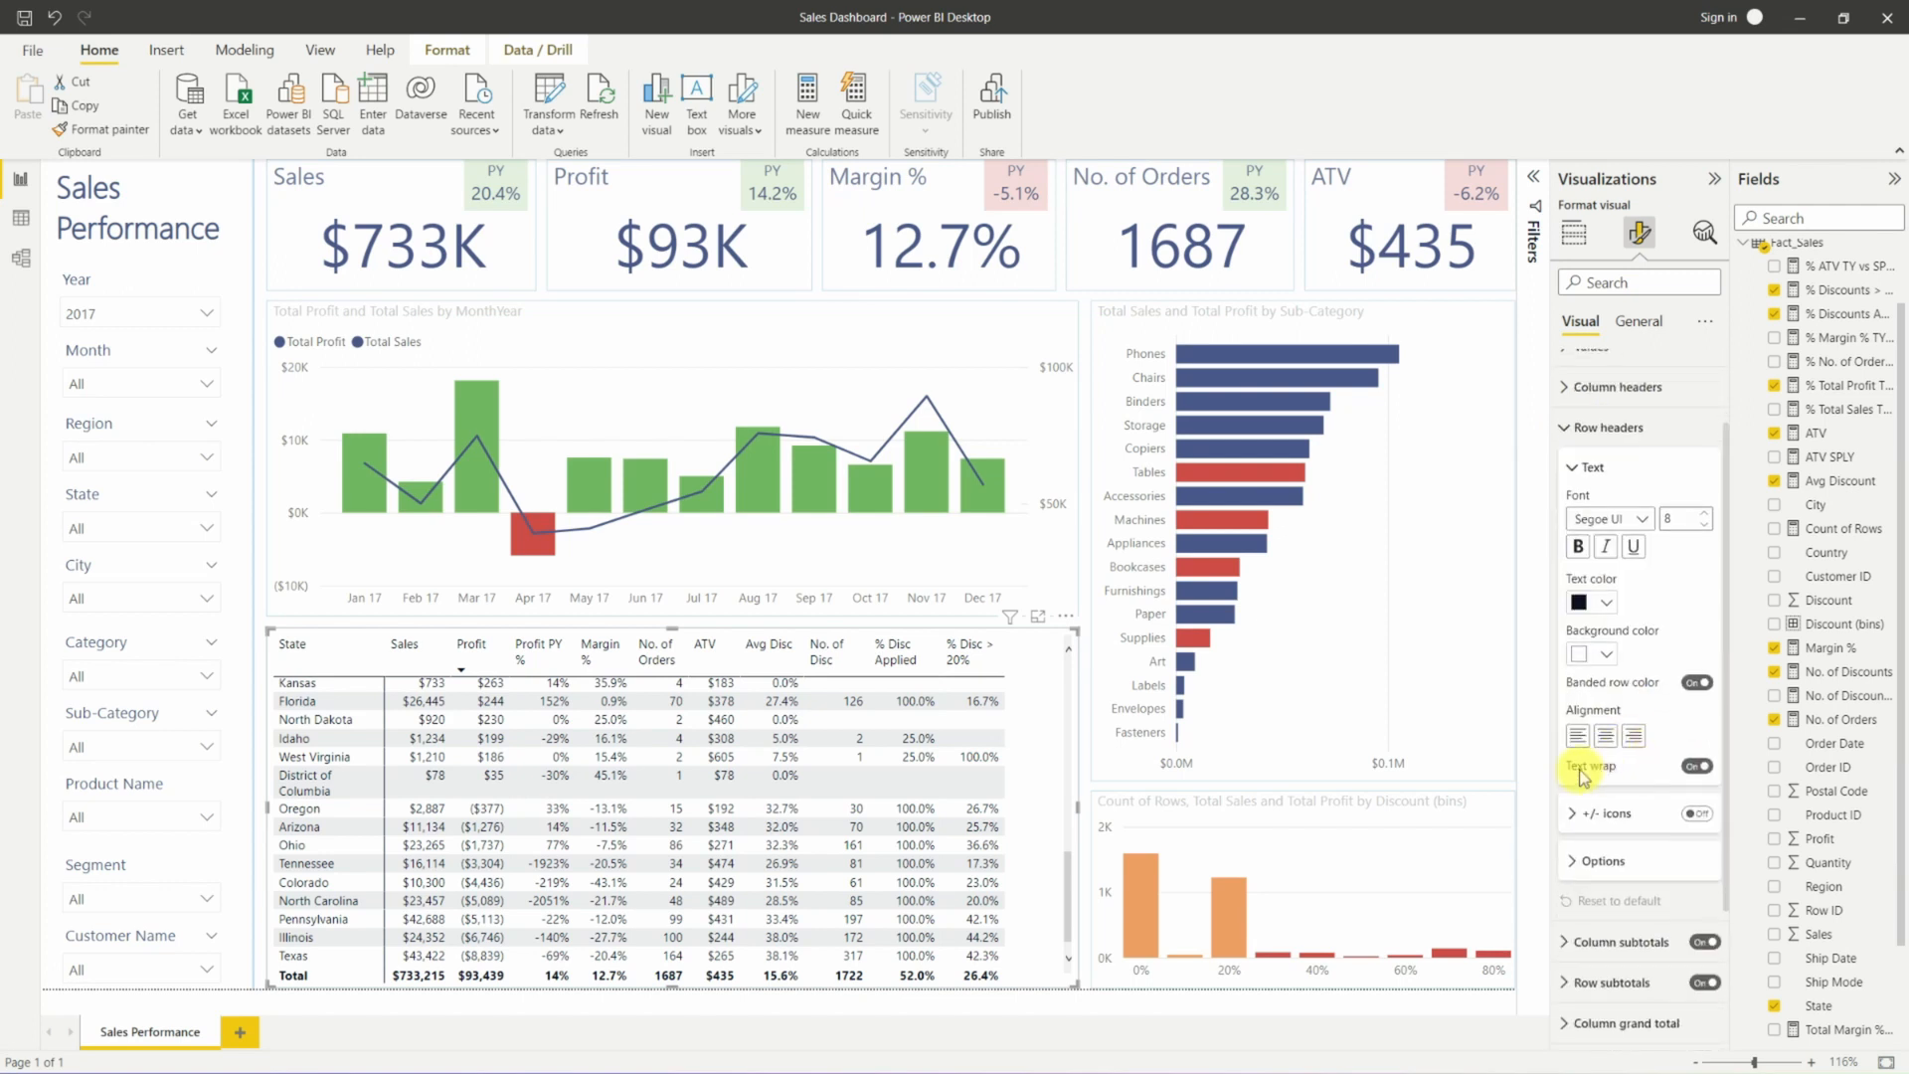
left_click(1695, 766)
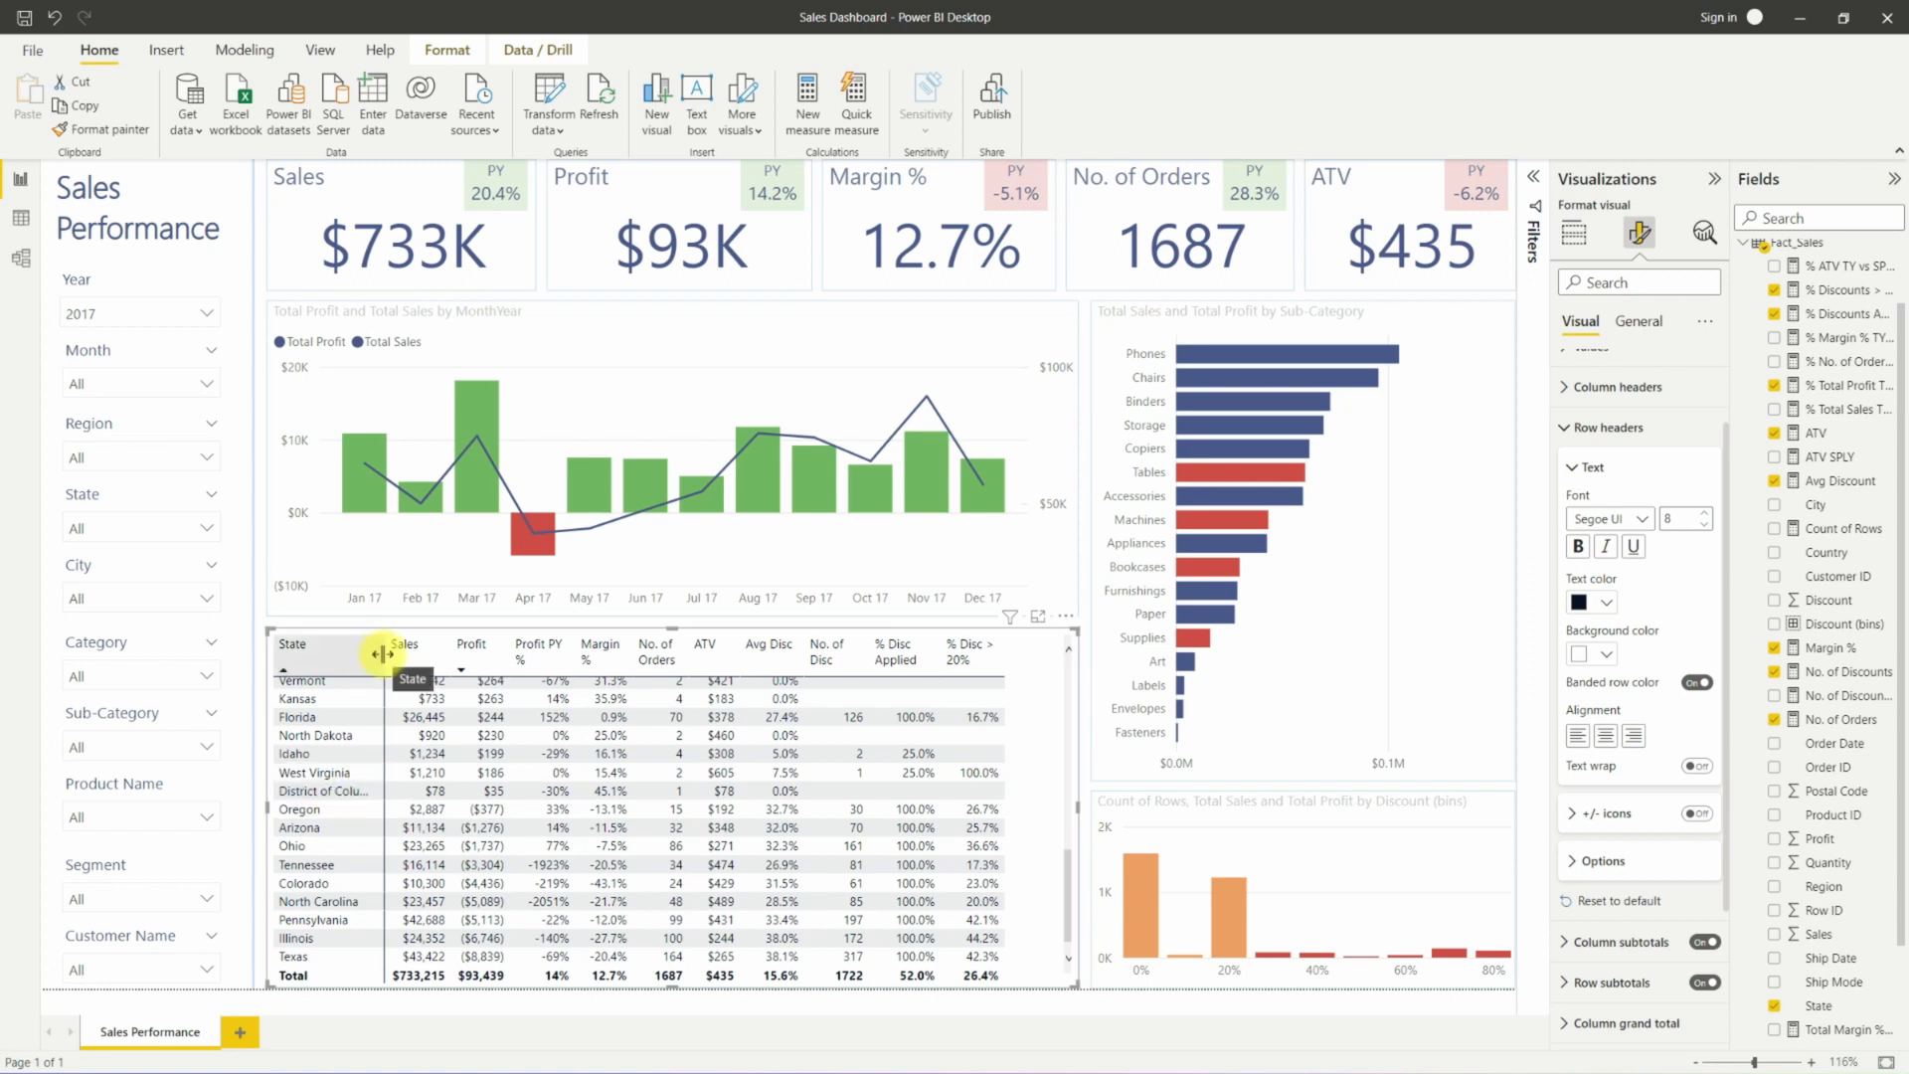
mouse_move(385, 652)
left_mouse_down()
mouse_move(334, 657)
mouse_move(378, 658)
left_mouse_up()
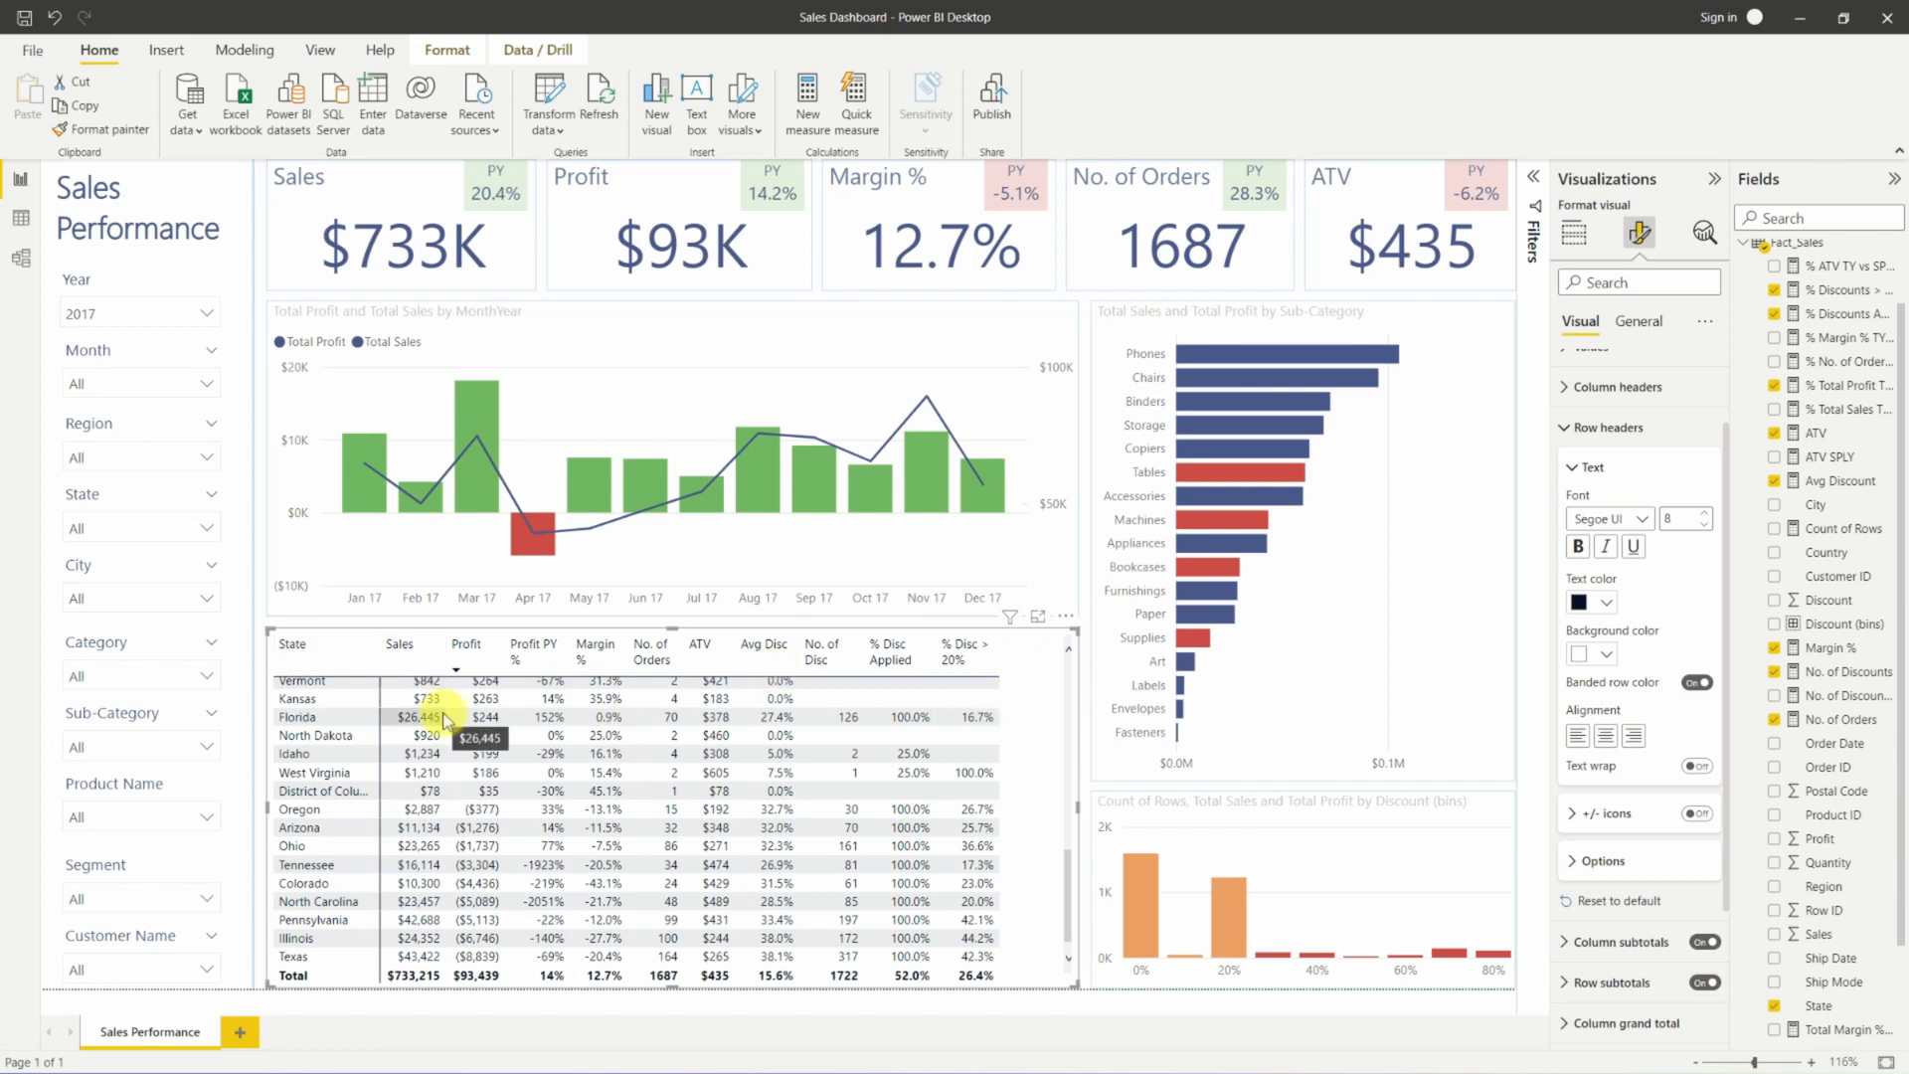
Set the value decimal places to 0 for the % Disc > 20%, % Disc Applied and Avg Disc columns.
scroll(462, 813, "up", 3)
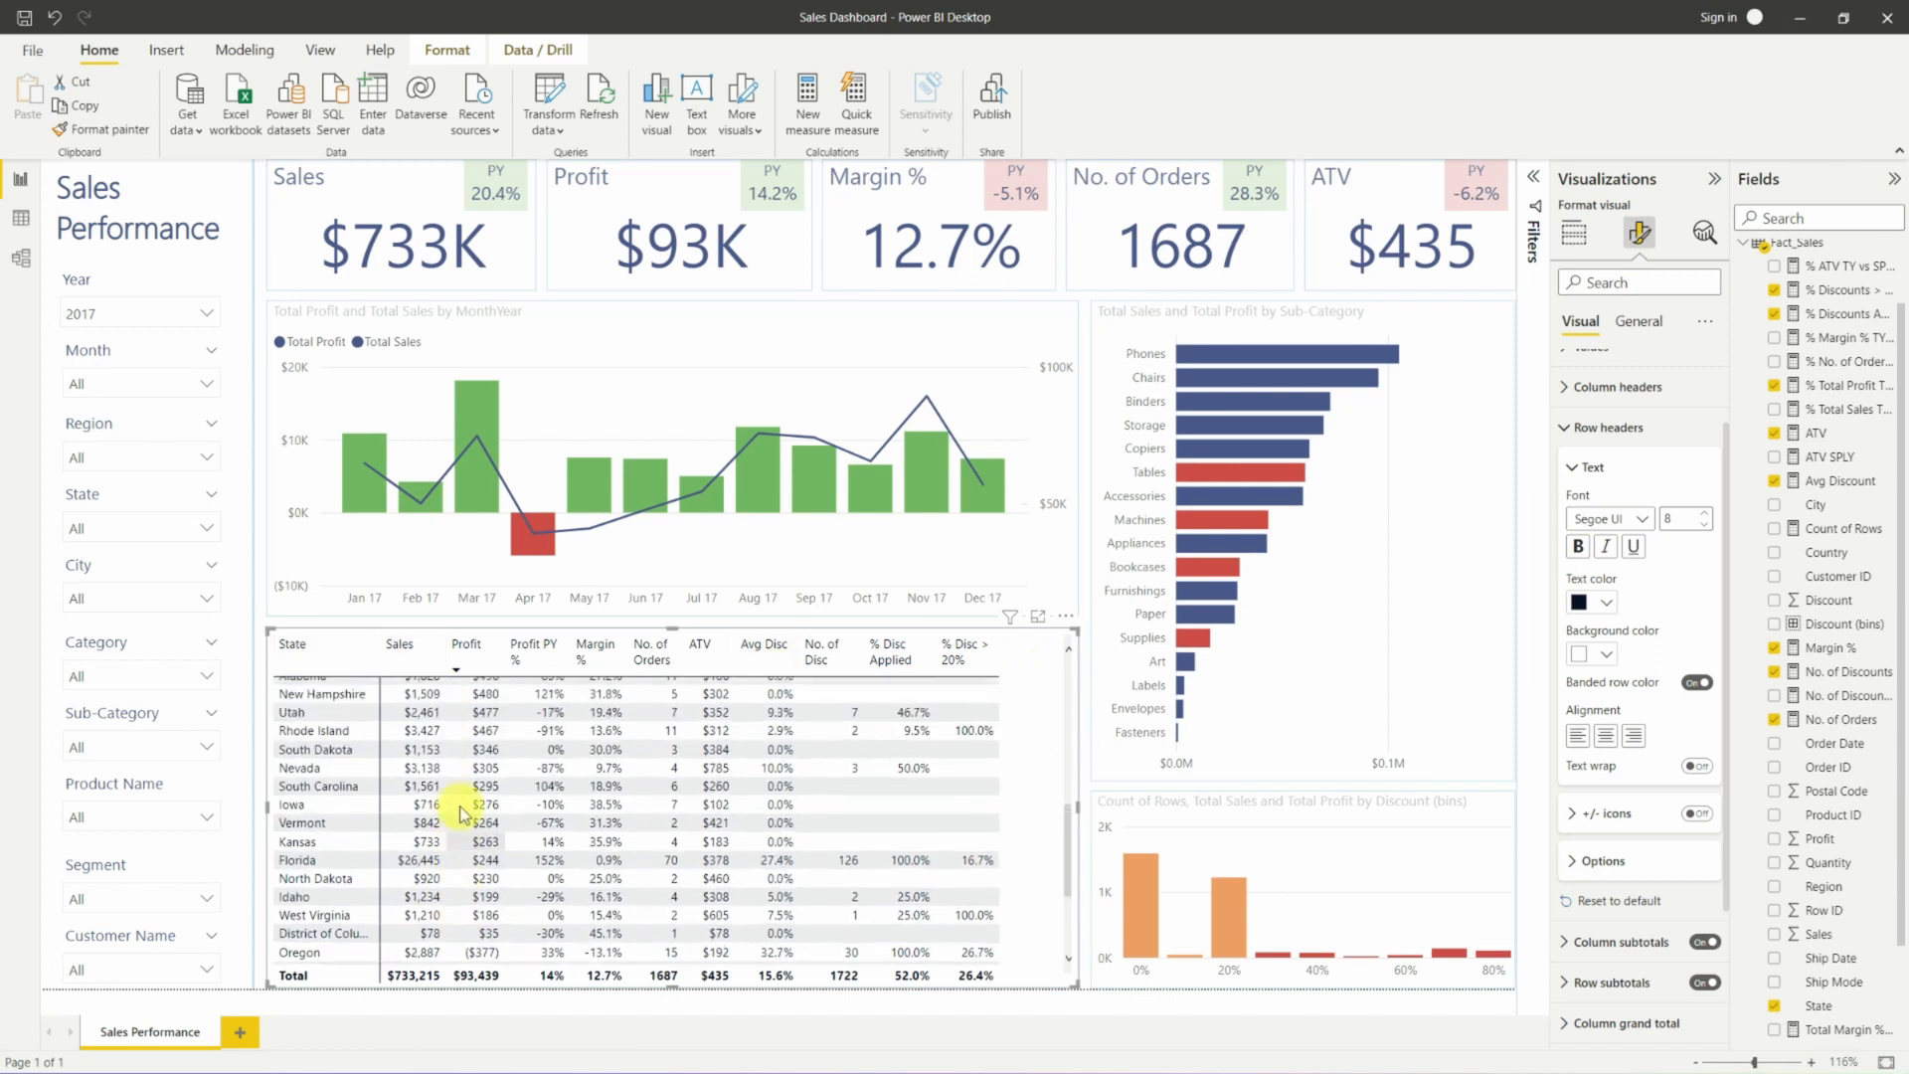
scroll(460, 796, "up", 3)
scroll(437, 735, "up", 3)
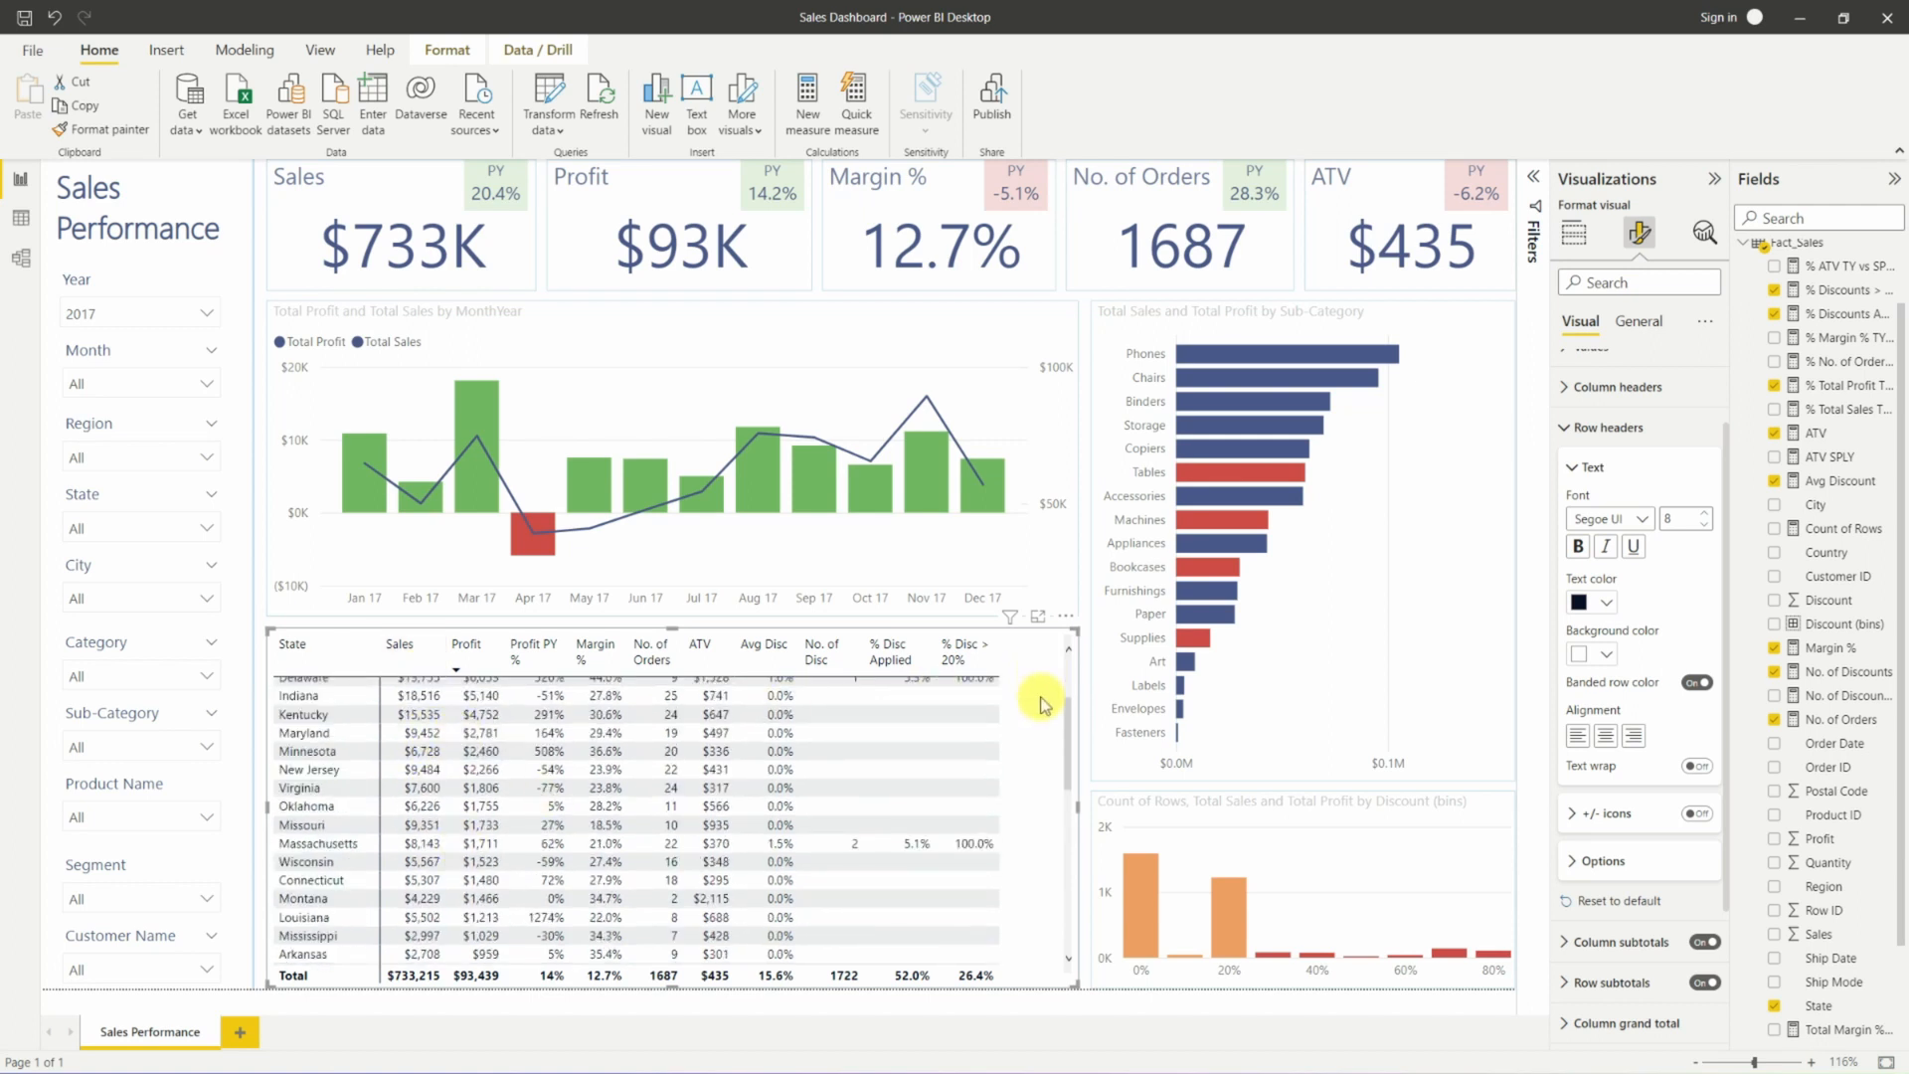
scroll(557, 780, "up", 3)
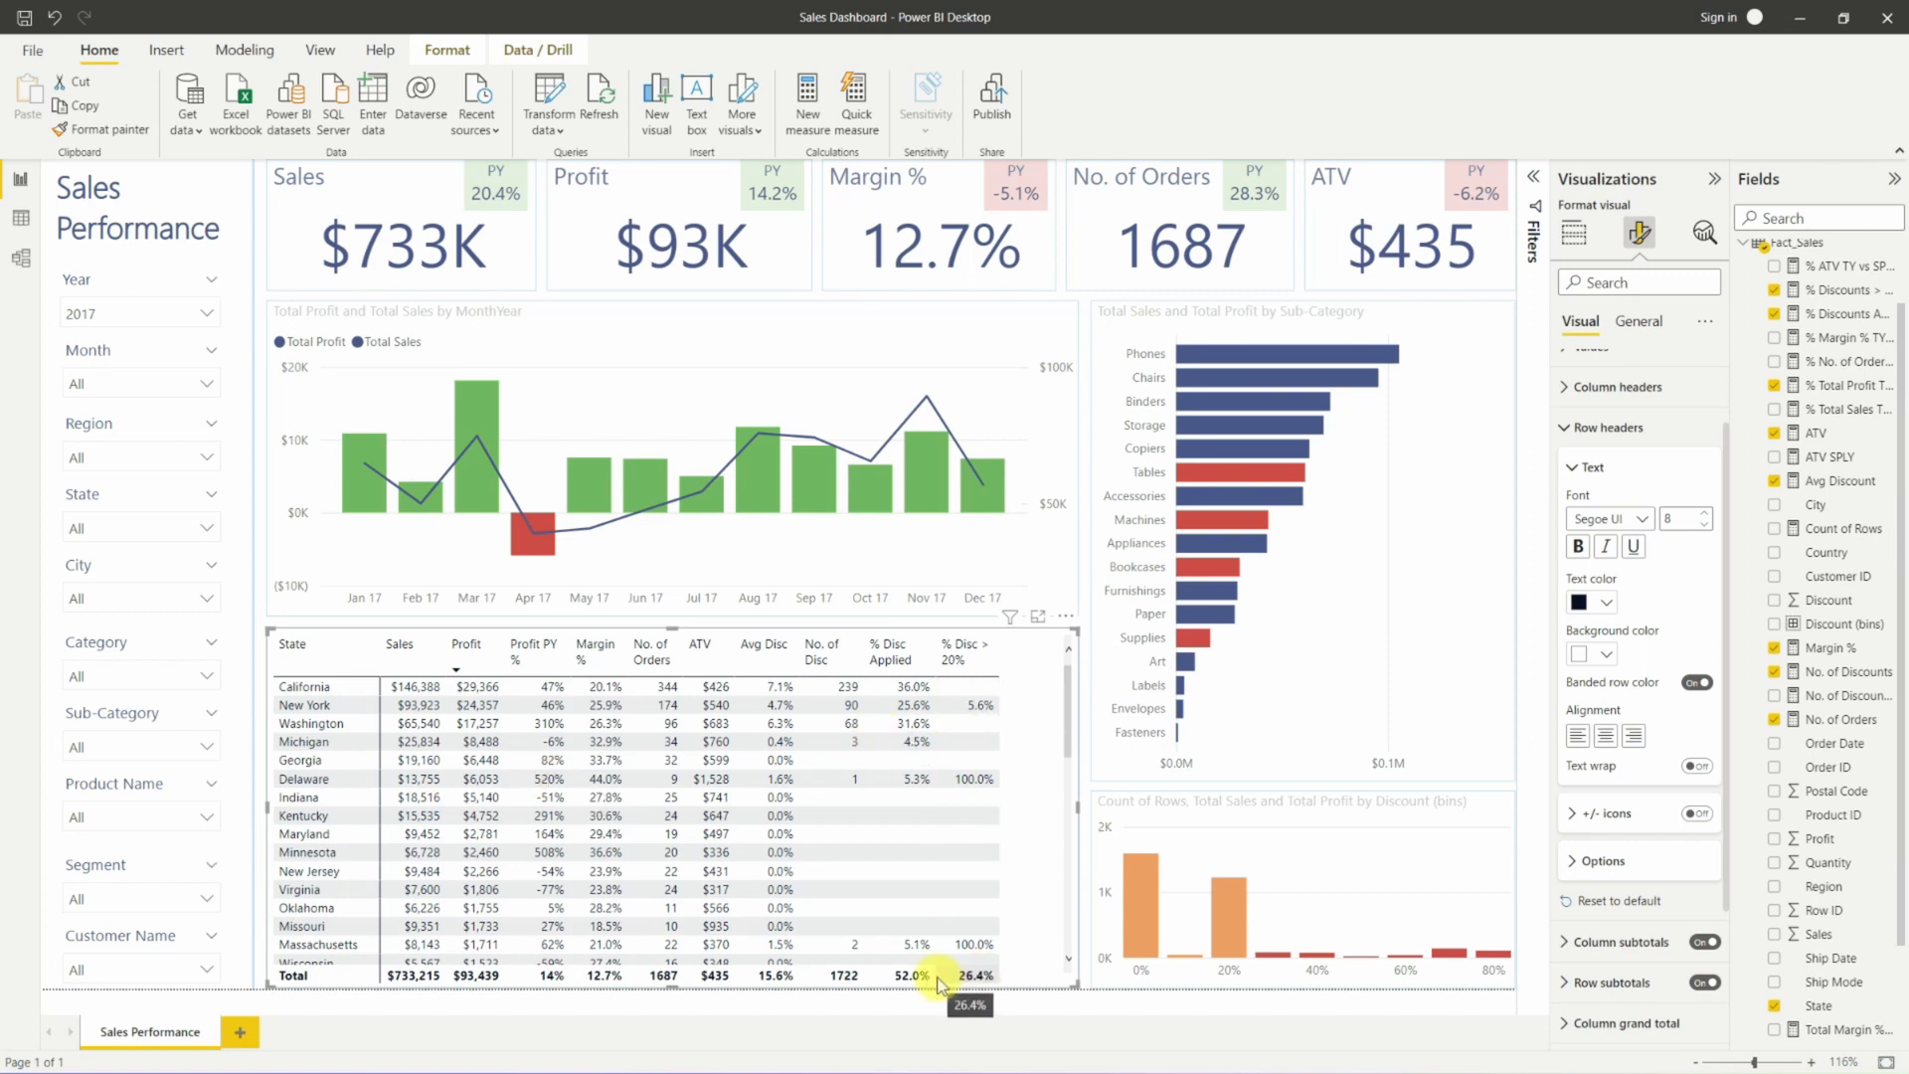
left_click(1591, 428)
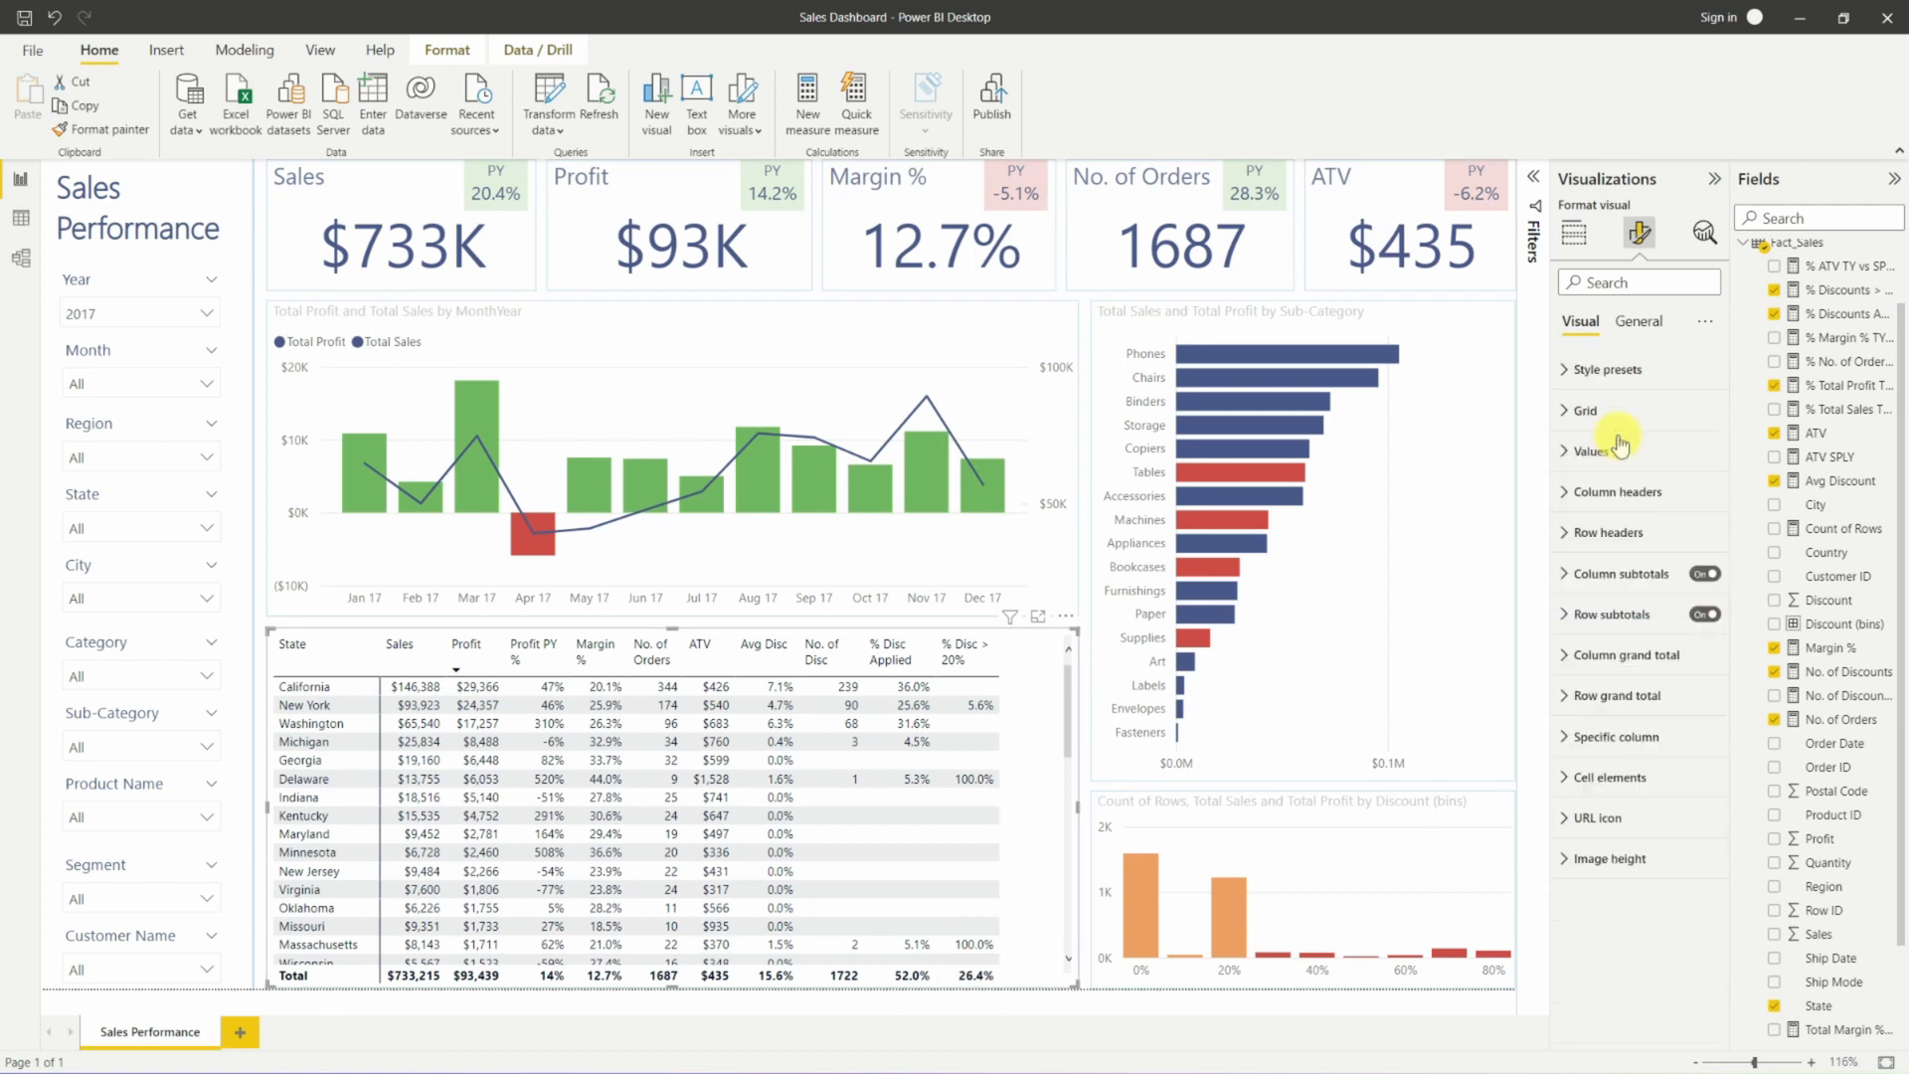
left_click(1619, 738)
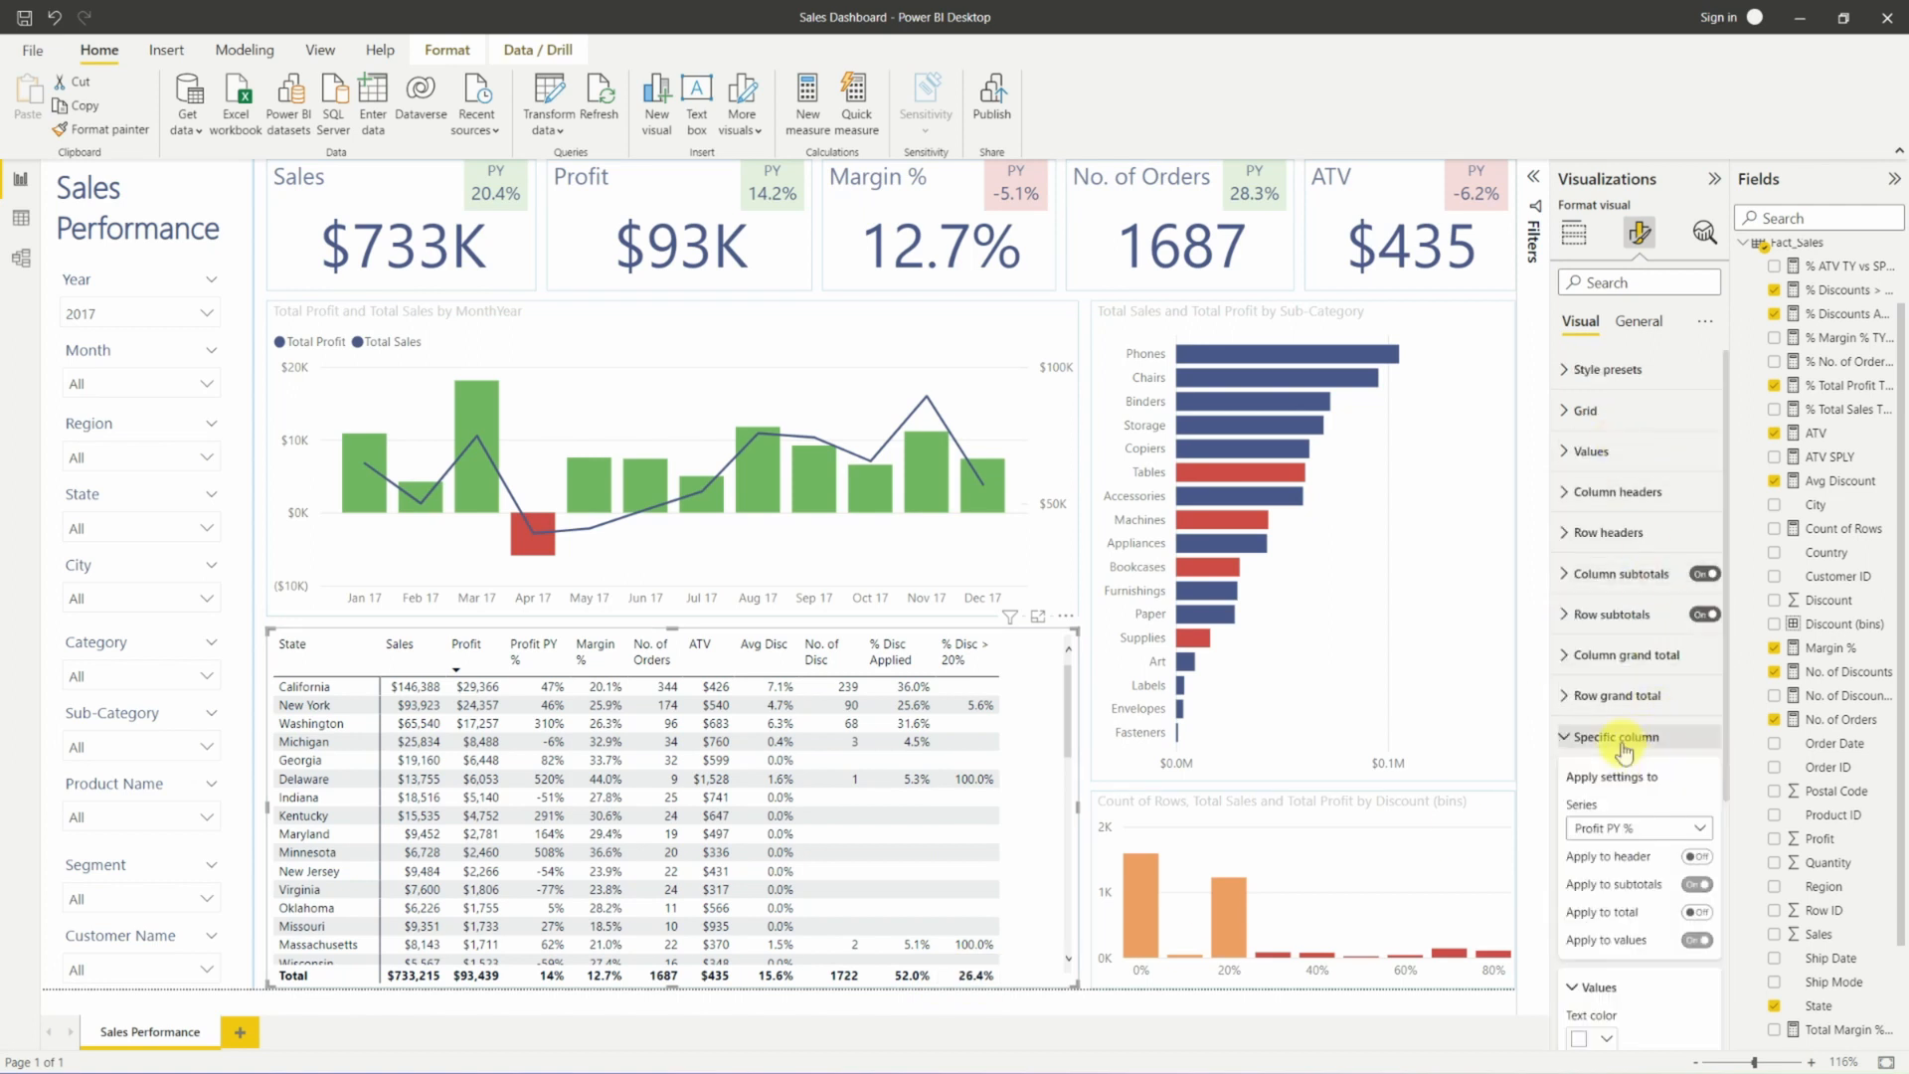
left_click(1621, 827)
left_click(1614, 807)
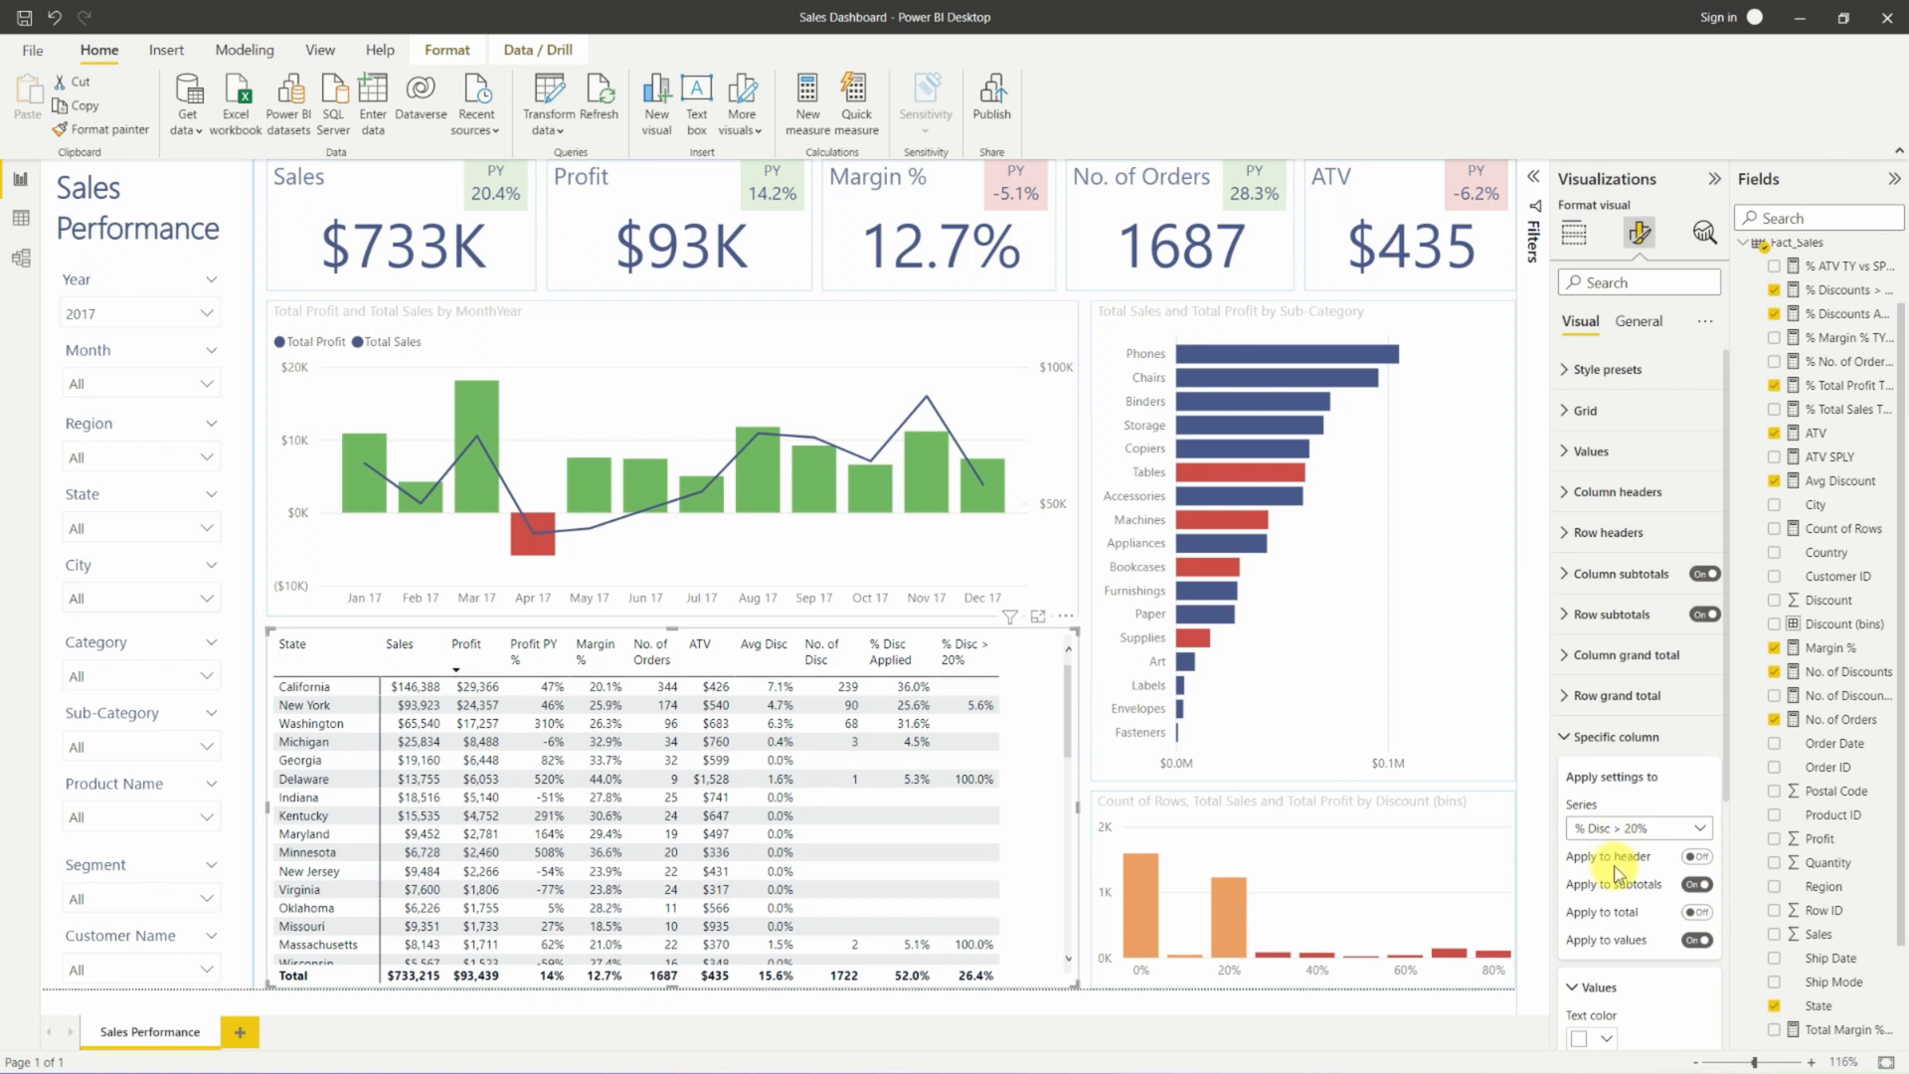
scroll(1606, 895, "down", 3)
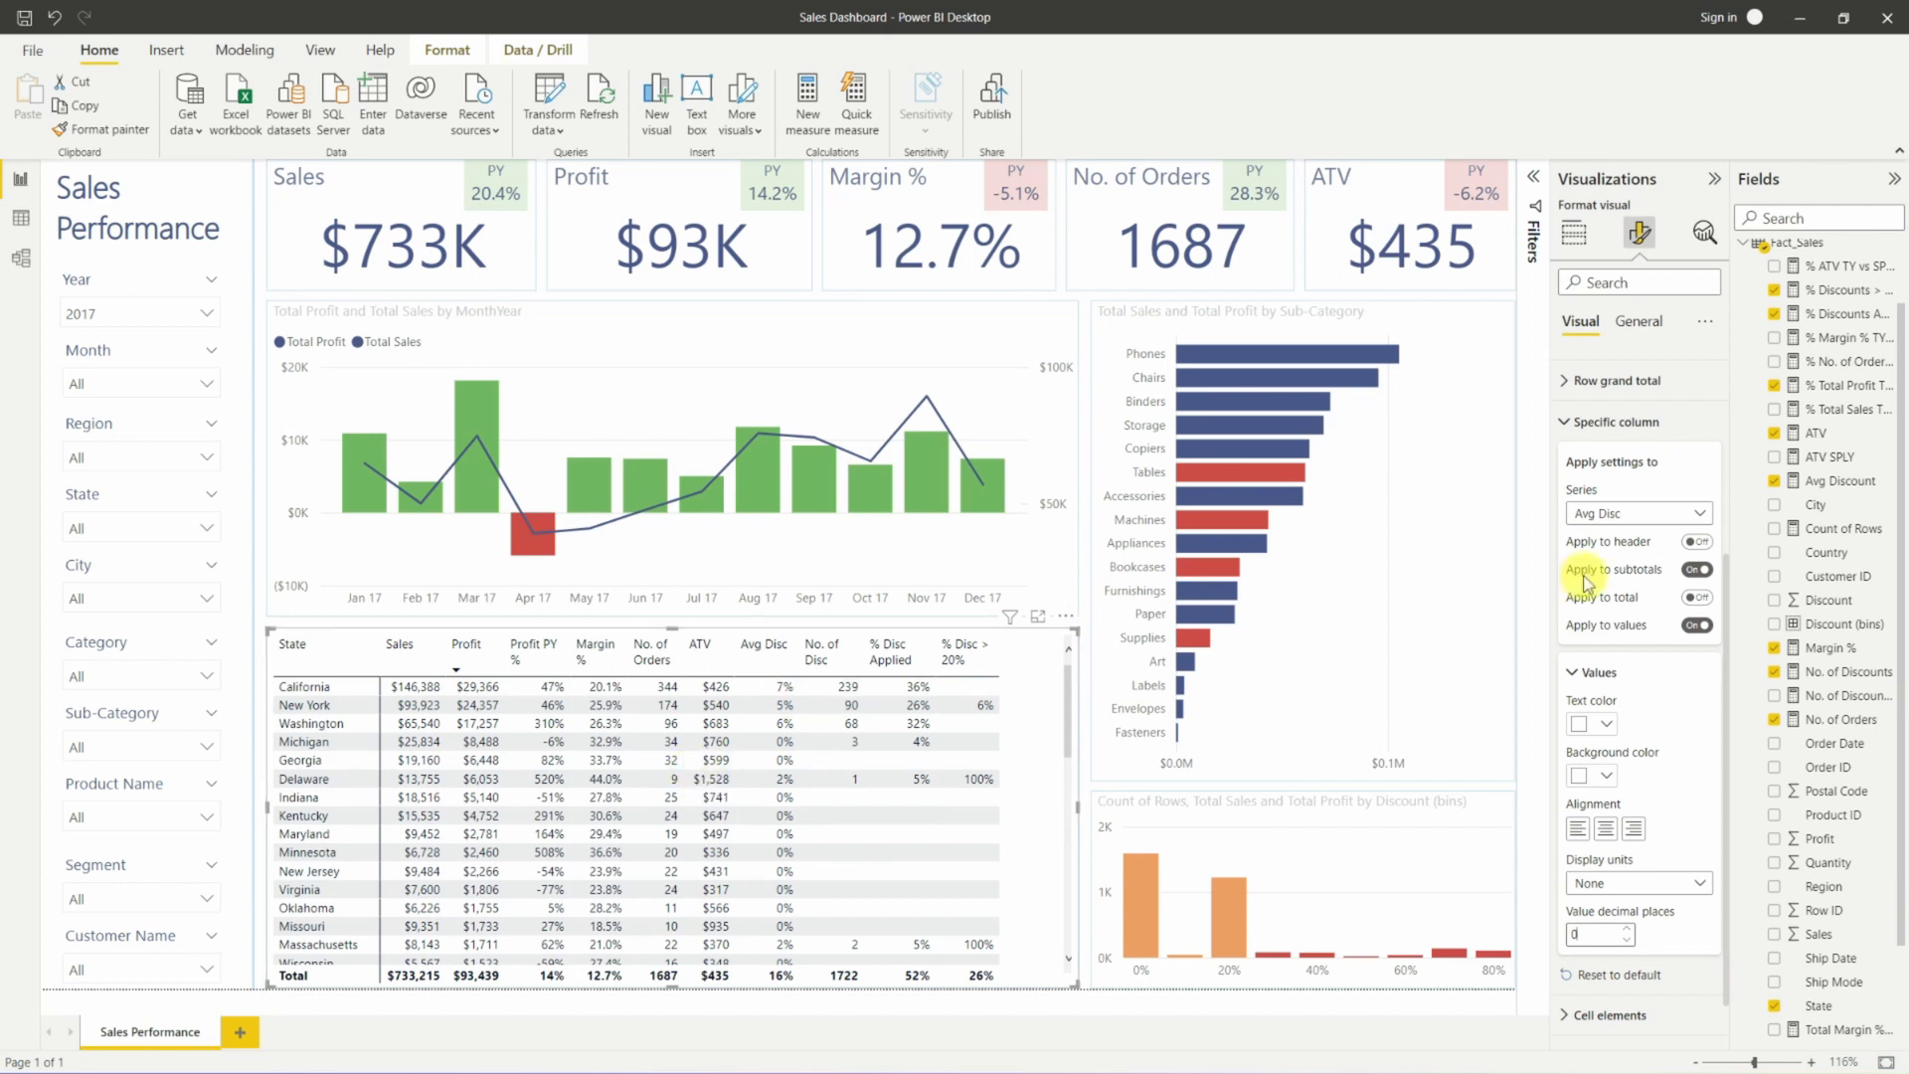
Create a measure in the Dim_Date table with the formula _Blank = BLANK().
scroll(1822, 676, "up", 2)
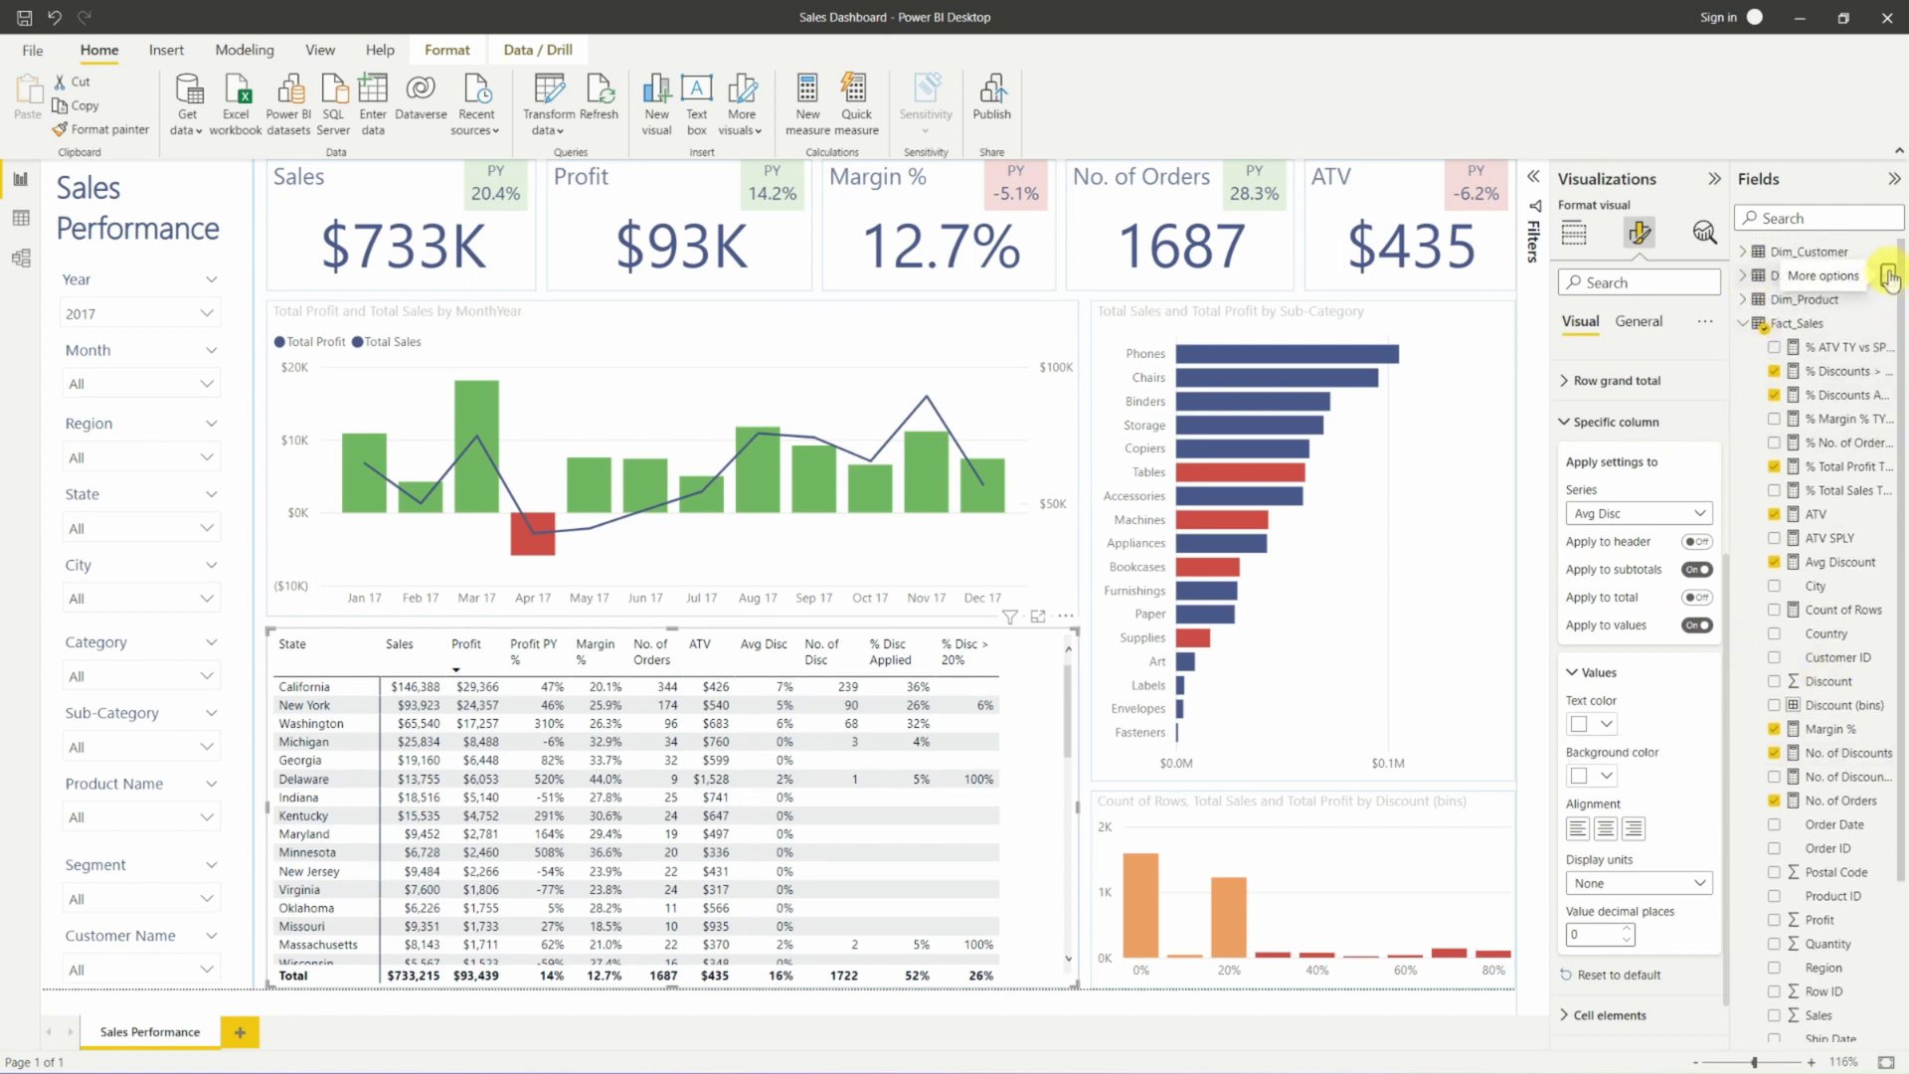
left_click(1890, 277)
left_click(1832, 286)
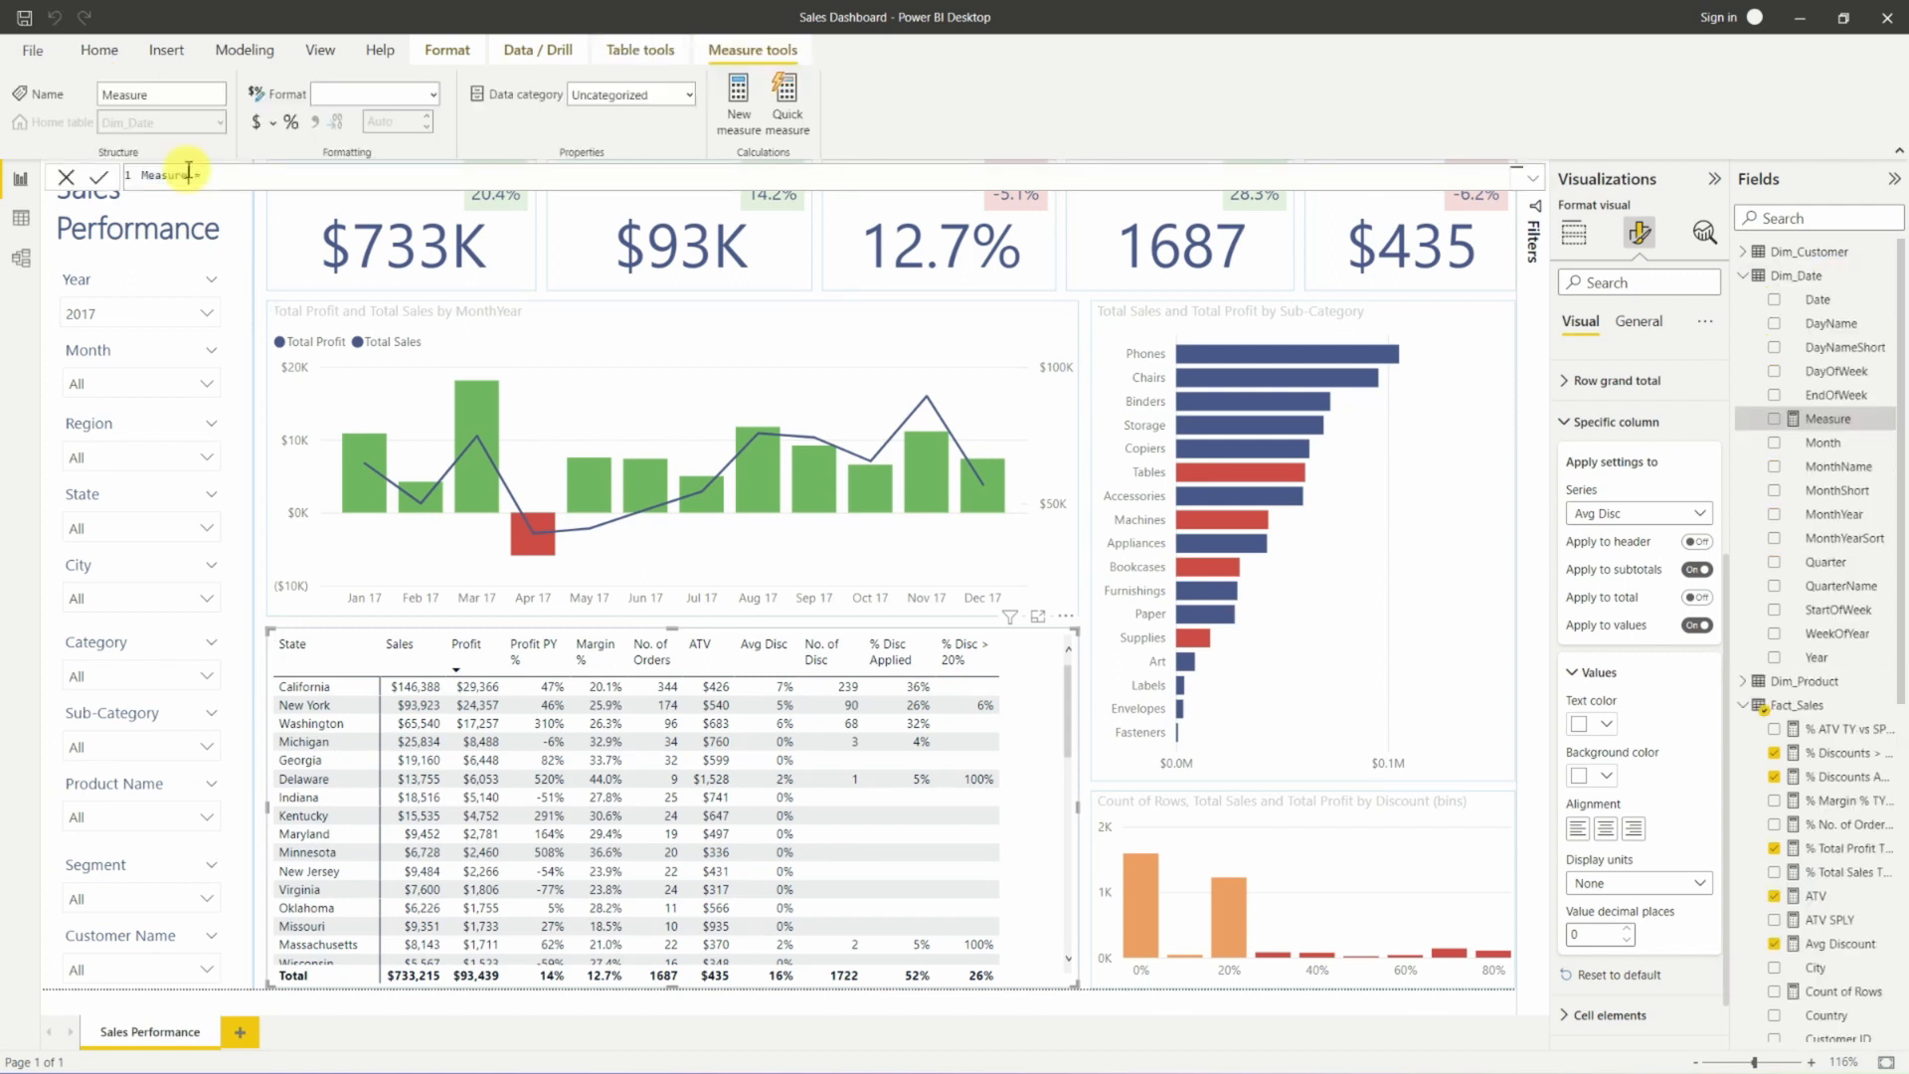
left_click_drag(188, 175, 147, 173)
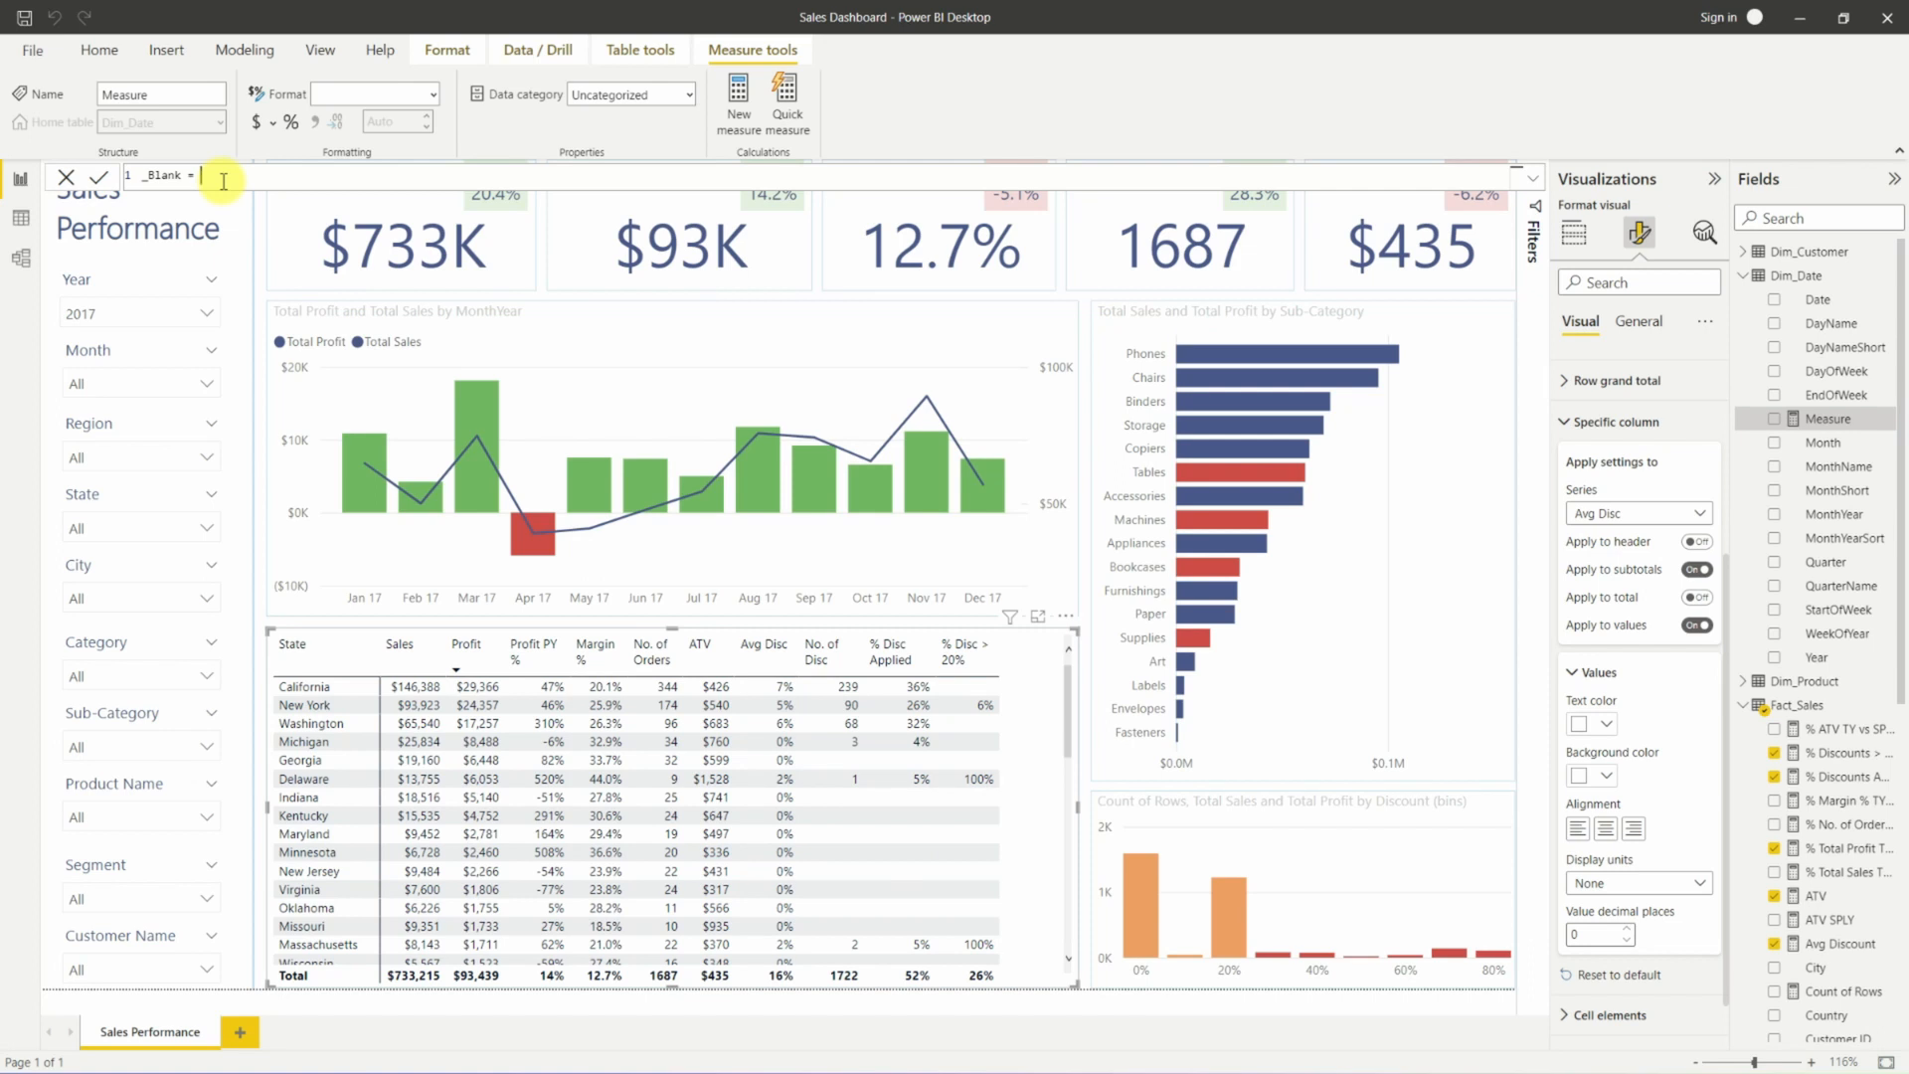
type("BLANK()")
key("Return")
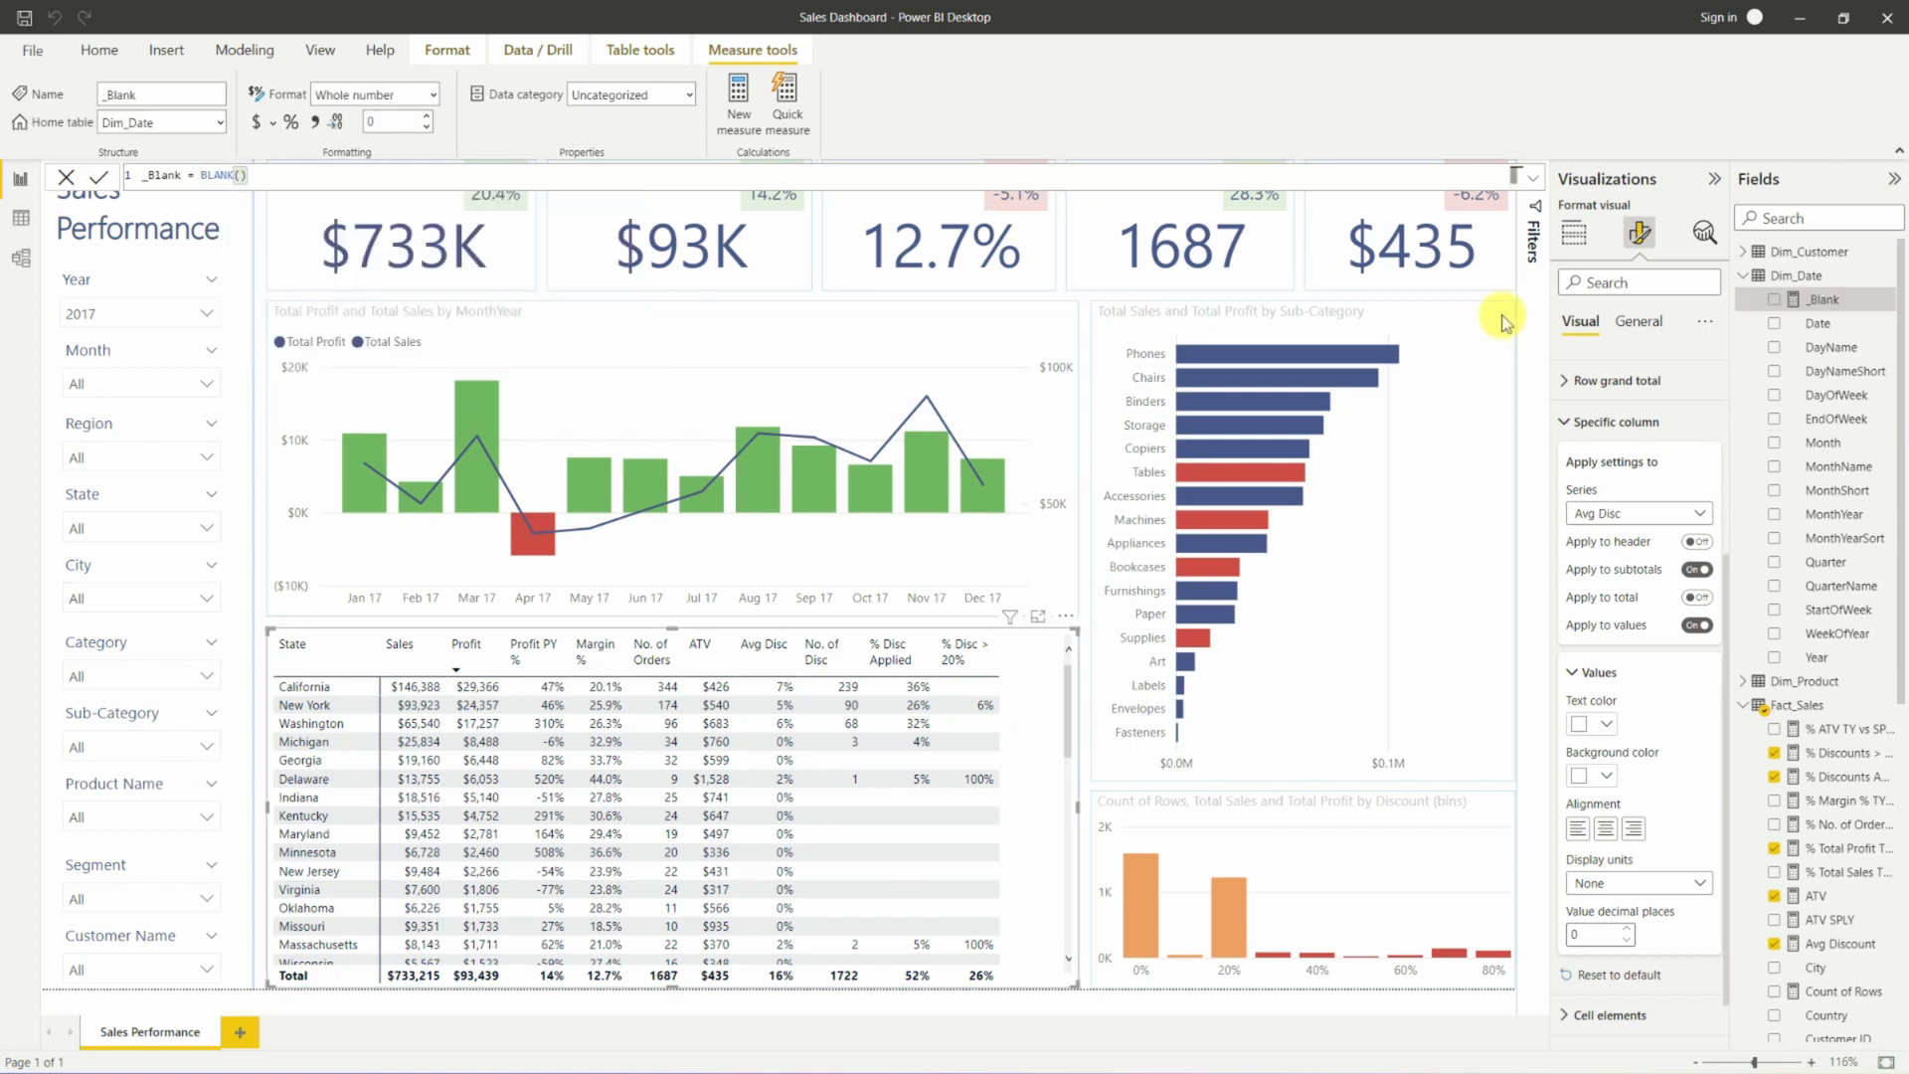
Add the _Blank measure to the table's values after Profit PY % and after ATV, giving both spacer columns an empty name.
left_click(1573, 235)
left_click_drag(1822, 298, 1680, 712)
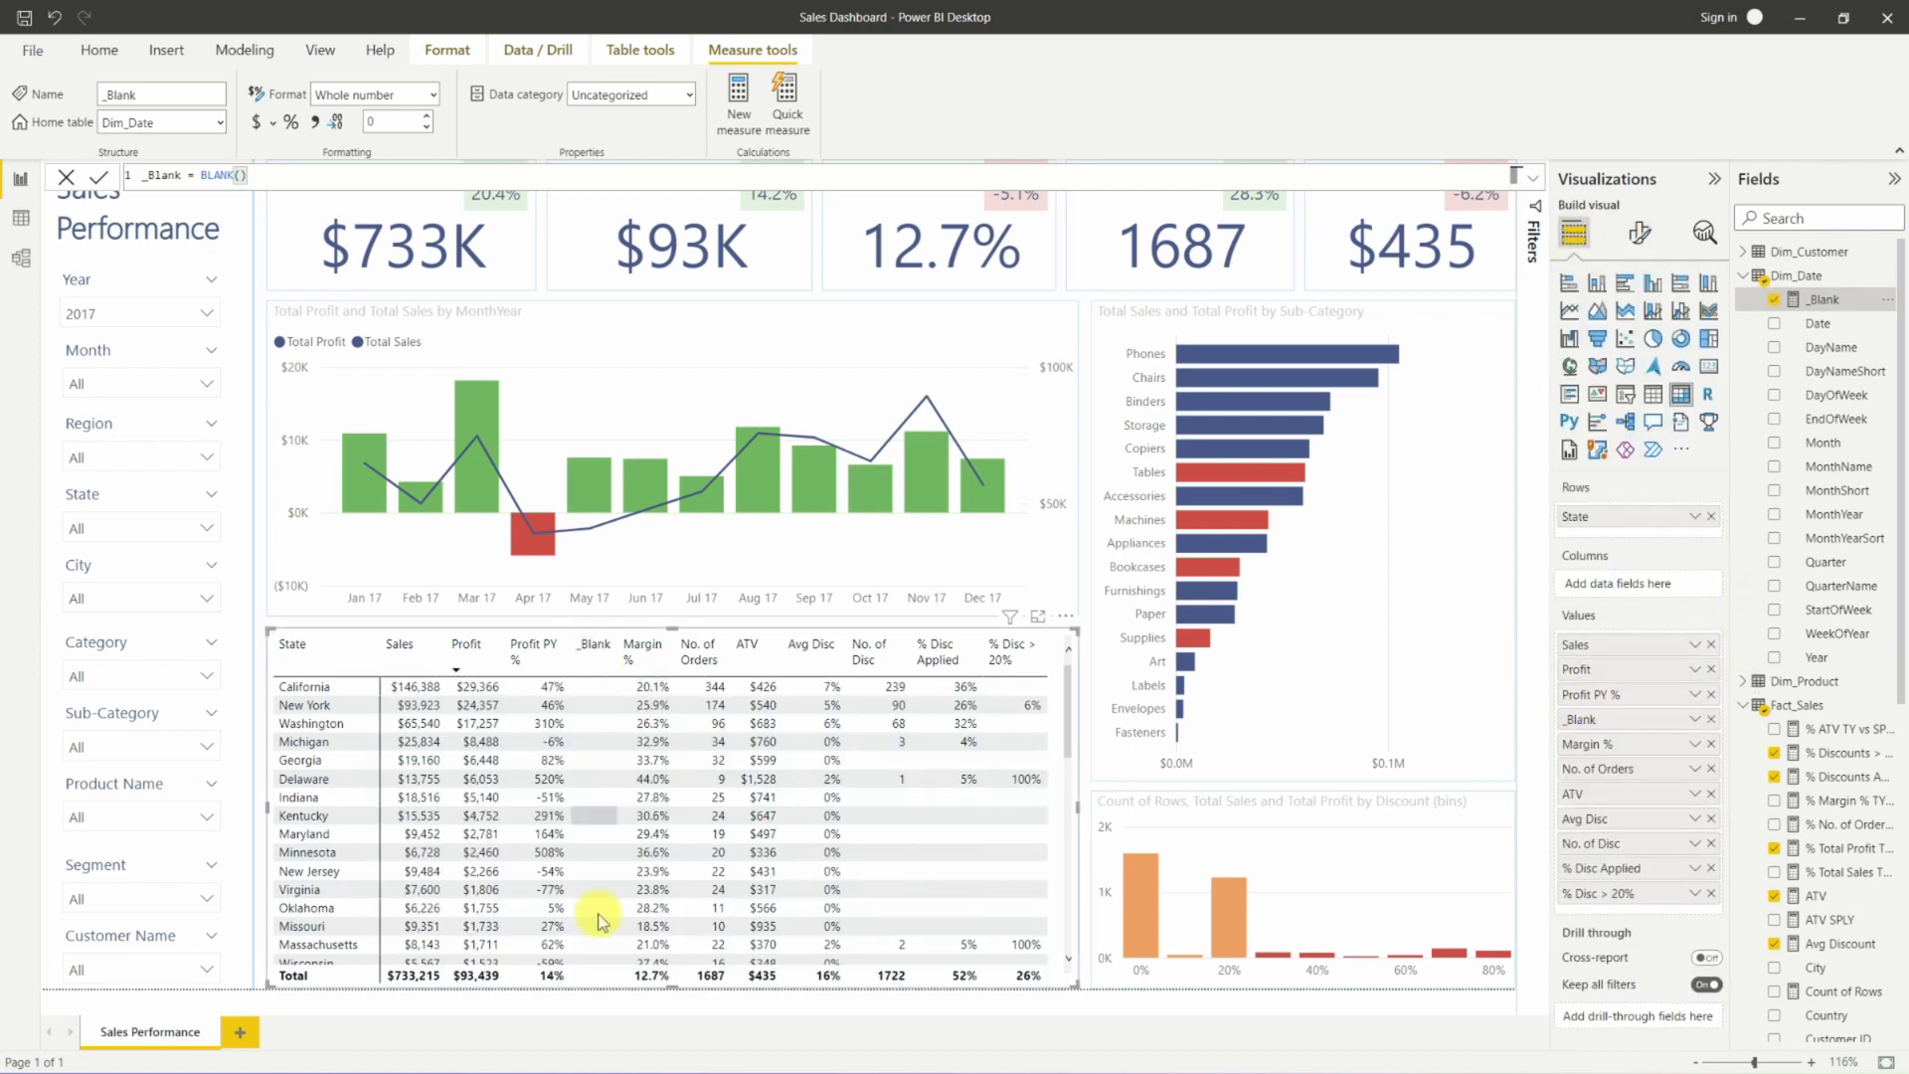
double_click(1597, 719)
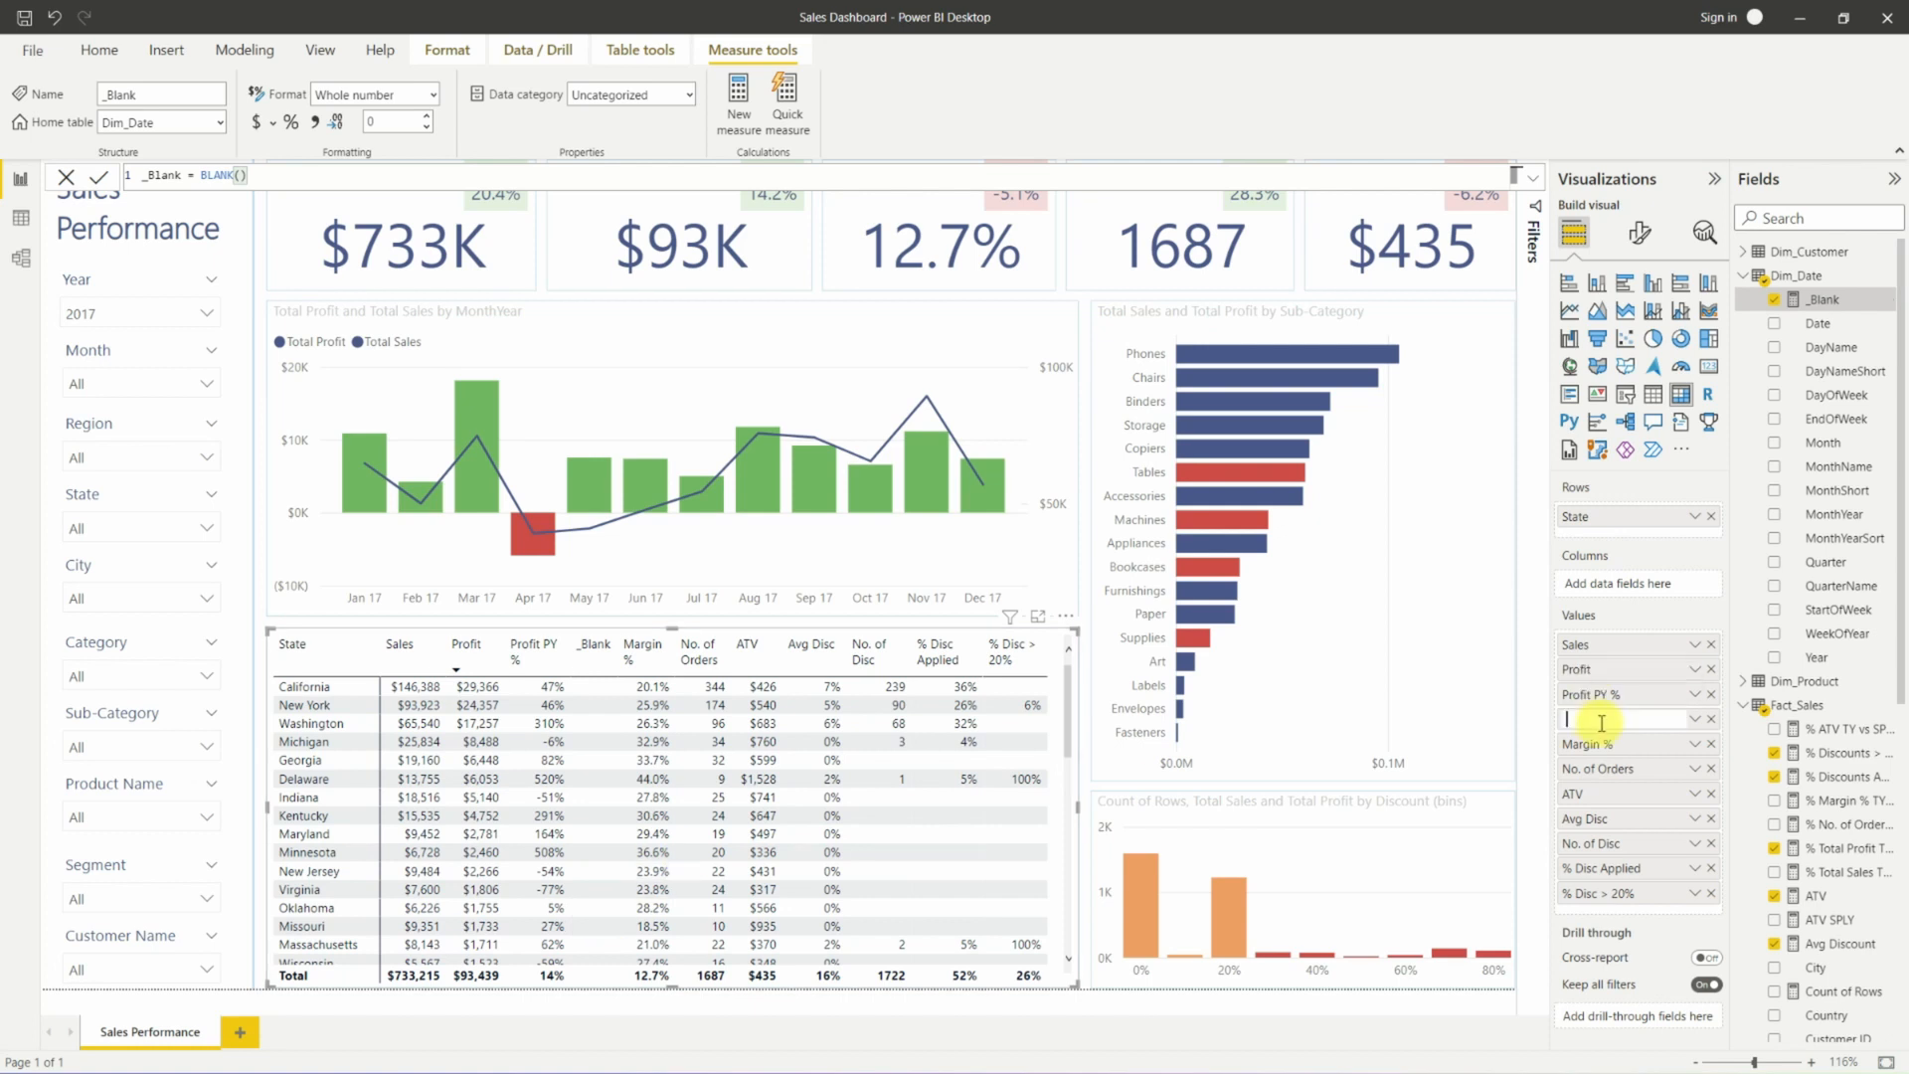
key("Return")
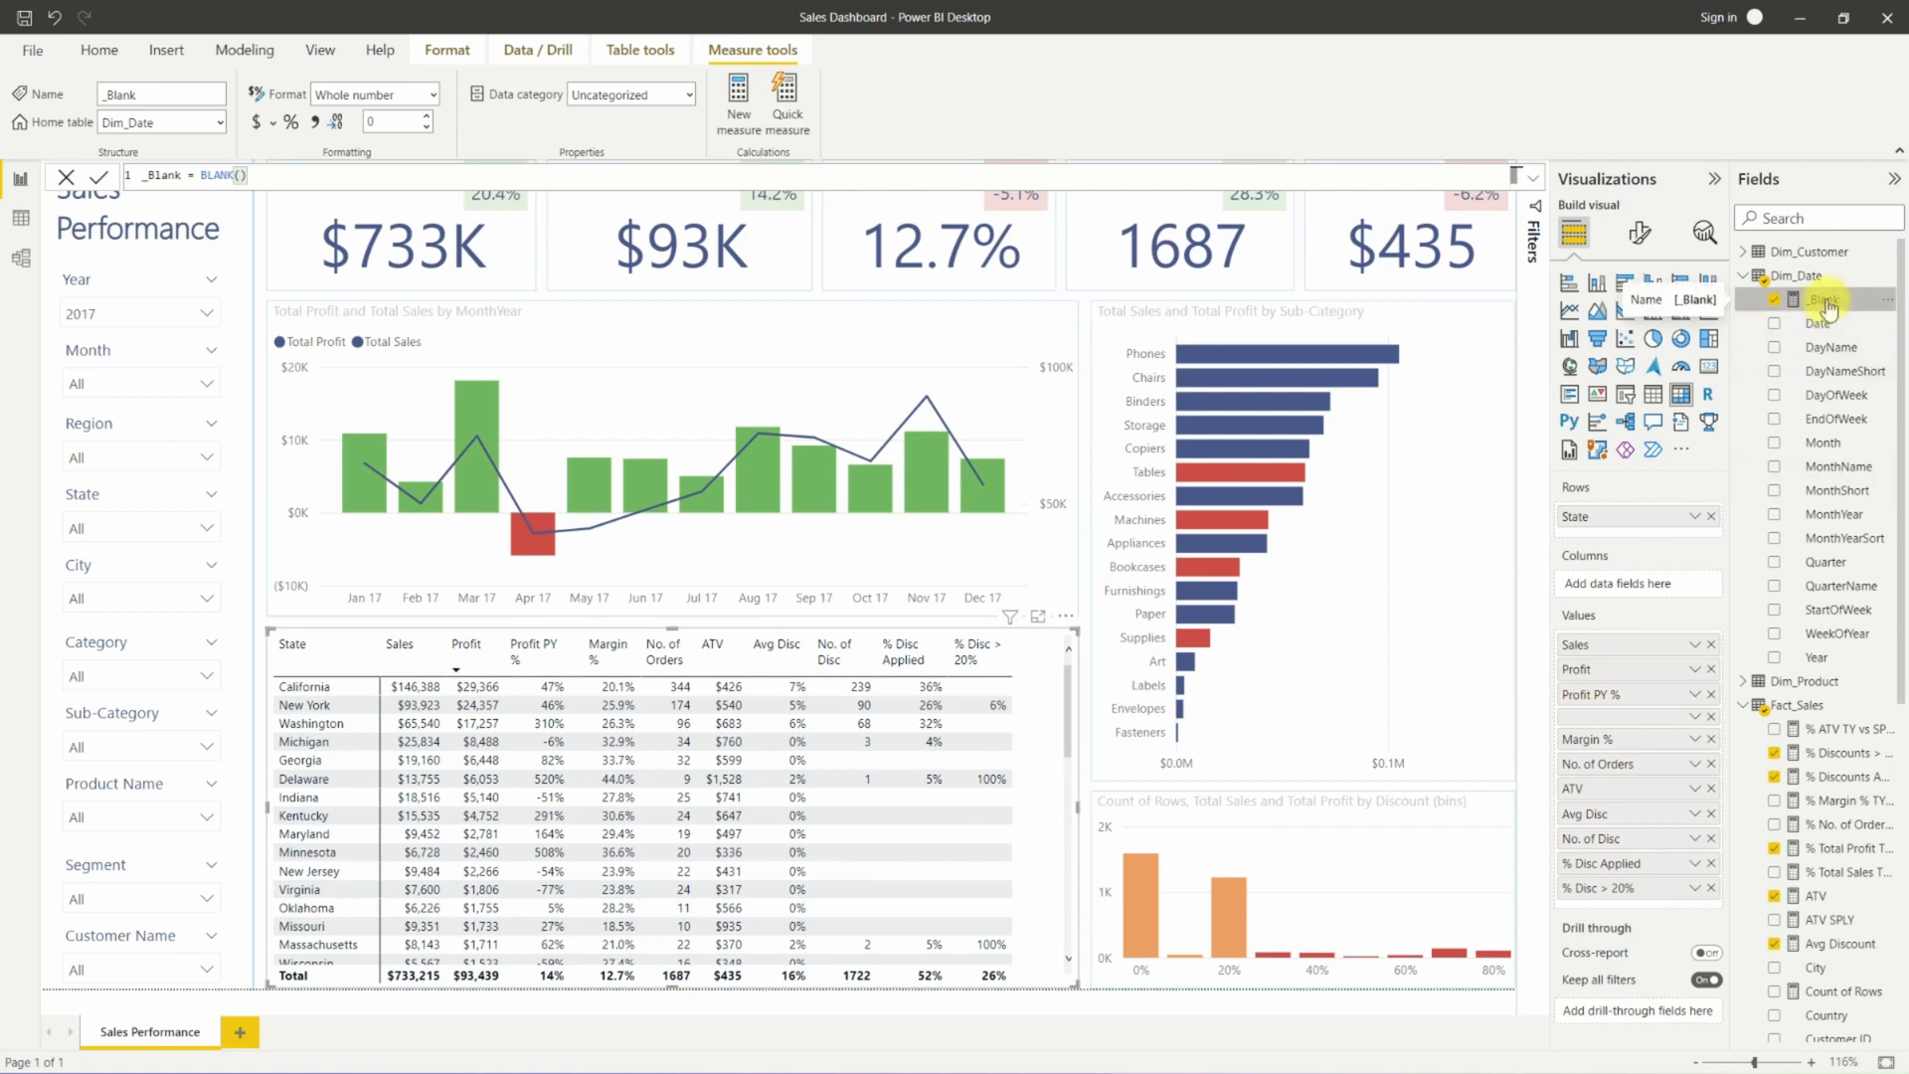
left_click_drag(1827, 309, 1685, 807)
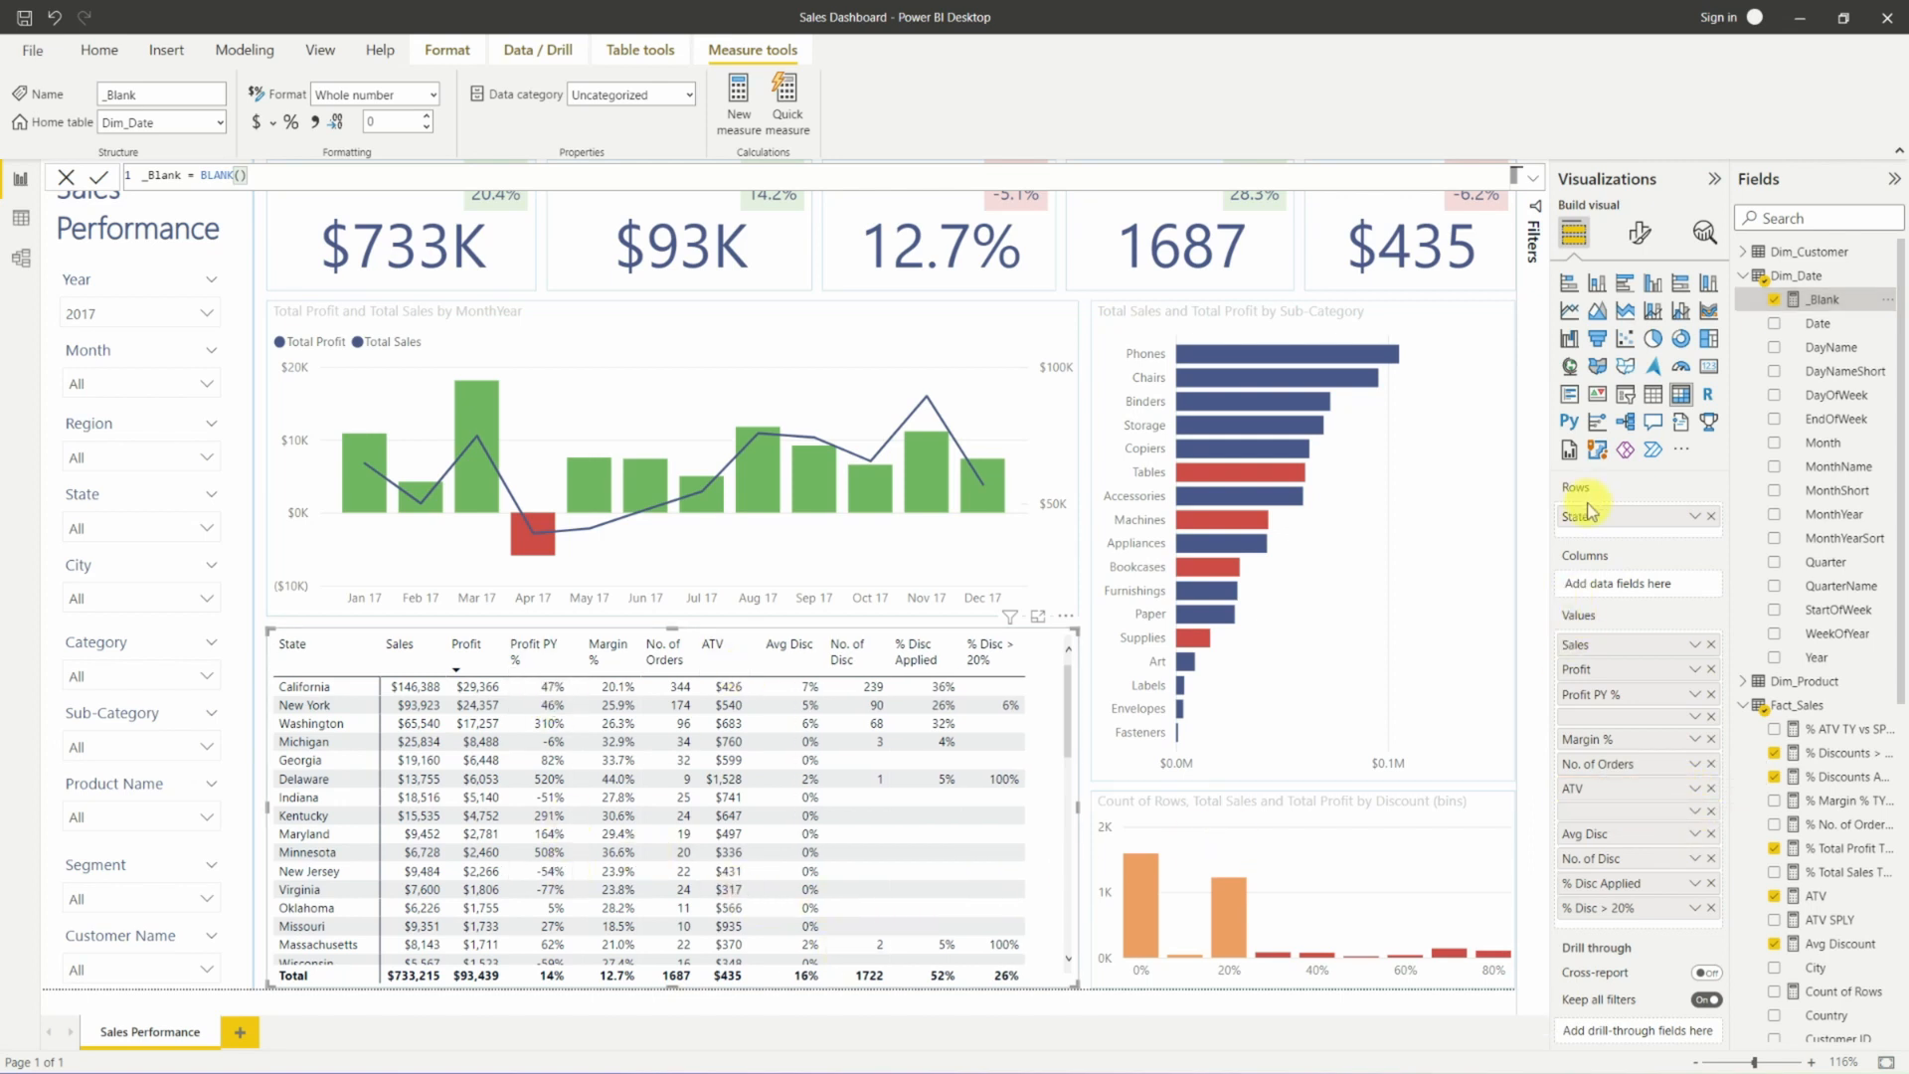
Set the alternate background color of the state table's values to White.
left_click(1643, 235)
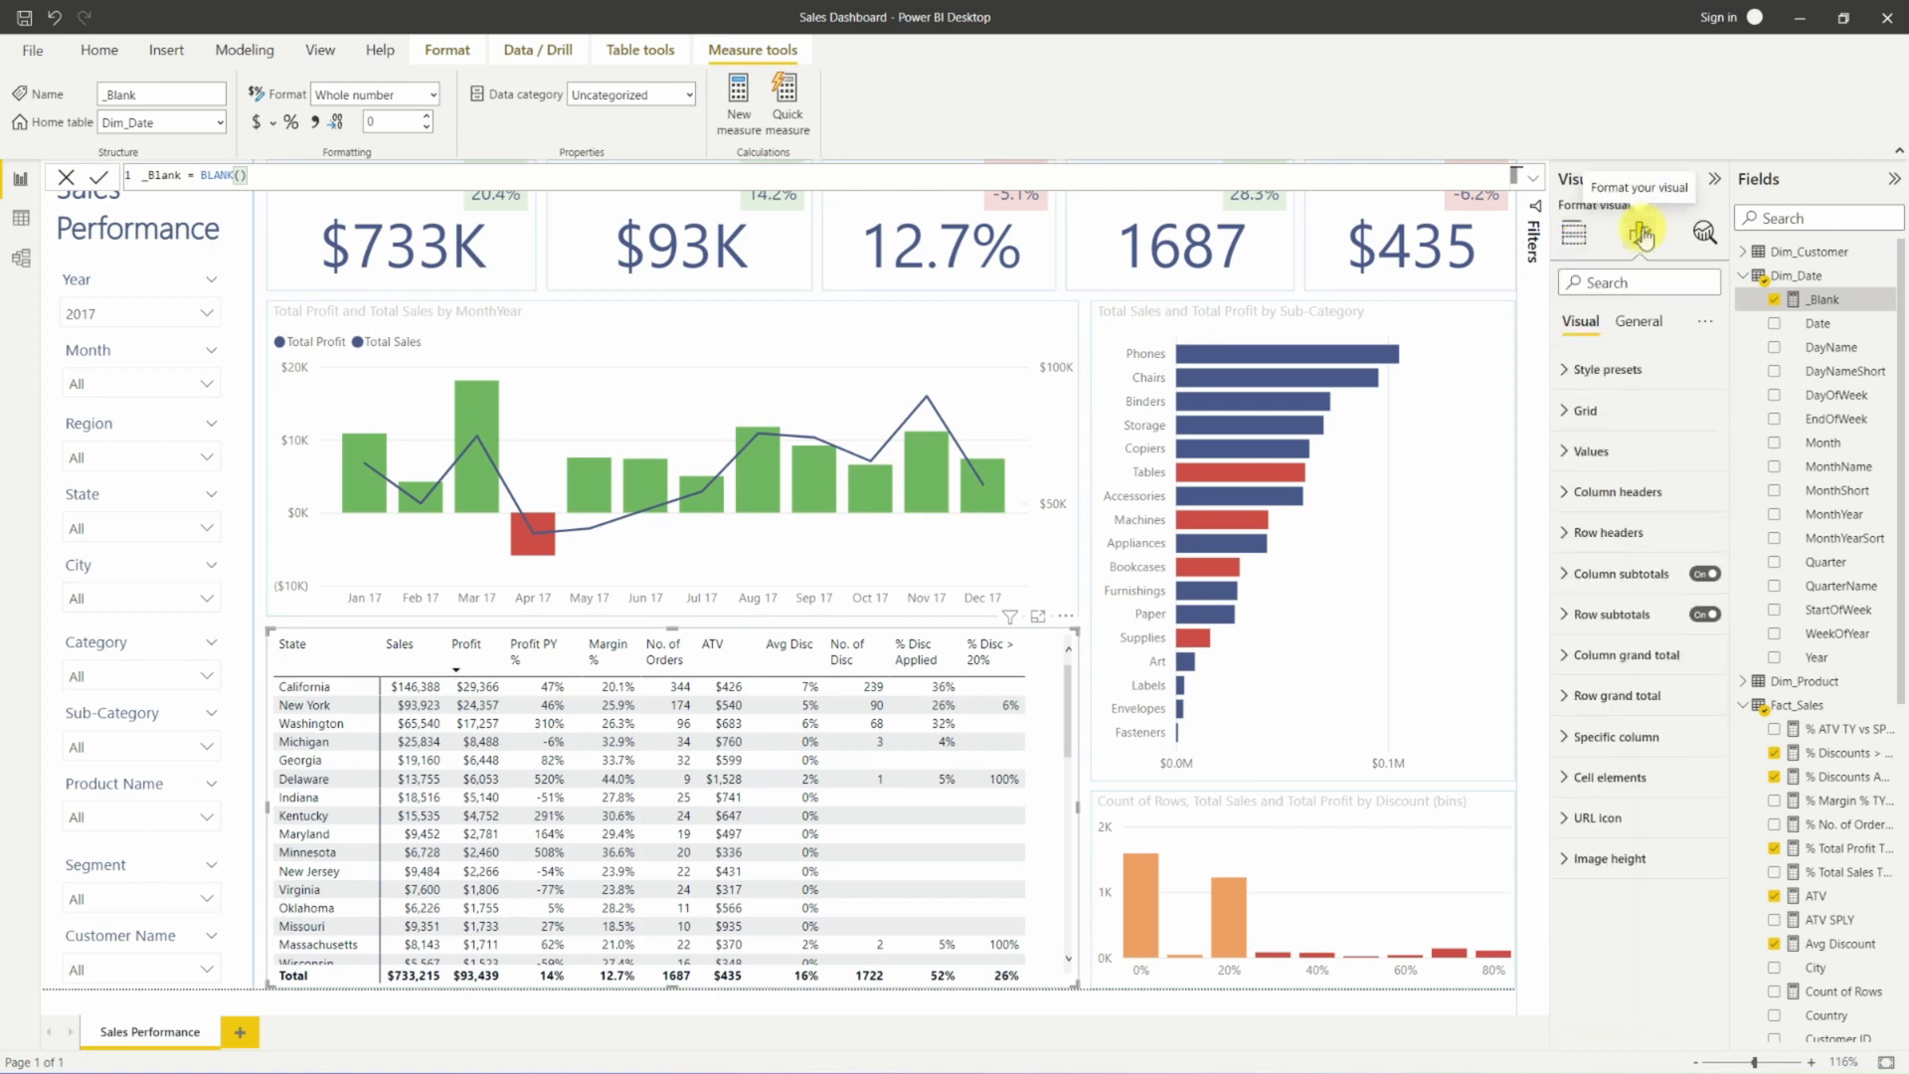
left_click(1611, 534)
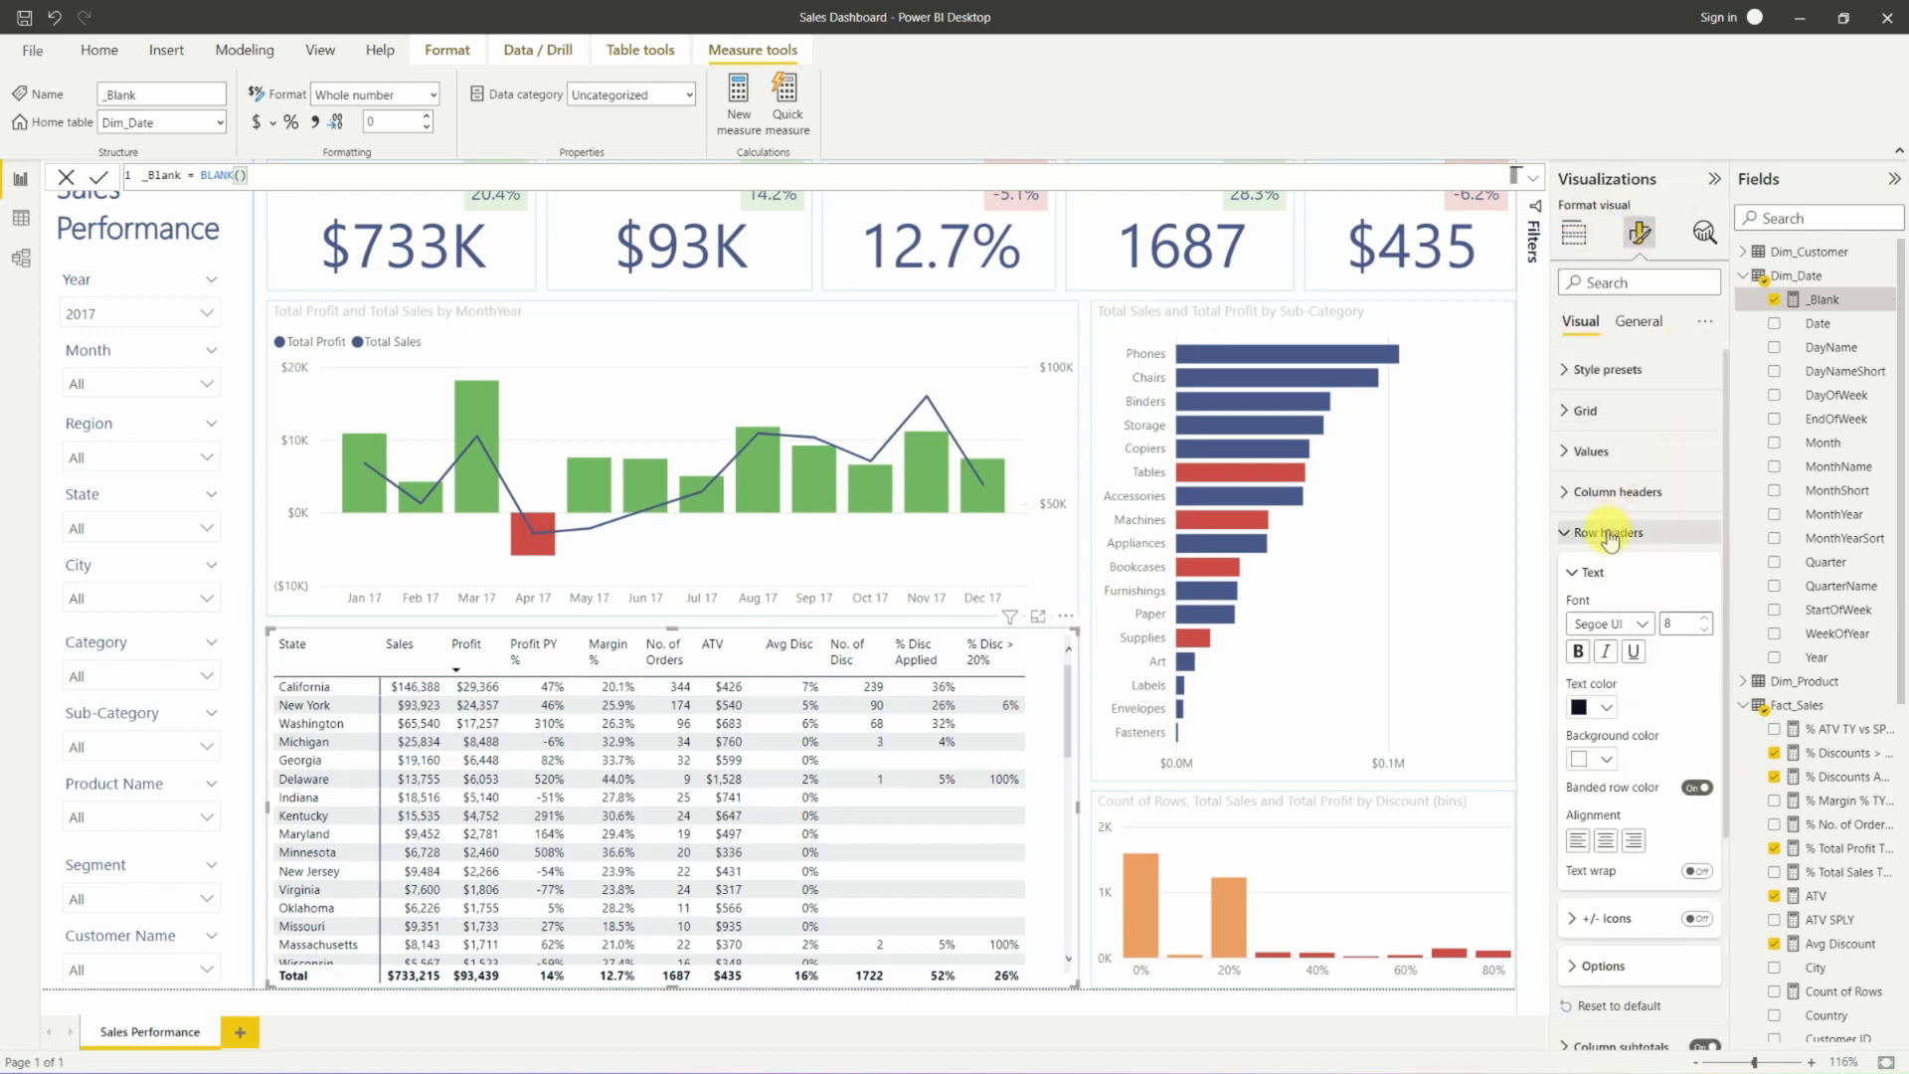
left_click(1611, 534)
left_click(1609, 455)
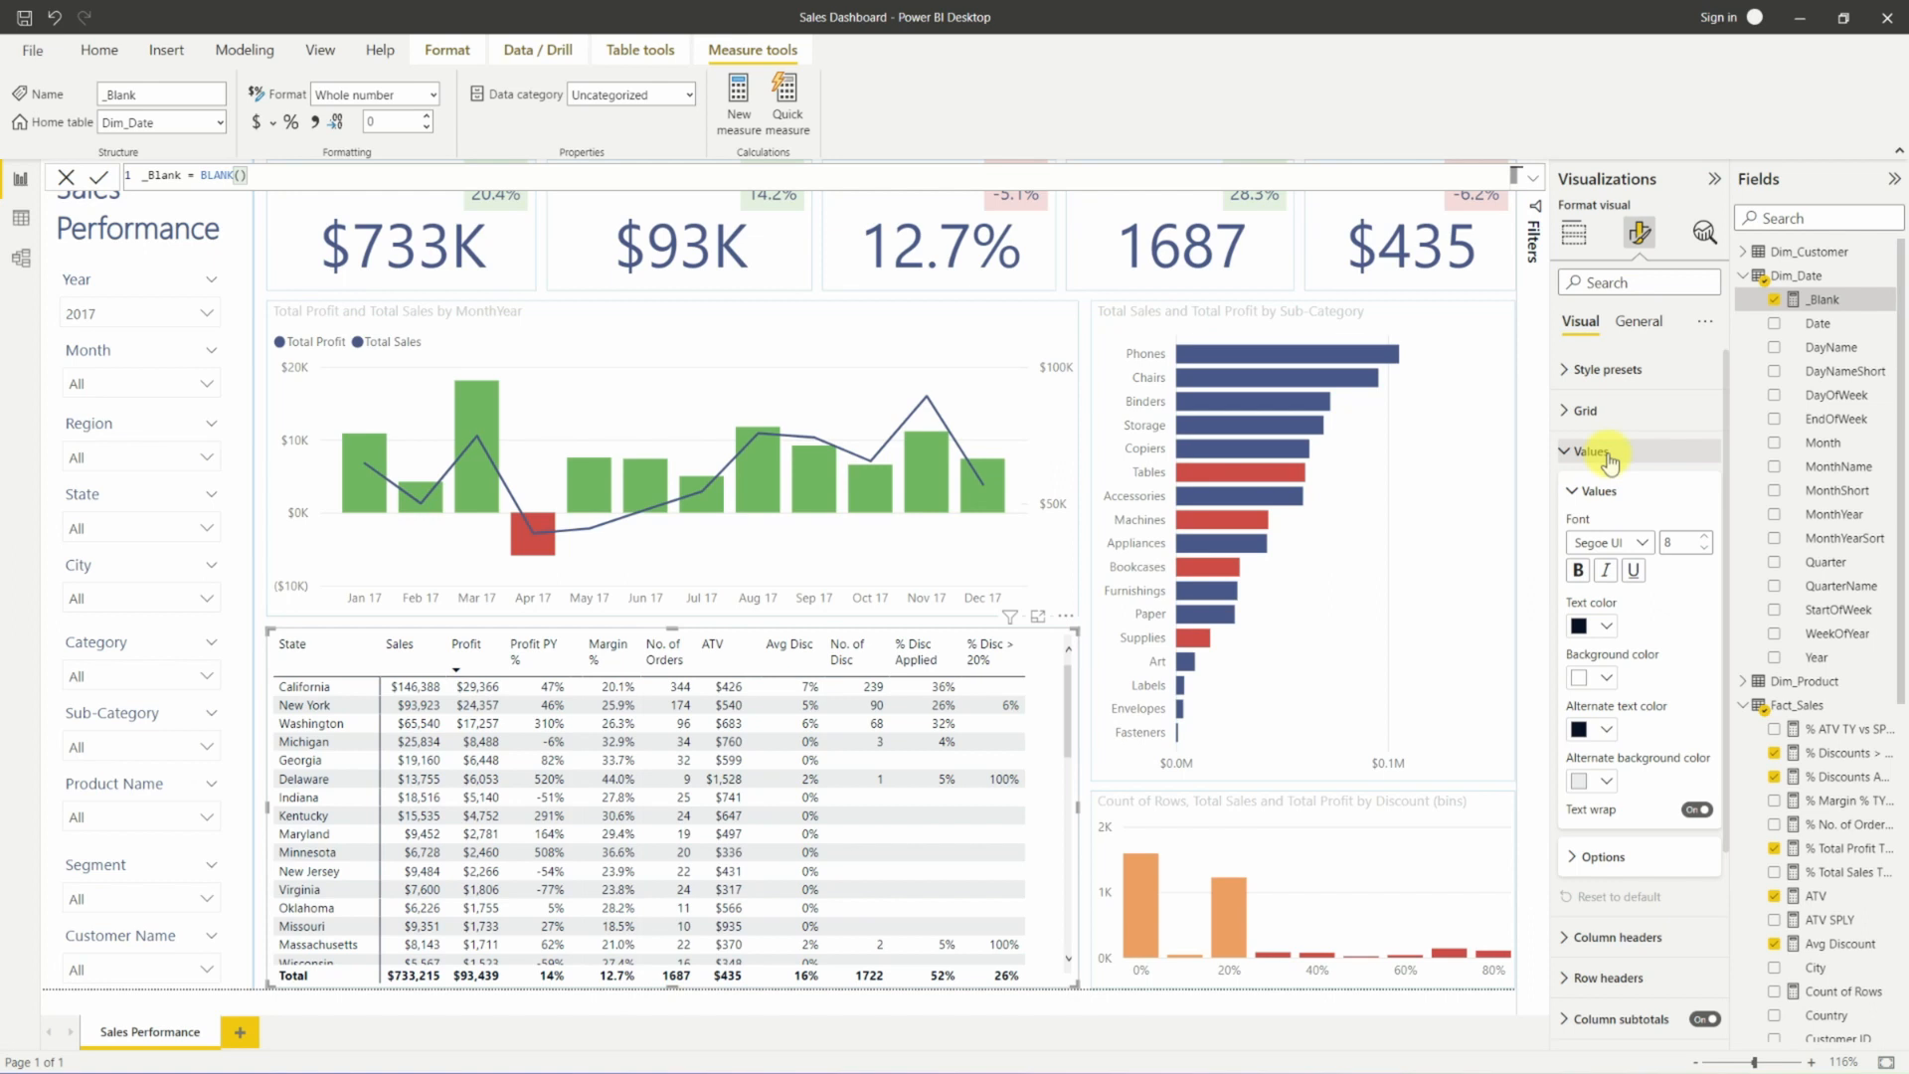
left_click(1595, 783)
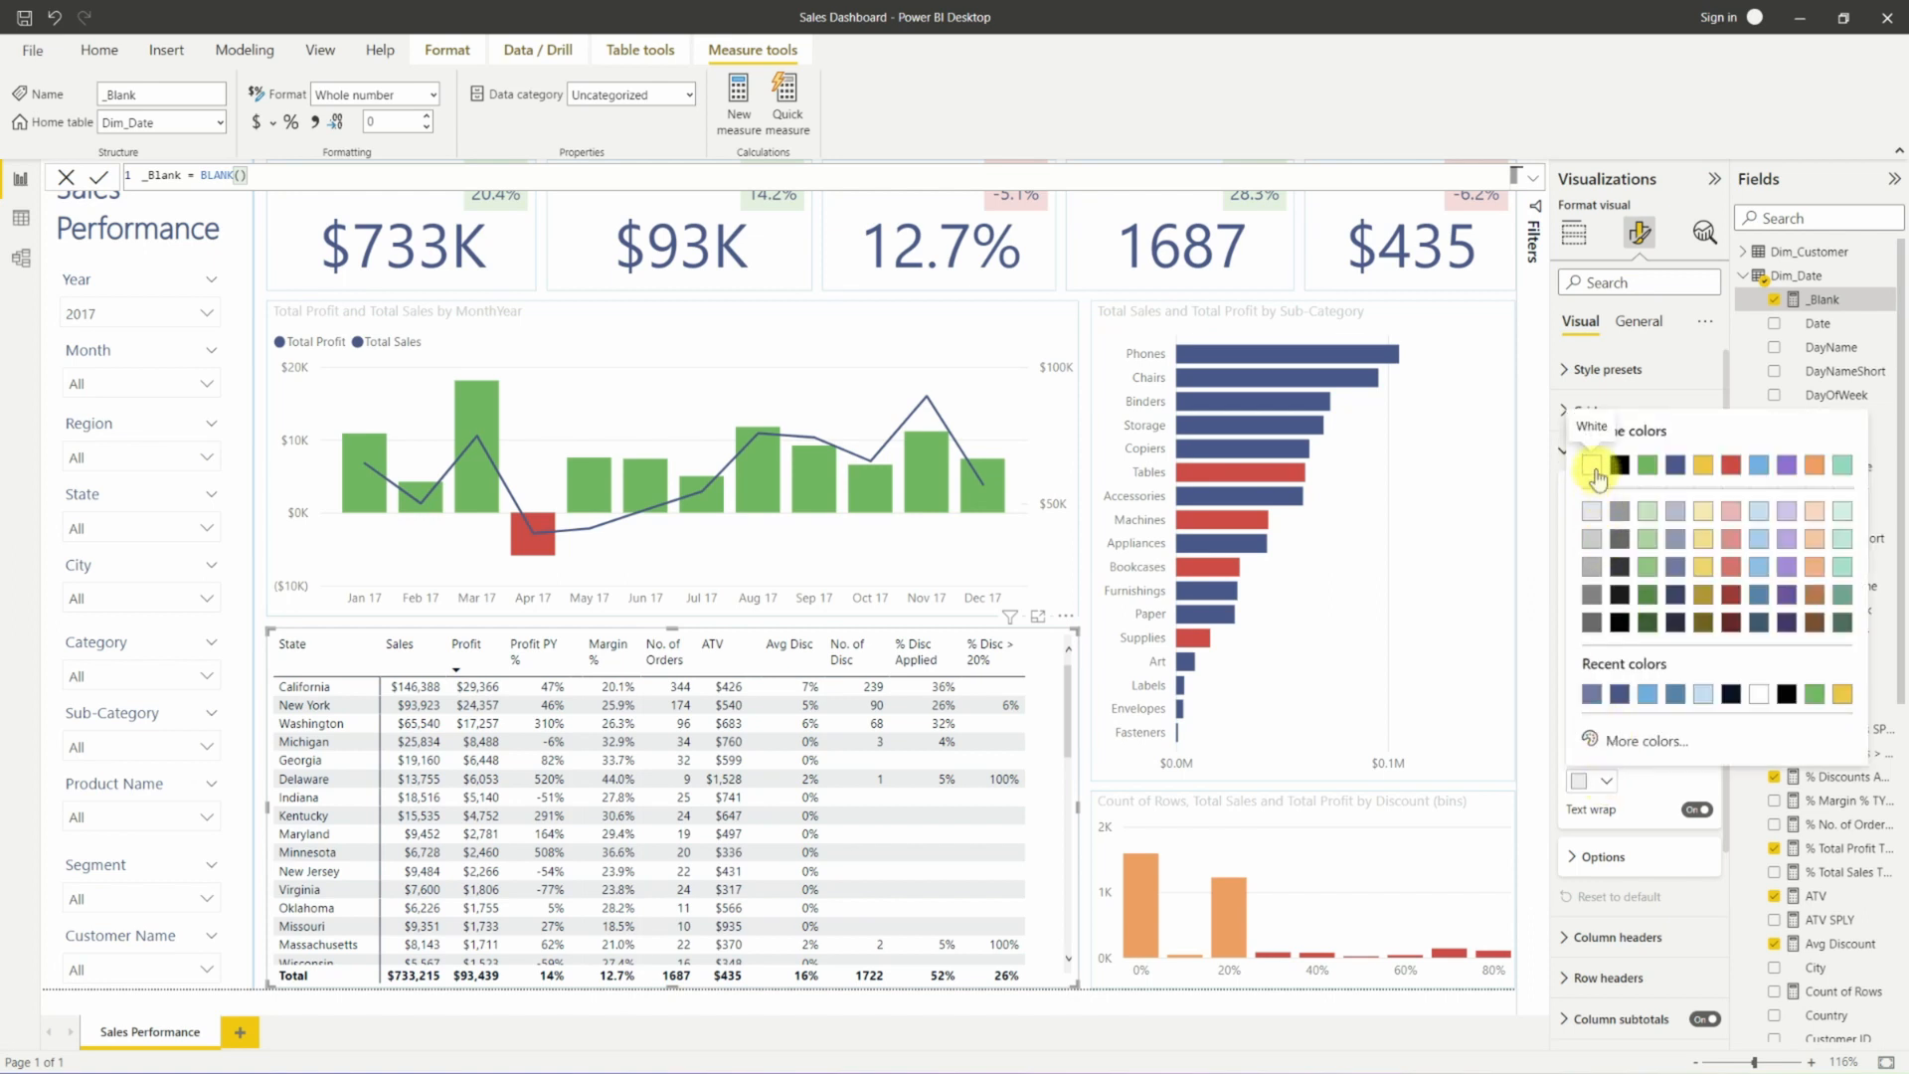
left_click(1593, 510)
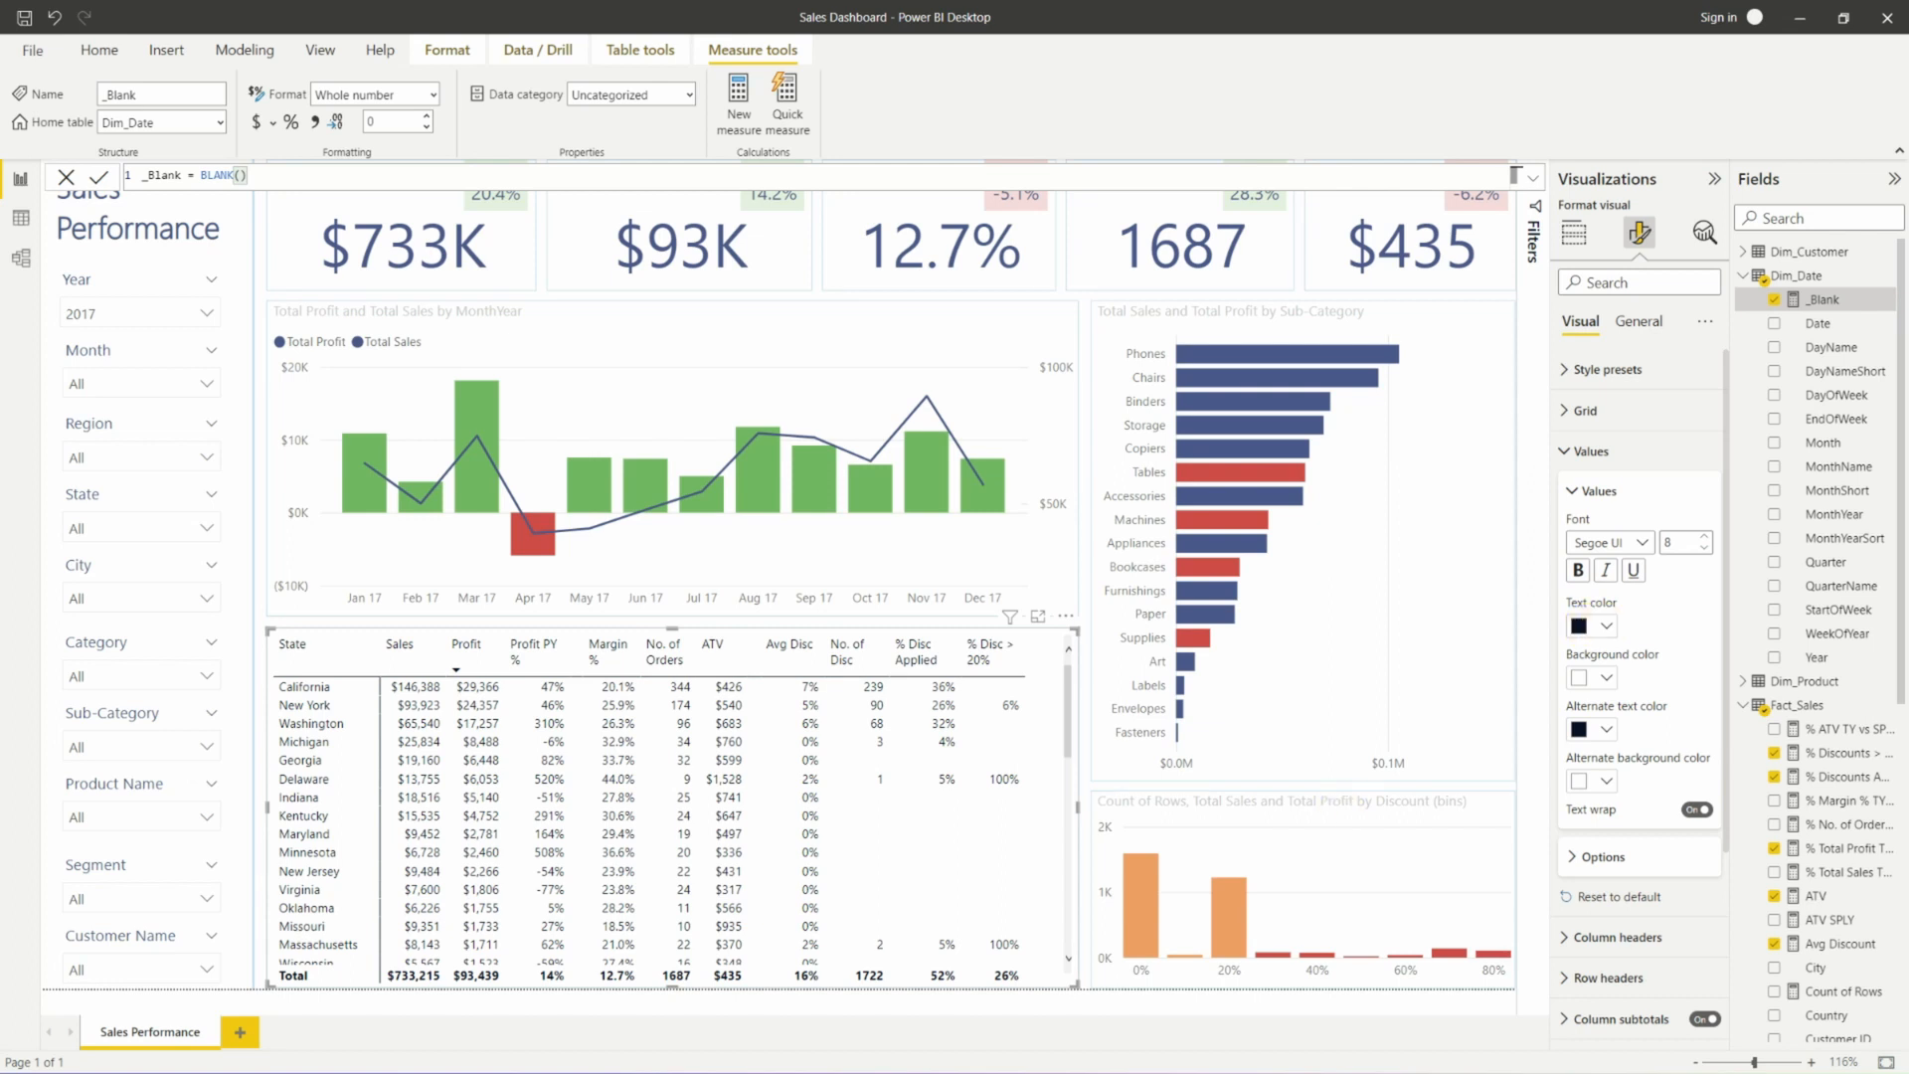
Set the text color and alternate text color of the state table's values to the darkest shade of the theme's navy blue.
left_click(1611, 631)
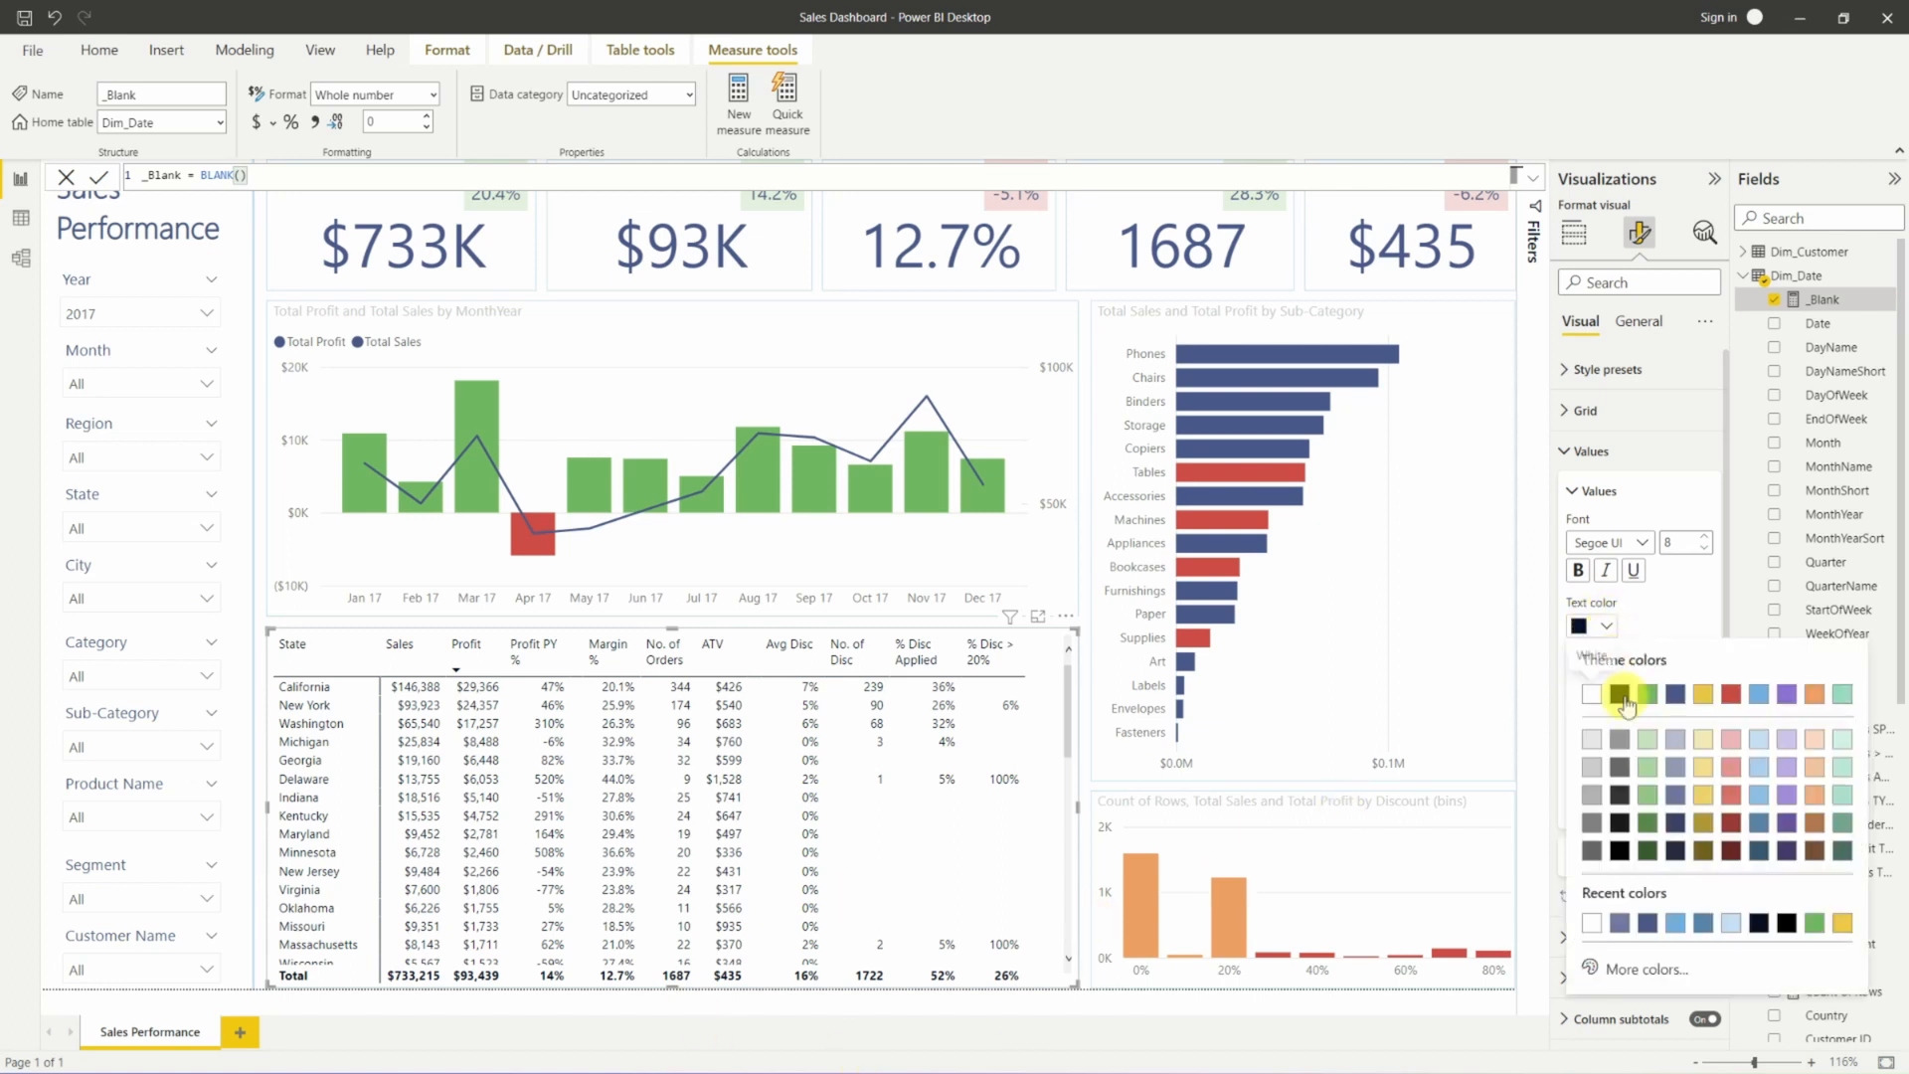
left_click(1687, 684)
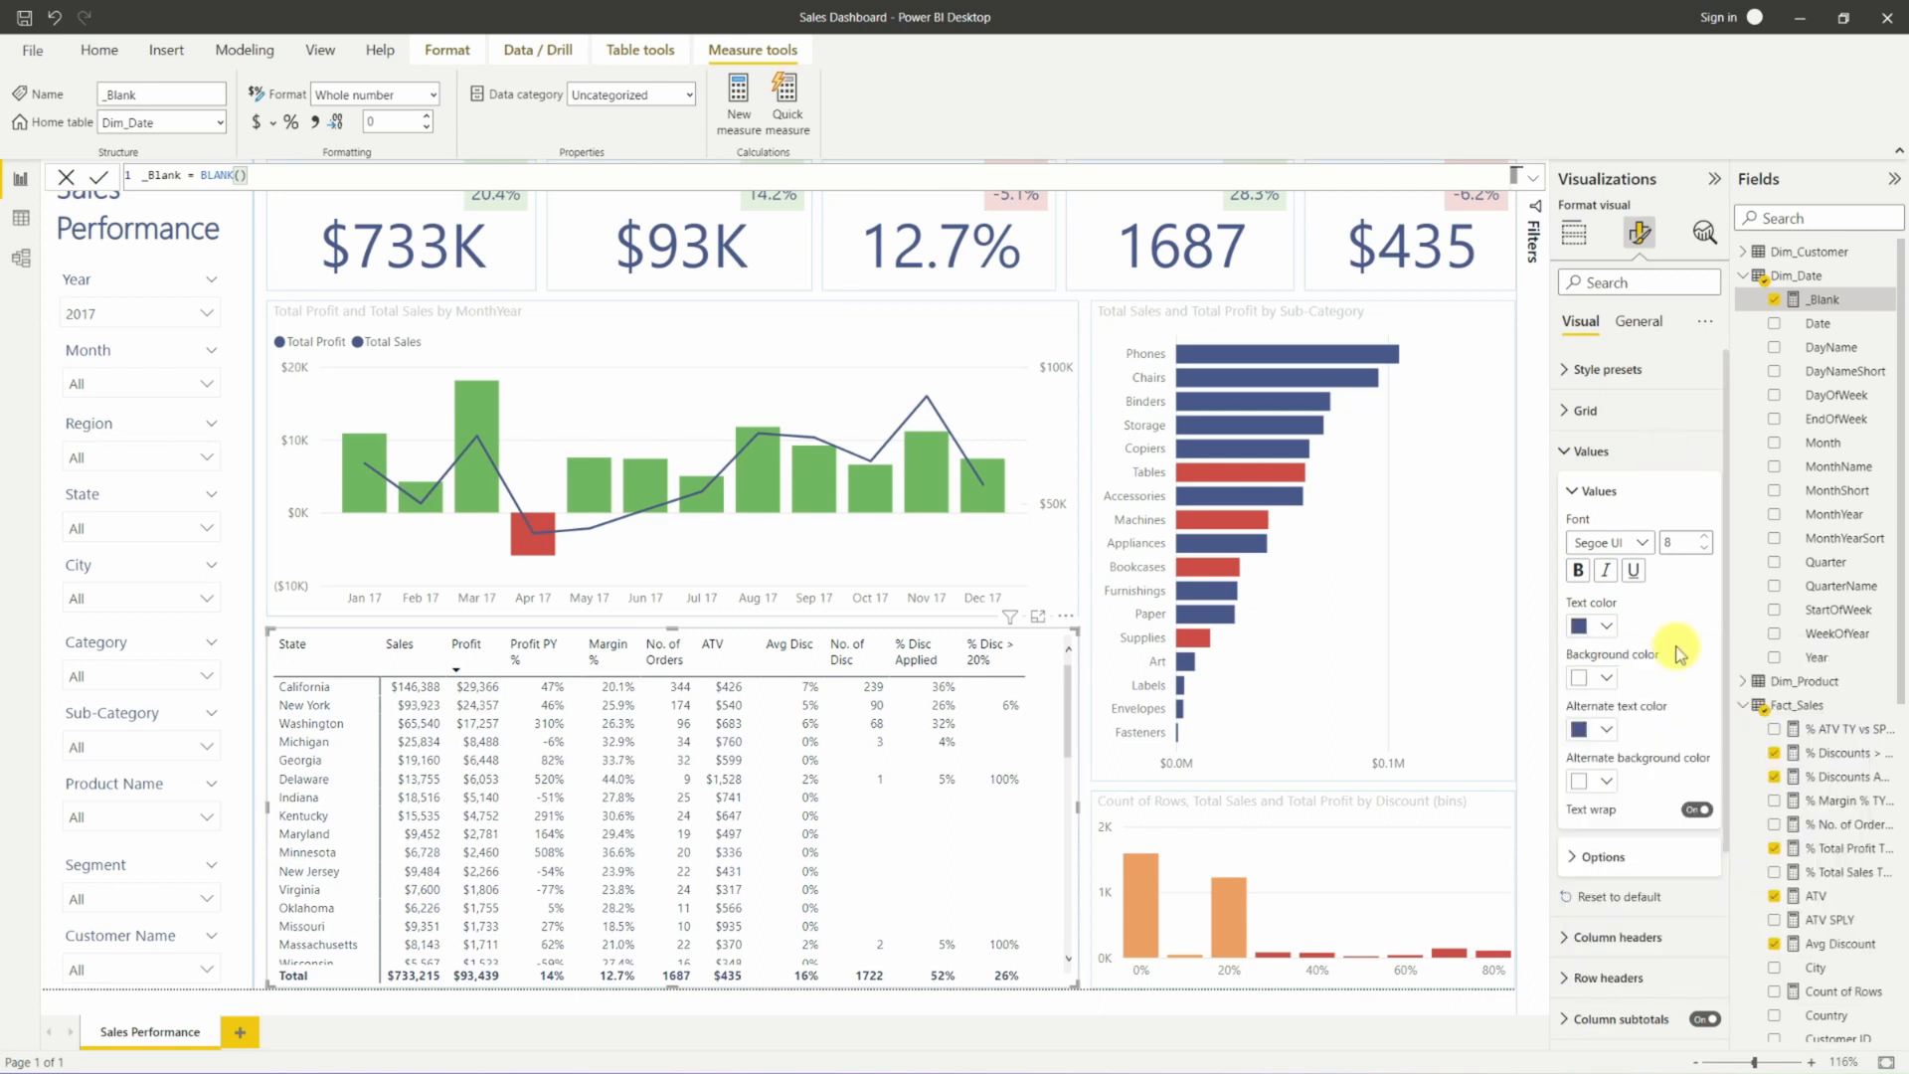
left_click(1608, 629)
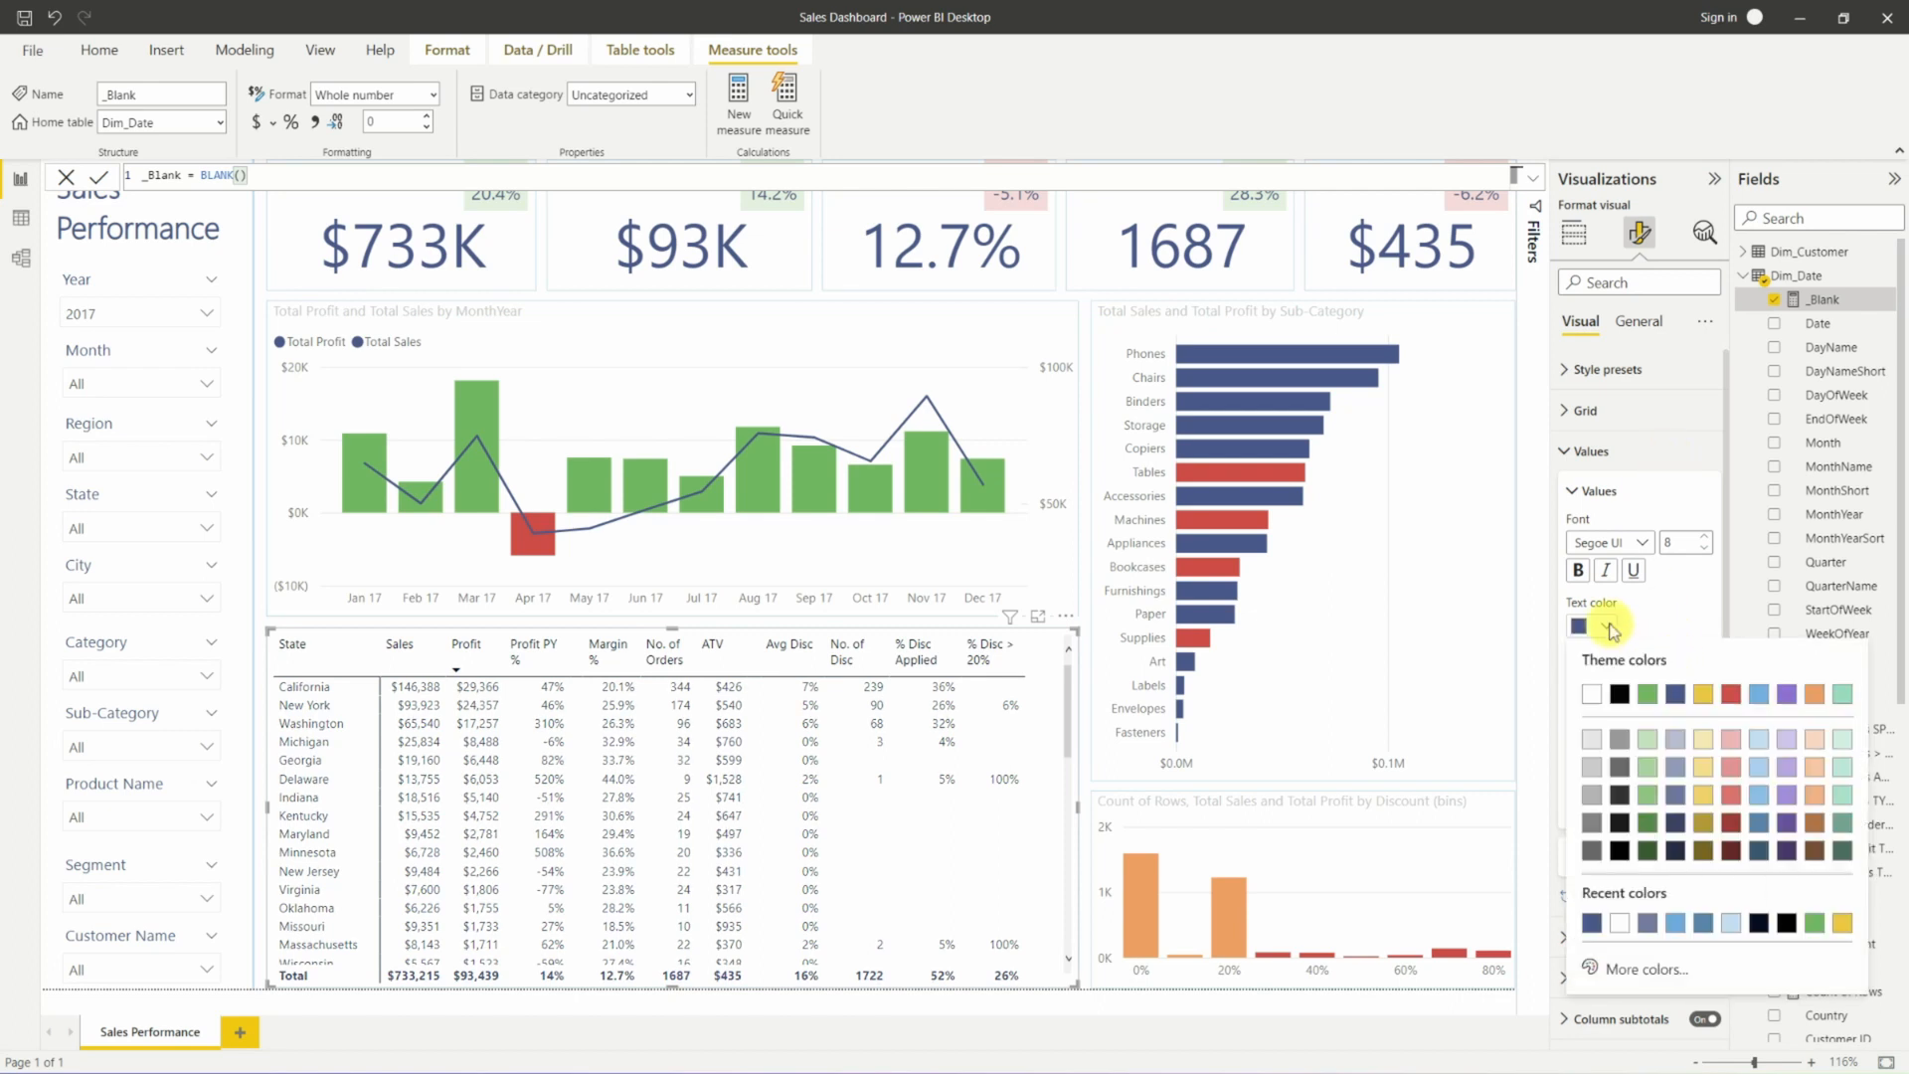
left_click(1676, 853)
left_click(1608, 731)
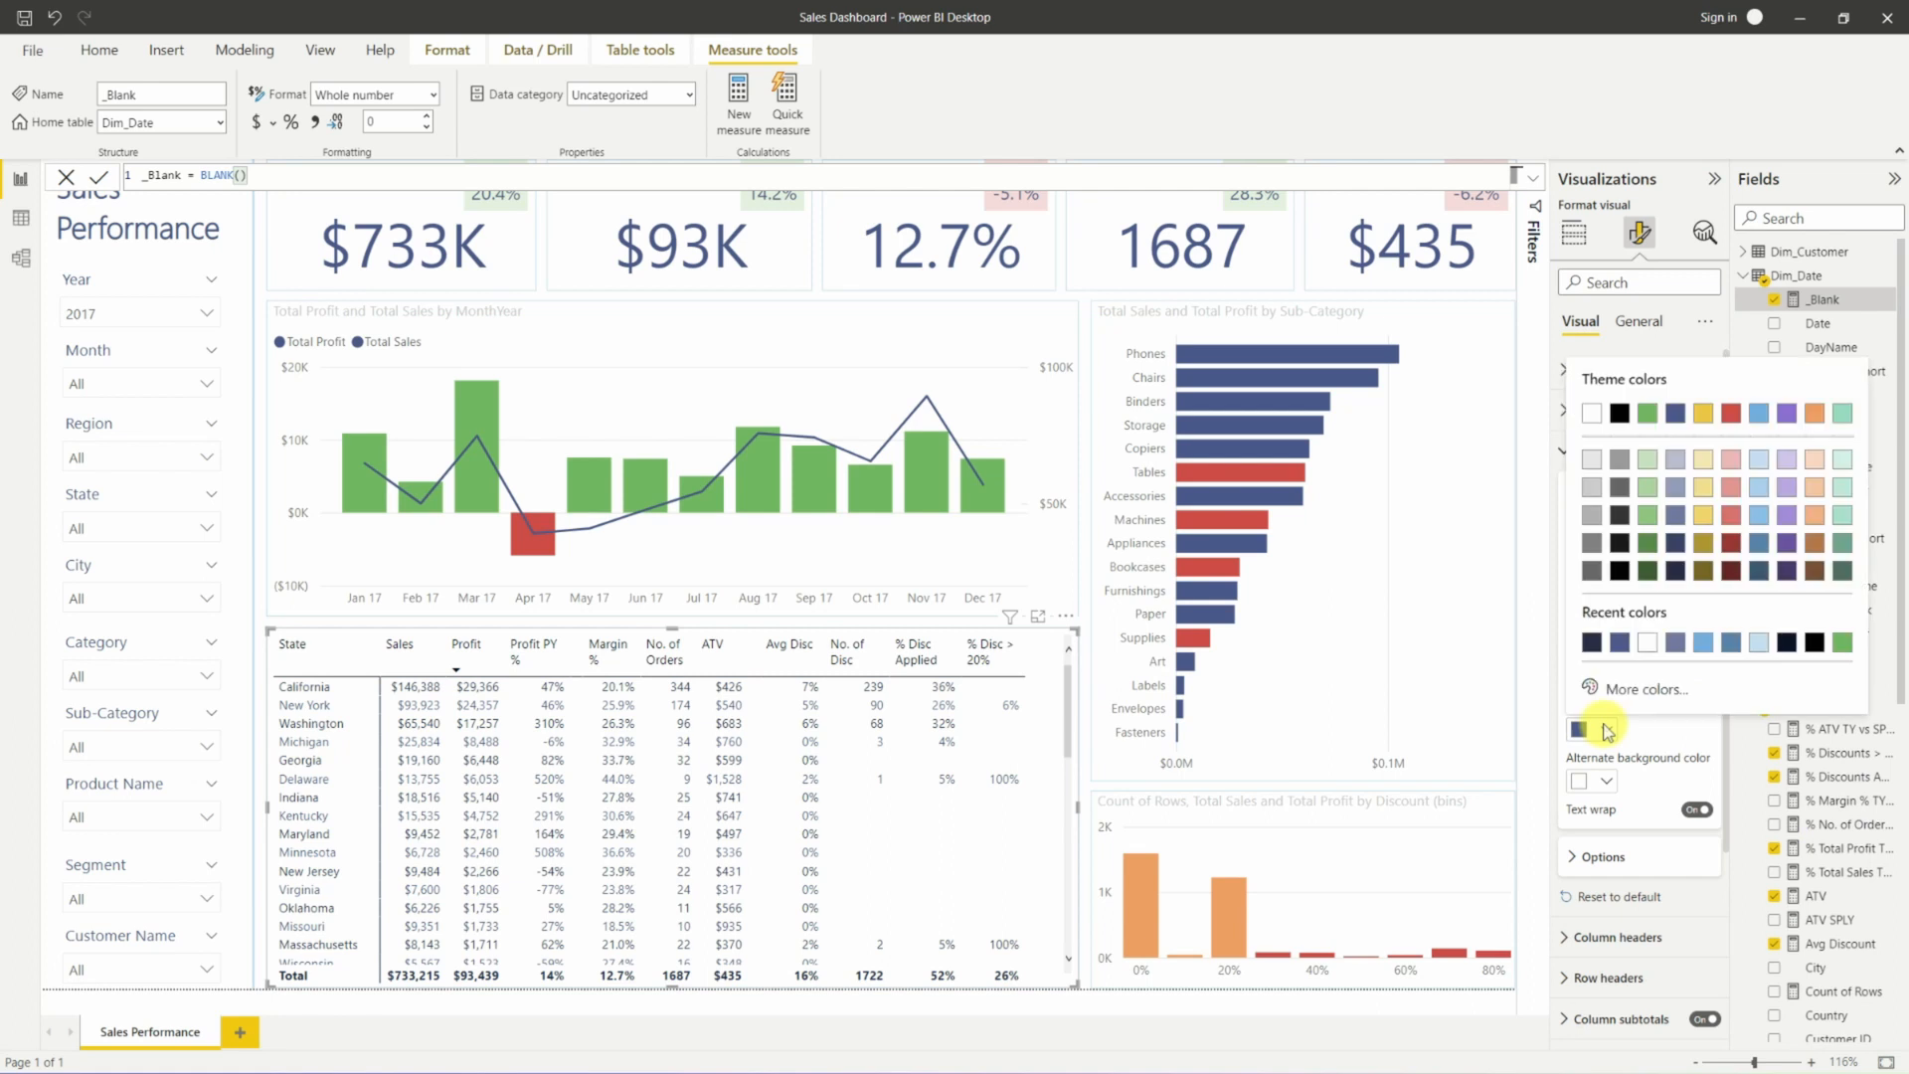
left_click(1590, 642)
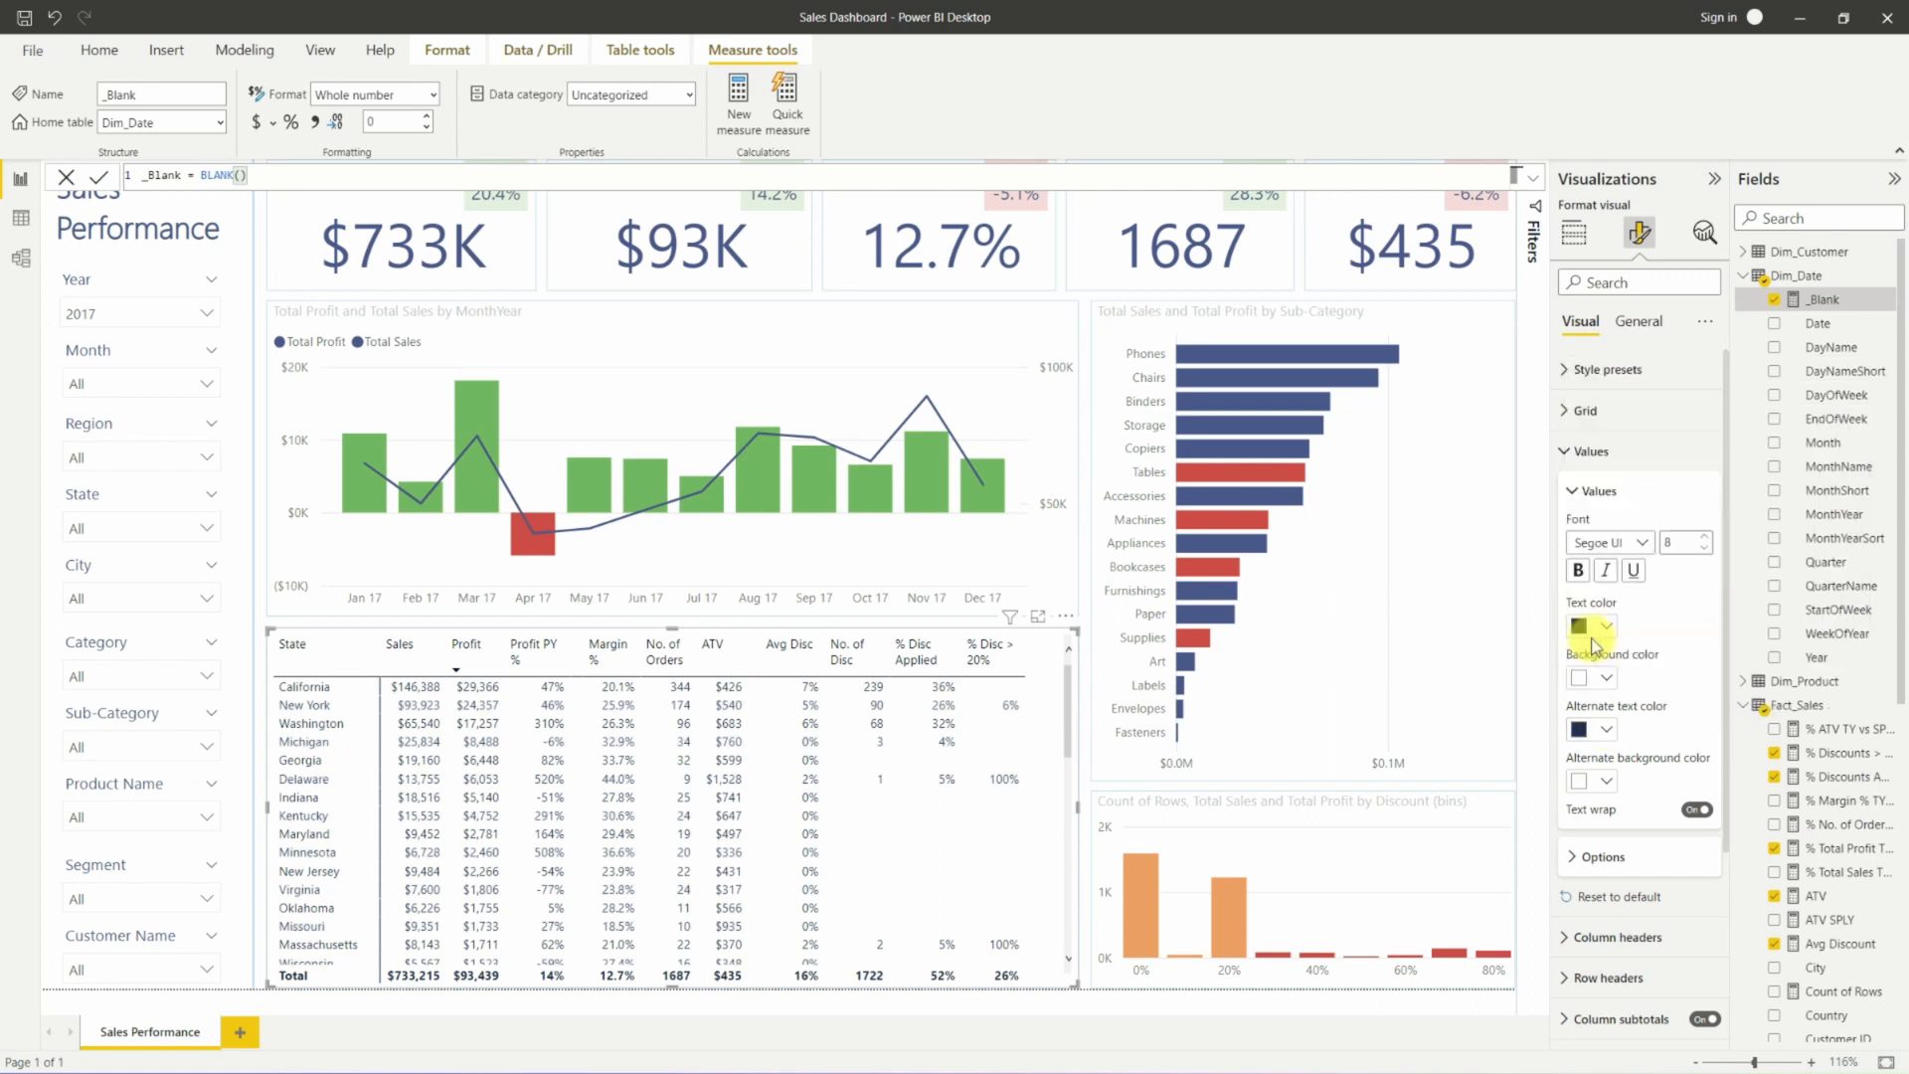
left_click(1591, 451)
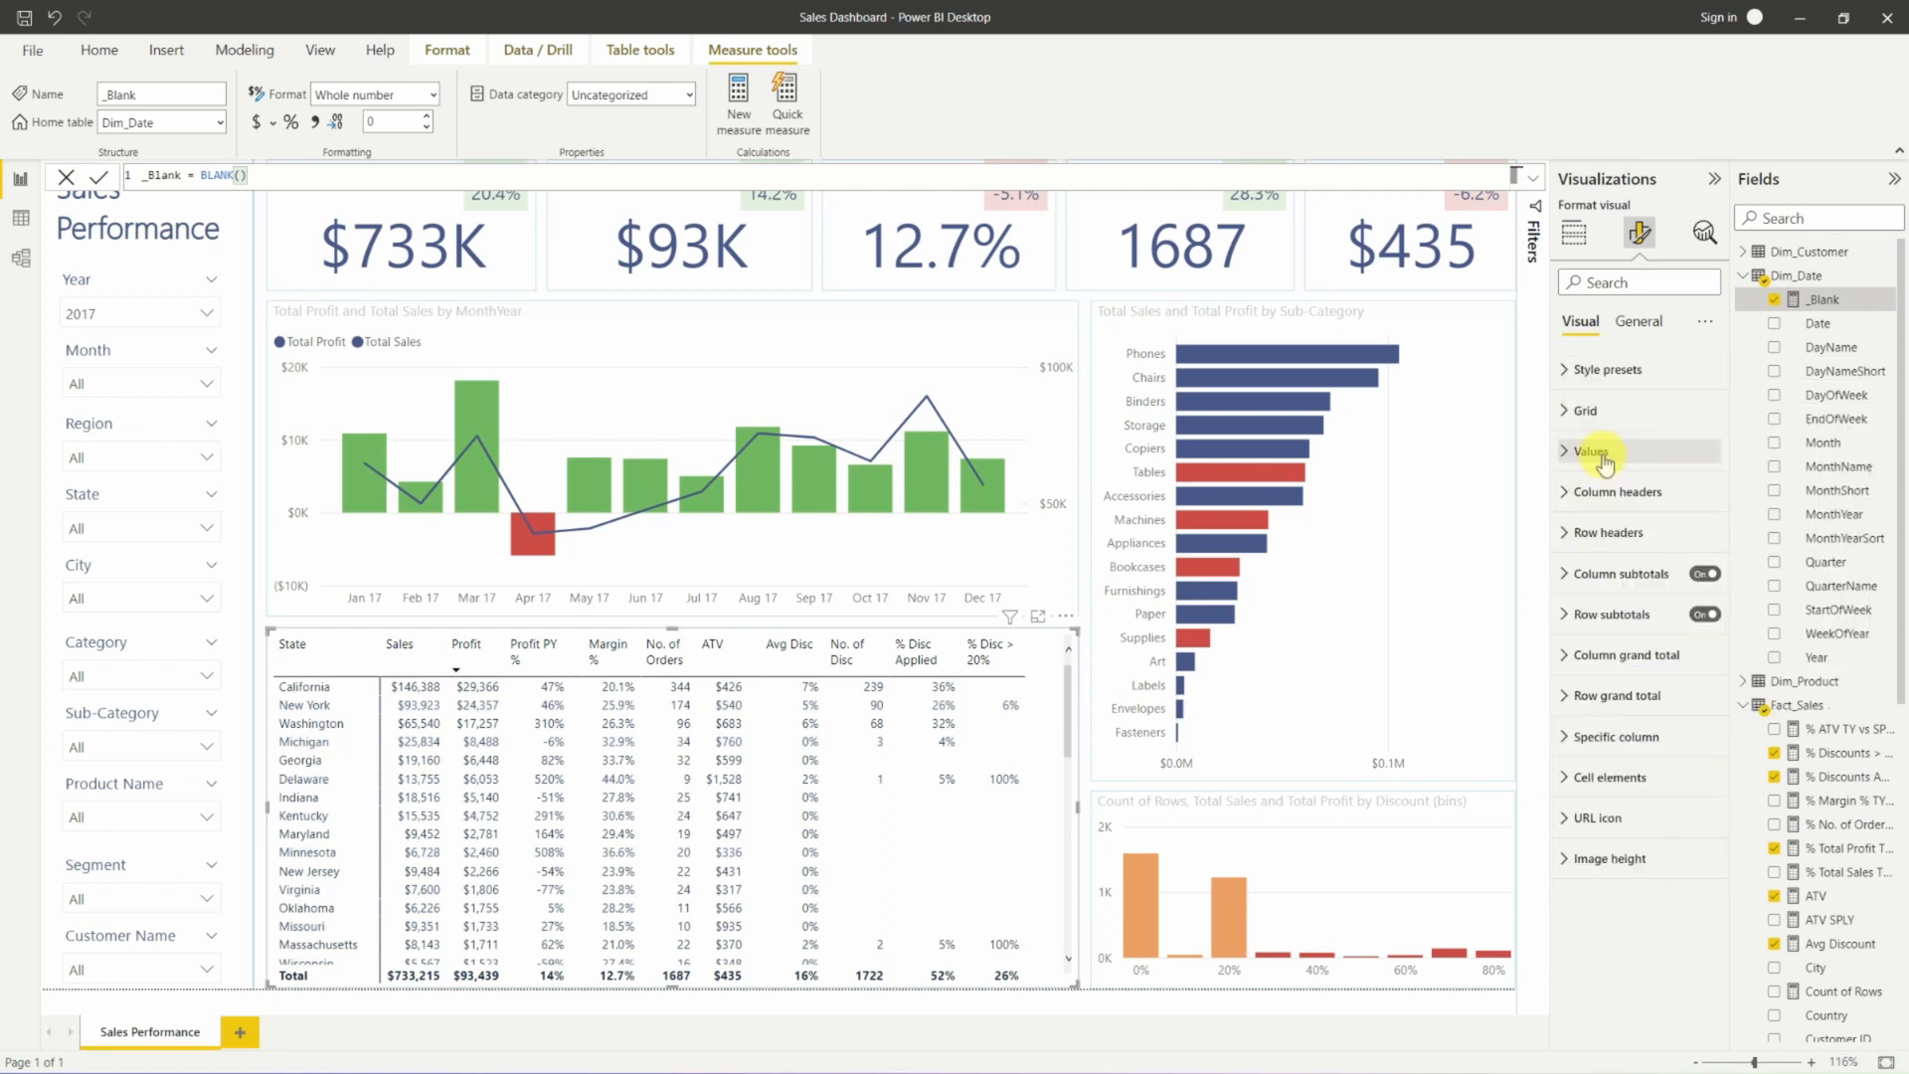
Set the text color of the state table's column headers to the same recently used dark navy.
left_click(1616, 492)
left_click(1599, 666)
left_click(1593, 964)
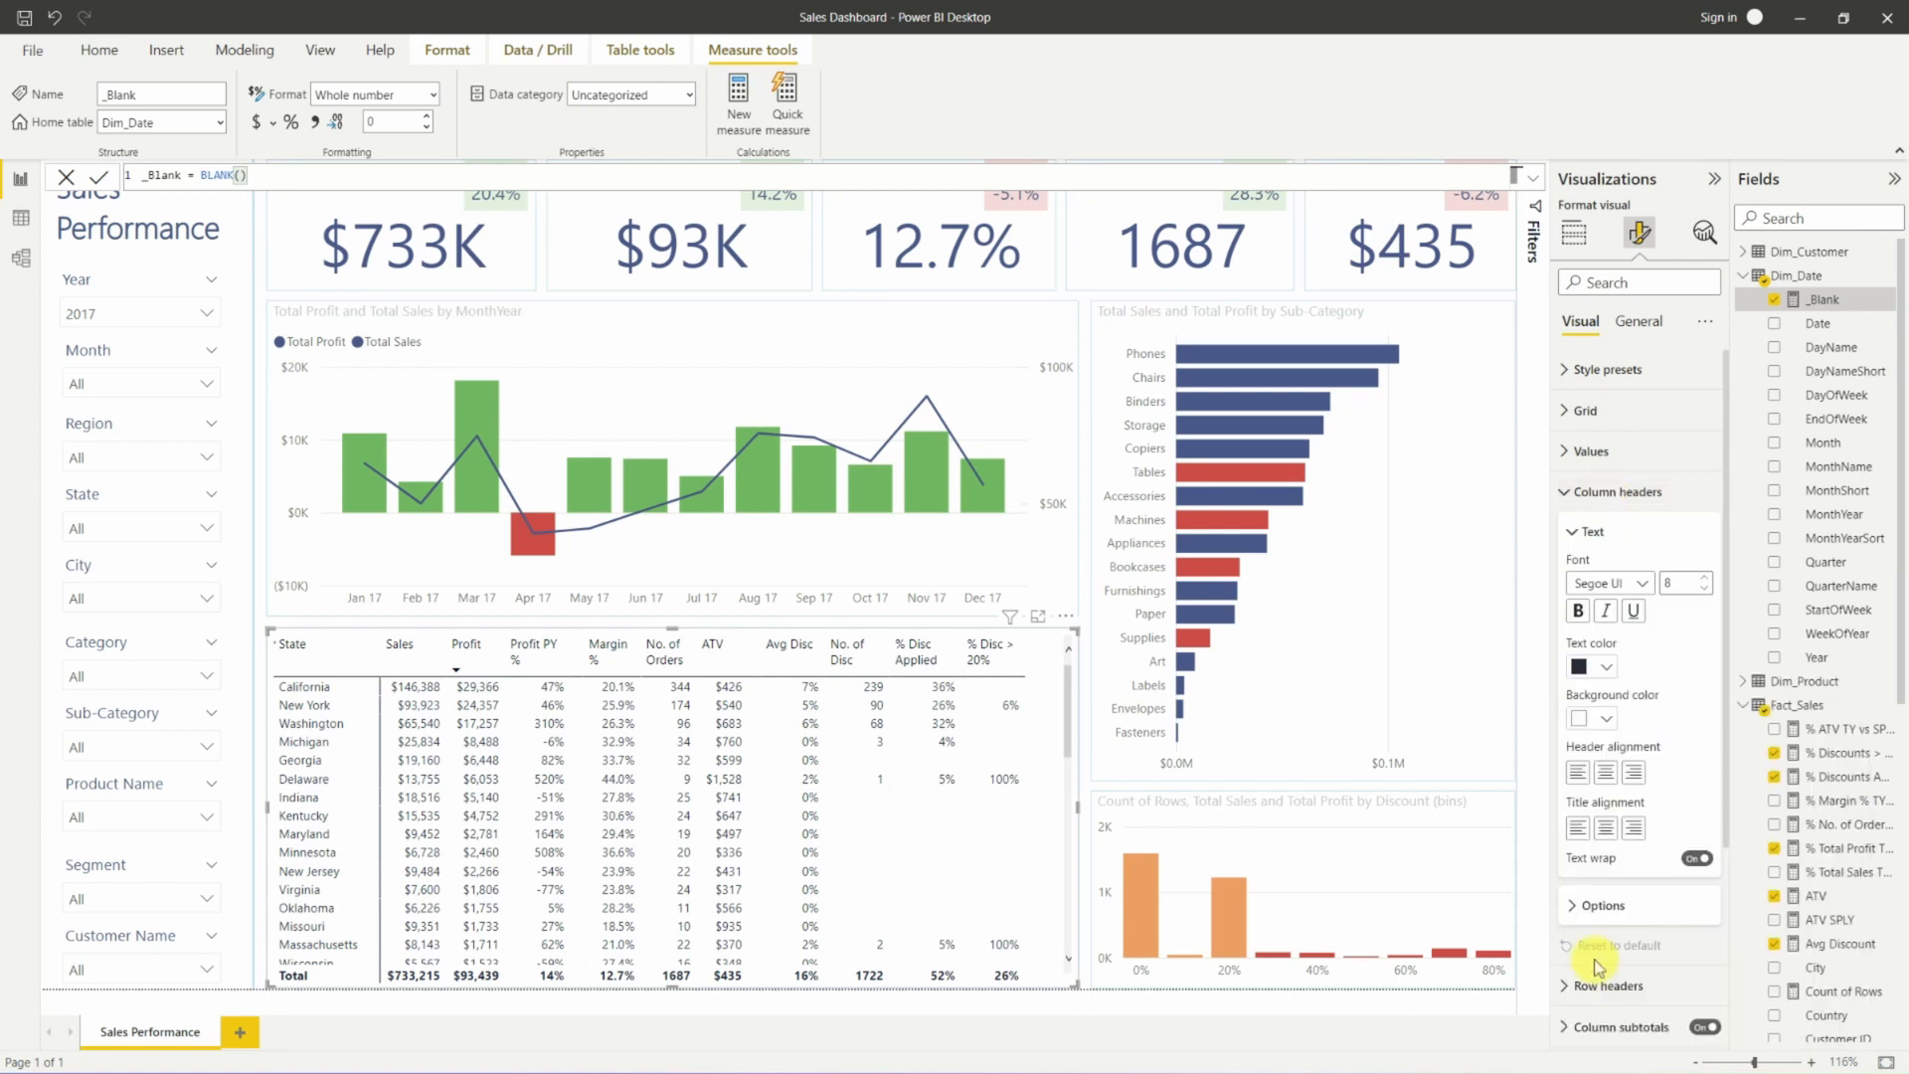
left_click(1589, 532)
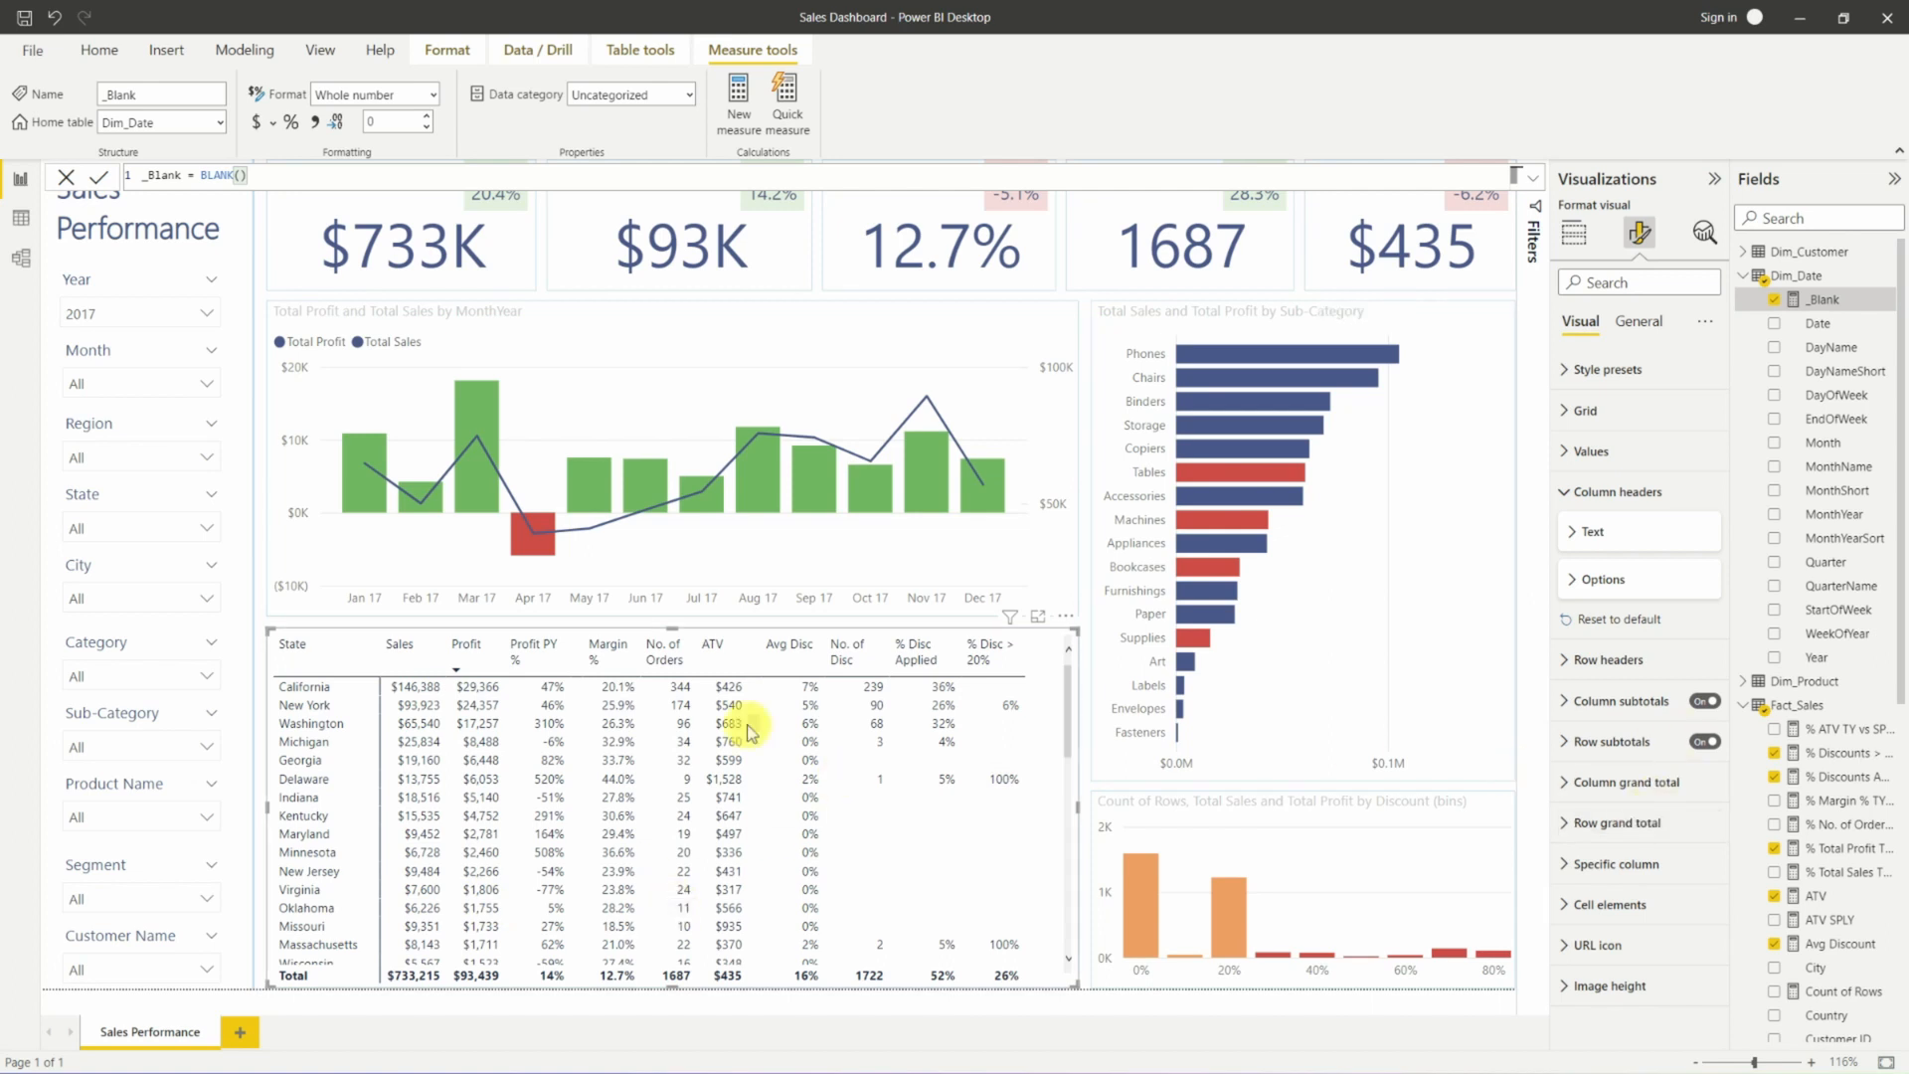
For the blank-named spacer column series, apply settings to header and total as well, and set the background color to light grey #E6E6E6.
left_click(1619, 871)
scroll(1656, 776, "down", 3)
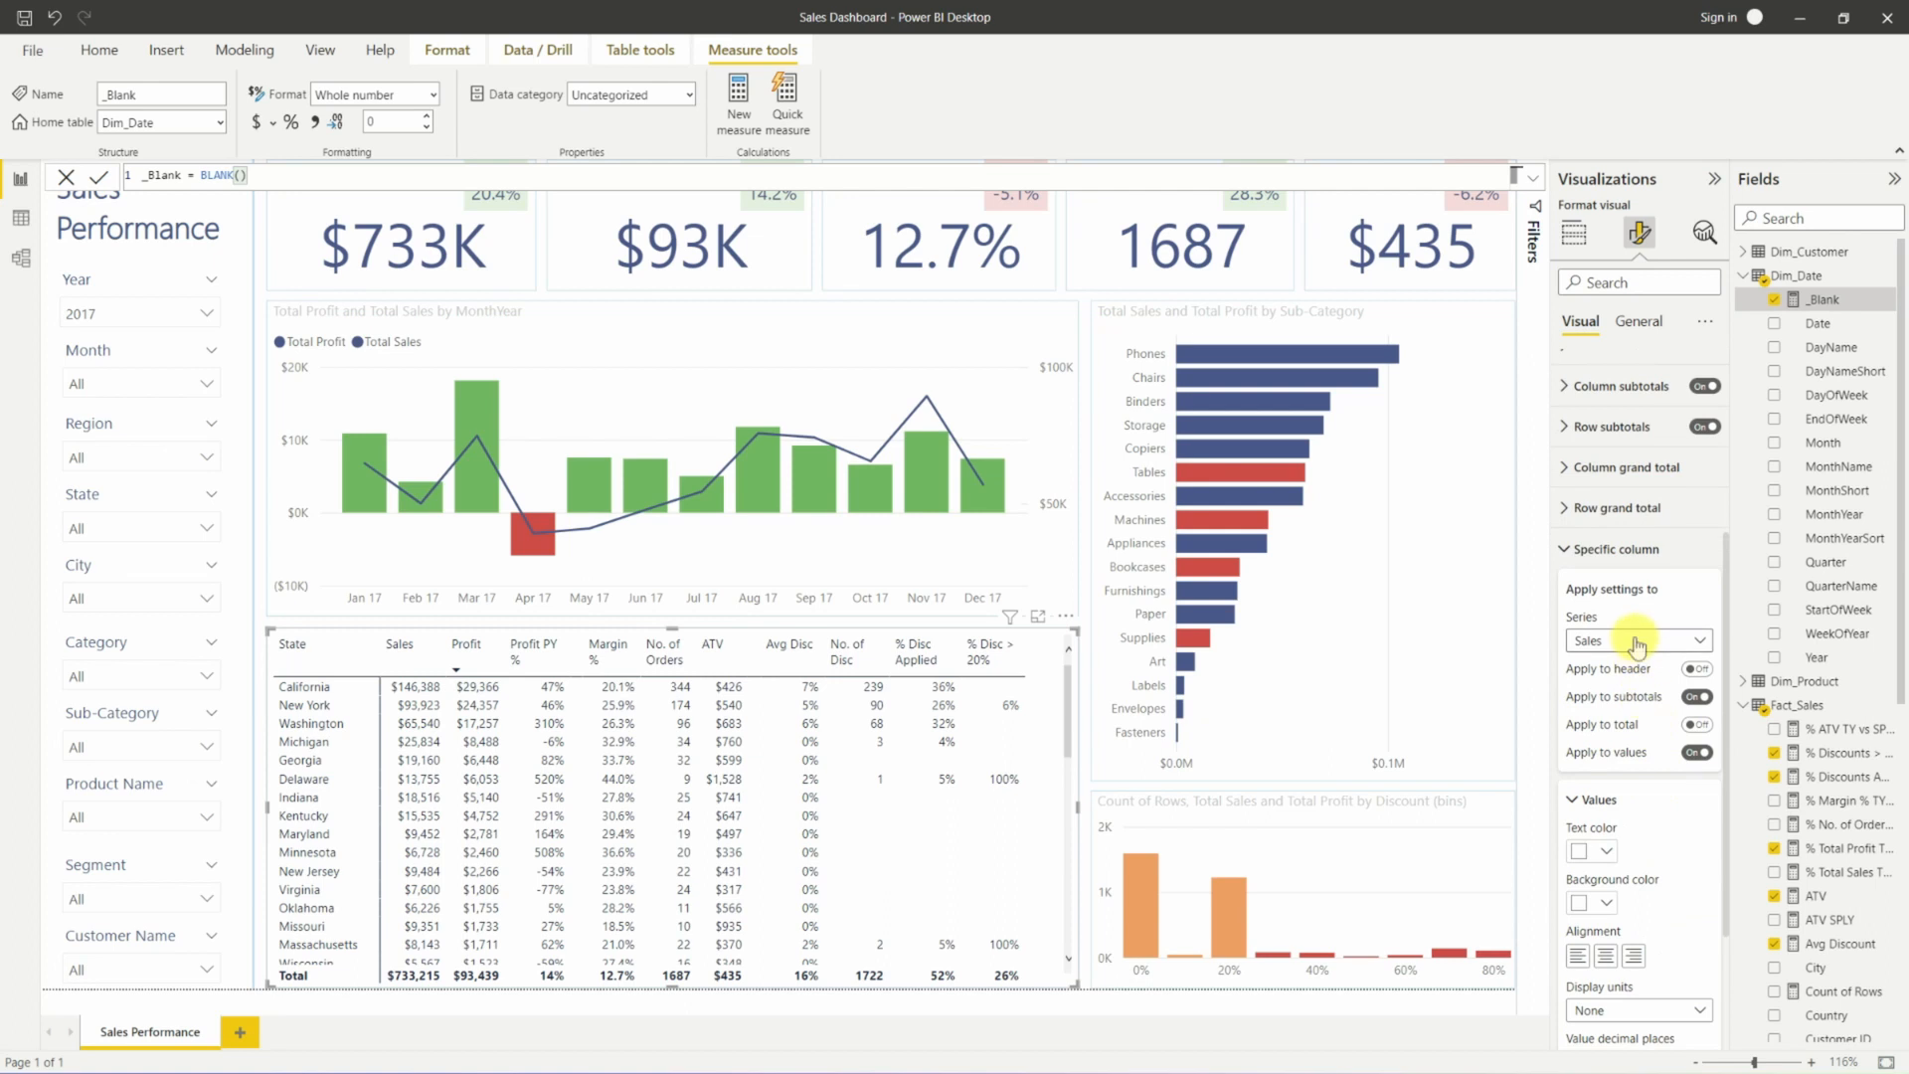
left_click(1638, 646)
left_click(1621, 738)
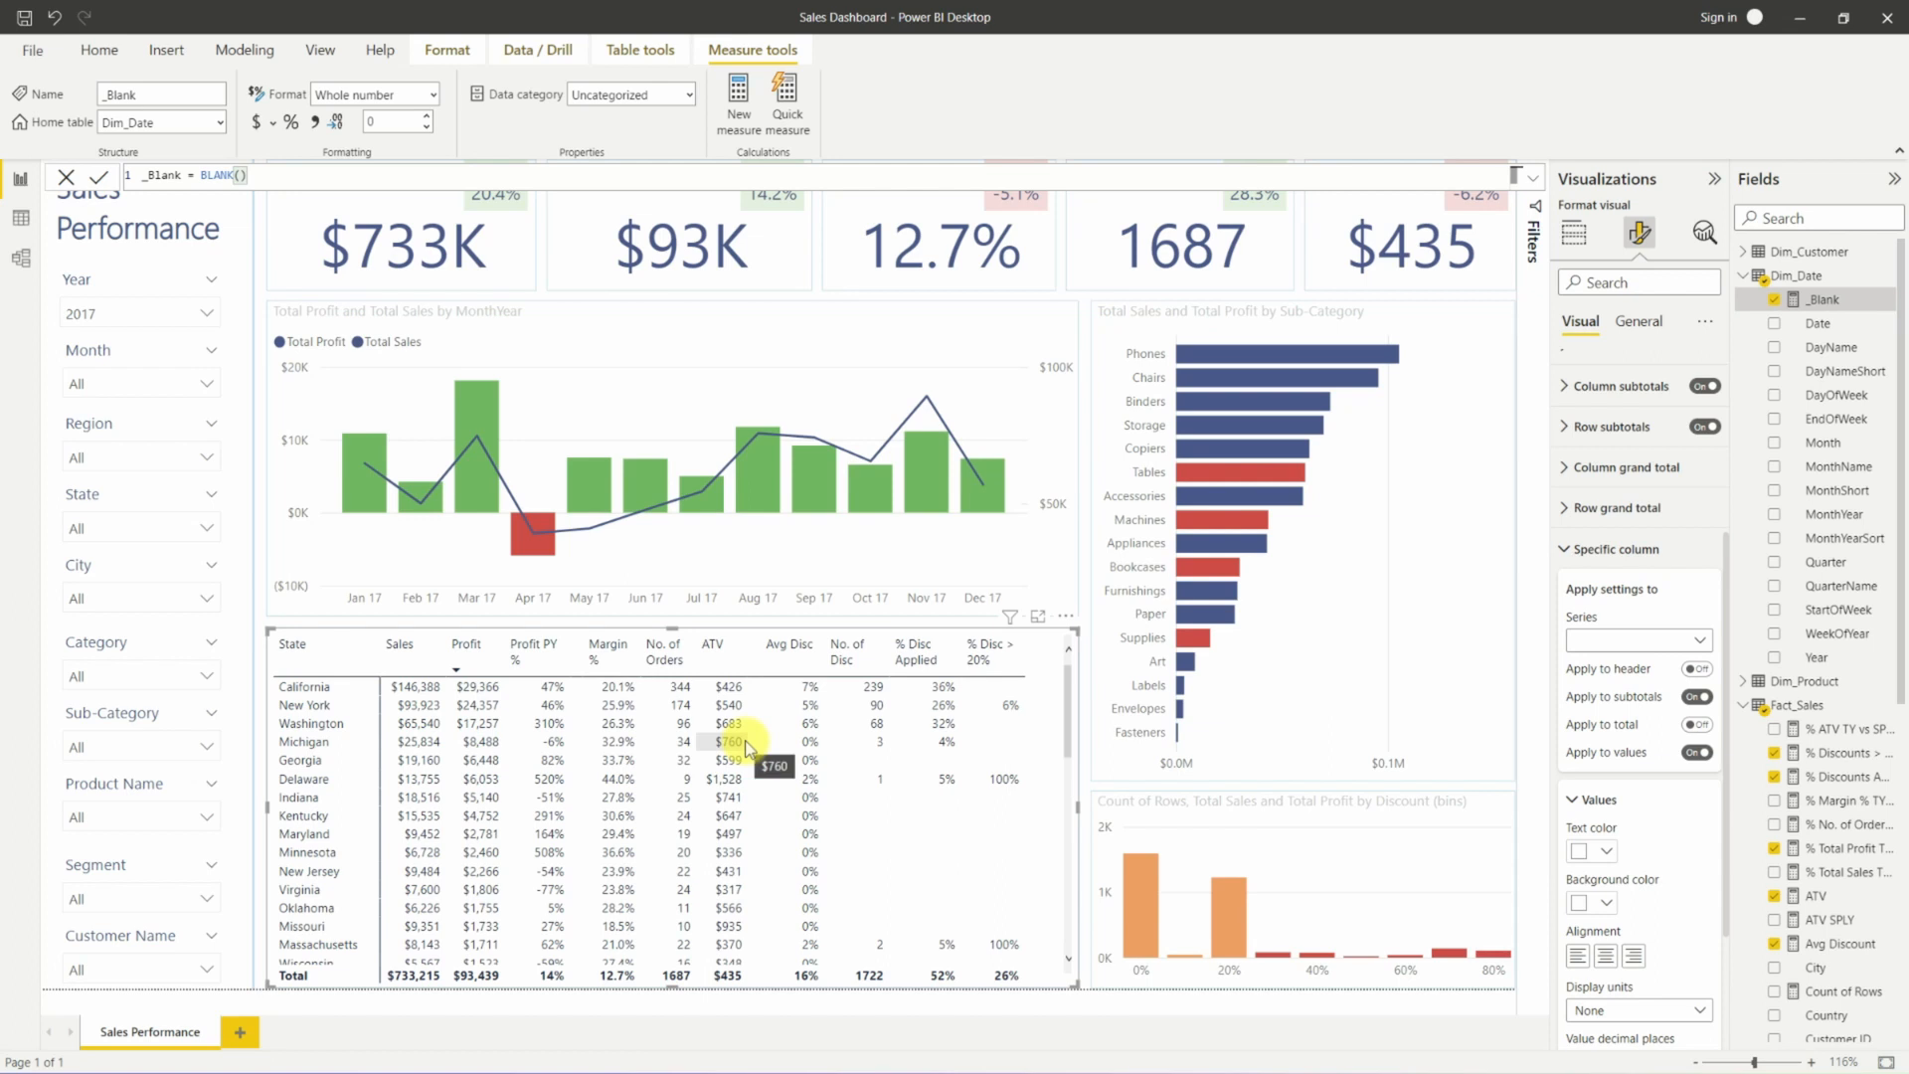
left_click(1694, 727)
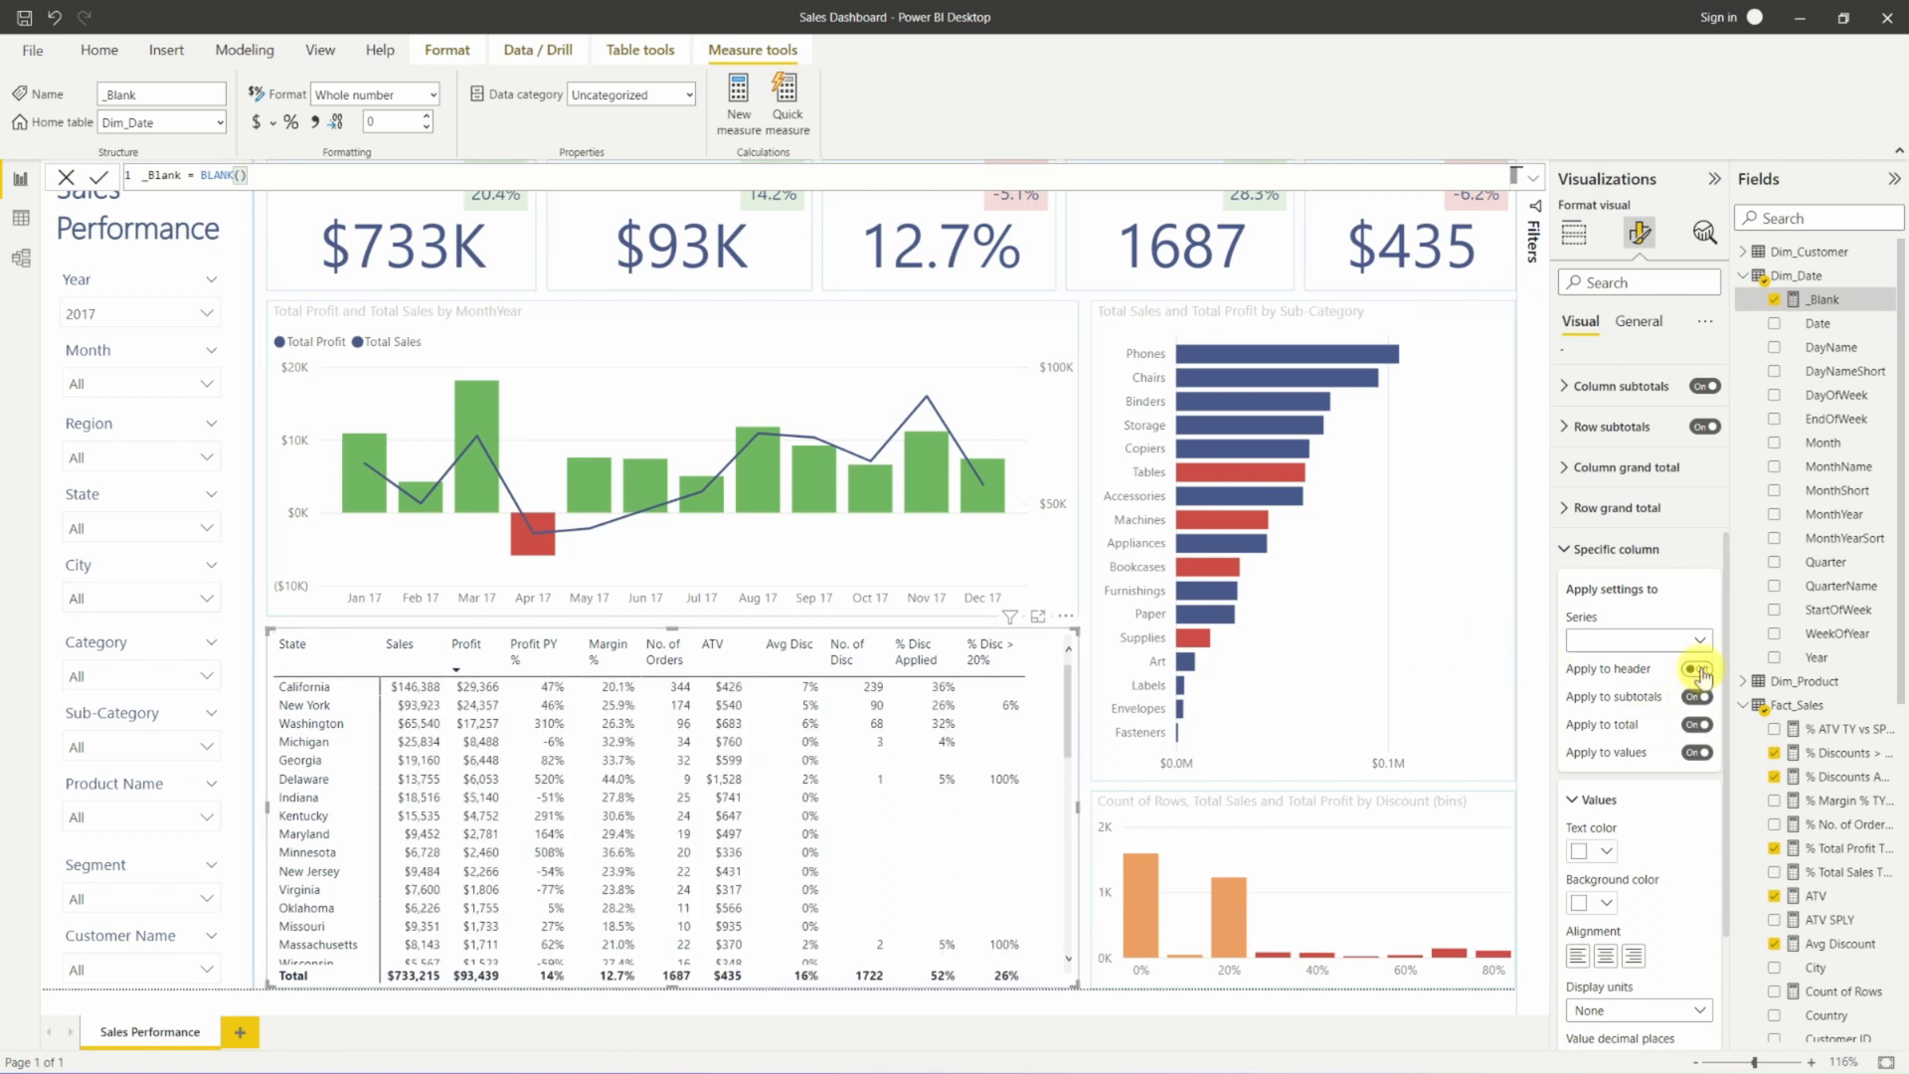
left_click(1697, 671)
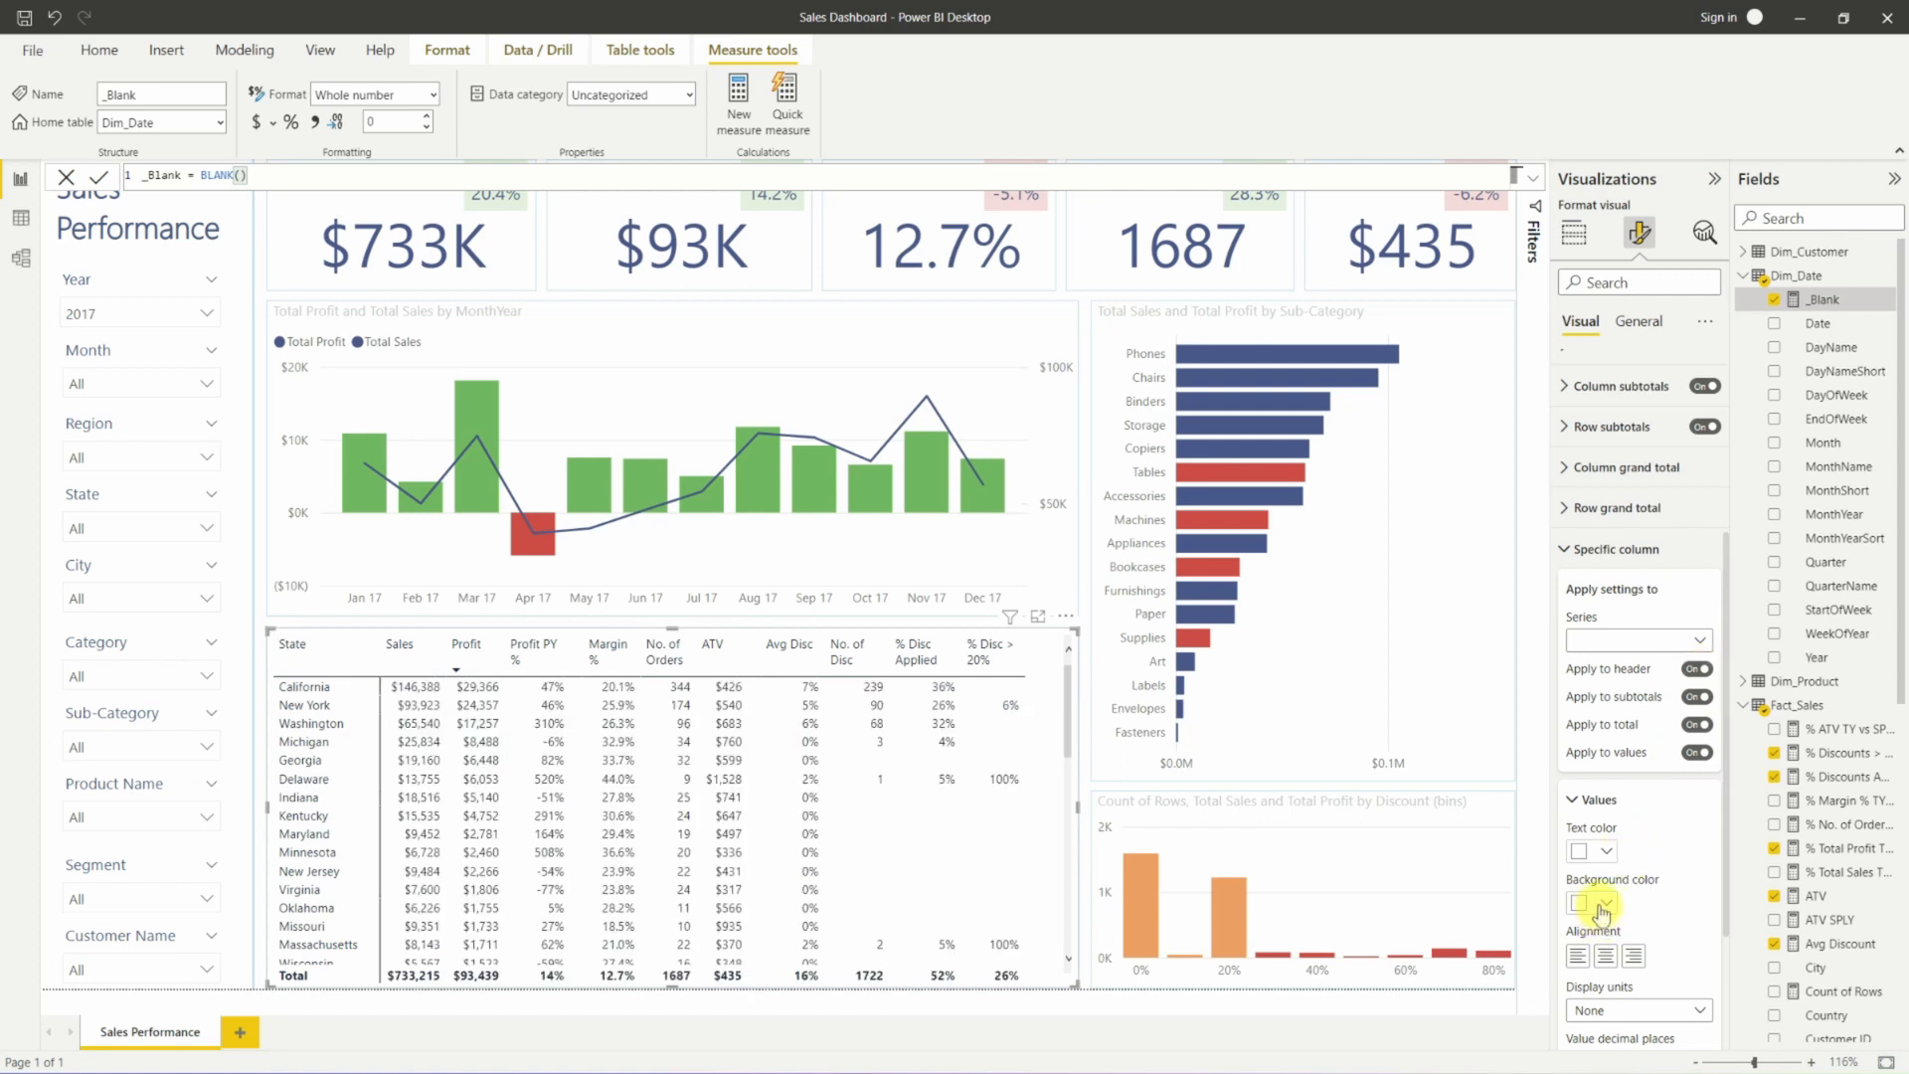
left_click(1601, 907)
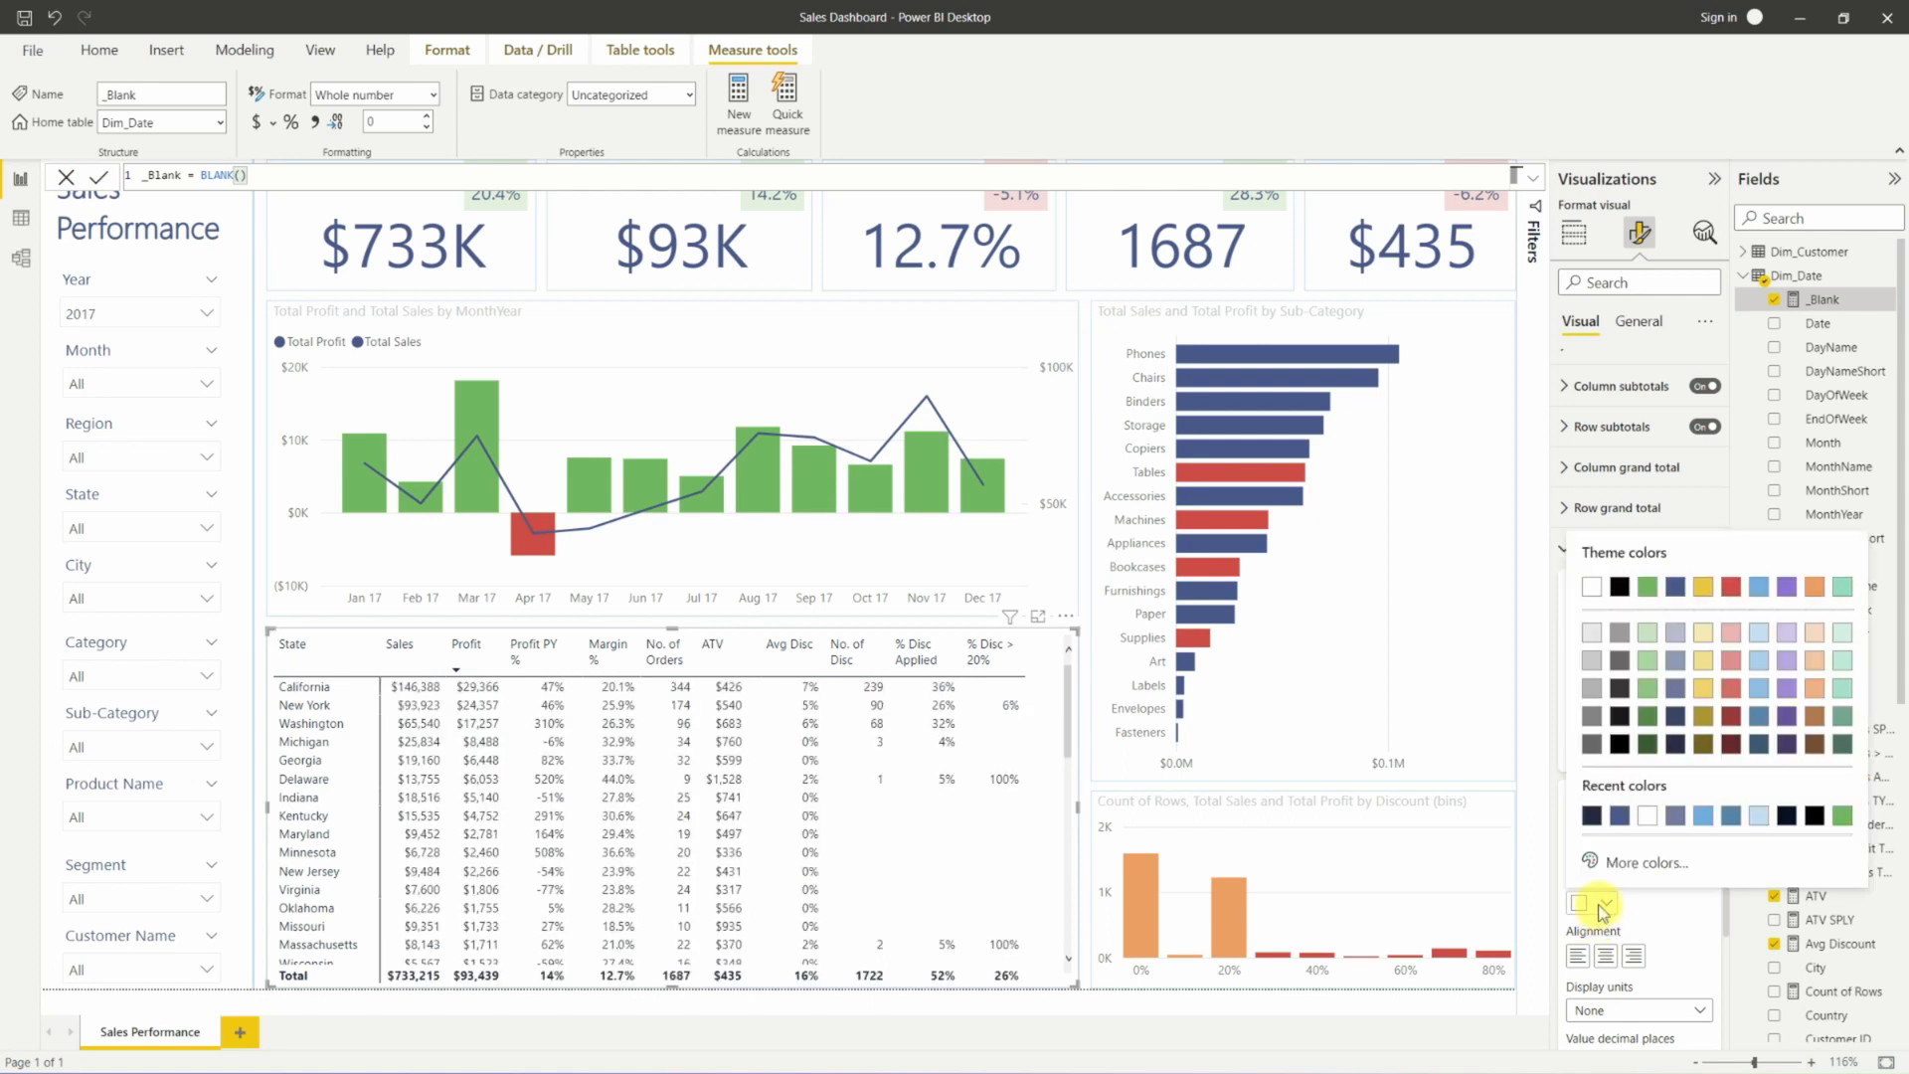
left_click(1591, 634)
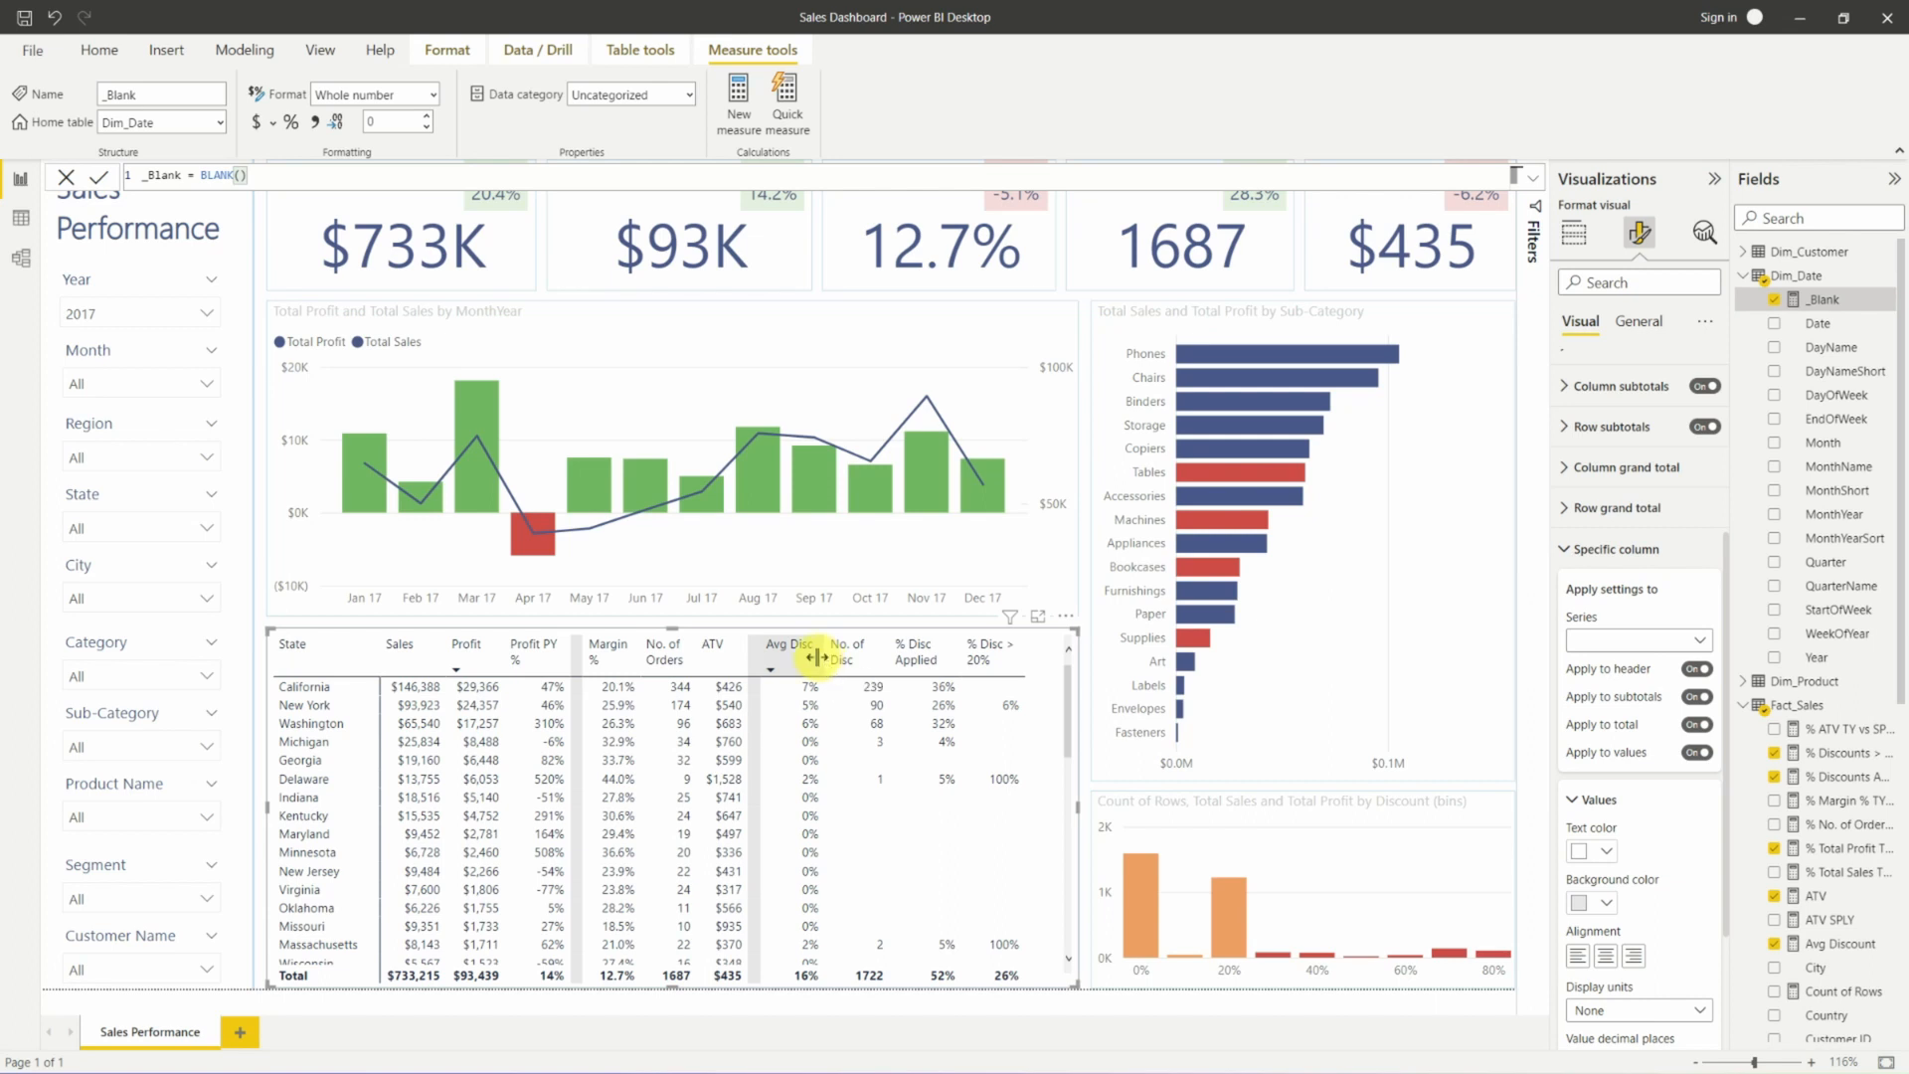
Narrow the Avg Disc and % Disc Applied columns of the state table.
left_click_drag(820, 656, 801, 656)
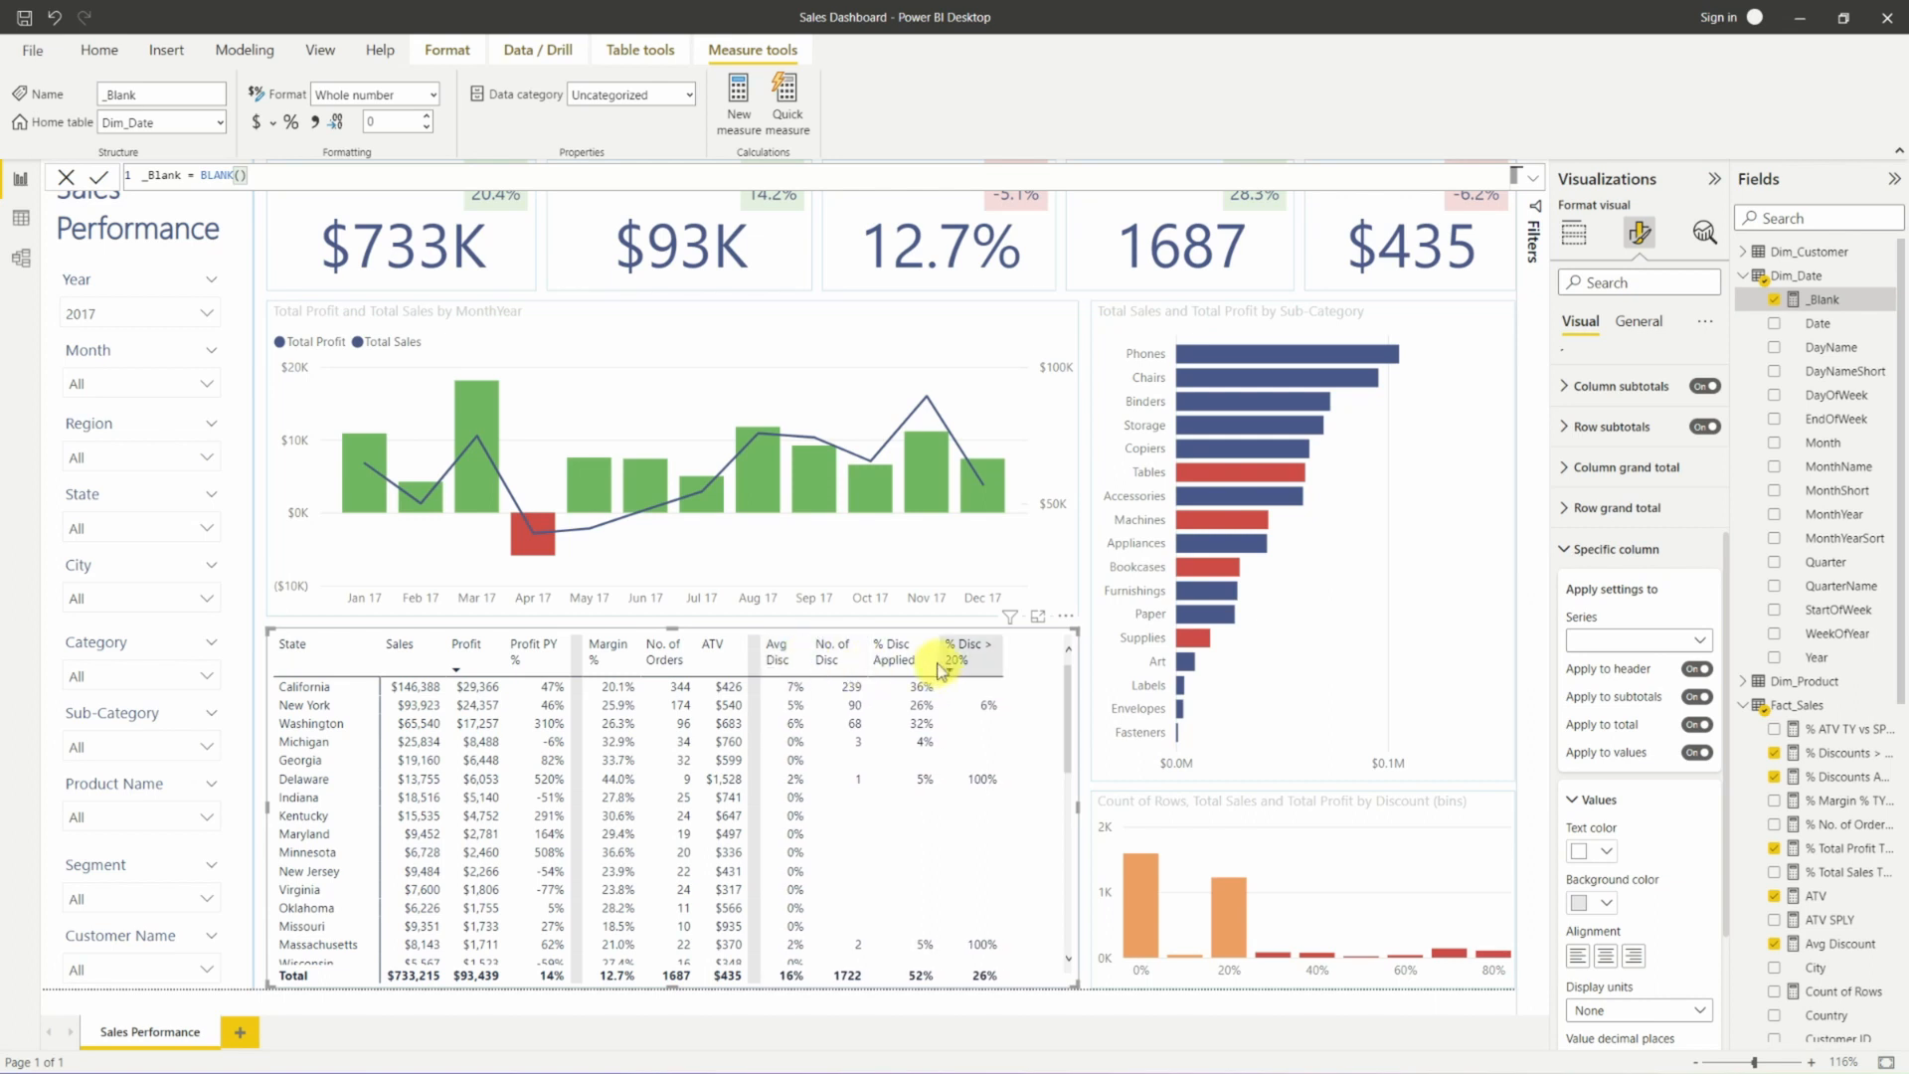
left_click_drag(940, 669, 925, 669)
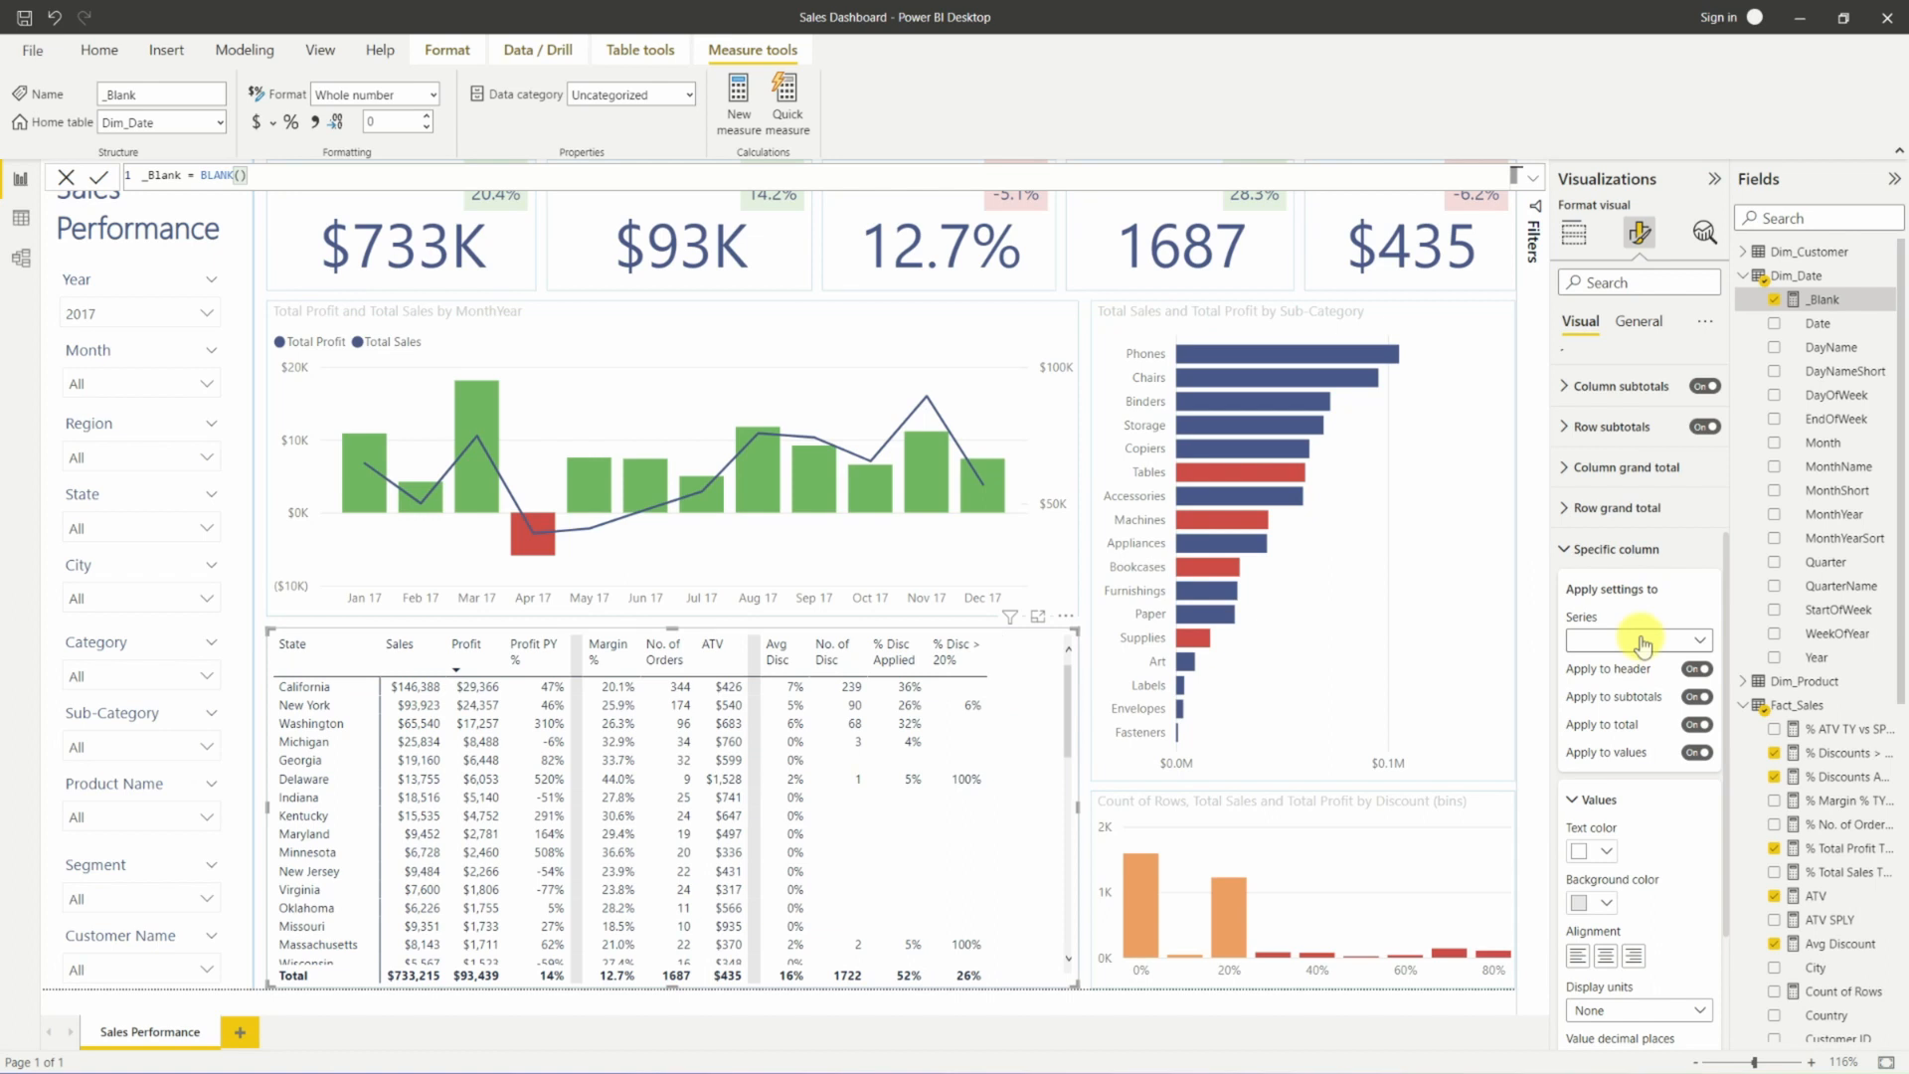
Set the blank spacer columns' background to a custom color with red, green and blue at 245 (#F5F5F5).
left_click(1641, 643)
left_click(1641, 664)
left_click(1596, 903)
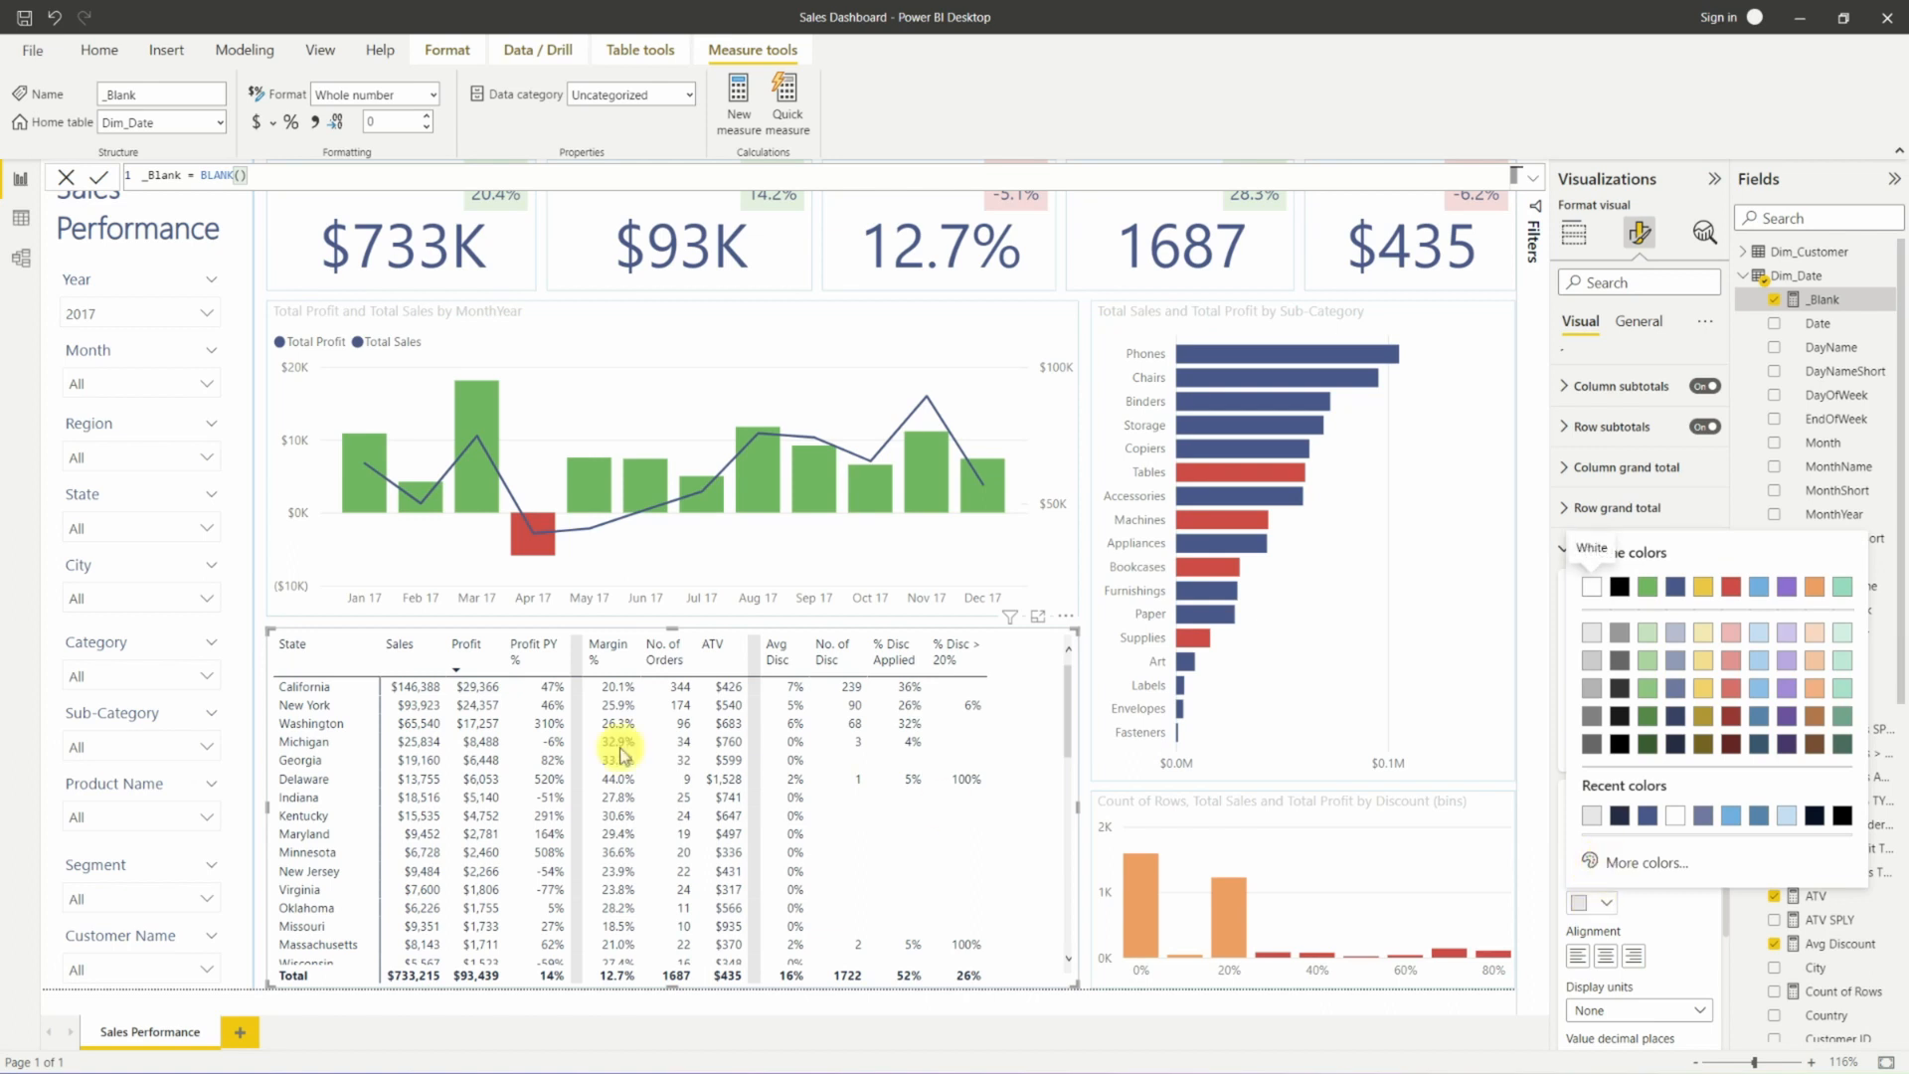
left_click(1657, 861)
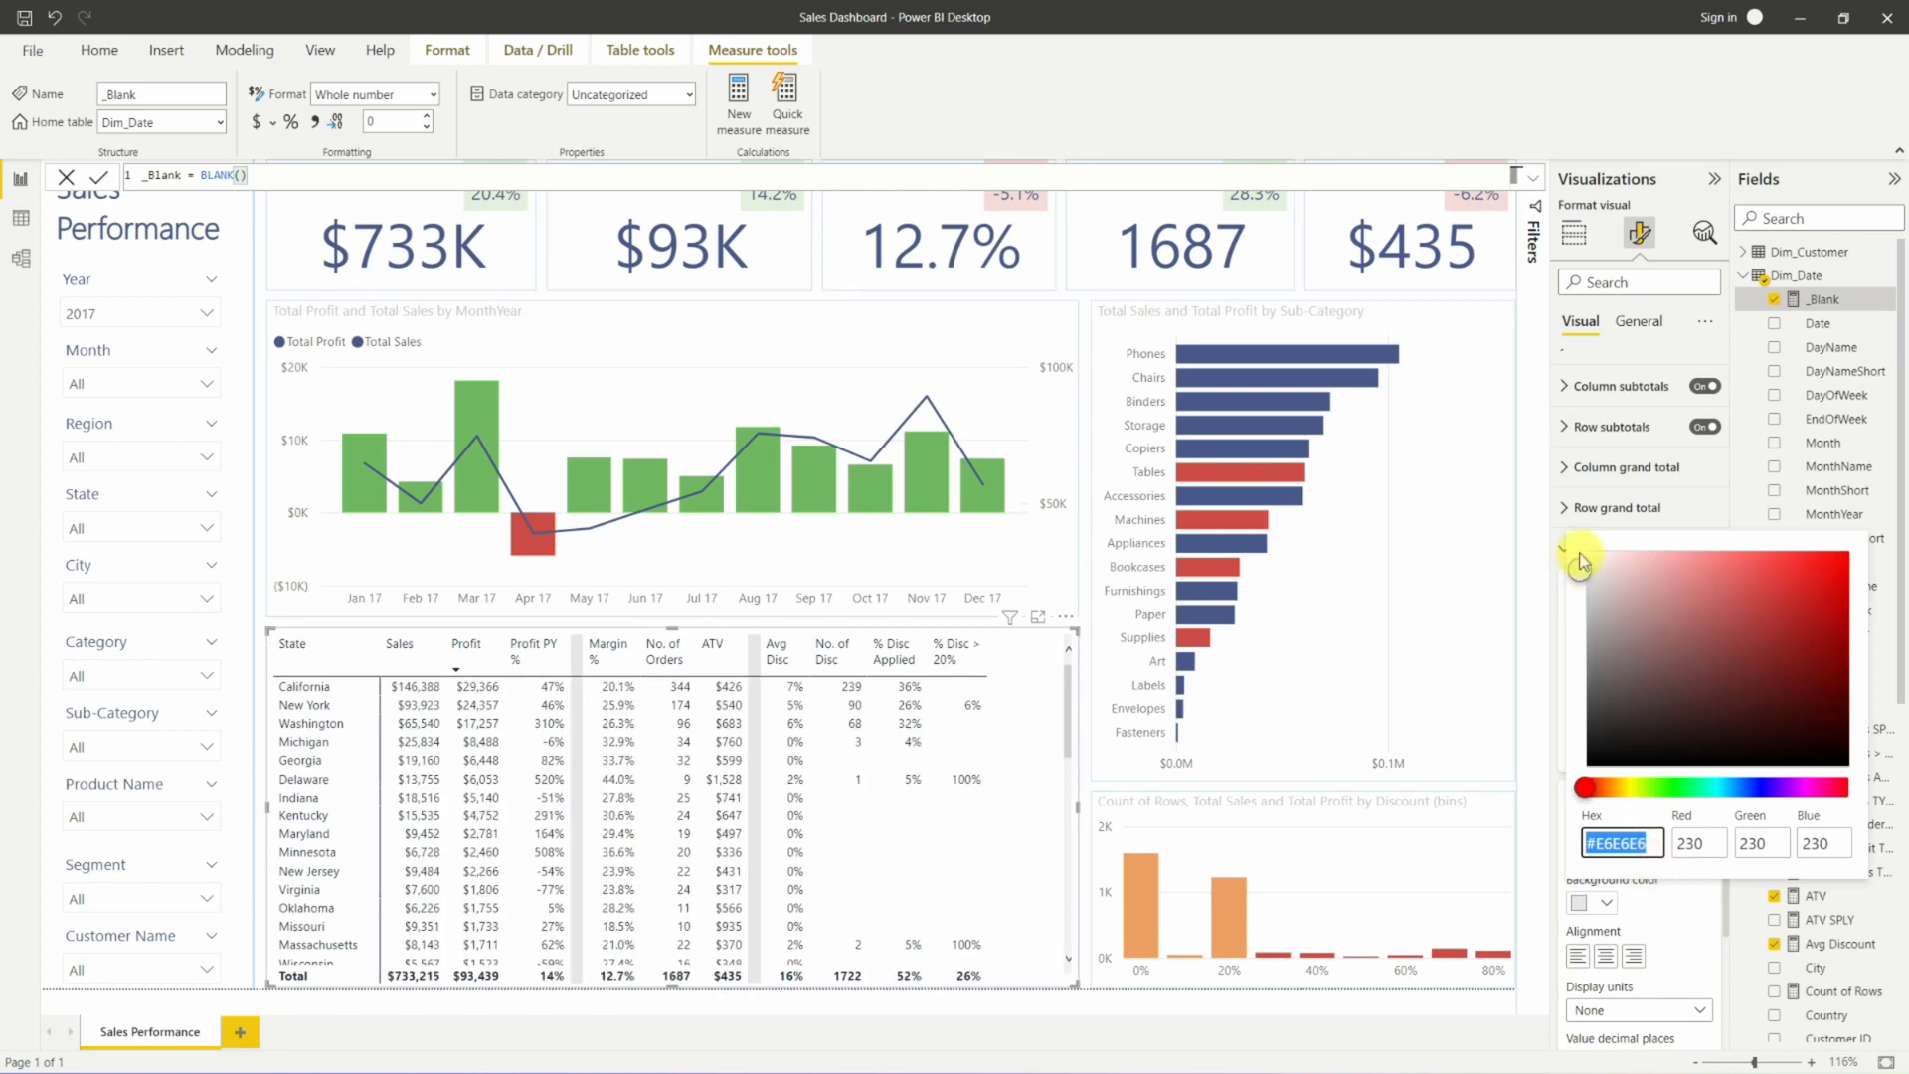
left_click(1701, 843)
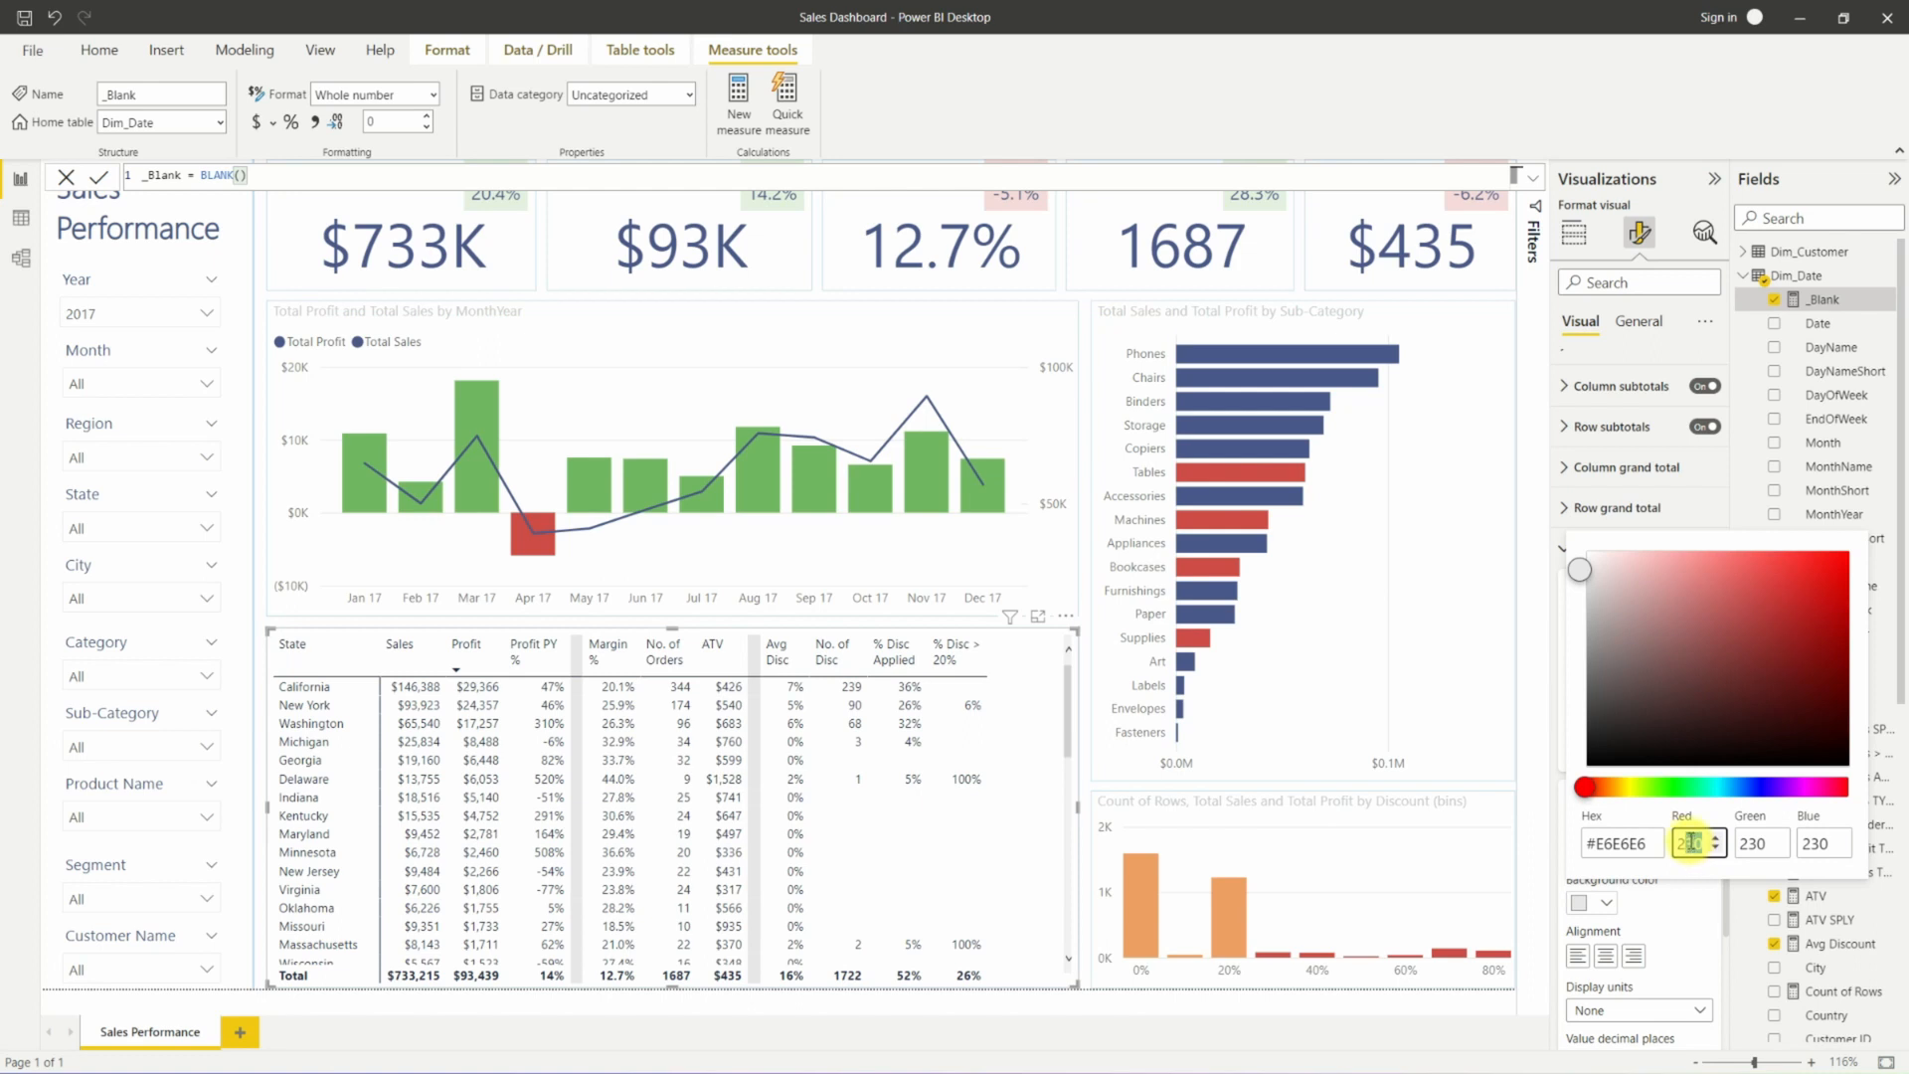
type("15")
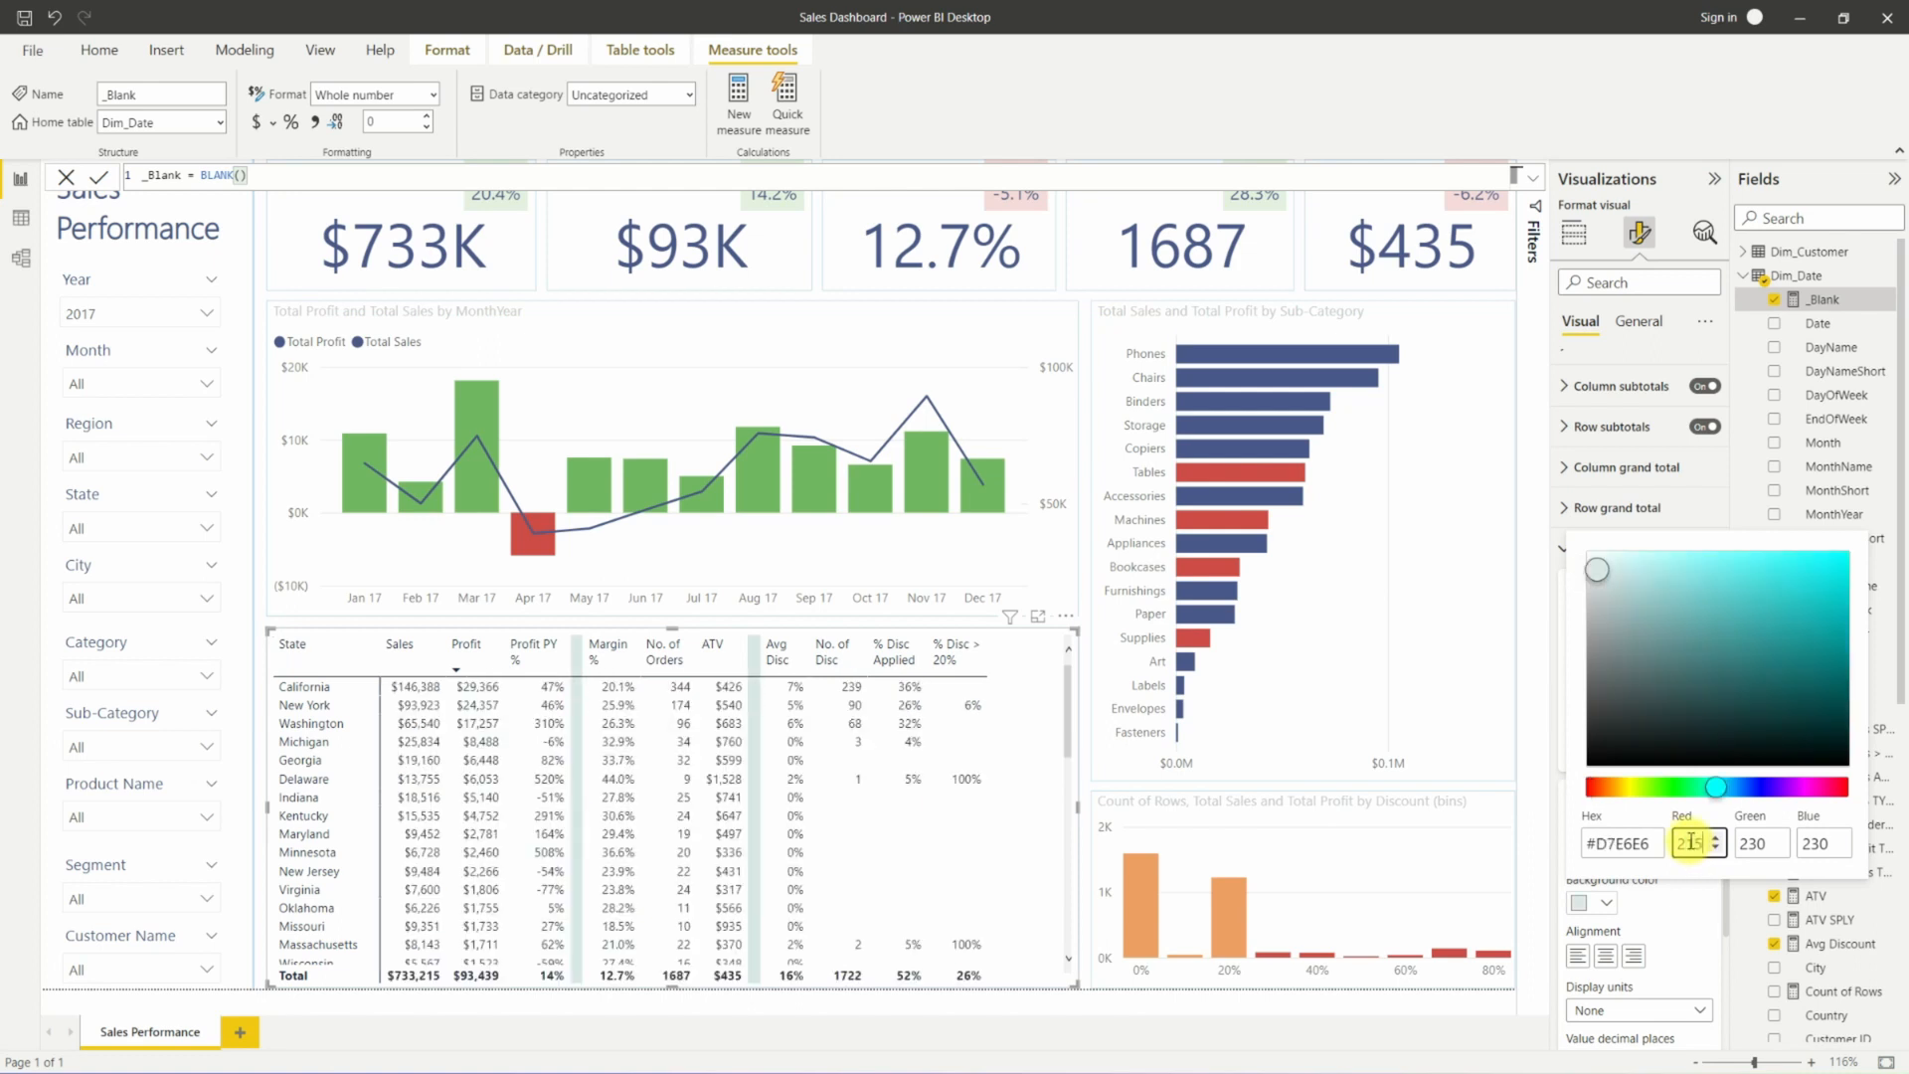
key("BackSpace")
key("BackSpace")
type("45")
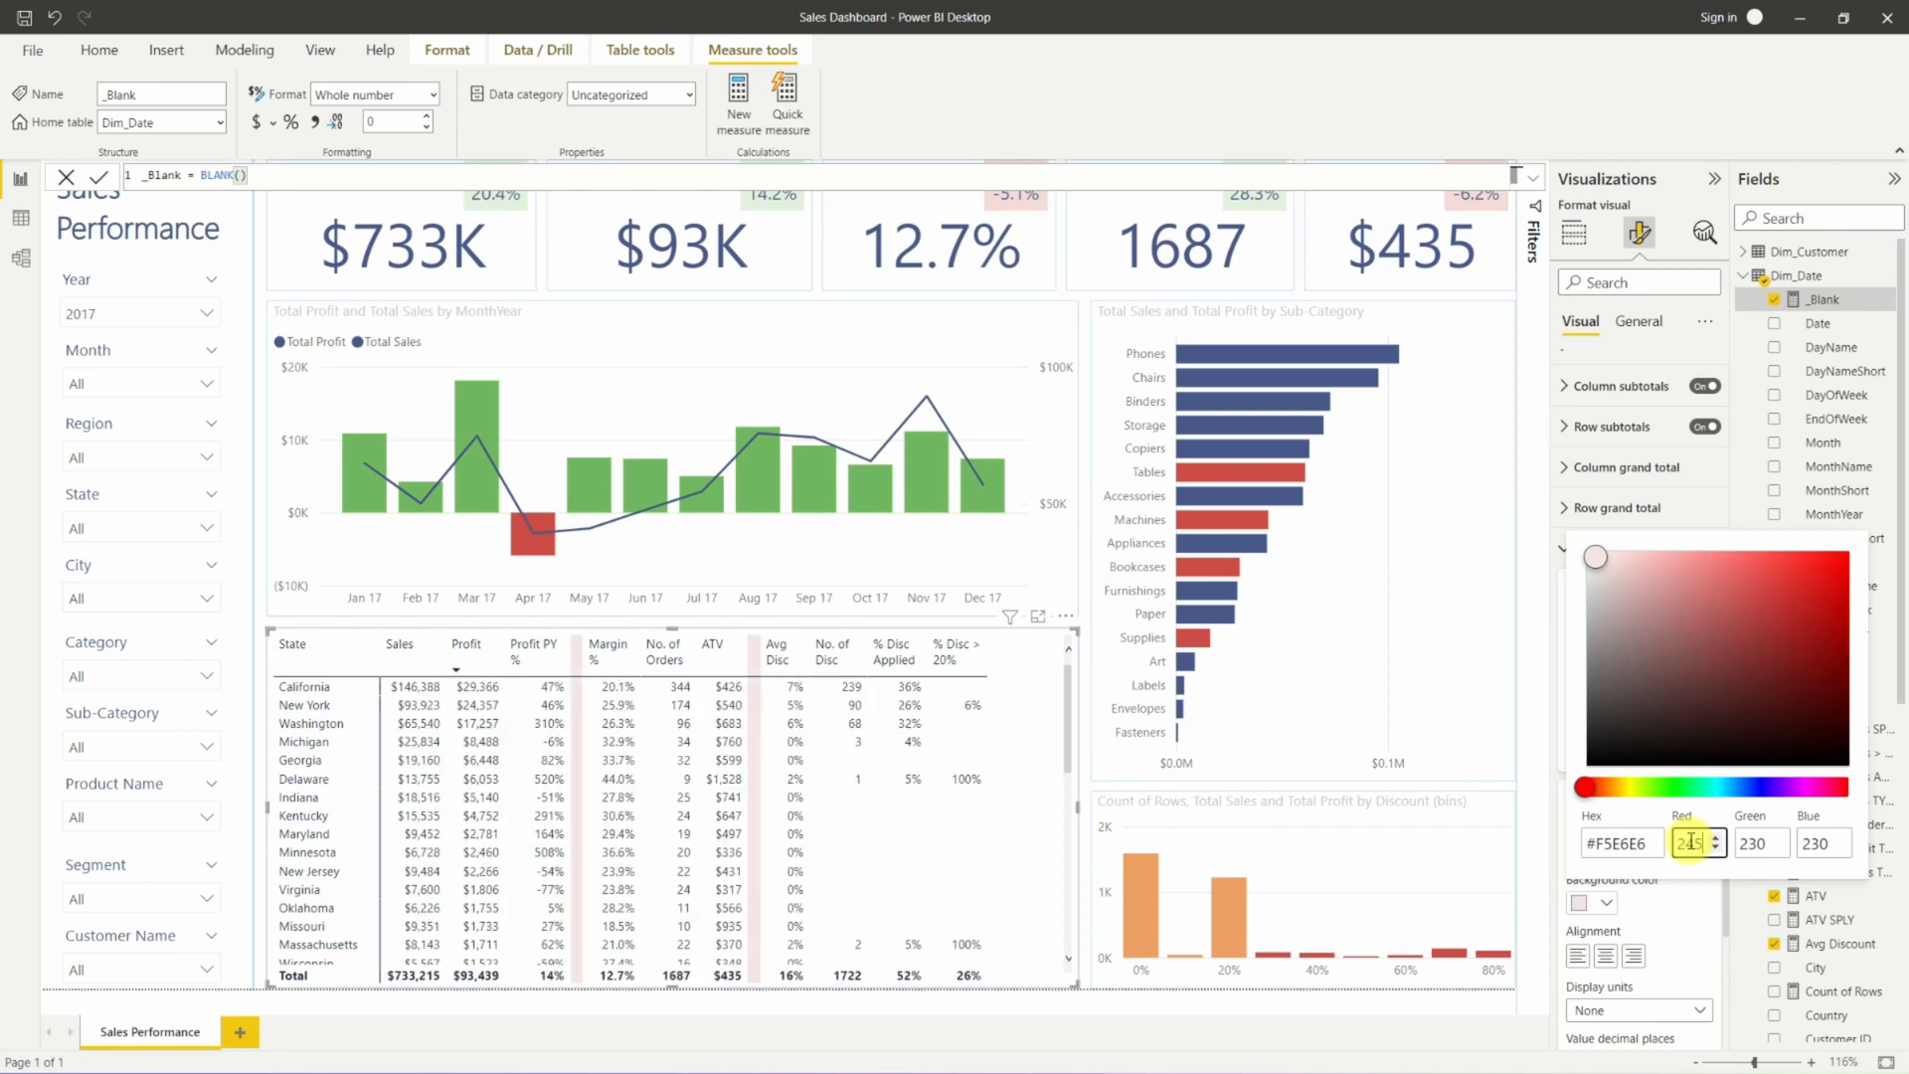
left_click(1765, 843)
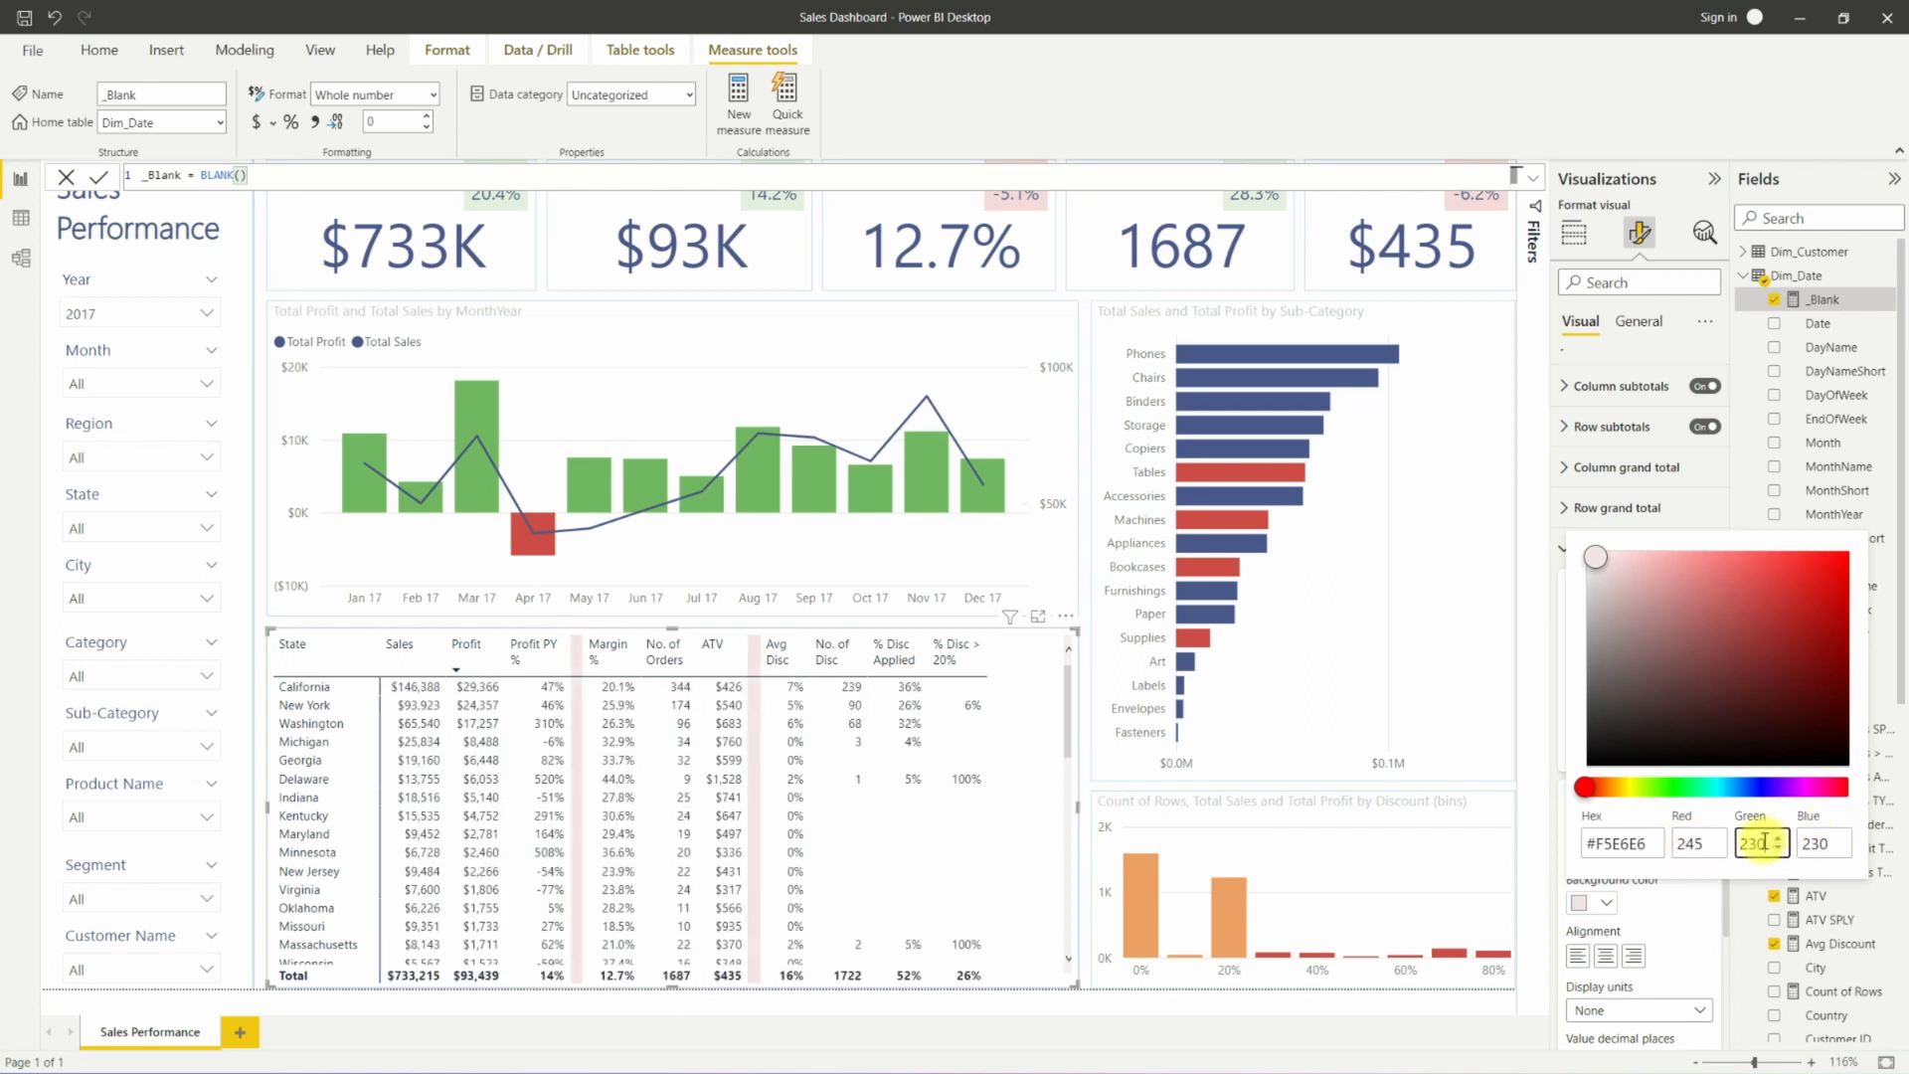
type("45")
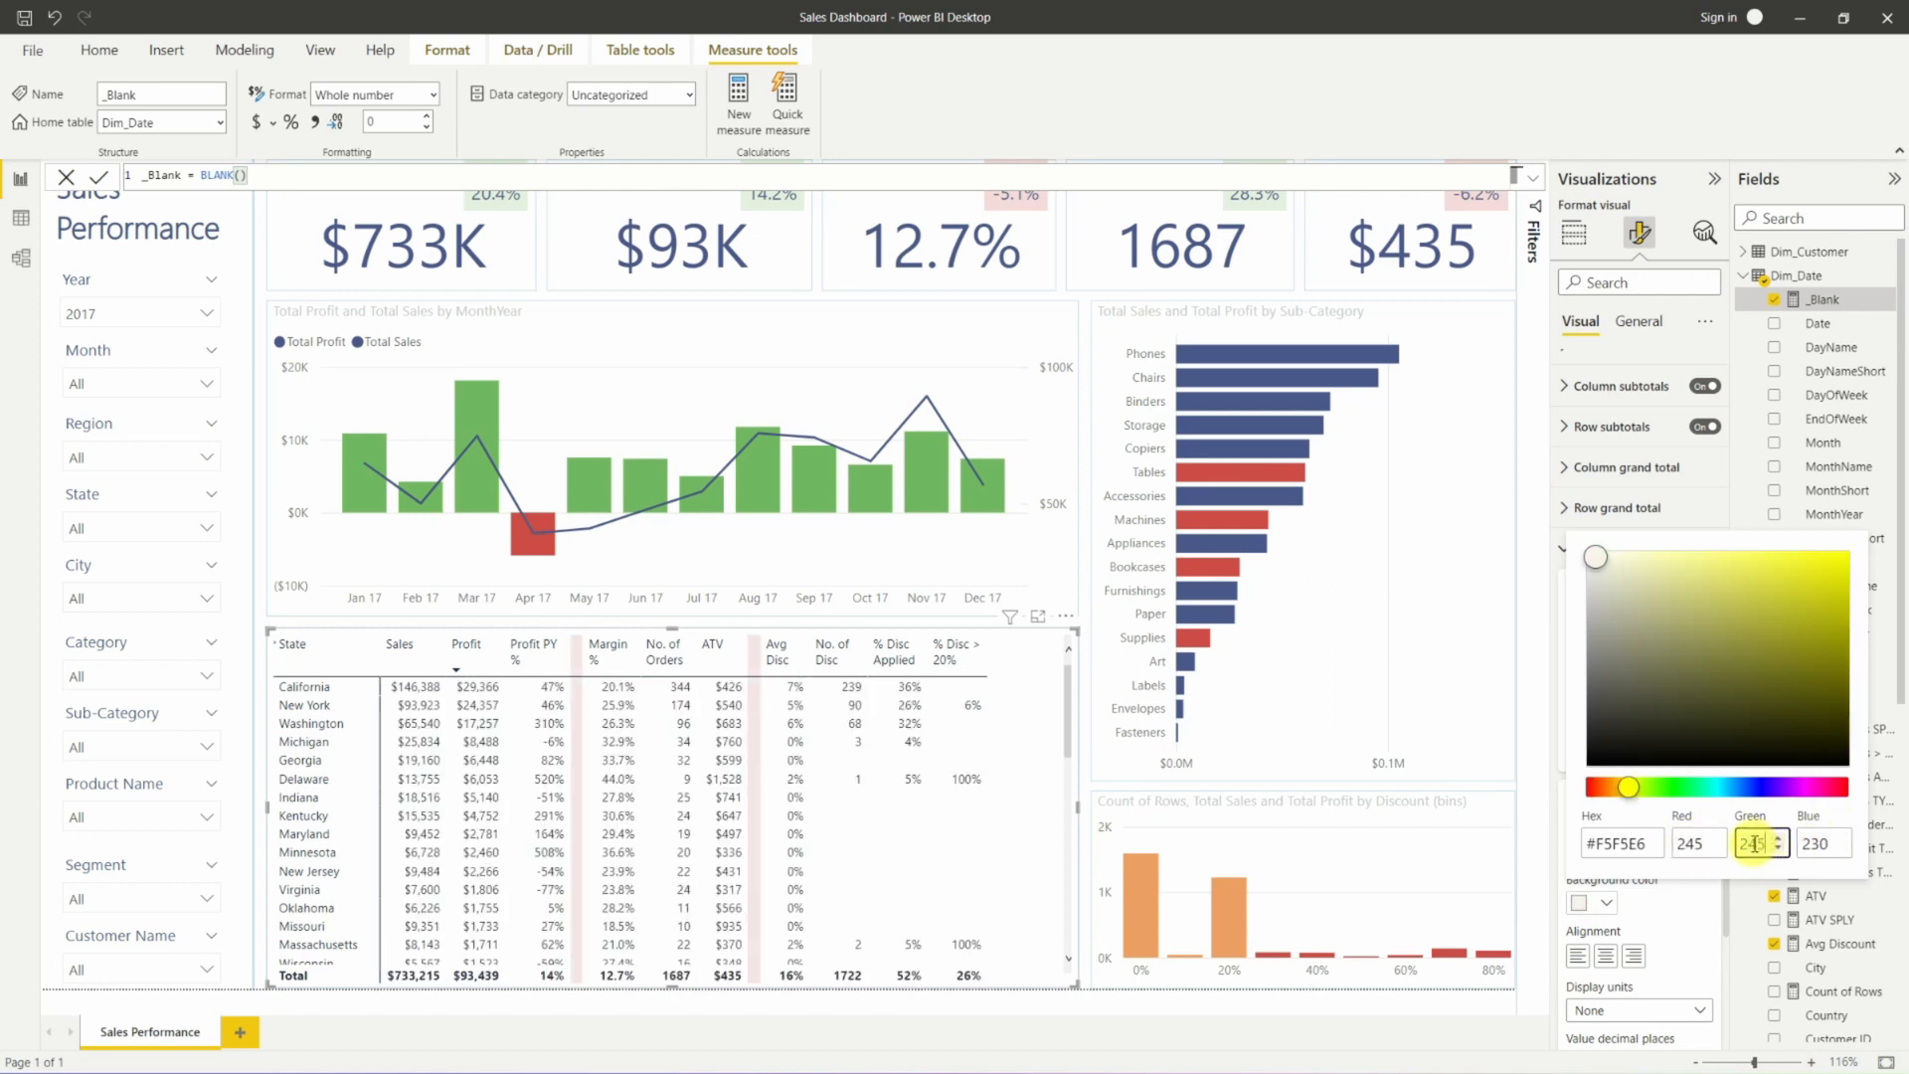
left_click(1818, 843)
type("245")
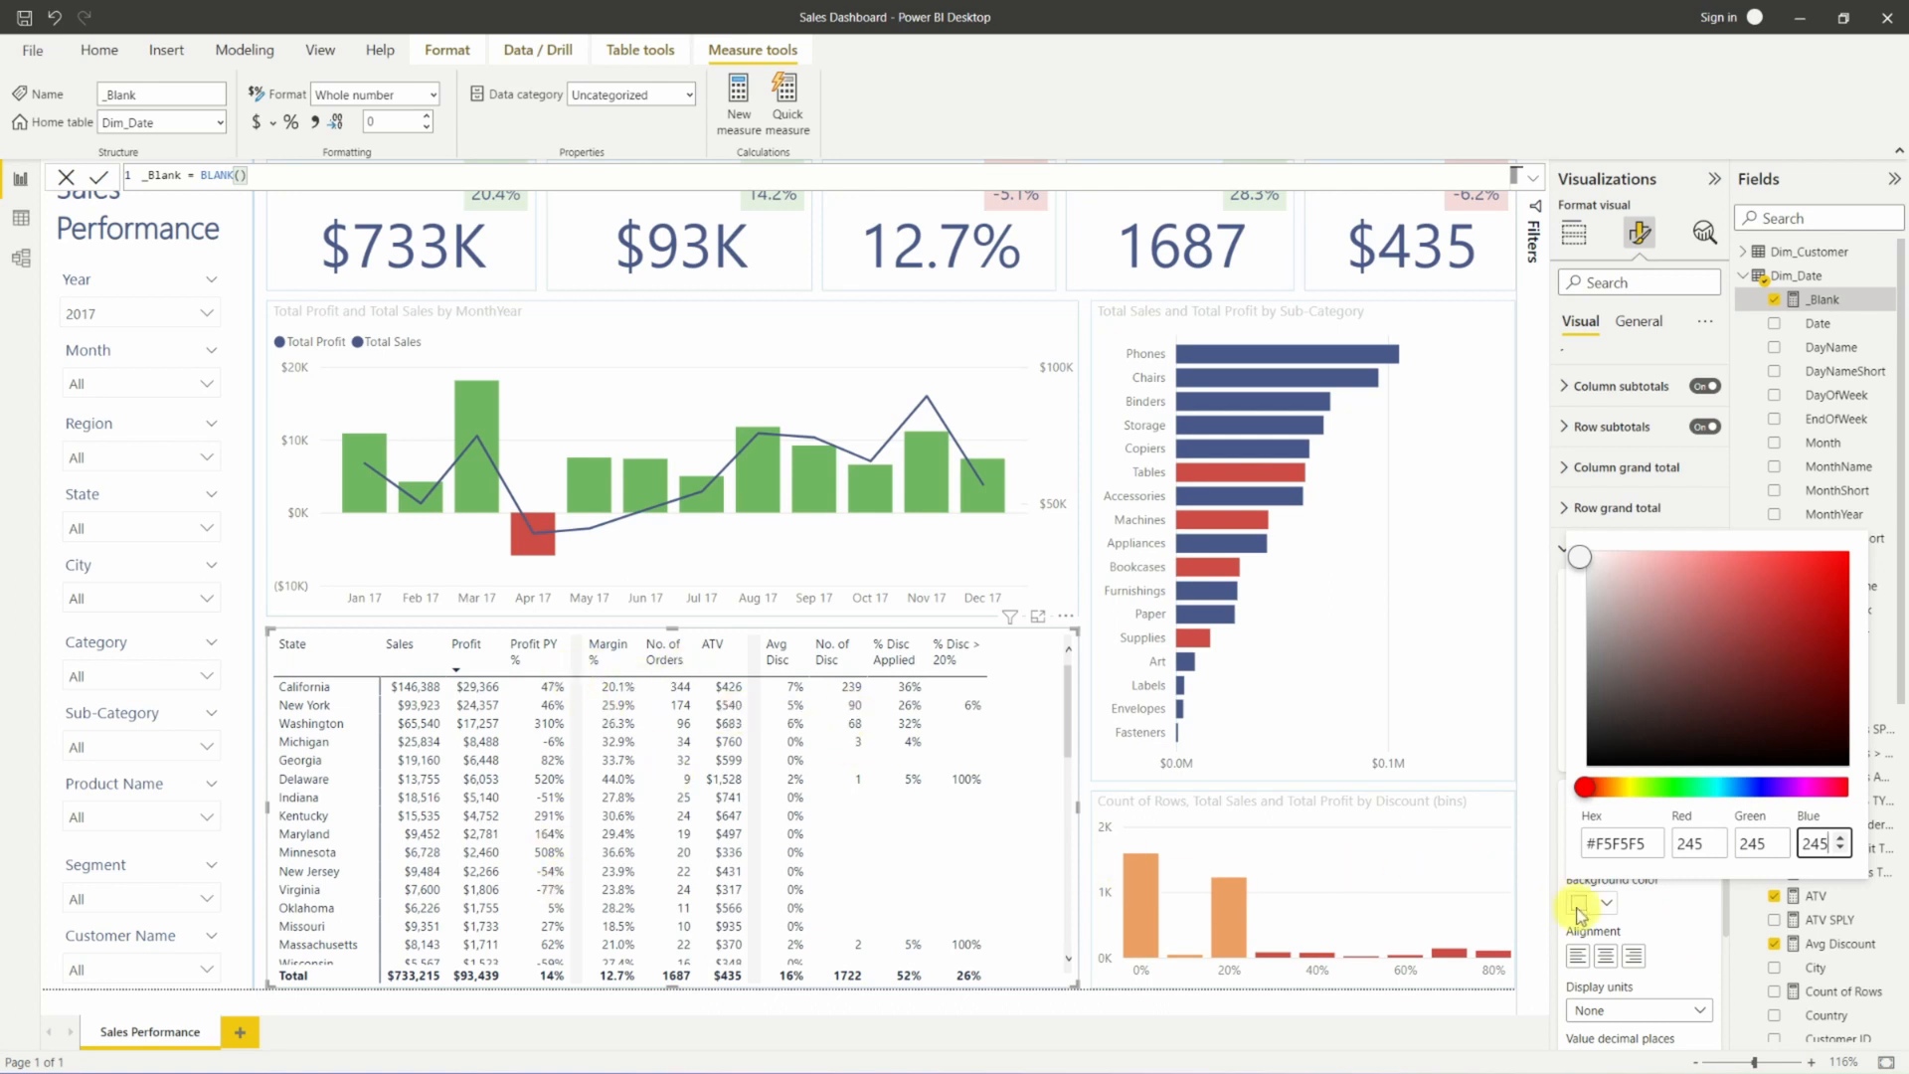
left_click(1678, 920)
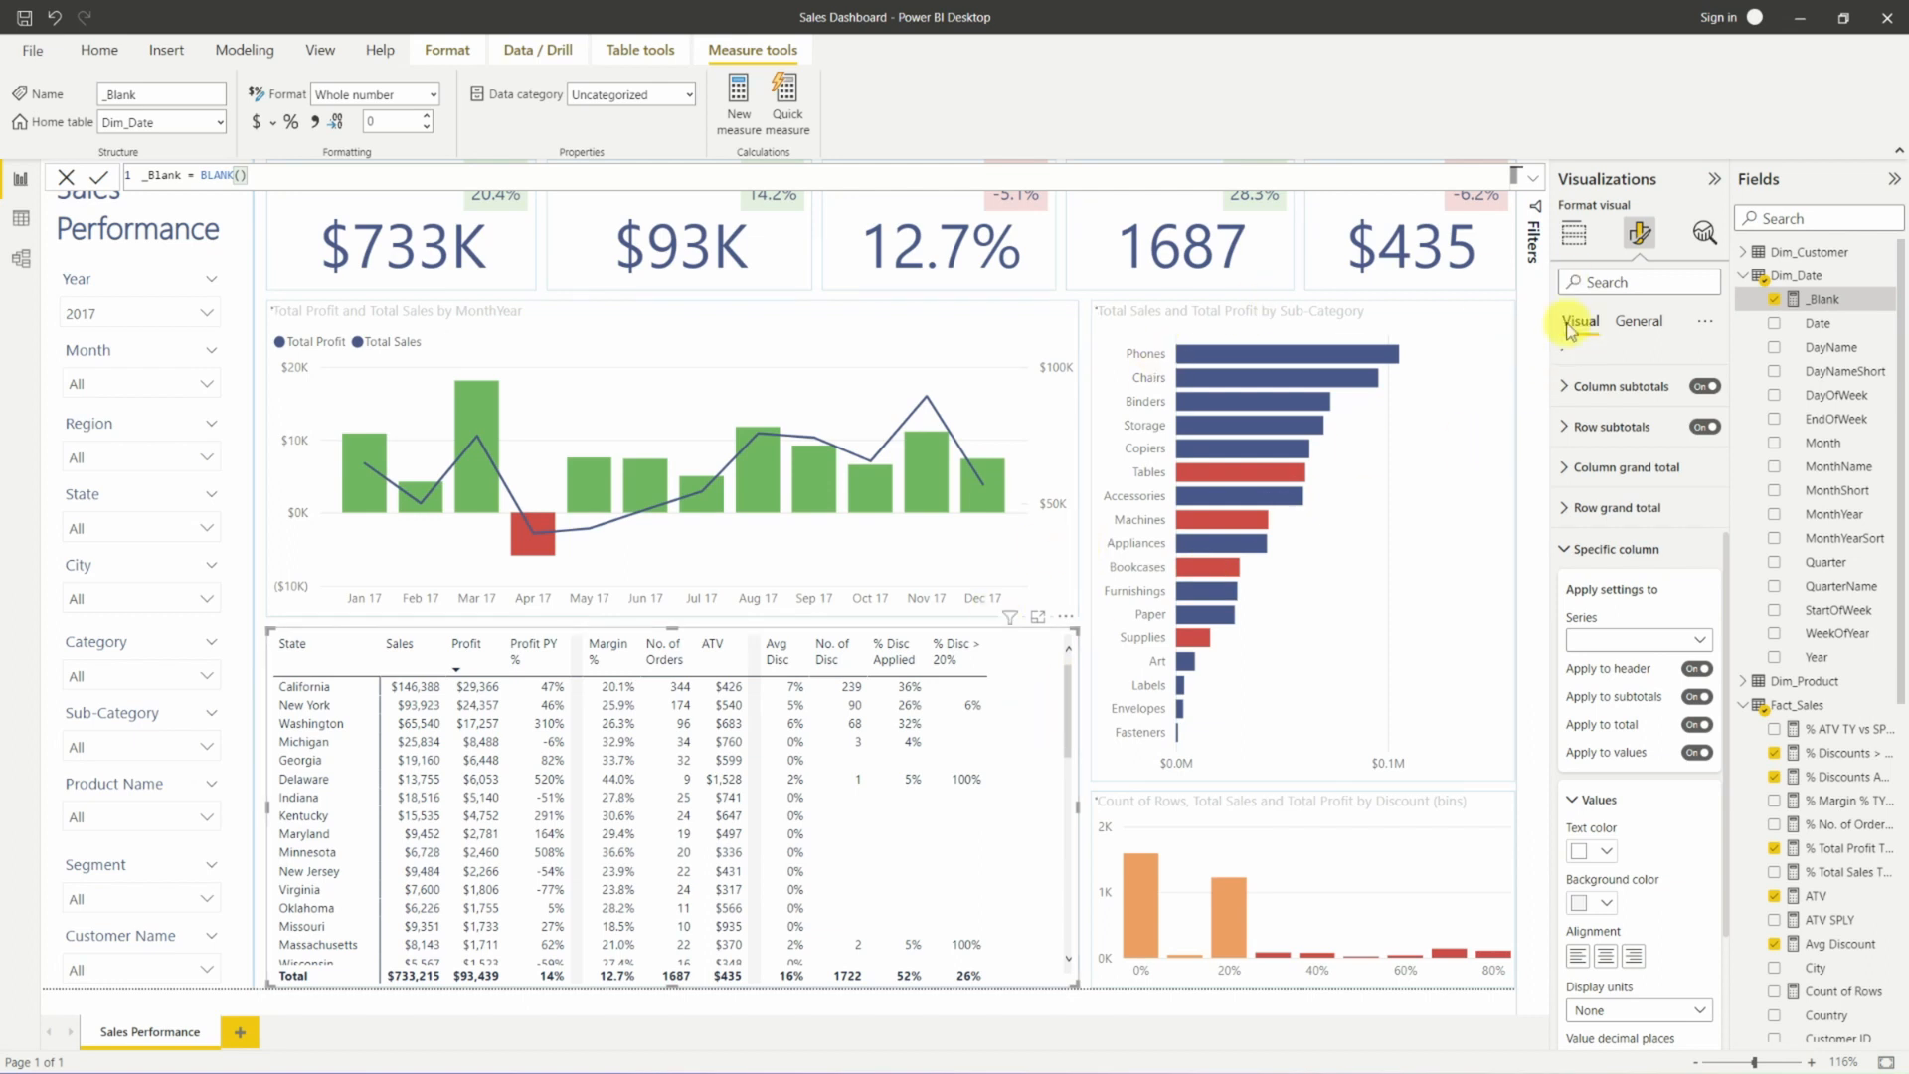
Set the border color in the state table's grid settings to the theme's light blue, after trying #c6dff3.
scroll(1623, 527, "up", 4)
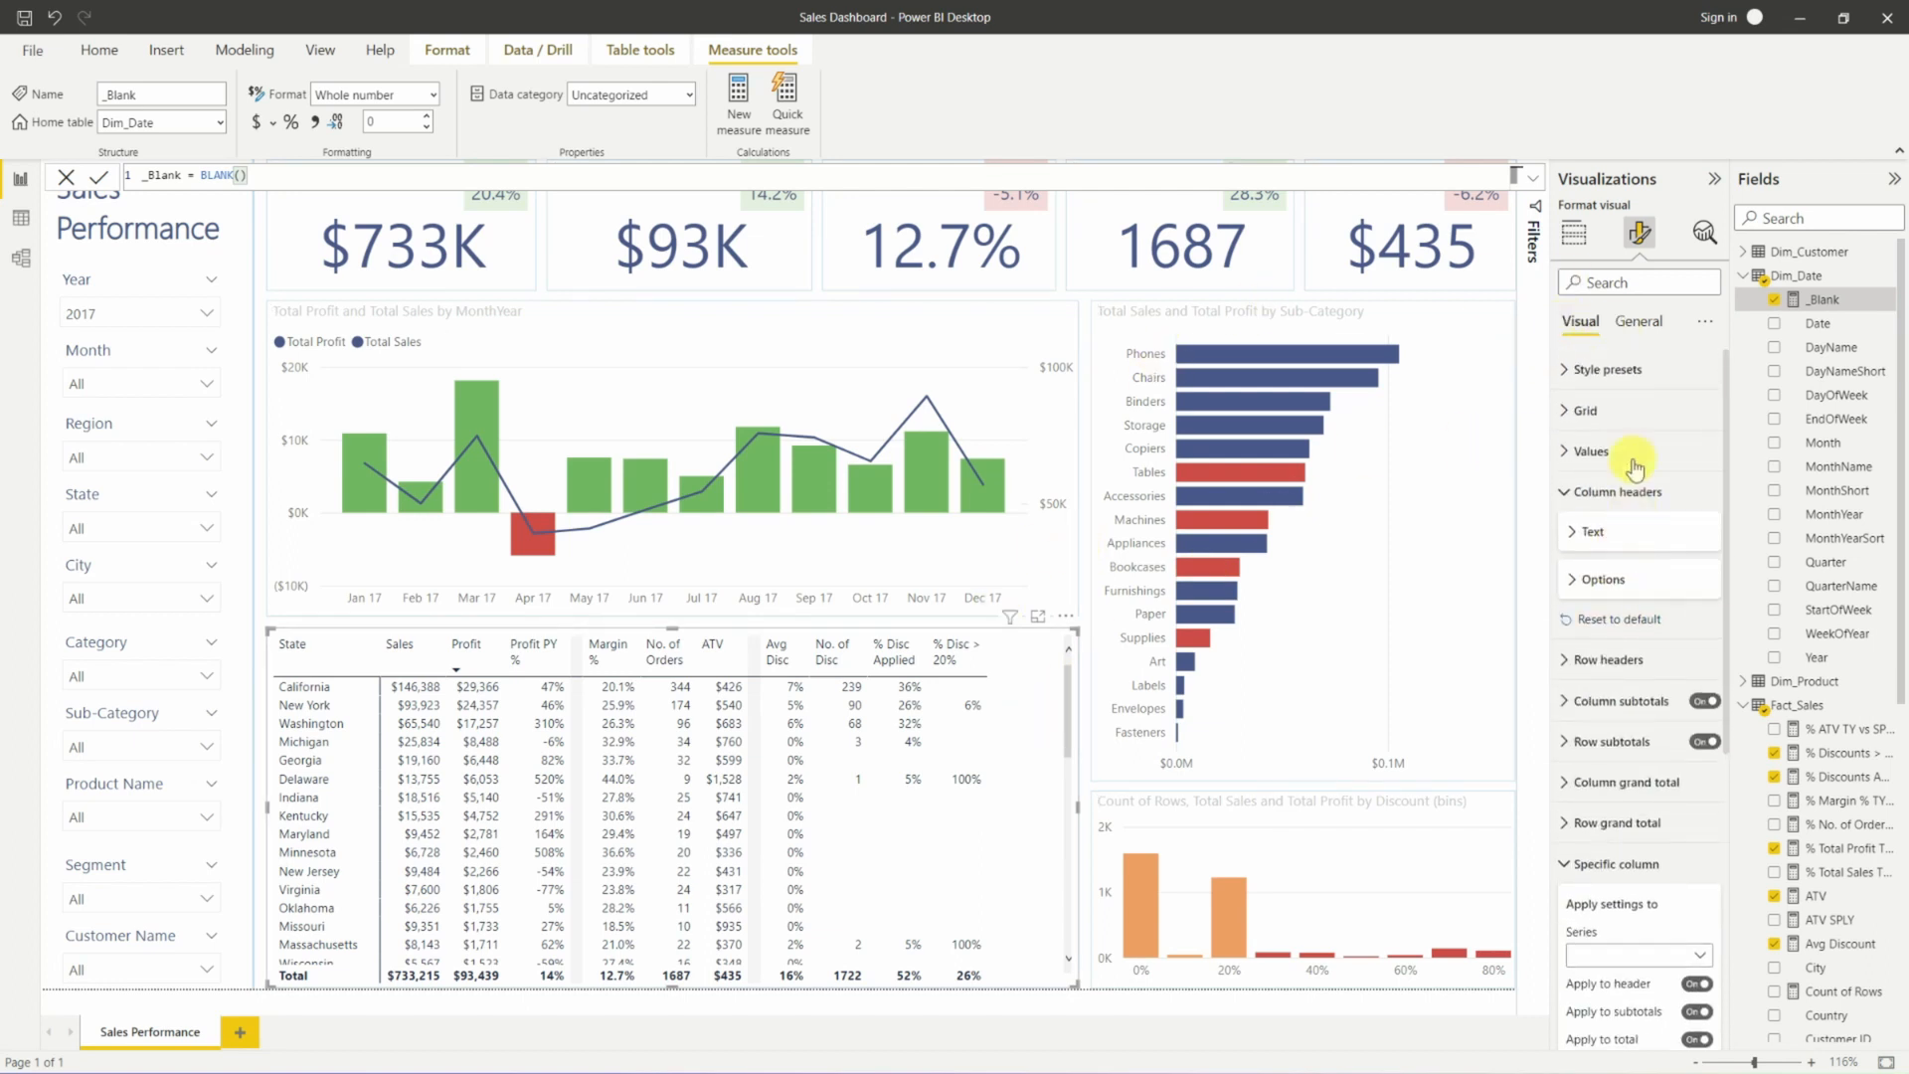
left_click(1631, 410)
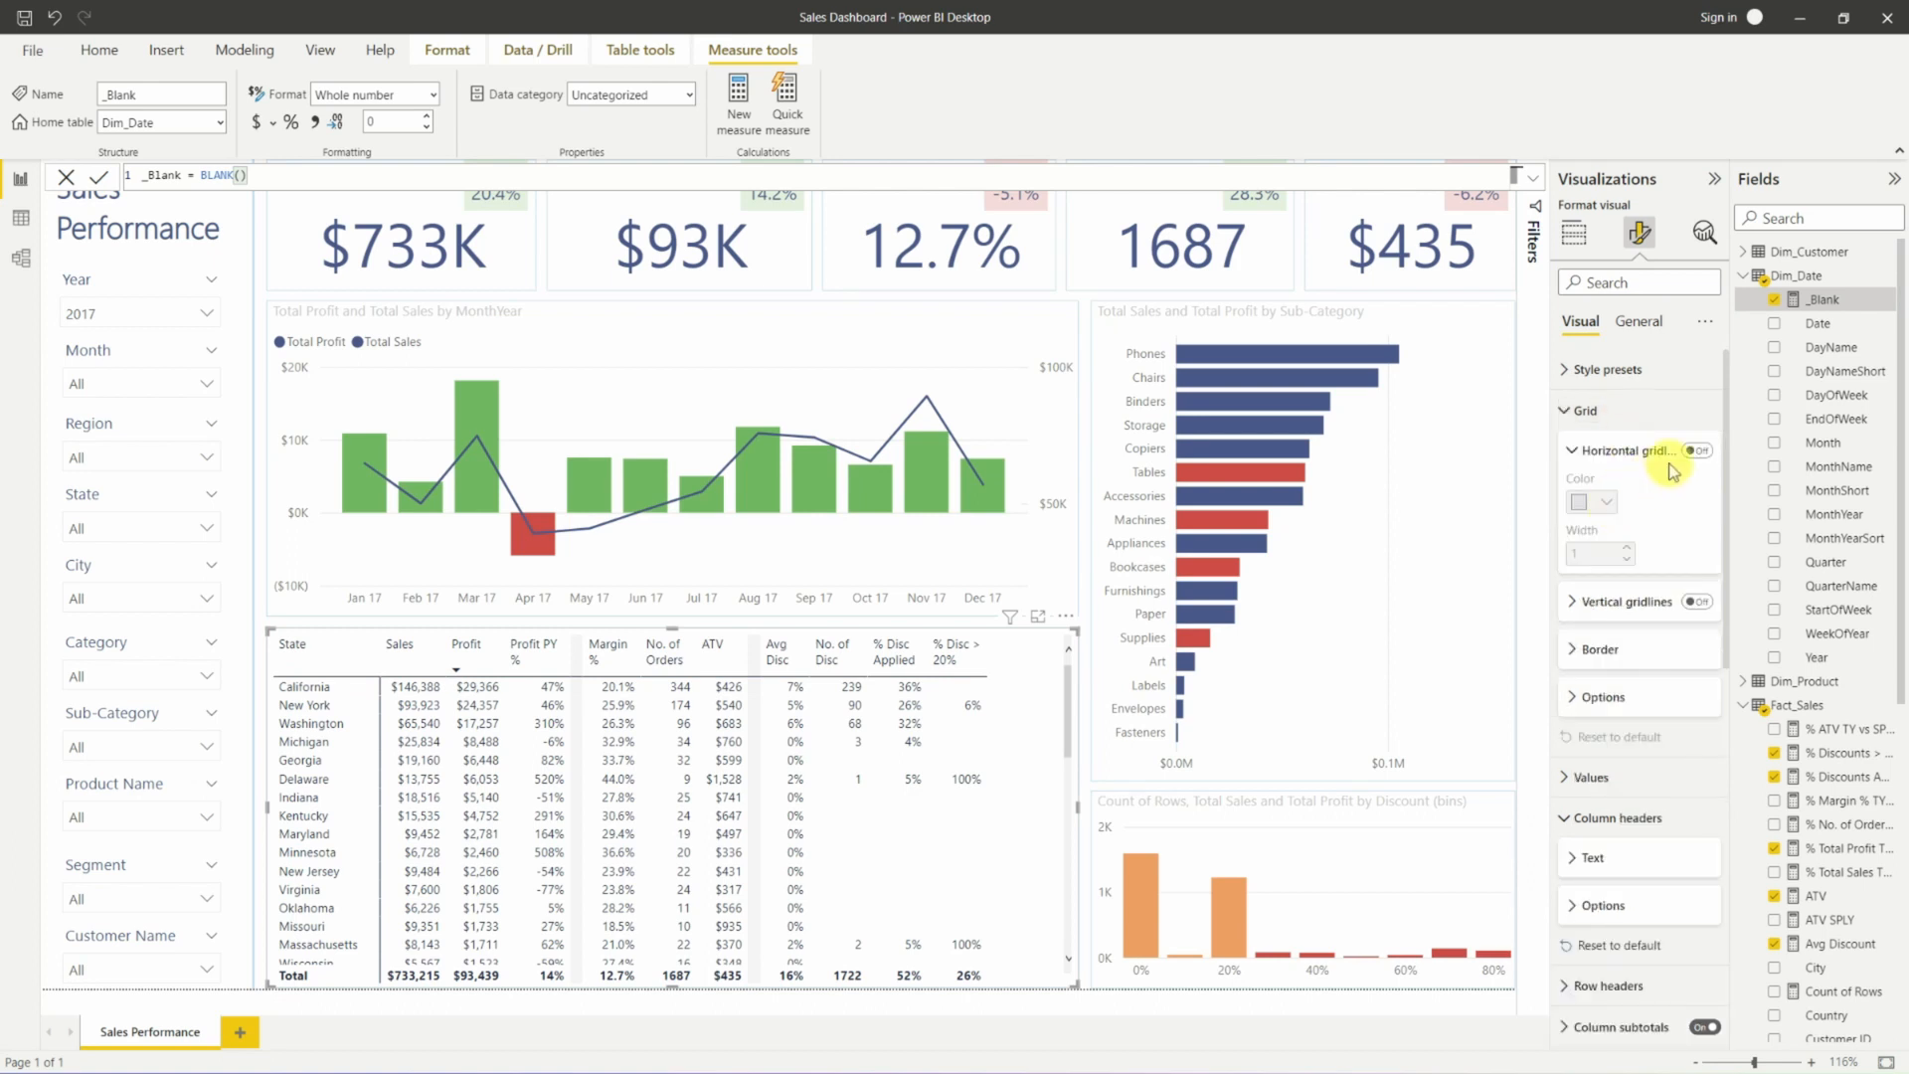
left_click(1603, 649)
left_click(1607, 865)
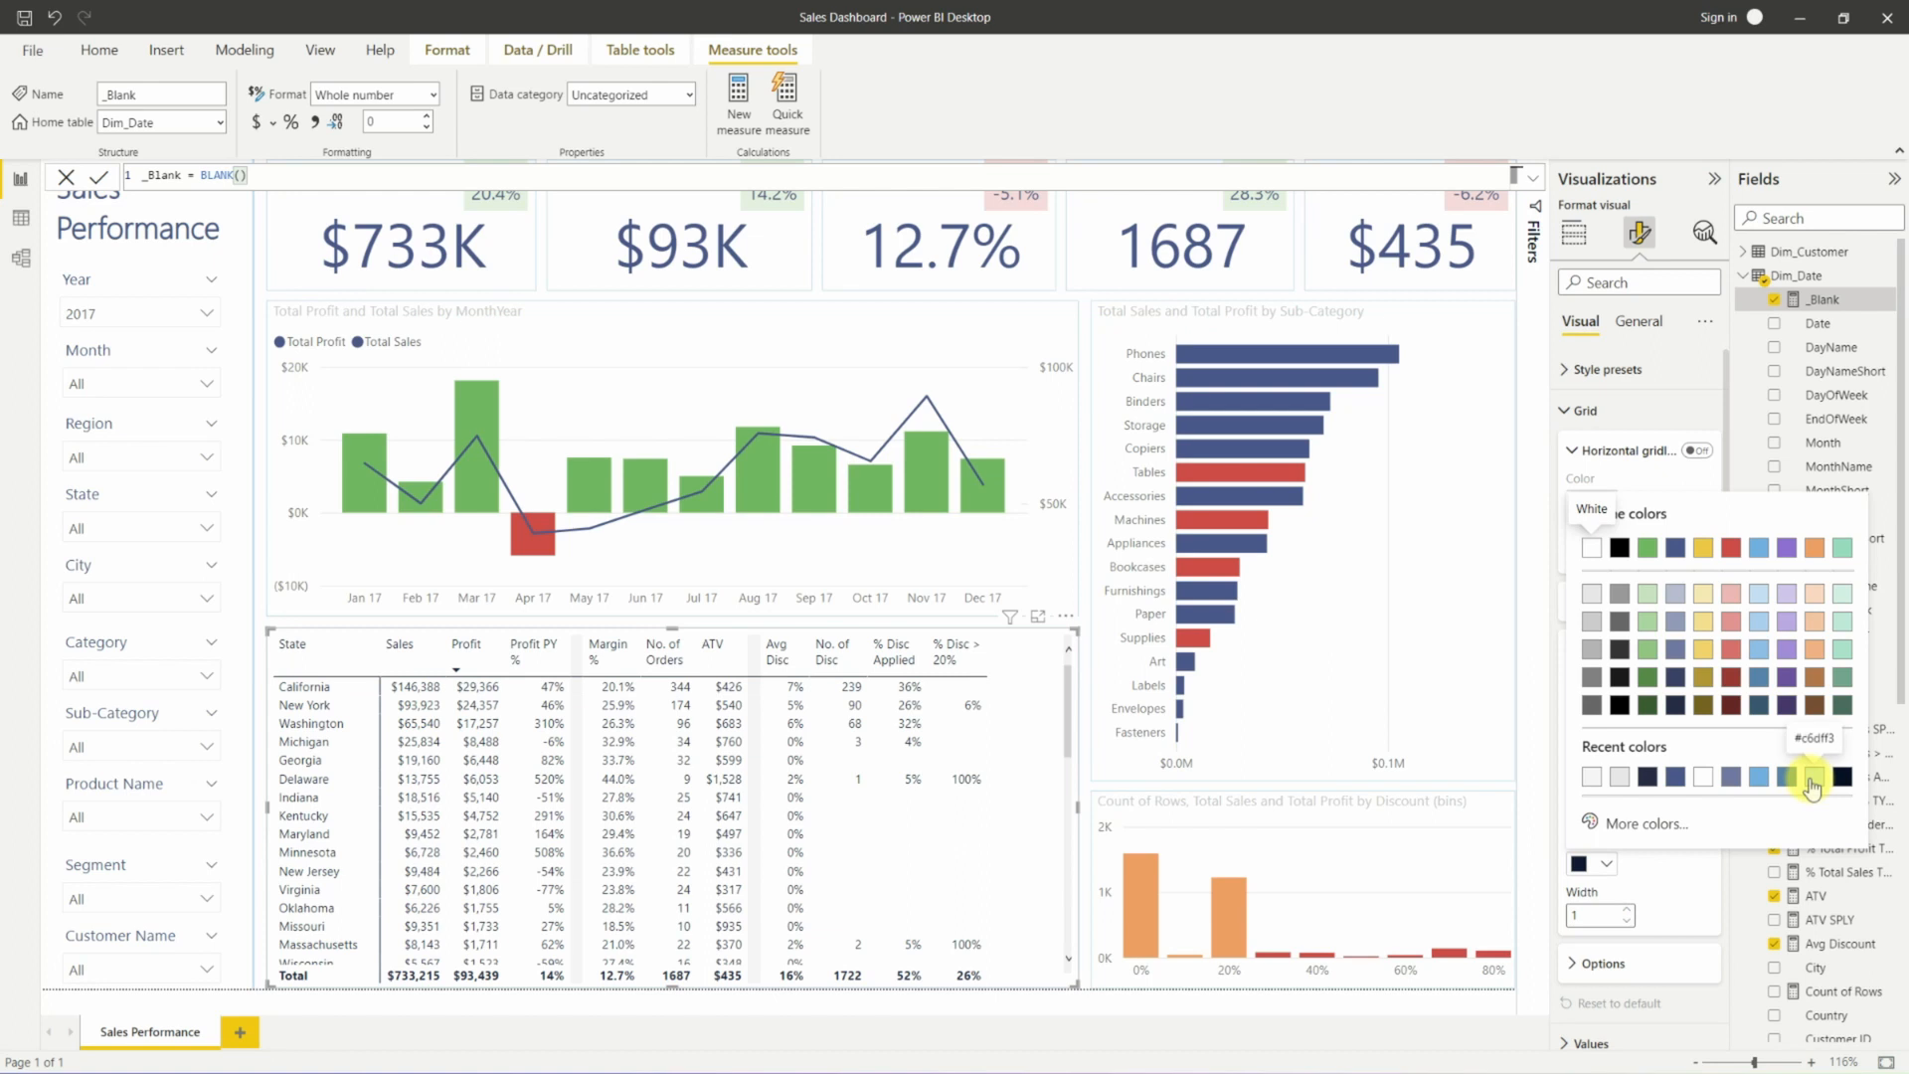
left_click(1812, 777)
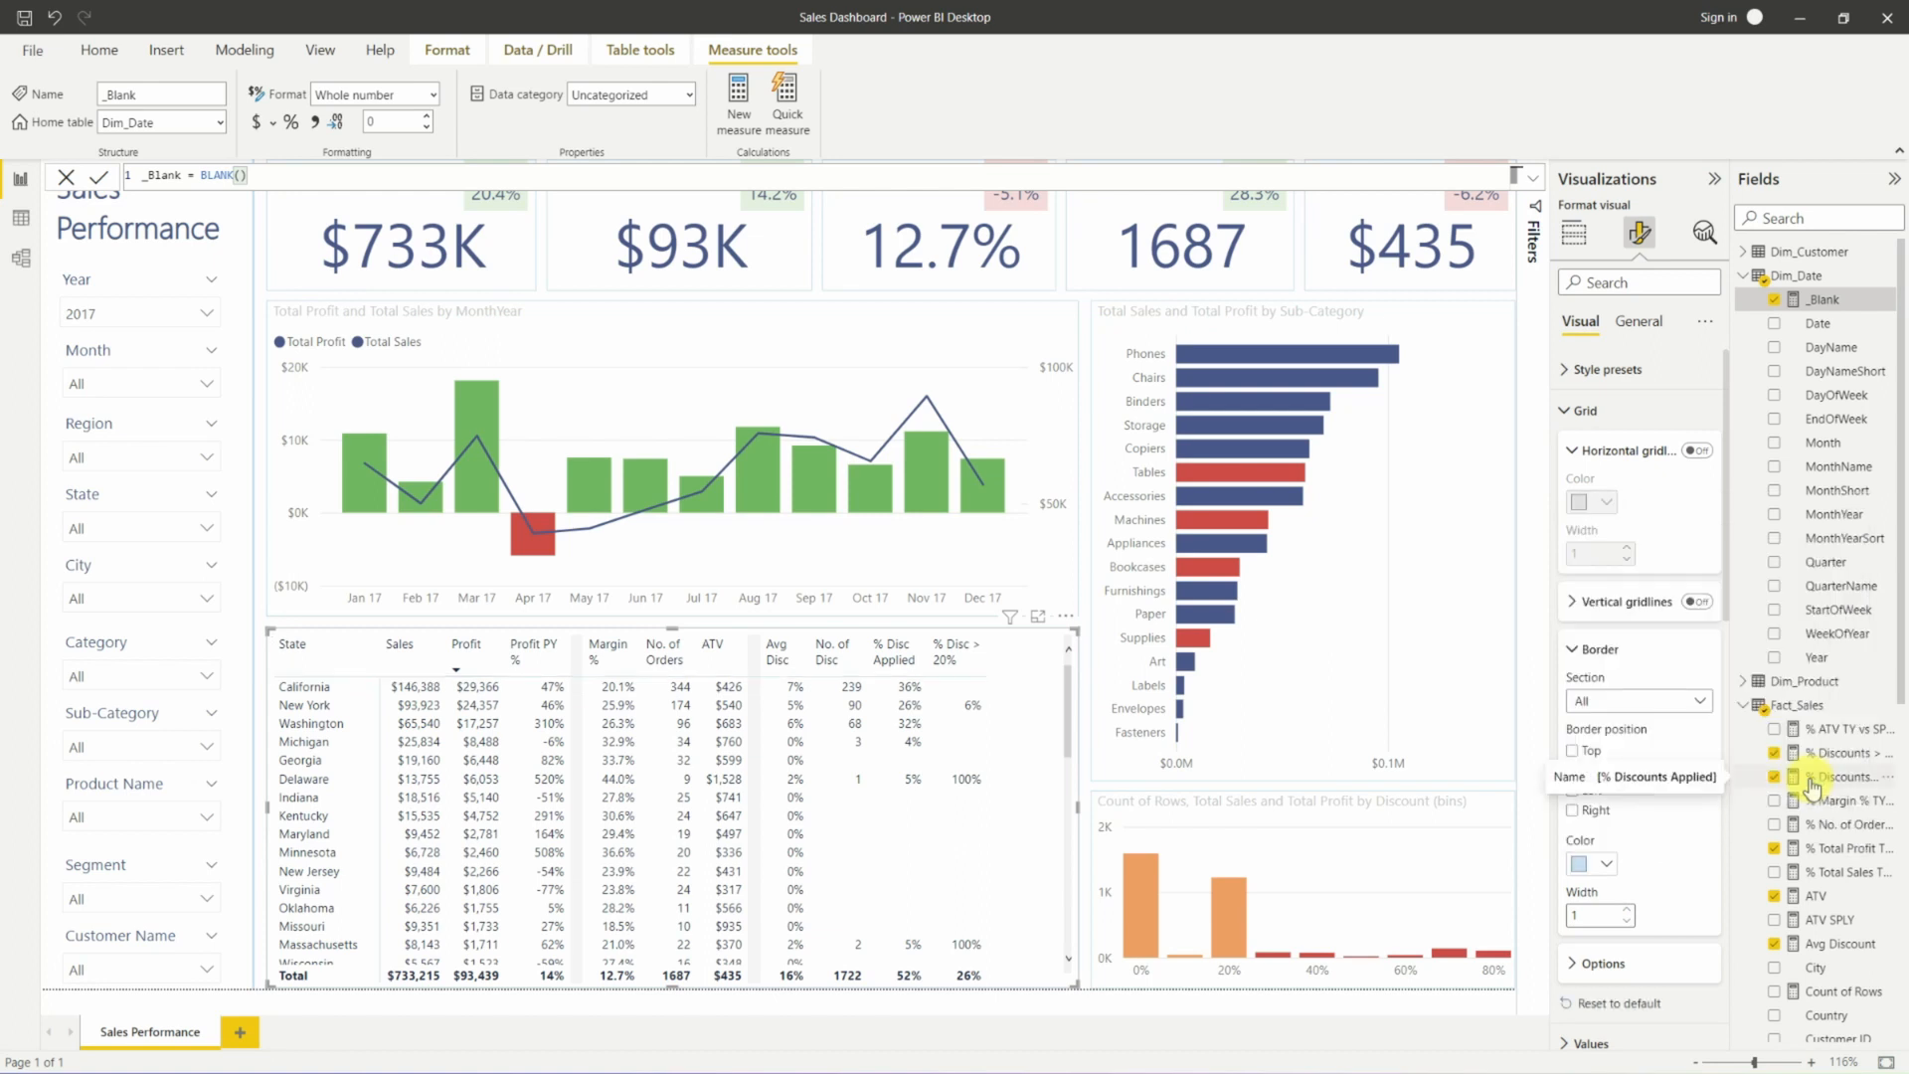
left_click(1606, 863)
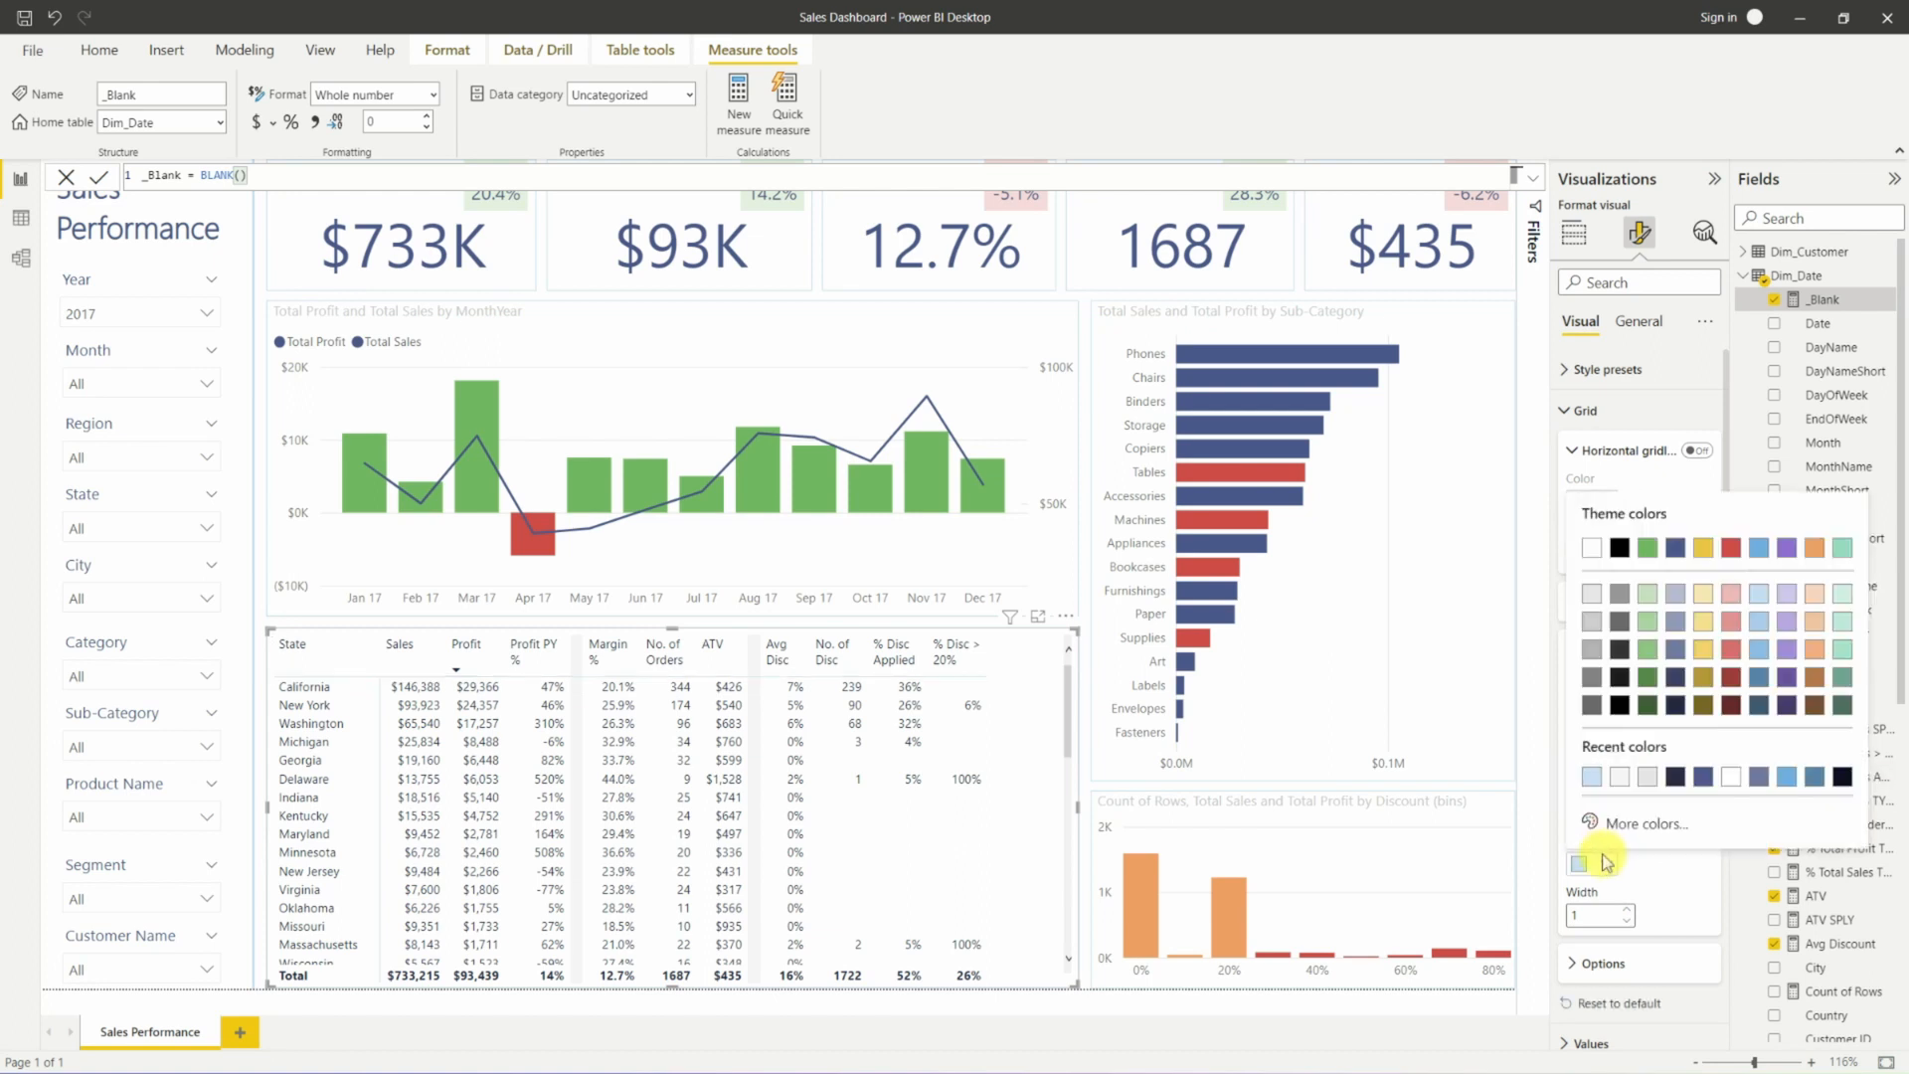
left_click(1758, 553)
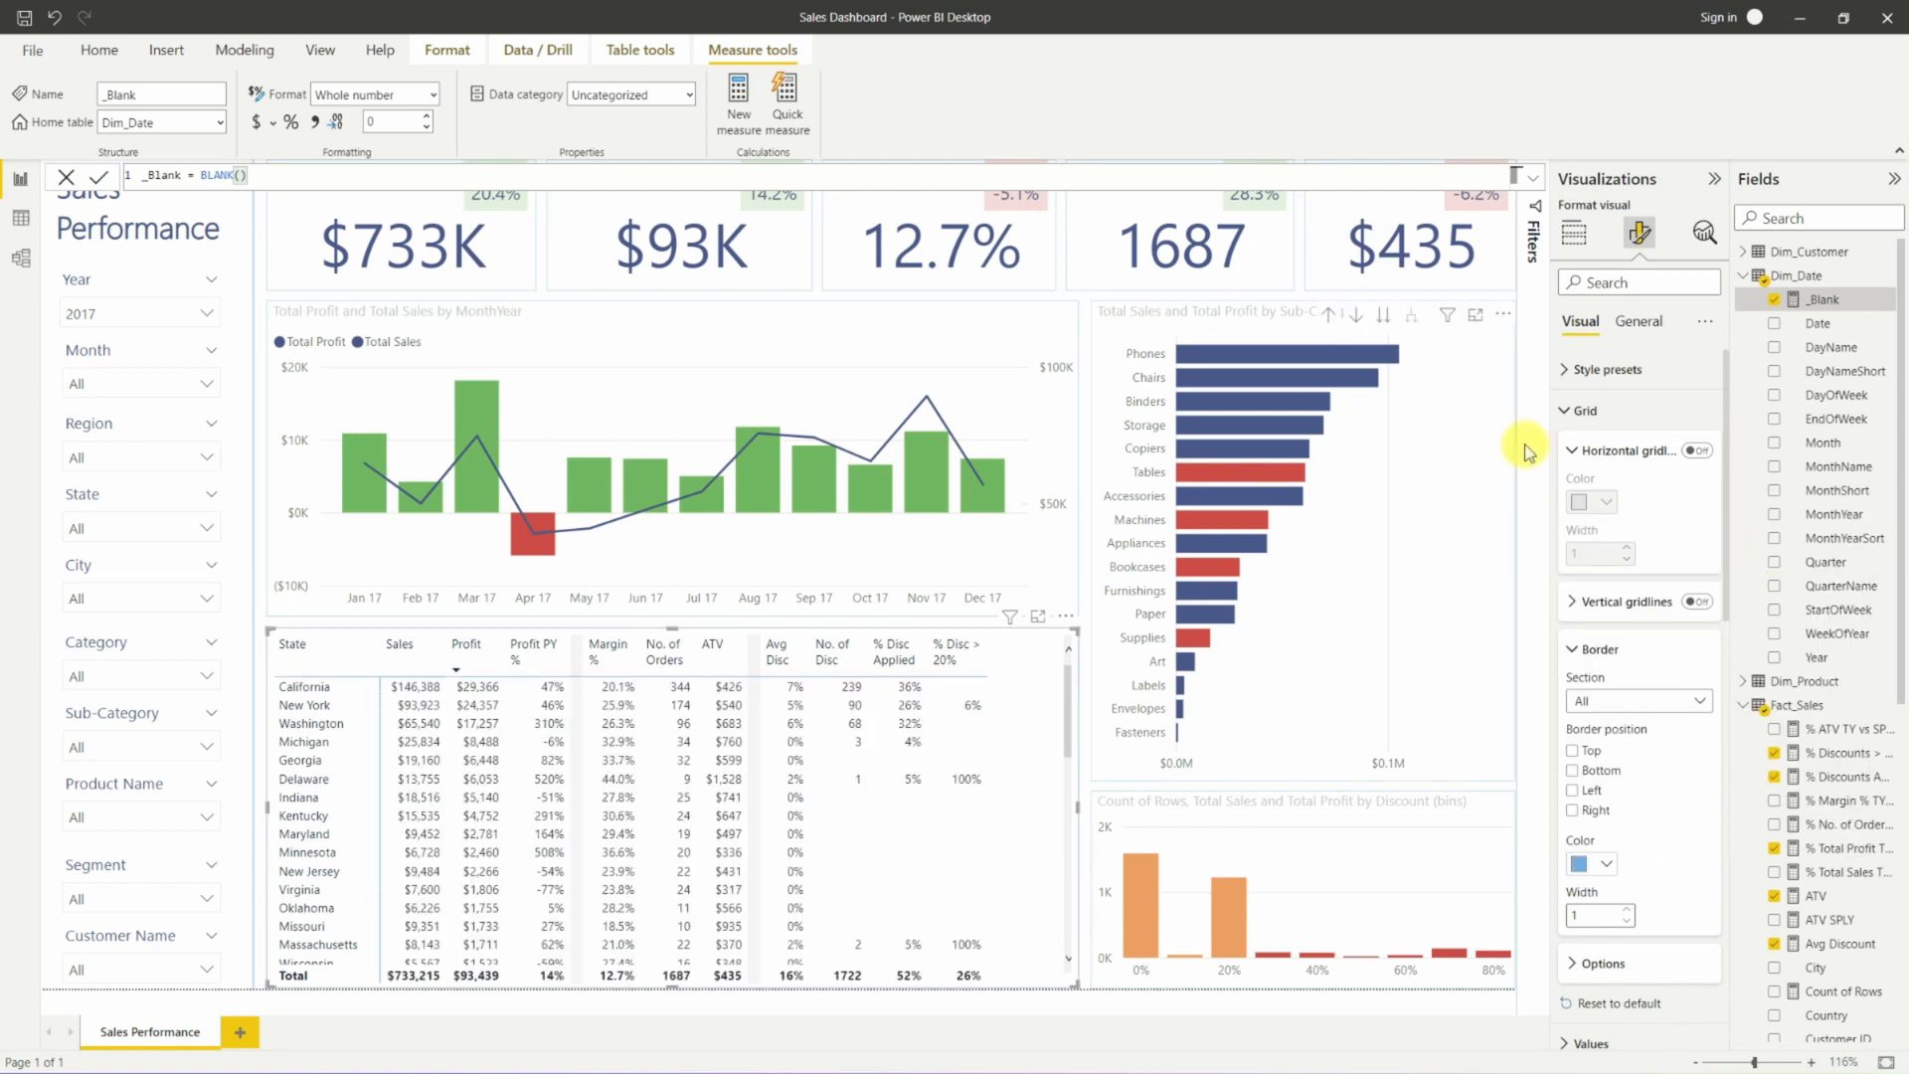
left_click(1581, 415)
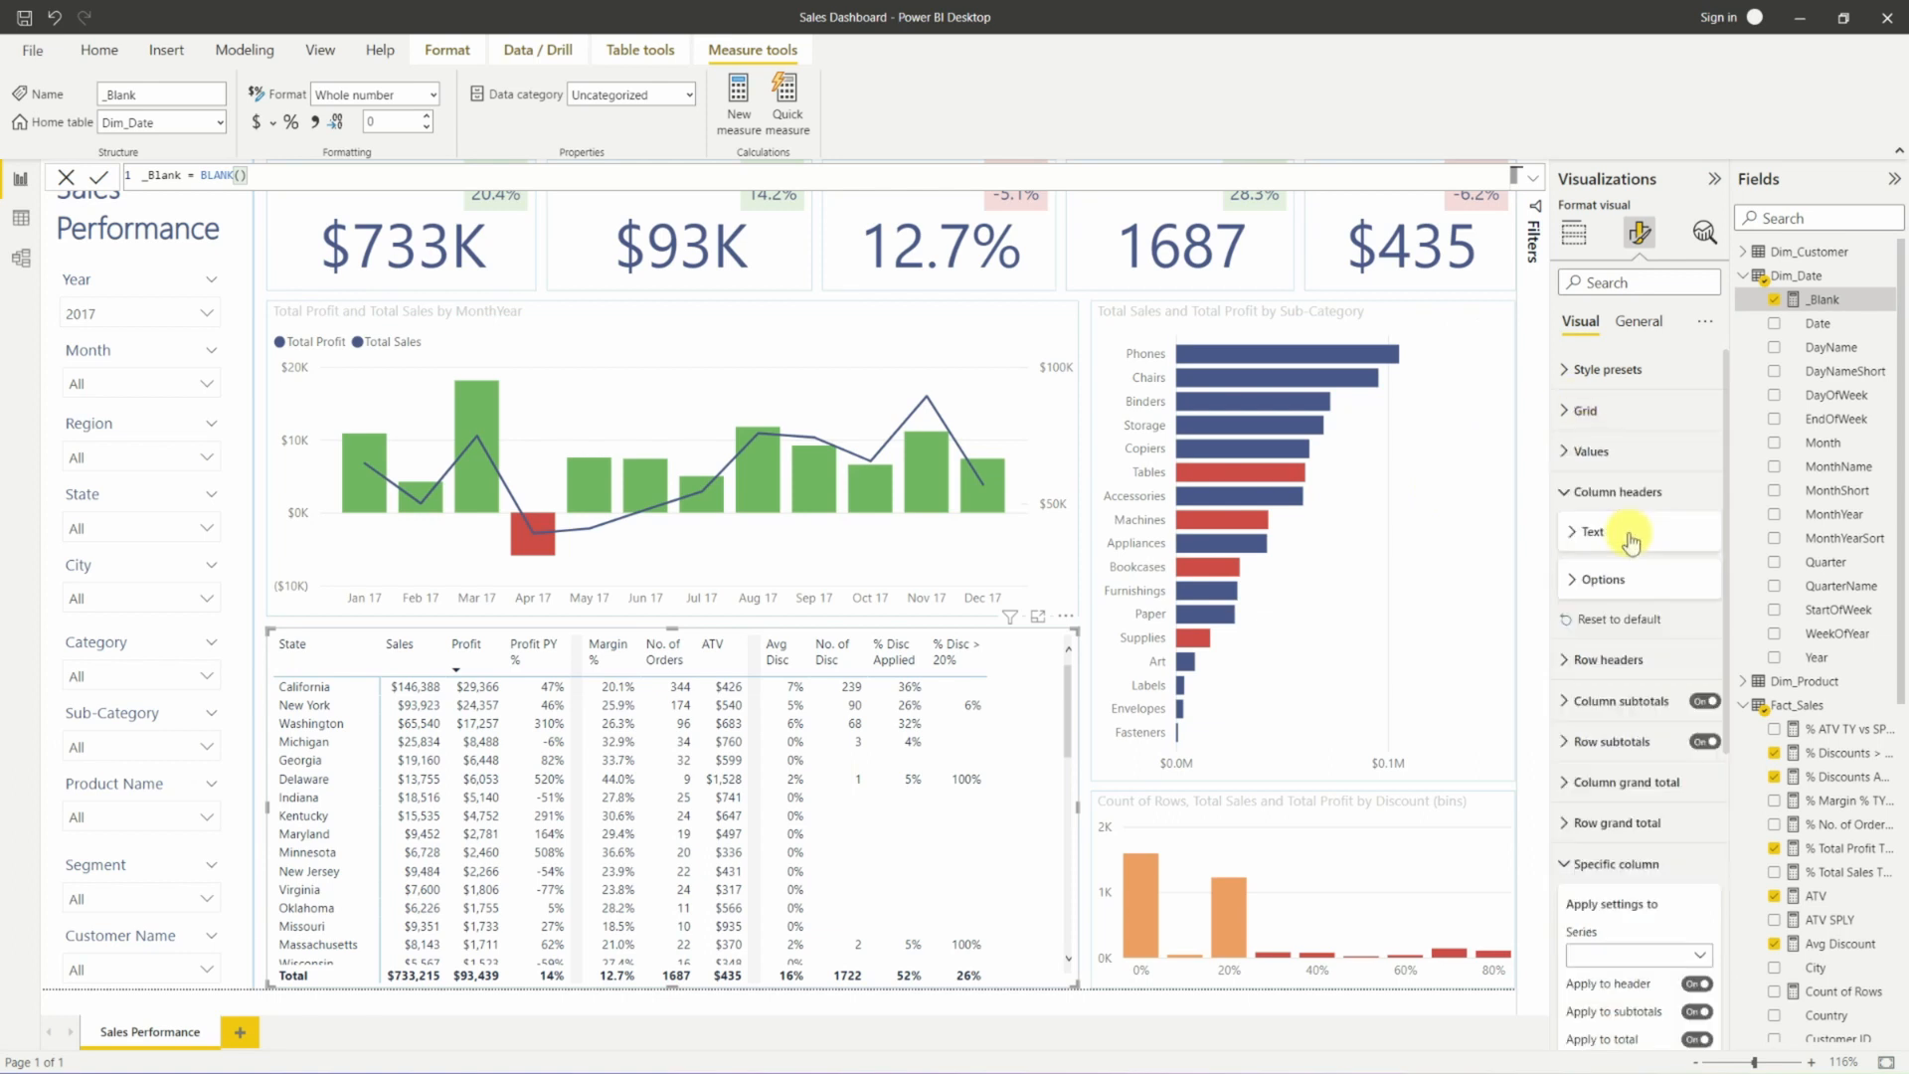
Set the font size of the state table's values to 9.
left_click(1591, 451)
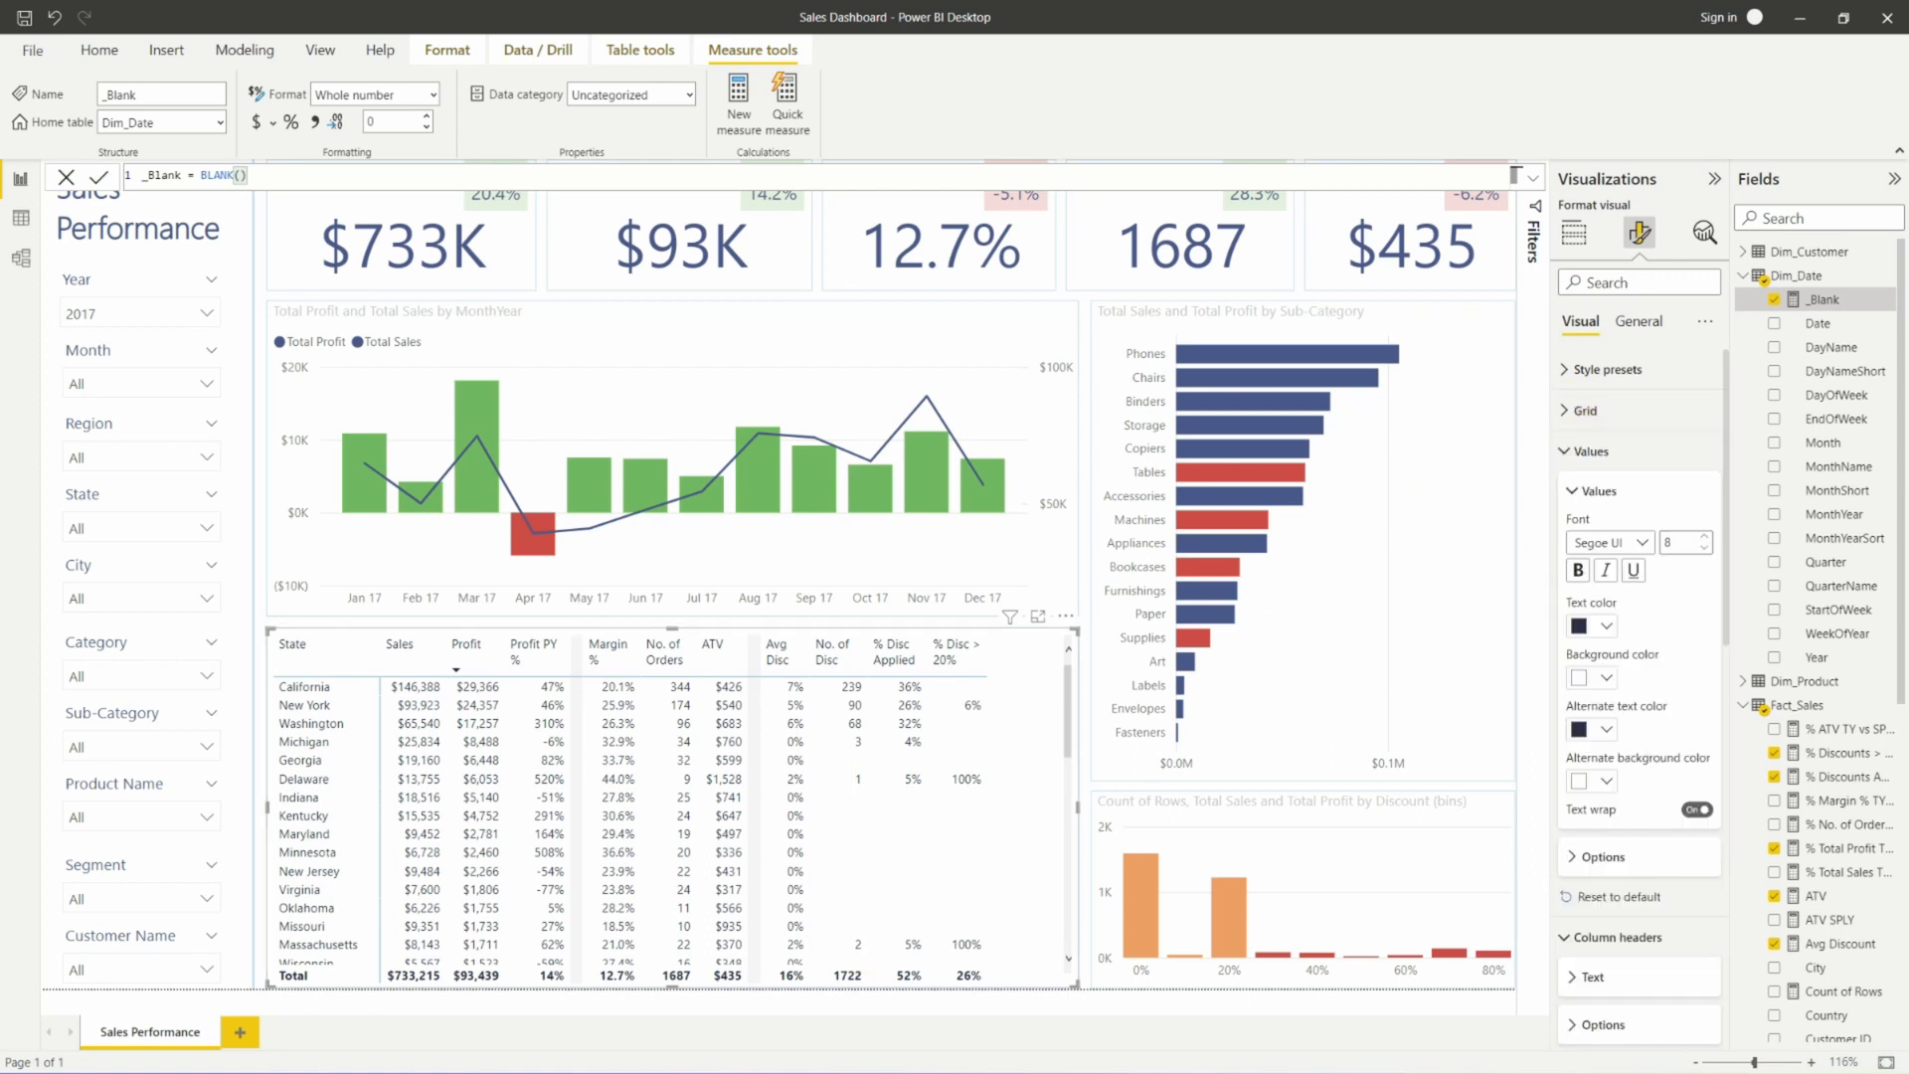
left_click(1706, 539)
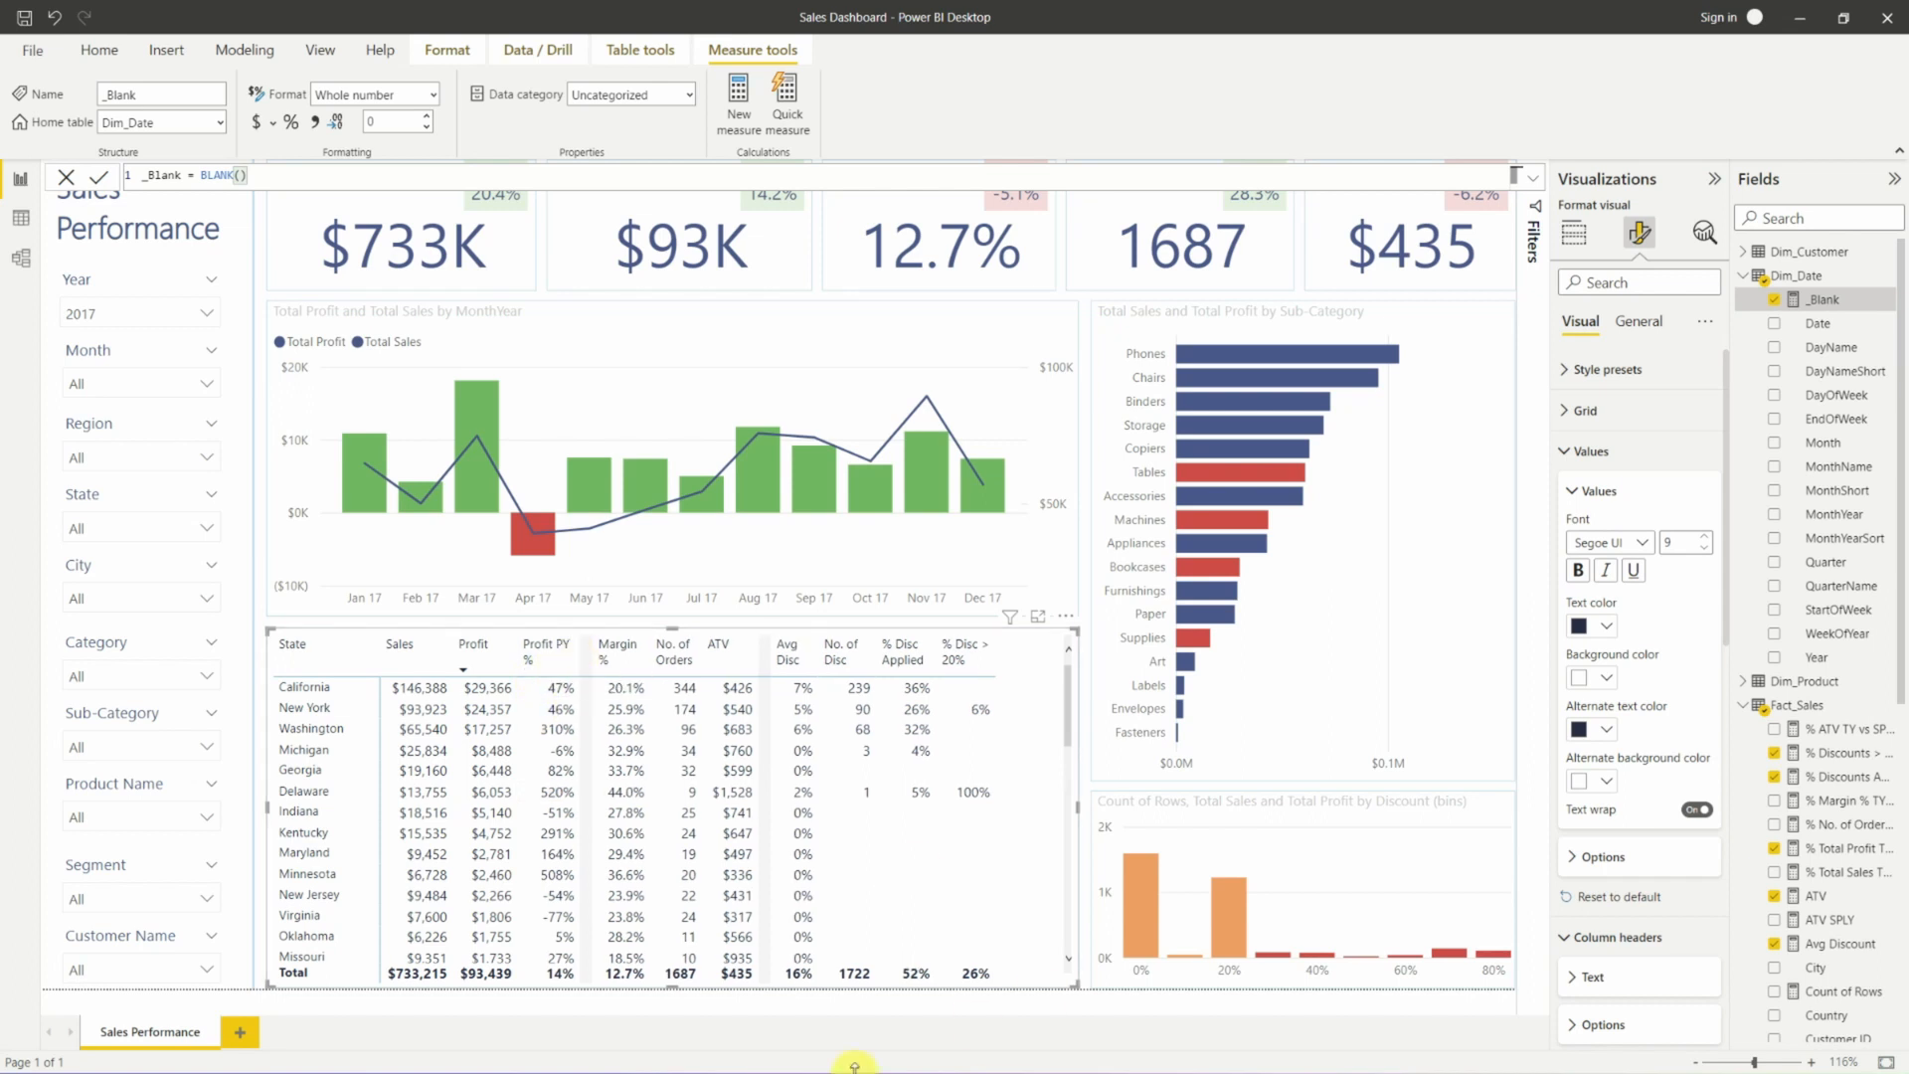
left_click(1579, 451)
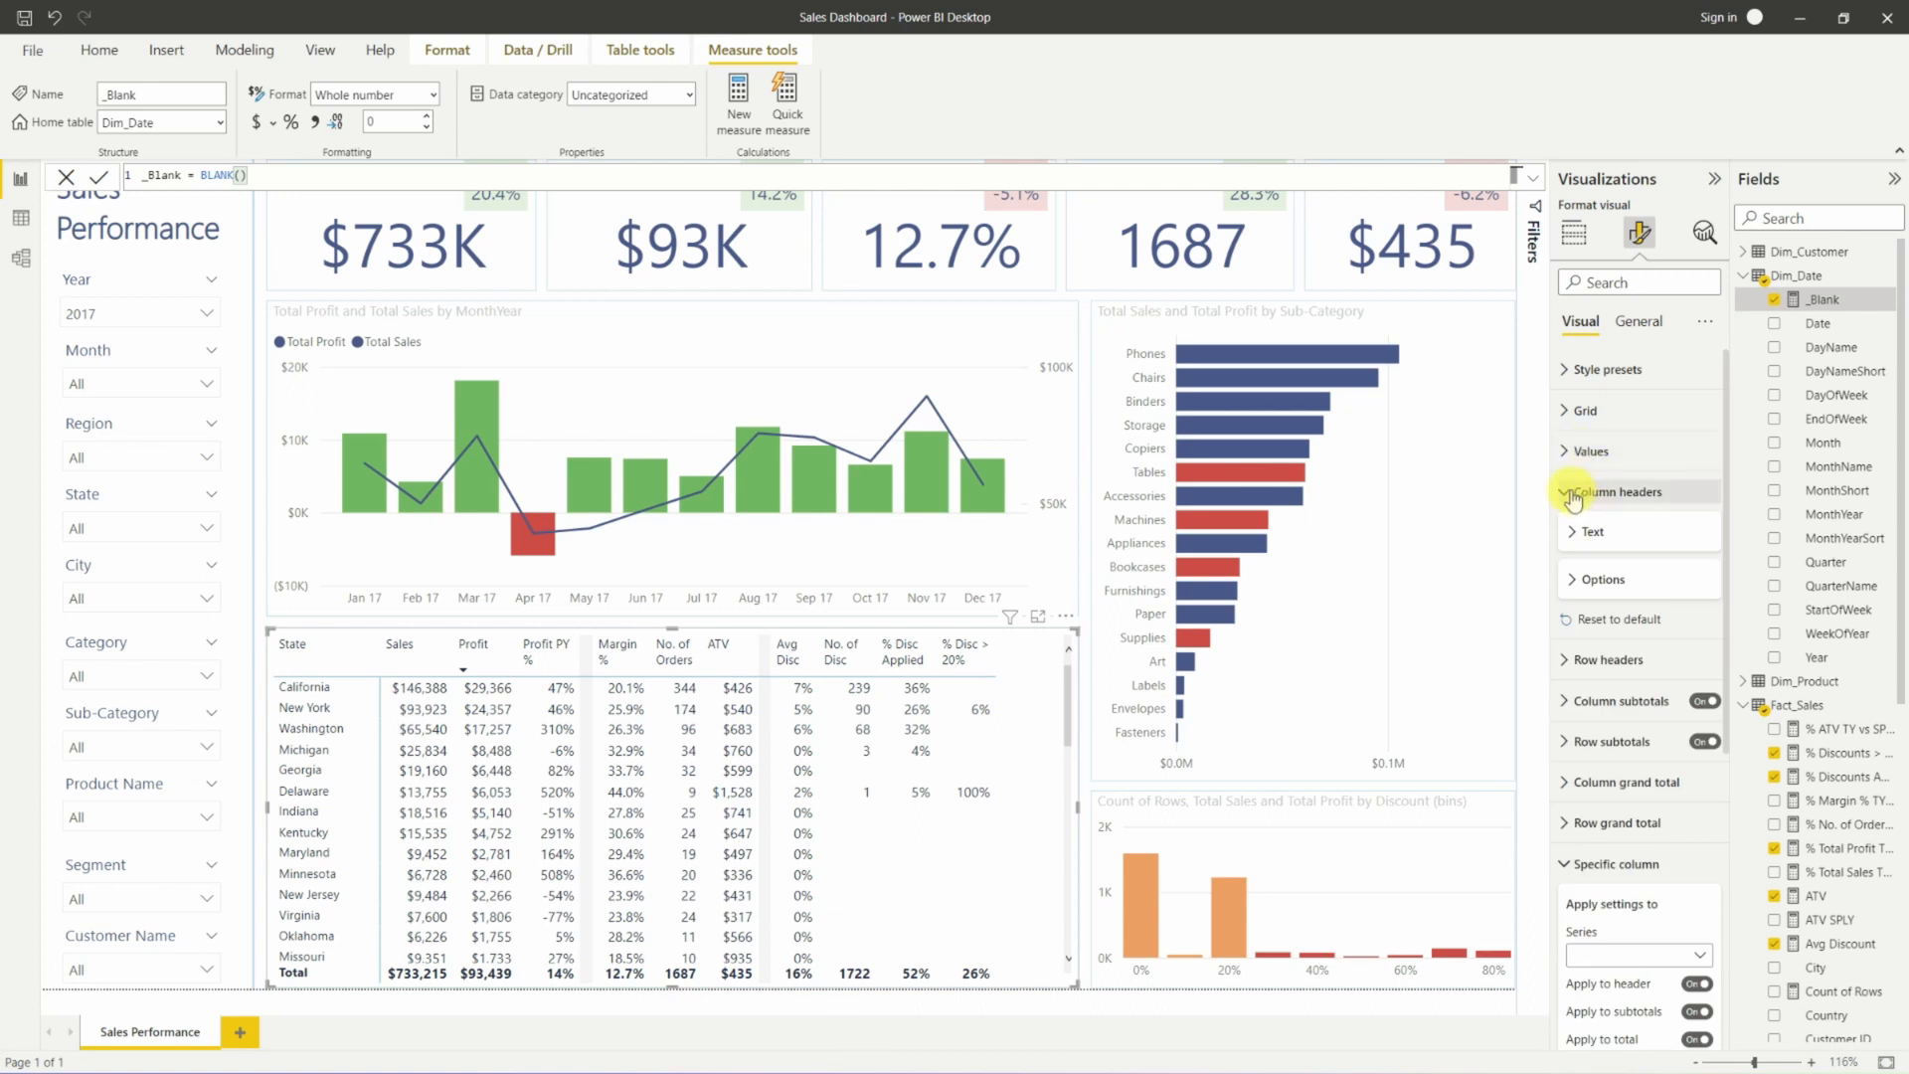
Set the font size of the state table's column headers and row headers to 9.
left_click(1570, 533)
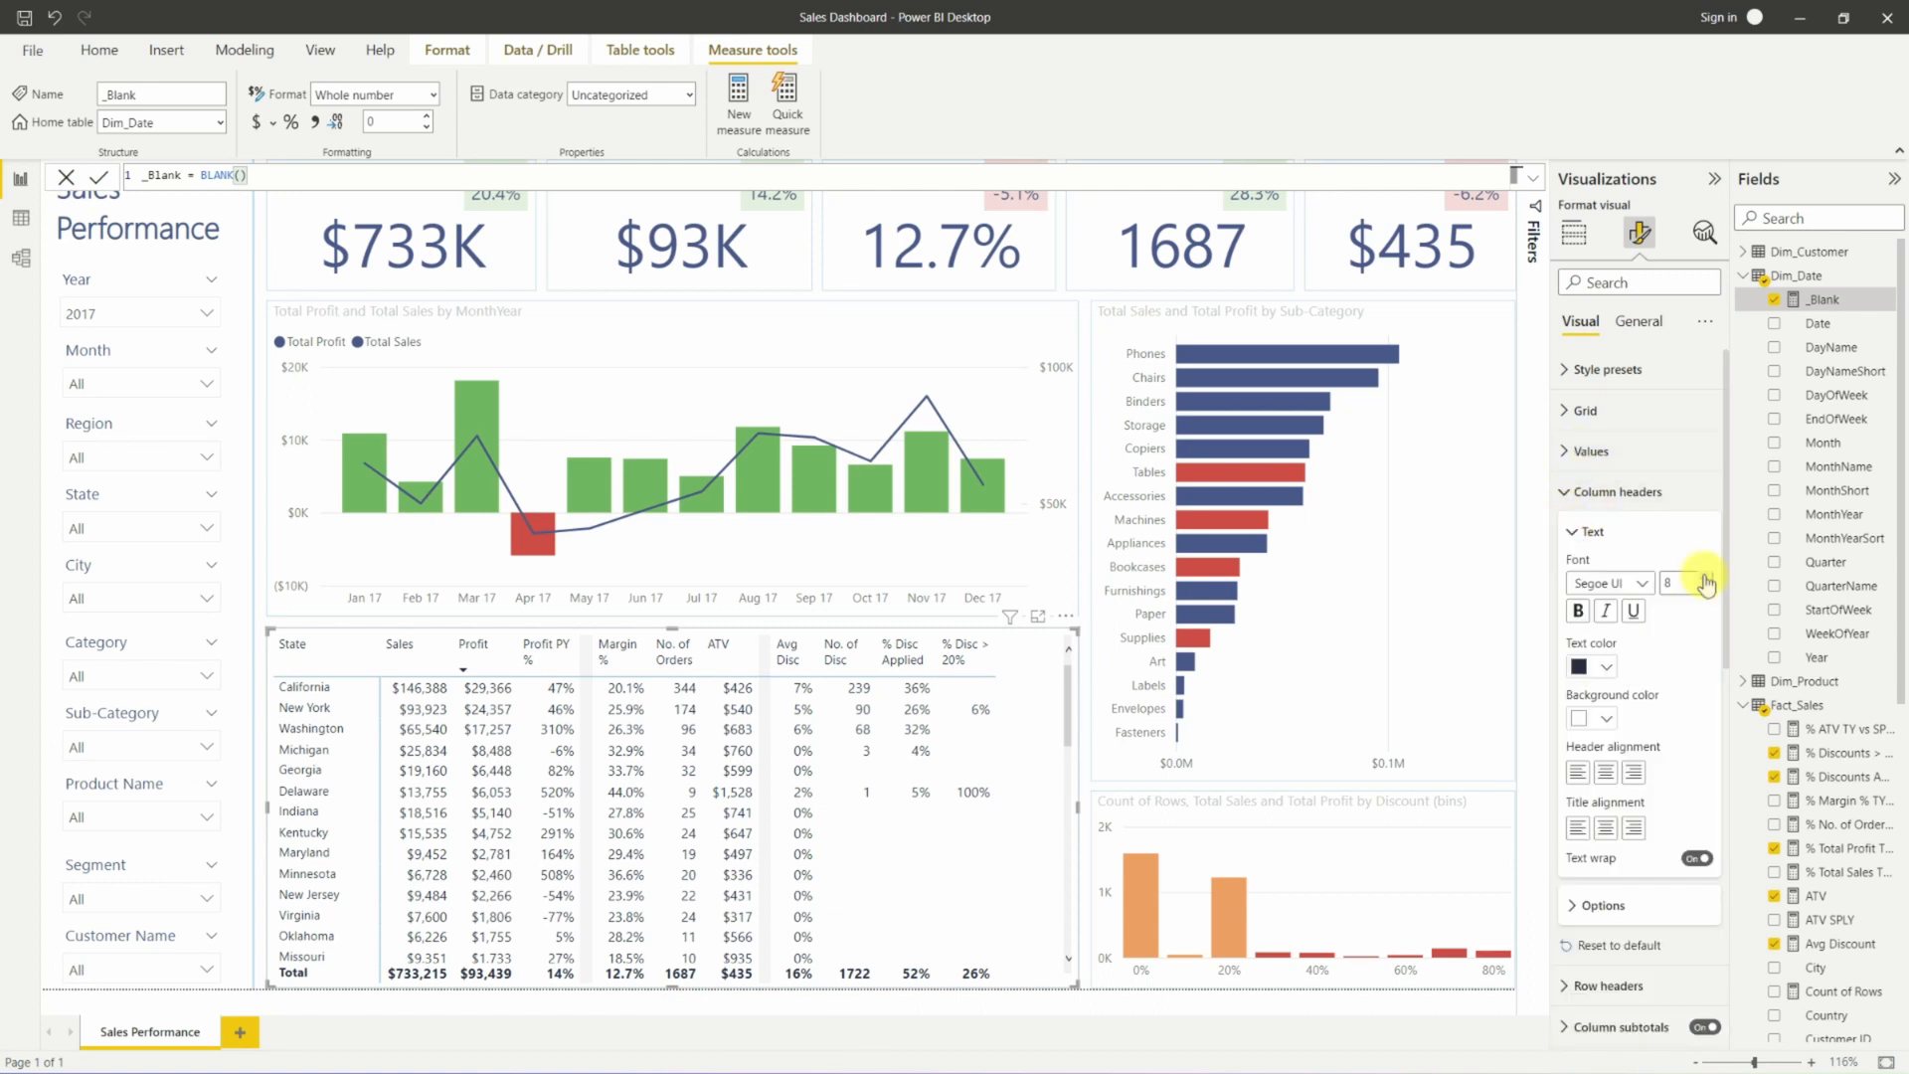
left_click(1705, 577)
left_click(1595, 660)
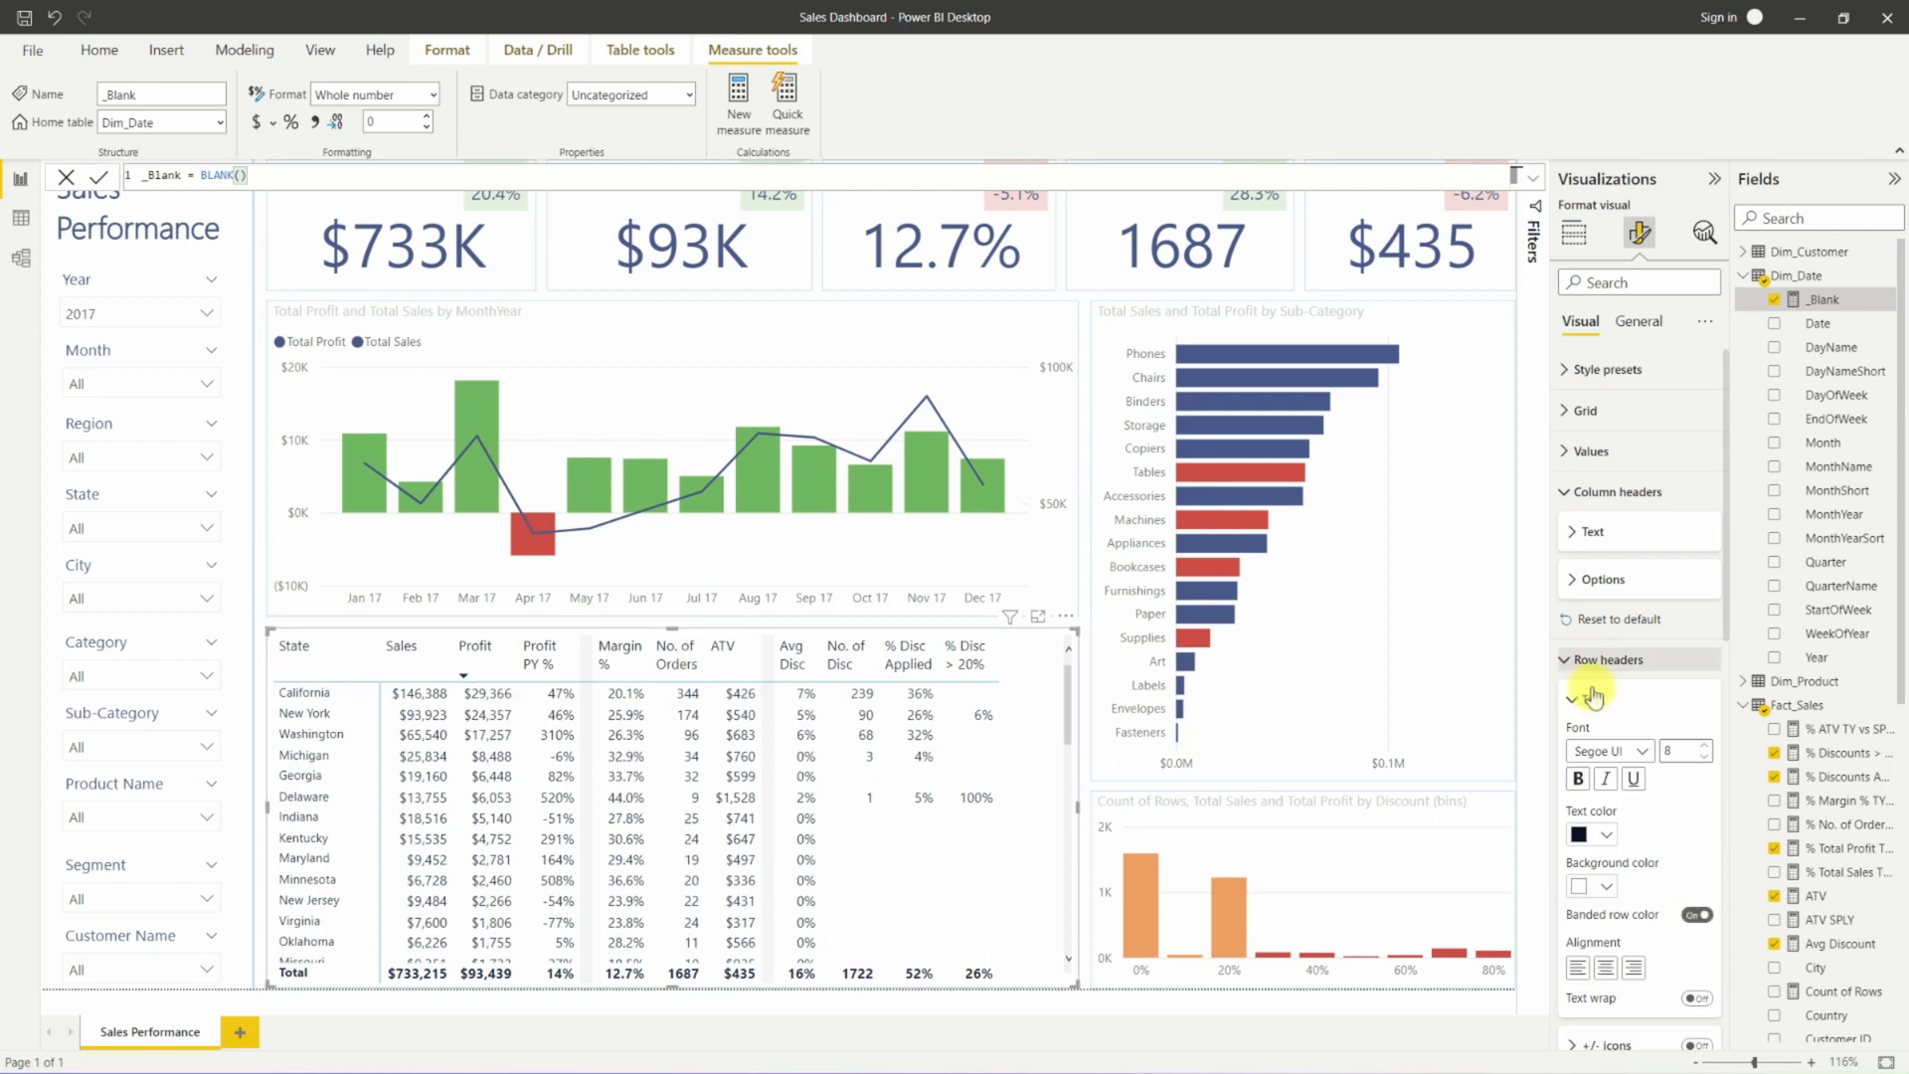
left_click(1710, 745)
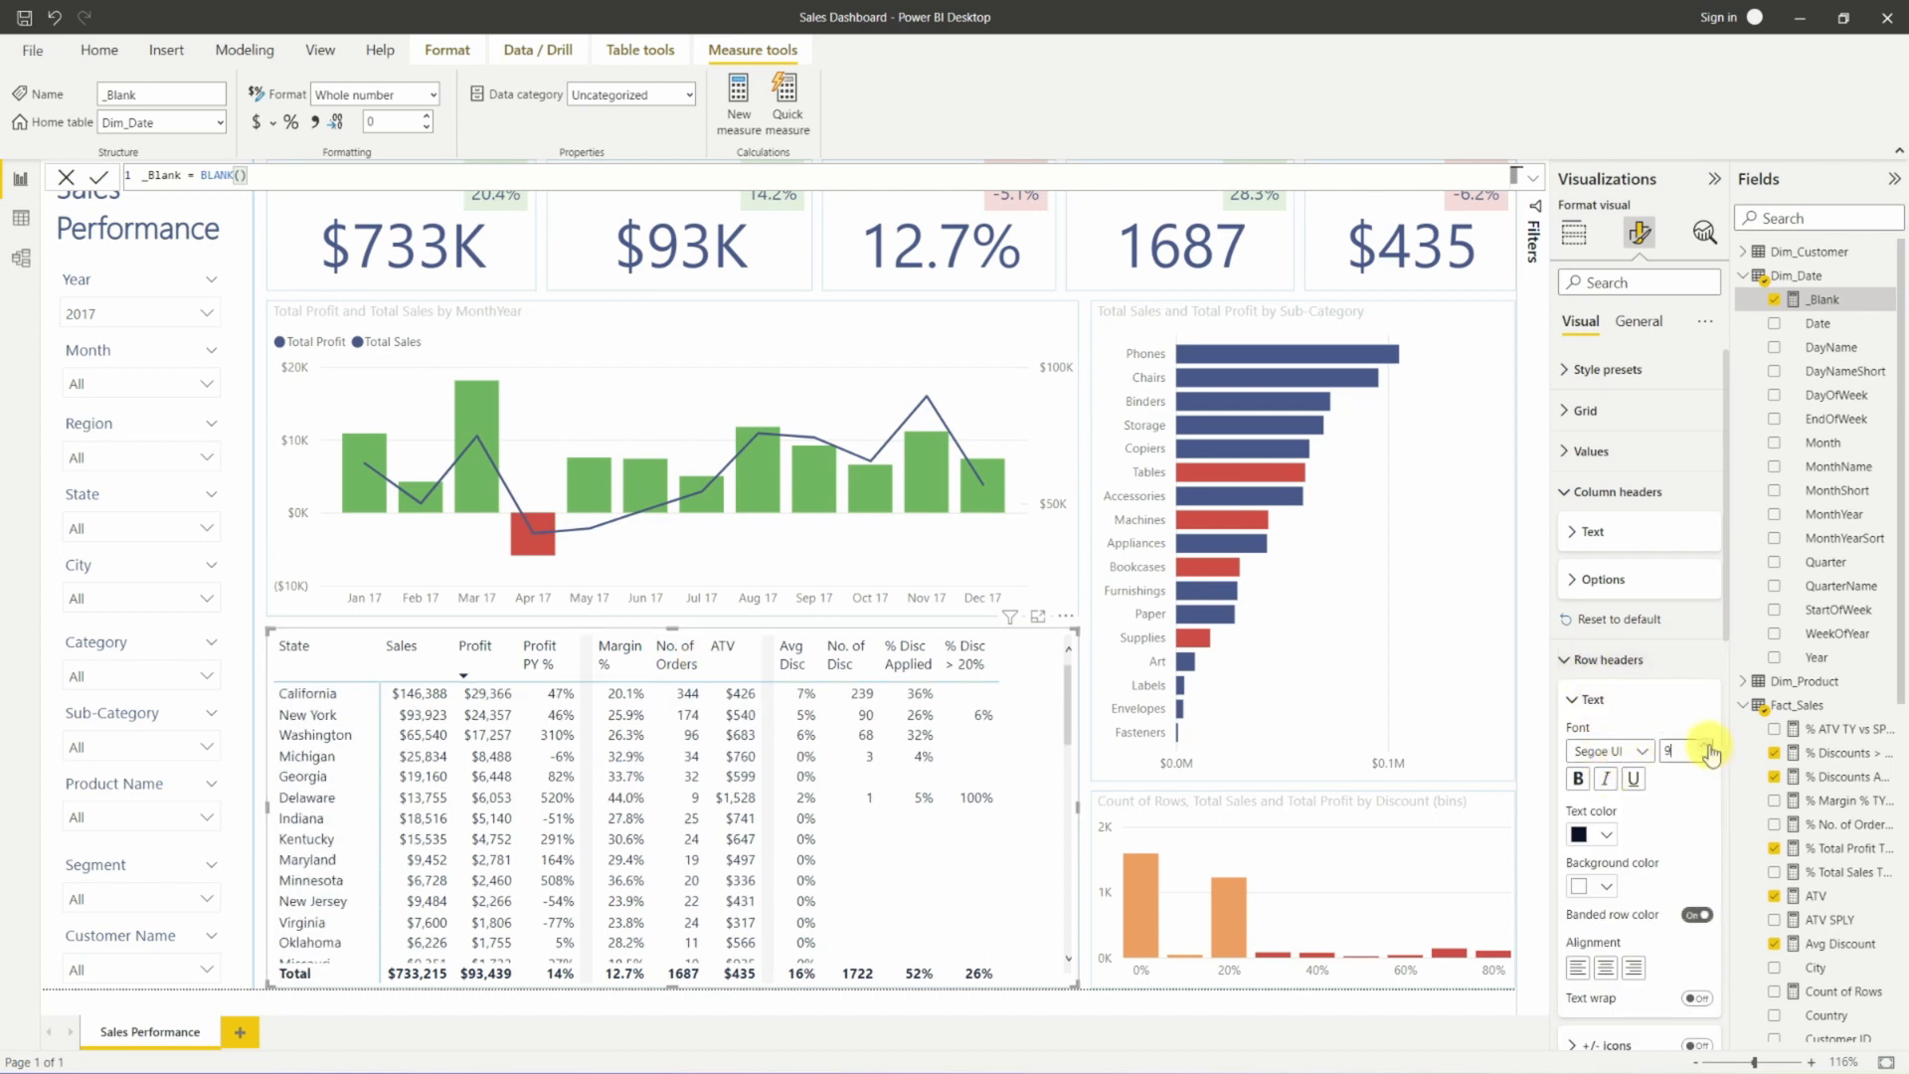
Turn off the horizontal gridlines in the monthly Total Profit and Total Sales chart.
left_click(850, 579)
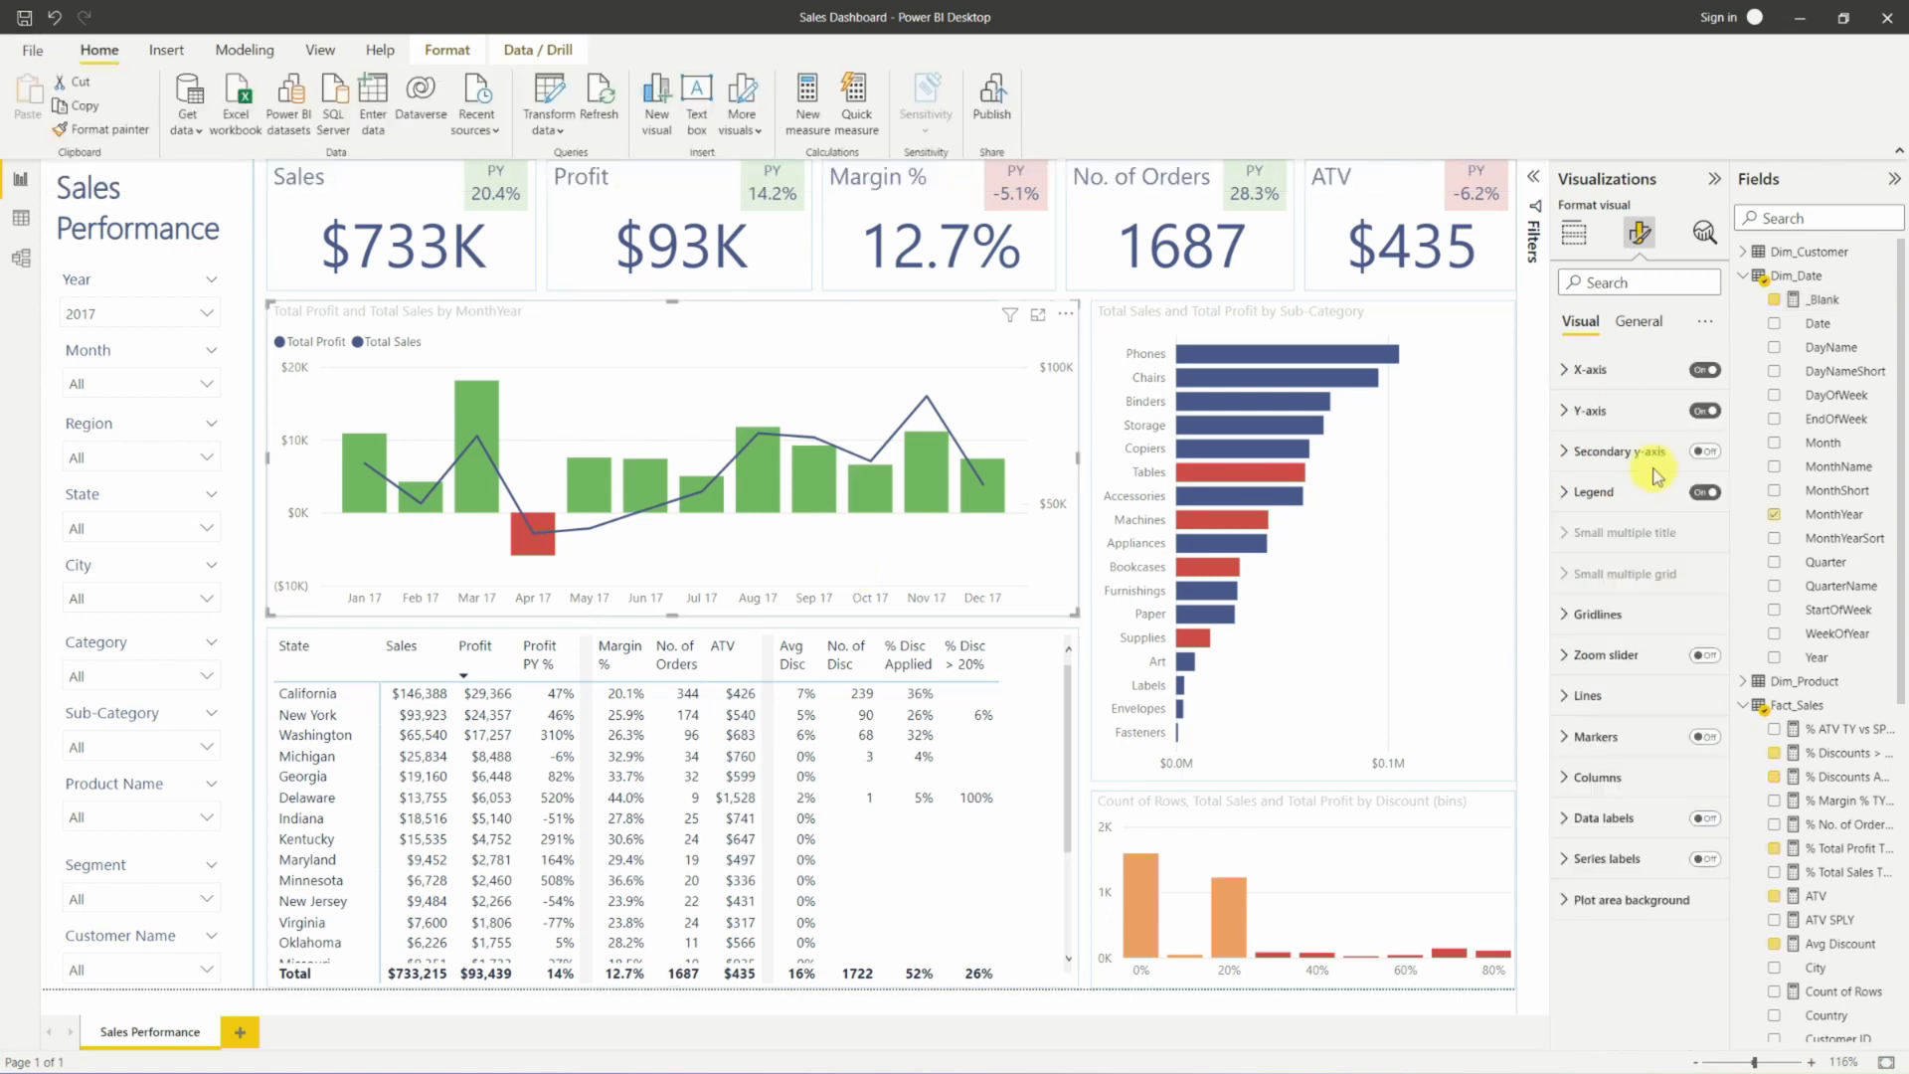
left_click(1598, 613)
left_click(1697, 656)
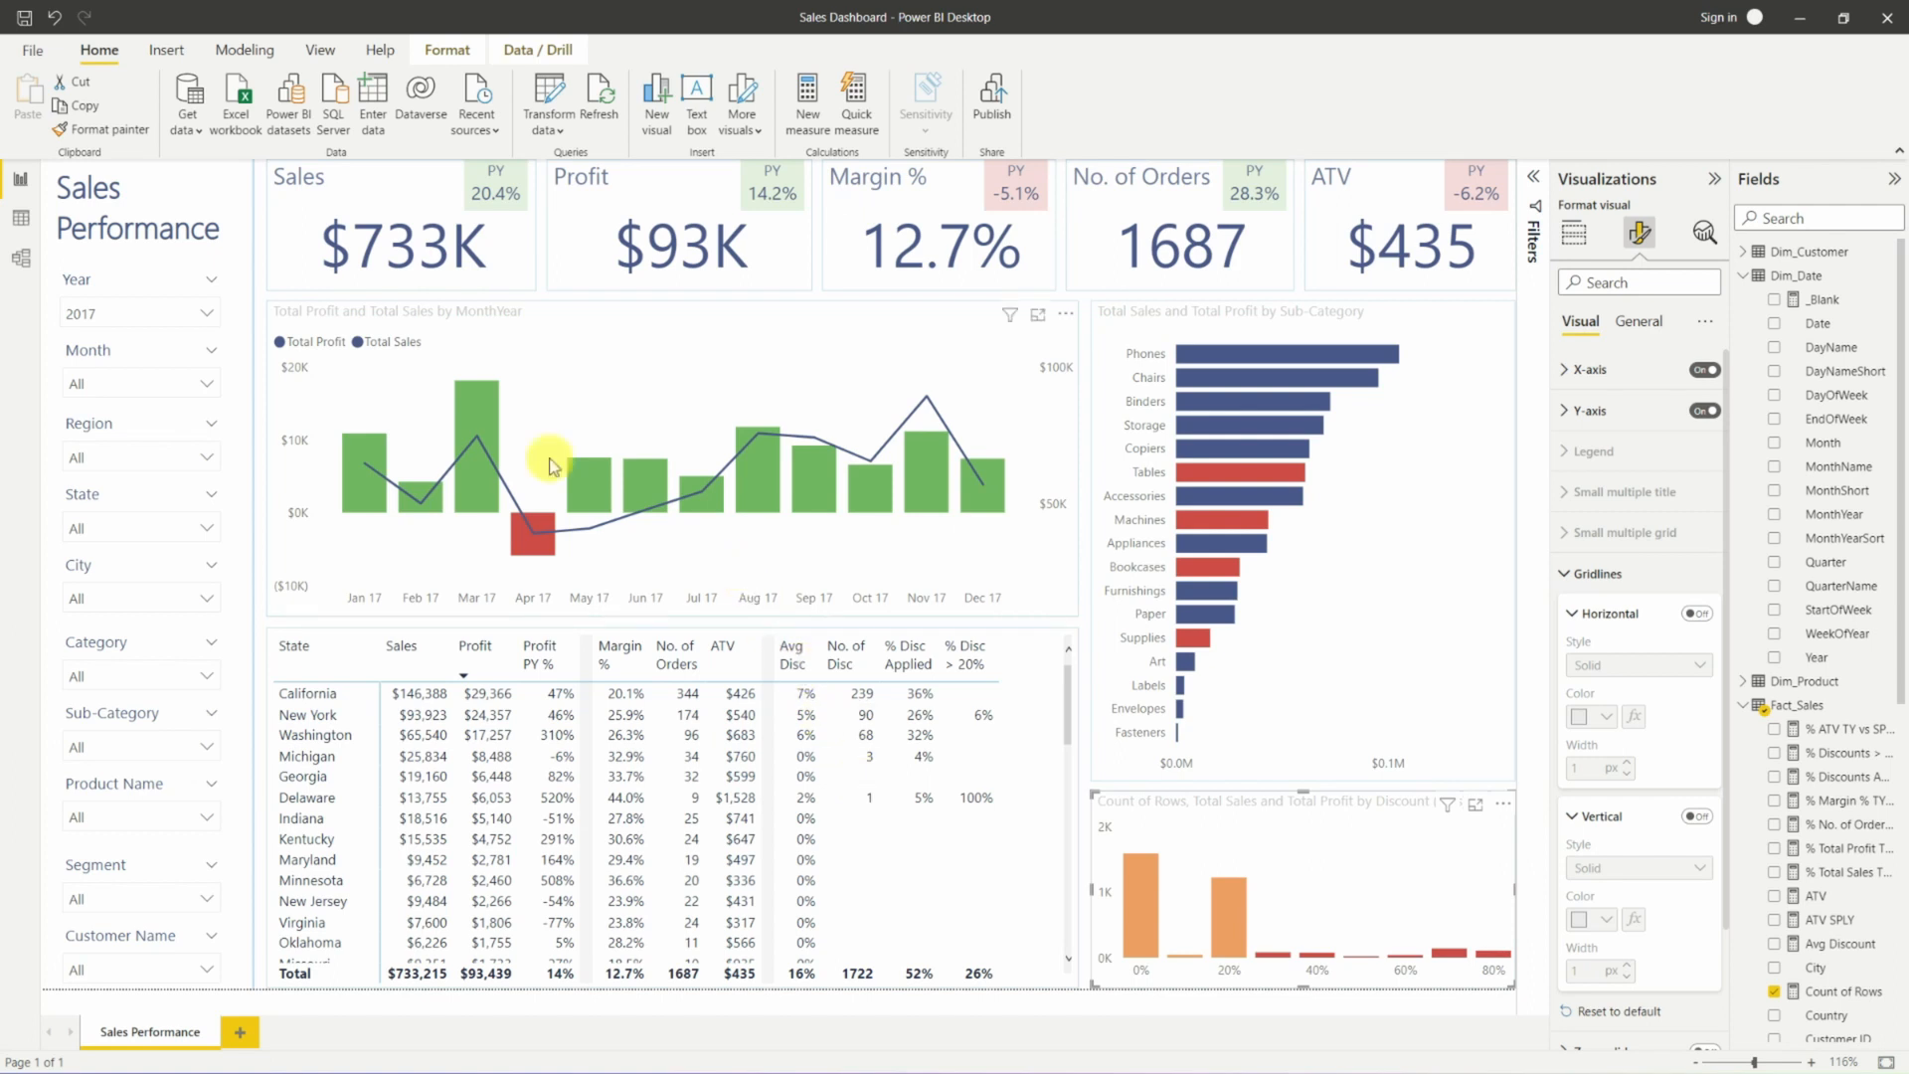
left_click(412, 395)
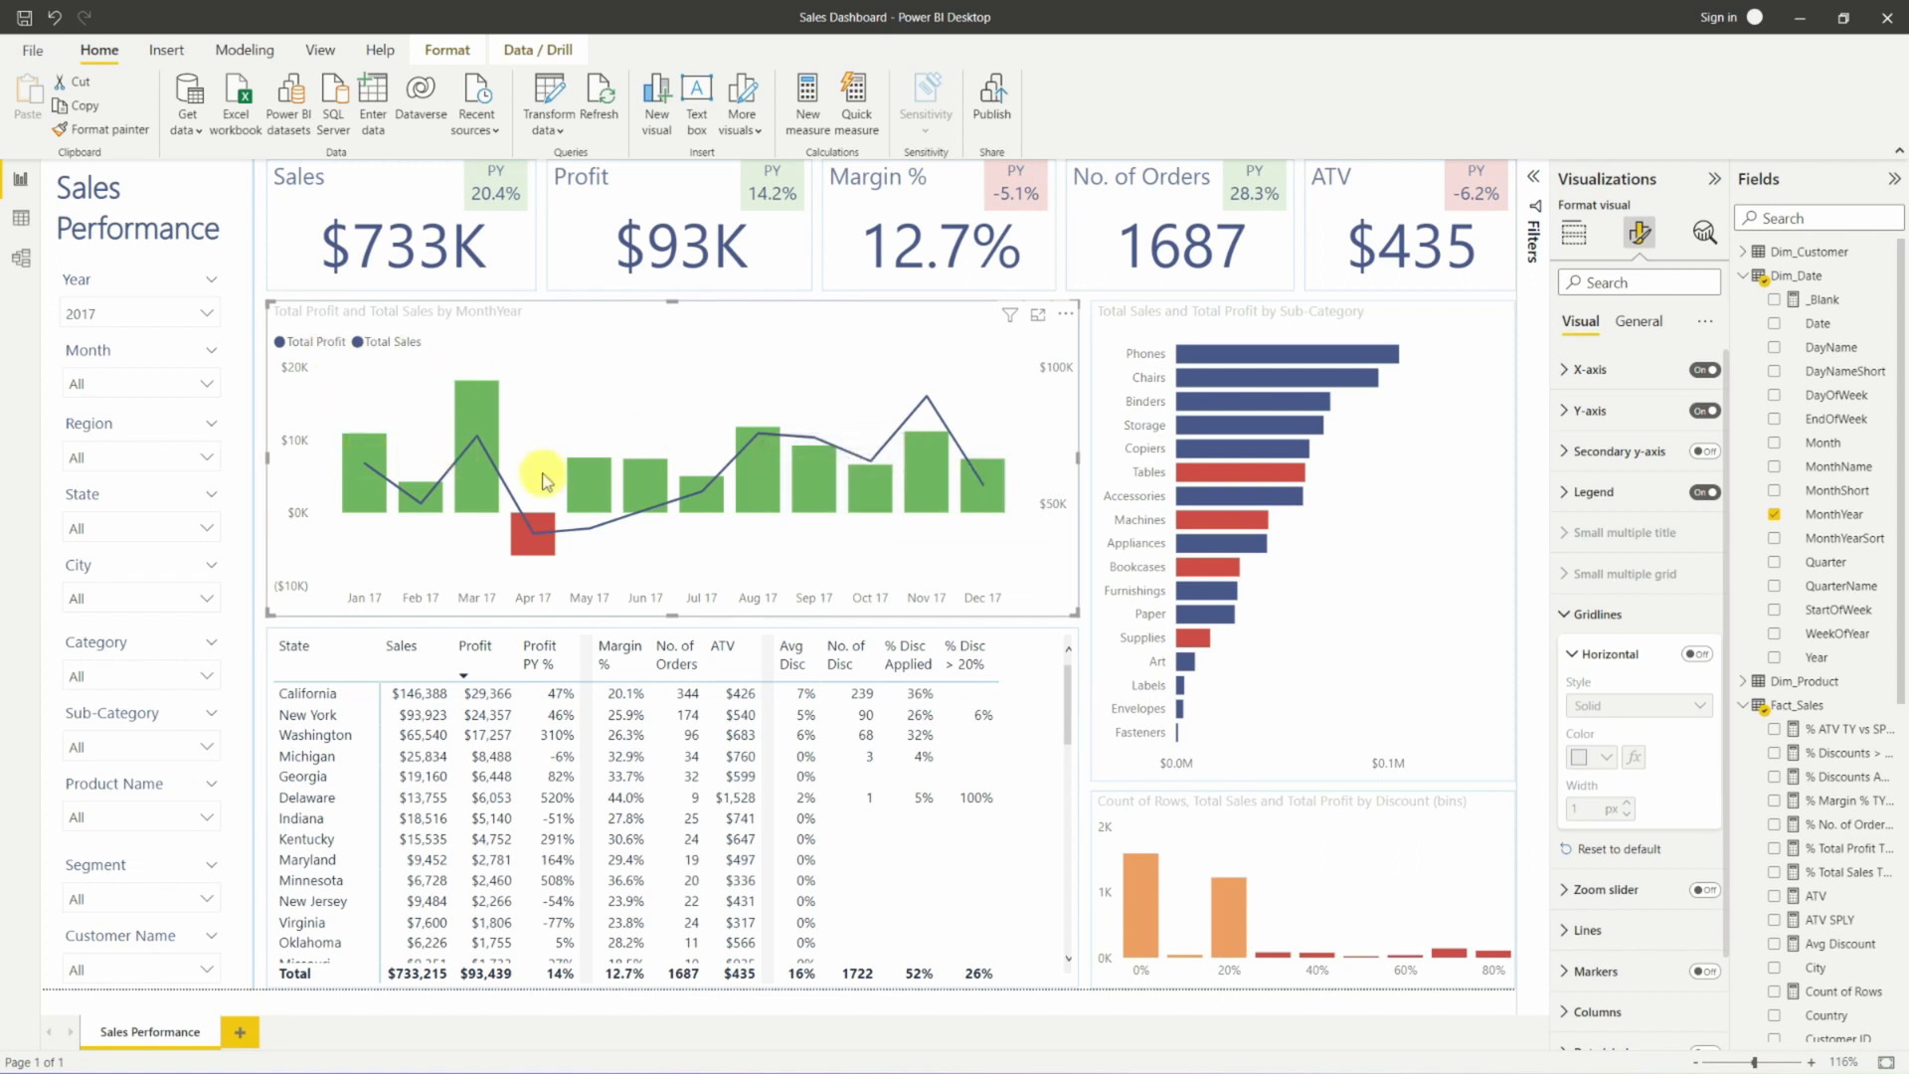
left_click(1576, 614)
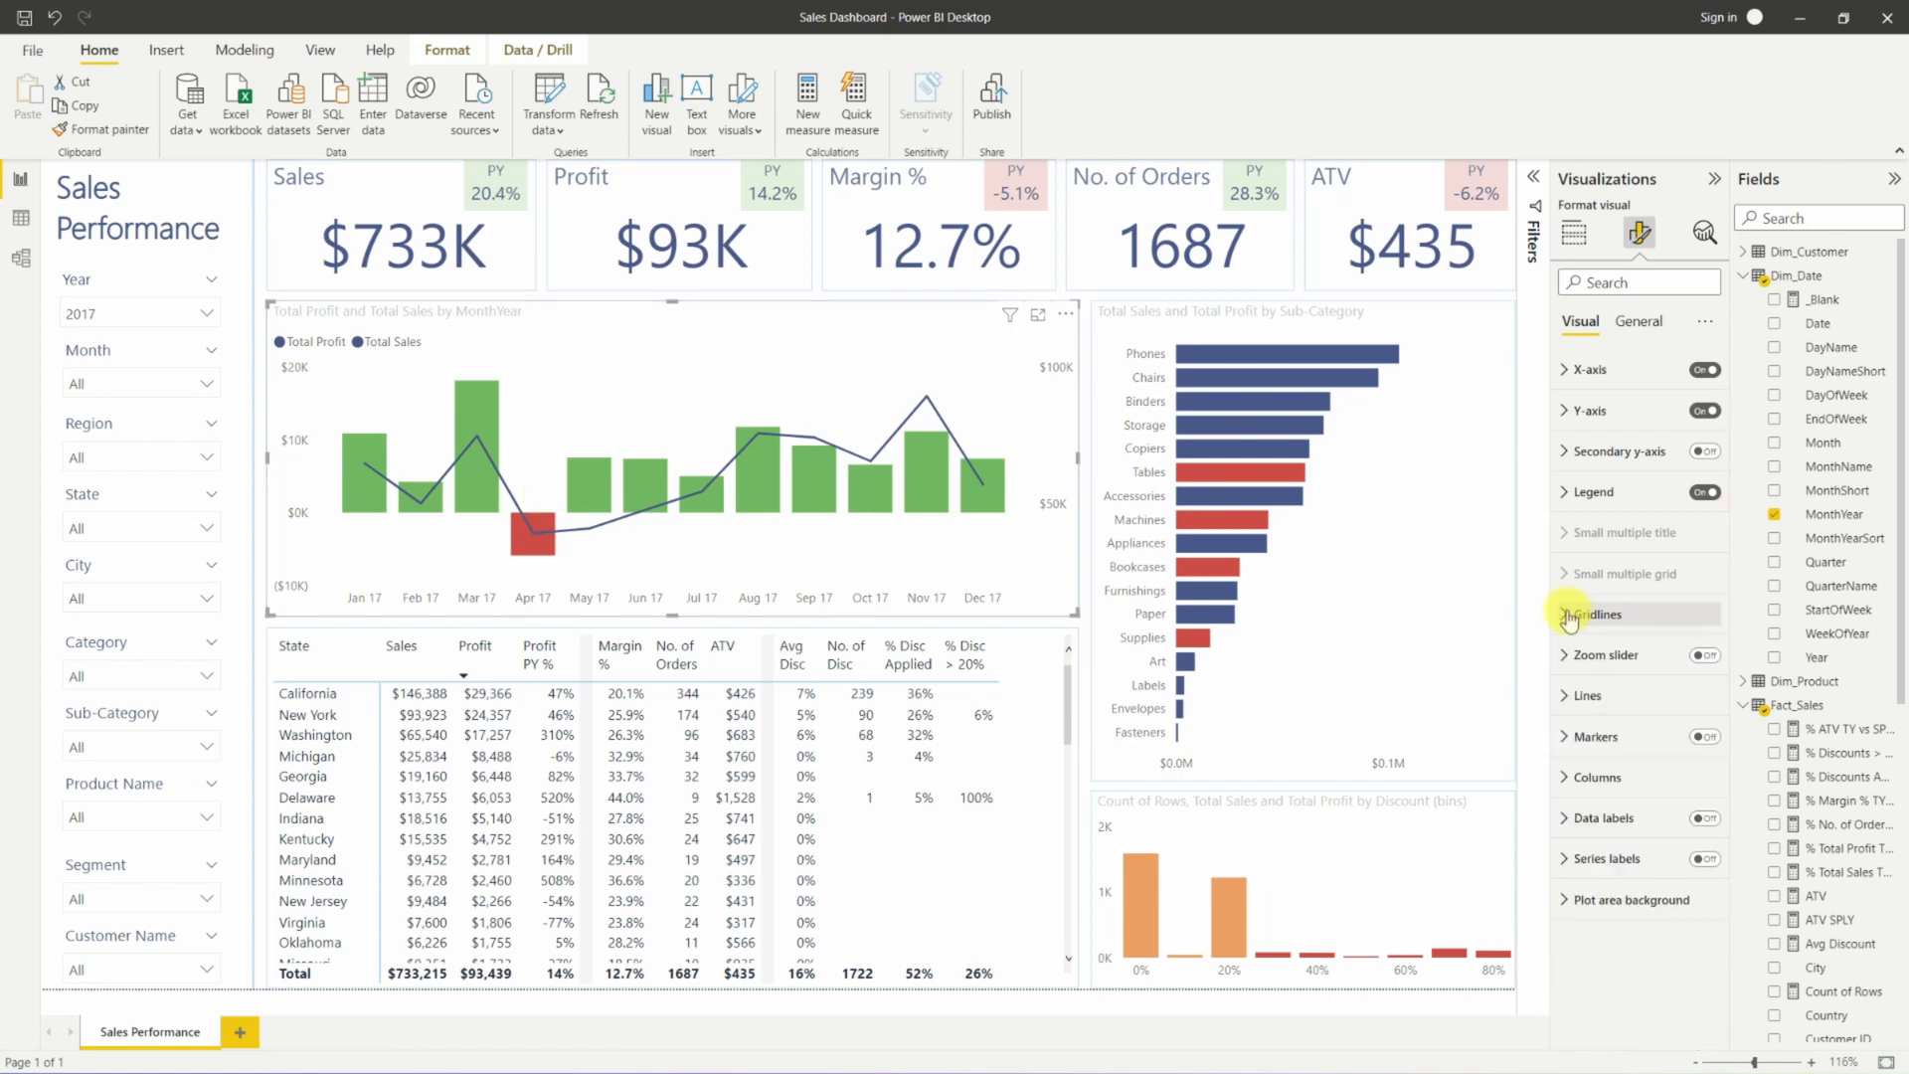
Hide the legend of the monthly Total Profit and Total Sales chart and turn on its Y-axis titles.
left_click(1705, 492)
left_click(1615, 412)
left_click(1696, 705)
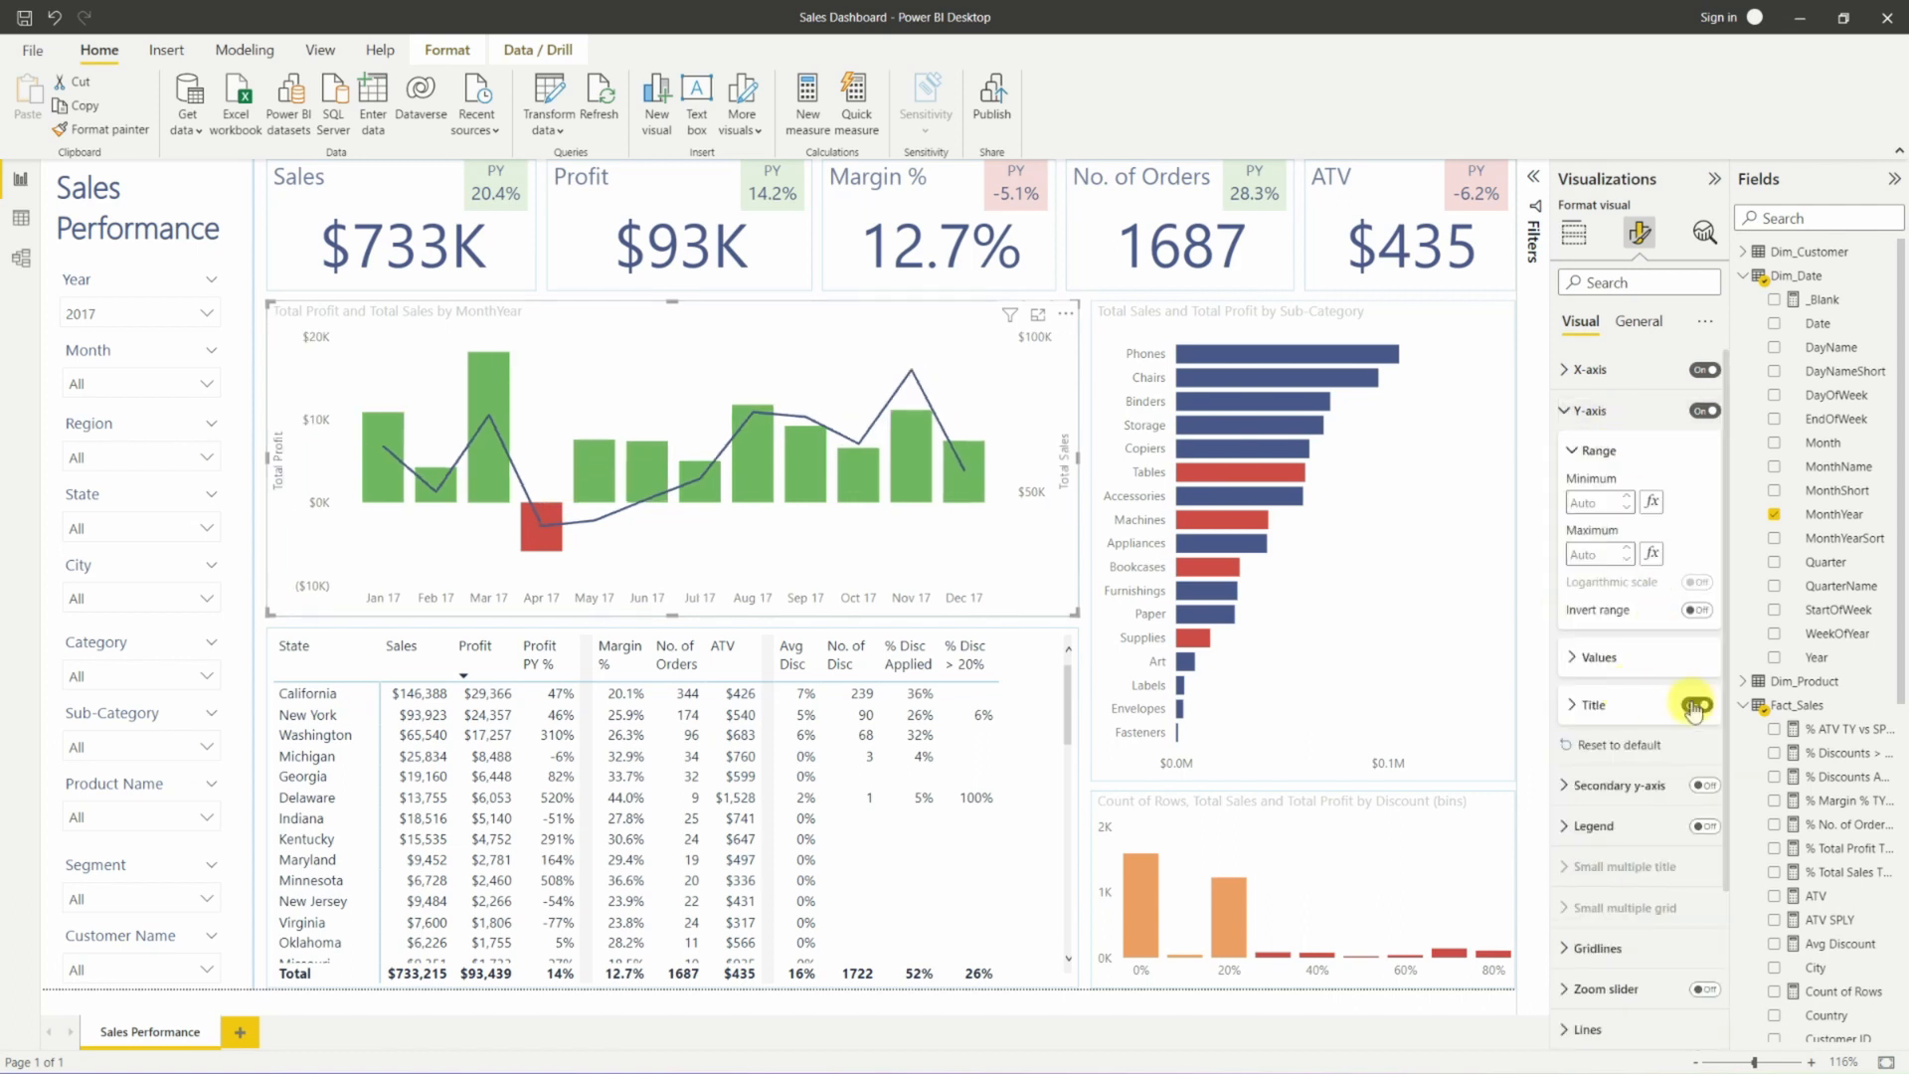
left_click(1686, 411)
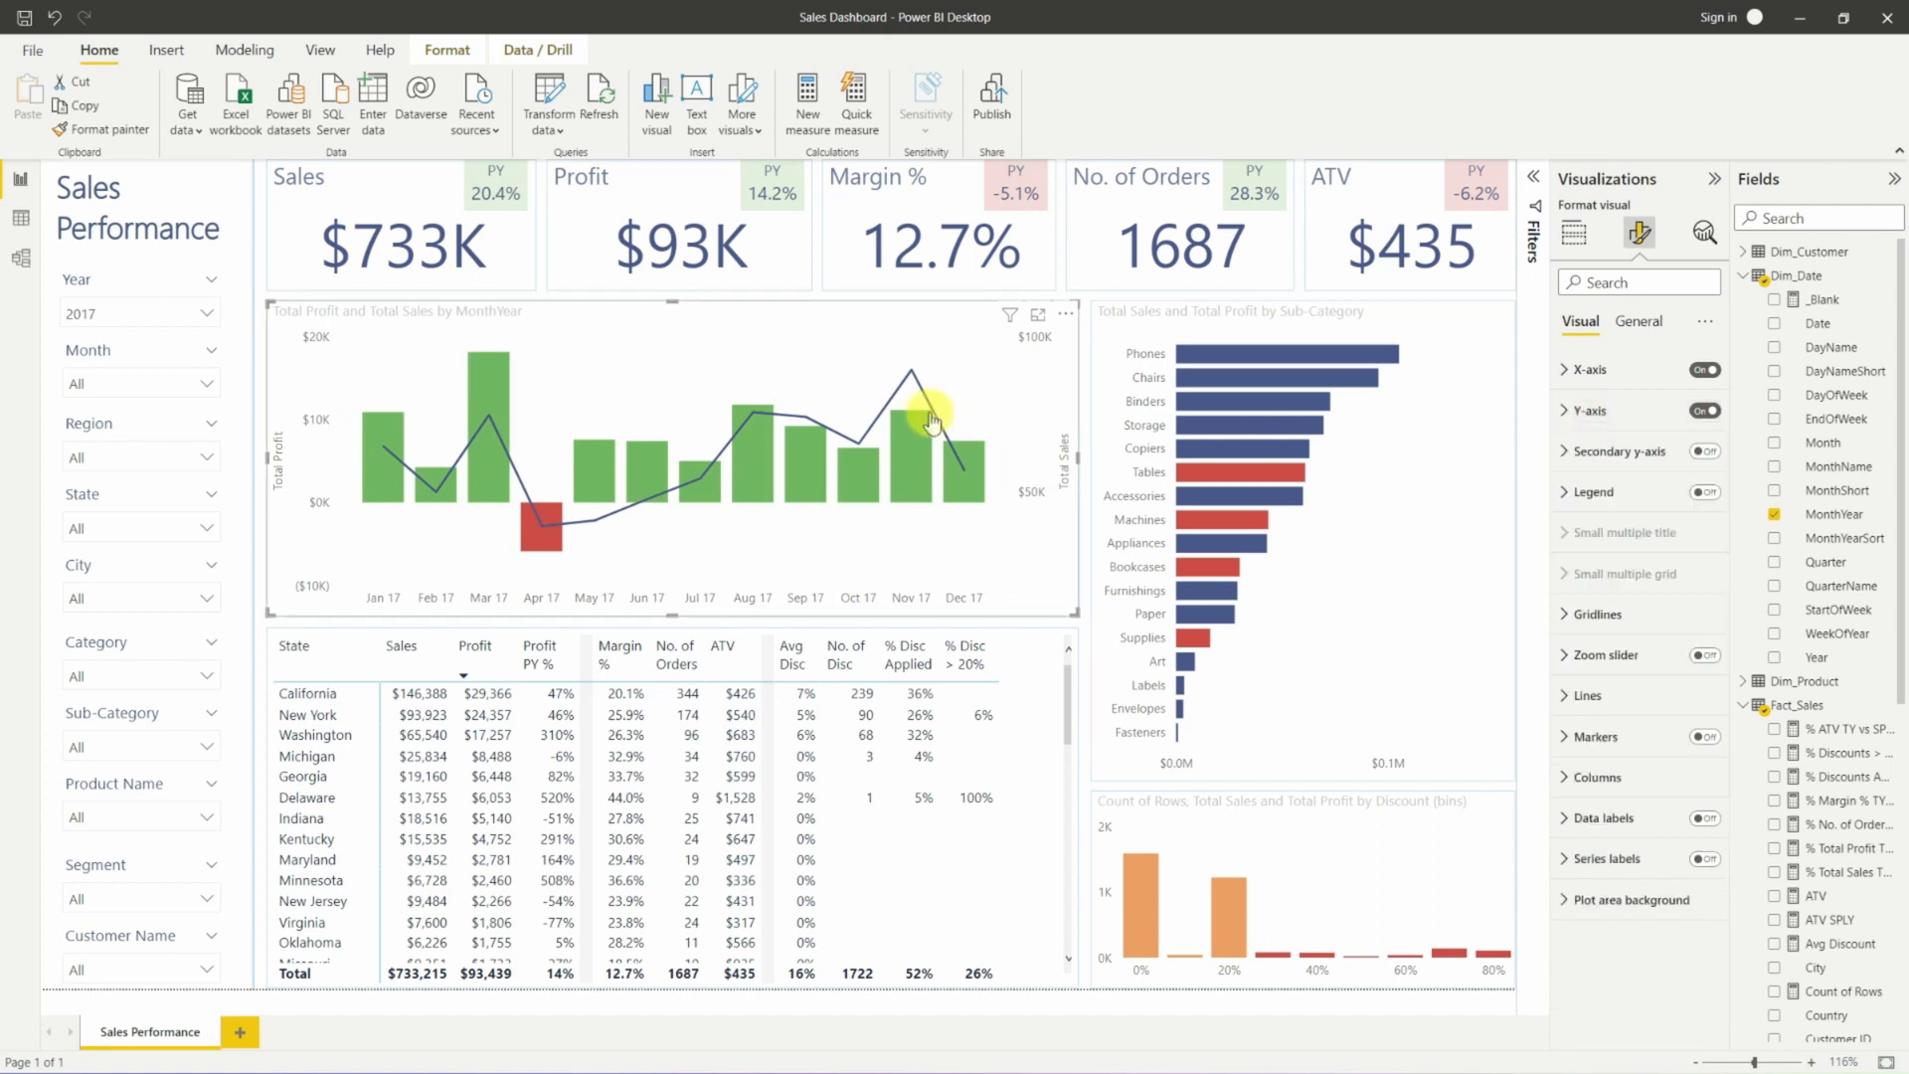
Turn on data labels in the monthly Total Profit and Total Sales chart and expand their Values settings.
left_click(1703, 819)
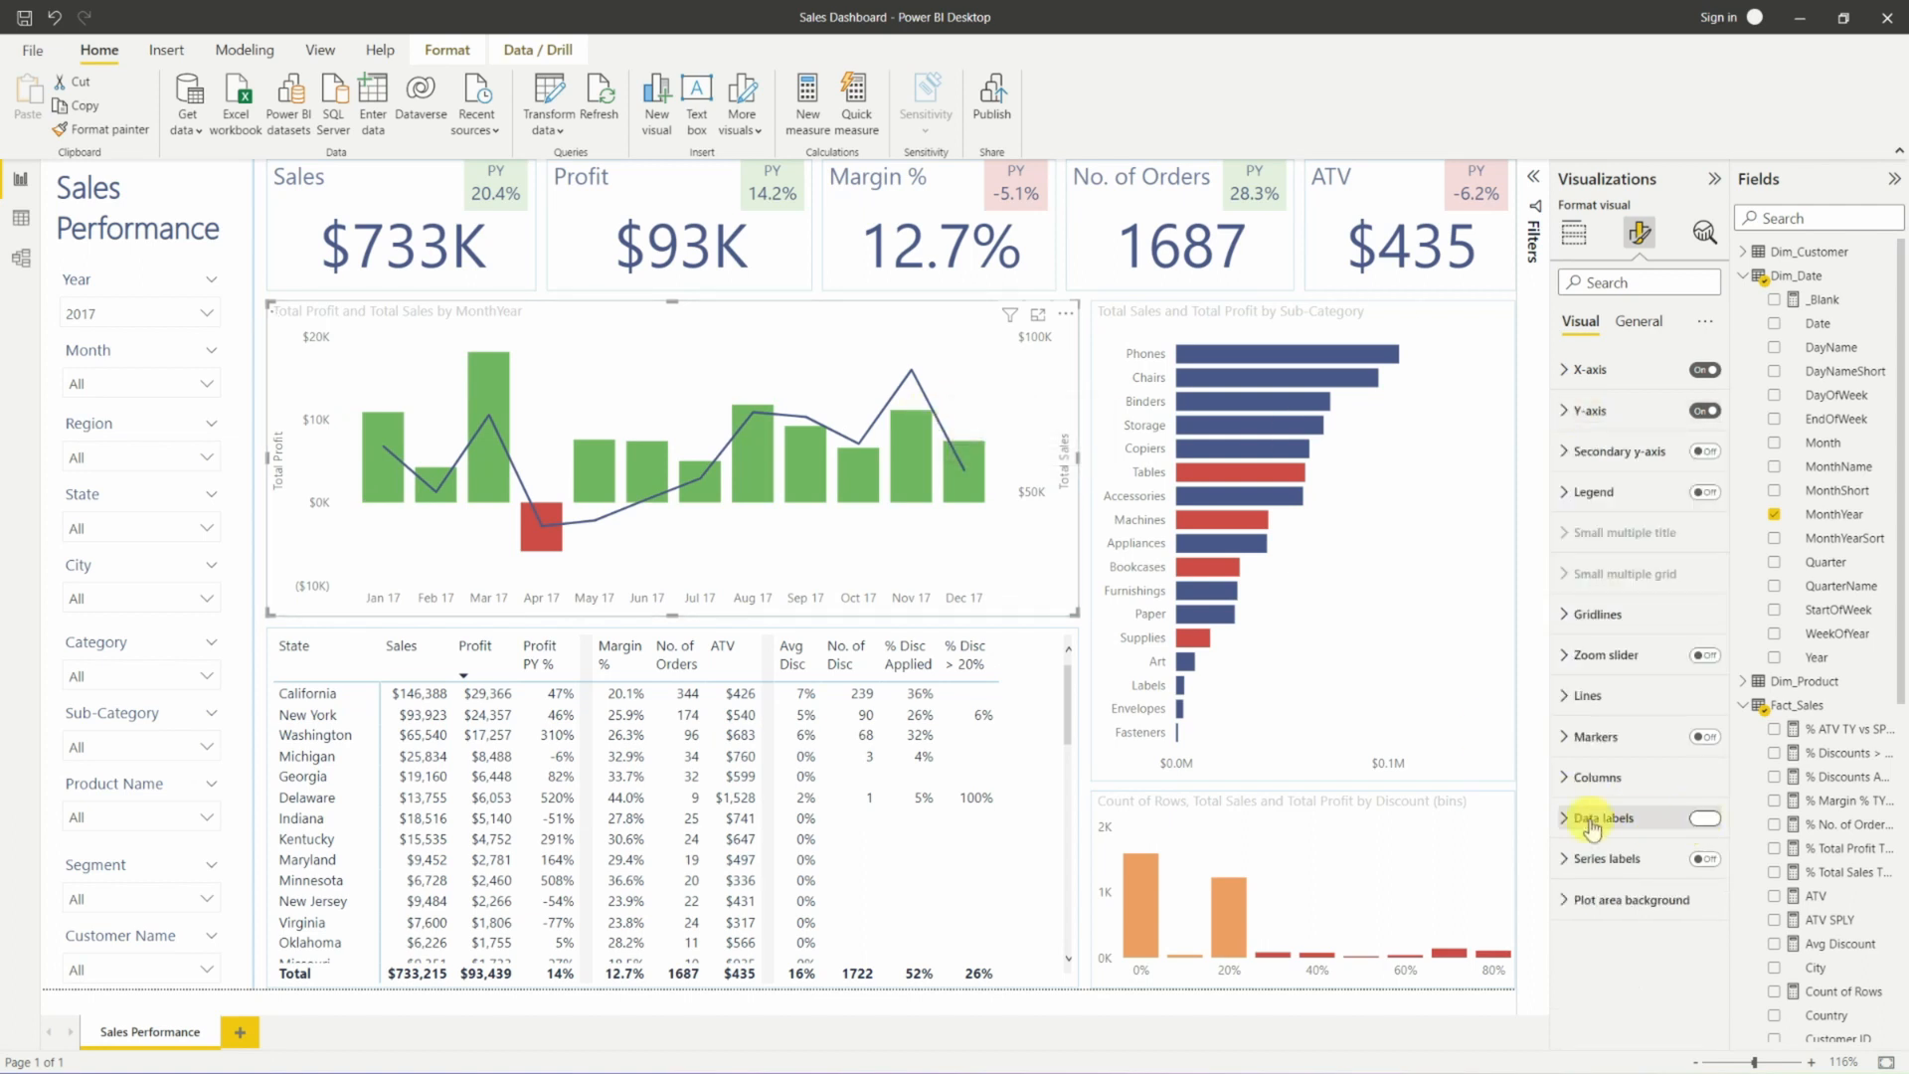
left_click(1563, 818)
left_click(1596, 980)
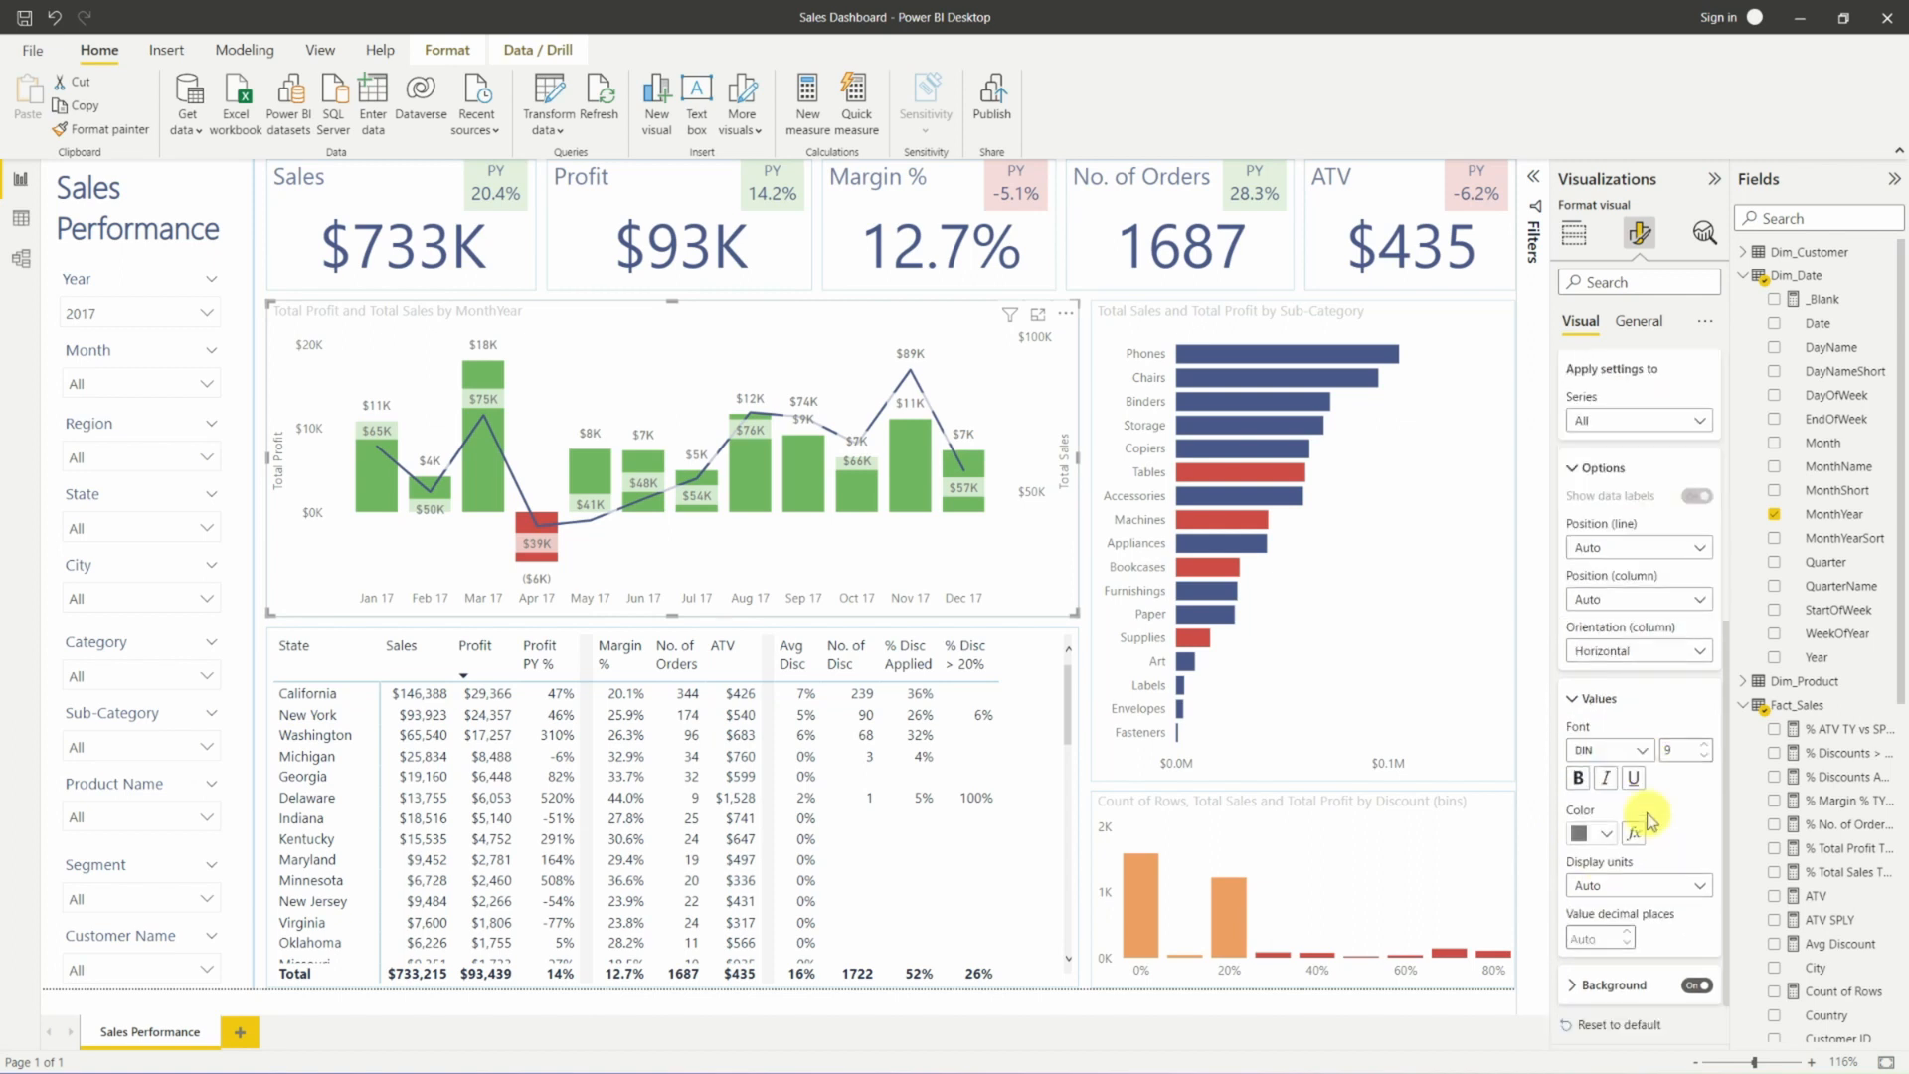
scroll(1651, 820, "up", 2)
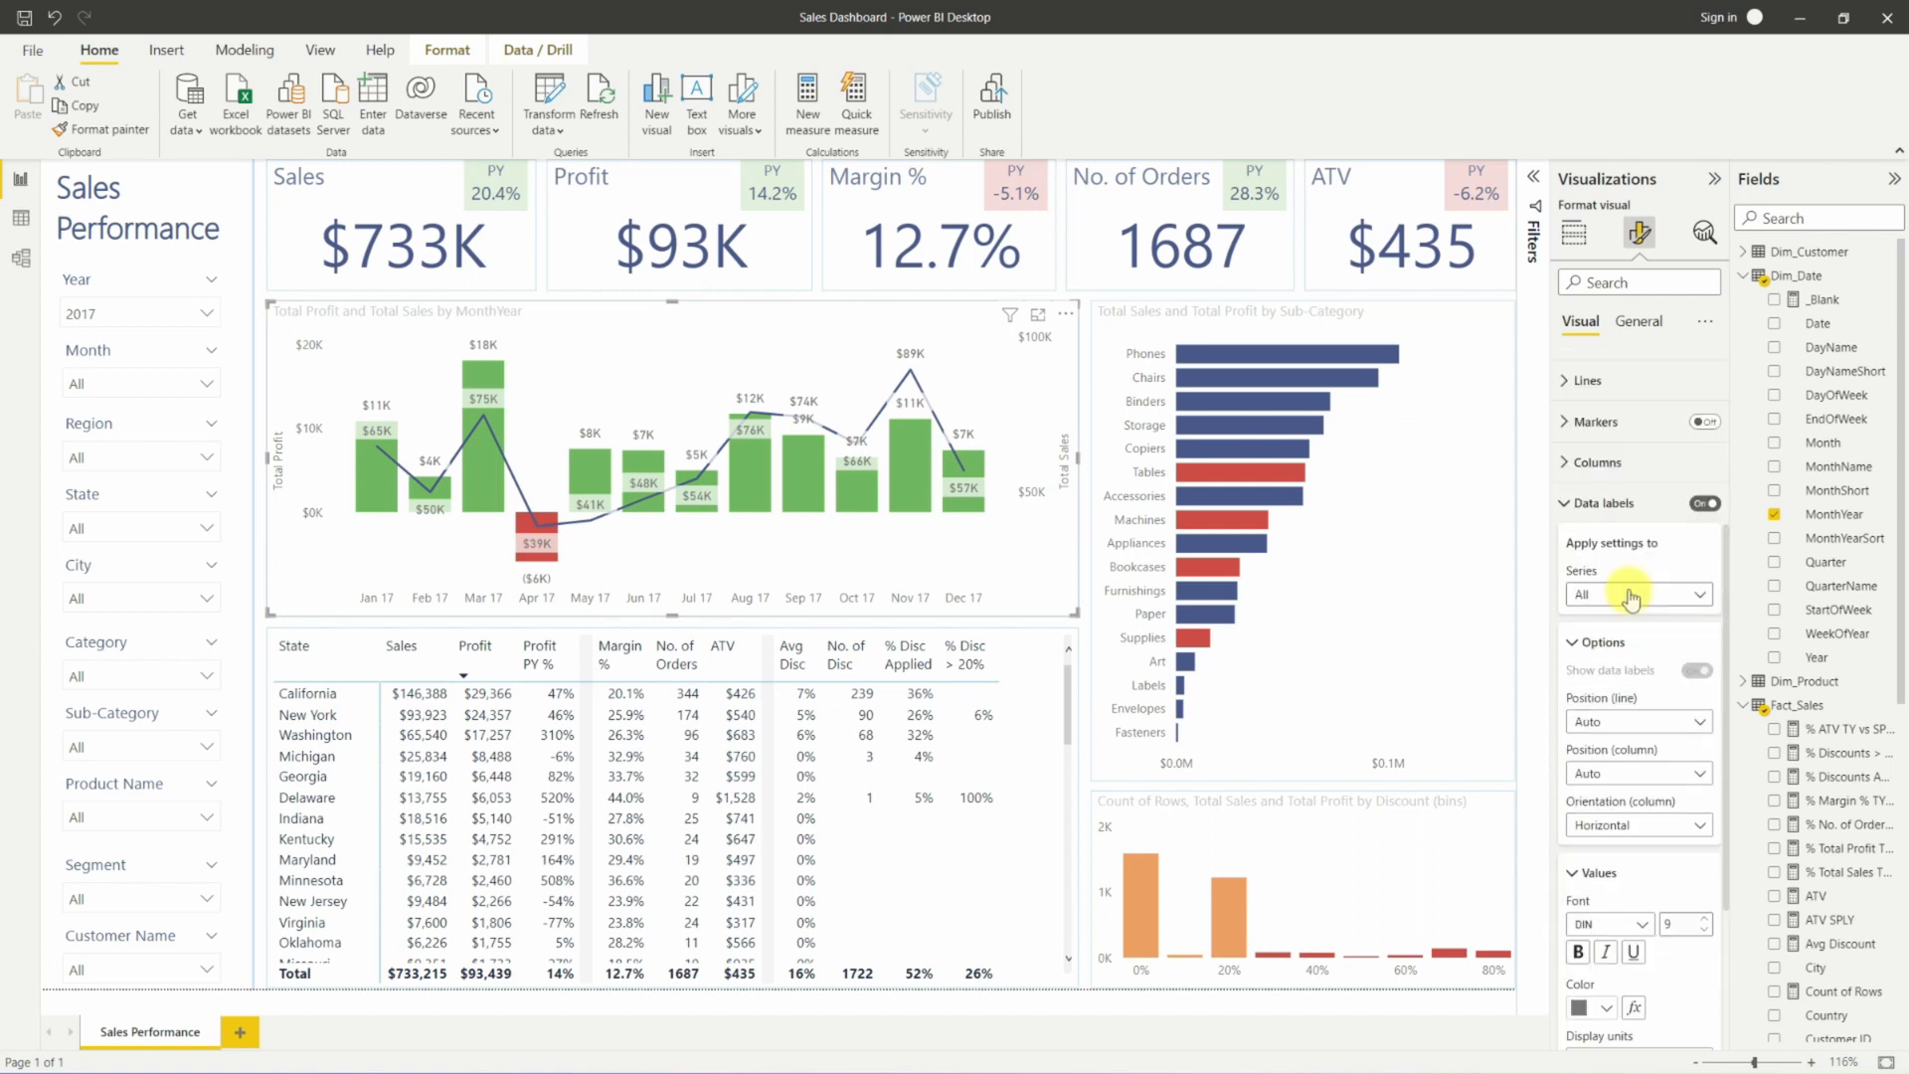
Hide the data labels of the Total Profit series in the monthly chart.
left_click(1633, 593)
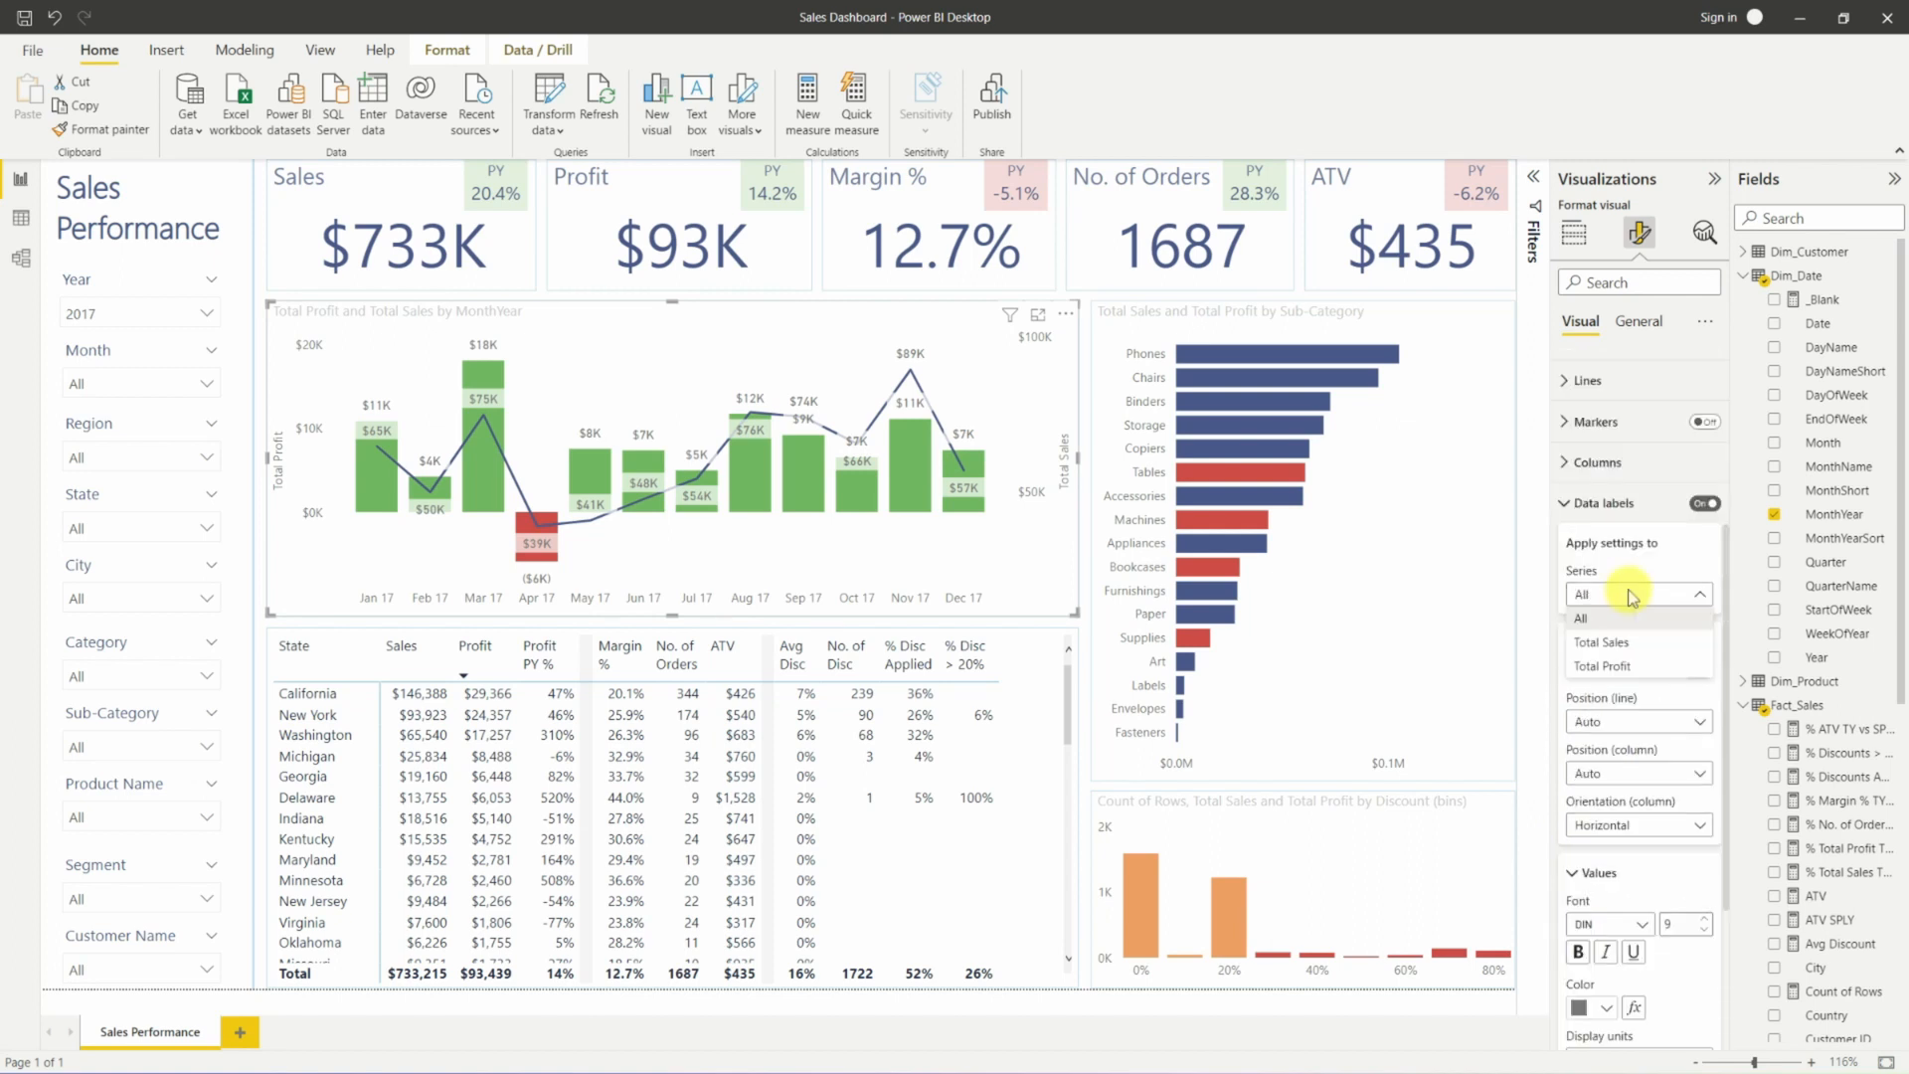
left_click(1628, 664)
left_click(1695, 671)
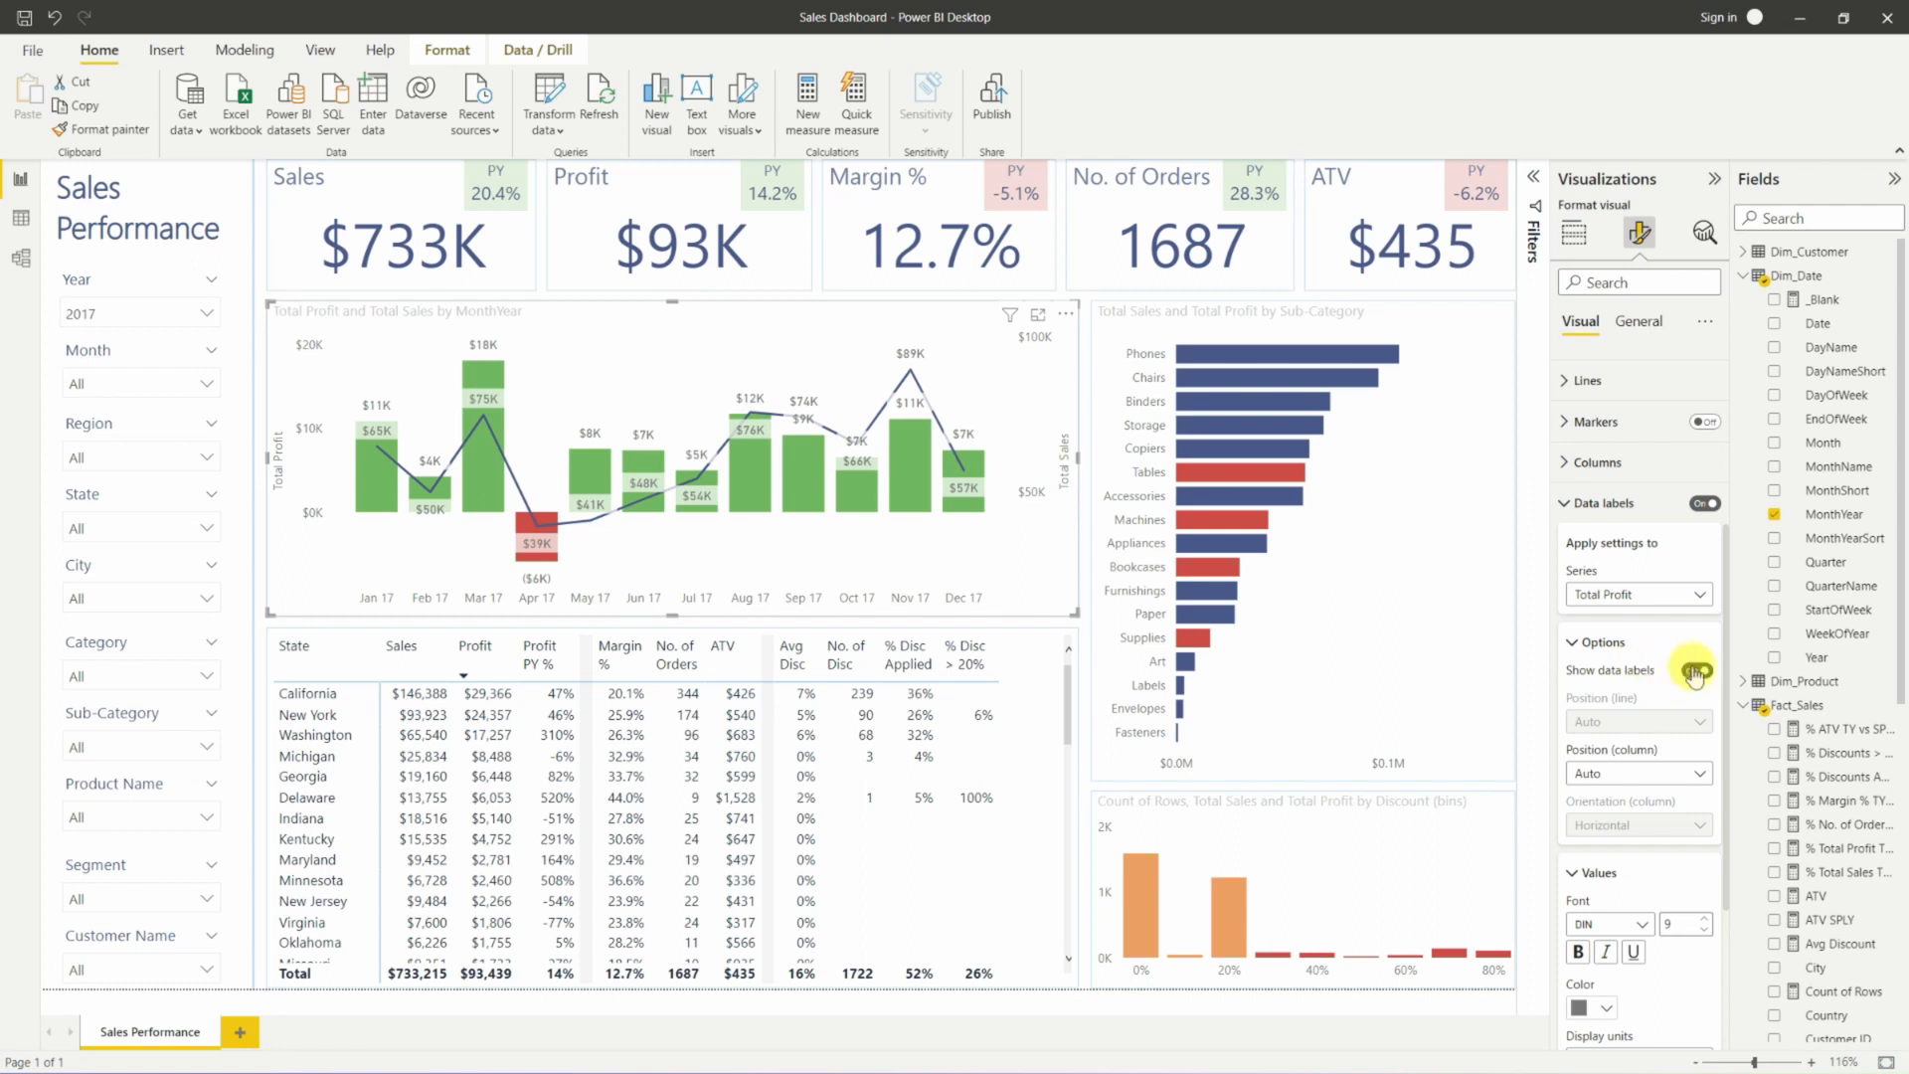
left_click(1696, 672)
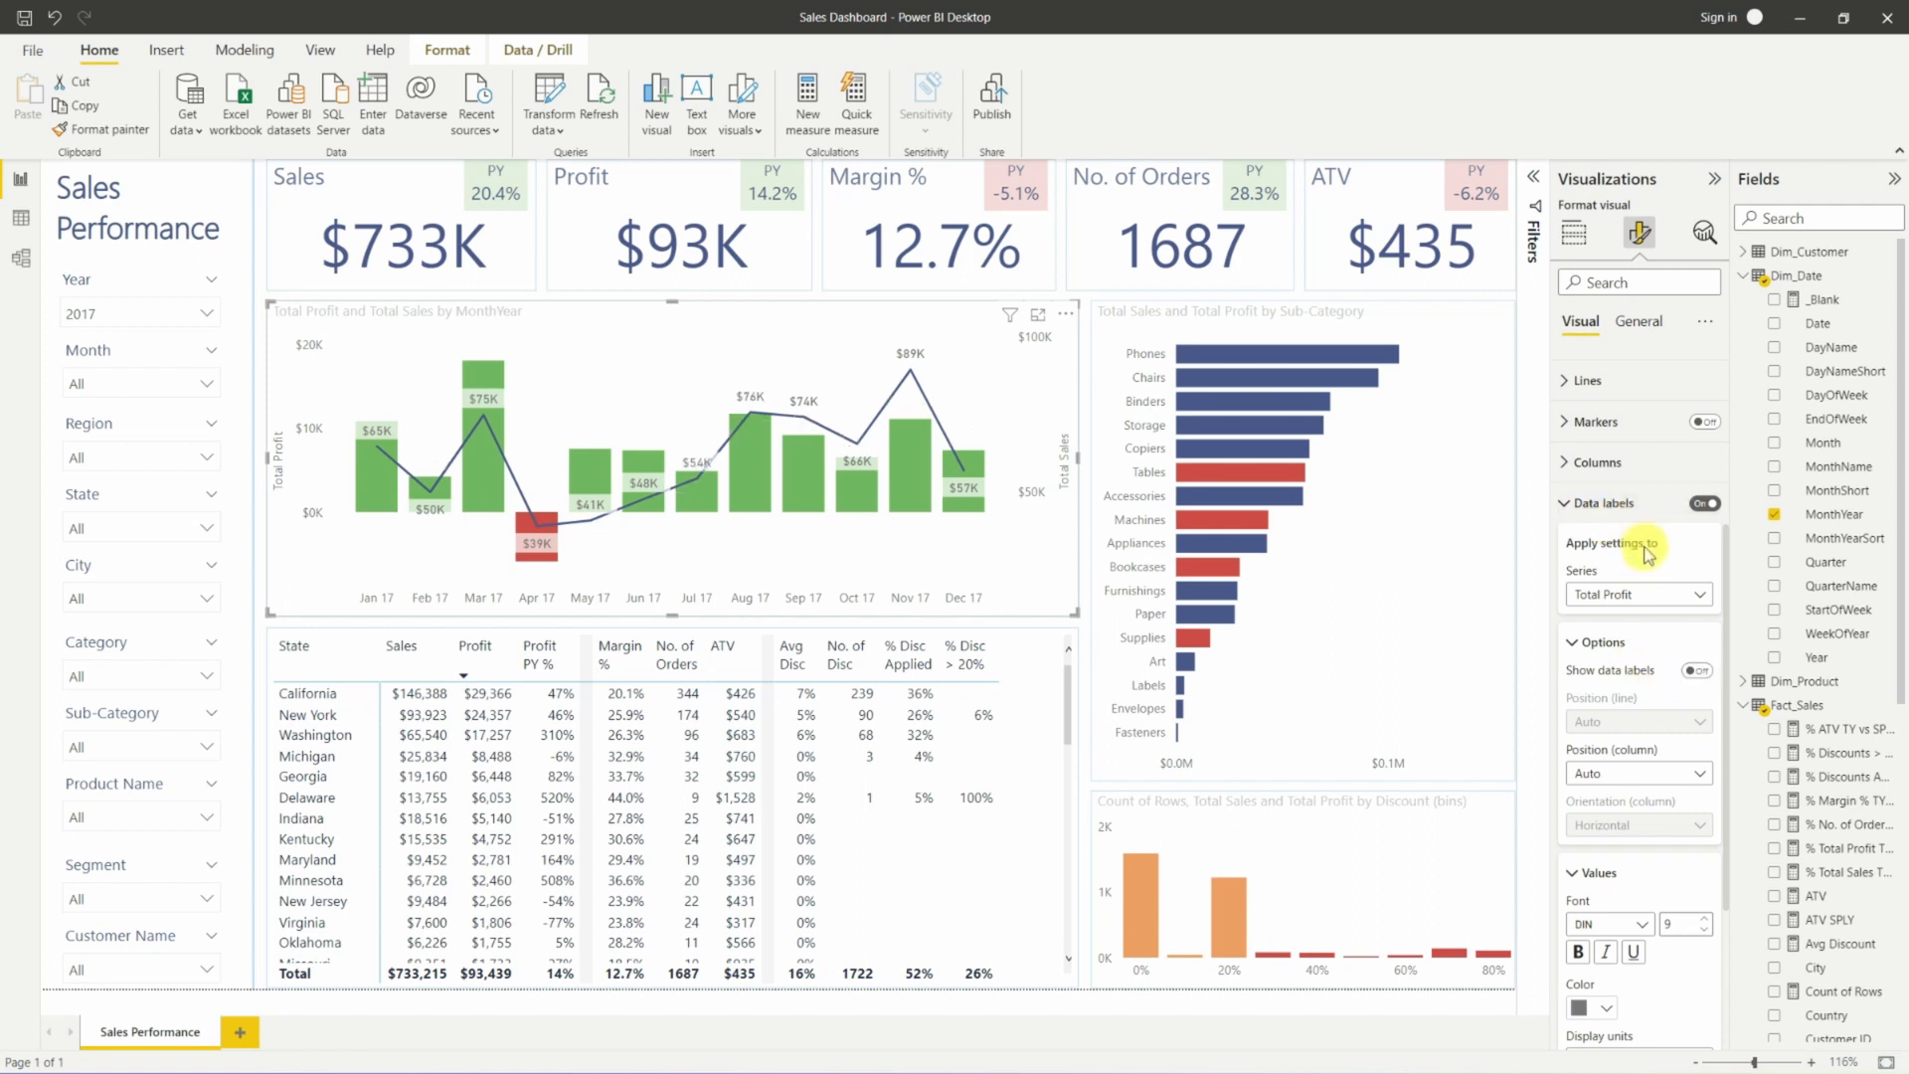
left_click(1617, 599)
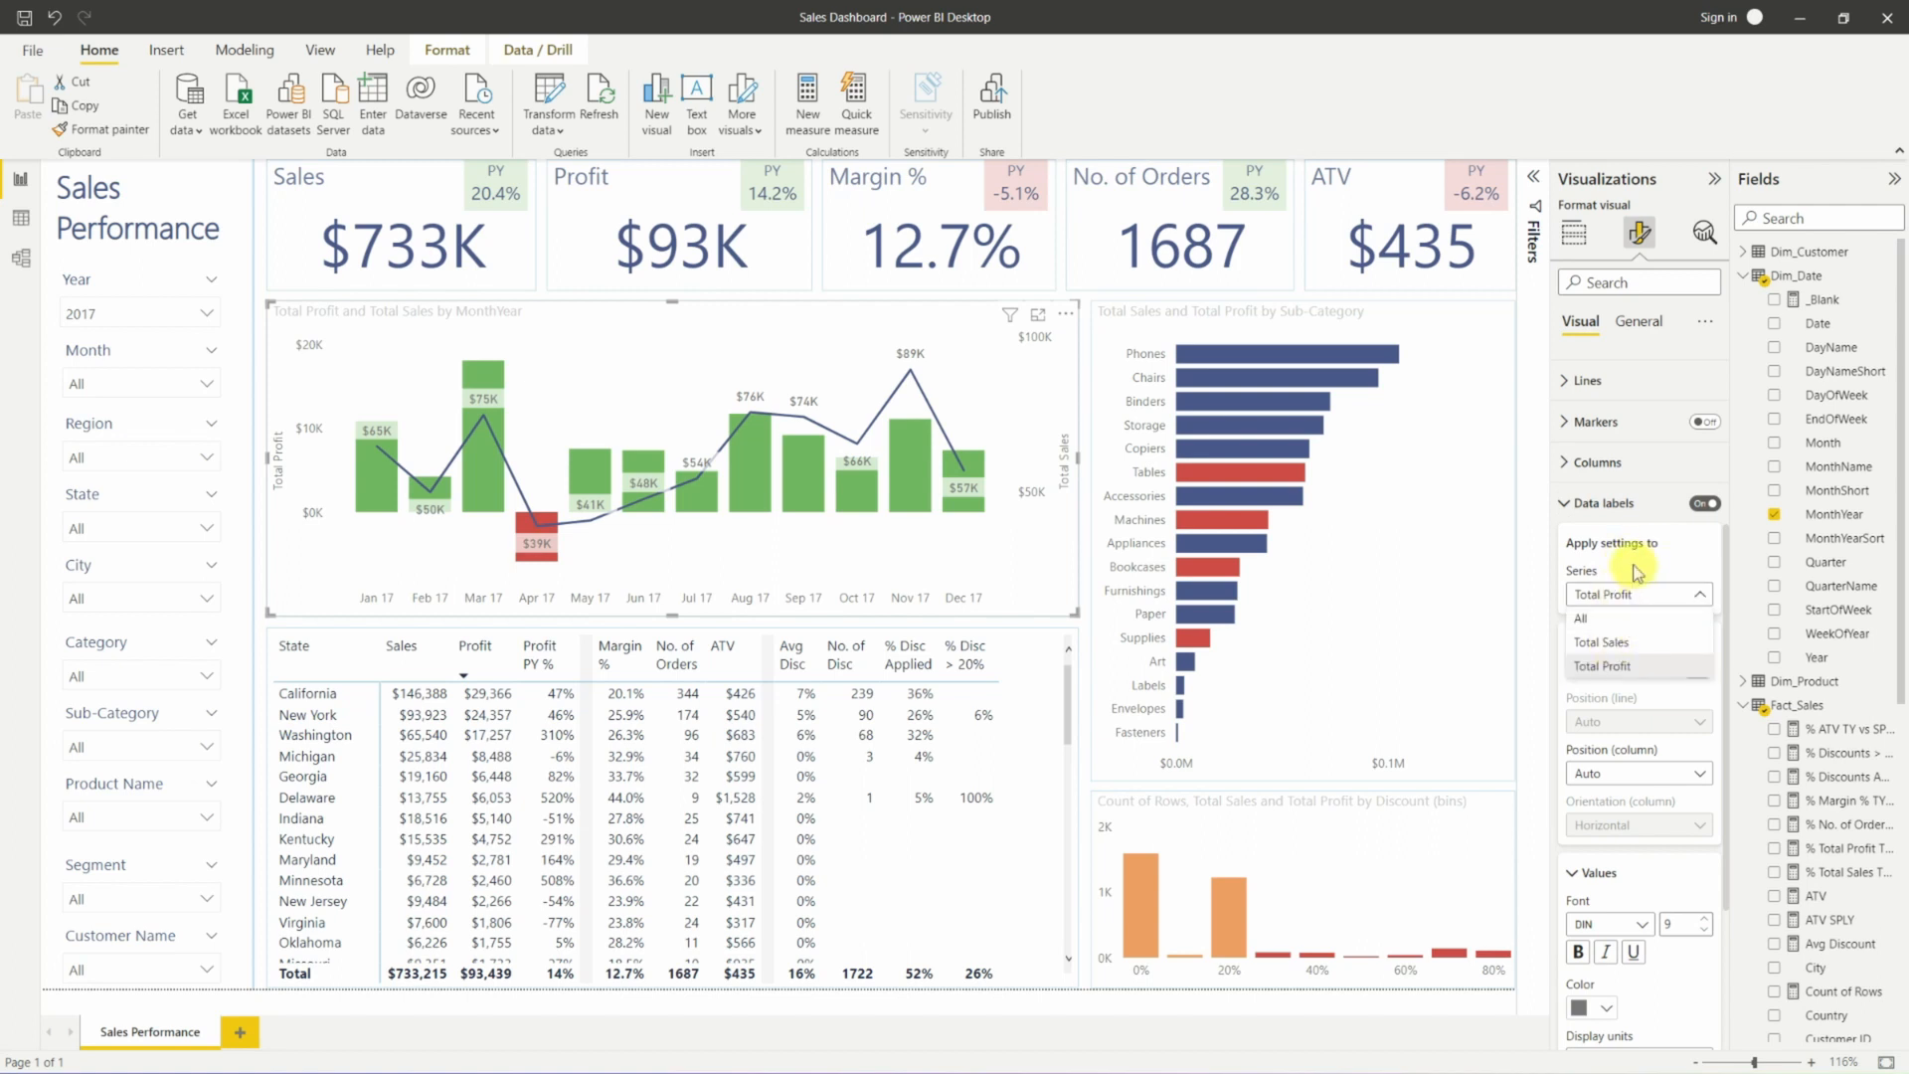
left_click(1716, 604)
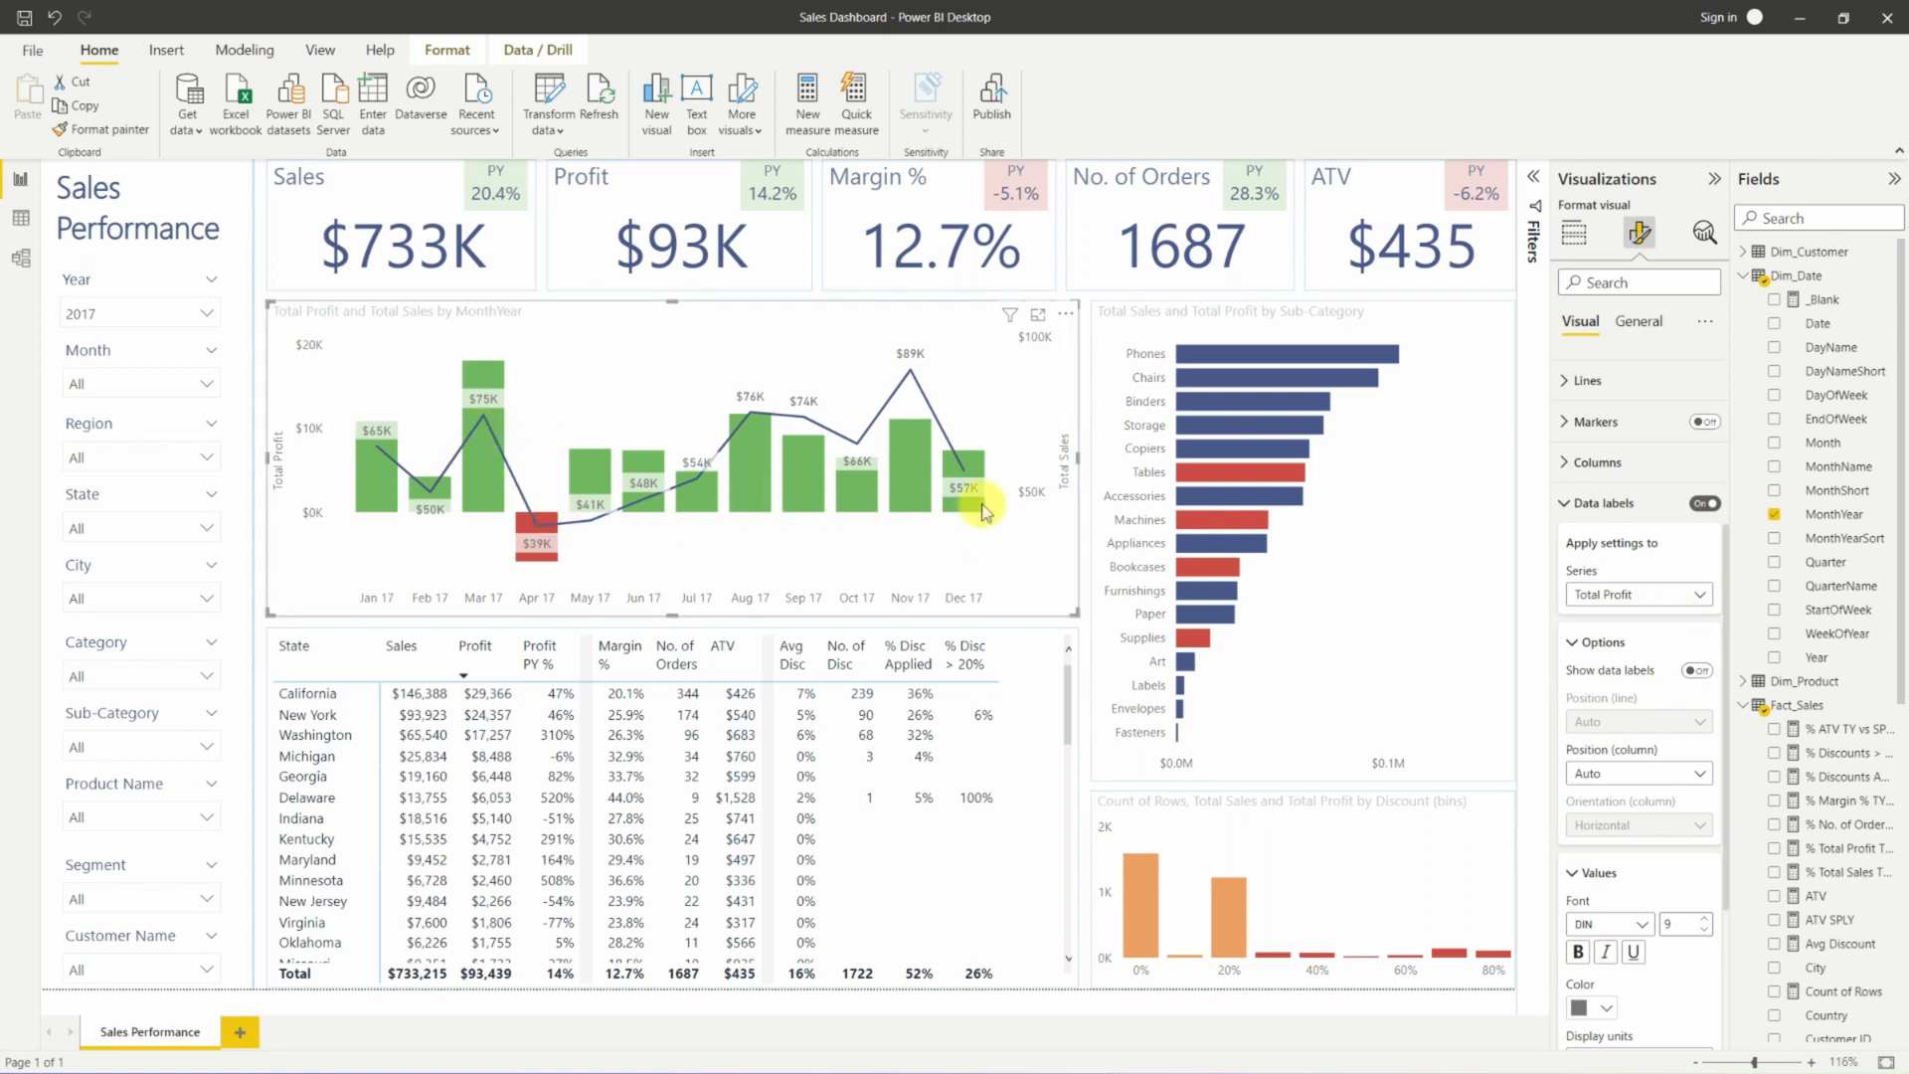
Keep data labels shown for the Total Sales series in the monthly chart and set their font to Segoe UI.
left_click(1603, 595)
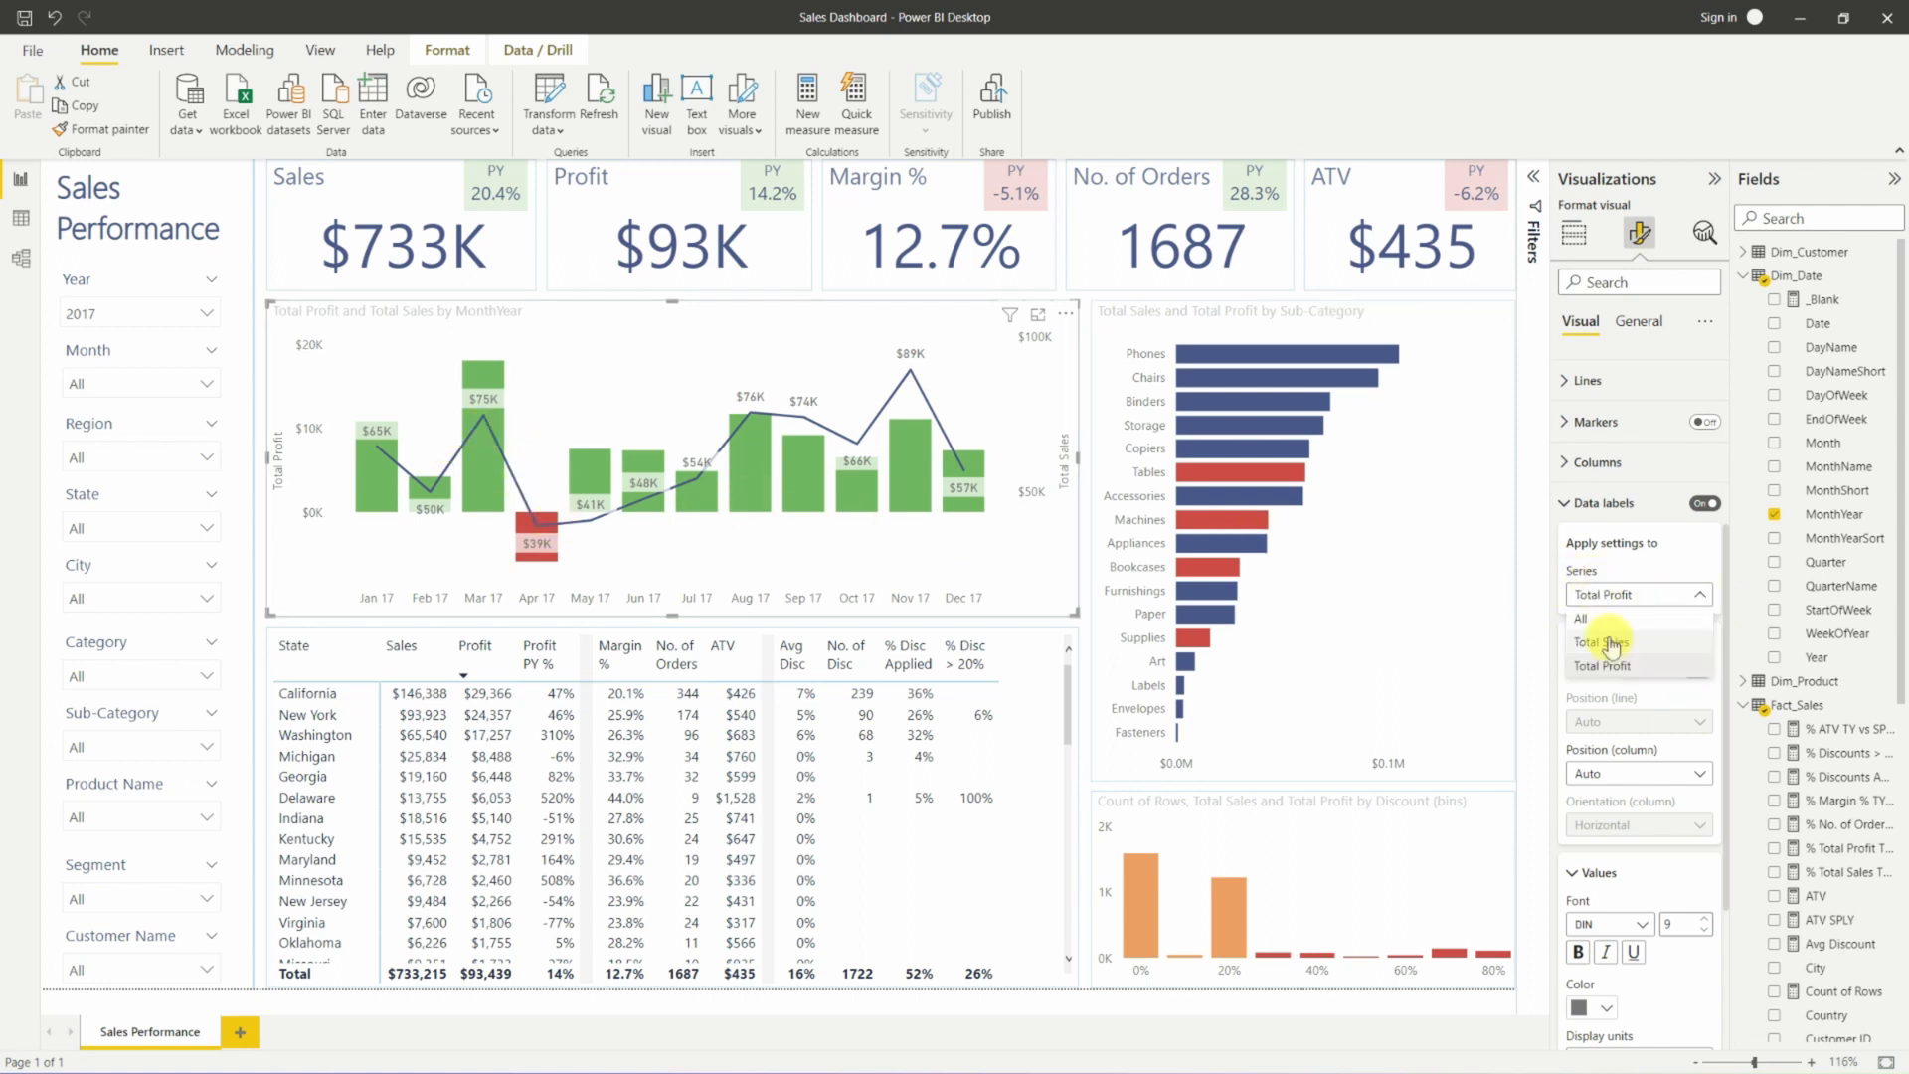
left_click(1612, 645)
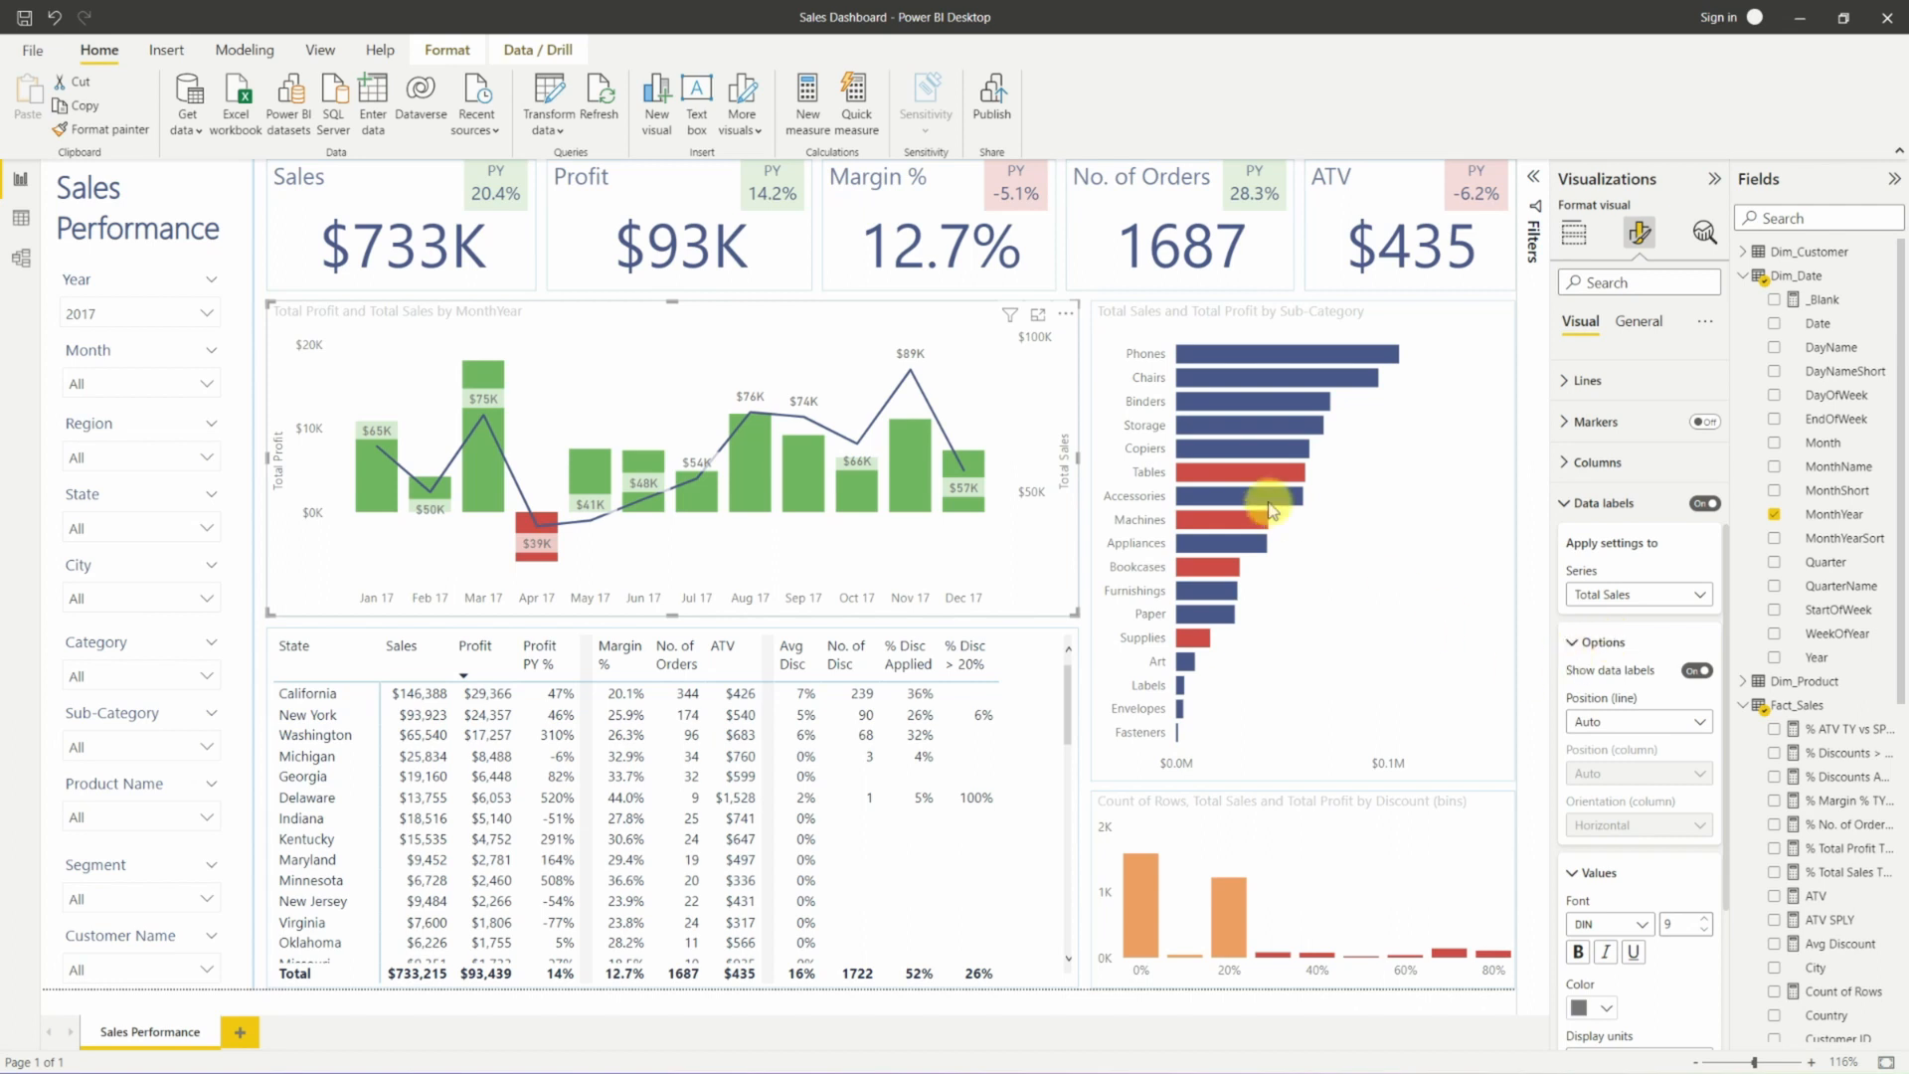
left_click(1698, 673)
left_click(1698, 672)
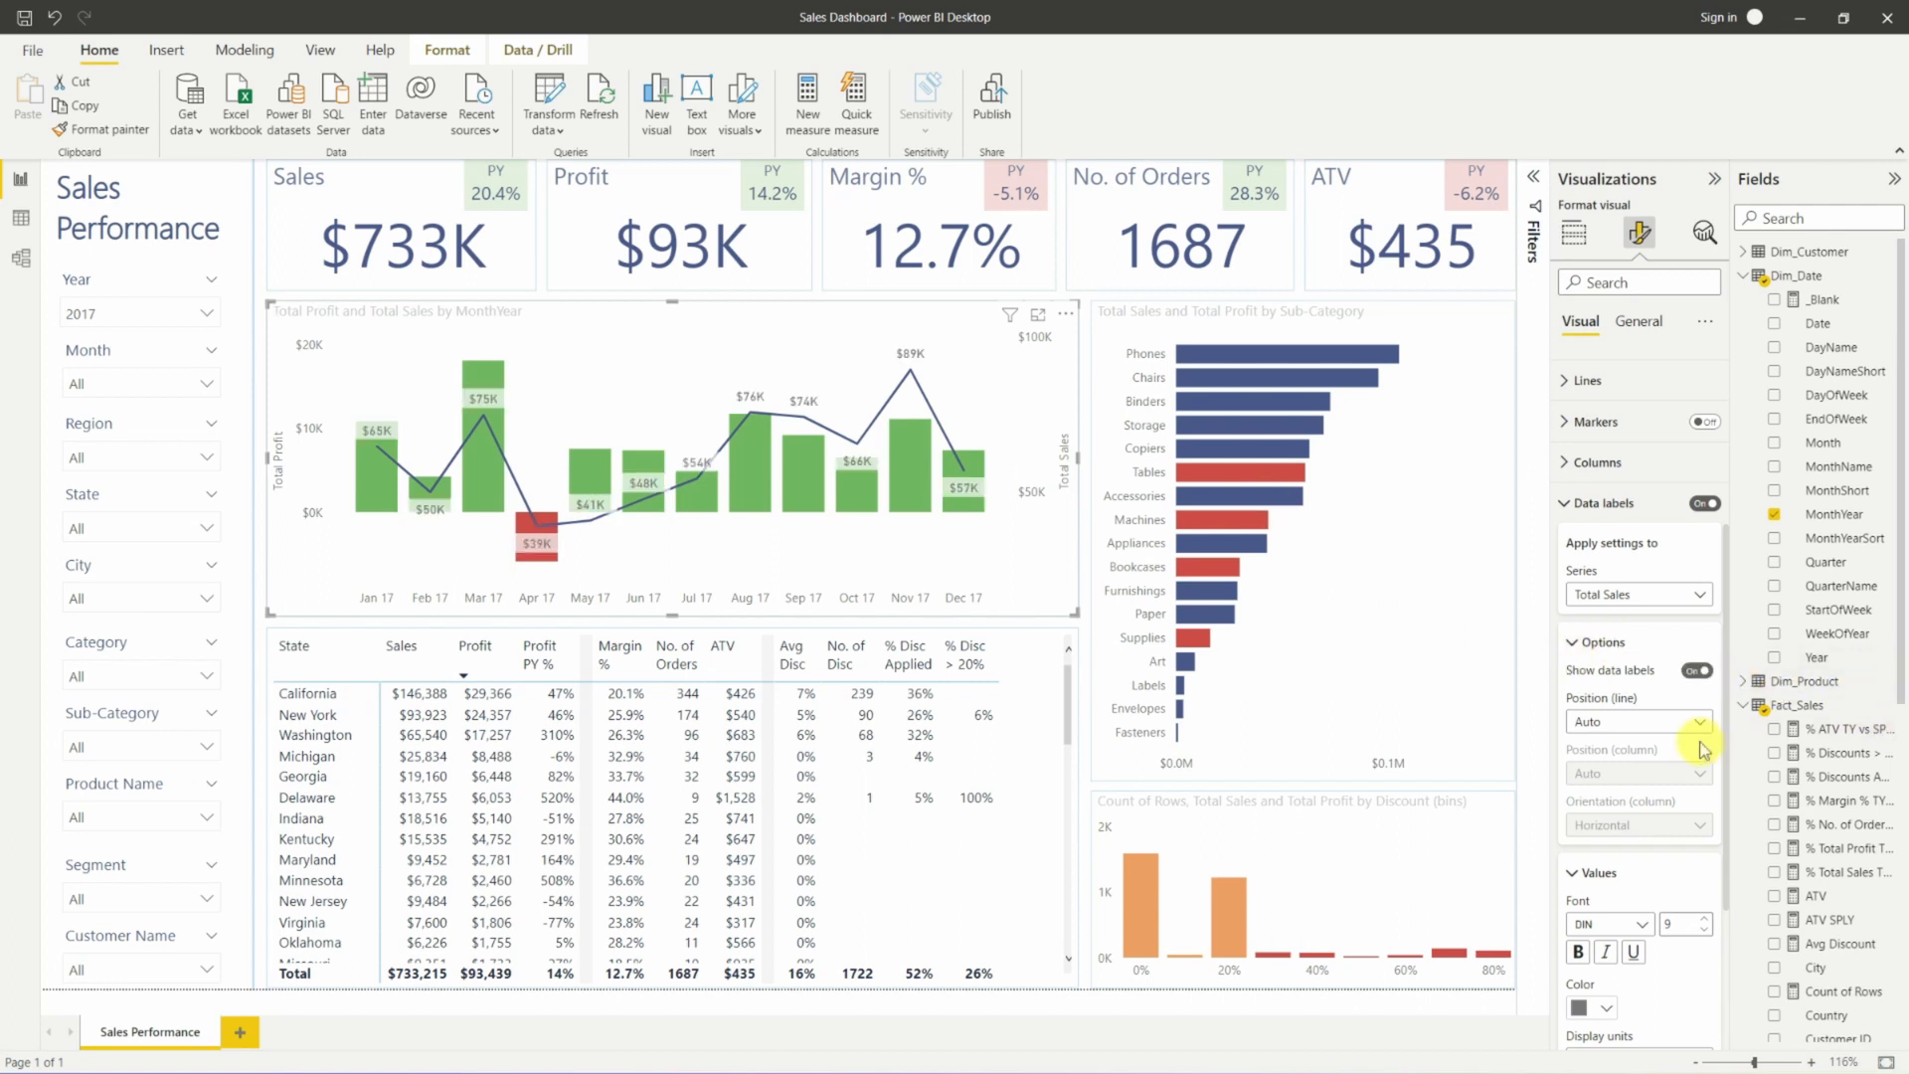
scroll(1631, 855, "down", 2)
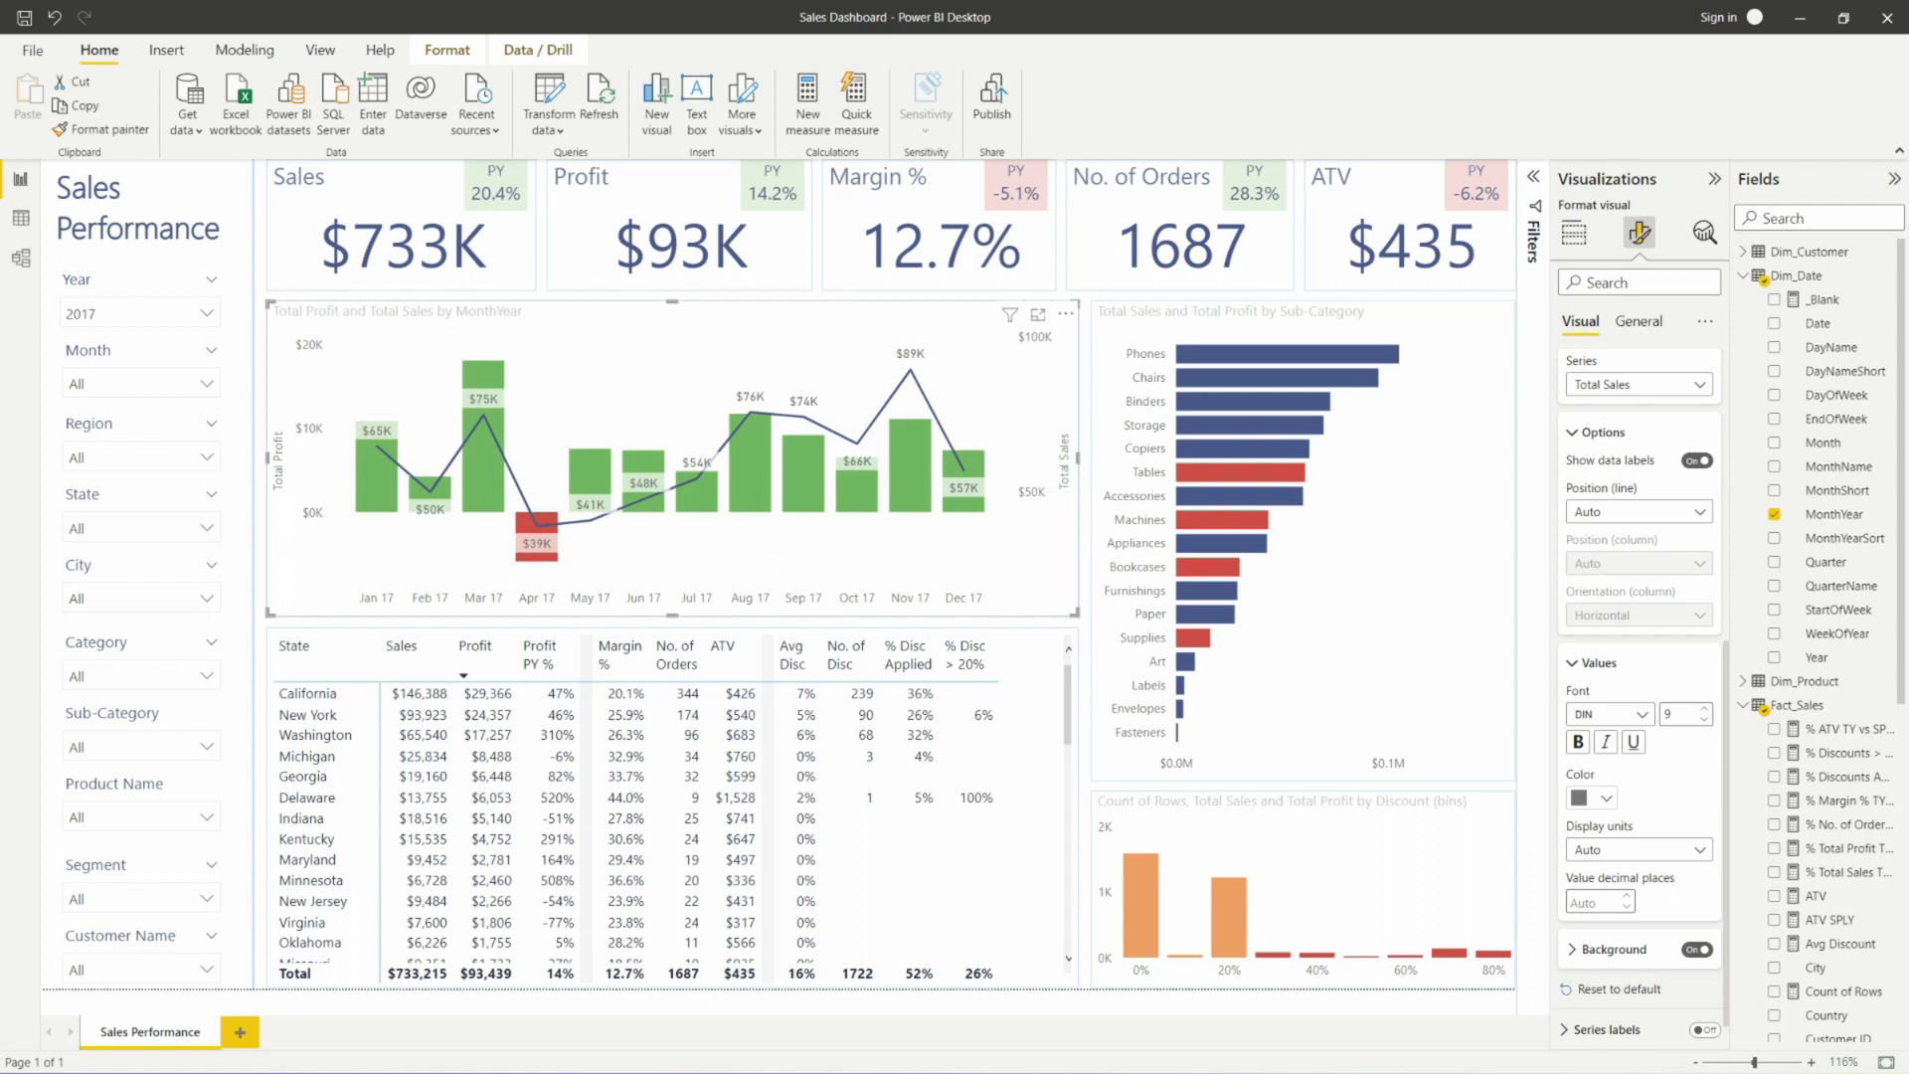
left_click(1611, 714)
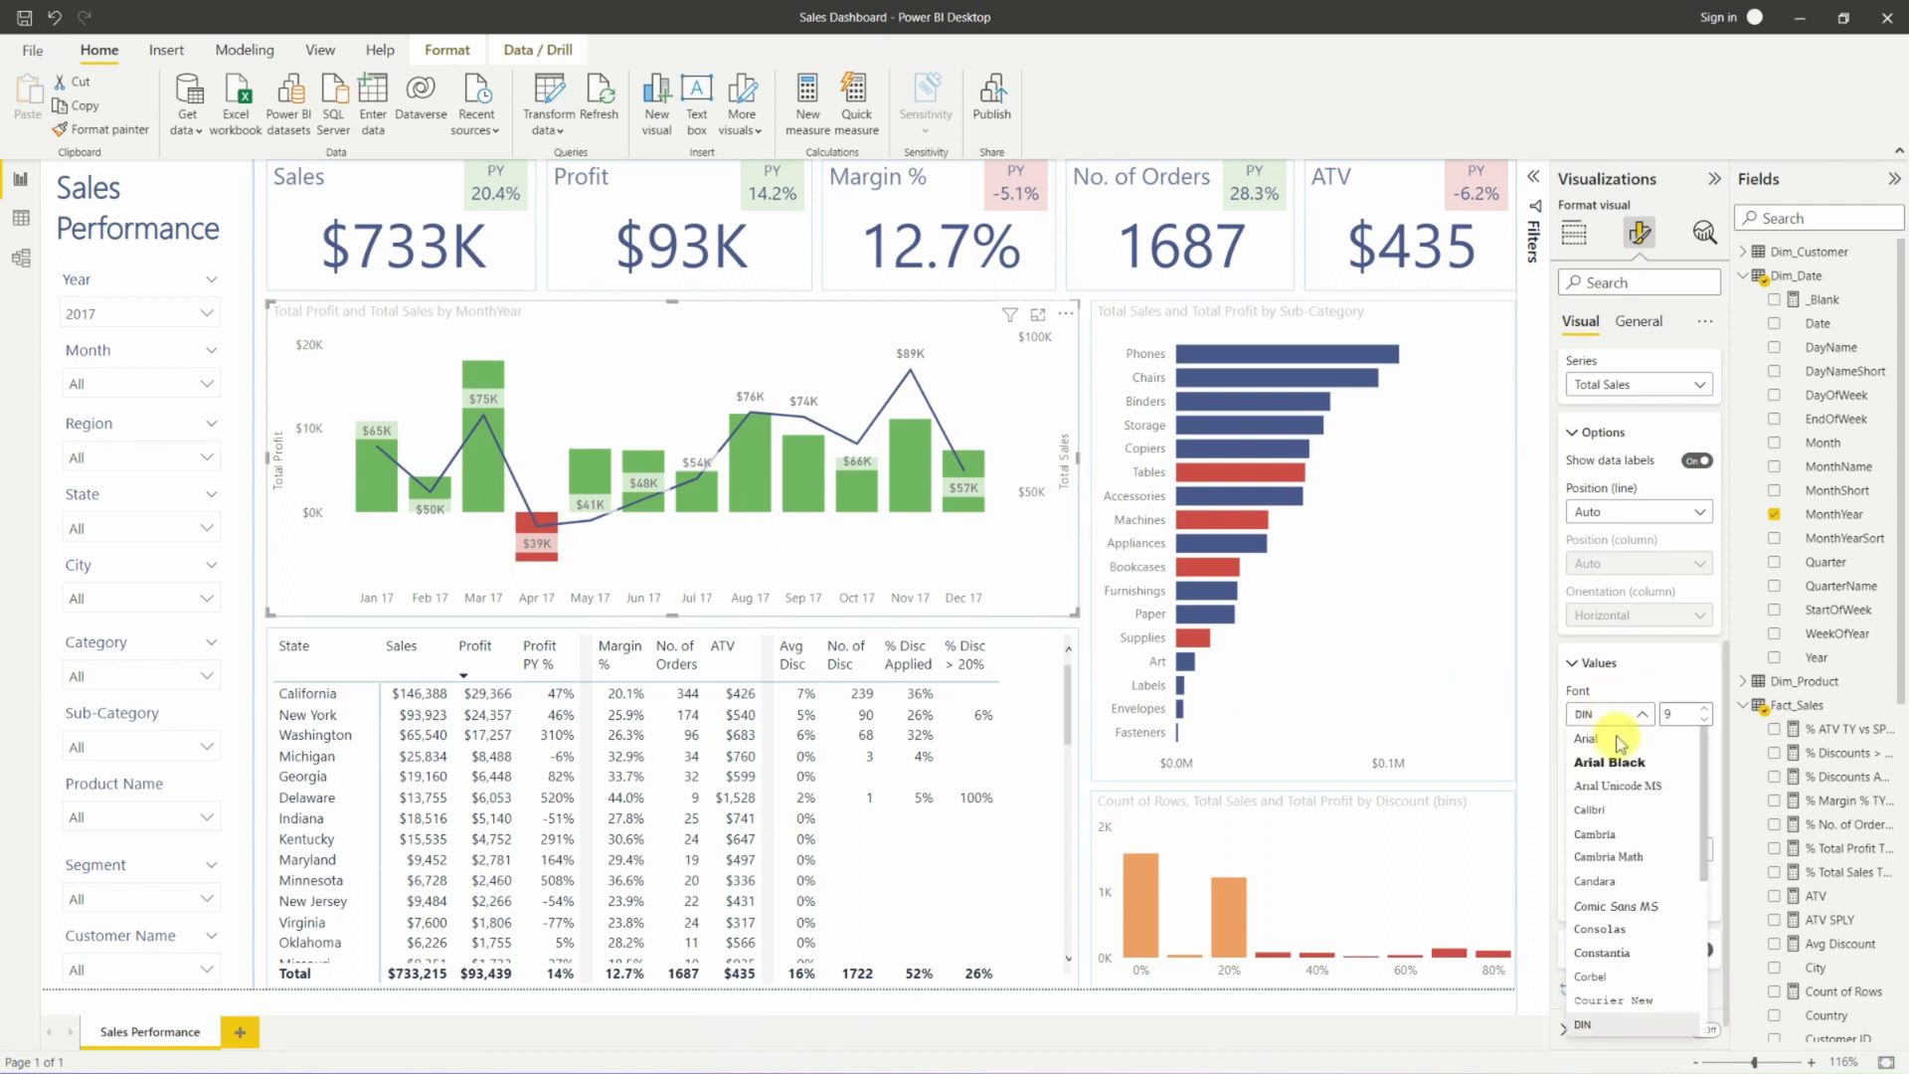
scroll(1650, 865, "down", 5)
left_click(1632, 913)
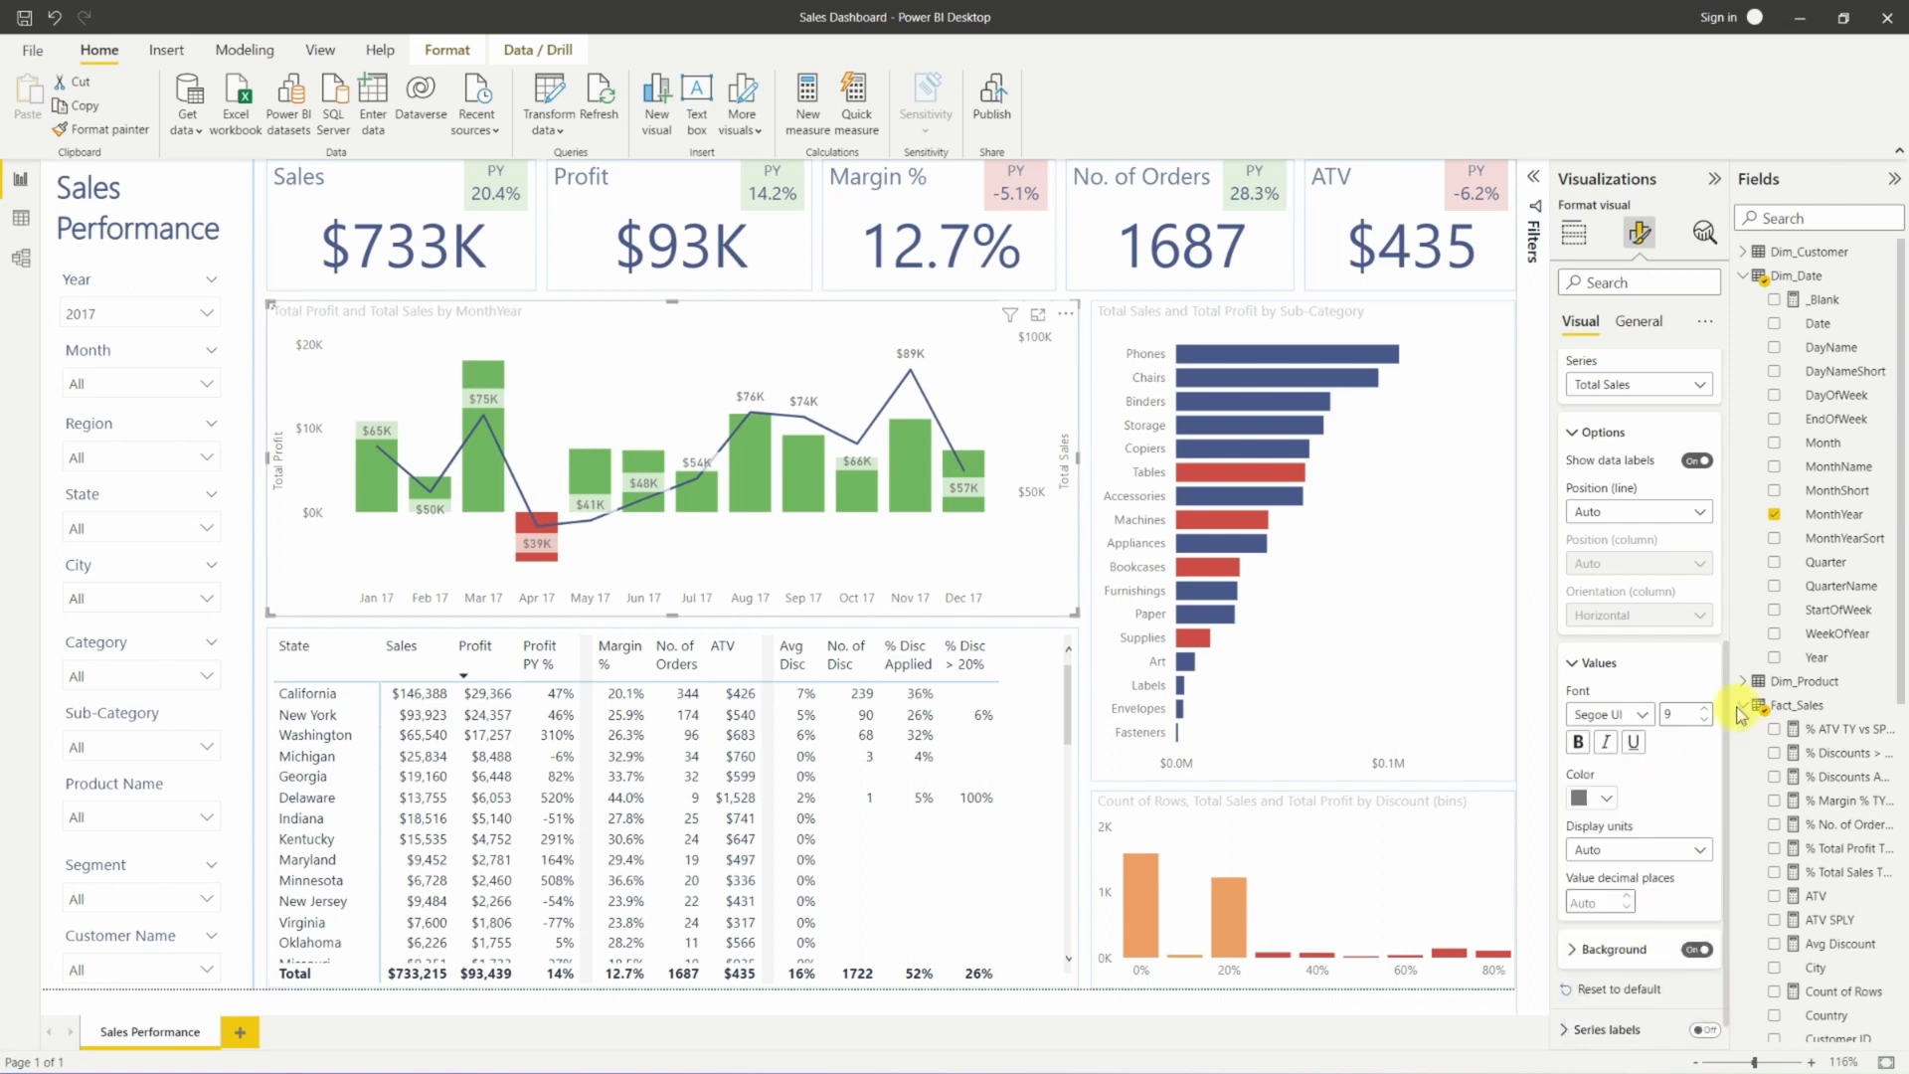
Color the Total Sales data labels with the recently used navy blue and open their background settings.
left_click(1606, 797)
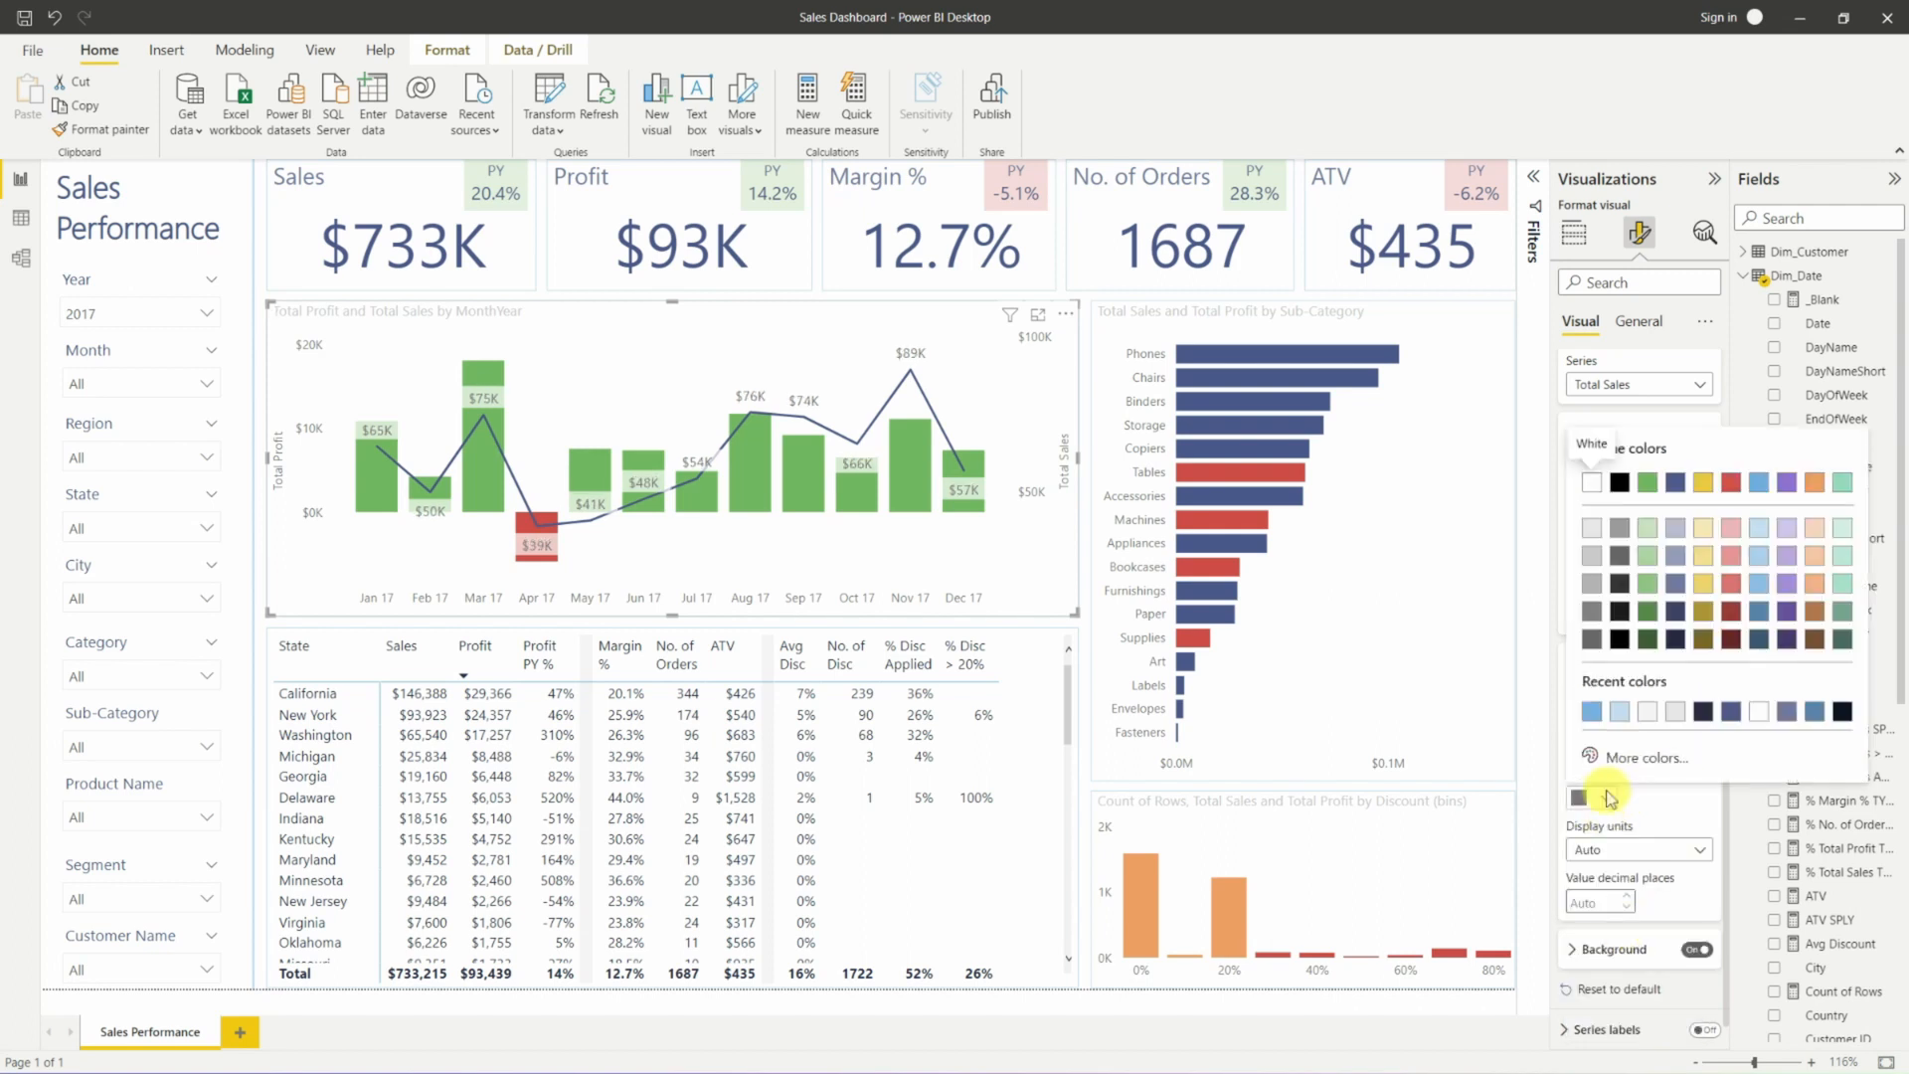
left_click(1731, 710)
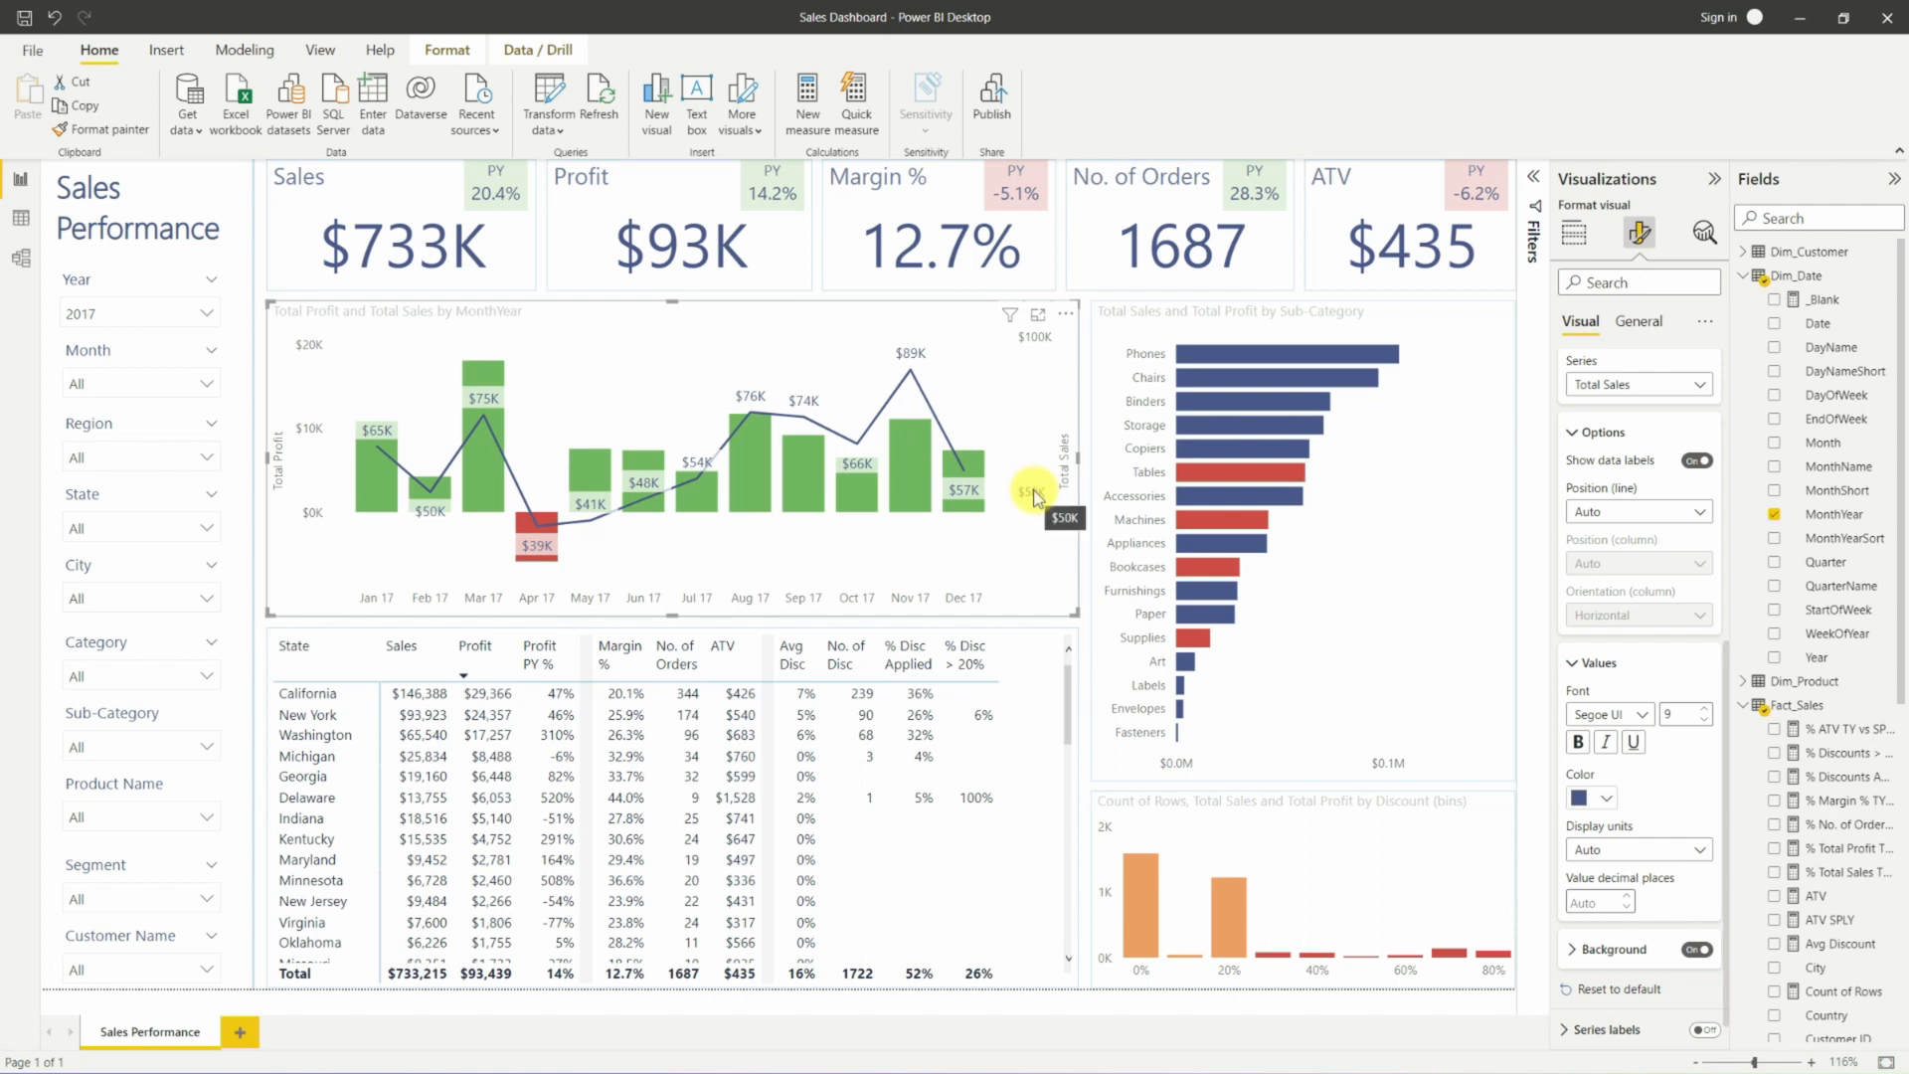
scroll(1631, 856, "down", 1)
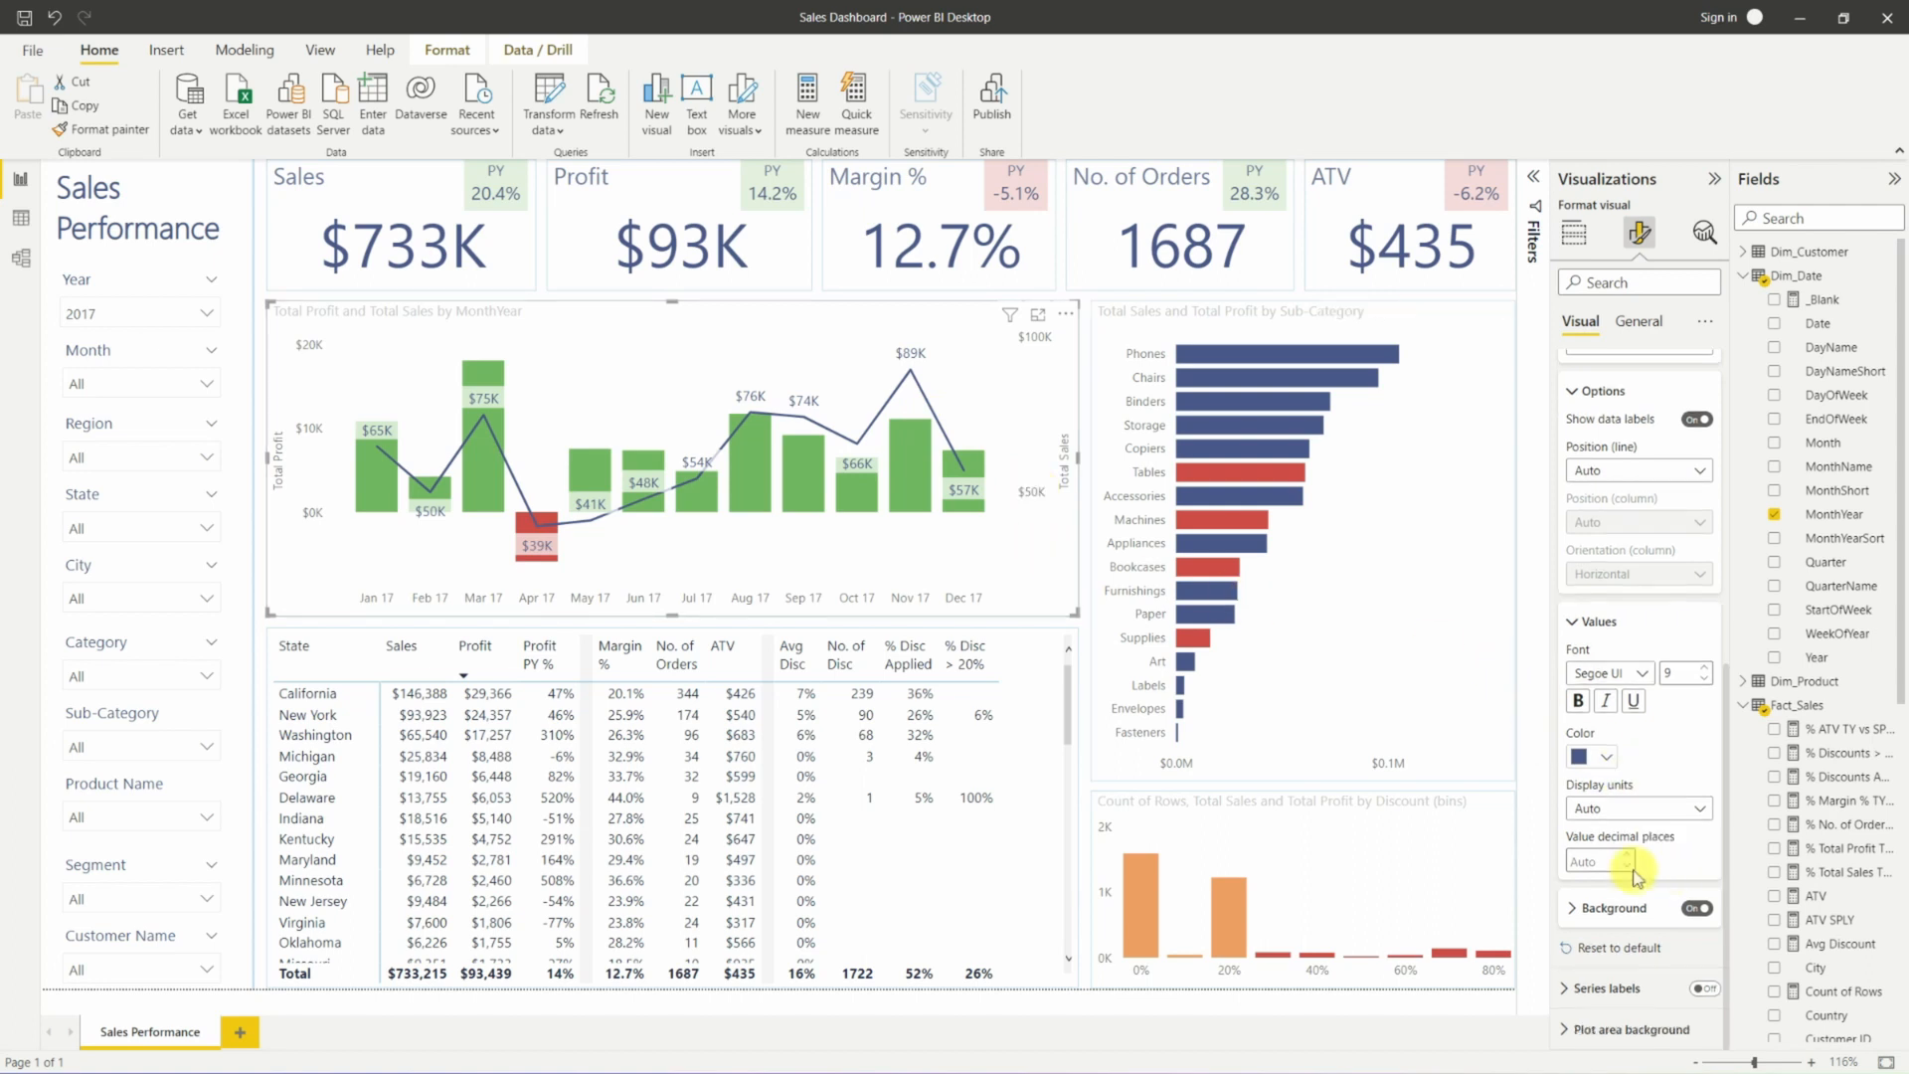
left_click(1575, 909)
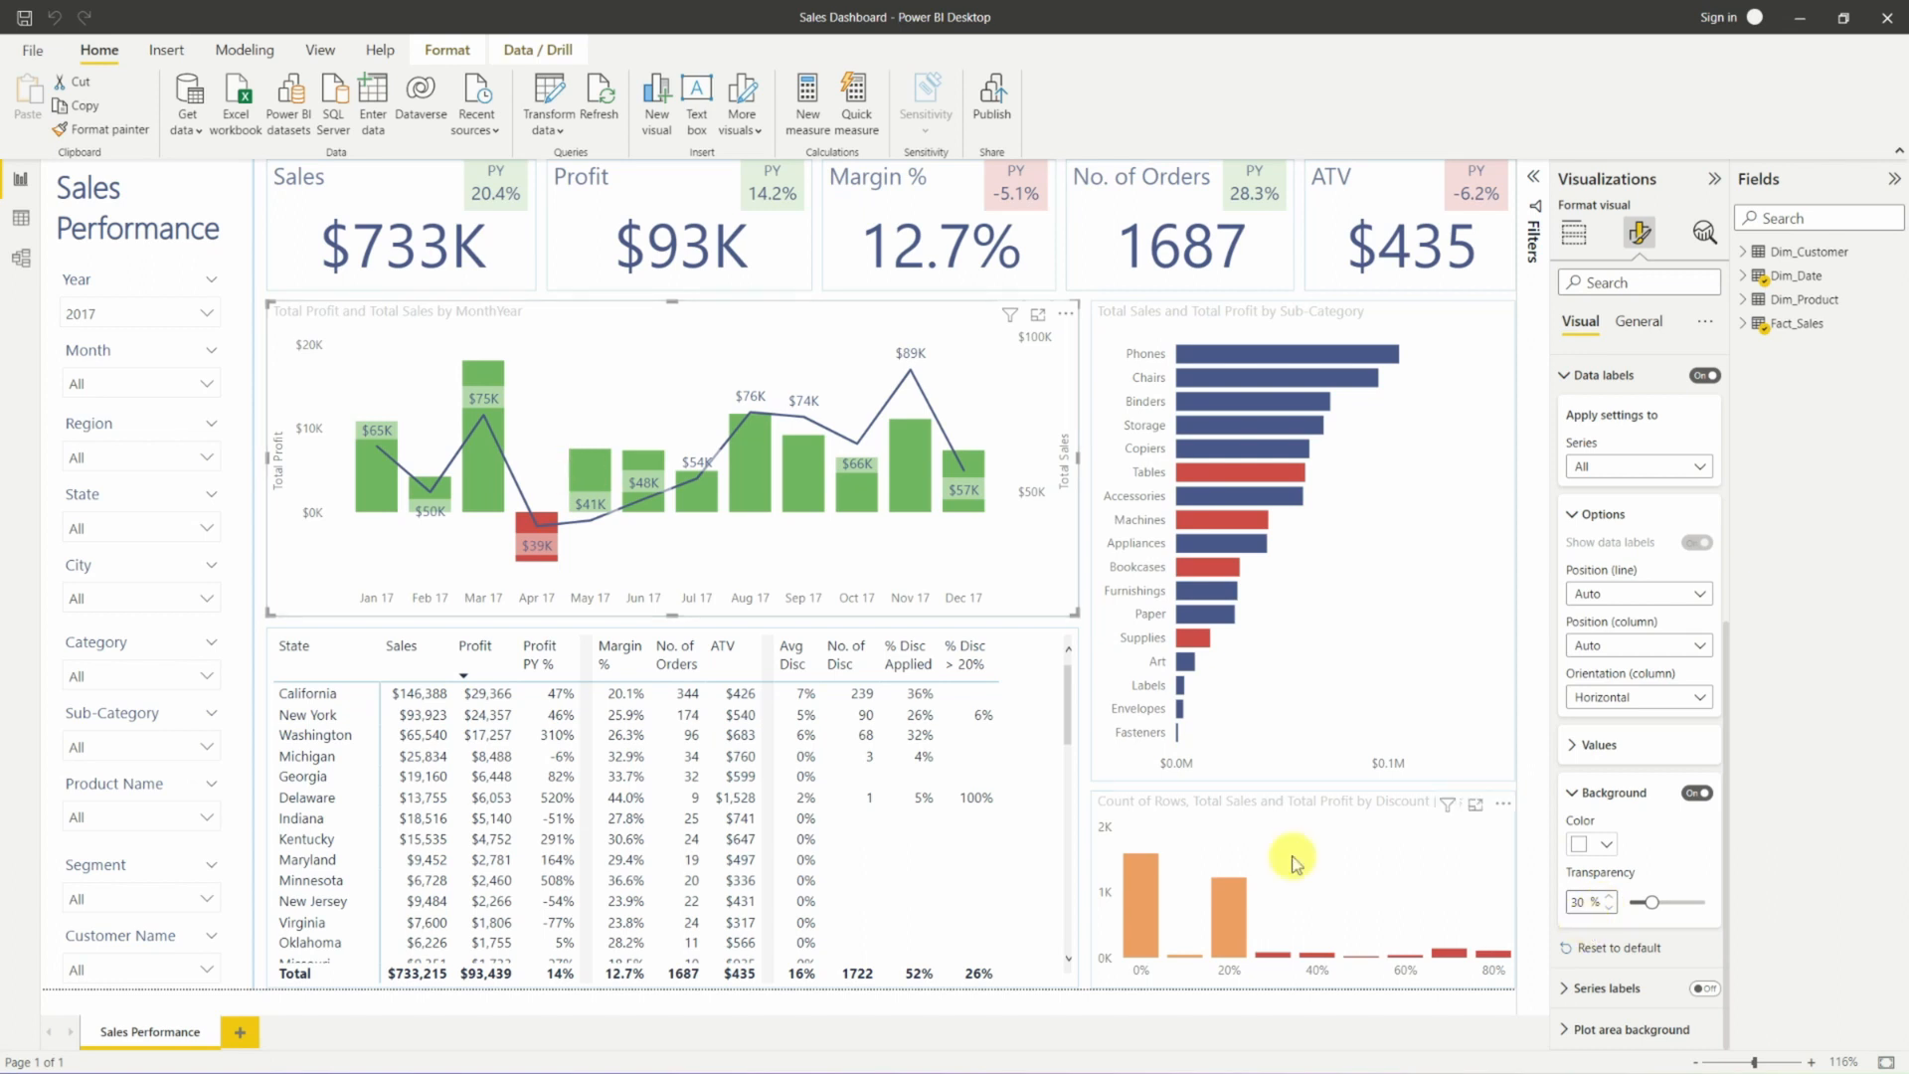
Change the color of the 0 to 100 percent Total Profit rule to green for the discount chart's columns.
left_click(1213, 913)
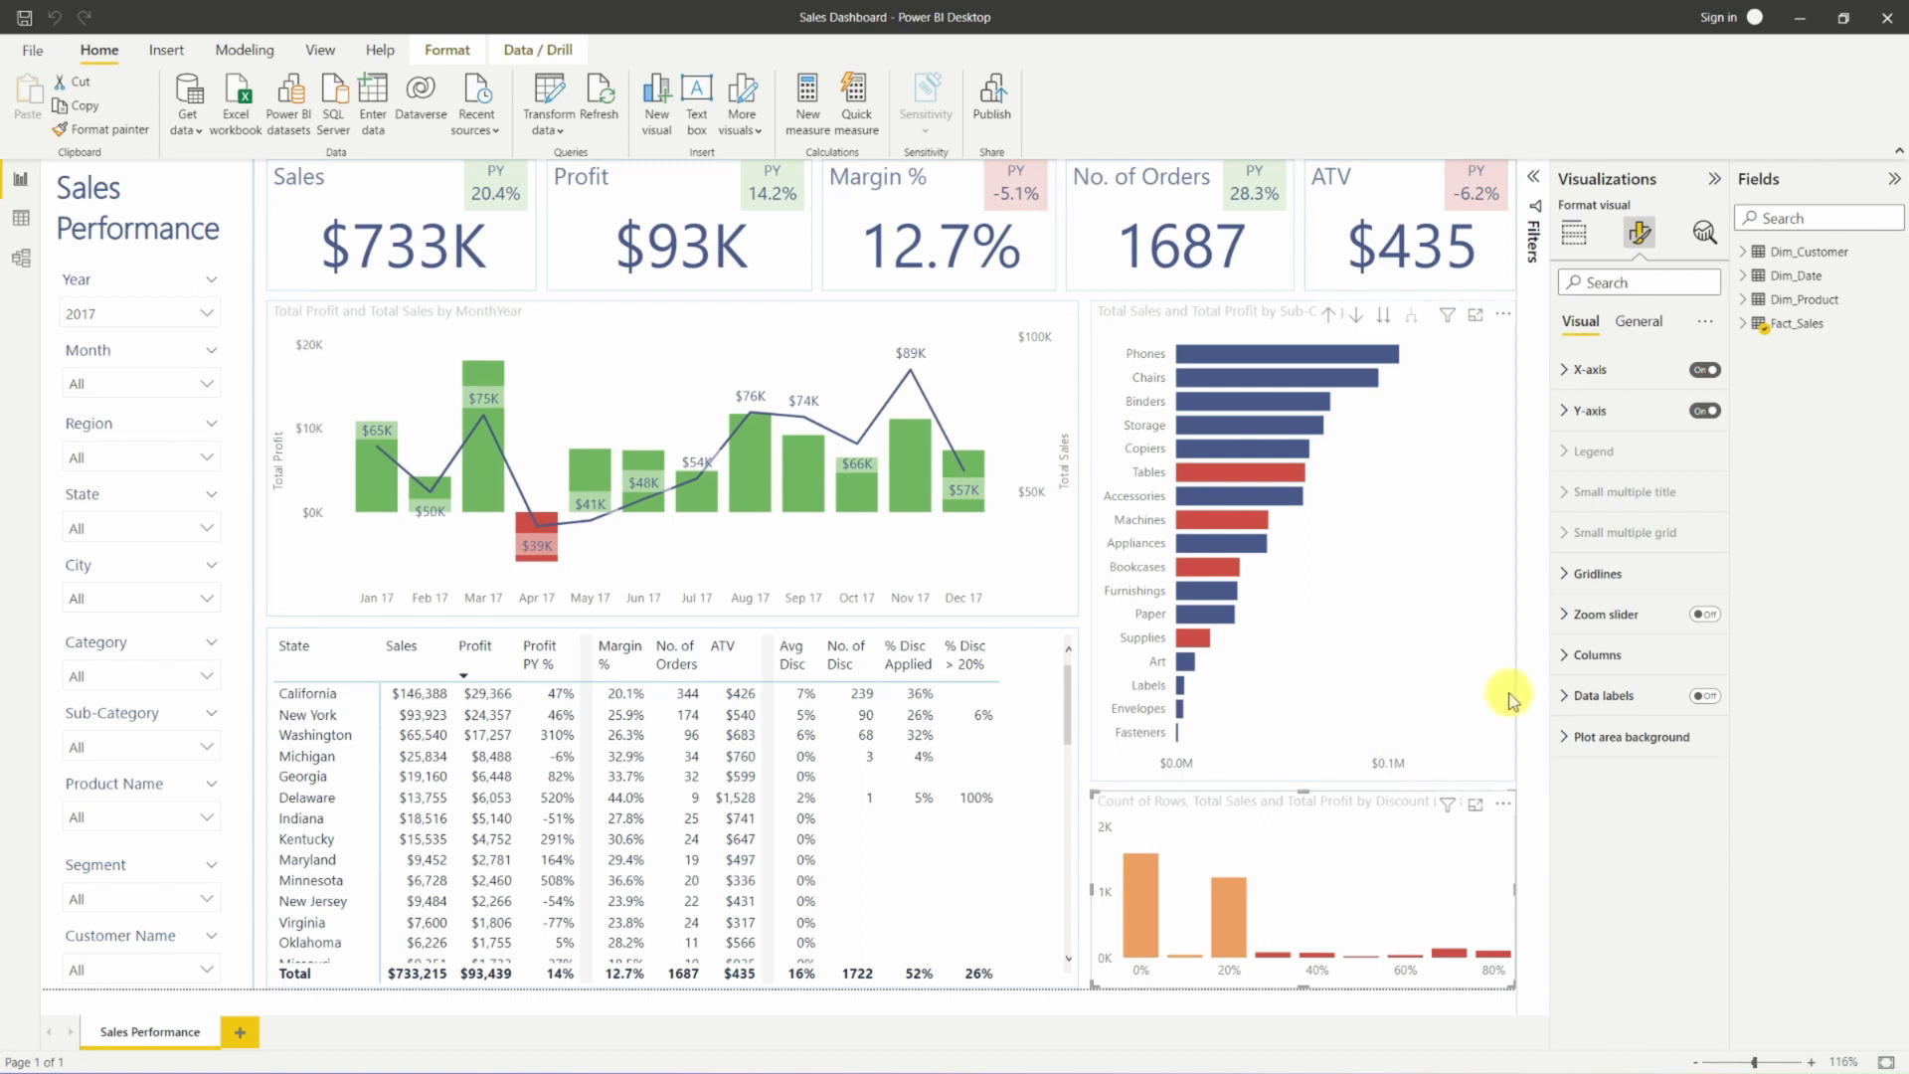
left_click(1587, 654)
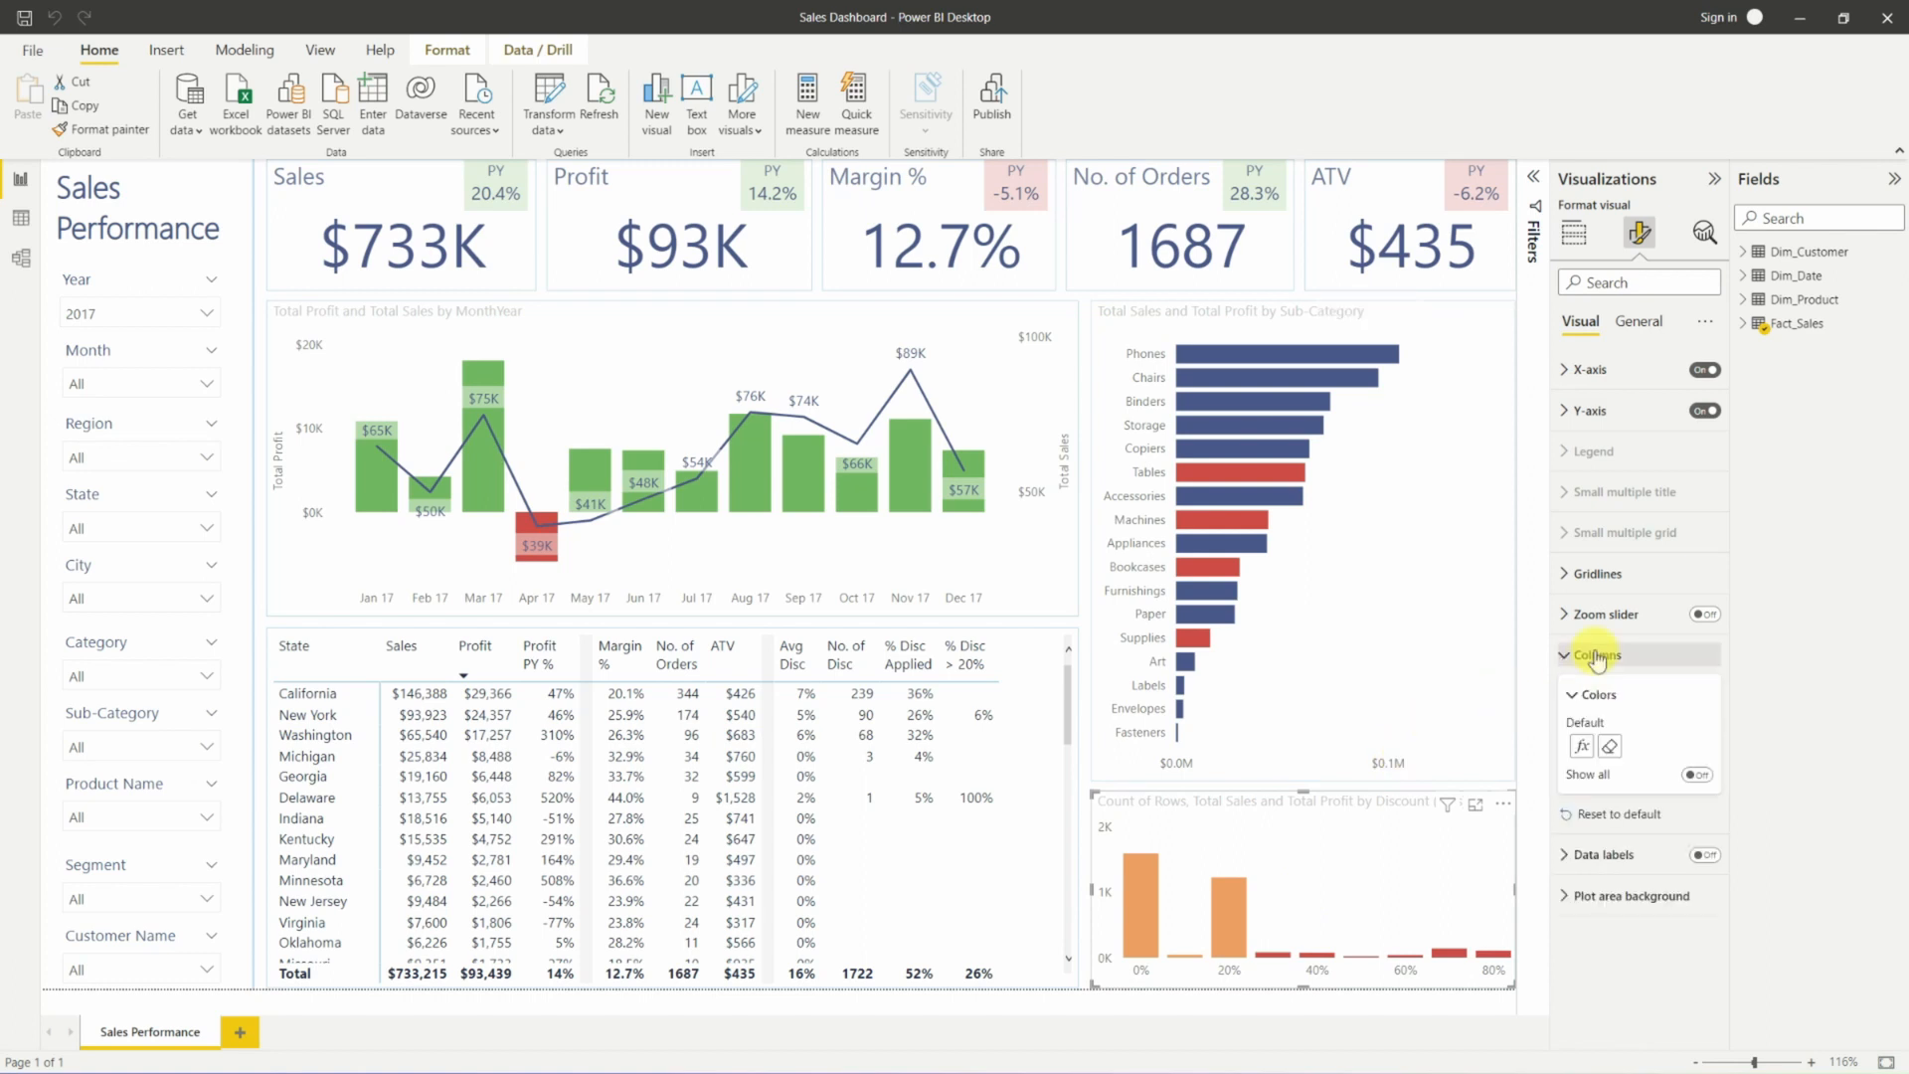
left_click(1582, 746)
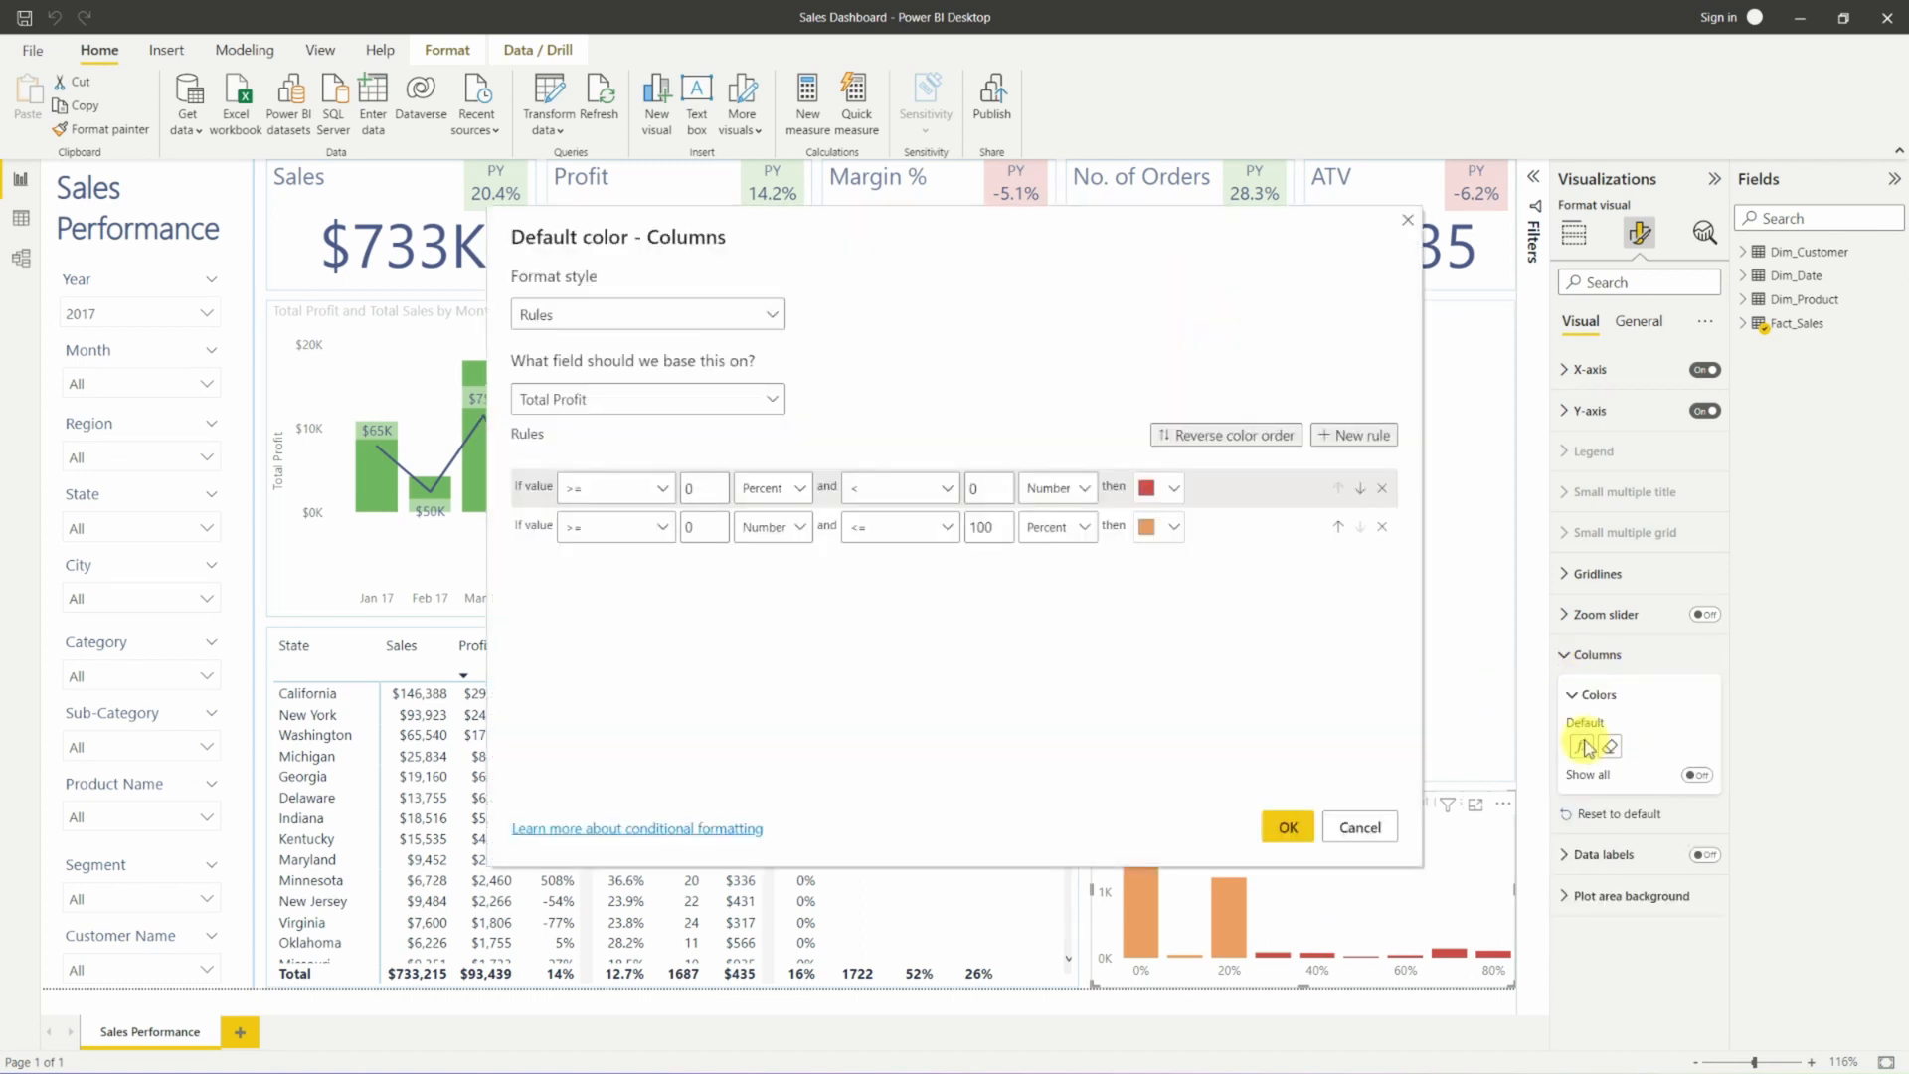
left_click(1171, 529)
left_click(1094, 531)
left_click(1287, 826)
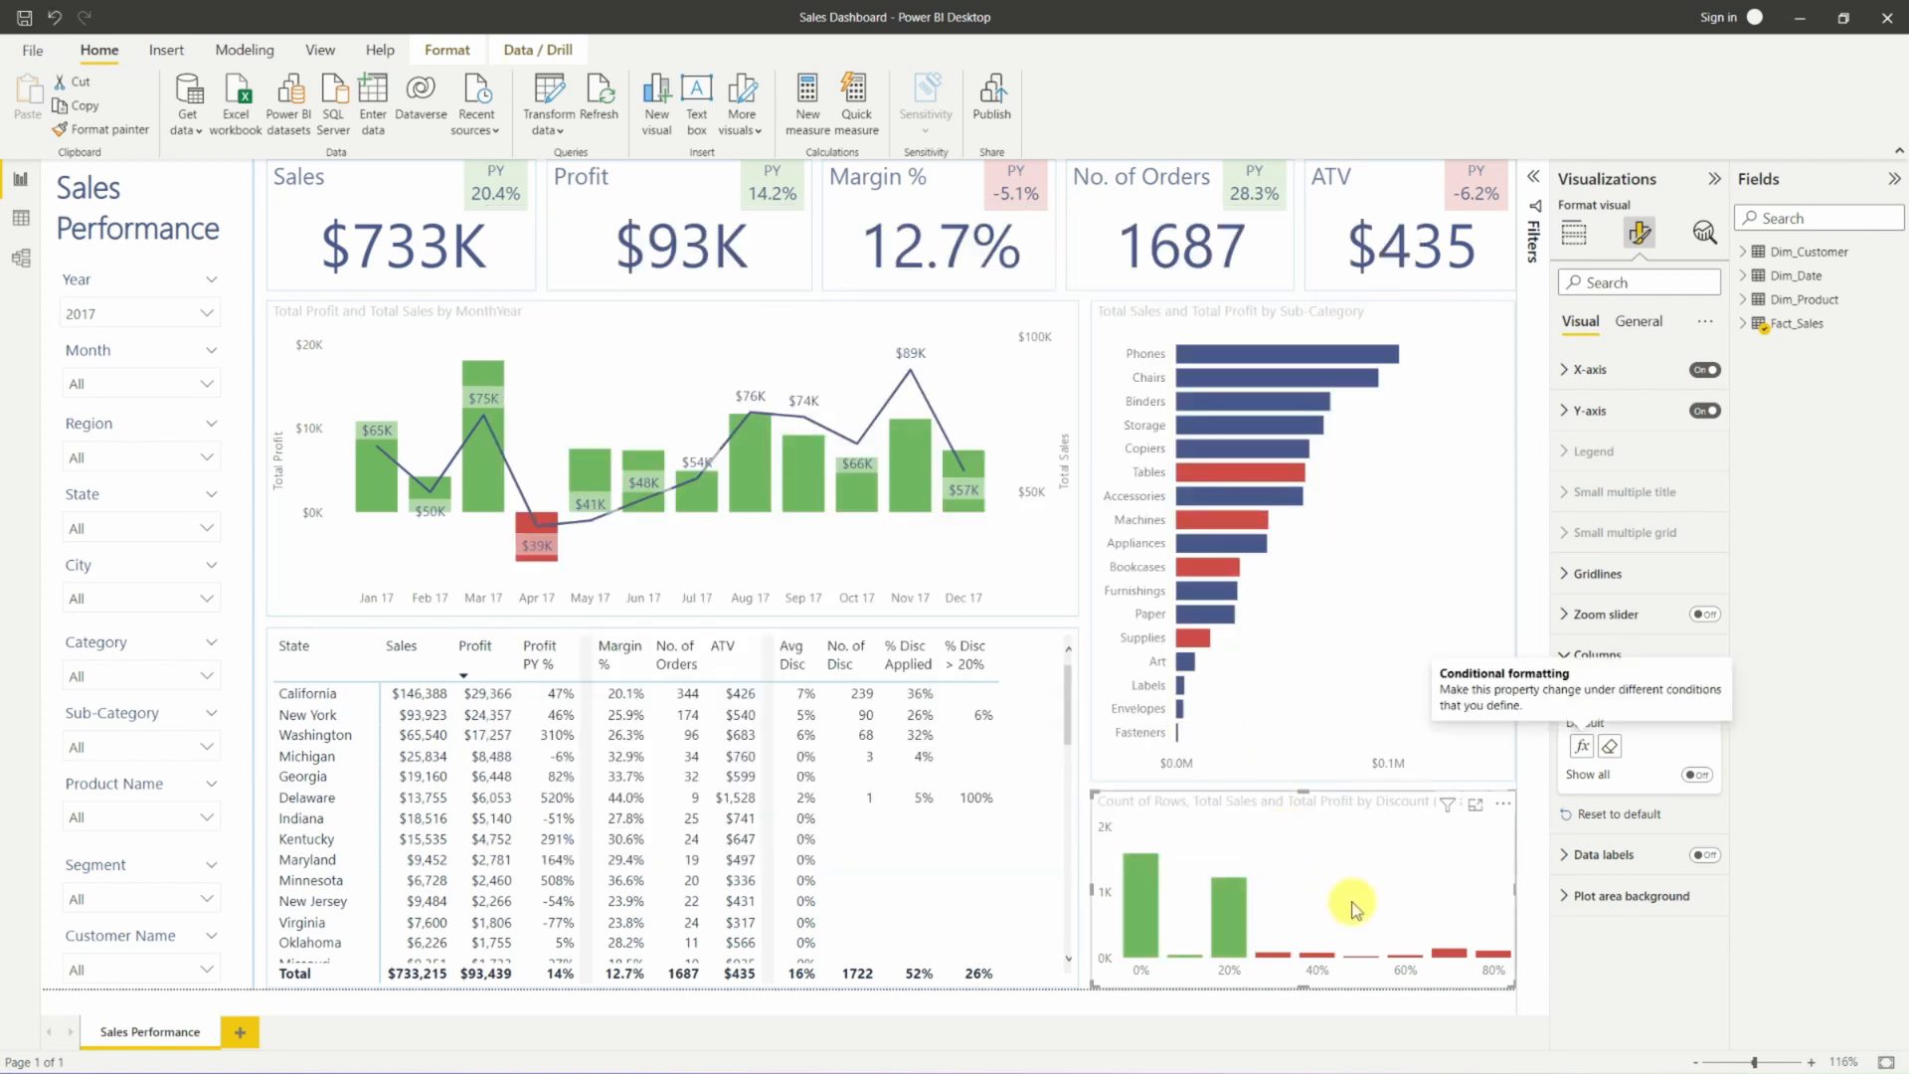
left_click(1082, 652)
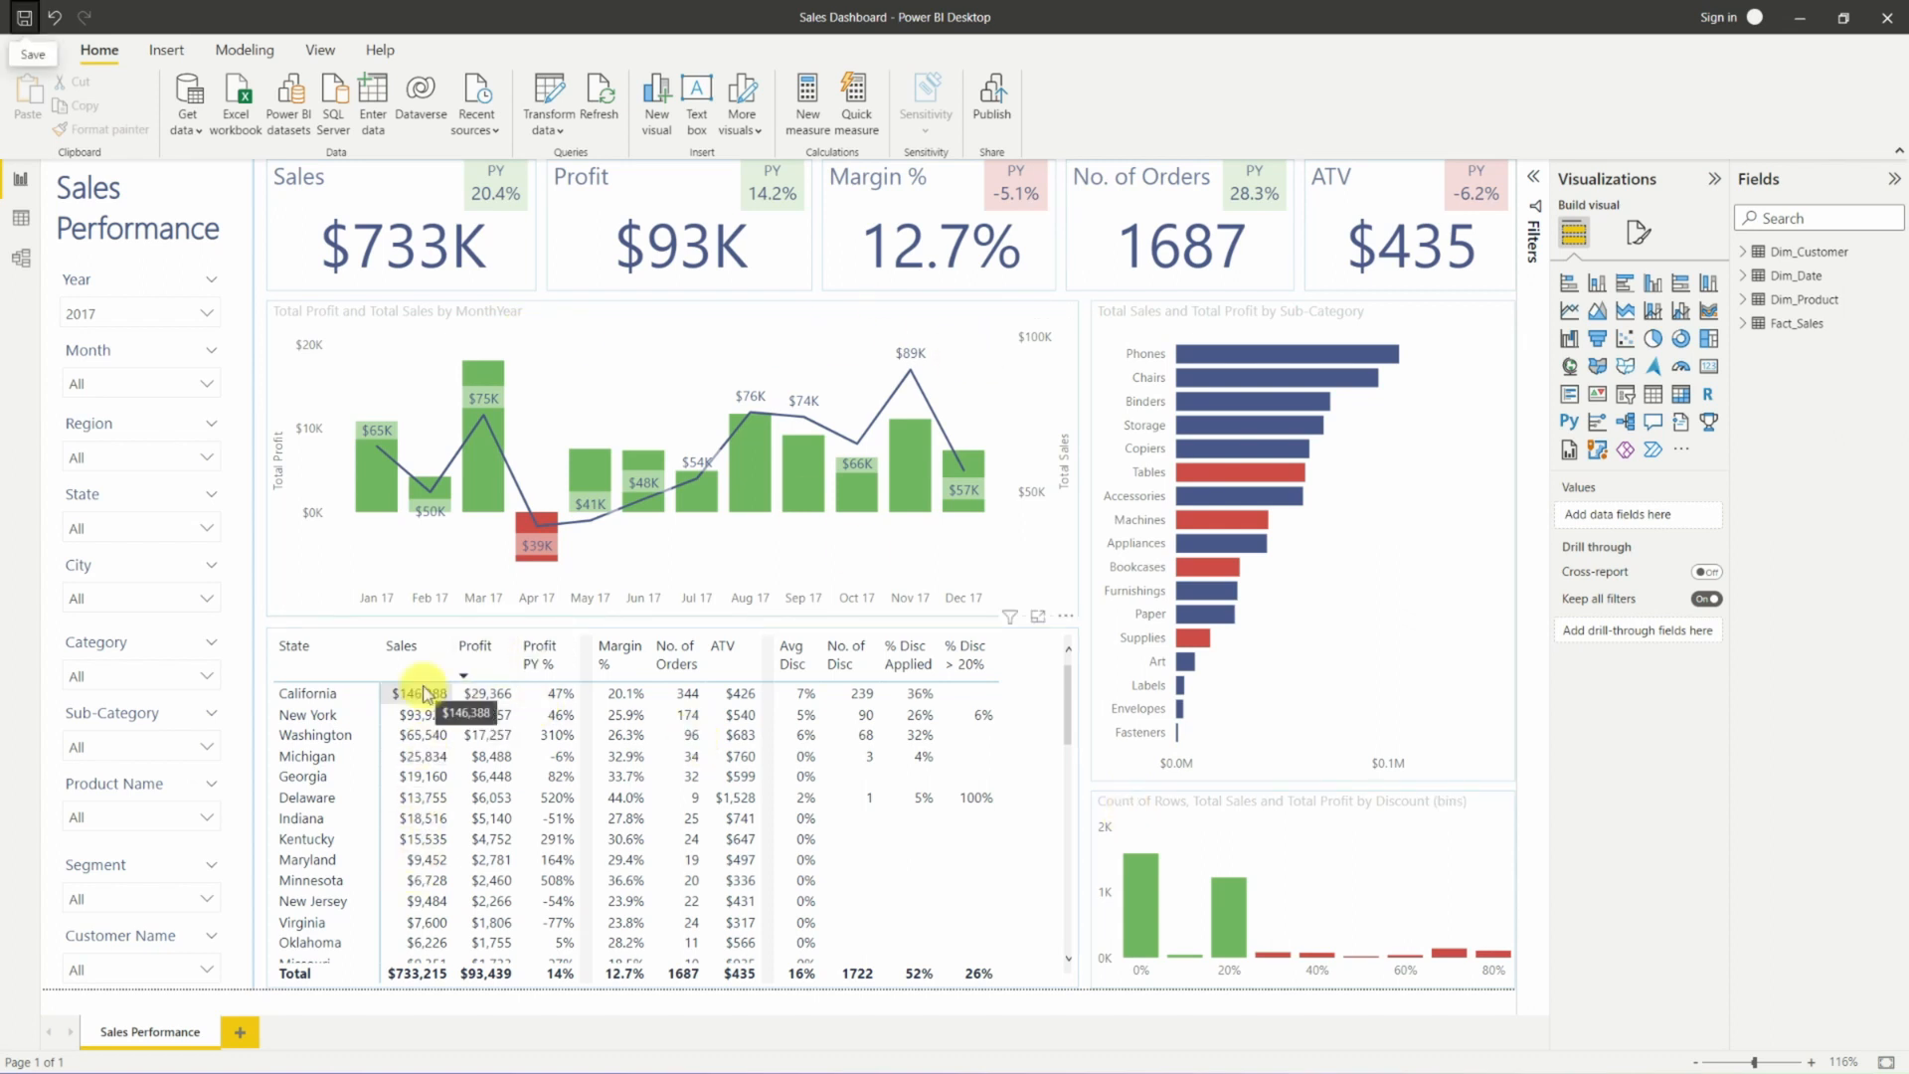
left_click(418, 651)
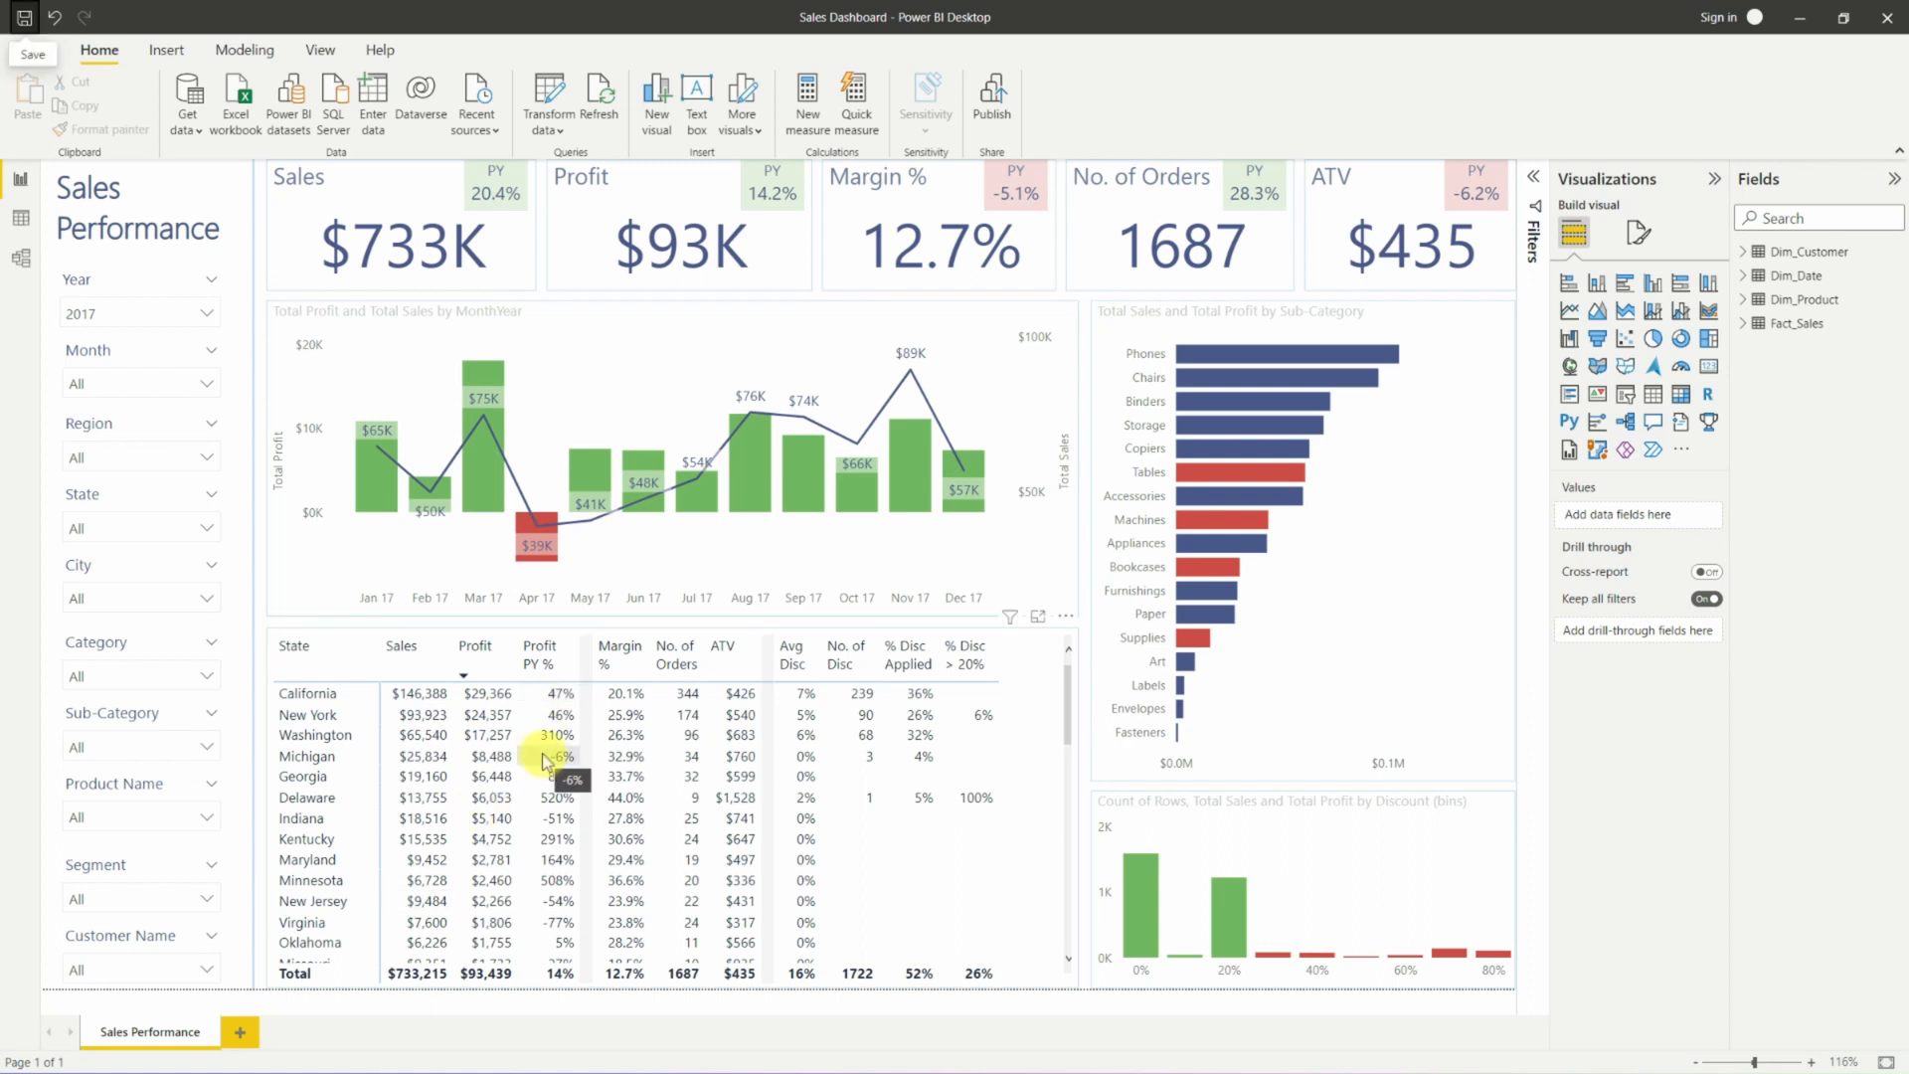
left_click(567, 336)
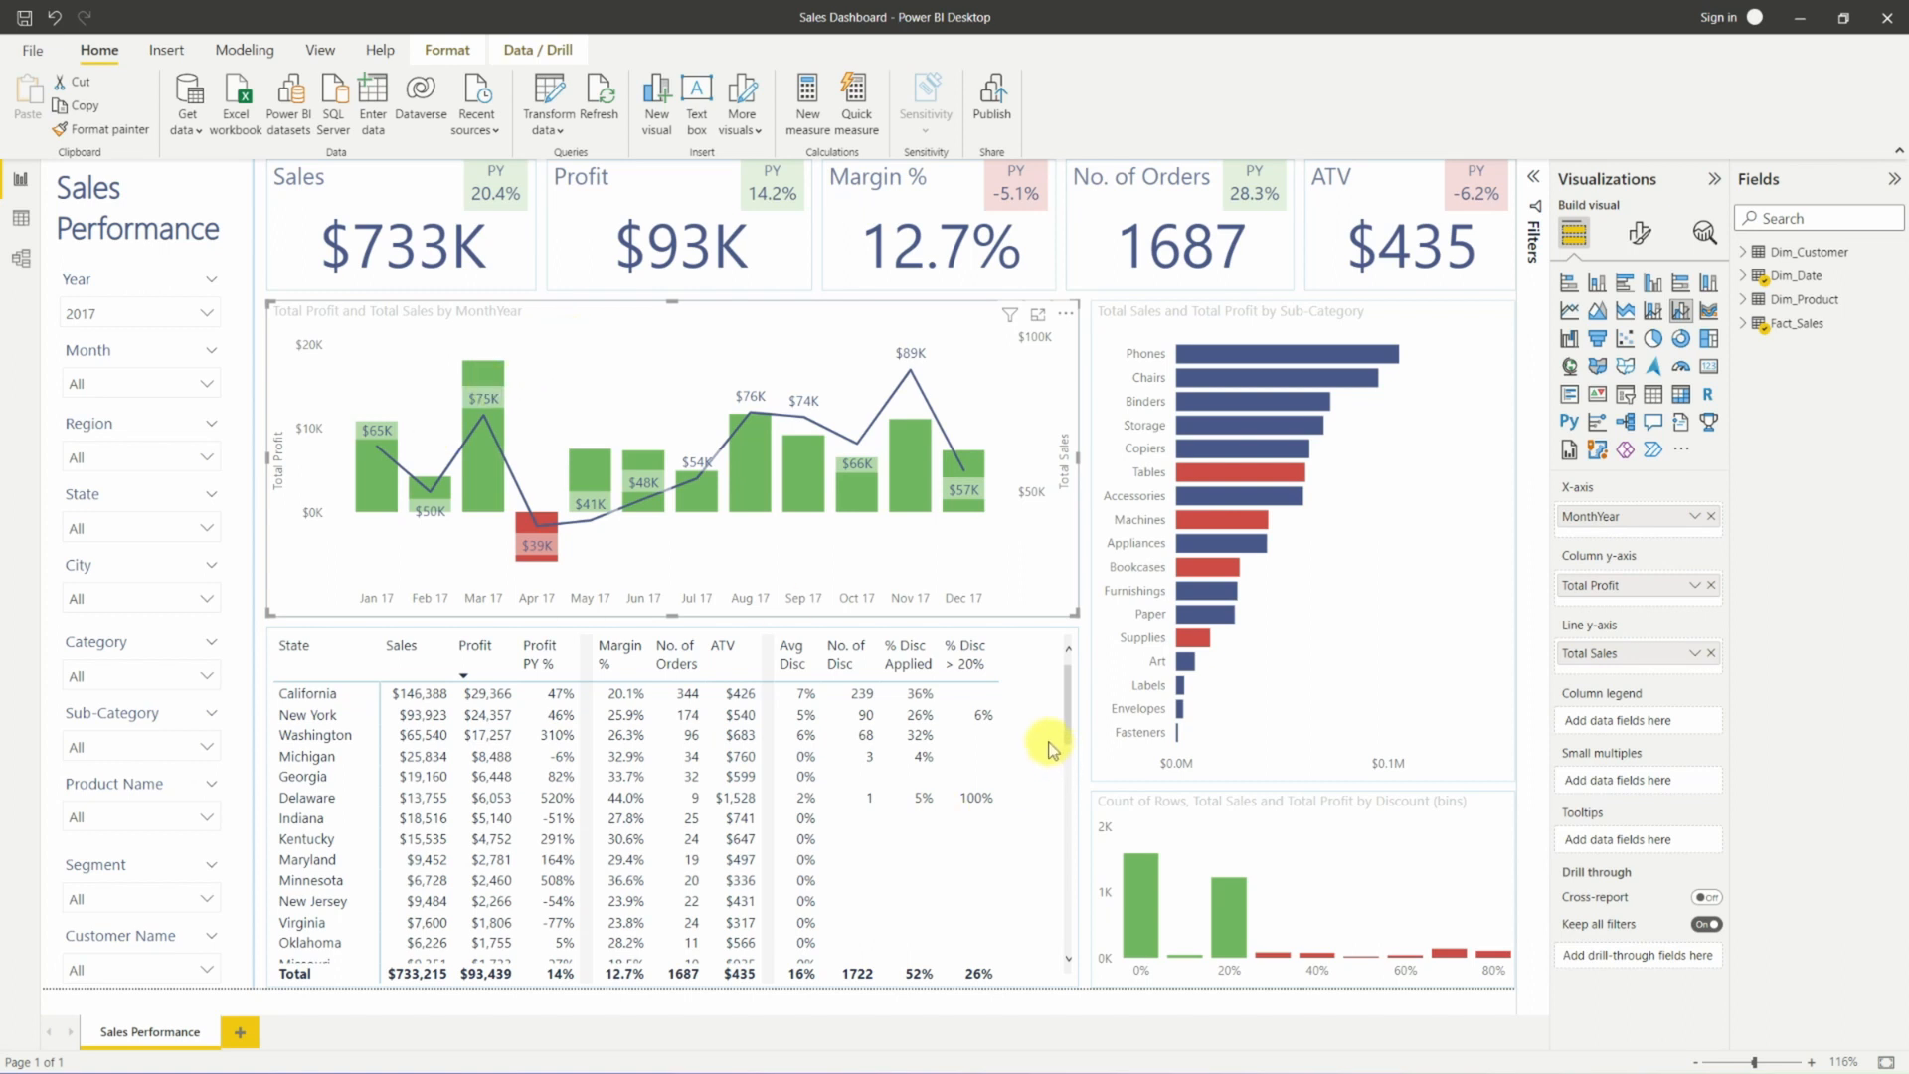
key("Escape")
left_click(1049, 537)
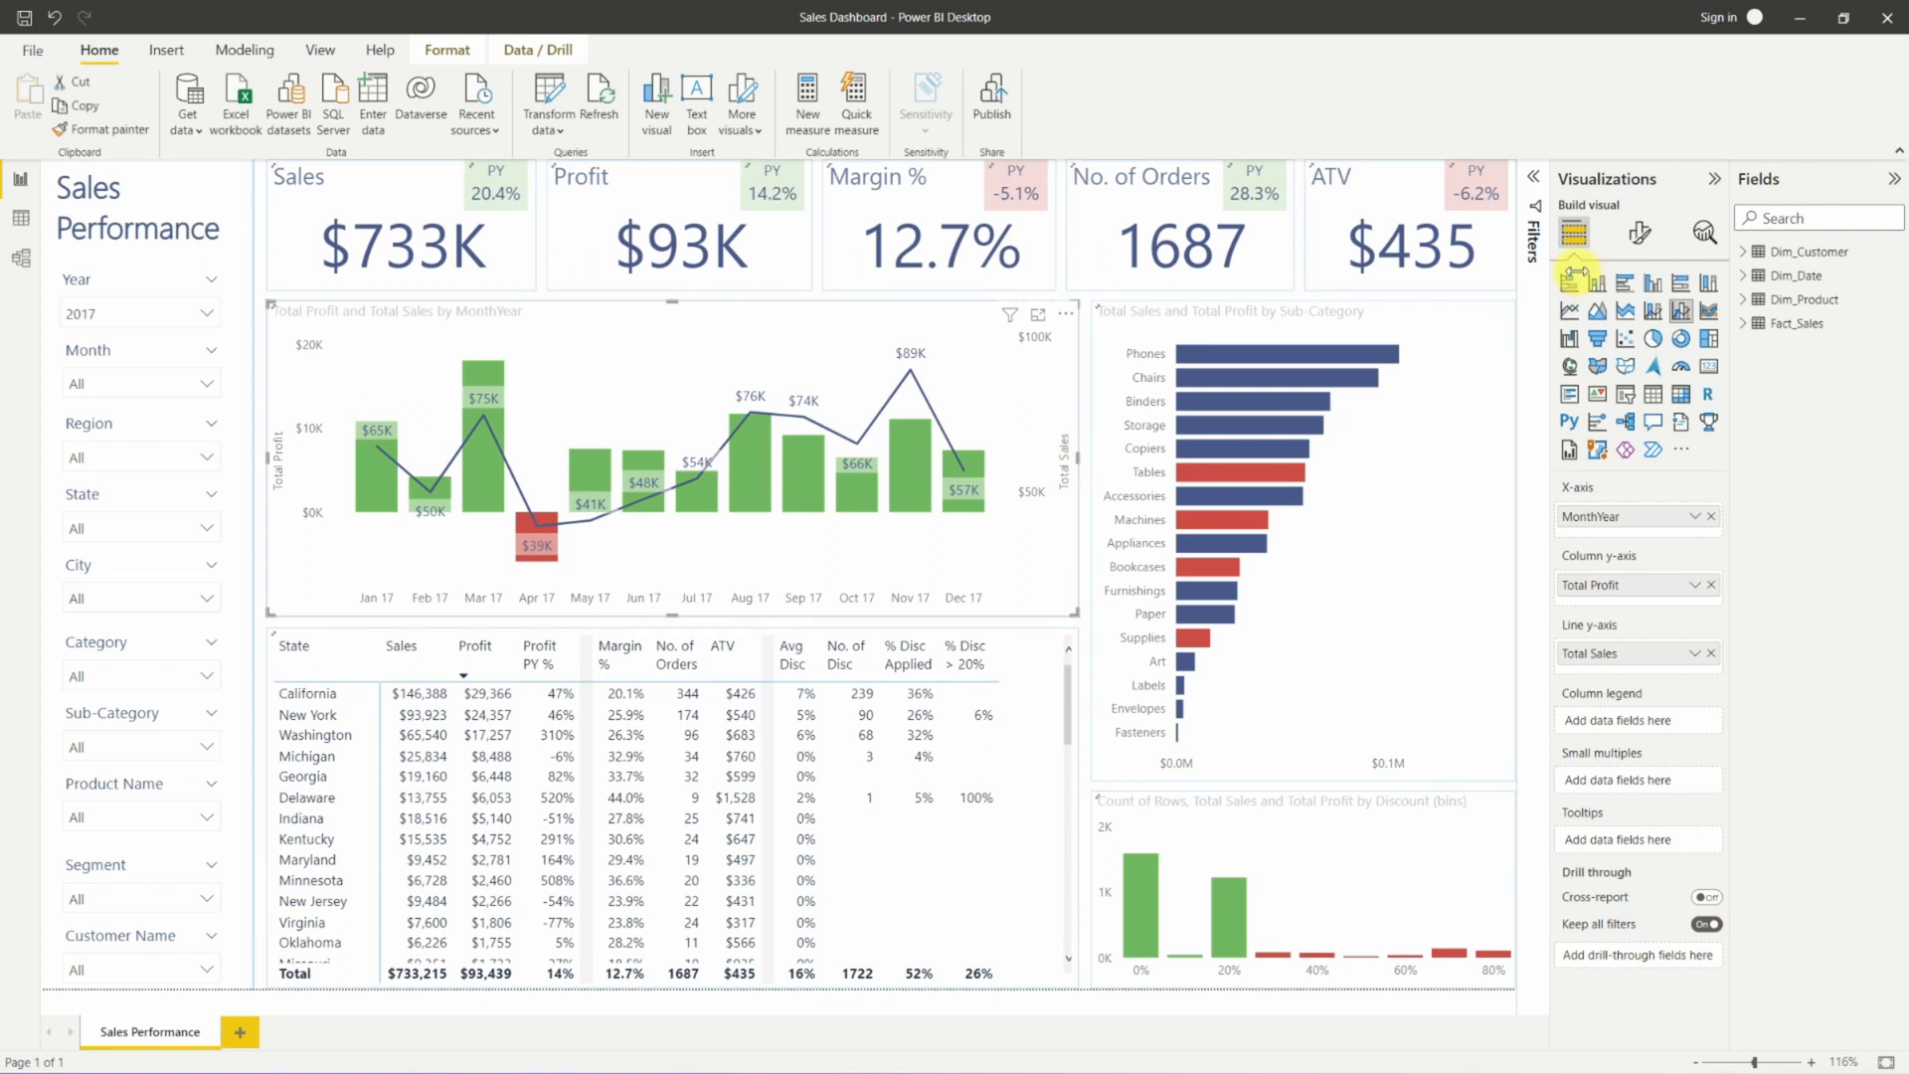
Give the title of the monthly profit and sales chart a light gray theme background color.
left_click(1639, 239)
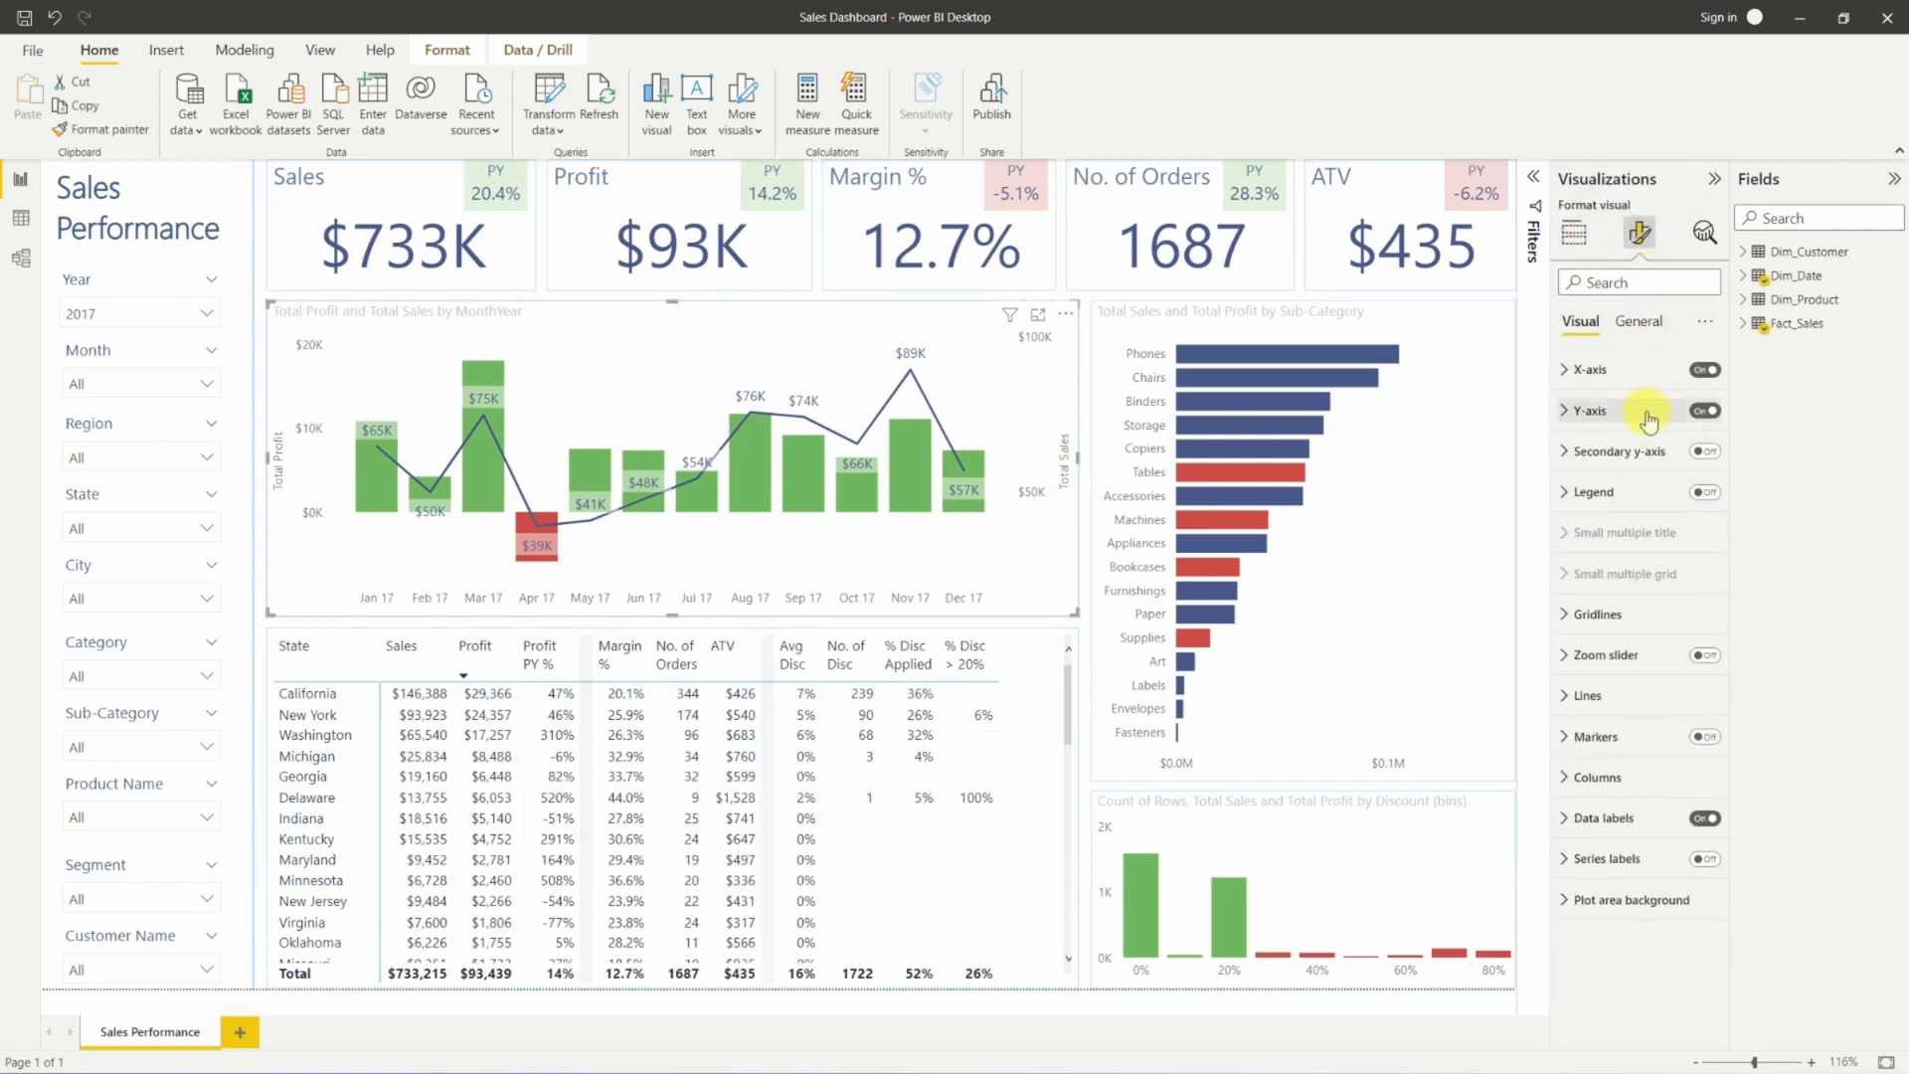
left_click(1636, 324)
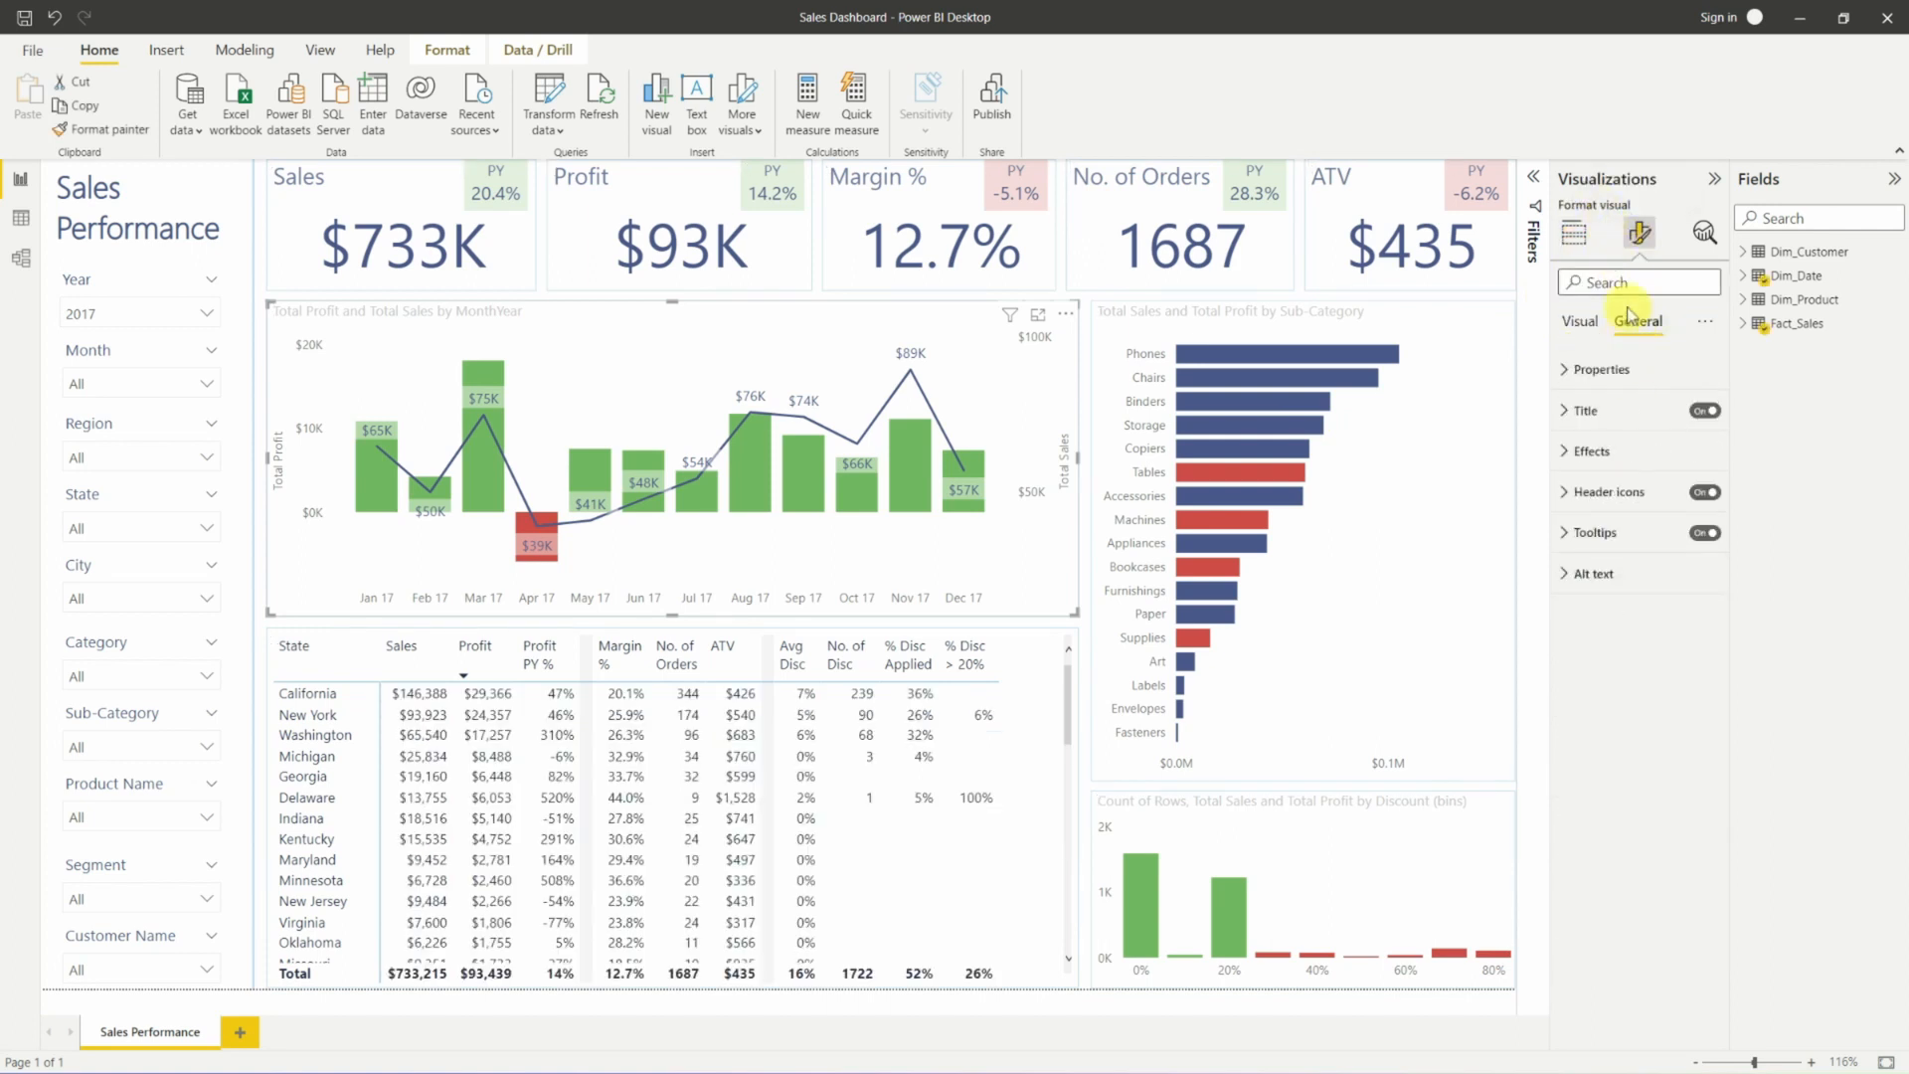
left_click(1613, 412)
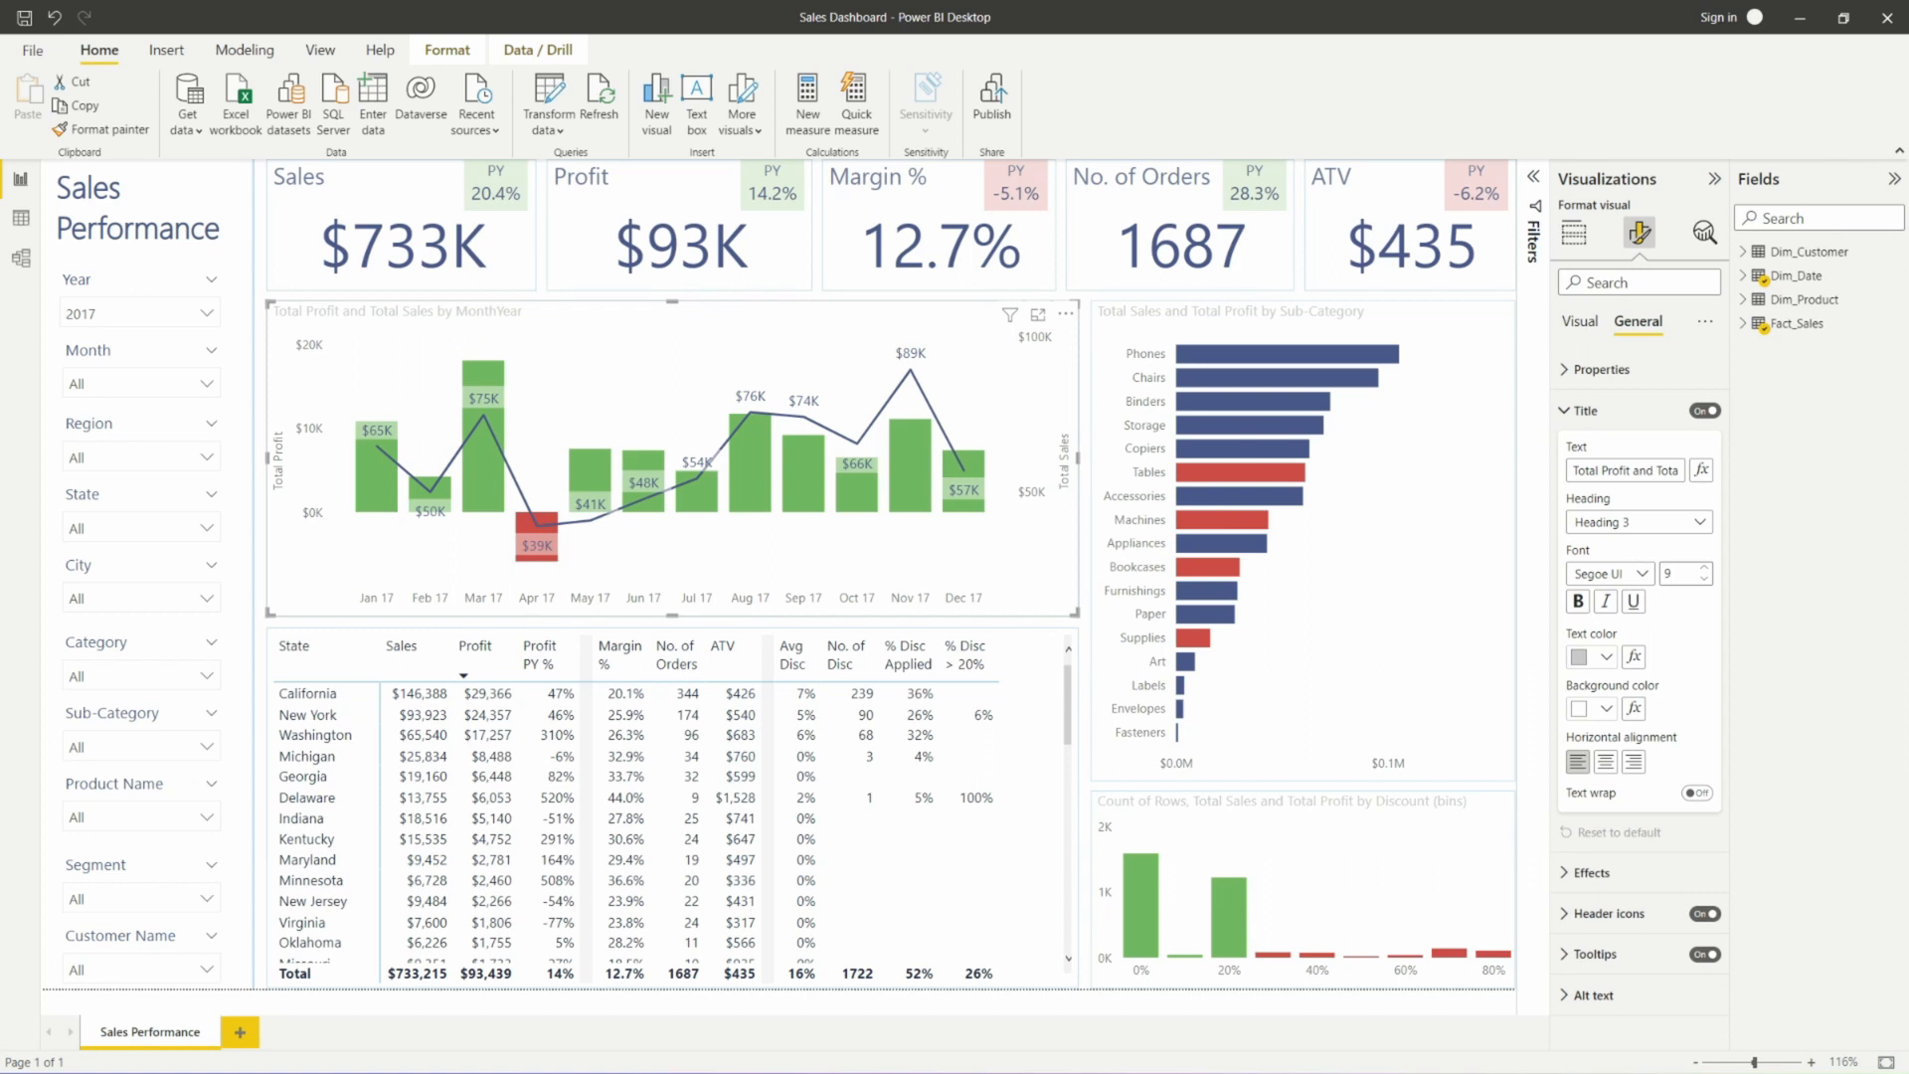
left_click(1606, 710)
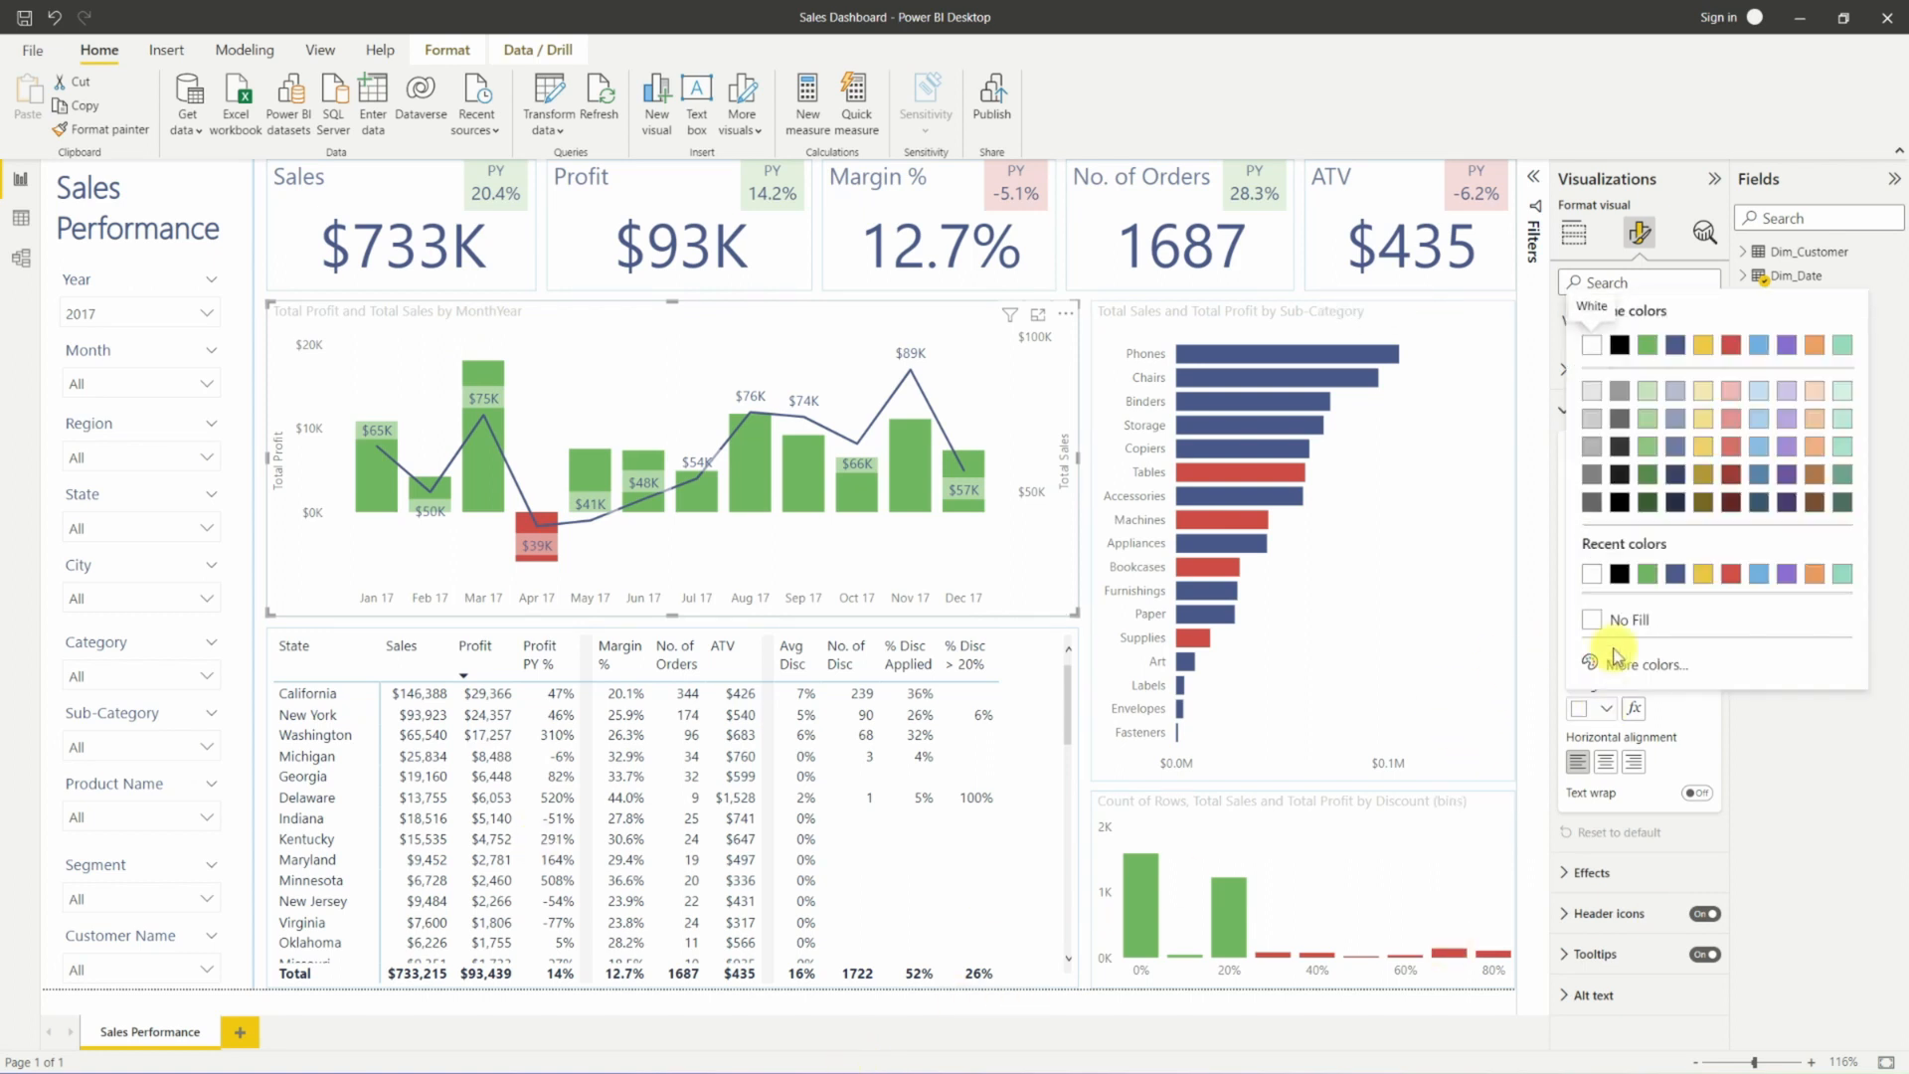
left_click(1593, 396)
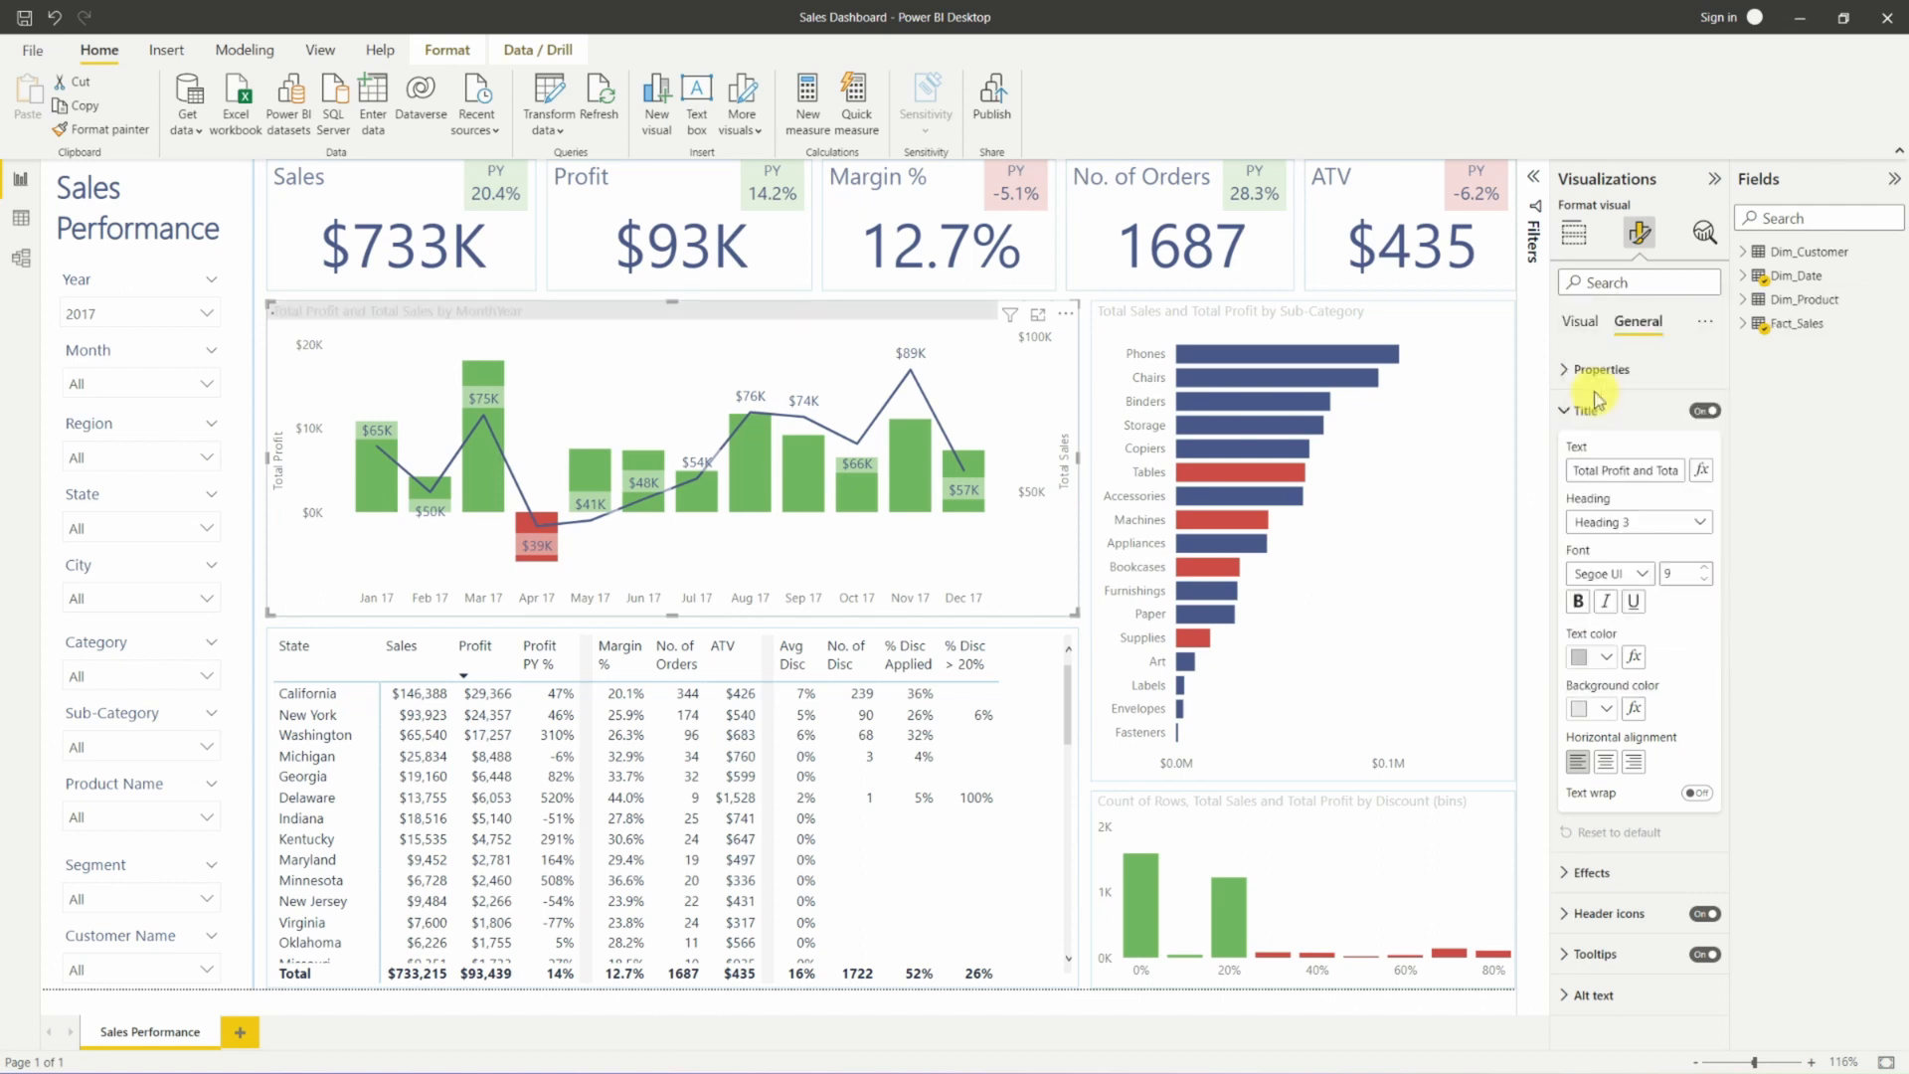
Set a custom title background color for the monthly chart with red, green and blue all at 245.
left_click(1604, 710)
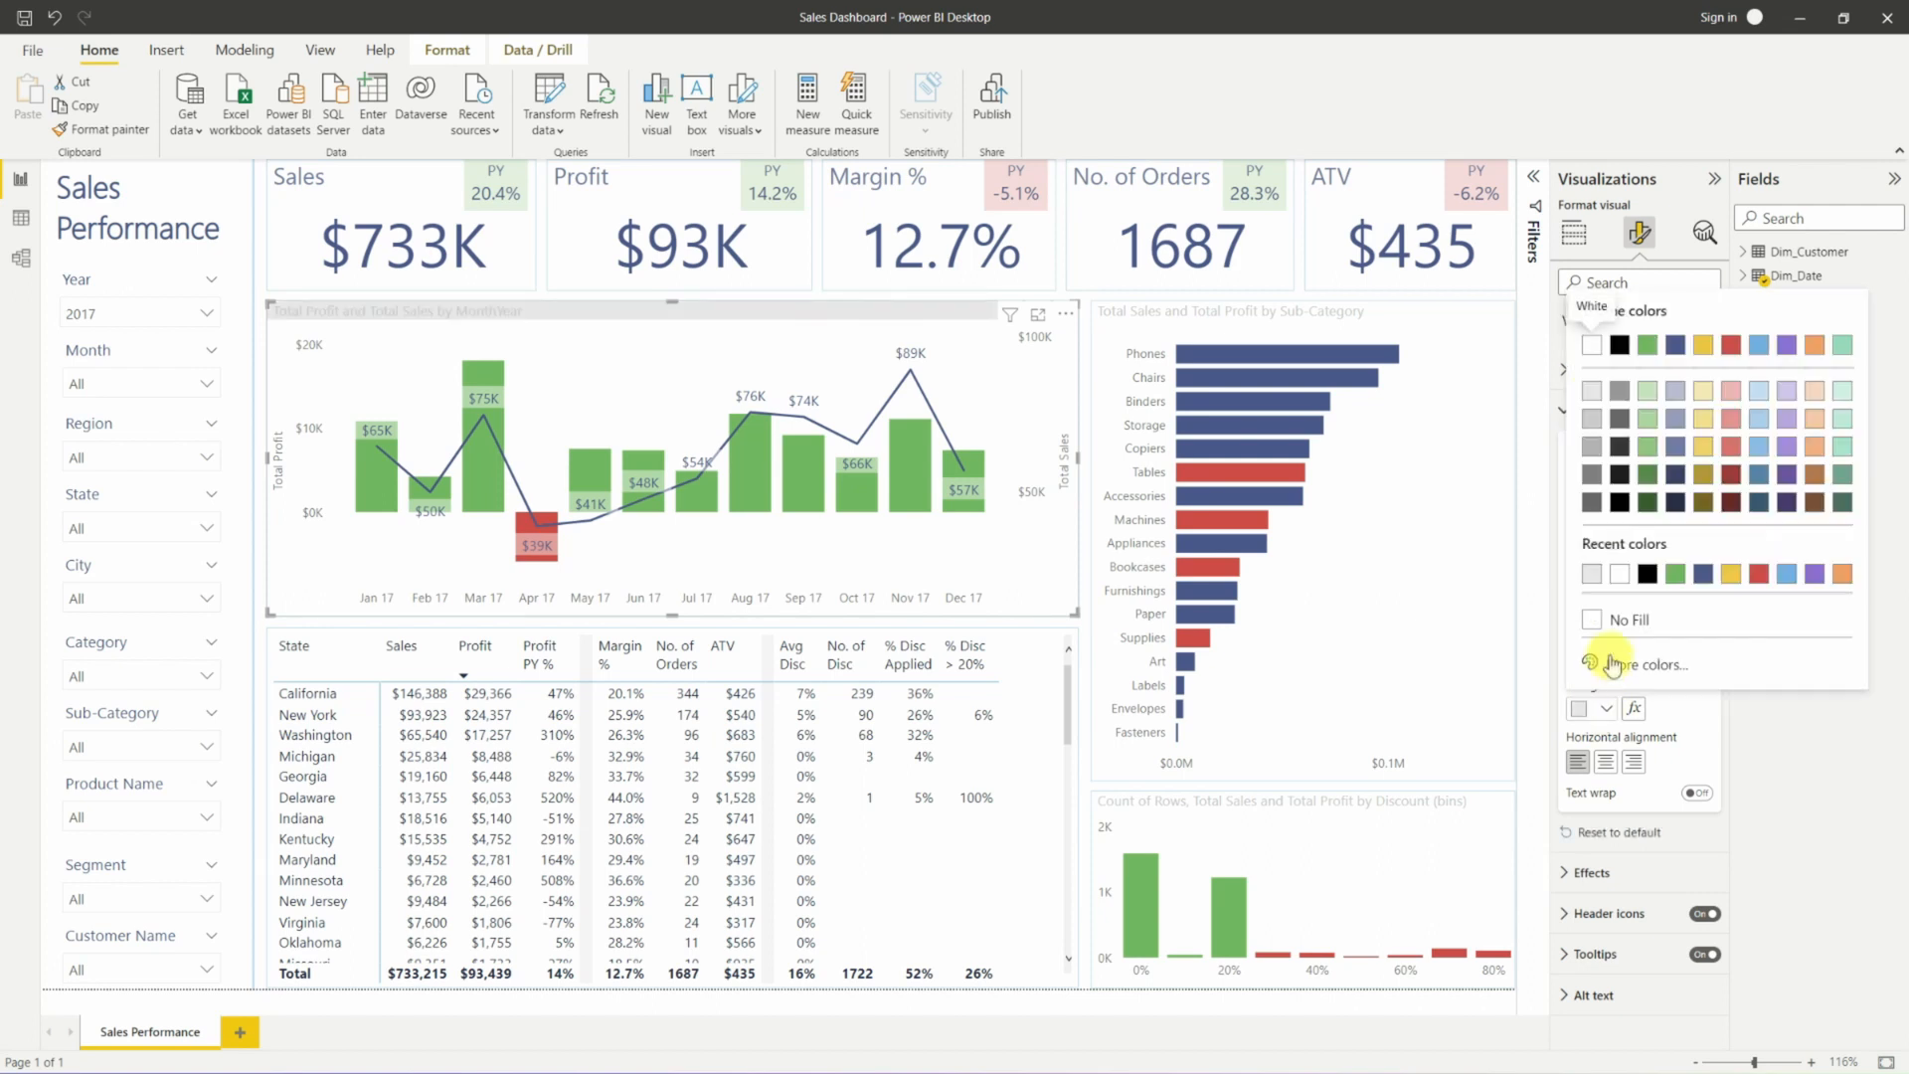
left_click(1611, 661)
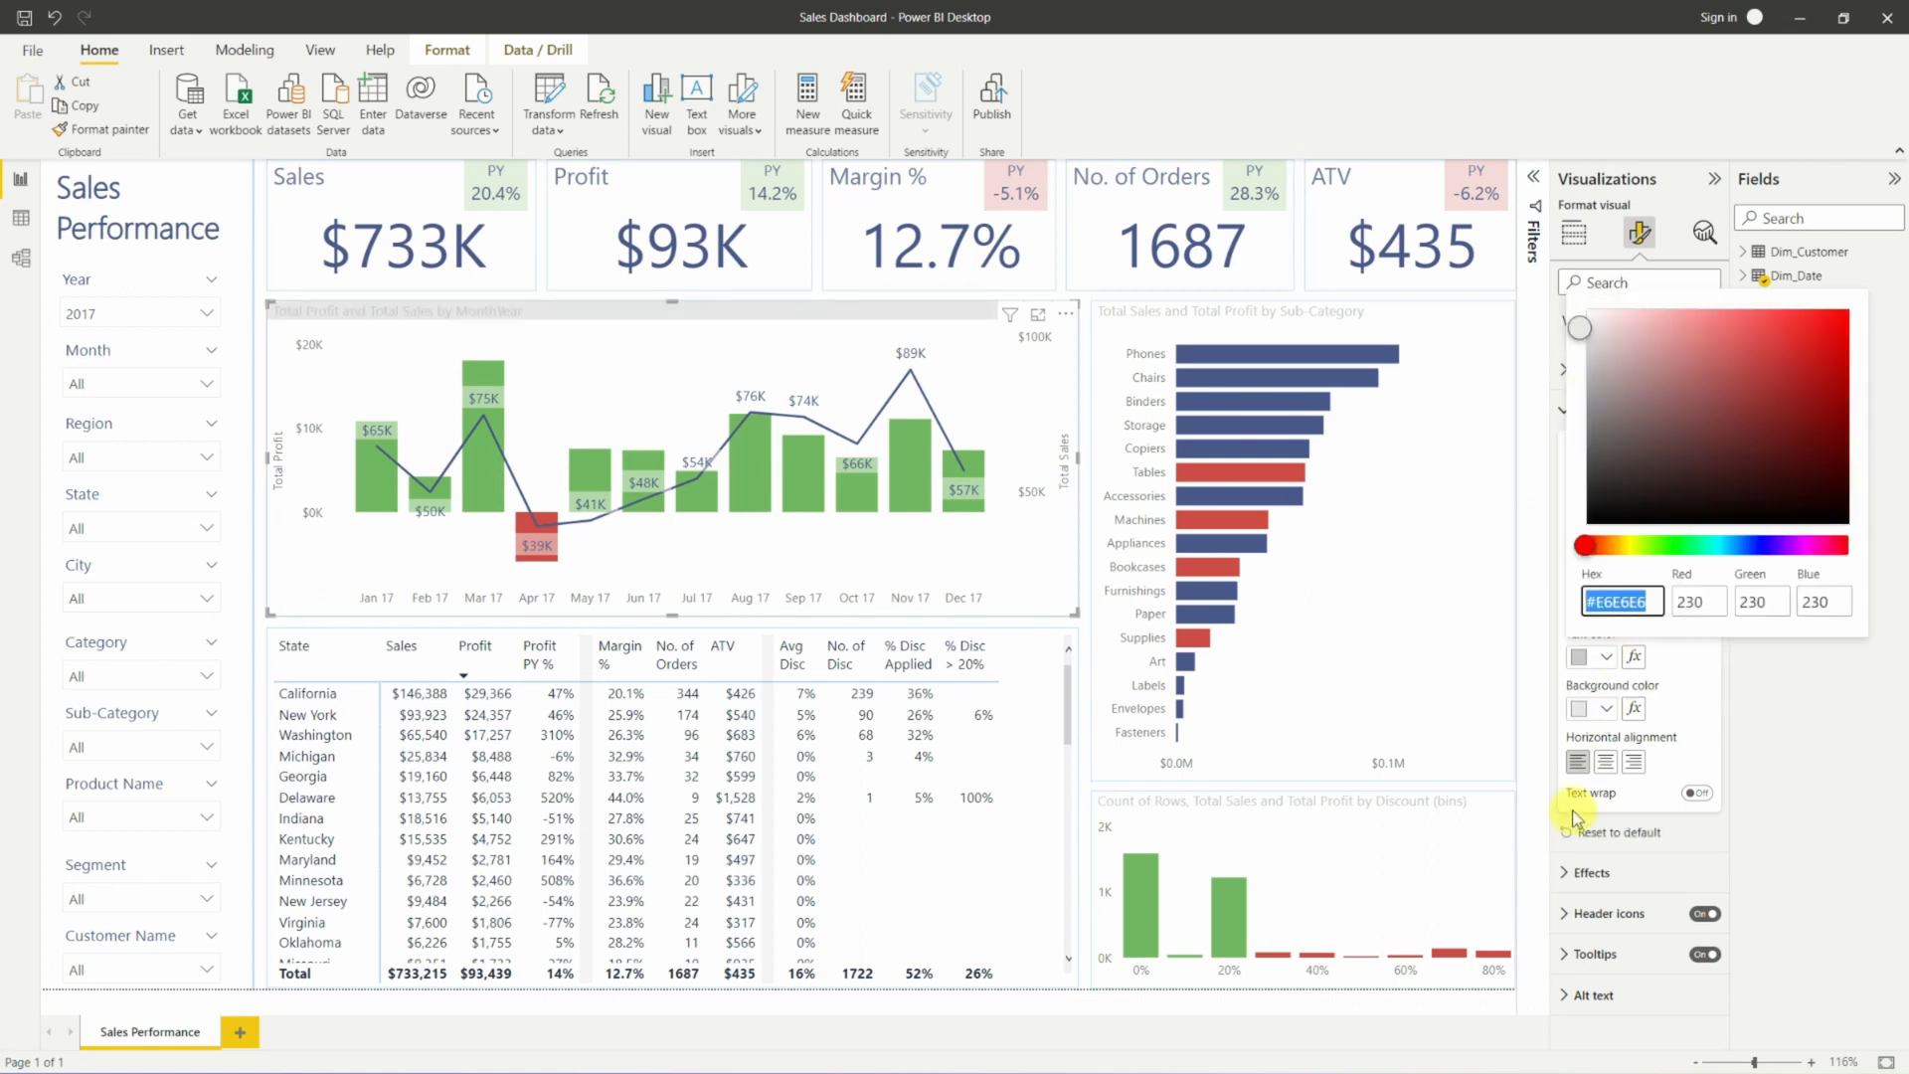
double_click(1693, 601)
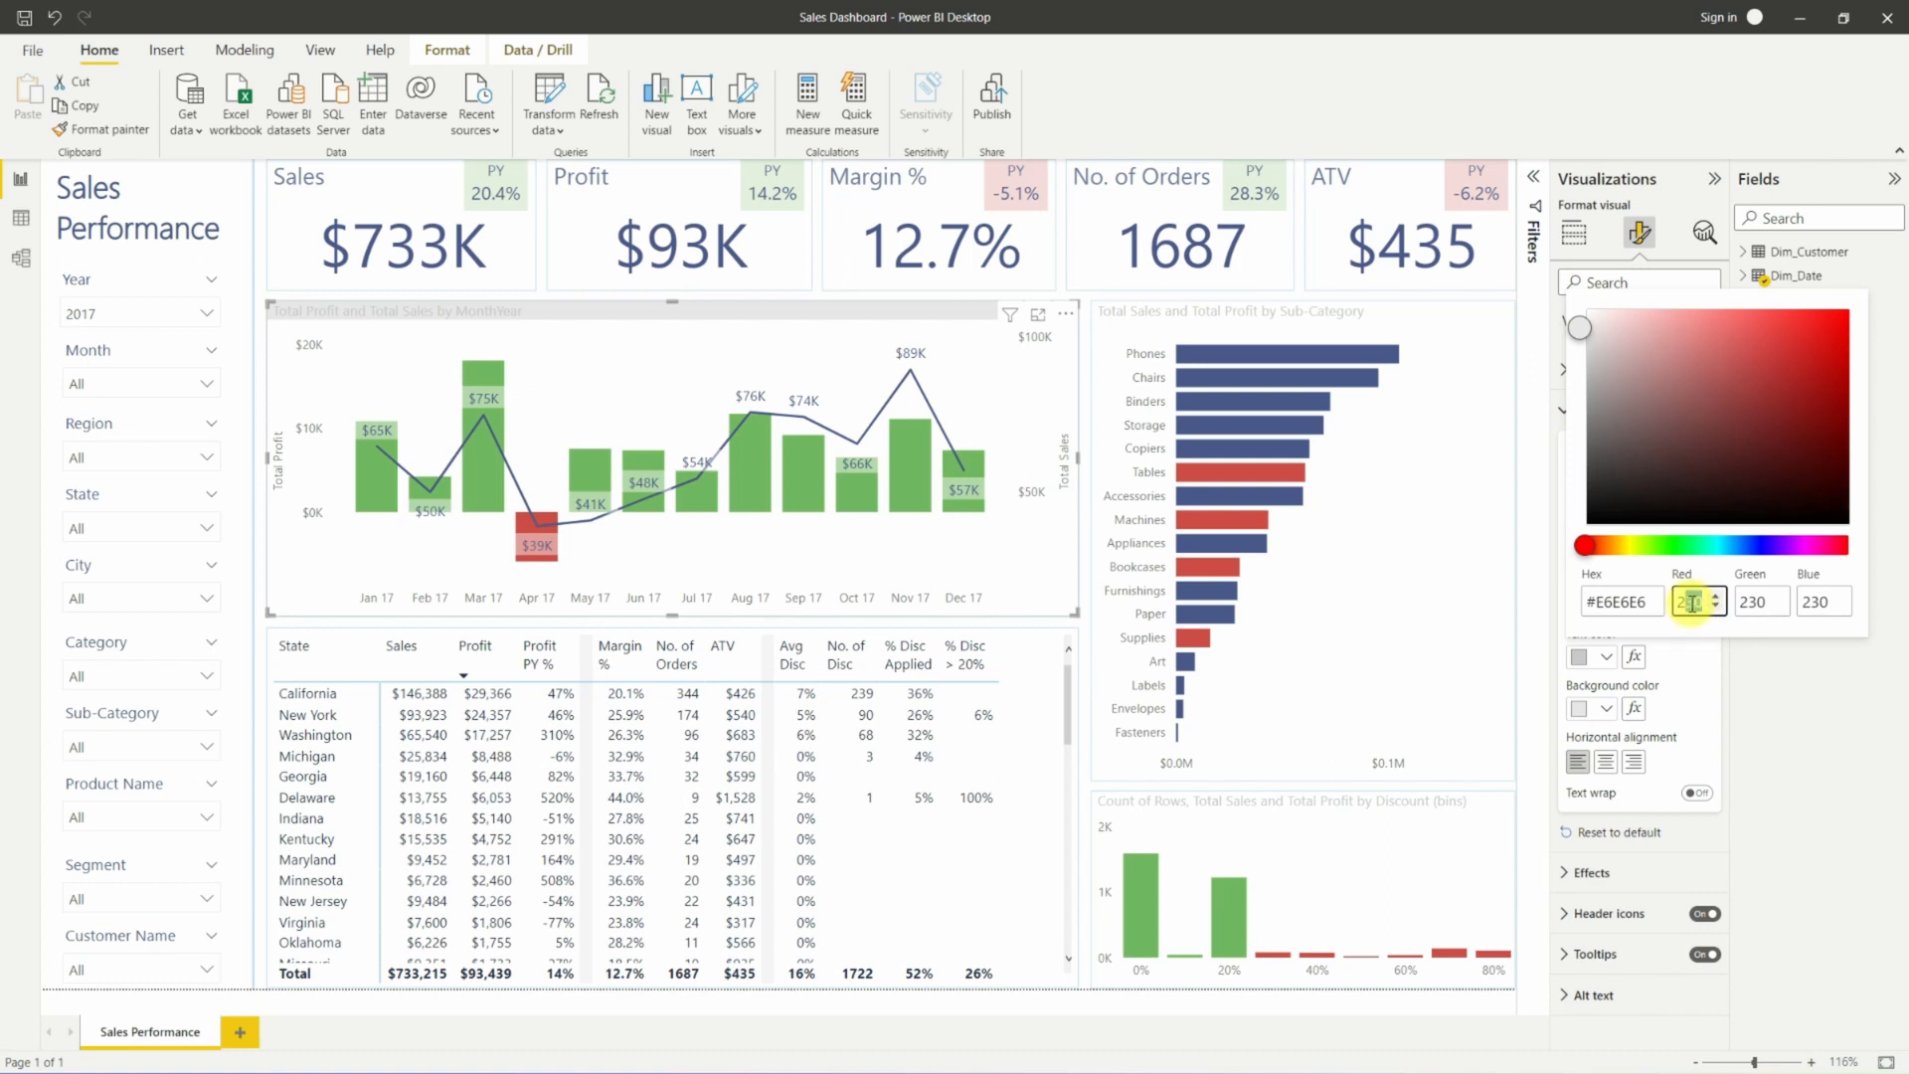
type("245")
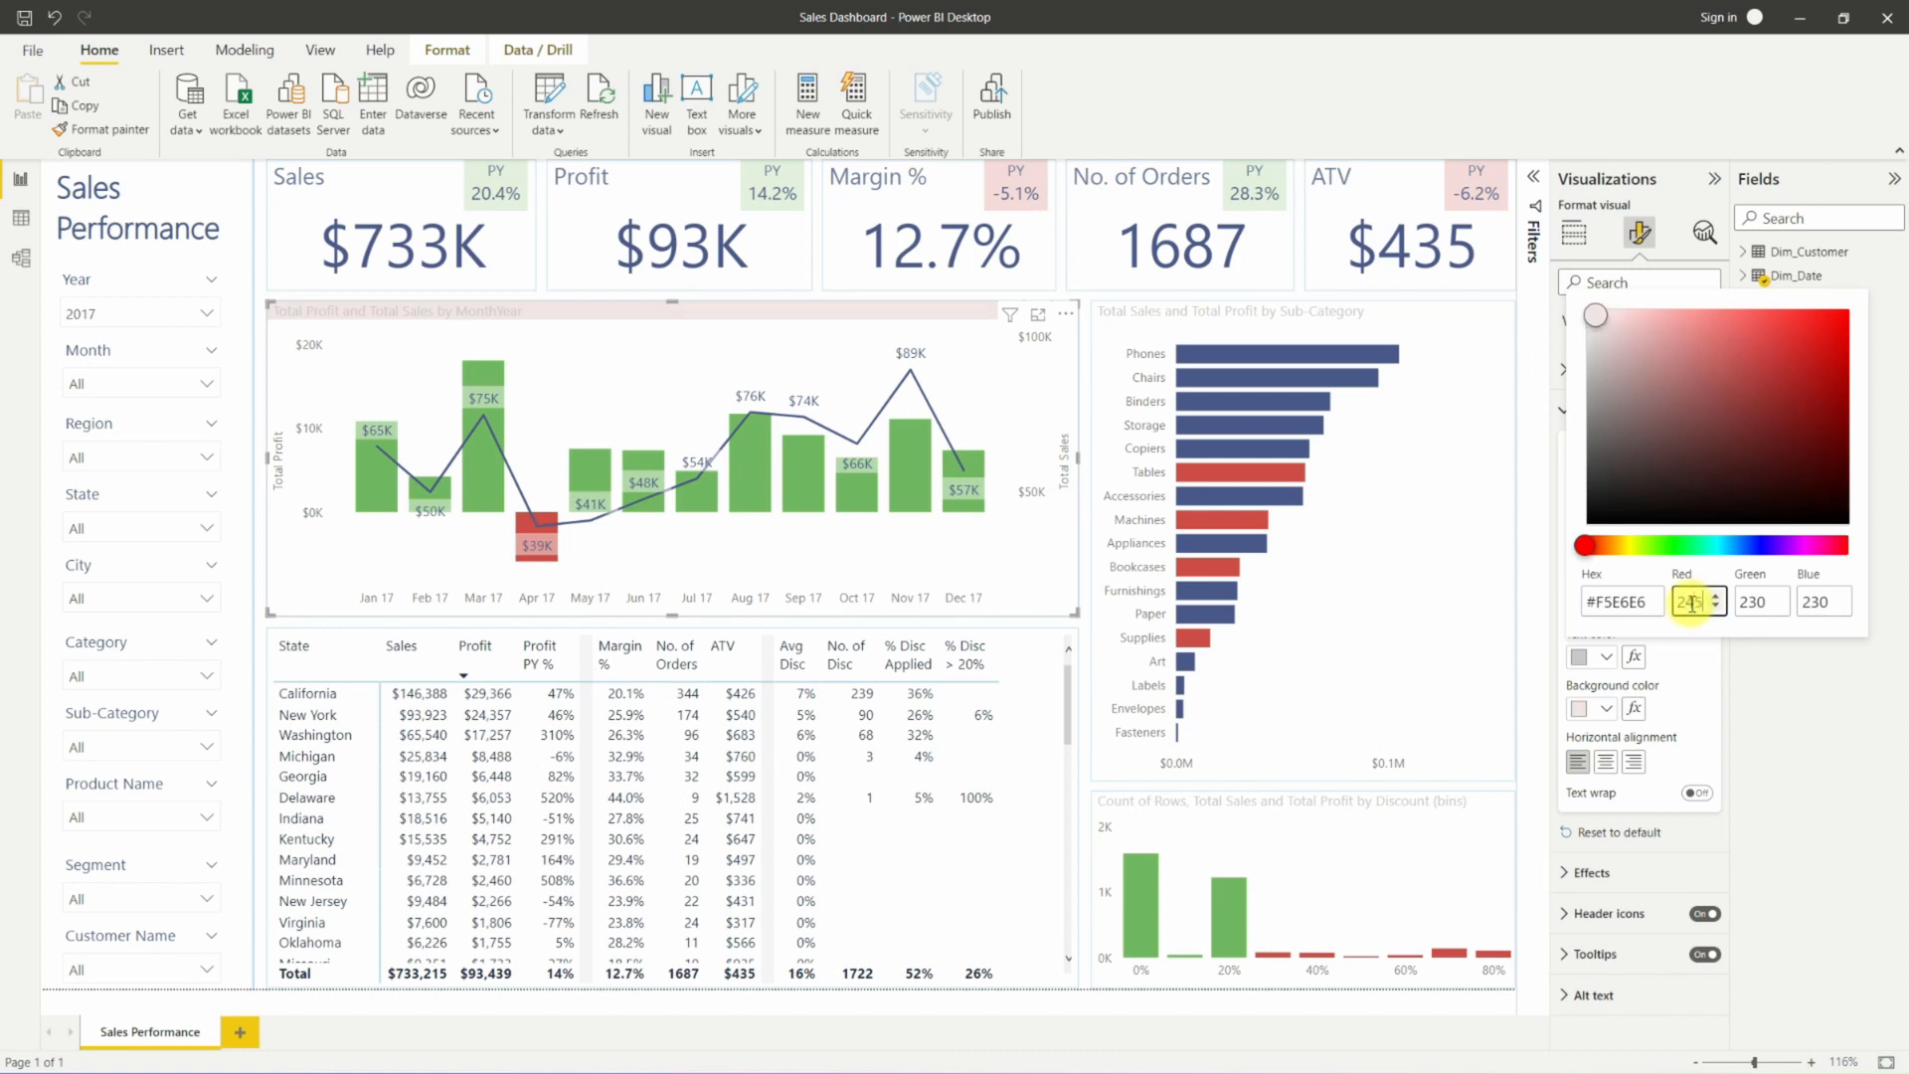
double_click(1753, 602)
type("245")
double_click(1825, 601)
type("245")
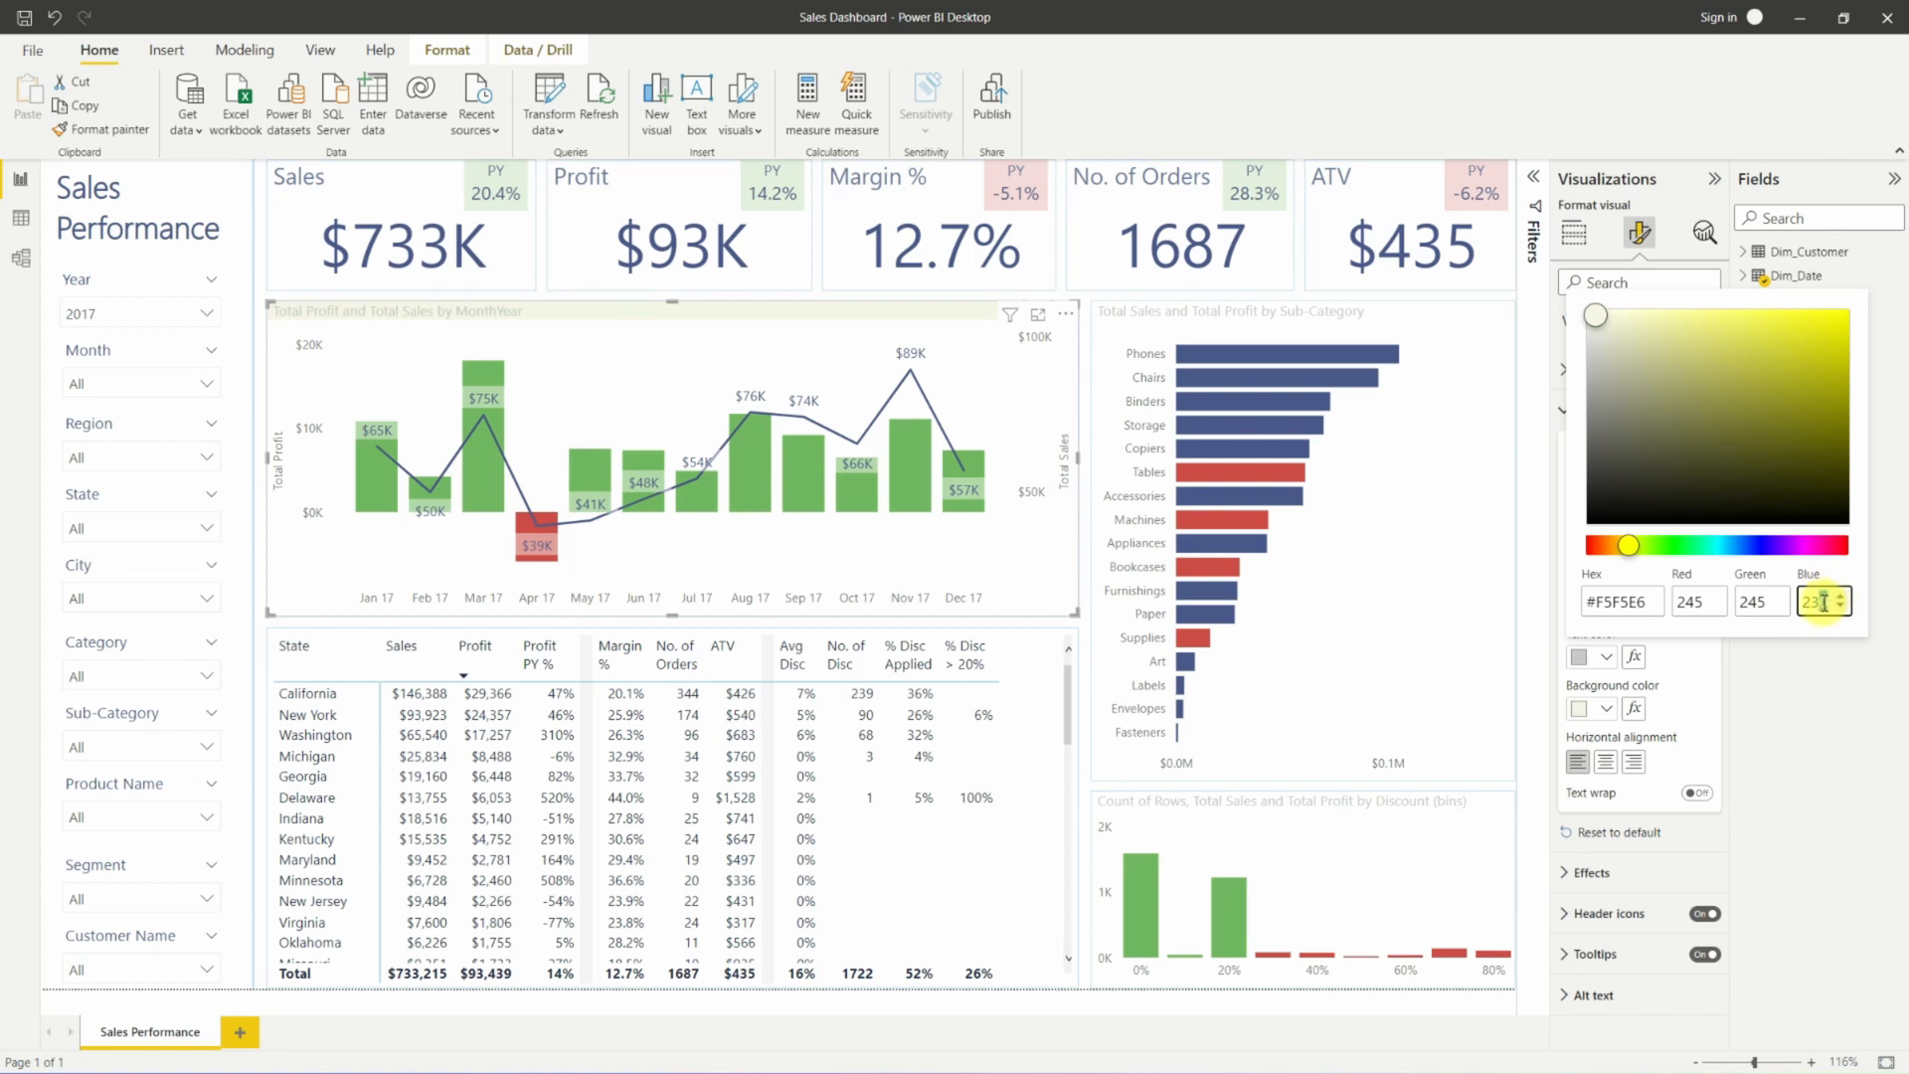
left_click(1808, 736)
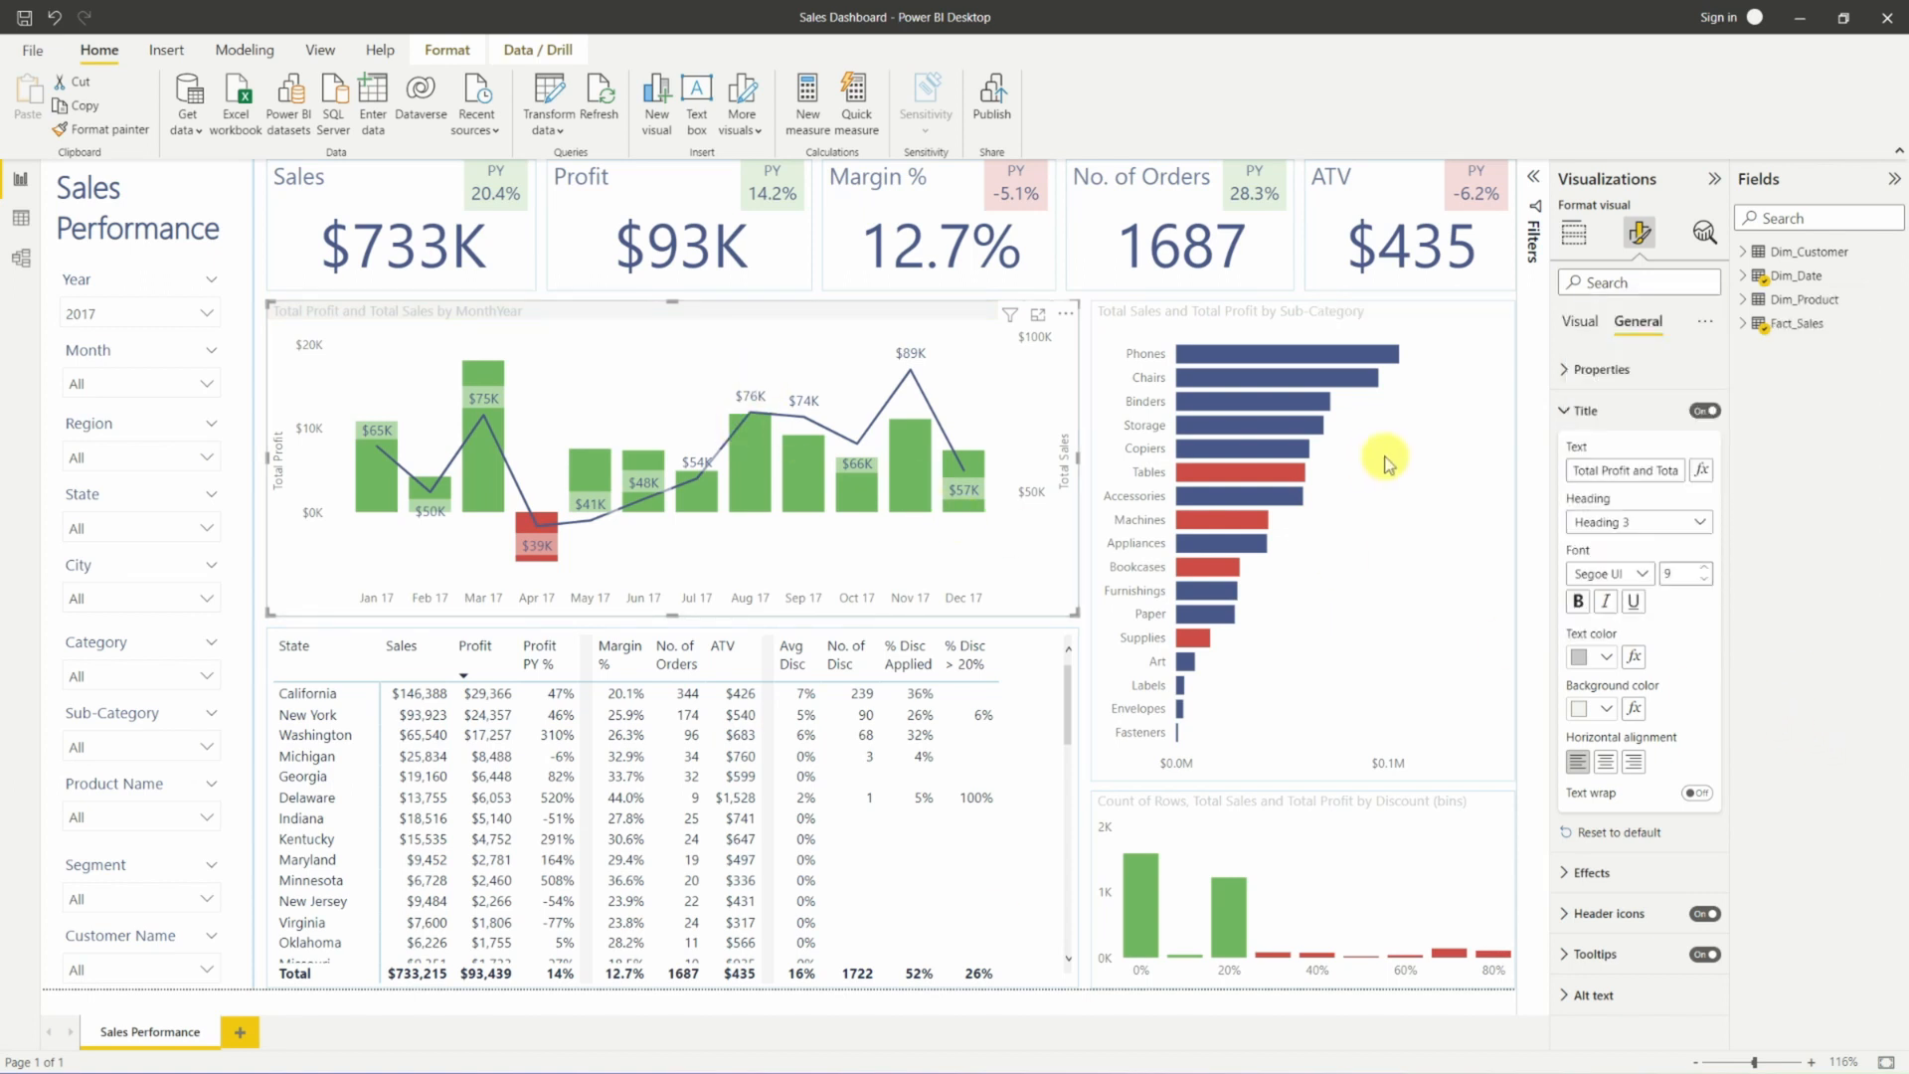
Color the monthly chart's title text with a muted navy blue theme shade.
left_click(1608, 658)
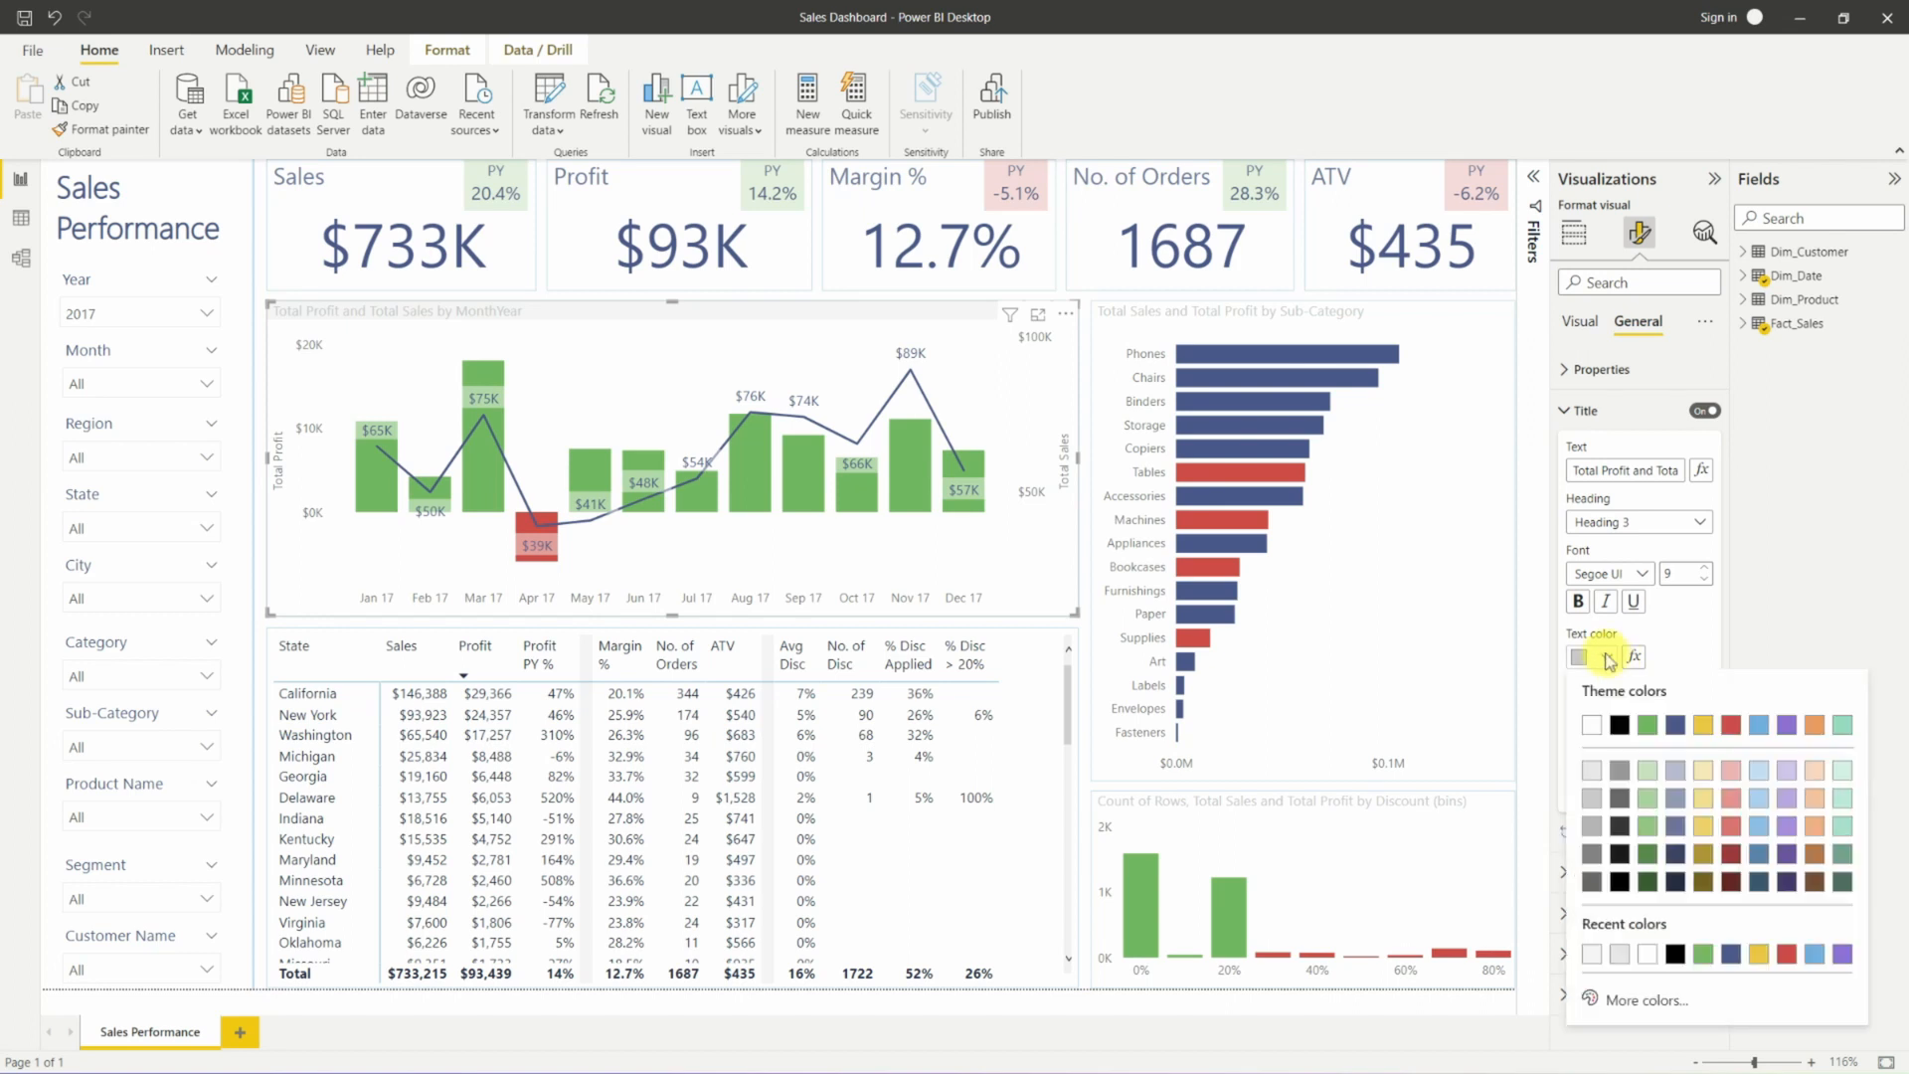
left_click(1675, 853)
left_click(1674, 826)
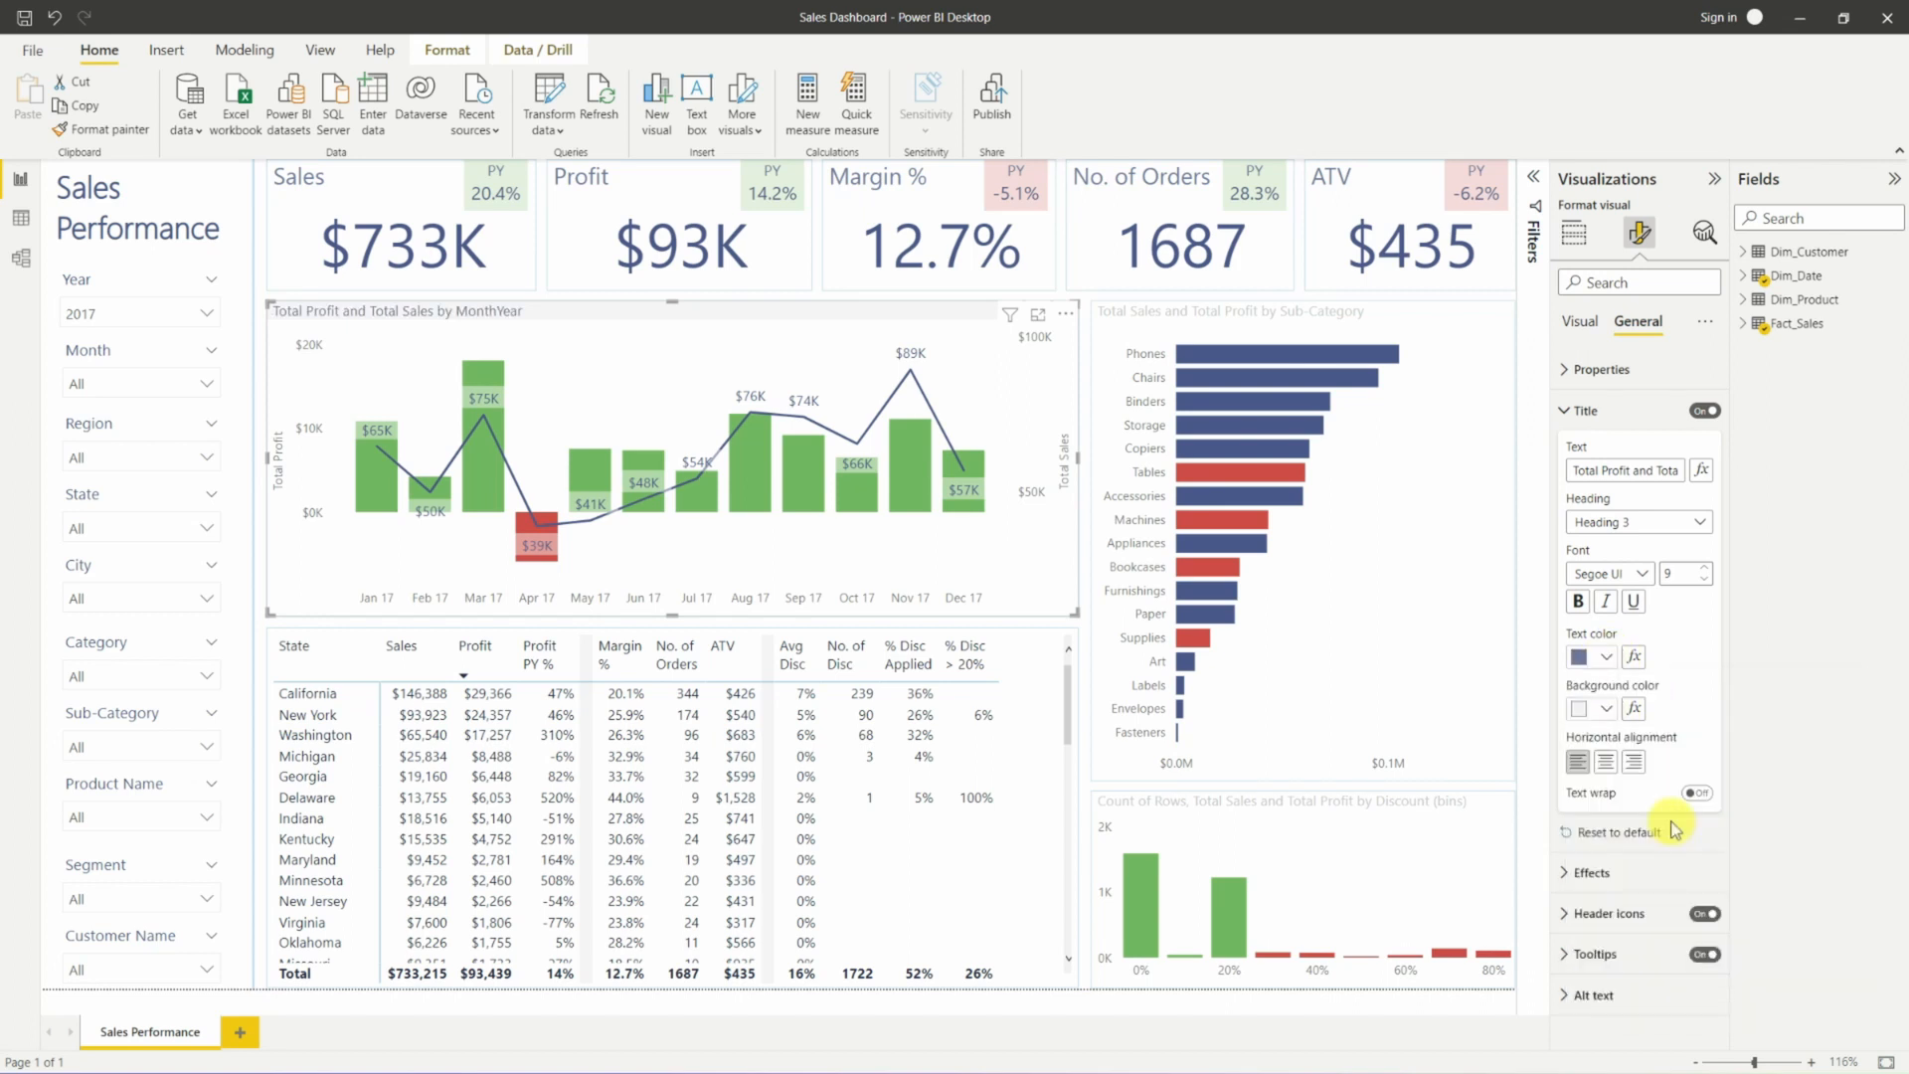
Give the sub-category chart's title the recently used muted blue text color and pale gray background.
left_click(1474, 617)
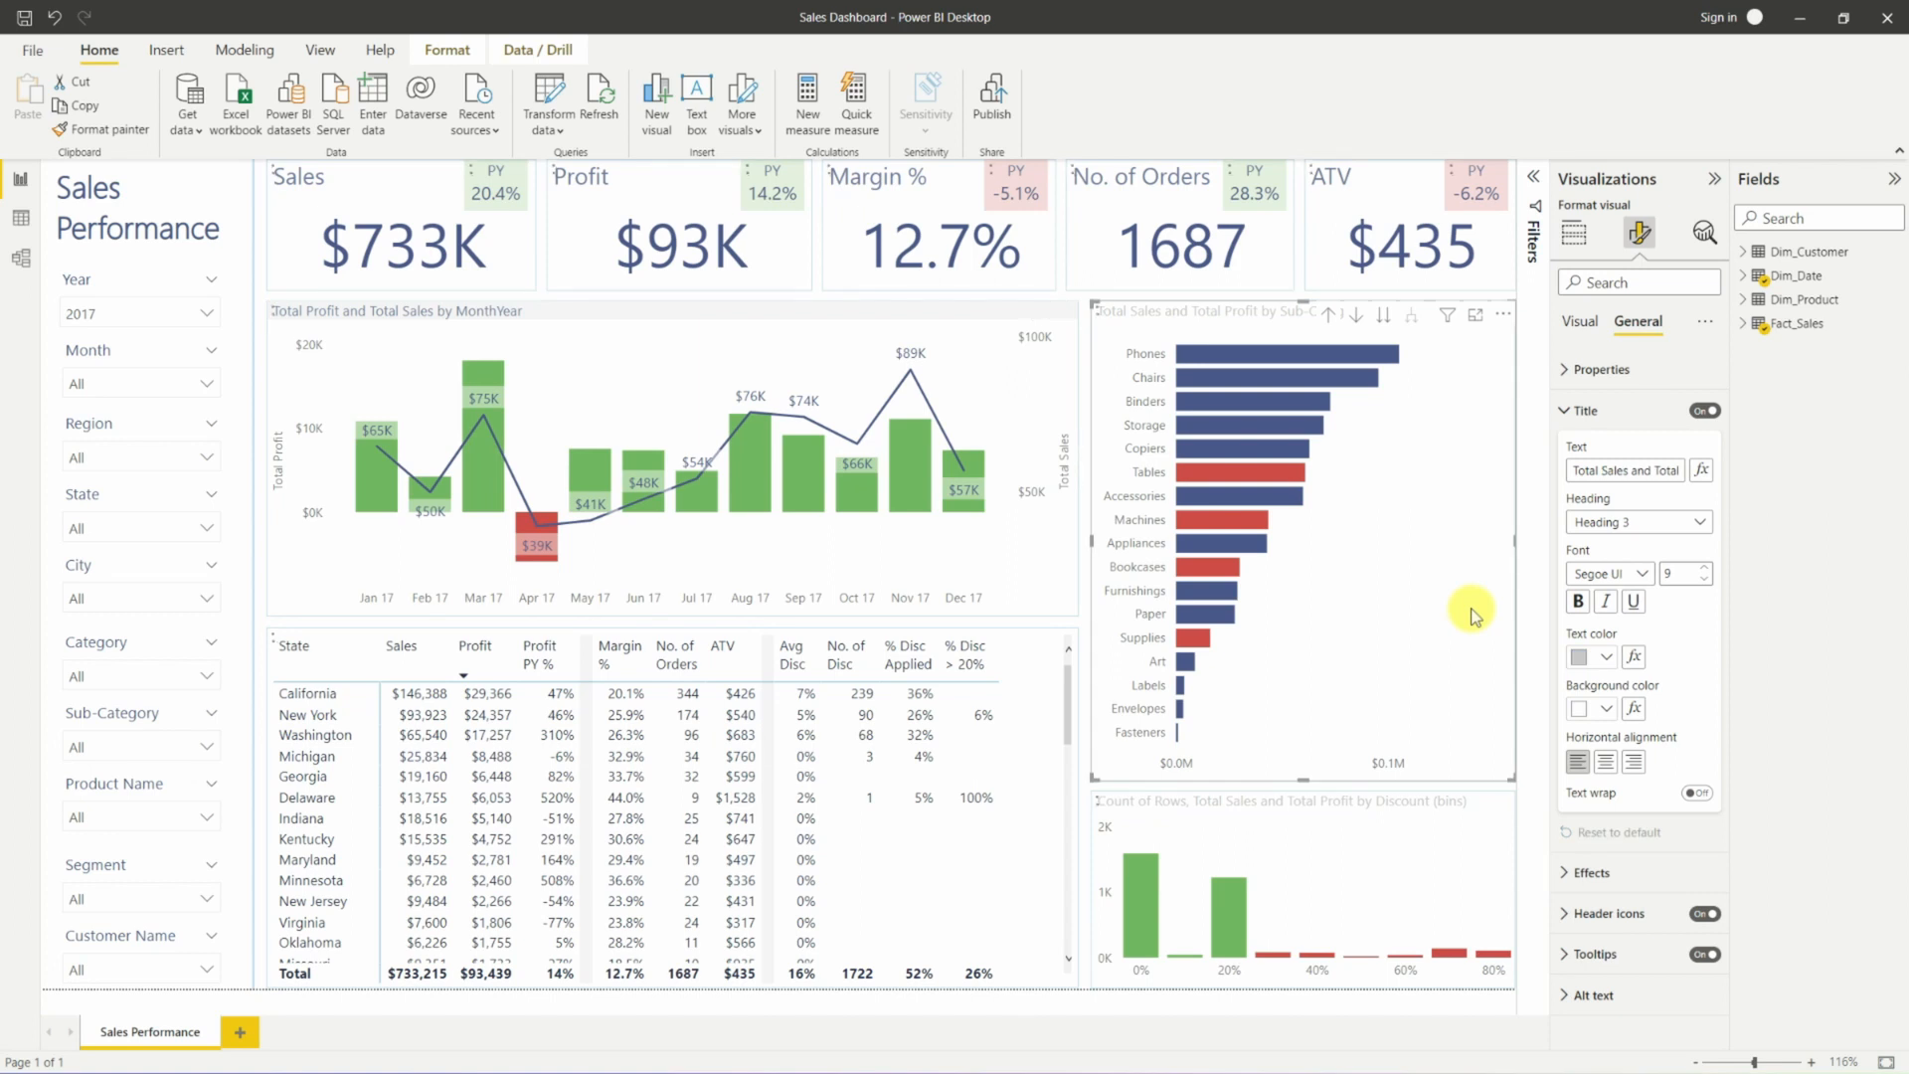
left_click(1606, 657)
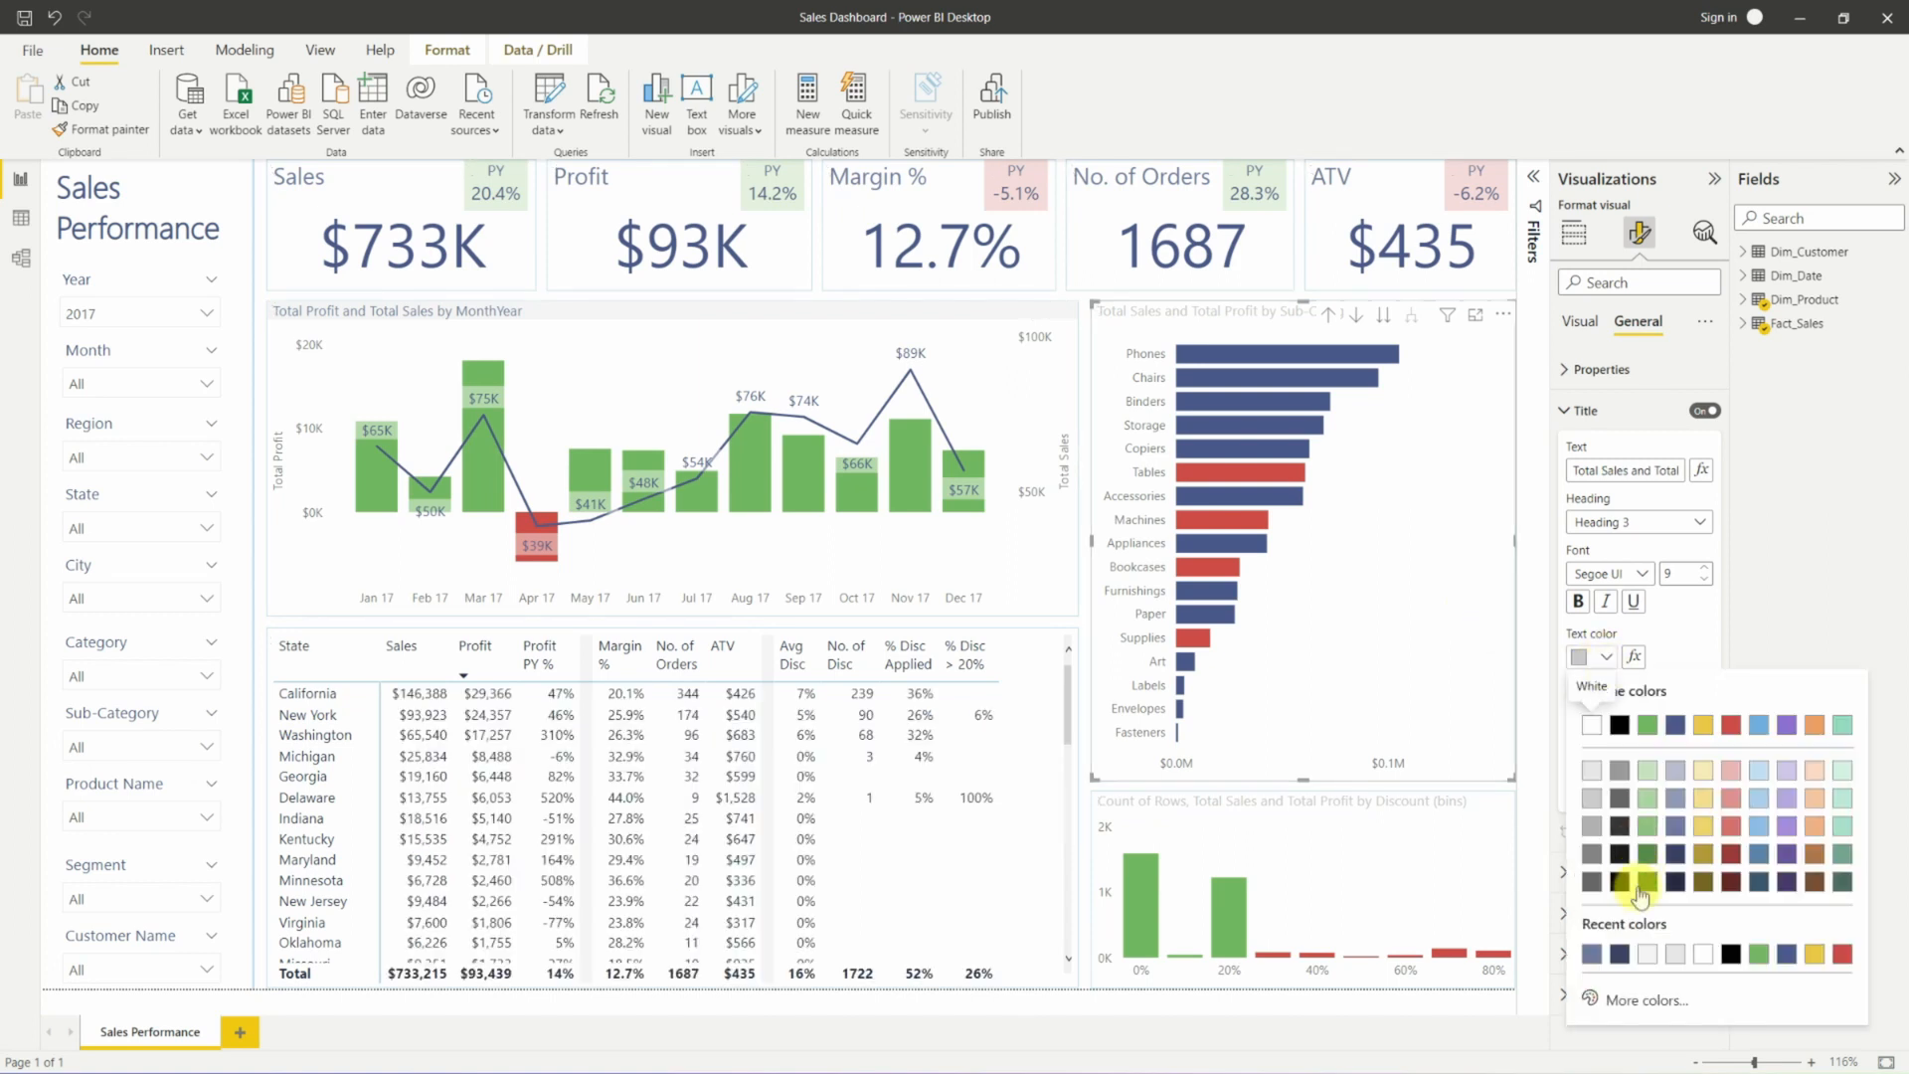
left_click(1594, 957)
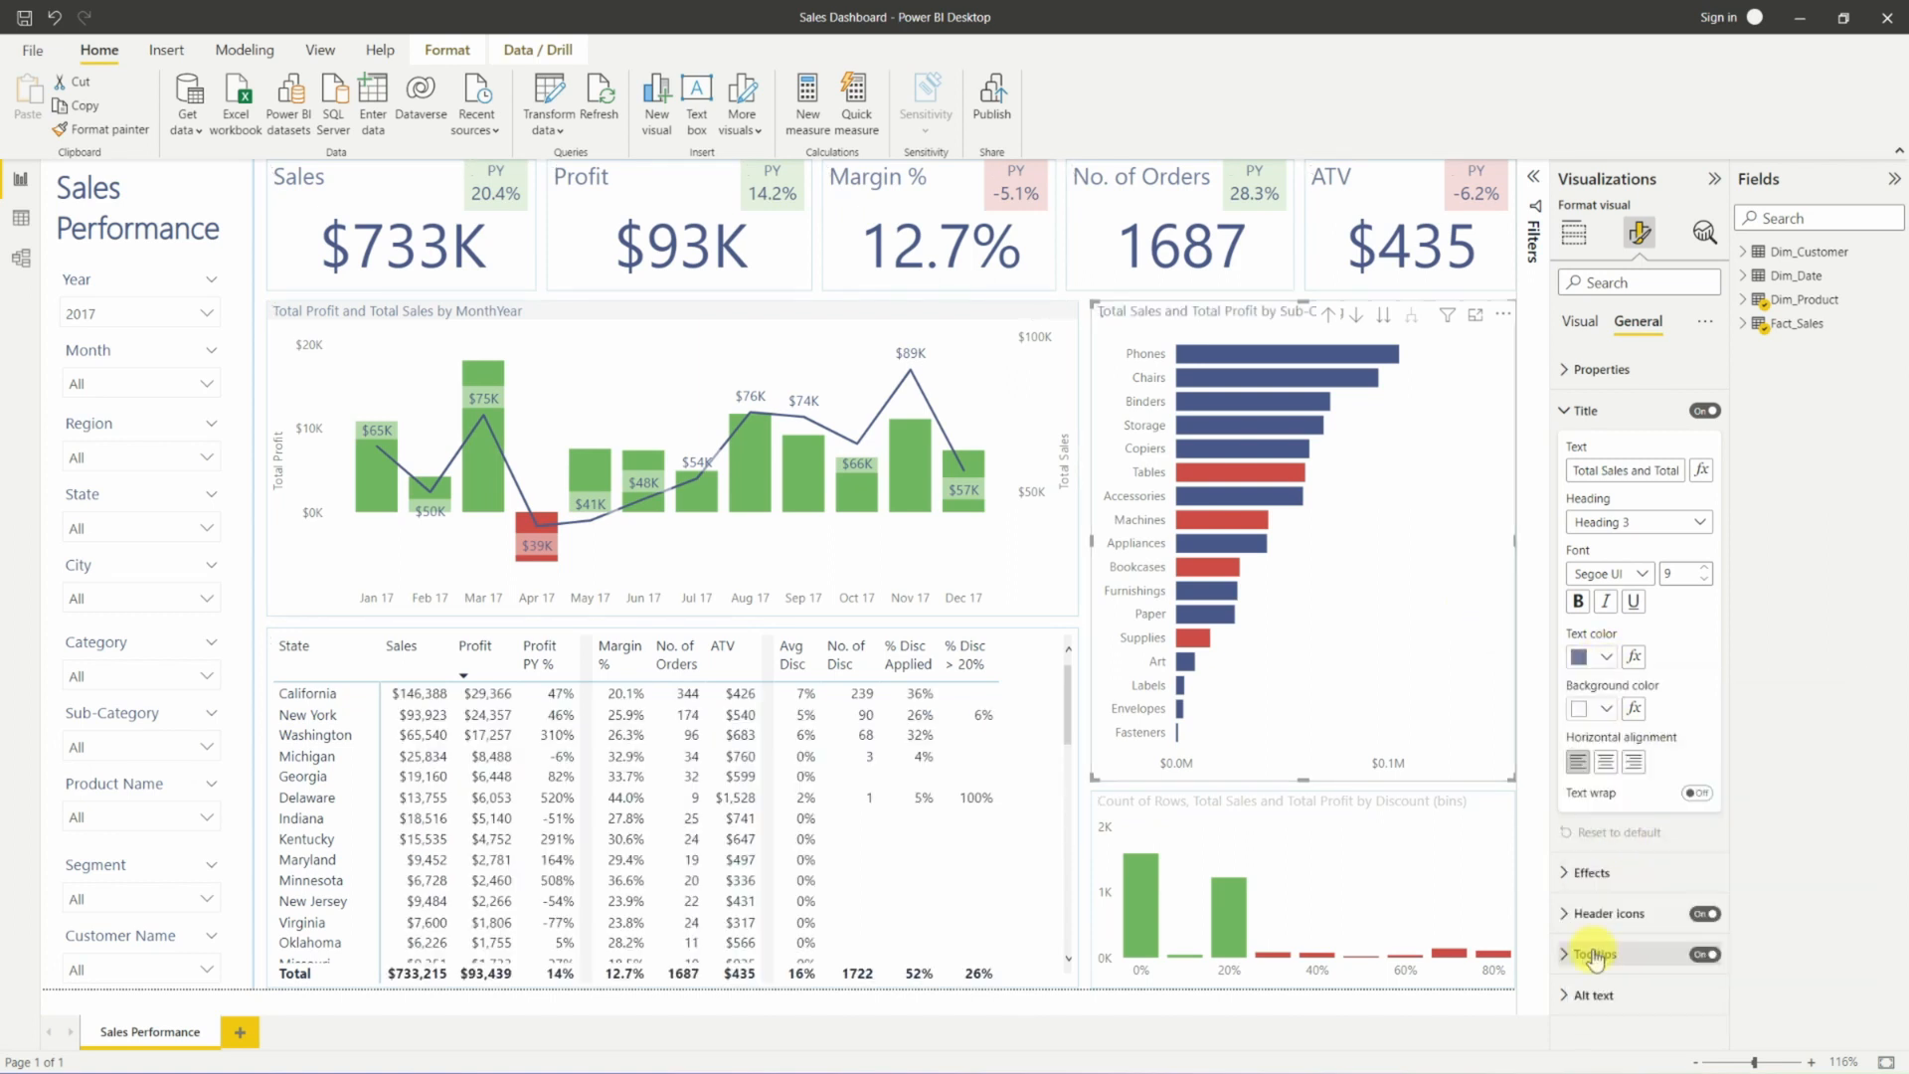
left_click(1603, 708)
left_click(1646, 581)
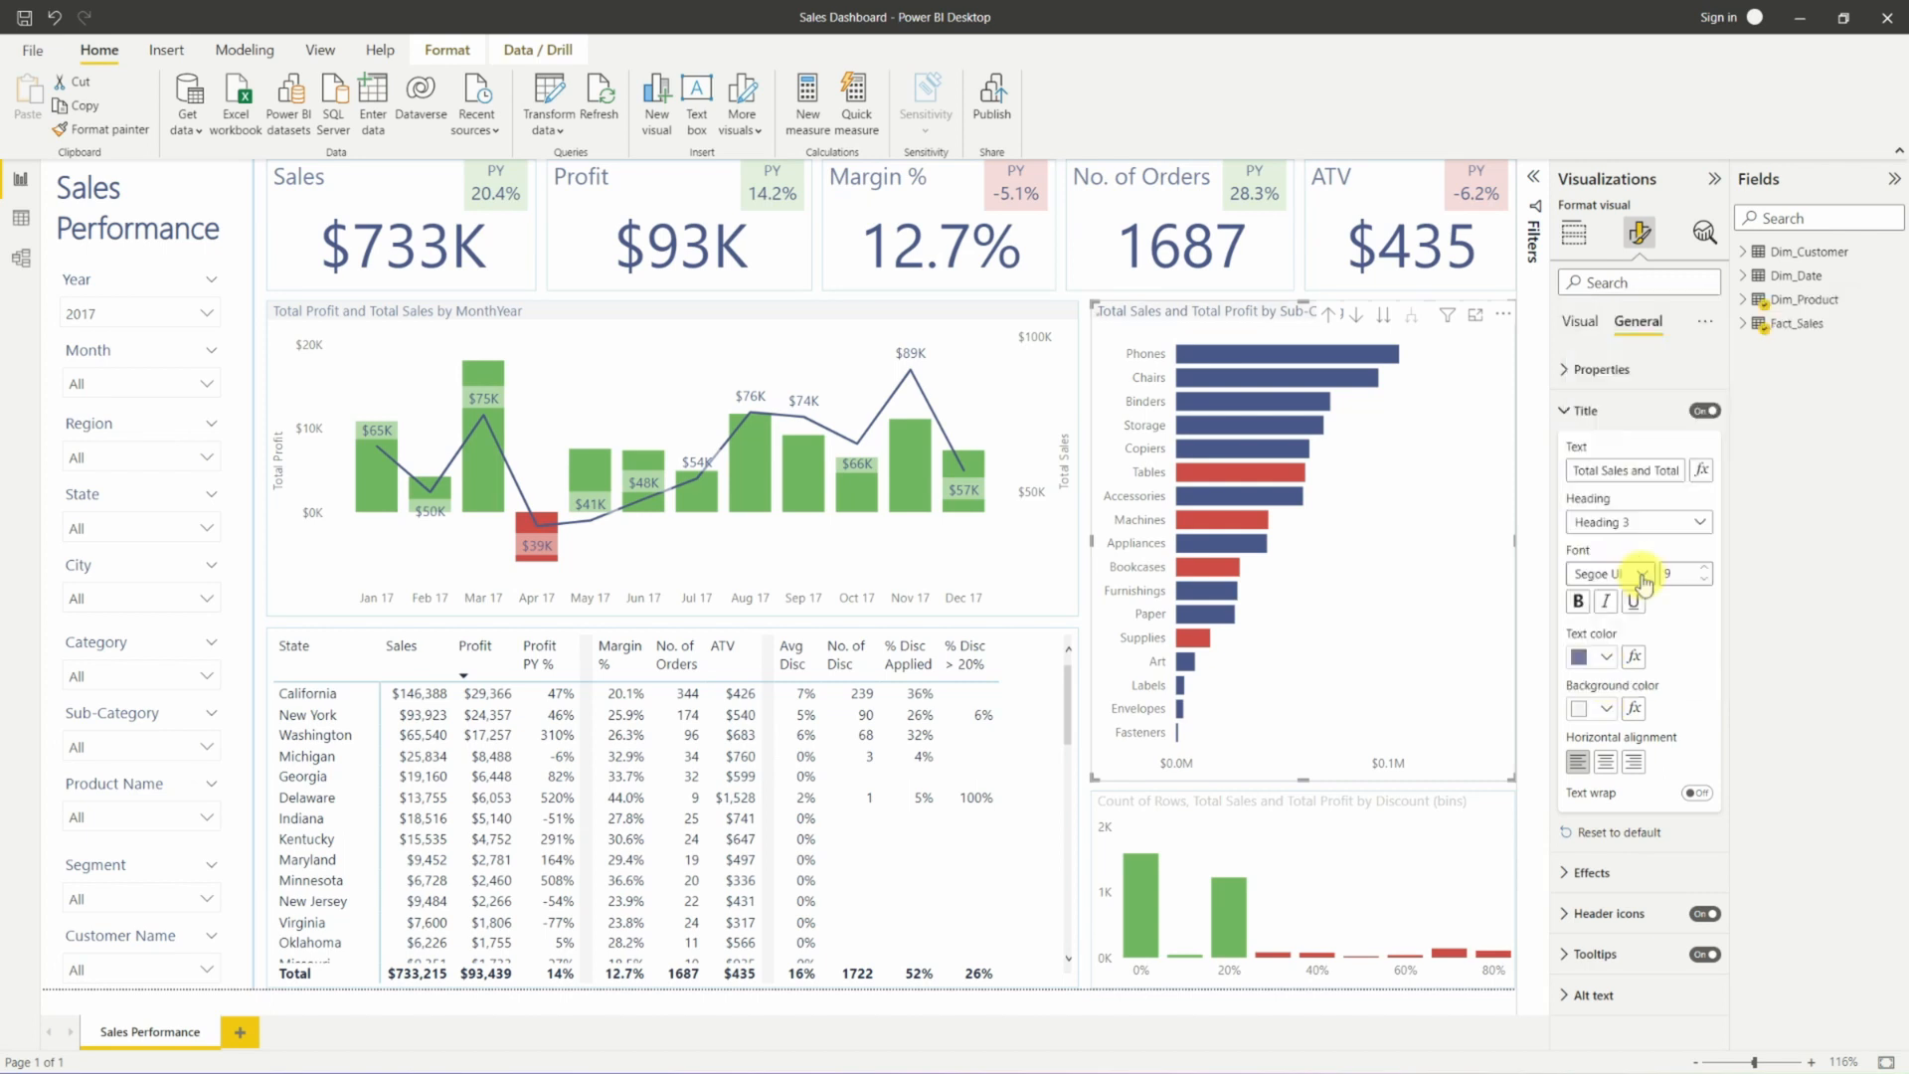
Turn on the state table's title and set its text to the recent muted blue and its background to the recent pale gray.
left_click(1030, 789)
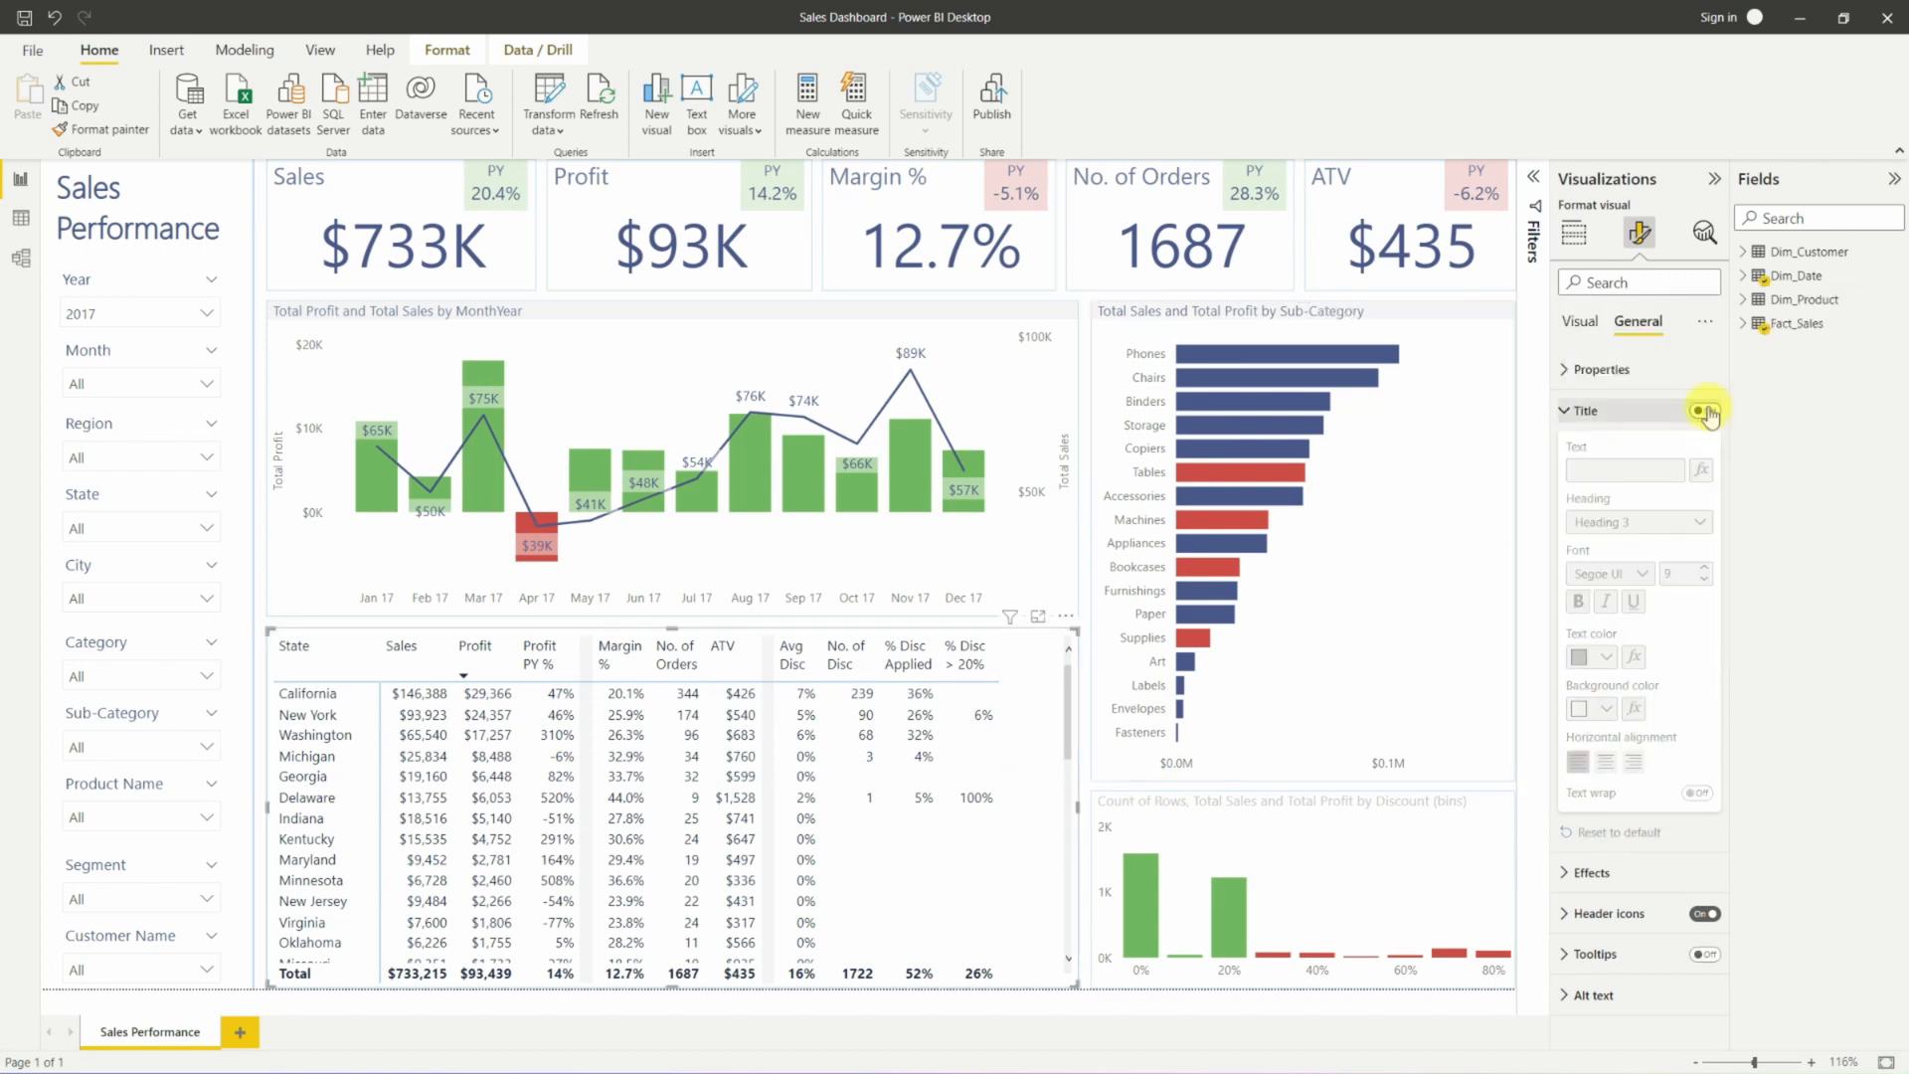
left_click(1706, 411)
left_click(1596, 658)
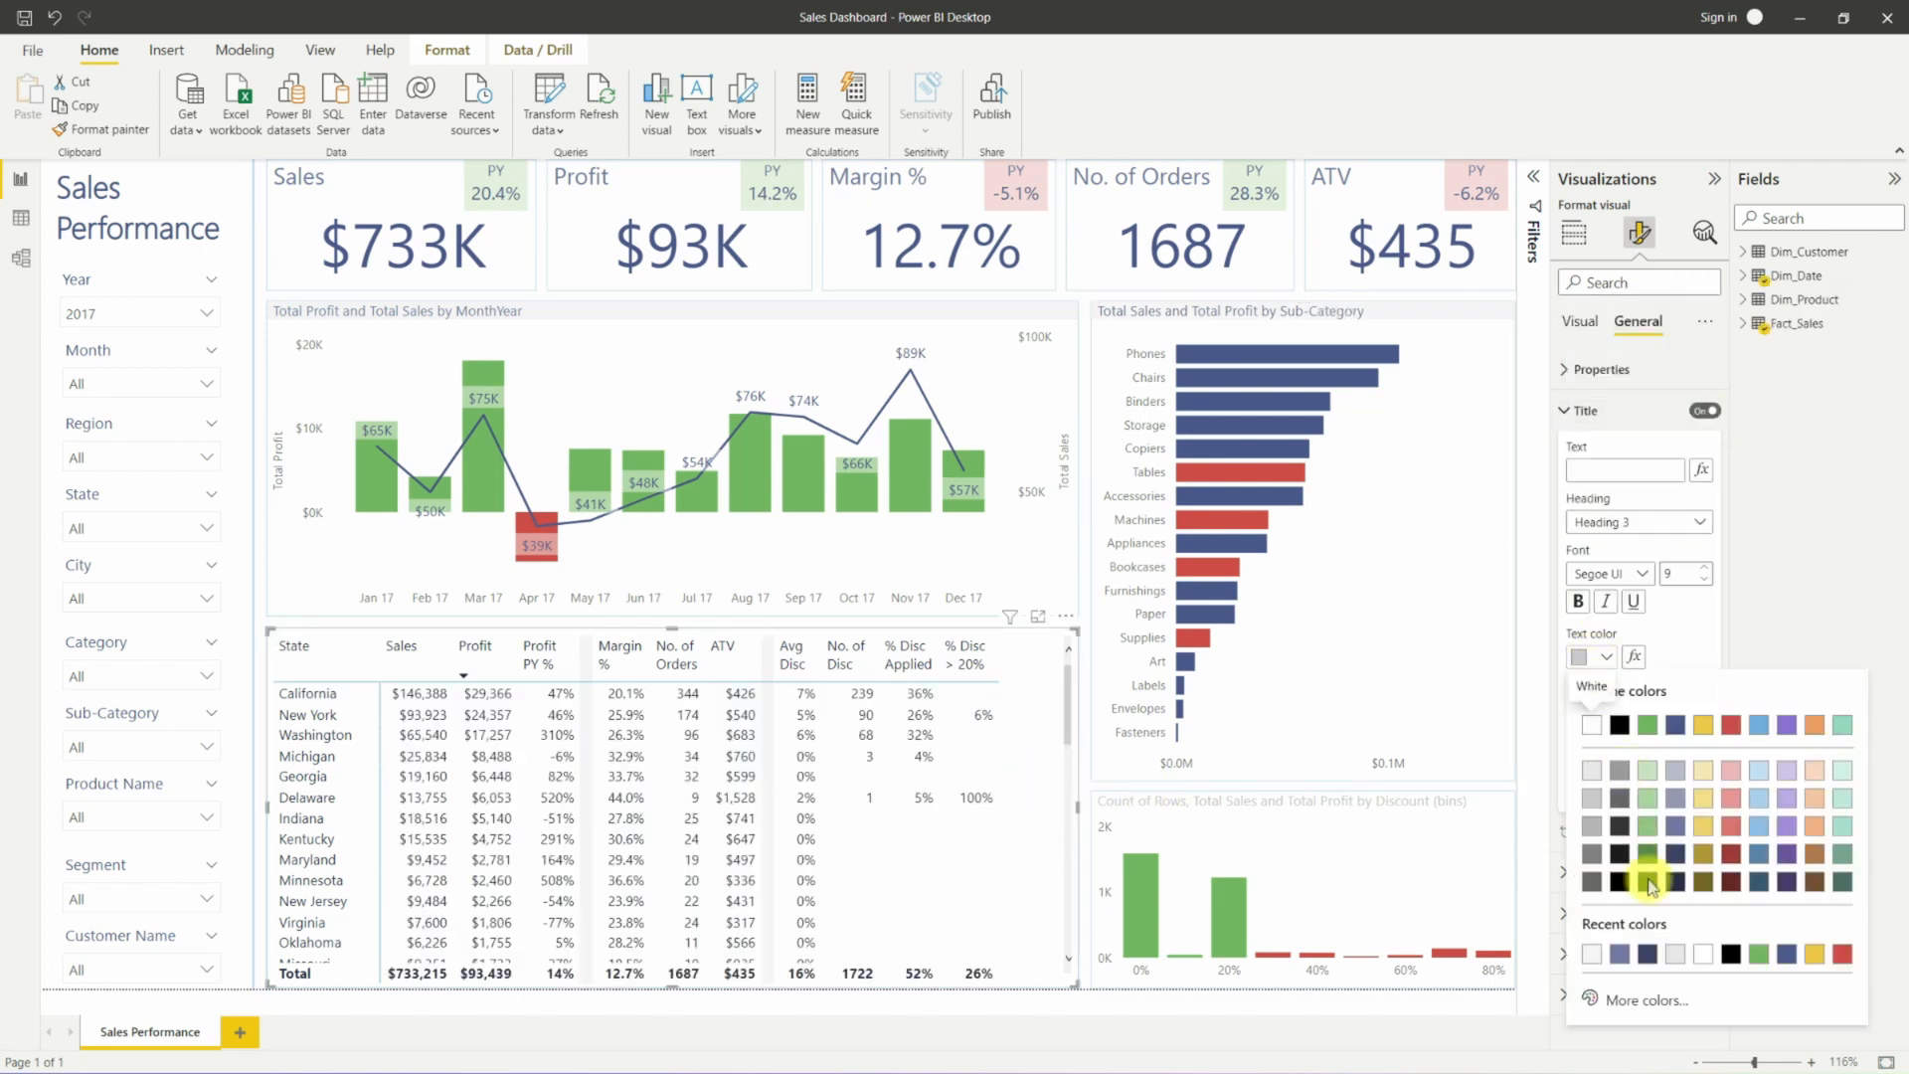
left_click(1634, 957)
left_click(1591, 708)
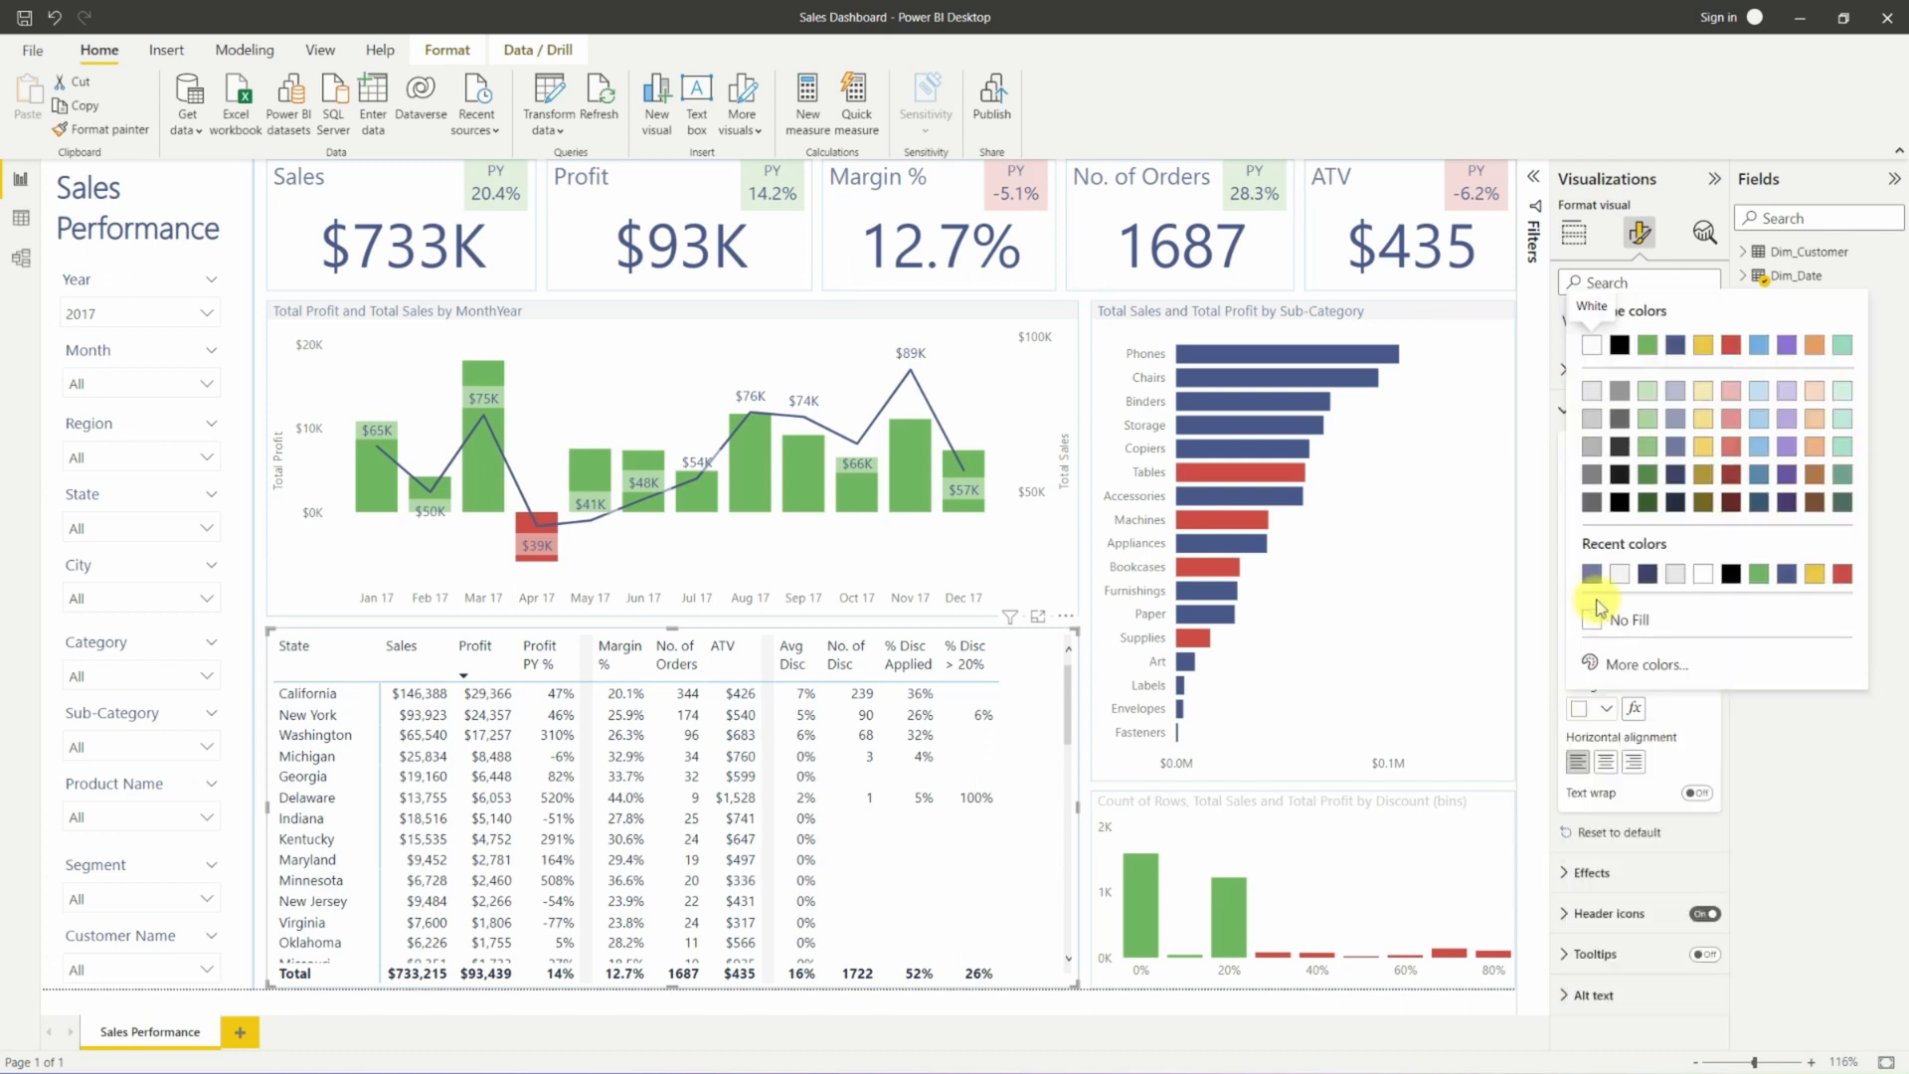
left_click(1620, 573)
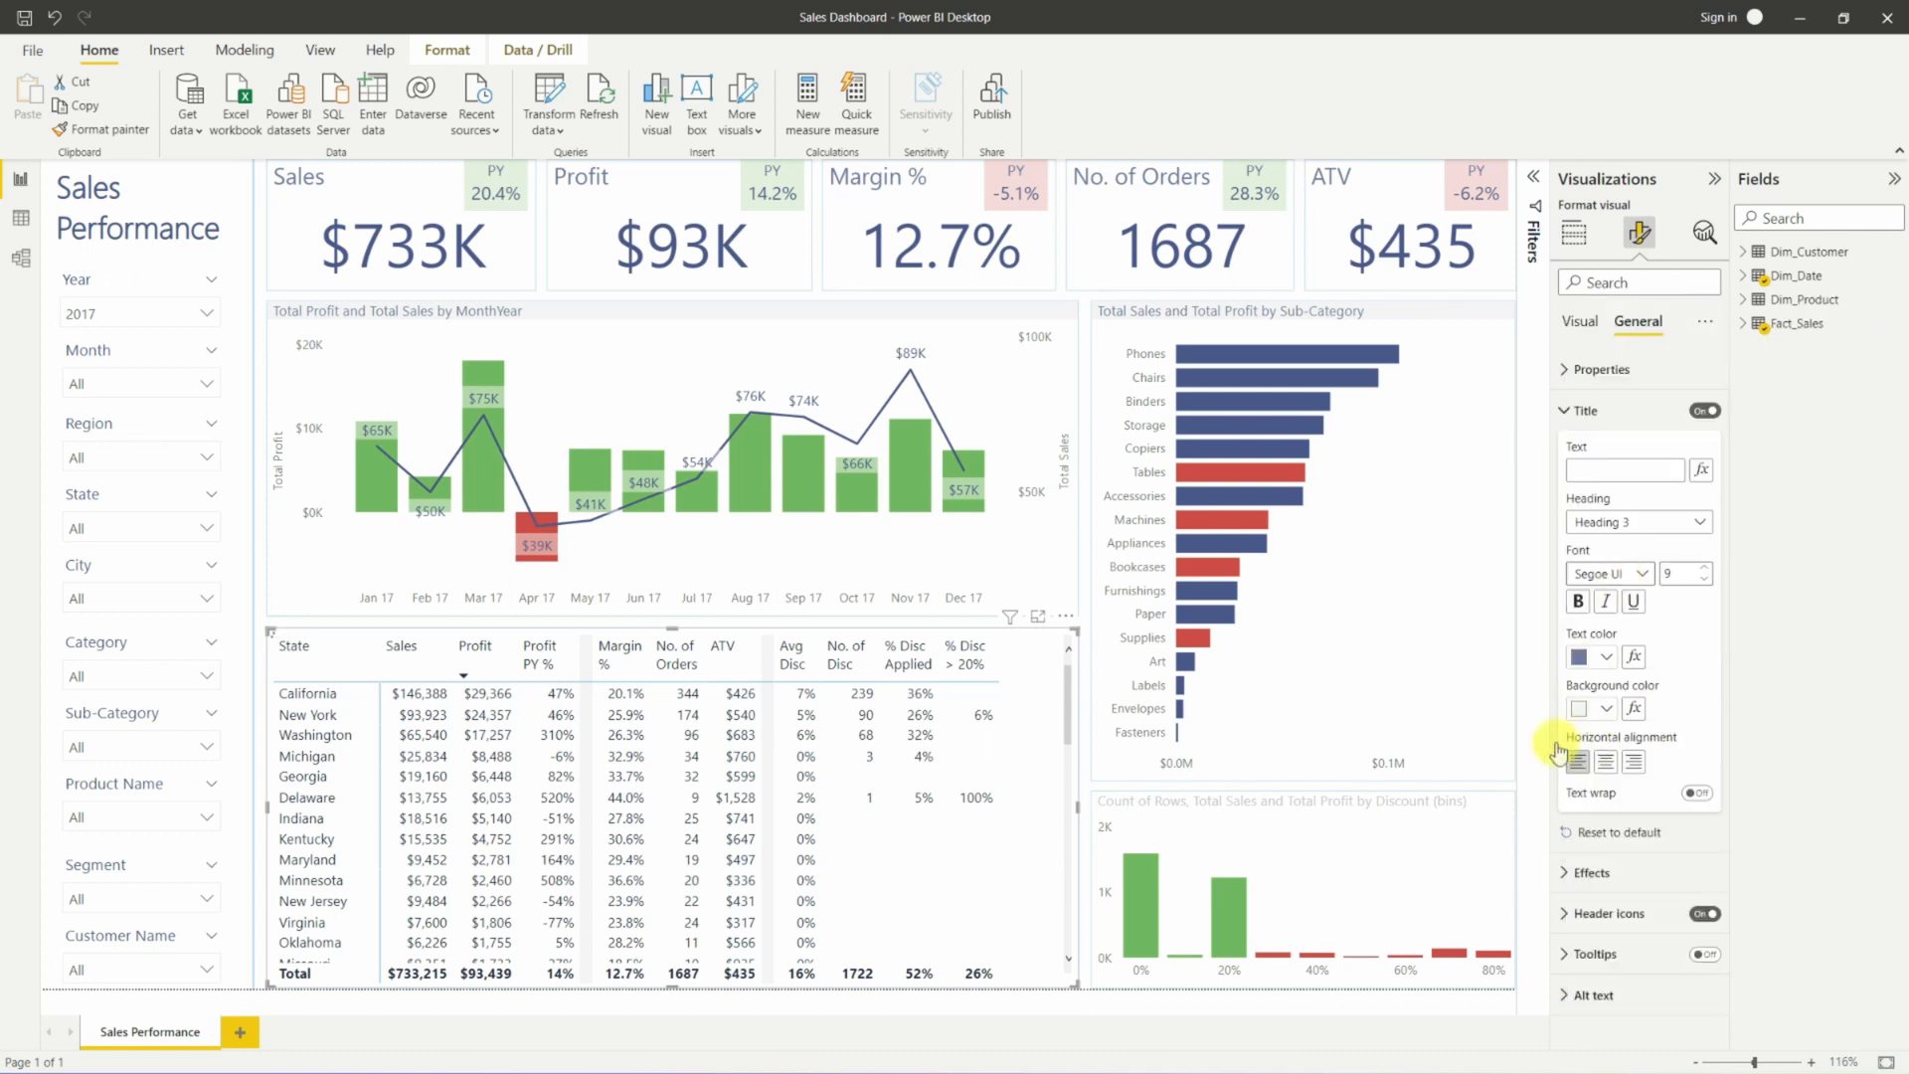
Apply the recently used muted blue text color and pale gray background to the discount chart's title.
left_click(1400, 857)
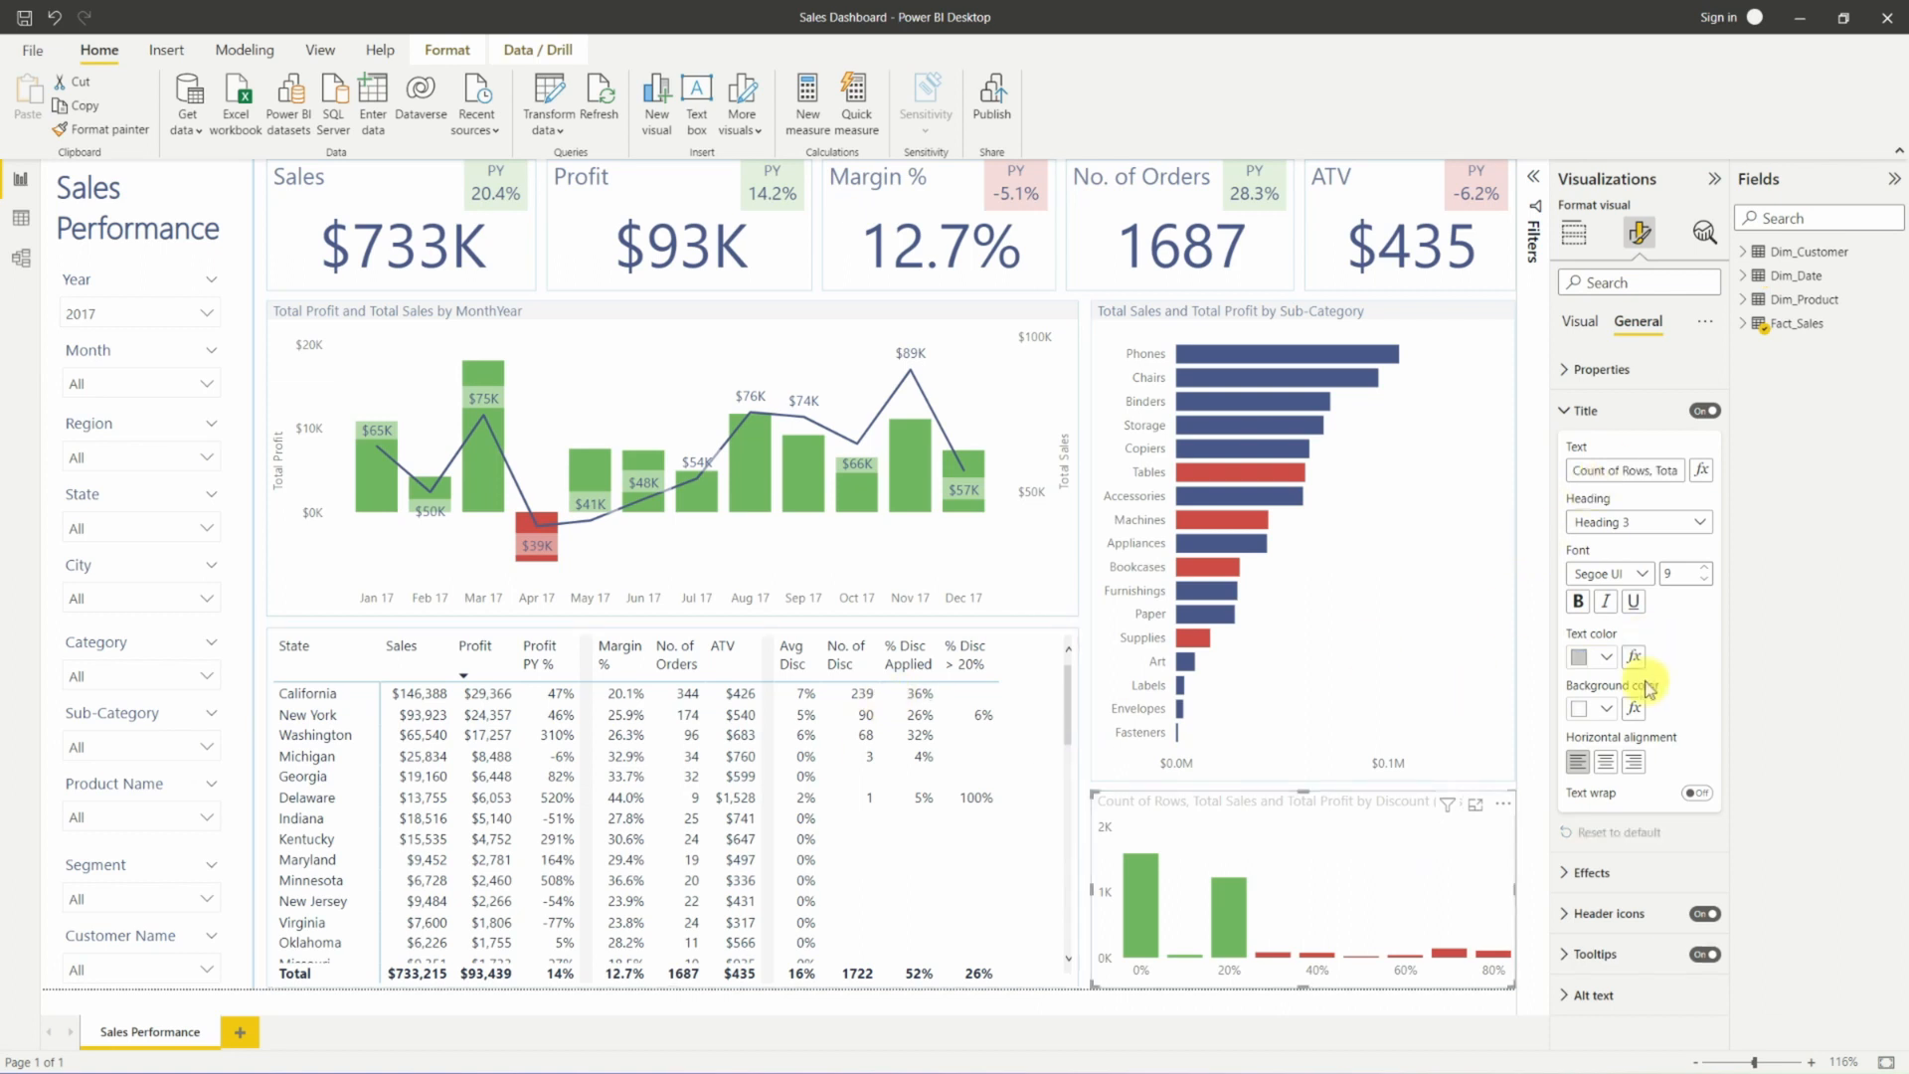
left_click(1604, 660)
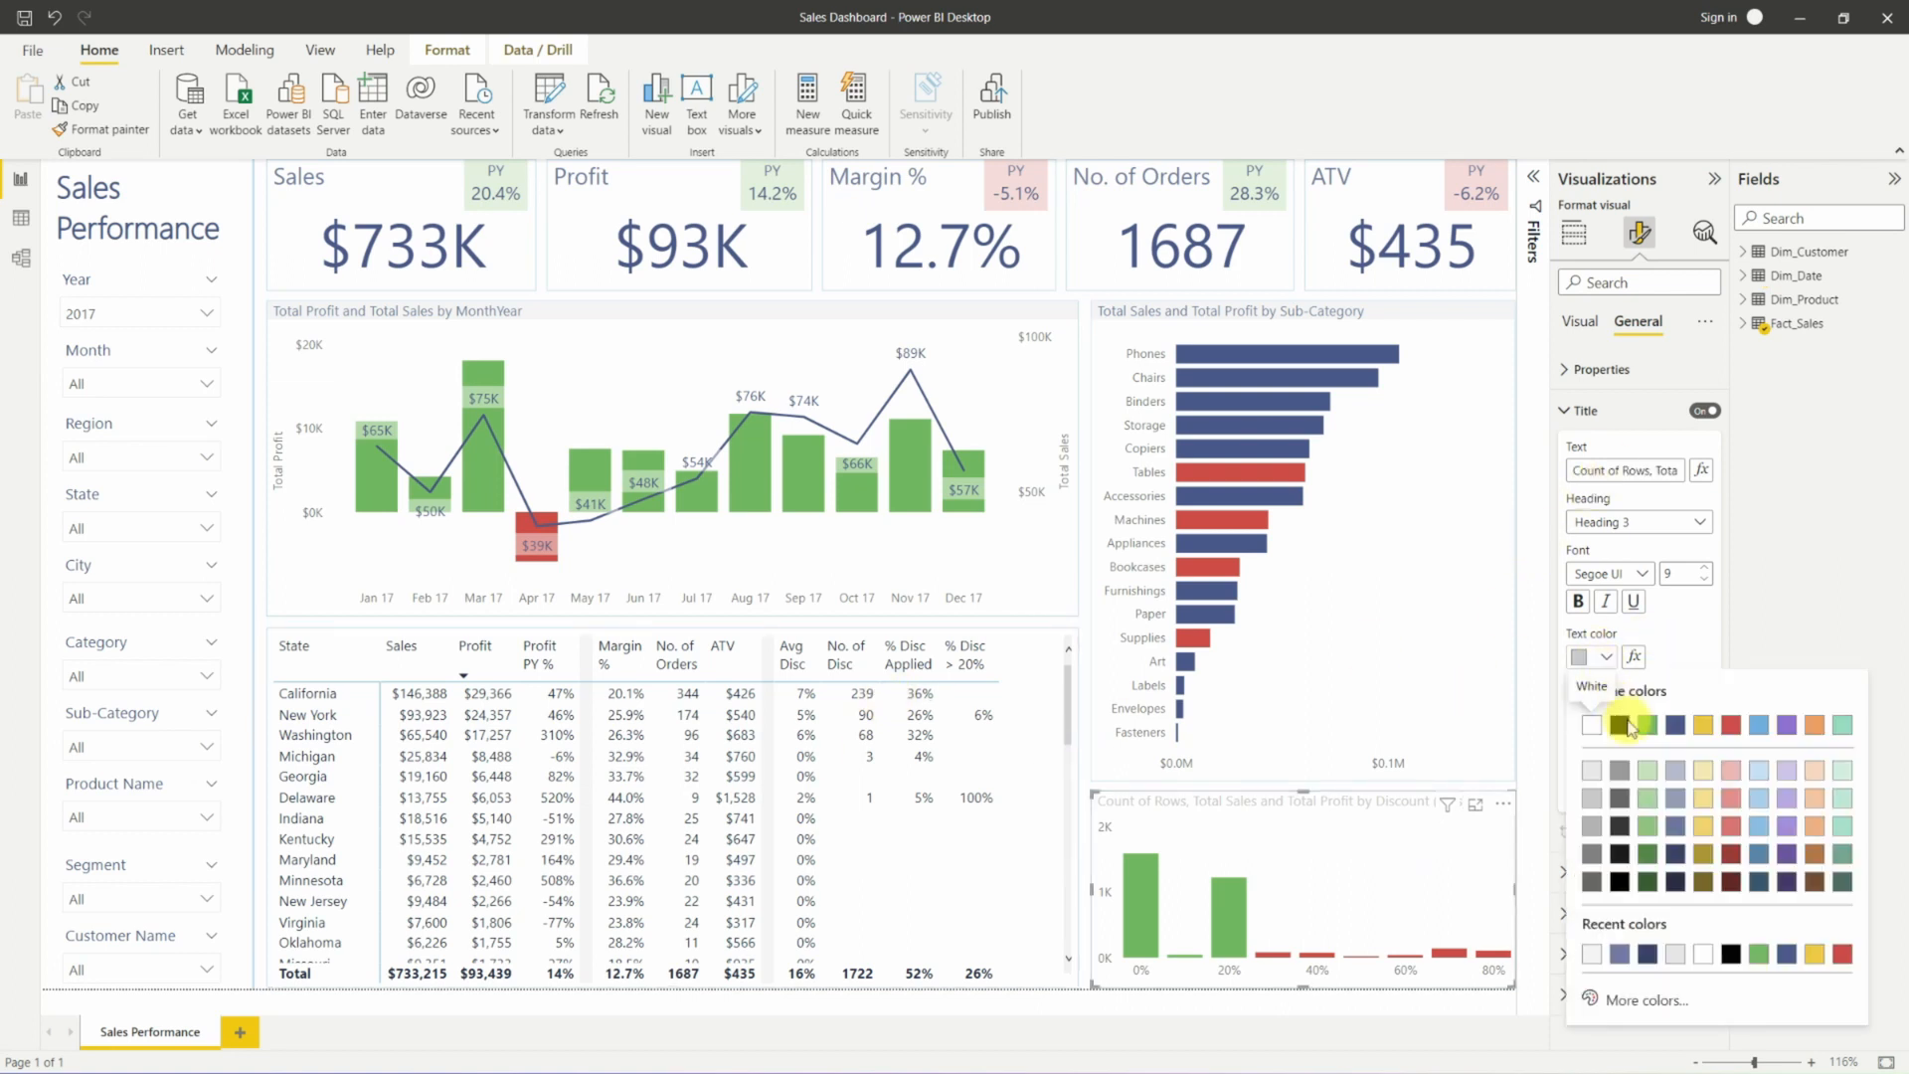
left_click(1621, 957)
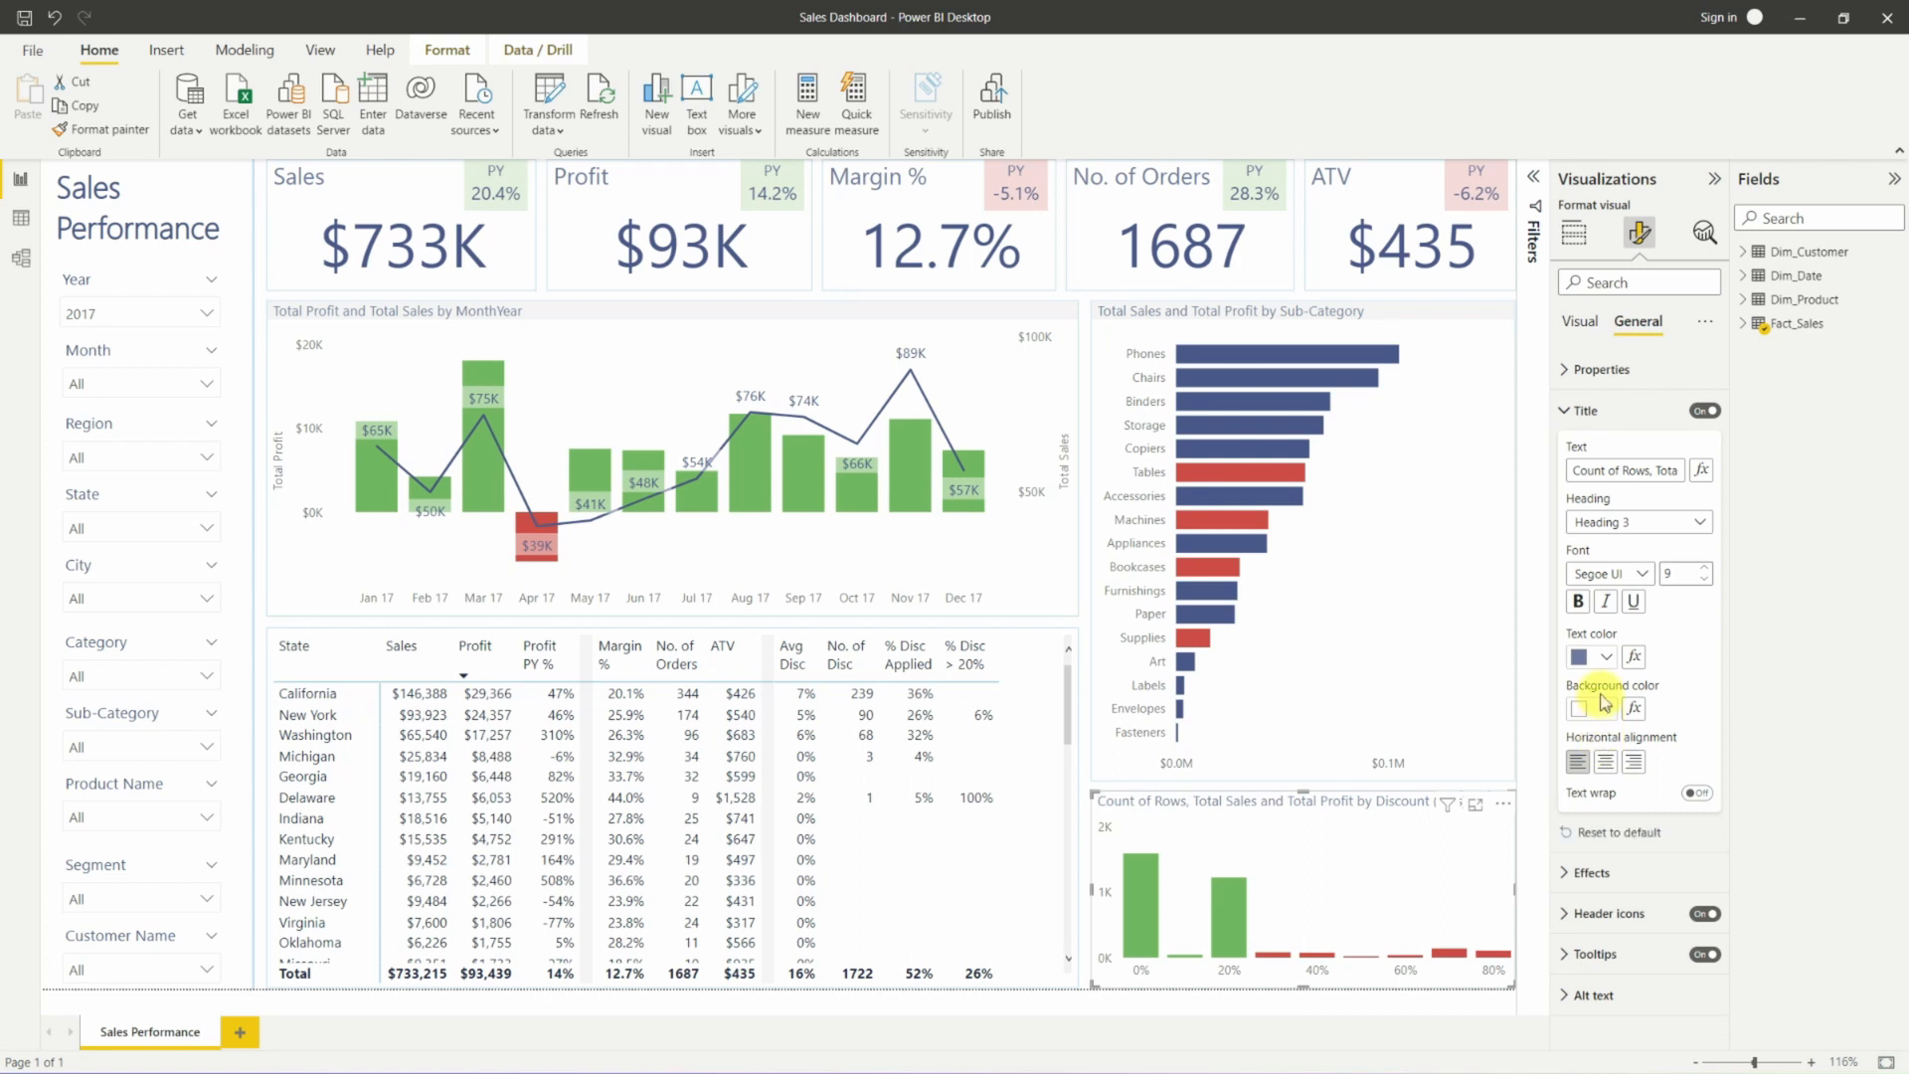
left_click(1603, 710)
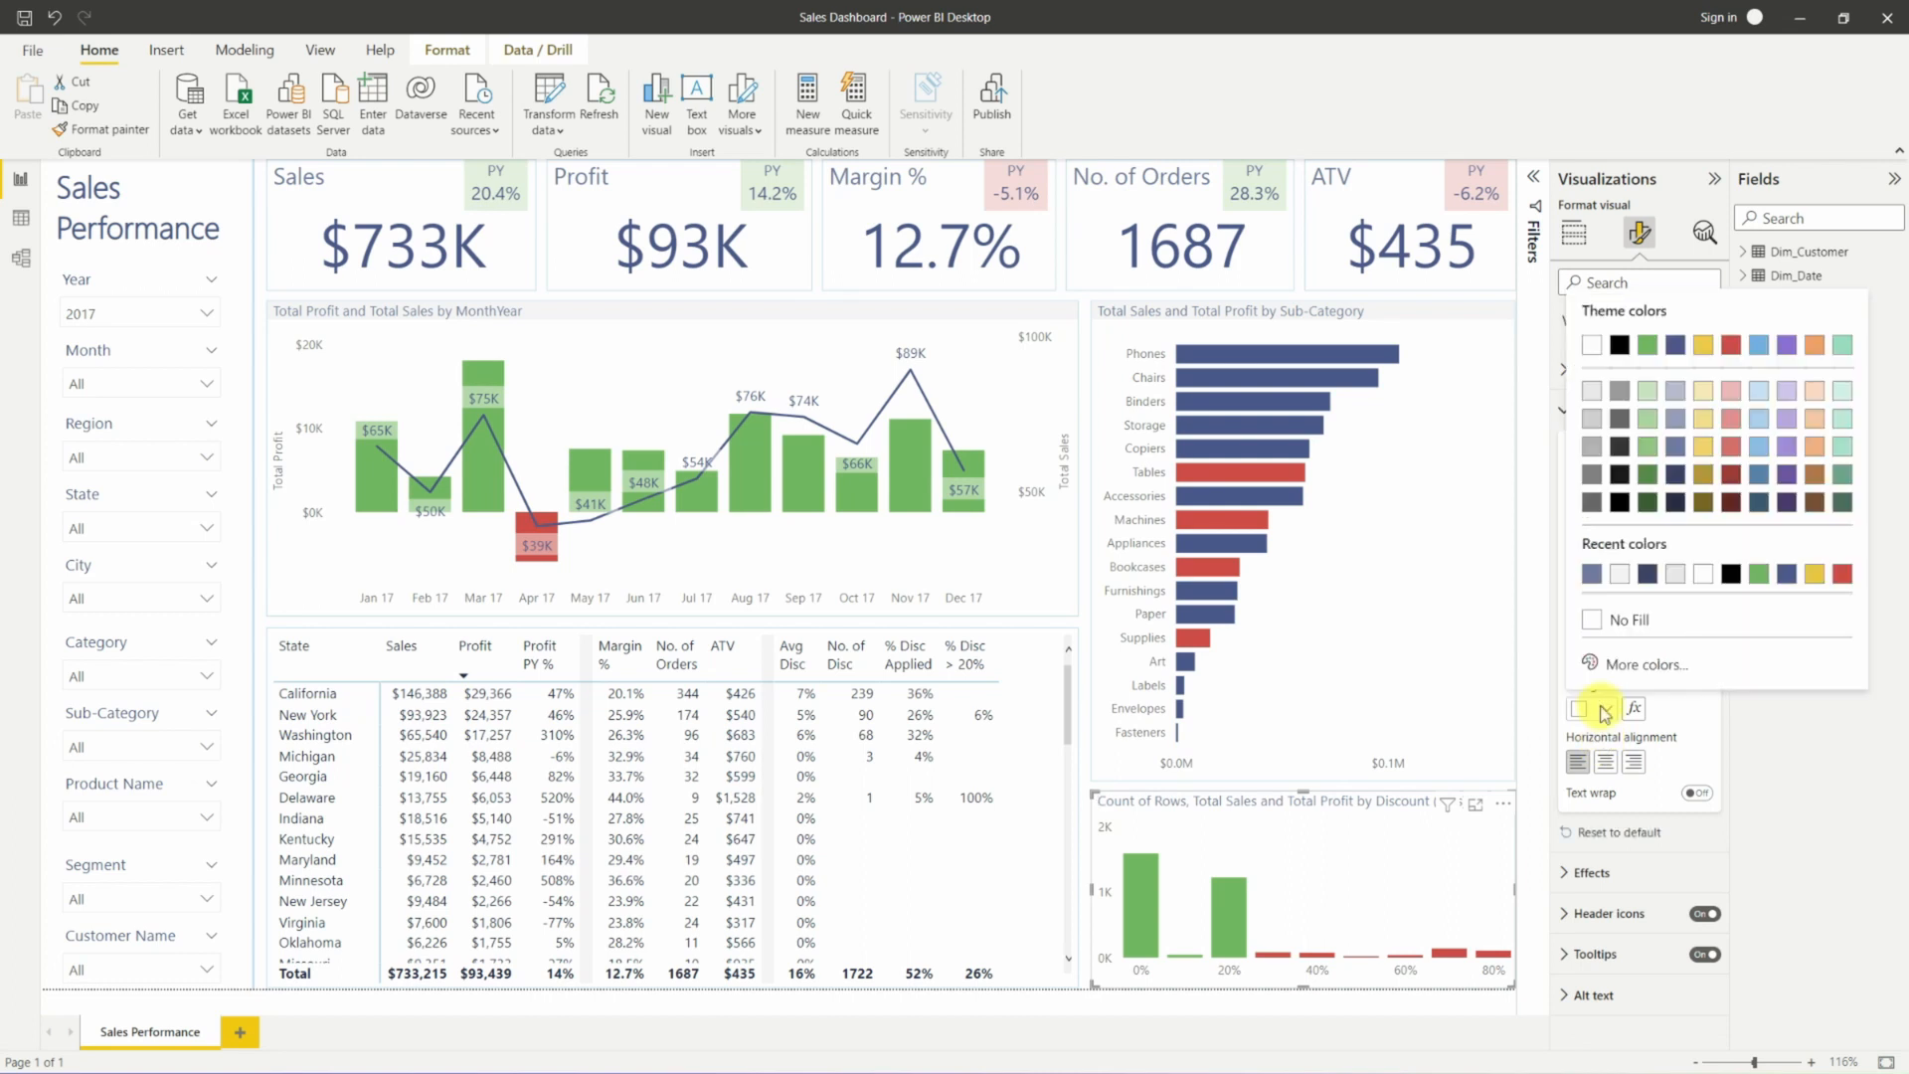
left_click(1619, 573)
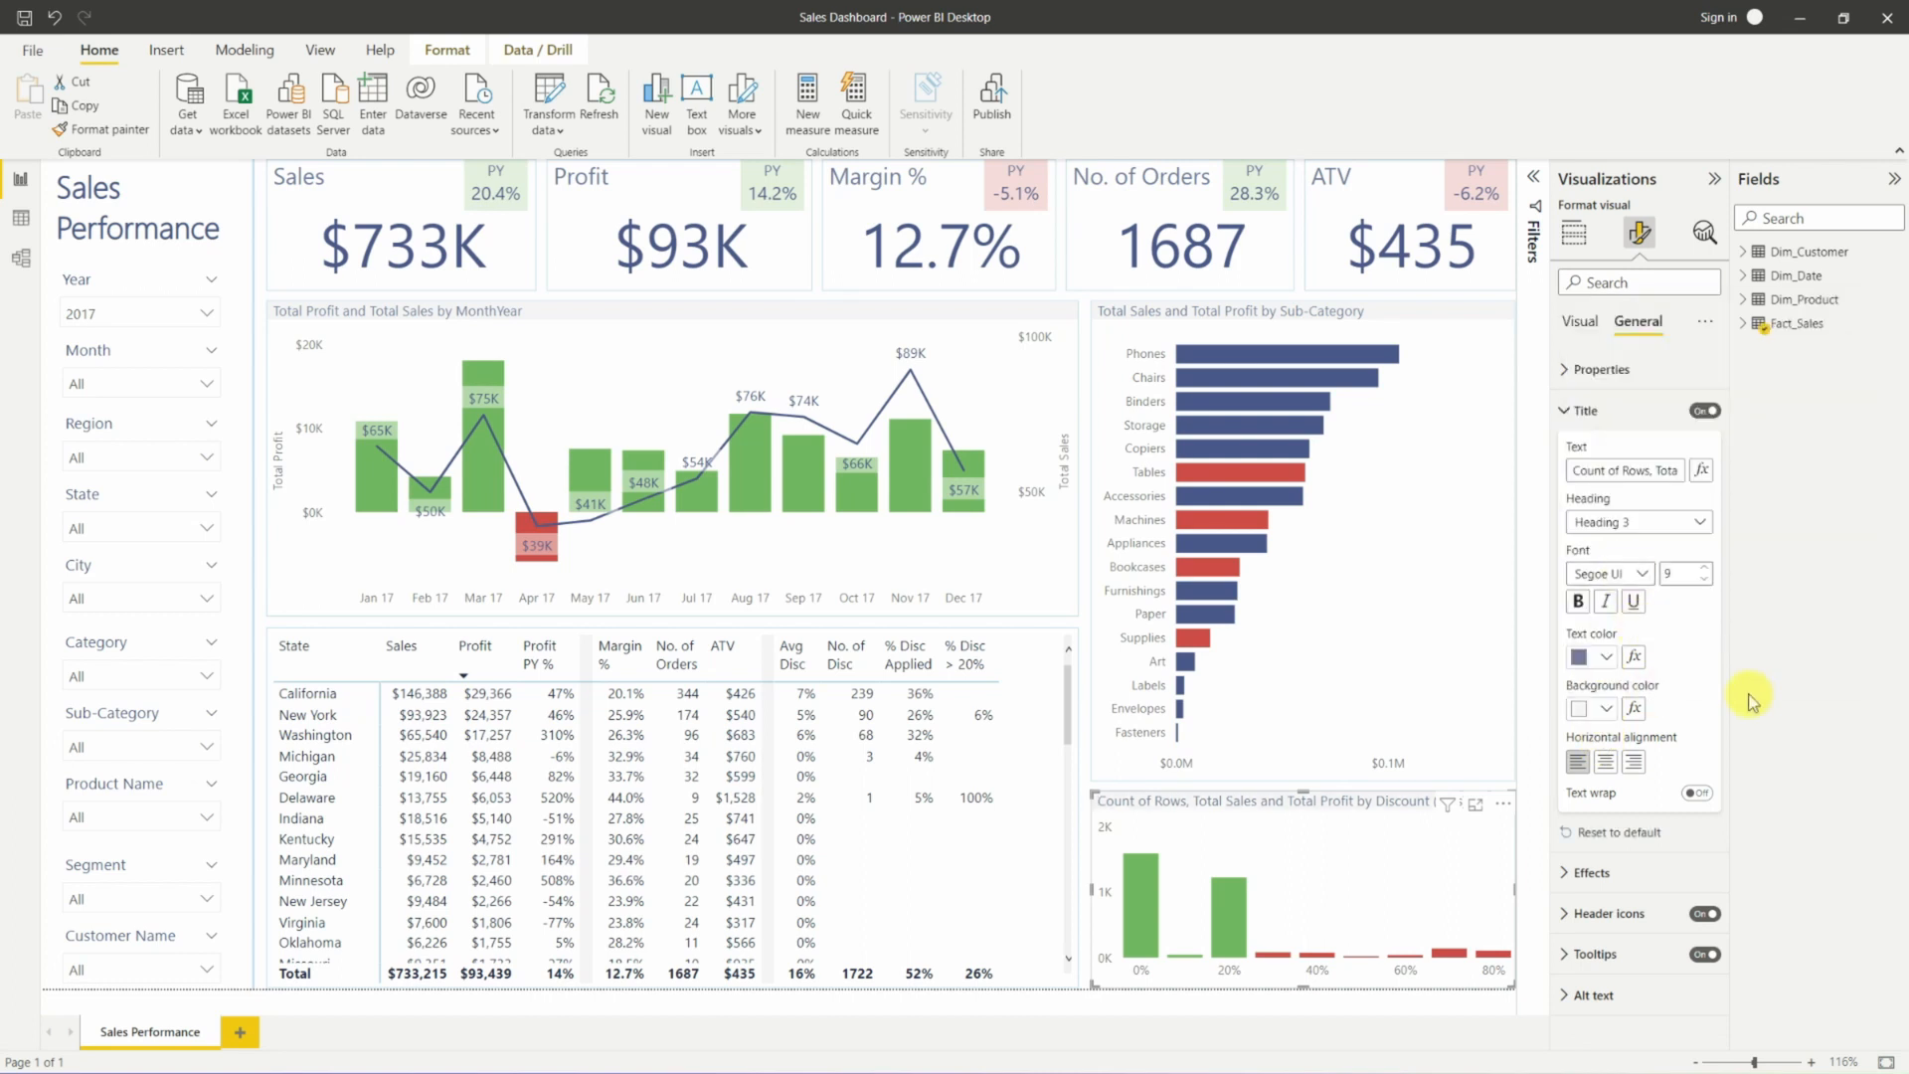
Change the monthly chart's title text to "Sales (Line) and Profit (Column)".
left_click(316, 364)
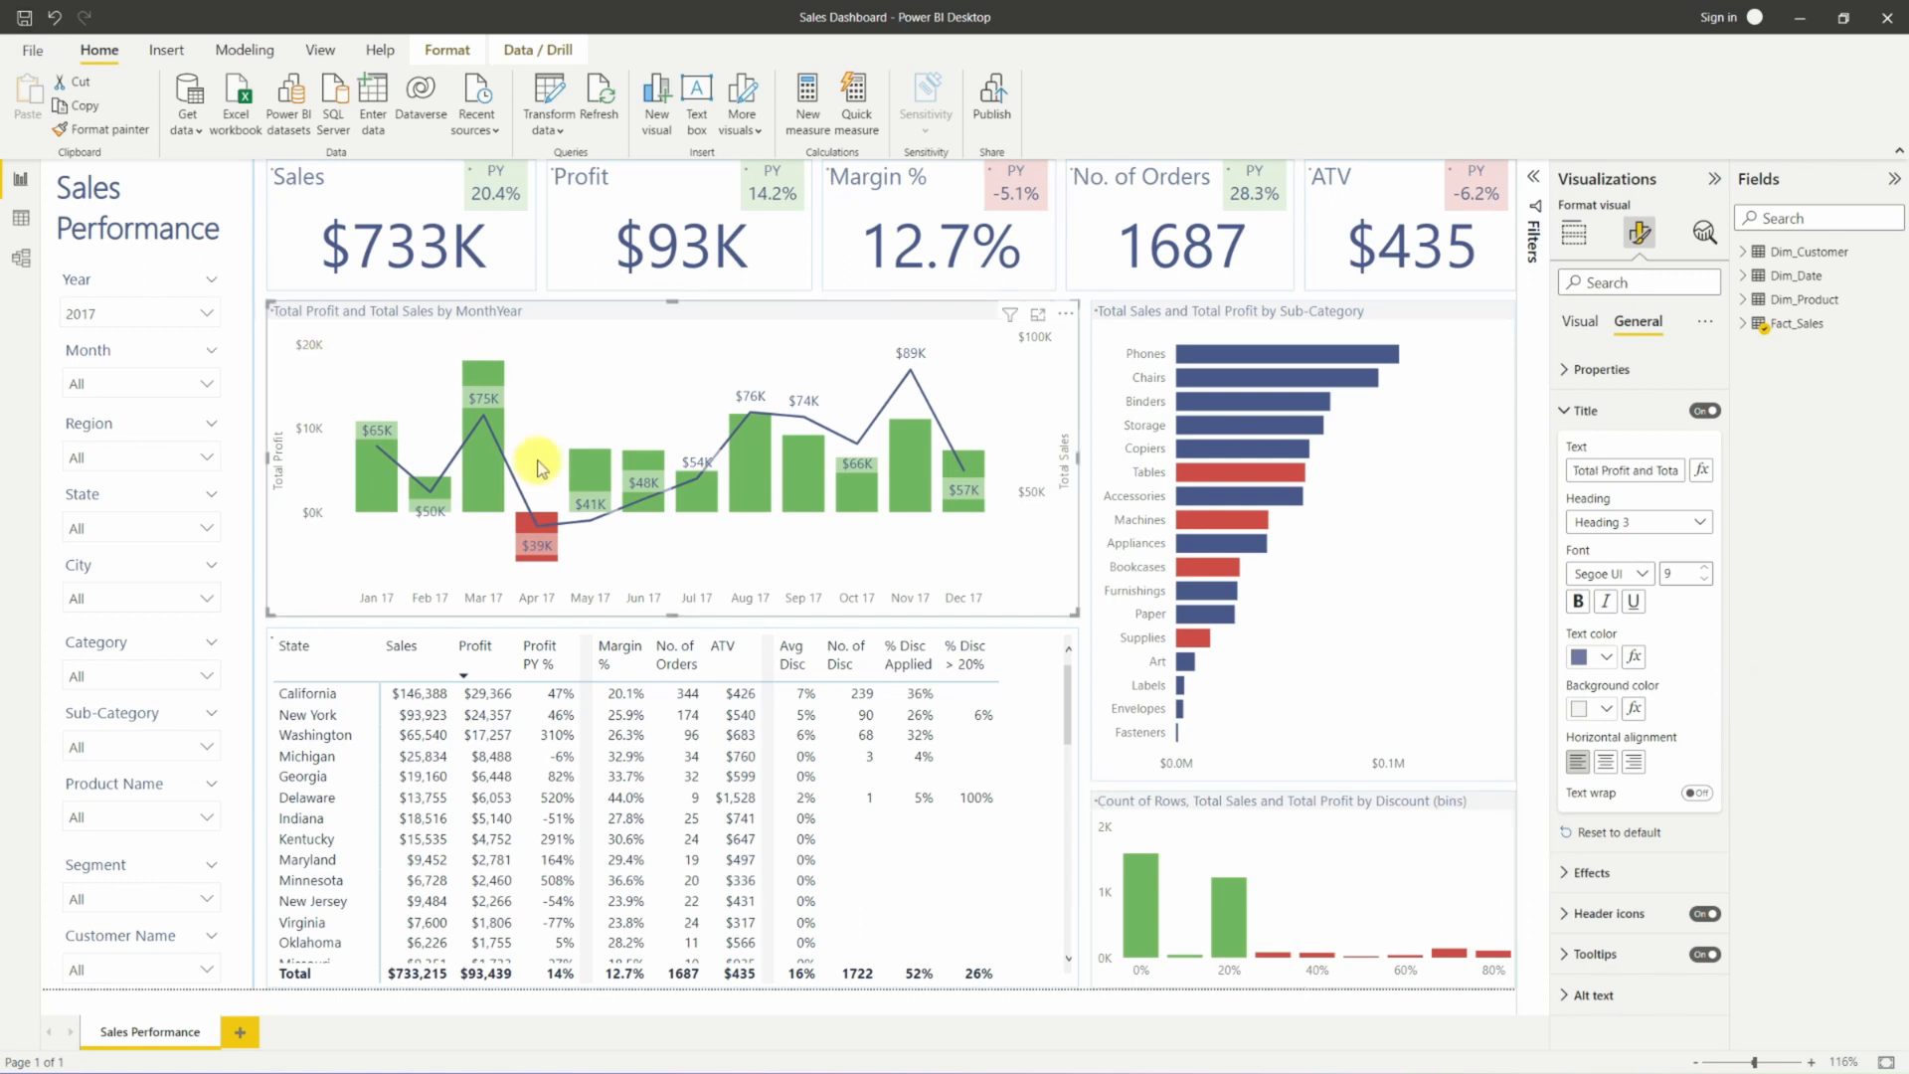
mouse_move(471, 451)
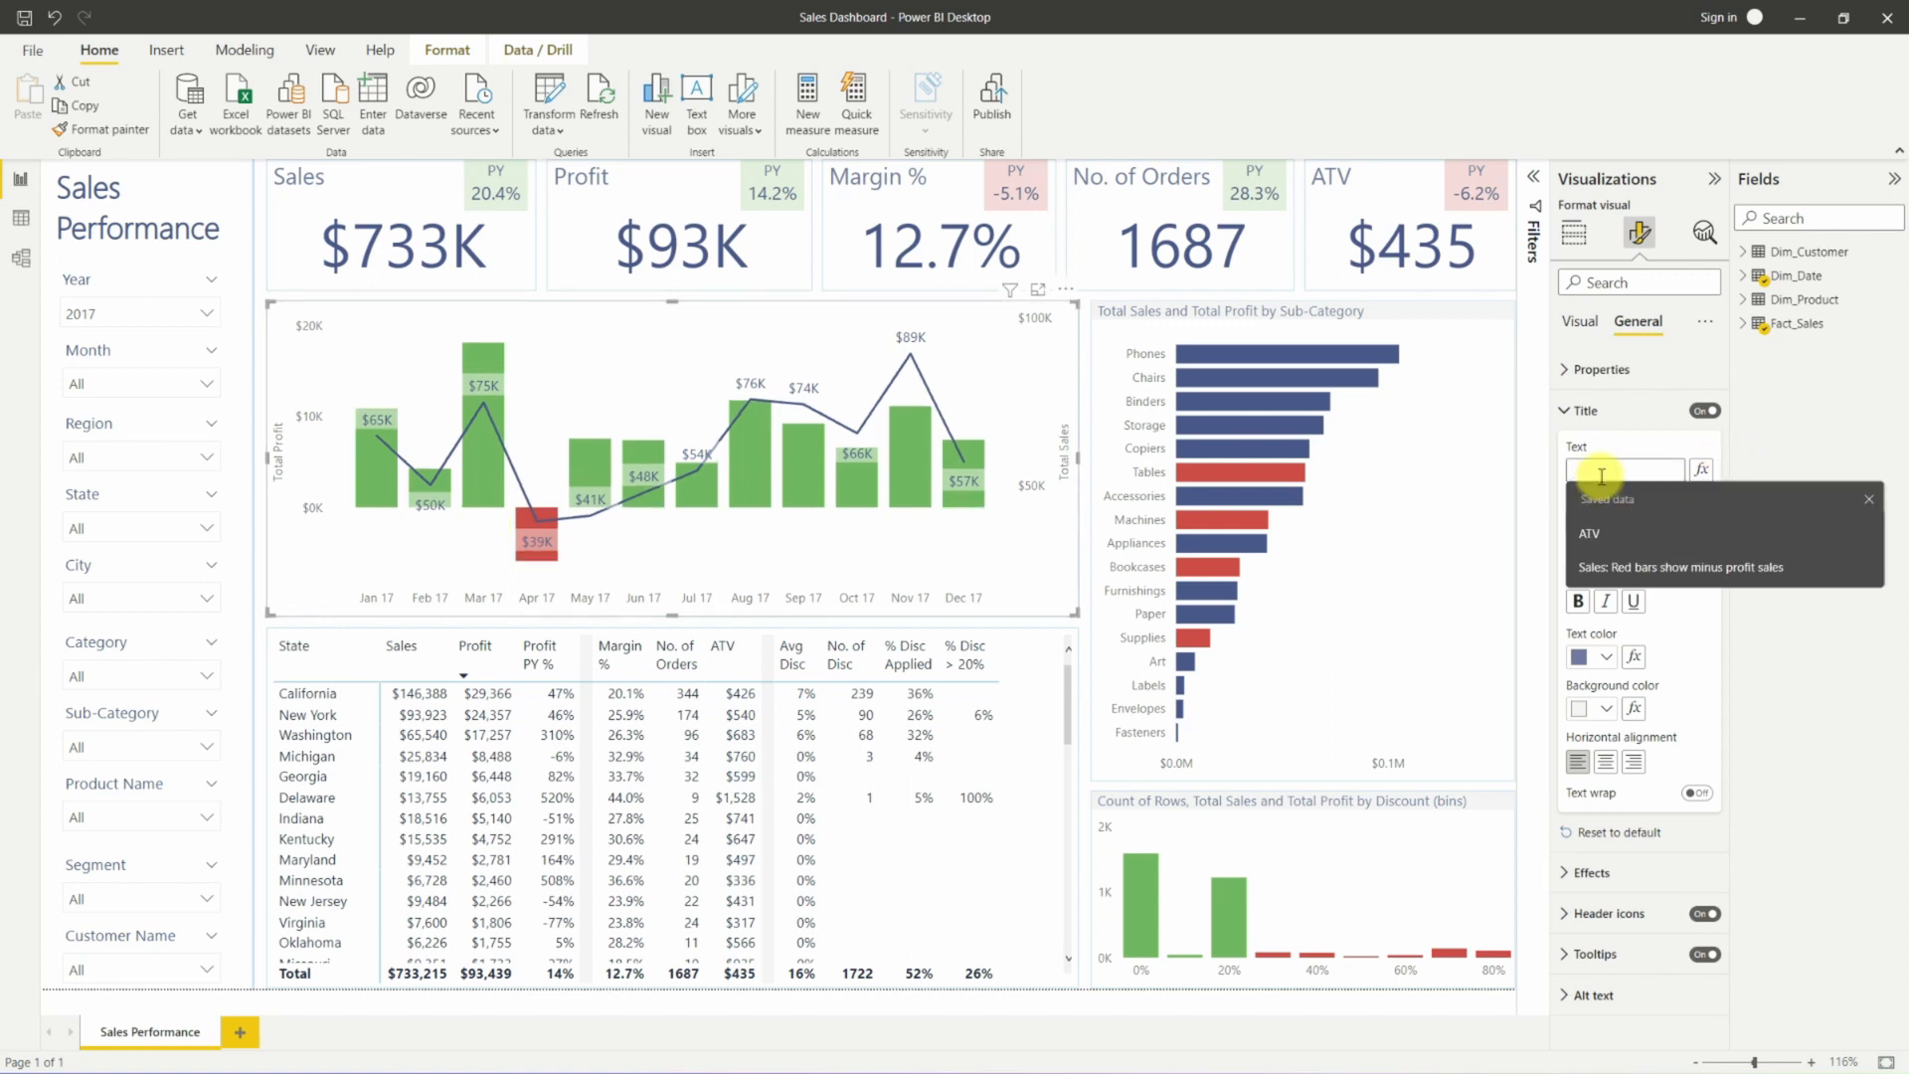
type("Sales (Line")
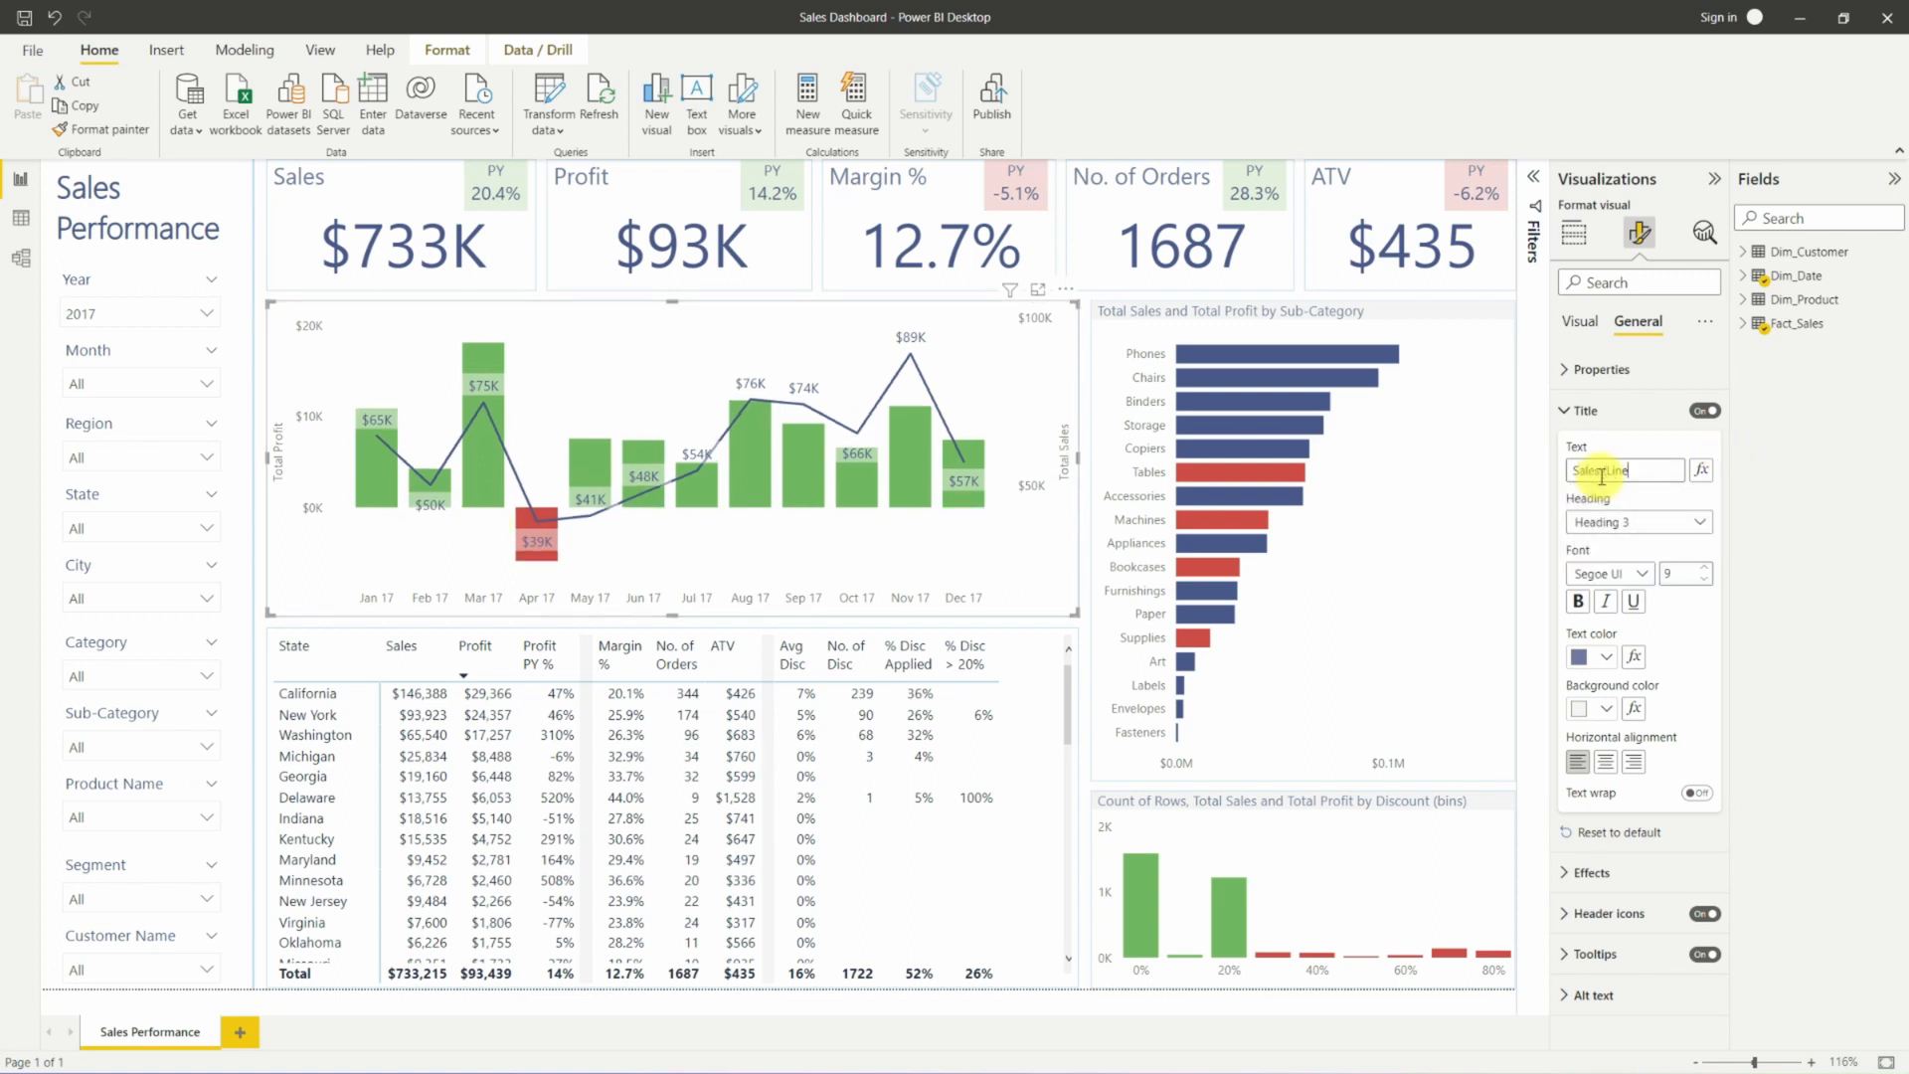
type(")")
key("Return")
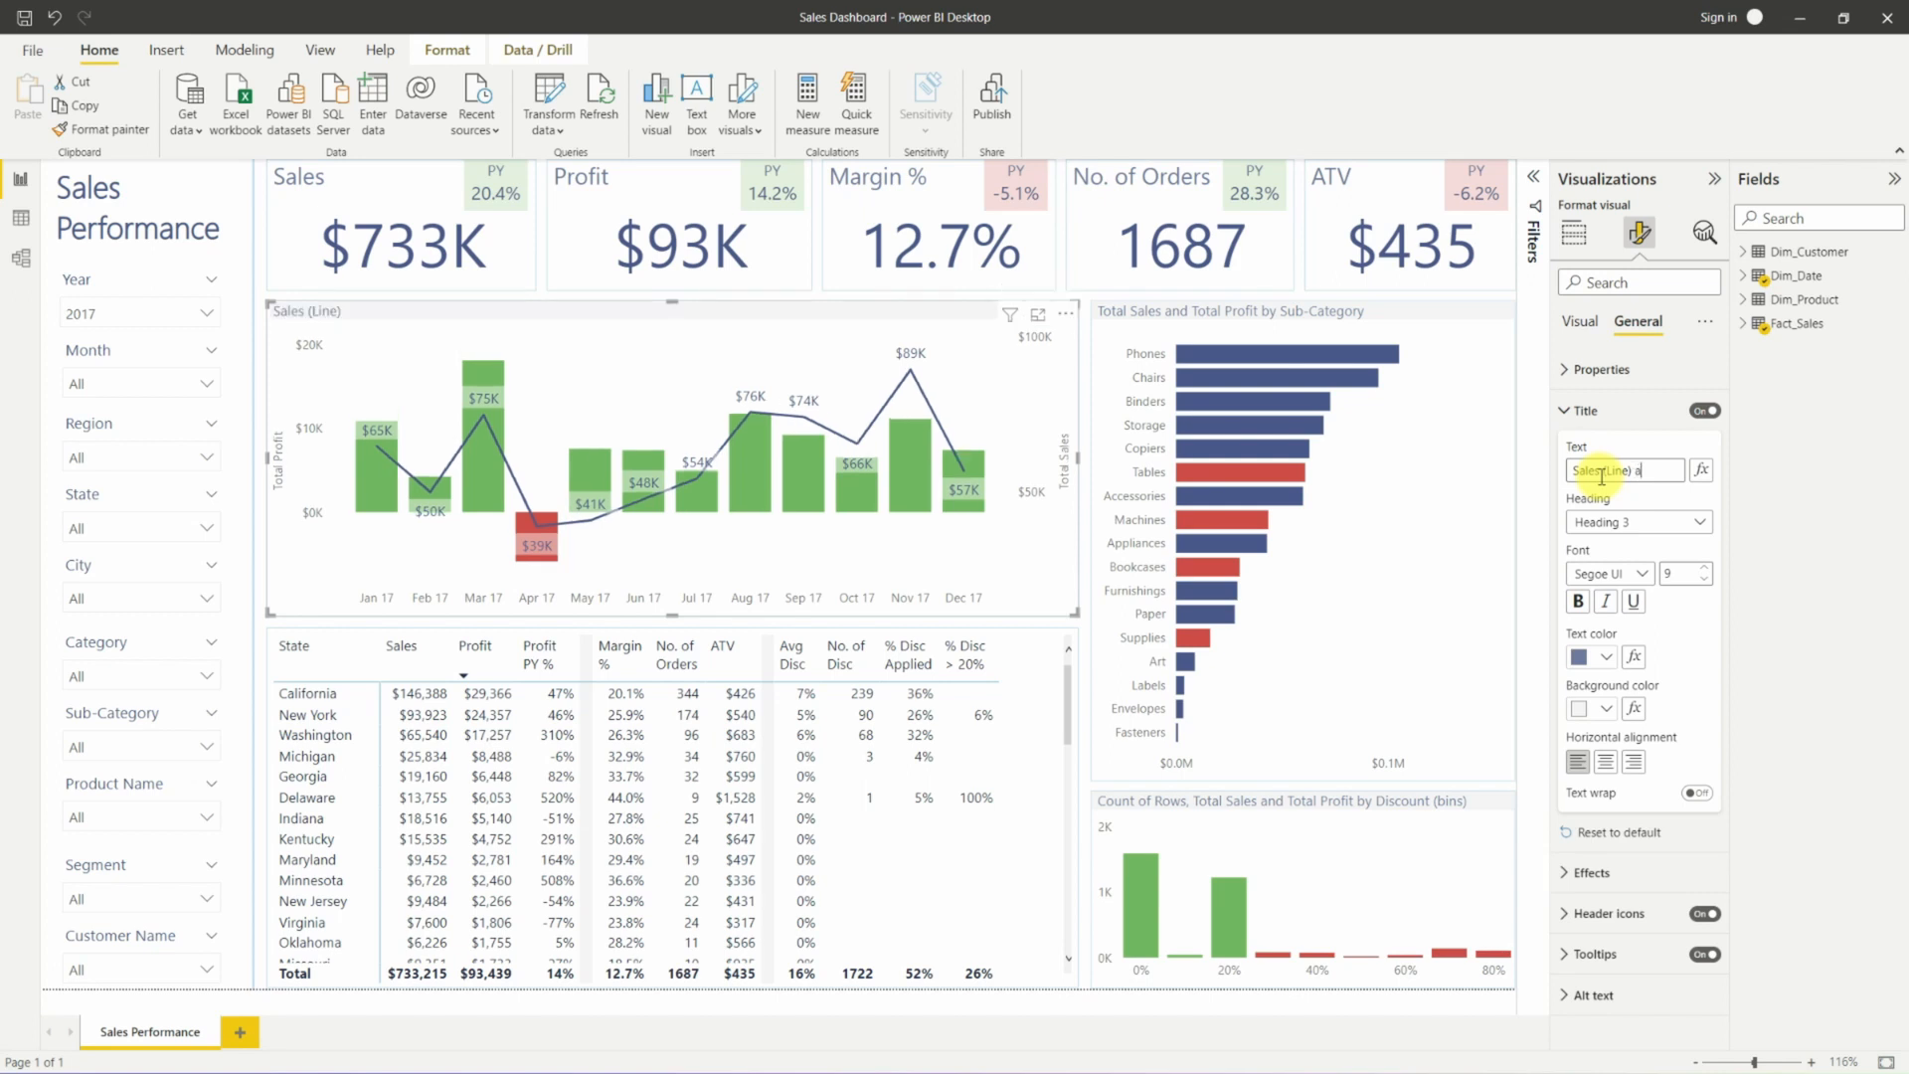
type("and Profit (Column)")
key("Return")
Change the sub-category chart's title text to "Sales: red bar show minus profit in sales".
left_click(1358, 540)
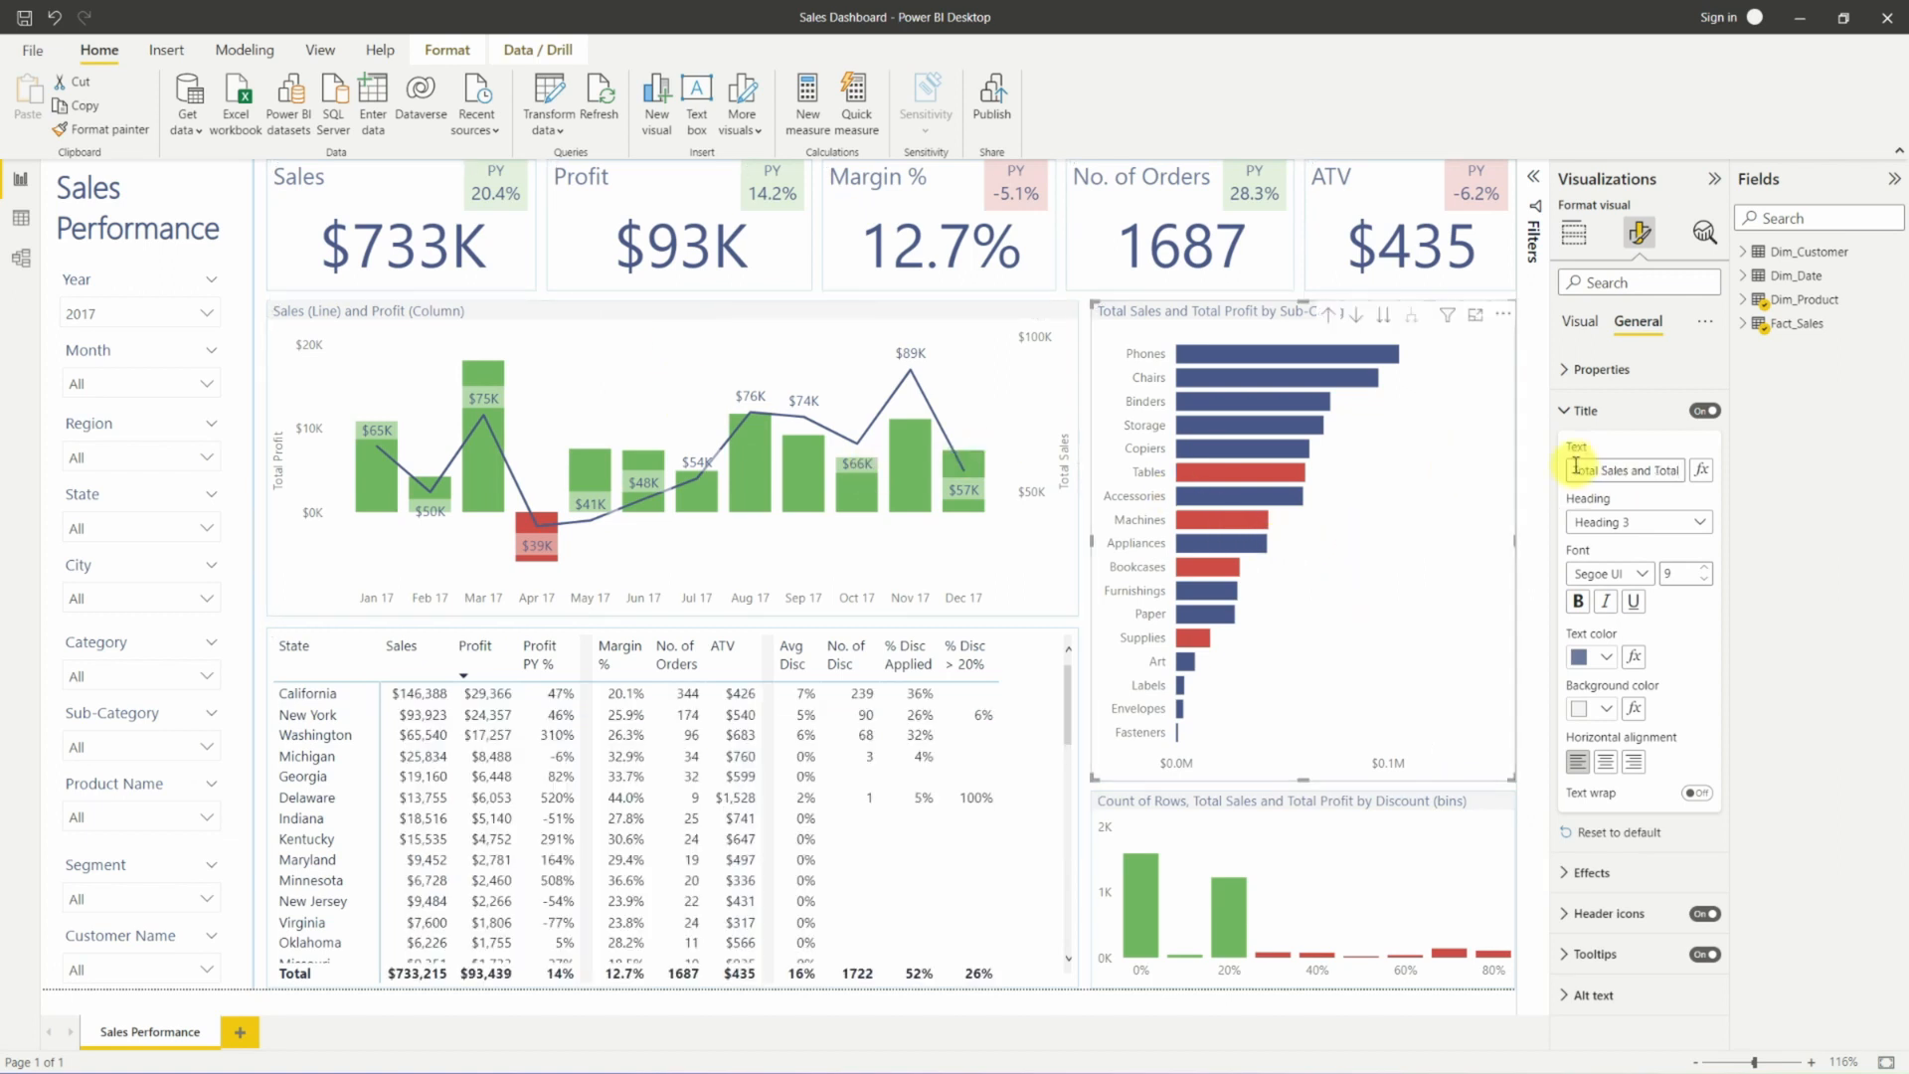
left_click_drag(1575, 467, 1738, 467)
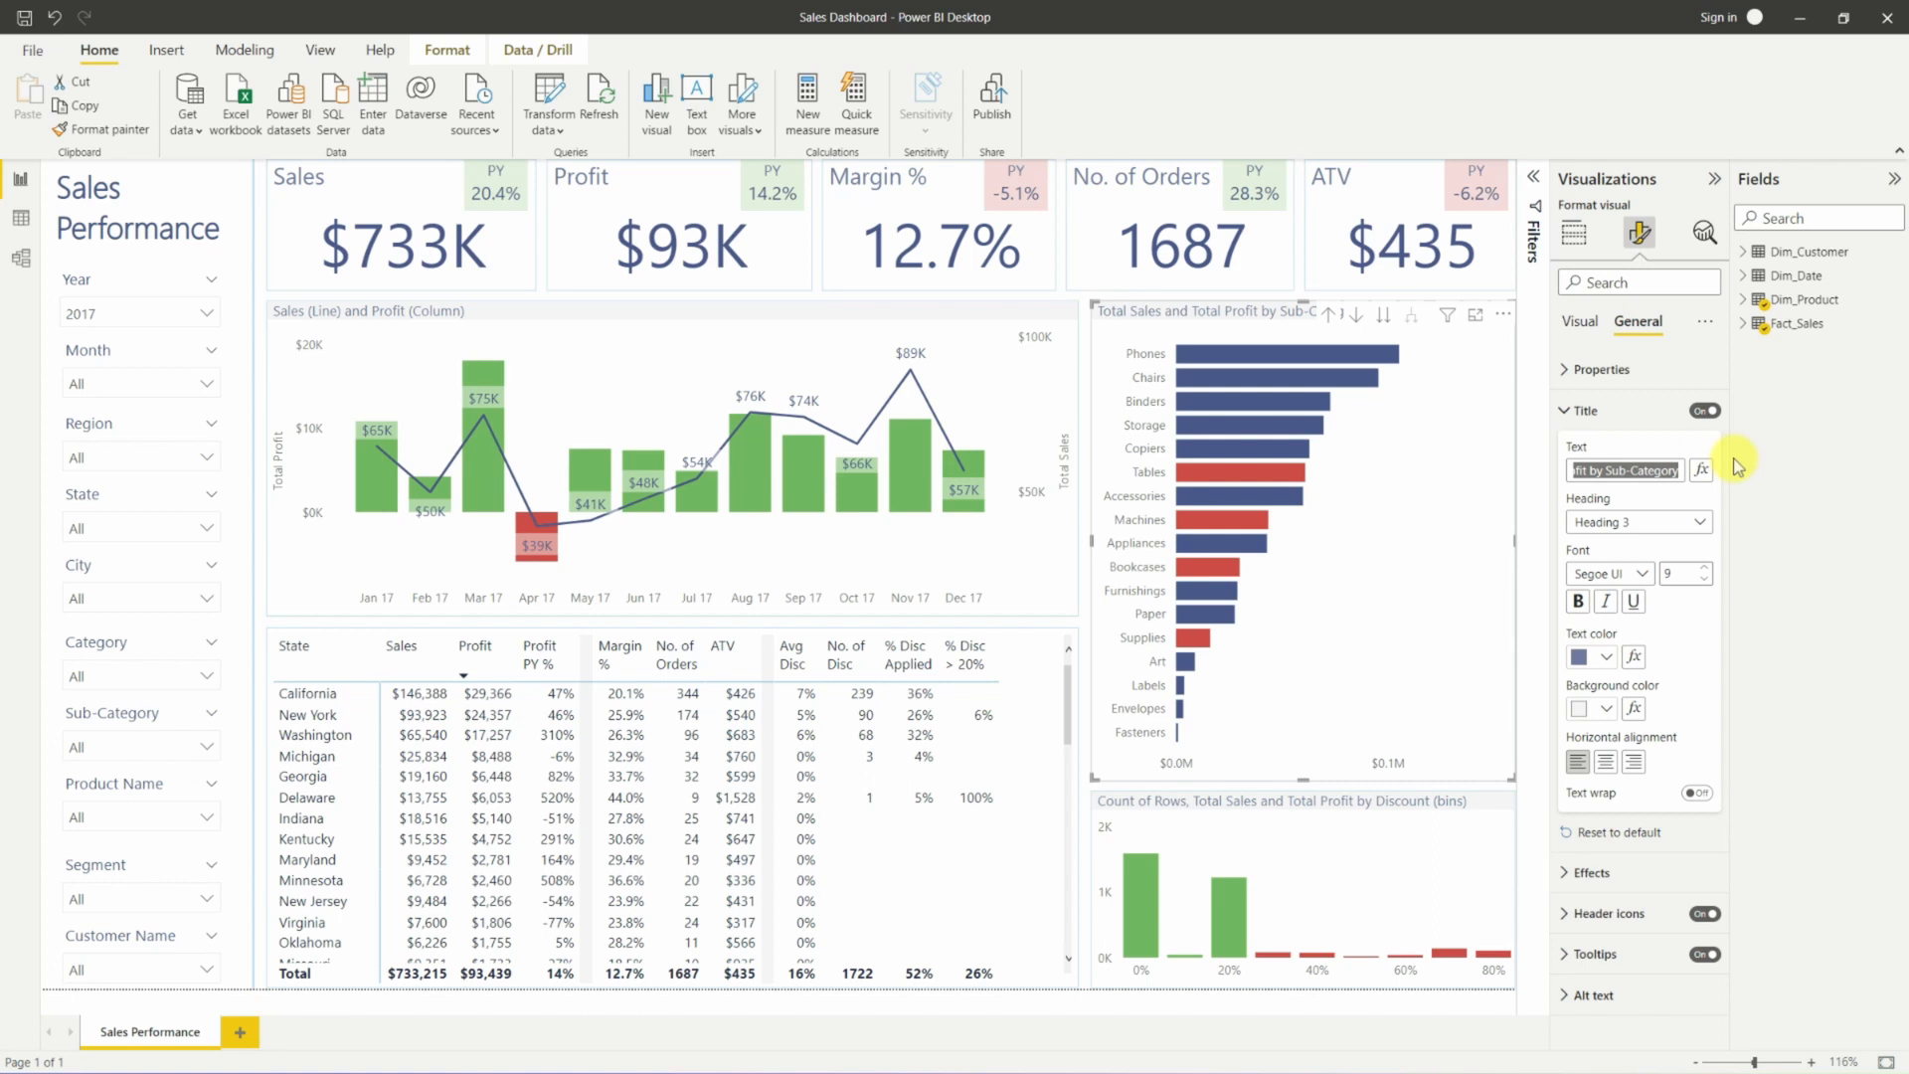
key("BackSpace")
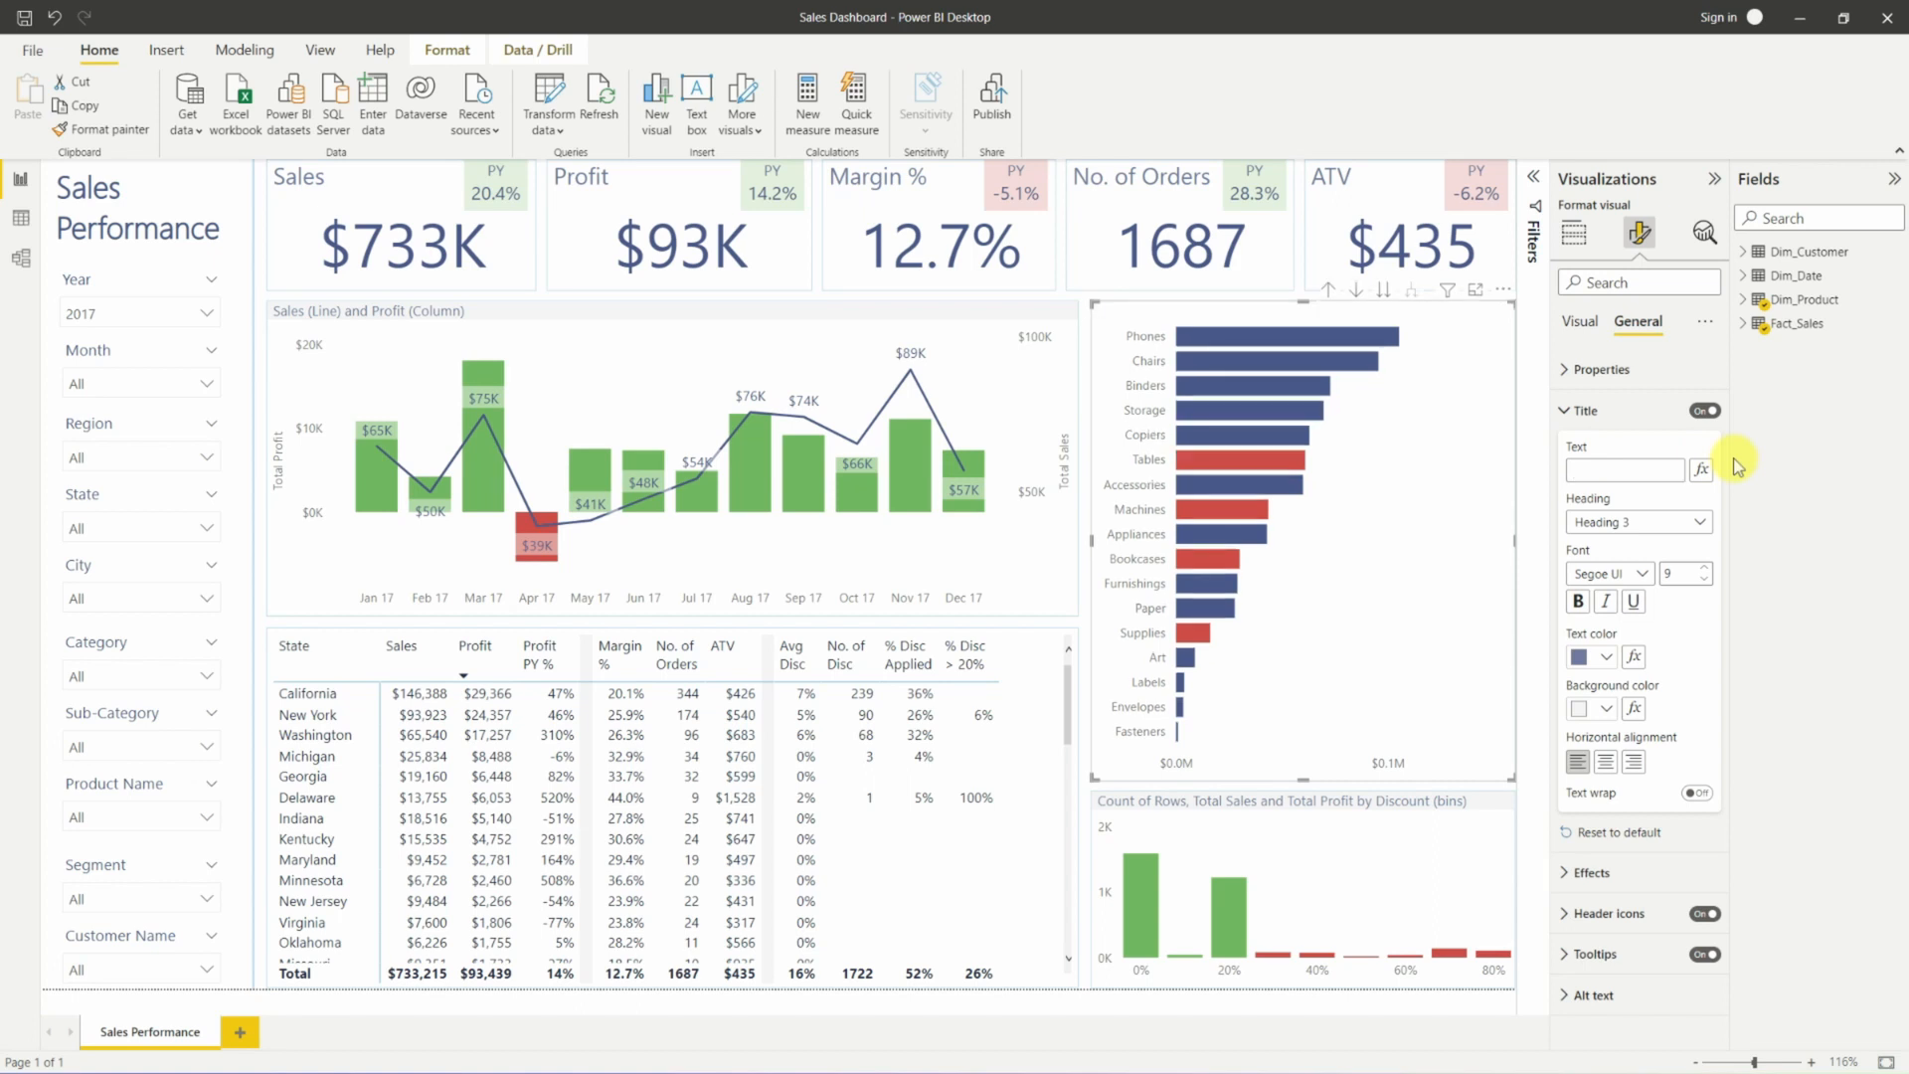
type("Sales")
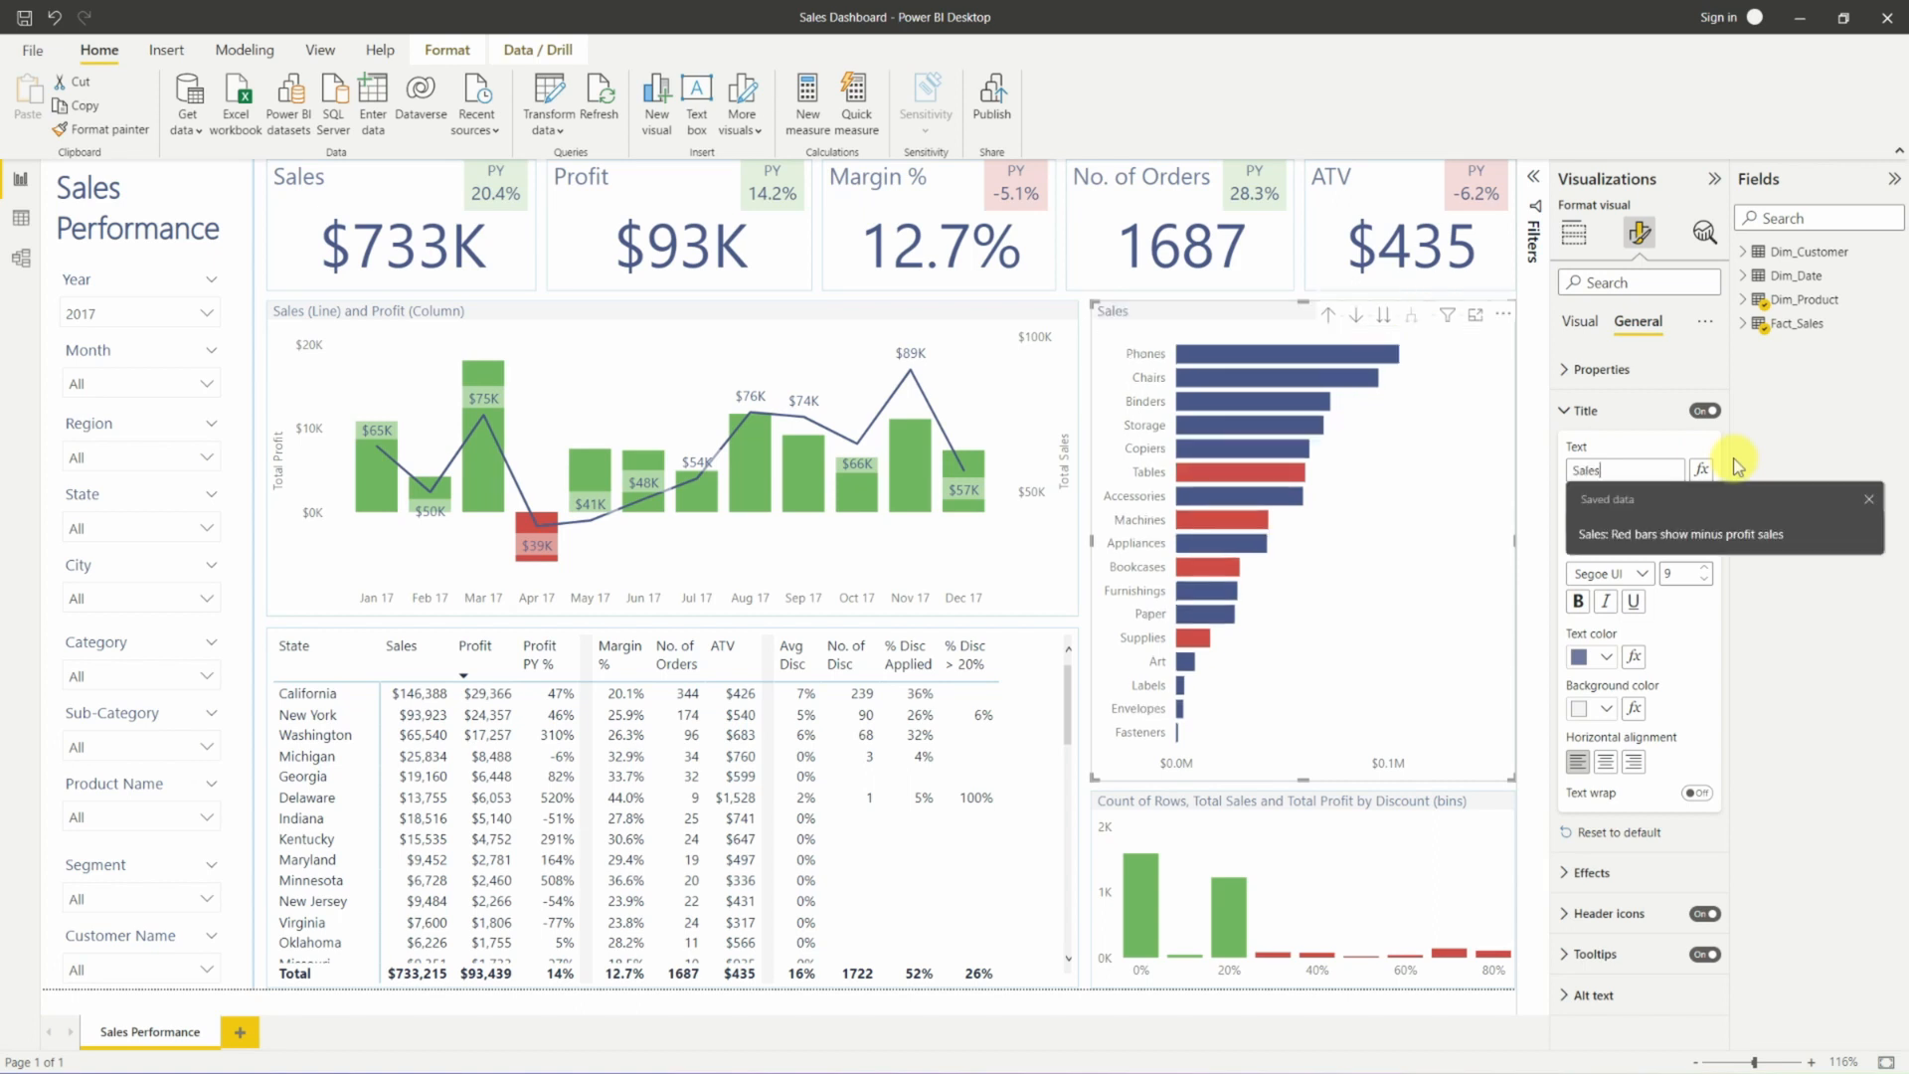
type(": red bar show minus")
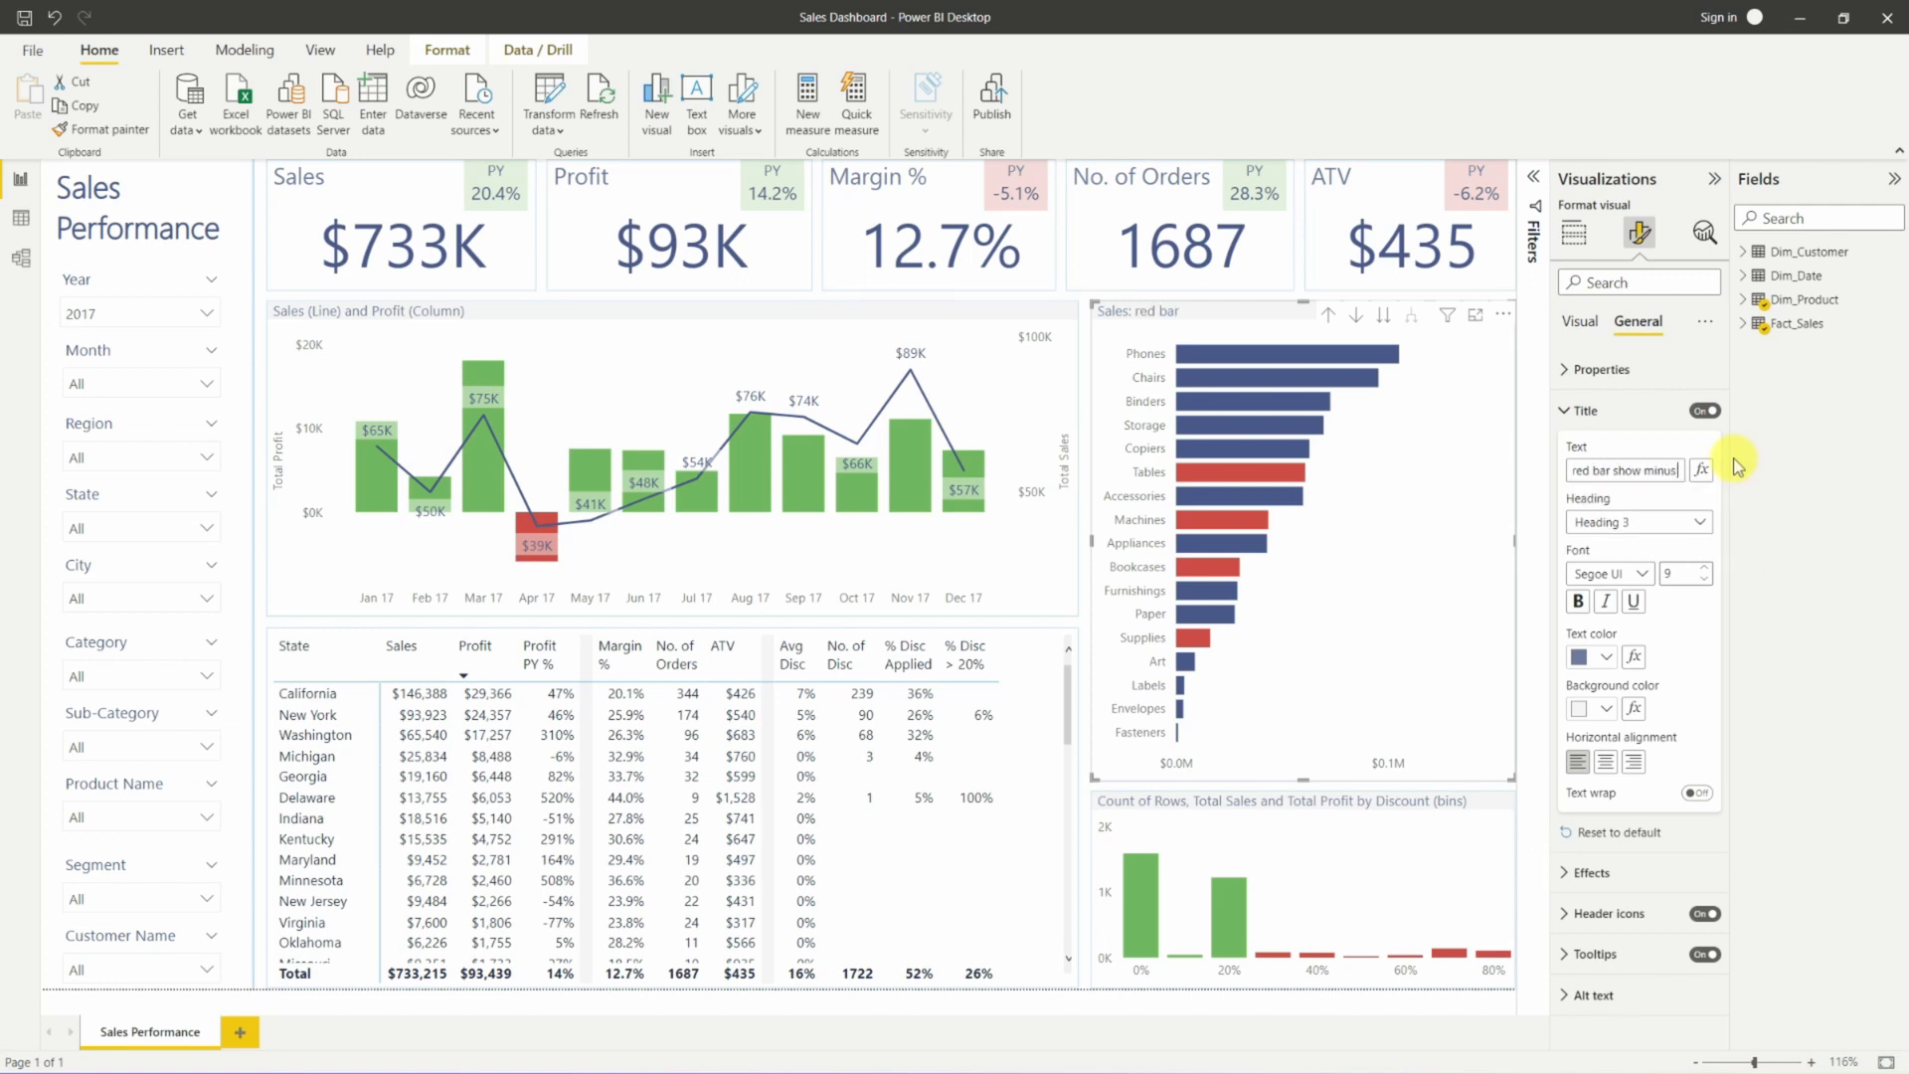
type(" profit in sales")
left_click(1087, 608)
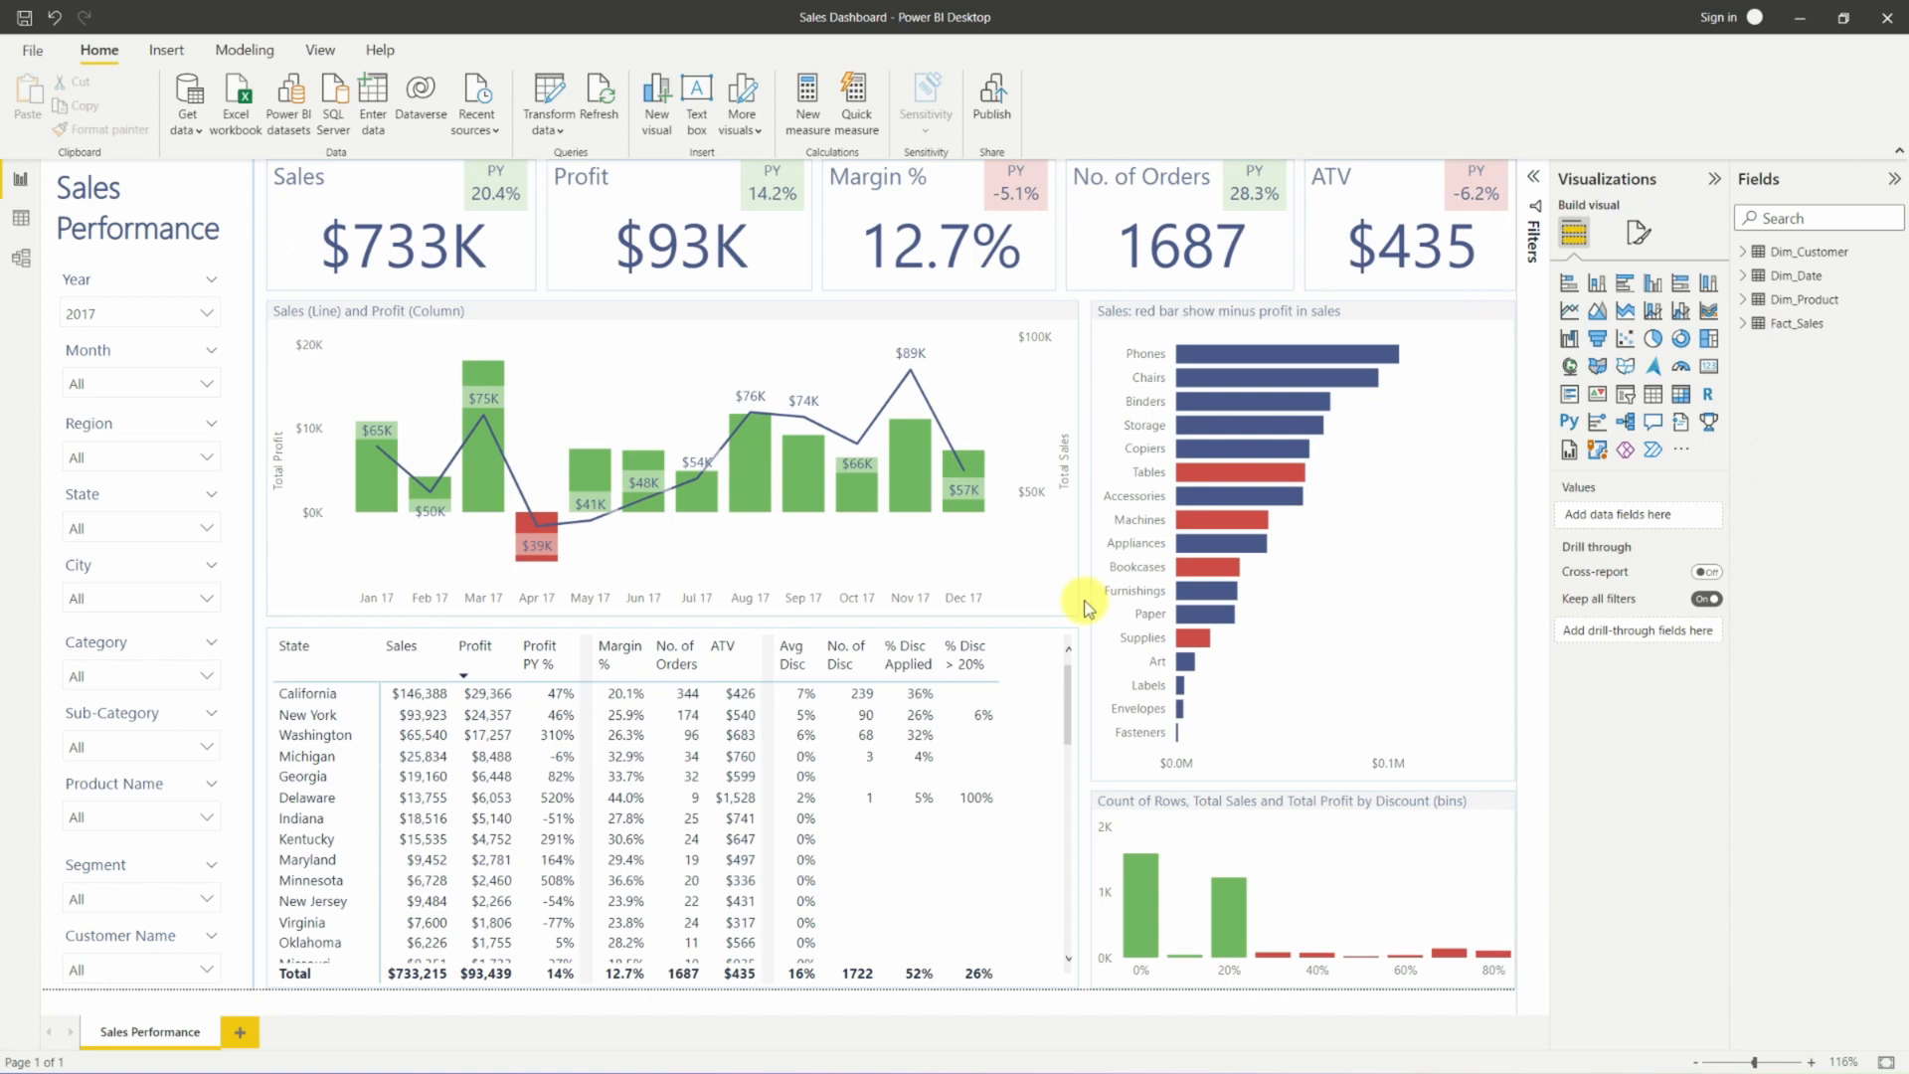
Change the discount chart's title text to "Discount Distribution".
left_click(1255, 816)
left_click(1638, 233)
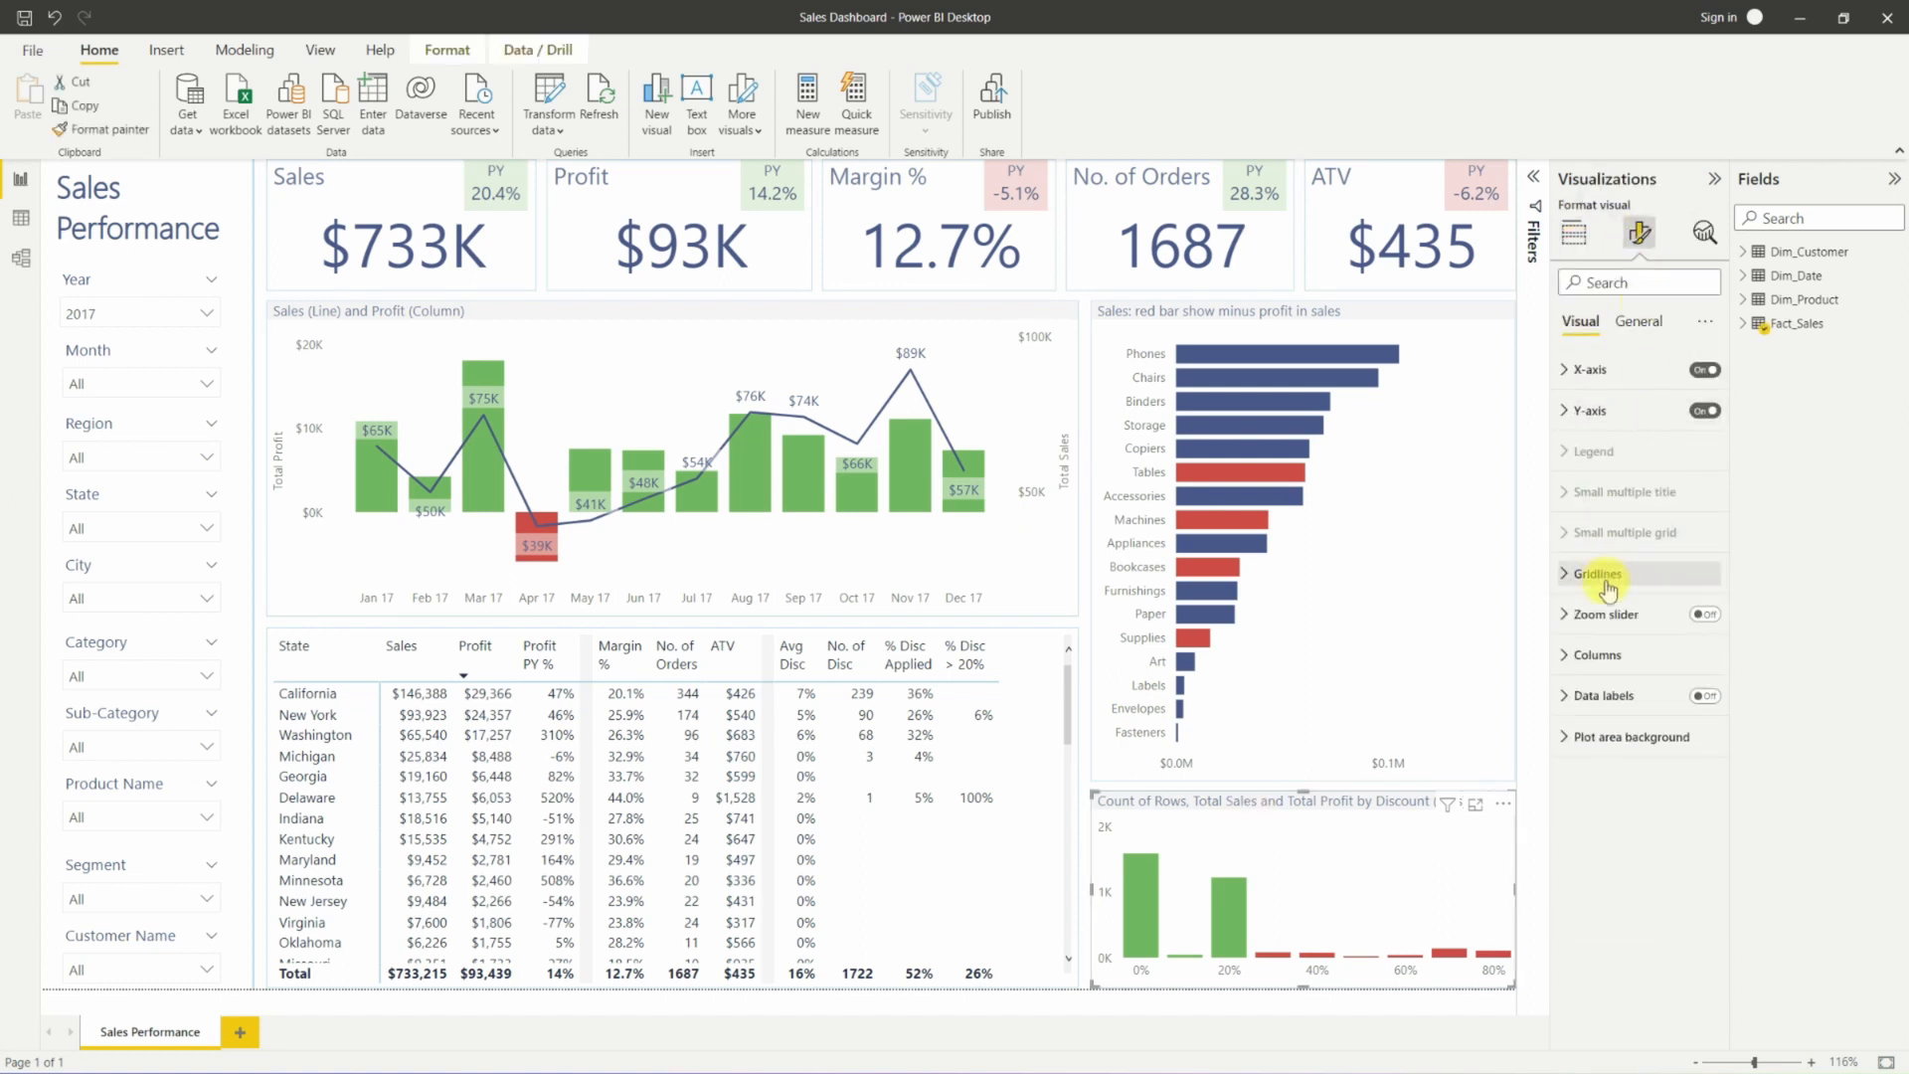
left_click(1636, 321)
left_click(1617, 411)
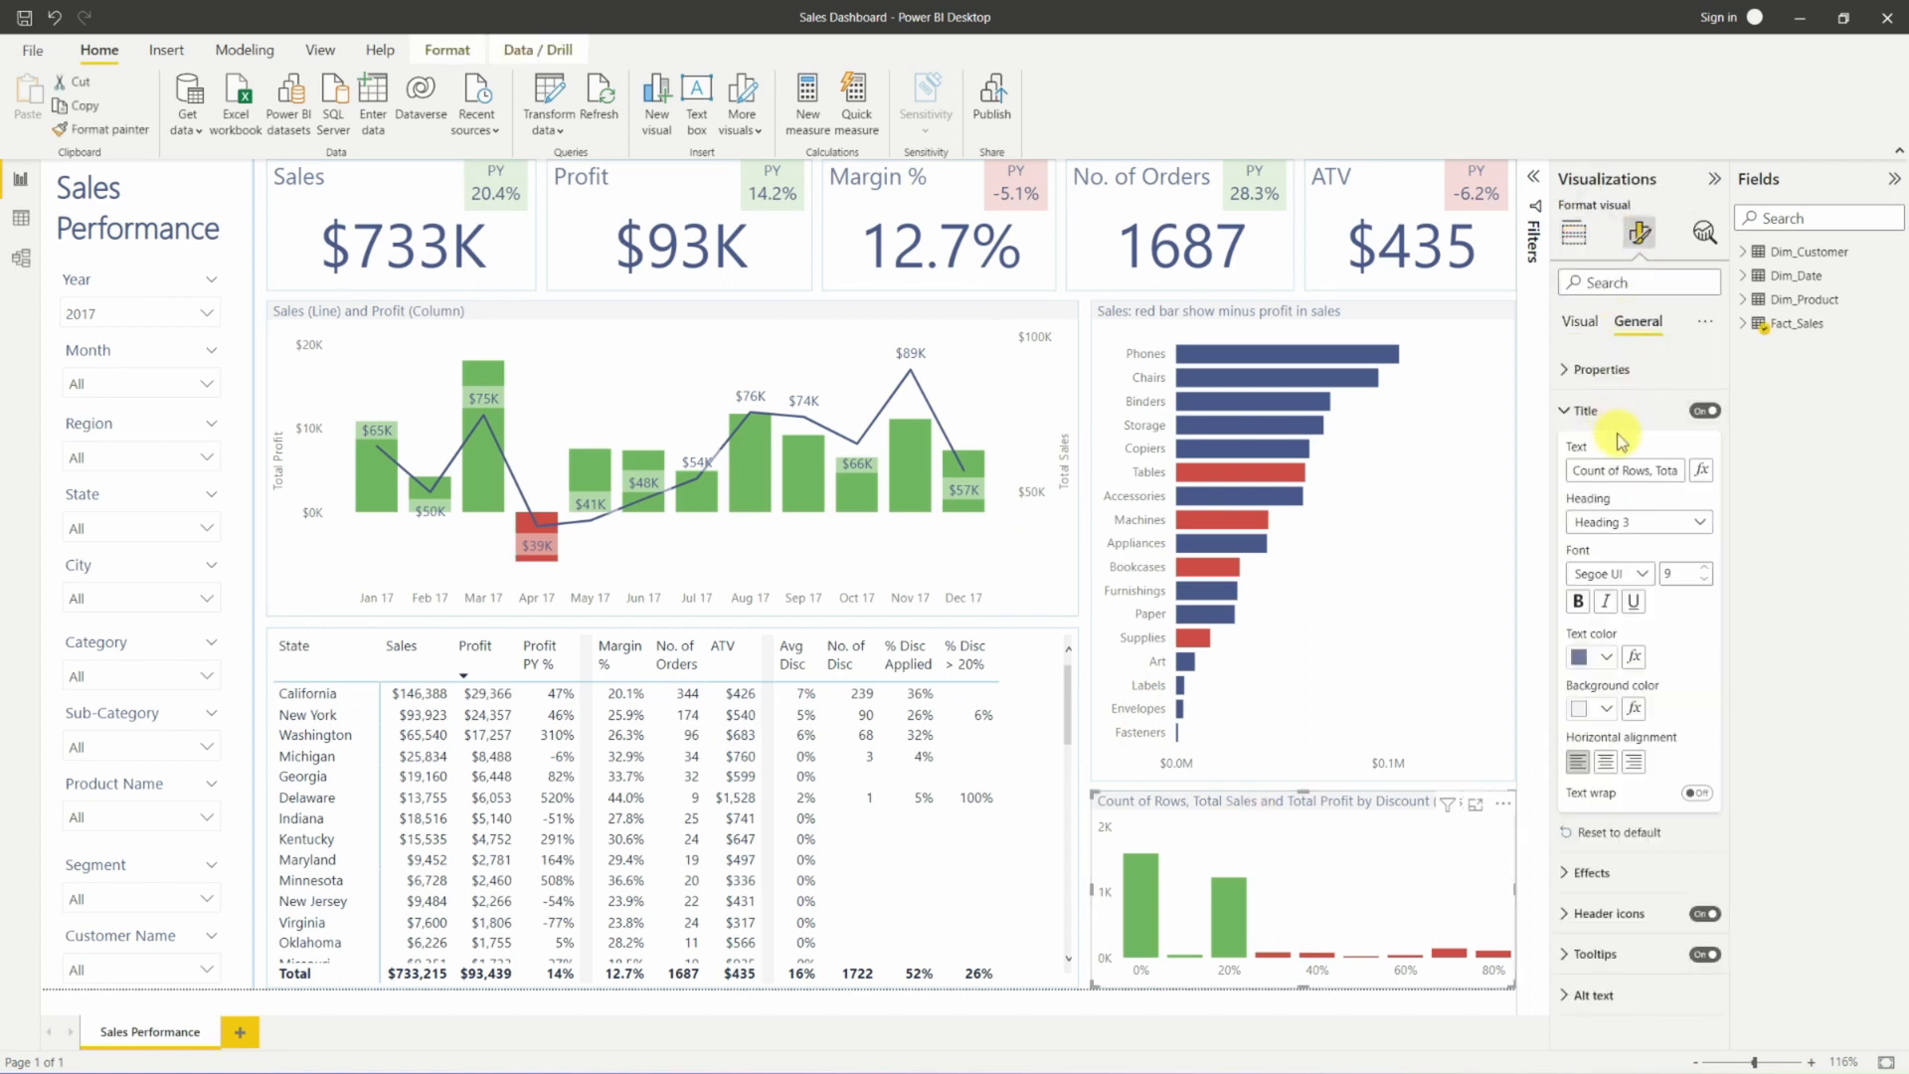
left_click_drag(1569, 470, 1704, 472)
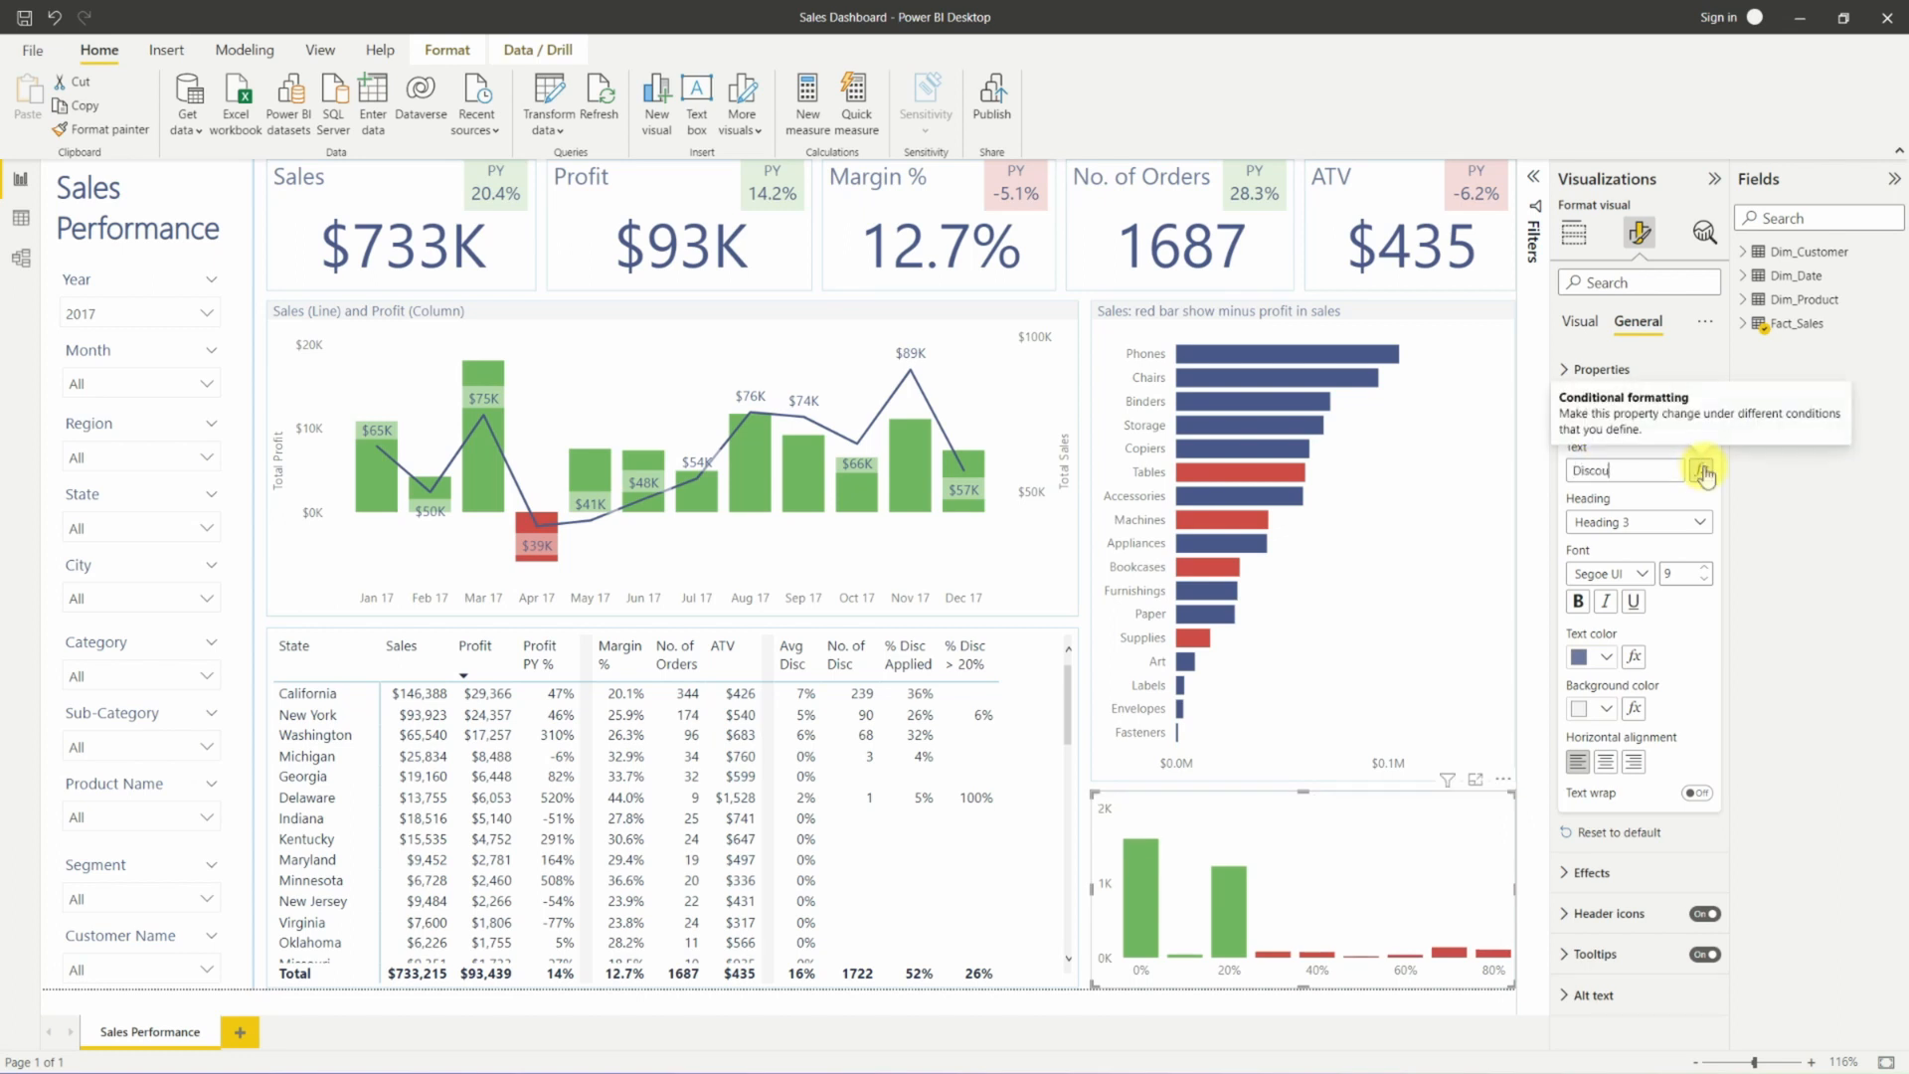
type("nt Distrubution")
right_click(1661, 470)
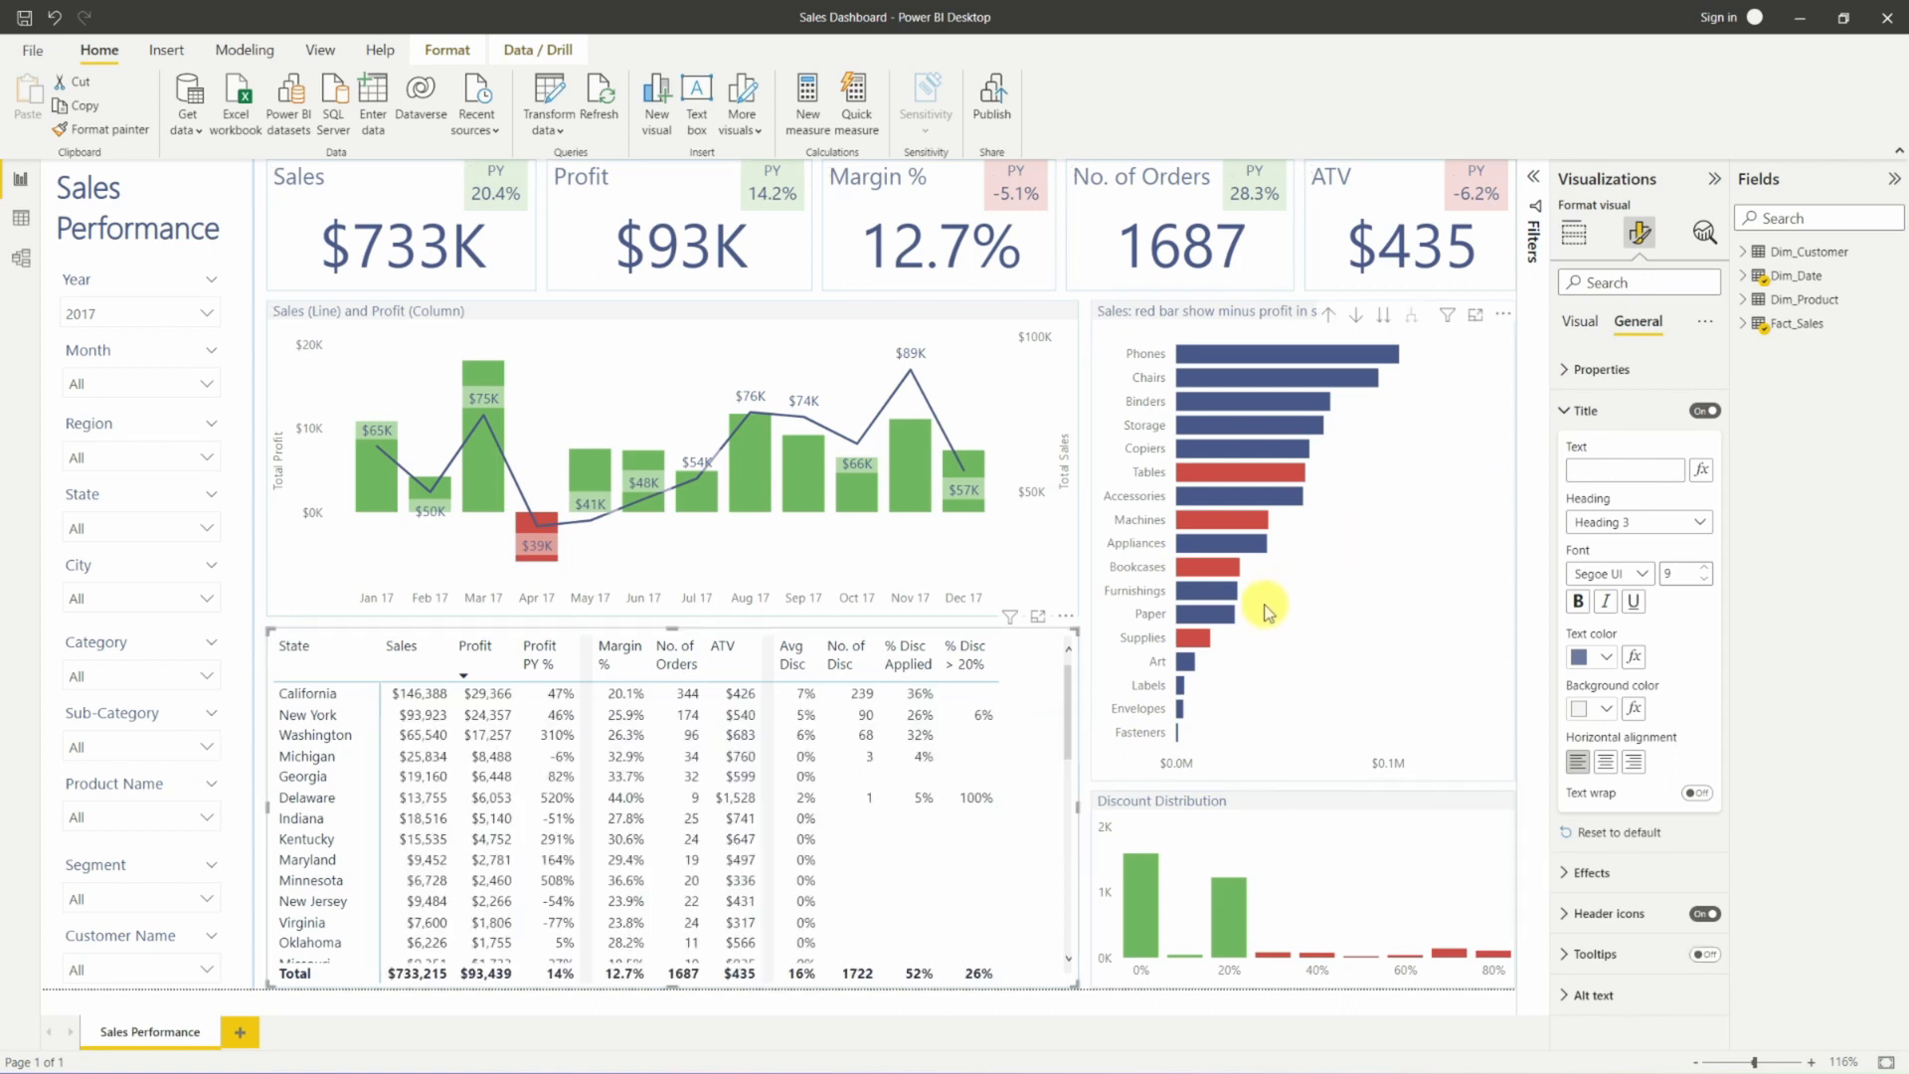
Enter a state table title beginning "State Performance -" that lists sales, profit, margin %, No. of Orders, ATV and discount on products.
left_click(1612, 470)
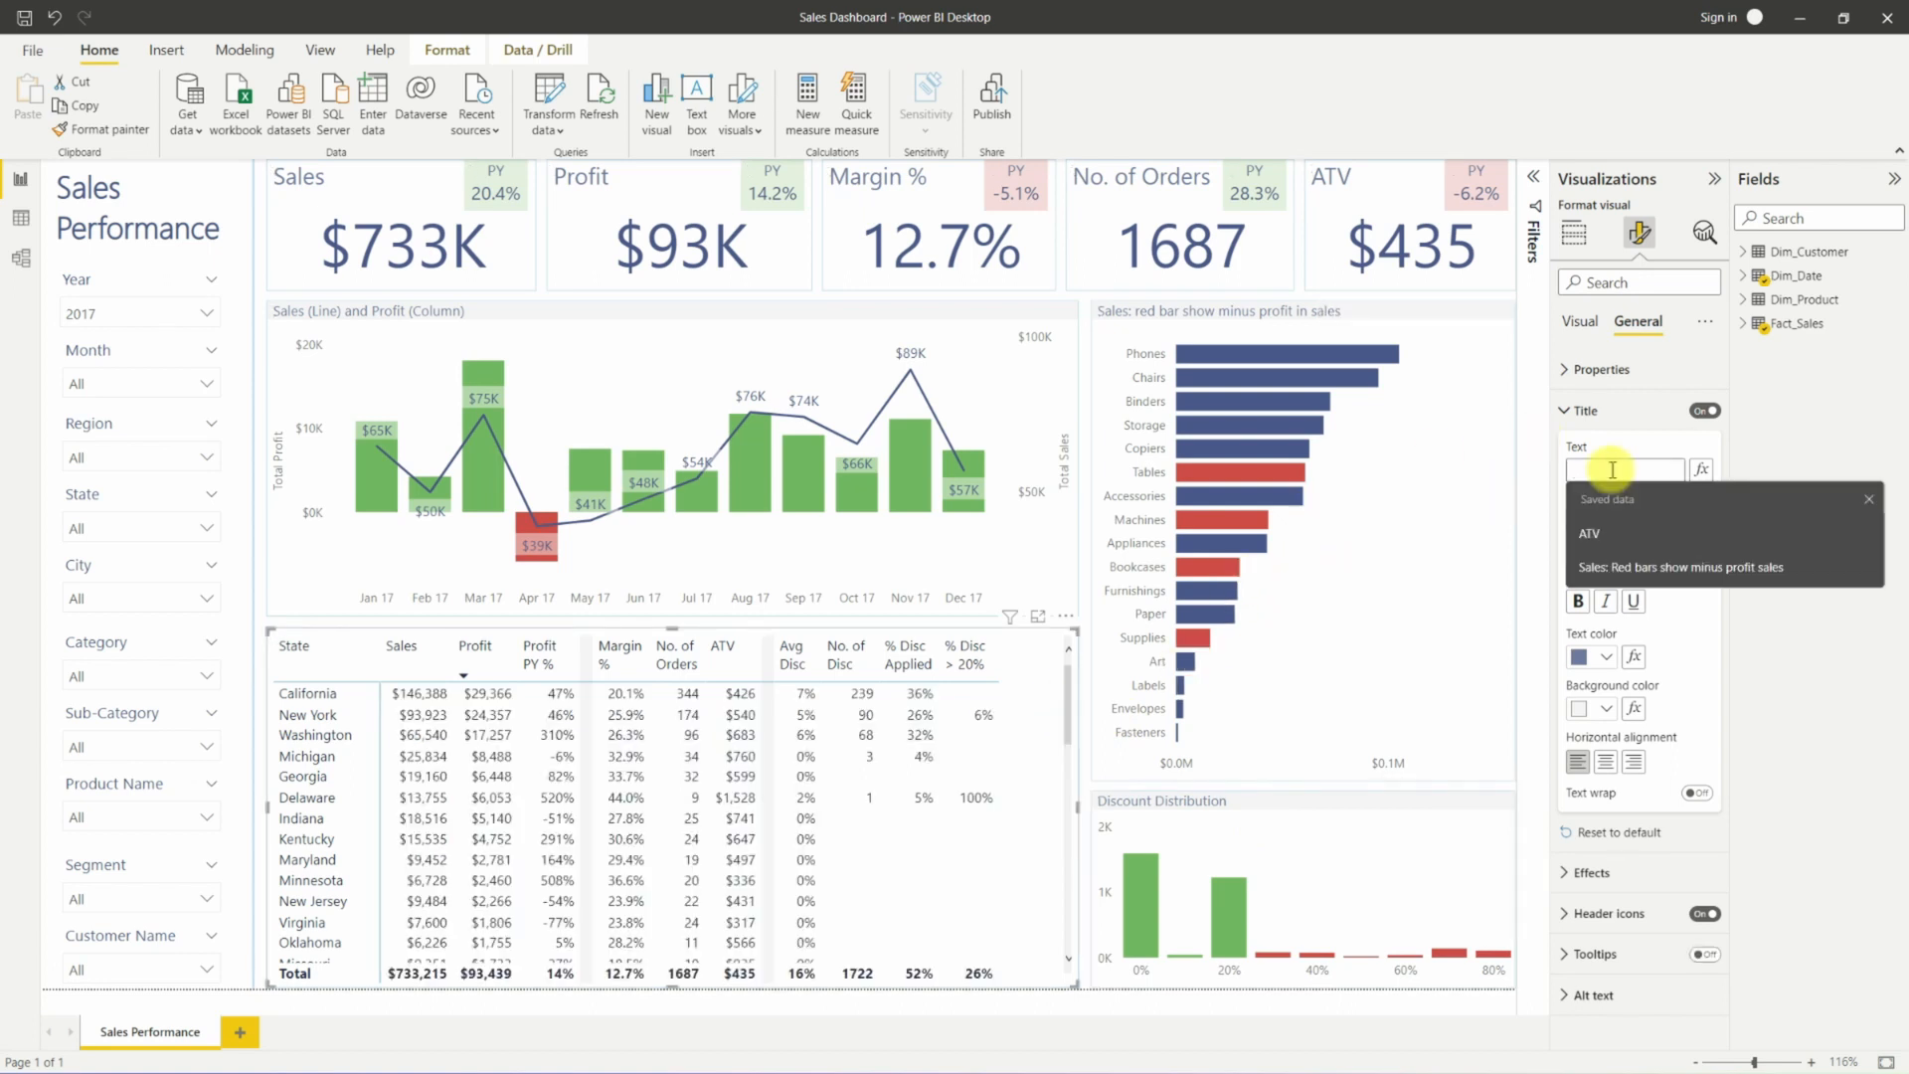
type("Sales")
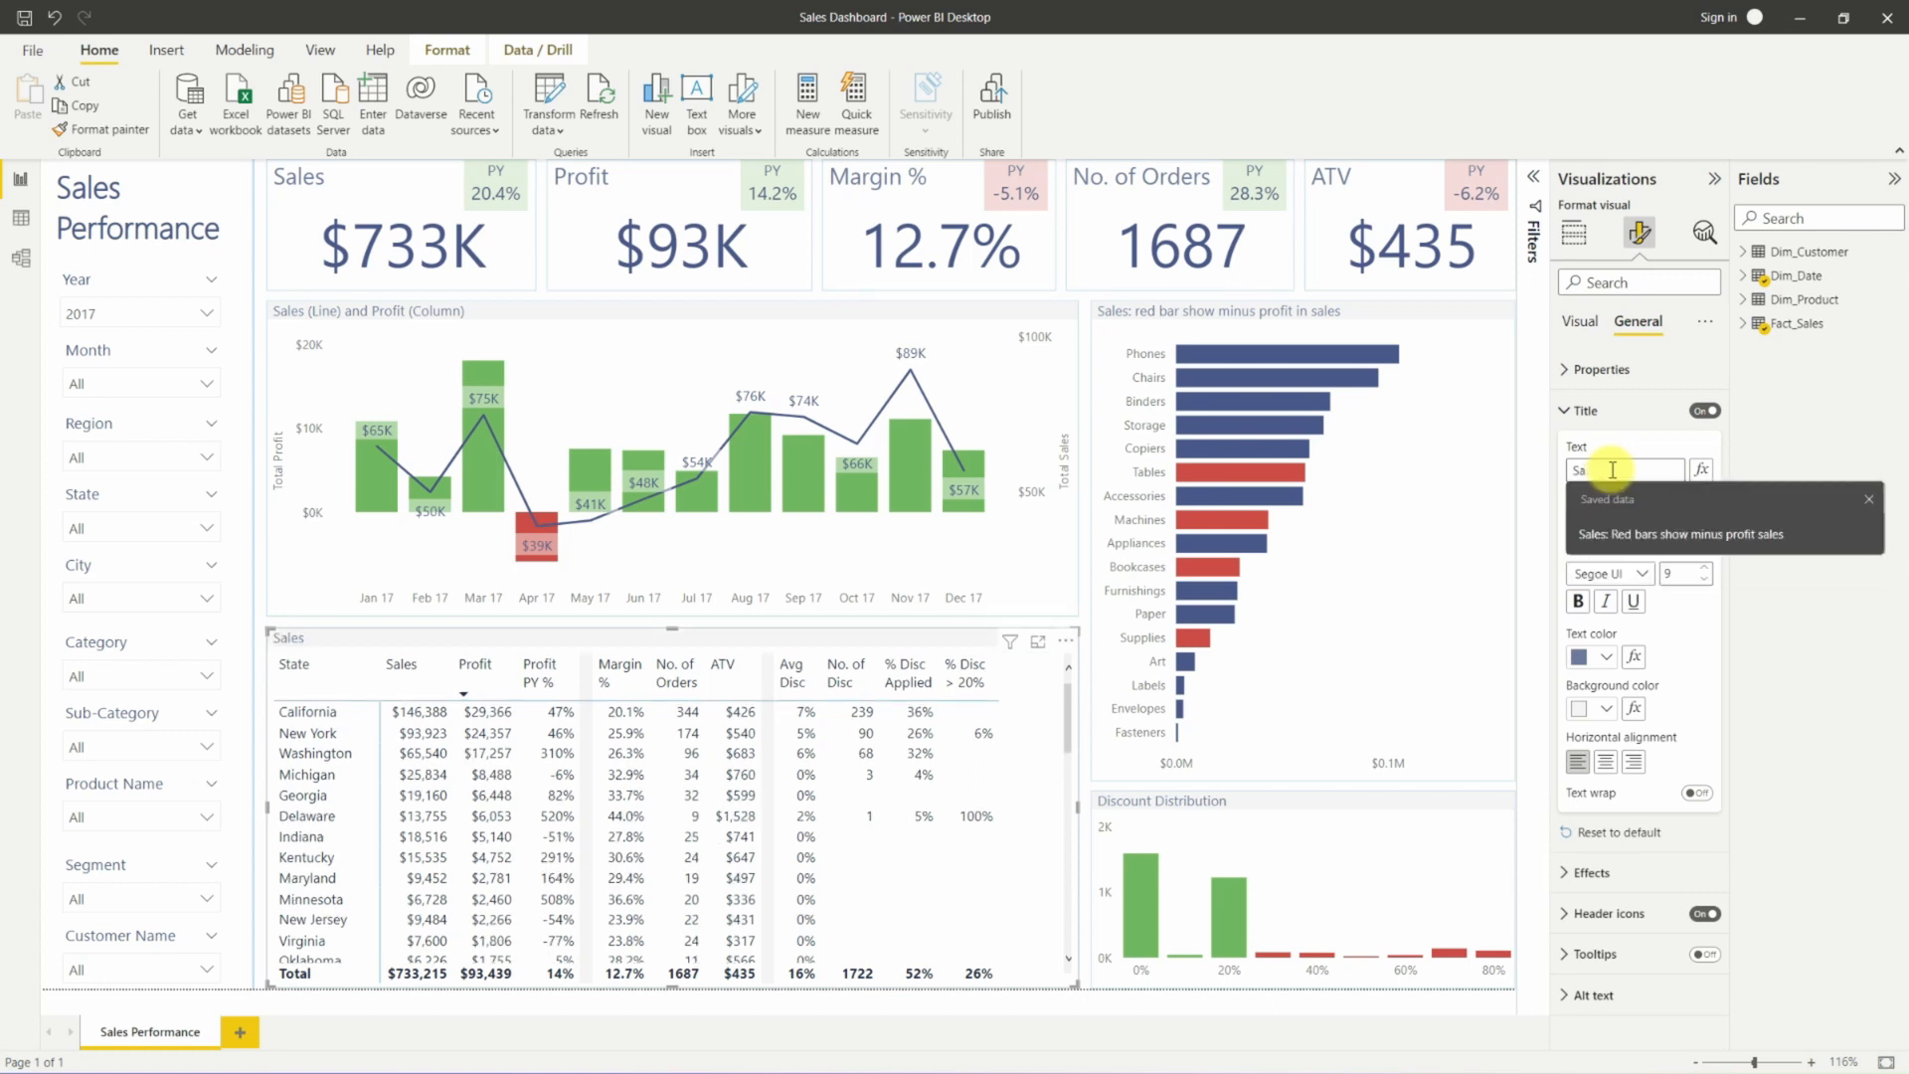
key("BackSpace")
type("tat")
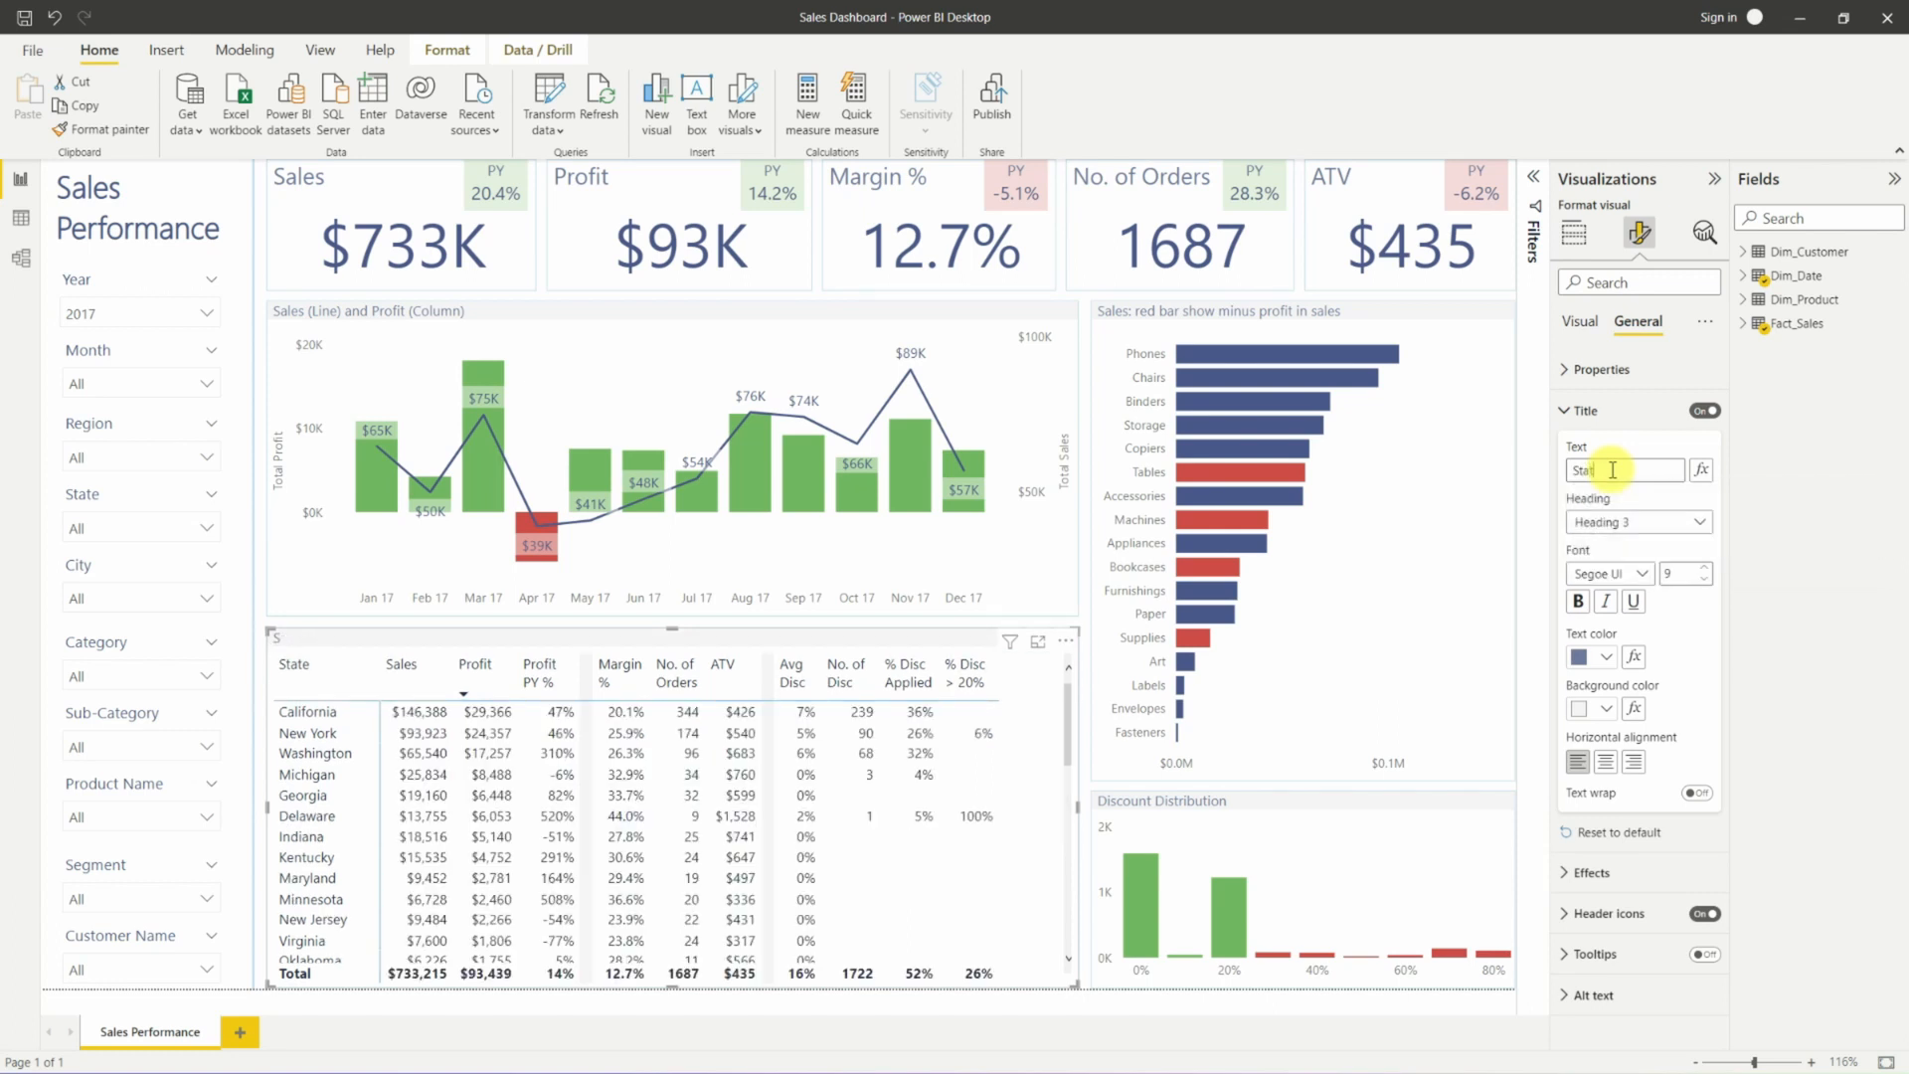
type("e P")
type("erformance")
type(" -")
type(" Sales, Prof")
type("it, mar")
type("gin %")
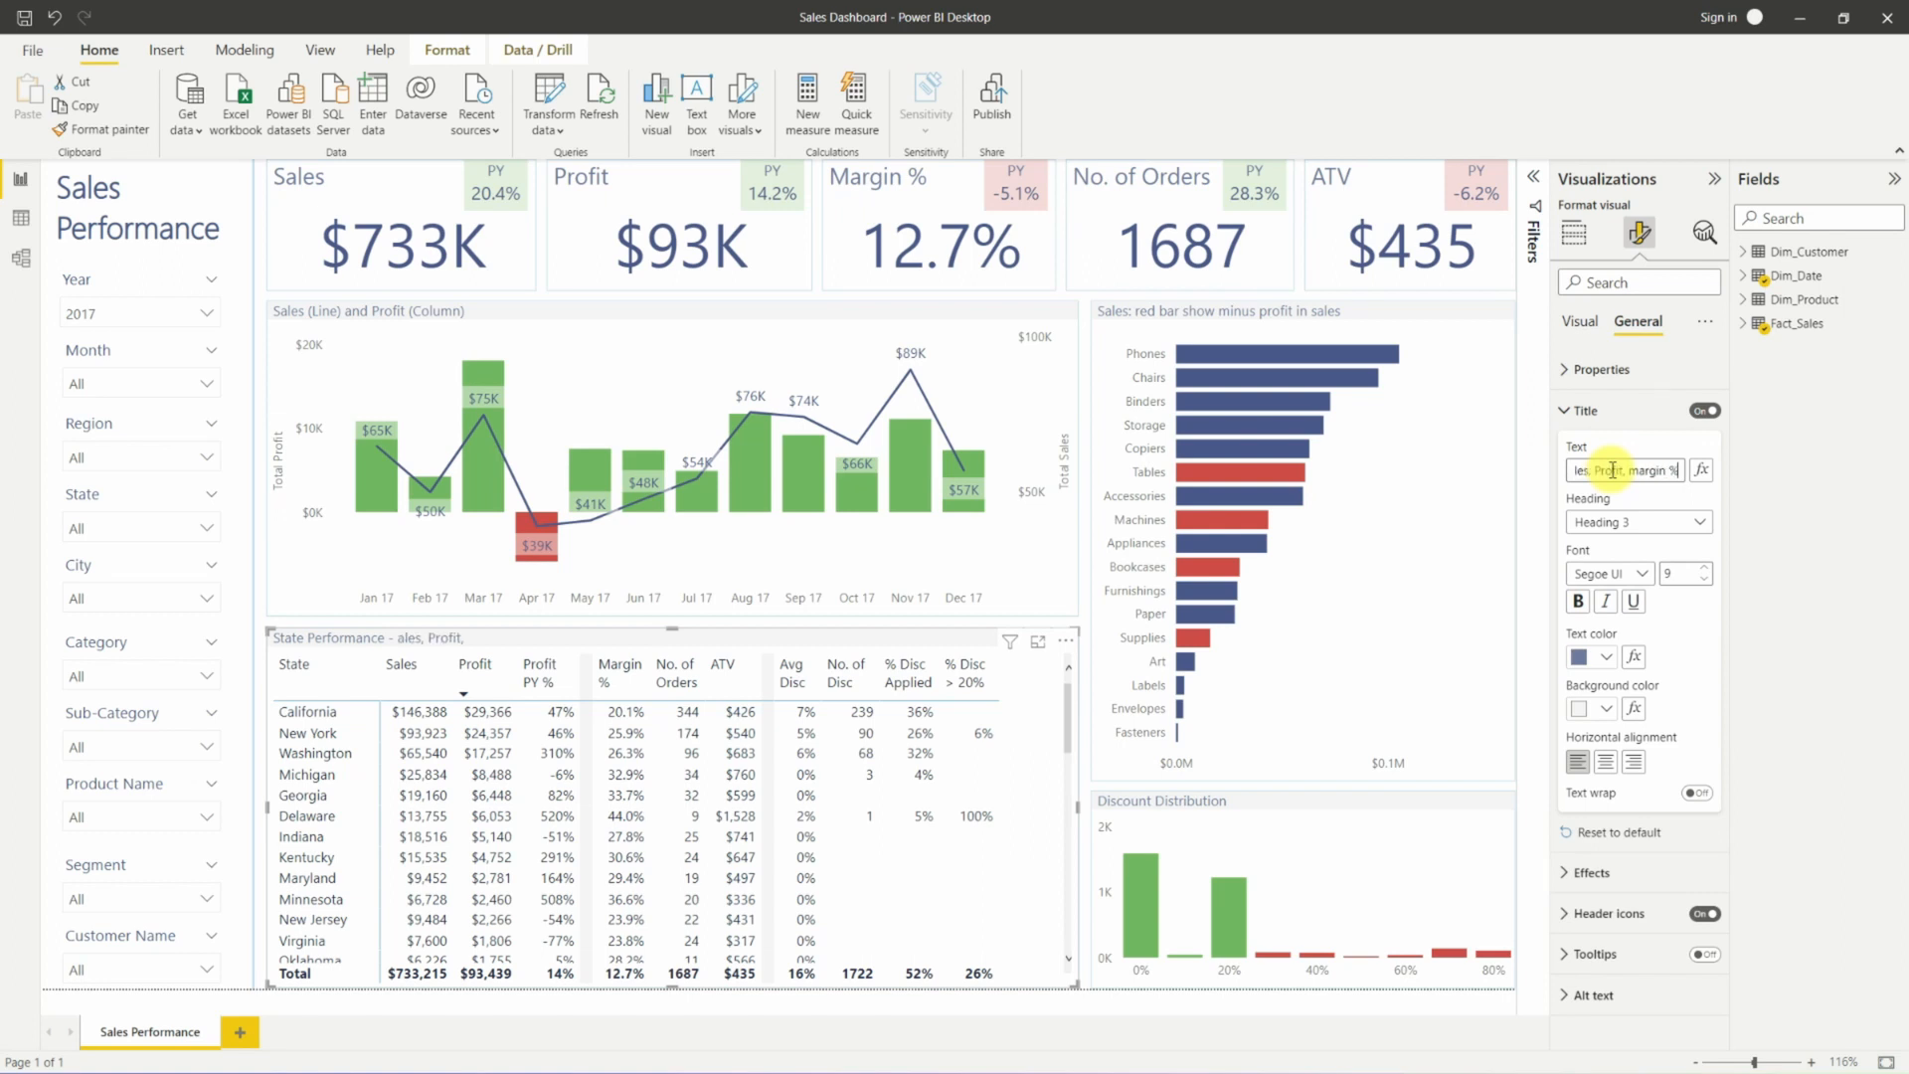
type(", do. of Orders,")
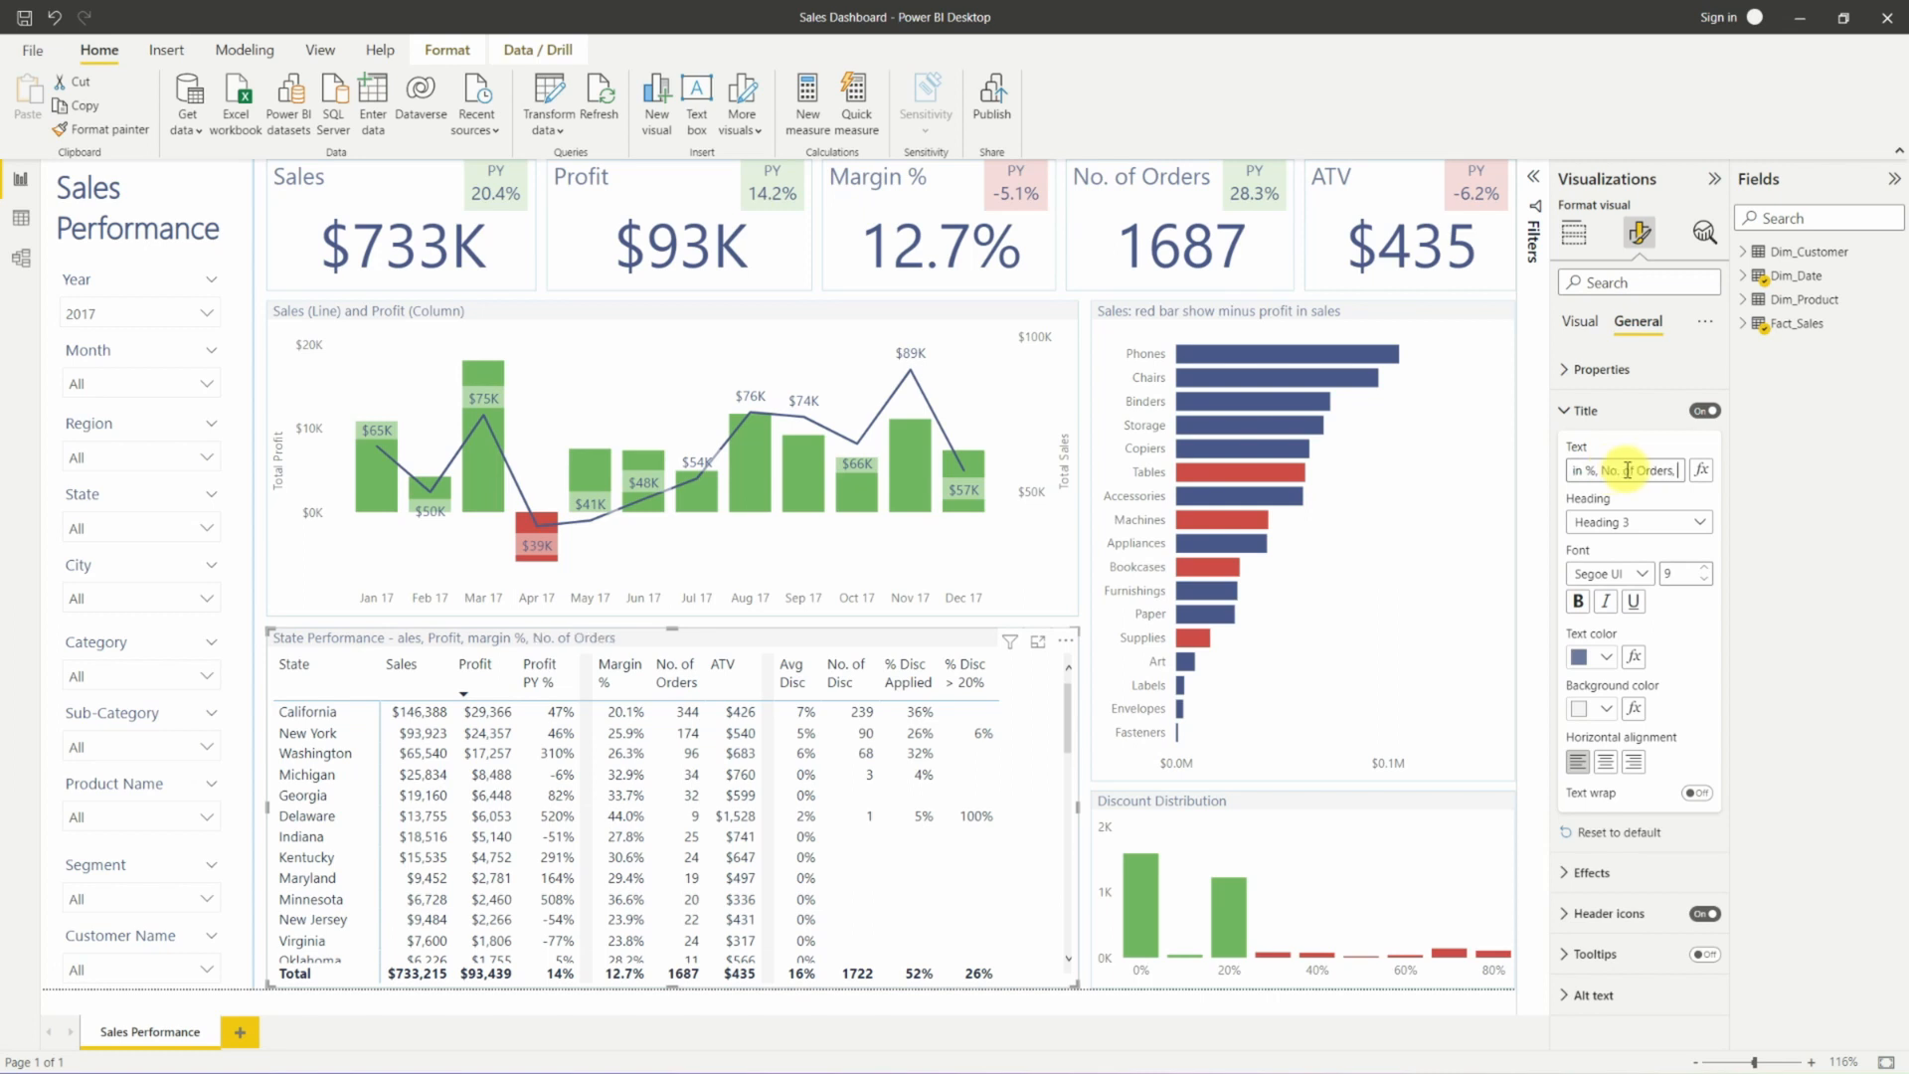
type(" TVand Dount on Products")
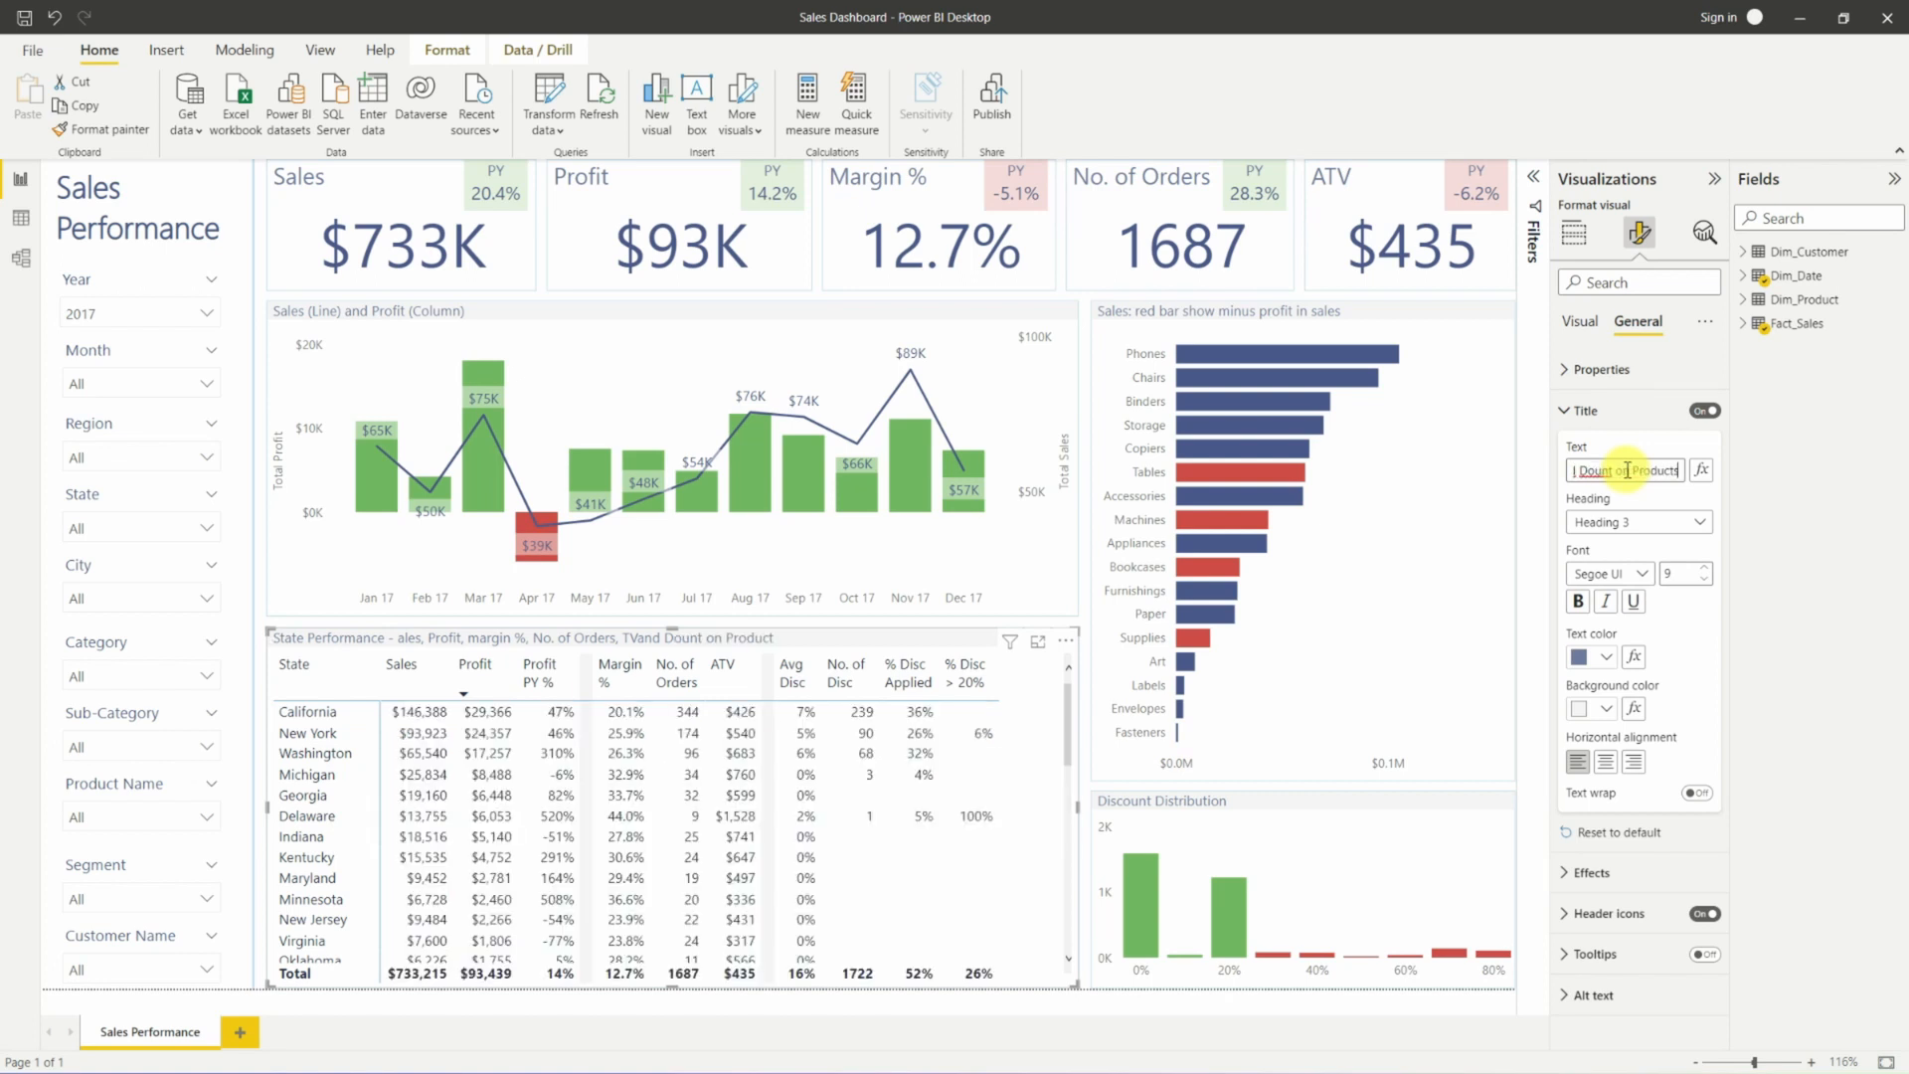
Correct the spelling of "Discount" and the missing space before "and" in the state table's title.
type("isc")
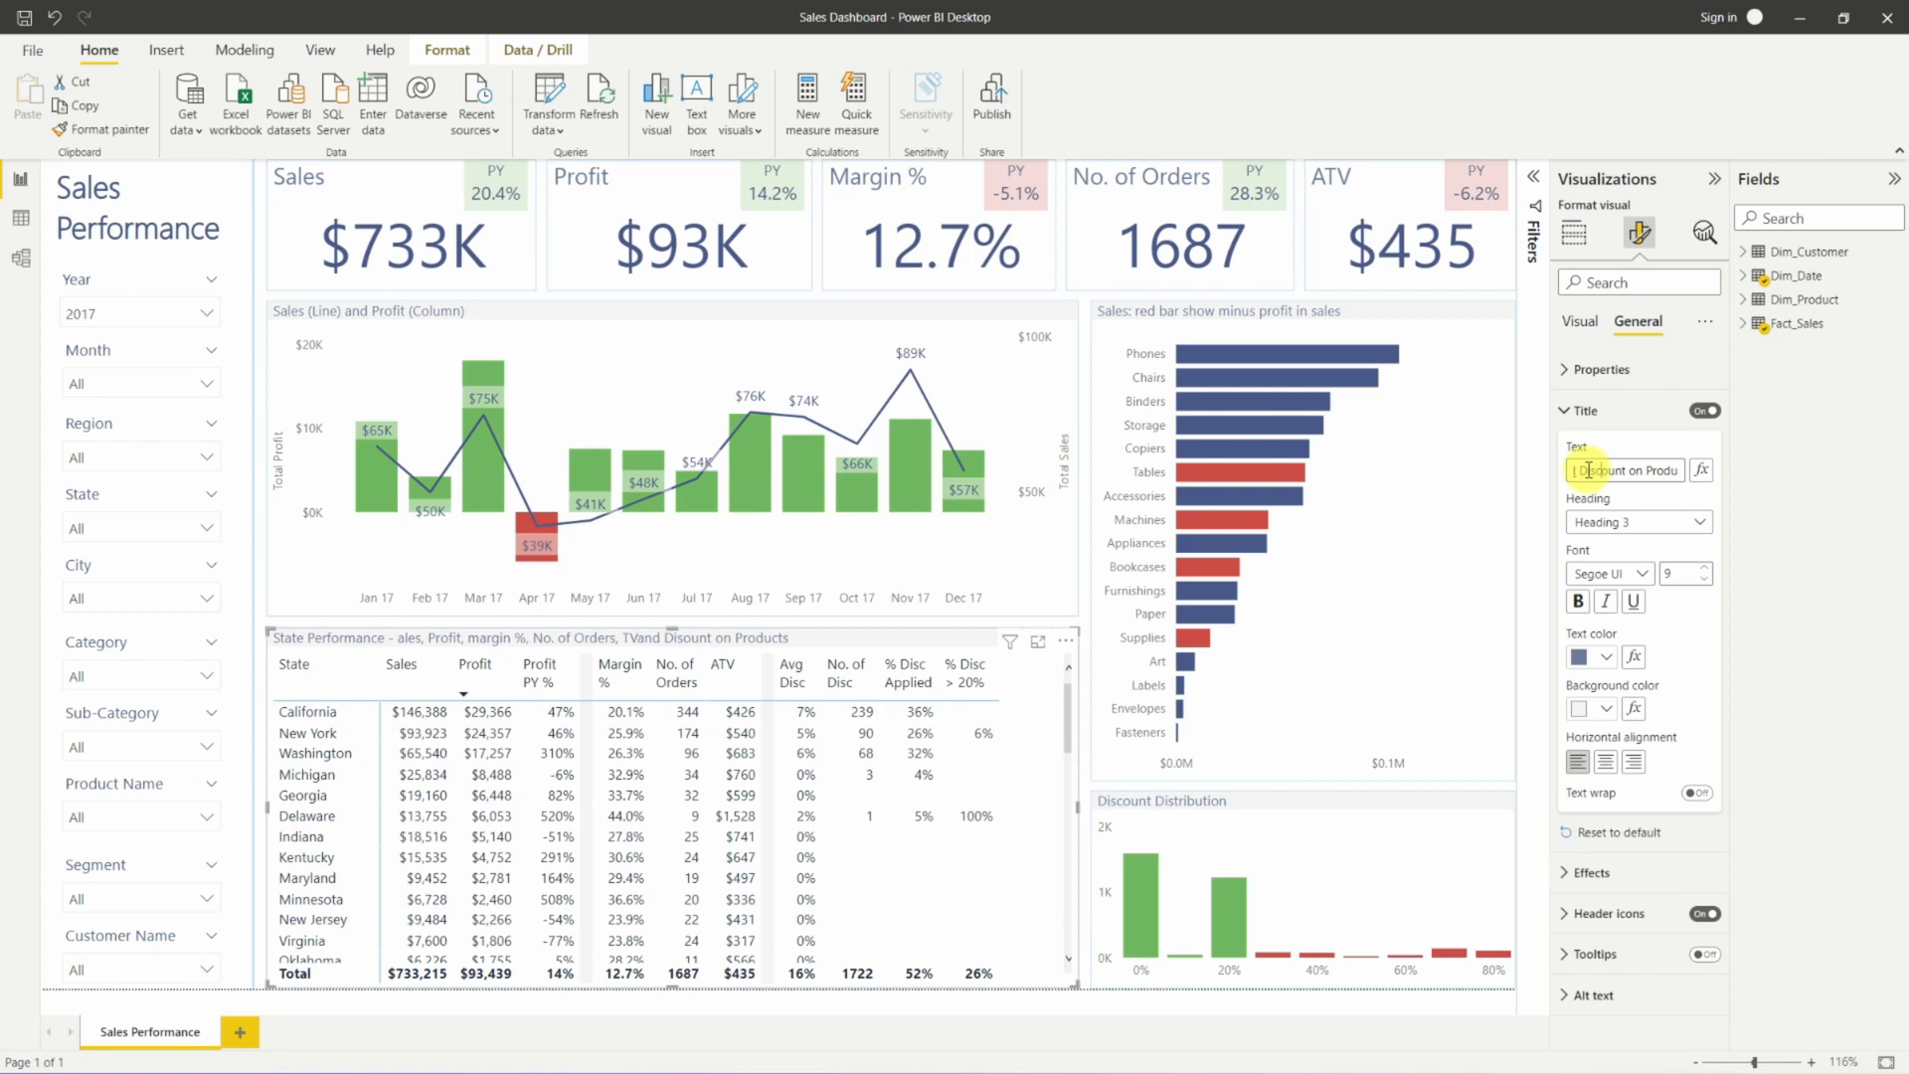
key("Left")
key("Left")
key("Left")
key("Left")
key("Left")
key("Left")
key("Left")
key("Left")
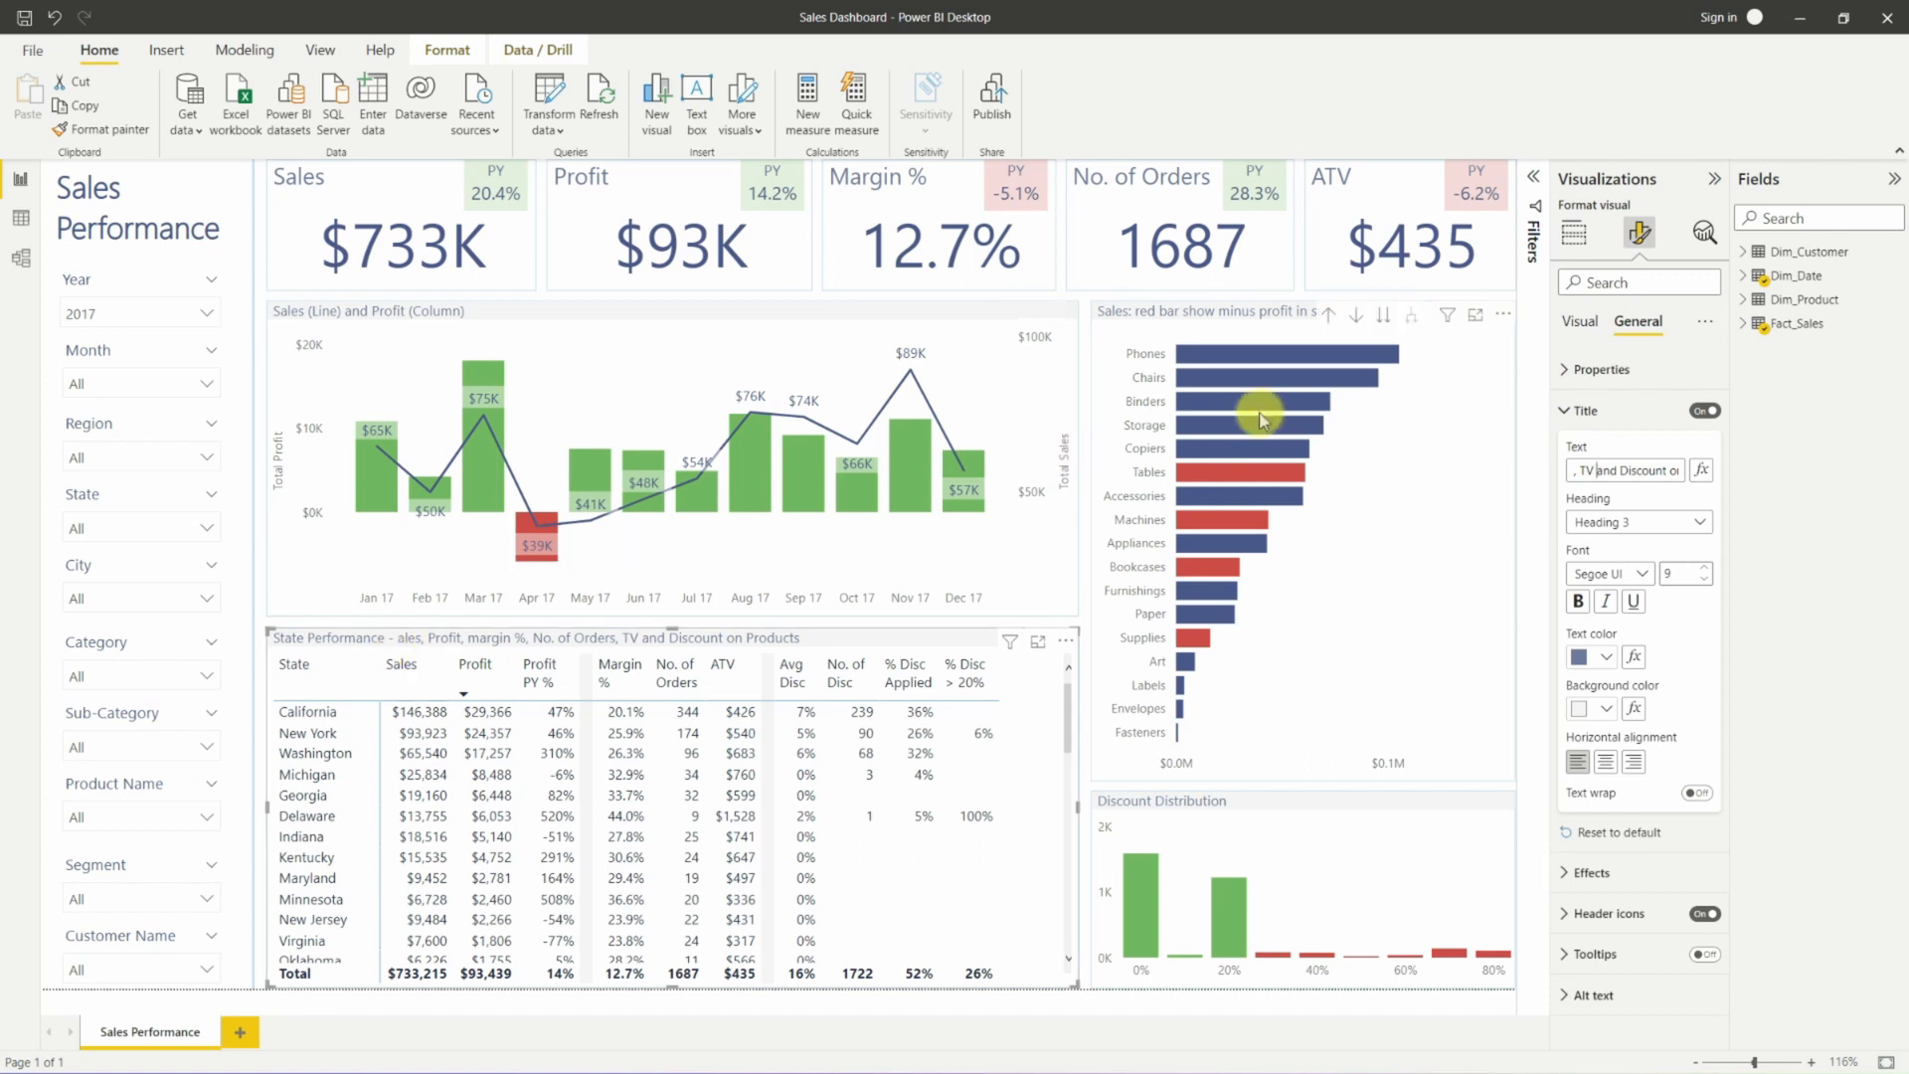
Correct the measure names in the state table's title to read "Sales, Profit, Margin %".
left_click(1648, 468)
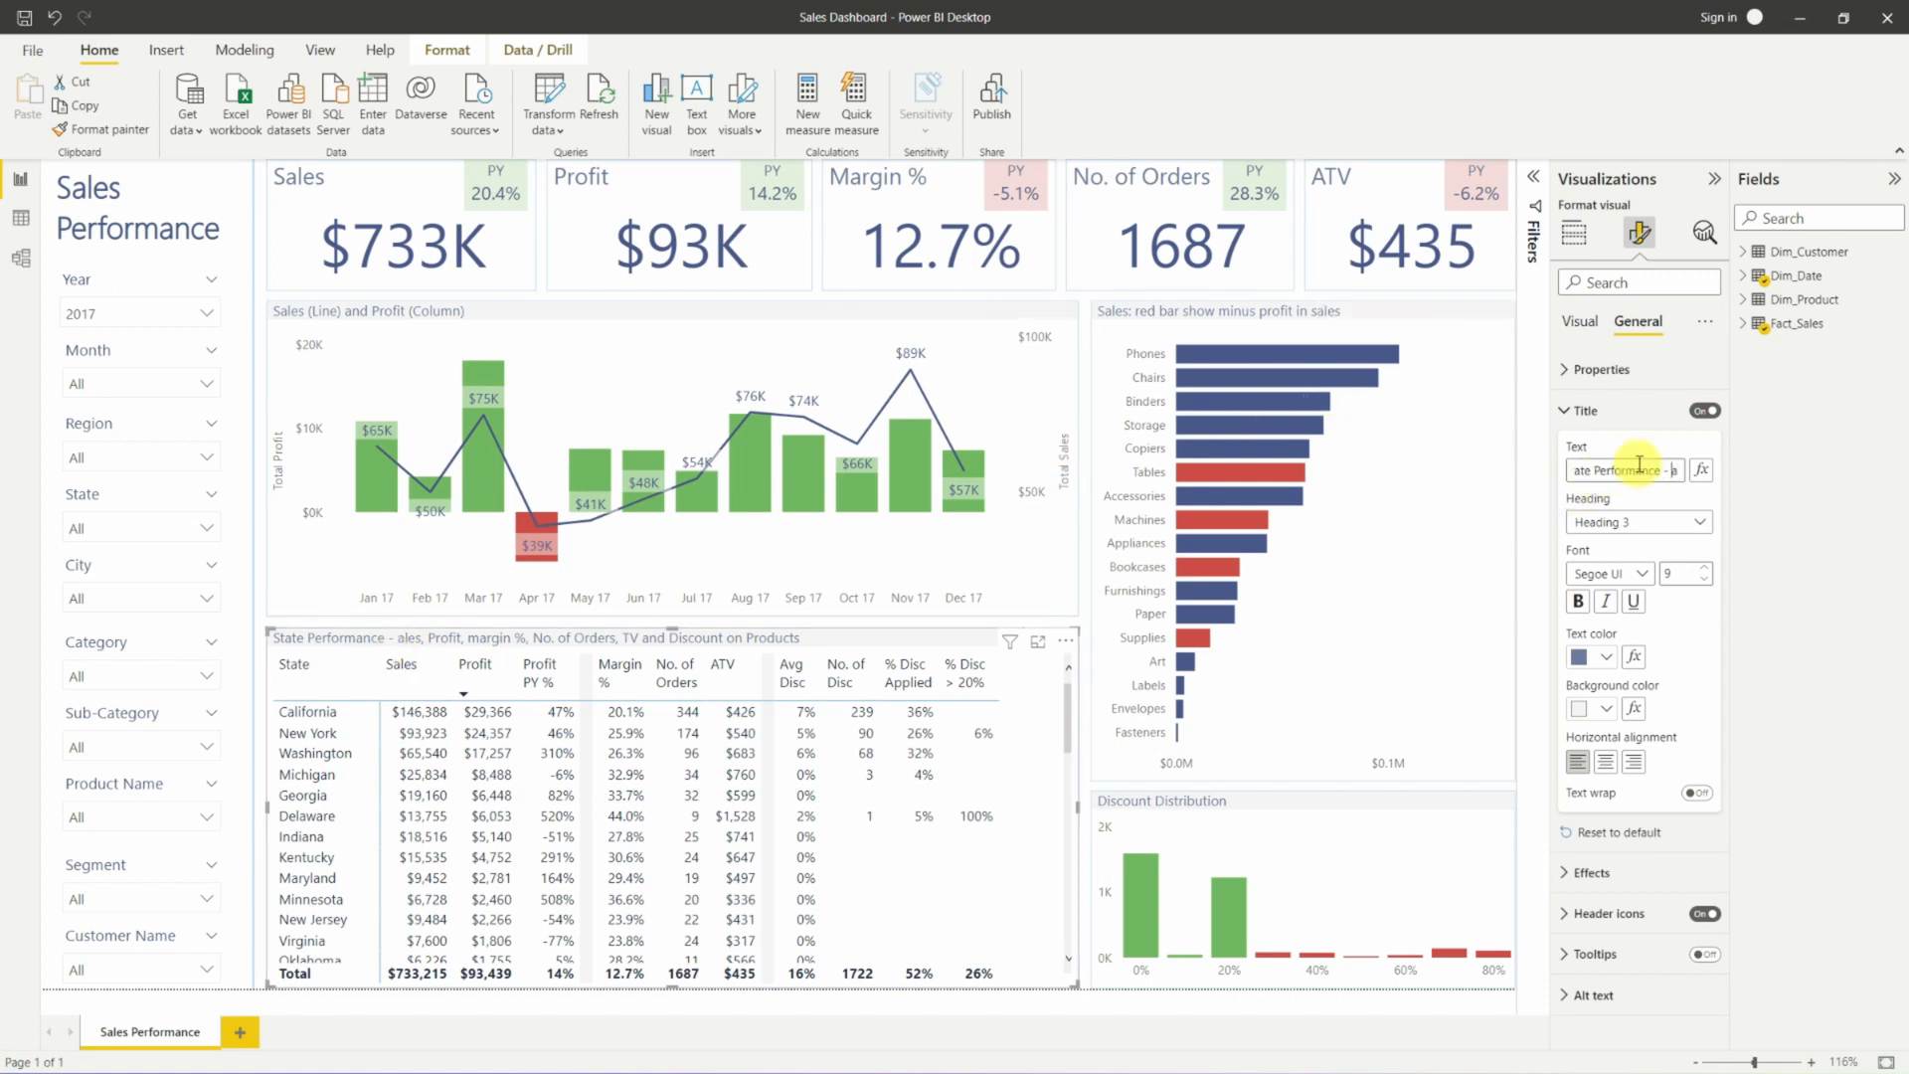
type("S")
key("Right")
key("Right")
key("Right")
key("Right")
key("Right")
key("Right")
key("Right")
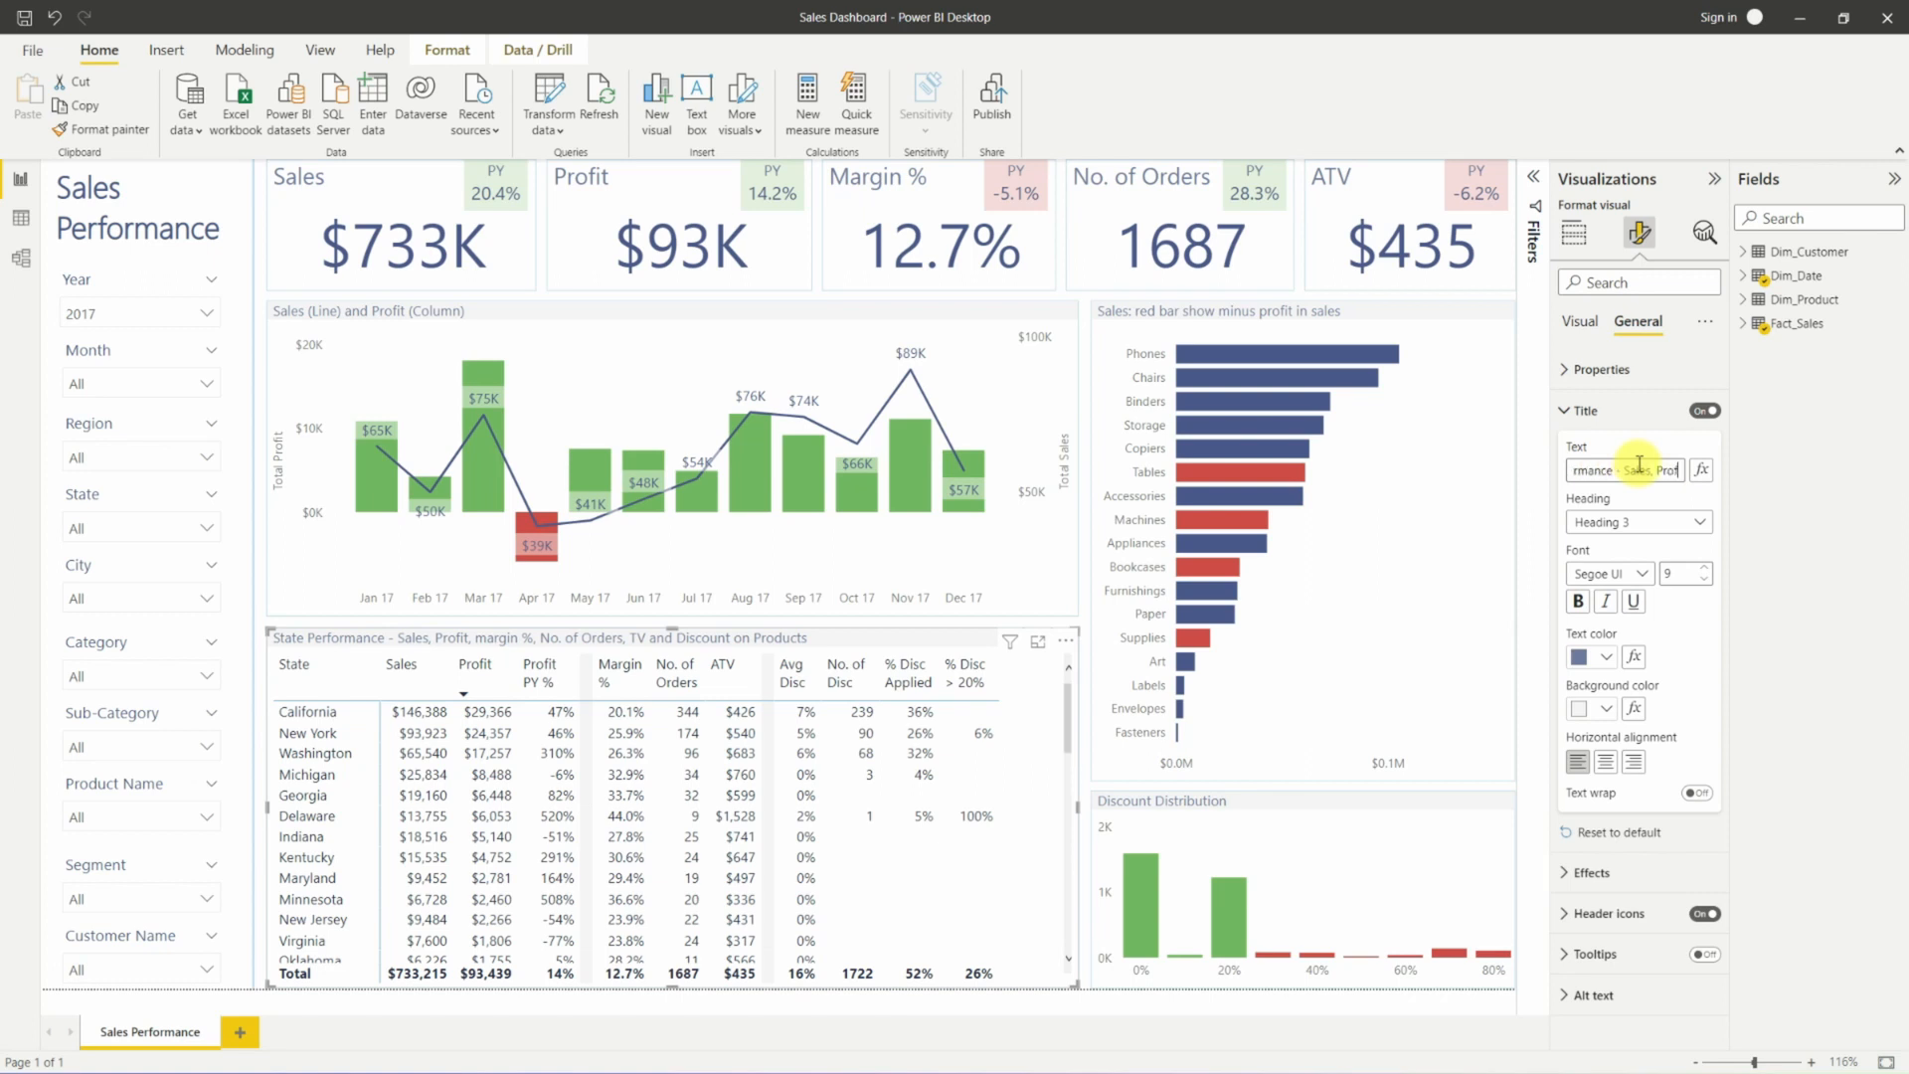
key("Right")
key("Right")
key("Right")
key("BackSpace")
type("M")
key("Right")
key("Right")
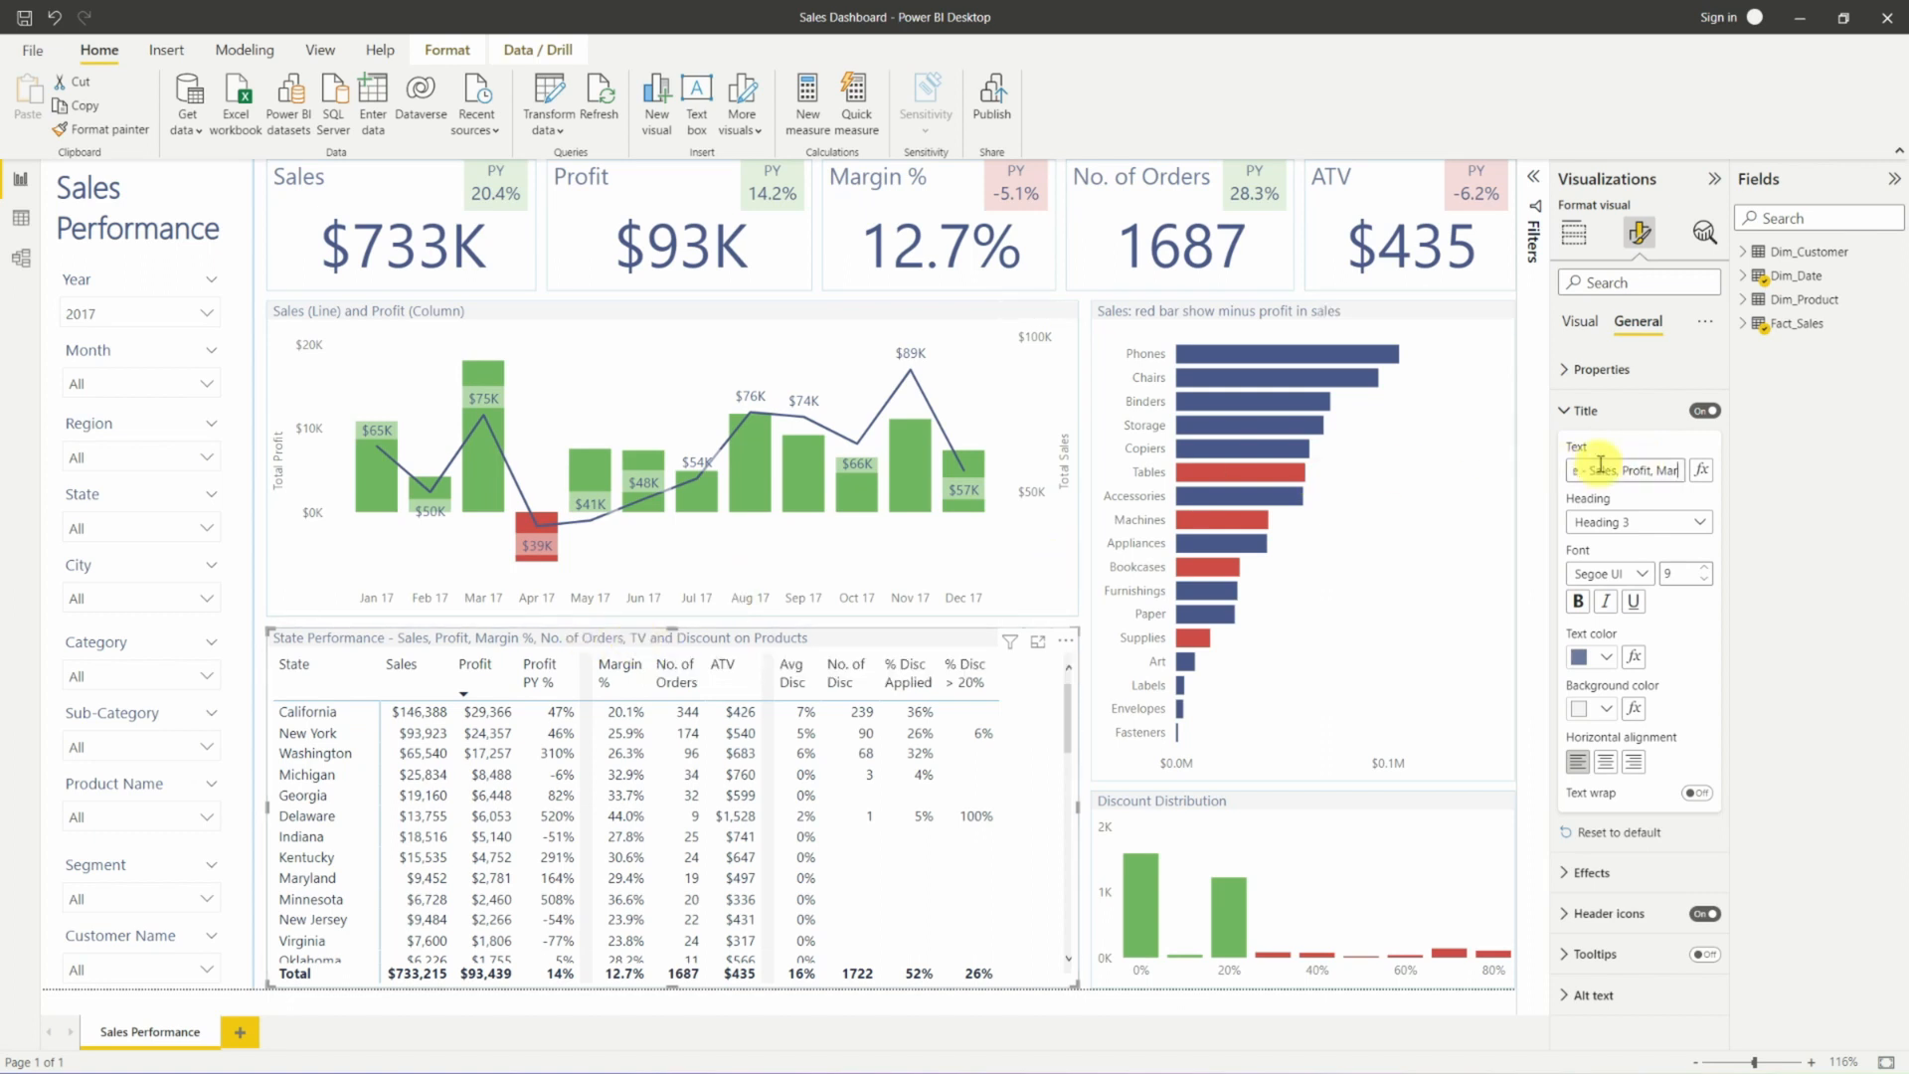
Insert the missing "A" so the abbreviation in the state table's title reads "ATV".
key("Right")
key("Right")
key("Right")
key("Right")
key("Right")
key("Right")
key("Right")
key("Right")
key("Right")
key("Right")
key("Right")
key("Right")
key("Right")
key("Right")
key("Right")
key("Right")
key("Right")
key("Right")
key("Right")
key("Right")
key("Right")
type("A")
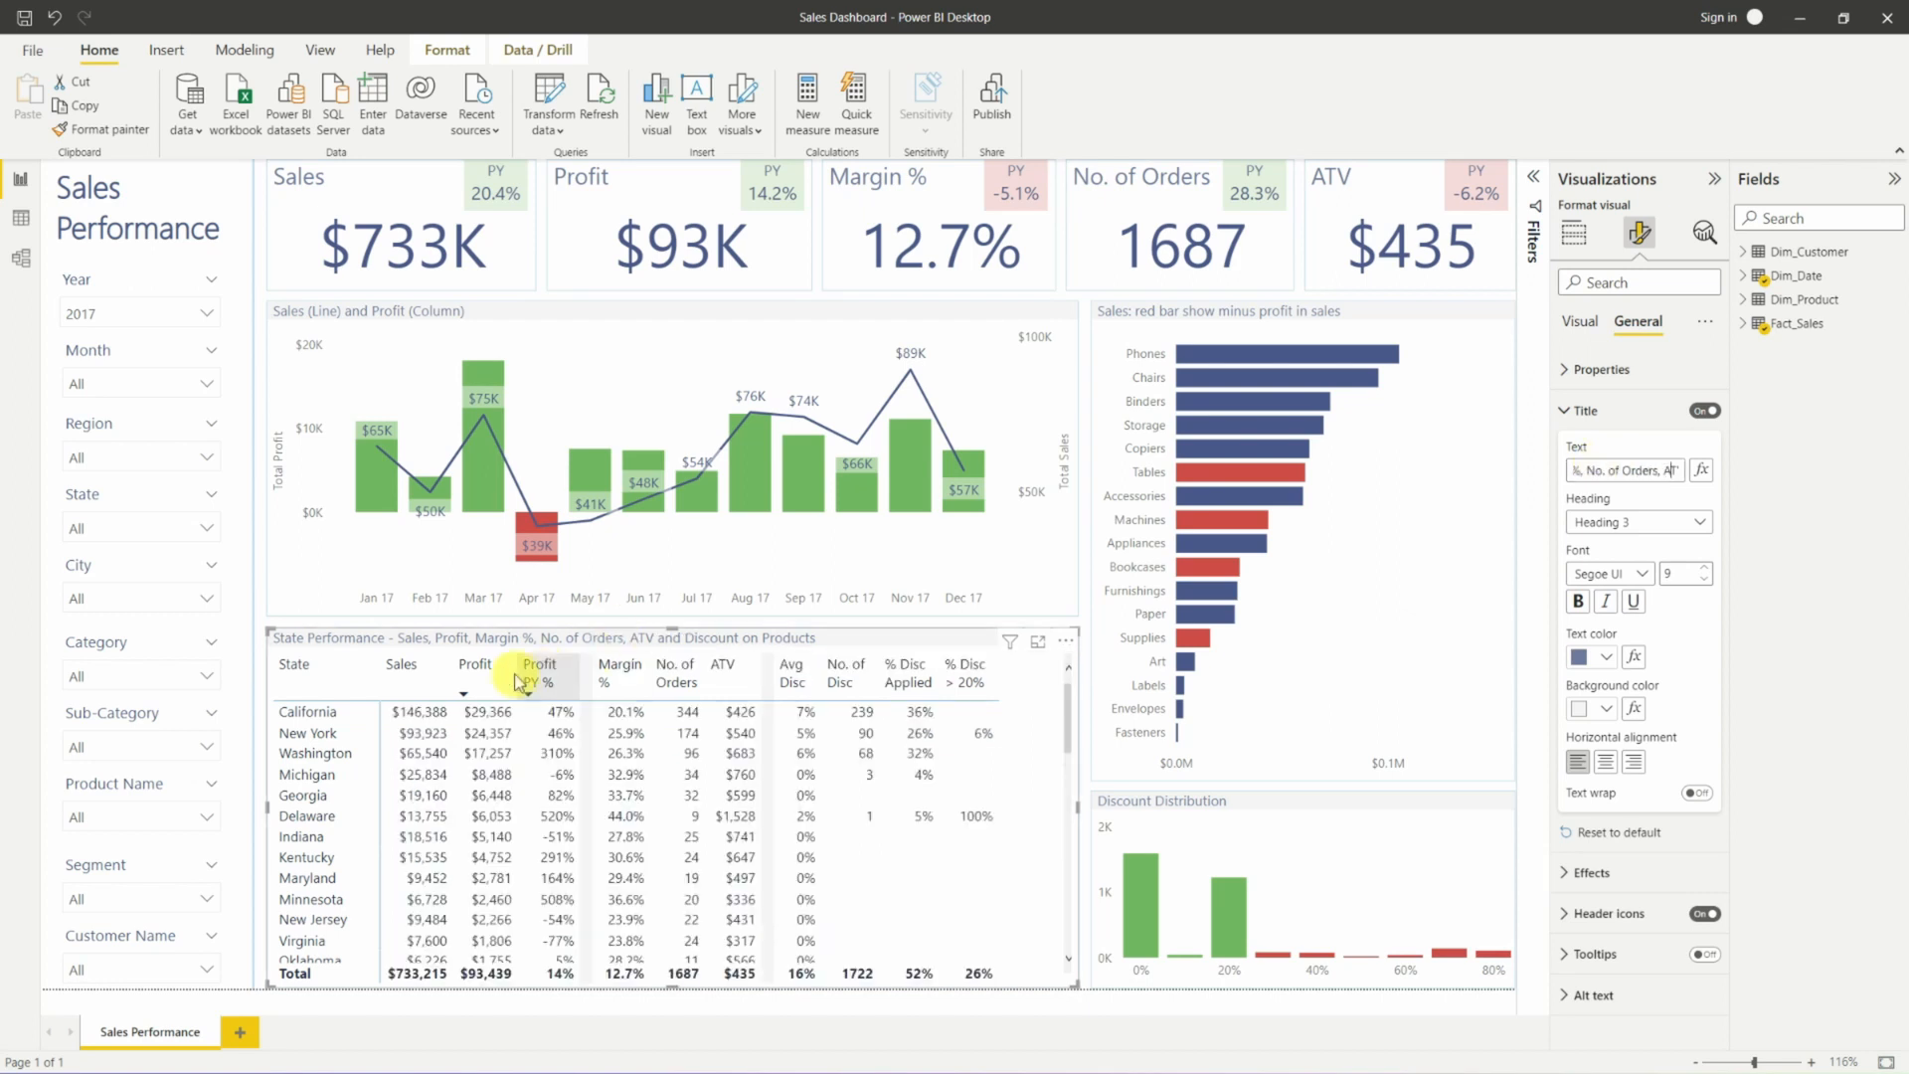
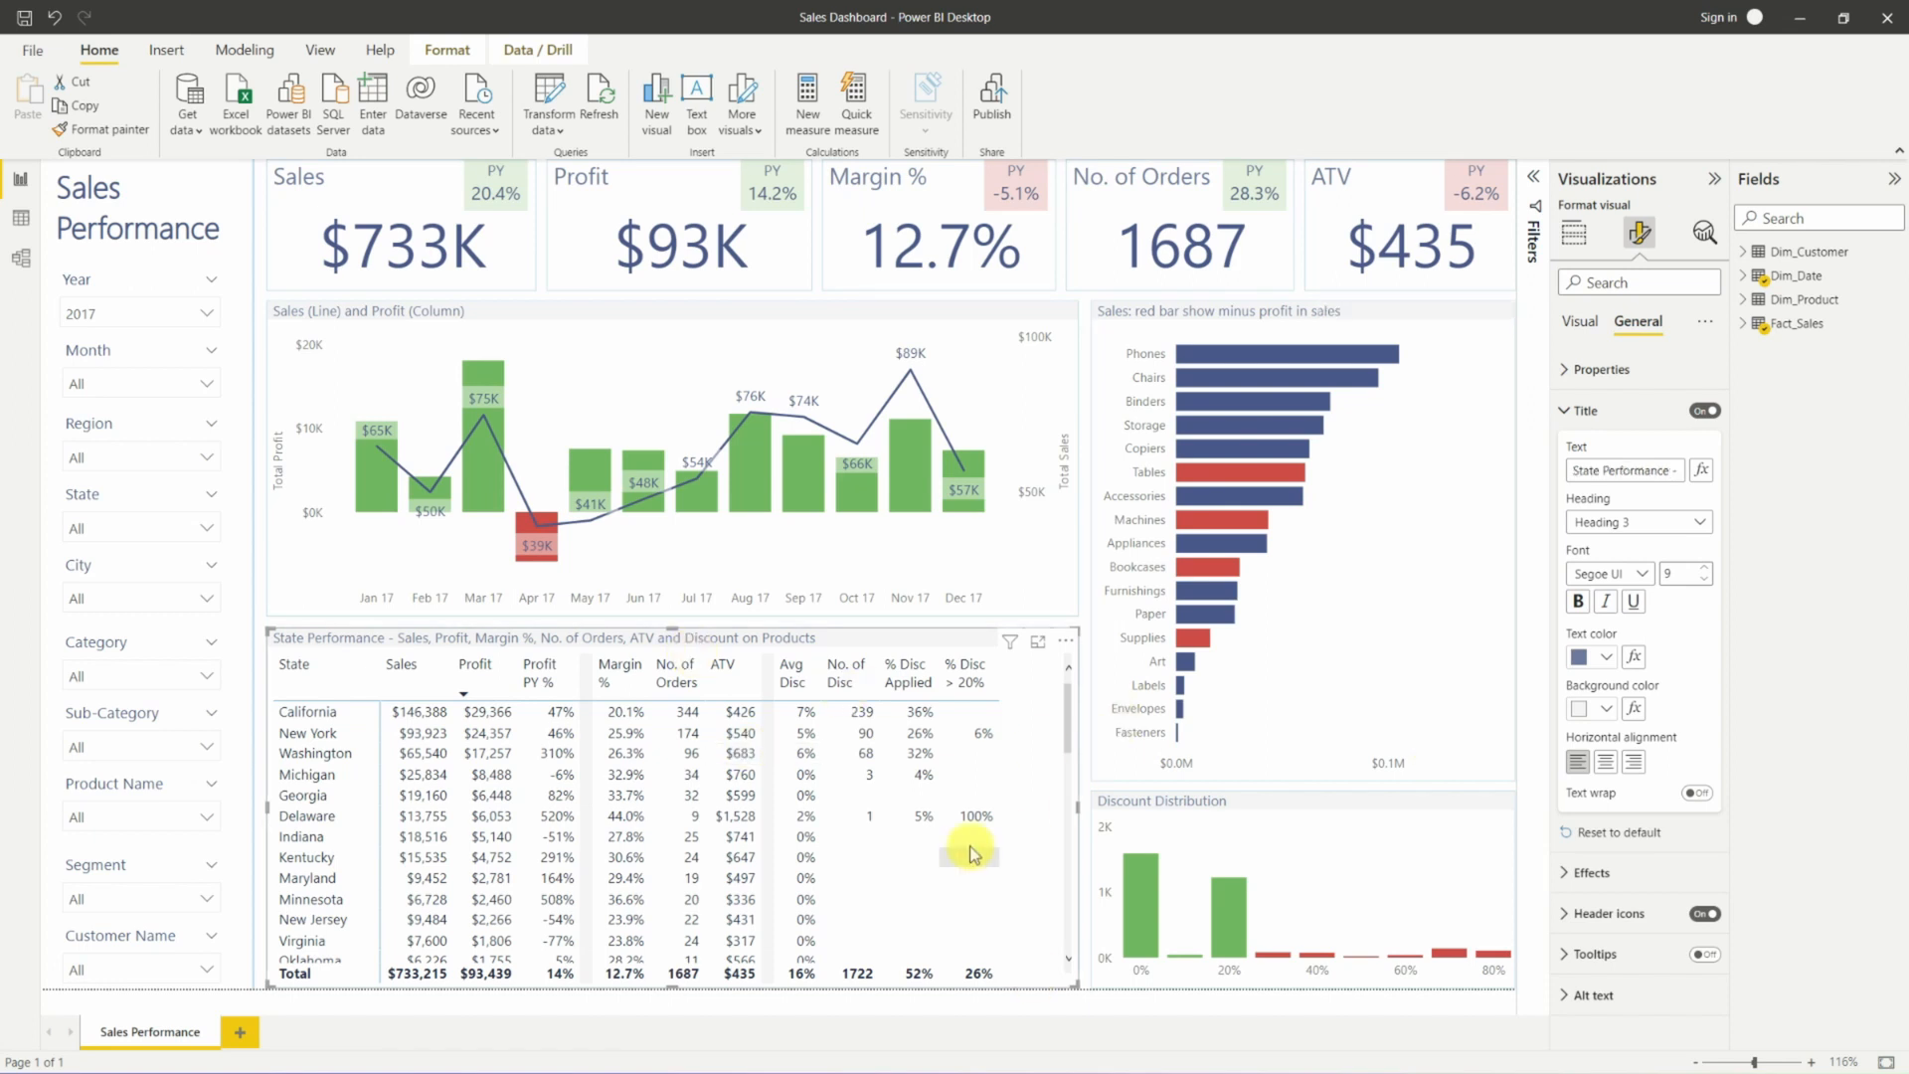
Create a new measure in the Fact_Sales table and name it "All Sales".
left_click(1743, 323)
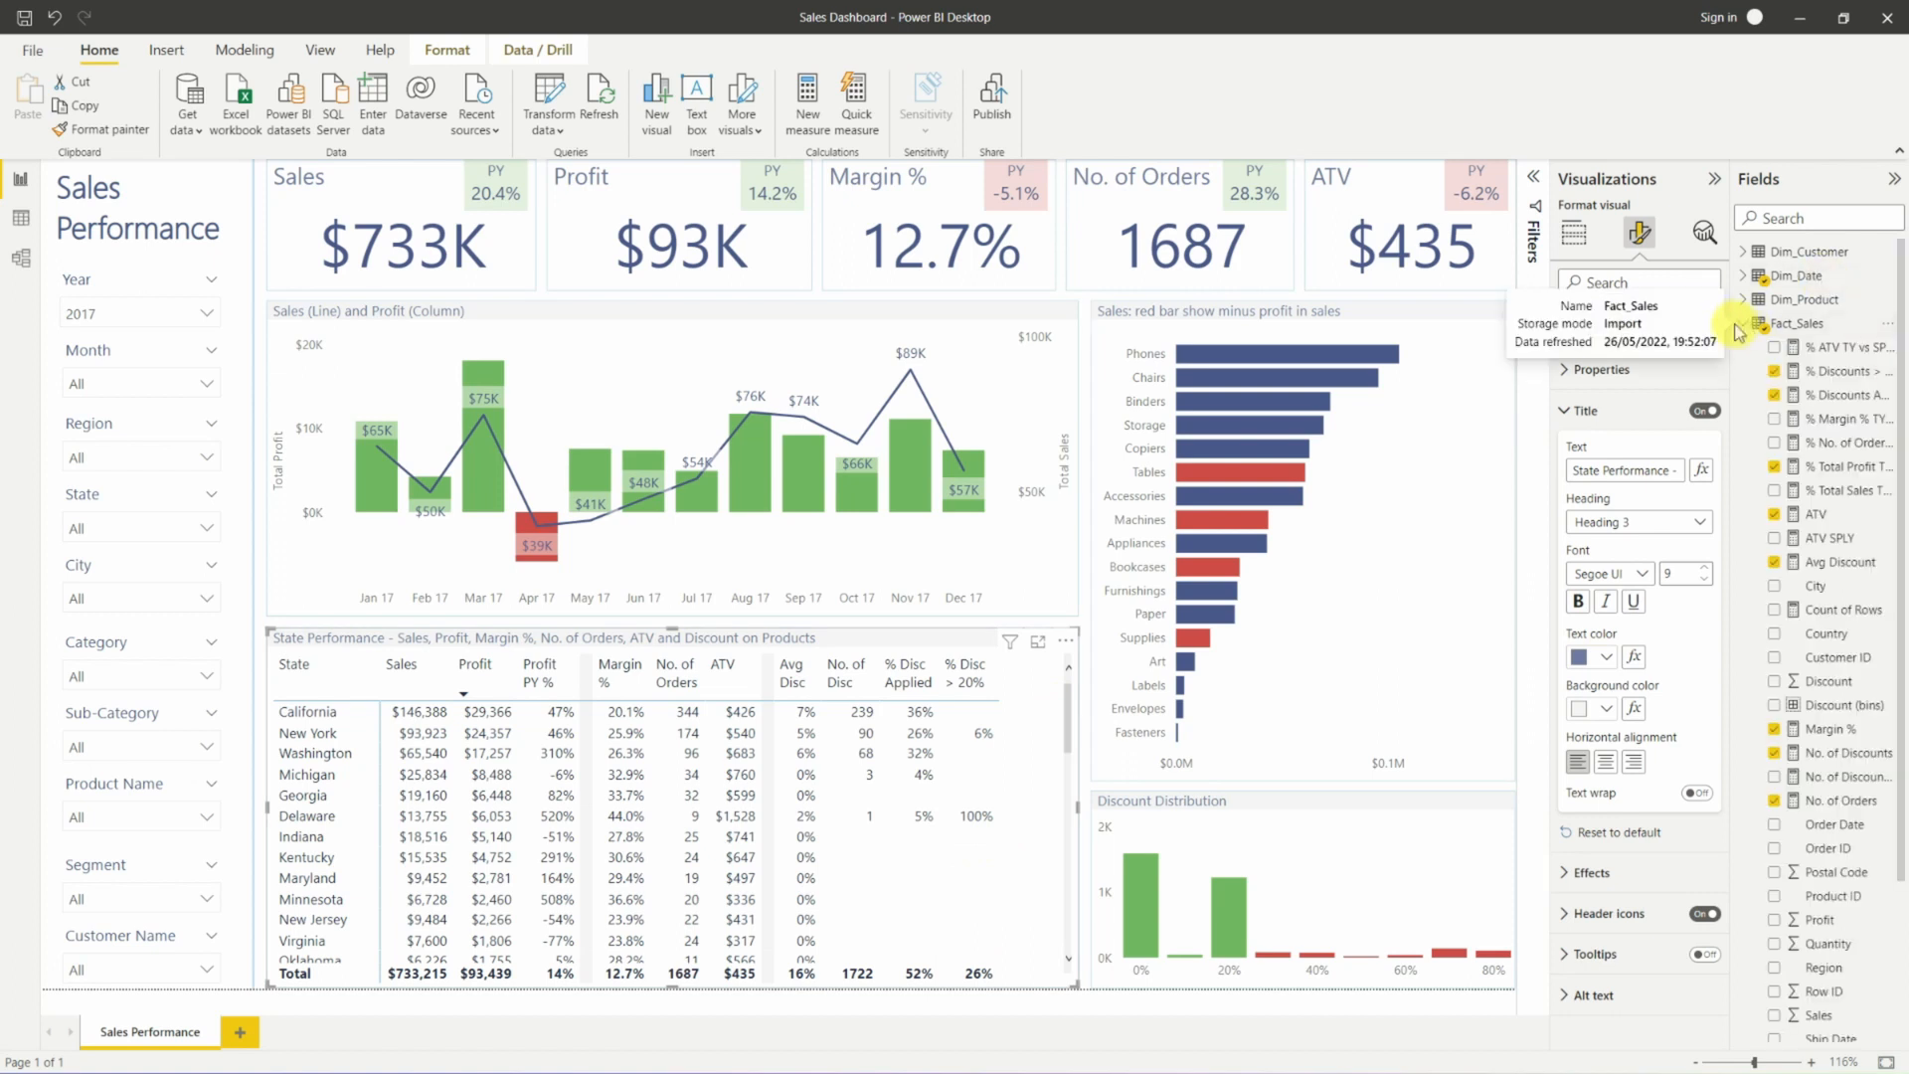
left_click(1886, 324)
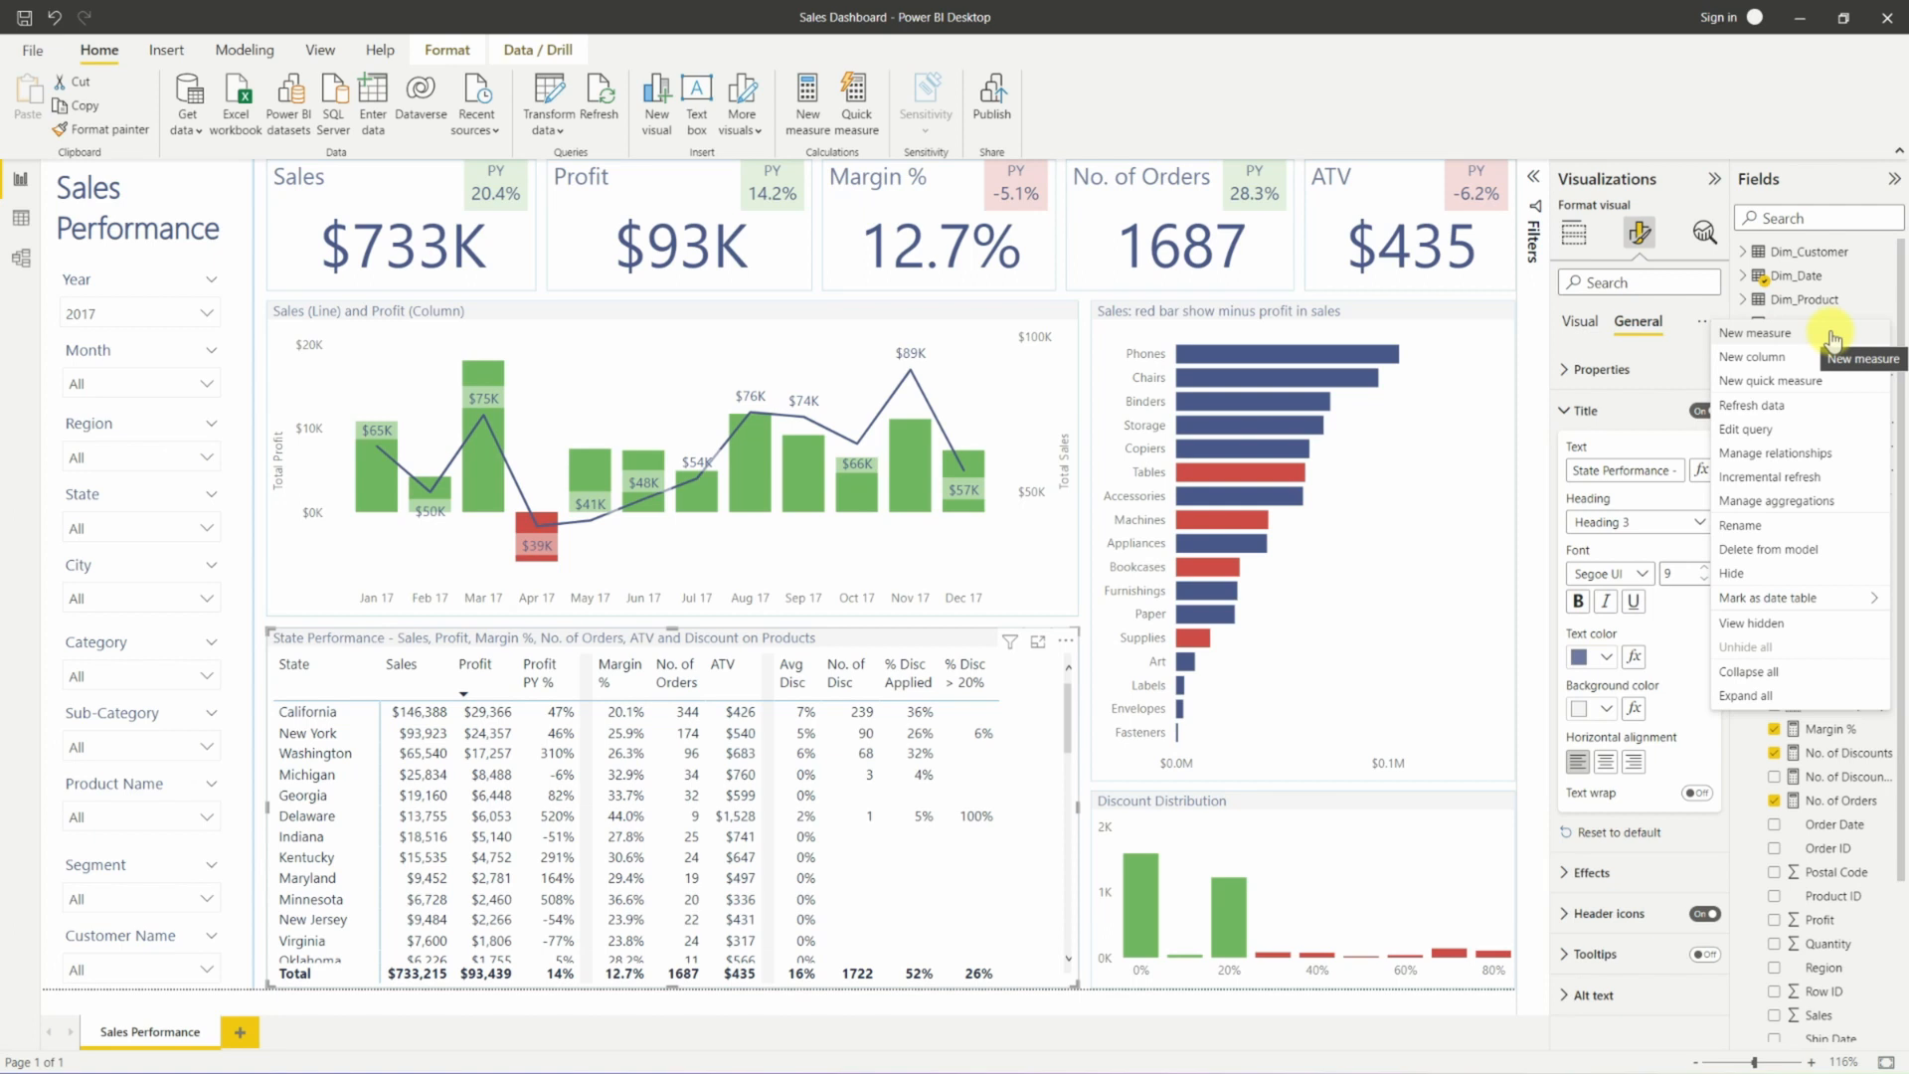
left_click(1832, 336)
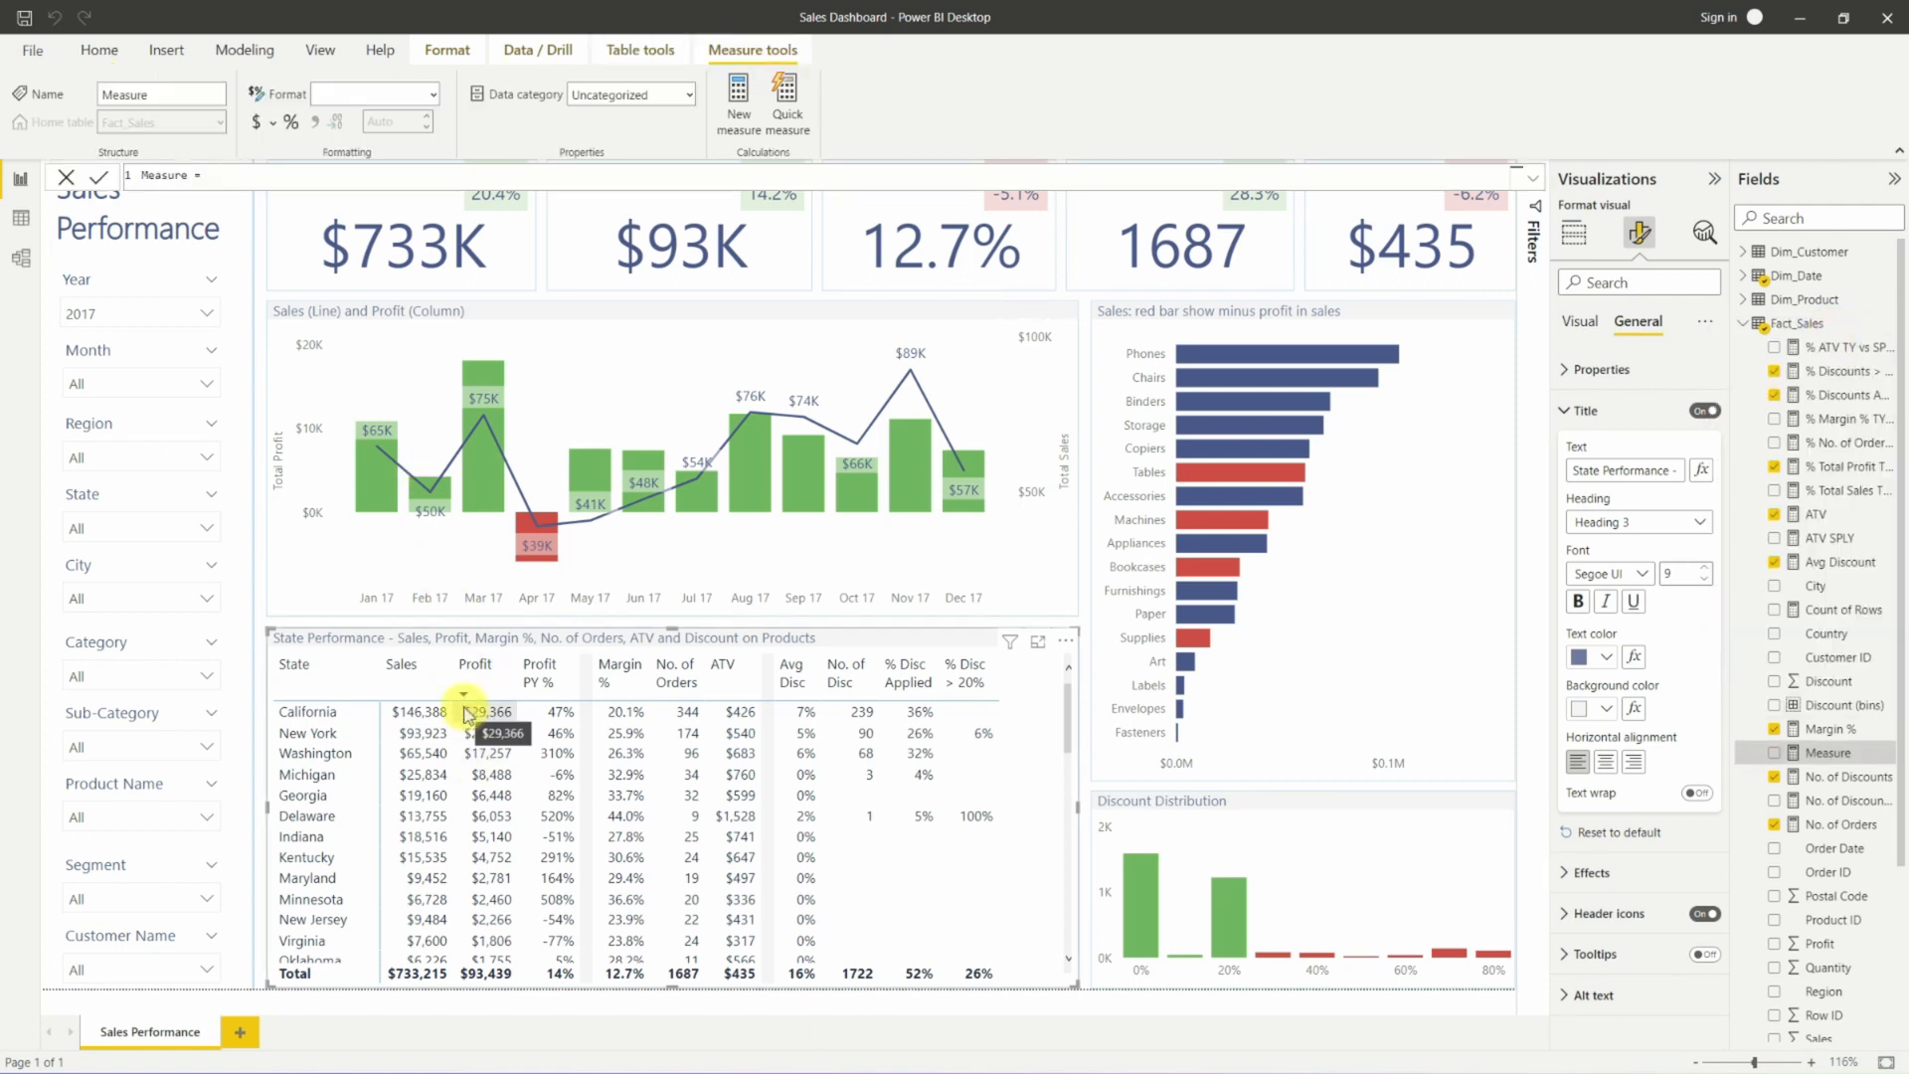
double_click(144, 174)
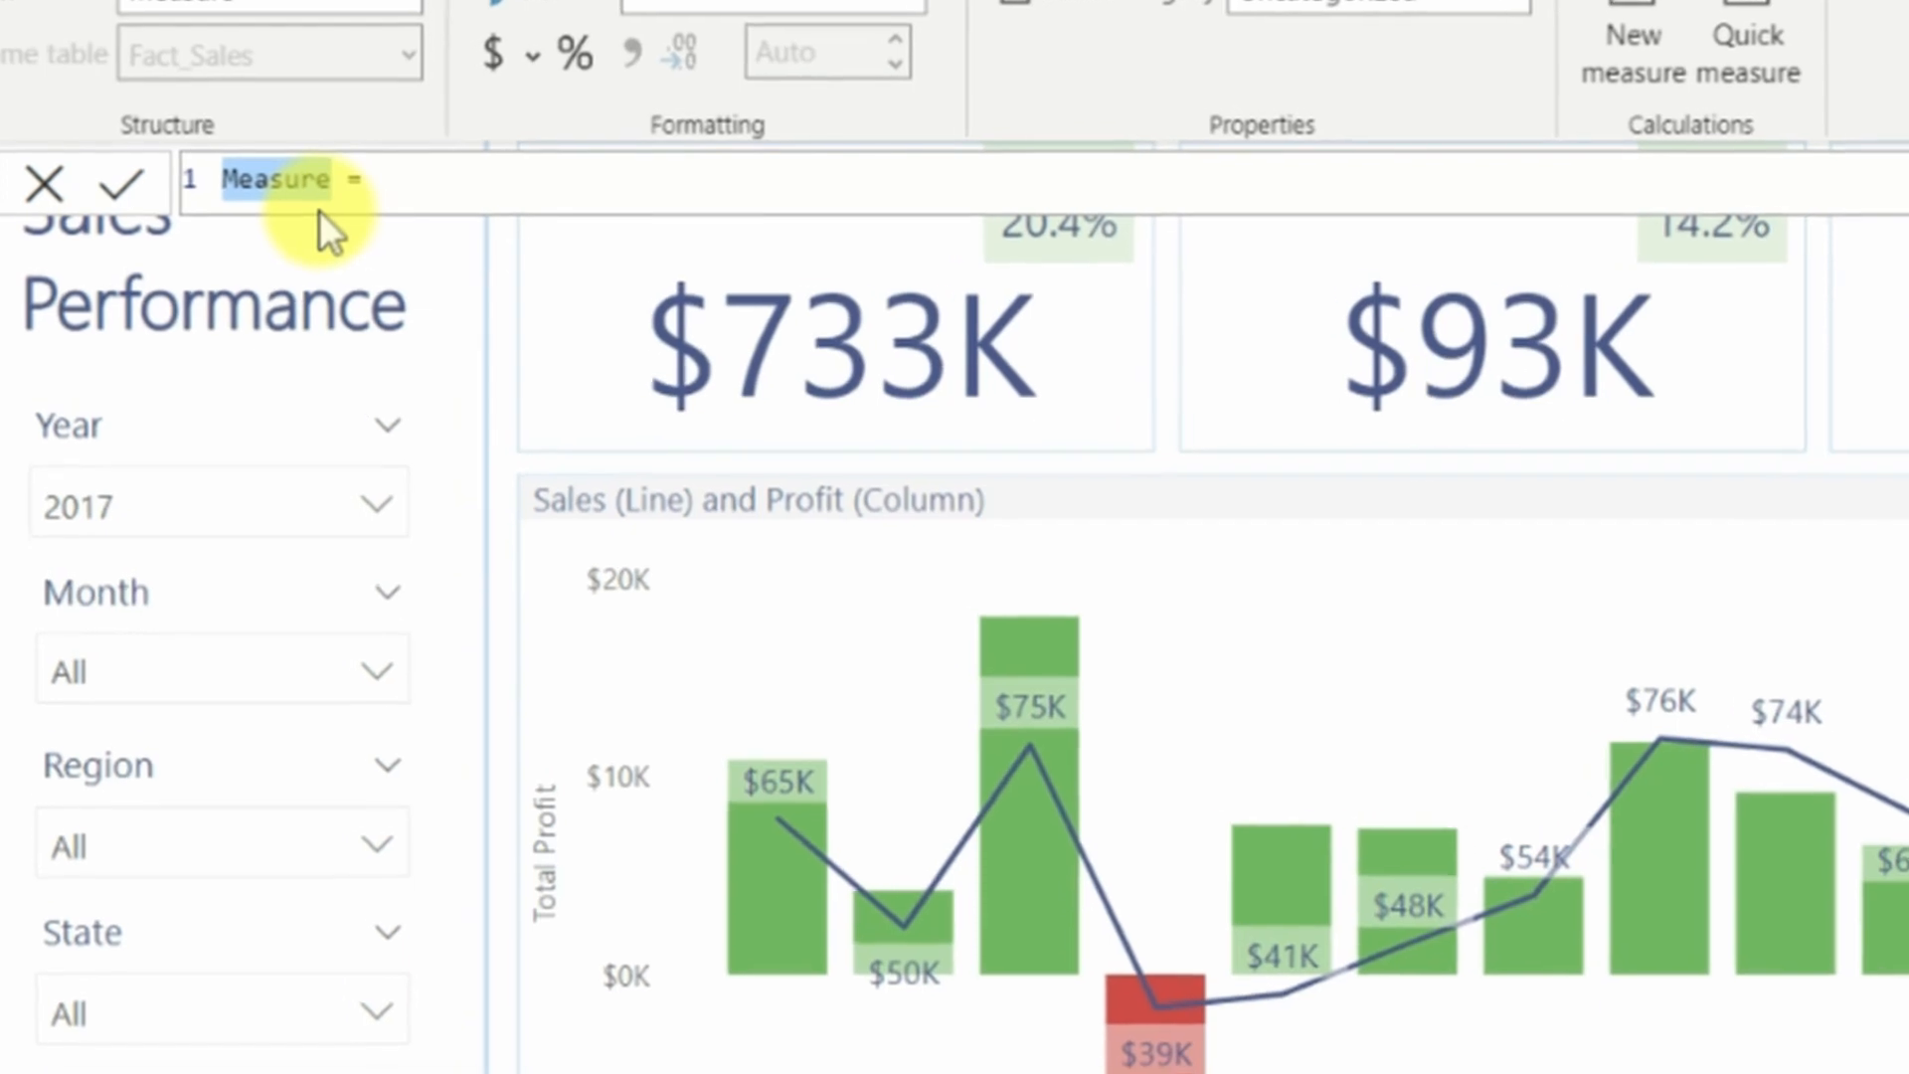
type("ALL")
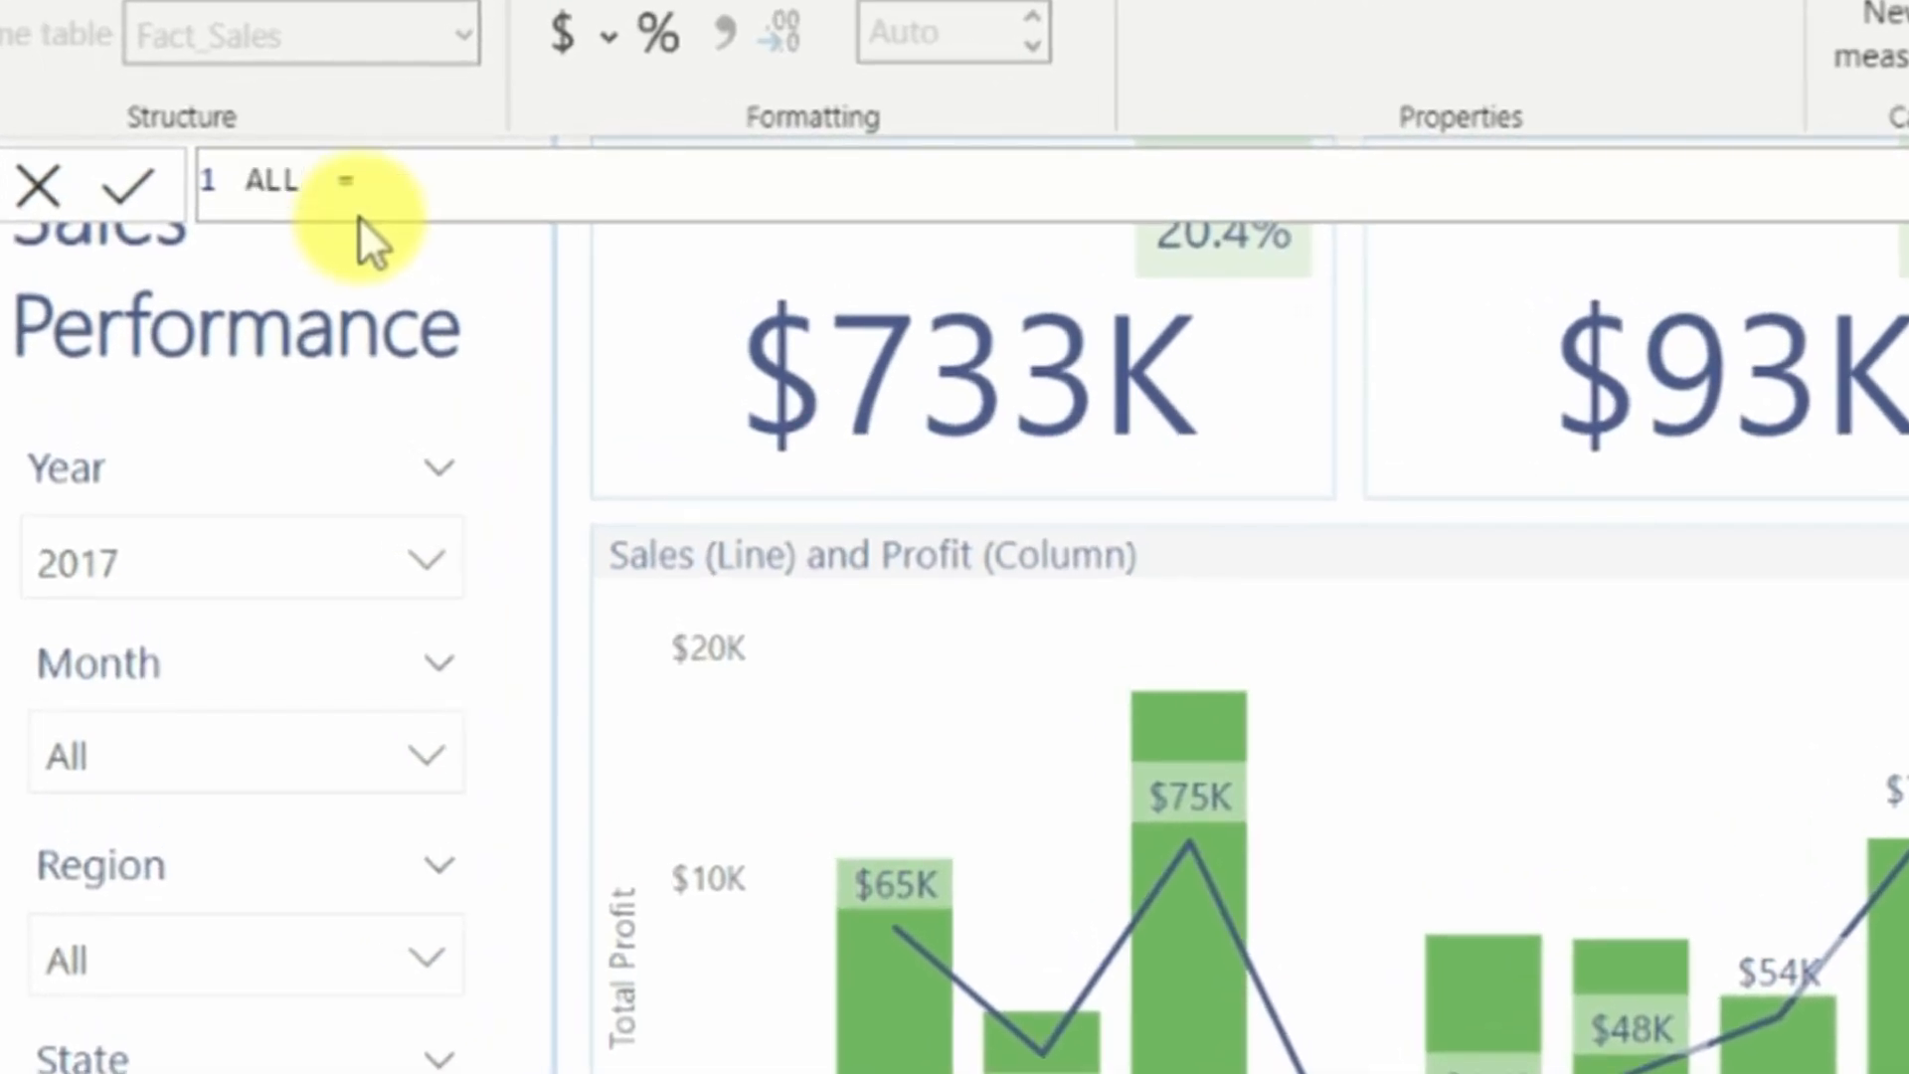
key("BackSpace")
key("BackSpace")
key("BackSpace")
type("ll Sales")
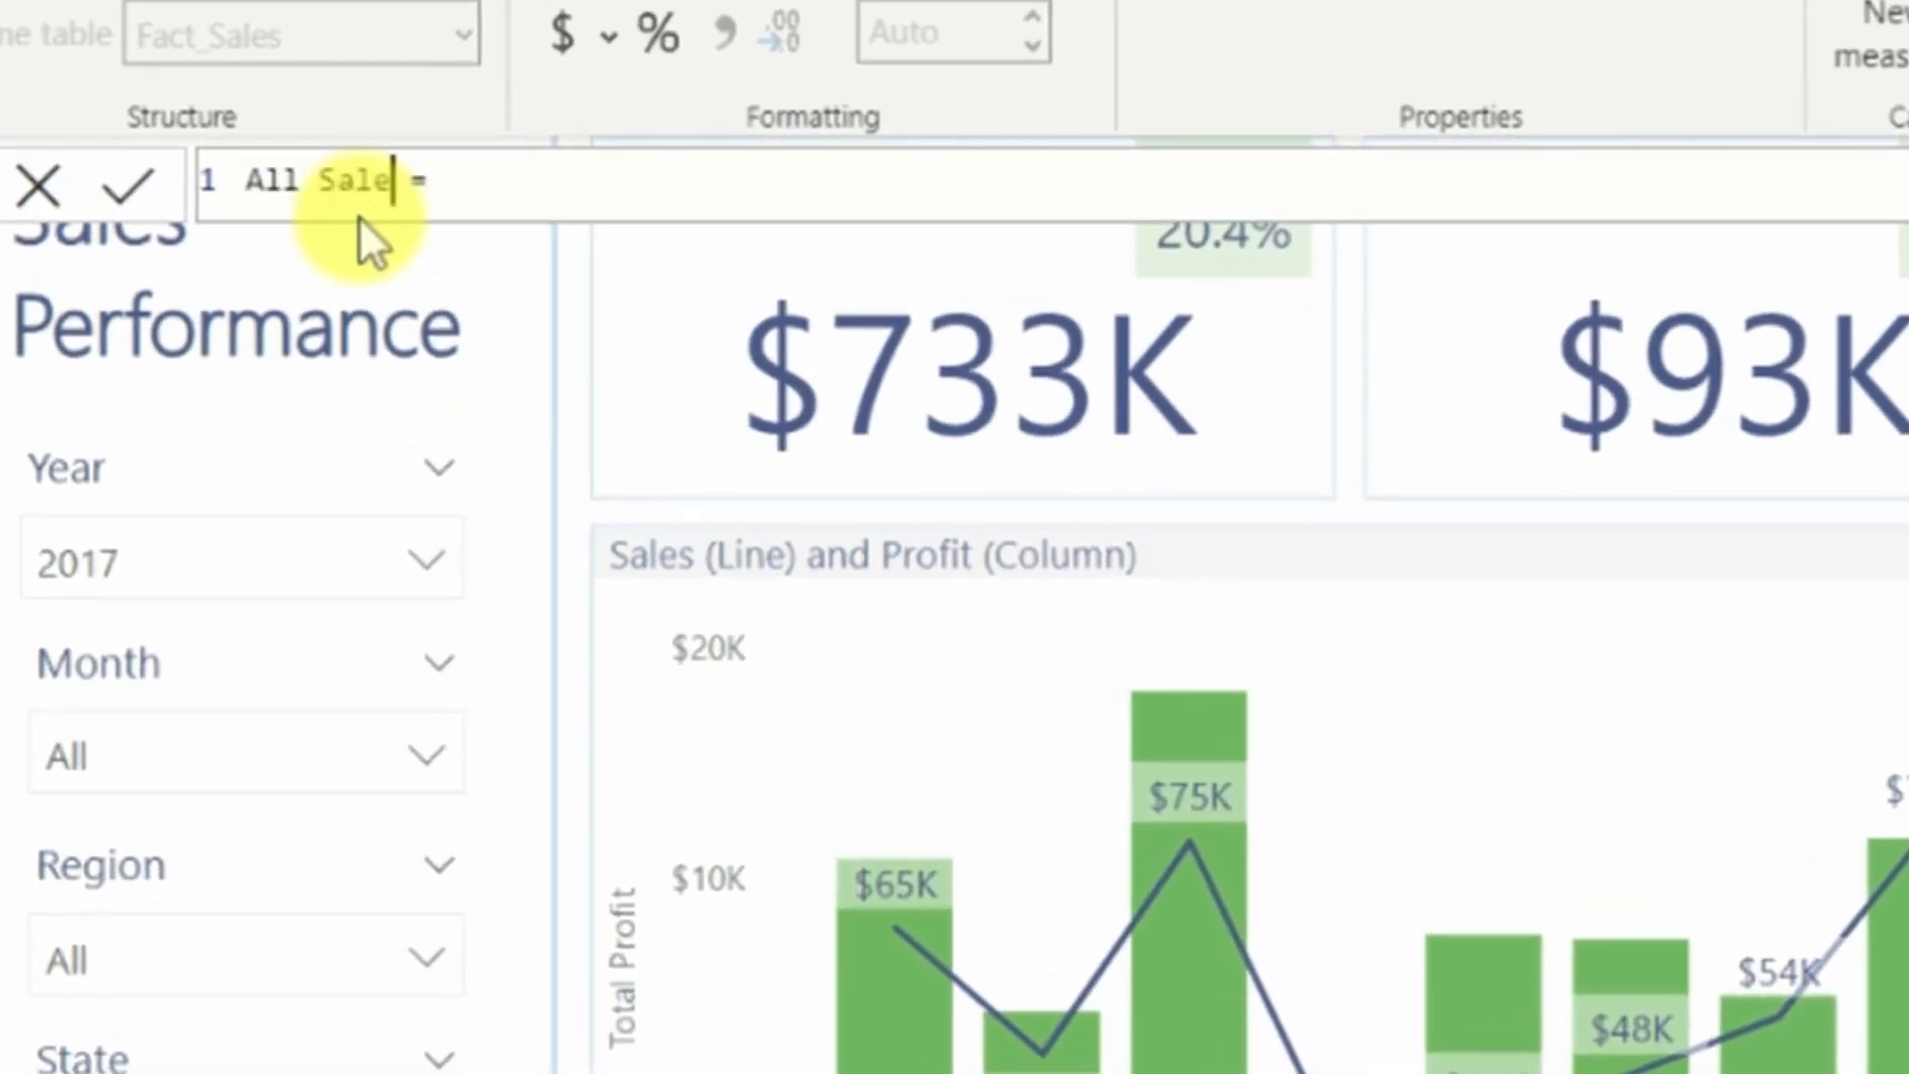
Begin the All Sales formula with a CALCULATE function on its own indented line, leaving an indented line for its arguments.
left_click(534, 171)
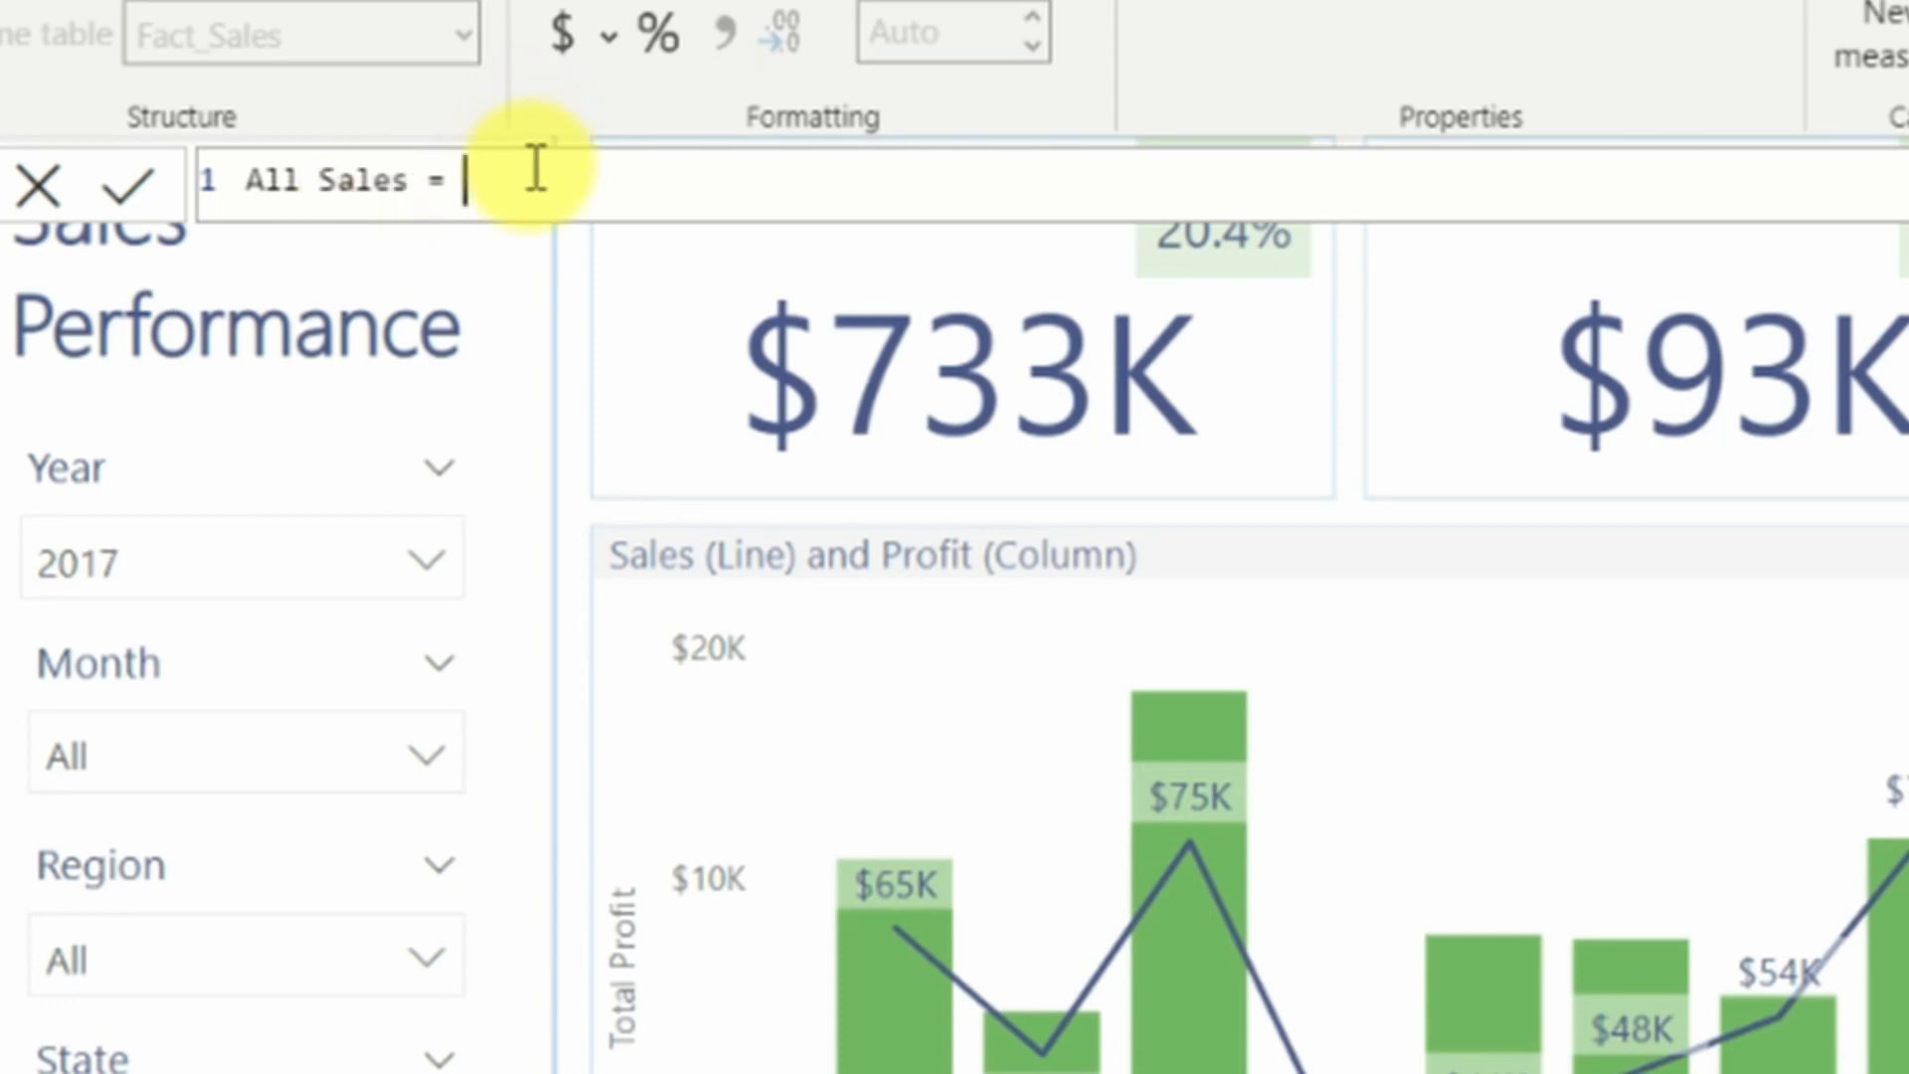
key("shift+Return")
key("Tab")
type("Cal")
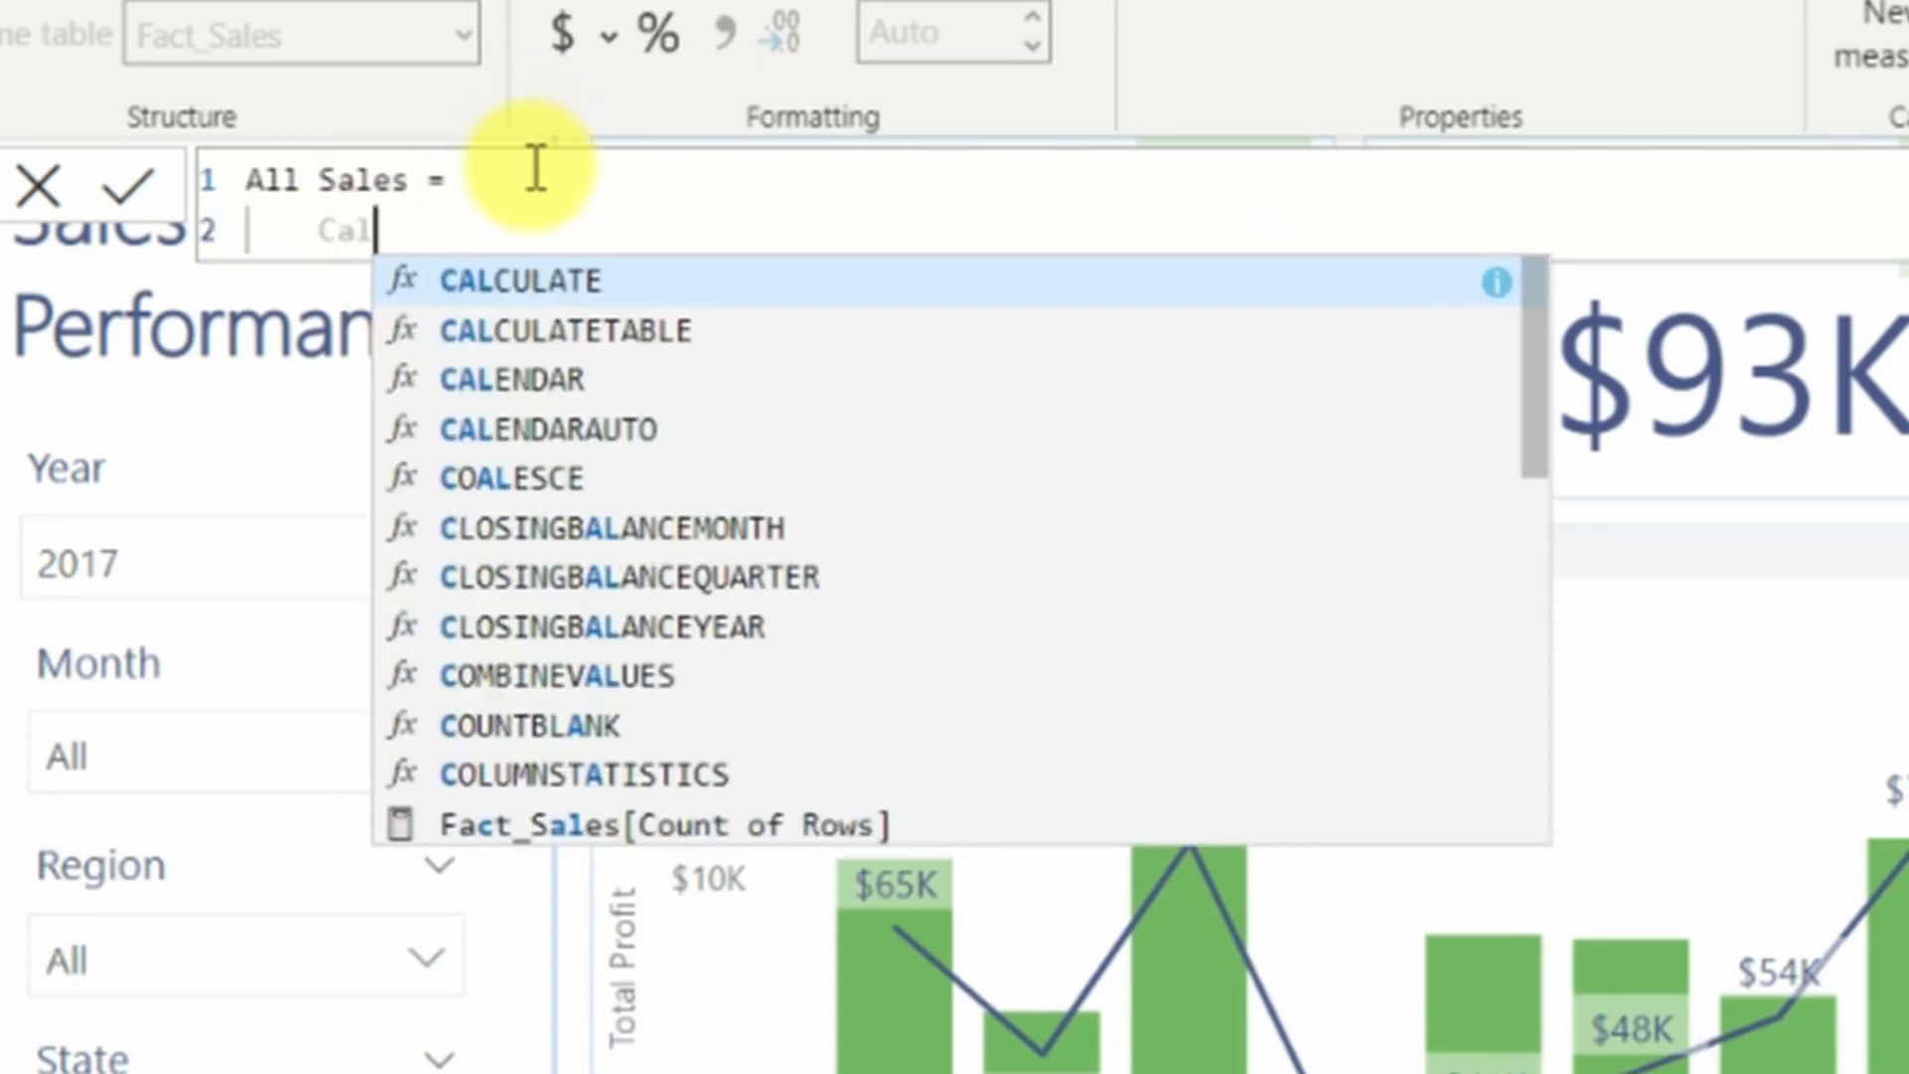
key("Tab")
key("shift+Return")
key("Tab")
key("Tab")
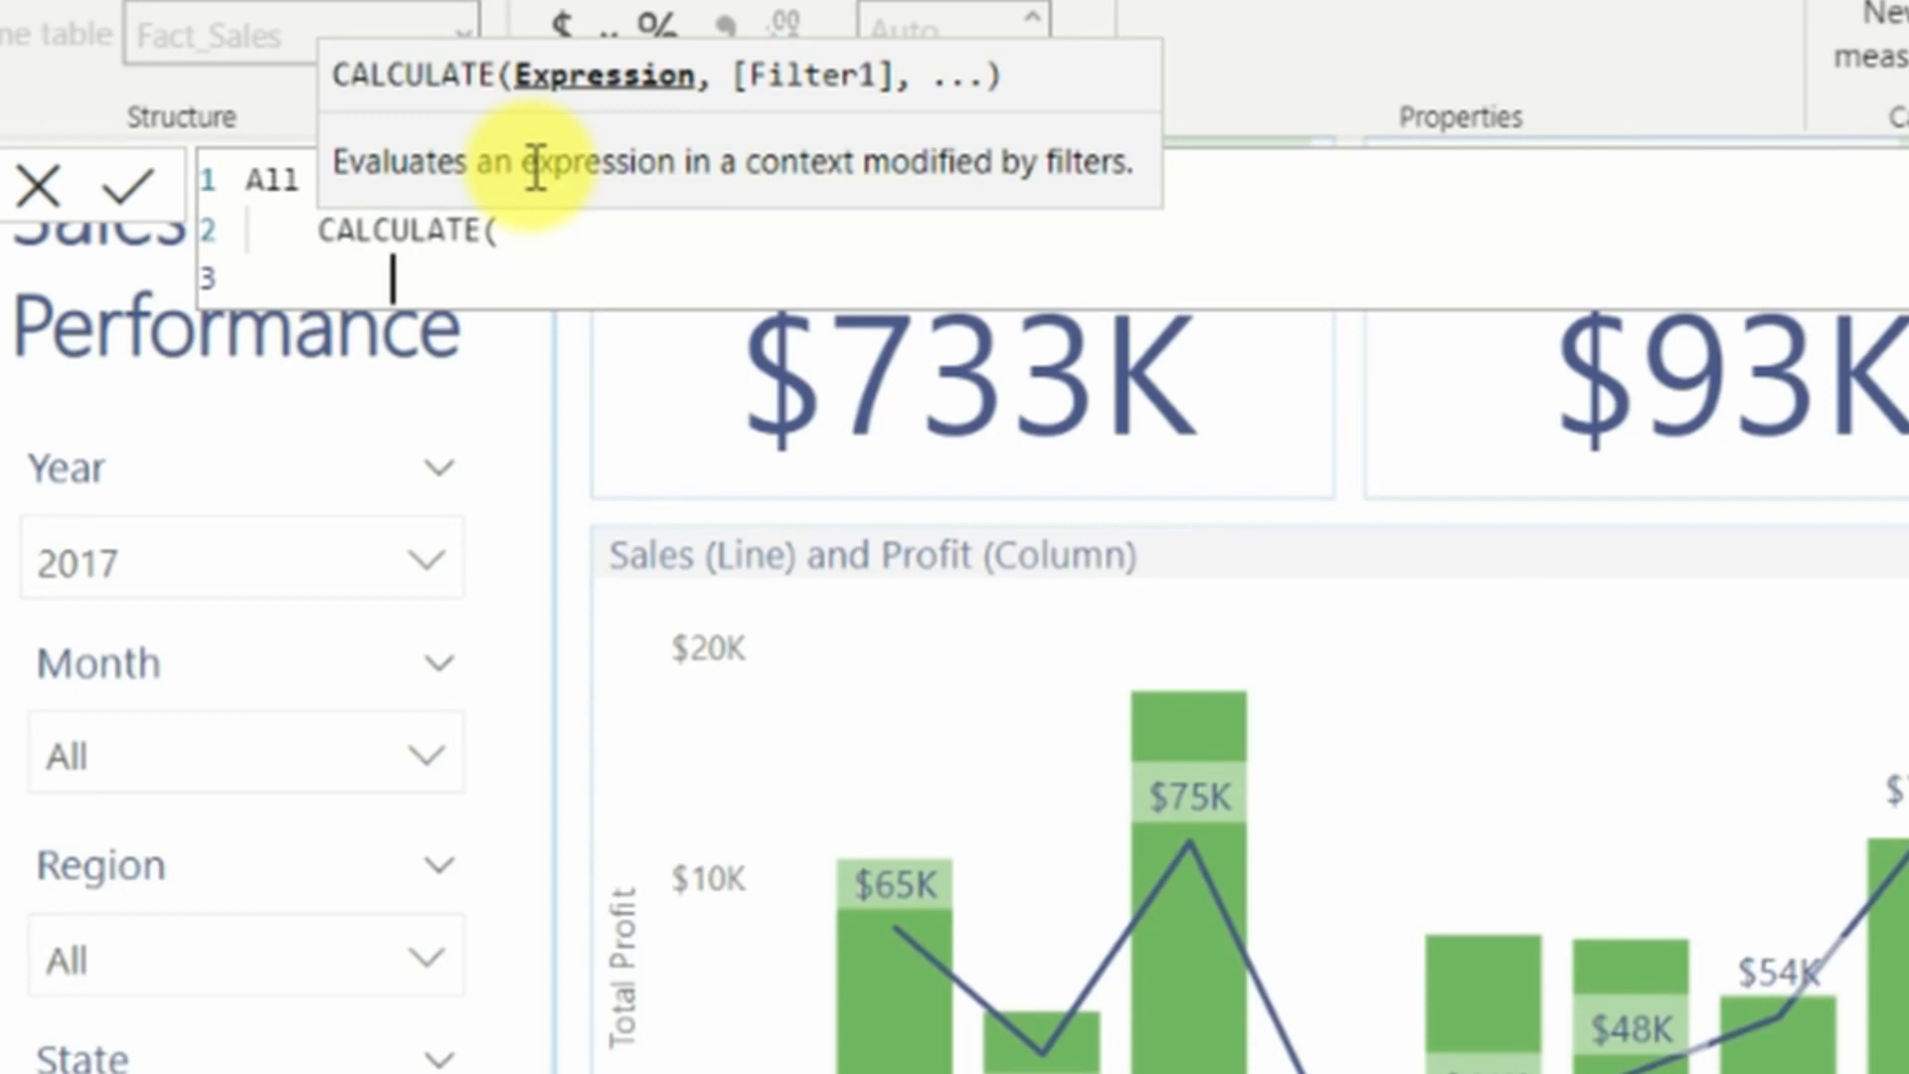
Set Fact_Sales[Total Sales] as the CALCULATE expression and add a comma for the filter argument.
type("total")
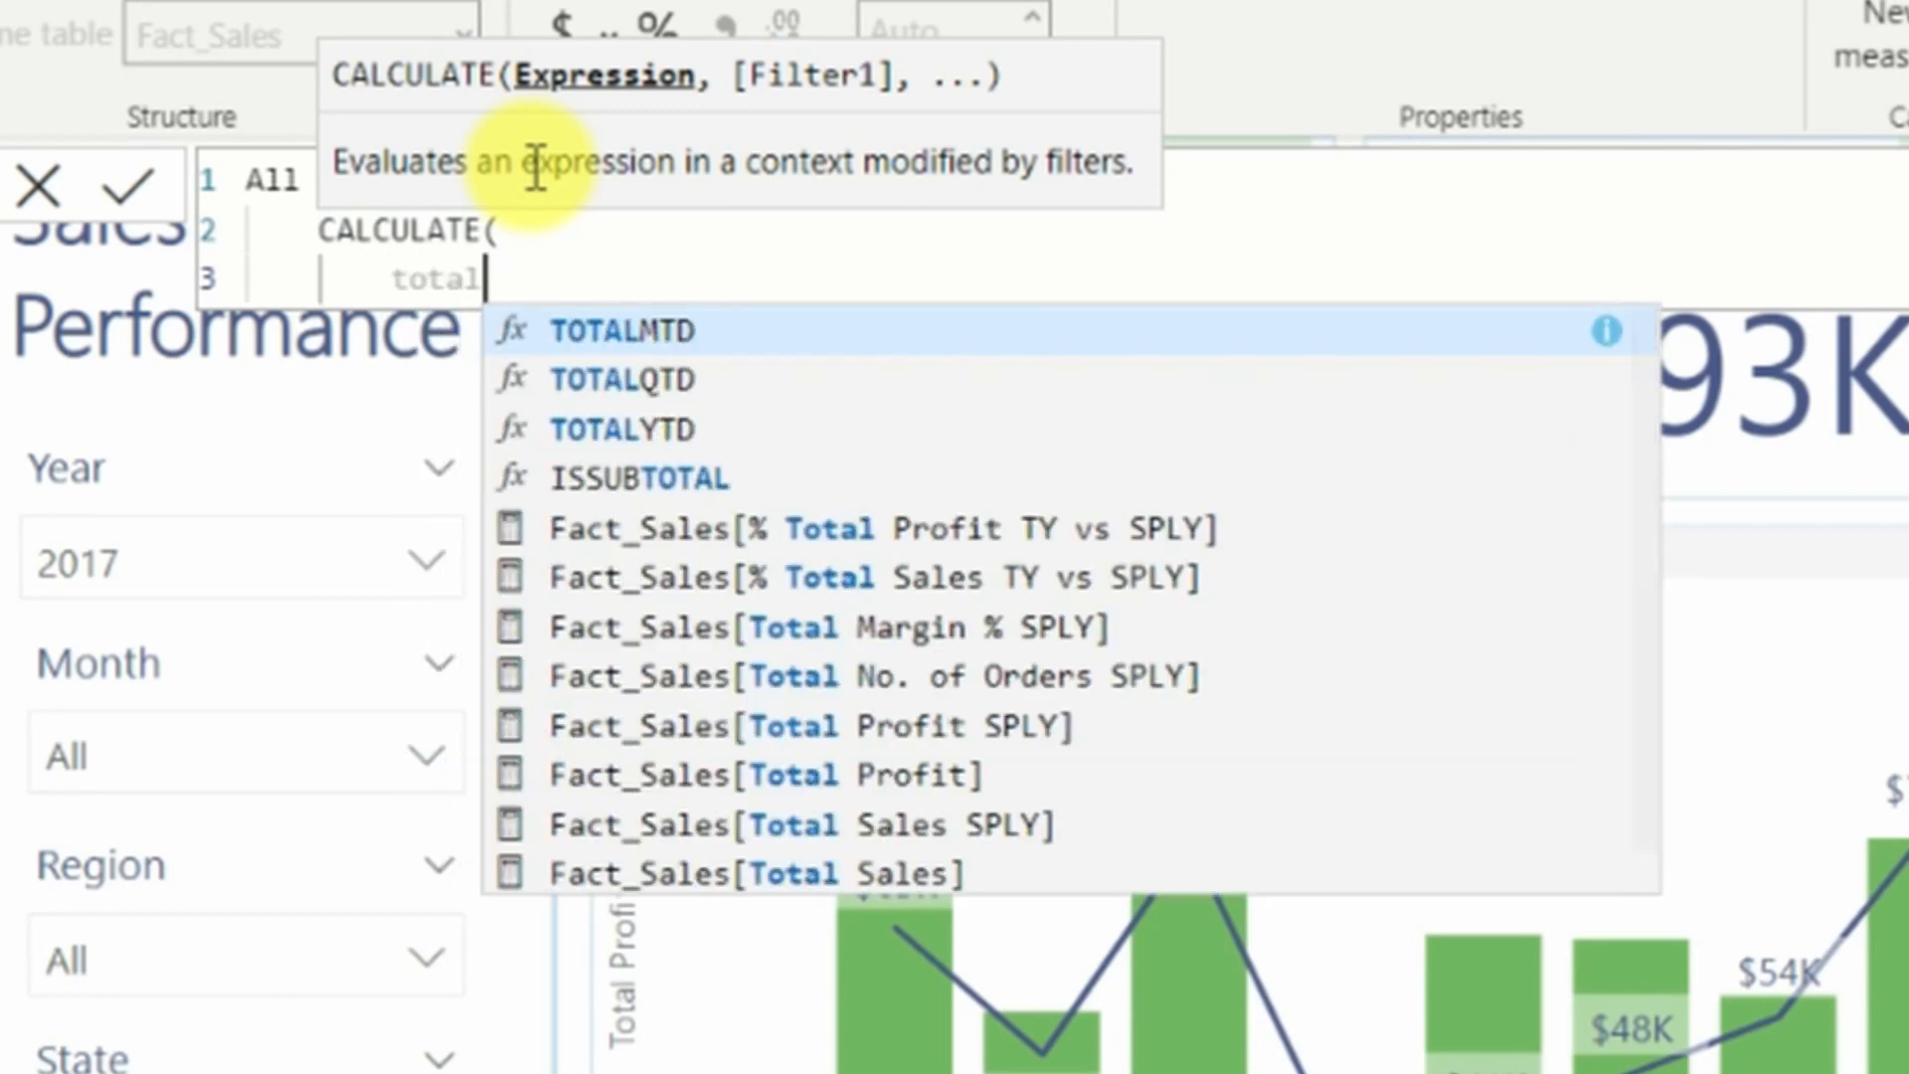
type(" s")
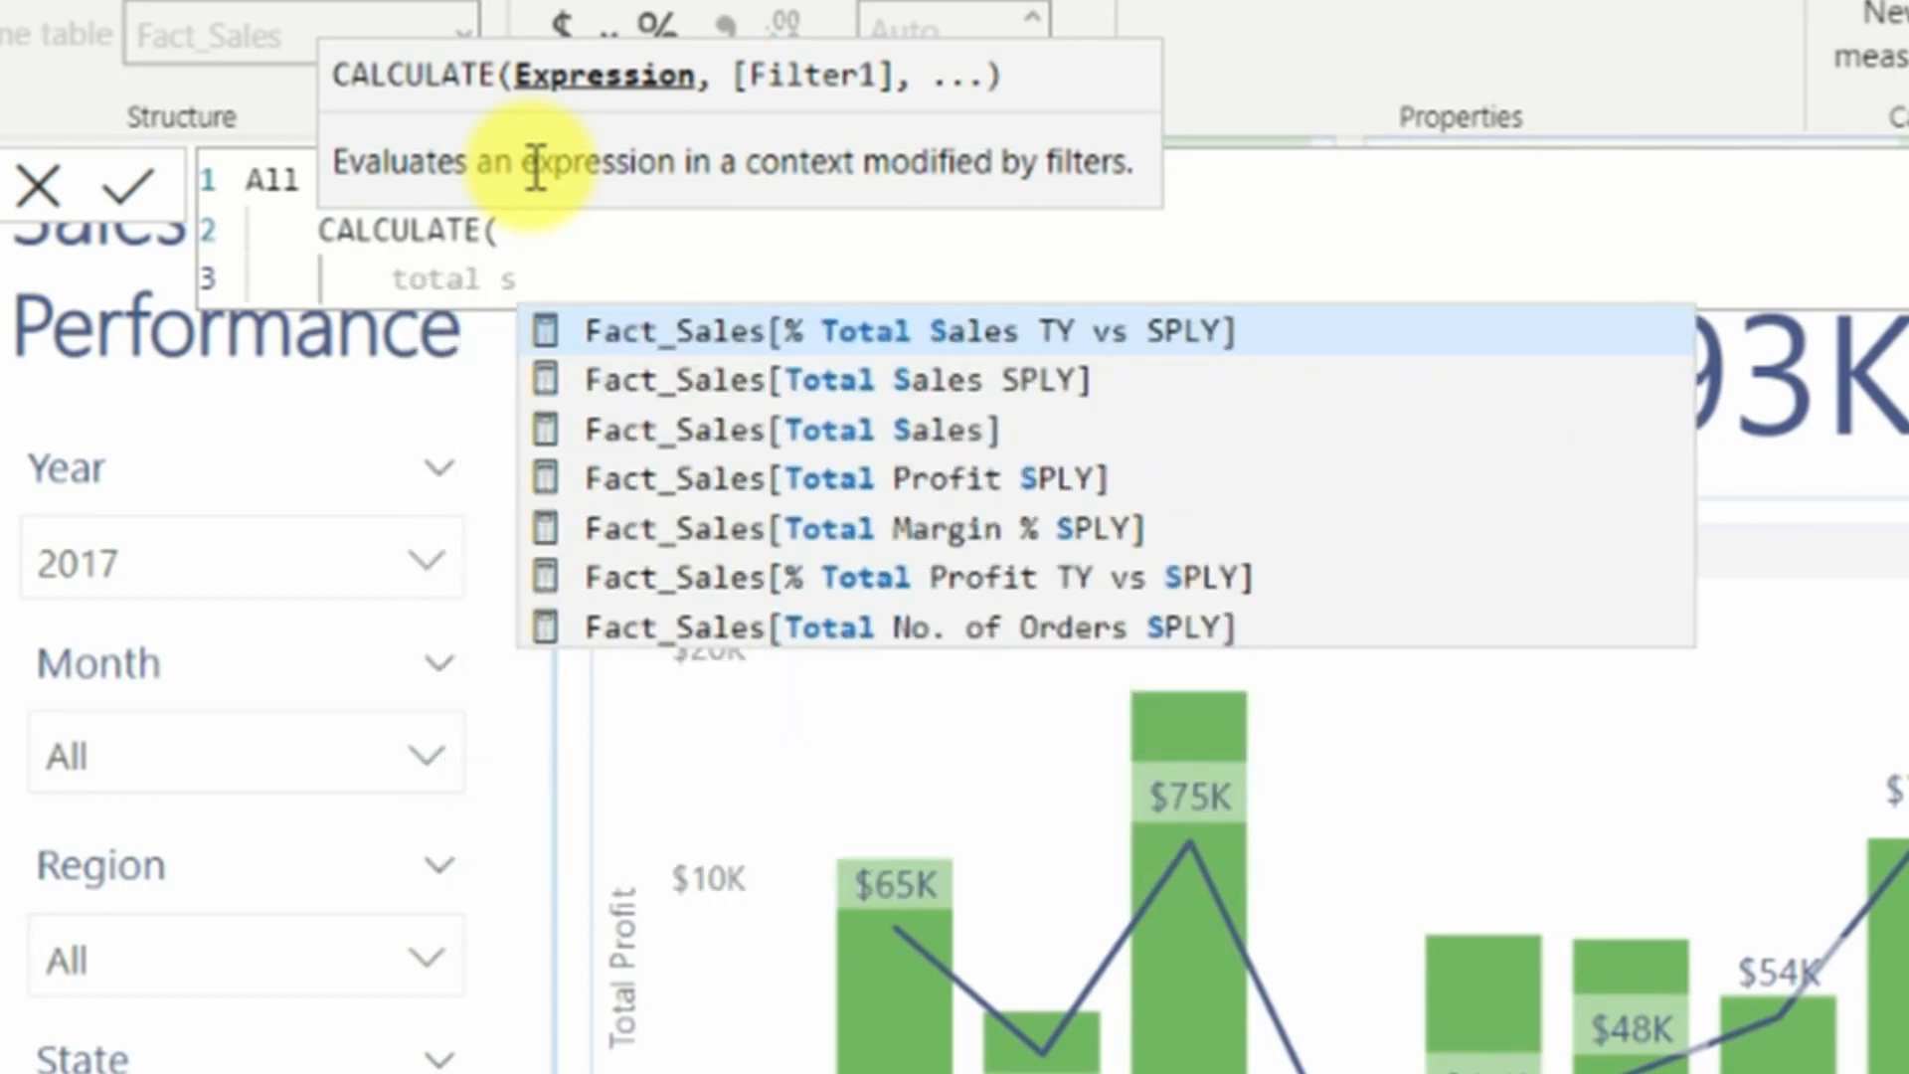
key("Down")
key("Down")
key("Tab")
type(",")
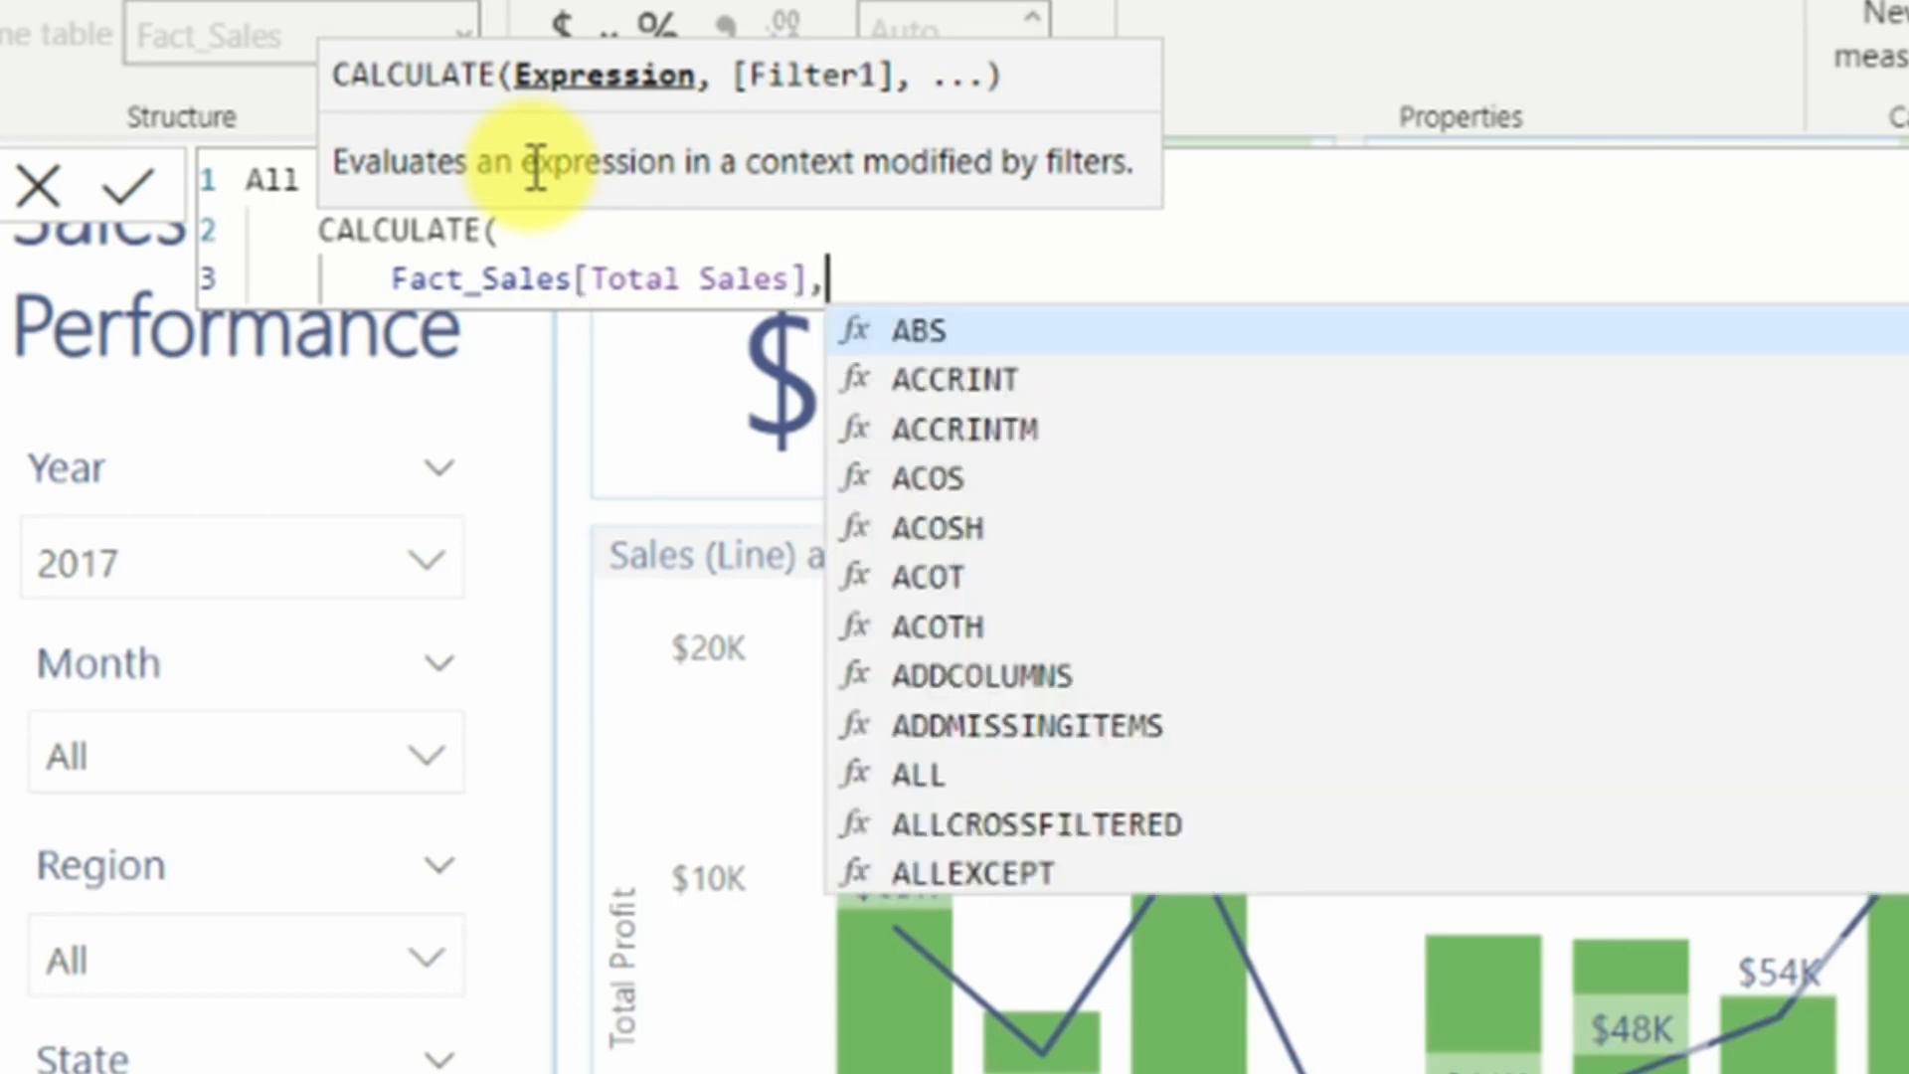
Add an ALL function on a new line as the CALCULATE filter, leaving an indented line for its argument.
key("shift+Return")
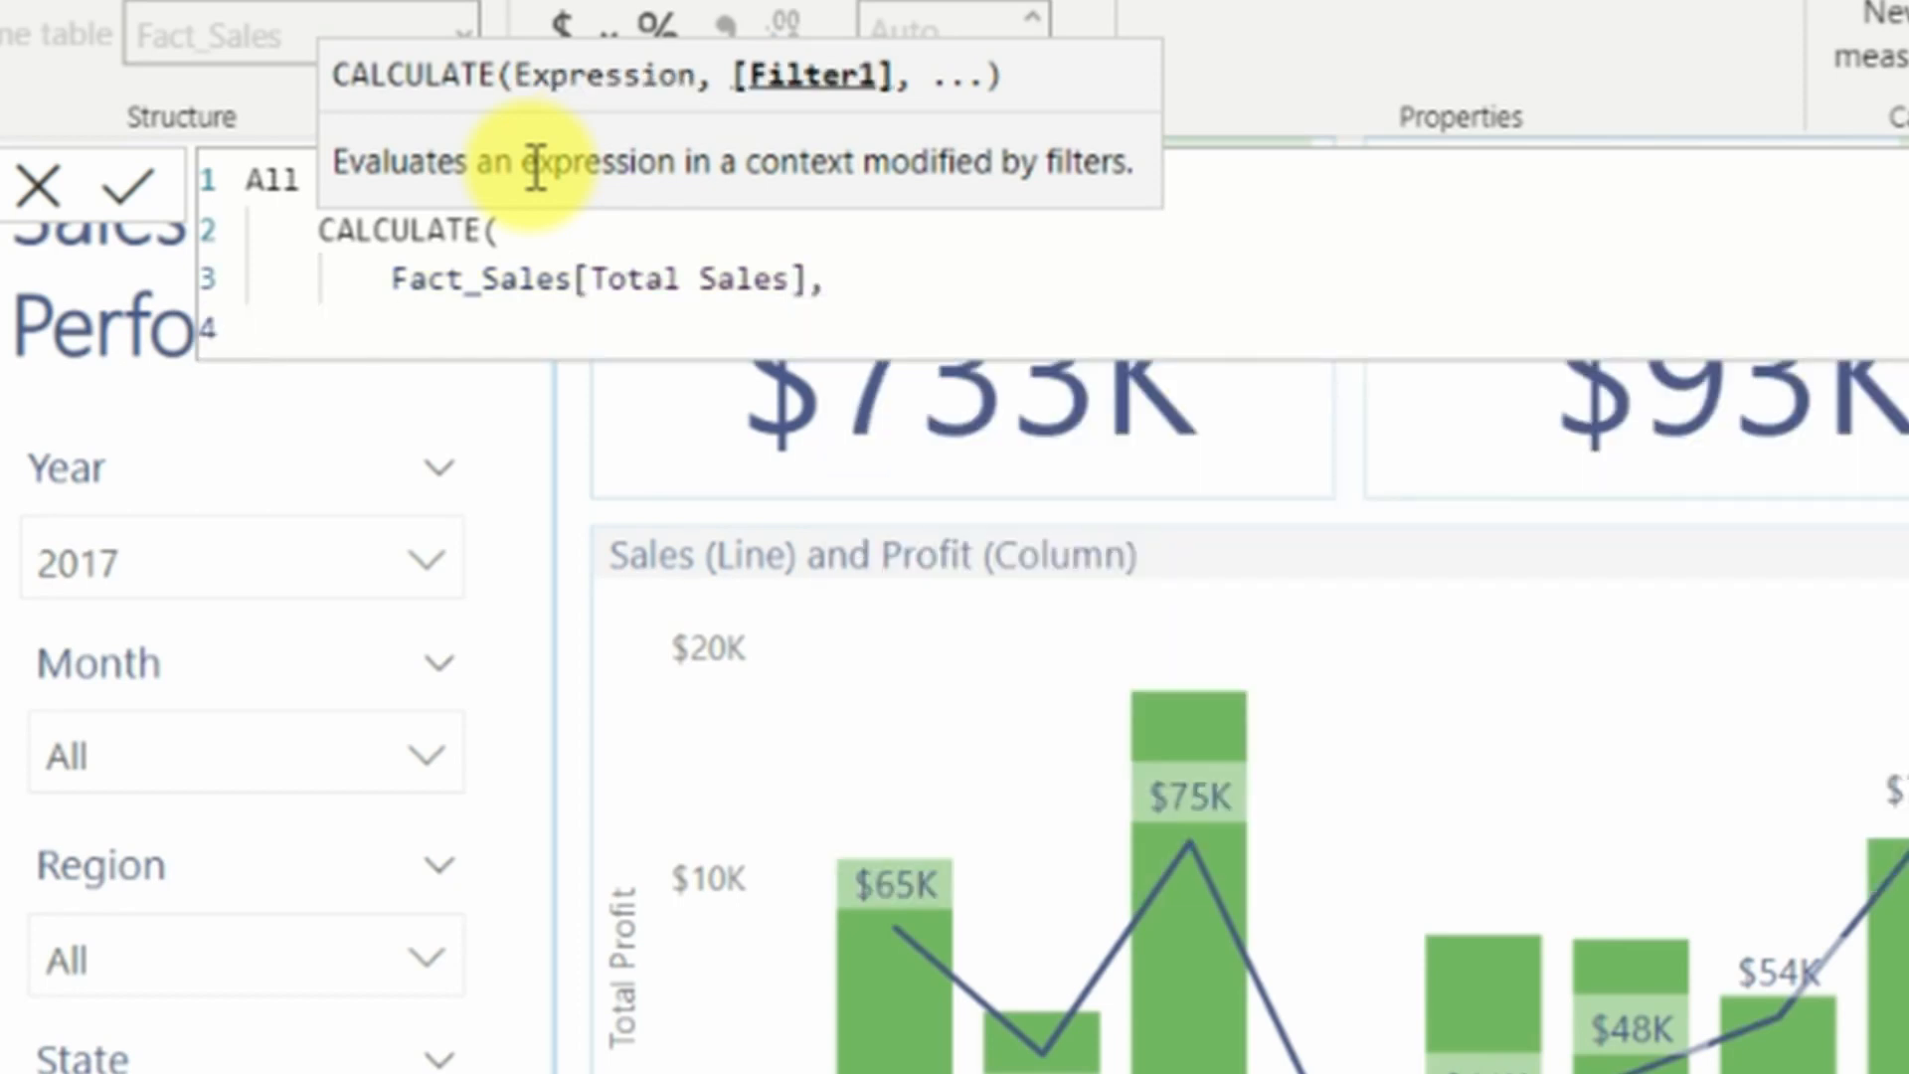
type("ALL")
key("Down")
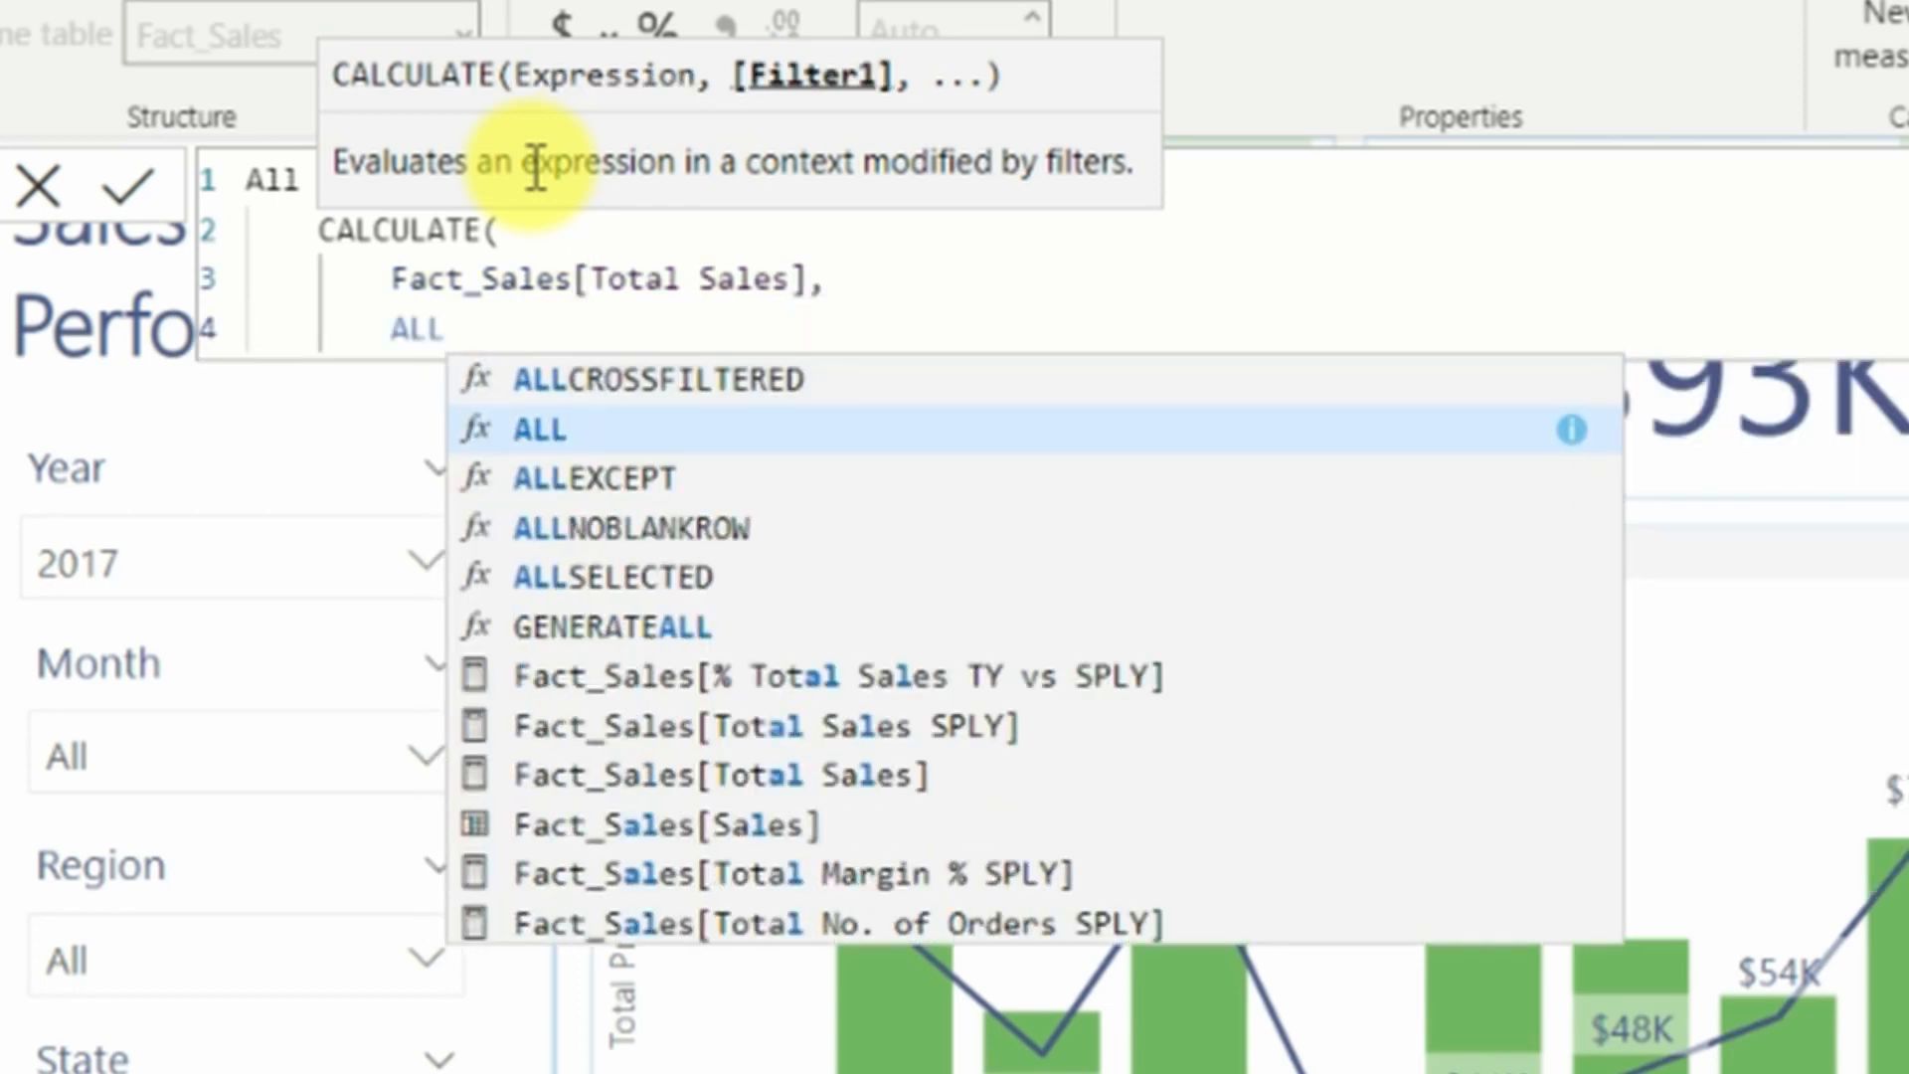
key("Tab")
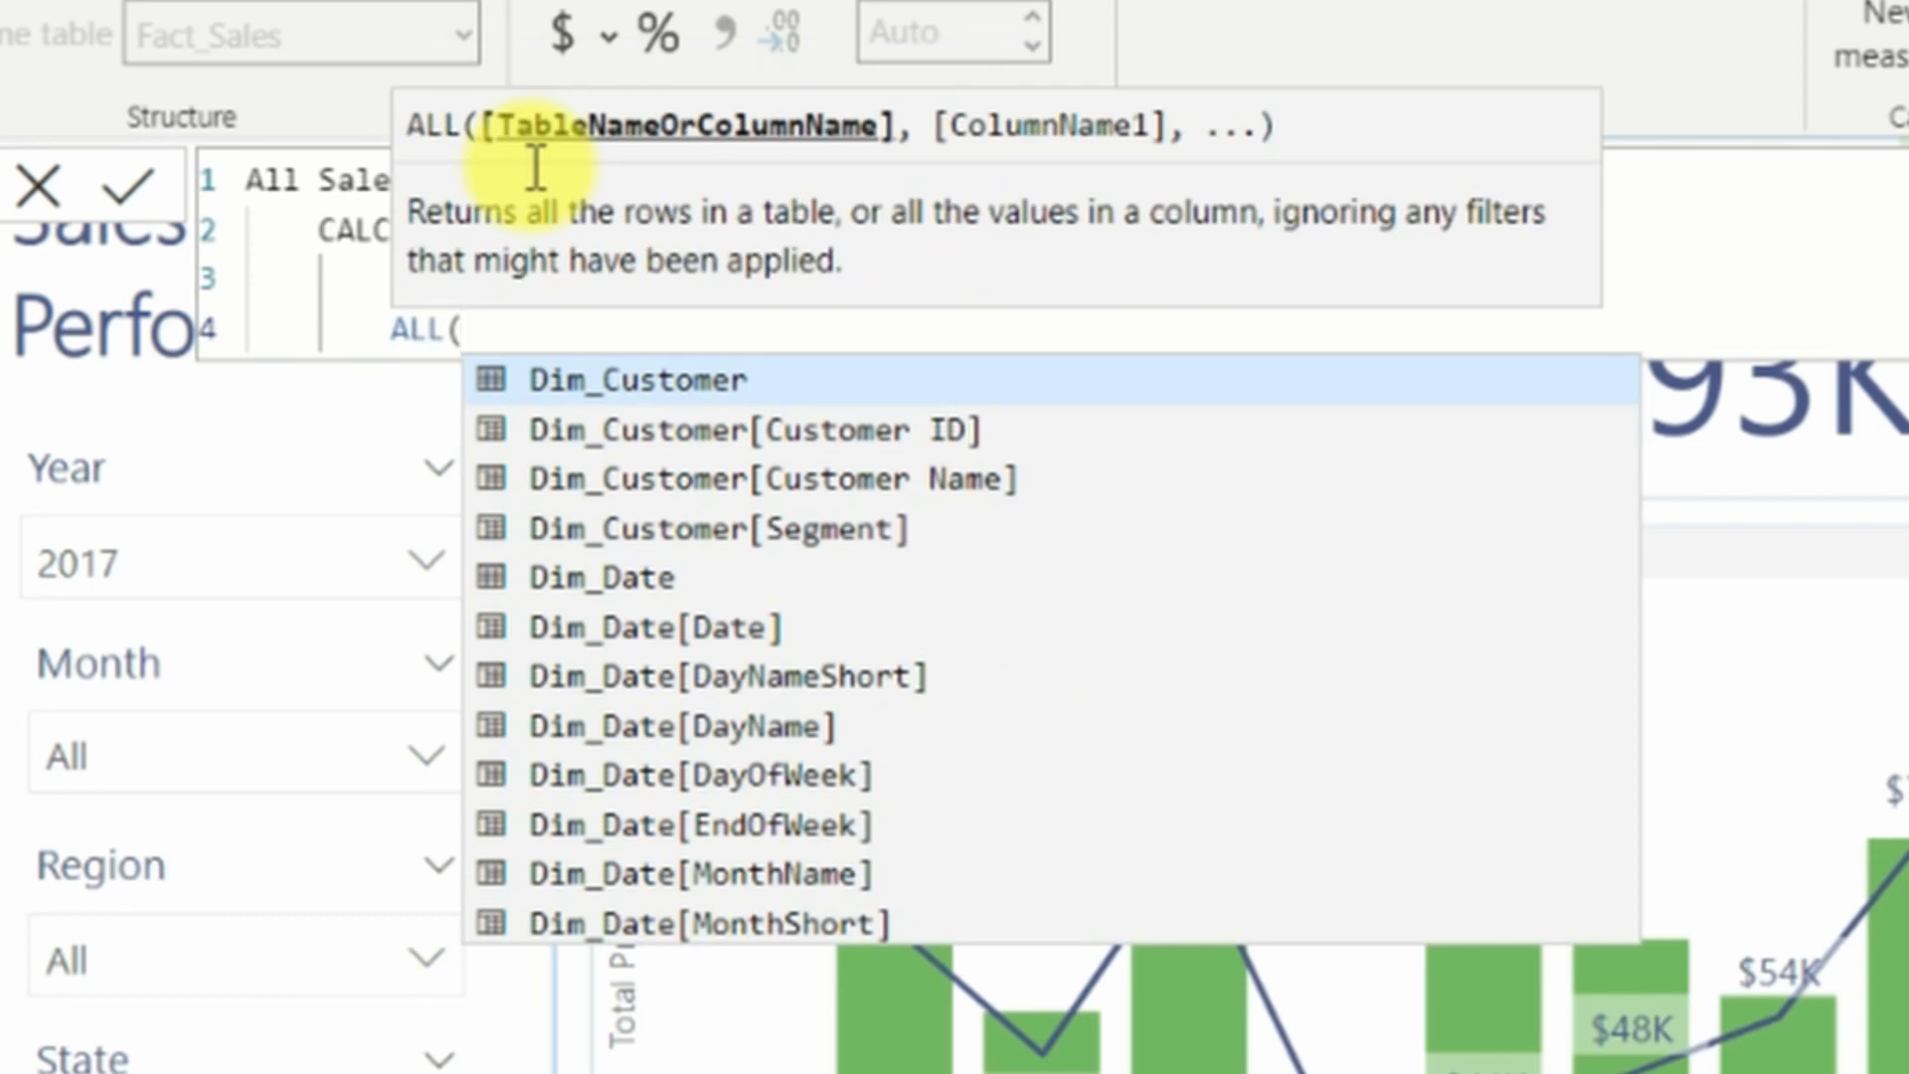
key("Escape")
key("shift+Return")
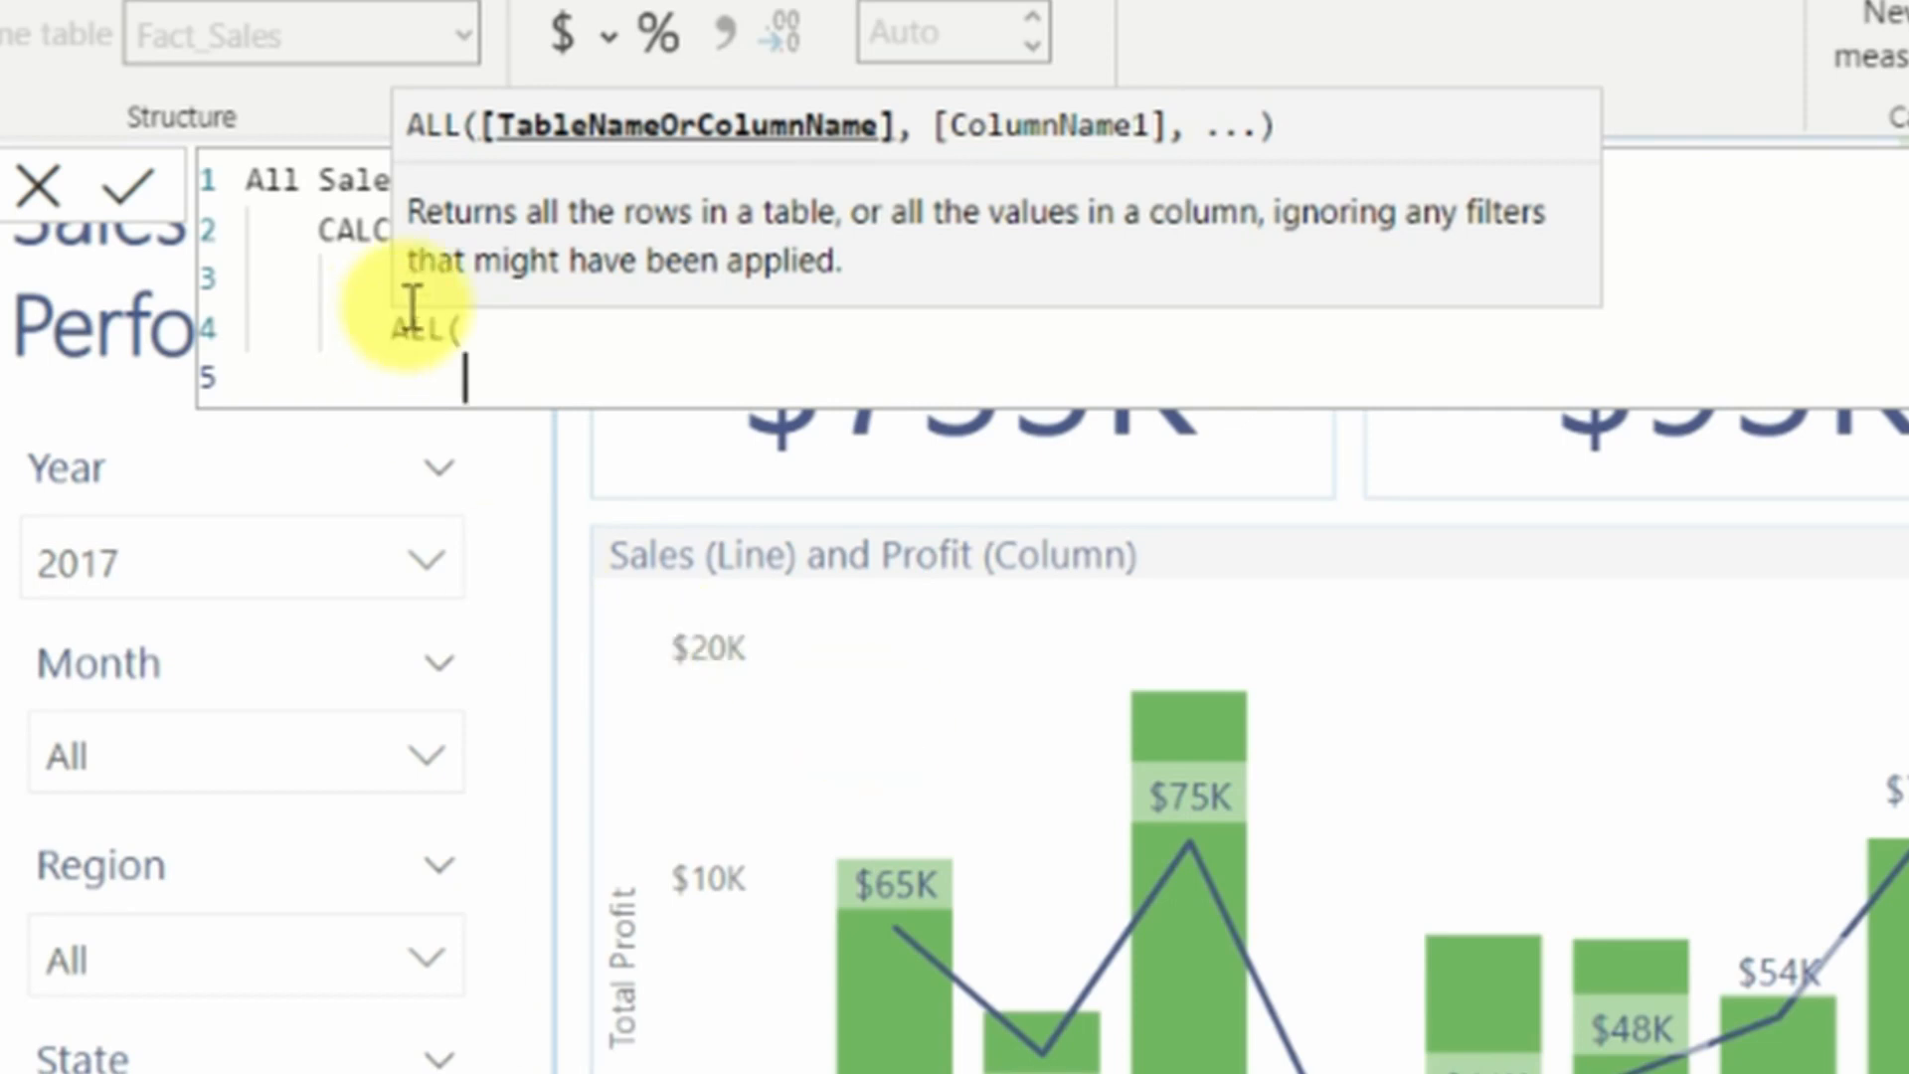
Set Fact_Sales[State] as the ALL argument and close both the ALL and CALCULATE functions, with the last parenthesis on its own line.
type("state")
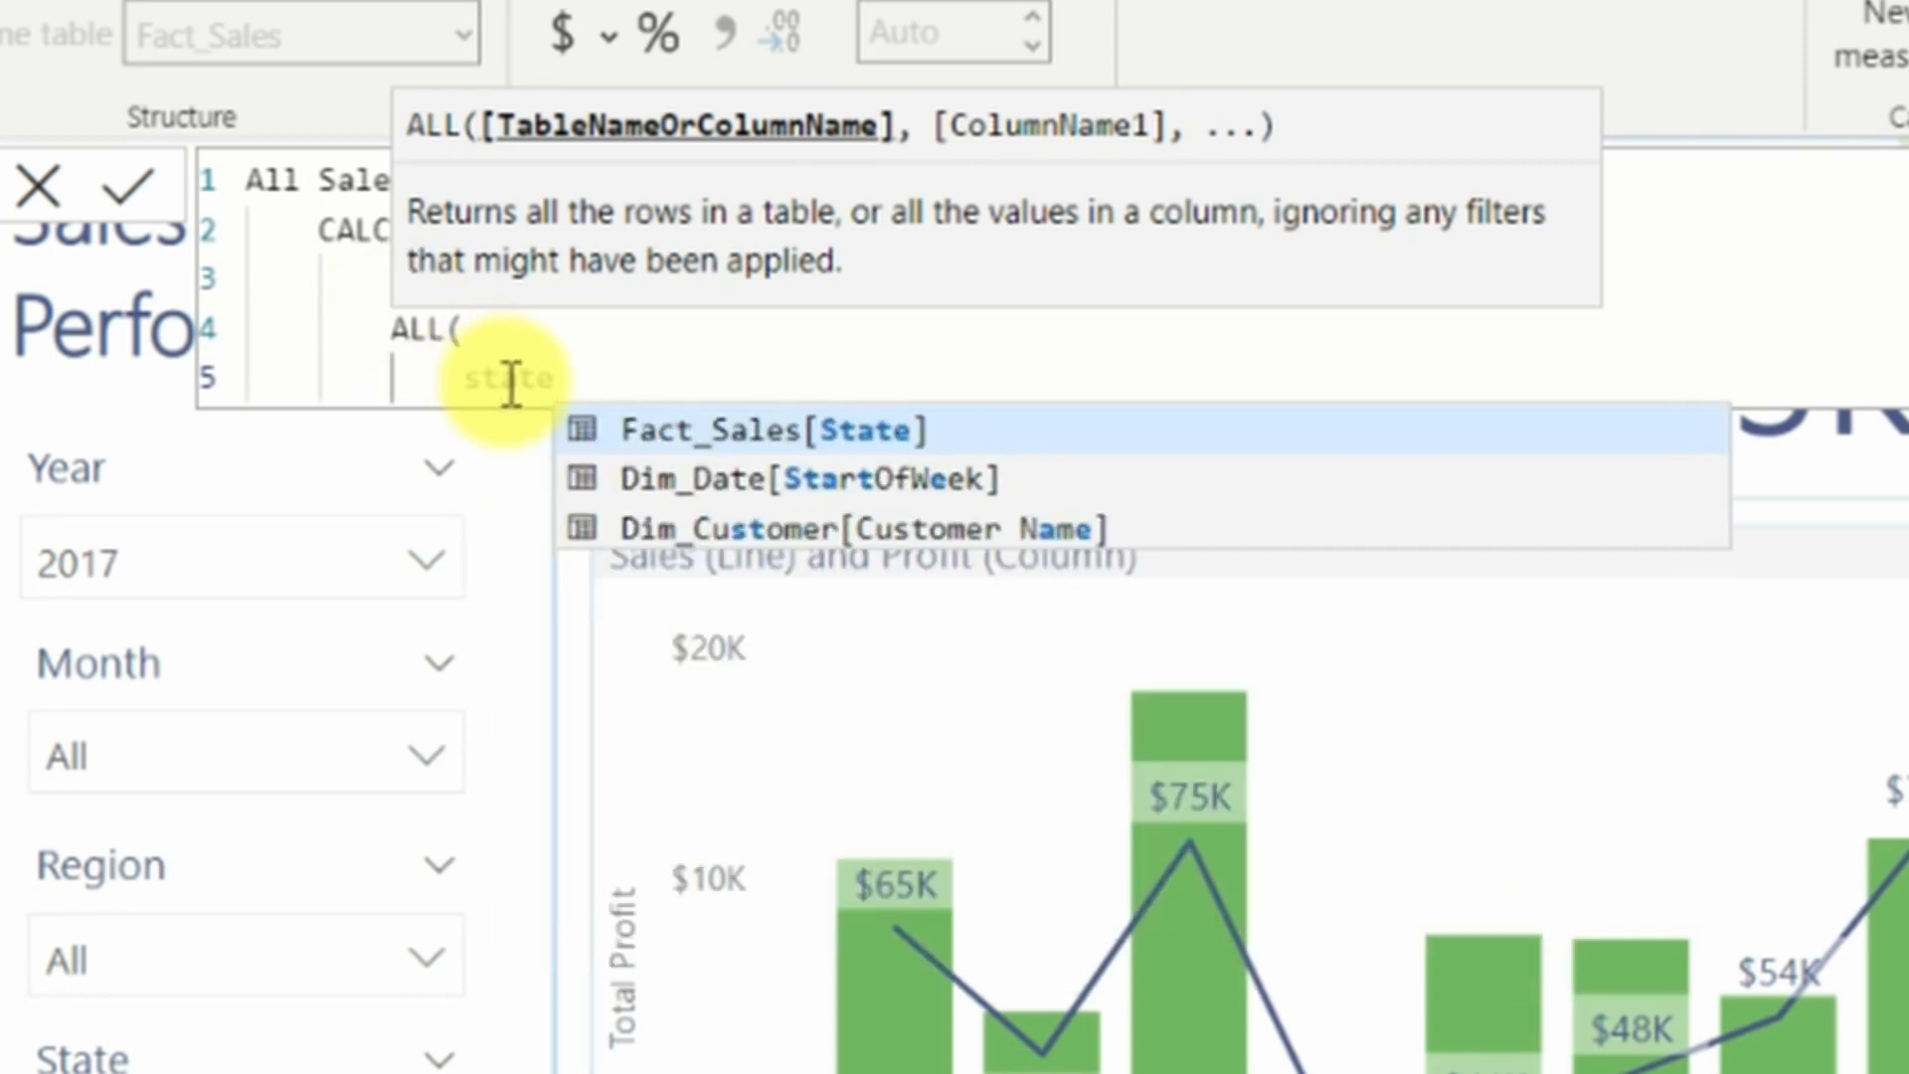
key("Tab")
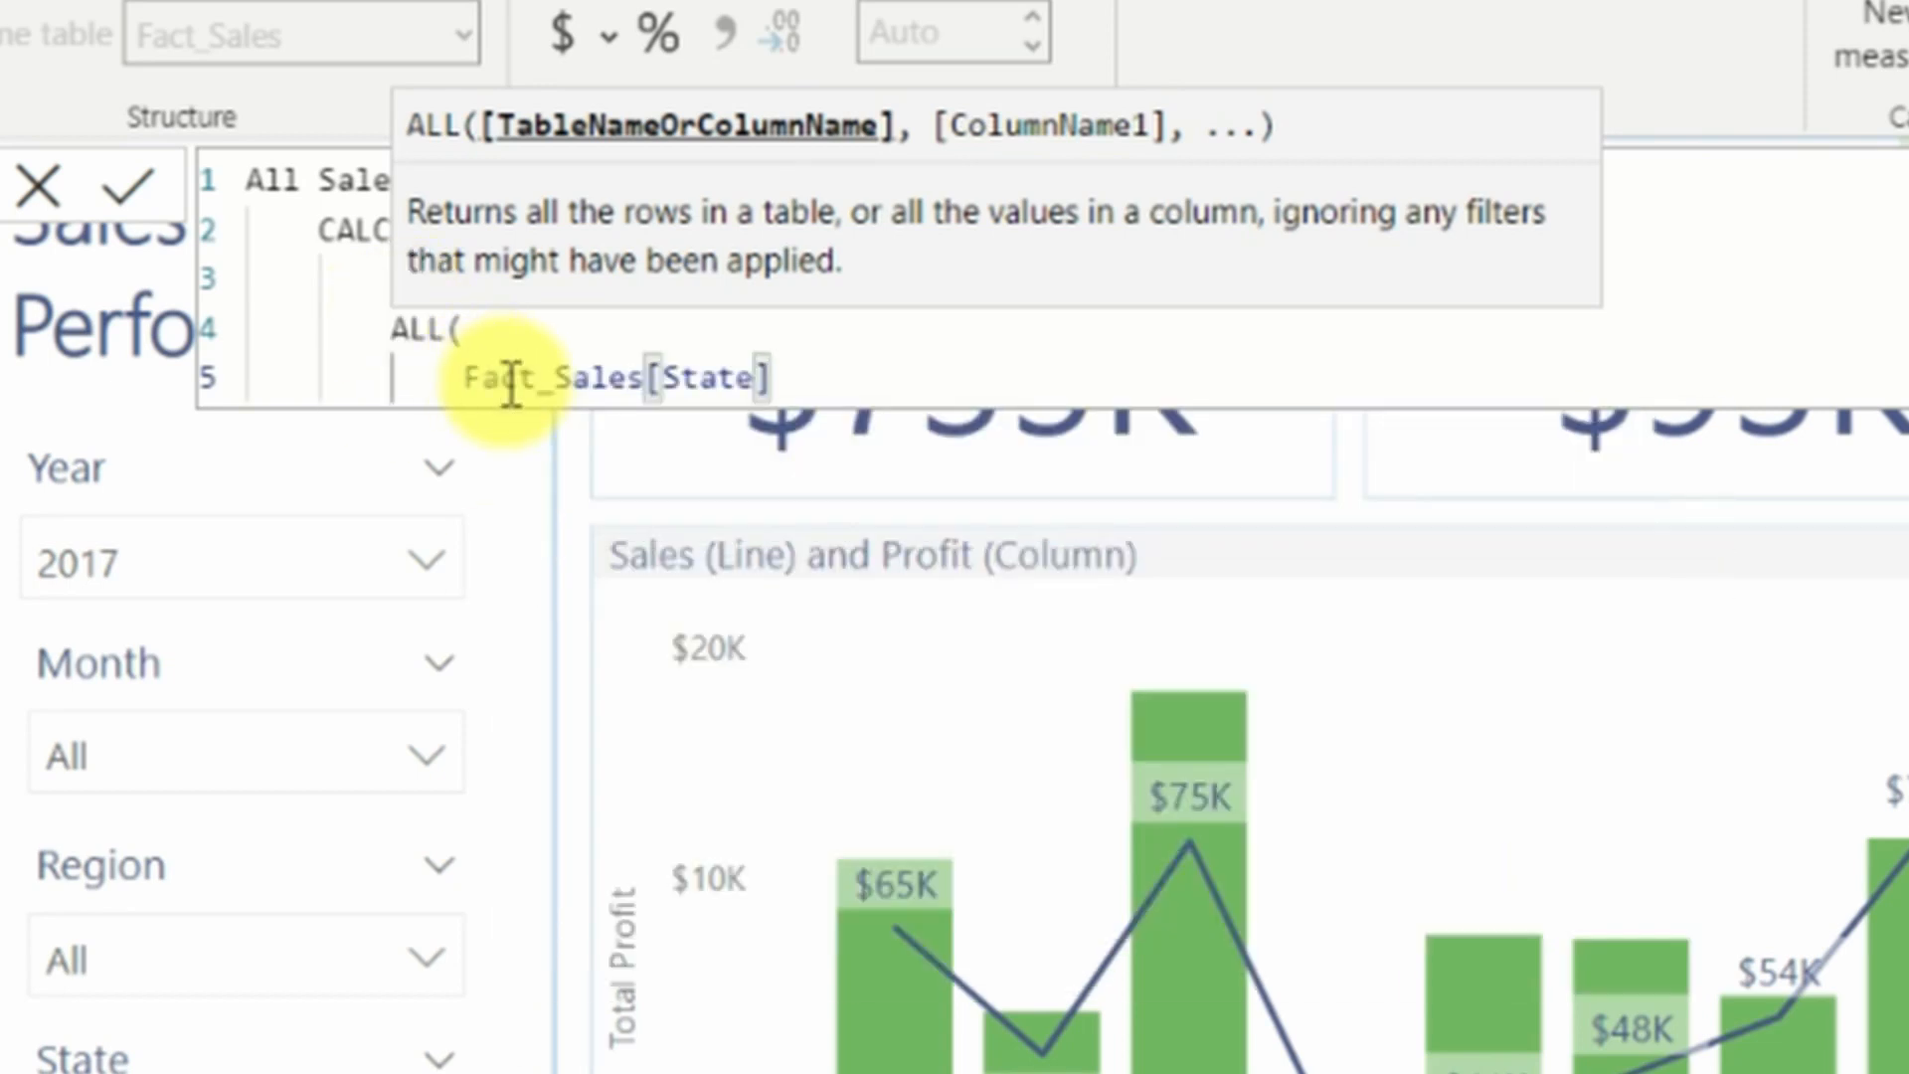
type(")")
key("Return")
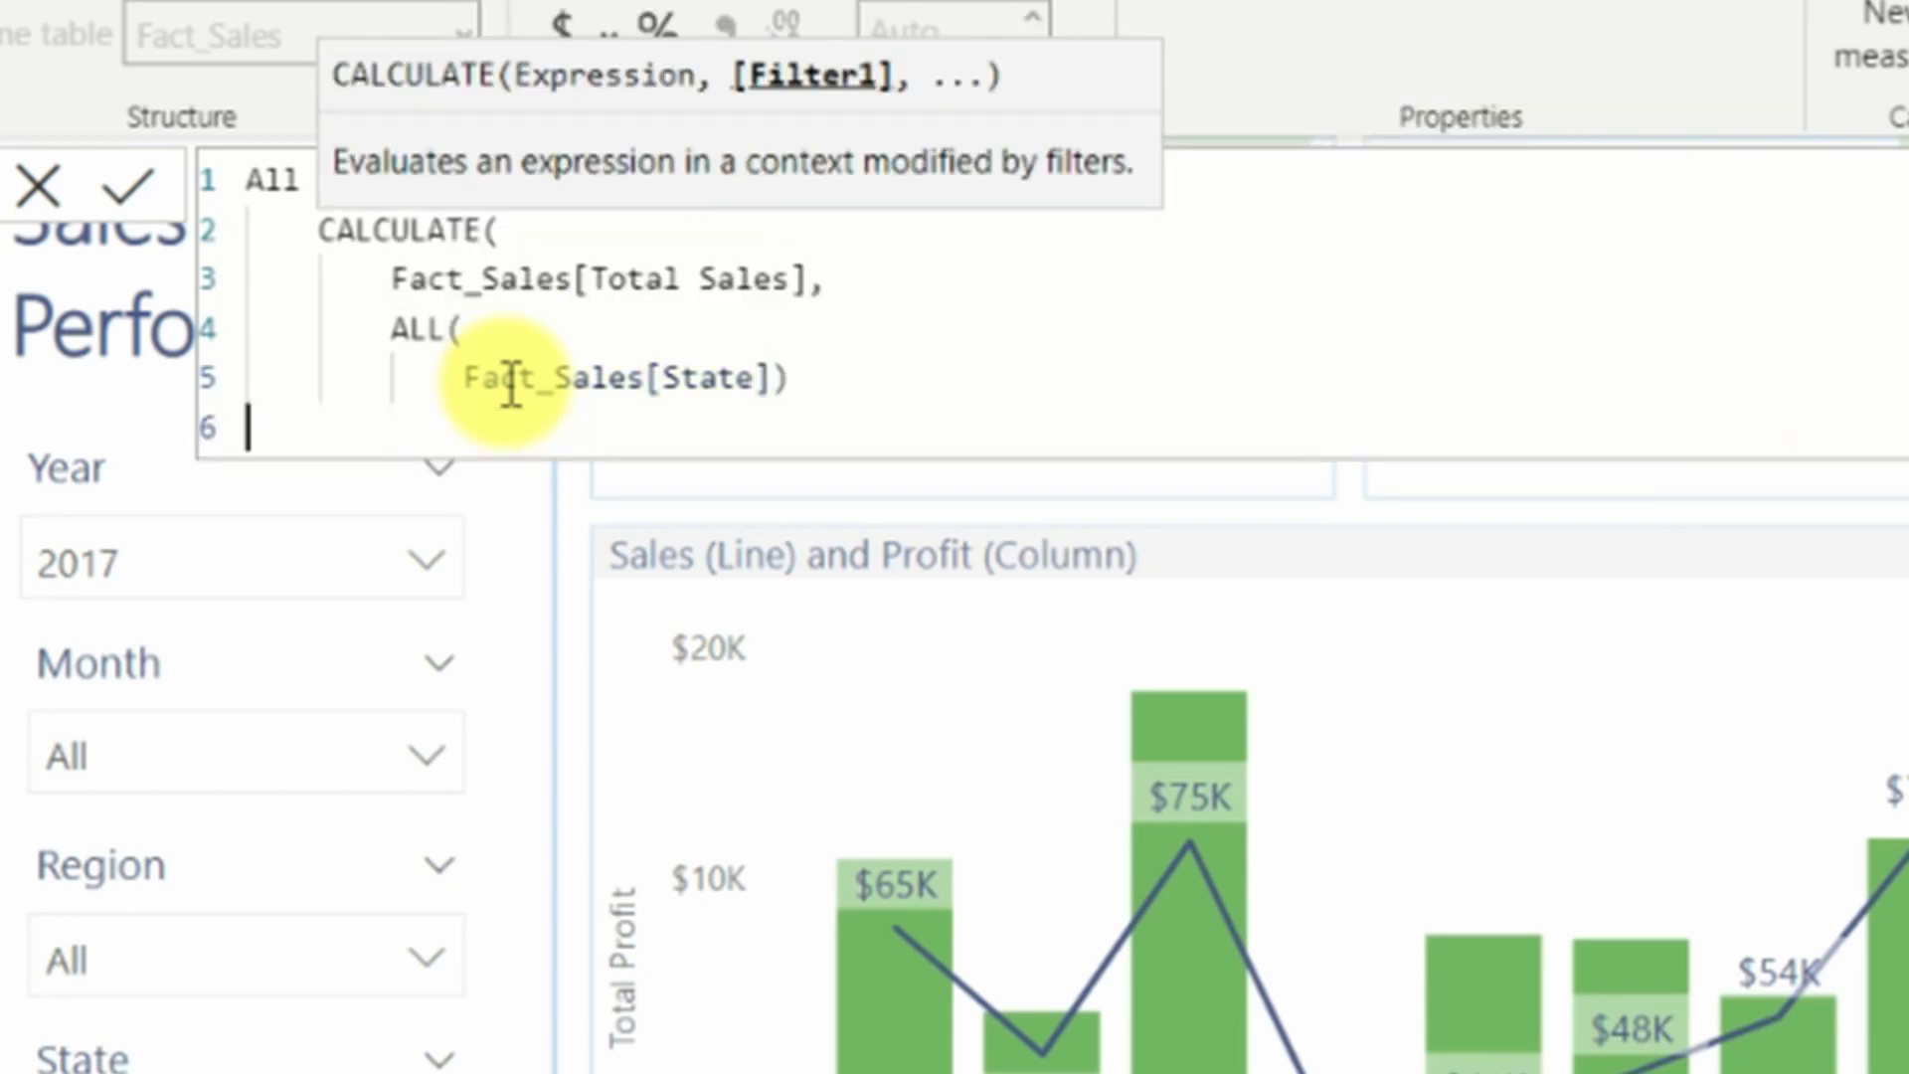
type(")")
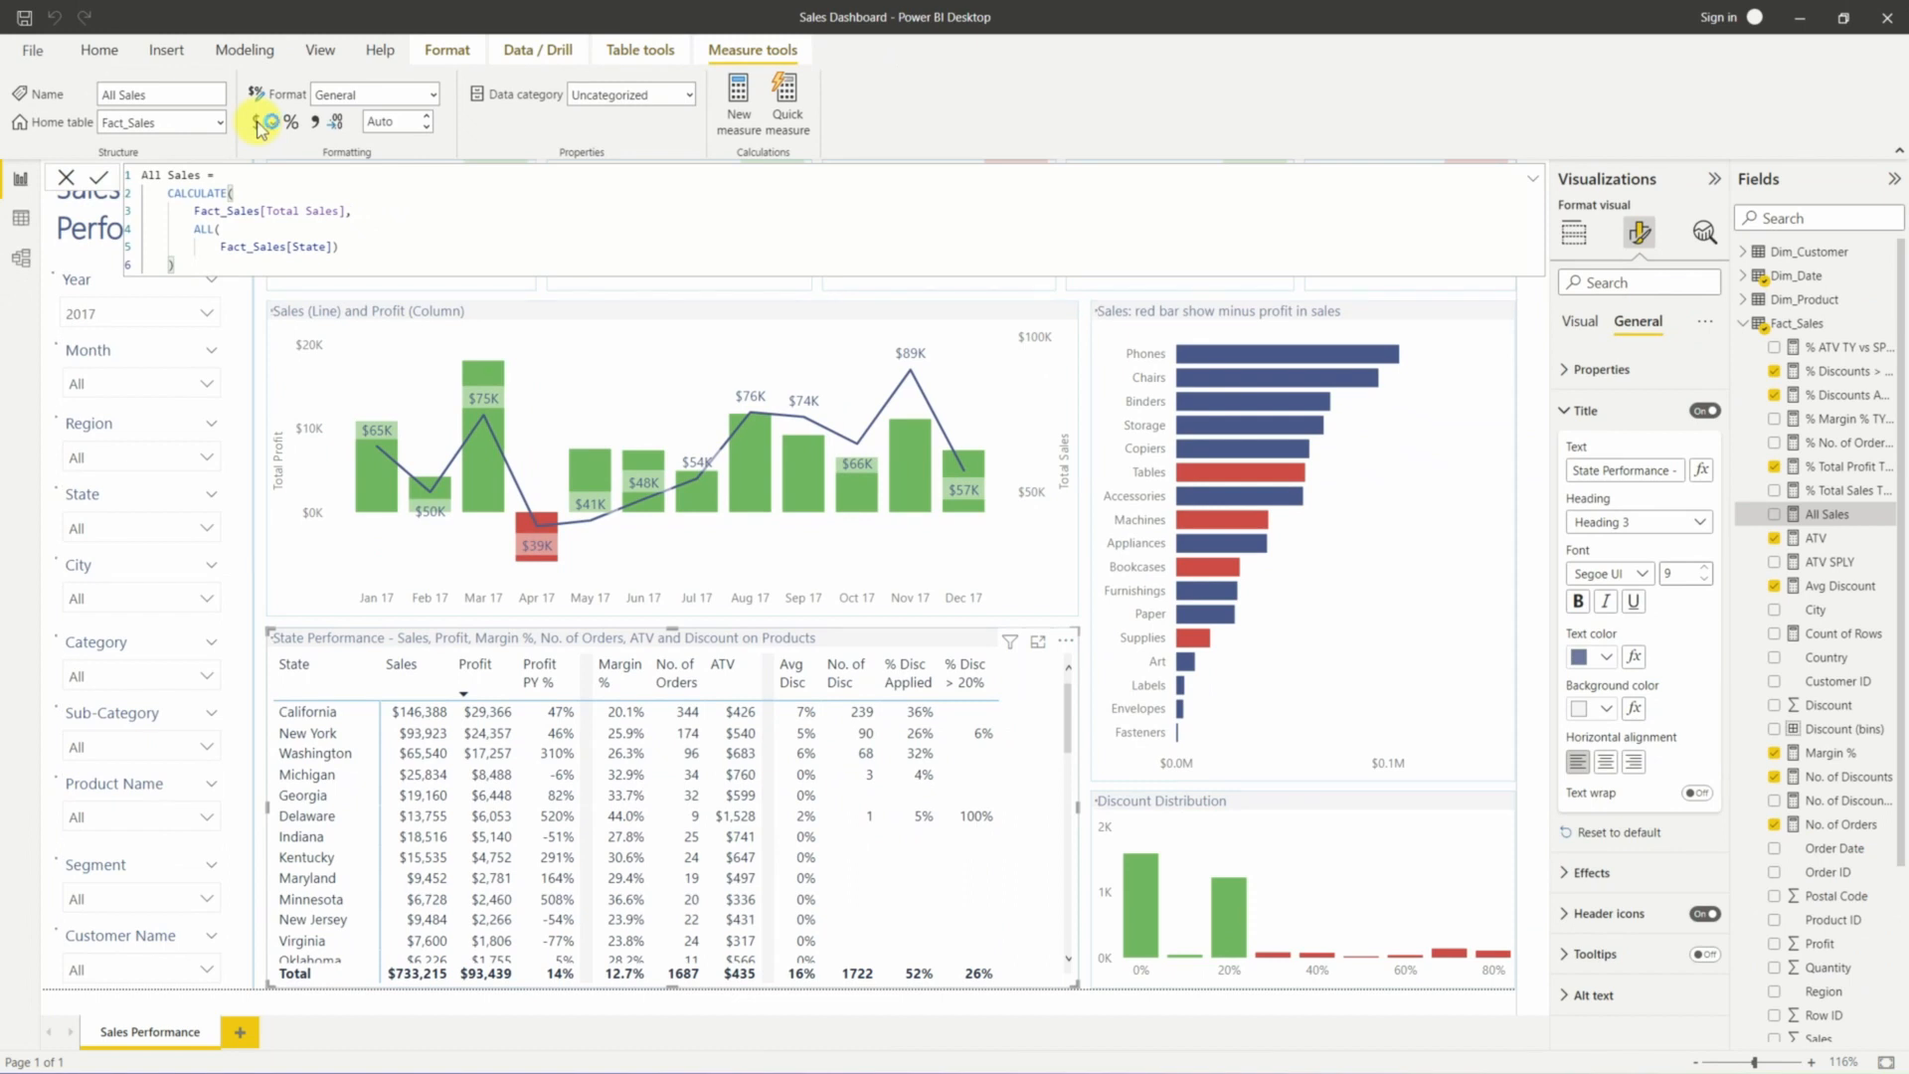
Place the All Sales measure directly after Sales in the state table's values and set it to 2 decimal places.
left_click_drag(1840, 517, 1651, 665)
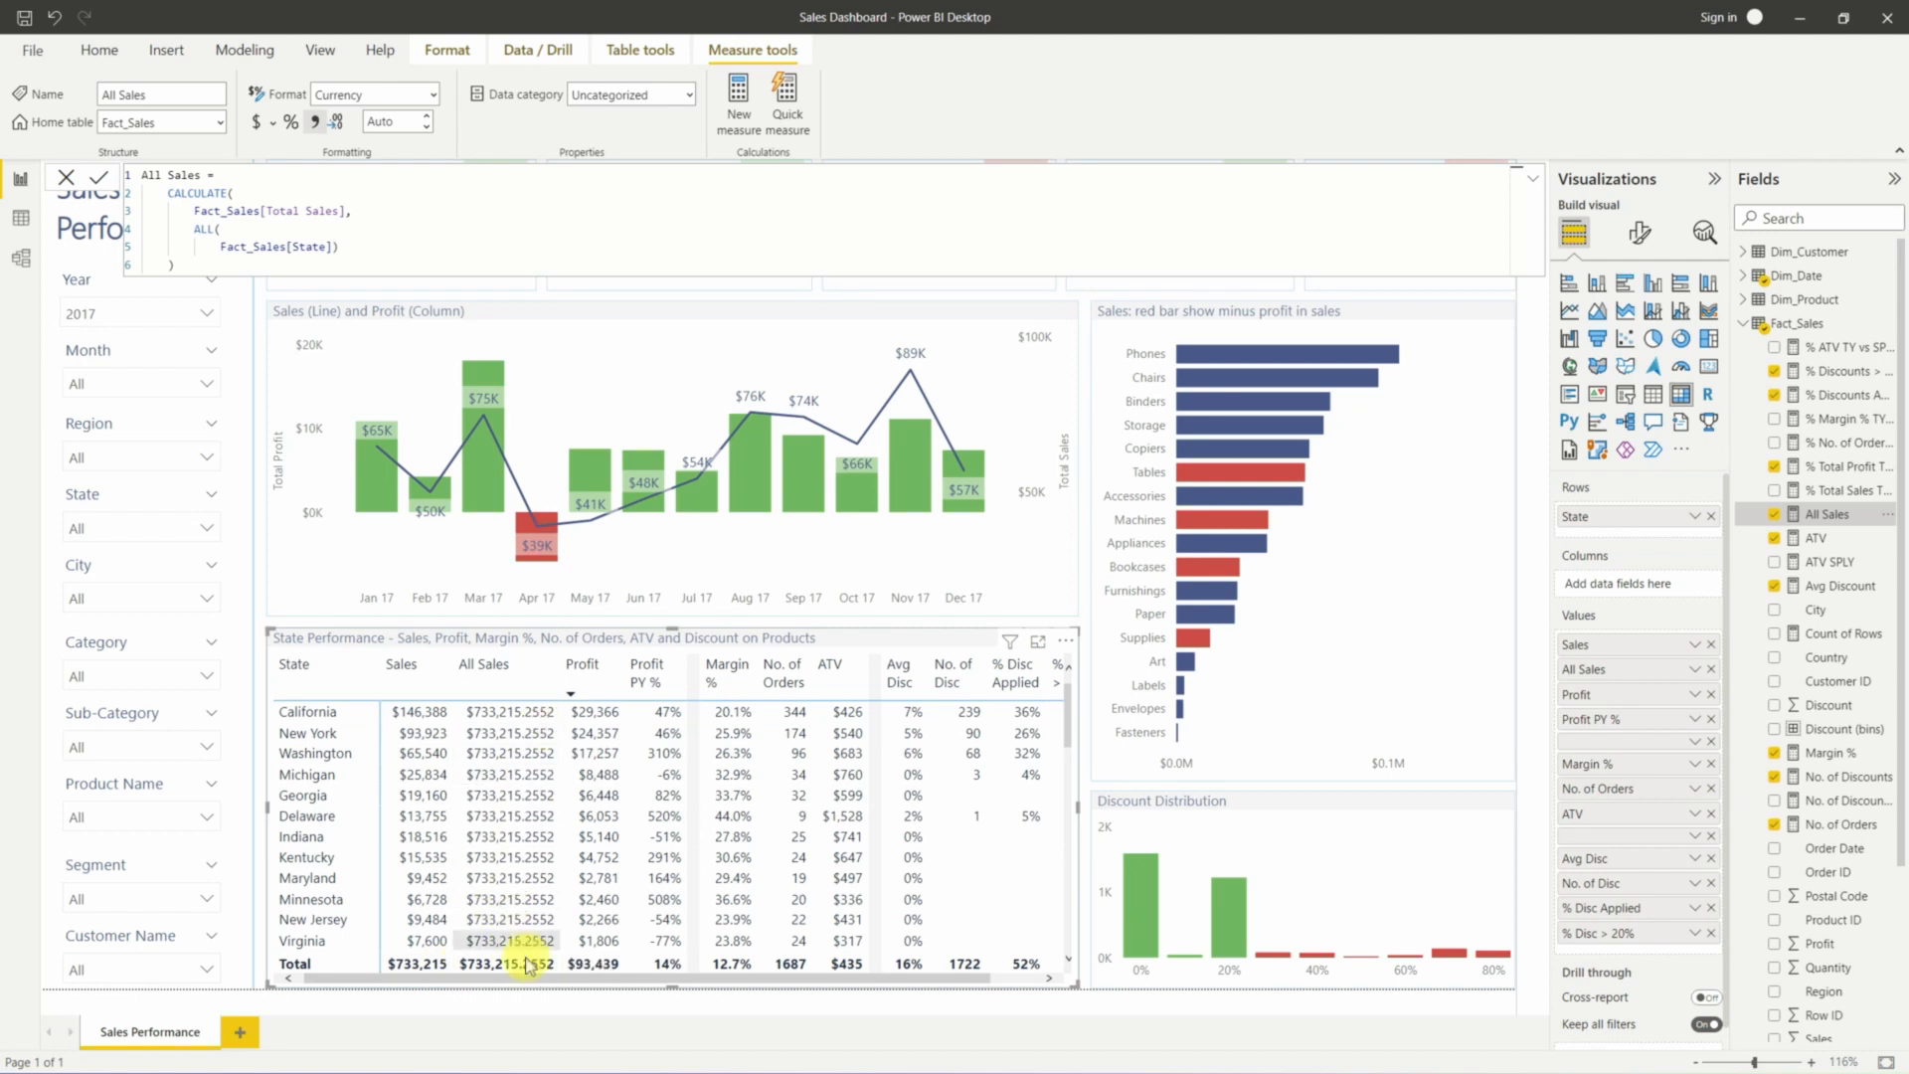
left_click(397, 123)
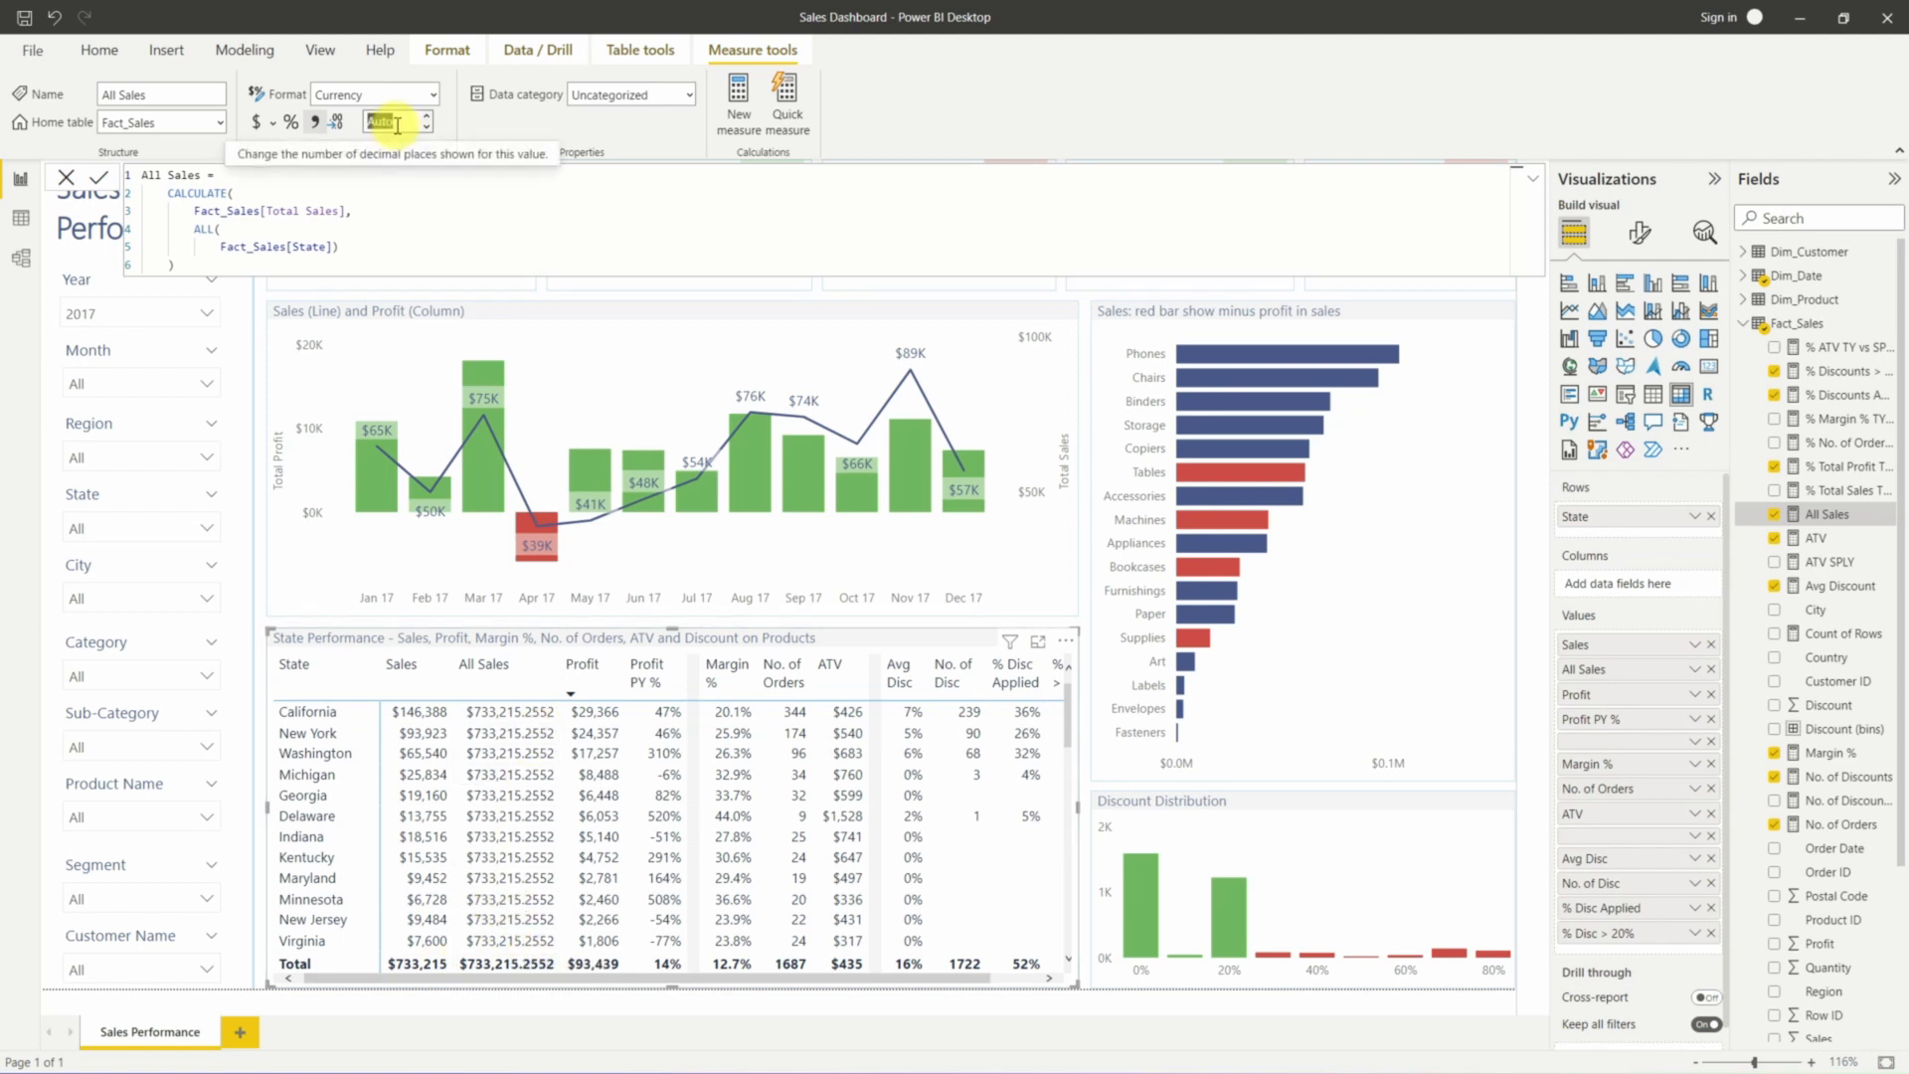
type("2")
key("Return")
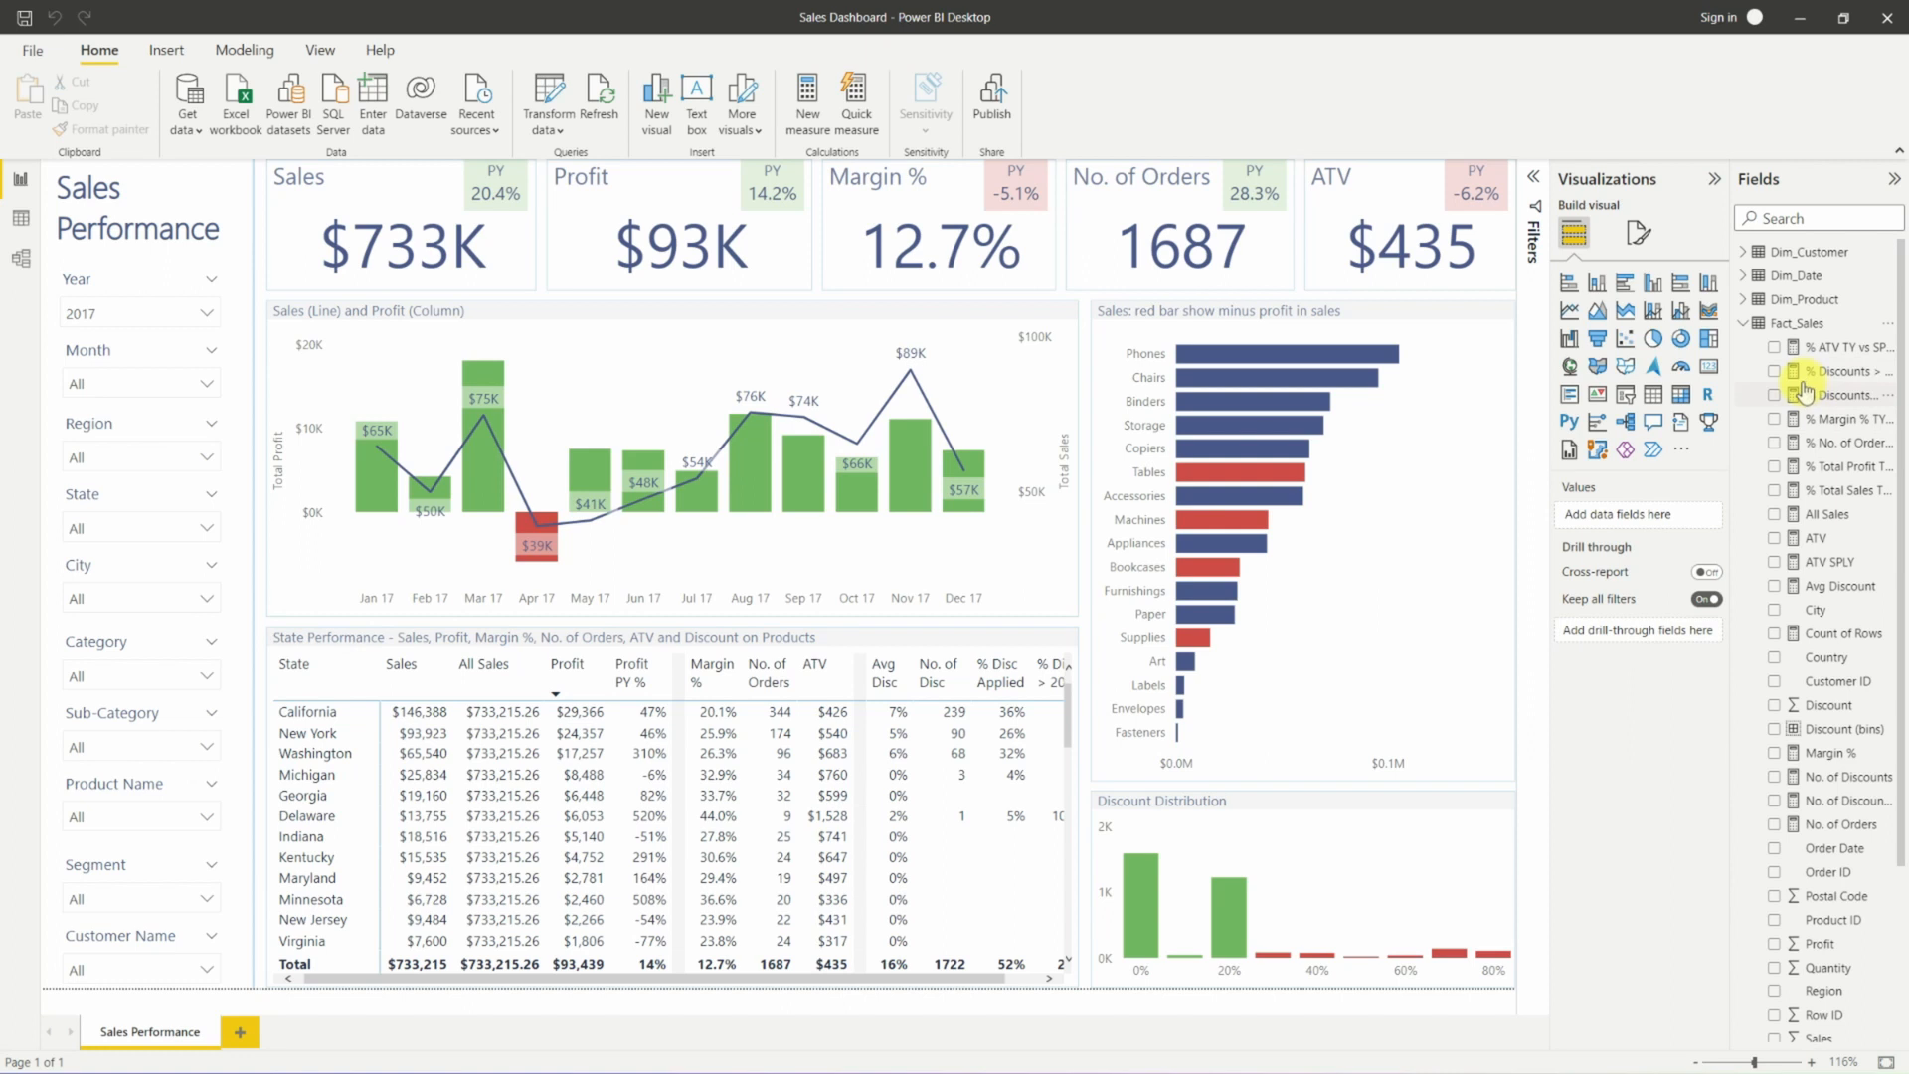
Create a new measure in the Fact_Sales table and name it "% Sales".
left_click(1893, 328)
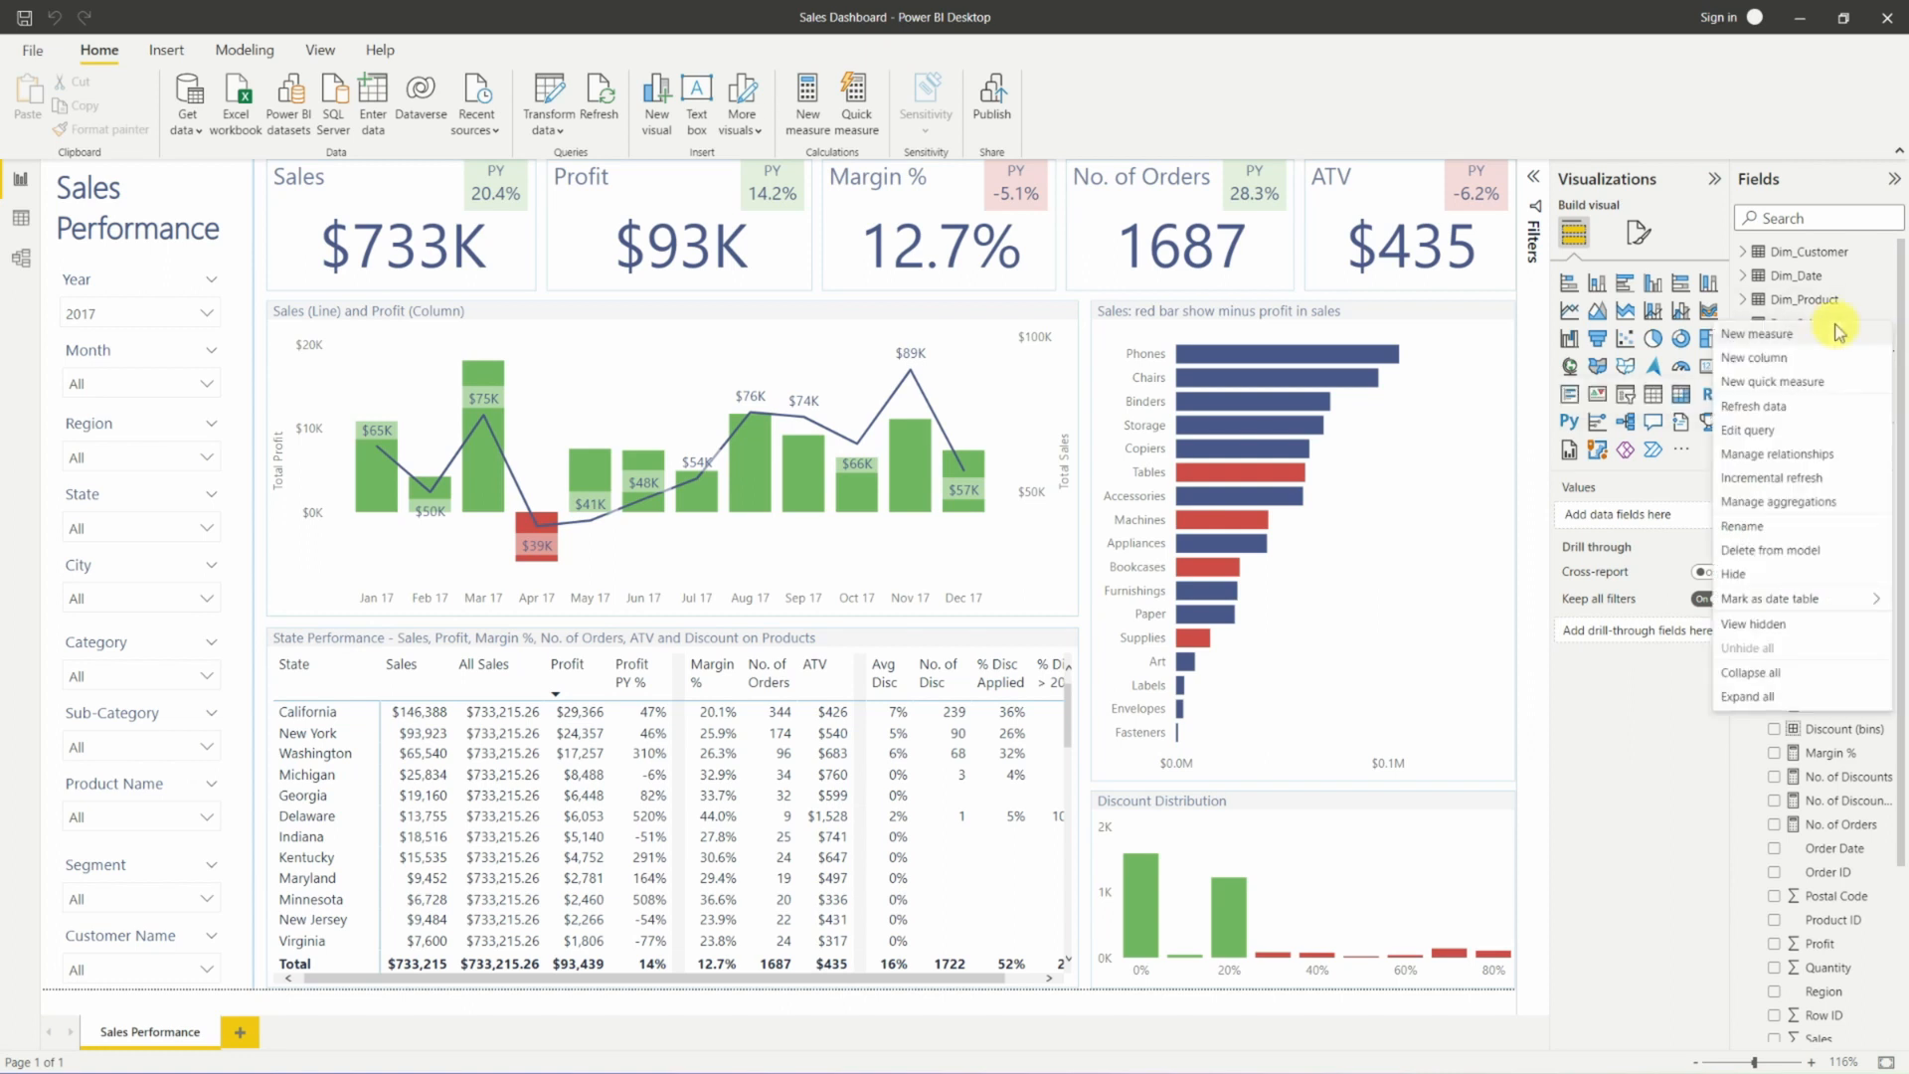
left_click(1789, 334)
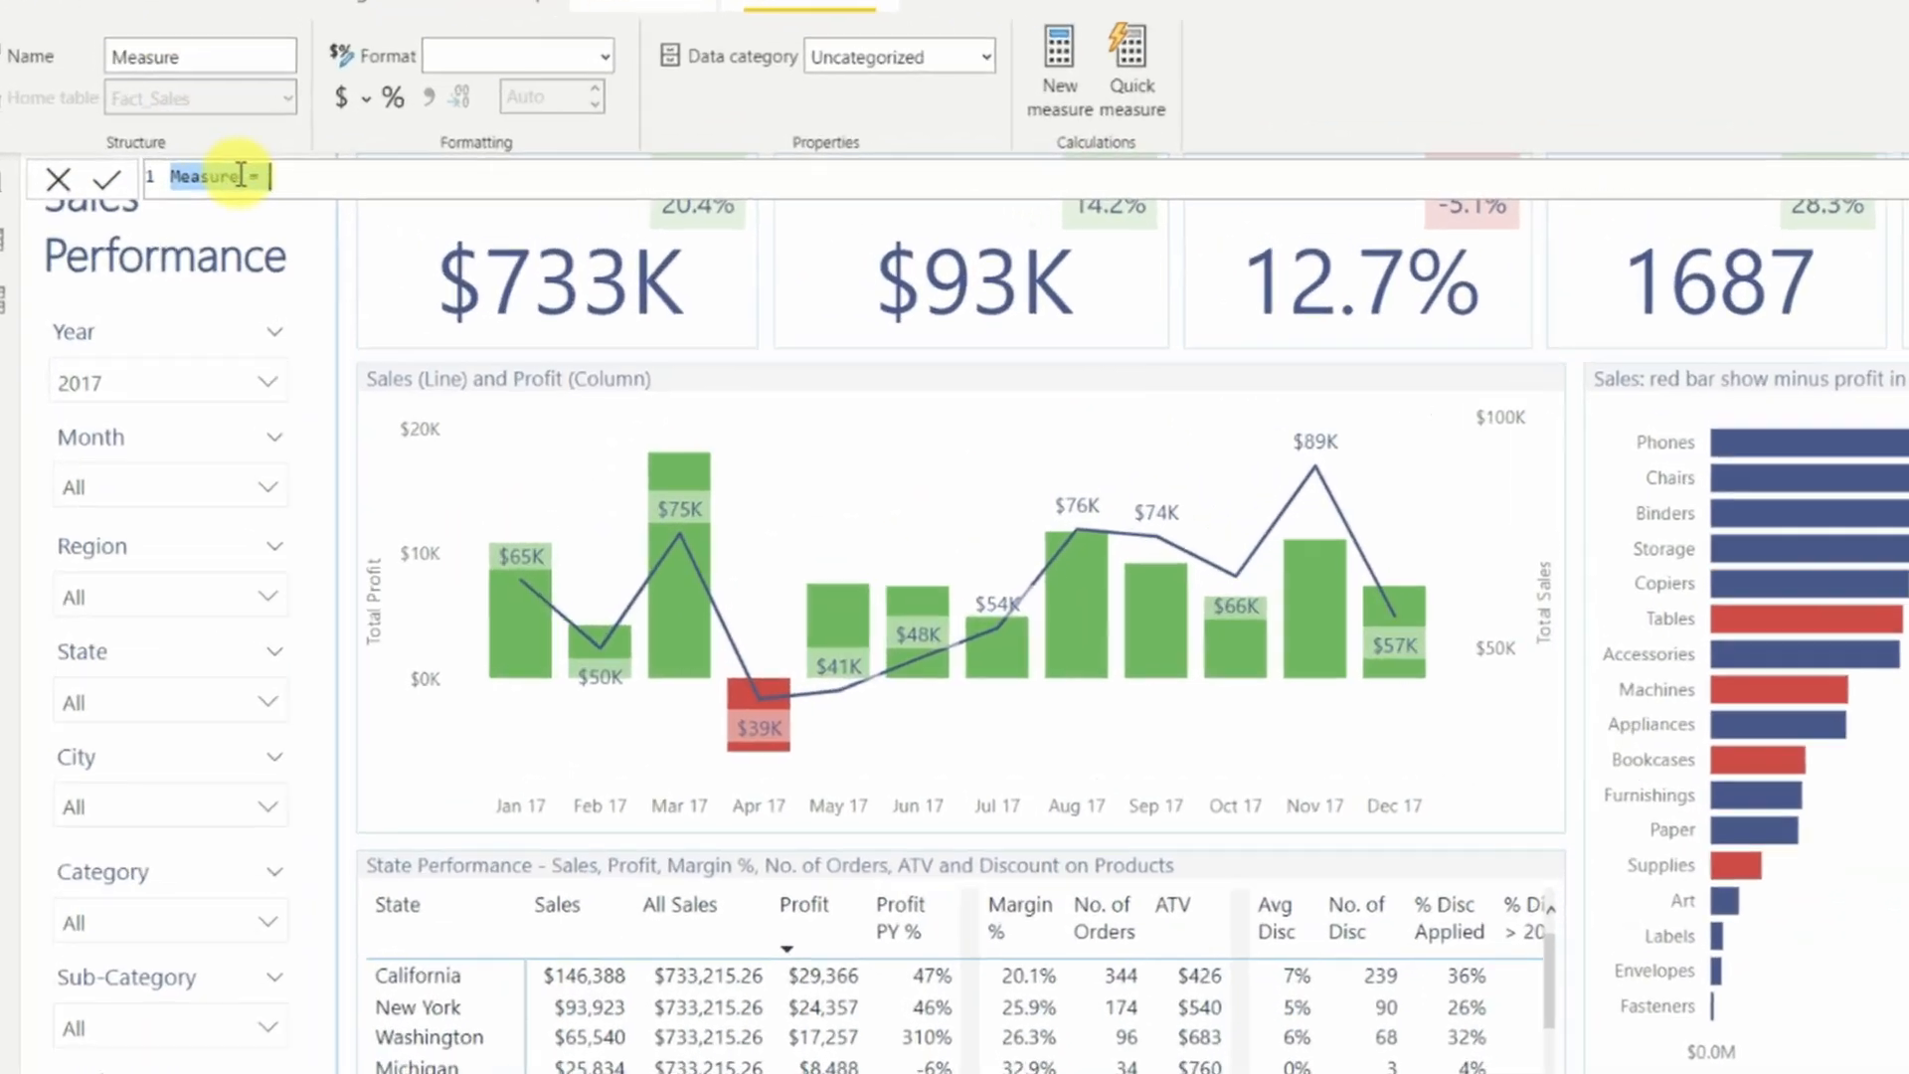
double_click(241, 176)
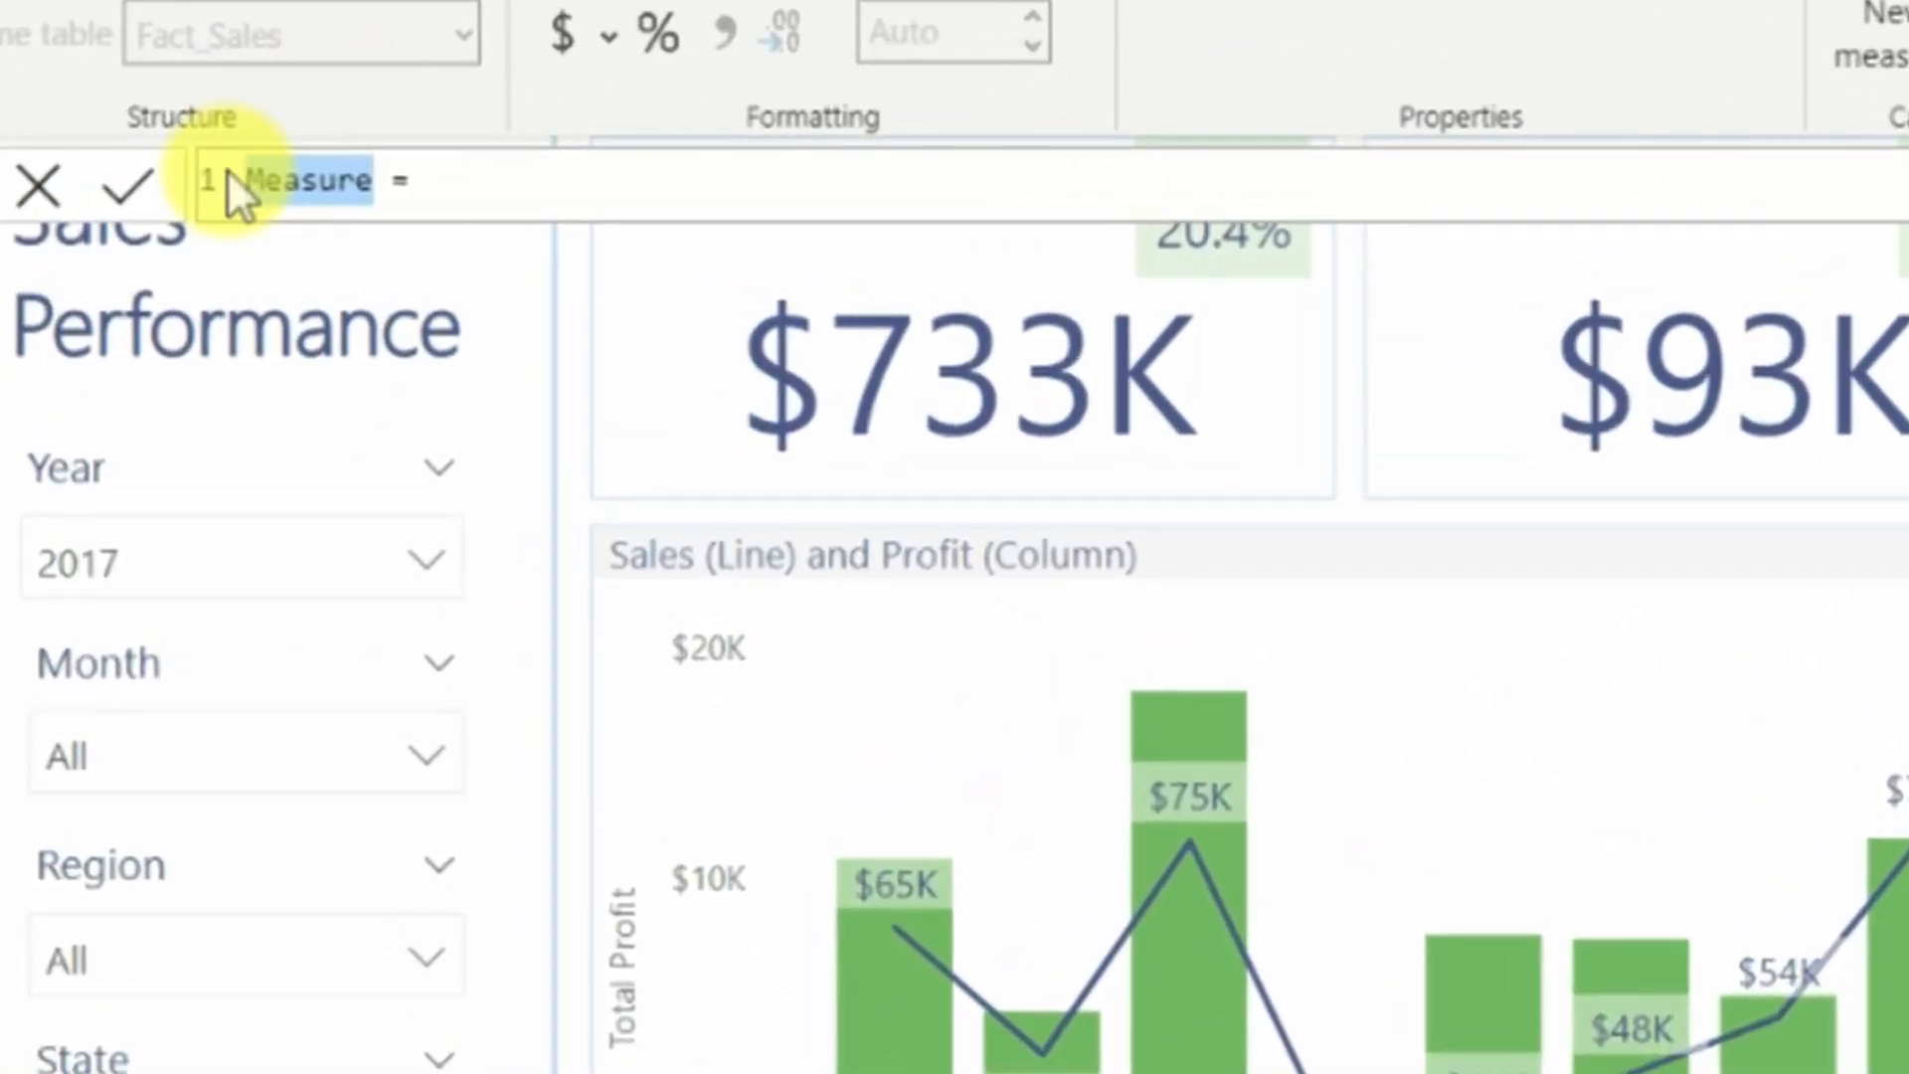
type("% Sale")
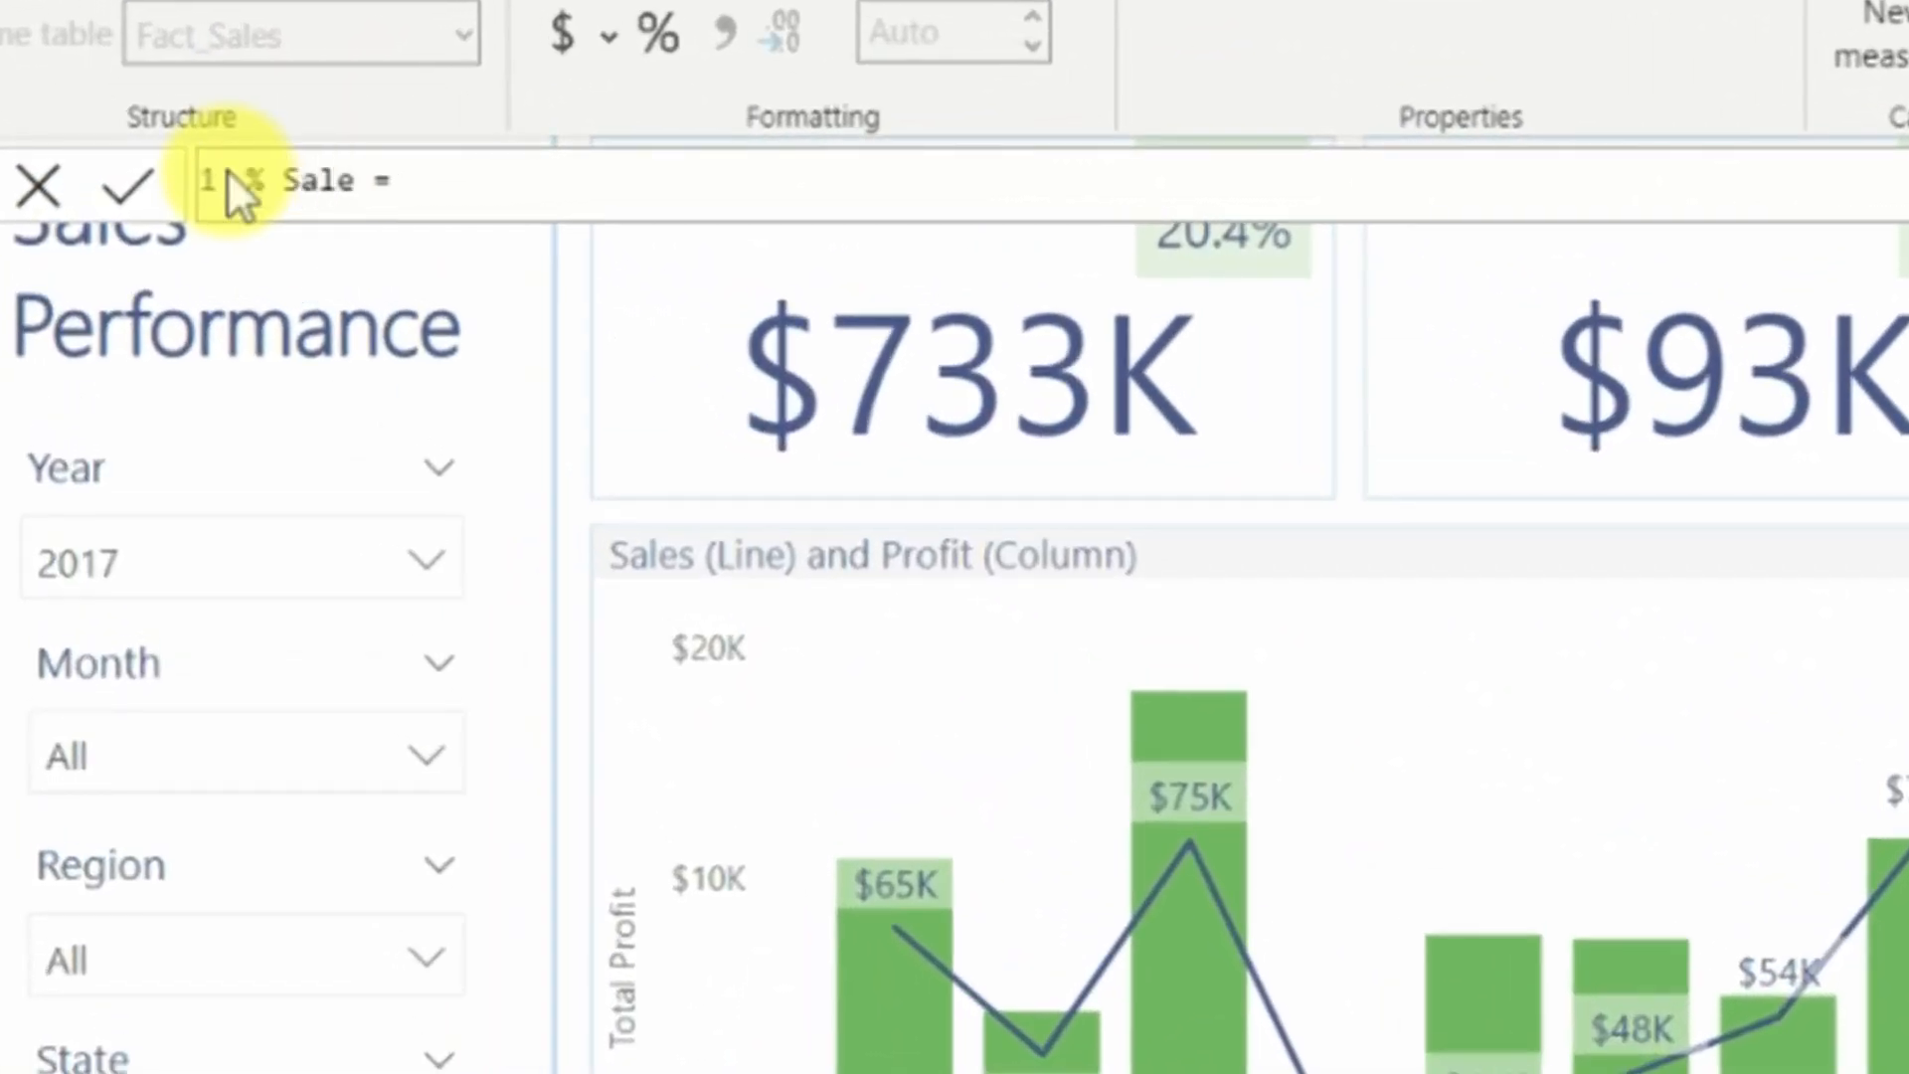
type("s")
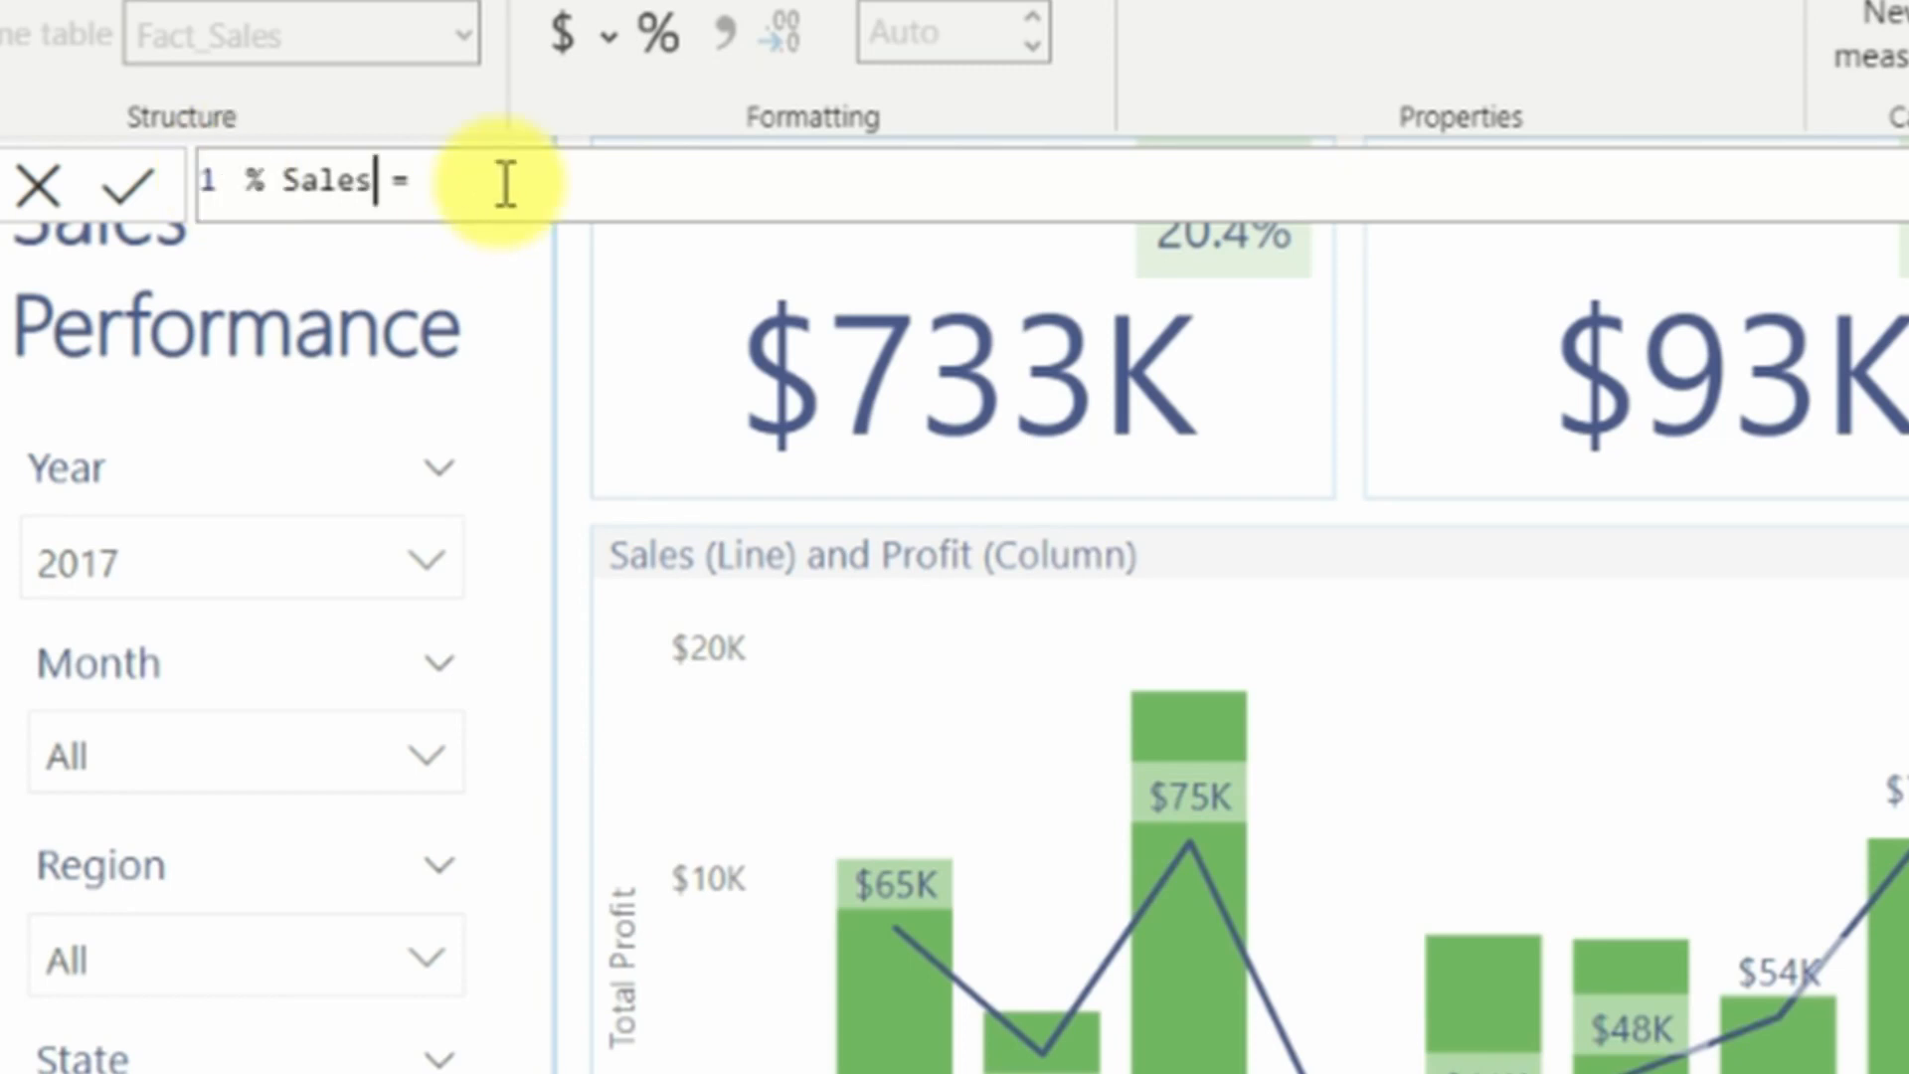
Begin the % Sales formula with a DIVIDE function on its own line, leaving an indented line for its arguments.
key("End")
key("shift+Return")
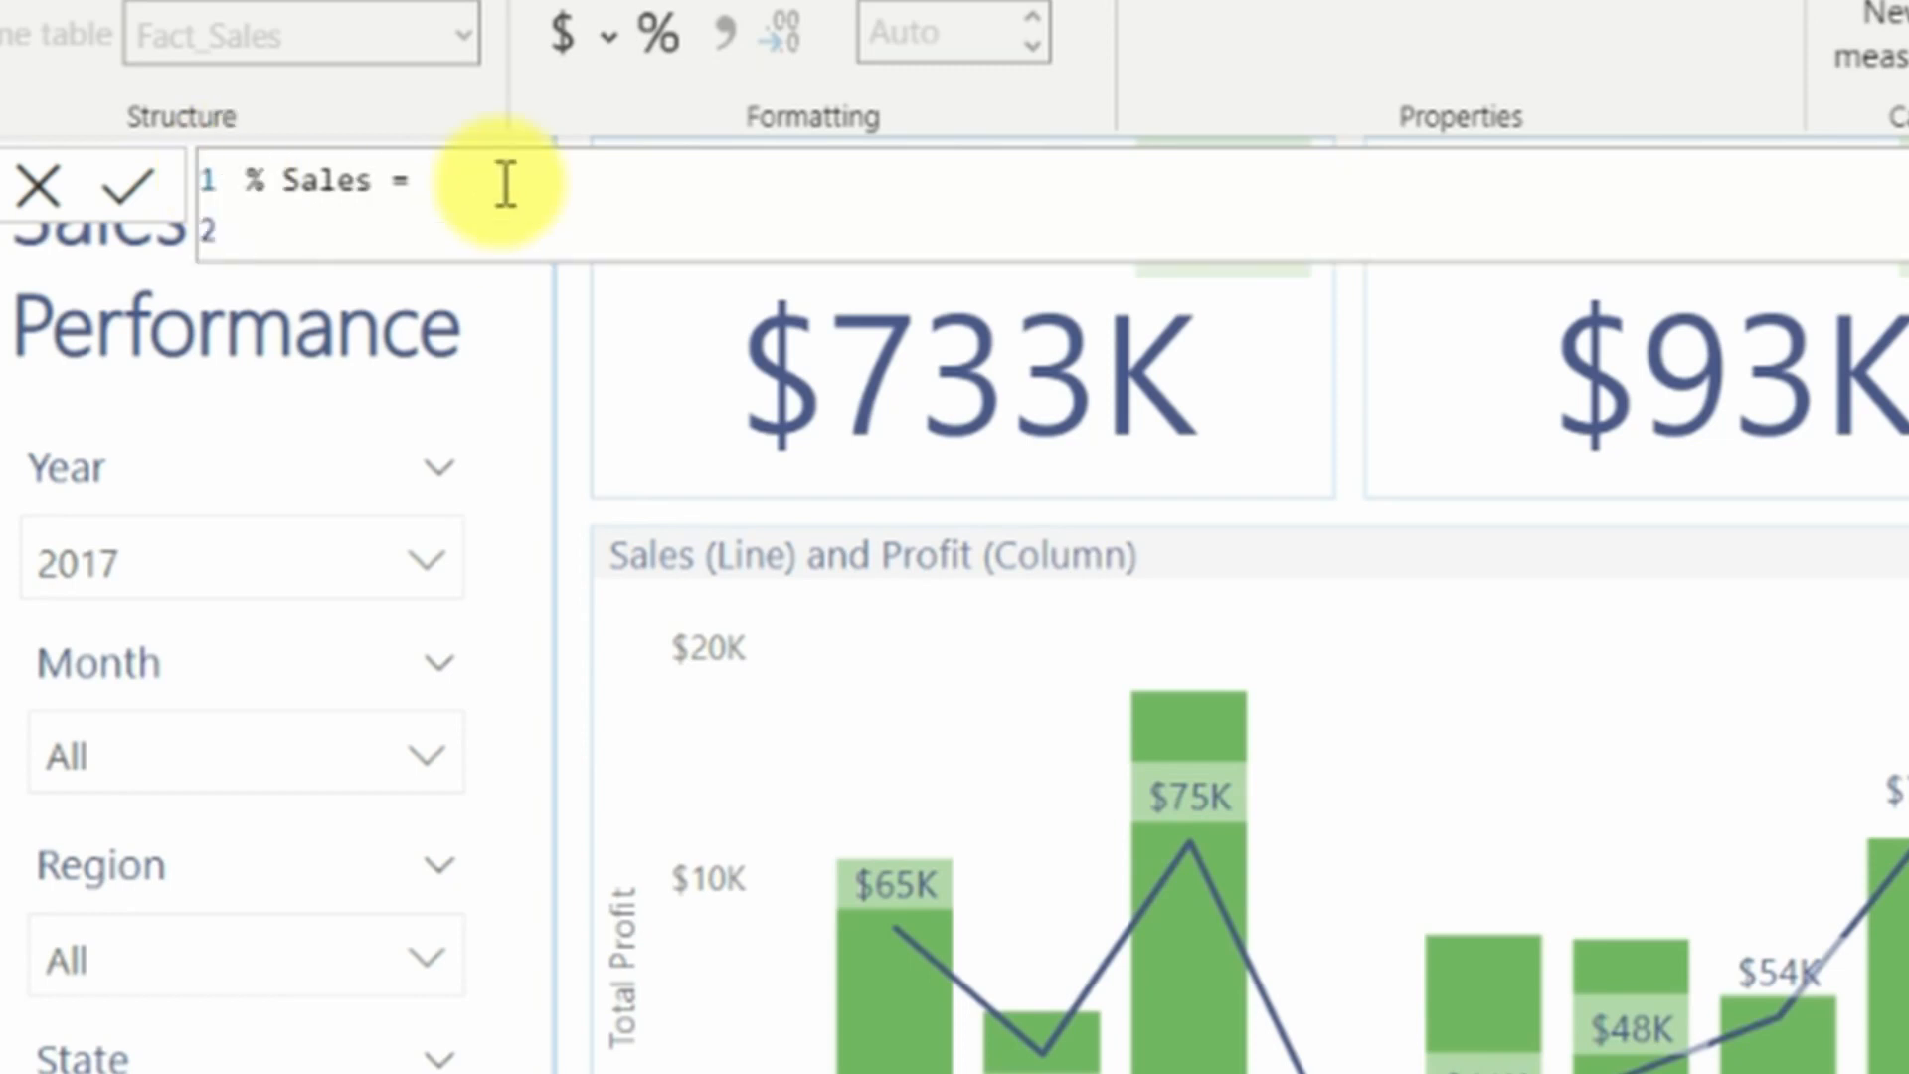
type("DIVIDE(")
key("shift+Return")
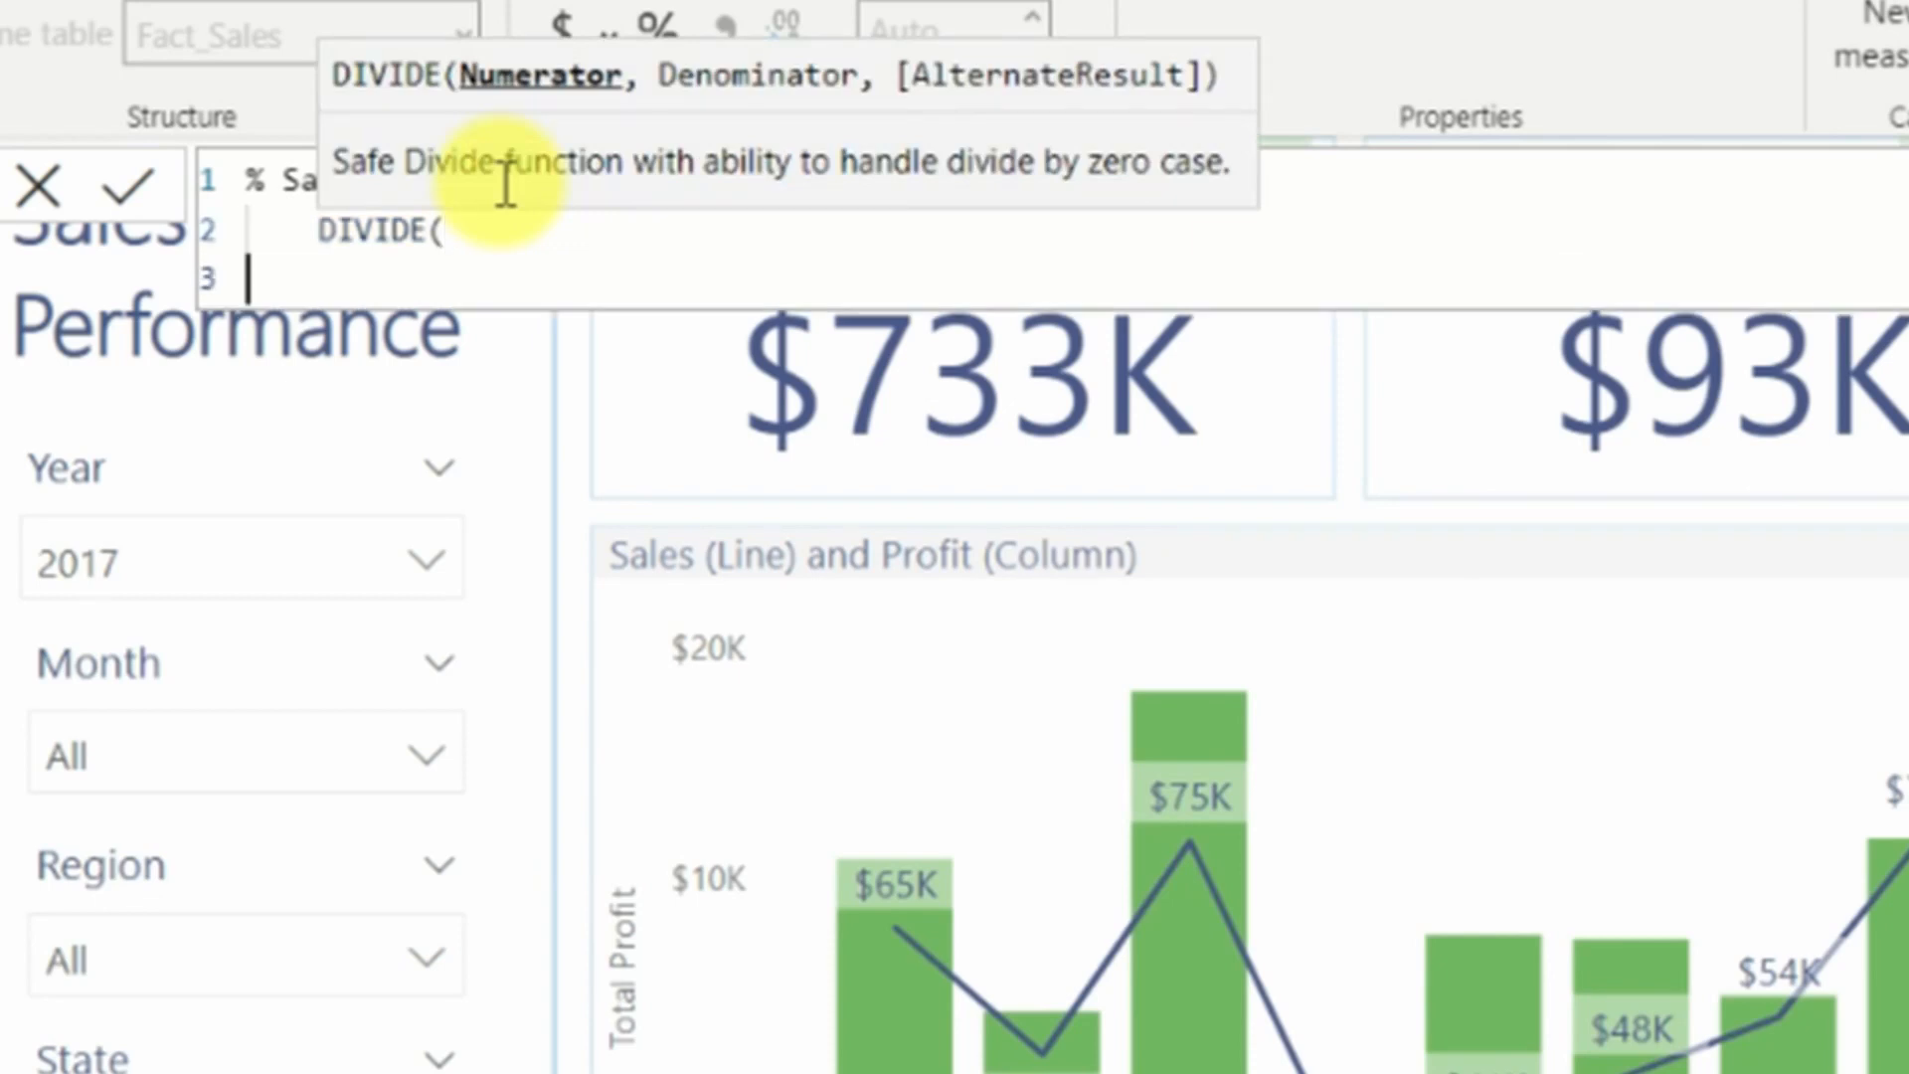
key("Tab")
key("Tab")
Set Fact_Sales[Total Sales] as the DIVIDE numerator and add a comma after it.
type("T")
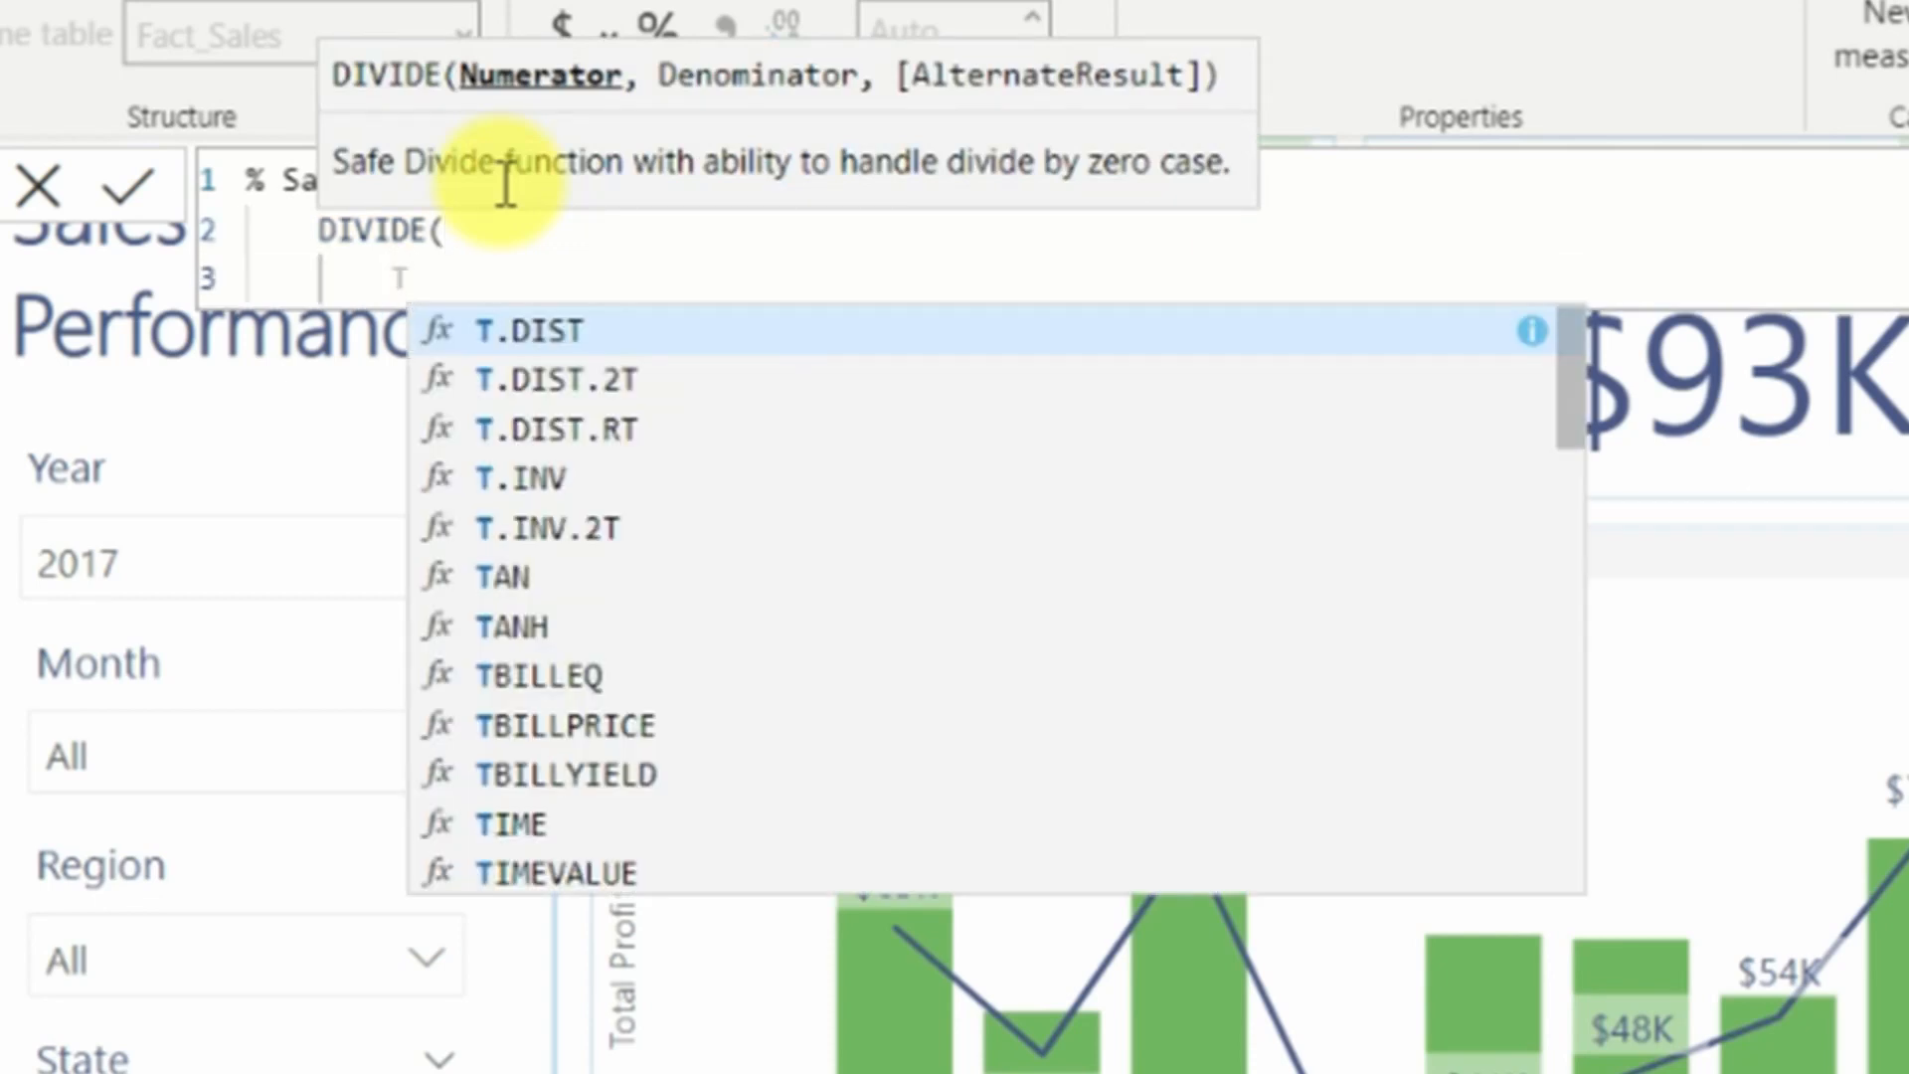
type("otal")
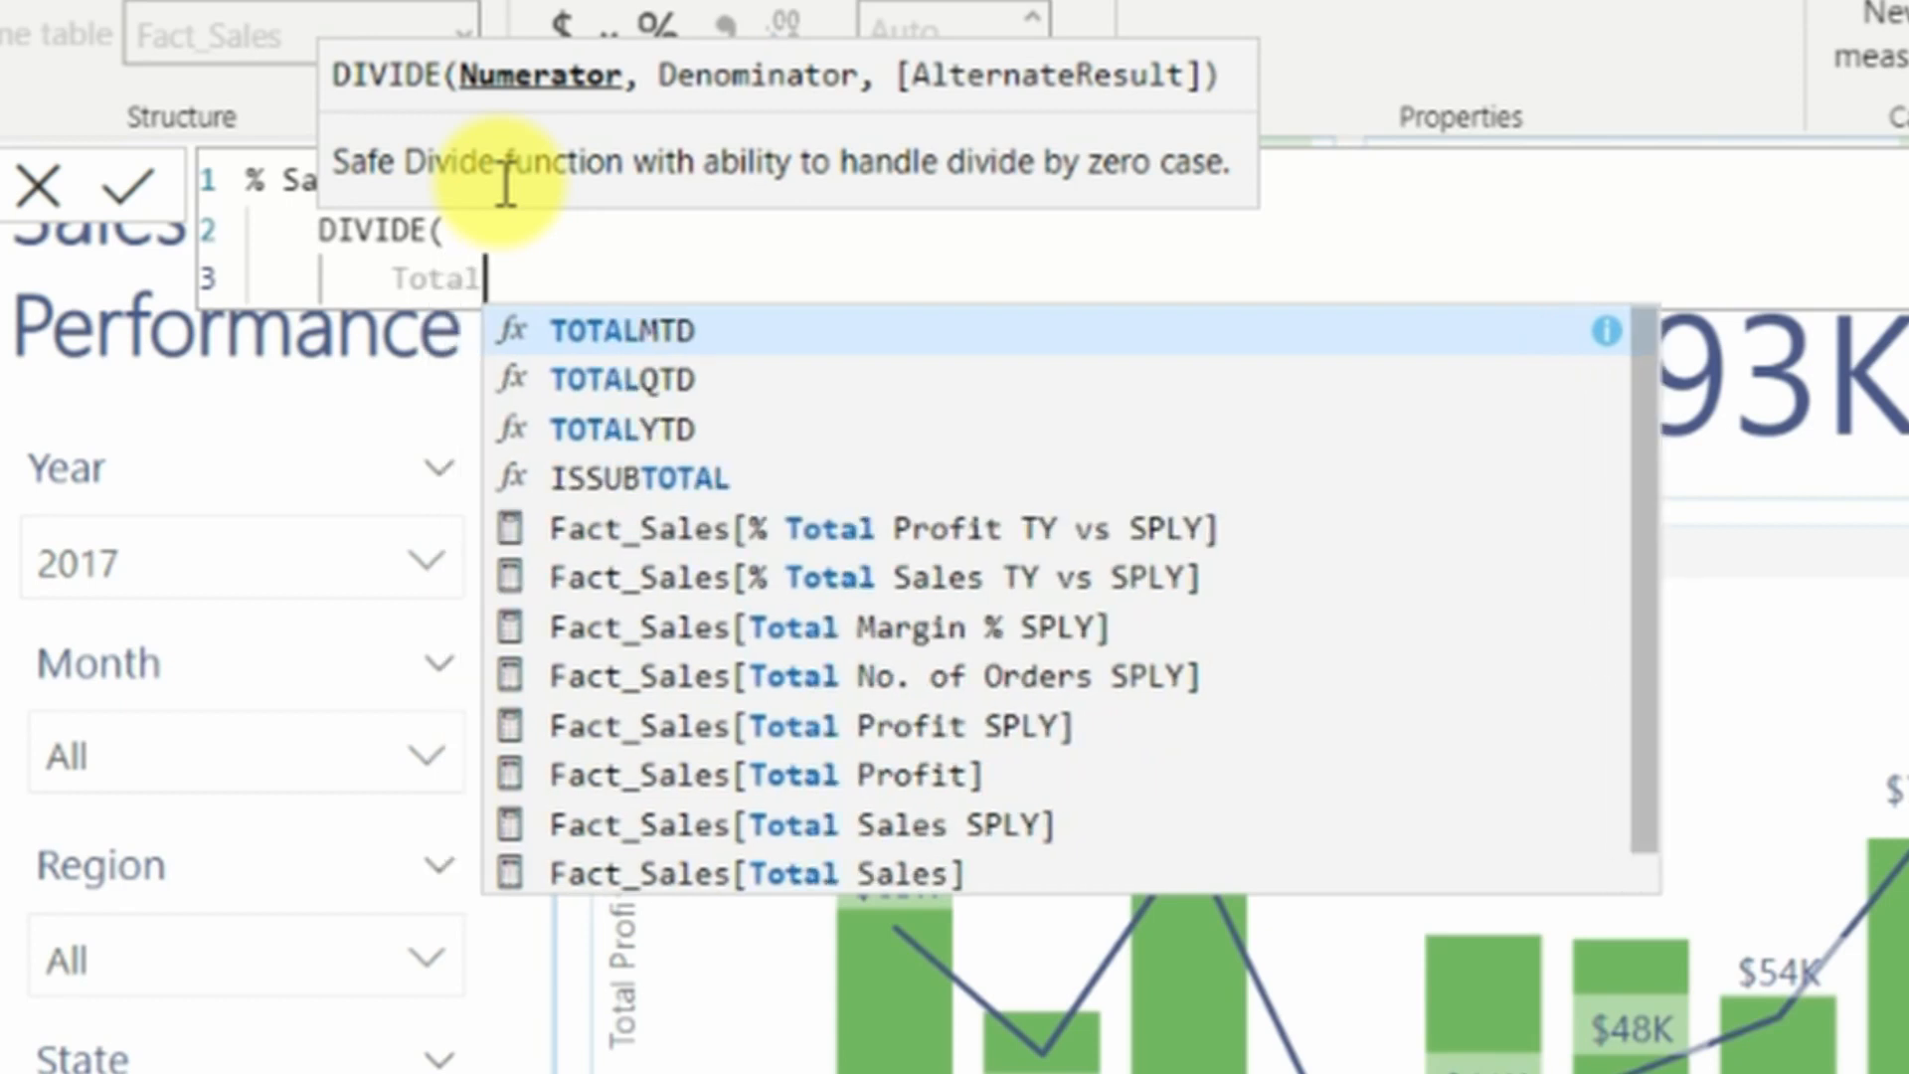
type(" s")
key("Down")
key("Down")
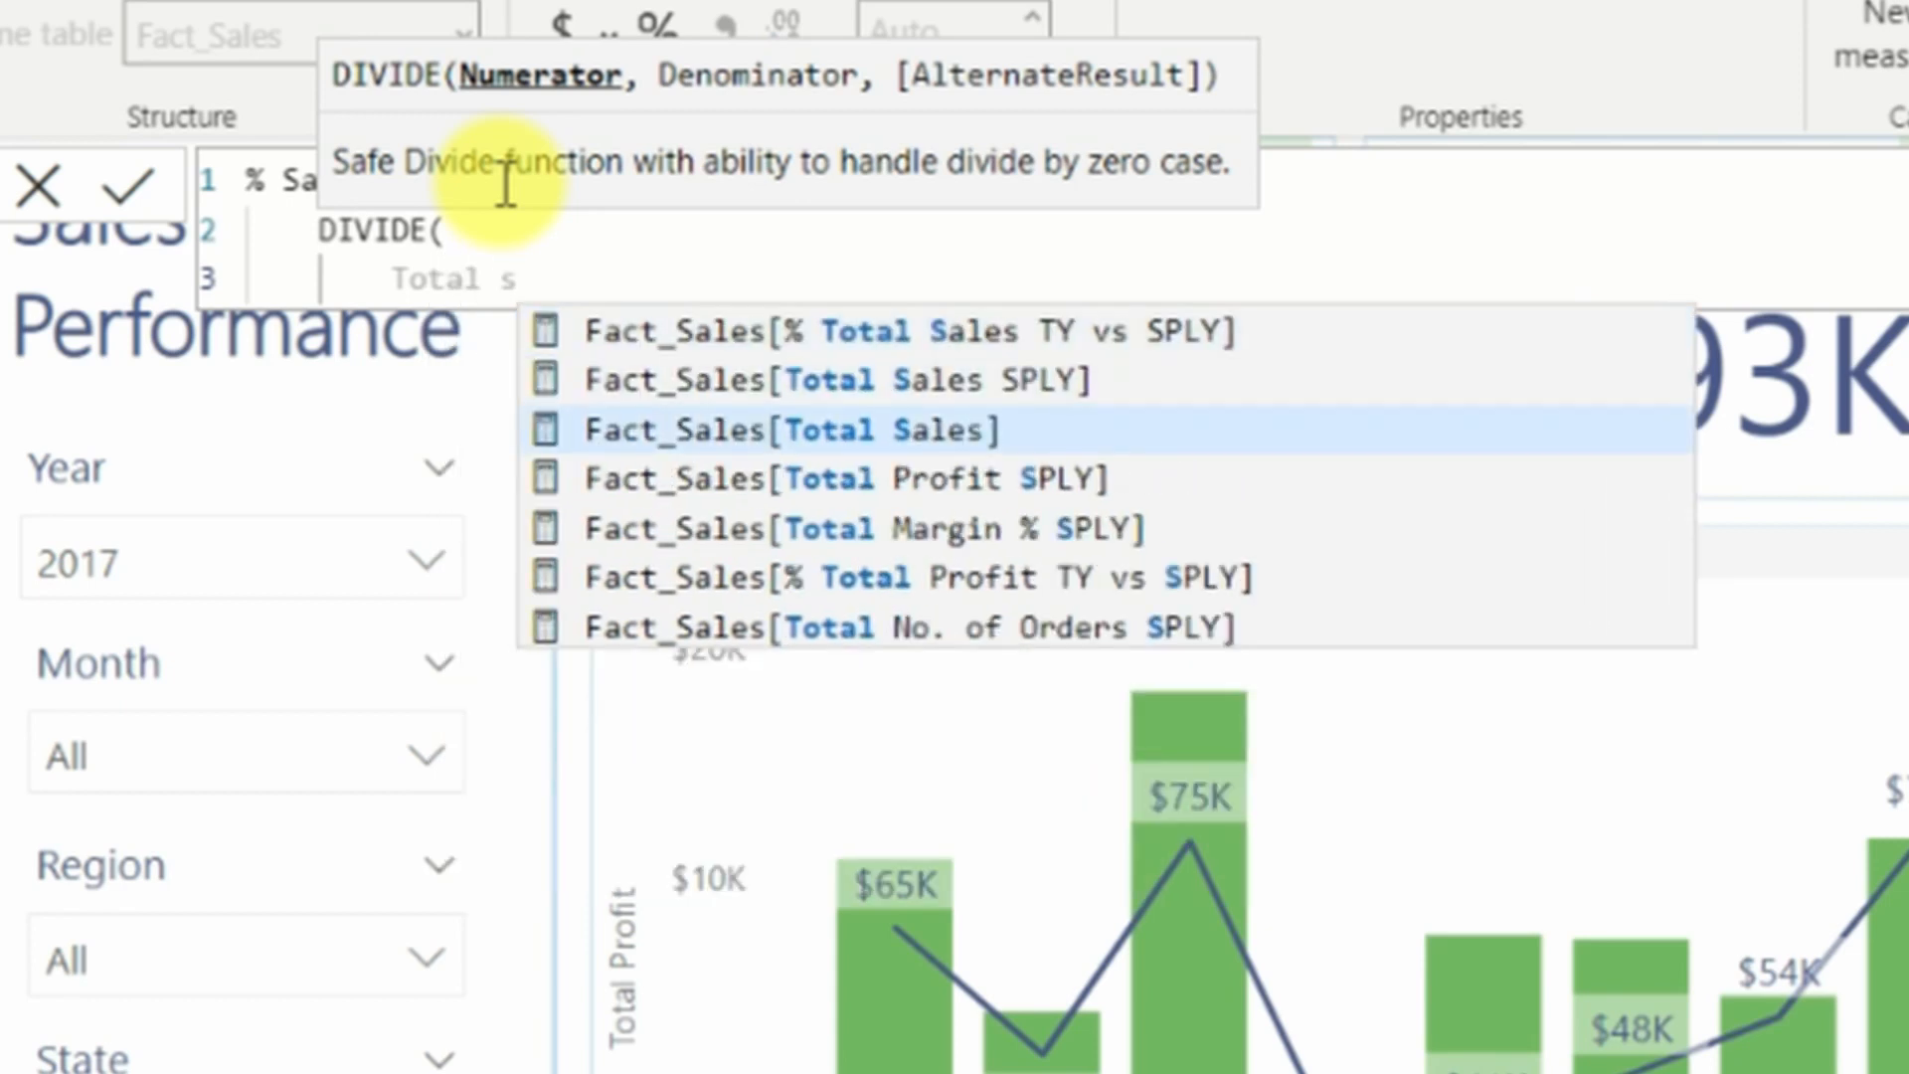
key("Tab")
type(",")
Set Fact_Sales[All Sales] as the DIVIDE denominator on a new indented line, followed by a comma.
key("shift+Return")
key("Tab")
key("Tab")
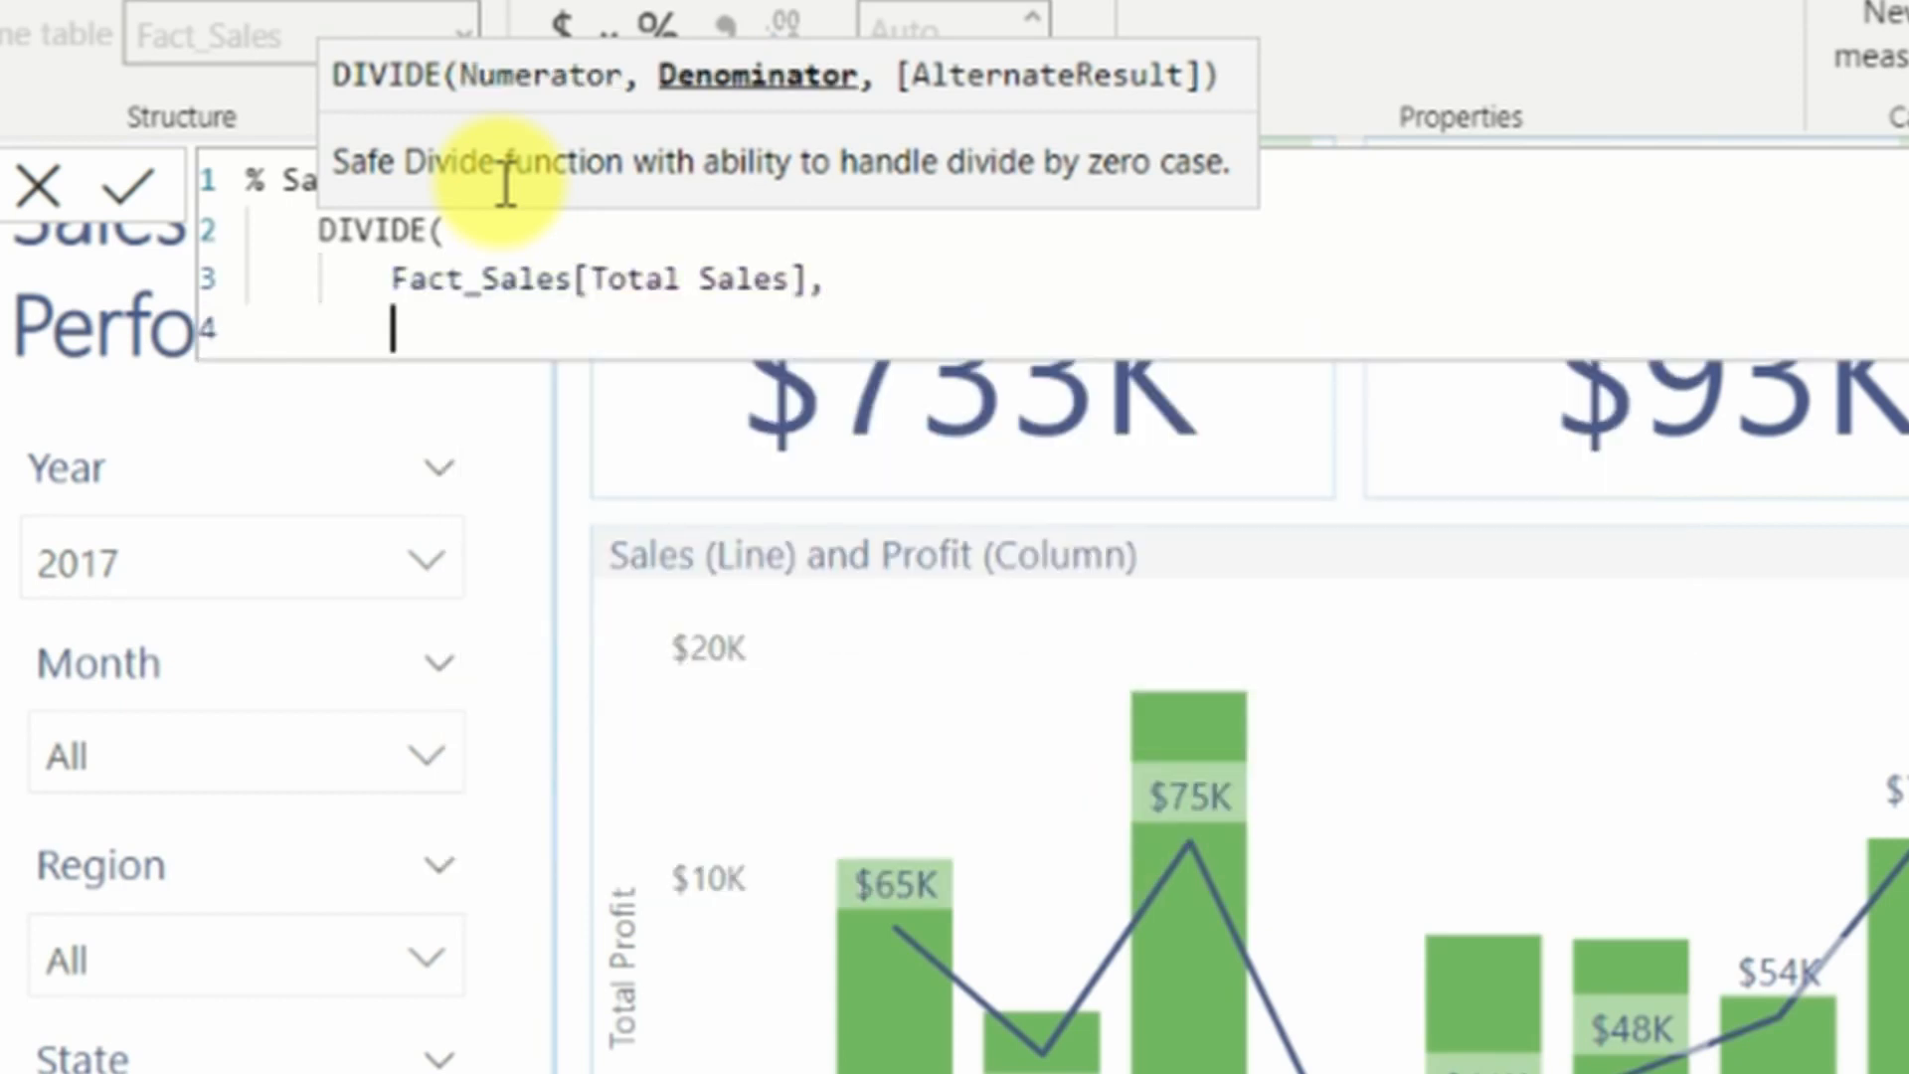
type("All")
key("Down")
key("Down")
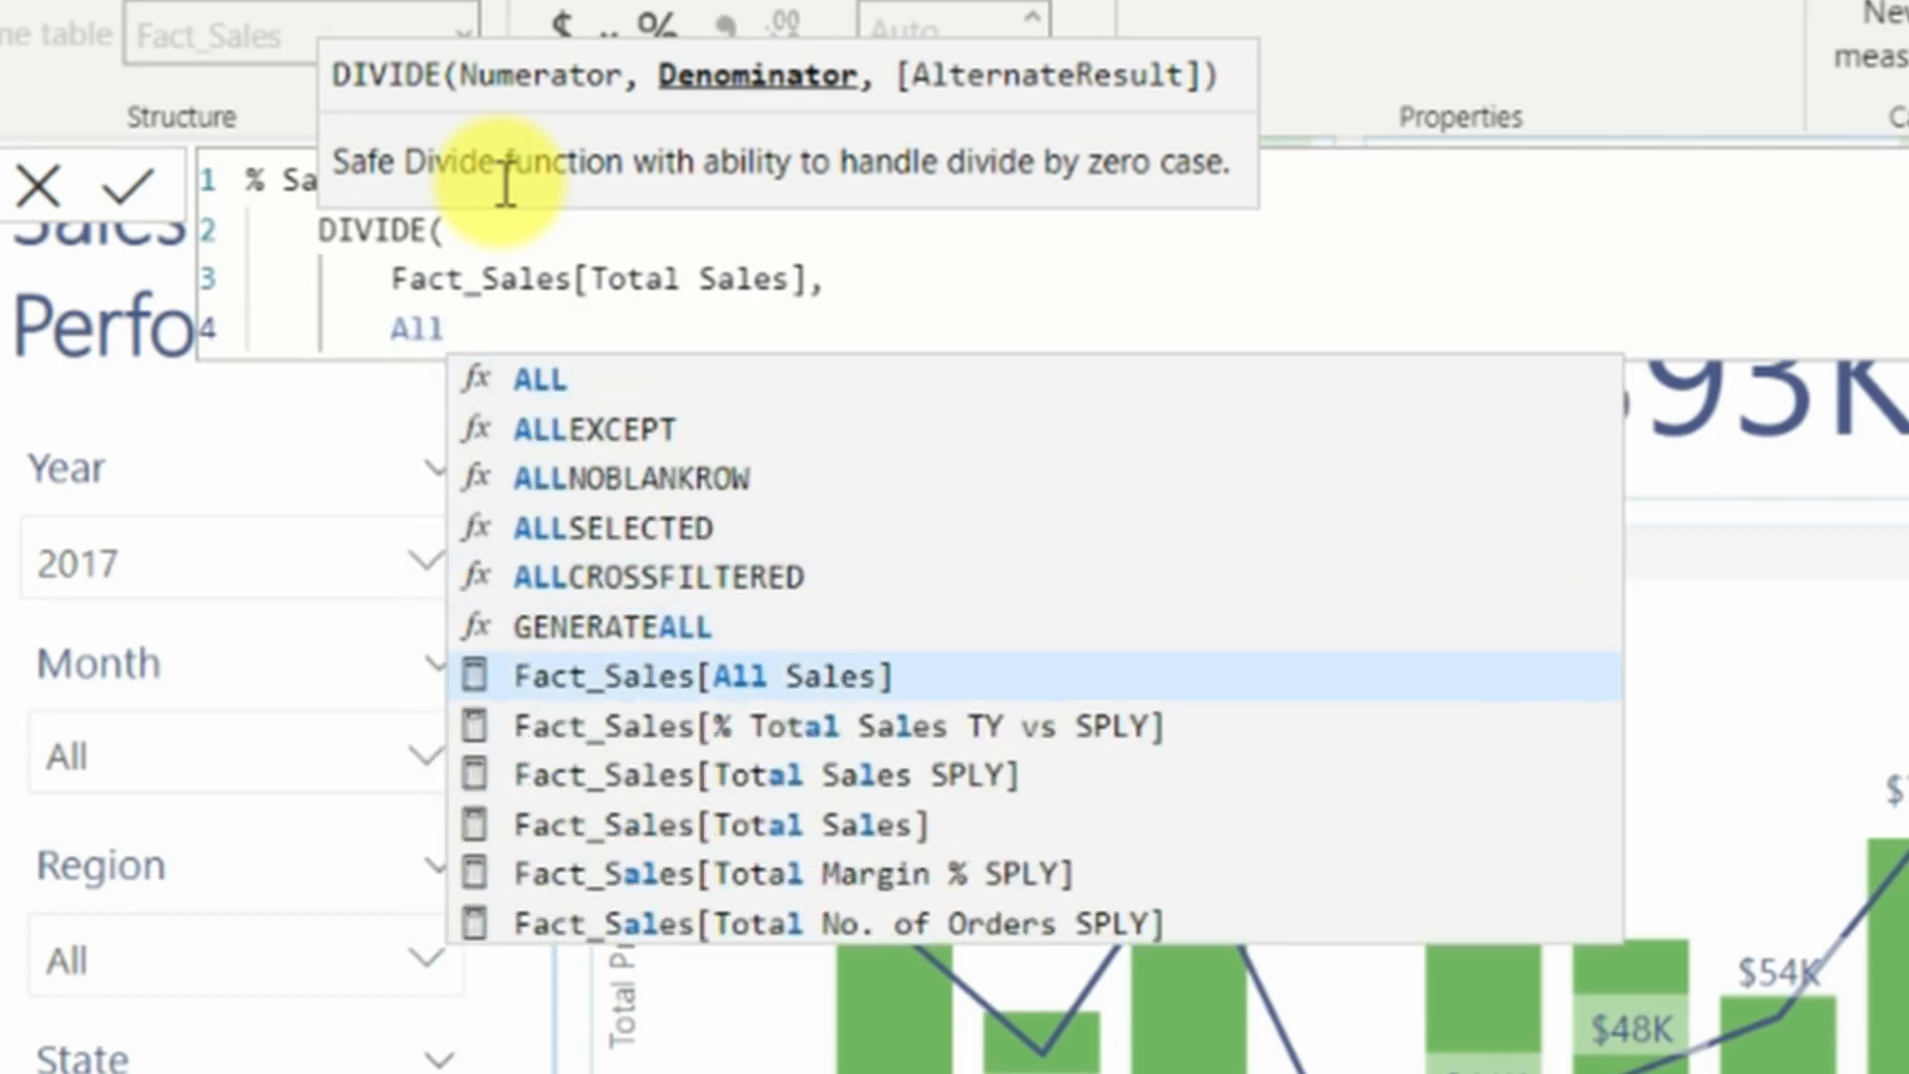
key("Tab")
type(",")
Enter 0 as the alternate result on a new indented line and close the DIVIDE function on the line below.
key("shift+Return")
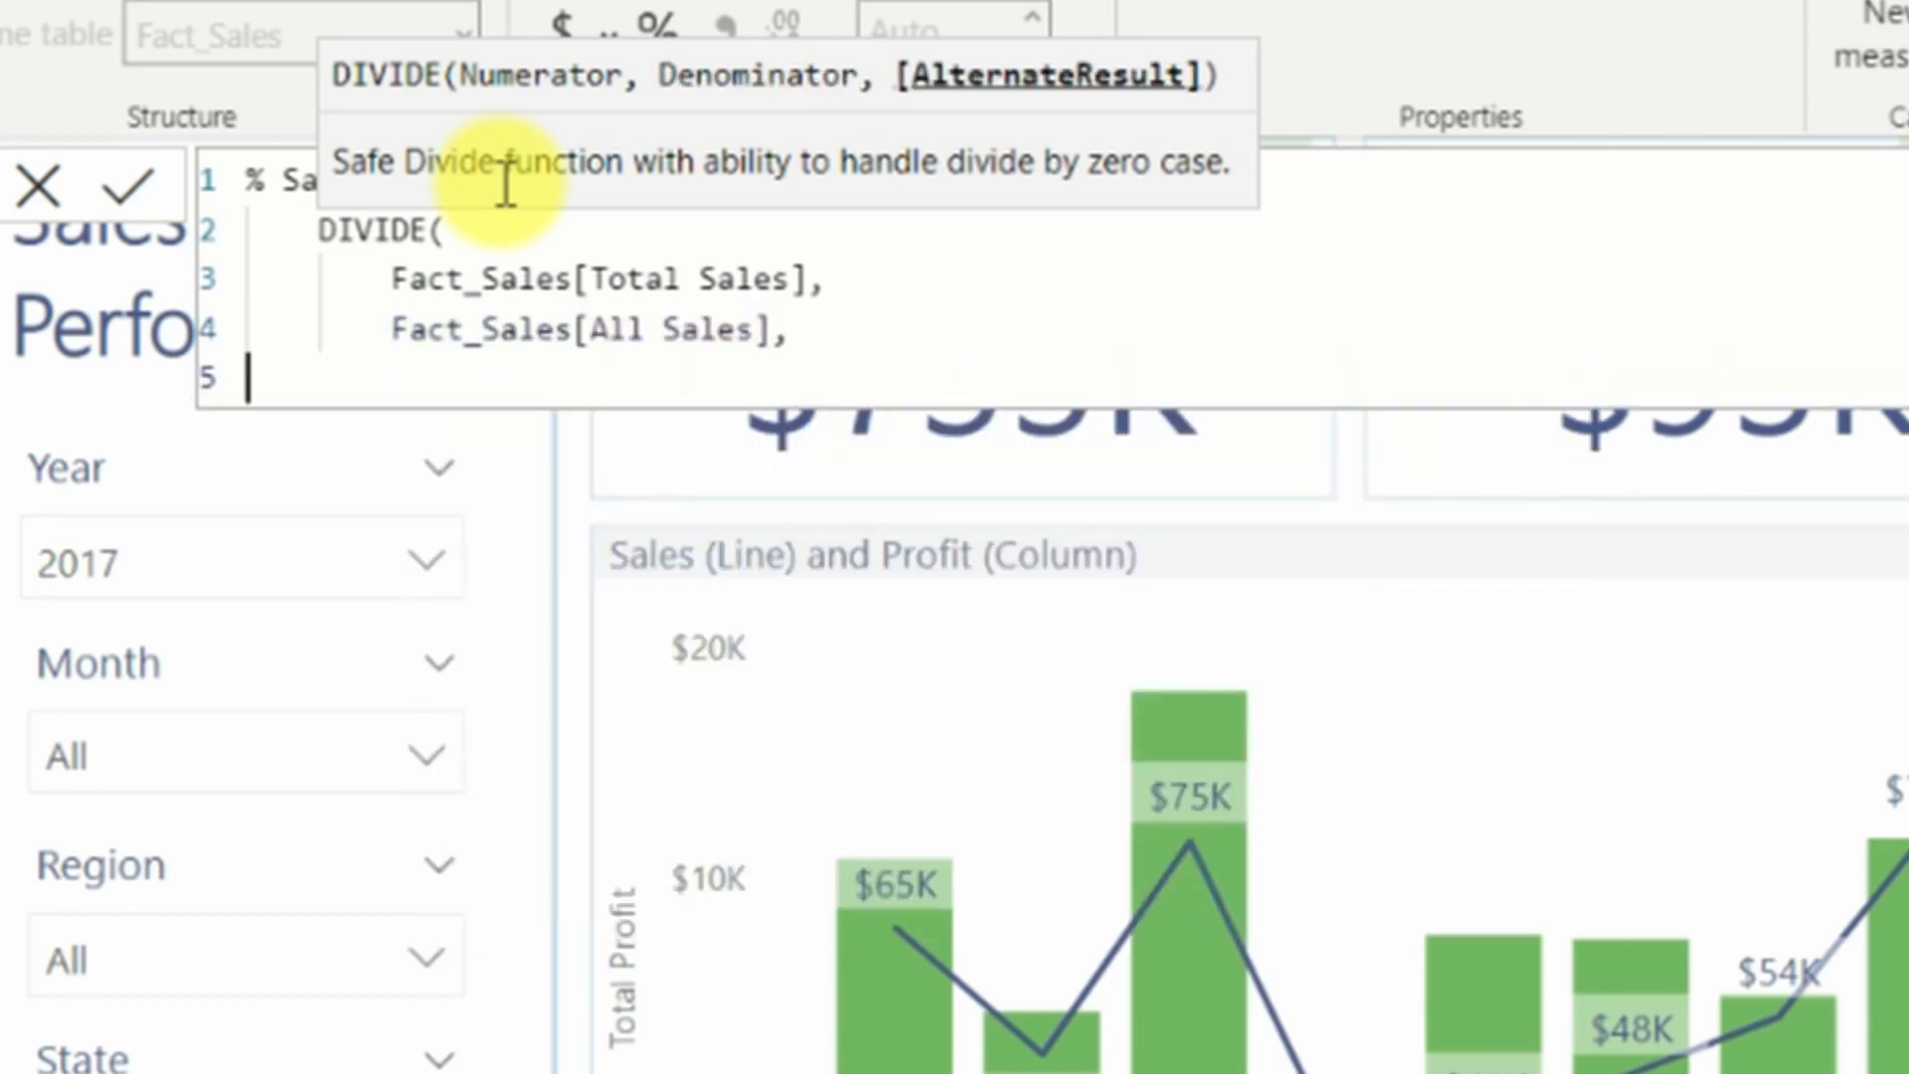
key("Tab")
key("Tab")
type("0")
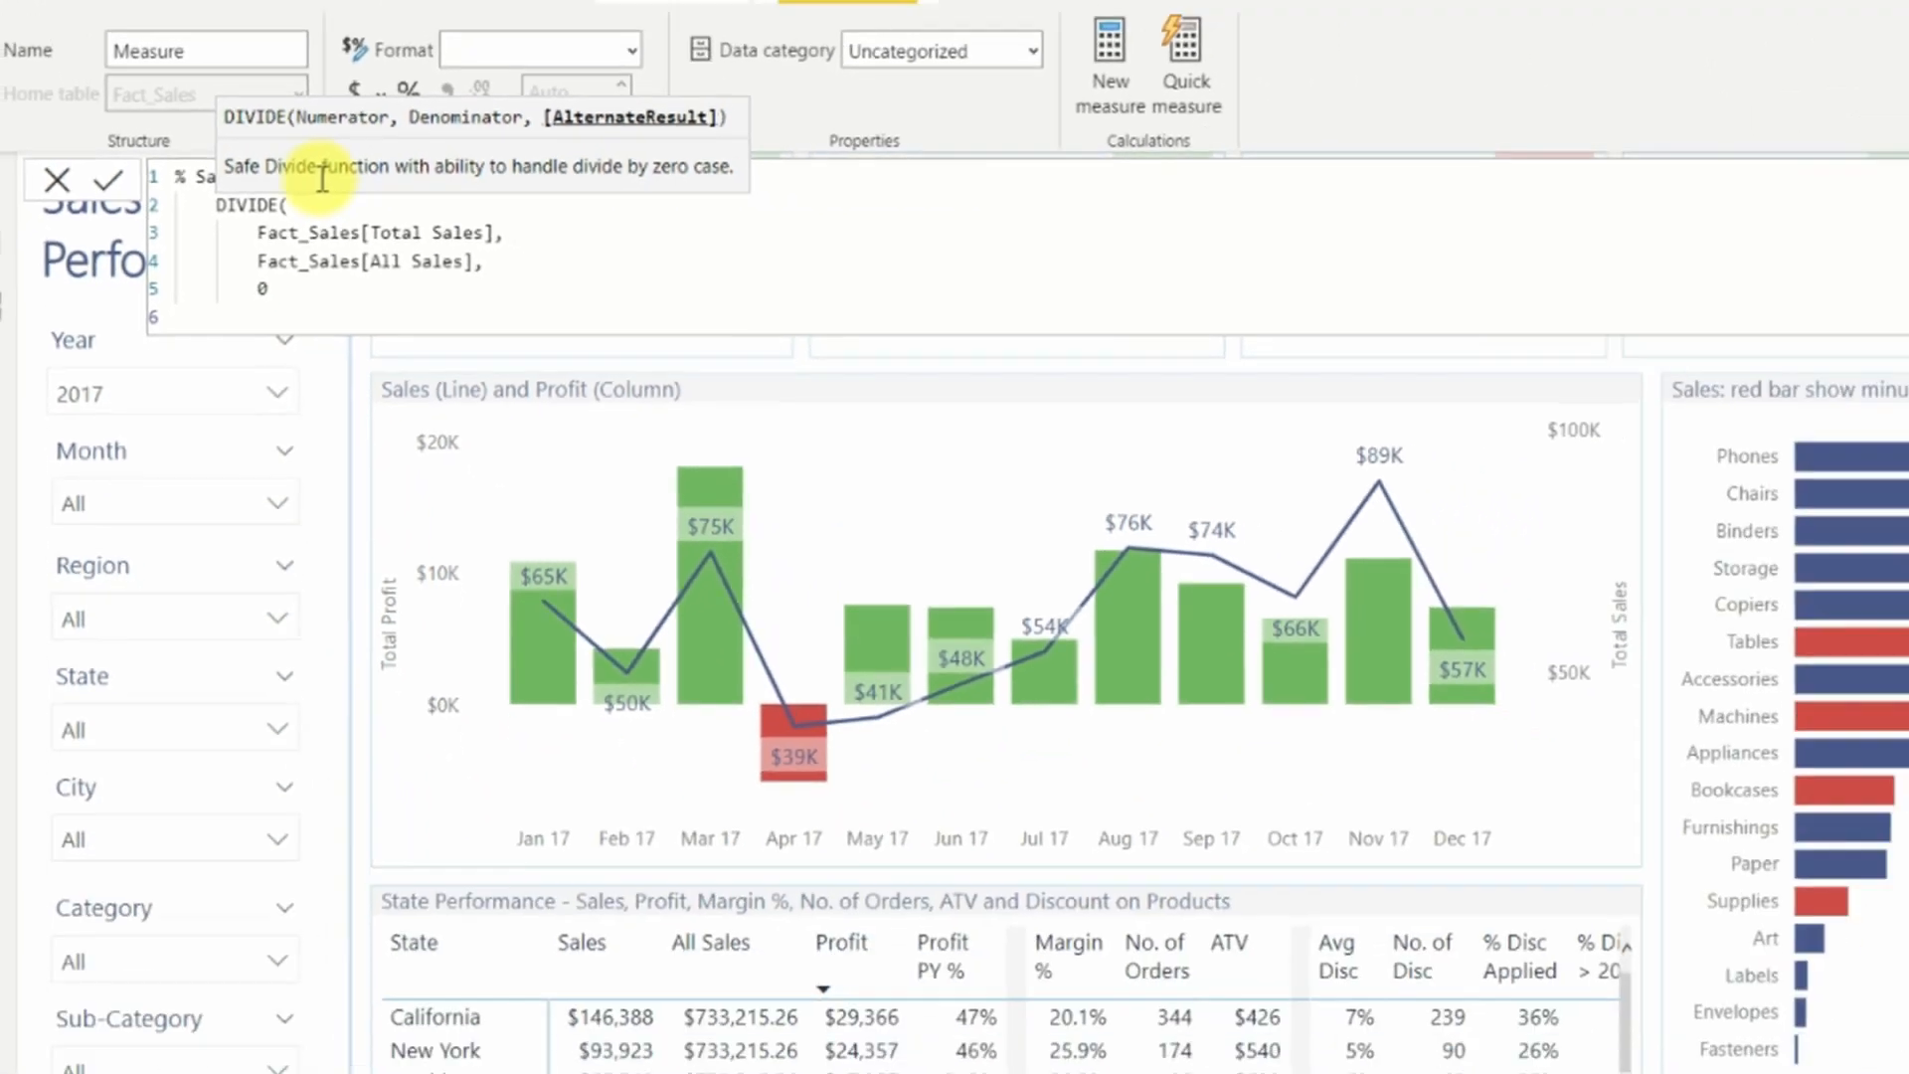
type(")")
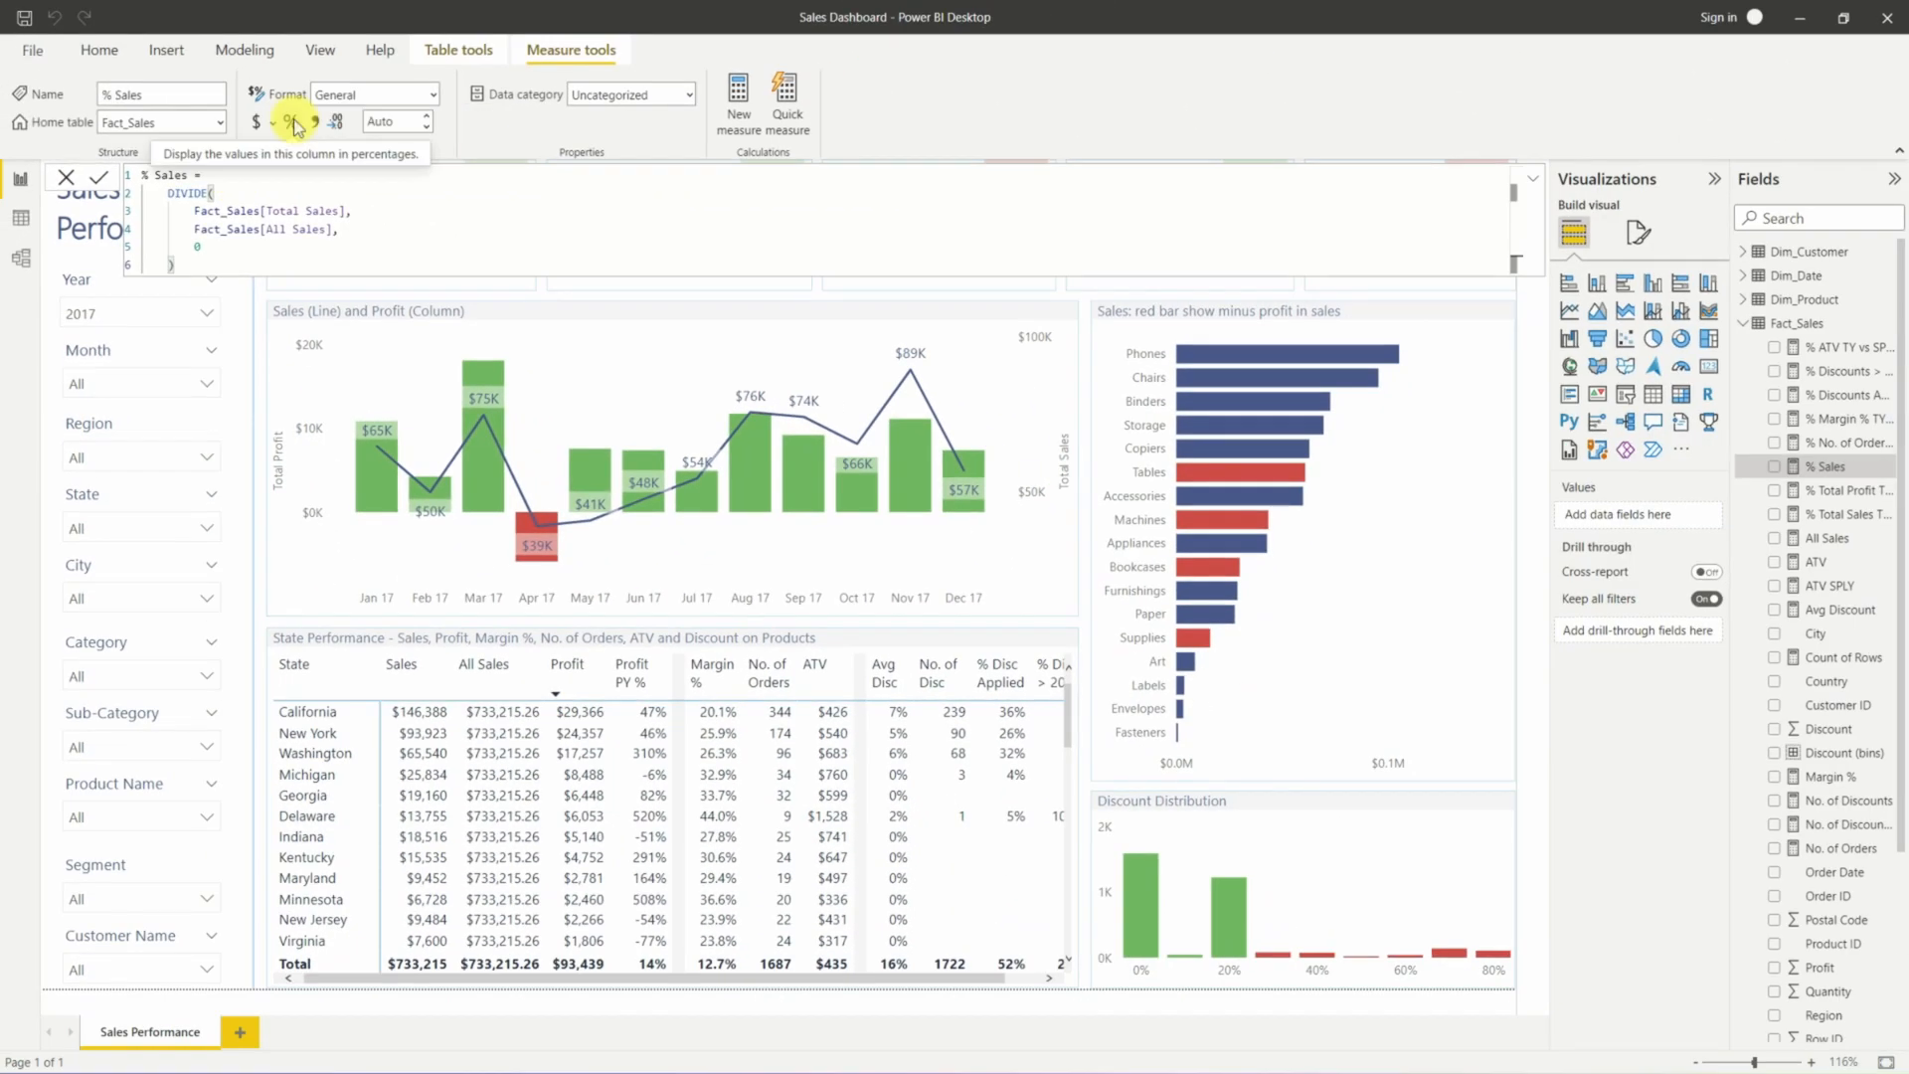
Format the % Sales measure as a percentage with 0 decimal places.
left_click(292, 121)
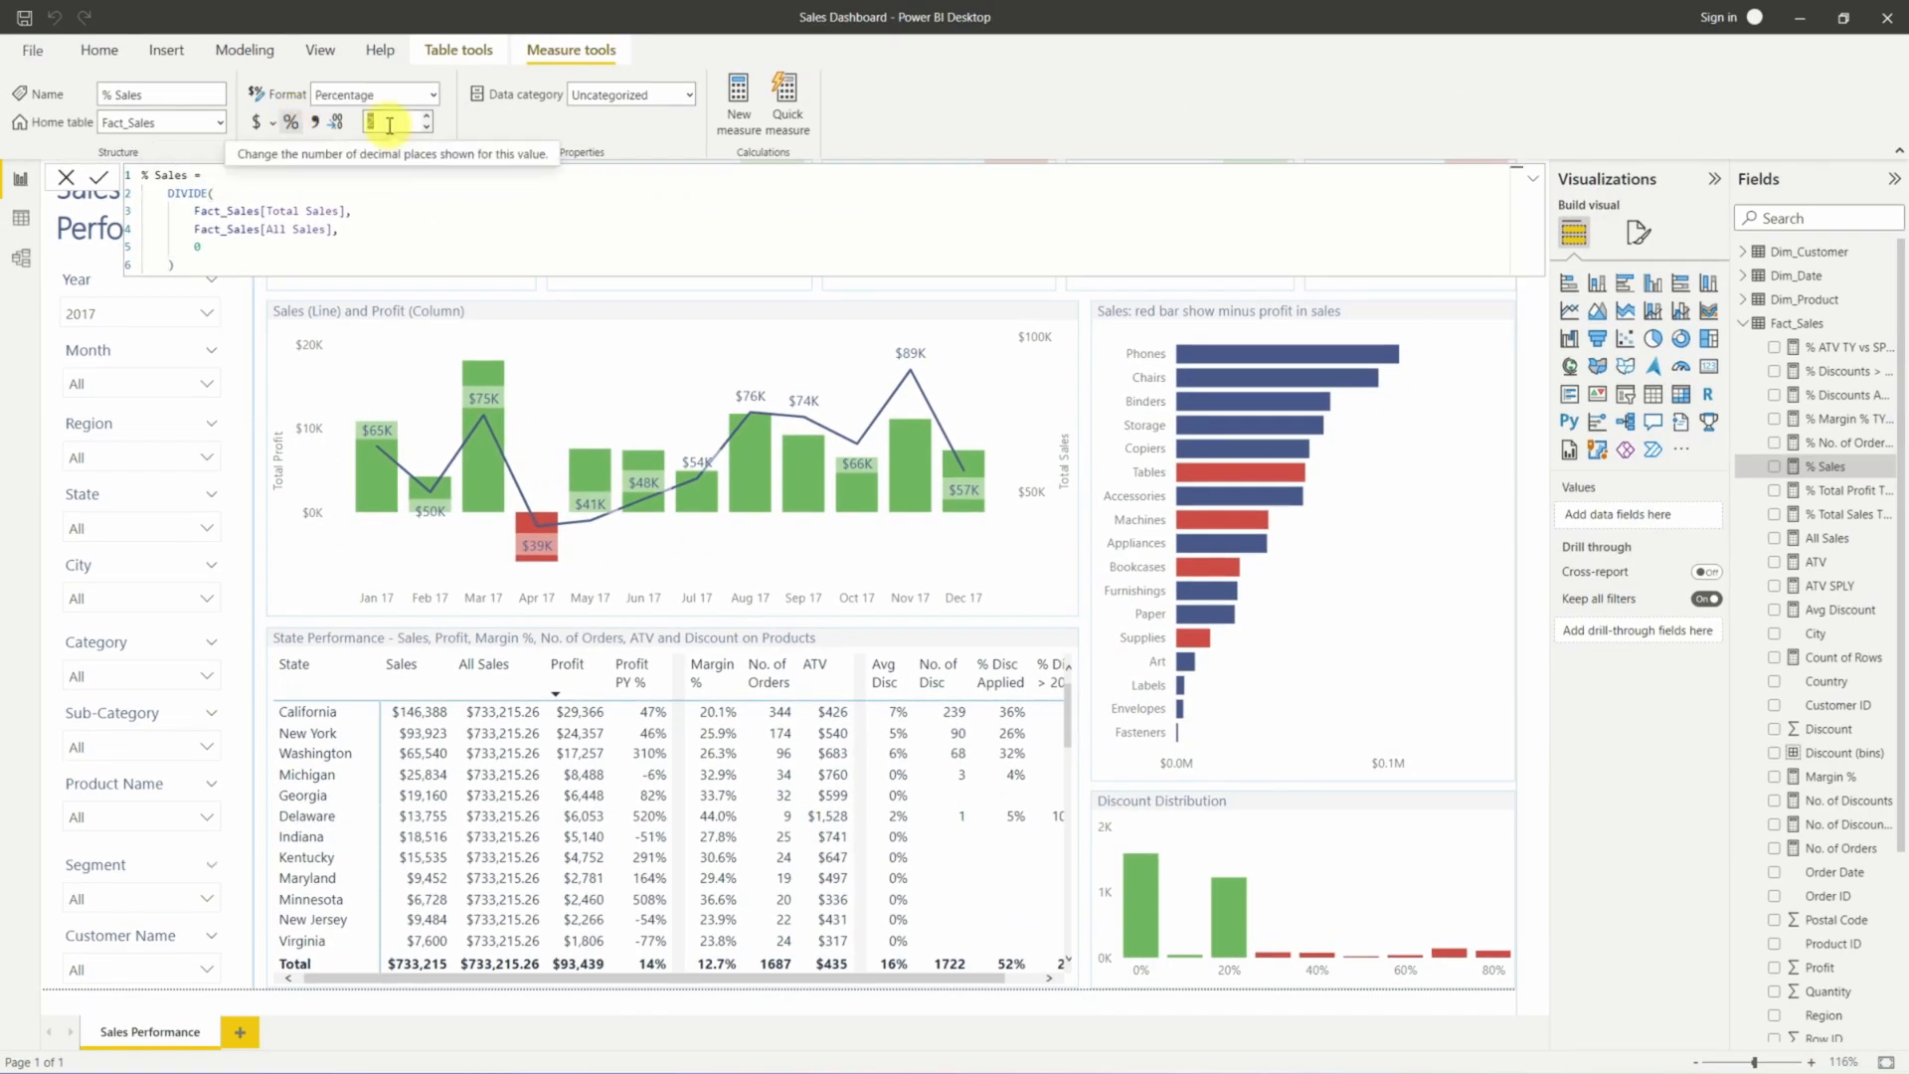
left_click(320, 234)
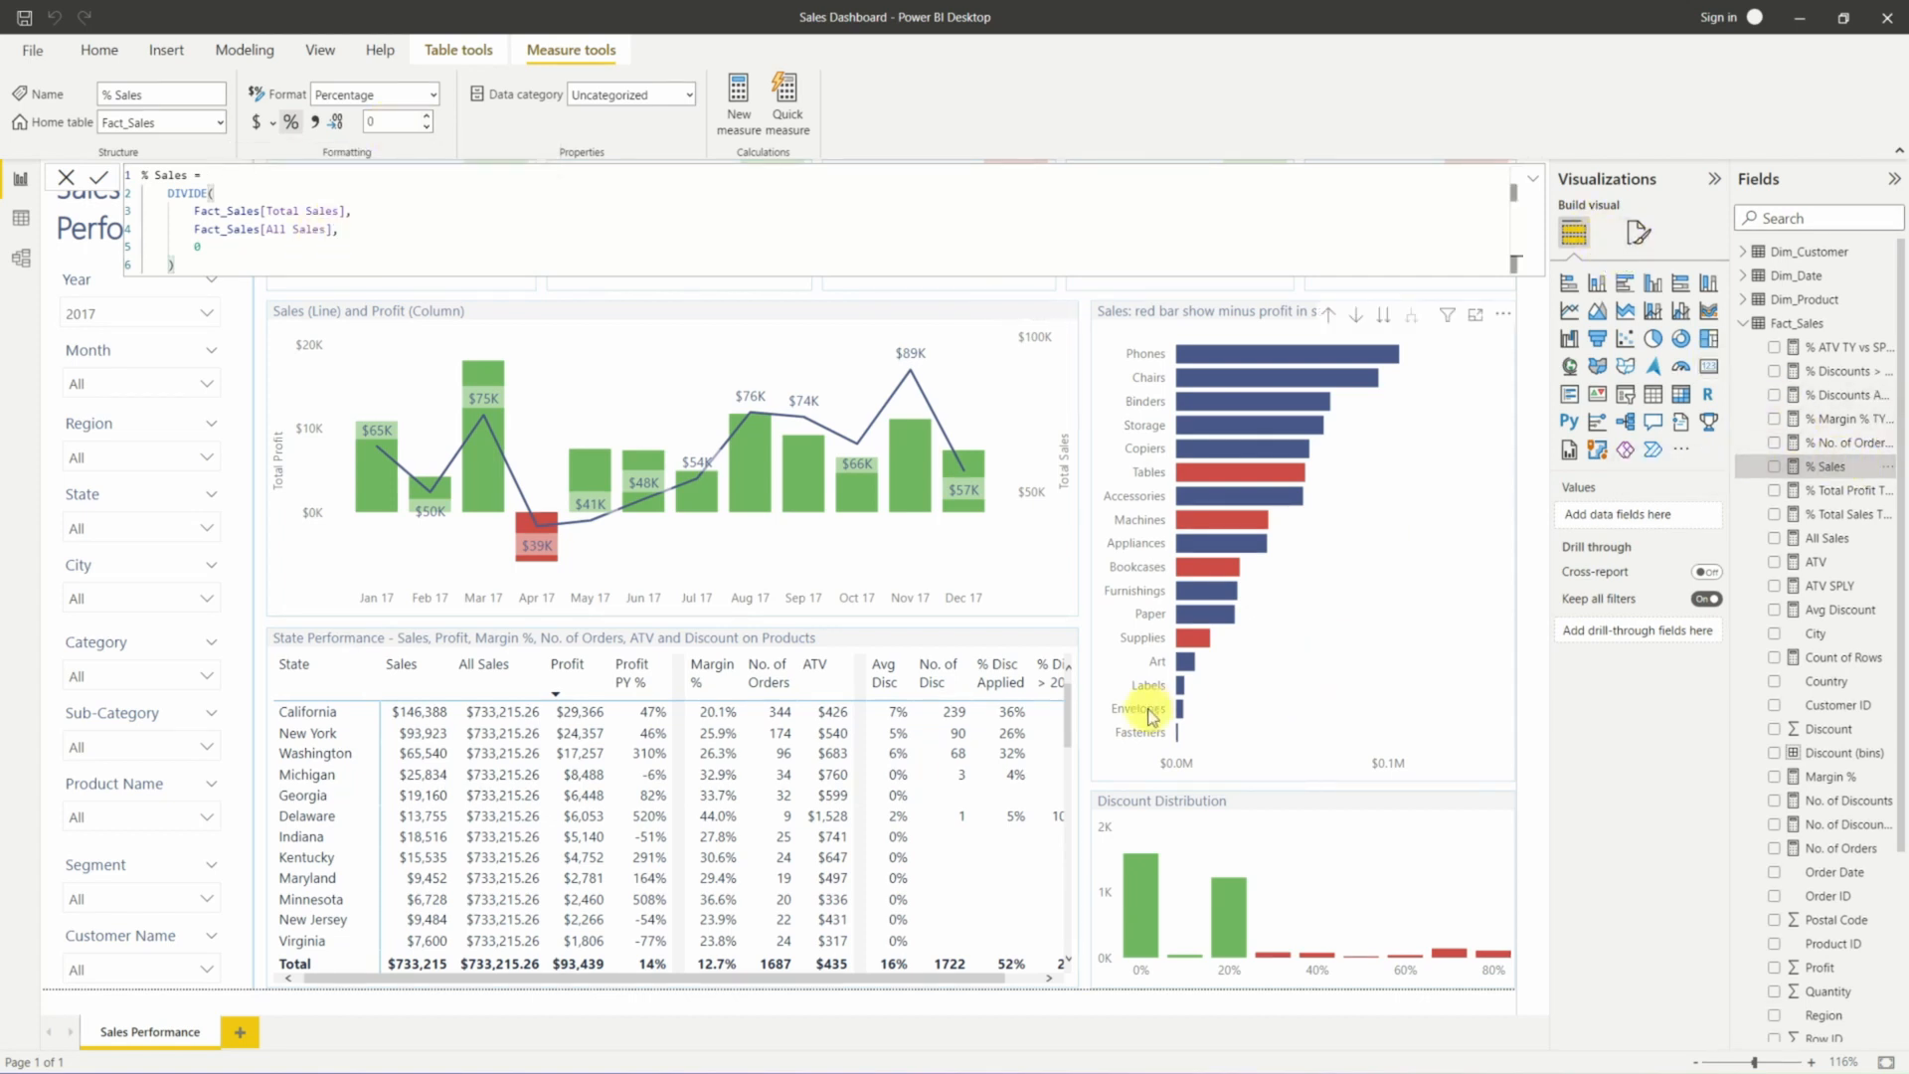
Add % Sales to the state table's values just before Profit and remove All Sales from the table.
left_click(1066, 714)
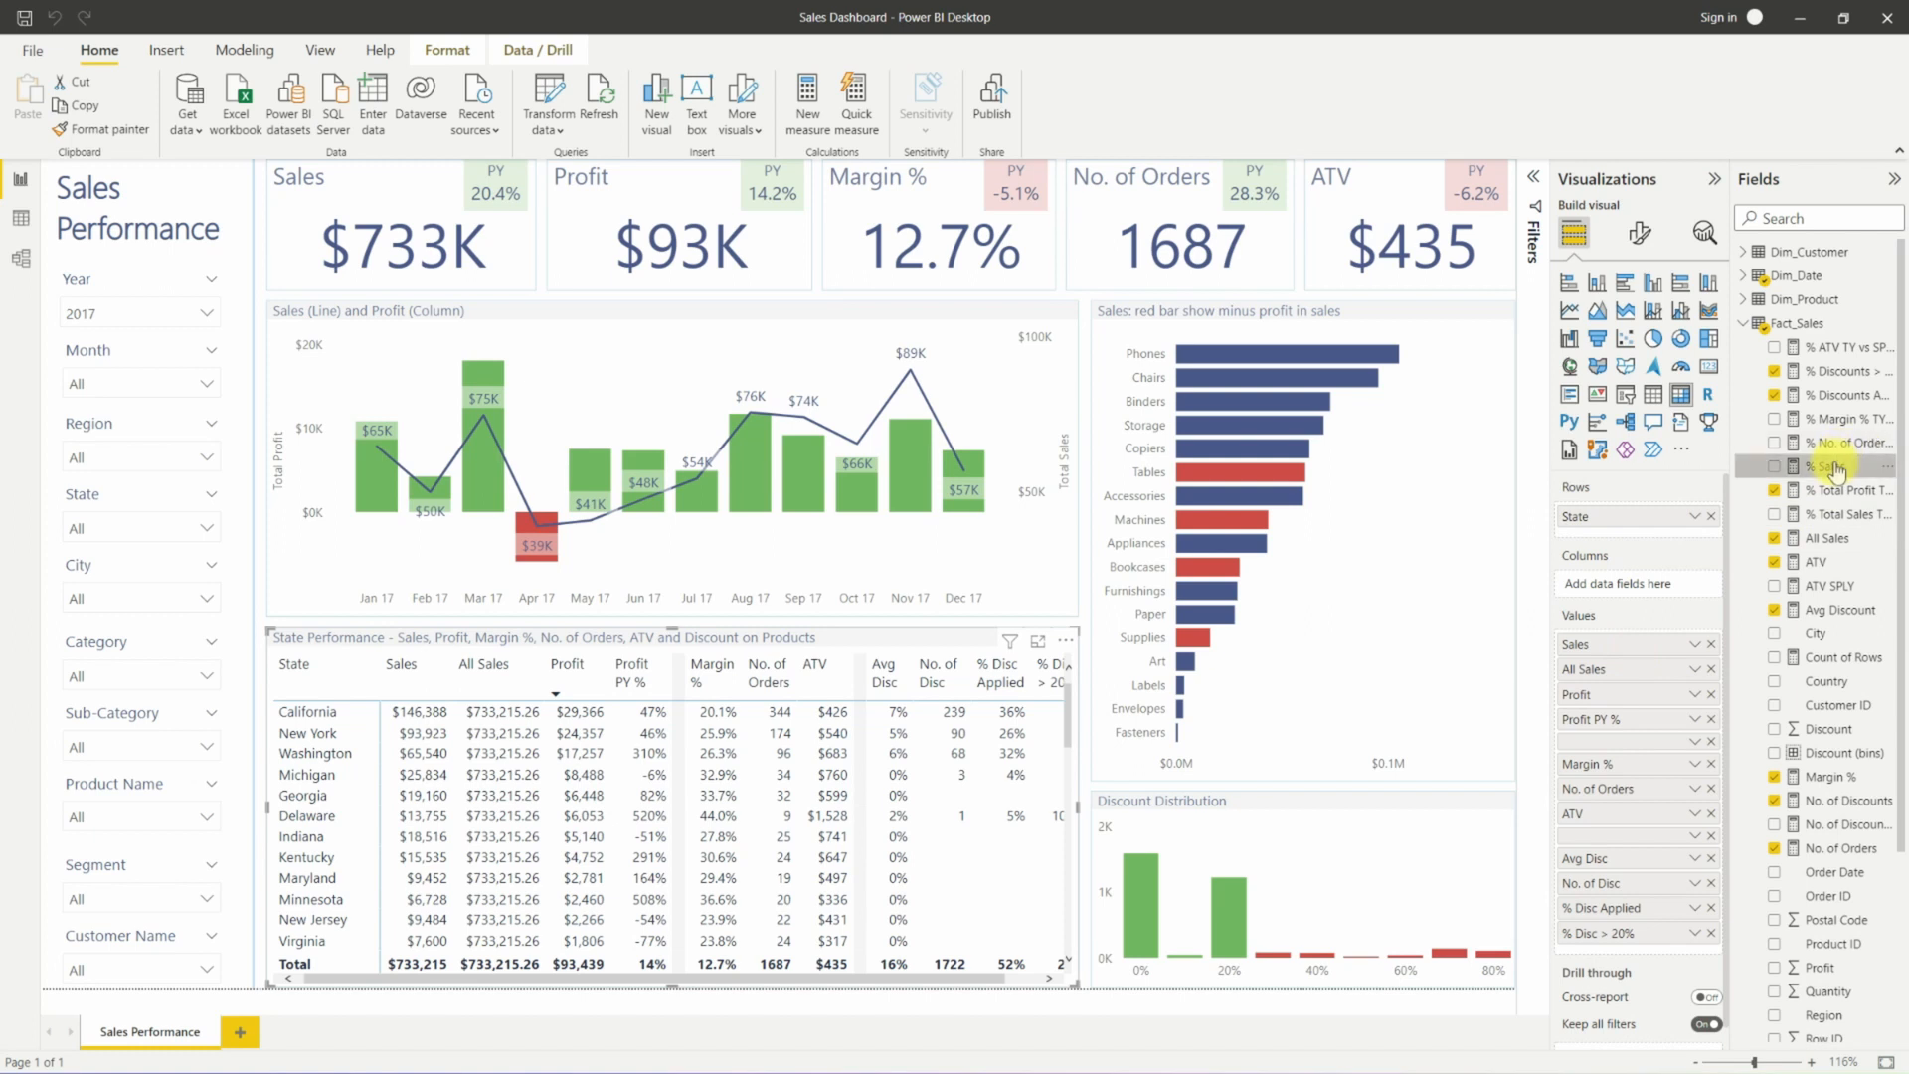
mouse_move(1841, 463)
left_mouse_down()
mouse_move(1653, 511)
mouse_move(1667, 669)
left_mouse_up()
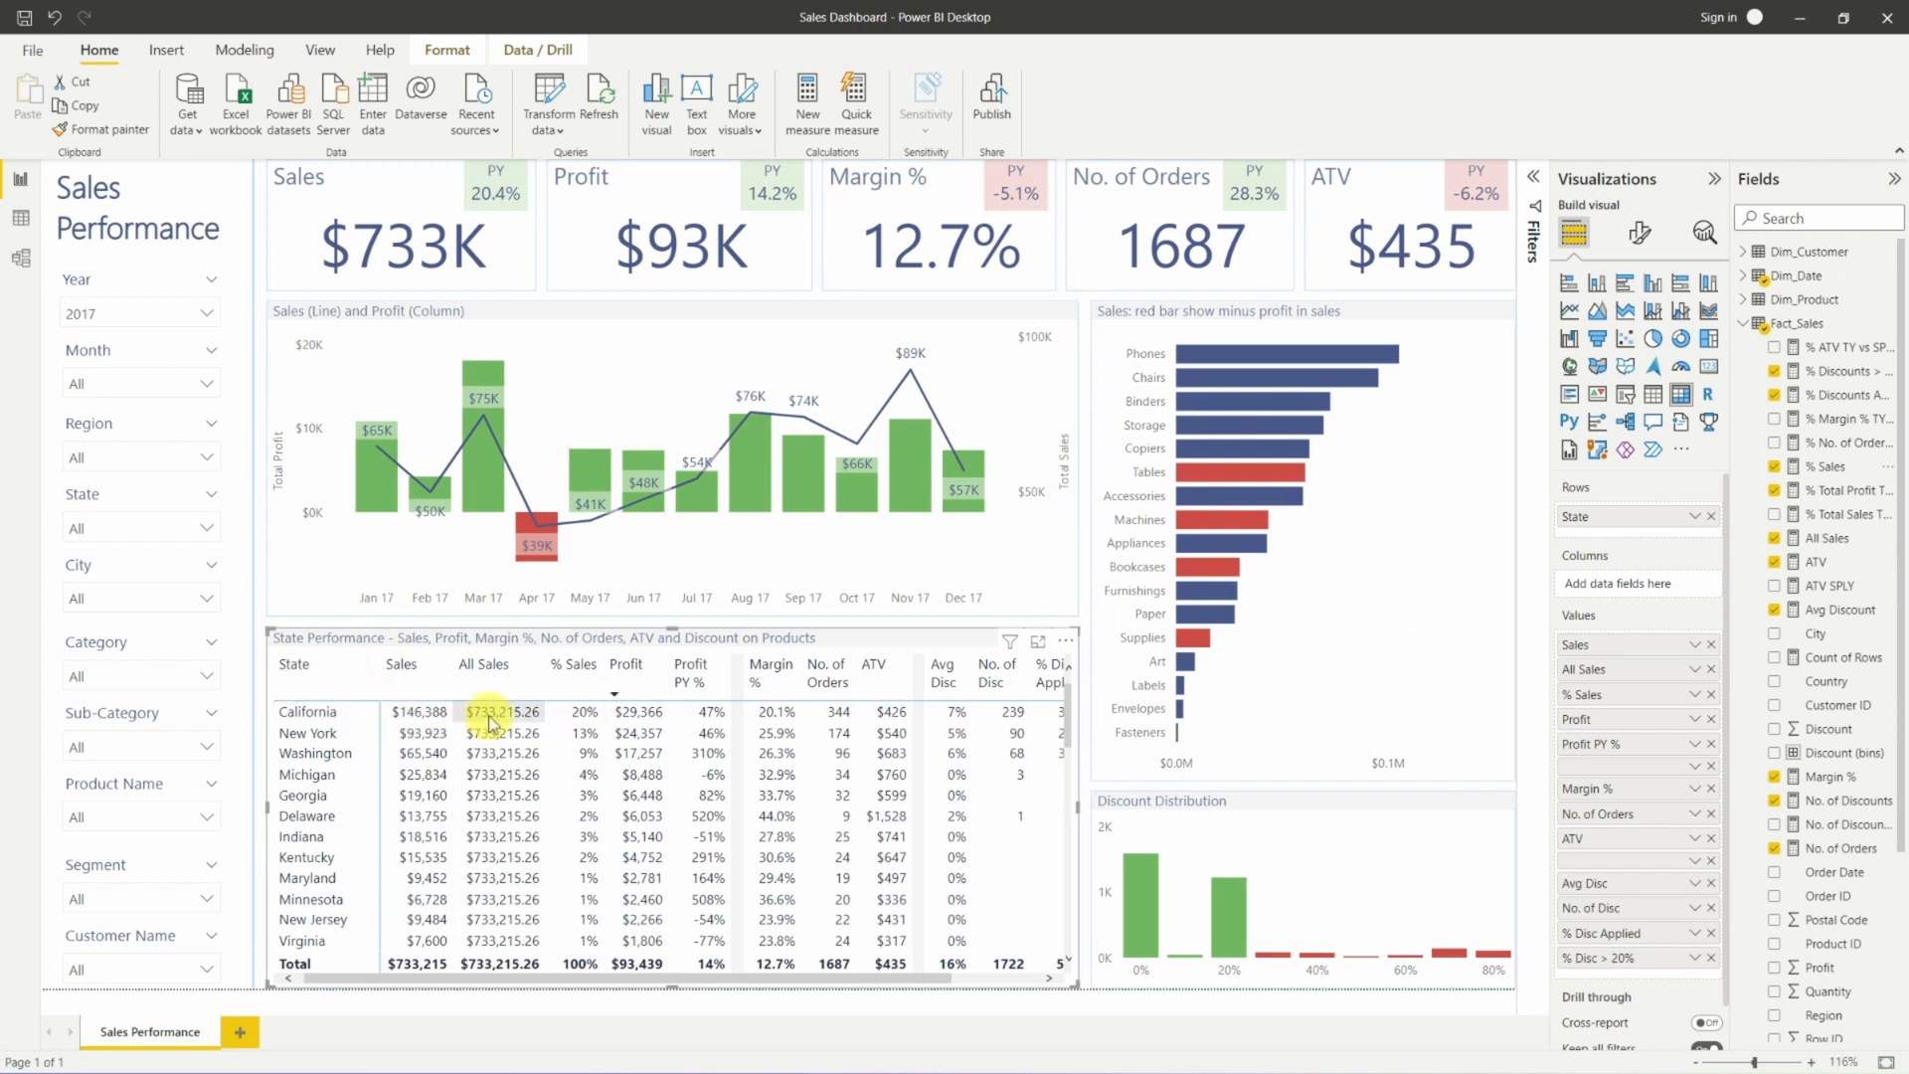
left_click(1711, 669)
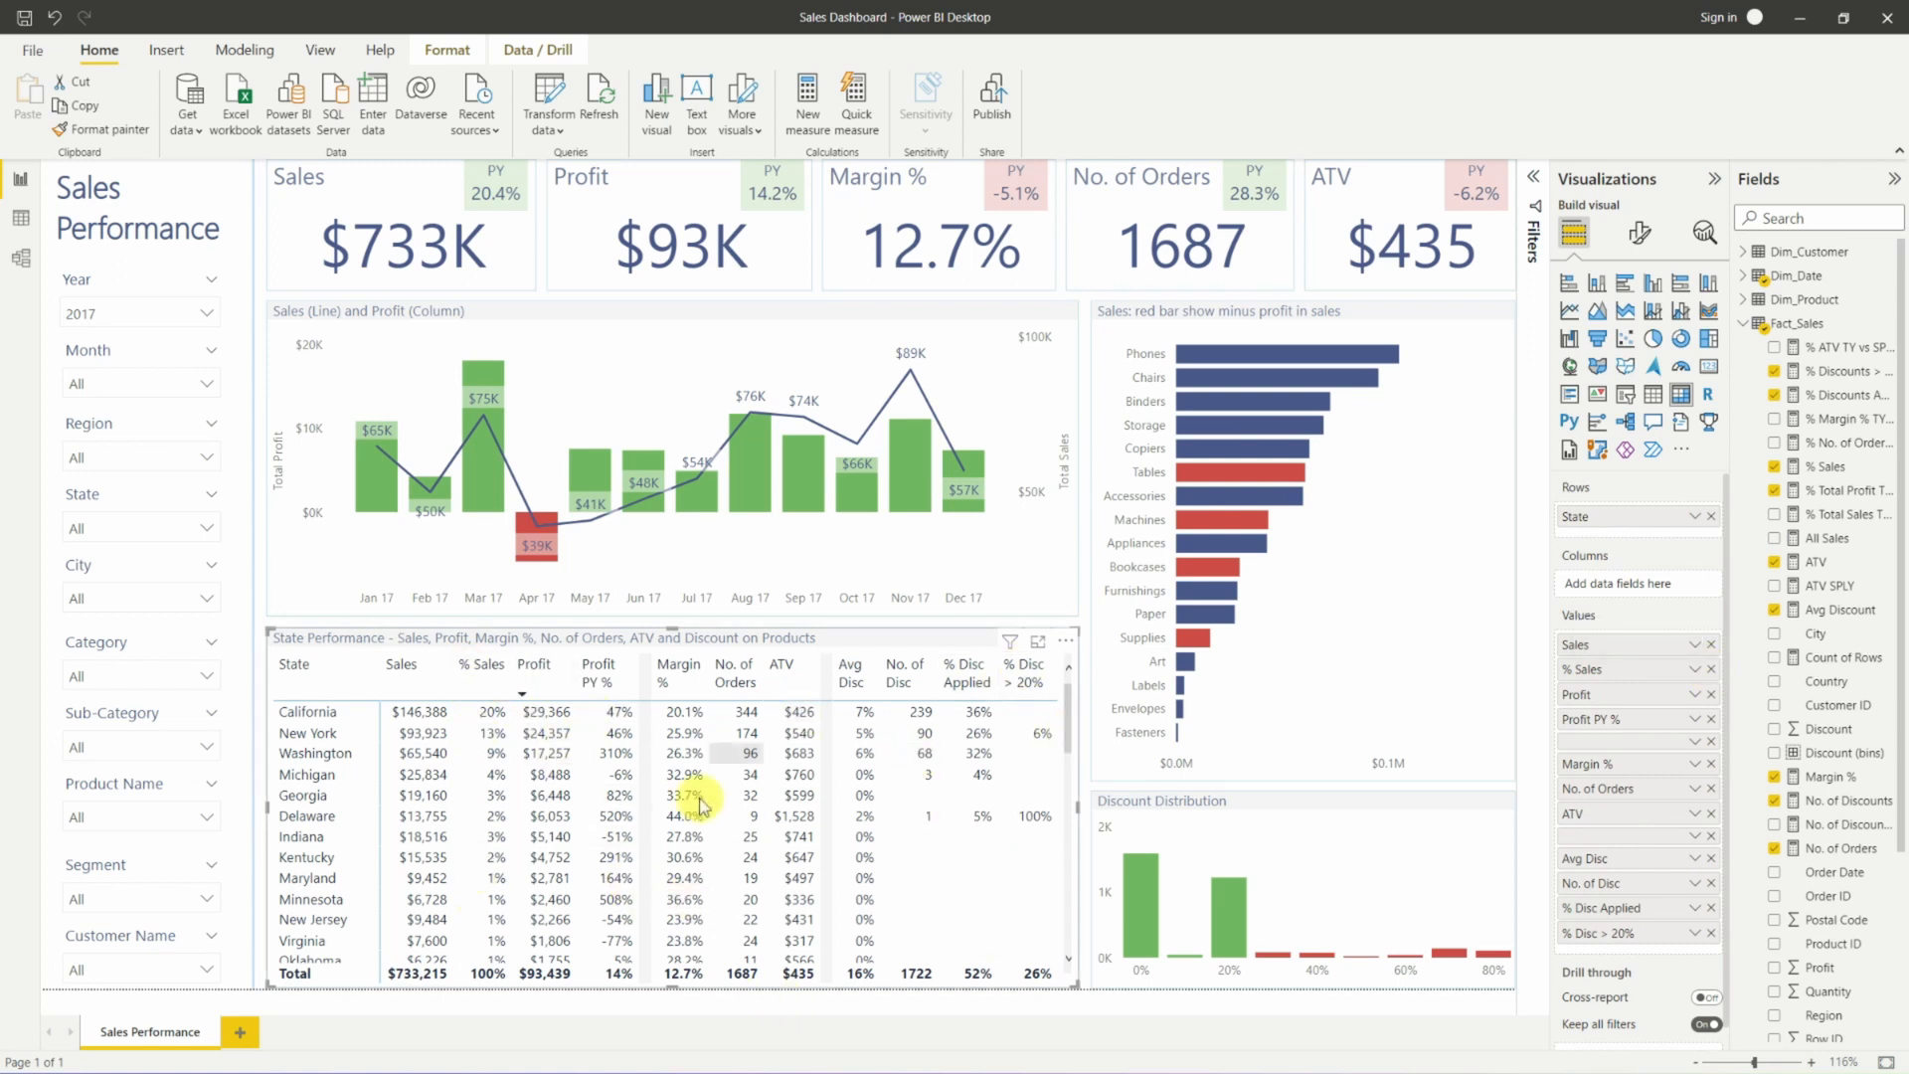
Turn on the X-axis title for the sub-category sales bar chart.
left_click(1405, 537)
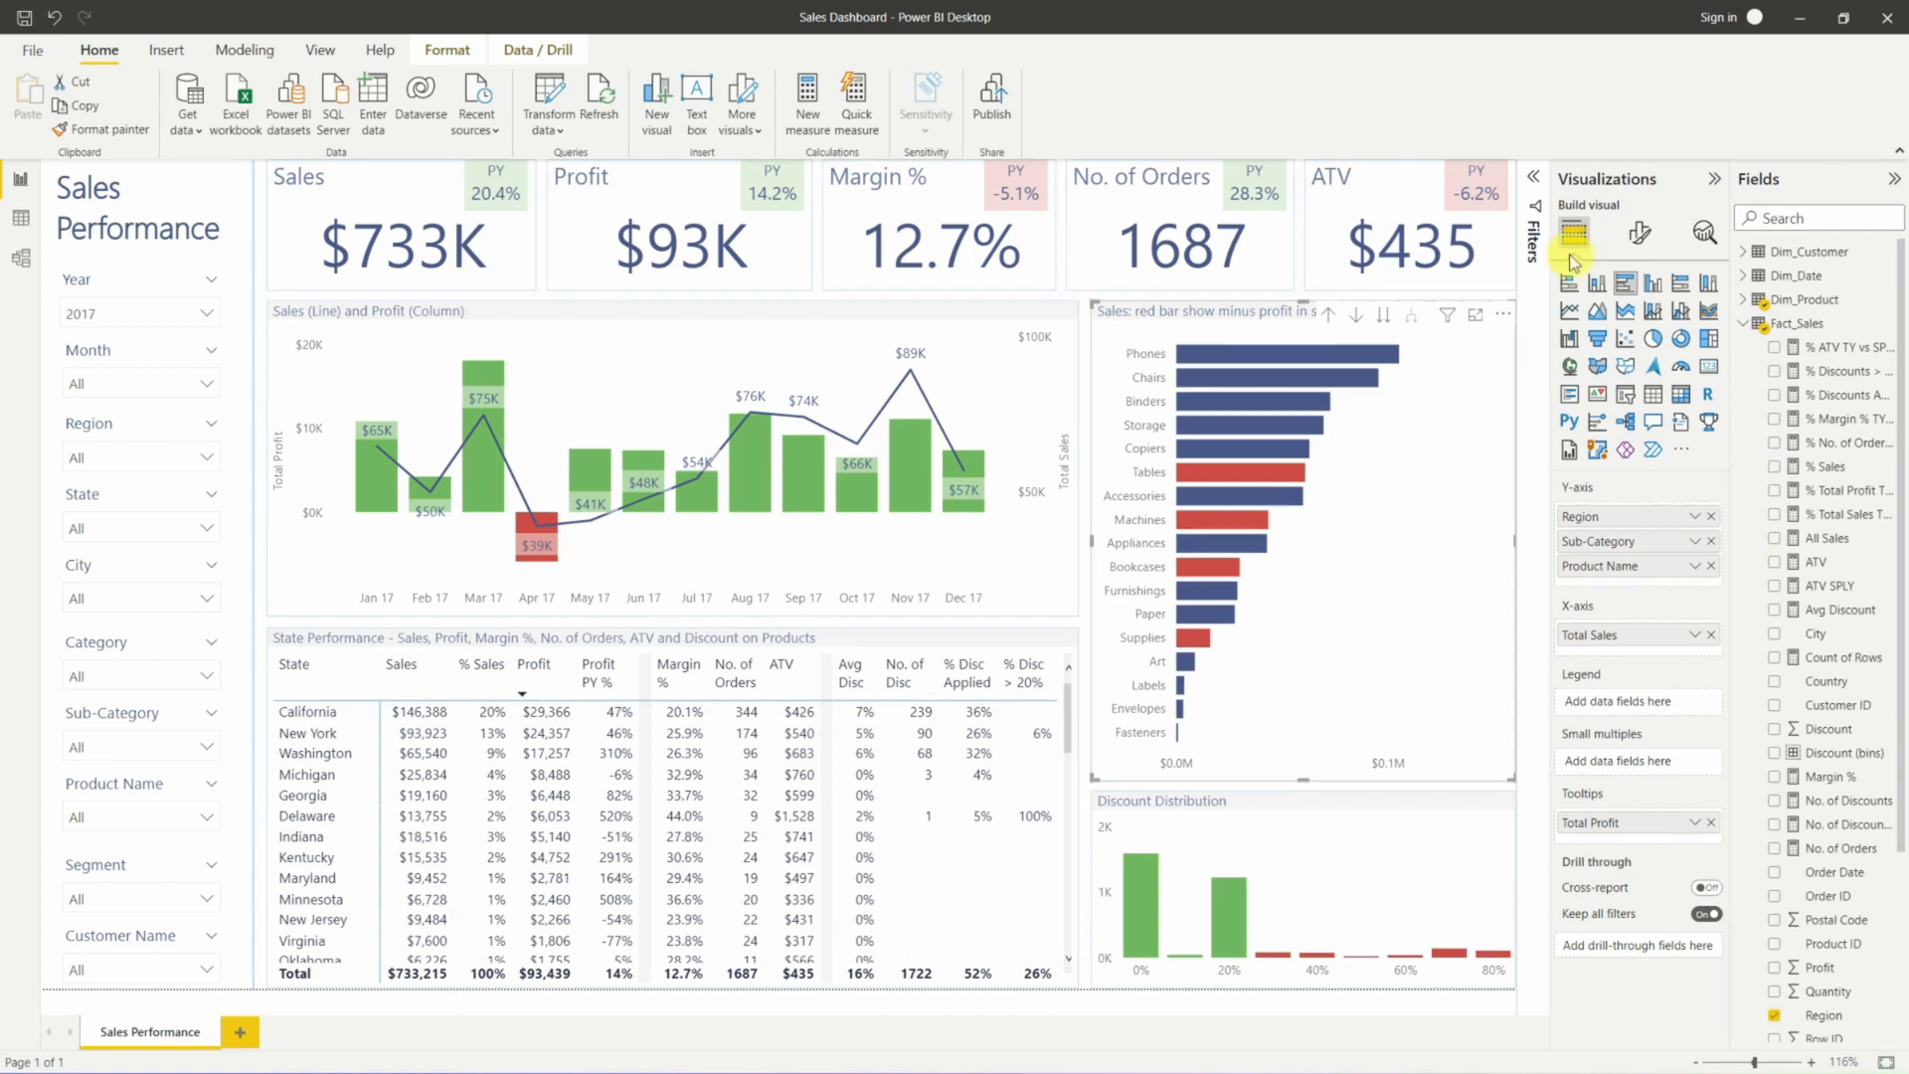
left_click(1639, 236)
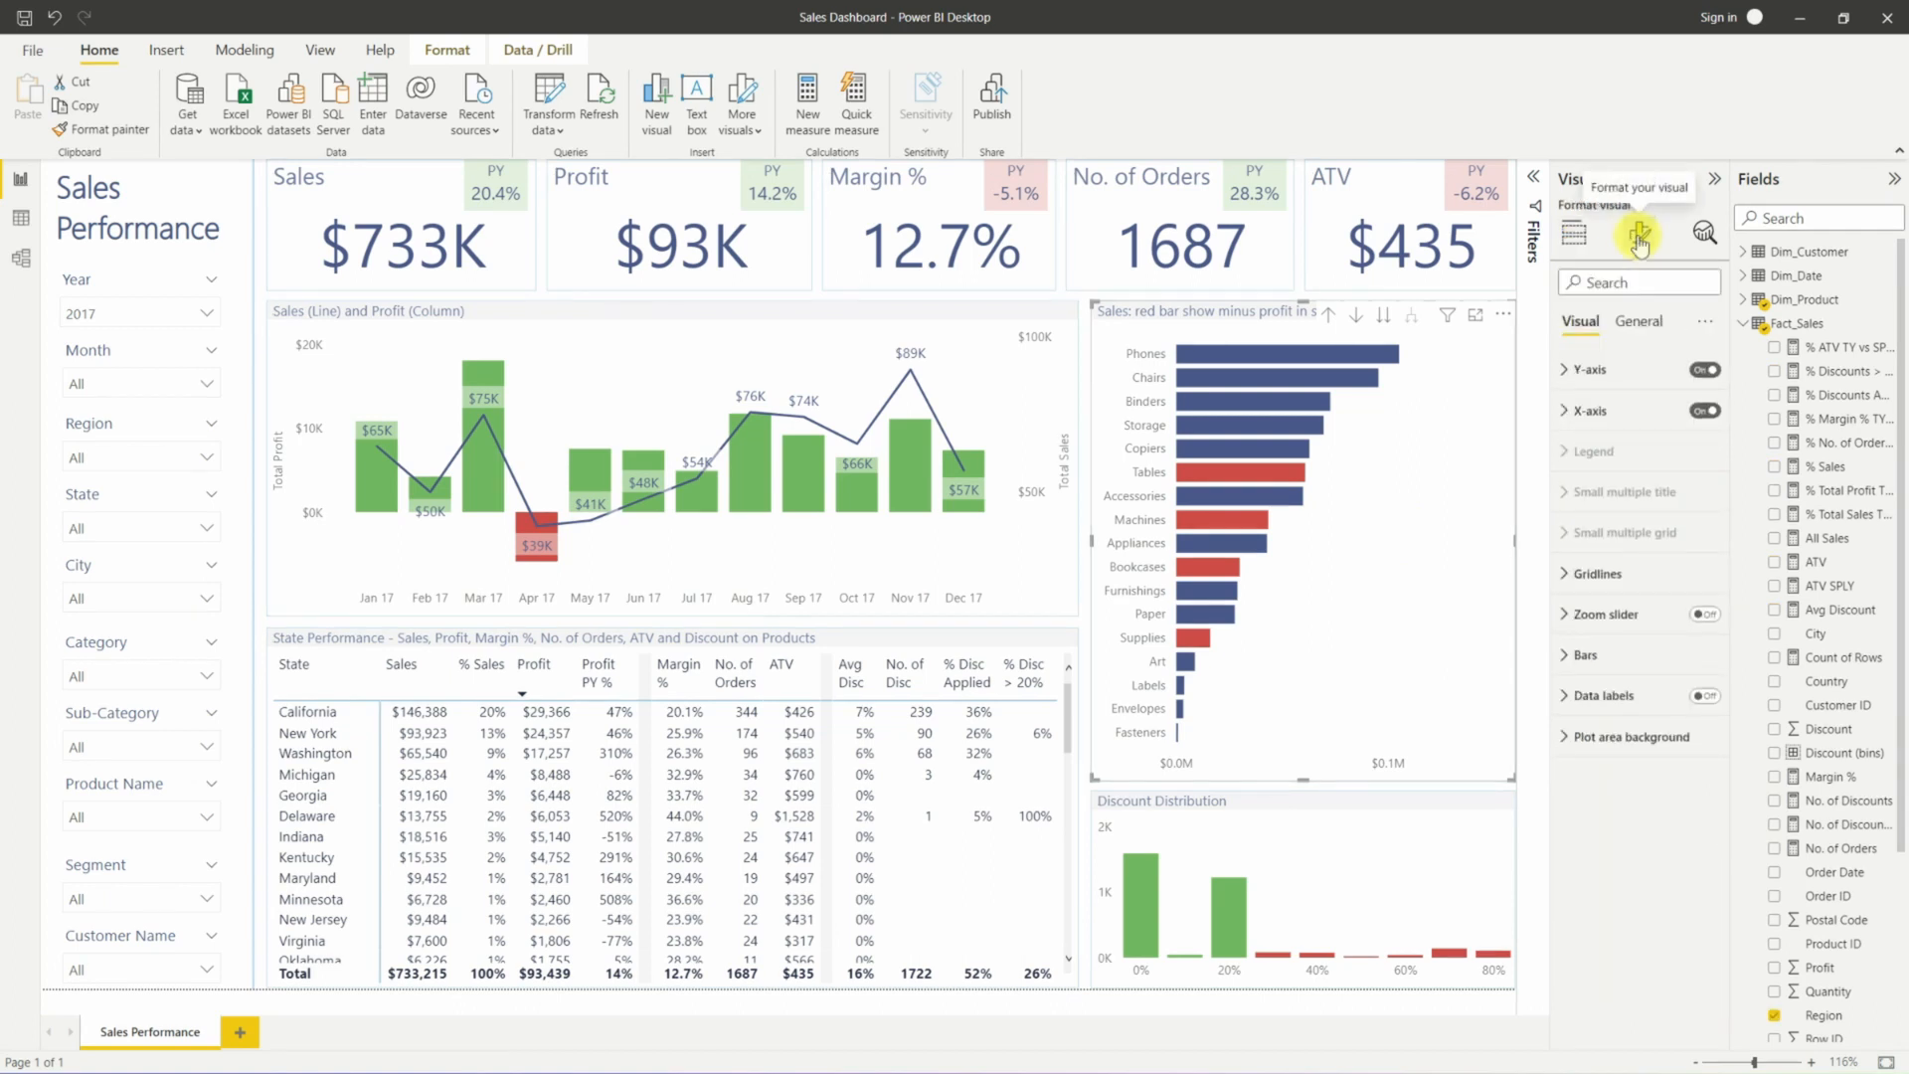
left_click(1639, 409)
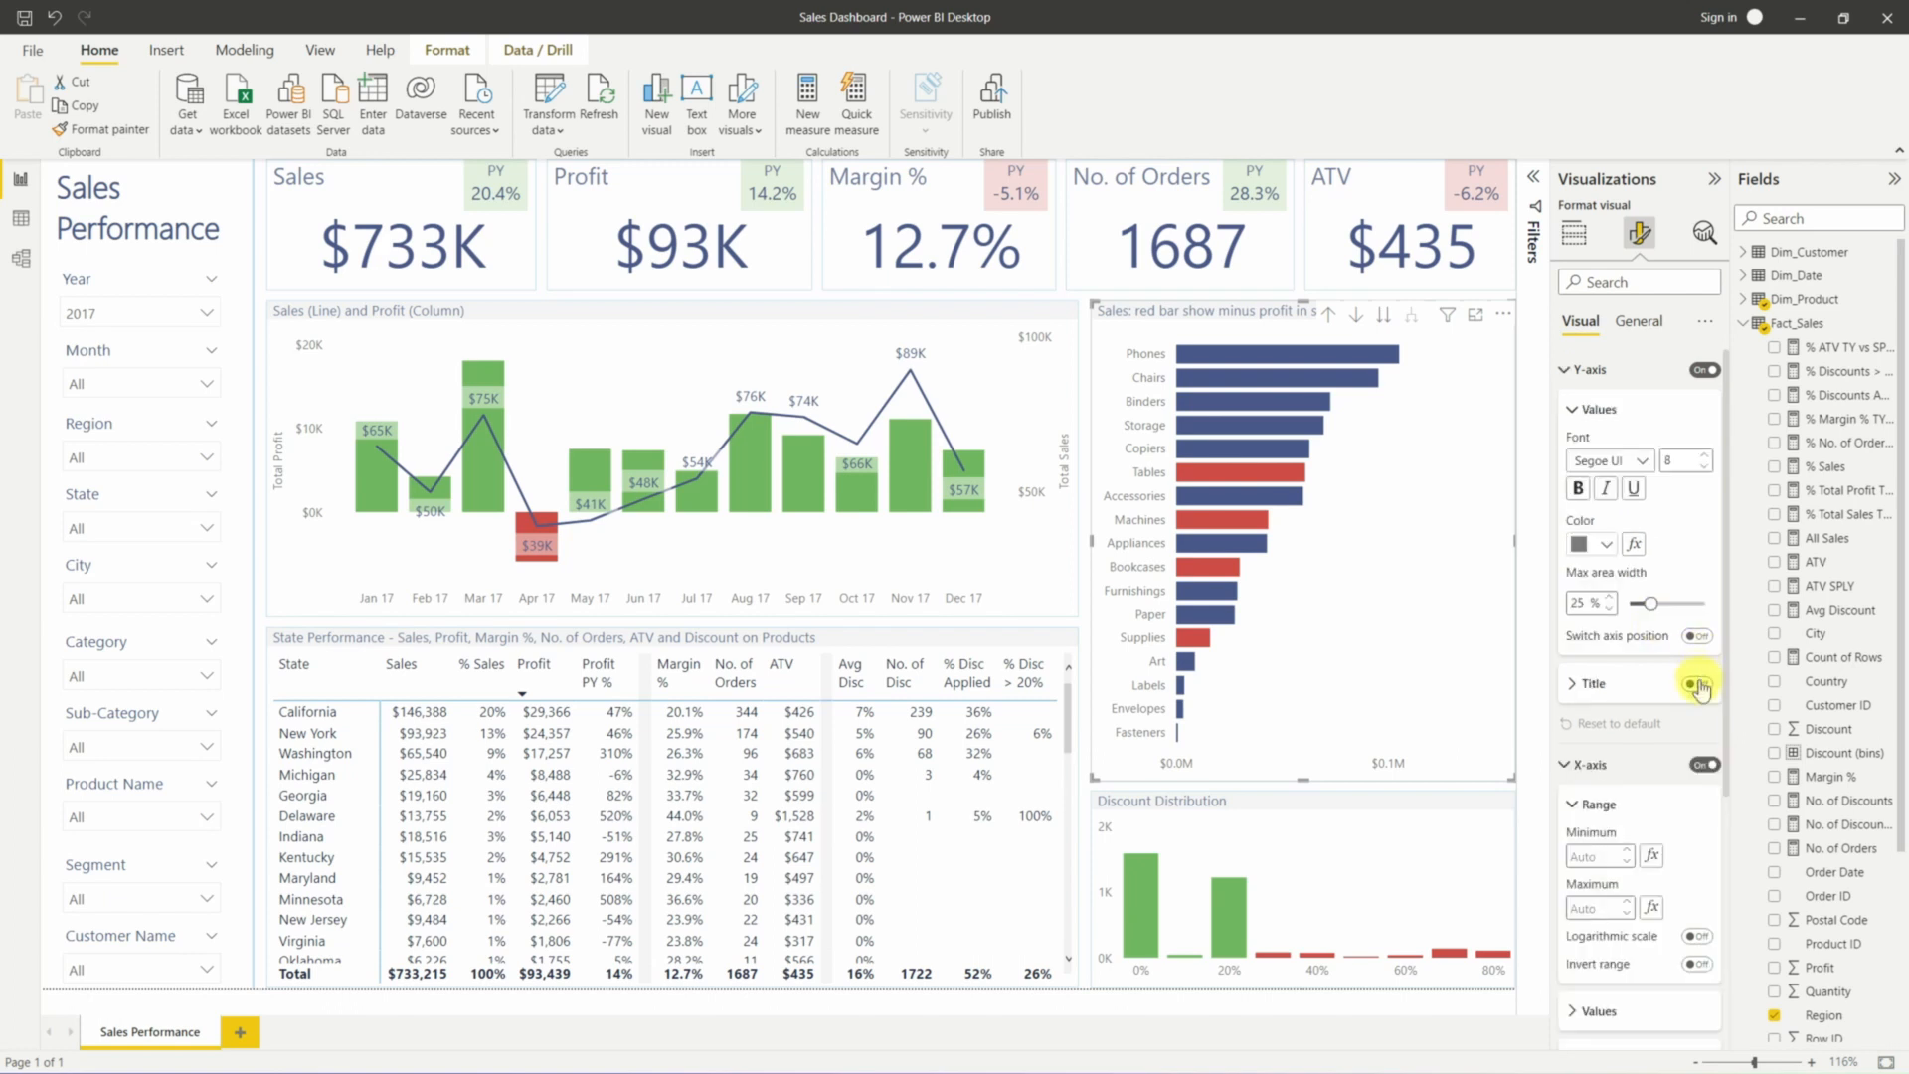
left_click(1697, 686)
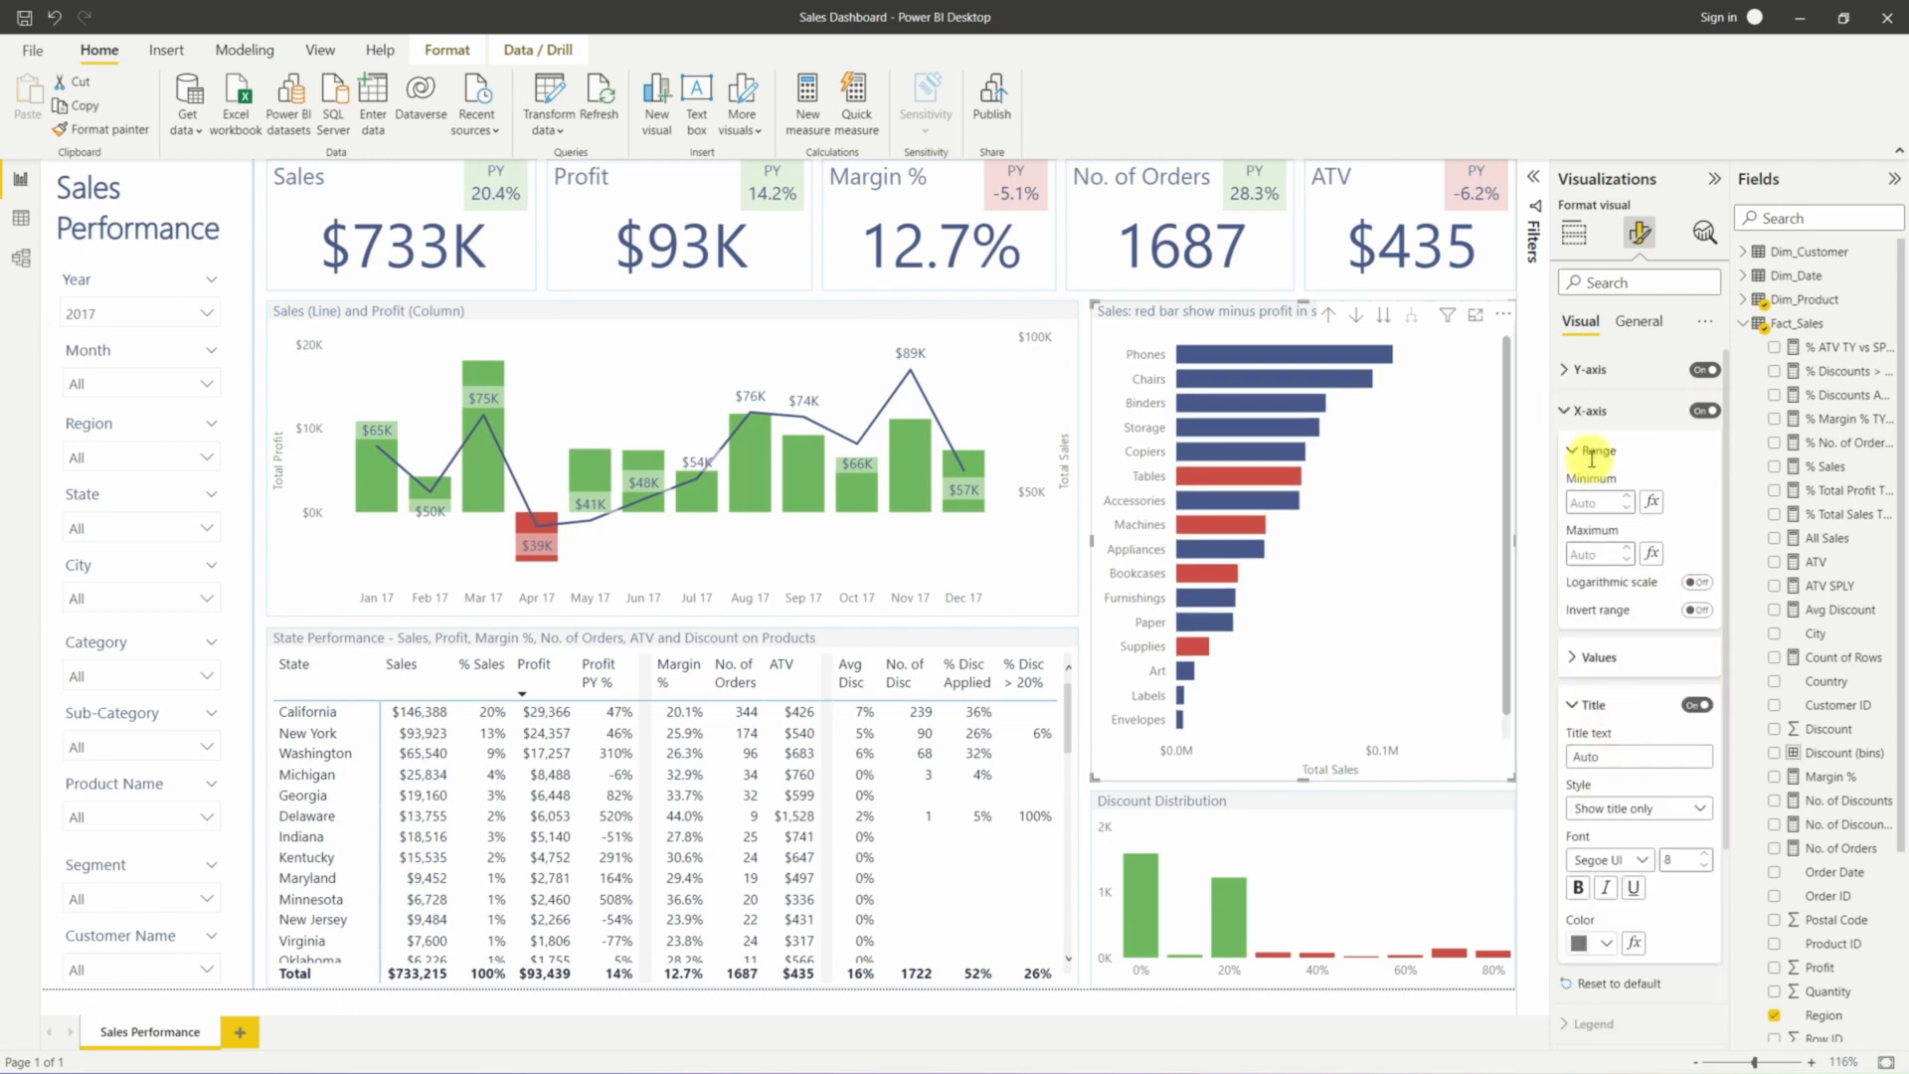
Rename the sub-category bar chart's X-axis field to Sales, and the line and column chart's value fields to Profit and Sales.
left_click(1577, 236)
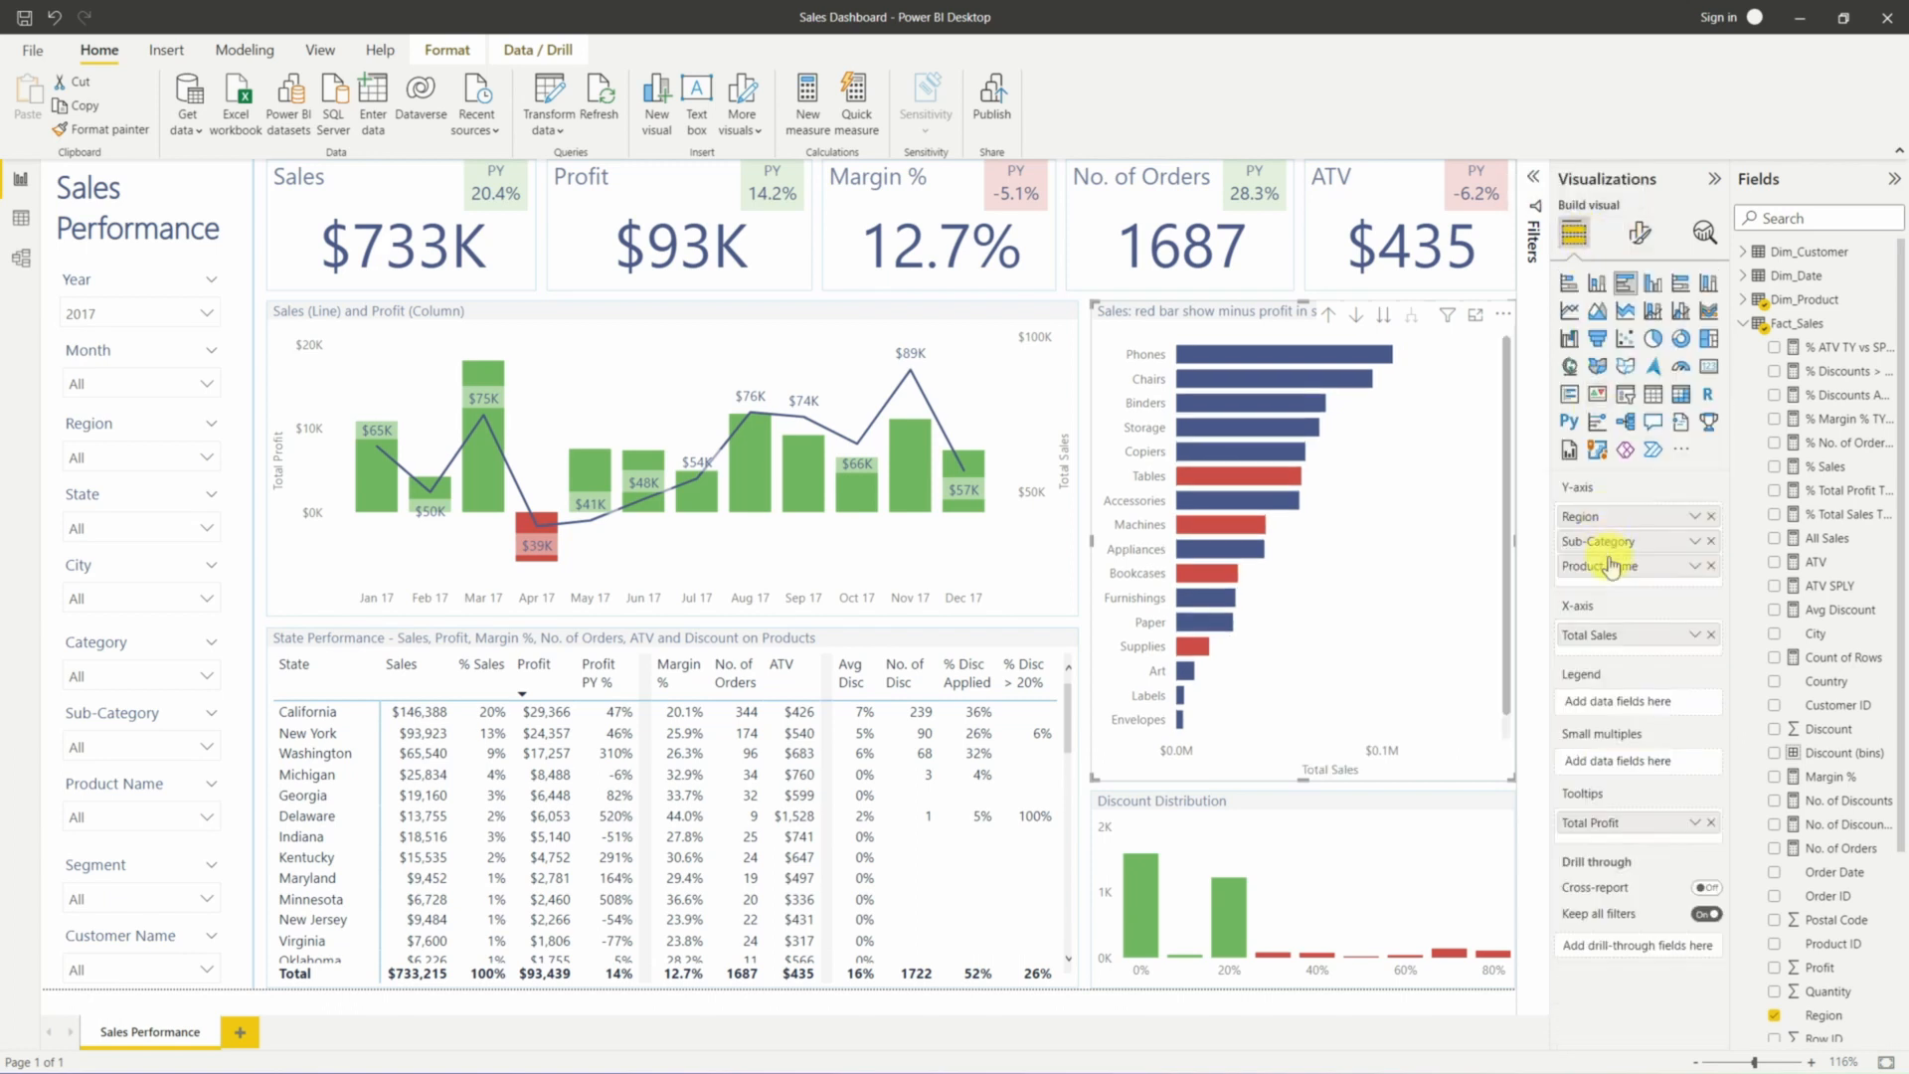
double_click(1587, 637)
left_click_drag(1594, 637, 1540, 635)
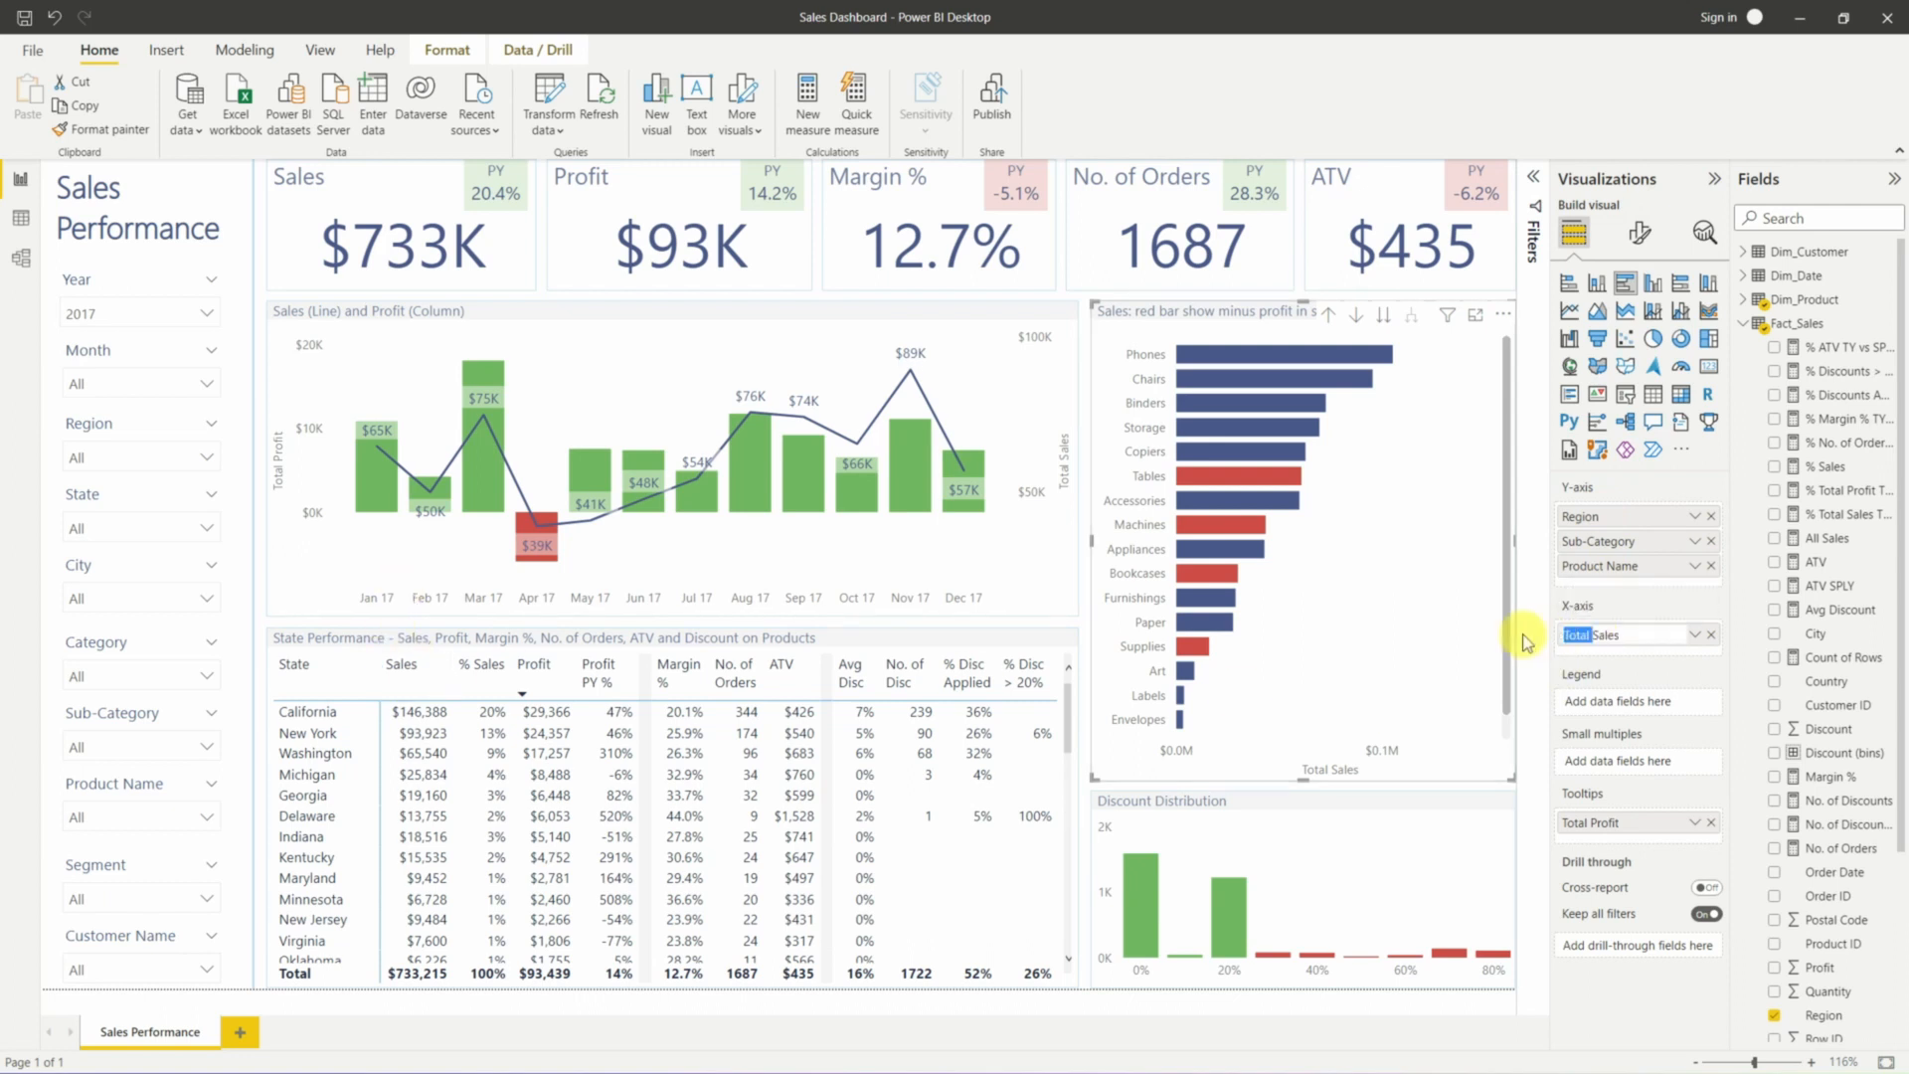
key("BackSpace")
key("Return")
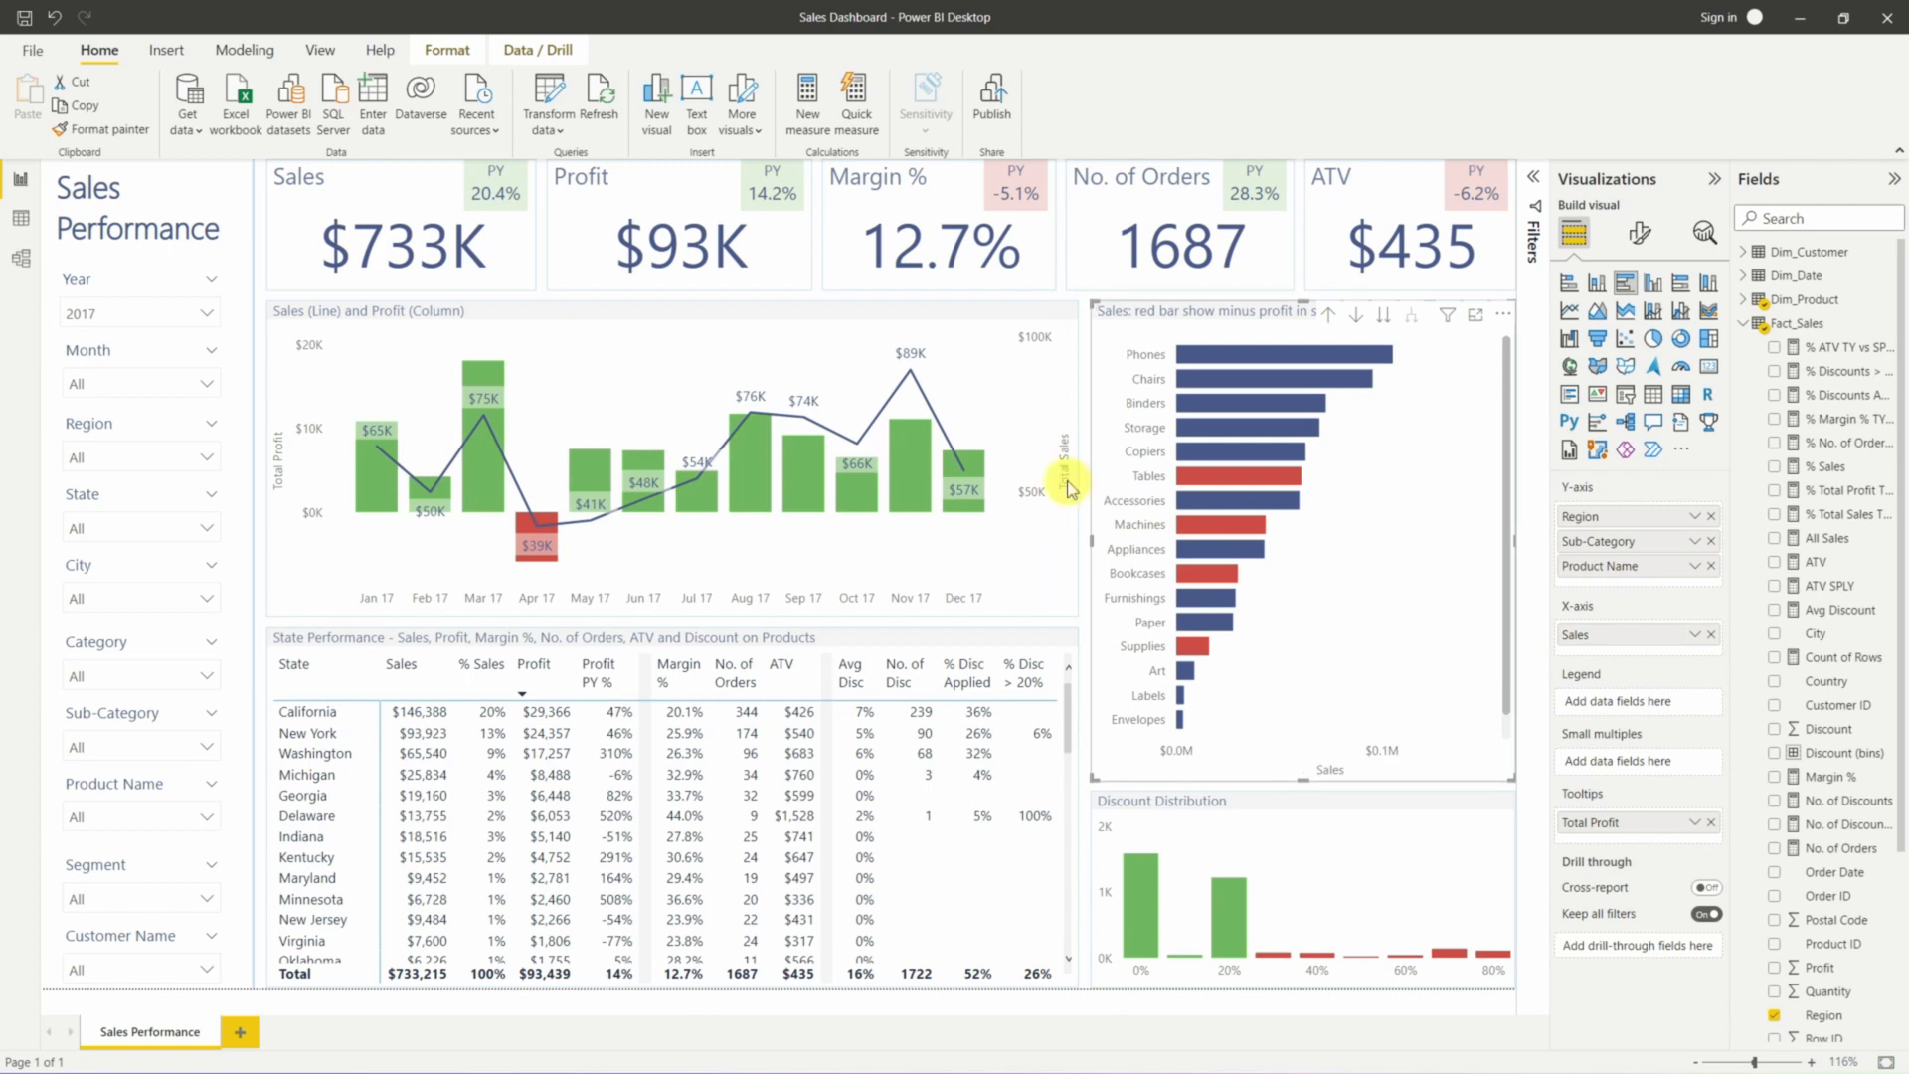
left_click(1018, 569)
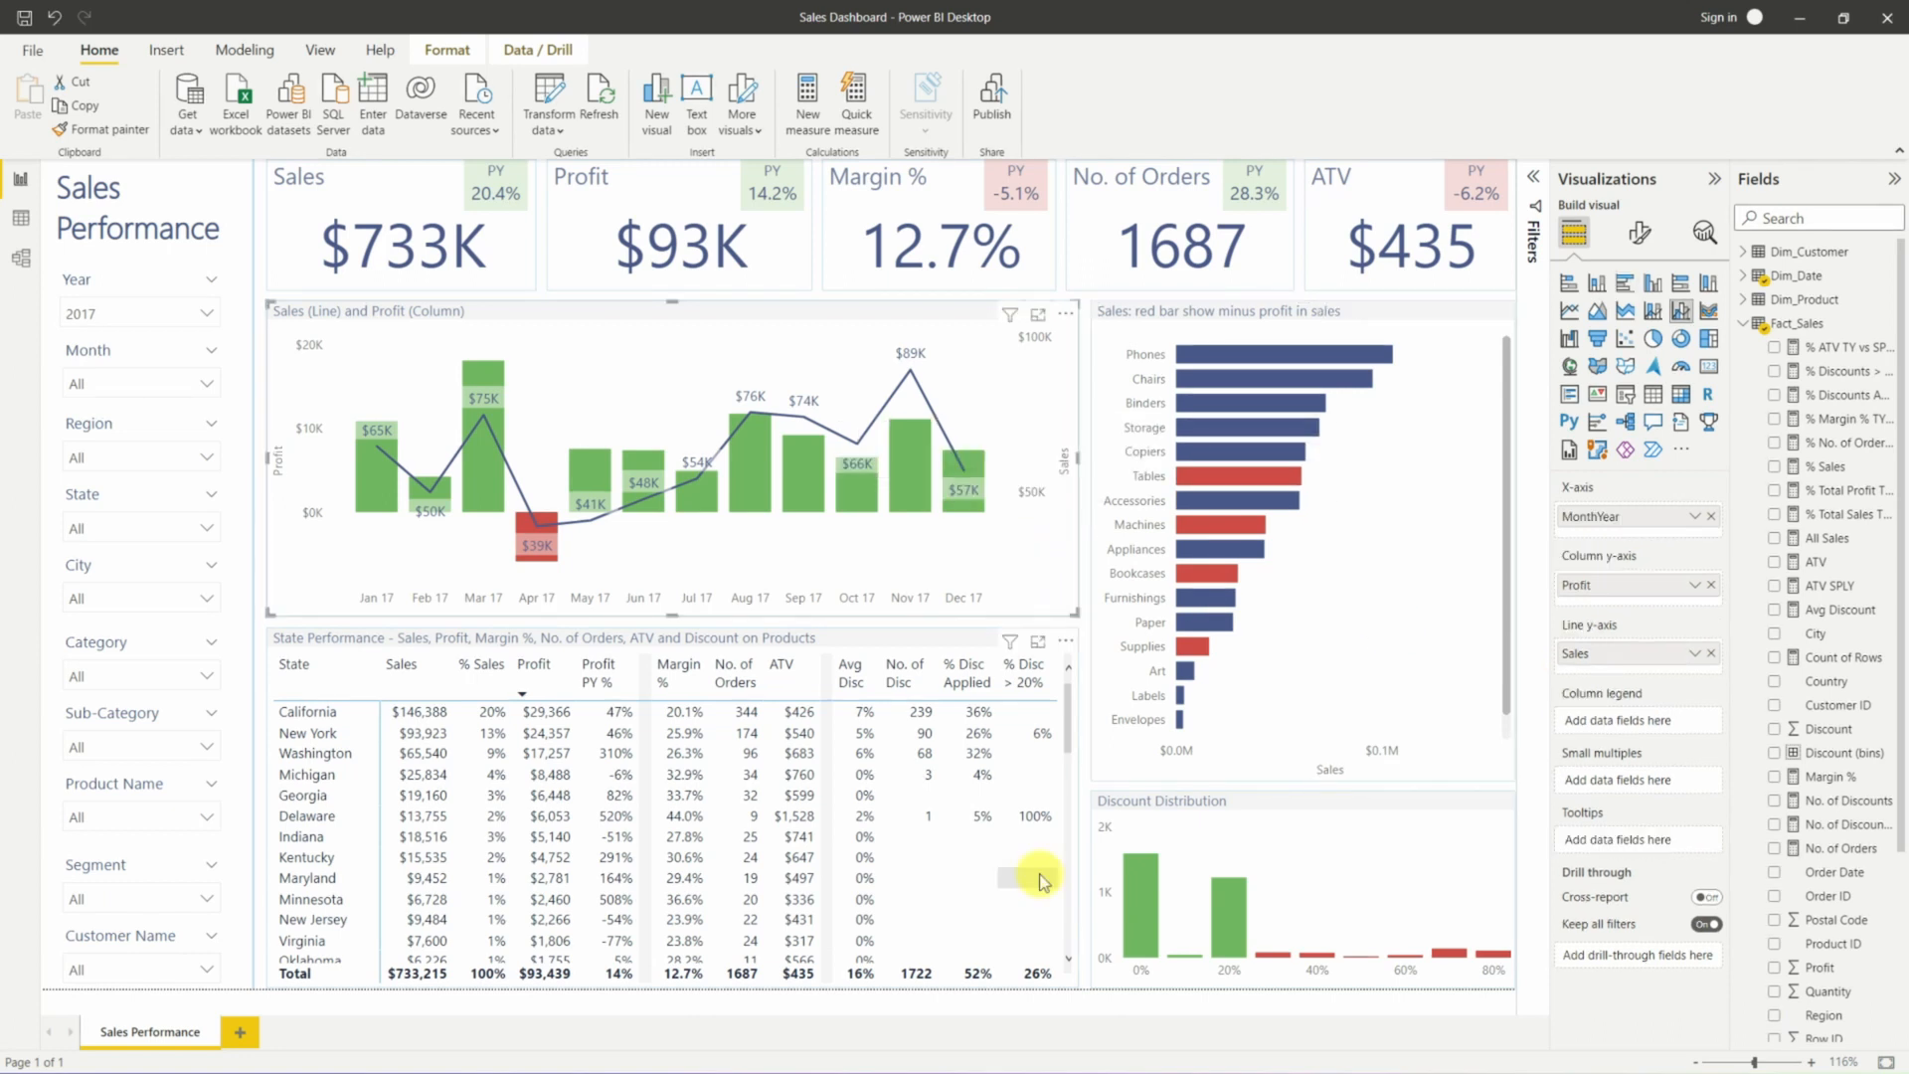
Turn on data bars for the Sales series in the state table's cell elements.
left_click(1070, 721)
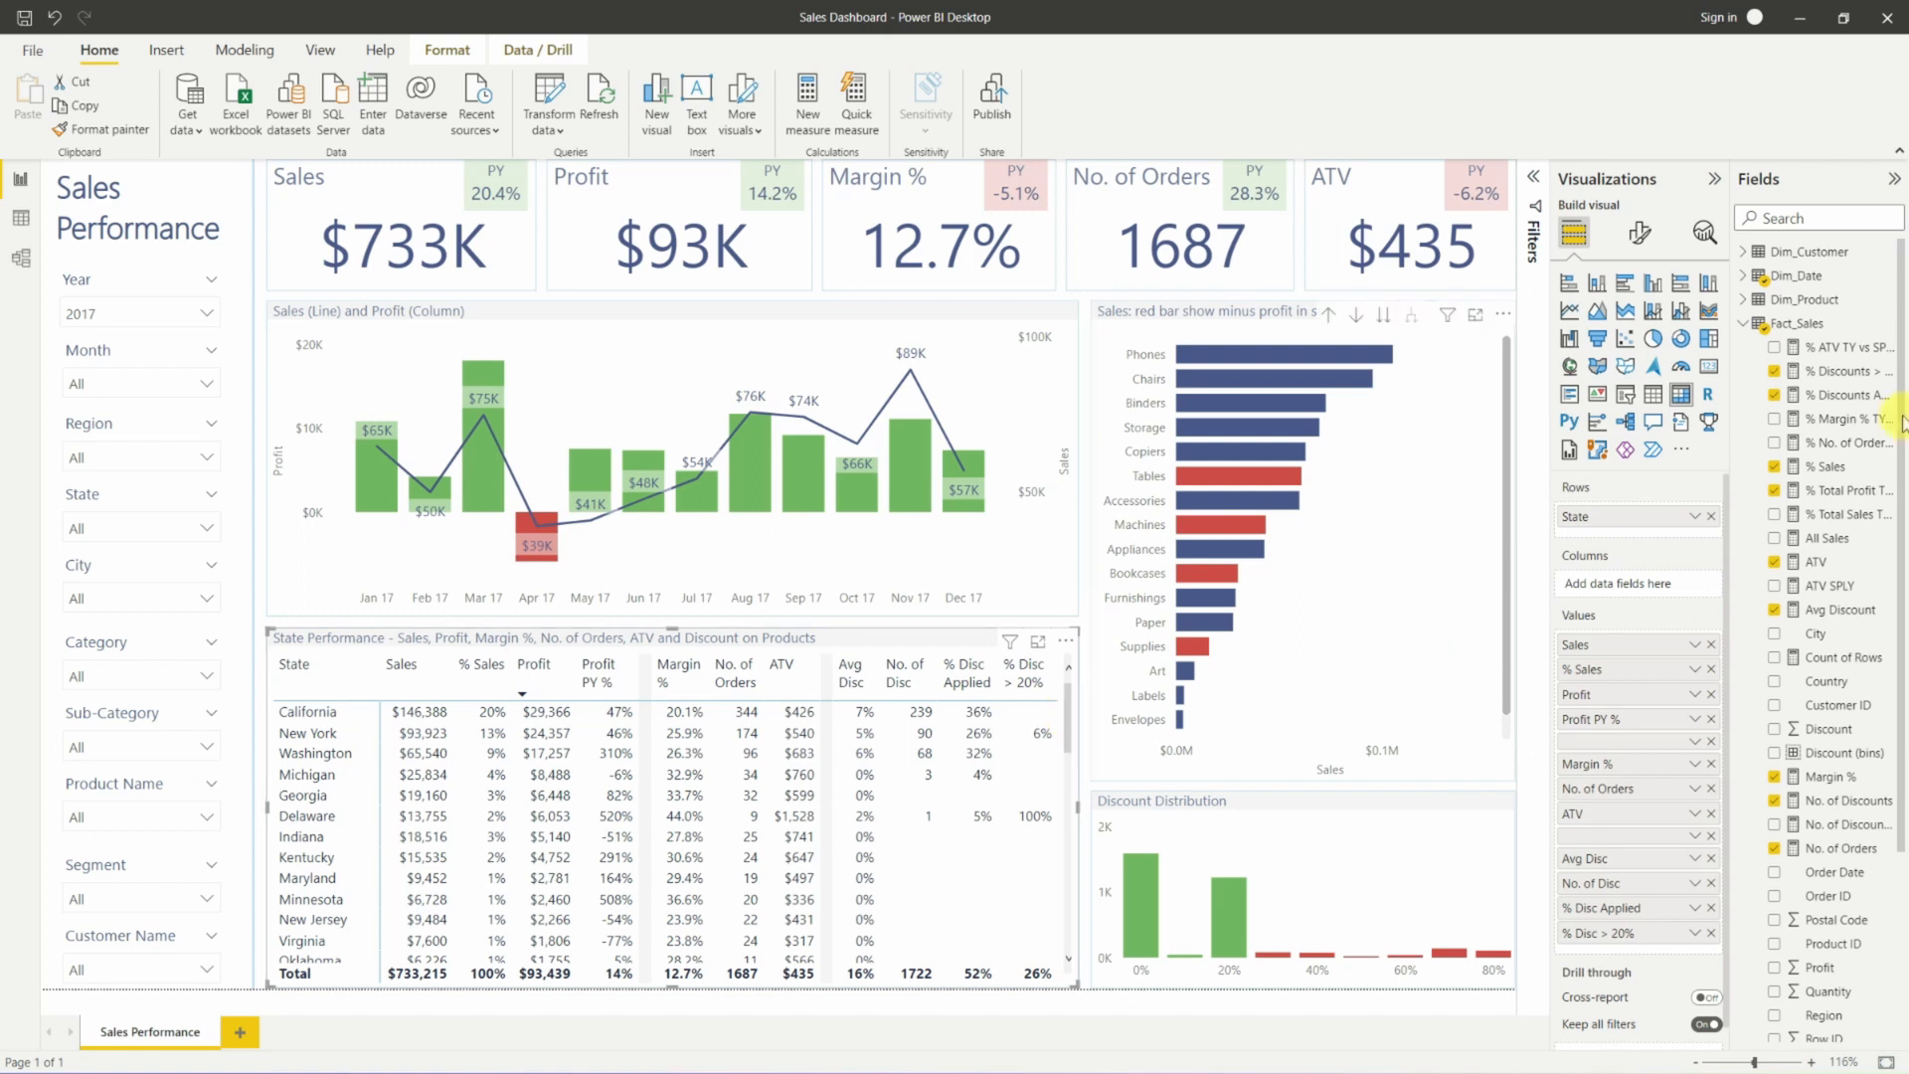
left_click(1640, 234)
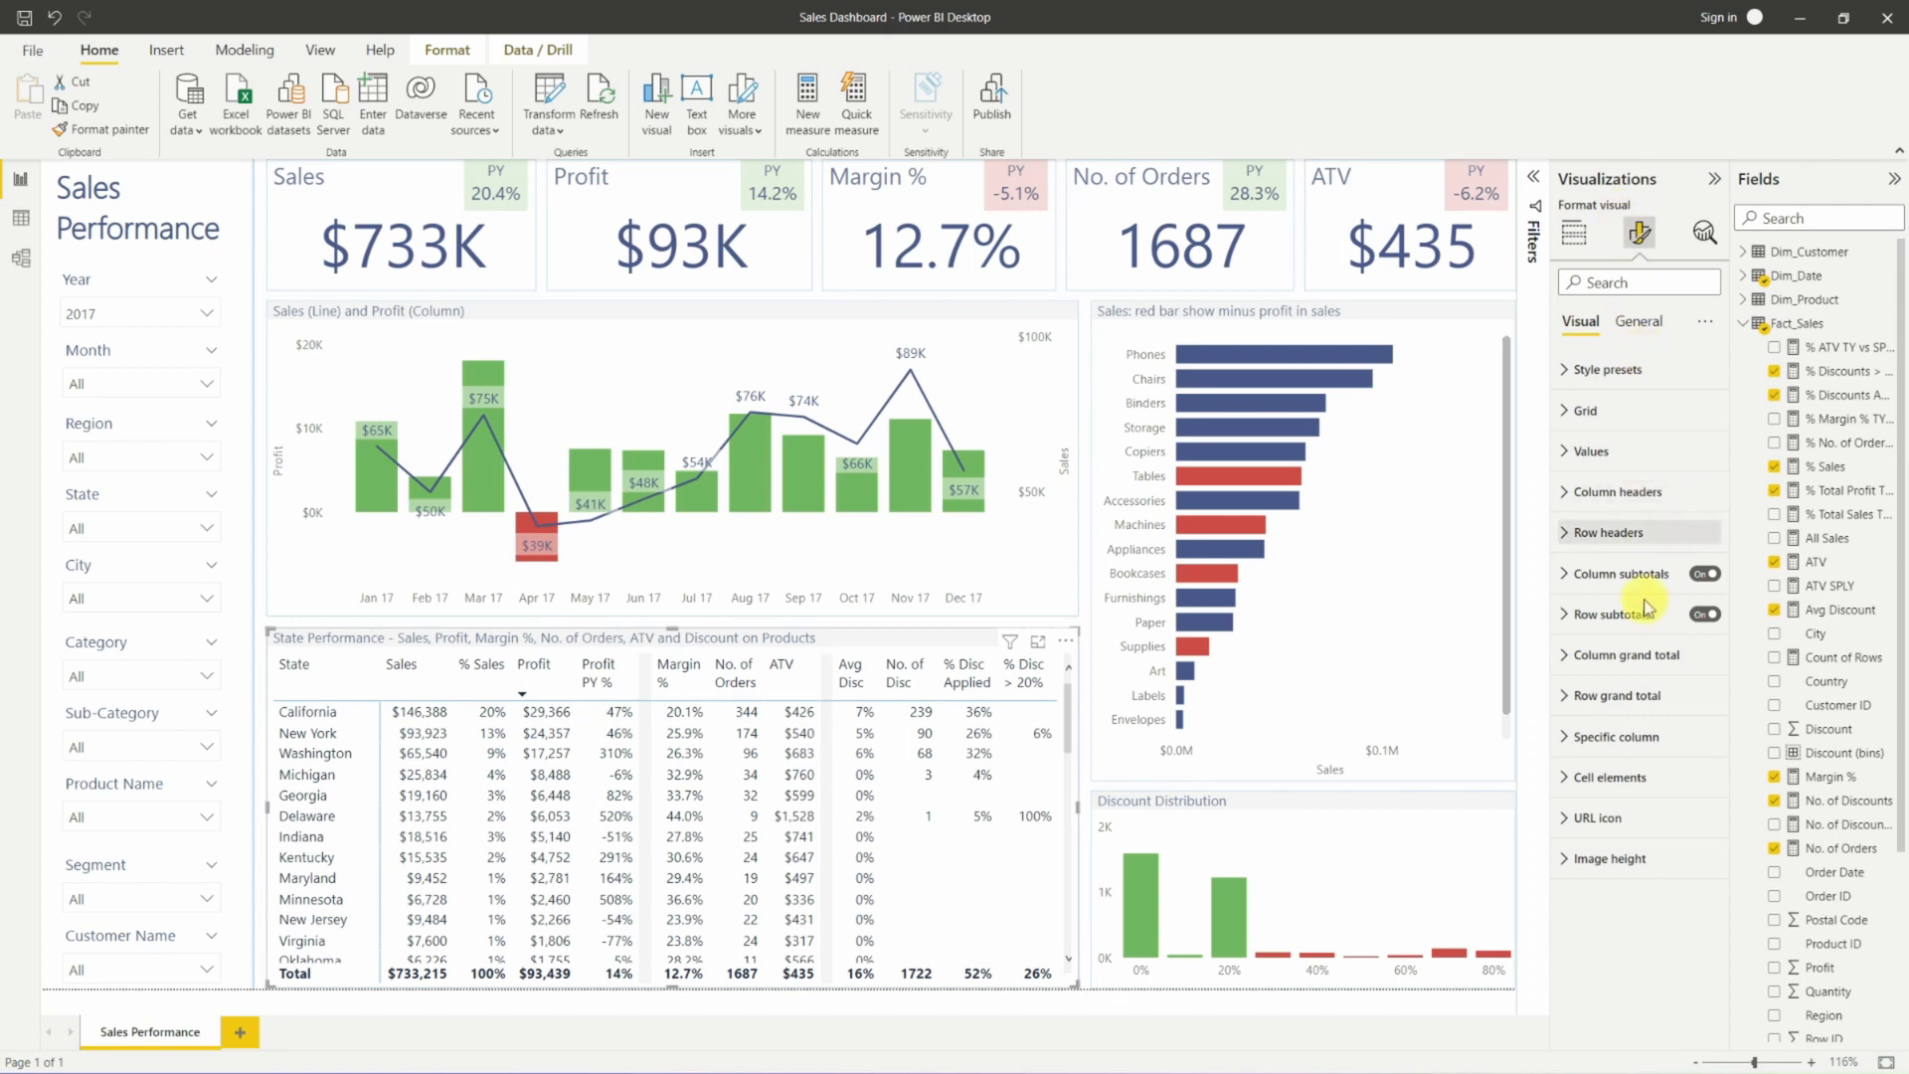
left_click(1584, 778)
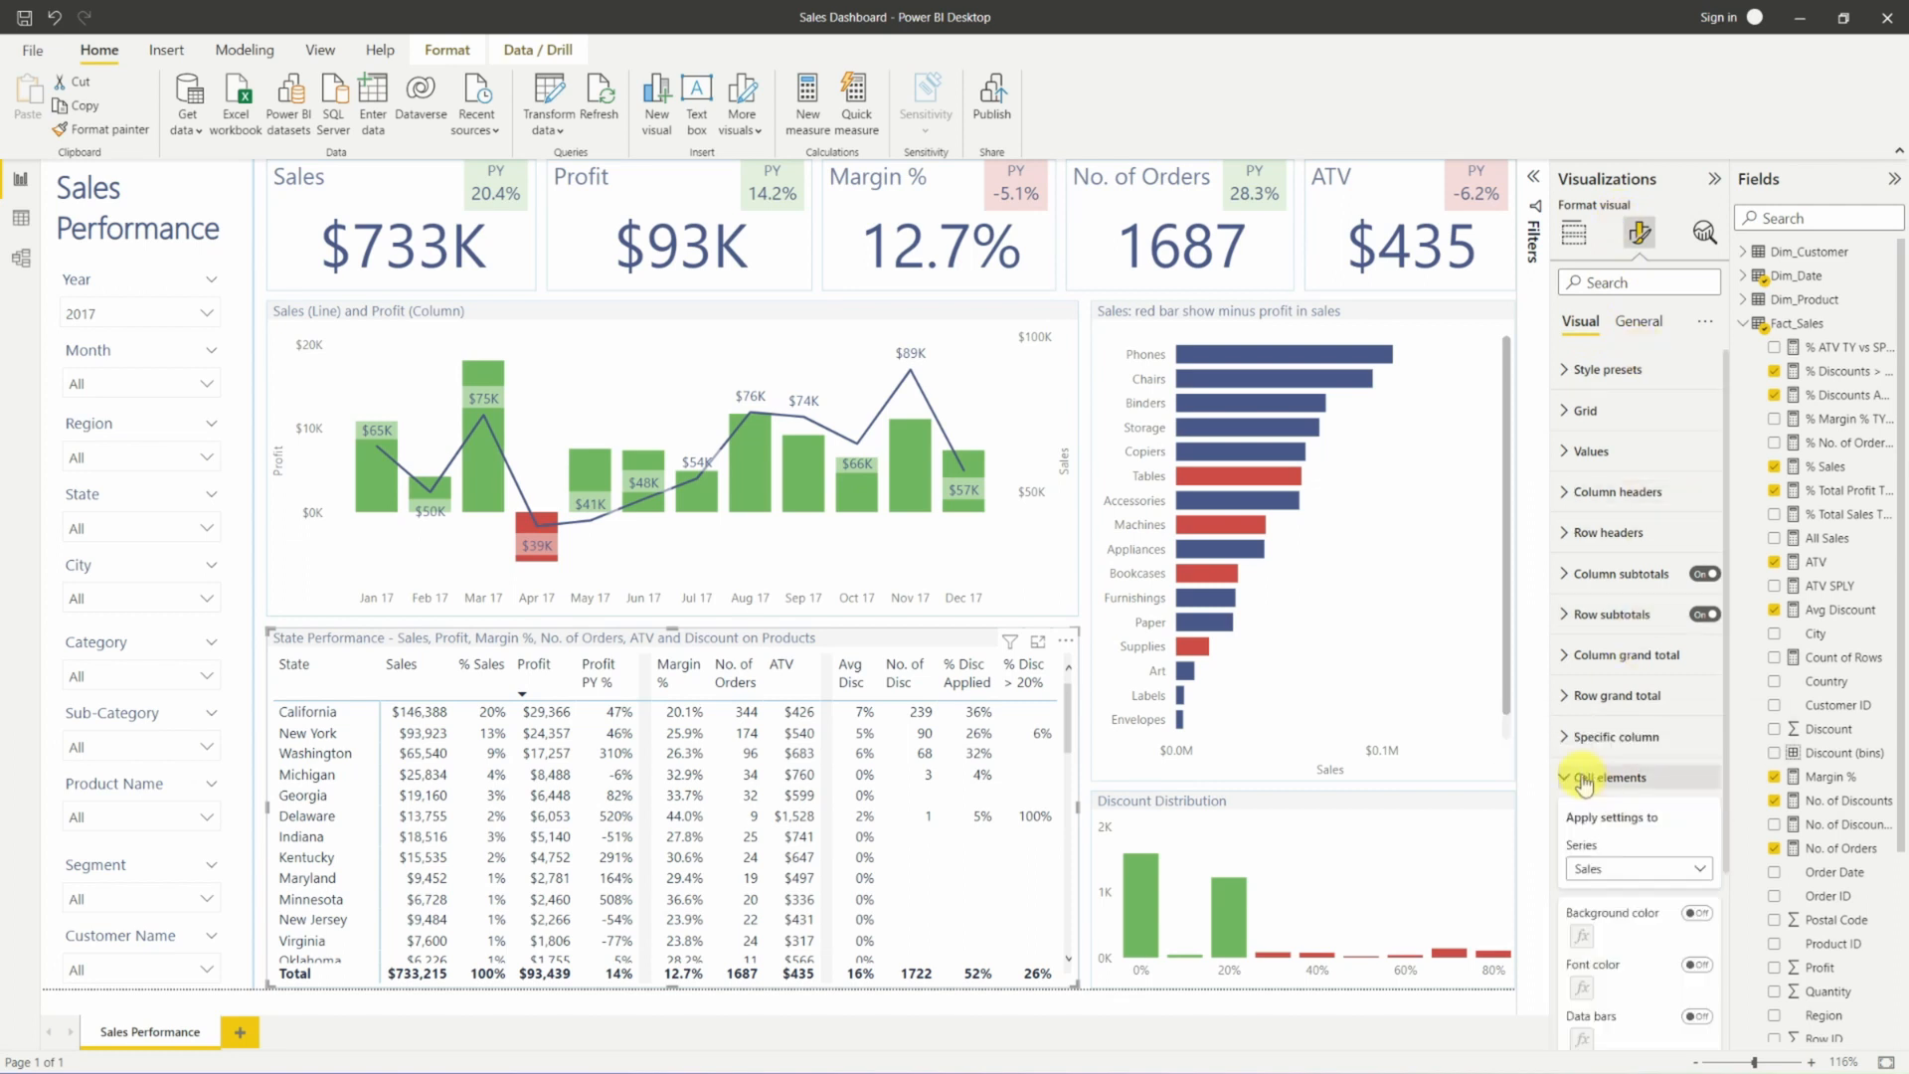
scroll(1608, 750, "down", 2)
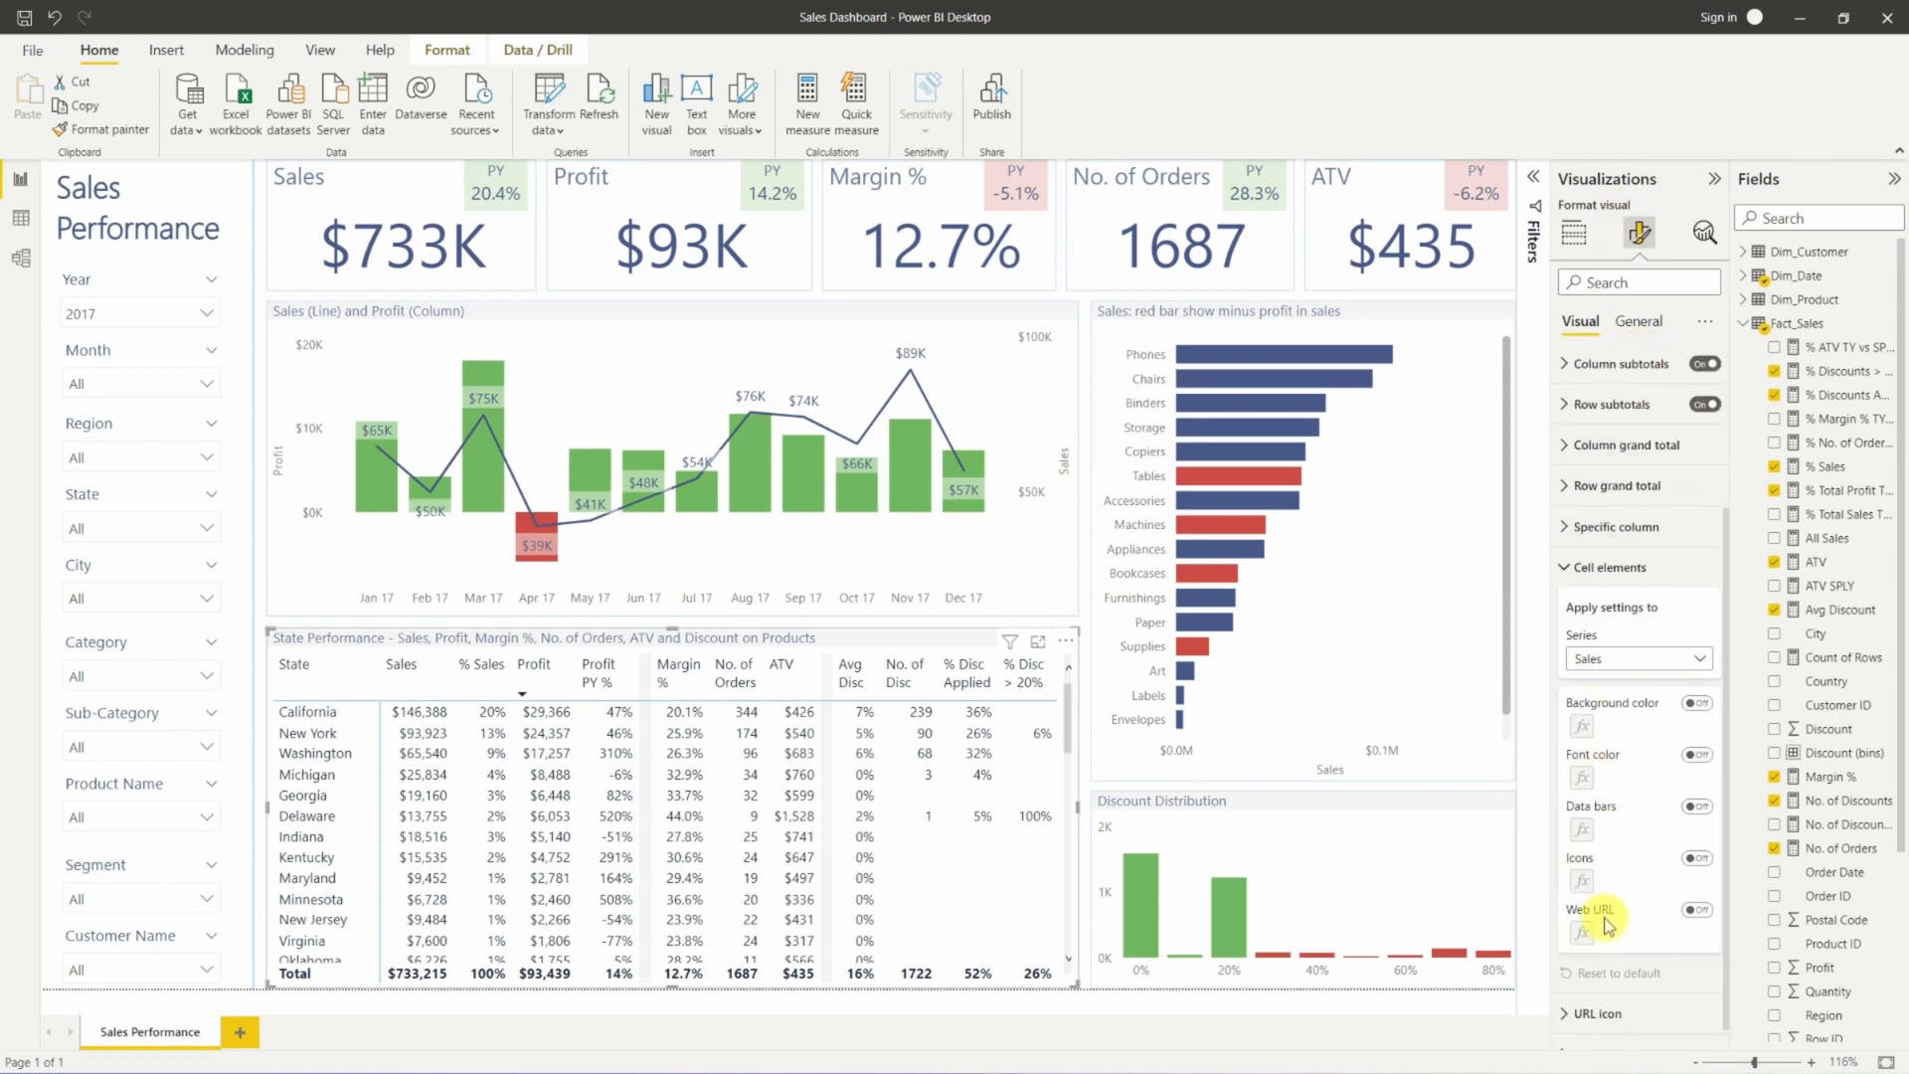
left_click(1654, 661)
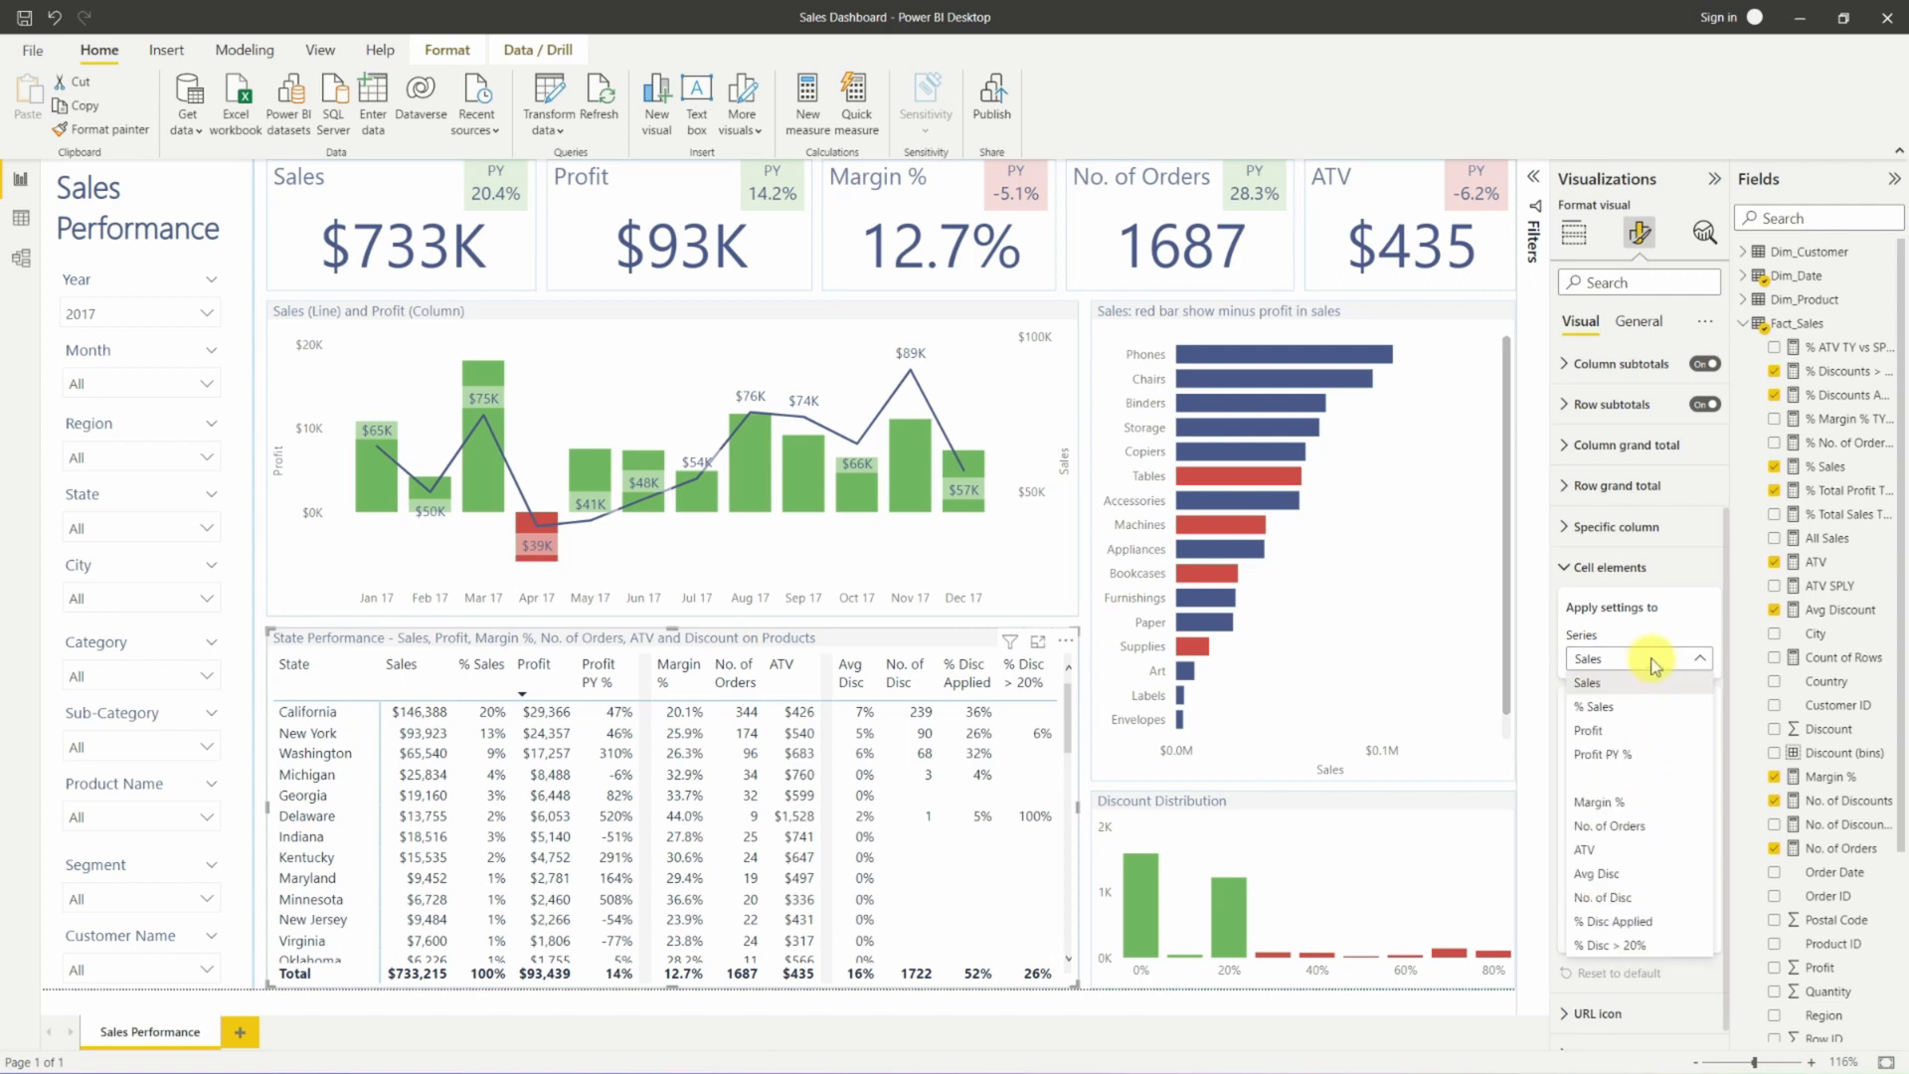
left_click(1655, 664)
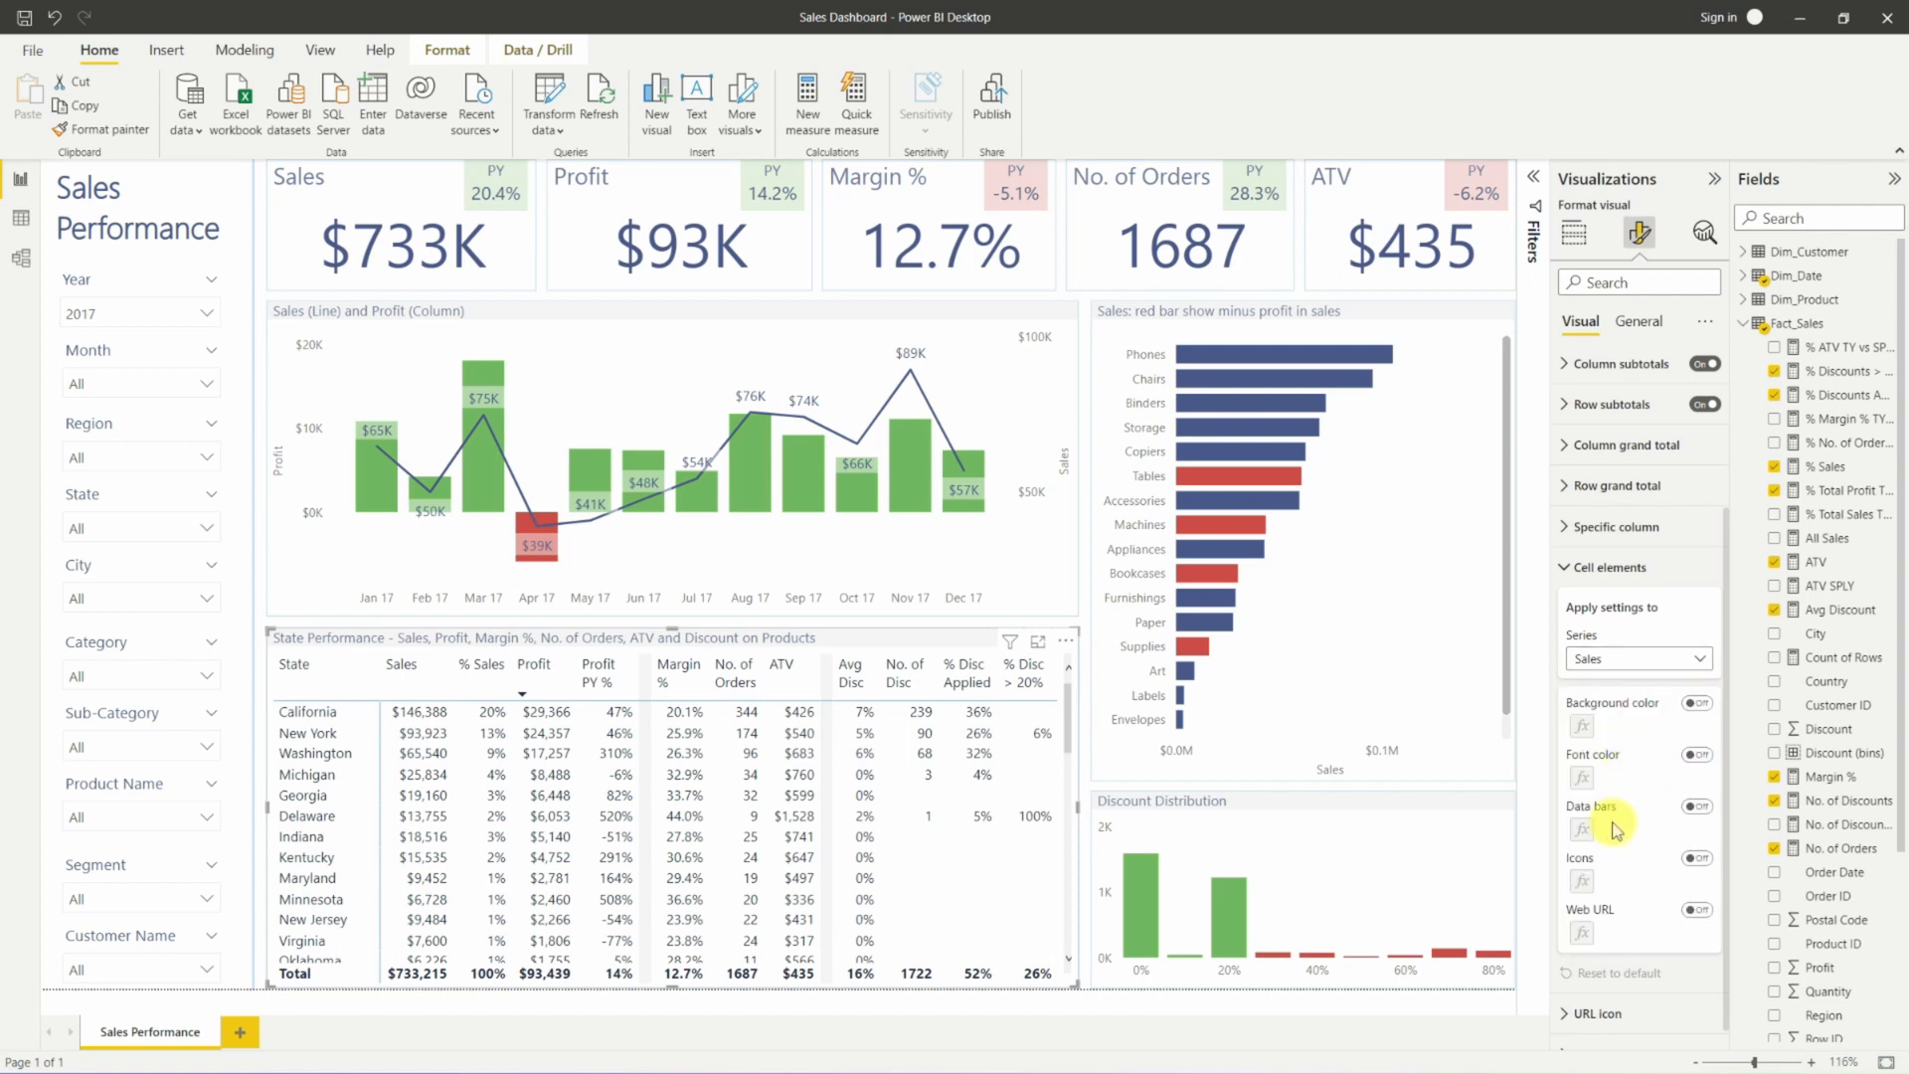
left_click(1696, 807)
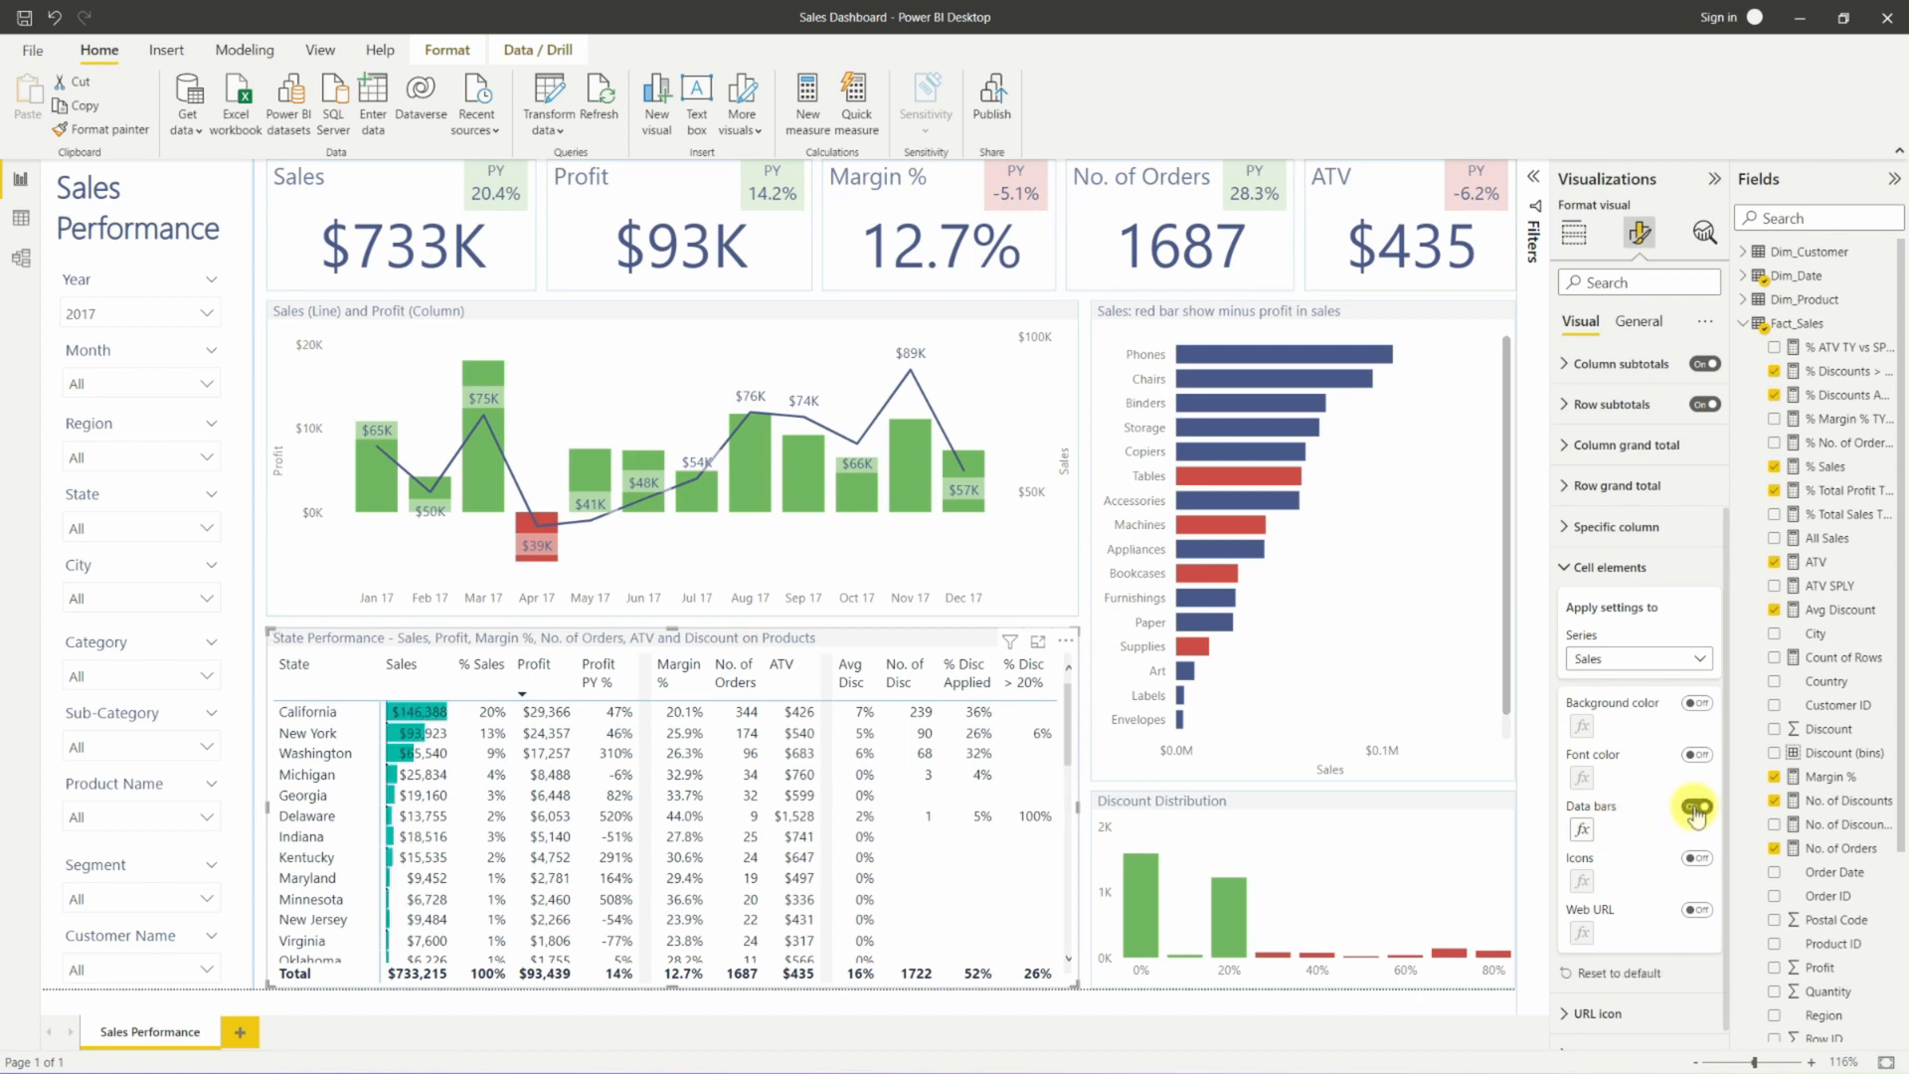
Set the positive bar color of the state table's Sales data bars to light blue.
left_click(1580, 831)
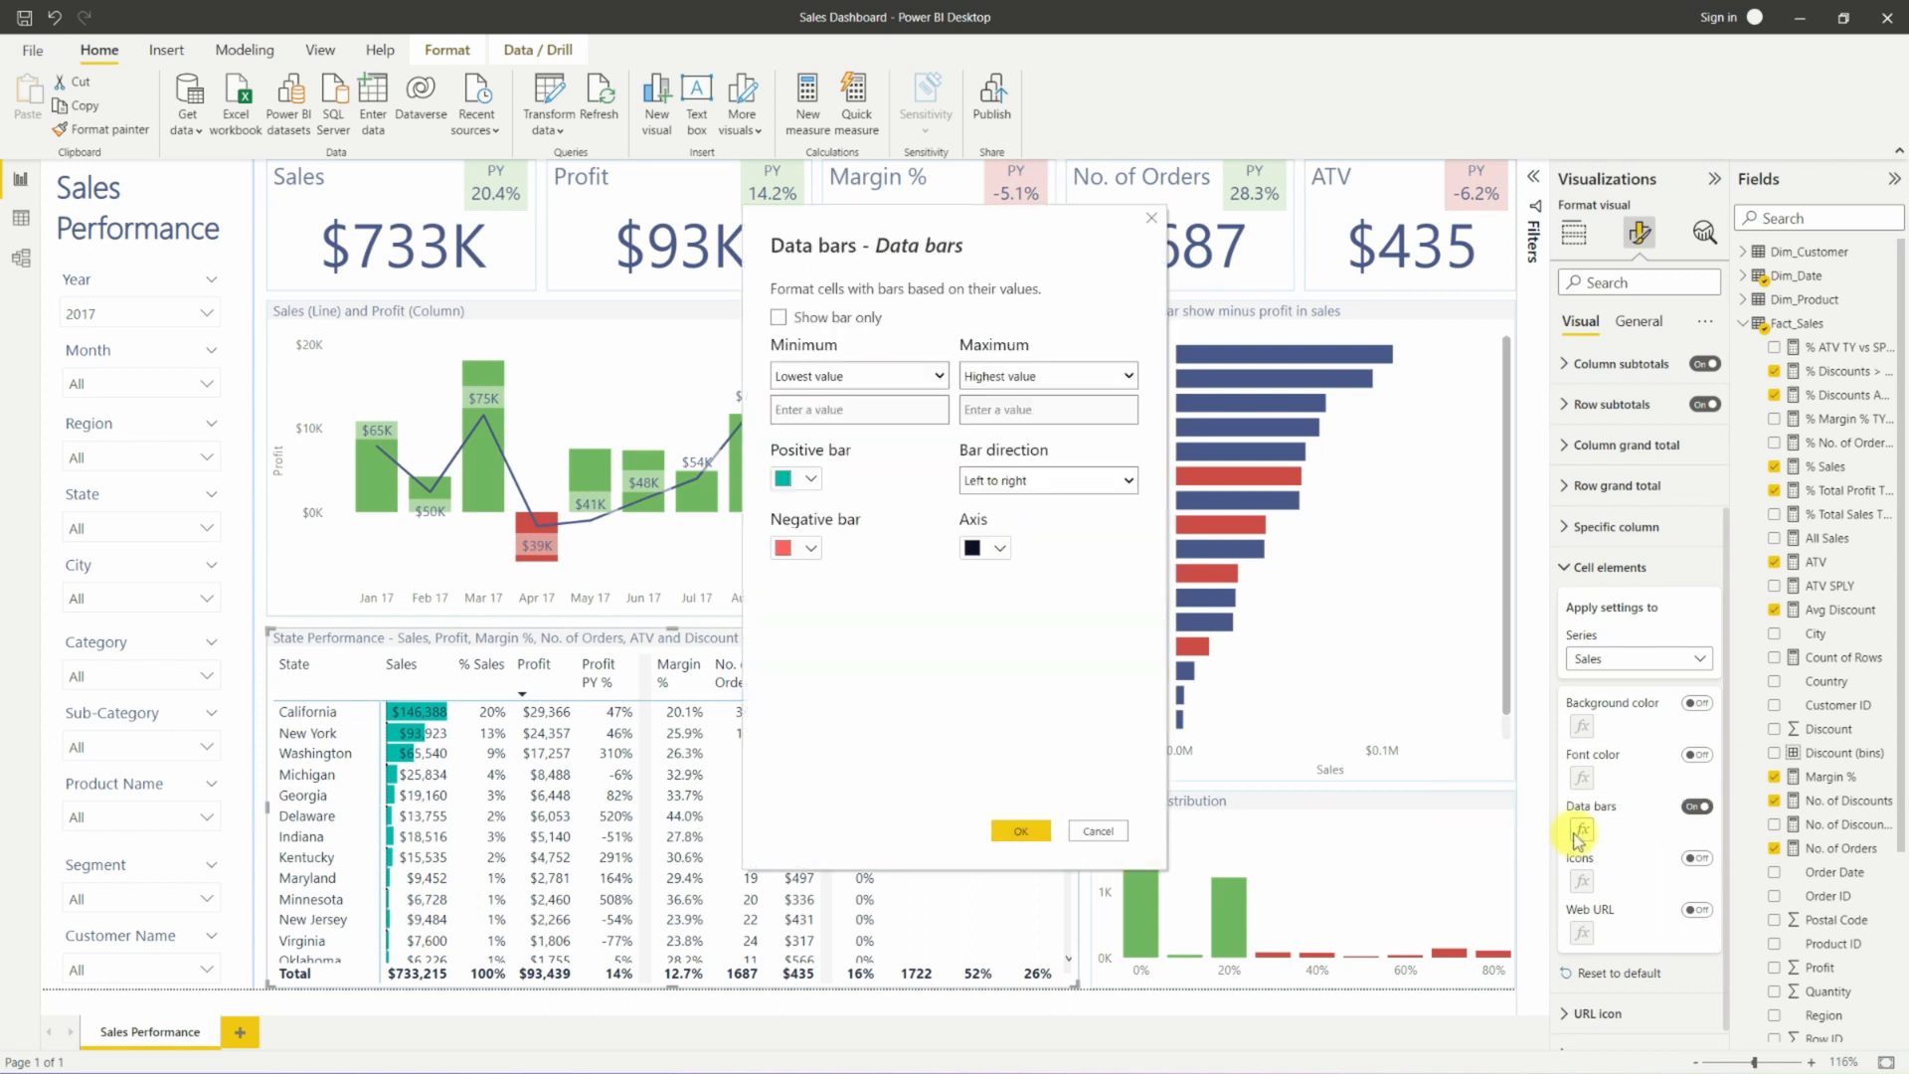
left_click(811, 479)
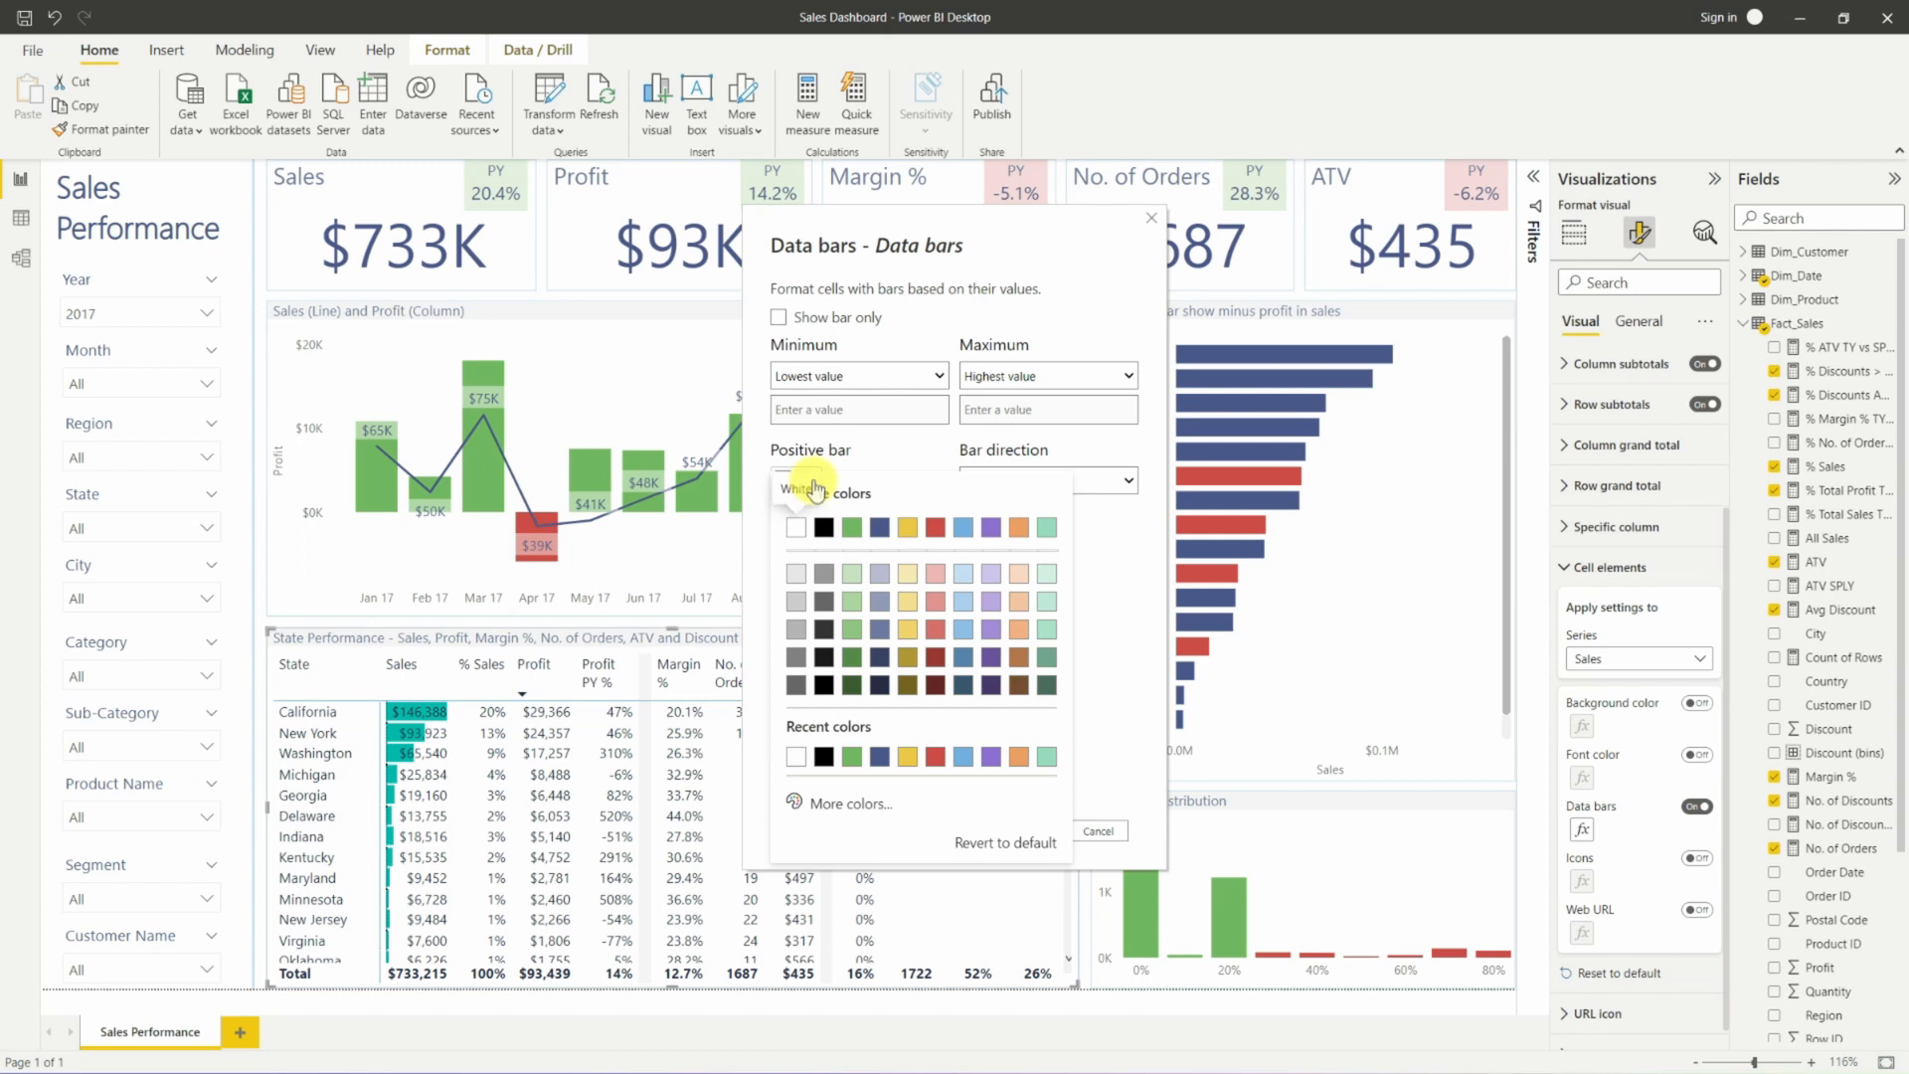
left_click(962, 569)
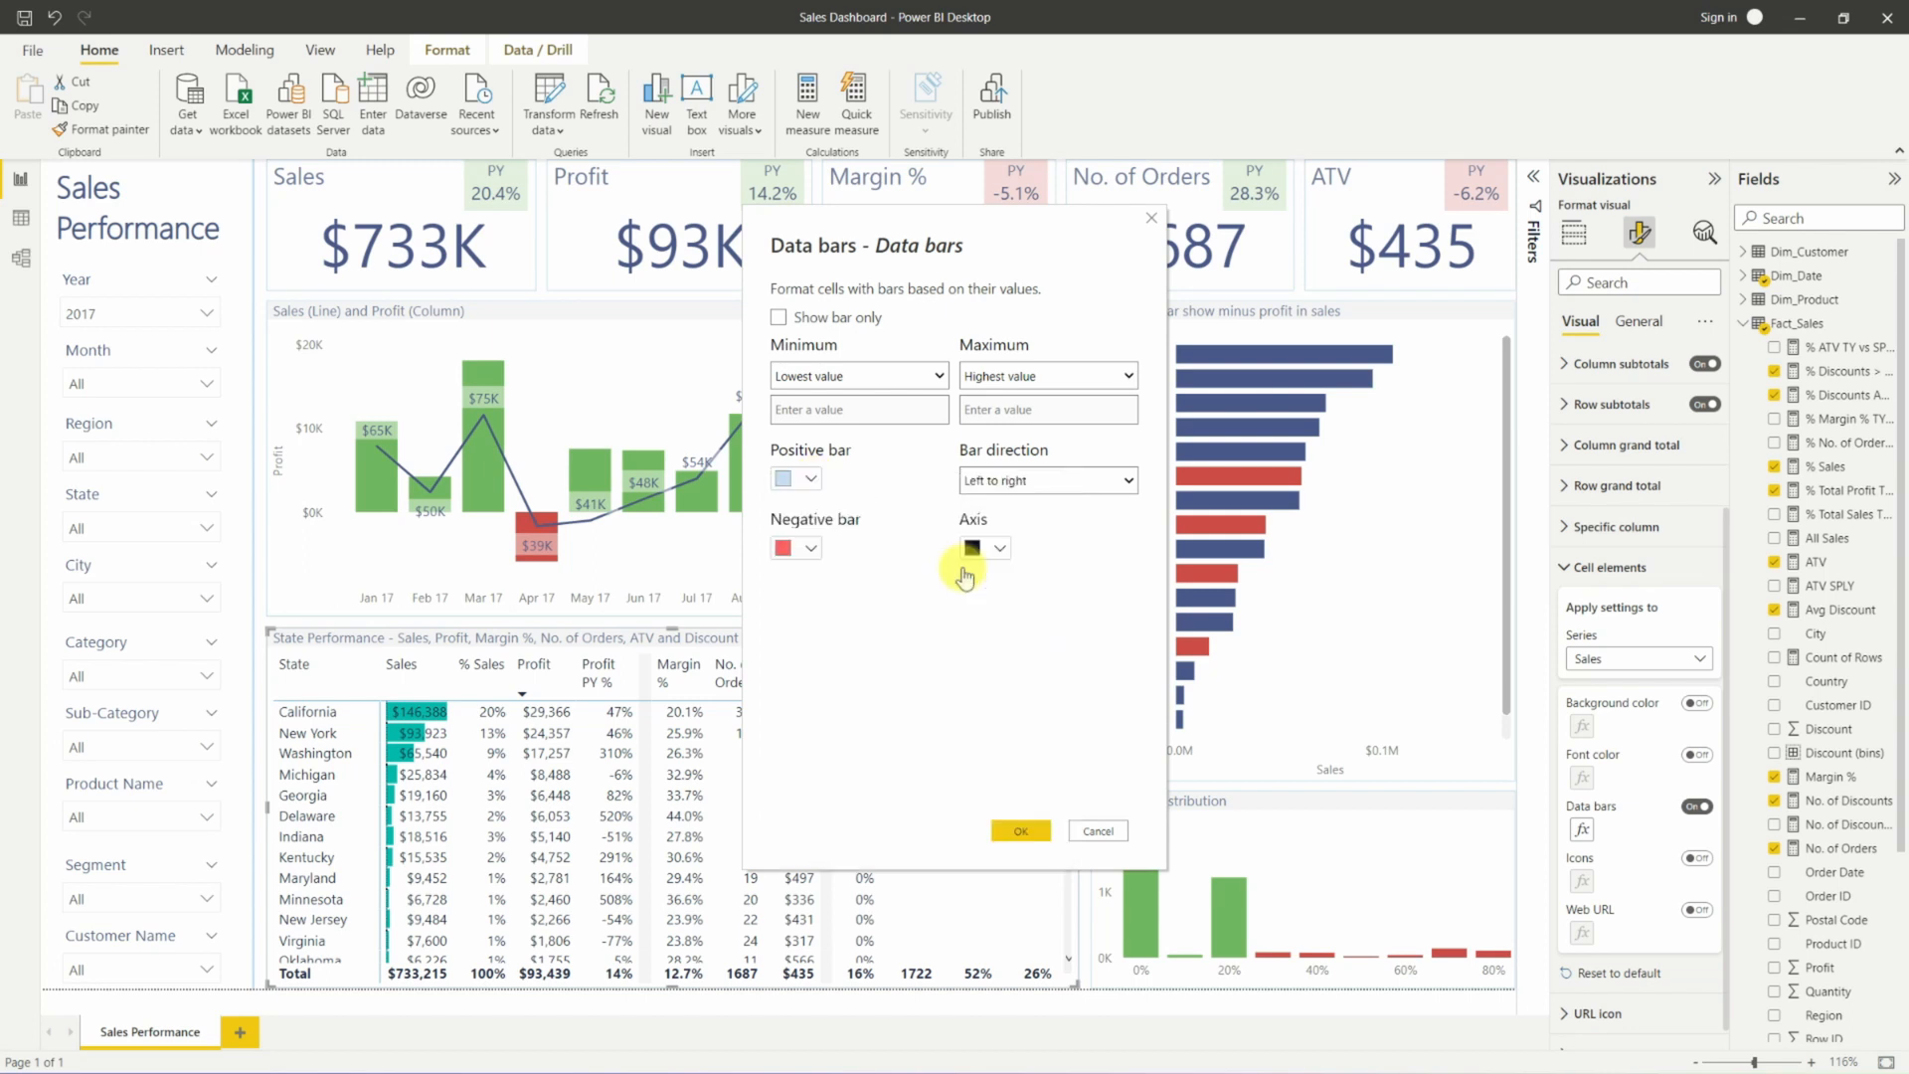
left_click(1021, 831)
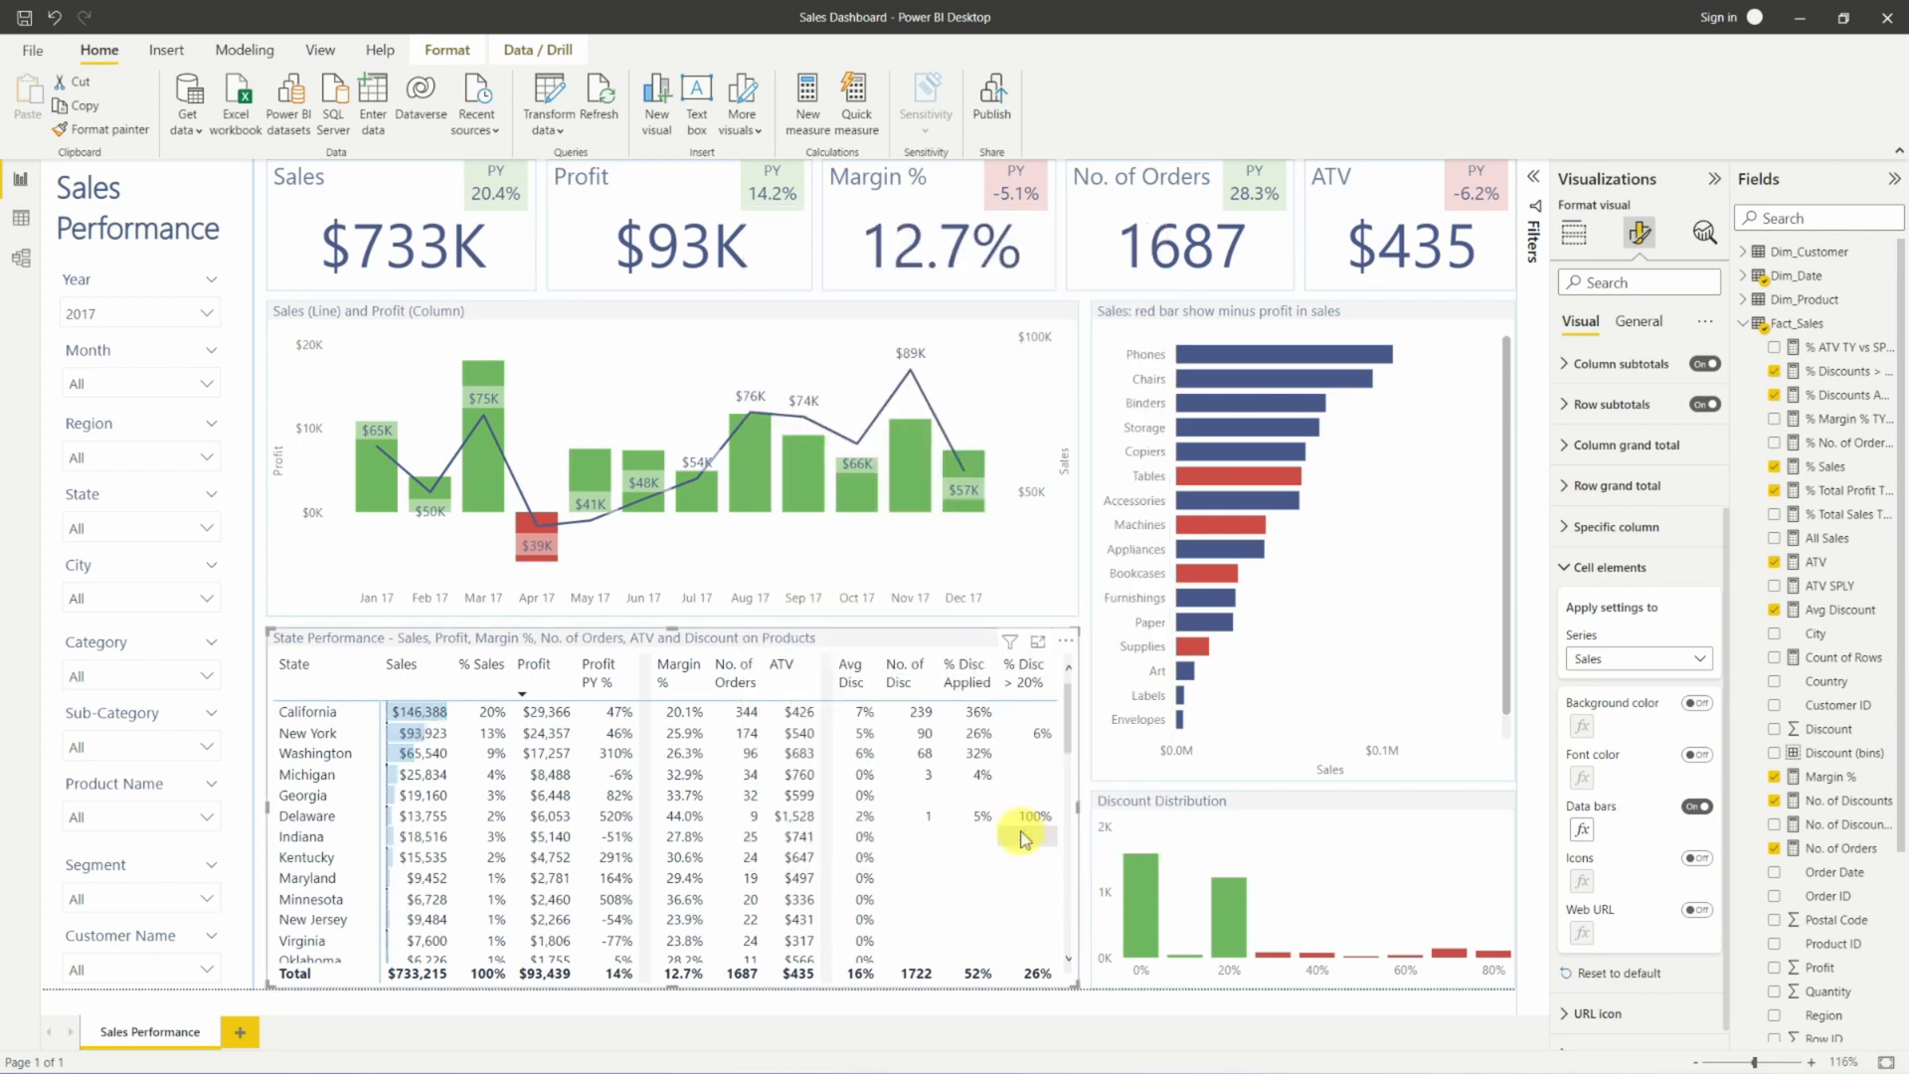
scroll(418, 838, "down", 3)
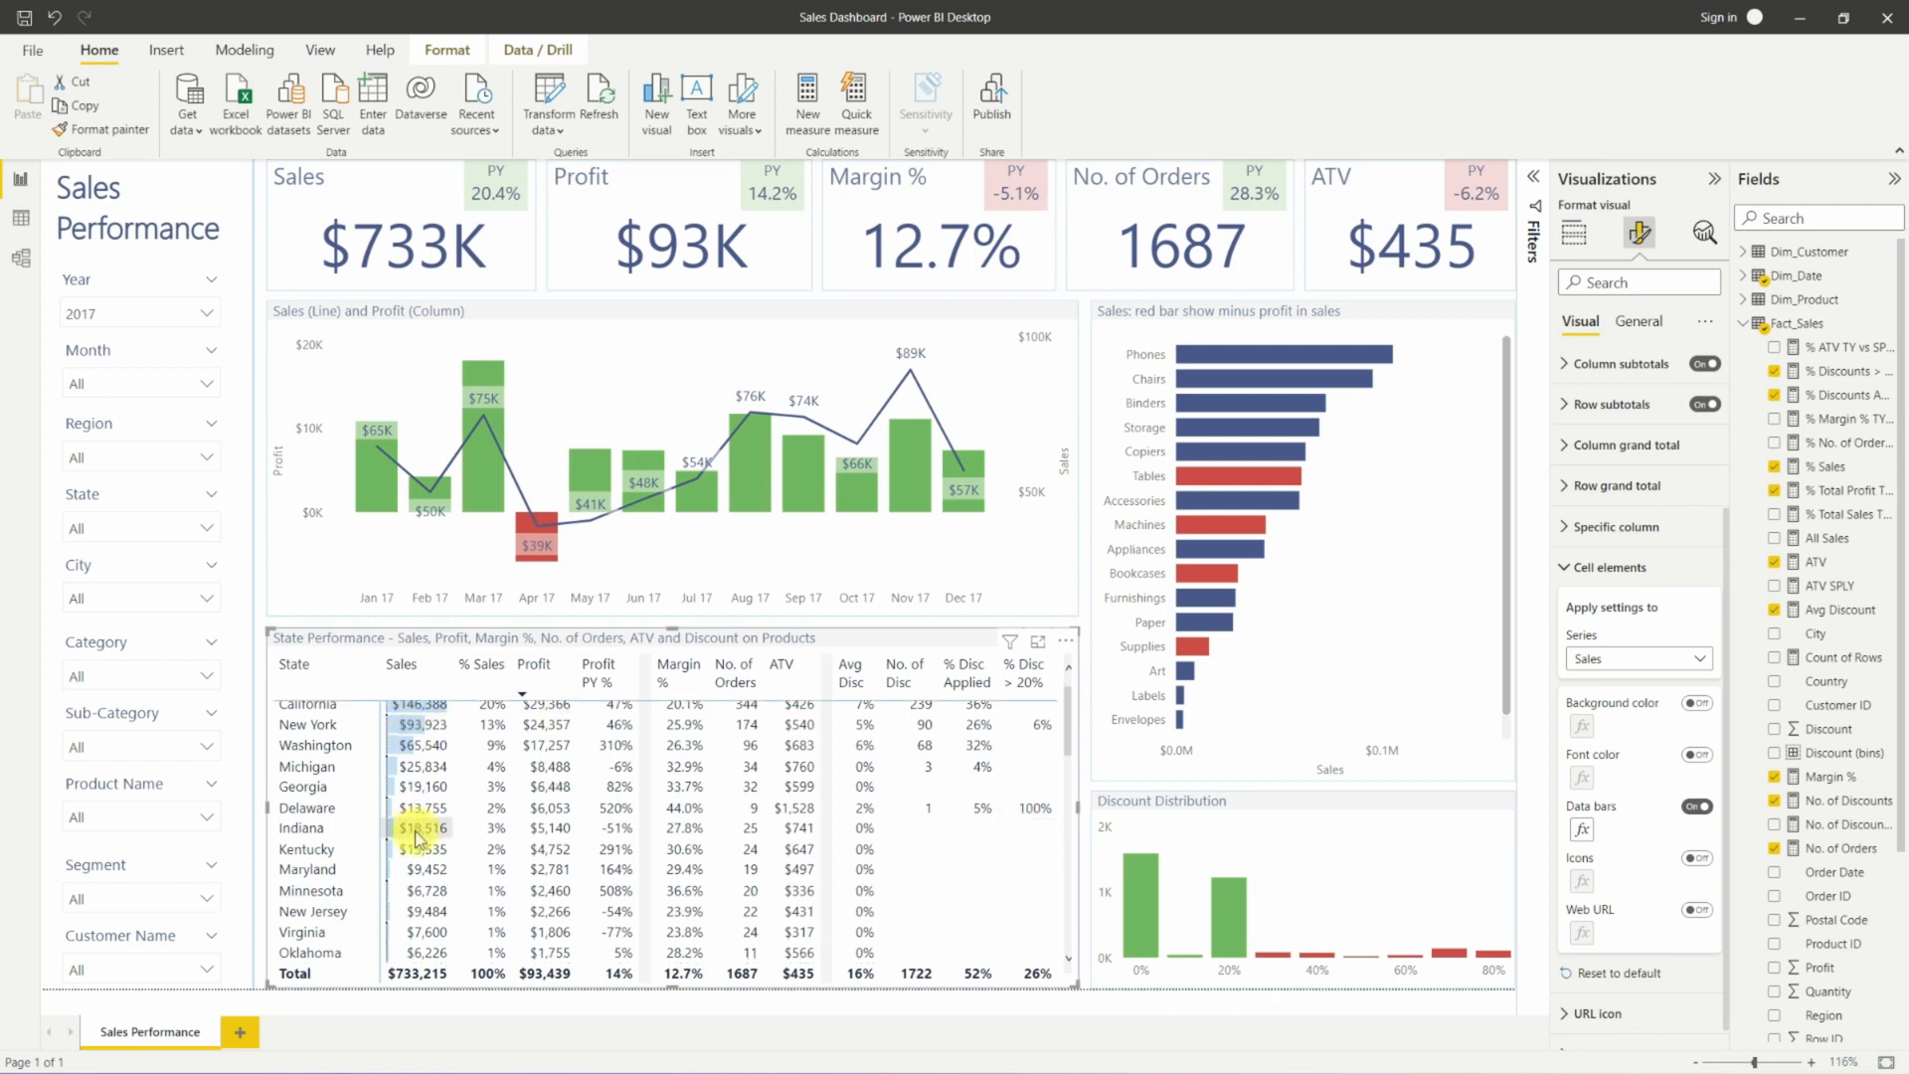
scroll(415, 840, "down", 5)
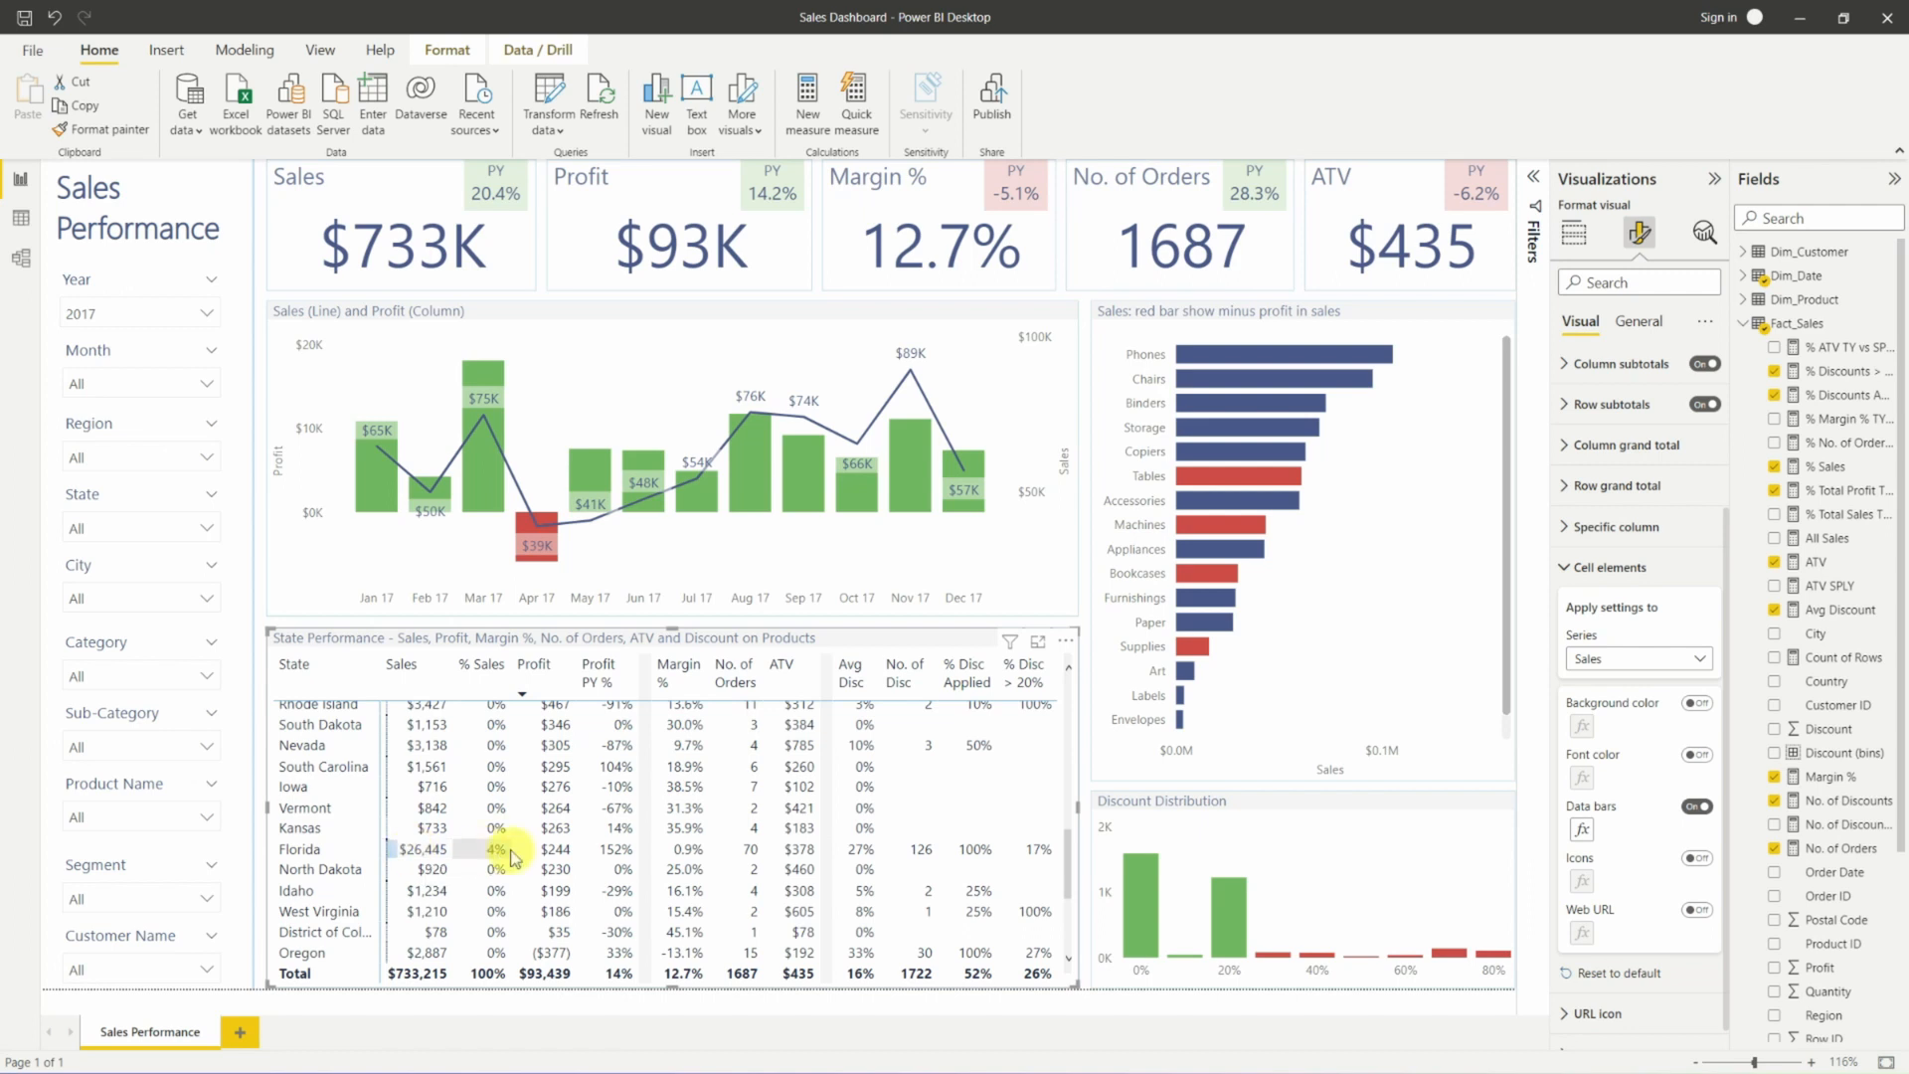
scroll(429, 907, "down", 4)
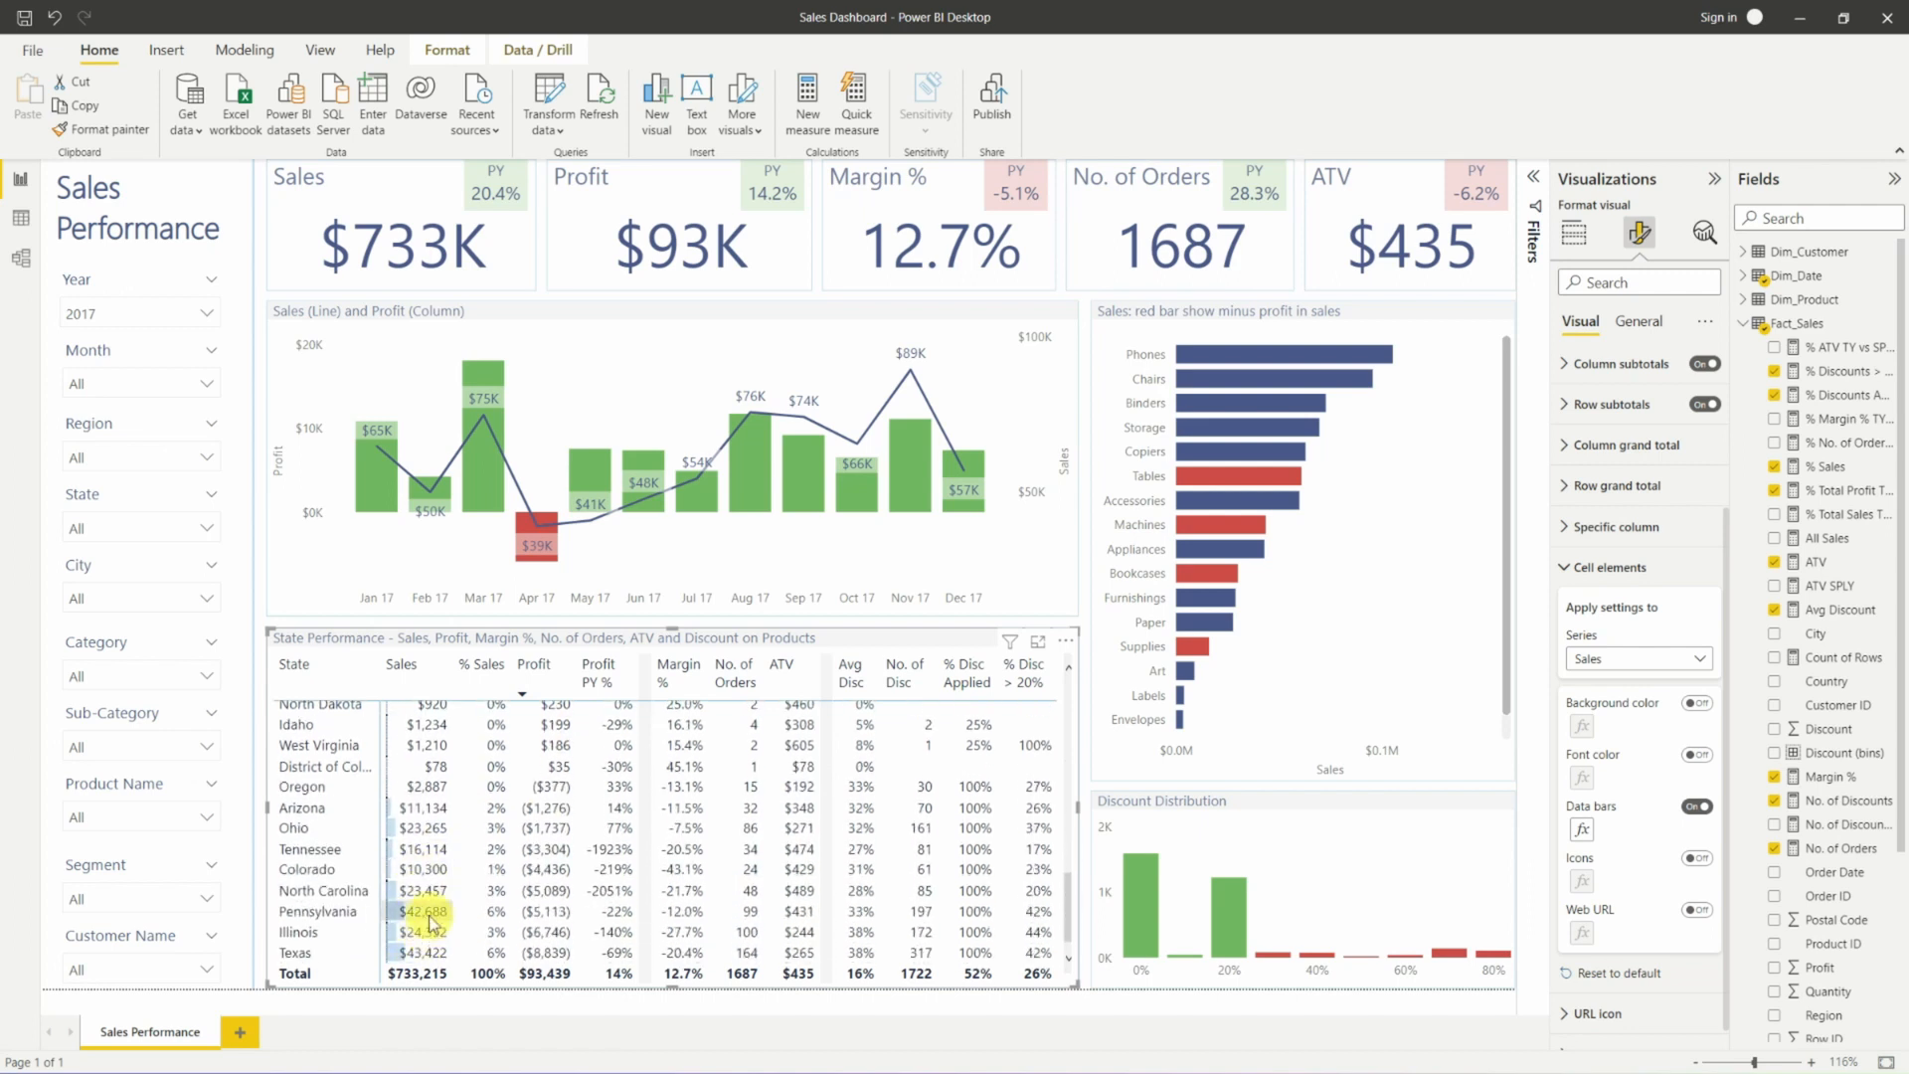
scroll(434, 930, "up", 5)
scroll(430, 923, "up", 3)
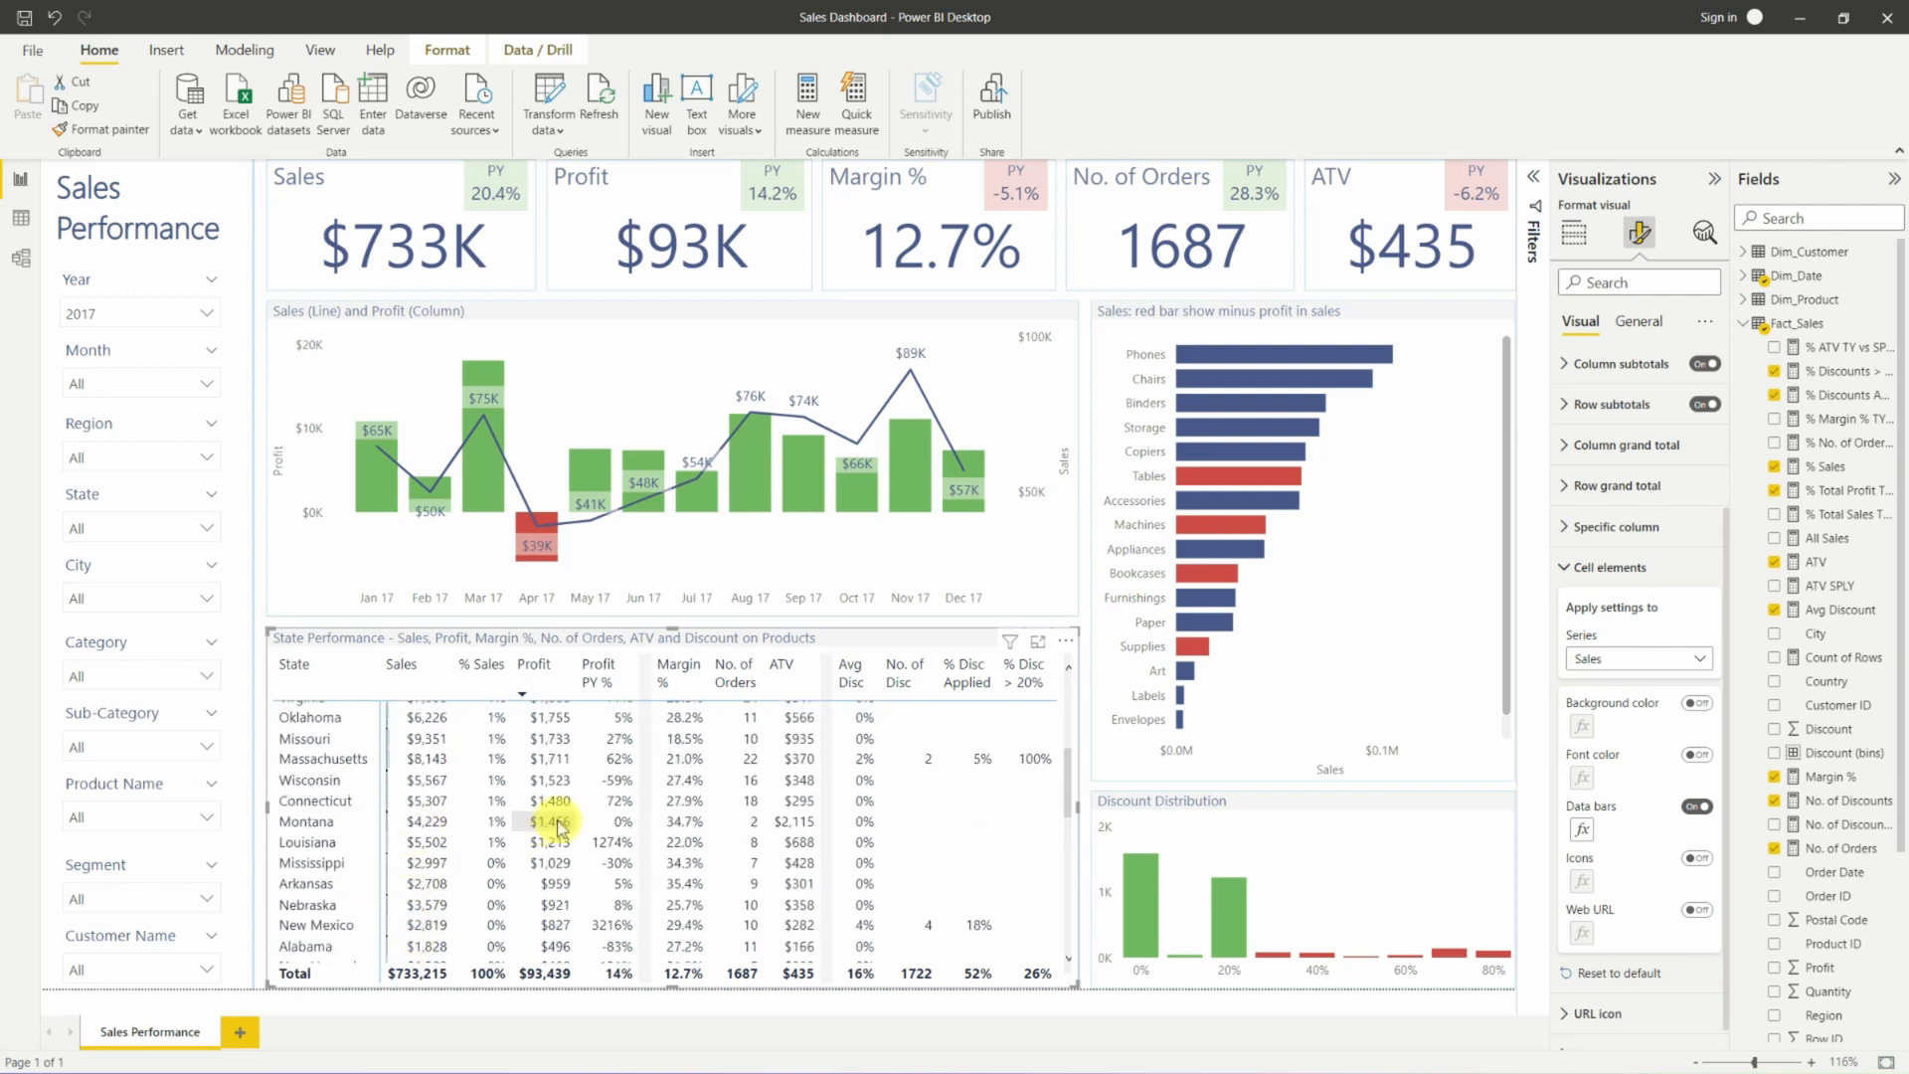
scroll(487, 796, "up", 5)
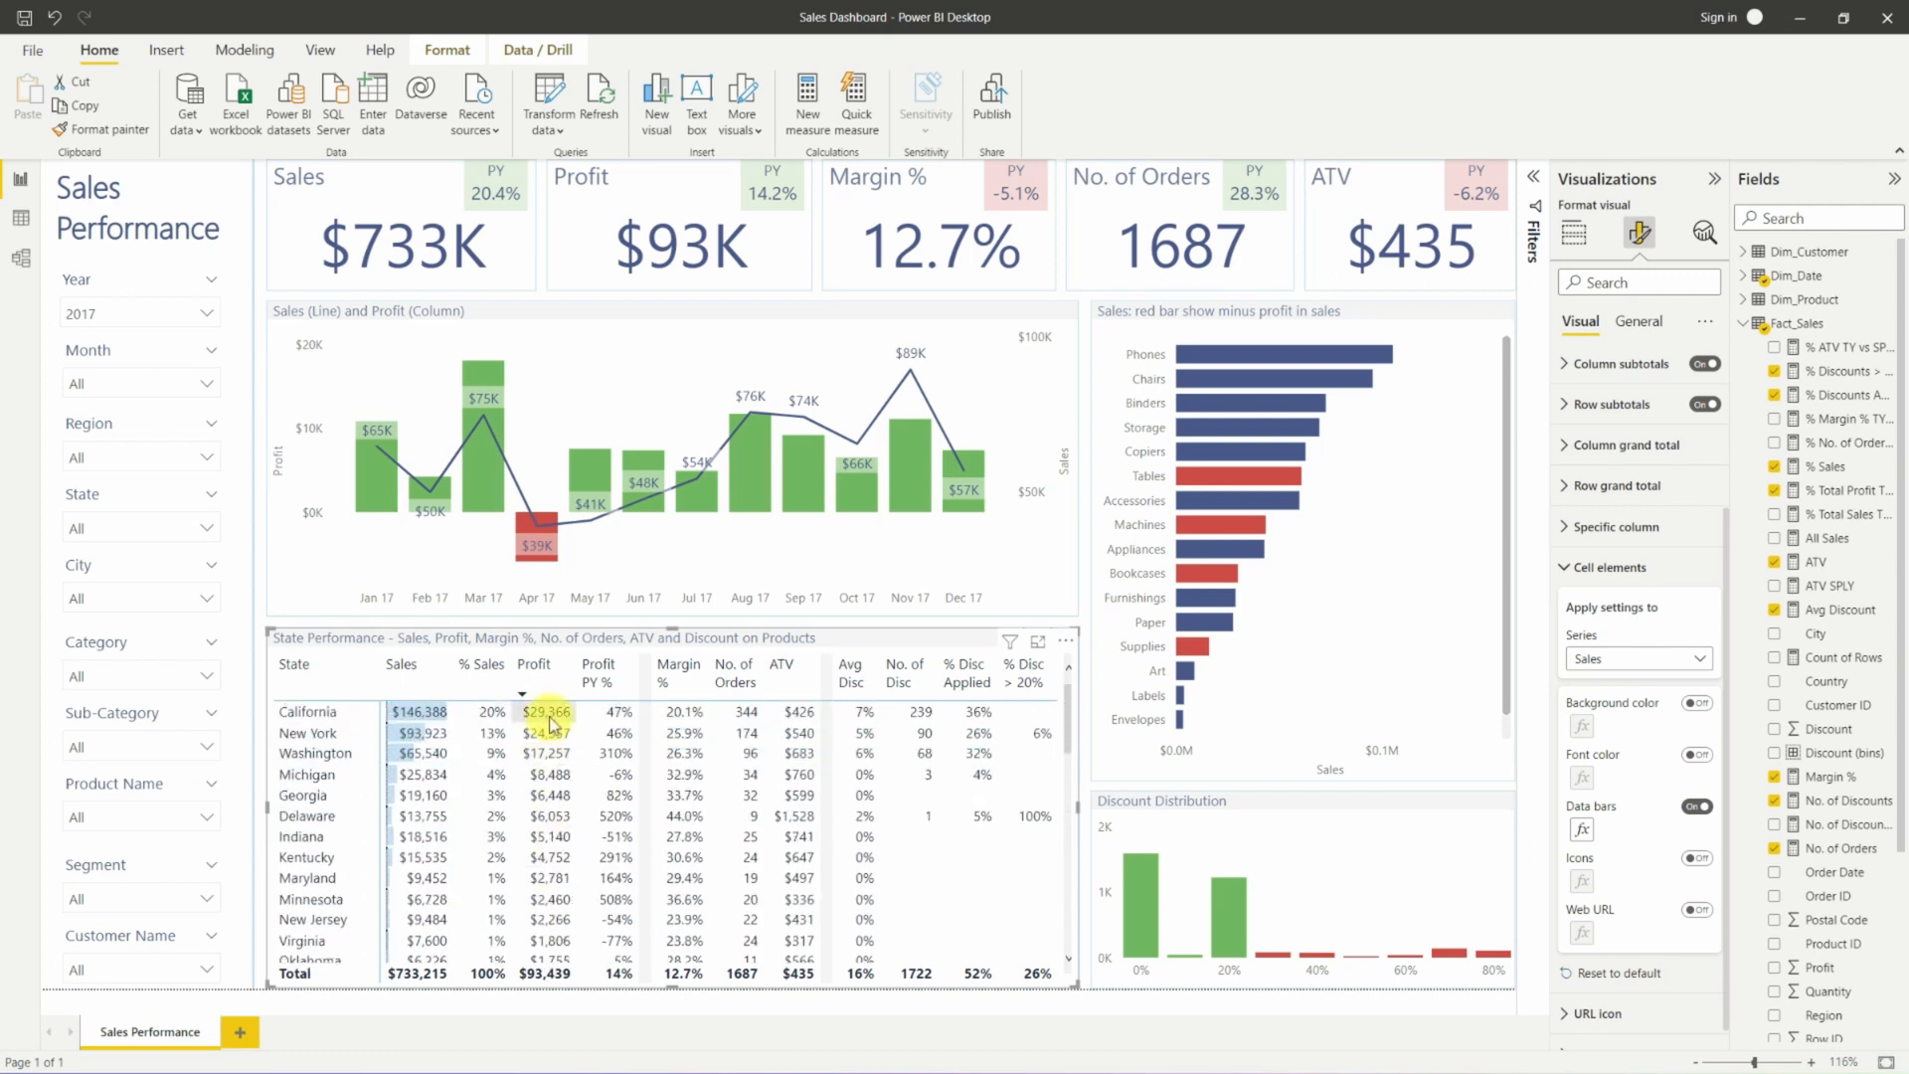
Turn on data bars for the Profit series in the state table.
left_click(1601, 664)
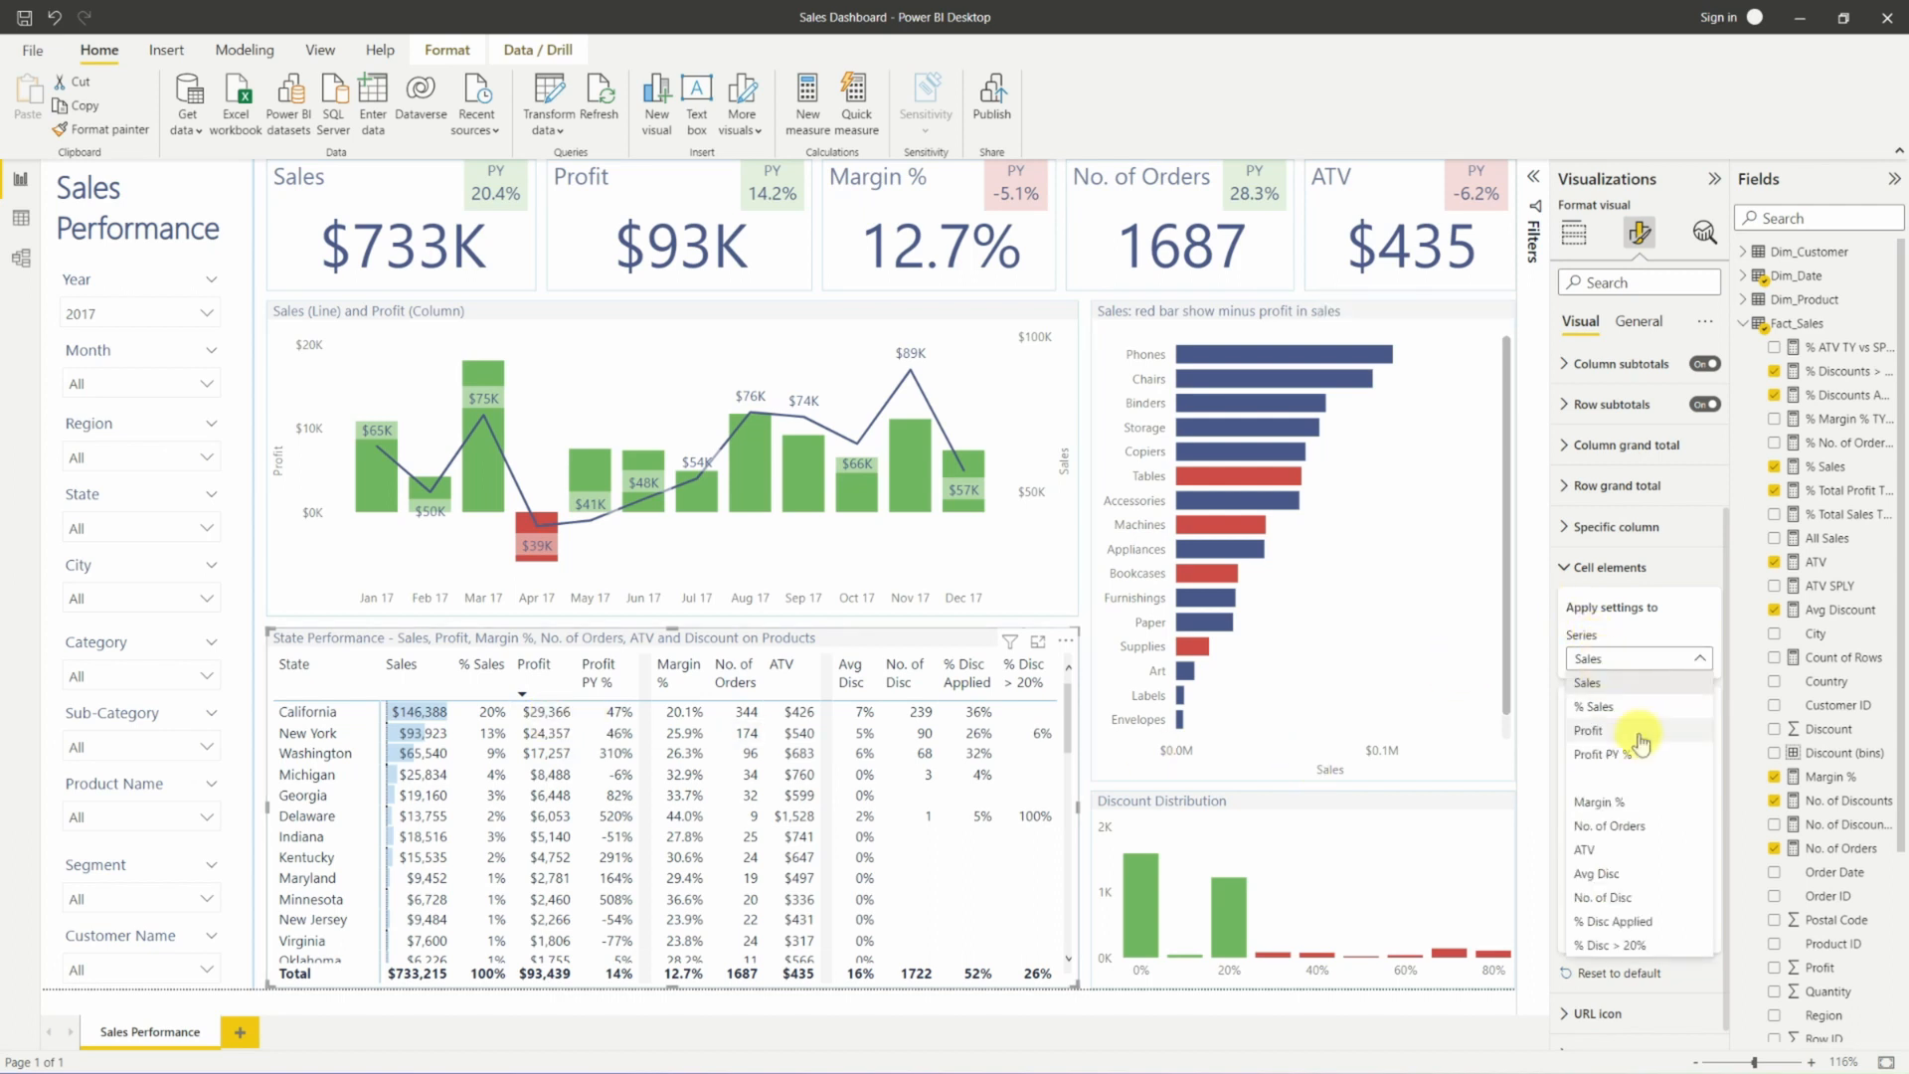
left_click(1640, 733)
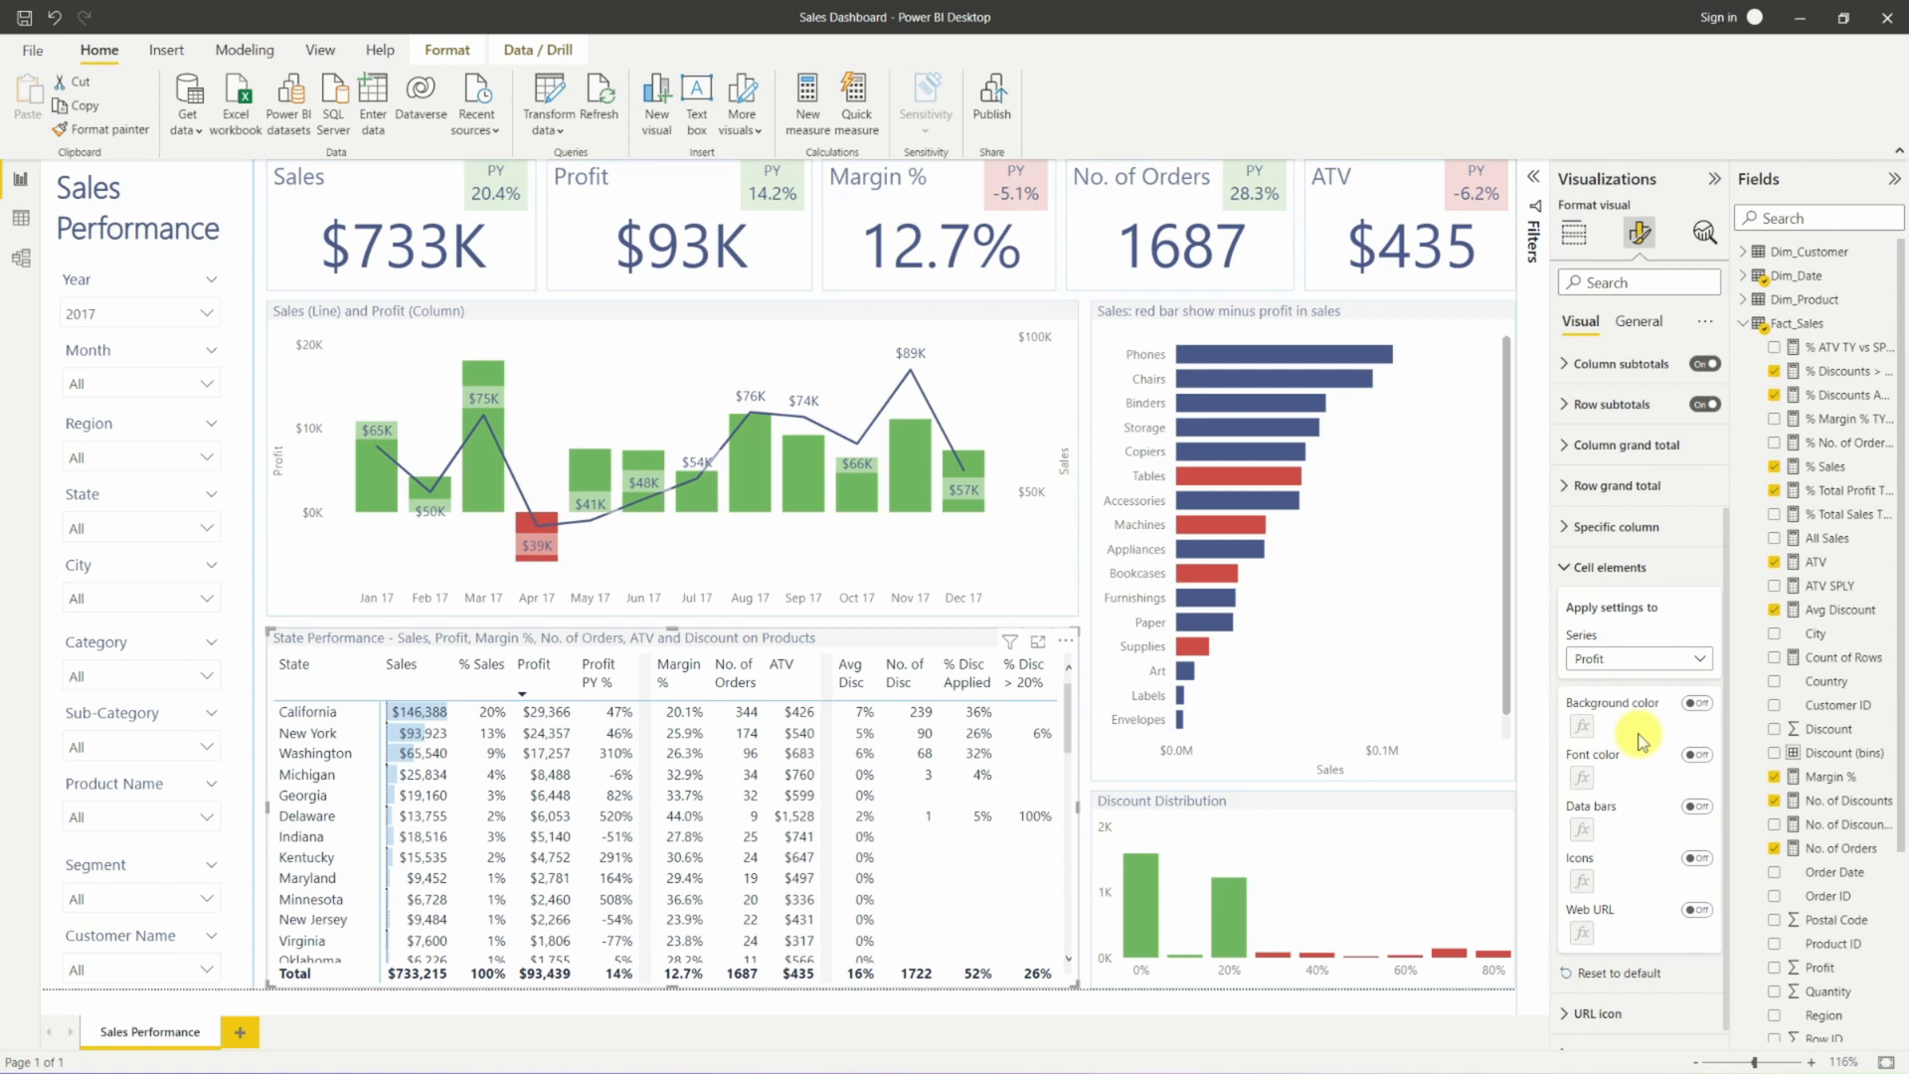
left_click(1695, 807)
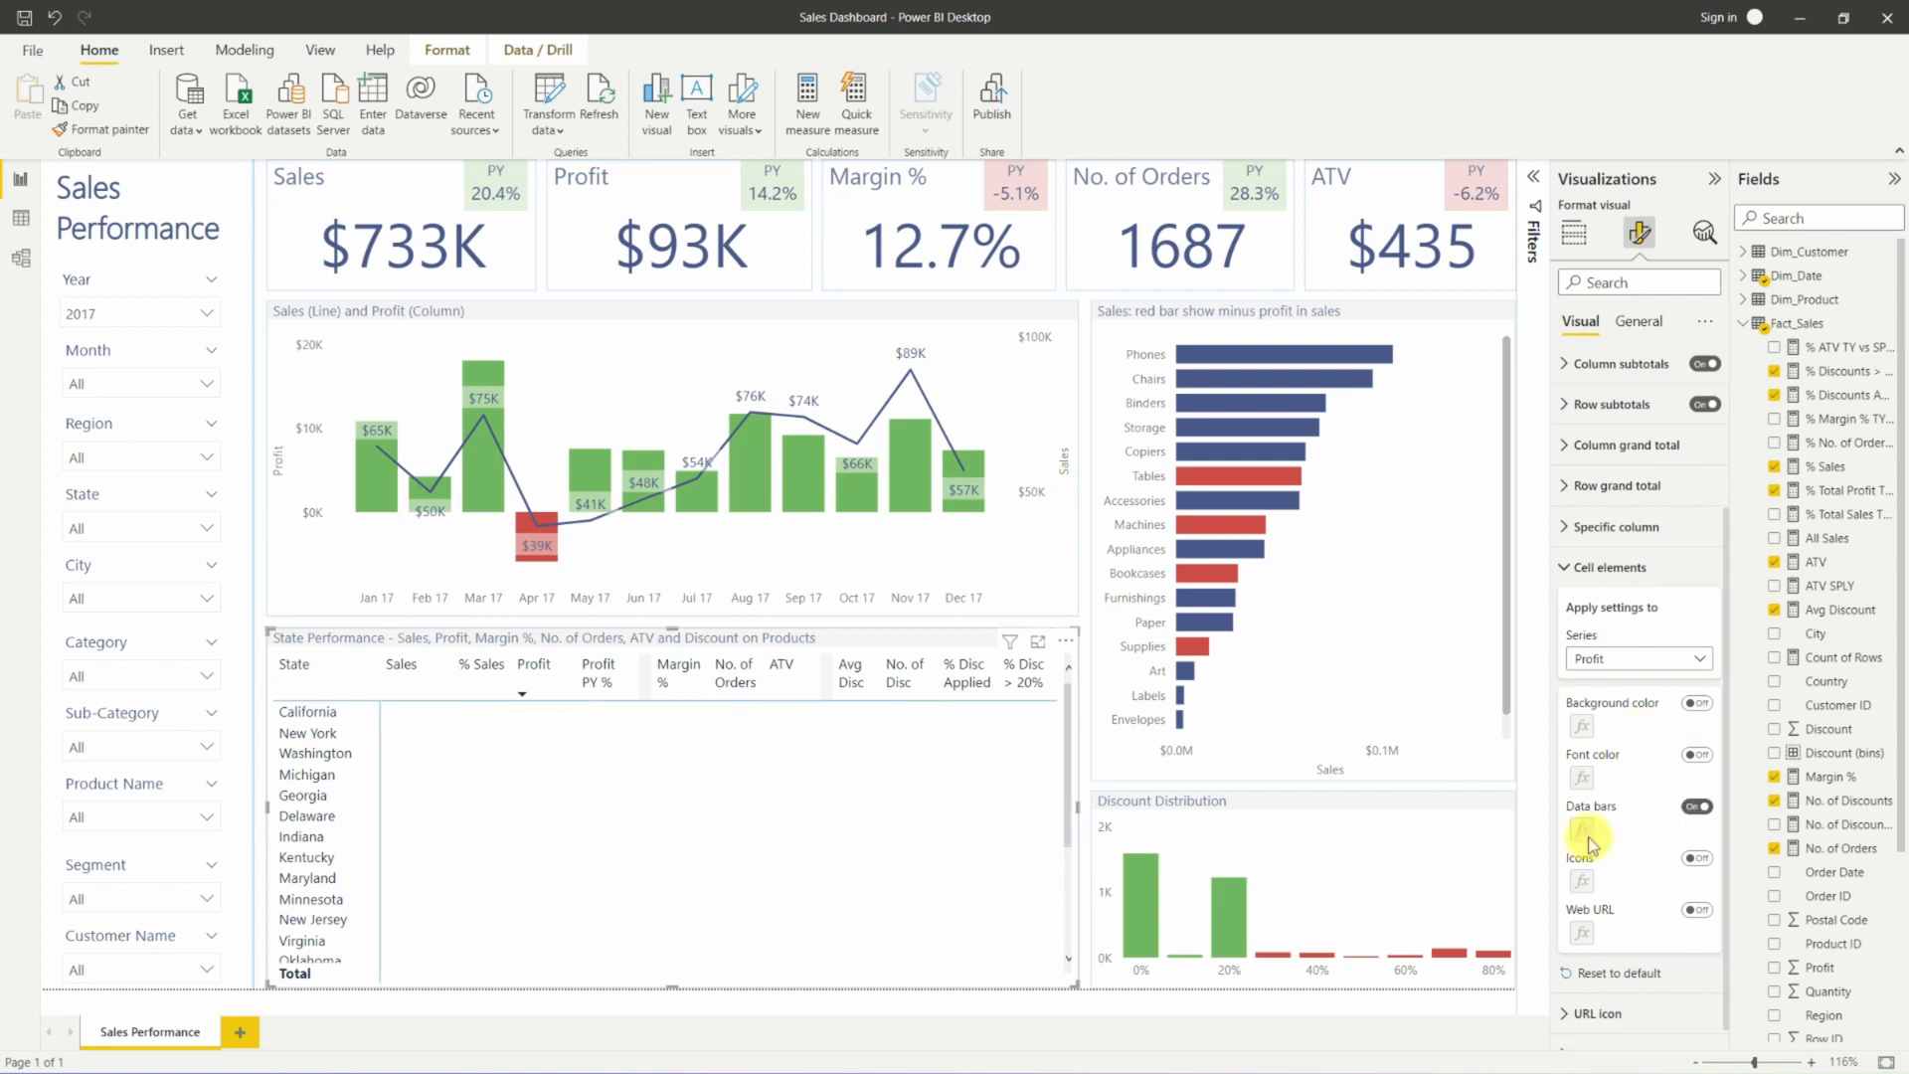
Color the Profit data bars light red for negative values and light green for positive values, with a white axis.
left_click(1584, 831)
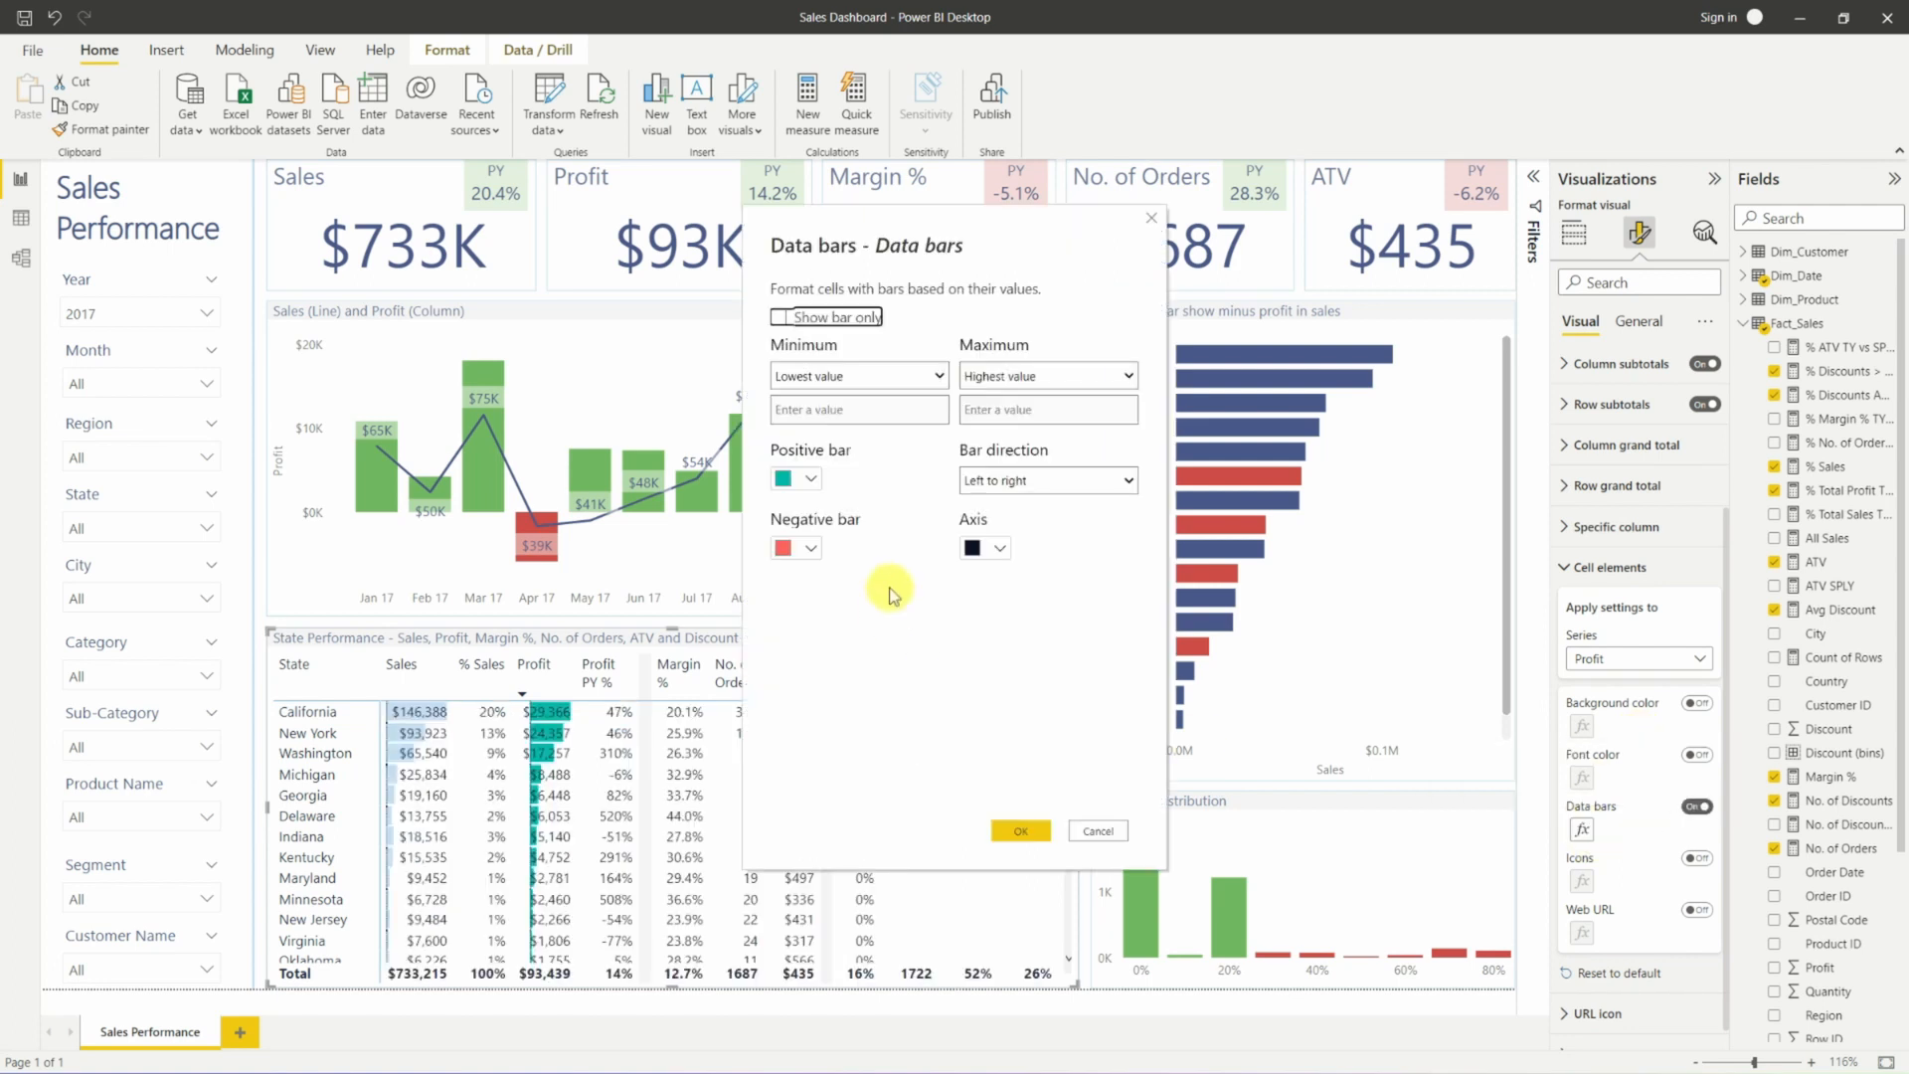
left_click(805, 547)
left_click(938, 308)
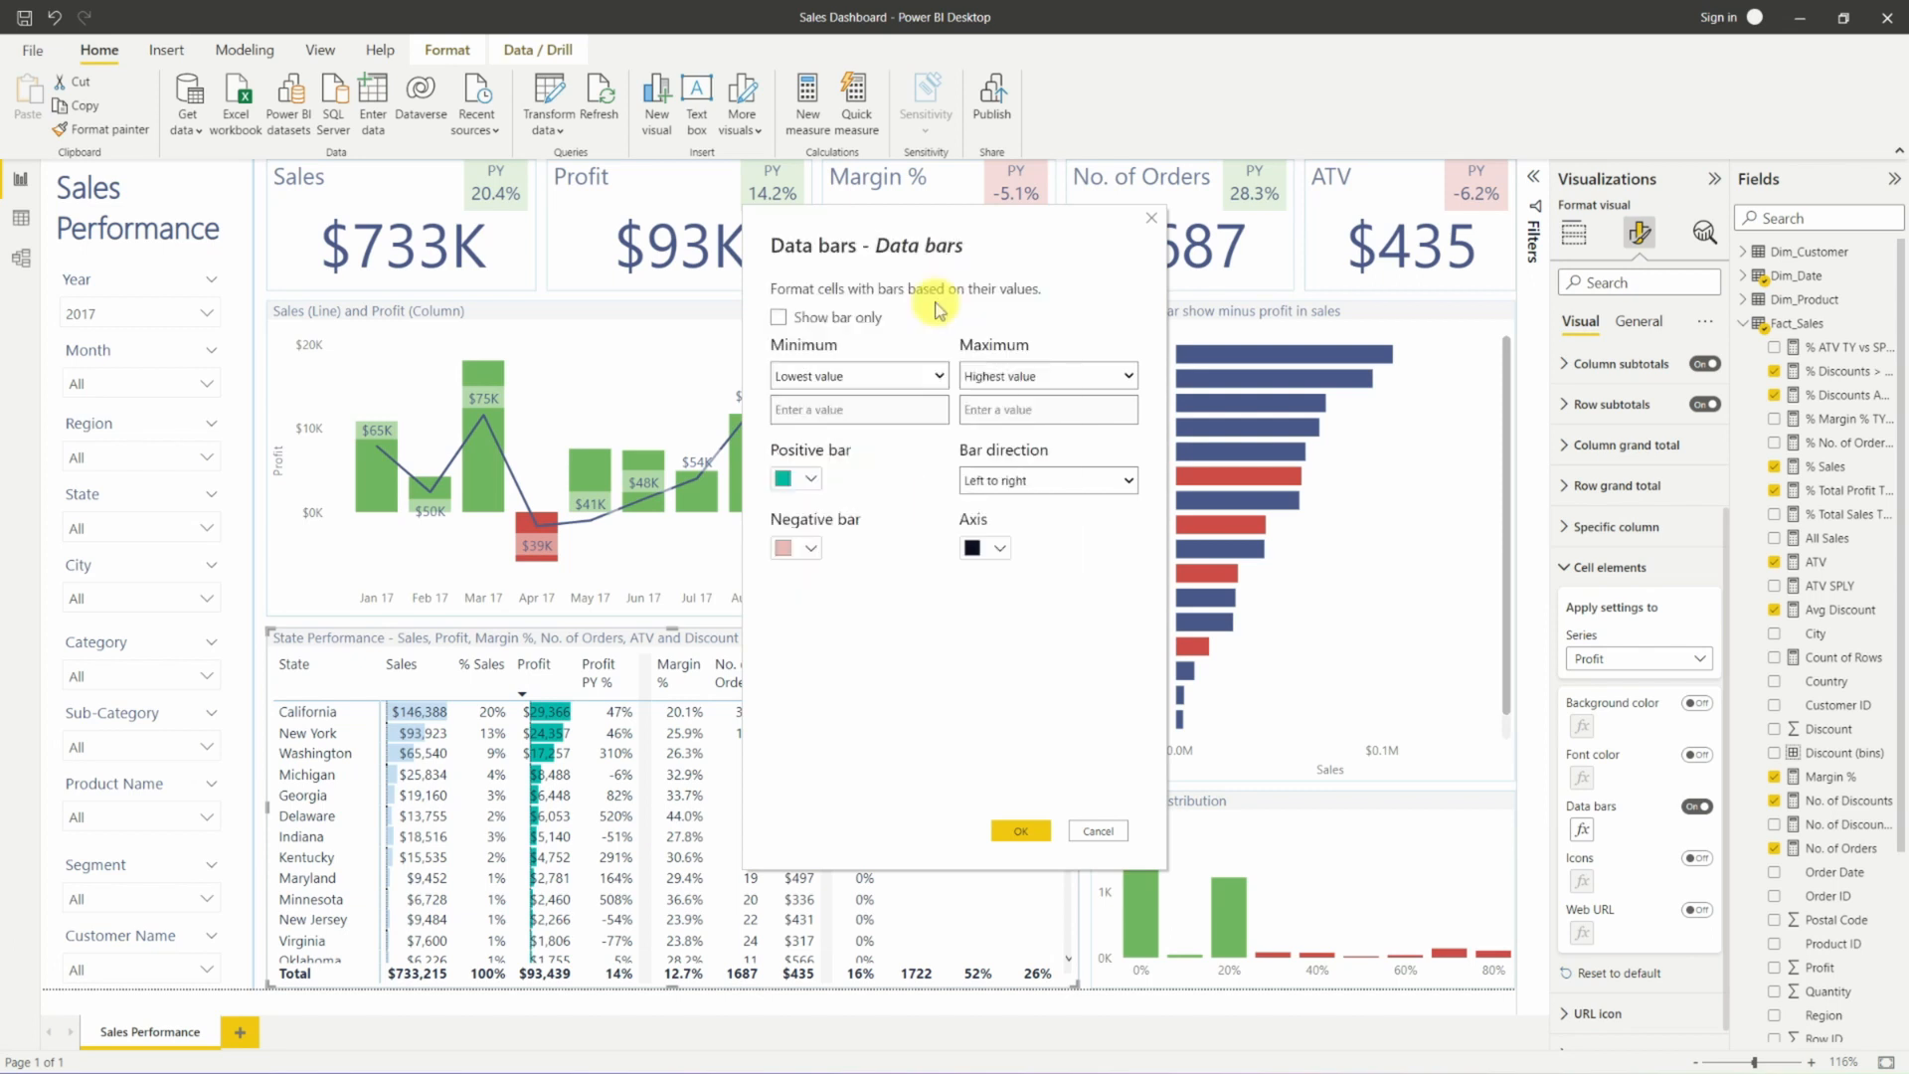
left_click(797, 476)
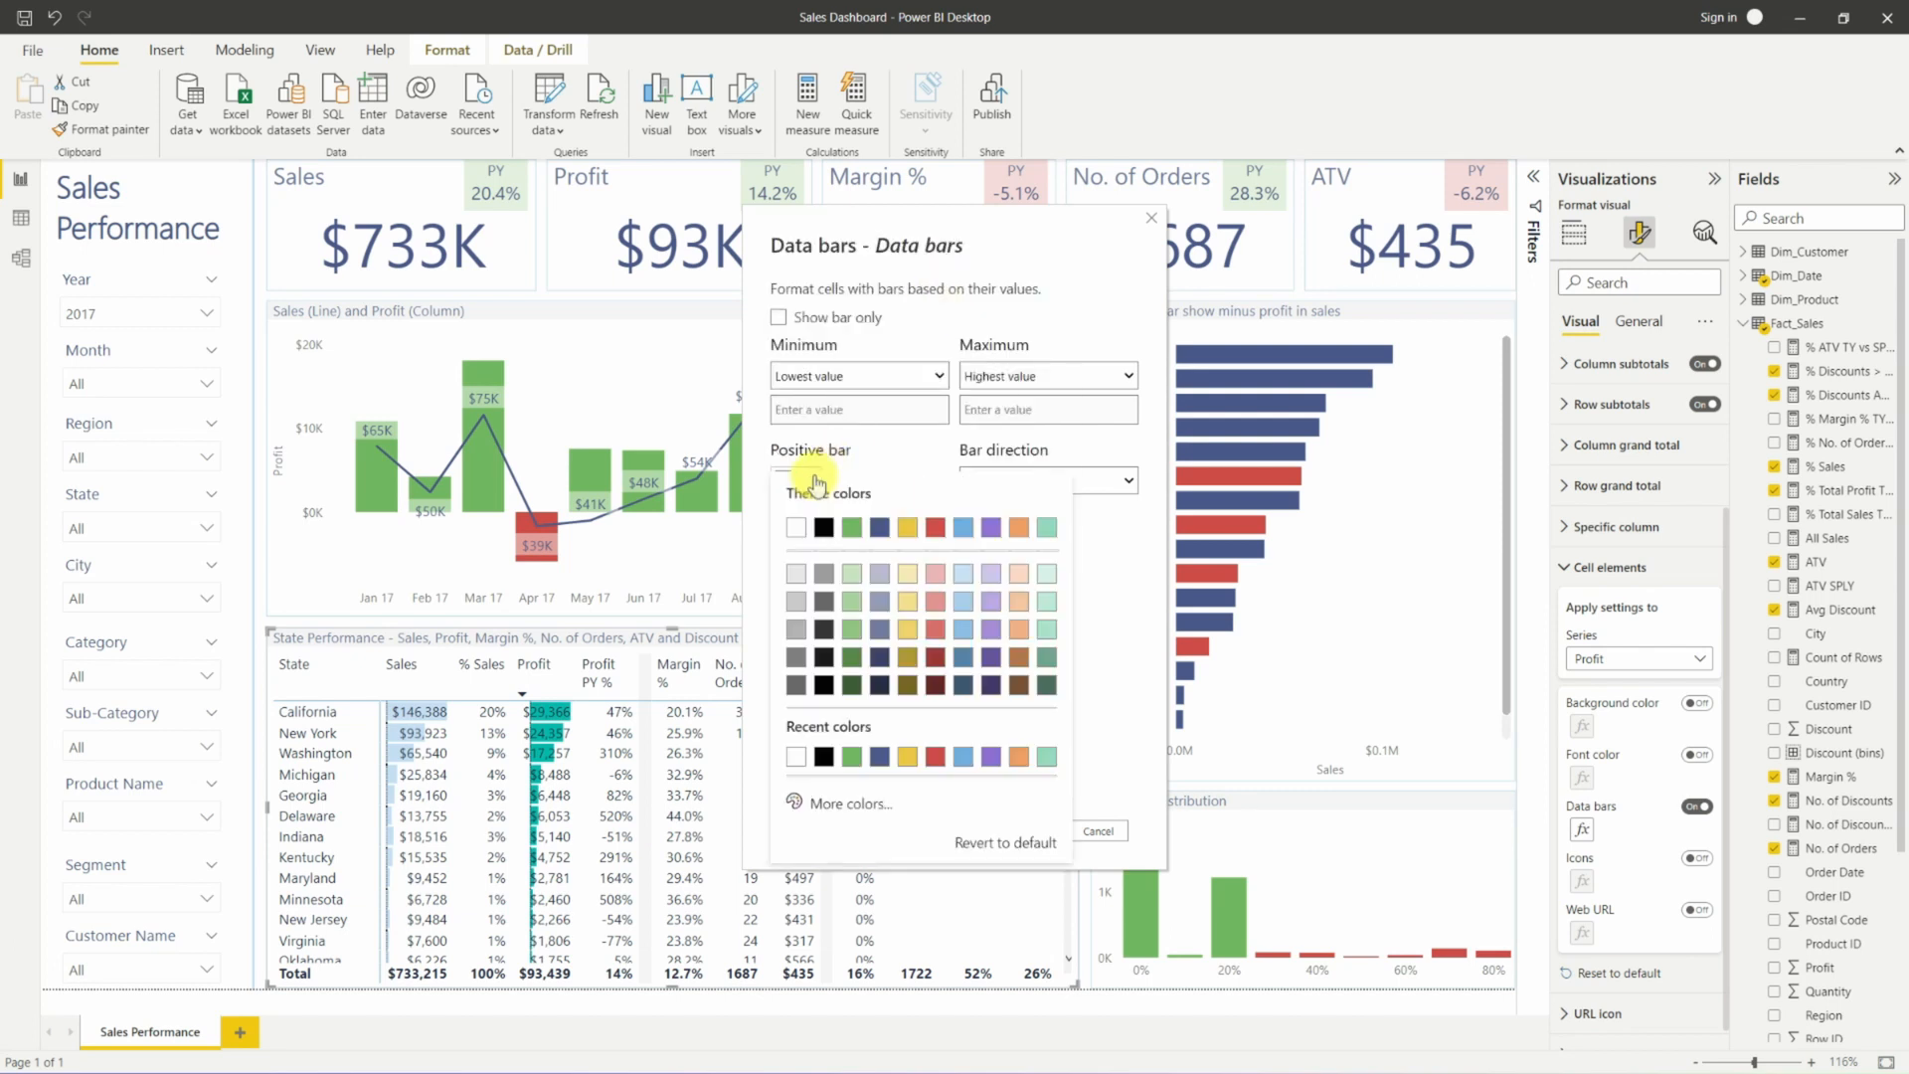
left_click(852, 573)
left_click(1009, 551)
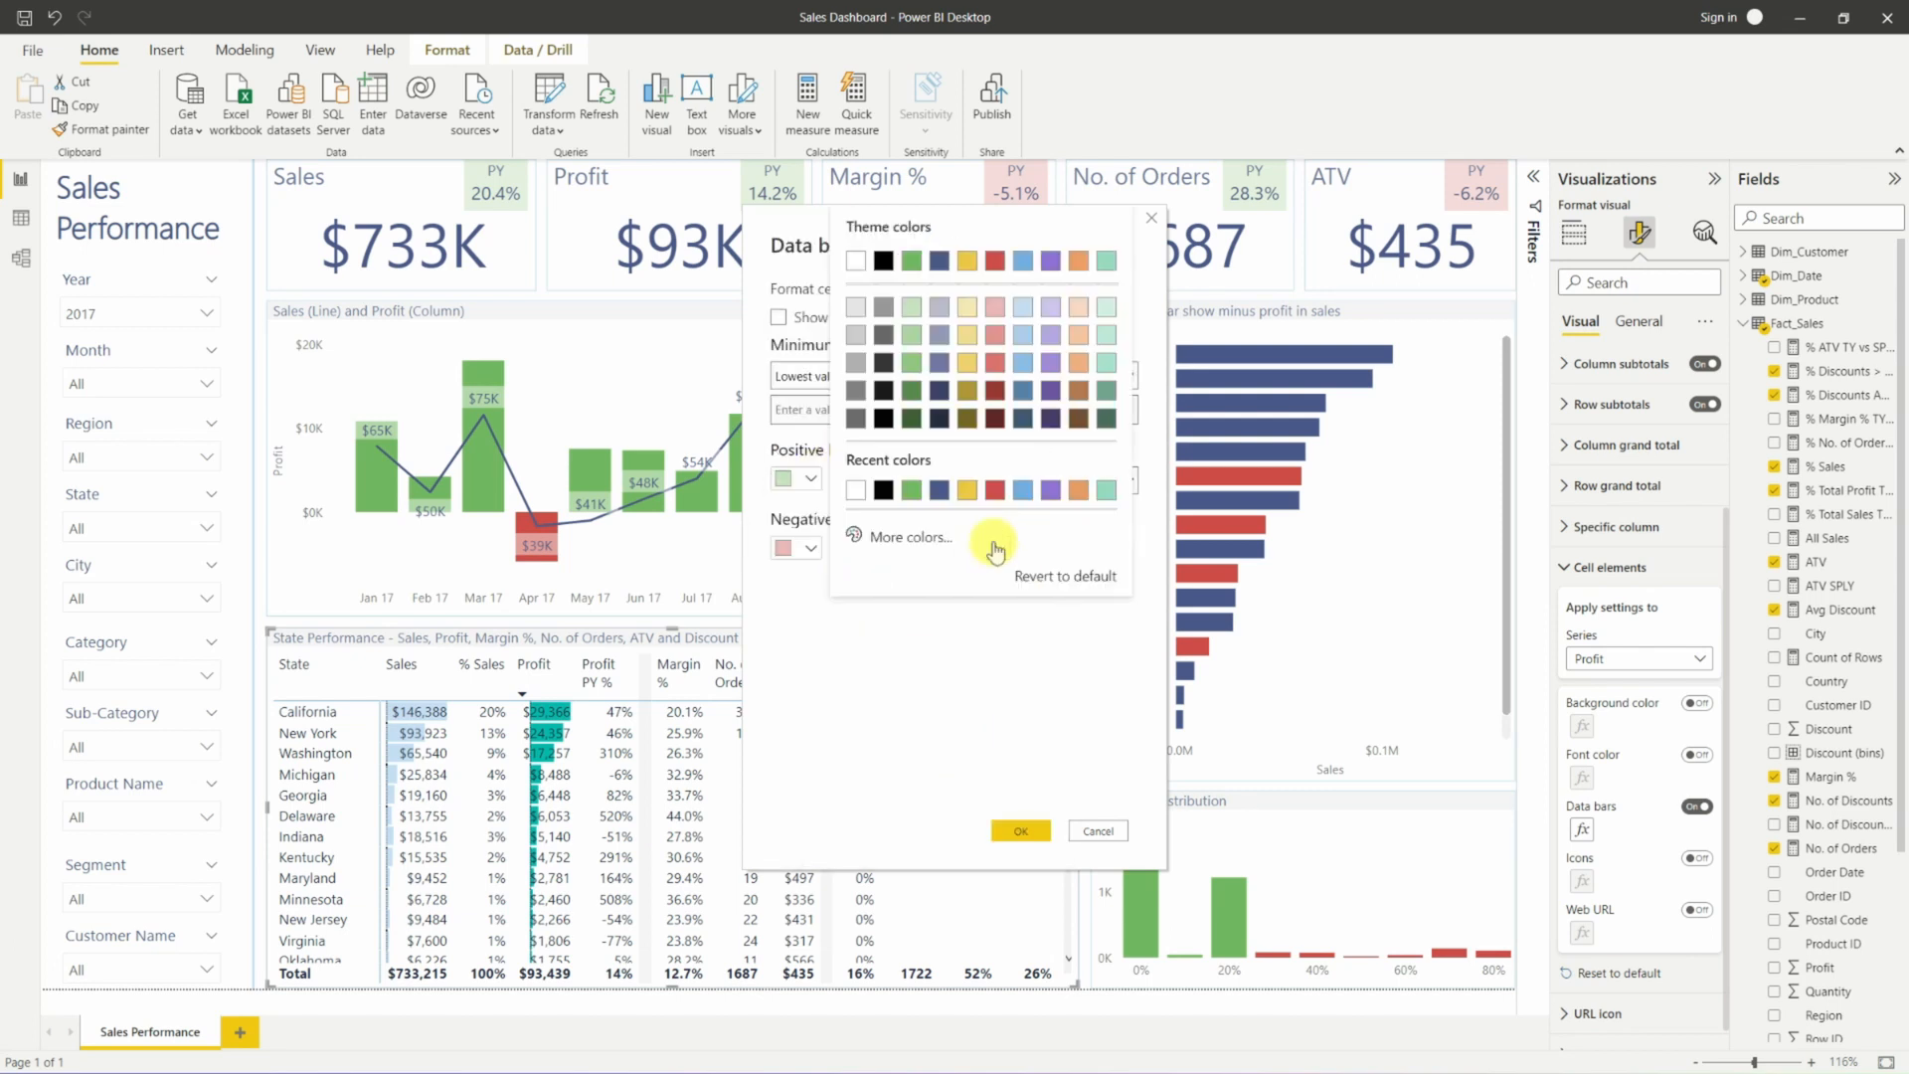
left_click(858, 495)
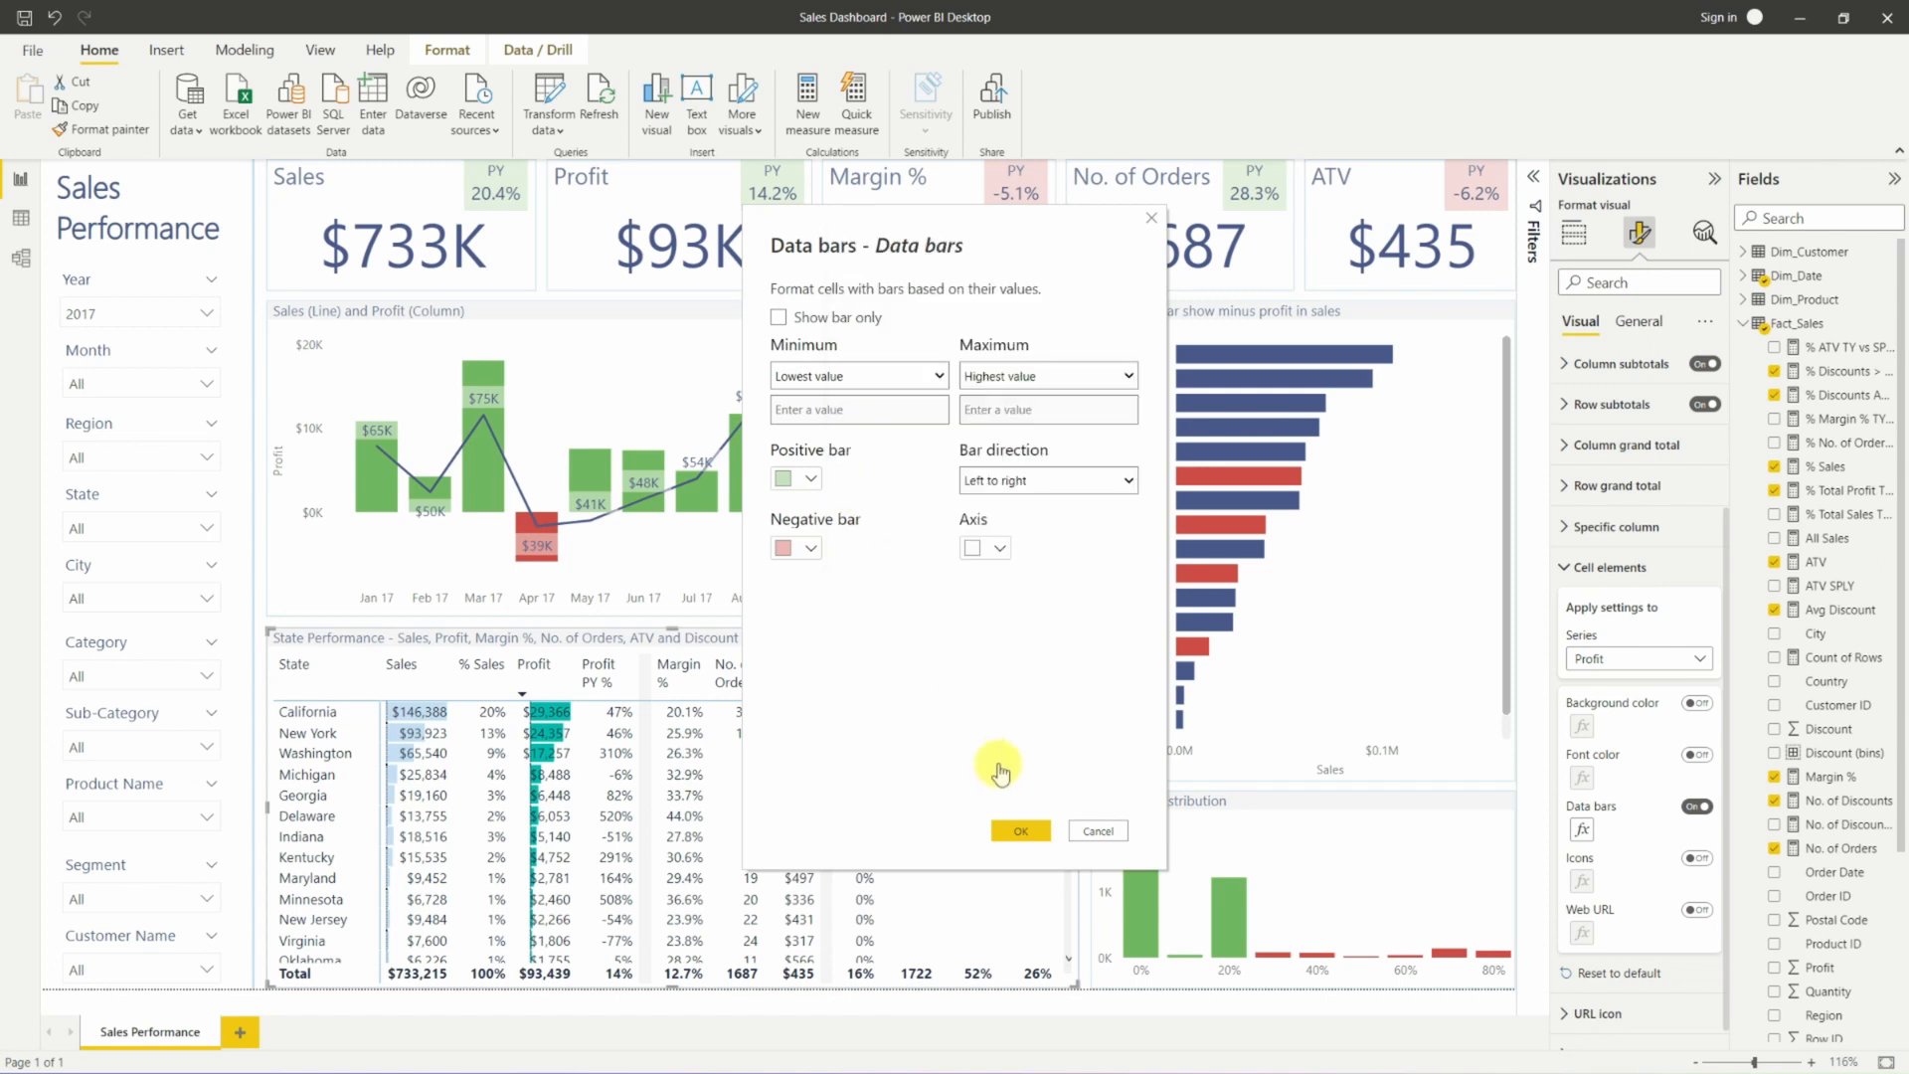
left_click(1017, 829)
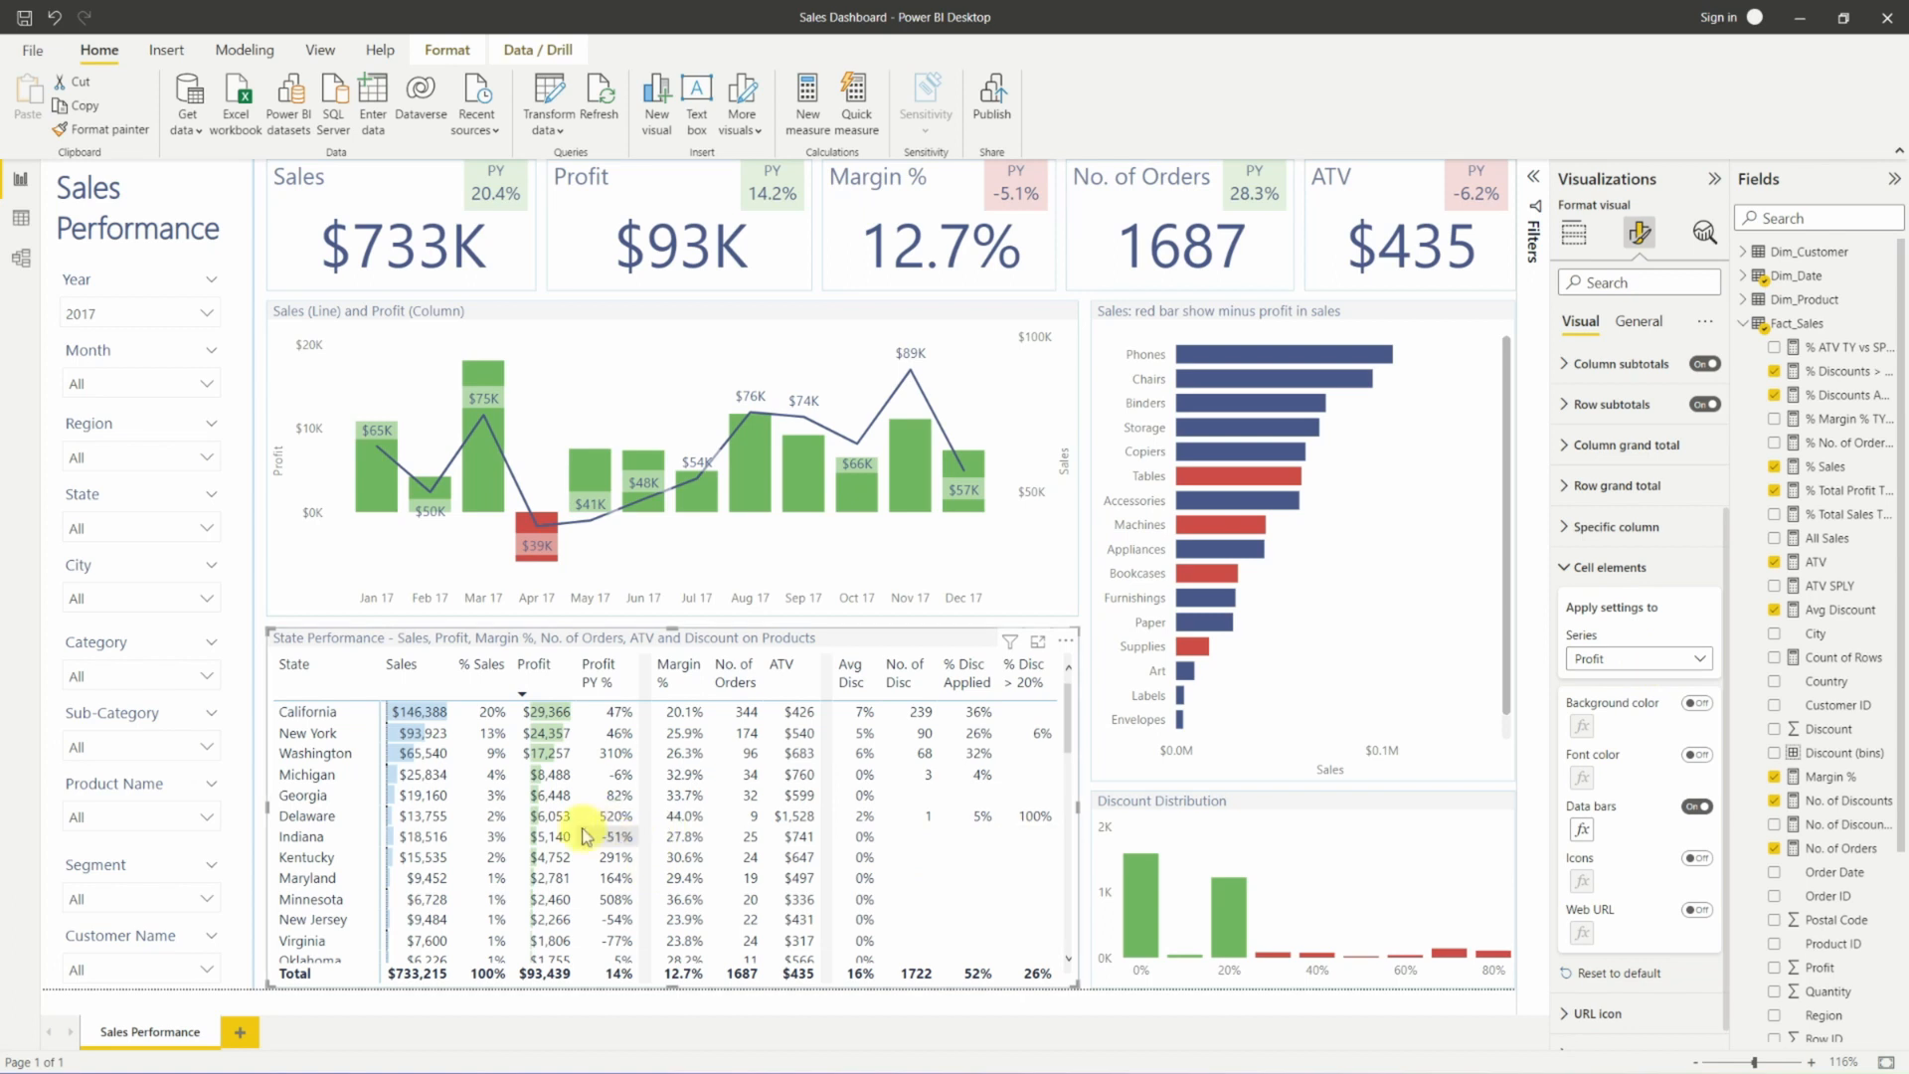
Check the Profit data bars down the state table and sort the table by Sales in descending order.
scroll(586, 835, "down", 2)
scroll(586, 836, "down", 10)
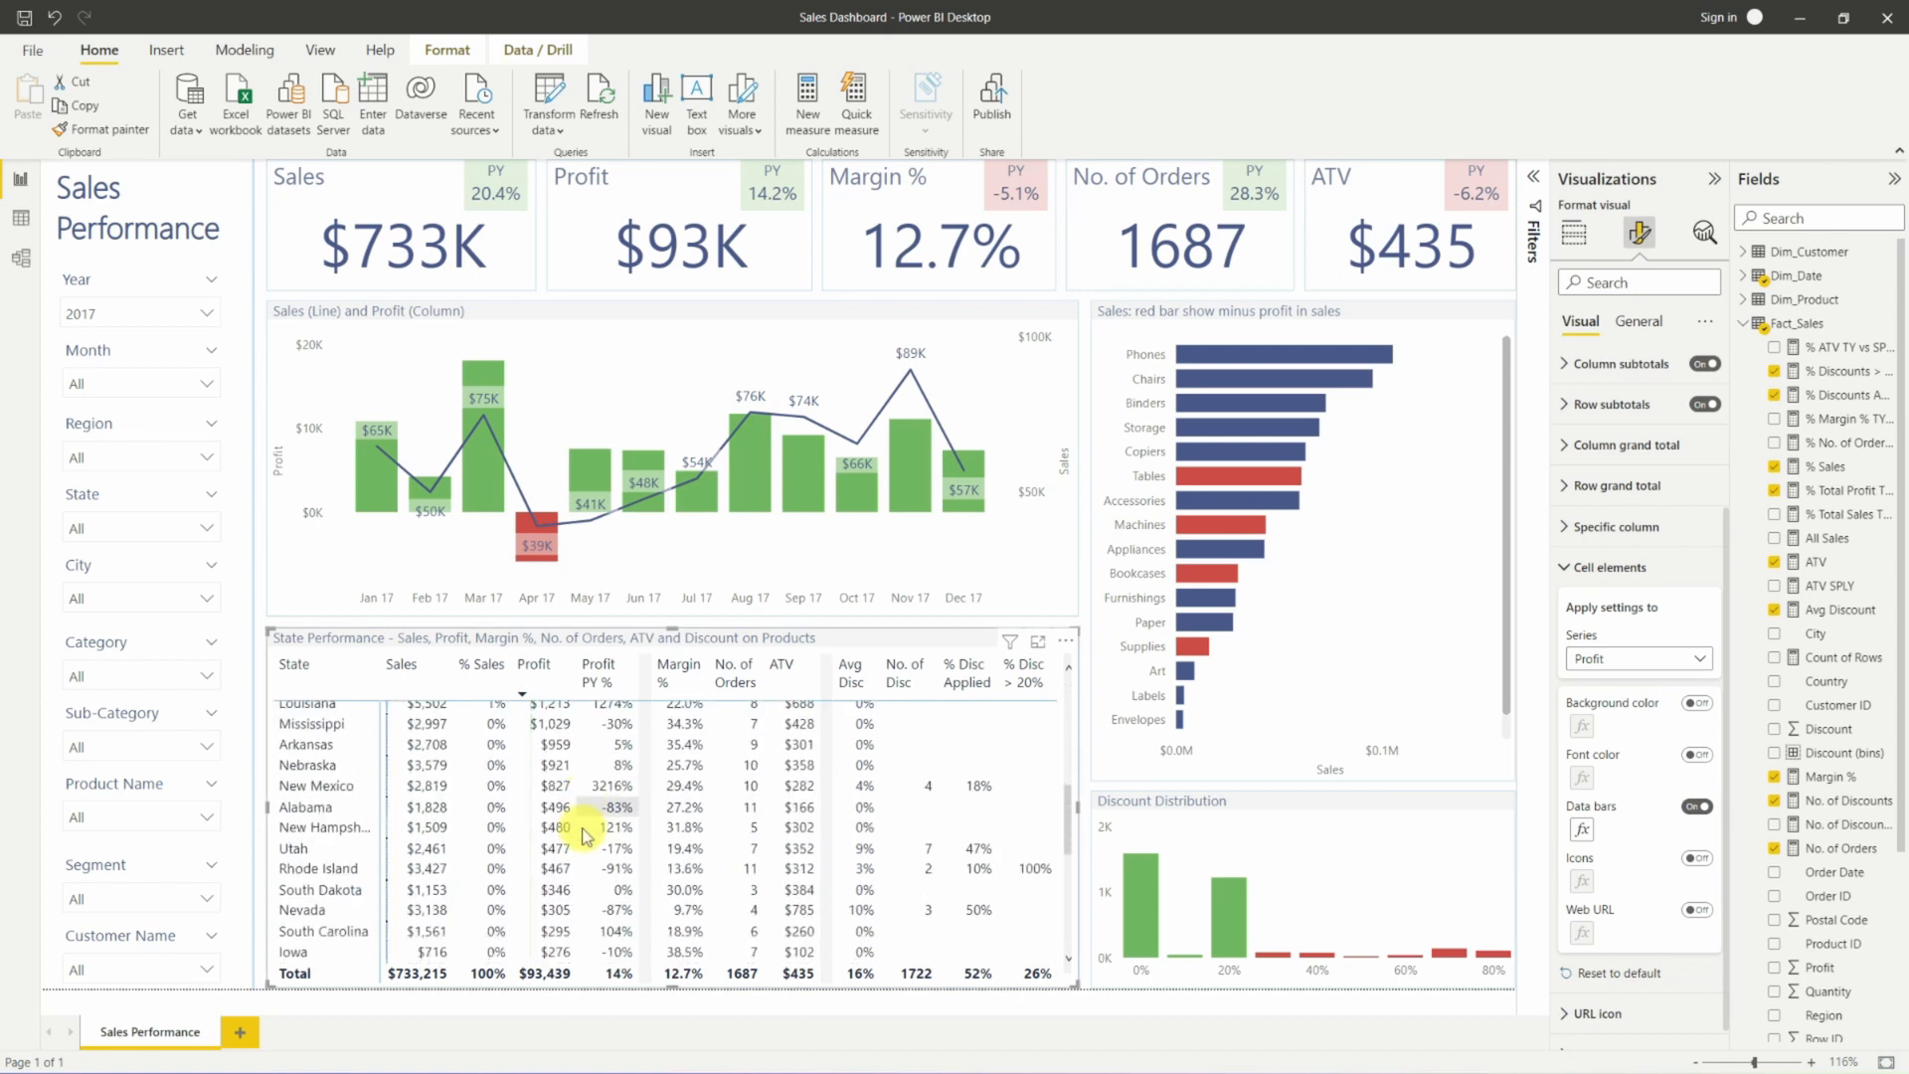
scroll(586, 833, "down", 3)
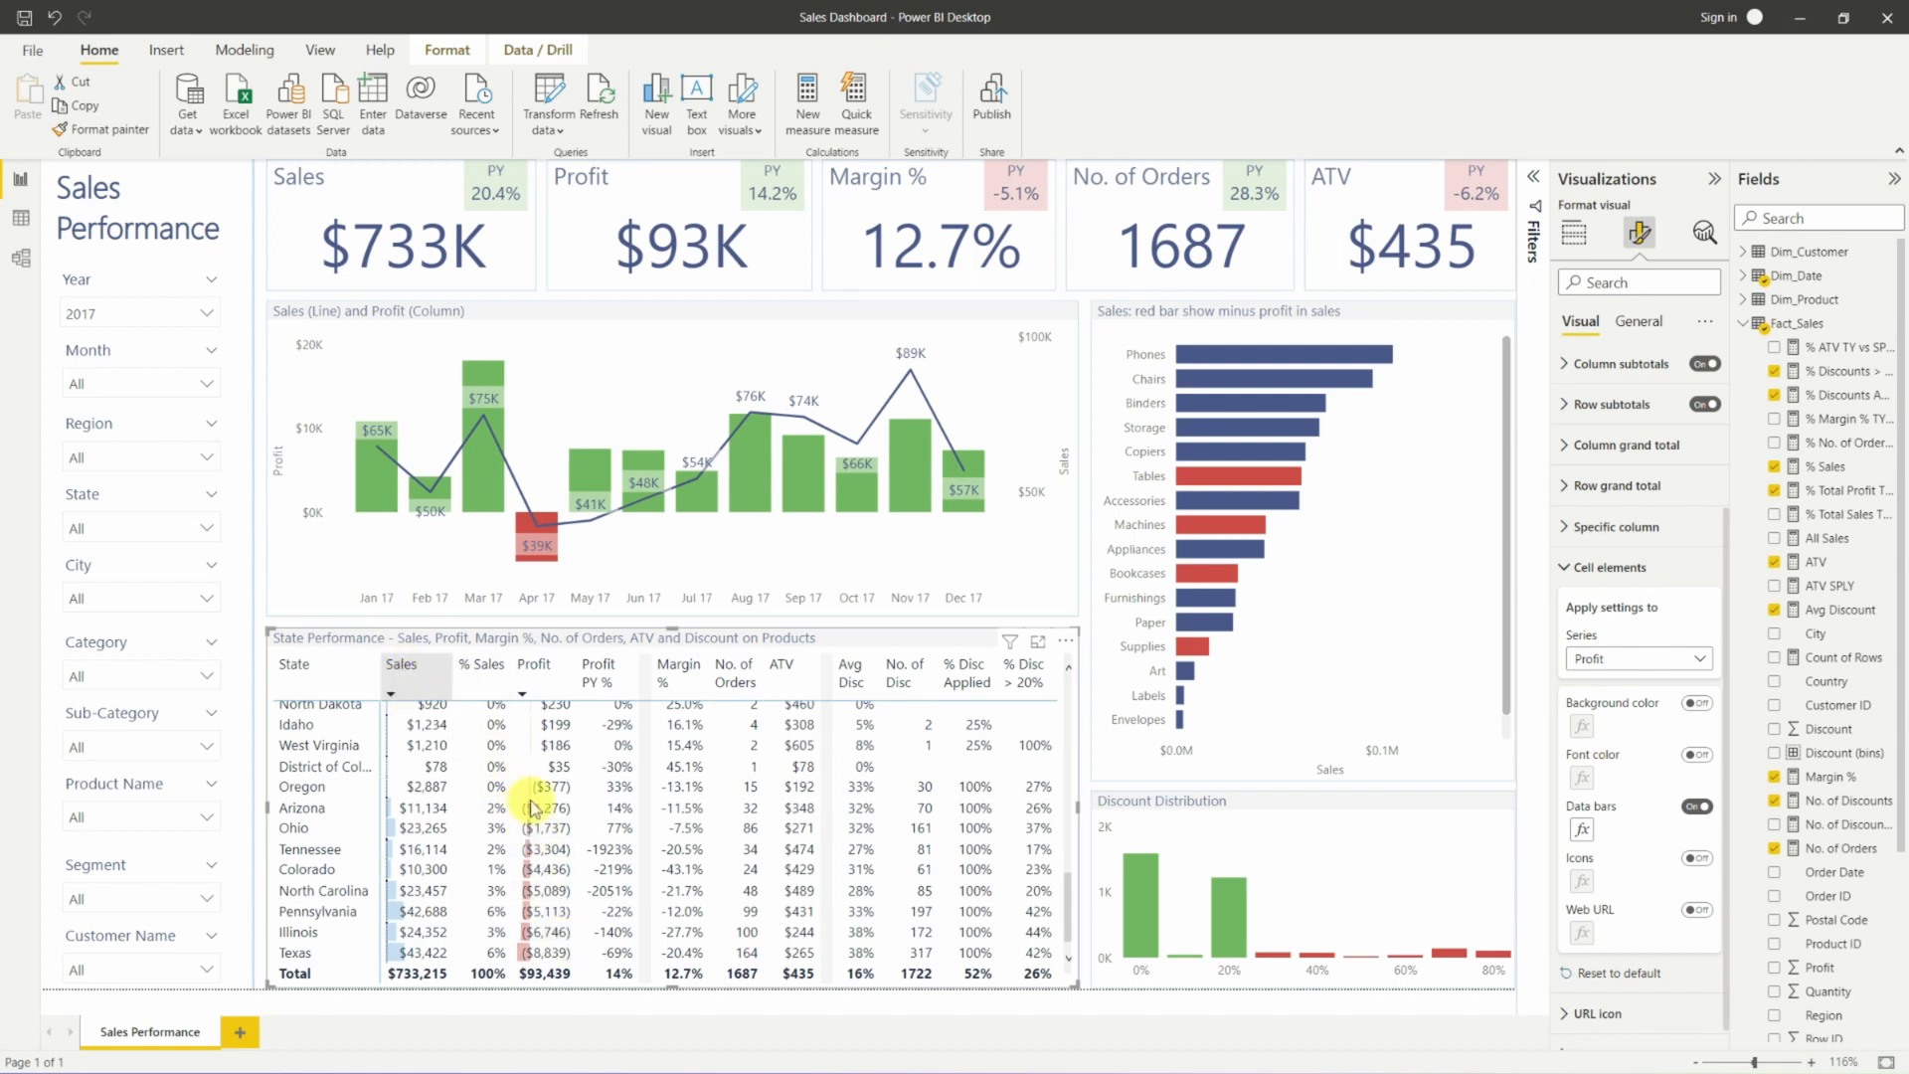
scroll(527, 803, "up", 5)
scroll(532, 800, "up", 8)
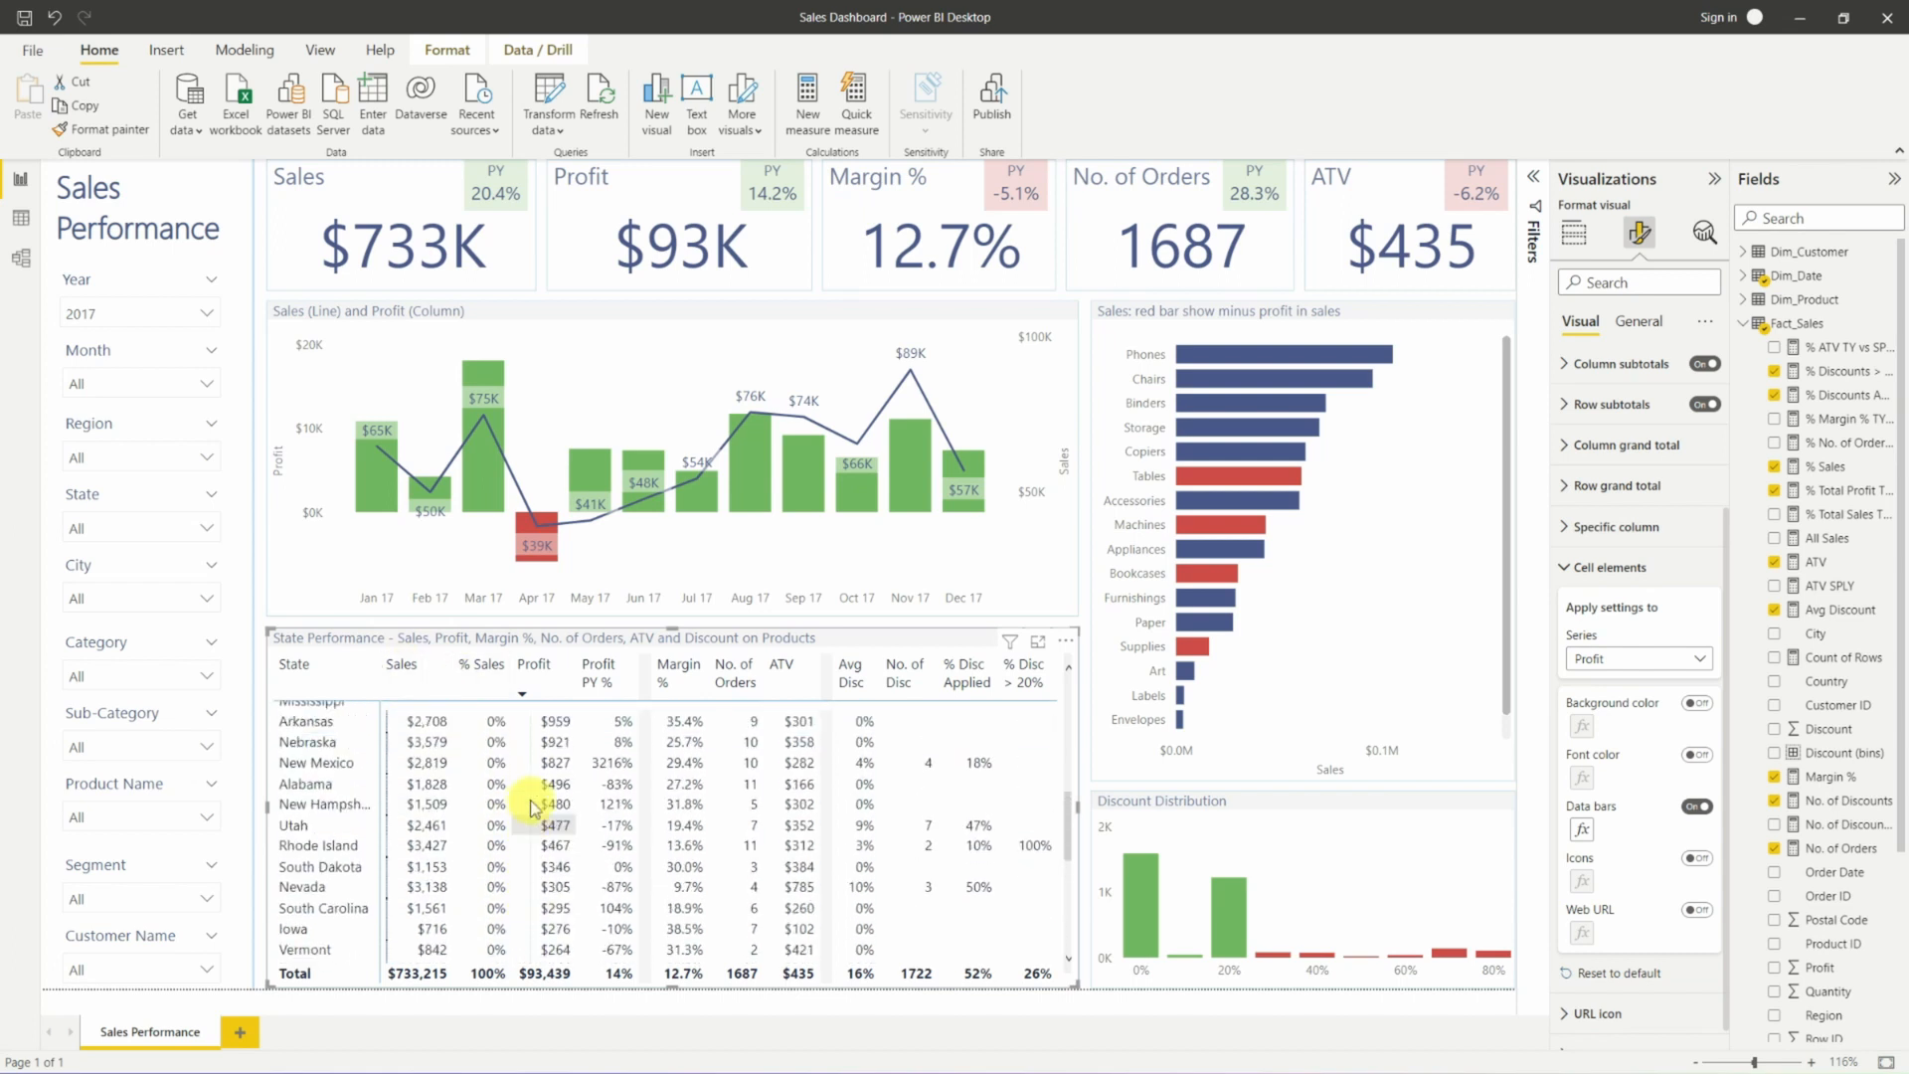
left_click(417, 689)
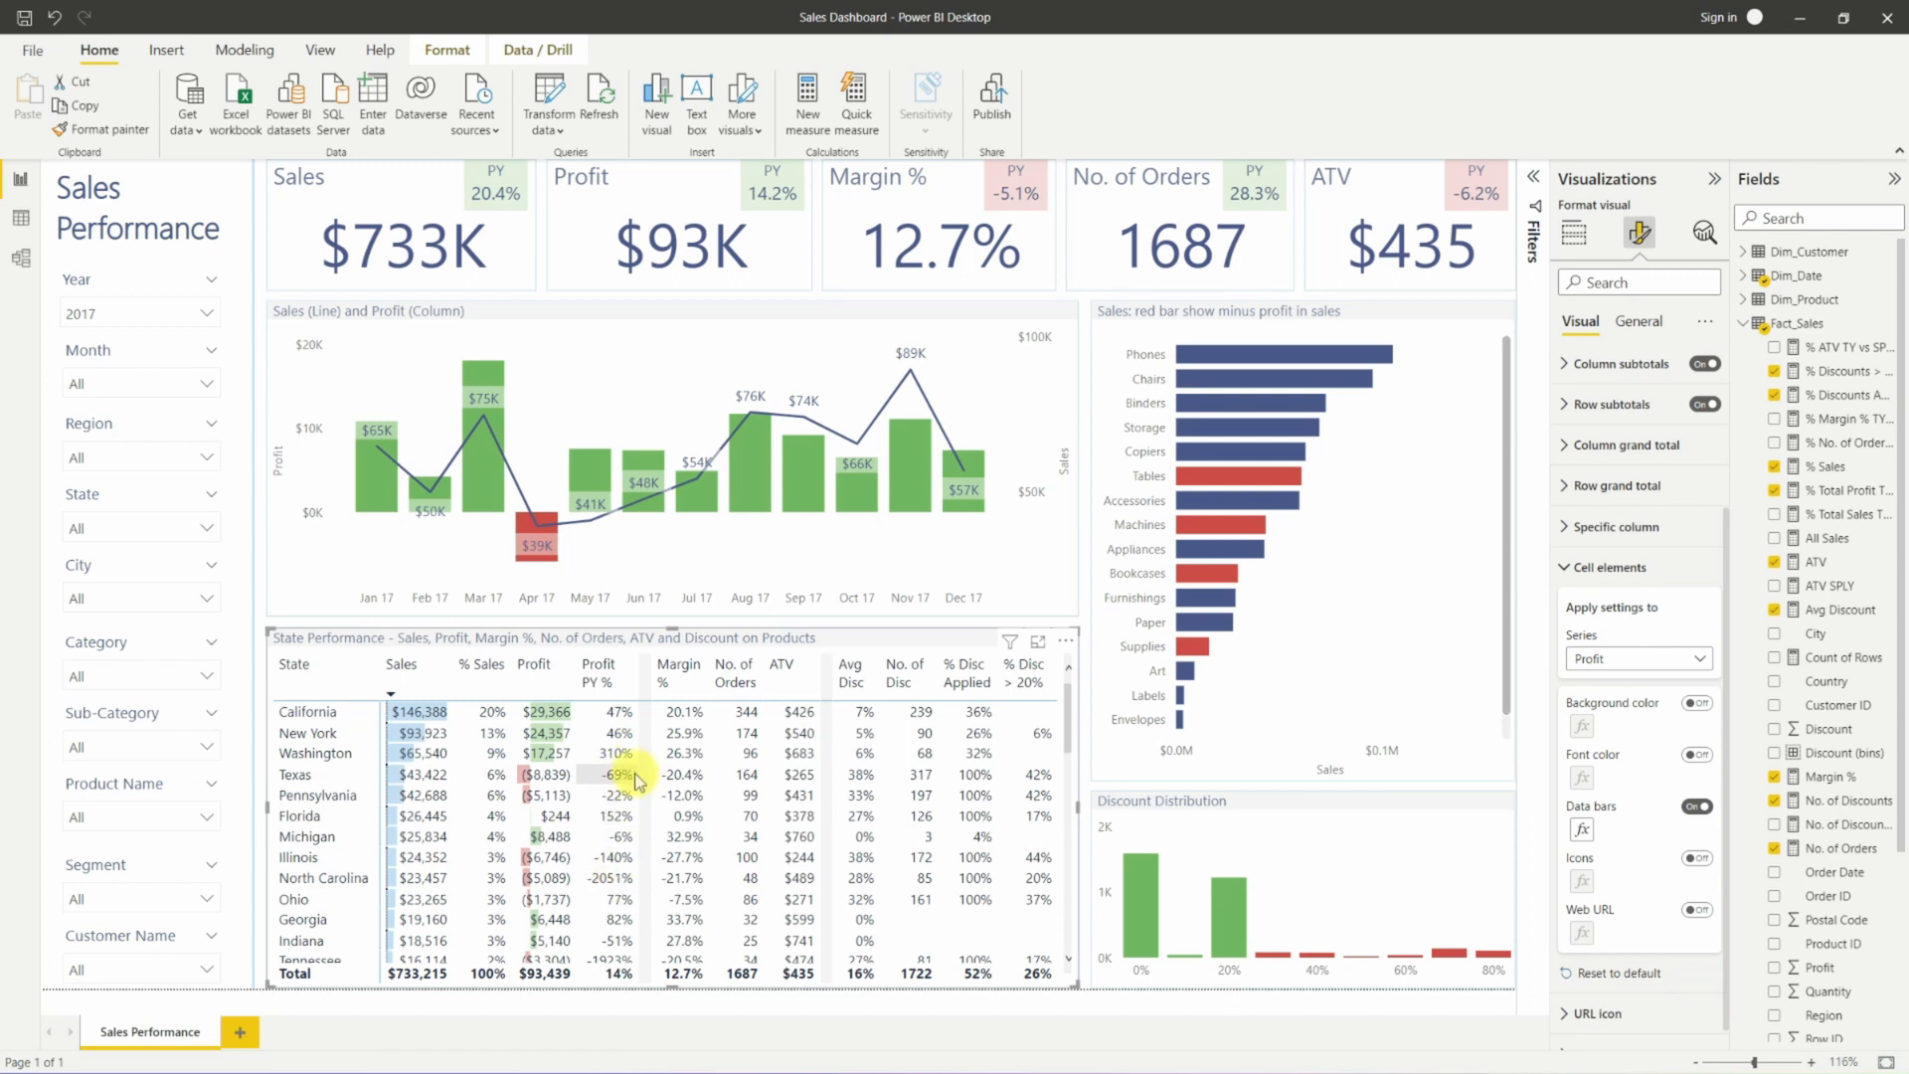
Turn on conditional font color for the Profit PY % series, format it by Rules, and add a second rule.
left_click(1659, 661)
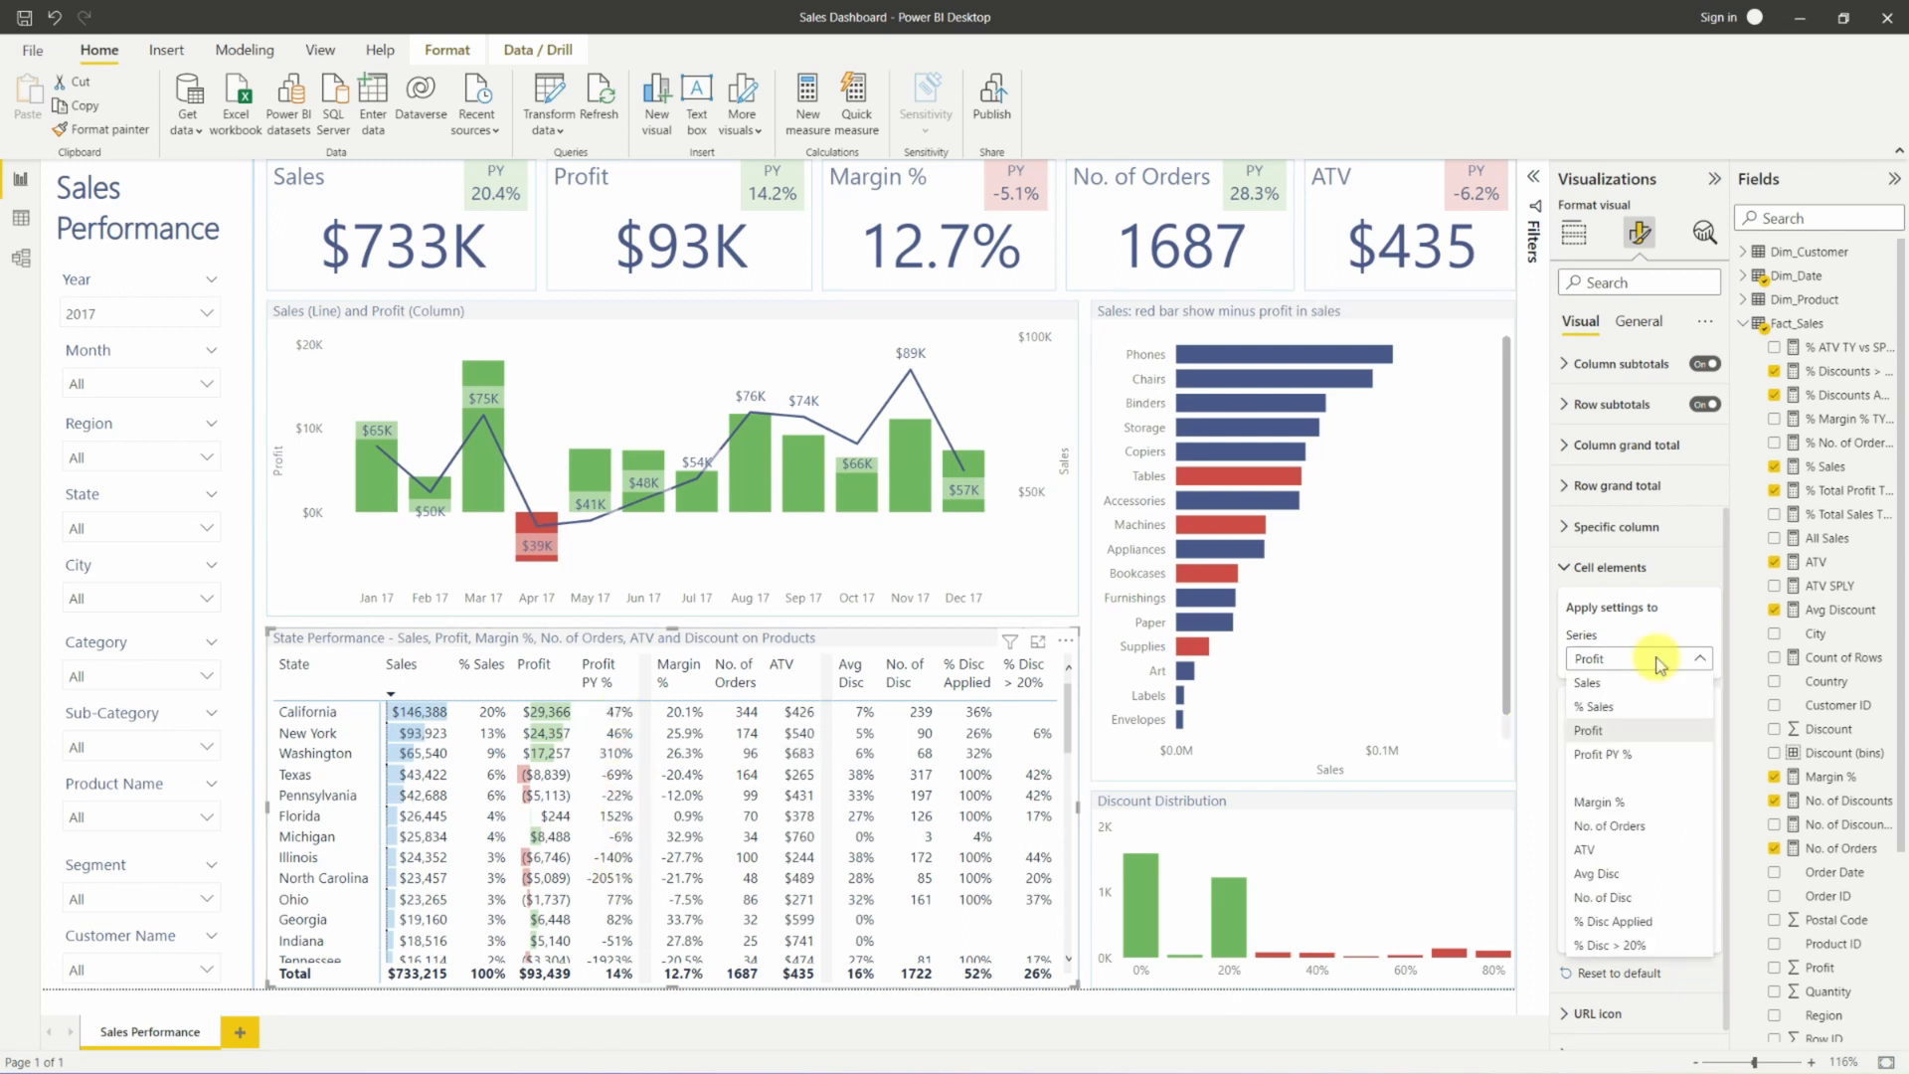
left_click(1603, 753)
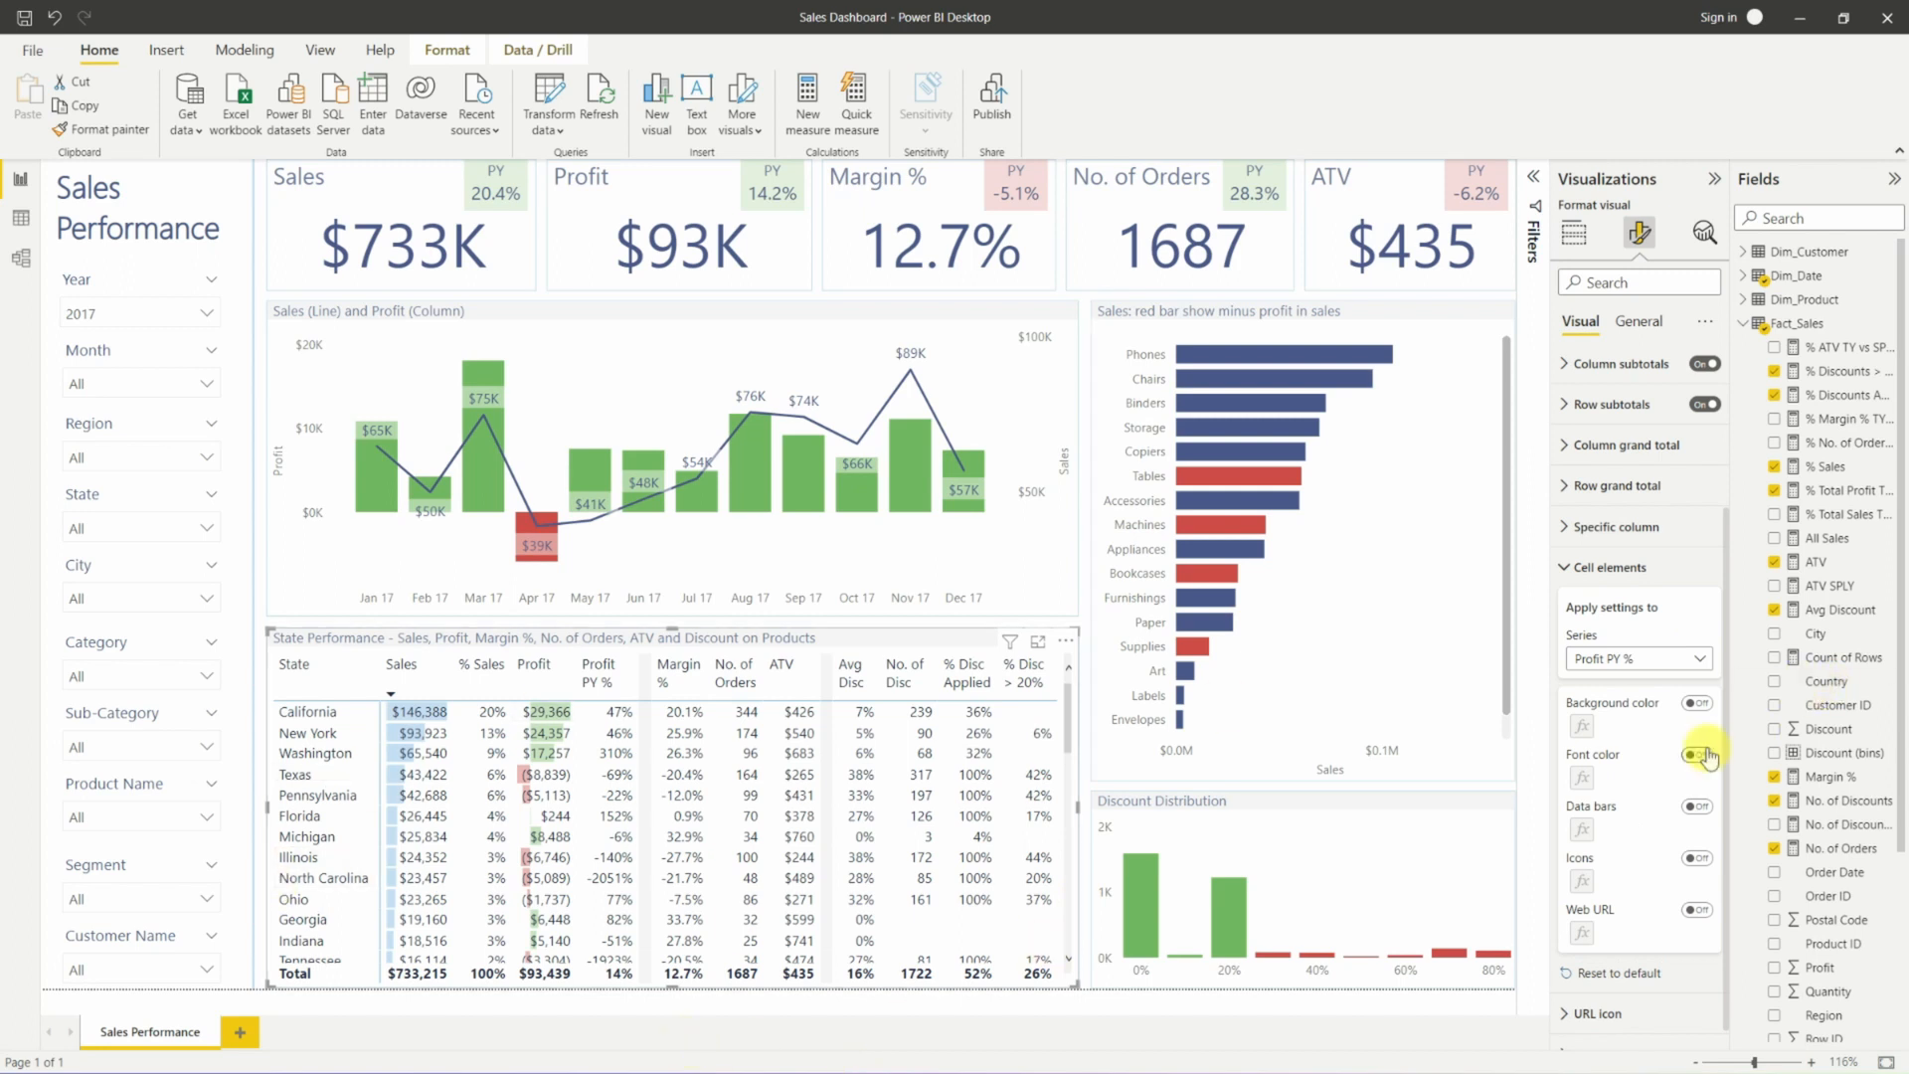
left_click(1584, 778)
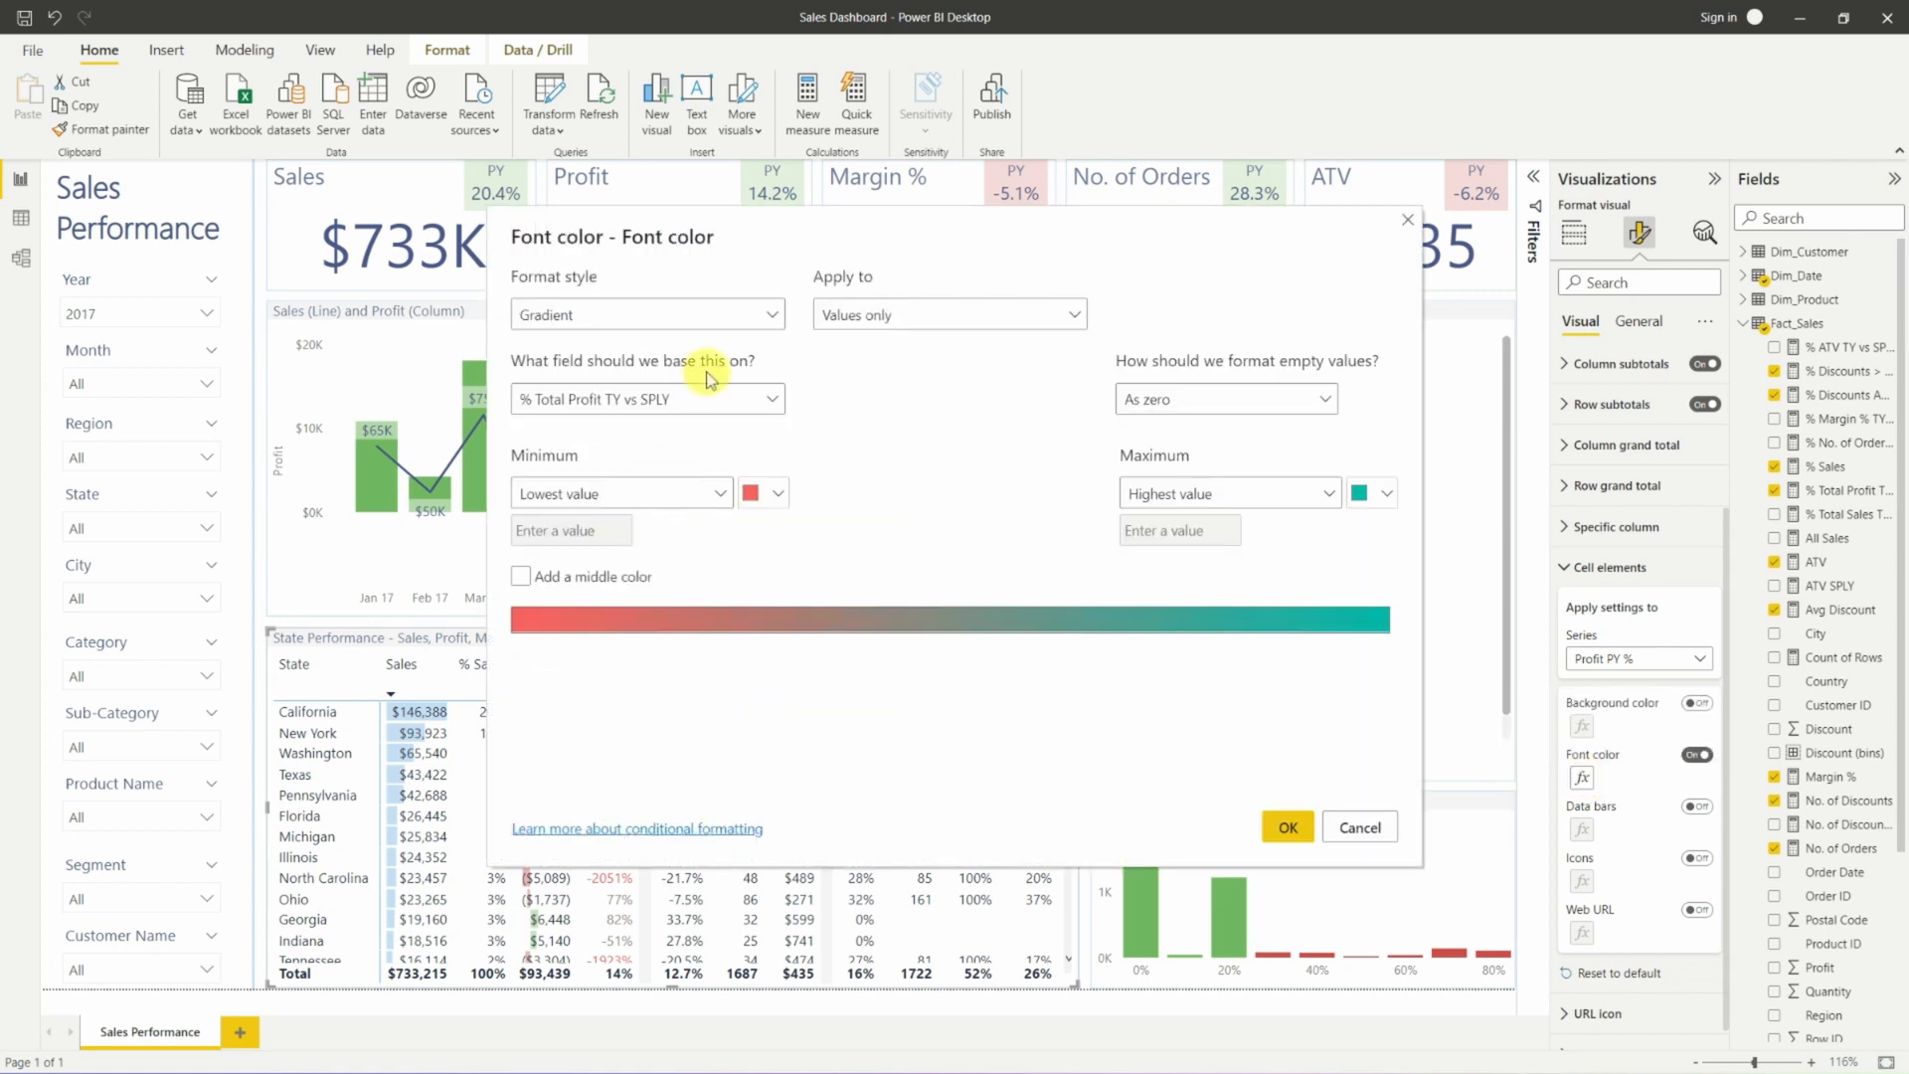
left_click(660, 315)
left_click(634, 374)
left_click(1352, 435)
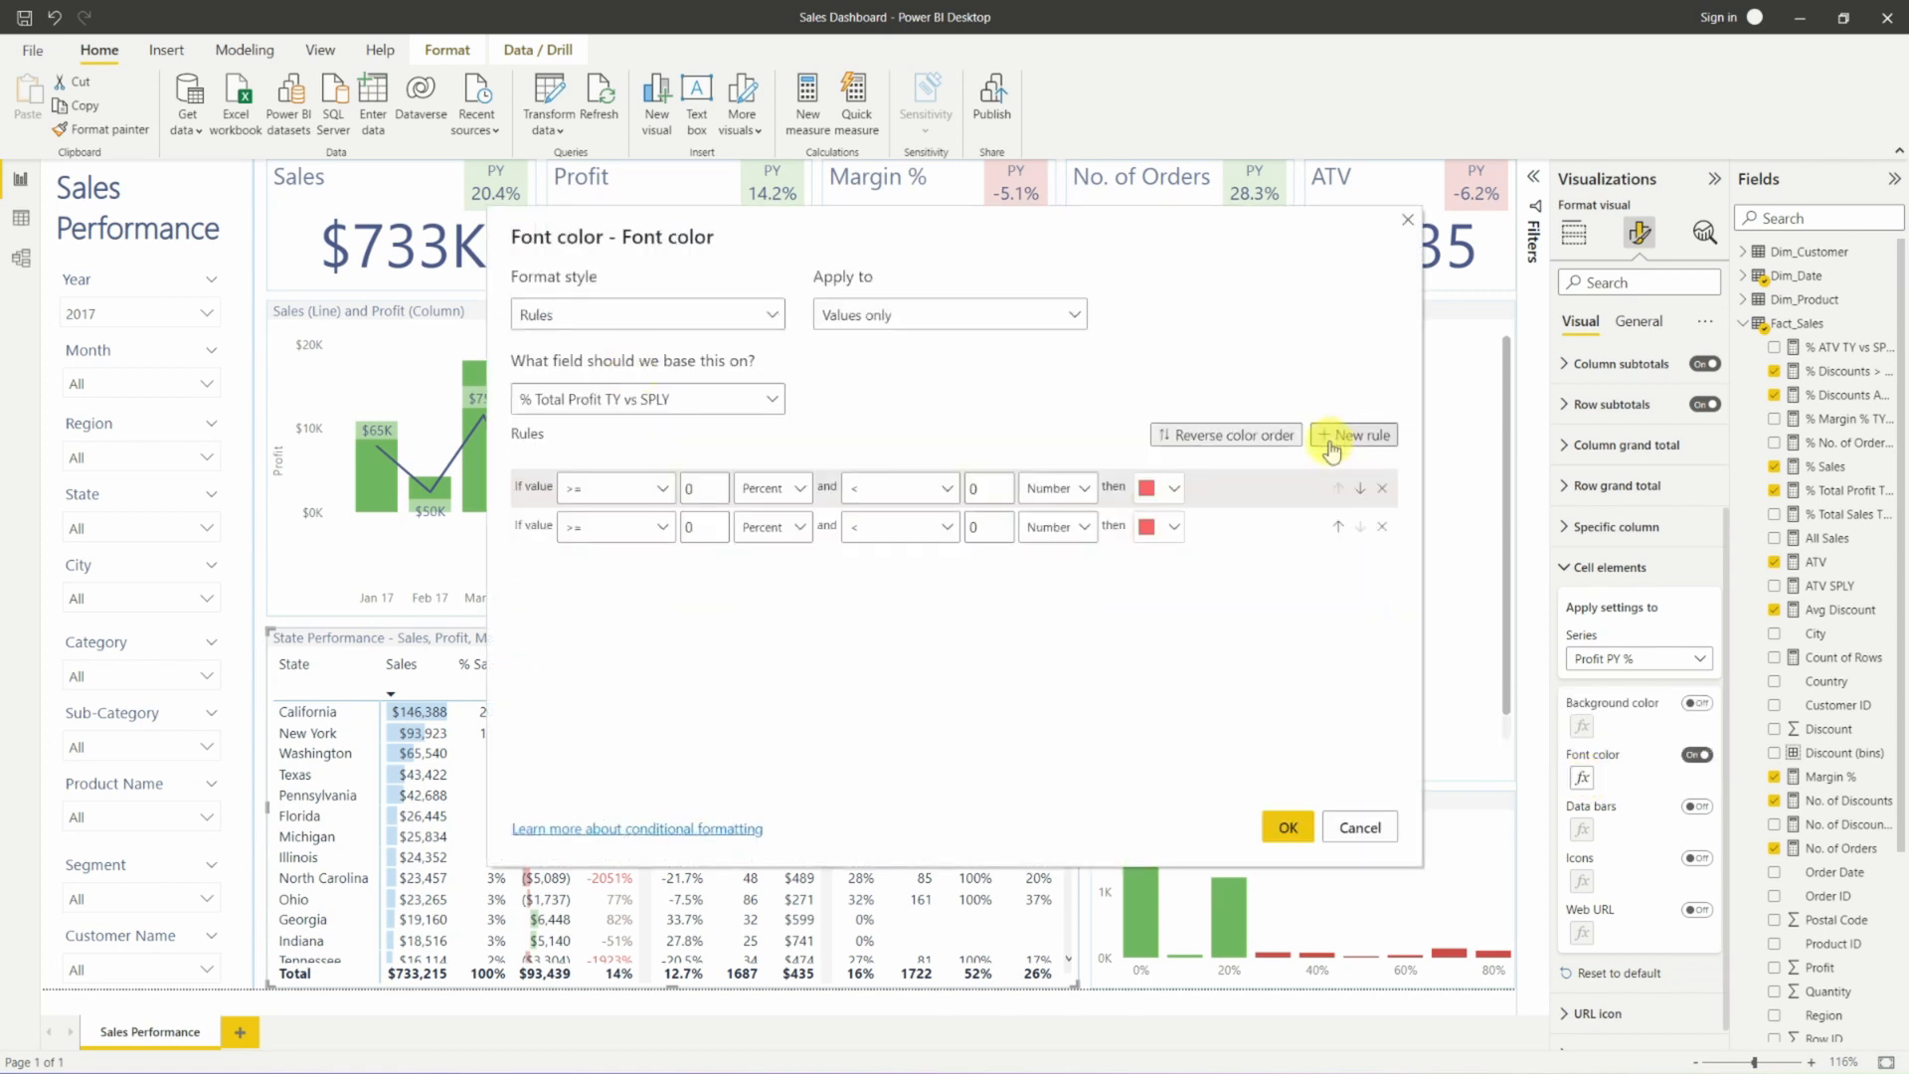
Define the Profit PY % font color rules as numbers: red from Min to below 0, green from 0 to below Max.
left_click(1150, 491)
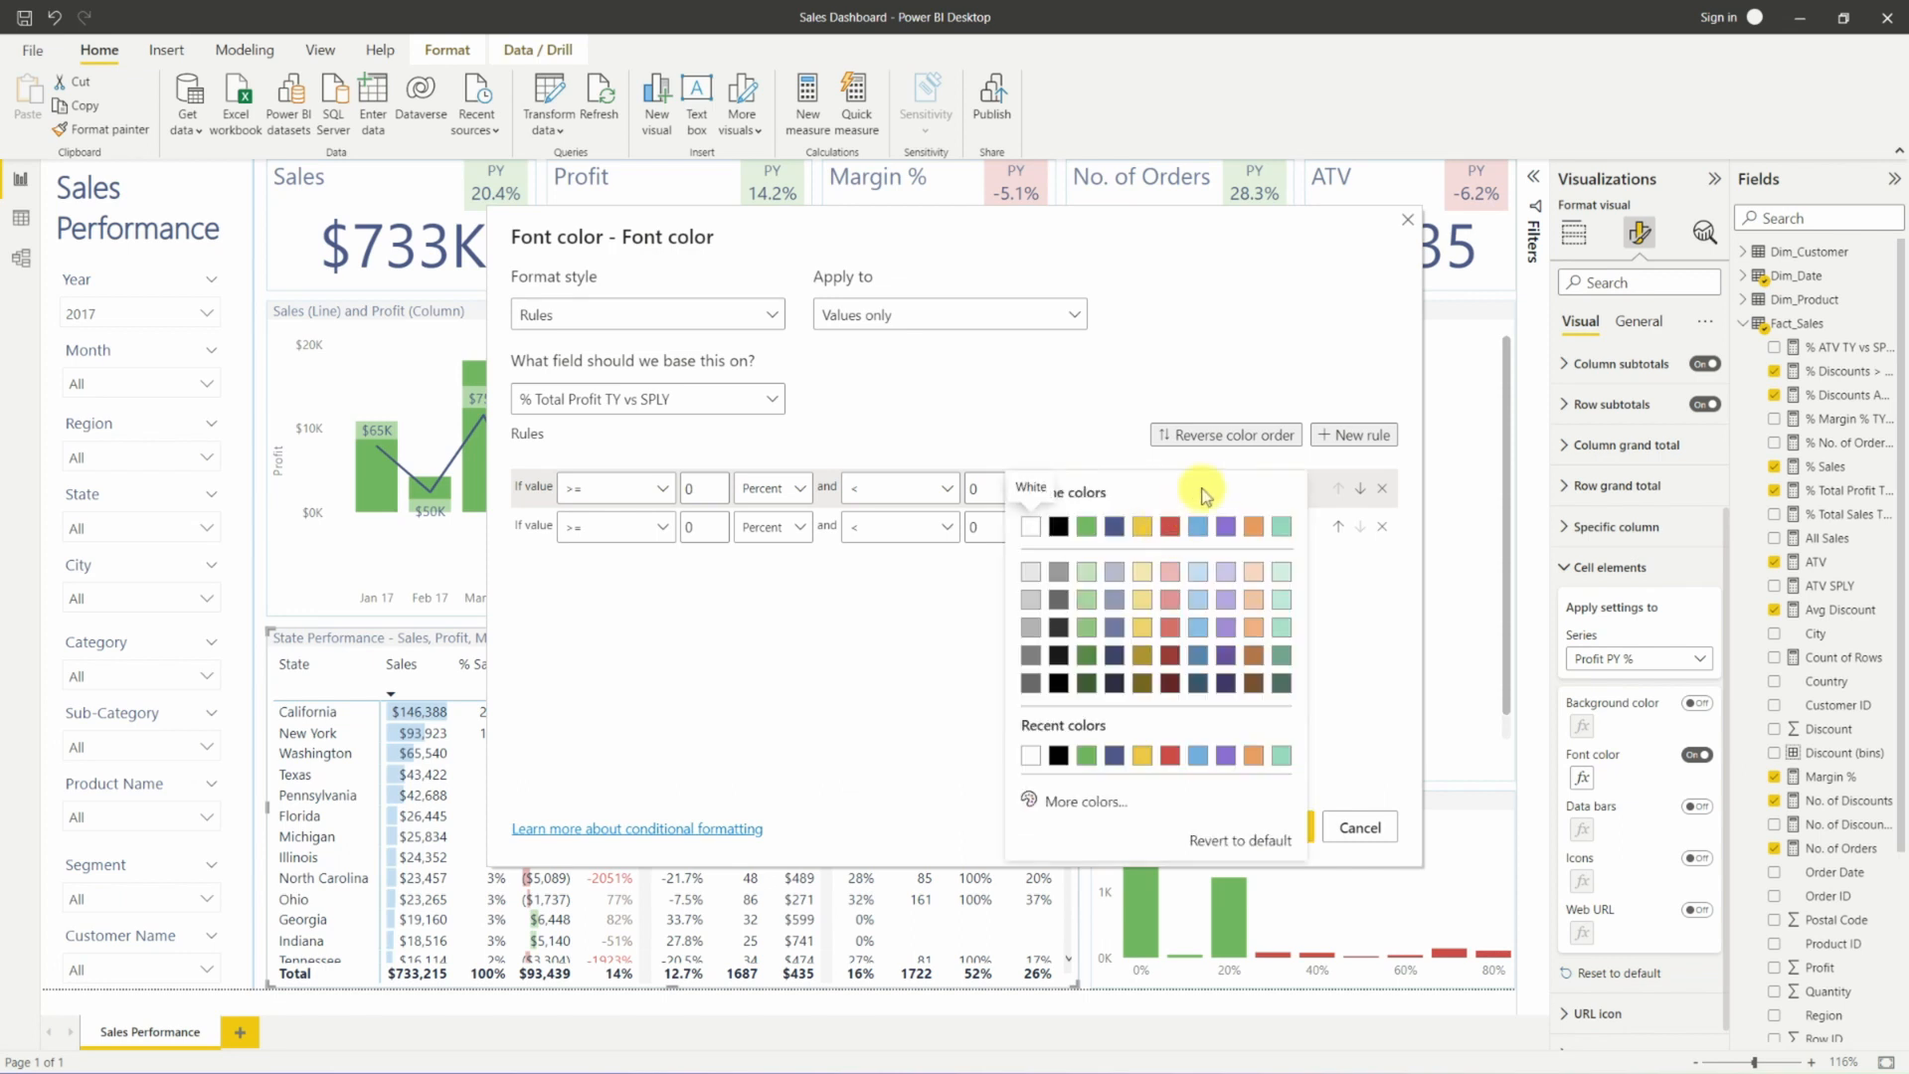
left_click(1188, 516)
left_click(1175, 528)
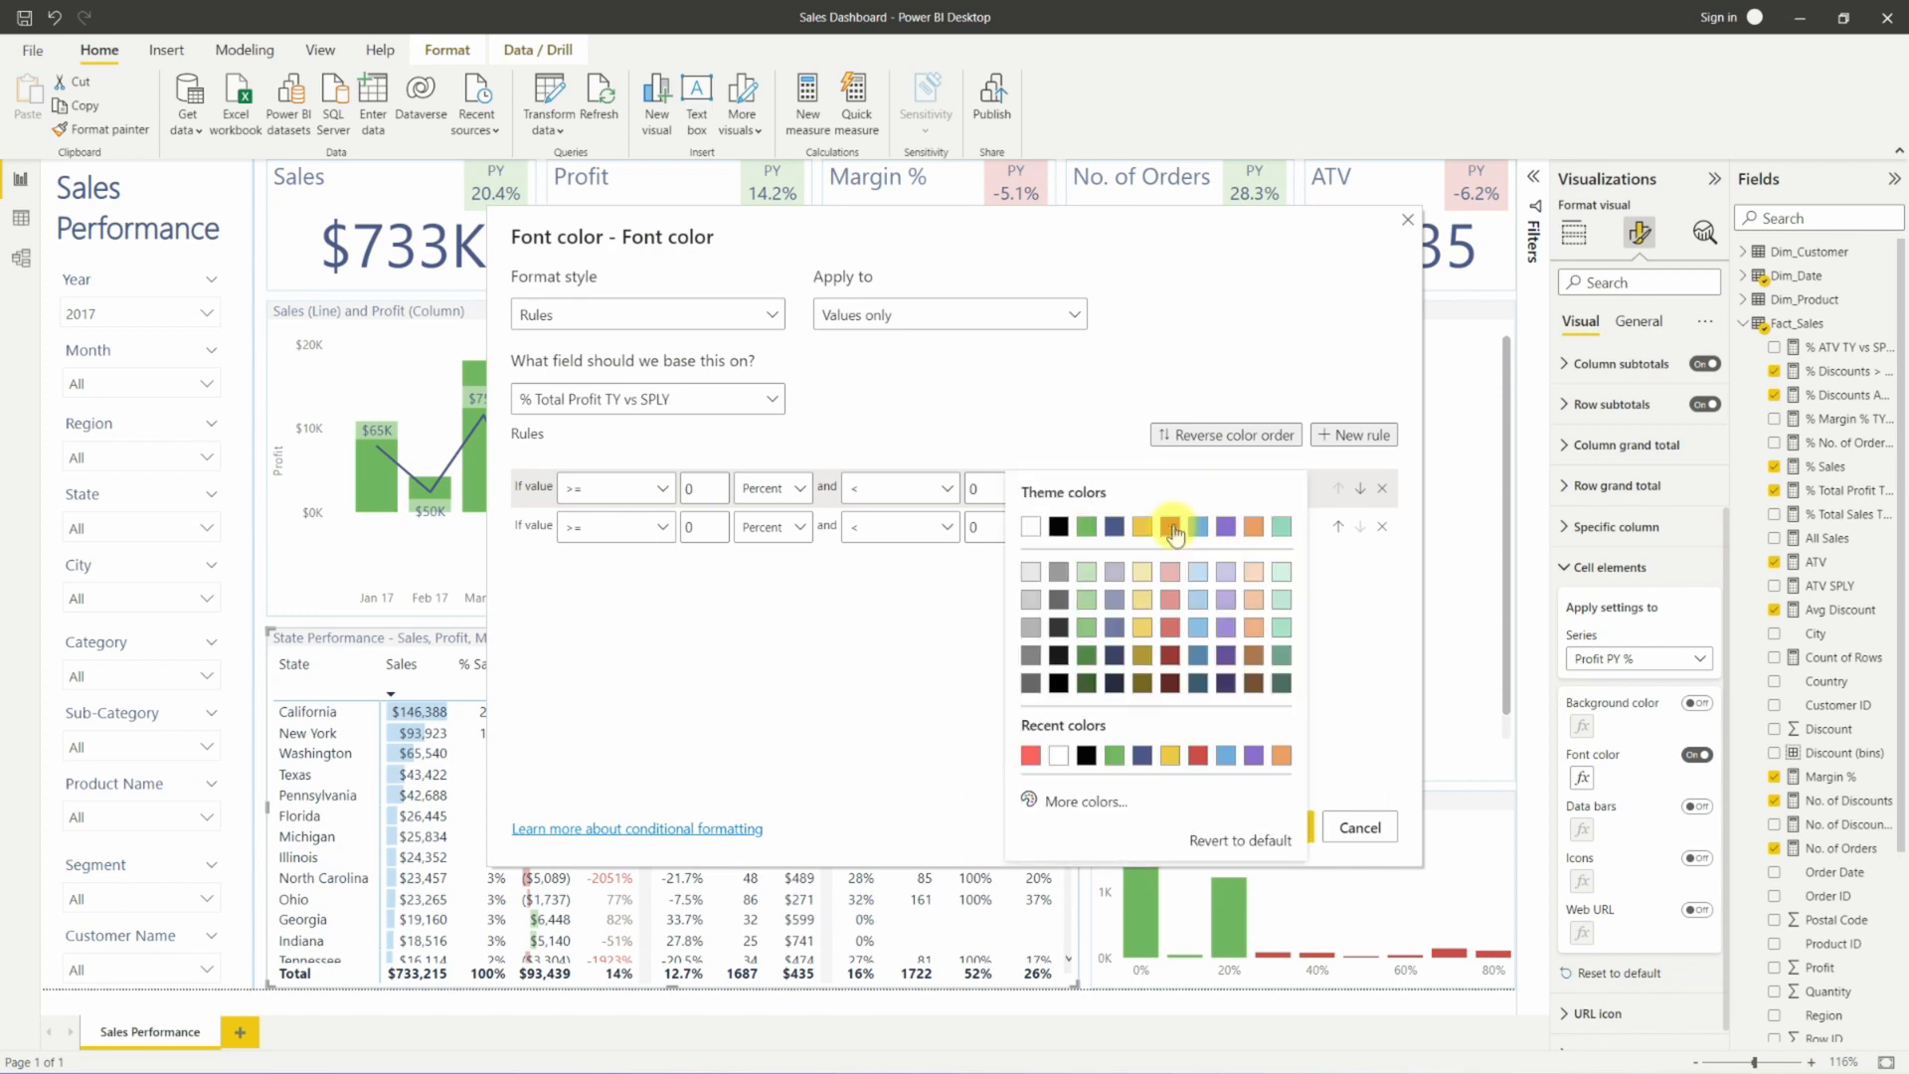
left_click(1090, 530)
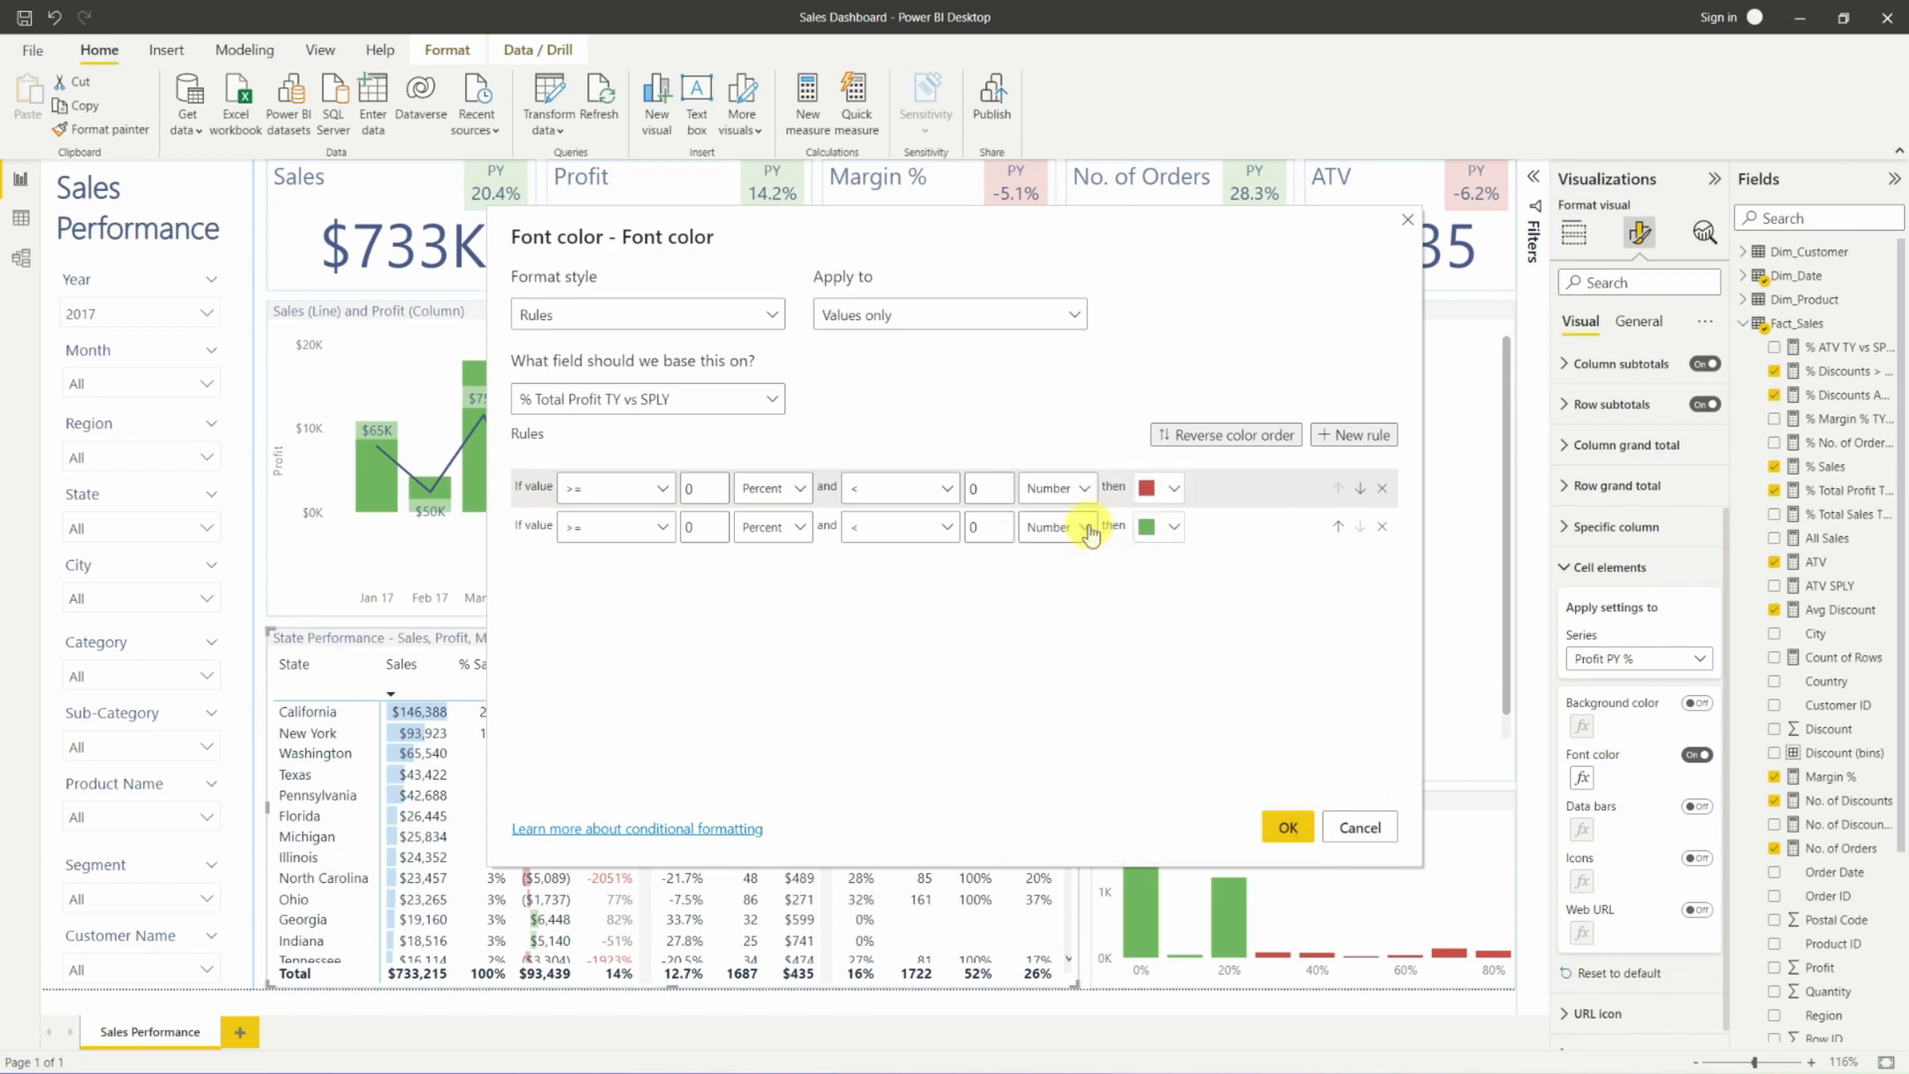
left_click(704, 488)
key("BackSpace")
left_click(984, 528)
key("BackSpace")
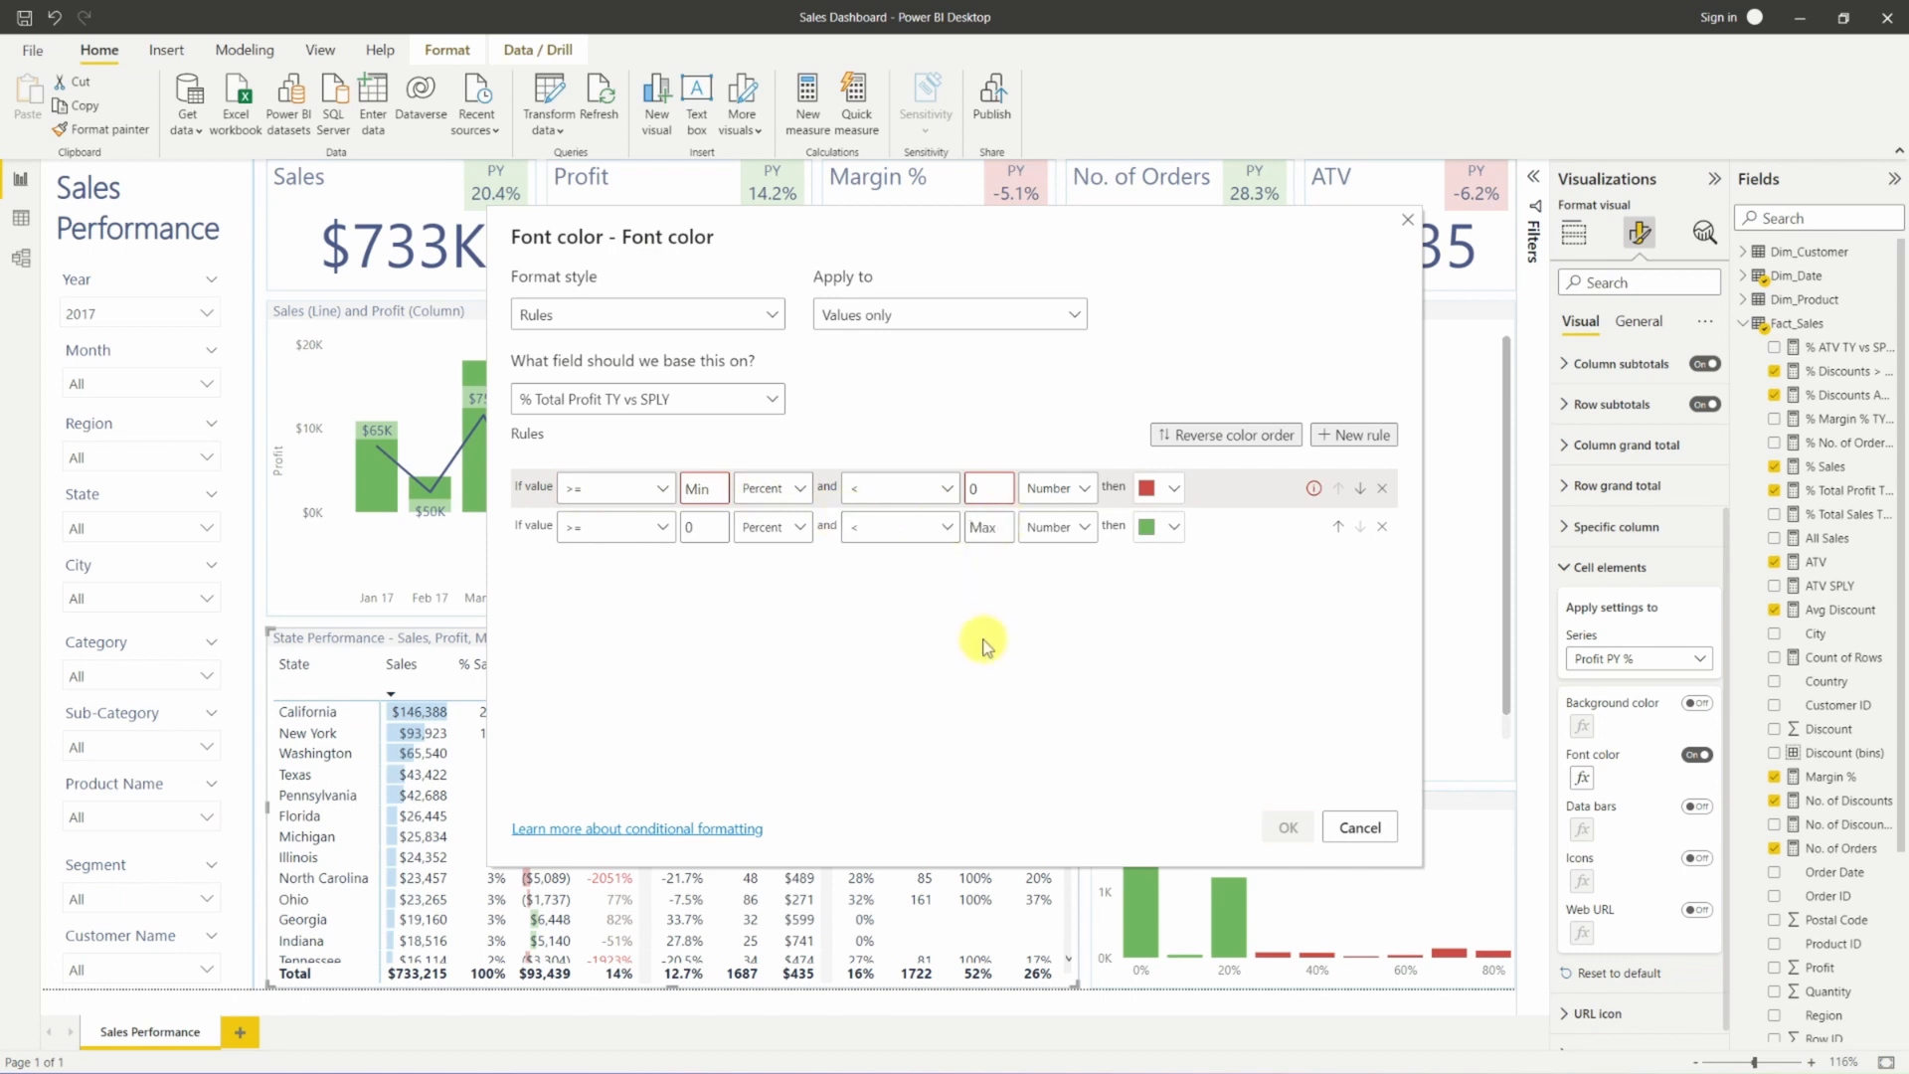
left_click(776, 488)
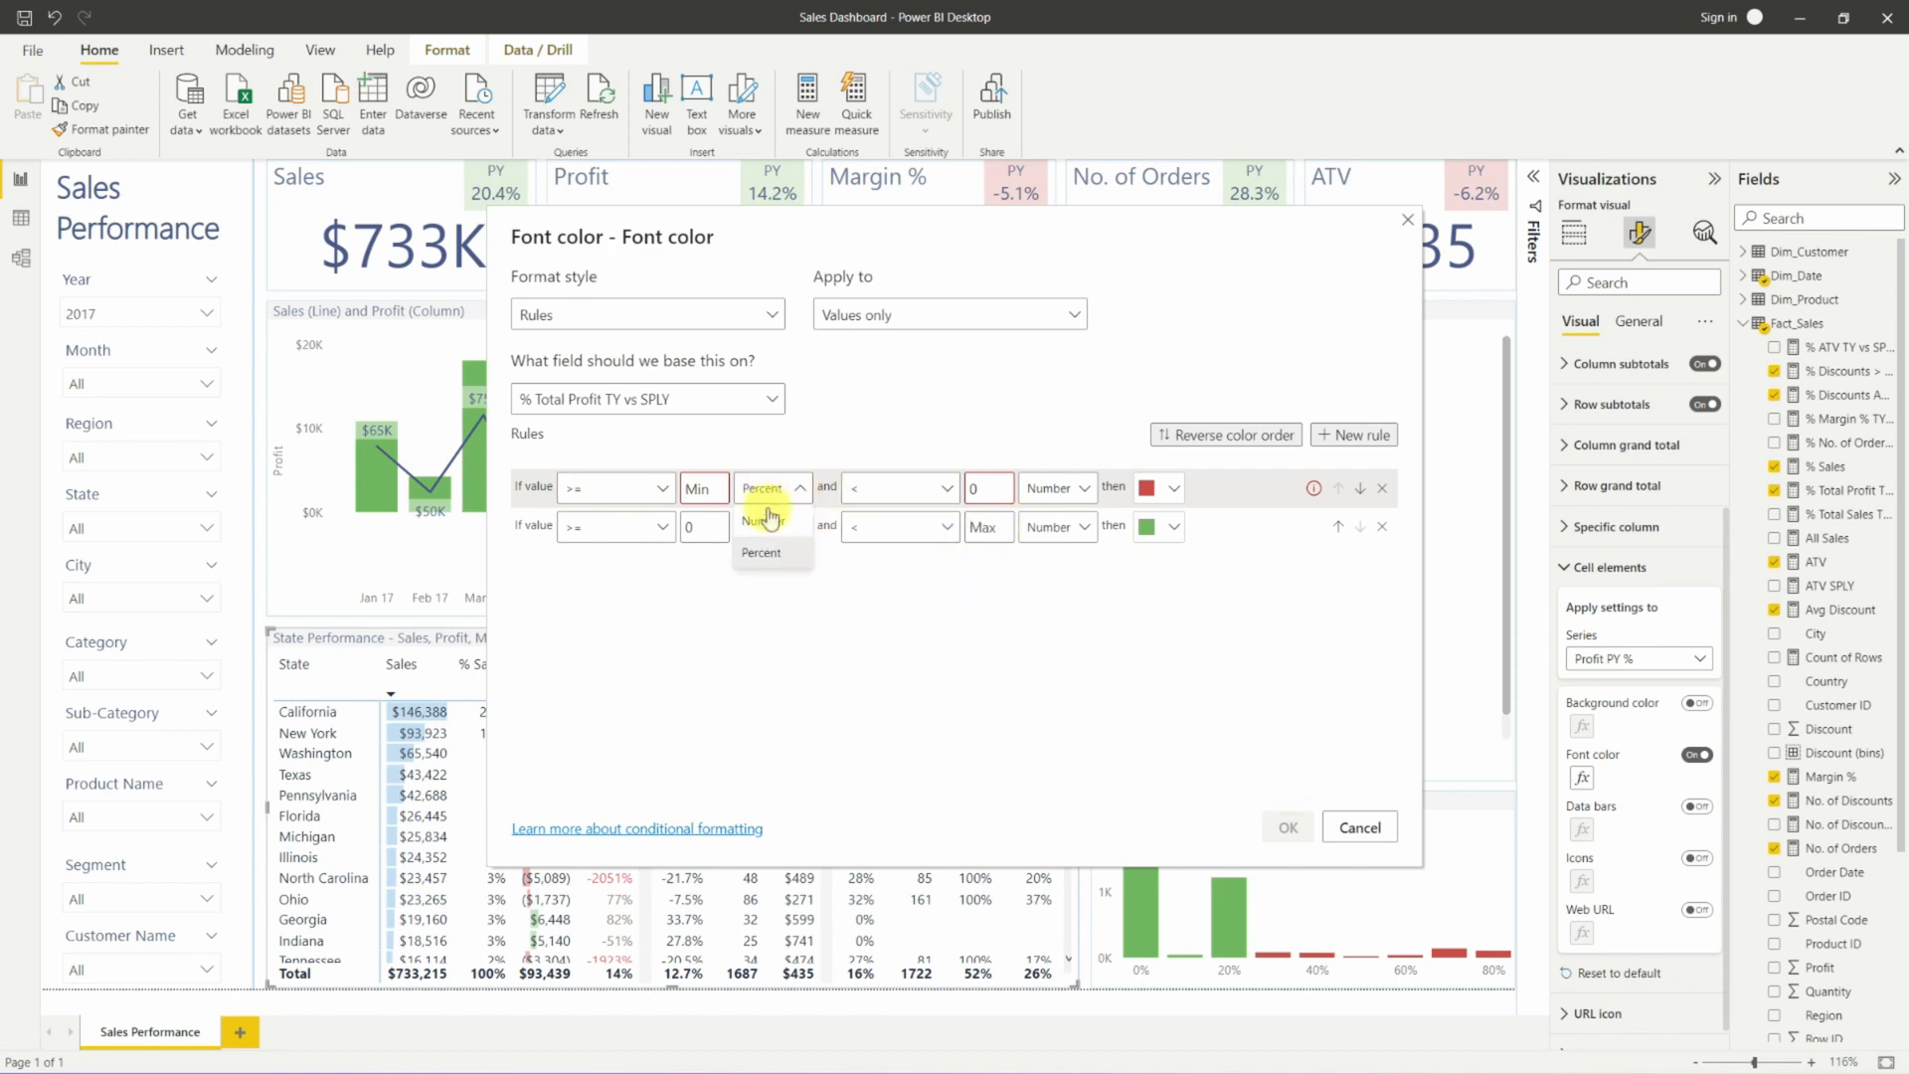
left_click(768, 528)
left_click(848, 584)
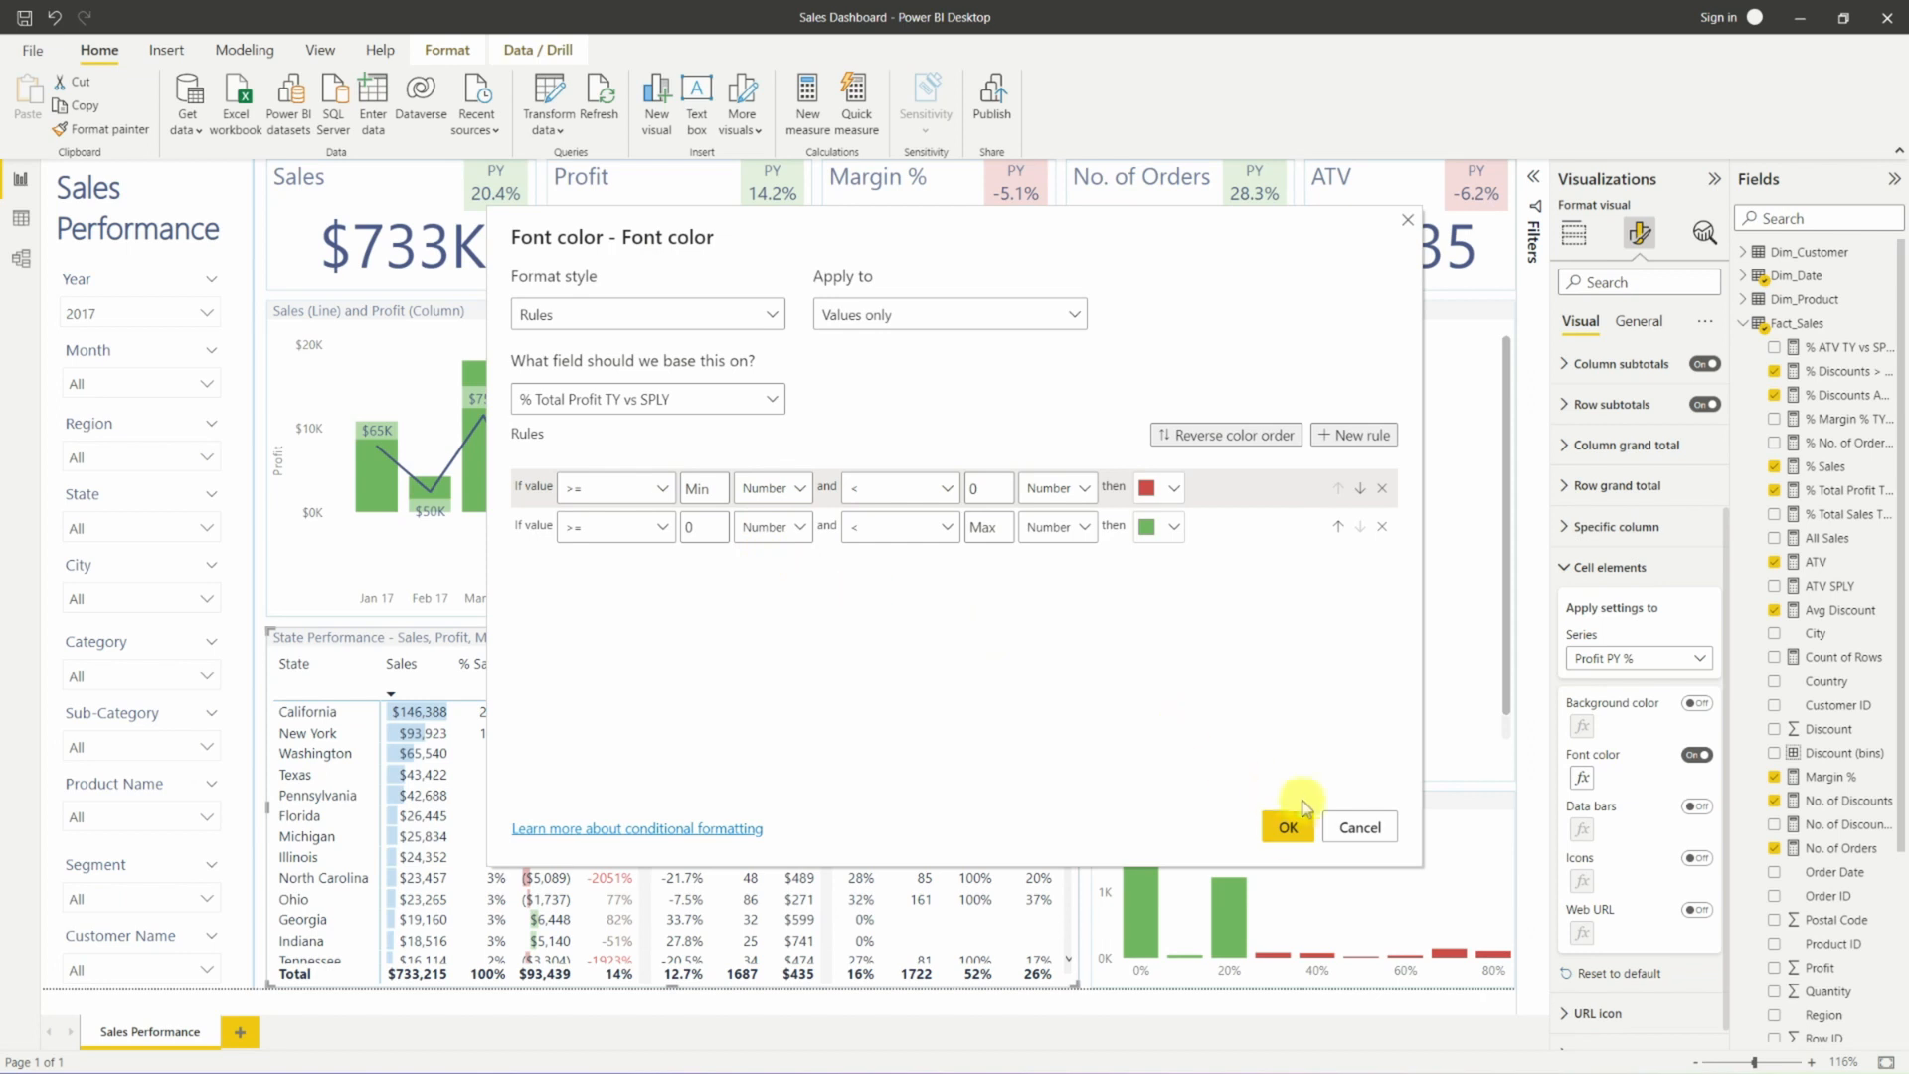
left_click(1287, 829)
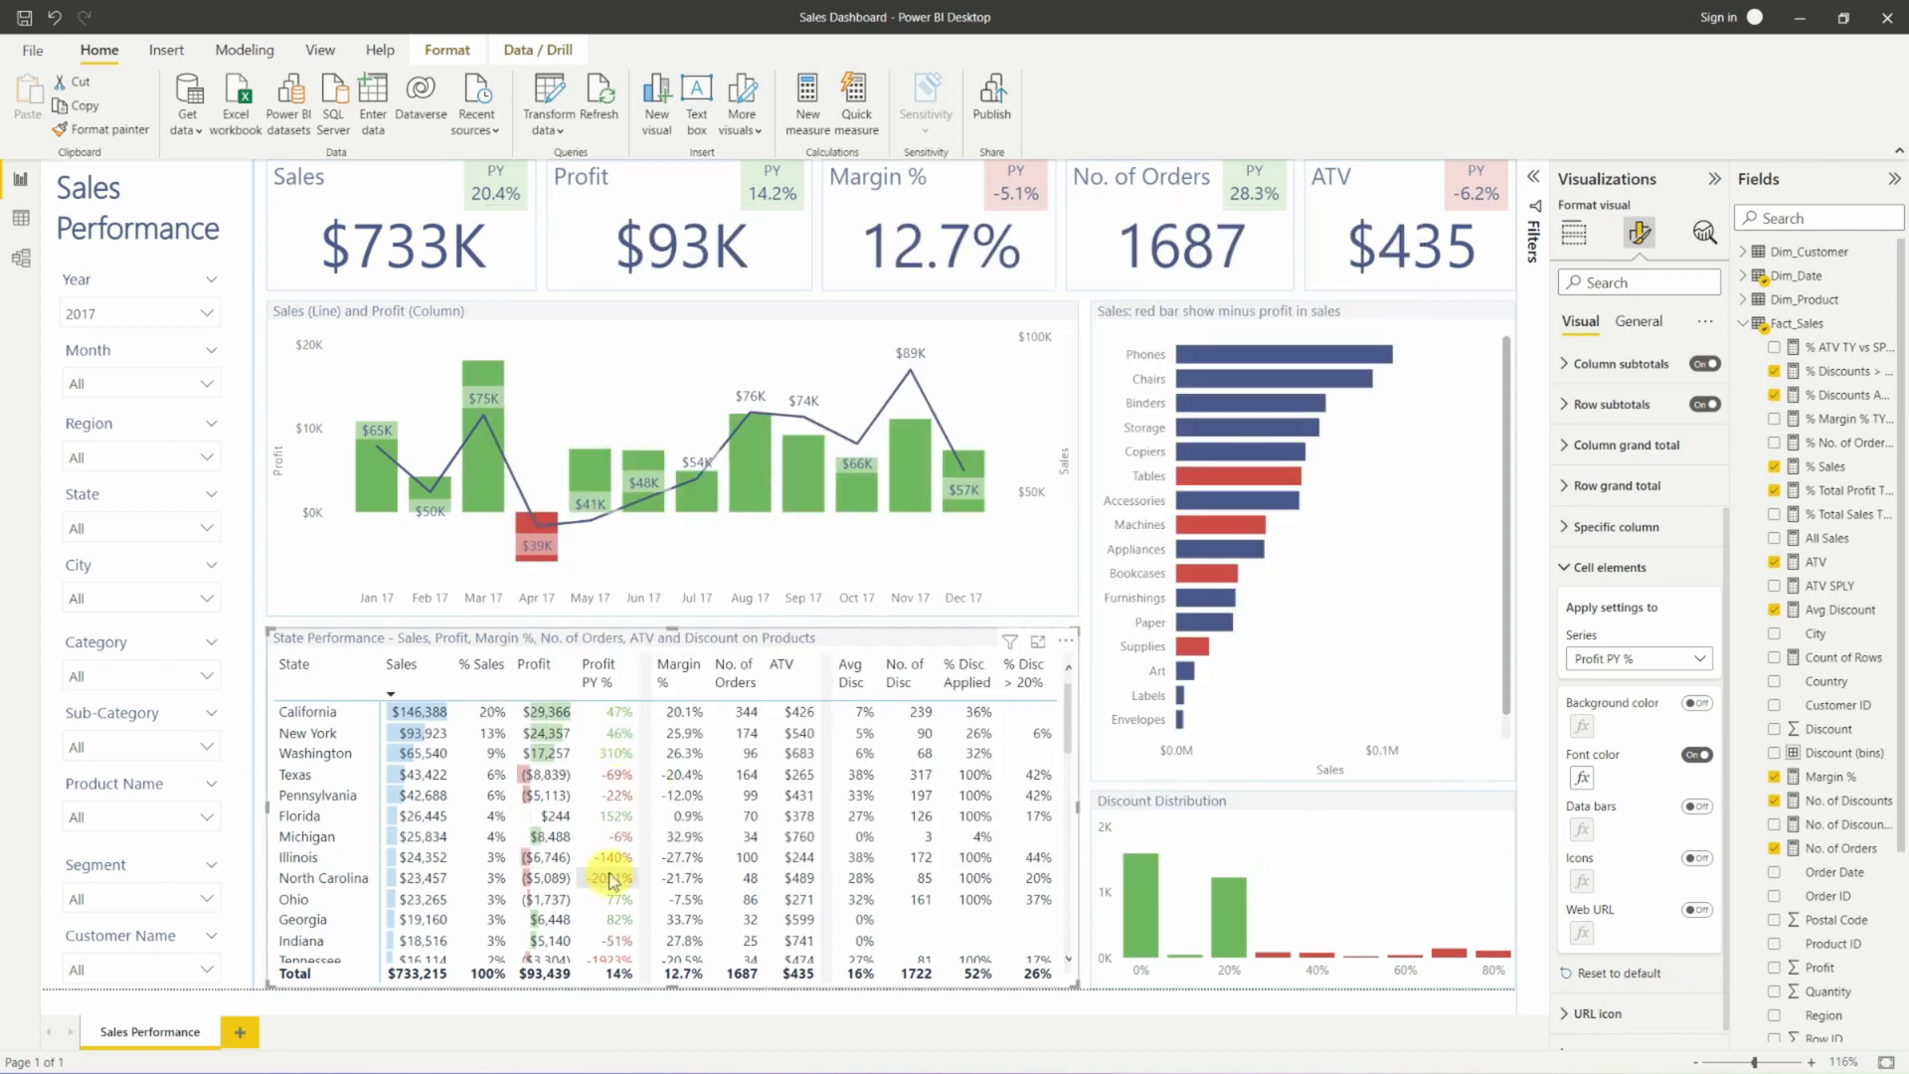
Change the Profit PY % font color rules to the darkest theme shades of red and green.
left_click(1586, 783)
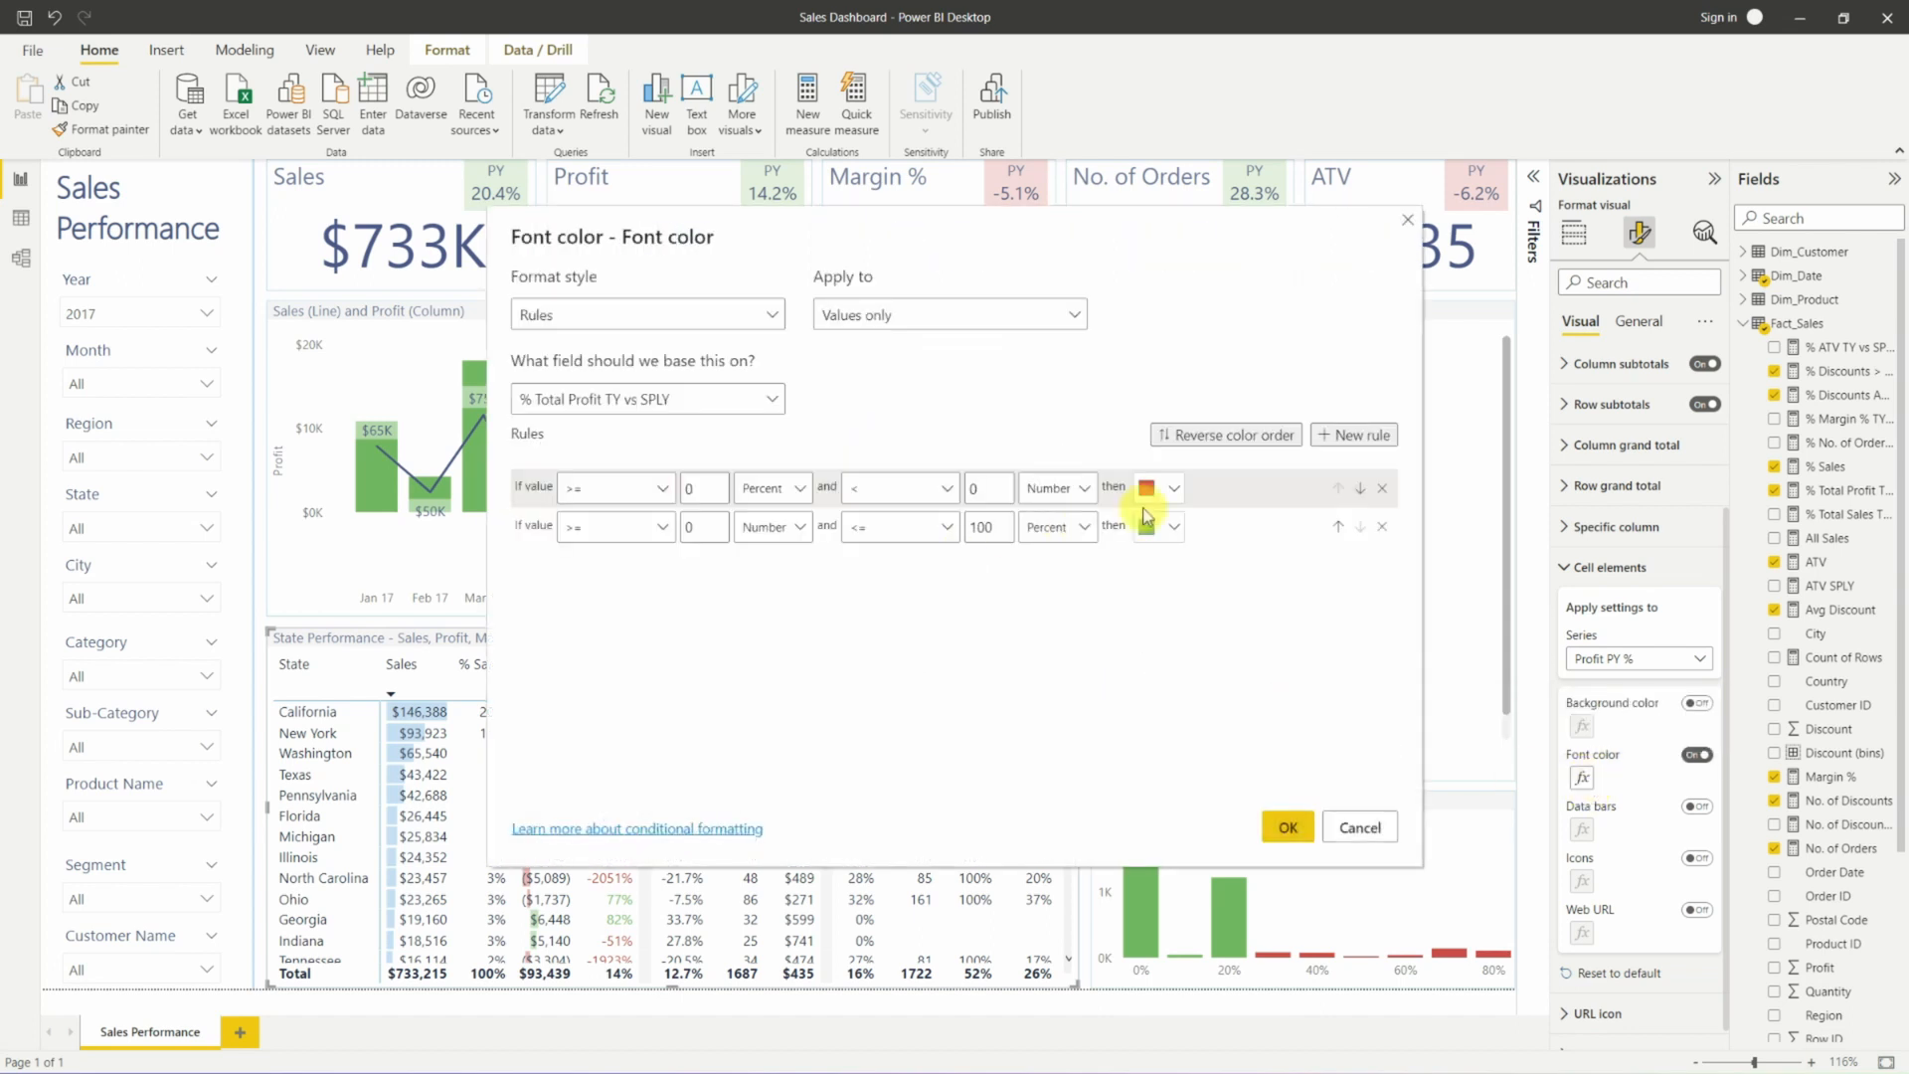
left_click(1173, 490)
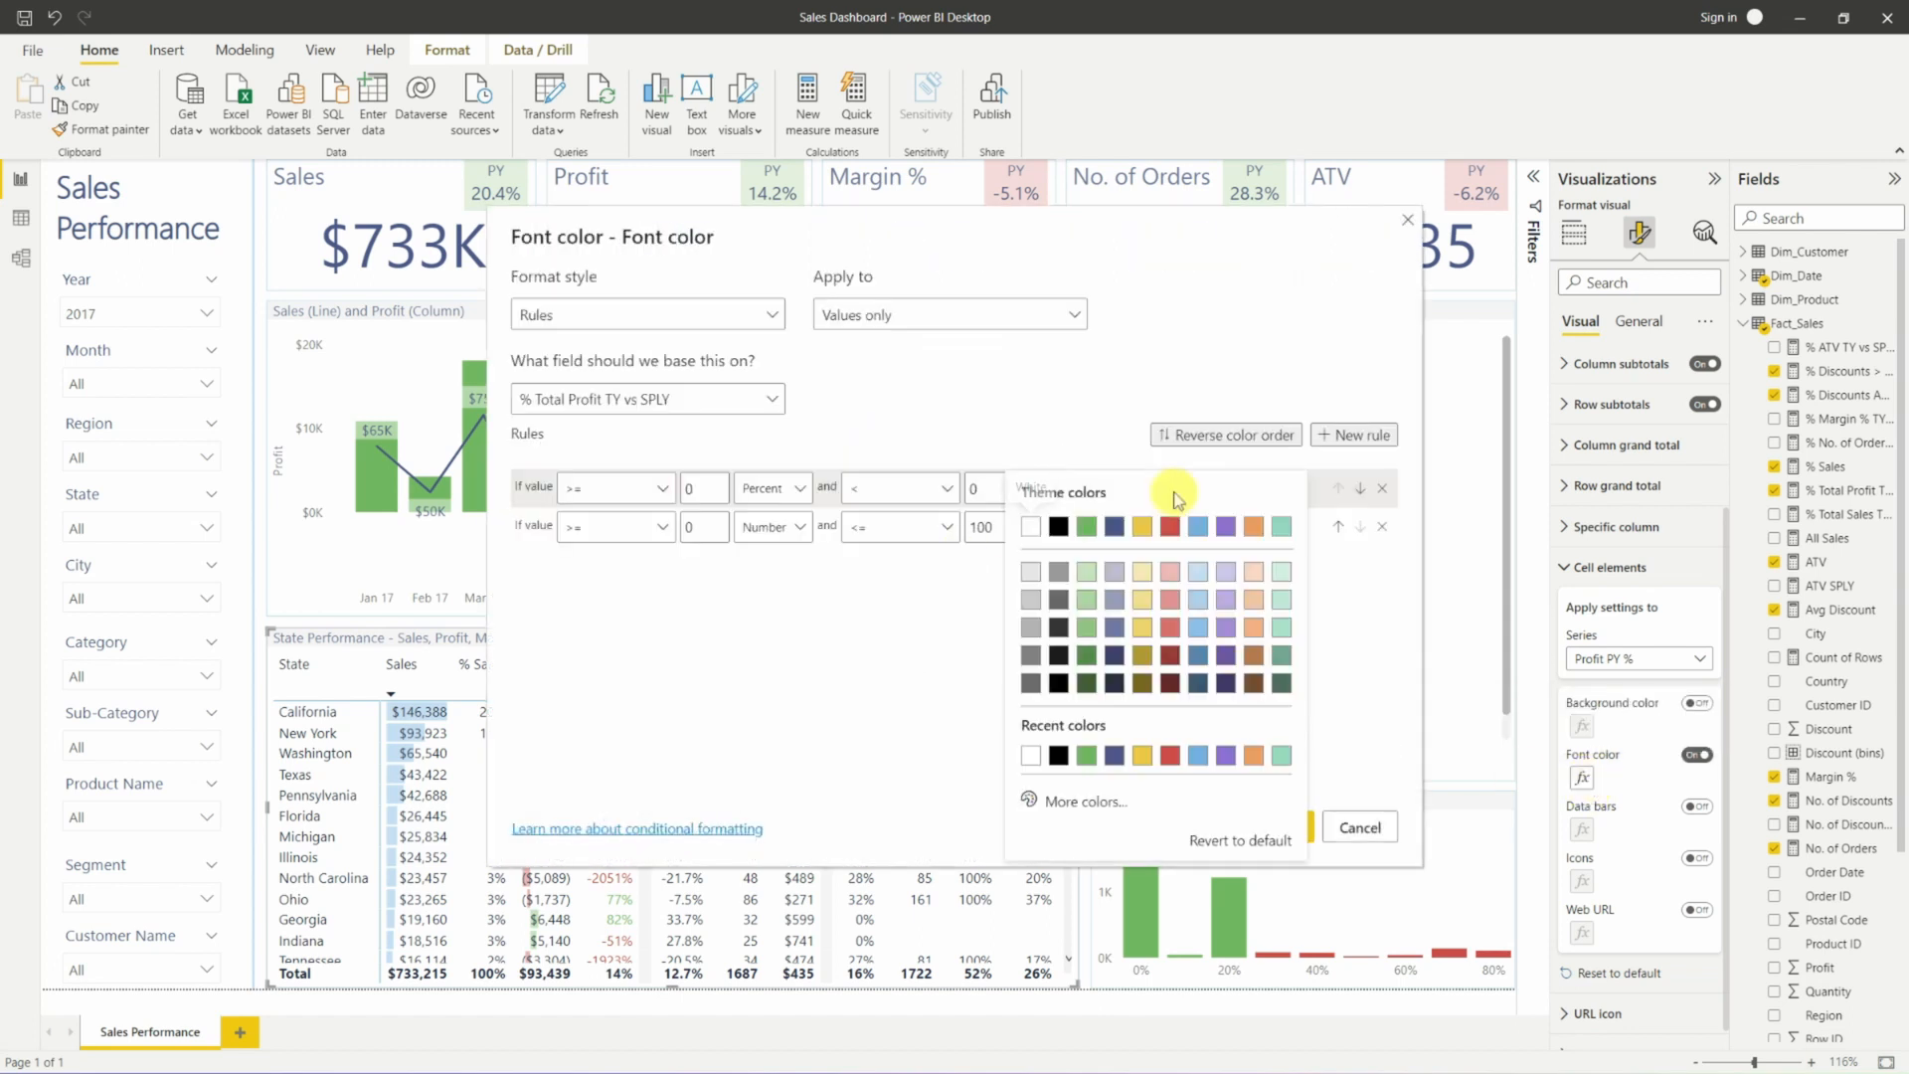
left_click(1171, 682)
left_click(1170, 527)
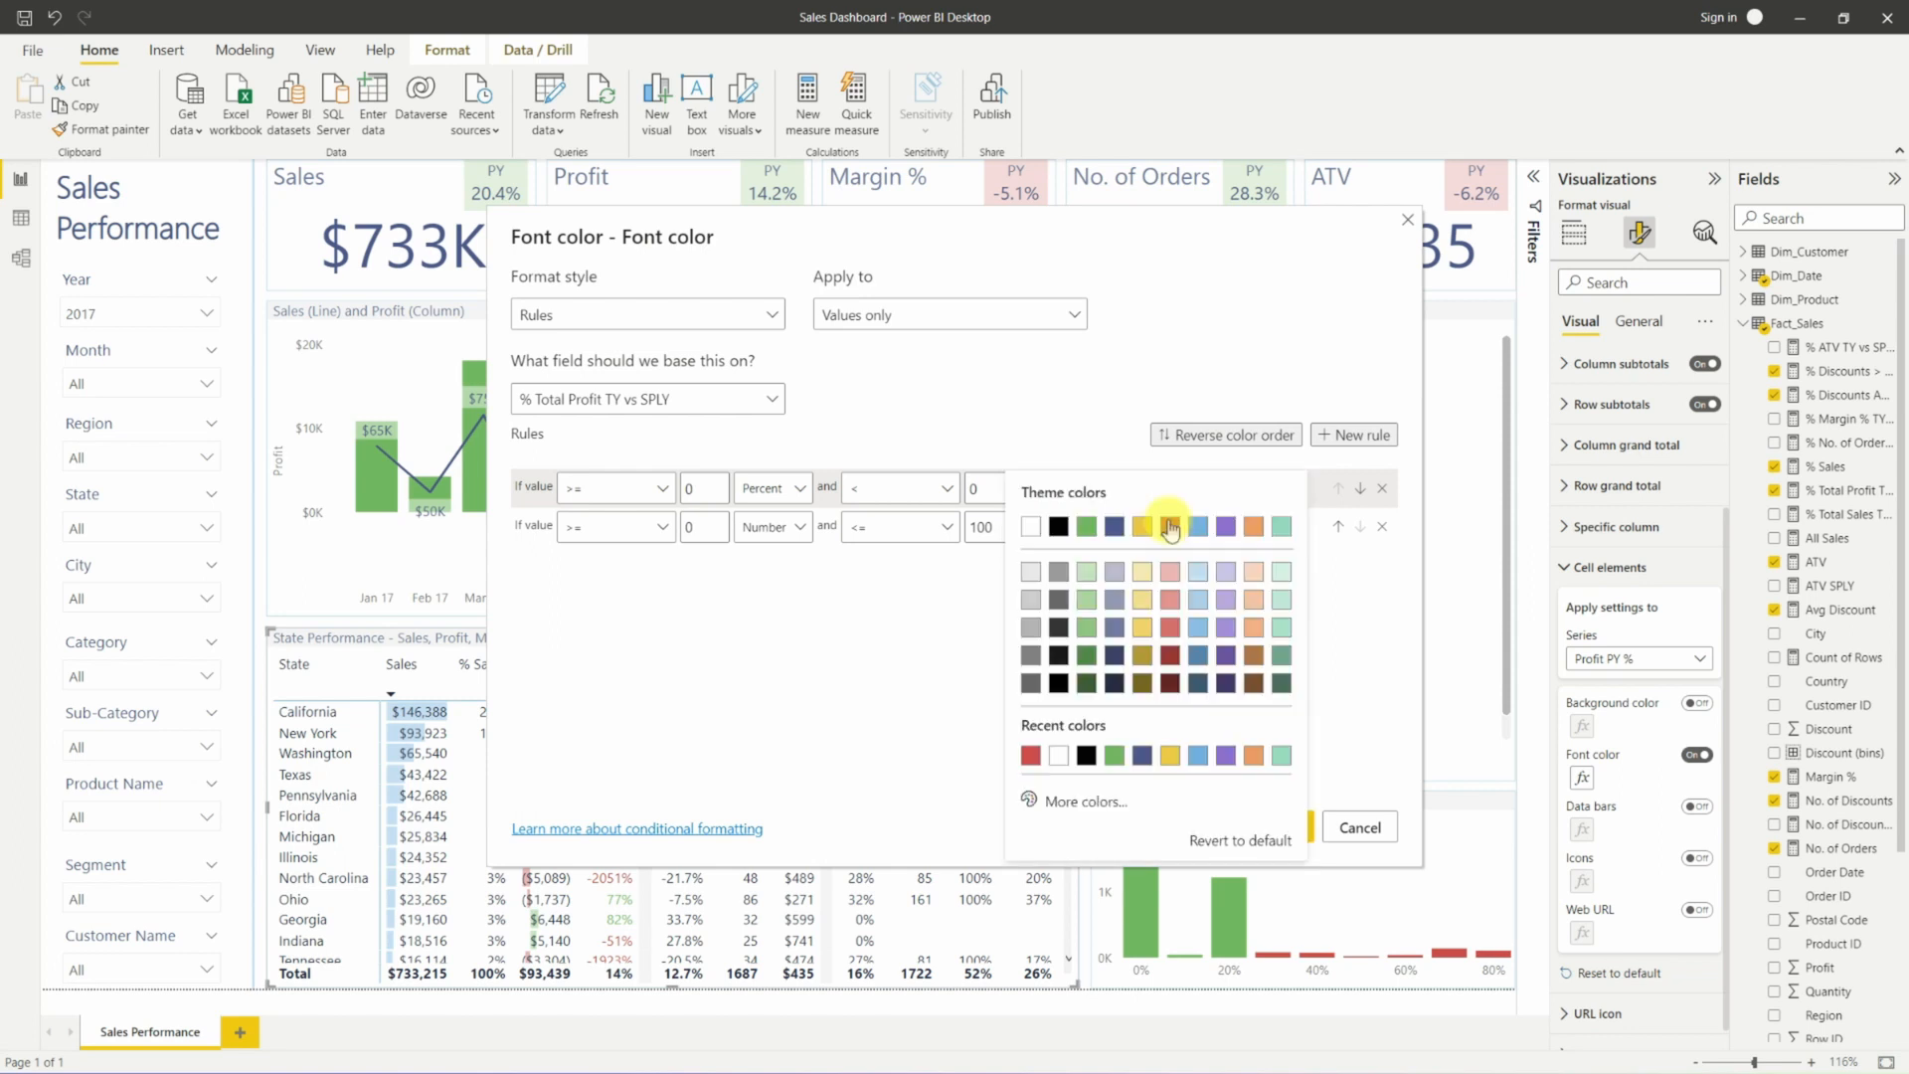
left_click(1087, 682)
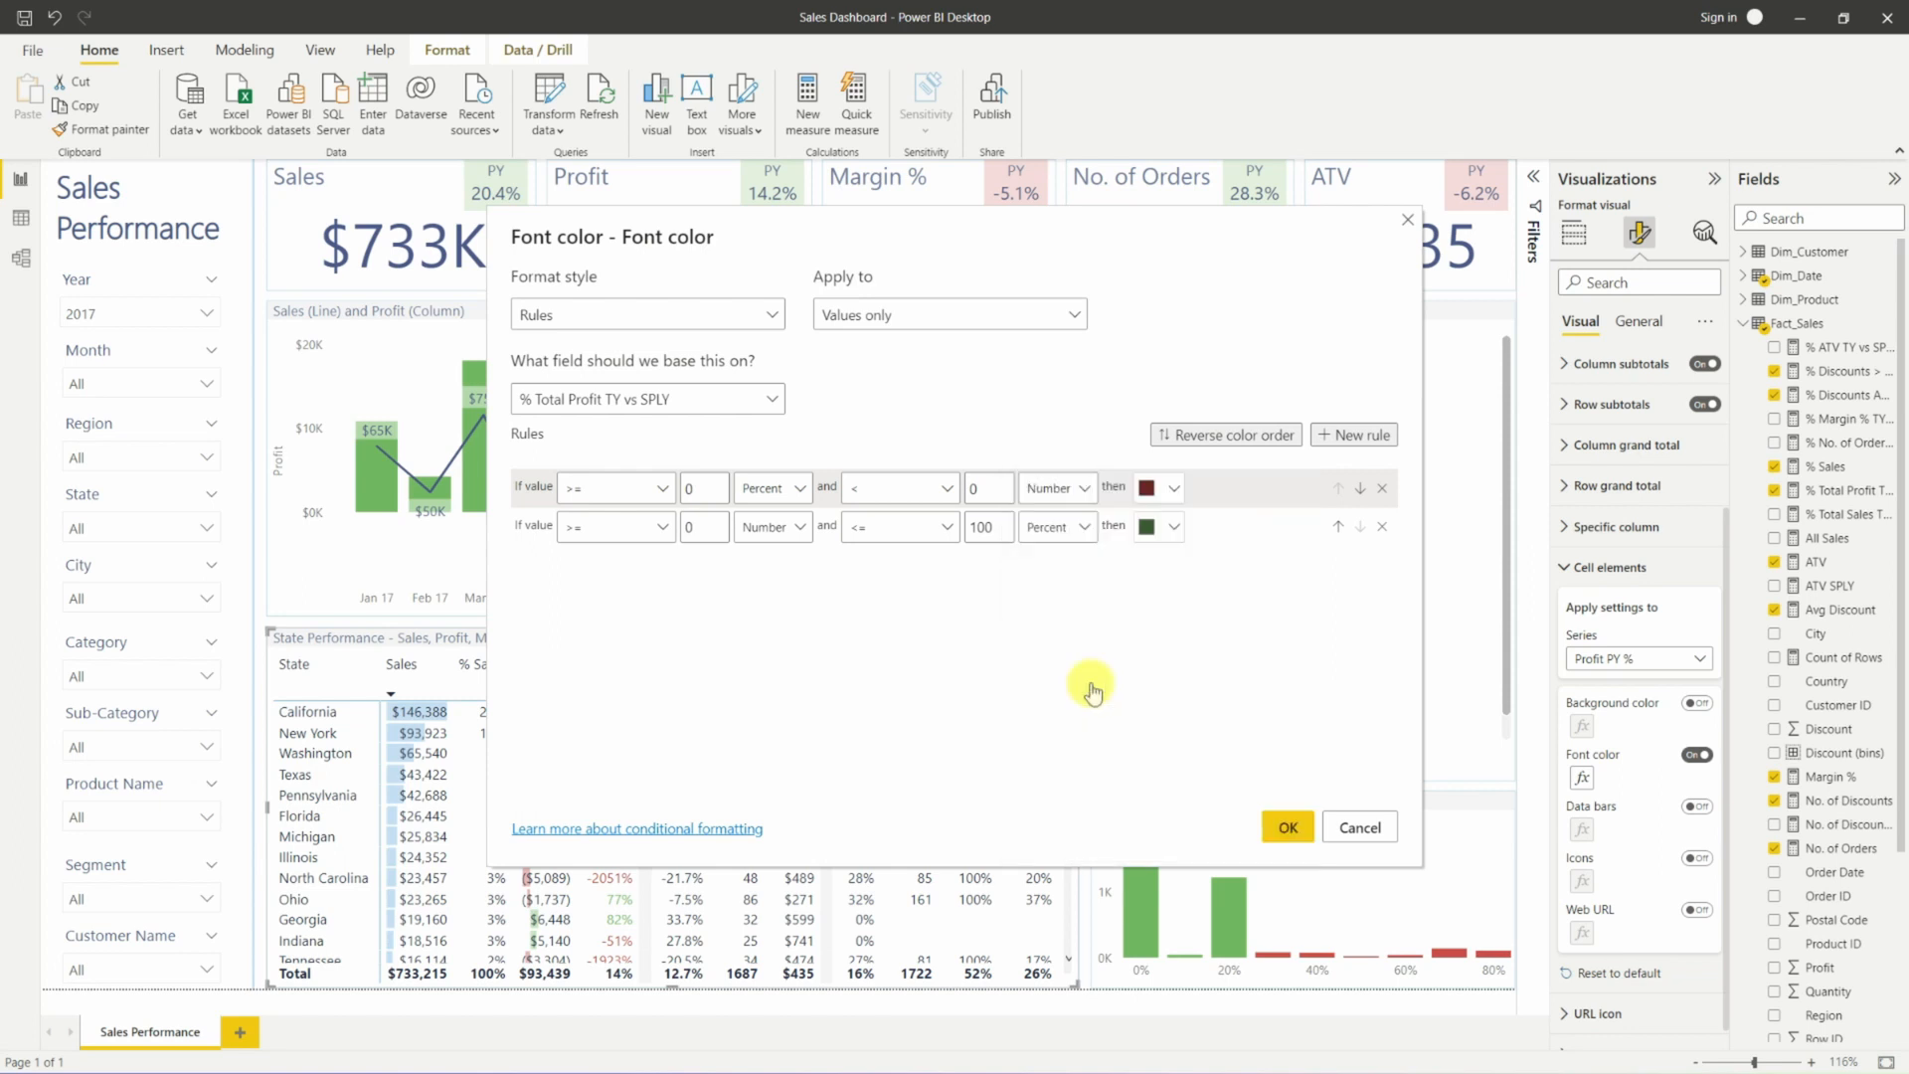
left_click(1286, 825)
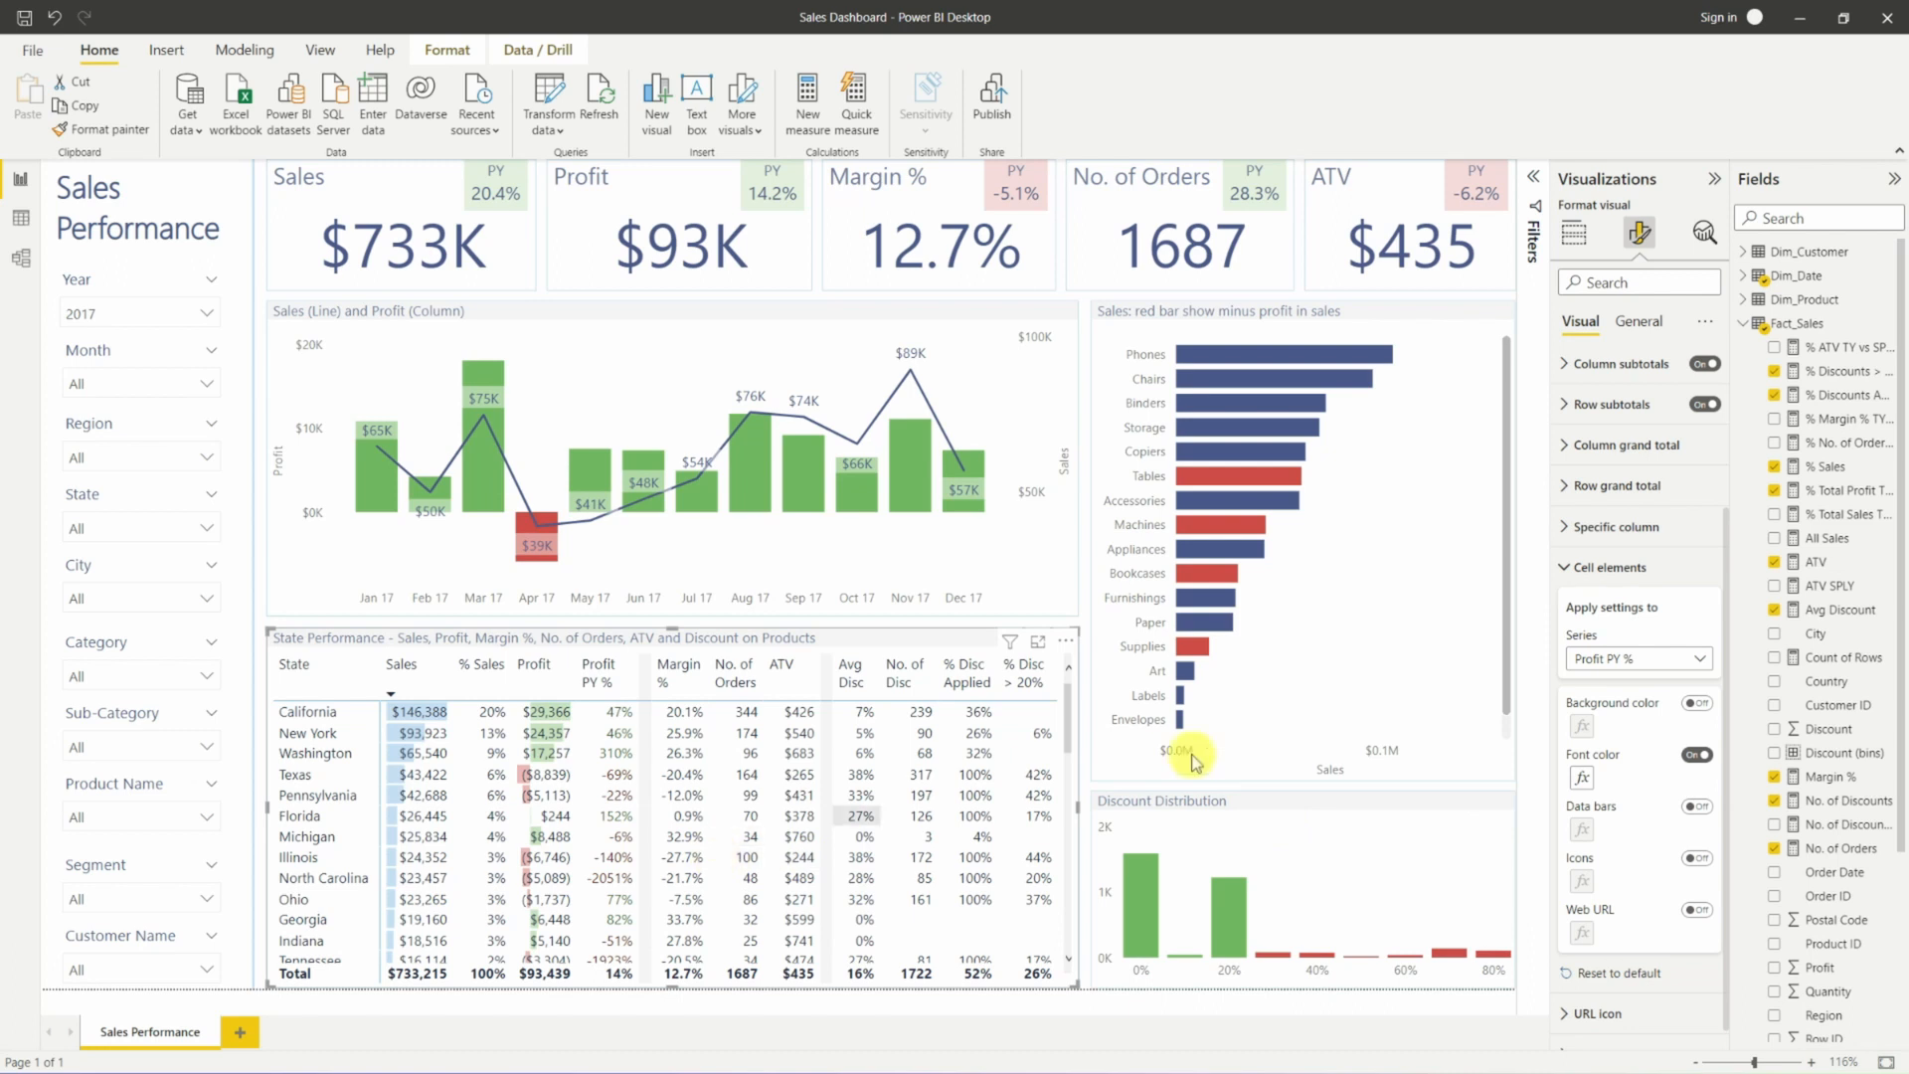
Set the Profit PY % font color rules to the second-darkest theme shades of red and green.
left_click(1581, 777)
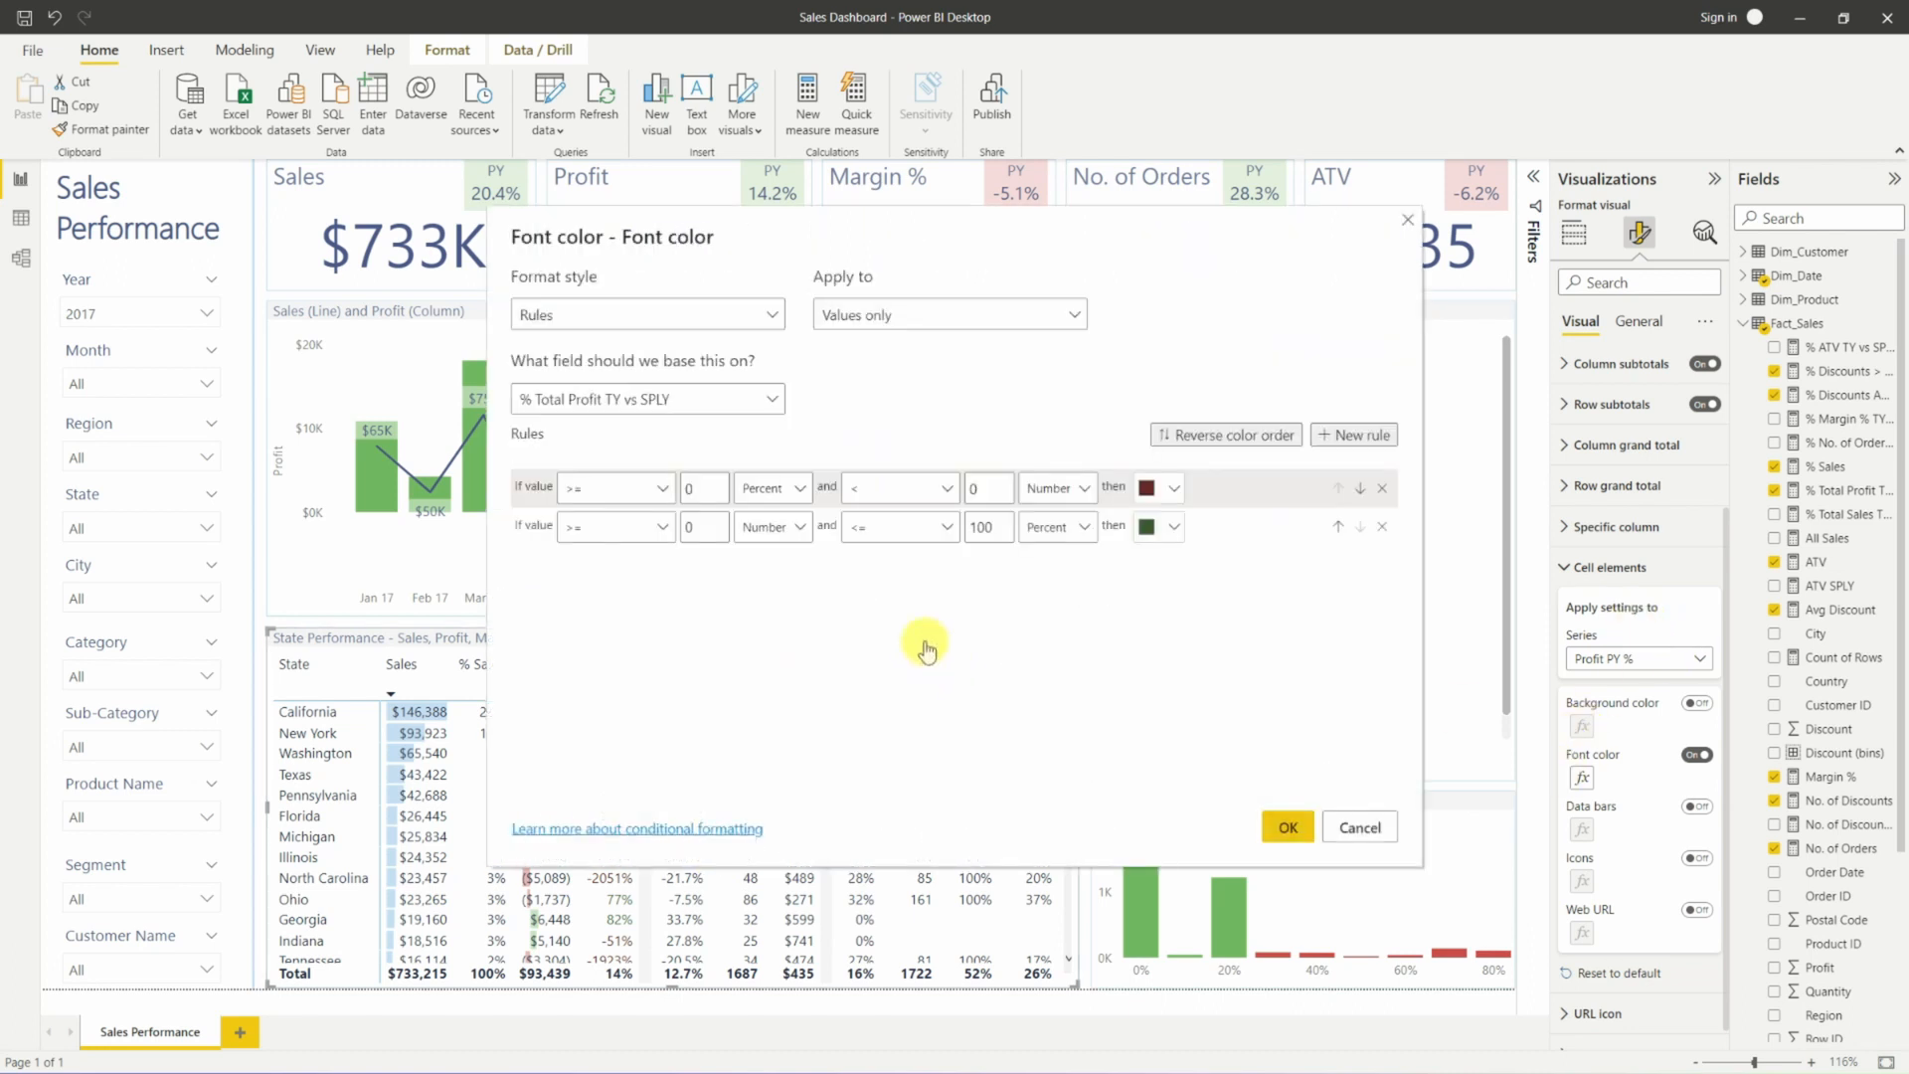
left_click(1160, 488)
left_click(1171, 656)
left_click(1166, 527)
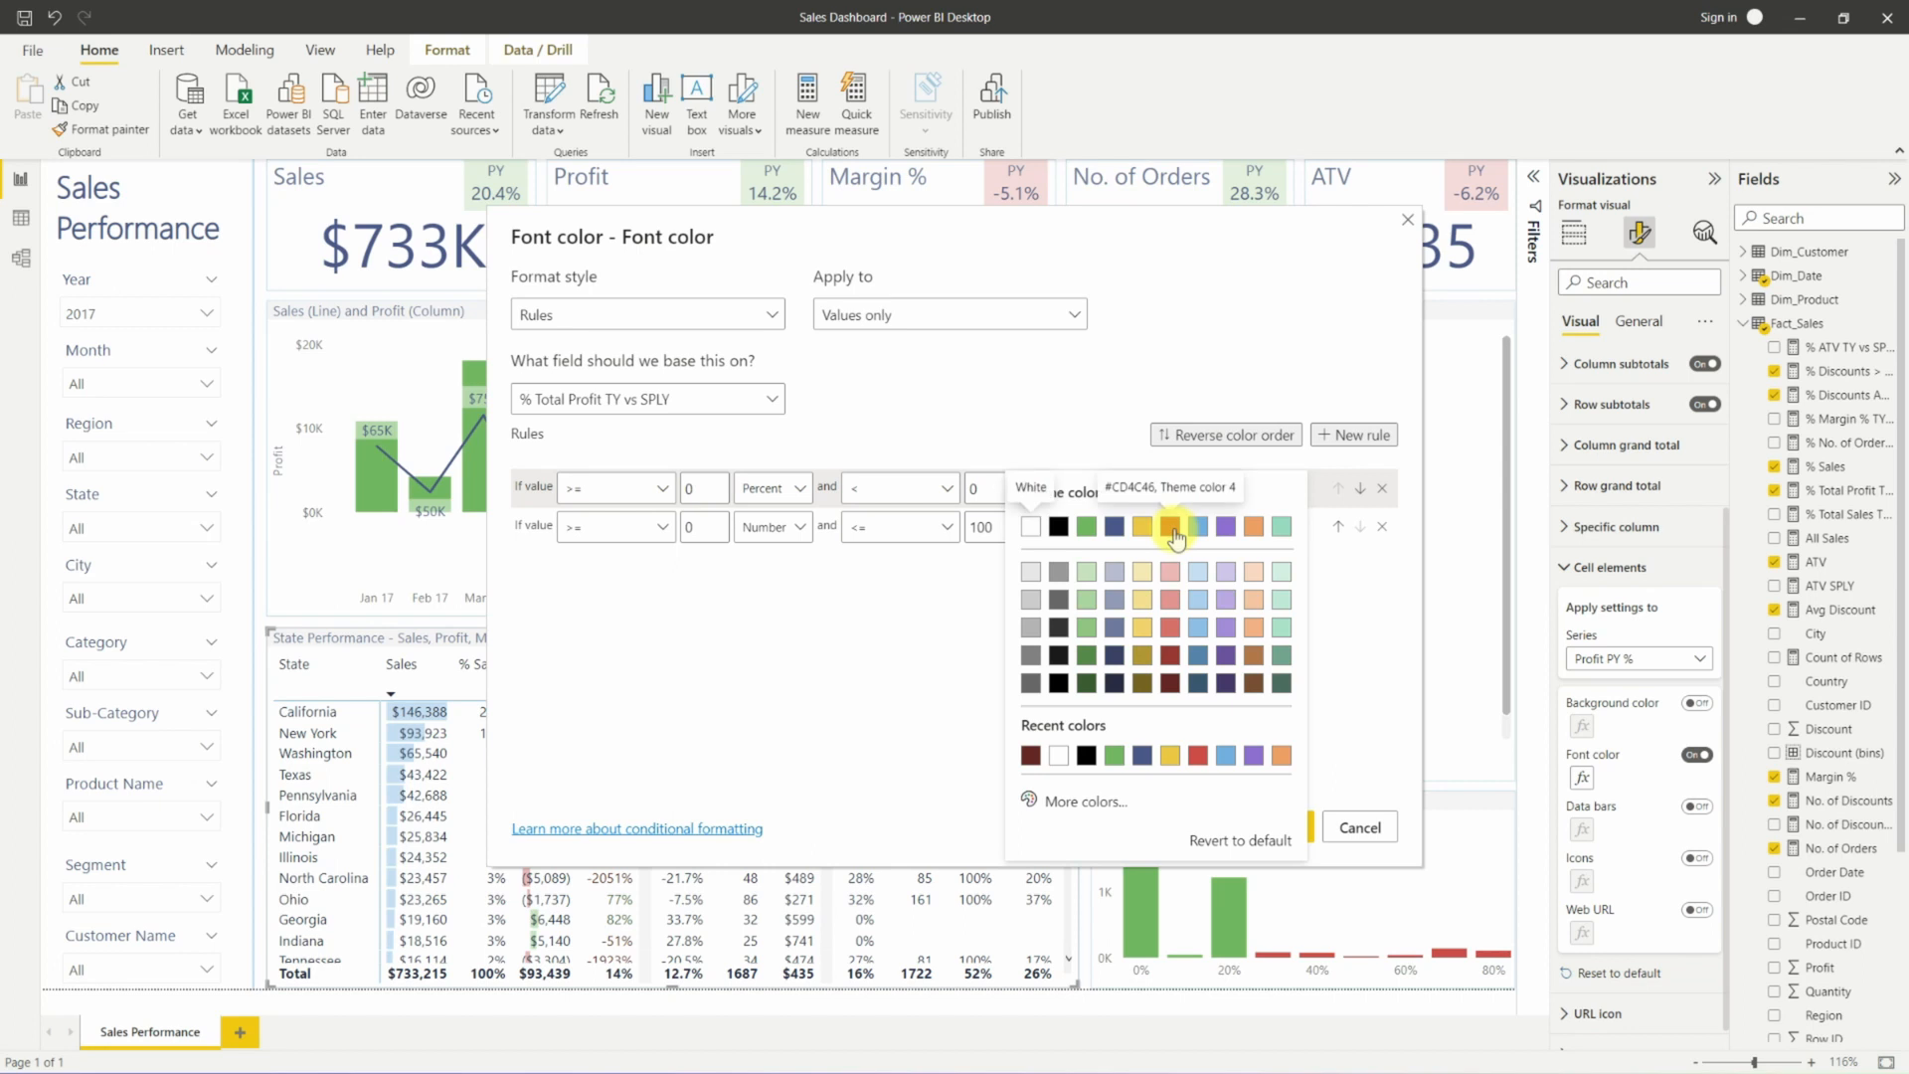
left_click(1094, 656)
left_click(1289, 826)
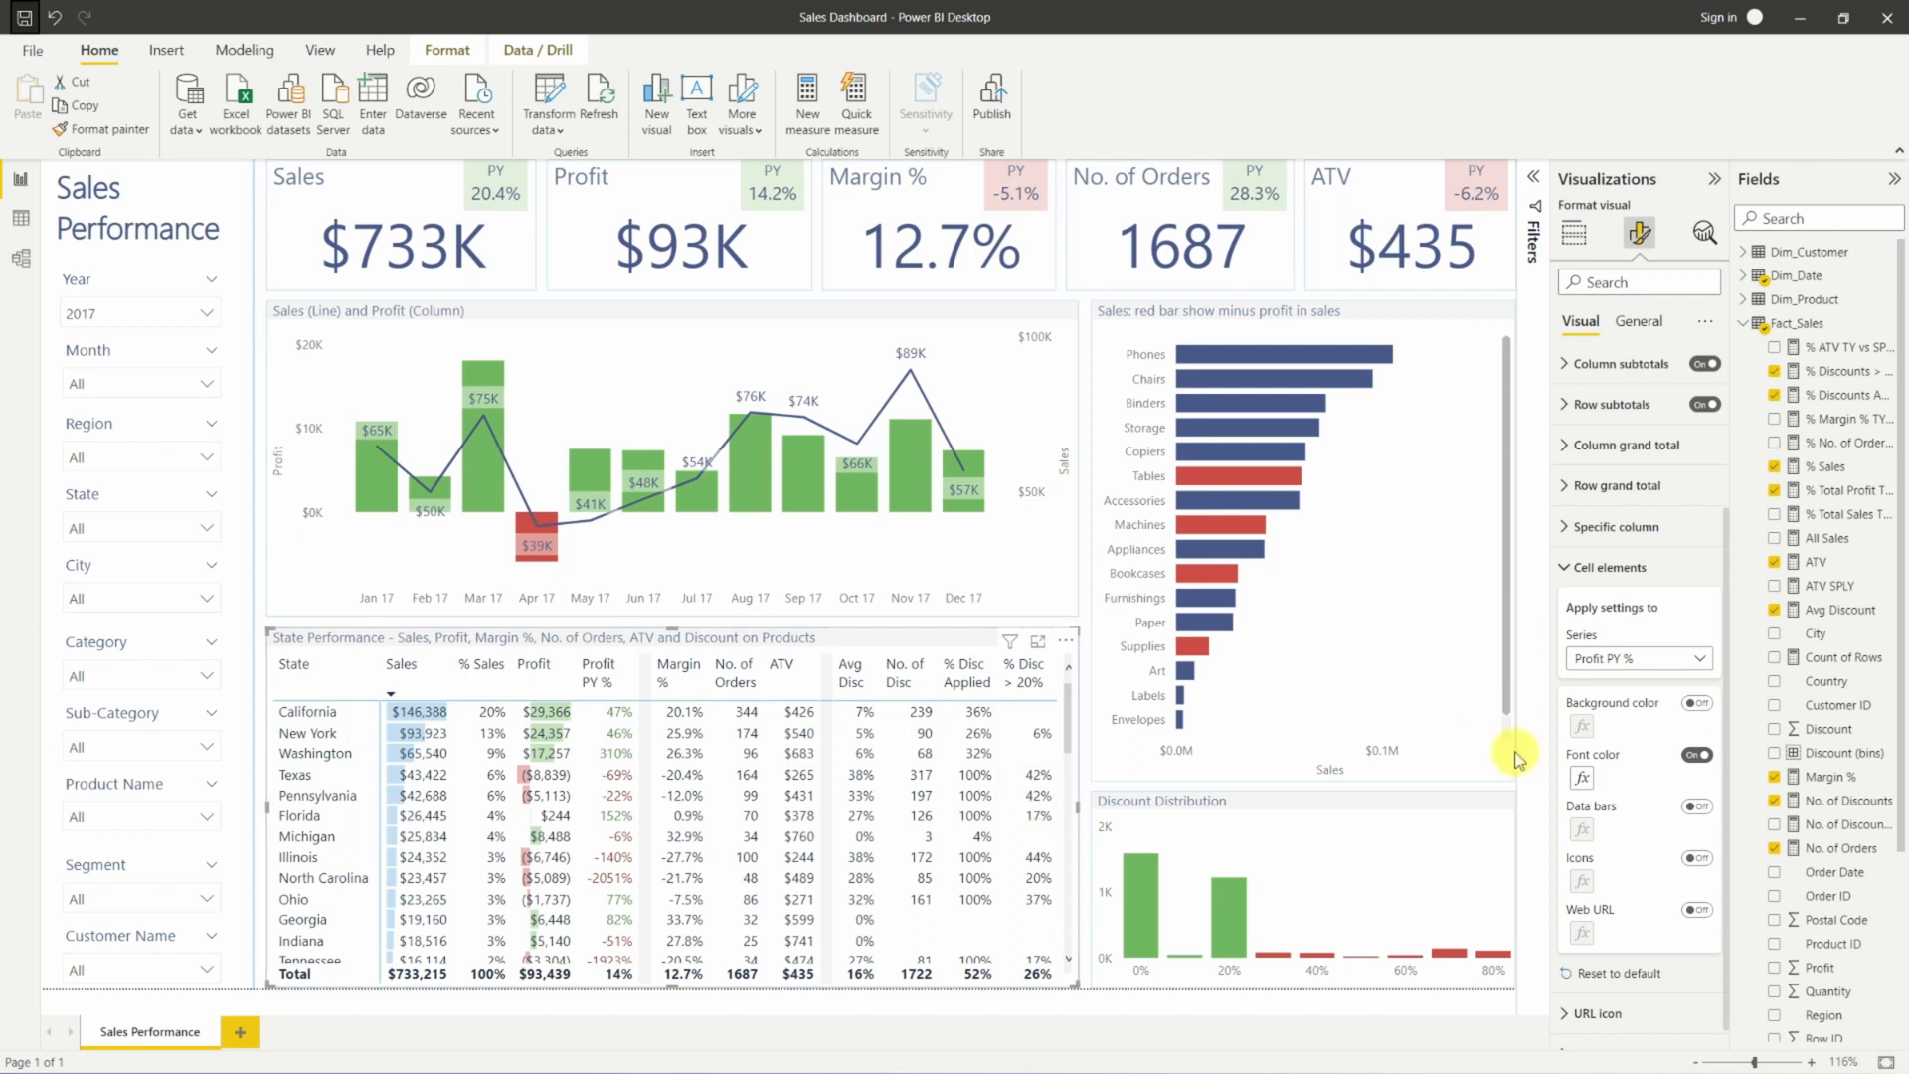
Turn on data bars for the ATV series in the state table.
left_click(1616, 661)
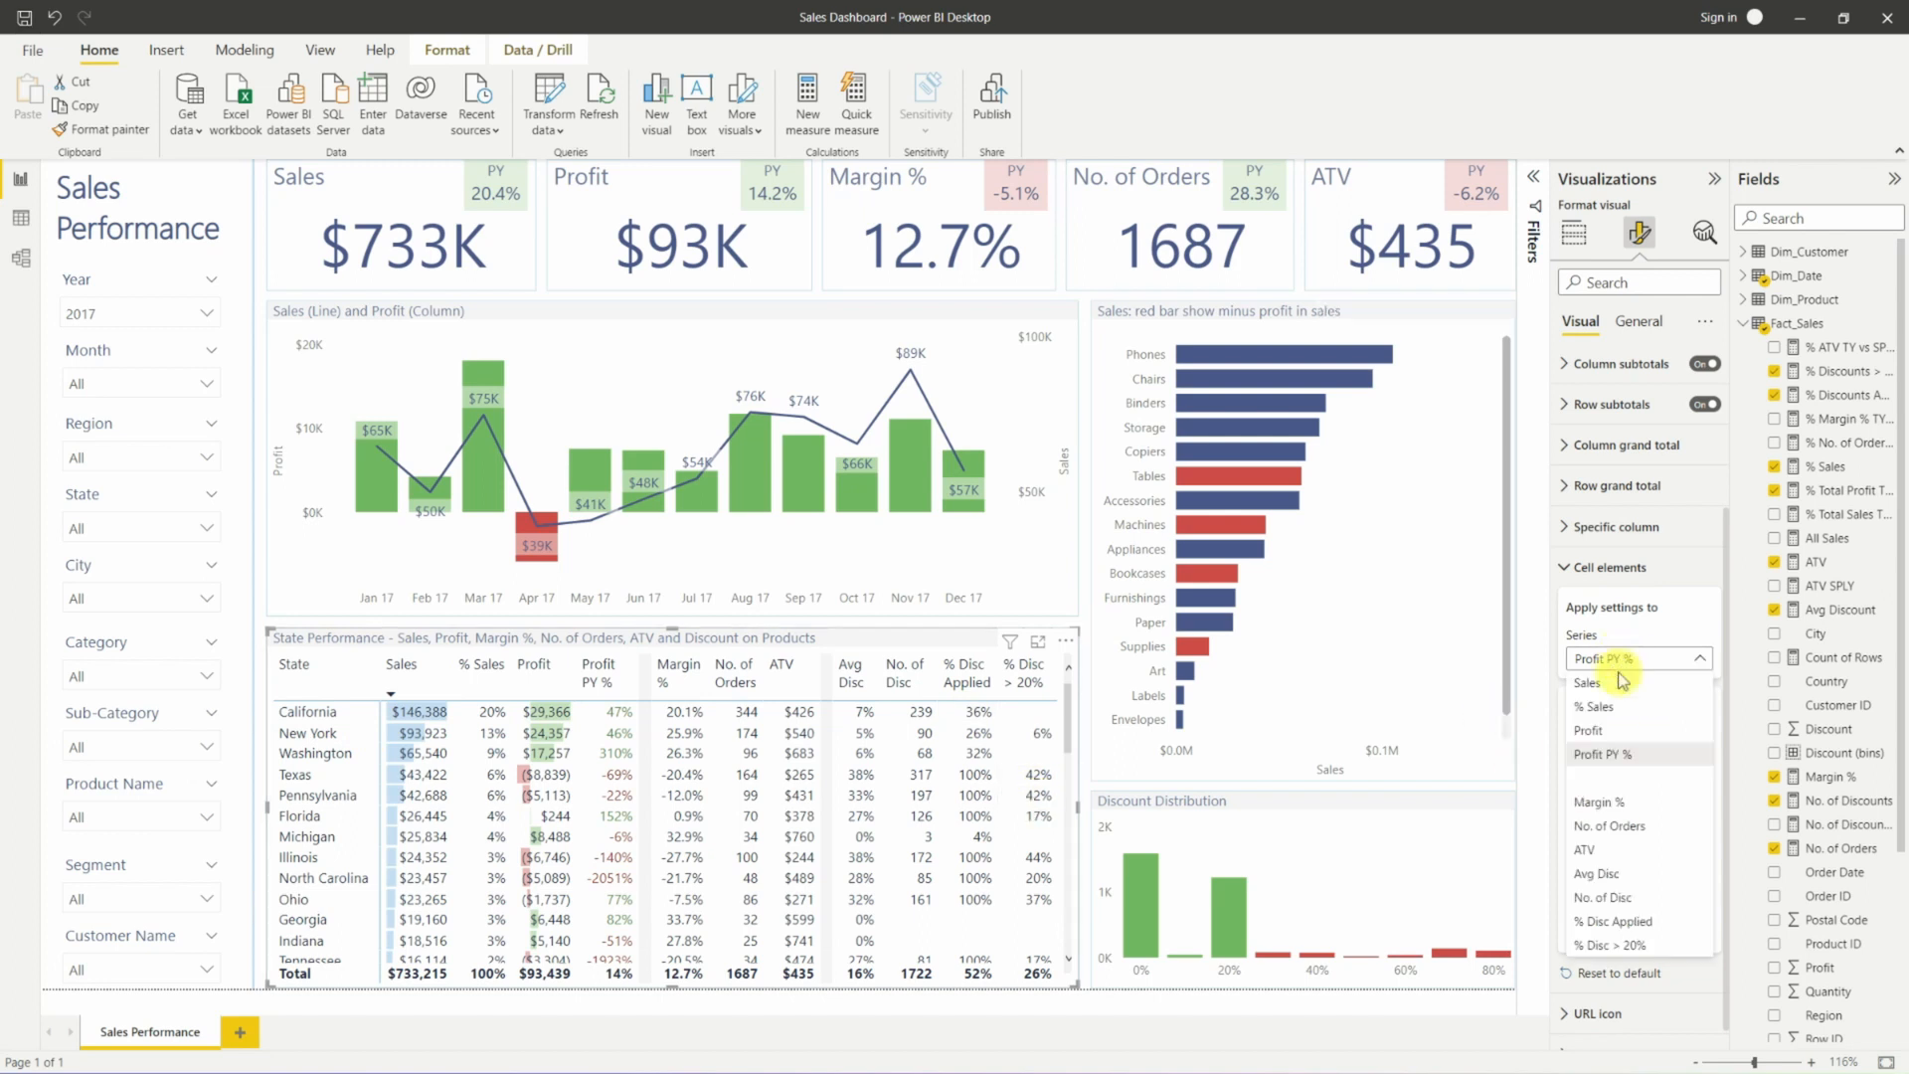
left_click(1614, 852)
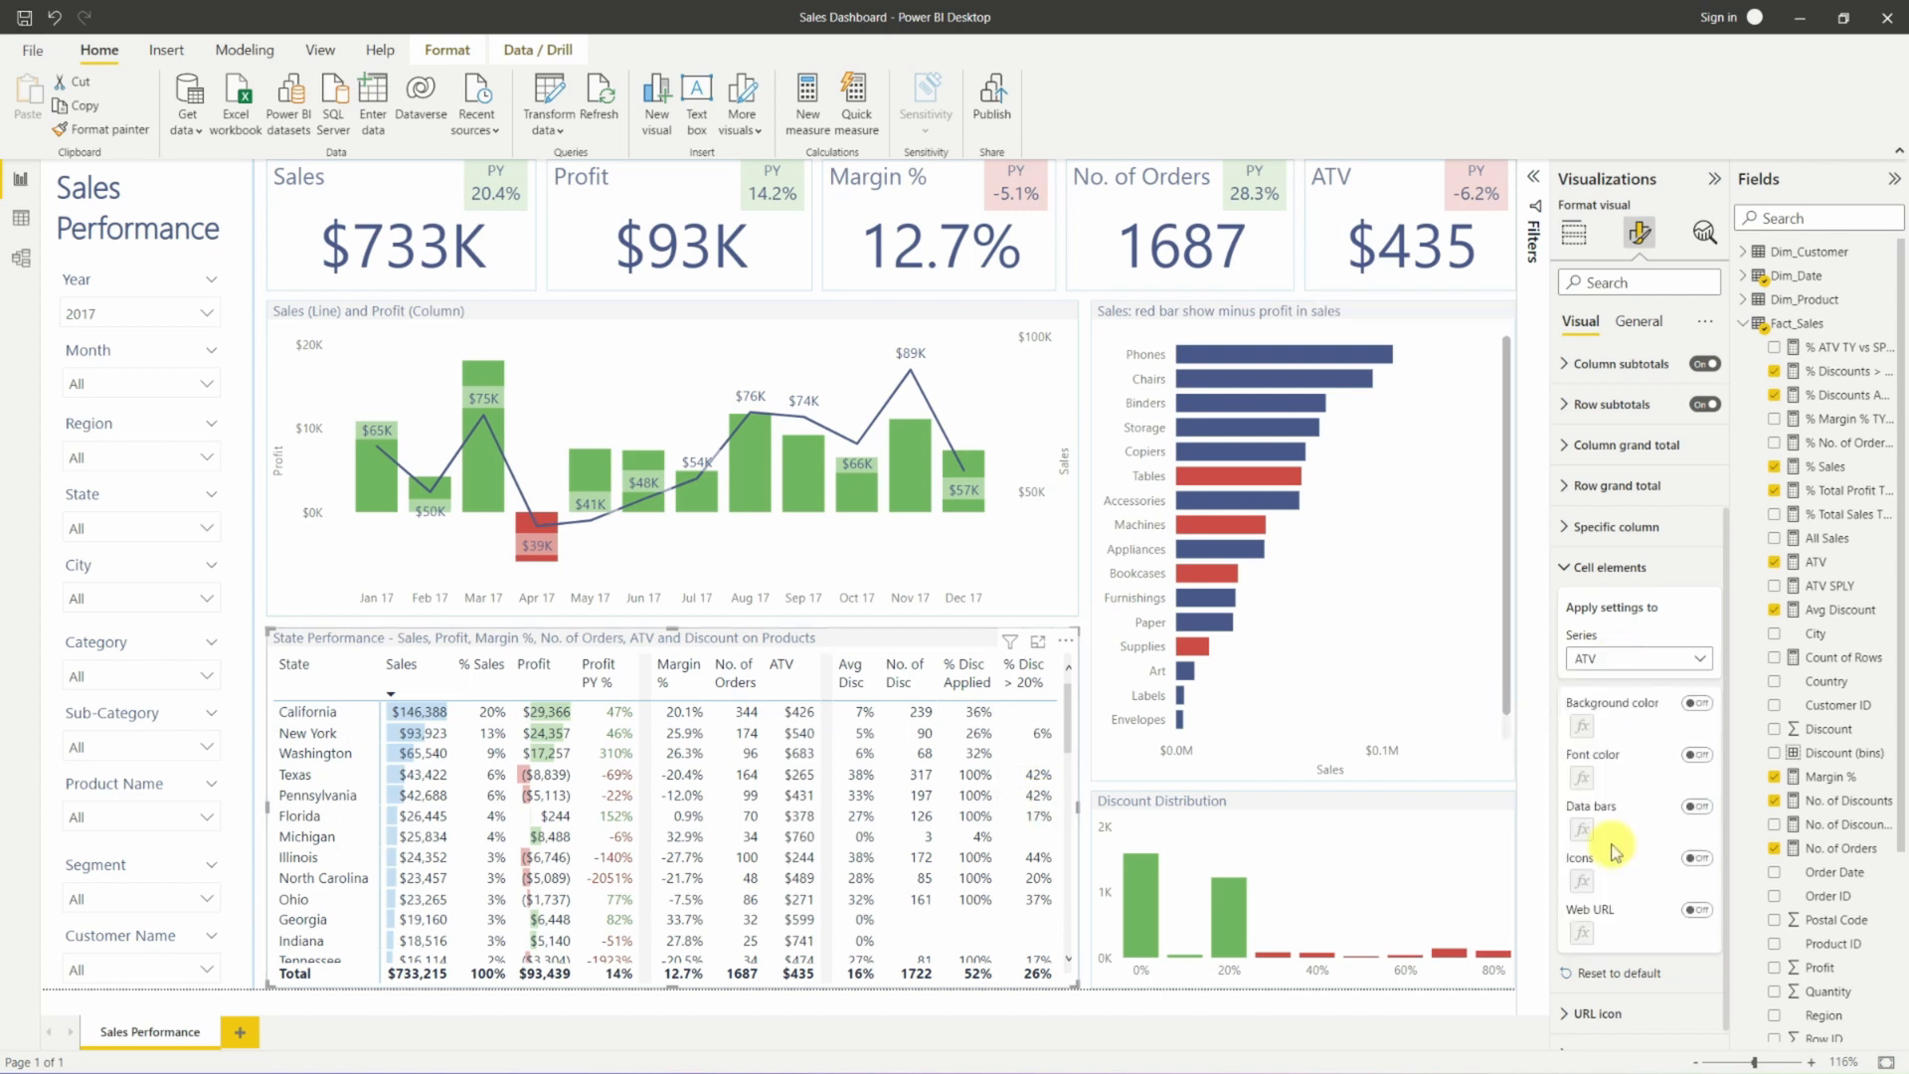
left_click(1697, 808)
Color the ATV data bars light orange for positive values and make their axis white.
left_click(1582, 829)
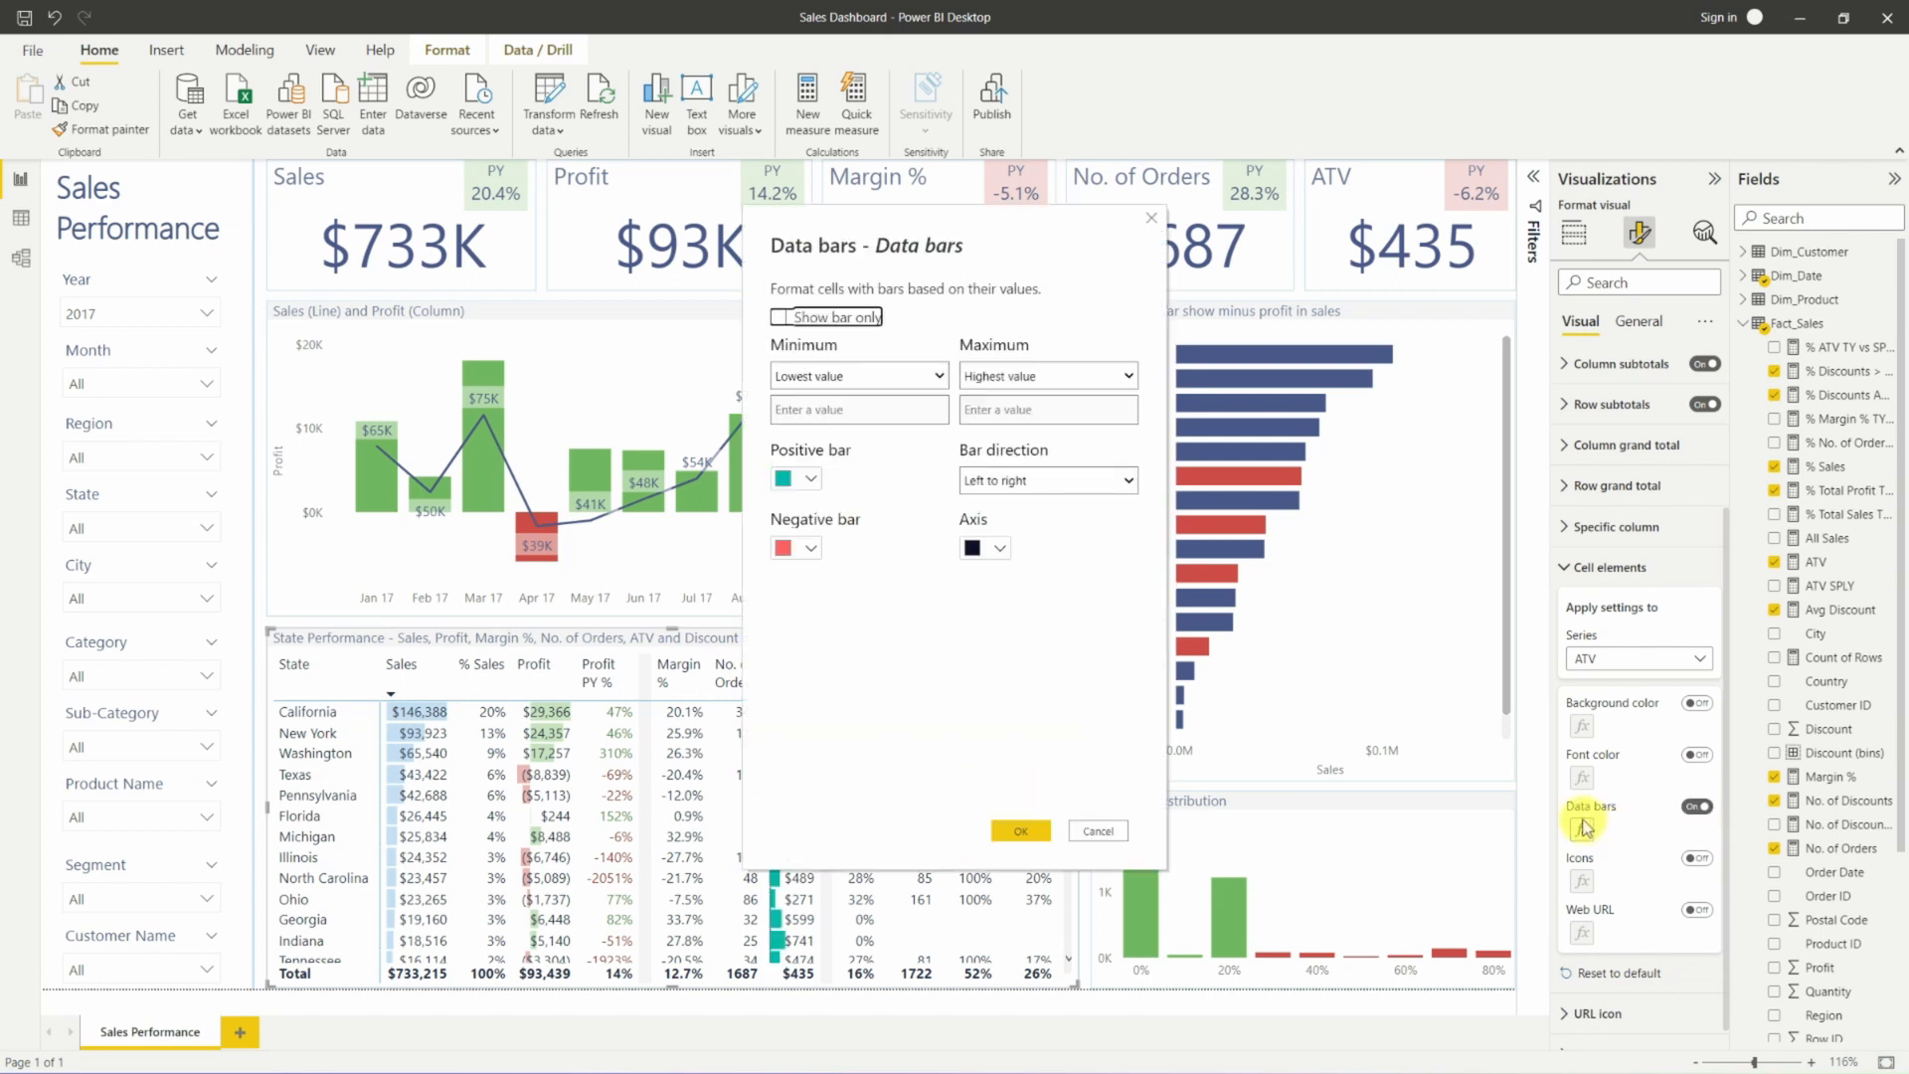
left_click(798, 479)
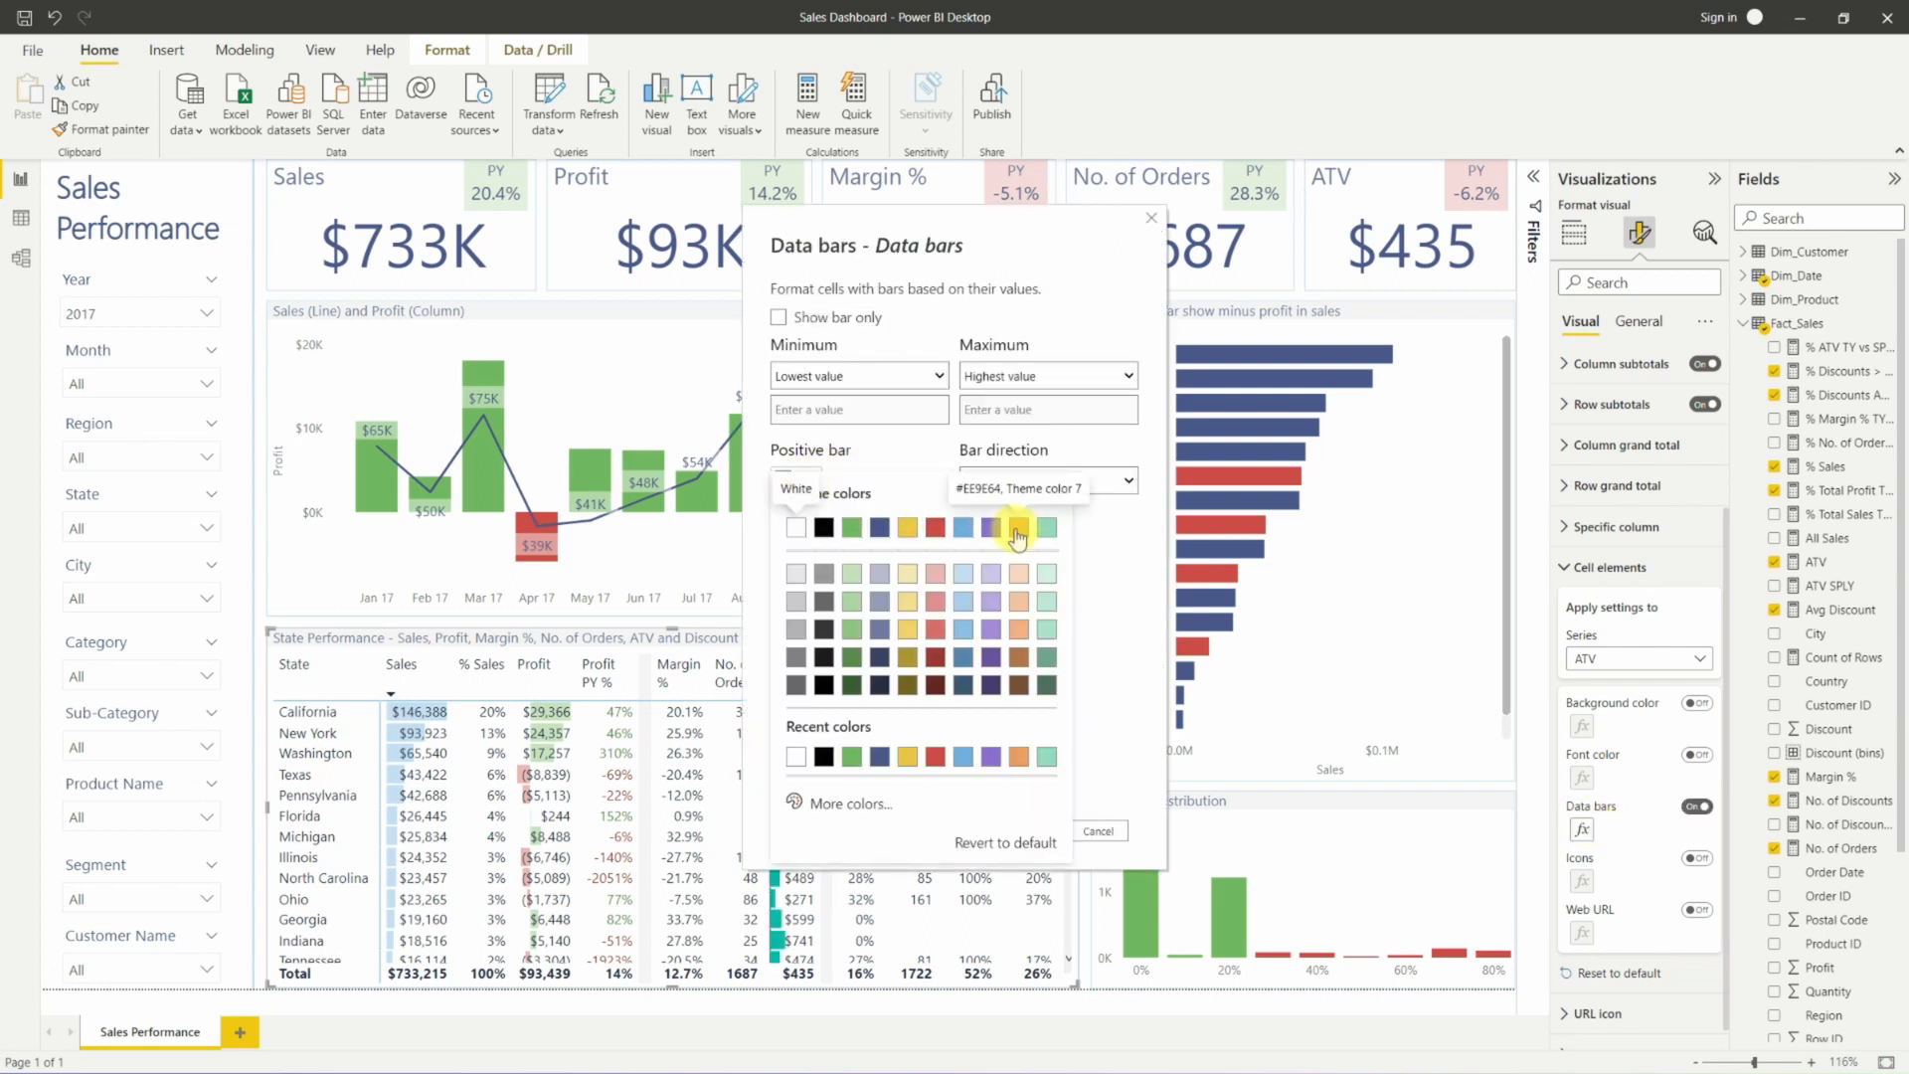
left_click(1019, 573)
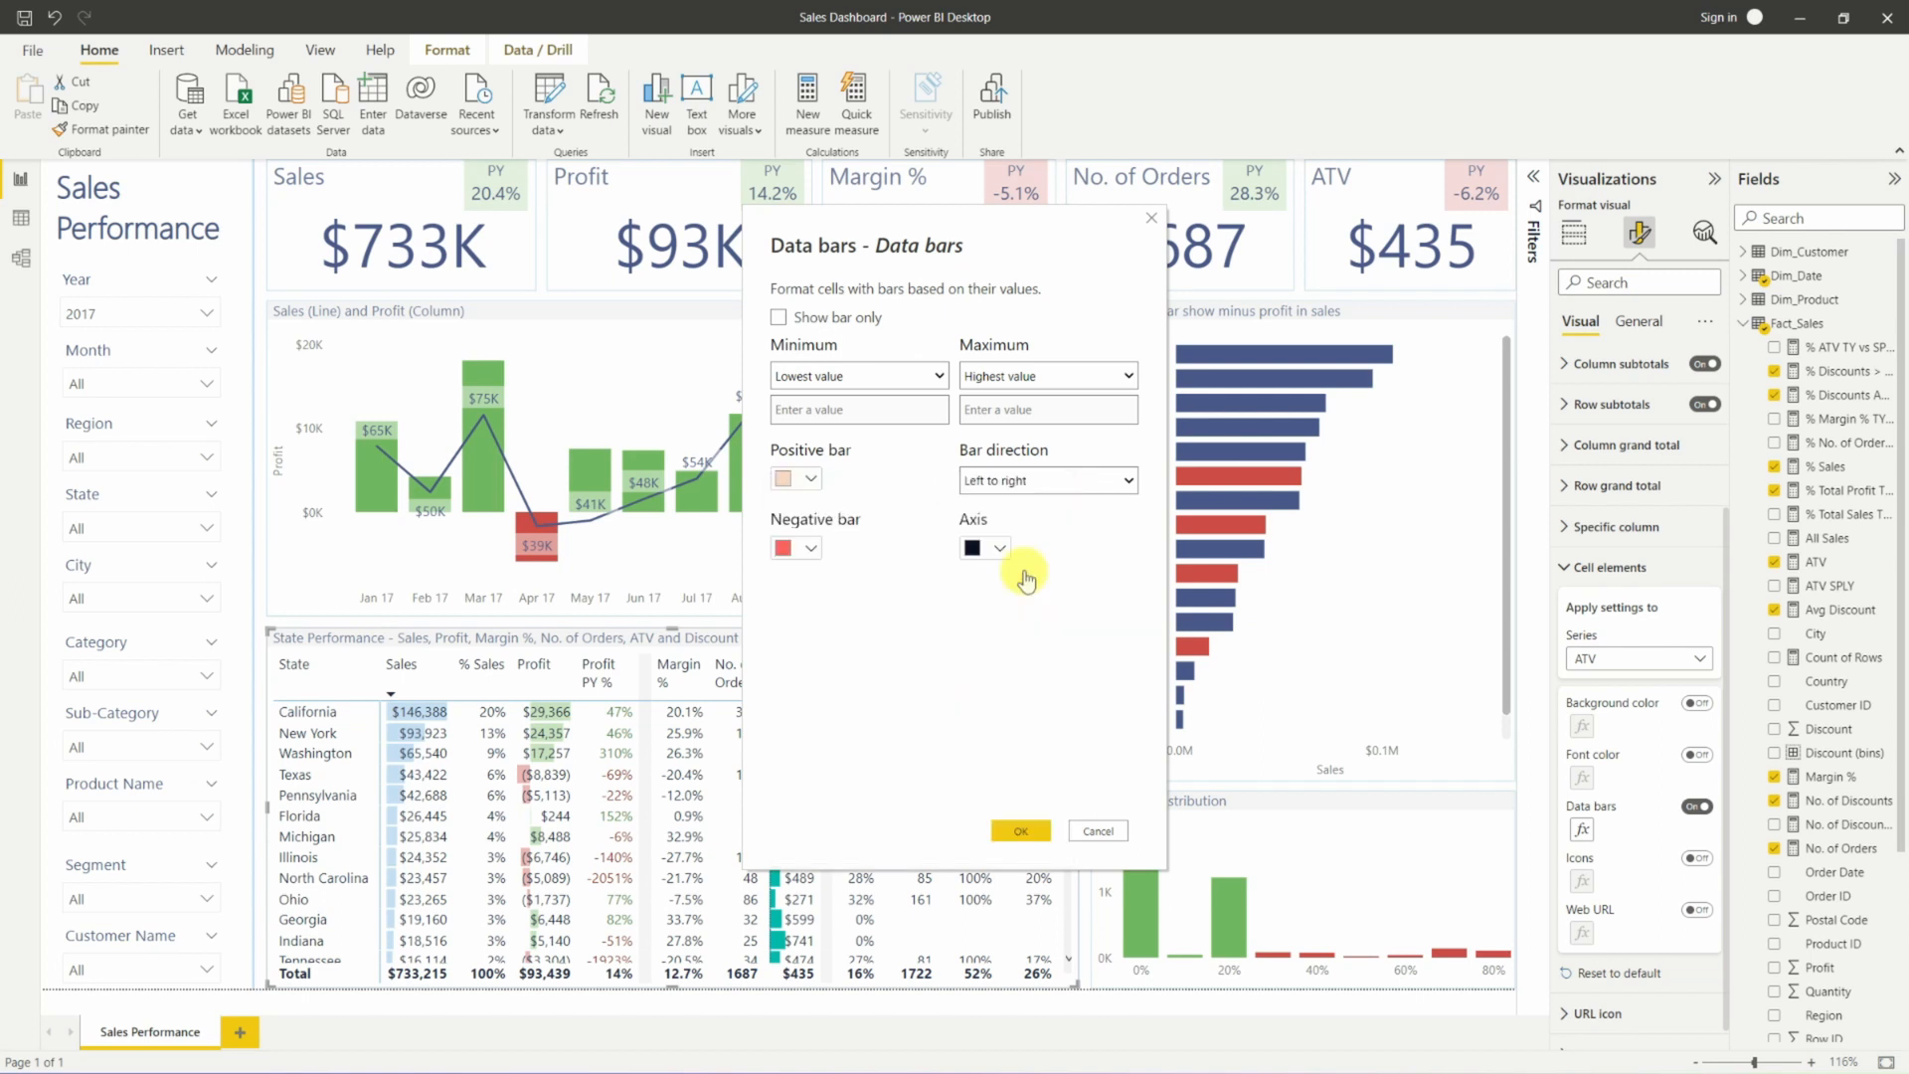
left_click(815, 548)
left_click(810, 632)
left_click(986, 550)
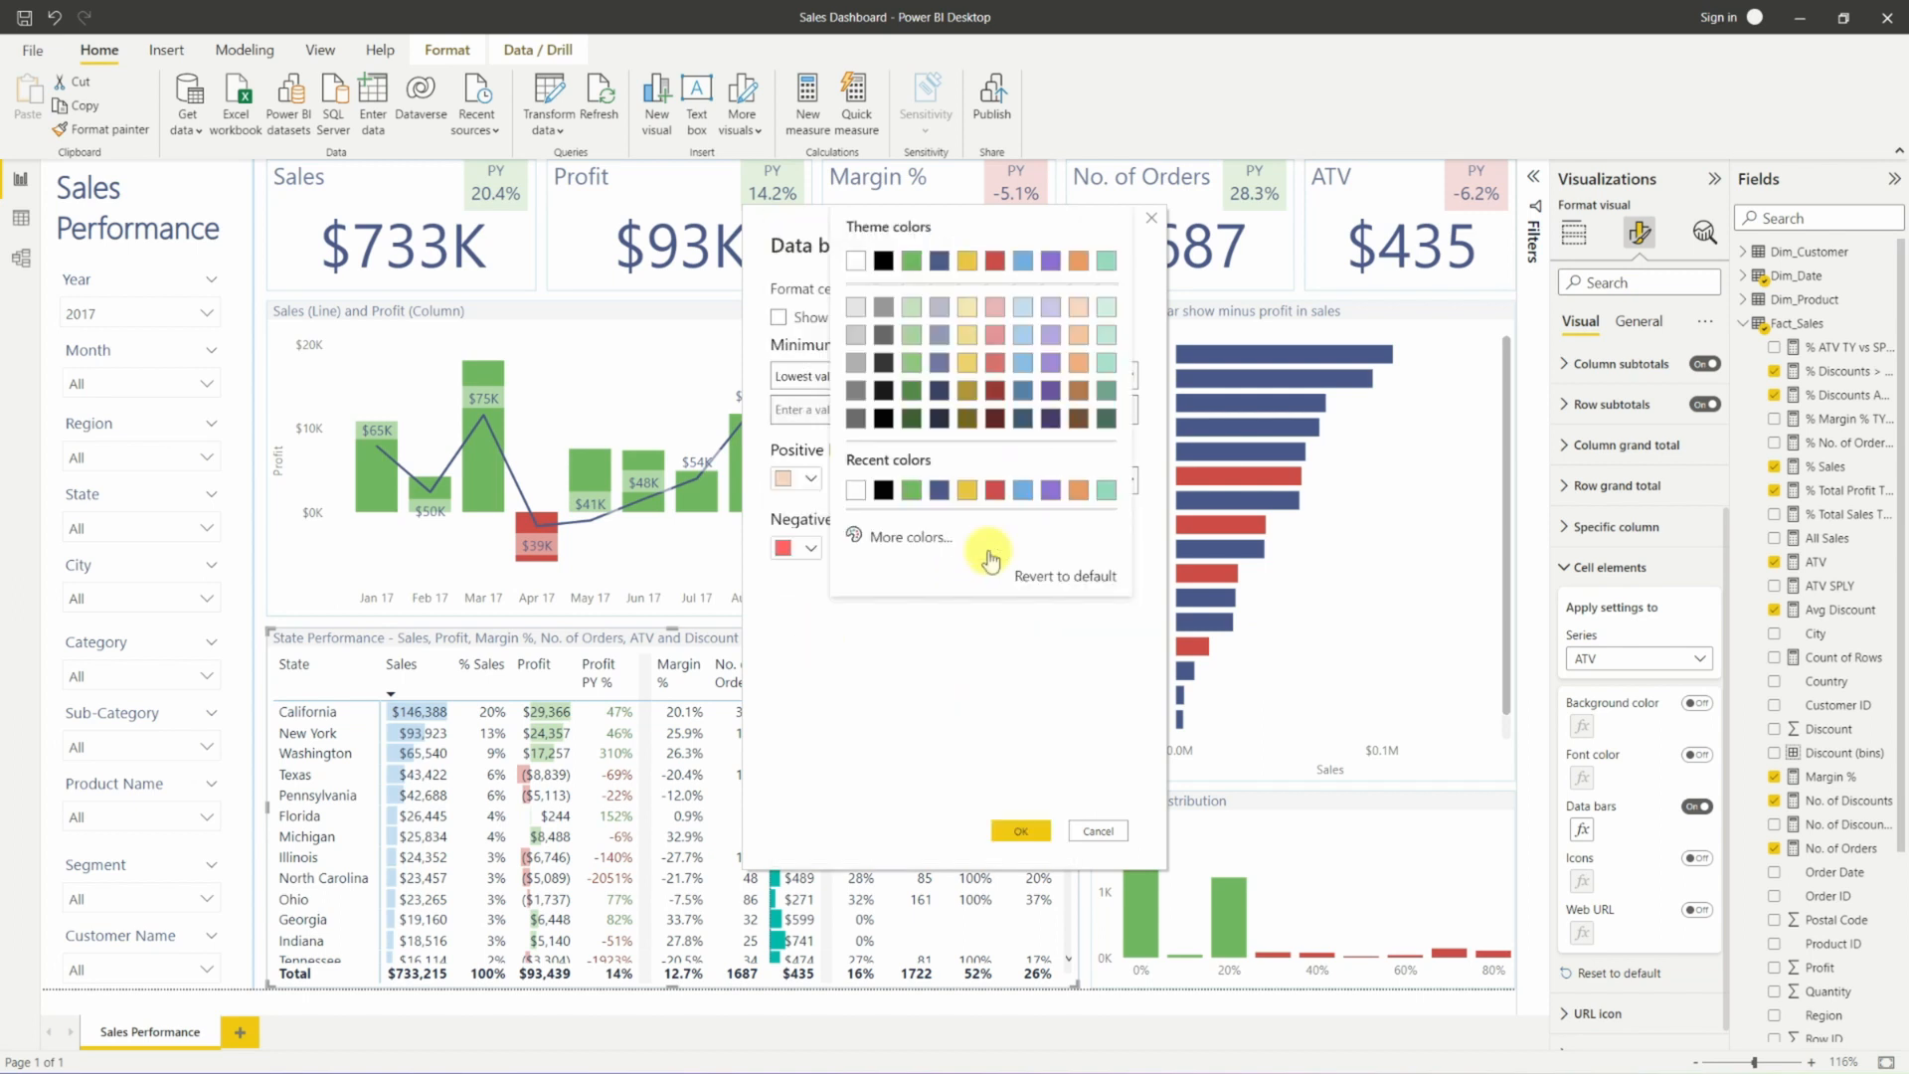
left_click(856, 490)
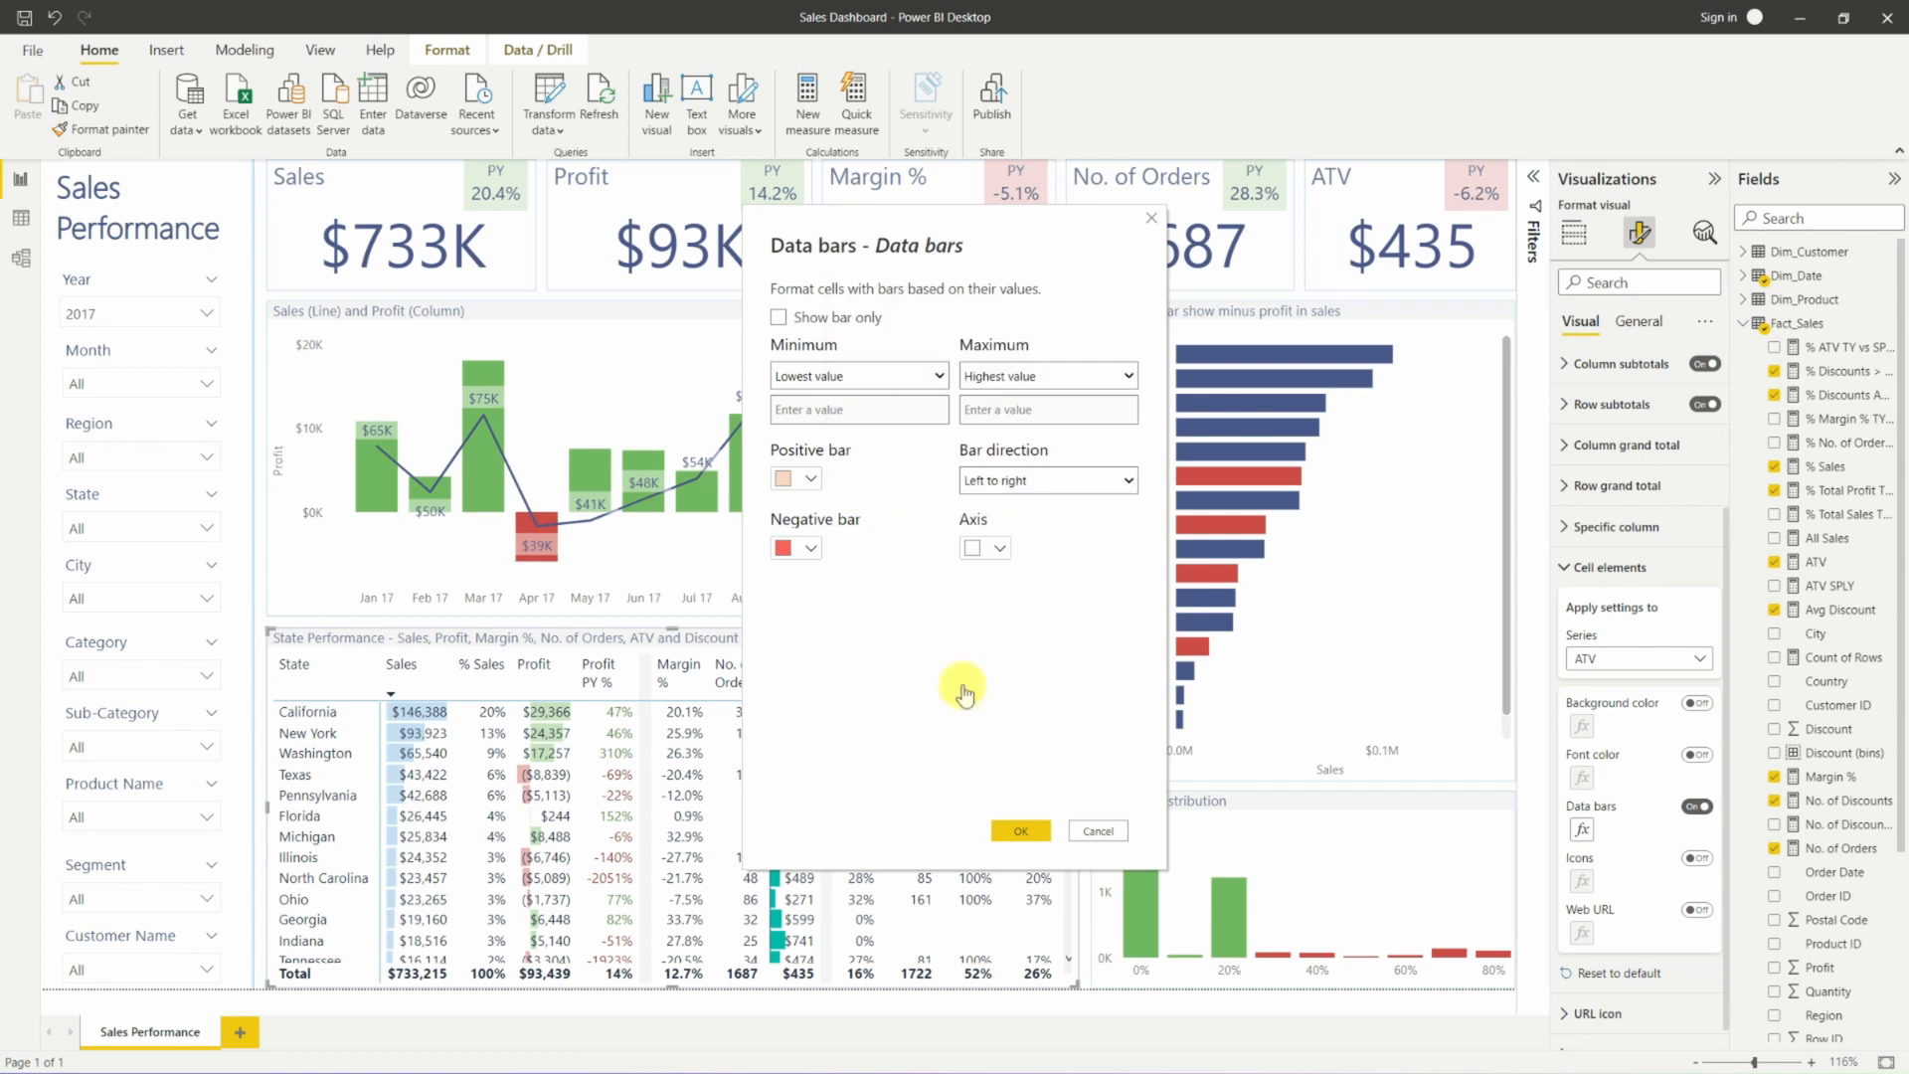
left_click(1018, 829)
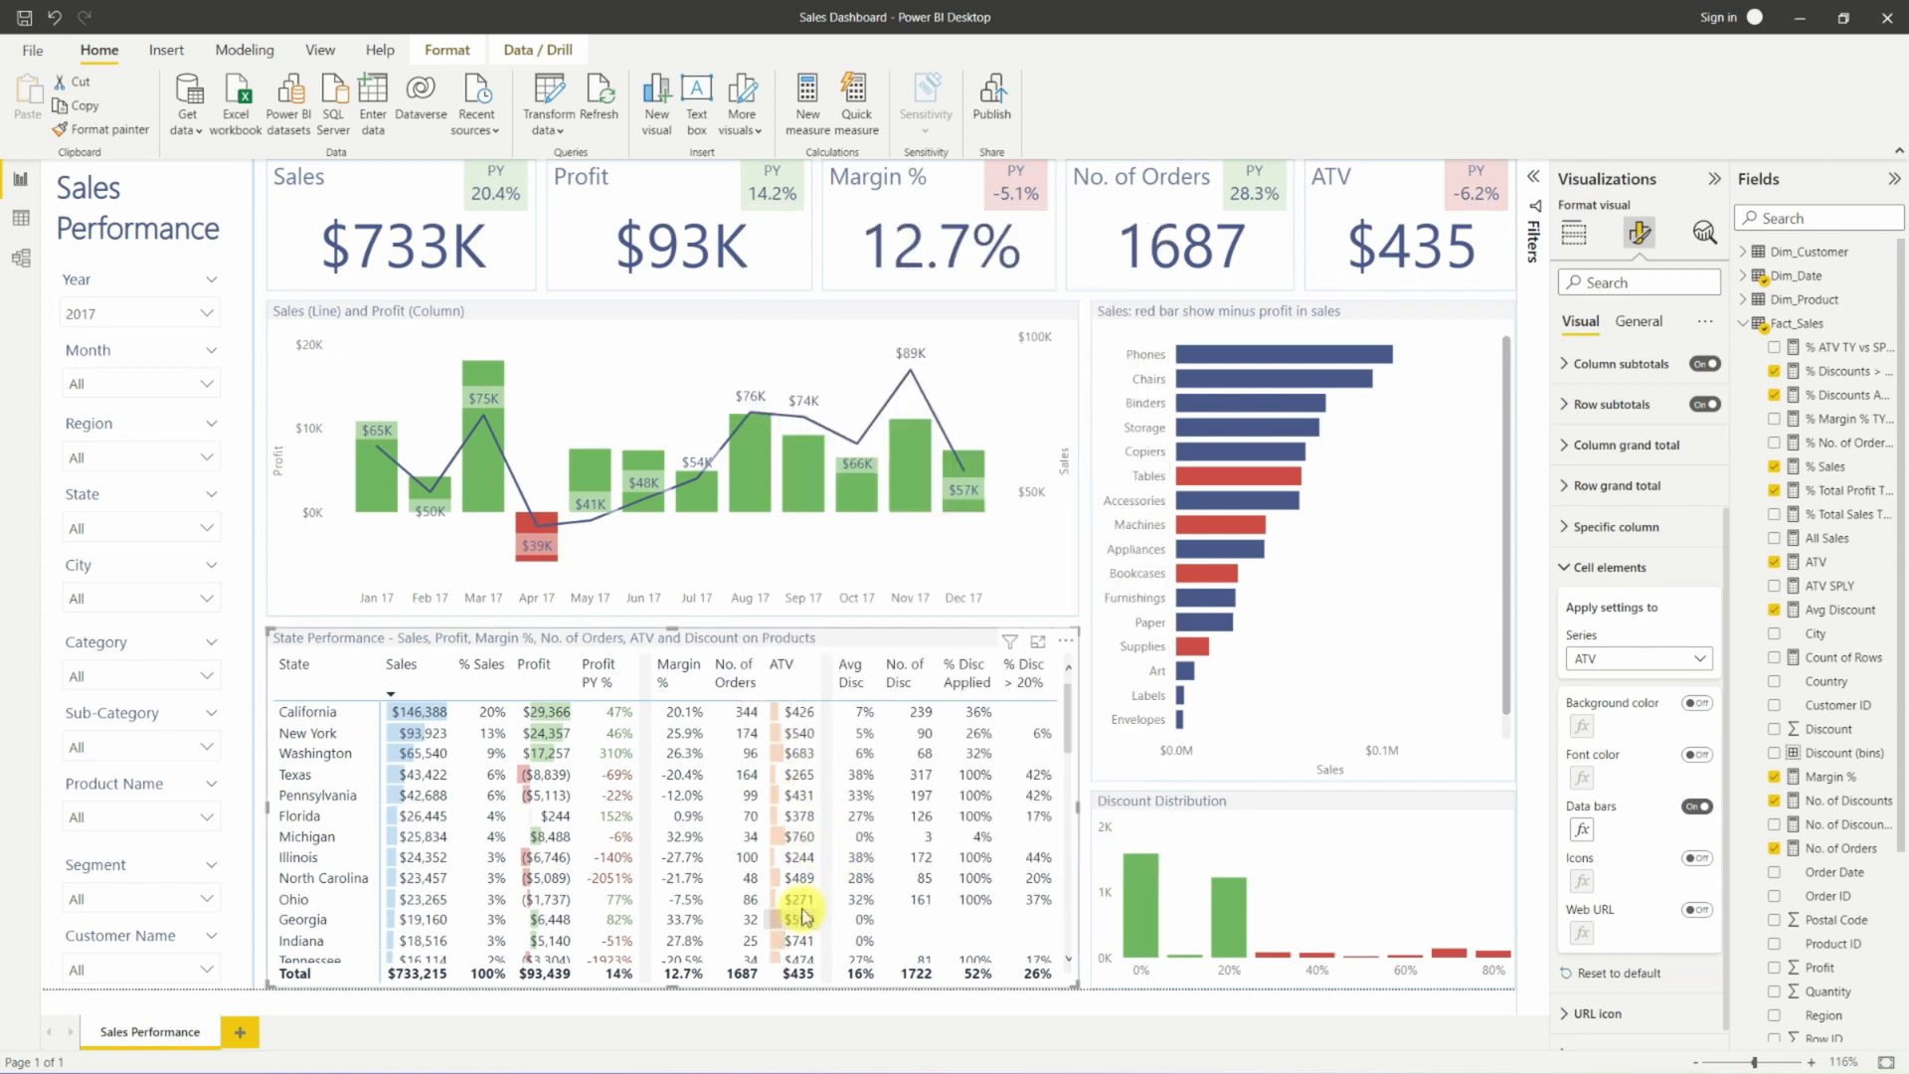
Check the ATV data bars across all states in the table.
scroll(782, 895, "down", 3)
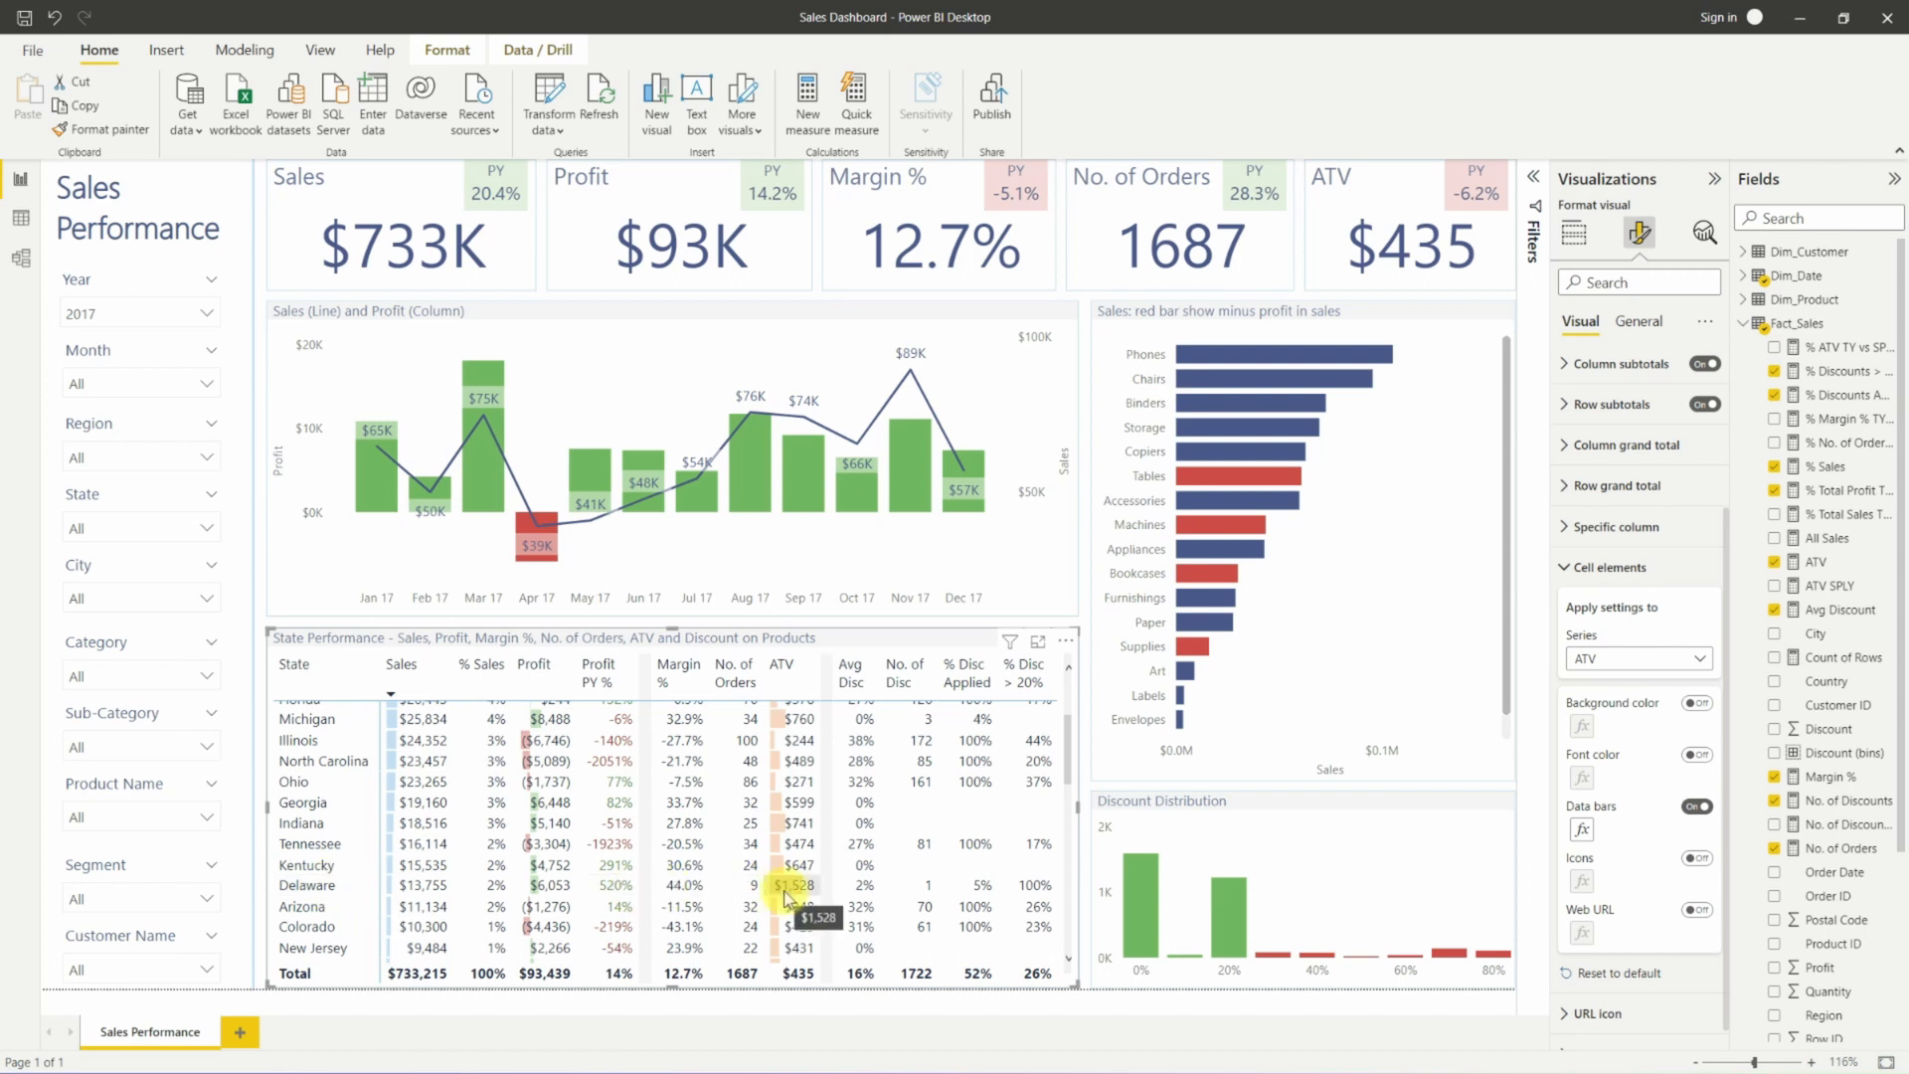
scroll(785, 898, "down", 6)
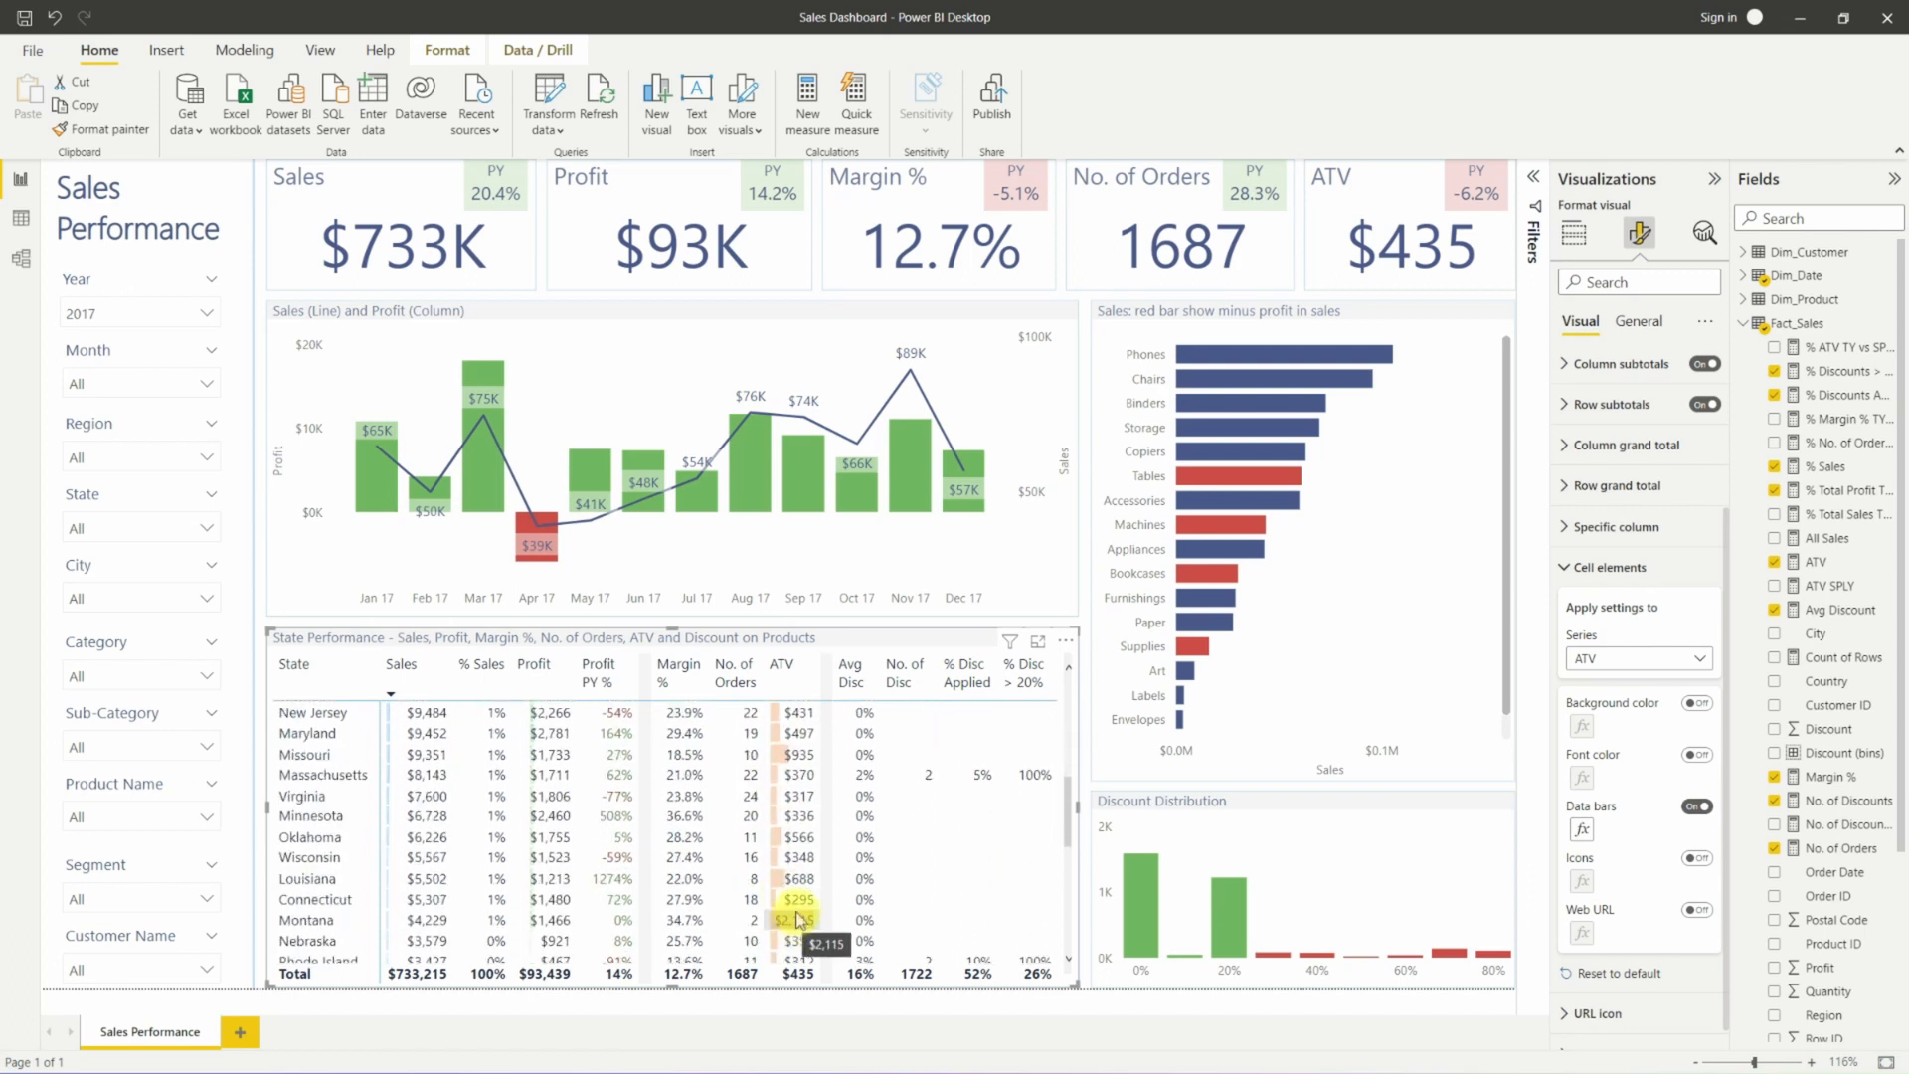
scroll(797, 920, "down", 8)
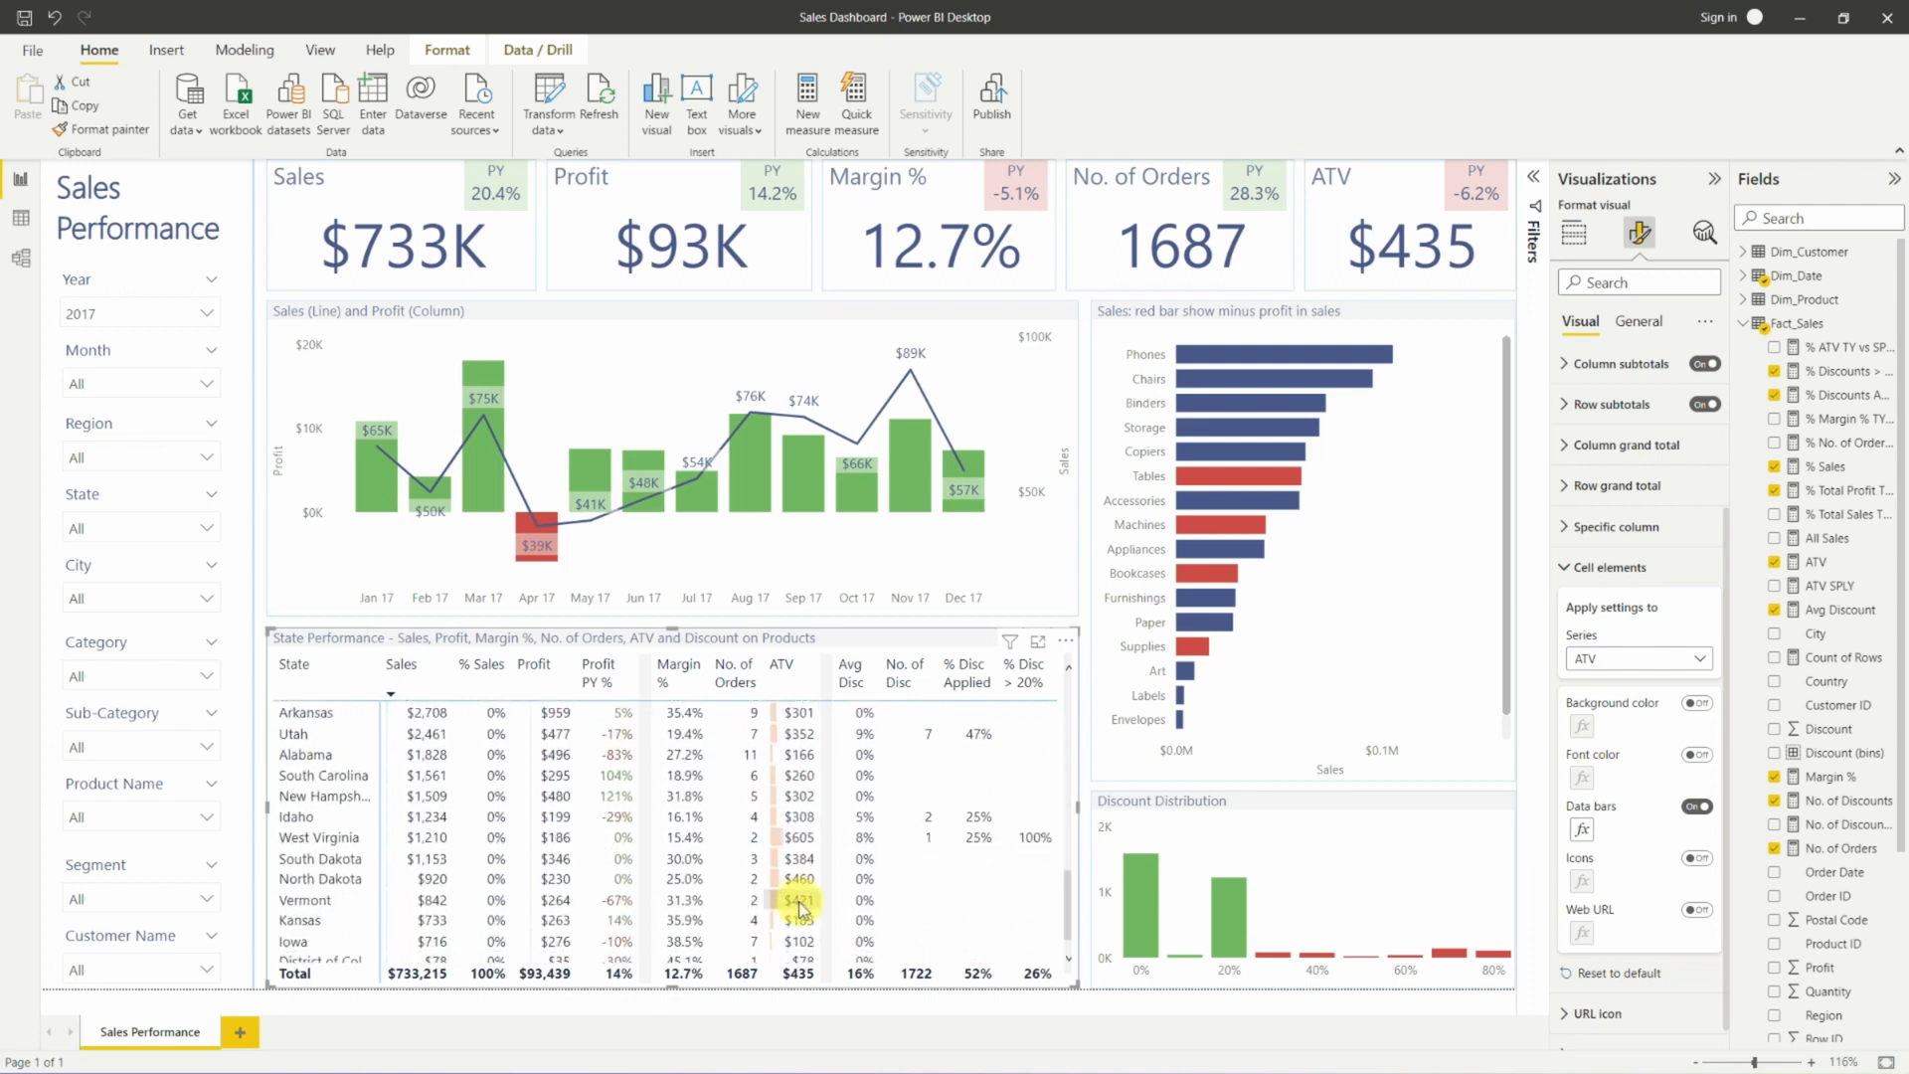
scroll(798, 907, "up", 8)
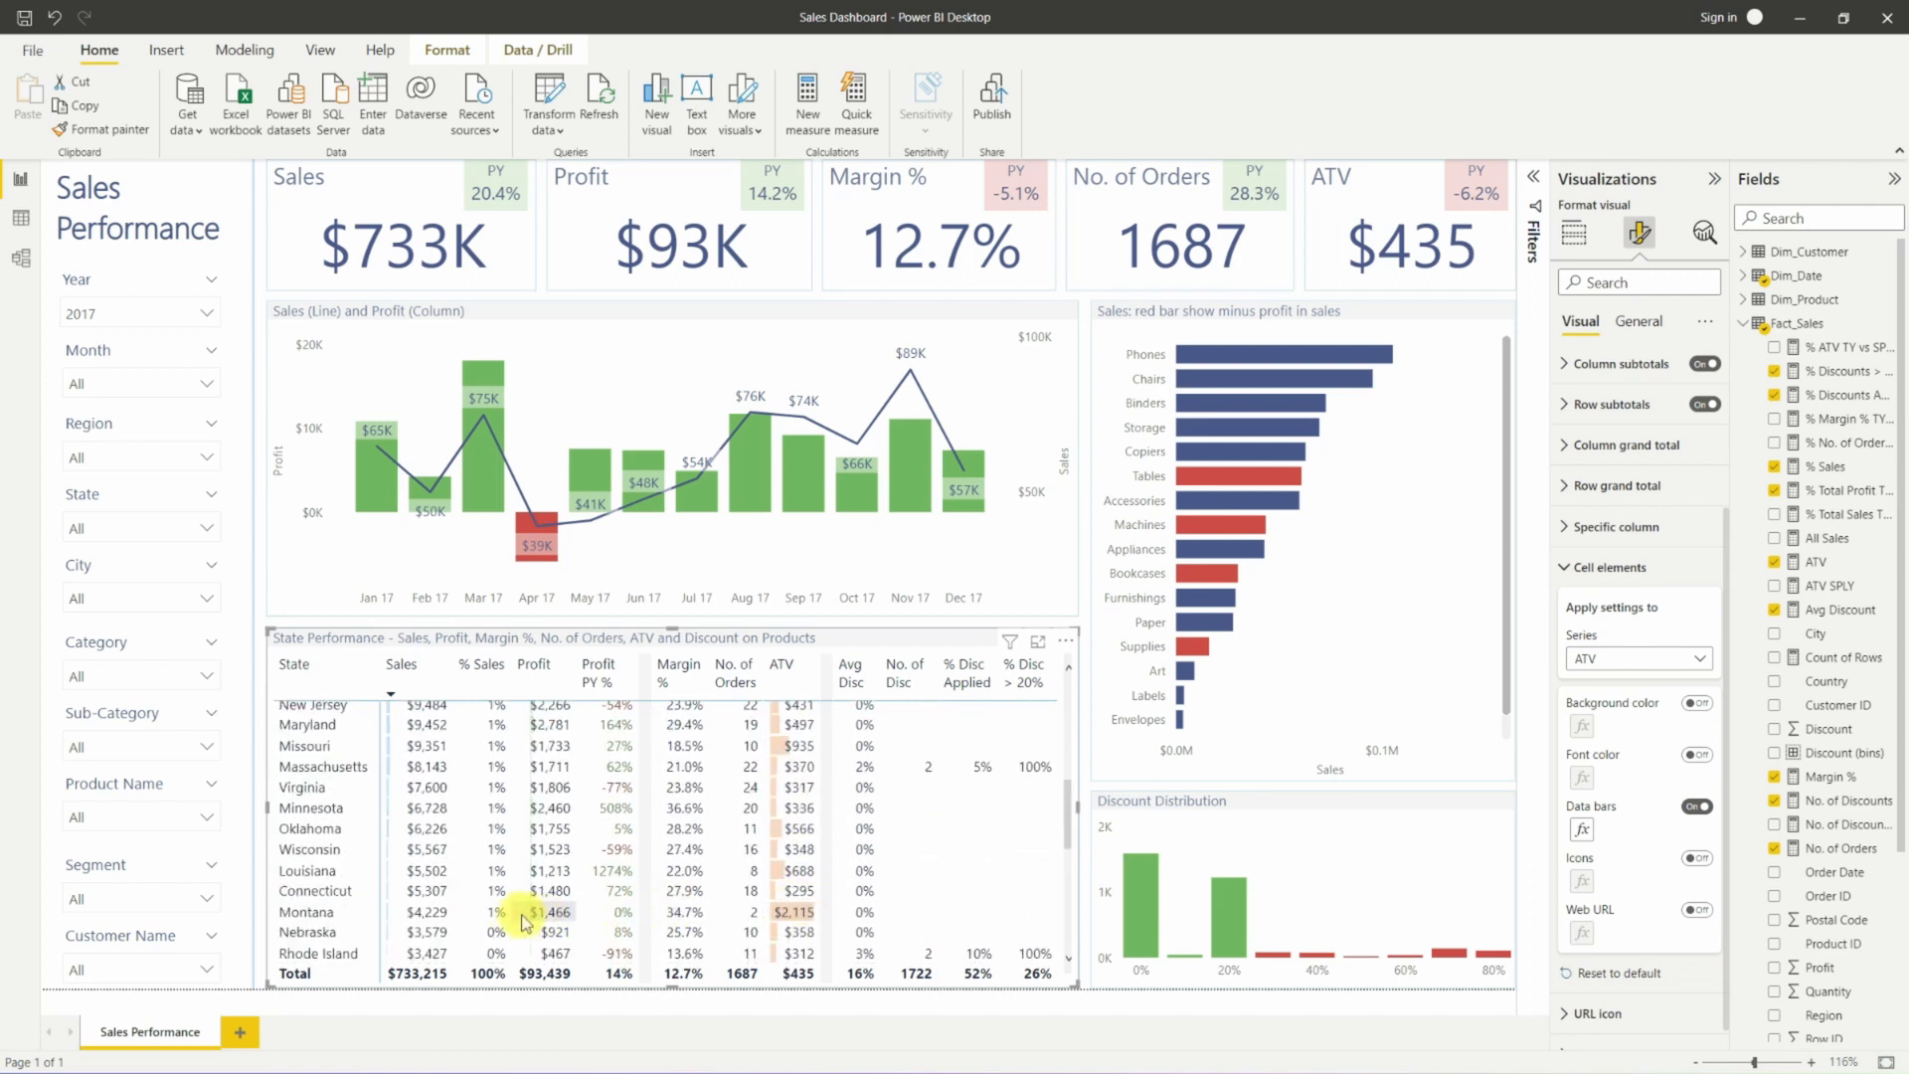
scroll(801, 883, "up", 1)
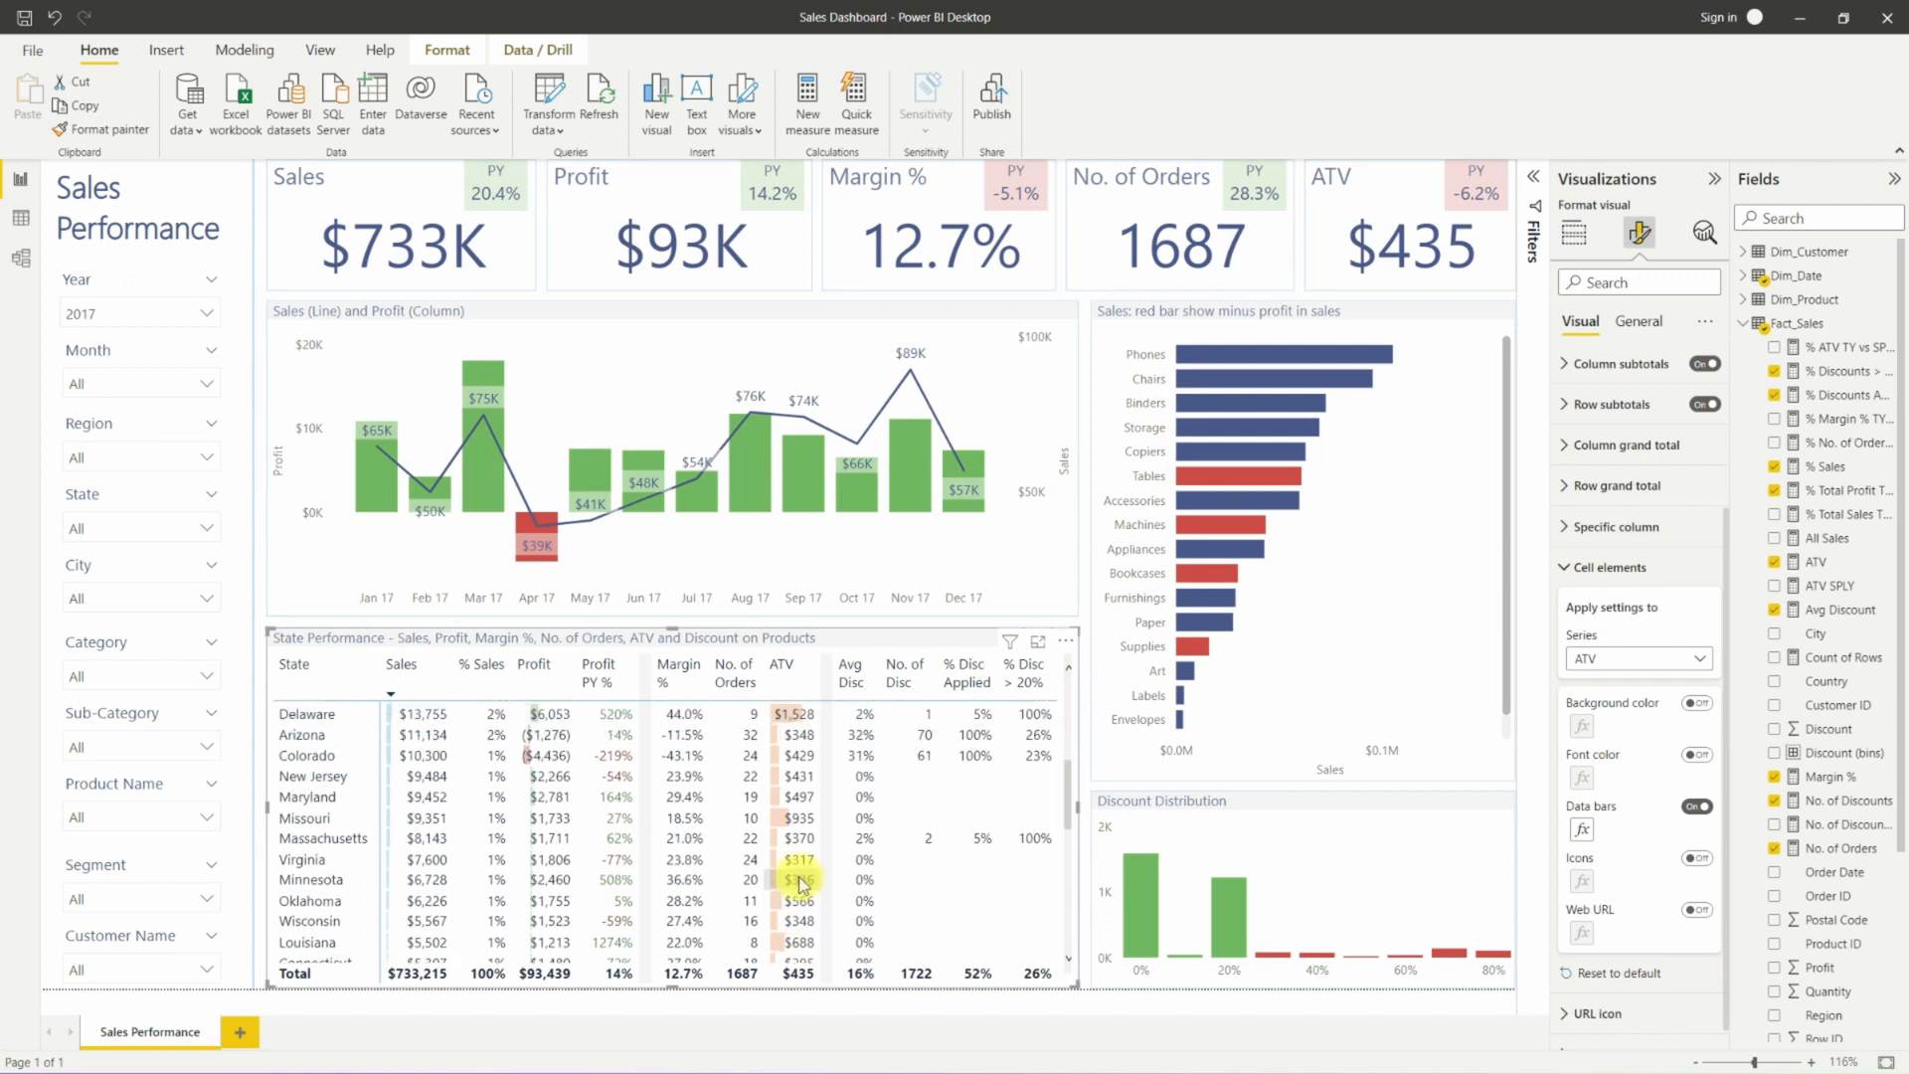
scroll(801, 882, "up", 4)
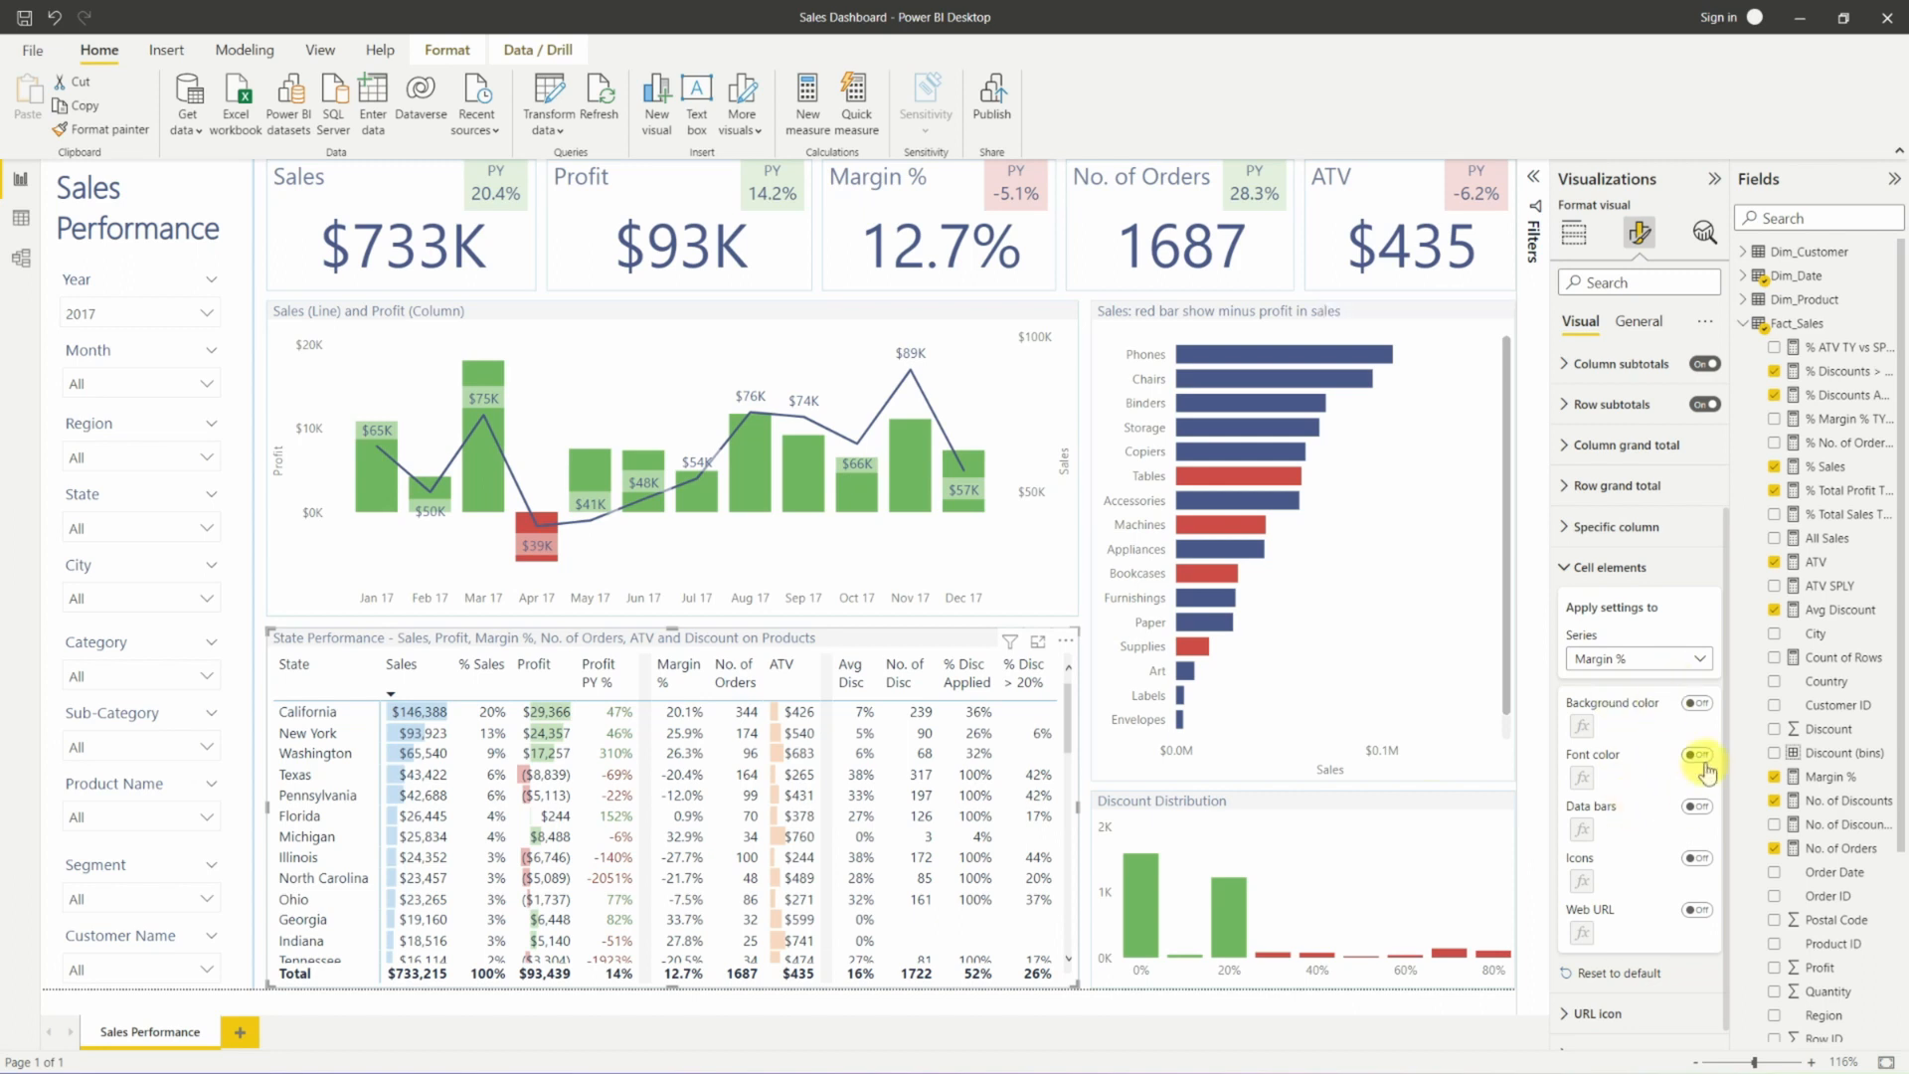
Turn on the Margin % background color, set its format style to Rules and add two more rules.
left_click(1695, 704)
left_click(1582, 726)
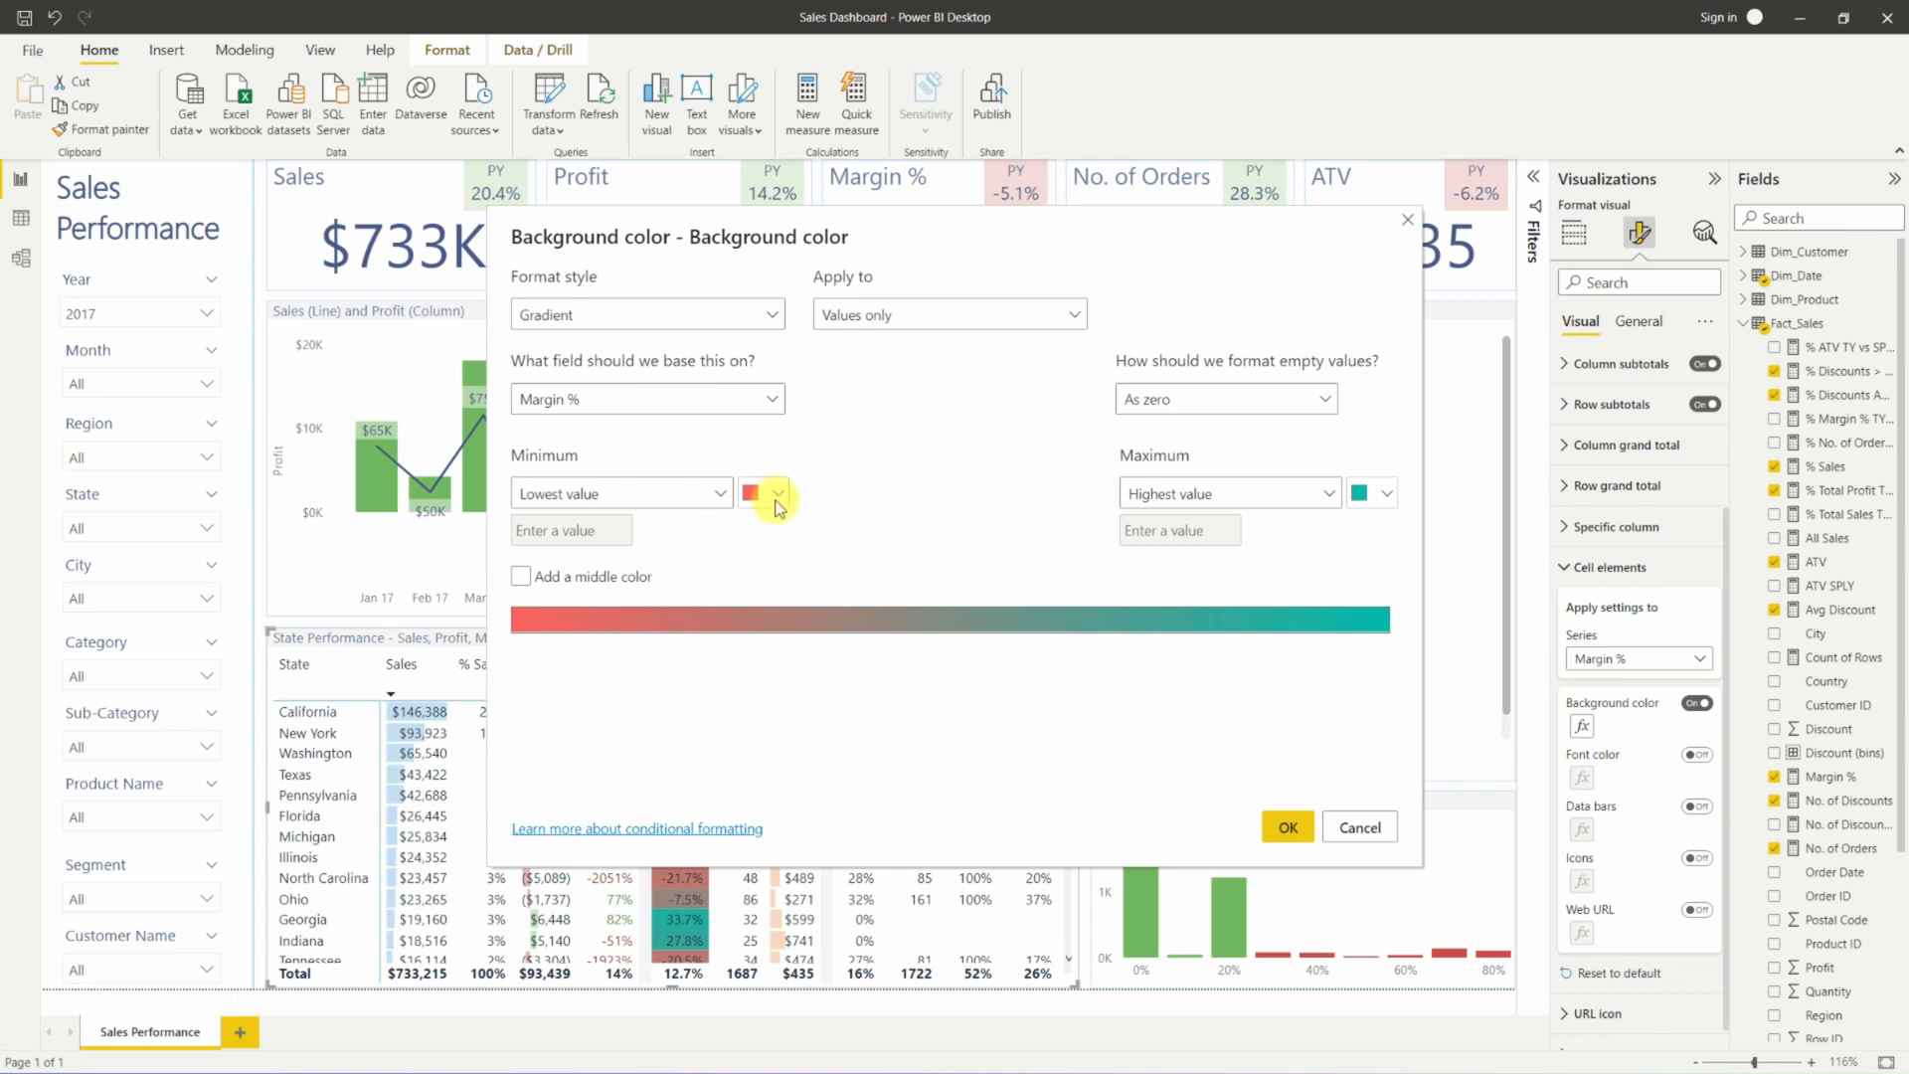
left_click(687, 324)
left_click(630, 378)
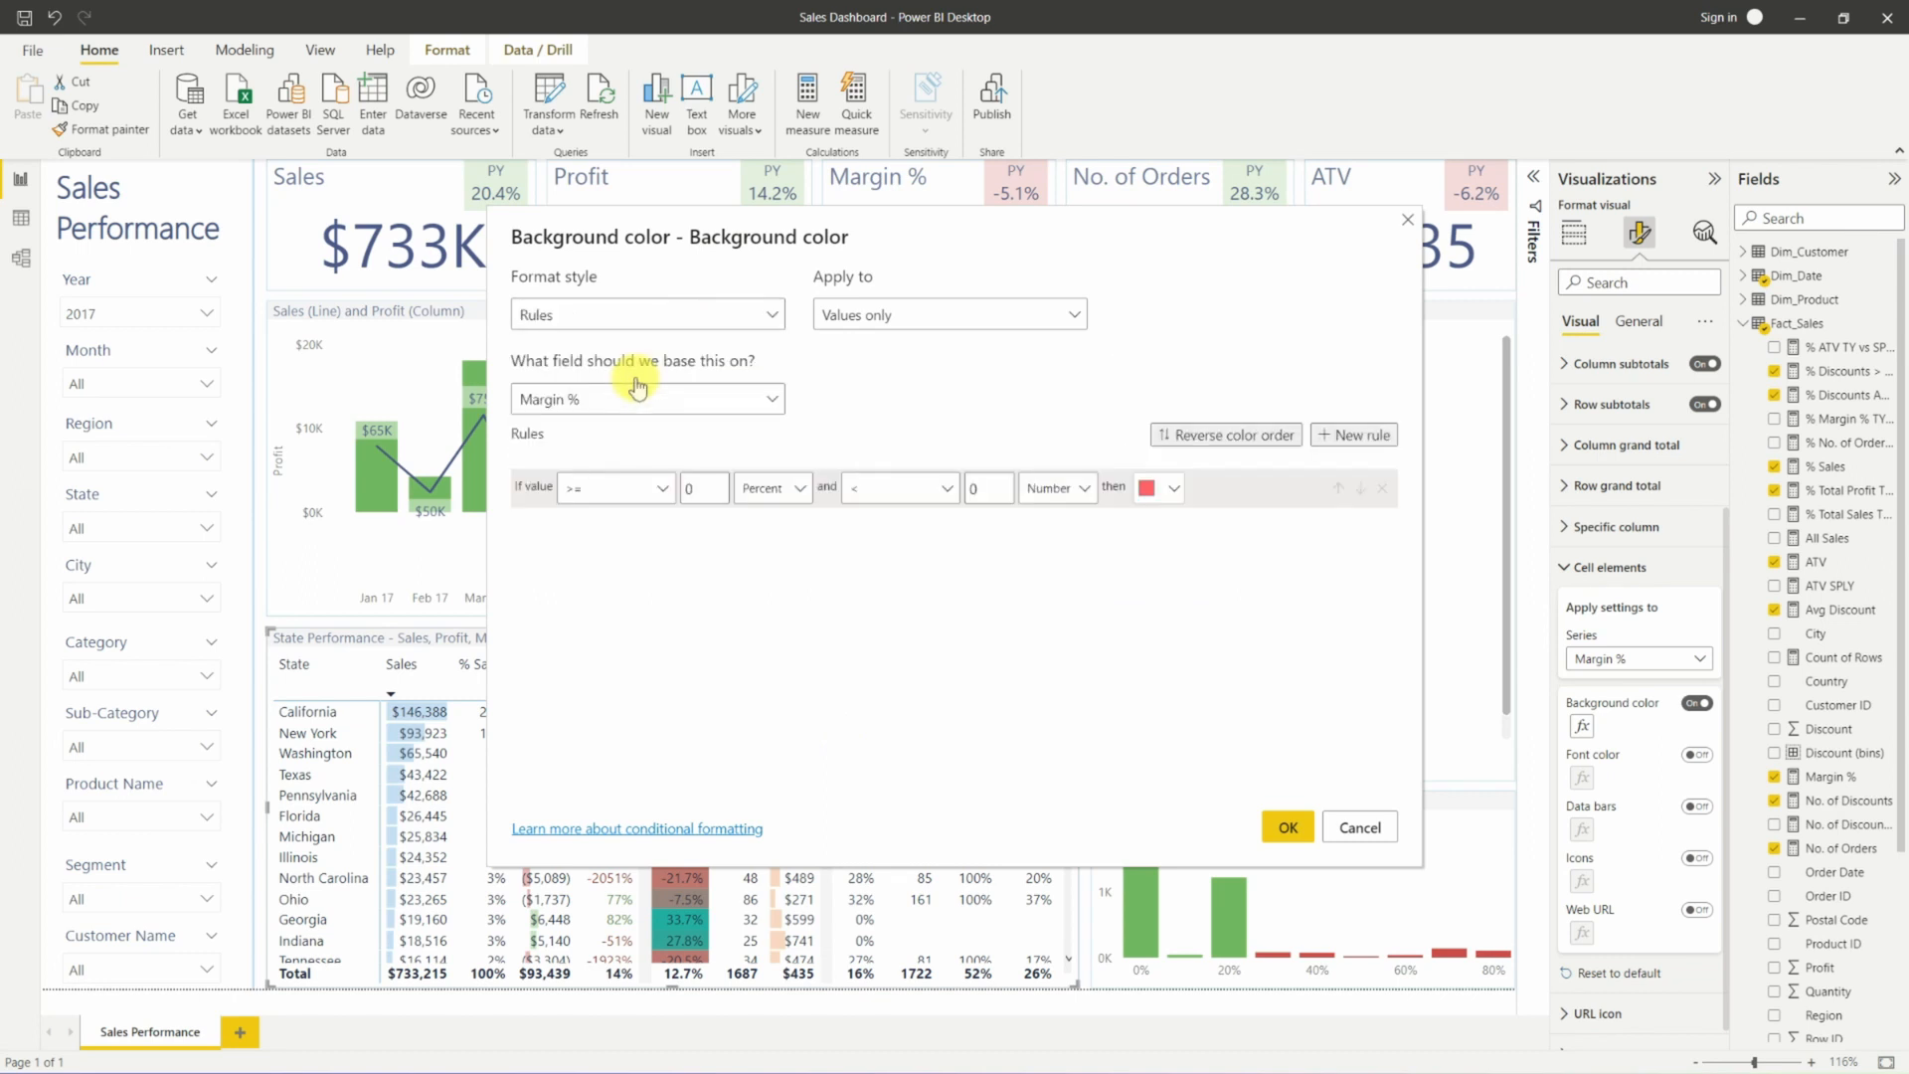
left_click(1354, 435)
left_click(1354, 434)
Color the three Margin % rules with the lightest theme shades of red, yellow and green, in that order.
left_click(1169, 490)
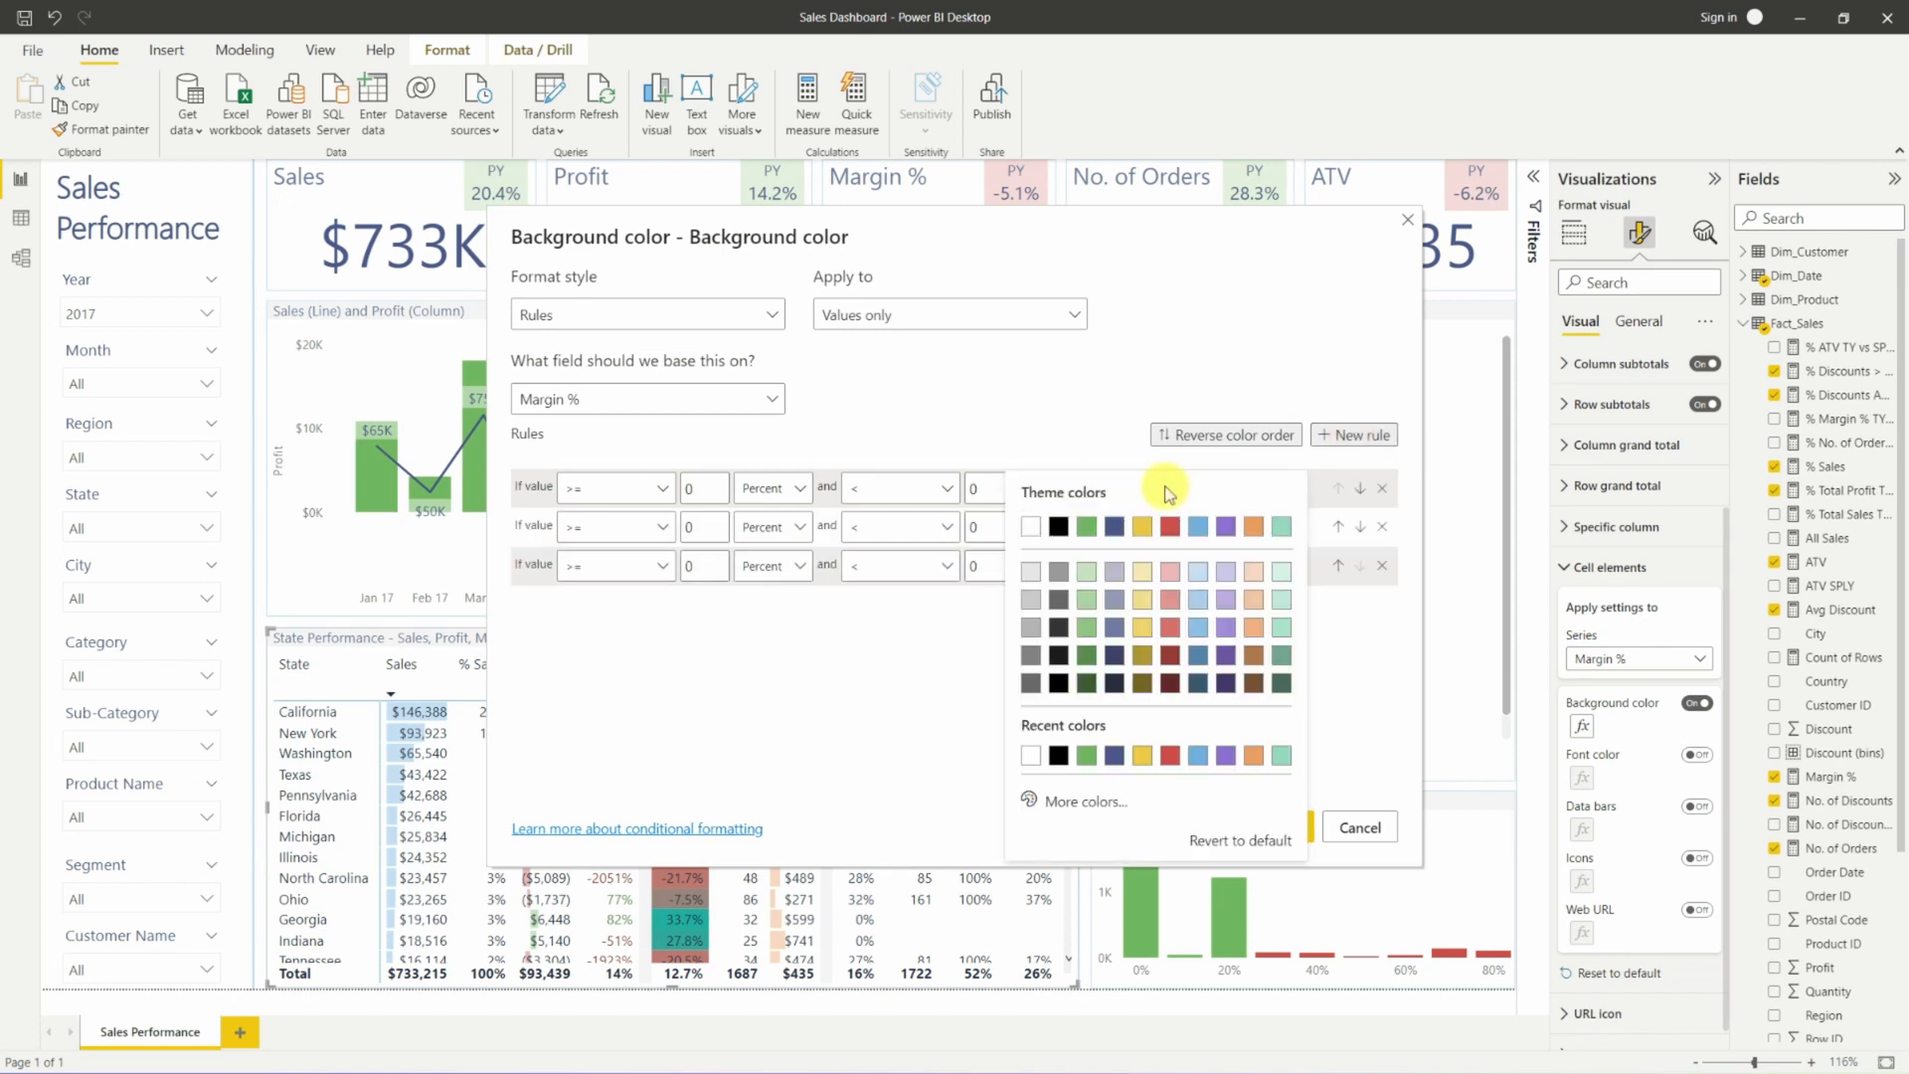
left_click(1173, 532)
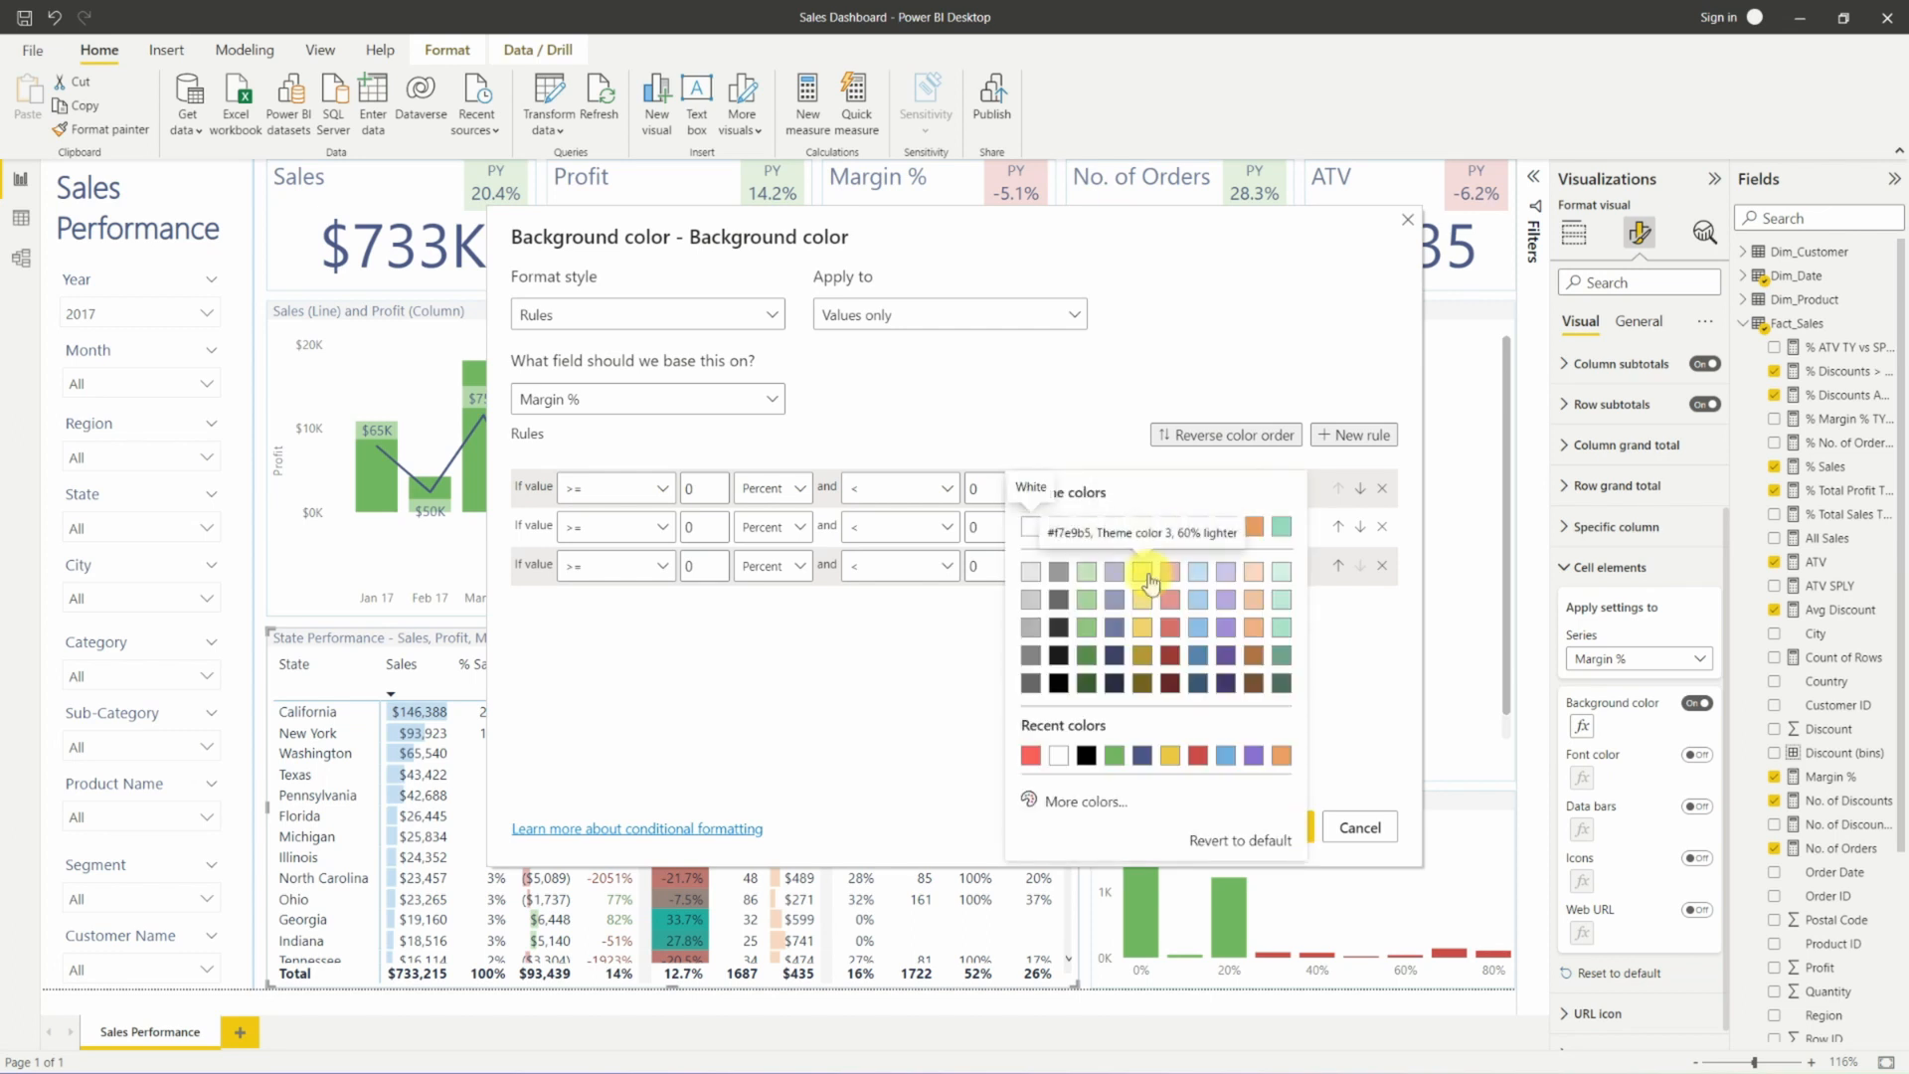
left_click(1144, 574)
left_click(1161, 564)
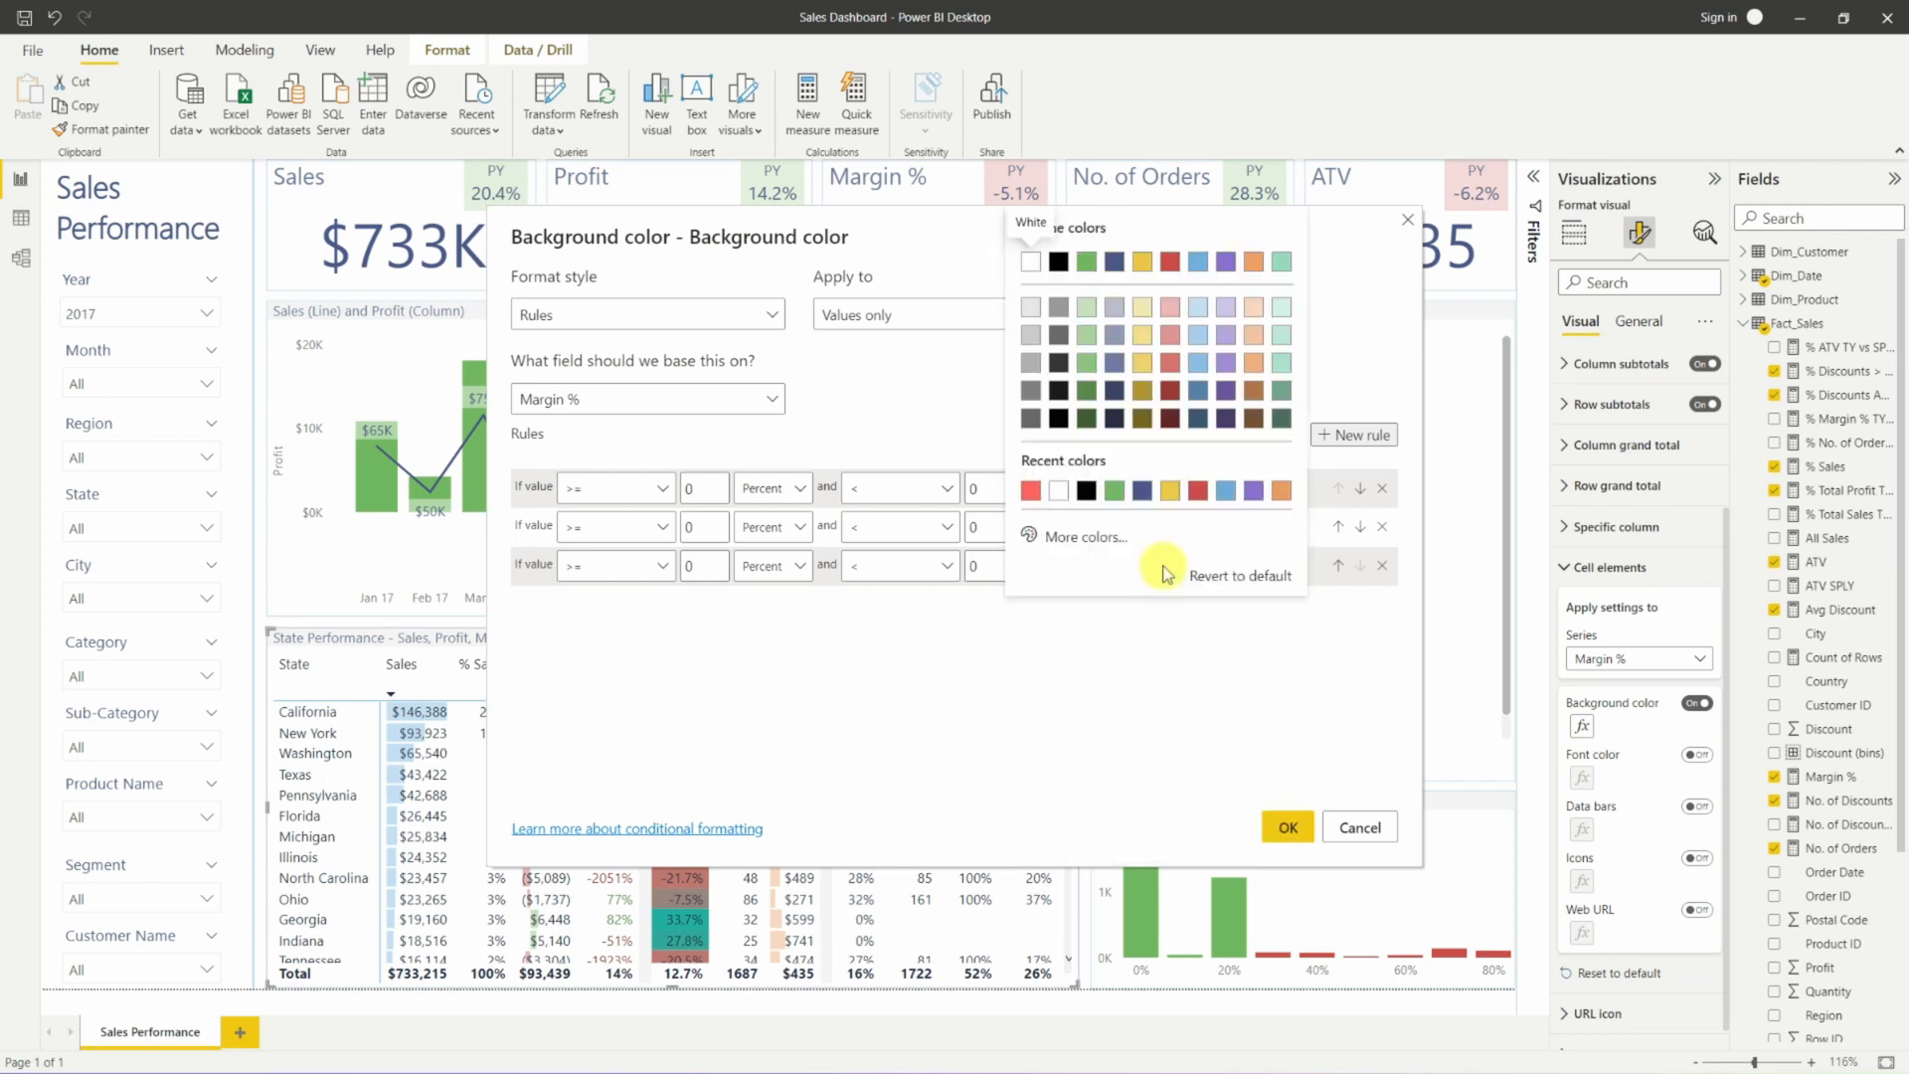
left_click(1090, 307)
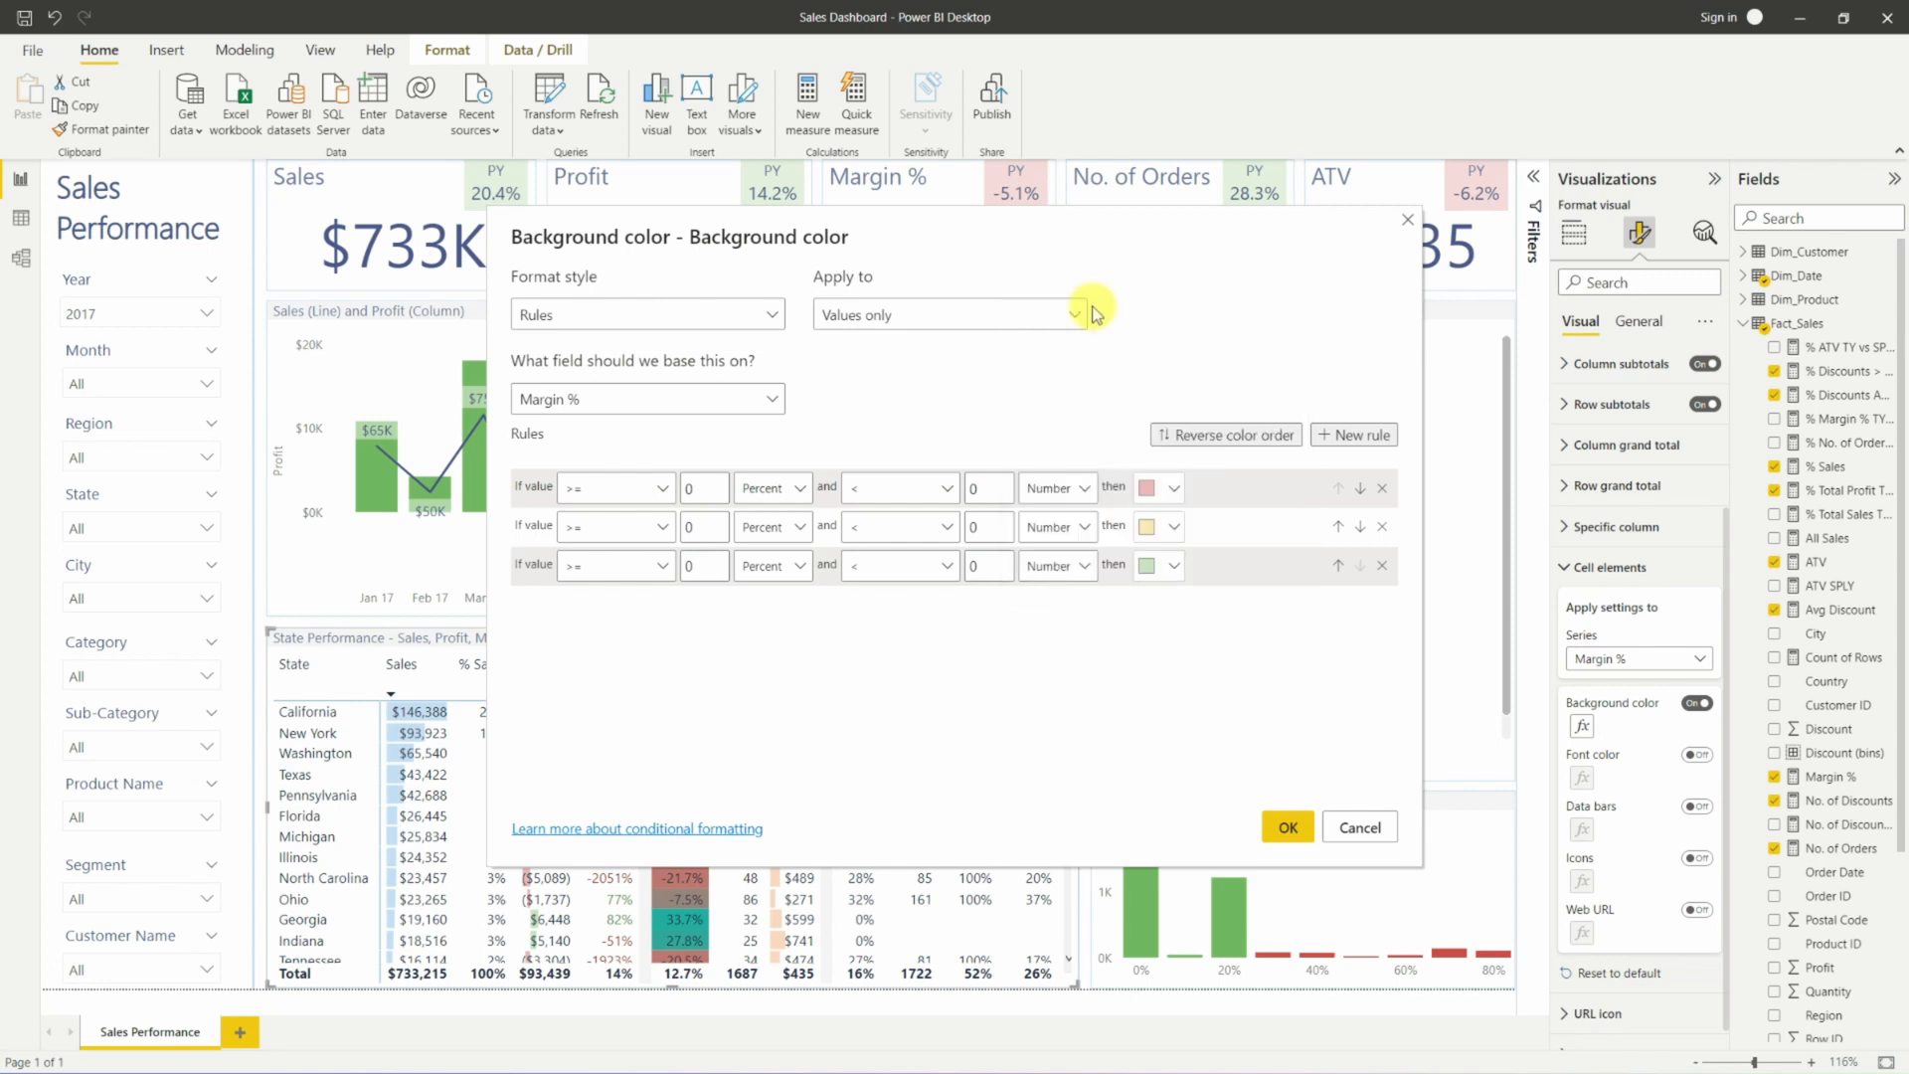
Set the lower-bound unit of all three Margin % background rules to Number.
left_click(771, 488)
left_click(761, 521)
left_click(771, 527)
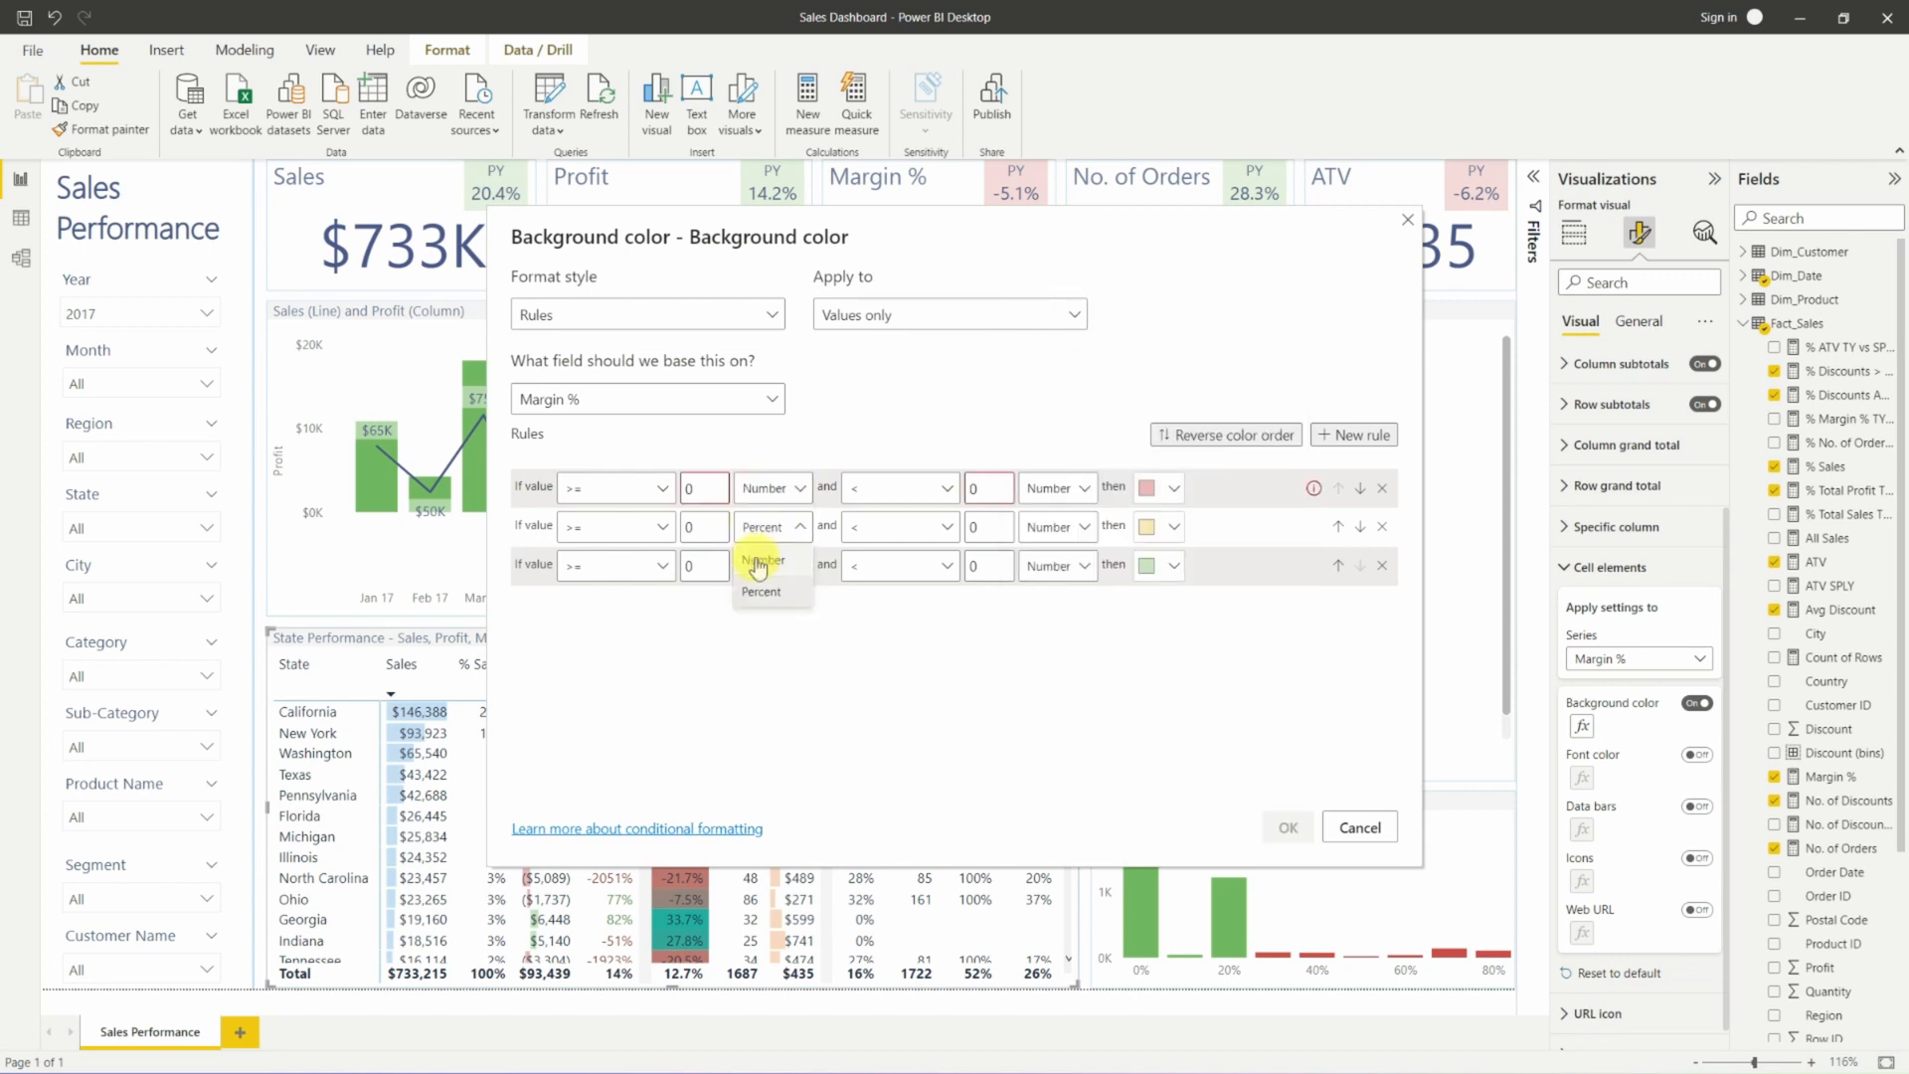
left_click(758, 561)
left_click(771, 565)
left_click(761, 599)
Make the red Margin % rule start at Min and the green rule end at Max.
left_click(721, 485)
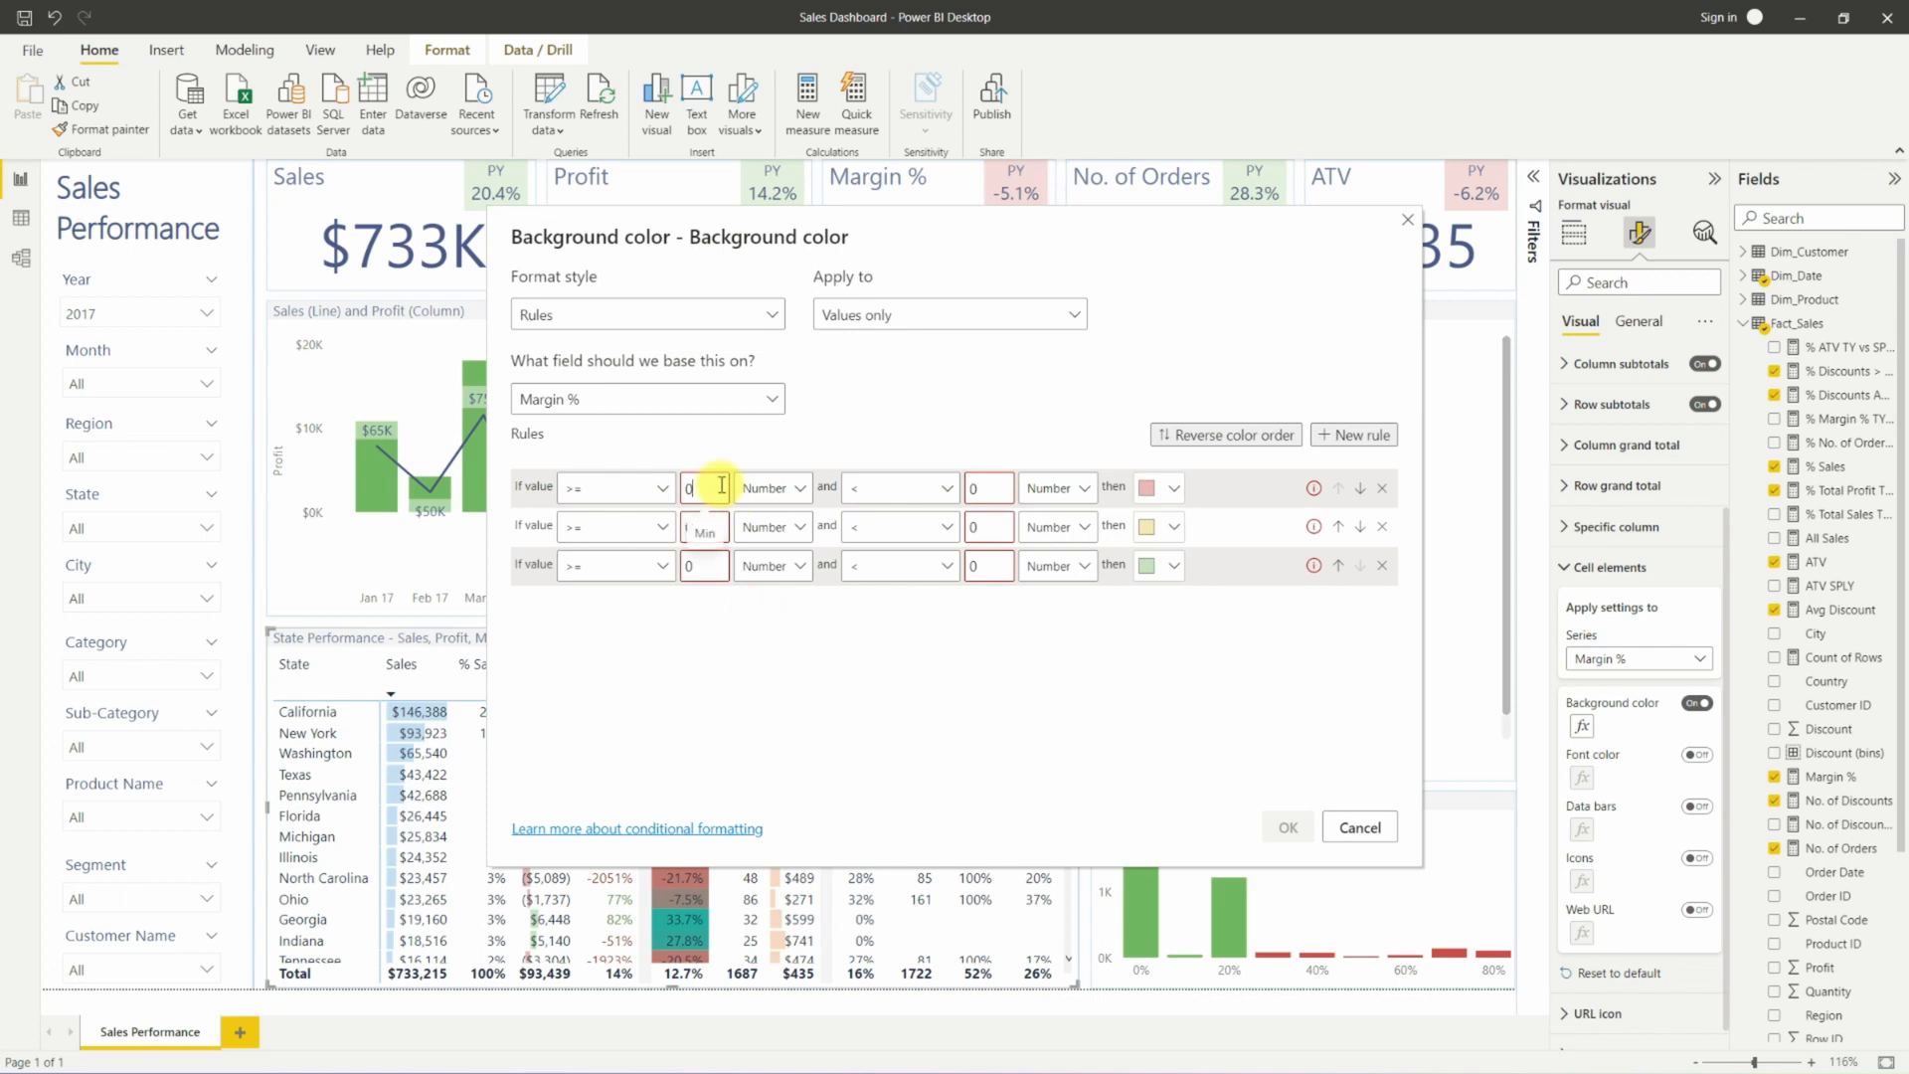
left_click_drag(722, 485, 631, 499)
key("BackSpace")
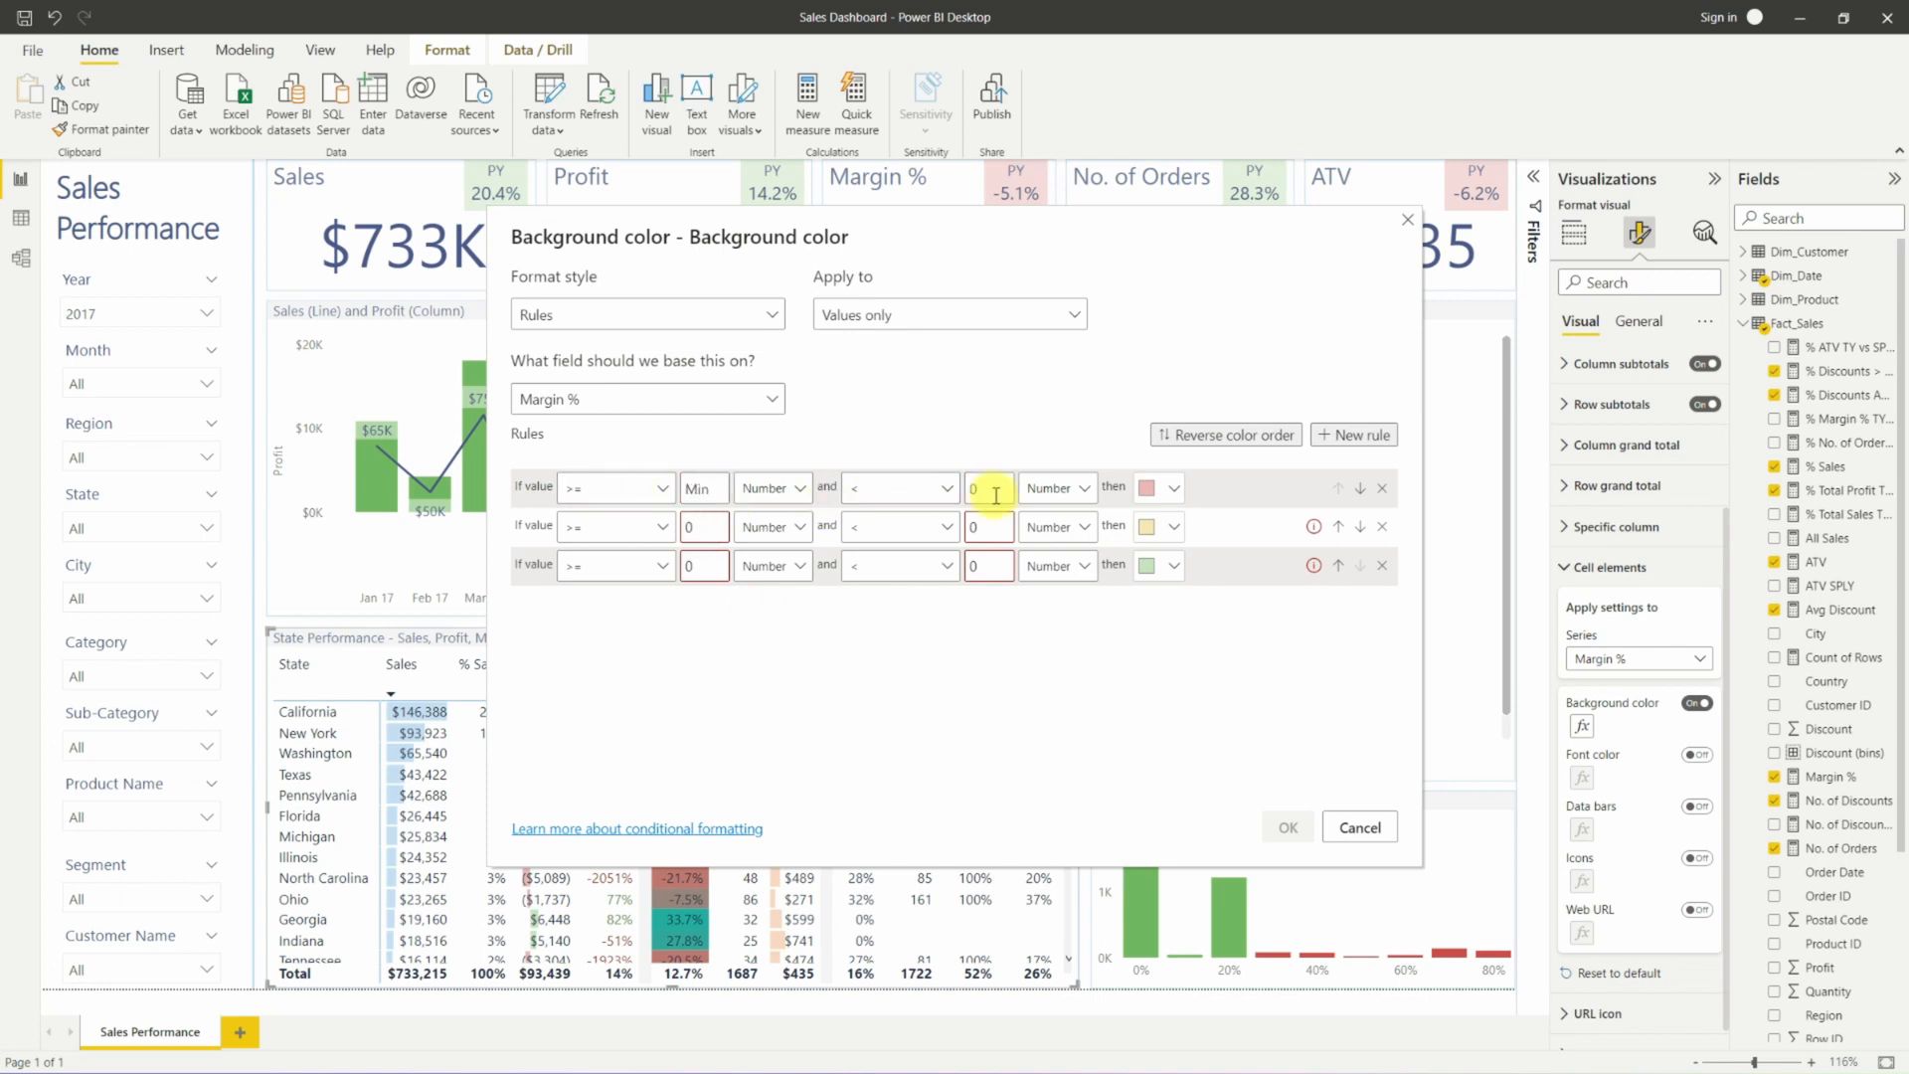
left_click(986, 564)
key("BackSpace")
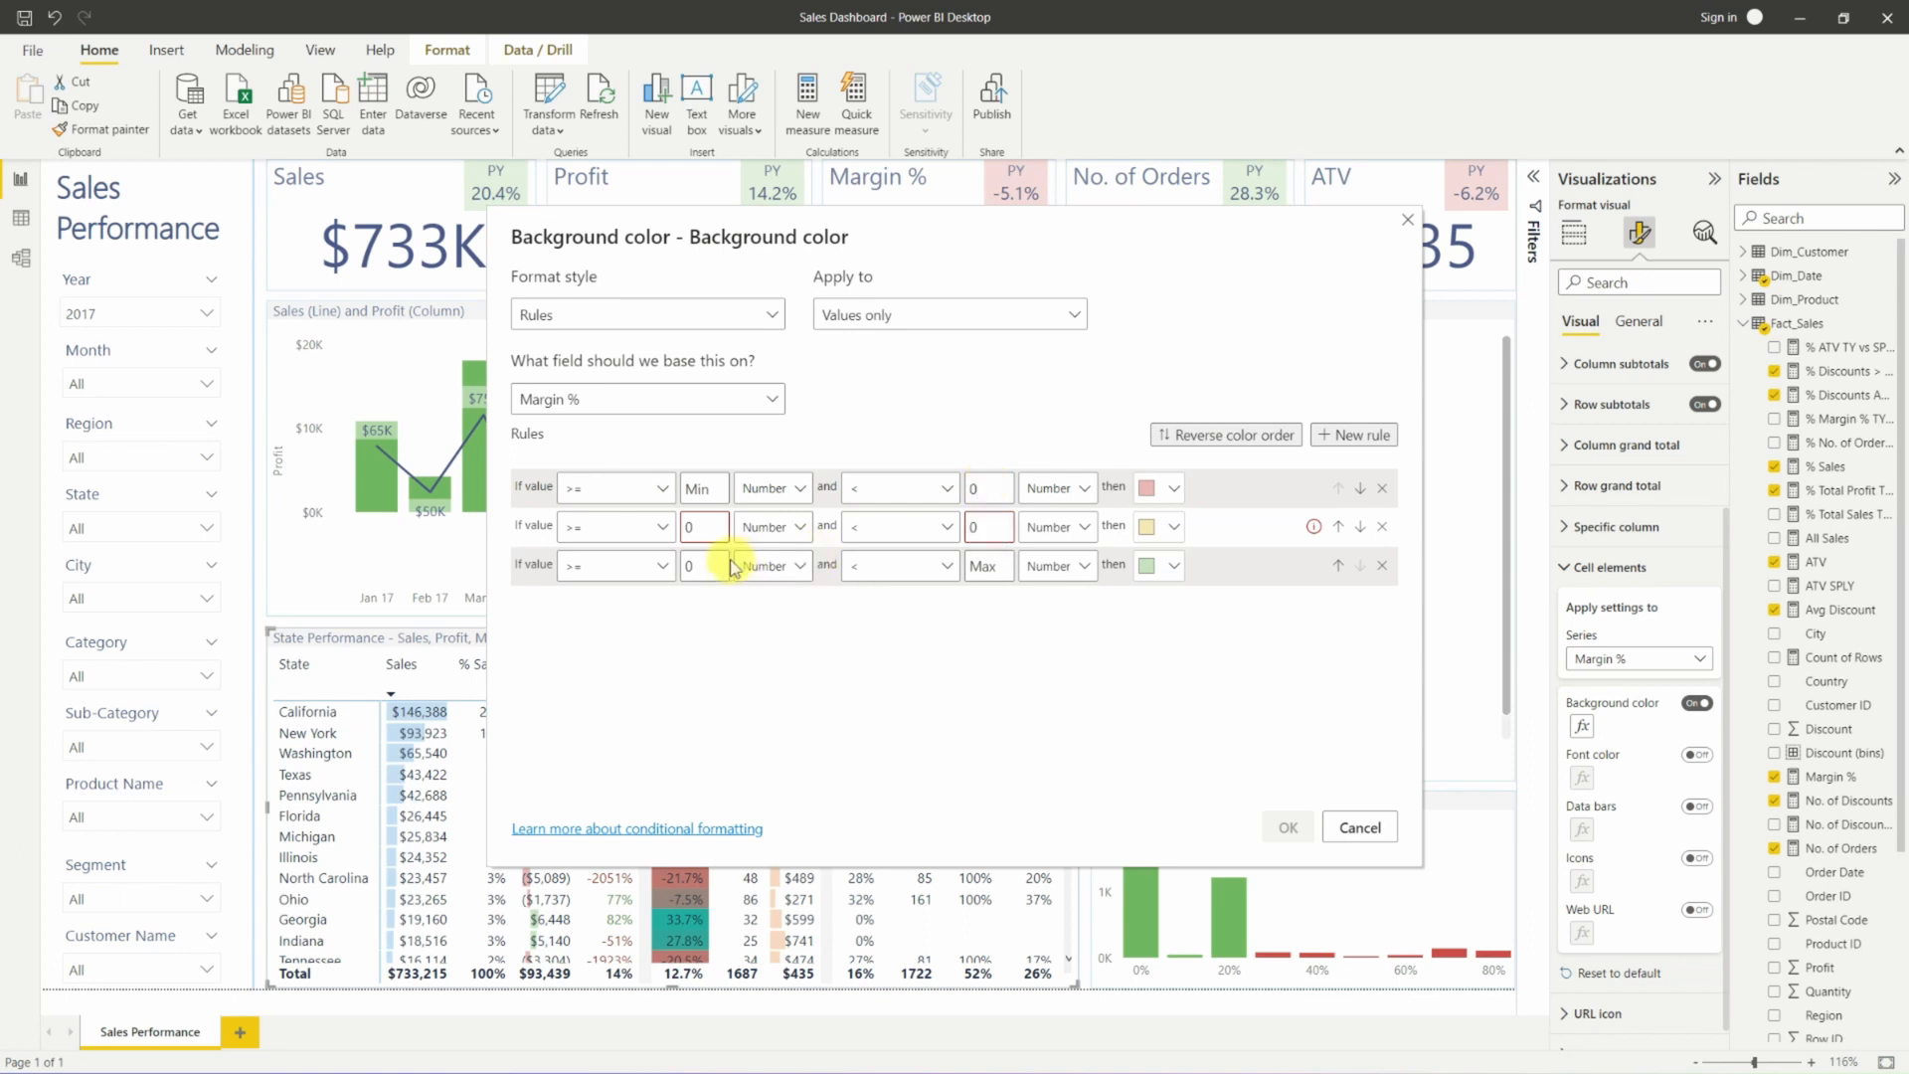
Set the Margin % limits to below 0.15 for red, 0.15 to 0.20 for yellow and from 0.20 for green, and apply the rules.
type(".20")
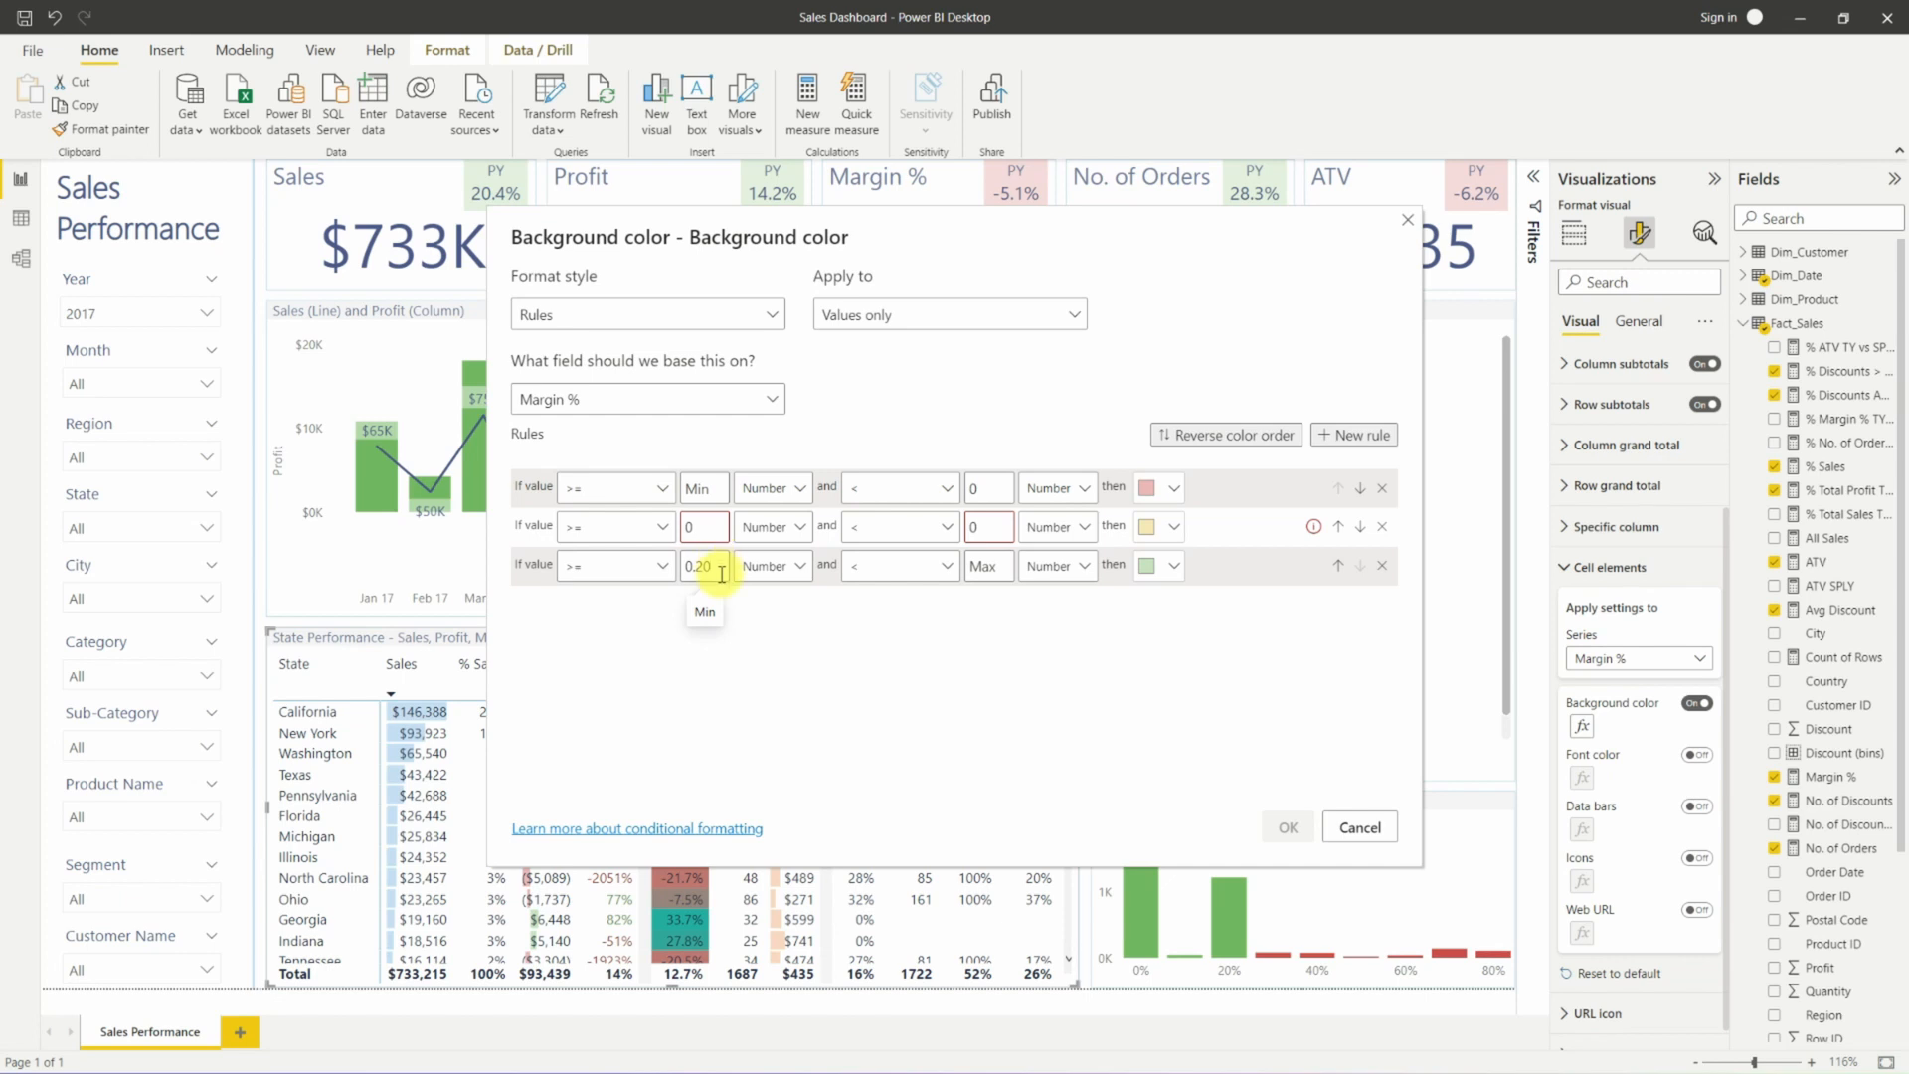
left_click(989, 525)
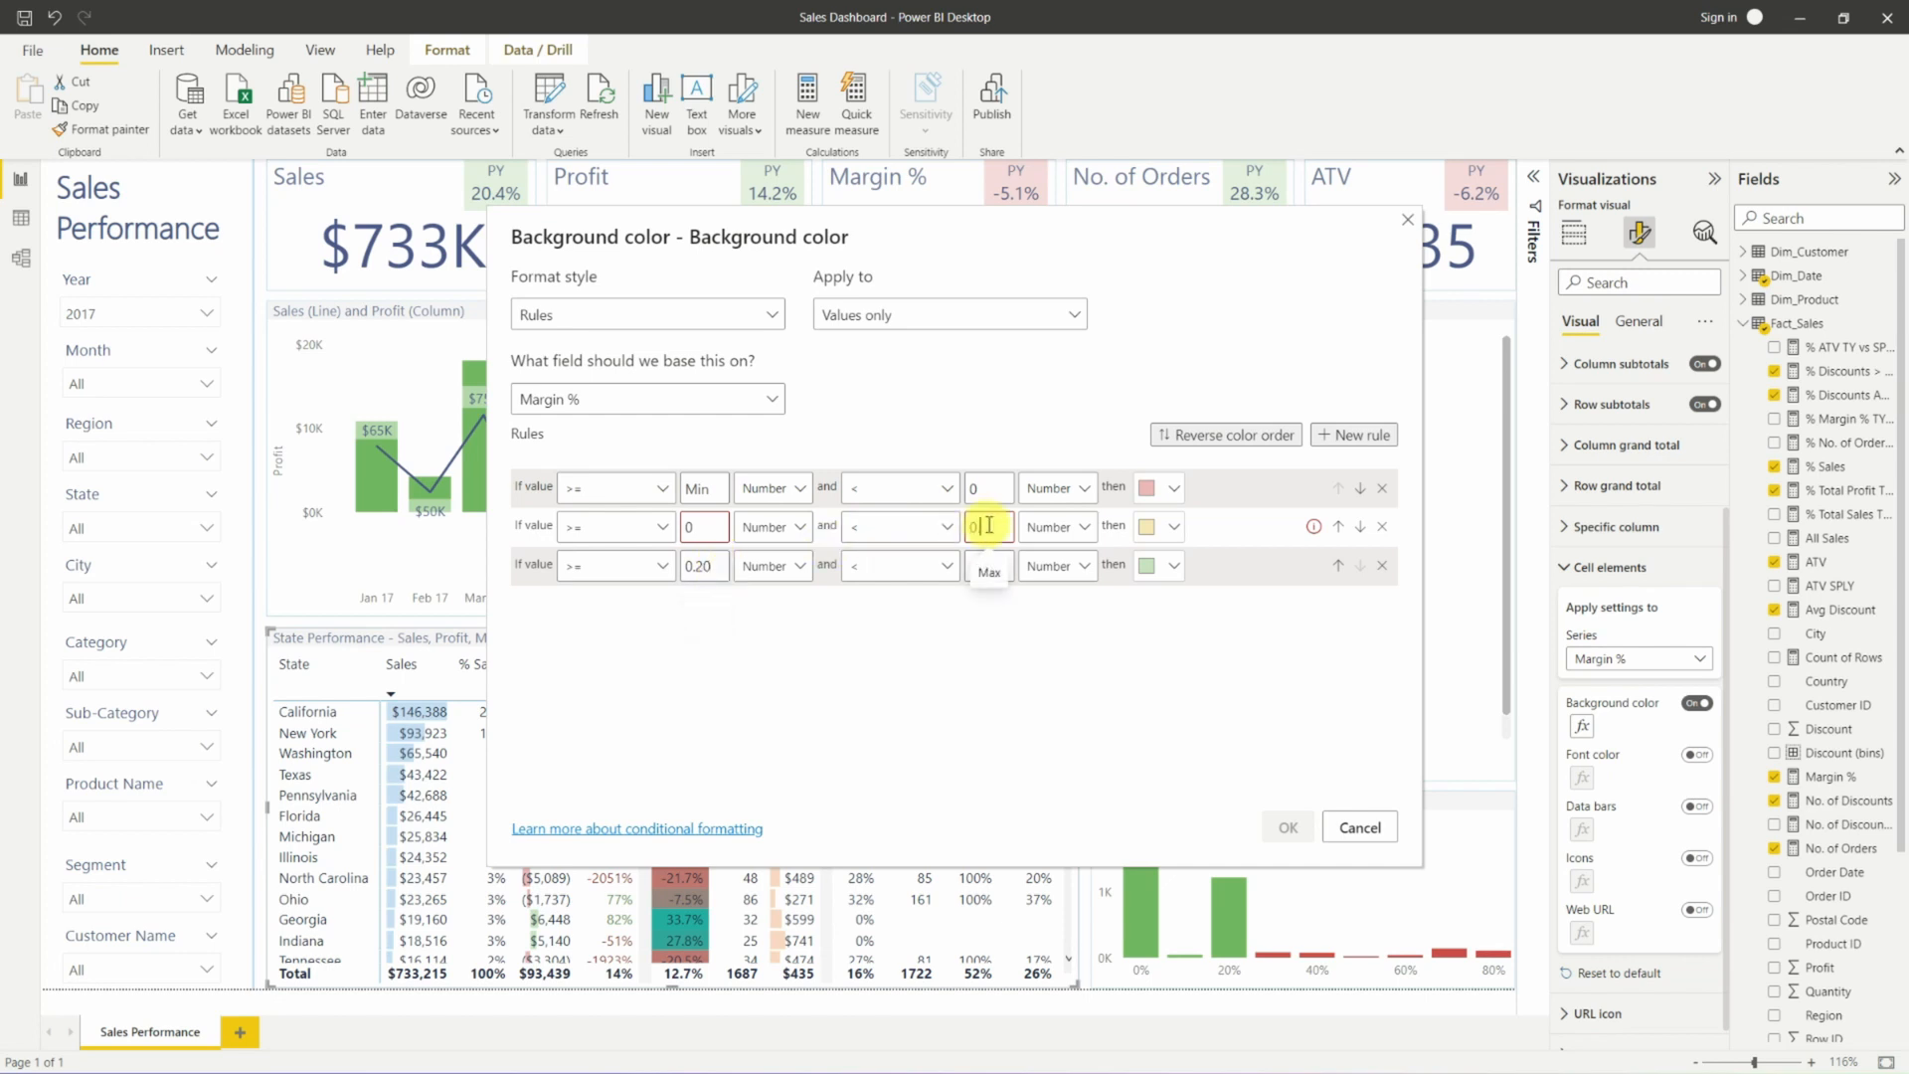
type(".20")
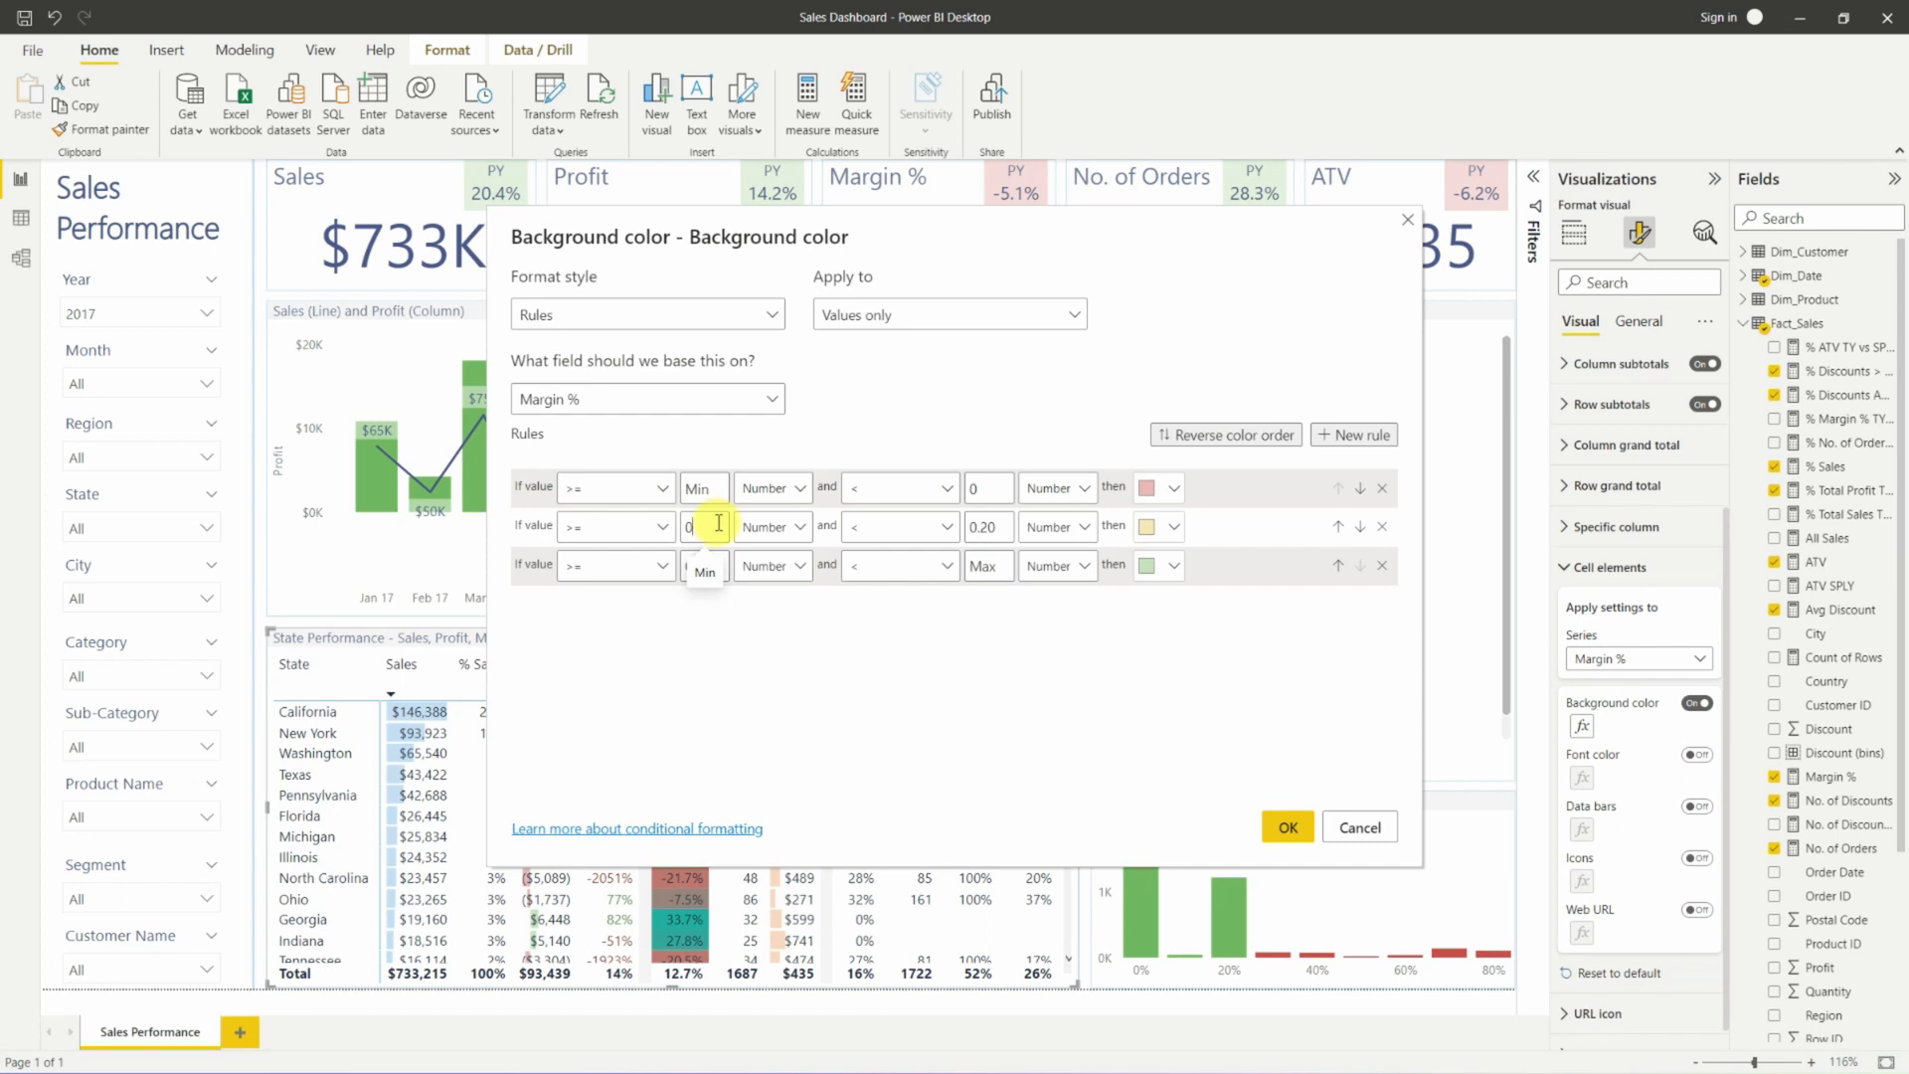
type(".15")
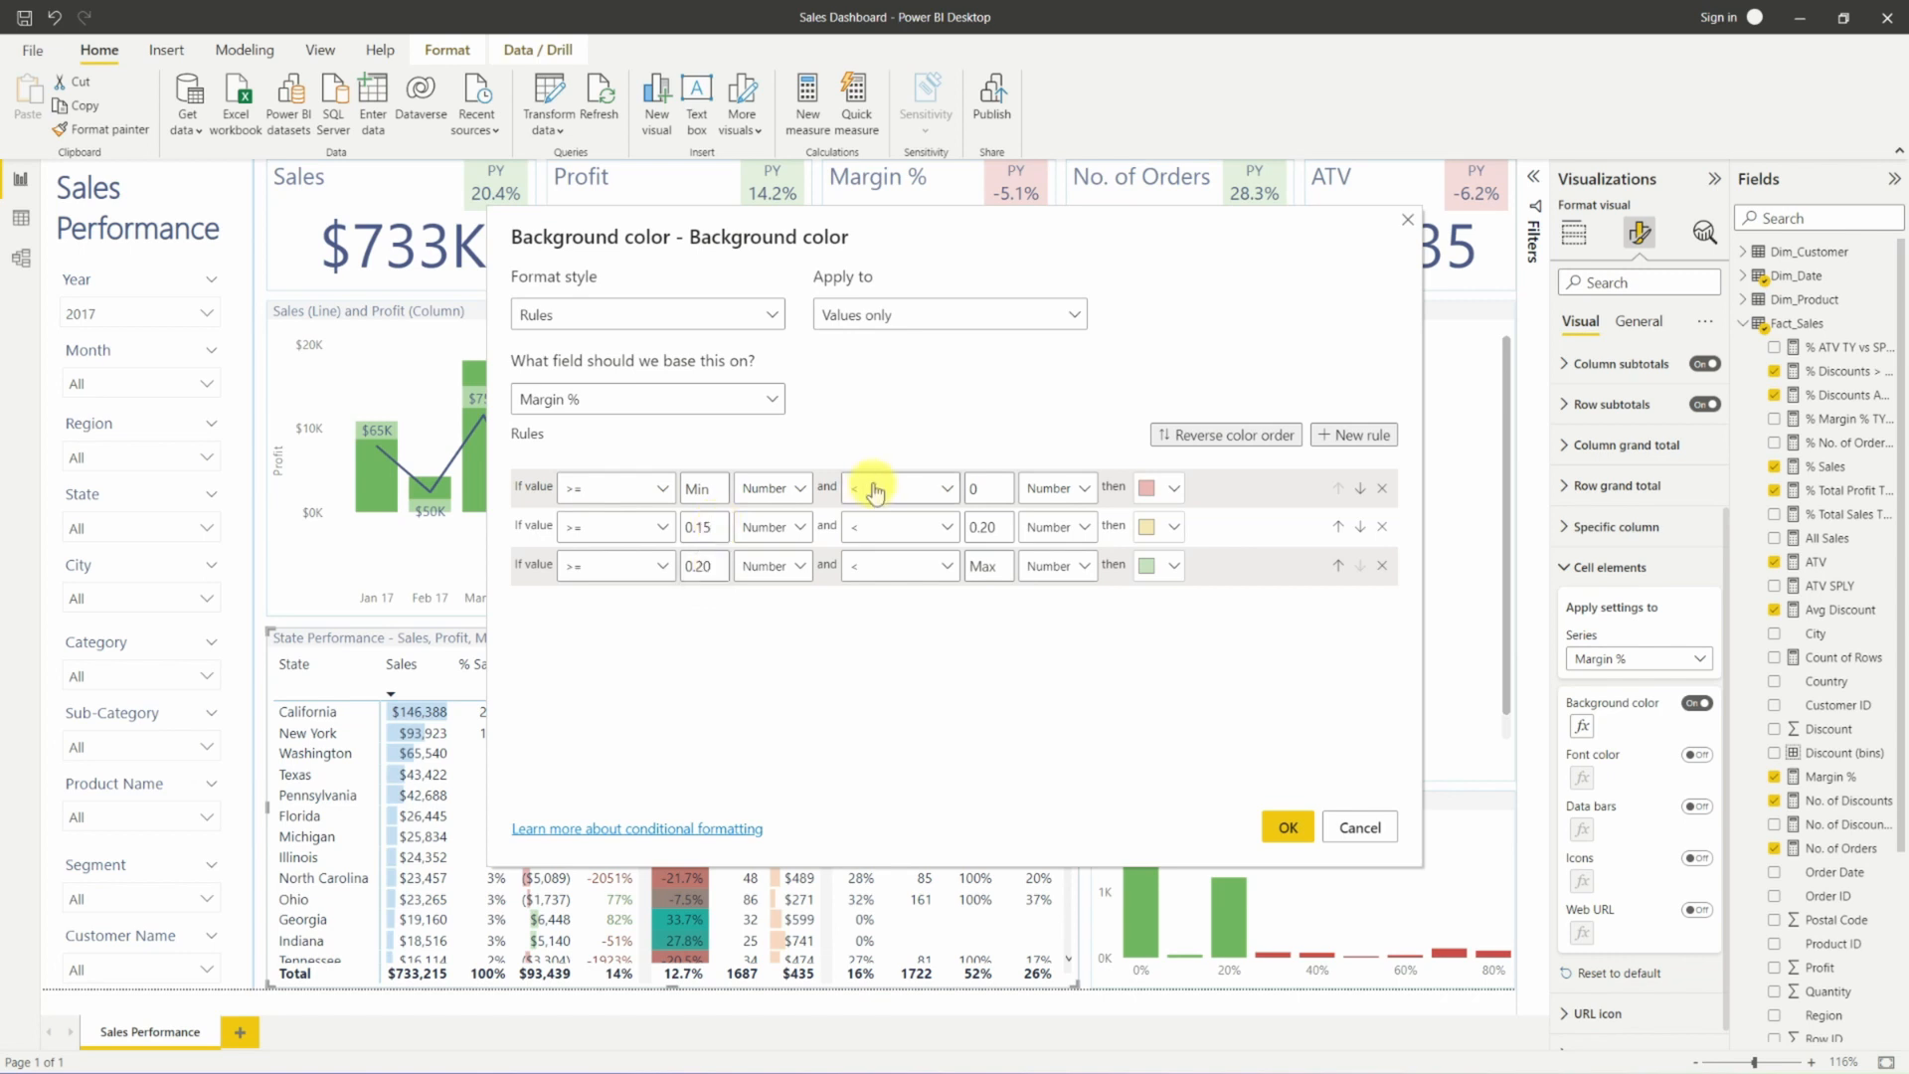
left_click(992, 488)
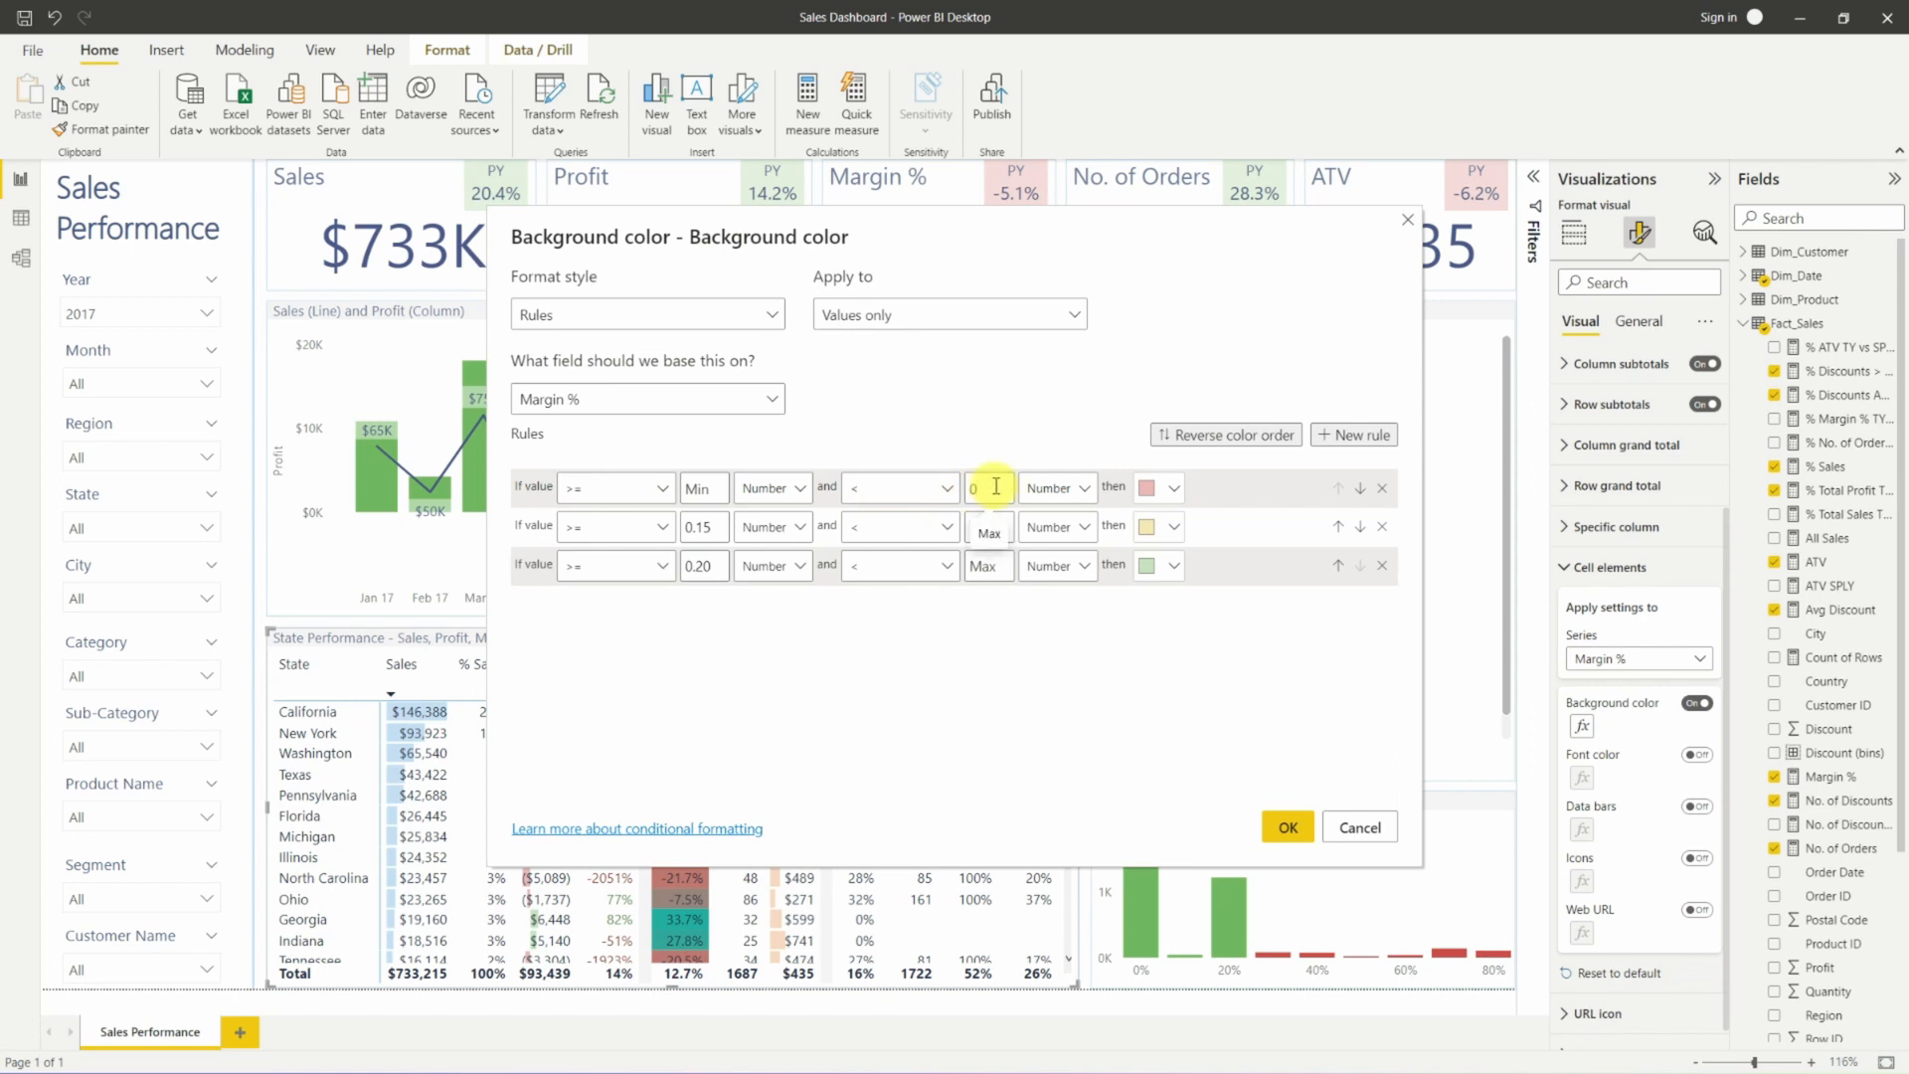
type(".15")
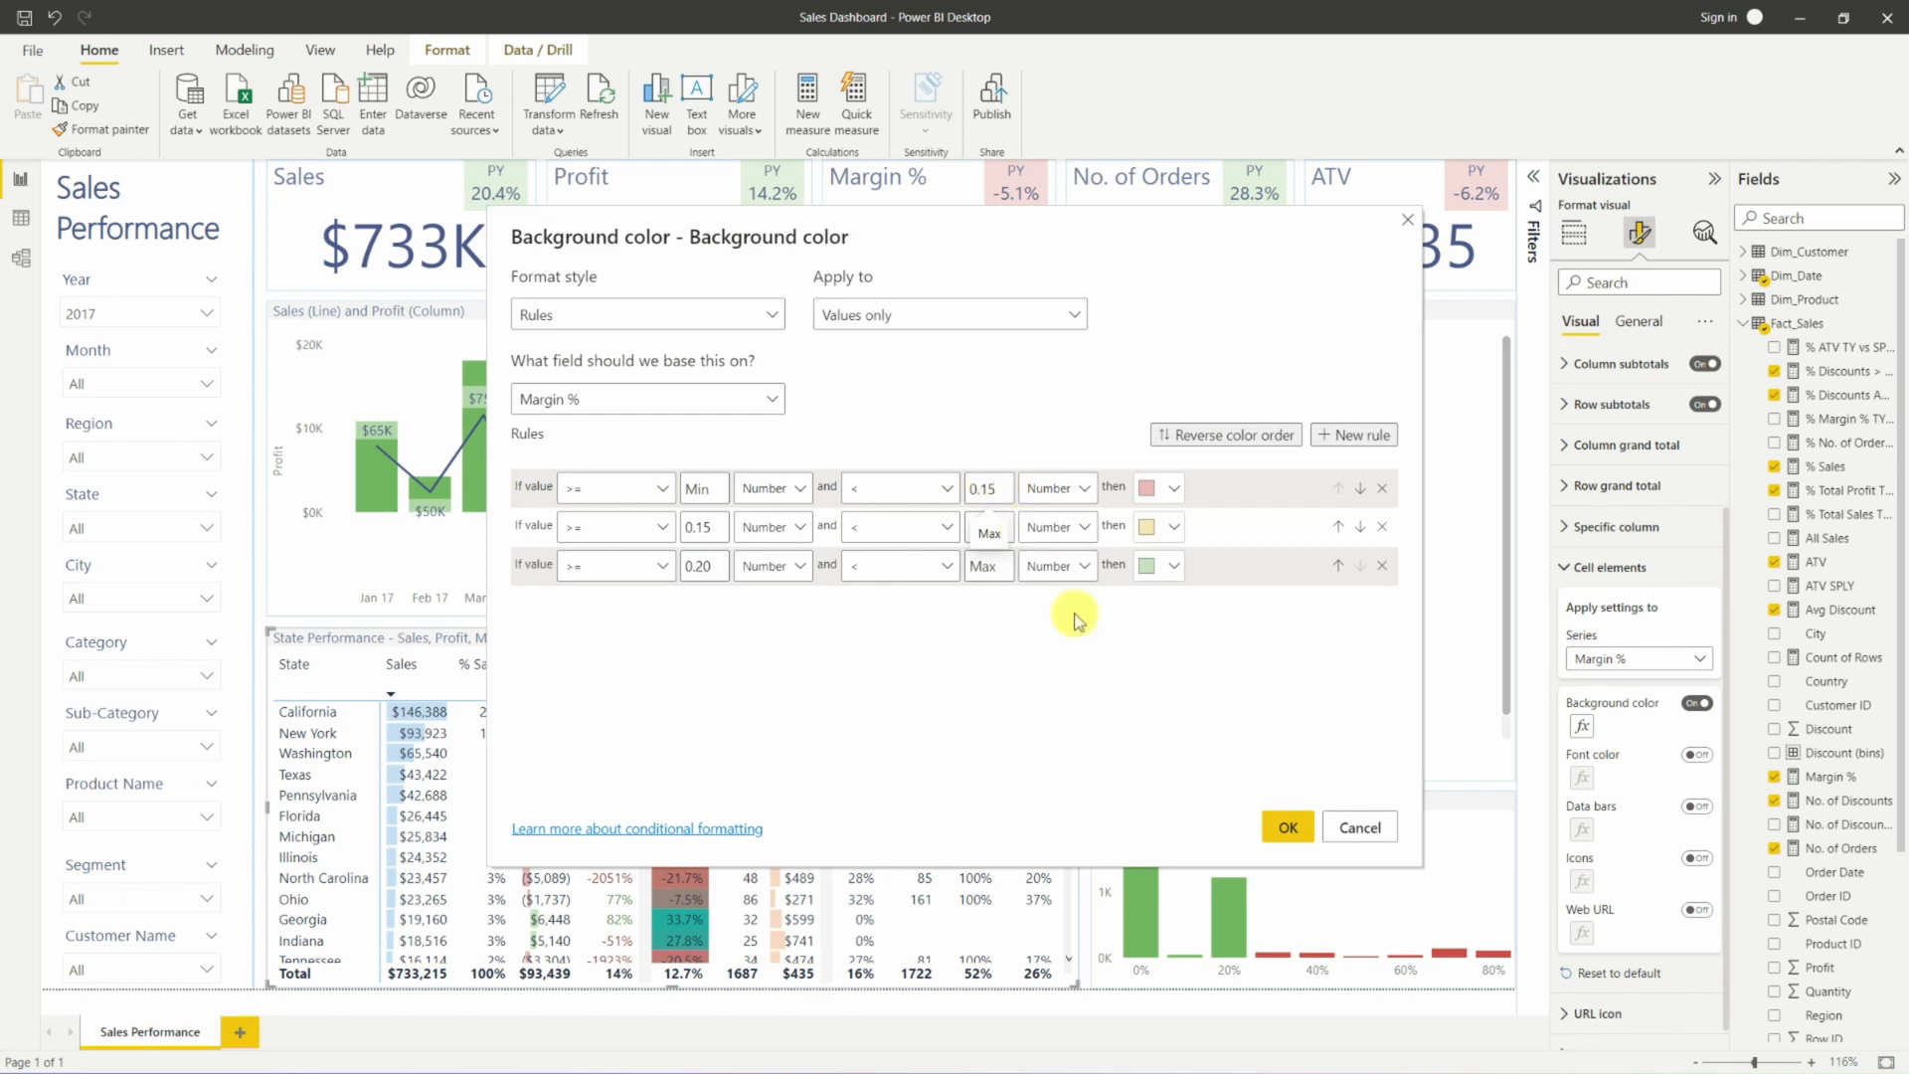
left_click(1279, 829)
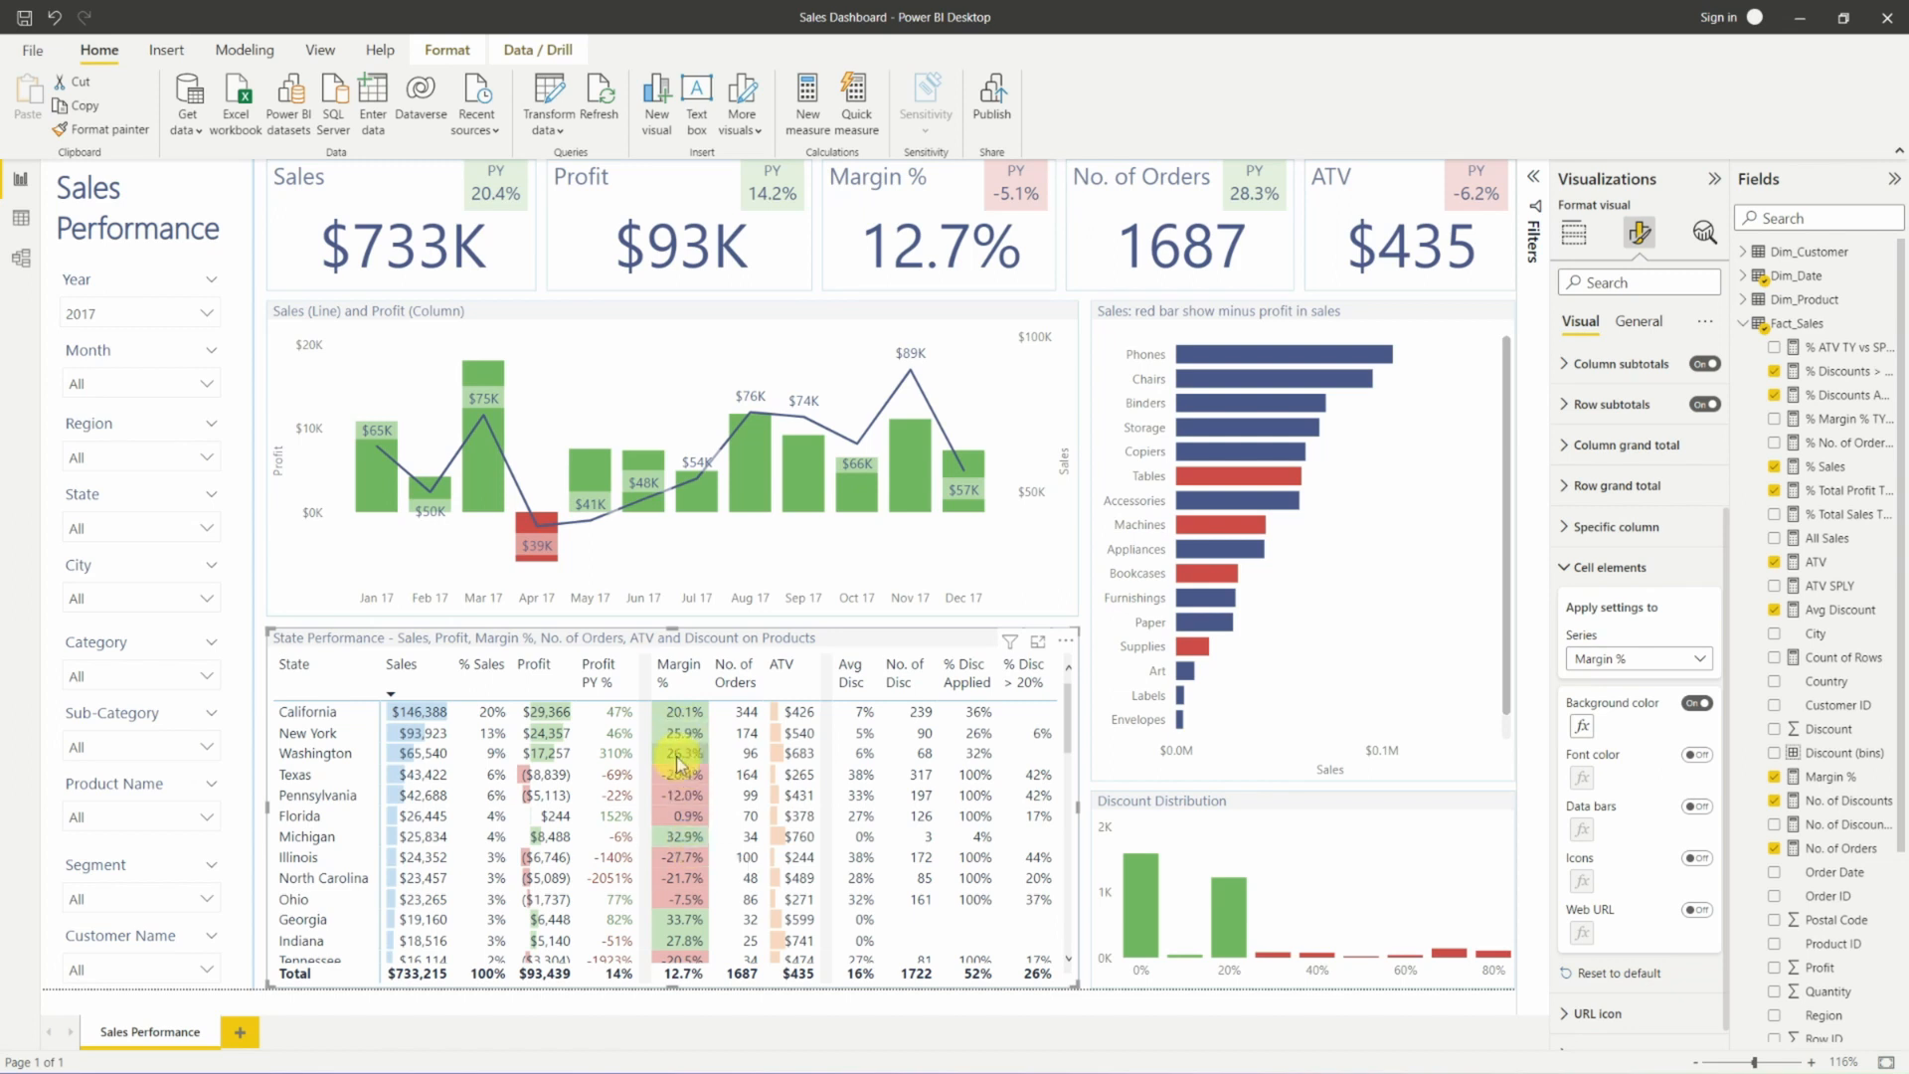
Move % Disc Applied ahead of No. of Disc in the state table's values.
scroll(684, 737, "down", 3)
scroll(686, 746, "down", 3)
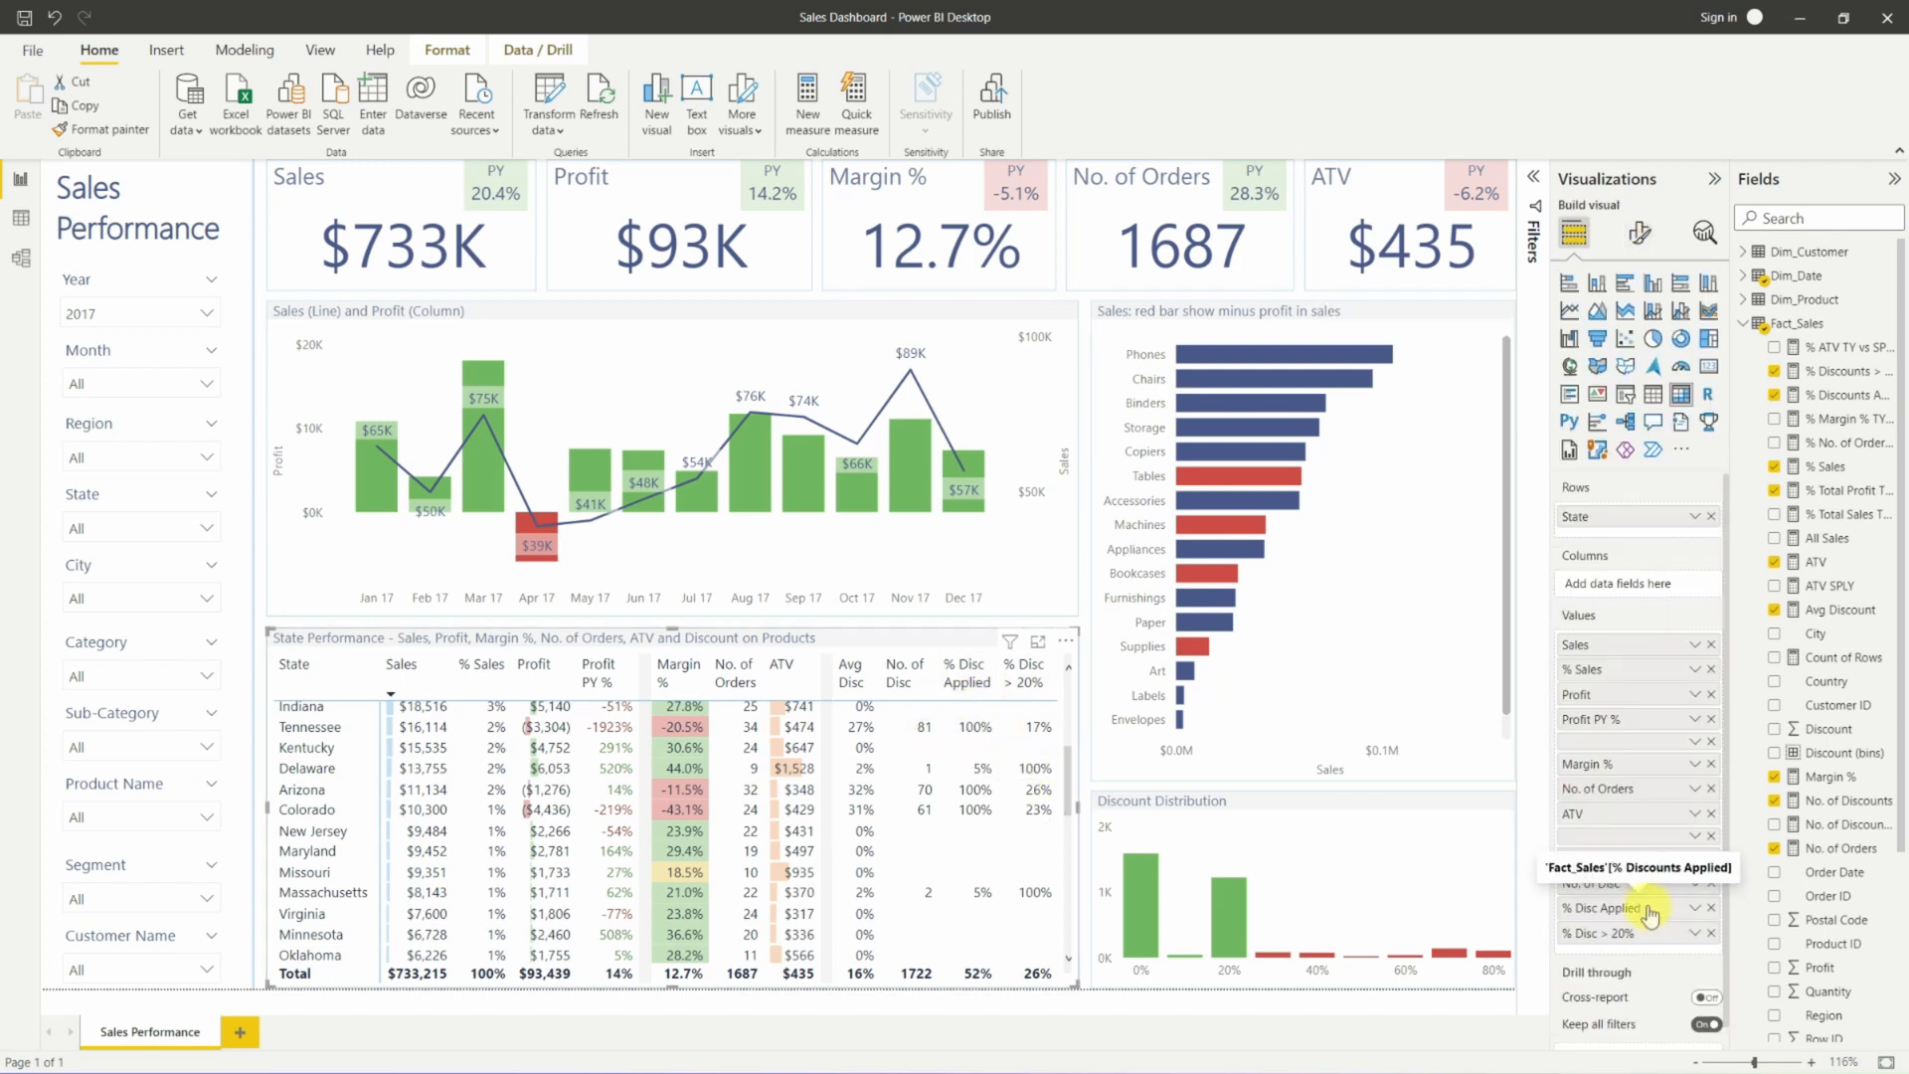
left_click_drag(1637, 905, 1630, 884)
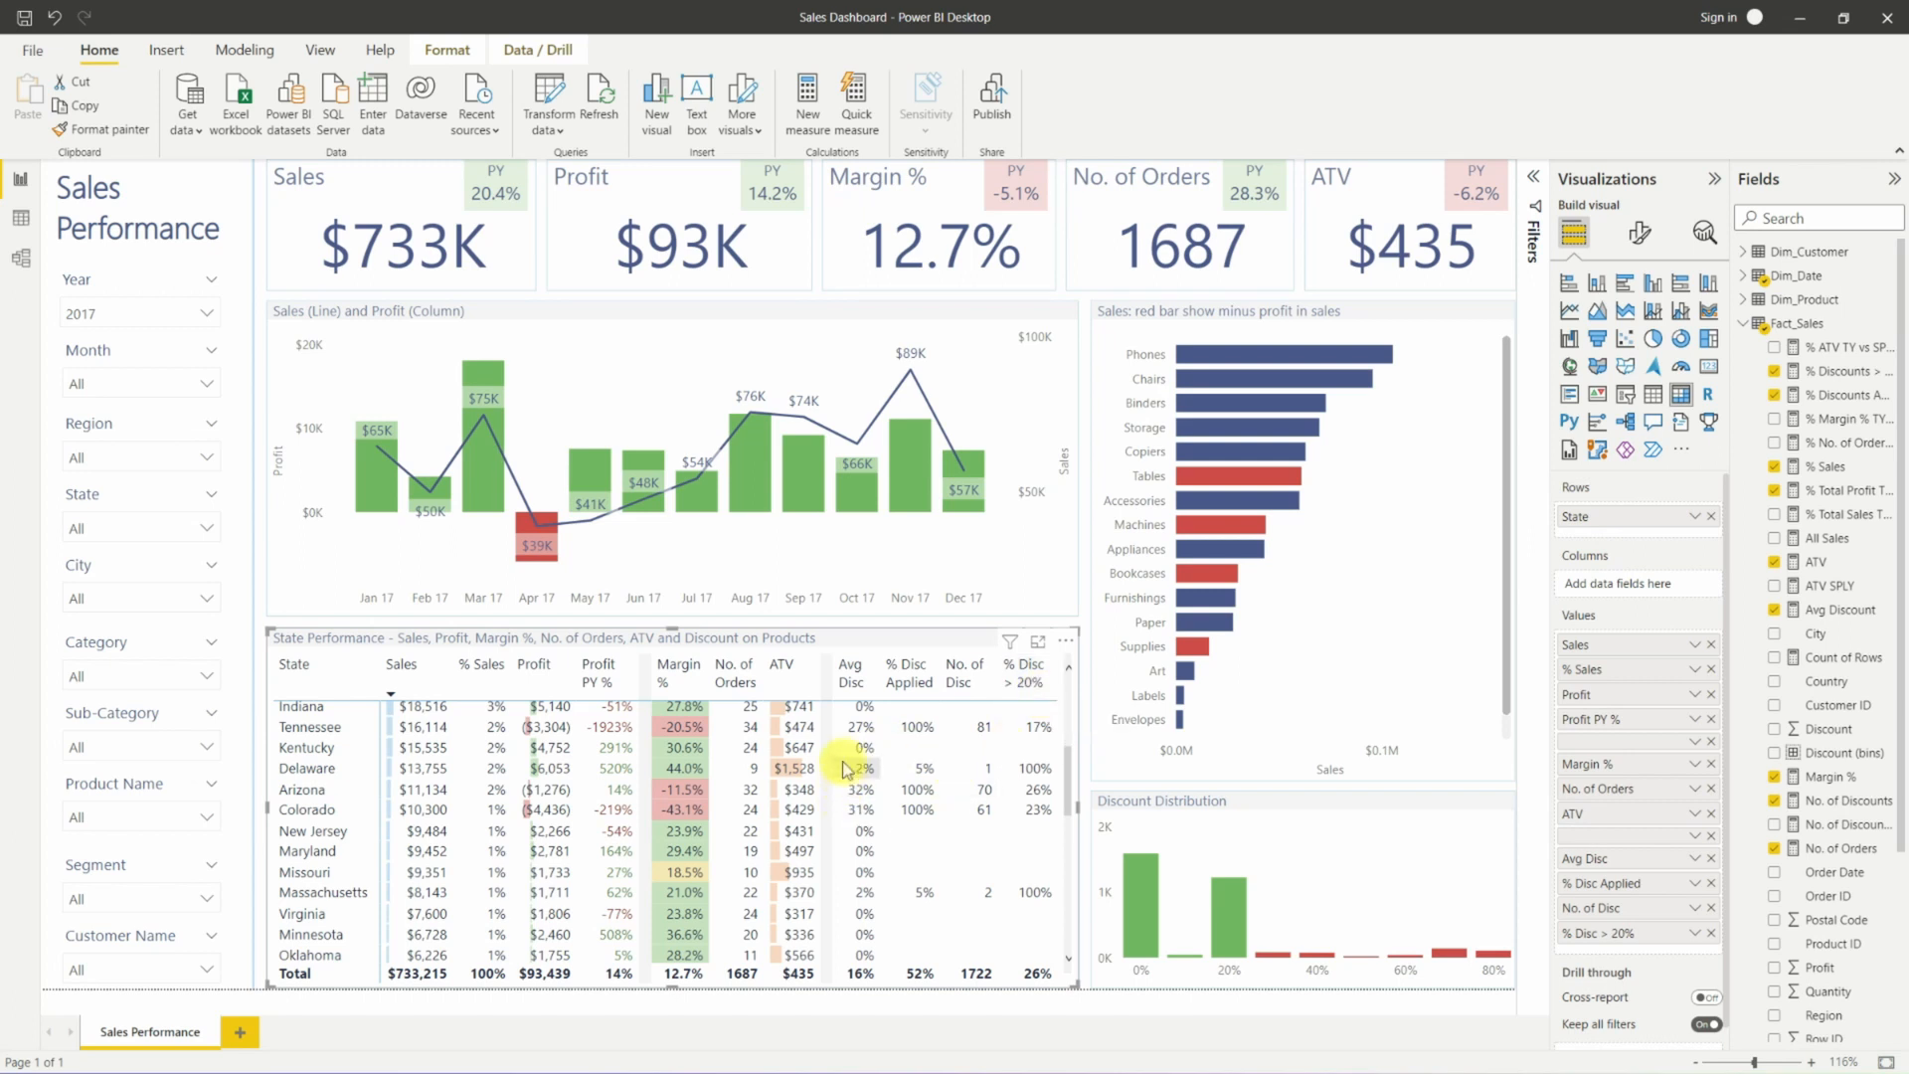
scroll(848, 781, "up", 3)
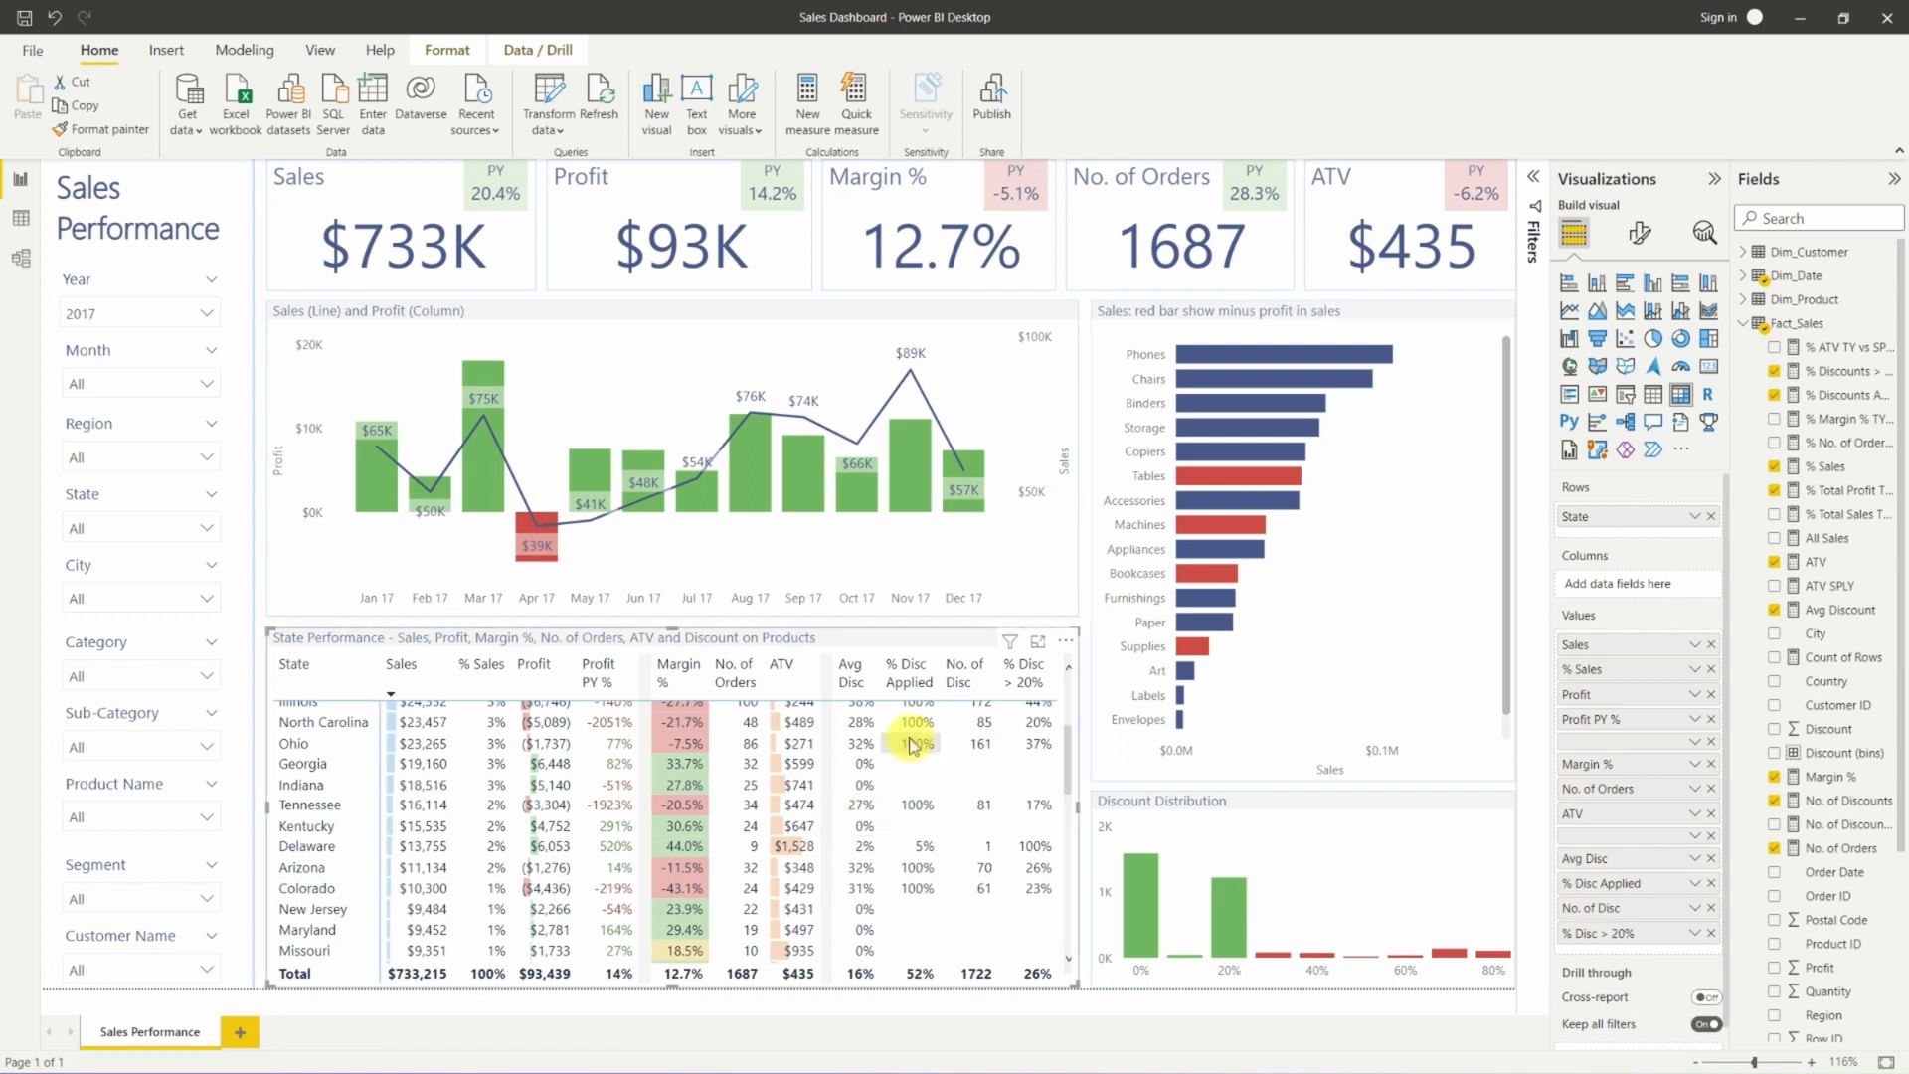
Turn on the background color for the Avg Disc series in the state table and open its conditional formatting settings.
left_click(1642, 237)
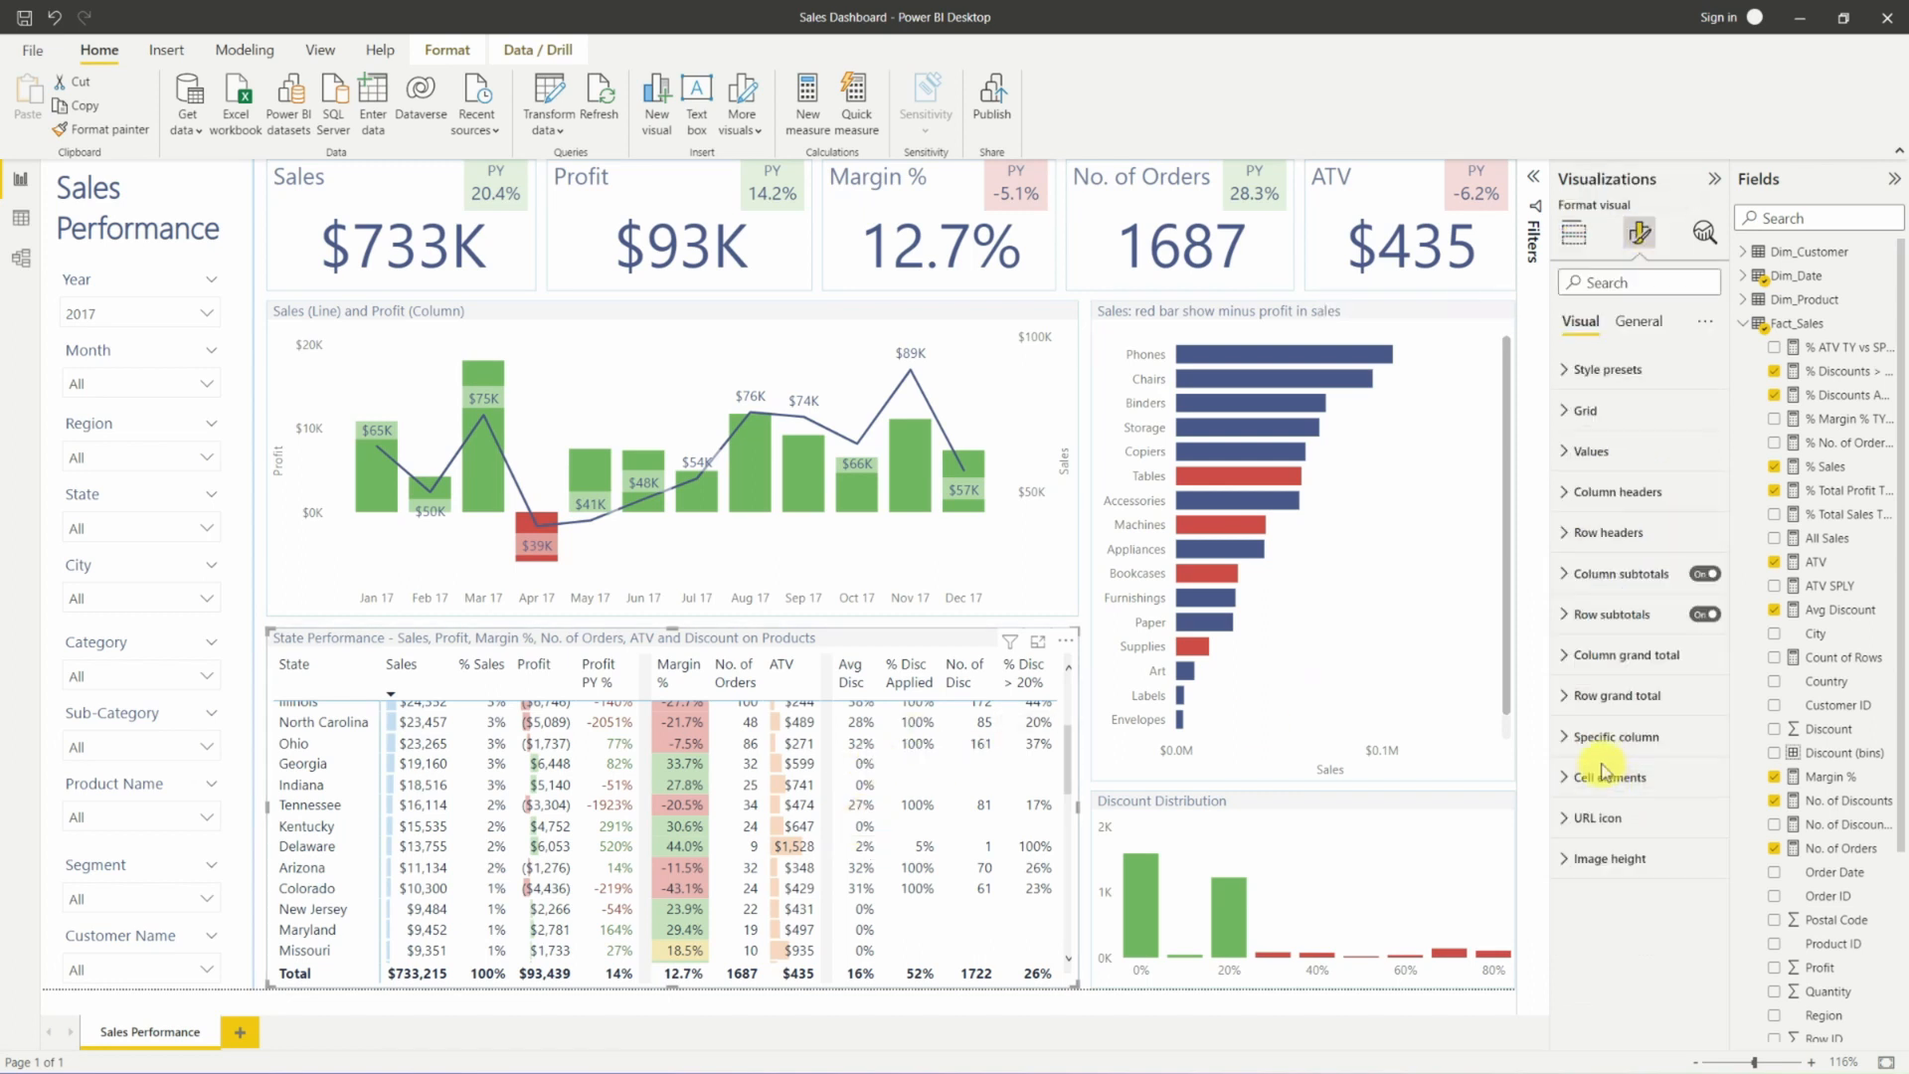
left_click(1584, 741)
left_click(1585, 738)
left_click(1583, 777)
scroll(1611, 852, "down", 2)
left_click(1623, 636)
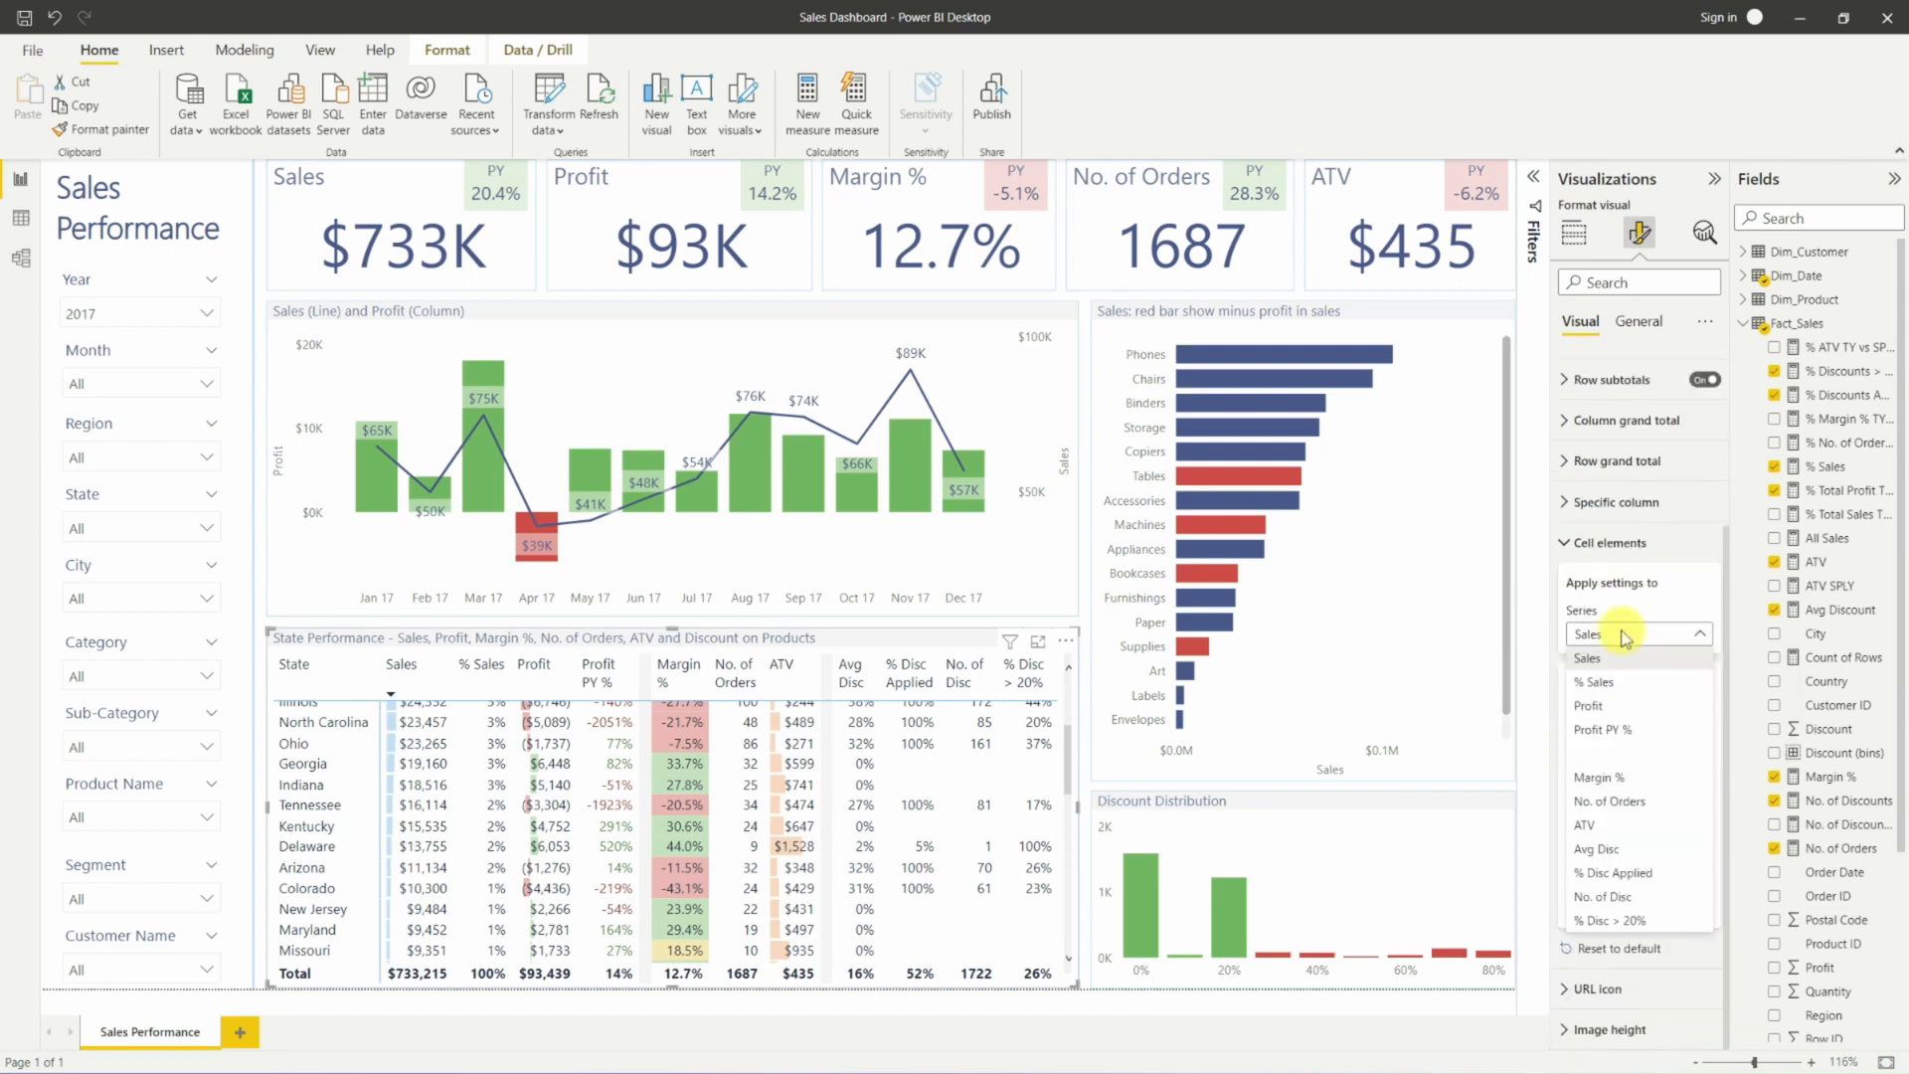
left_click(1630, 851)
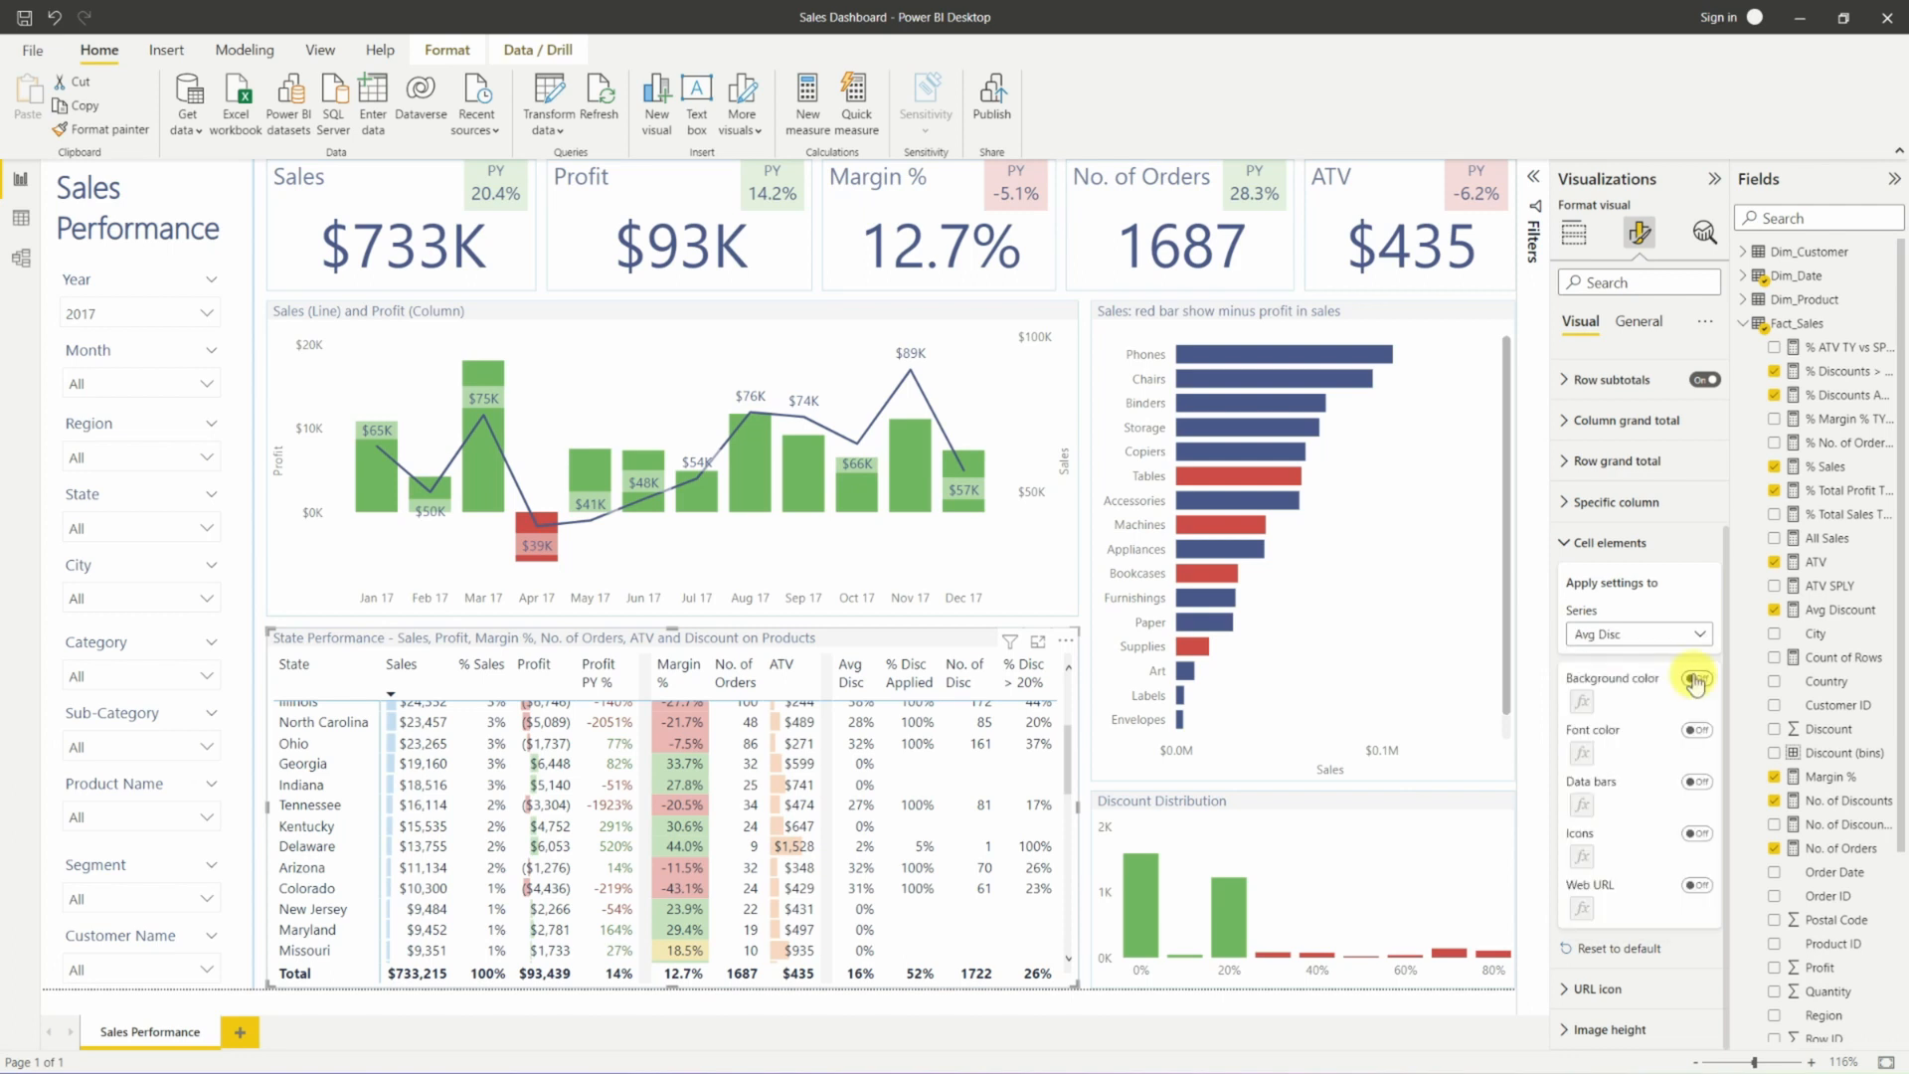
left_click(1696, 680)
left_click(1581, 700)
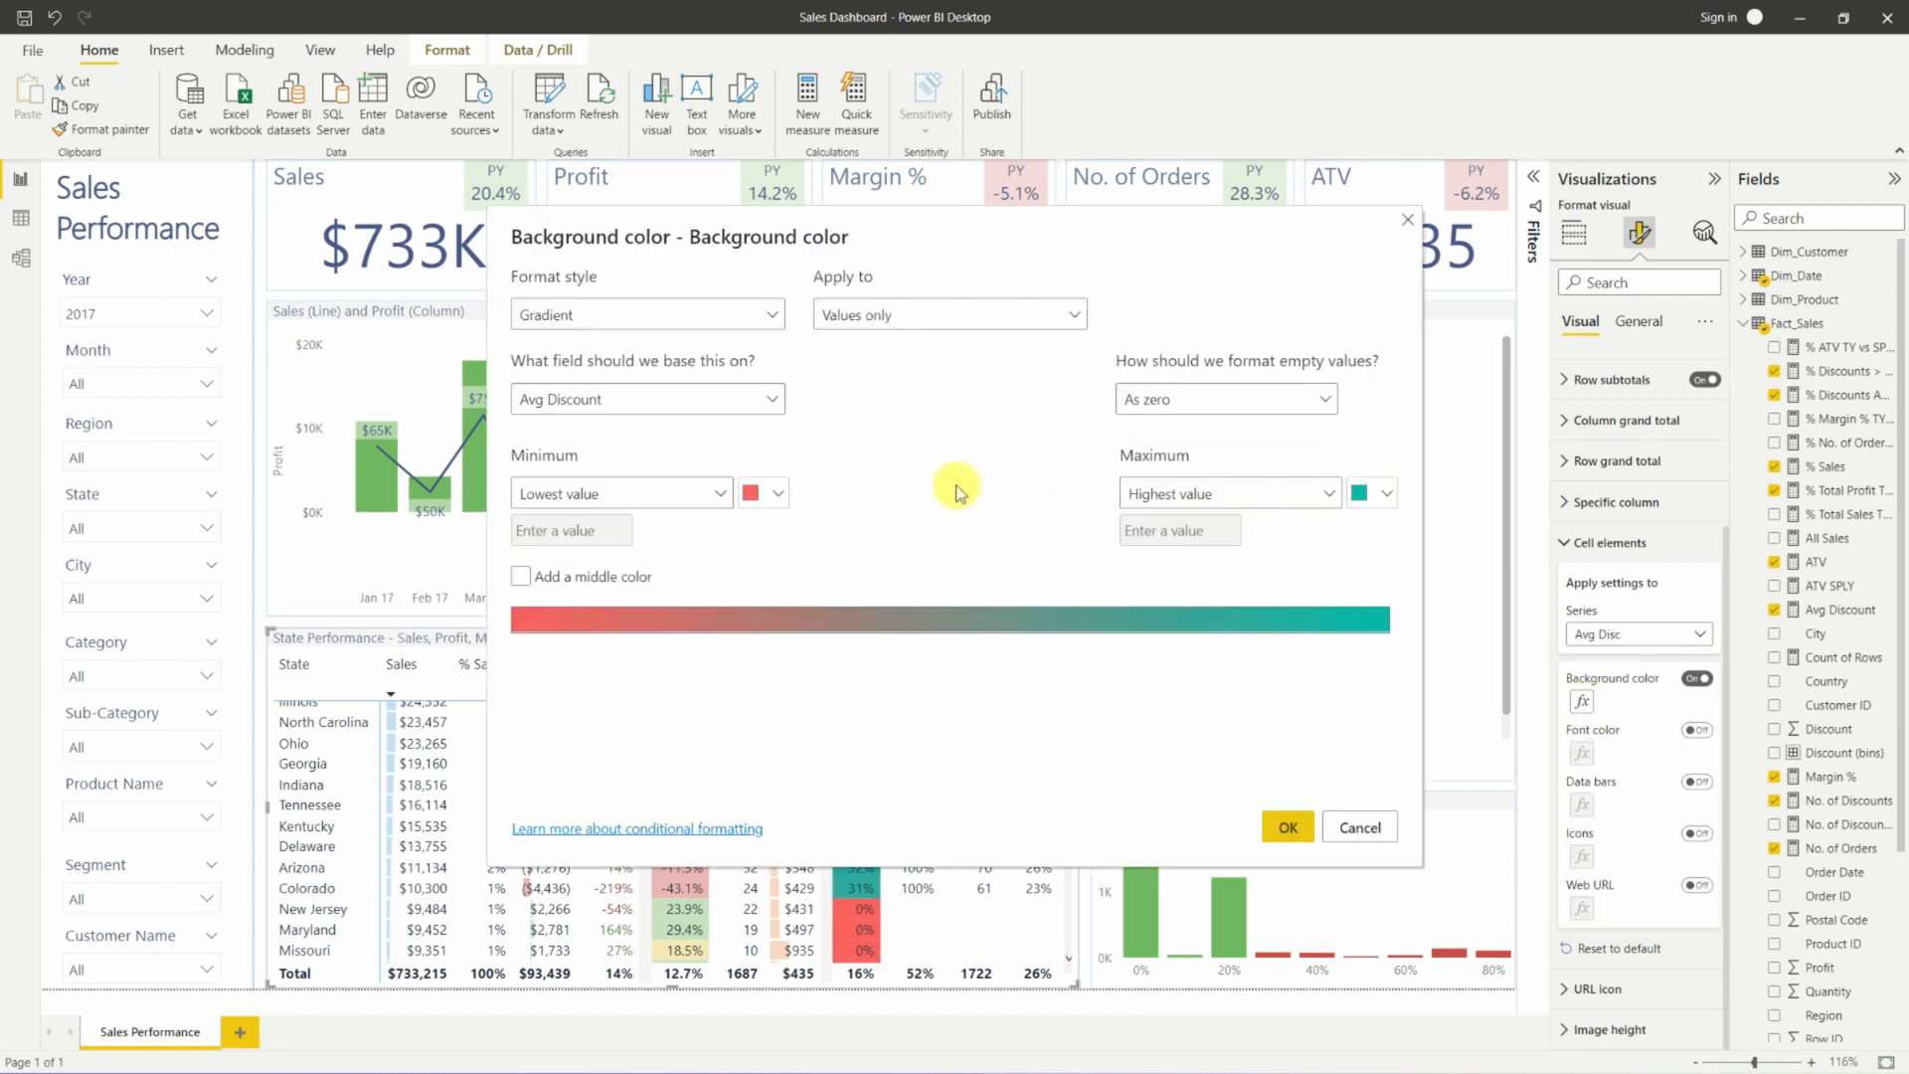
Switch the Avg Disc background to the Rules style with two rules, both using Number as the lower-bound unit.
left_click(586, 313)
left_click(567, 368)
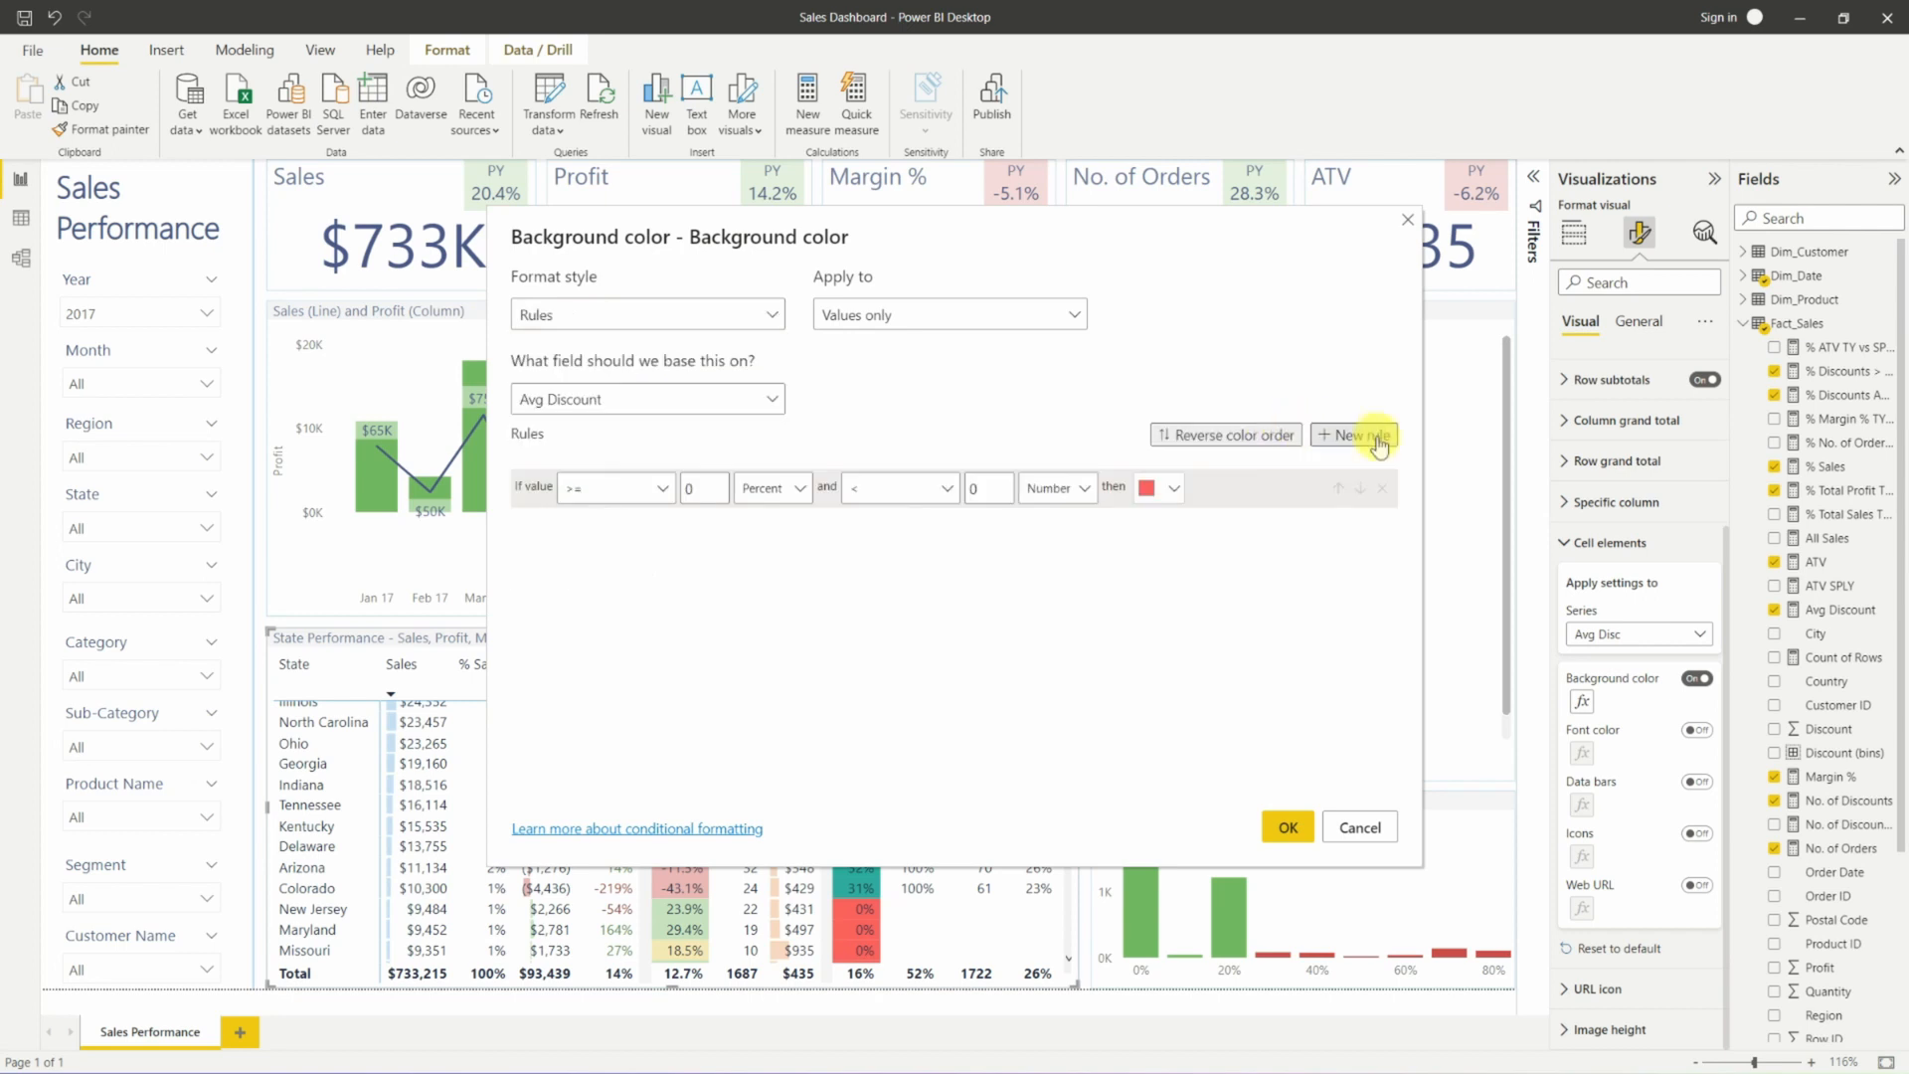
left_click(1362, 434)
left_click(772, 487)
left_click(761, 521)
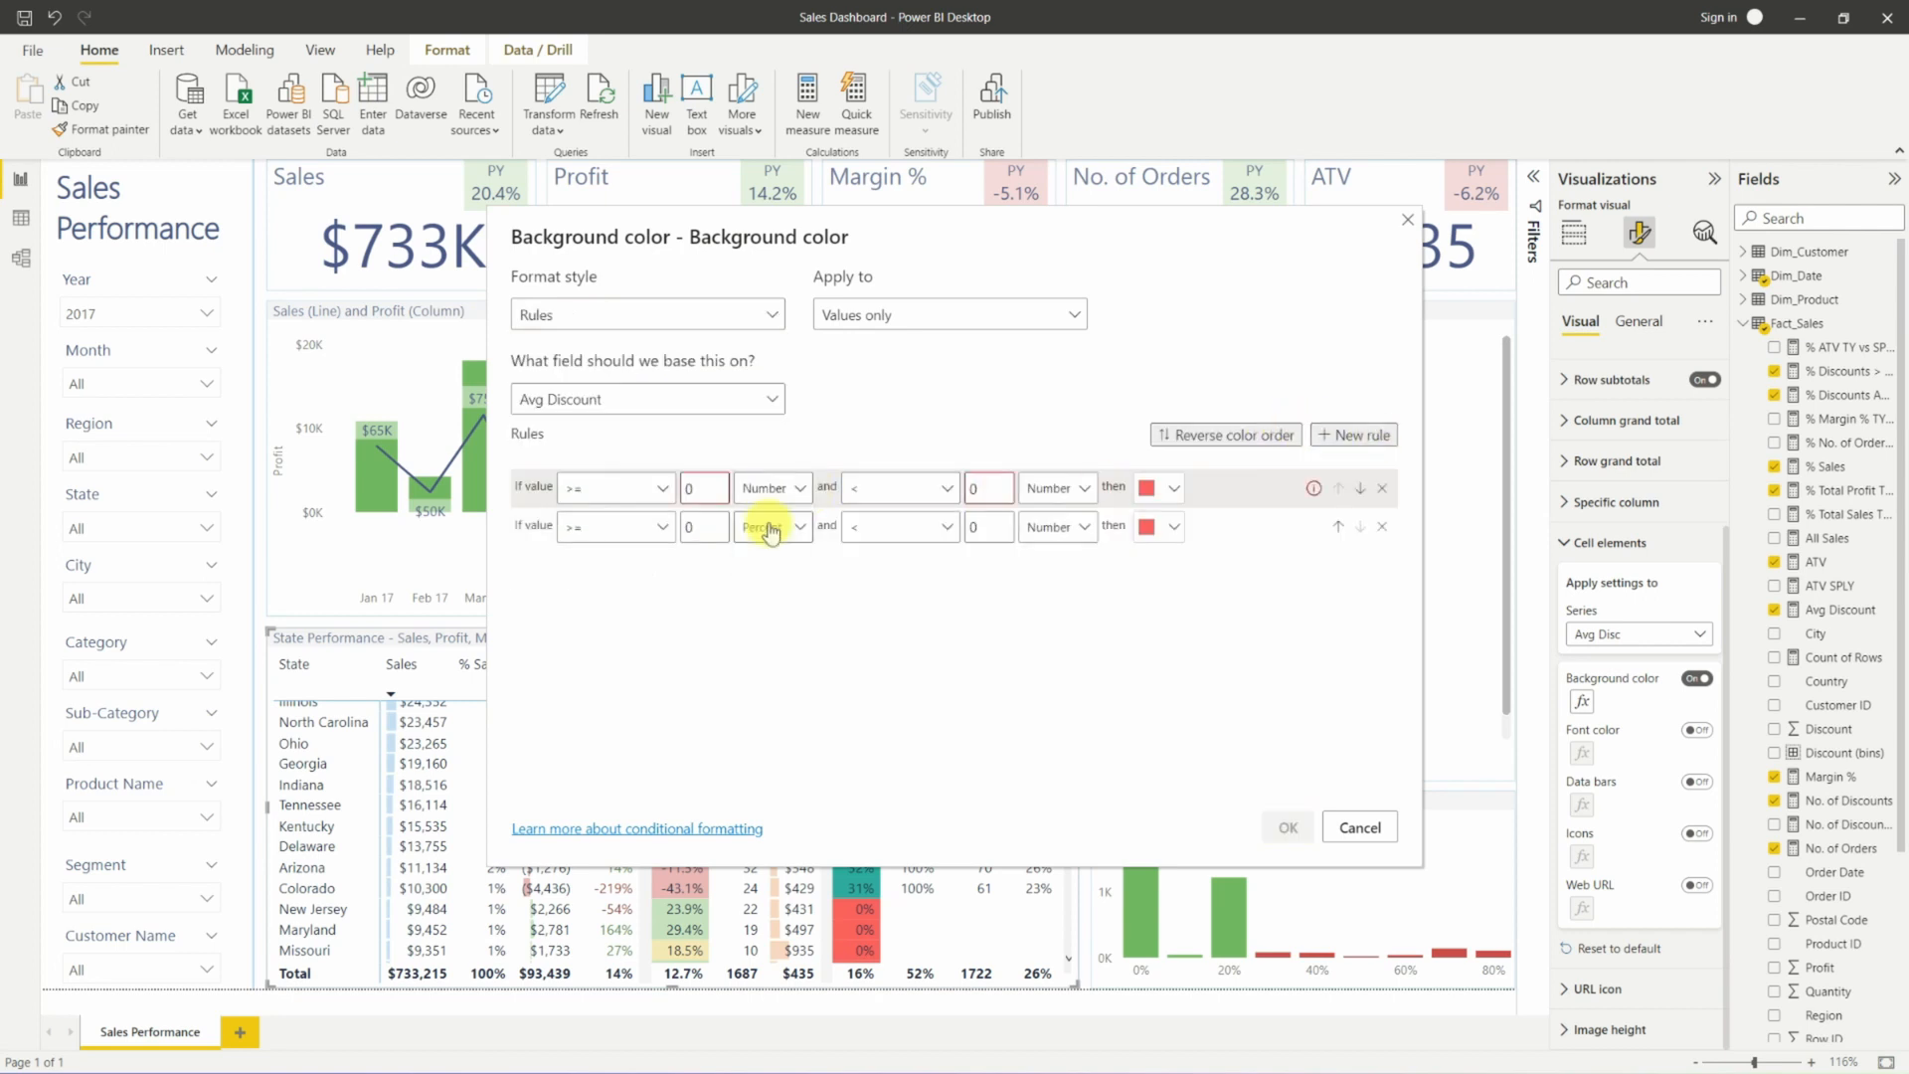
left_click(767, 527)
left_click(763, 560)
Make the first Avg Disc rule start at Min and the second one end at Max.
double_click(702, 488)
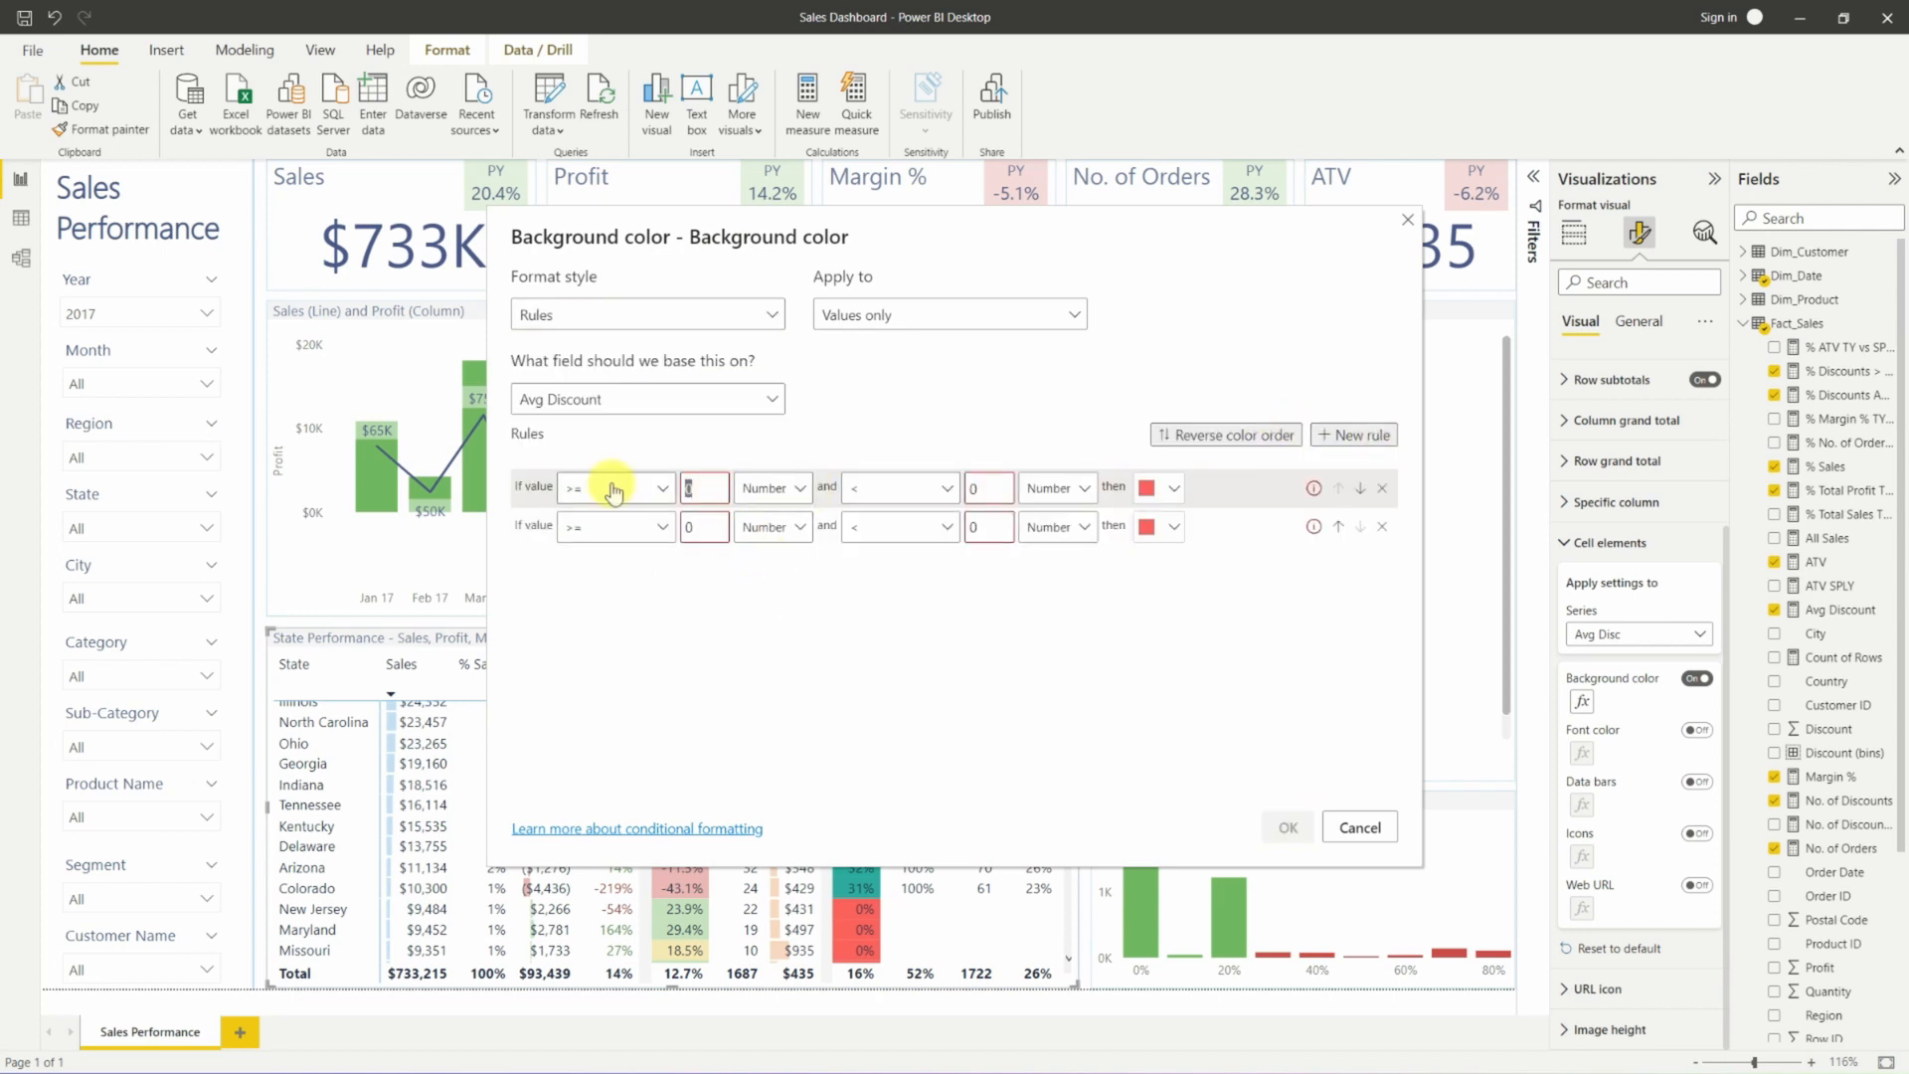
key("BackSpace")
left_click(986, 527)
key("BackSpace")
Color the first Avg Disc rule light red and the second light green, and apply the background rules.
left_click(1156, 490)
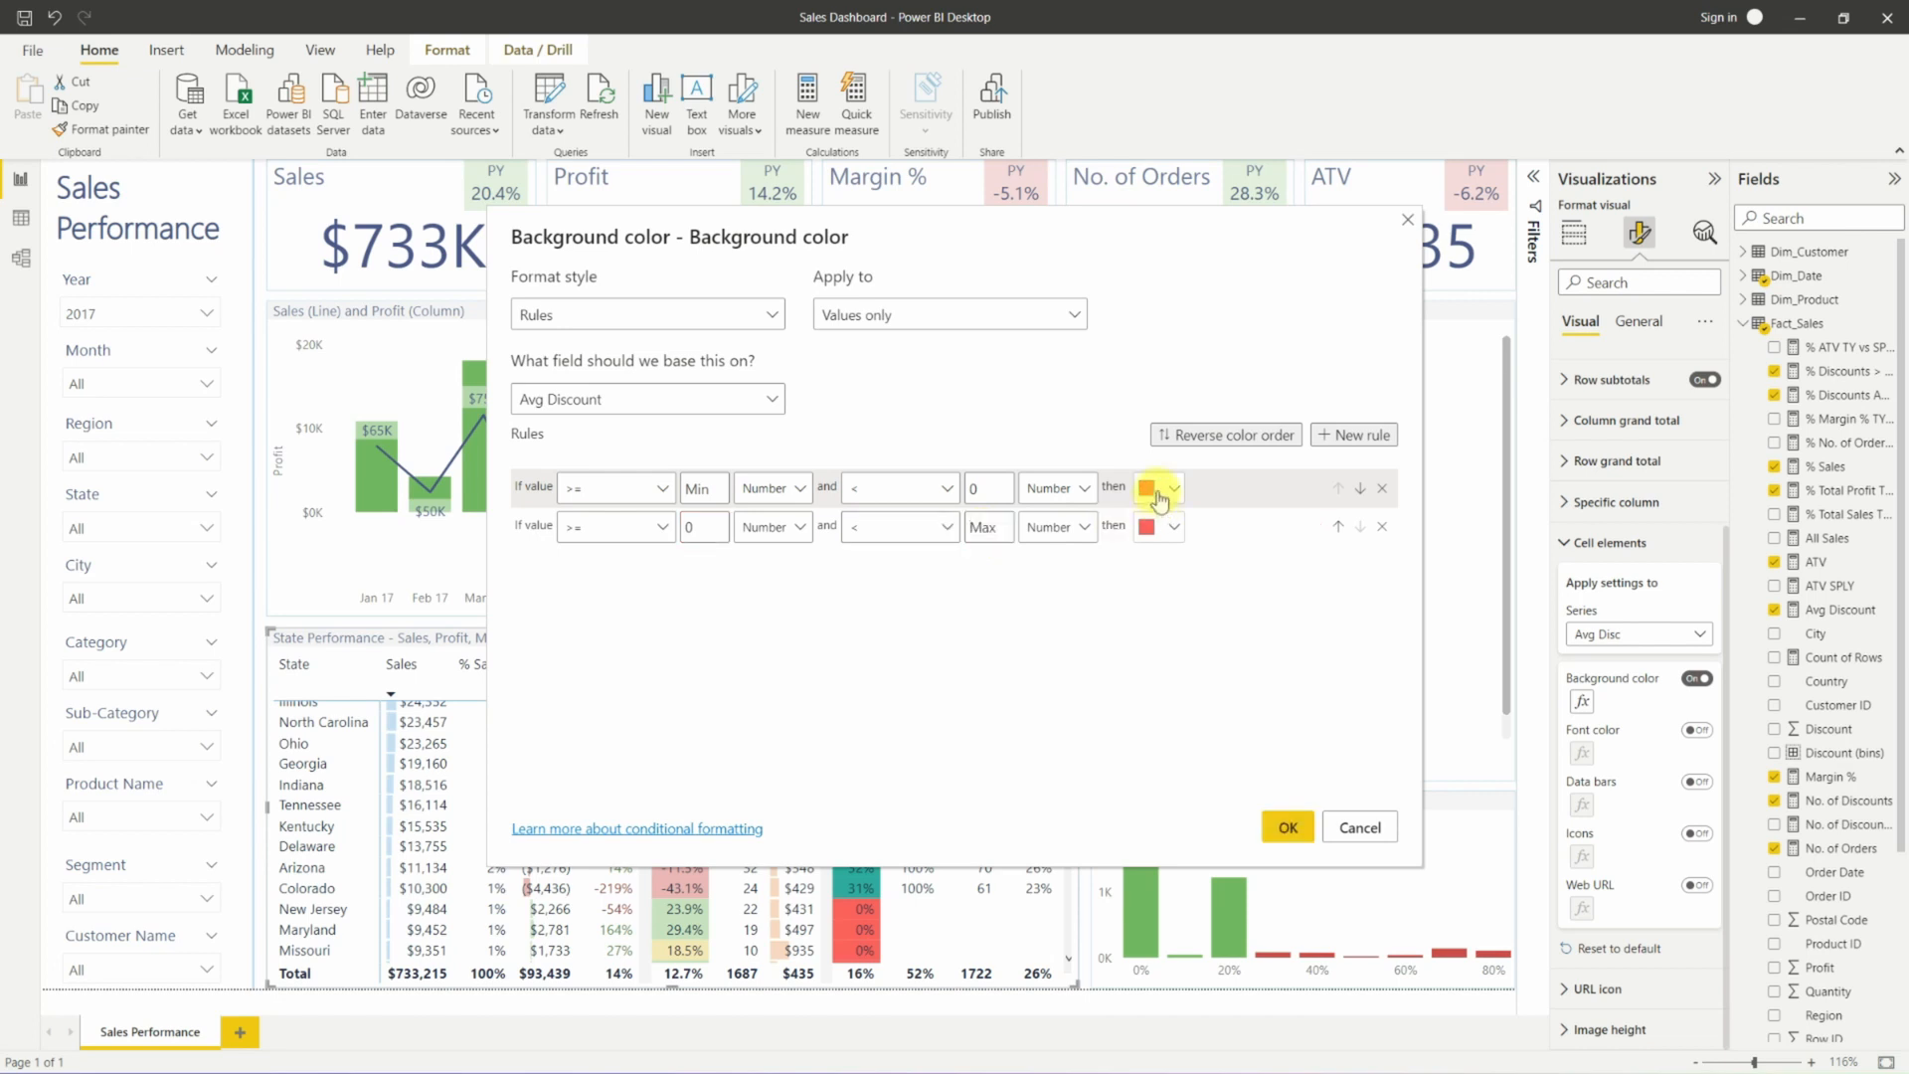
left_click(1173, 571)
left_click(1178, 532)
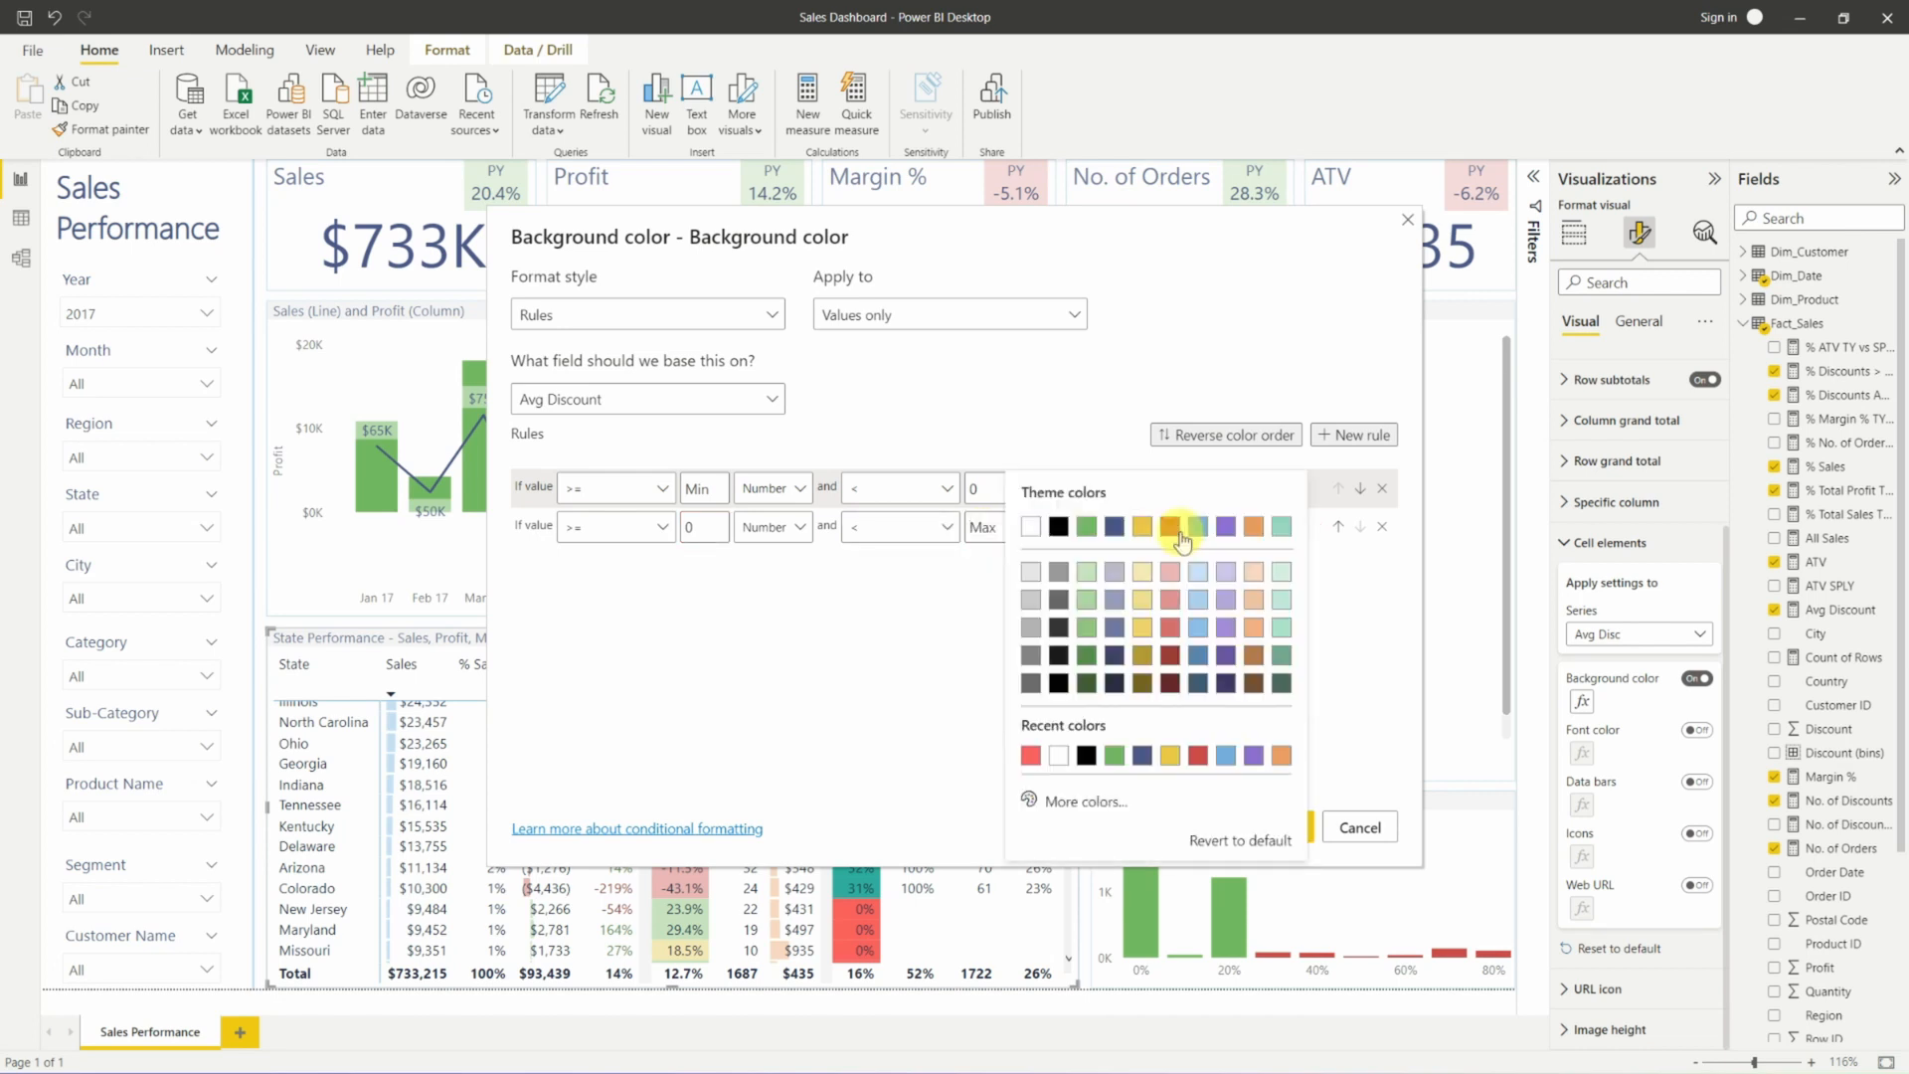
left_click(1088, 572)
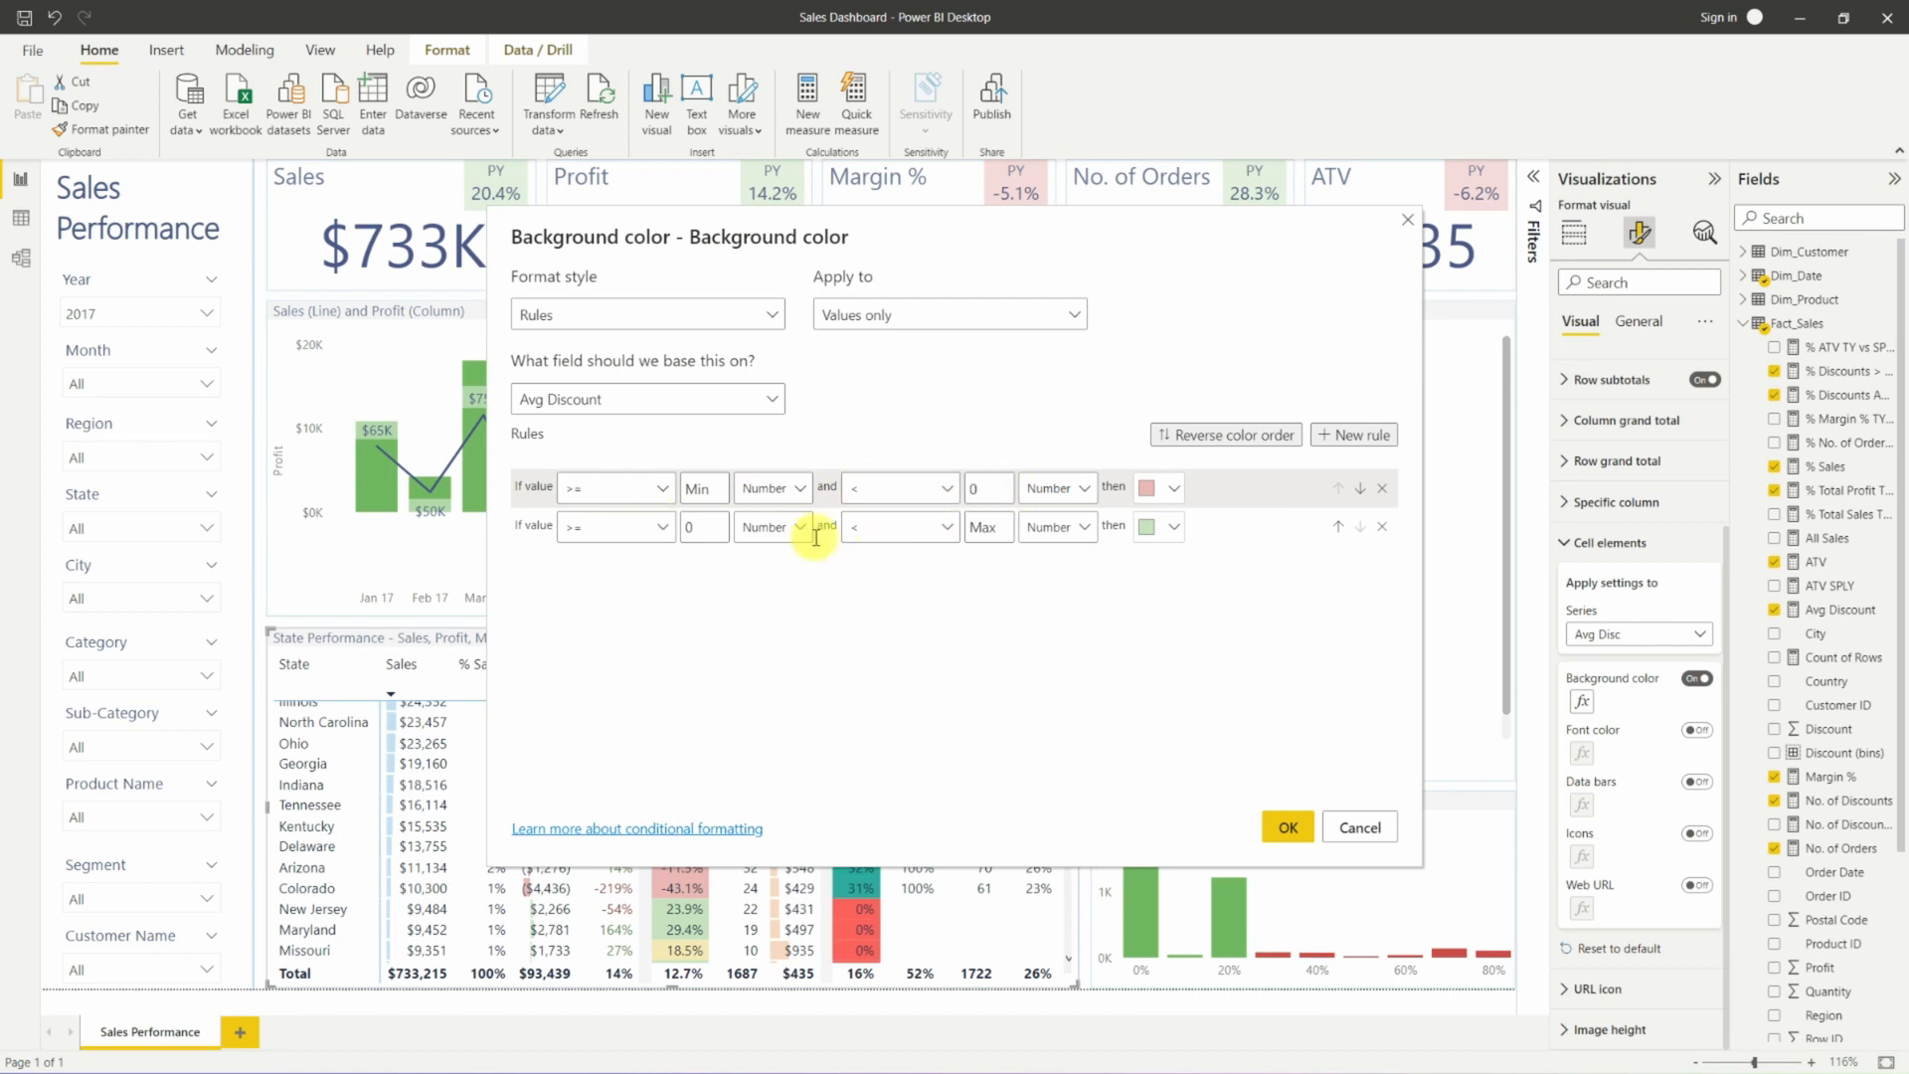
left_click(1289, 827)
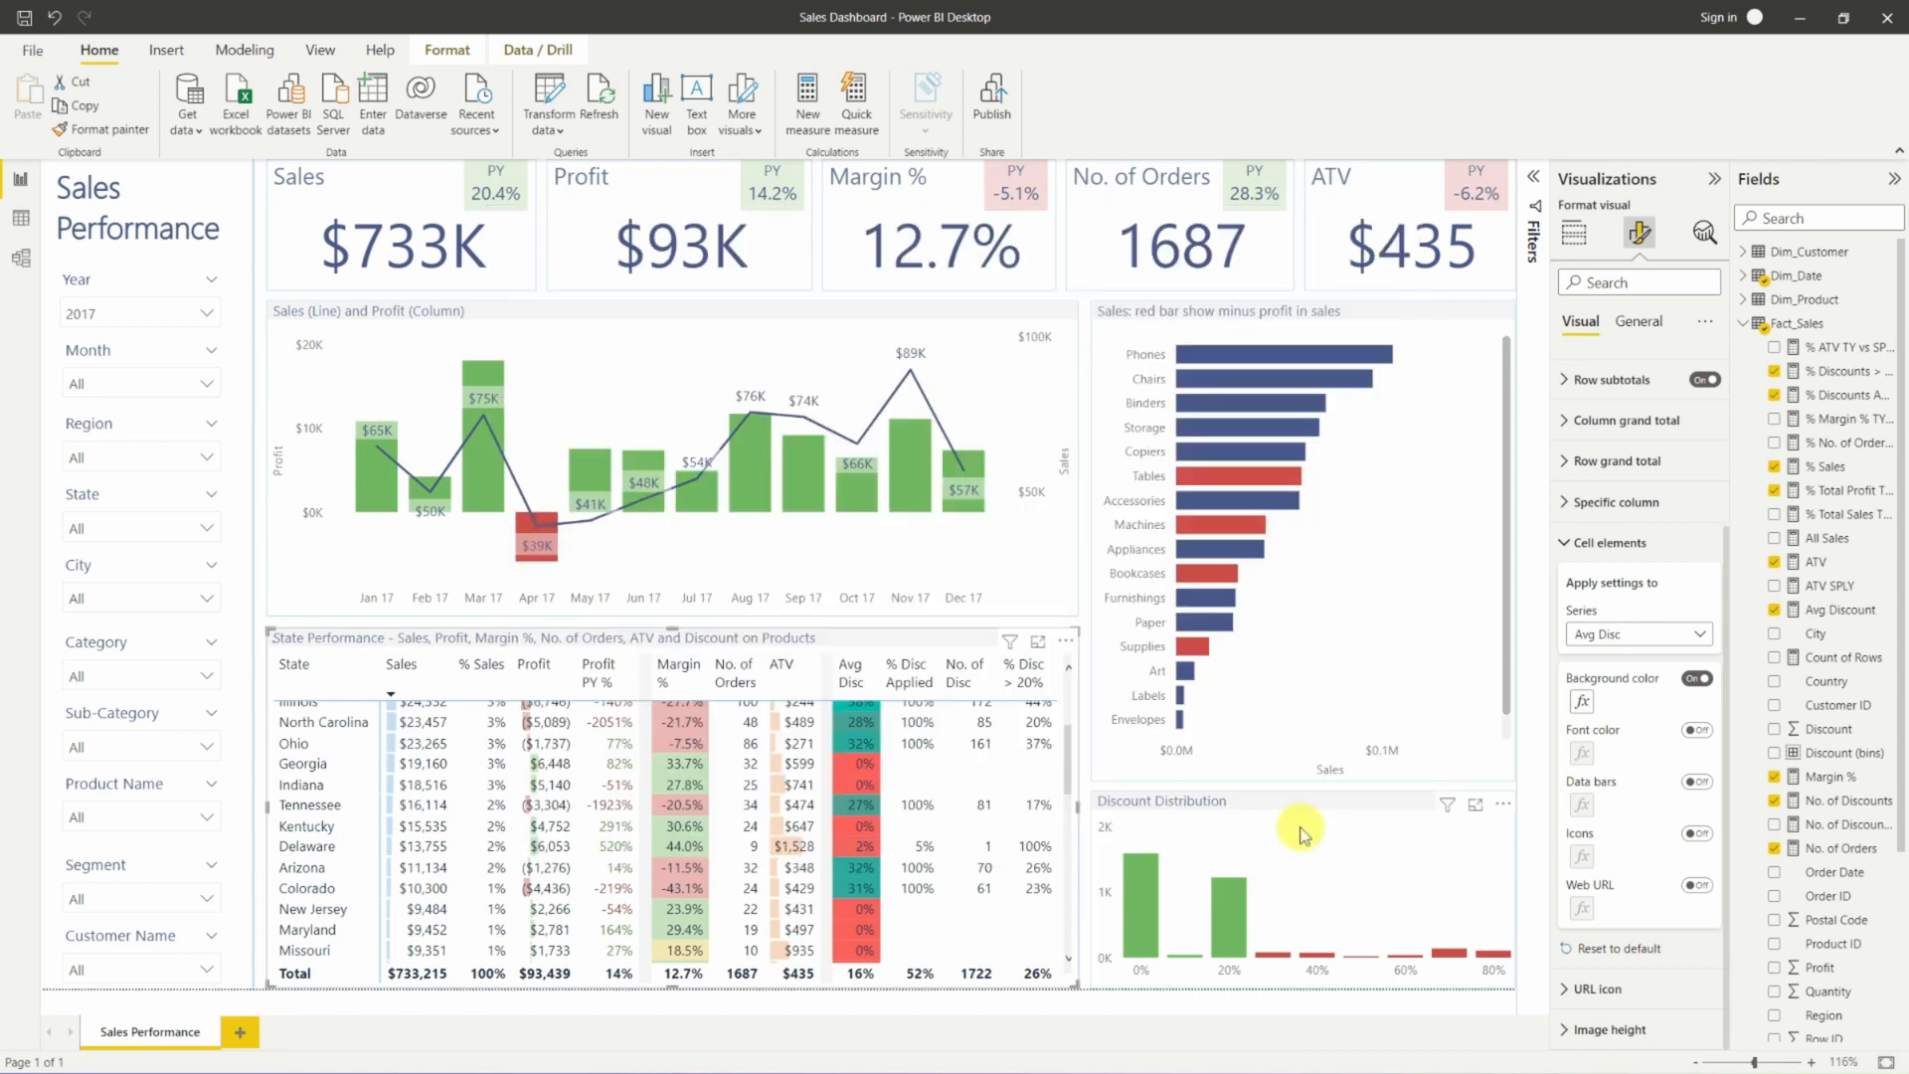
Reverse the color order of the Avg Disc background rules and set both the first rule's upper bound and the second's lower bound to 0.20.
left_click(1582, 703)
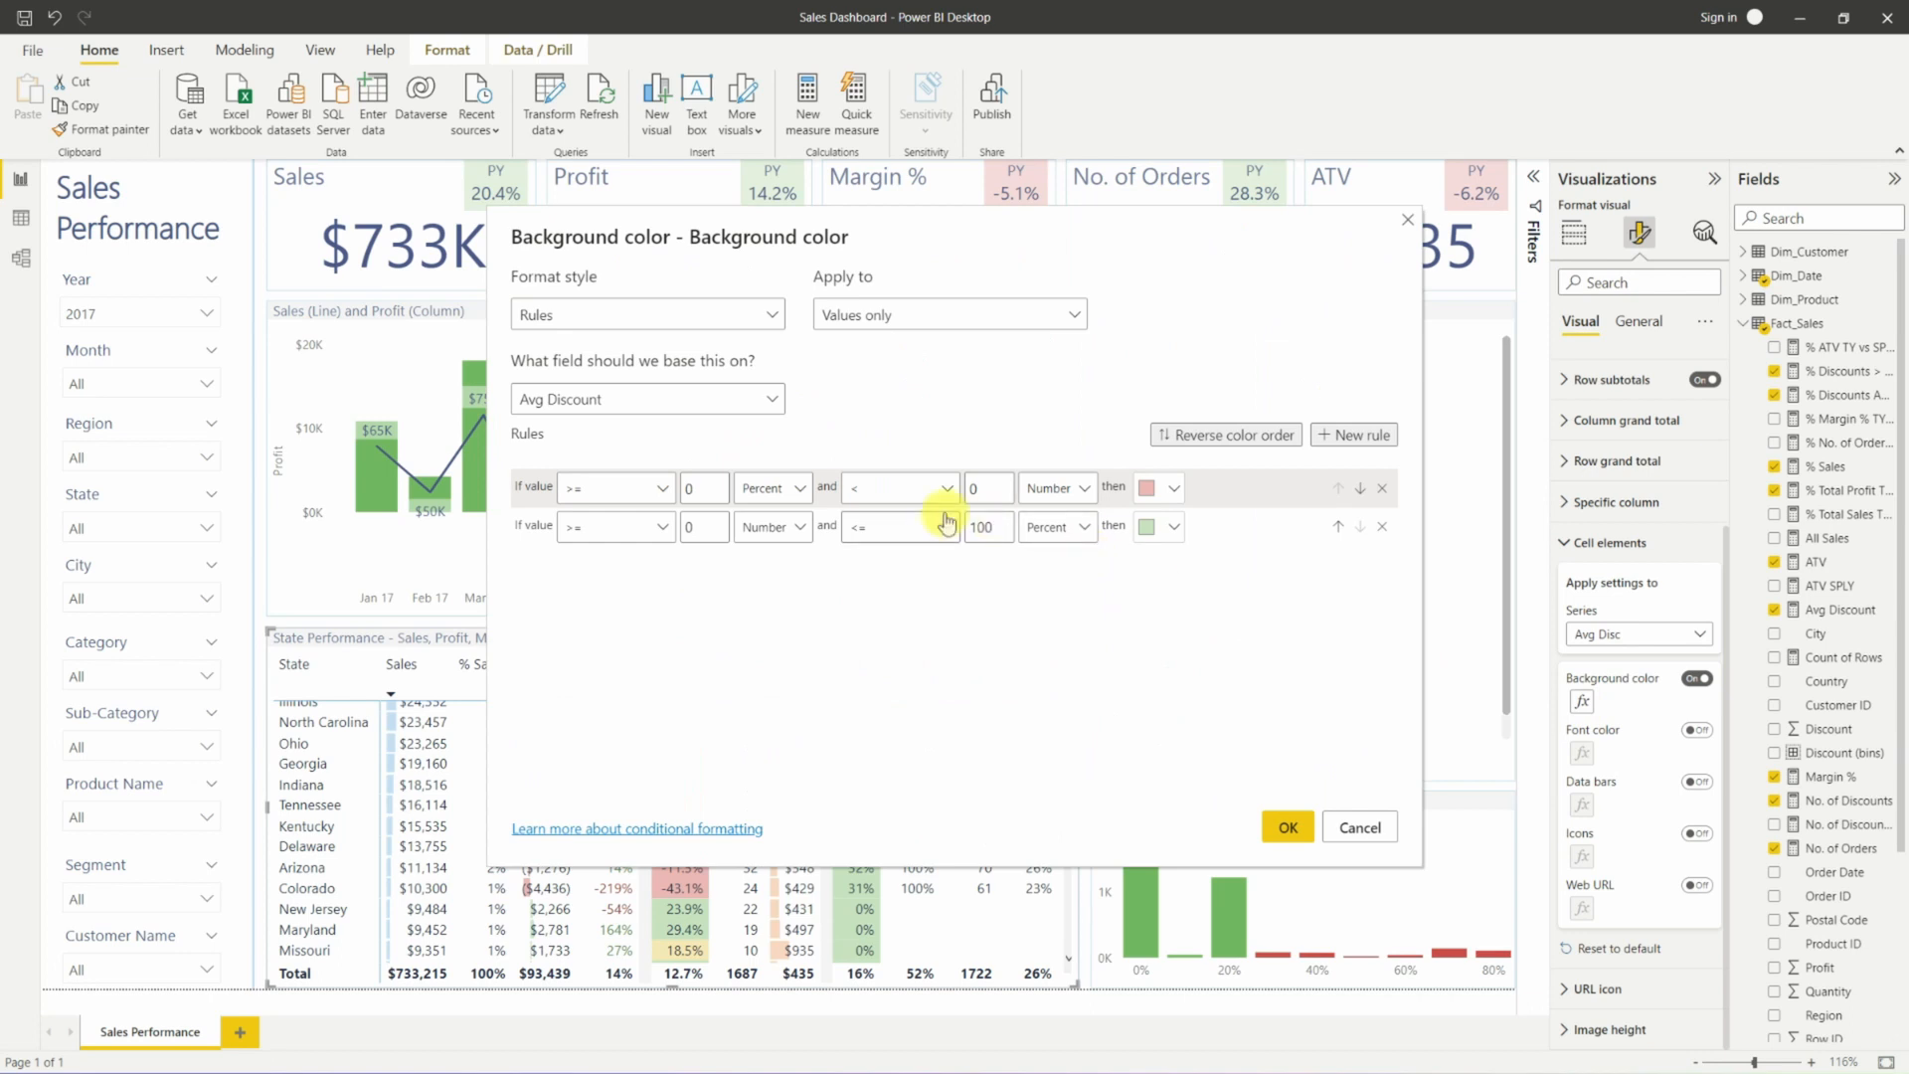
left_click(705, 526)
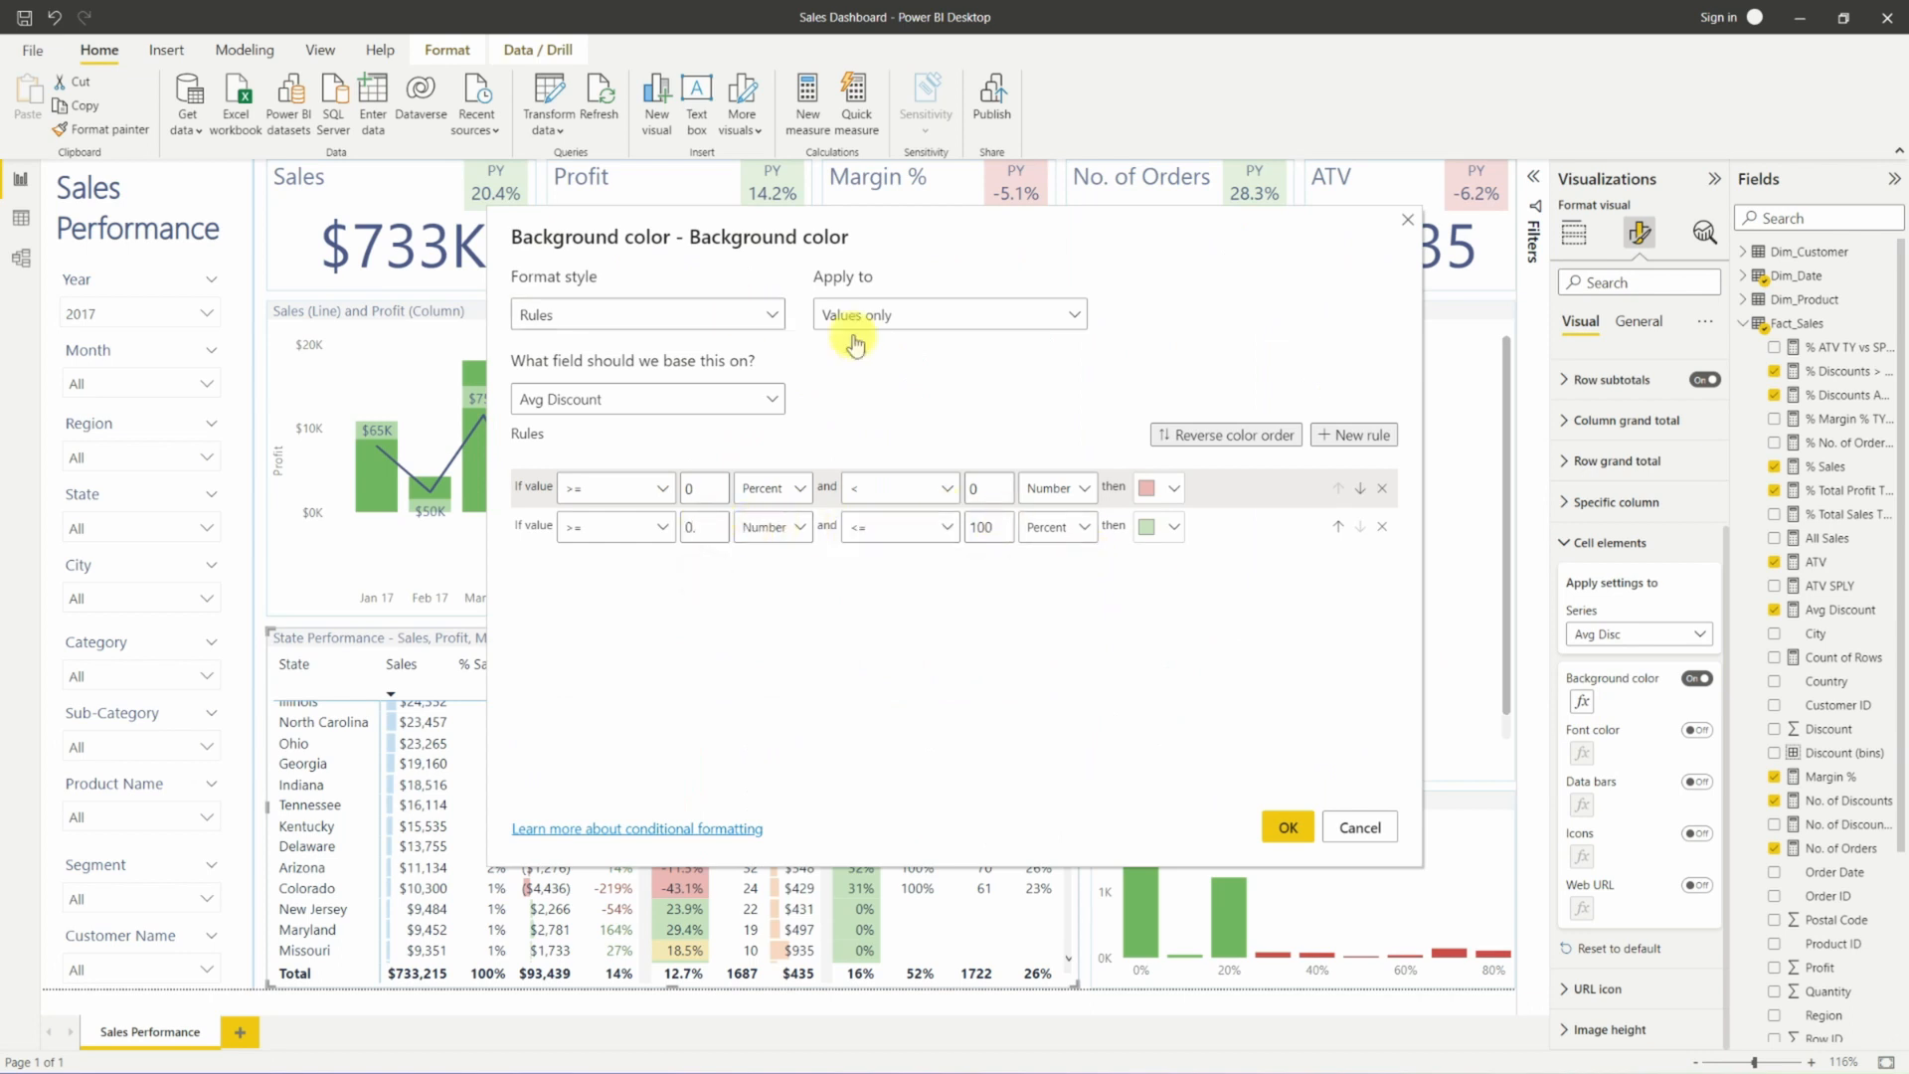
left_click(1220, 445)
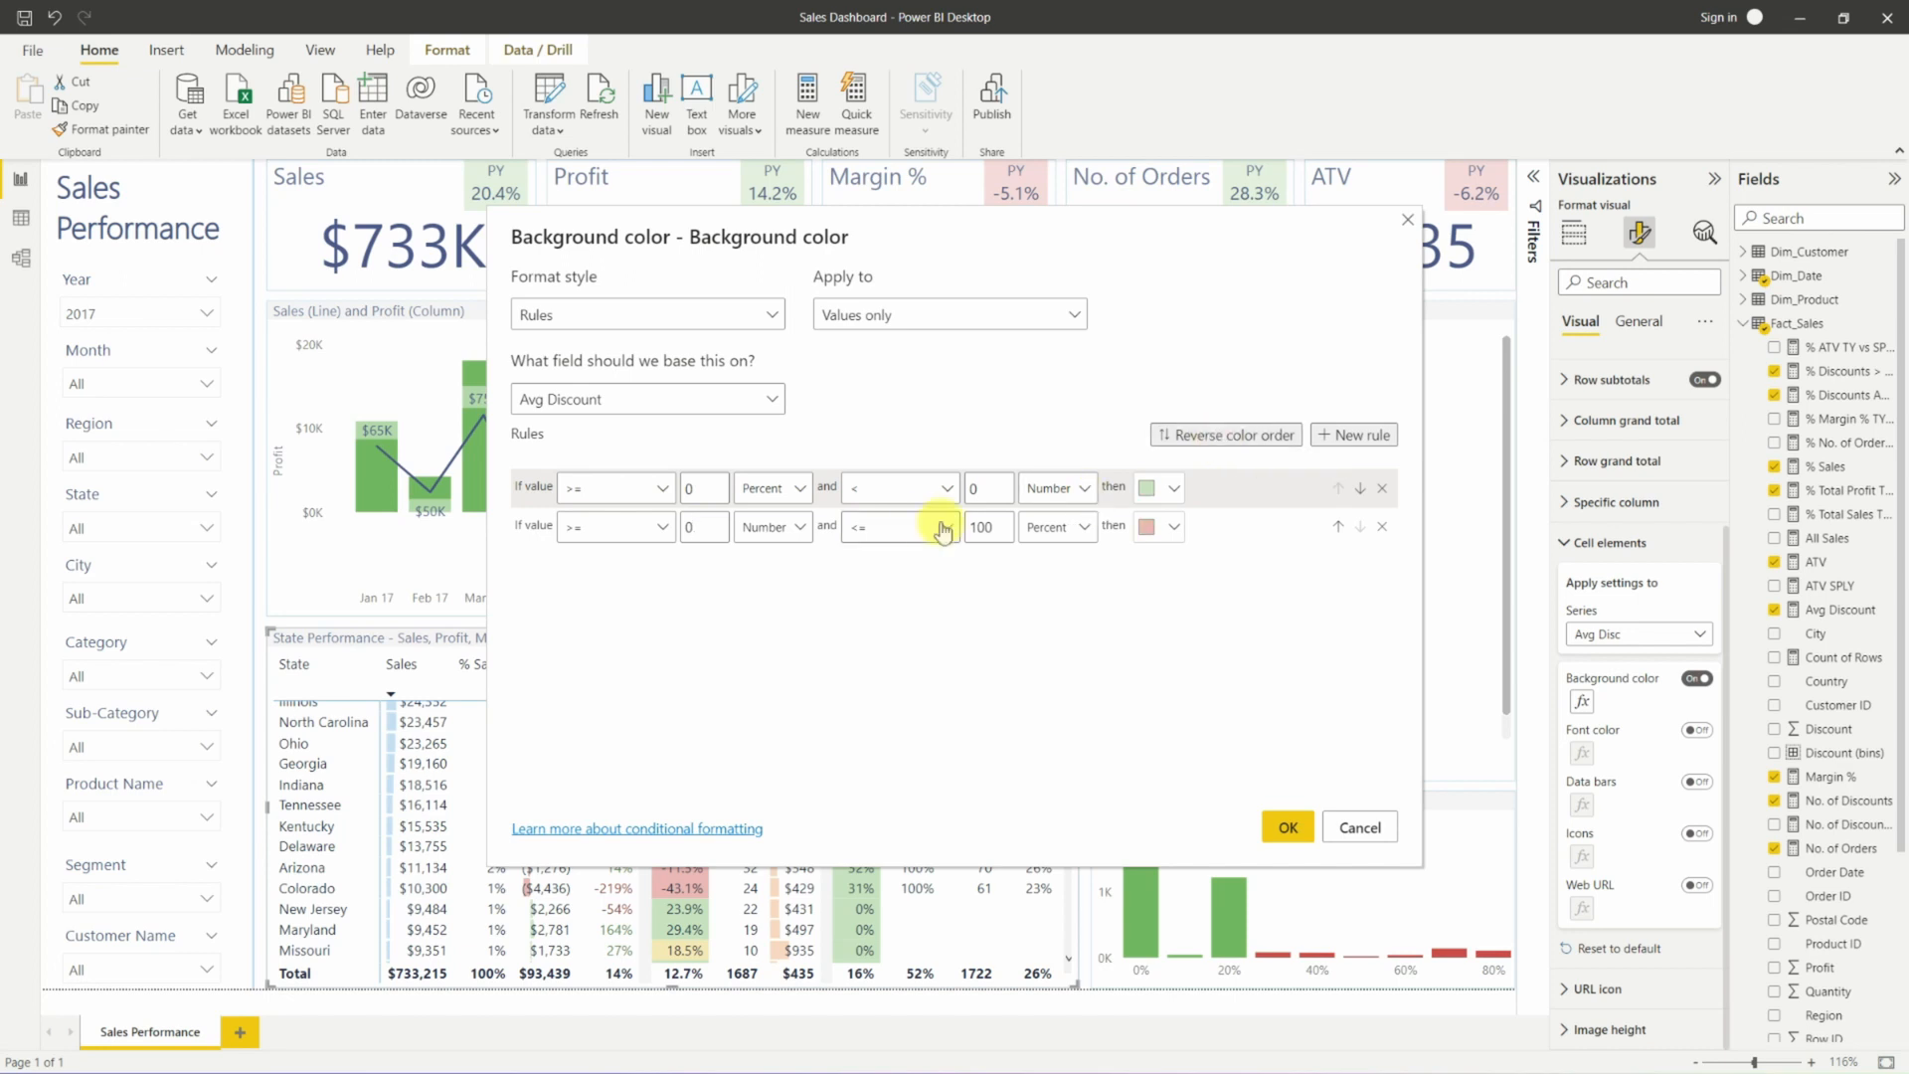
left_click(709, 523)
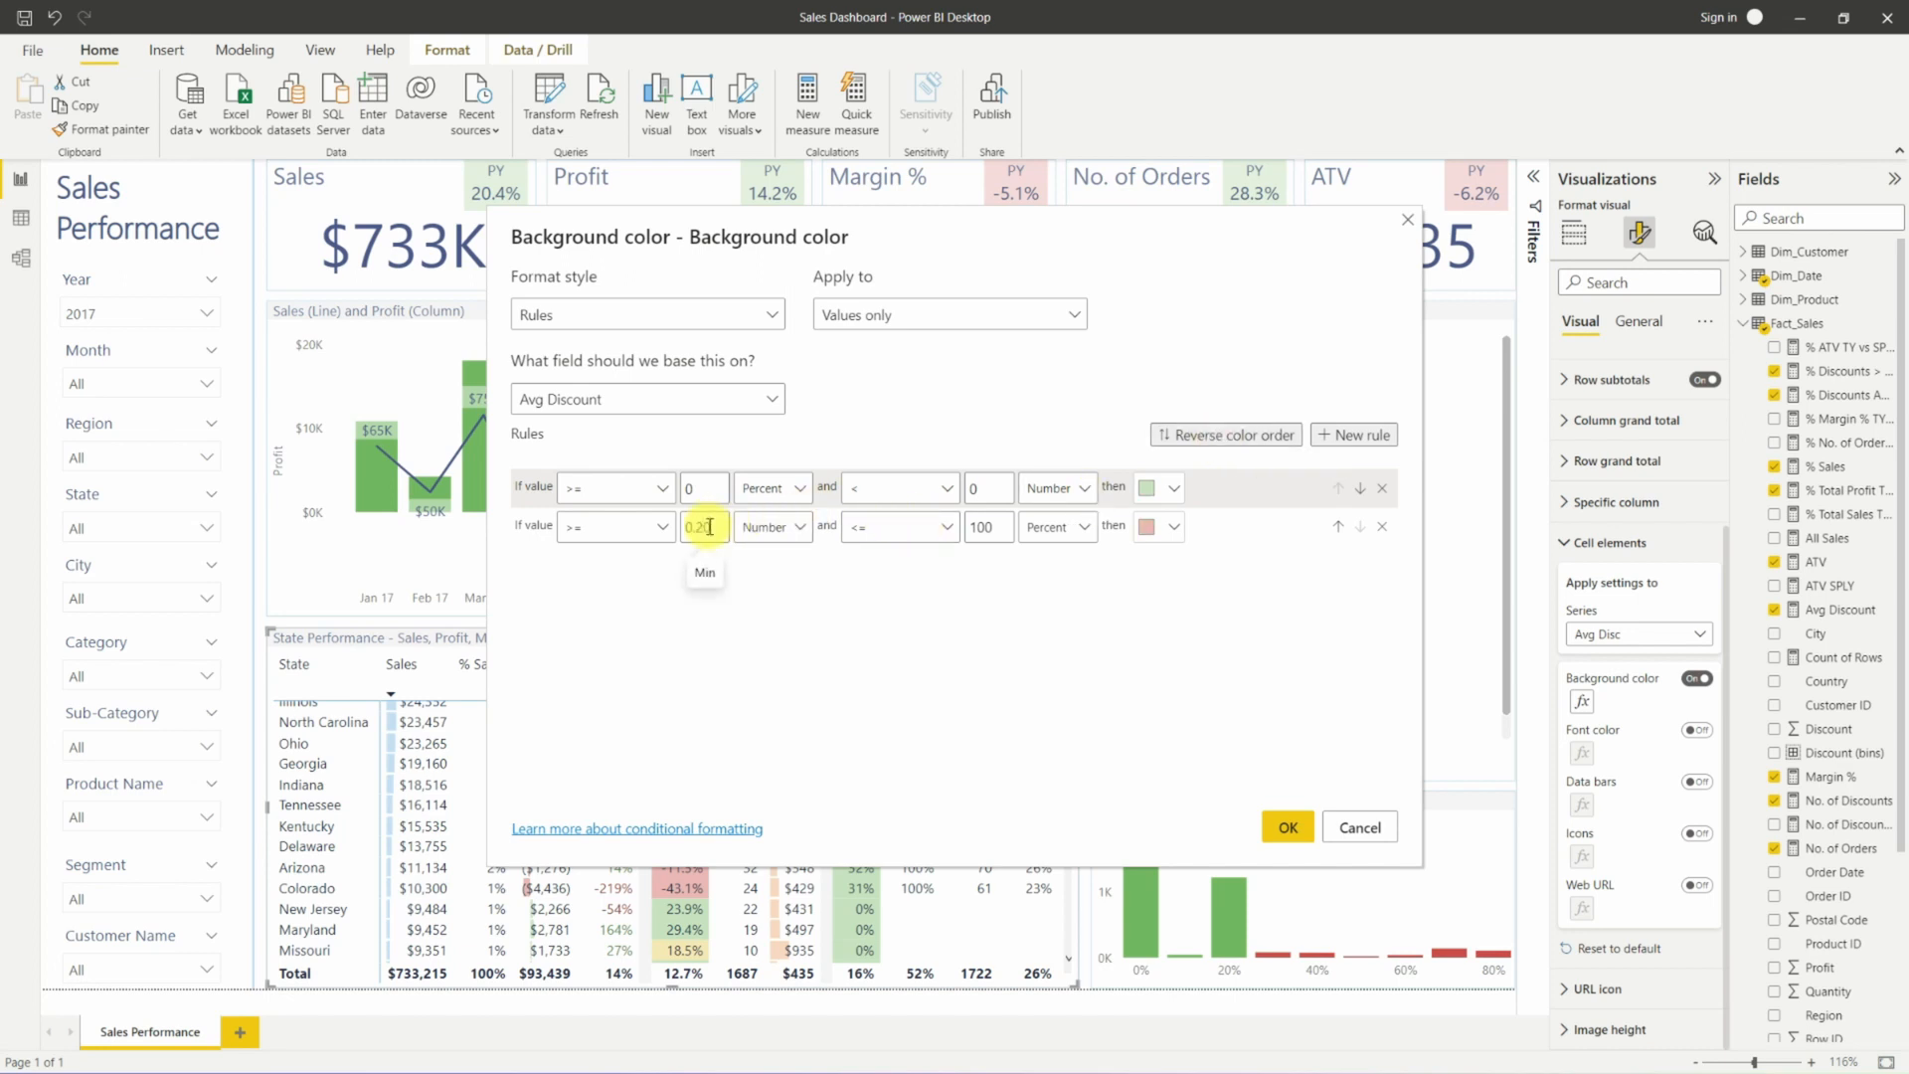
type(".20")
left_click(990, 488)
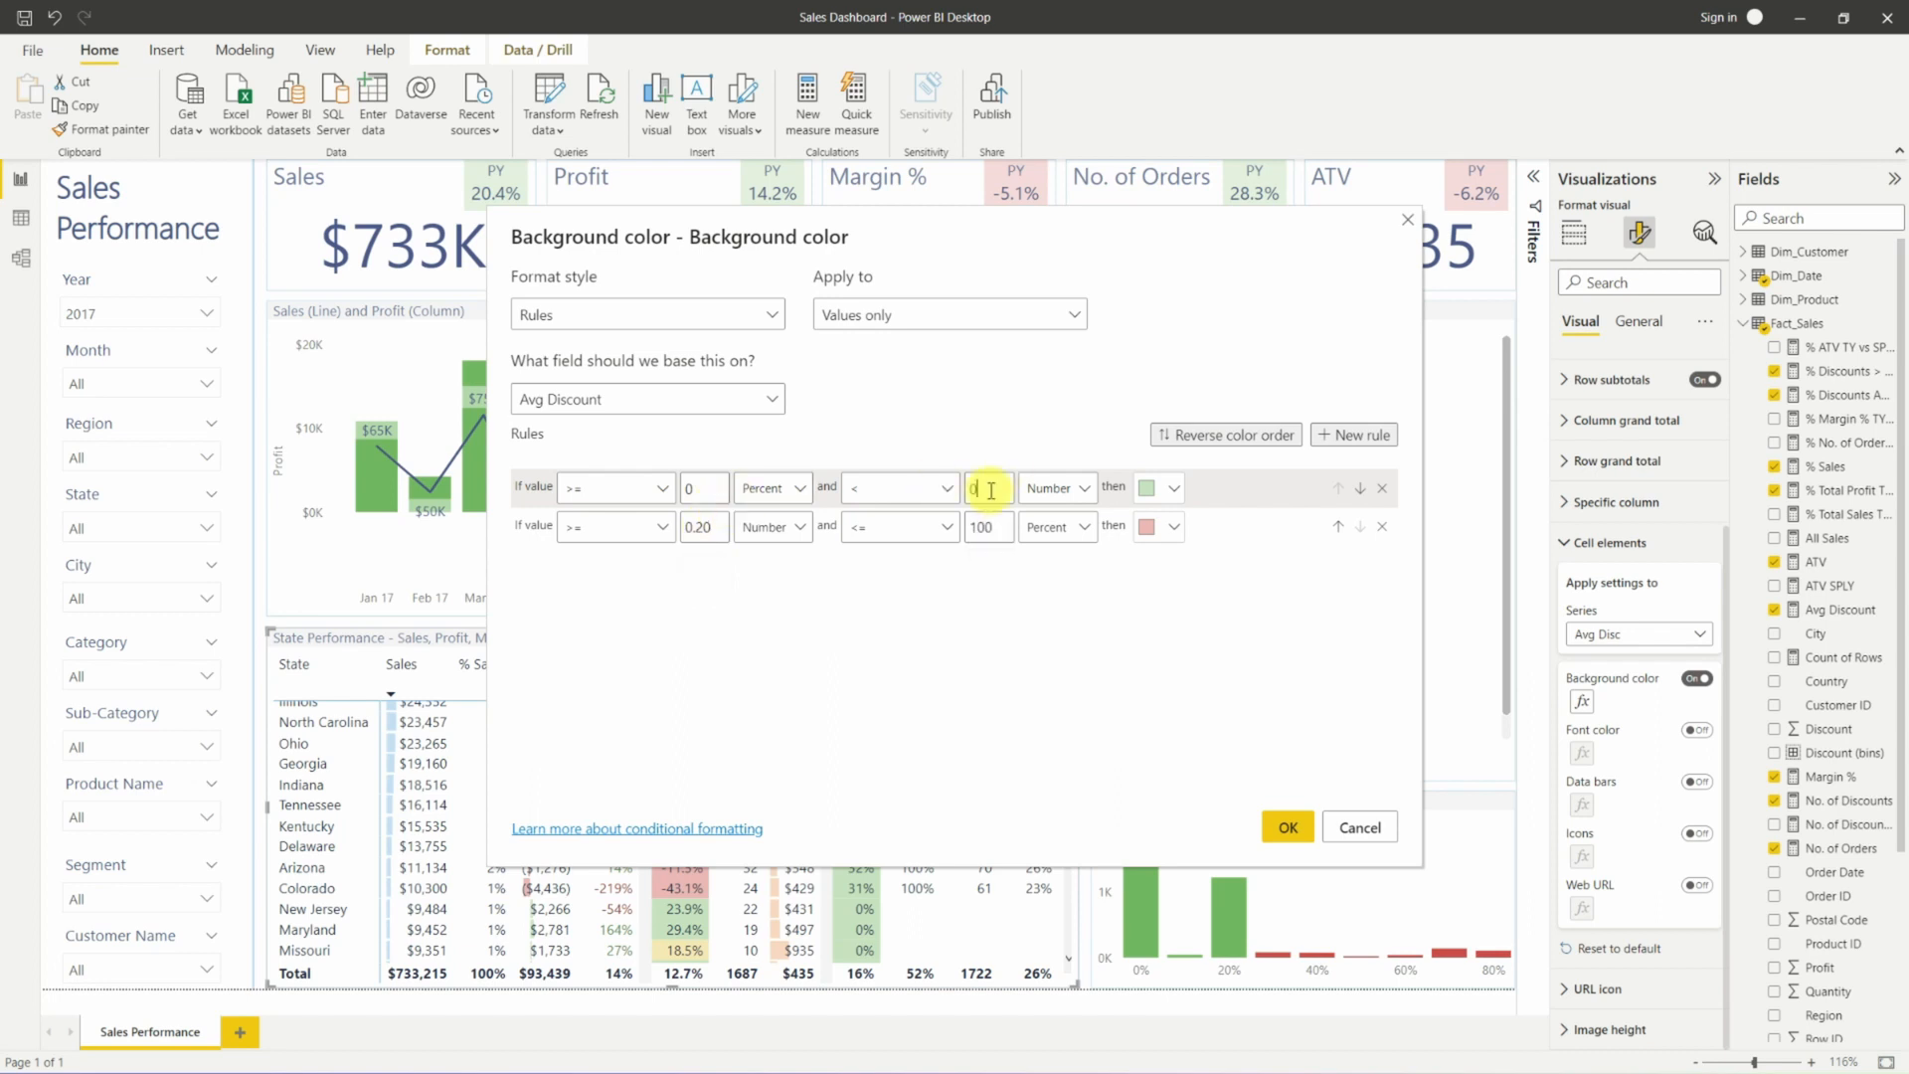
type(".20")
Change the second Avg Disc rule's lower comparison to > and the first rule's upper comparison to <=, and apply the rules.
left_click(611, 527)
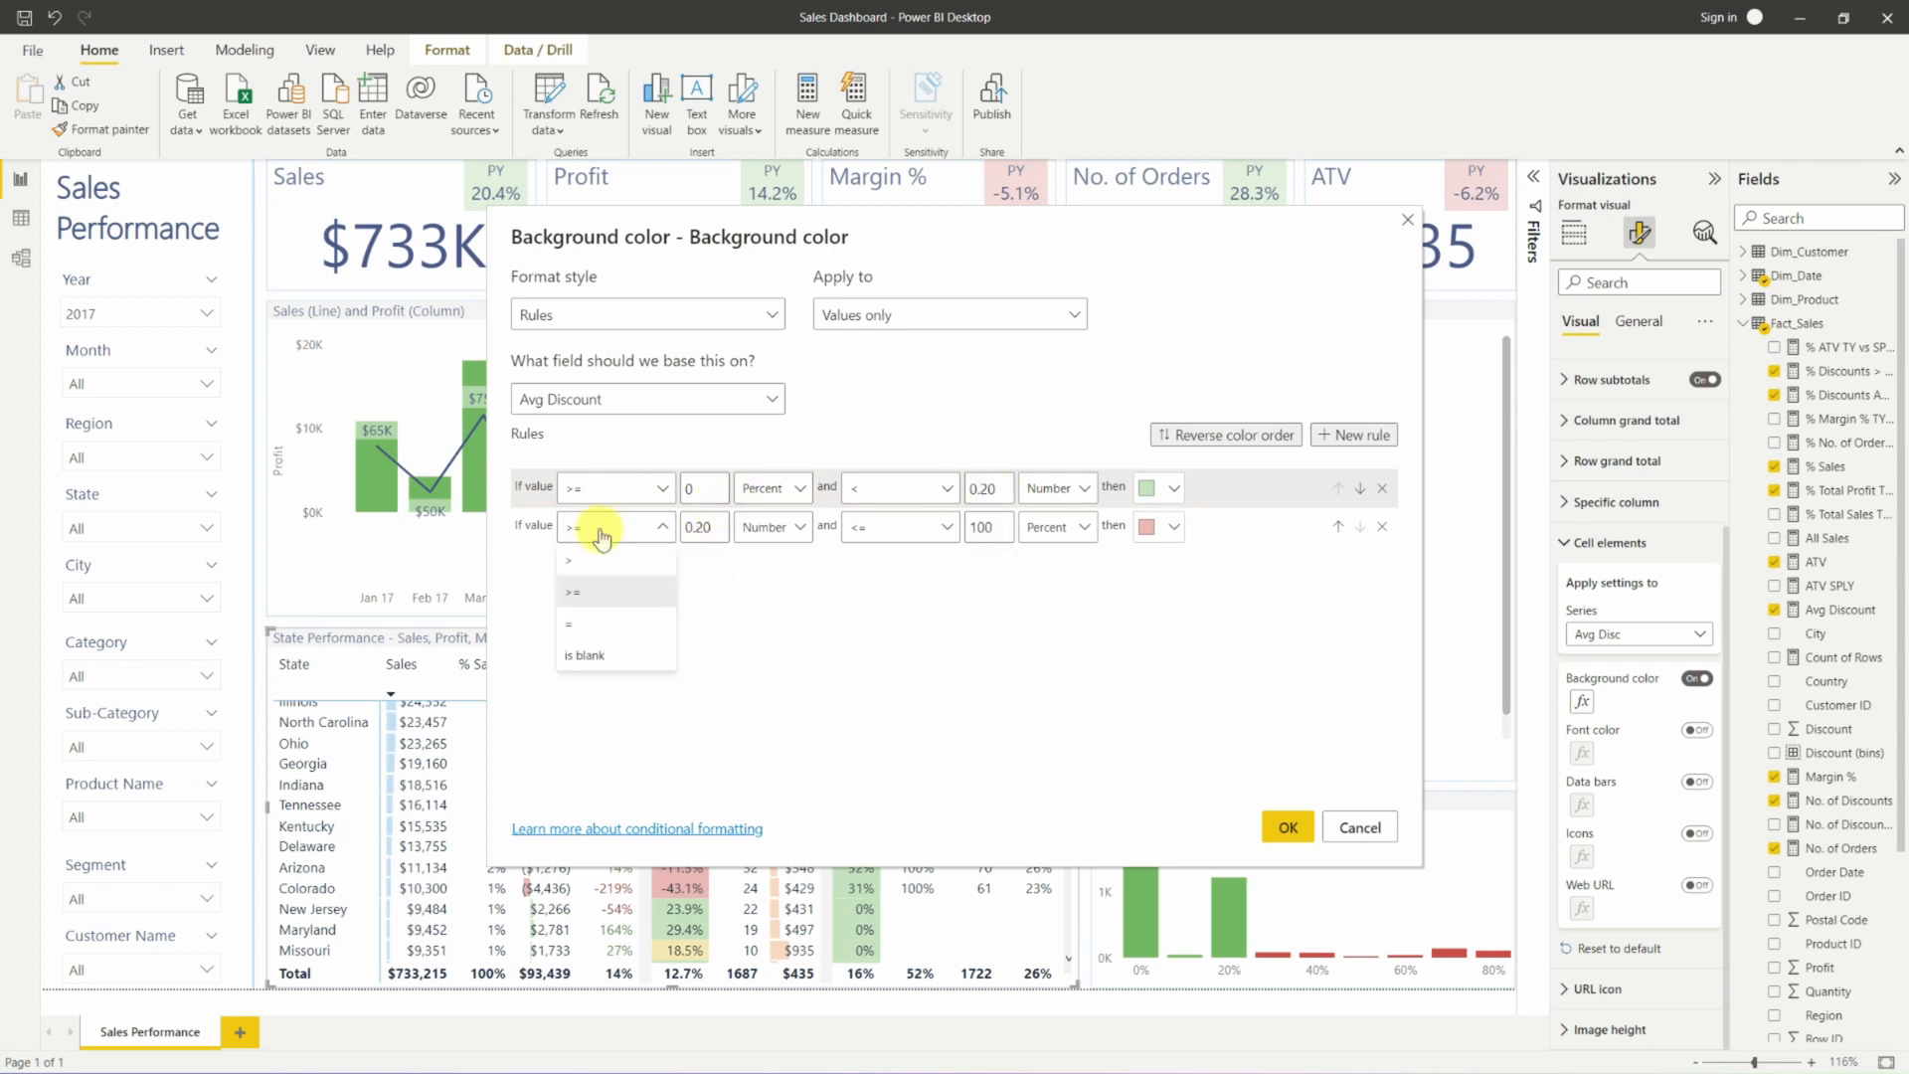
left_click(589, 557)
left_click(930, 488)
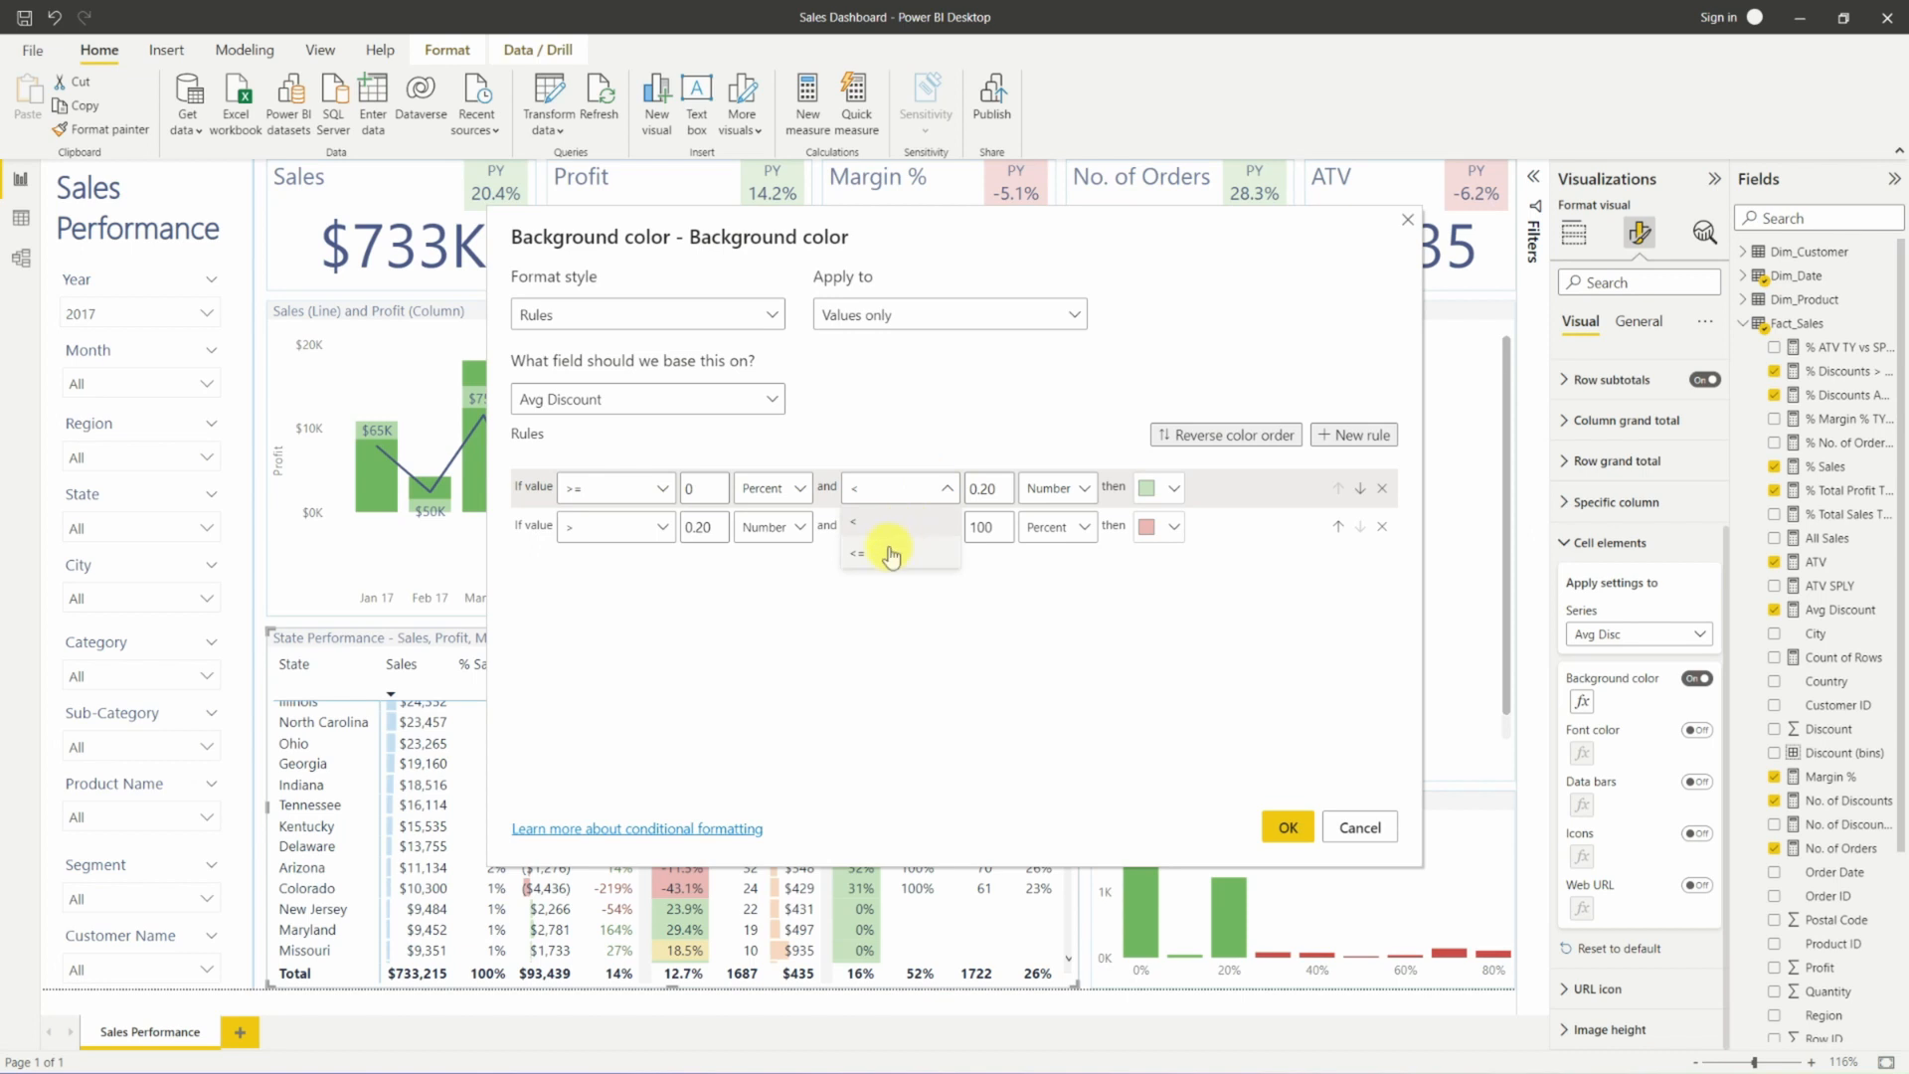
left_click(882, 553)
left_click(1277, 825)
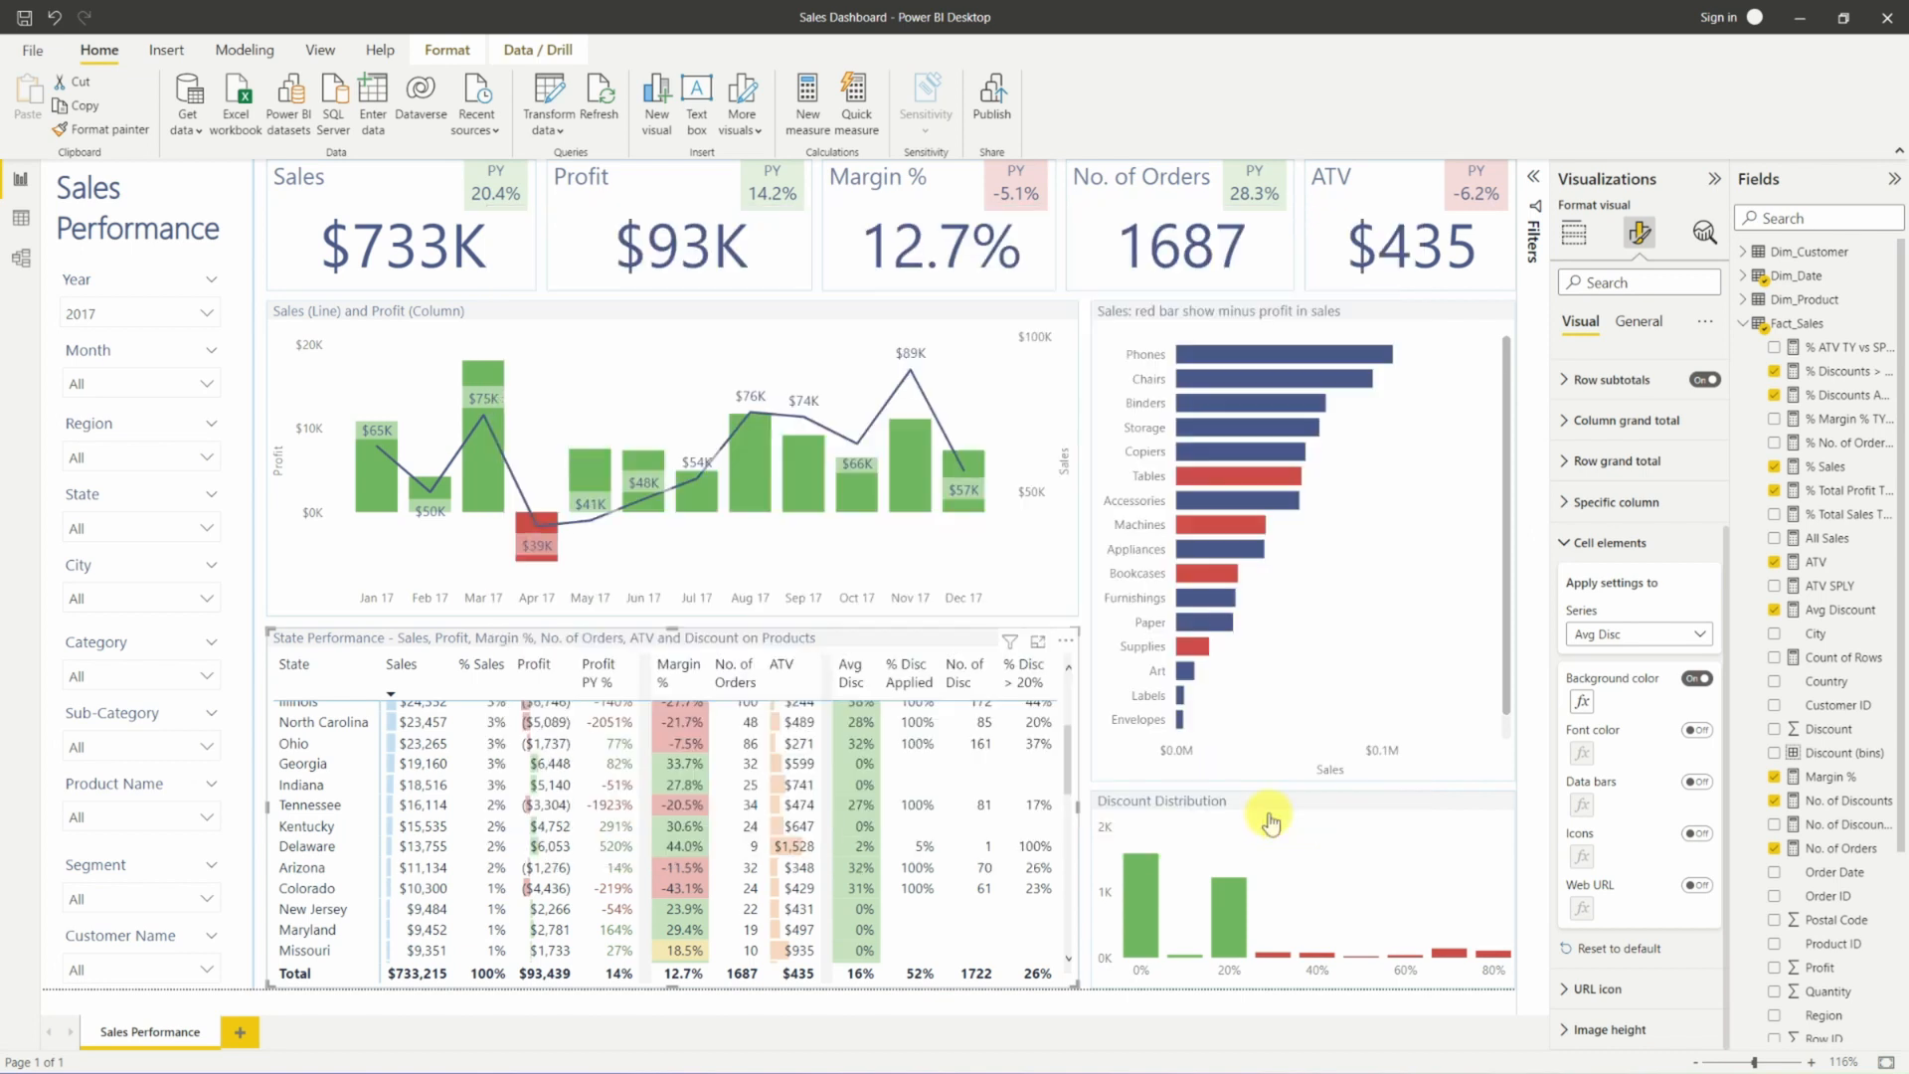
Turn on data bars for the No. of Disc series in the state table.
scroll(879, 795, "up", 3)
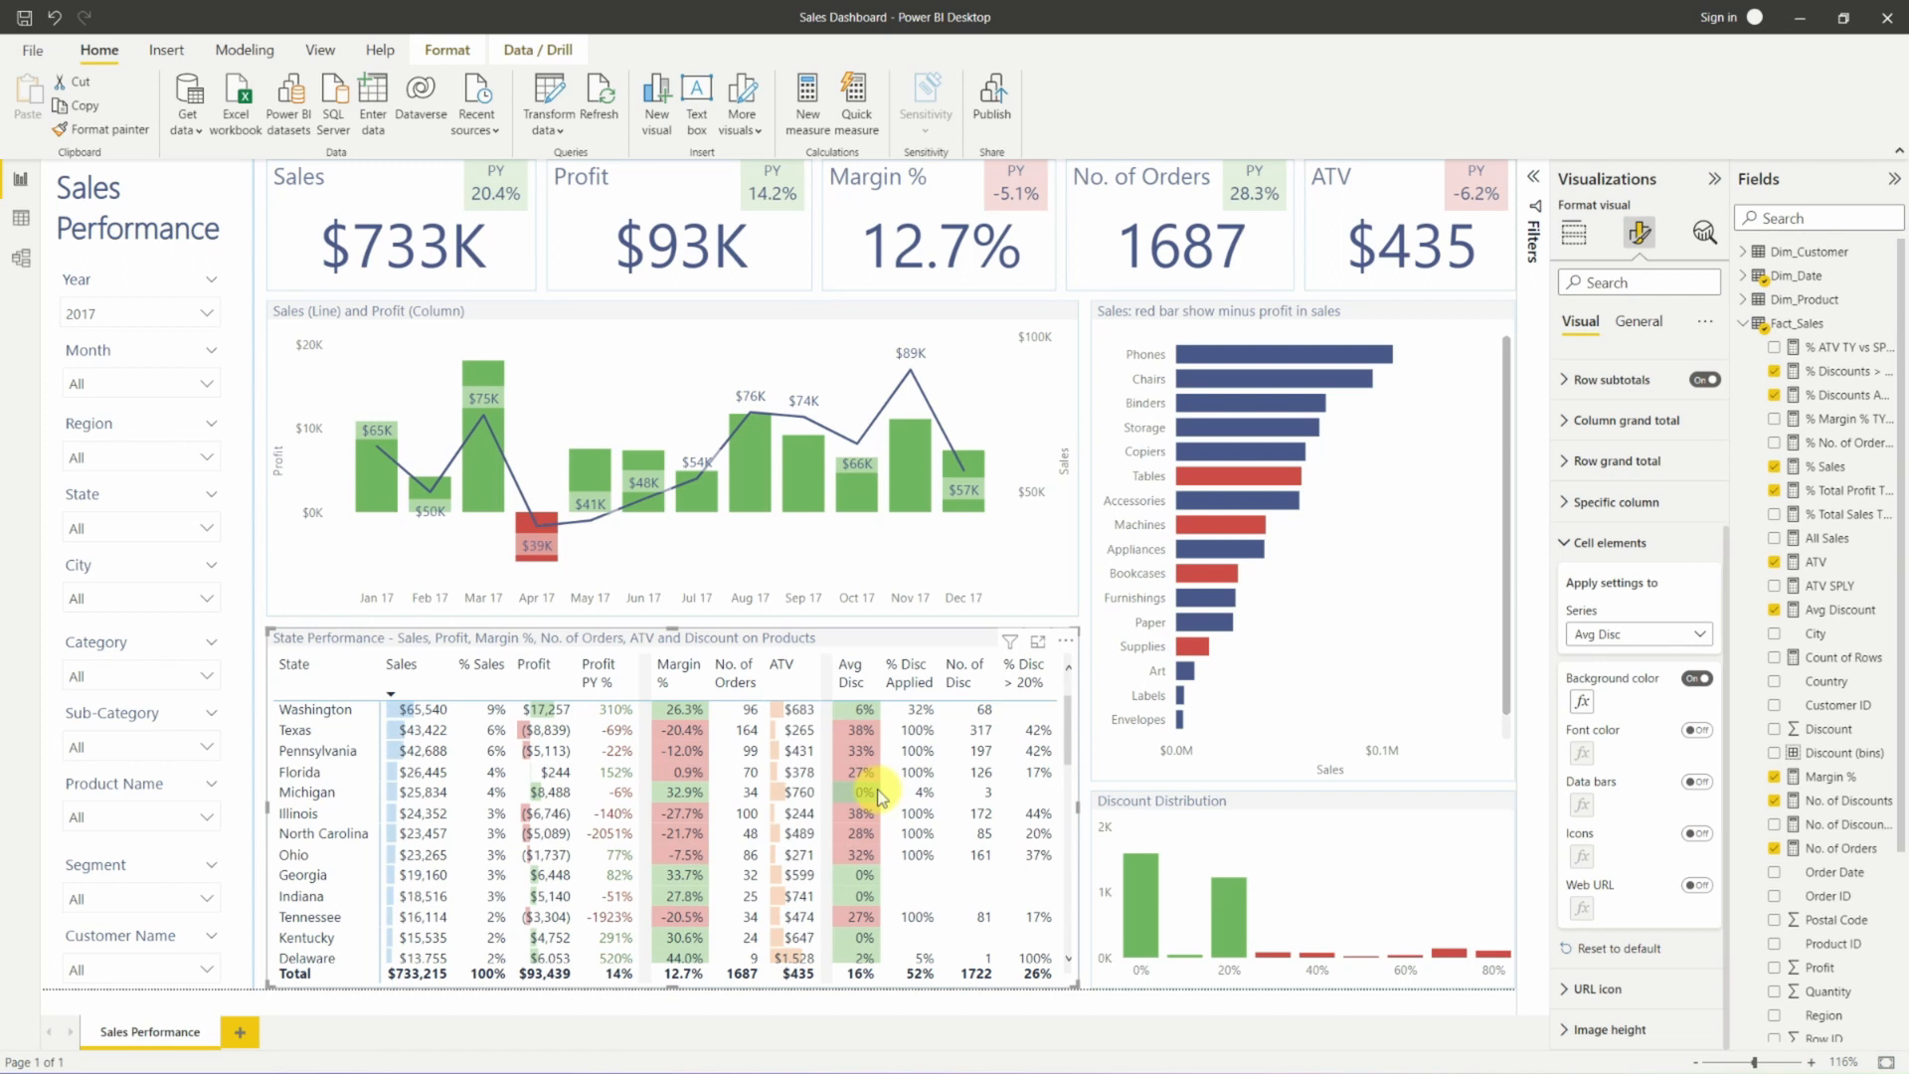
scroll(879, 795, "down", 4)
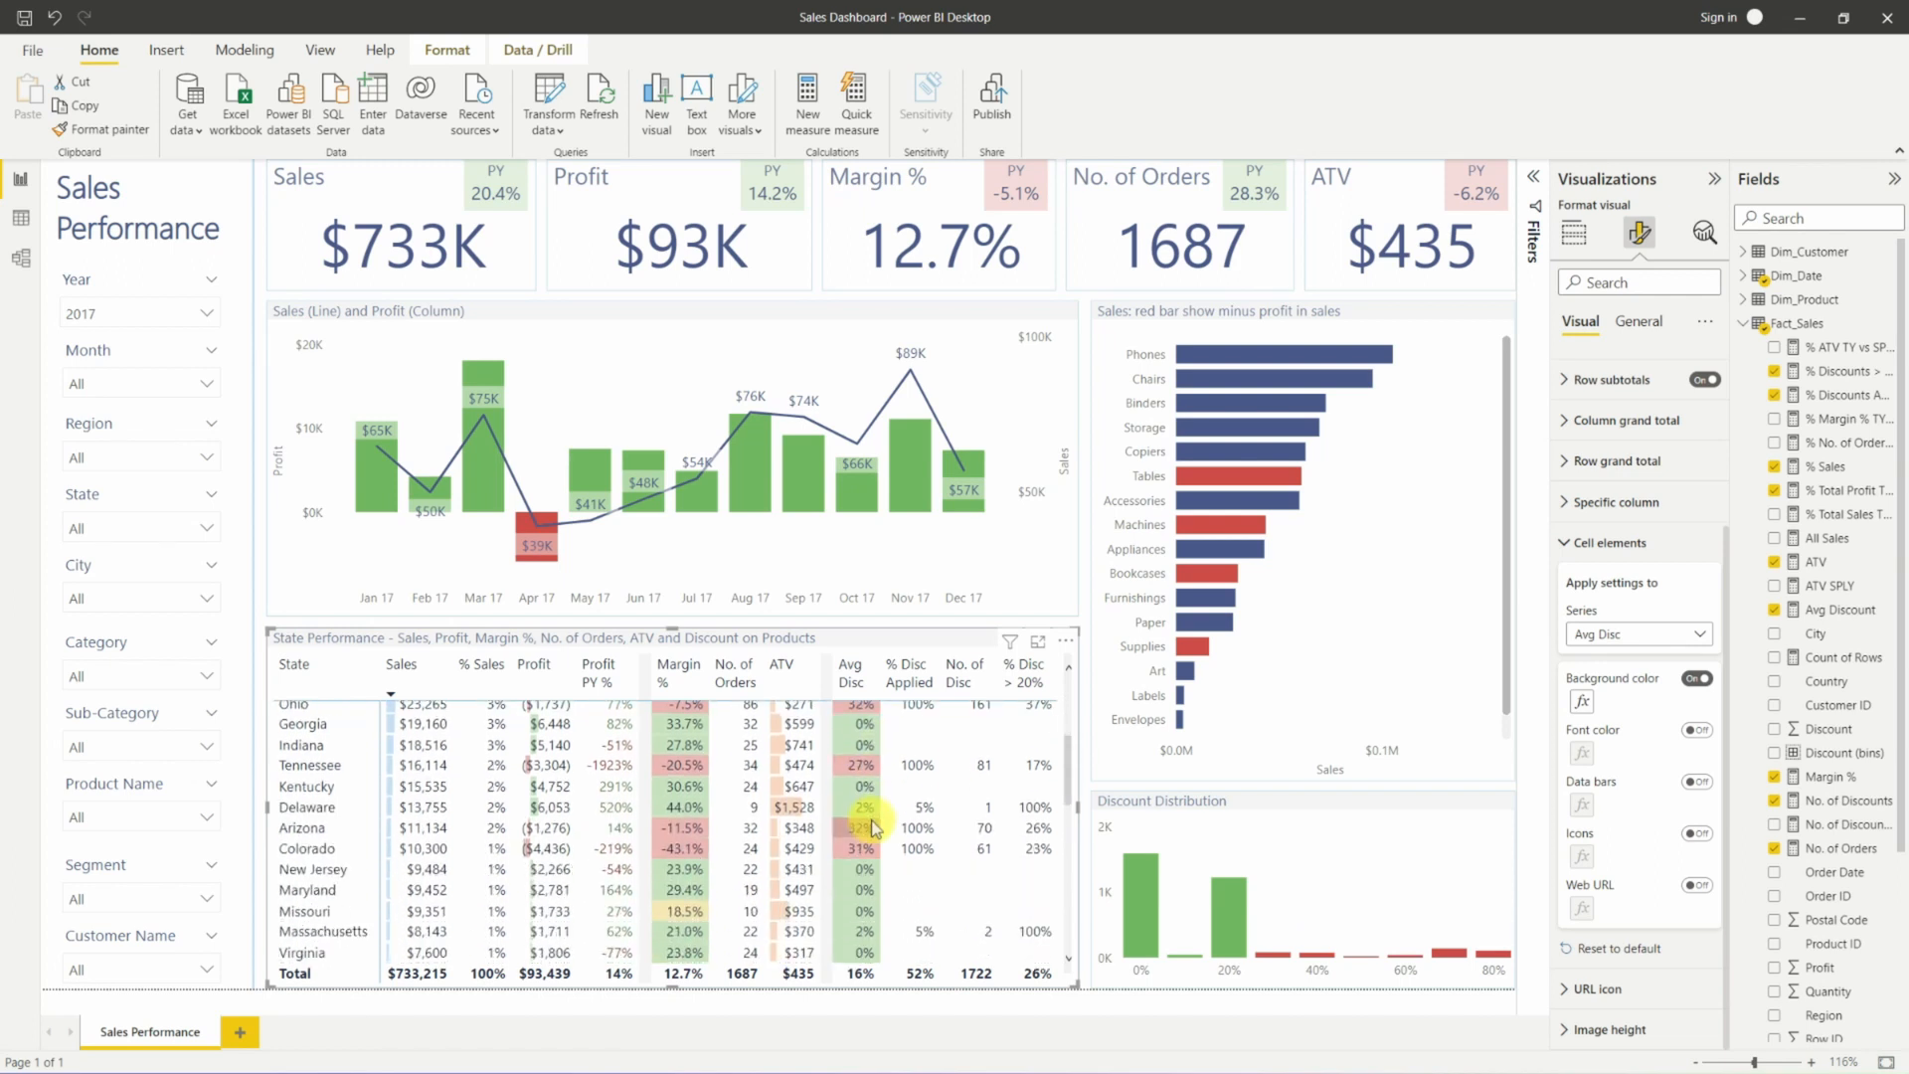
scroll(873, 828, "down", 4)
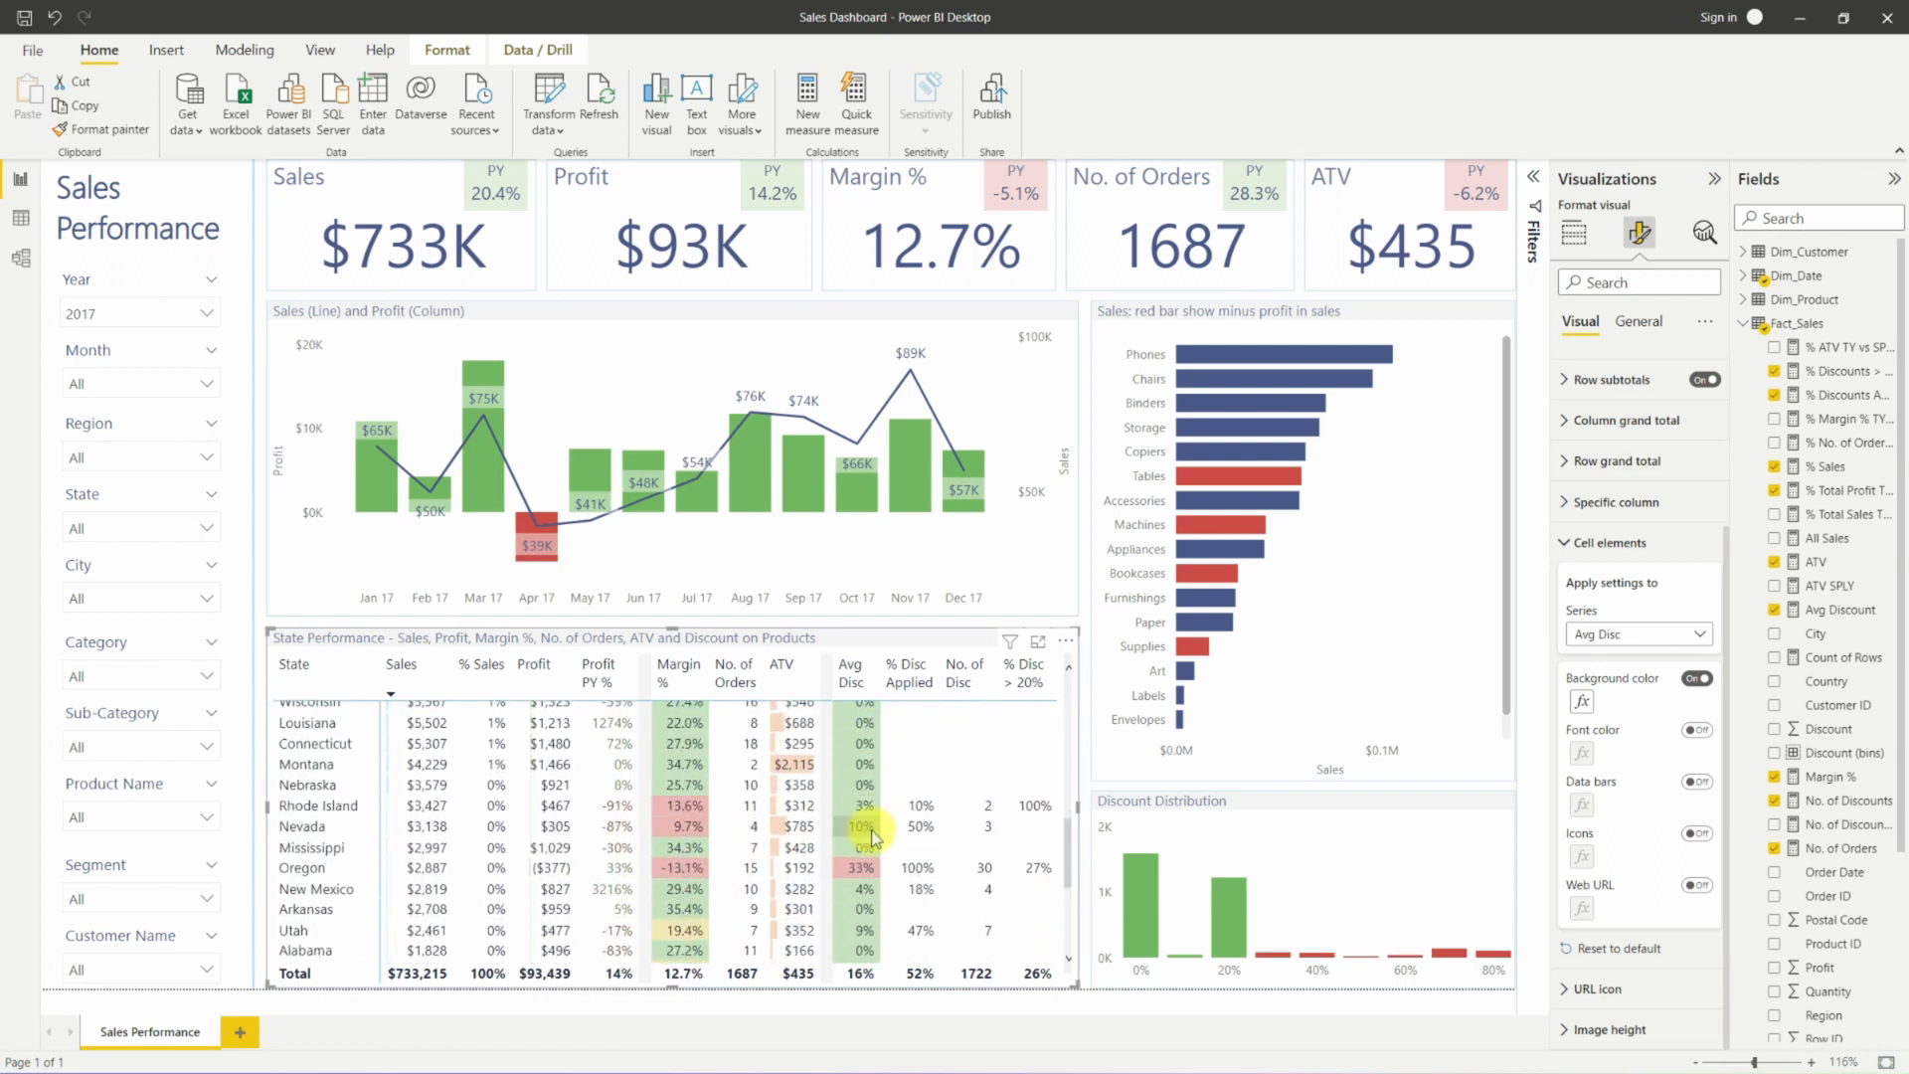
scroll(874, 837, "down", 4)
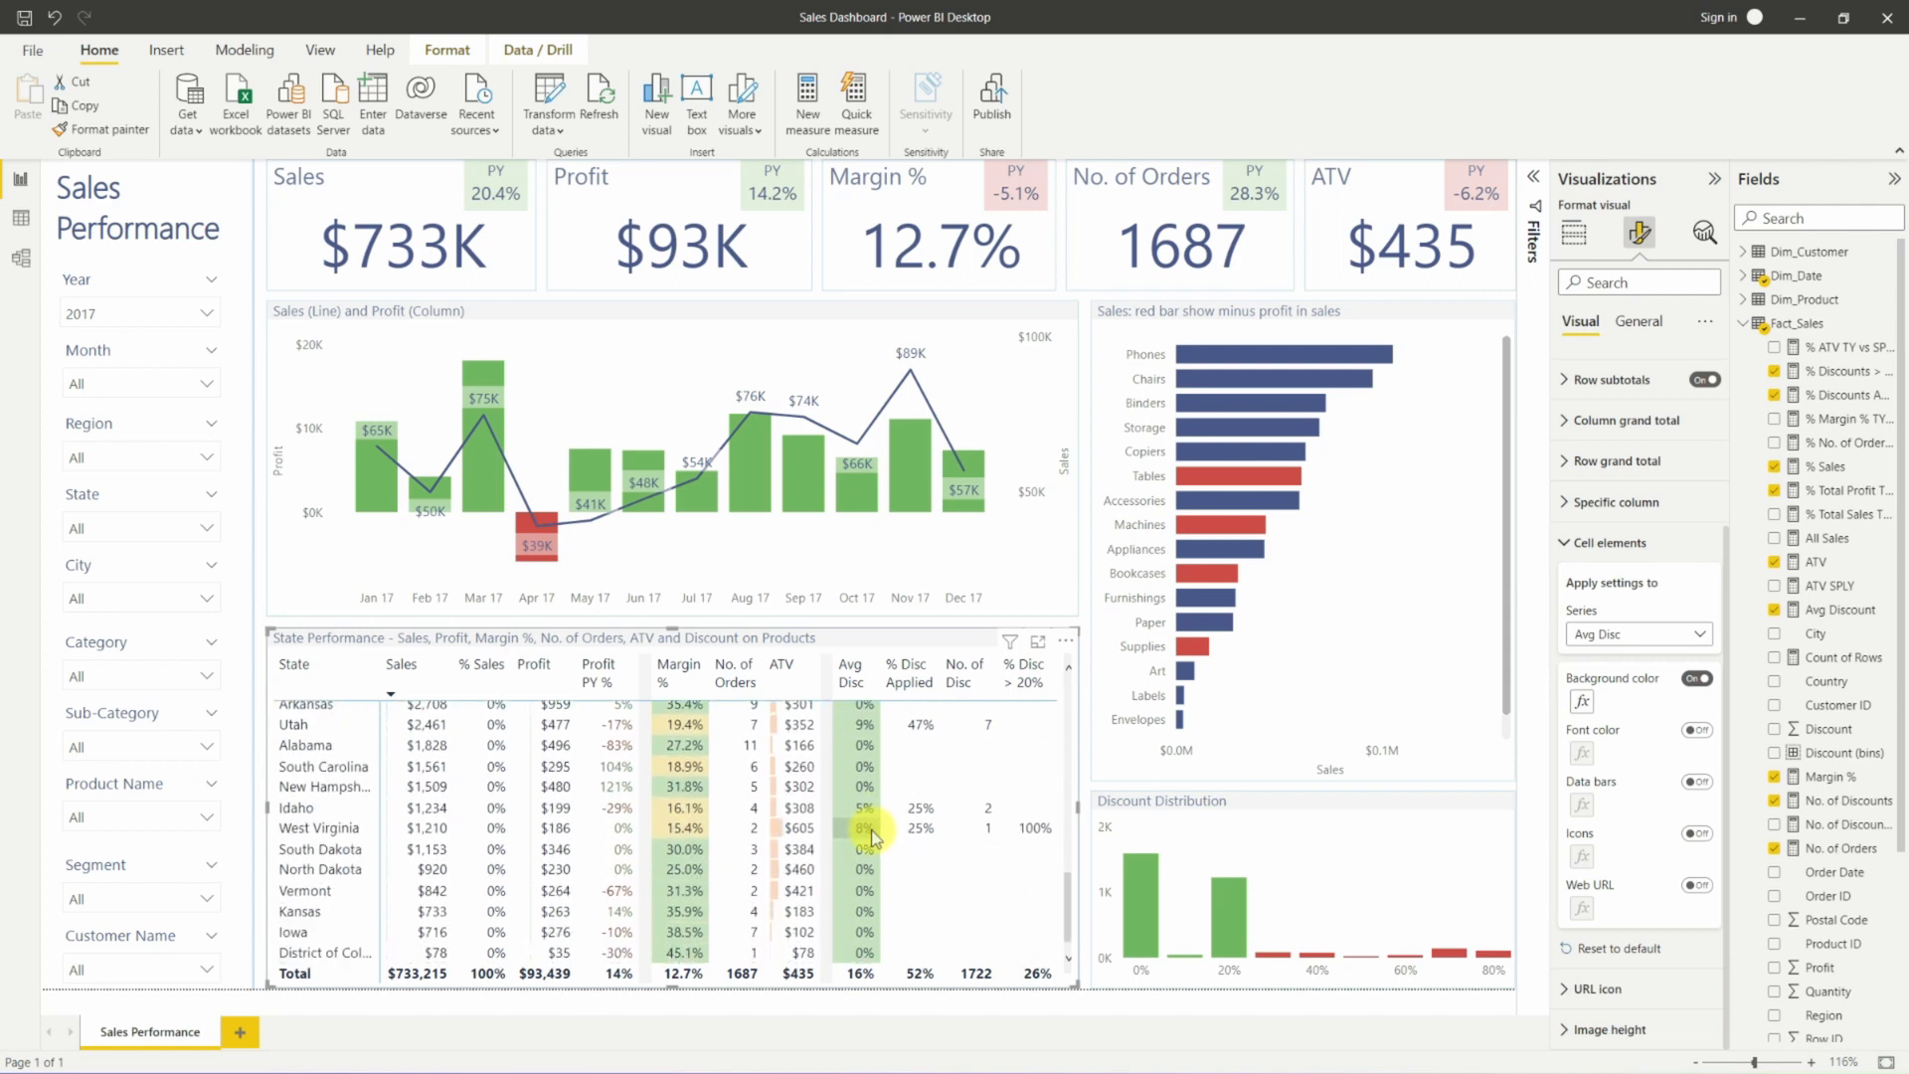
scroll(874, 837, "up", 12)
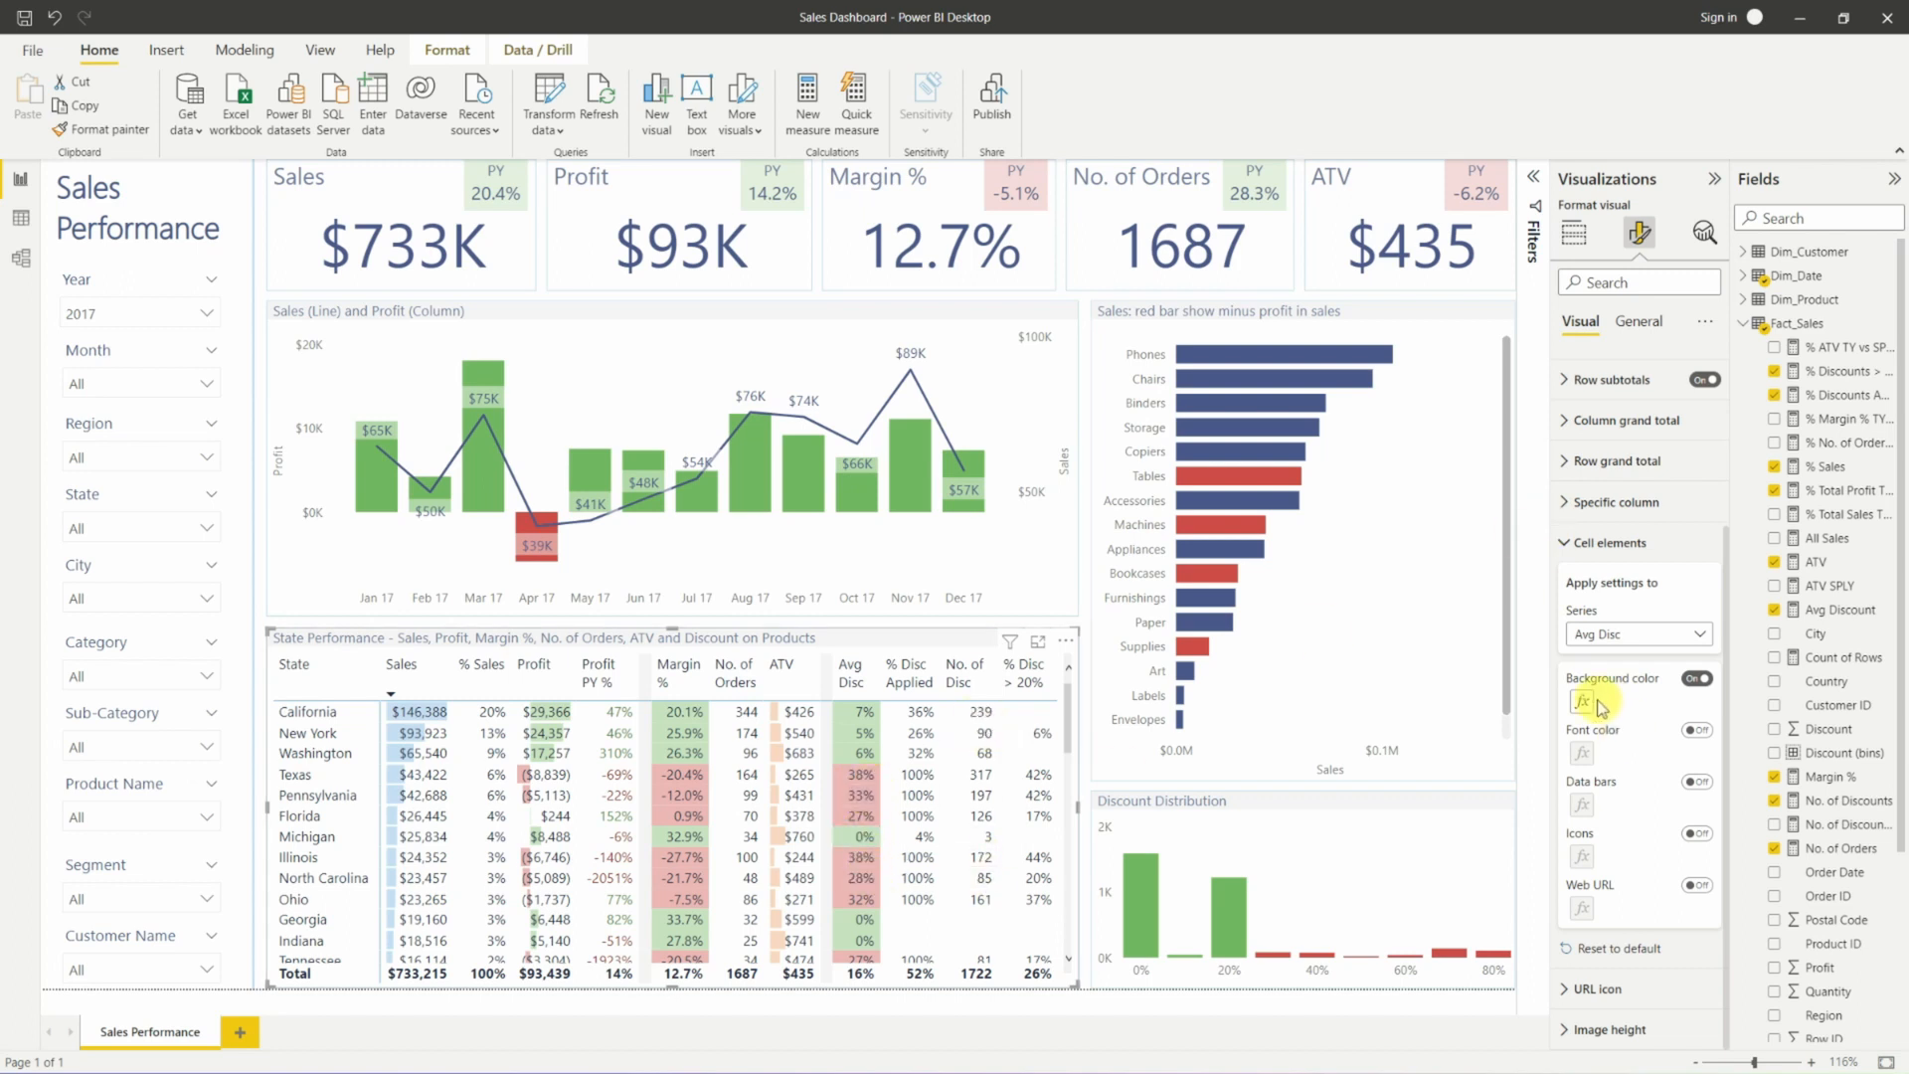
left_click(1618, 641)
left_click(1601, 896)
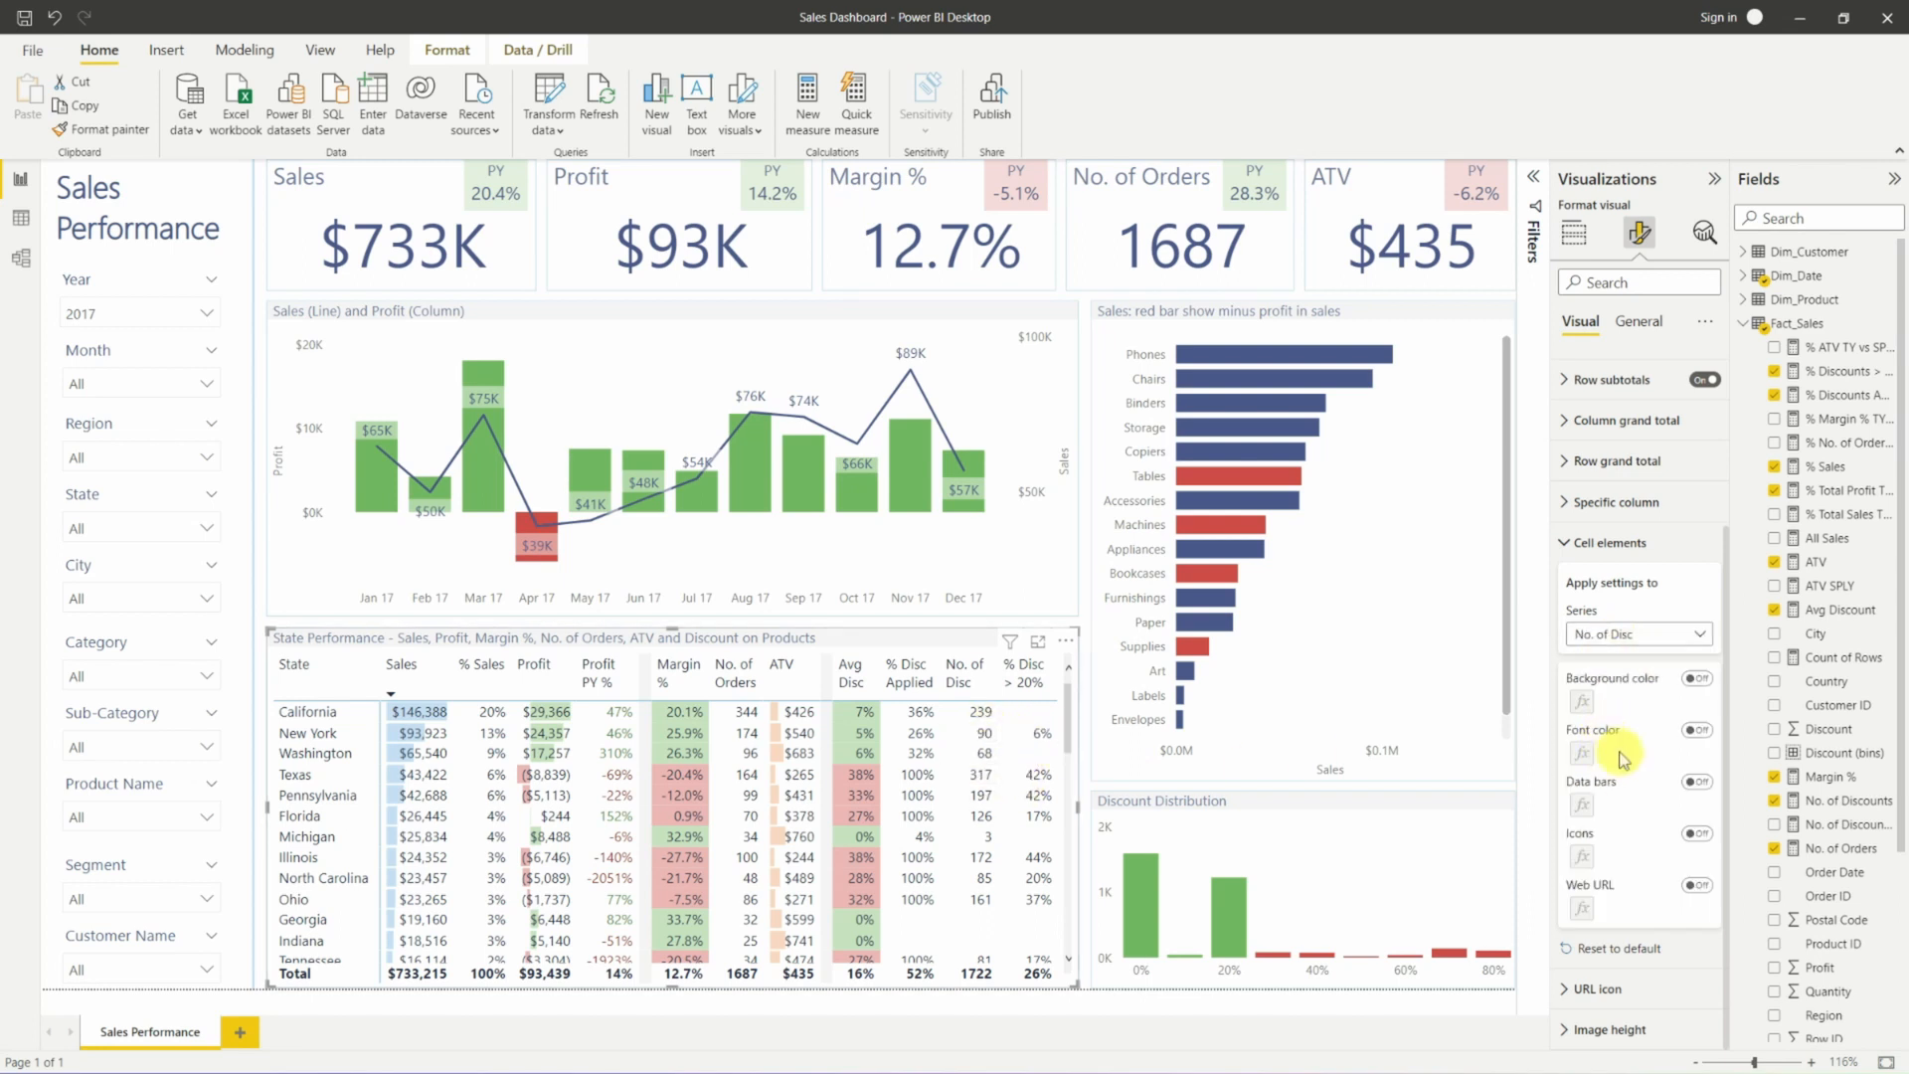
left_click(1696, 781)
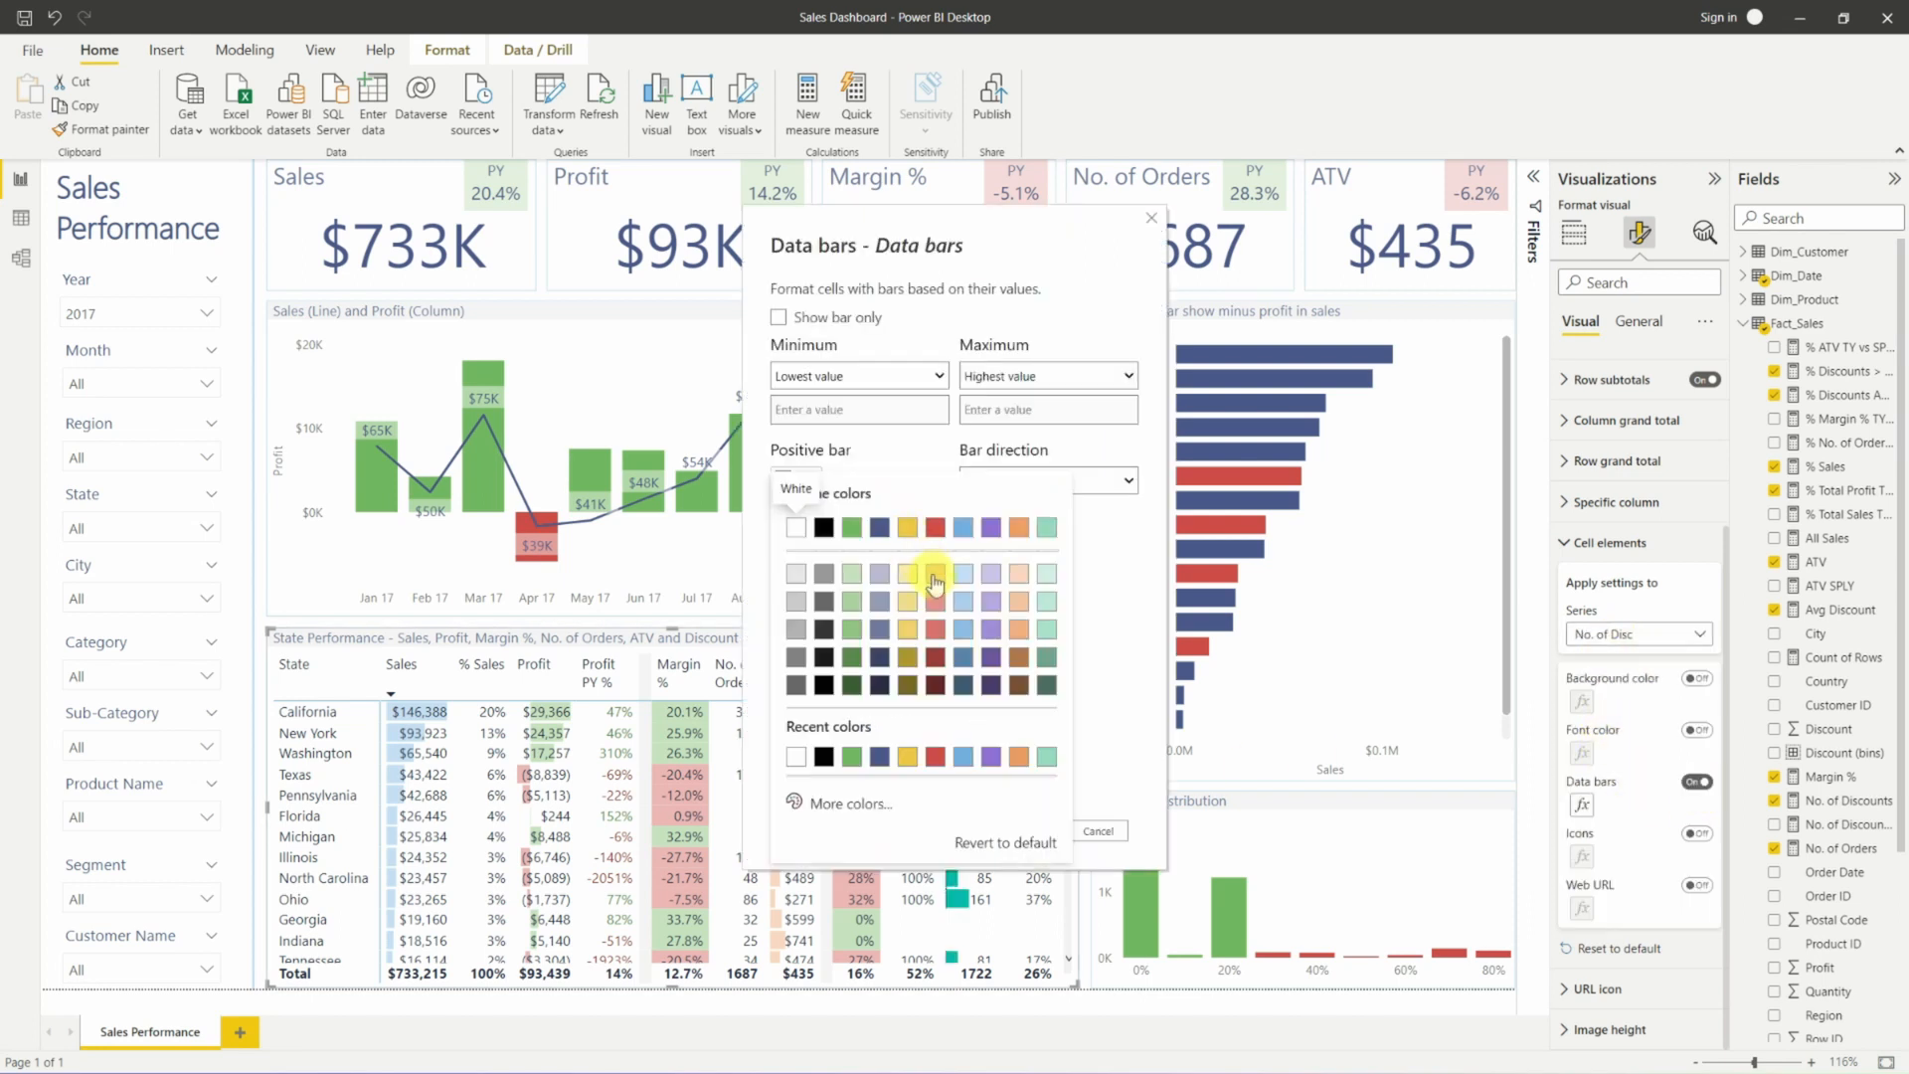
Color the positive No. of Disc bars light red and apply the data bar settings.
left_click(929, 571)
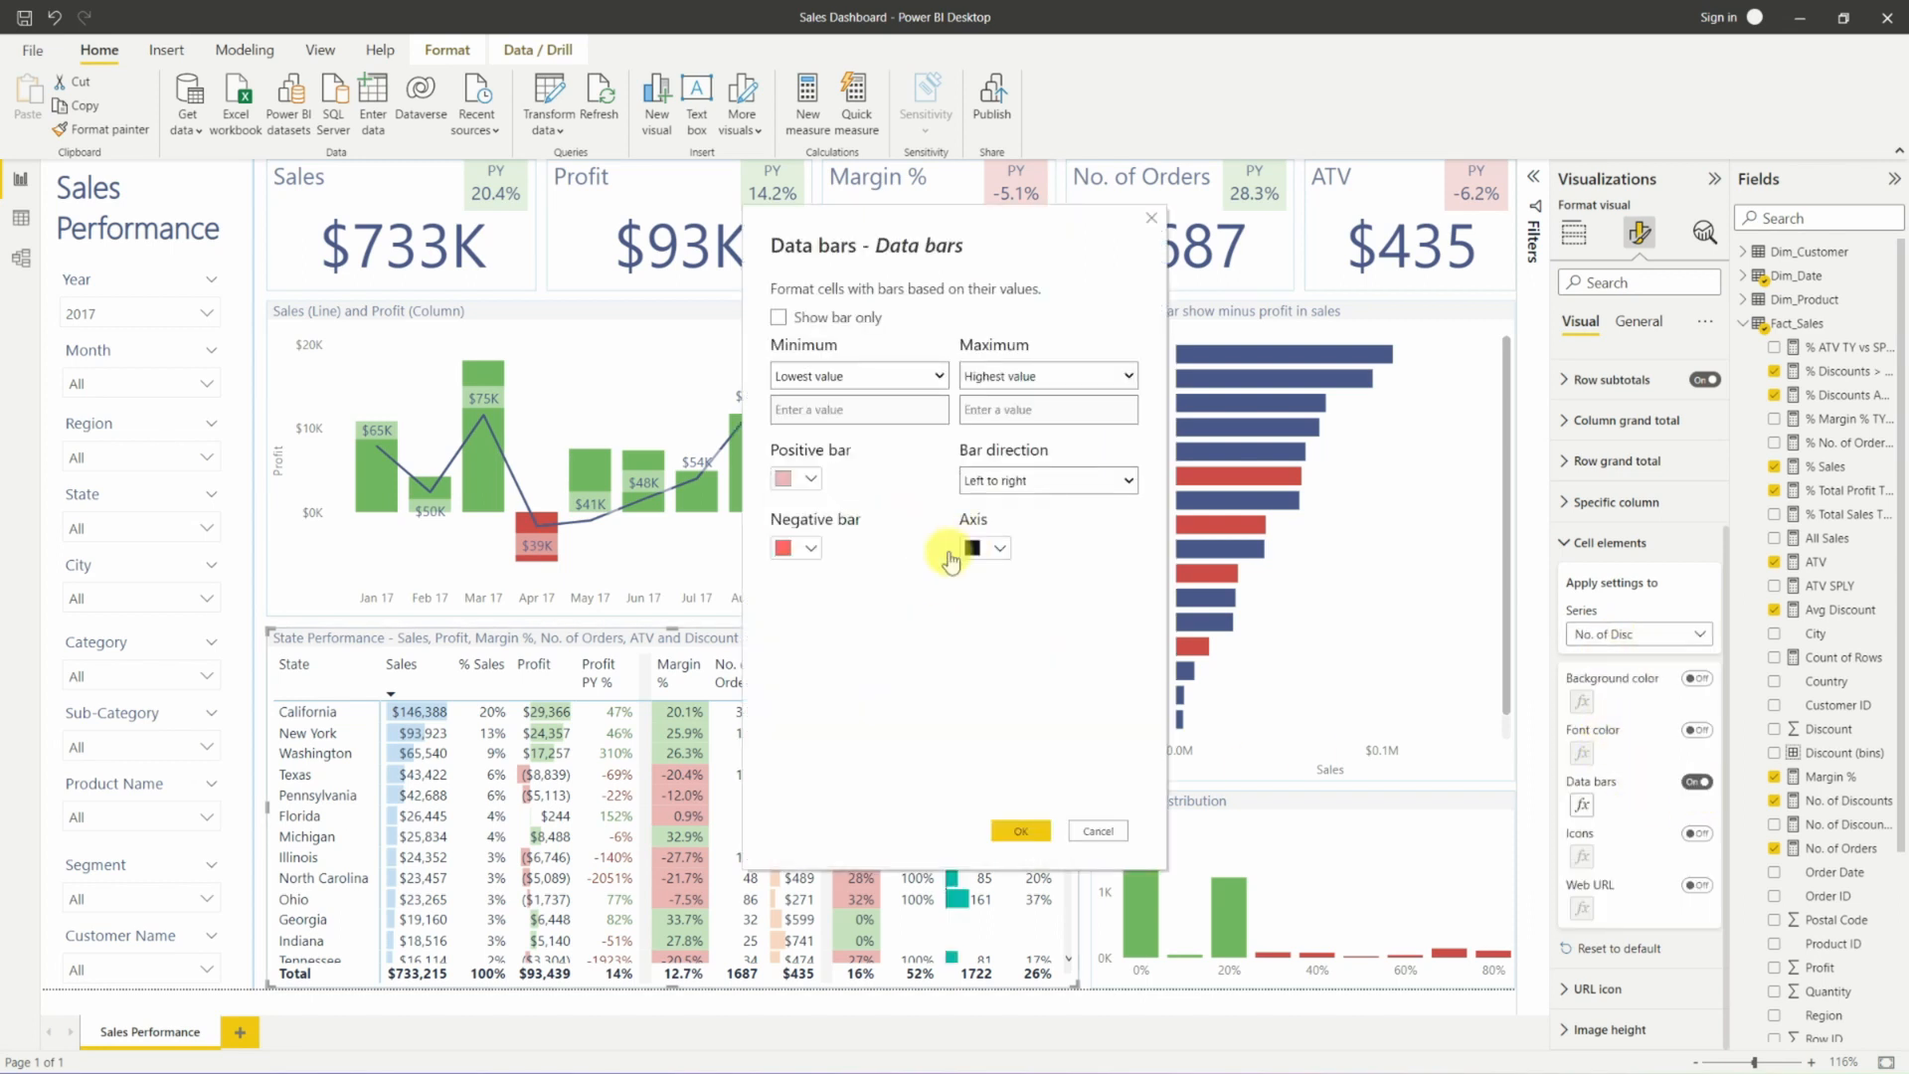
left_click(995, 557)
left_click(852, 495)
left_click(1019, 831)
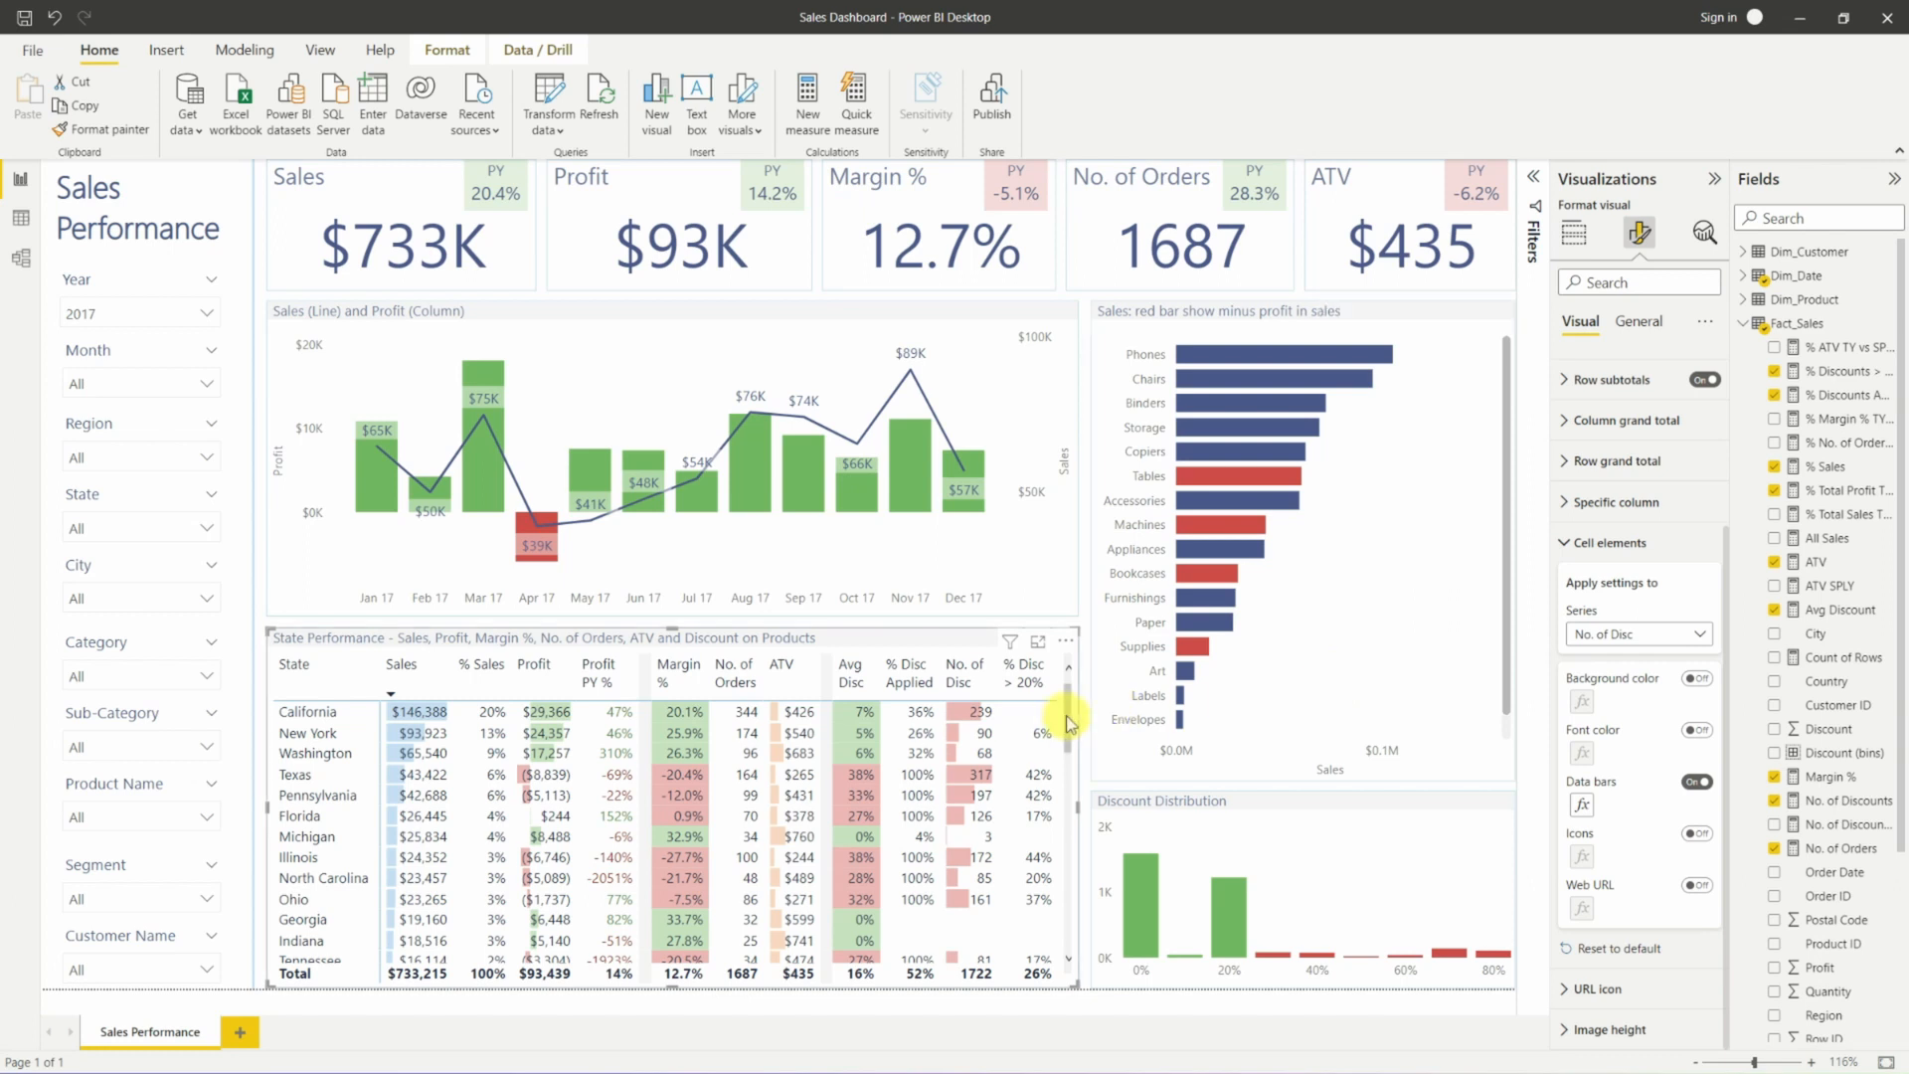
Turn on the background color for the % Disc > 20% series and set its empty values to Don't format.
left_click(1600, 640)
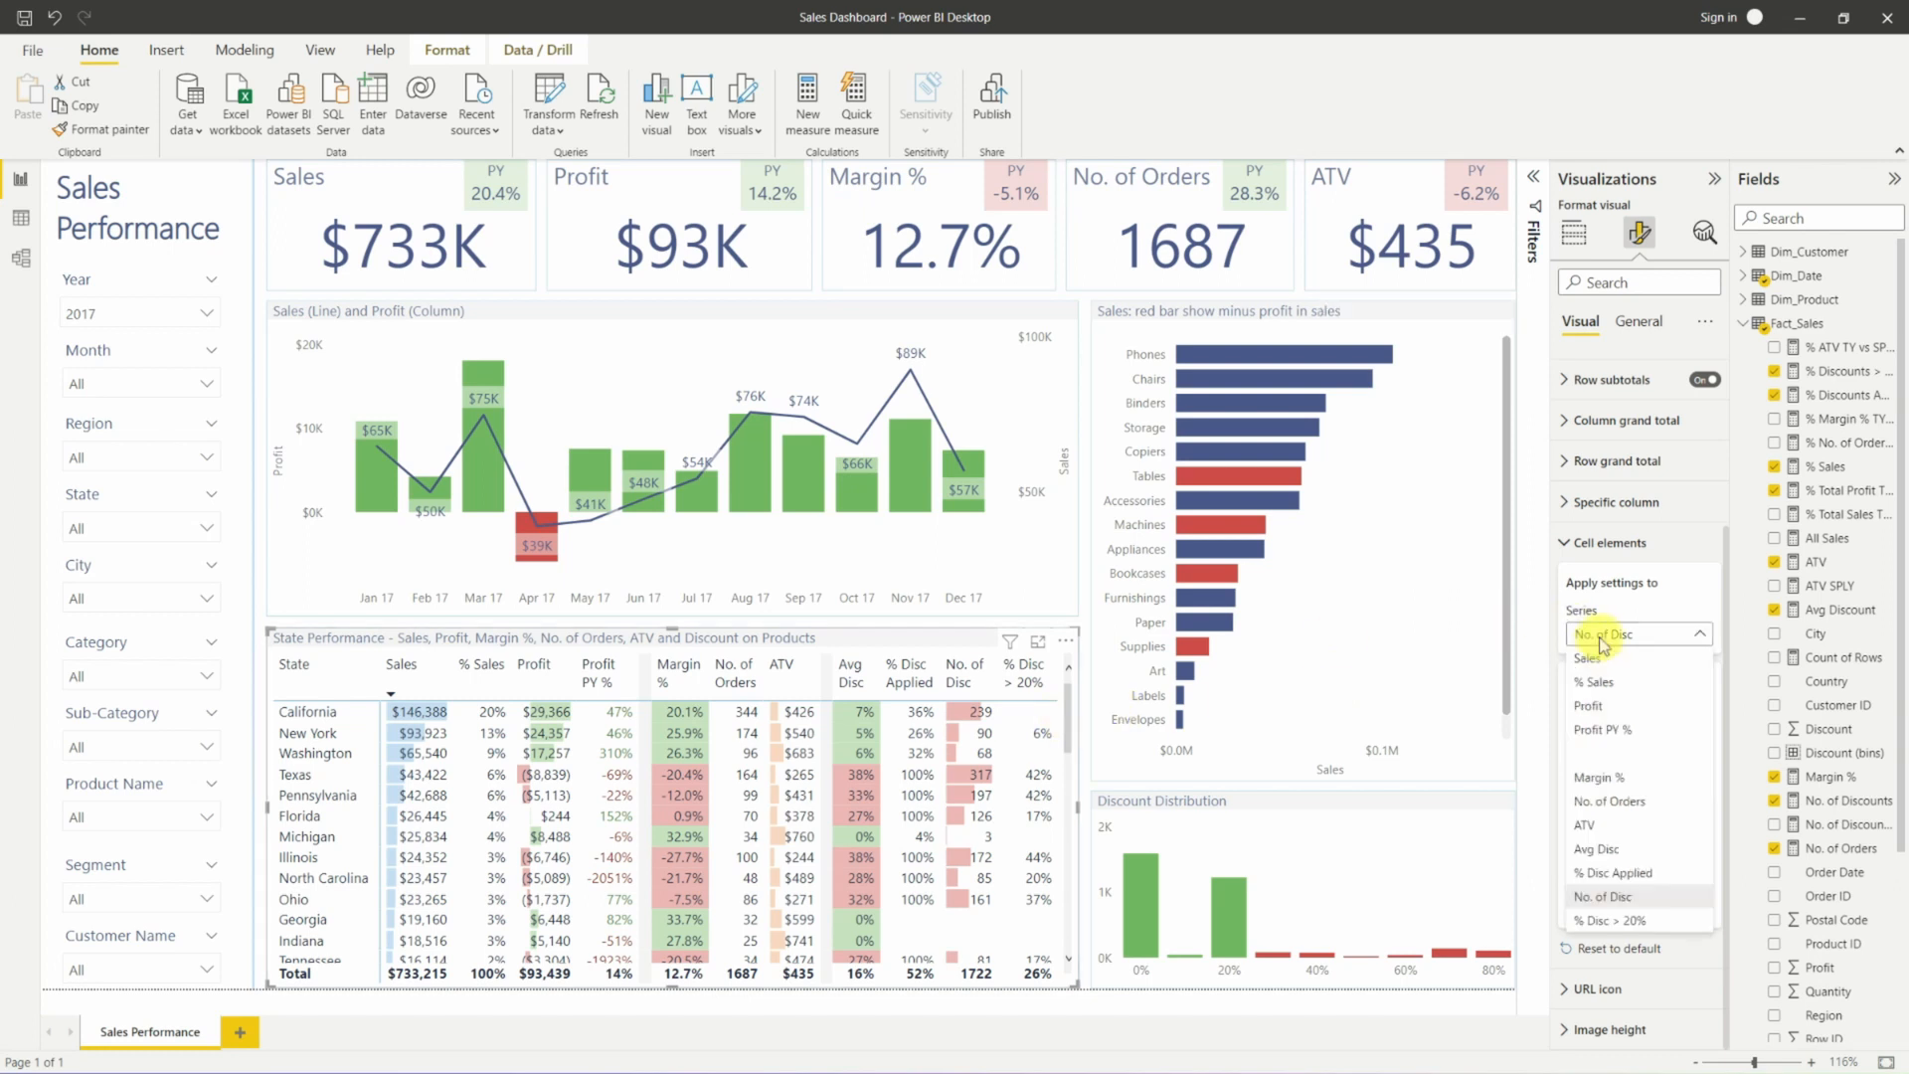
left_click(1623, 922)
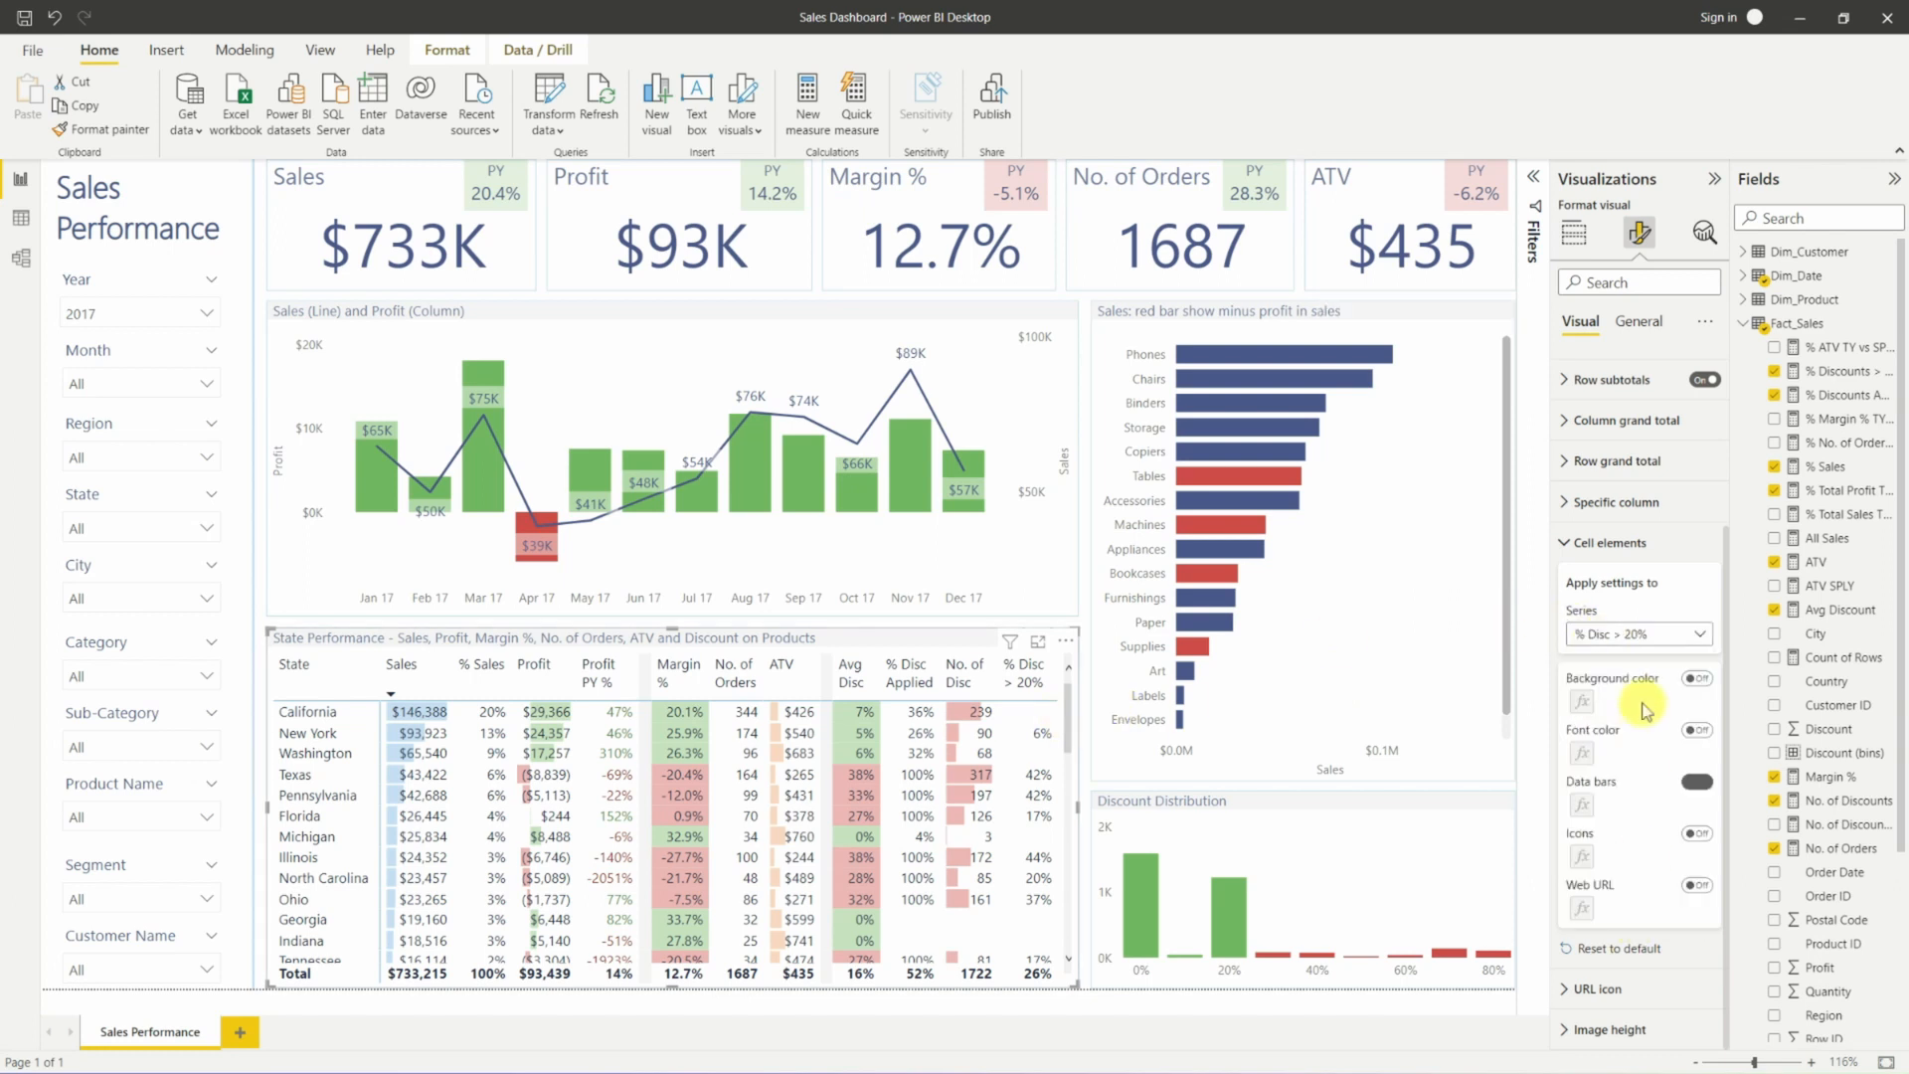
left_click(1695, 681)
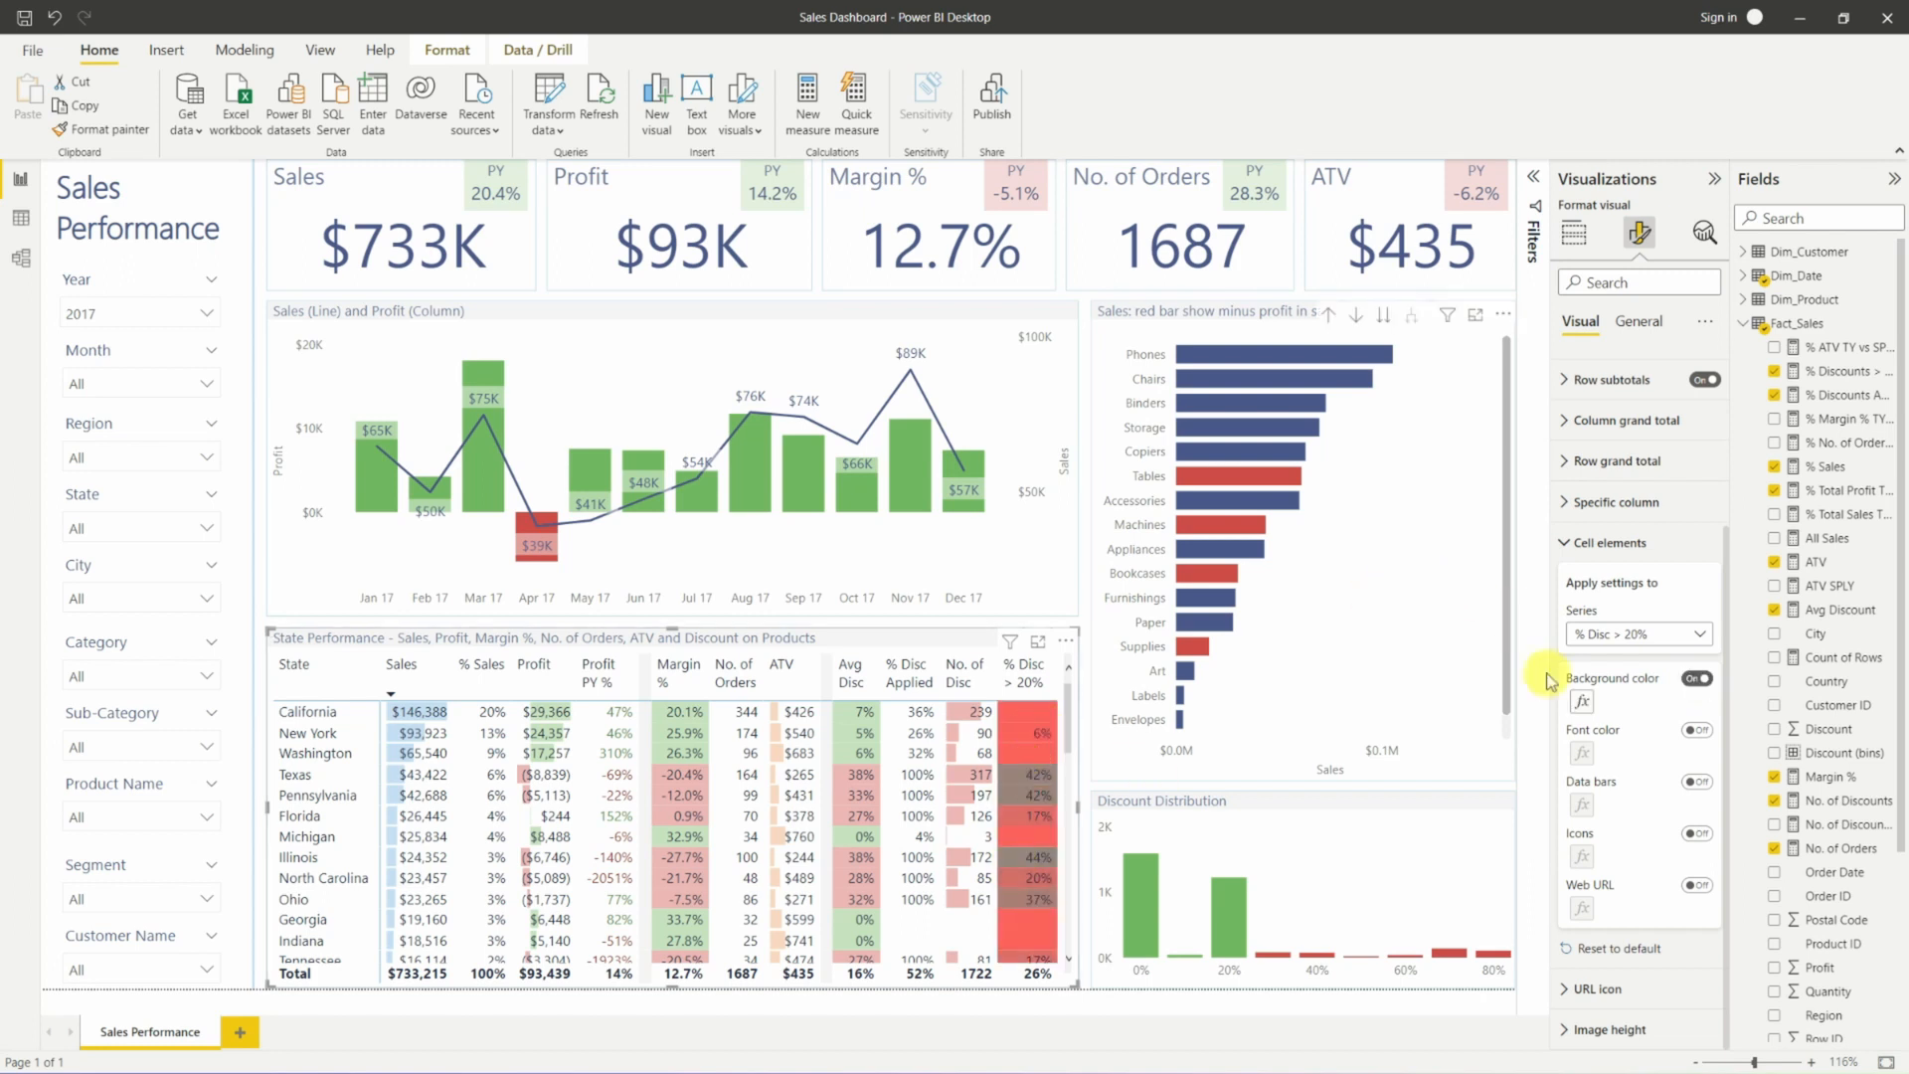
left_click(1582, 702)
left_click(1165, 396)
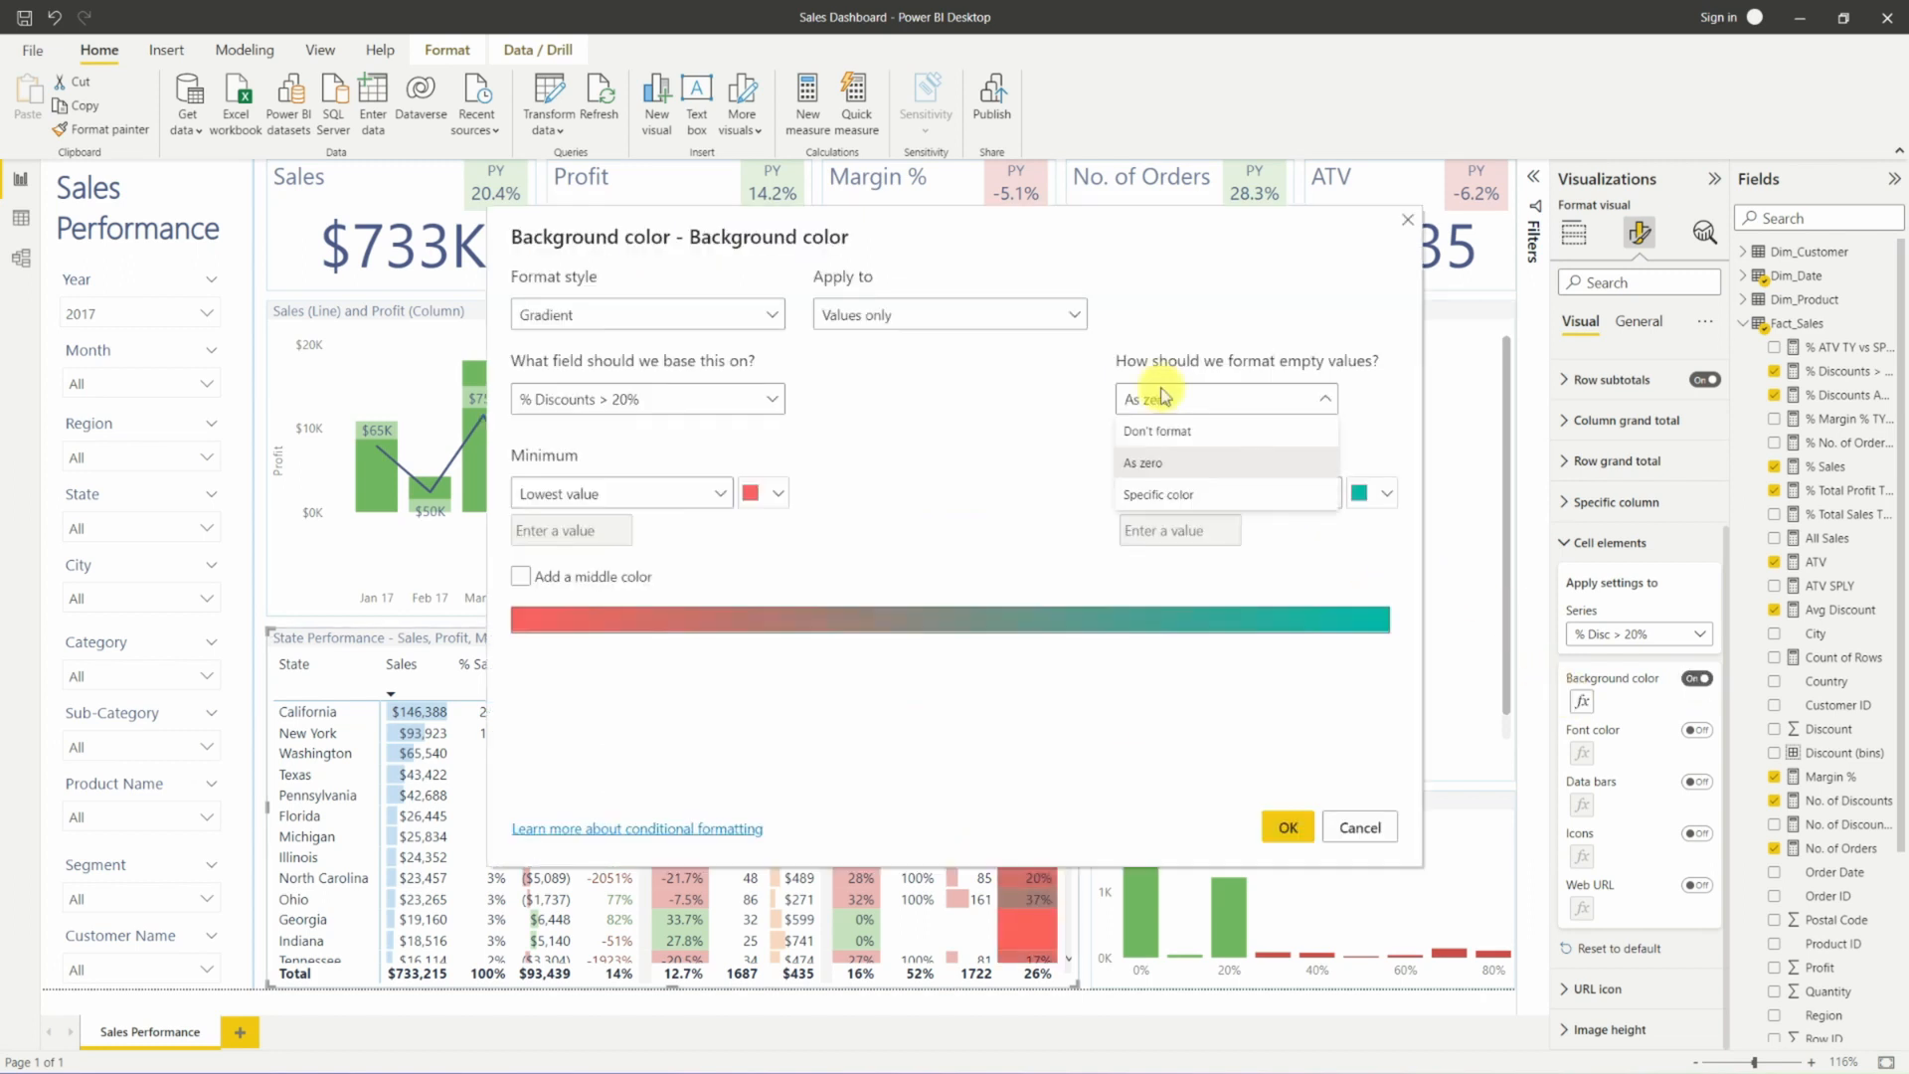
left_click(1161, 434)
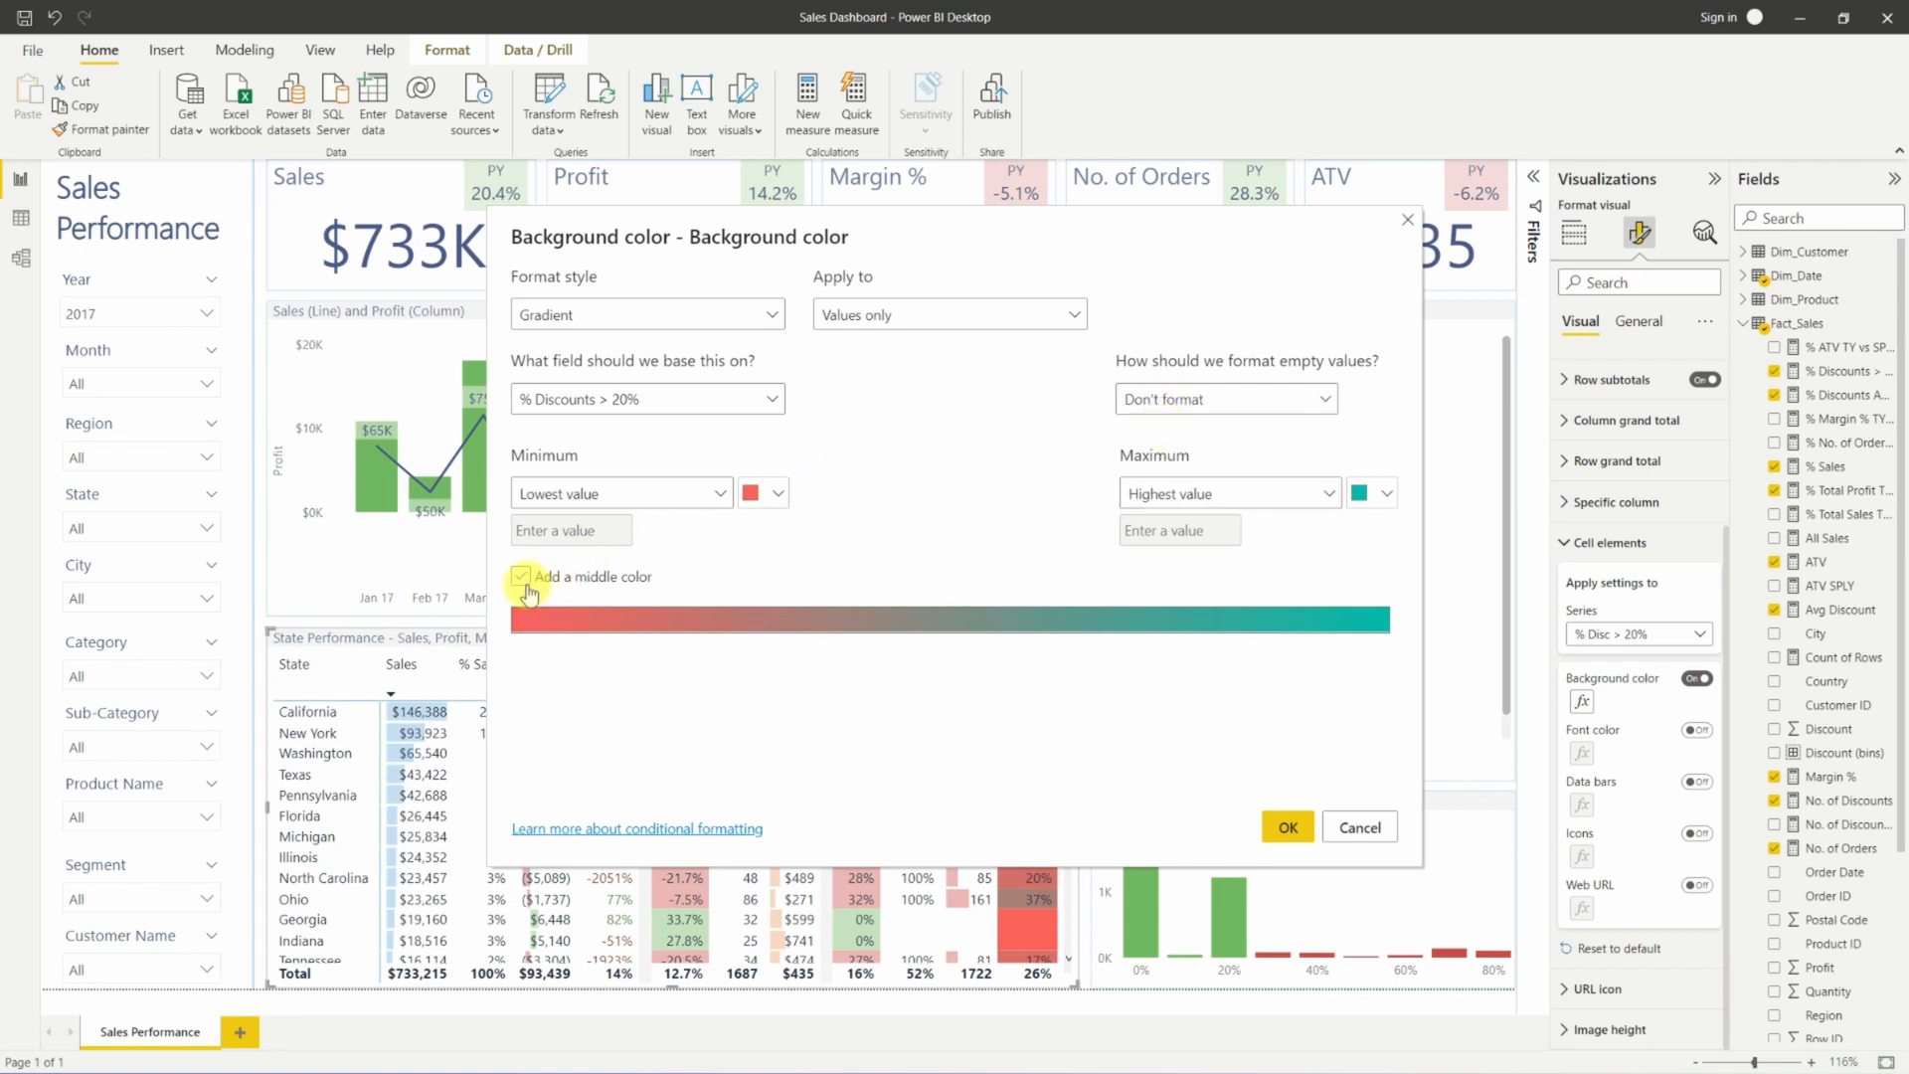
Add a middle color to the % Disc > 20% gradient, making the lowest value light red and the middle value light yellow.
left_click(522, 577)
left_click(766, 492)
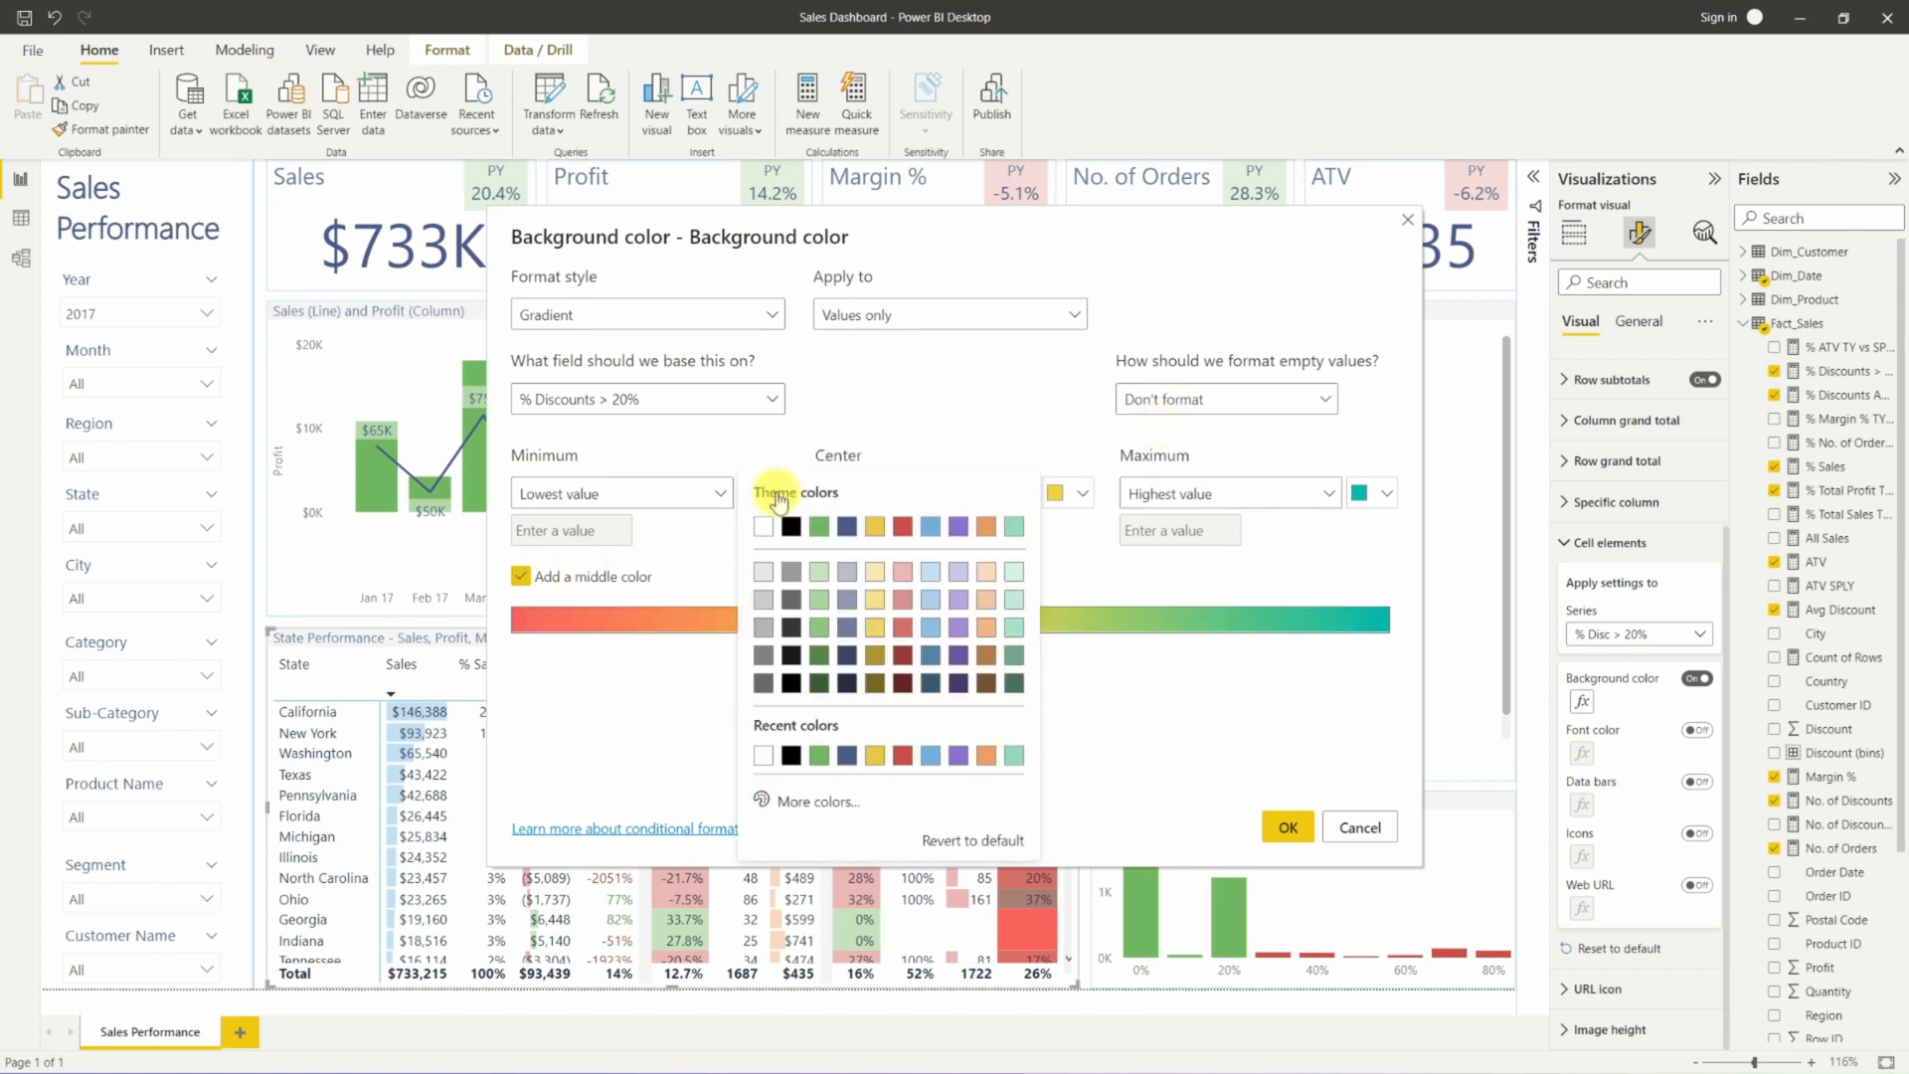
left_click(905, 573)
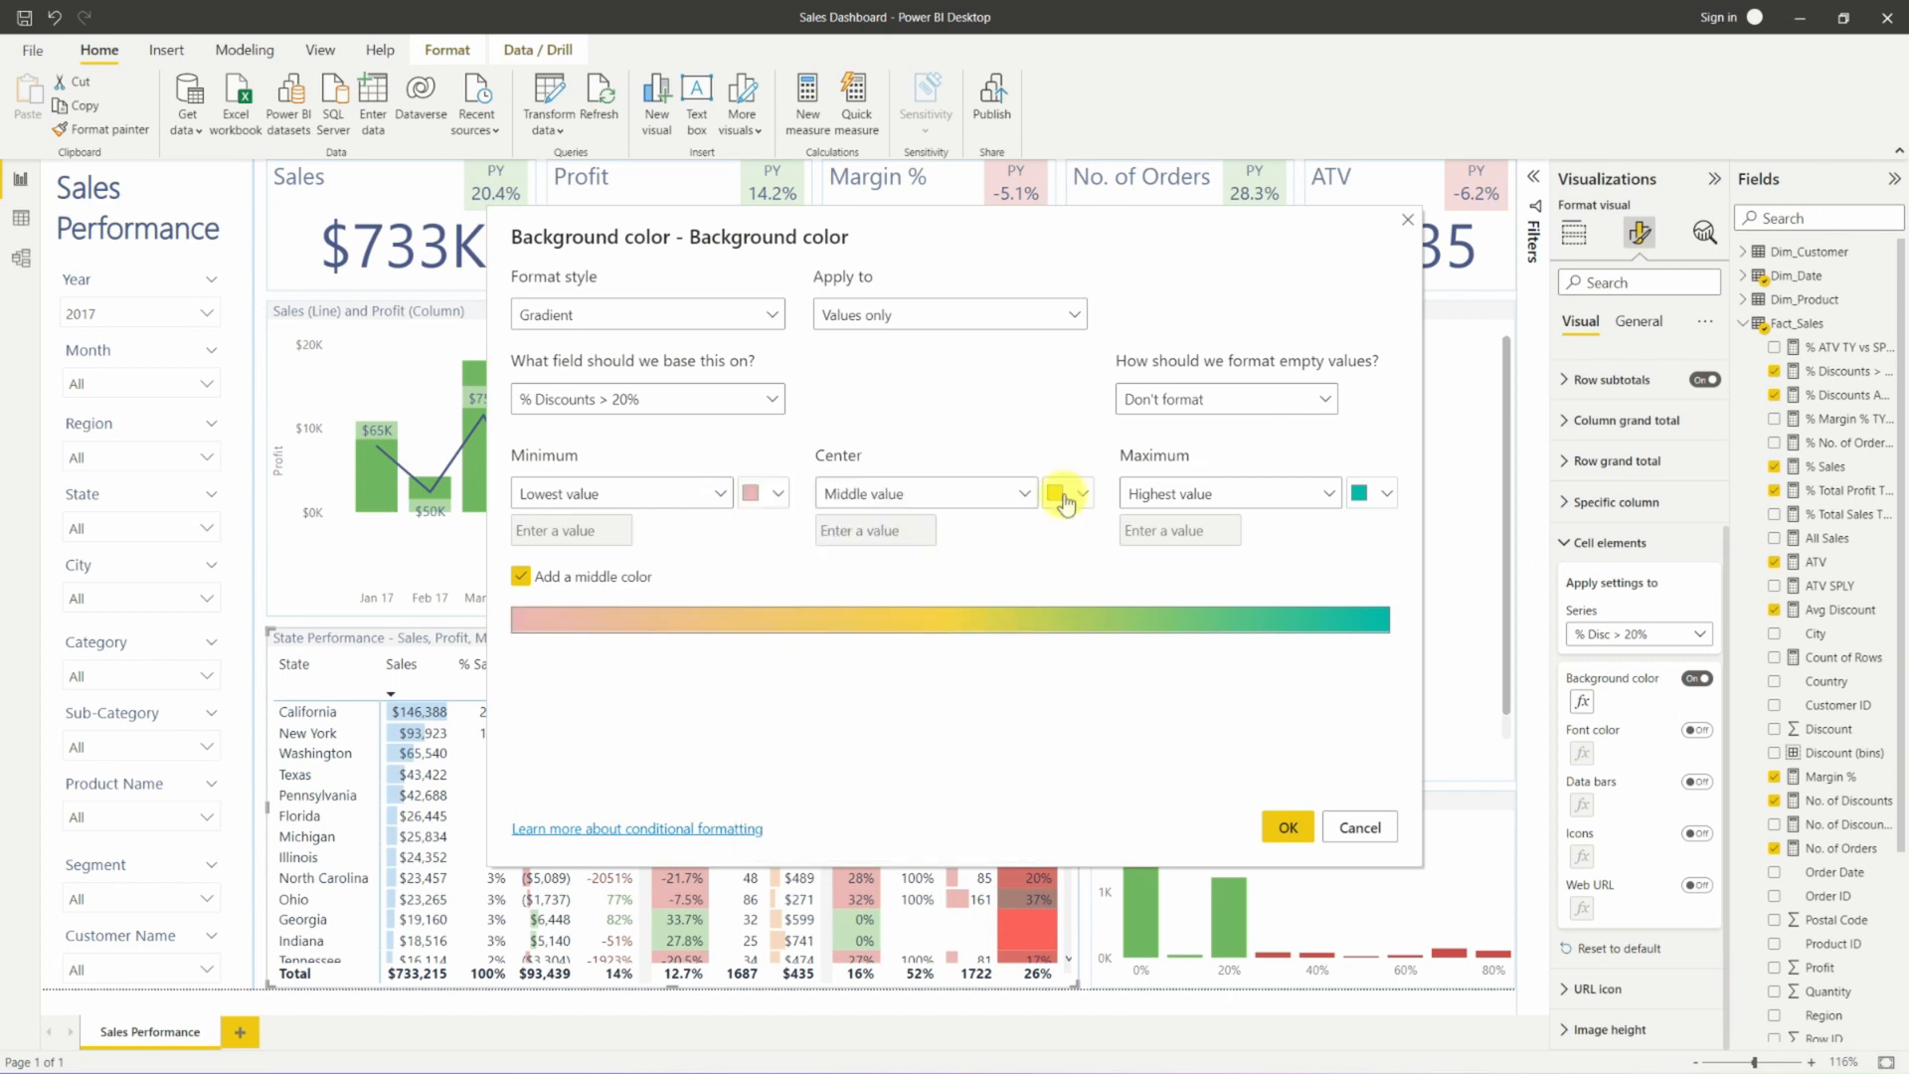
left_click(1068, 492)
left_click(1187, 575)
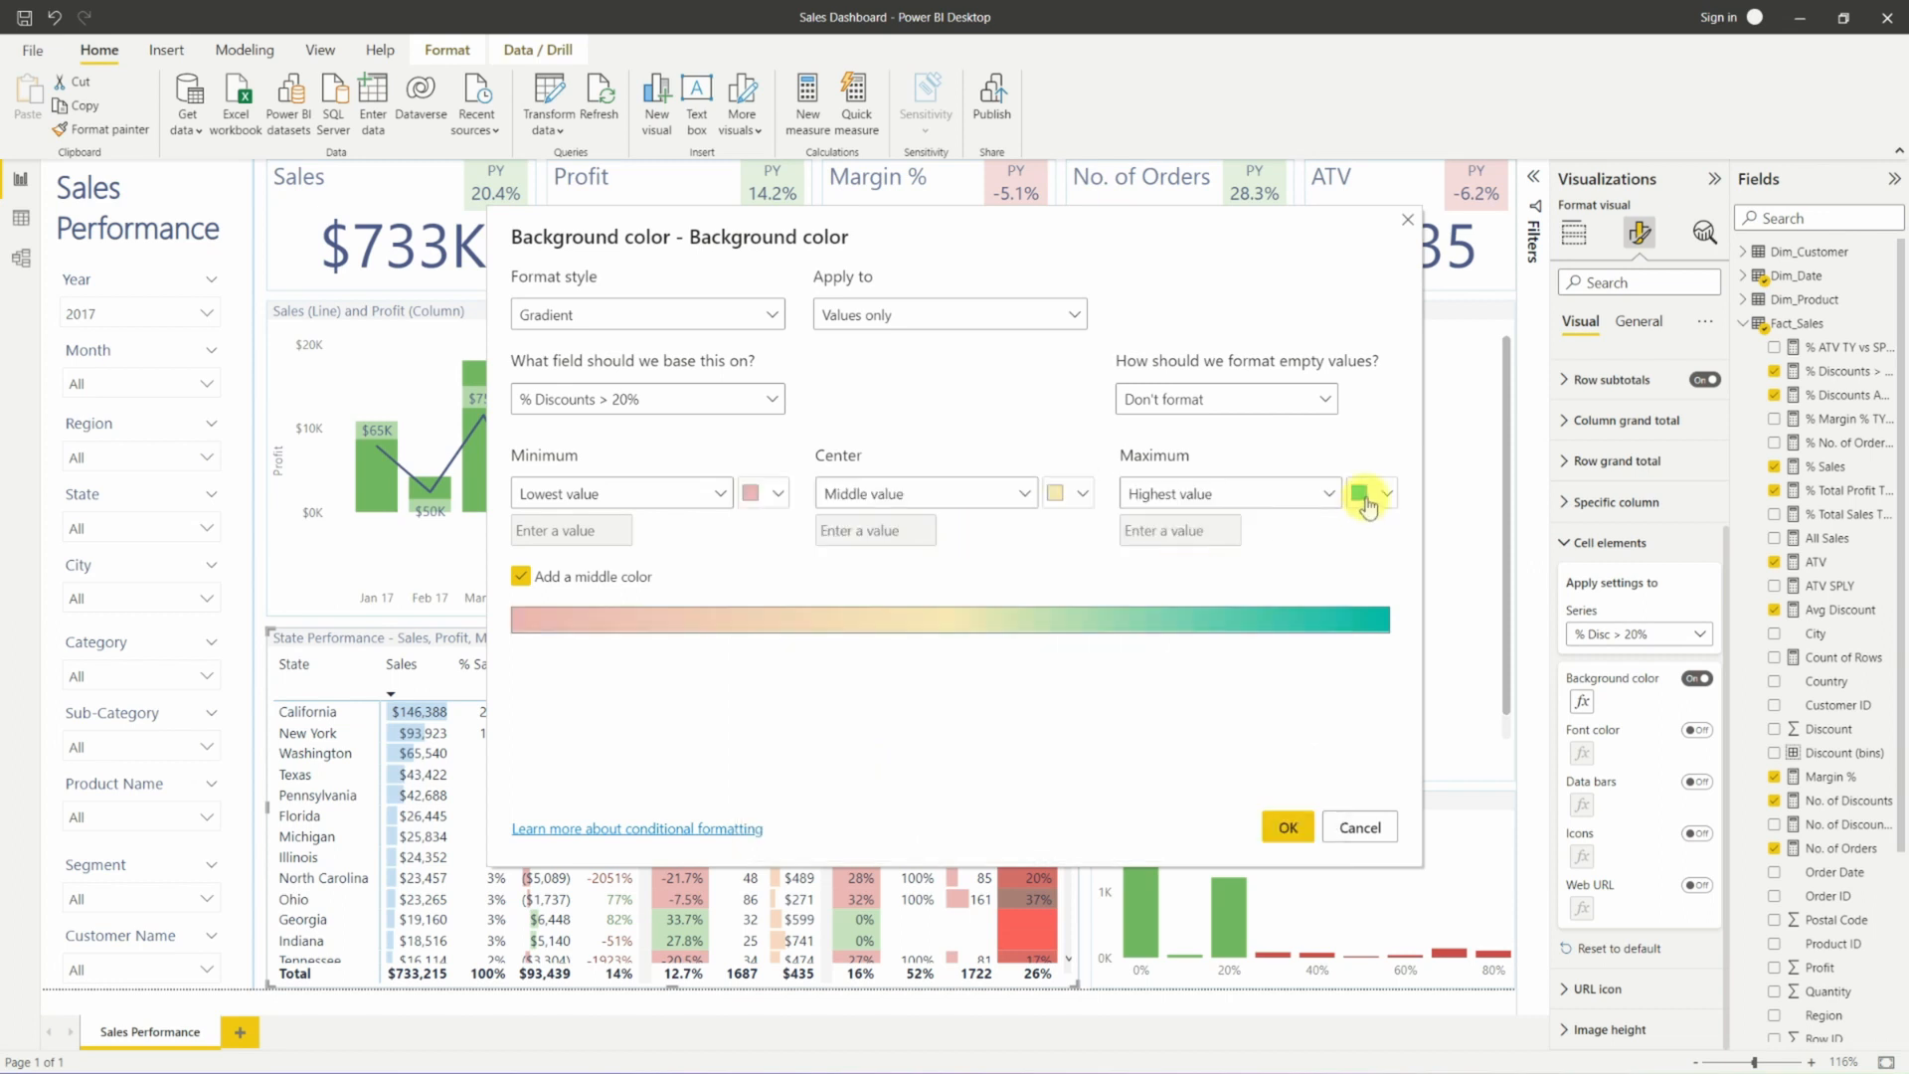
Recolor the gradient's lowest value light green, set the highest value to light red, and apply the background color.
left_click(1374, 493)
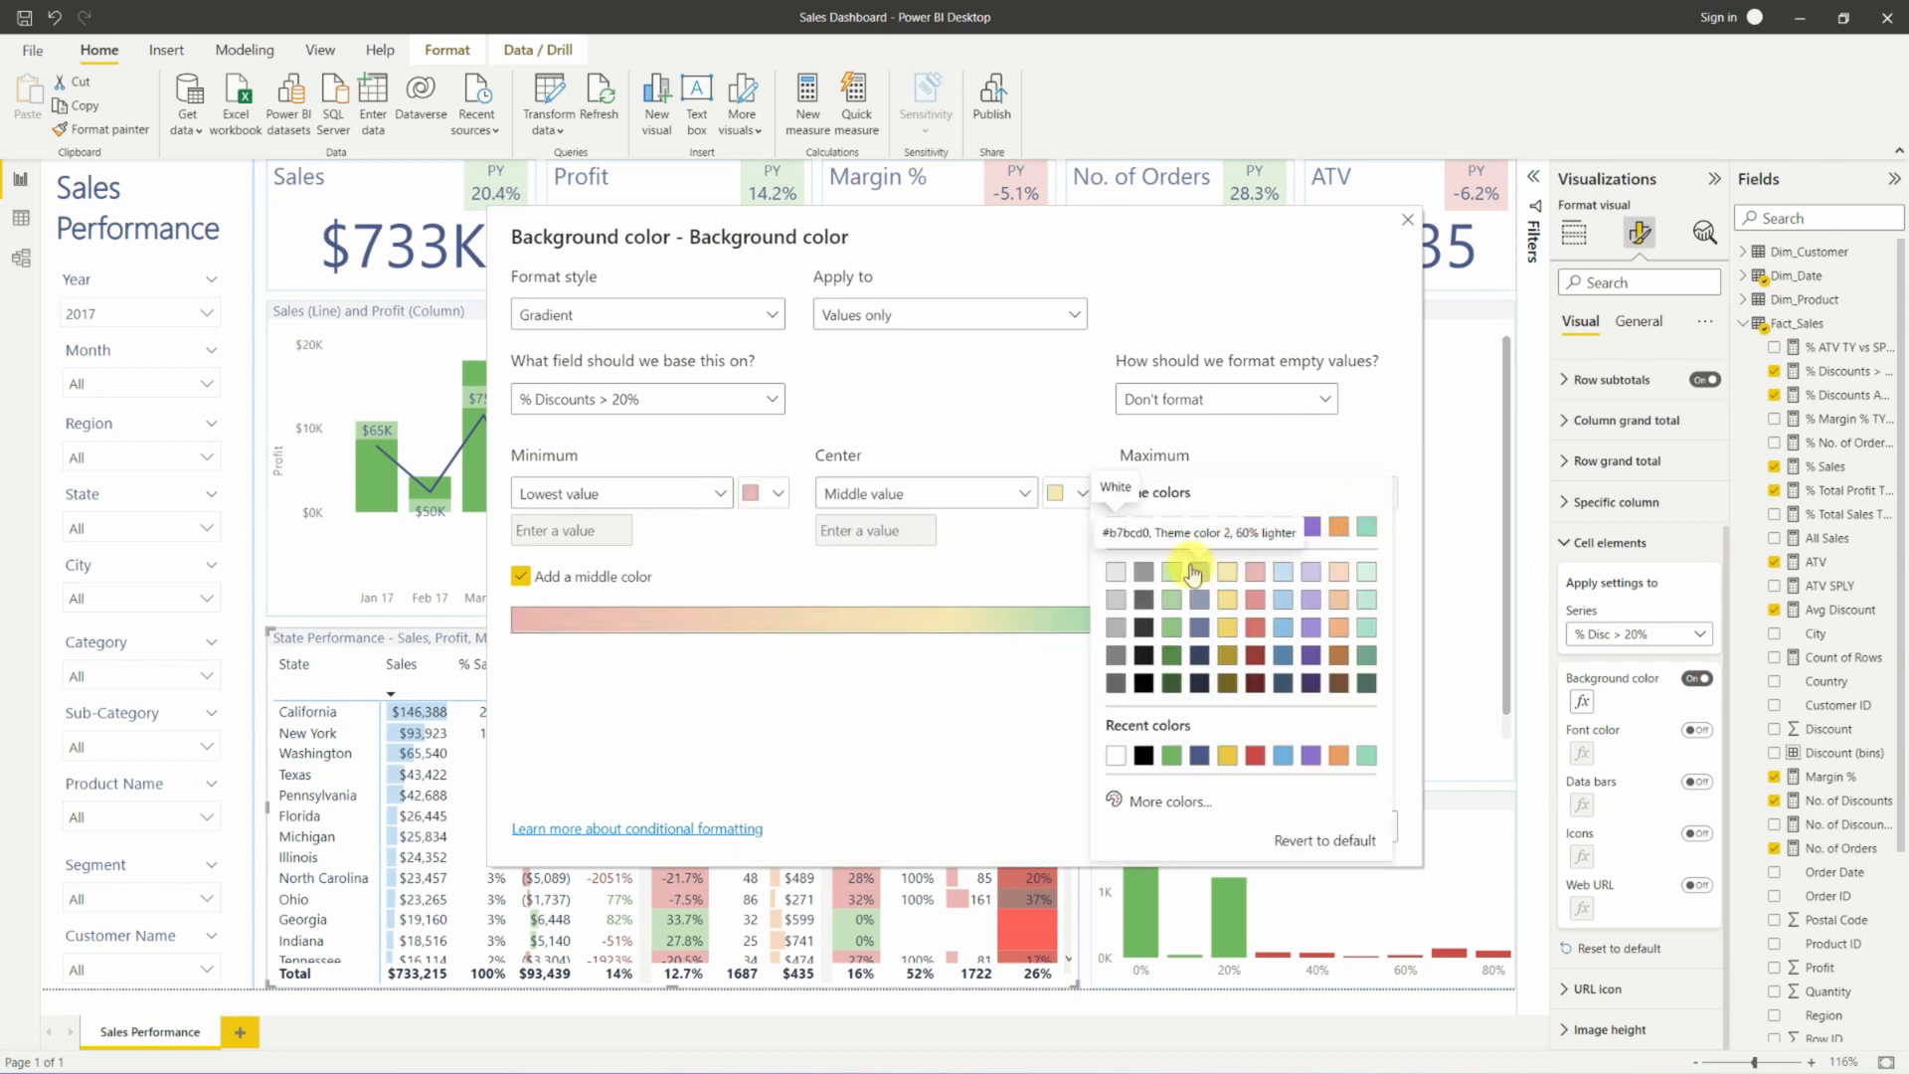
left_click(760, 505)
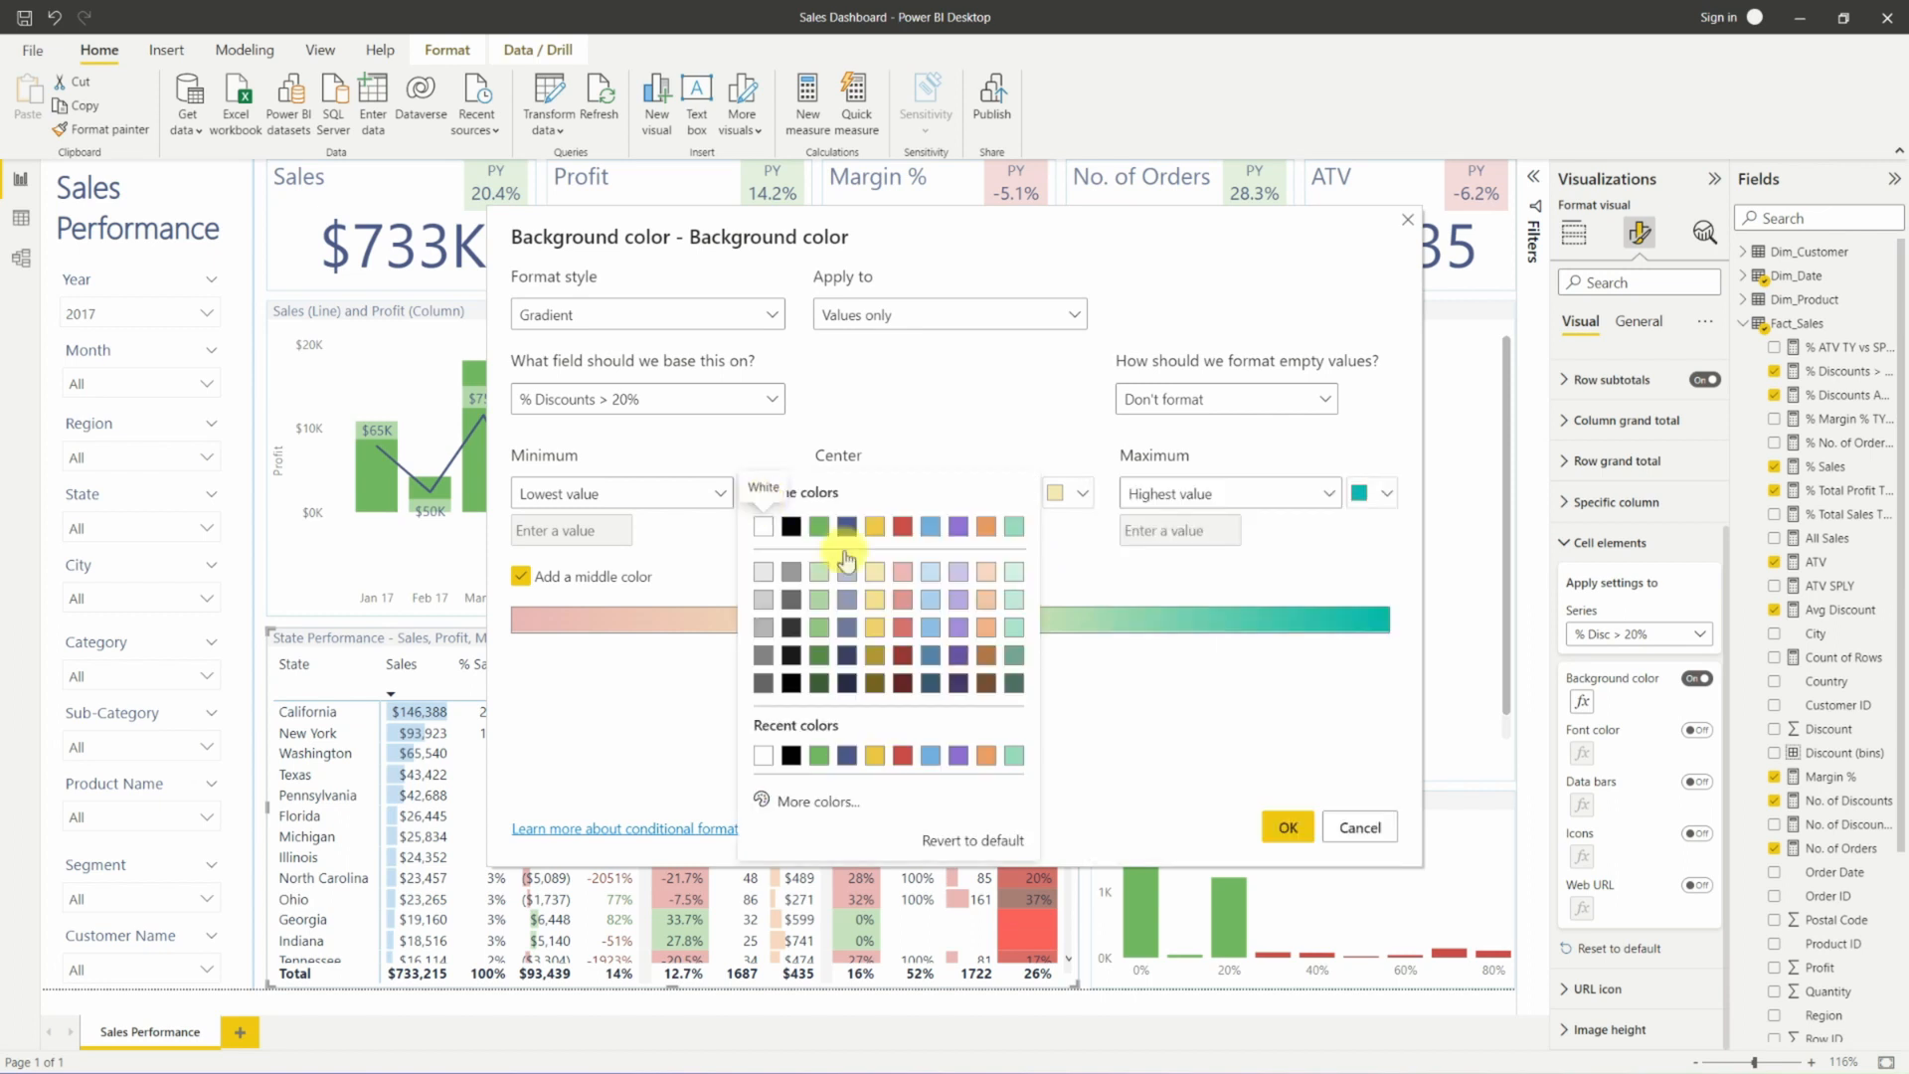
left_click(827, 576)
left_click(1351, 495)
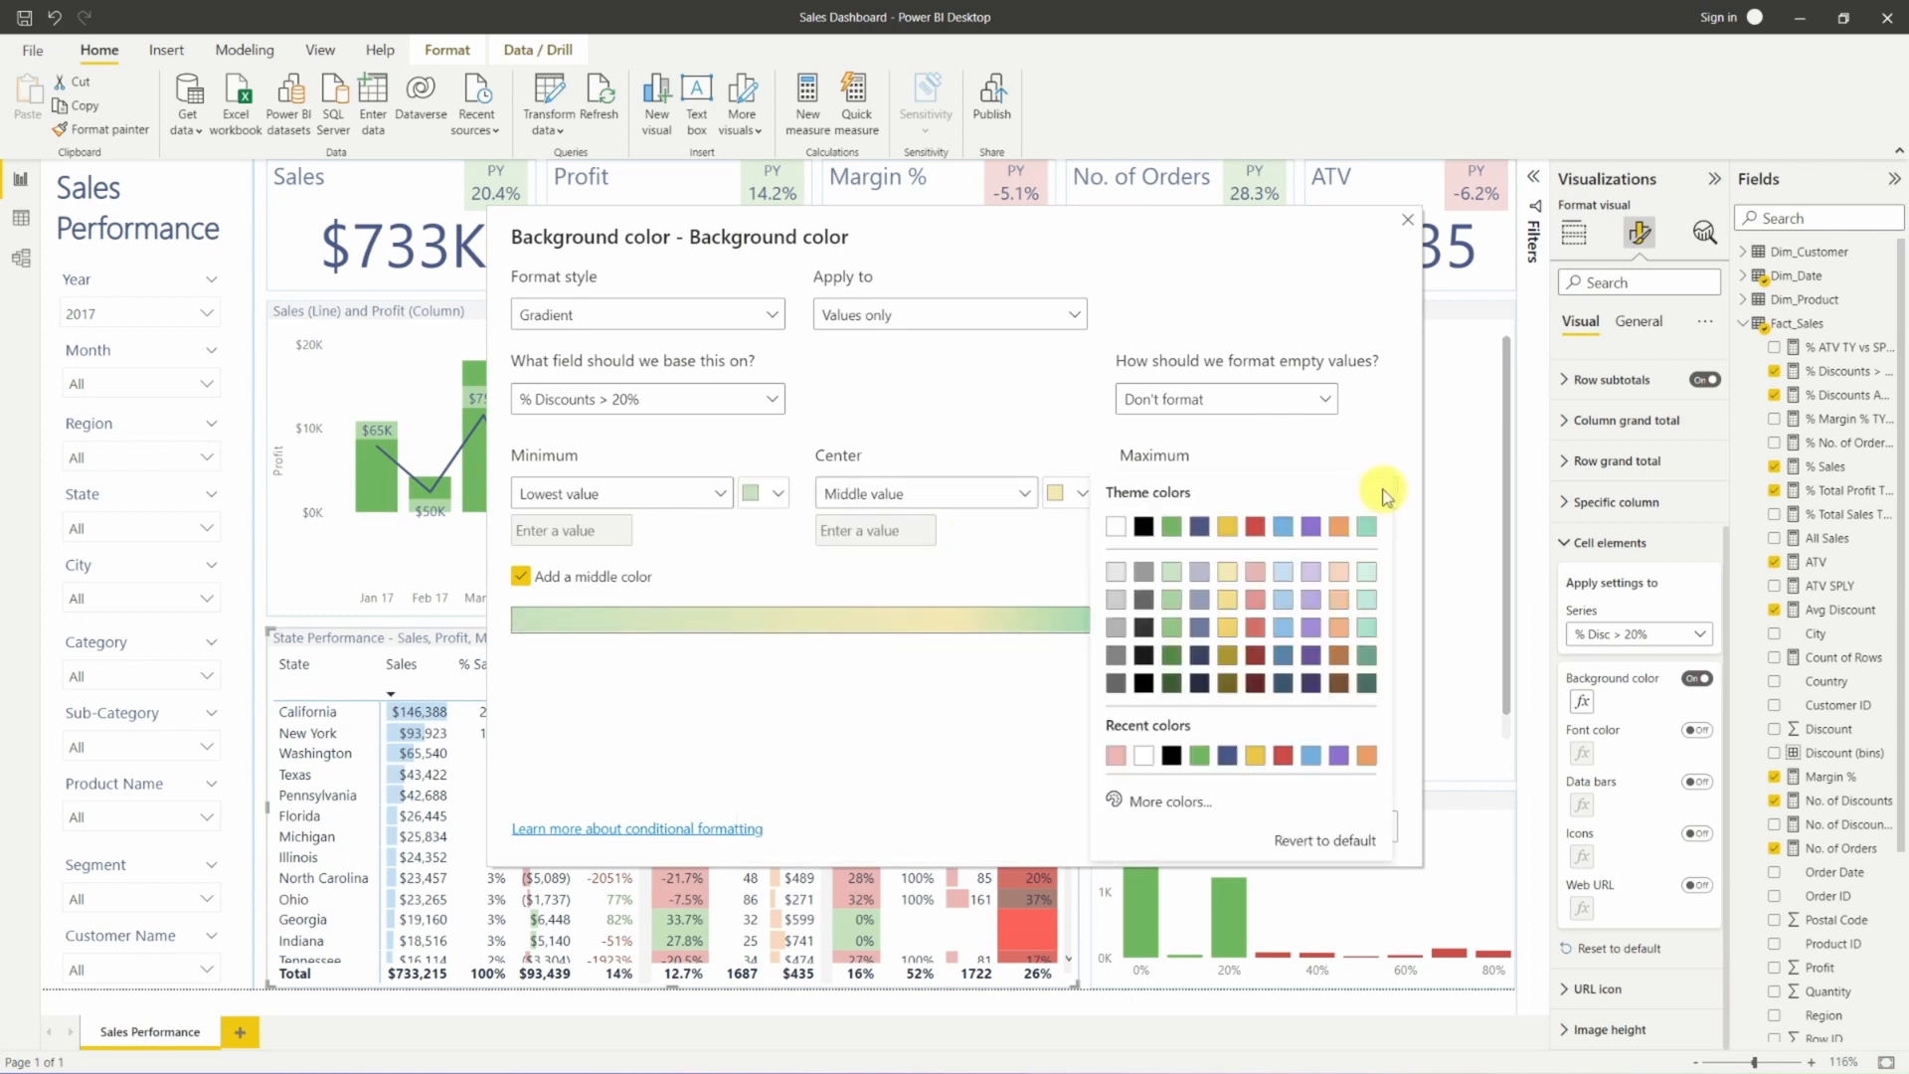
left_click(1255, 577)
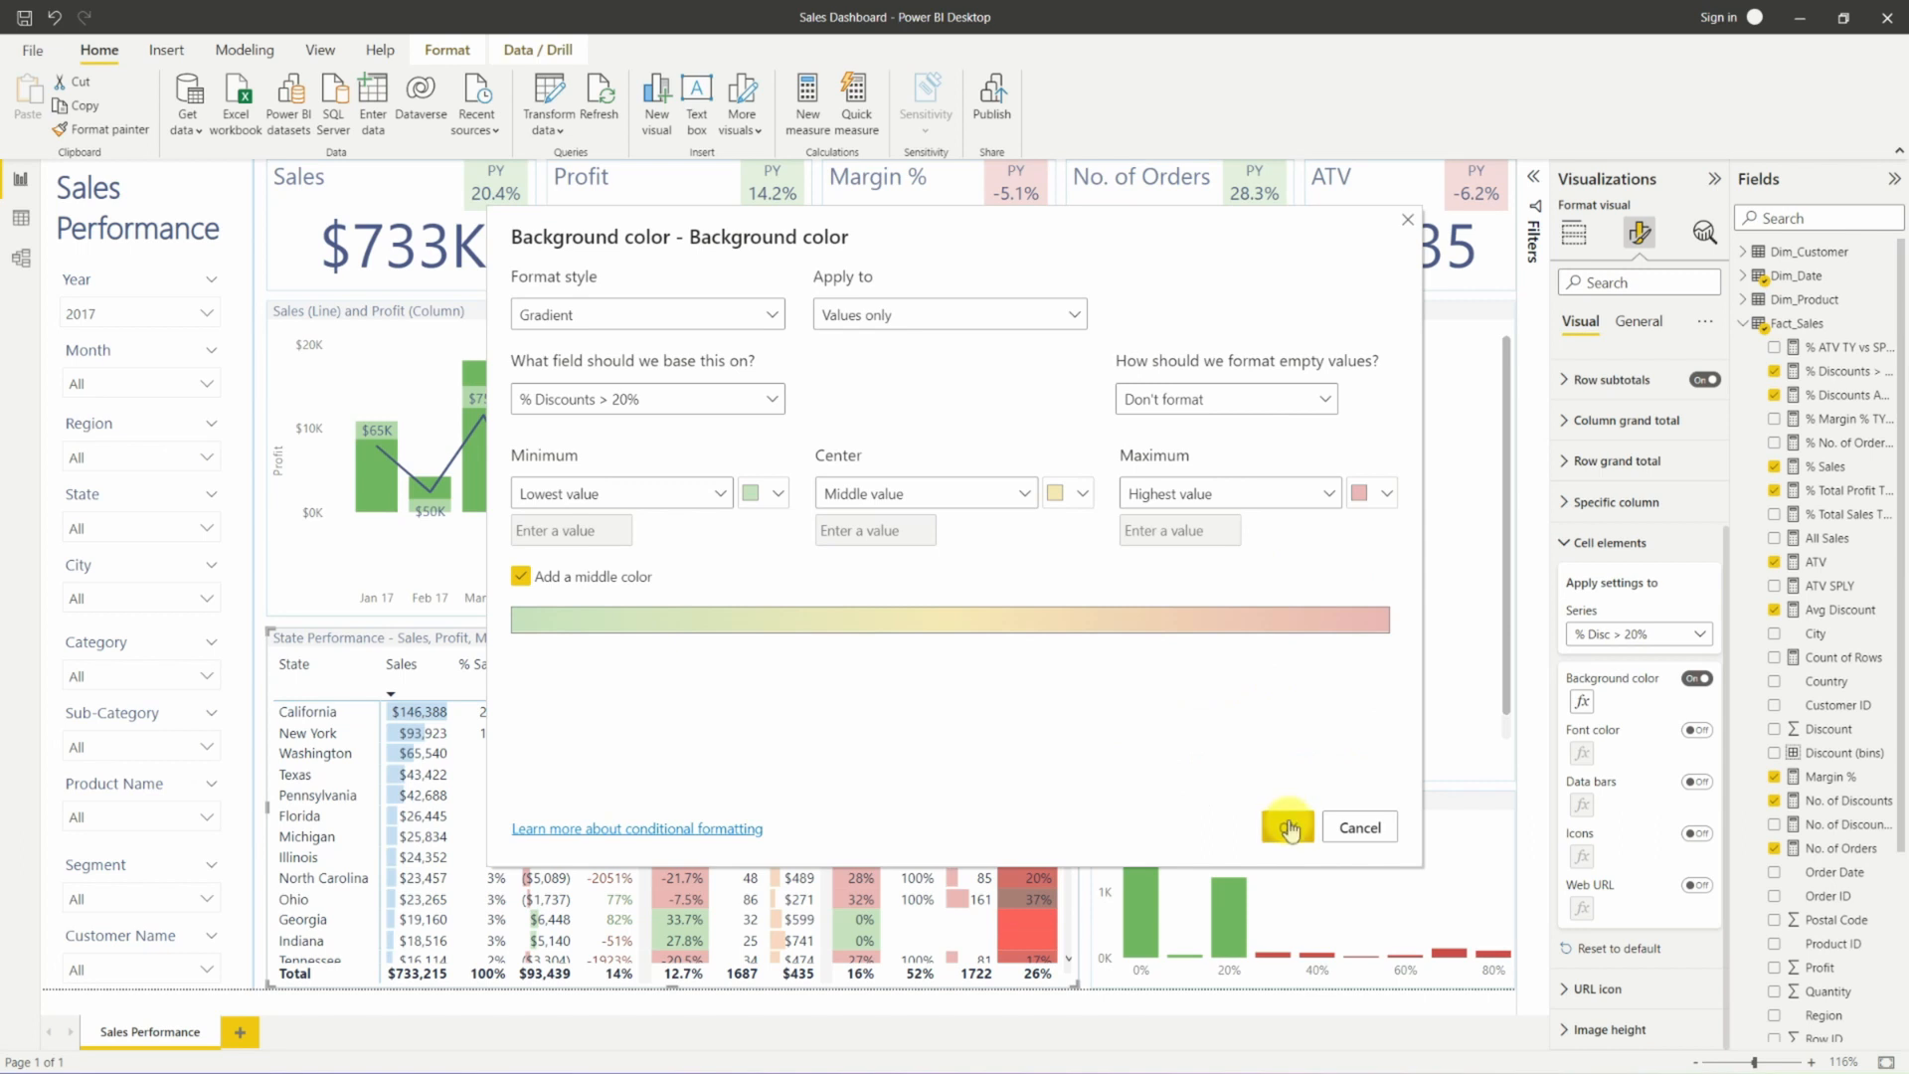
left_click(1287, 827)
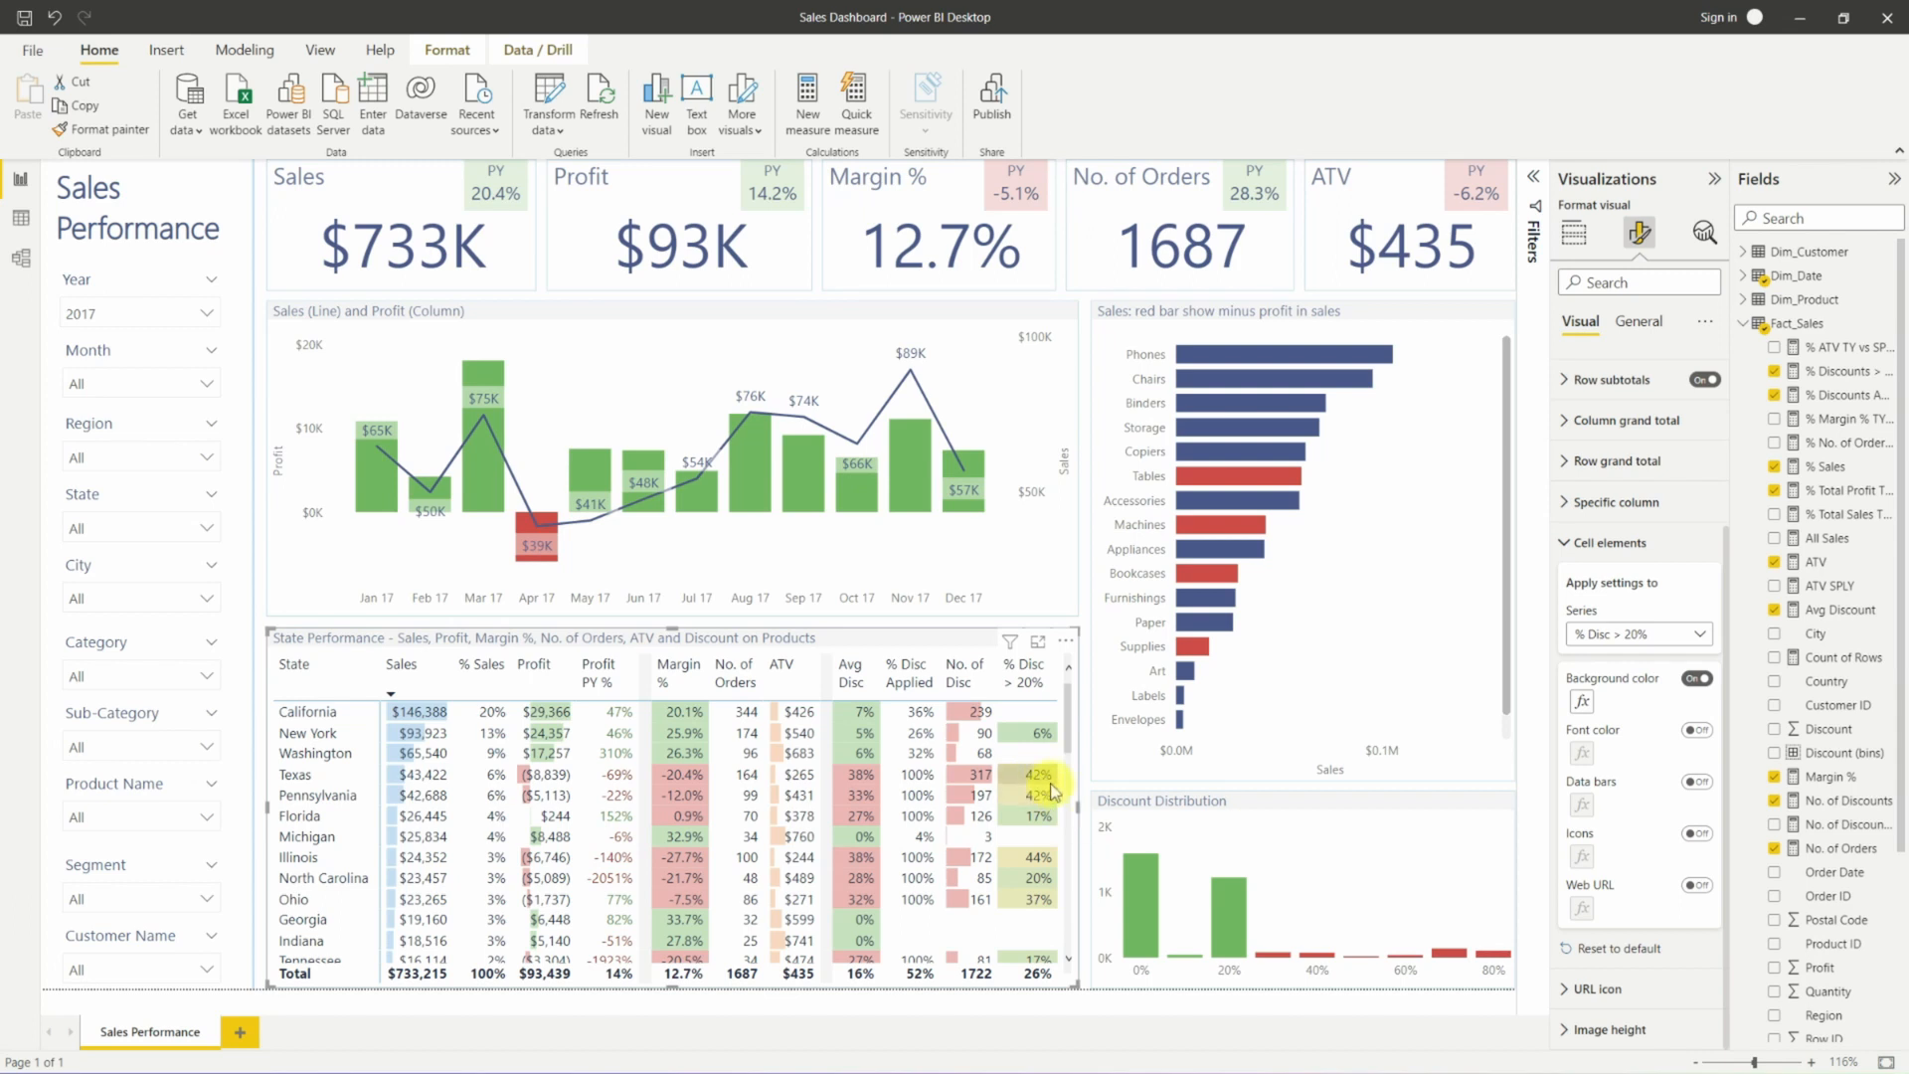
Review the % Disc > 20% background colors across all rows of the state table.
scroll(1054, 791, "down", 4)
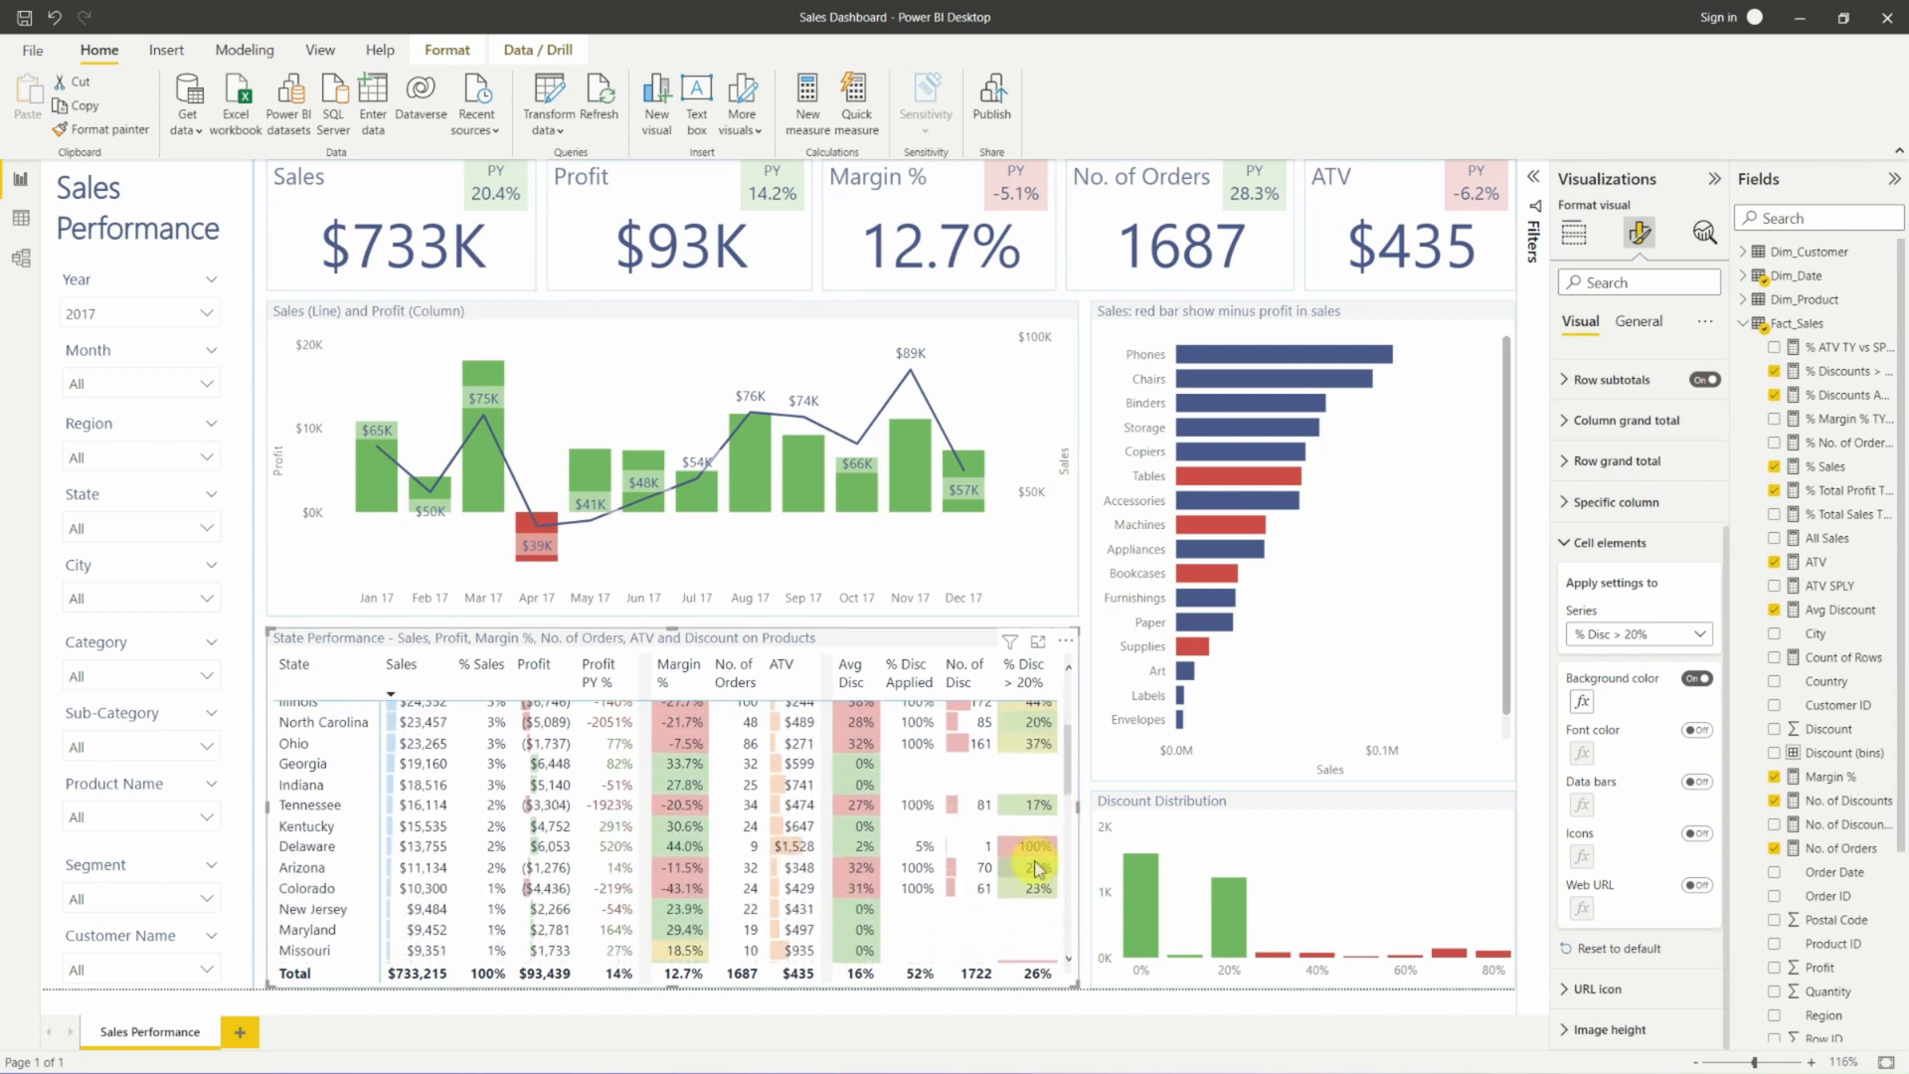
scroll(1036, 857, "down", 2)
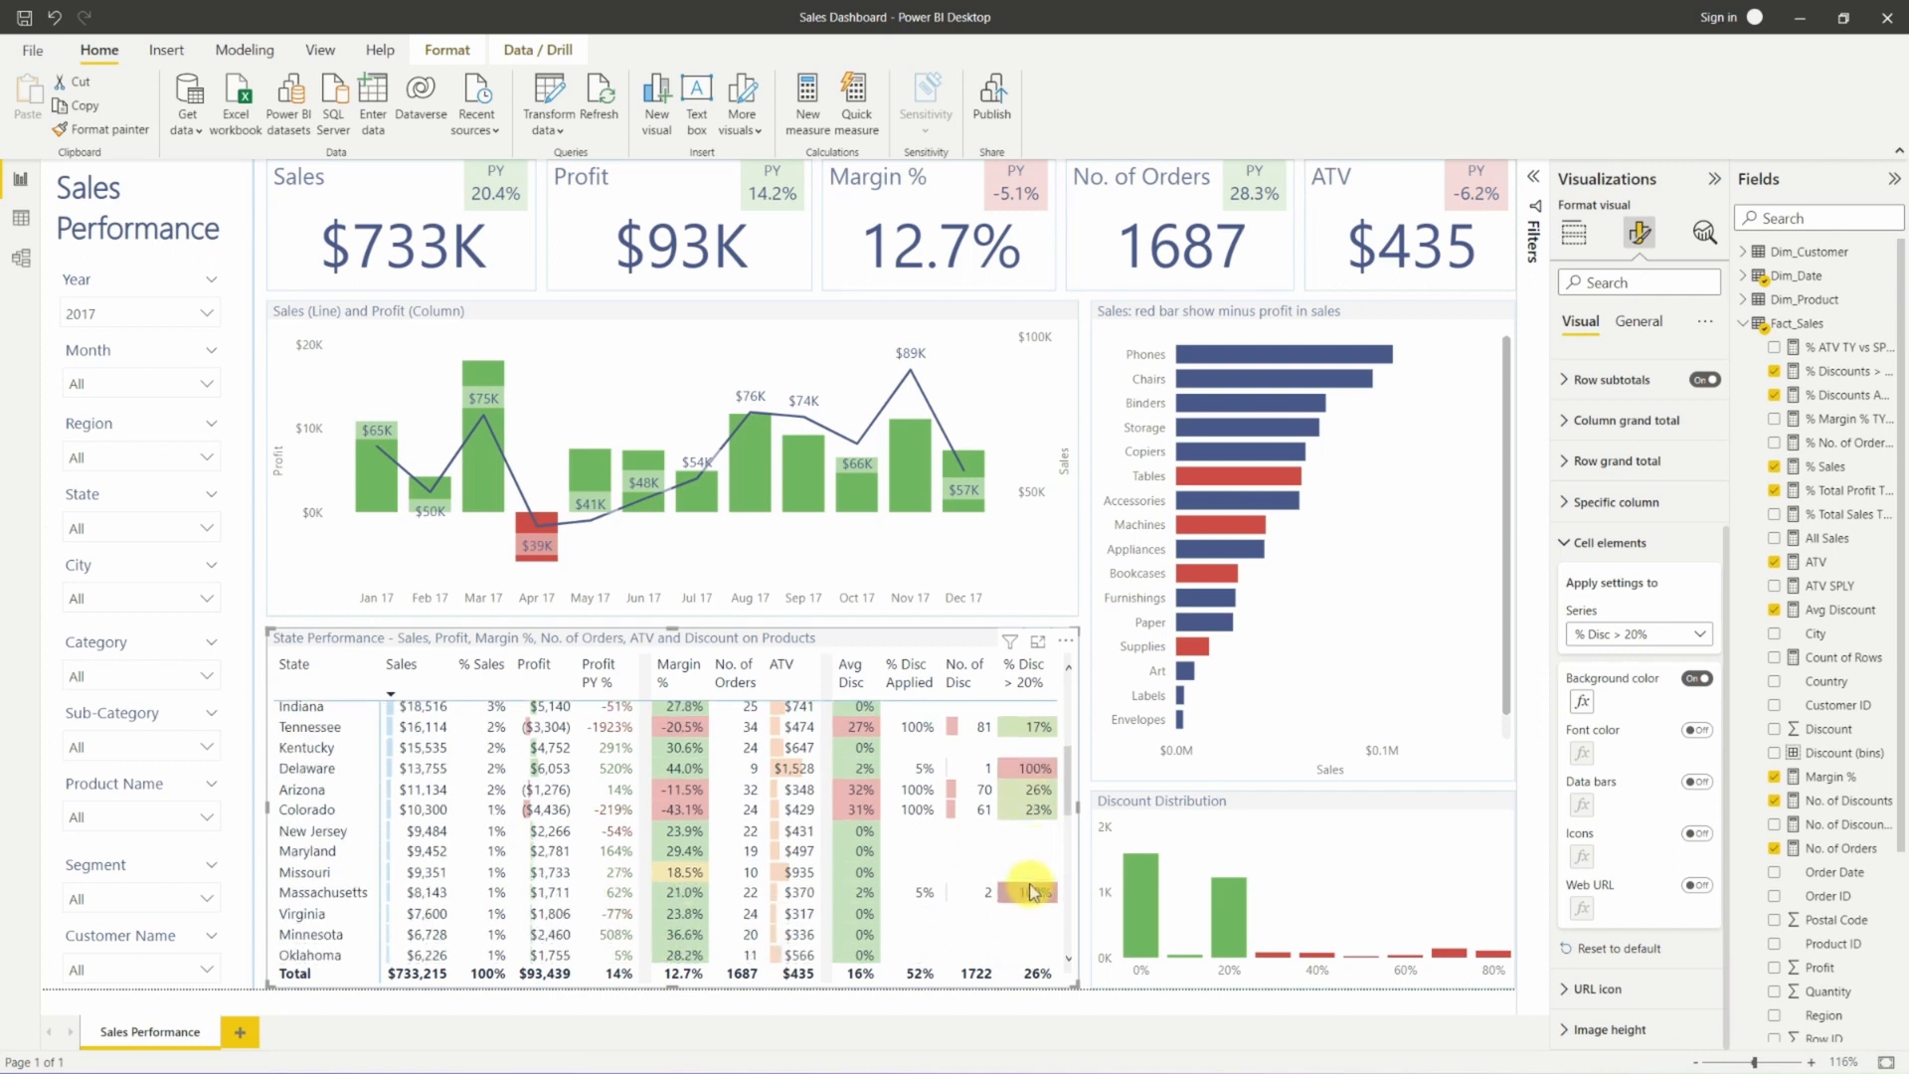
scroll(1032, 890, "down", 2)
scroll(1032, 890, "down", 8)
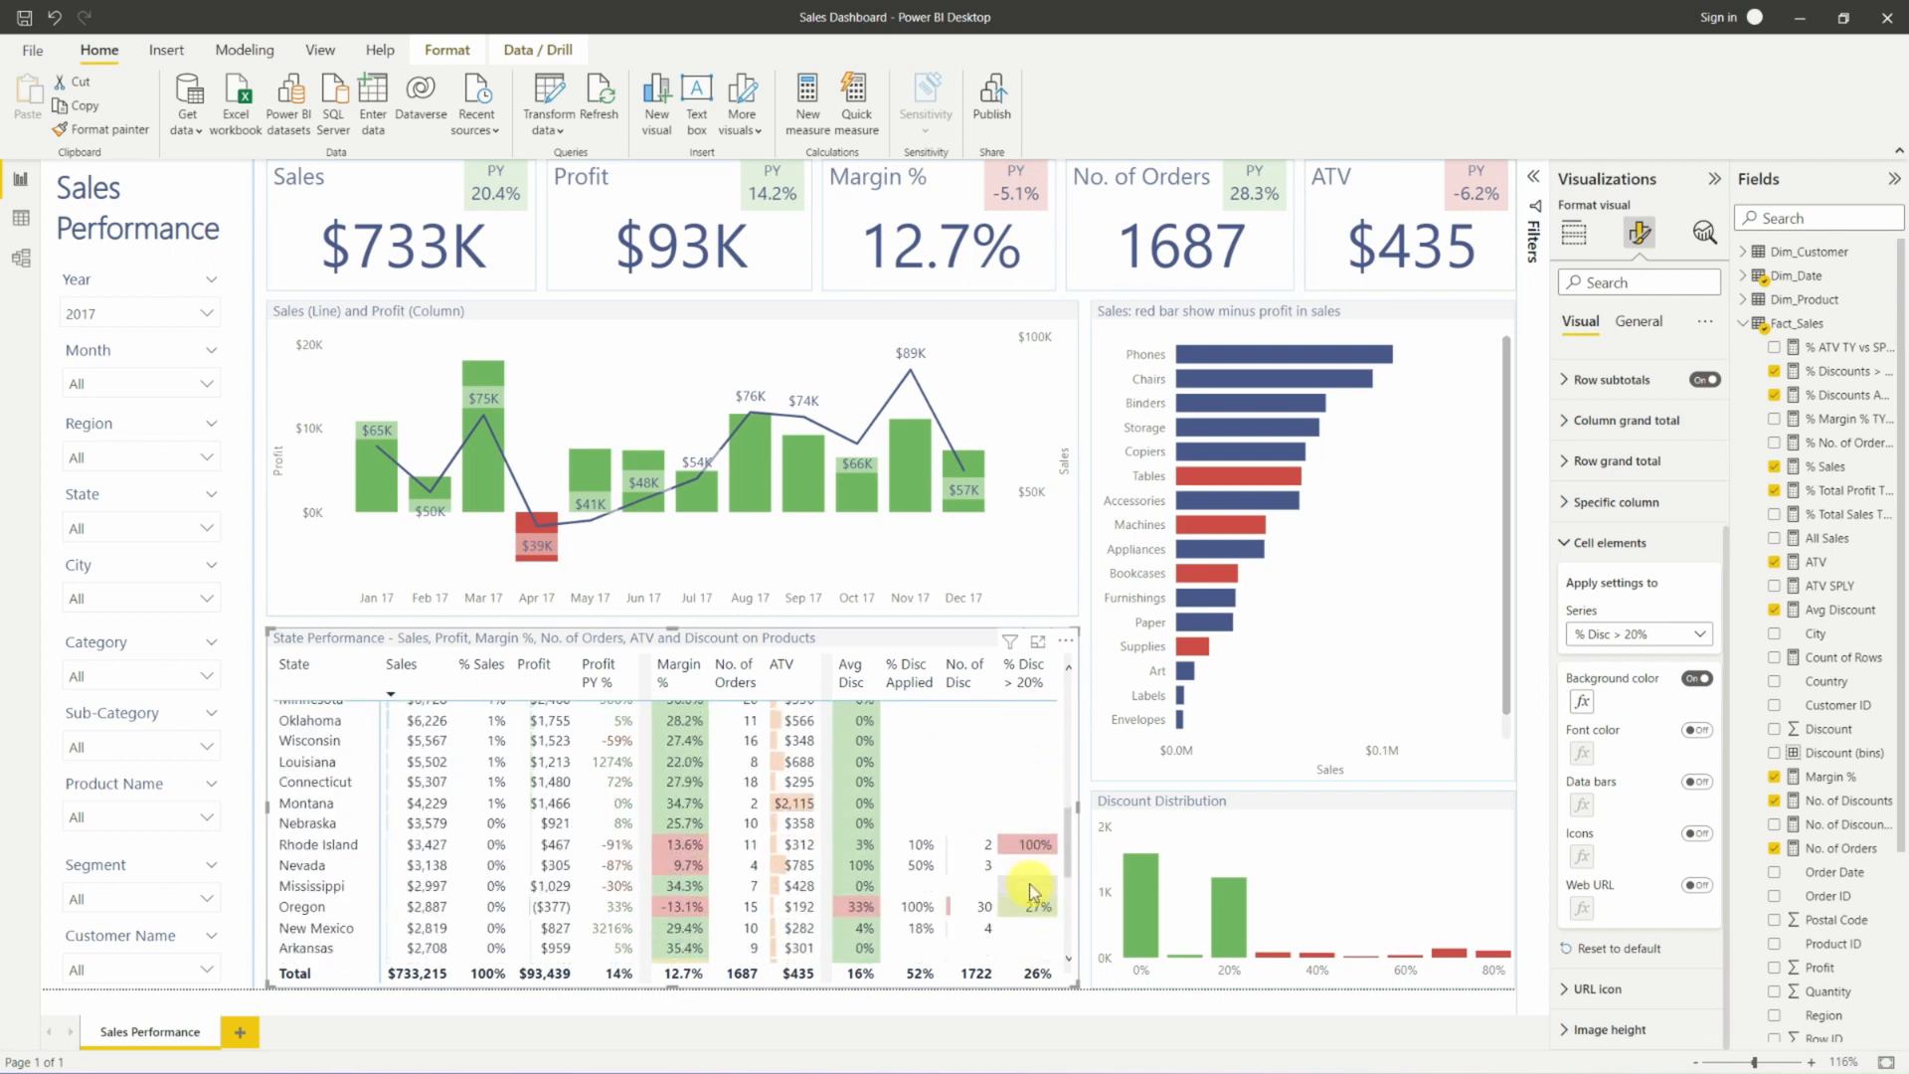
scroll(1032, 891, "down", 4)
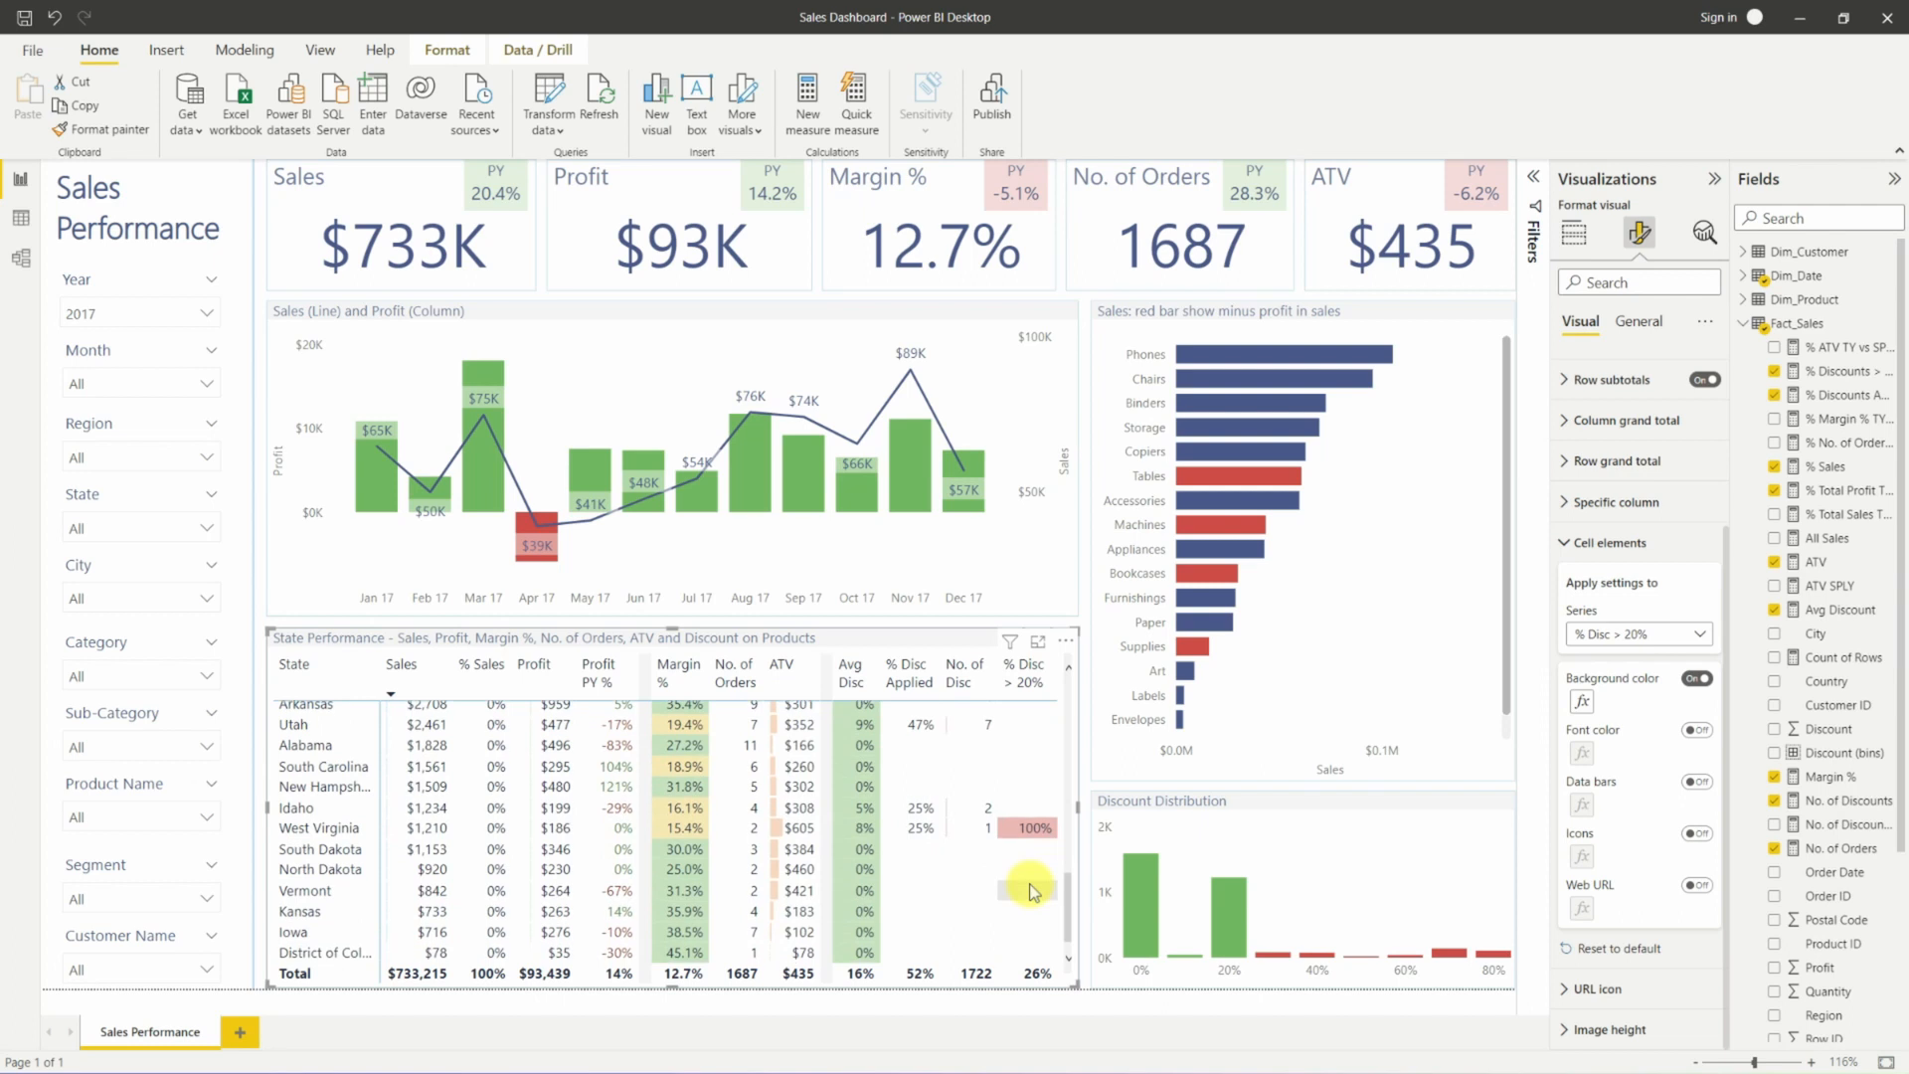
scroll(1032, 890, "up", 4)
scroll(1032, 890, "up", 10)
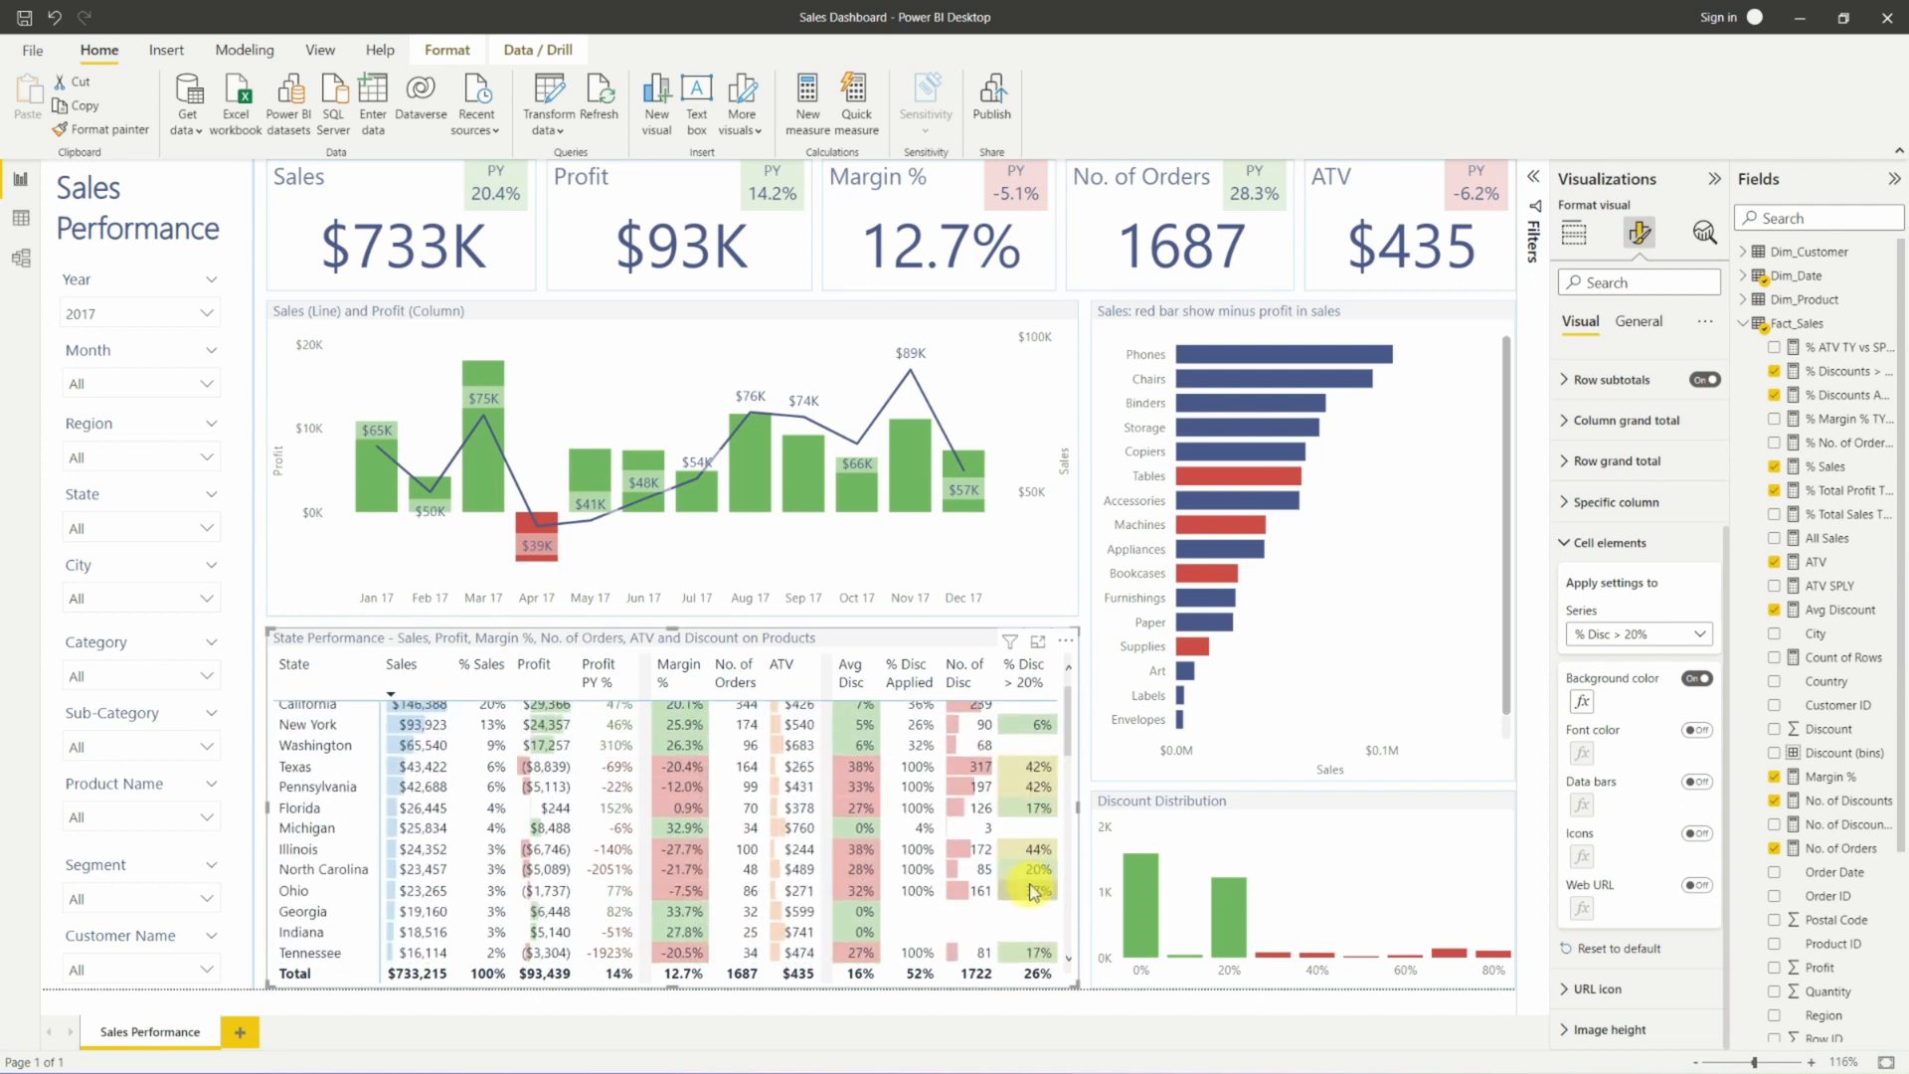
Turn on the background color for the state table's % Disc Applied series.
scroll(1032, 891, "down", 3)
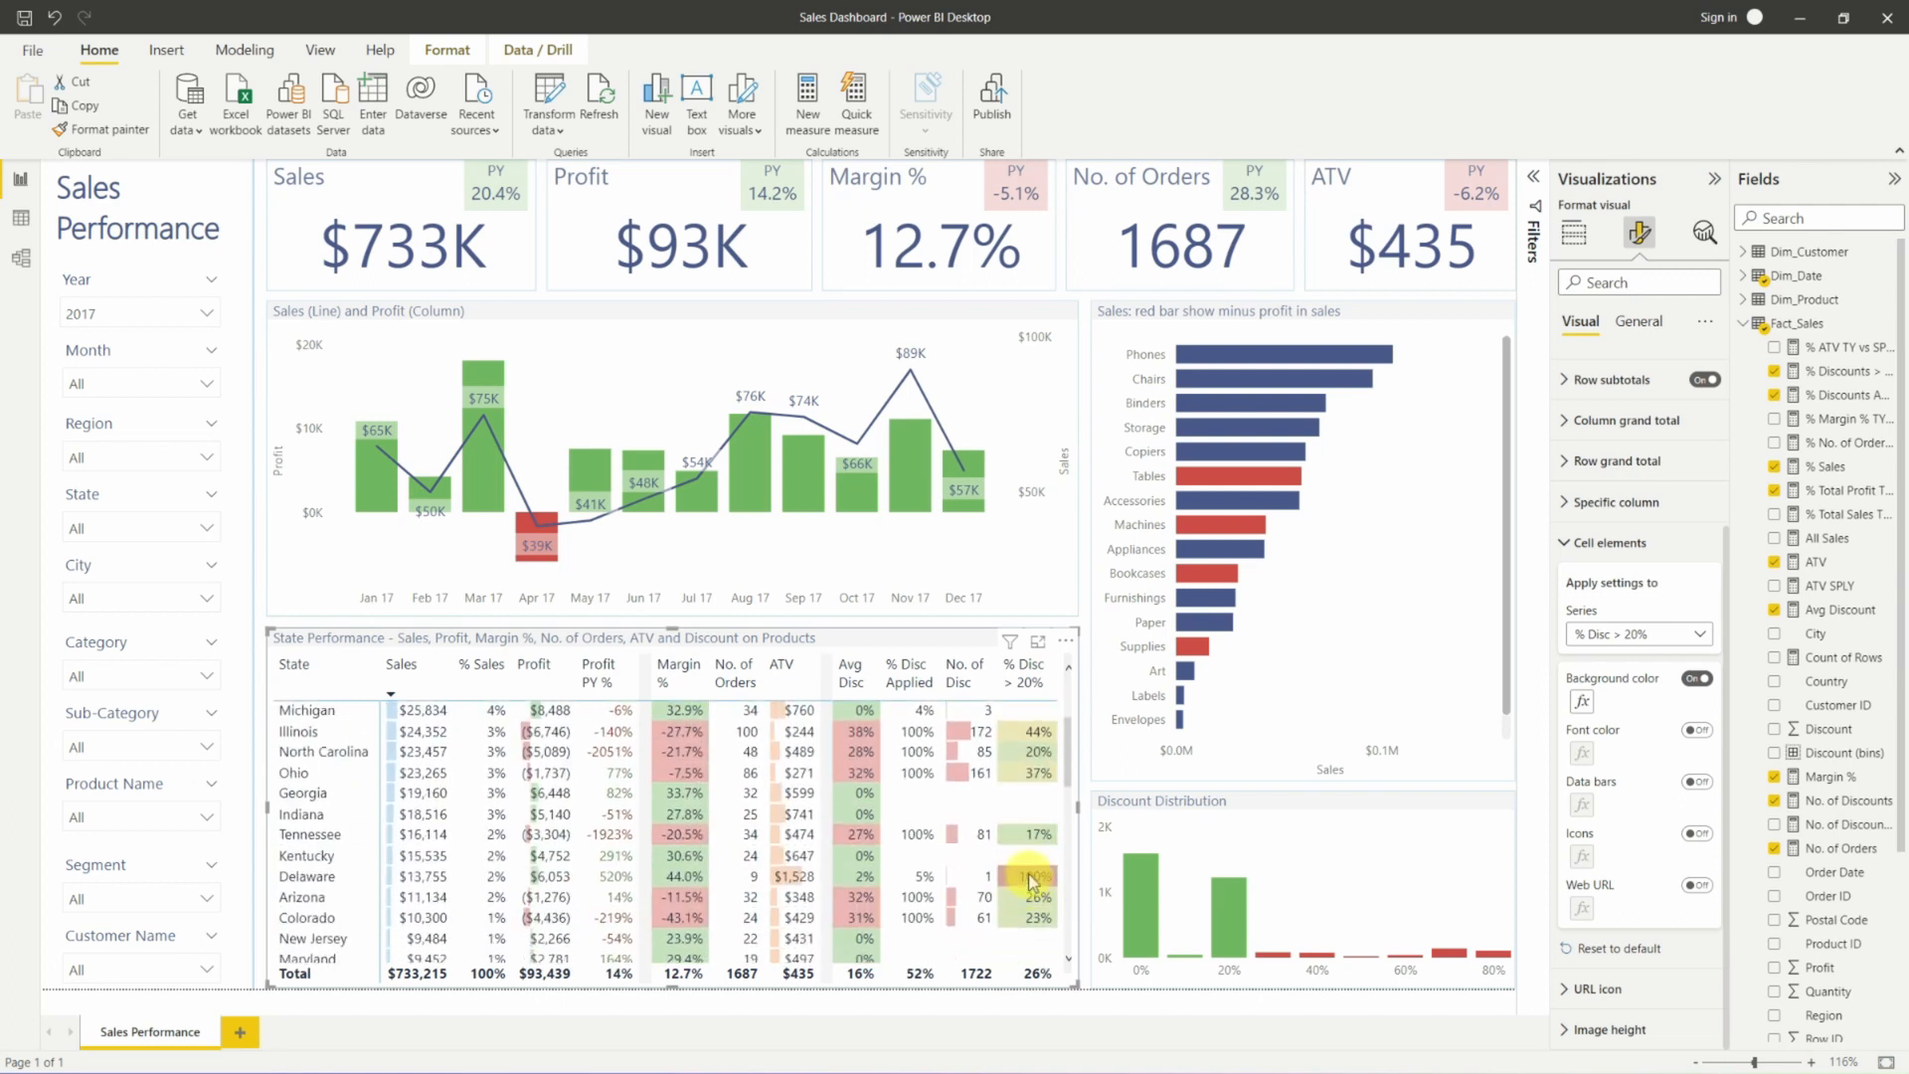
scroll(1025, 872, "up", 3)
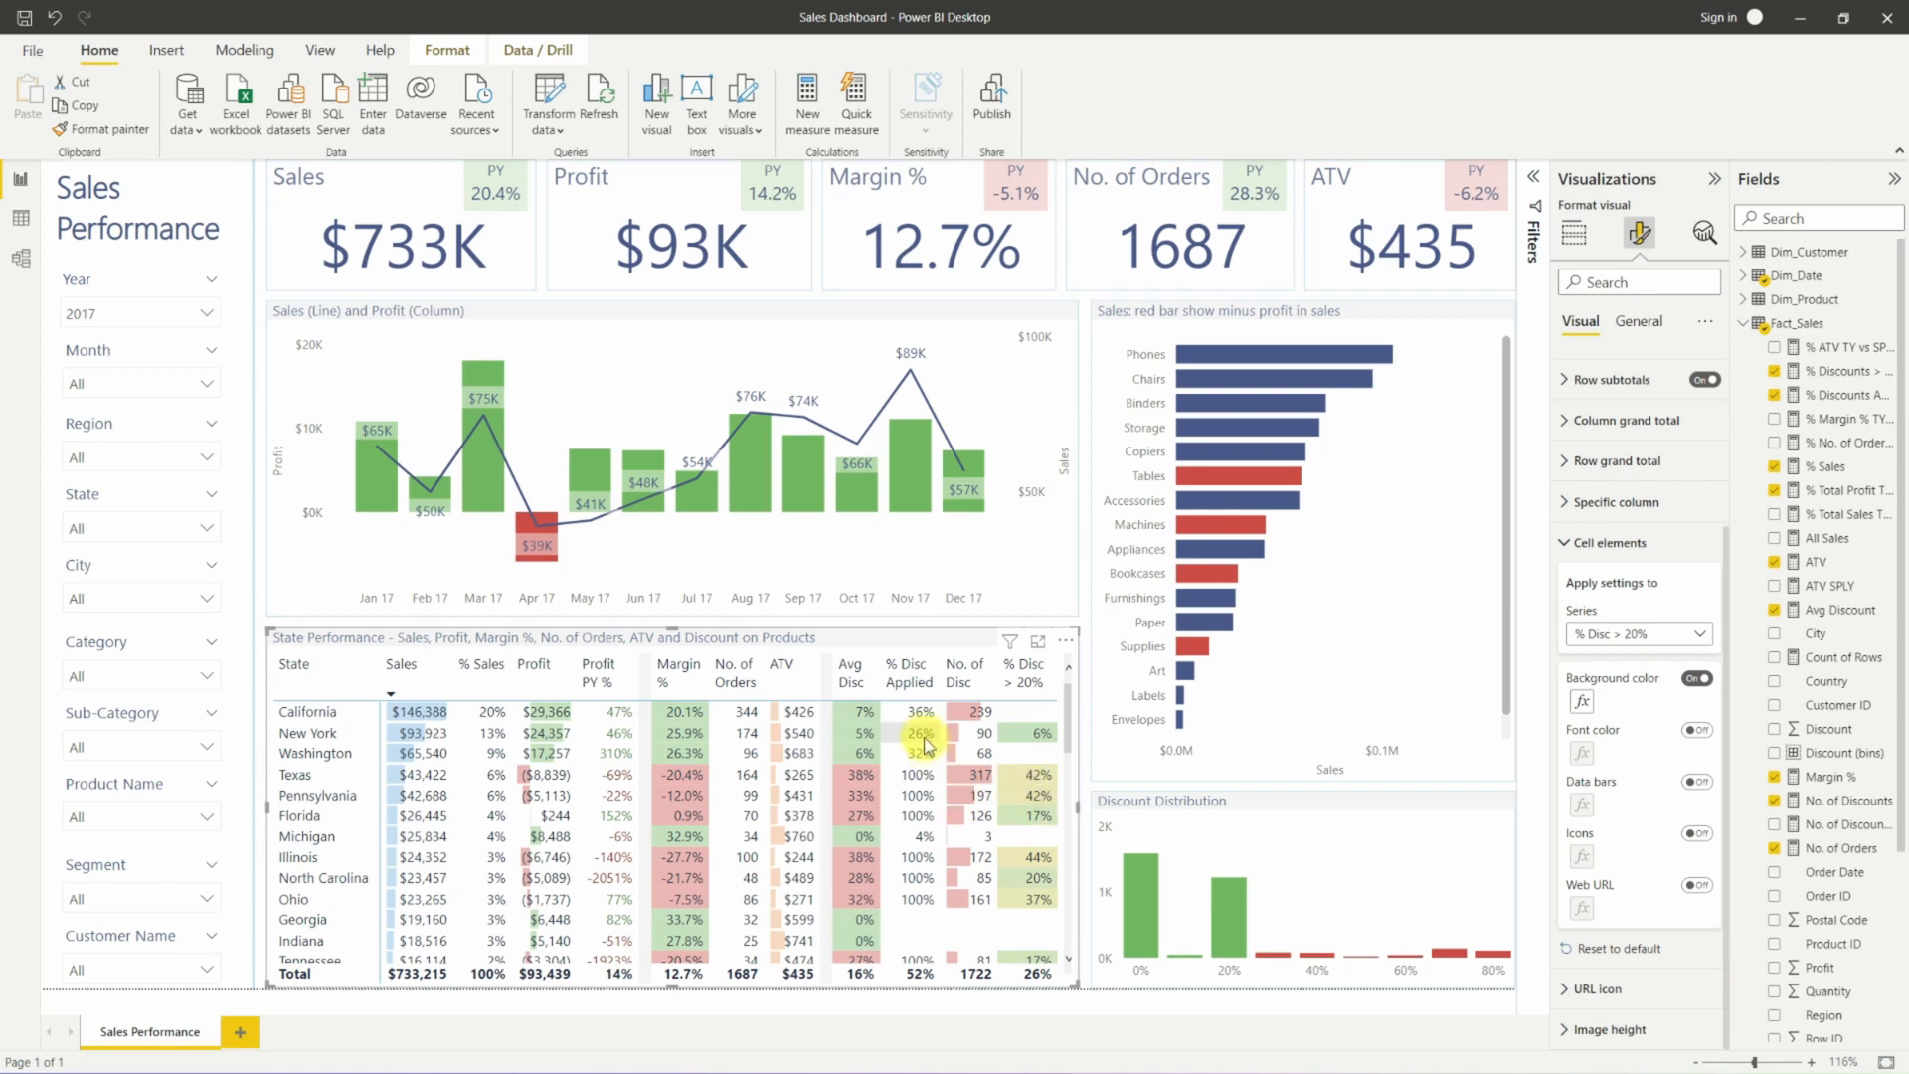
left_click(1635, 634)
left_click(1645, 696)
left_click(1697, 680)
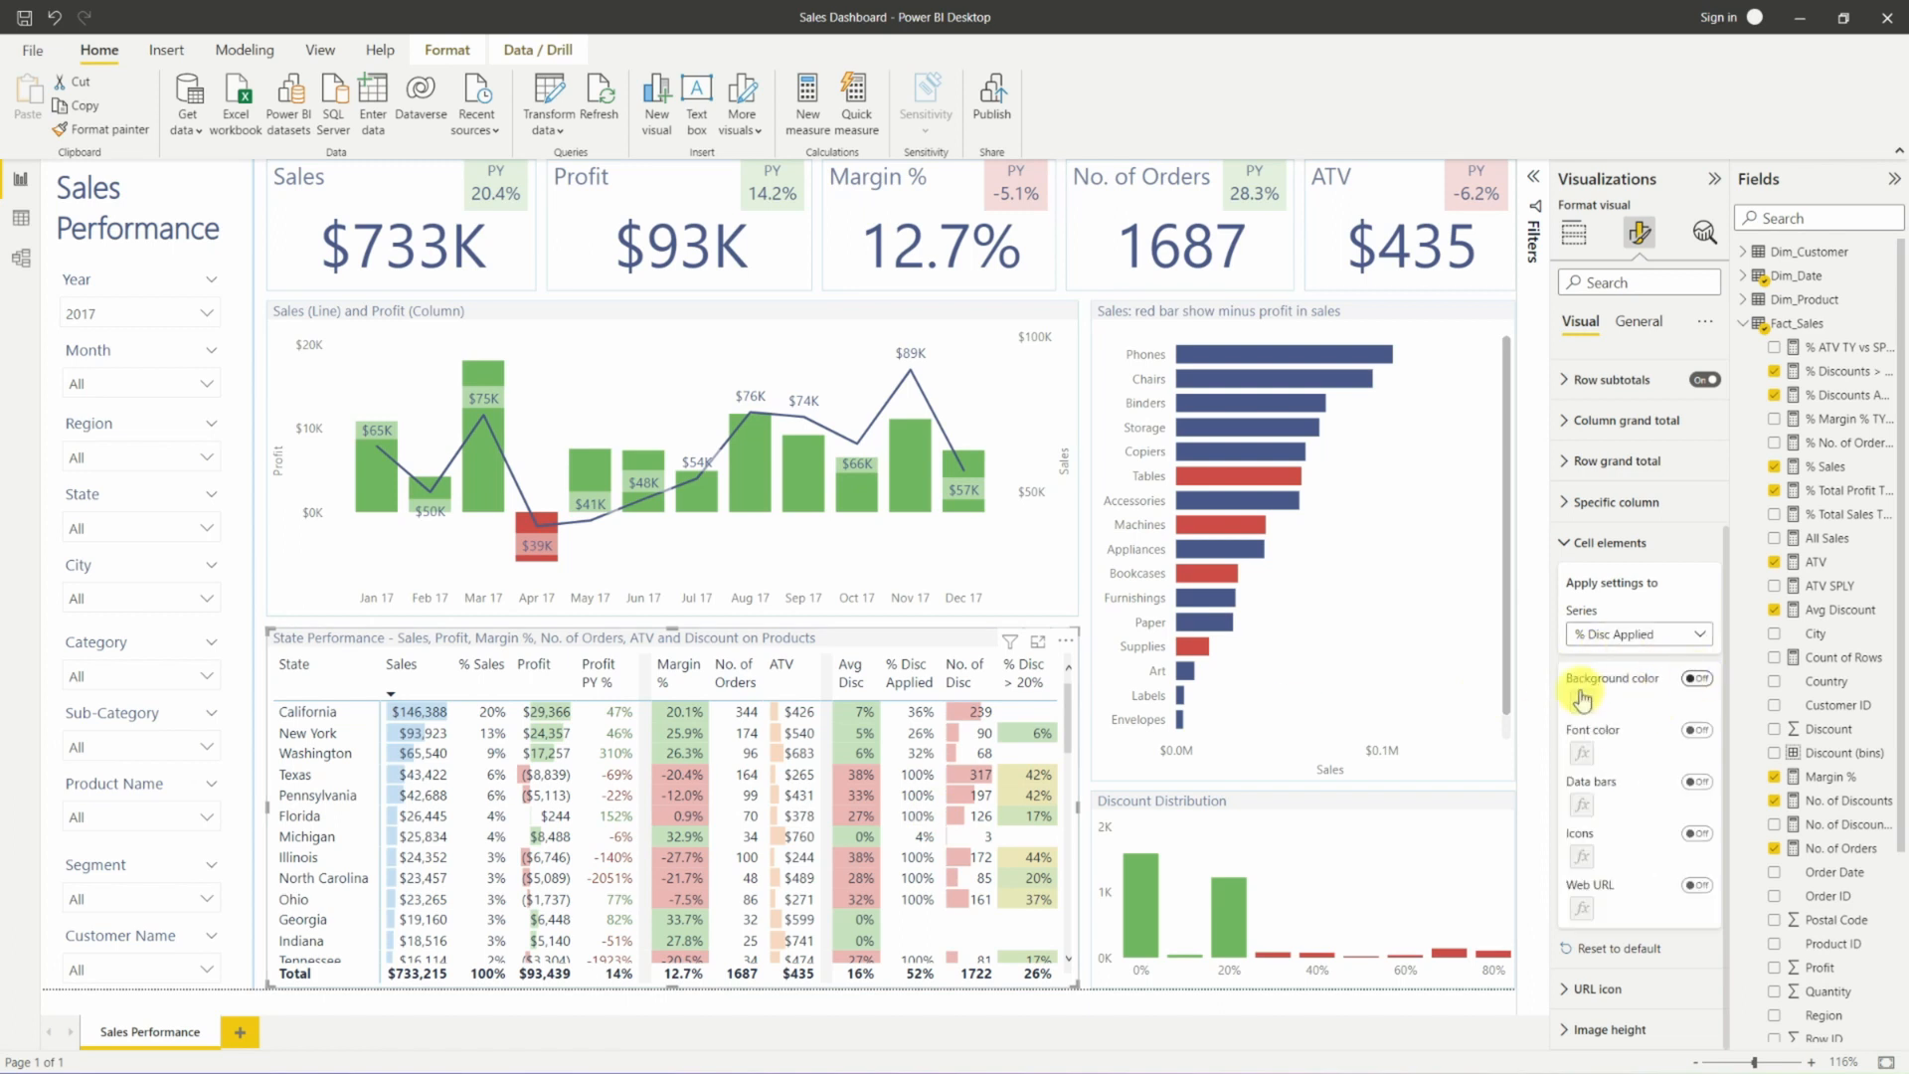
Give the % Disc Applied background a three-color gradient with light green lowest, light yellow middle and light red highest values, and apply it.
left_click(1581, 702)
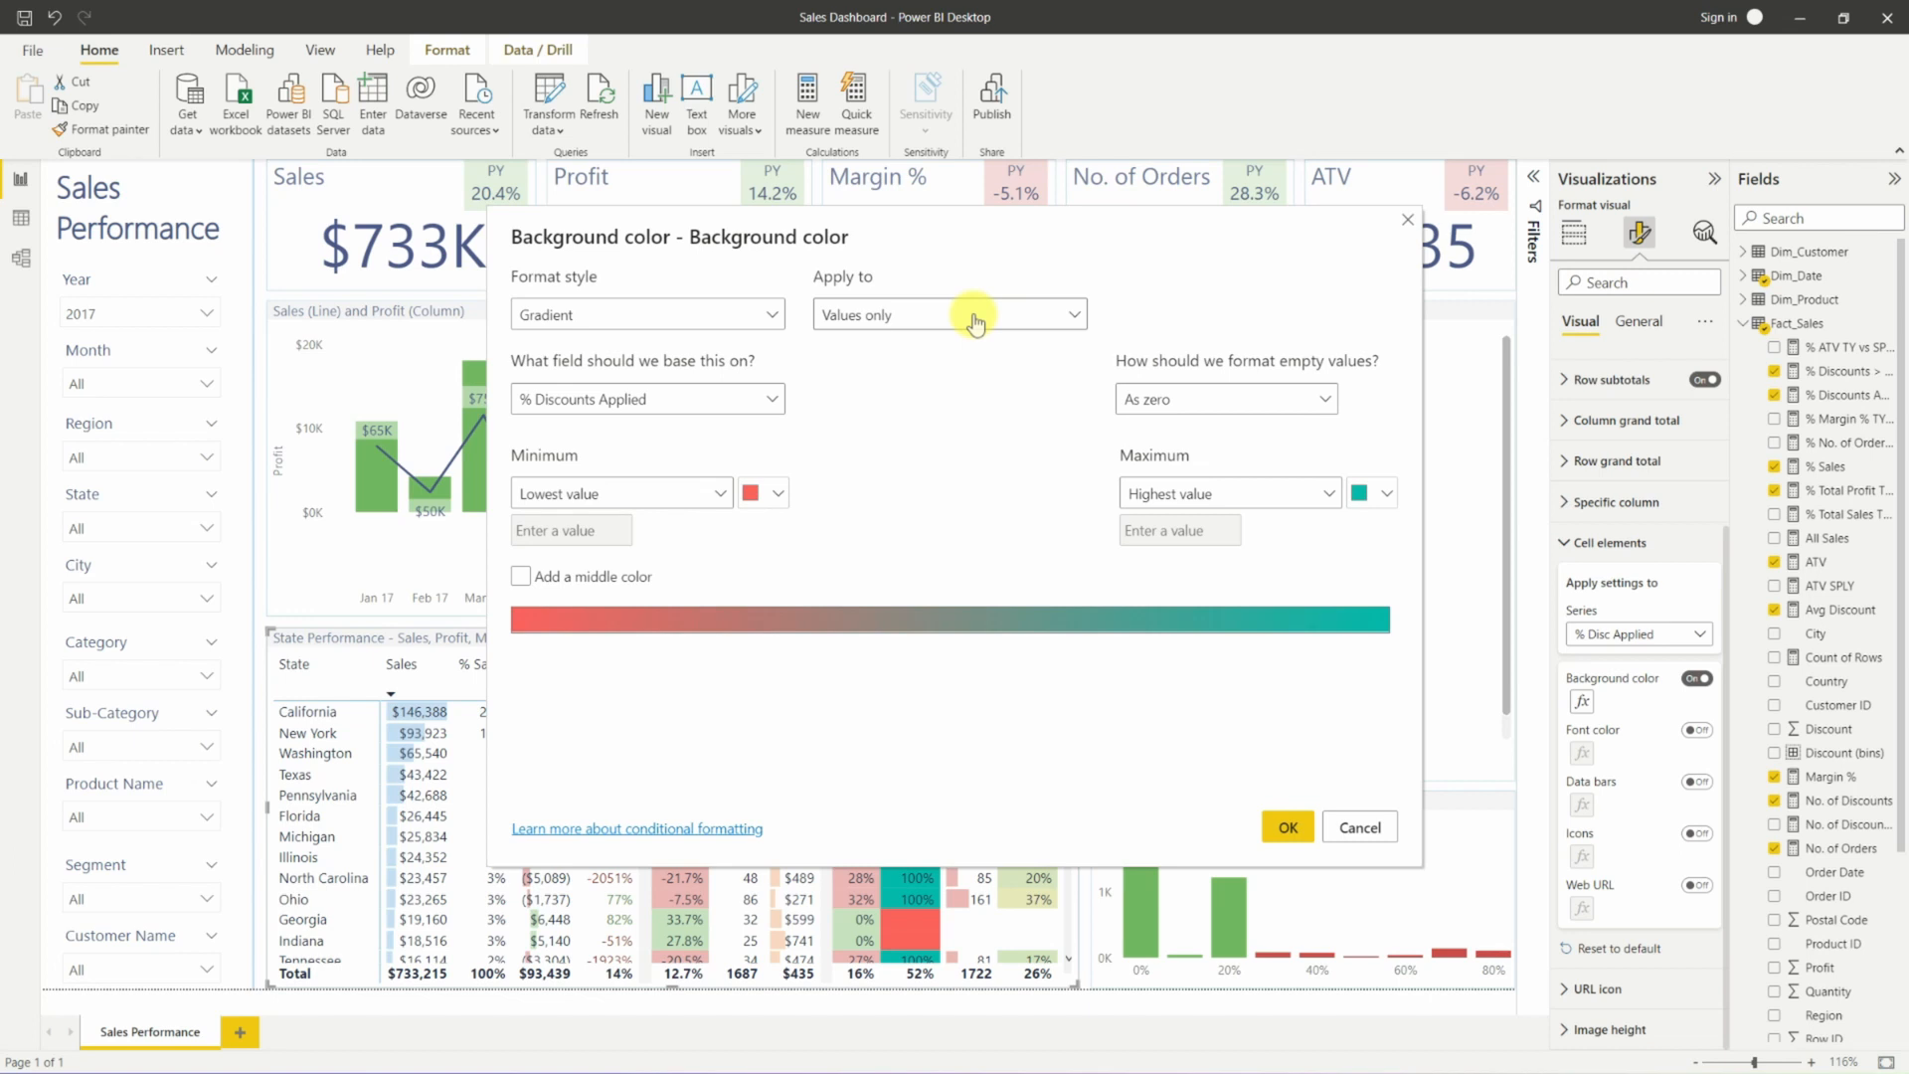
left_click(612, 578)
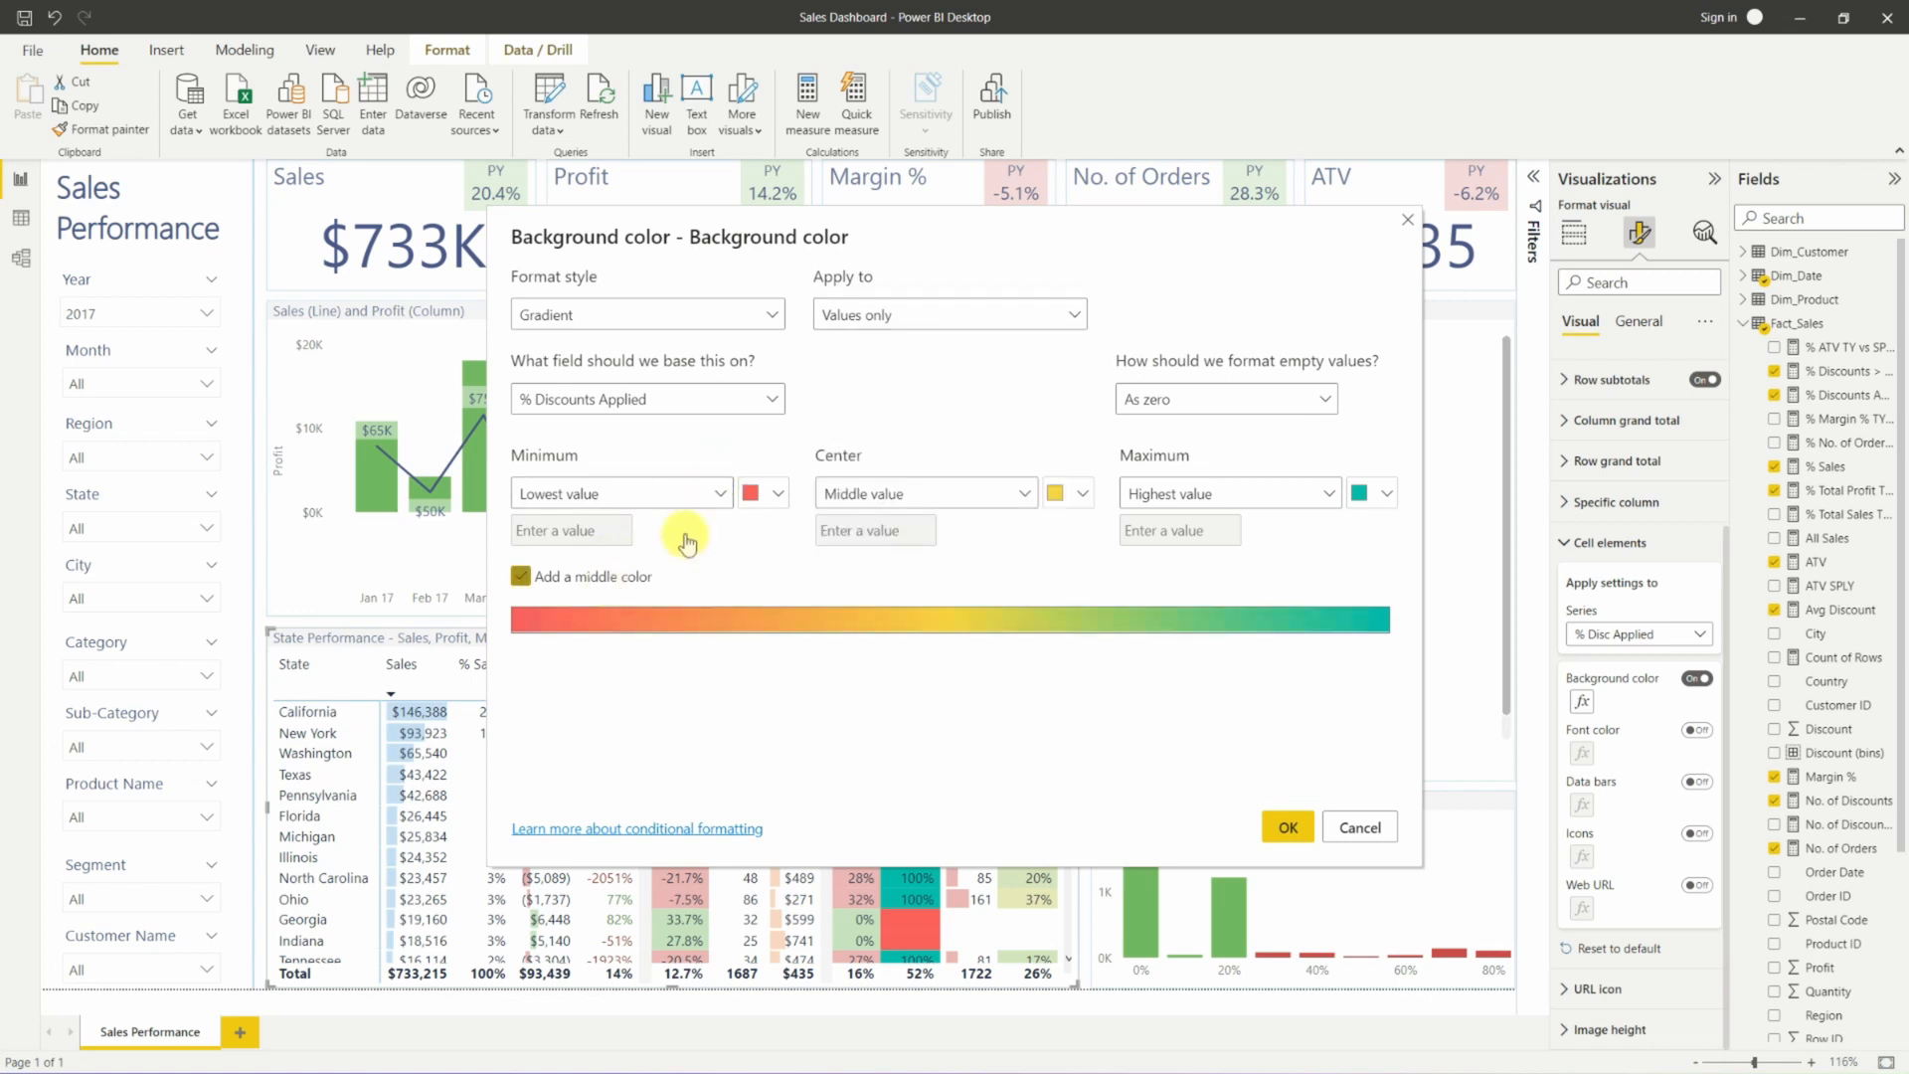
left_click(778, 493)
left_click(825, 545)
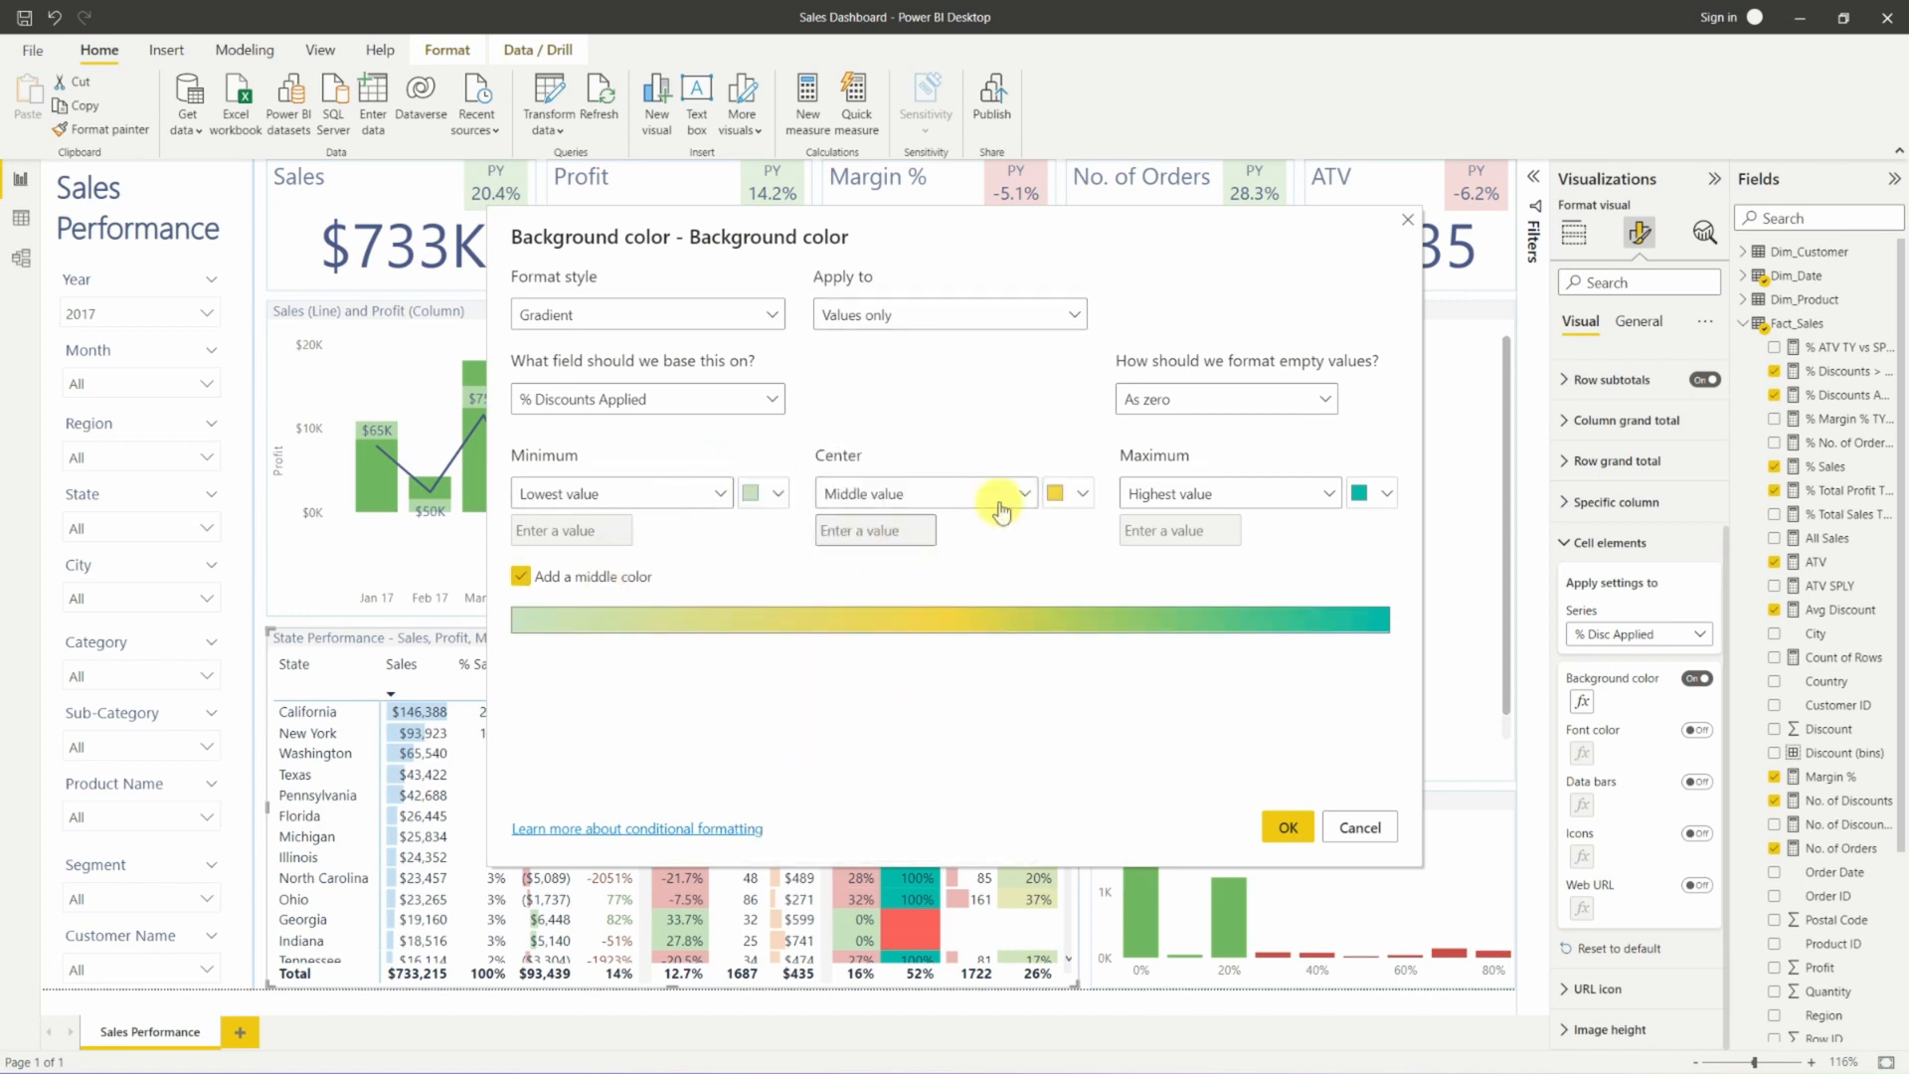
left_click(1057, 493)
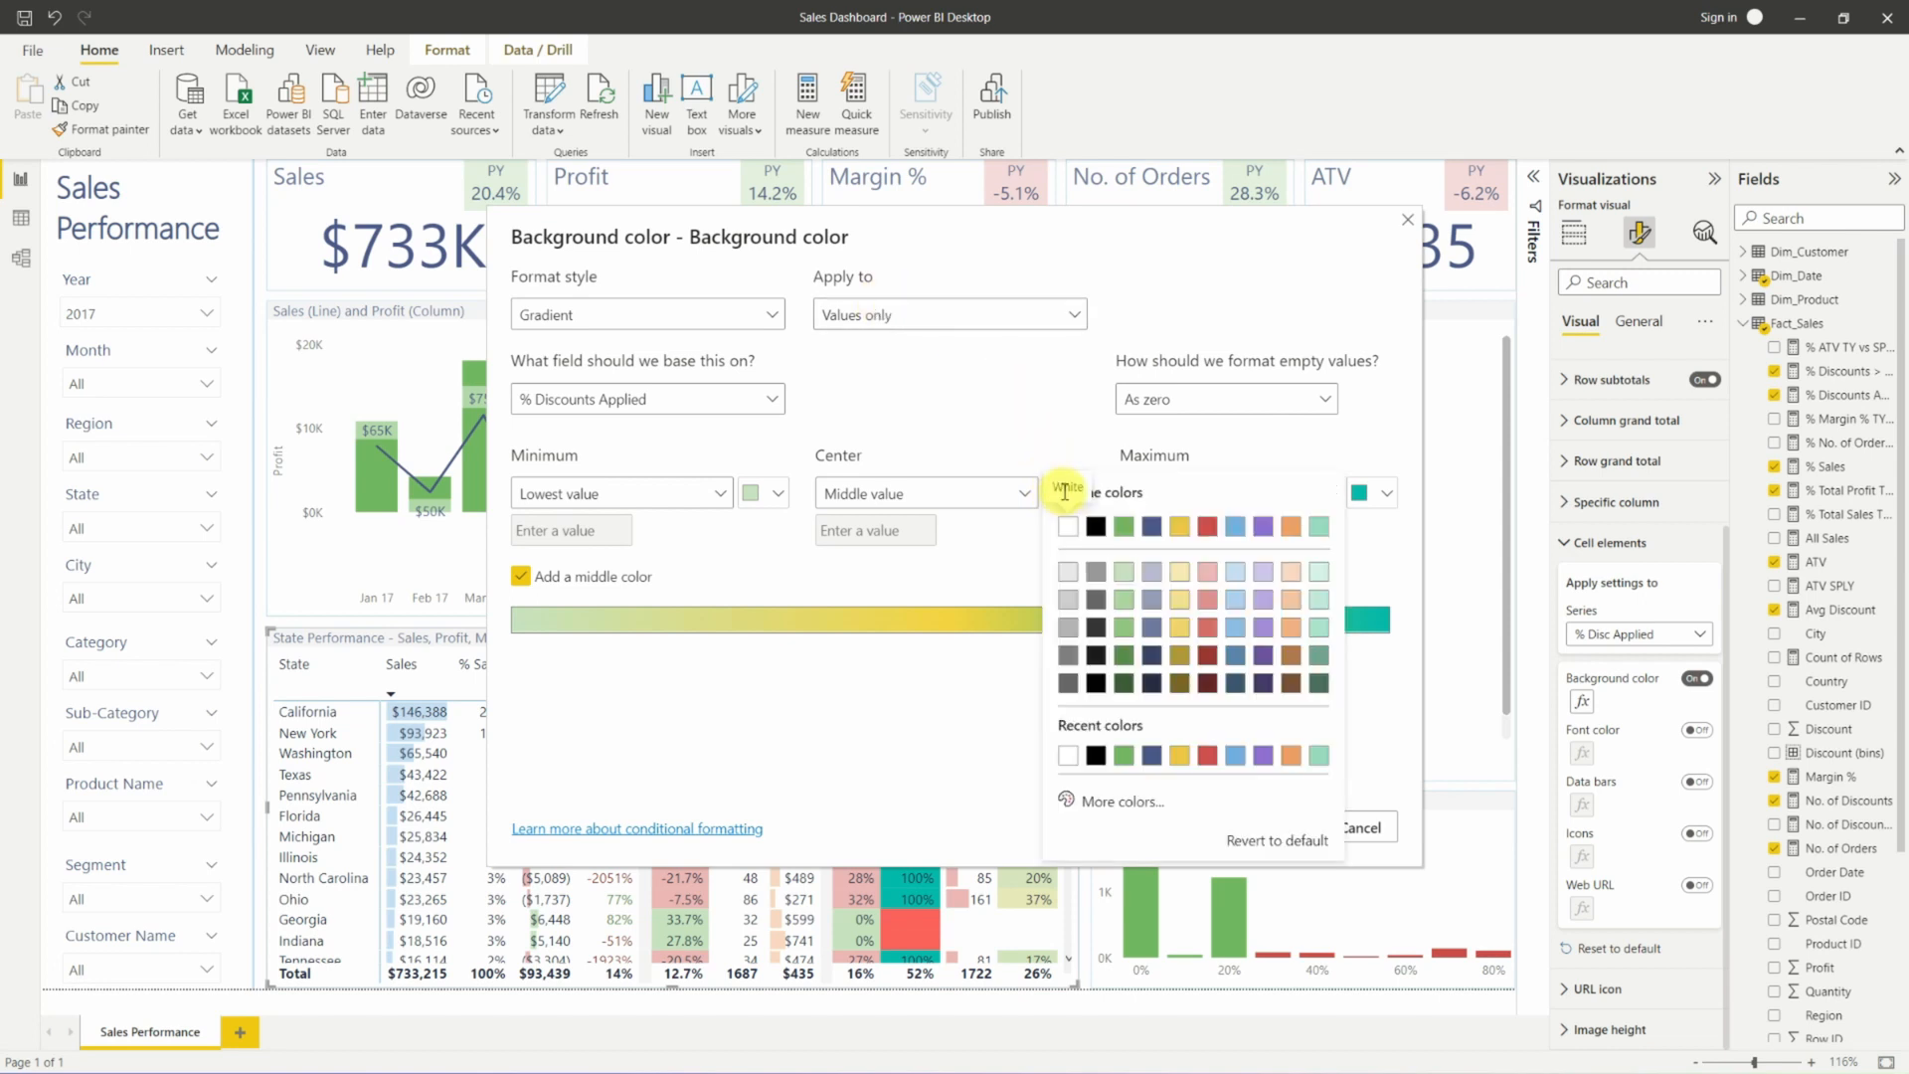
left_click(1179, 572)
left_click(1359, 493)
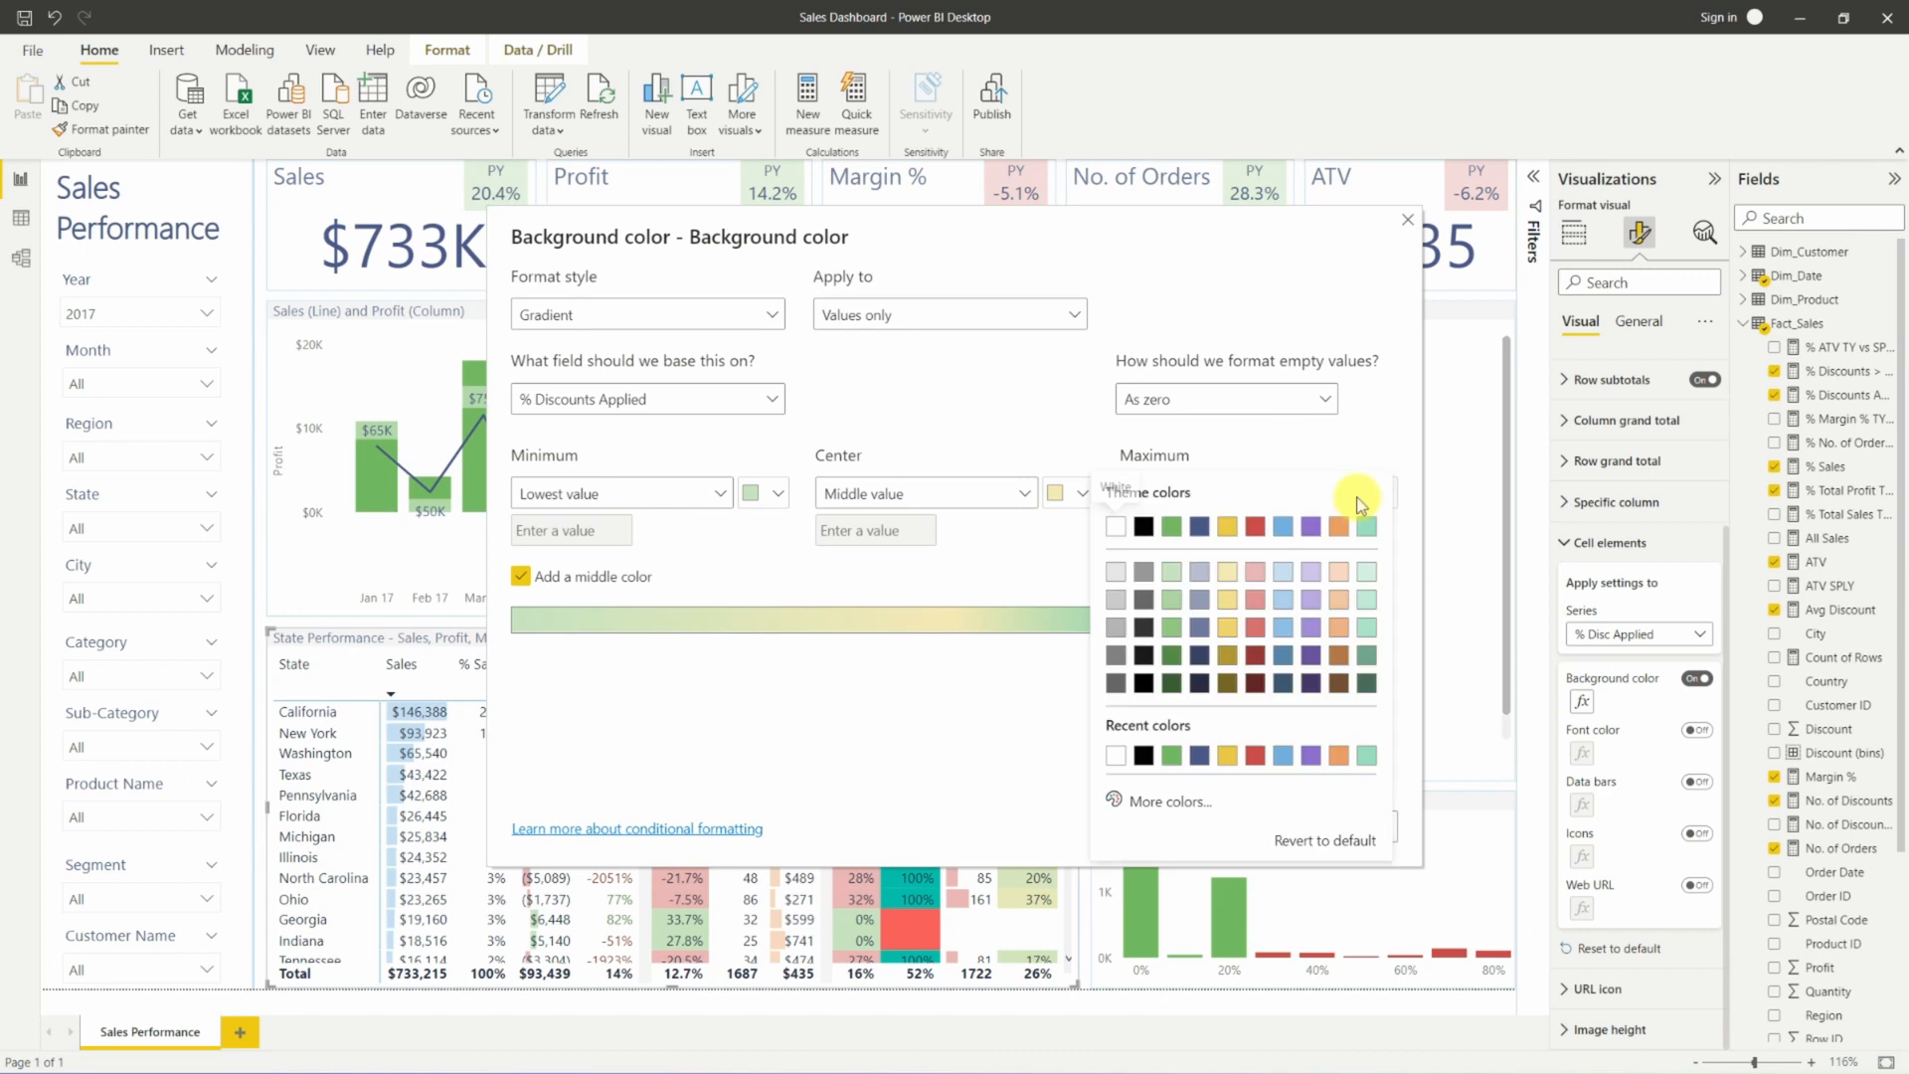
left_click(1256, 575)
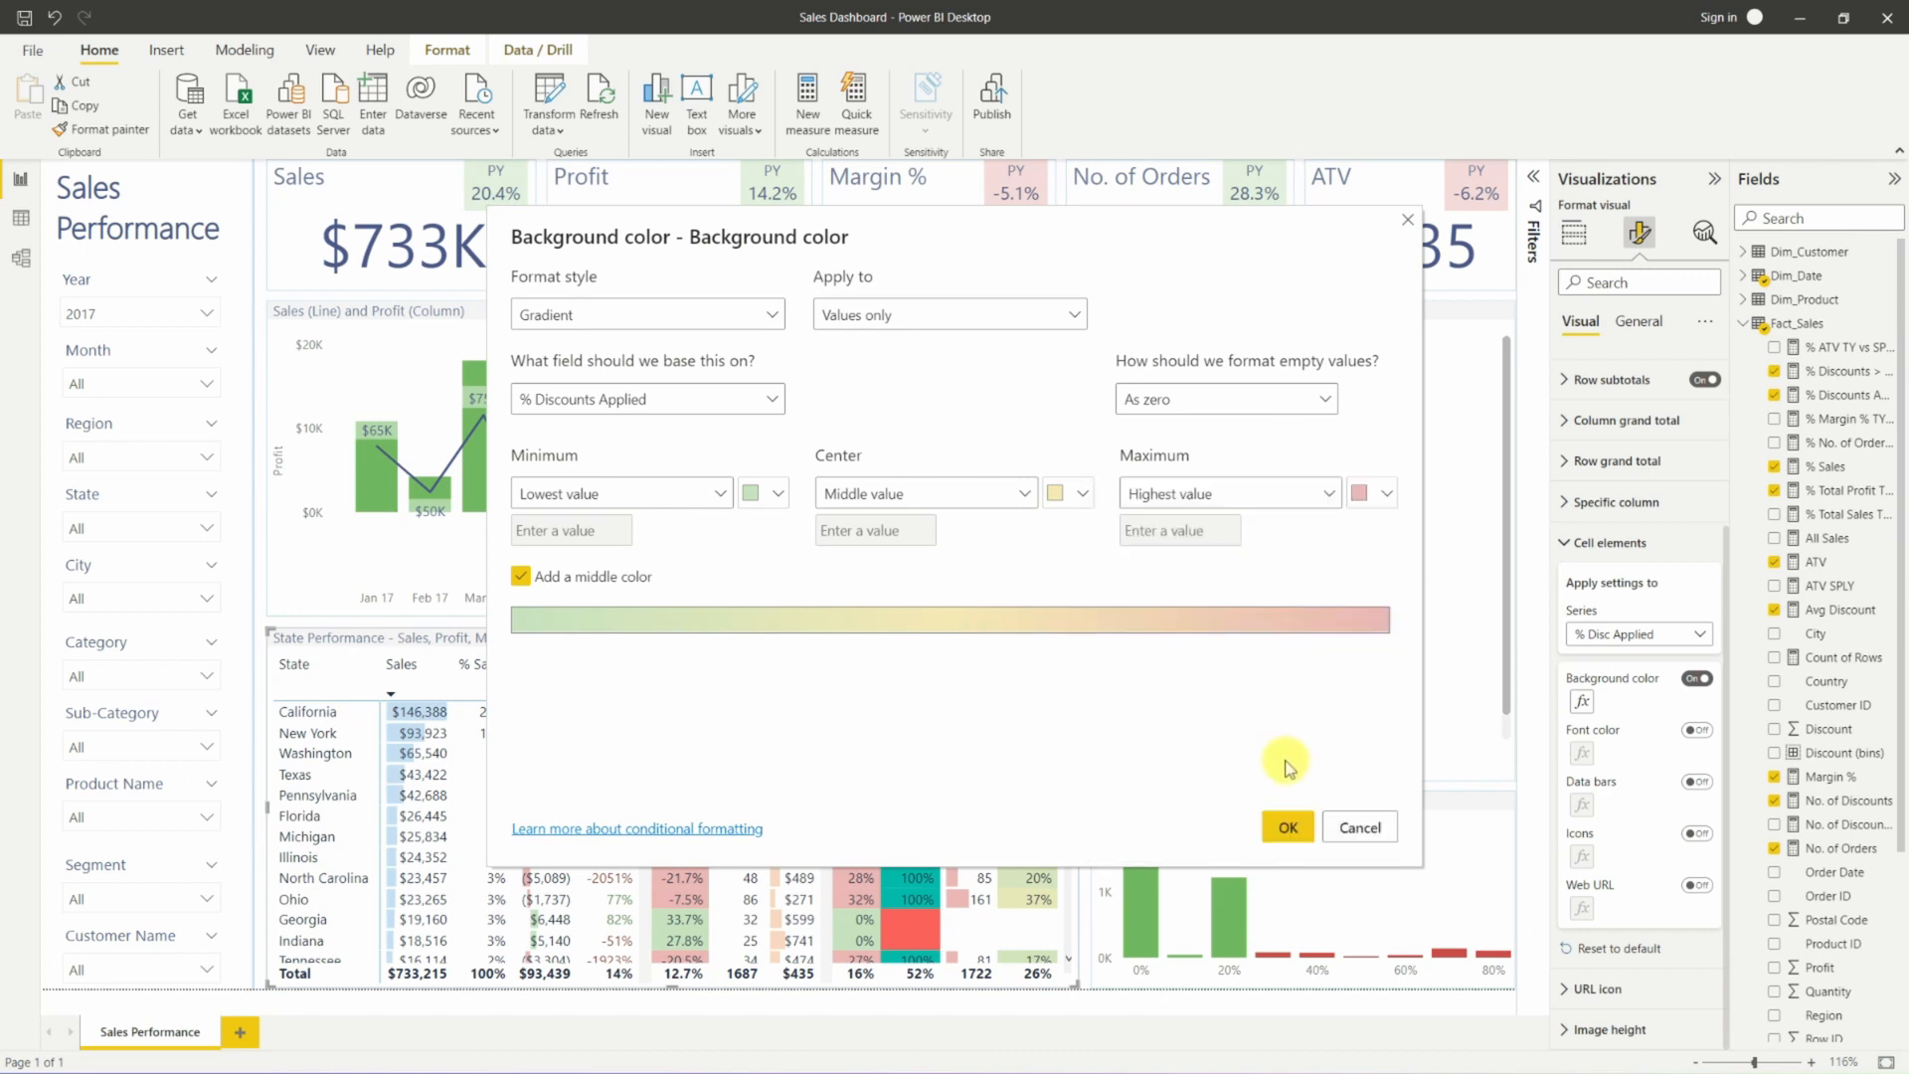
left_click(1285, 826)
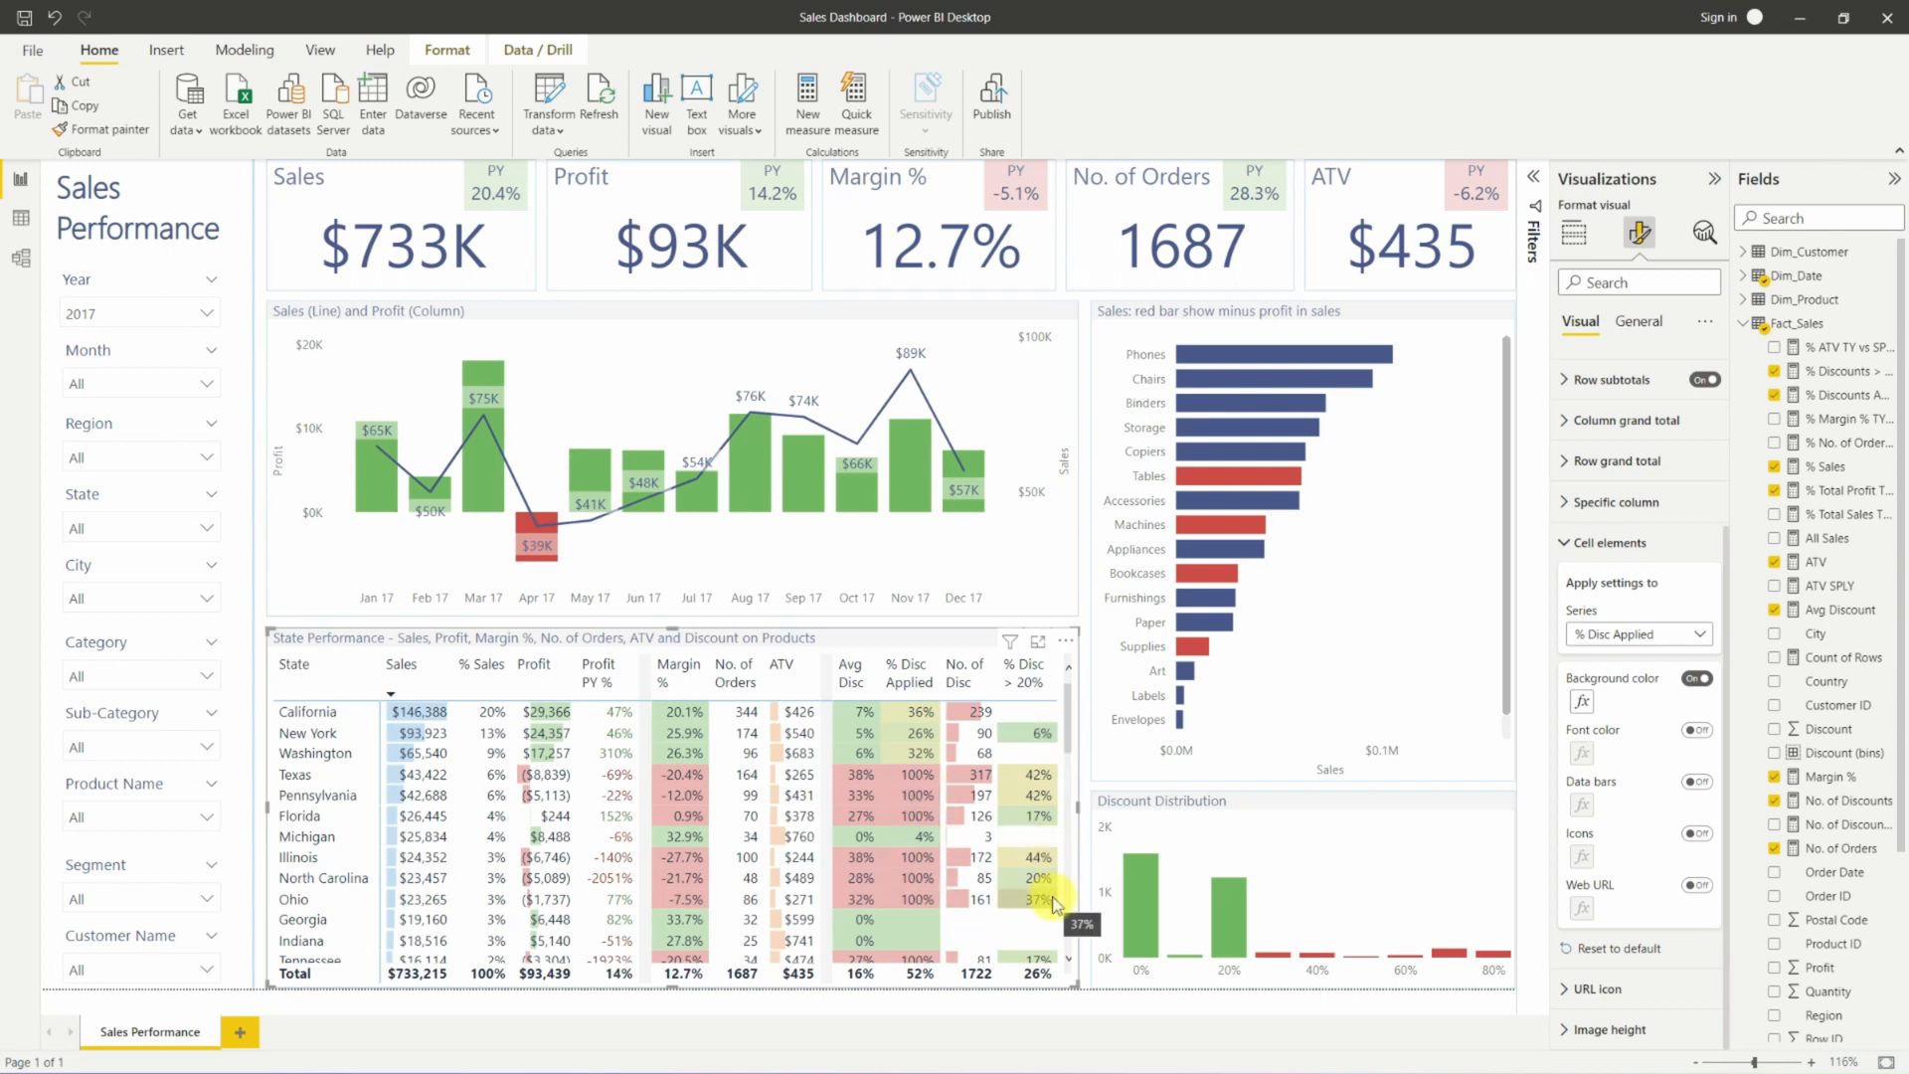
Set the % Disc > 20% background color to format empty values as zero, and apply the change.
left_click(1574, 637)
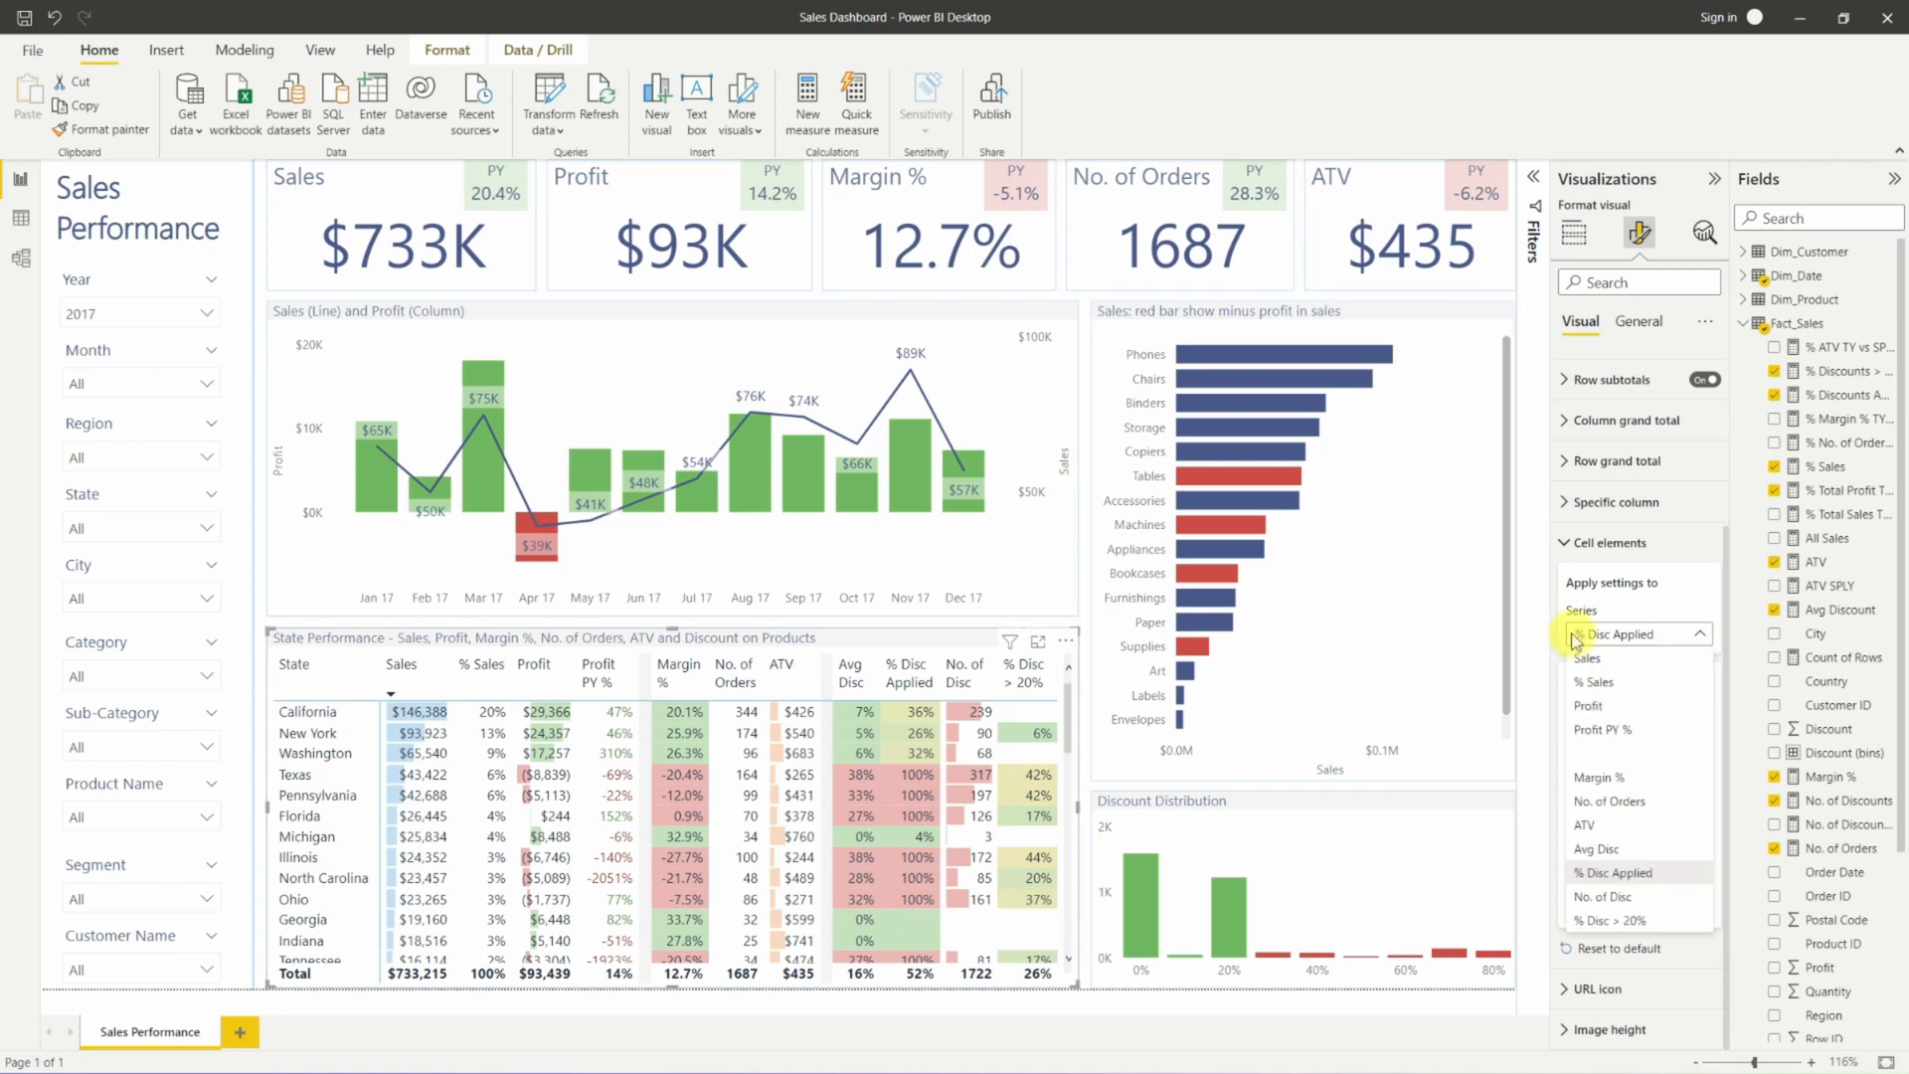
left_click(1608, 920)
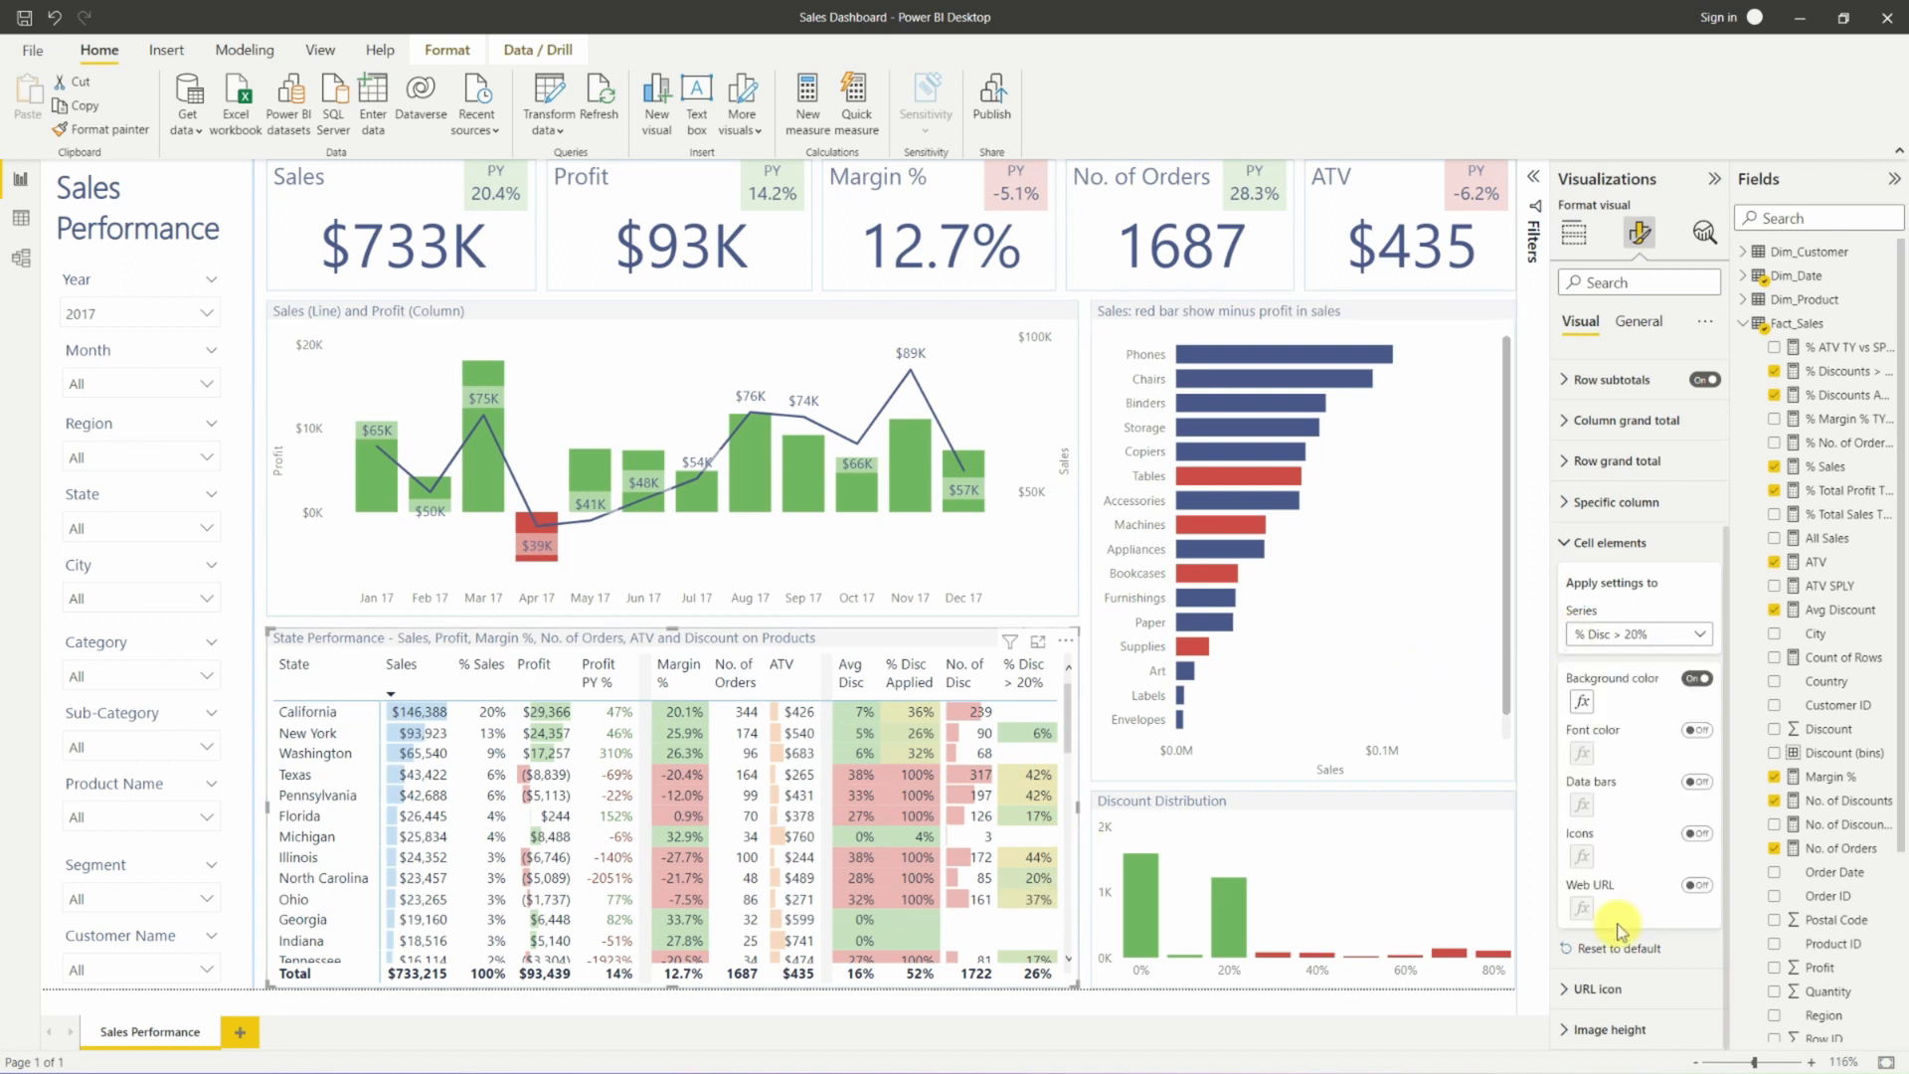
left_click(1584, 703)
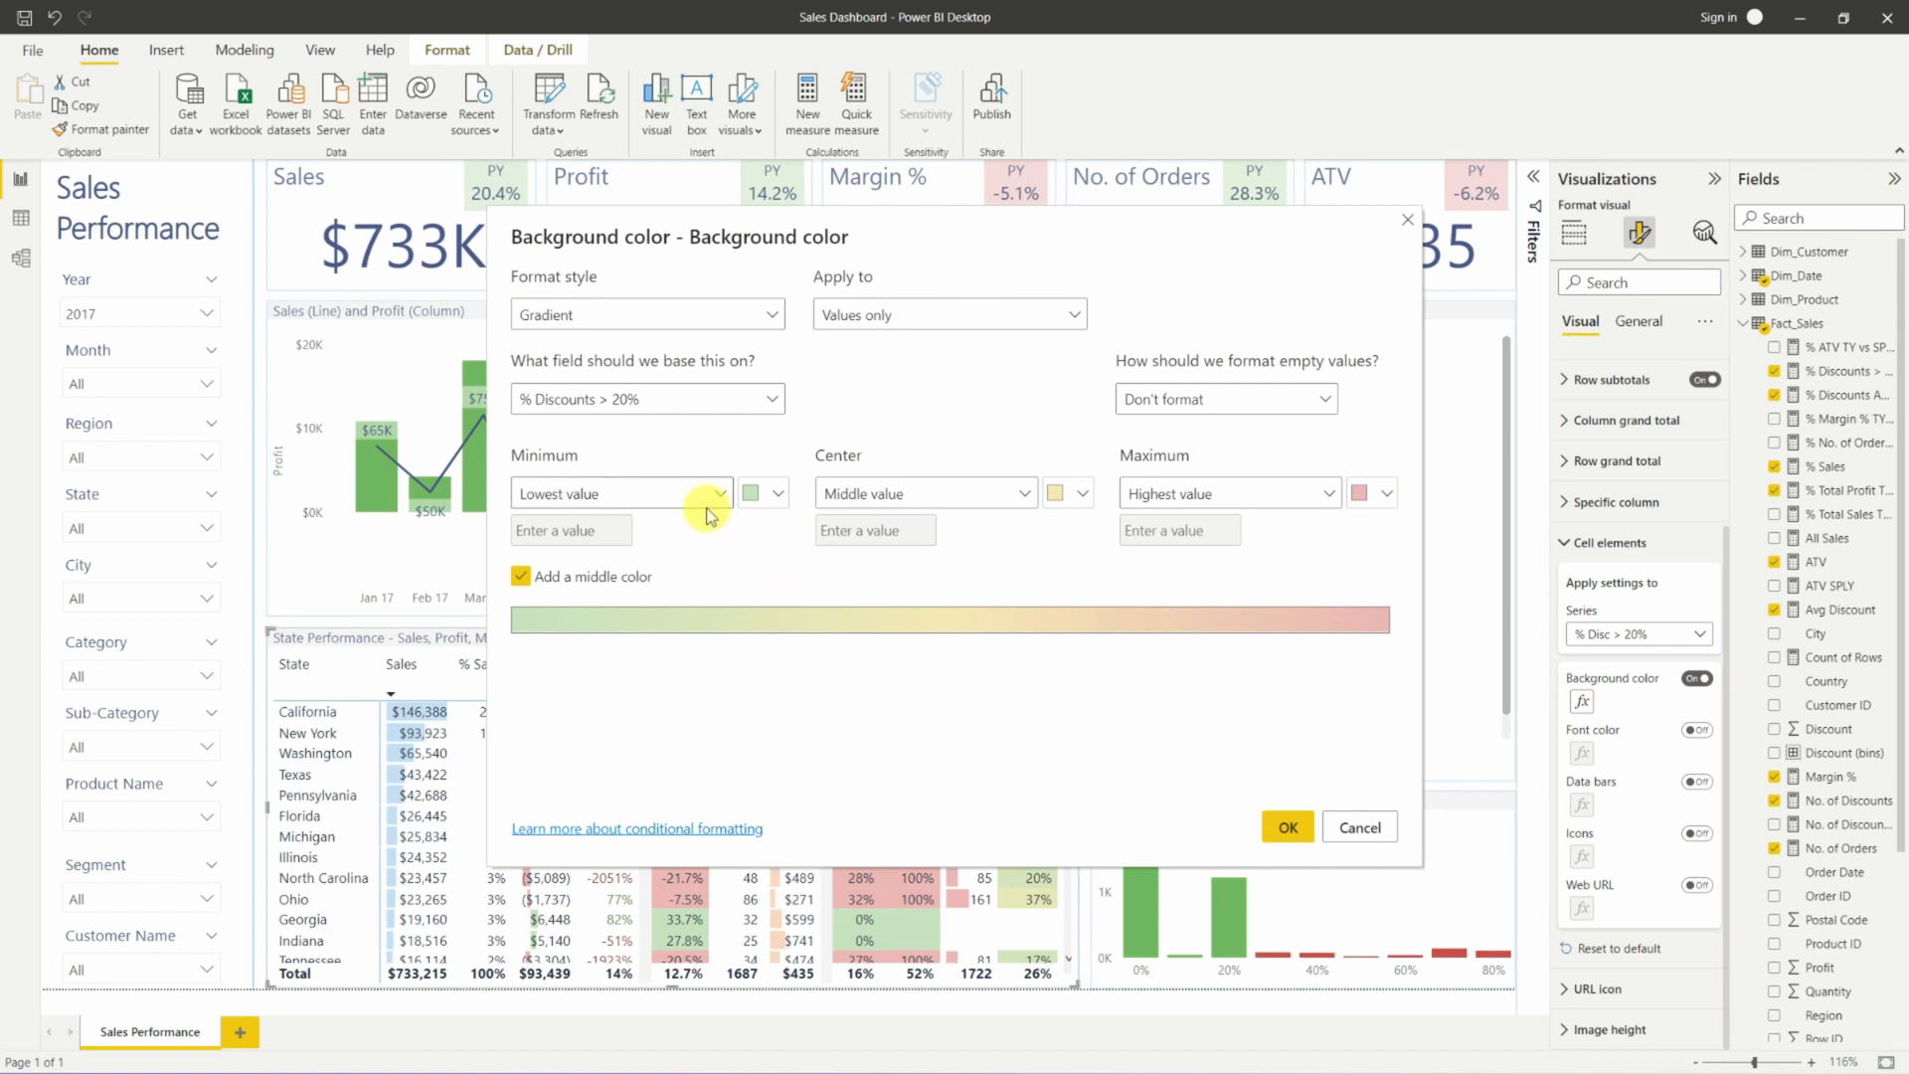
left_click(1158, 399)
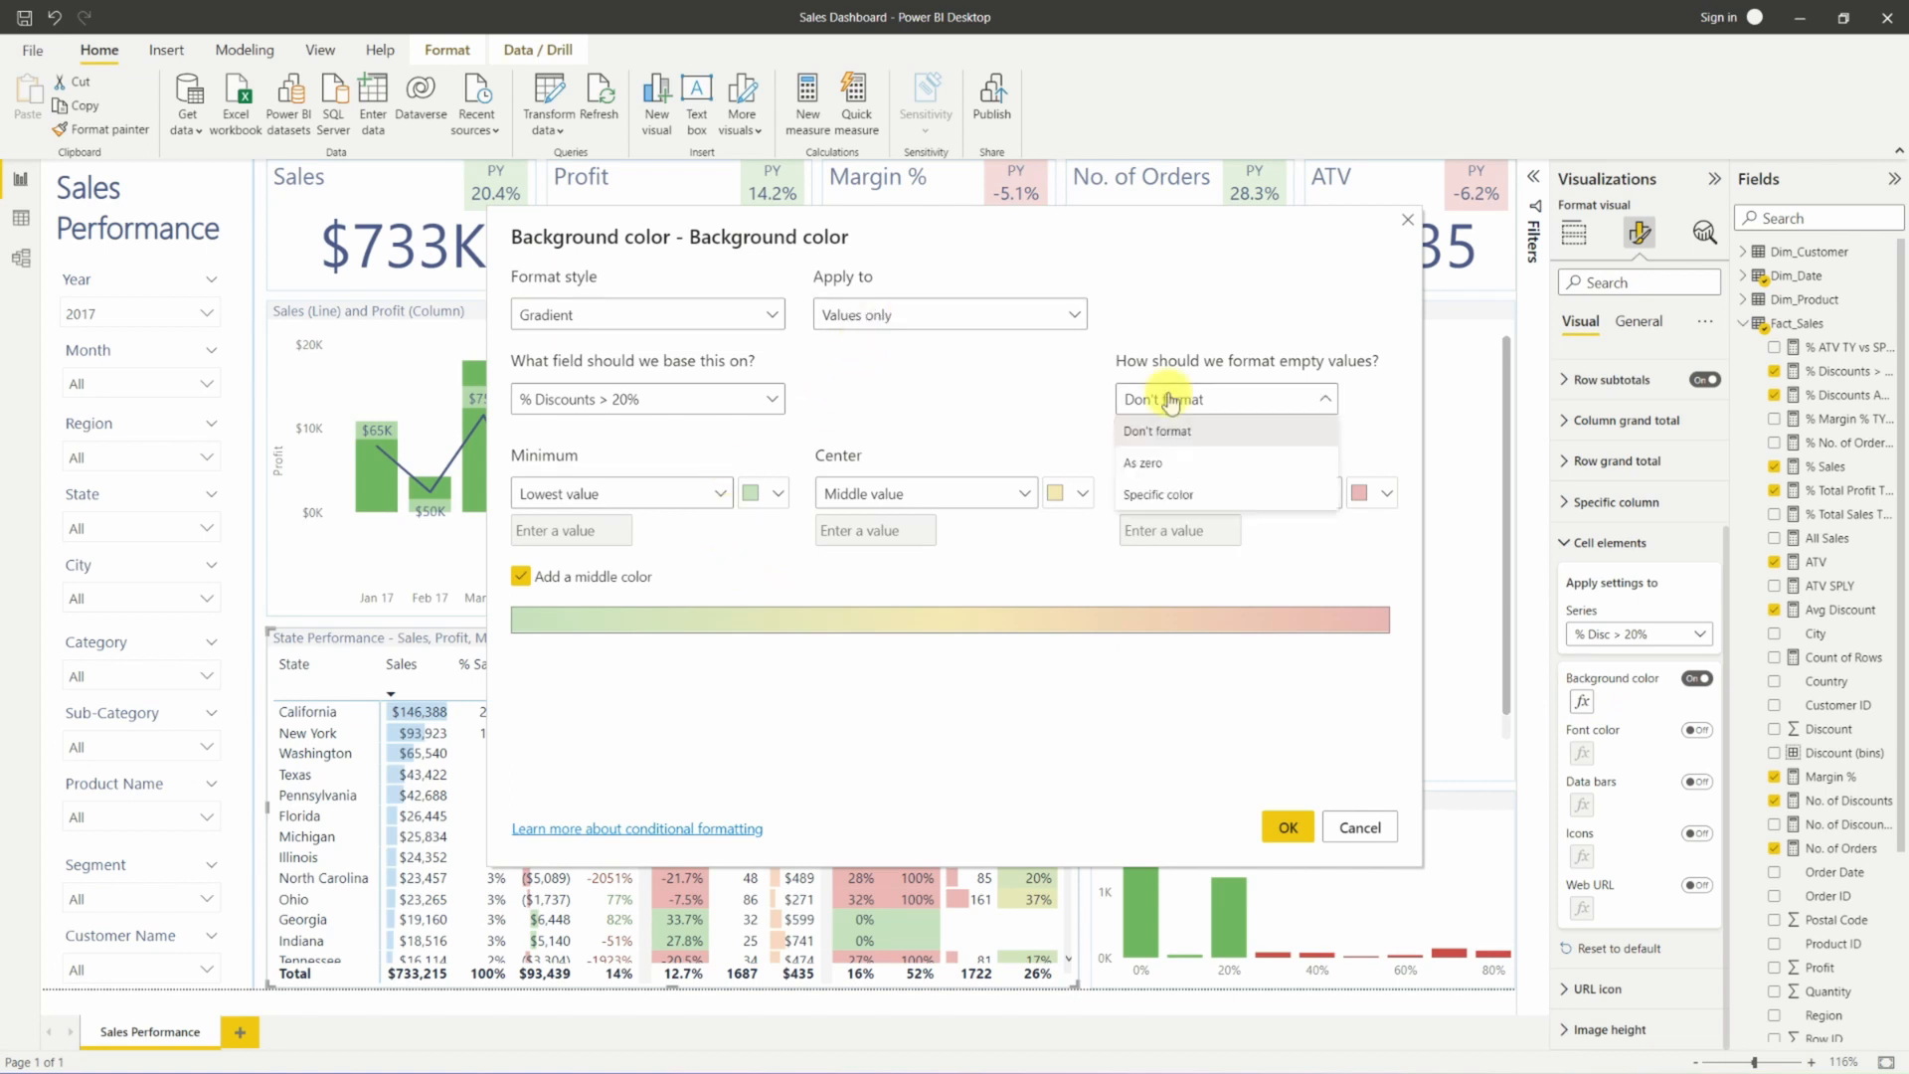
left_click(1143, 462)
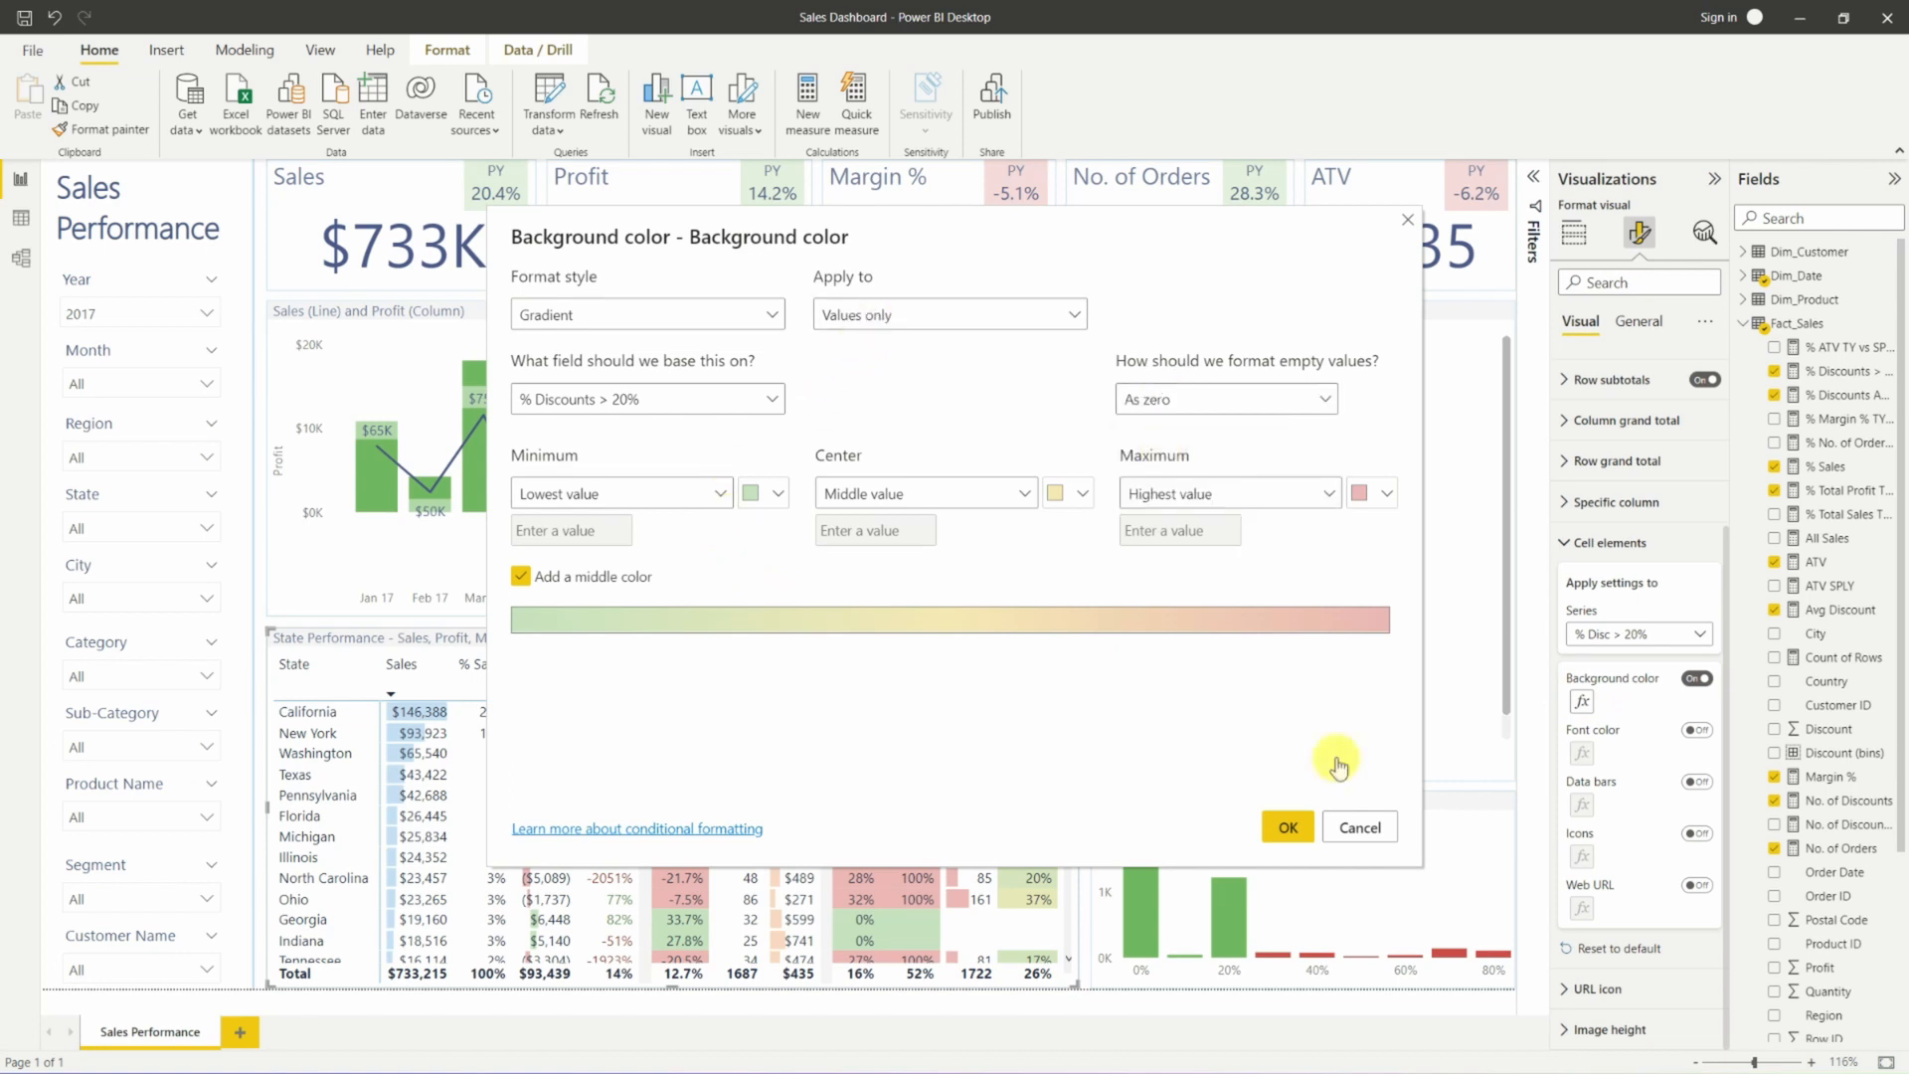
left_click(1288, 828)
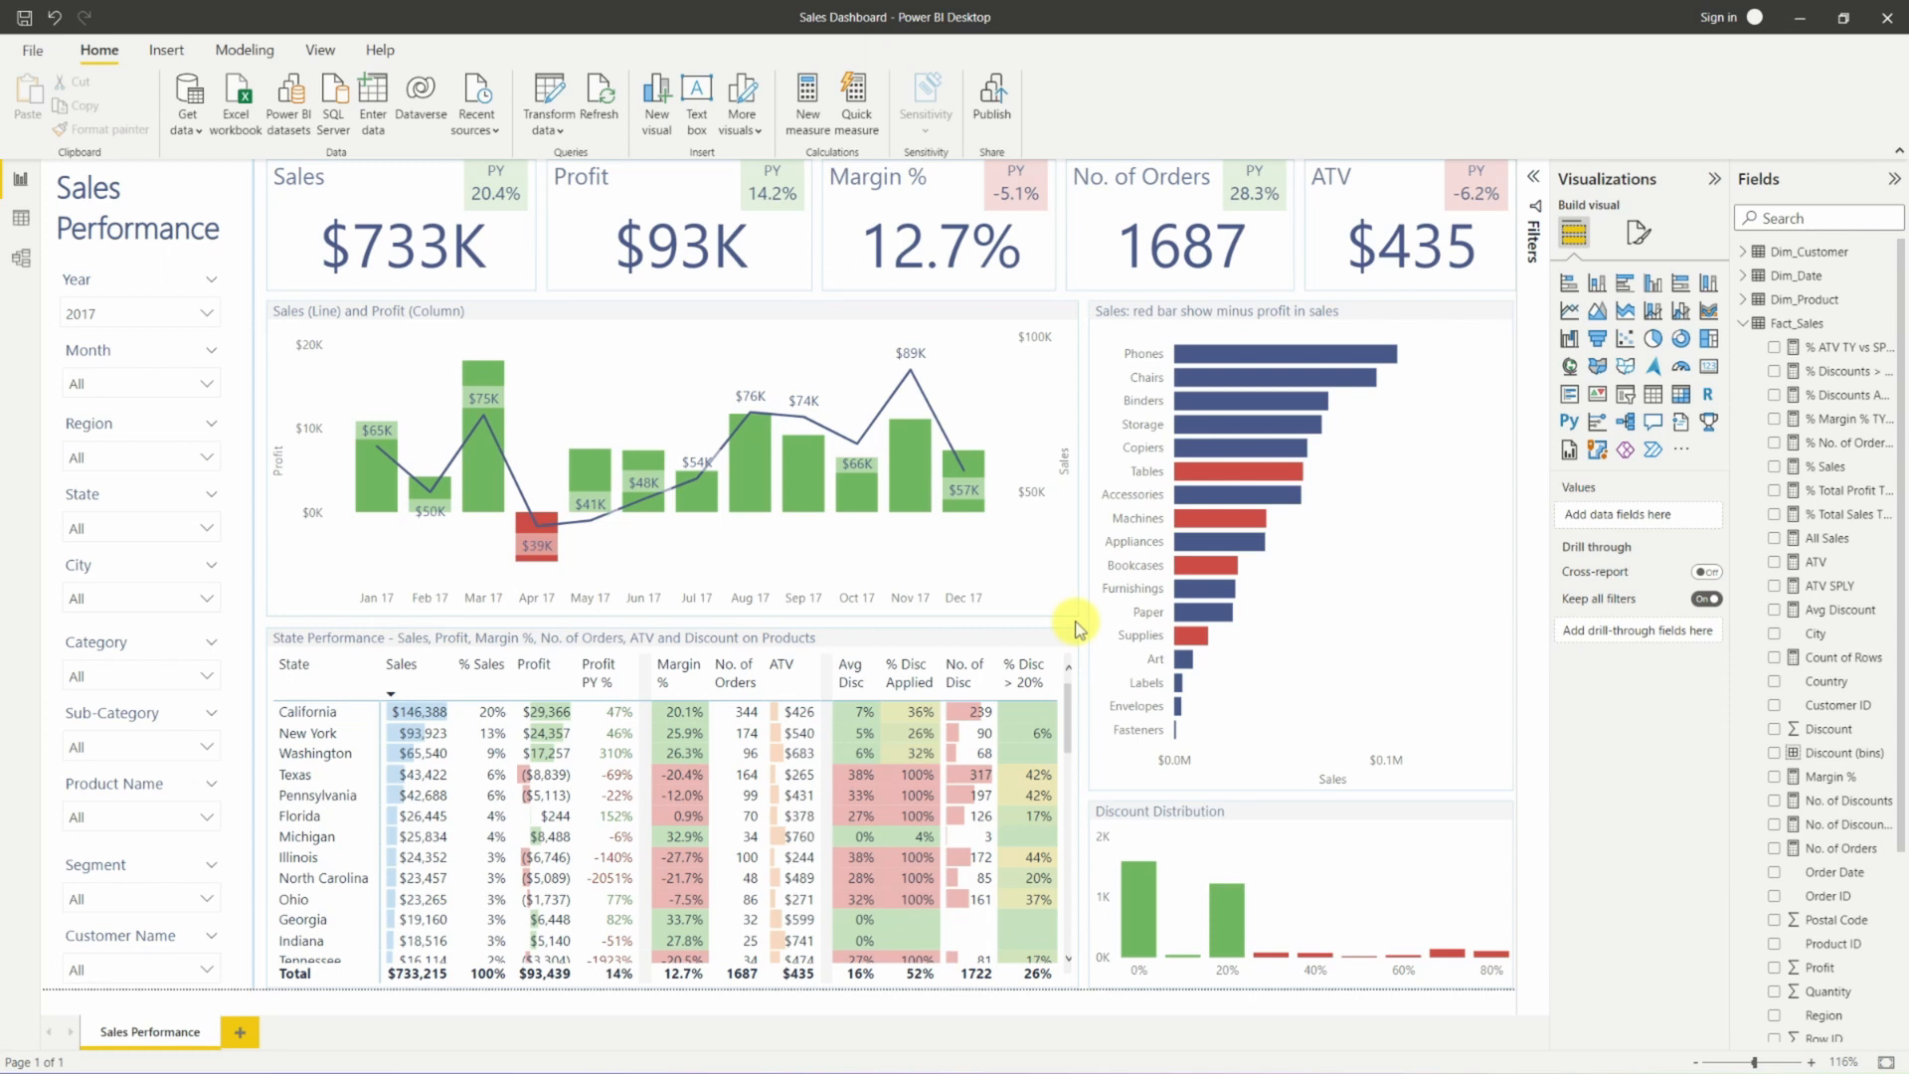